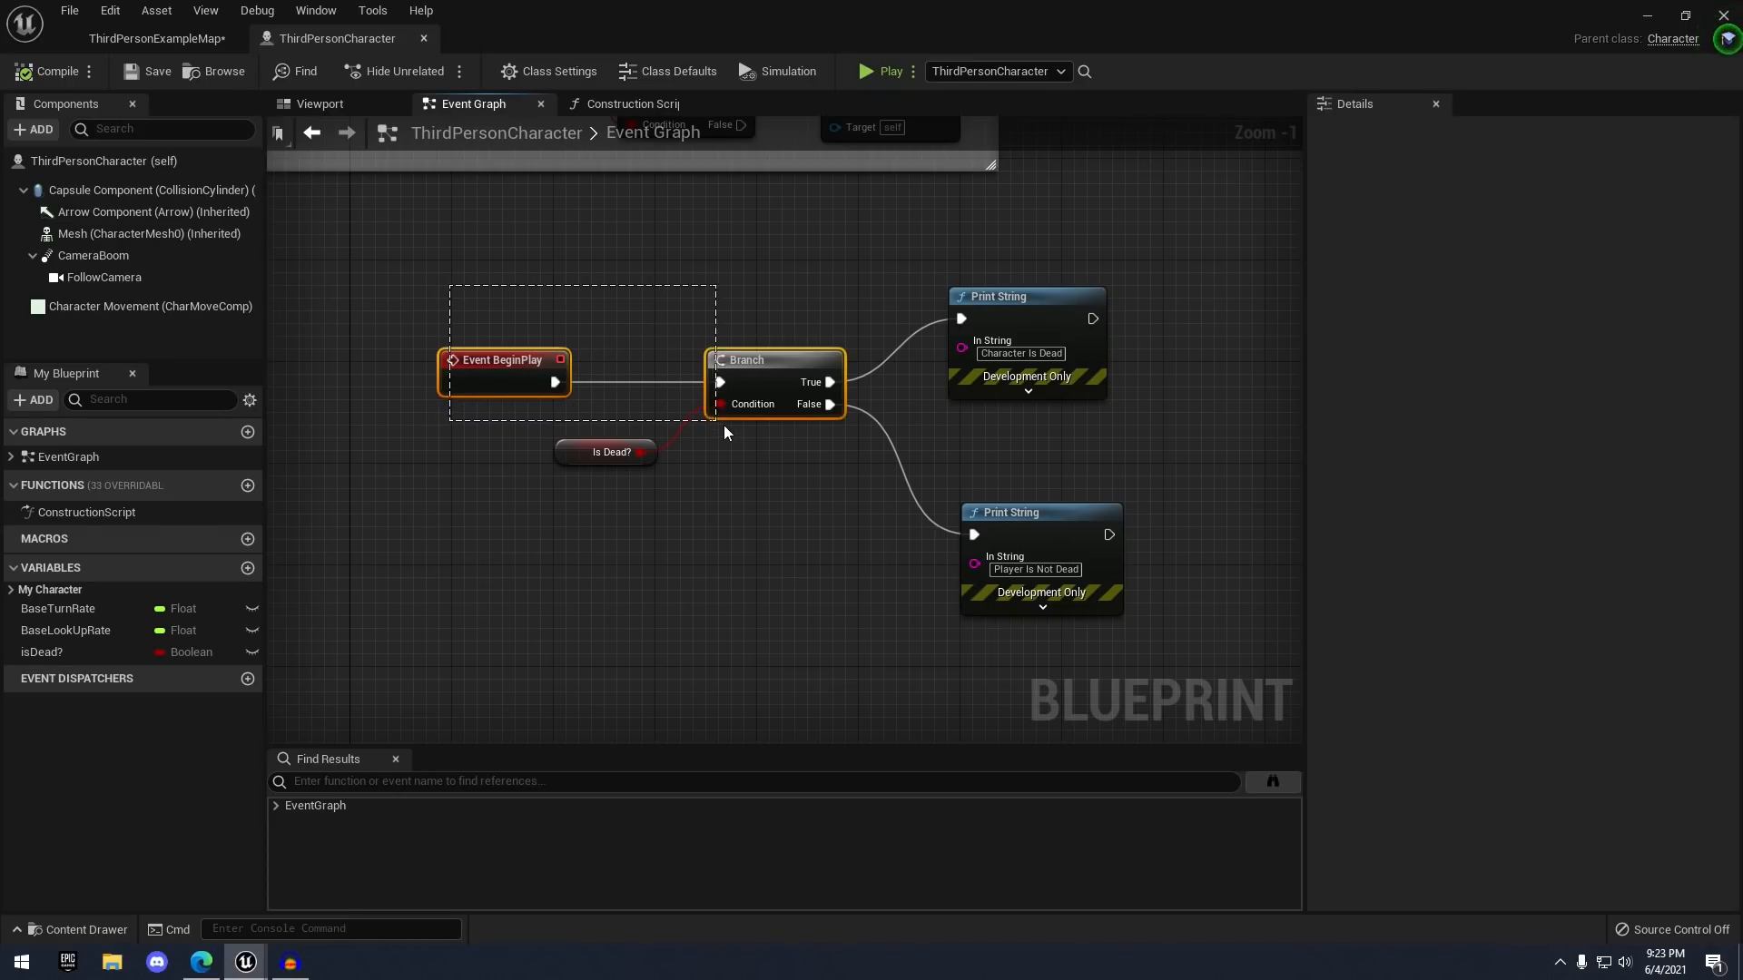
# - Marquee-select the Event BeginPlay and Branch nodes together in the Event Graph
pyautogui.moveTo(832, 507); pyautogui.dragTo(824, 505)
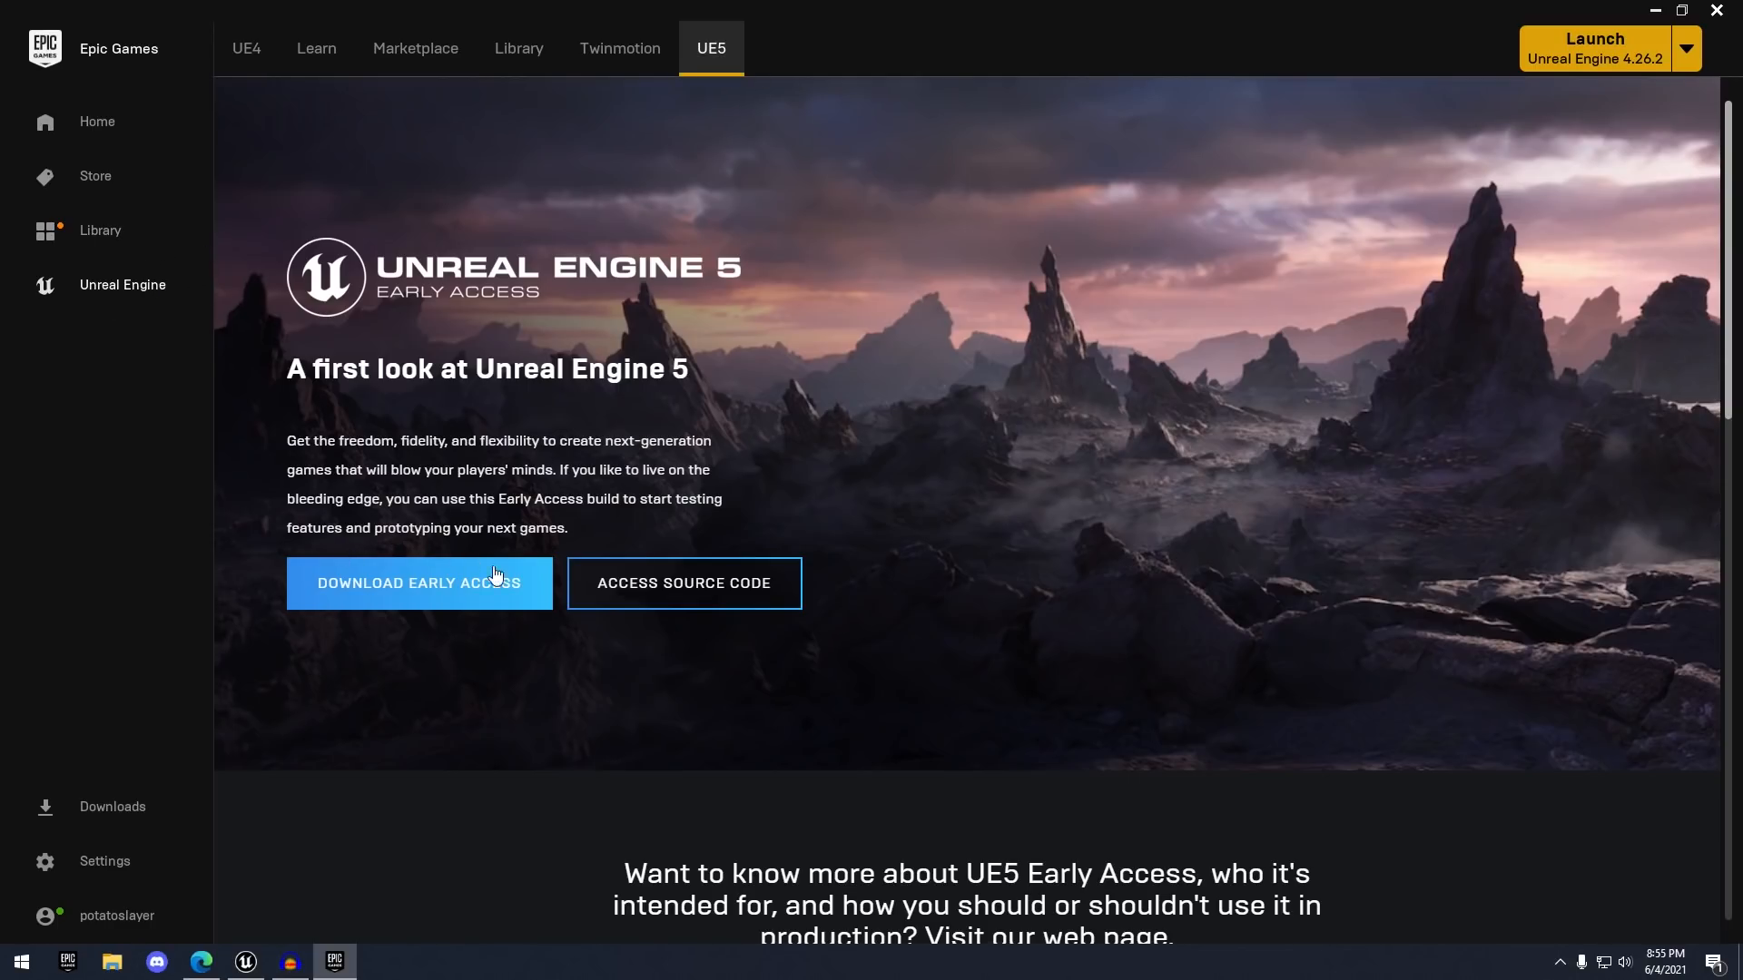
# - Show the launcher Library of installed engine versions and restore the window to a smaller size
pyautogui.click(518, 48)
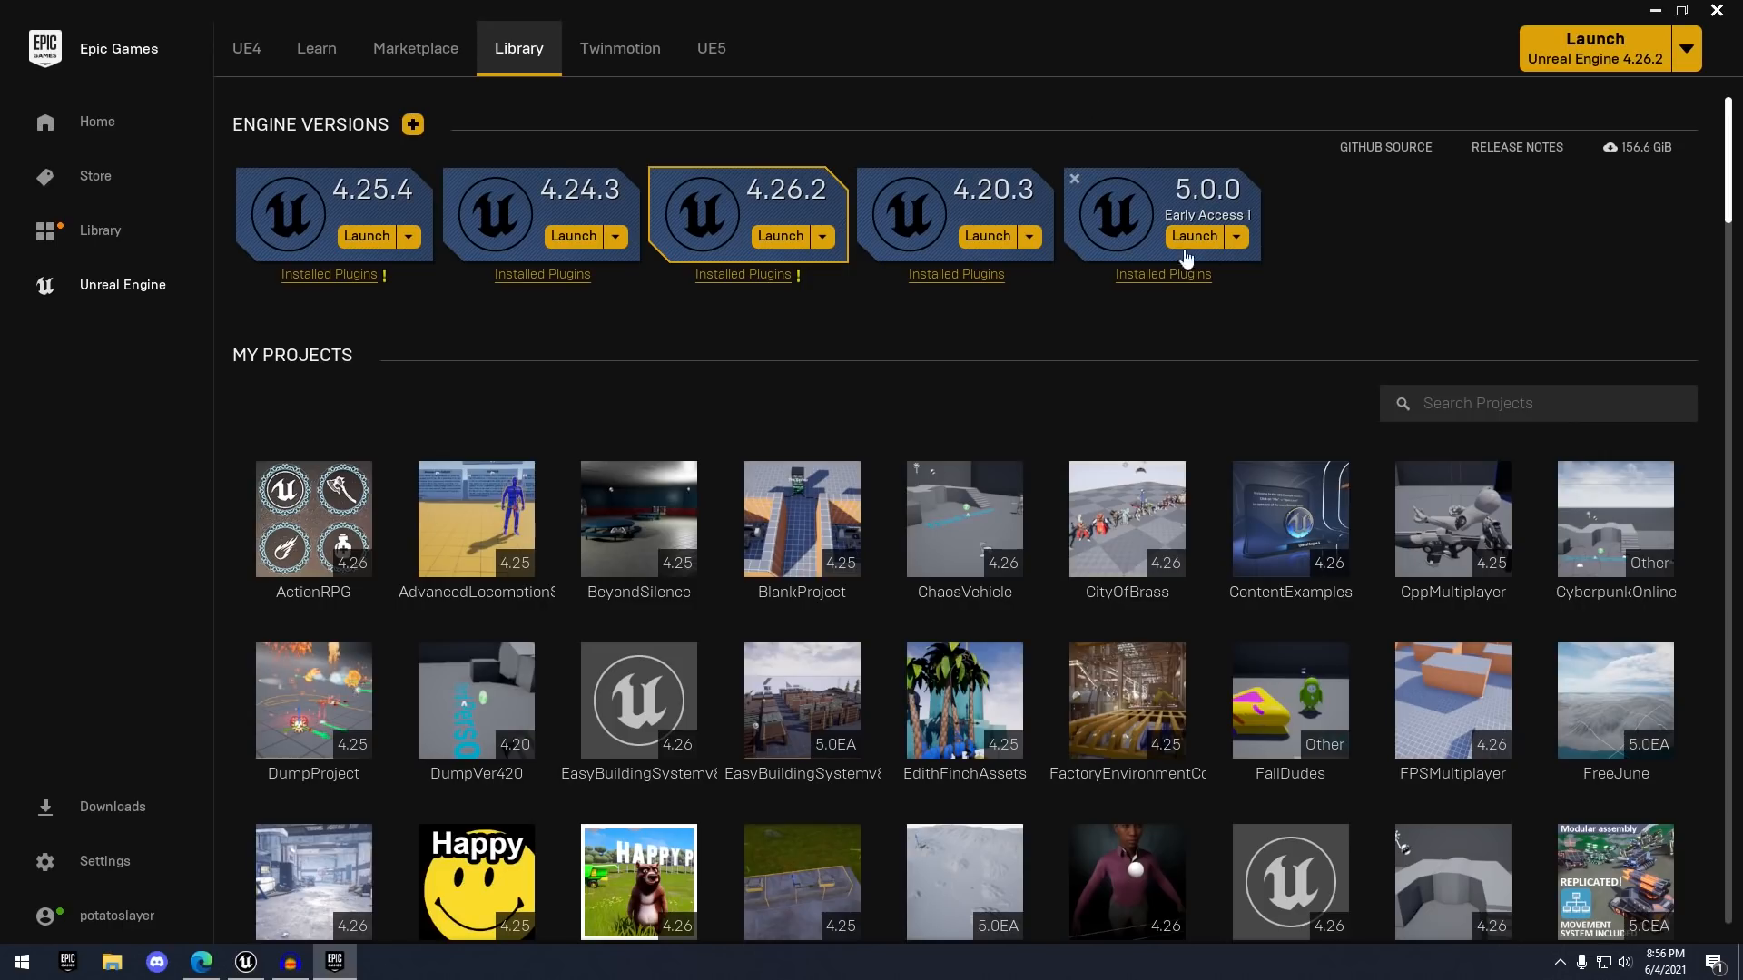
pyautogui.click(1681, 11)
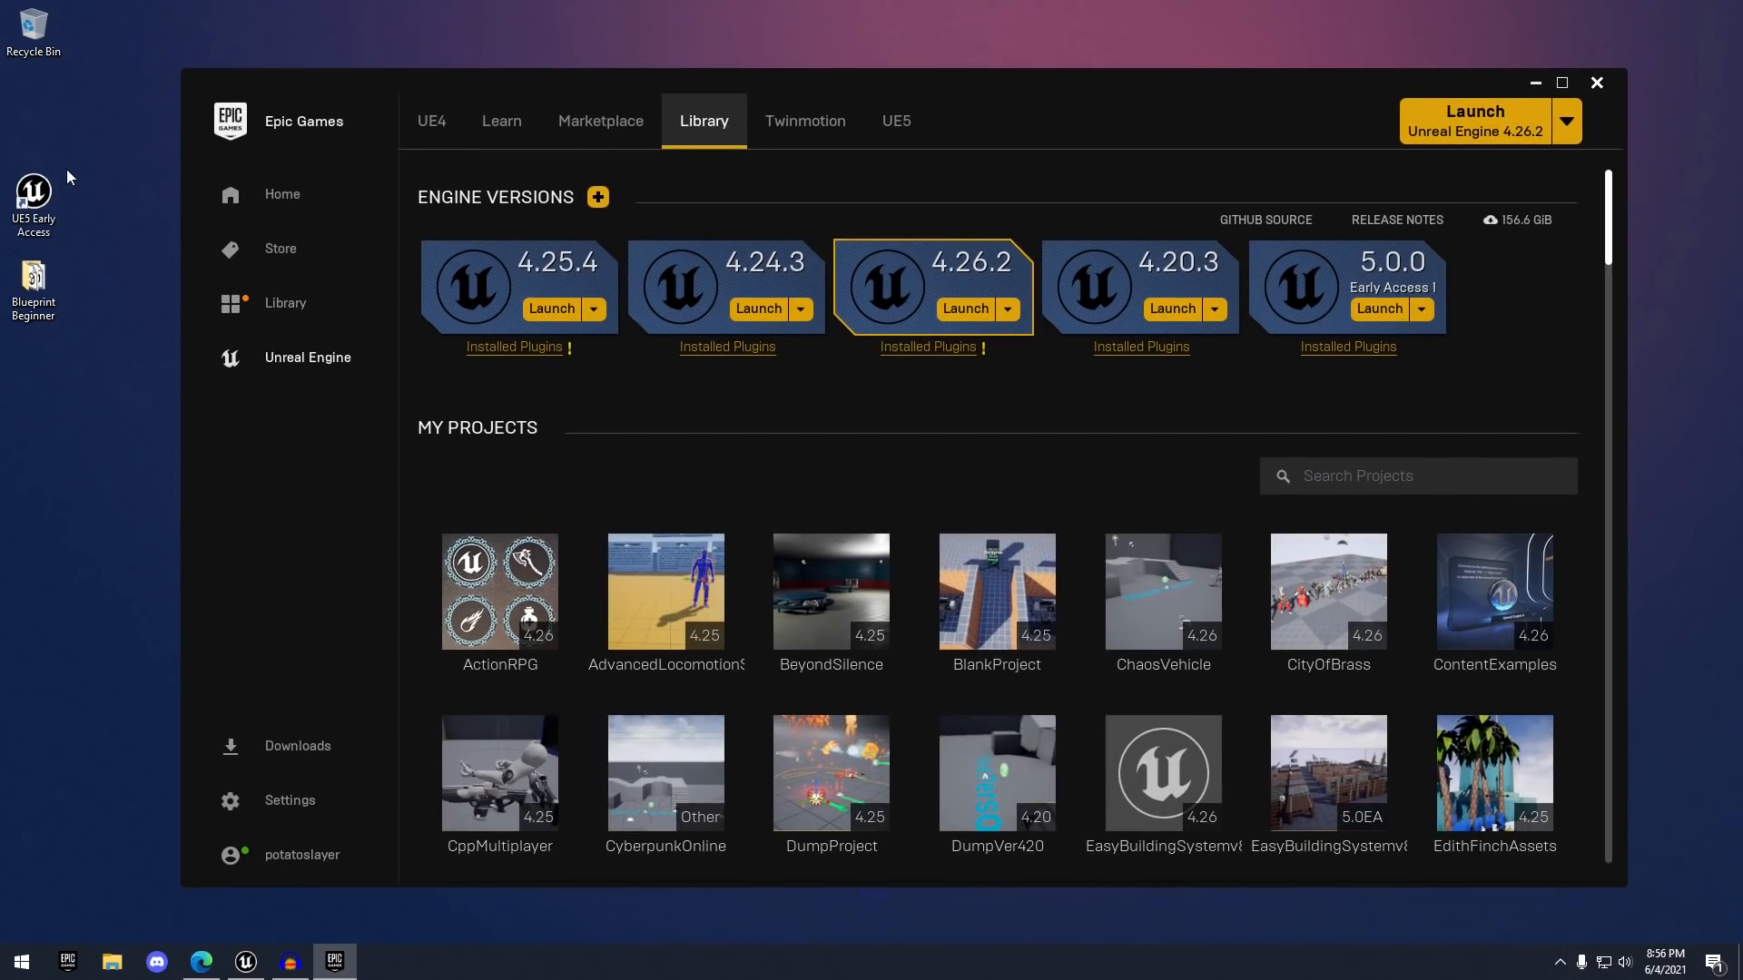
# - Launch UE5 Early Access and create a Third Person project named BlueprintBeginner with Starter Content
pyautogui.click(1381, 308)
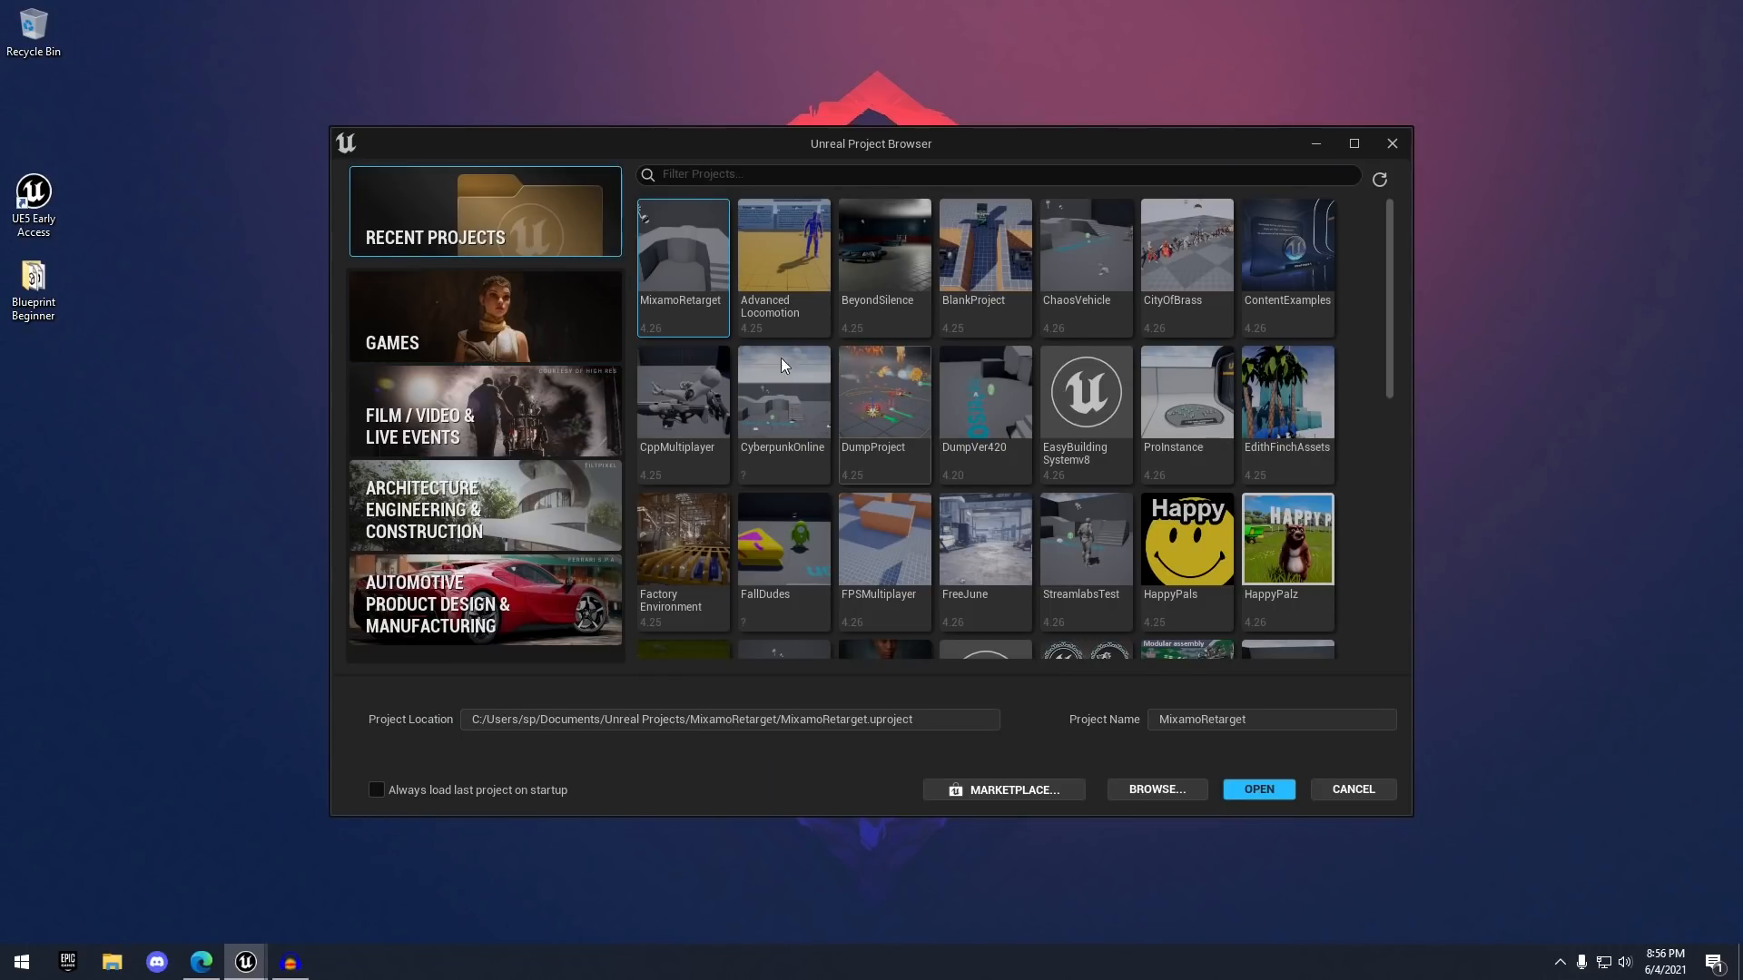
pyautogui.click(545, 343)
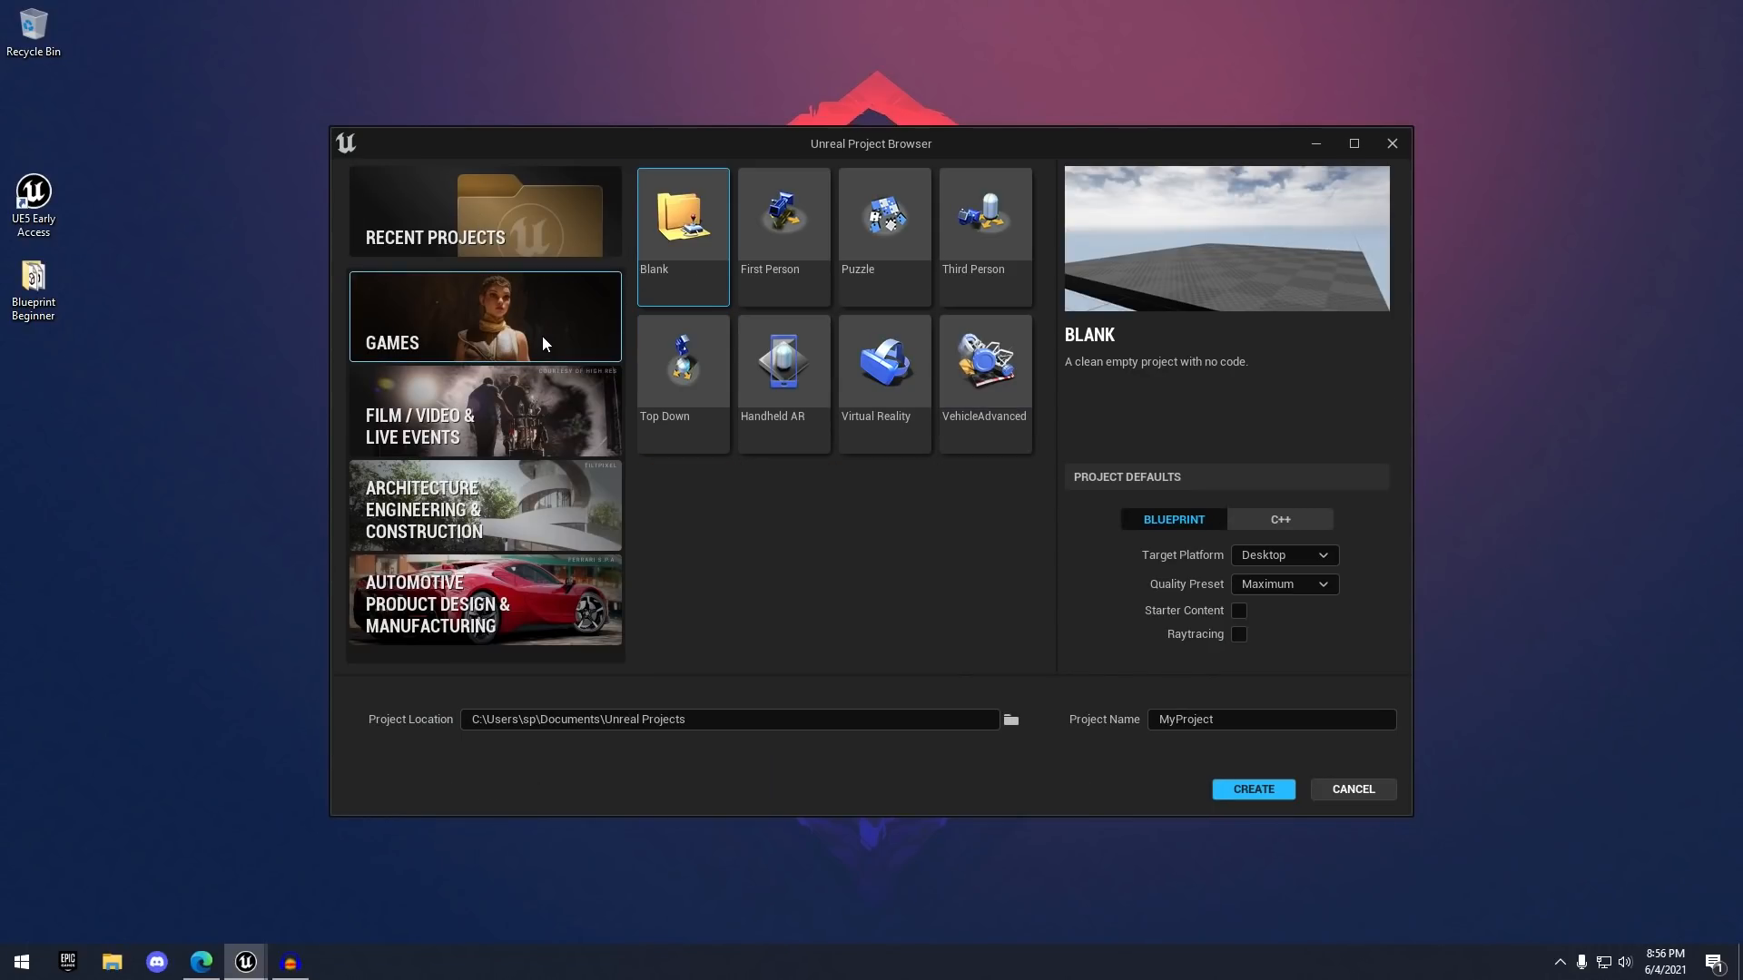
pyautogui.click(986, 247)
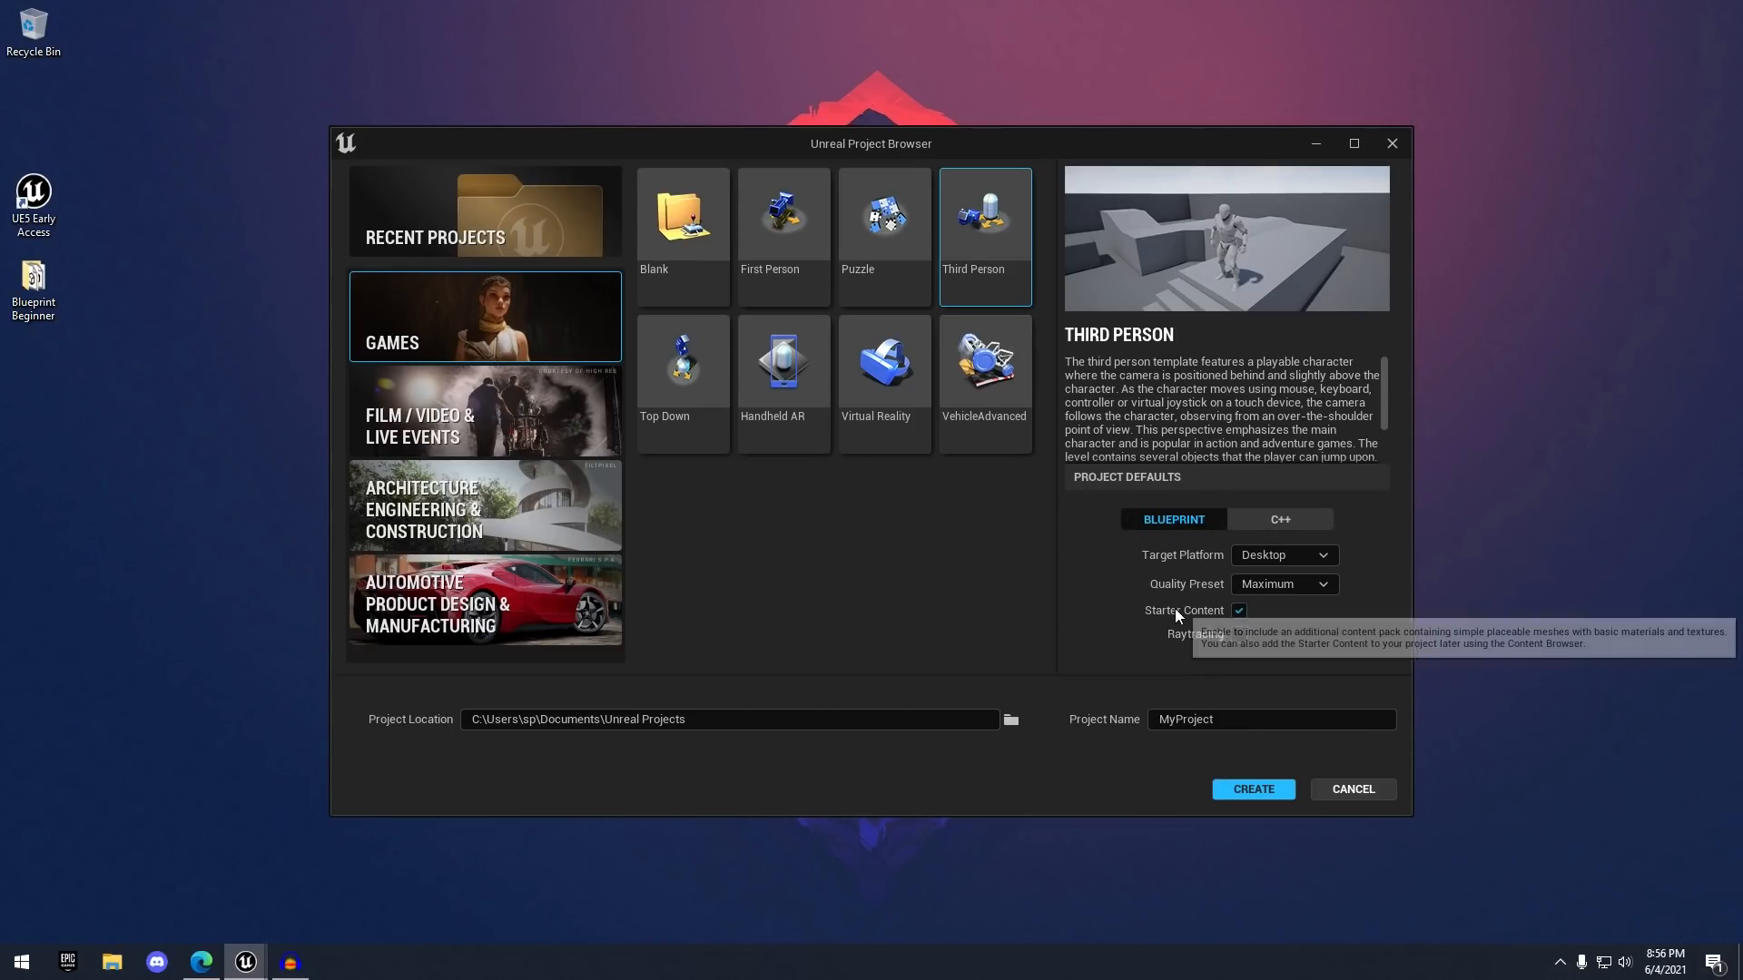
pyautogui.click(1238, 610)
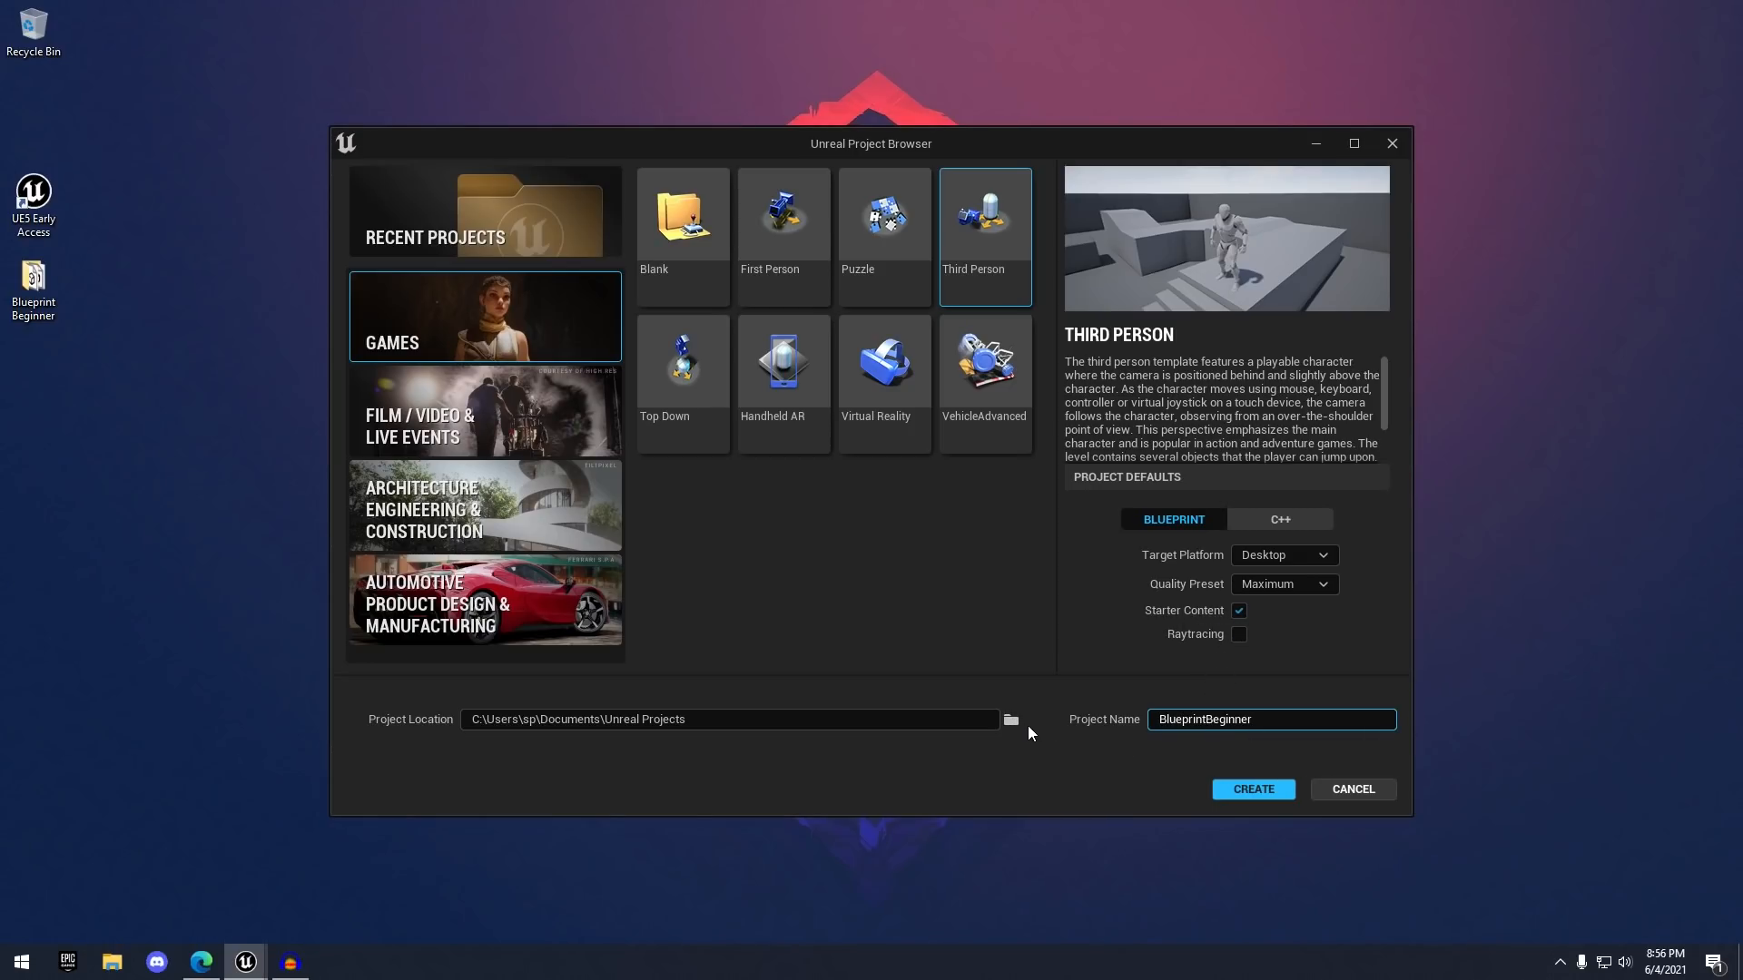
pyautogui.click(1267, 796)
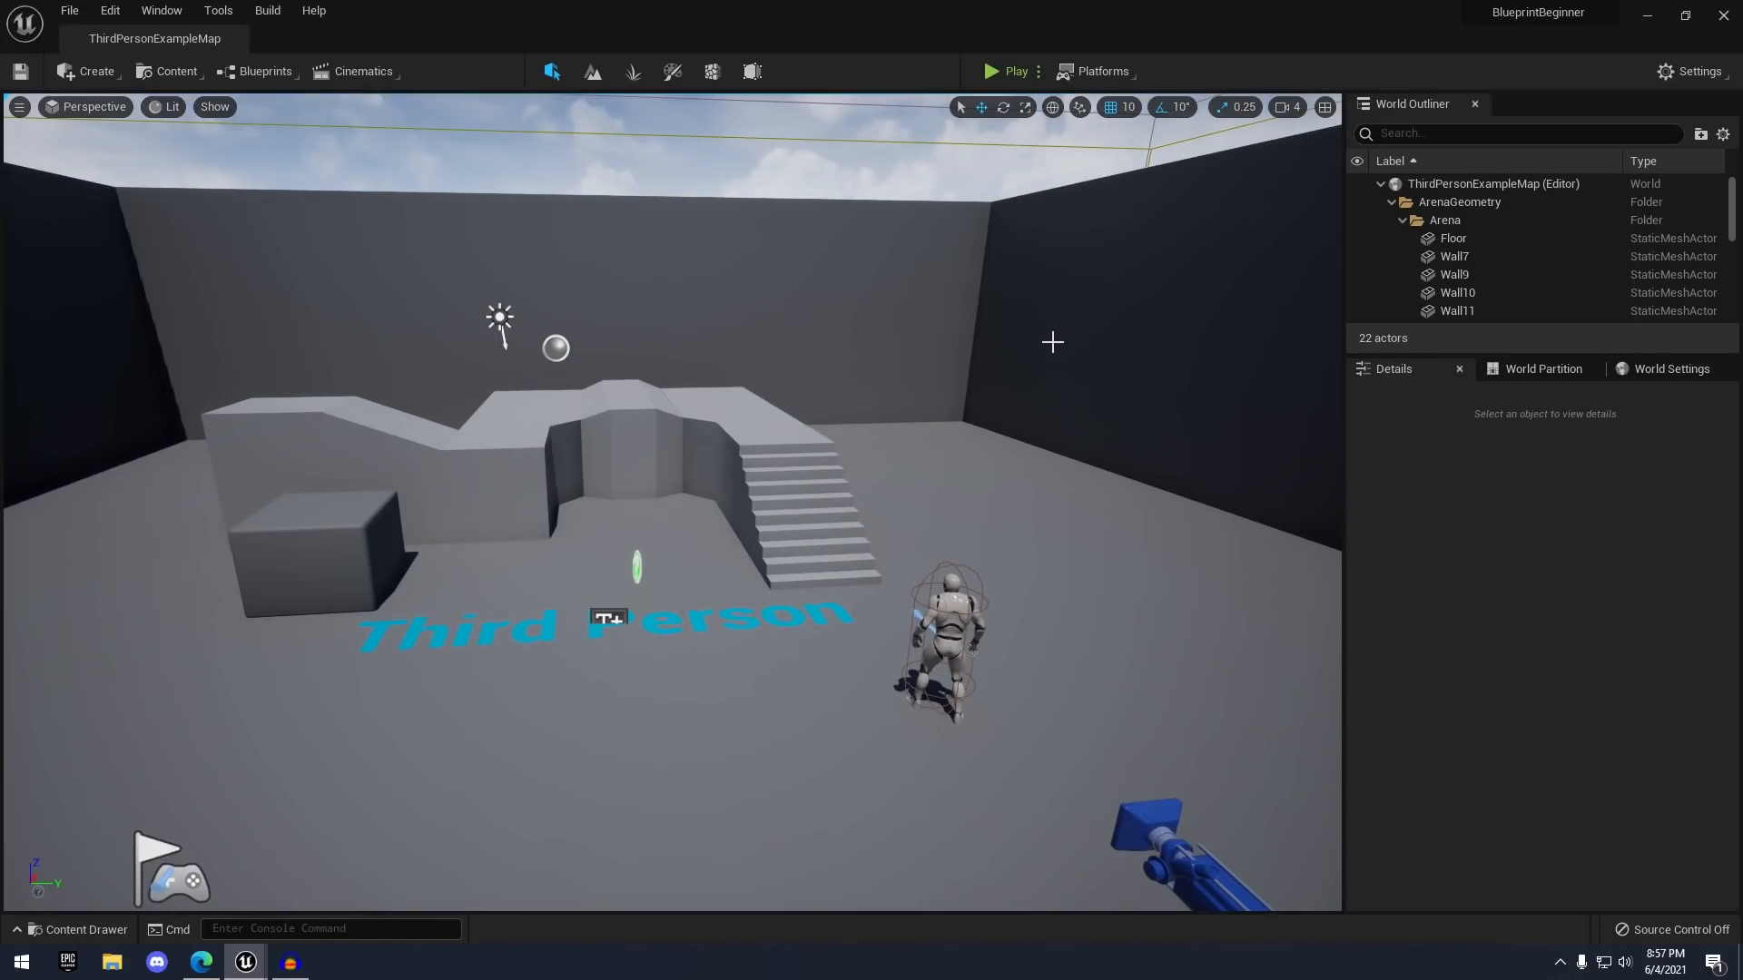
pyautogui.moveTo(1052, 341); pyautogui.dragTo(1007, 355, button='right')
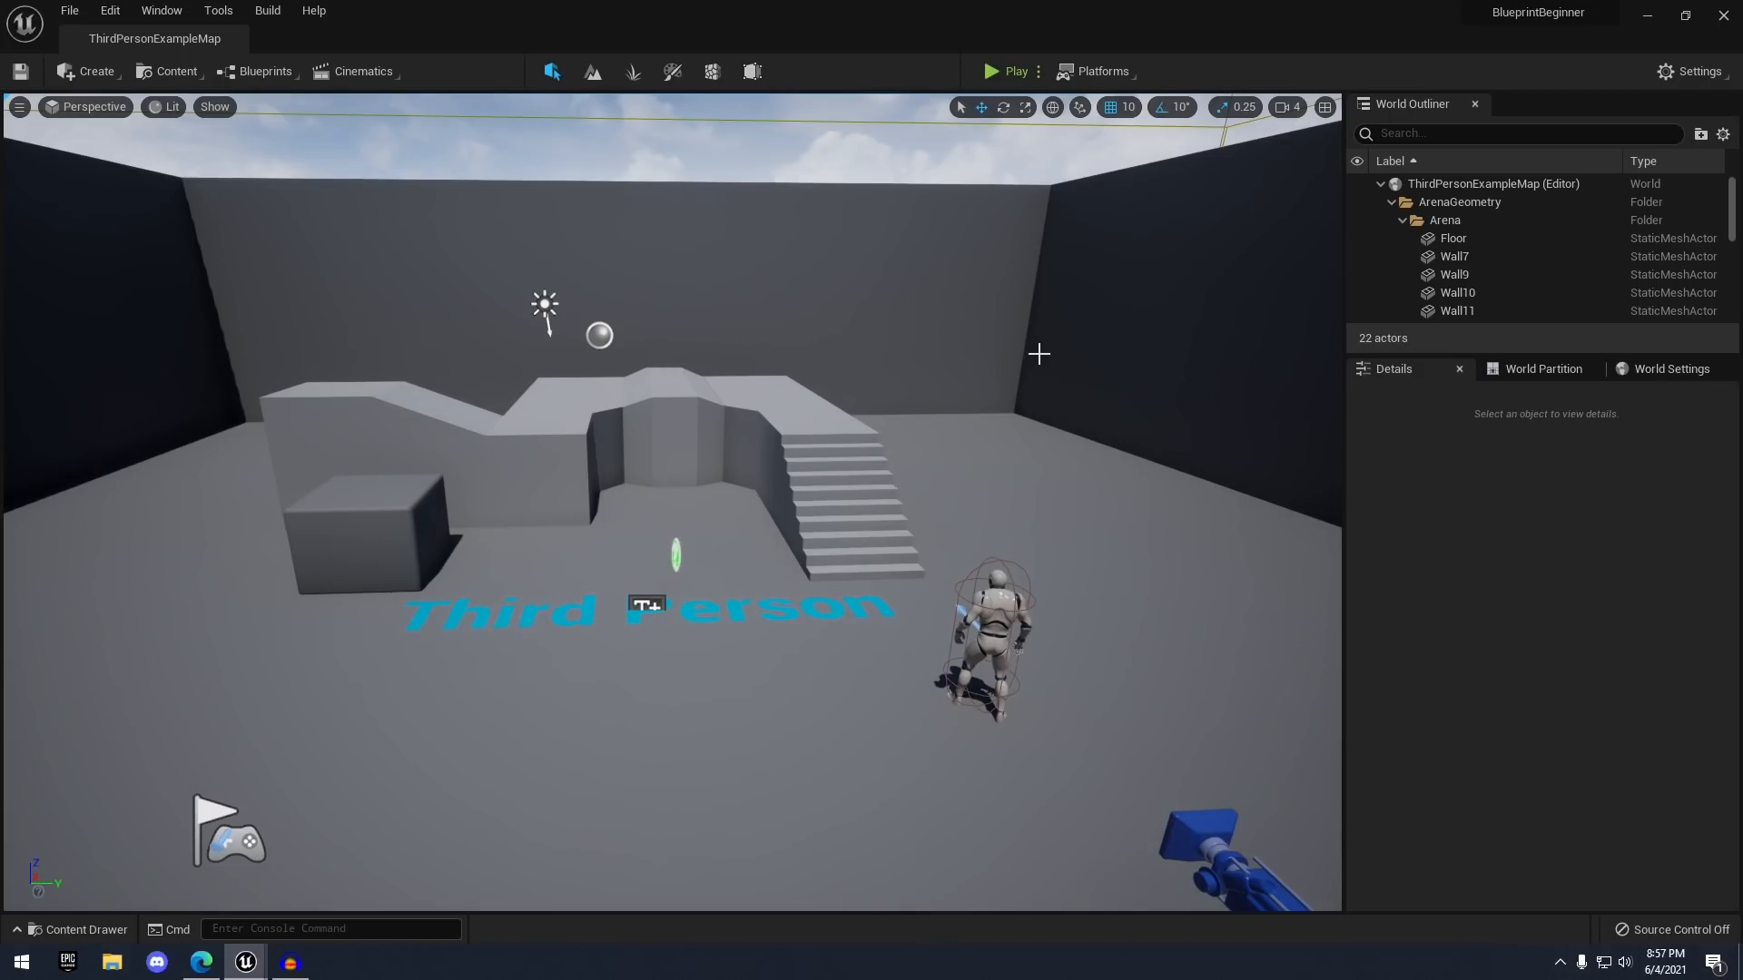
pyautogui.click(1006, 76)
pyautogui.click(849, 330)
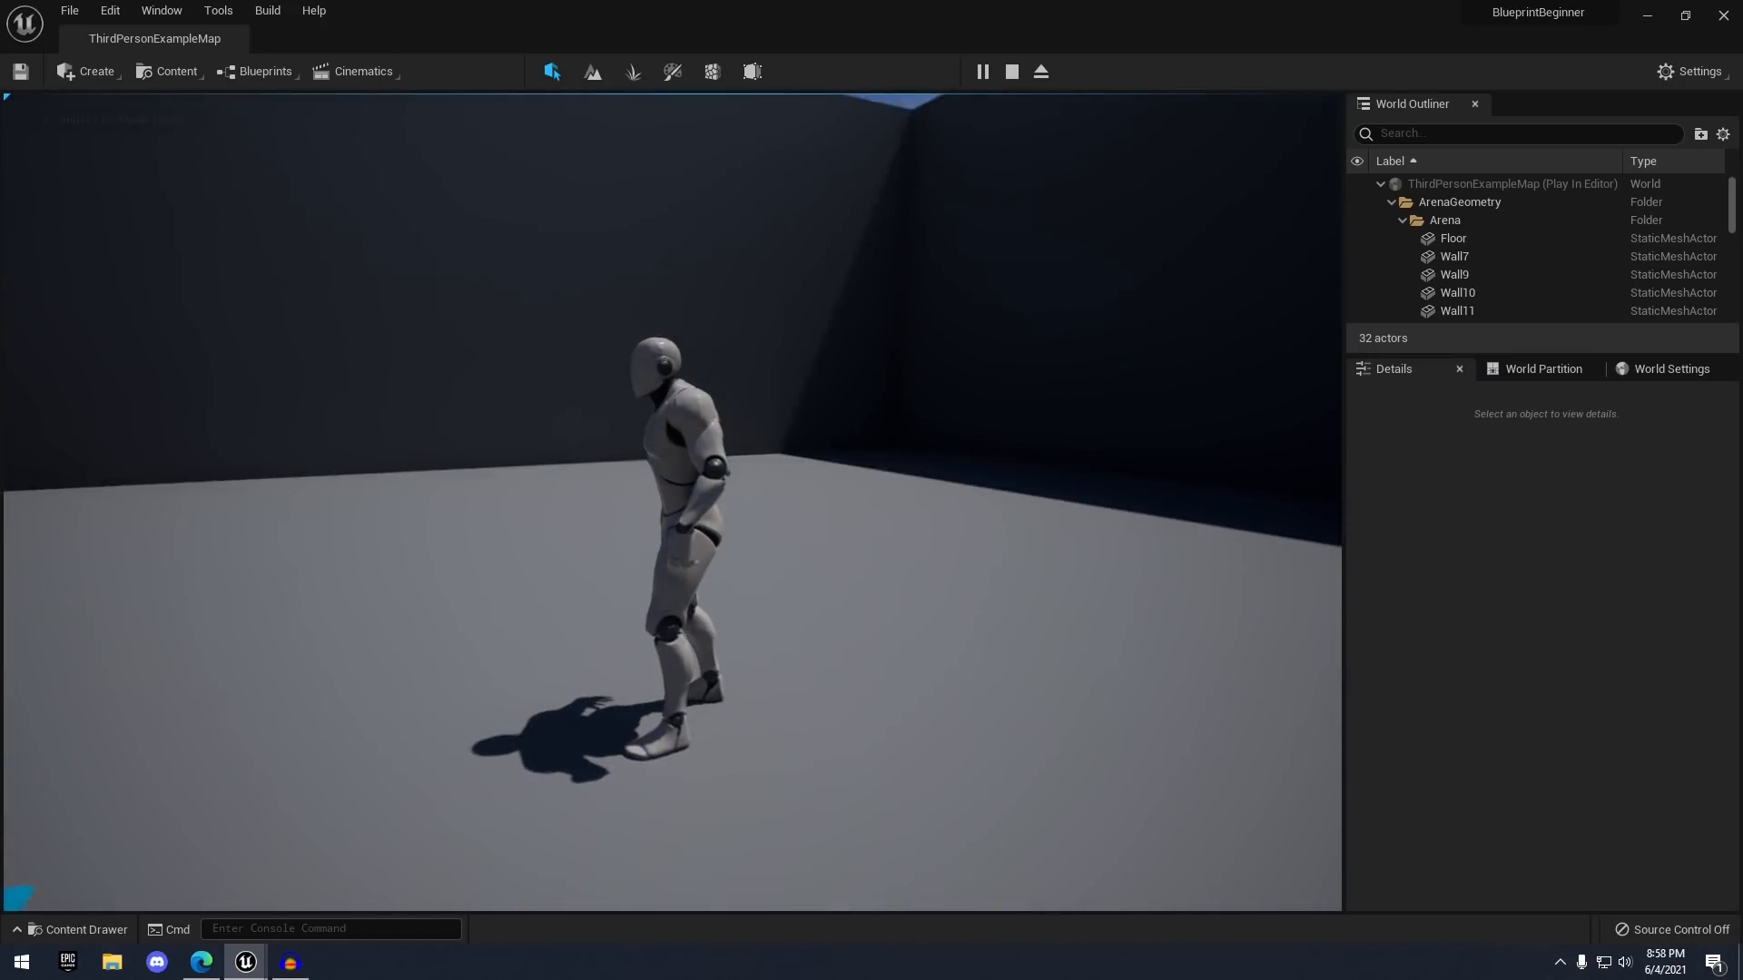
pyautogui.press('w')
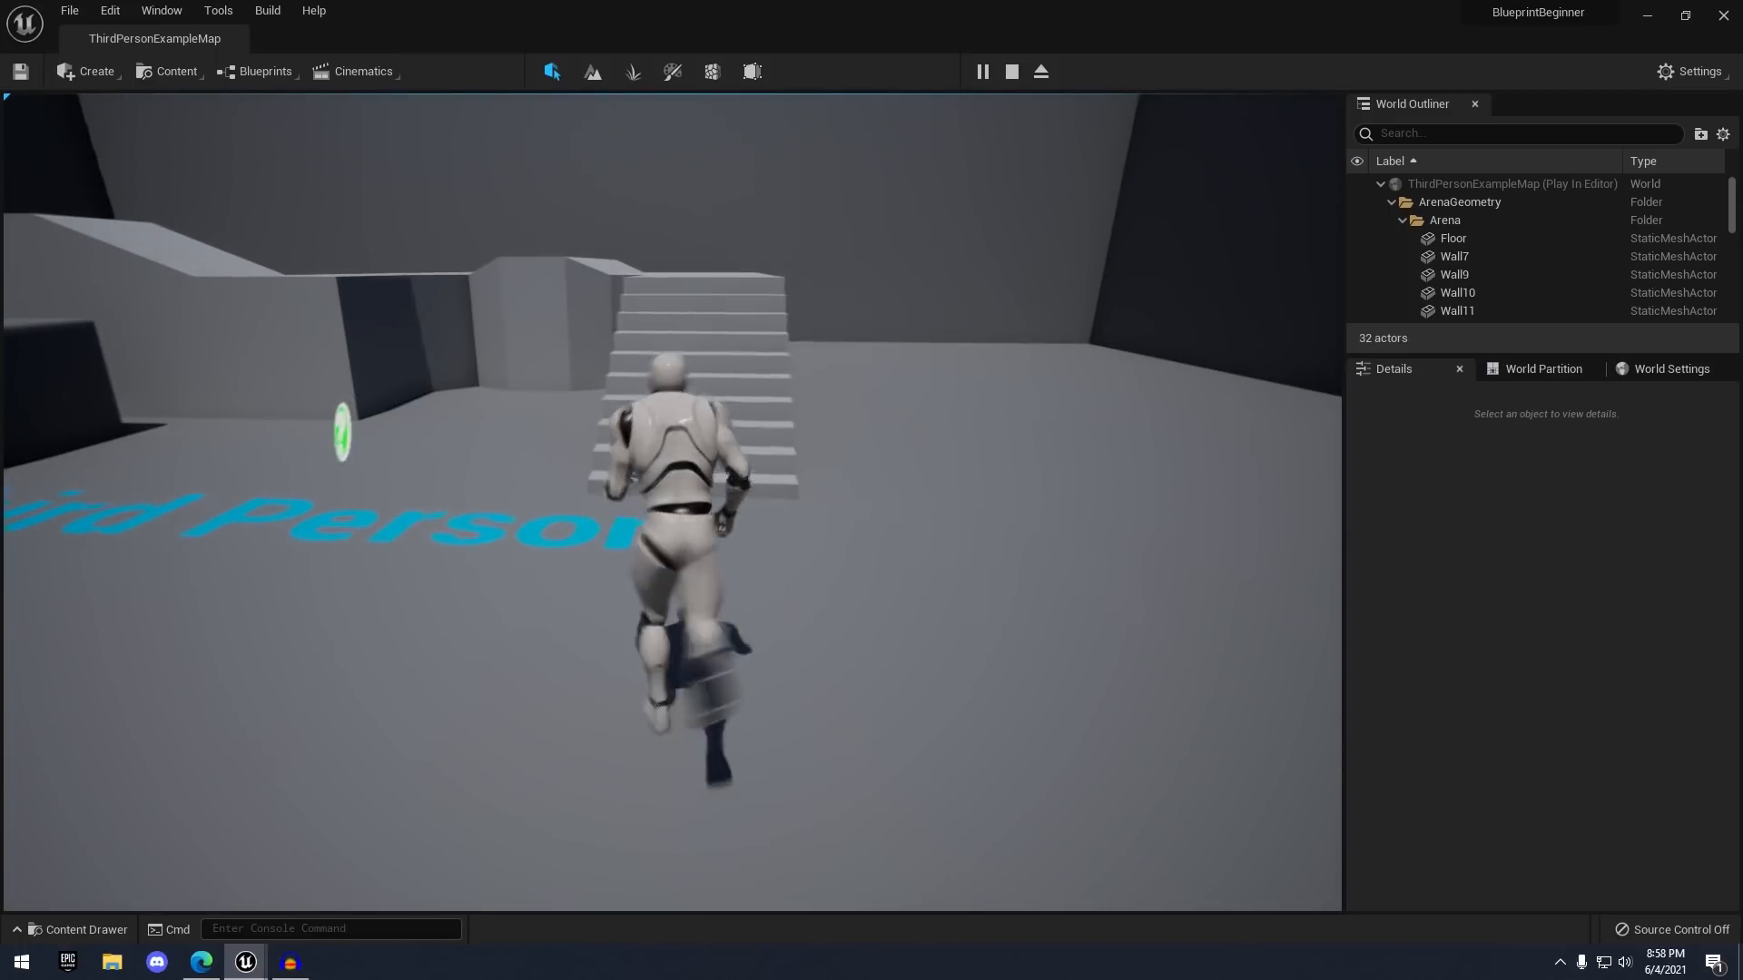
pyautogui.press('s')
pyautogui.press('d')
pyautogui.press('a')
pyautogui.press('d')
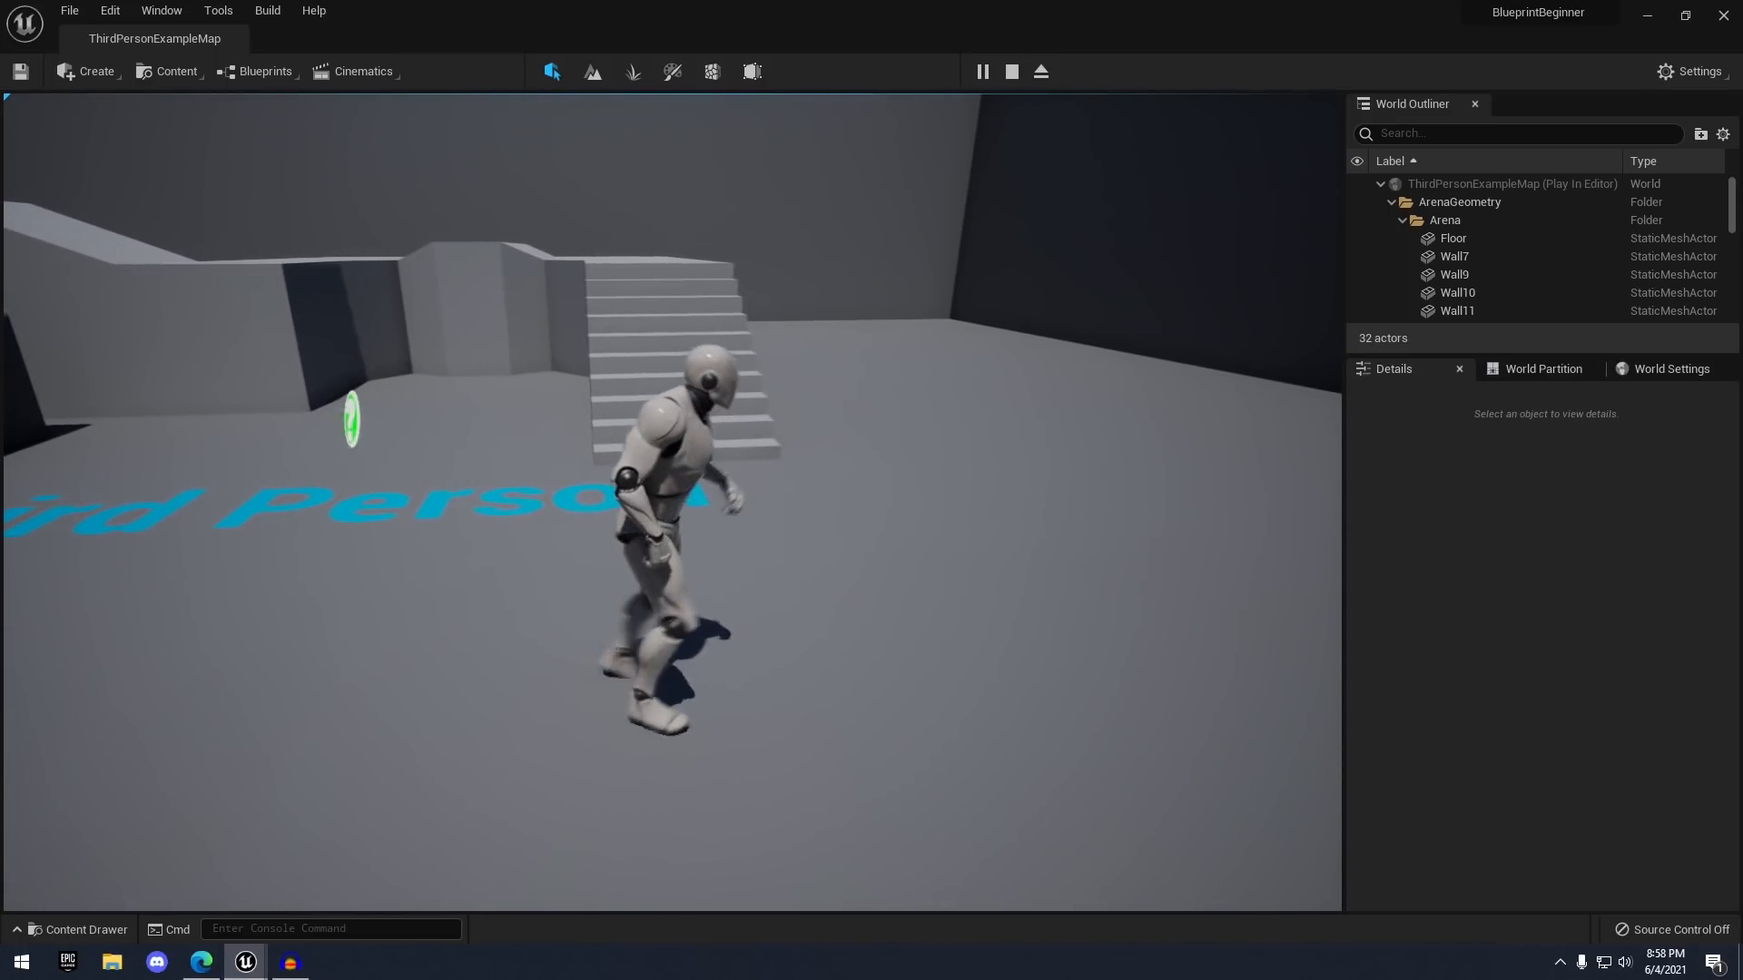
pyautogui.press('w')
pyautogui.press('space')
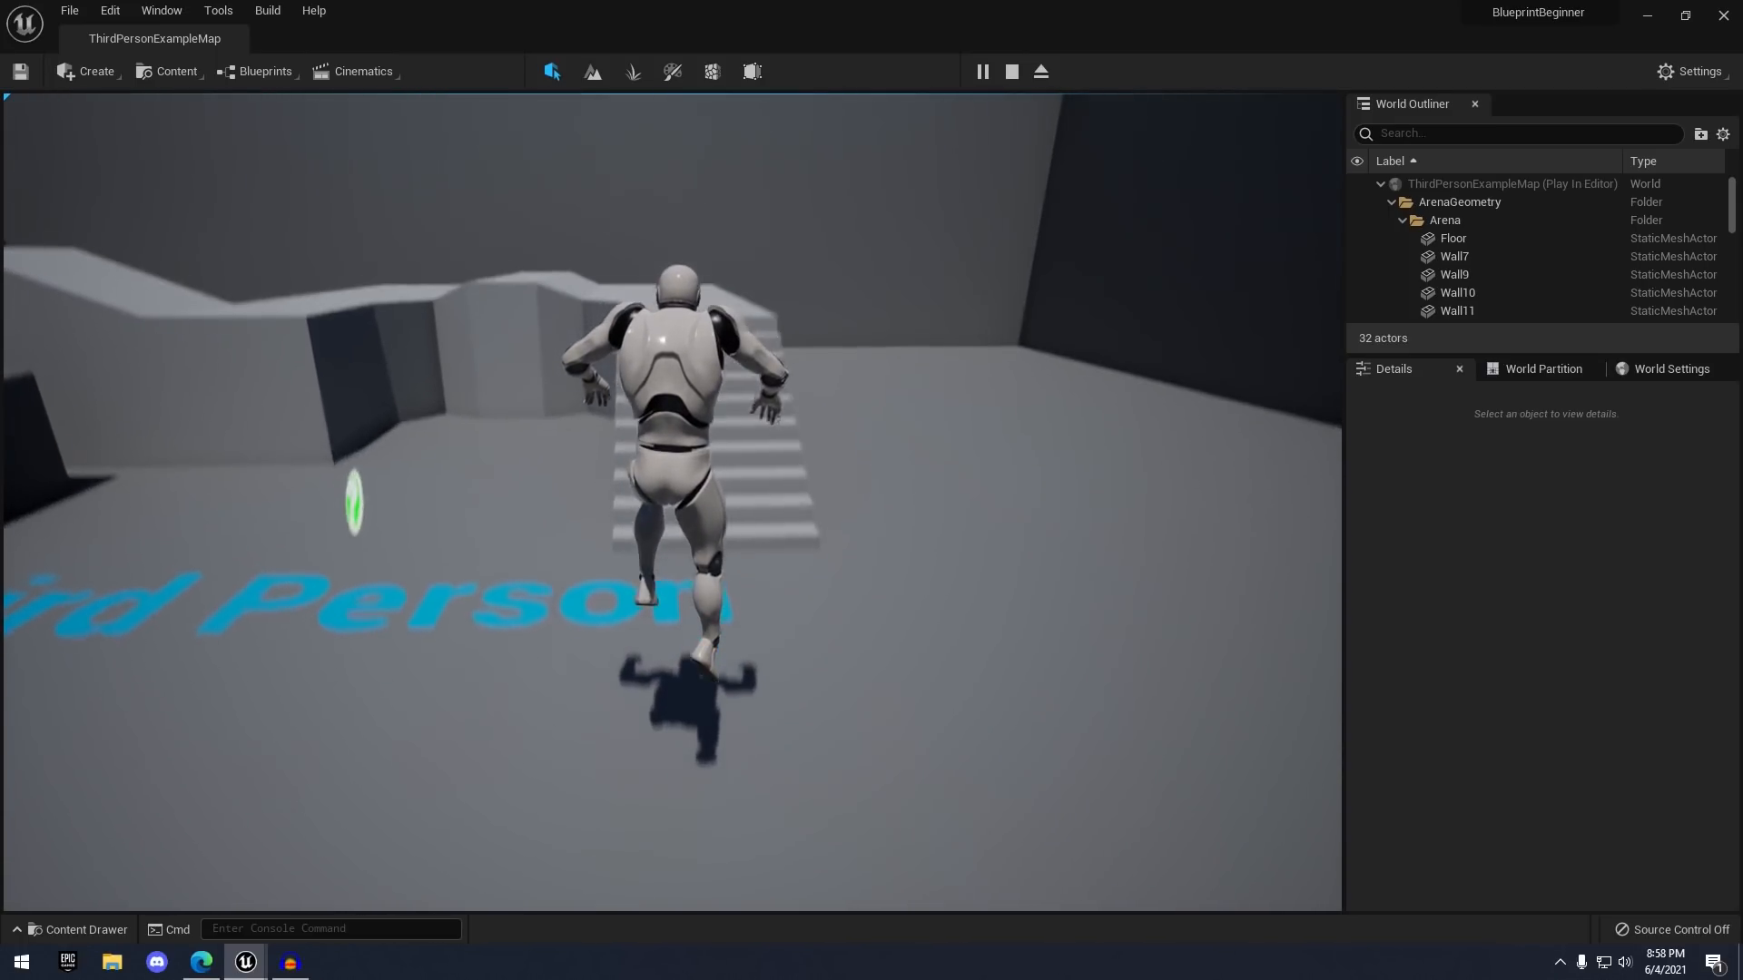
pyautogui.press('w')
pyautogui.press('a')
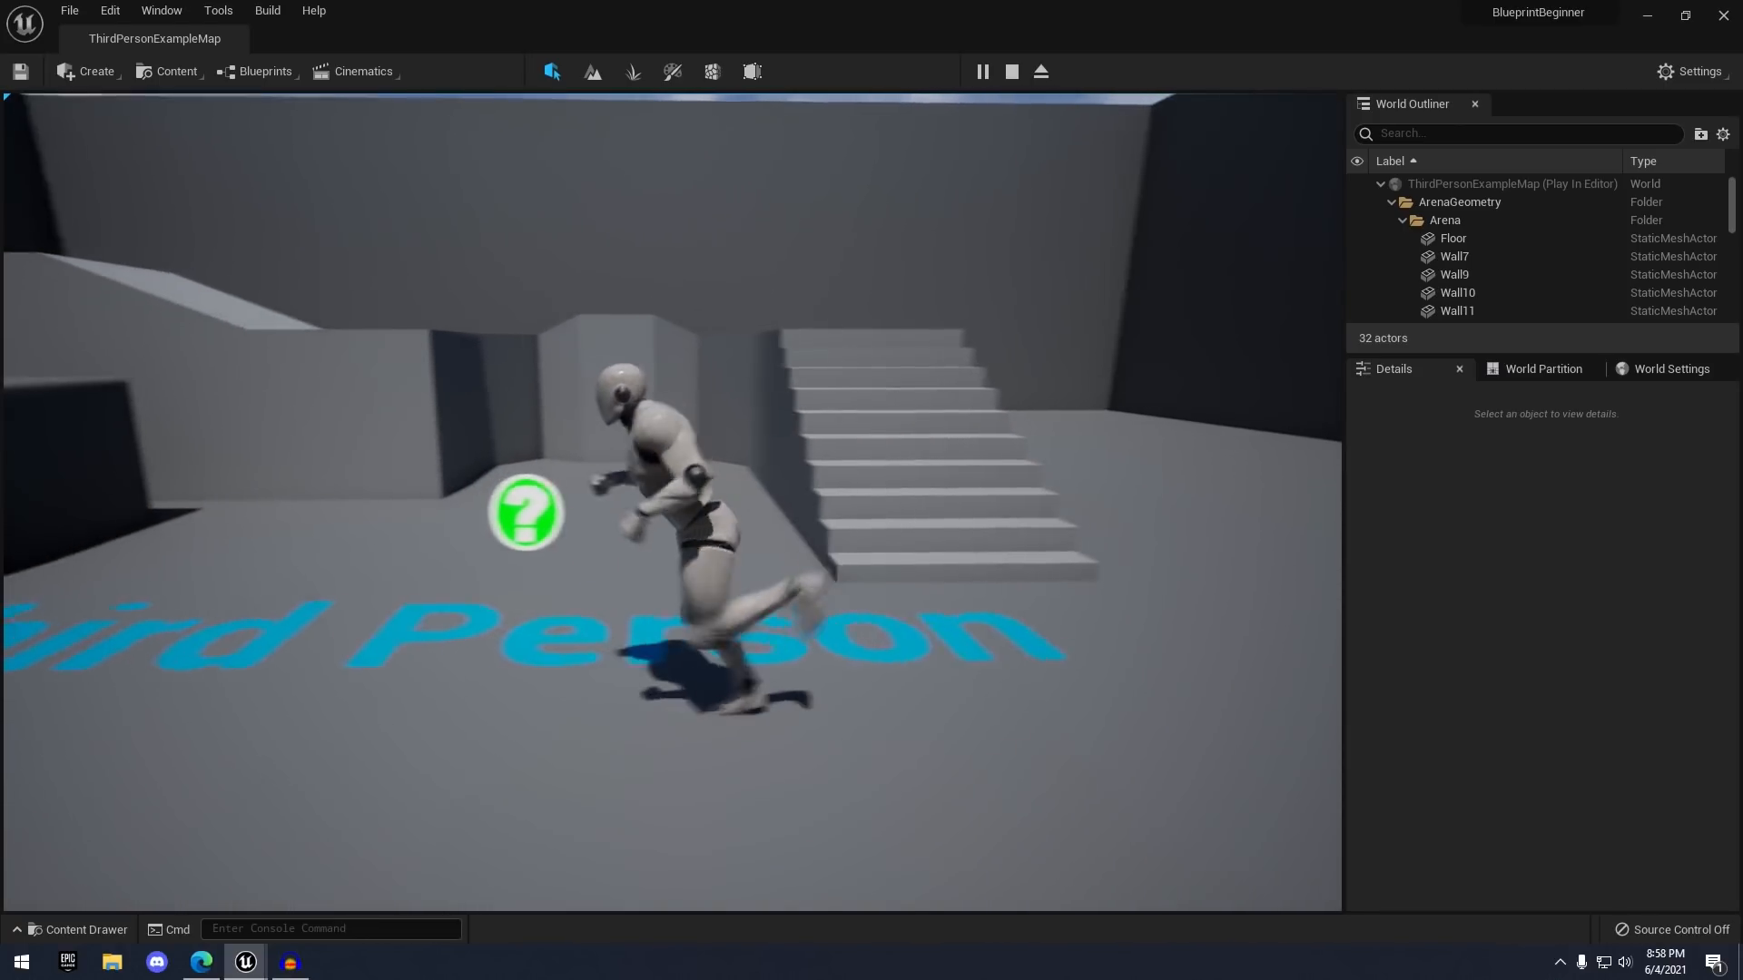
pyautogui.press('s')
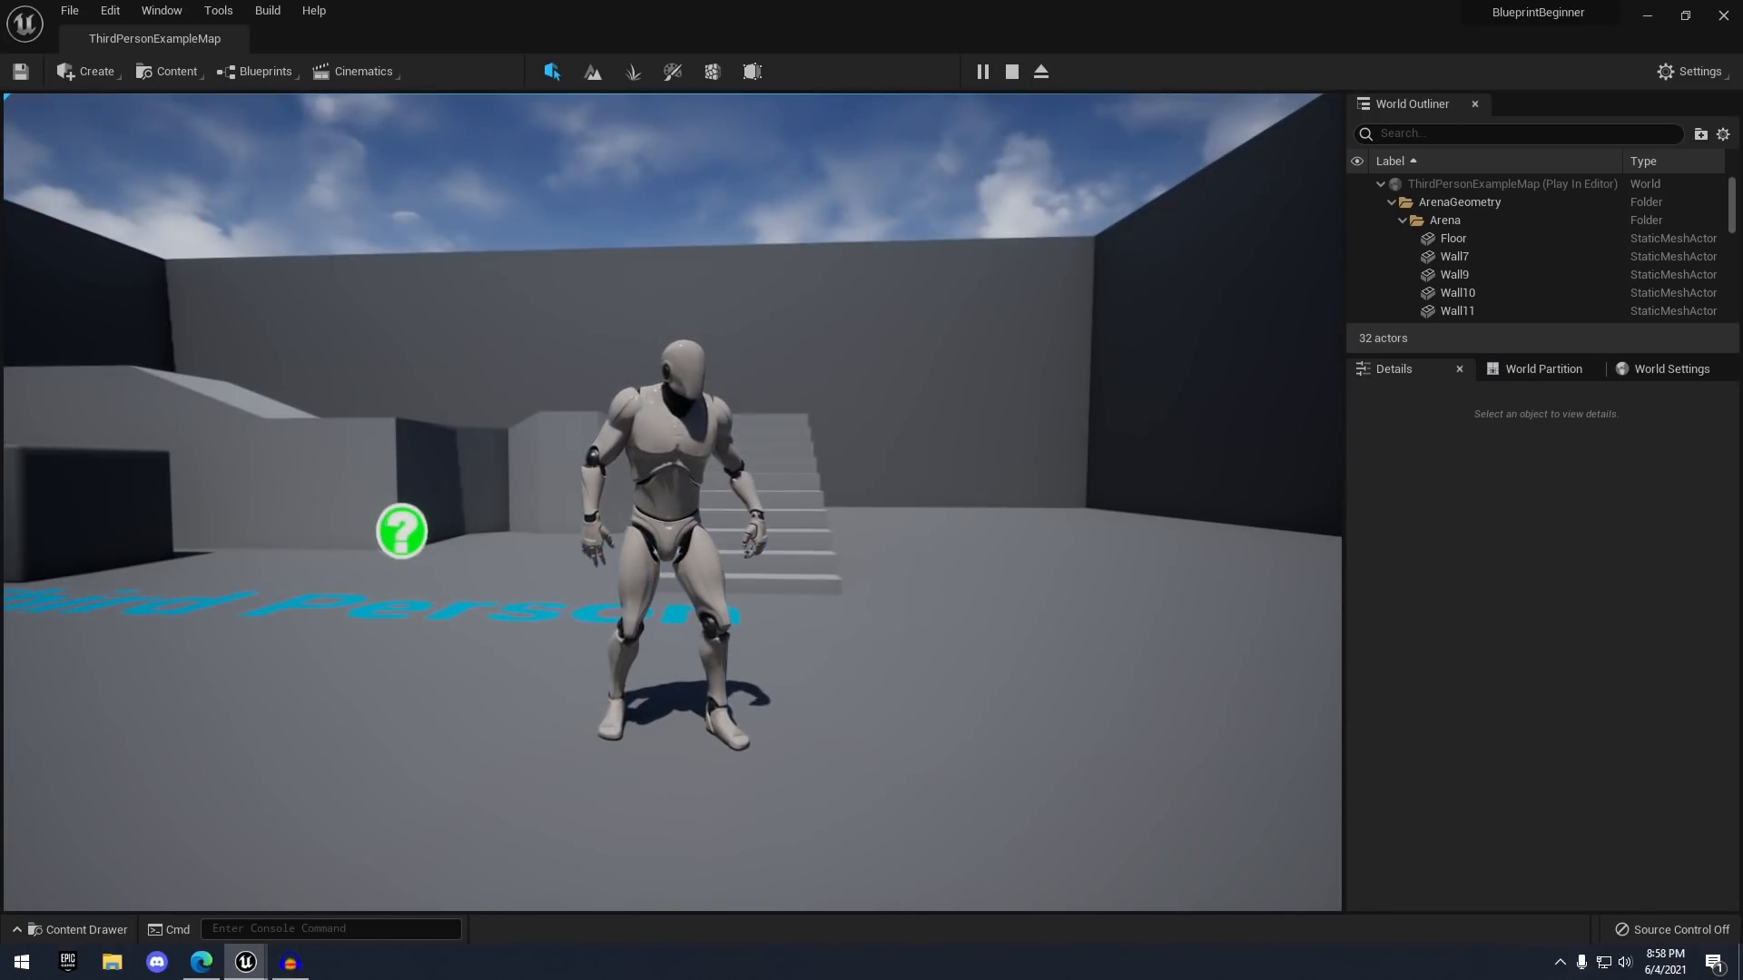
pyautogui.press('s')
pyautogui.press('a')
pyautogui.press('d')
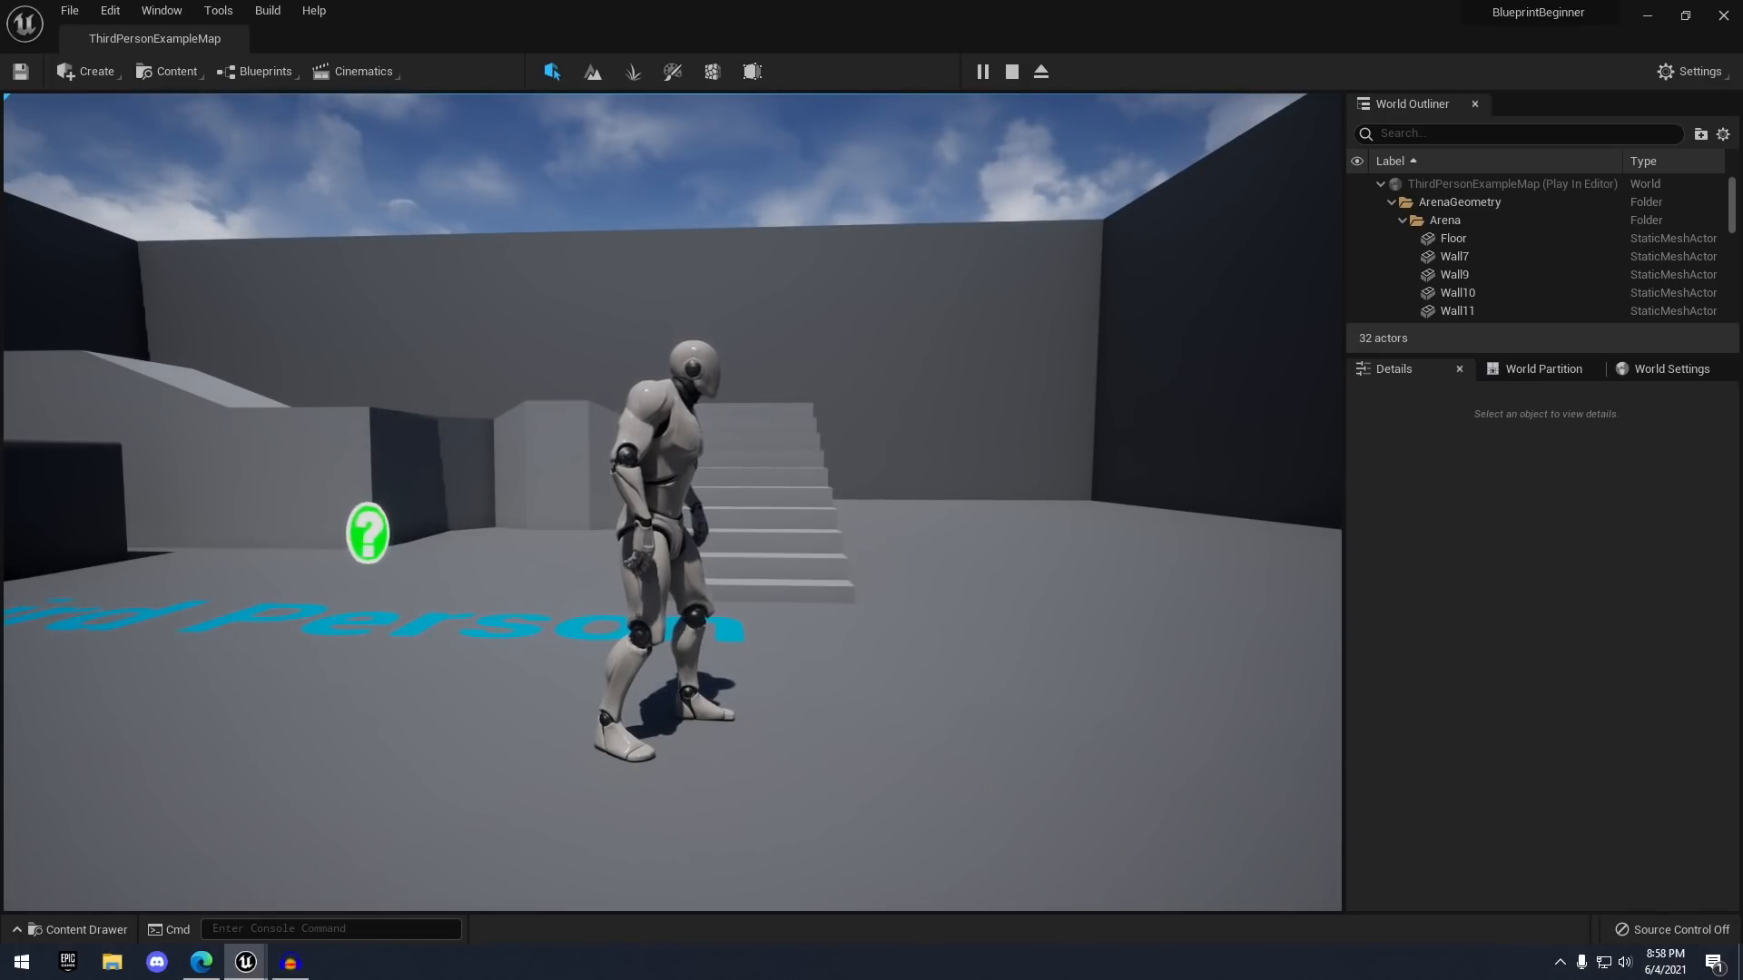
pyautogui.press('Escape')
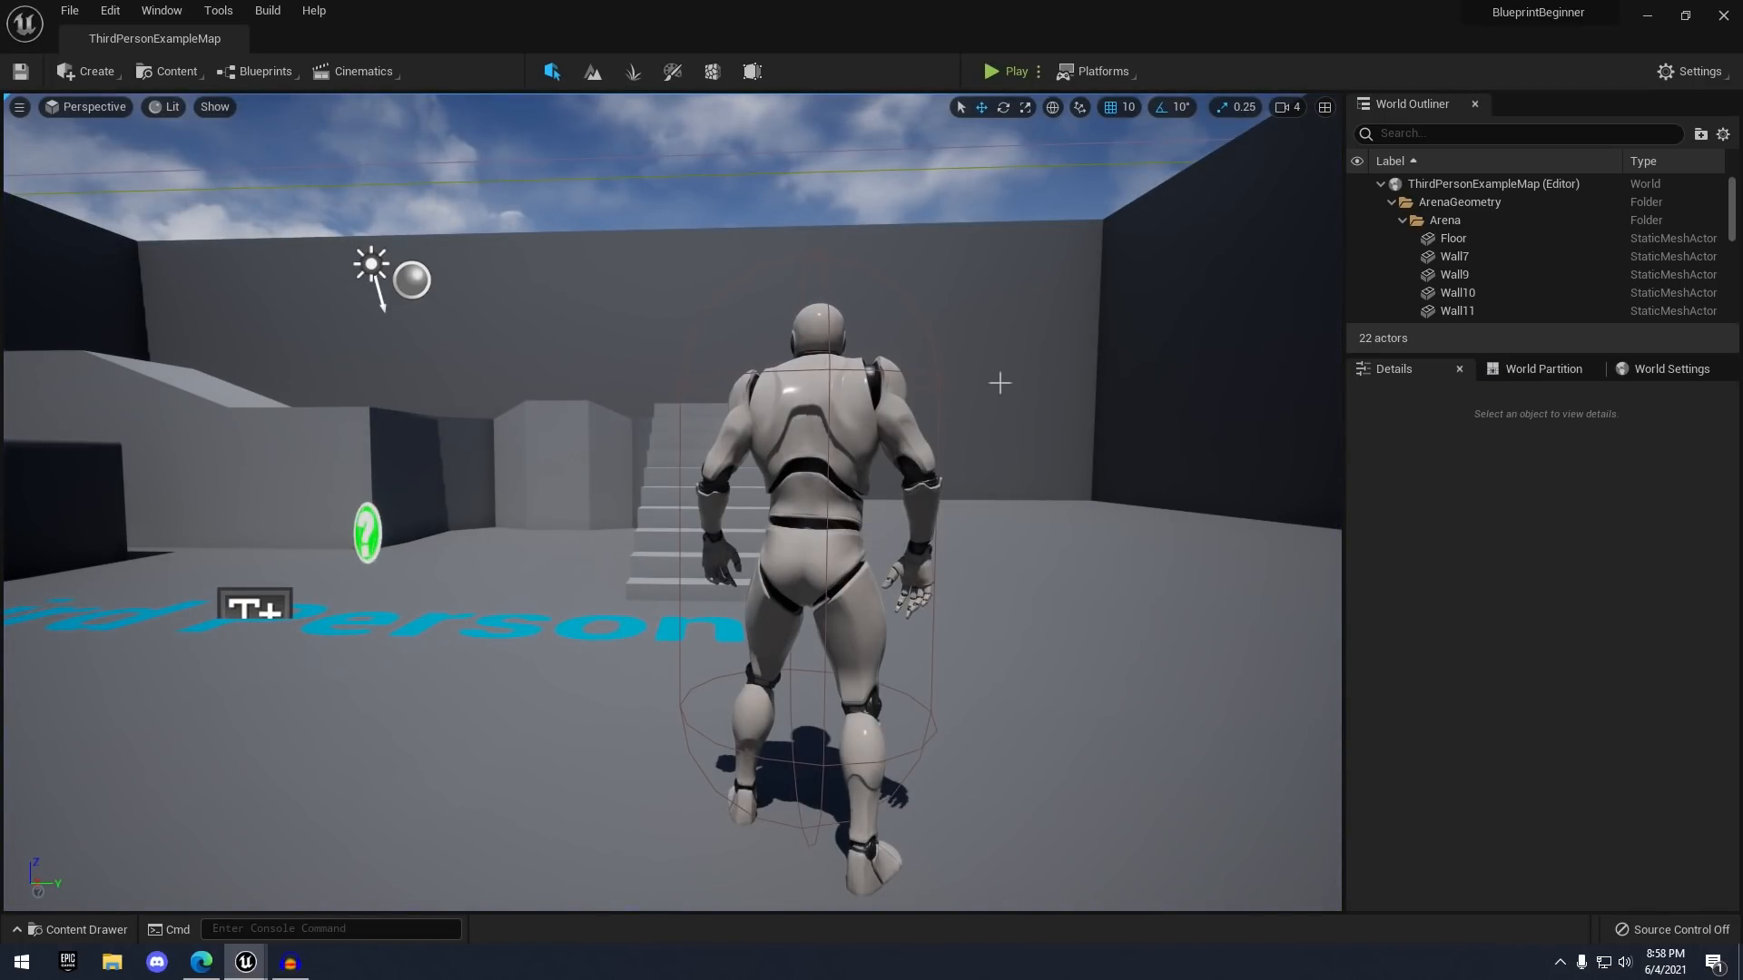
# - Browse from the mannequin in the level to its ThirdPersonCharacter asset in the Content Browser
pyautogui.click(873, 404)
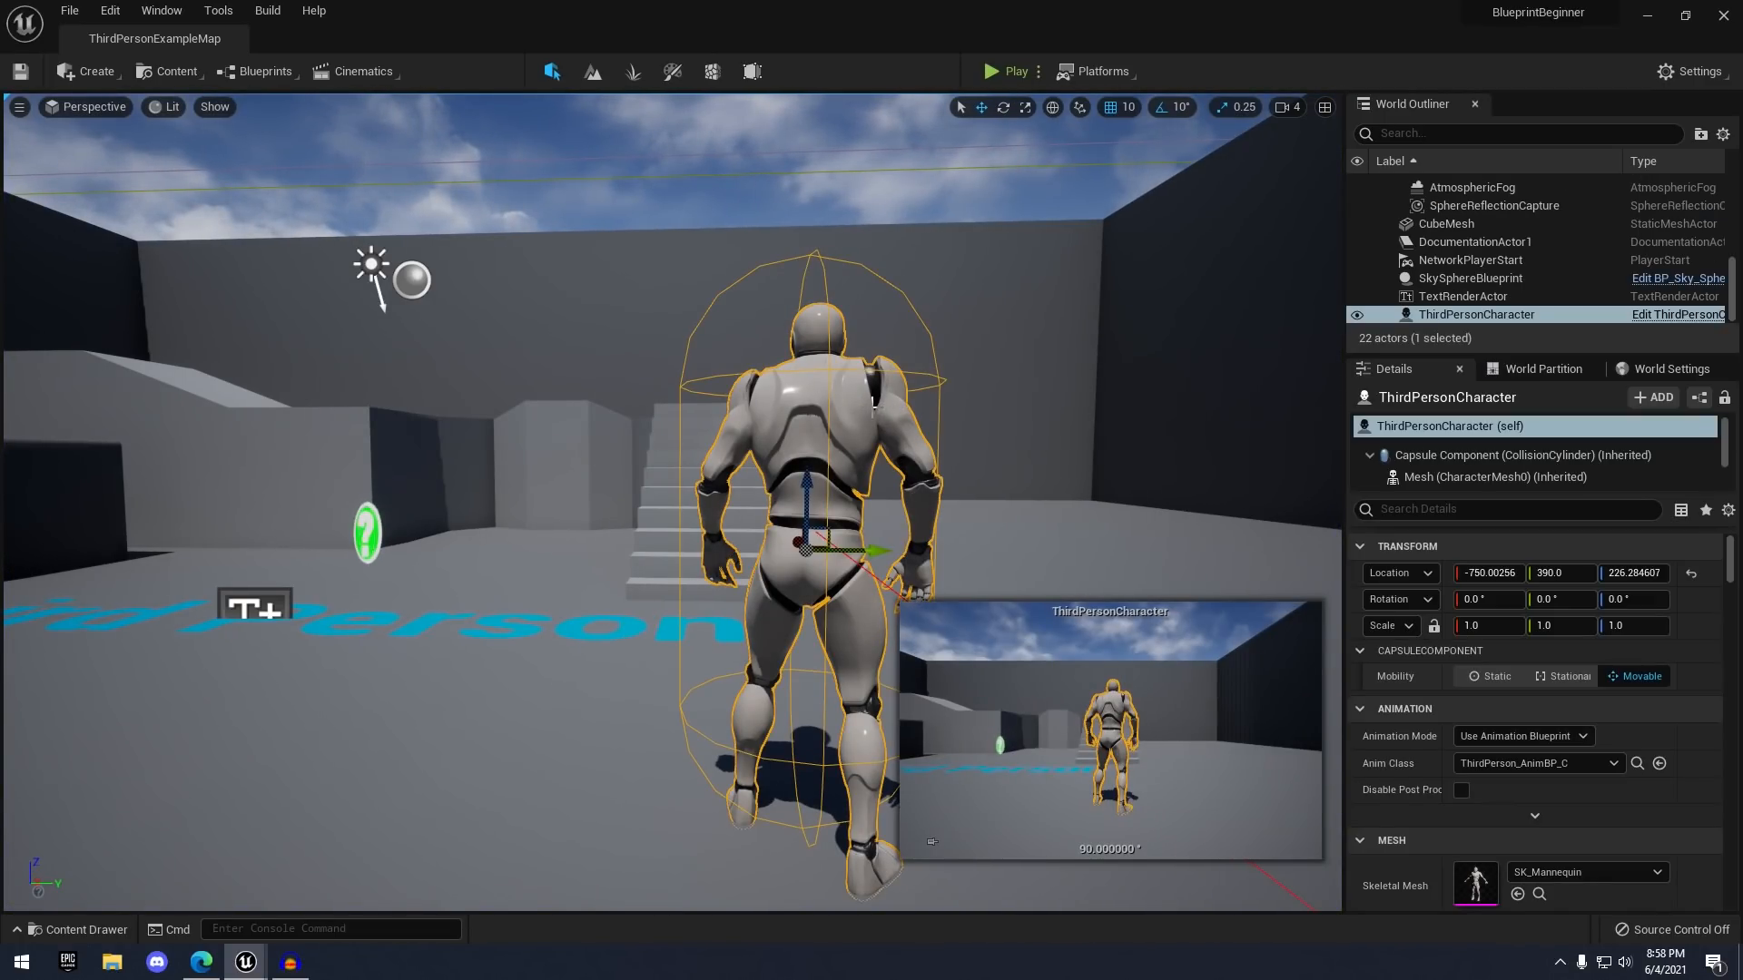
pyautogui.rightClick(855, 397)
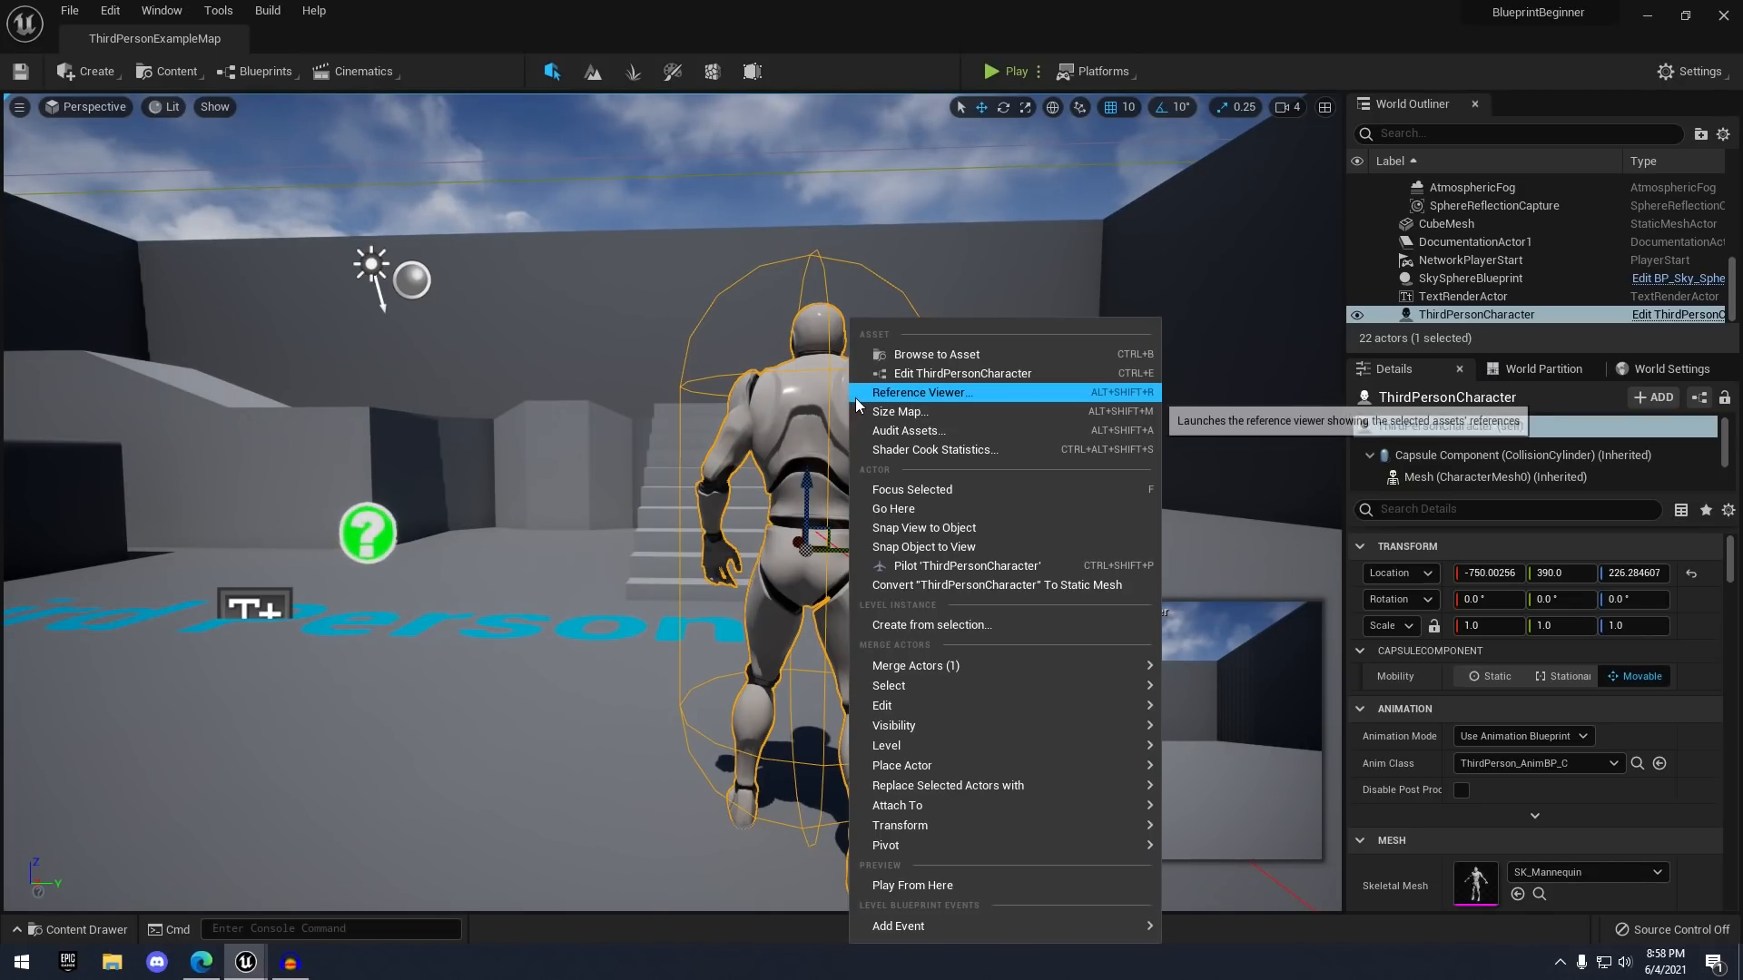
pyautogui.click(952, 357)
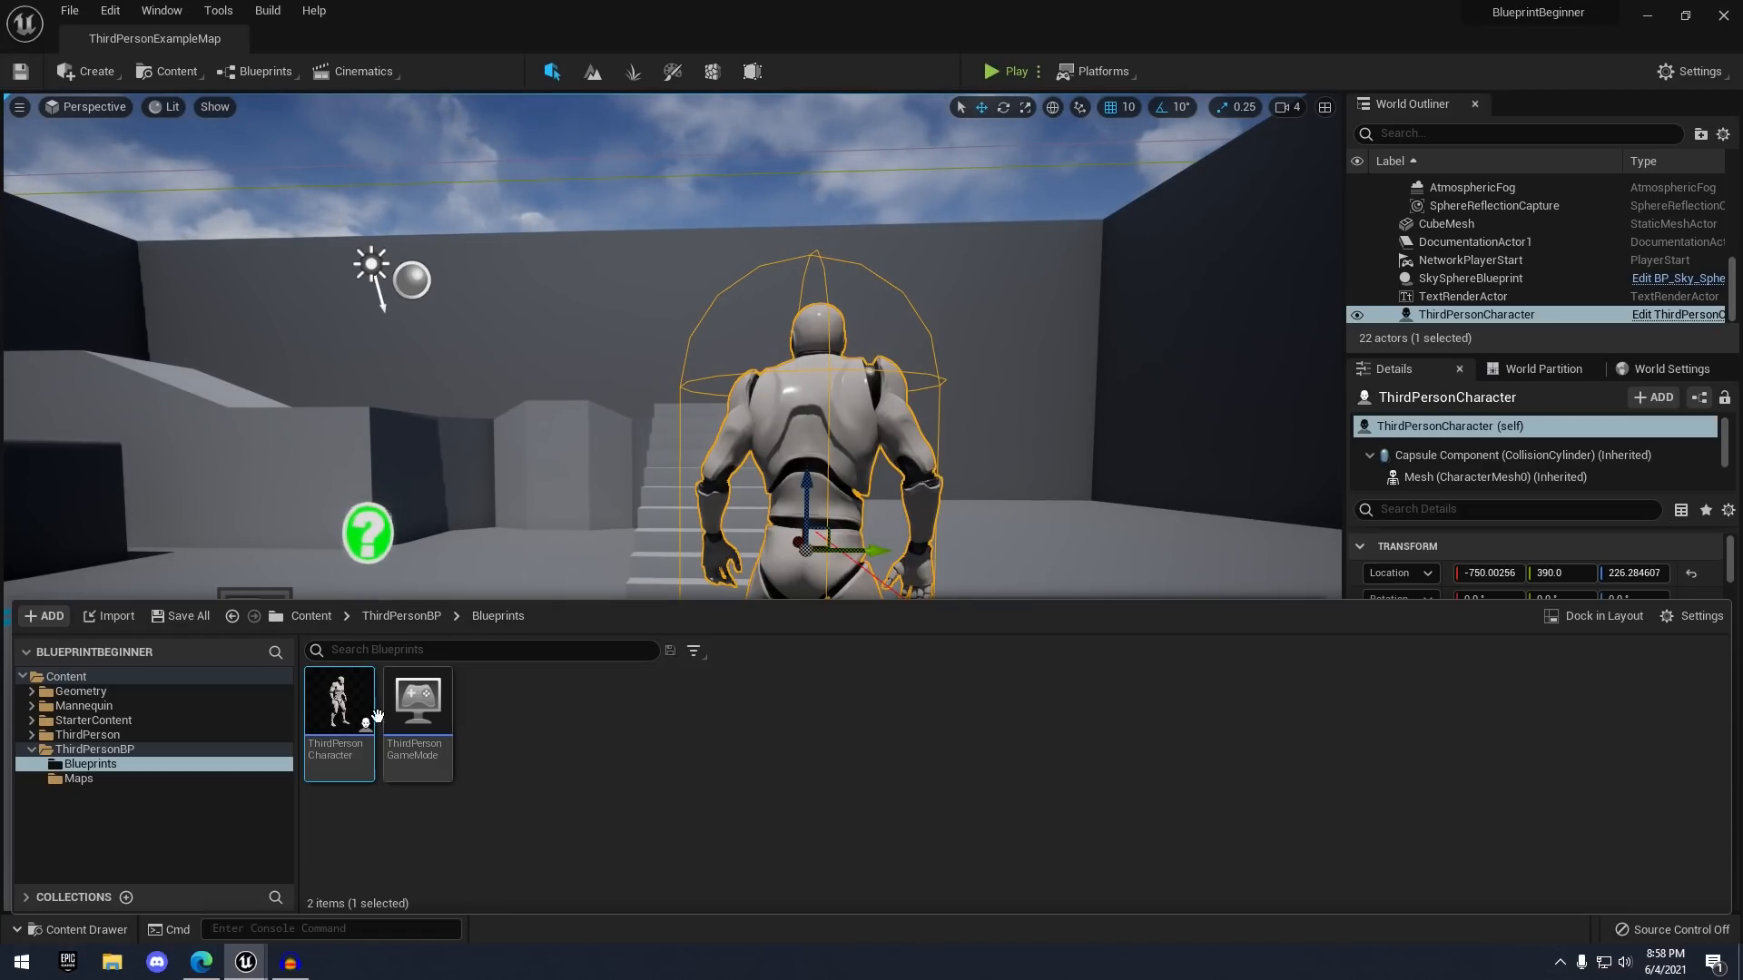
pyautogui.moveTo(346, 761)
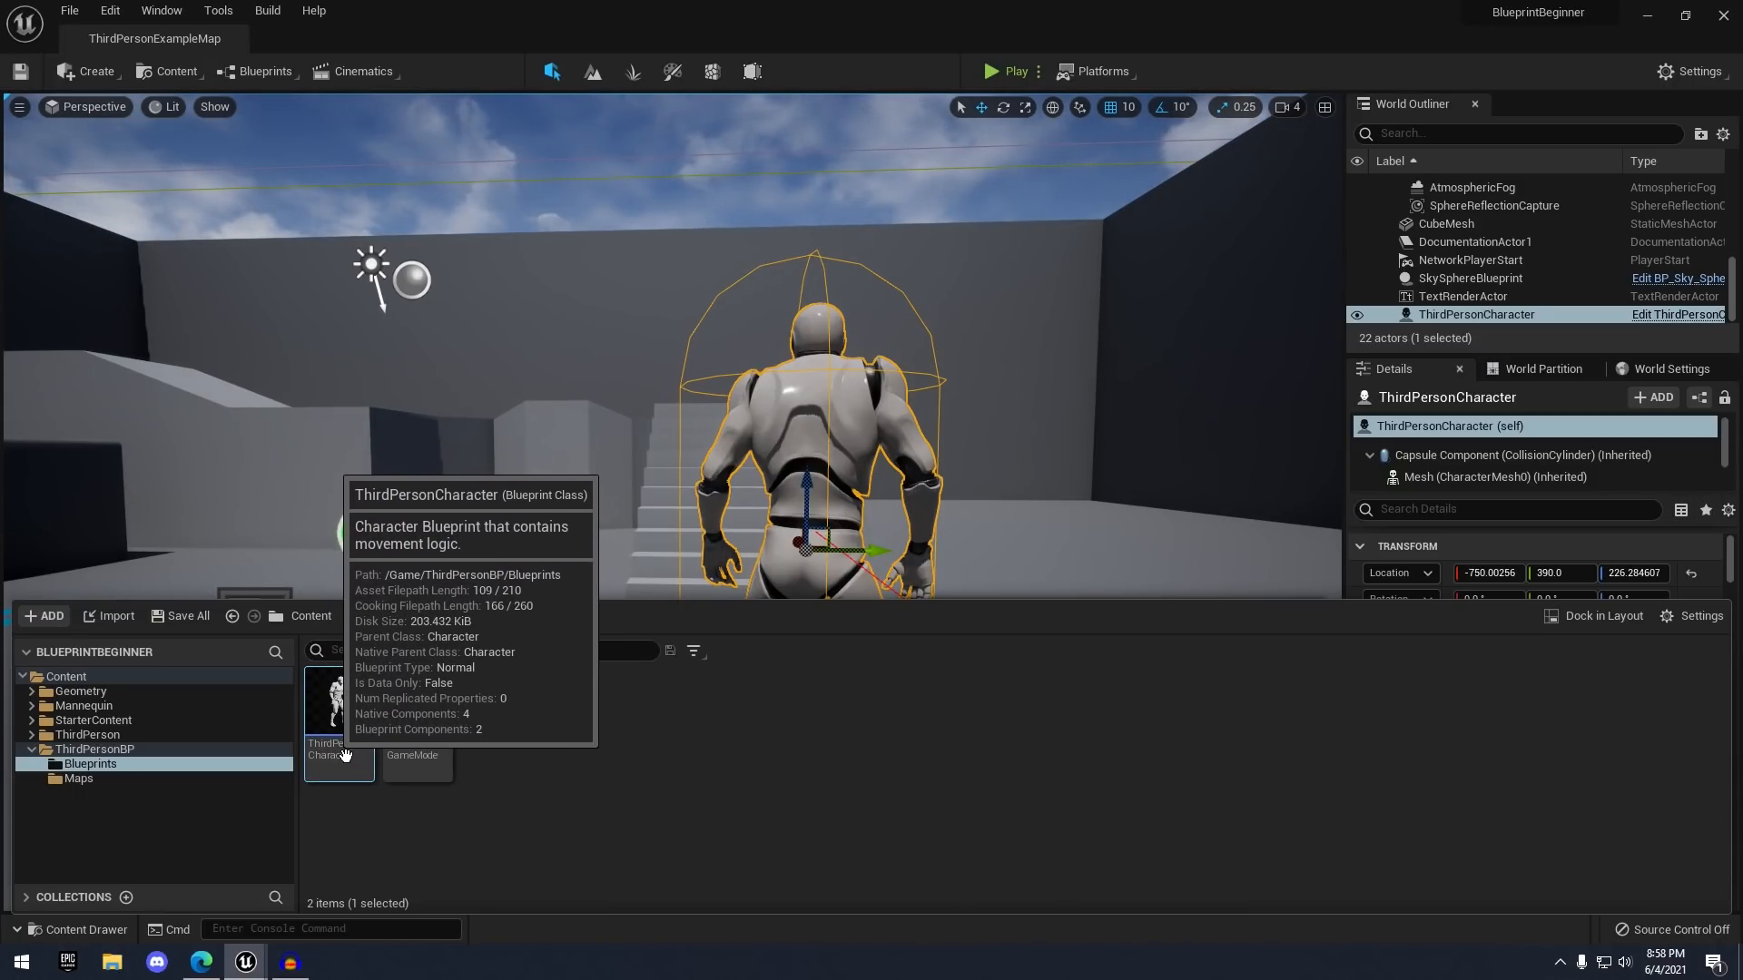
pyautogui.moveTo(401, 720)
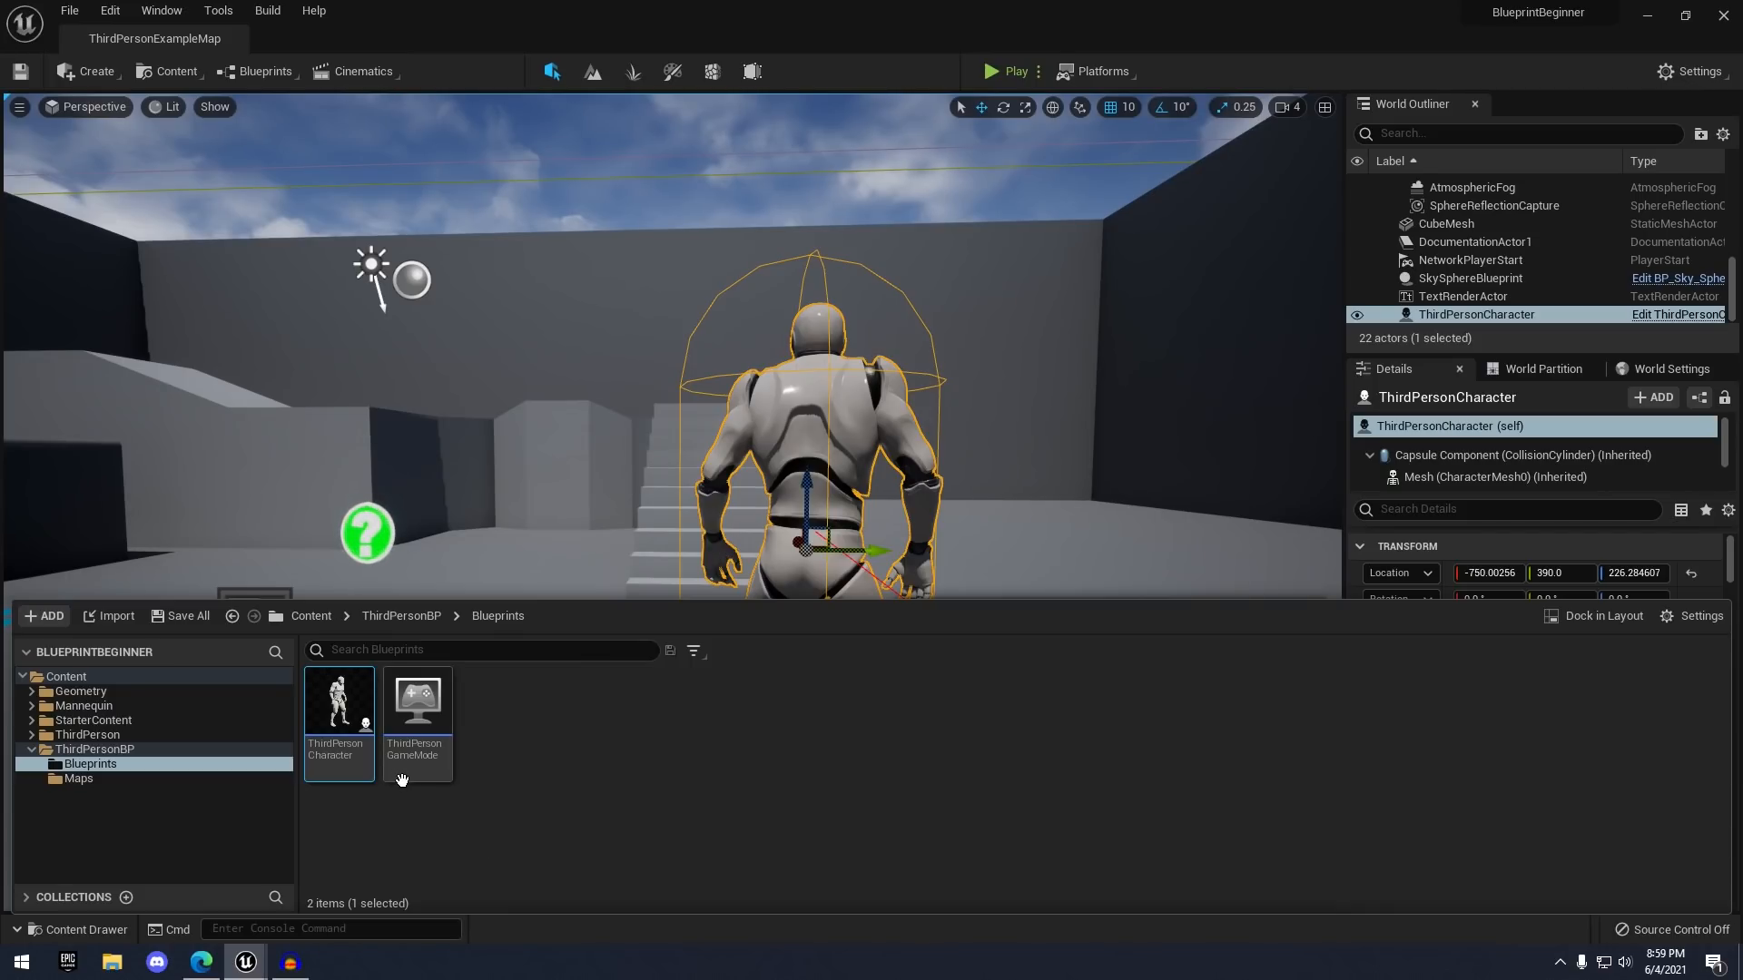
# - Open ThirdPersonCharacter, dock it beside the map tab, and orbit its viewport to reveal the camera
pyautogui.doubleClick(362, 752)
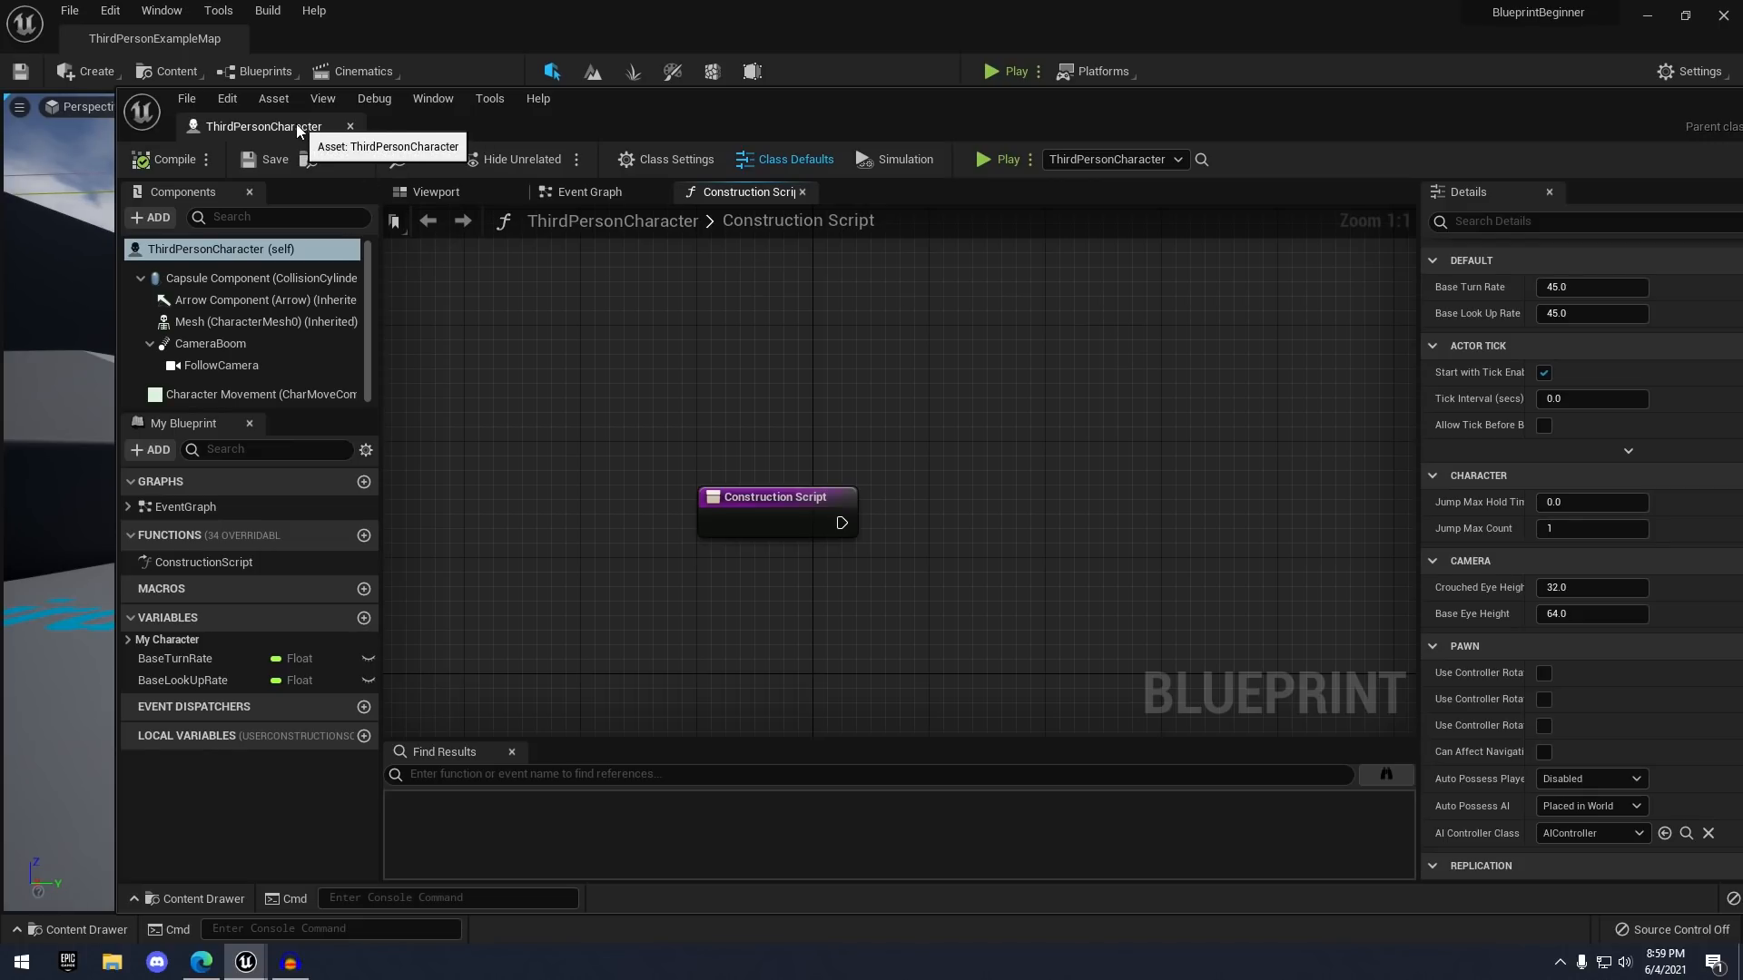
pyautogui.moveTo(259, 127); pyautogui.dragTo(333, 46)
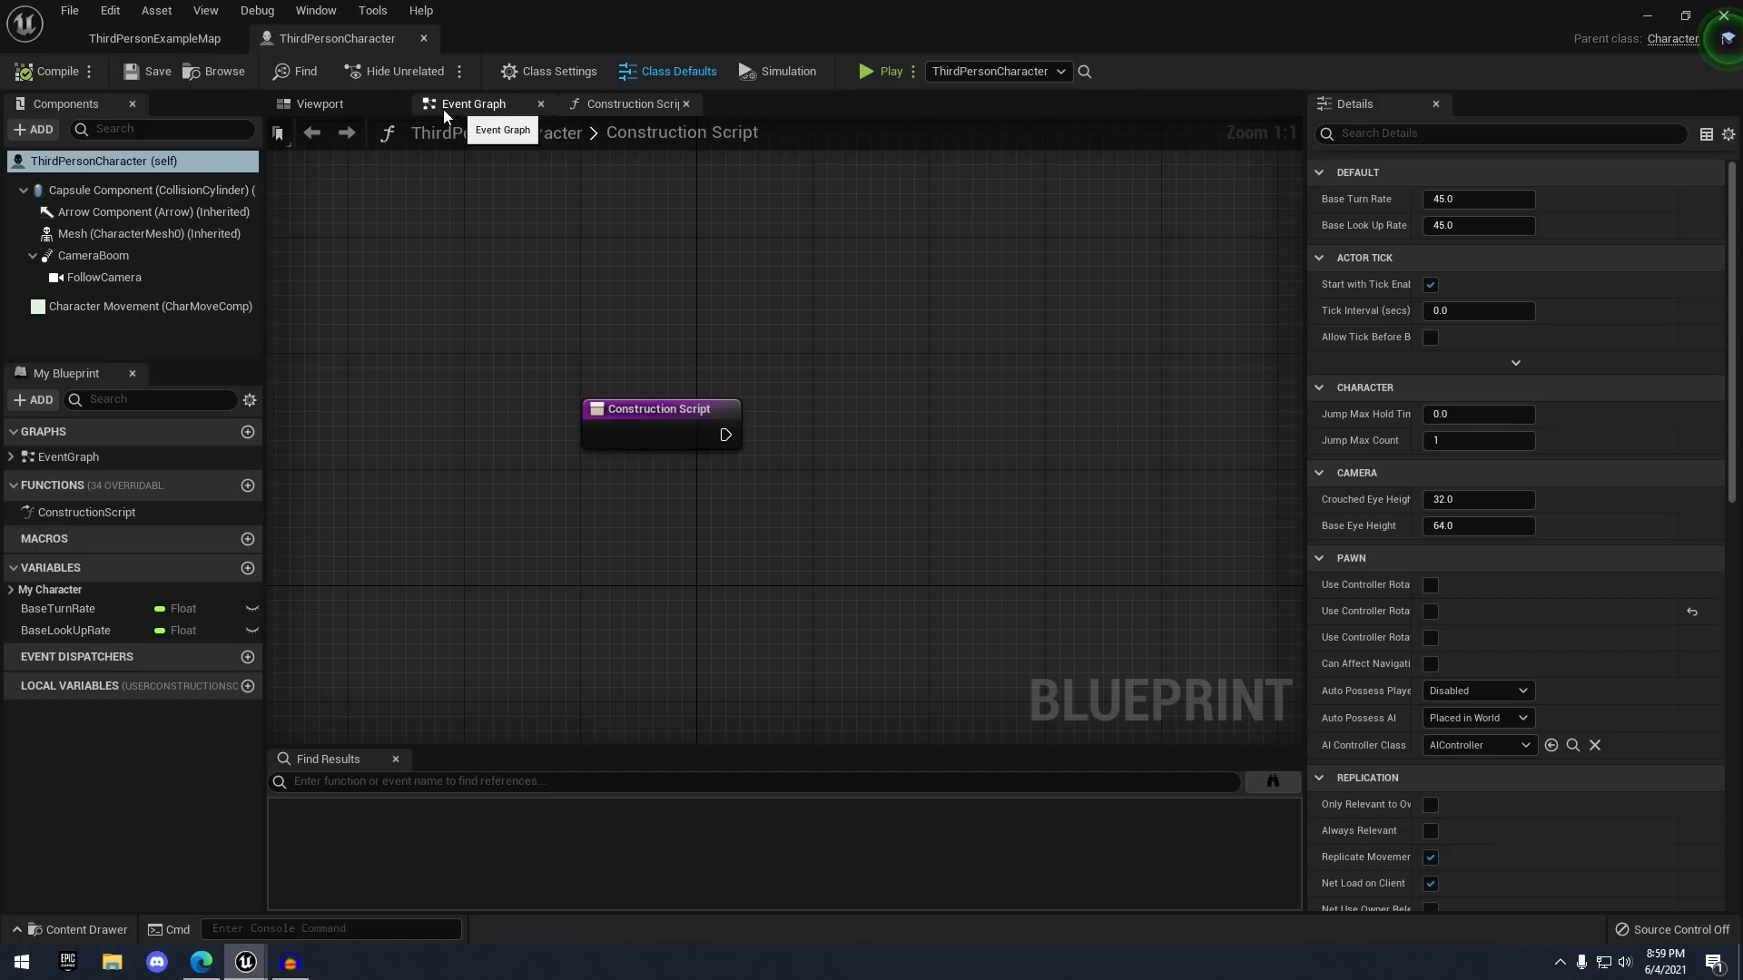
pyautogui.click(303, 103)
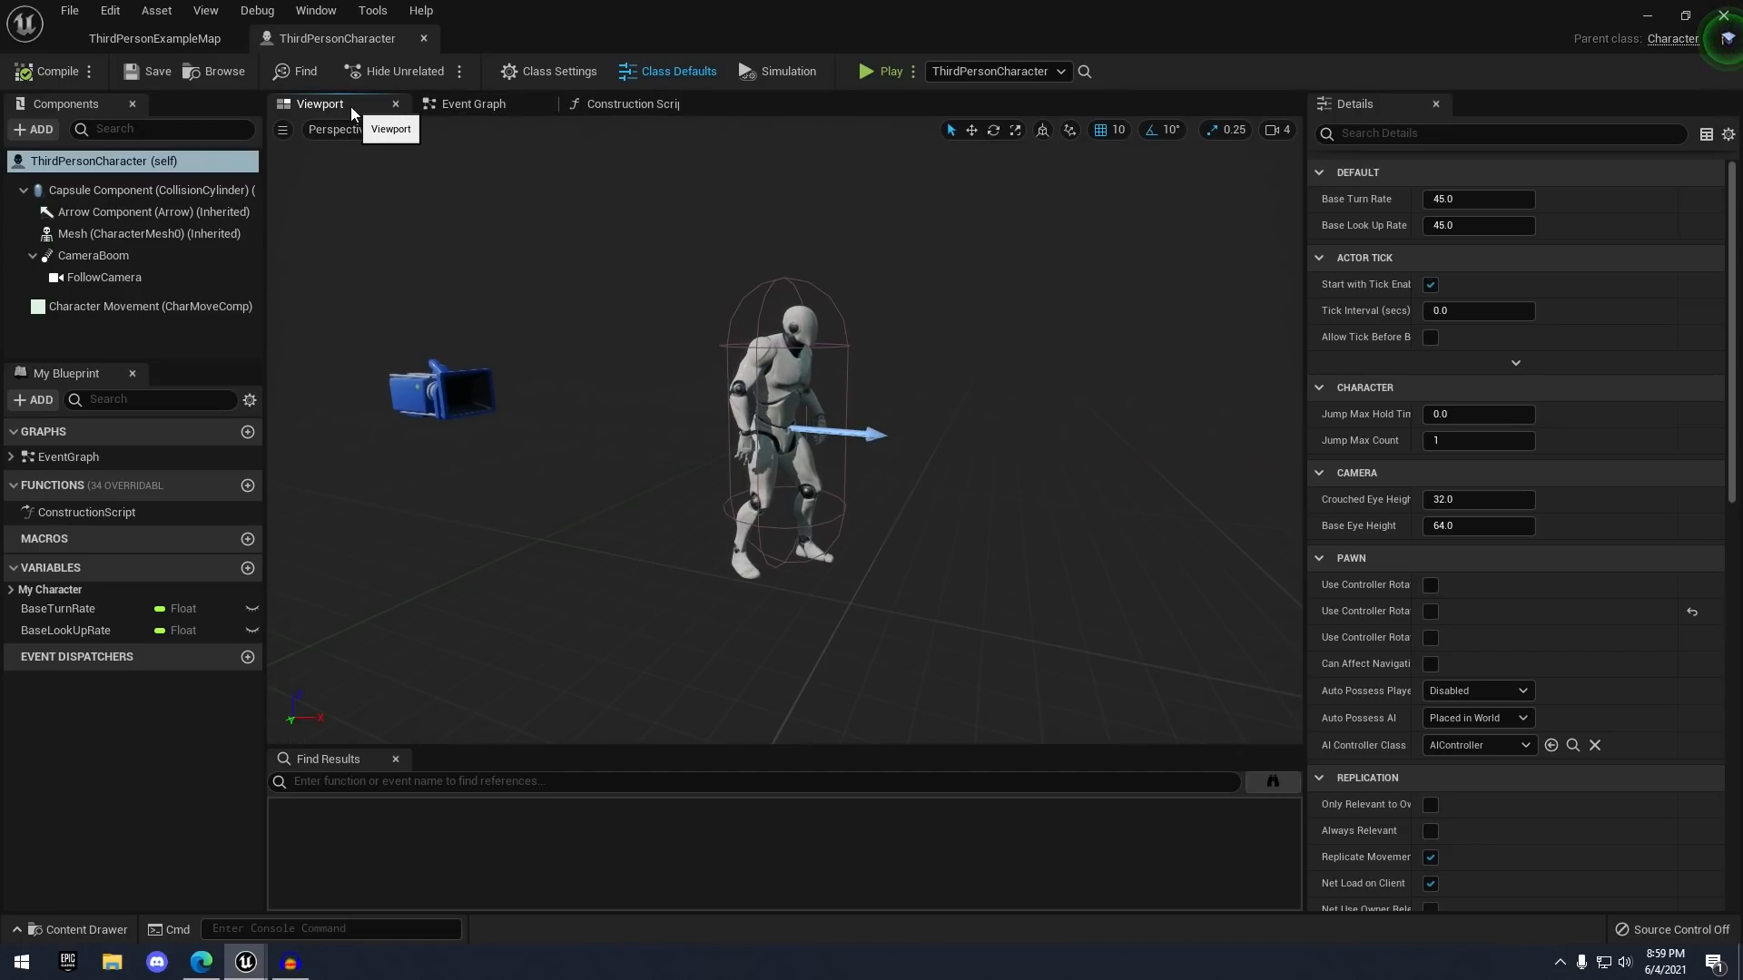
pyautogui.moveTo(764, 275); pyautogui.dragTo(826, 240, button='middle')
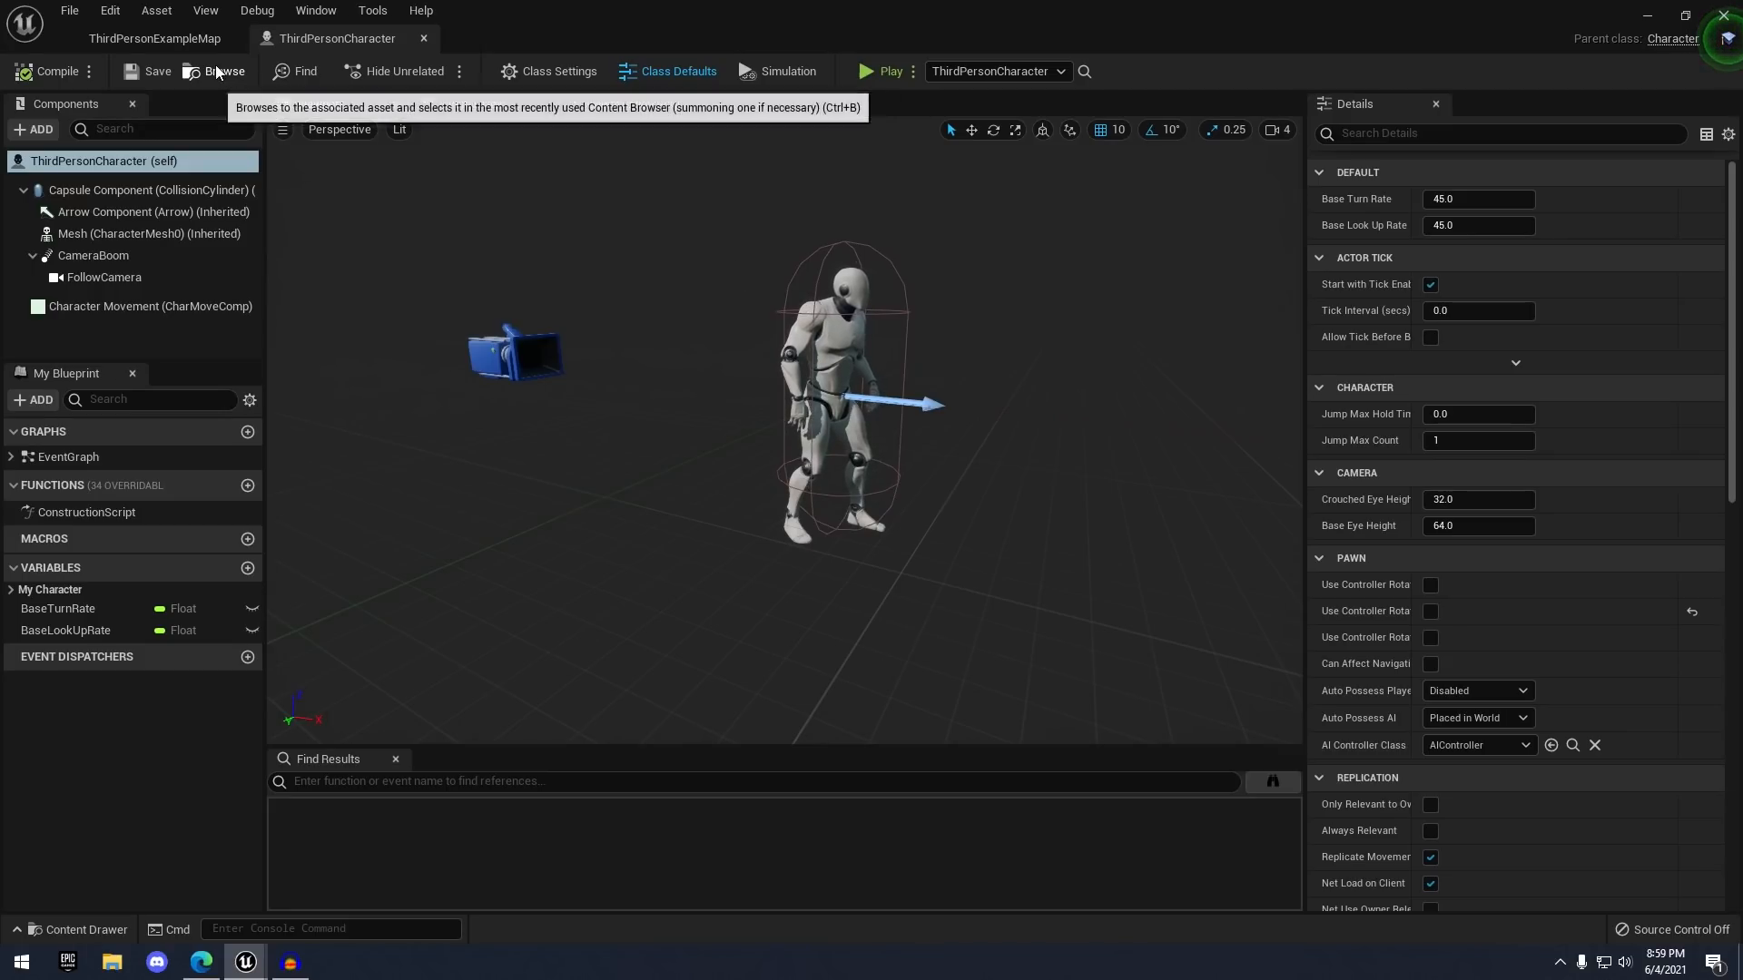
pyautogui.moveTo(771, 363); pyautogui.dragTo(599, 340, button='right')
pyautogui.moveTo(896, 357); pyautogui.dragTo(882, 320, button='right')
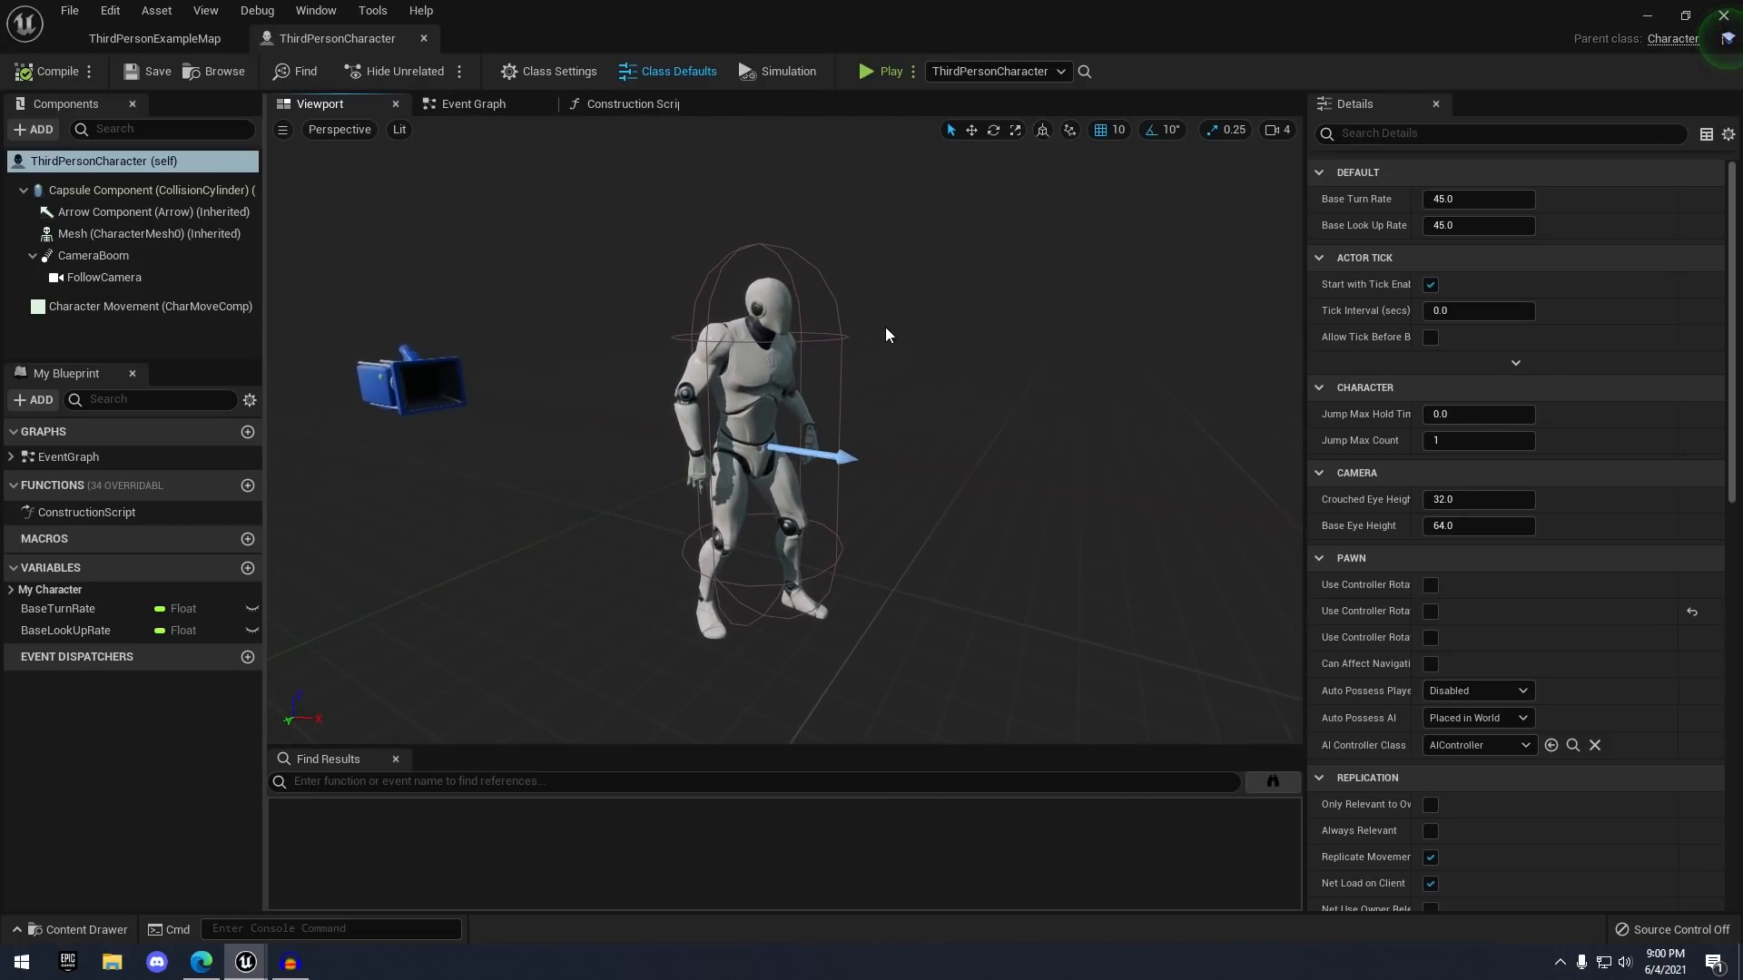
pyautogui.click(777, 359)
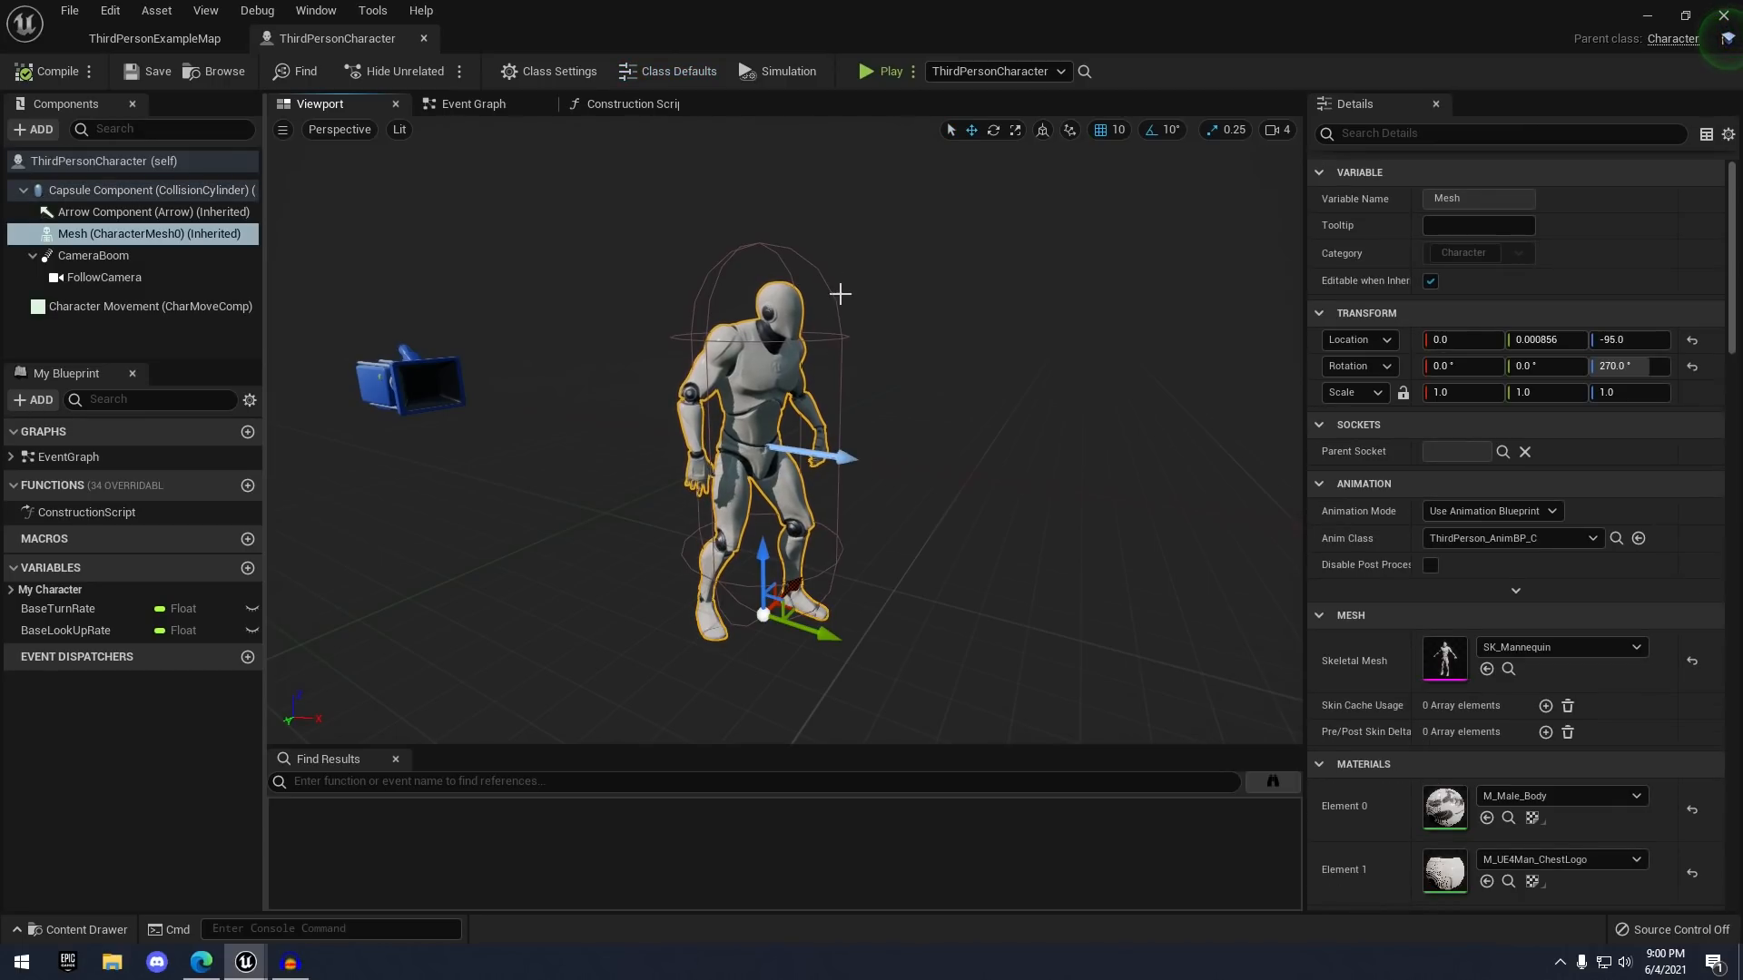
pyautogui.click(836, 292)
pyautogui.moveTo(836, 292); pyautogui.dragTo(780, 290, button='right')
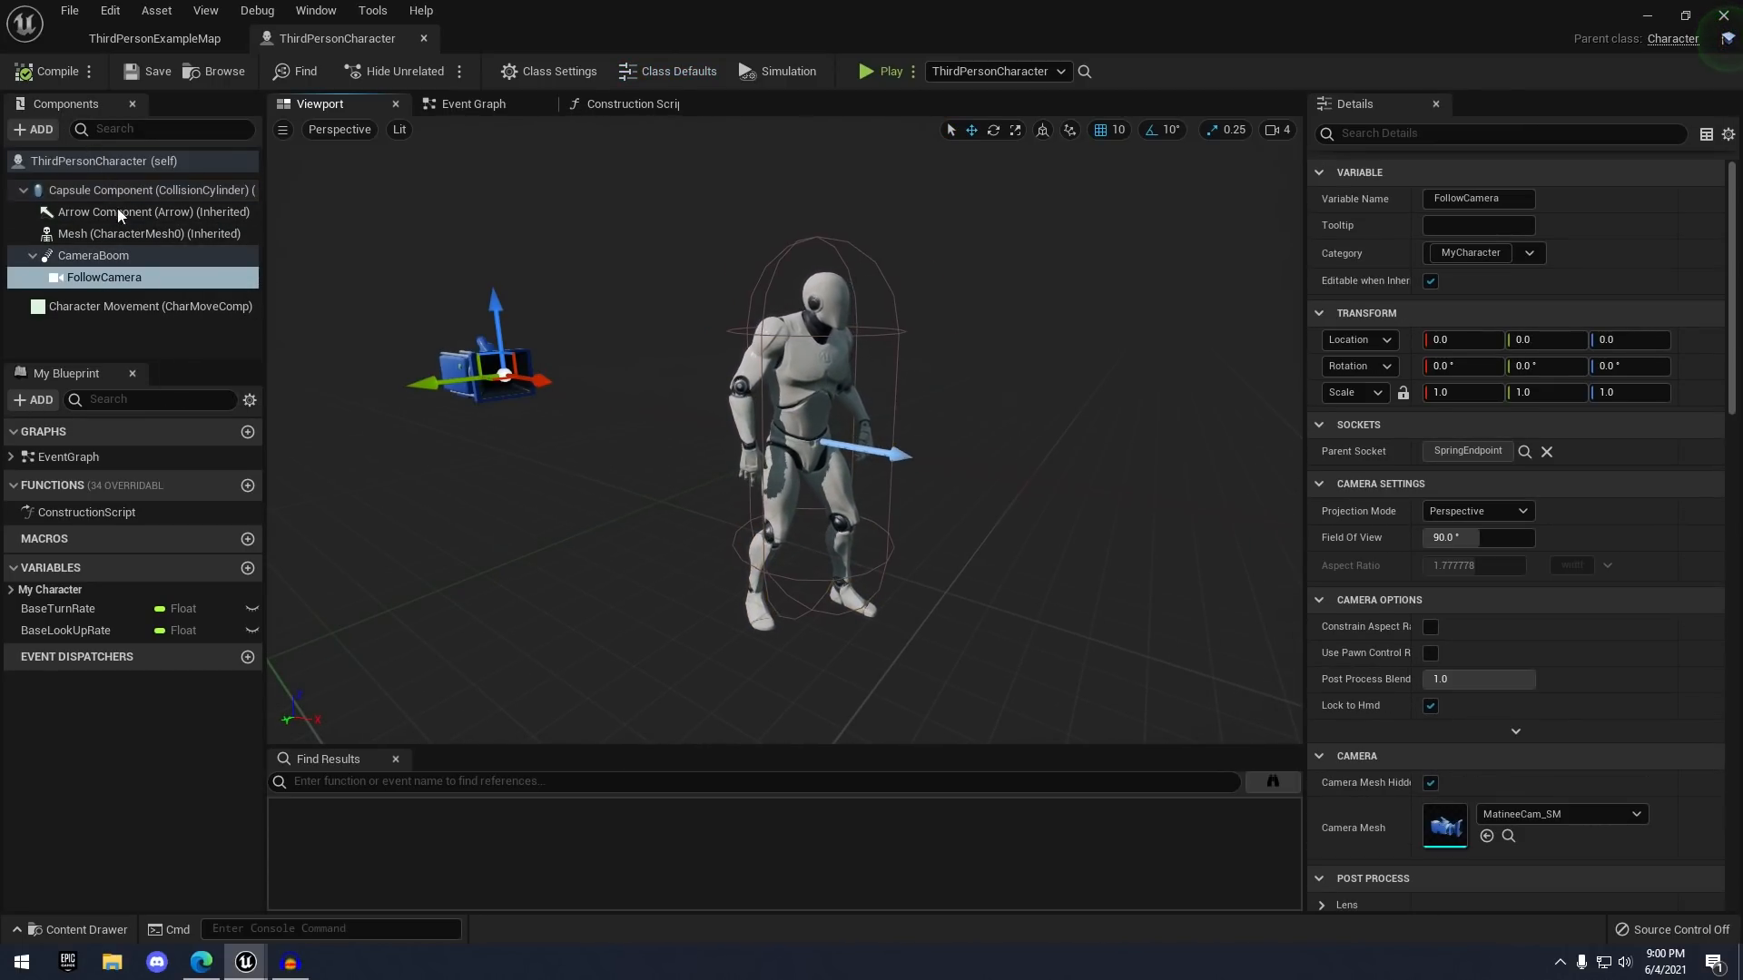
pyautogui.click(108, 234)
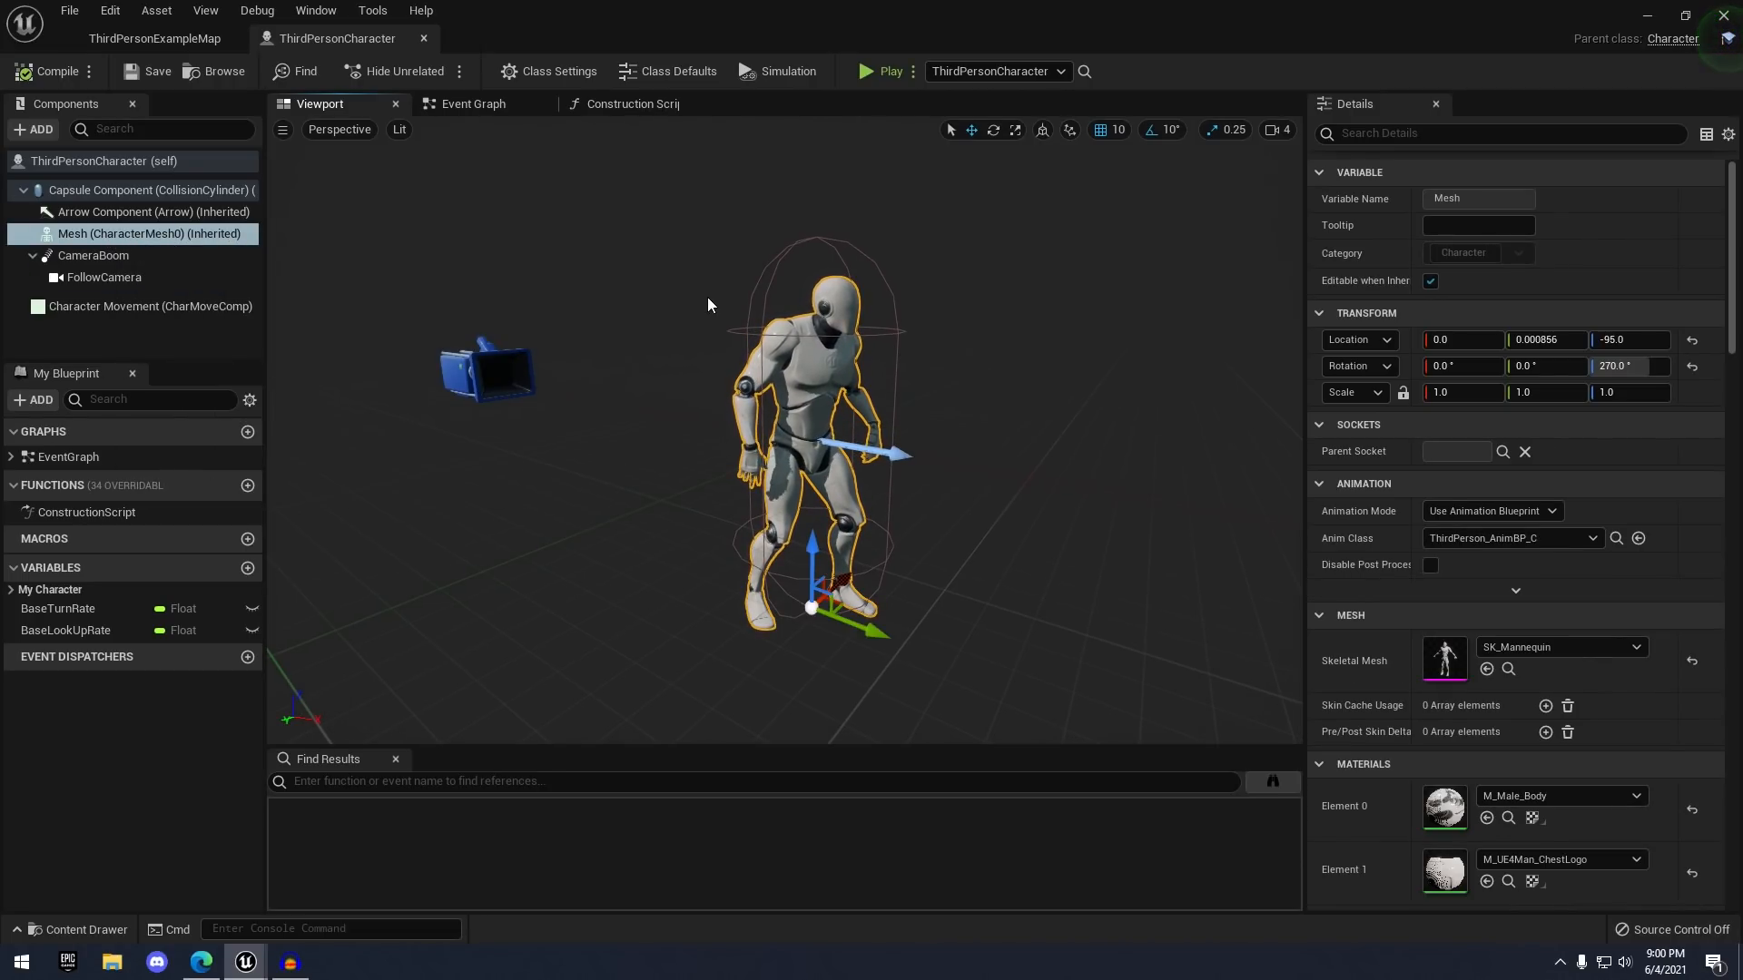
pyautogui.click(809, 261)
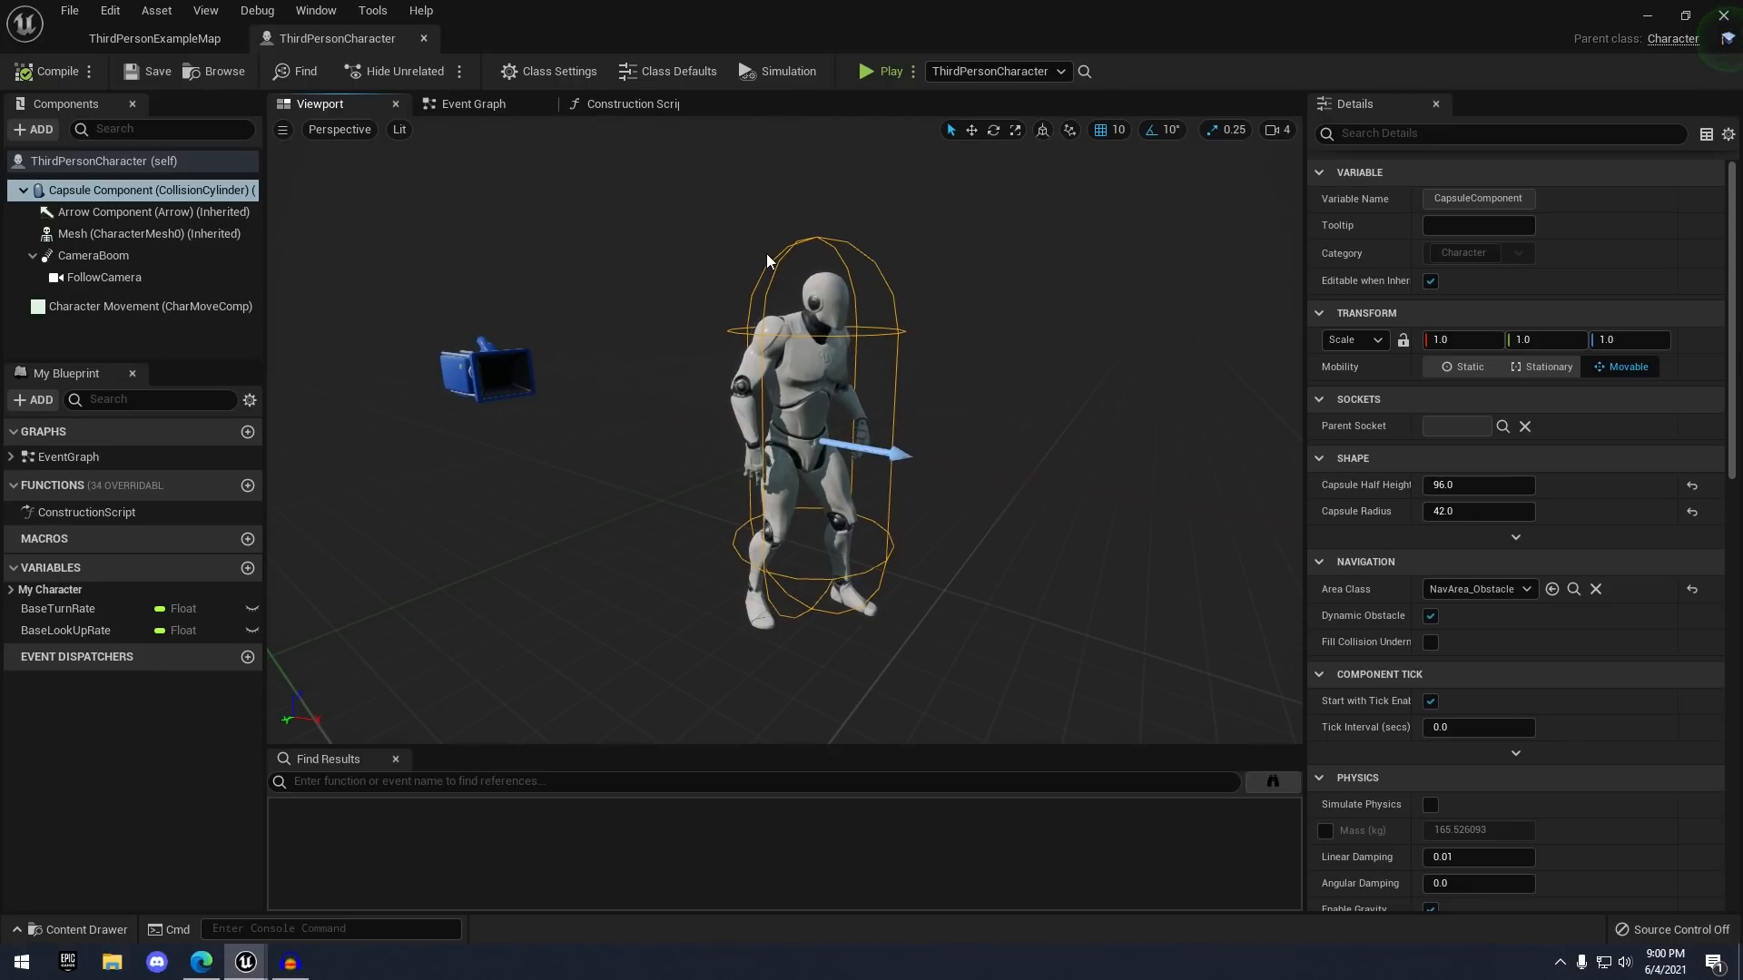
pyautogui.click(481, 368)
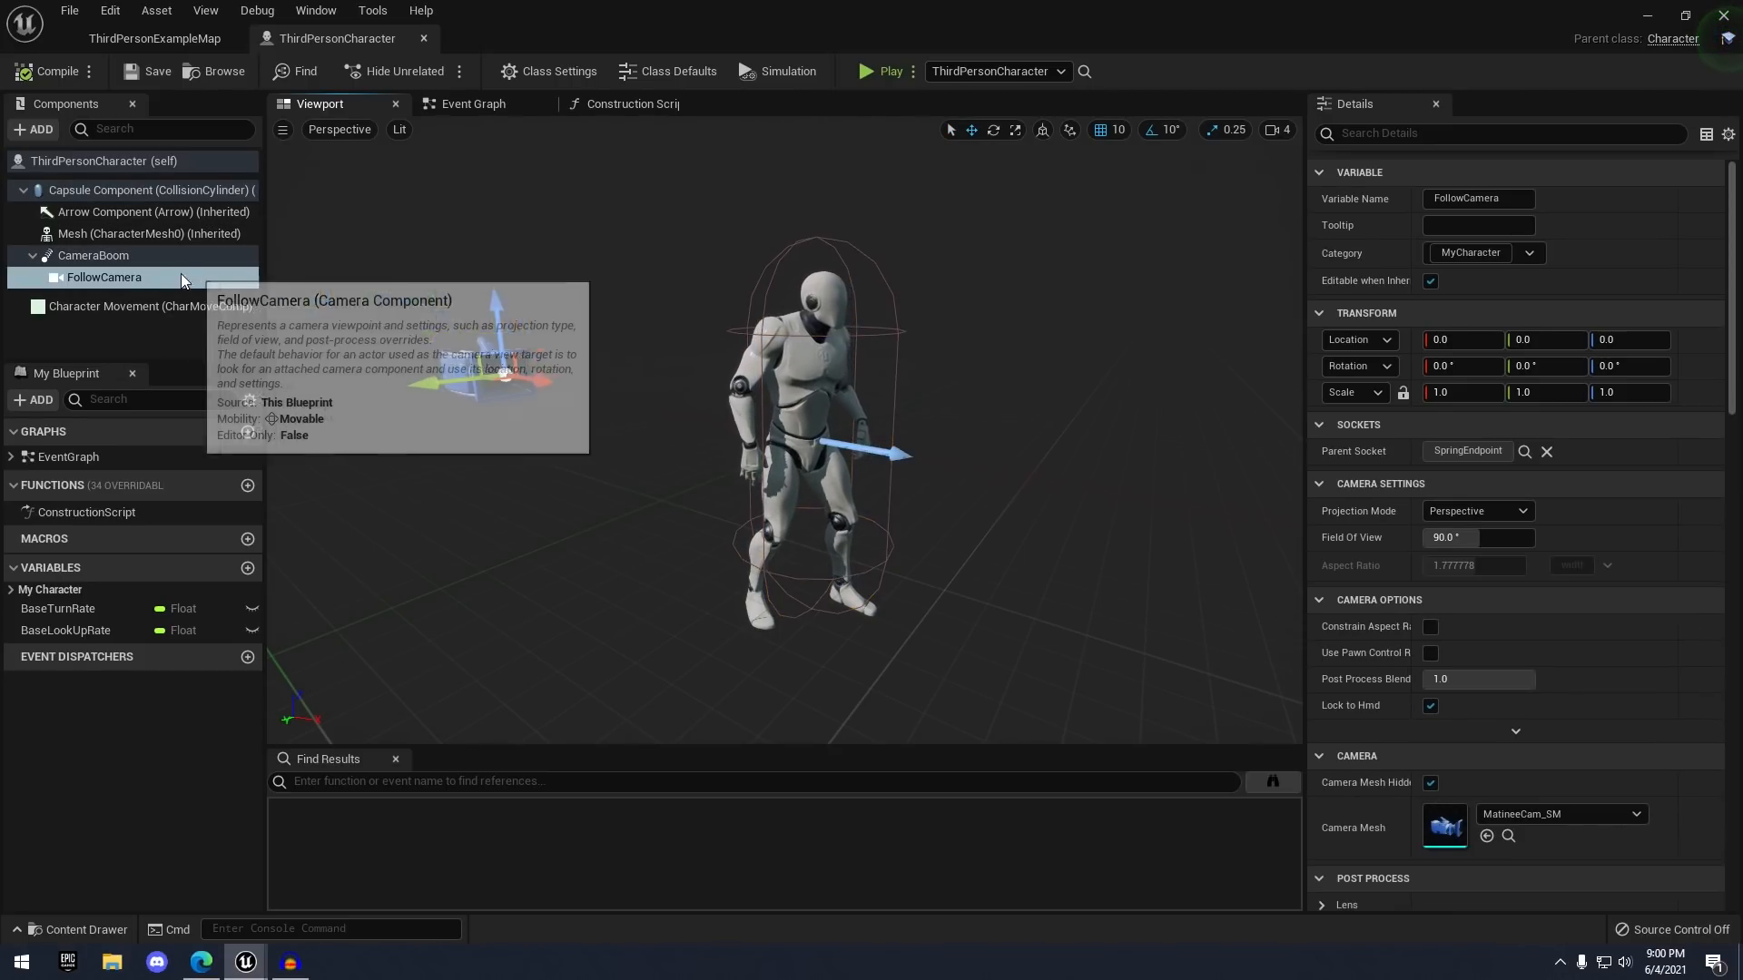
pyautogui.moveTo(884, 354)
pyautogui.mouseDown(button='right')
pyautogui.moveTo(896, 367)
pyautogui.moveTo(894, 347)
pyautogui.mouseUp(button='right')
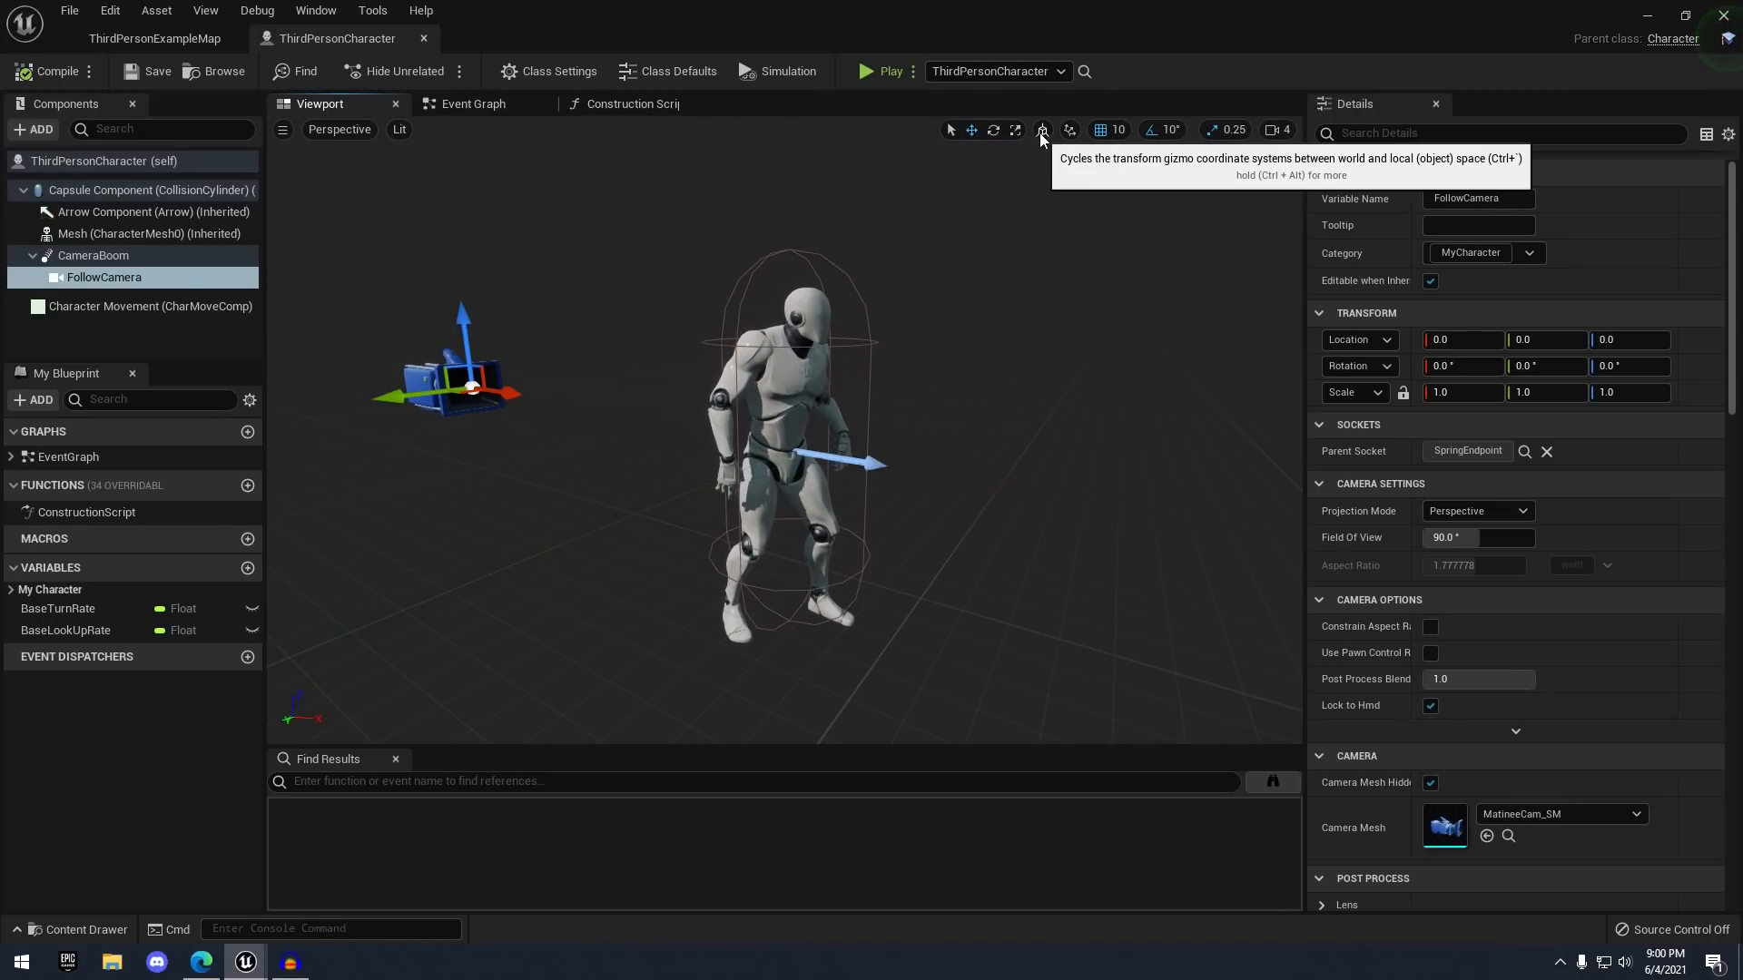
pyautogui.click(814, 428)
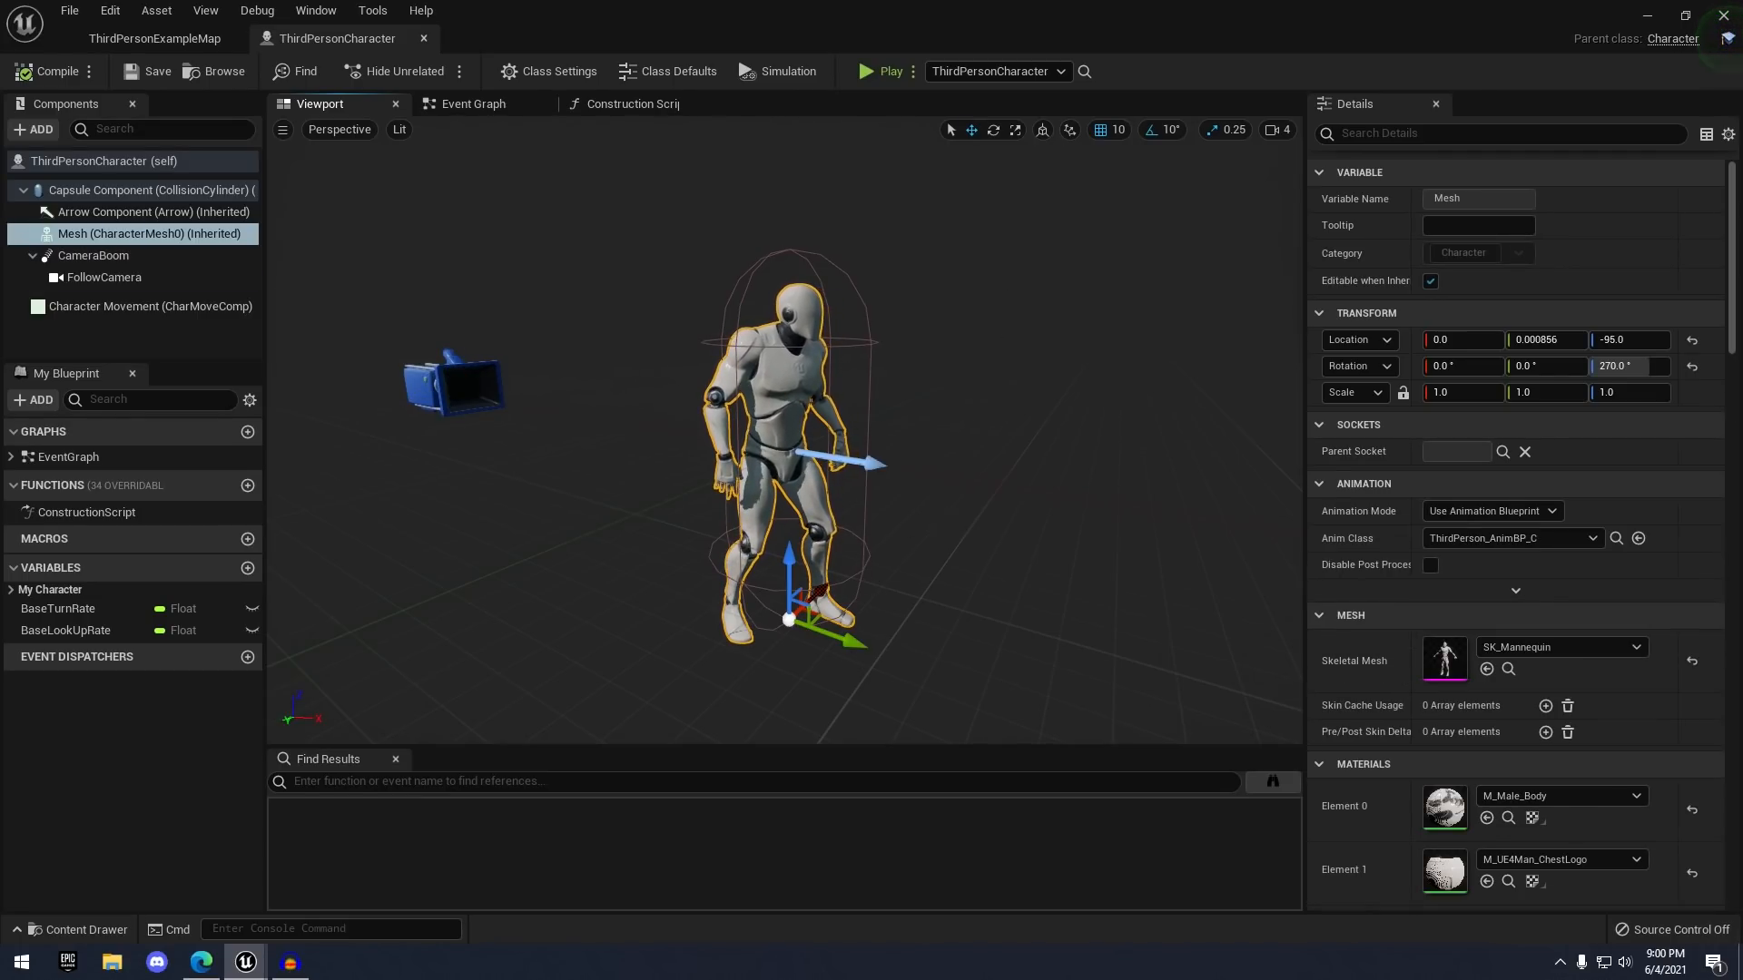
pyautogui.moveTo(855, 581); pyautogui.dragTo(851, 587, button='right')
pyautogui.press('r')
pyautogui.press('w')
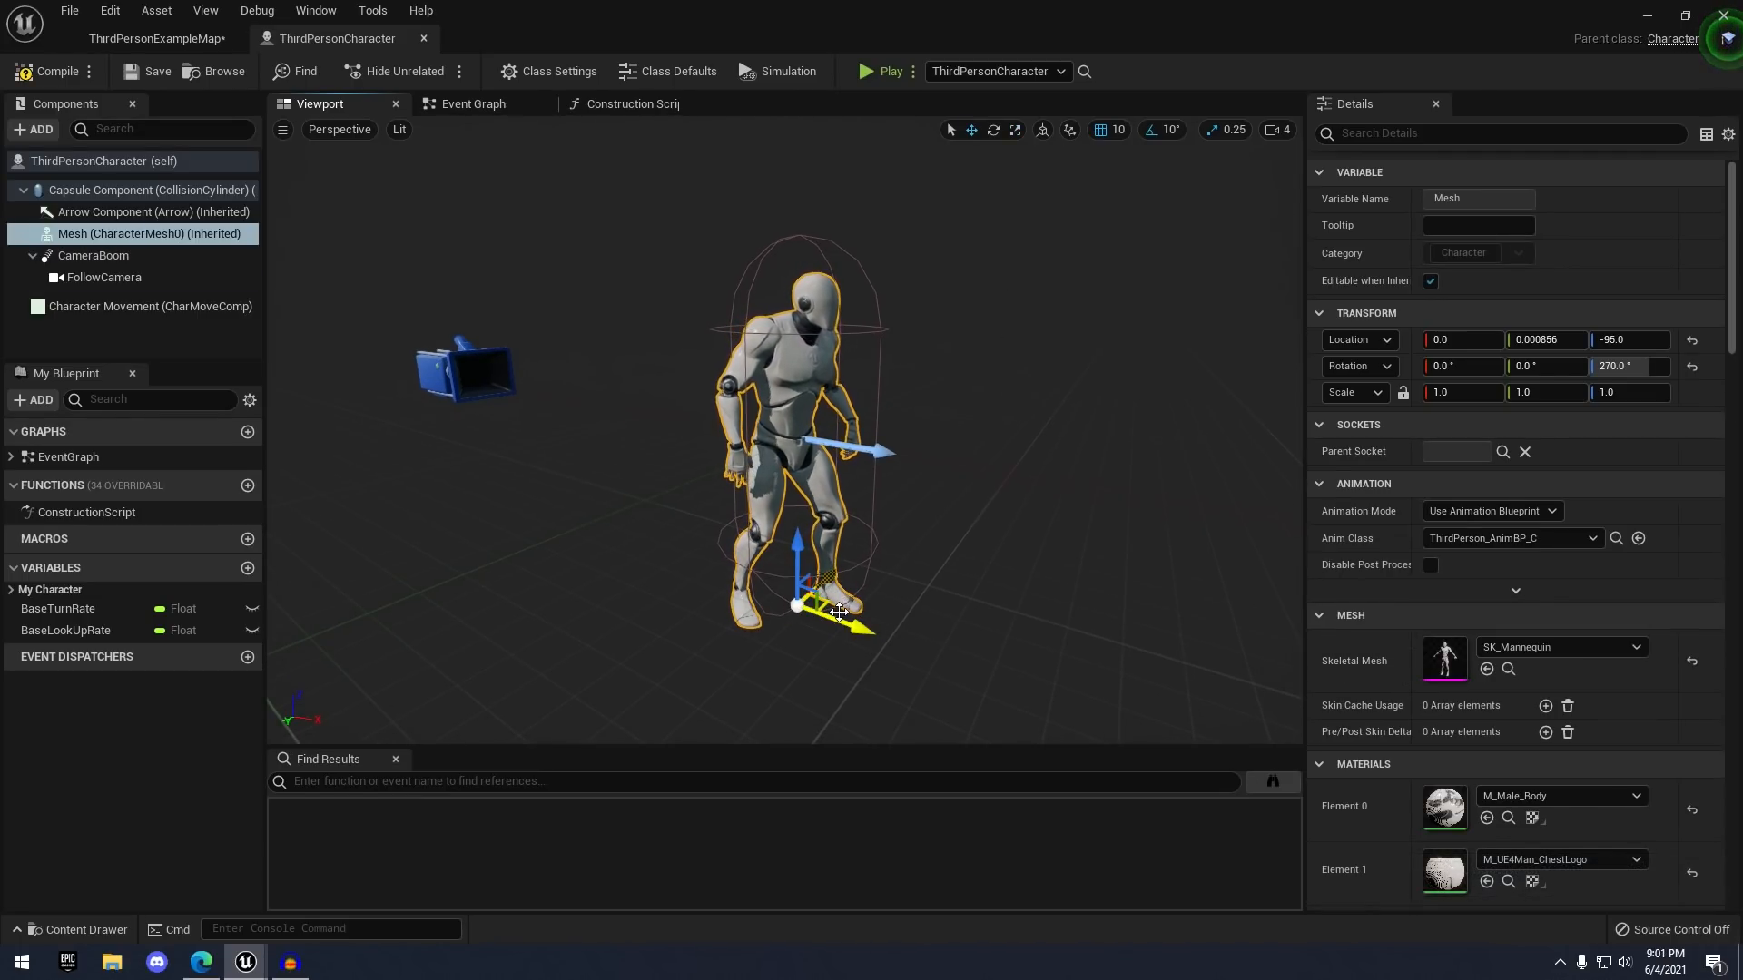
pyautogui.press('r')
pyautogui.moveTo(806, 615)
pyautogui.mouseDown()
pyautogui.moveTo(853, 572)
pyautogui.moveTo(790, 654)
pyautogui.moveTo(803, 640)
pyautogui.mouseUp()
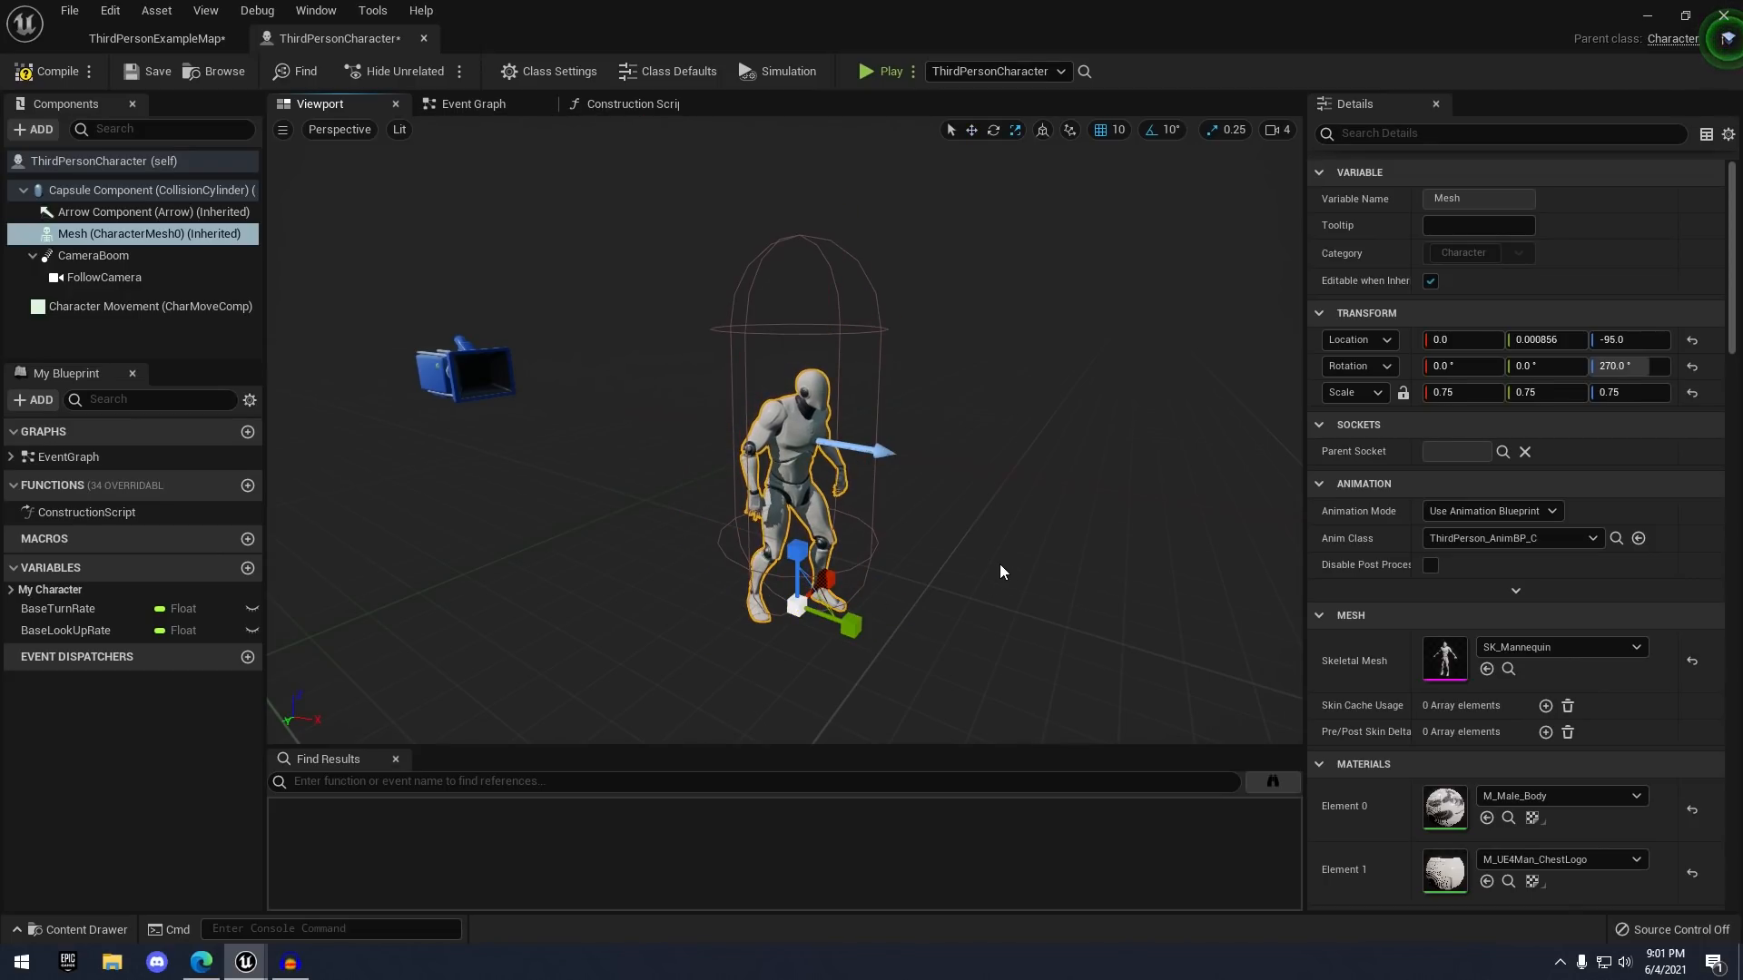
pyautogui.hotkey('ctrl', 'z')
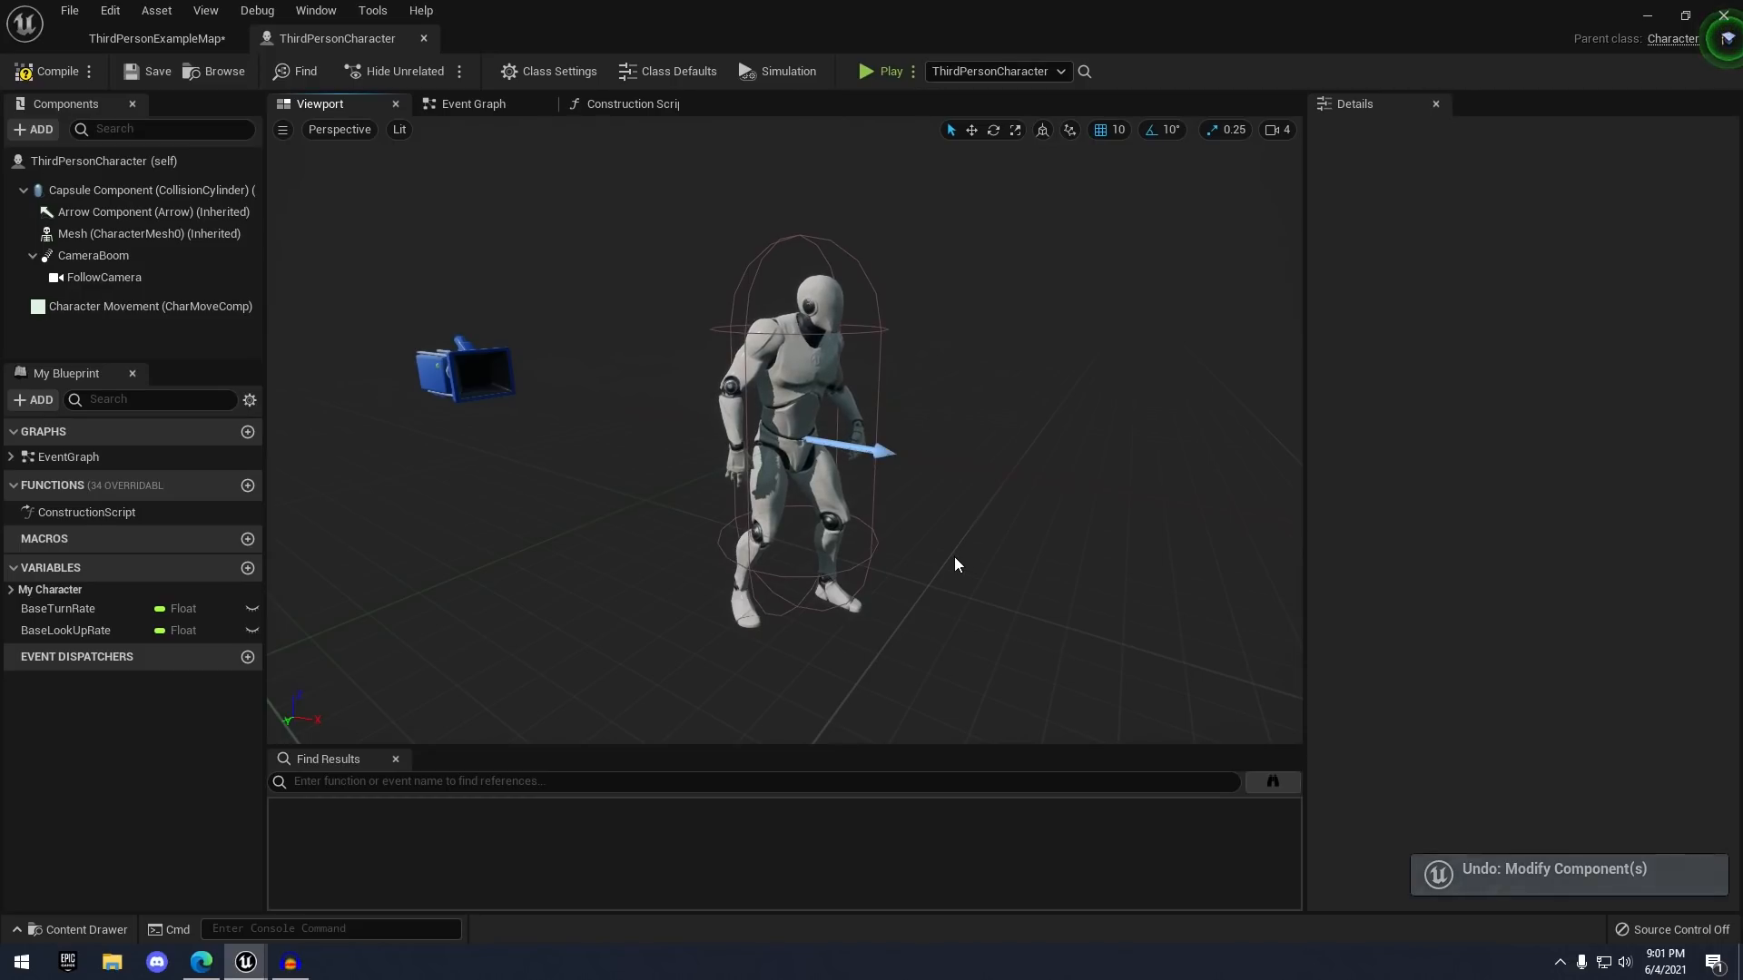
pyautogui.click(834, 584)
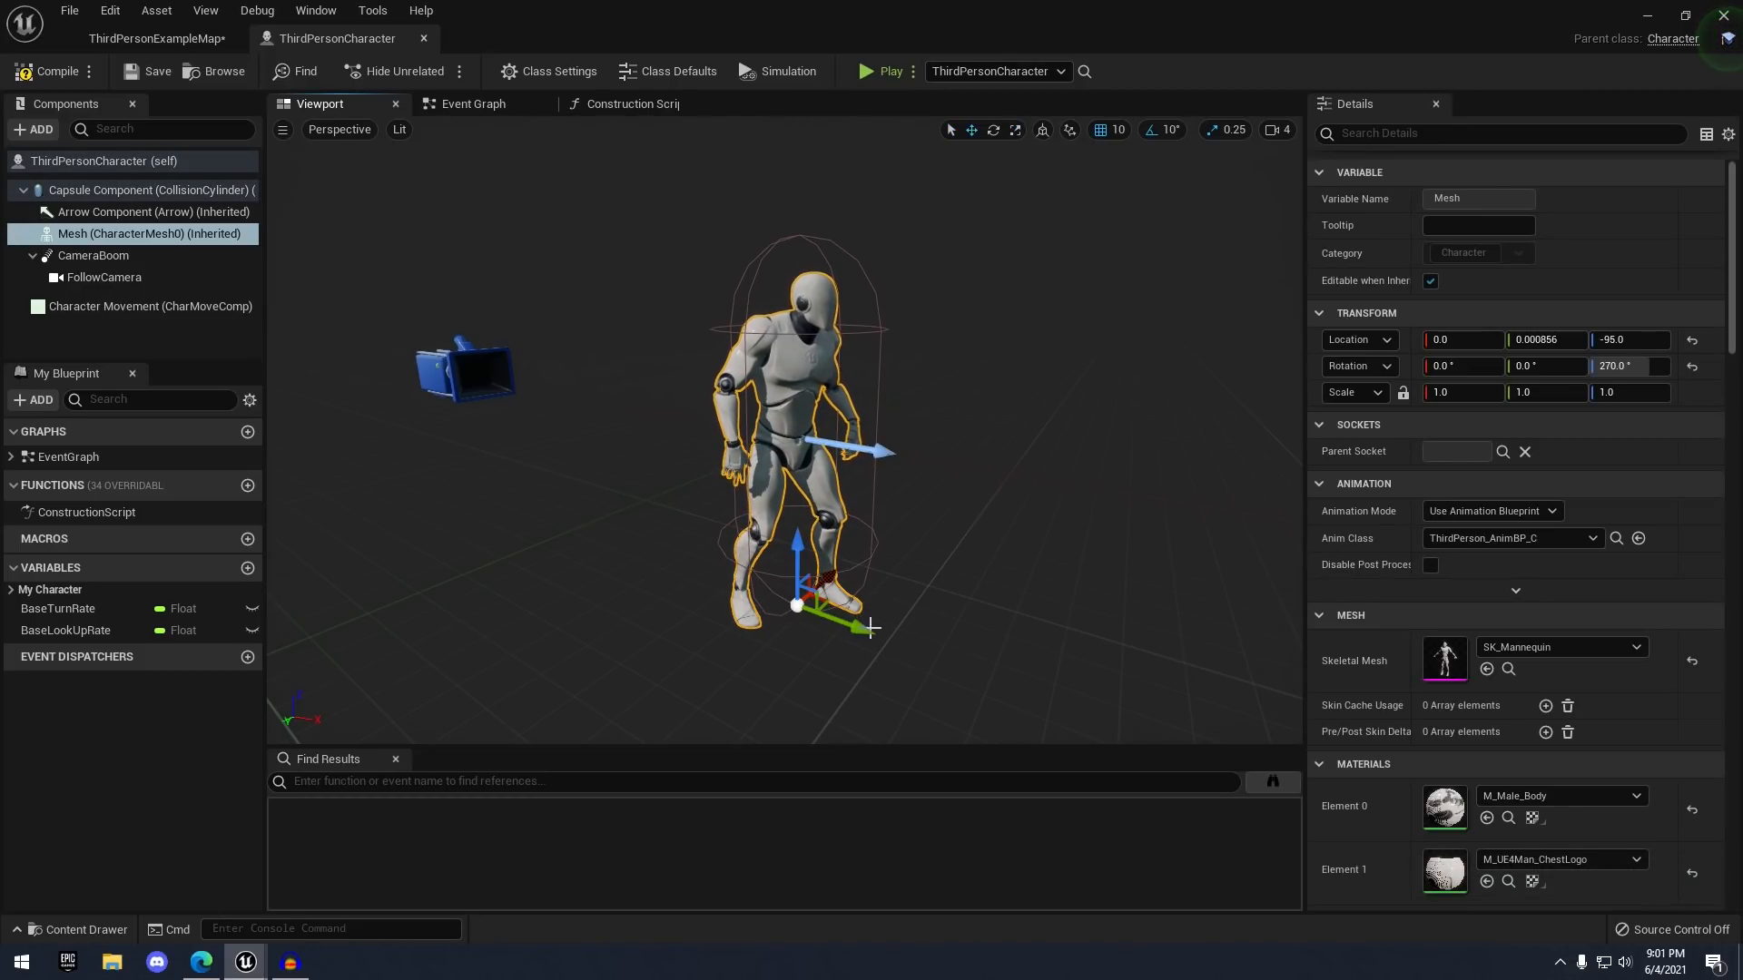
pyautogui.moveTo(880, 638); pyautogui.dragTo(925, 660)
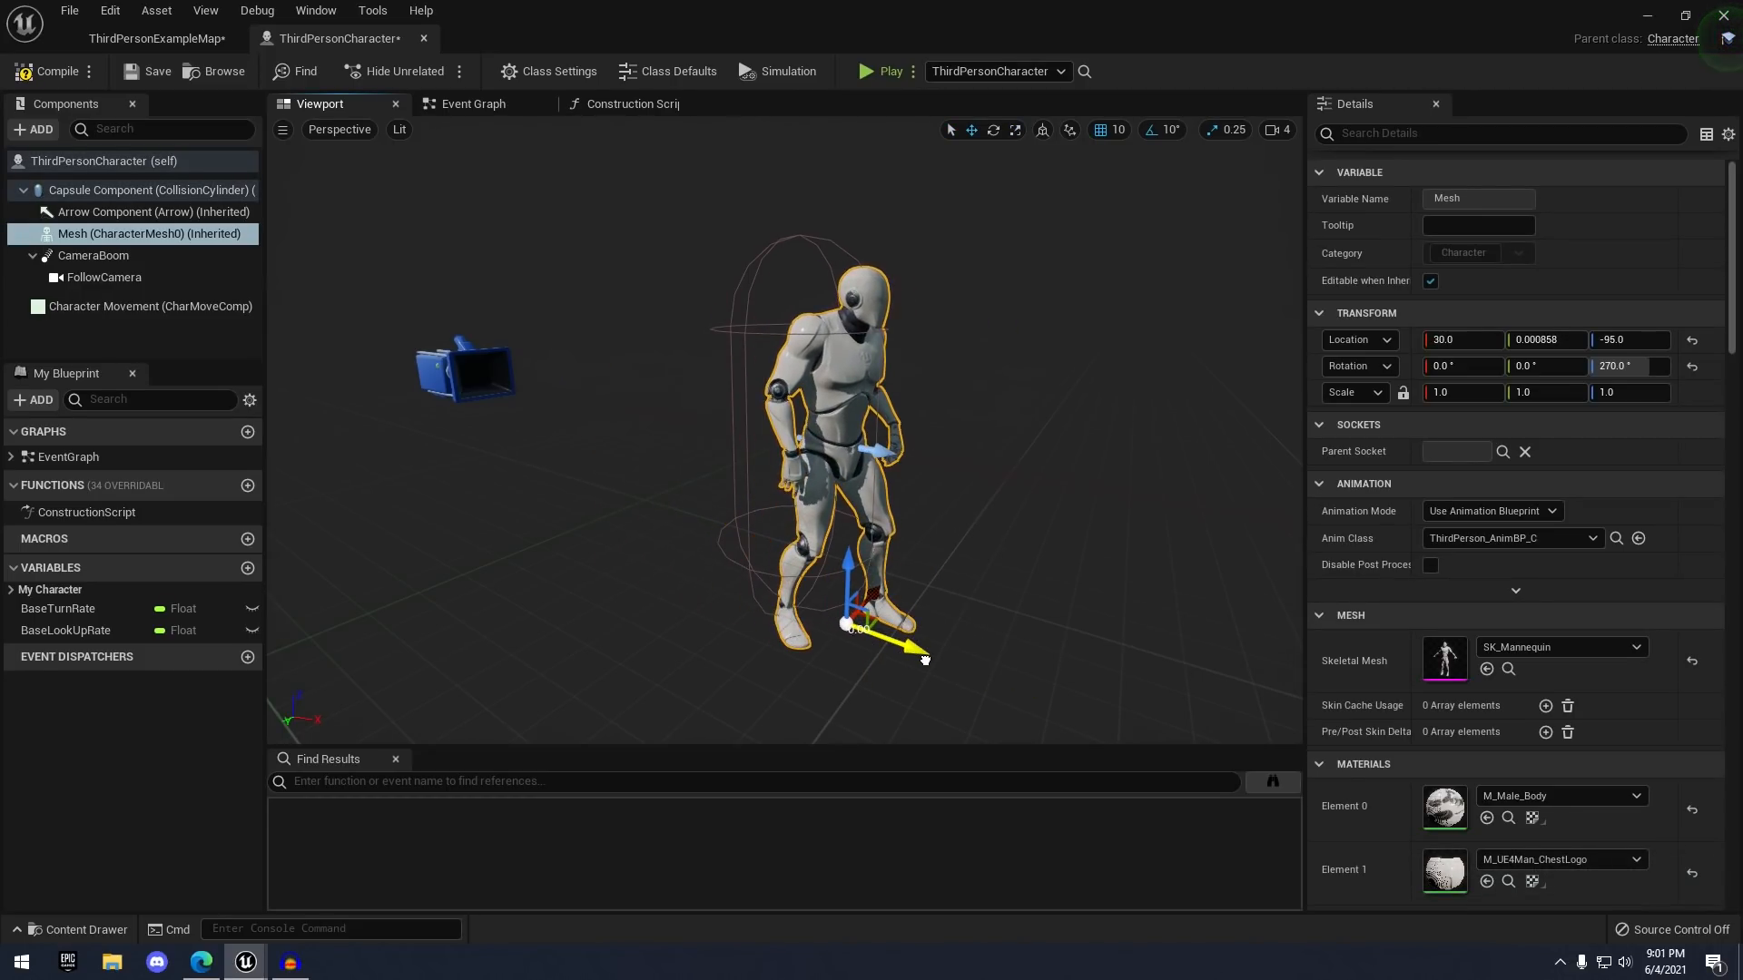
pyautogui.hotkey('ctrl', 'z')
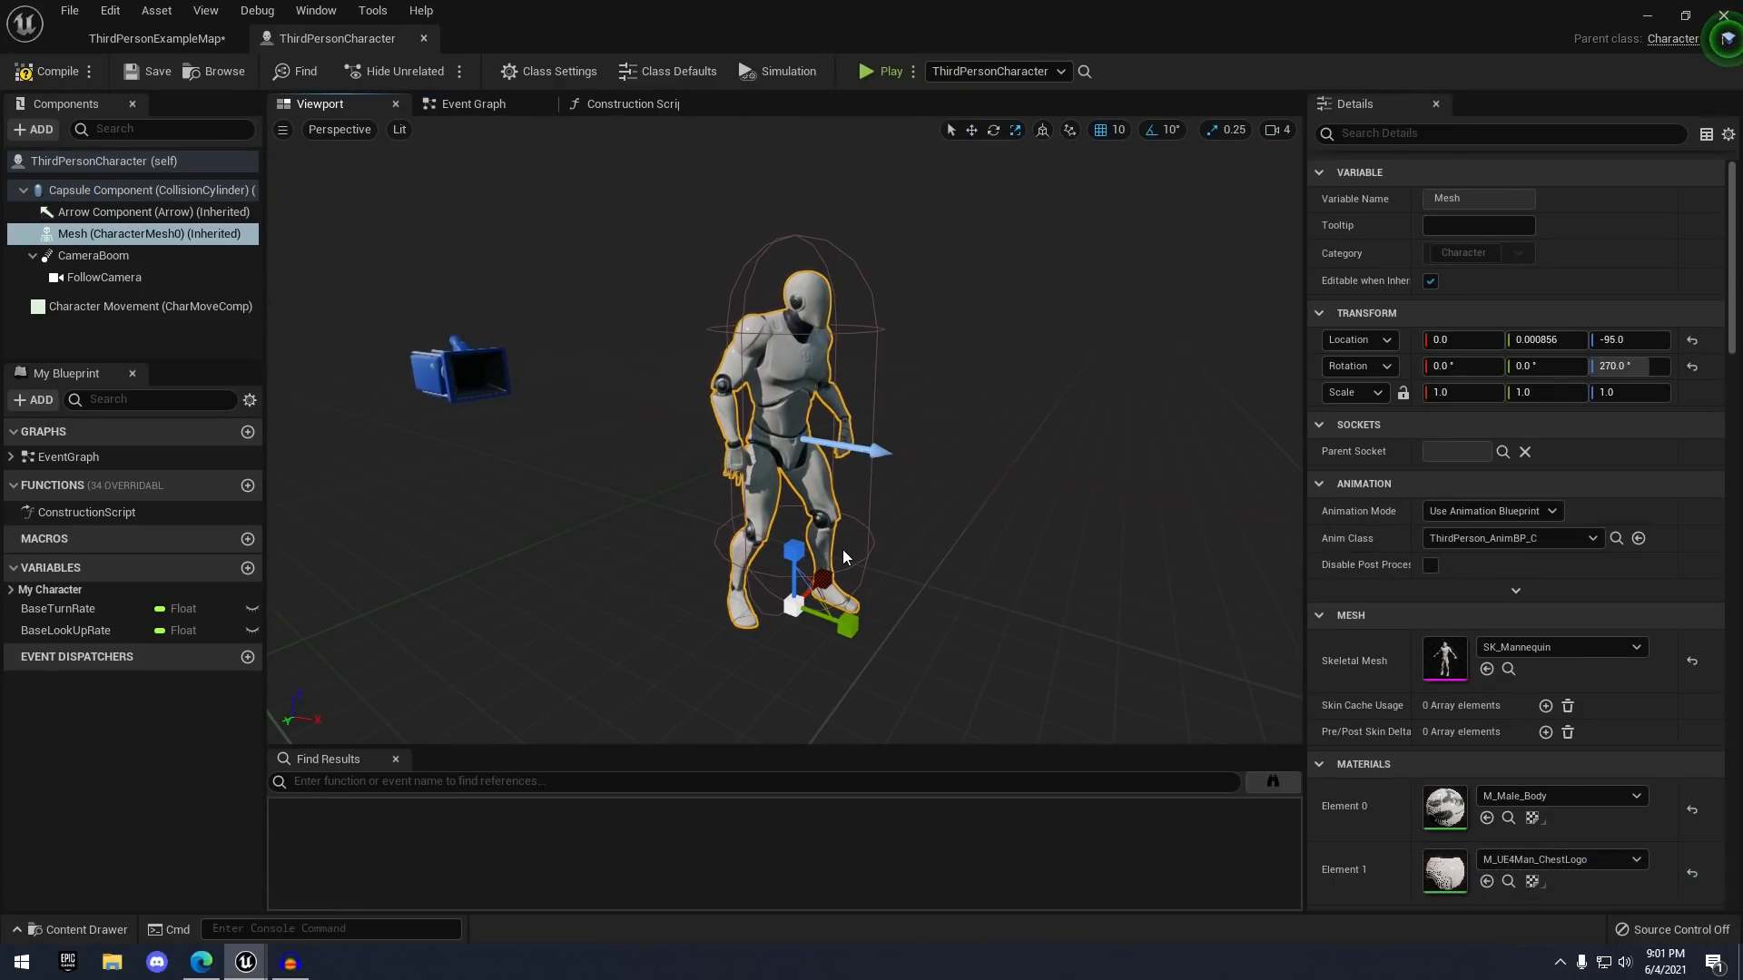
pyautogui.moveTo(857, 549); pyautogui.dragTo(910, 506)
pyautogui.hotkey('ctrl', 'z')
pyautogui.press('w')
pyautogui.moveTo(913, 506); pyautogui.dragTo(899, 505, button='right')
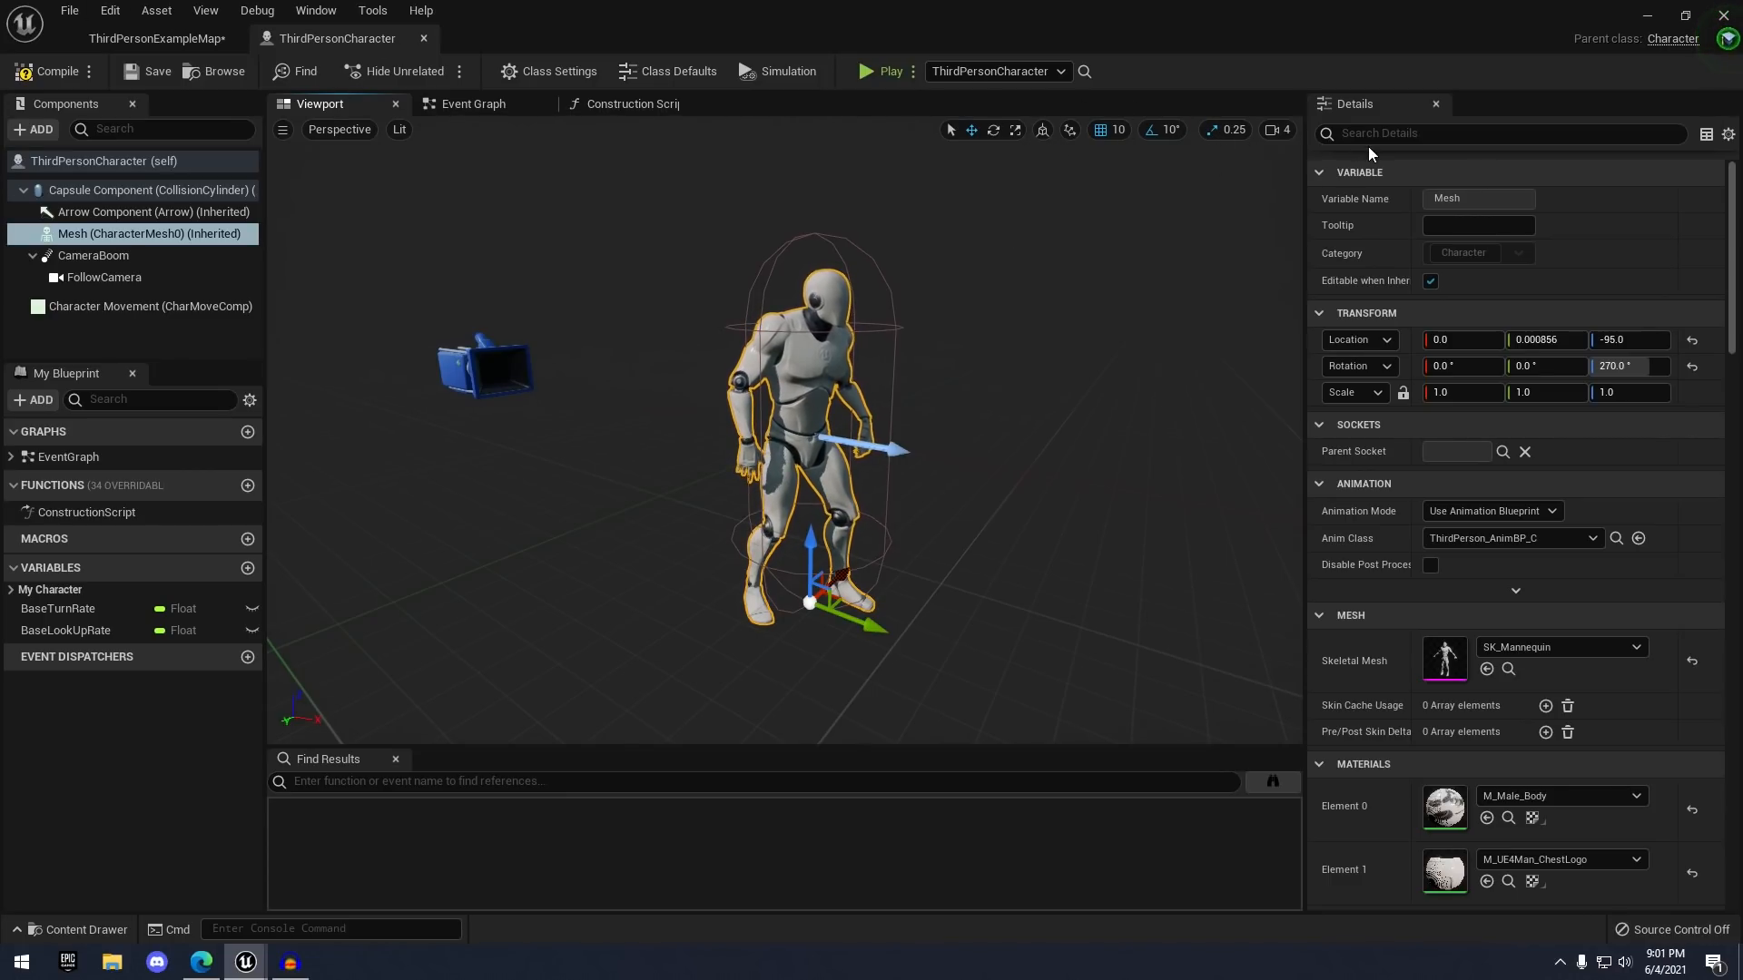
pyautogui.click(1276, 130)
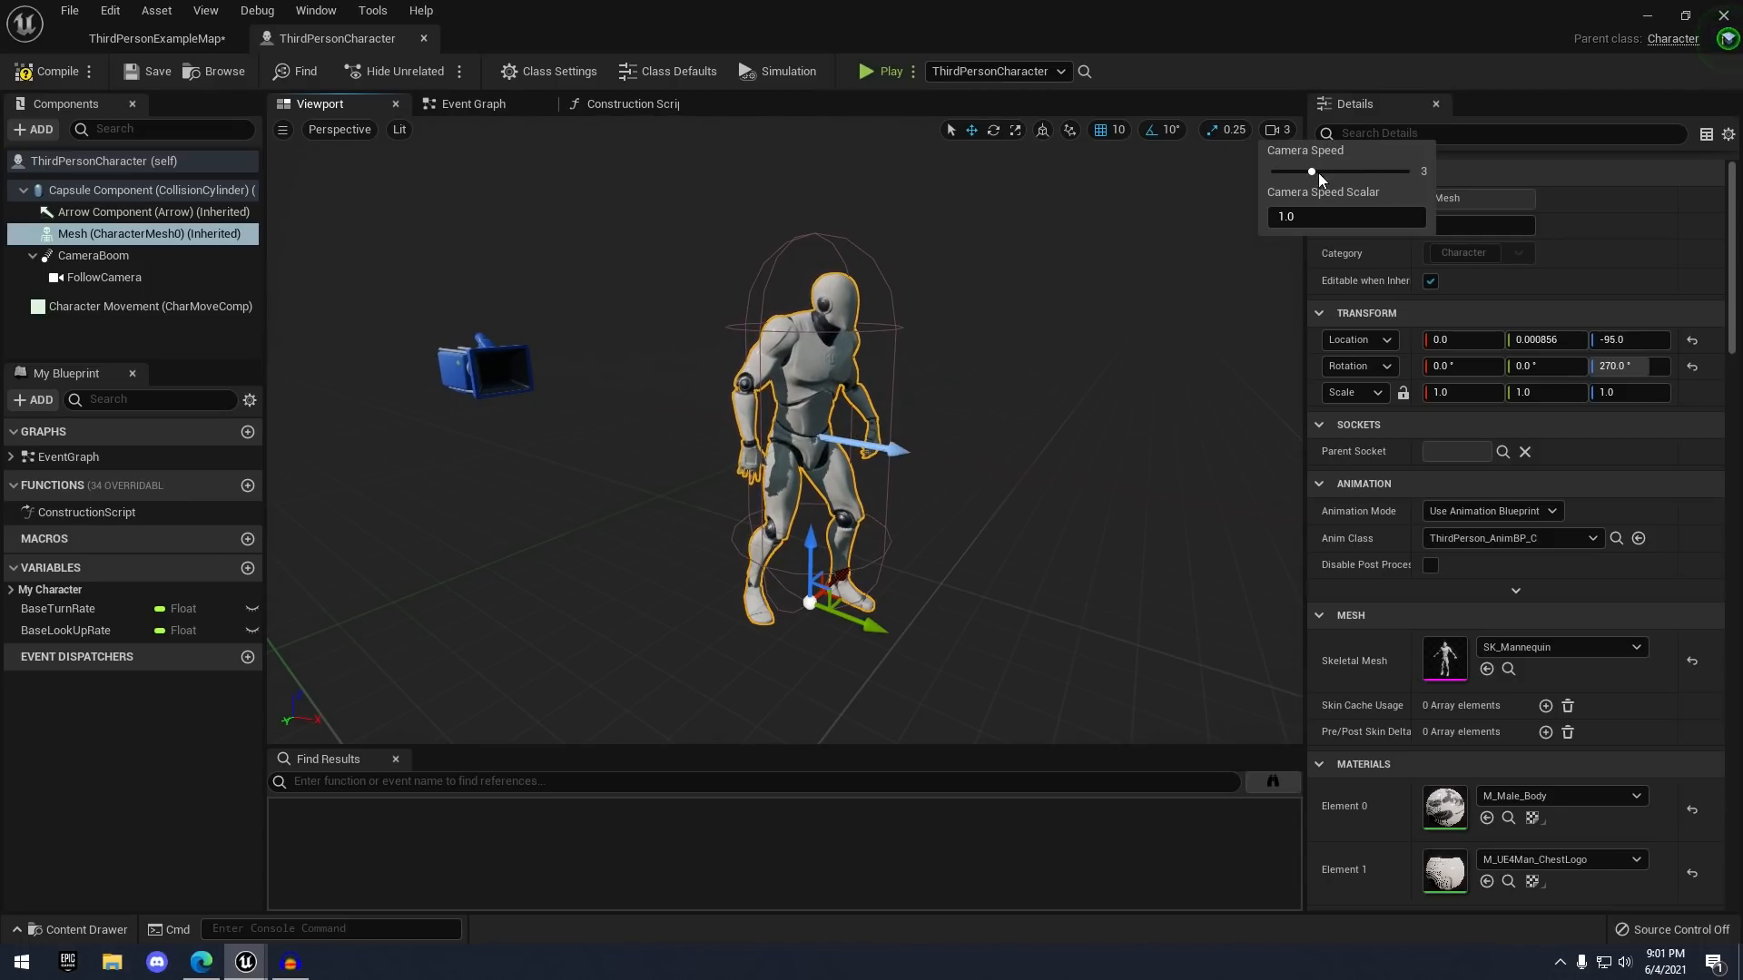
pyautogui.moveTo(1071, 363); pyautogui.dragTo(994, 389, button='right')
pyautogui.press('w')
pyautogui.press('s')
pyautogui.press('s')
pyautogui.press('w')
pyautogui.press('s')
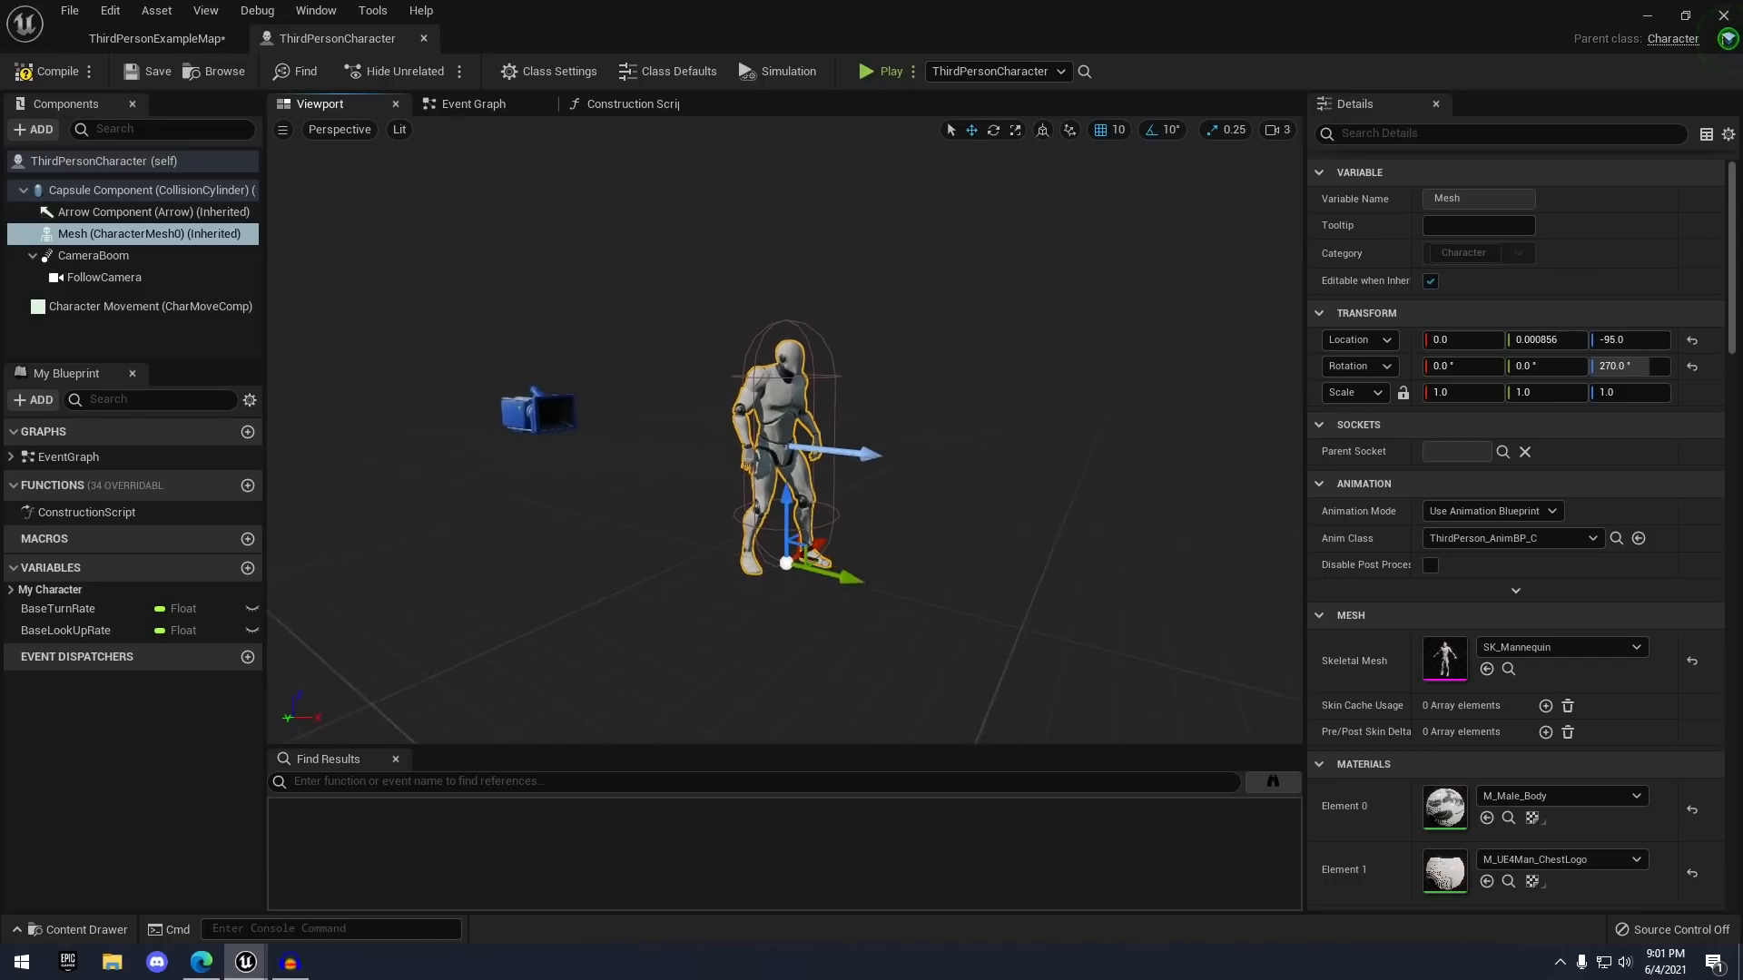
pyautogui.scroll(6, 994, 361)
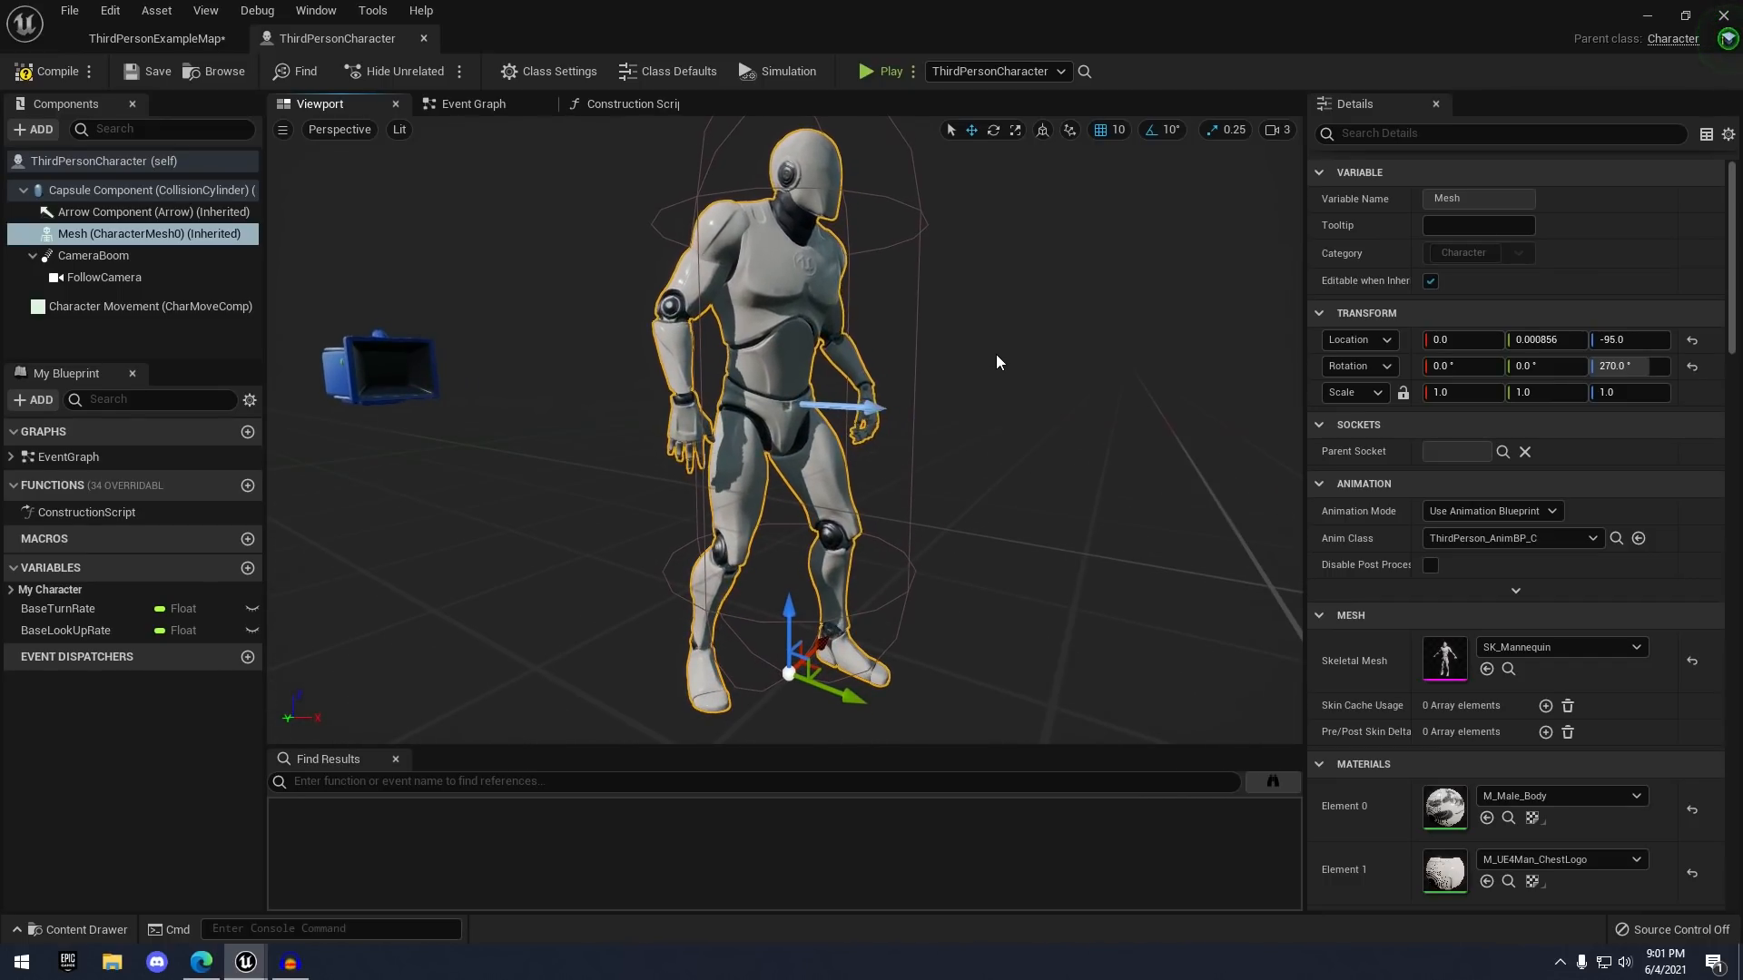
pyautogui.scroll(-3, 992, 381)
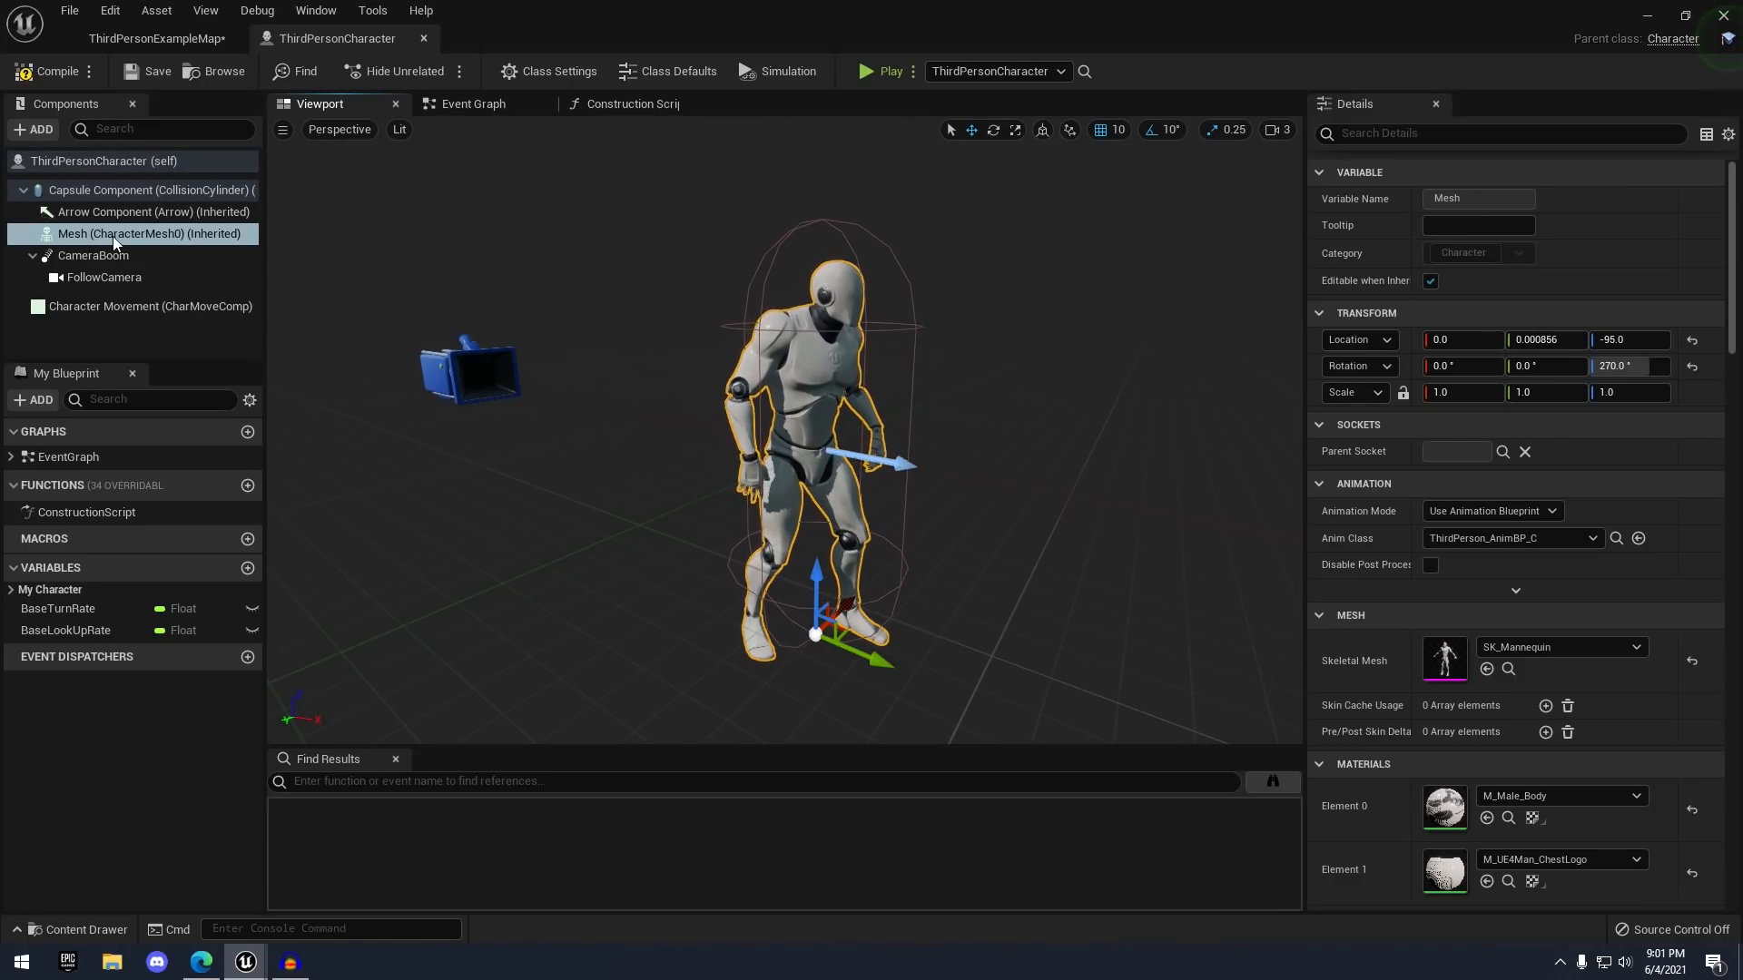
pyautogui.moveTo(670, 211); pyautogui.dragTo(682, 222, button='right')
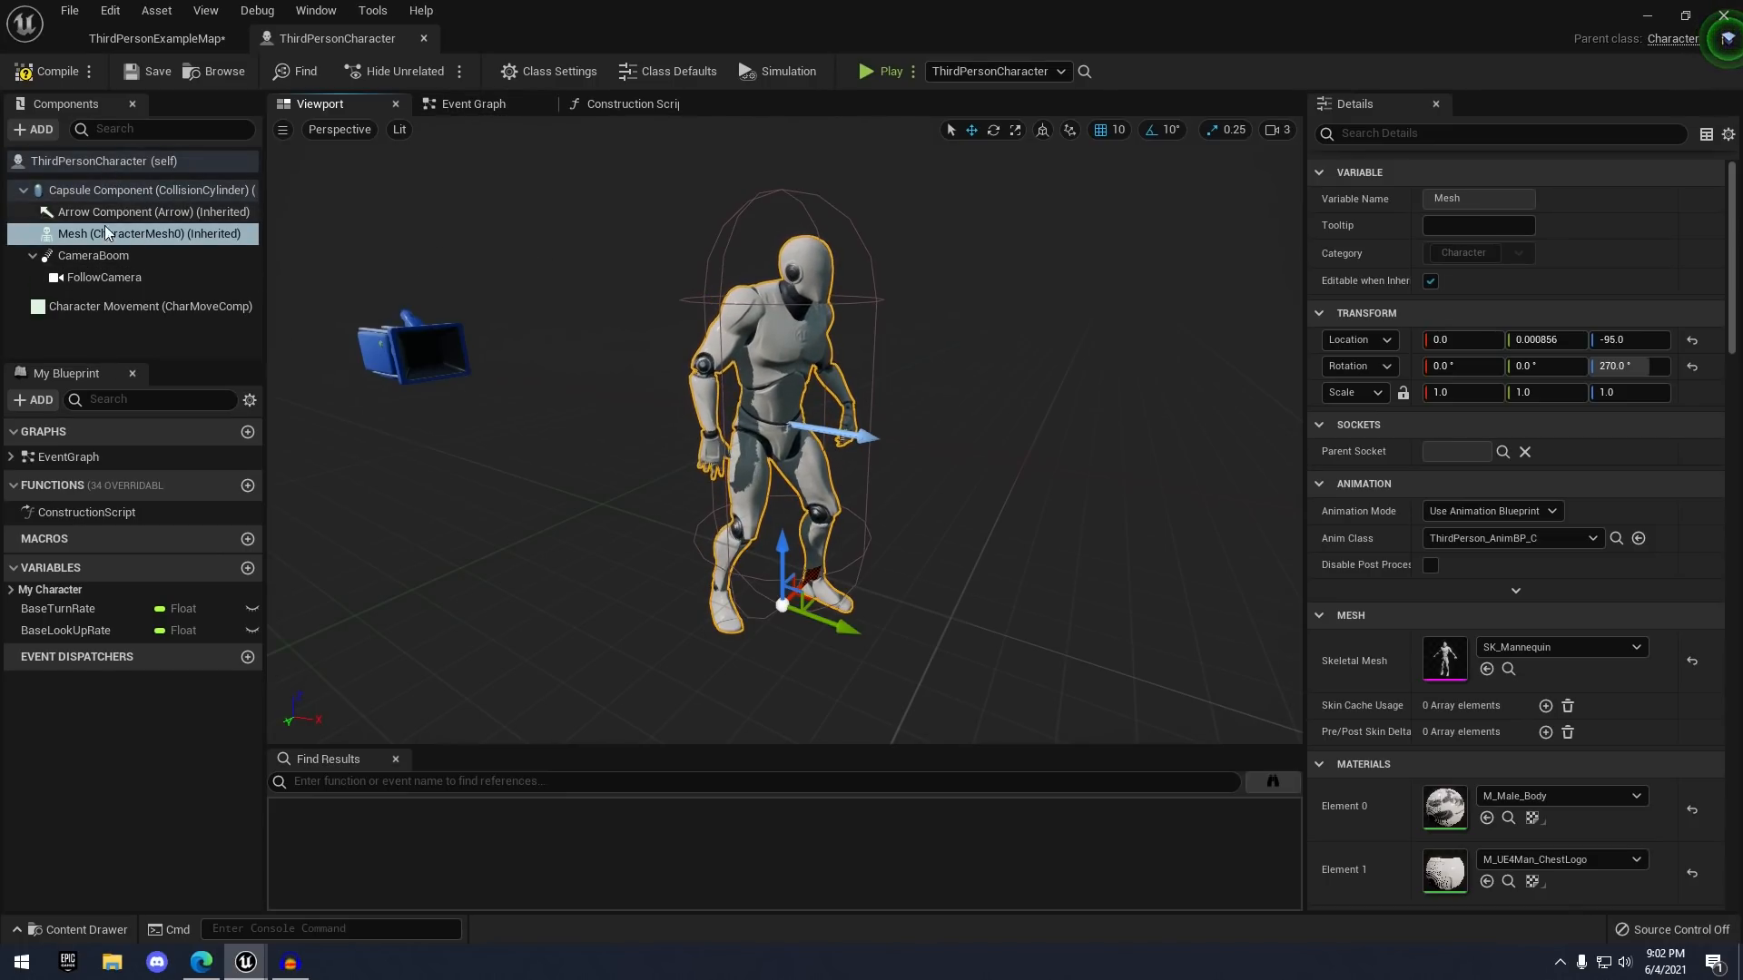
pyautogui.click(115, 195)
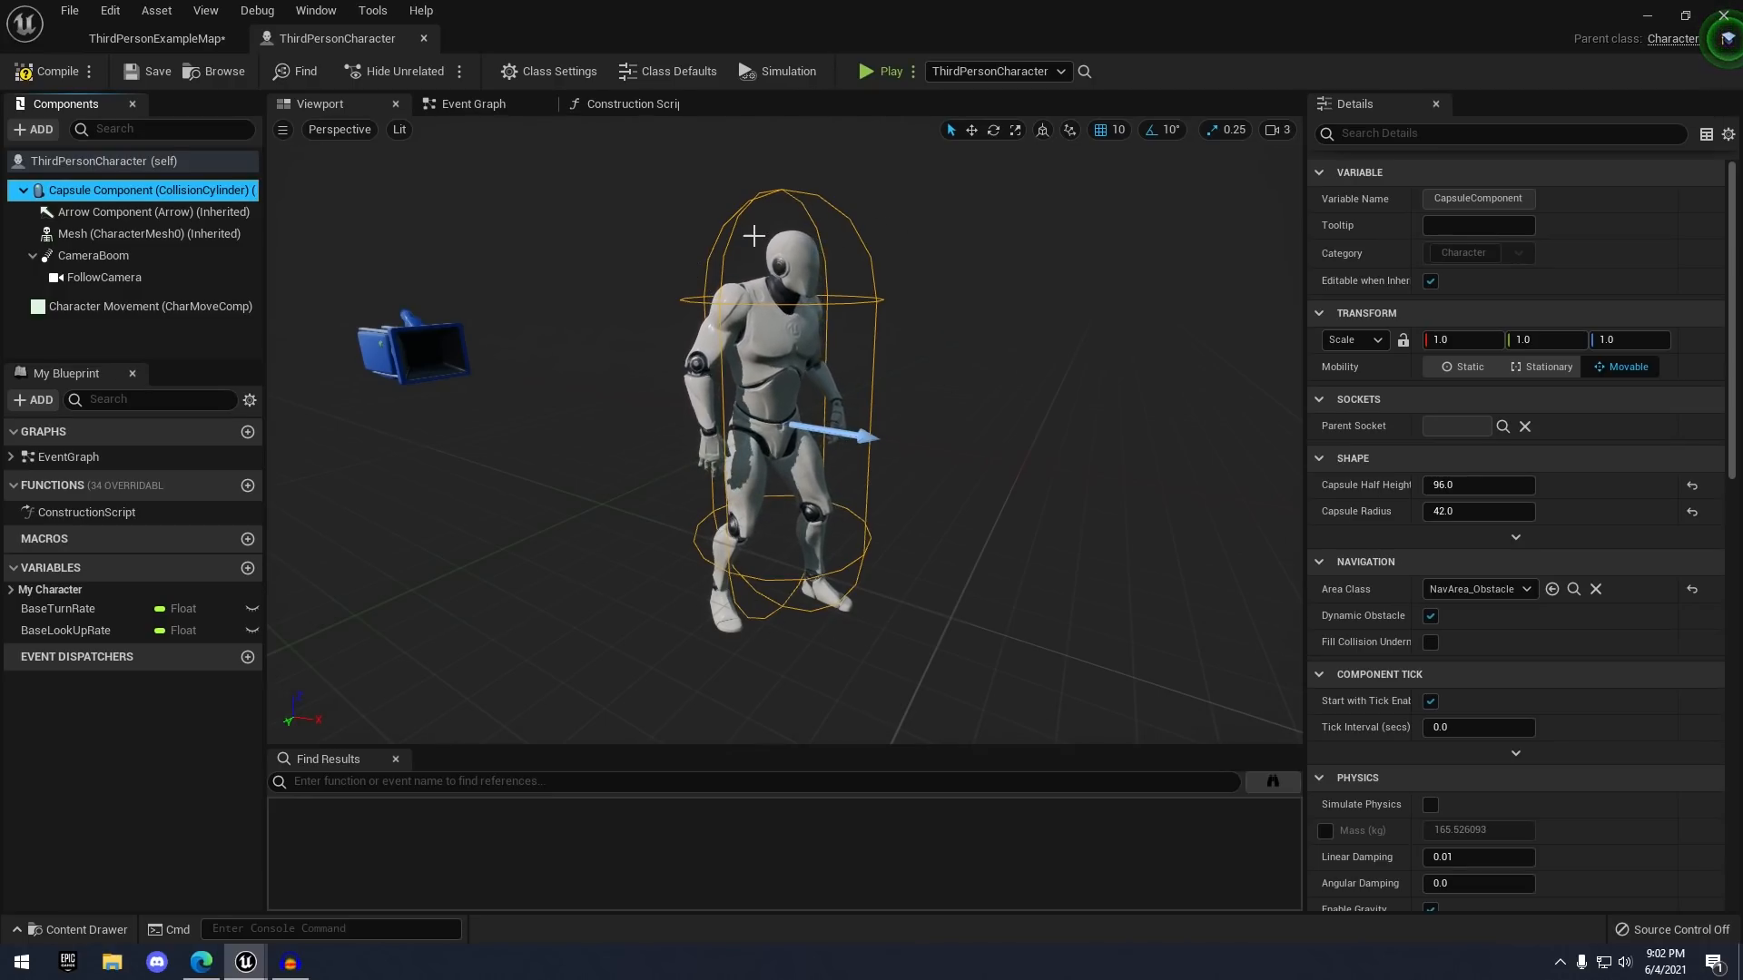
pyautogui.click(155, 214)
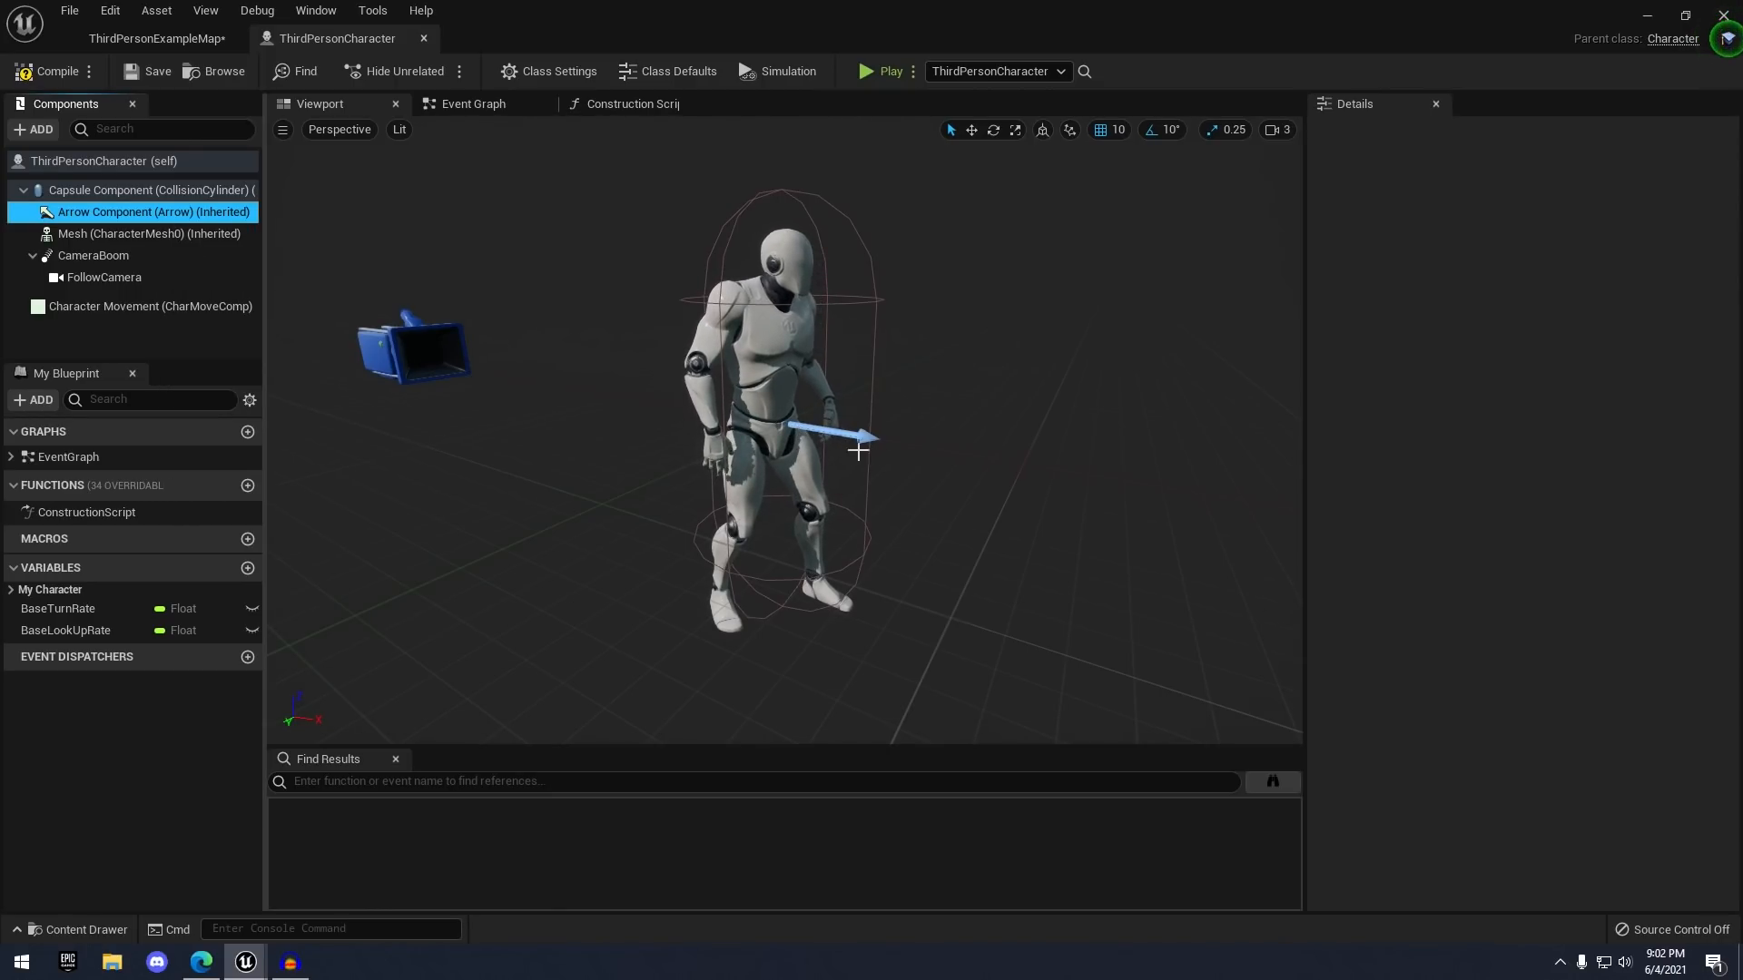
pyautogui.click(185, 235)
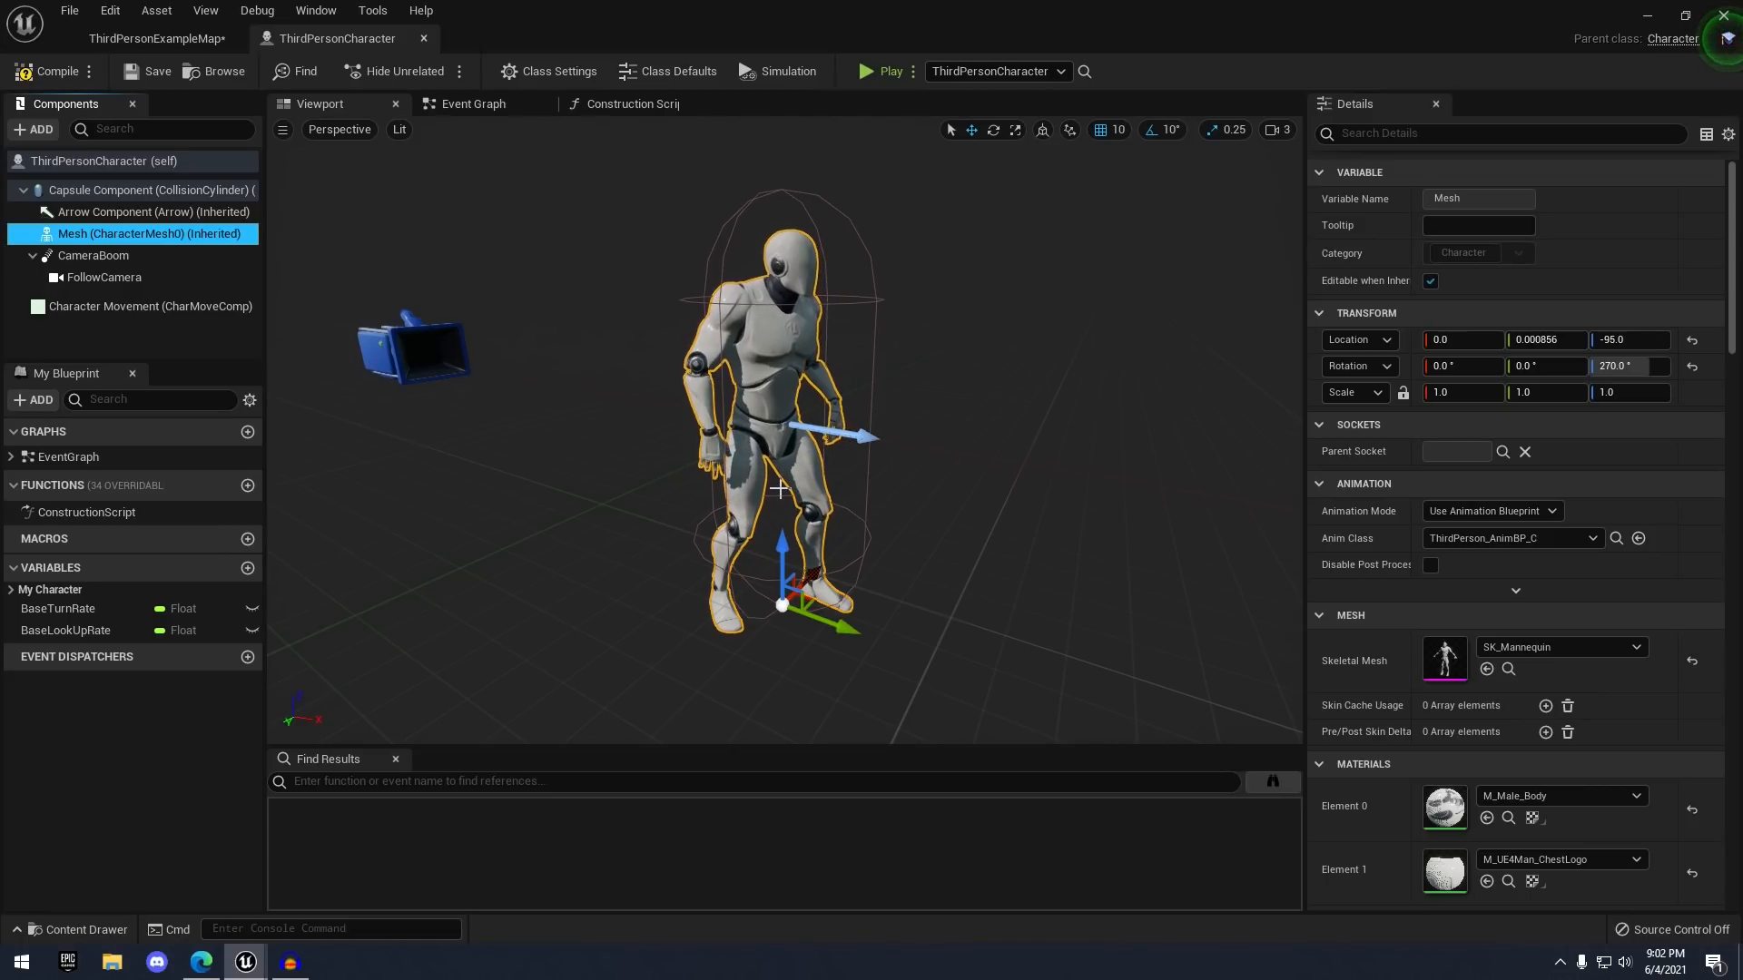
pyautogui.click(94, 255)
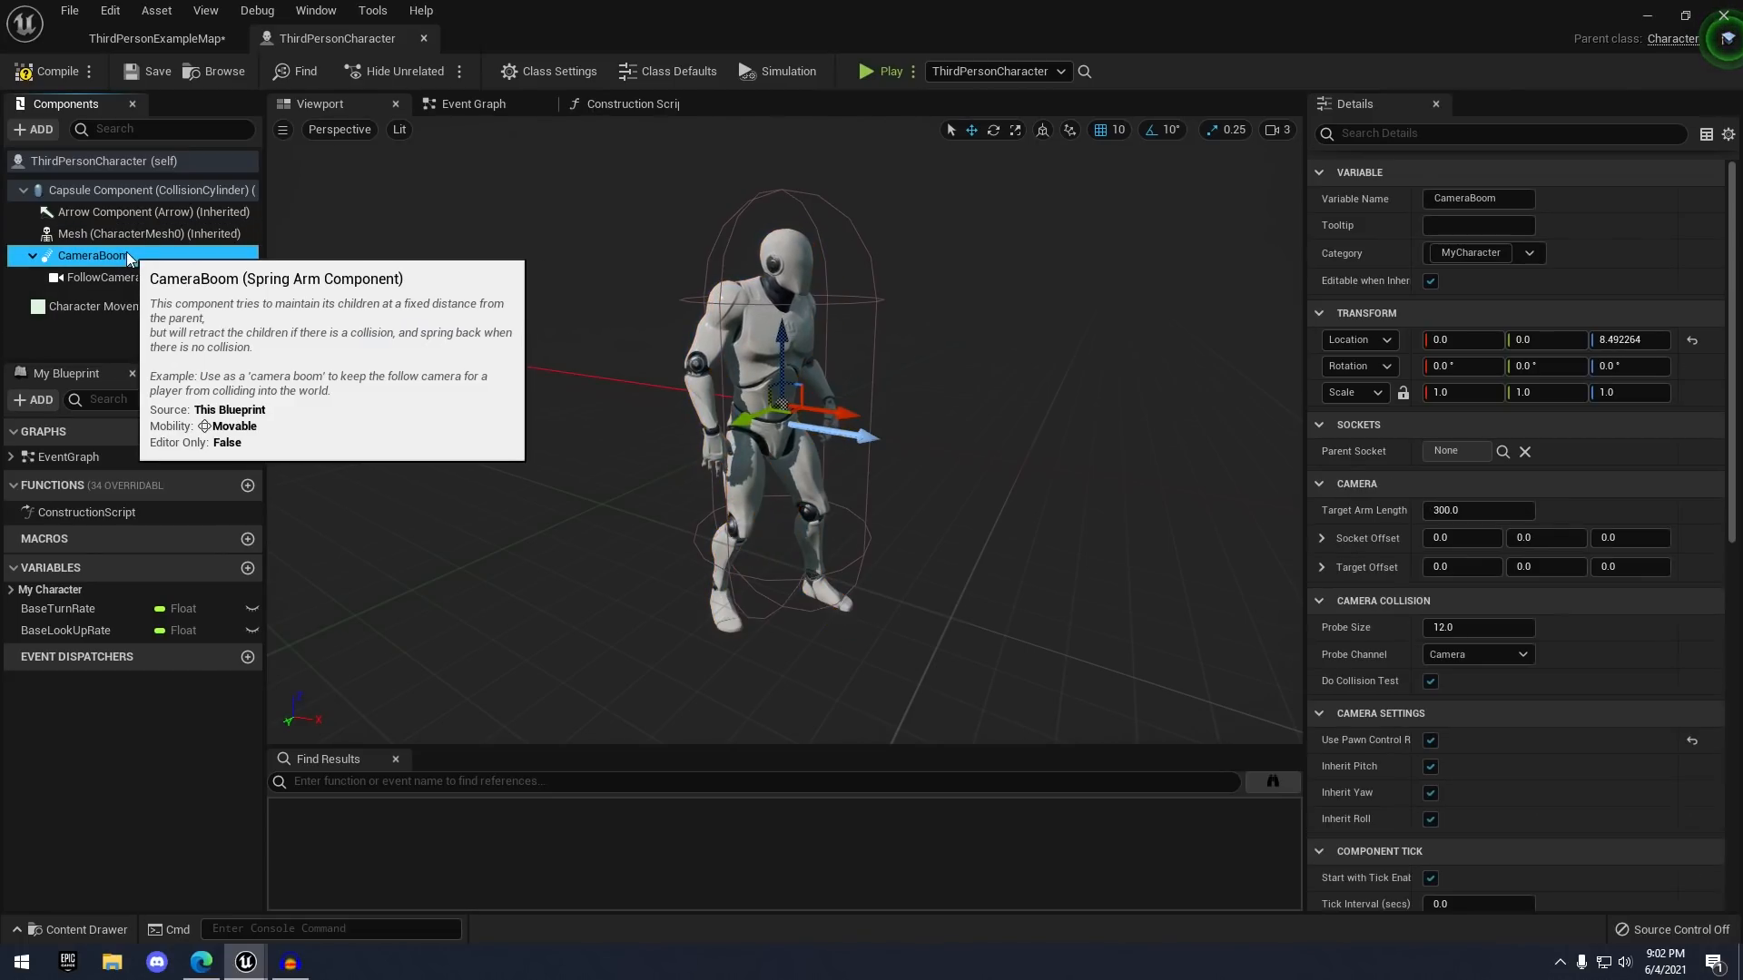
pyautogui.press('f')
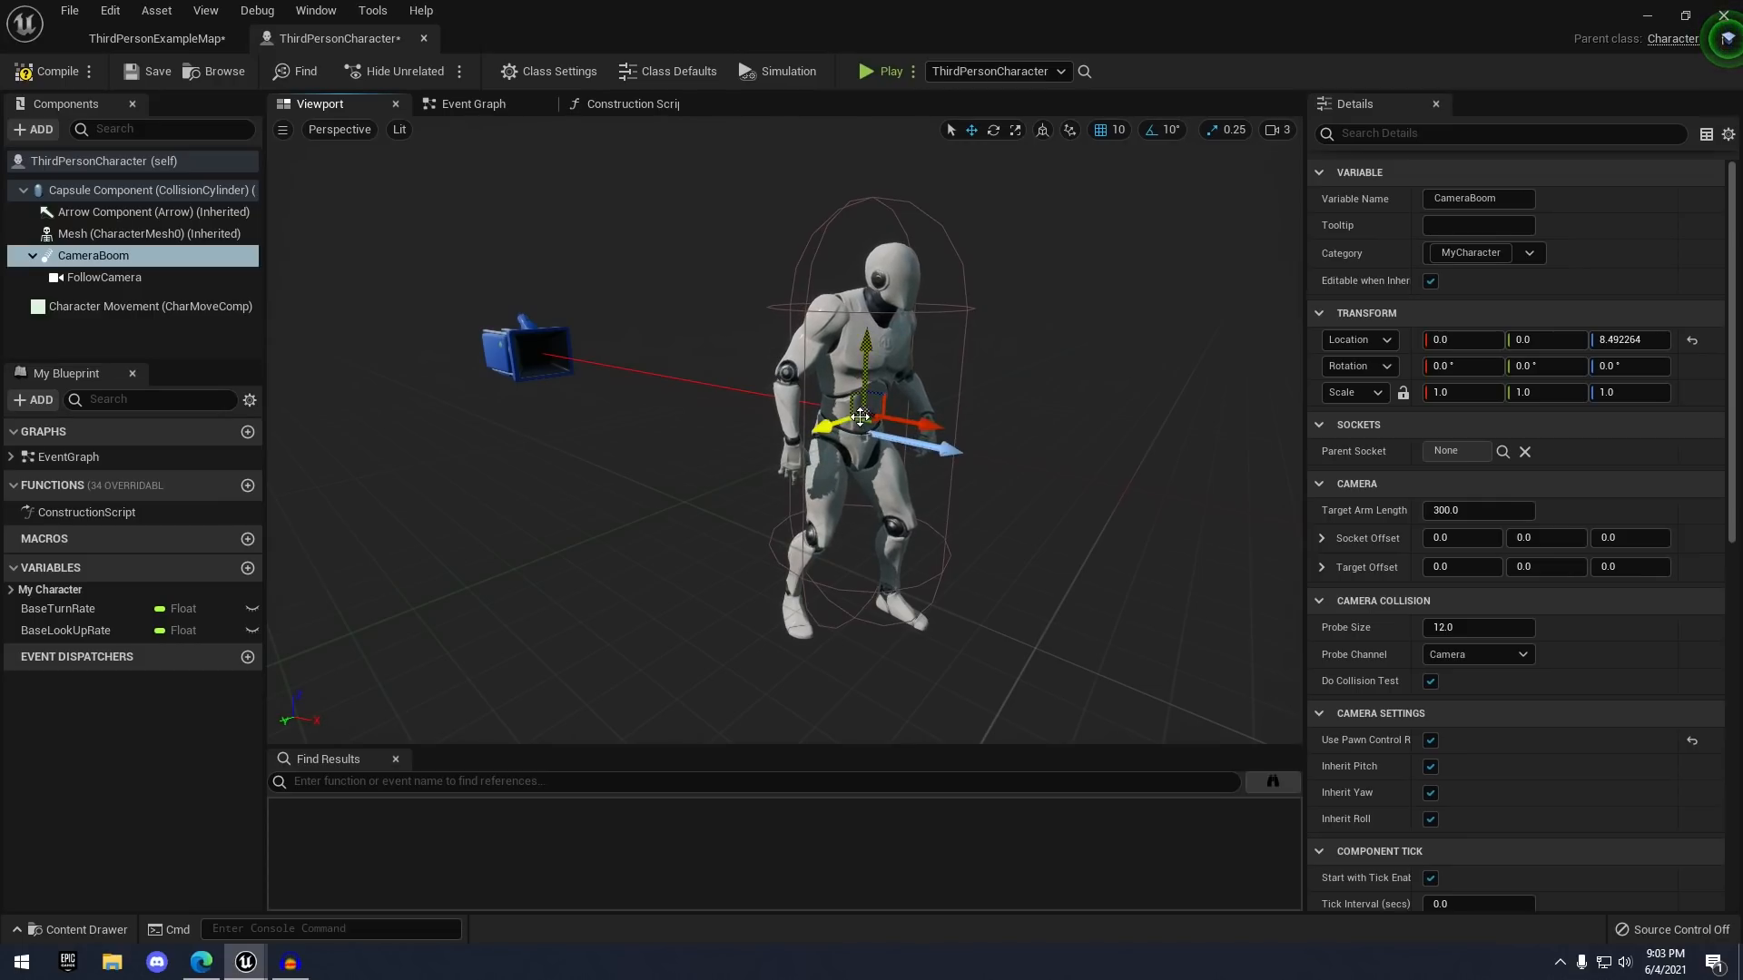
pyautogui.click(140, 277)
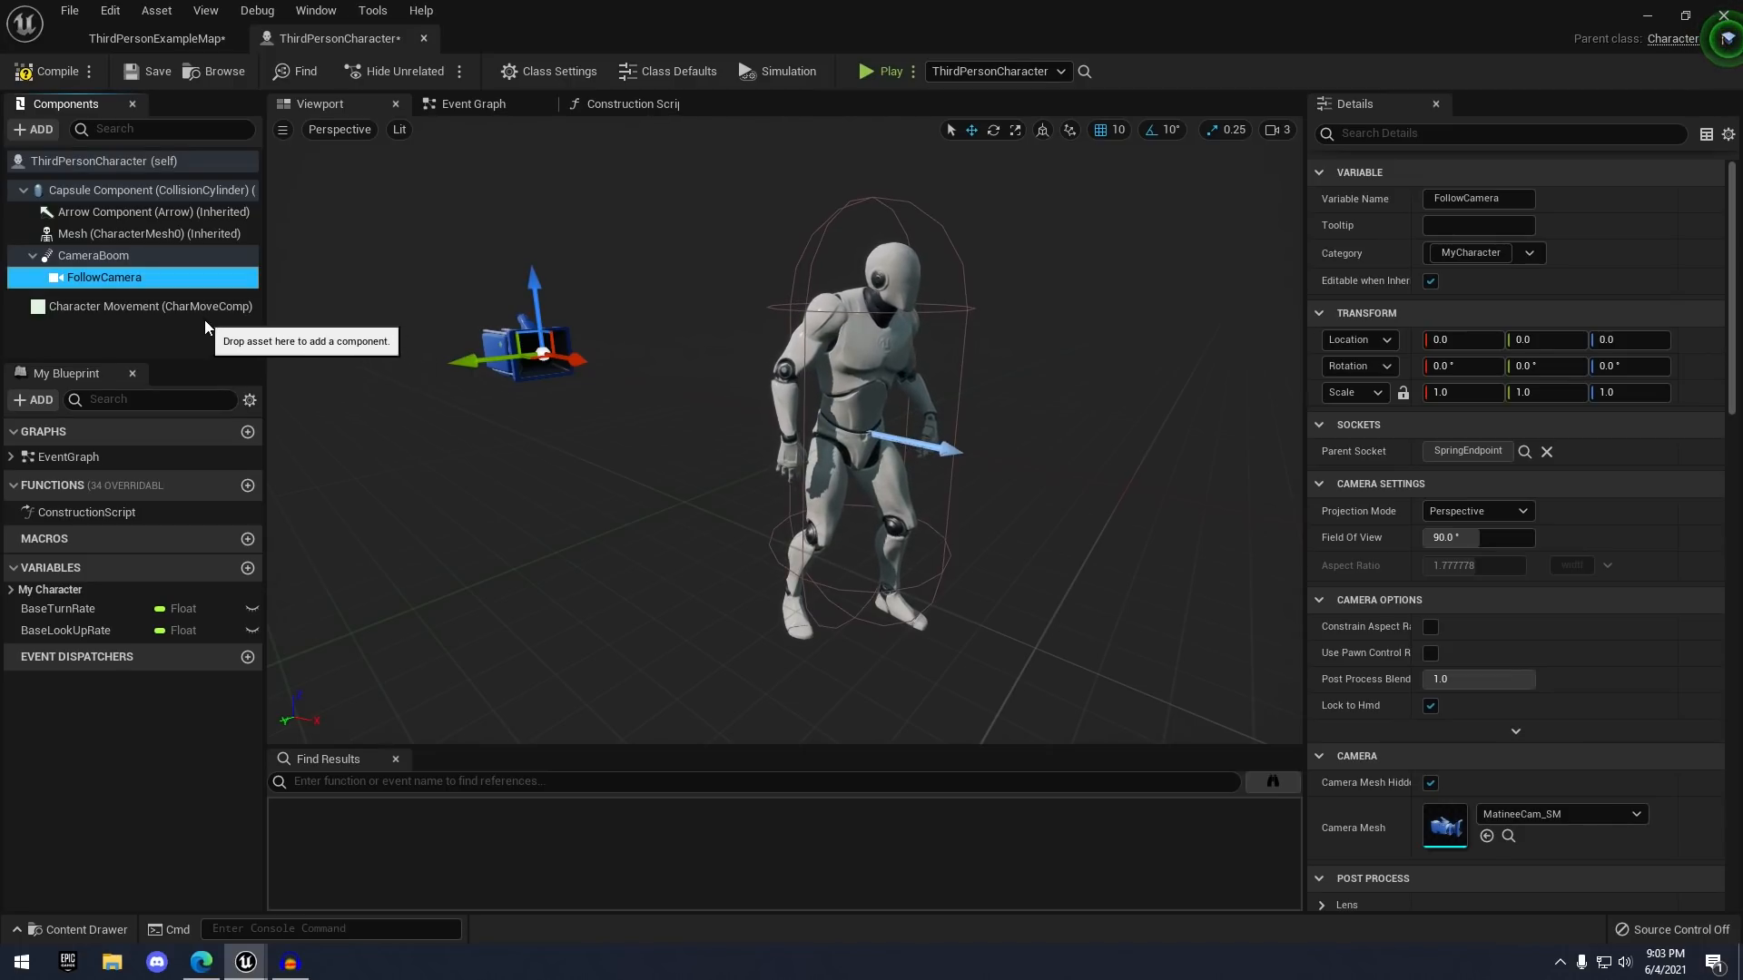
pyautogui.click(166, 309)
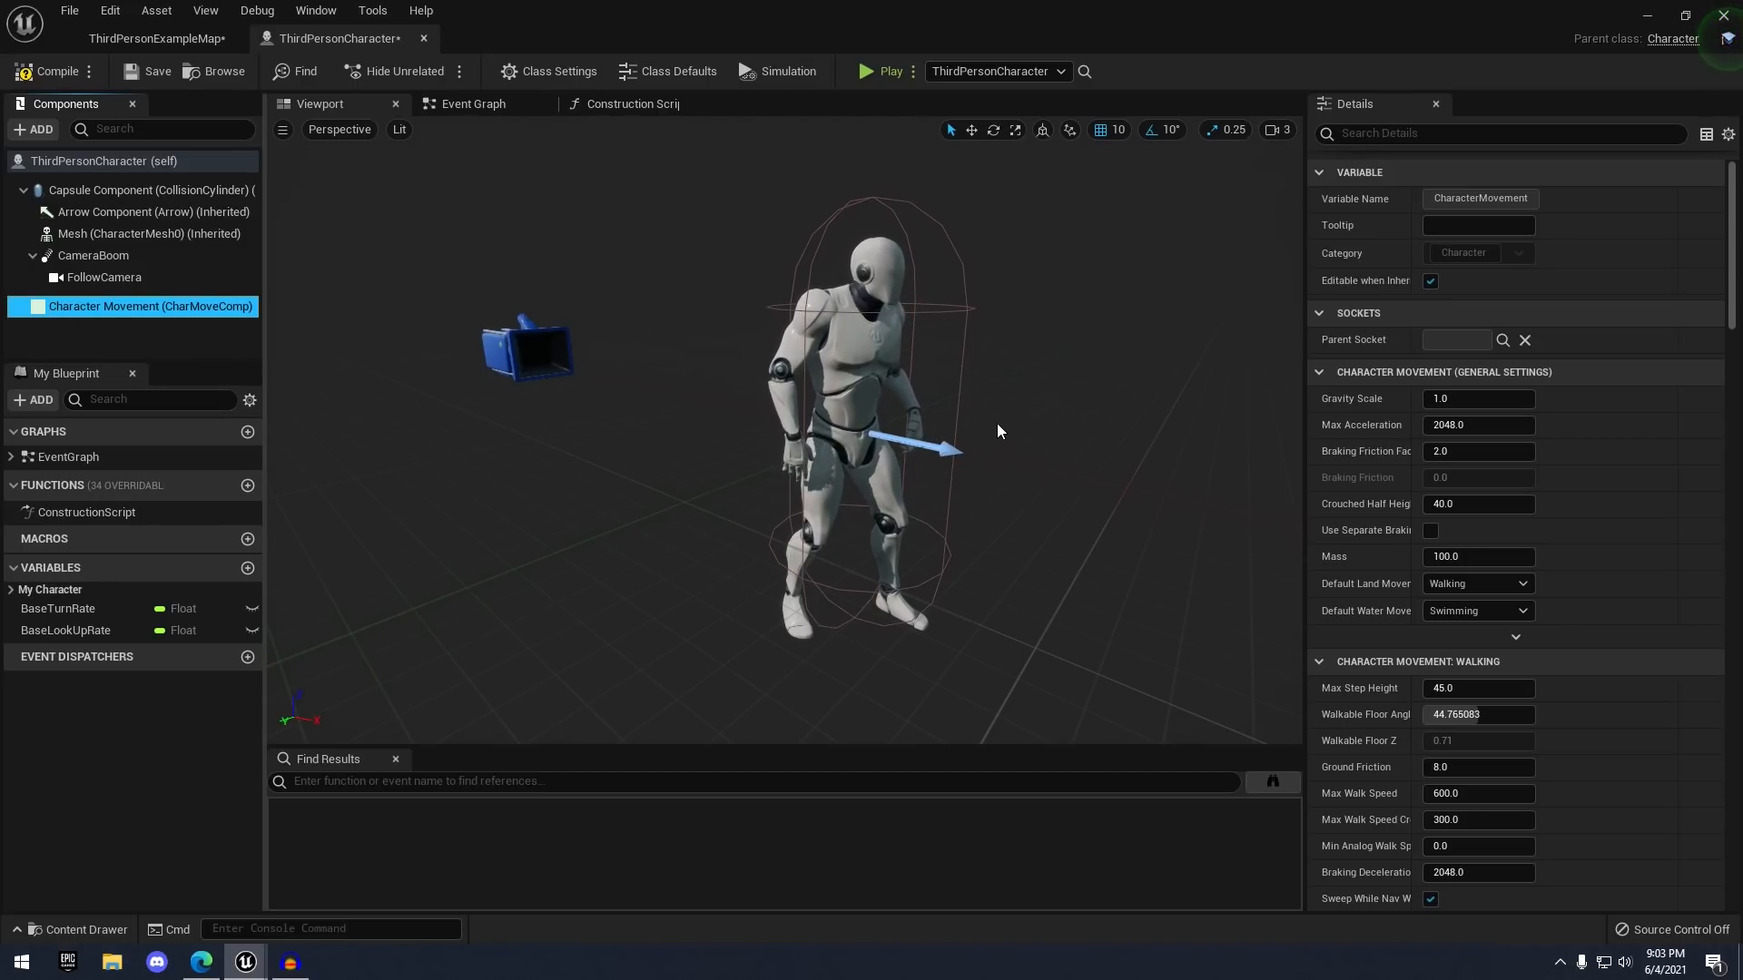
pyautogui.moveTo(997, 423); pyautogui.dragTo(1024, 425, button='right')
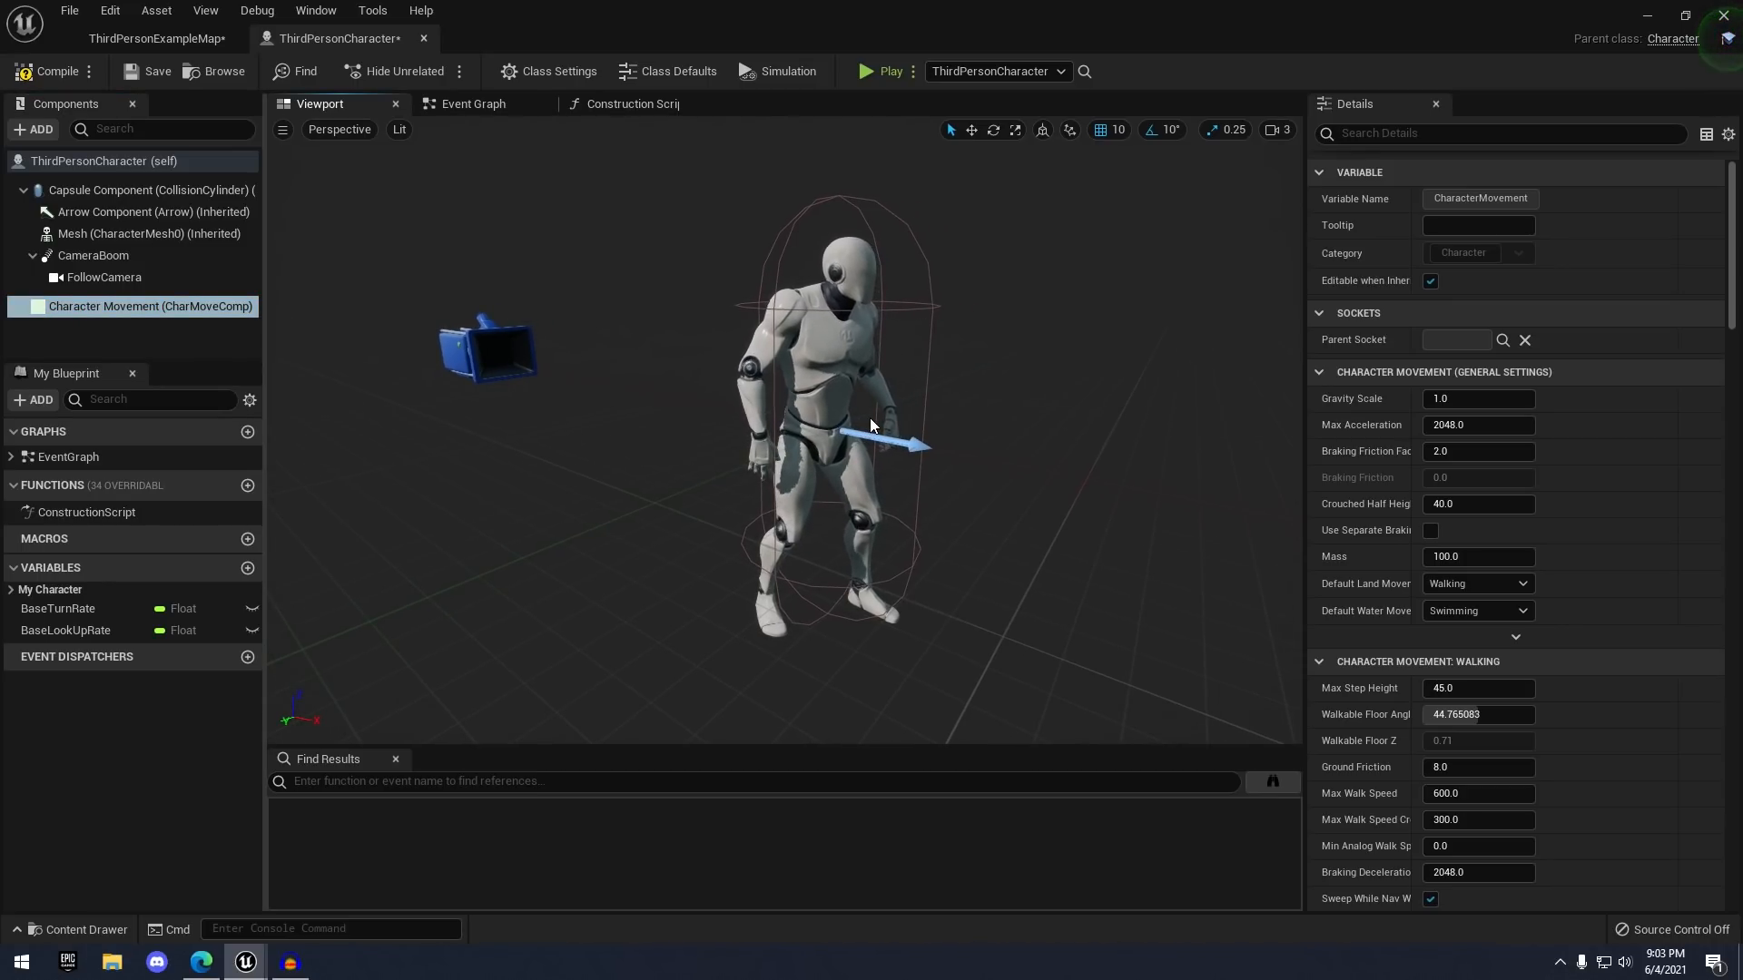
pyautogui.click(127, 187)
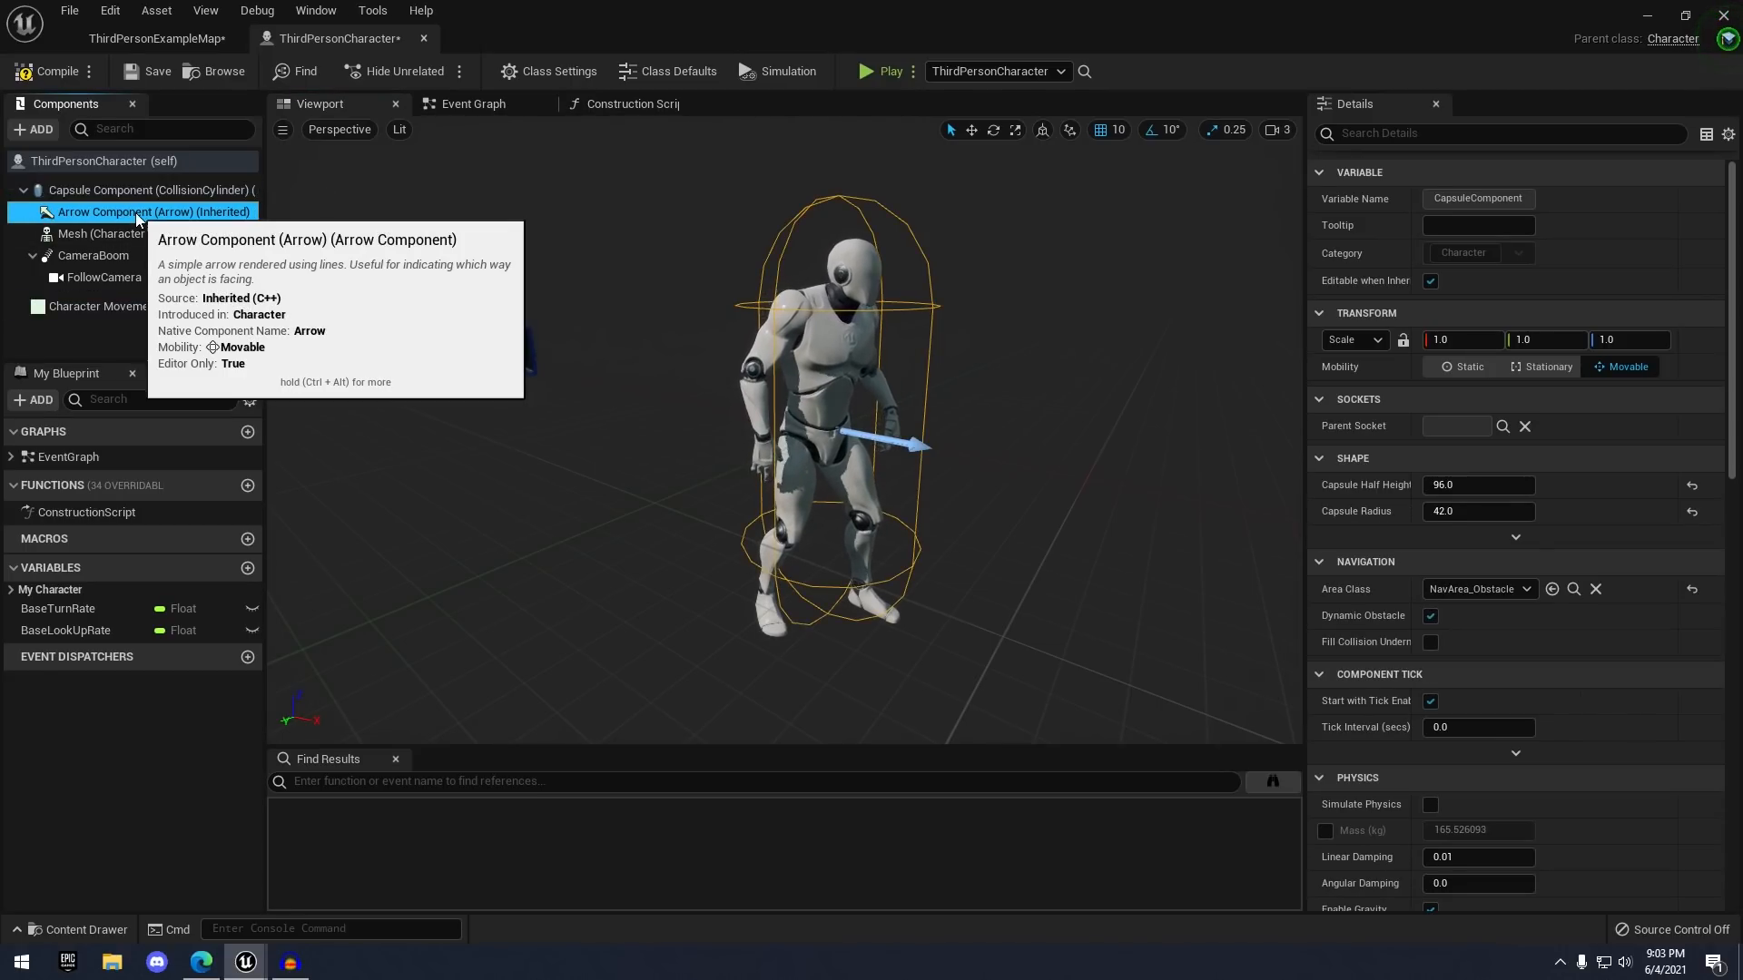
pyautogui.click(135, 213)
pyautogui.click(133, 233)
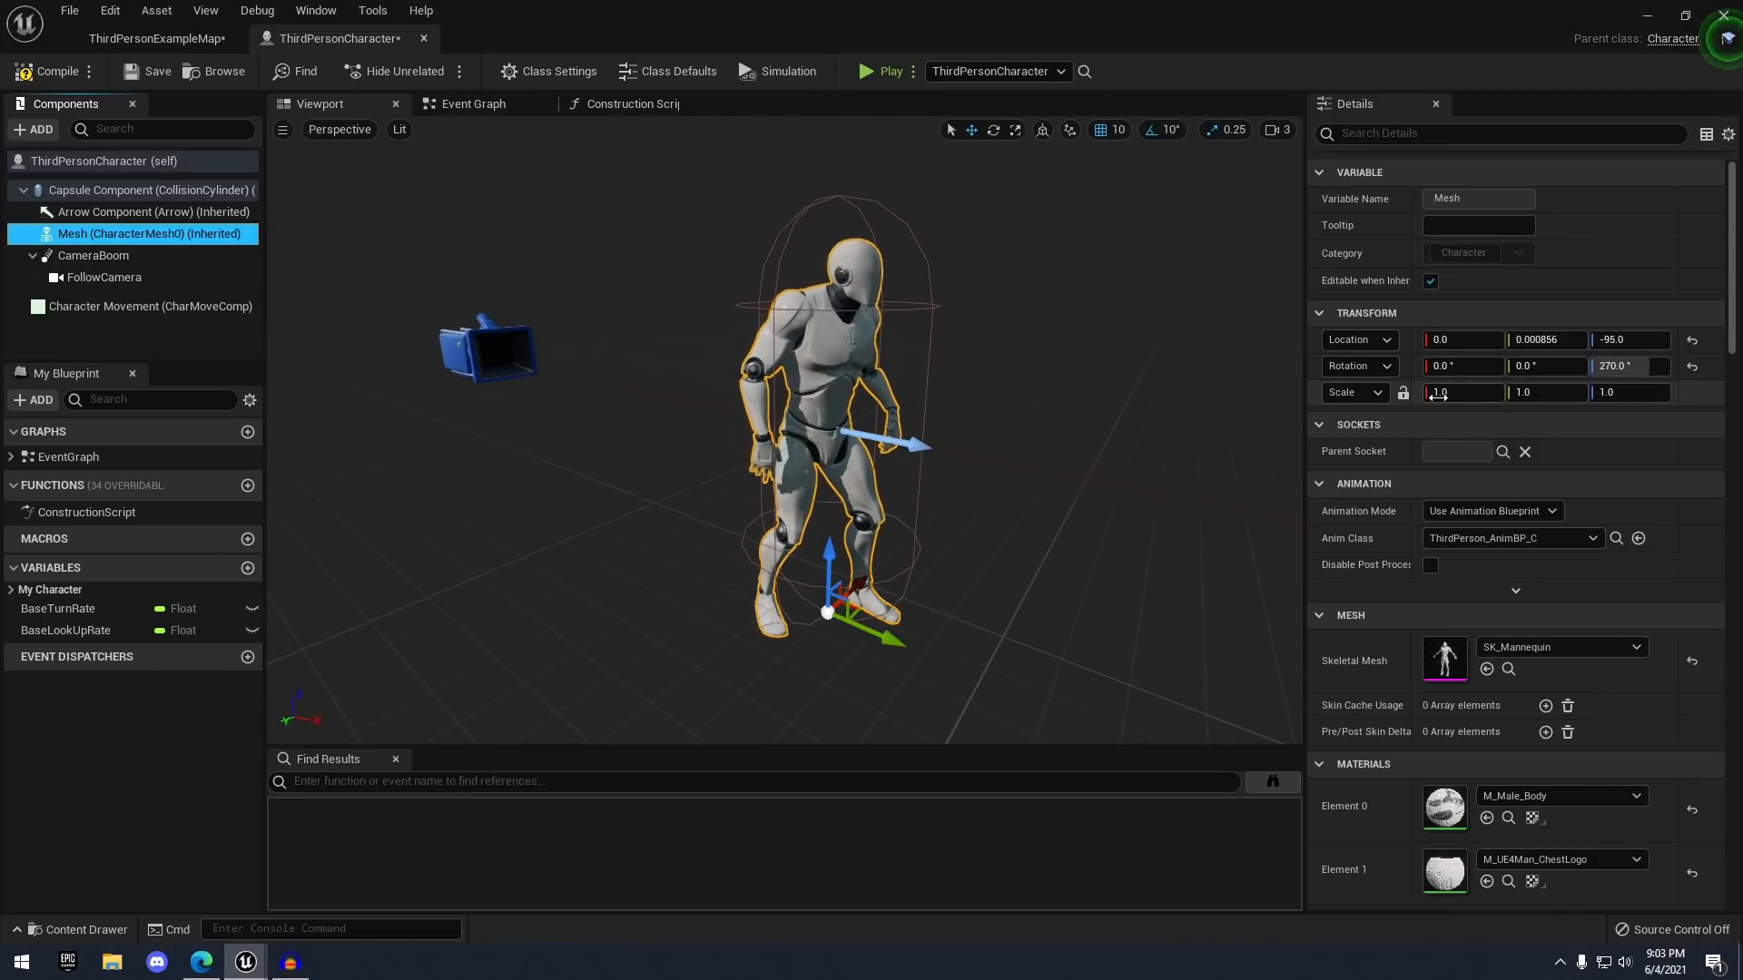
# - Try raising the mesh's Scale X, undo the change, and scroll through its Details
pyautogui.moveTo(1461, 392); pyautogui.dragTo(1588, 392)
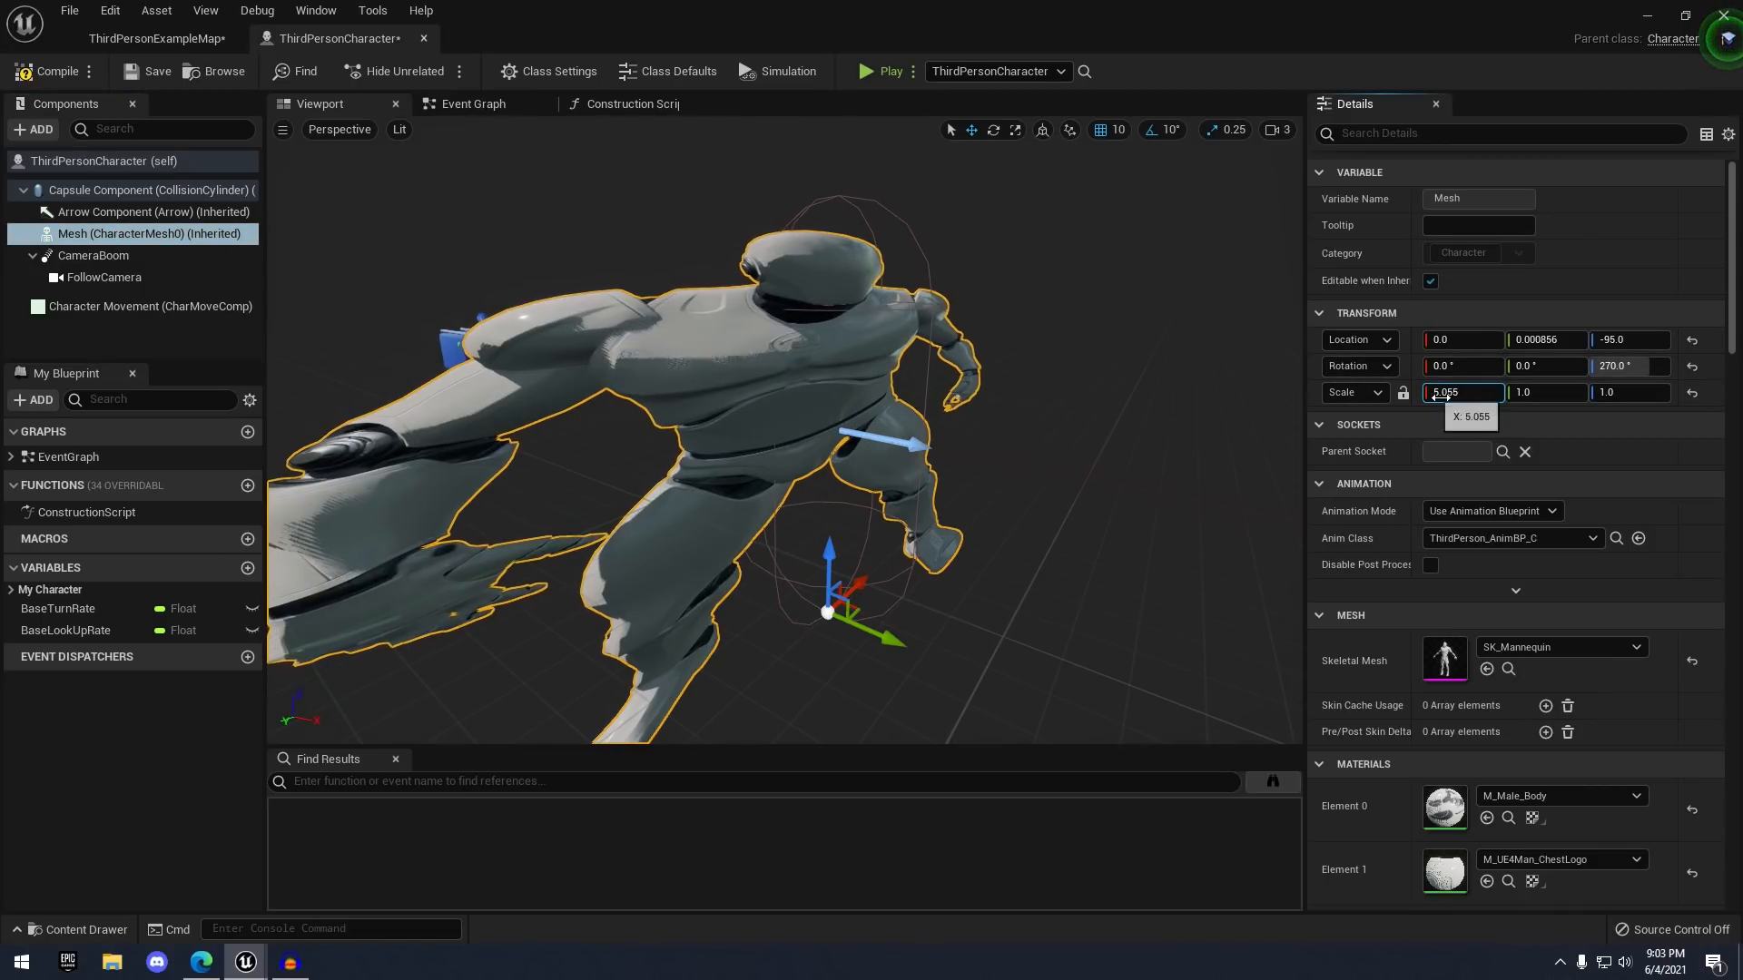
pyautogui.hotkey('ctrl', 'z')
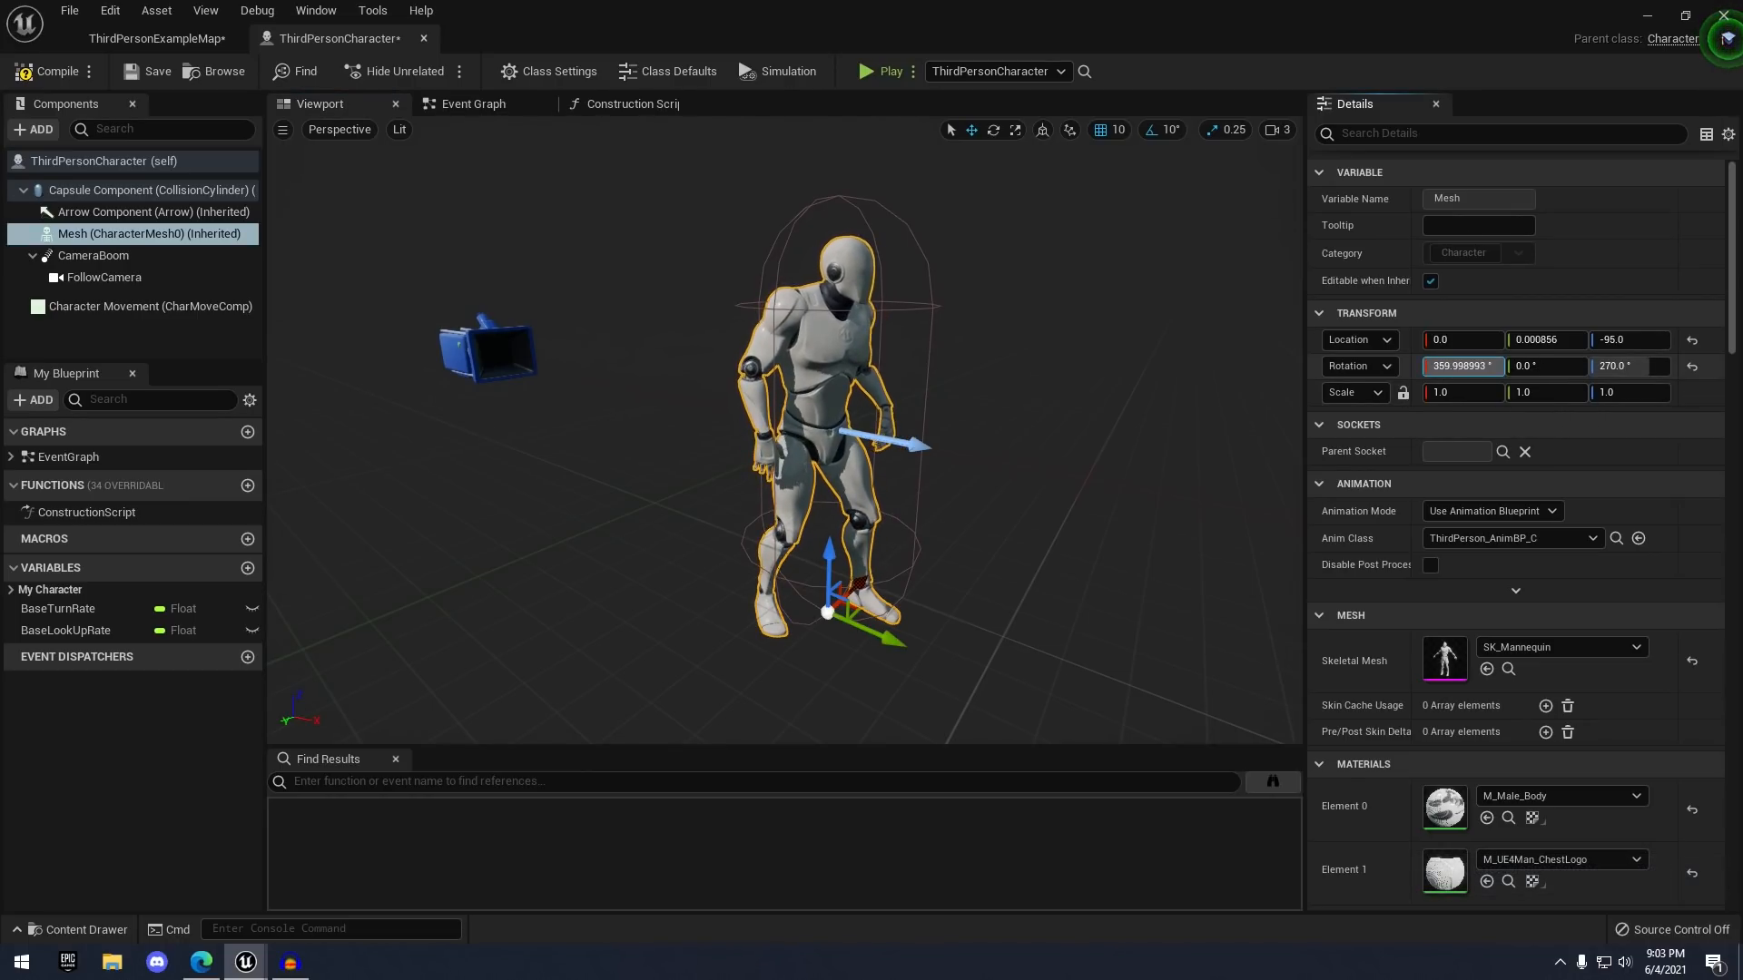
pyautogui.scroll(-3, 1447, 456)
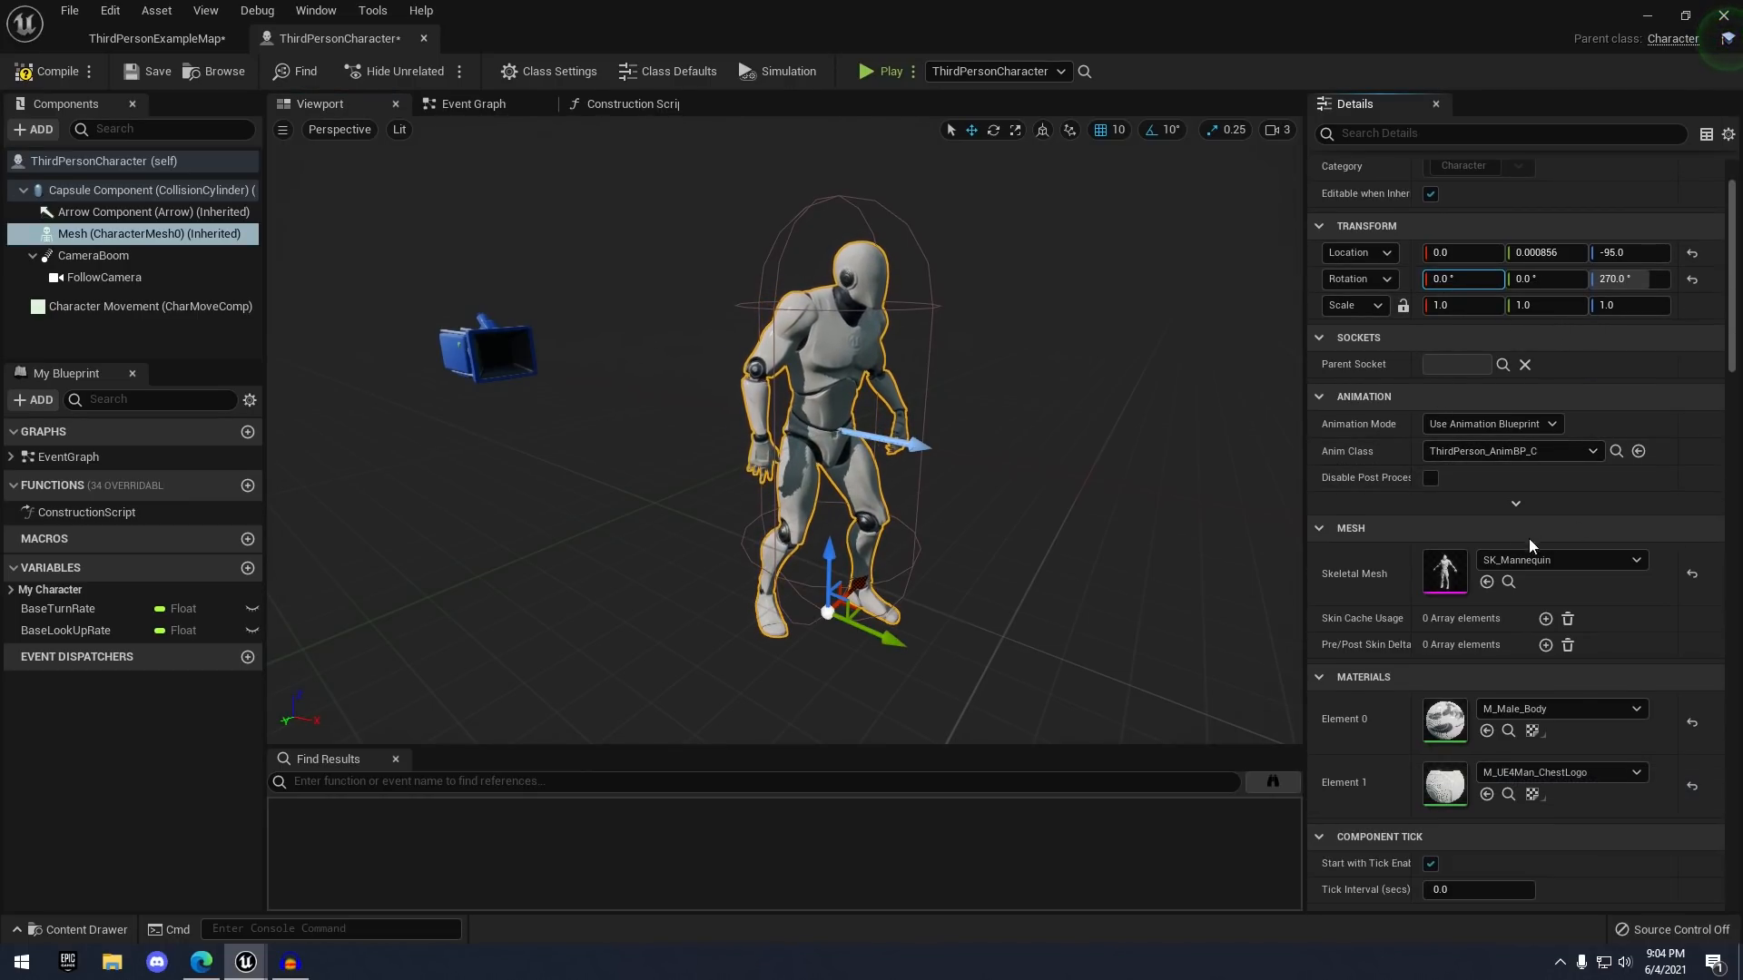
pyautogui.scroll(-3, 1529, 538)
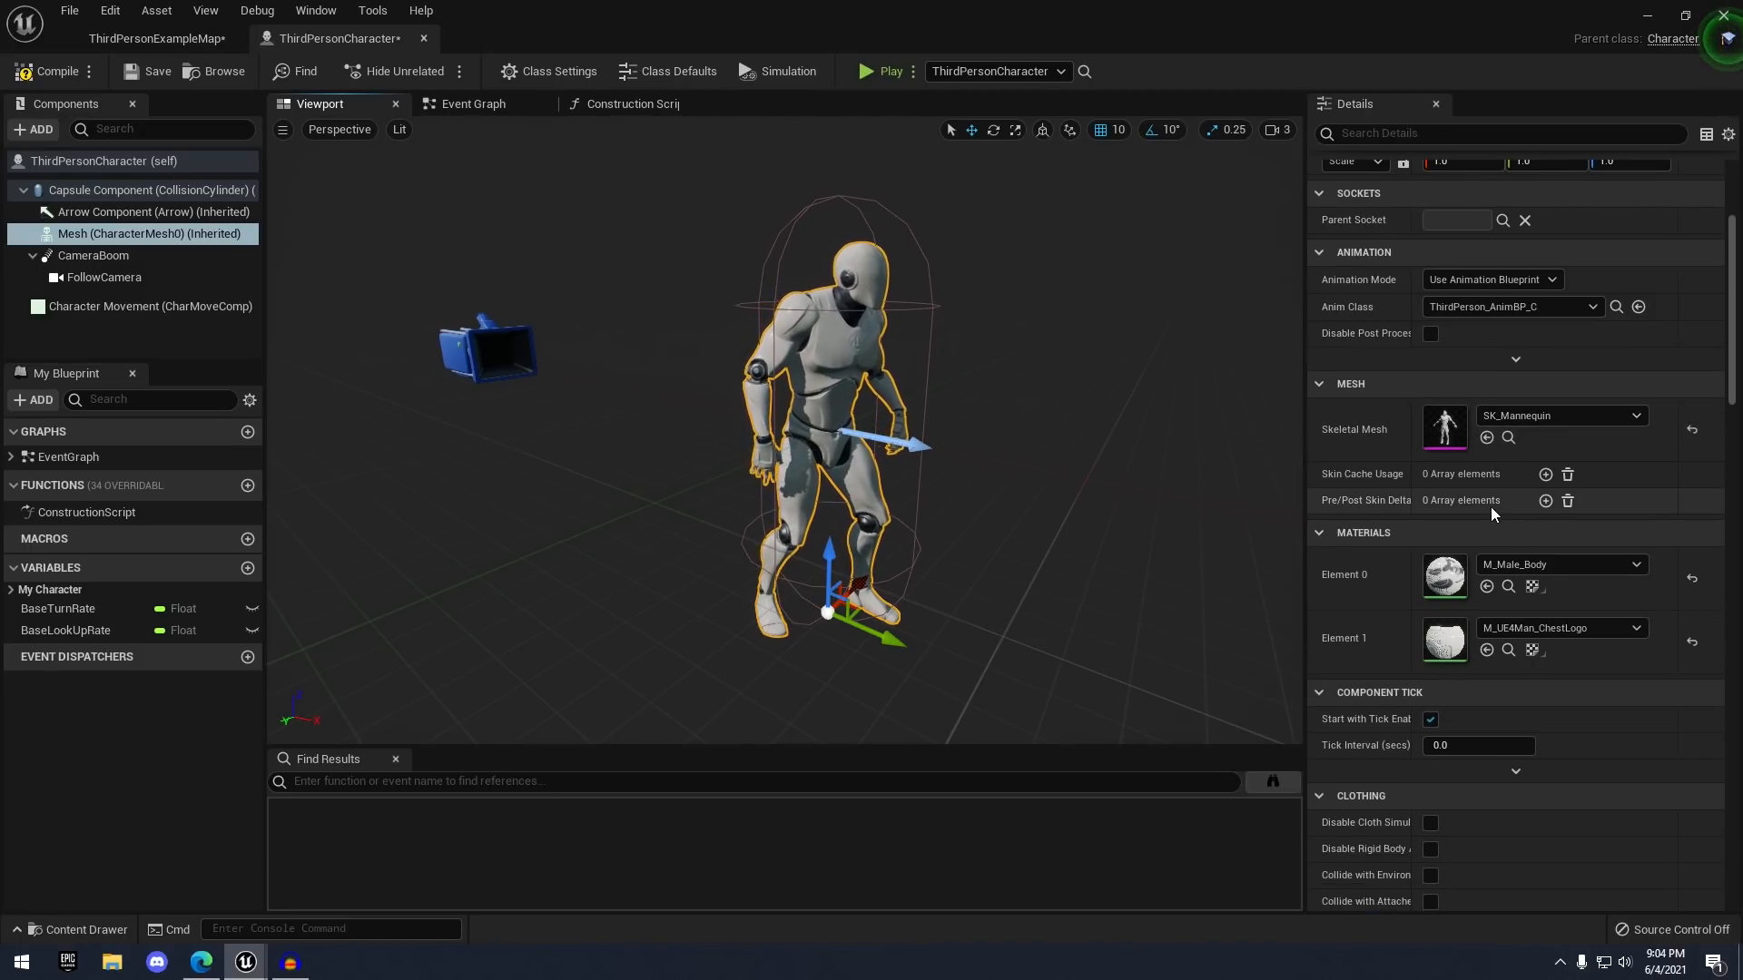
pyautogui.scroll(-10, 1445, 667)
pyautogui.scroll(15, 1425, 665)
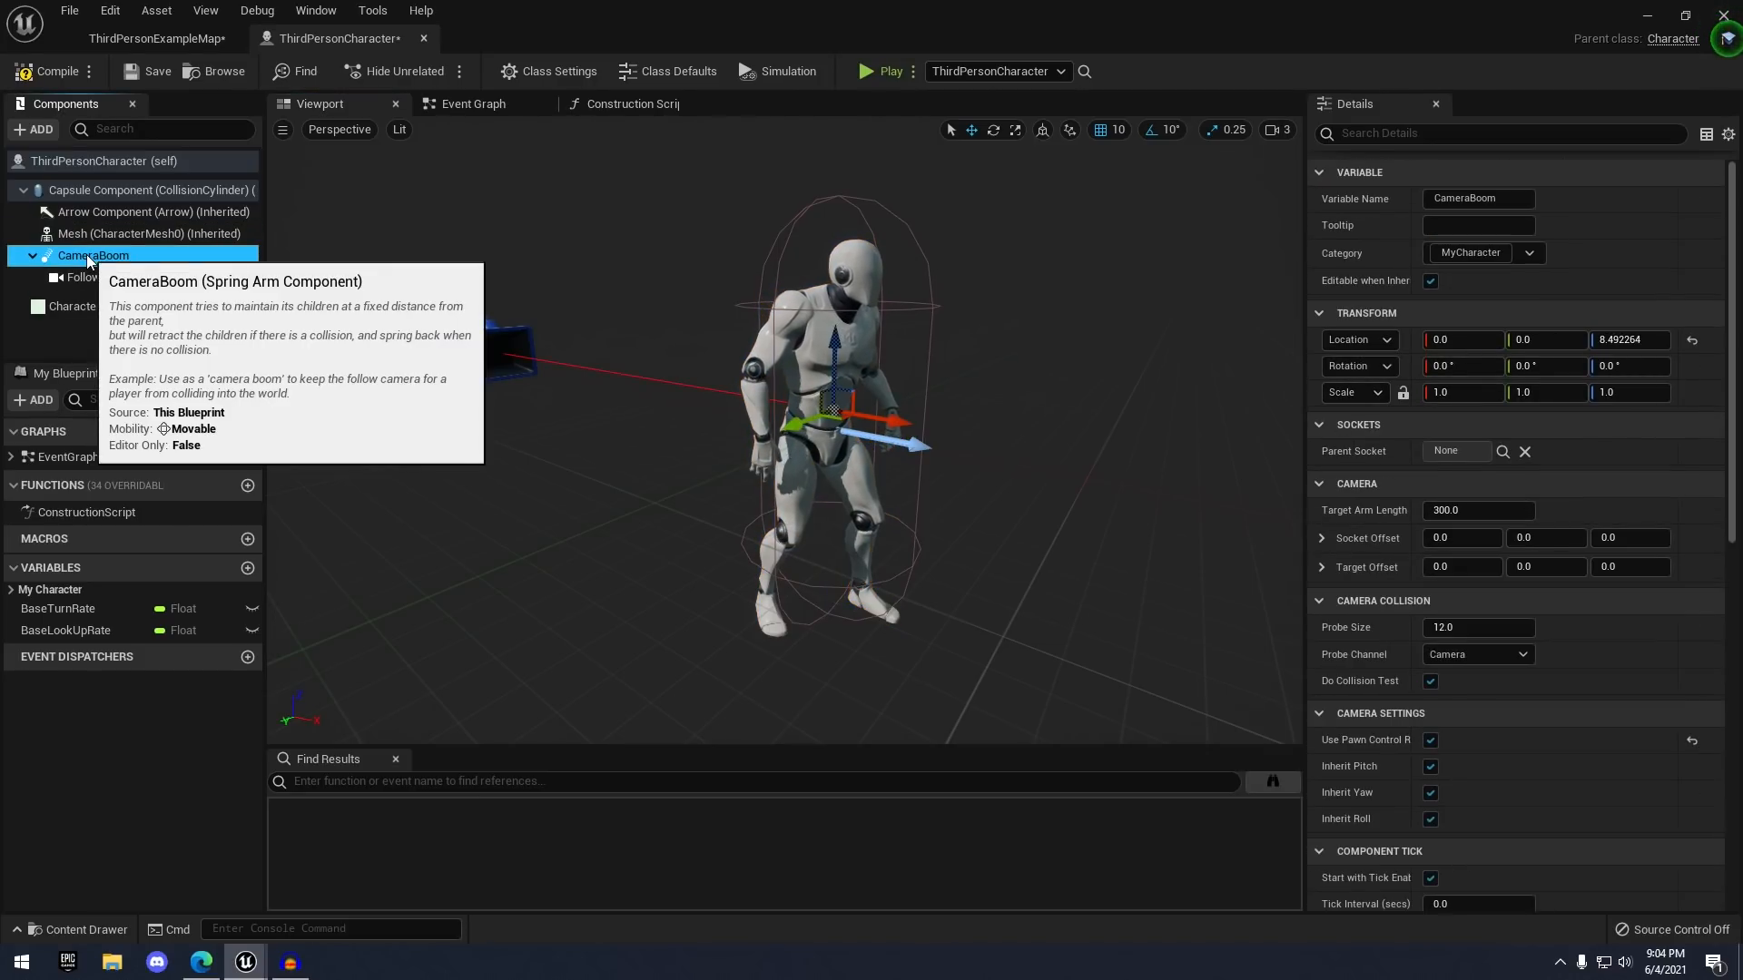
# - Review the CameraBoom and FollowCamera settings, then switch to the Event Graph
pyautogui.click(85, 255)
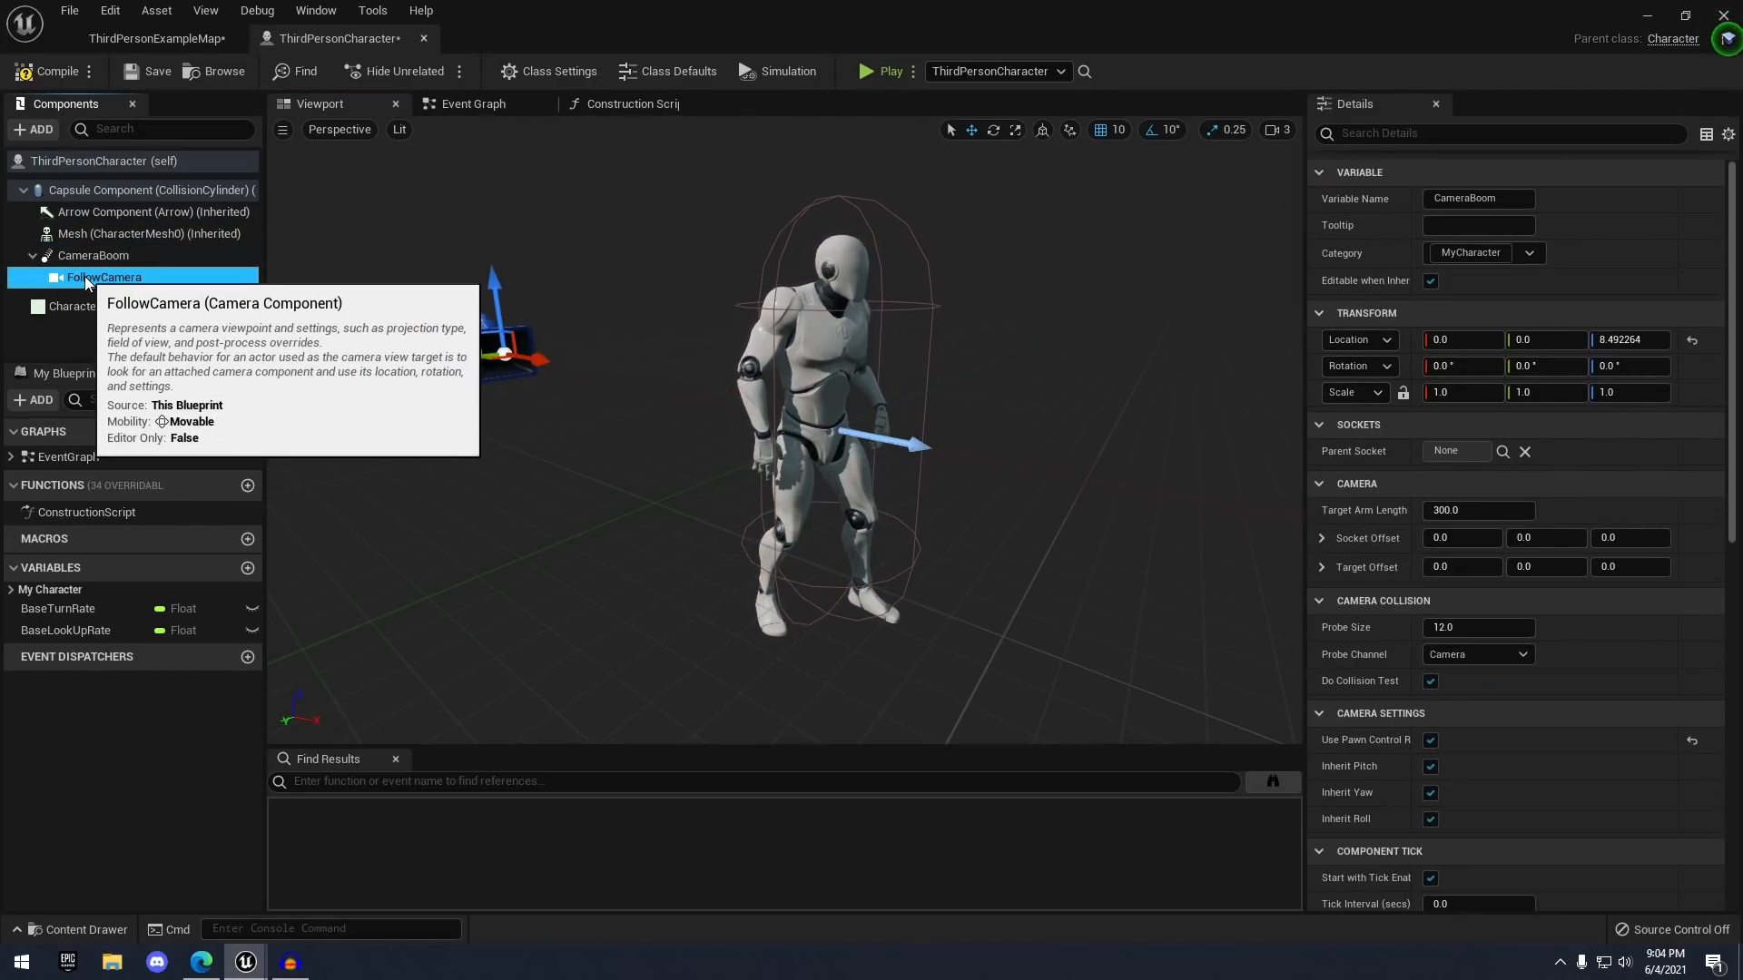
pyautogui.click(75, 277)
pyautogui.scroll(-4, 1452, 544)
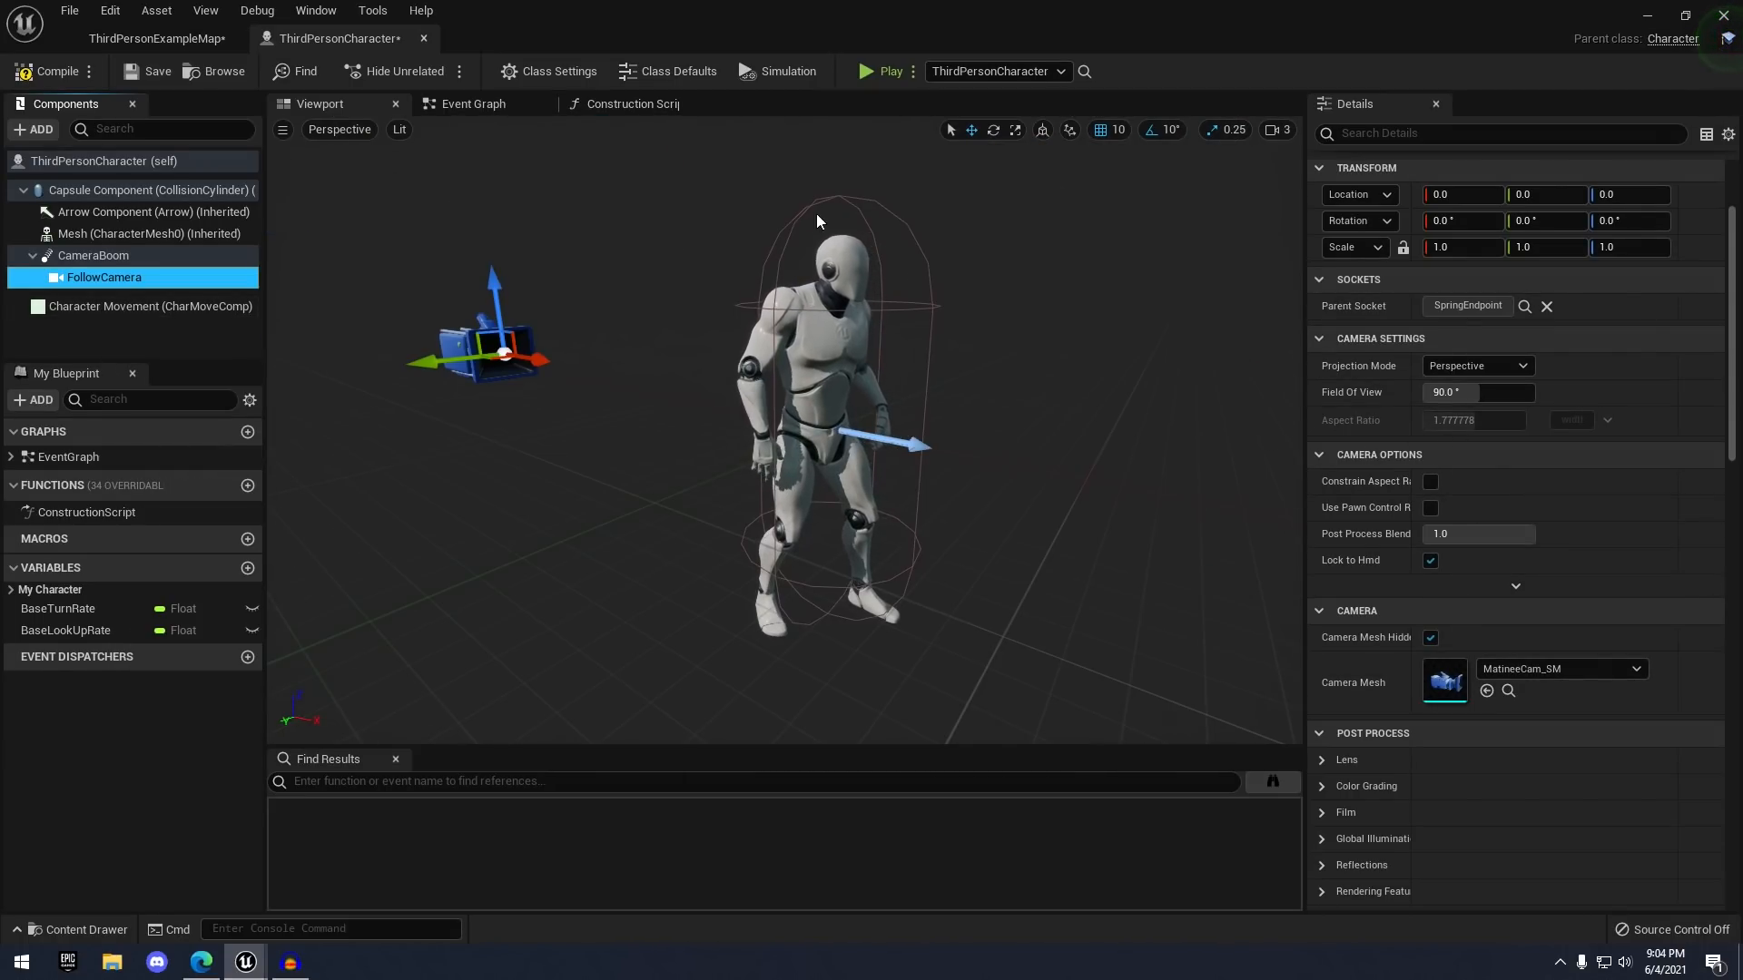
pyautogui.click(470, 109)
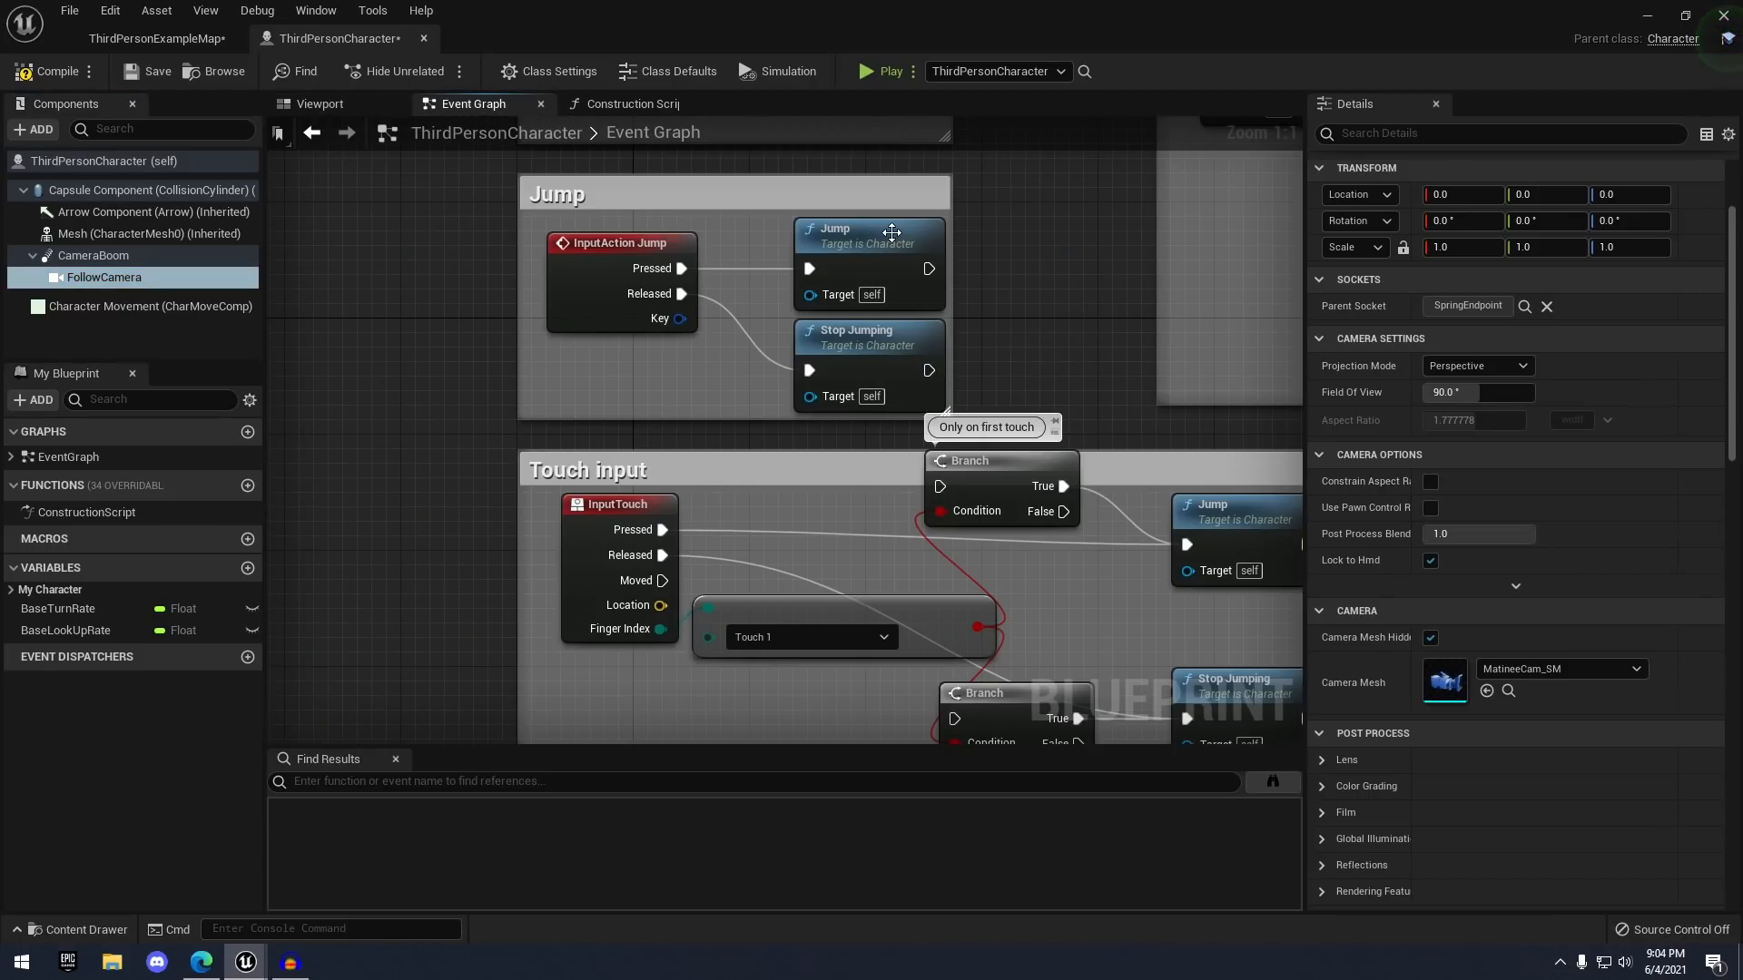
# - Inspect the InputAction Jump, Jump and Stop Jumping nodes in the Event Graph
pyautogui.scroll(-2, 894, 233)
pyautogui.moveTo(980, 218); pyautogui.dragTo(736, 256, button='right')
pyautogui.moveTo(734, 165); pyautogui.dragTo(725, 368, button='right')
pyautogui.scroll(-4, 725, 368)
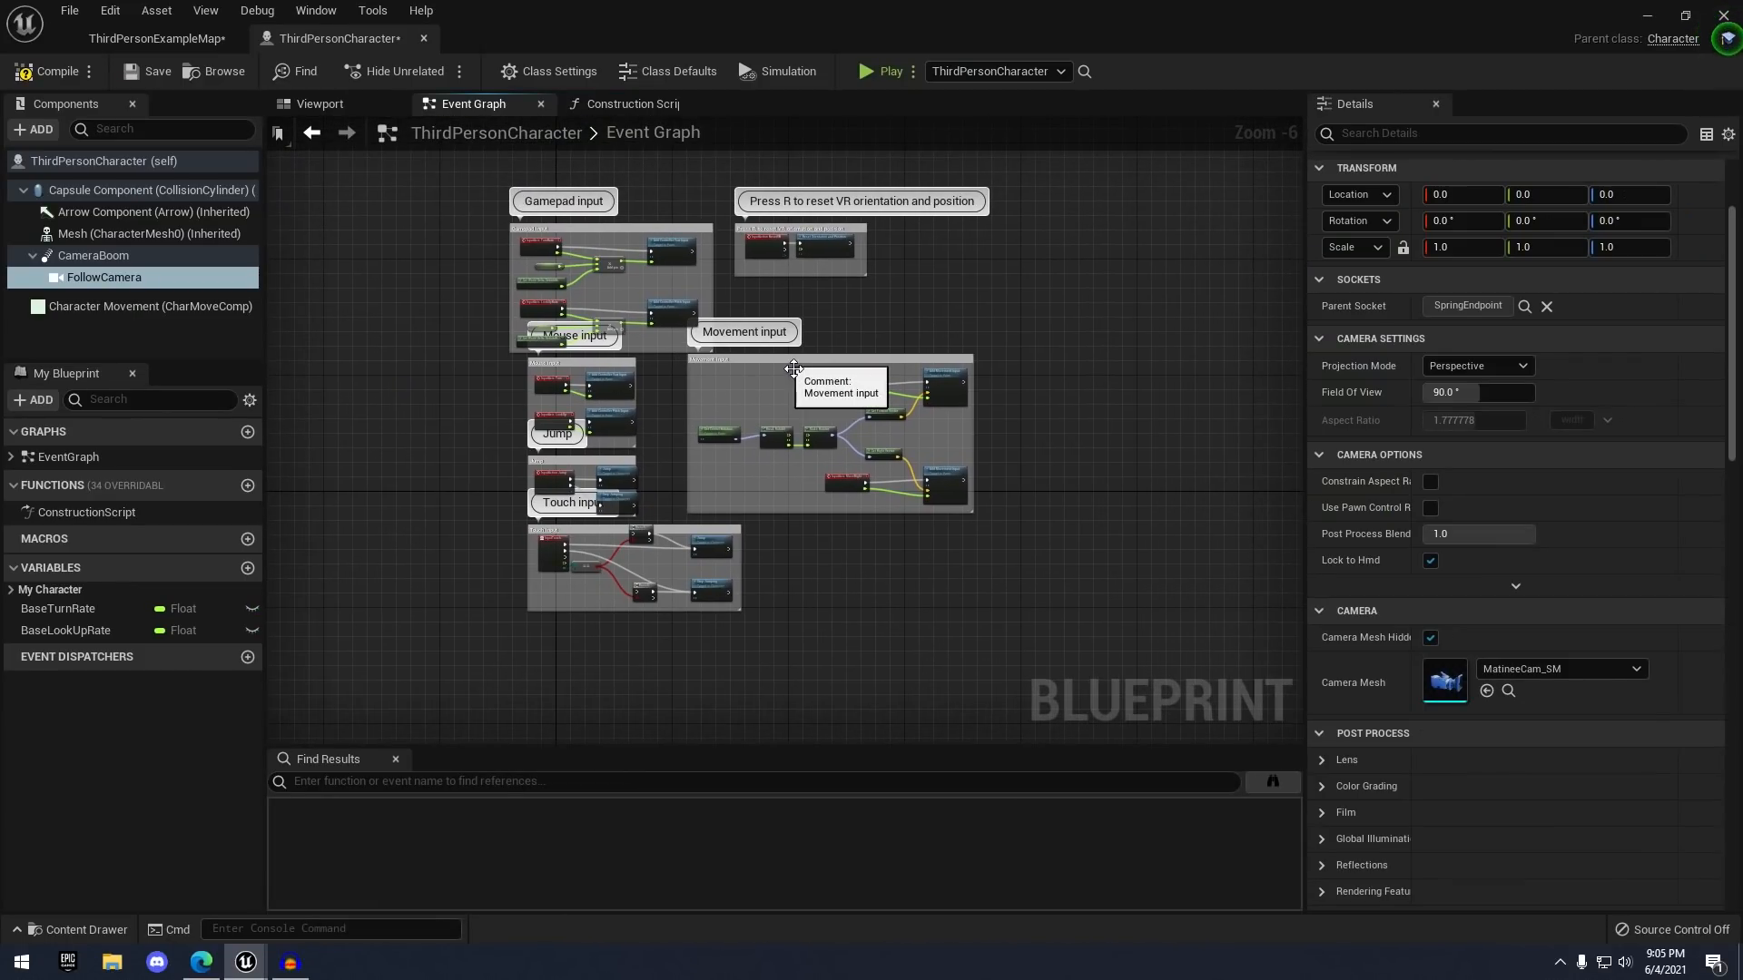
pyautogui.scroll(1, 677, 388)
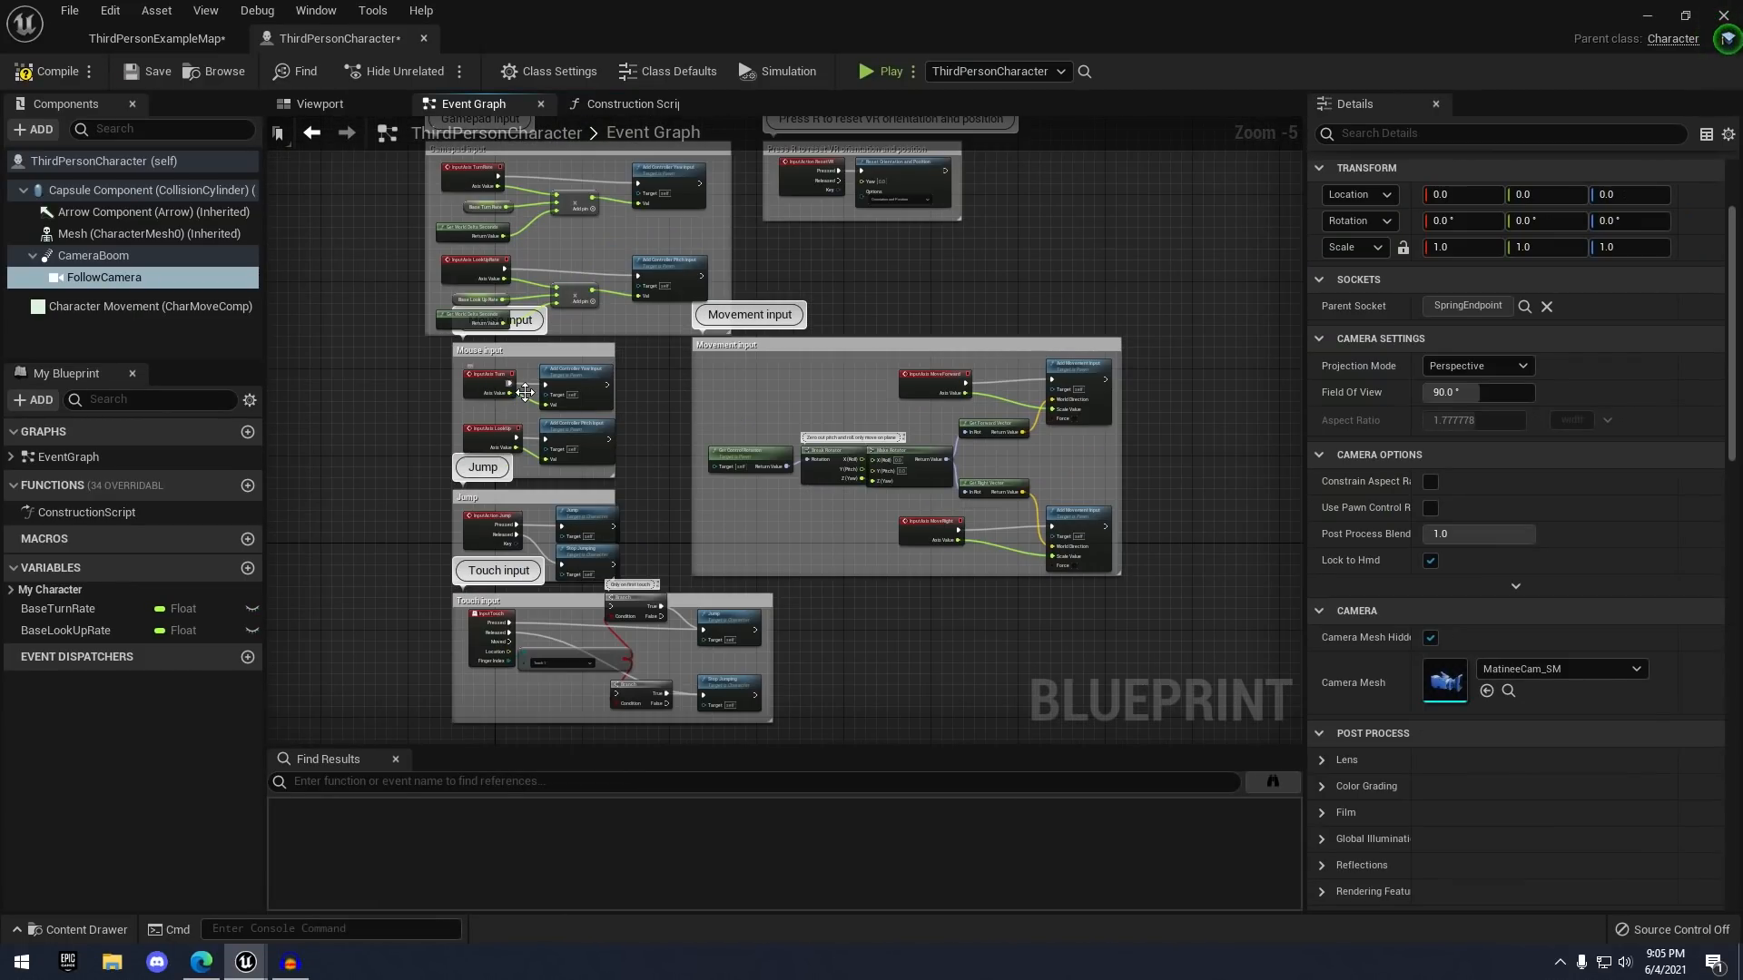
pyautogui.moveTo(664, 537); pyautogui.dragTo(626, 379, button='right')
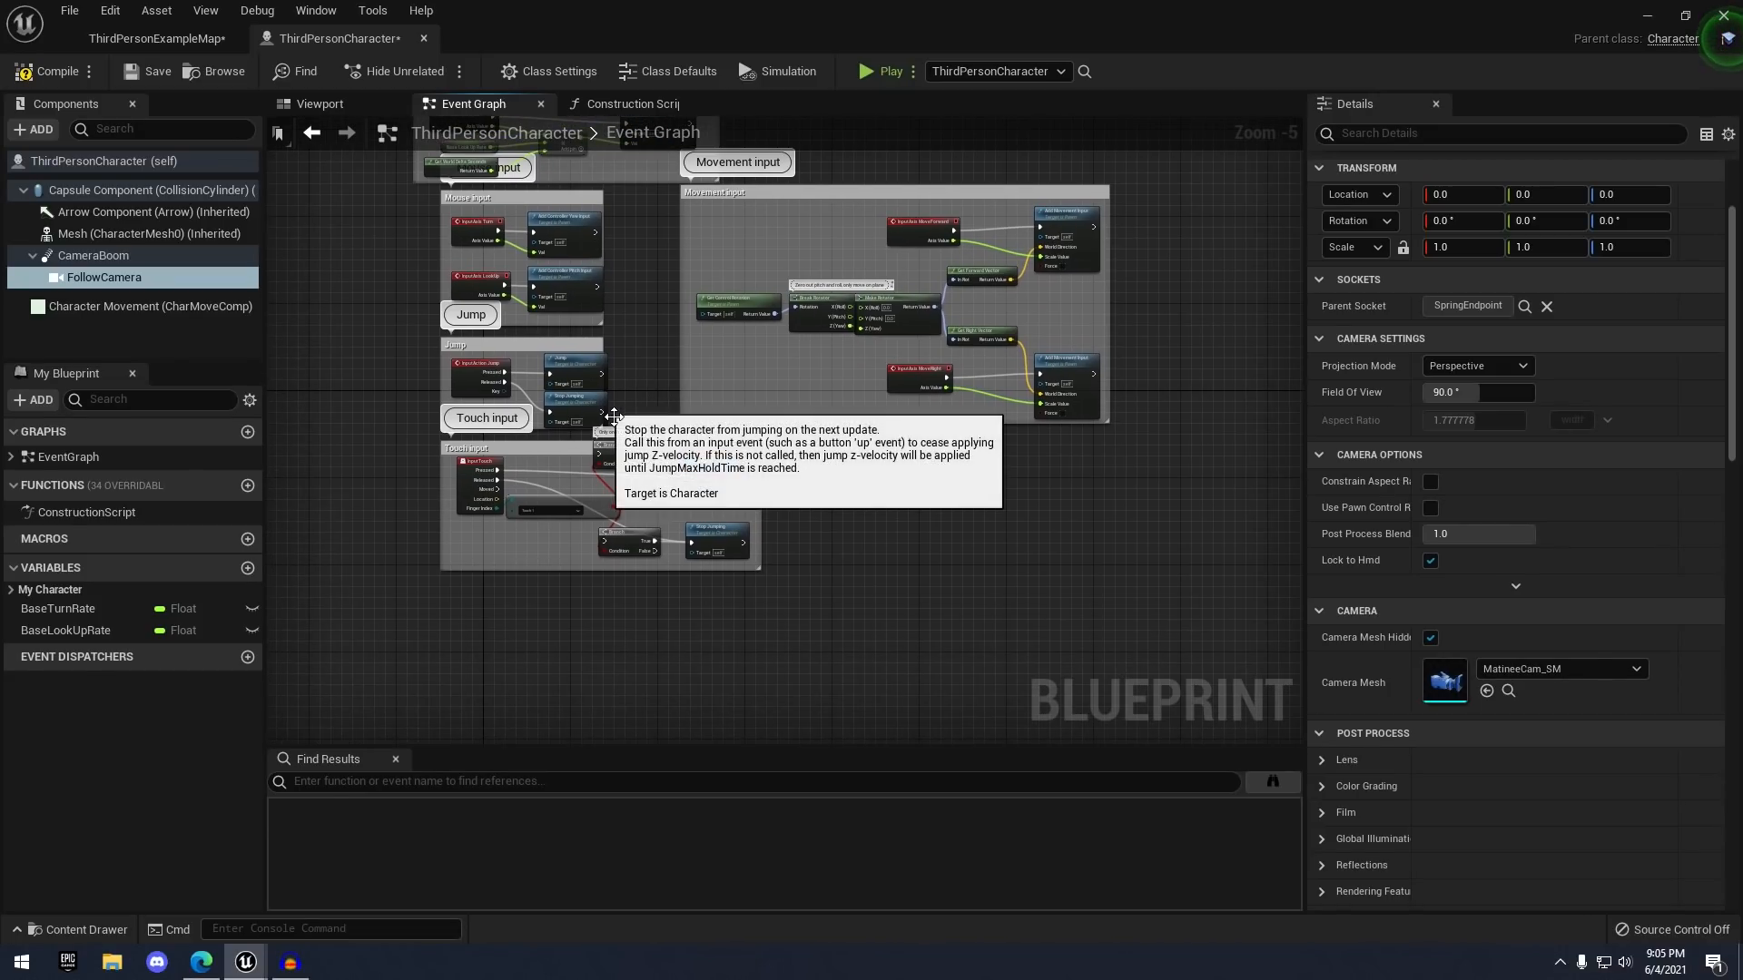
pyautogui.scroll(1, 517, 300)
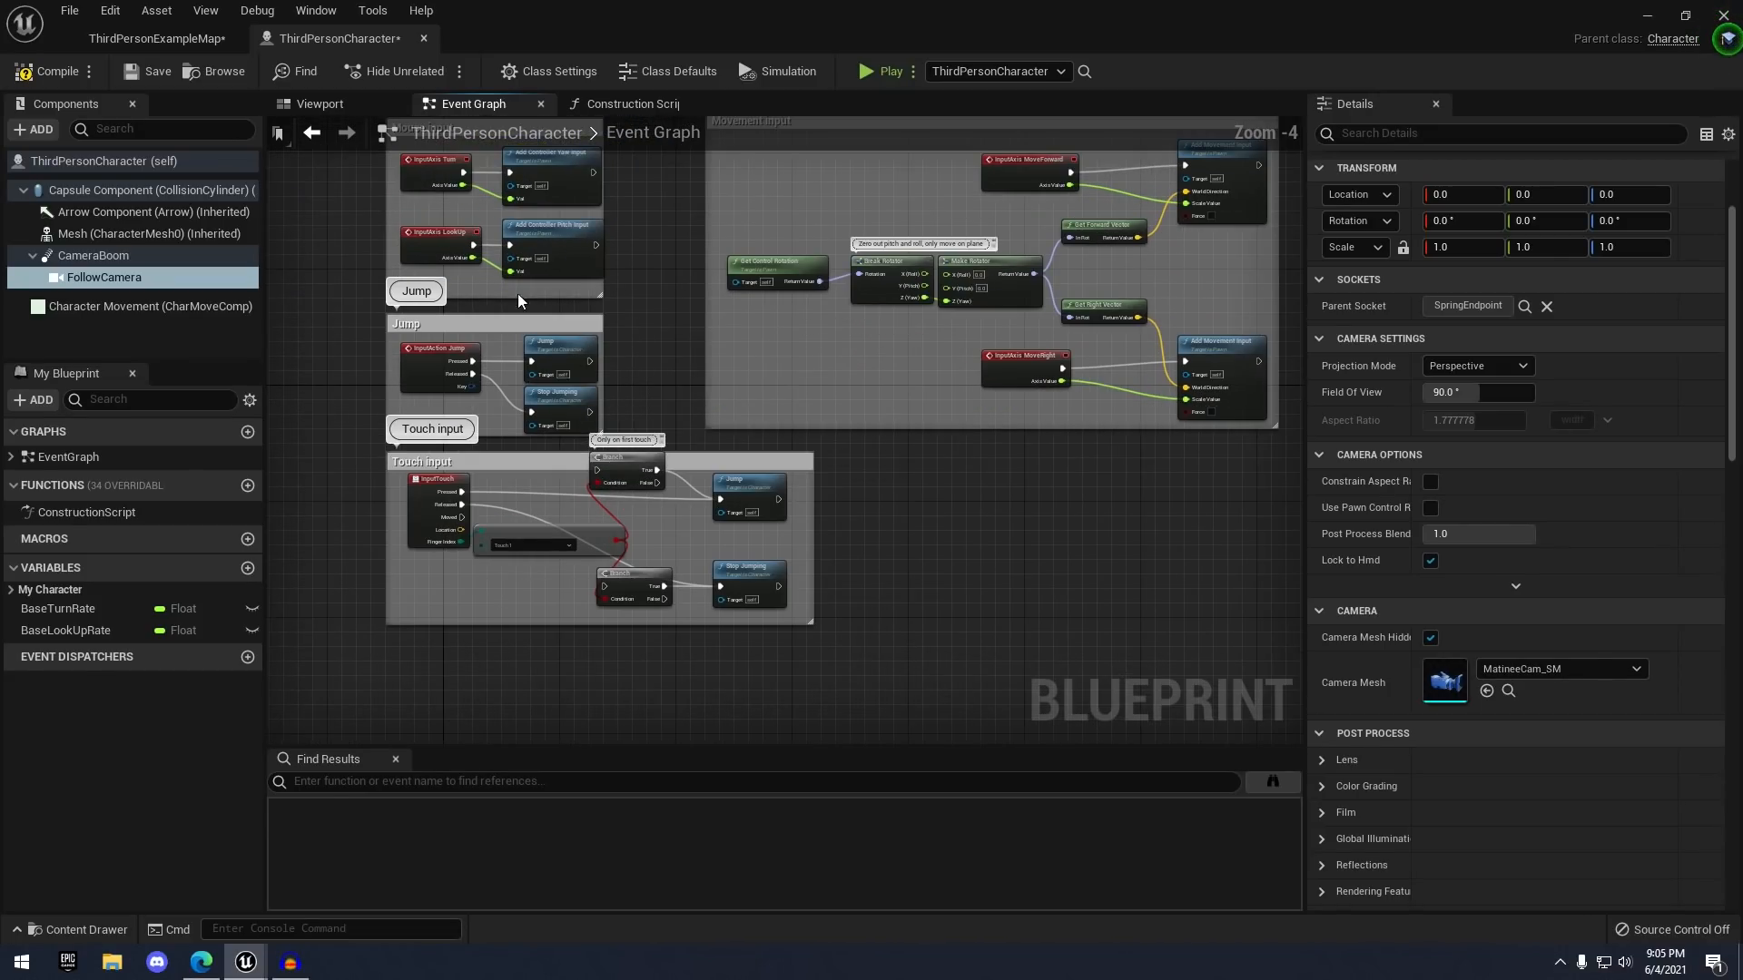
pyautogui.scroll(5, 469, 357)
pyautogui.click(465, 360)
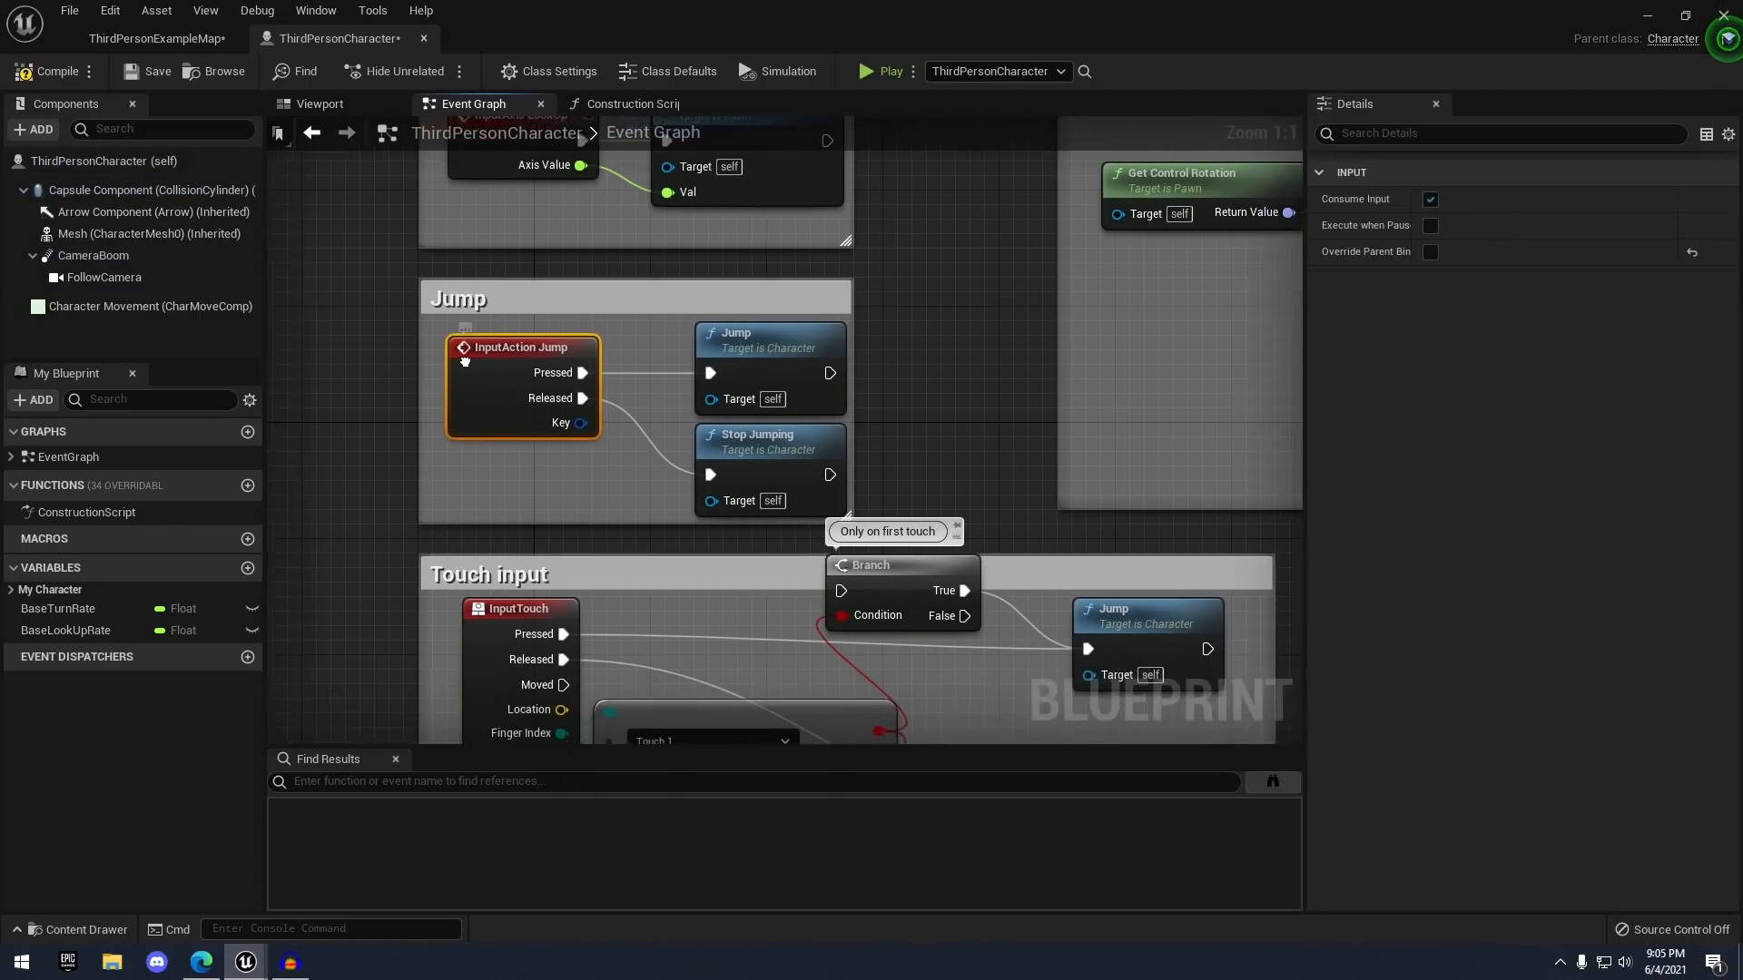
pyautogui.moveTo(465, 361); pyautogui.dragTo(508, 352, button='right')
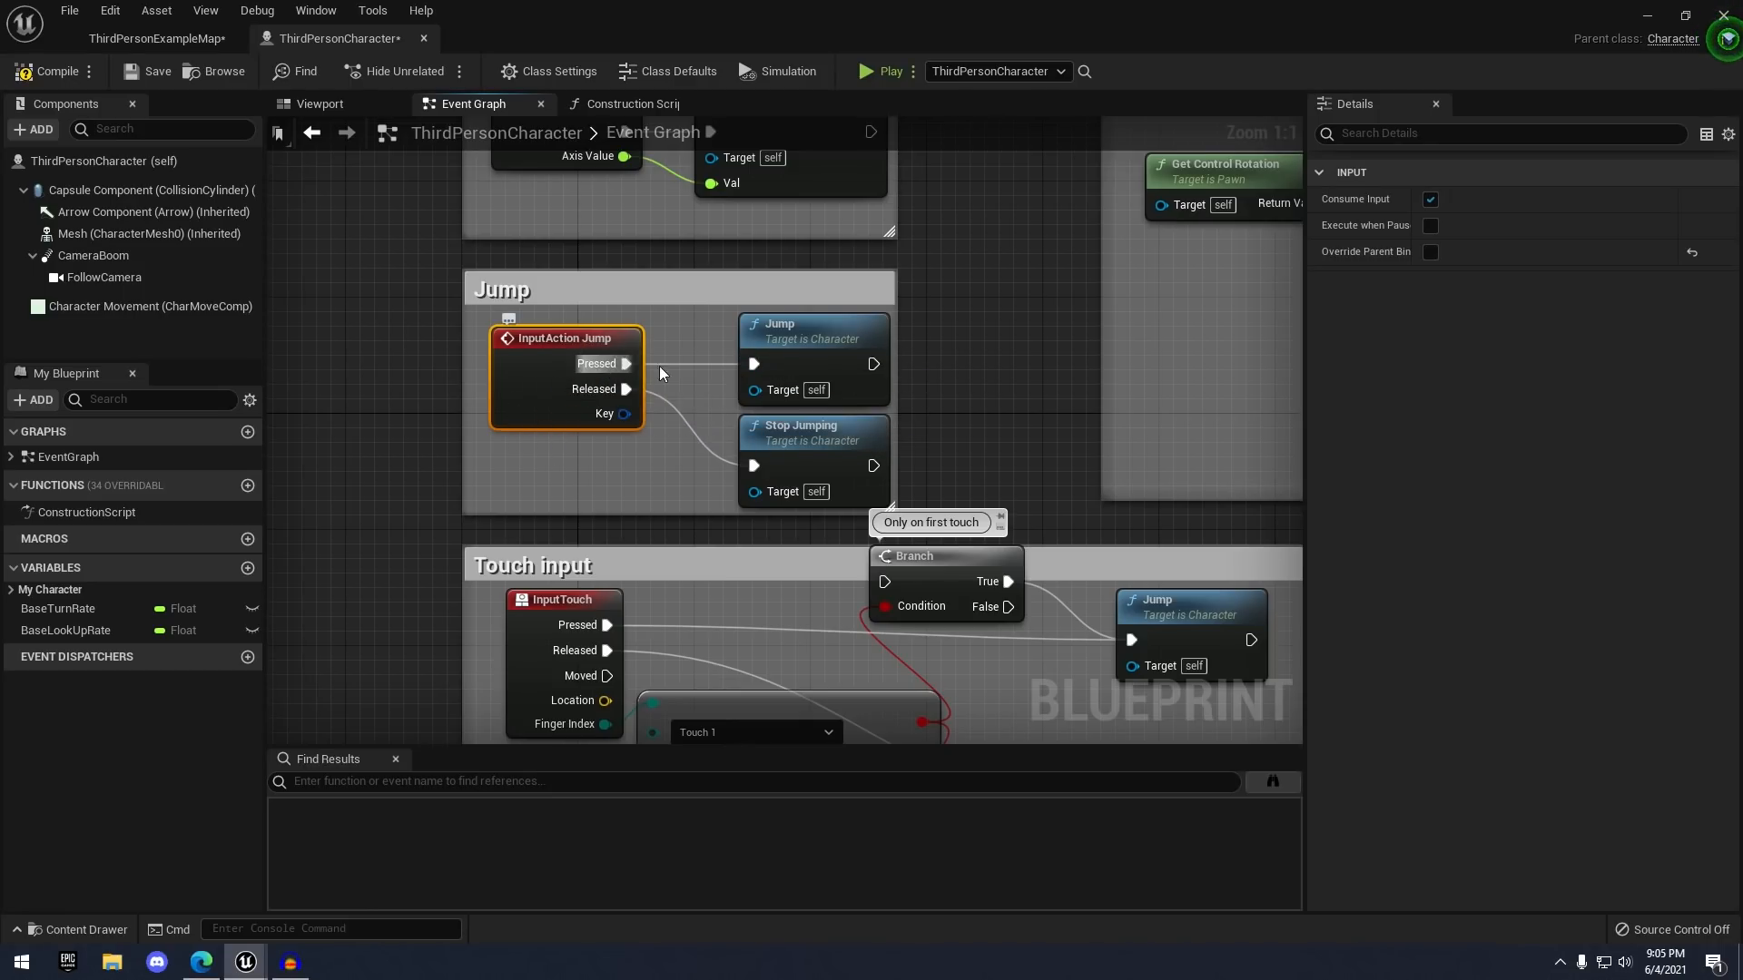
pyautogui.click(824, 360)
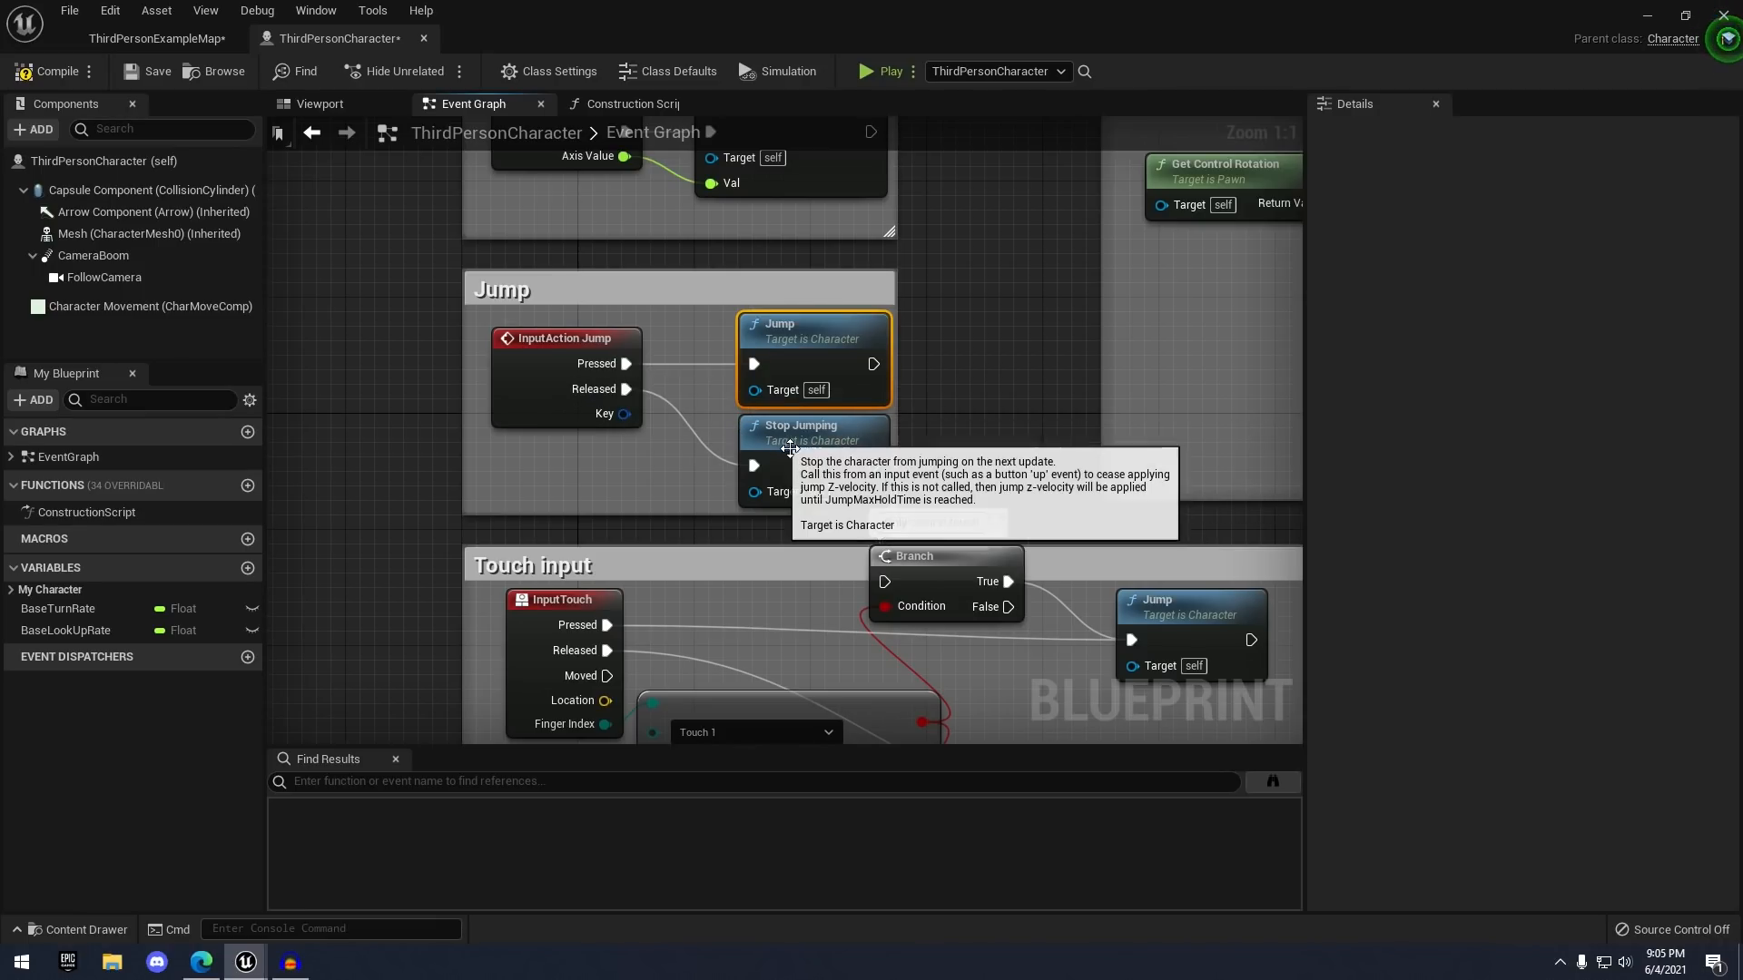
pyautogui.click(866, 468)
# - Frame the Movement and InputAxis MoveRight nodes, then open the Construction Script graph
pyautogui.scroll(-4, 942, 441)
pyautogui.moveTo(1188, 238); pyautogui.dragTo(624, 337, button='right')
pyautogui.scroll(2, 753, 363)
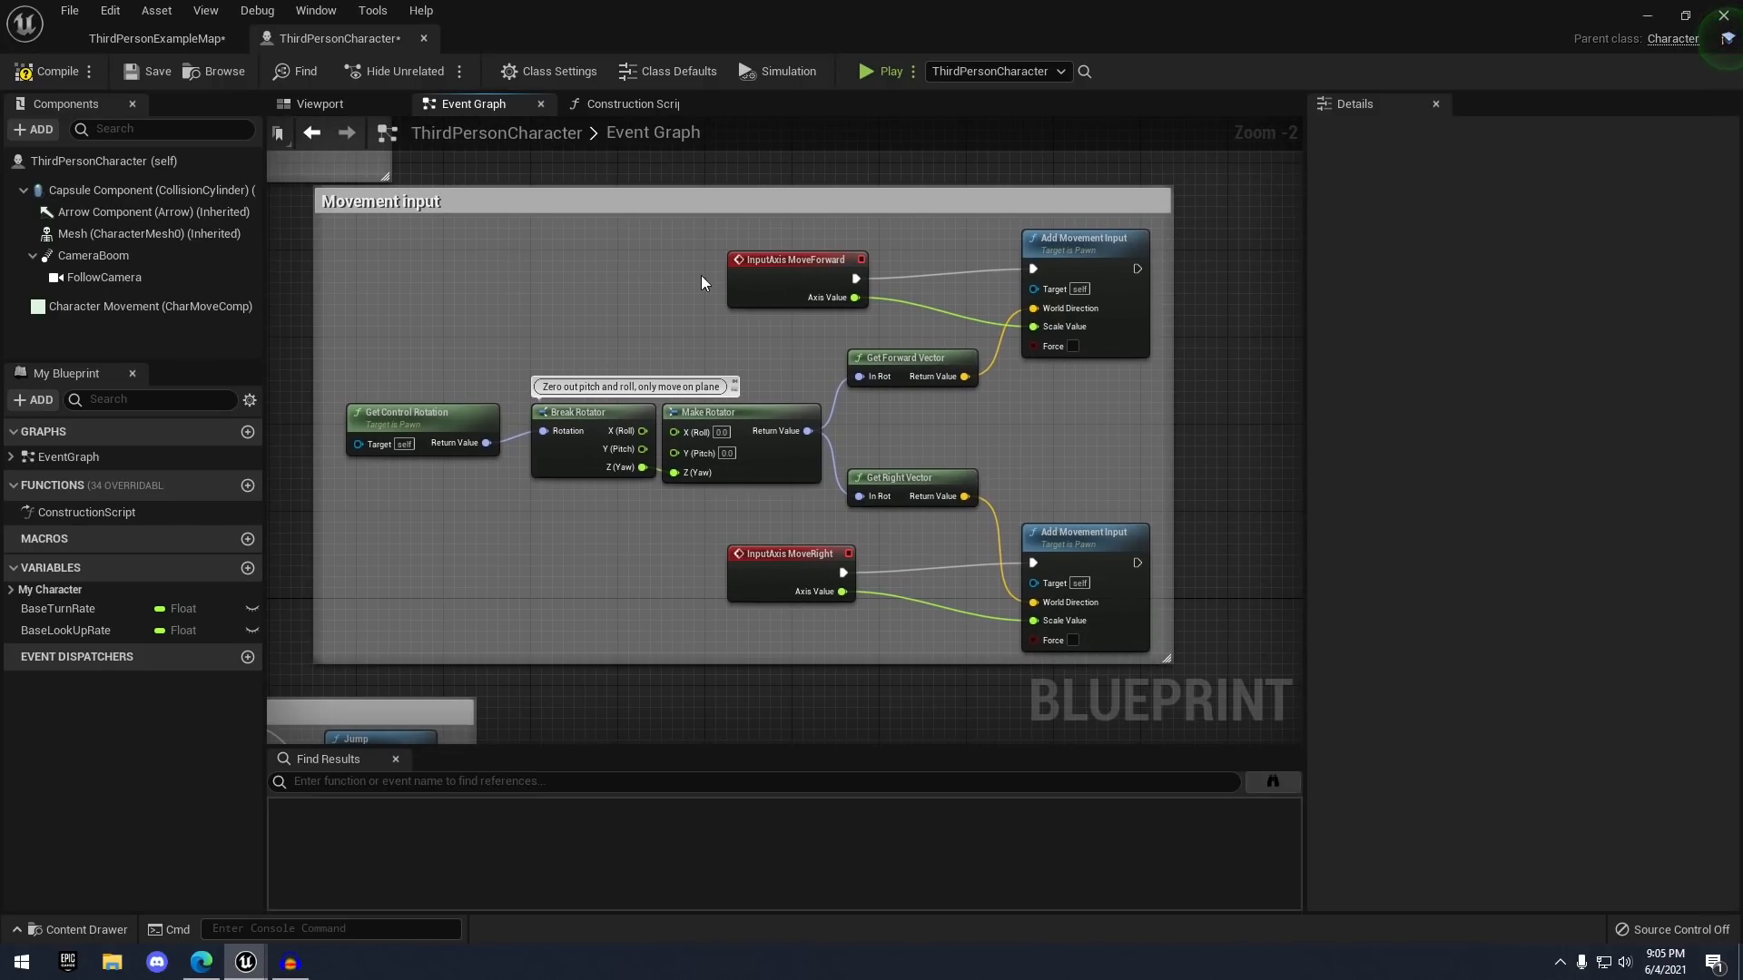
pyautogui.moveTo(803, 289); pyautogui.dragTo(850, 316, button='right')
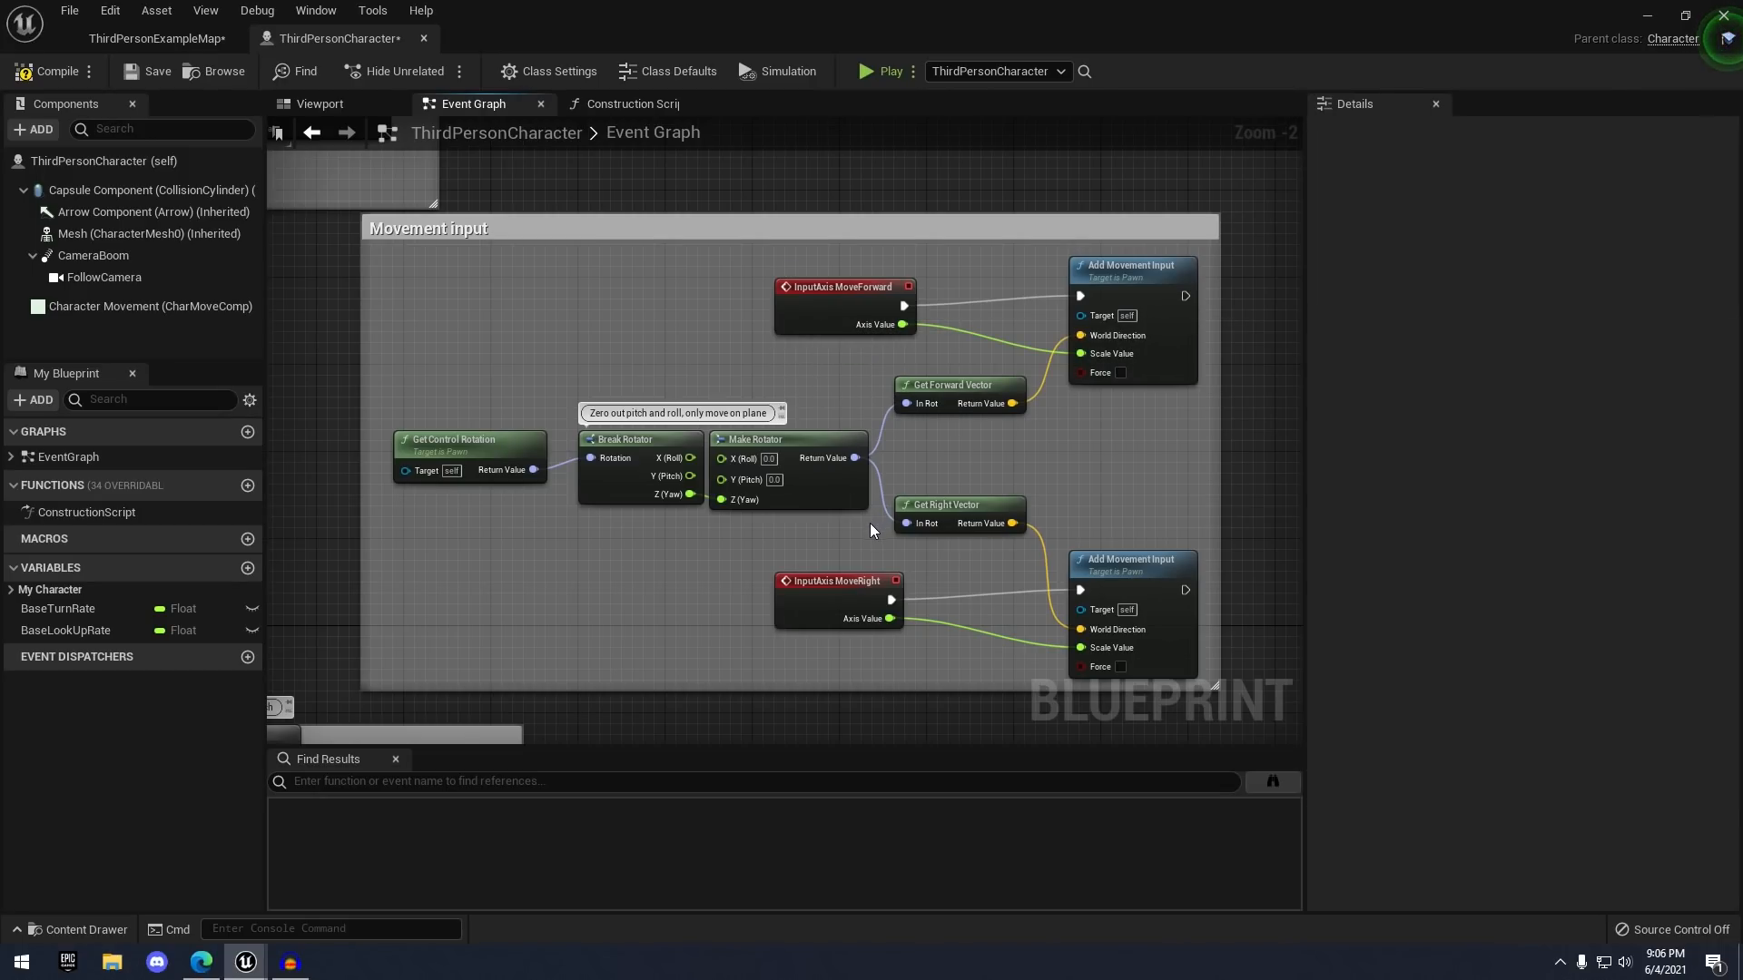
pyautogui.moveTo(871, 561); pyautogui.dragTo(863, 517, button='right')
pyautogui.scroll(1, 853, 539)
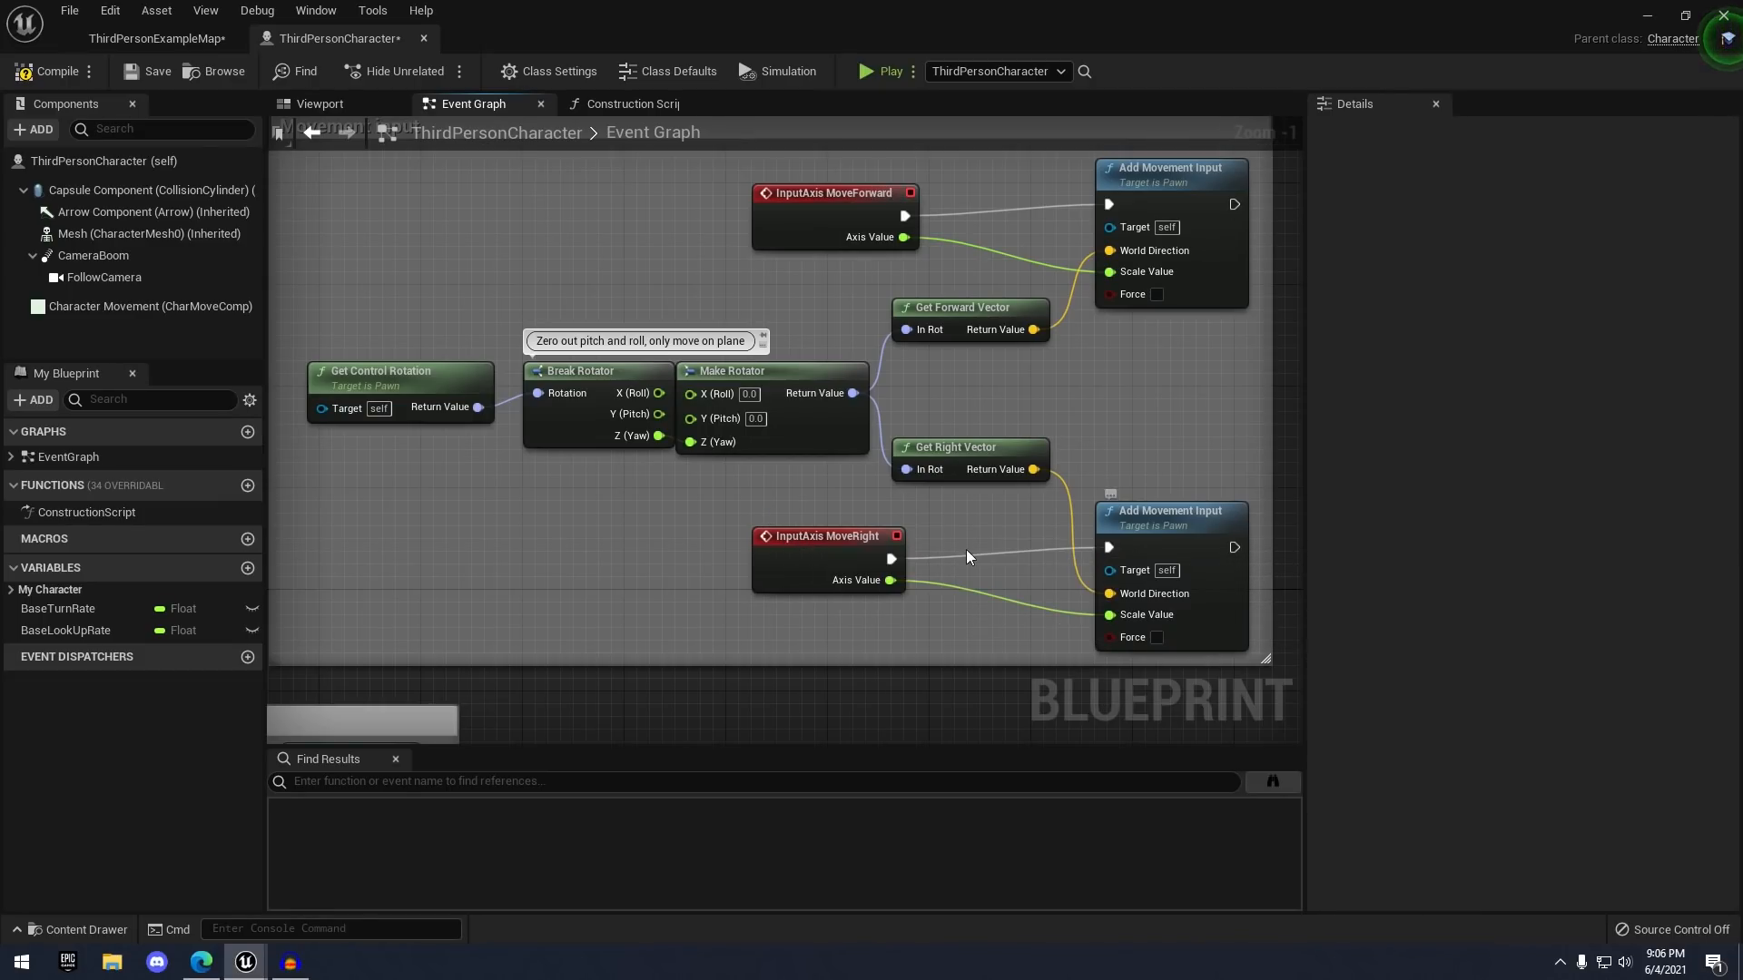
pyautogui.scroll(-8, 786, 494)
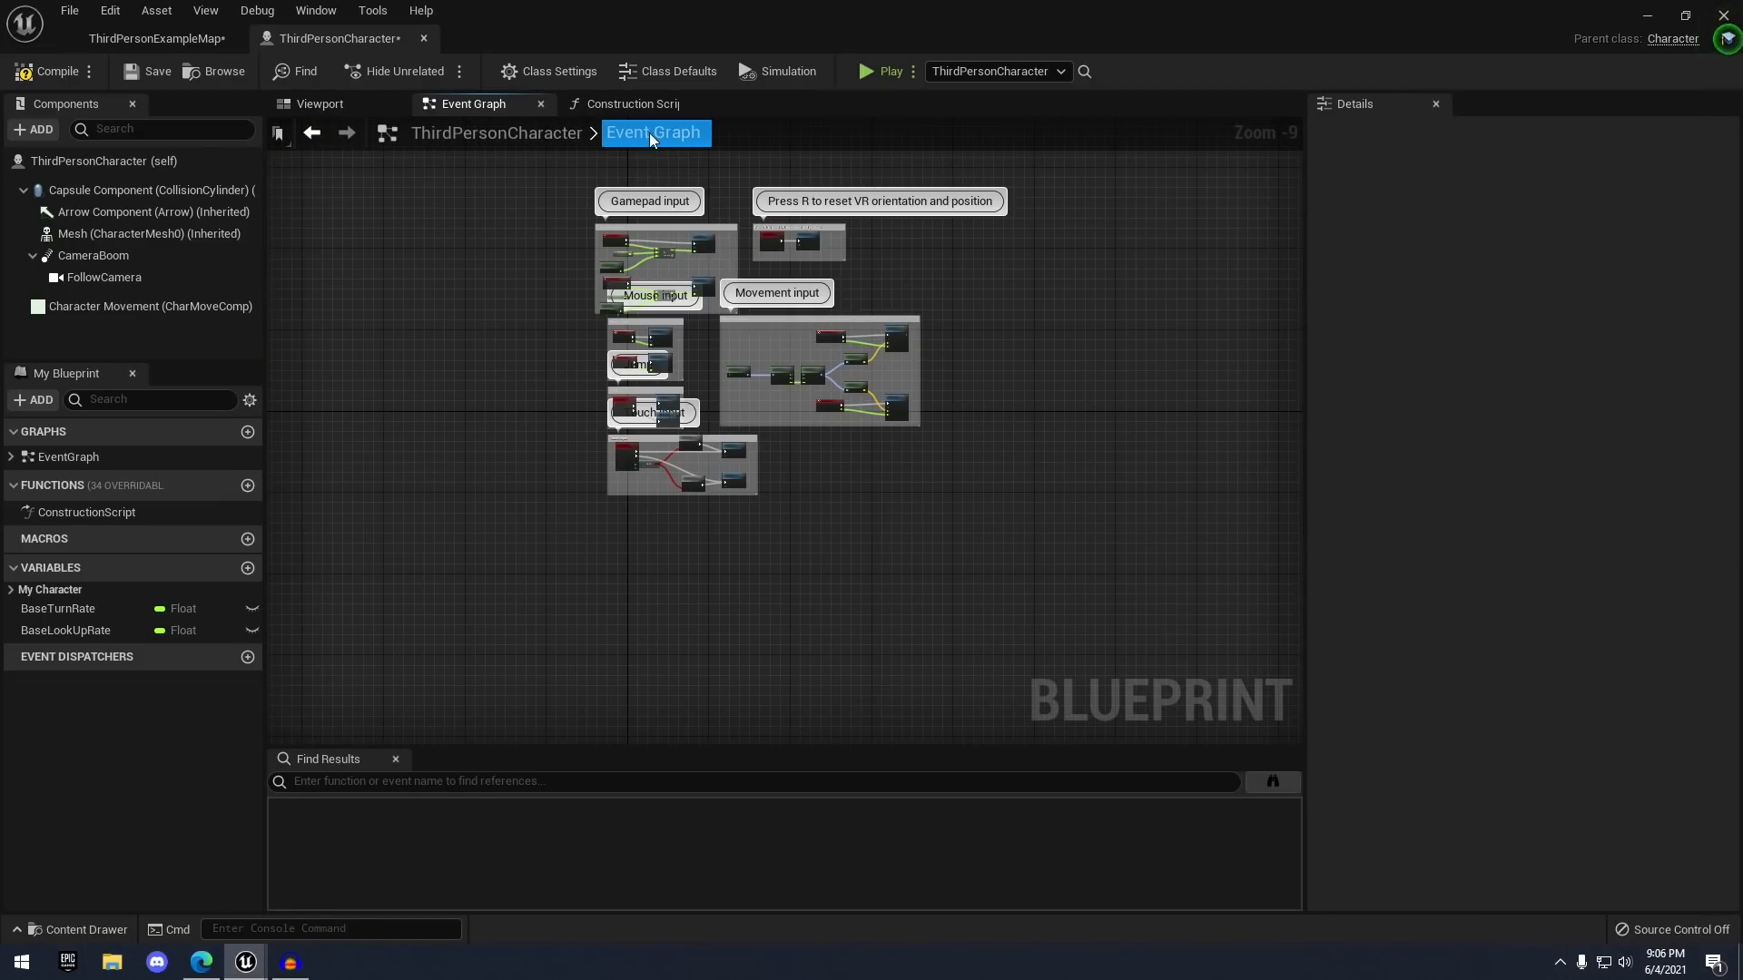
pyautogui.click(610, 106)
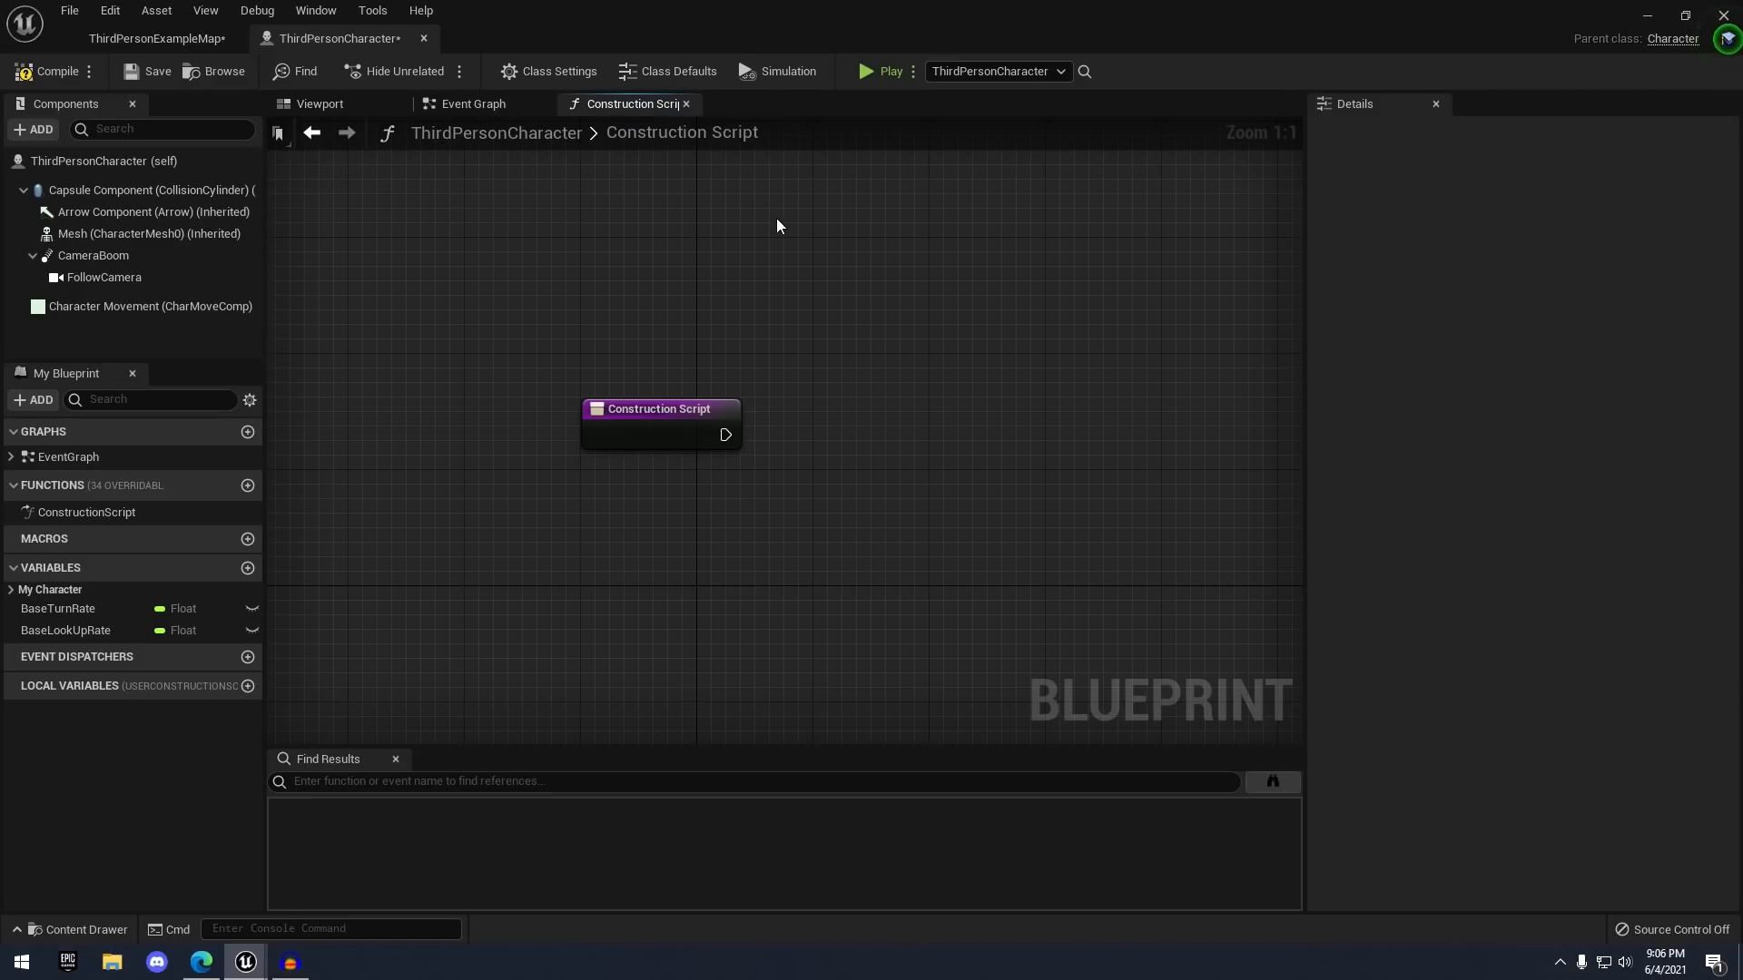
# - Compare the Construction Script with the Event Graph, selecting and then deselecting all Event Graph nodes
pyautogui.scroll(-2, 560, 180)
pyautogui.moveTo(560, 253); pyautogui.dragTo(645, 236, button='right')
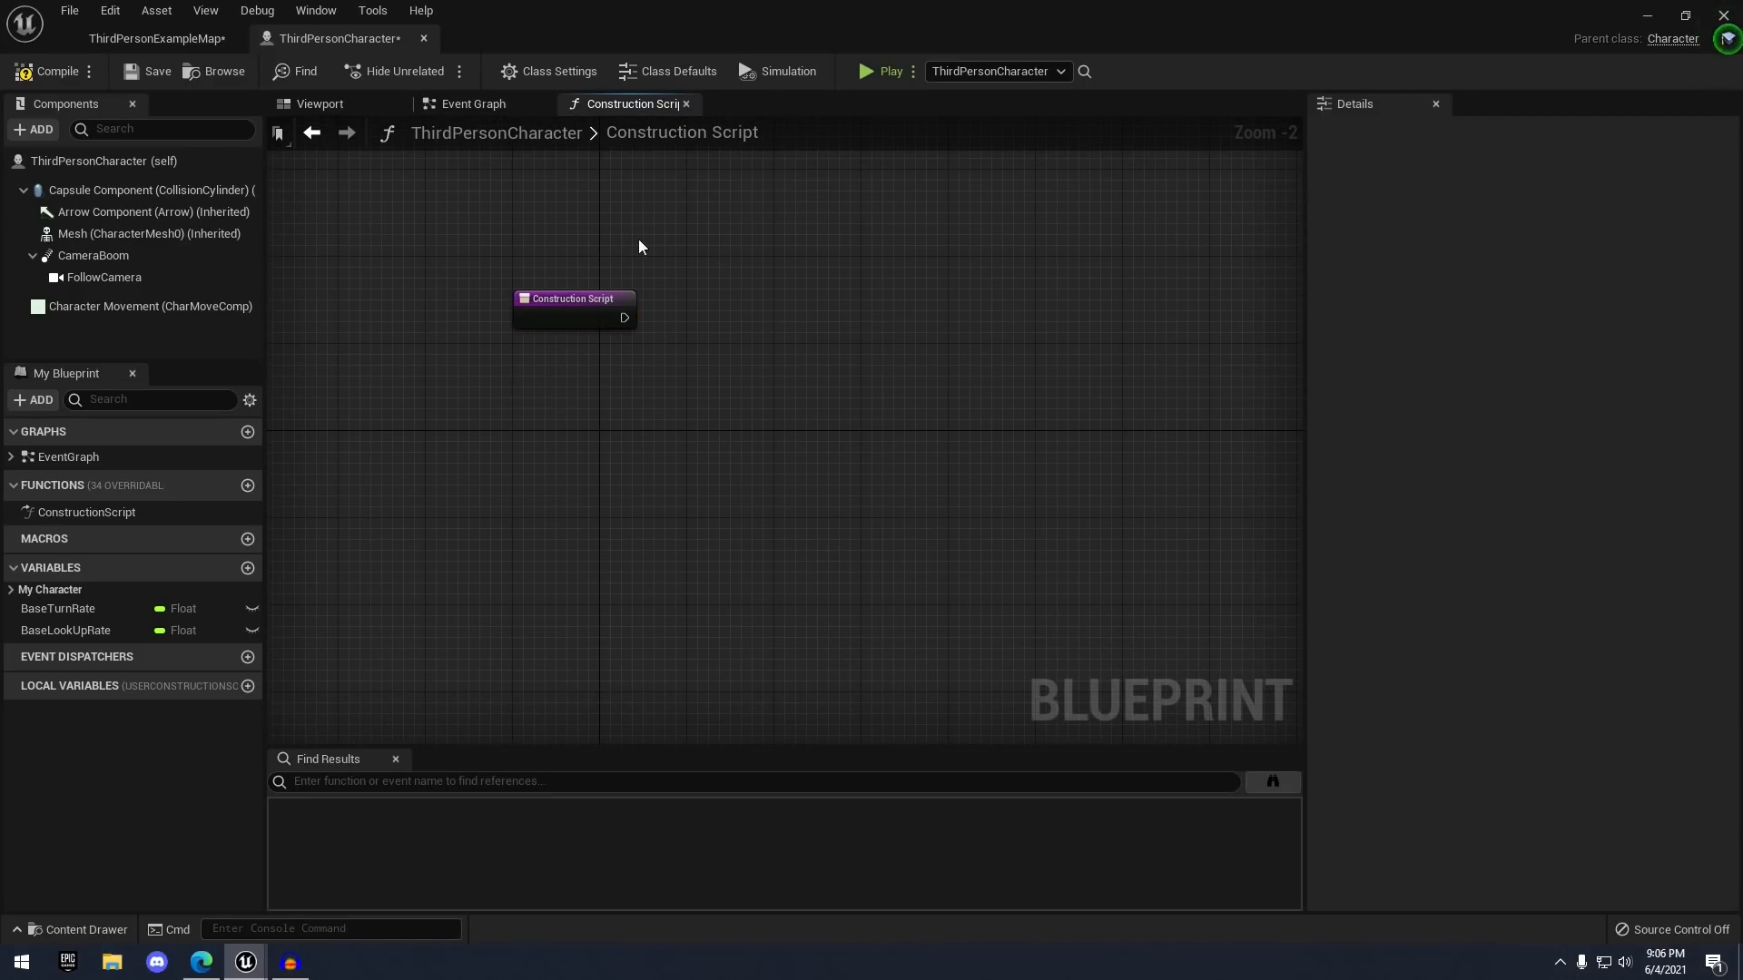
pyautogui.click(498, 106)
pyautogui.click(628, 106)
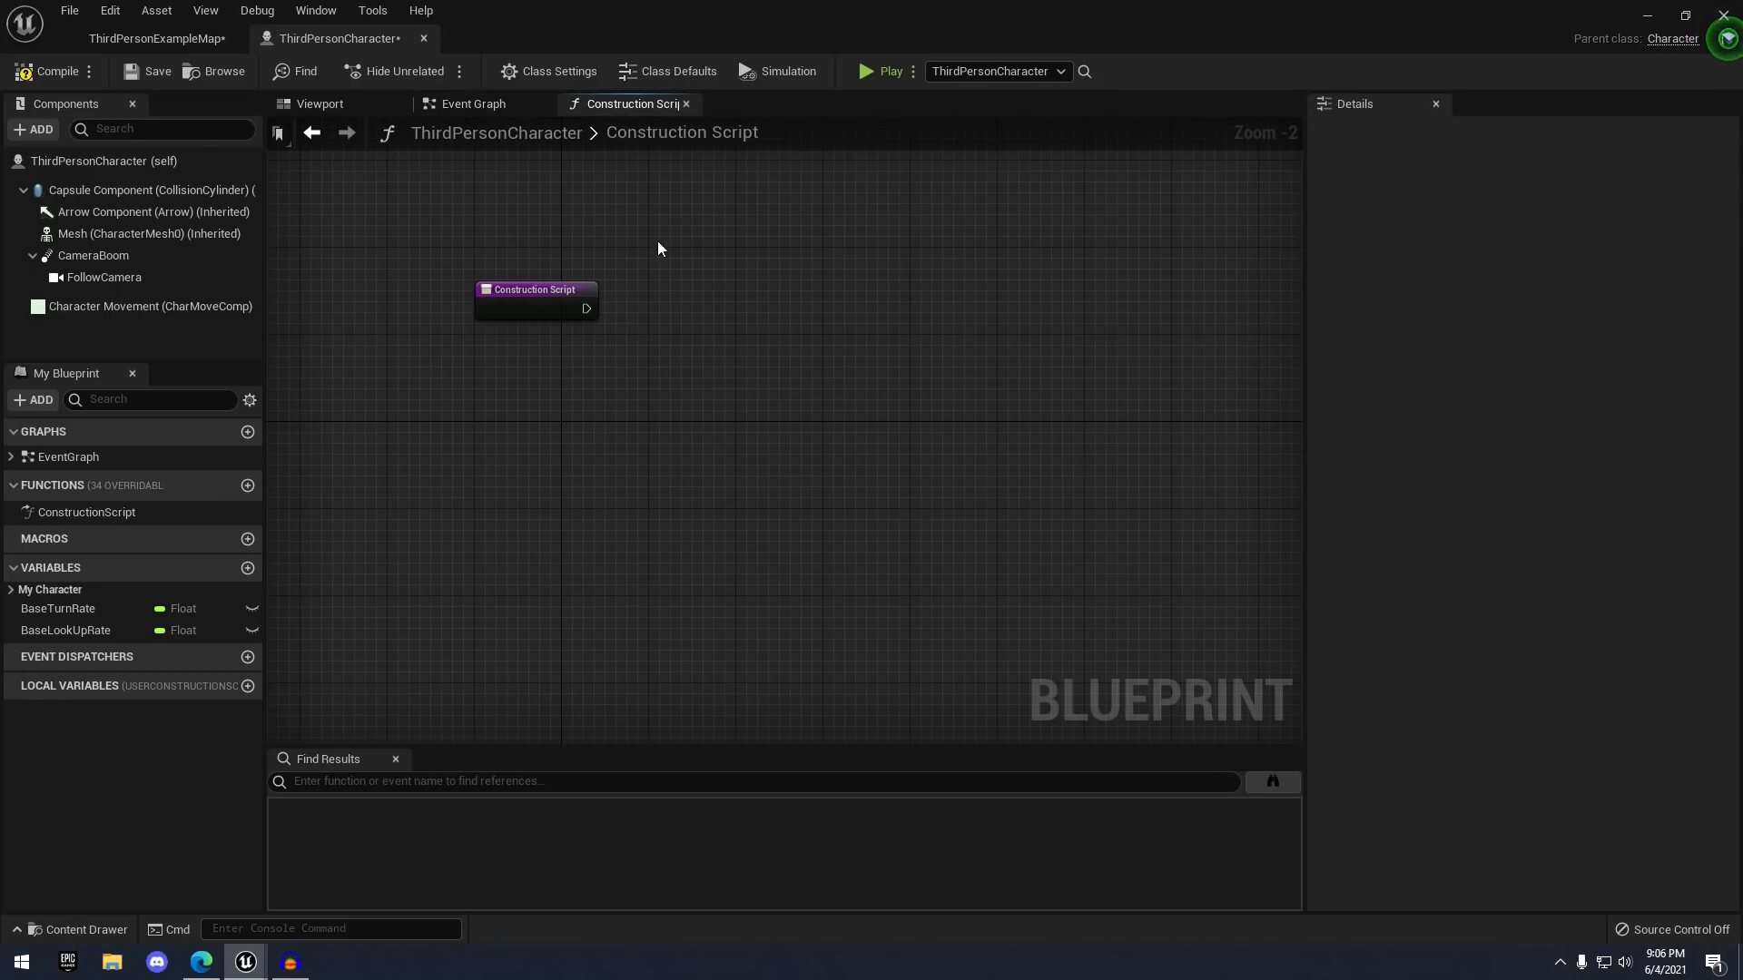
pyautogui.click(501, 105)
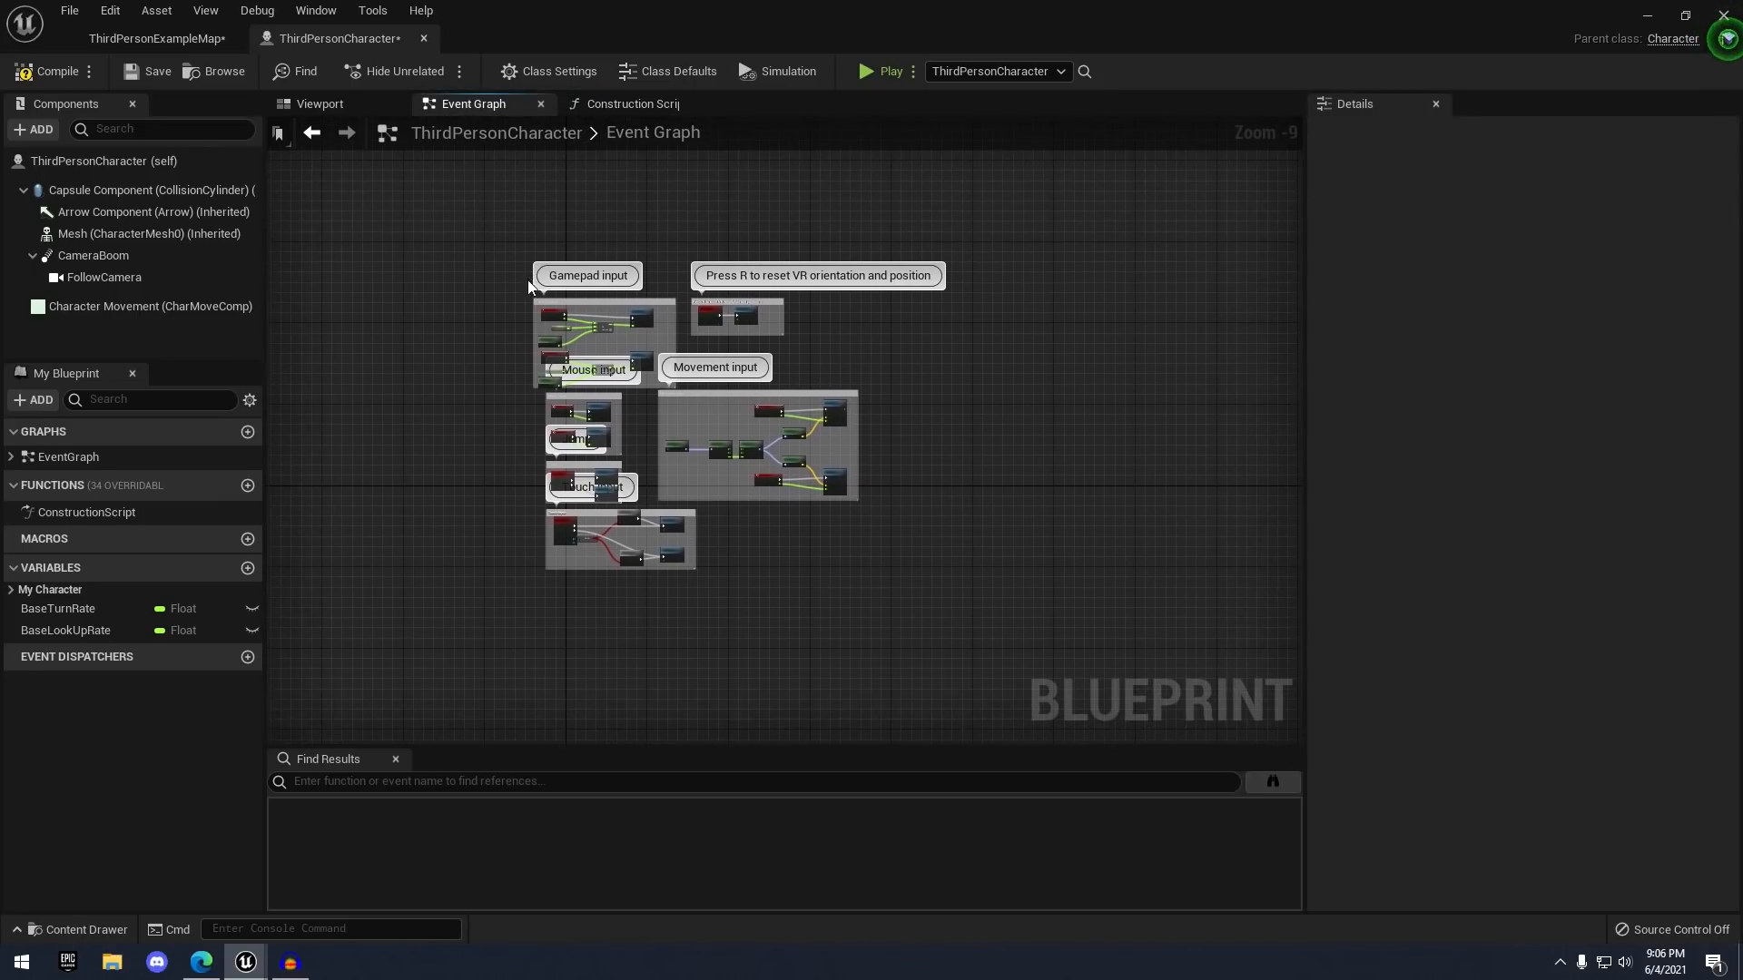
pyautogui.moveTo(622, 395); pyautogui.dragTo(927, 618)
pyautogui.click(917, 557)
# - Reposition the input groups, revisit the Construction Script, and return to the character's Viewport
pyautogui.scroll(3, 710, 423)
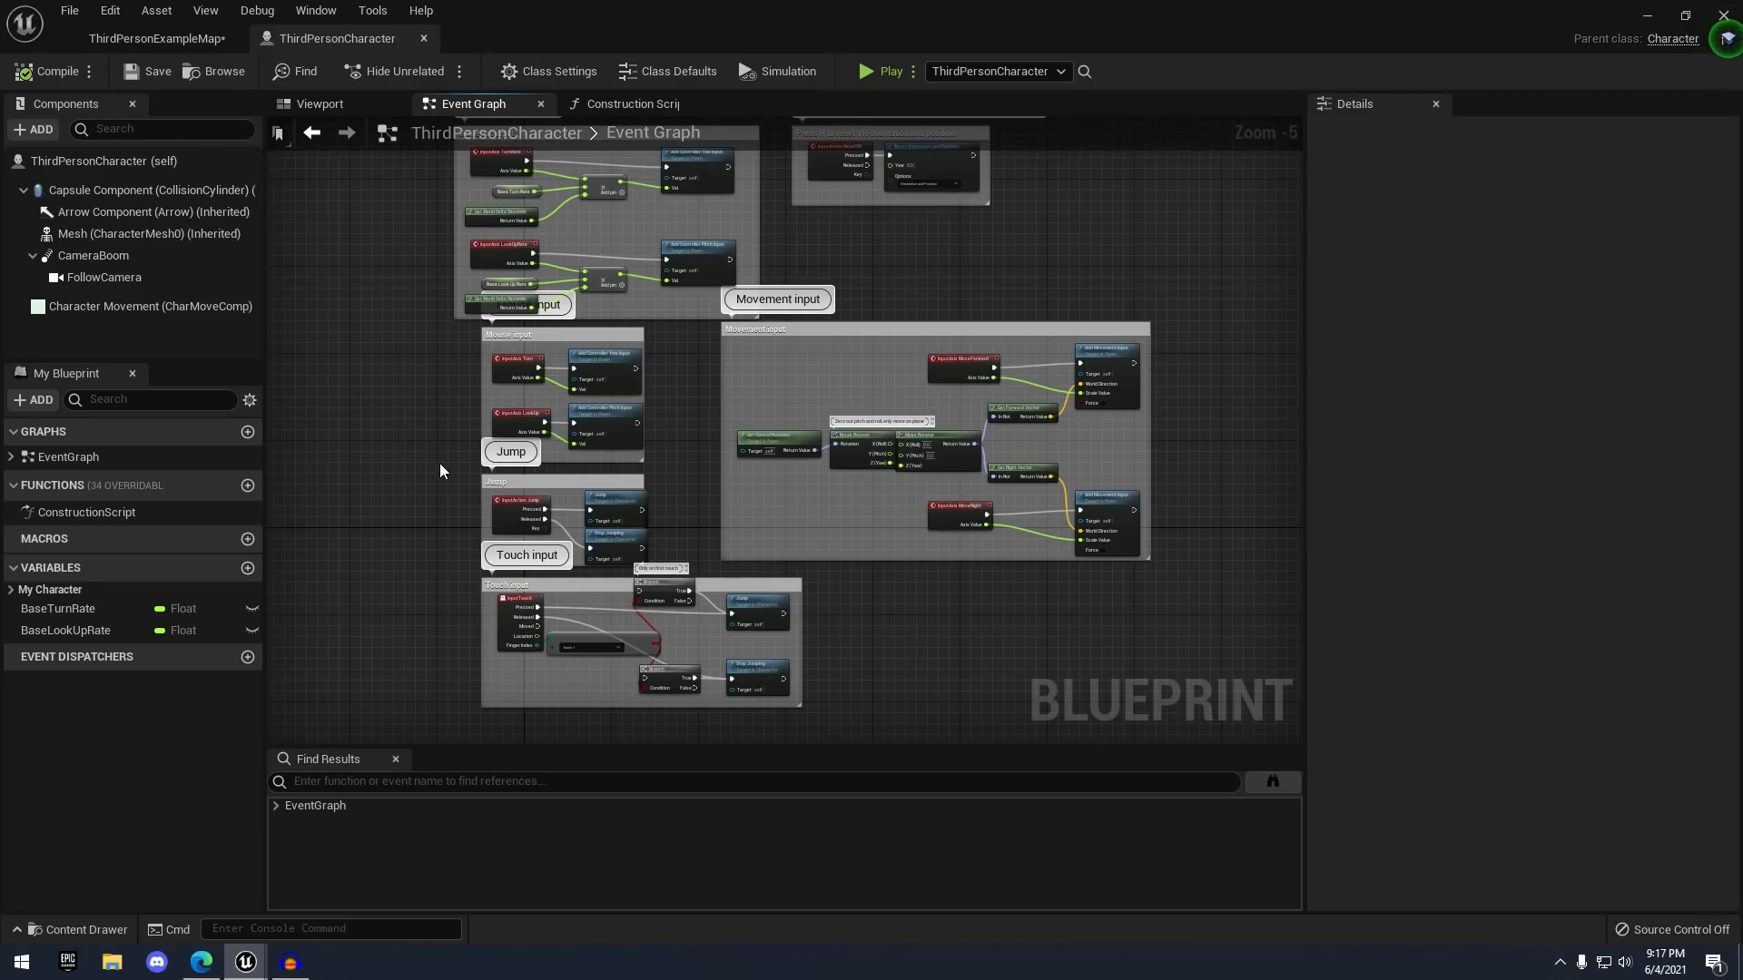
pyautogui.moveTo(413, 441); pyautogui.dragTo(392, 325, button='right')
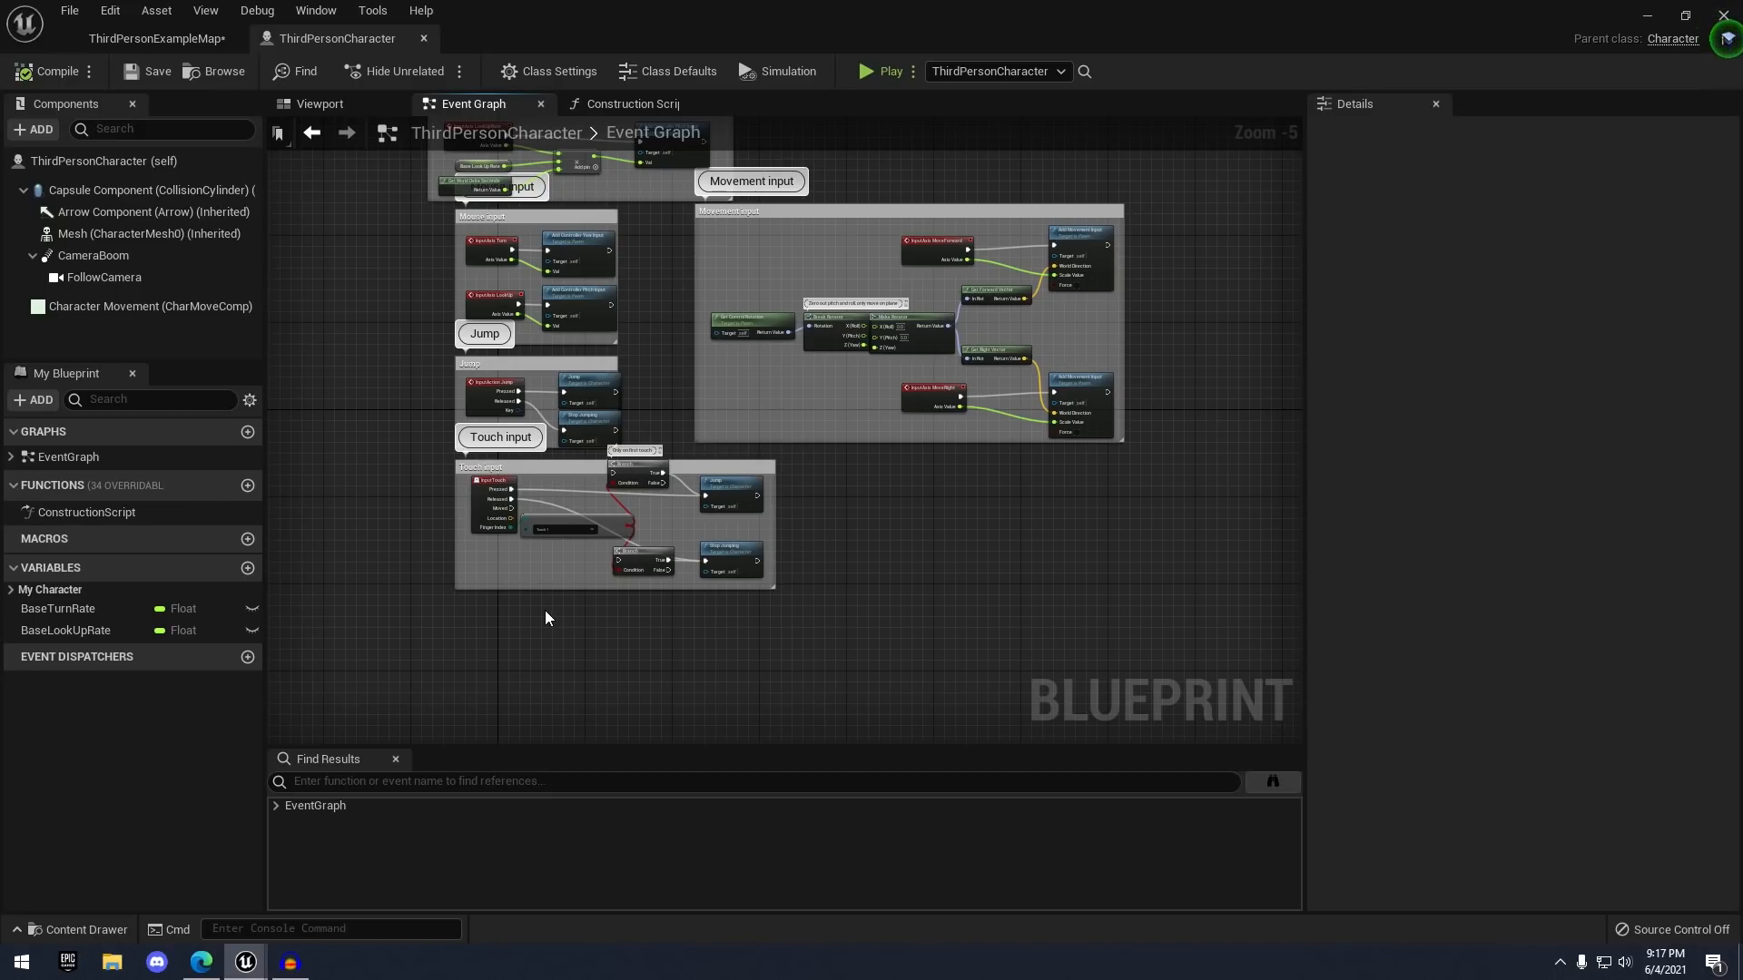
pyautogui.scroll(5, 545, 609)
pyautogui.scroll(-6, 544, 610)
pyautogui.scroll(-3, 550, 623)
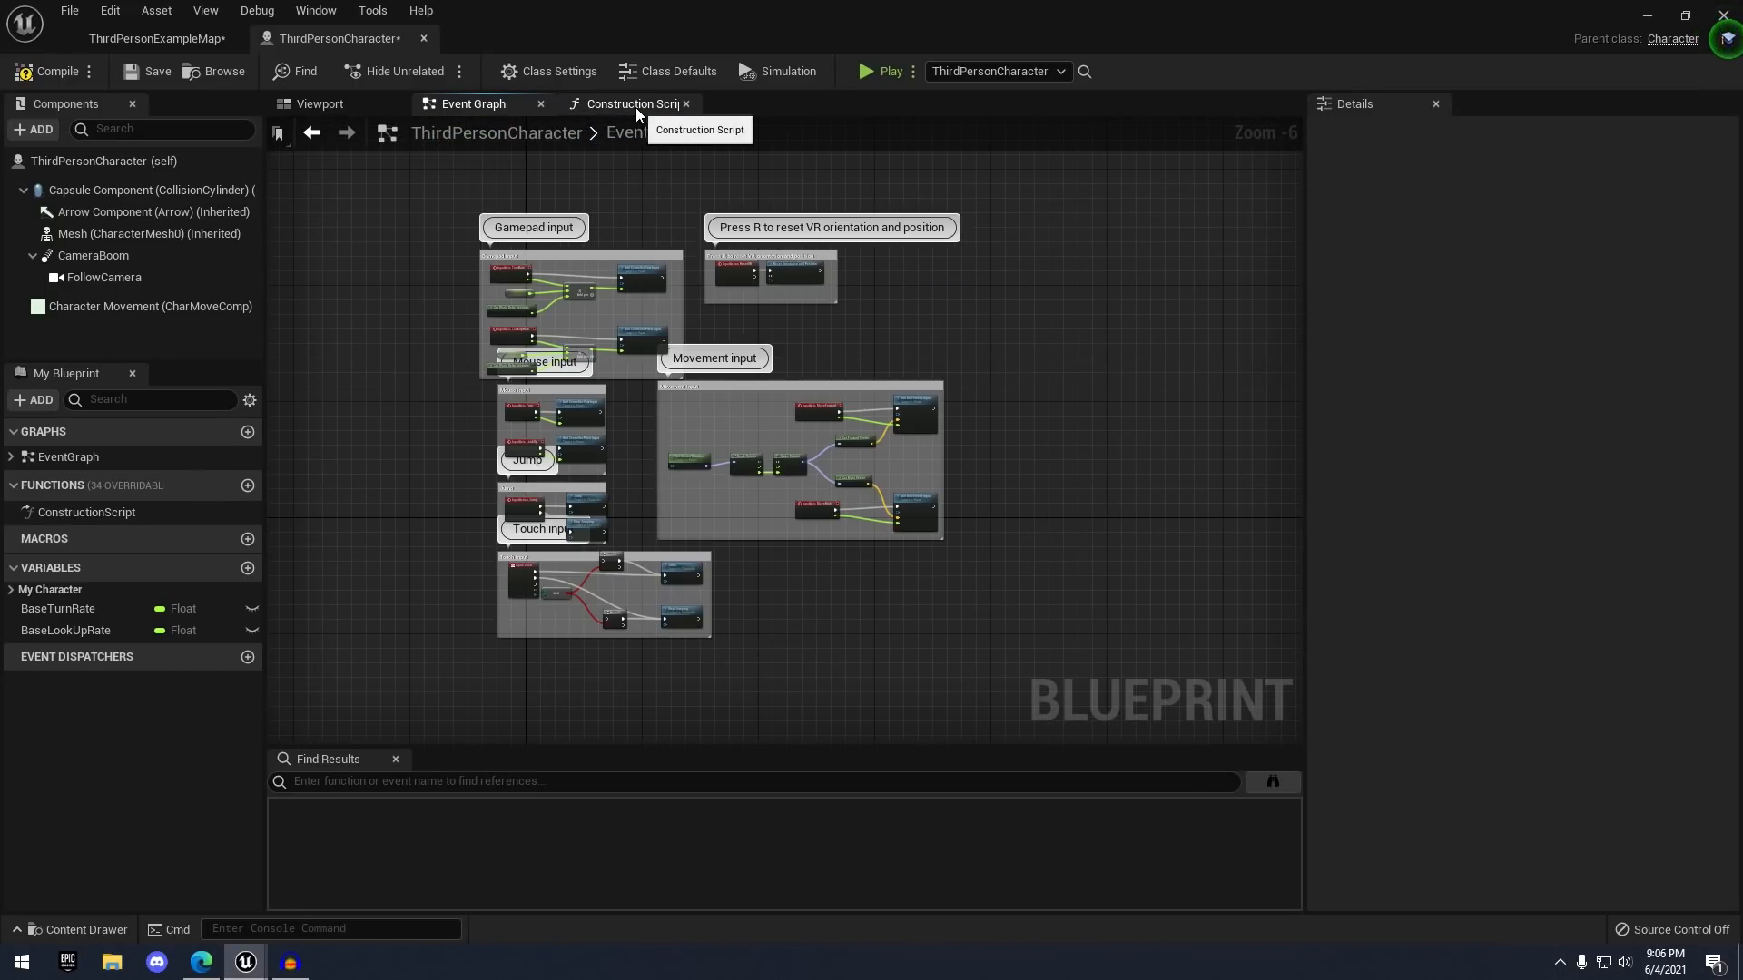
pyautogui.click(626, 103)
pyautogui.scroll(2, 544, 360)
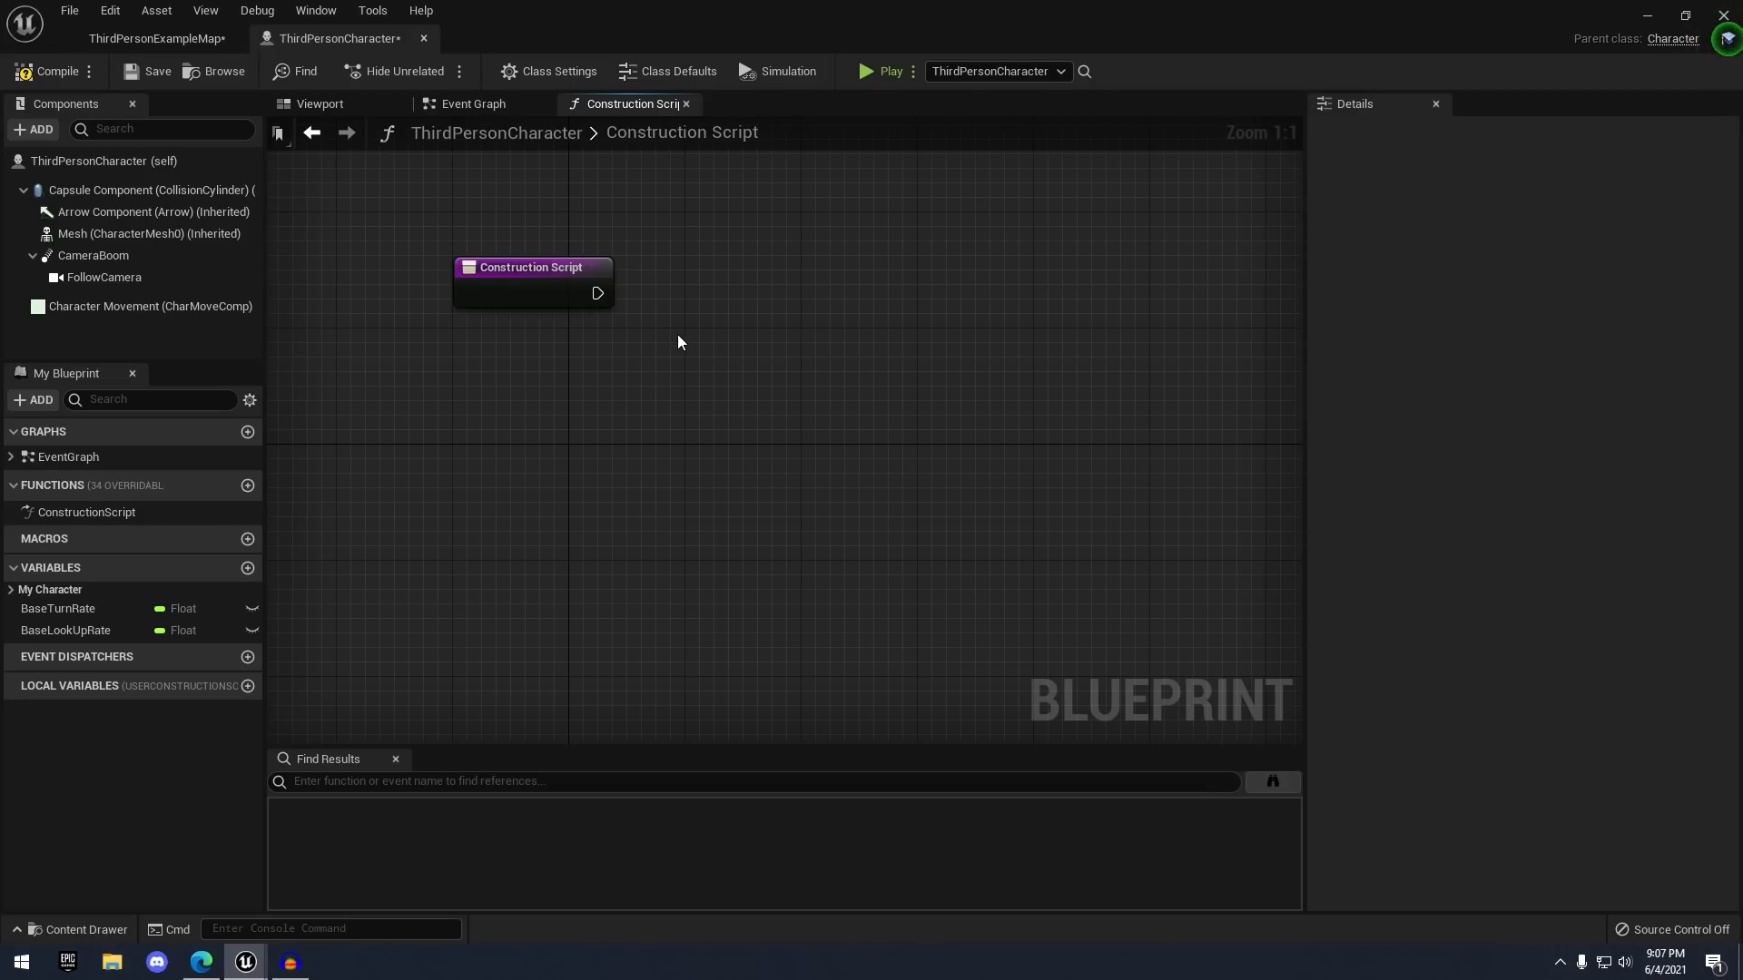
pyautogui.click(346, 107)
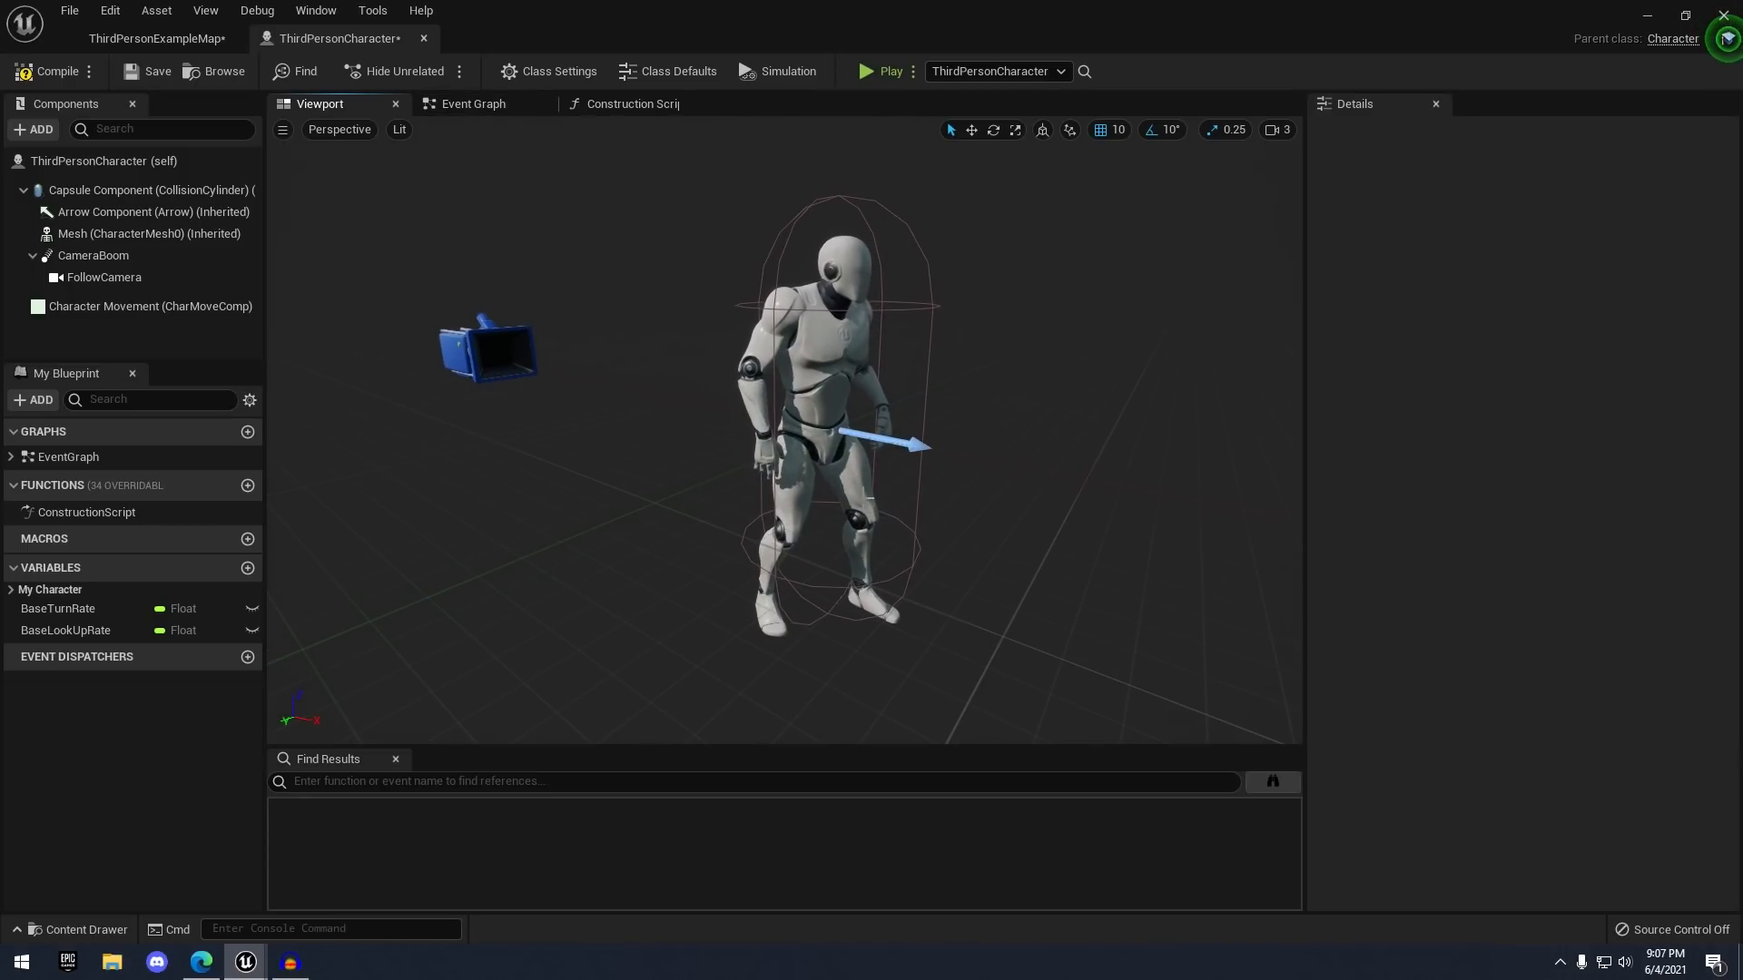
# - Select the Mesh and Capsule Component, then frame the Event Graph's Movement input group
pyautogui.click(864, 352)
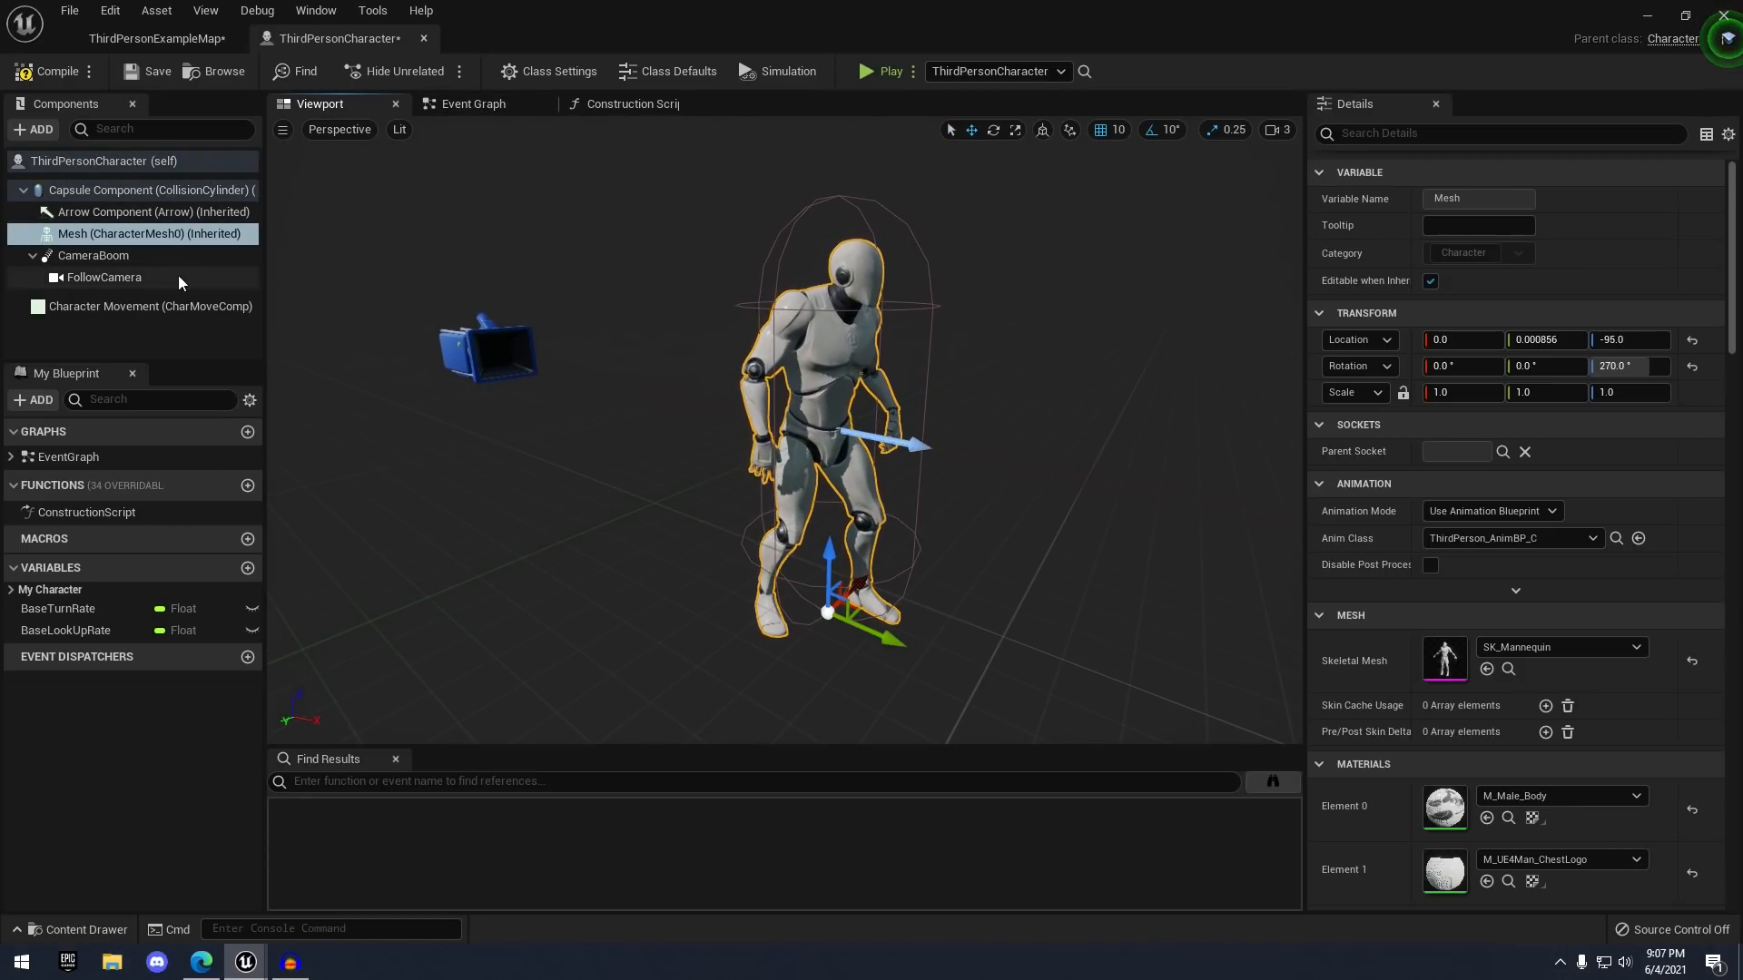
pyautogui.click(785, 259)
pyautogui.click(474, 105)
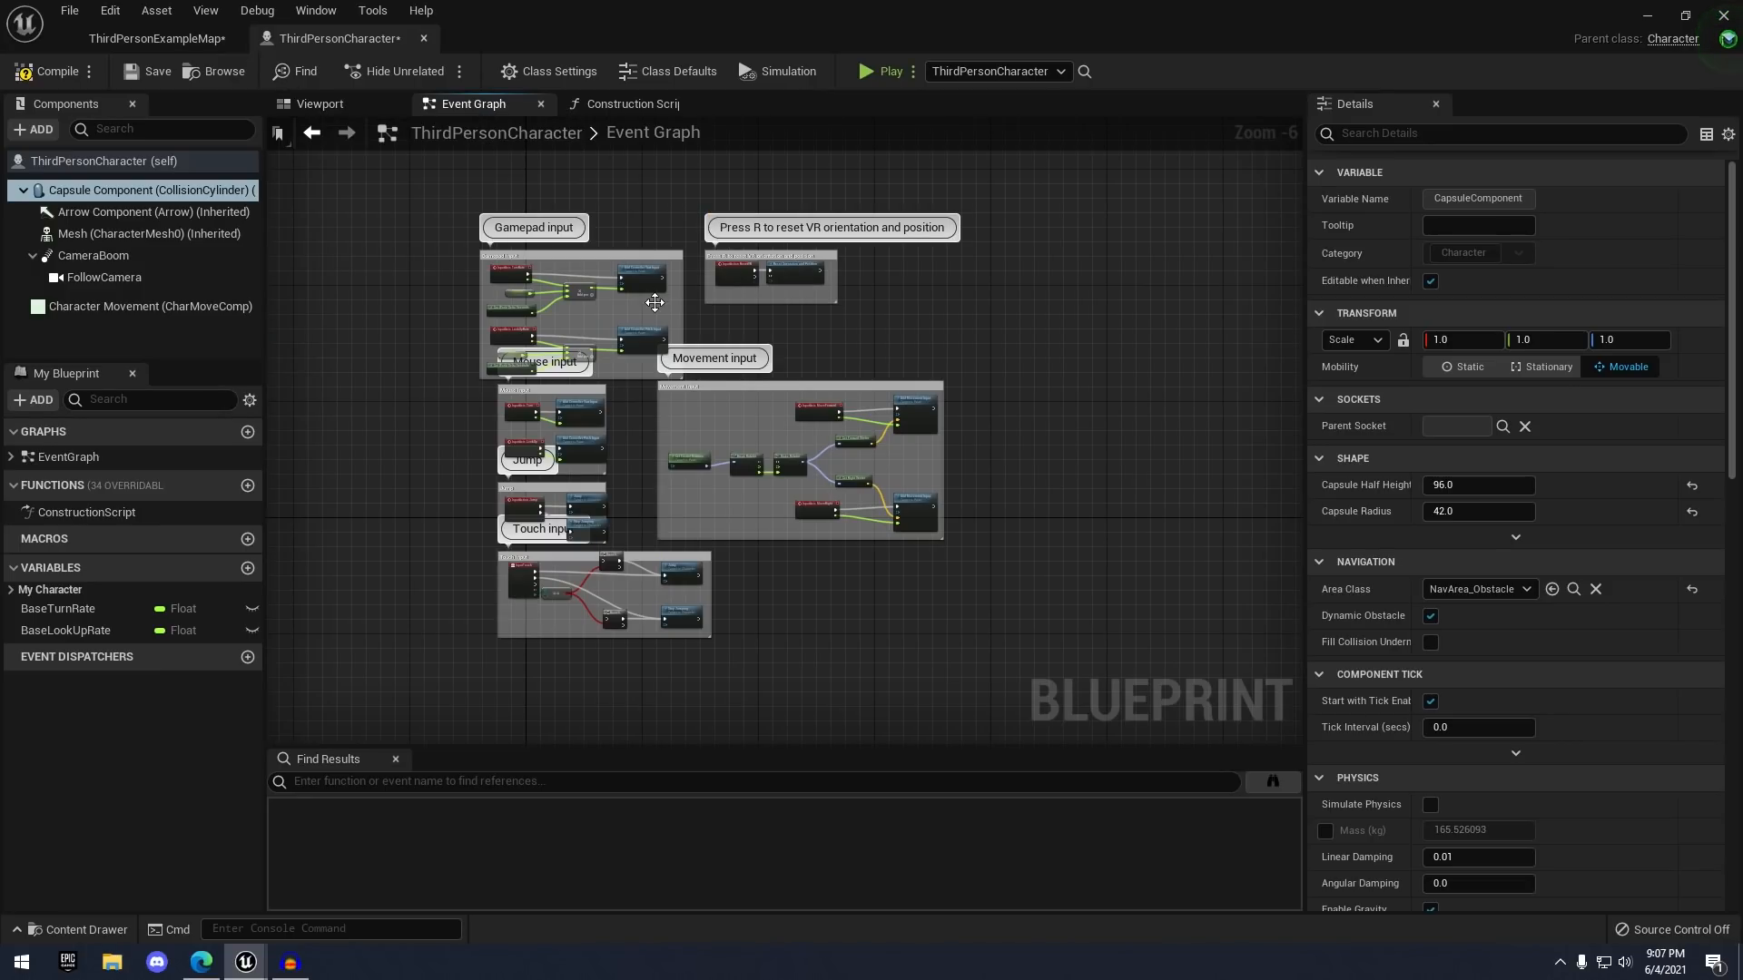
pyautogui.moveTo(655, 303)
pyautogui.mouseDown(button='right')
pyautogui.moveTo(655, 224)
pyautogui.moveTo(657, 307)
pyautogui.mouseUp(button='right')
pyautogui.scroll(1, 628, 380)
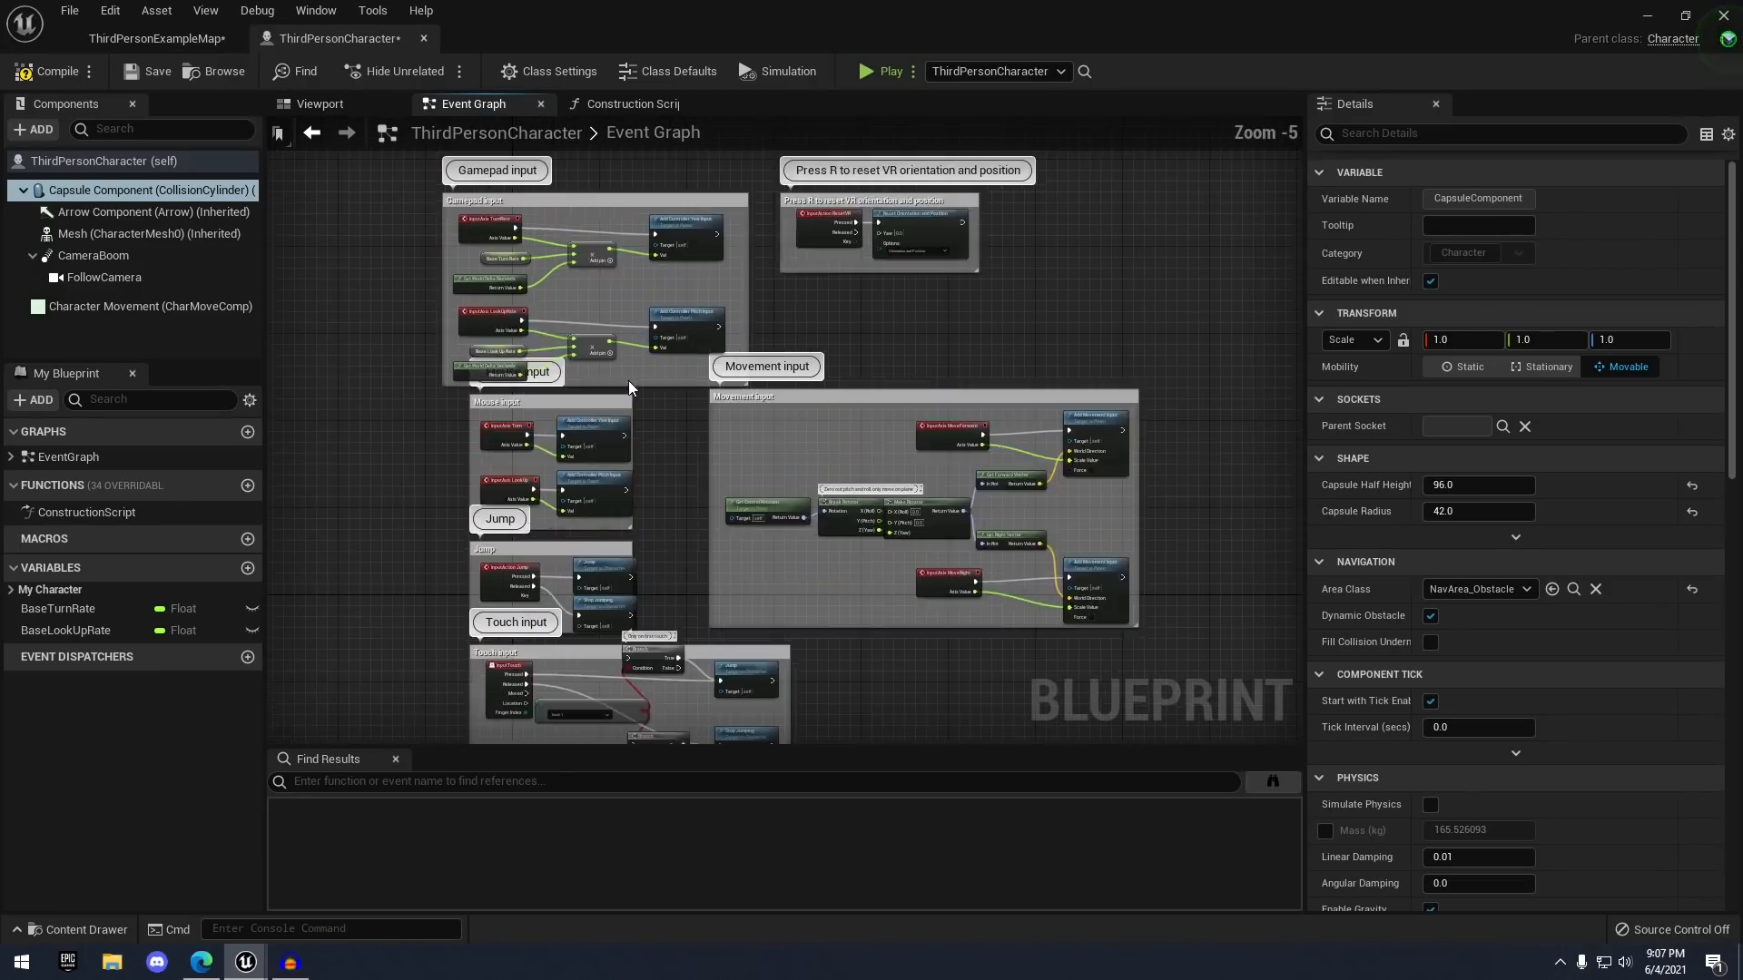
pyautogui.scroll(1, 629, 379)
pyautogui.moveTo(465, 492); pyautogui.dragTo(423, 336, button='right')
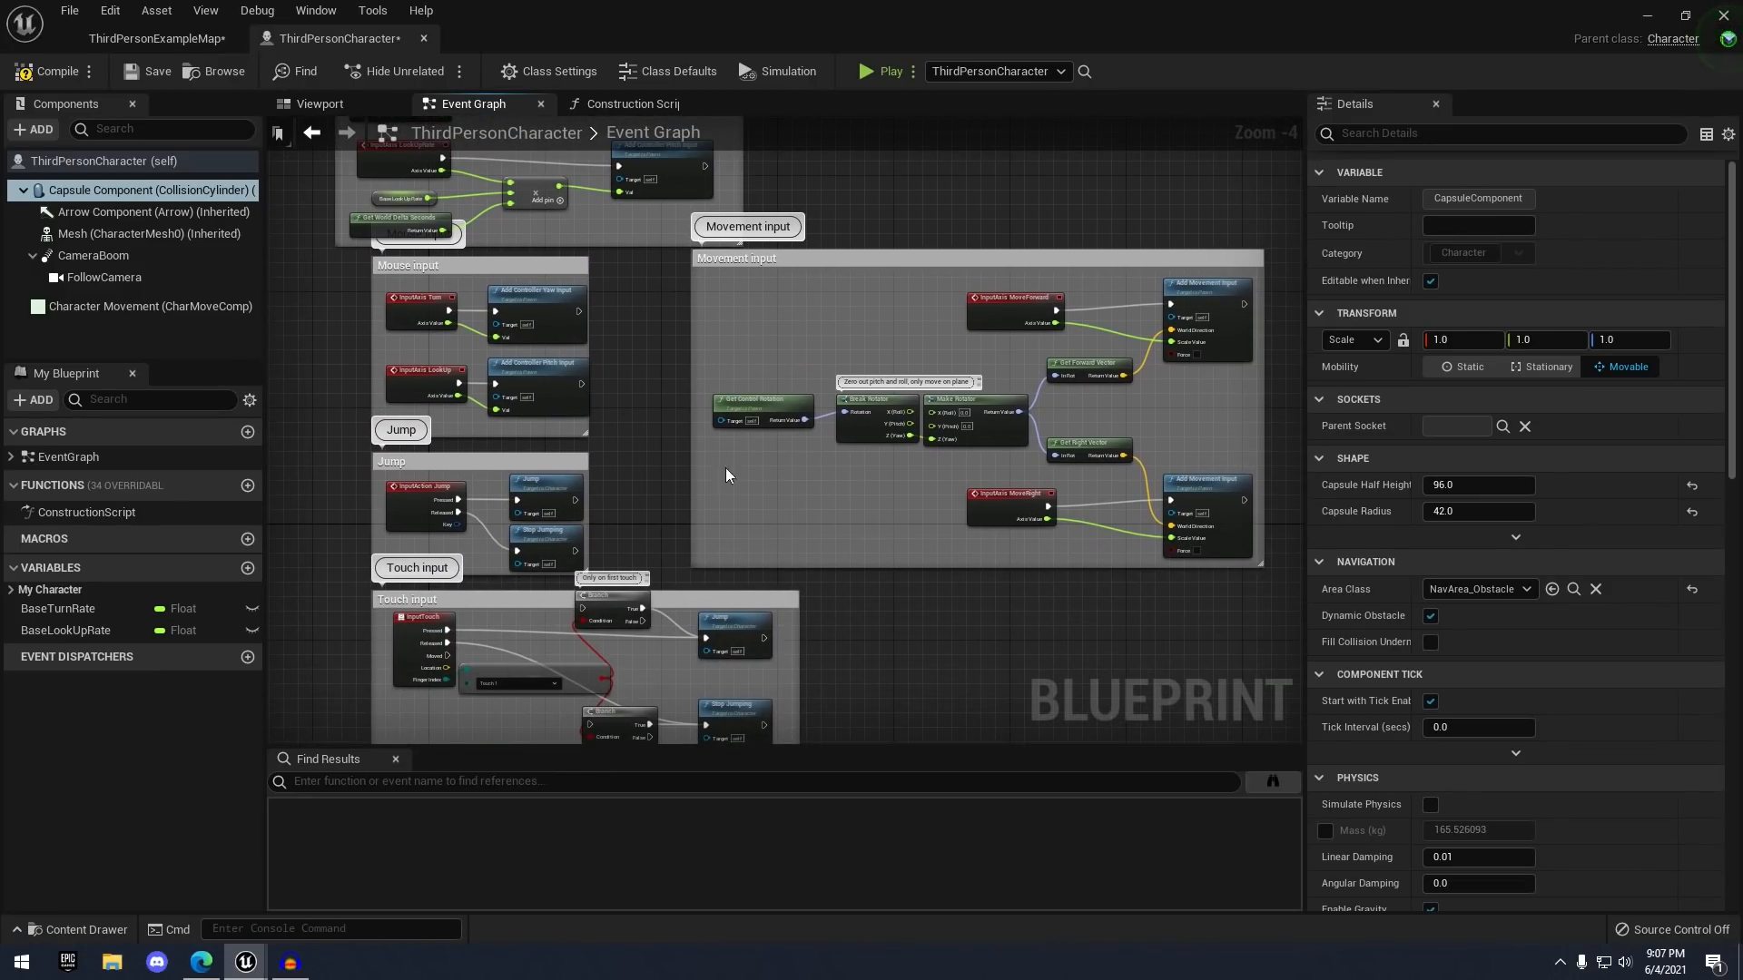
# - Glance at the Construction Script node and come back to the Event Graph
pyautogui.click(639, 103)
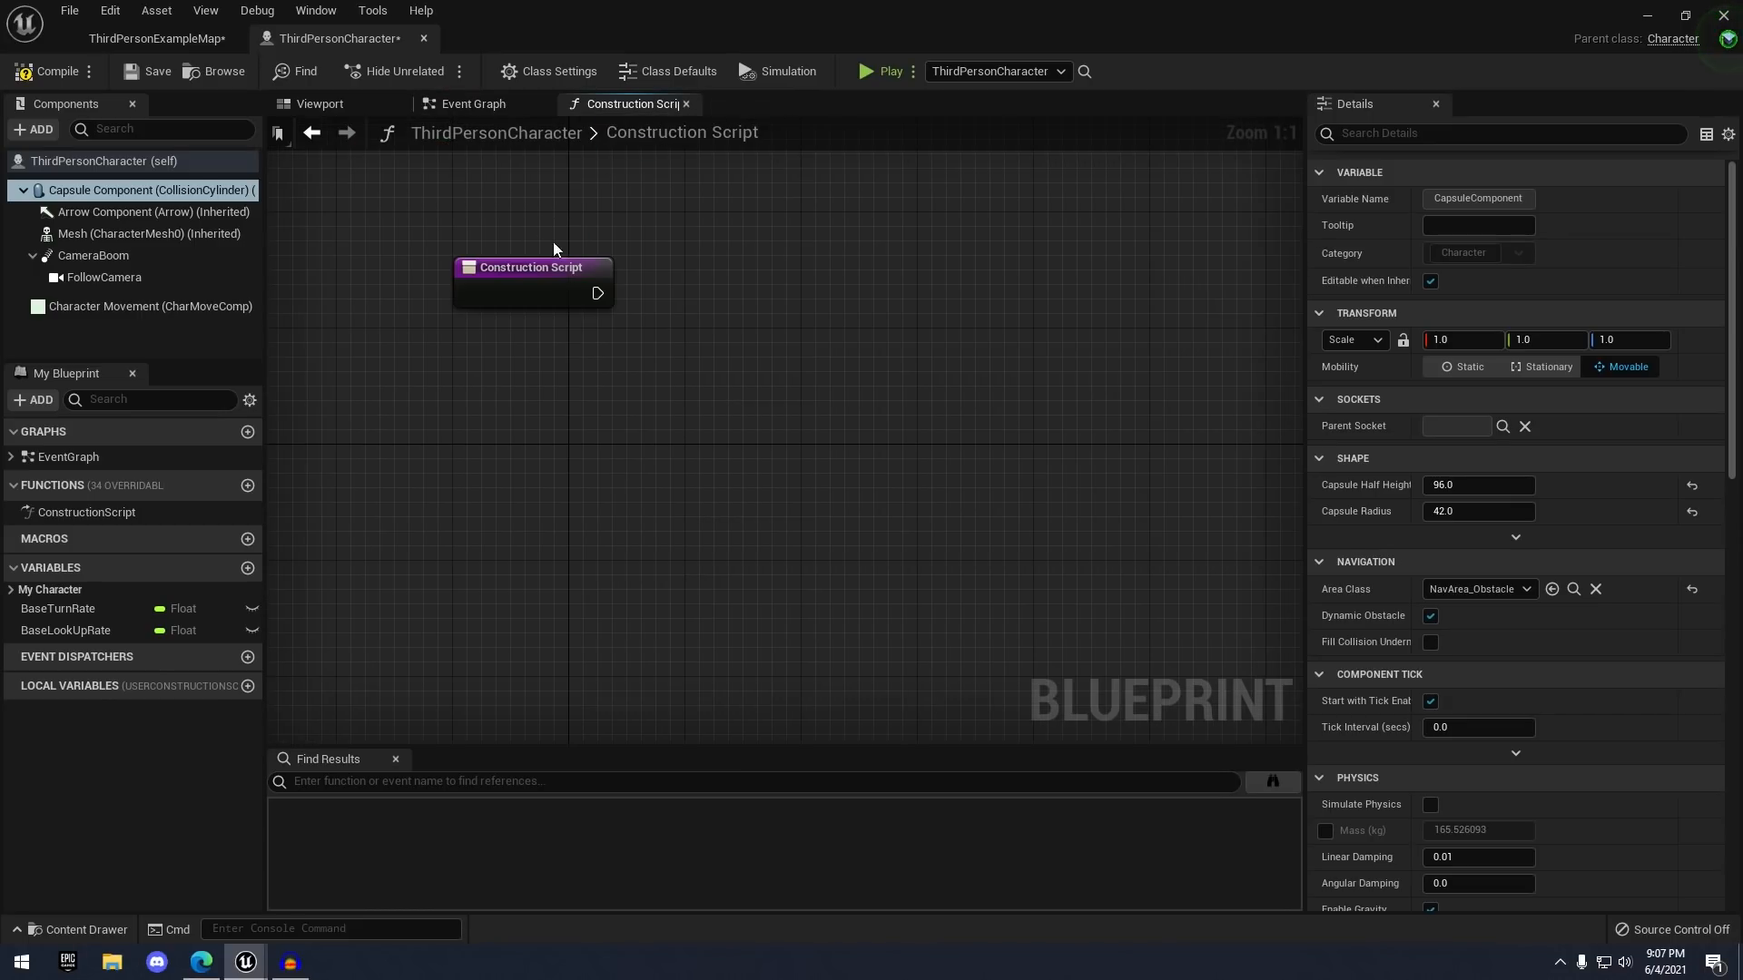
pyautogui.moveTo(642, 229); pyautogui.dragTo(645, 266, button='right')
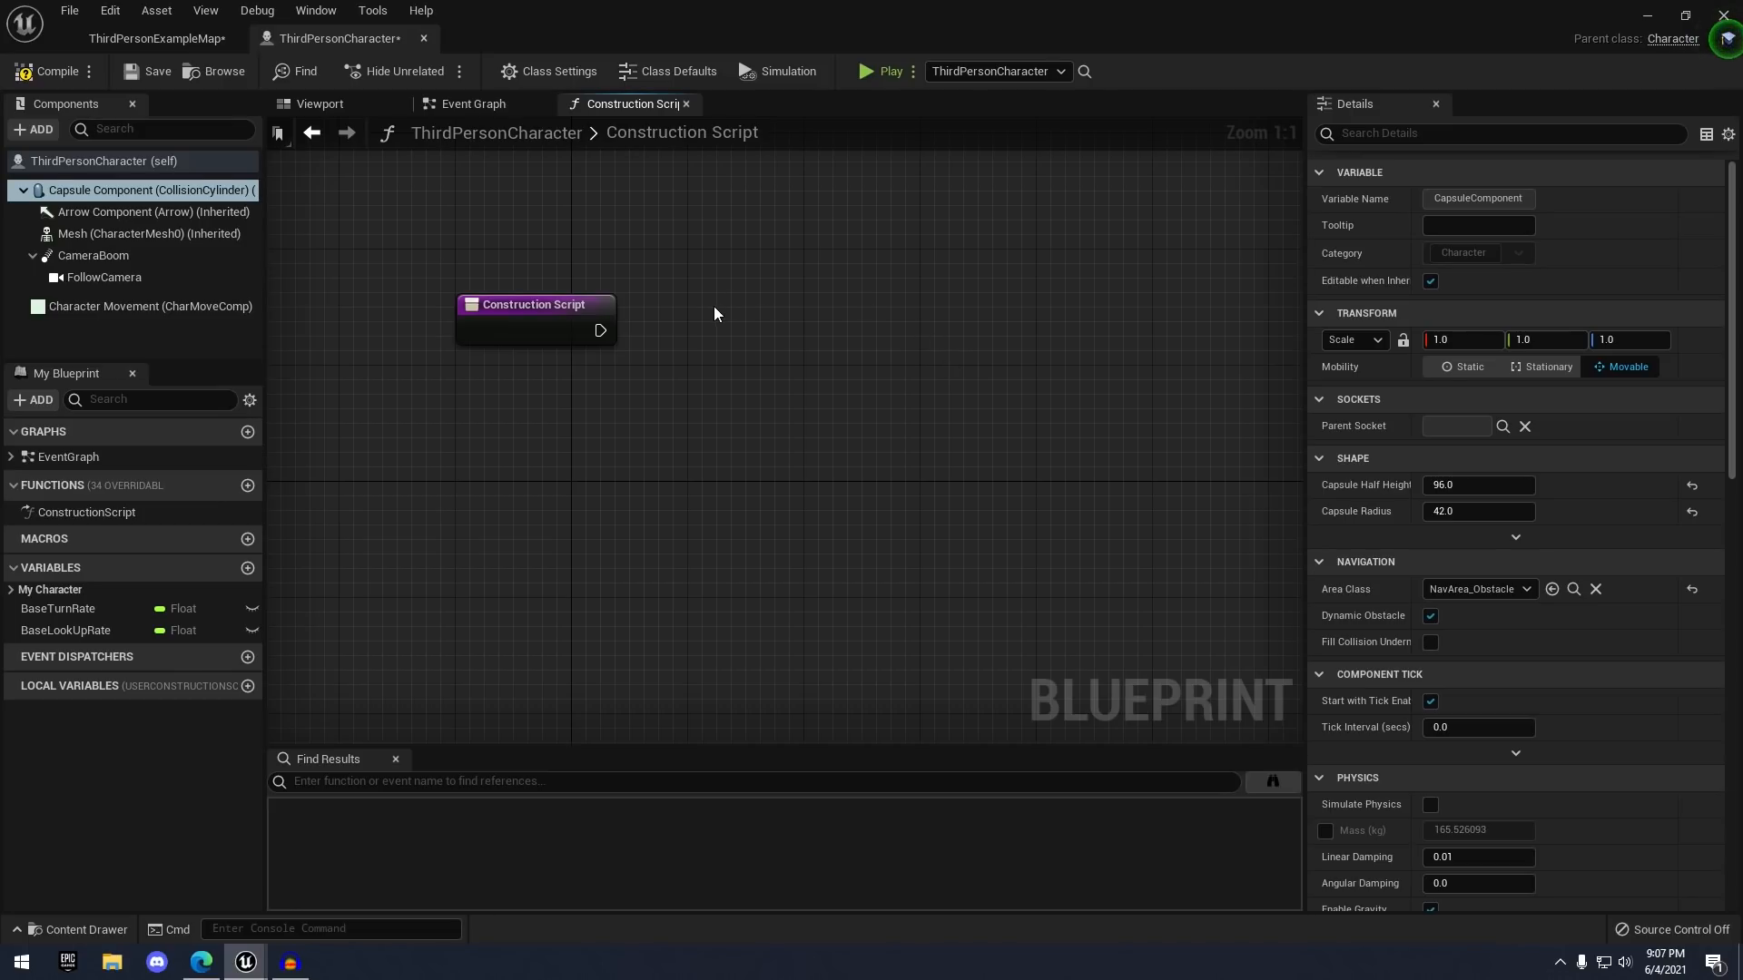
pyautogui.click(474, 103)
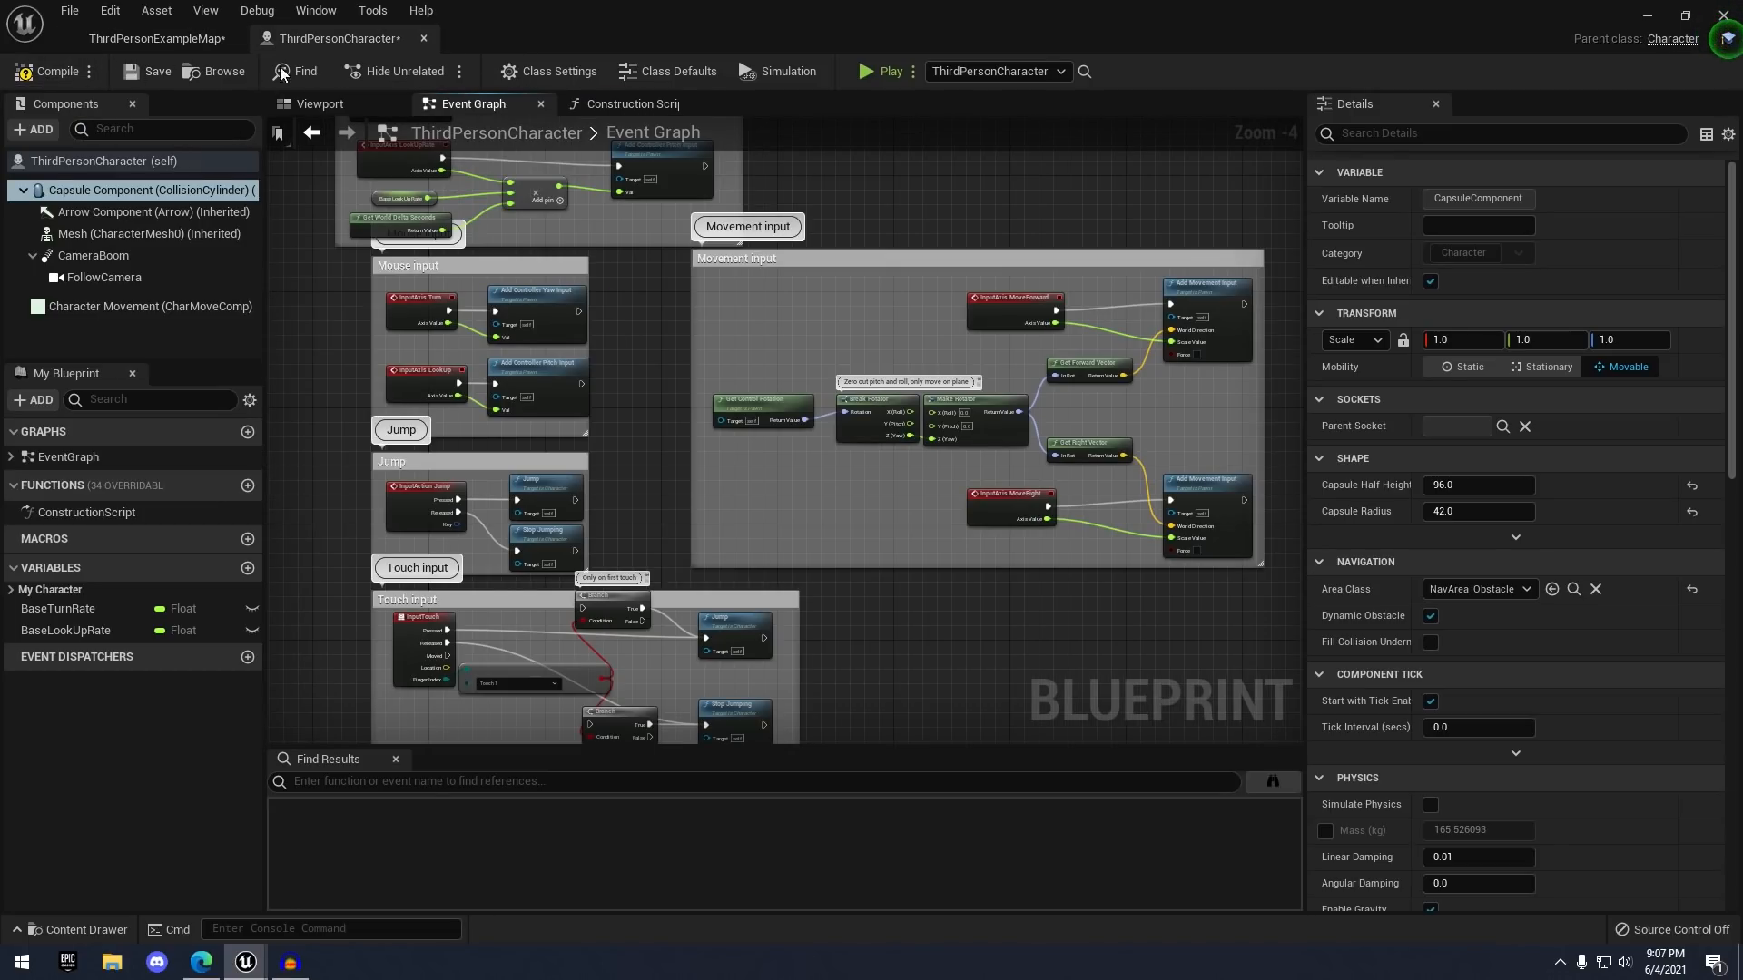
# - Compile ThirdPersonCharacter twice until it reports a Good to go status
pyautogui.click(24, 77)
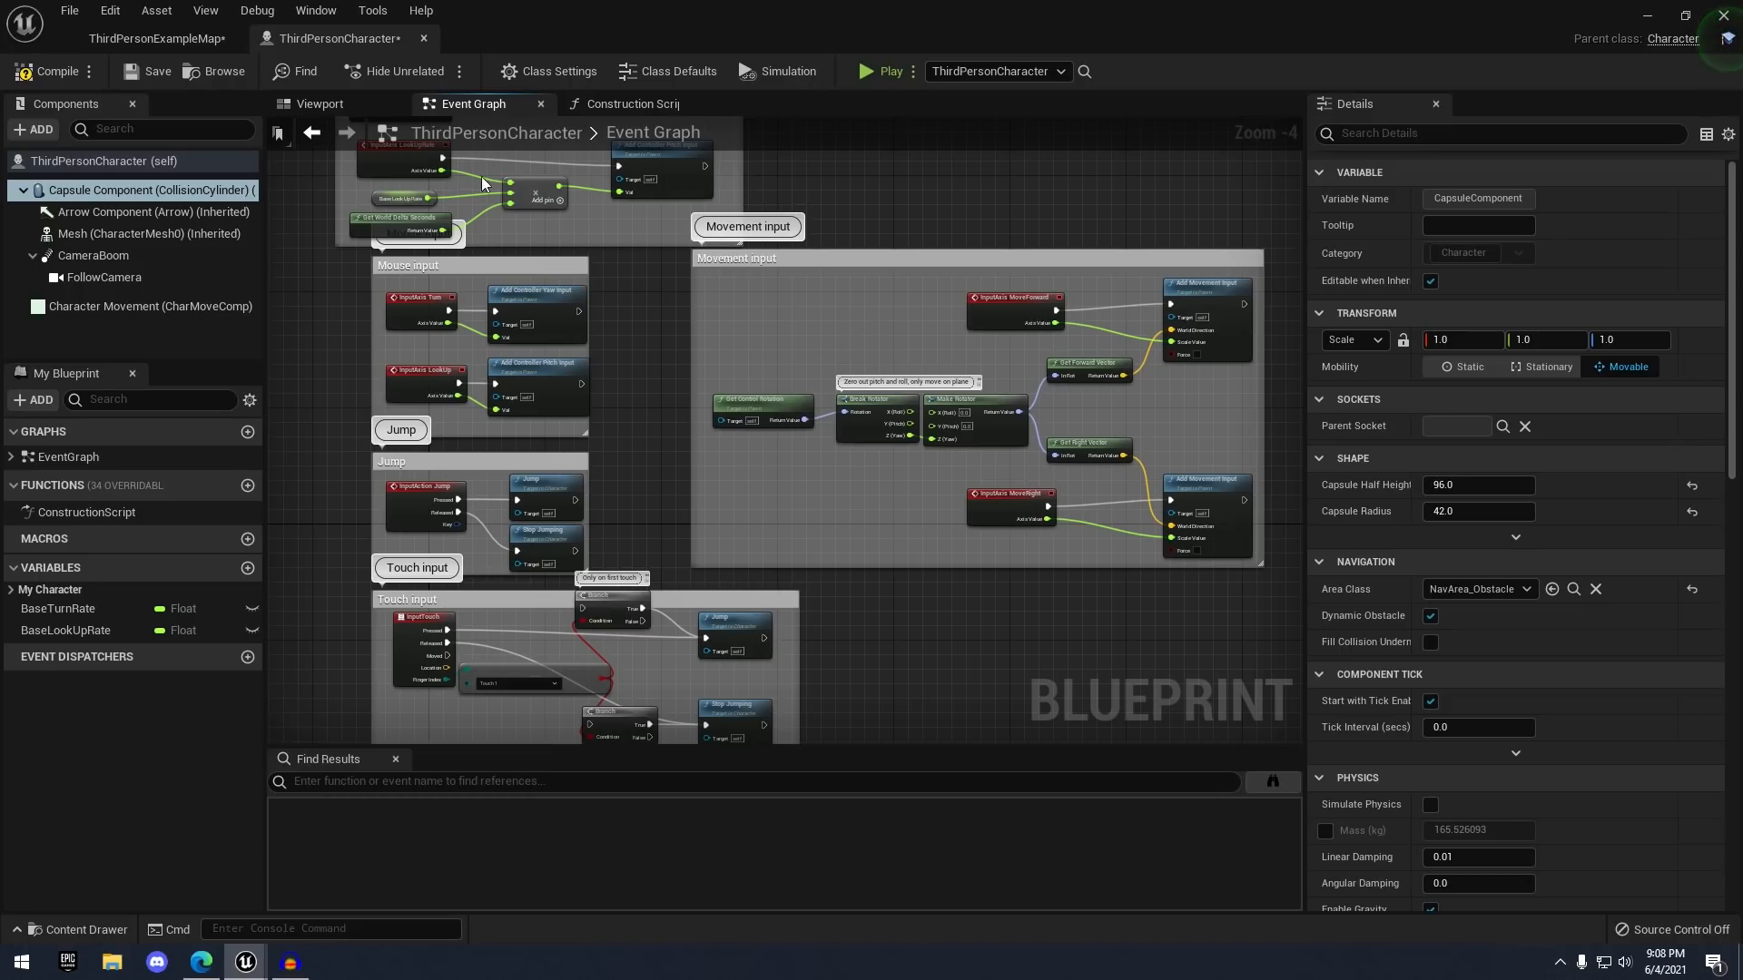
pyautogui.click(46, 70)
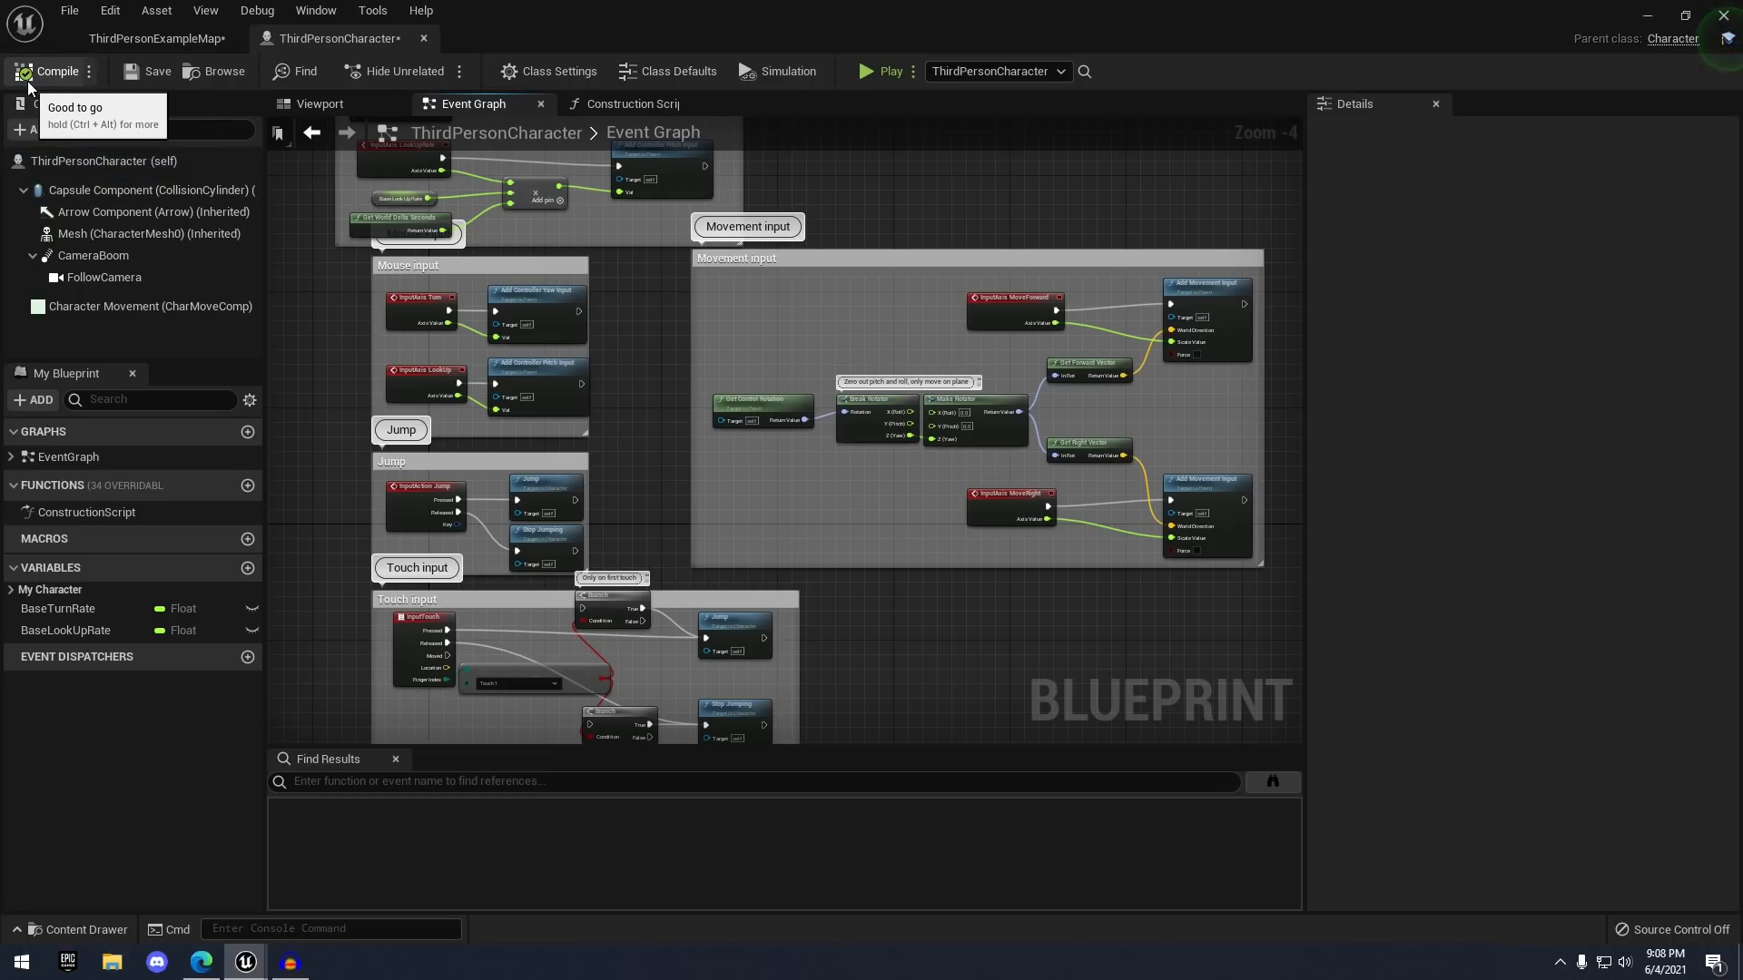
pyautogui.scroll(-1, 631, 319)
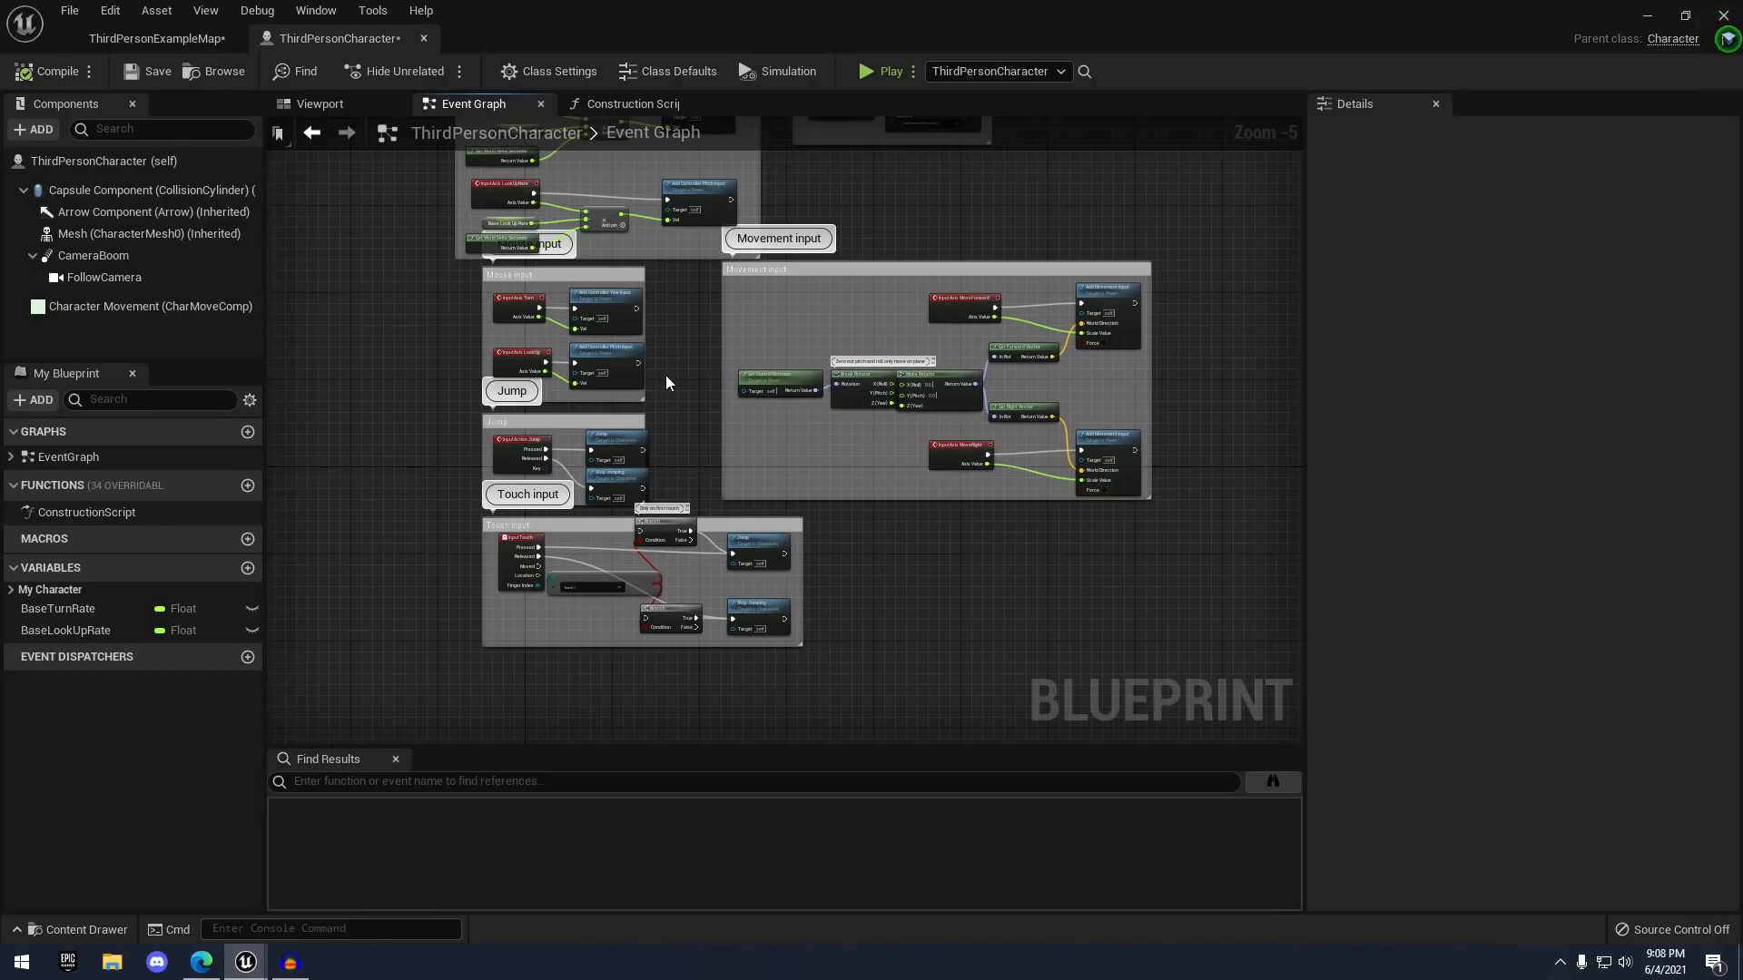
# - Save the ThirdPersonCharacter blueprint, reveal its asset in the Content Drawer, then close the drawer
pyautogui.click(143, 71)
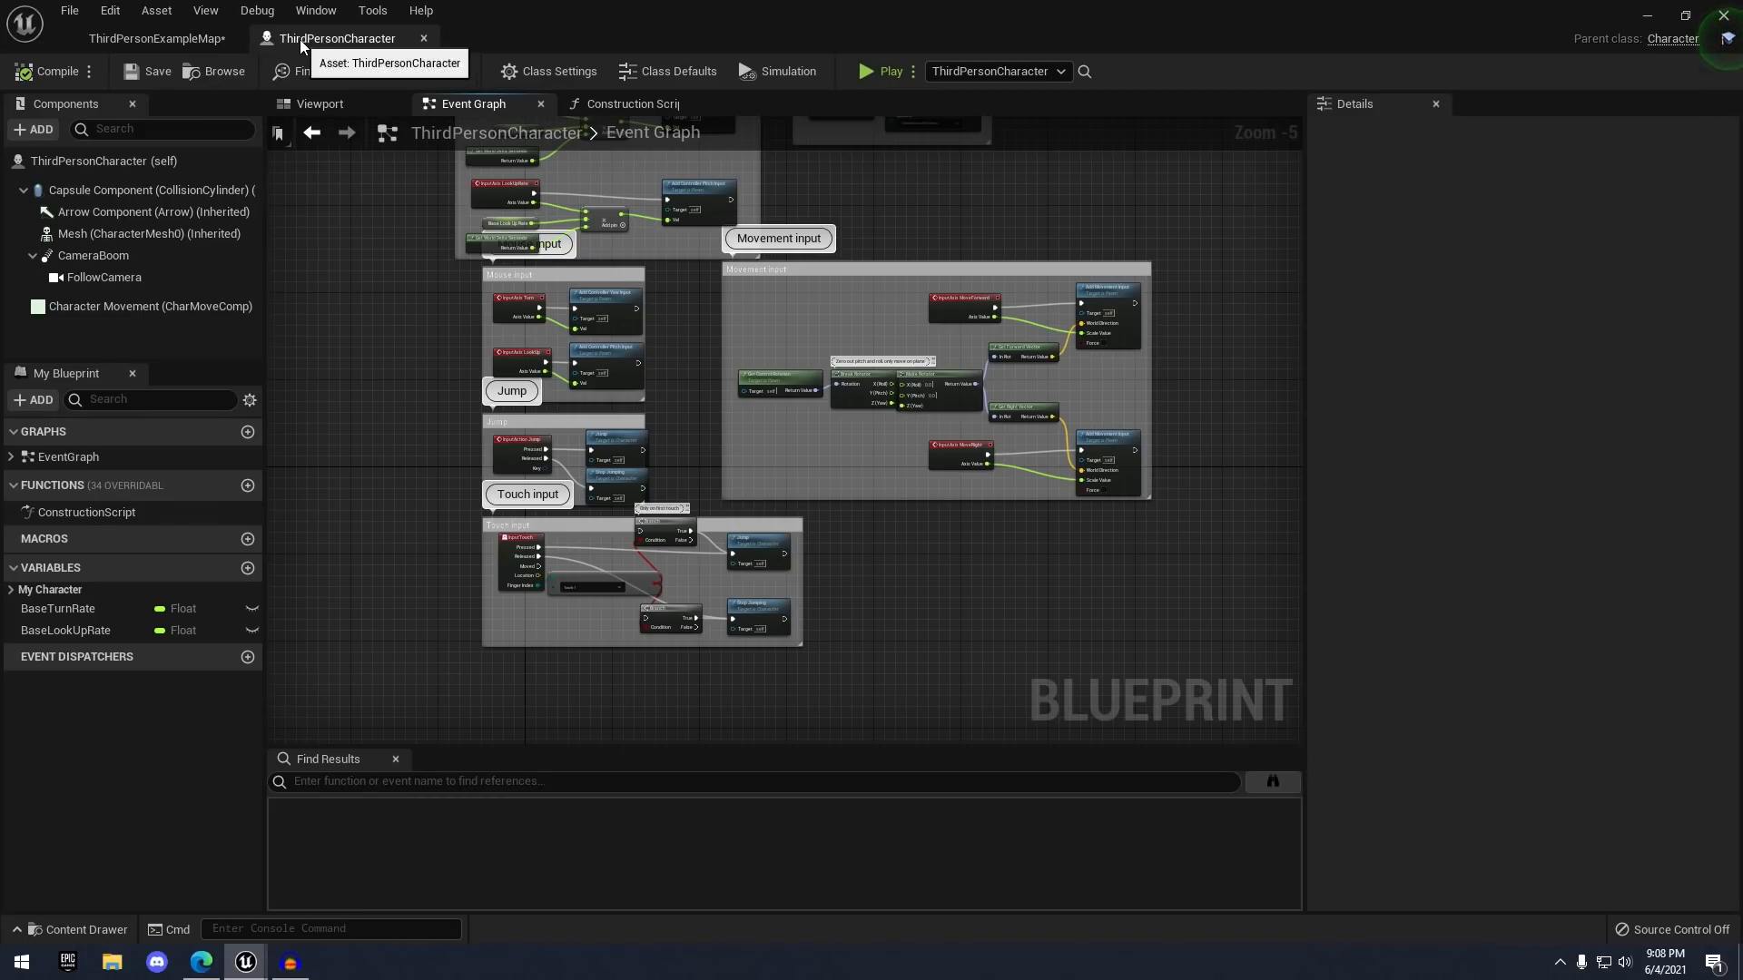
pyautogui.click(218, 74)
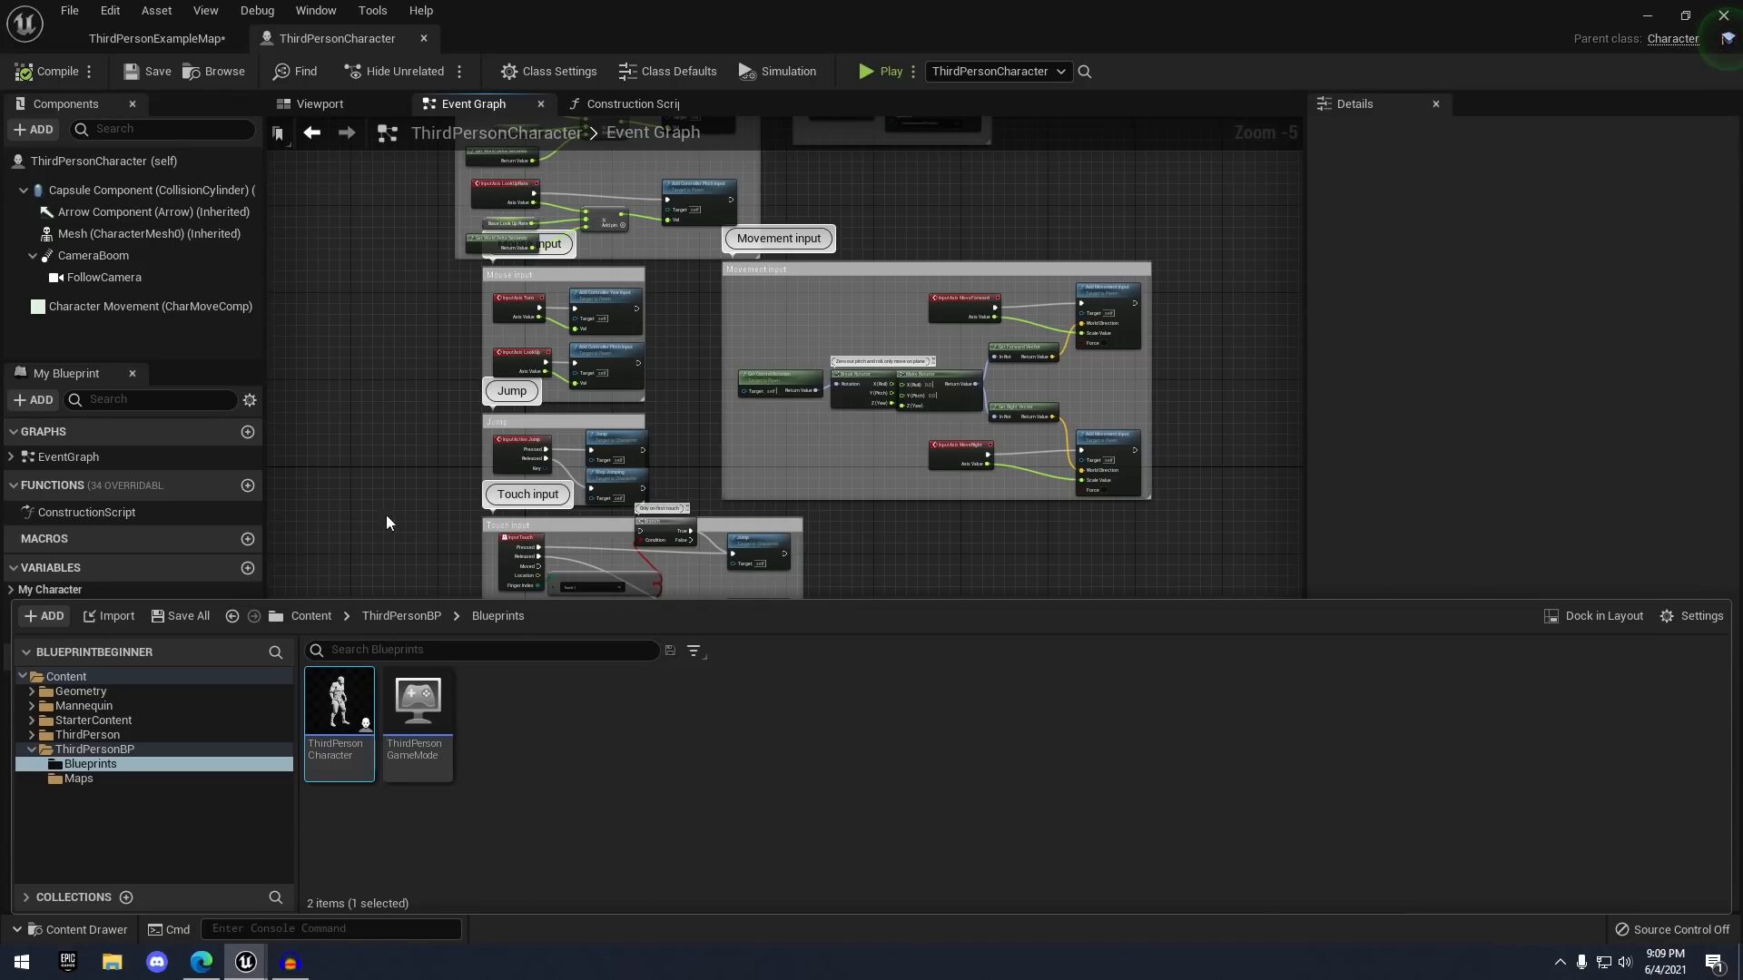
pyautogui.click(391, 395)
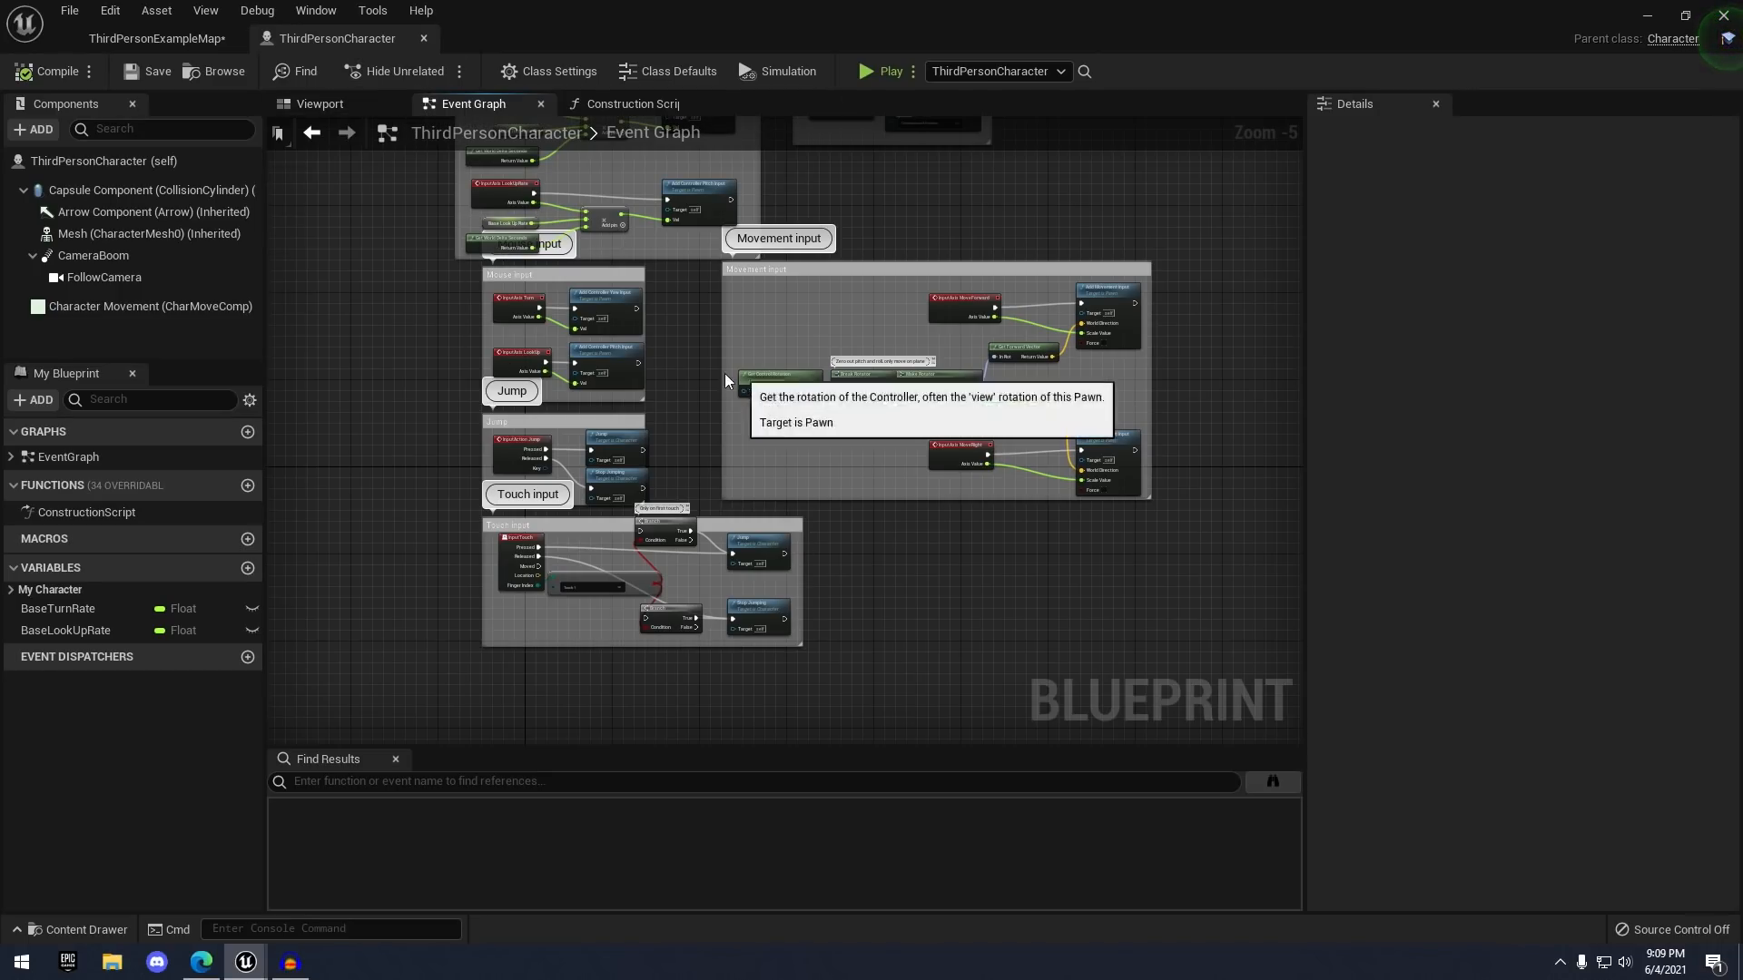
pyautogui.moveTo(686, 328); pyautogui.dragTo(635, 335, button='right')
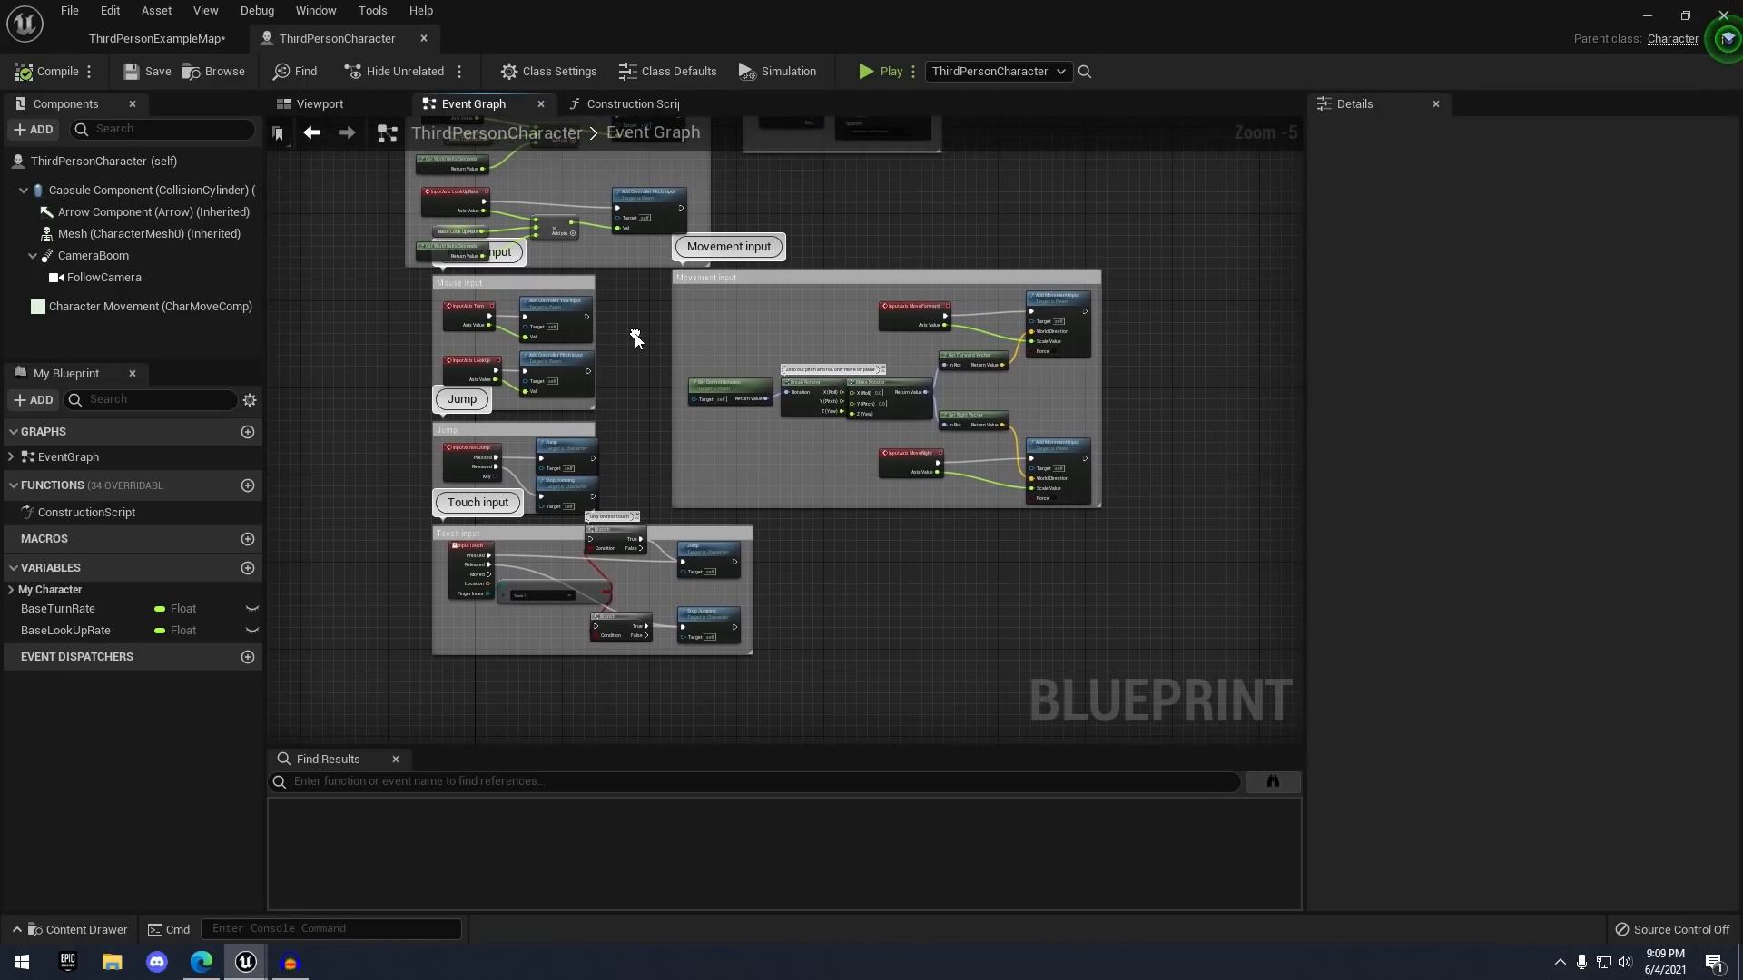
# - View Class Settings and Class Defaults, and toggle Simulation mode on and off again
pyautogui.click(546, 69)
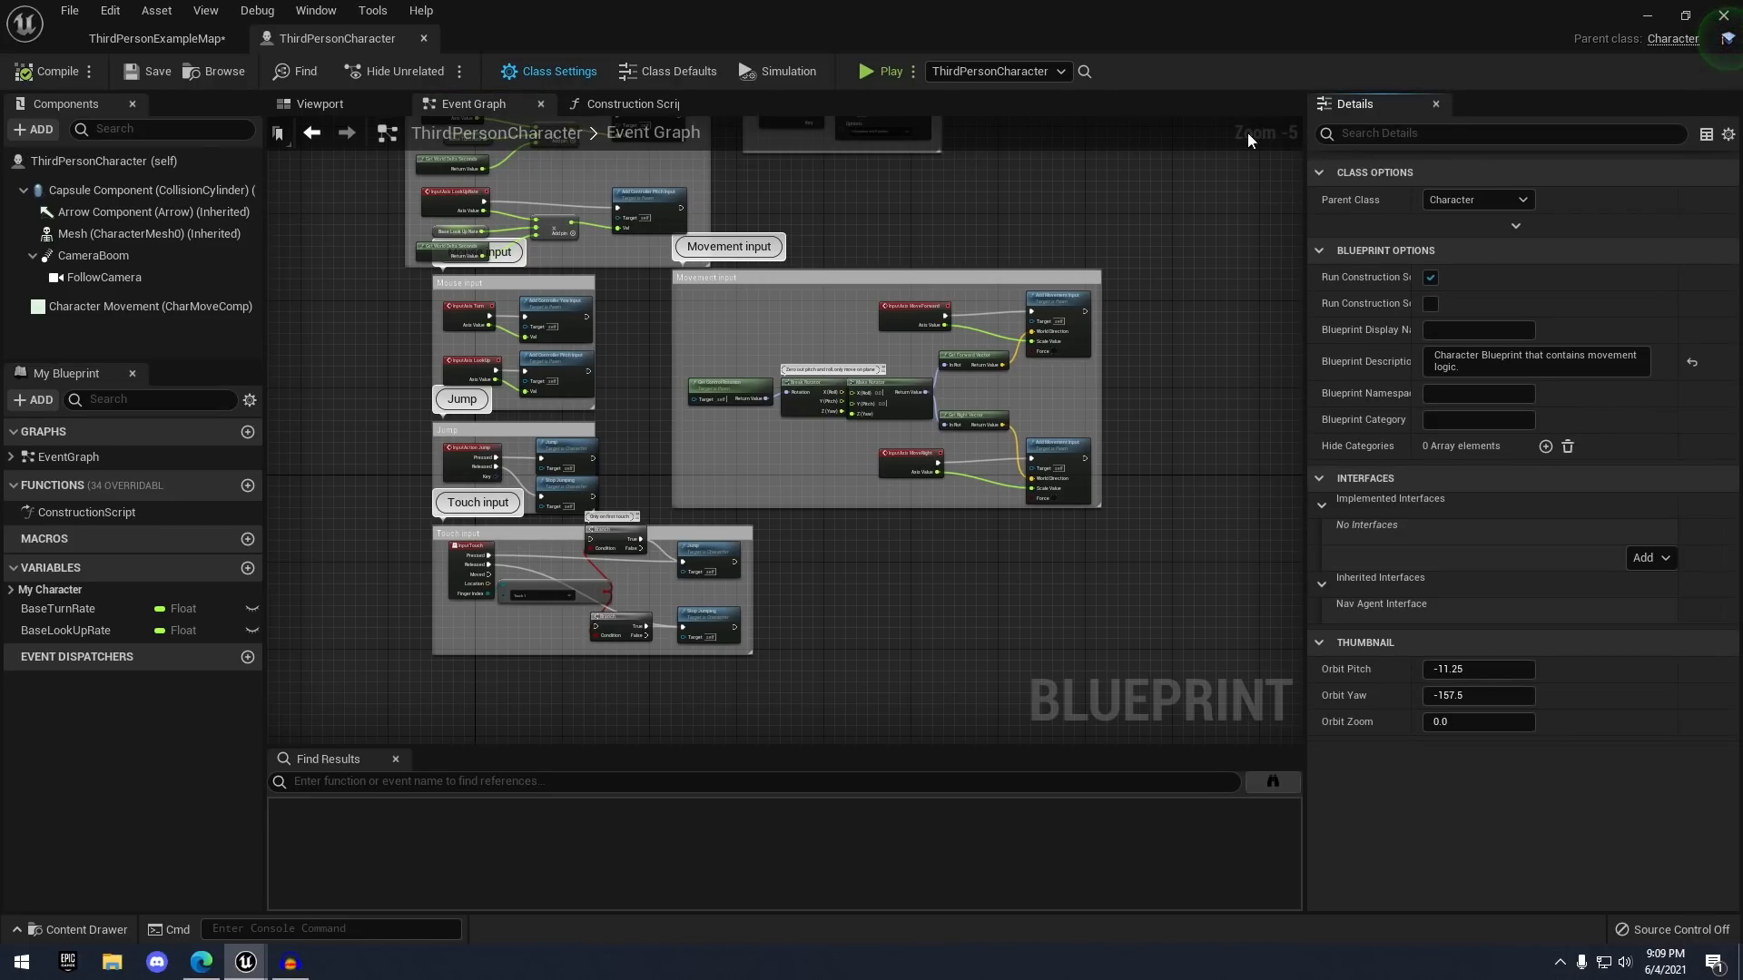
pyautogui.click(660, 71)
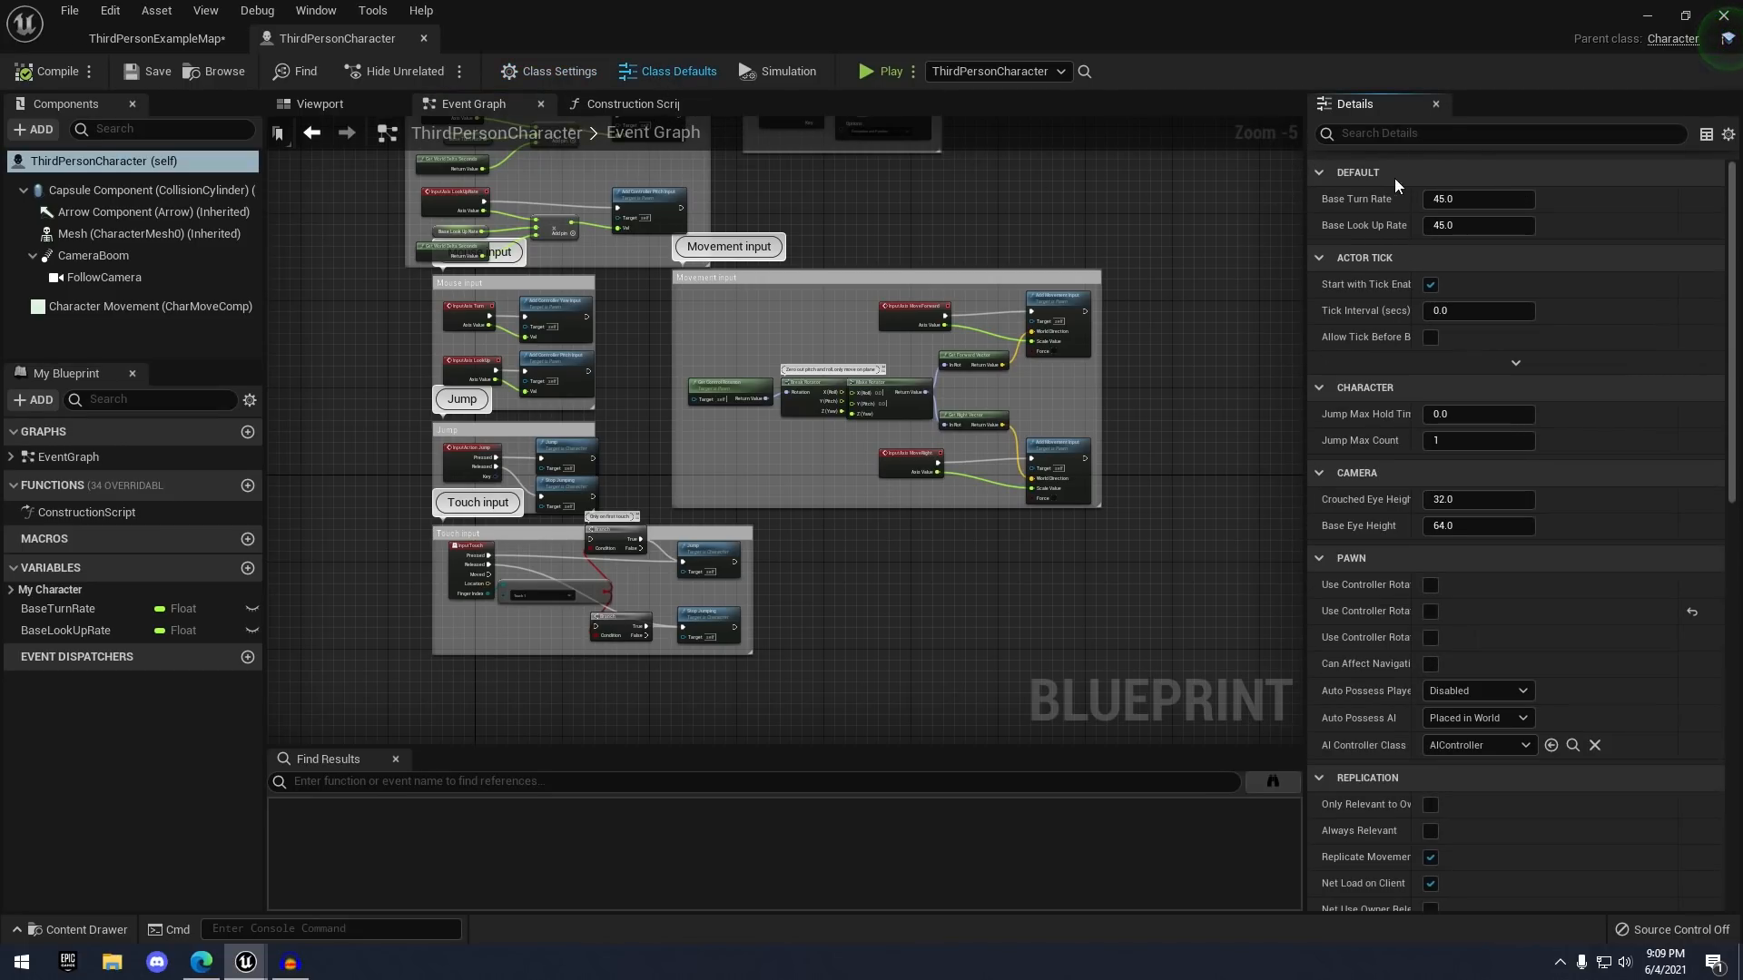
pyautogui.click(788, 72)
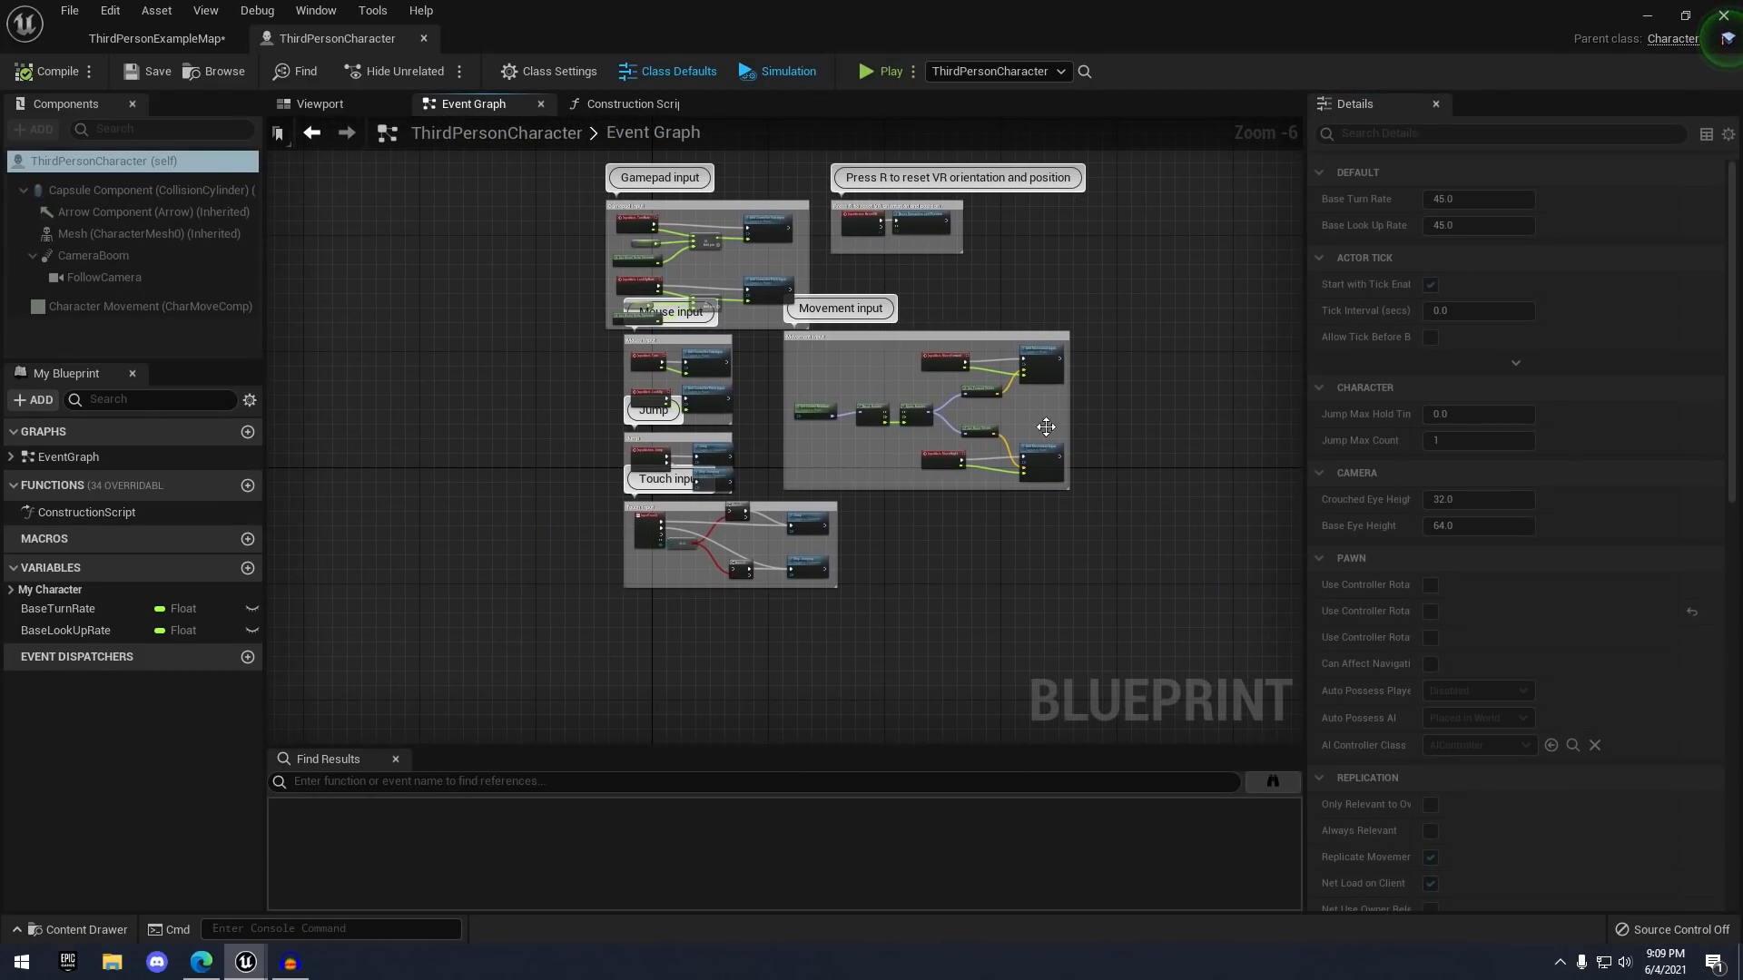
pyautogui.click(781, 71)
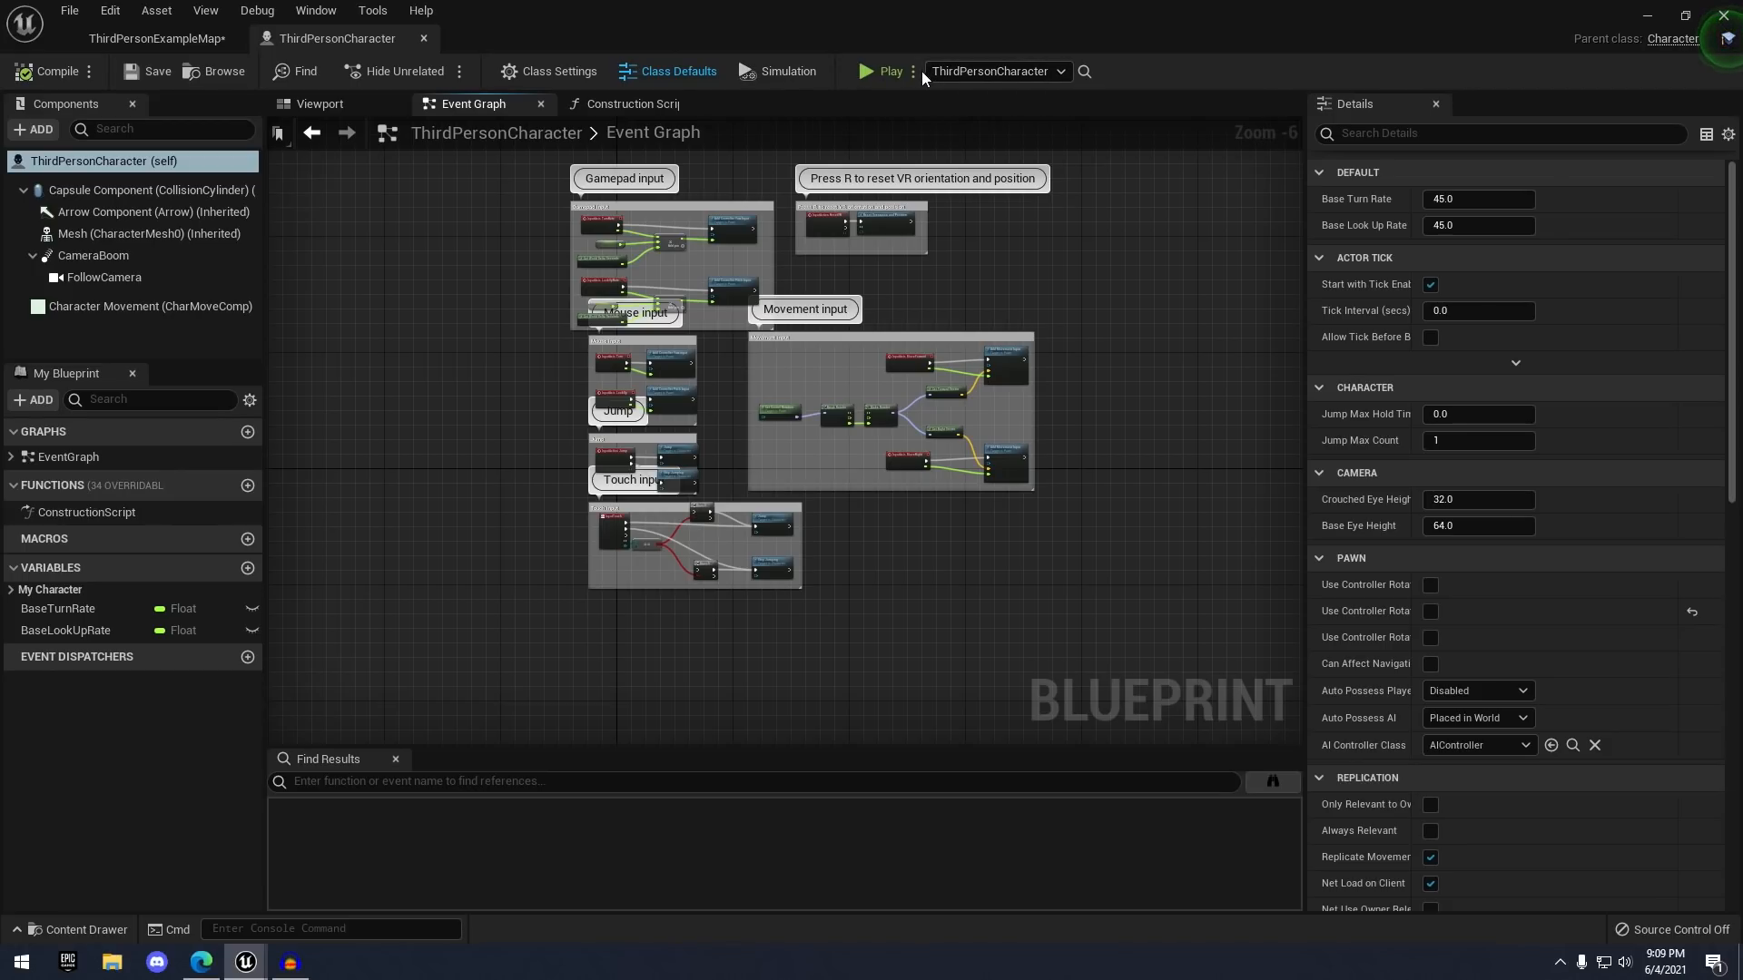
# - Play-test the character in a preview, move it with S, and stop with Escape
pyautogui.click(884, 69)
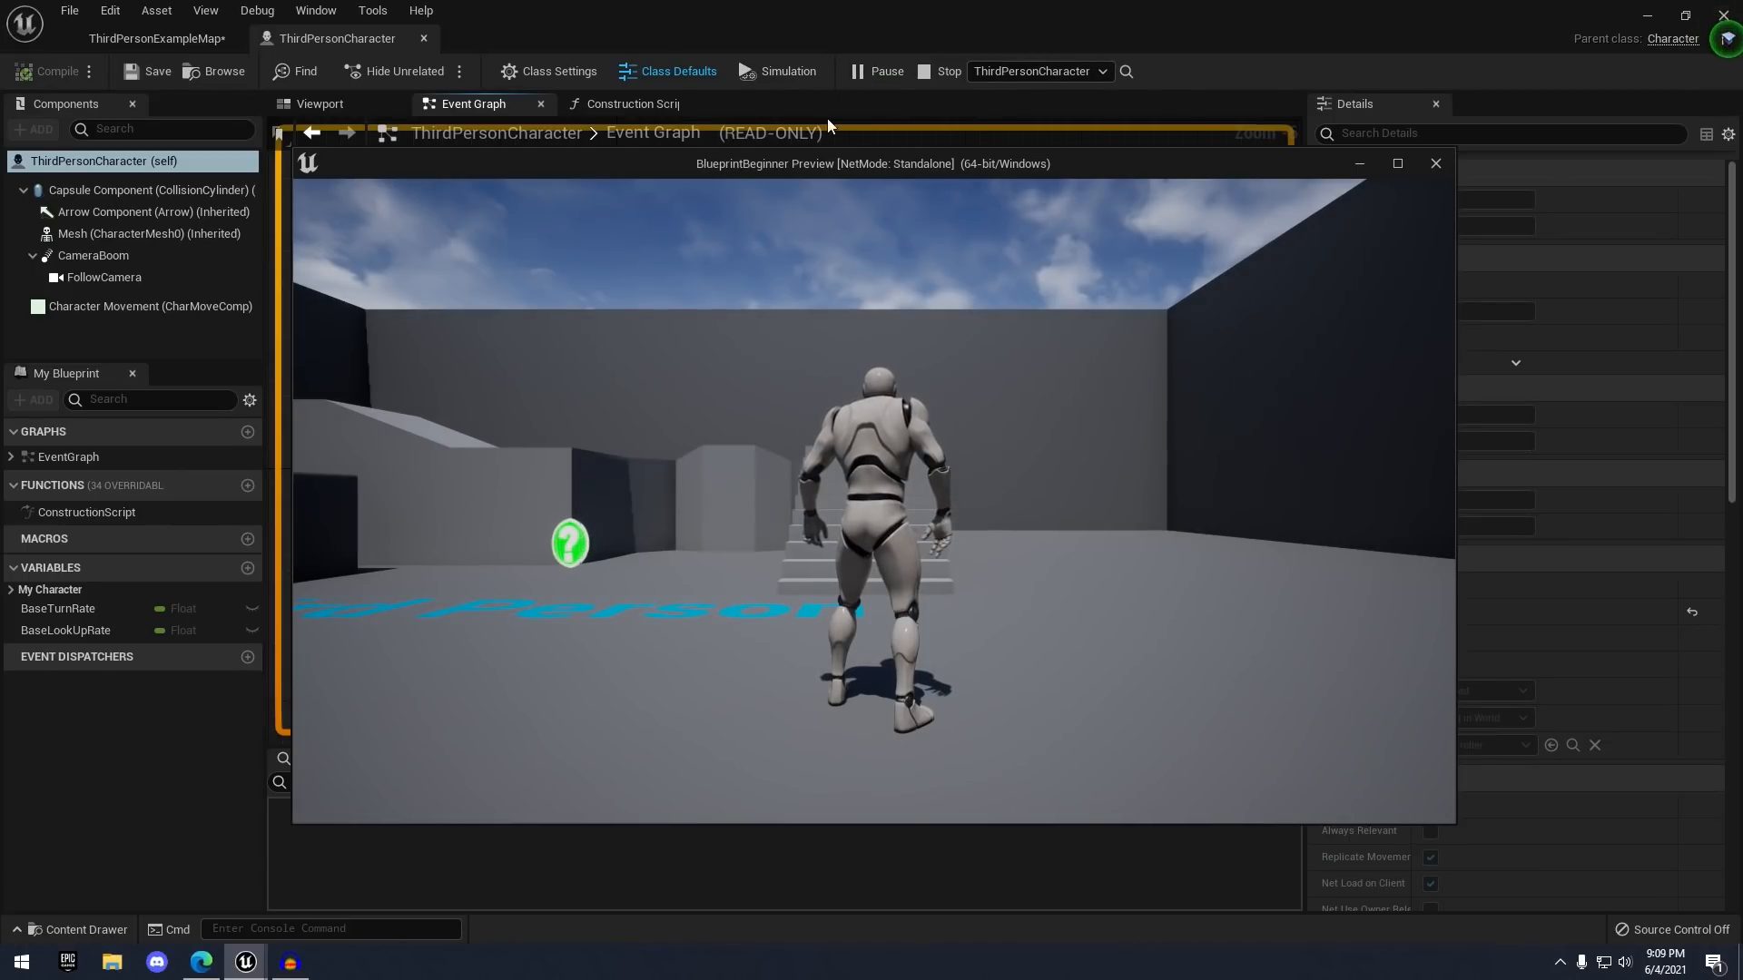
pyautogui.click(723, 449)
pyautogui.press('s')
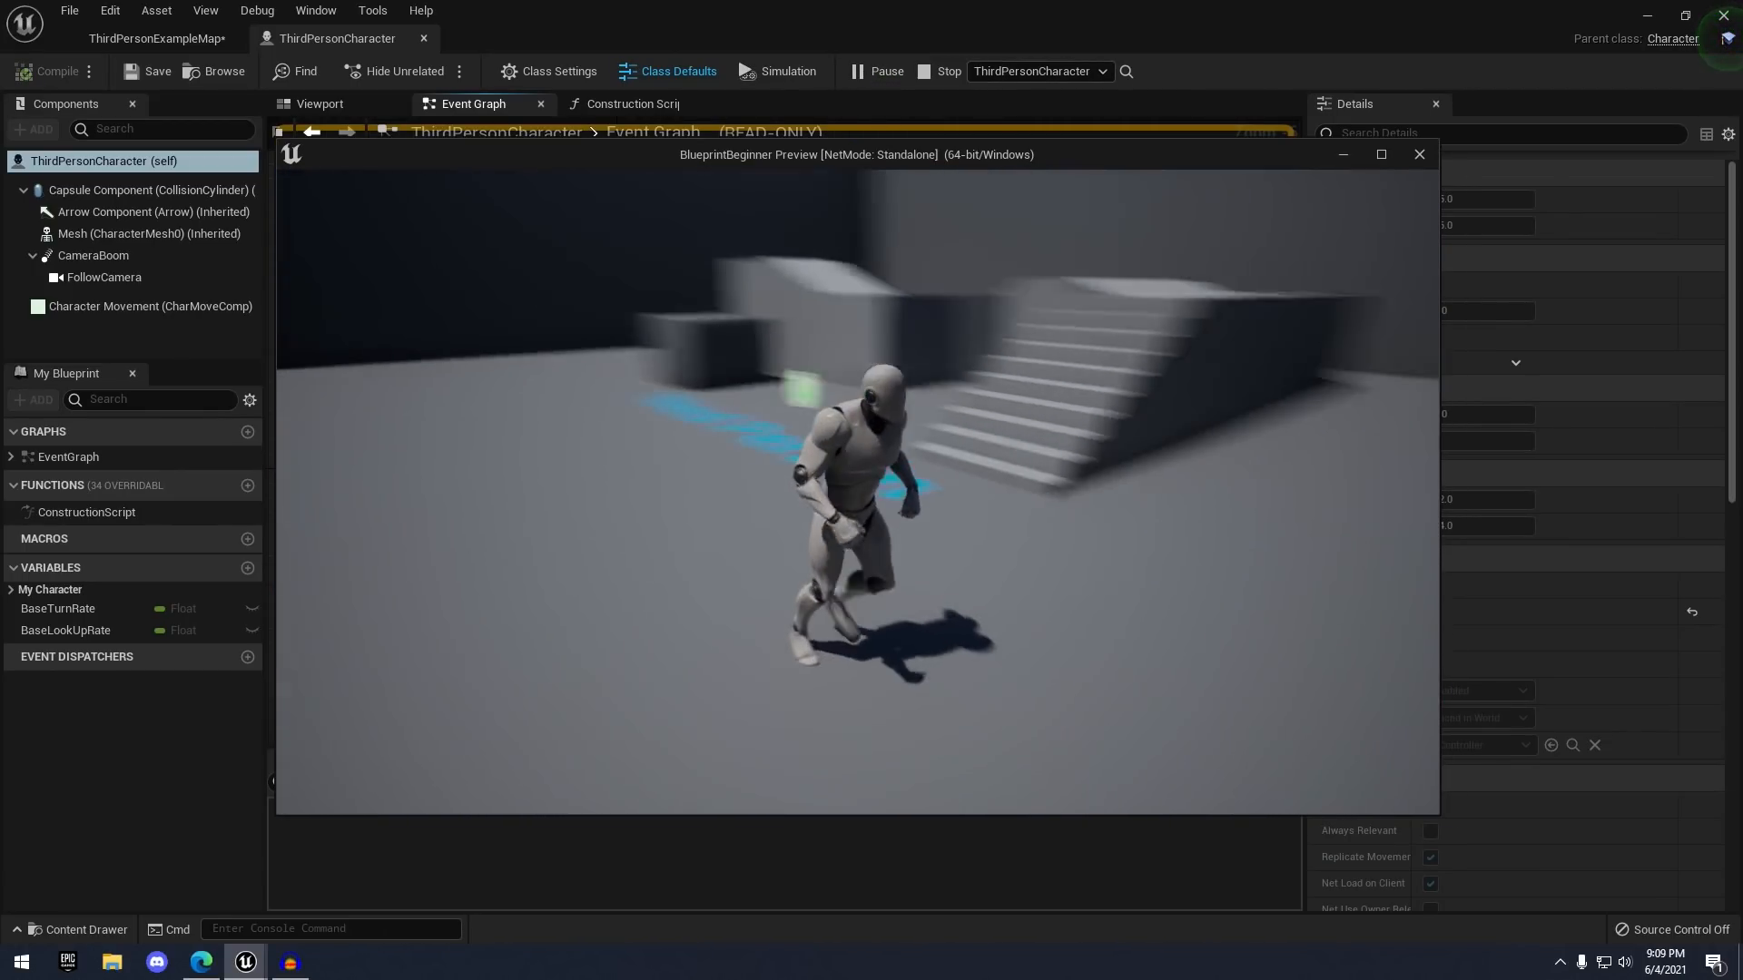
pyautogui.press('Escape')
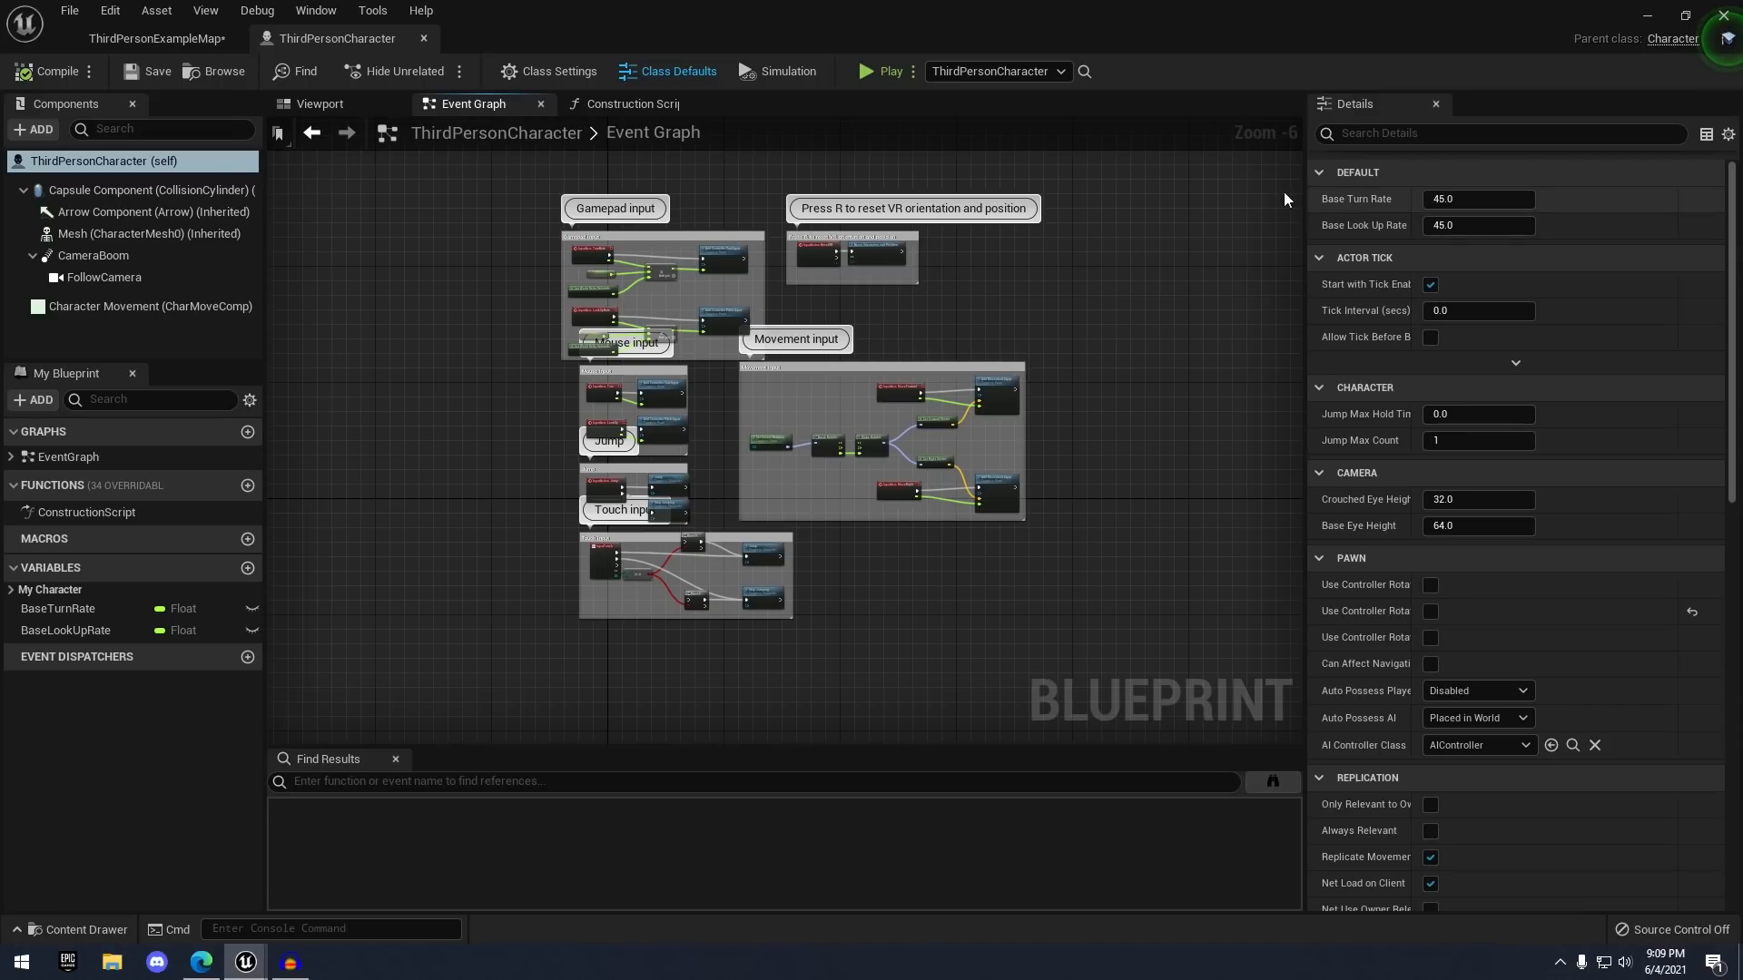
pyautogui.scroll(1, 608, 254)
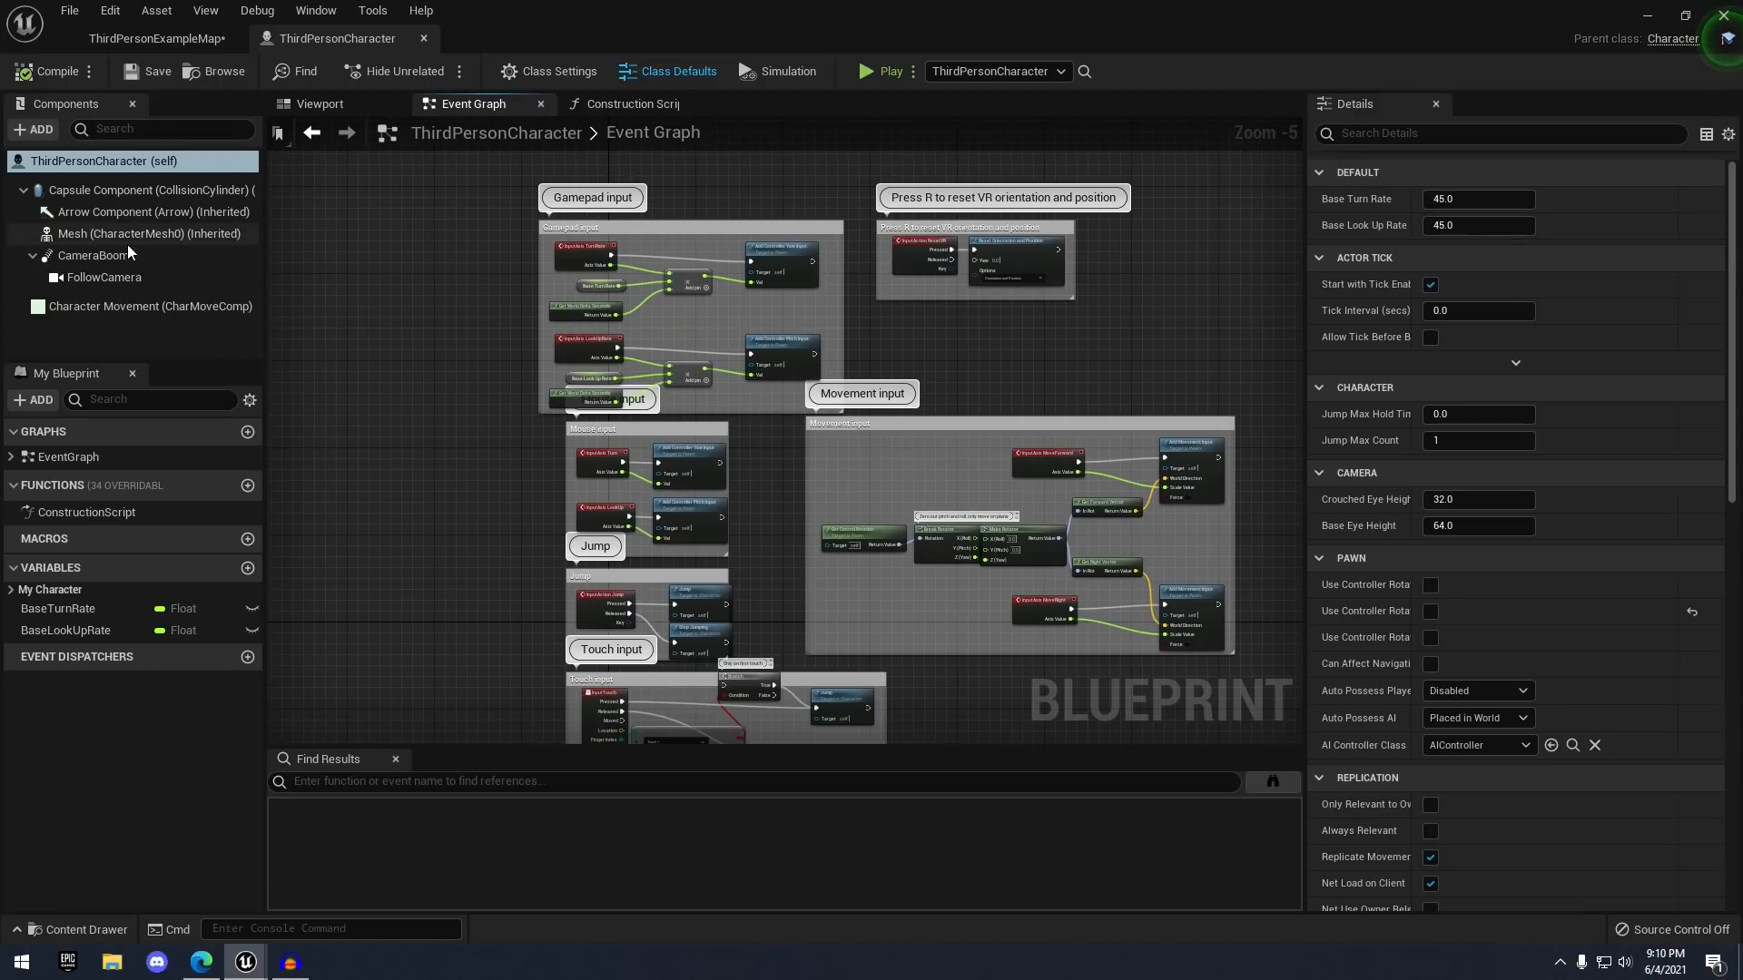
# - Inspect the CameraBoom, FollowCamera and Mesh components in the Details panel, ending on Mesh
pyautogui.click(94, 255)
pyautogui.click(101, 275)
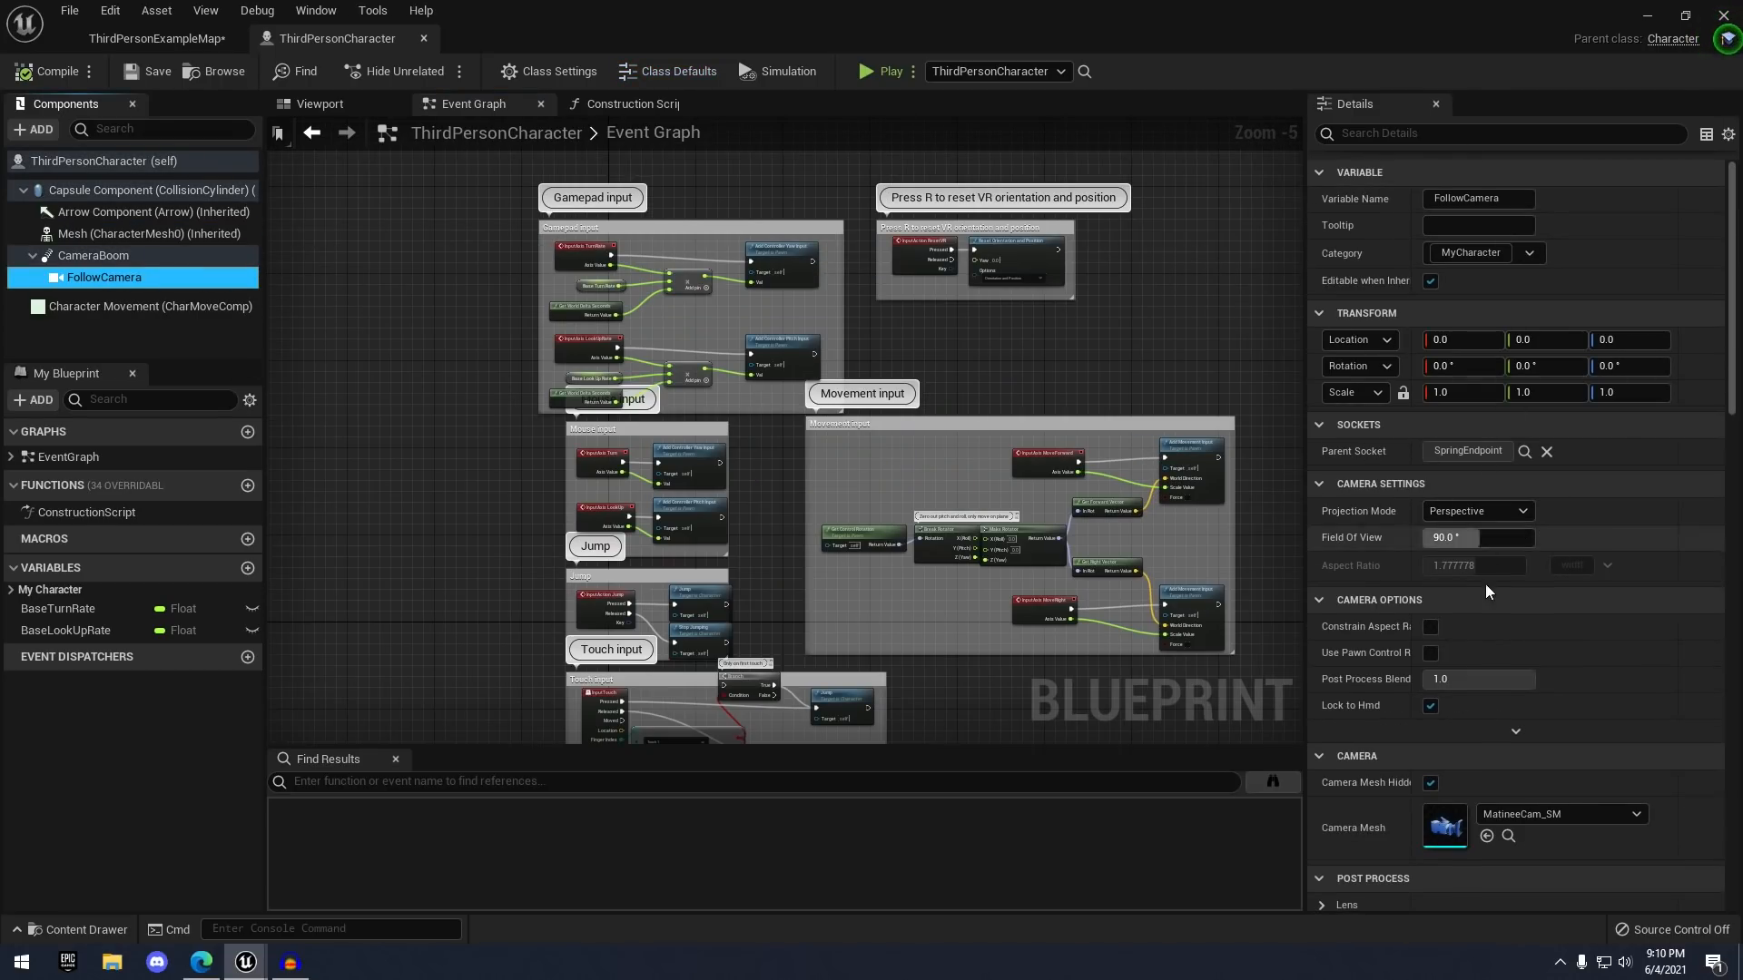
pyautogui.scroll(-5, 1480, 408)
pyautogui.scroll(2, 1479, 320)
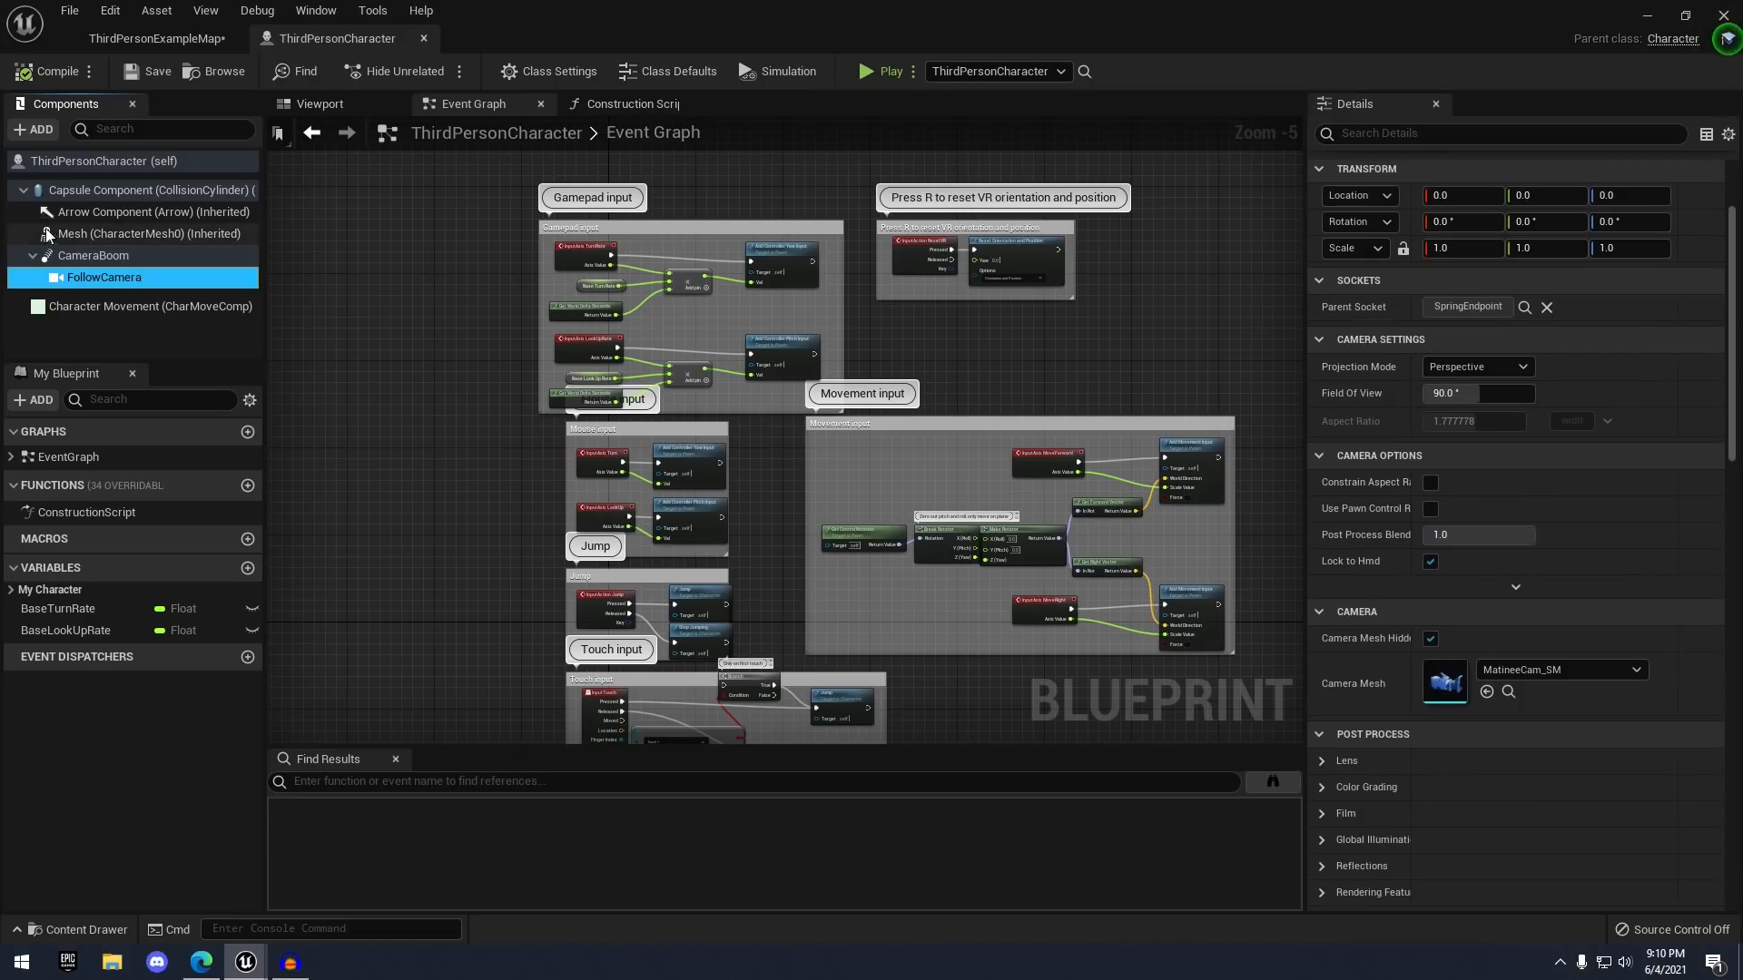
pyautogui.click(136, 233)
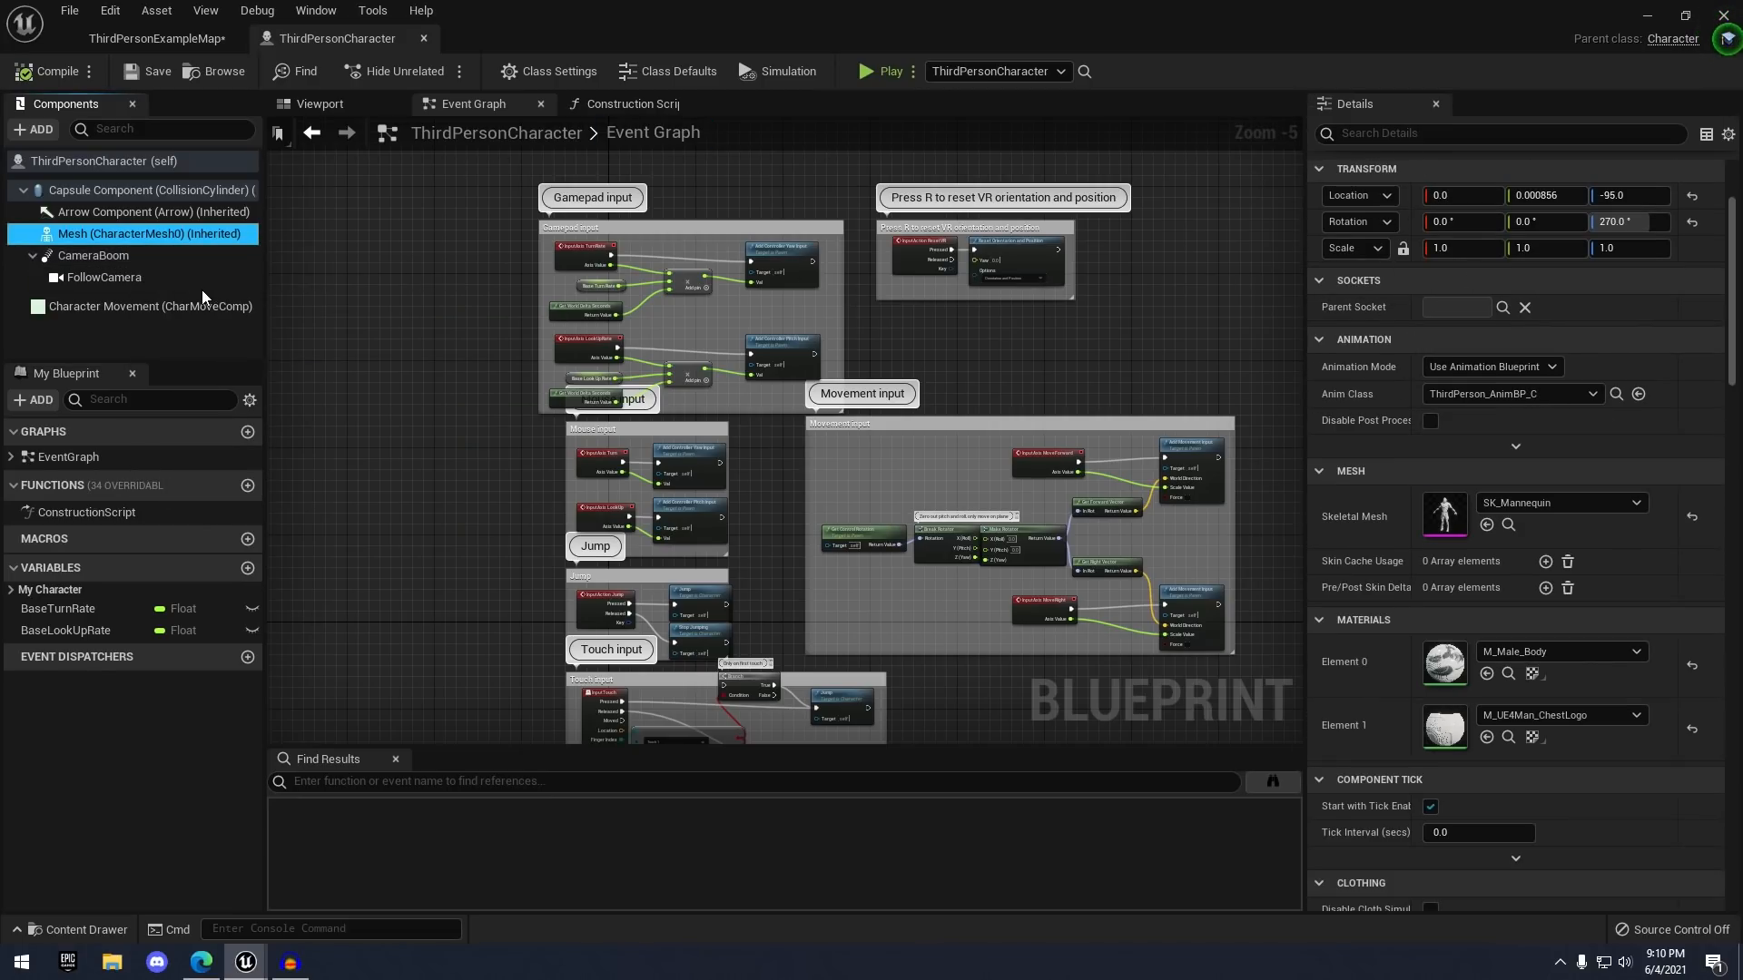
pyautogui.click(182, 275)
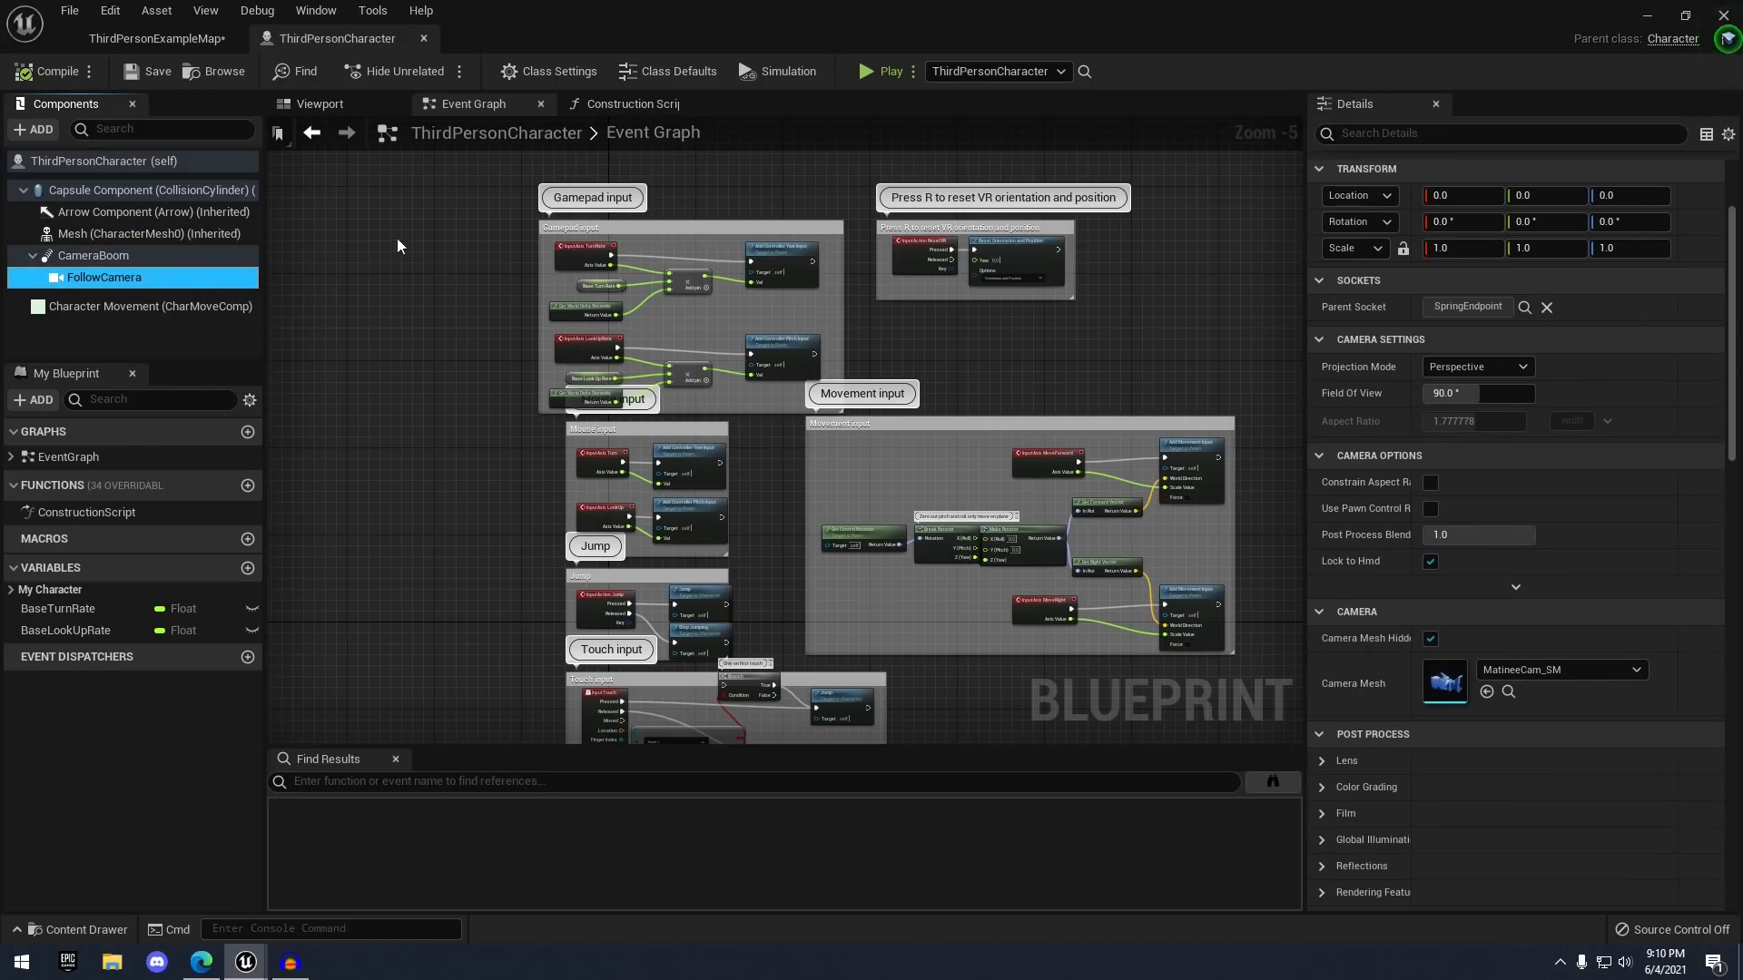
pyautogui.click(145, 233)
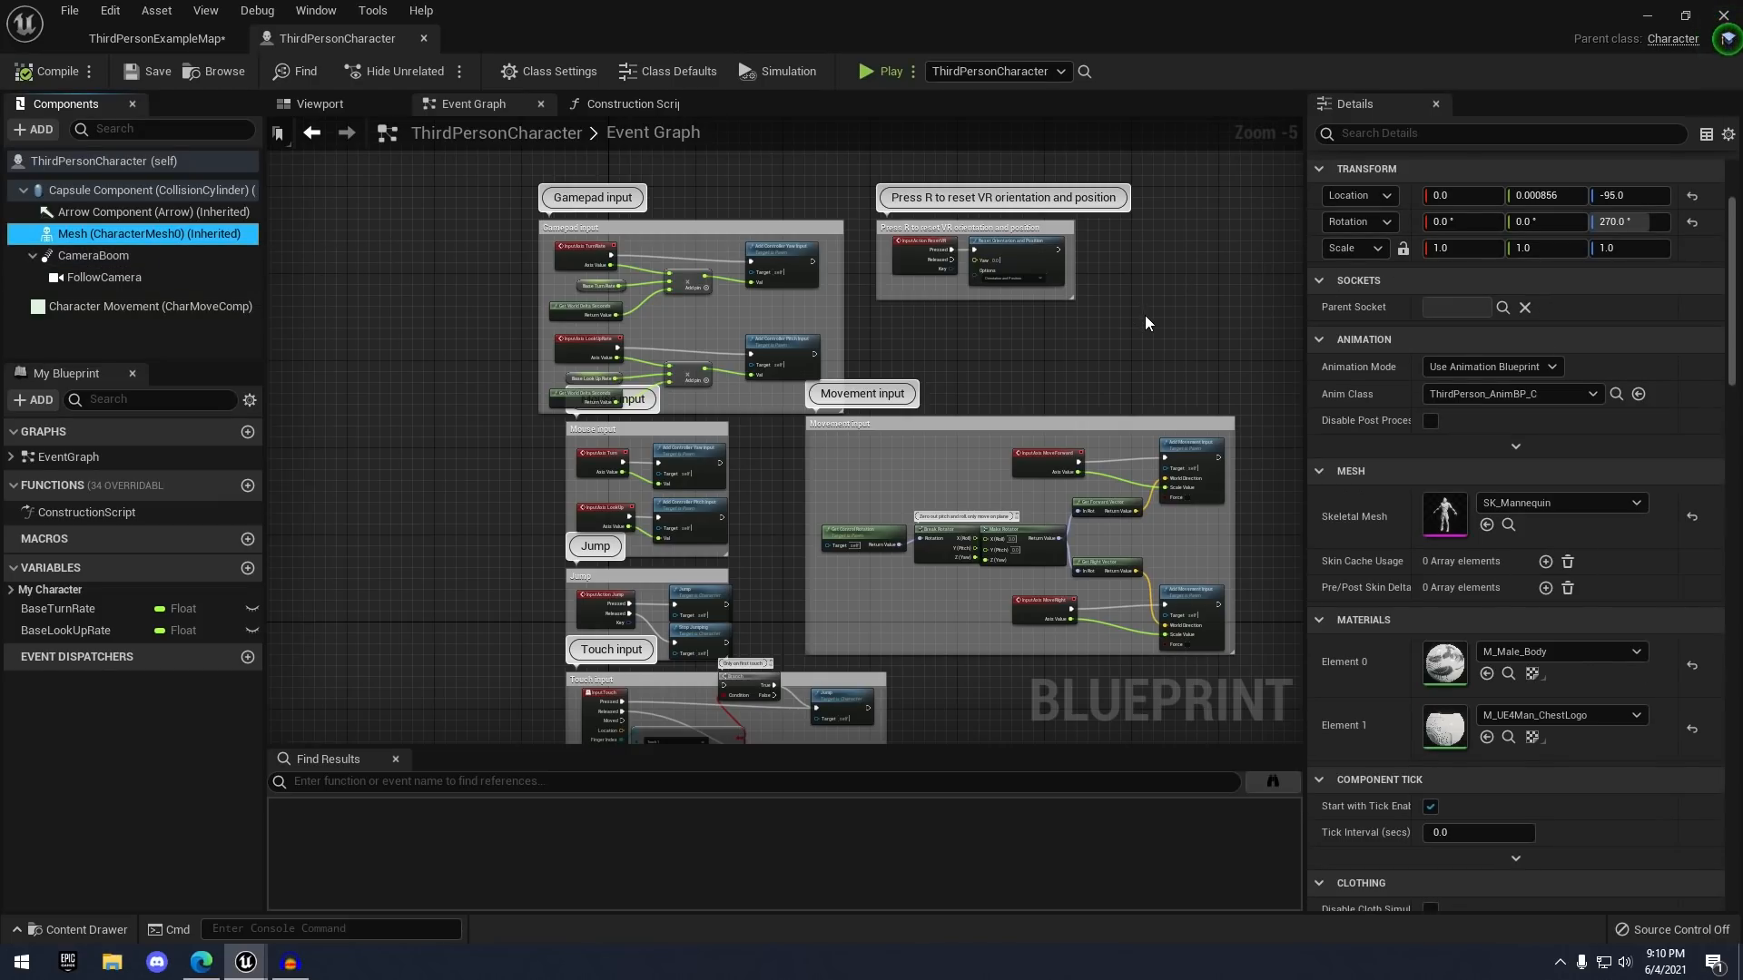
pyautogui.moveTo(1146, 324); pyautogui.dragTo(1144, 291, button='right')
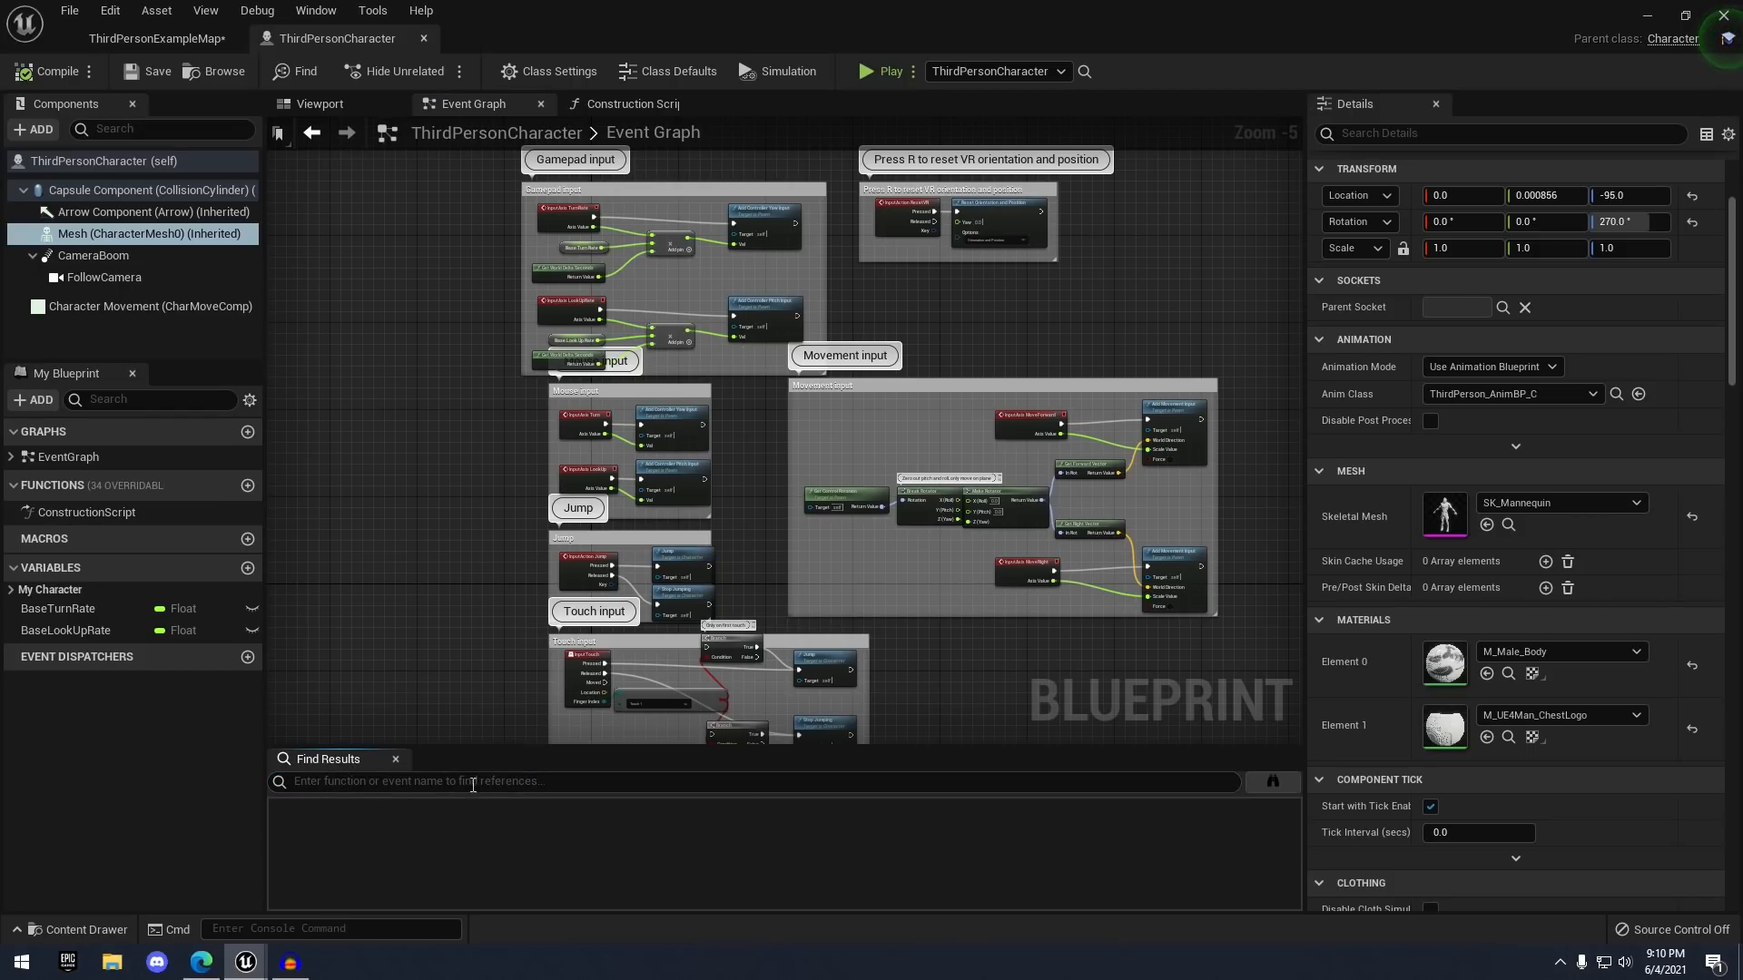
pyautogui.moveTo(631, 704); pyautogui.dragTo(560, 680, button='right')
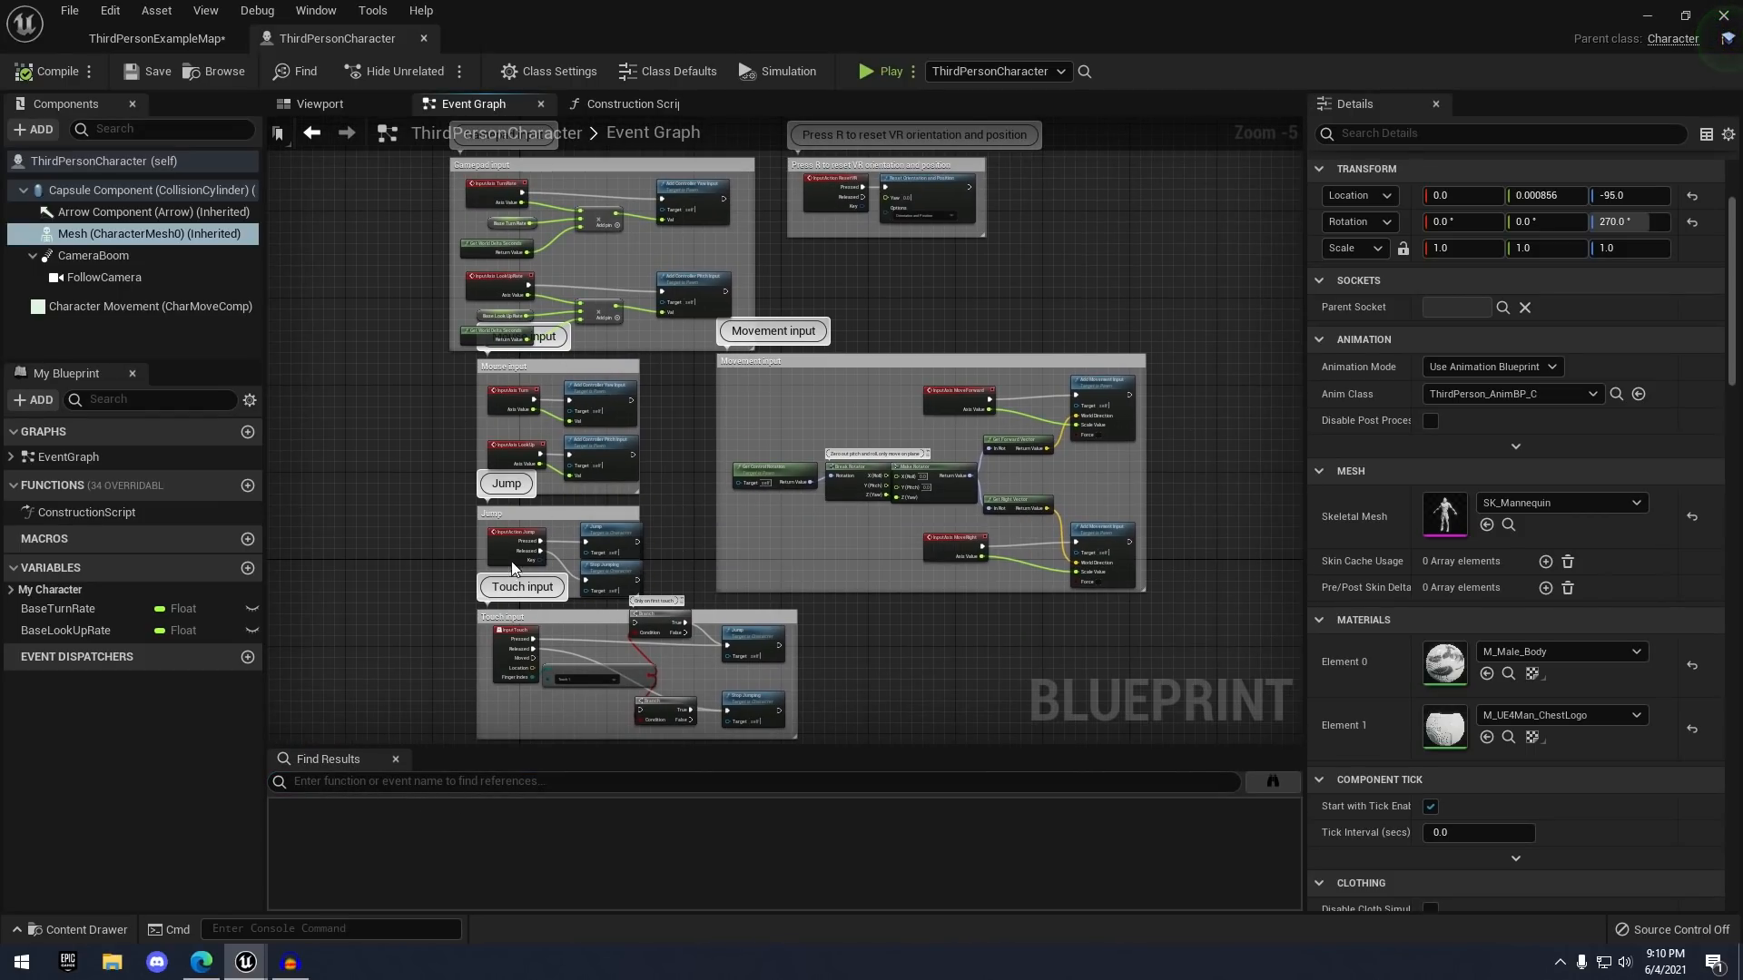
pyautogui.scroll(2, 510, 561)
# - Search the graph for 'jump', bring the Jump node into view, then clear the search
pyautogui.click(408, 792)
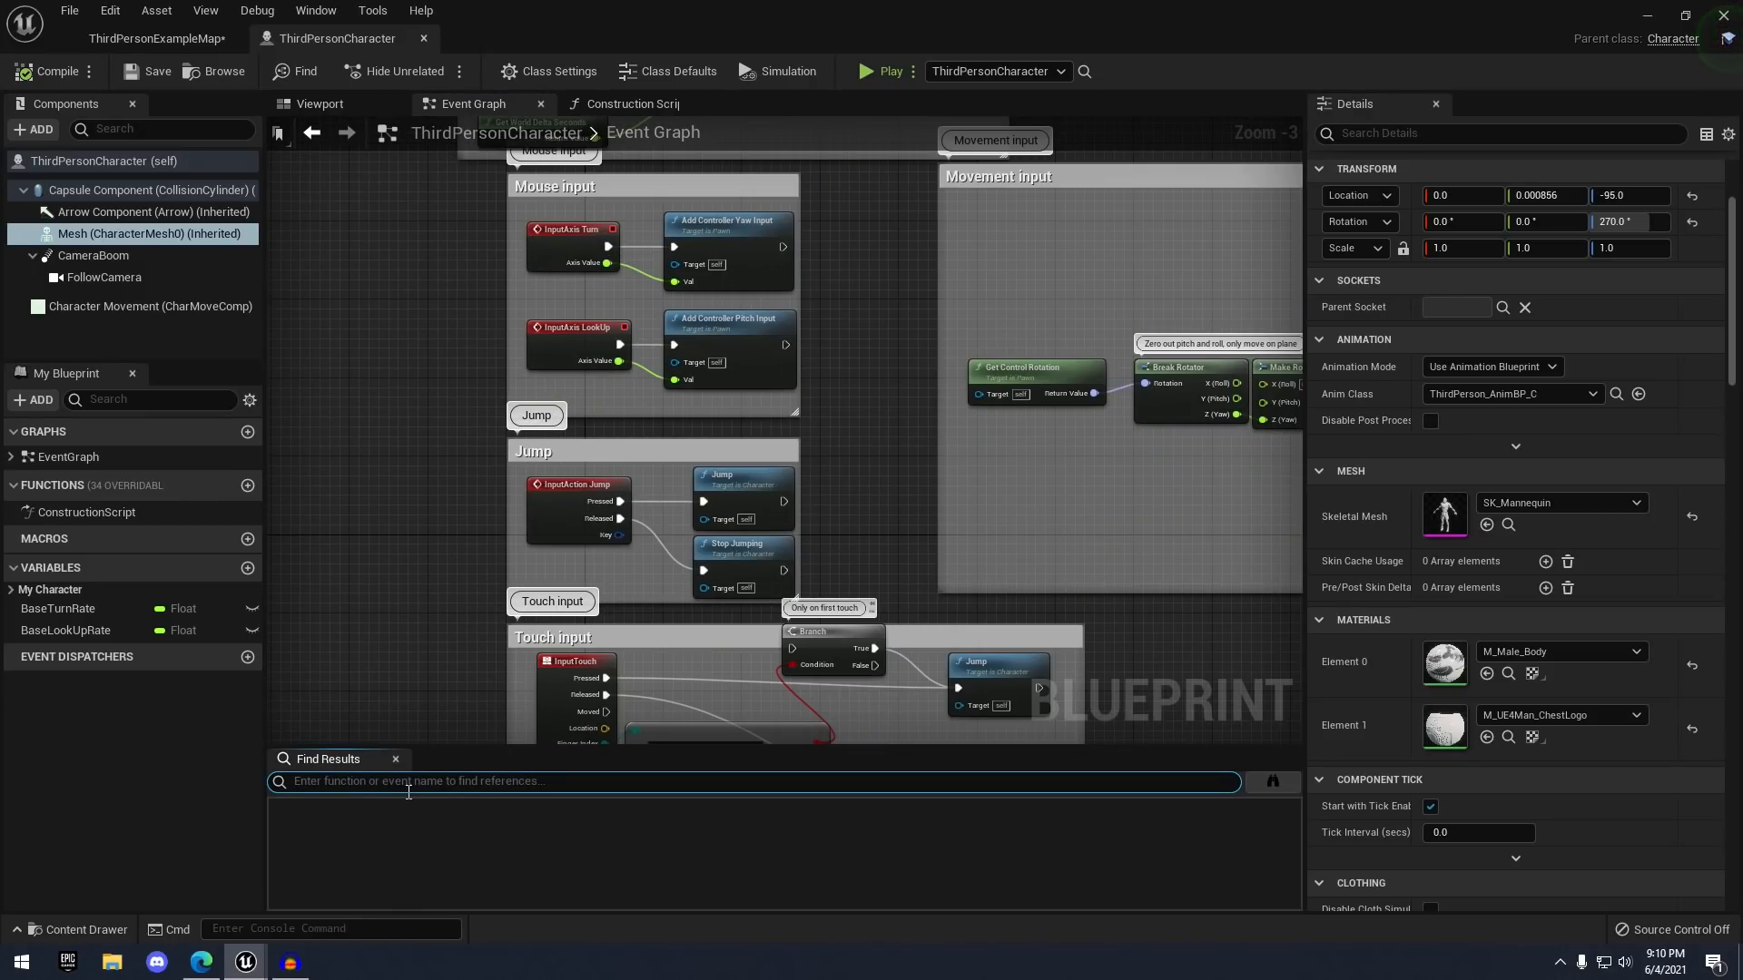
pyautogui.write('jump')
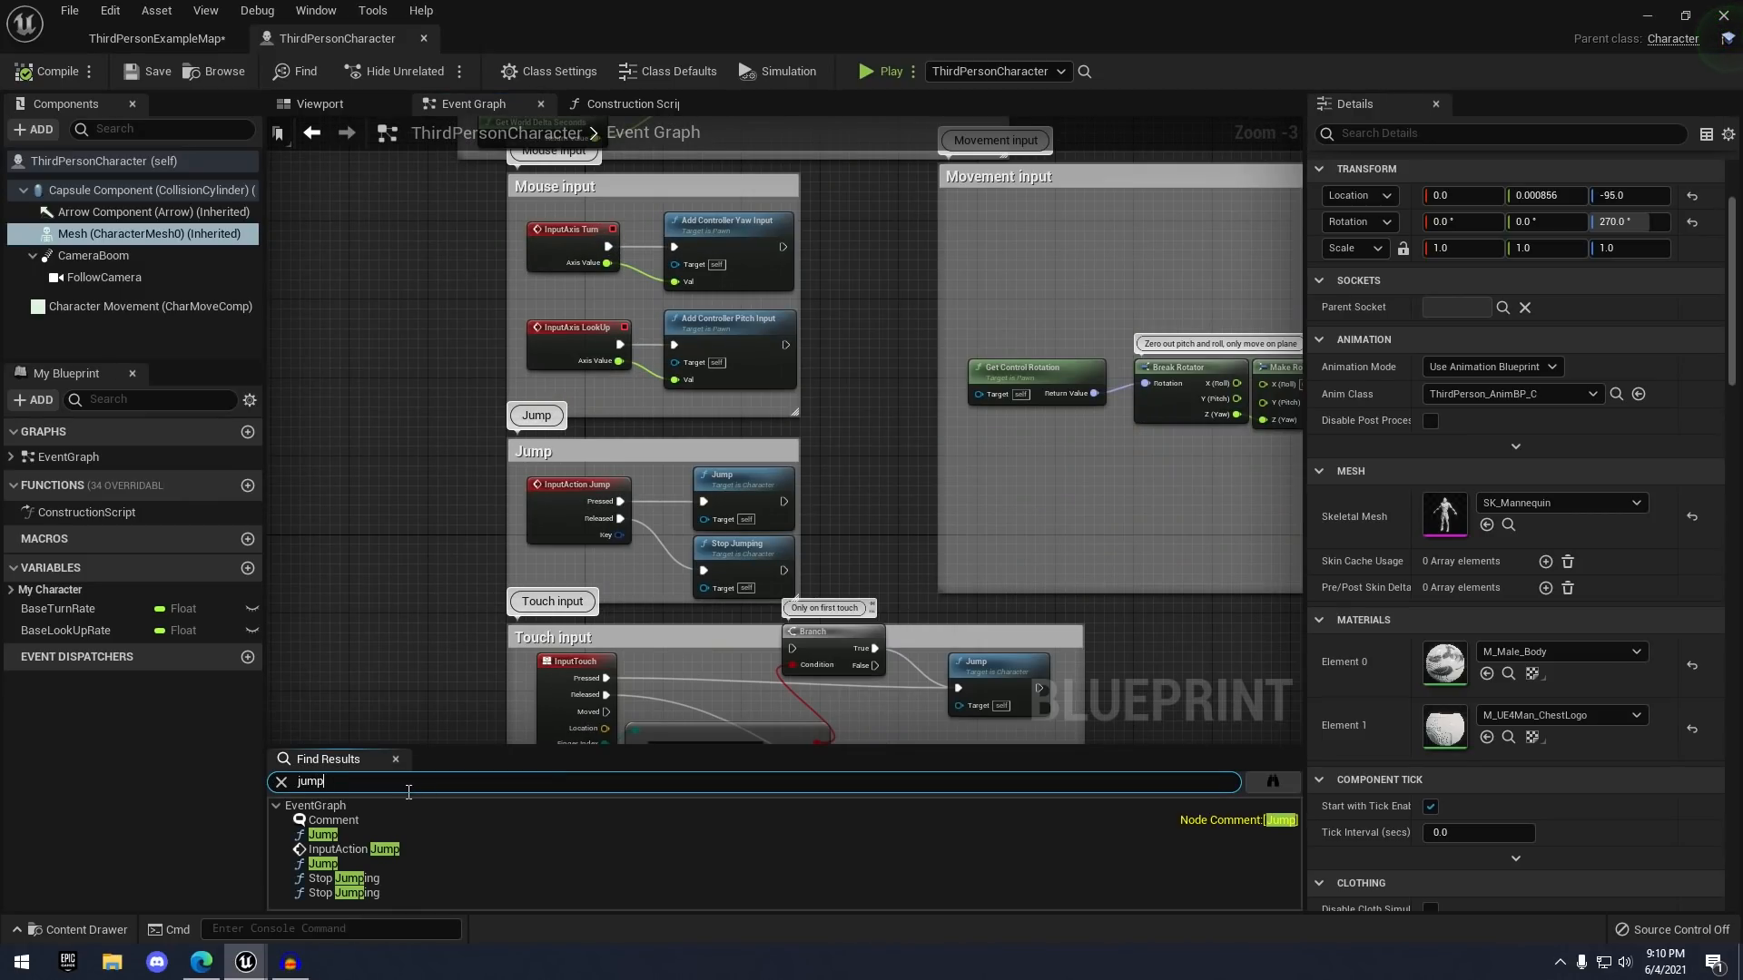
pyautogui.click(335, 835)
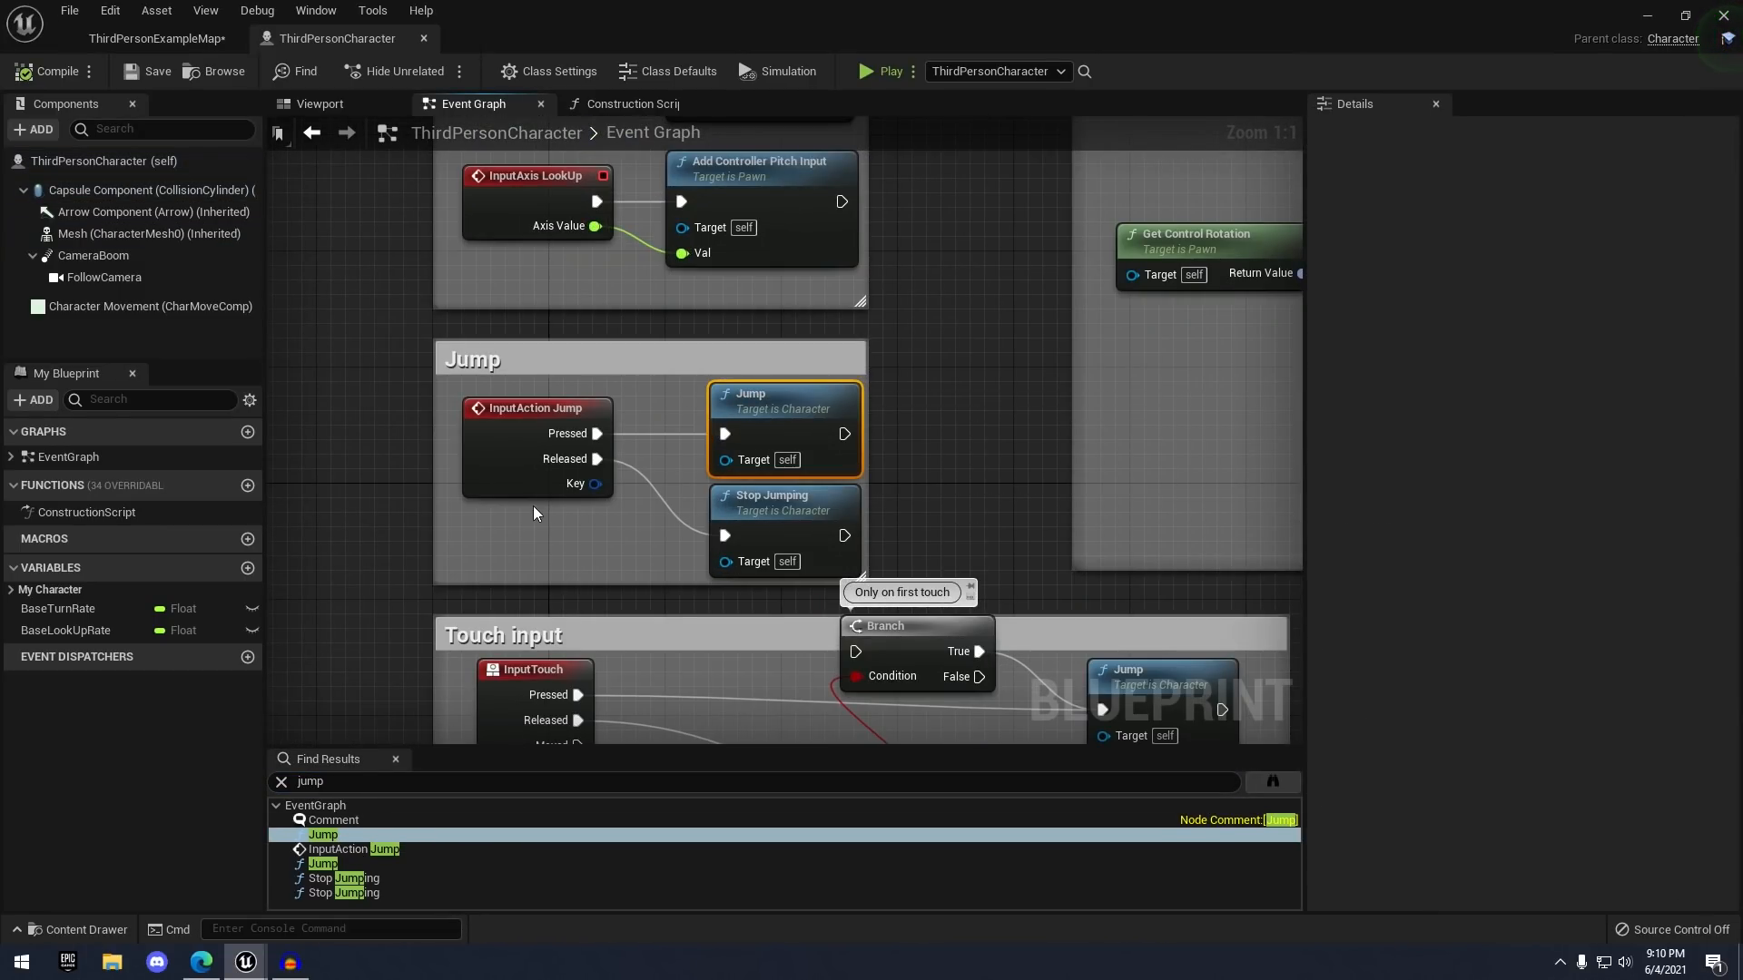
pyautogui.scroll(-5, 804, 342)
pyautogui.moveTo(870, 578); pyautogui.dragTo(753, 287, button='right')
pyautogui.scroll(-2, 780, 291)
pyautogui.moveTo(757, 440); pyautogui.dragTo(668, 199, button='right')
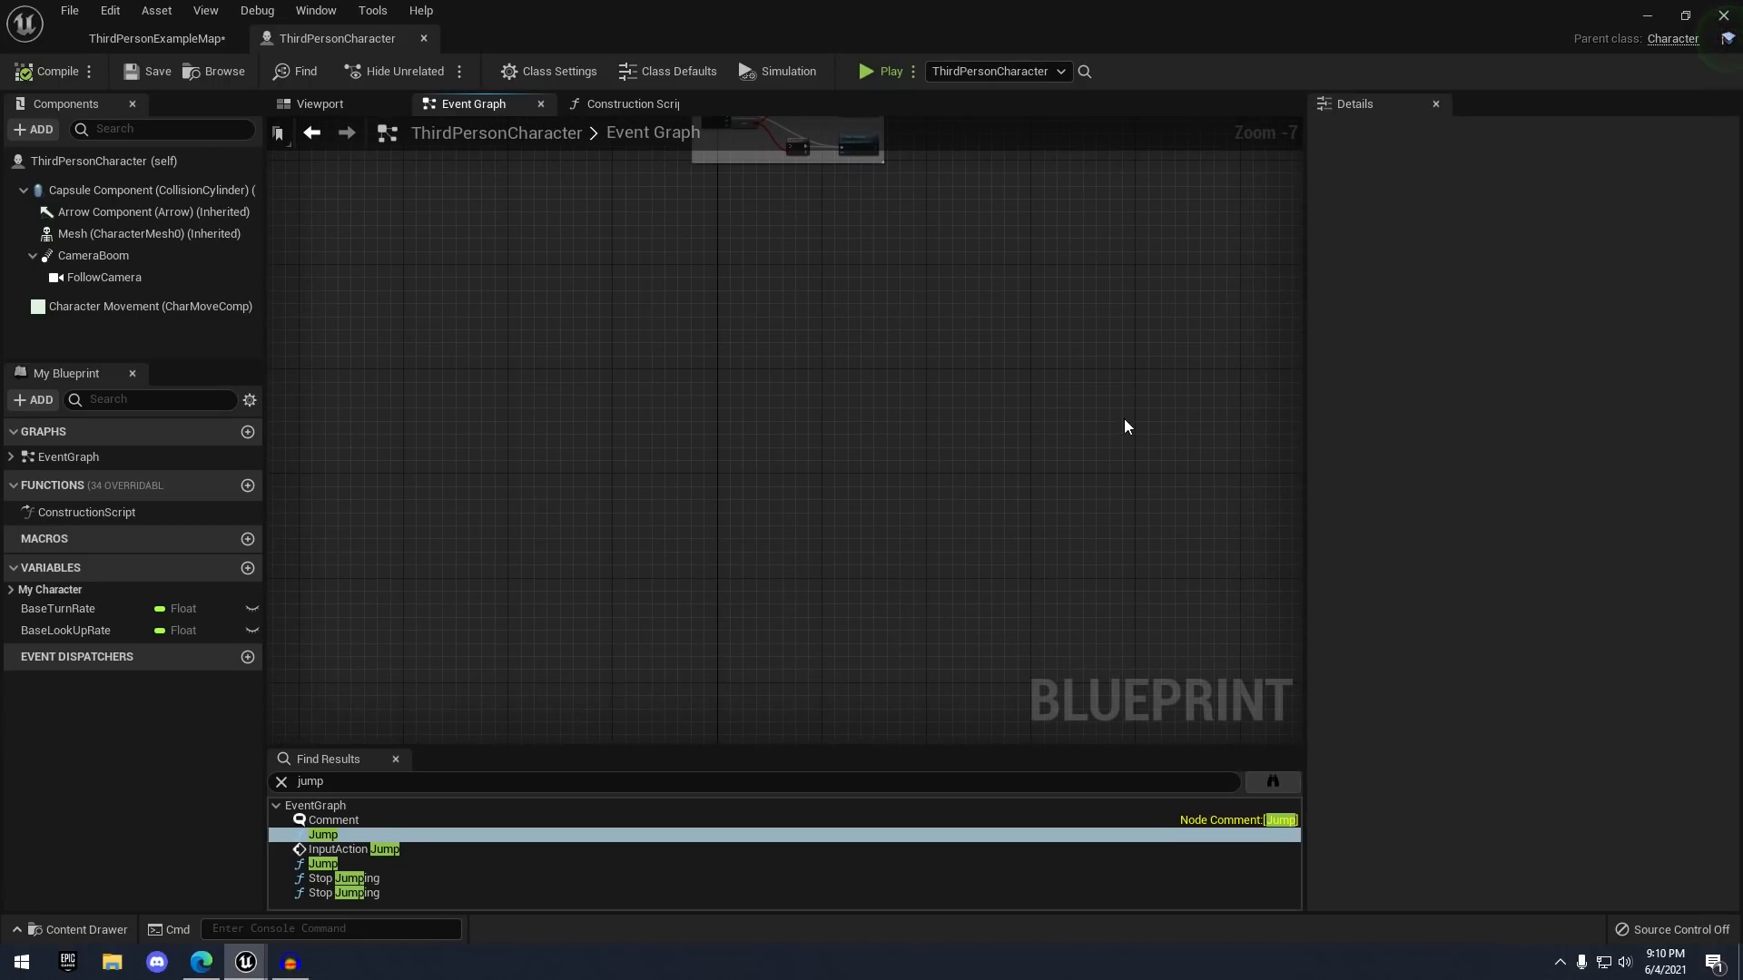
pyautogui.click(356, 836)
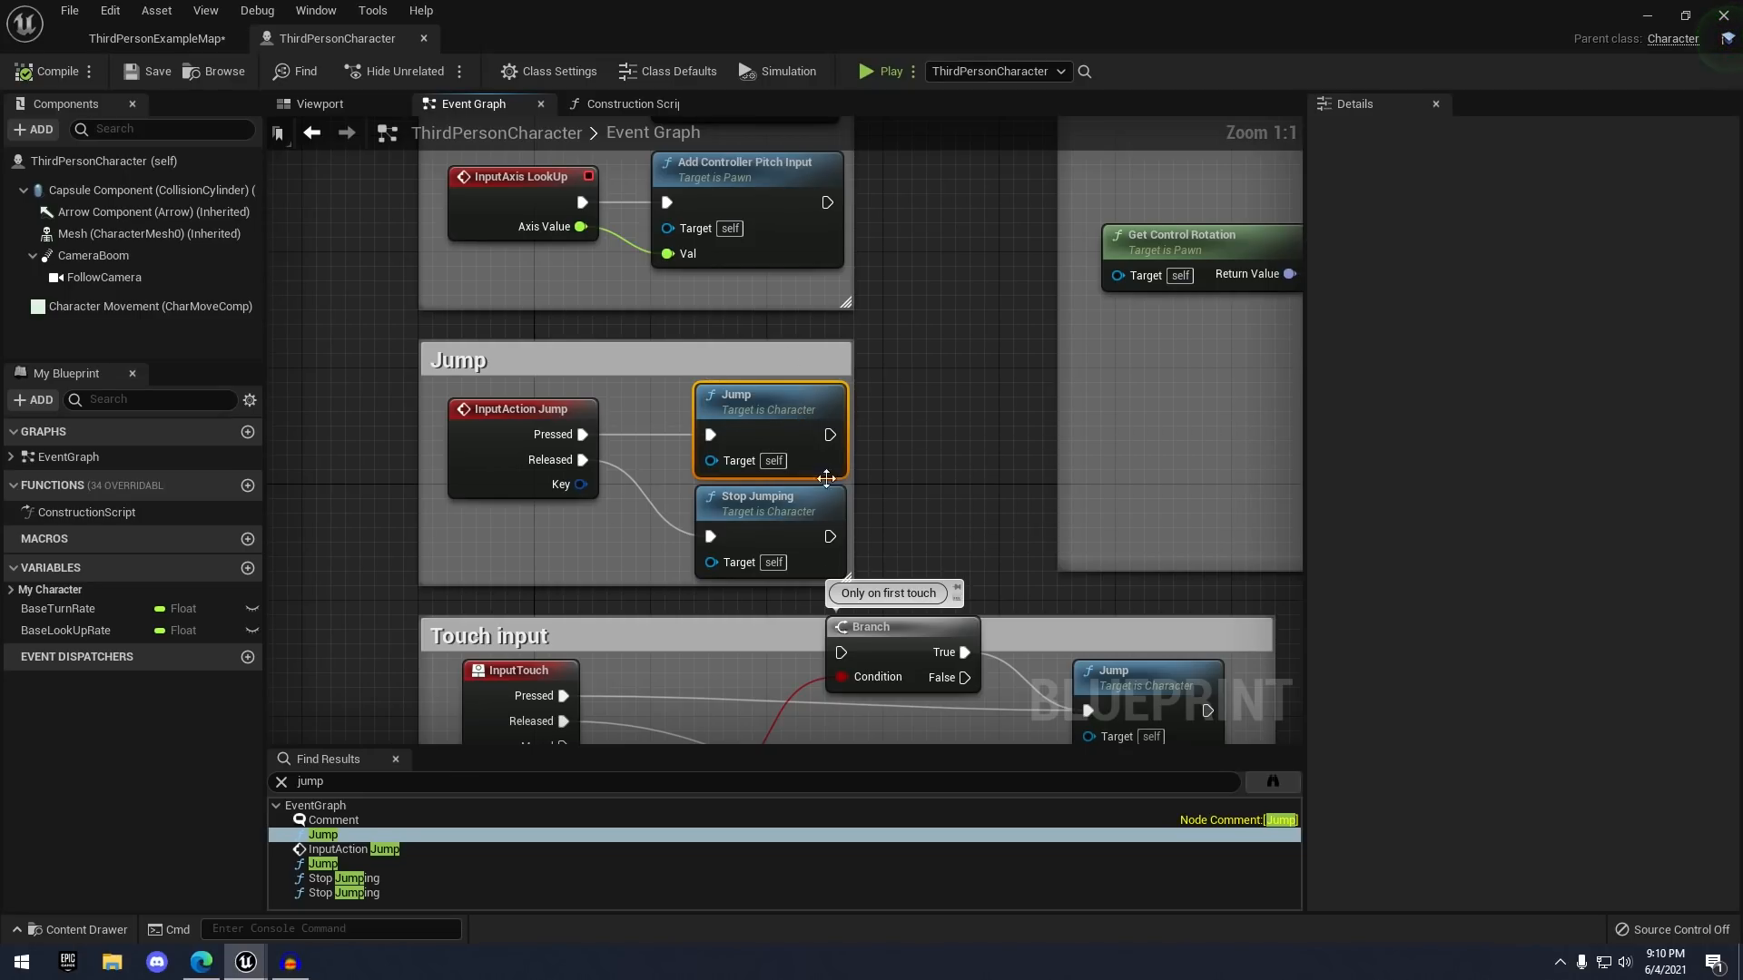
pyautogui.click(282, 781)
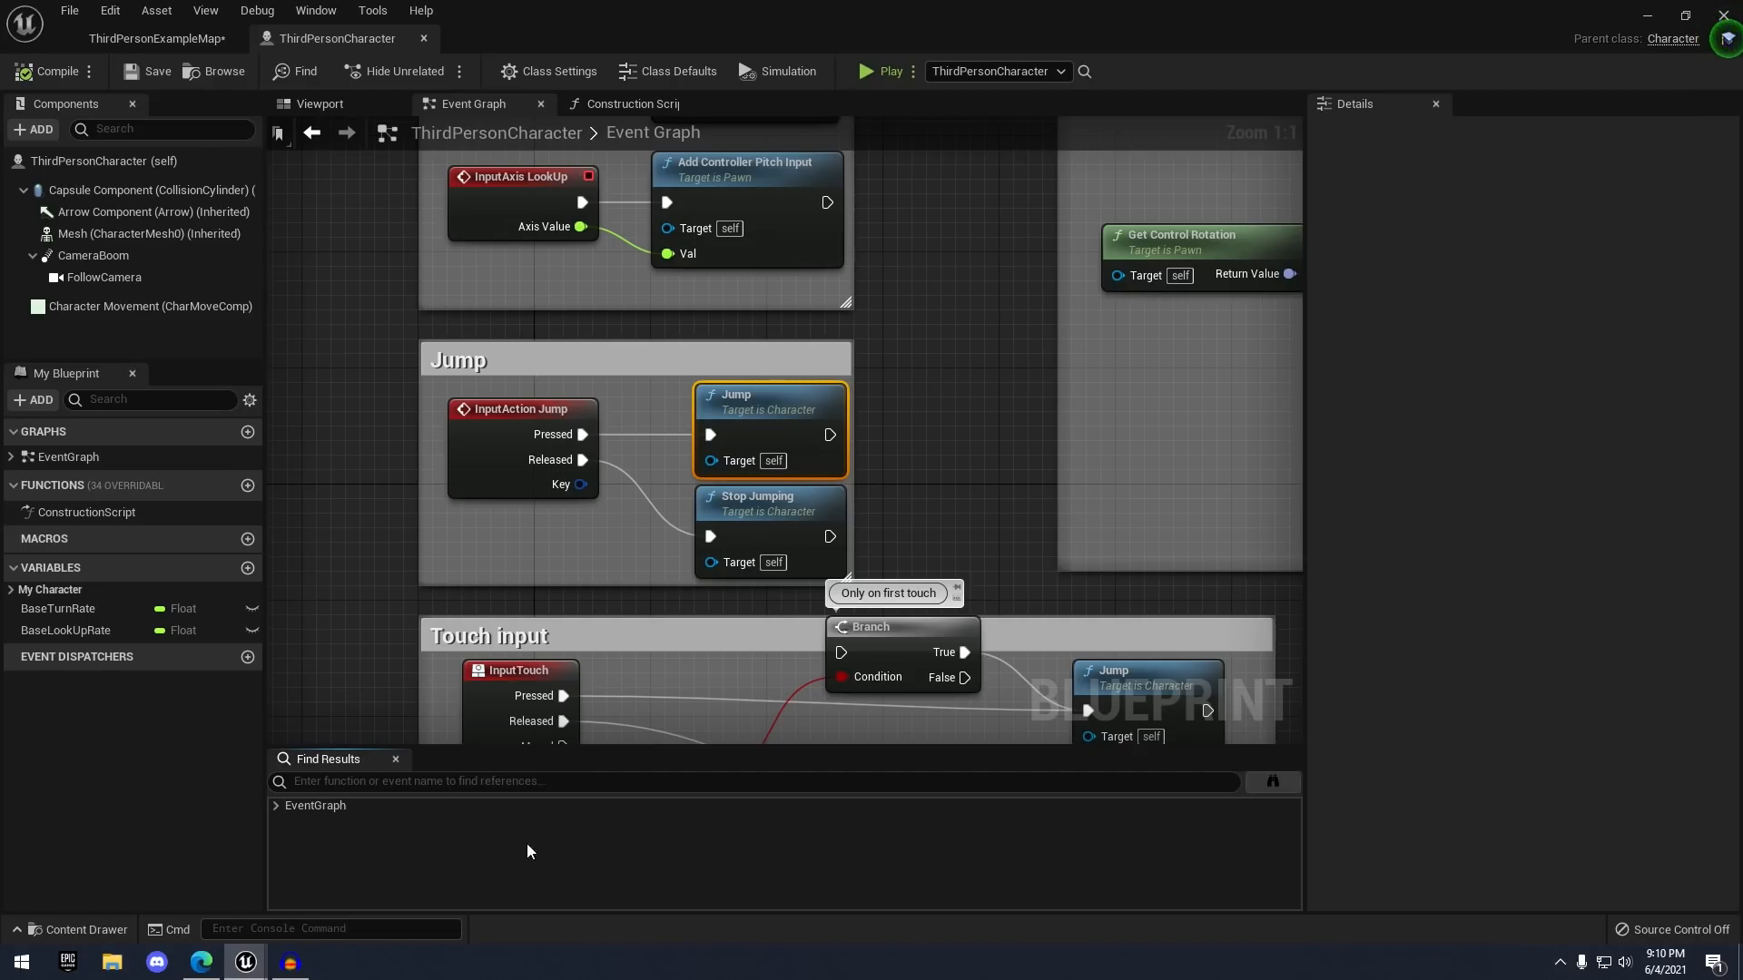
pyautogui.scroll(-1, 341, 236)
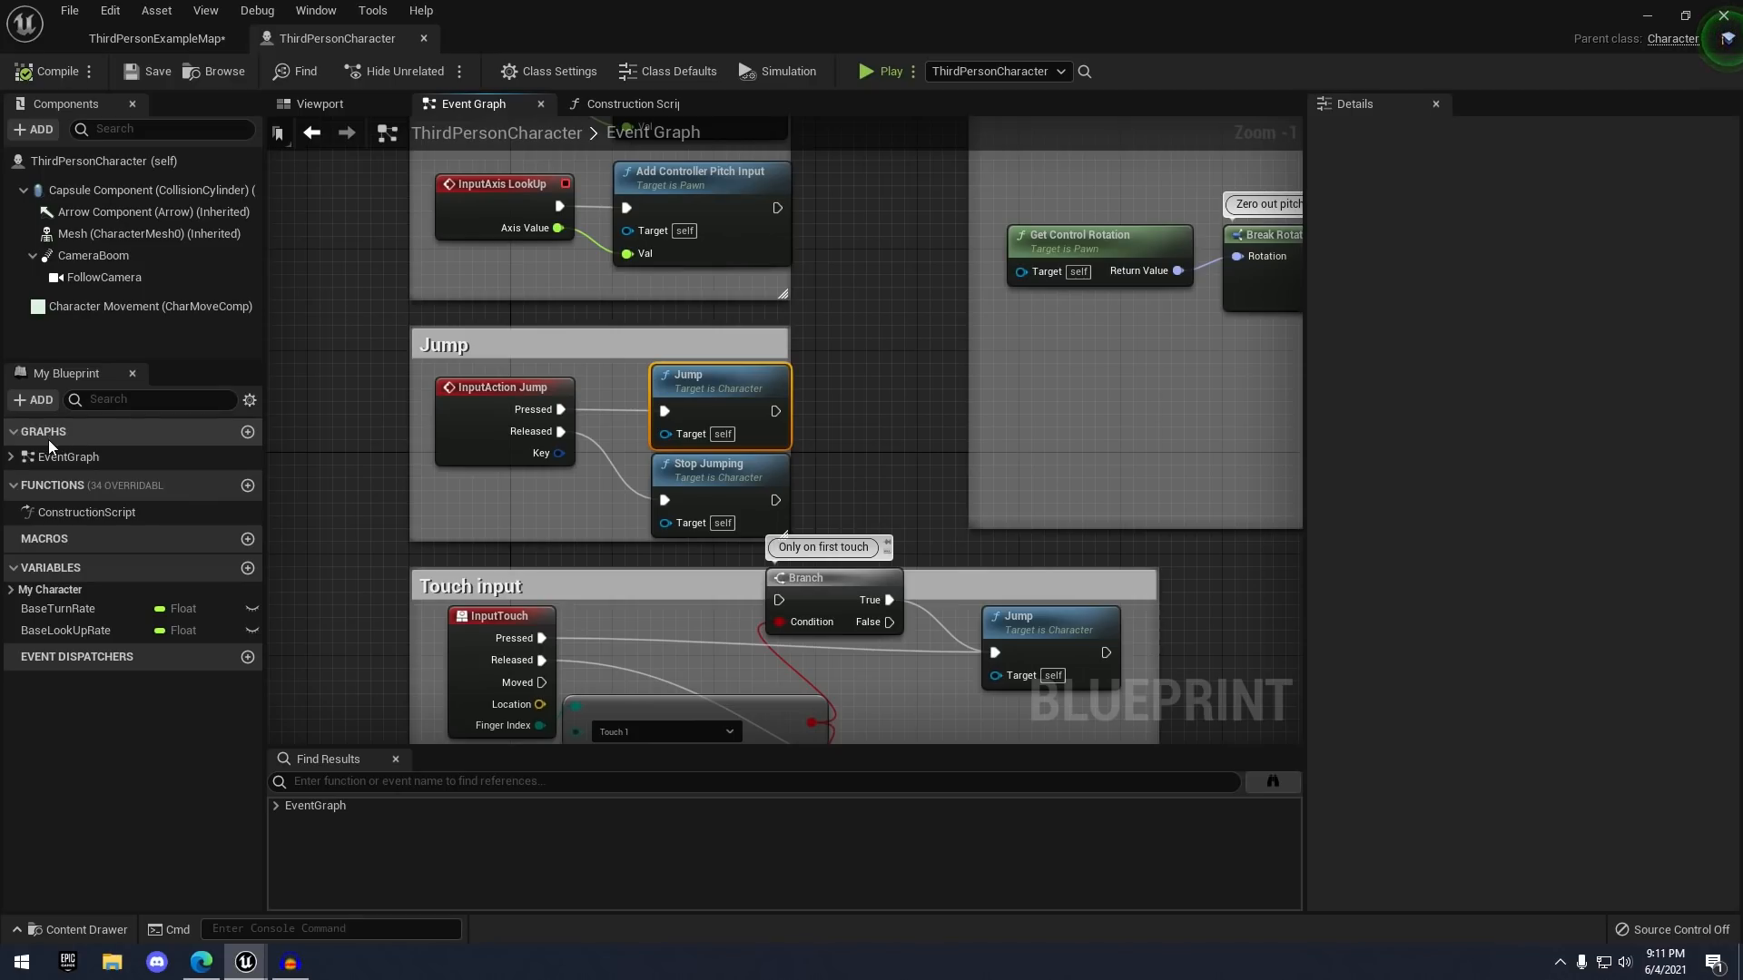
# - Expand EventGraph in My Blueprint and jump to the InputAction Jump event, then collapse it
pyautogui.click(11, 458)
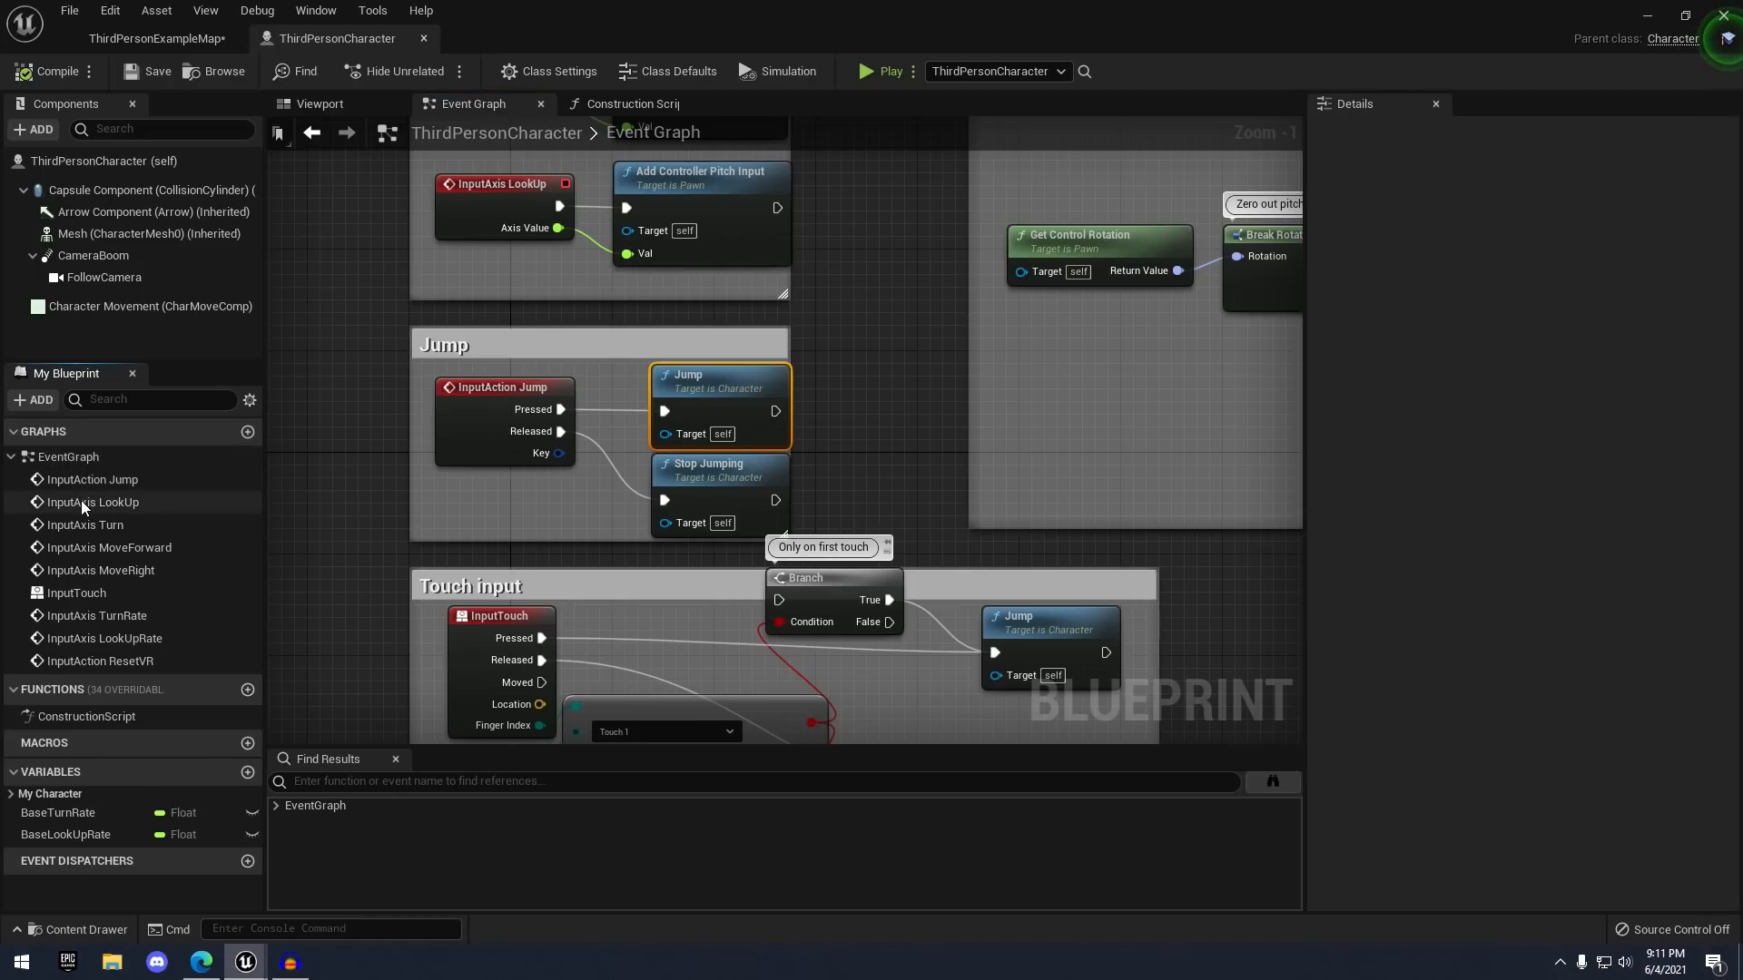
pyautogui.doubleClick(113, 480)
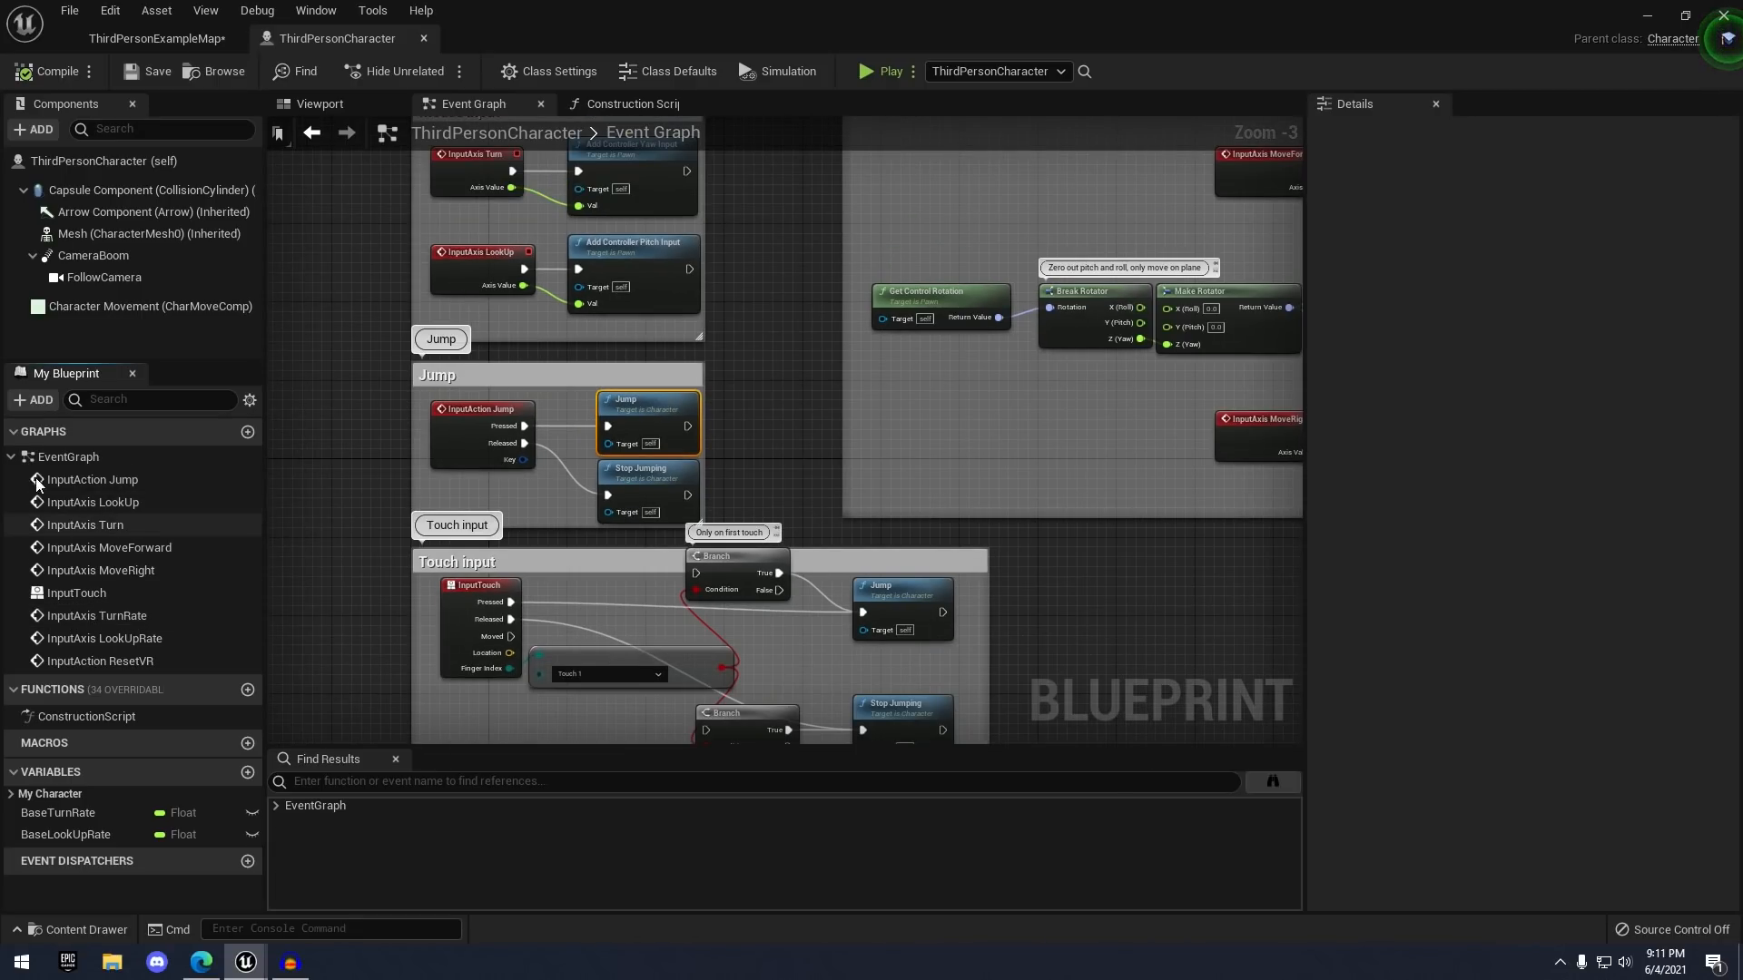
pyautogui.click(11, 458)
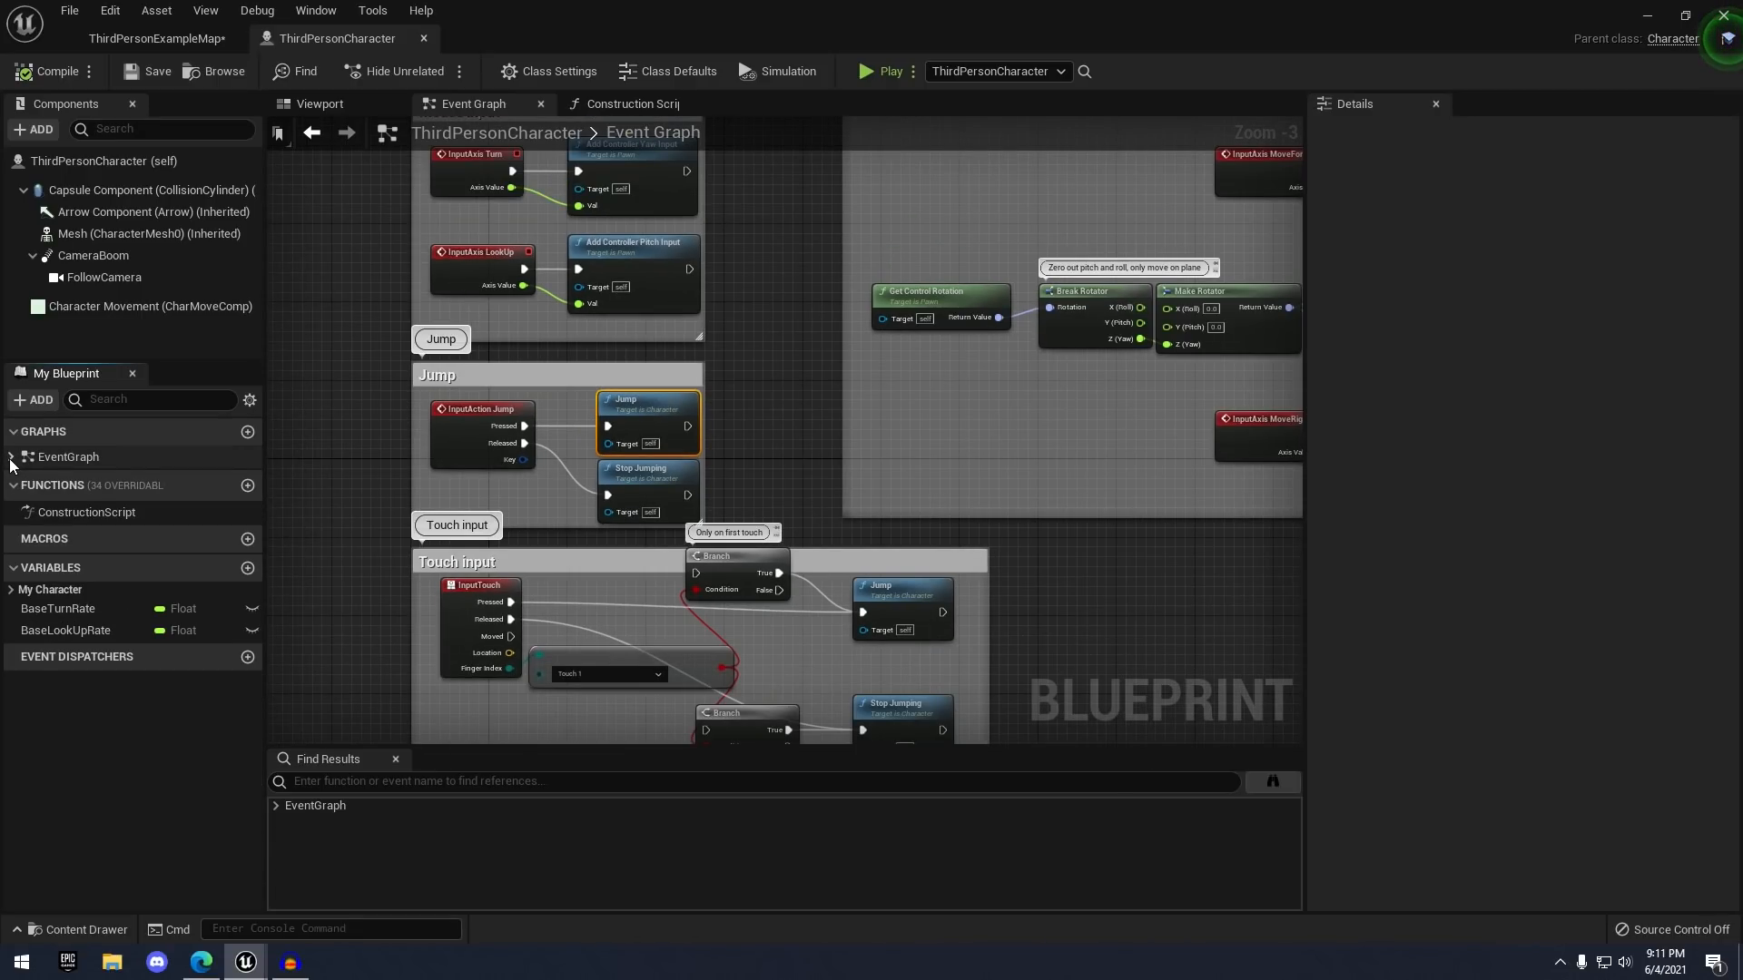
# - Add a new event graph named NewEventGraph_0 and close its tab
pyautogui.click(248, 432)
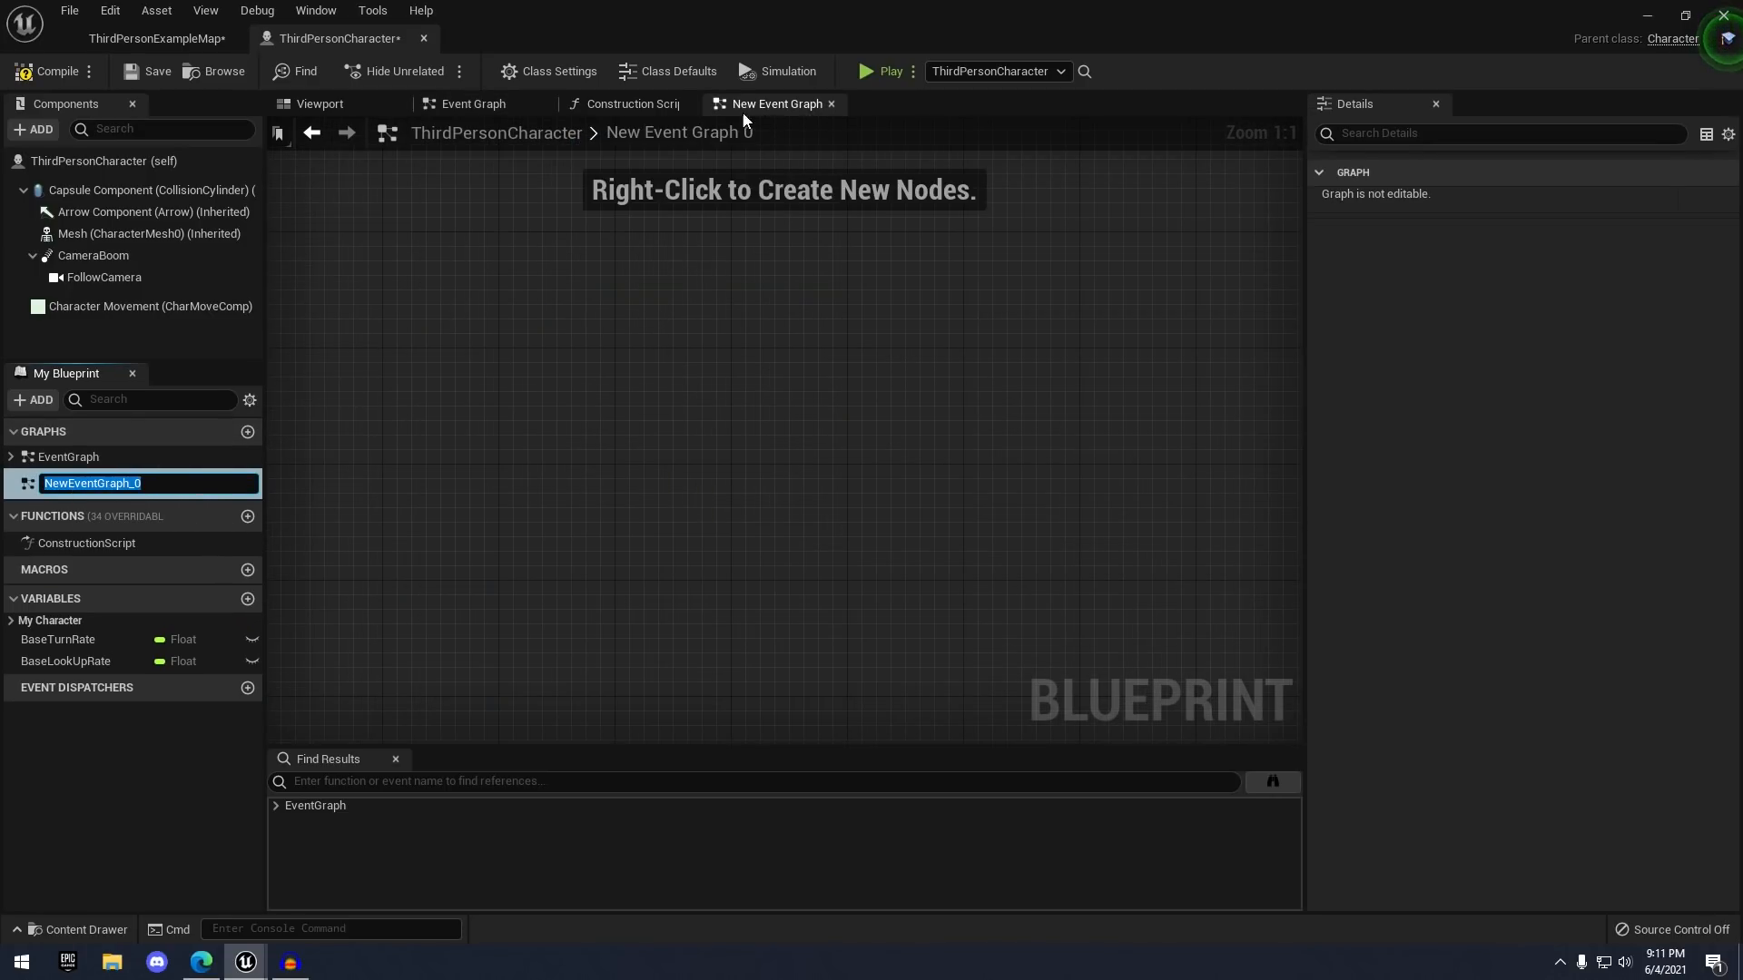
pyautogui.click(286, 481)
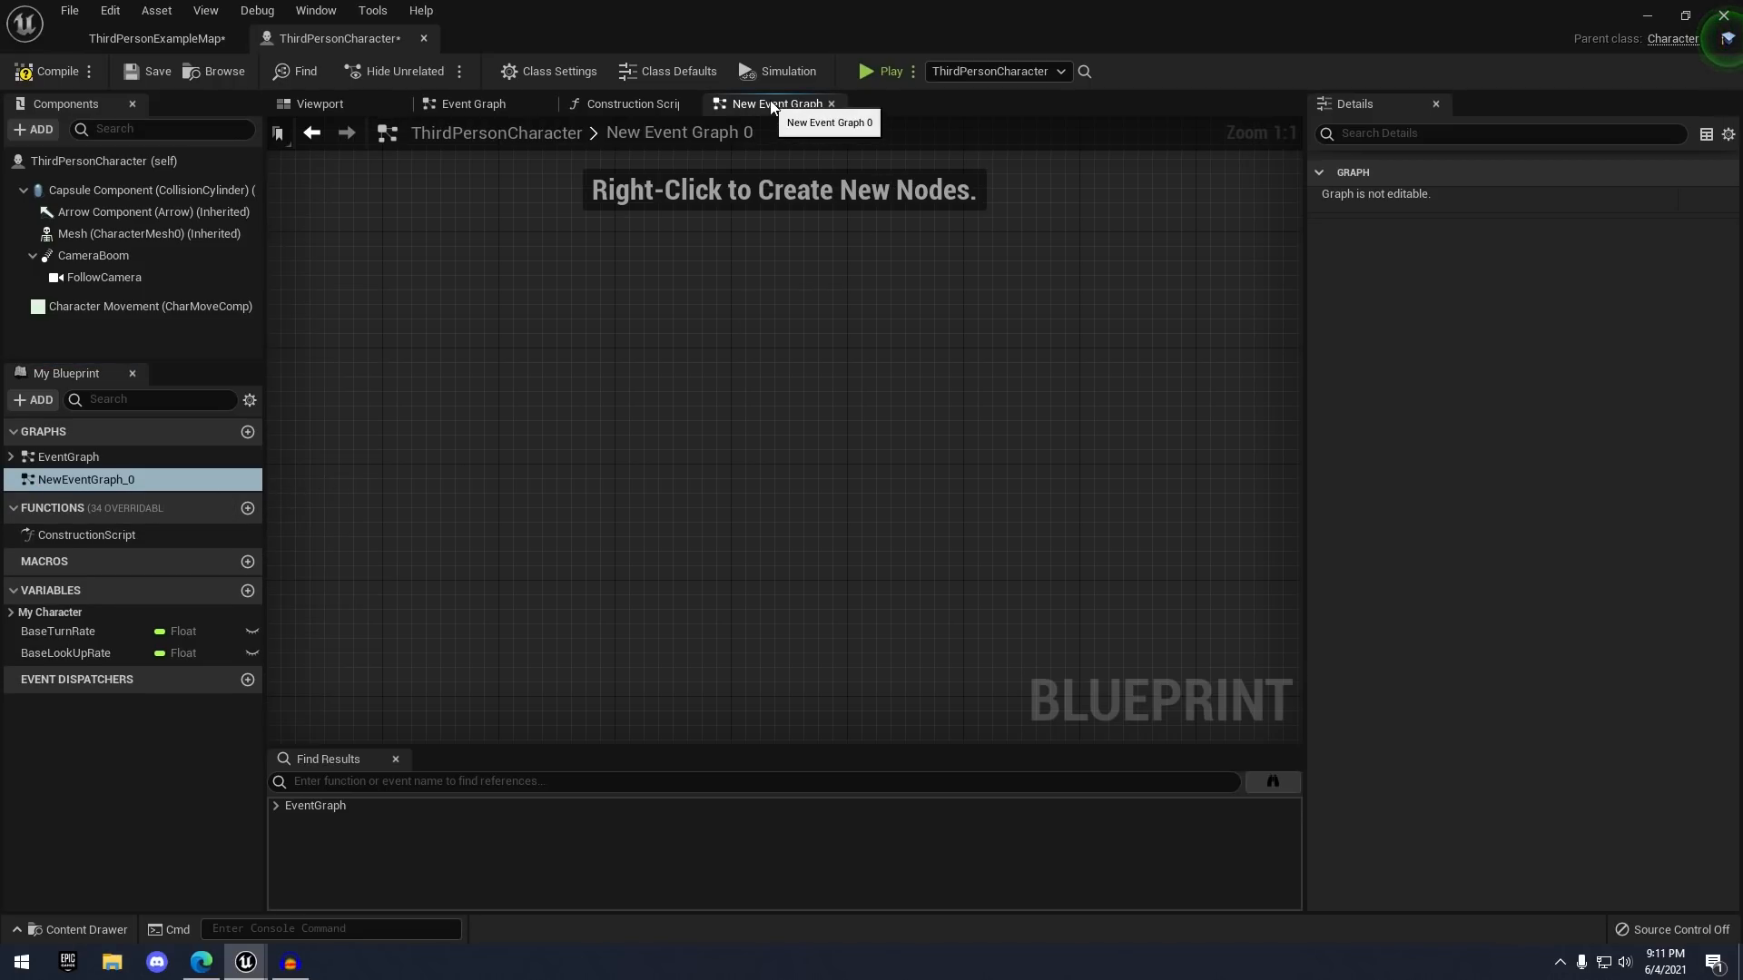
pyautogui.doubleClick(724, 133)
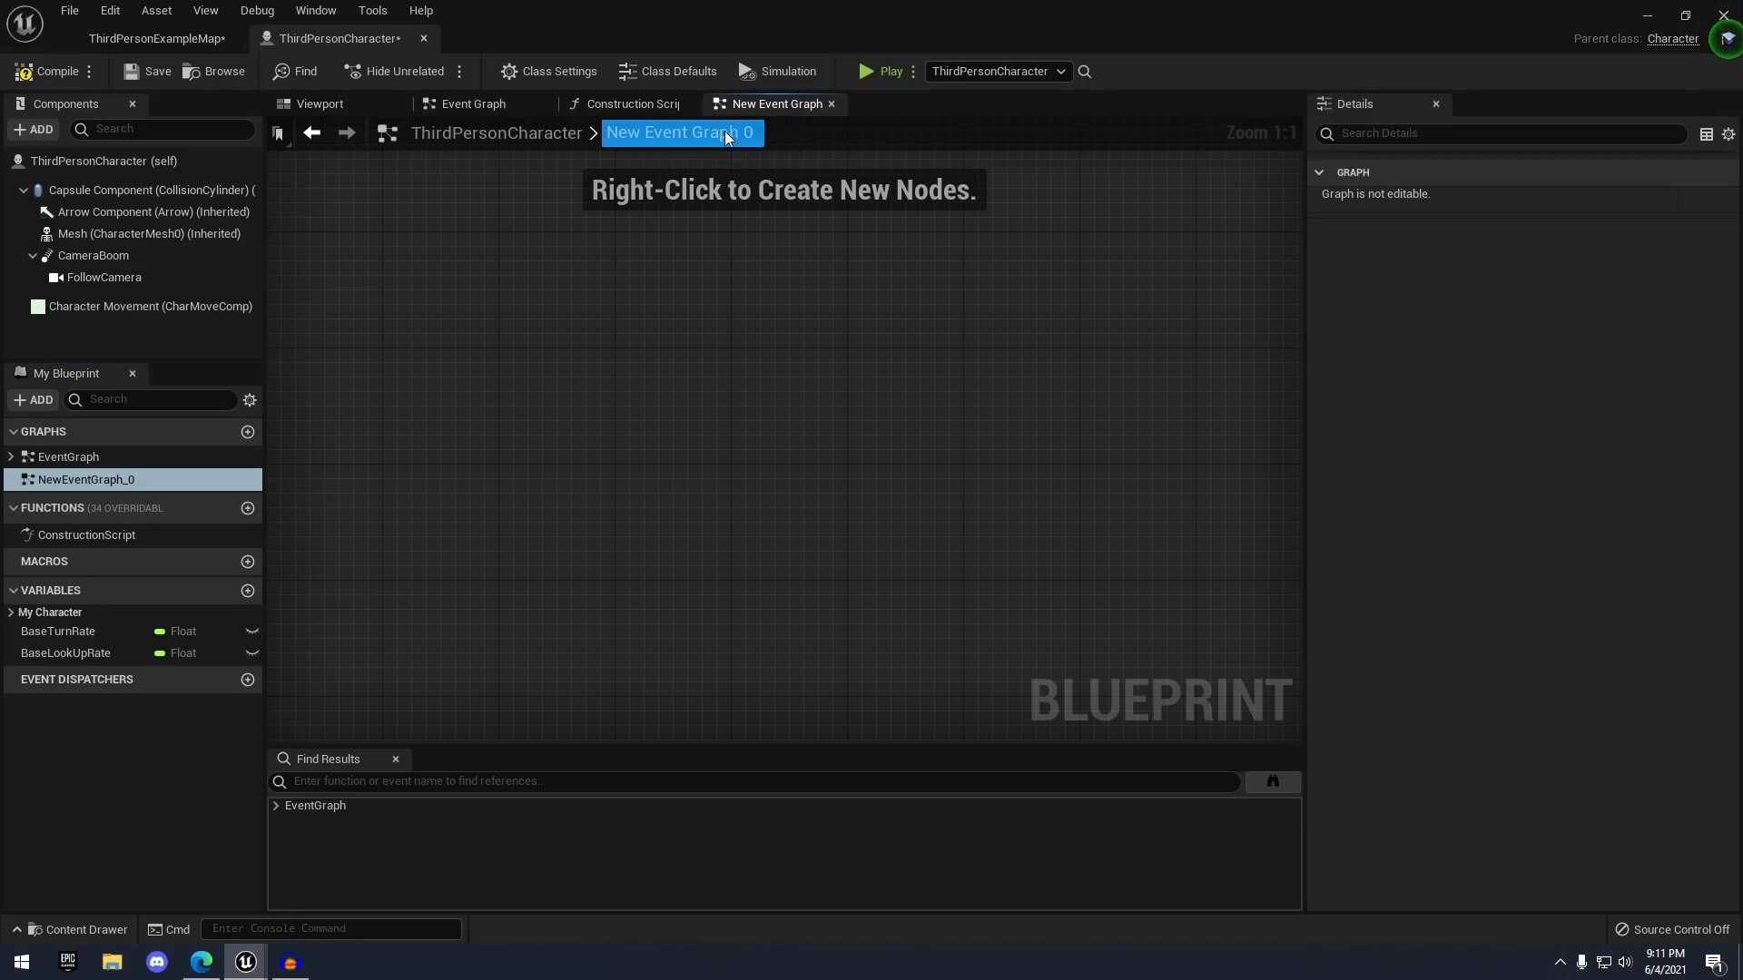
pyautogui.click(831, 104)
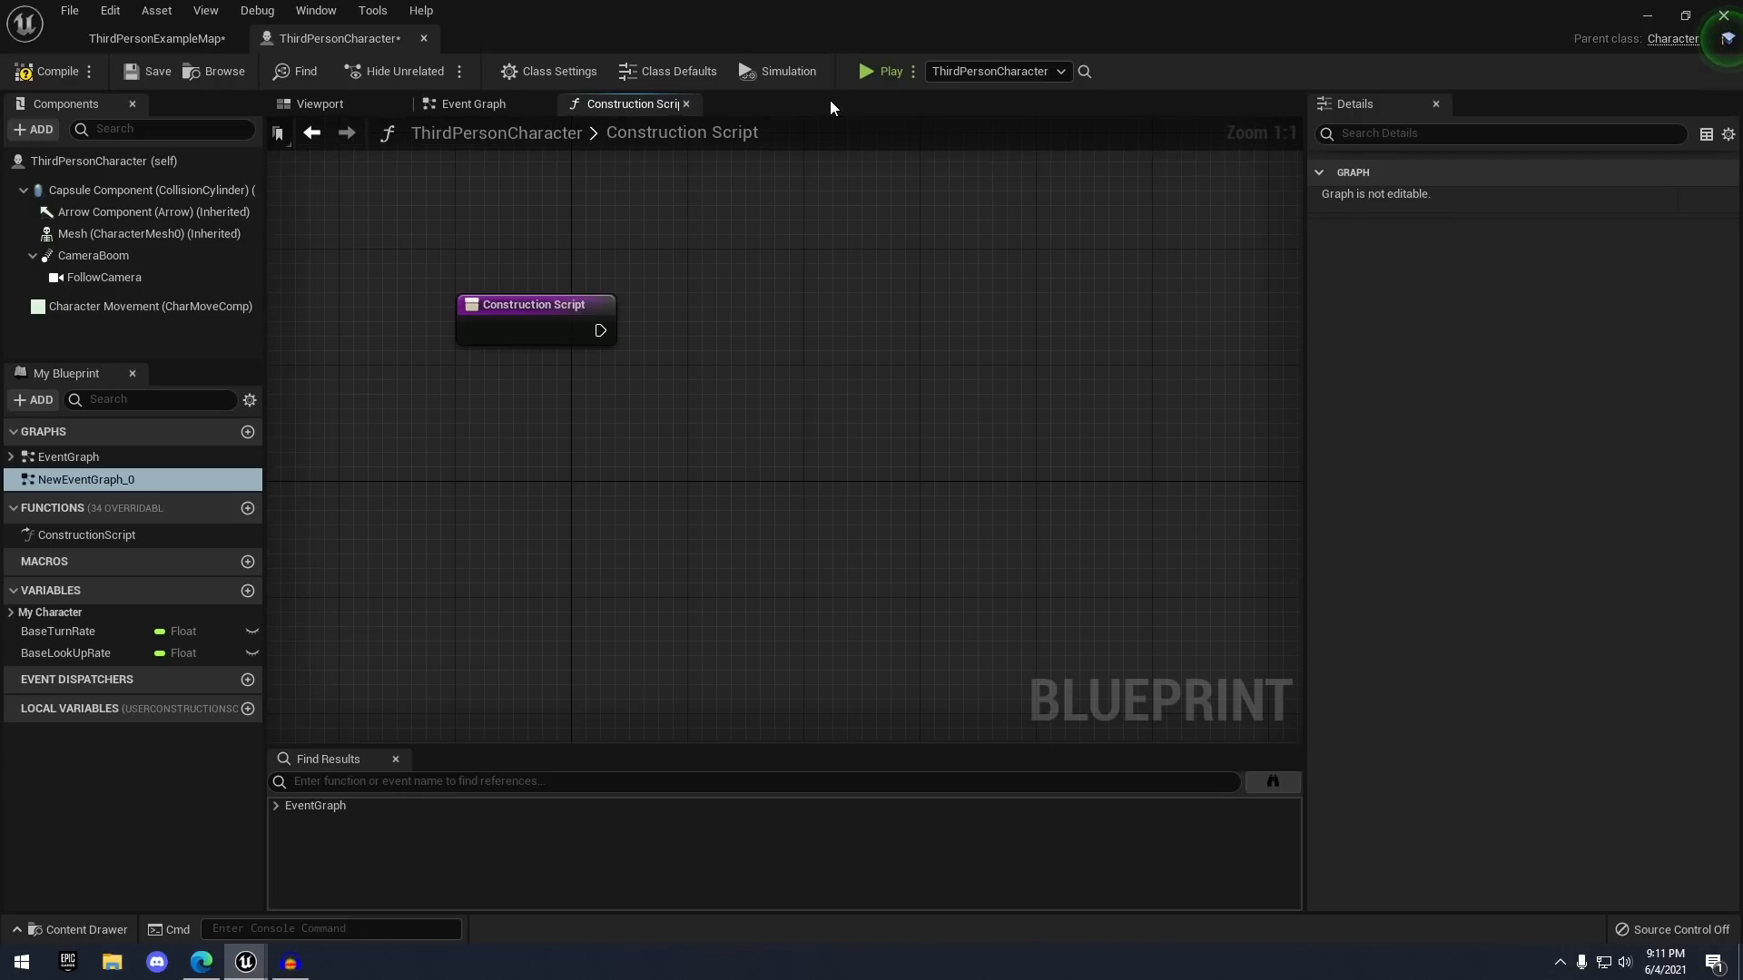
# - Delete NewEventGraph_0, then compile and save the blueprint
pyautogui.rightClick(104, 480)
pyautogui.click(152, 612)
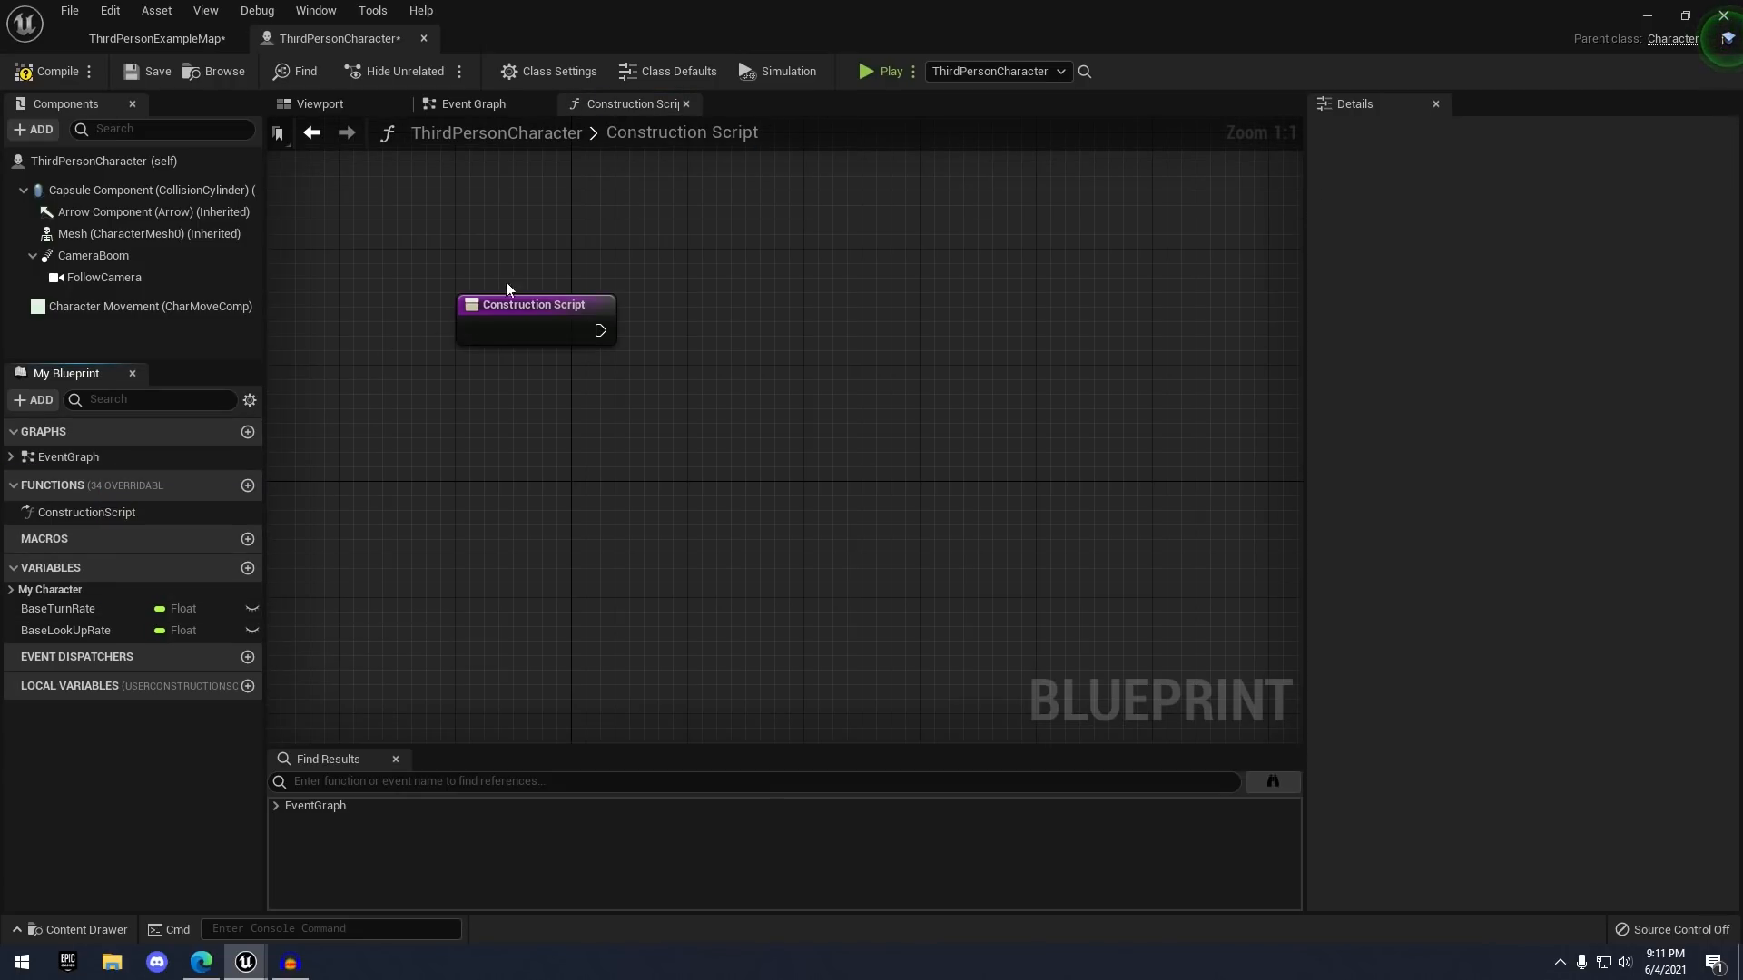
pyautogui.click(44, 72)
pyautogui.click(133, 72)
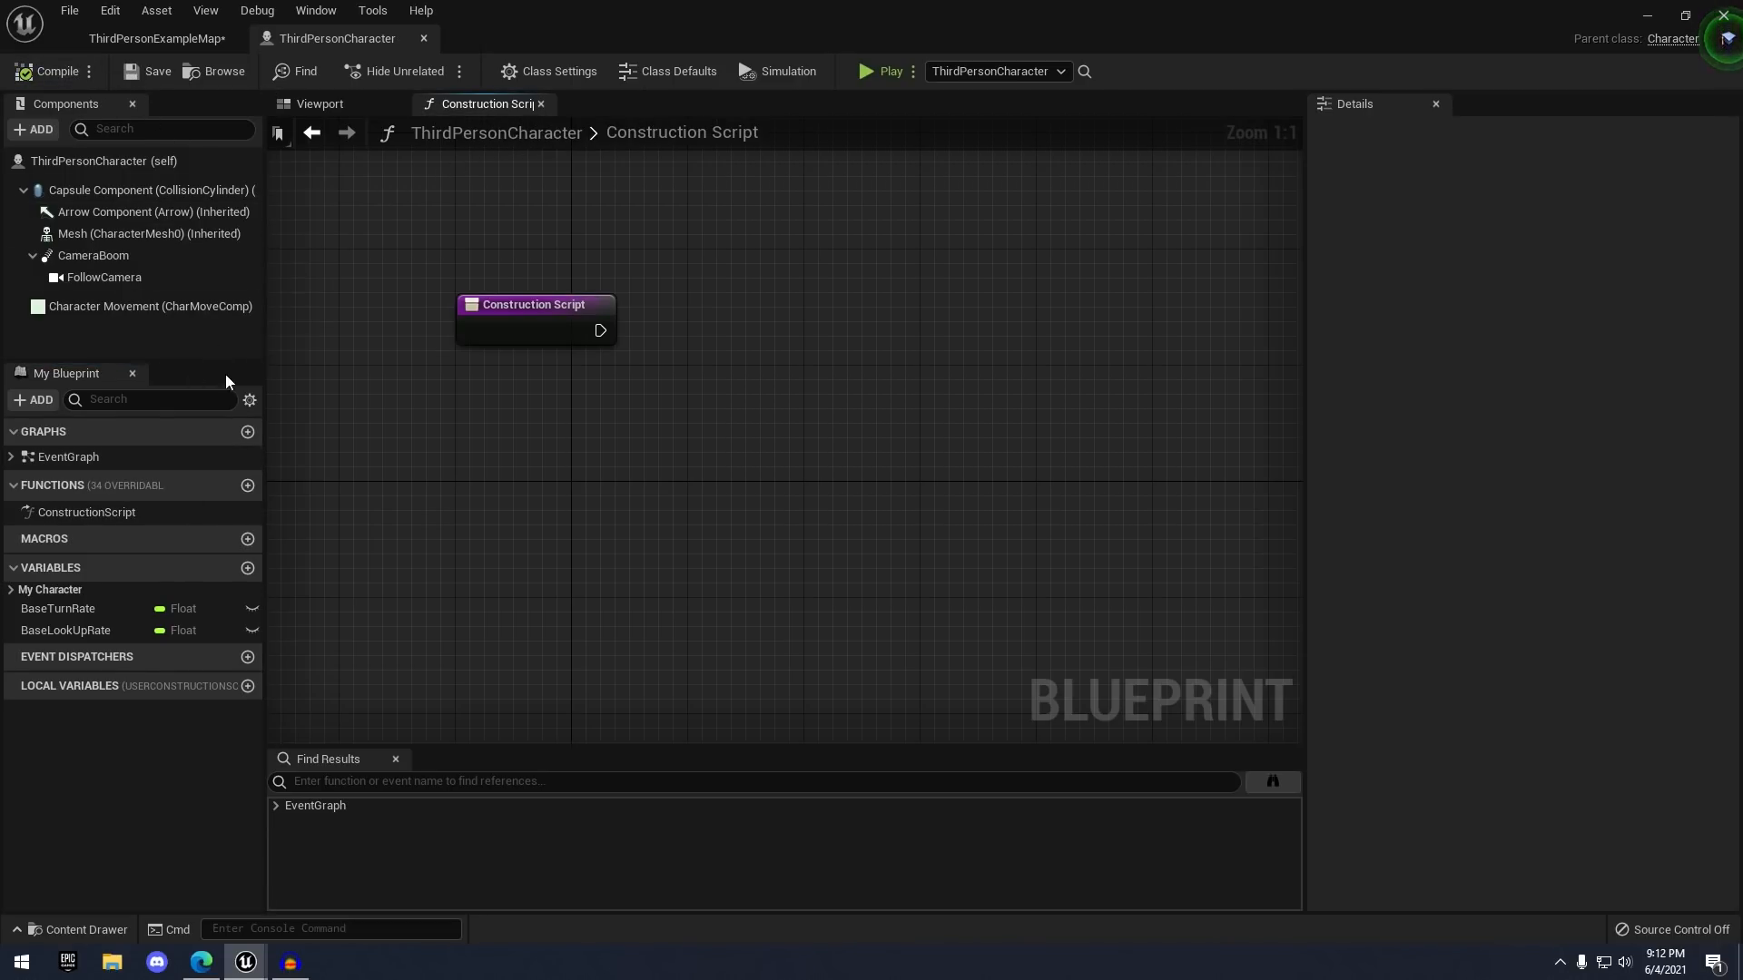
# - Look over the EventGraph and Construction Script, then add a new function NewFunction_0
pyautogui.doubleClick(77, 459)
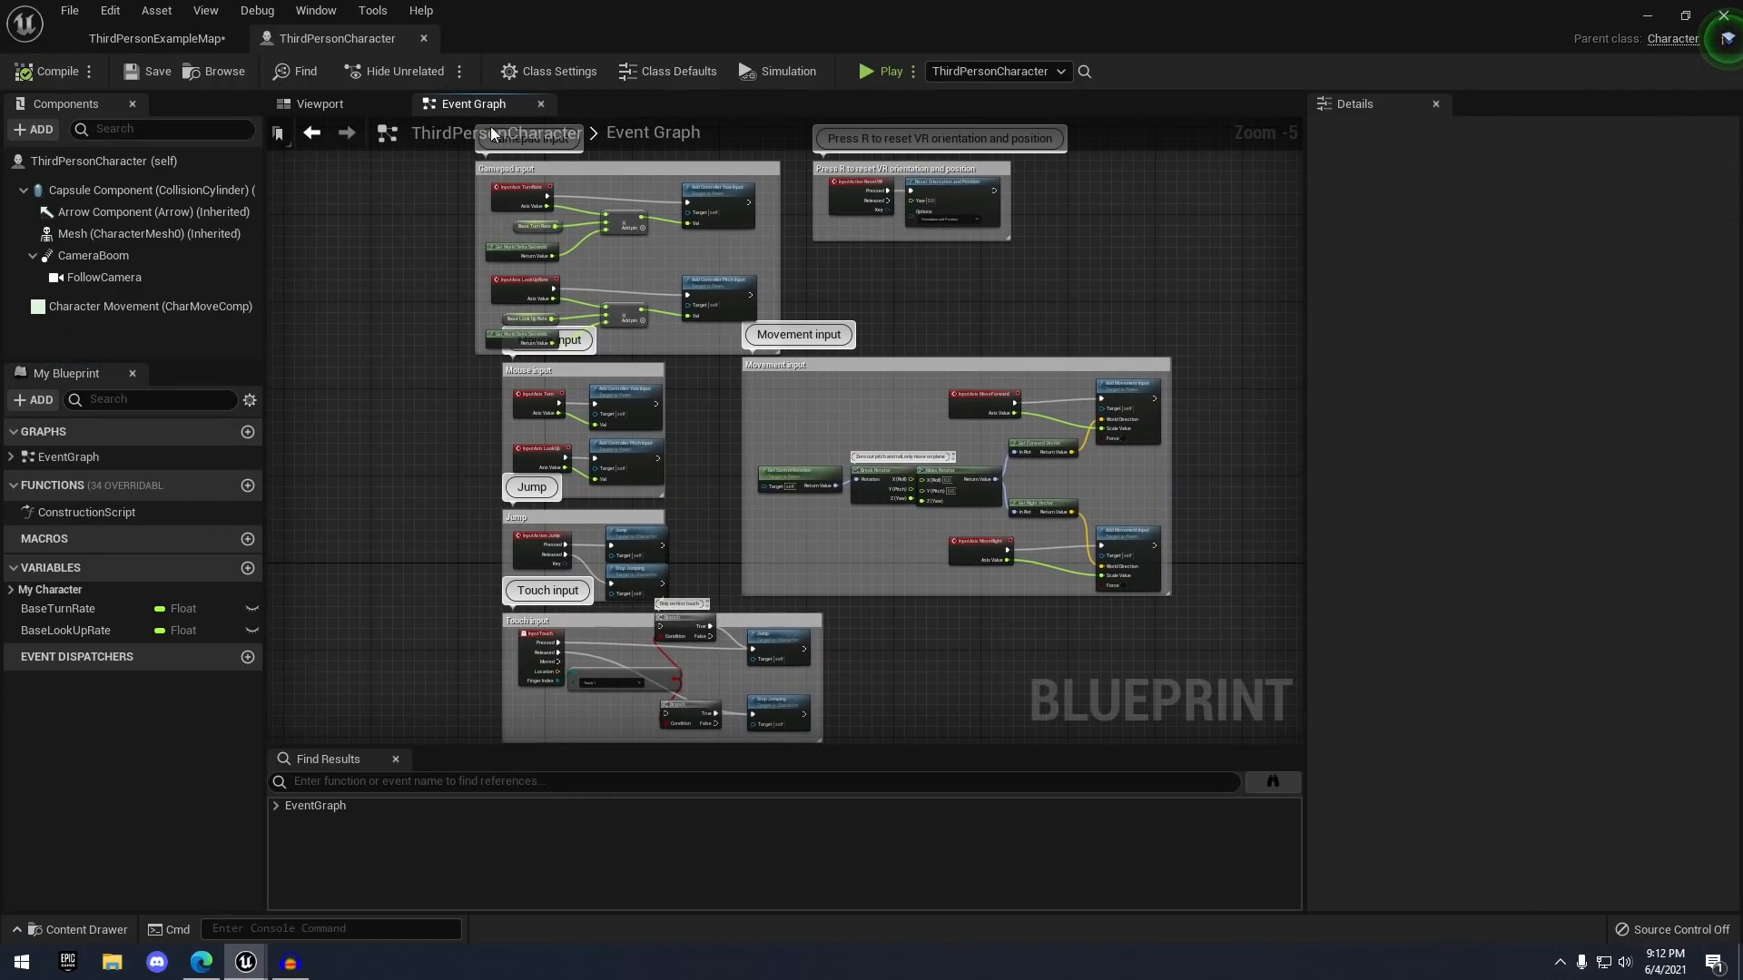
pyautogui.moveTo(414, 195); pyautogui.dragTo(585, 175, button='right')
pyautogui.scroll(-1, 456, 204)
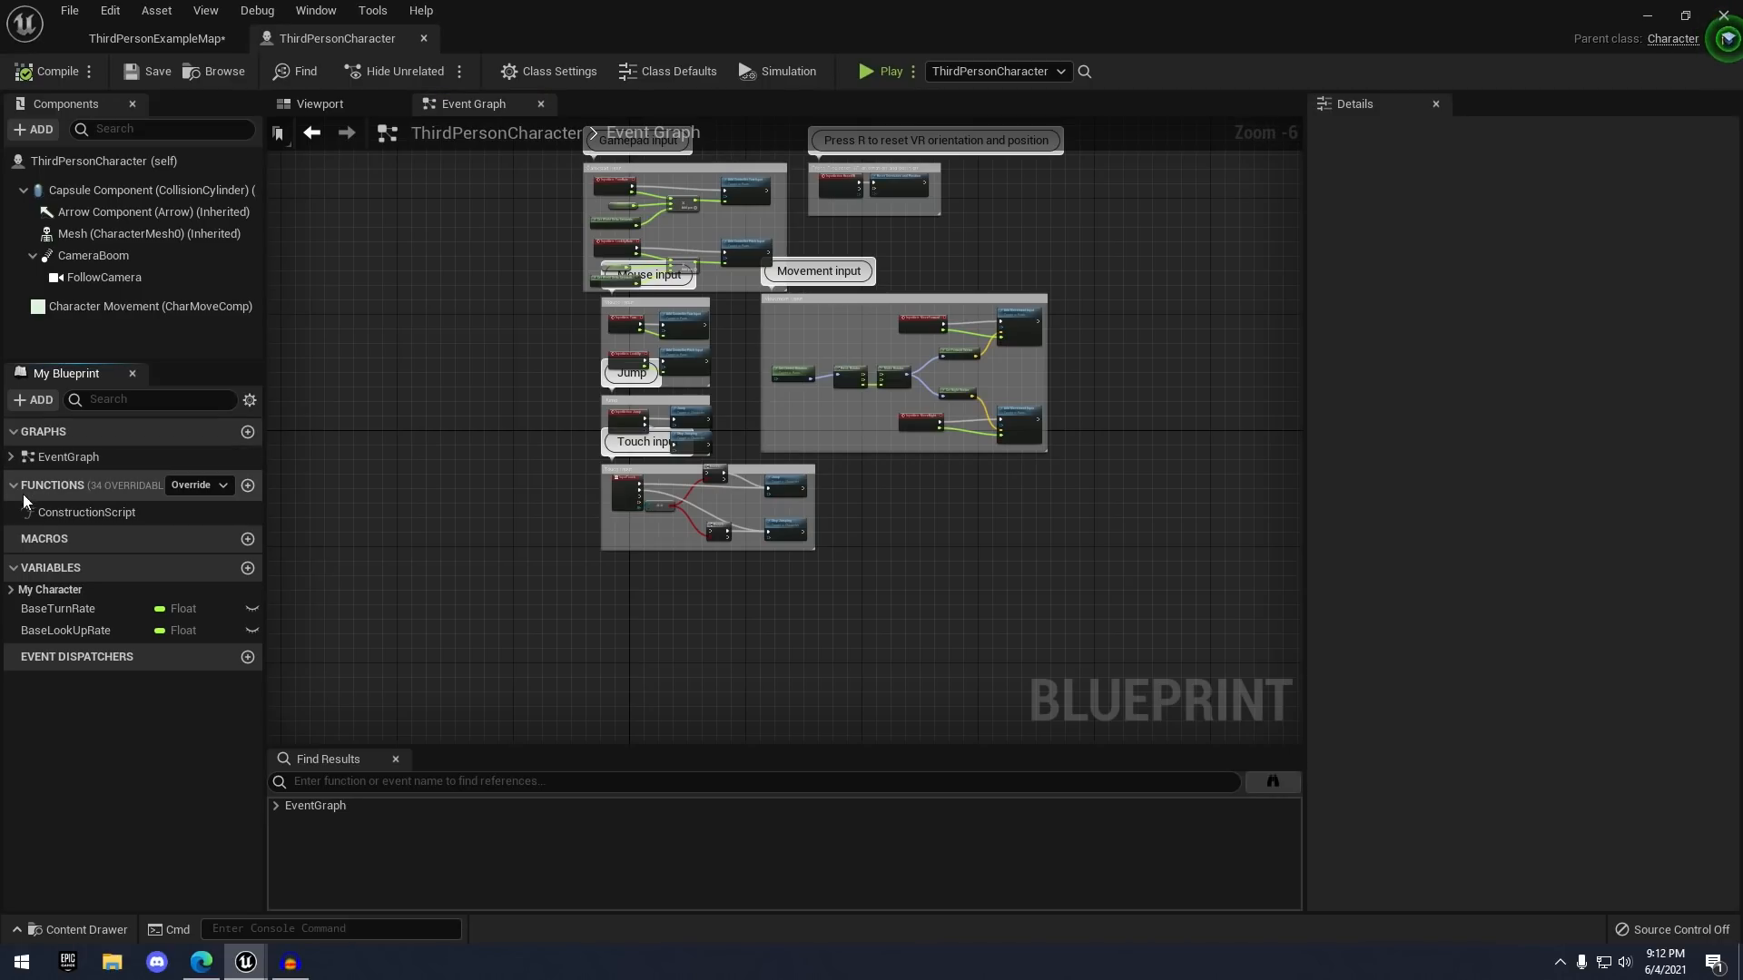
pyautogui.doubleClick(67, 512)
pyautogui.moveTo(644, 319); pyautogui.dragTo(512, 242, button='right')
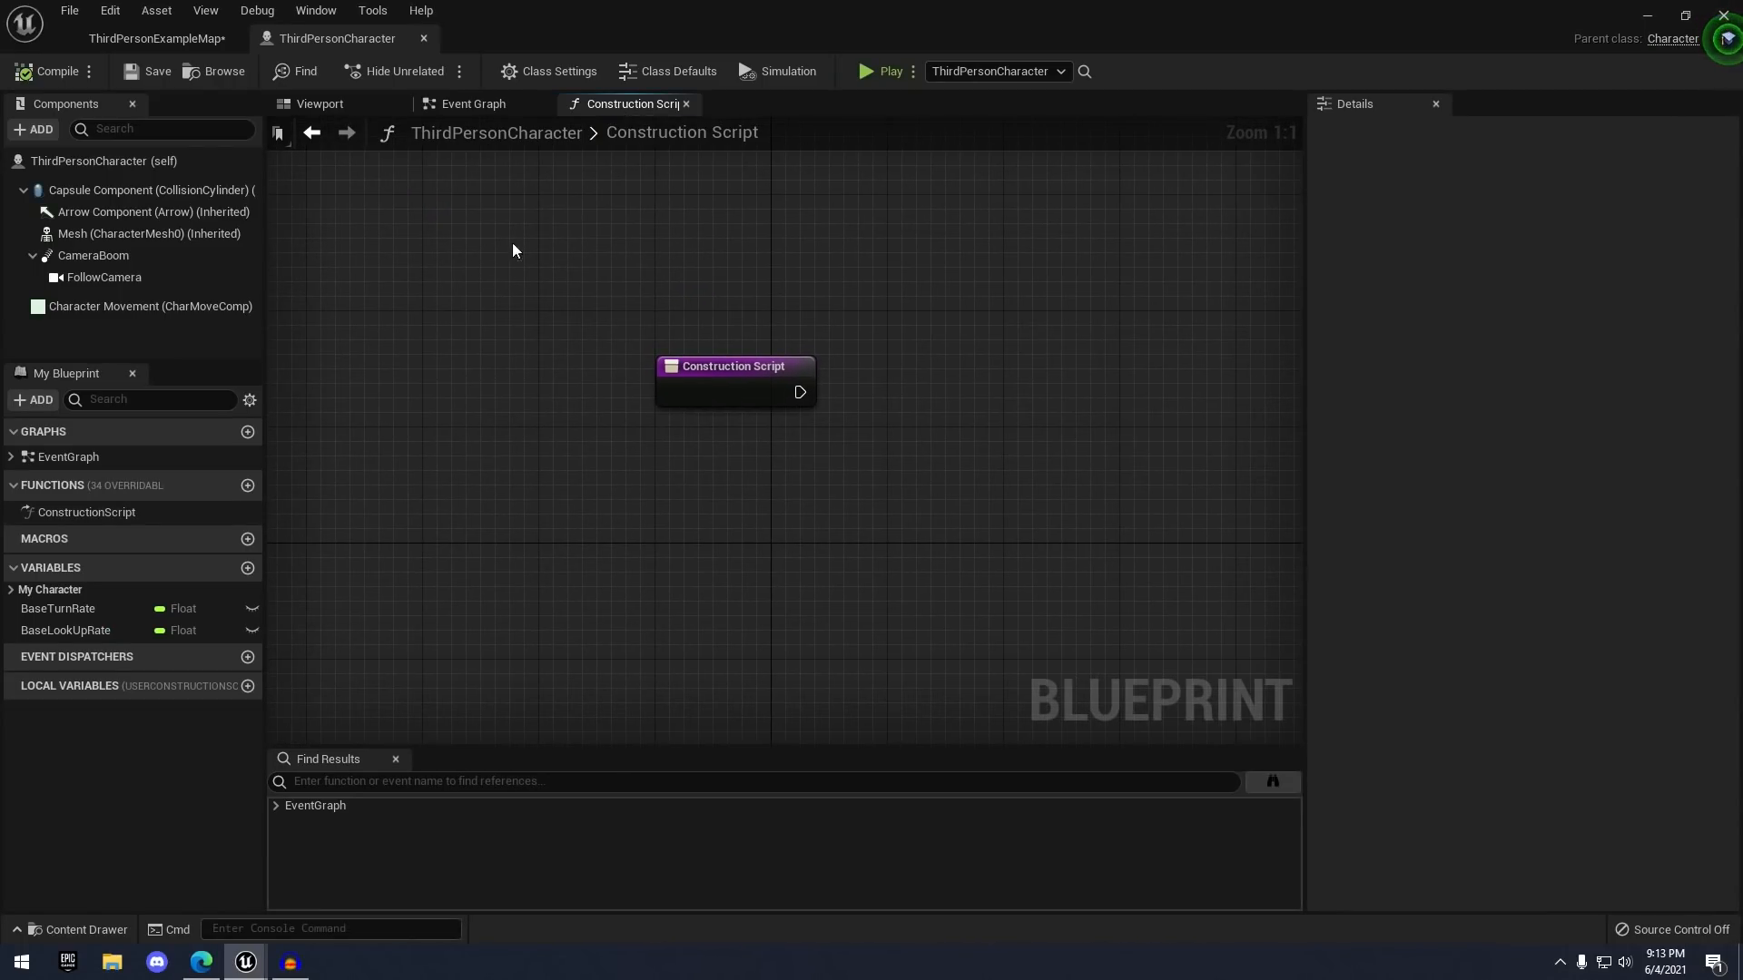
pyautogui.moveTo(618, 238); pyautogui.dragTo(377, 117, button='right')
pyautogui.moveTo(474, 203); pyautogui.dragTo(547, 312, button='right')
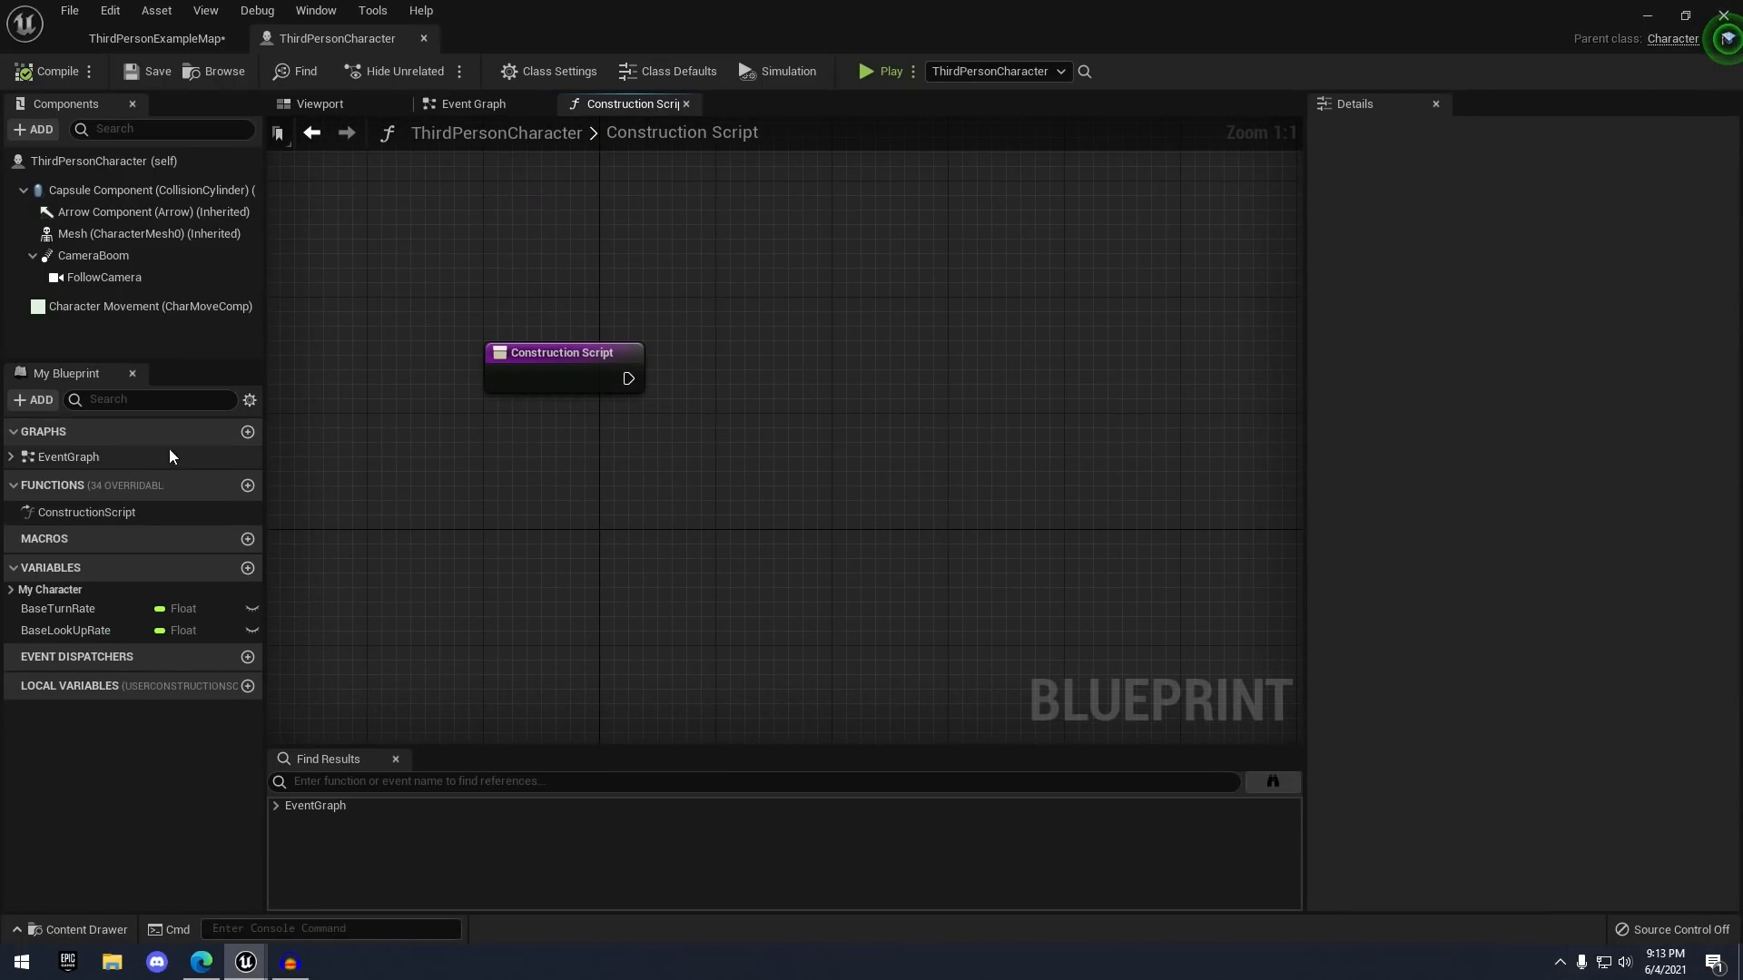
pyautogui.click(247, 486)
pyautogui.moveTo(902, 521); pyautogui.dragTo(604, 352, button='right')
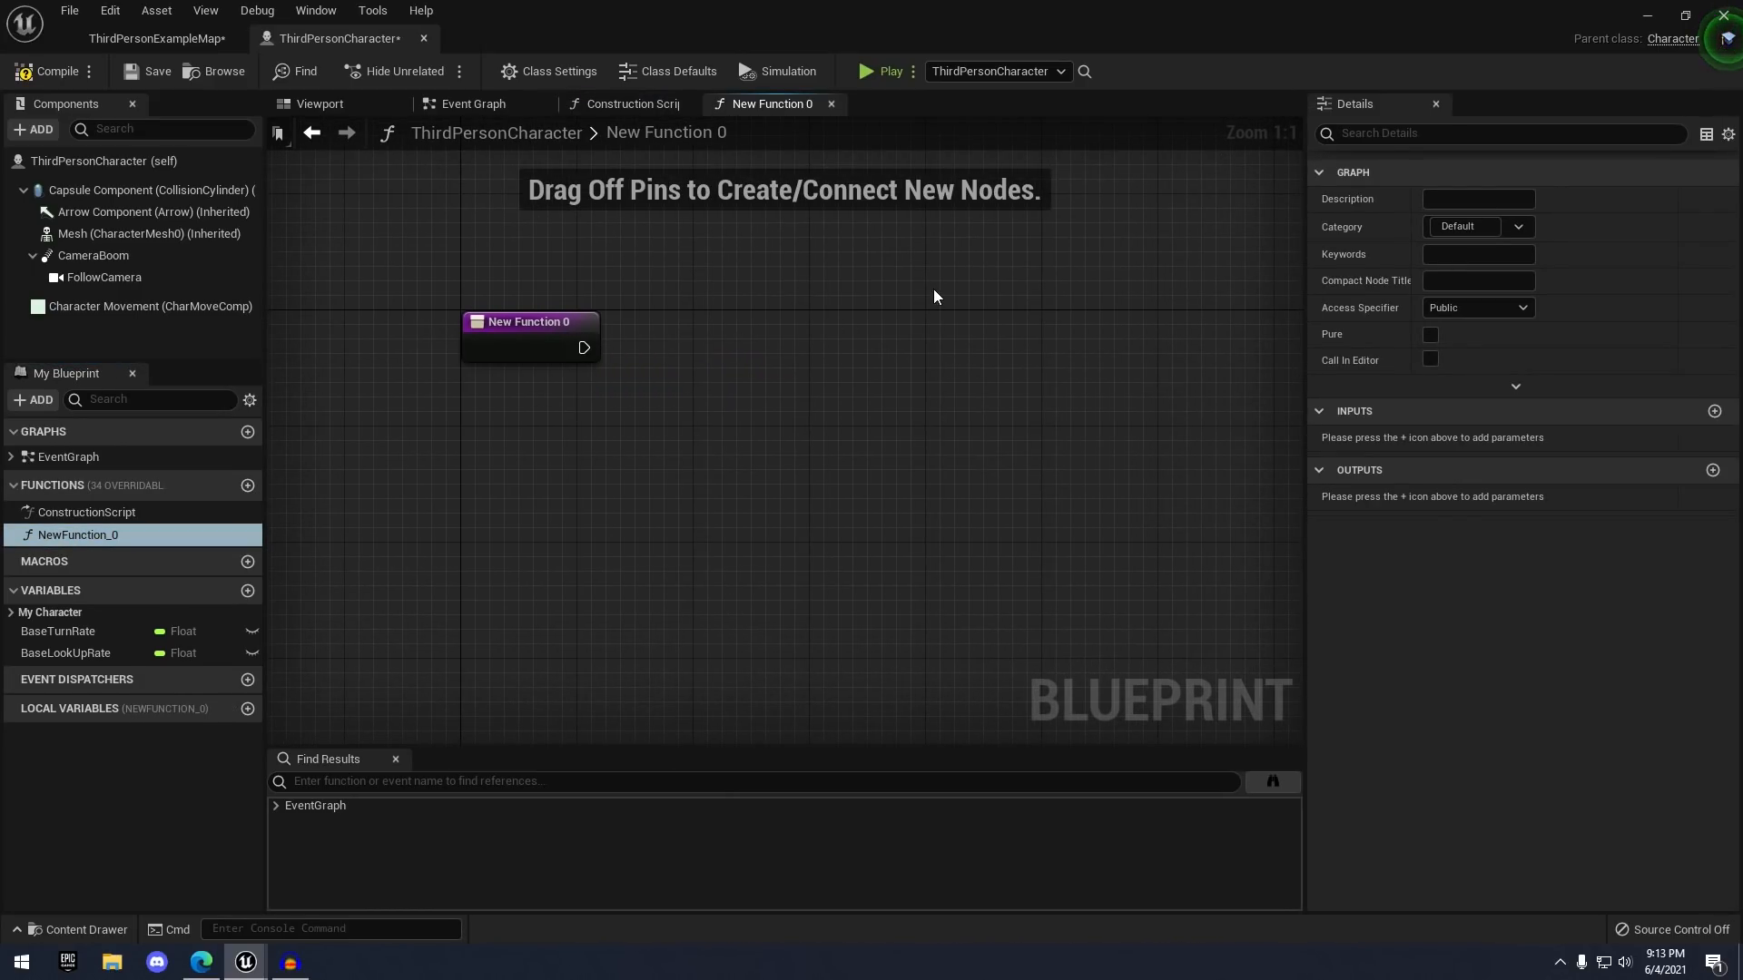
# - Start and cancel a rename of NewFunction_0, then select it and delete it
pyautogui.click(107, 542)
pyautogui.press('F2')
pyautogui.press('BackSpace')
pyautogui.click(30, 538)
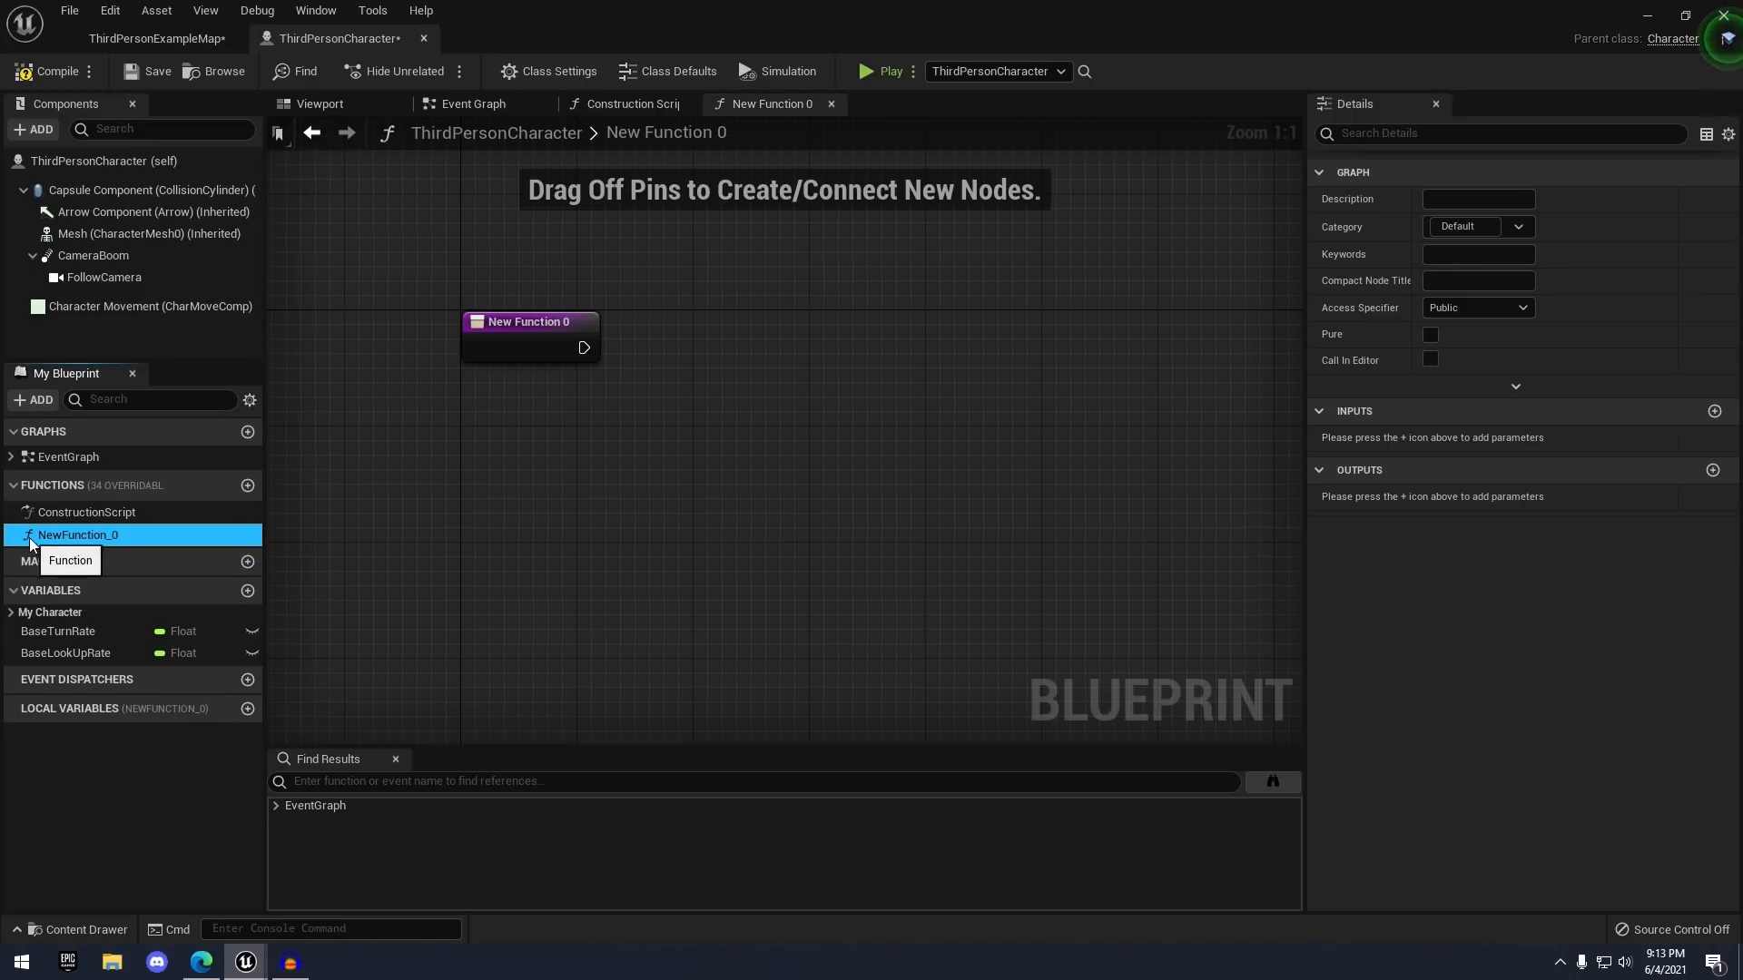
pyautogui.press('Delete')
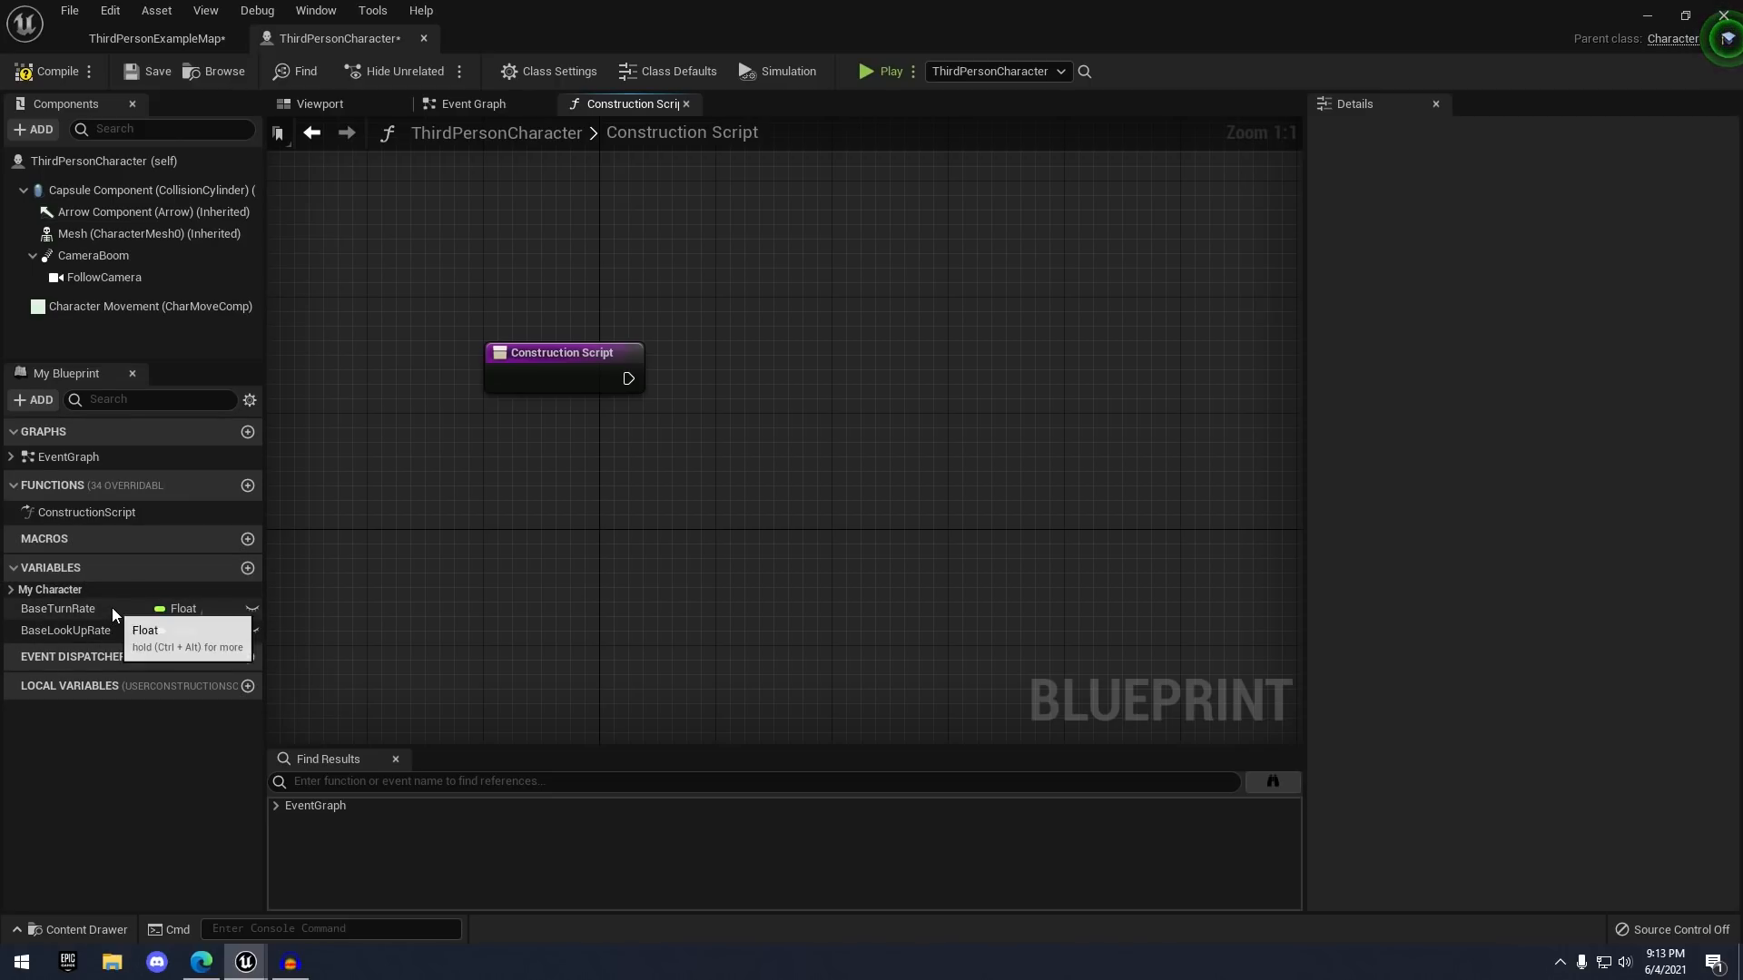
# - Return to the Event Graph, then compile and save the blueprint
pyautogui.click(469, 105)
pyautogui.moveTo(517, 260); pyautogui.dragTo(481, 227, button='right')
pyautogui.click(47, 78)
pyautogui.click(162, 78)
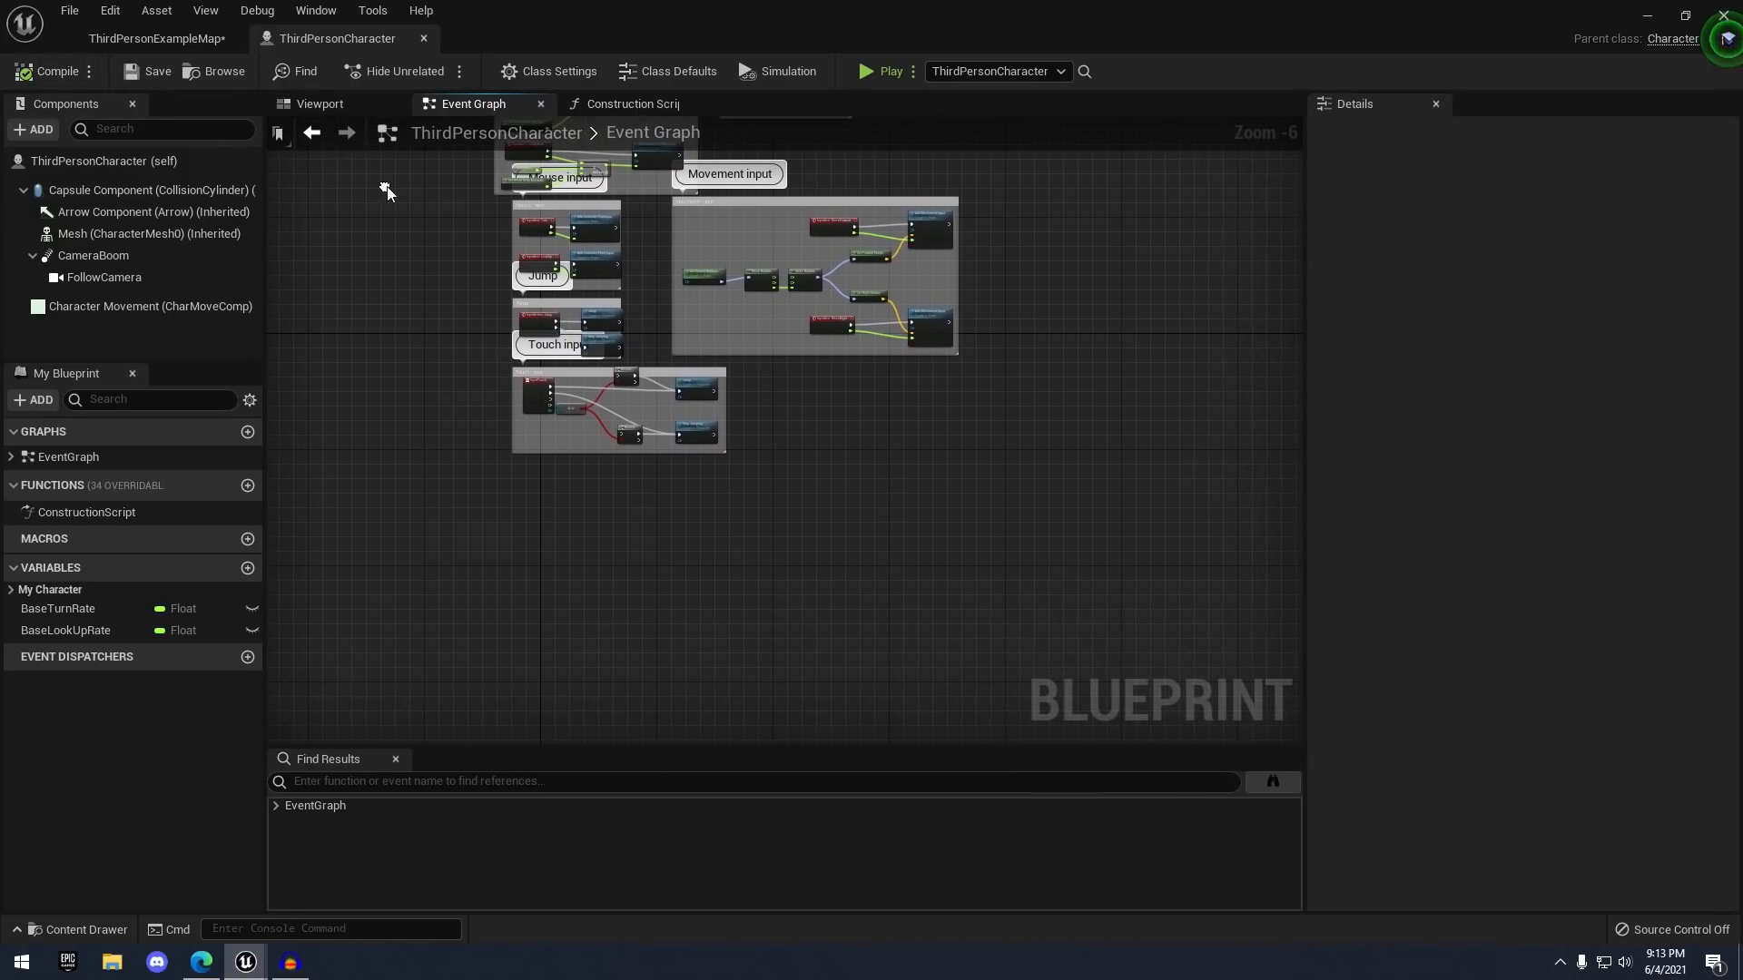
pyautogui.scroll(3, 535, 494)
pyautogui.moveTo(535, 493); pyautogui.dragTo(417, 373, button='right')
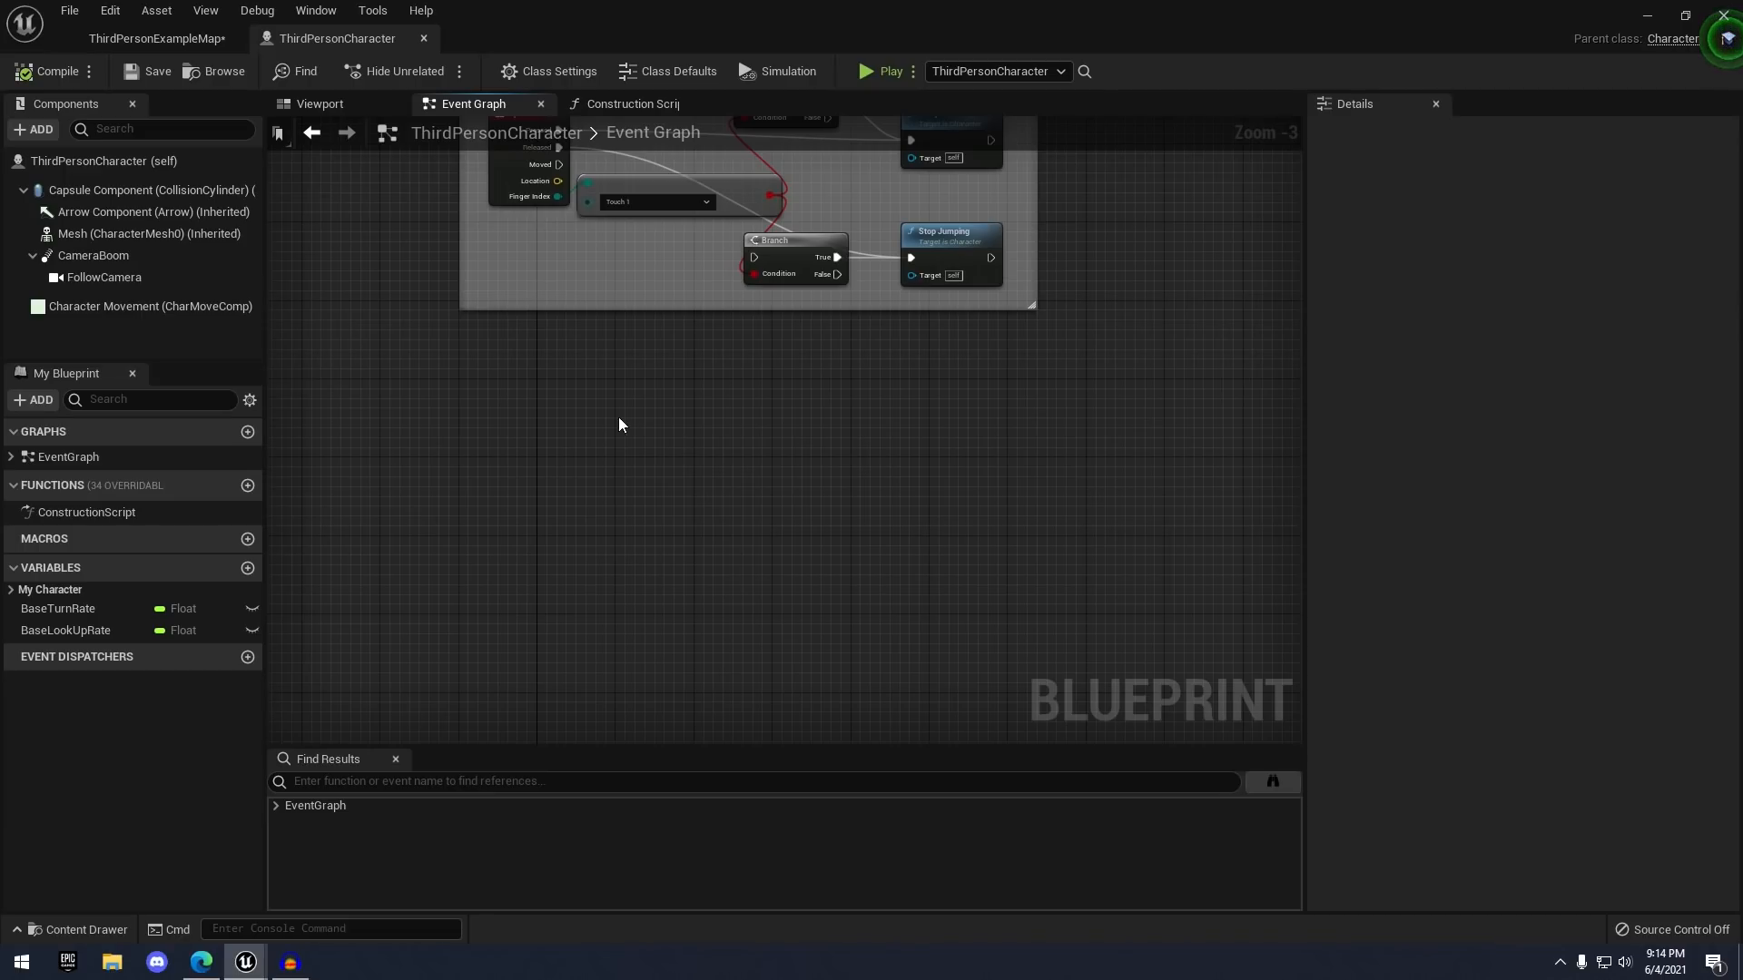
# - Add a new Boolean variable named isDead? and open its type list
pyautogui.click(248, 568)
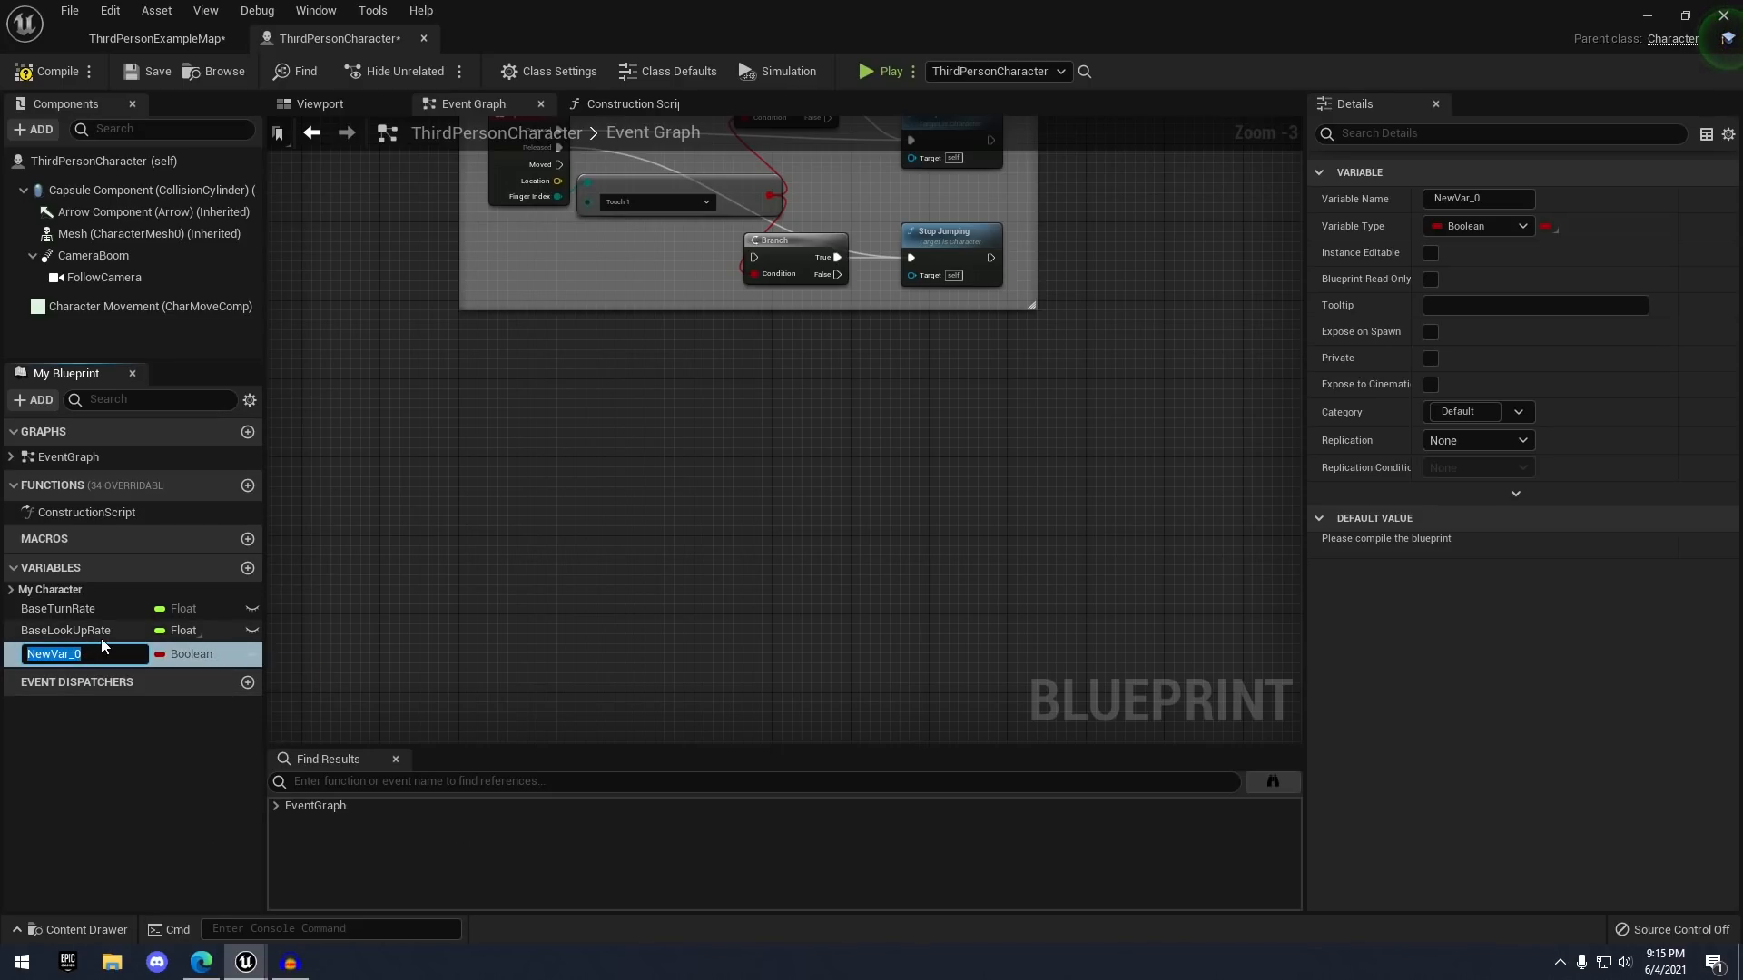
pyautogui.write('isDead?')
pyautogui.press('Return')
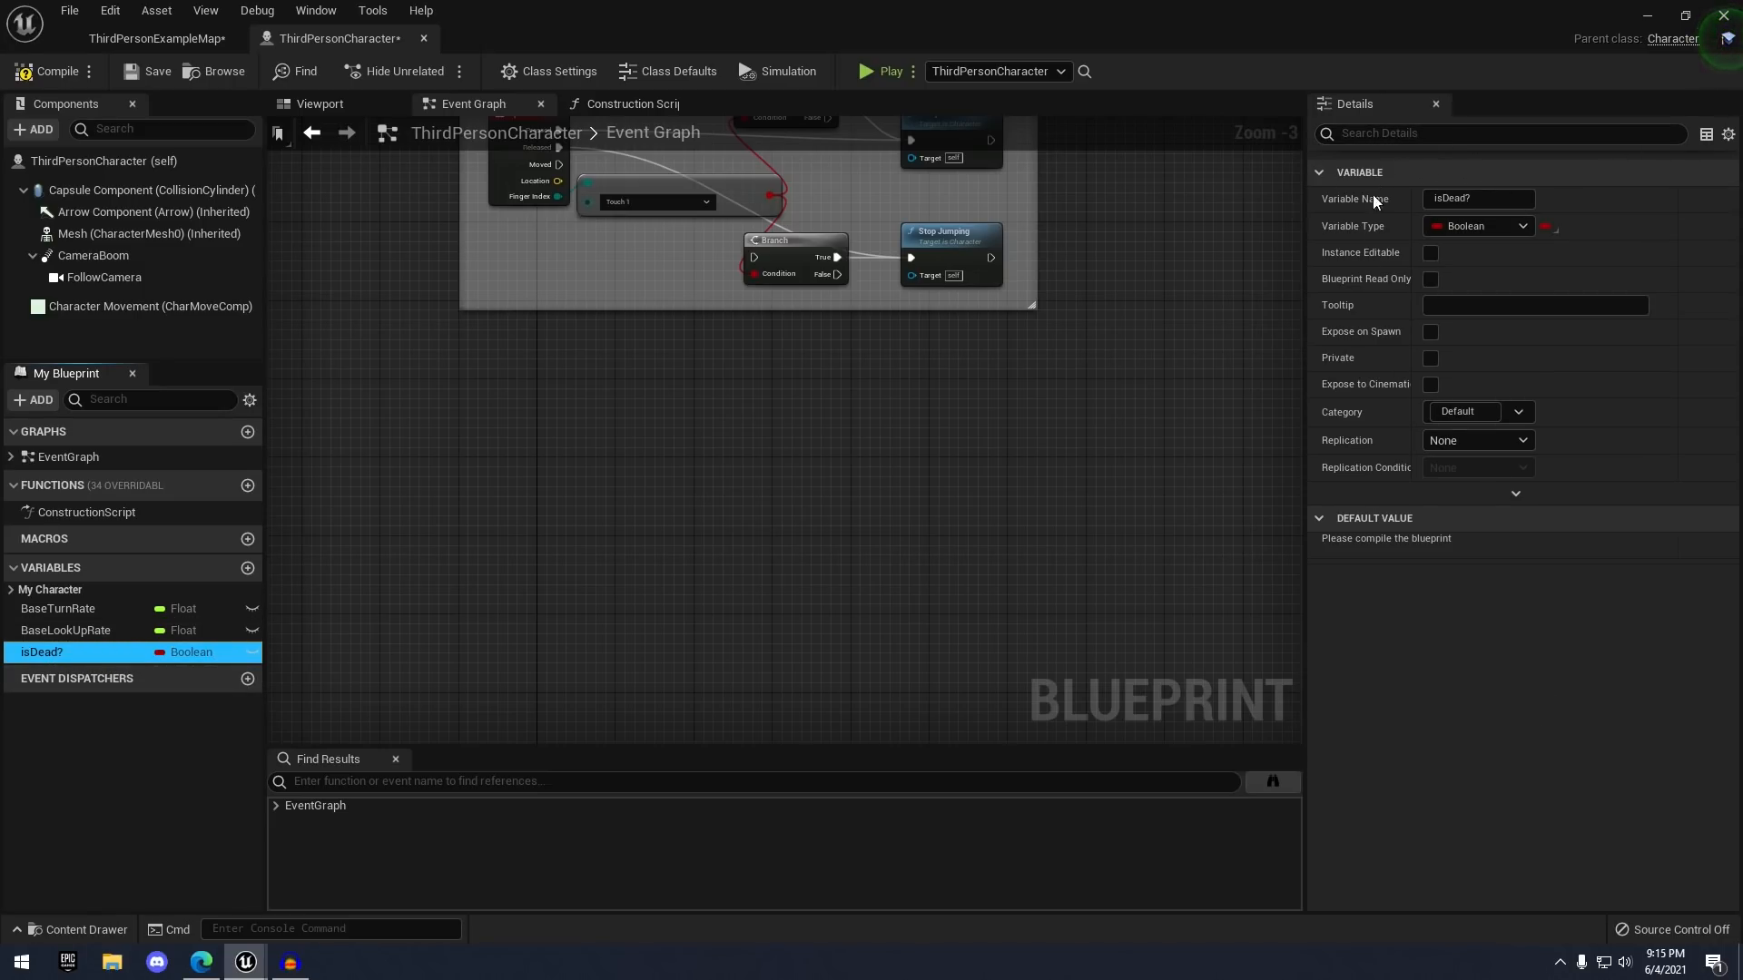
pyautogui.click(1510, 228)
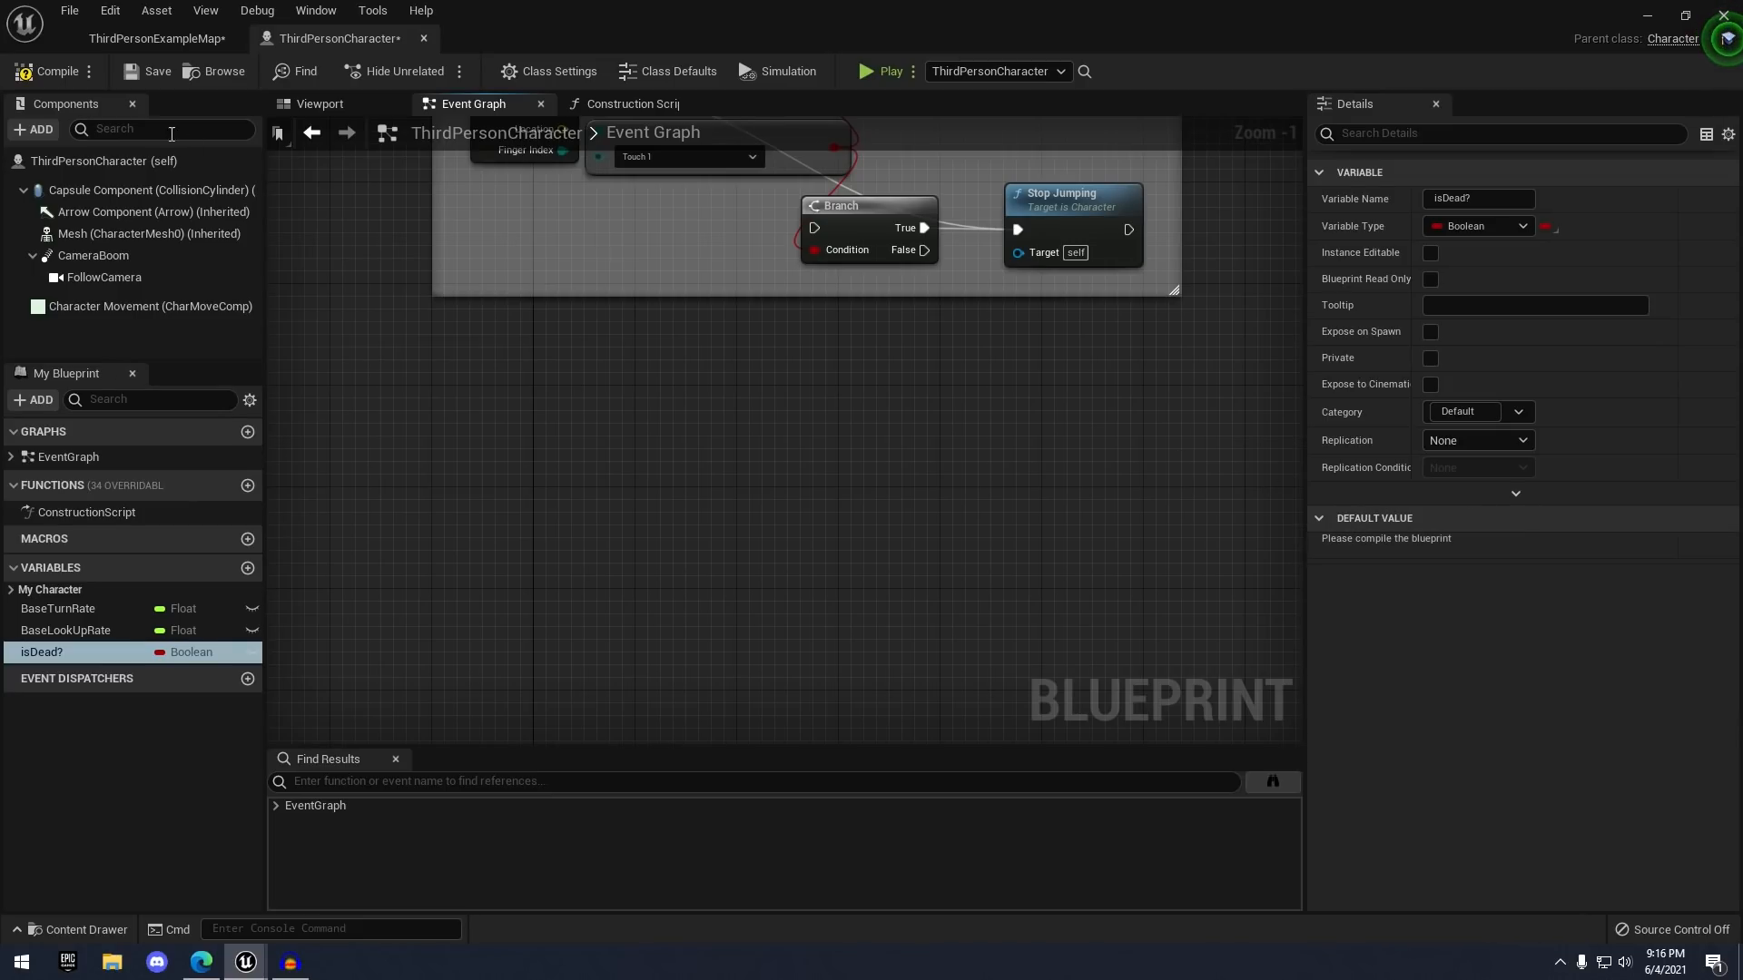
# - Compile and save, tick then untick isDead?'s default value so it stays false, and recompile
pyautogui.click(50, 71)
pyautogui.click(150, 71)
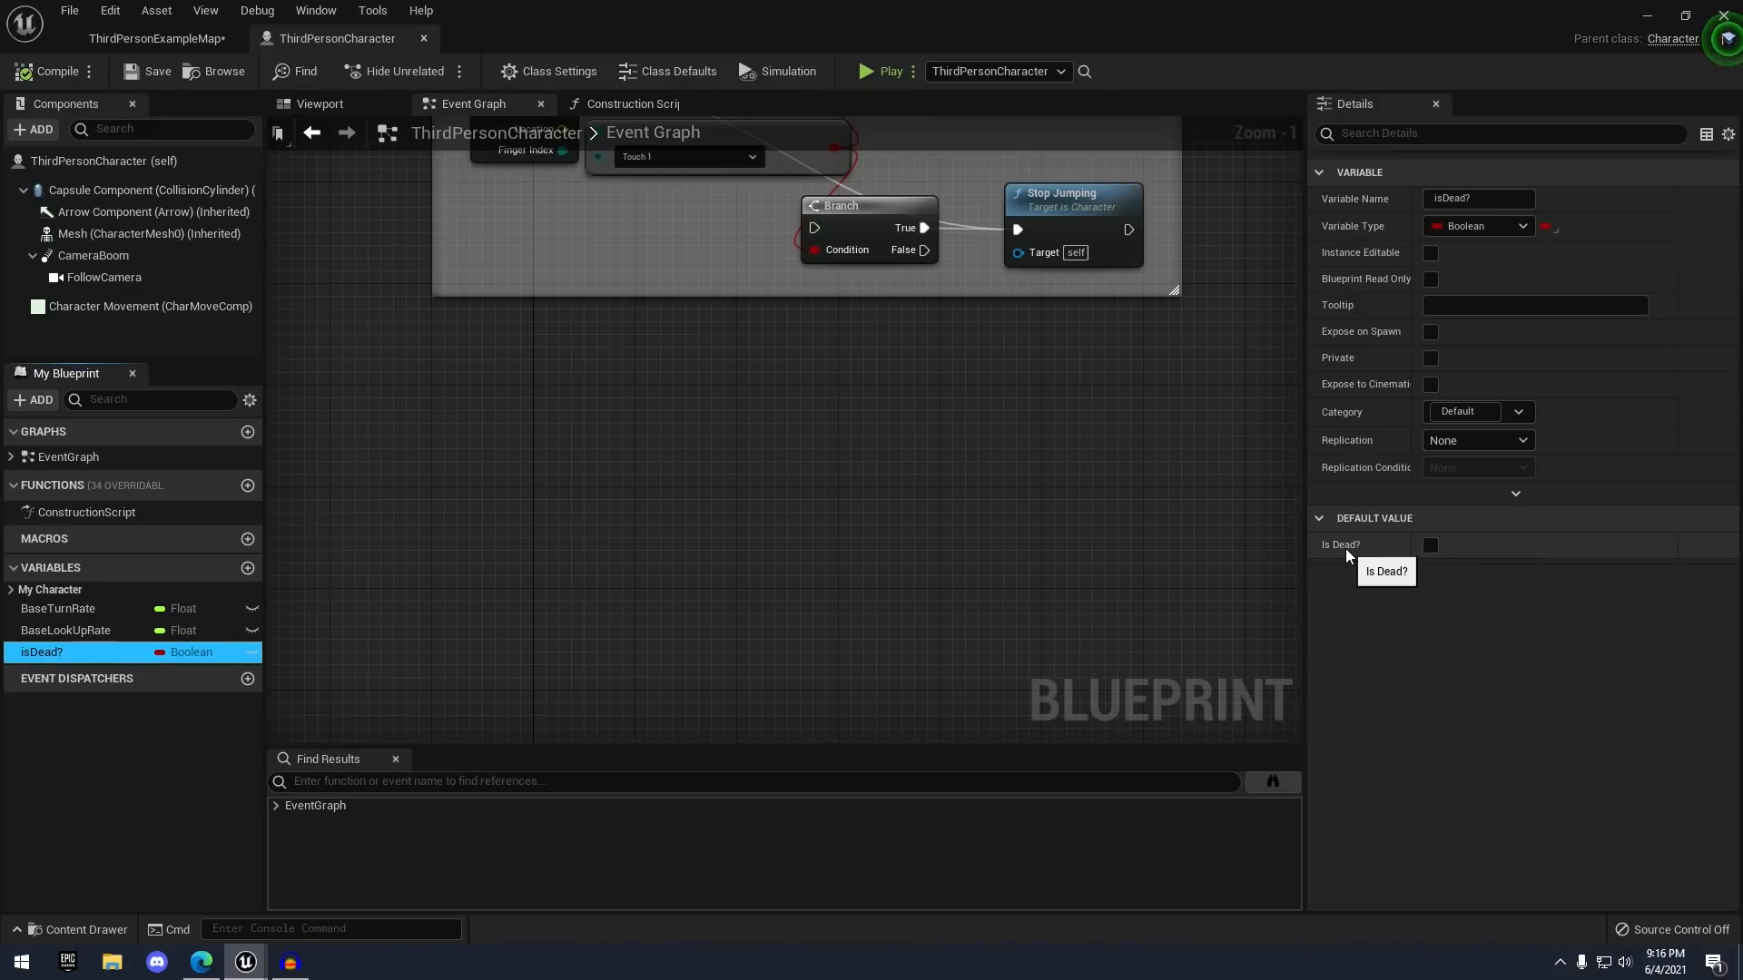
pyautogui.click(1429, 545)
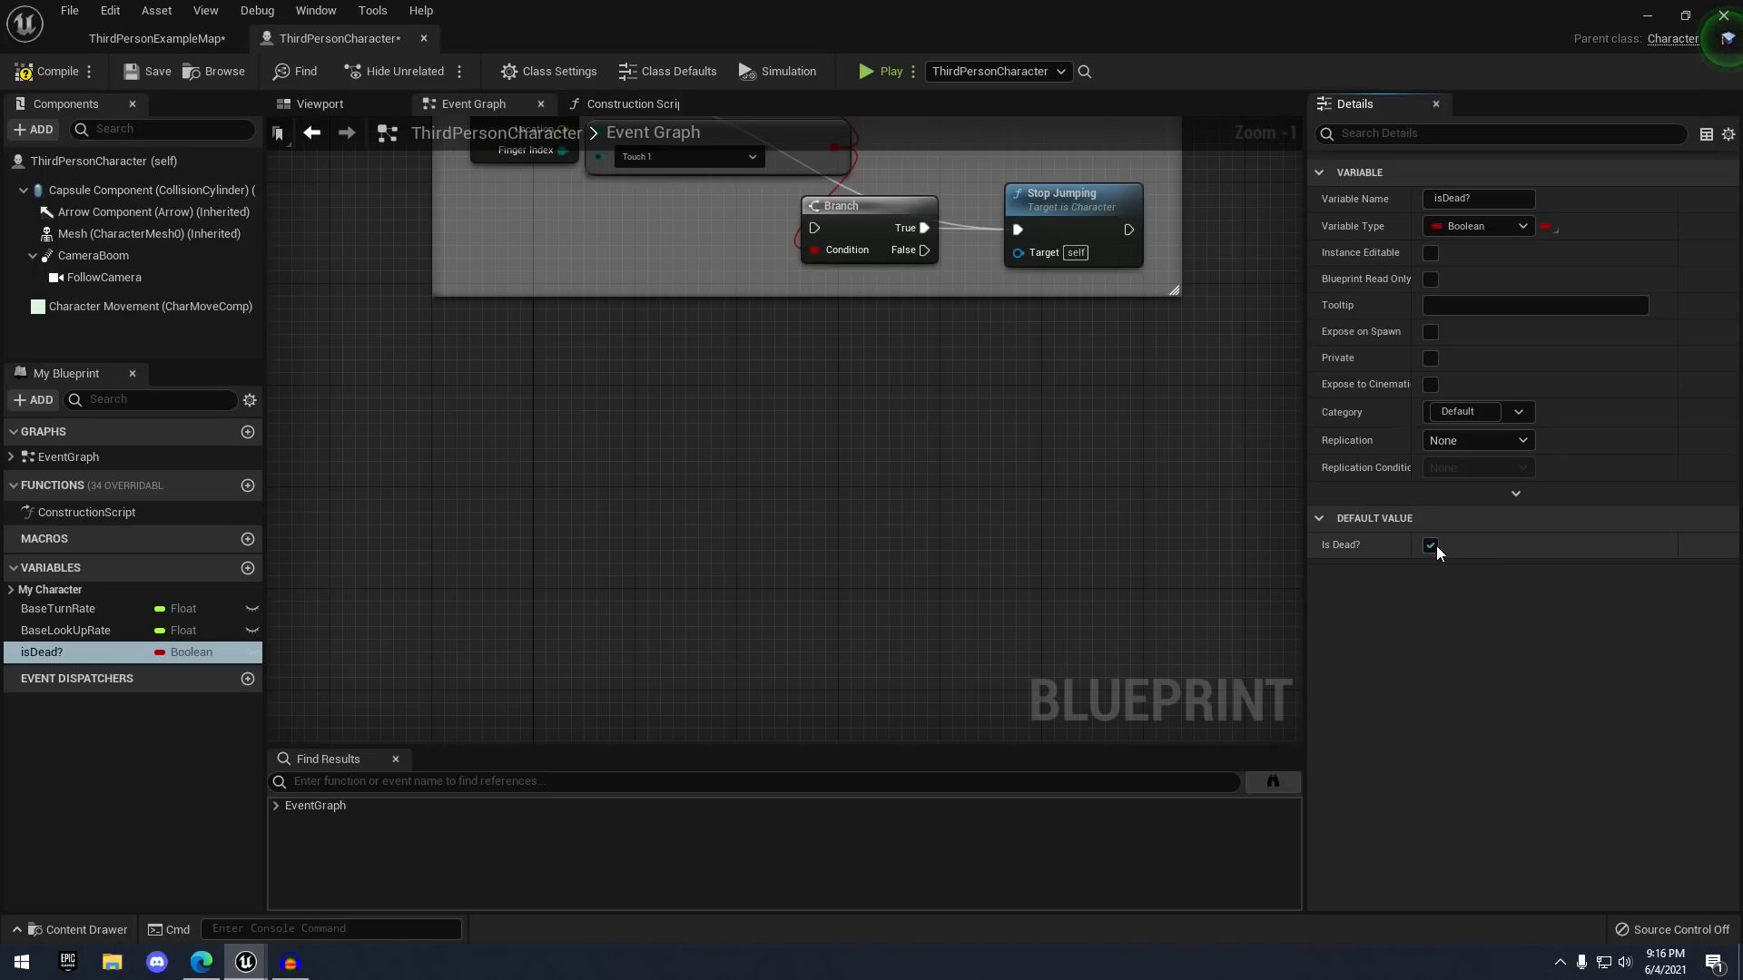
pyautogui.click(1432, 544)
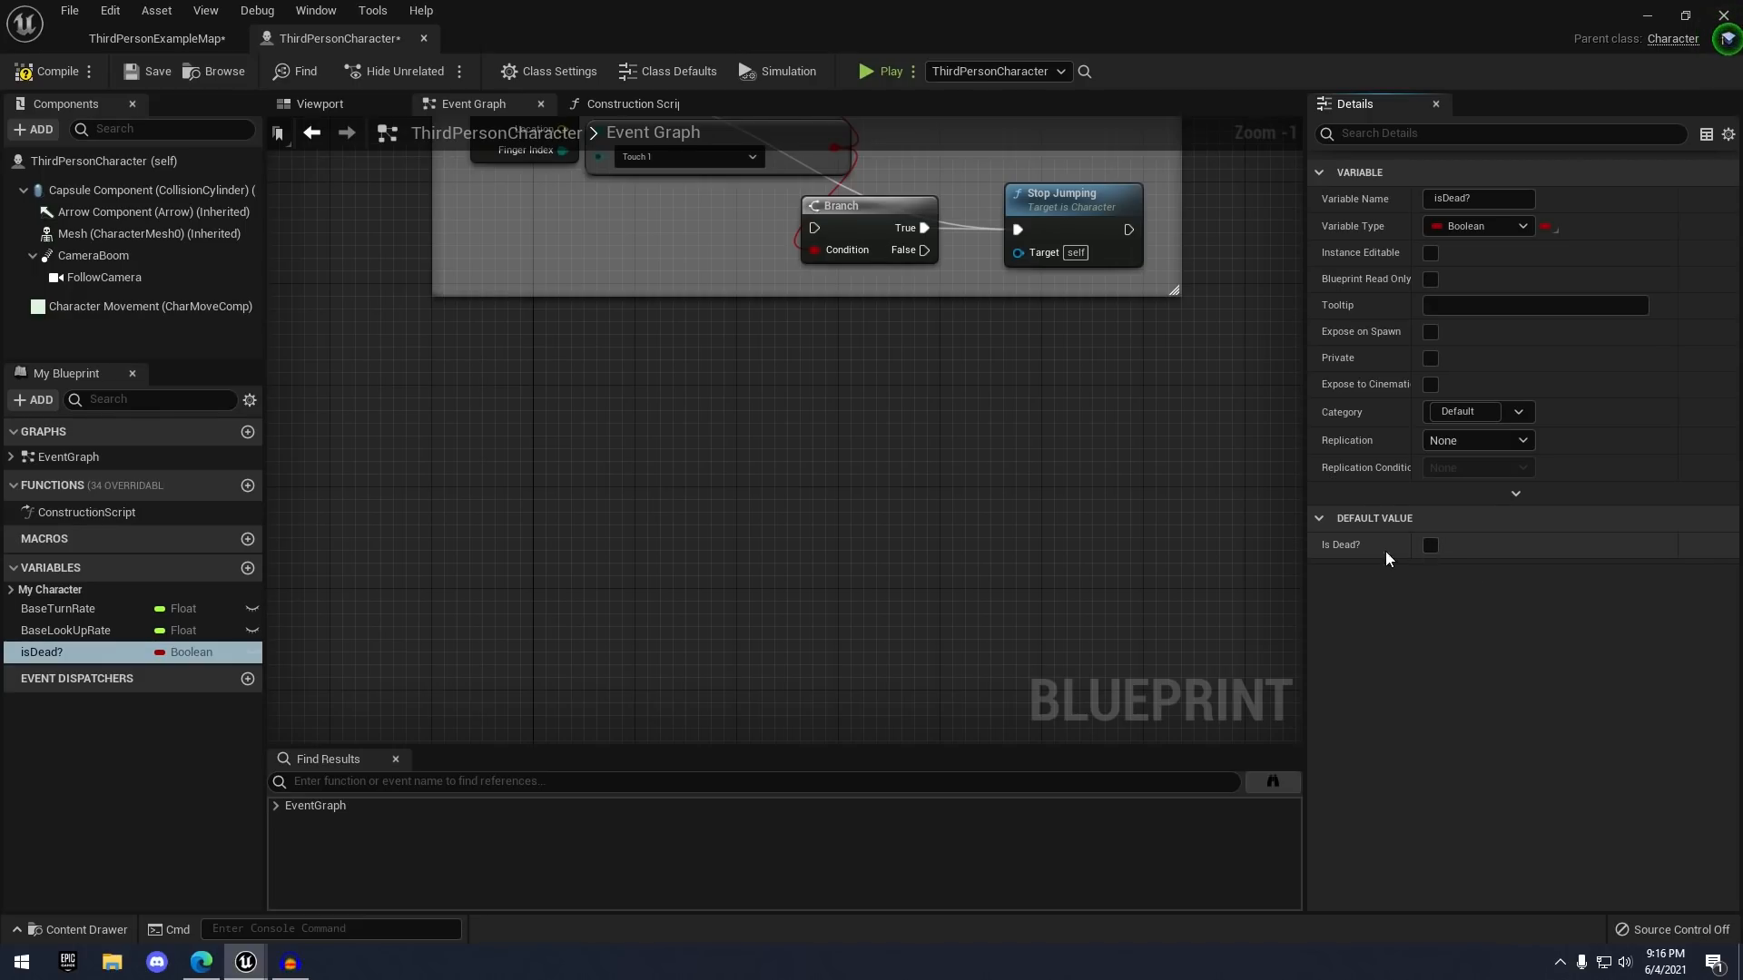
pyautogui.moveTo(967, 450); pyautogui.dragTo(913, 408, button='right')
pyautogui.click(49, 71)
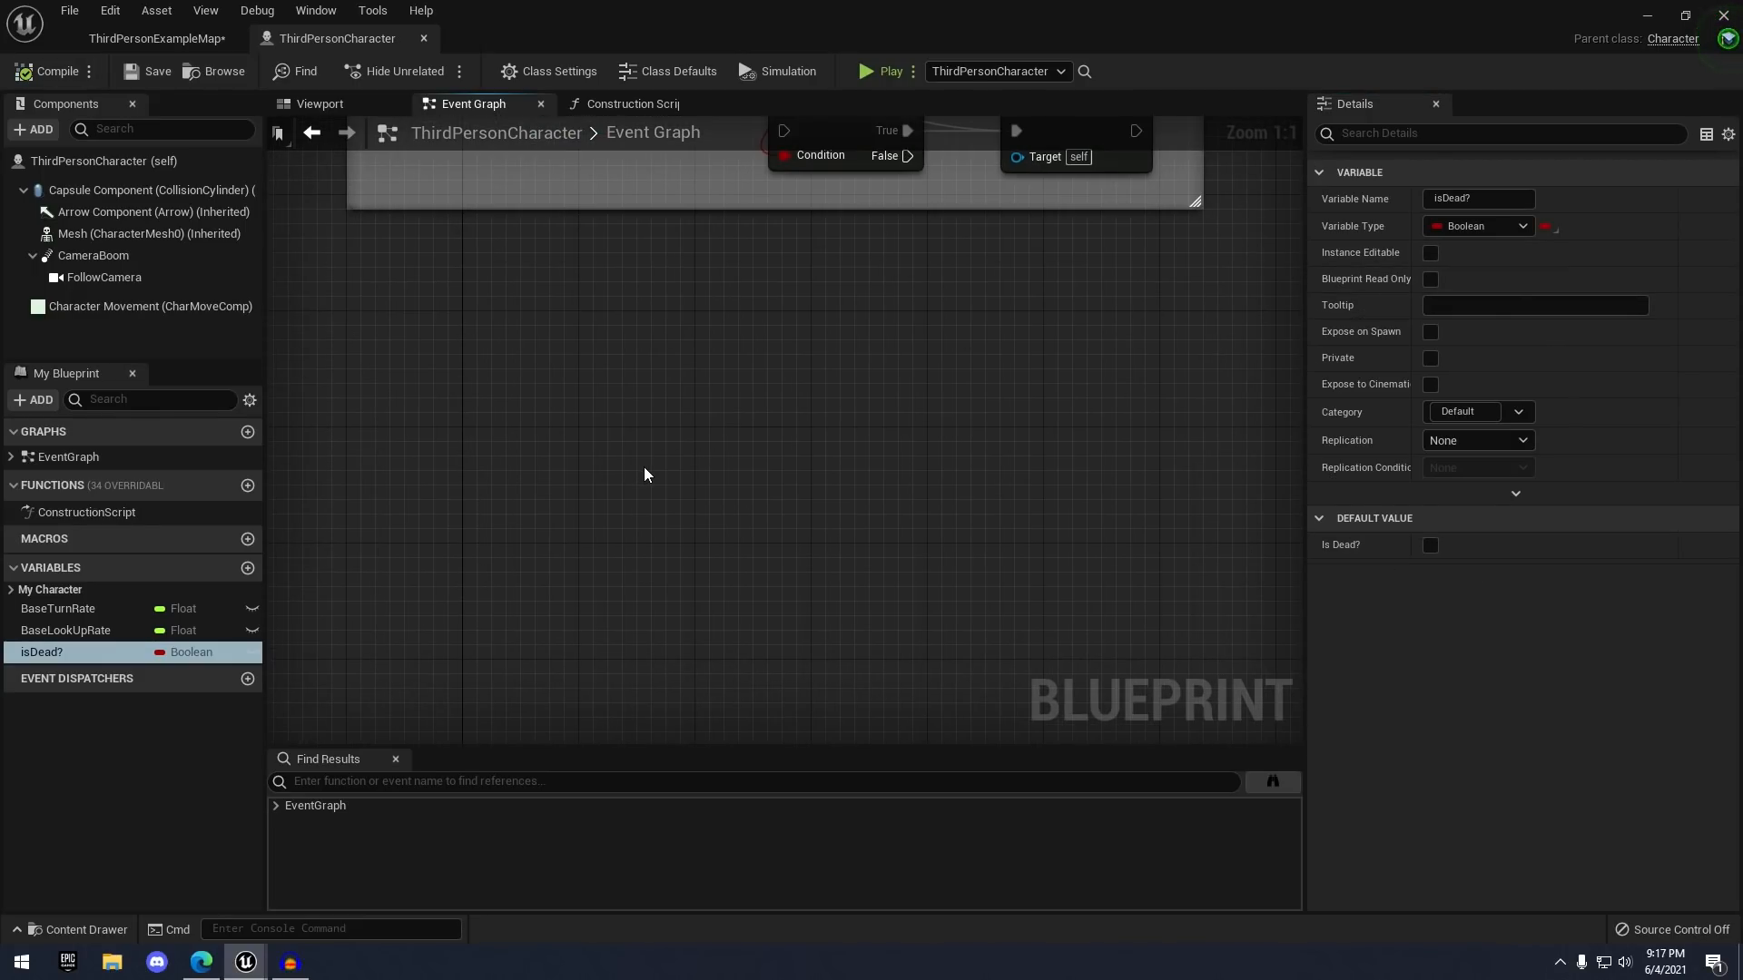
pyautogui.scroll(-5, 626, 454)
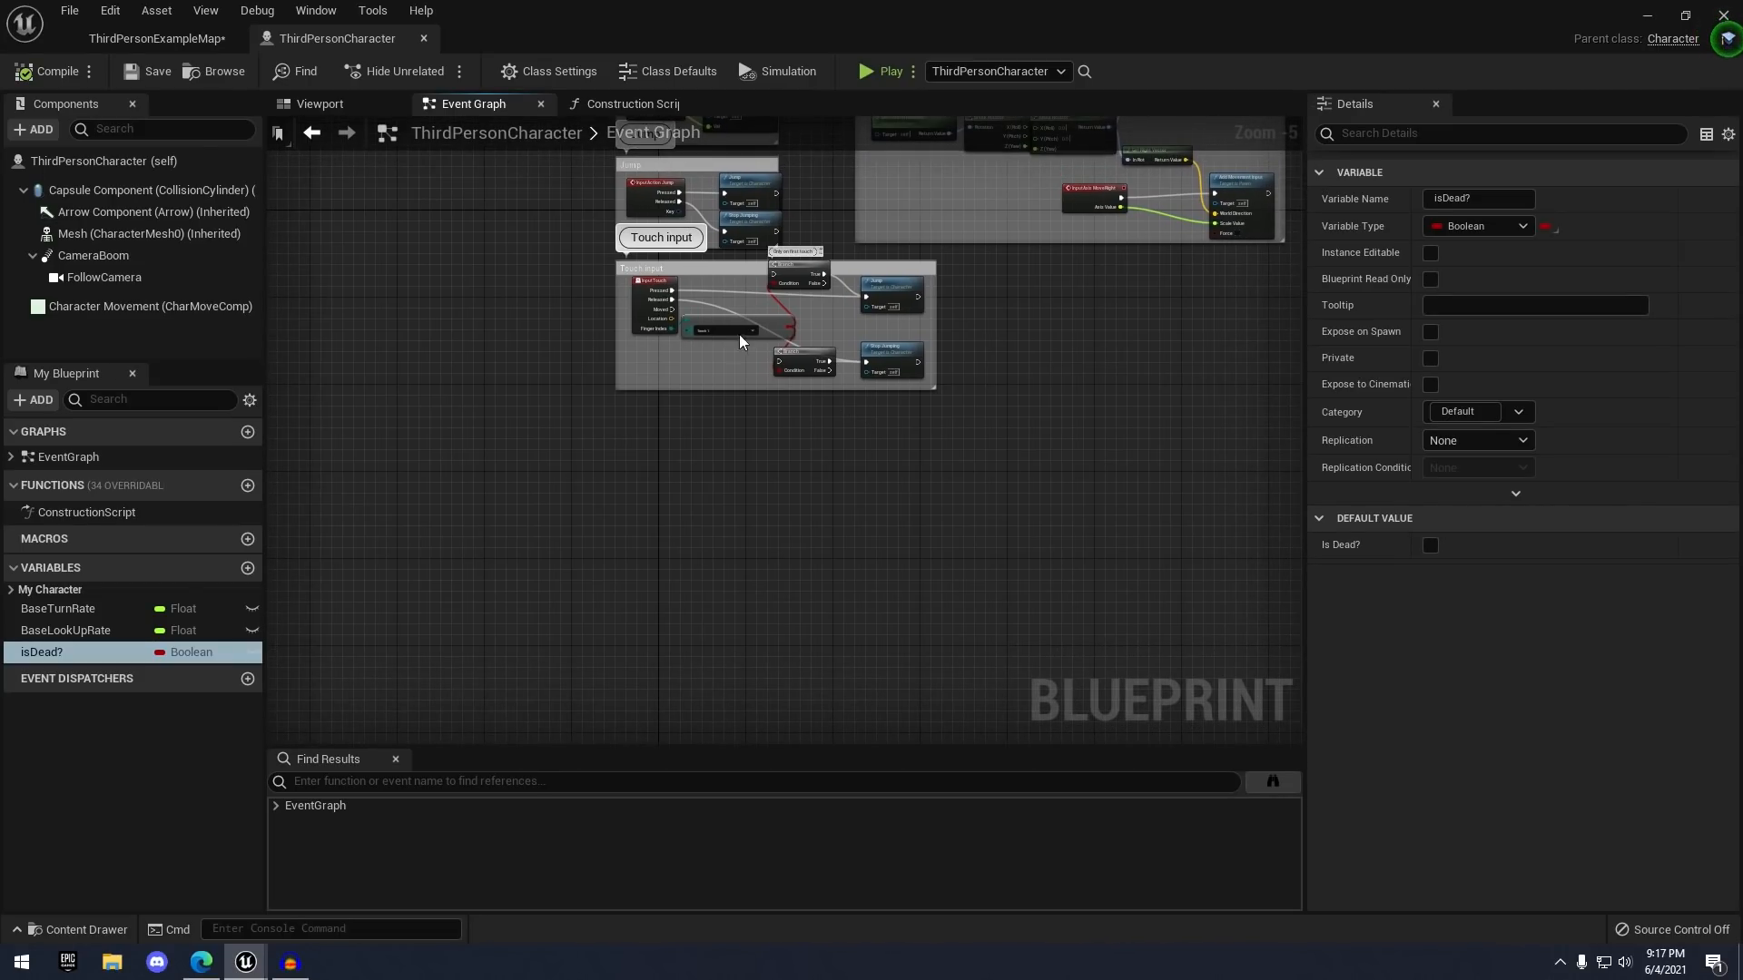
pyautogui.scroll(4, 708, 453)
pyautogui.moveTo(728, 474); pyautogui.dragTo(684, 476, button='right')
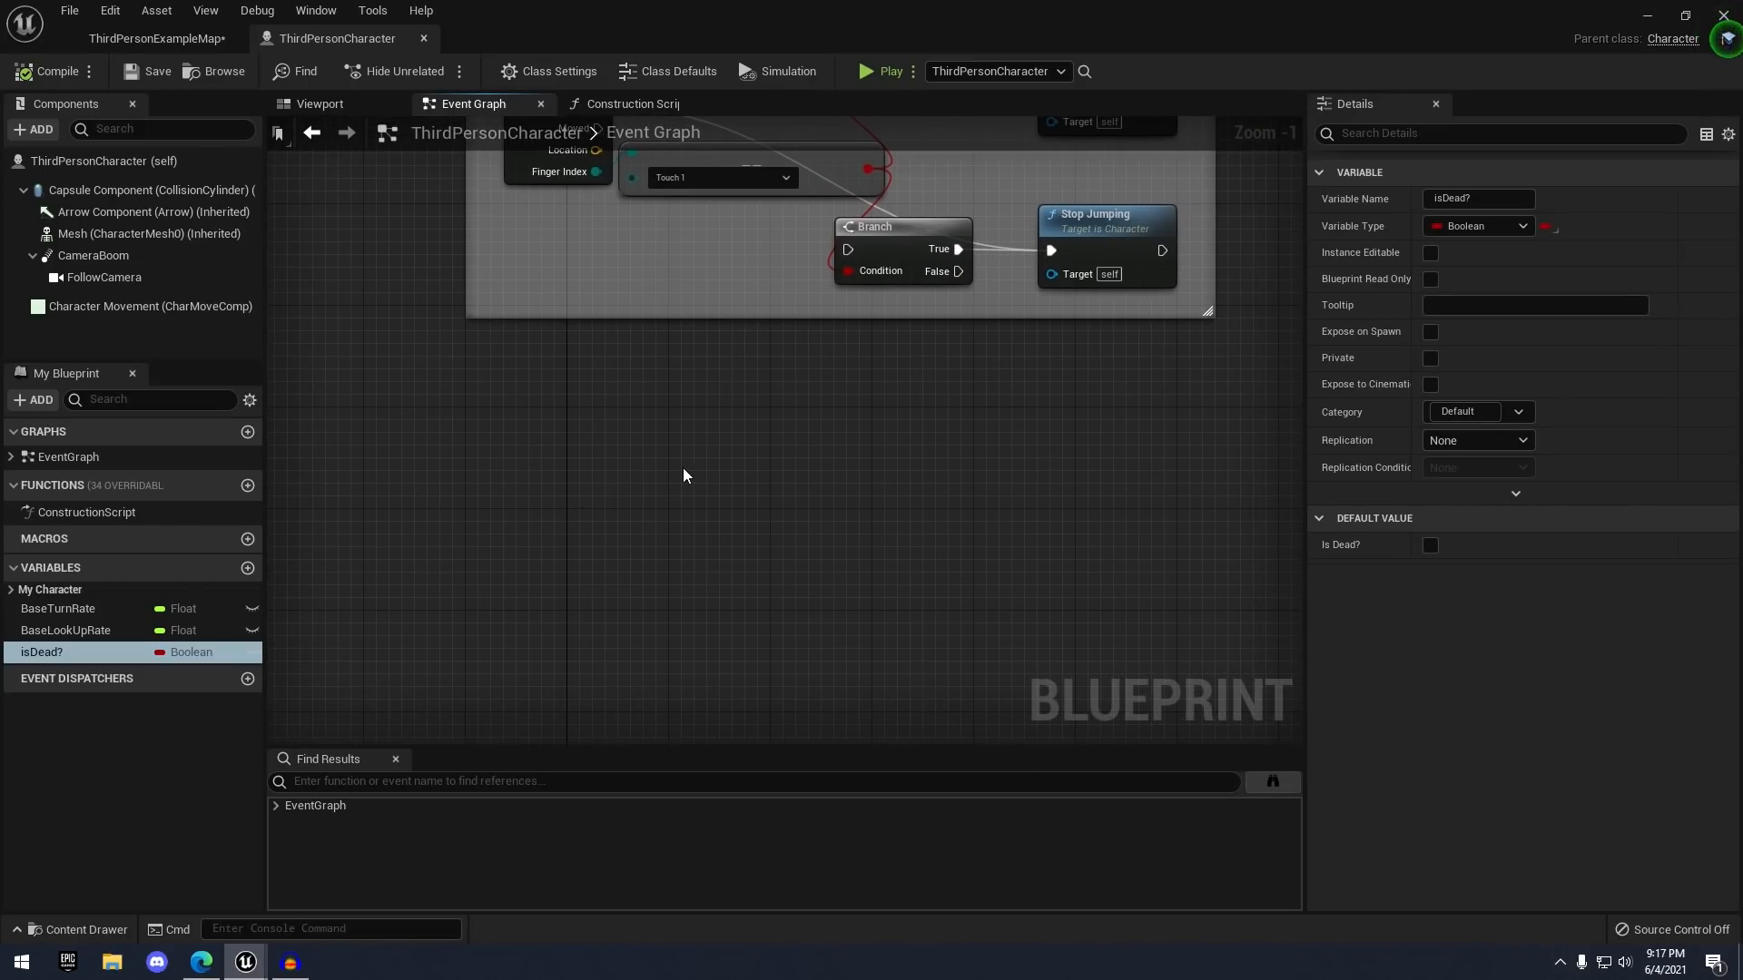
# - Browse the graph's list of available actions, then dismiss it
pyautogui.rightClick(687, 480)
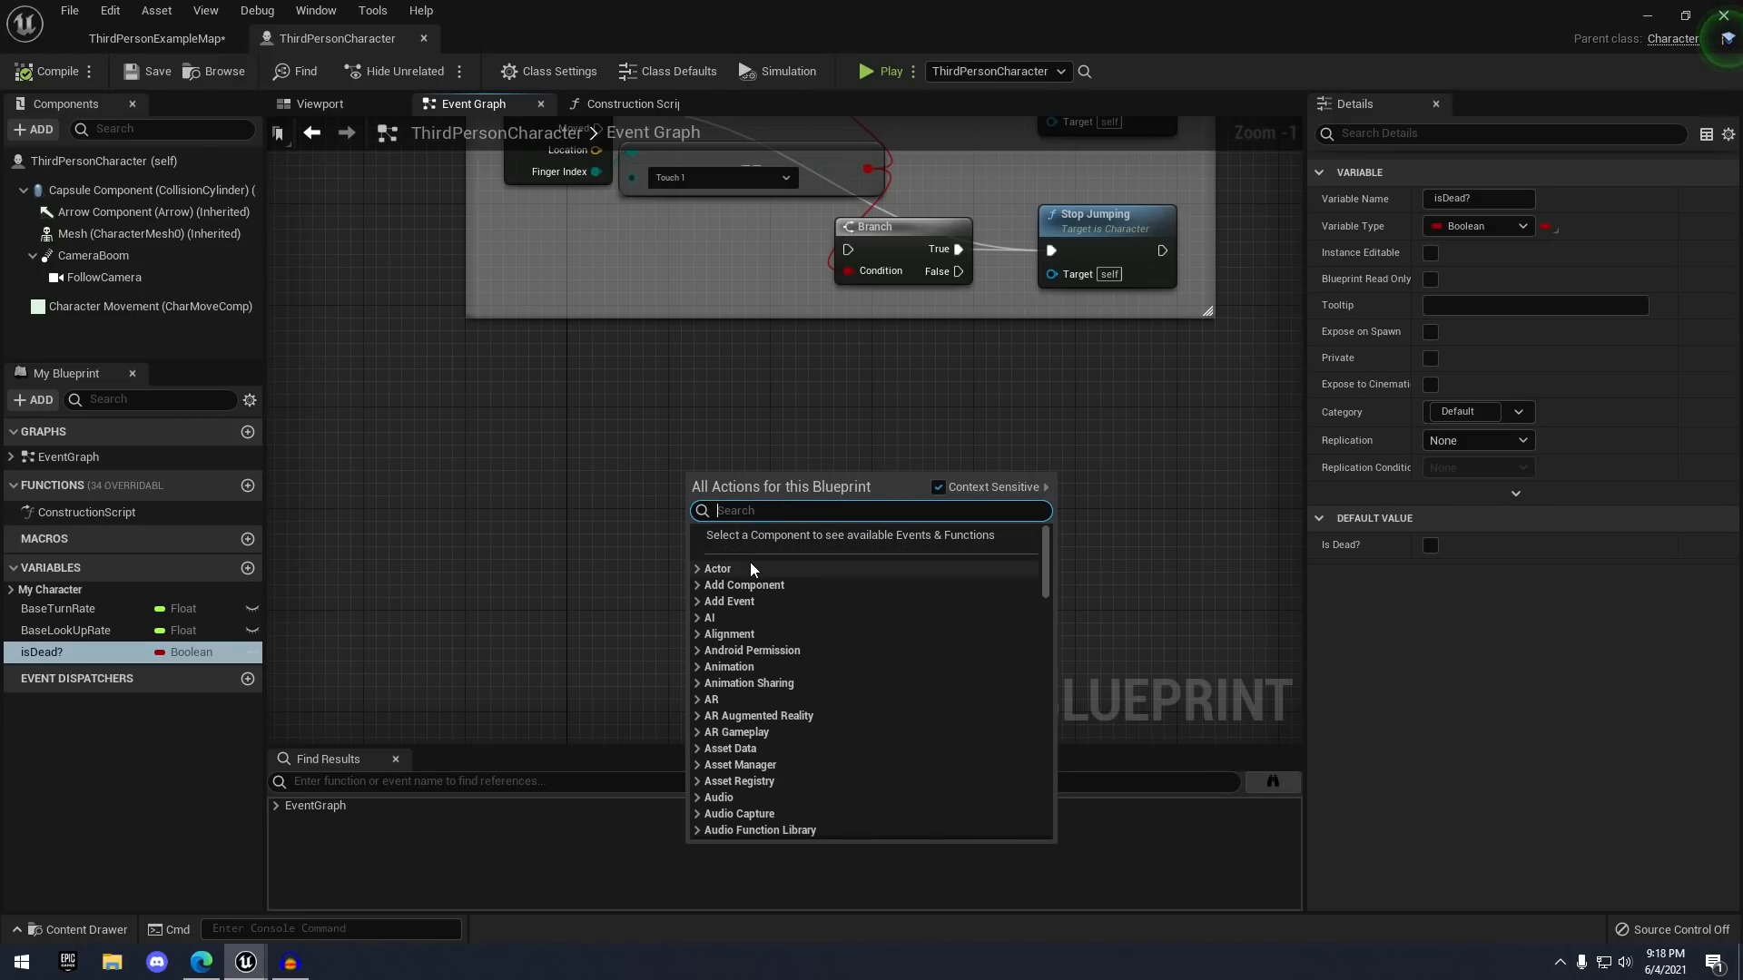
pyautogui.scroll(-5, 753, 574)
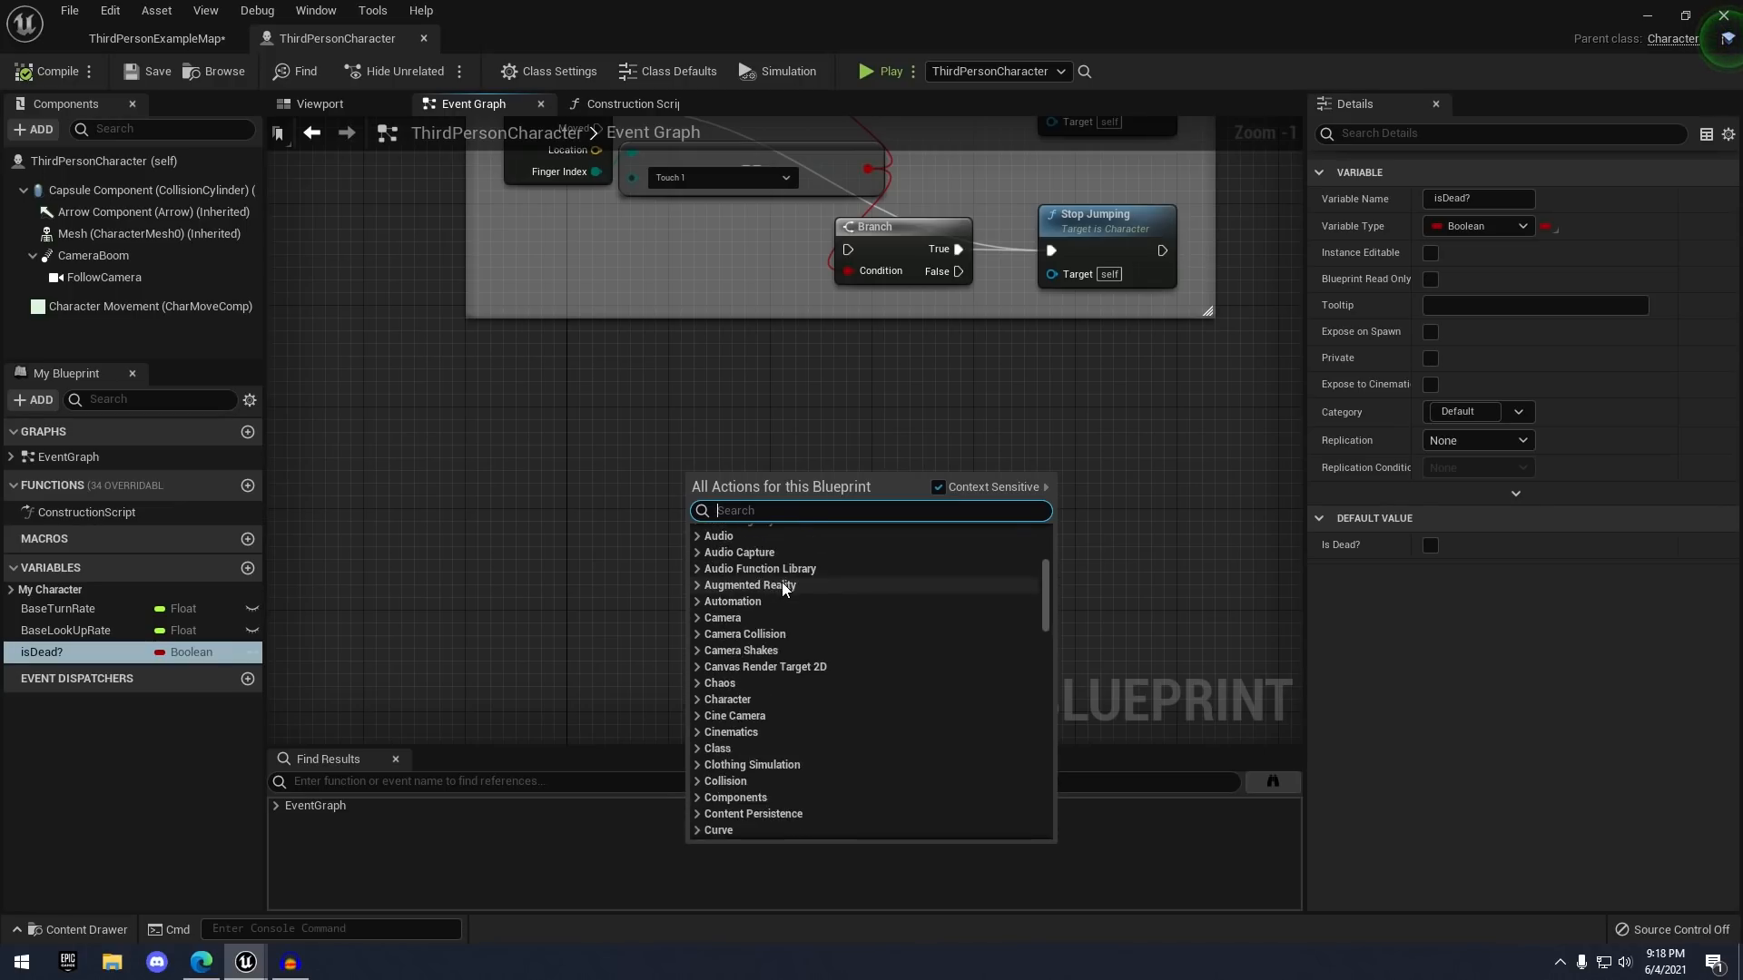
pyautogui.scroll(5, 783, 588)
pyautogui.scroll(-2, 778, 597)
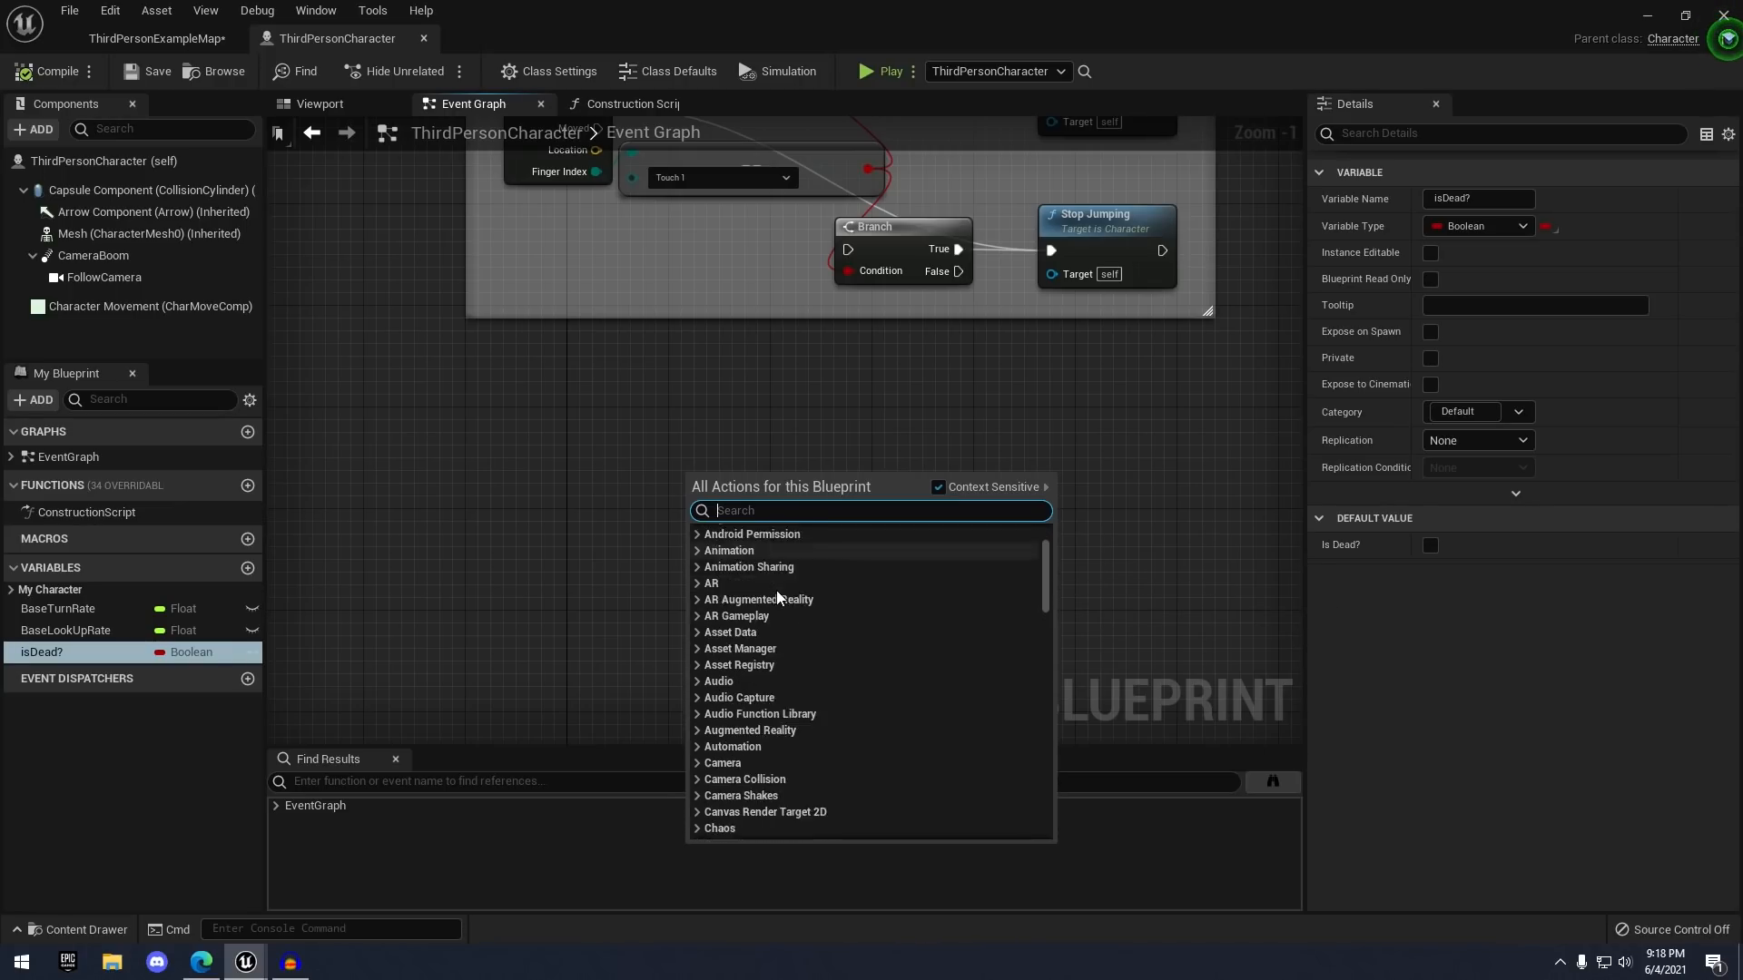
pyautogui.scroll(-5, 778, 597)
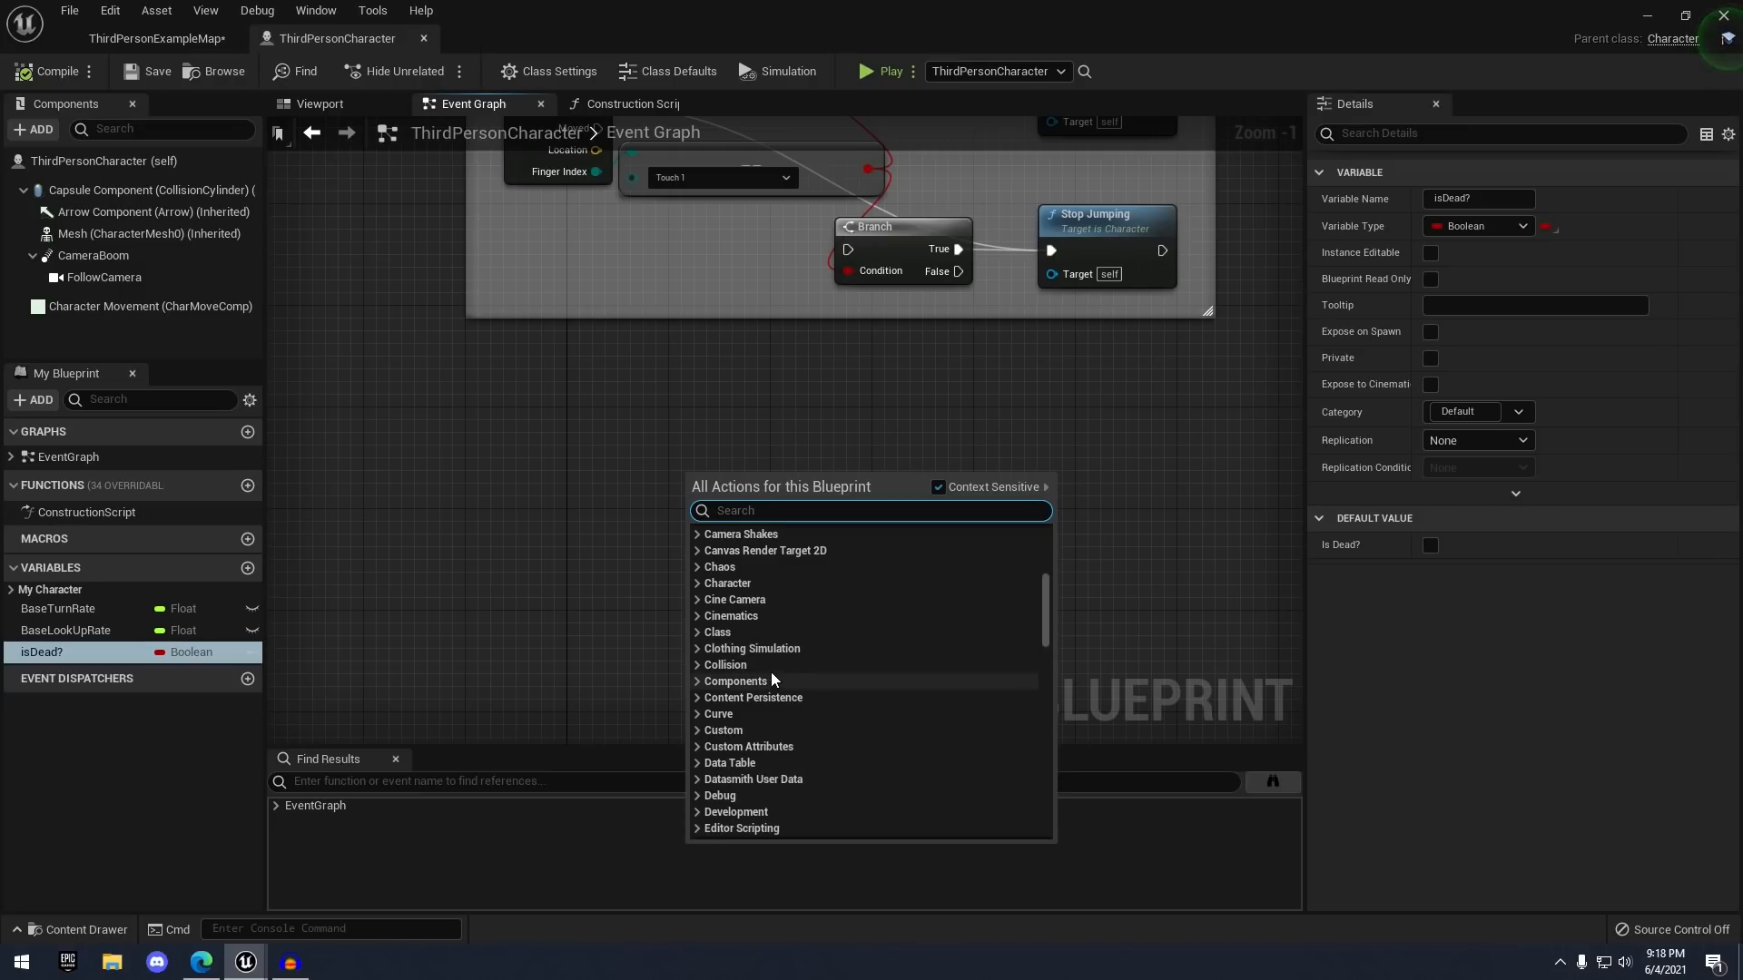
pyautogui.scroll(-3, 776, 667)
pyautogui.scroll(-2, 786, 635)
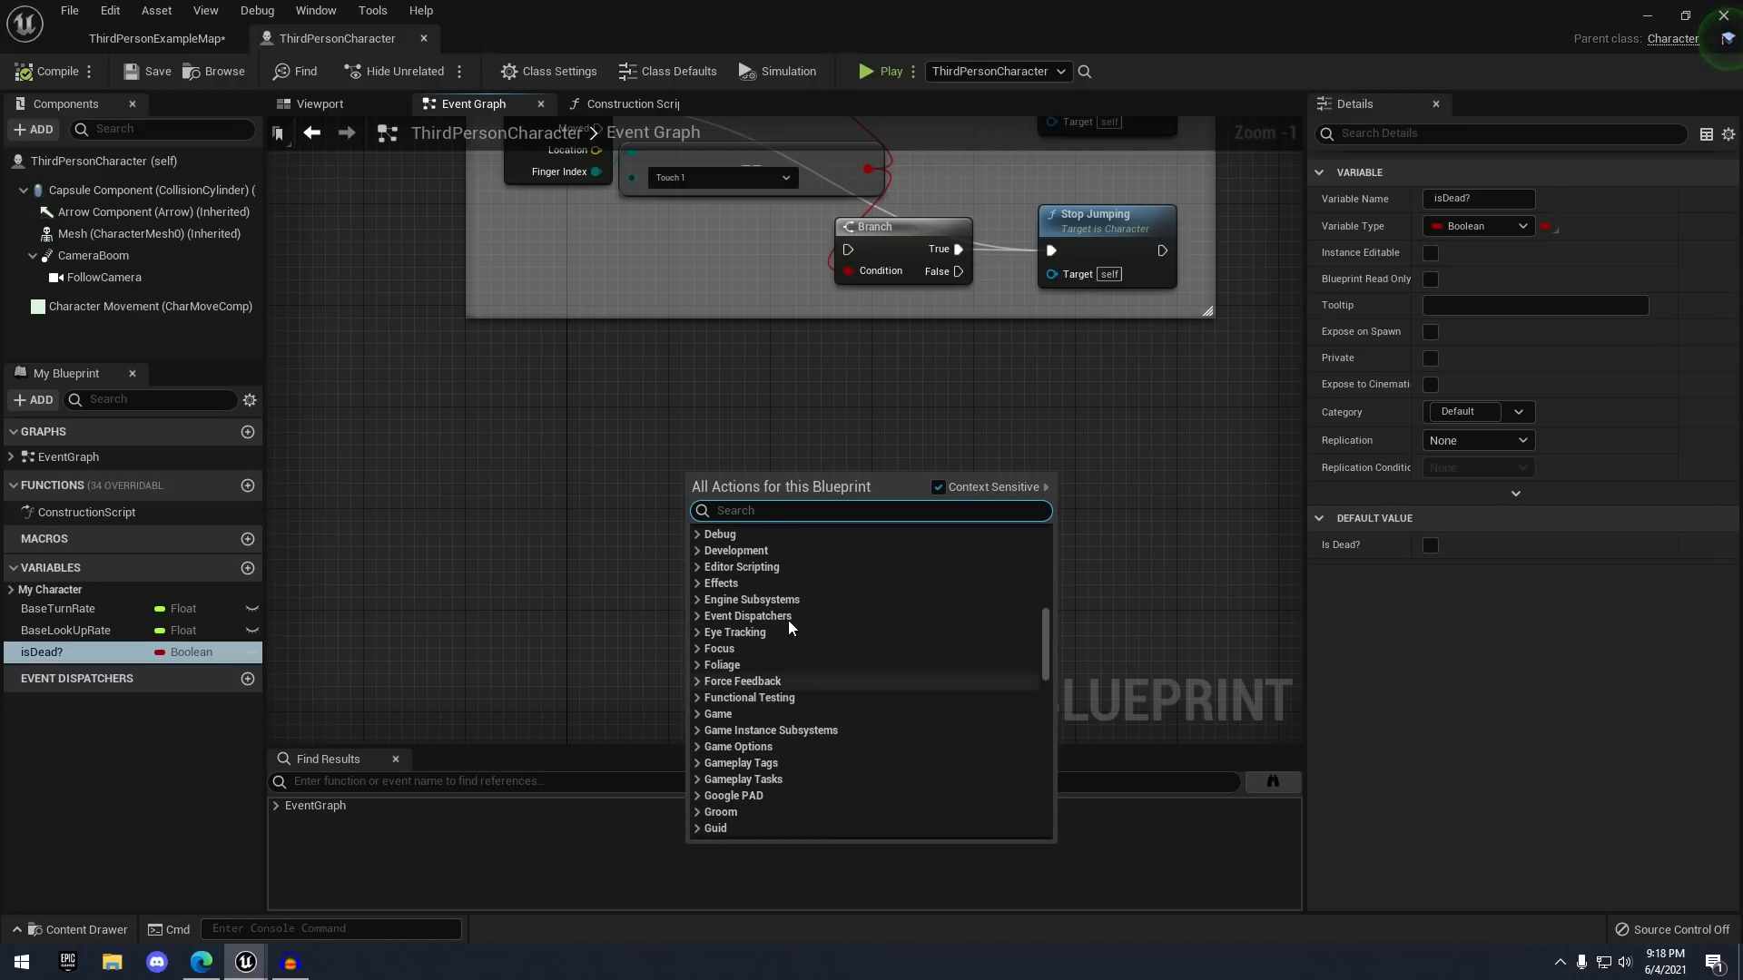
pyautogui.scroll(-2, 789, 629)
pyautogui.click(673, 461)
# - Search 'event begin play' and place an Event BeginPlay node in empty graph space
pyautogui.rightClick(650, 498)
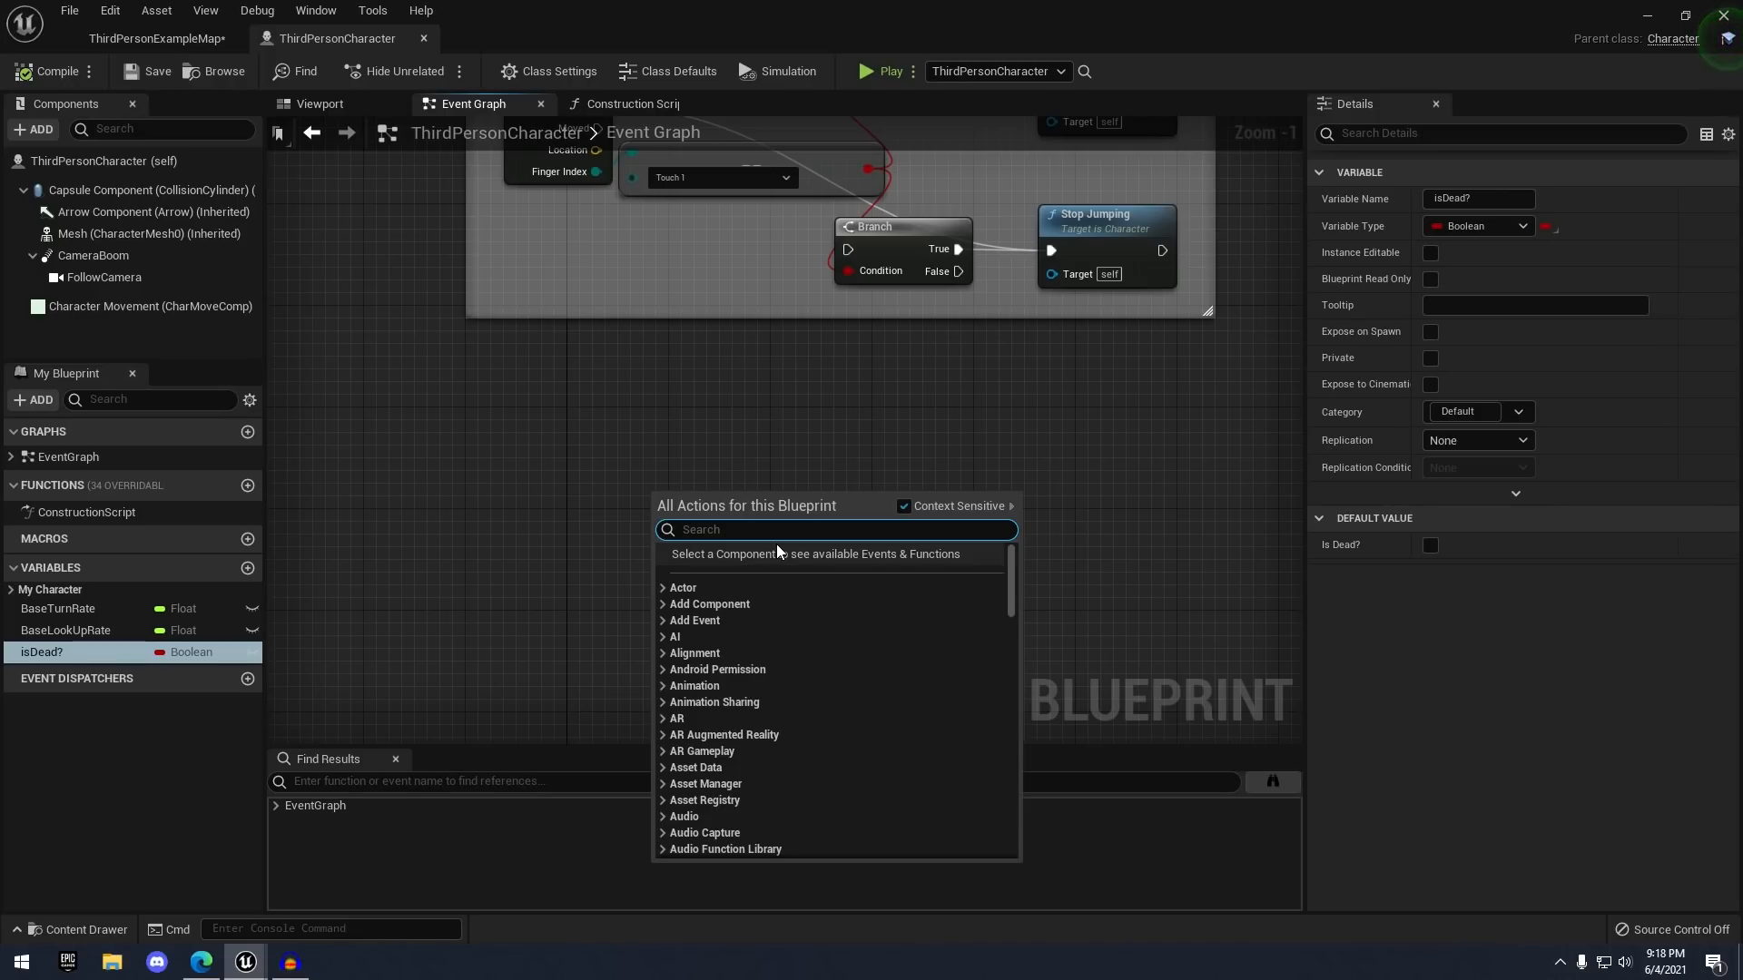
pyautogui.write('event begin play')
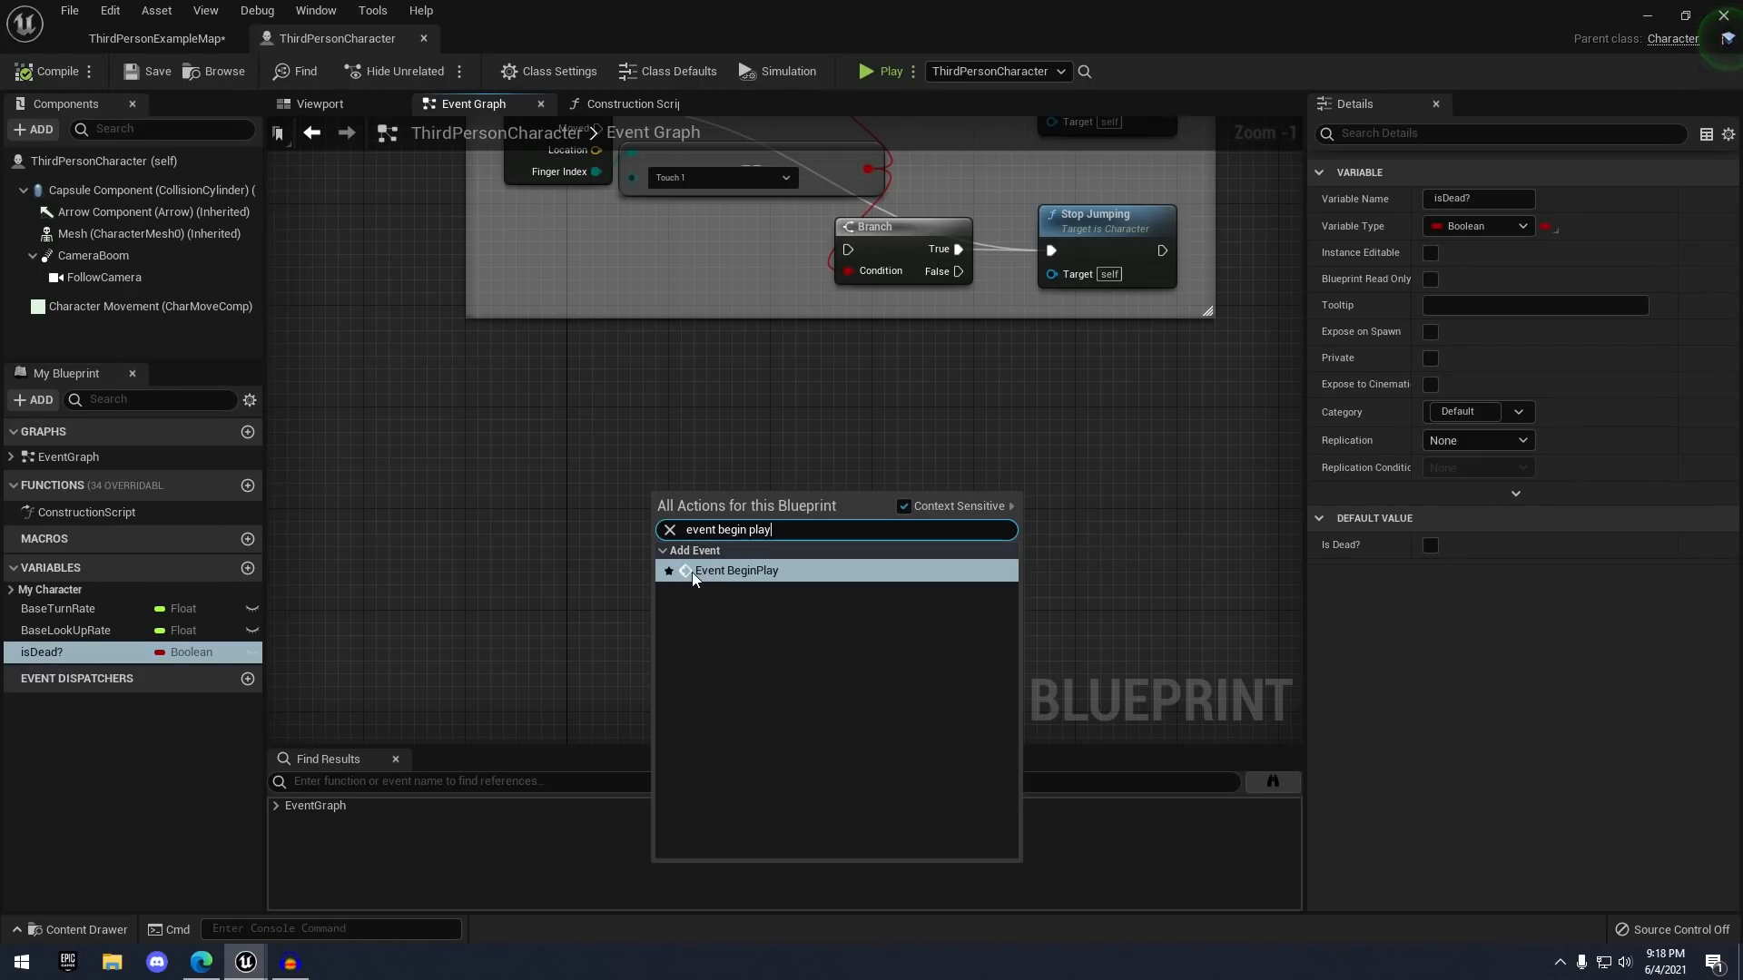
pyautogui.click(771, 575)
pyautogui.scroll(1, 810, 514)
pyautogui.moveTo(811, 522); pyautogui.dragTo(673, 494, button='right')
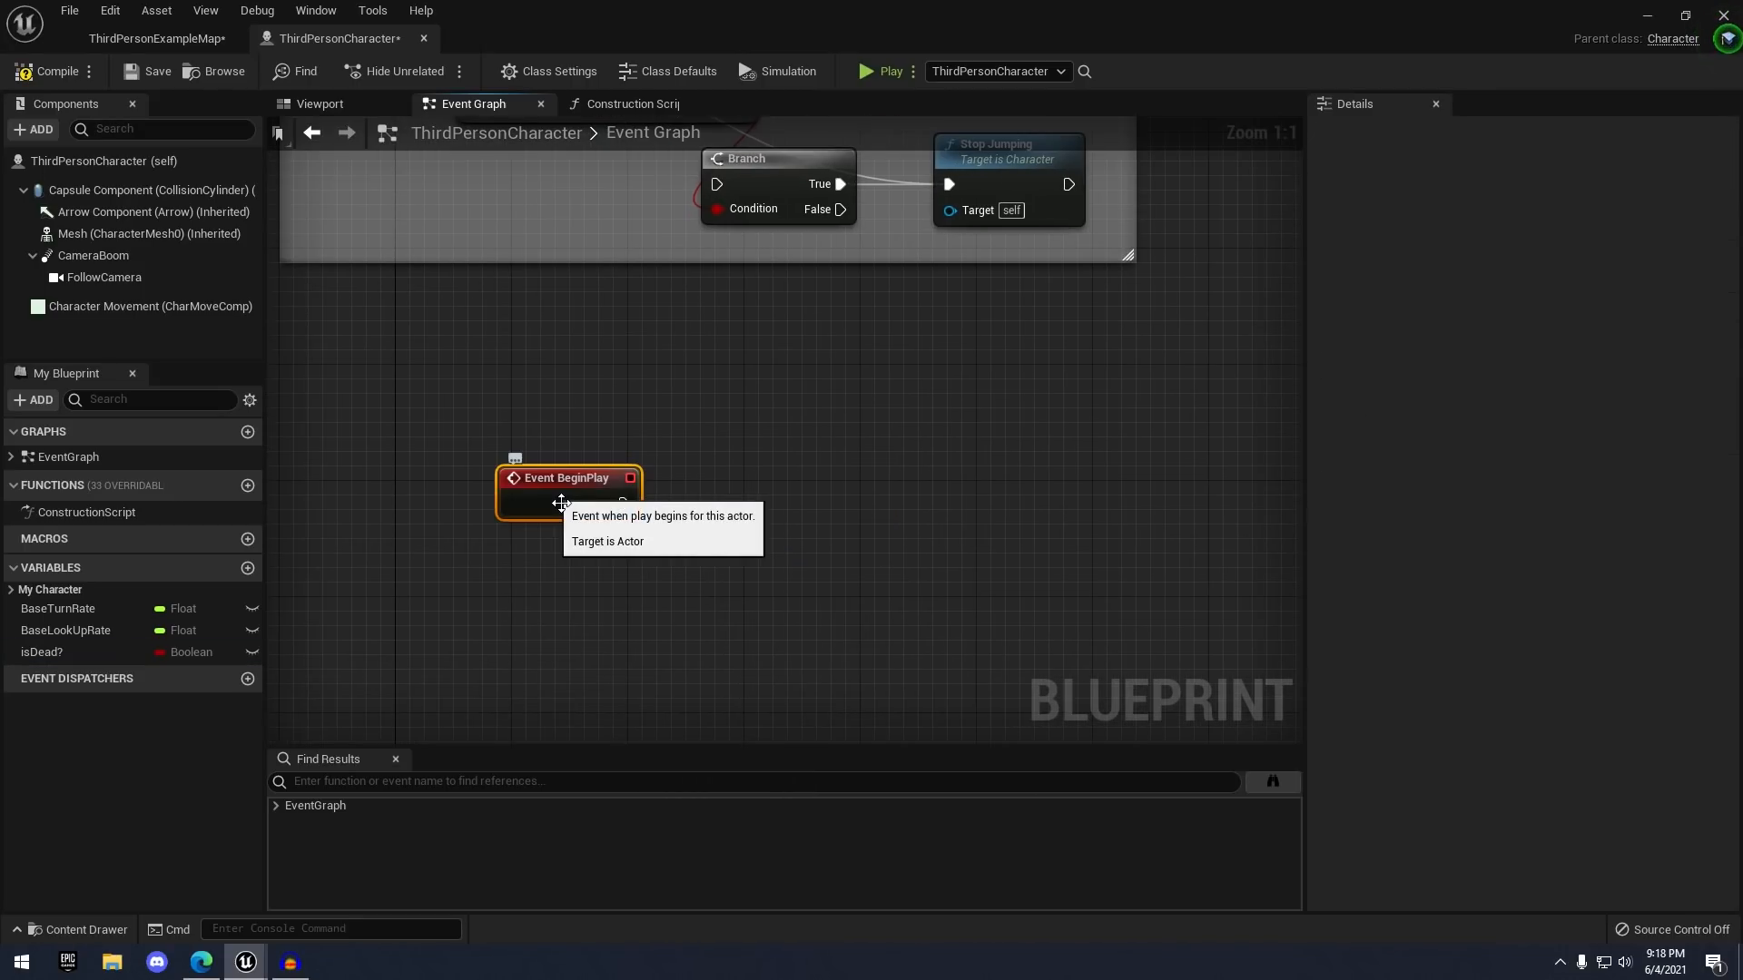
pyautogui.moveTo(621, 548); pyautogui.dragTo(684, 533, button='right')
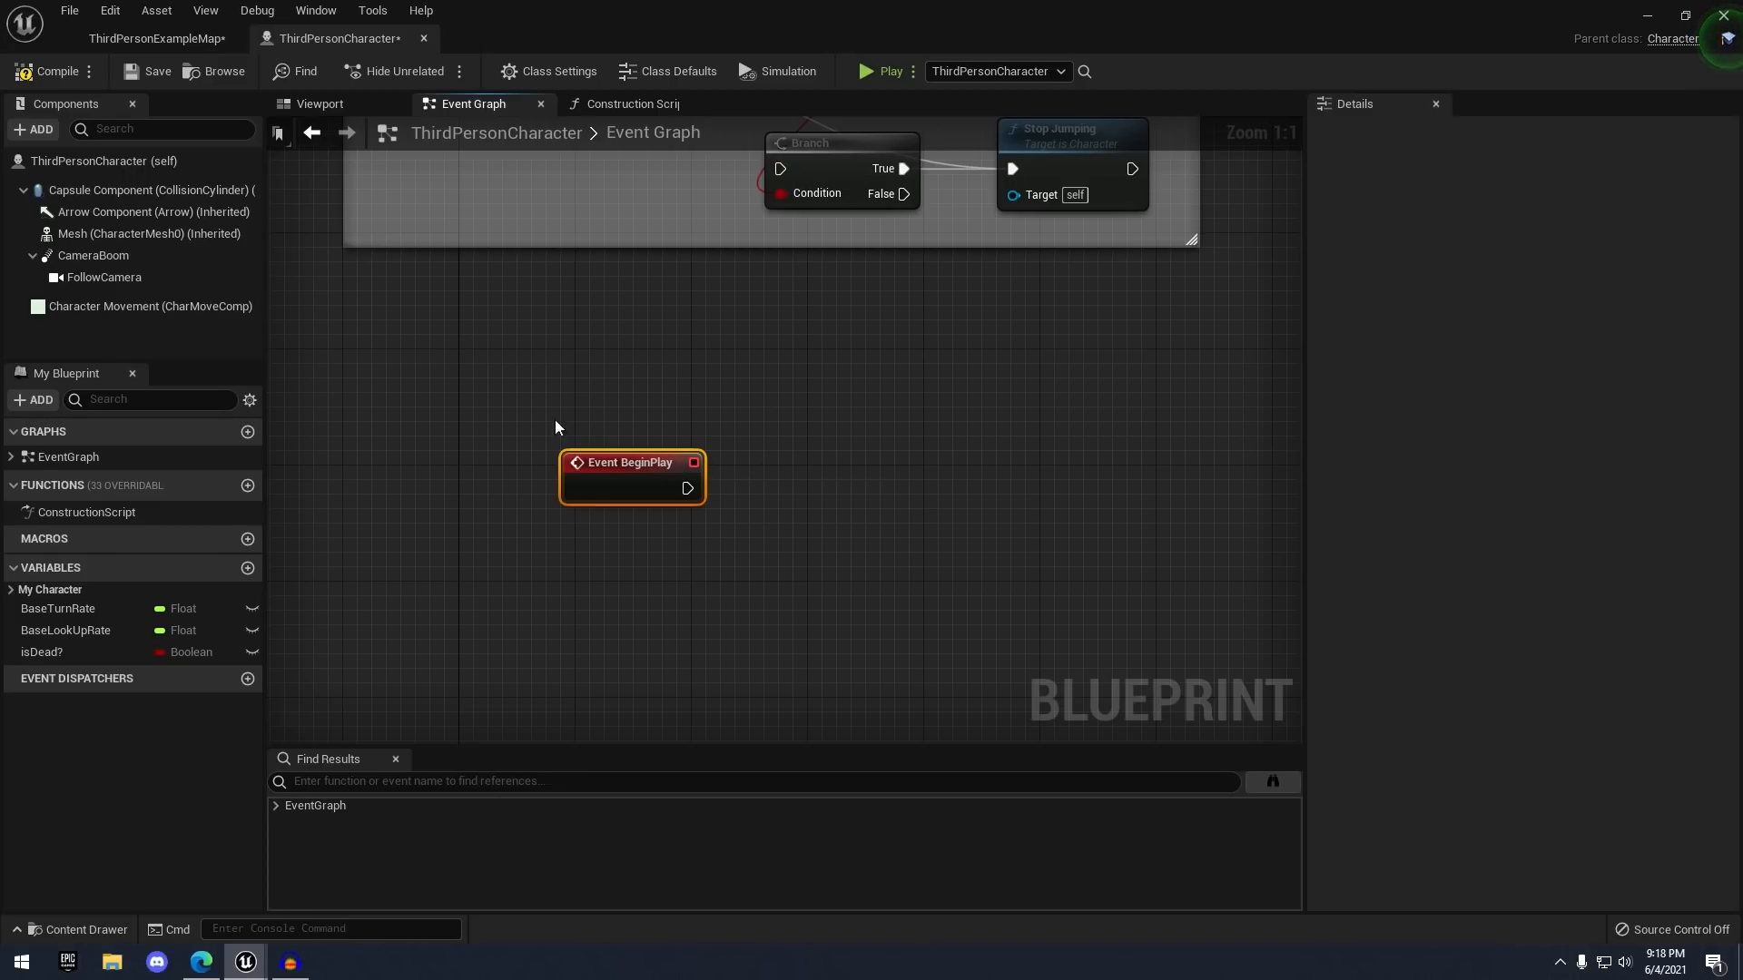
pyautogui.moveTo(633, 539); pyautogui.dragTo(627, 479, button='right')
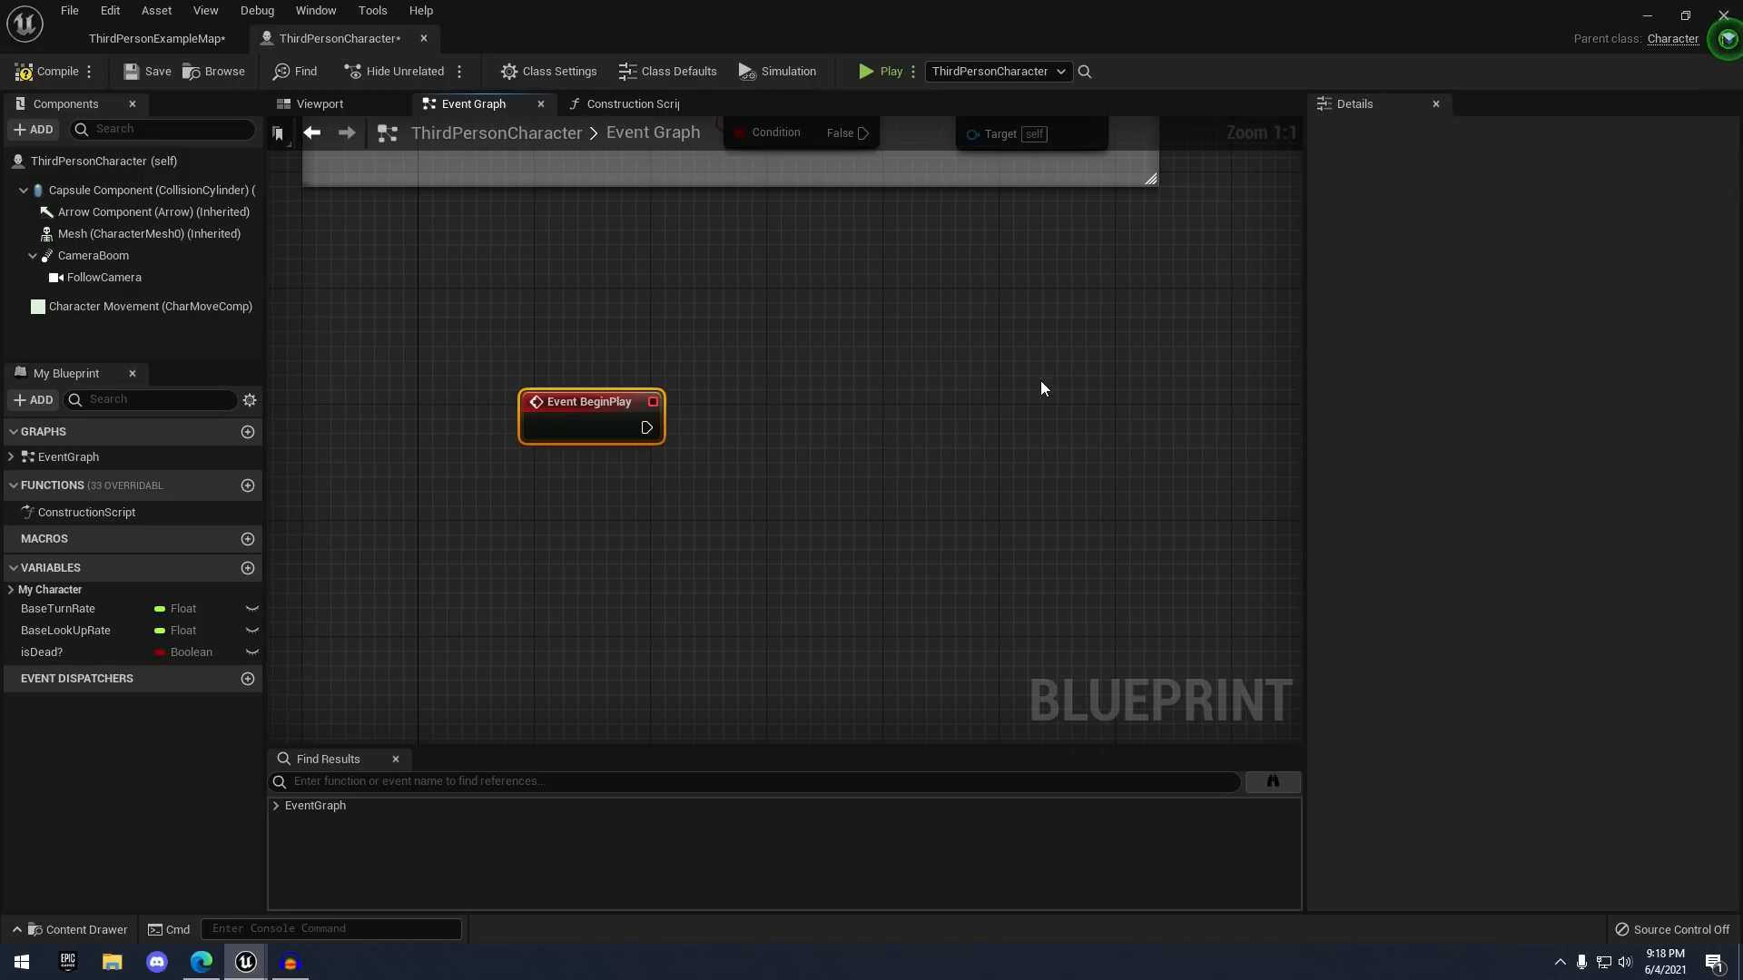
# - Wire a new Branch node from Event BeginPlay's execution output and align it with the event
pyautogui.click(680, 442)
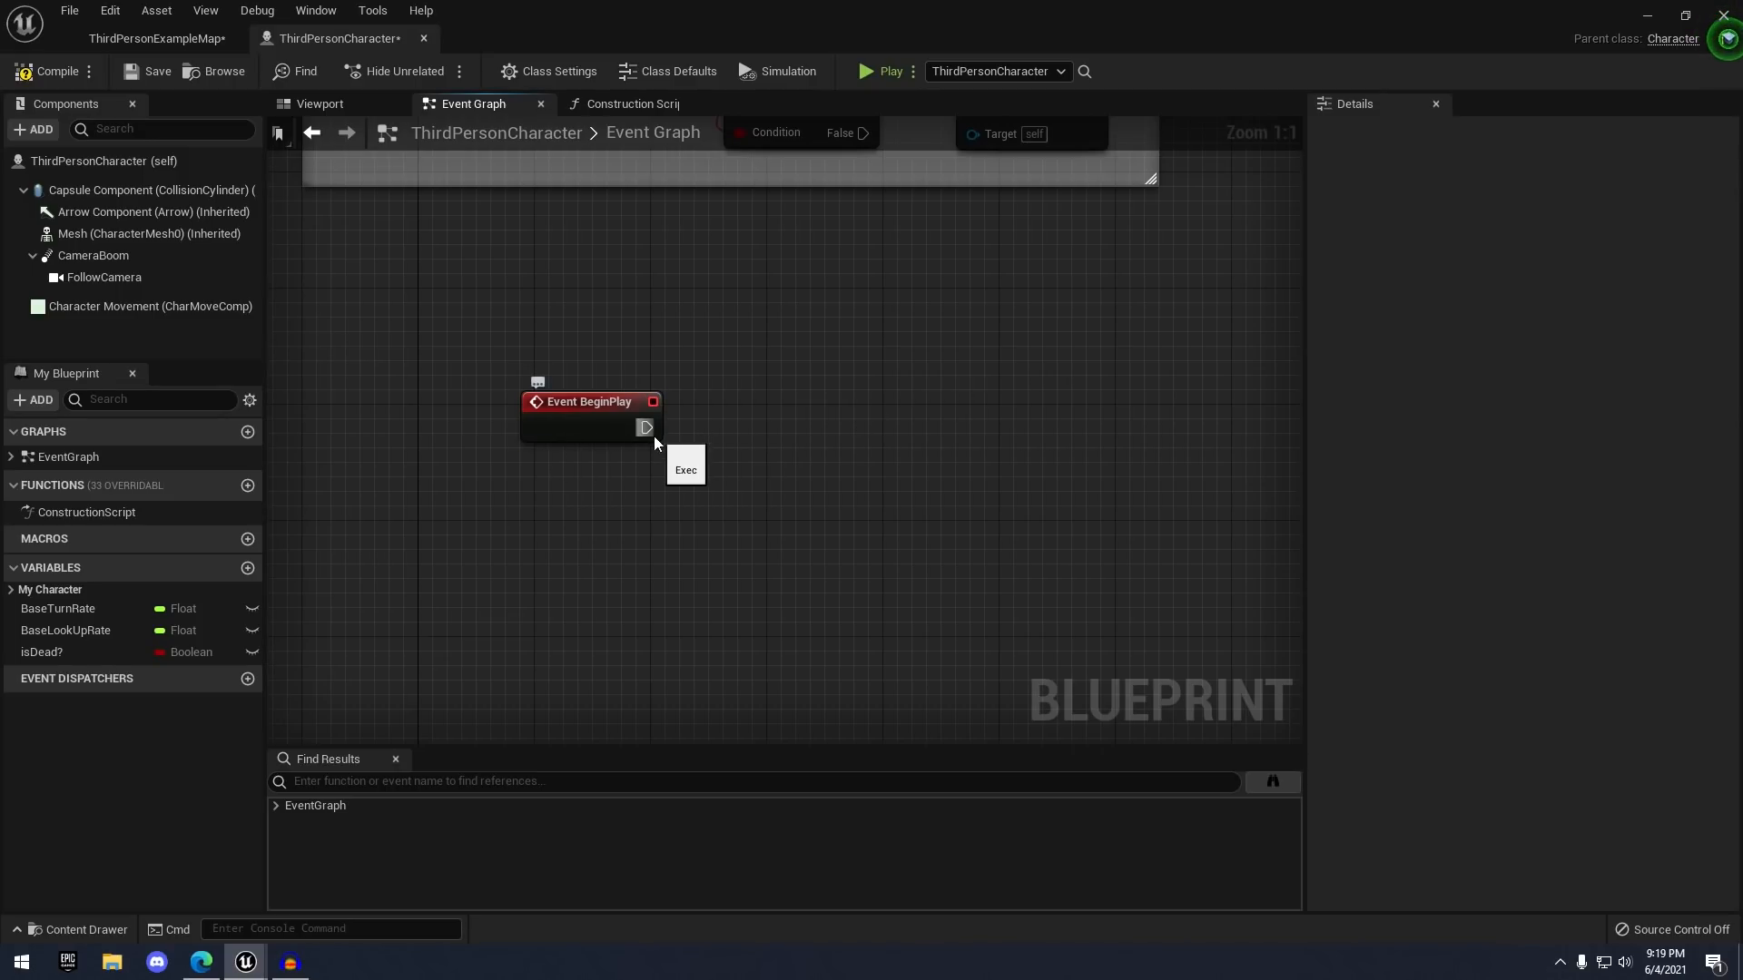
pyautogui.moveTo(649, 430); pyautogui.dragTo(810, 426)
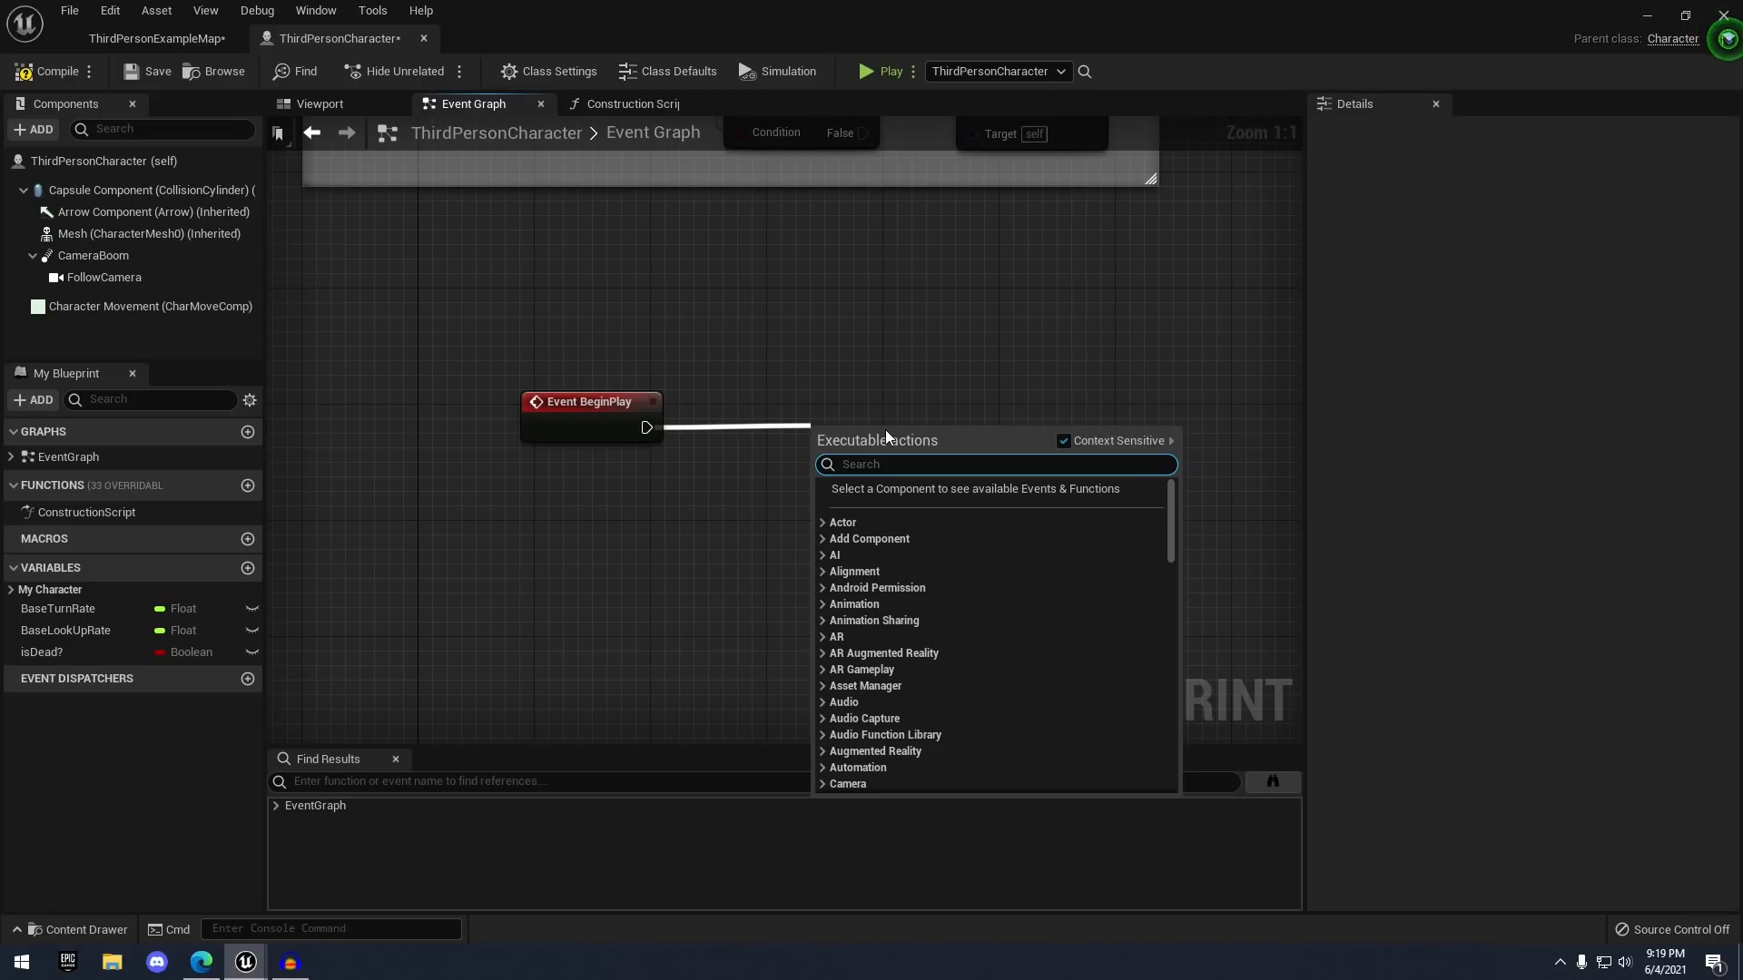
pyautogui.scroll(-3, 863, 526)
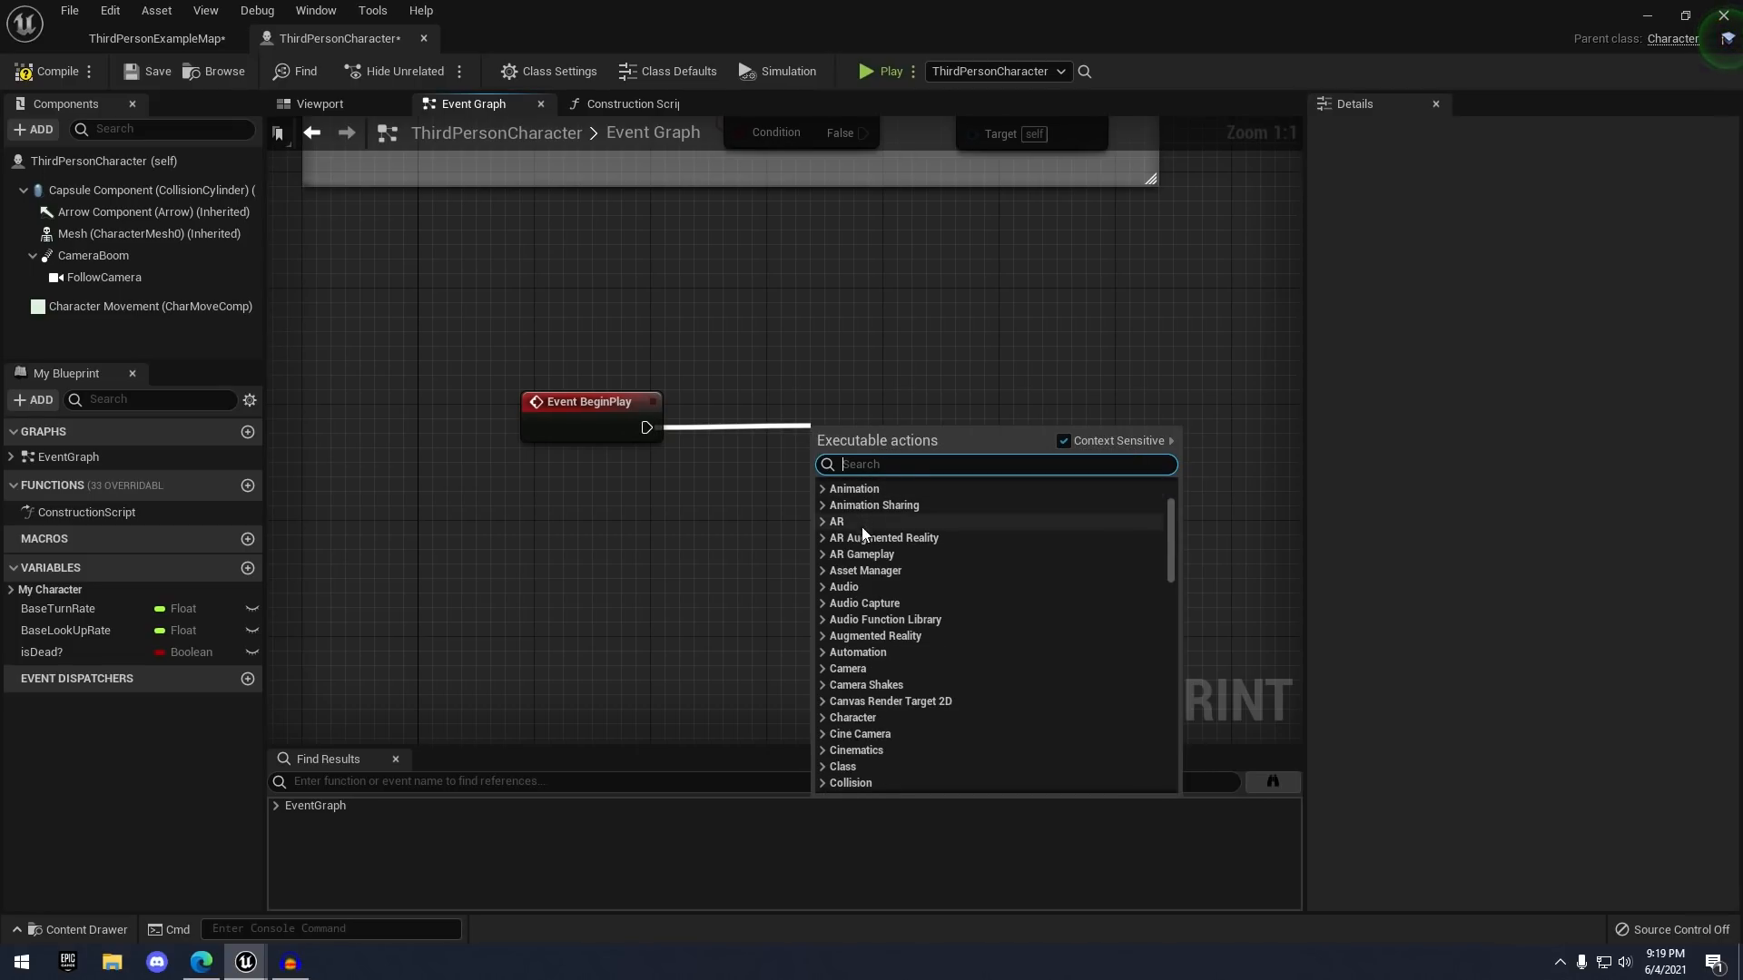
pyautogui.scroll(3, 861, 532)
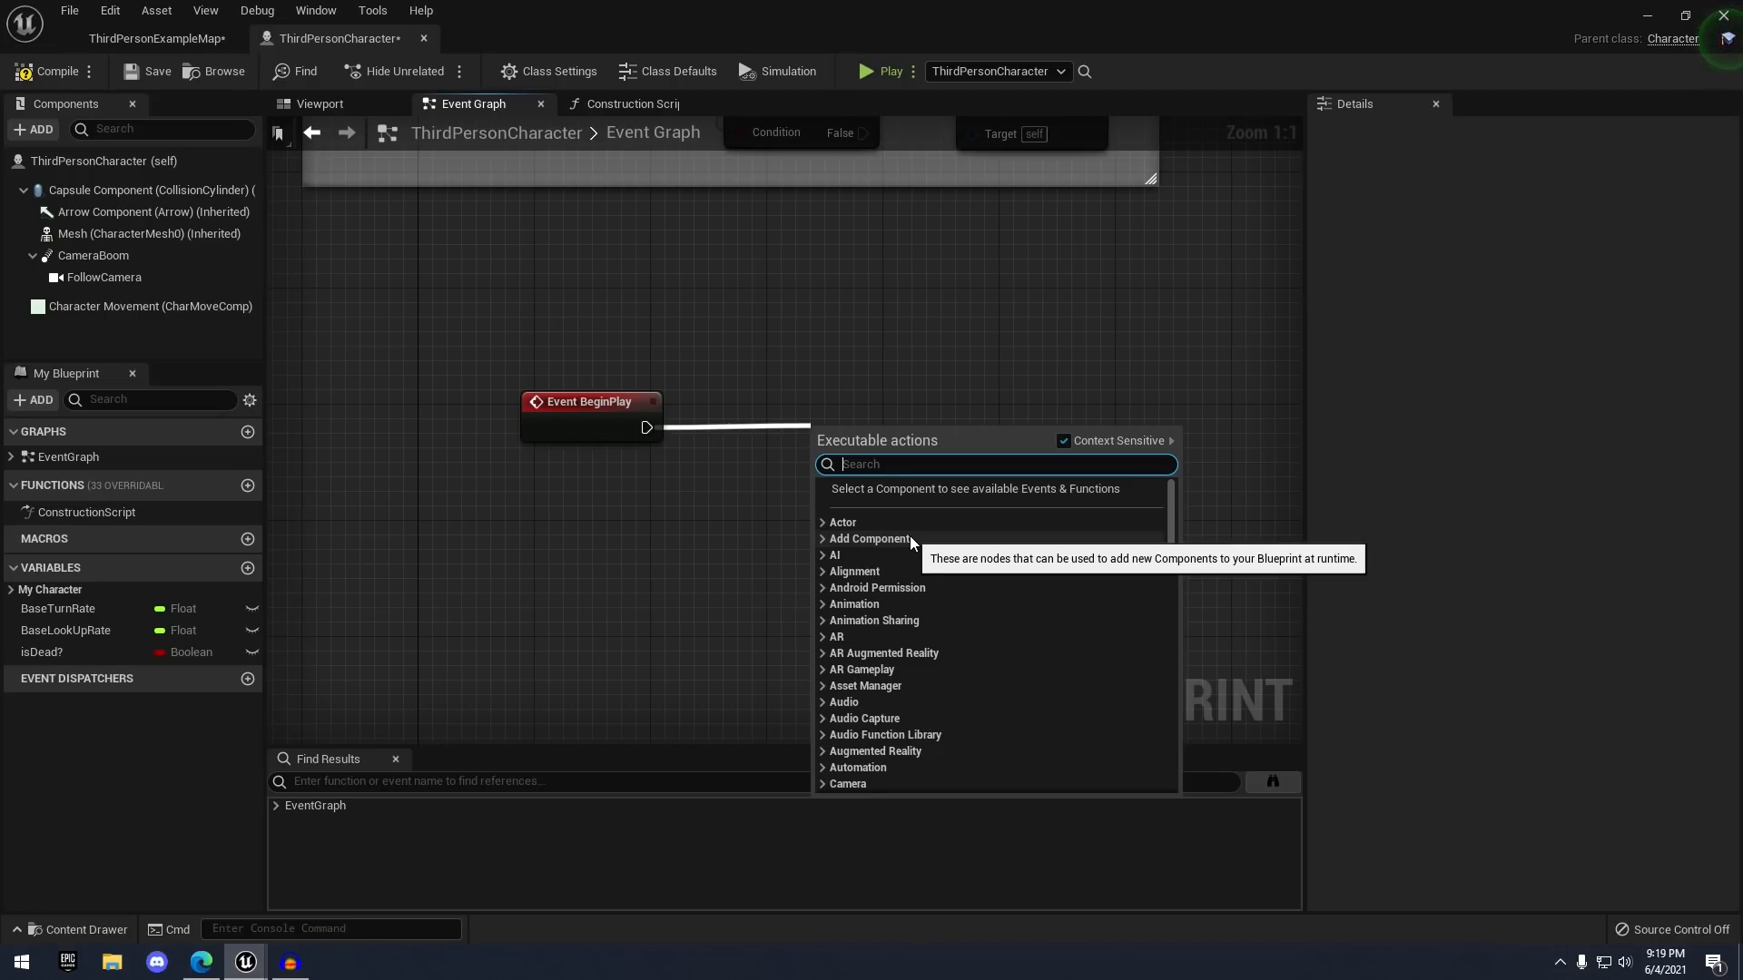
pyautogui.write('branch')
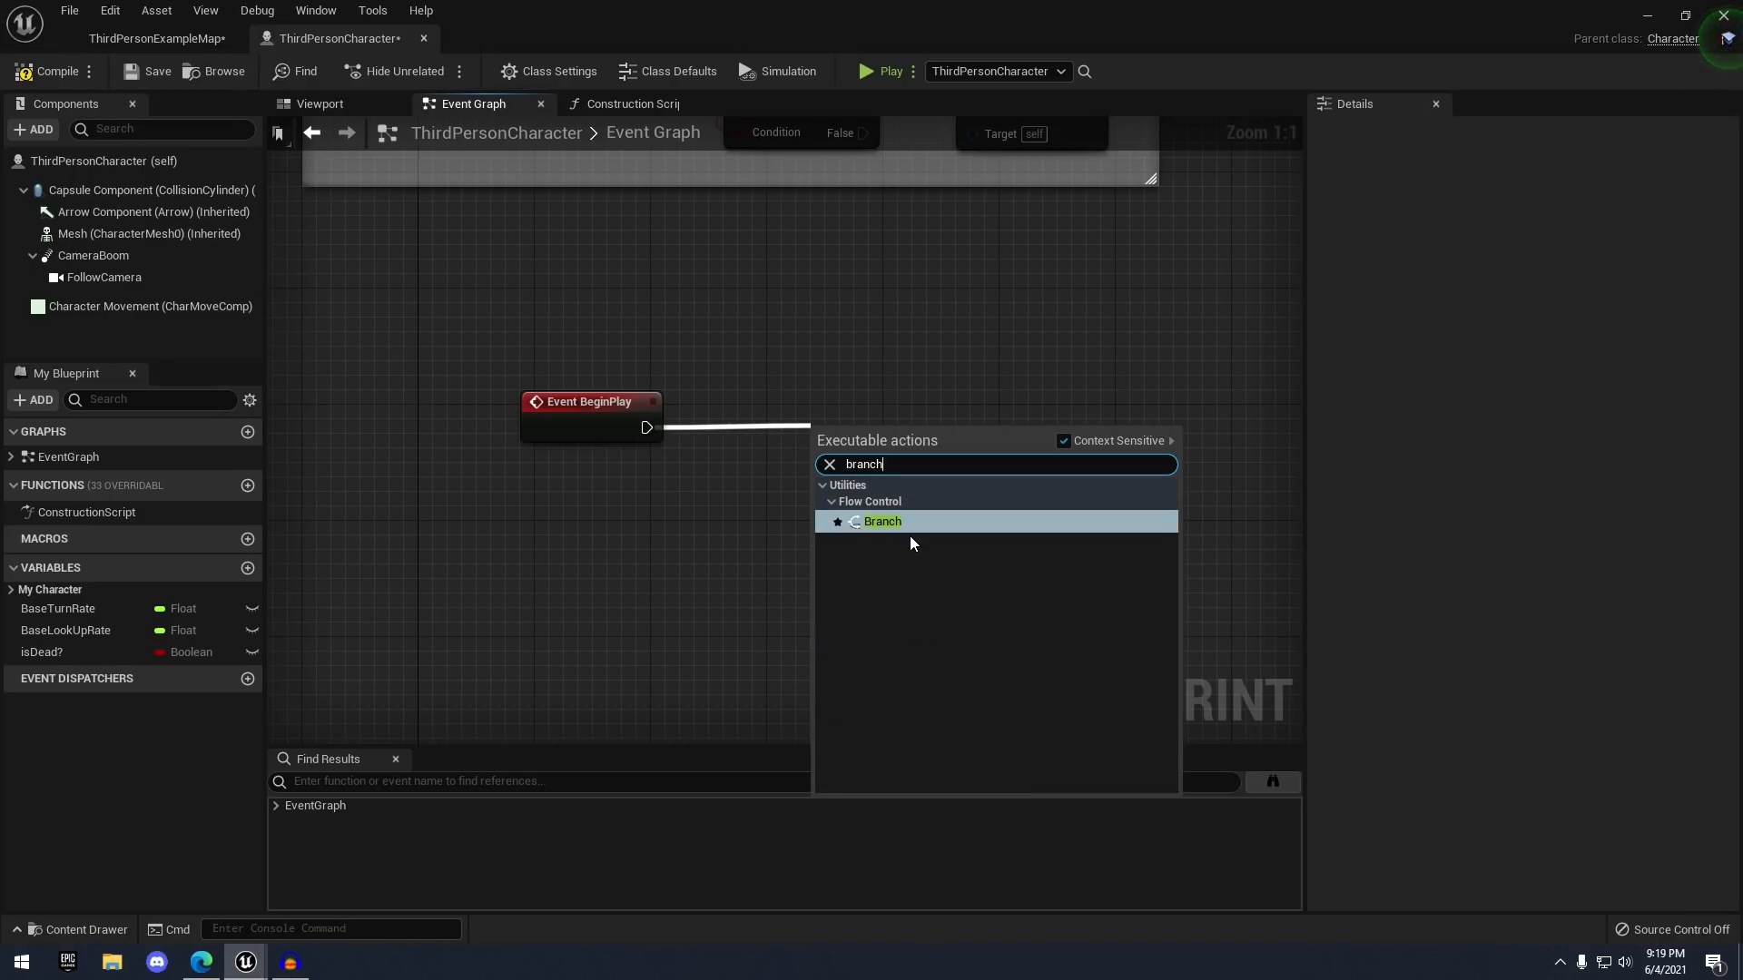
pyautogui.click(881, 525)
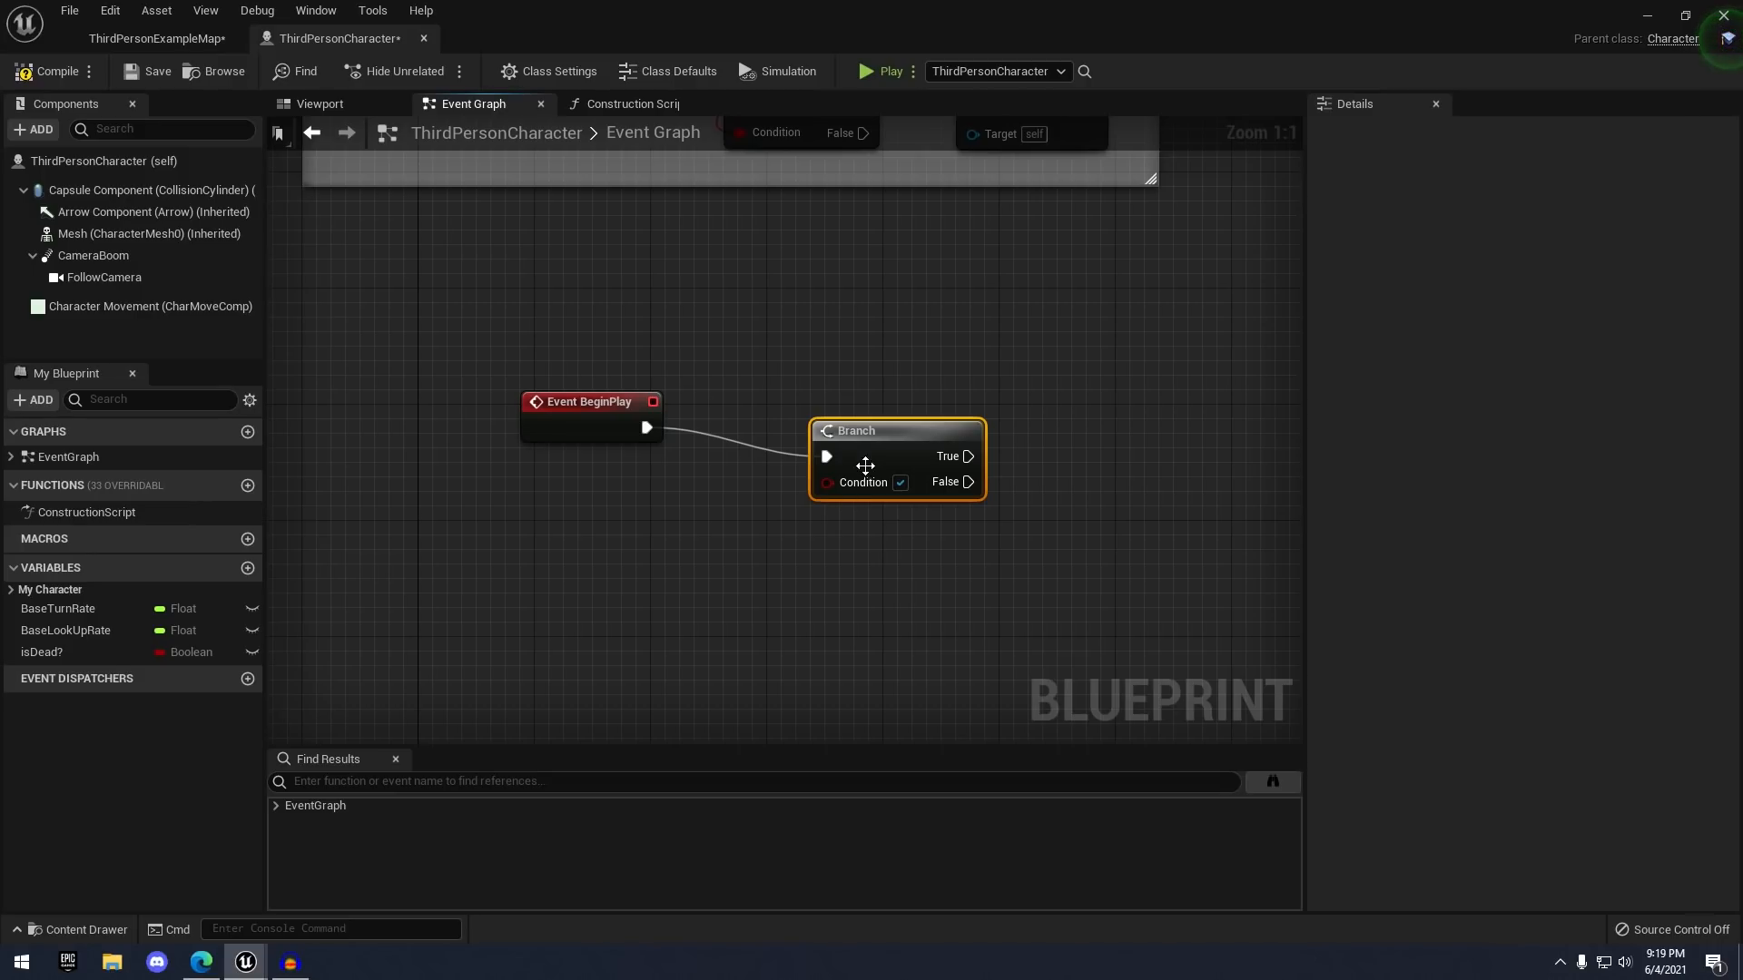
pyautogui.moveTo(865, 465); pyautogui.dragTo(879, 436)
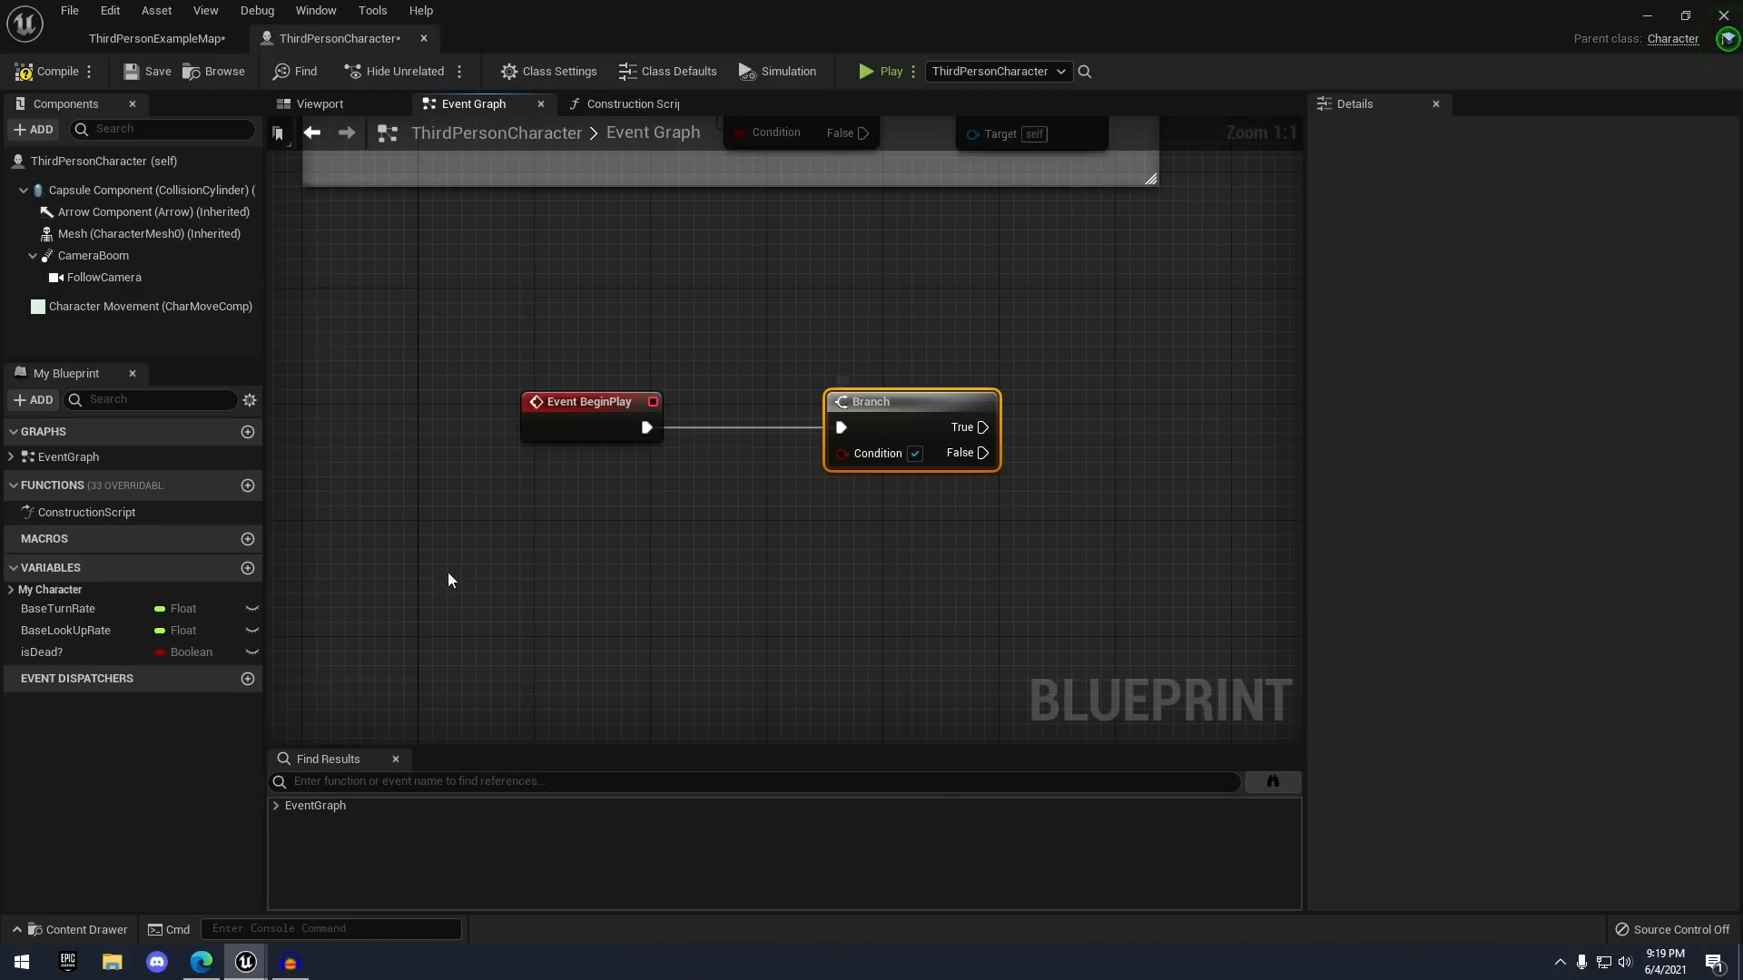
# - Add a Get isDead? node below the Branch and wire it into the Branch Condition pin
pyautogui.click(41, 653)
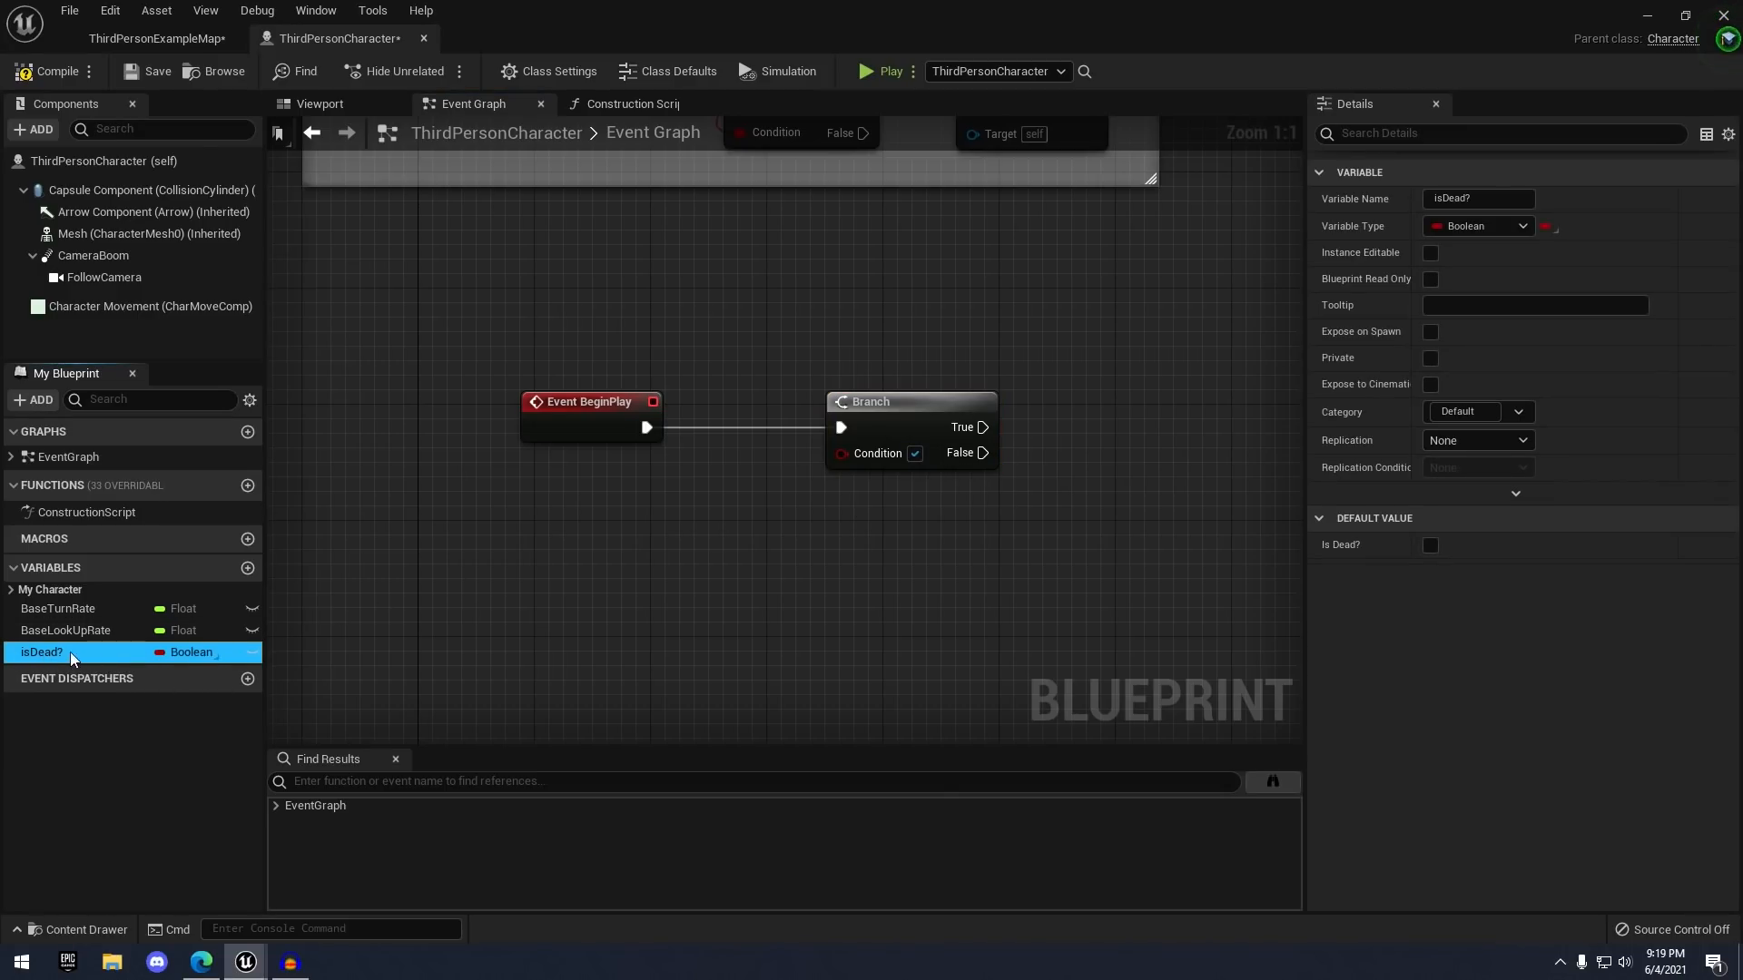
pyautogui.moveTo(61, 657); pyautogui.dragTo(666, 491)
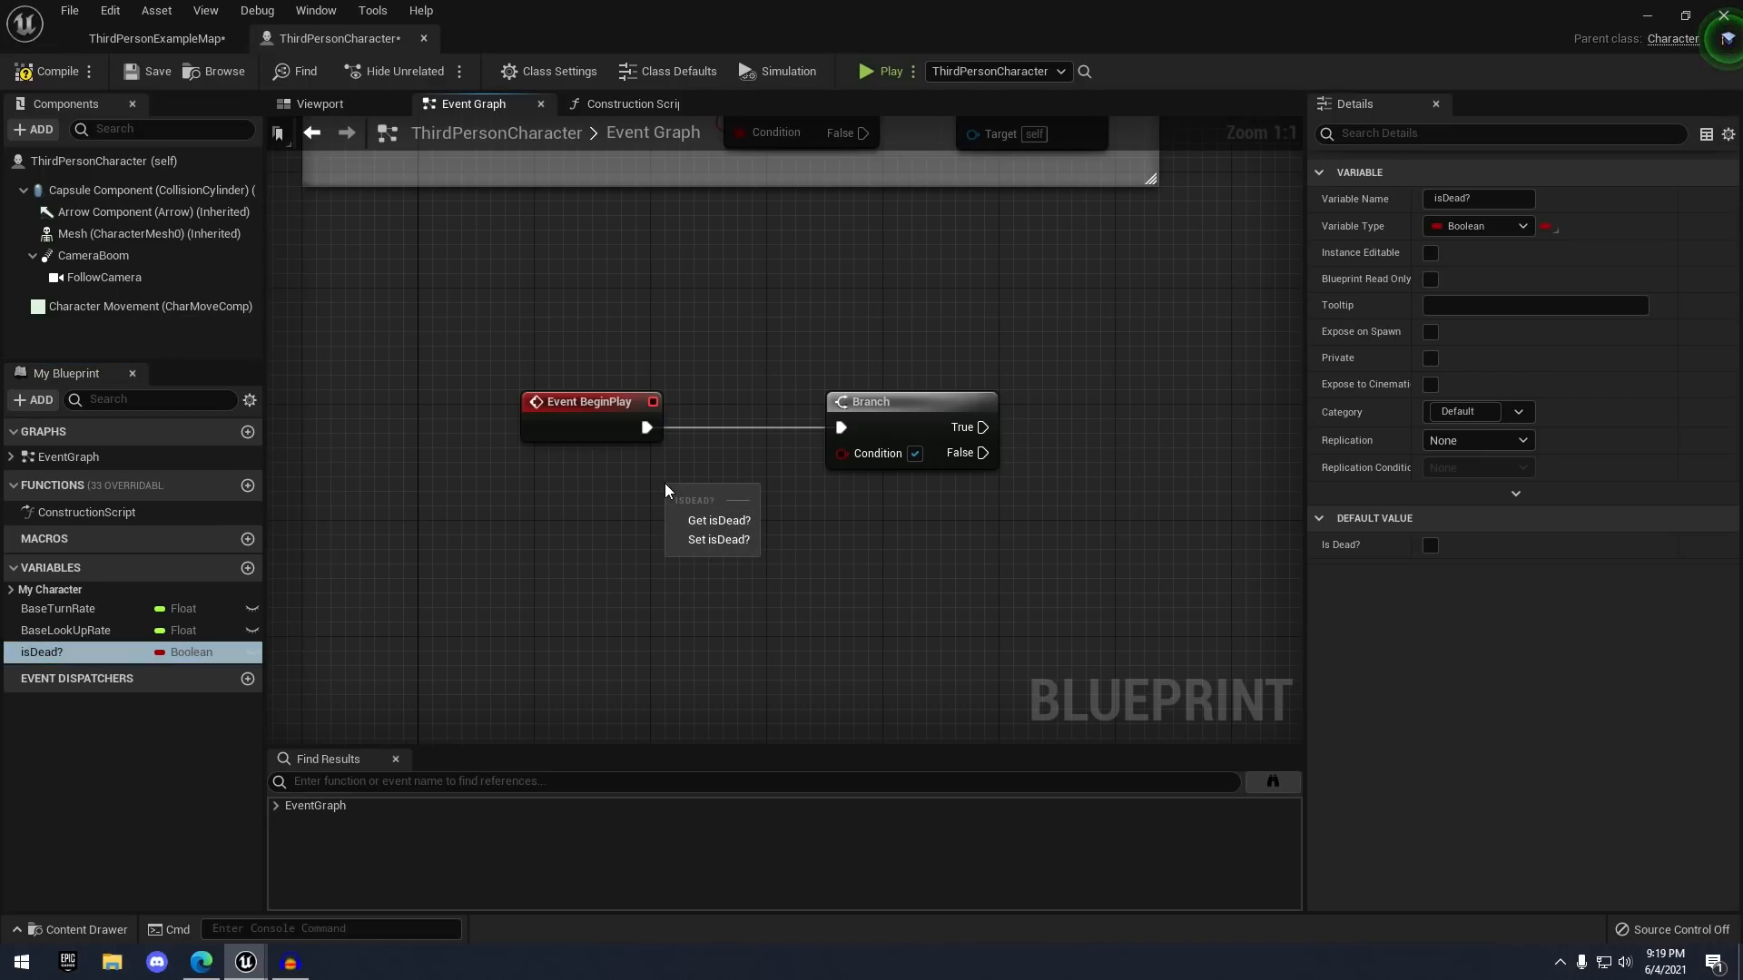
pyautogui.click(710, 521)
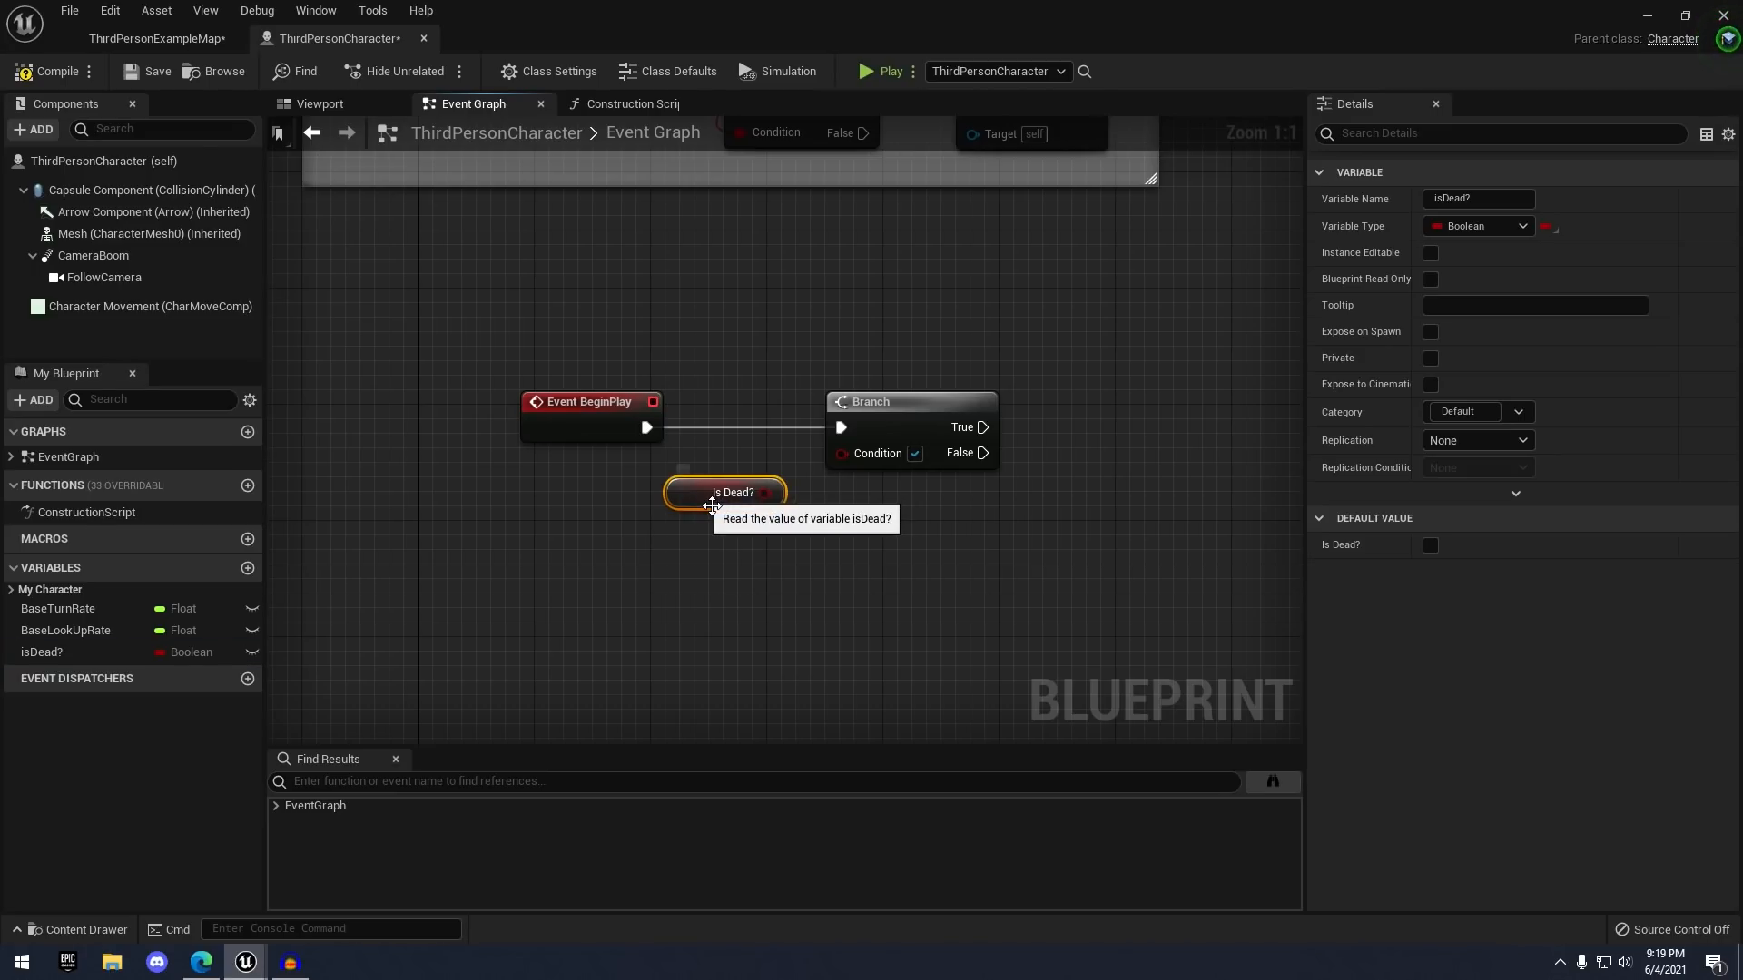
pyautogui.moveTo(709, 519); pyautogui.dragTo(860, 465)
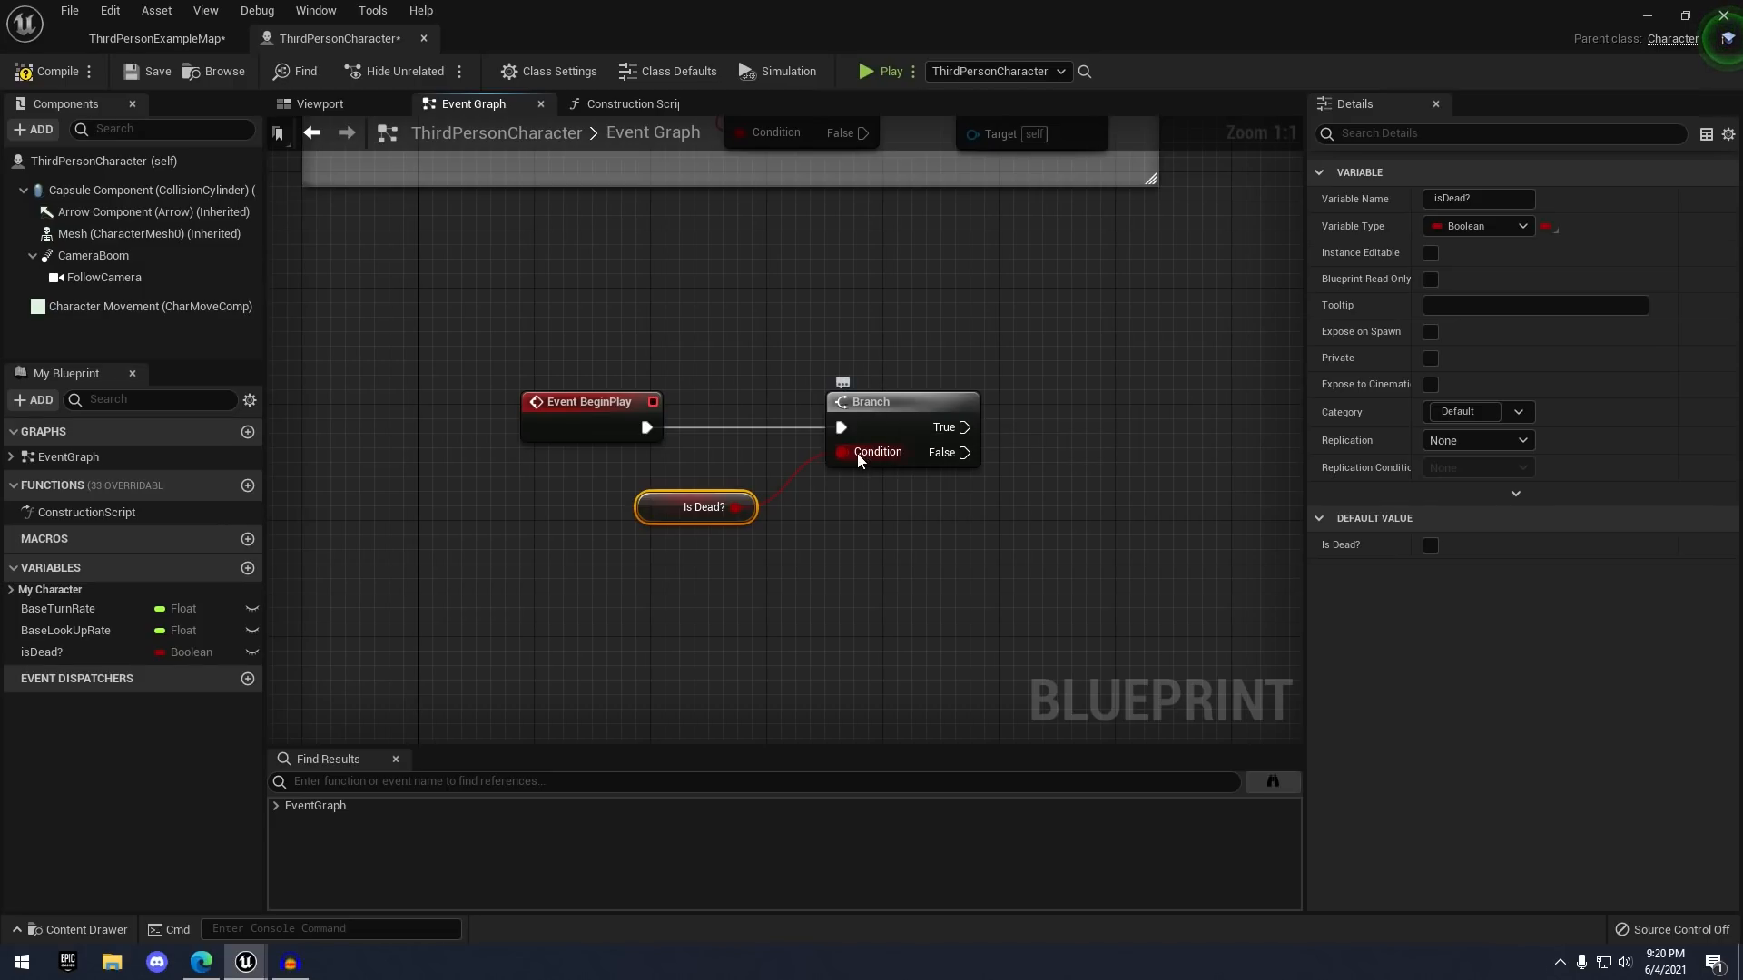
pyautogui.moveTo(658, 521)
pyautogui.mouseDown()
pyautogui.moveTo(687, 495)
pyautogui.moveTo(673, 523)
pyautogui.mouseUp()
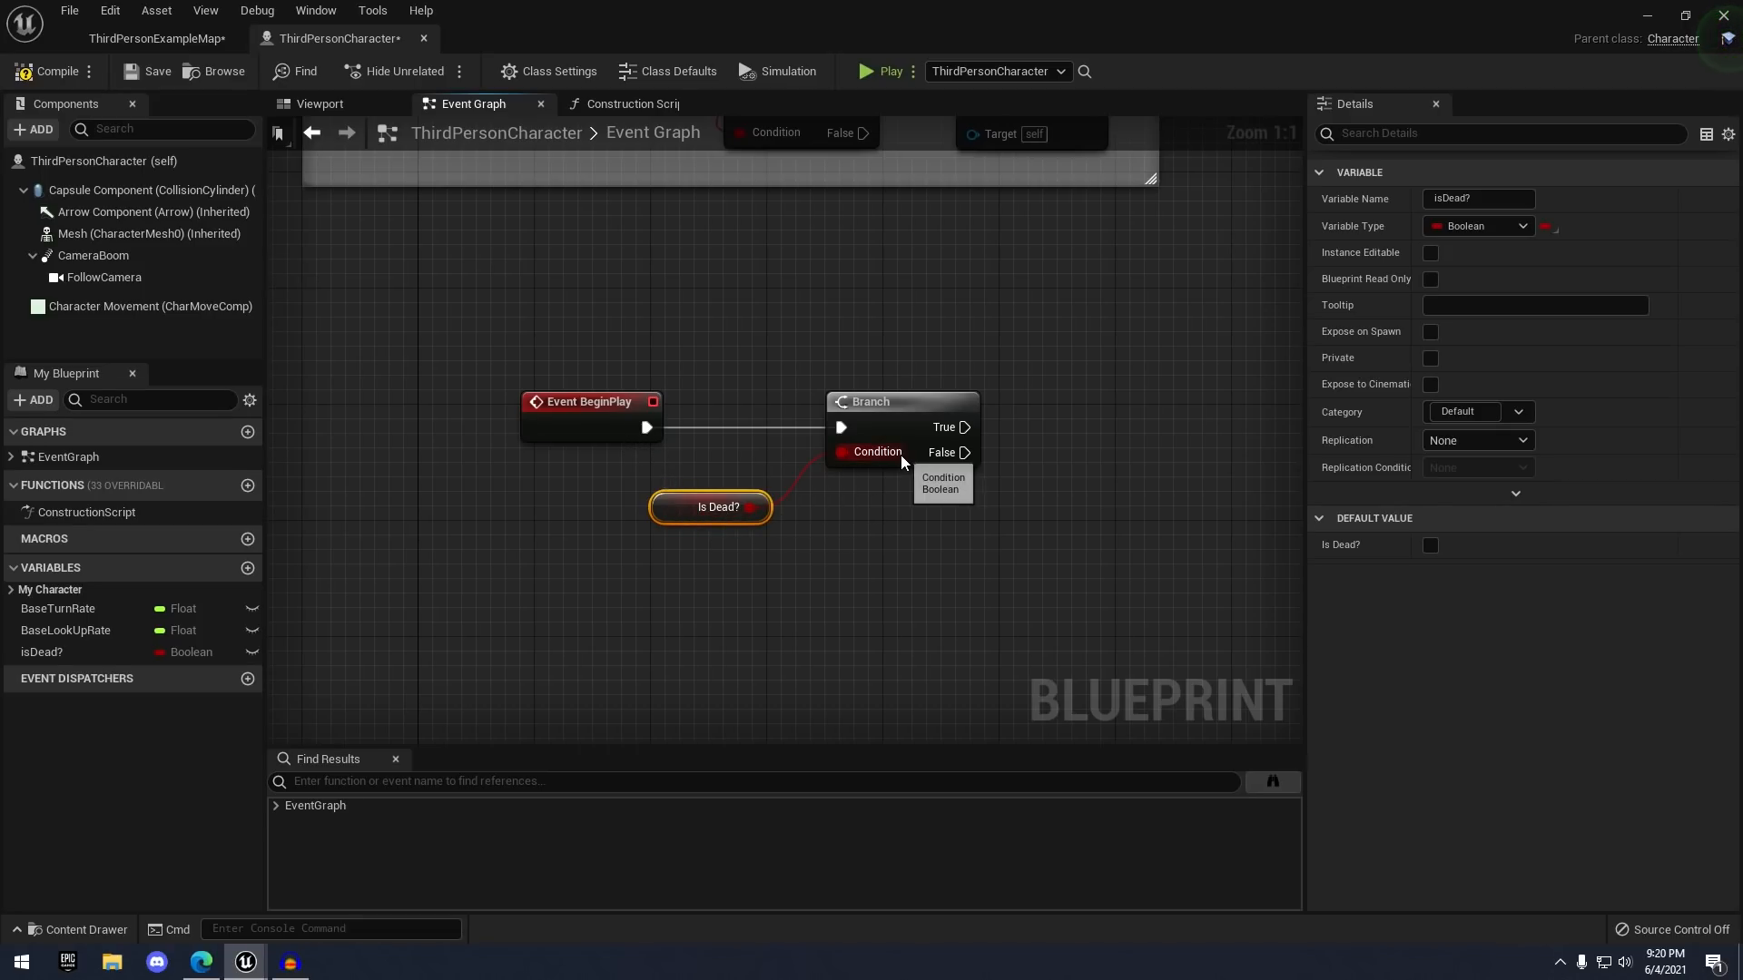
pyautogui.moveTo(951, 433); pyautogui.dragTo(1086, 362)
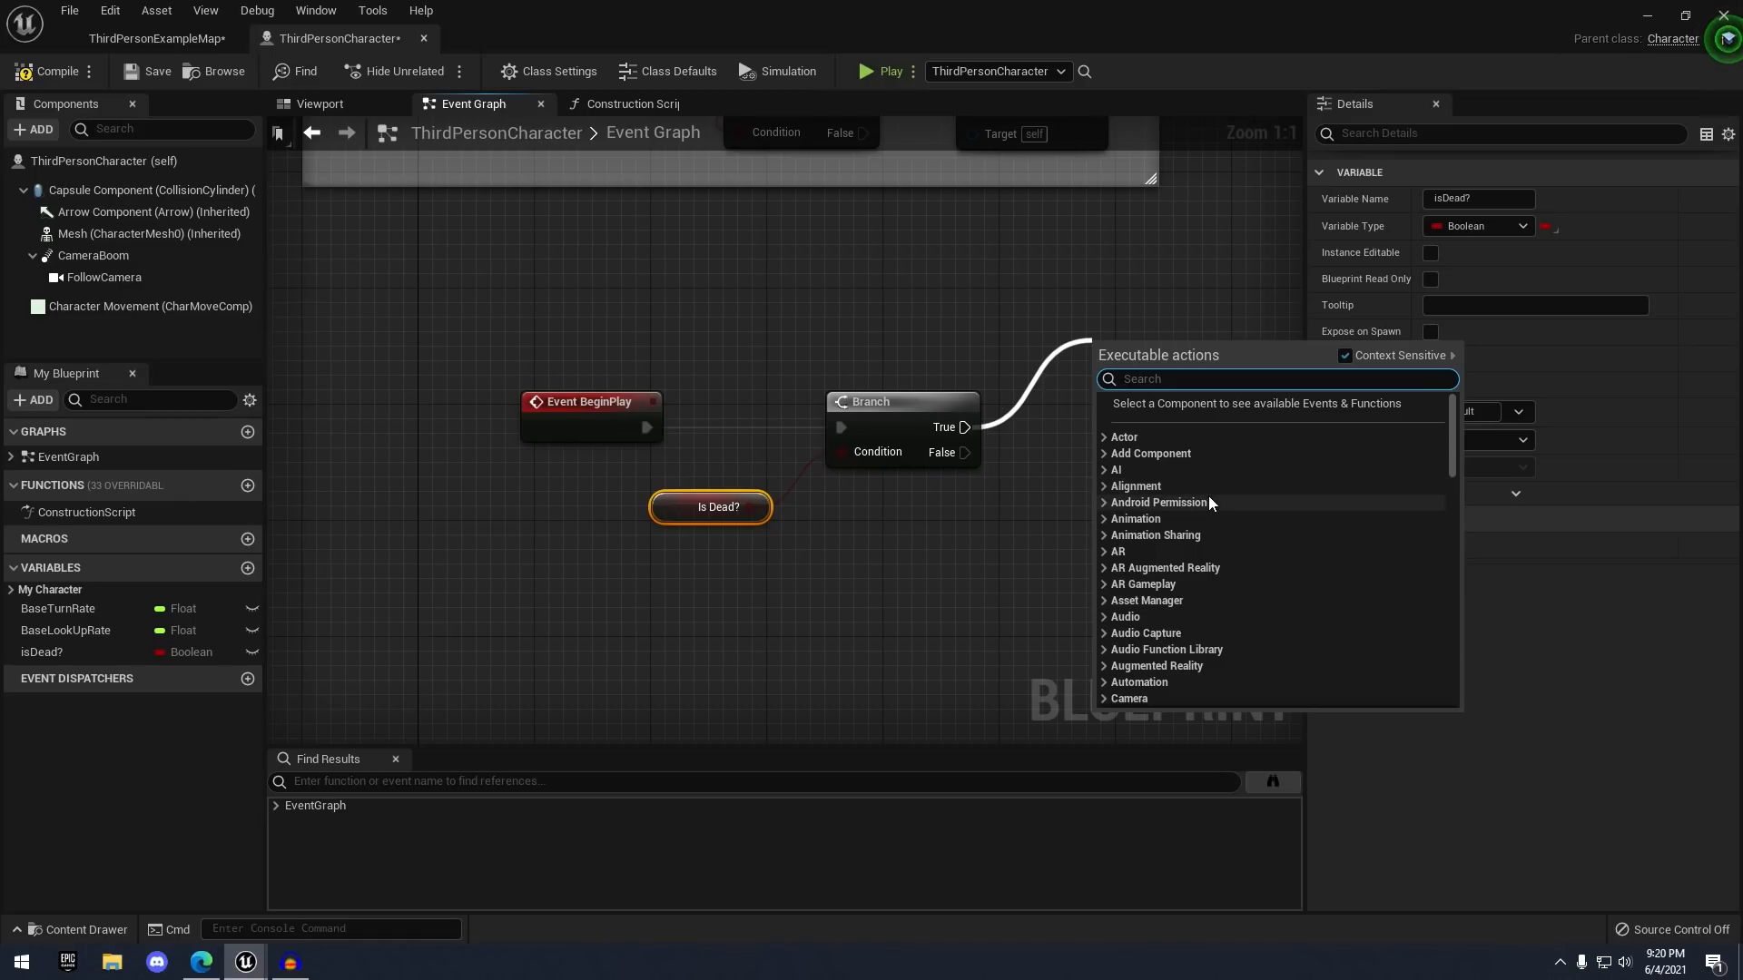
# - Add a Print String on the Branch True output with In String 'Character Is Dead'
pyautogui.write('print string')
pyautogui.press('Return')
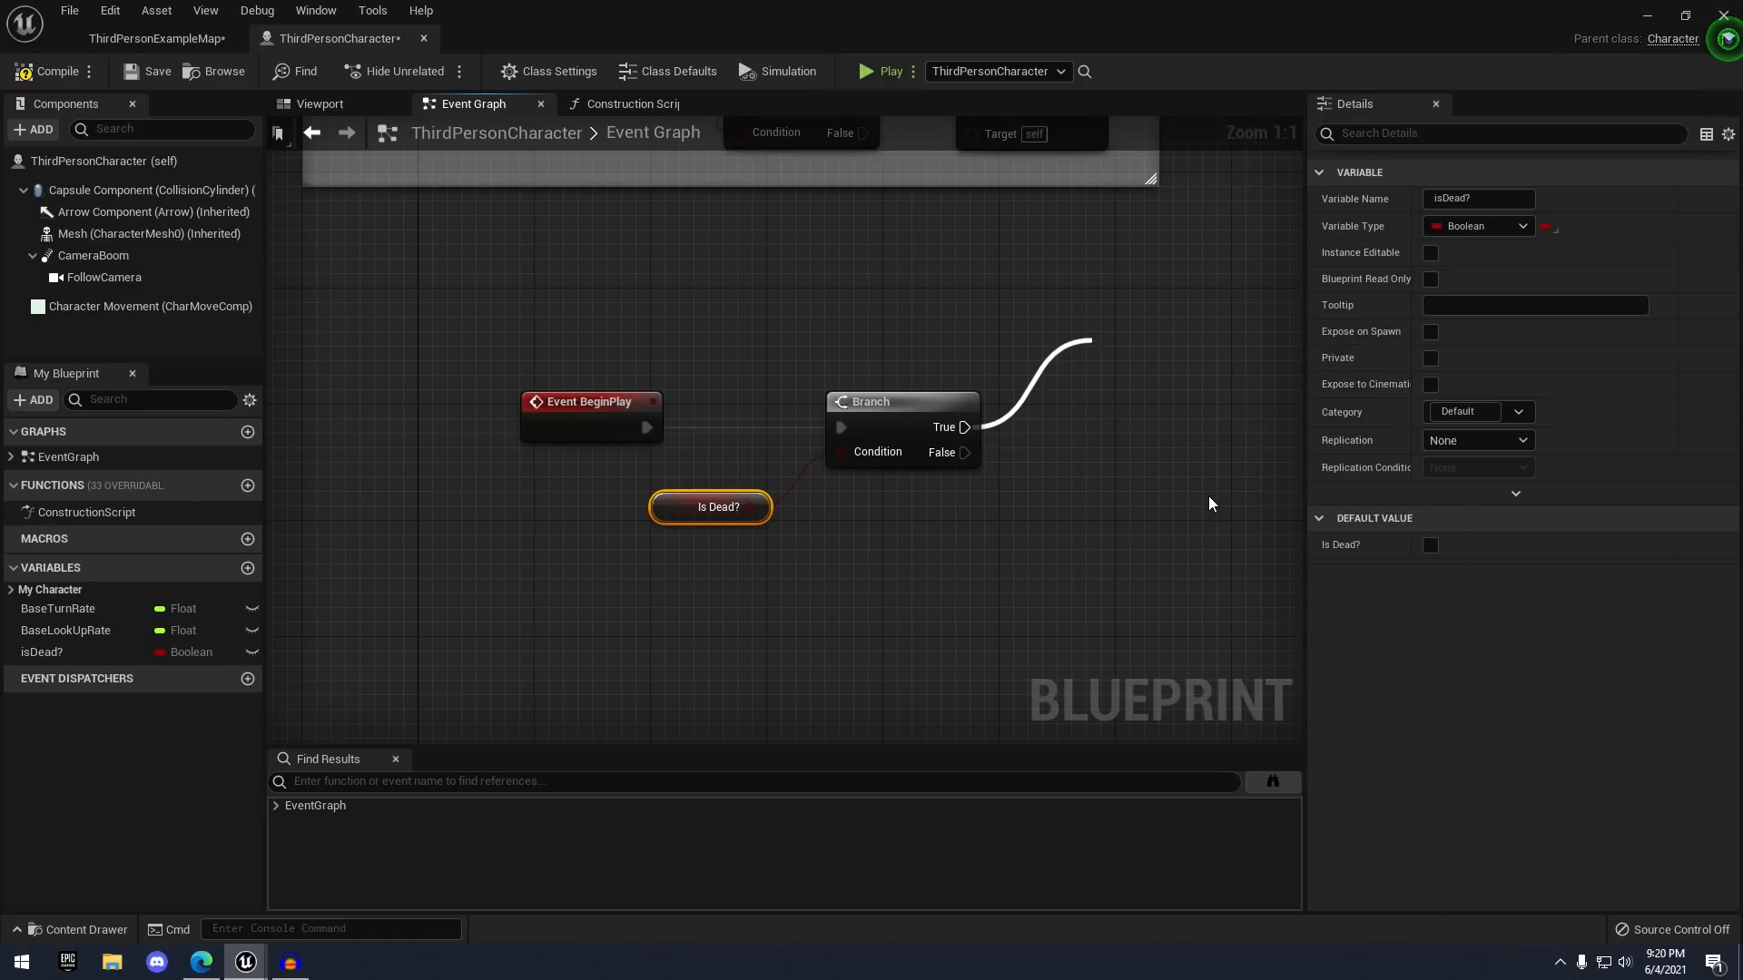
pyautogui.moveTo(1227, 481); pyautogui.dragTo(1038, 499, button='right')
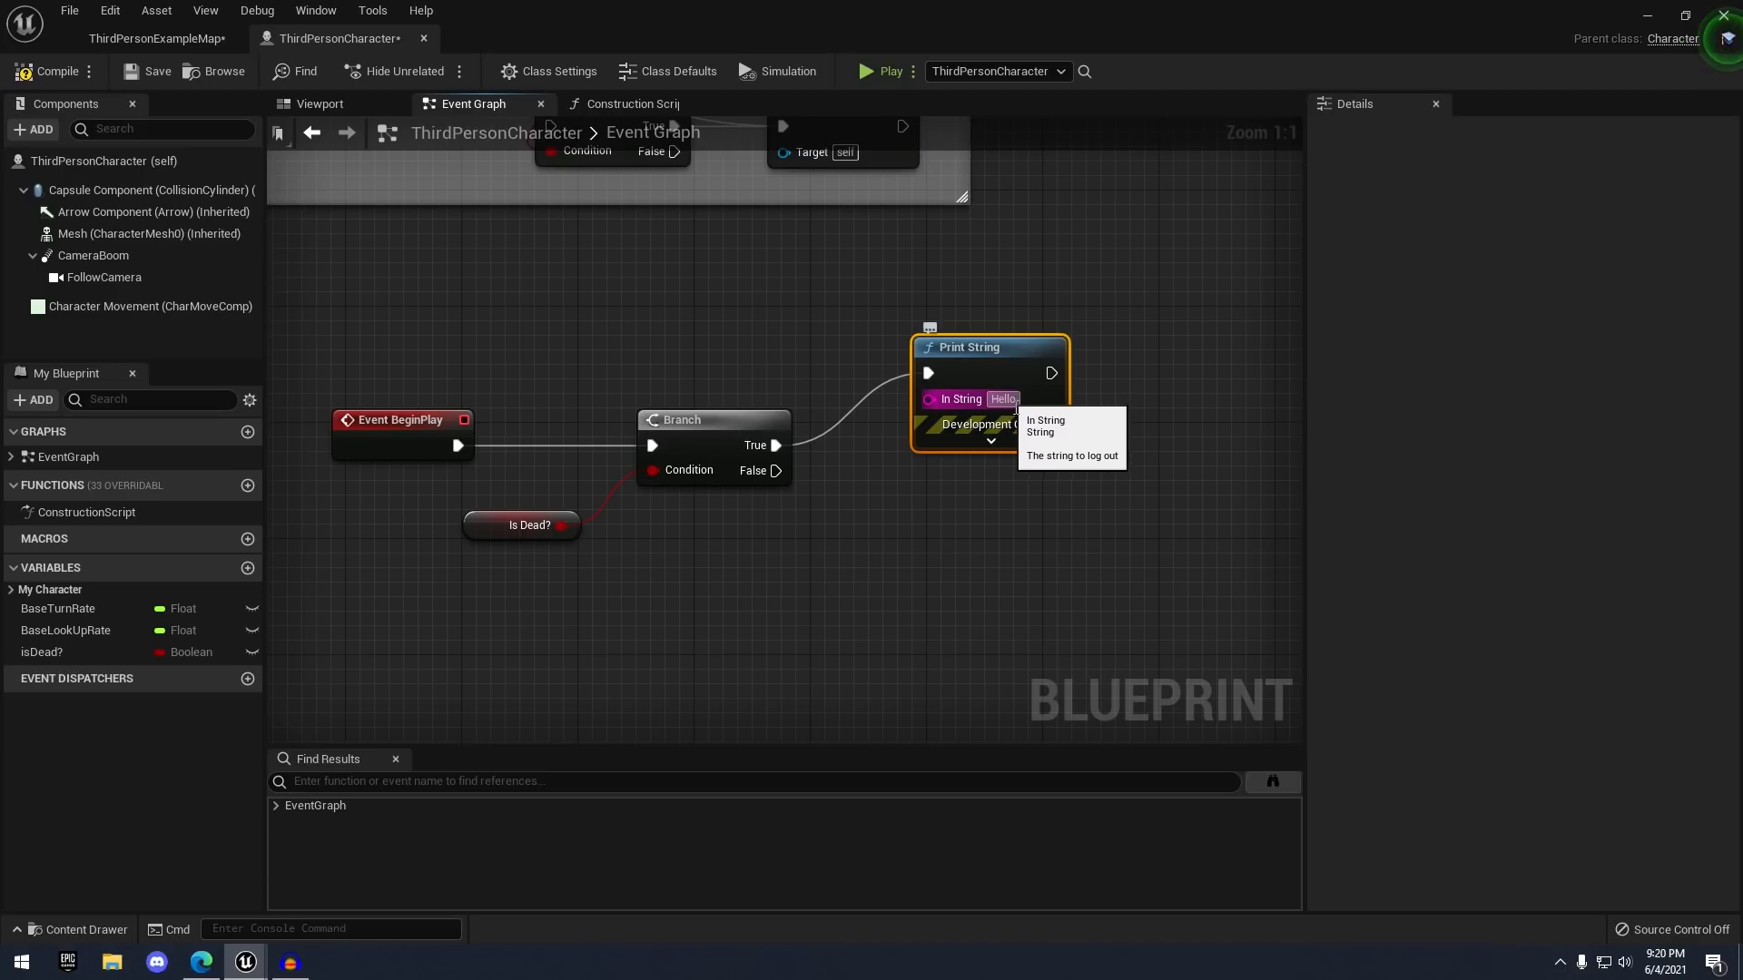
pyautogui.moveTo(1066, 512); pyautogui.dragTo(1171, 506, button='right')
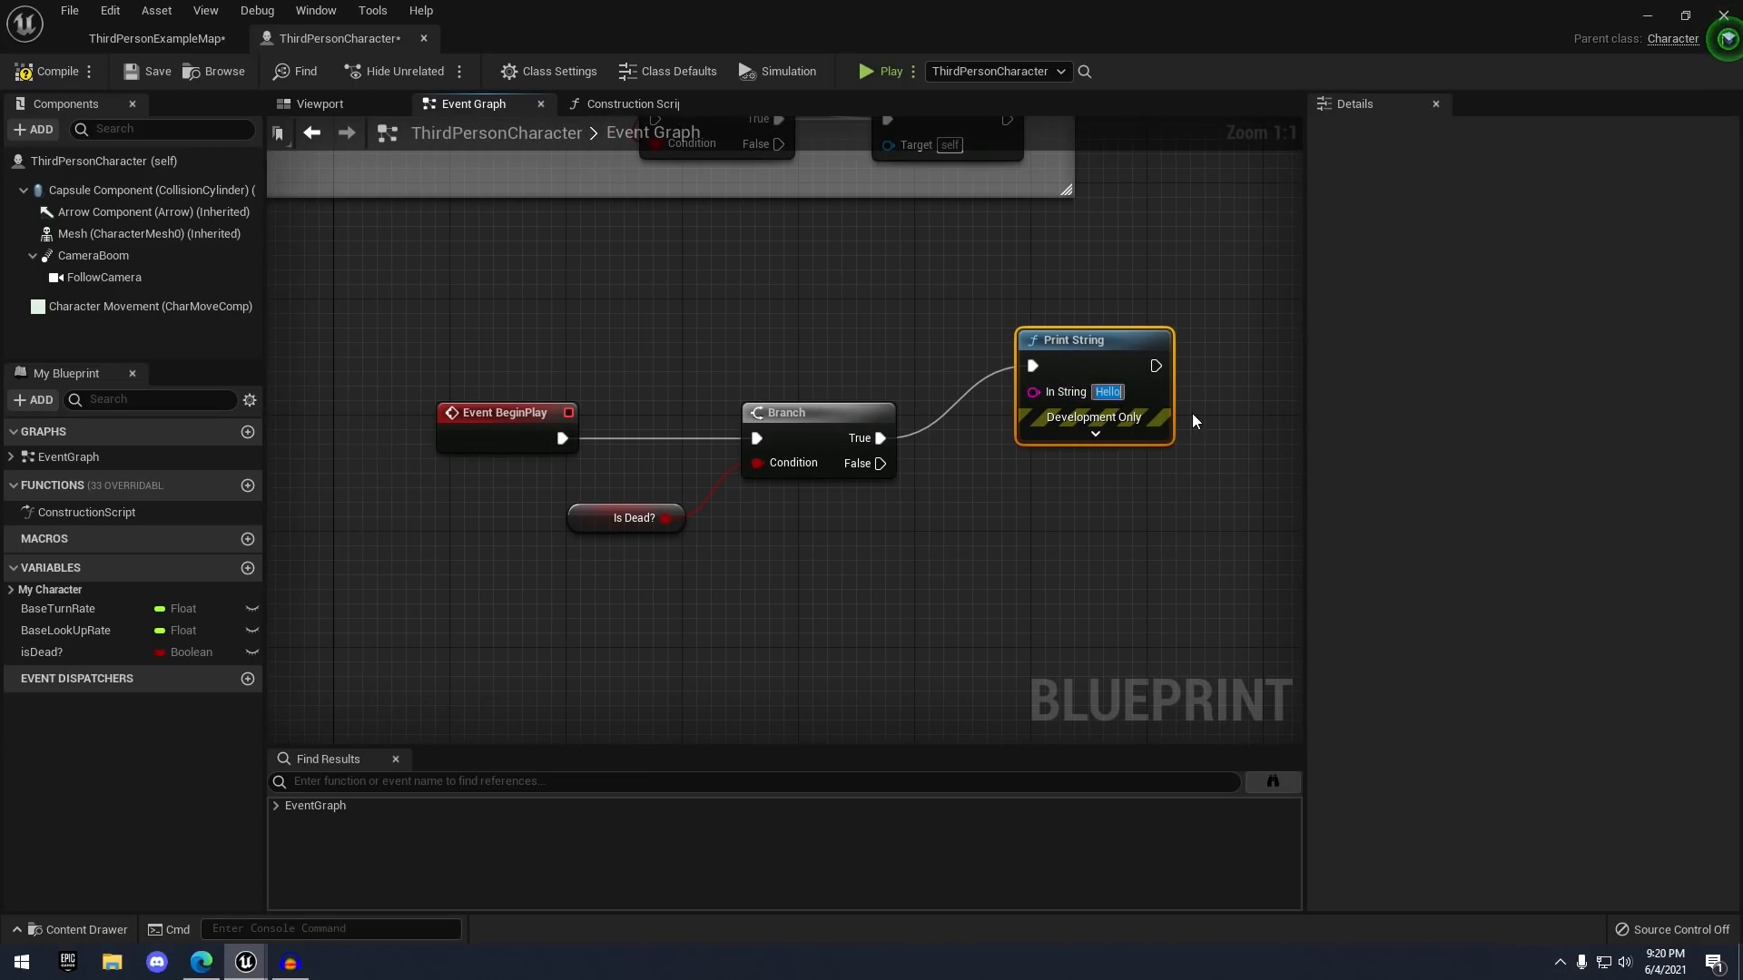
pyautogui.write('Charac')
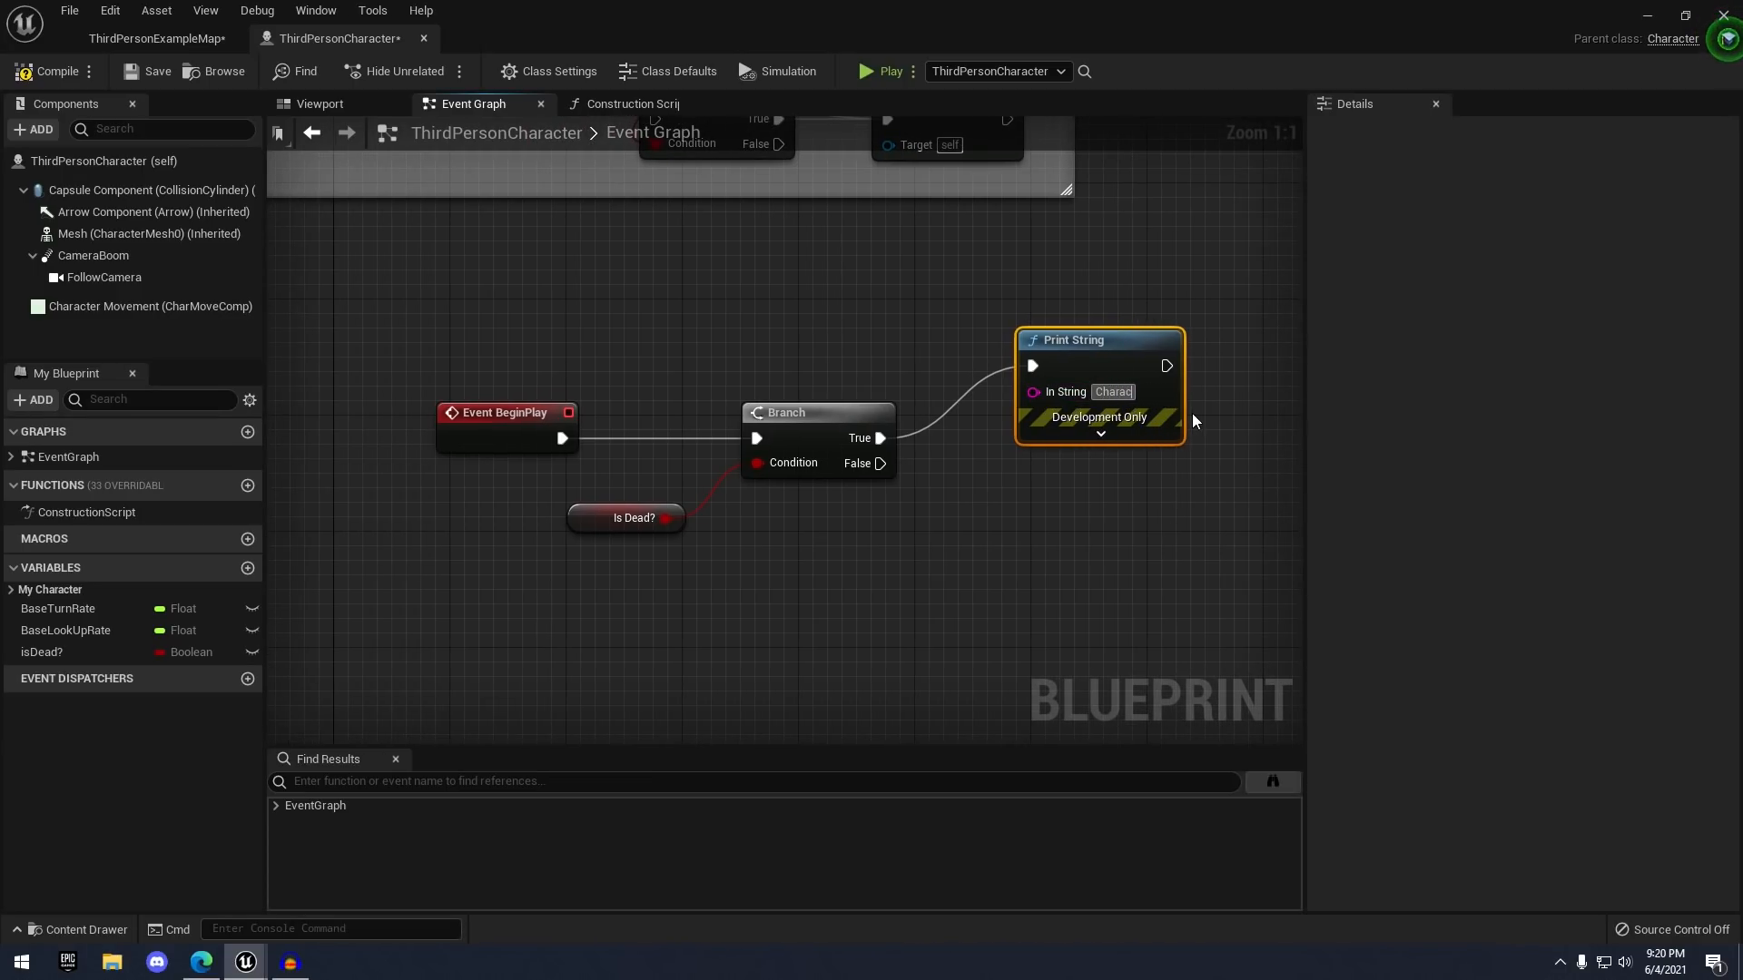
pyautogui.write('ter Is Dead')
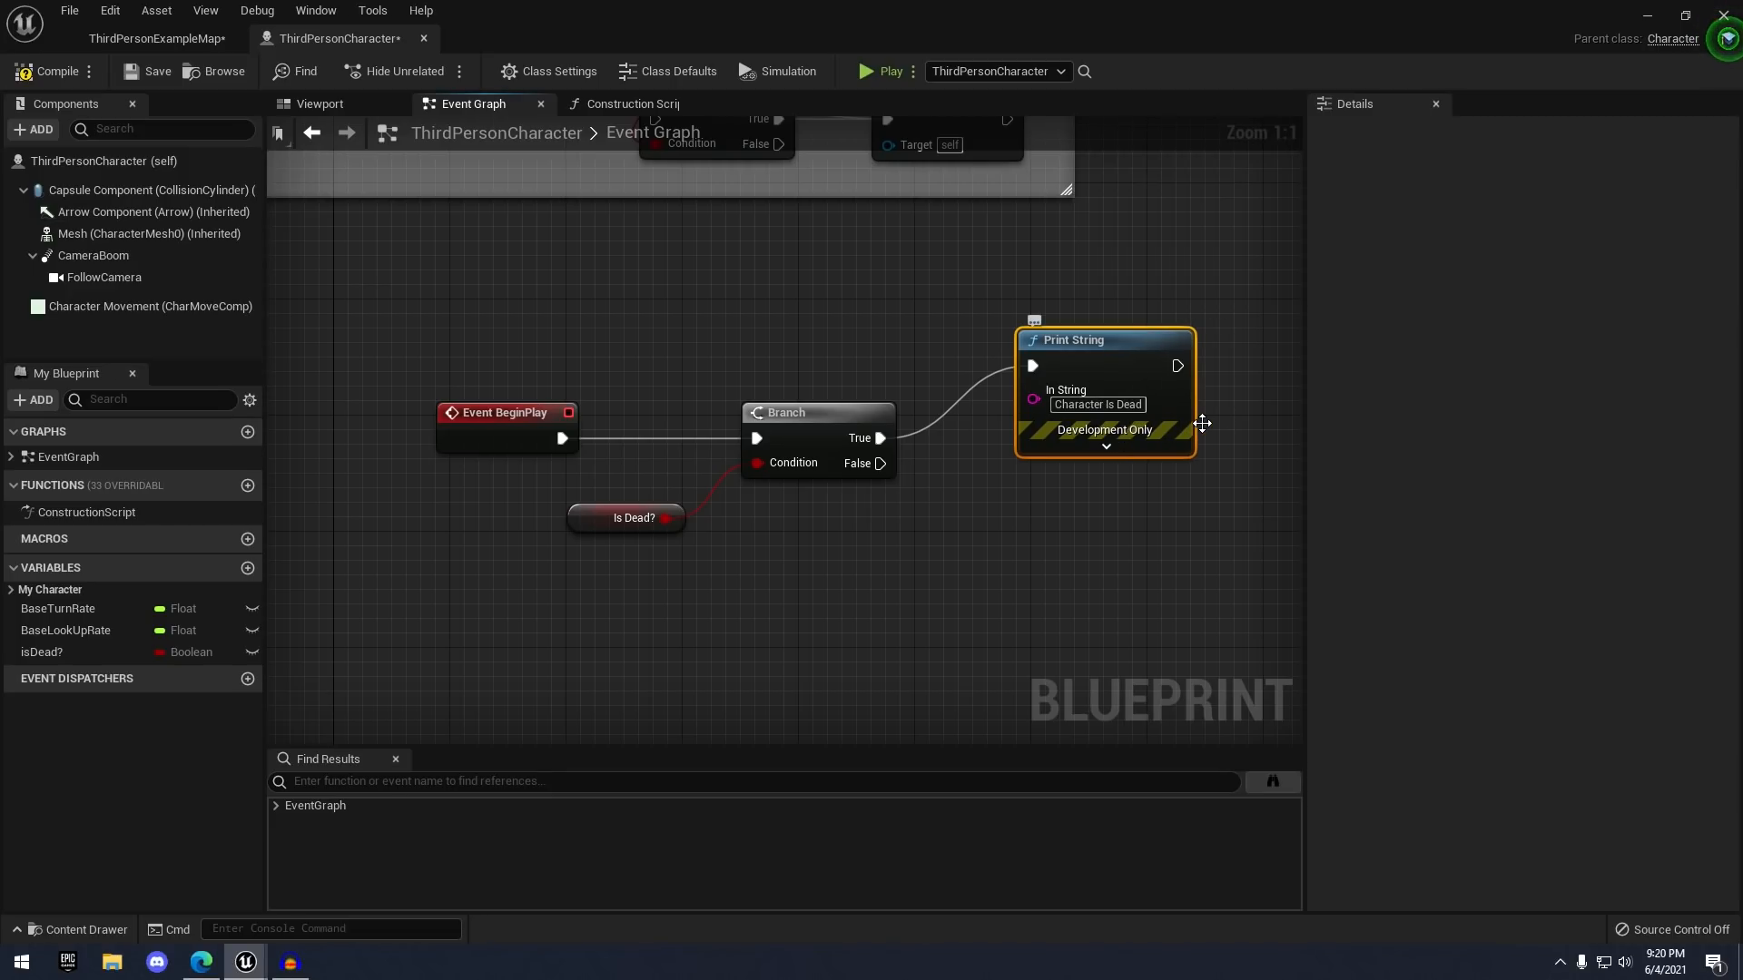
pyautogui.moveTo(1015, 491); pyautogui.dragTo(1028, 456, button='right')
pyautogui.moveTo(887, 436); pyautogui.dragTo(1021, 551)
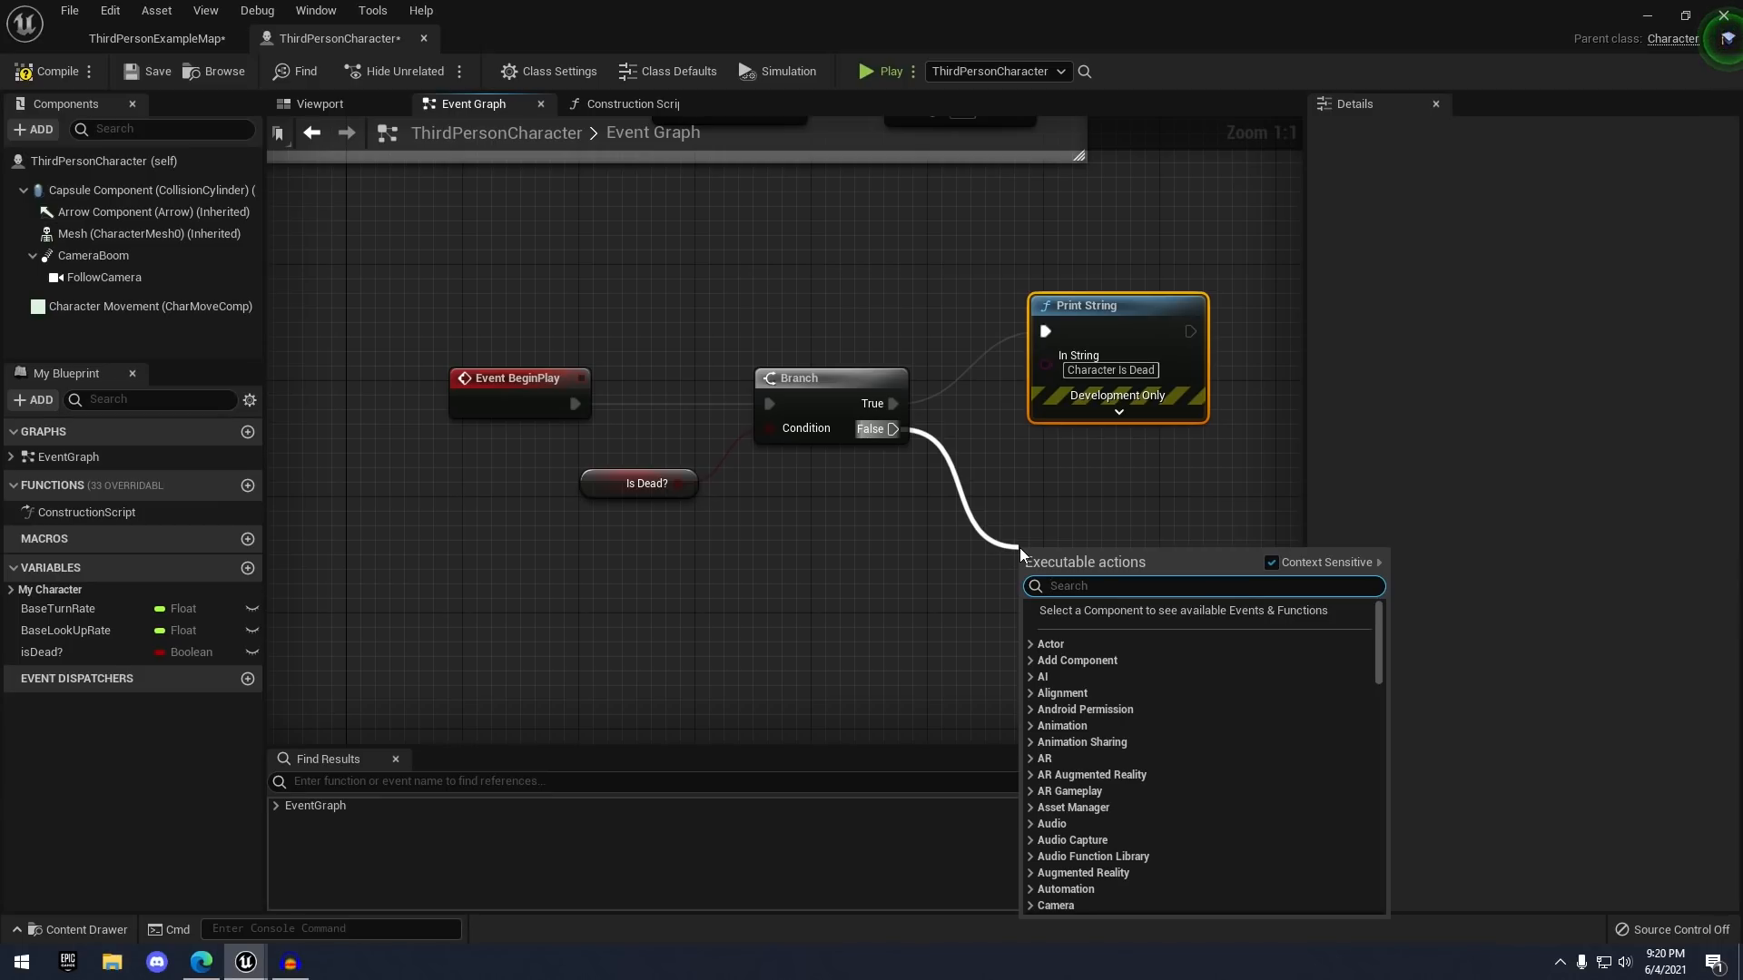
# - Wire a second Print String to the Branch False output and enter 'Player Is Not Dead' as its text
pyautogui.write('print string')
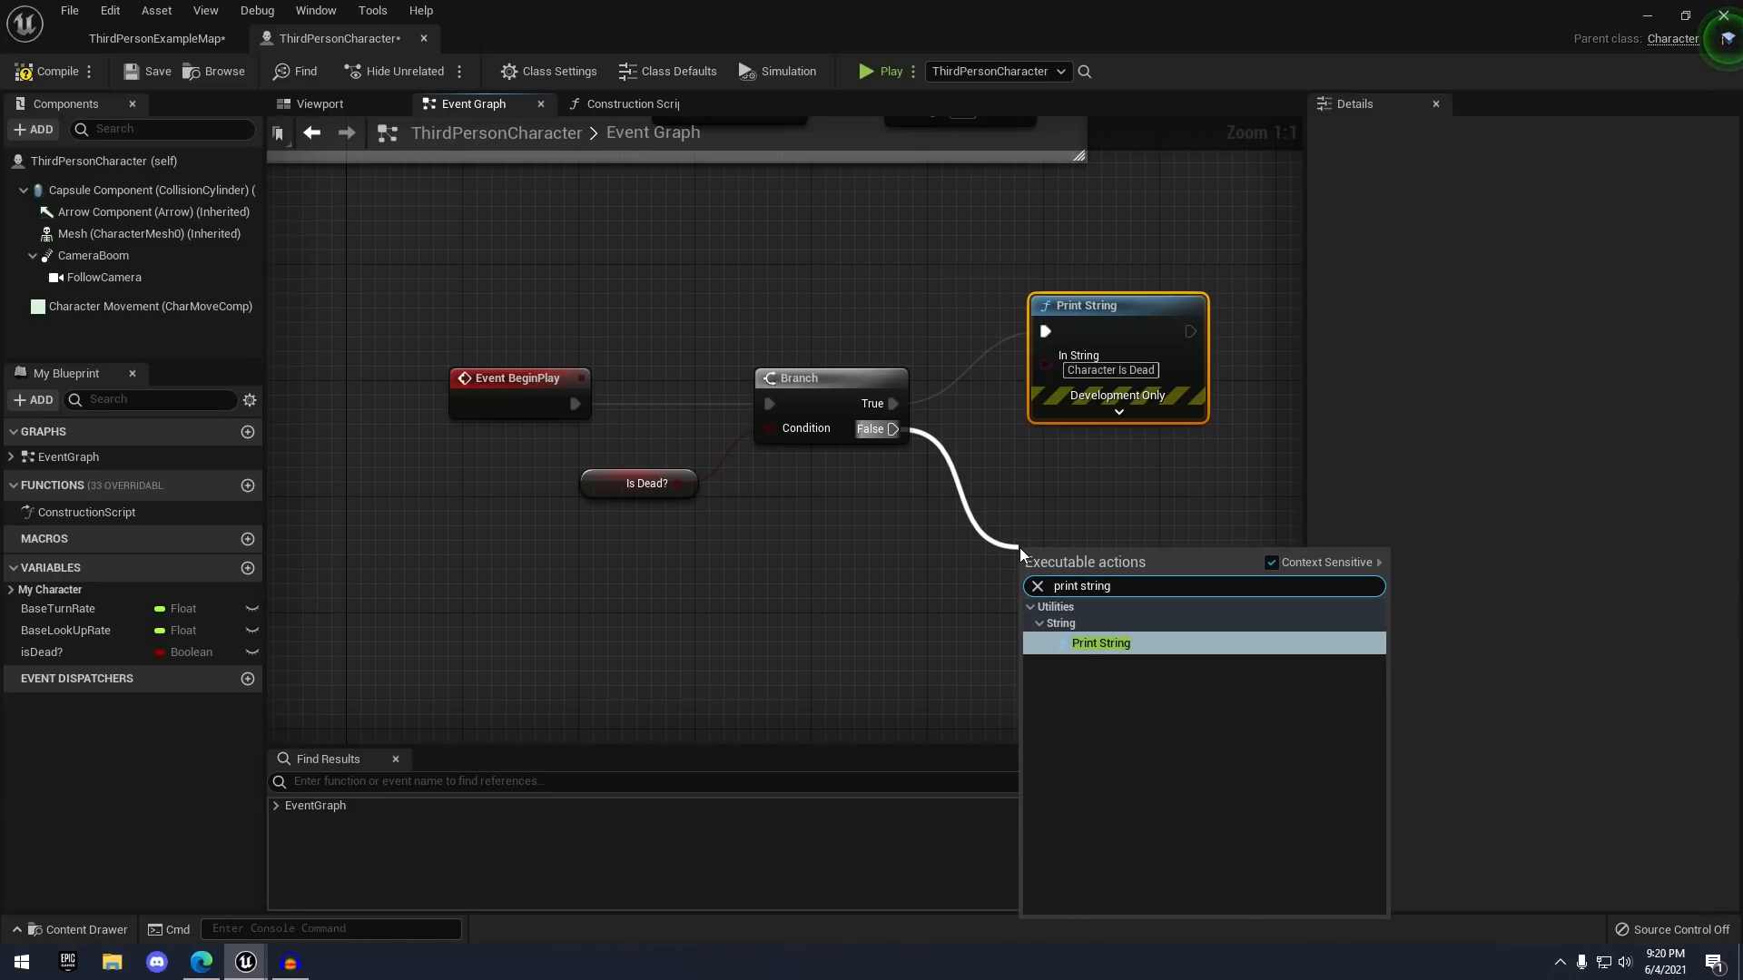
pyautogui.press('Return')
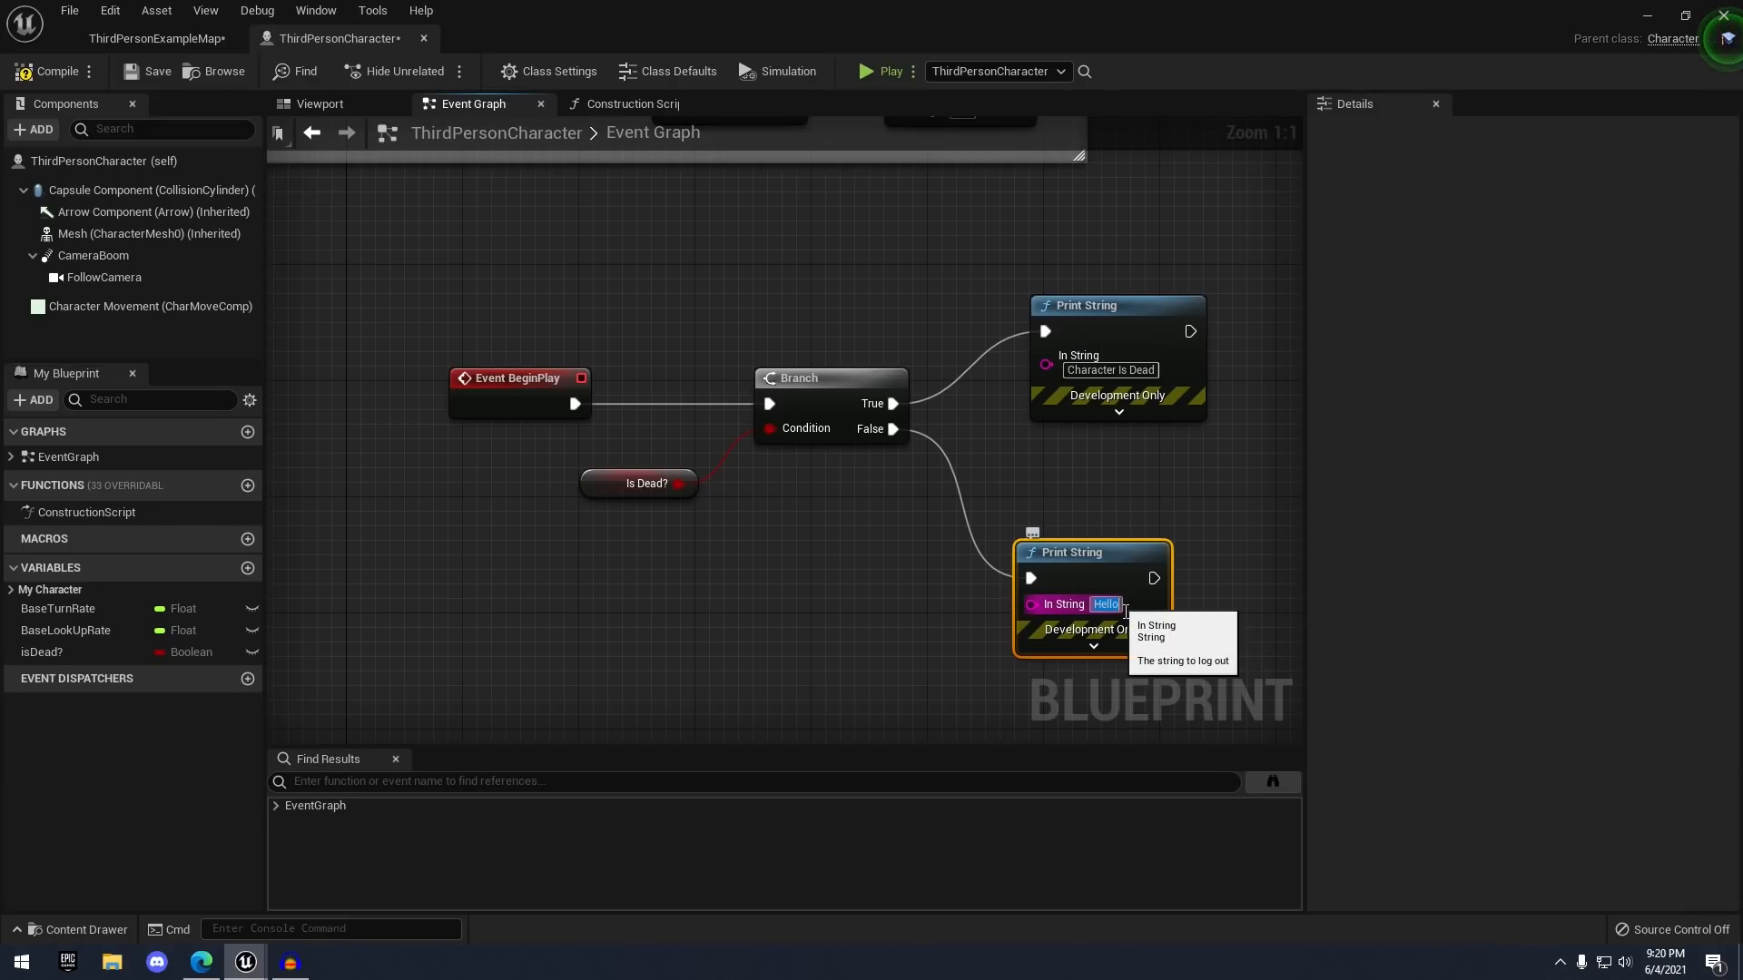
pyautogui.write('Player Is Not')
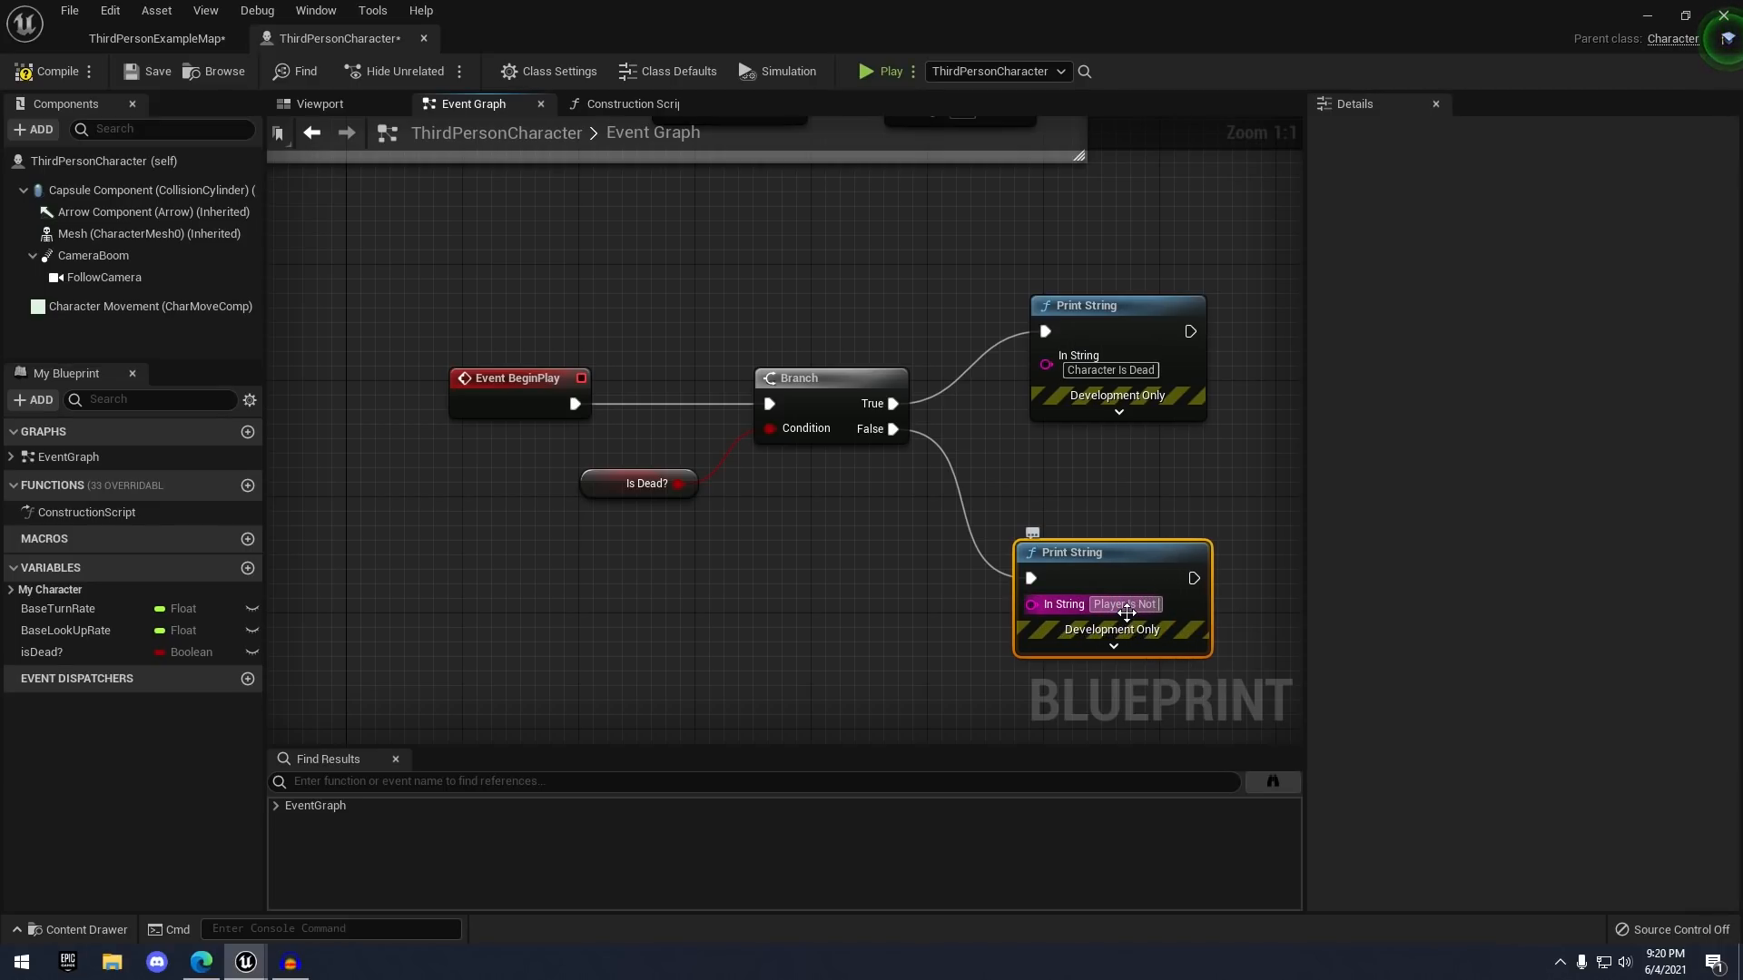
pyautogui.write(' Dead')
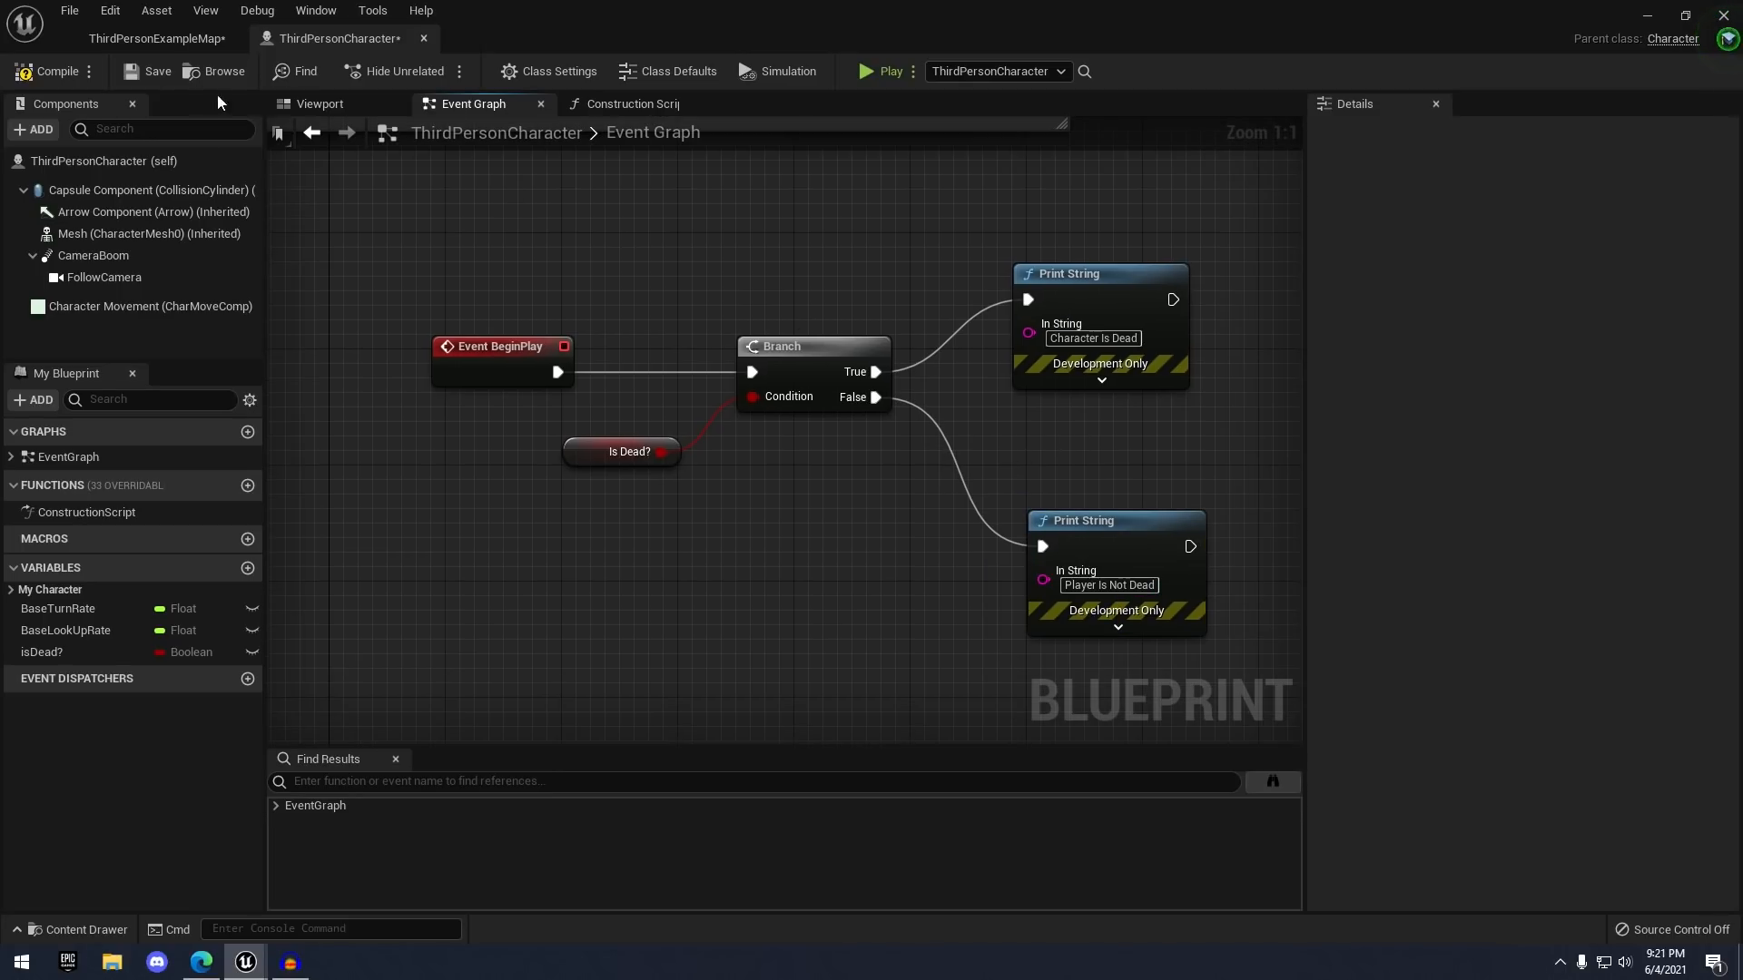
# - Compile the ThirdPersonCharacter blueprint and test-play it, confirming 'Player Is Not Dead' appears
pyautogui.click(50, 71)
pyautogui.click(150, 71)
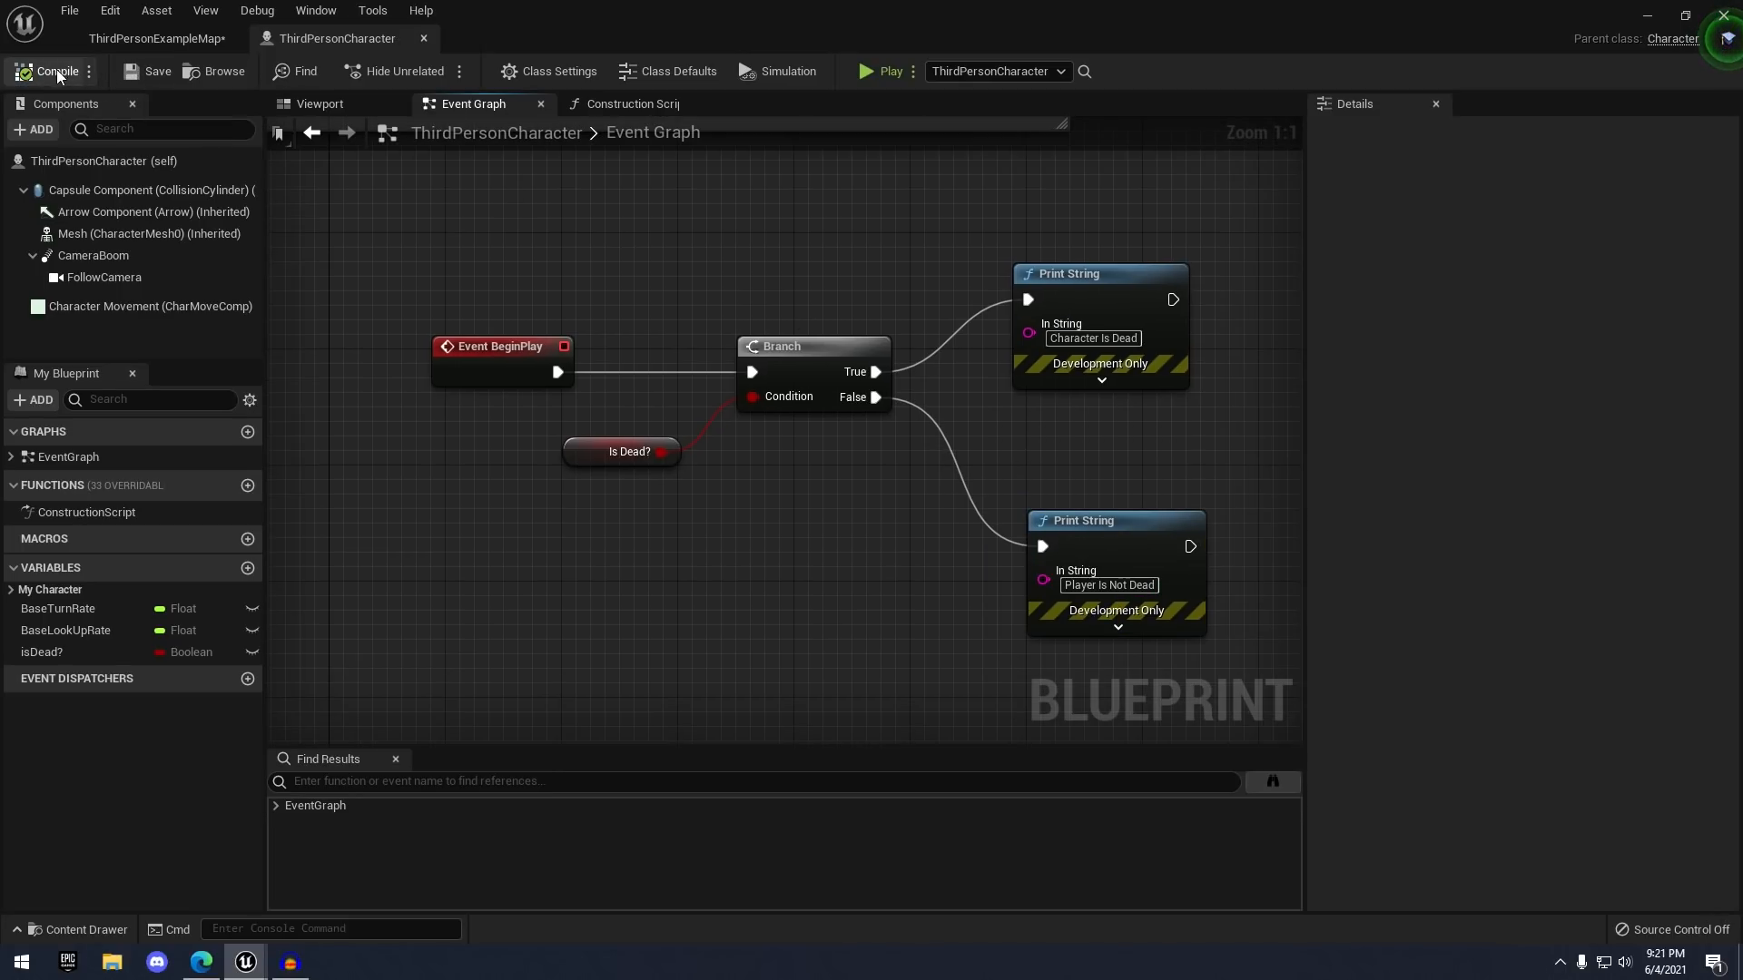
pyautogui.click(880, 73)
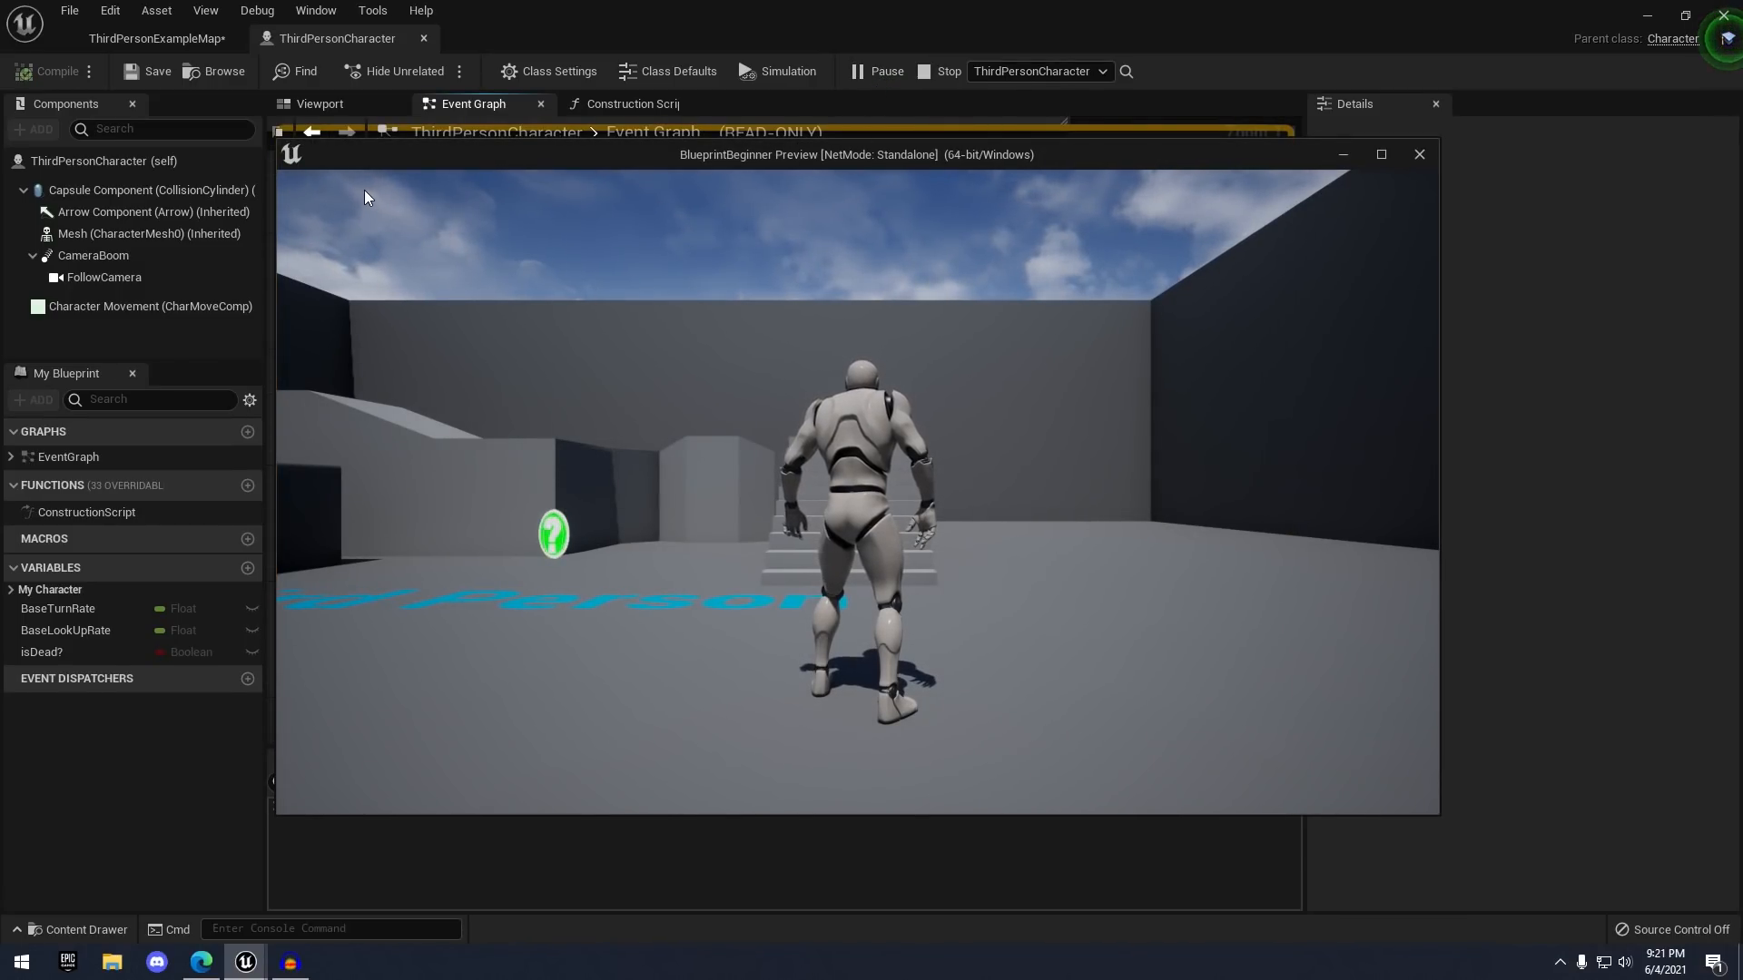
pyautogui.click(1422, 157)
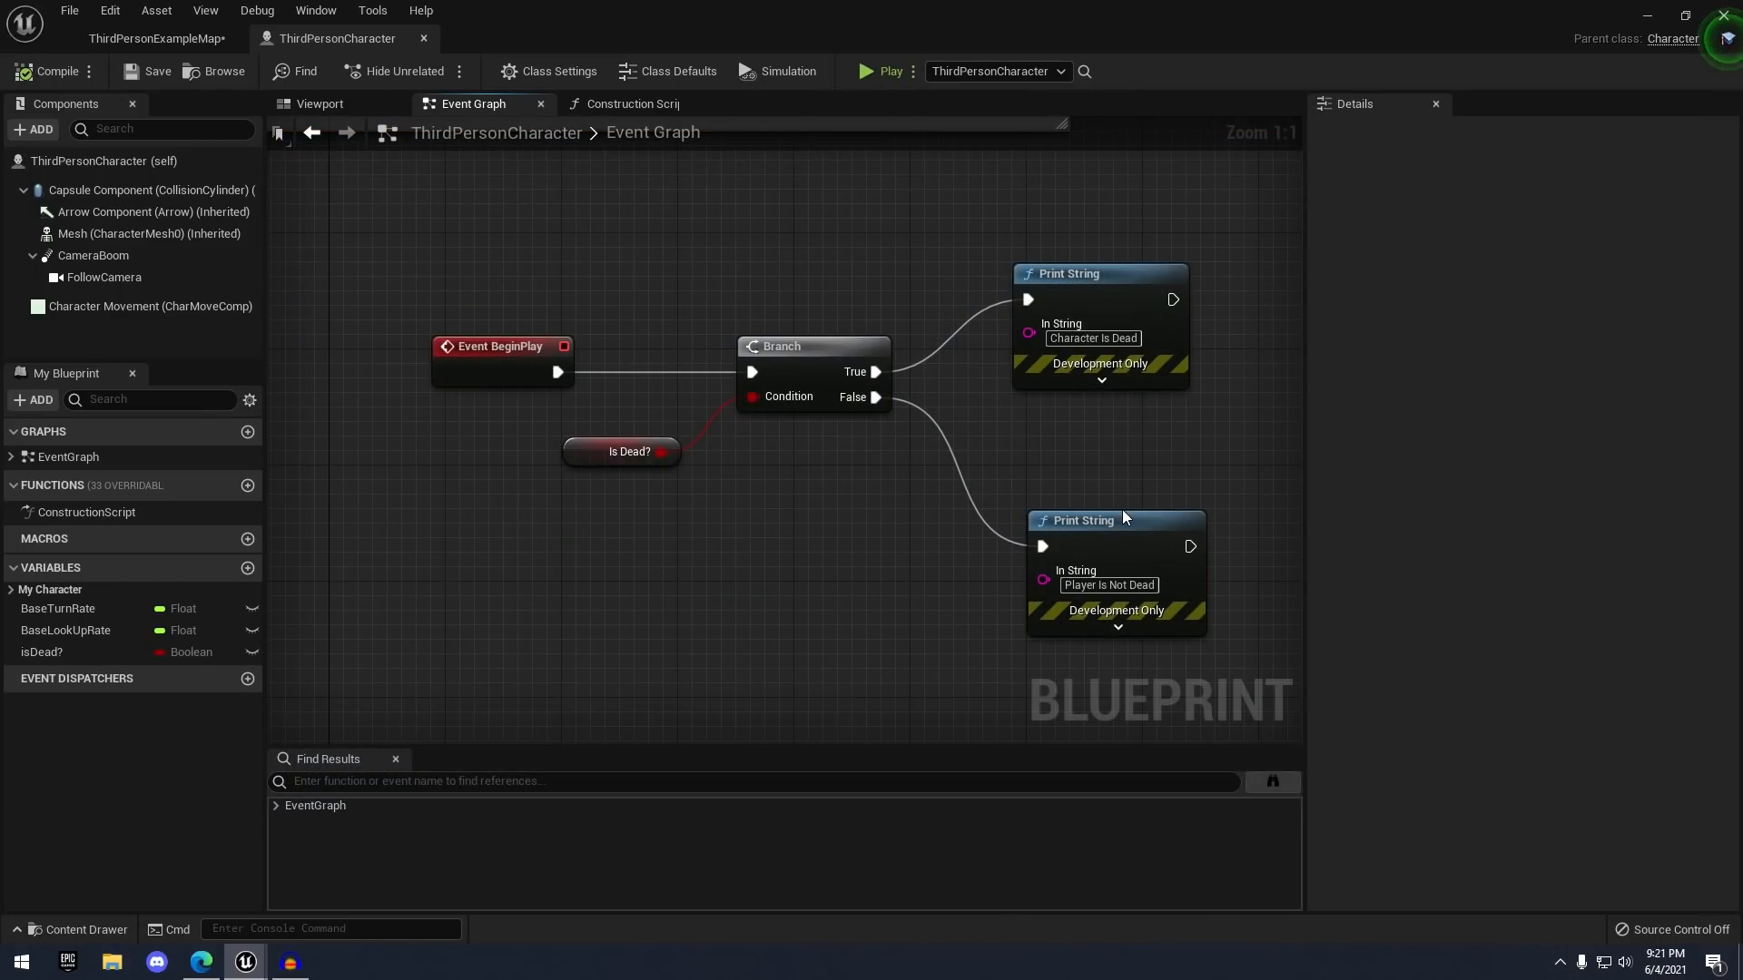
# - Expand the lower Print String's extra options and edit its Duration value
pyautogui.moveTo(1143, 513); pyautogui.dragTo(1027, 375, button='right')
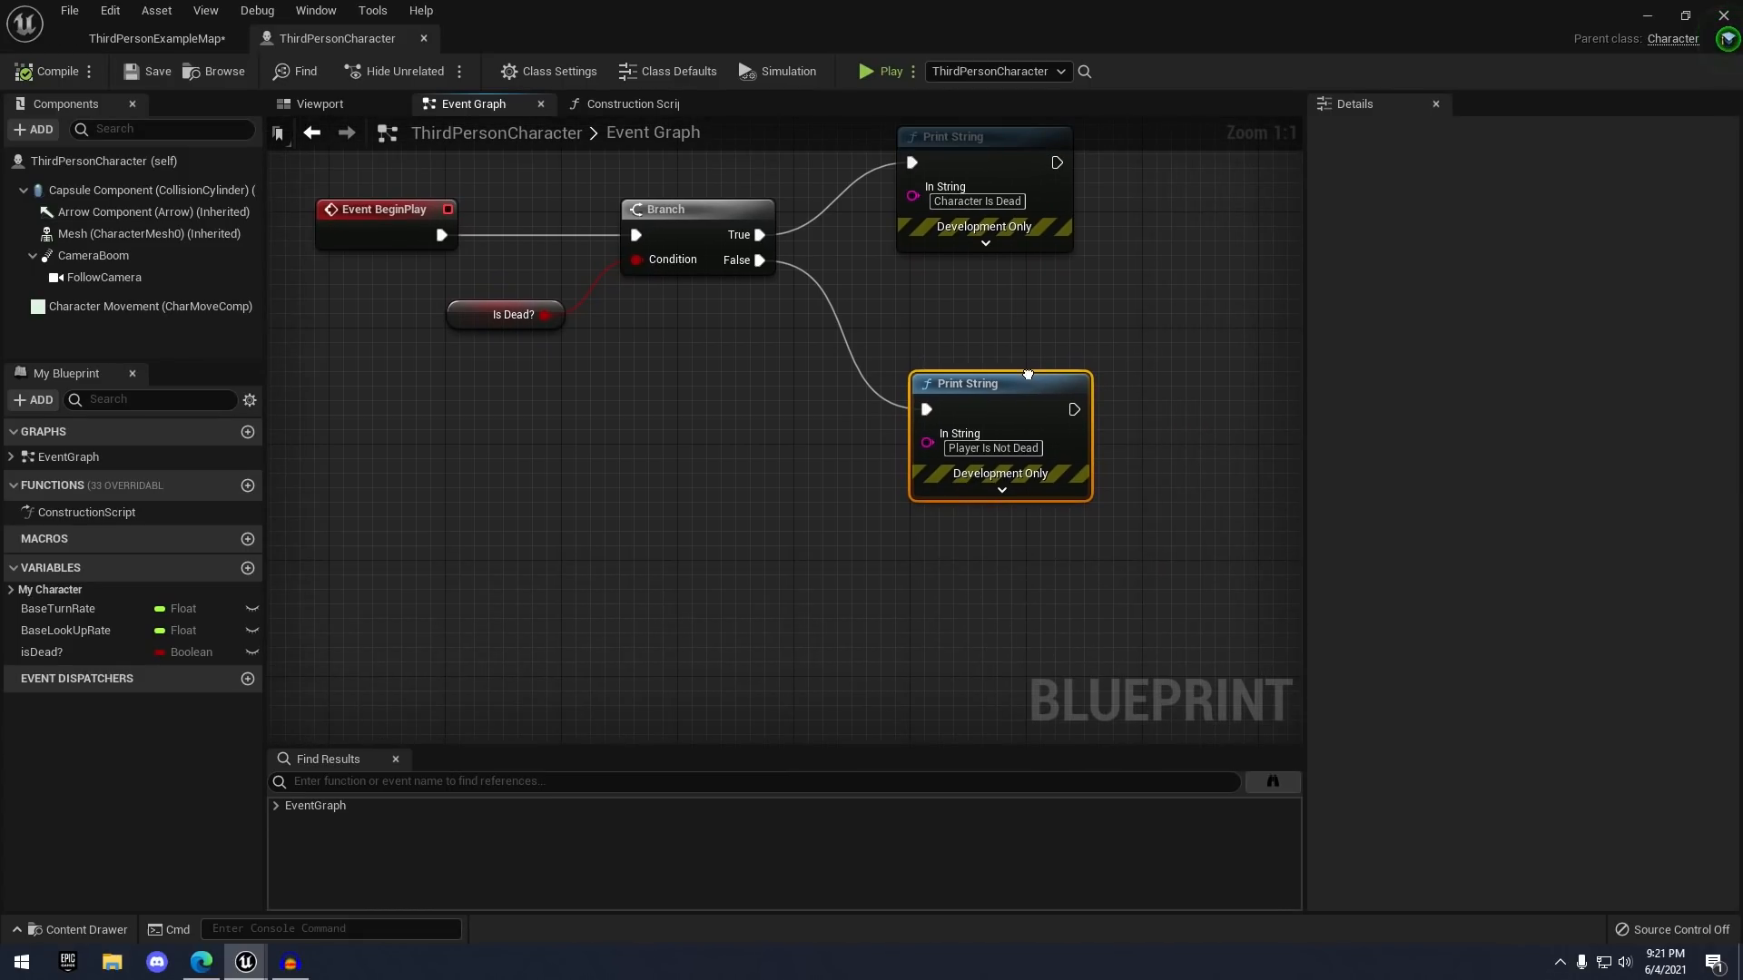
pyautogui.click(999, 488)
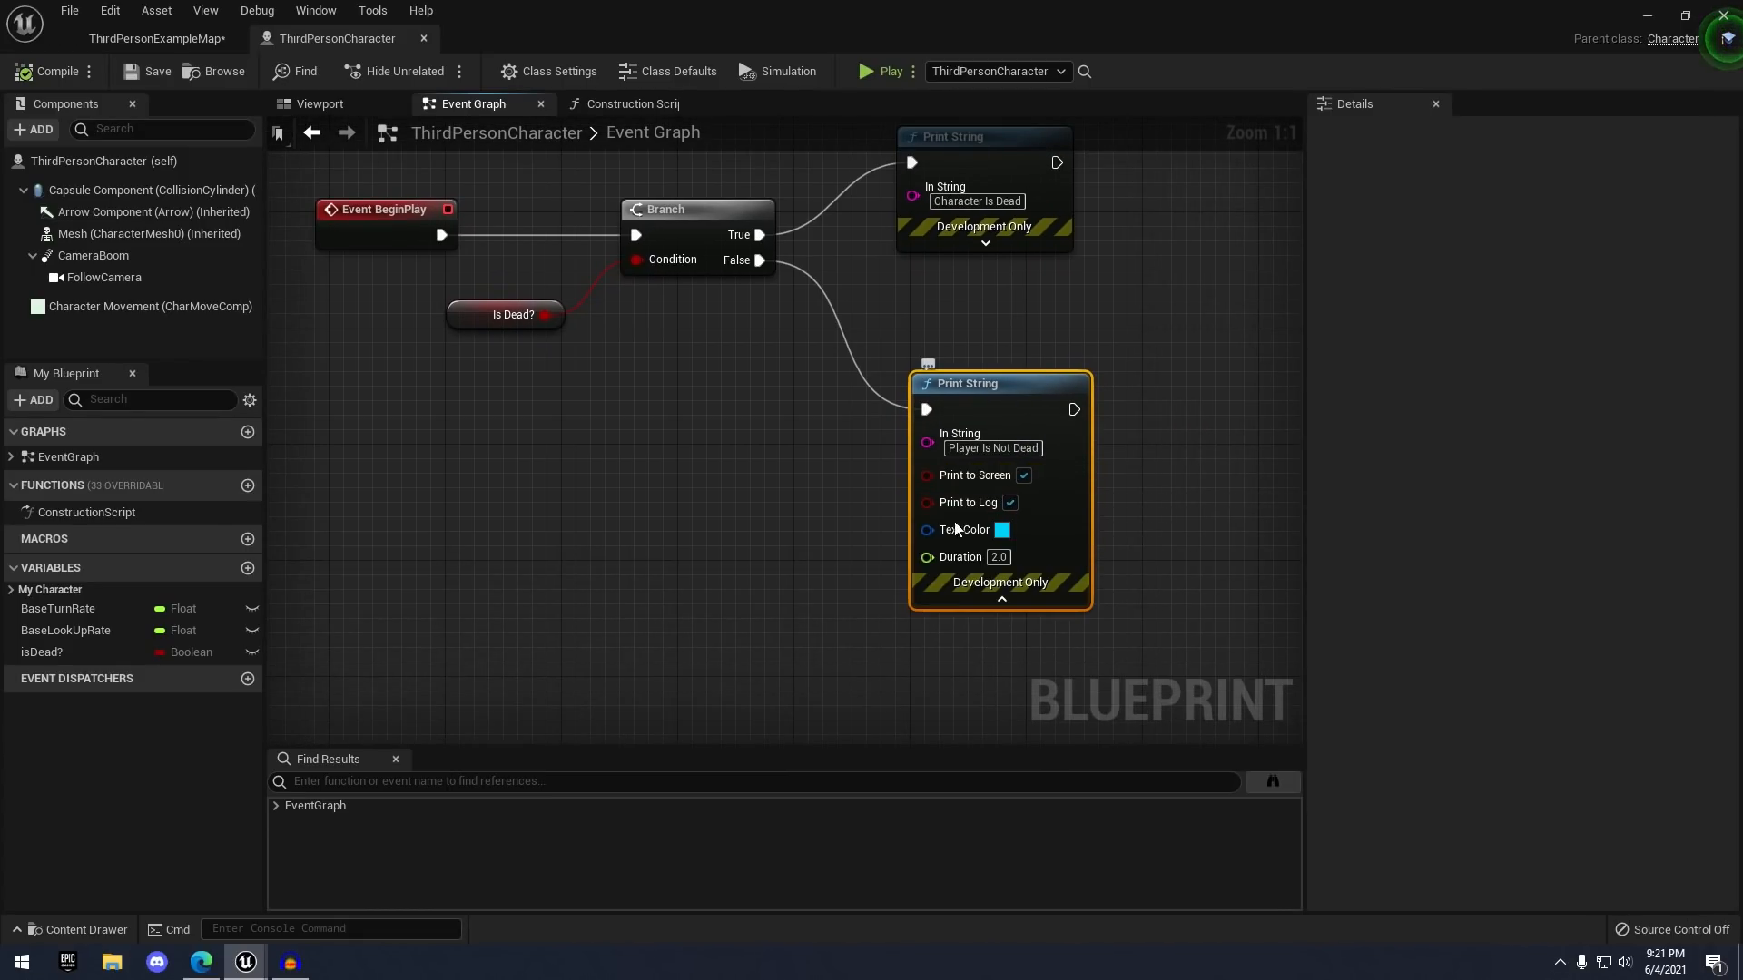
pyautogui.click(998, 557)
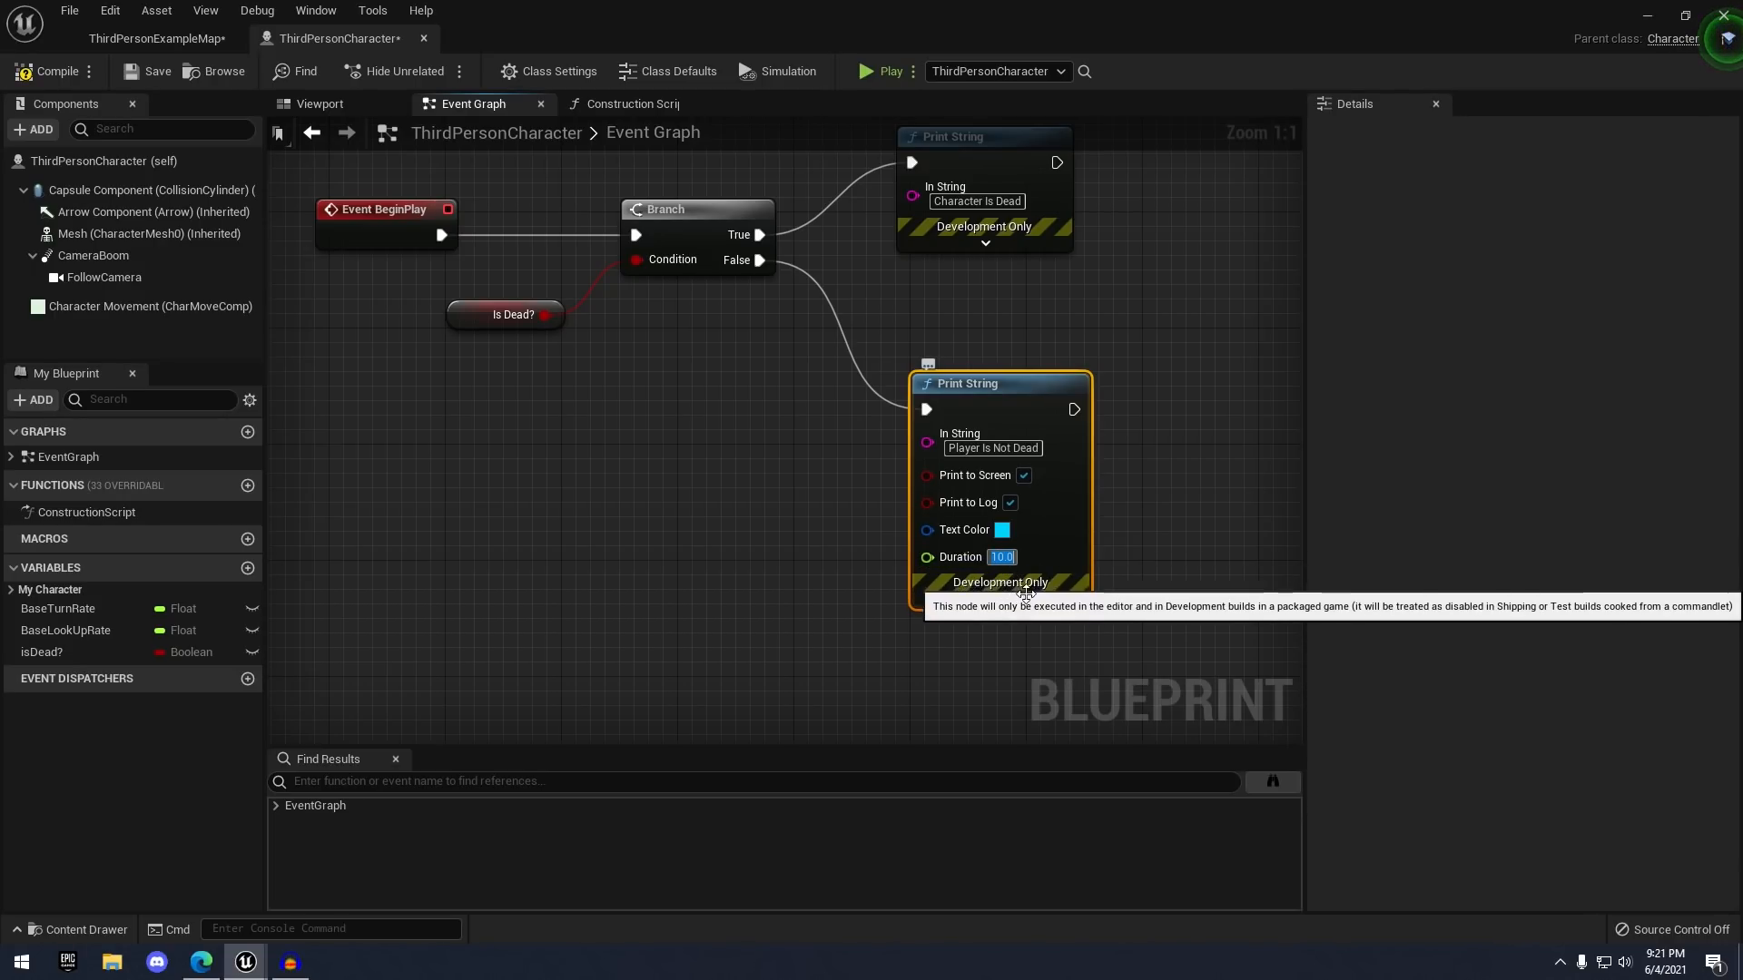
pyautogui.moveTo(1016, 260); pyautogui.dragTo(977, 300, button='right')
pyautogui.click(1004, 661)
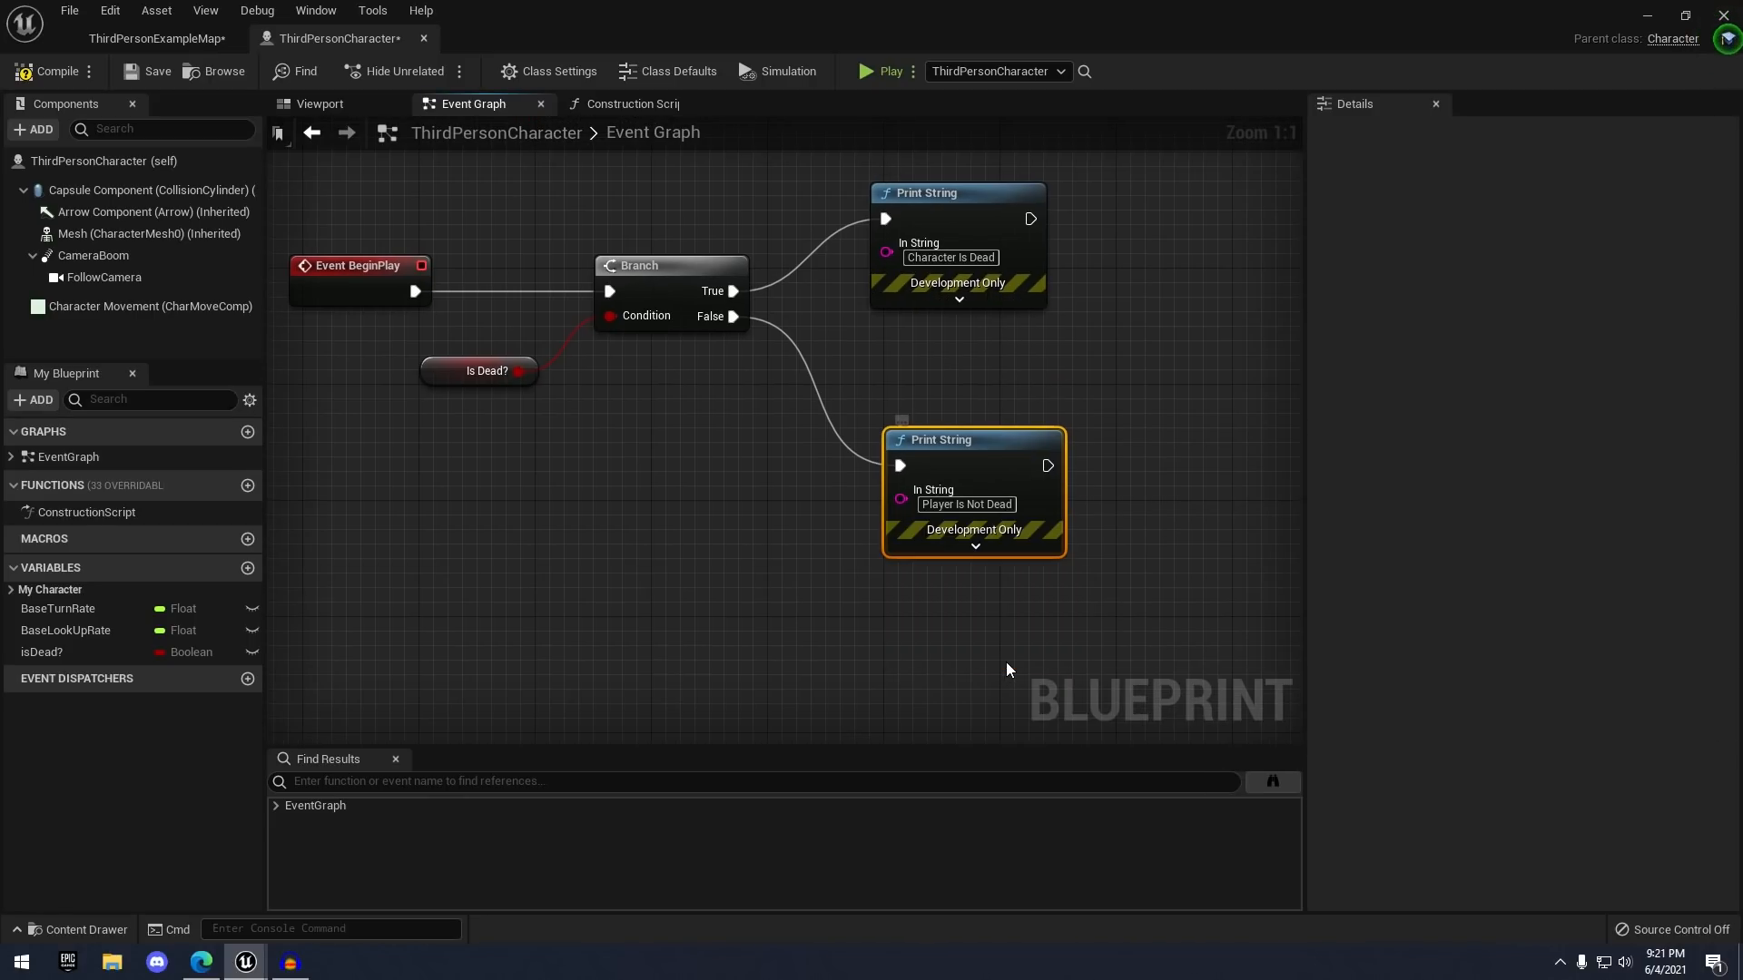
# - Set the Character Is Dead Print String's Duration to 10.0 and recompile
pyautogui.moveTo(1027, 583); pyautogui.dragTo(1073, 723, button='right')
pyautogui.click(1001, 439)
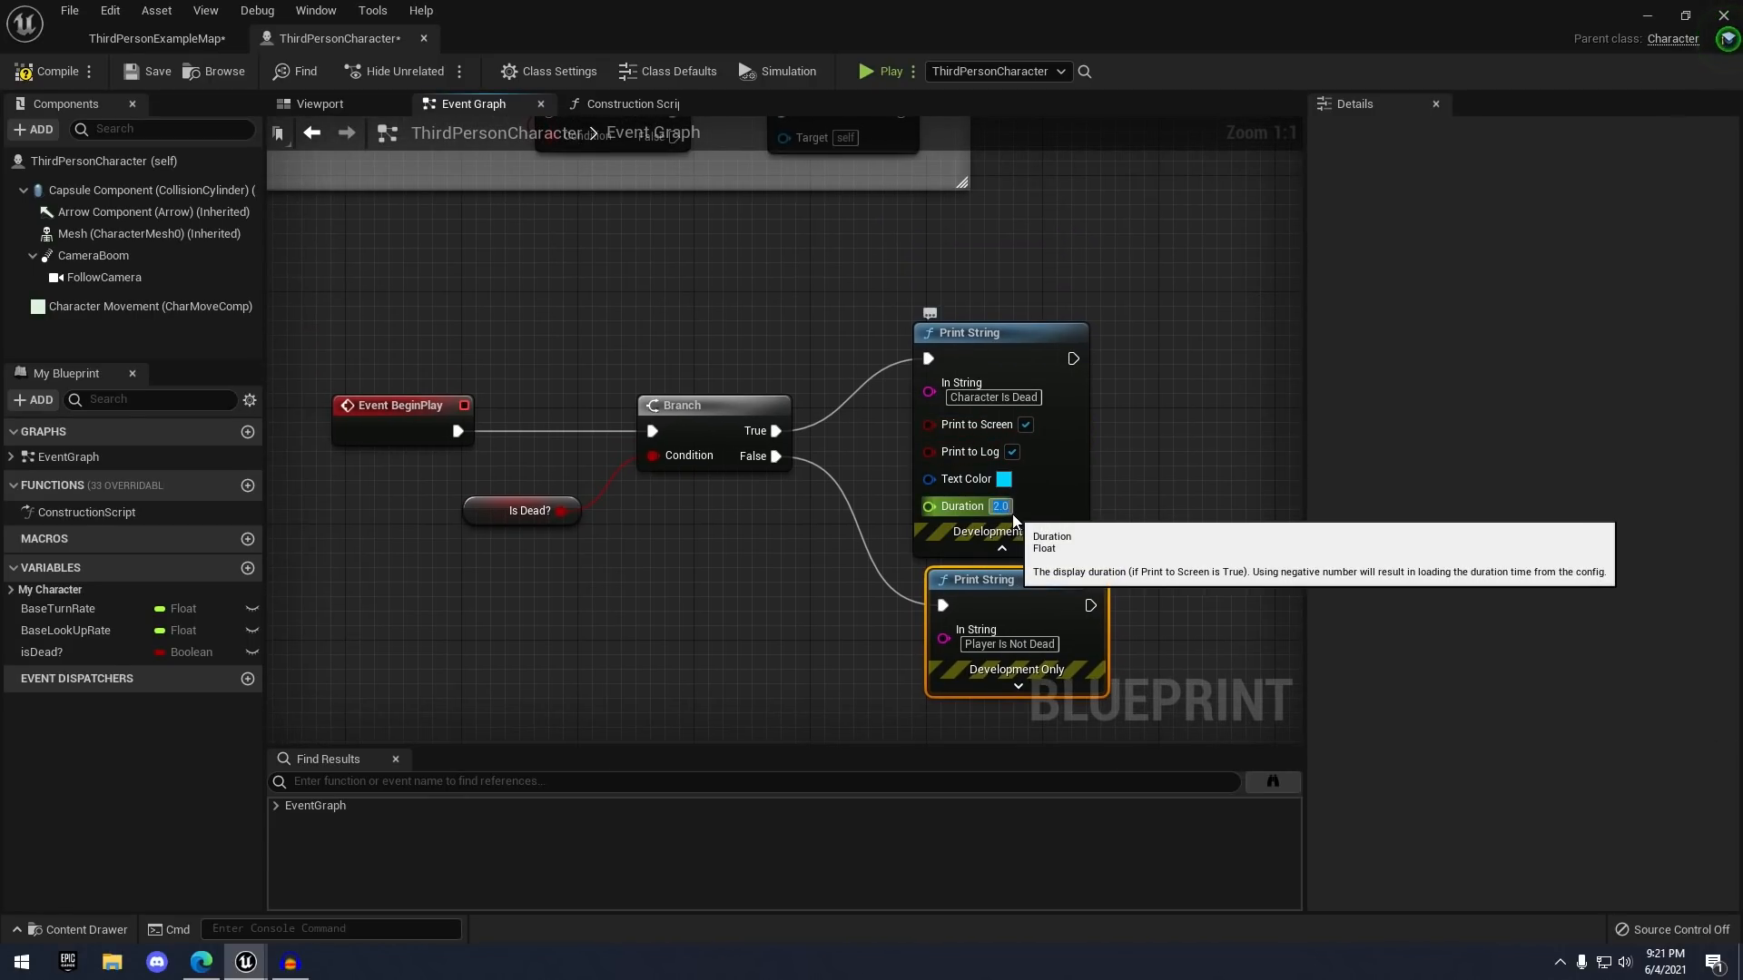
pyautogui.write('1')
pyautogui.press('Return')
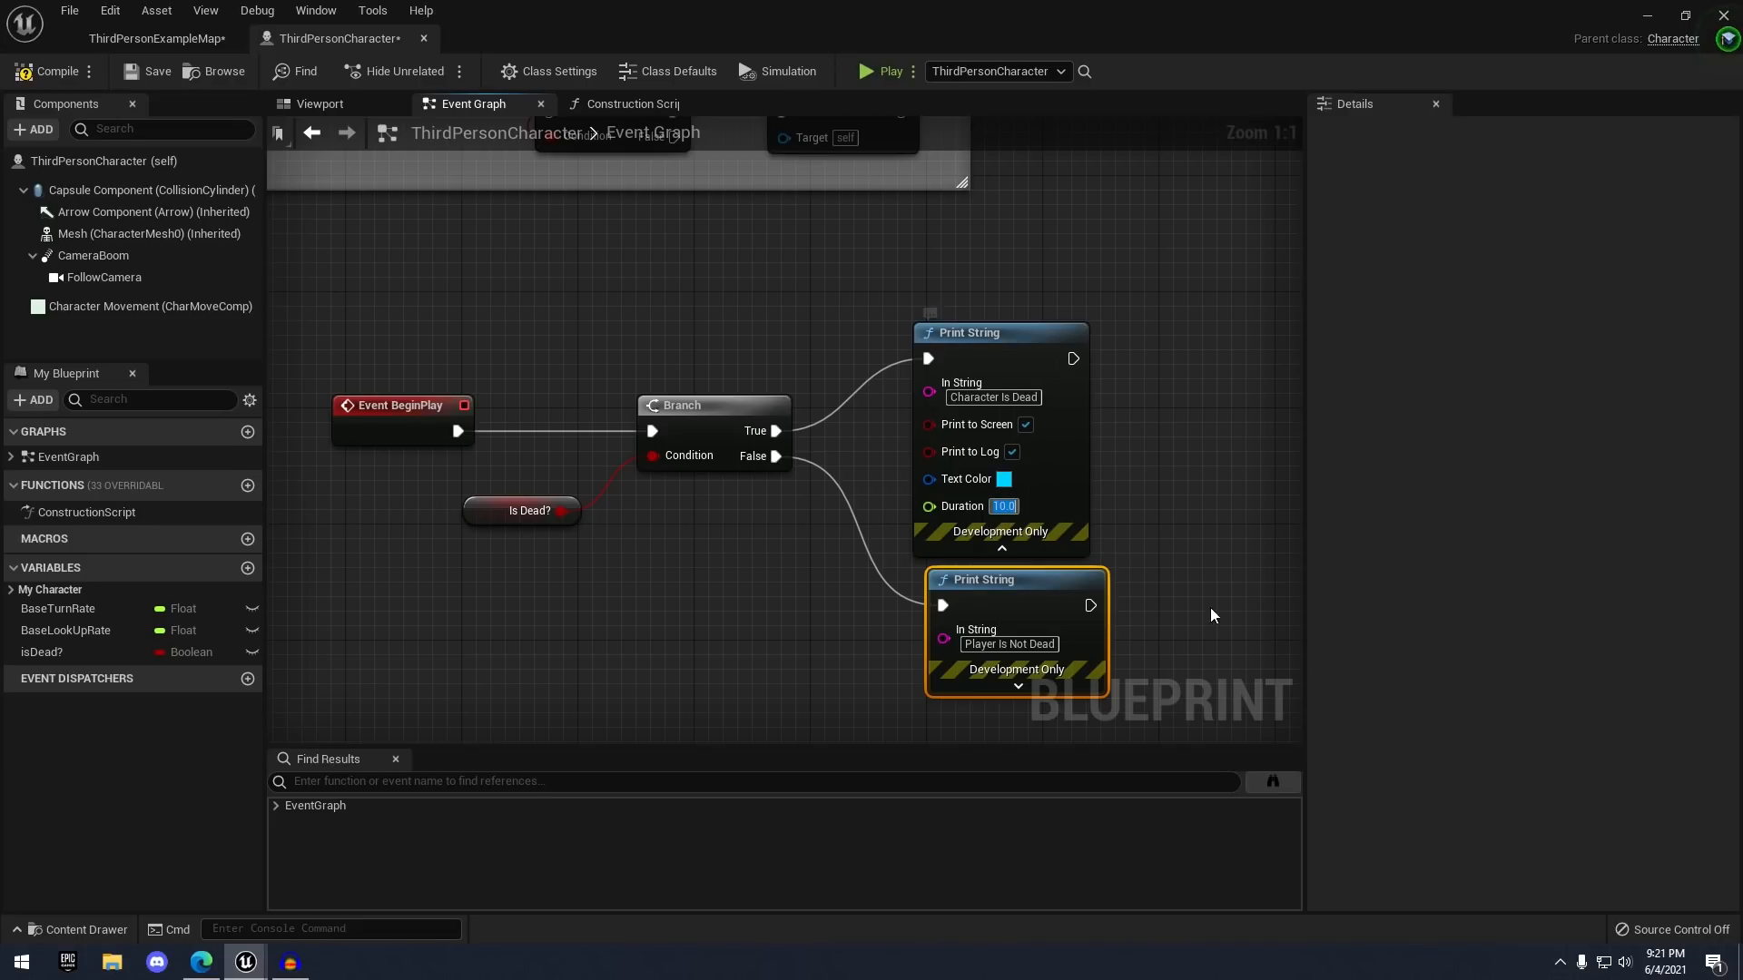
pyautogui.click(1001, 548)
pyautogui.click(159, 79)
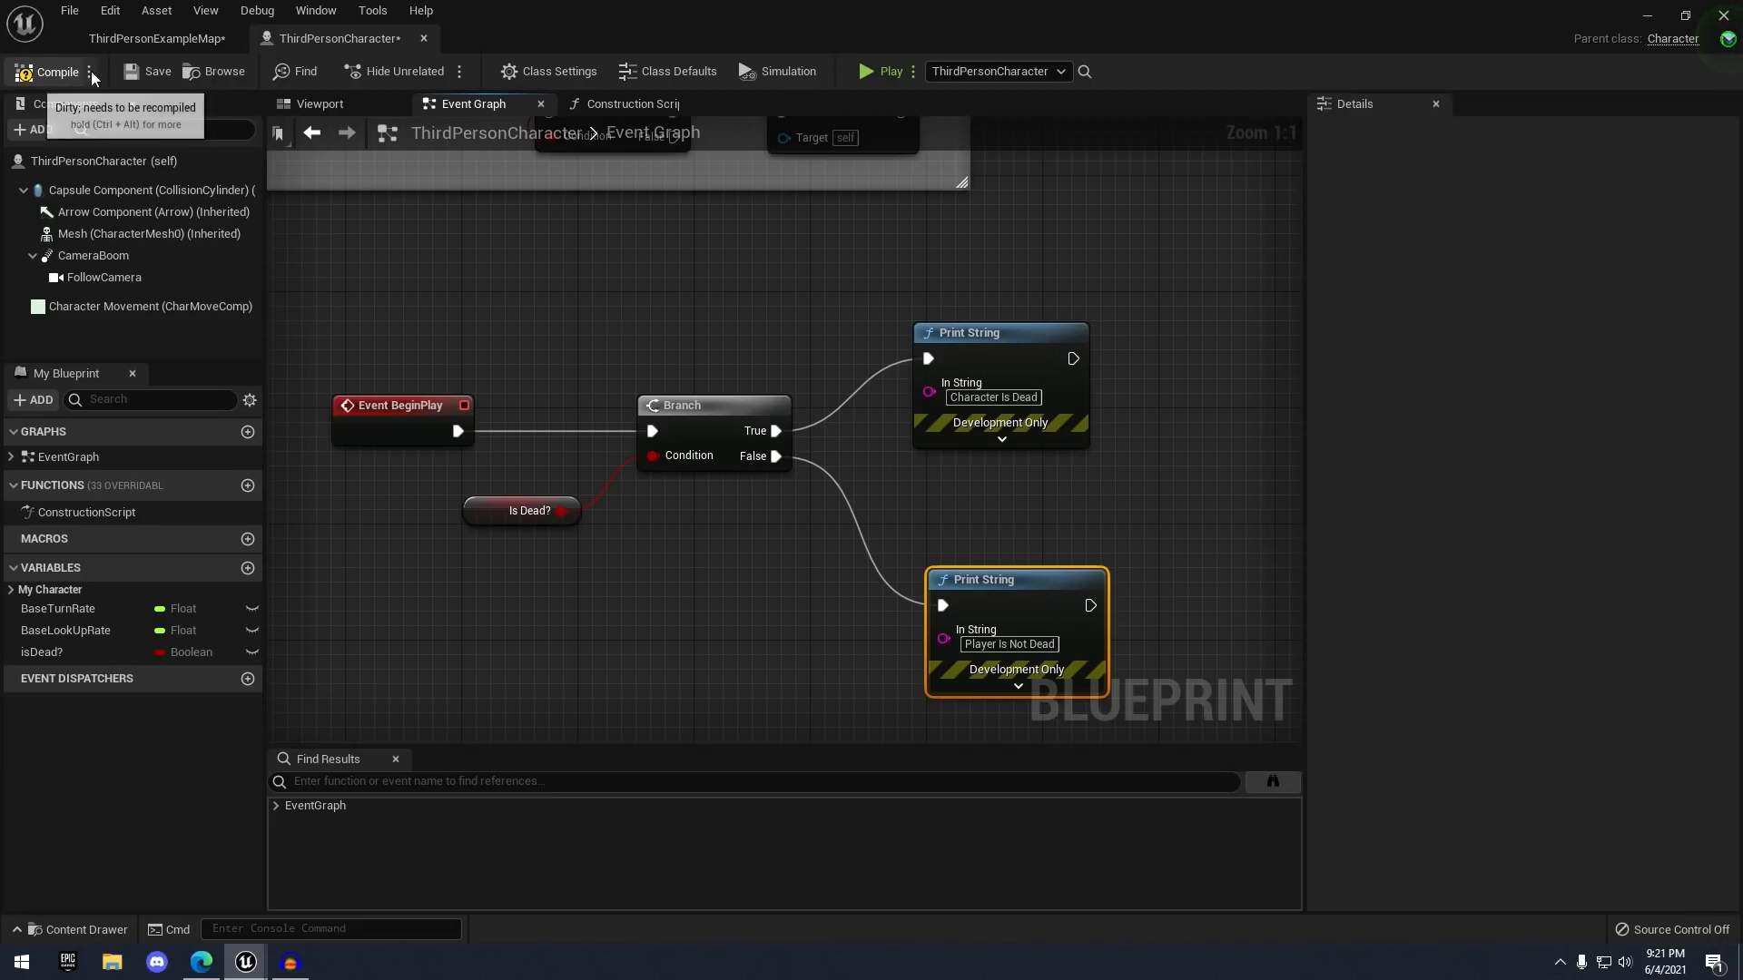
# - Test-play the level to see 'Player Is Not Dead', then end the preview
pyautogui.click(871, 73)
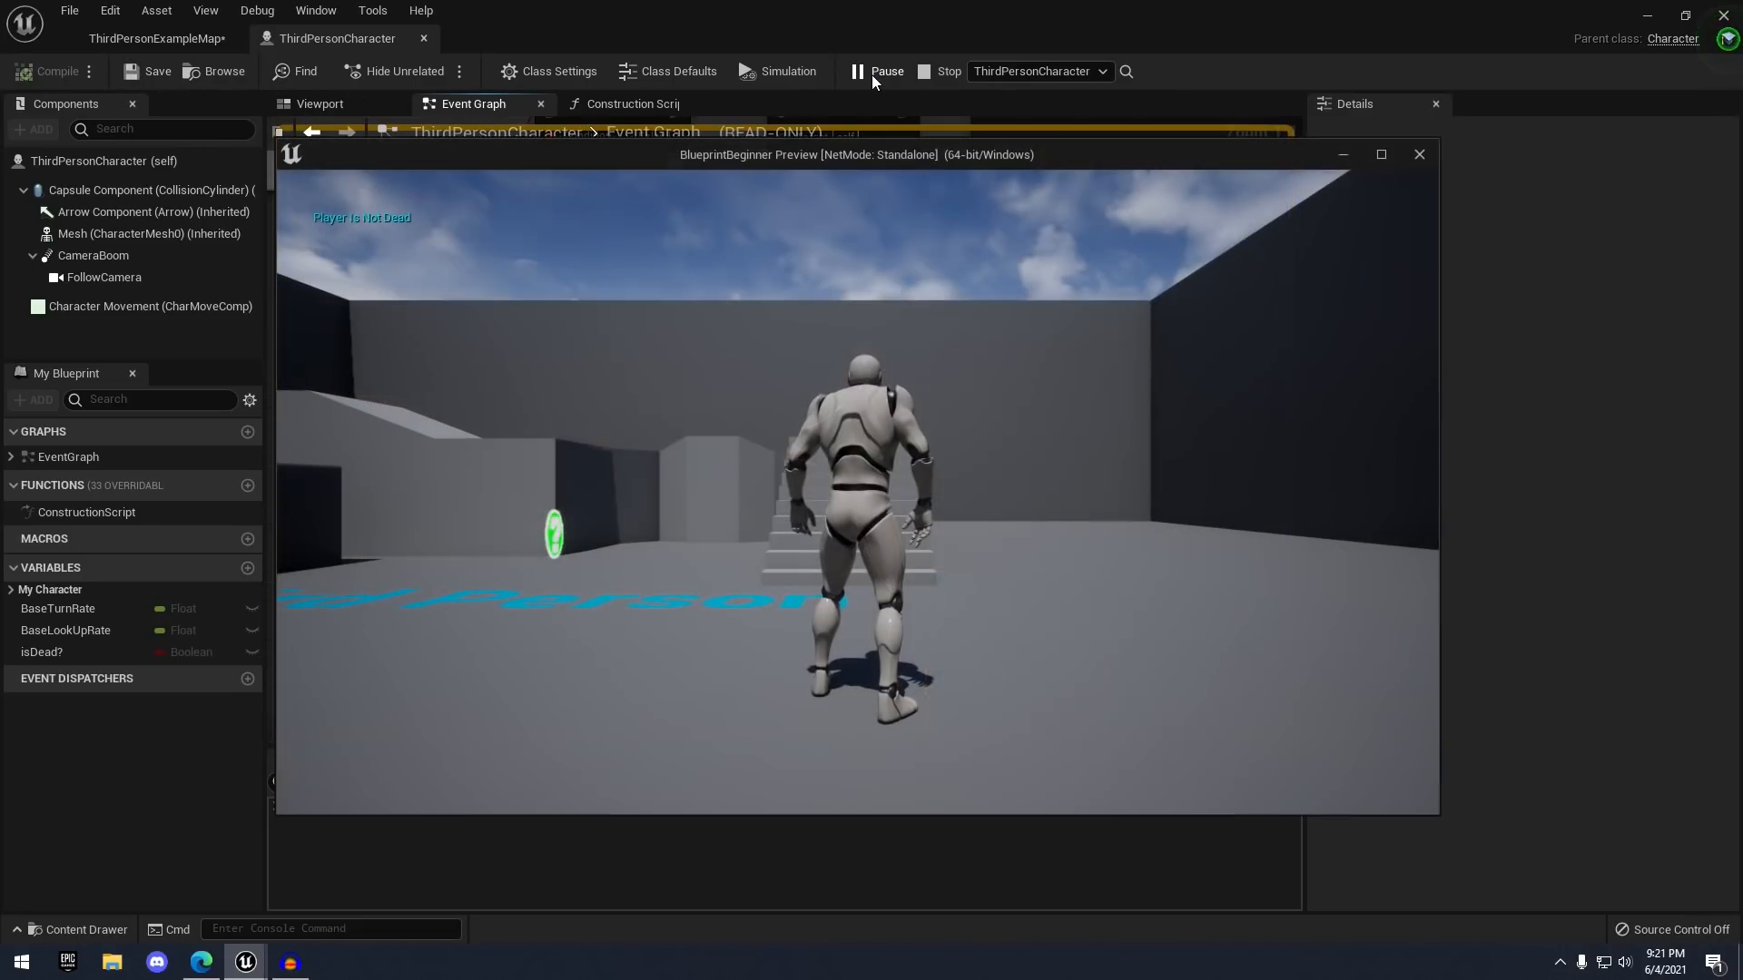
pyautogui.click(830, 290)
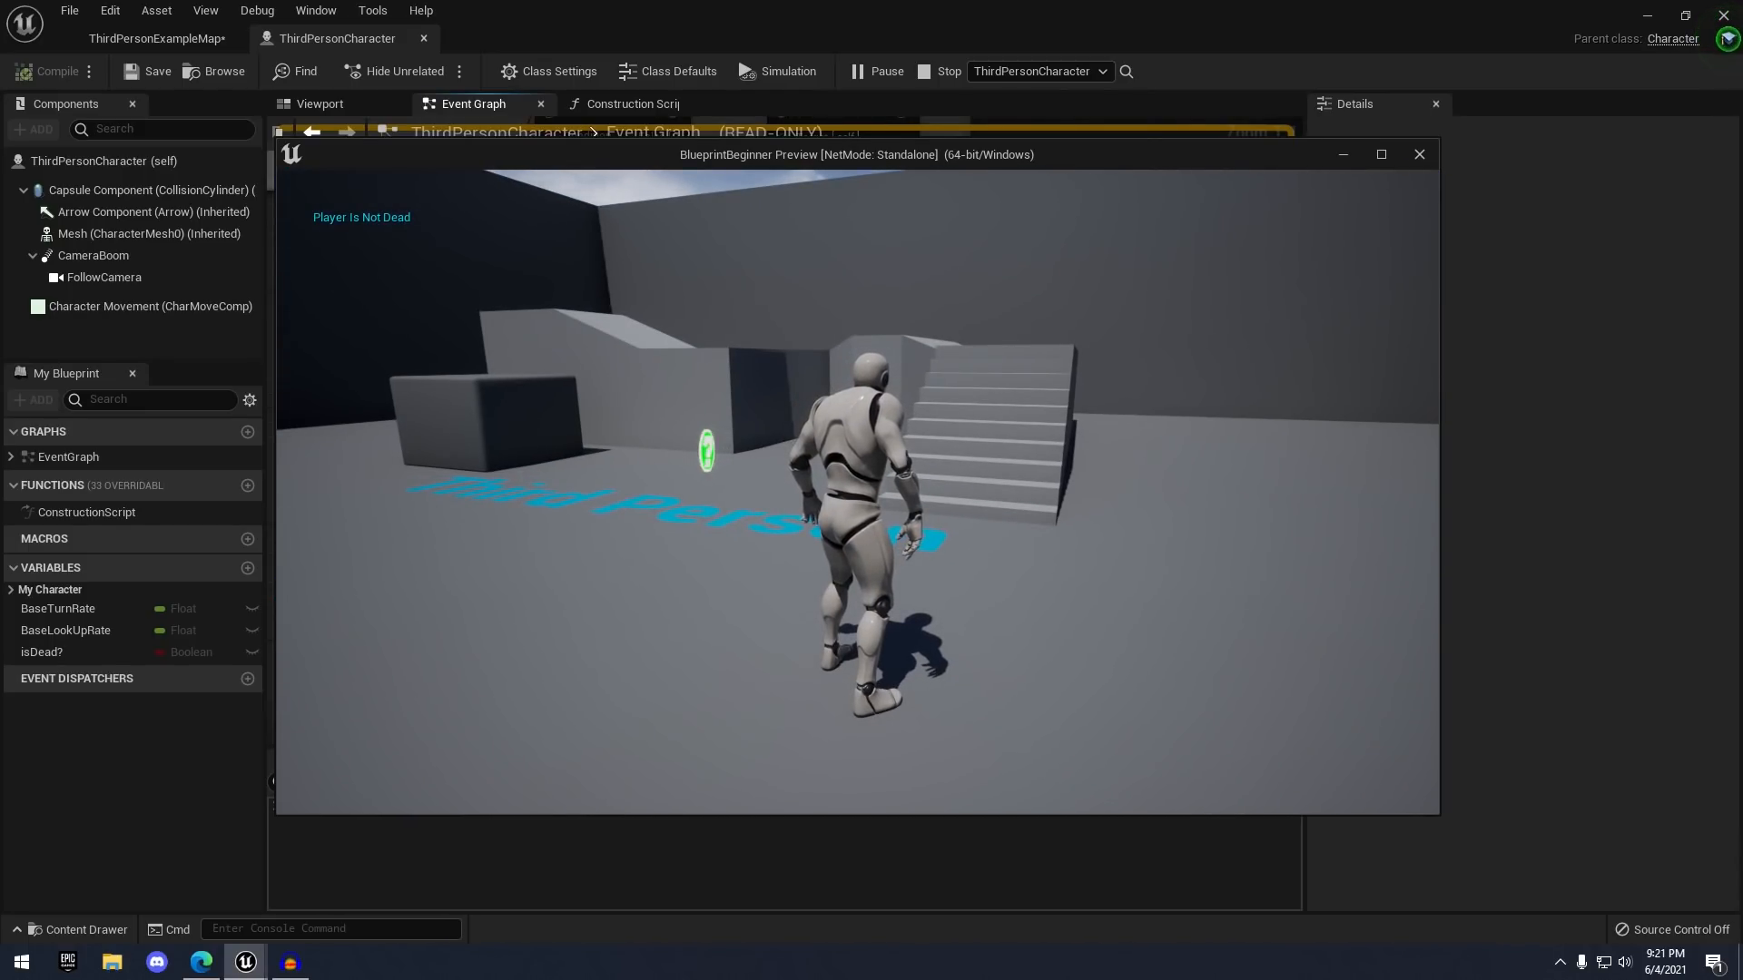
pyautogui.press('super')
pyautogui.click(887, 156)
pyautogui.press('Escape')
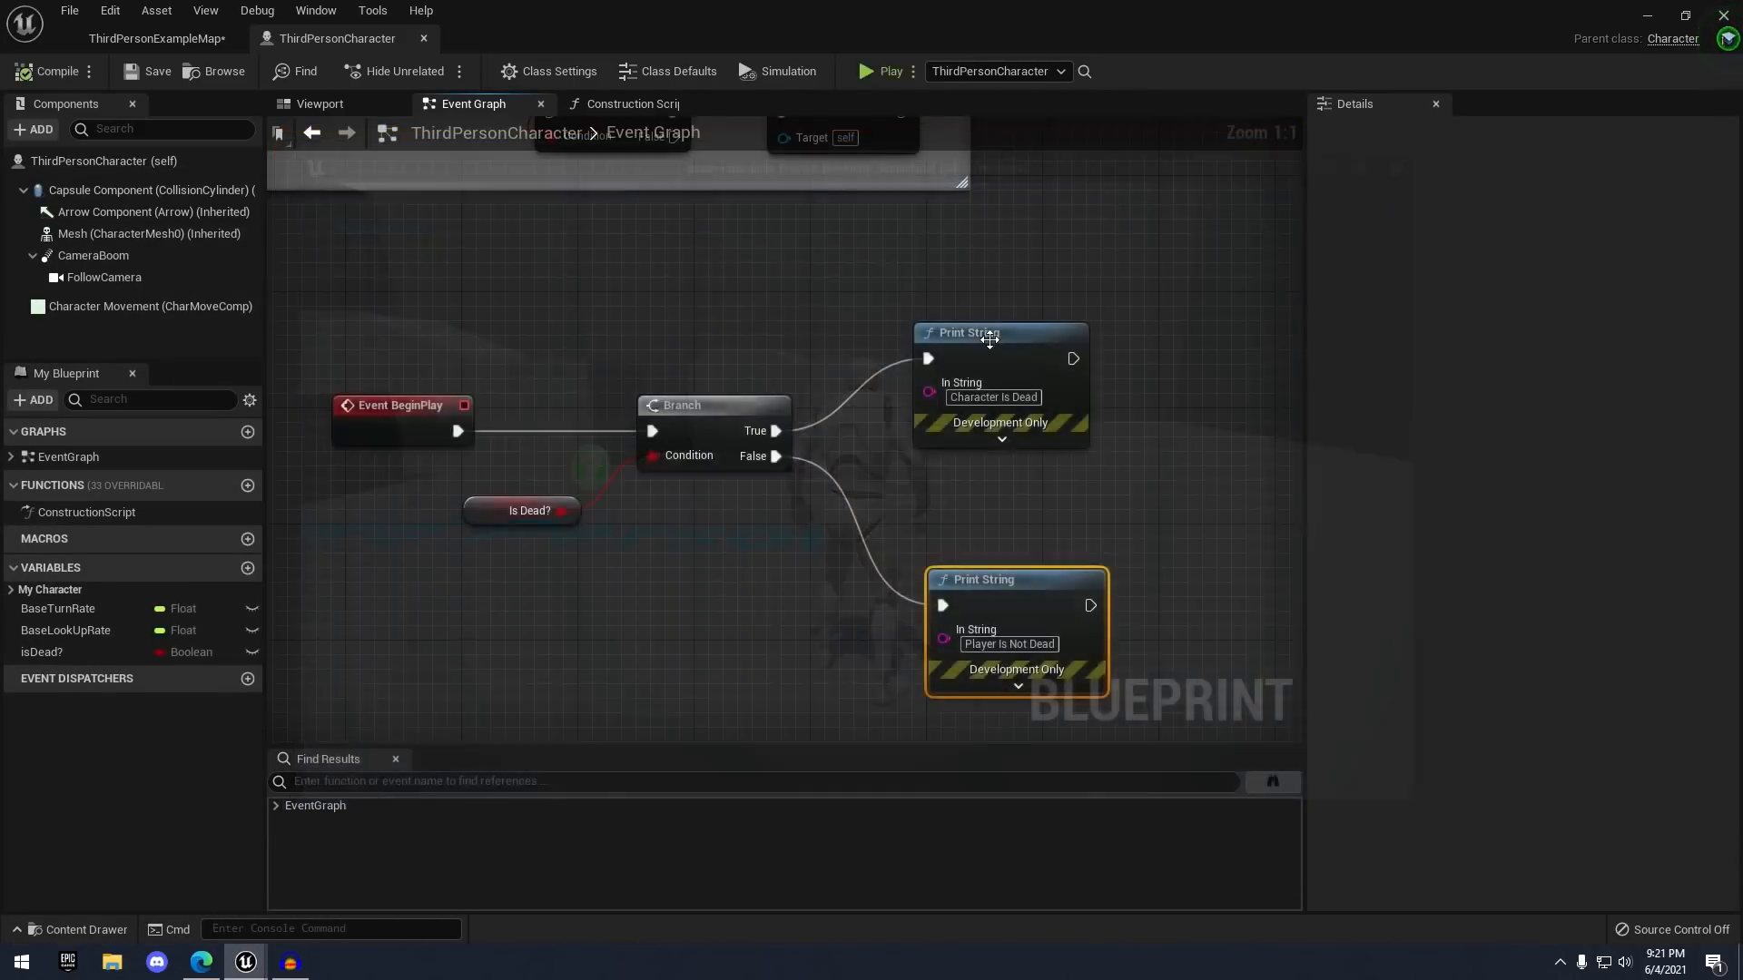
# - Select the isDead? variable and switch its default value on in the Details panel
pyautogui.click(501, 522)
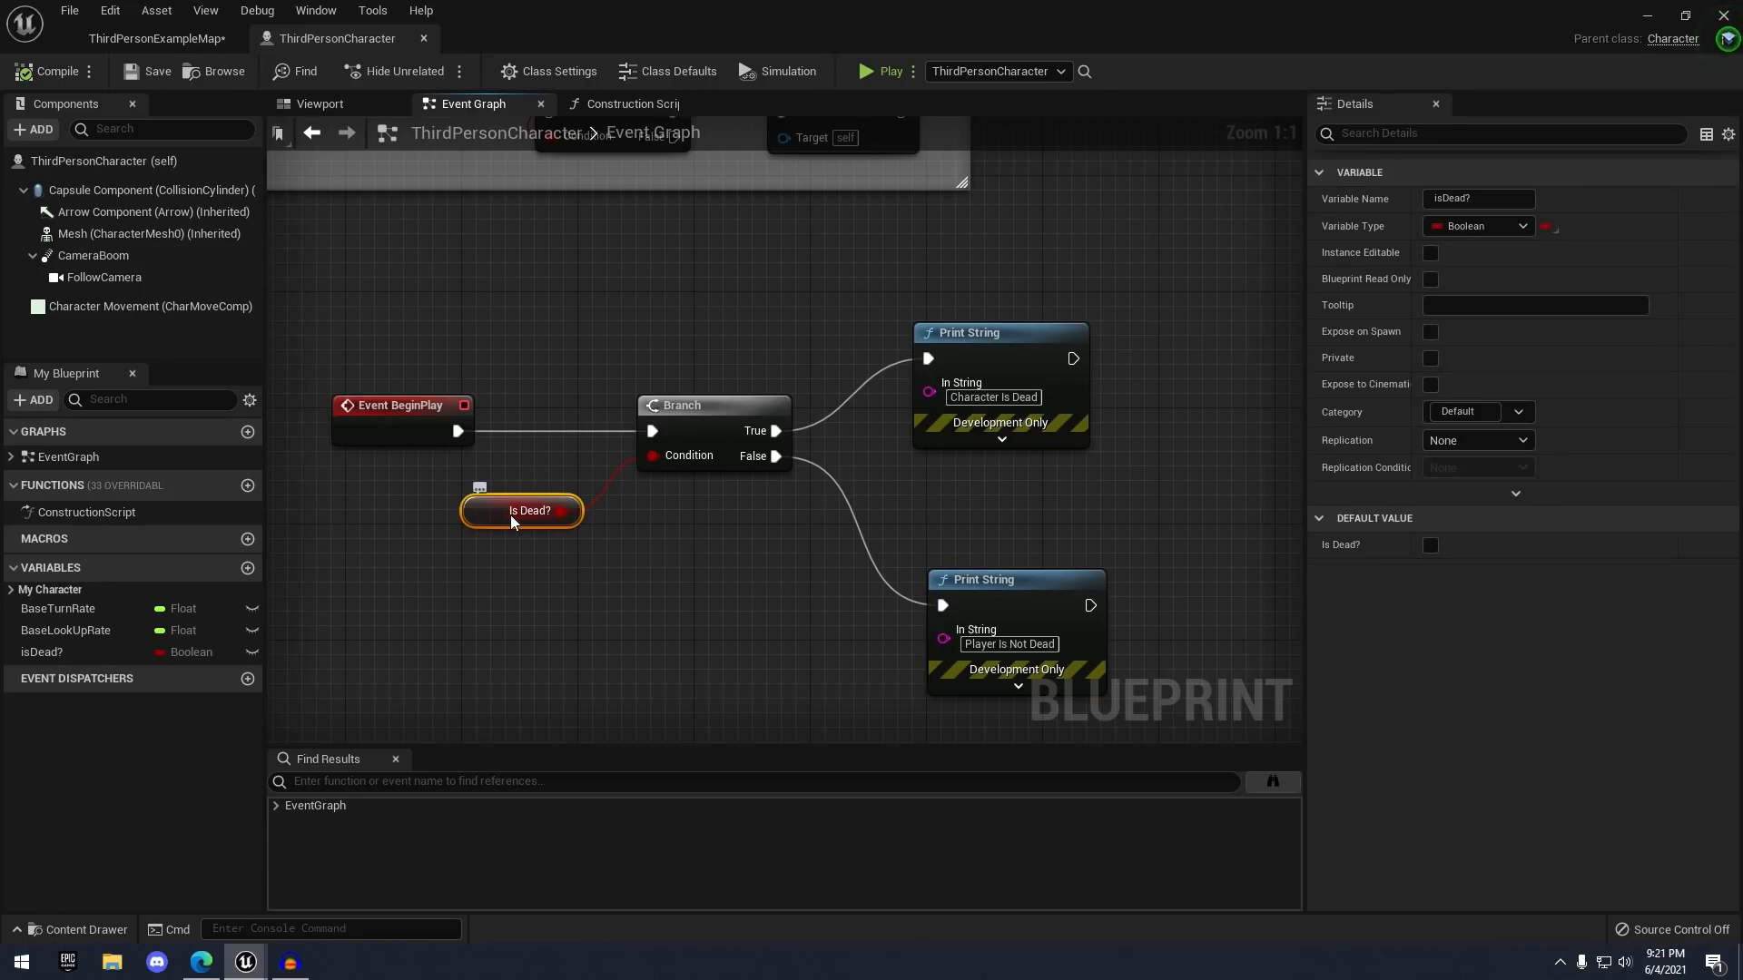
pyautogui.click(116, 652)
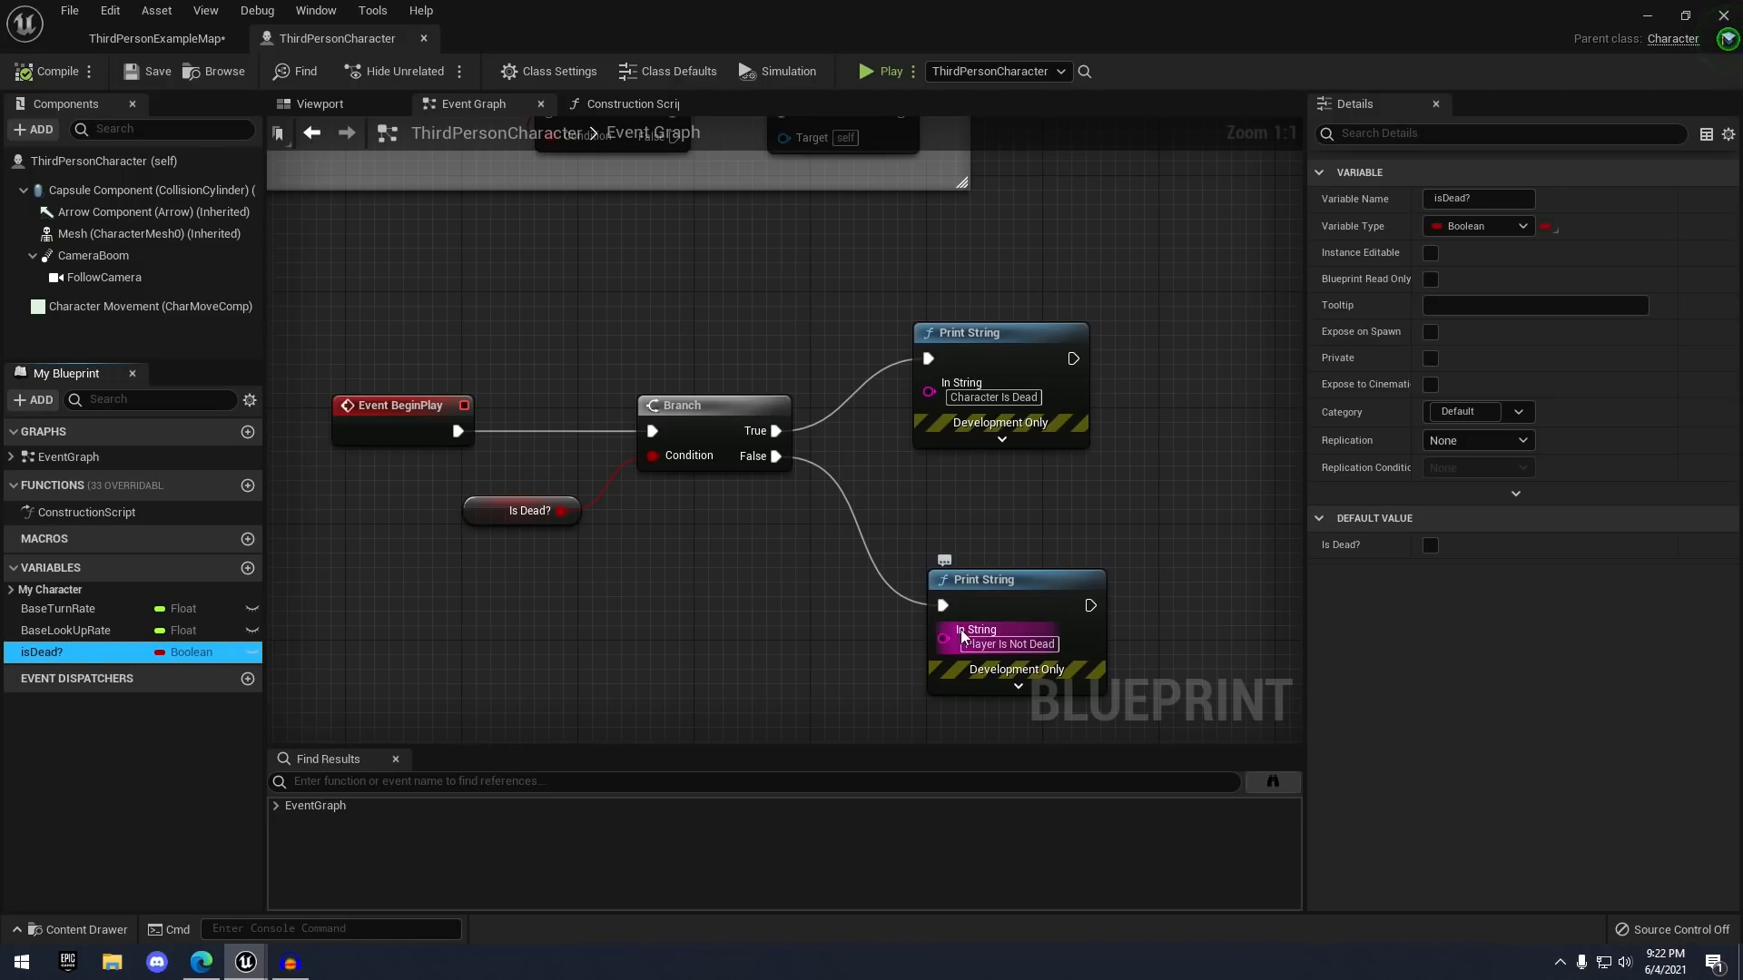
pyautogui.scroll(-1, 963, 599)
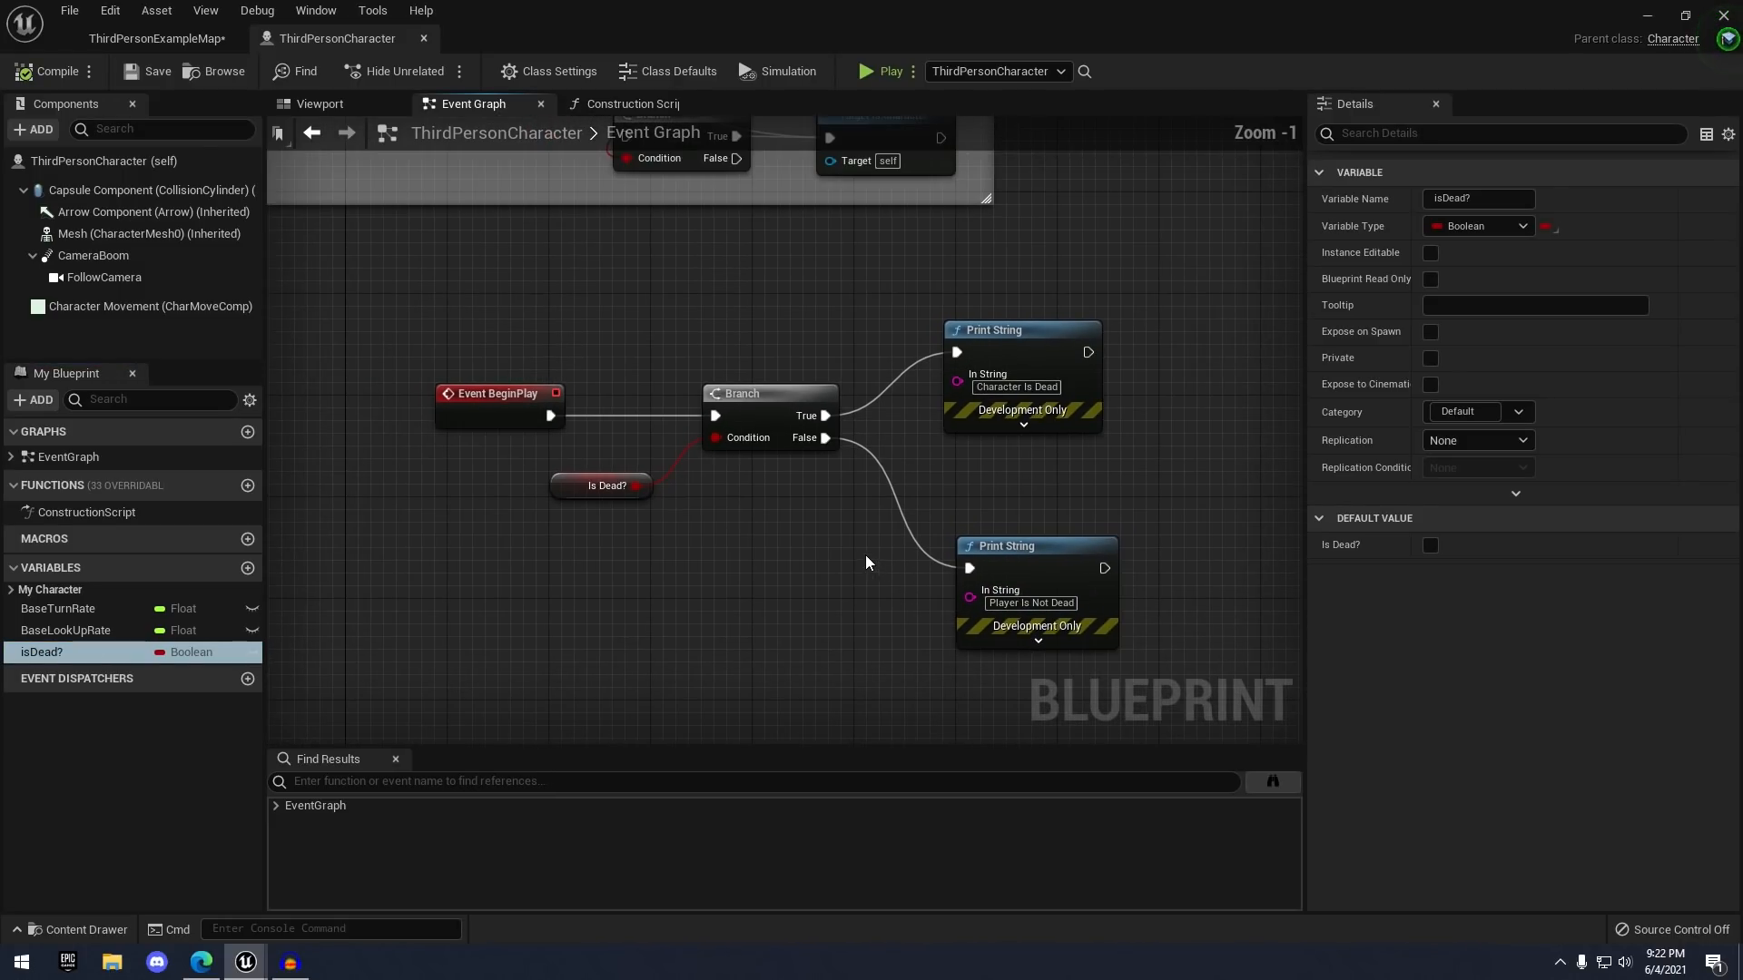
pyautogui.moveTo(761, 467); pyautogui.dragTo(779, 511, button='right')
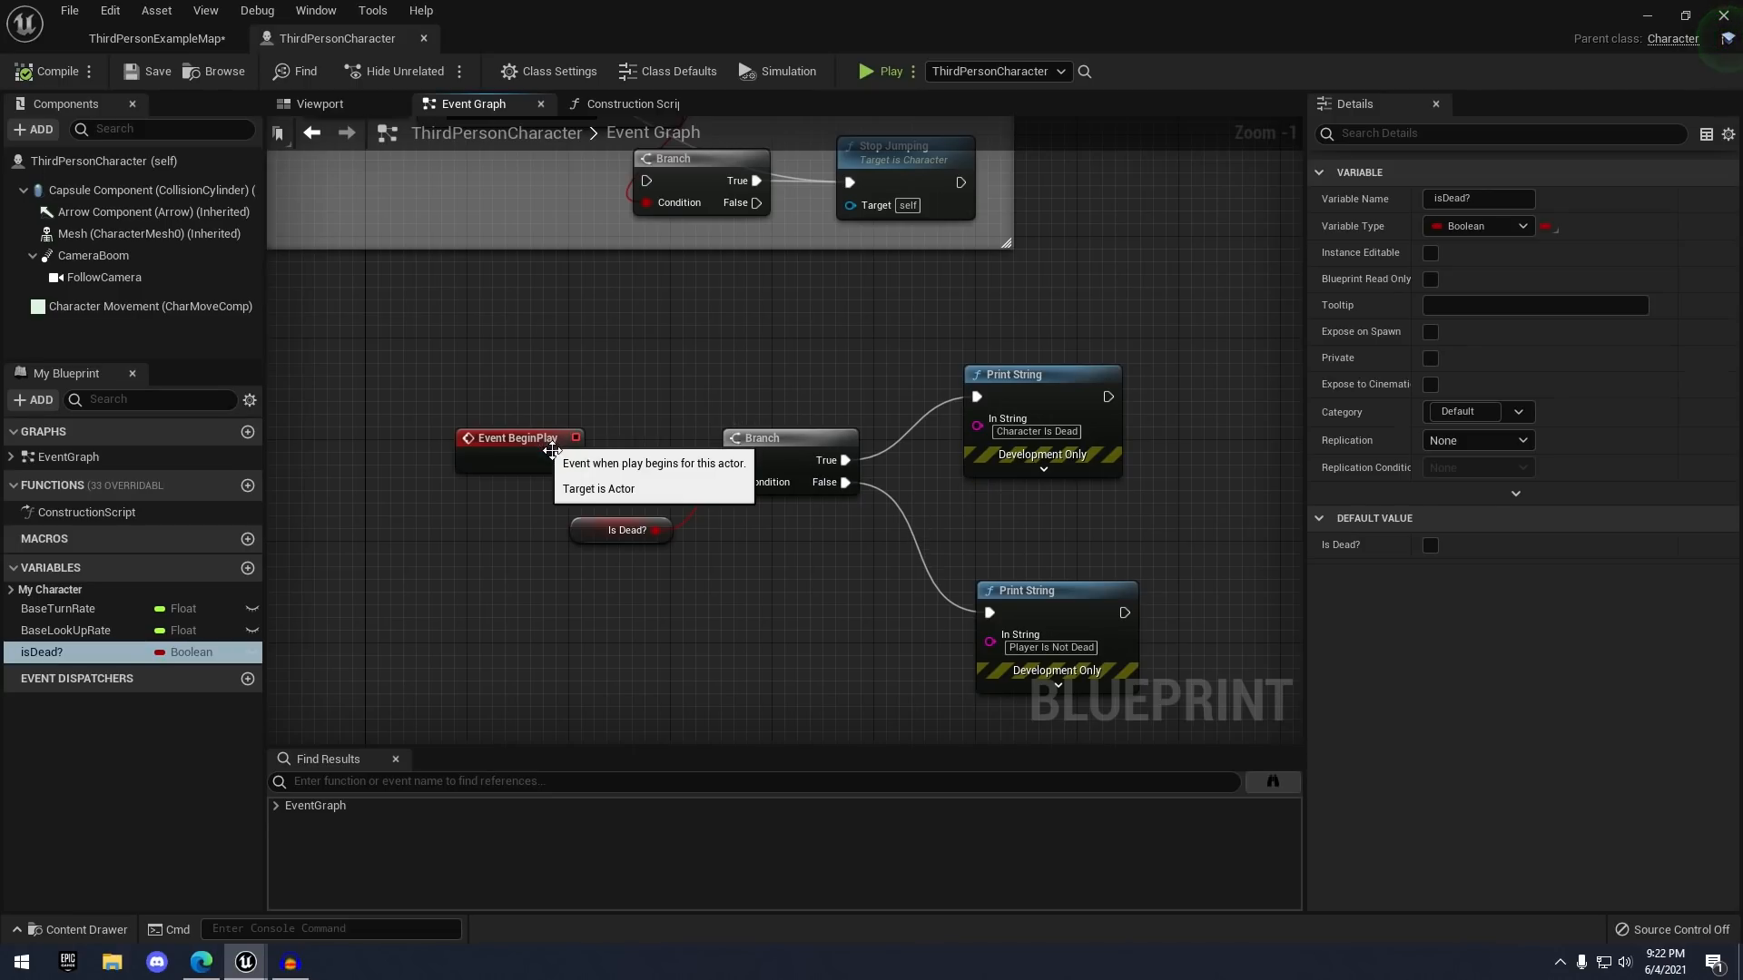
pyautogui.click(759, 448)
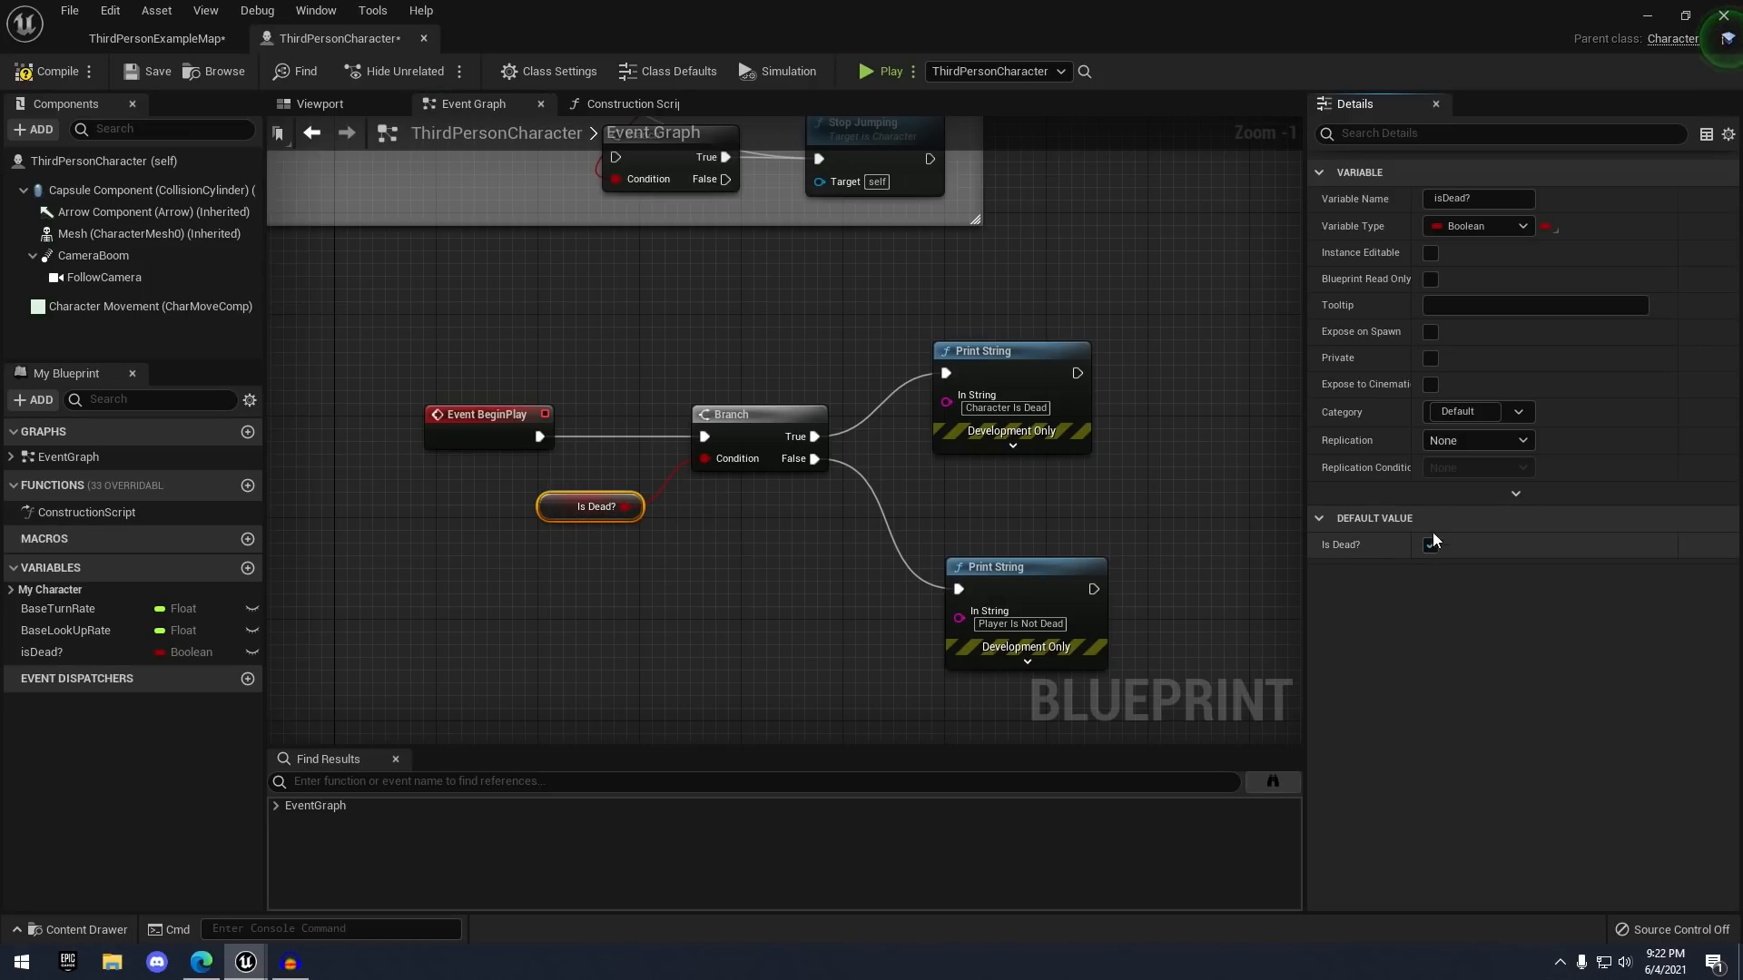
# - Recompile and test-play, confirming the preview now prints 'Character Is Dead'
pyautogui.click(52, 74)
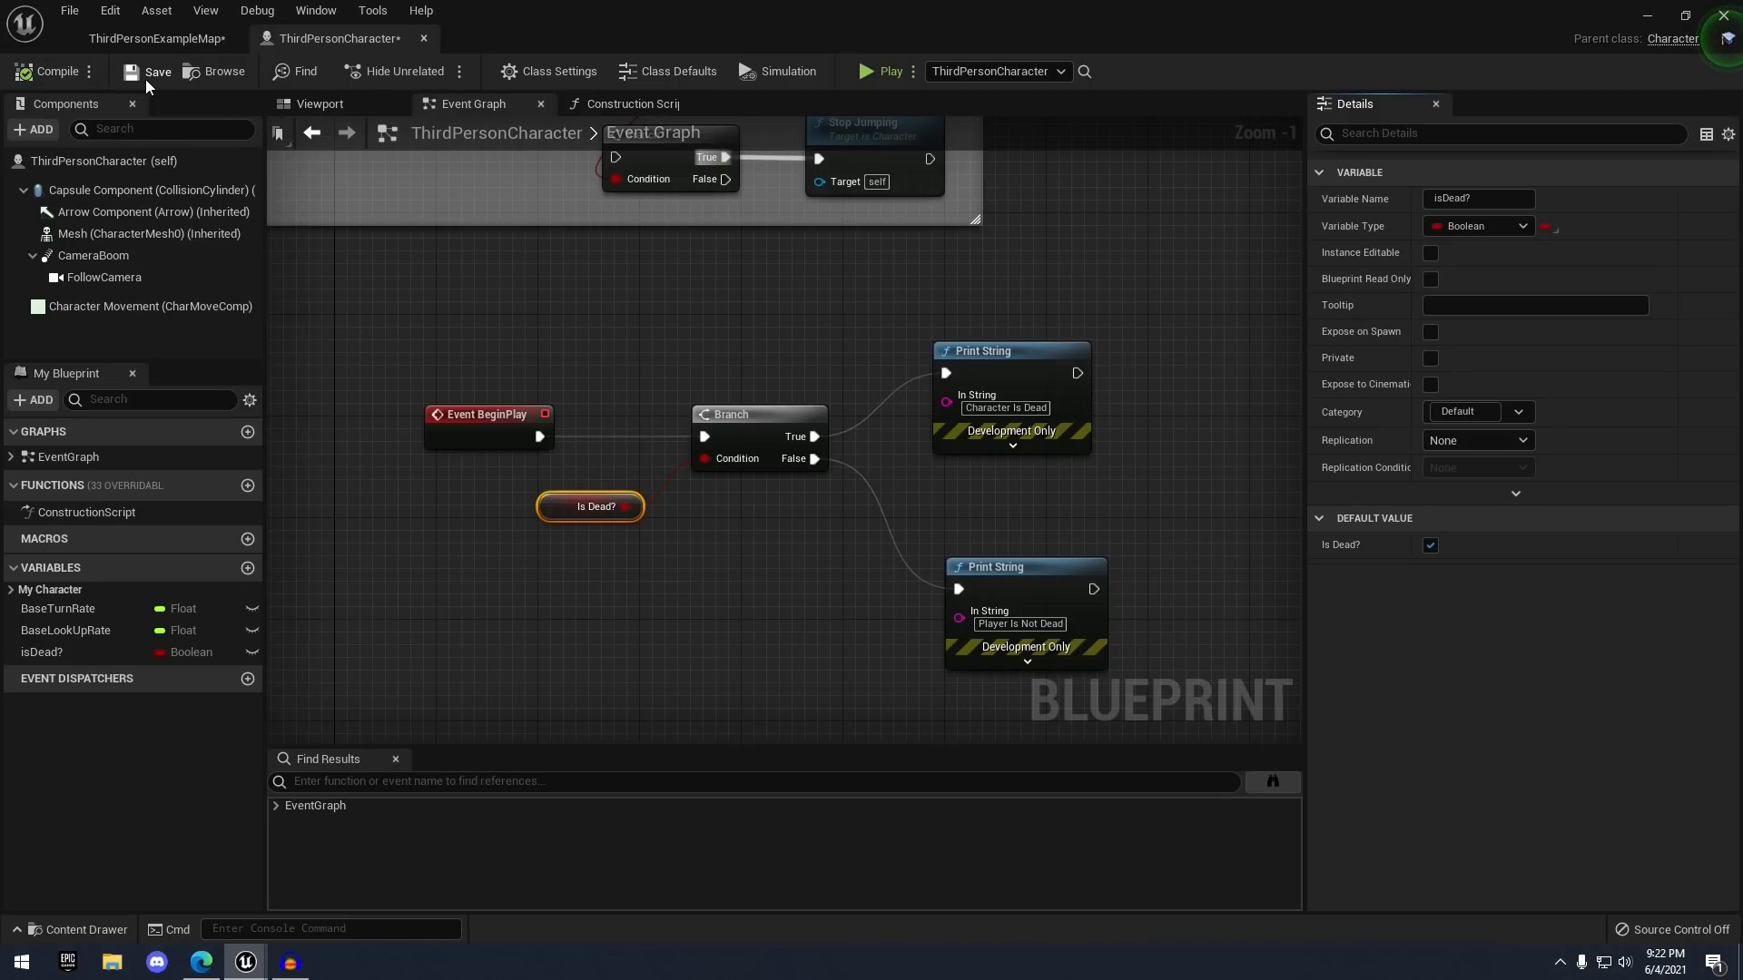
pyautogui.click(880, 78)
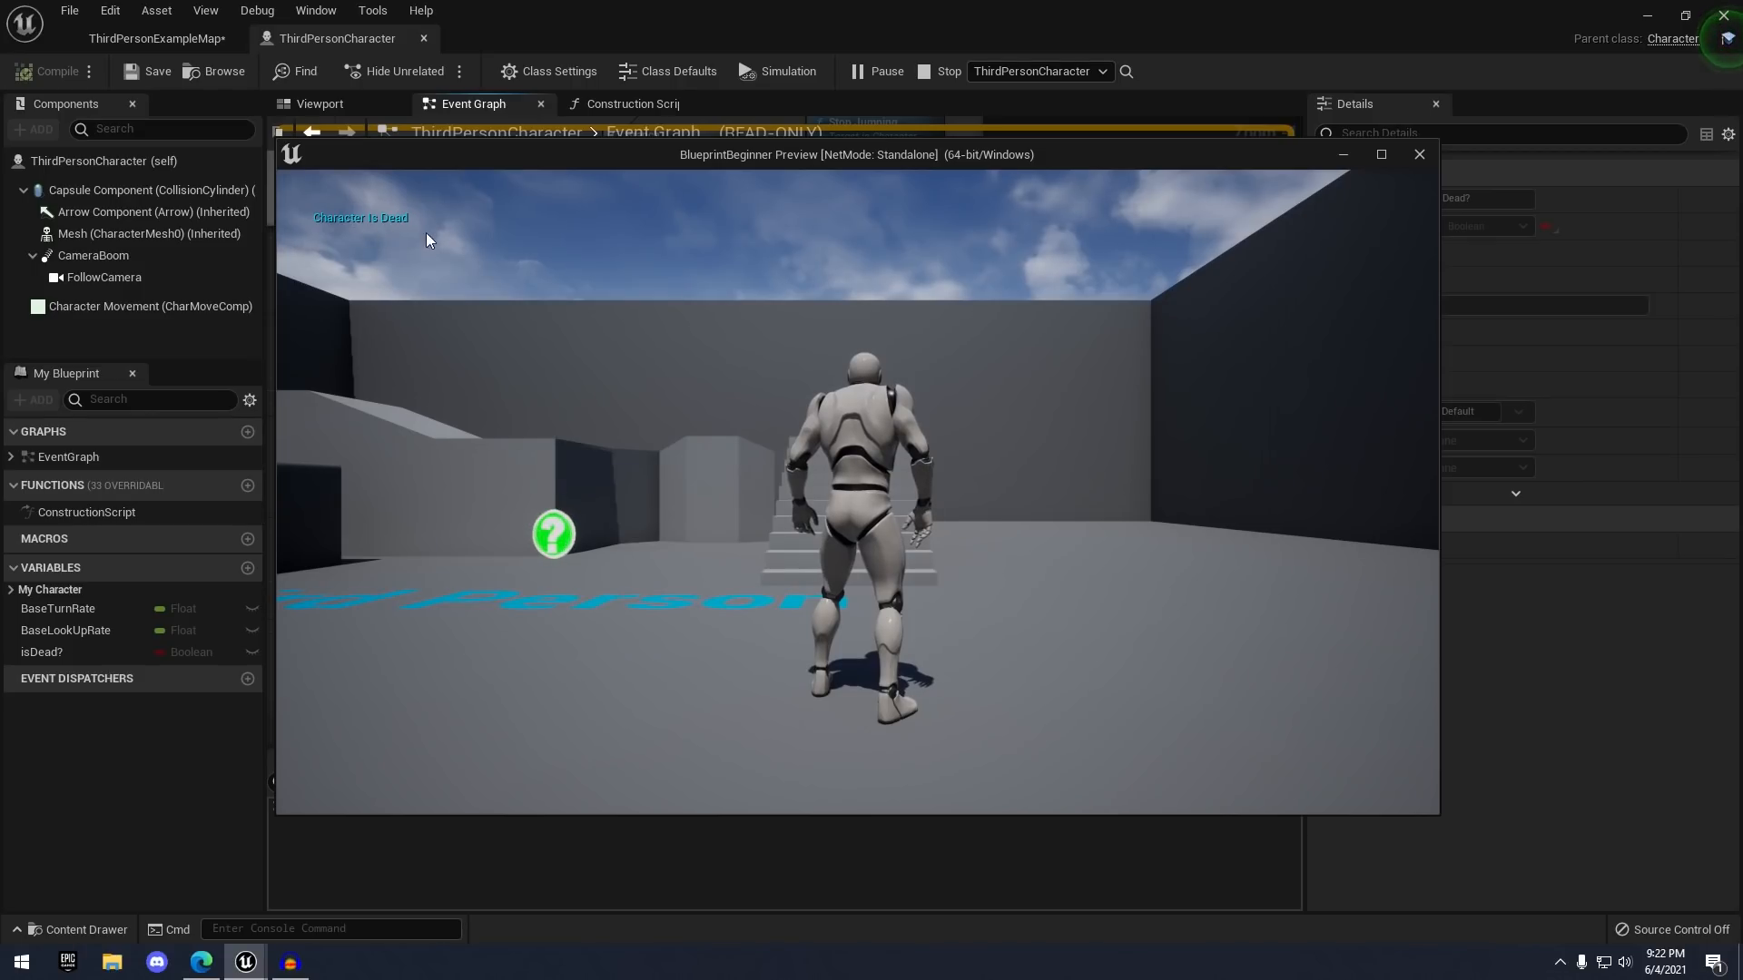
pyautogui.click(1419, 156)
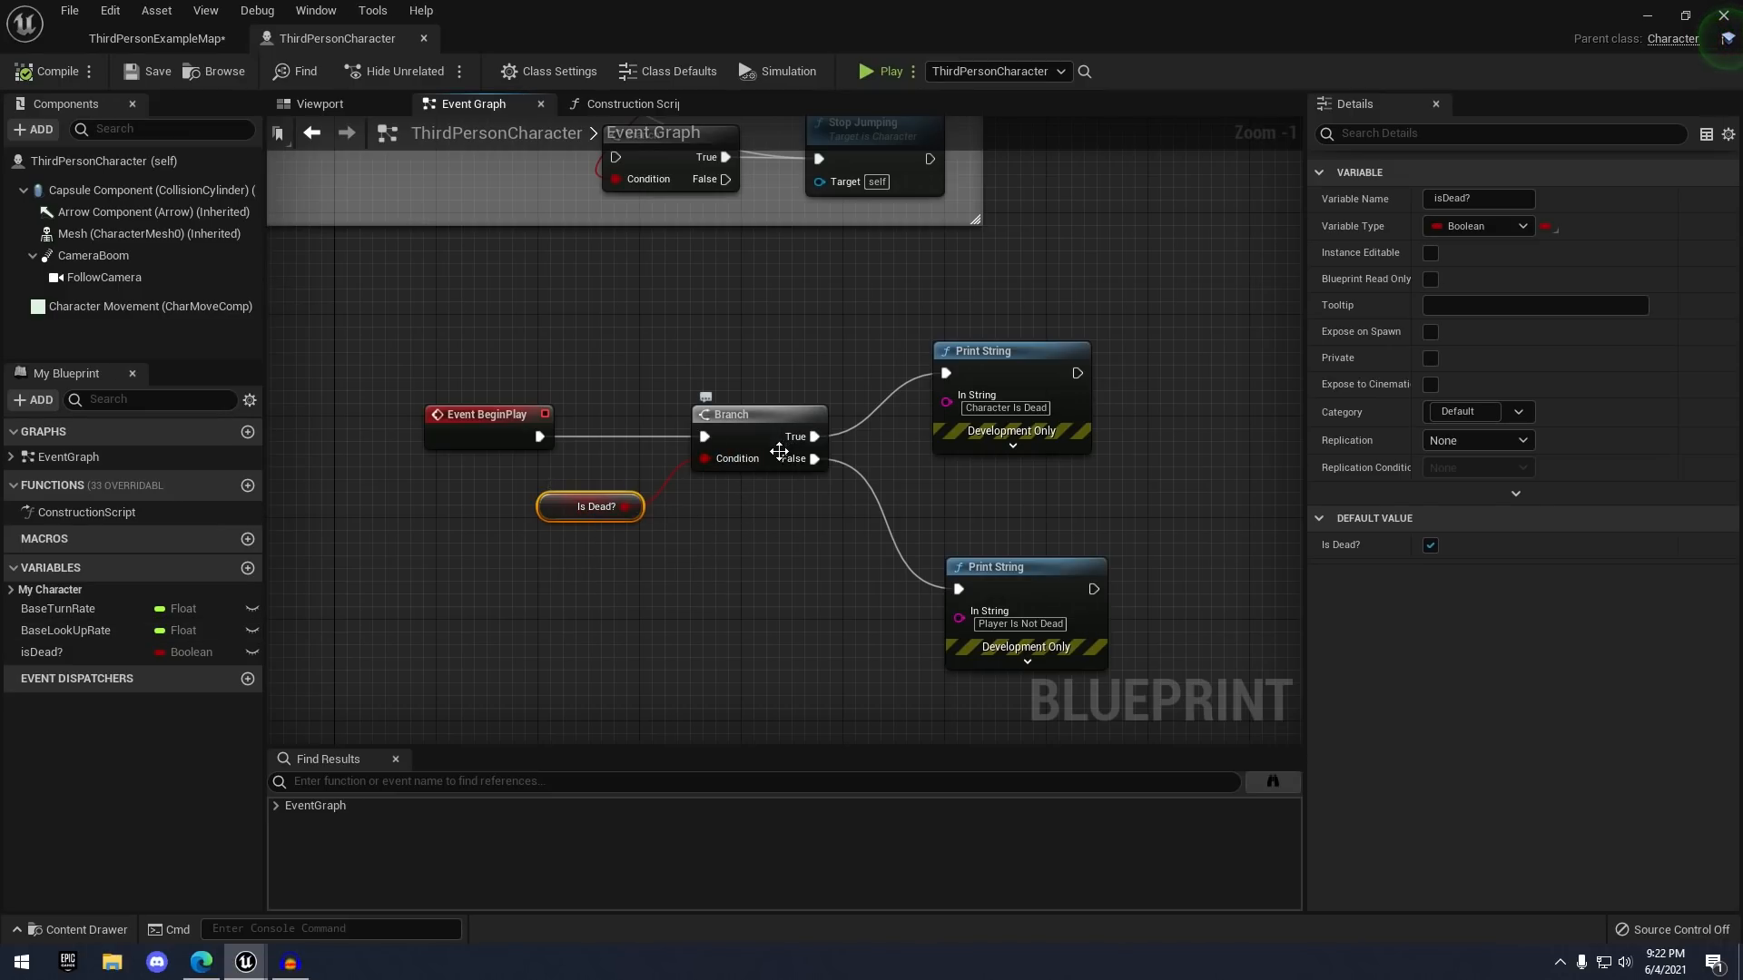
# - Reposition the Event BeginPlay, Branch, Is Dead? and Print String nodes in the graph
pyautogui.moveTo(732, 537); pyautogui.dragTo(748, 497, button='right')
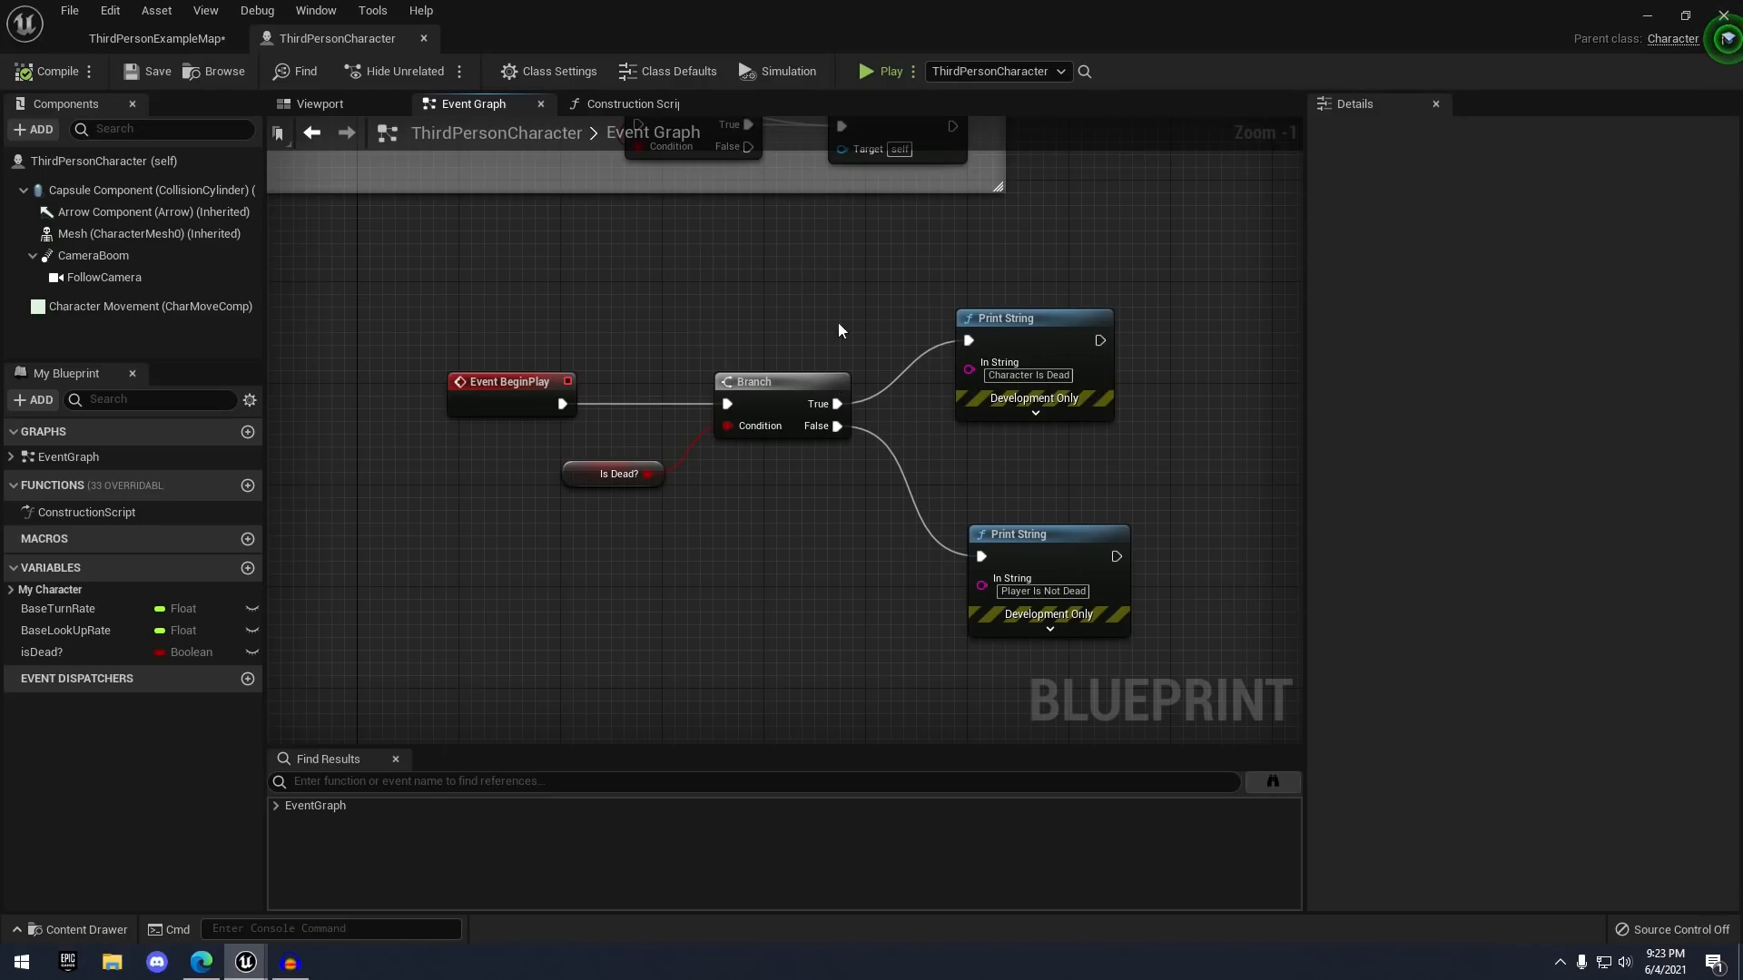
pyautogui.moveTo(808, 588); pyautogui.dragTo(826, 511, button='right')
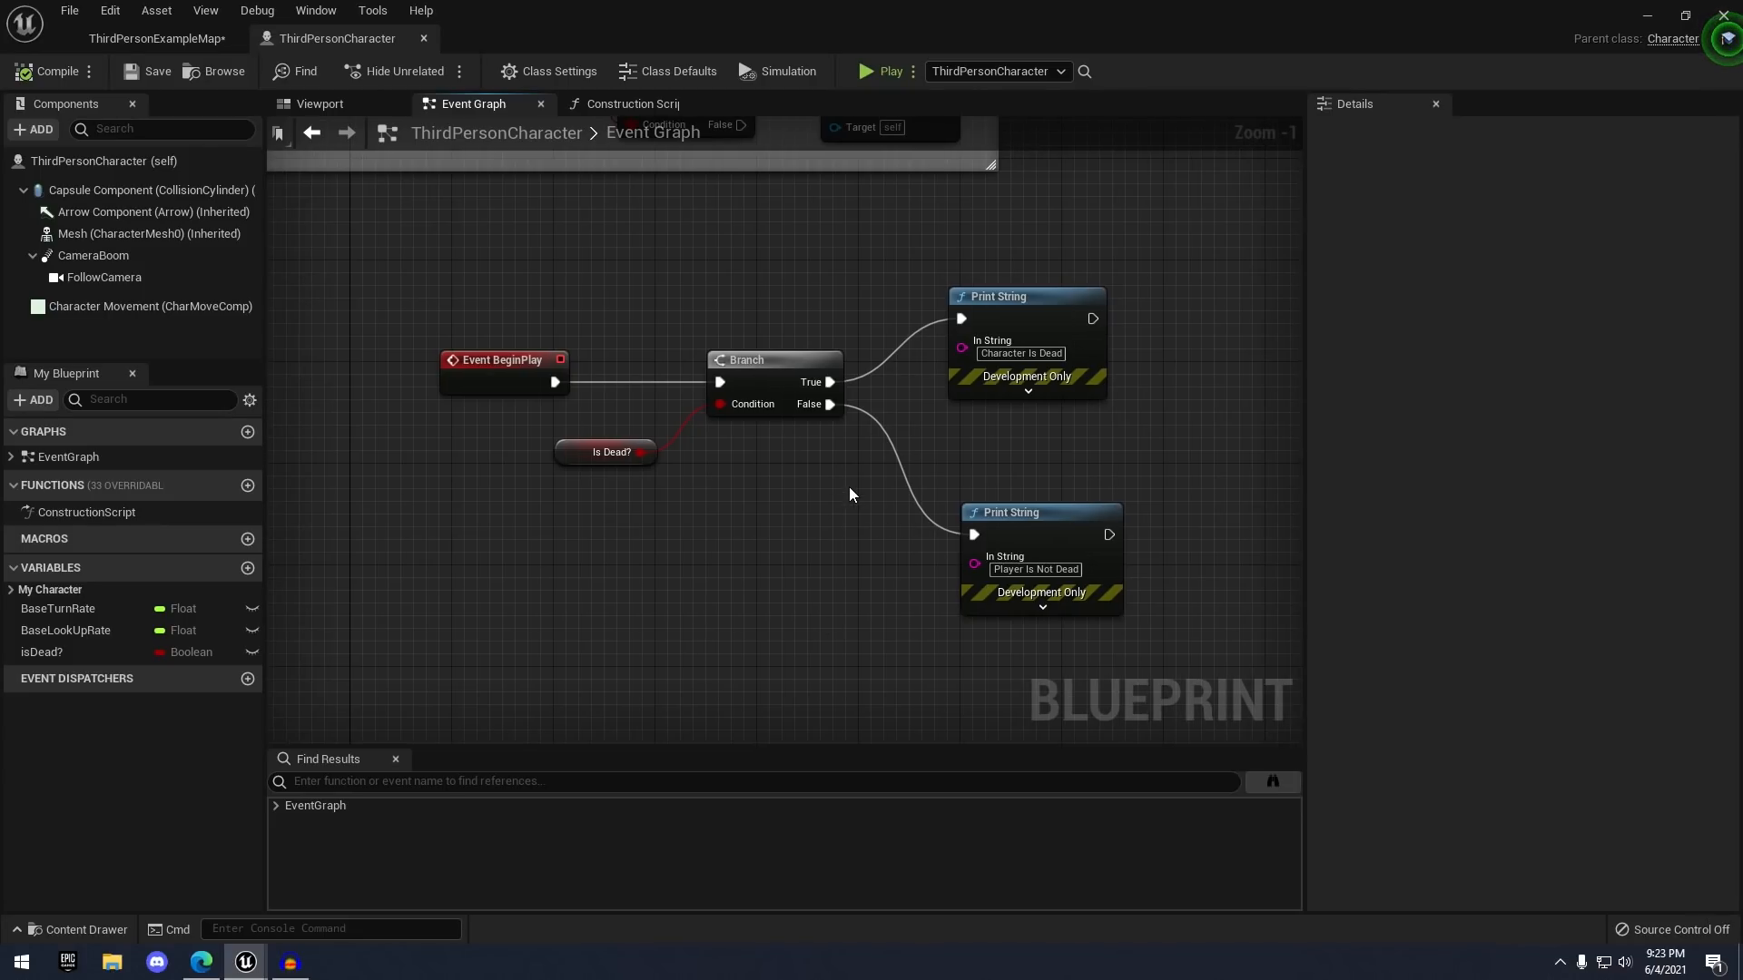
pyautogui.moveTo(830, 500); pyautogui.dragTo(830, 499)
pyautogui.moveTo(534, 366); pyautogui.dragTo(492, 385)
pyautogui.click(508, 292)
pyautogui.moveTo(425, 238); pyautogui.dragTo(1026, 606)
pyautogui.moveTo(1014, 297)
pyautogui.mouseDown()
pyautogui.moveTo(1027, 284)
pyautogui.moveTo(1013, 311)
pyautogui.mouseUp()
pyautogui.click(885, 273)
pyautogui.moveTo(765, 368); pyautogui.dragTo(807, 327, button='right')
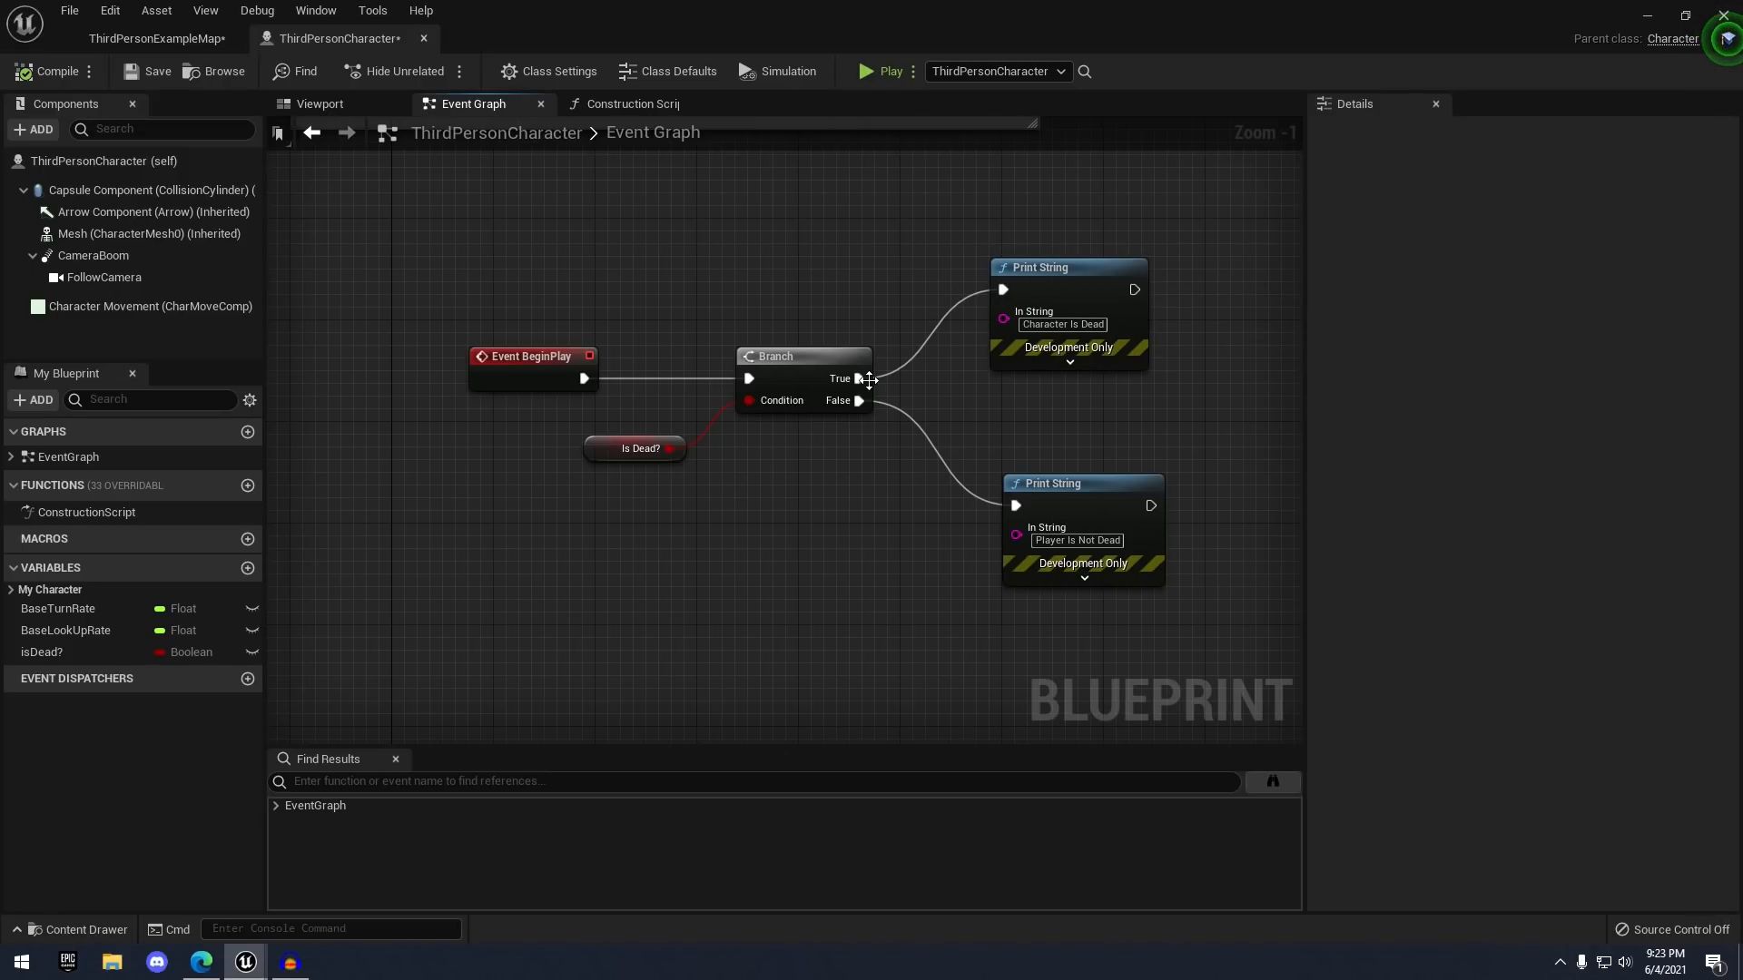
# - Rewire the Branch True output to the upper Character Is Dead Print String
pyautogui.keyDown('alt'); pyautogui.click(1003, 291); pyautogui.keyUp('alt')
pyautogui.scroll(1, 944, 363)
pyautogui.moveTo(934, 385); pyautogui.dragTo(881, 413, button='right')
pyautogui.moveTo(800, 418); pyautogui.dragTo(968, 316)
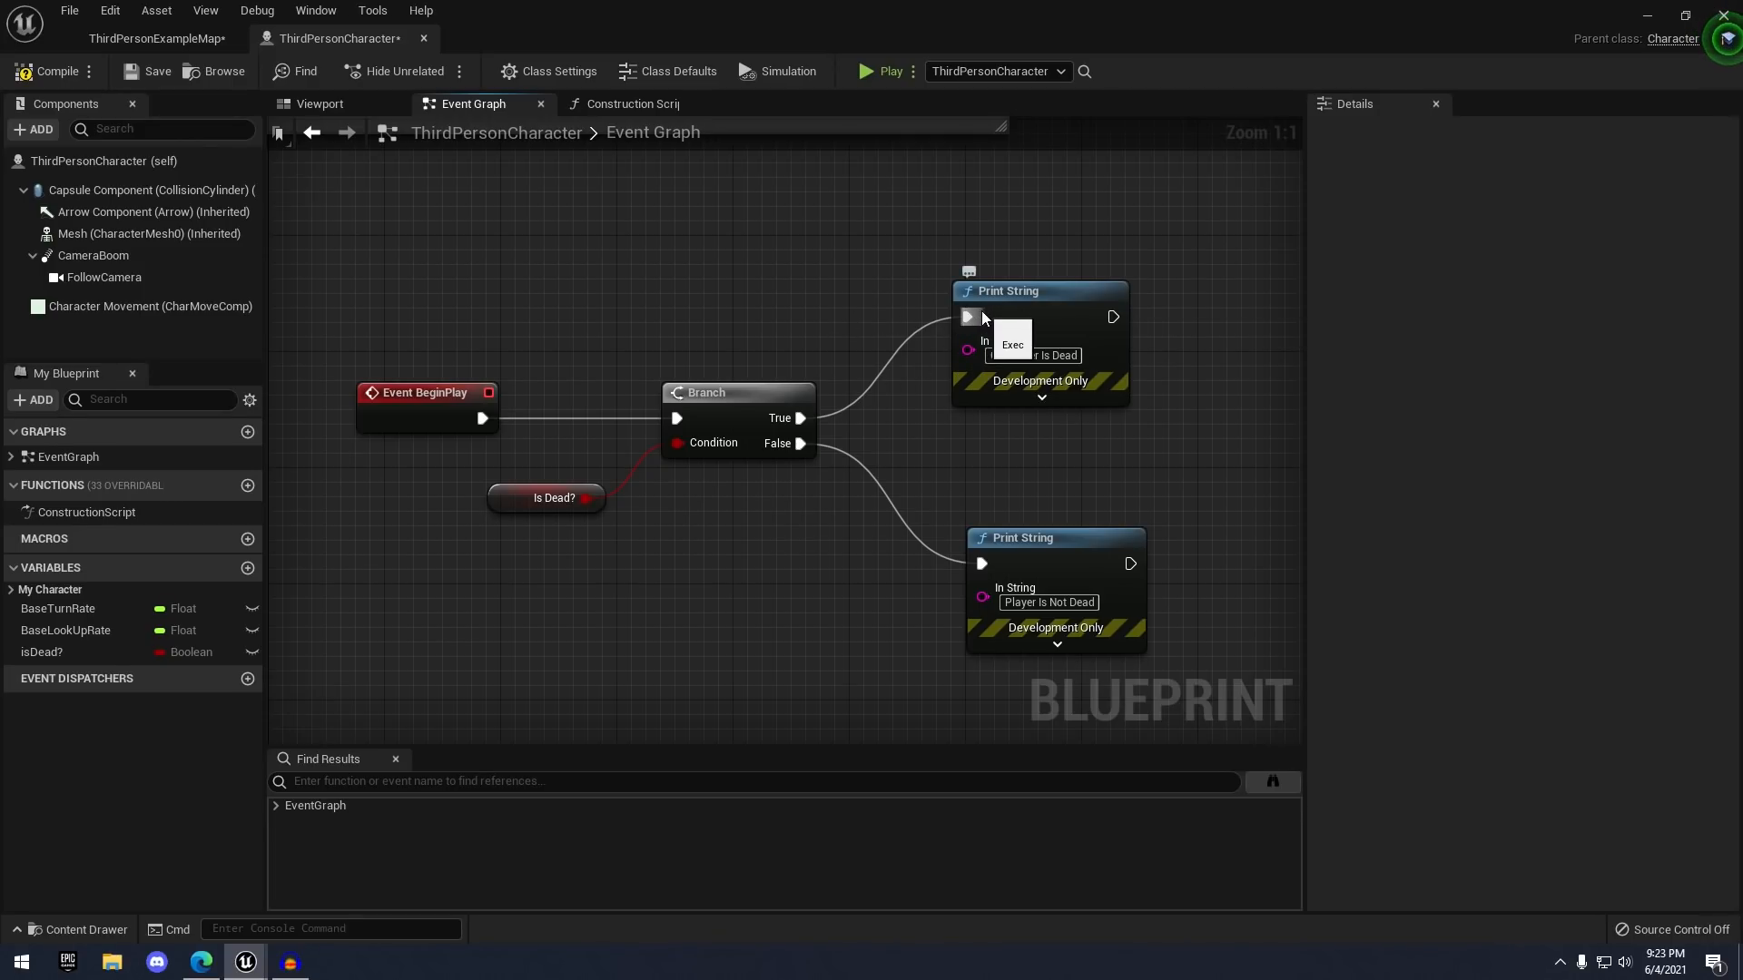
pyautogui.keyDown('ctrl'); pyautogui.moveTo(967, 317); pyautogui.dragTo(983, 565); pyautogui.keyUp('ctrl')
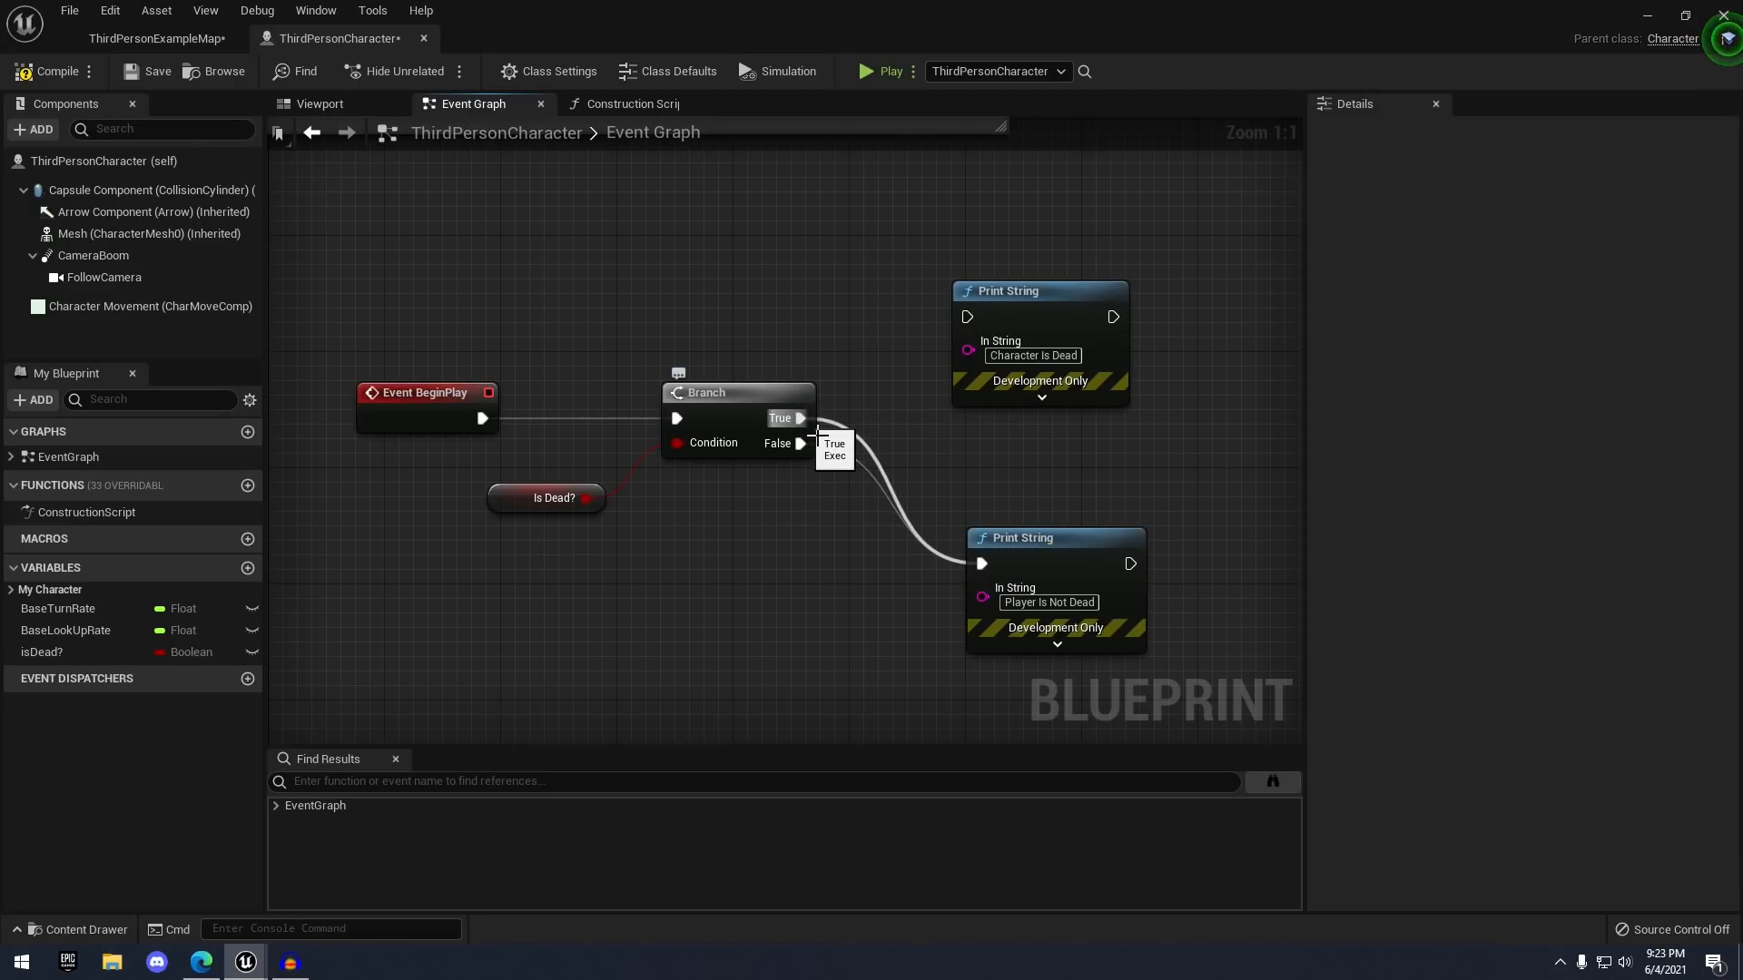
pyautogui.keyDown('alt'); pyautogui.click(806, 424); pyautogui.keyUp('alt')
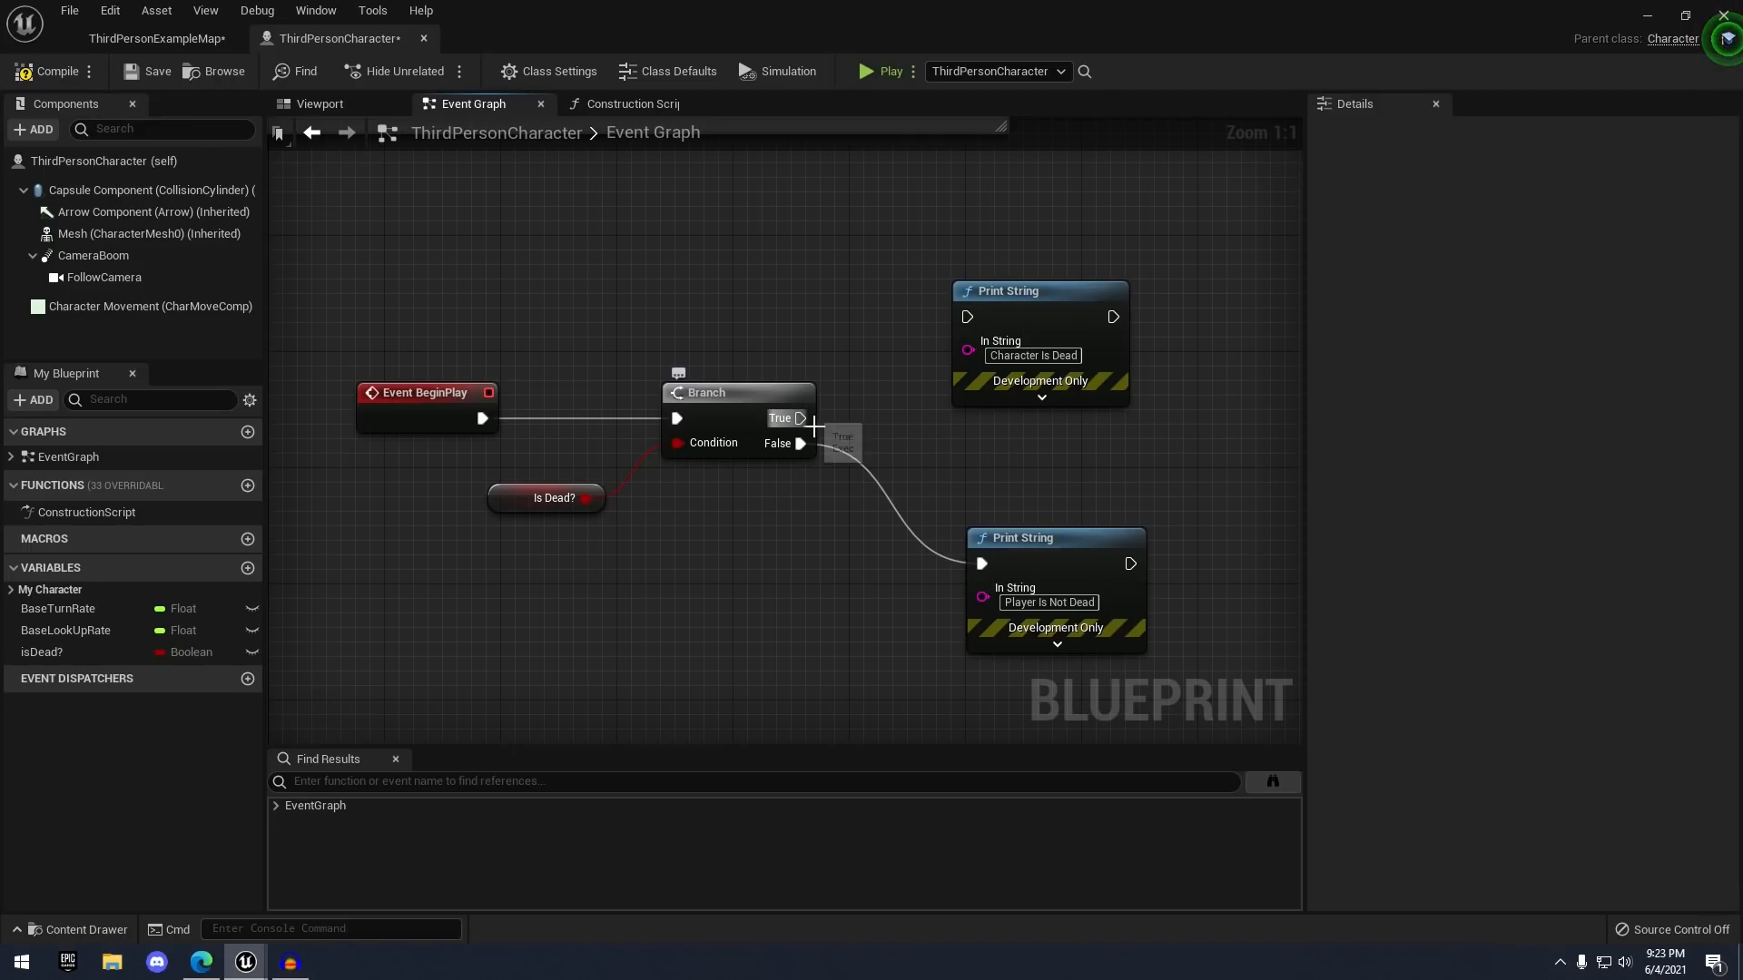
pyautogui.moveTo(801, 418); pyautogui.dragTo(965, 317)
pyautogui.scroll(-2, 918, 307)
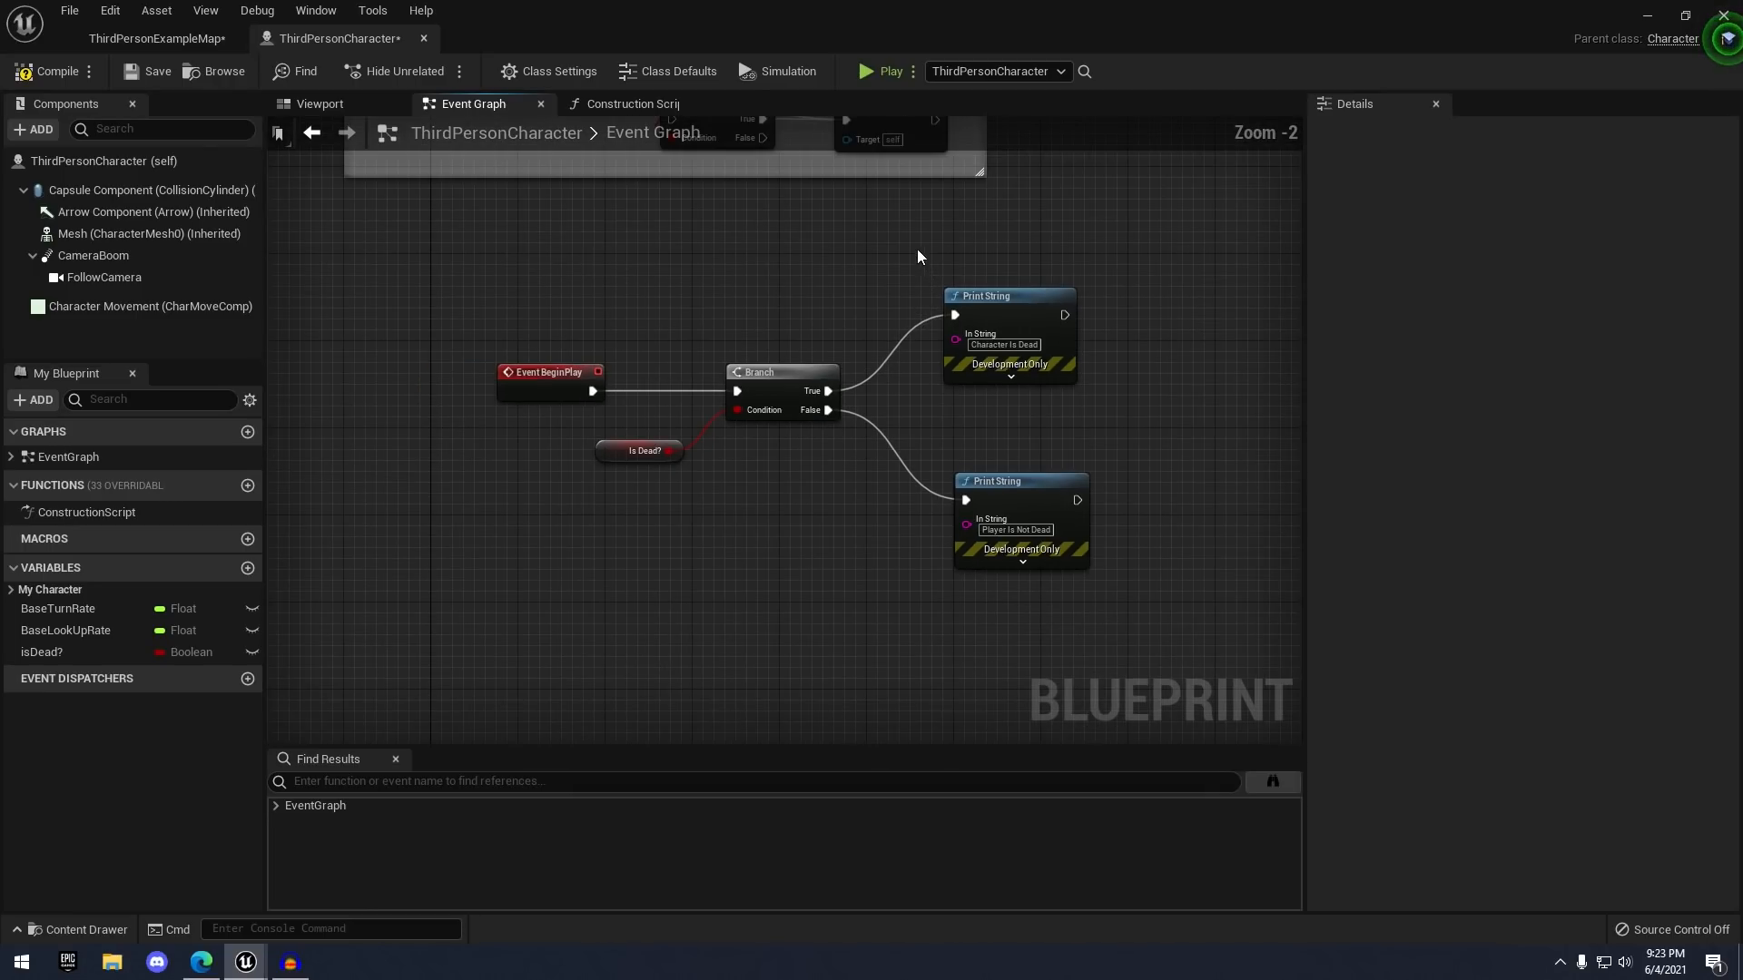
# - Delete the upper Print String, undo the deletion, and compile the blueprint
pyautogui.moveTo(917, 248); pyautogui.dragTo(1086, 370)
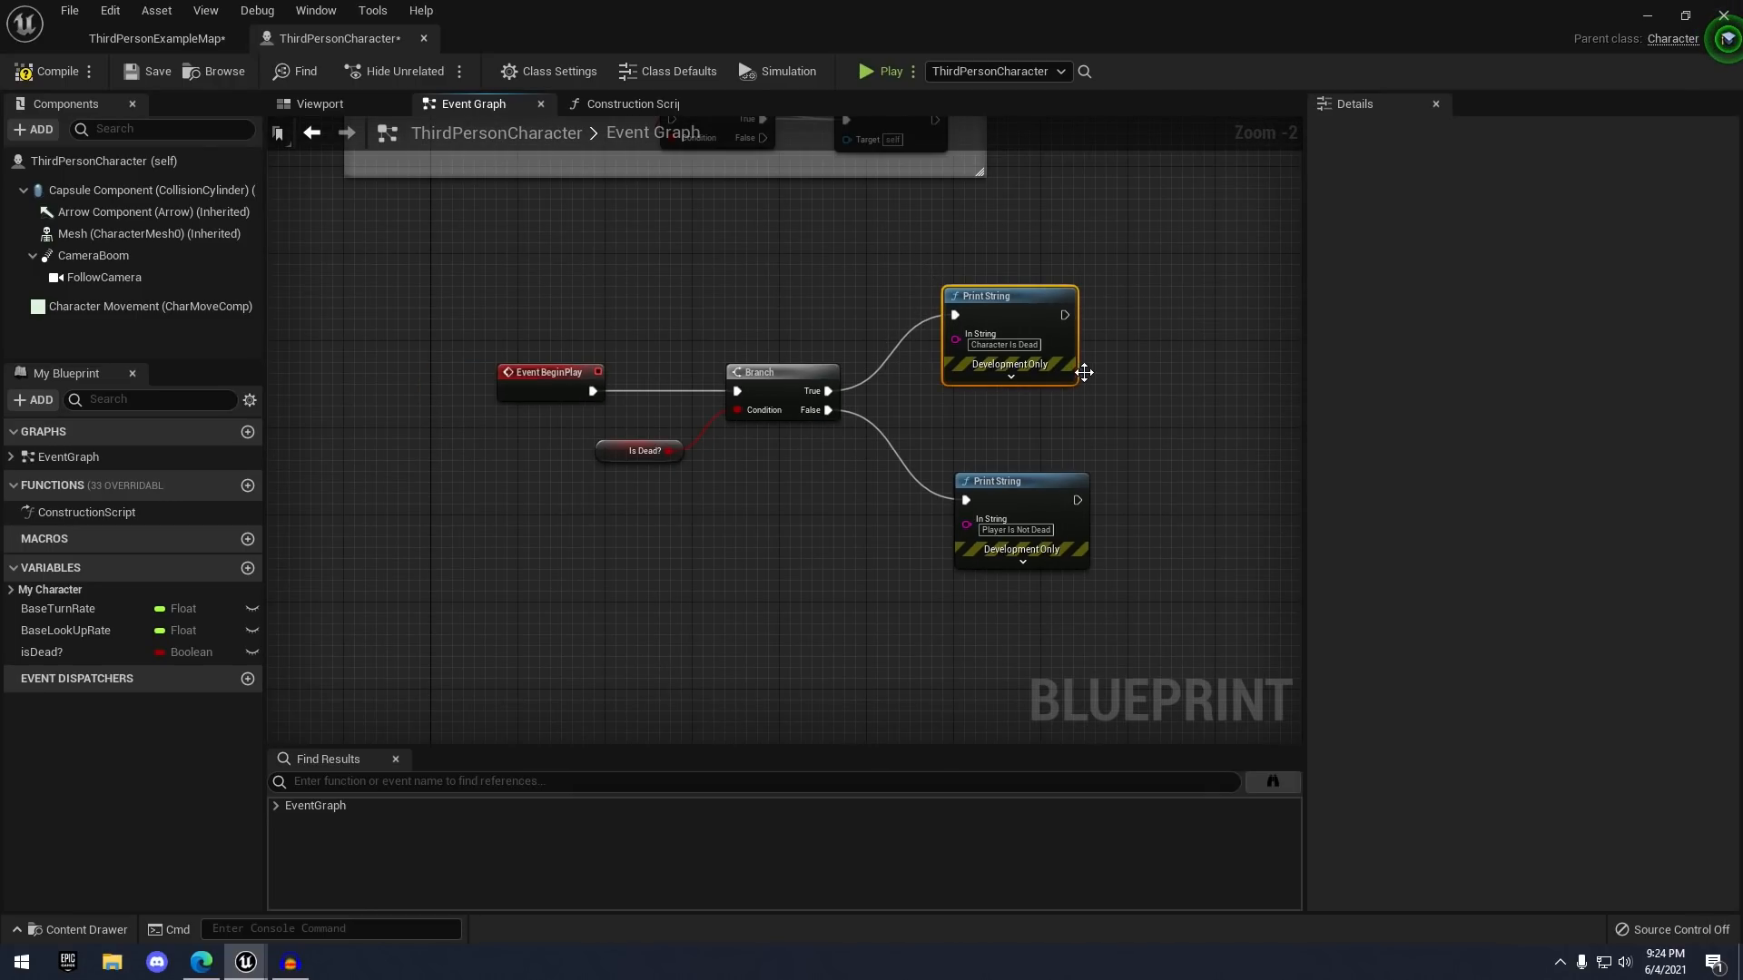
pyautogui.press('Delete')
pyautogui.hotkey('ctrl', 'z')
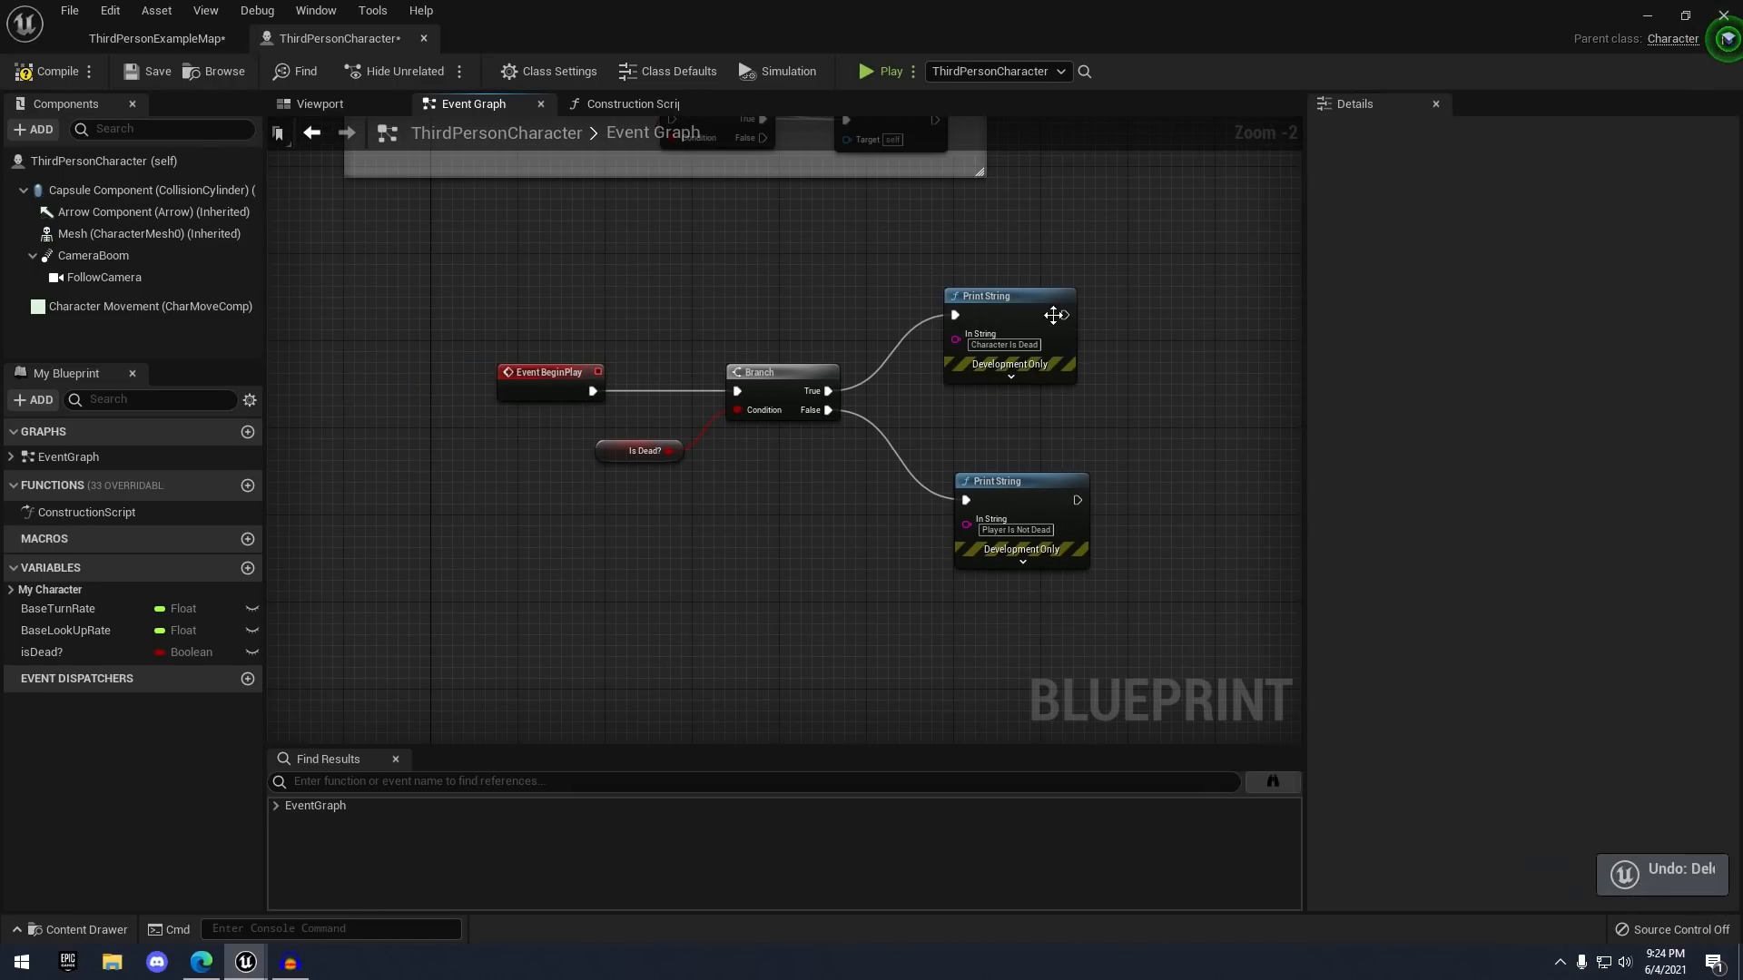
pyautogui.moveTo(791, 235); pyautogui.dragTo(714, 269, button='right')
pyautogui.rightClick(699, 307)
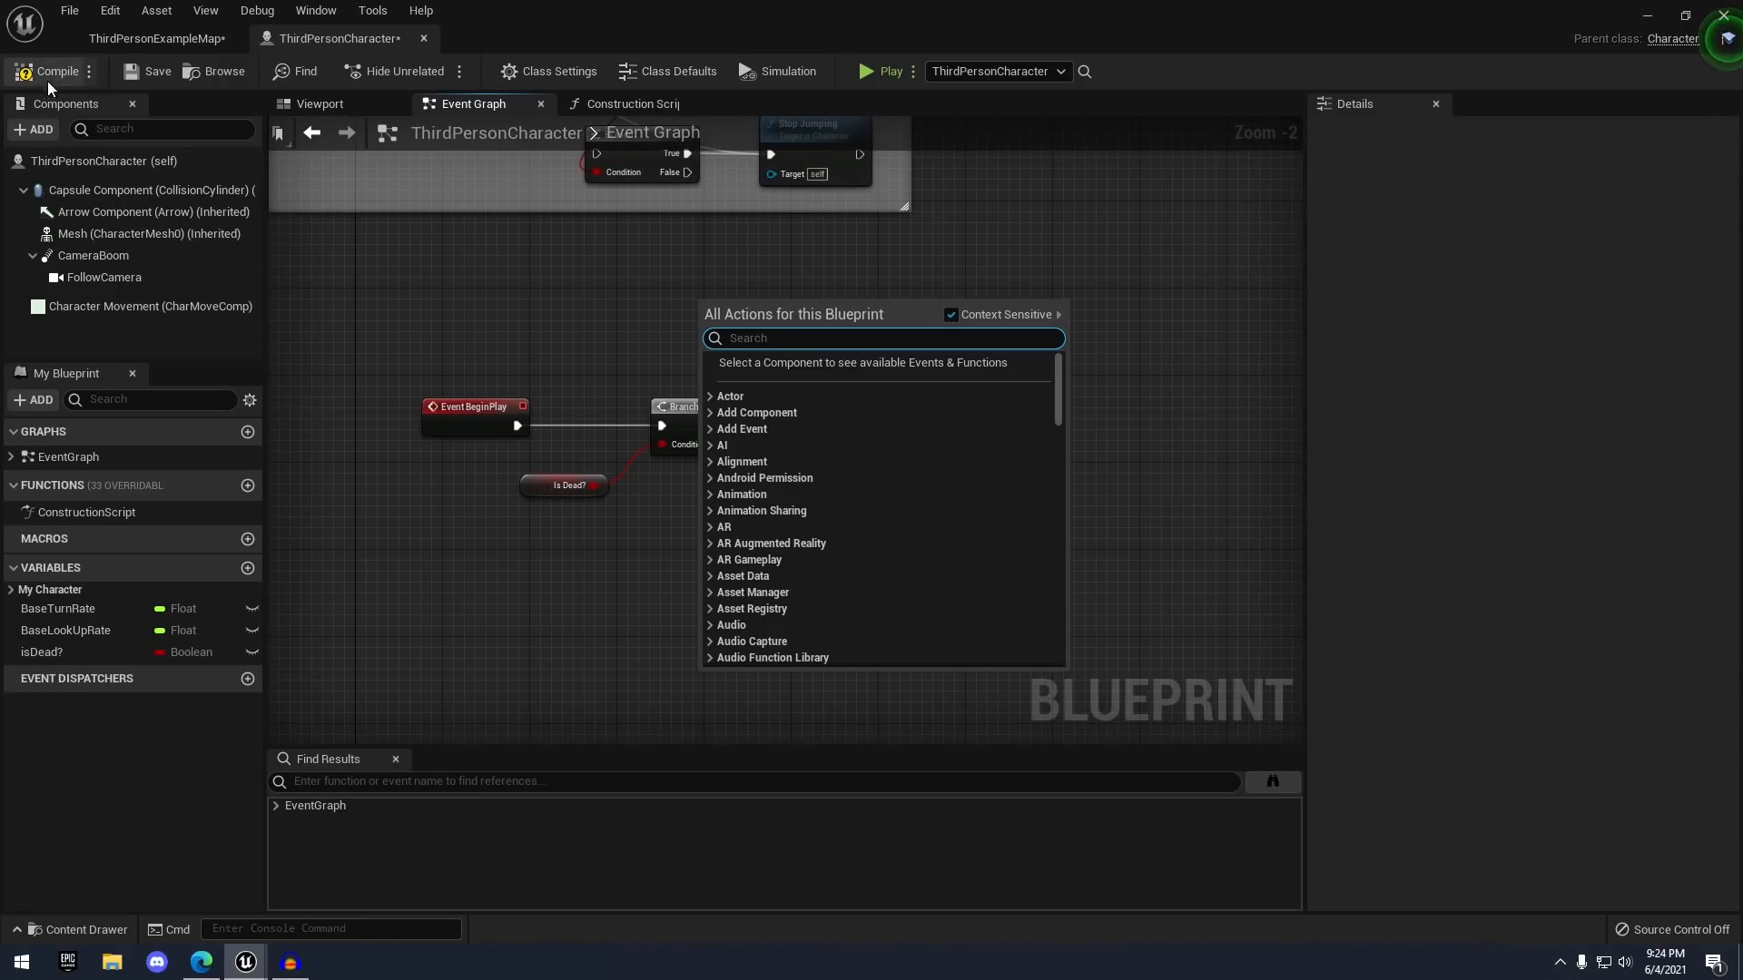
pyautogui.click(47, 72)
pyautogui.click(137, 71)
pyautogui.moveTo(488, 234); pyautogui.dragTo(505, 209, button='right')
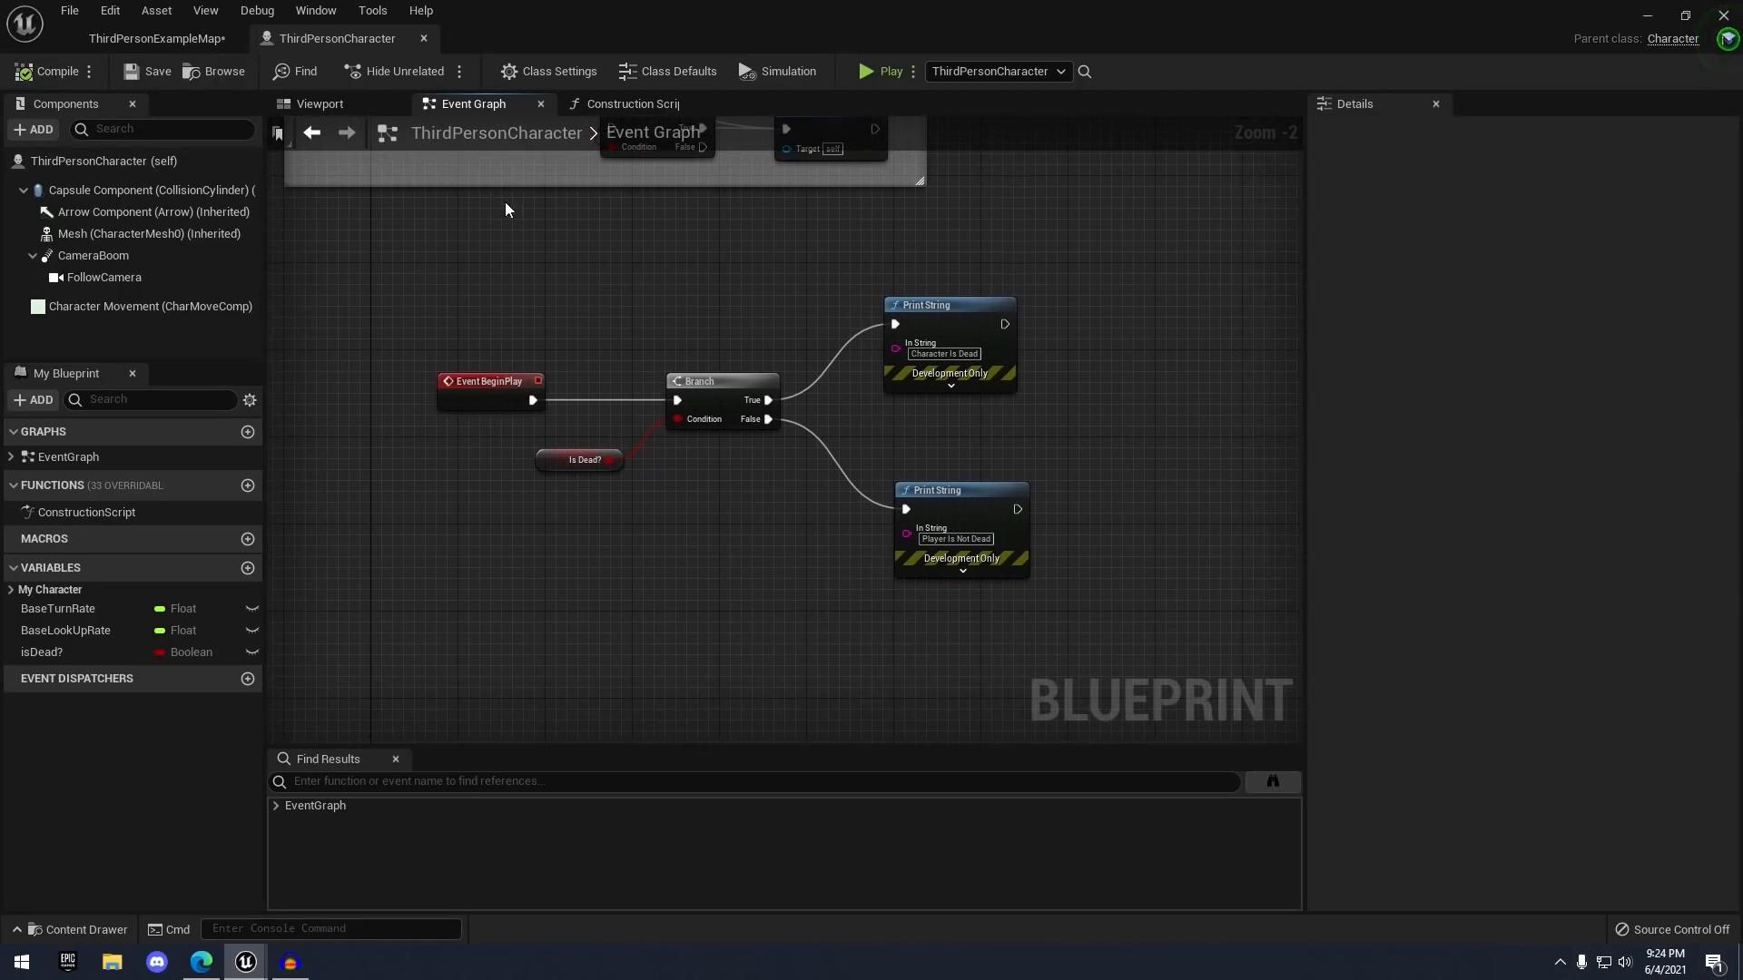
# - Check isDead?'s variable type list, then add a new Boolean variable NewVar_0
pyautogui.click(73, 651)
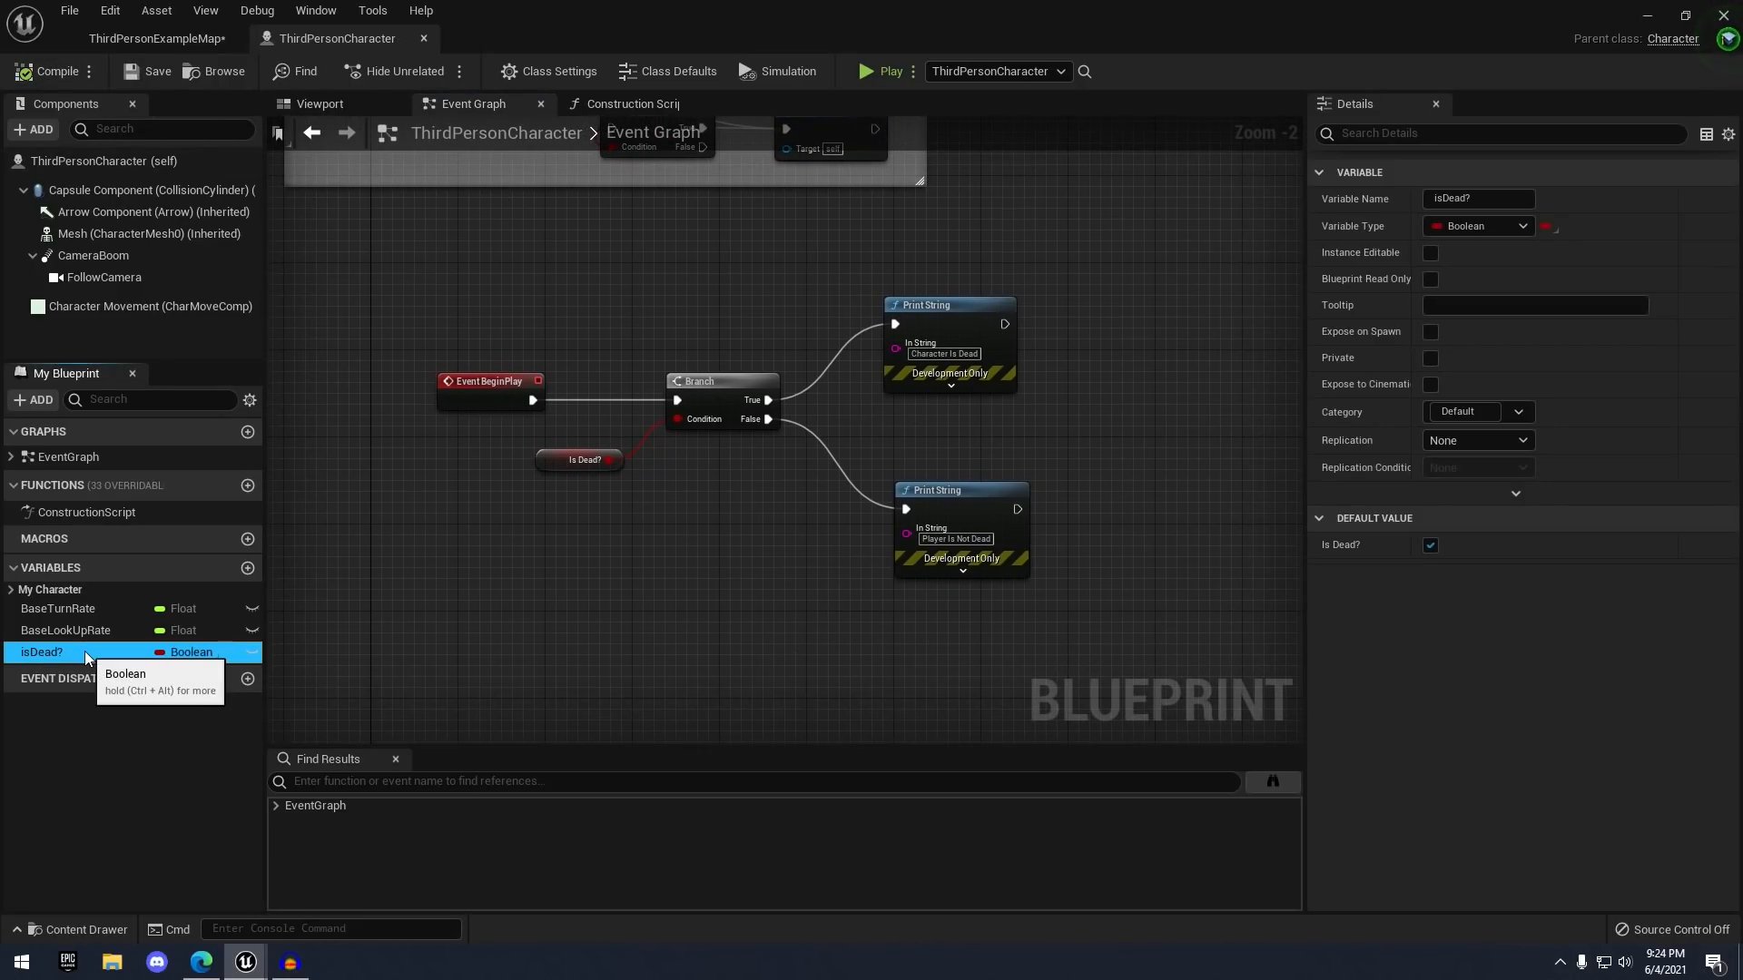
pyautogui.click(1493, 232)
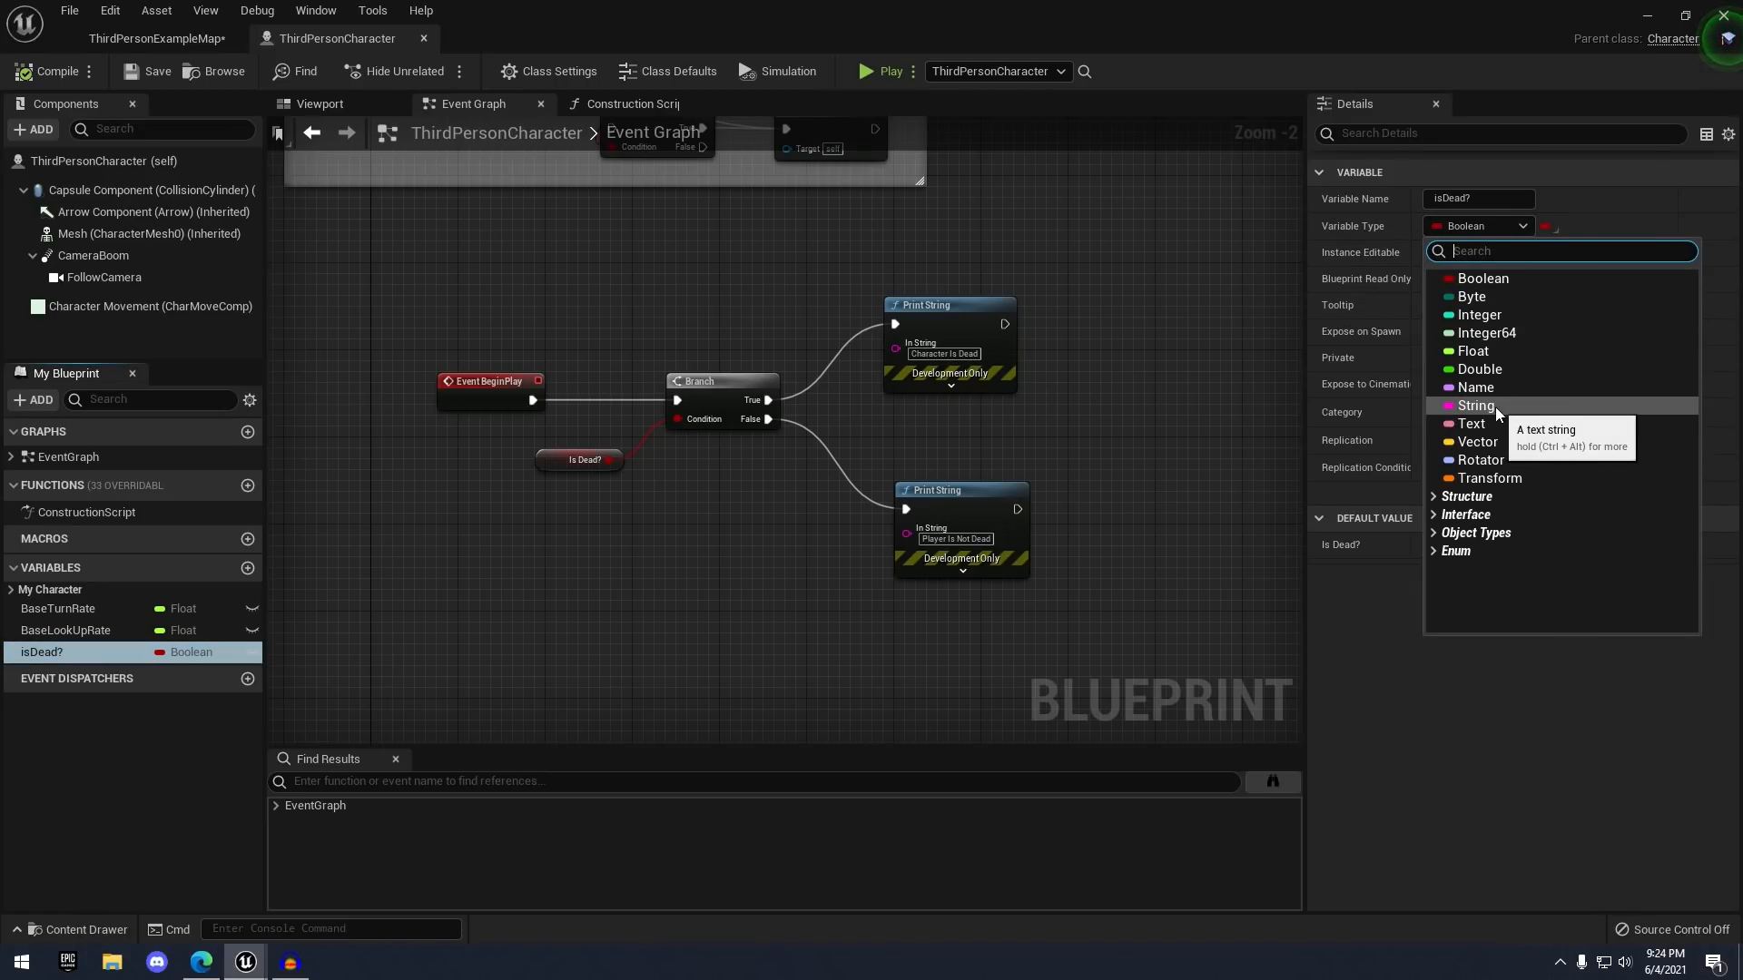
pyautogui.moveTo(823, 598); pyautogui.dragTo(849, 454, button='right')
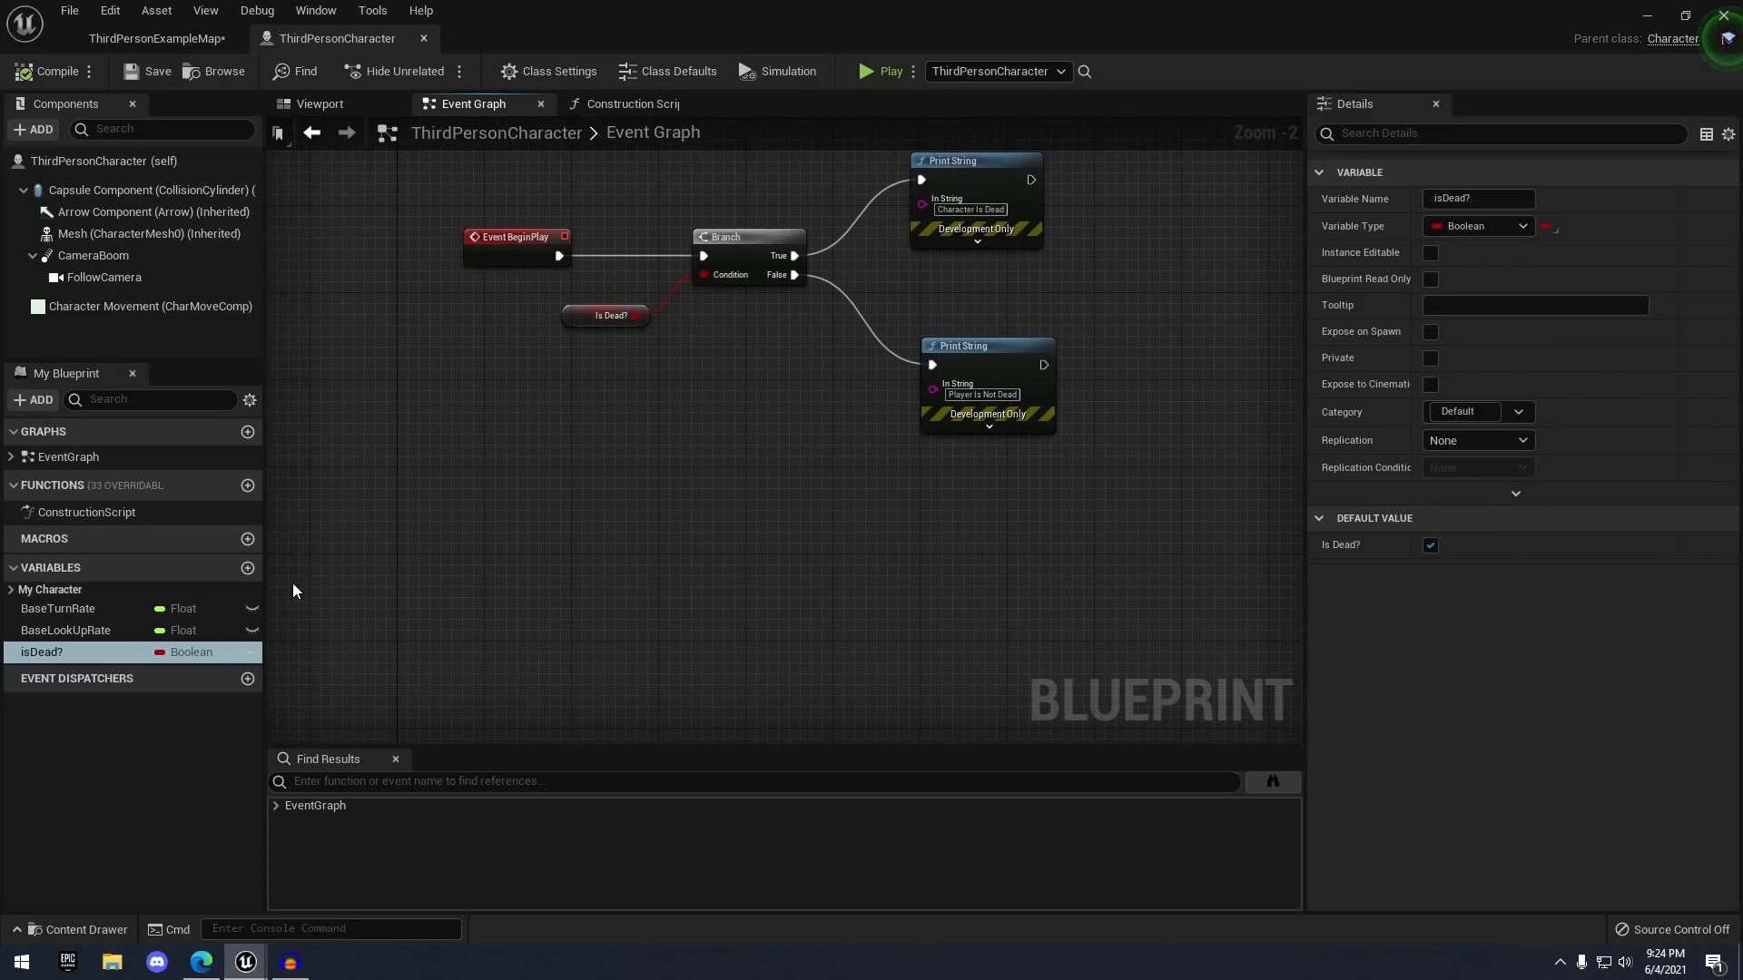
pyautogui.click(248, 567)
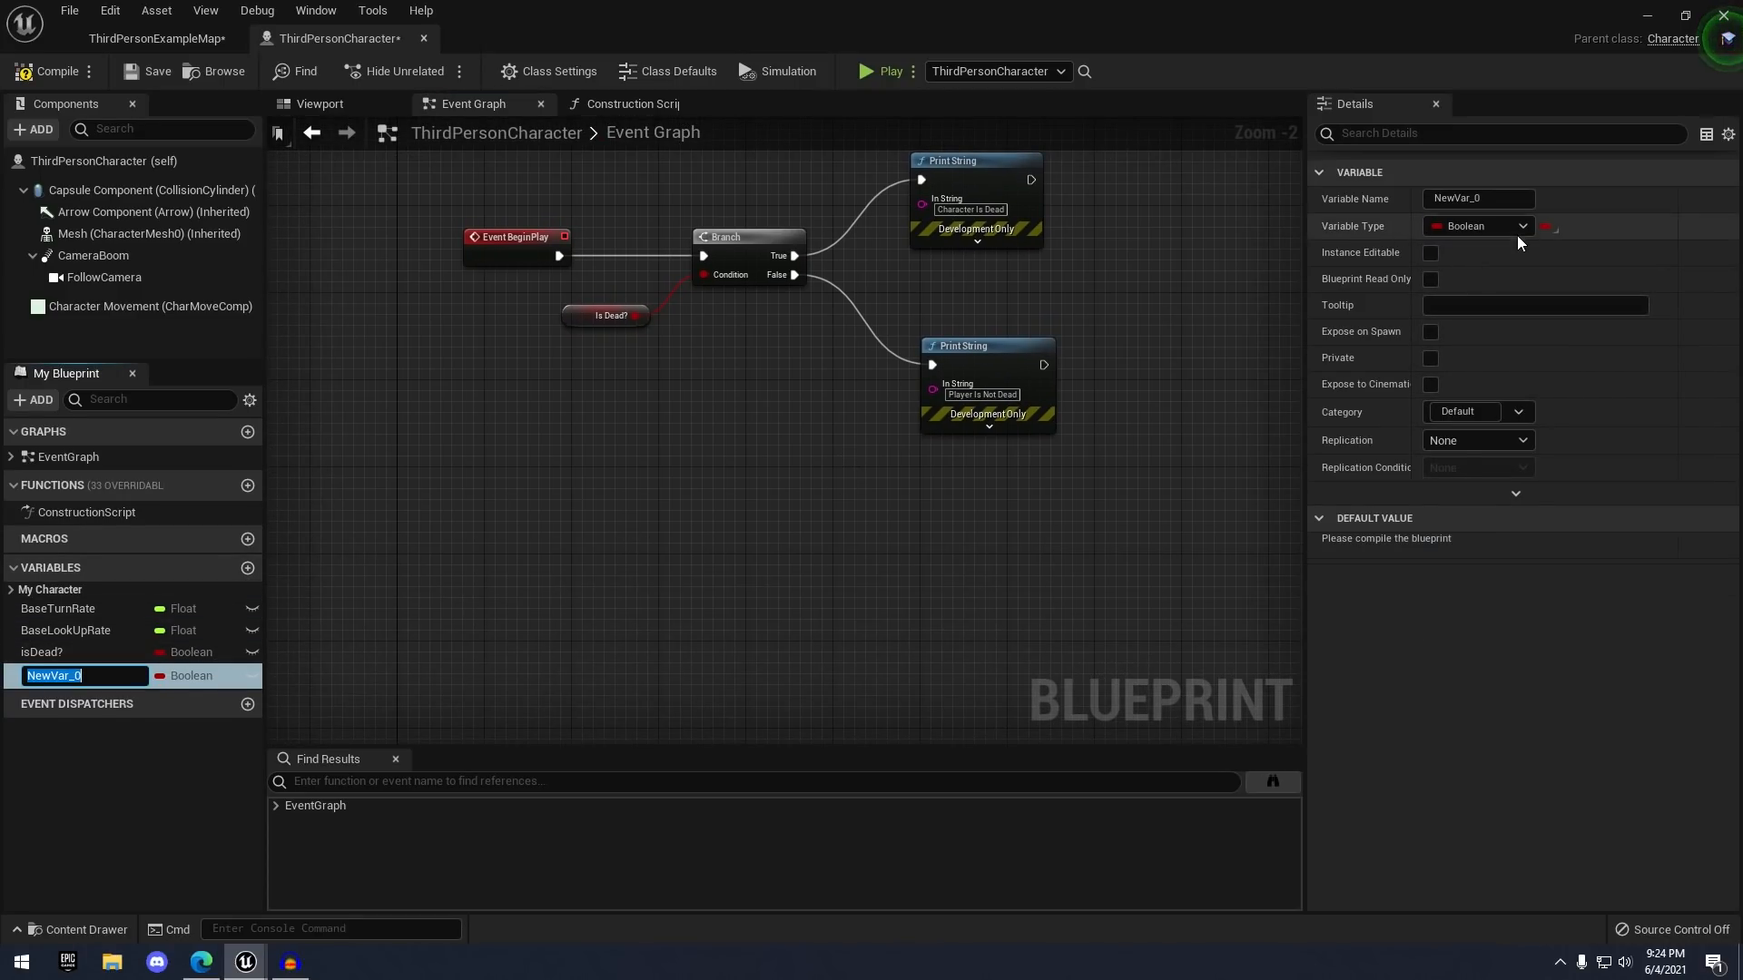
# - Make NewVar_0 an Integer named myInt and compile the blueprint
pyautogui.click(1485, 226)
pyautogui.click(1489, 314)
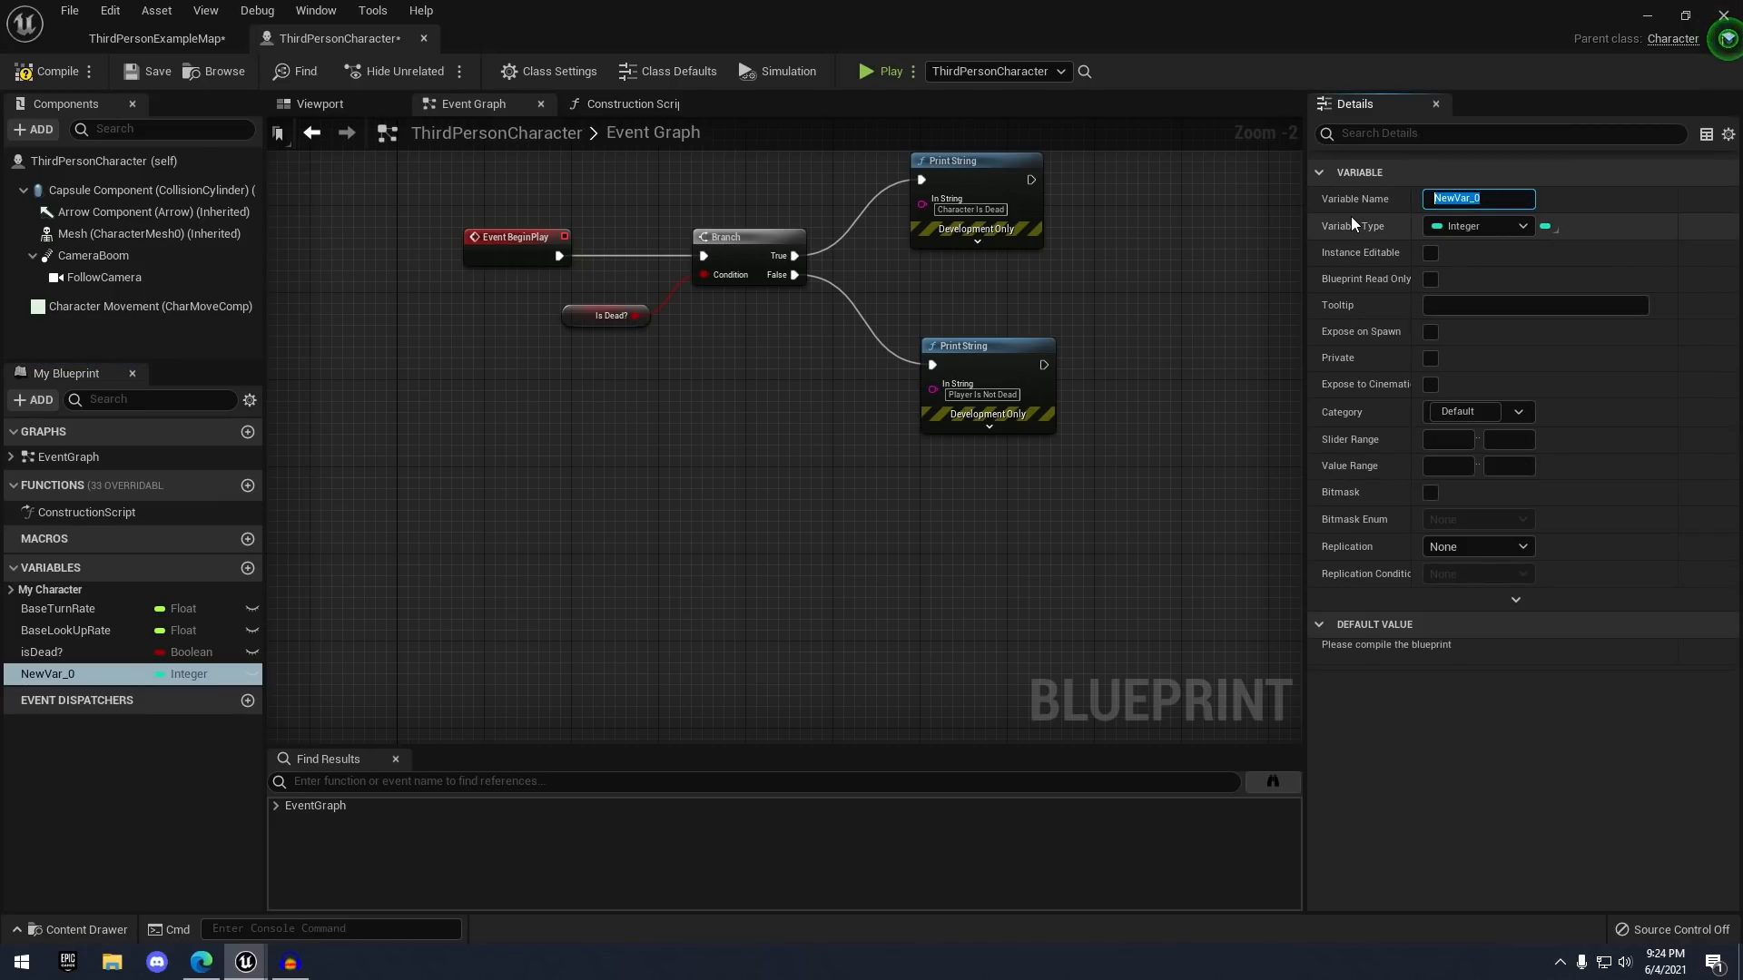
pyautogui.write('myInt')
pyautogui.press('Return')
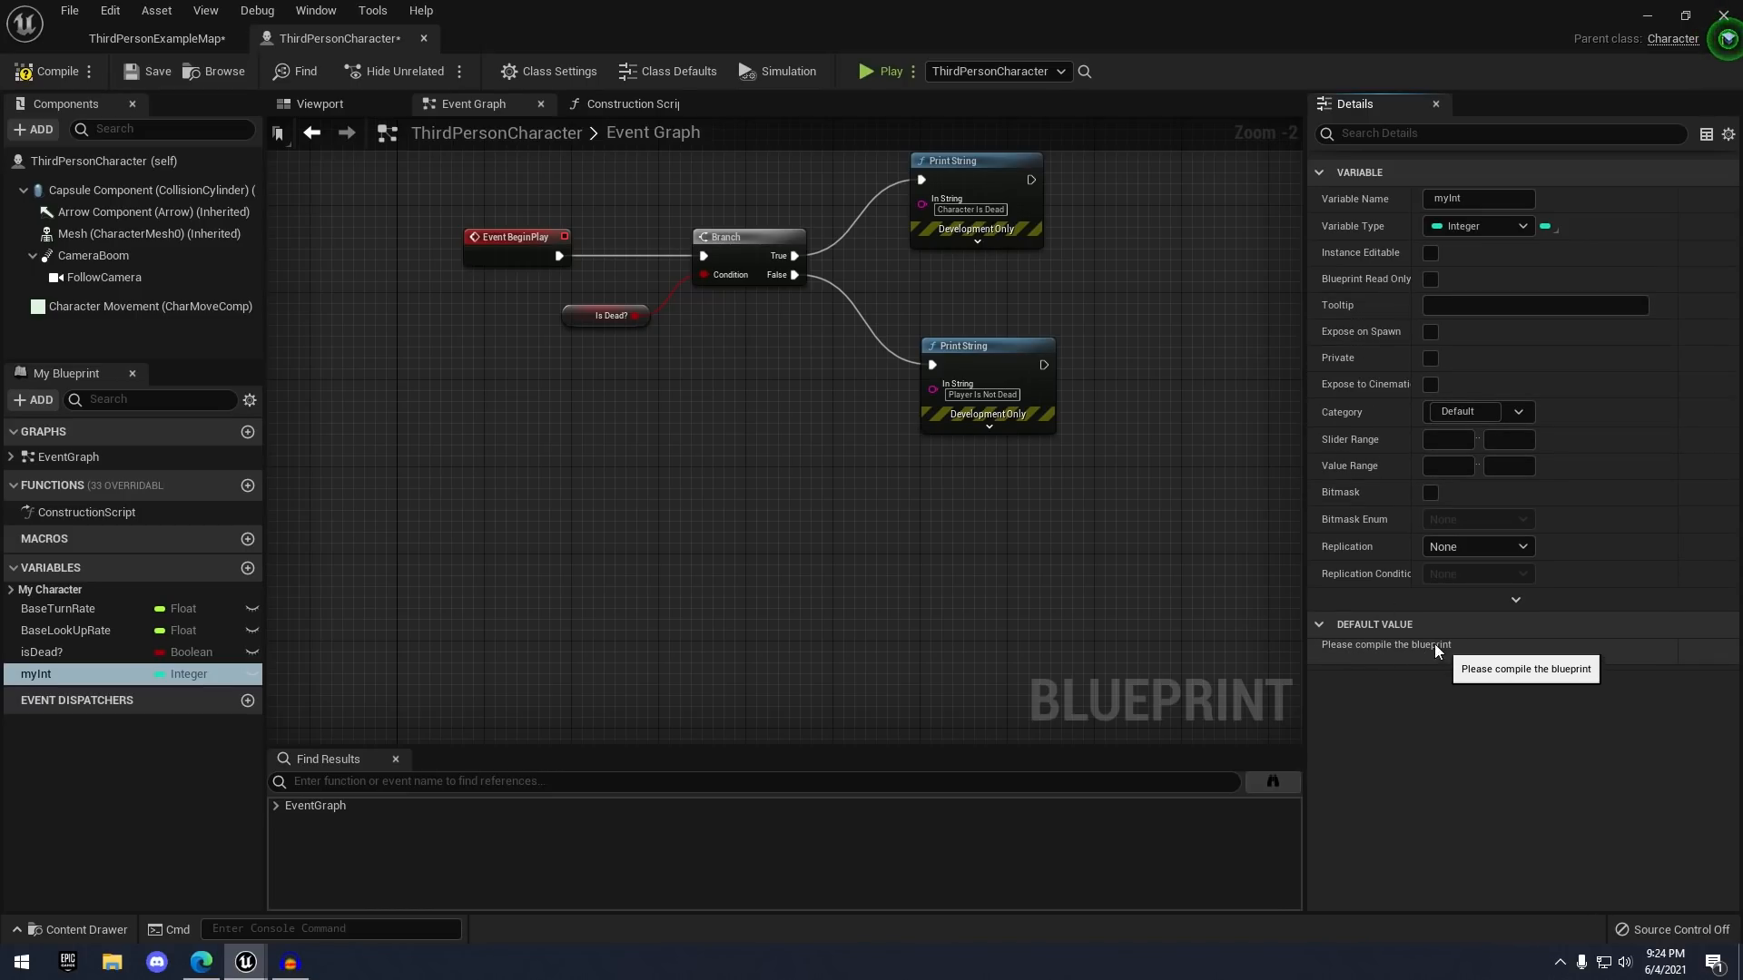
pyautogui.click(24, 72)
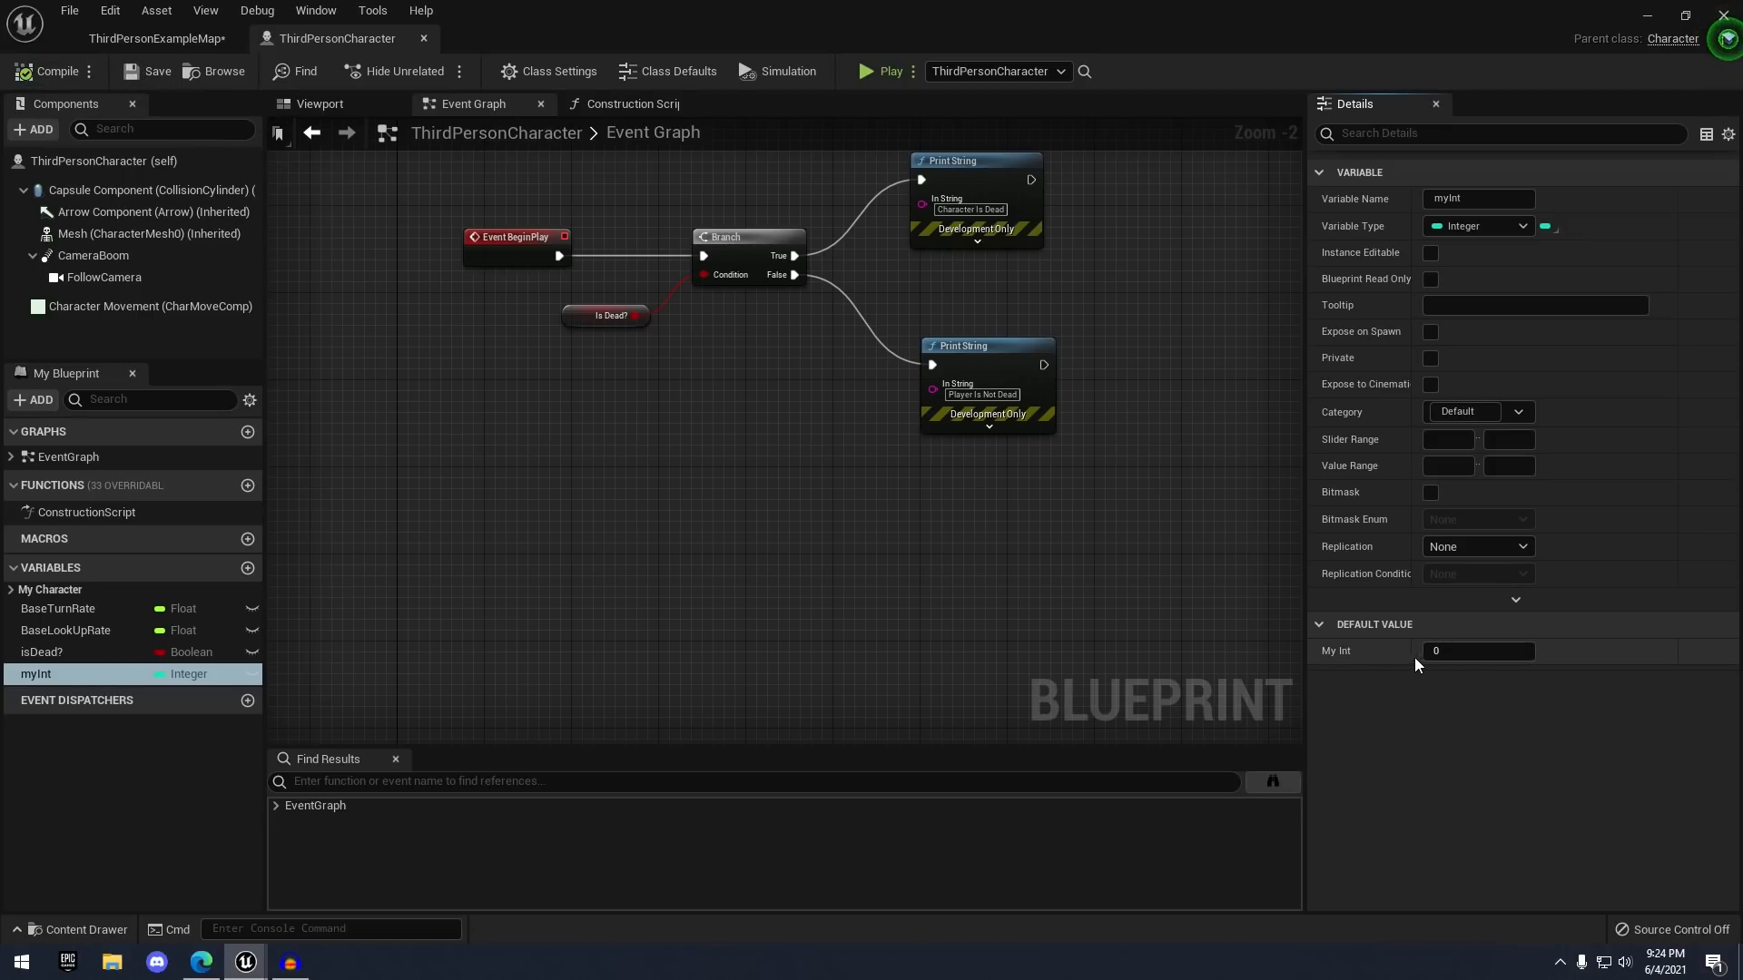
# - Set the My Int default value to 400 after a couple of trial entries
pyautogui.click(1434, 652)
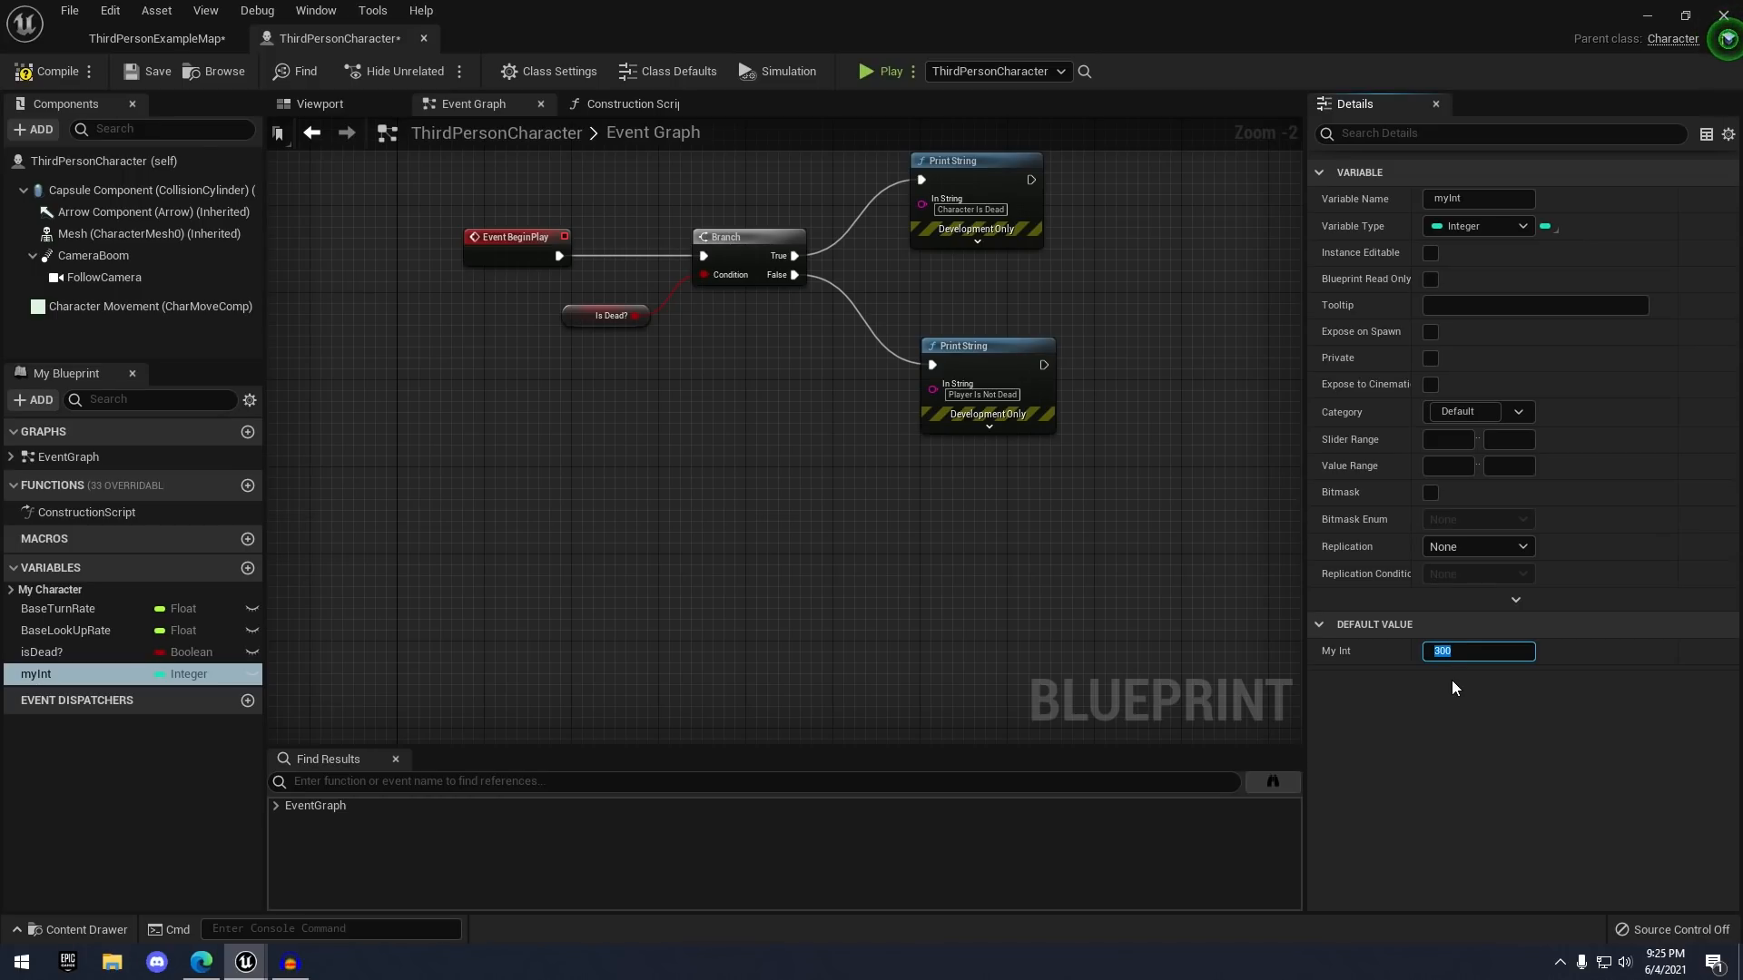
pyautogui.click(1453, 682)
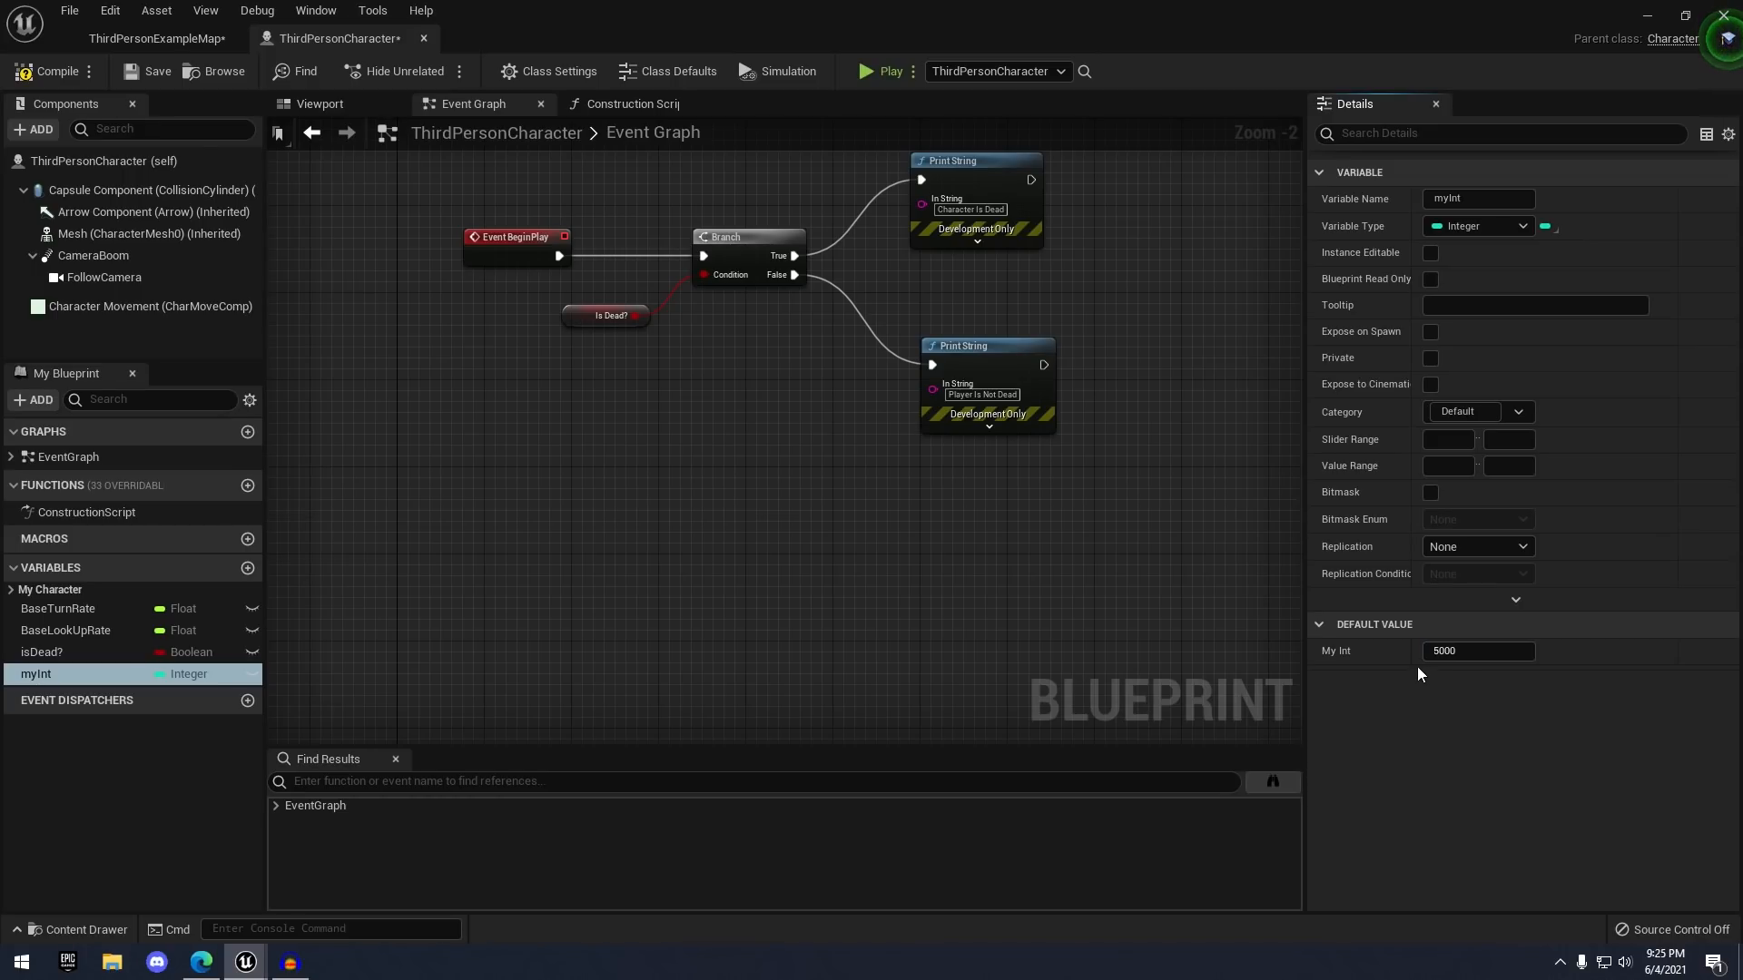
pyautogui.click(1458, 652)
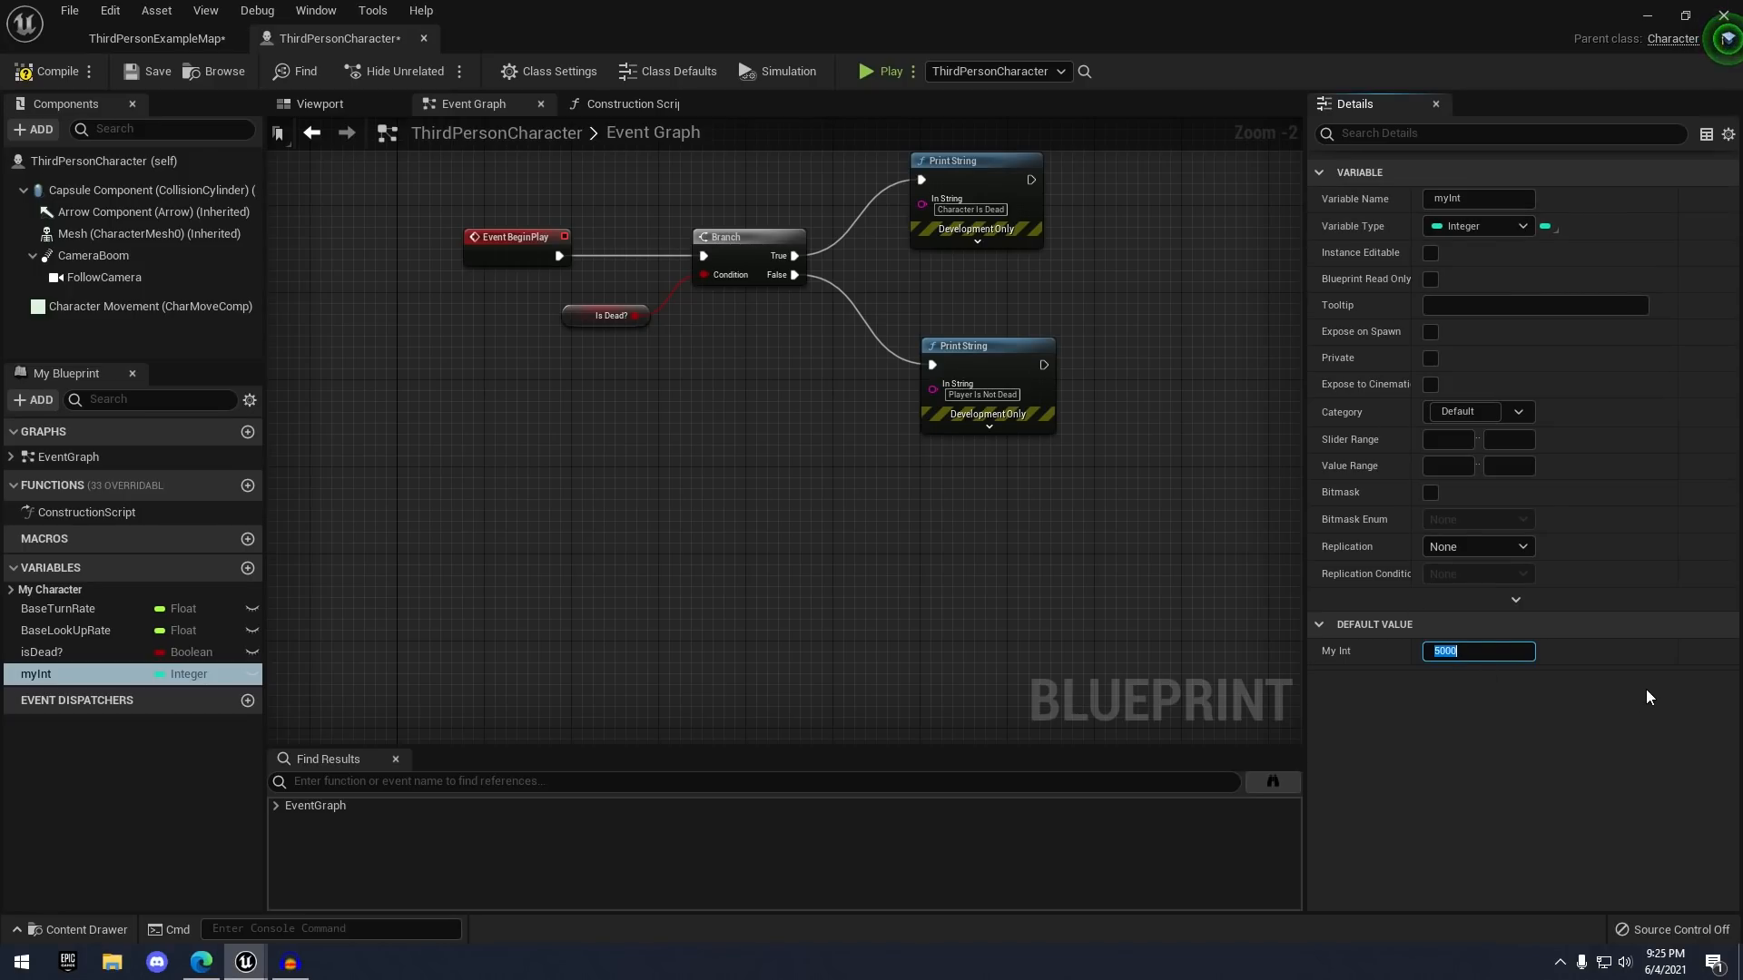
pyautogui.write('1')
pyautogui.write('3.')
pyautogui.press('Return')
pyautogui.write('.09')
pyautogui.press('Return')
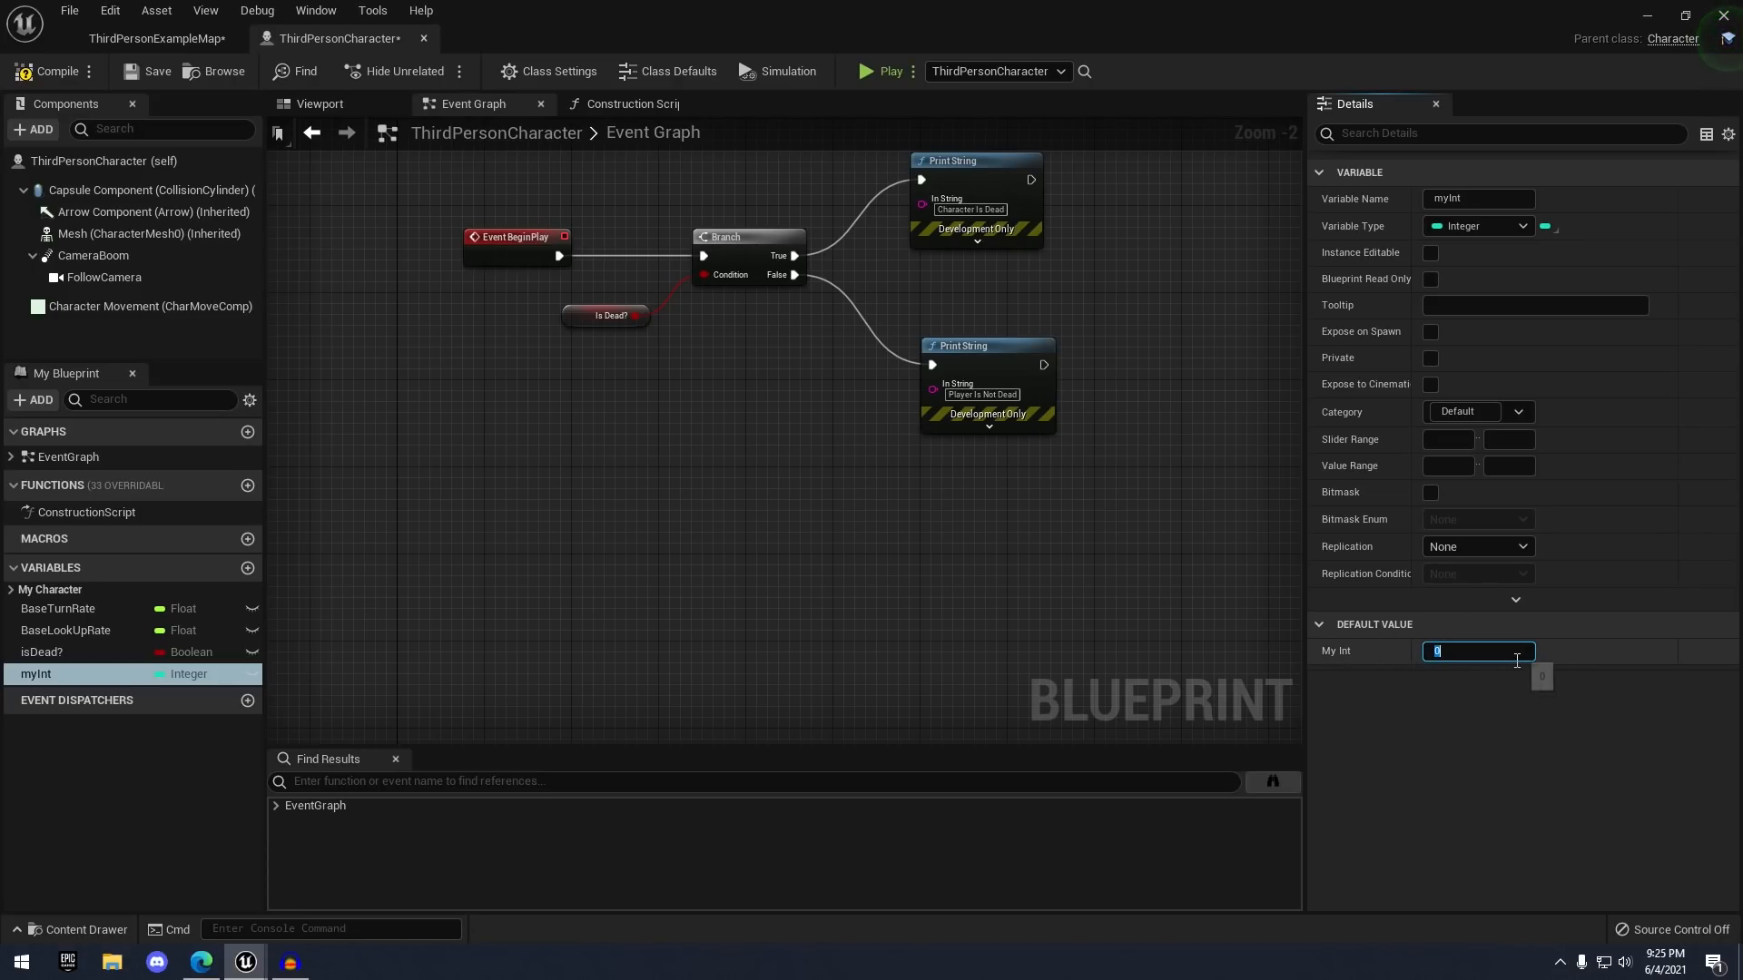
pyautogui.write('400')
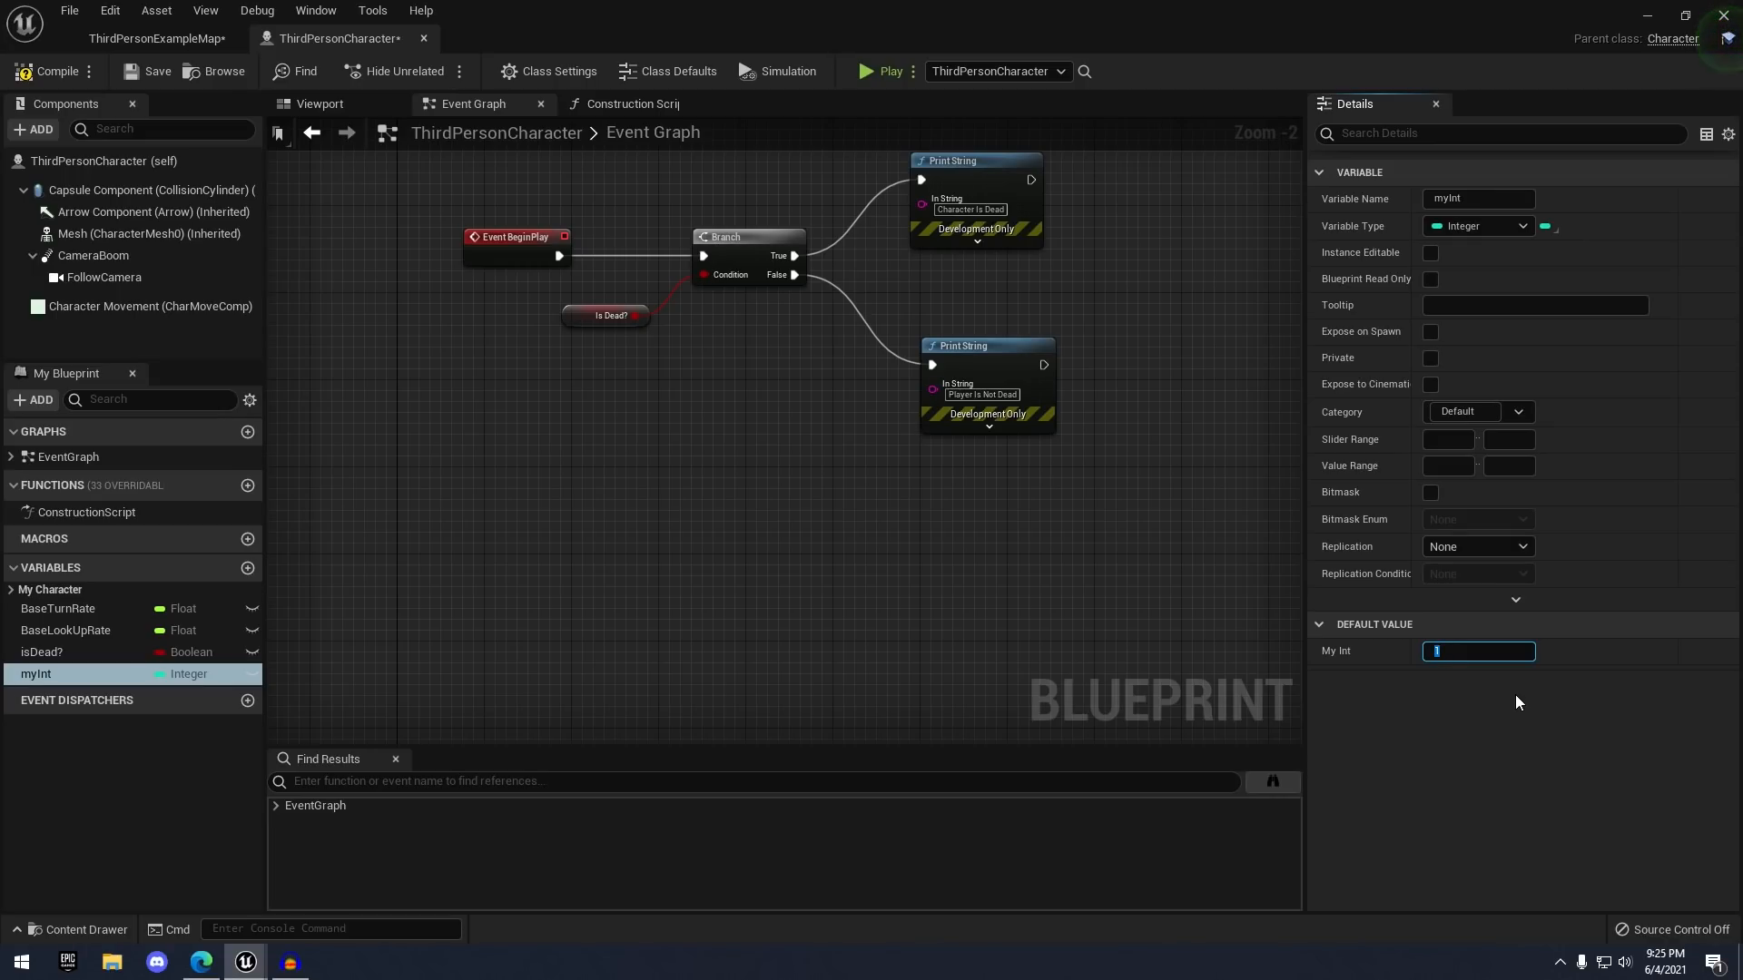
pyautogui.press('Return')
pyautogui.click(1444, 677)
# - Add a new Float variable named myFloat, then compile and save the blueprint
pyautogui.click(245, 569)
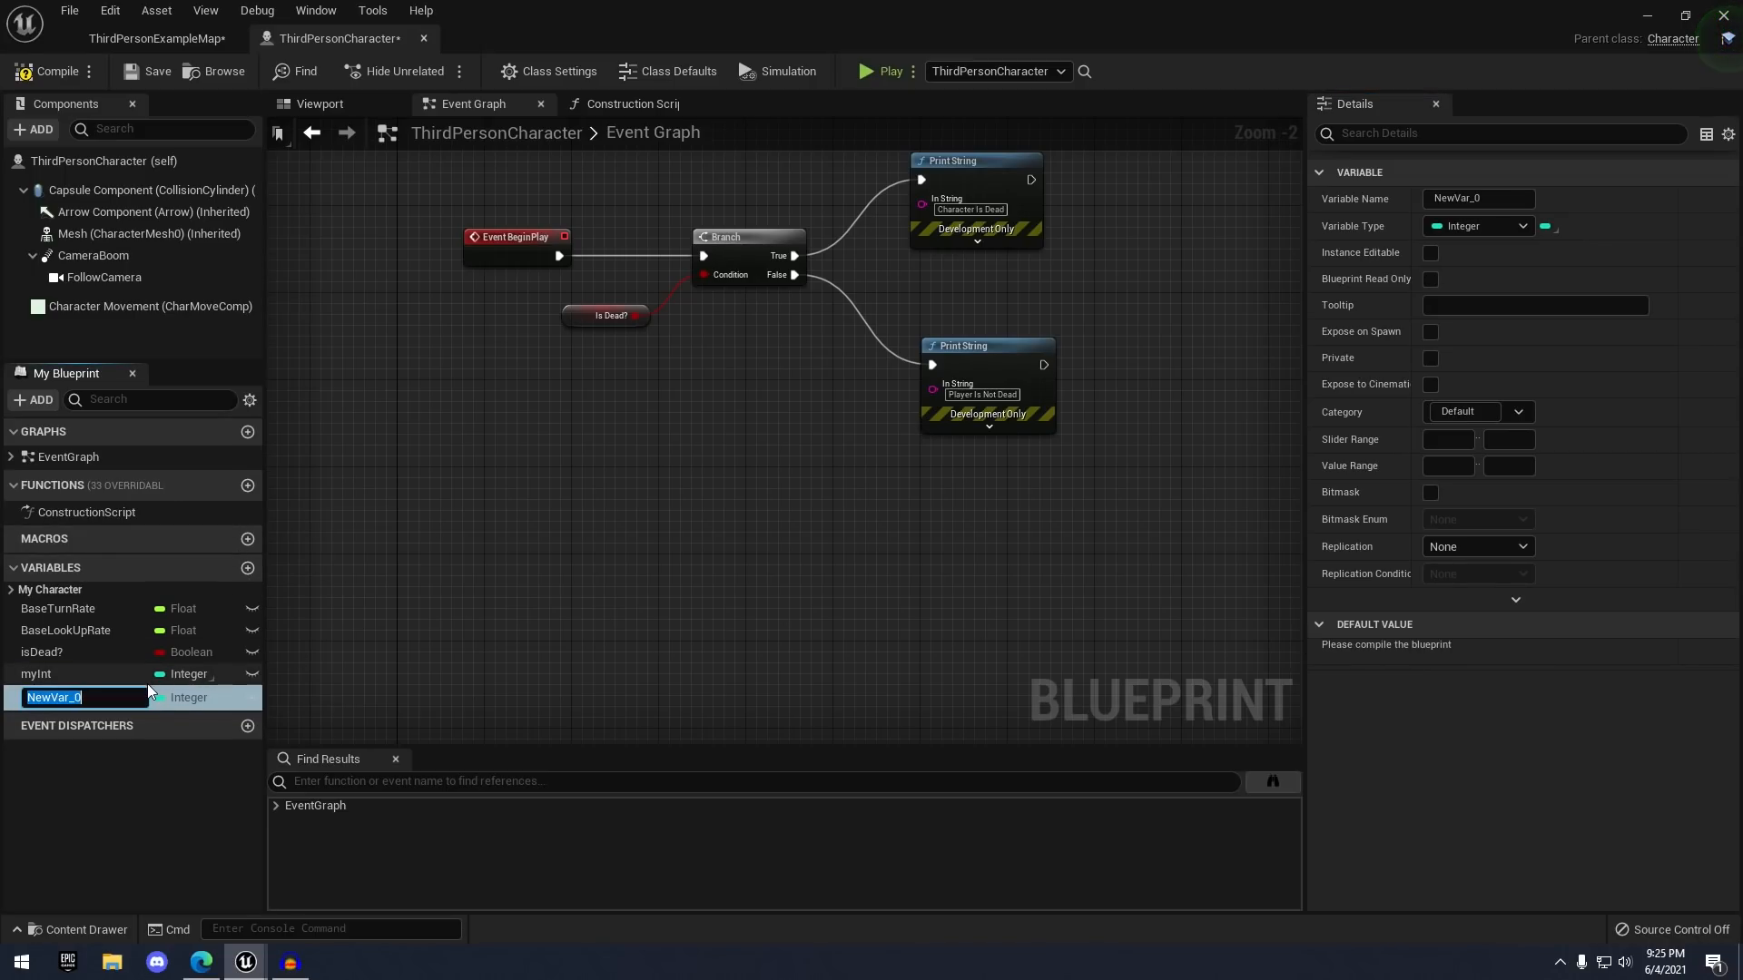
pyautogui.click(1468, 228)
pyautogui.click(1468, 224)
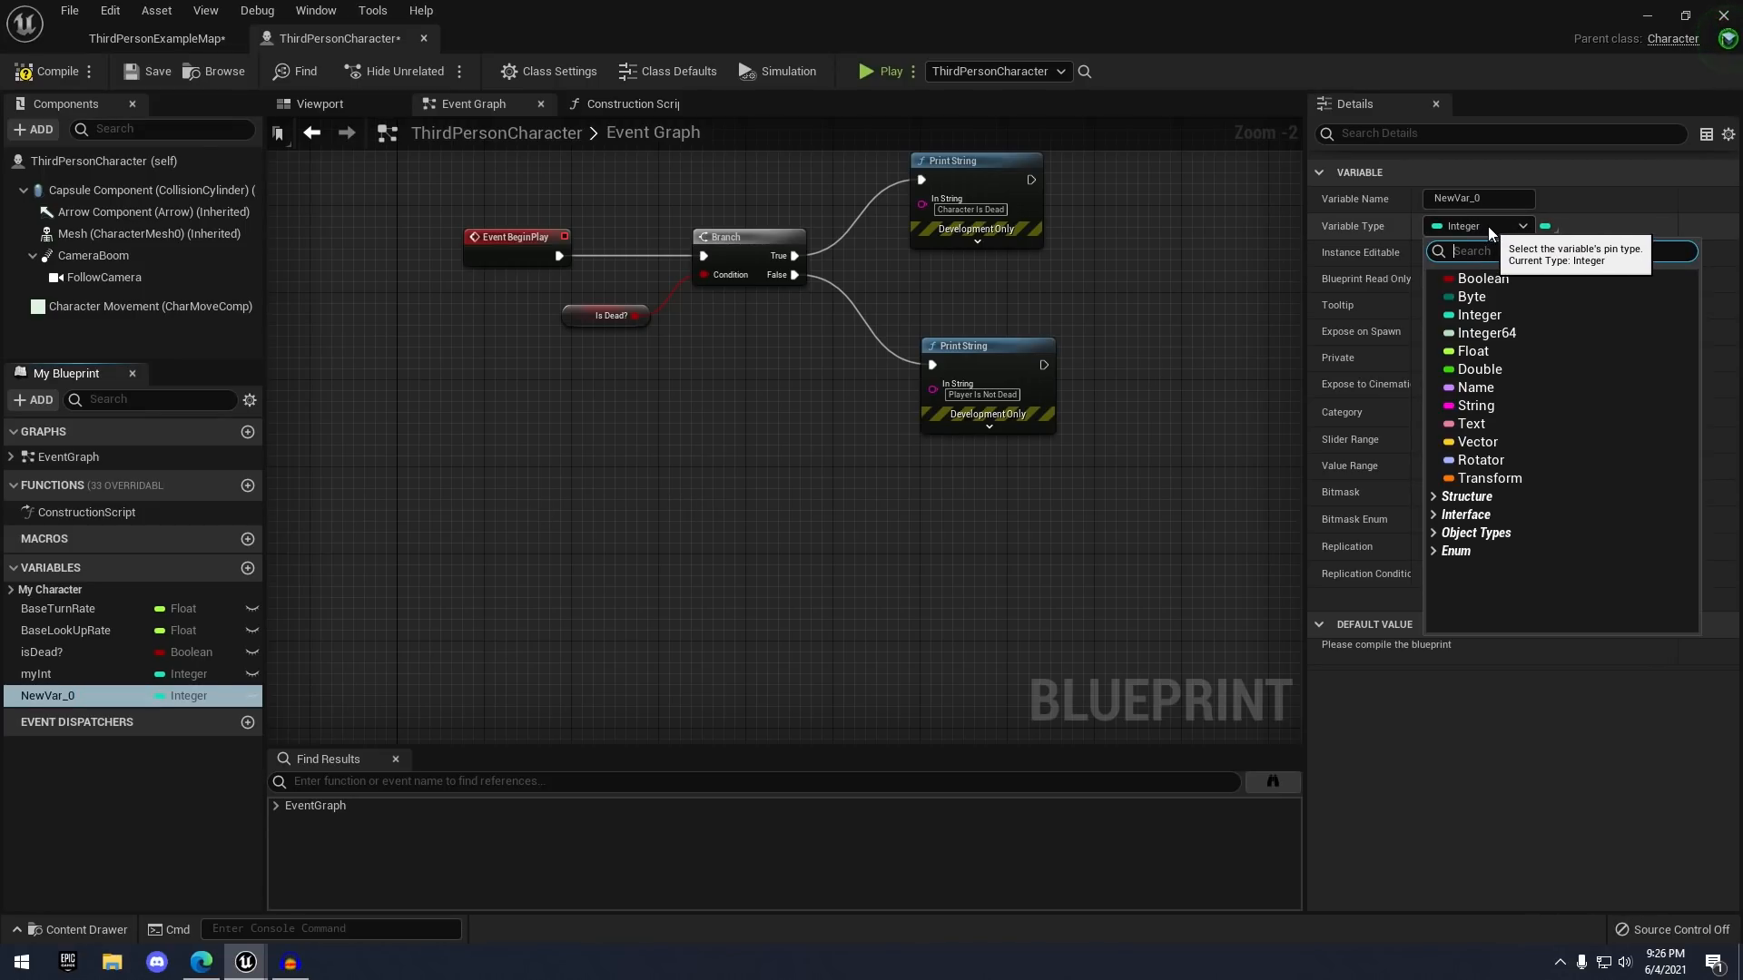
pyautogui.click(1472, 351)
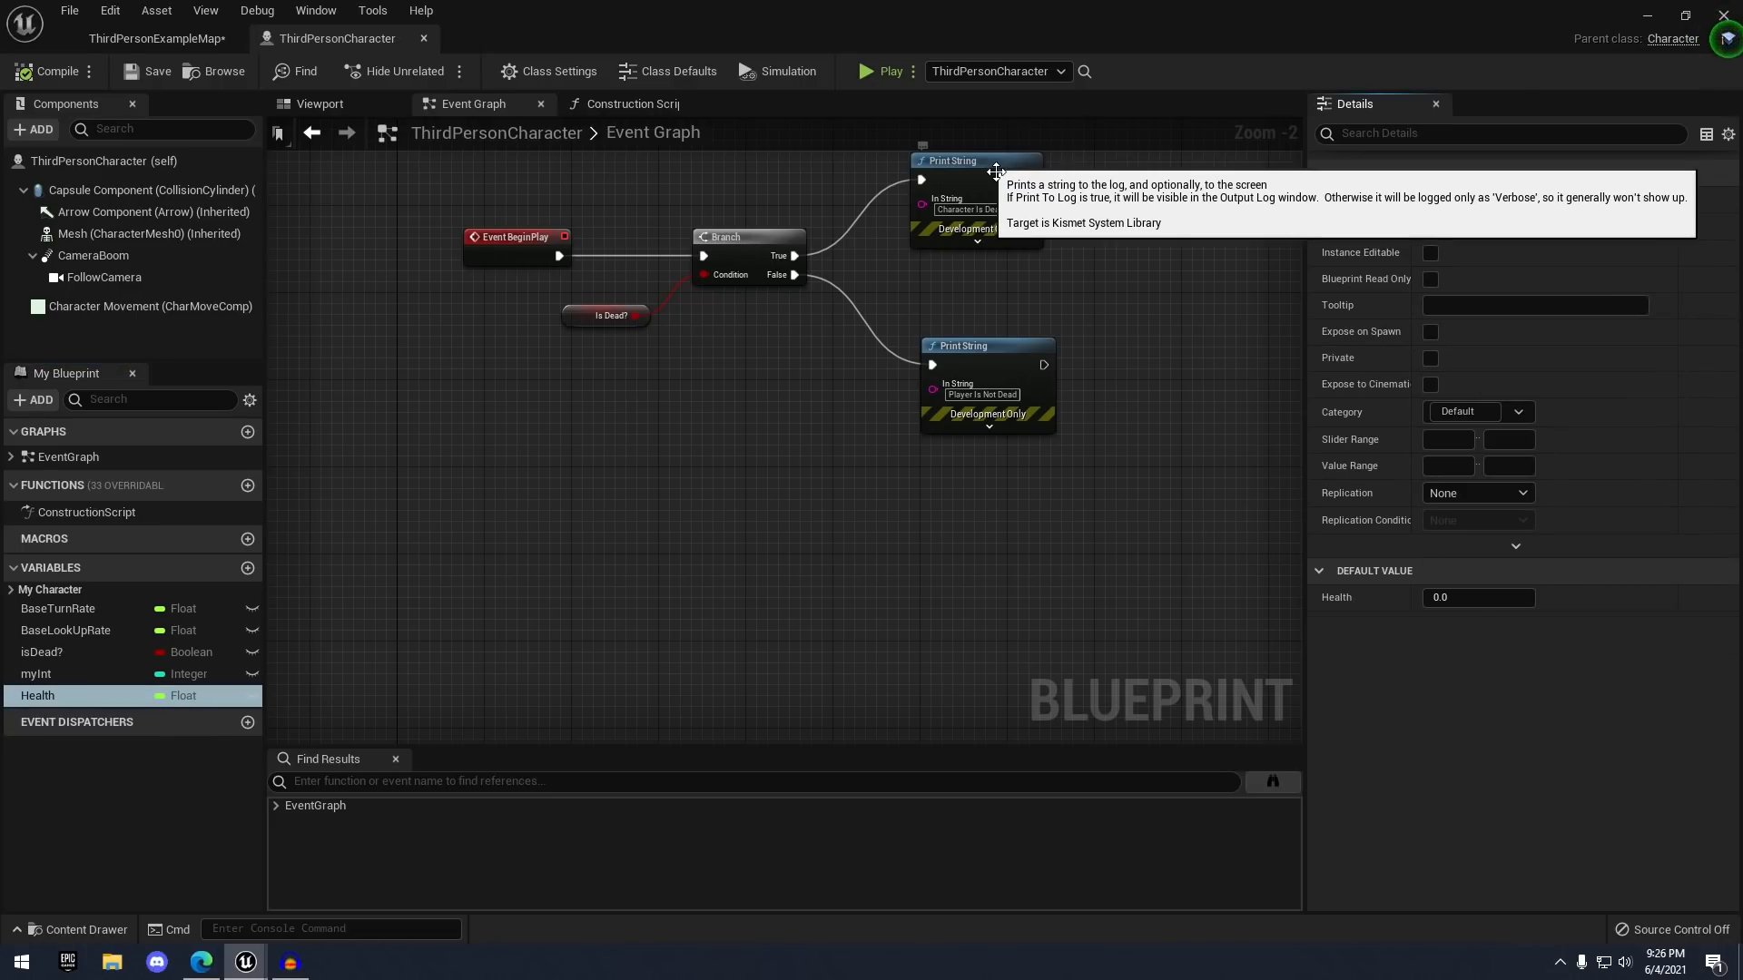
pyautogui.moveTo(1474, 200); pyautogui.dragTo(1405, 237)
pyautogui.press('BackSpace')
pyautogui.write('m')
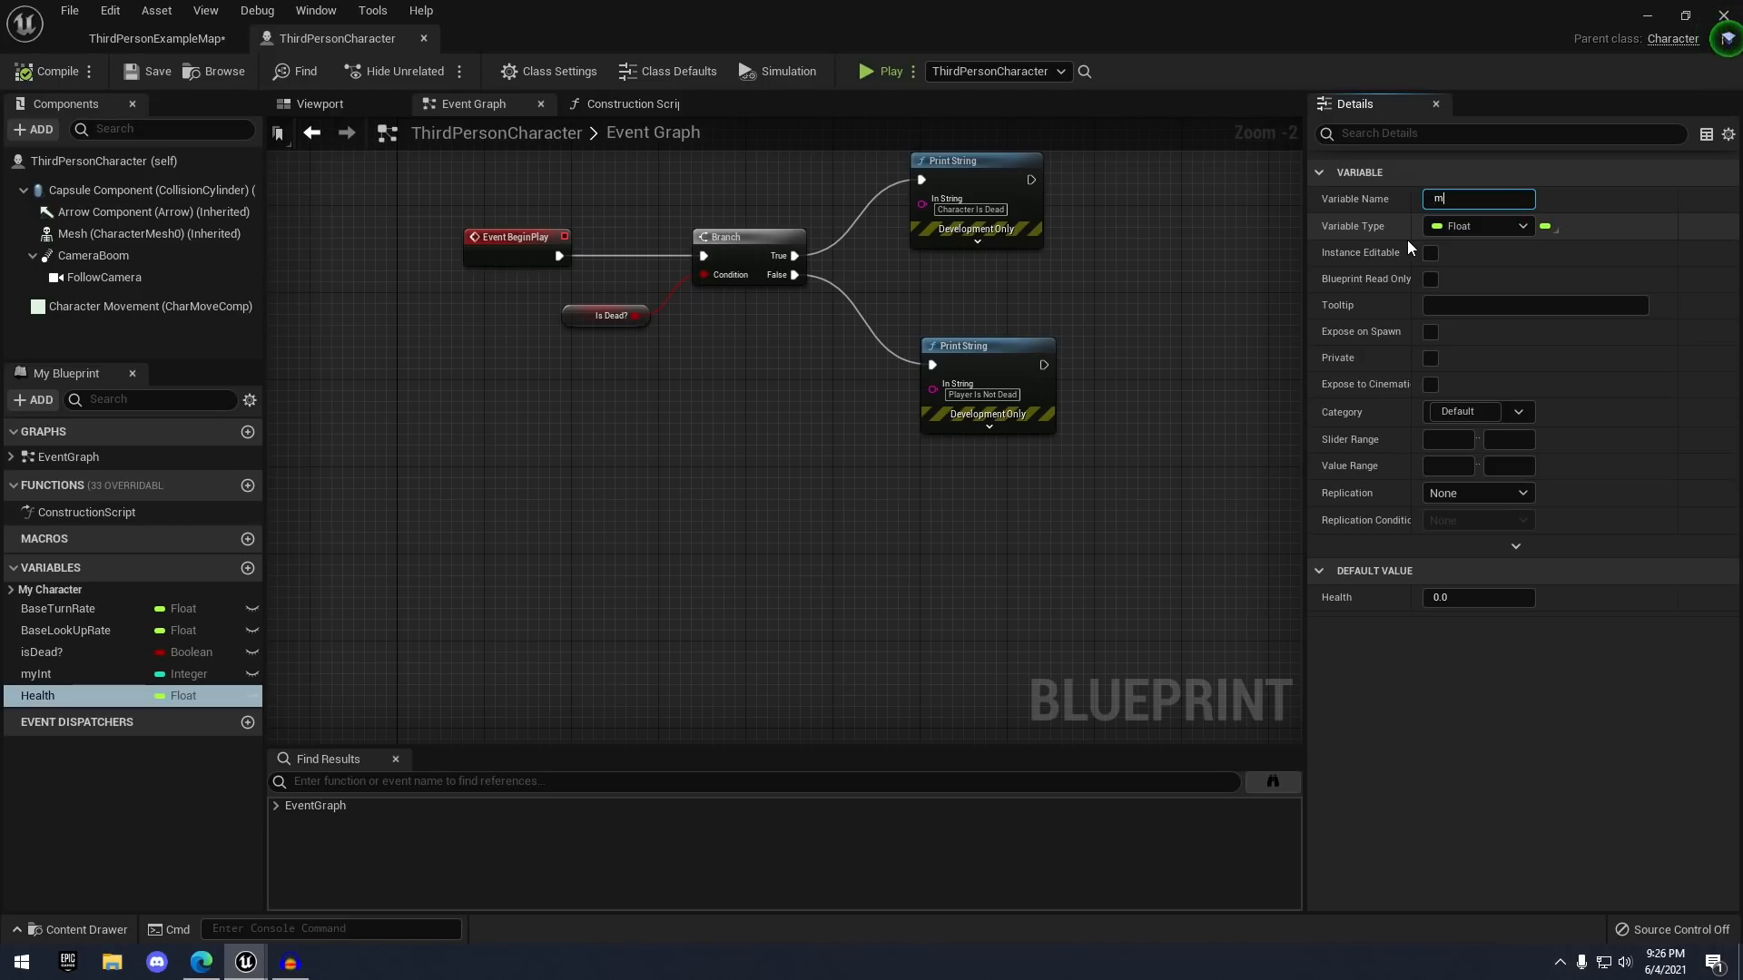
pyautogui.write('yFloat')
pyautogui.press('Return')
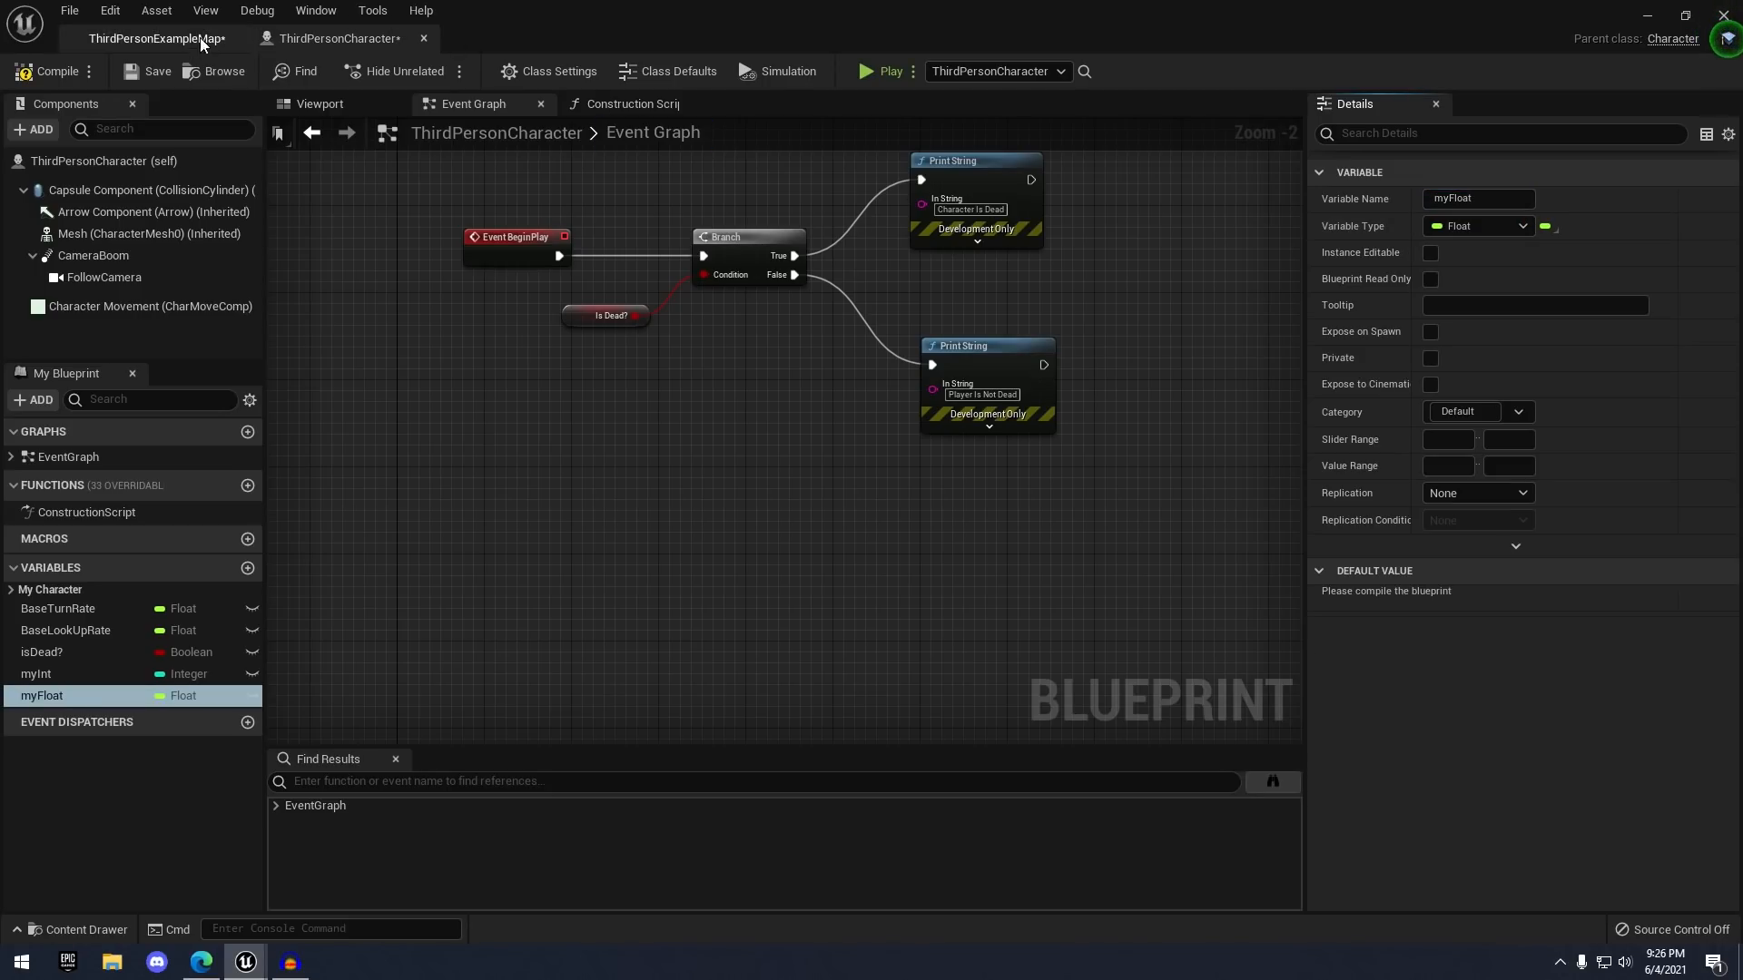
pyautogui.click(69, 79)
pyautogui.click(149, 78)
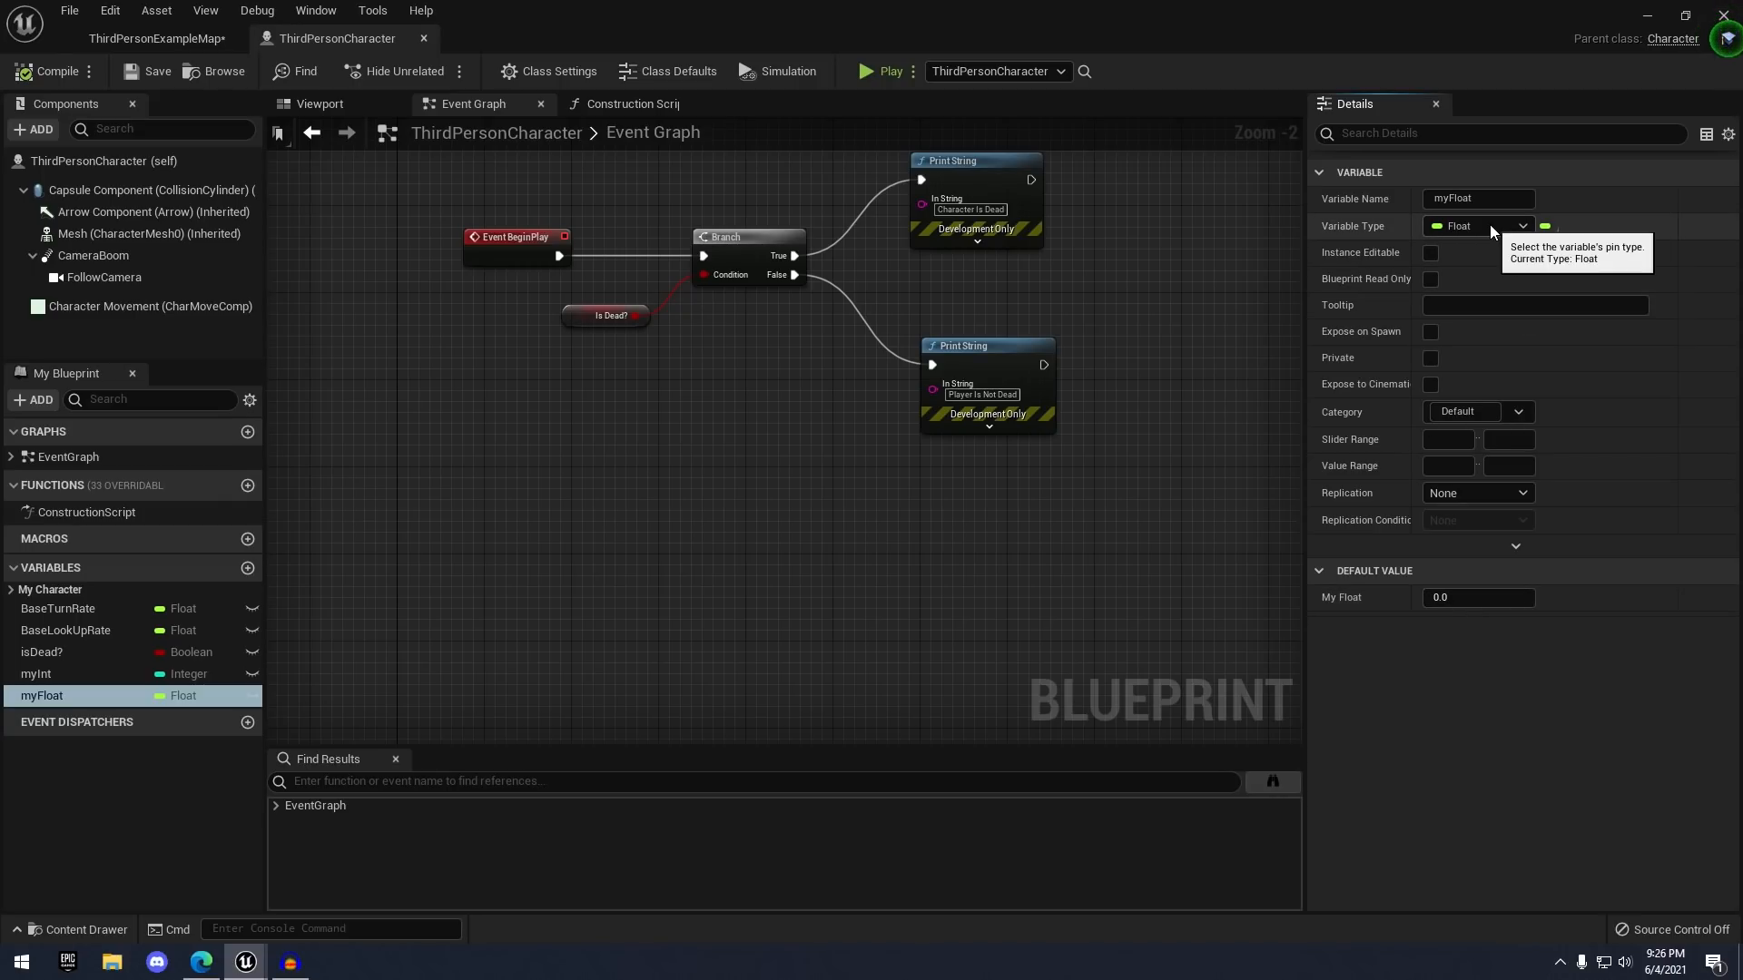
# - Try My Float defaults 1.1, 45.3, 39.000 and 0.001, finally settling on 1.0
pyautogui.click(1481, 603)
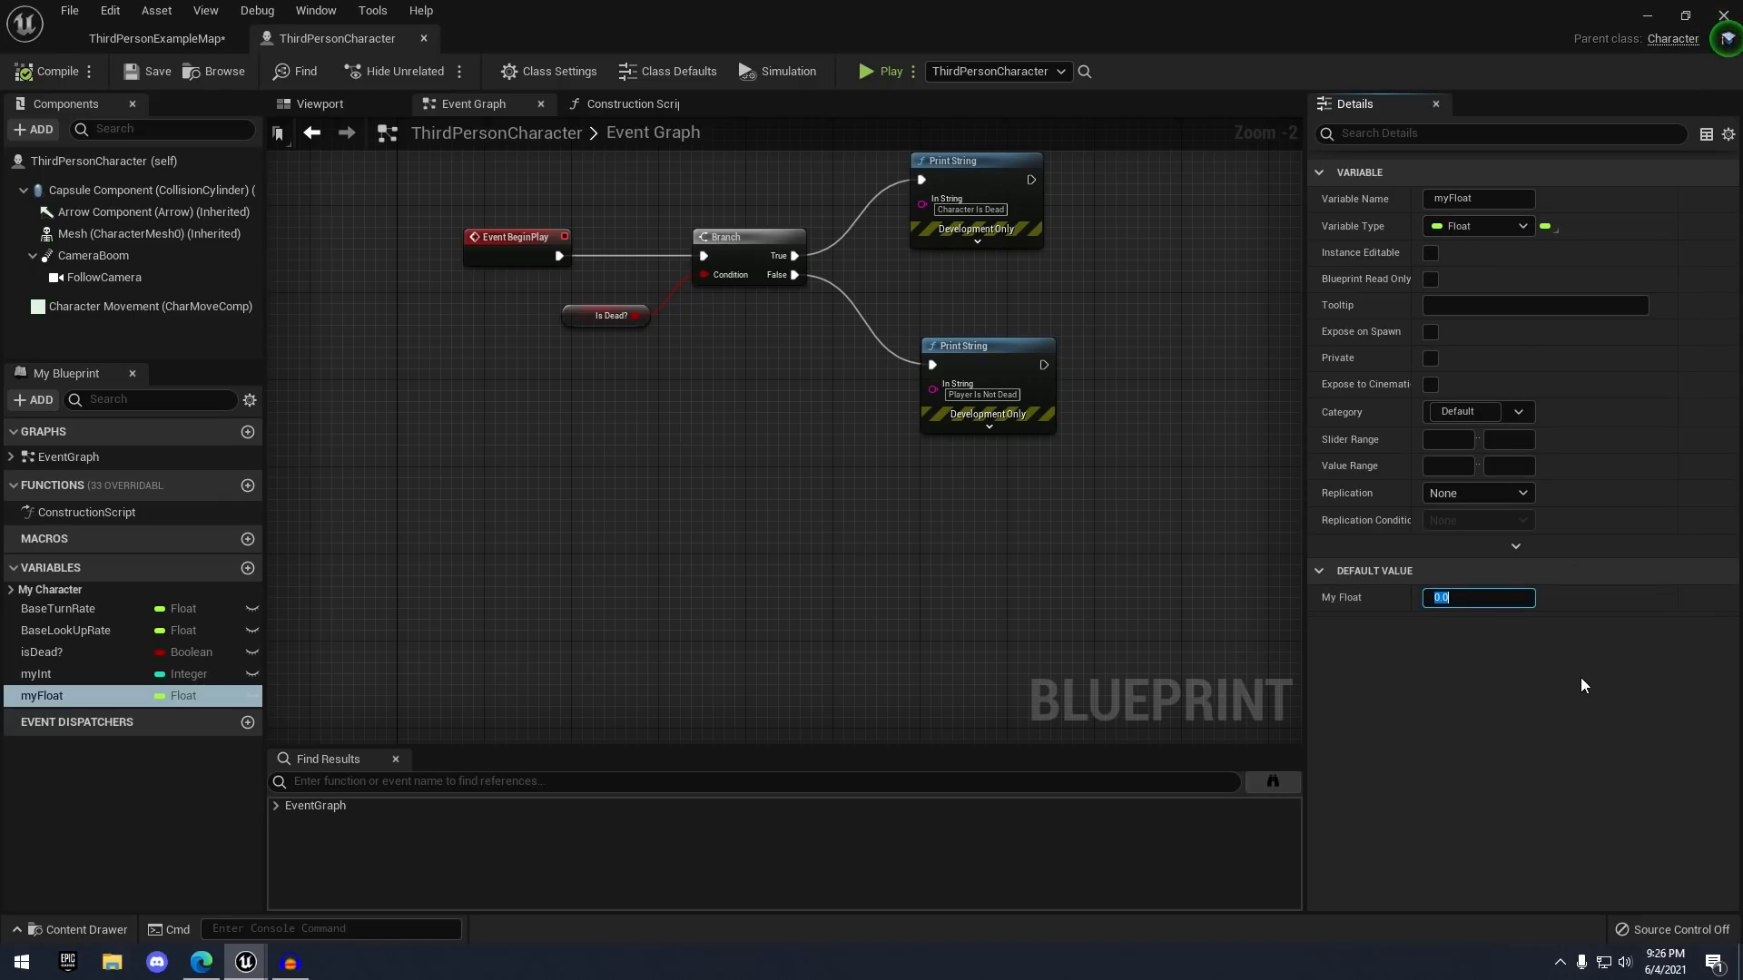
pyautogui.write('1.1')
pyautogui.press('Return')
pyautogui.write('45.3')
pyautogui.press('Return')
pyautogui.write('39.000')
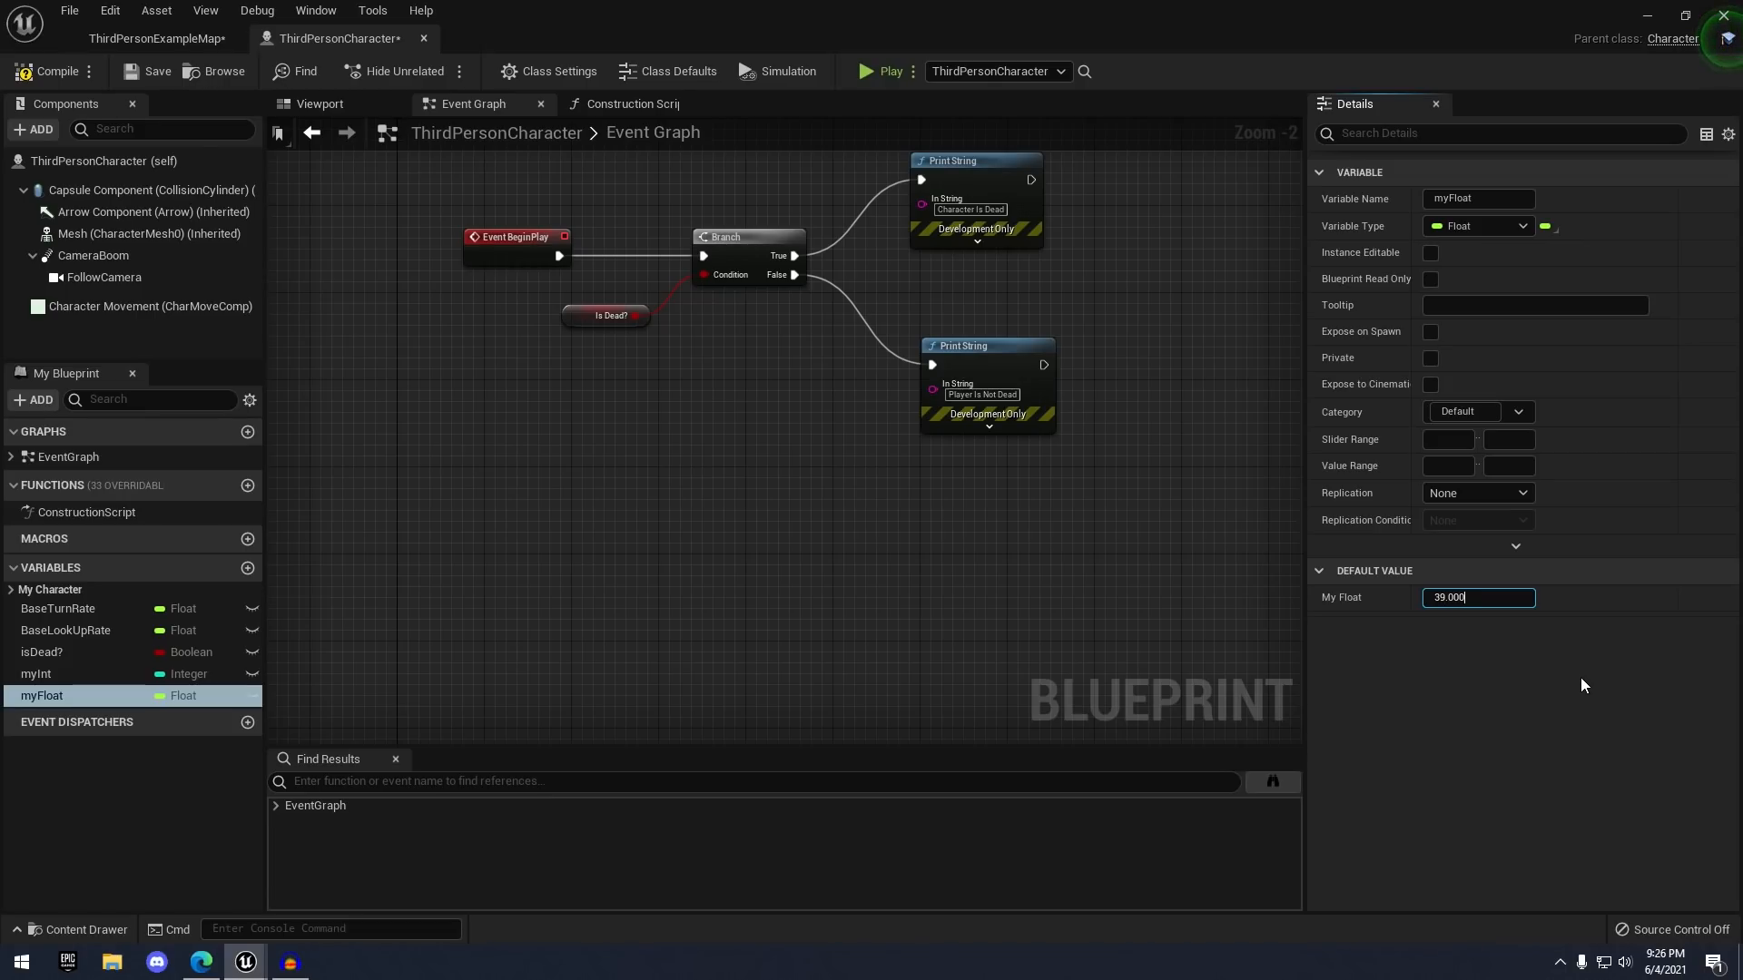
pyautogui.press('Return')
pyautogui.write('0.001')
pyautogui.press('Return')
pyautogui.write('1')
pyautogui.press('Return')
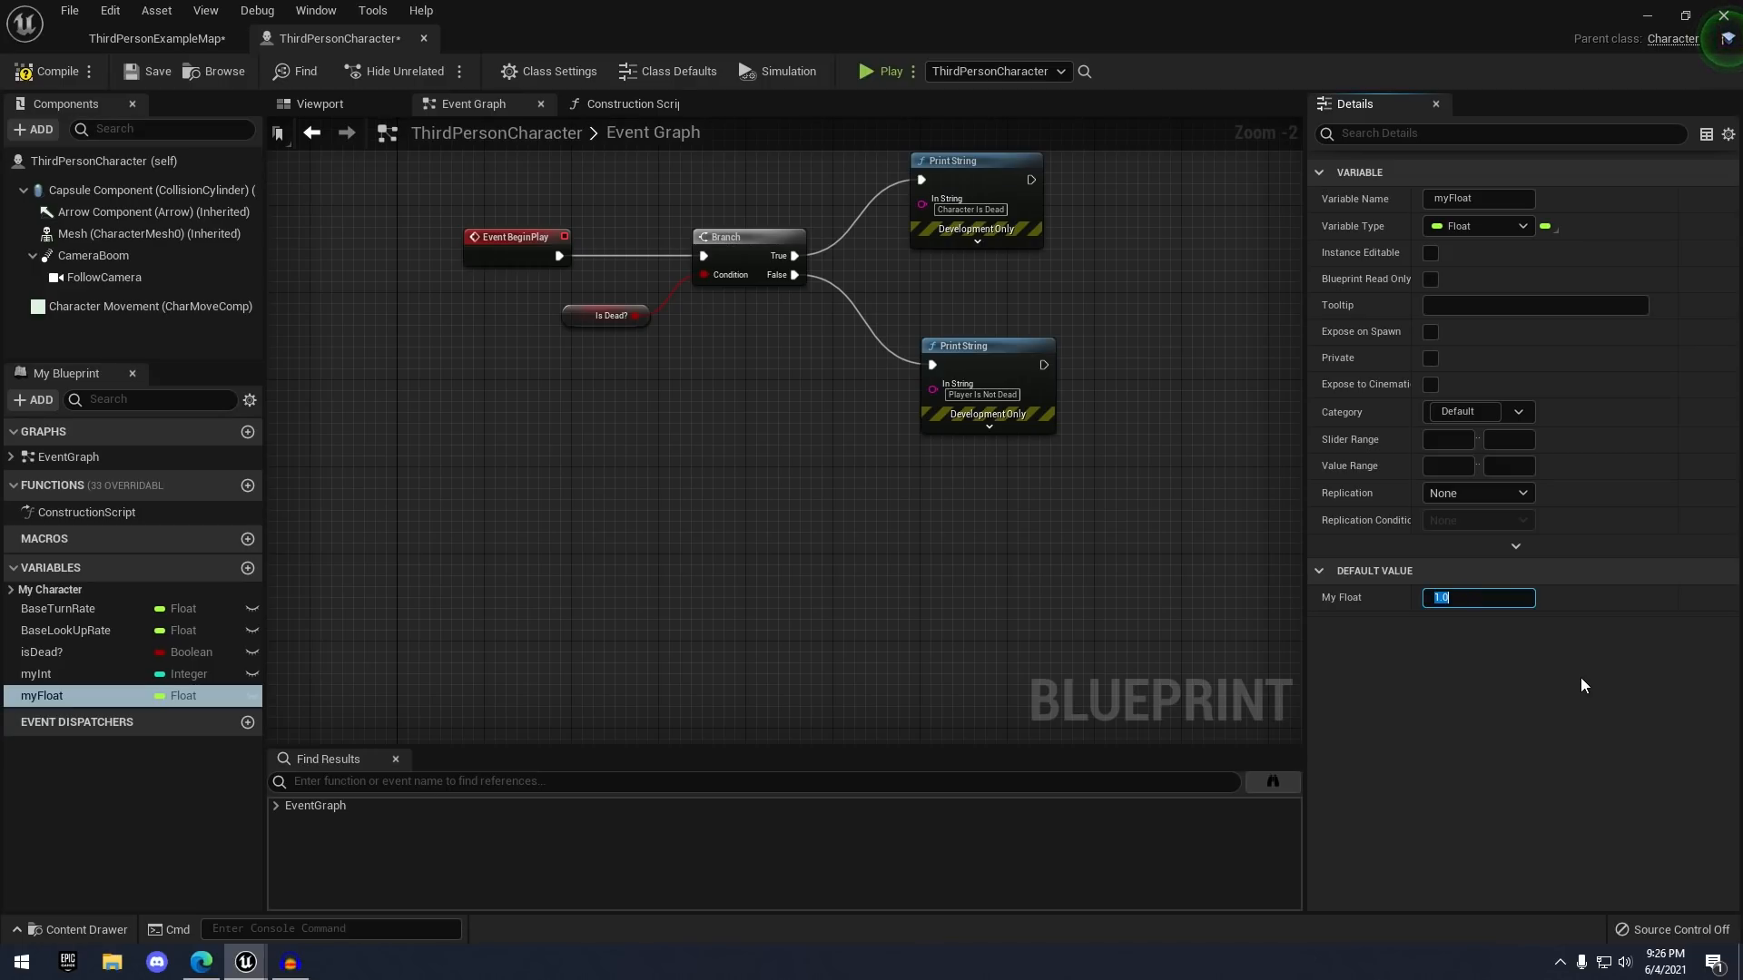
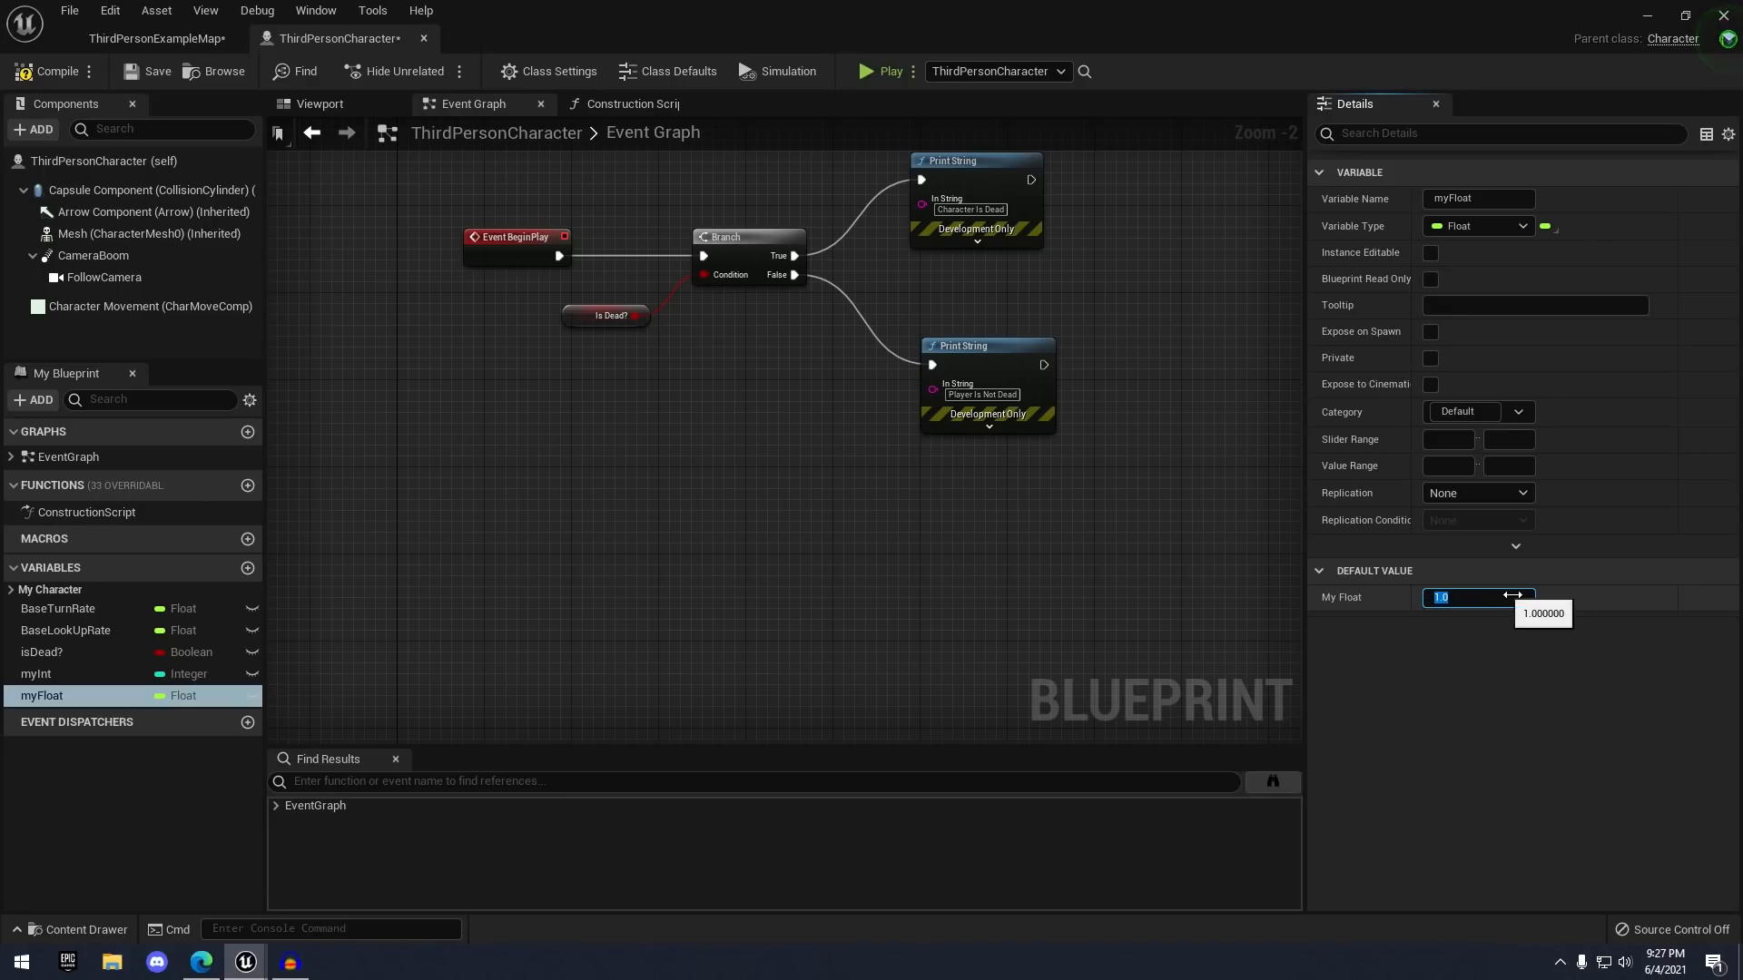
# - Save the character blueprint with myFloat defaulting to 1.0
pyautogui.hotkey('ctrl', 's')
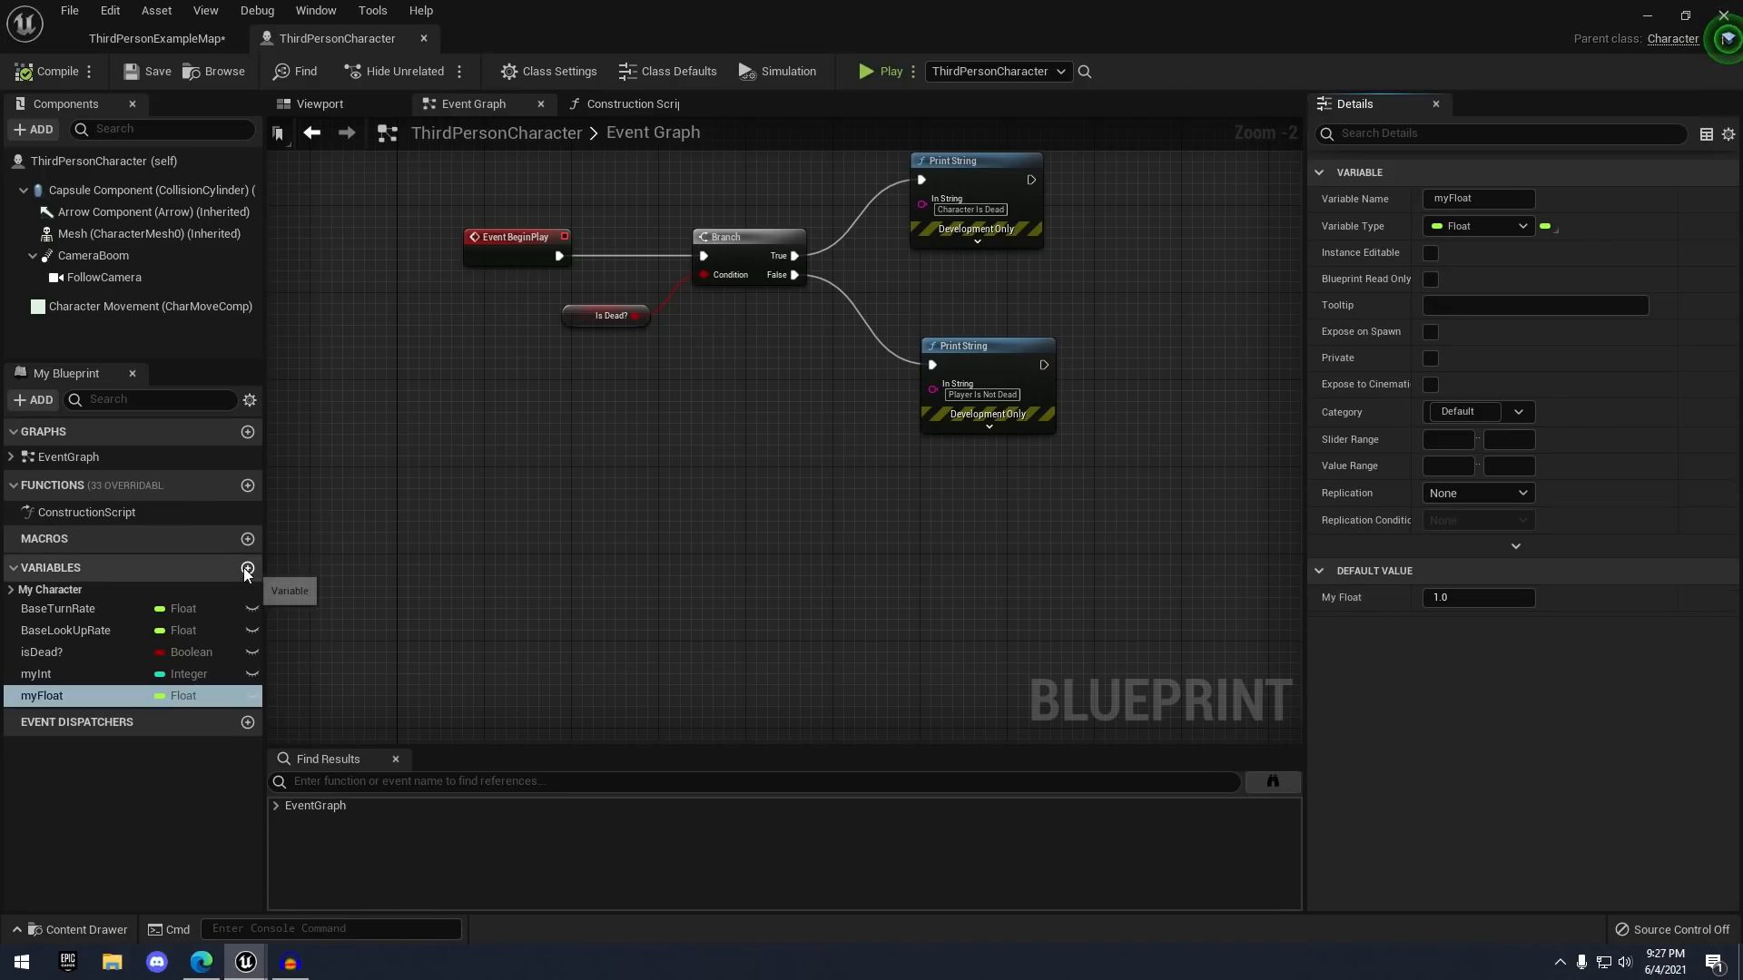
# - Add a new String variable named myString
pyautogui.click(247, 568)
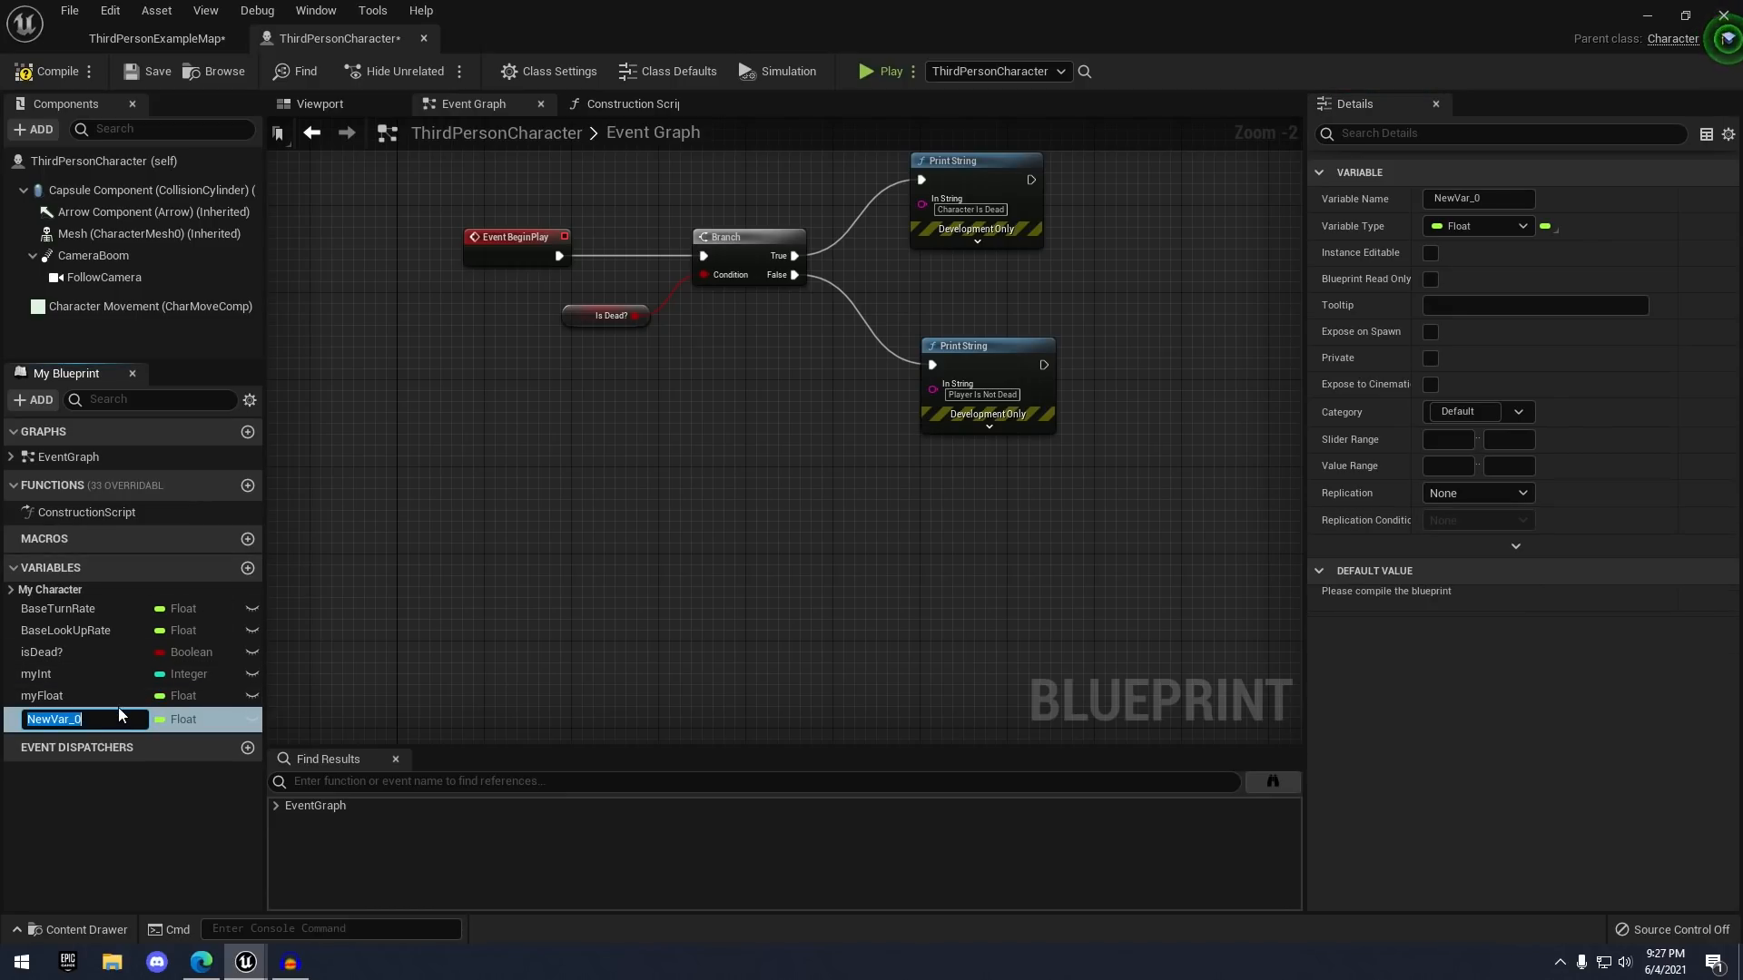
pyautogui.press('Return')
pyautogui.click(1473, 225)
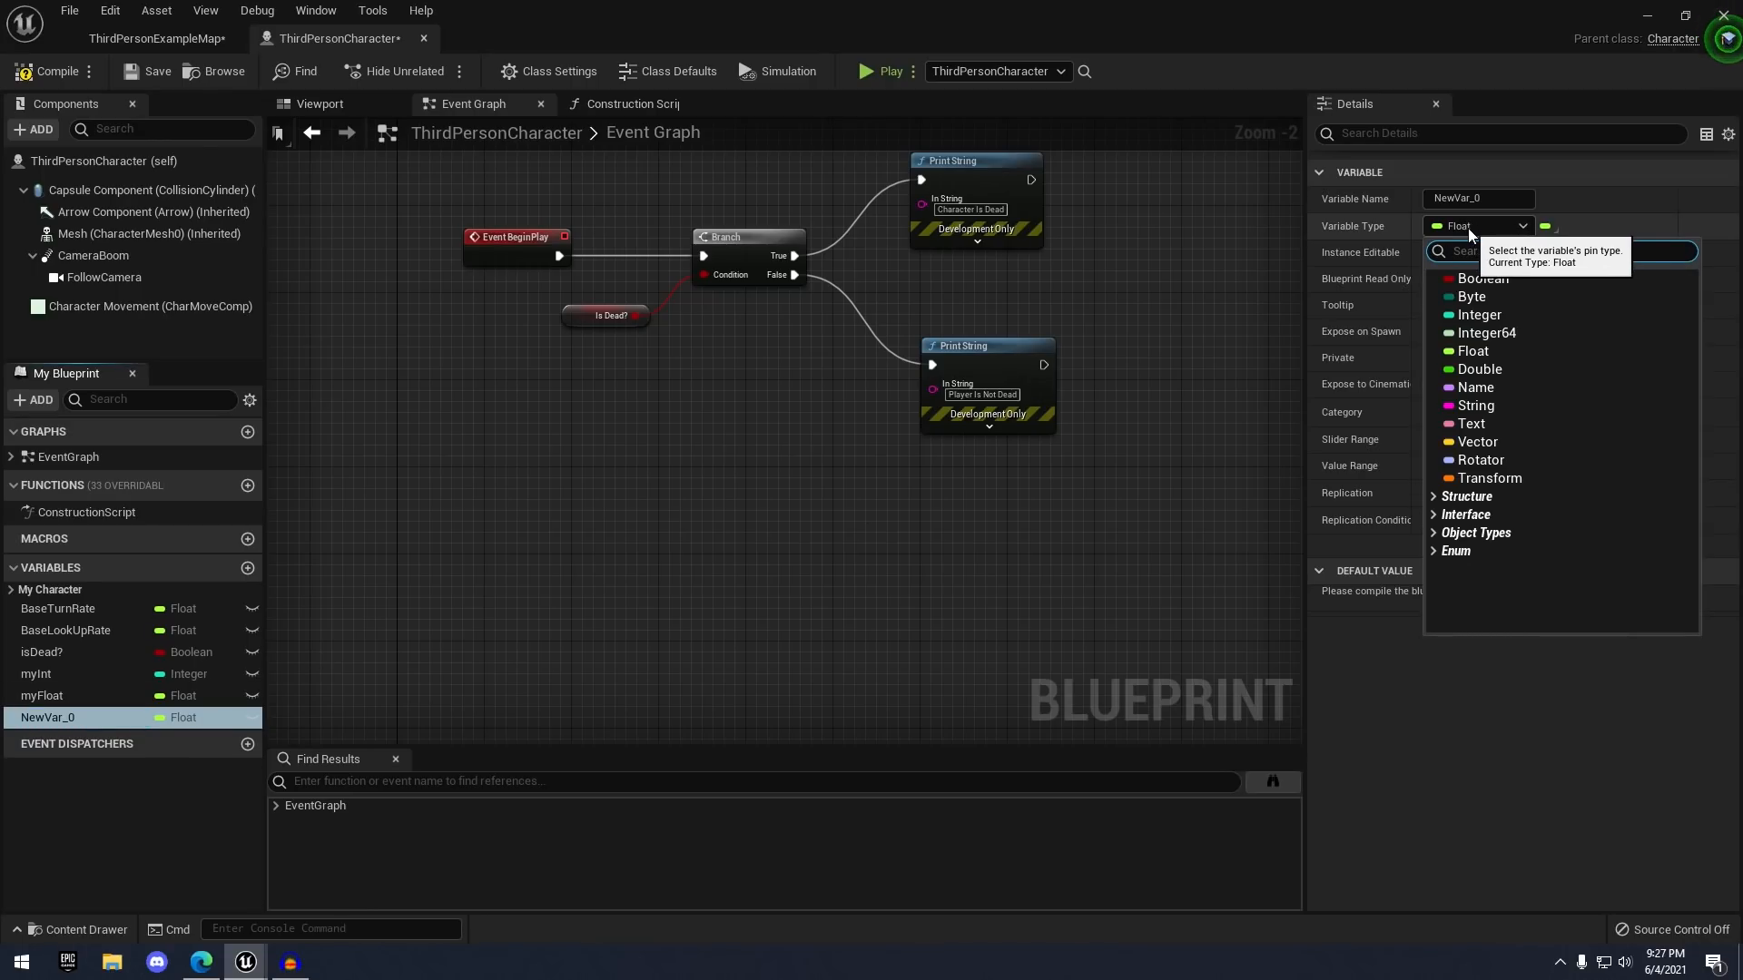
pyautogui.click(1497, 407)
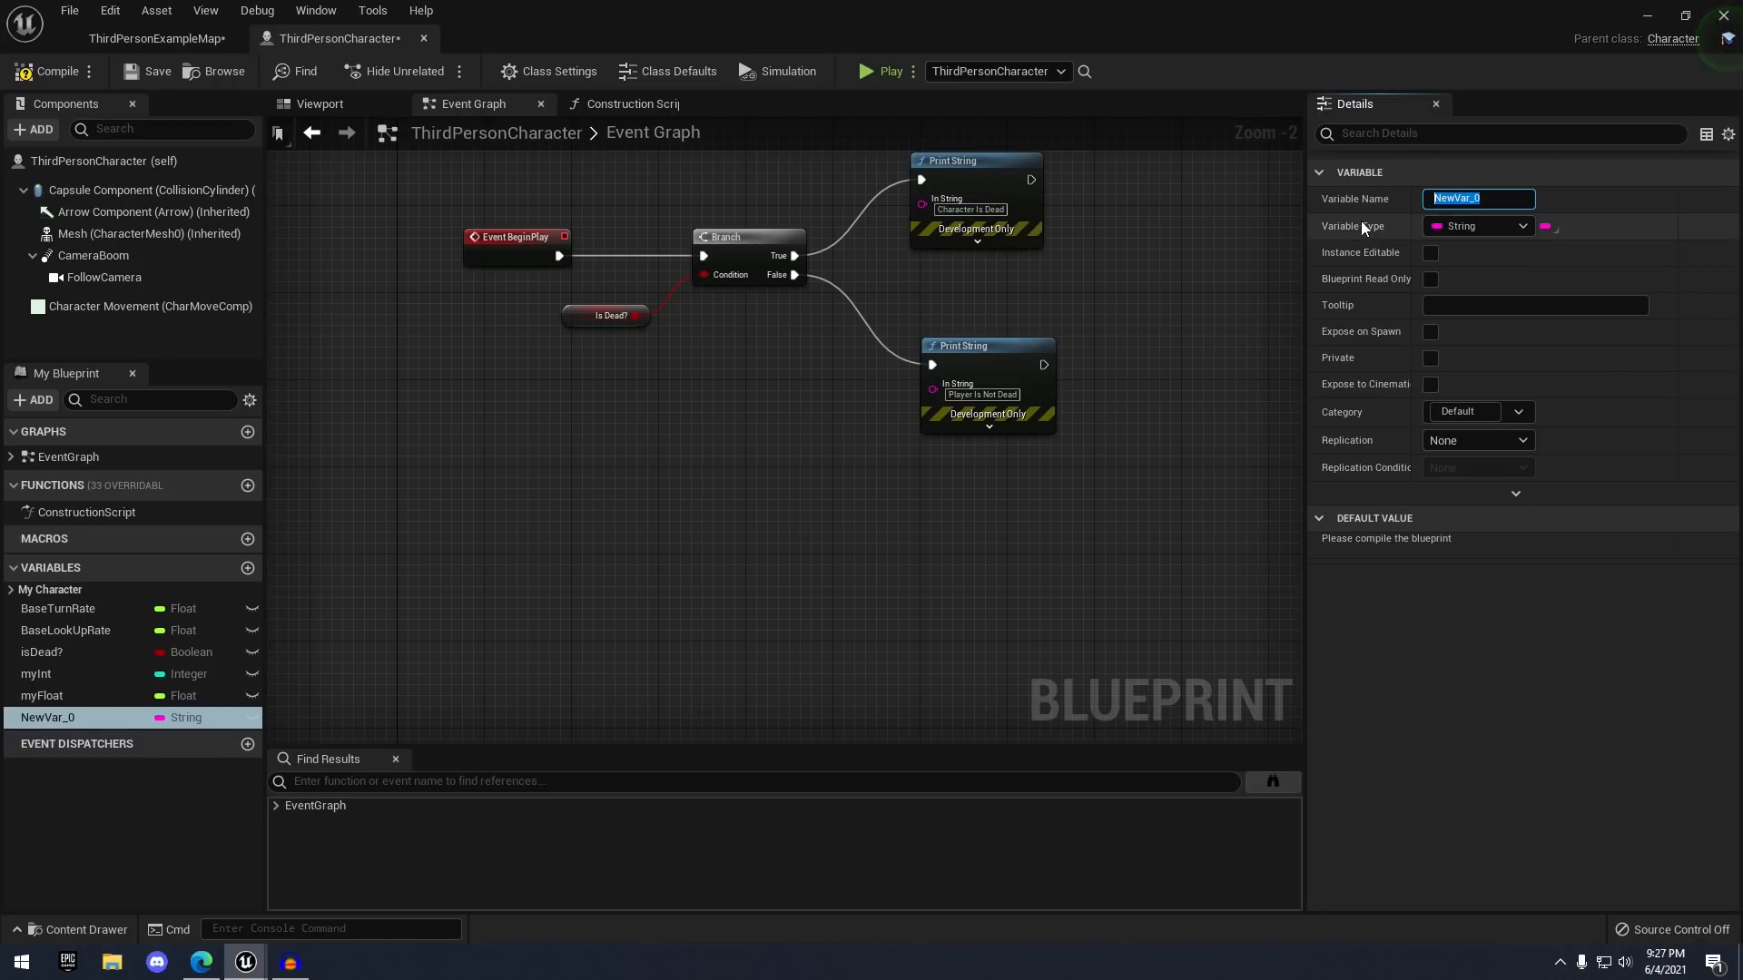
pyautogui.write('myString')
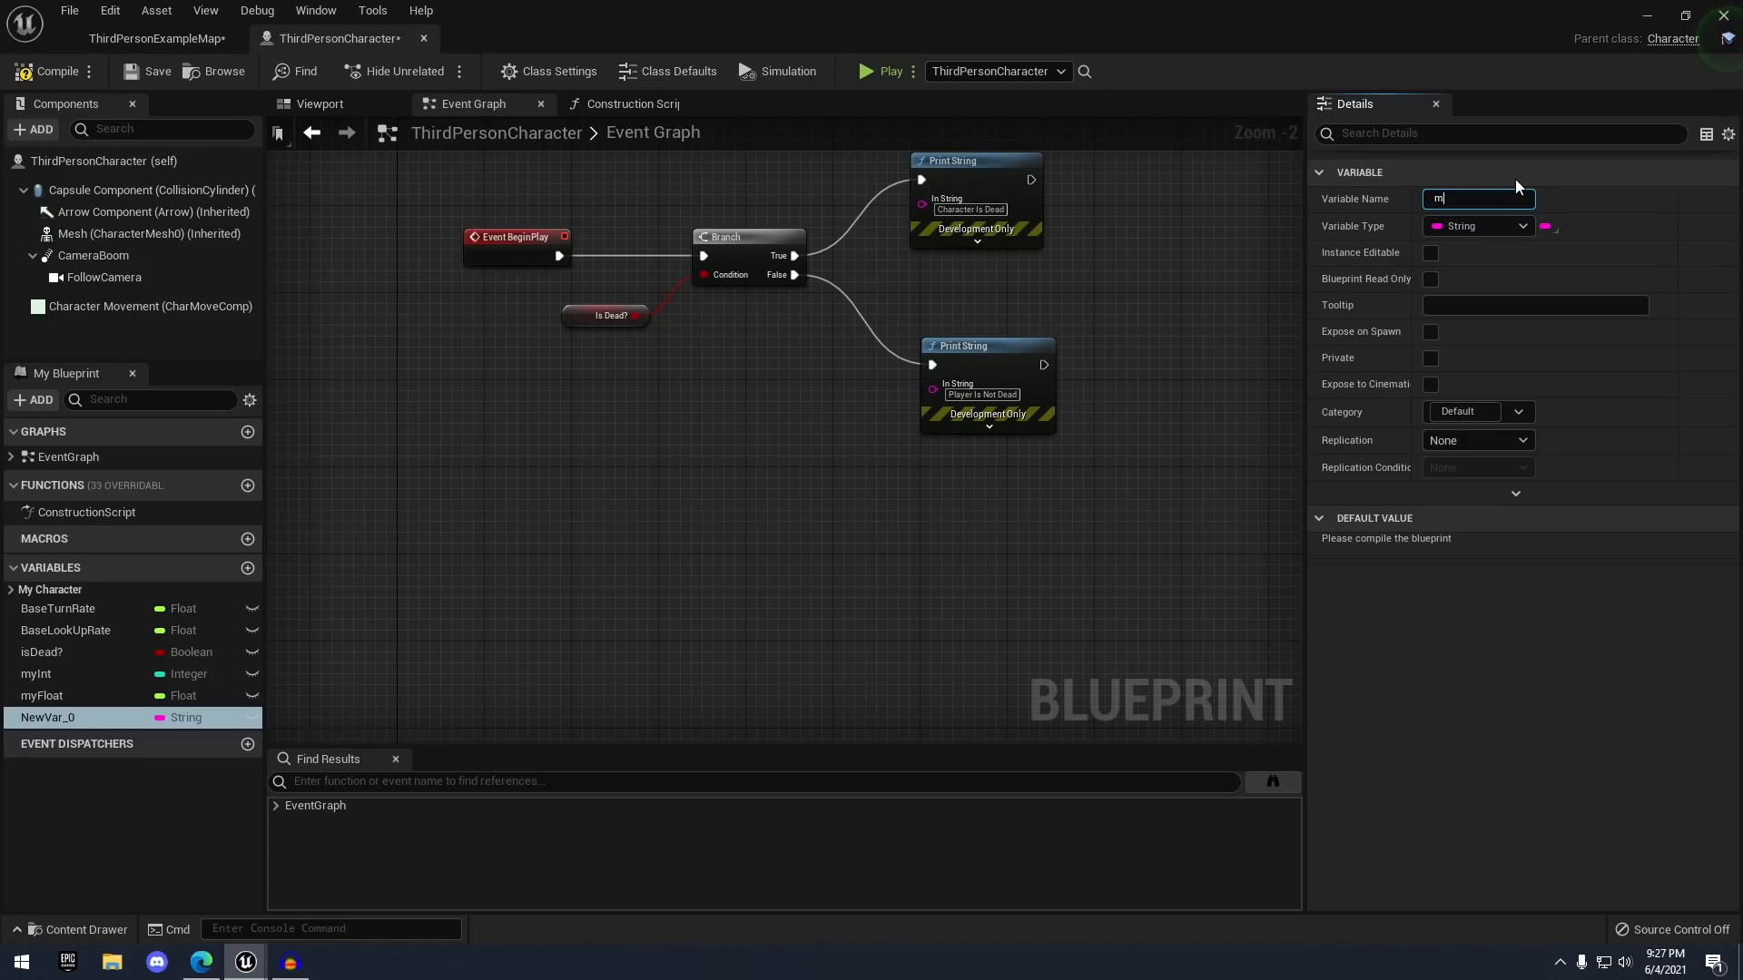
pyautogui.press('Return')
# - Compile, then give myString the default text 'lkasjdflj1io234uslkdf'
pyautogui.click(55, 69)
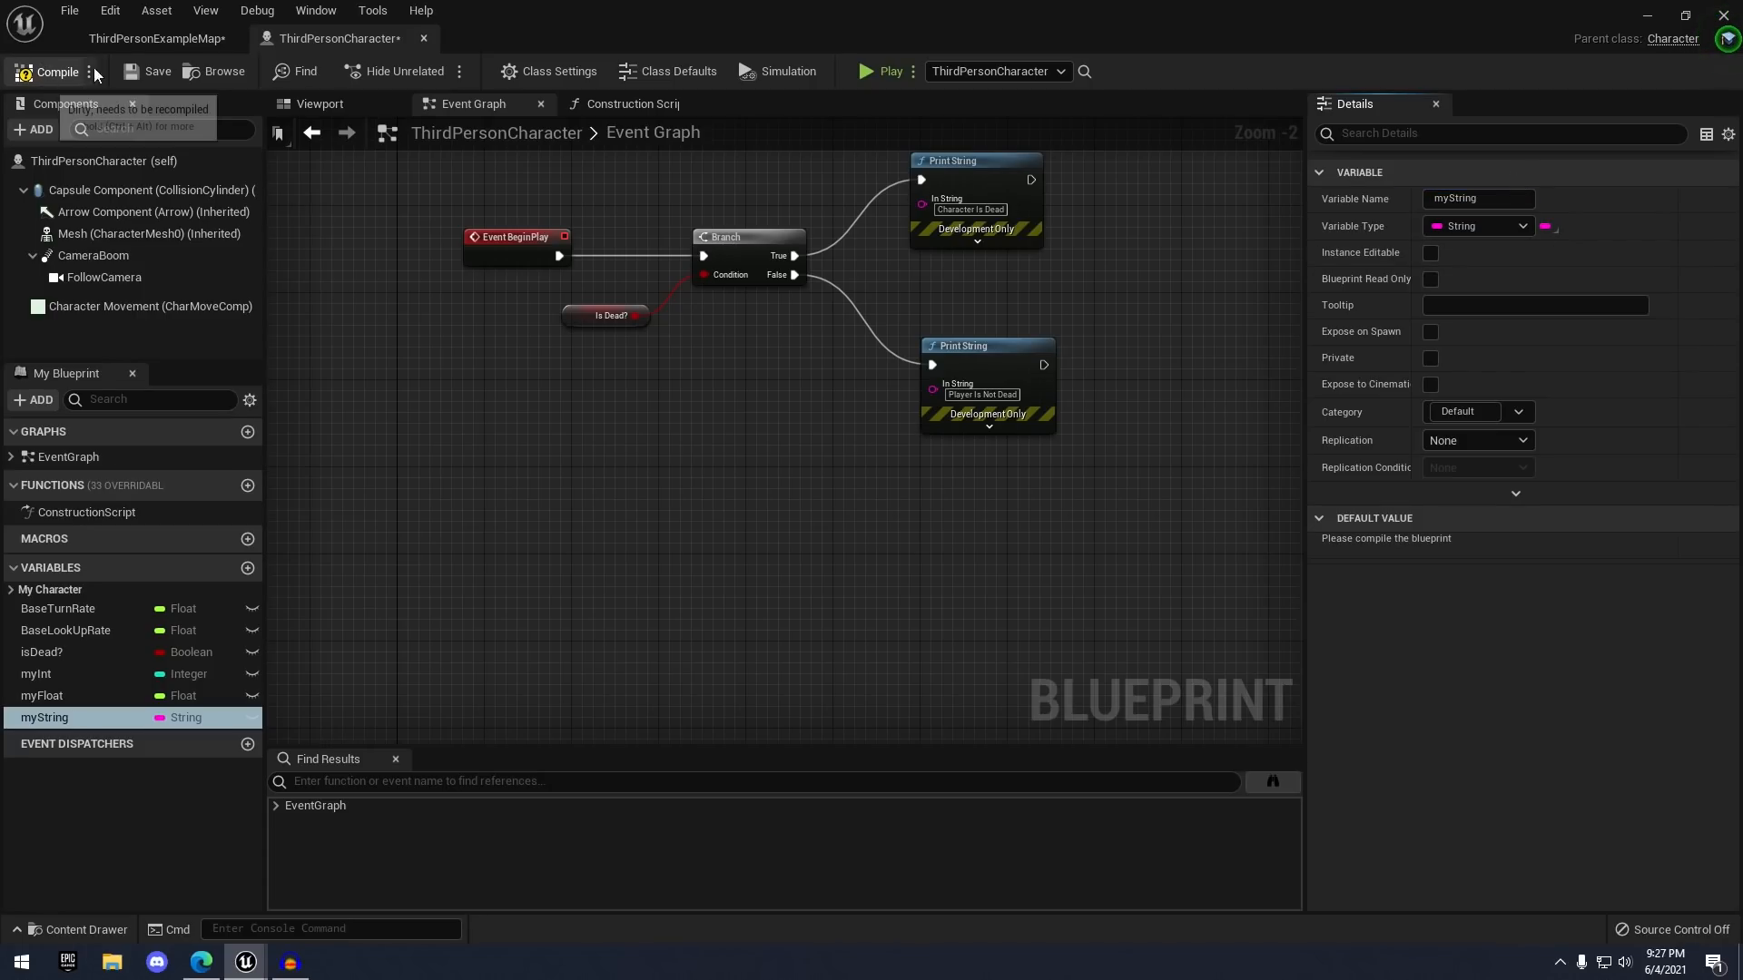
pyautogui.click(1462, 550)
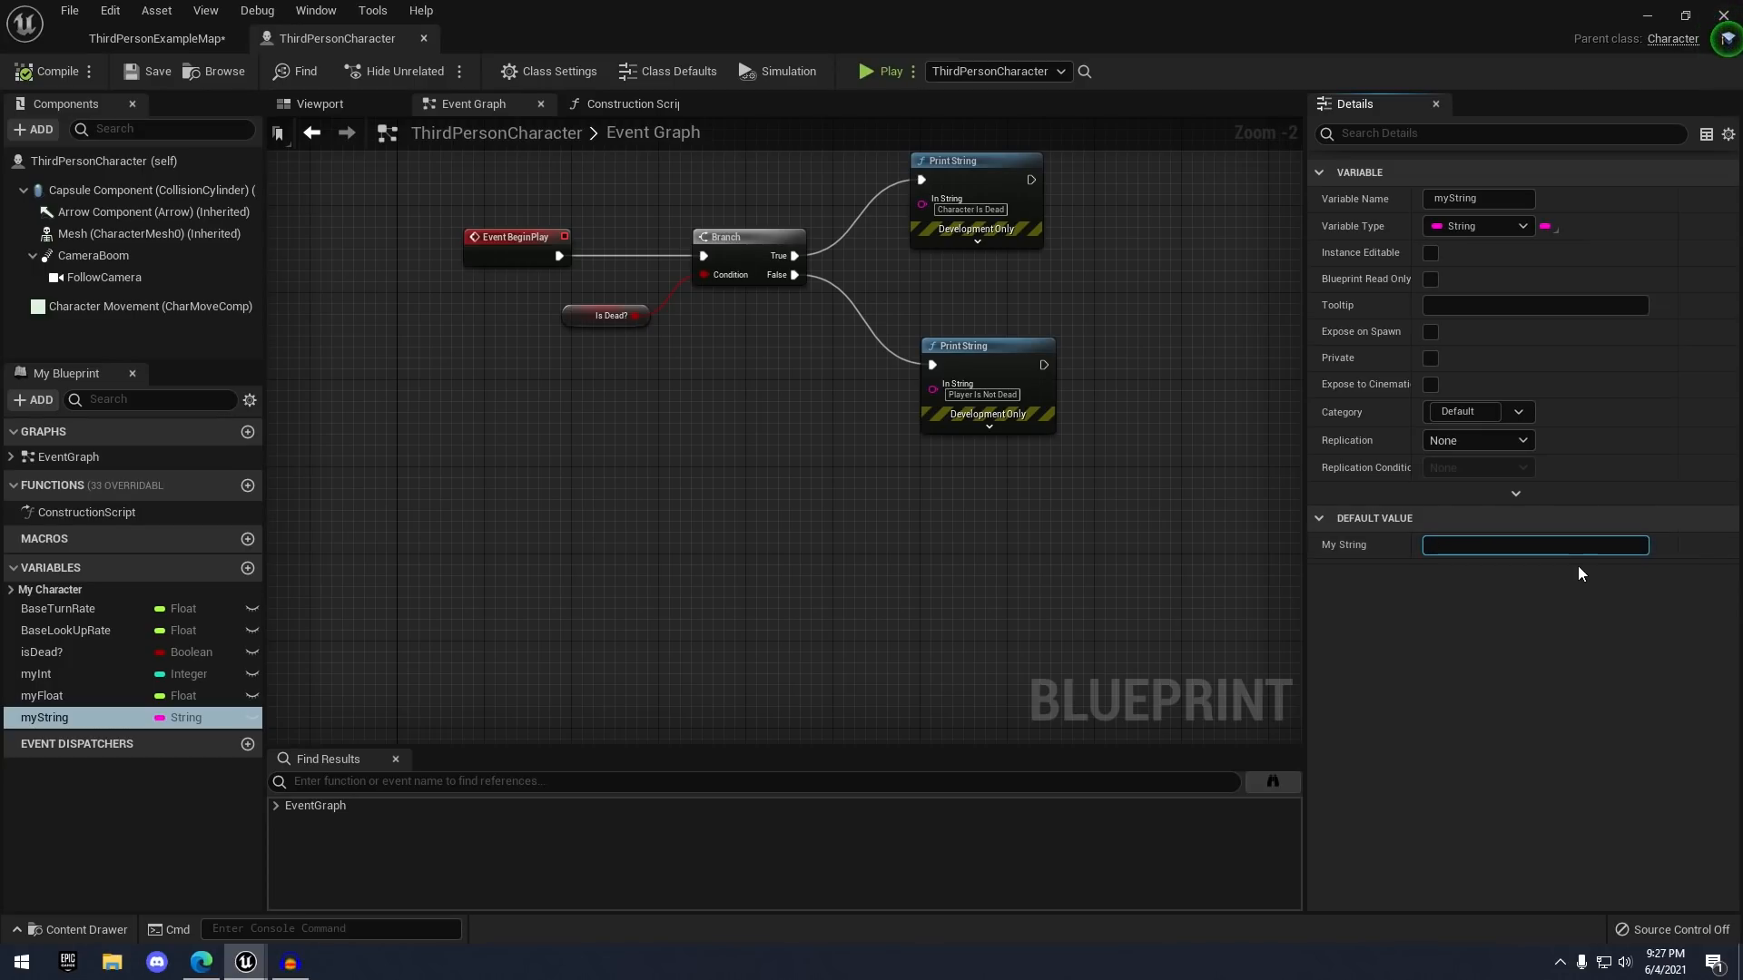
pyautogui.write('lkasjdflj1io234uslkdf')
pyautogui.press('Return')
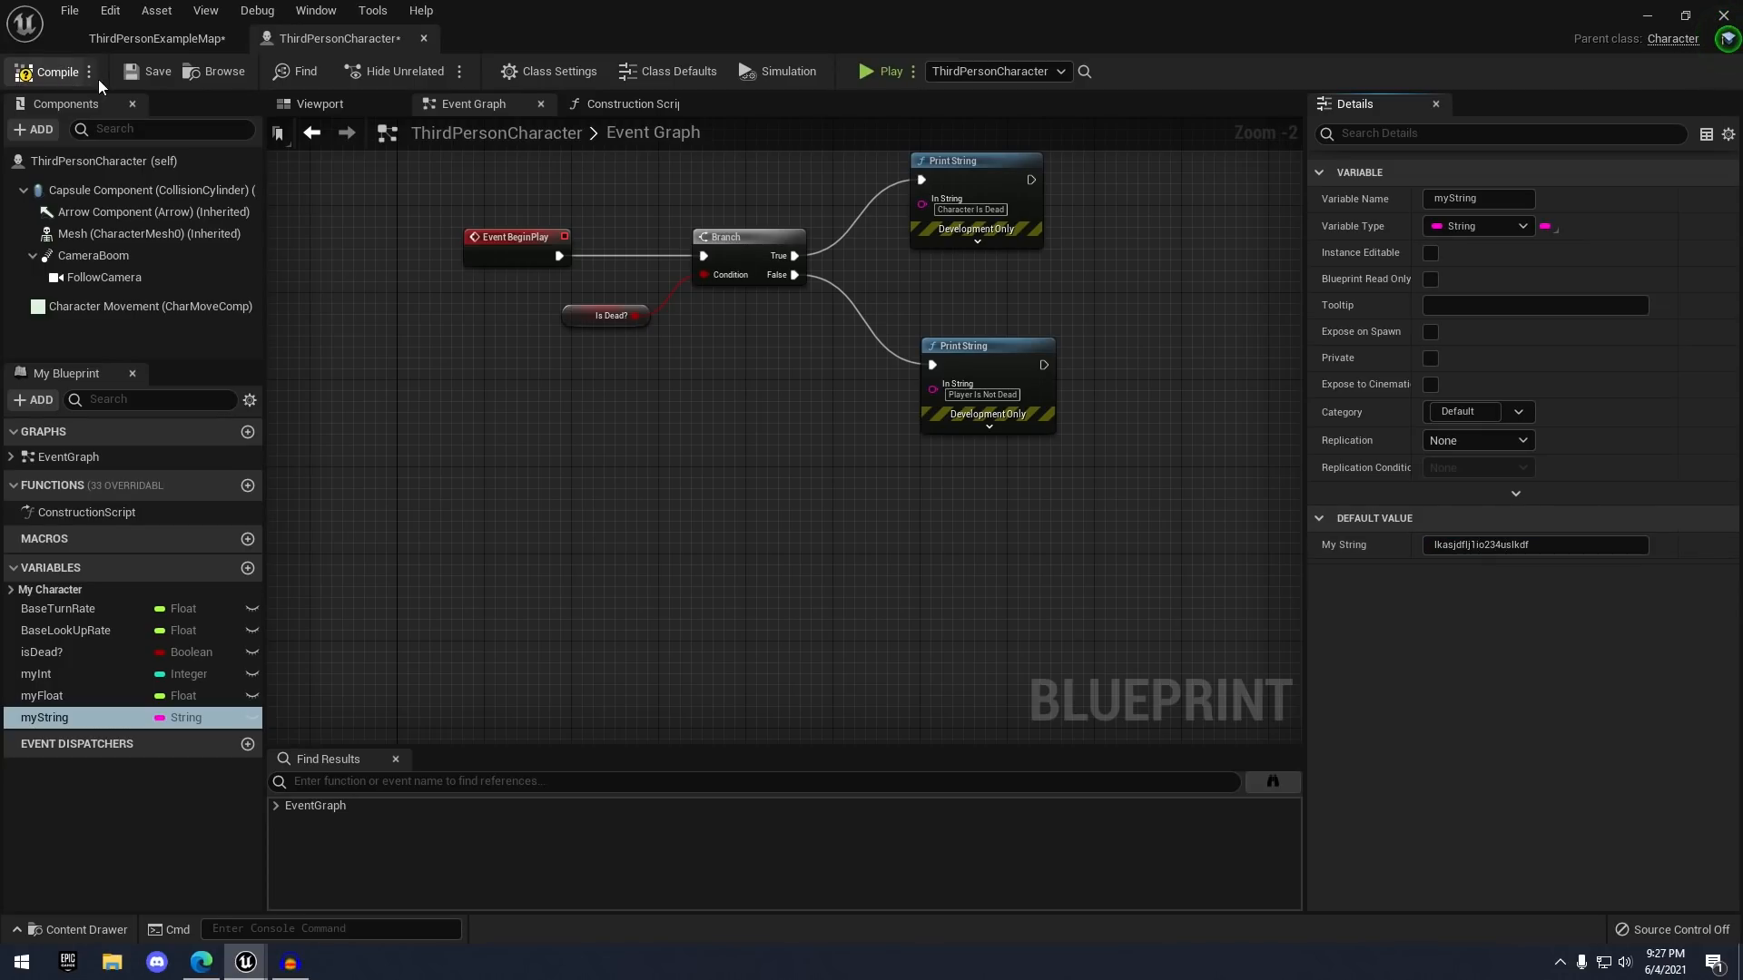
# - Delete the Branch, Is Dead? and Print String nodes, leaving only Event BeginPlay
pyautogui.scroll(2, 544, 207)
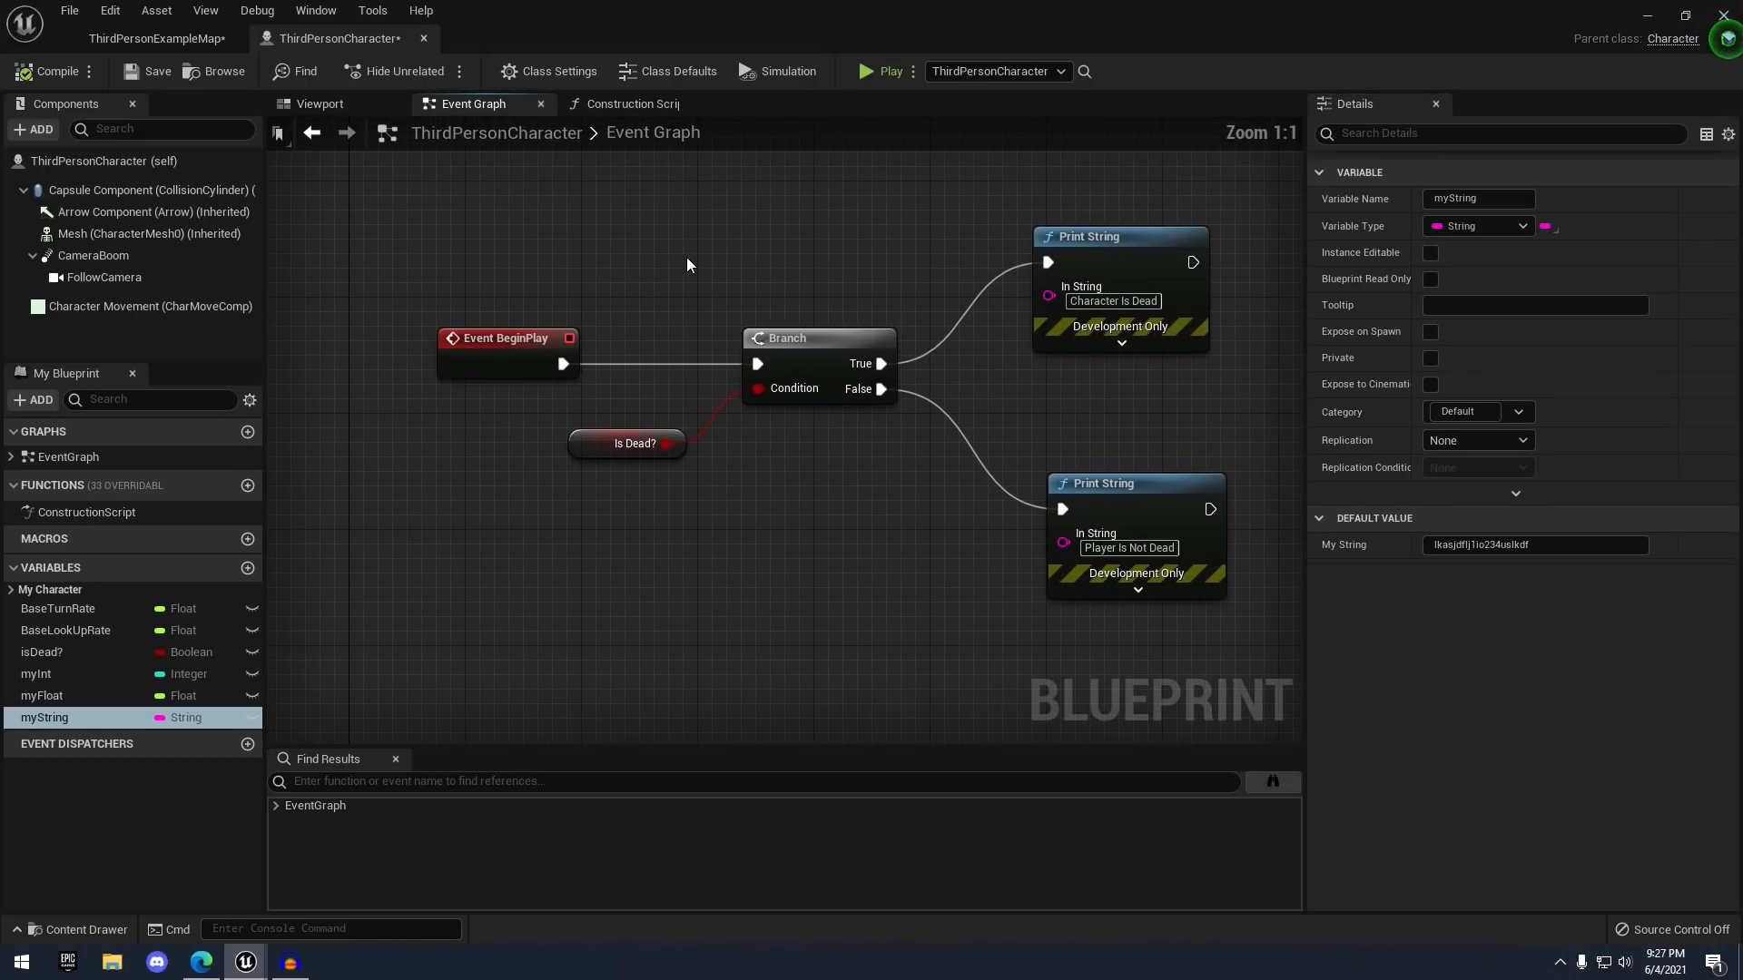
pyautogui.moveTo(619, 227); pyautogui.dragTo(1155, 561)
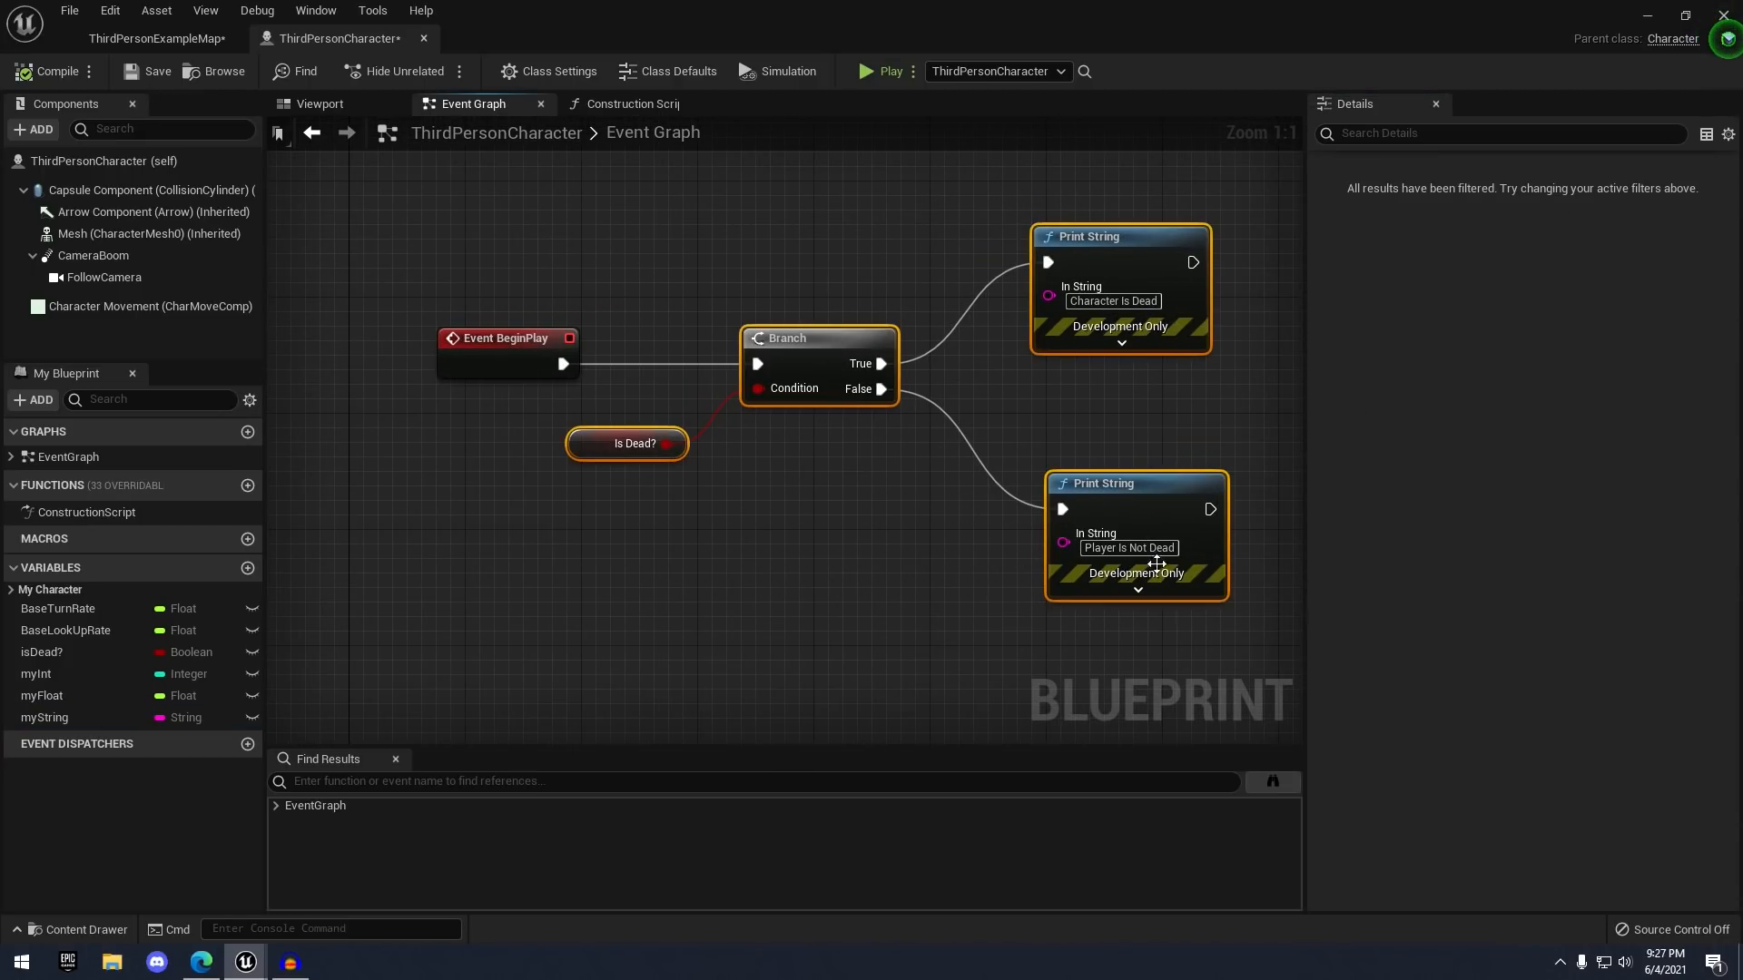
pyautogui.press('Delete')
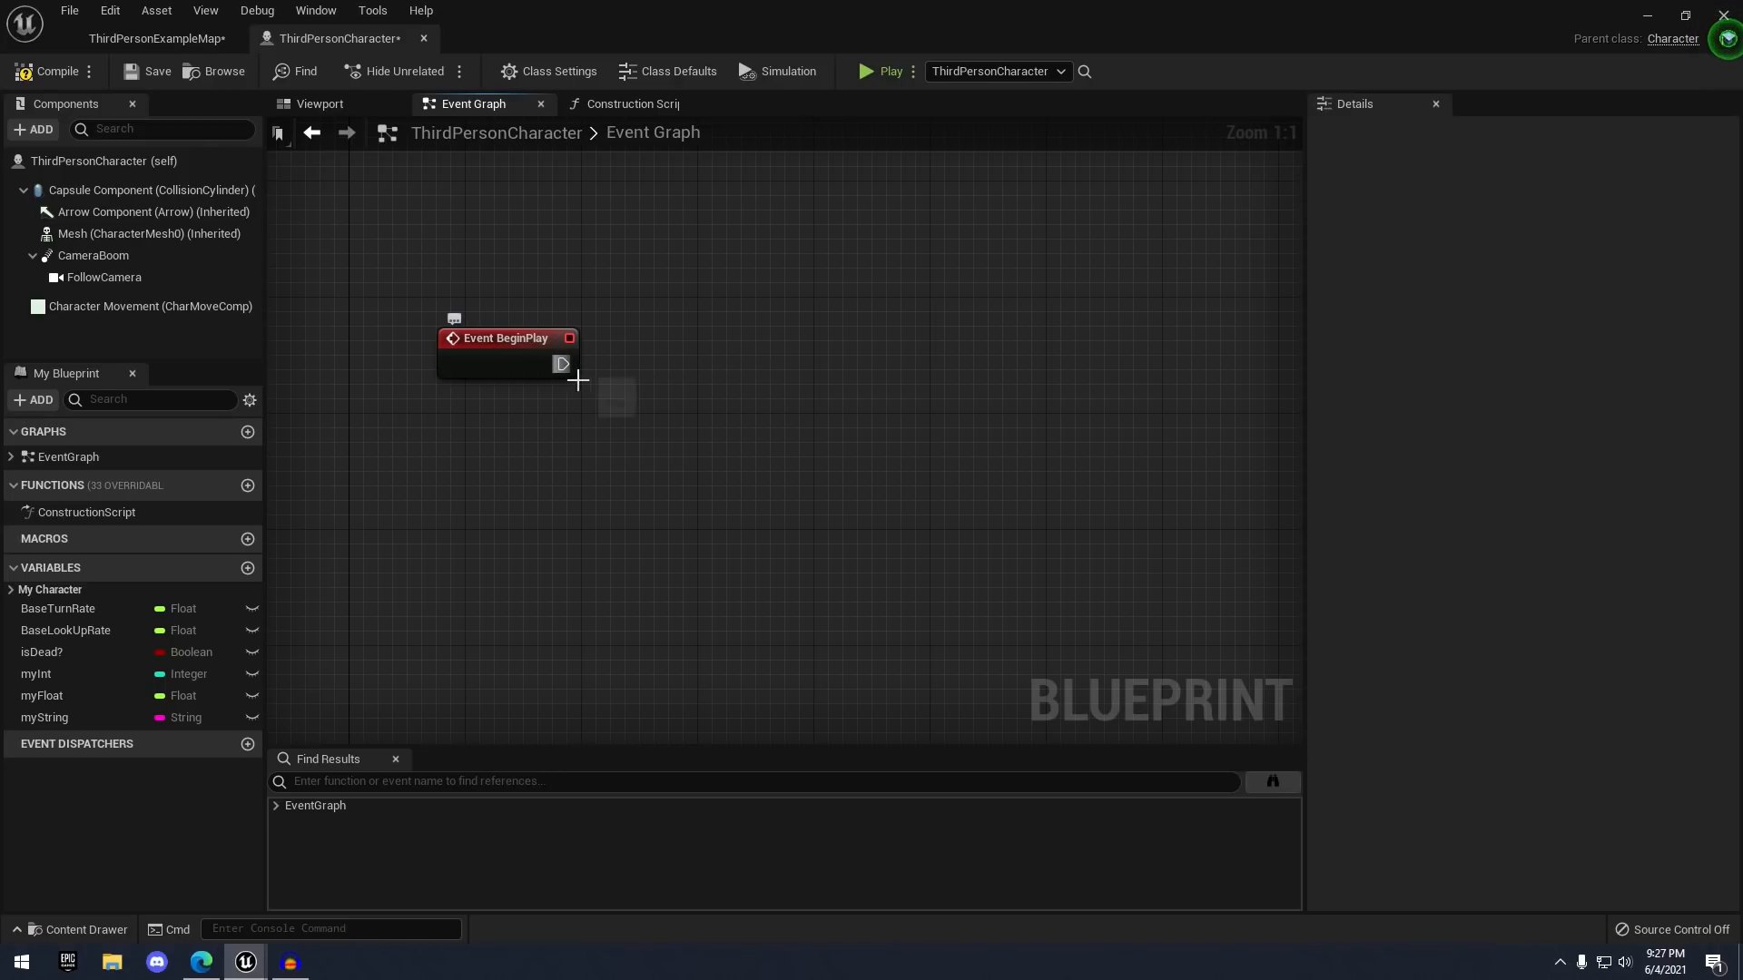
# - Wire BeginPlay into a new Print String fed by a myString getter, then save and play
pyautogui.moveTo(562, 364); pyautogui.dragTo(771, 347)
pyautogui.write('print s')
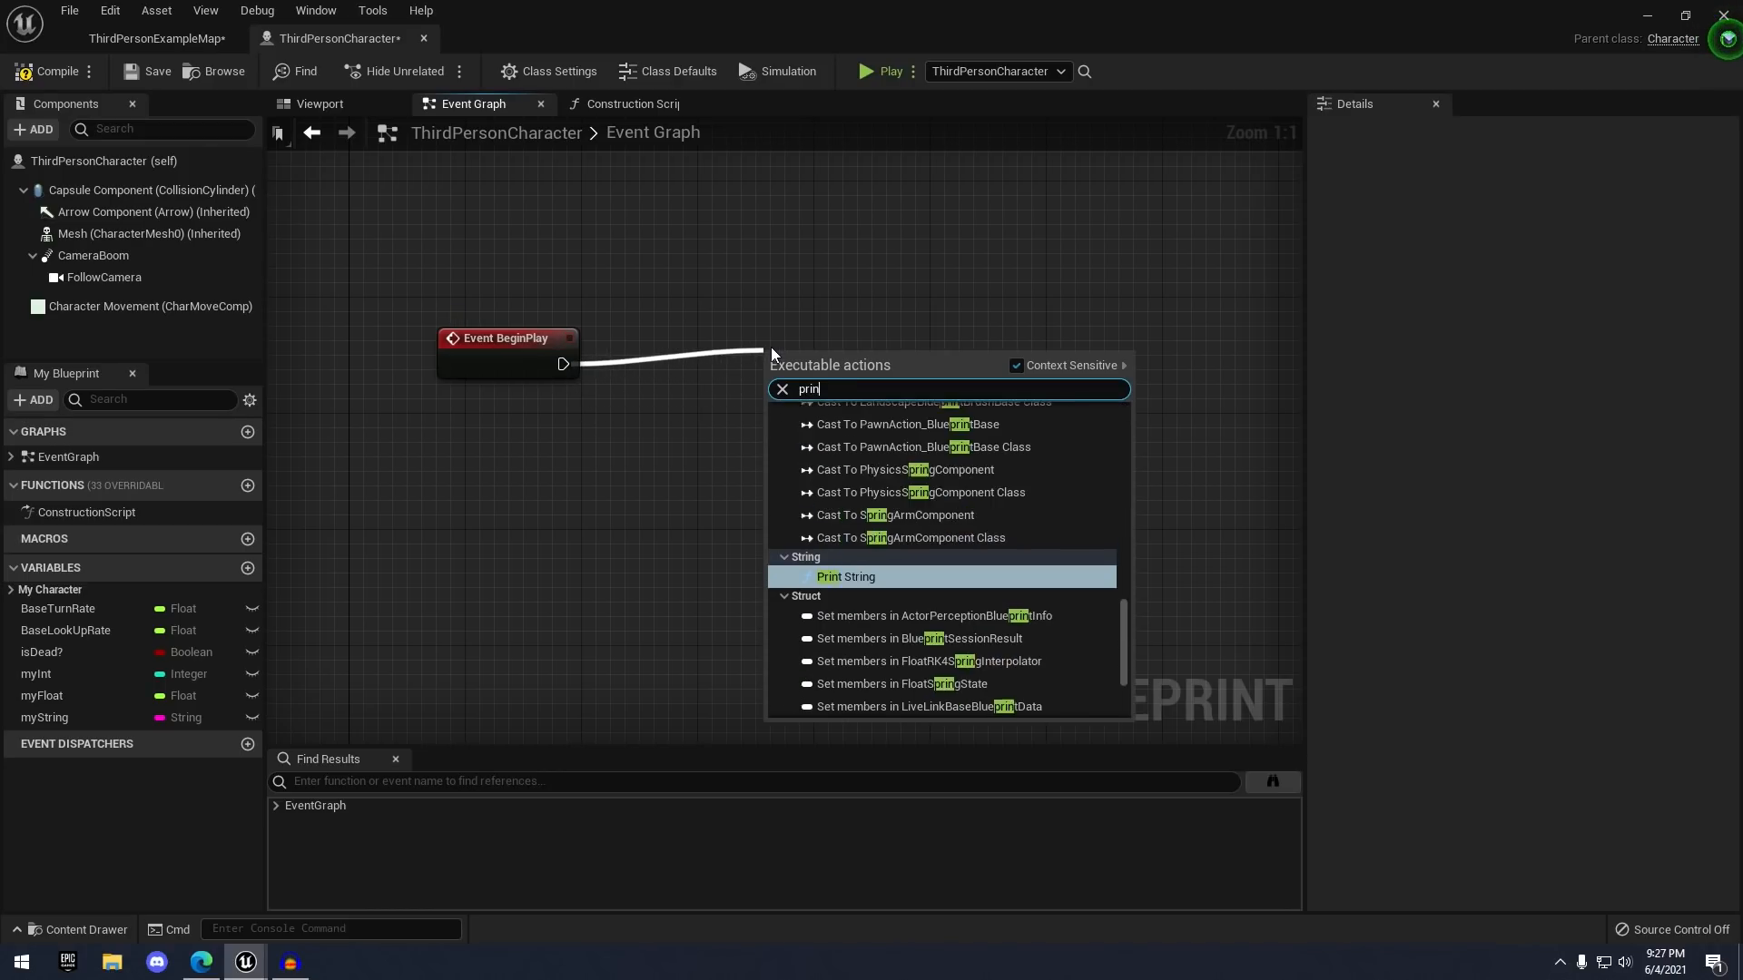
pyautogui.press('Return')
pyautogui.press('q')
pyautogui.moveTo(558, 424); pyautogui.dragTo(741, 472, button='right')
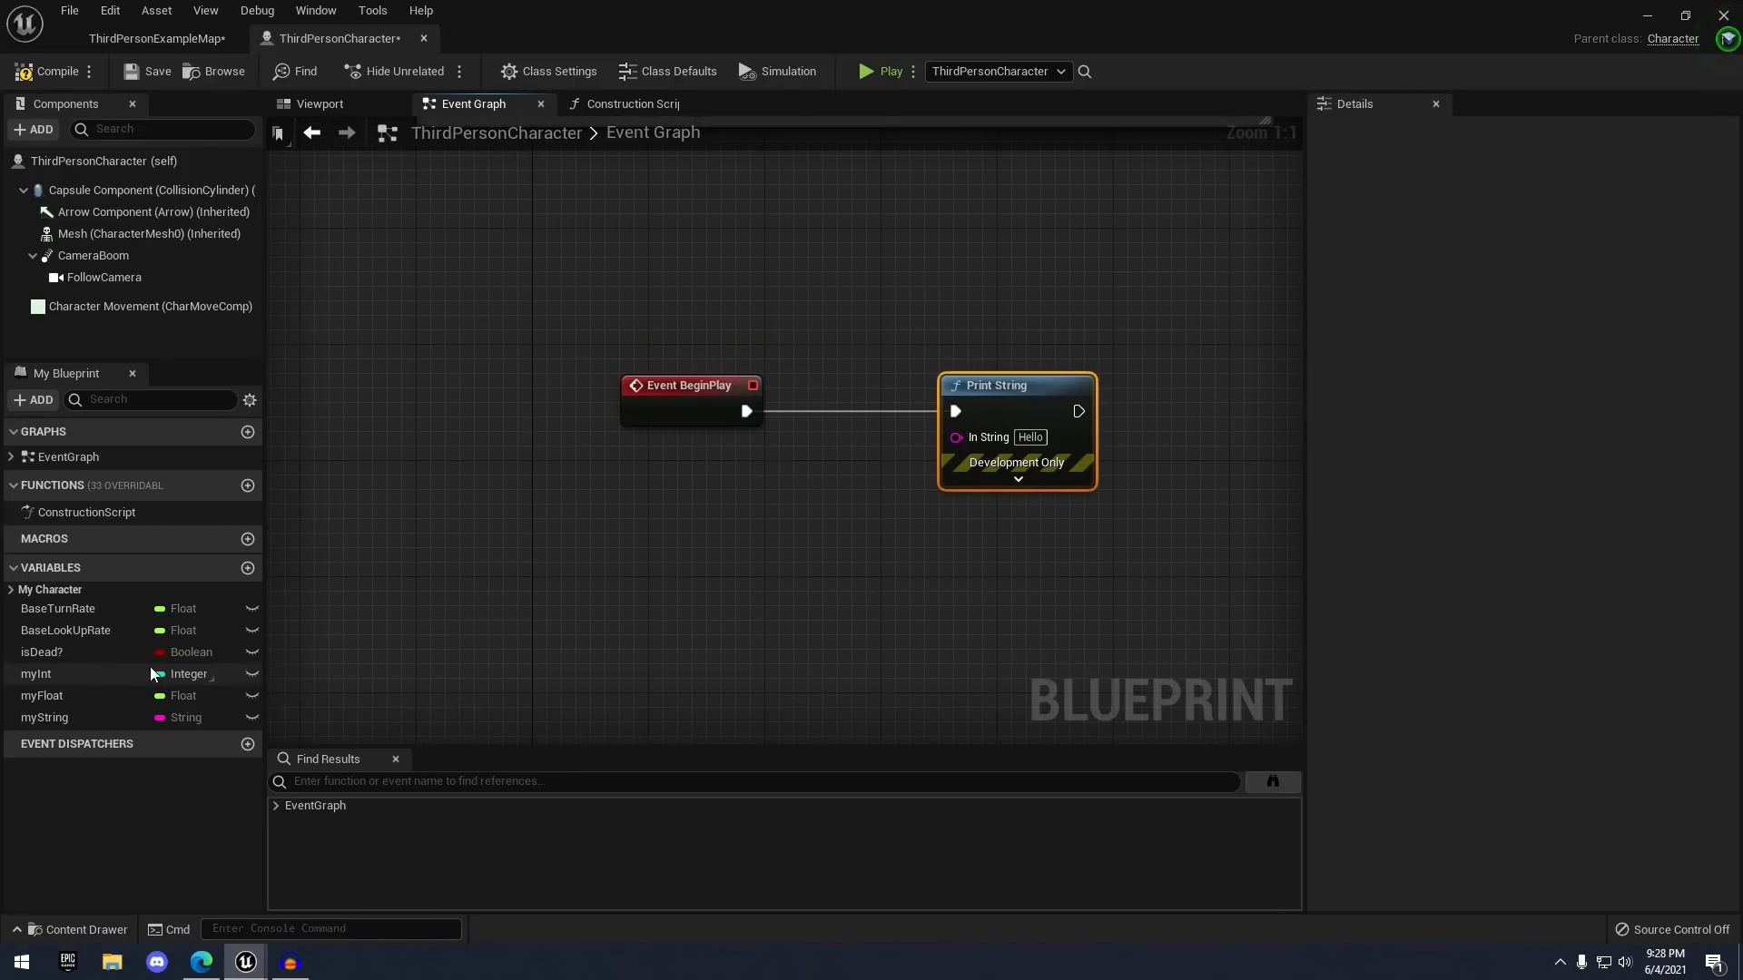
pyautogui.moveTo(36, 717); pyautogui.dragTo(973, 441)
pyautogui.click(812, 500)
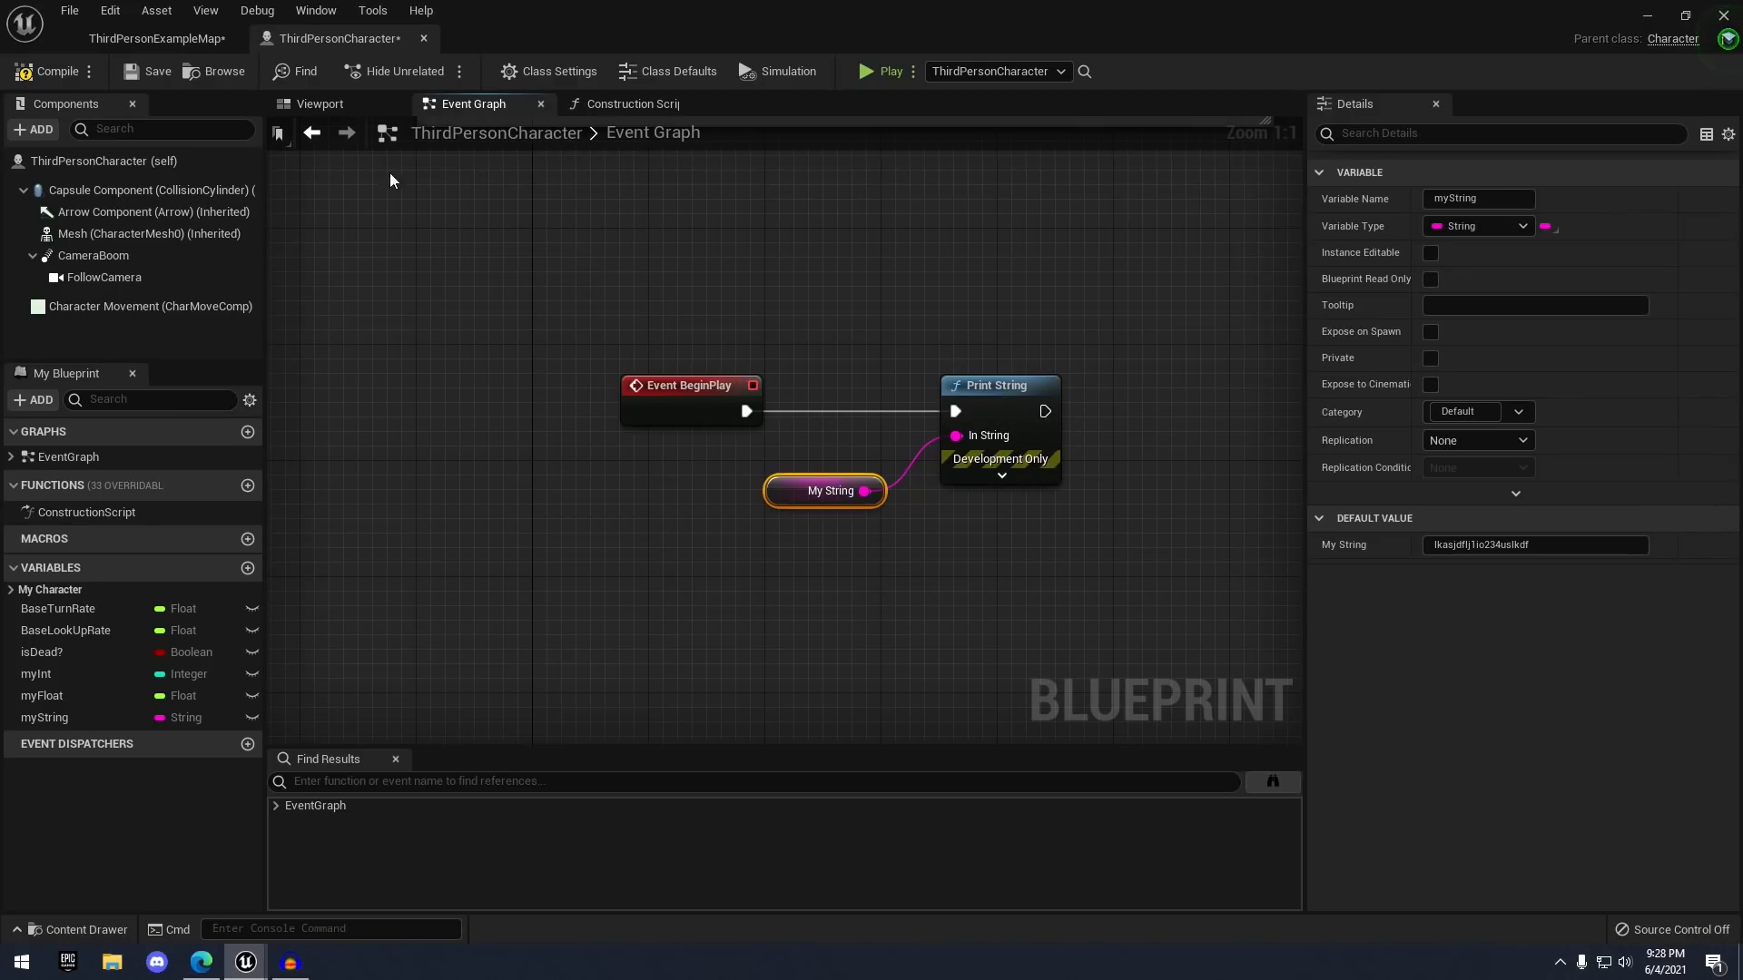
pyautogui.click(144, 72)
pyautogui.click(887, 76)
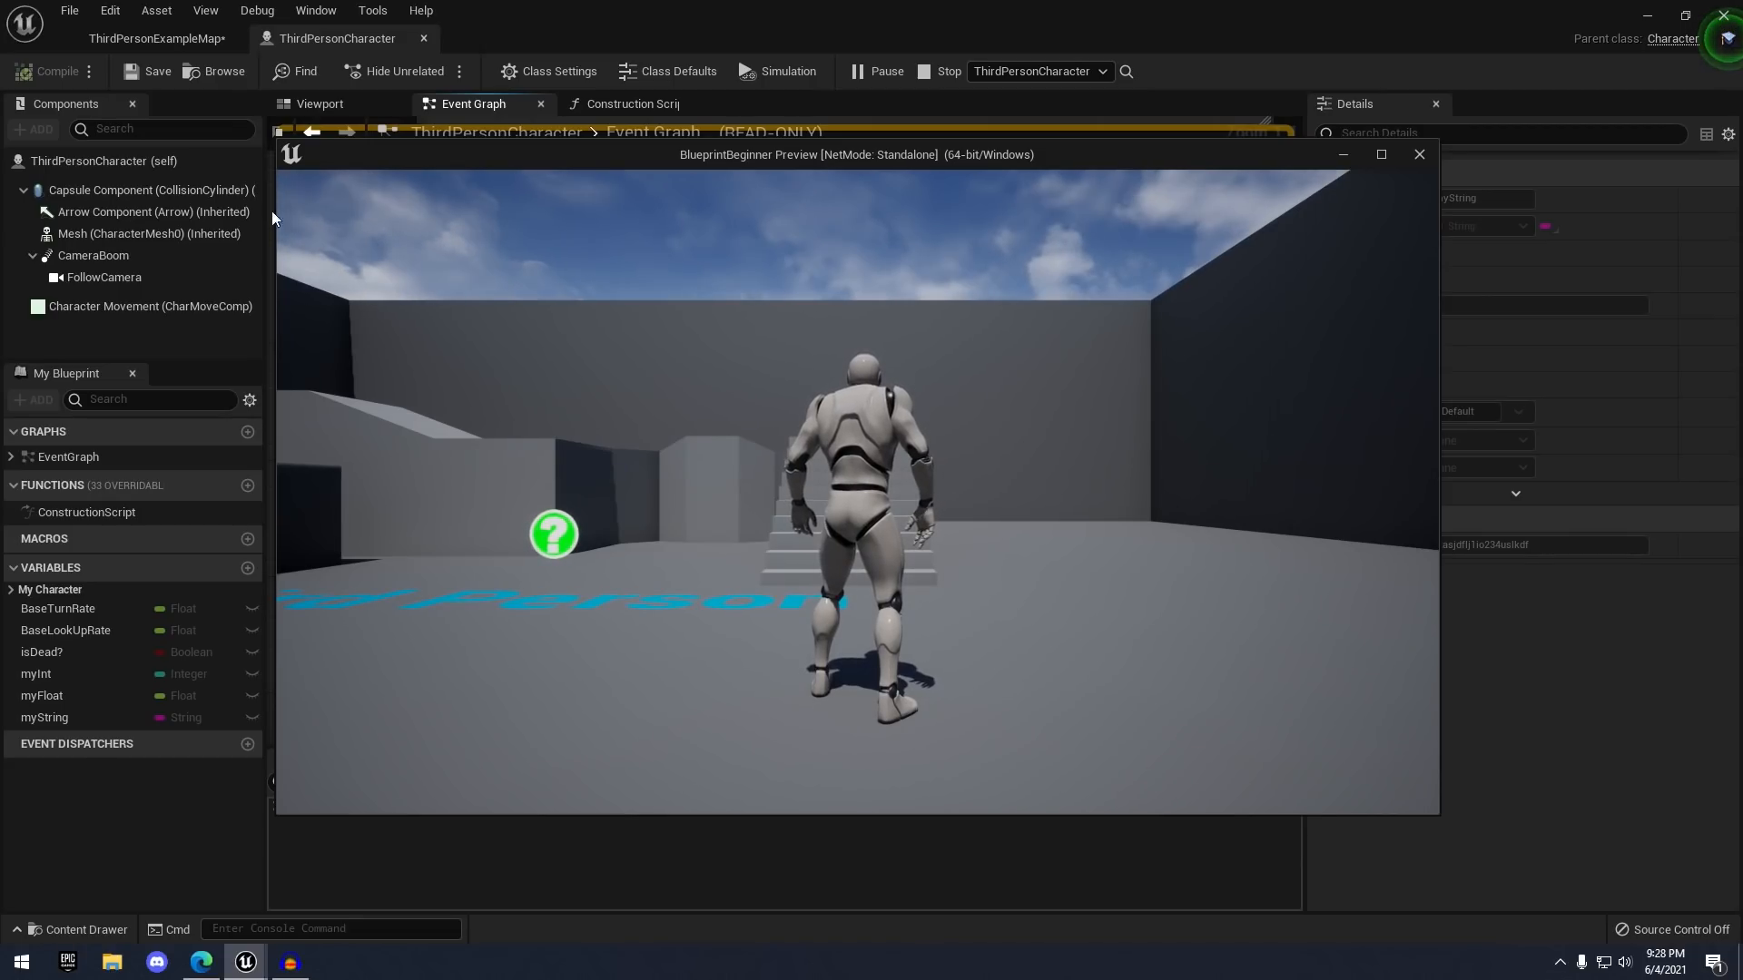
# - Stop the play preview after it prints myString's text
pyautogui.click(1419, 154)
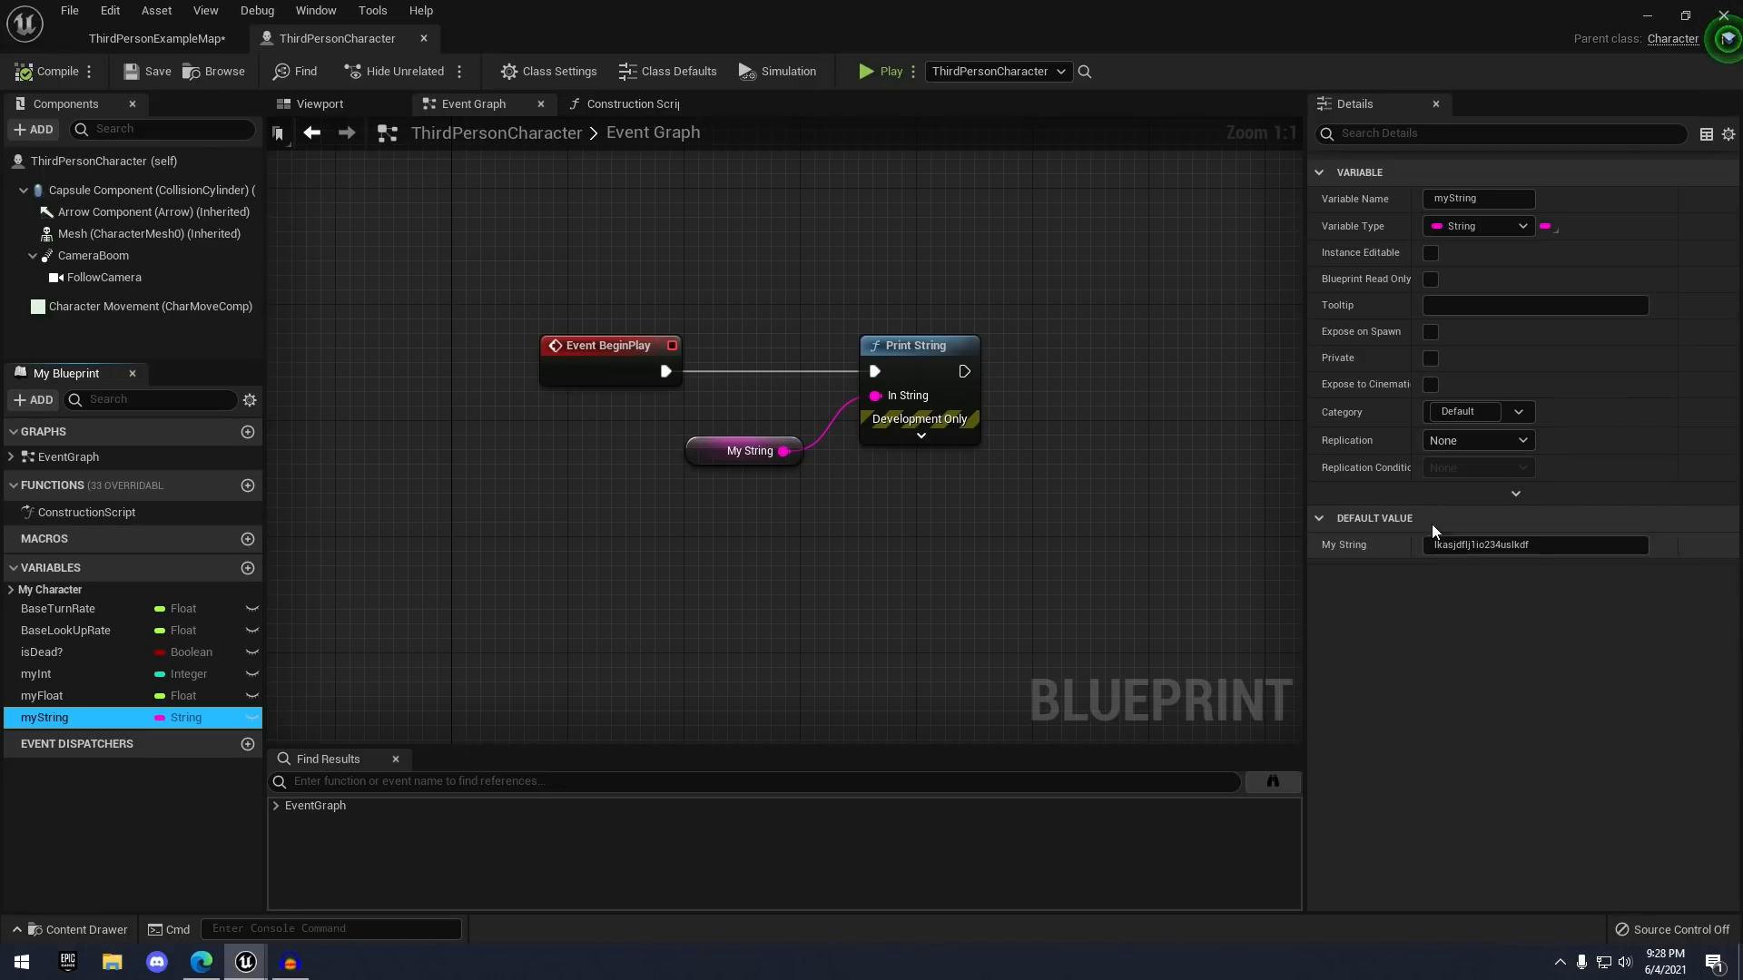
# - Add a new Vector variable named myVector
pyautogui.click(940, 535)
pyautogui.click(247, 569)
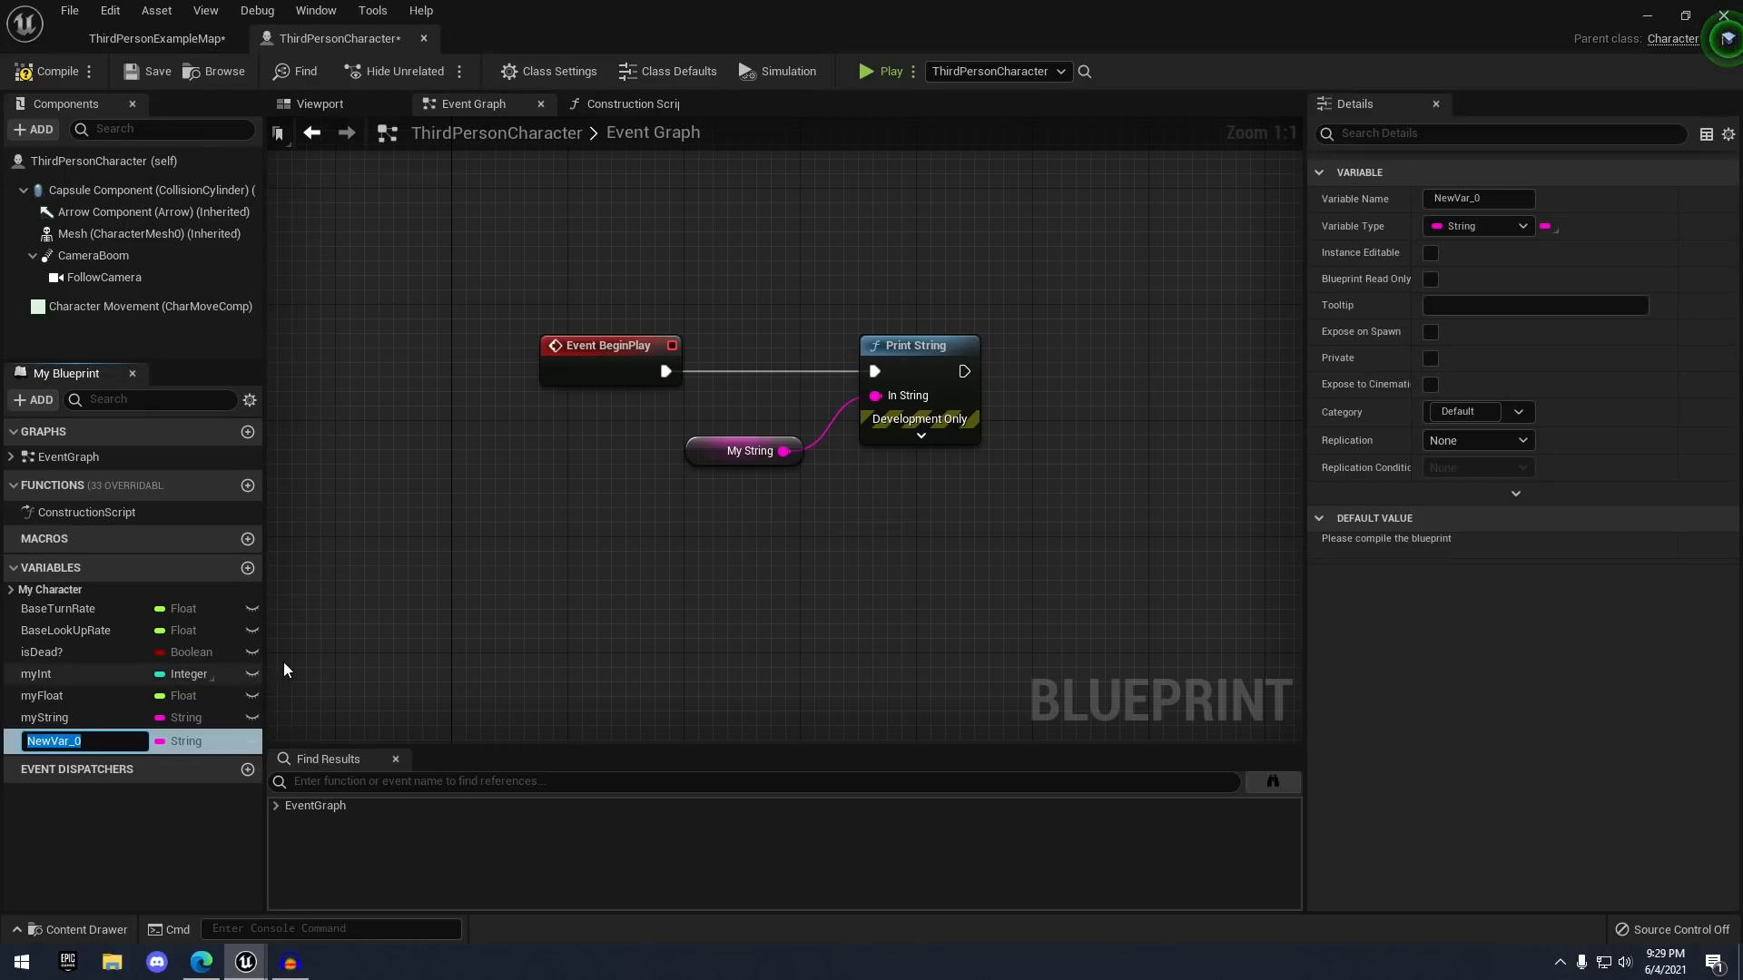
pyautogui.press('Return')
pyautogui.click(1474, 229)
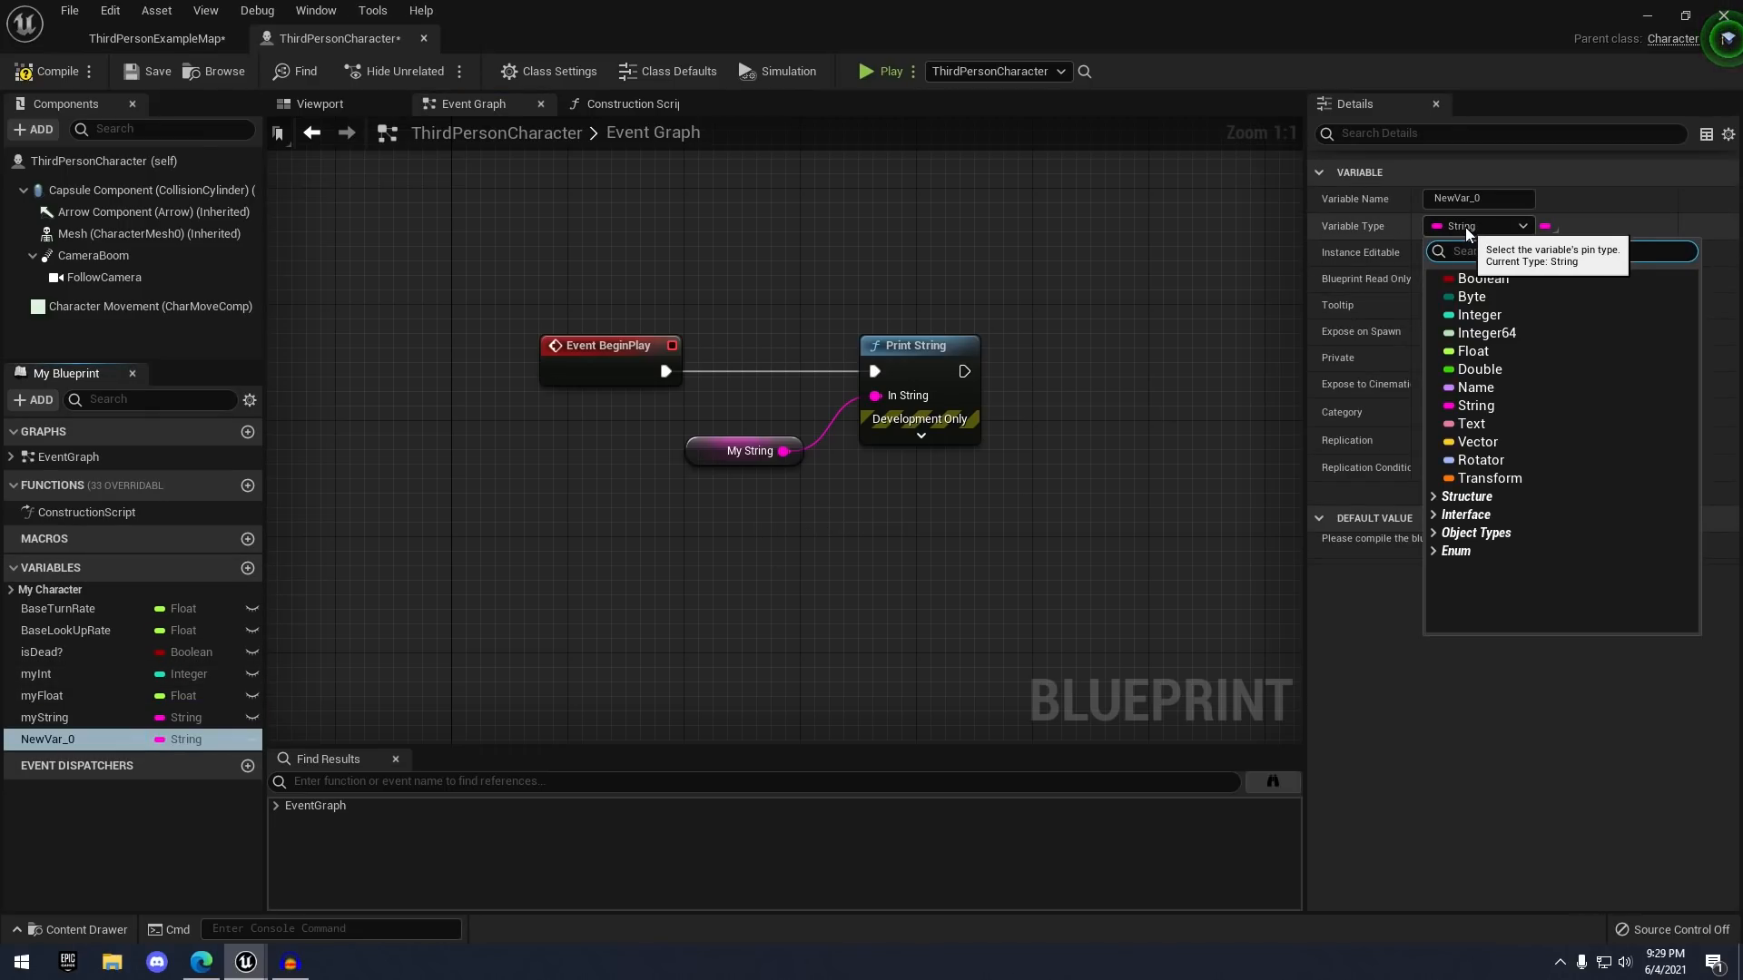
pyautogui.click(1477, 443)
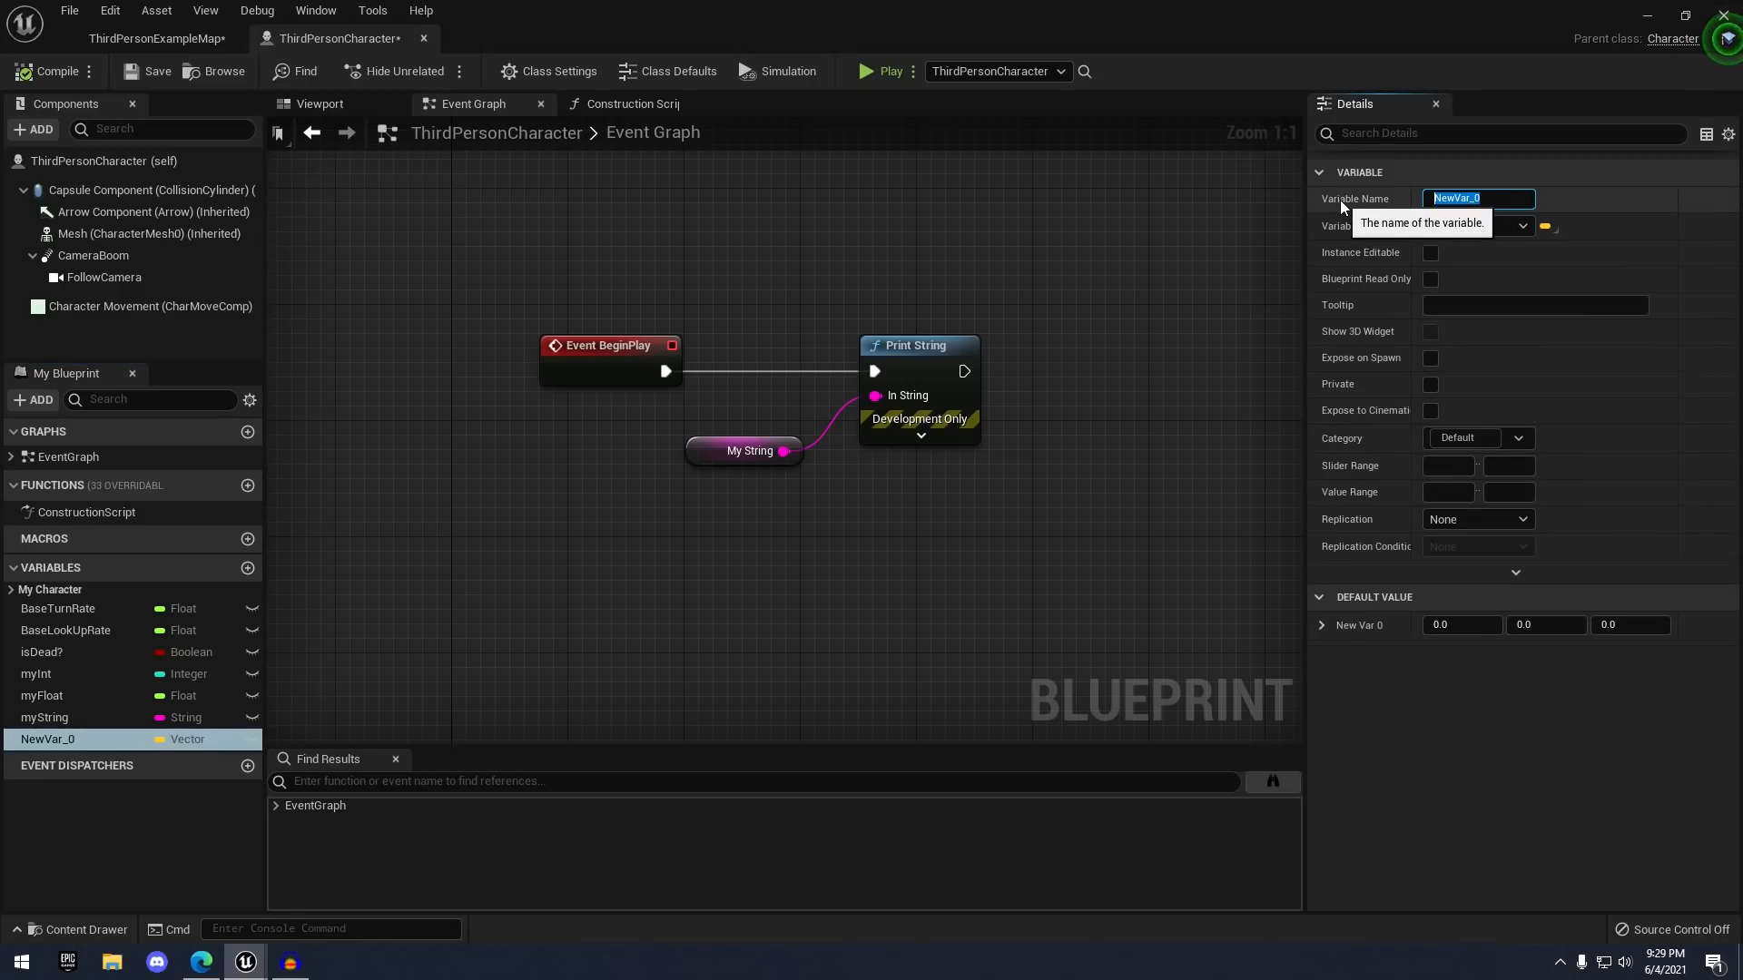
pyautogui.write('myVector')
pyautogui.press('Return')
# - Compile and save, check myVector's 0.0, 0.0, 0.0 default, then show the Viewport
pyautogui.click(47, 71)
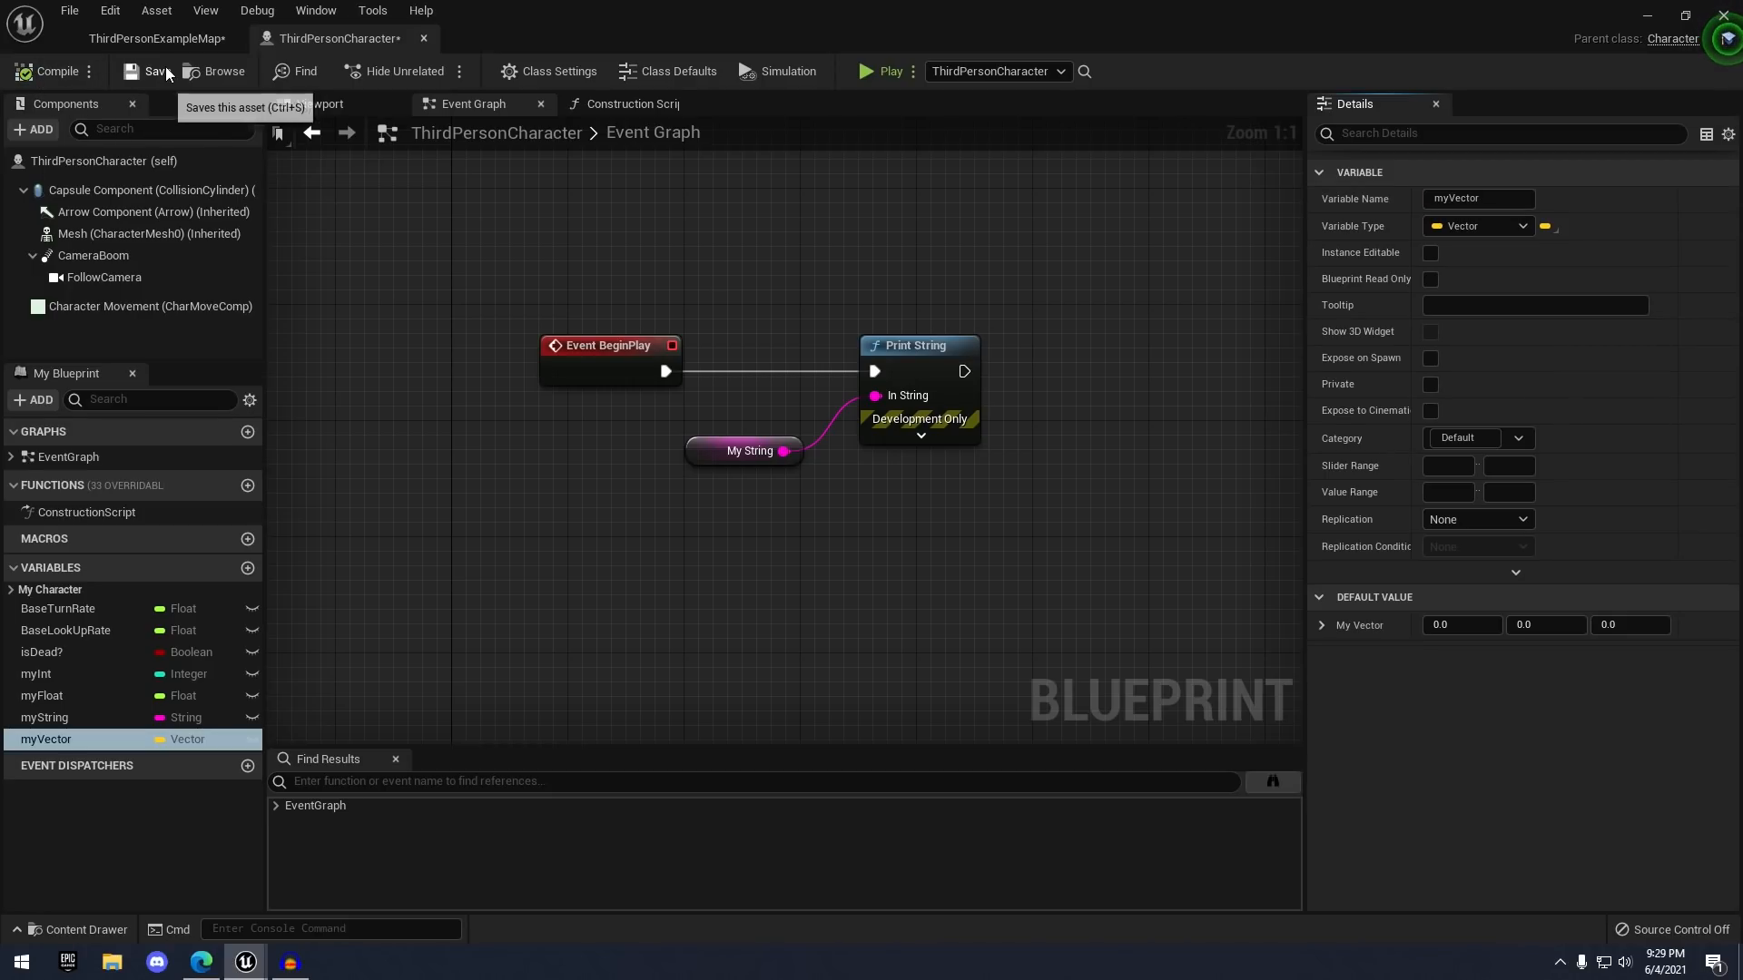
pyautogui.click(150, 71)
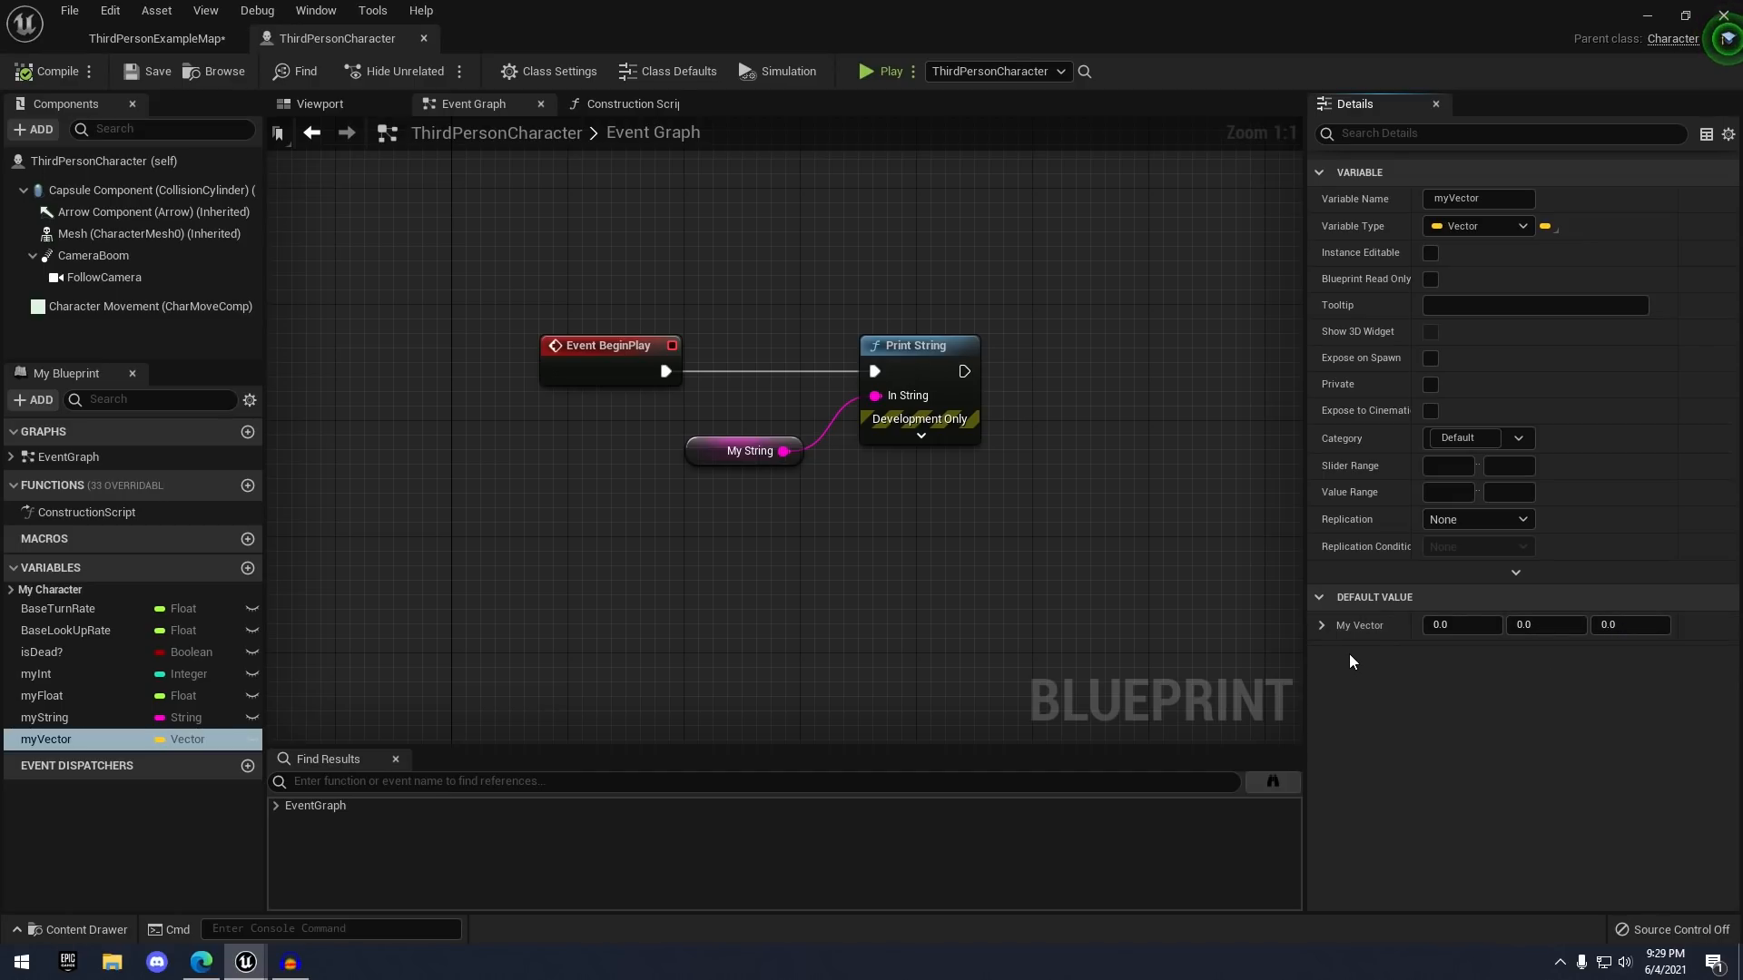
pyautogui.click(1321, 627)
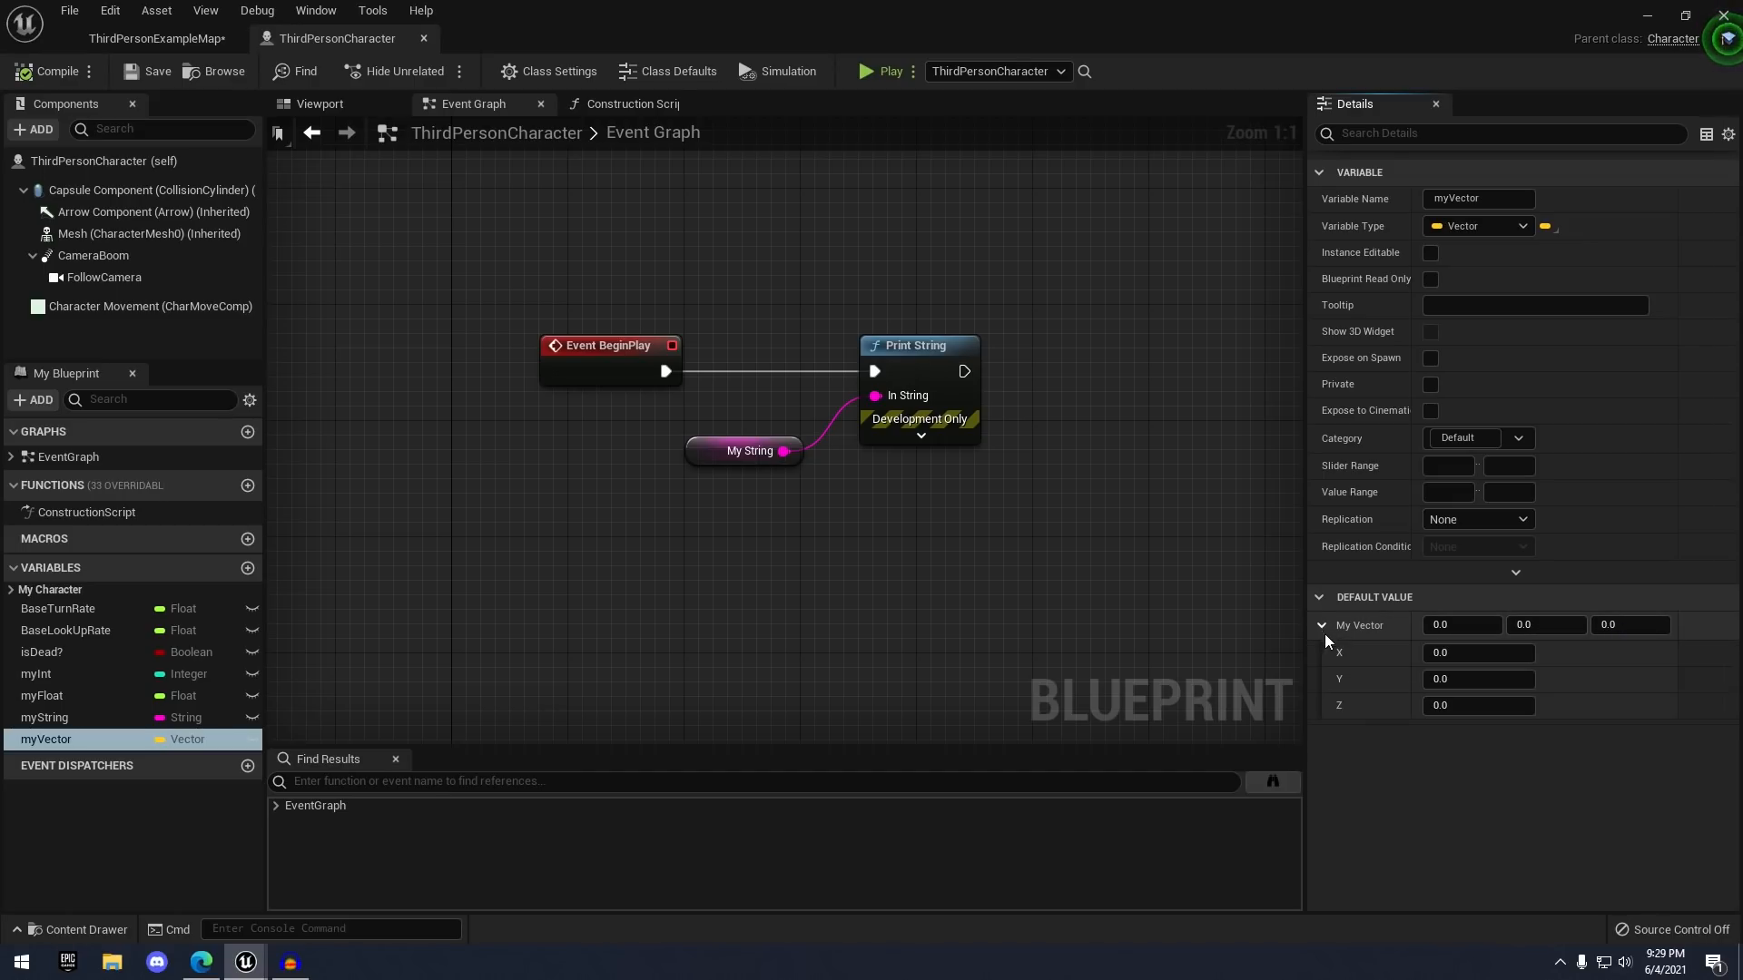
pyautogui.click(1322, 627)
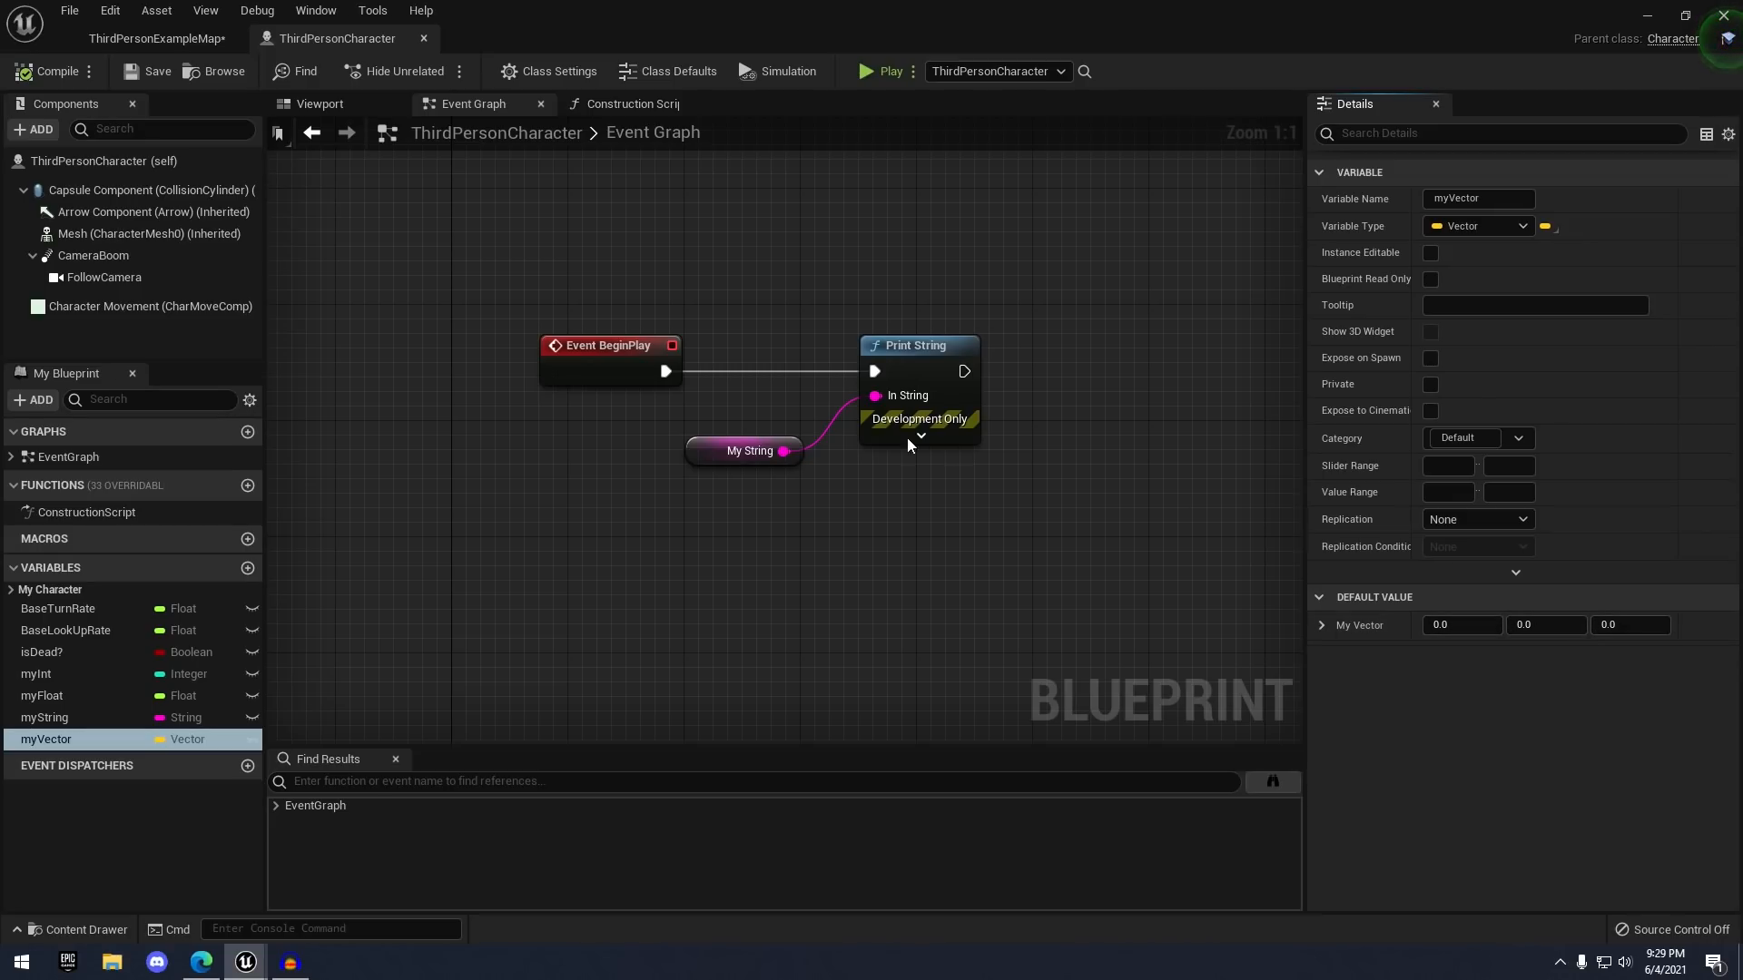
pyautogui.click(359, 106)
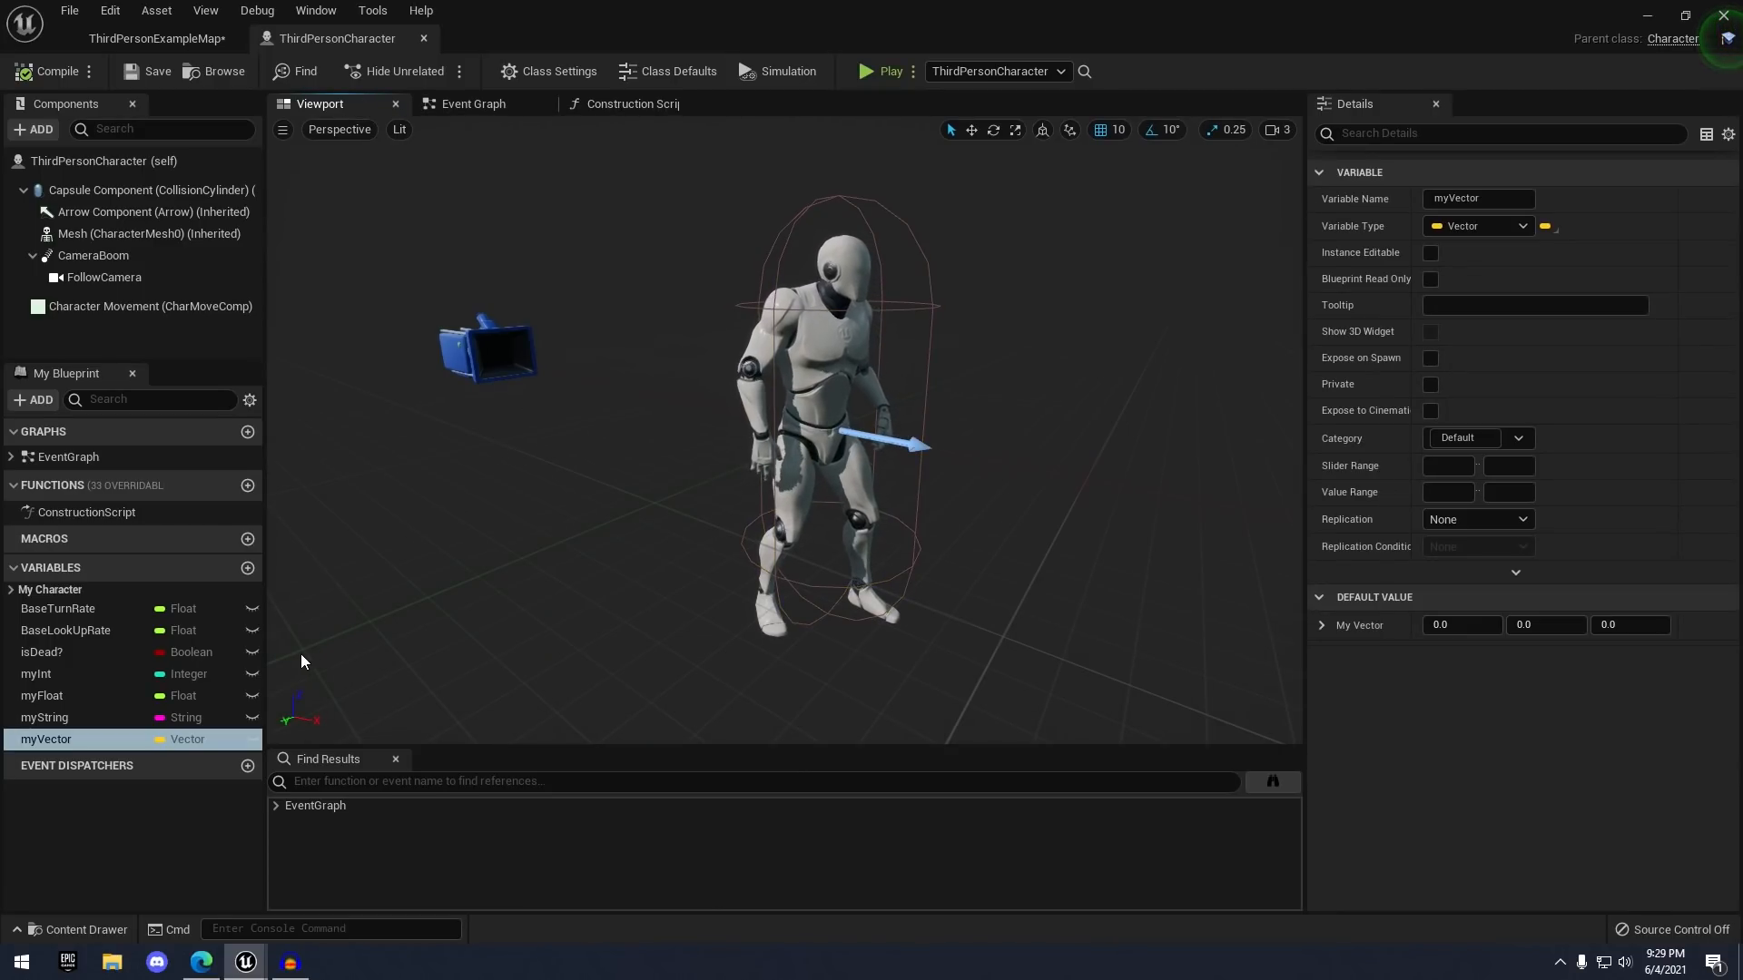
# - Orbit around the mannequin, select its Mesh, then return to the Event Graph
pyautogui.moveTo(349, 700); pyautogui.dragTo(295, 718, button='right')
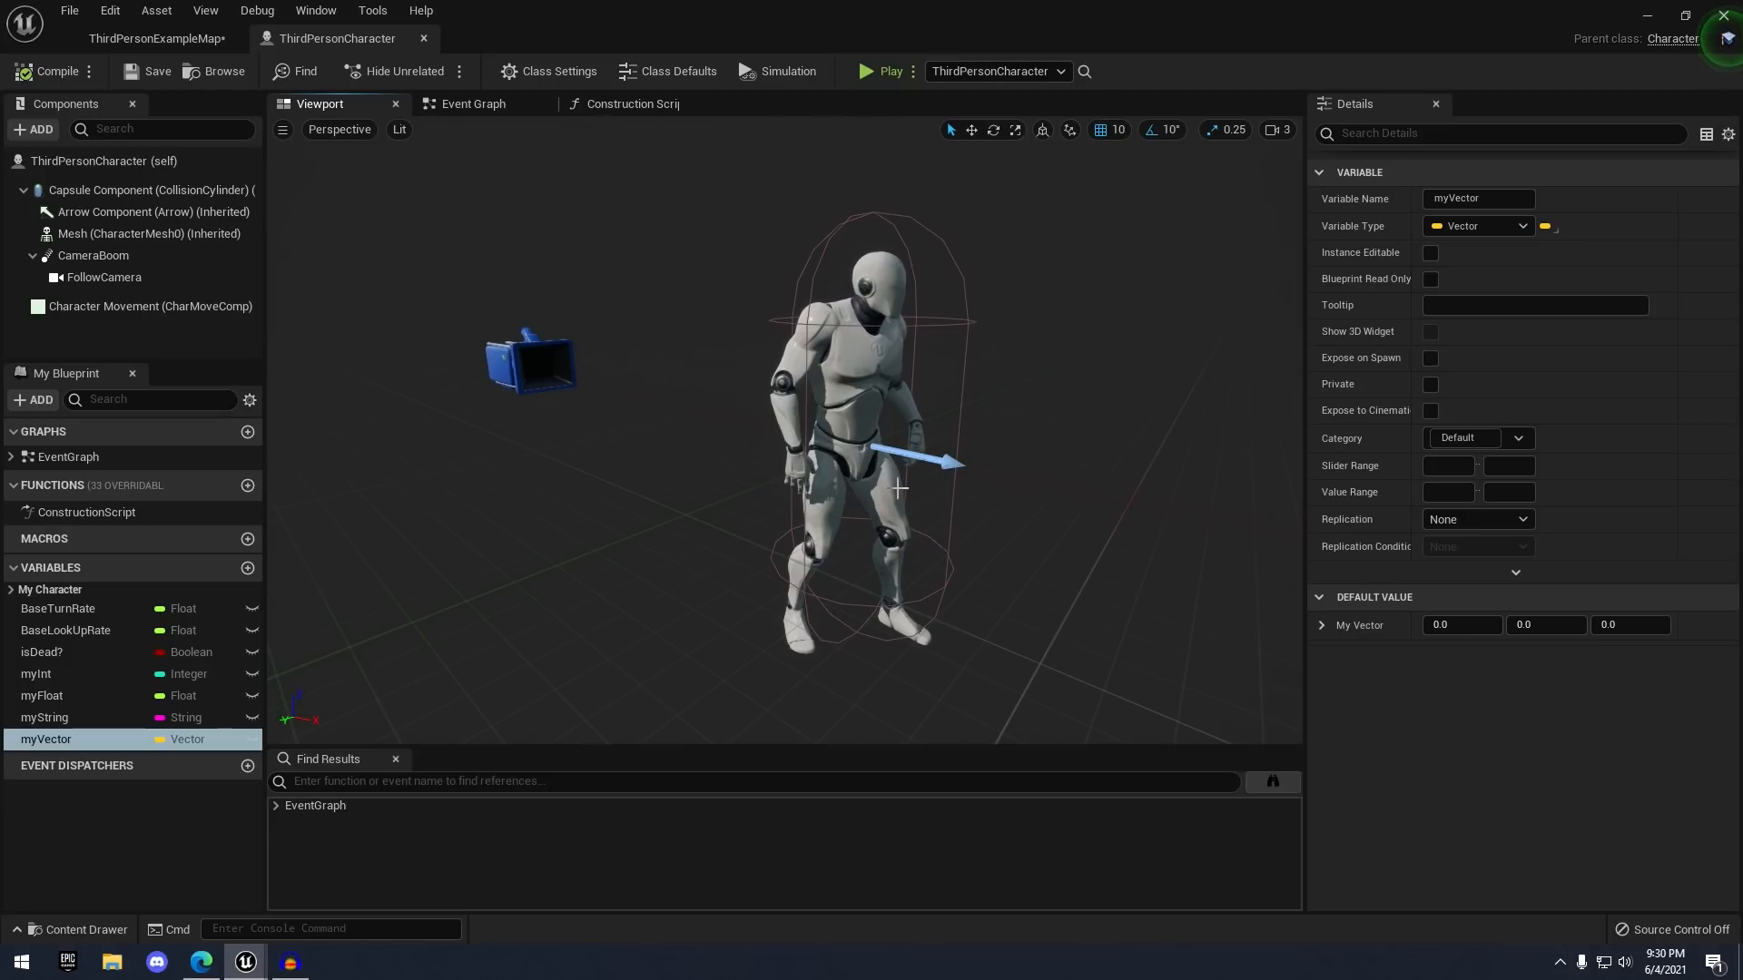
pyautogui.click(907, 549)
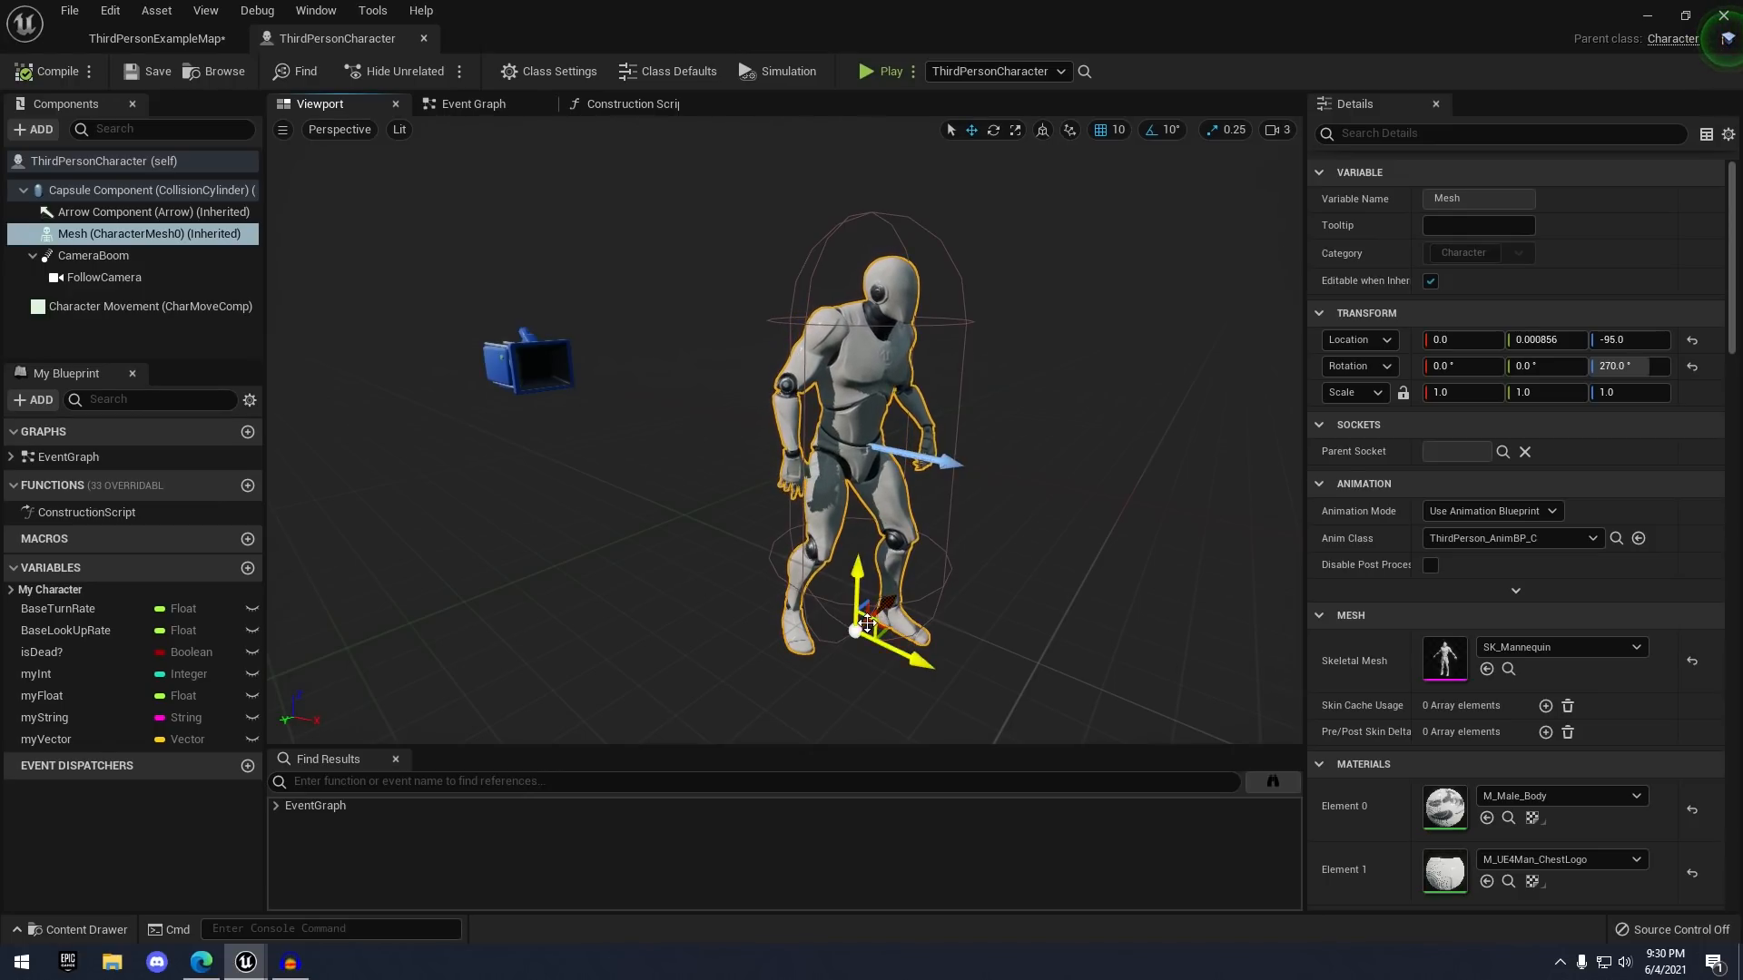
pyautogui.click(626, 103)
pyautogui.click(481, 104)
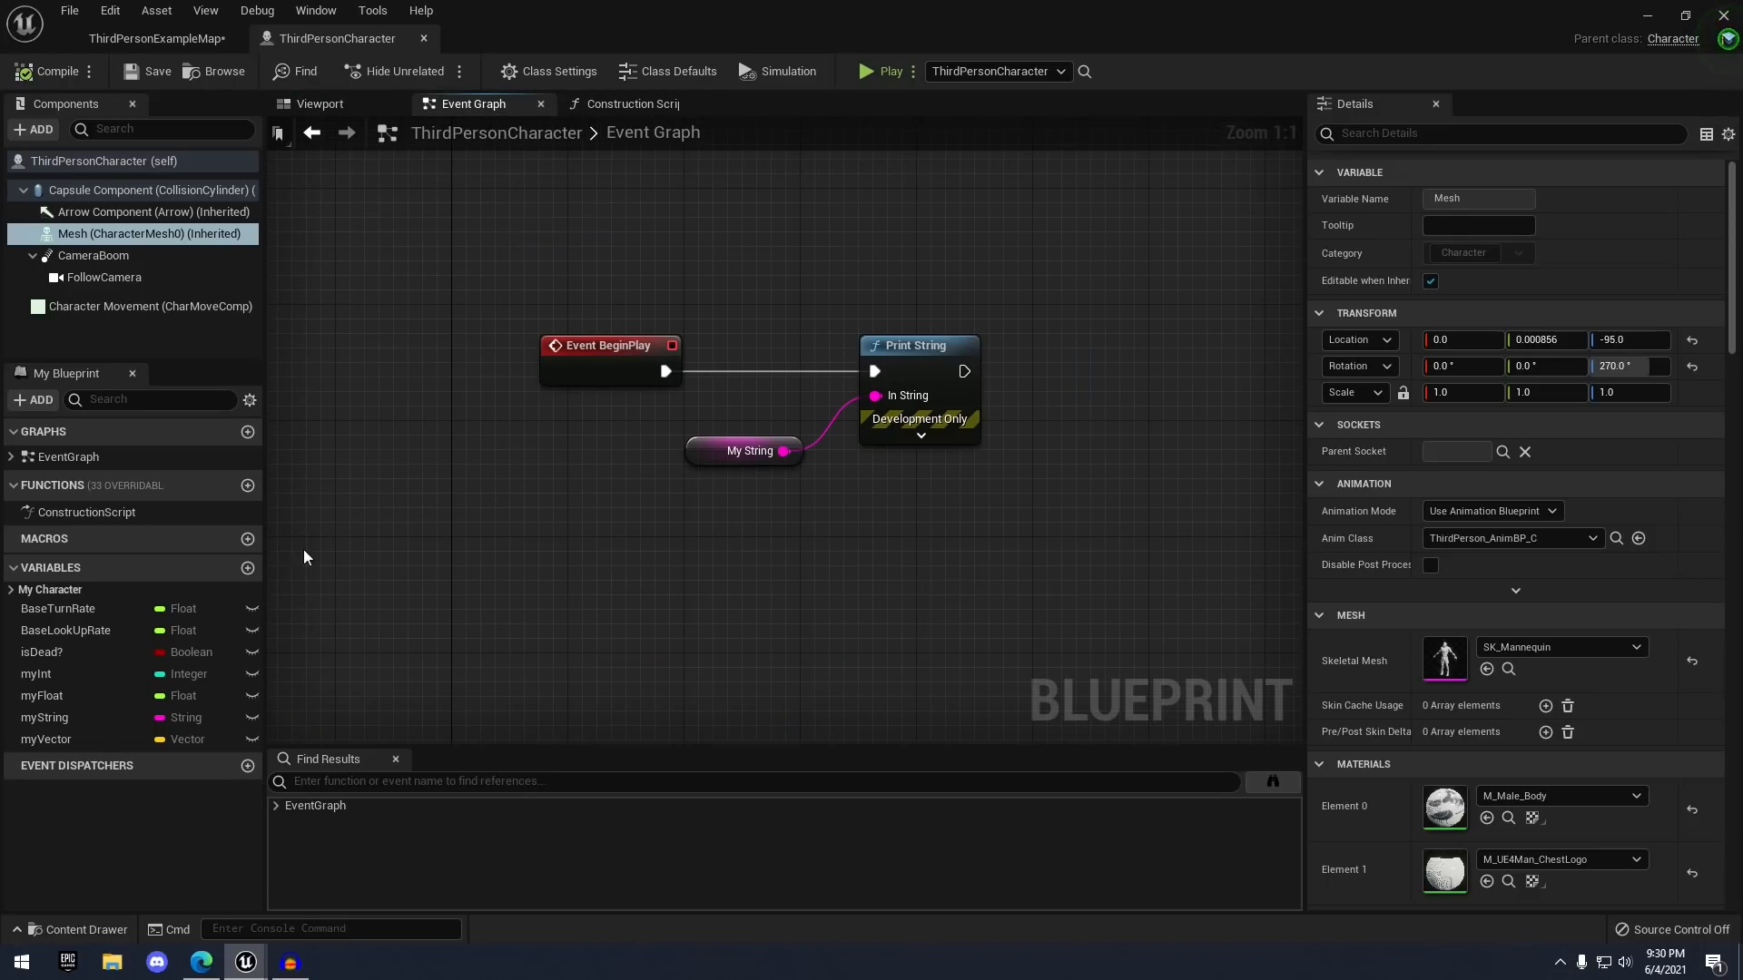
# - Place a GetWorldLocation node targeting the Capsule Component in empty graph space
pyautogui.click(102, 738)
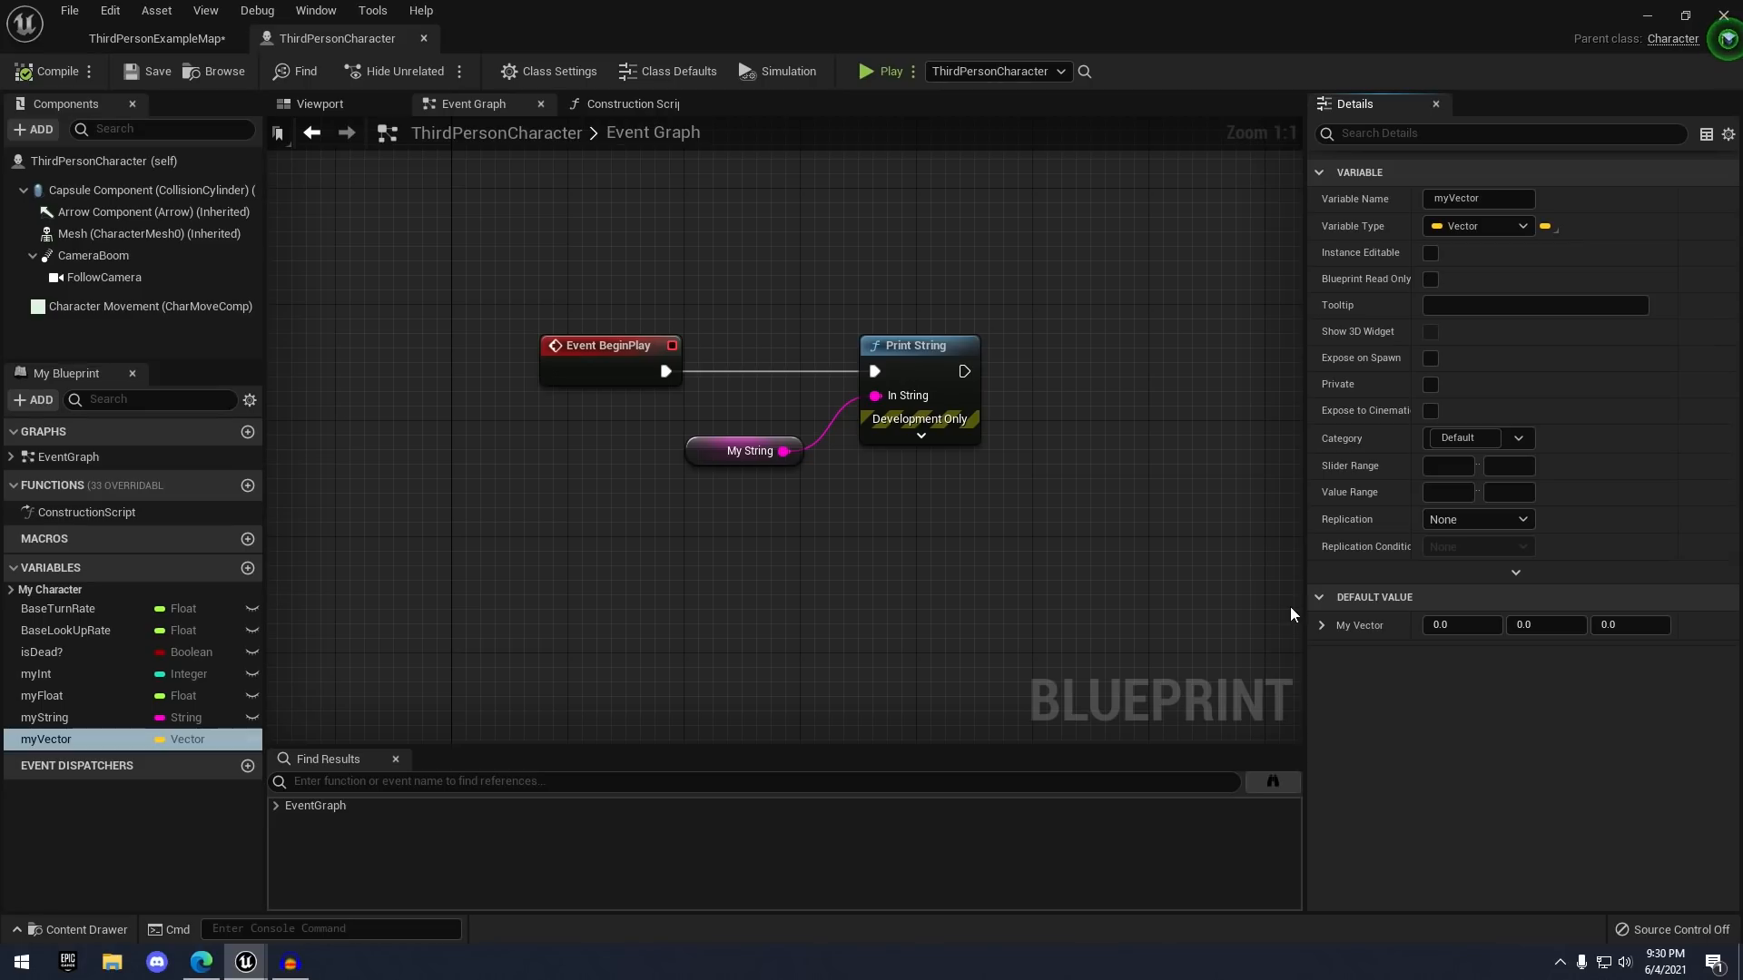
pyautogui.moveTo(846, 510); pyautogui.dragTo(910, 460, button='right')
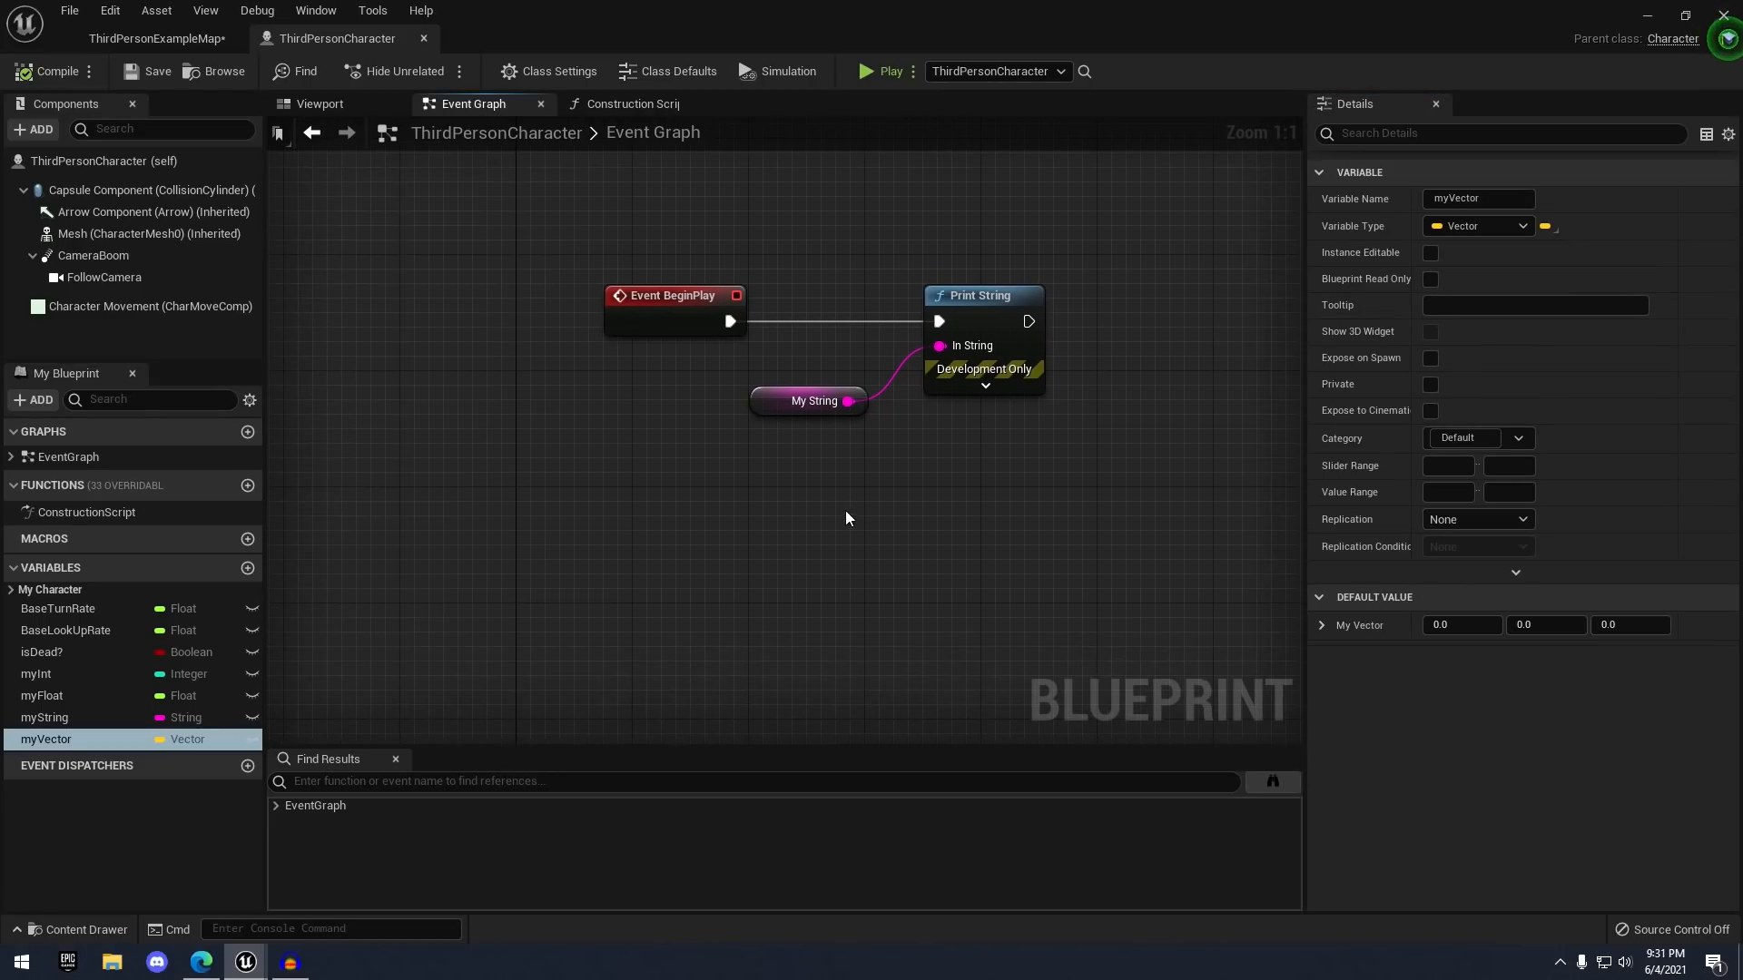
pyautogui.moveTo(810, 543); pyautogui.dragTo(784, 518, button='right')
pyautogui.rightClick(692, 564)
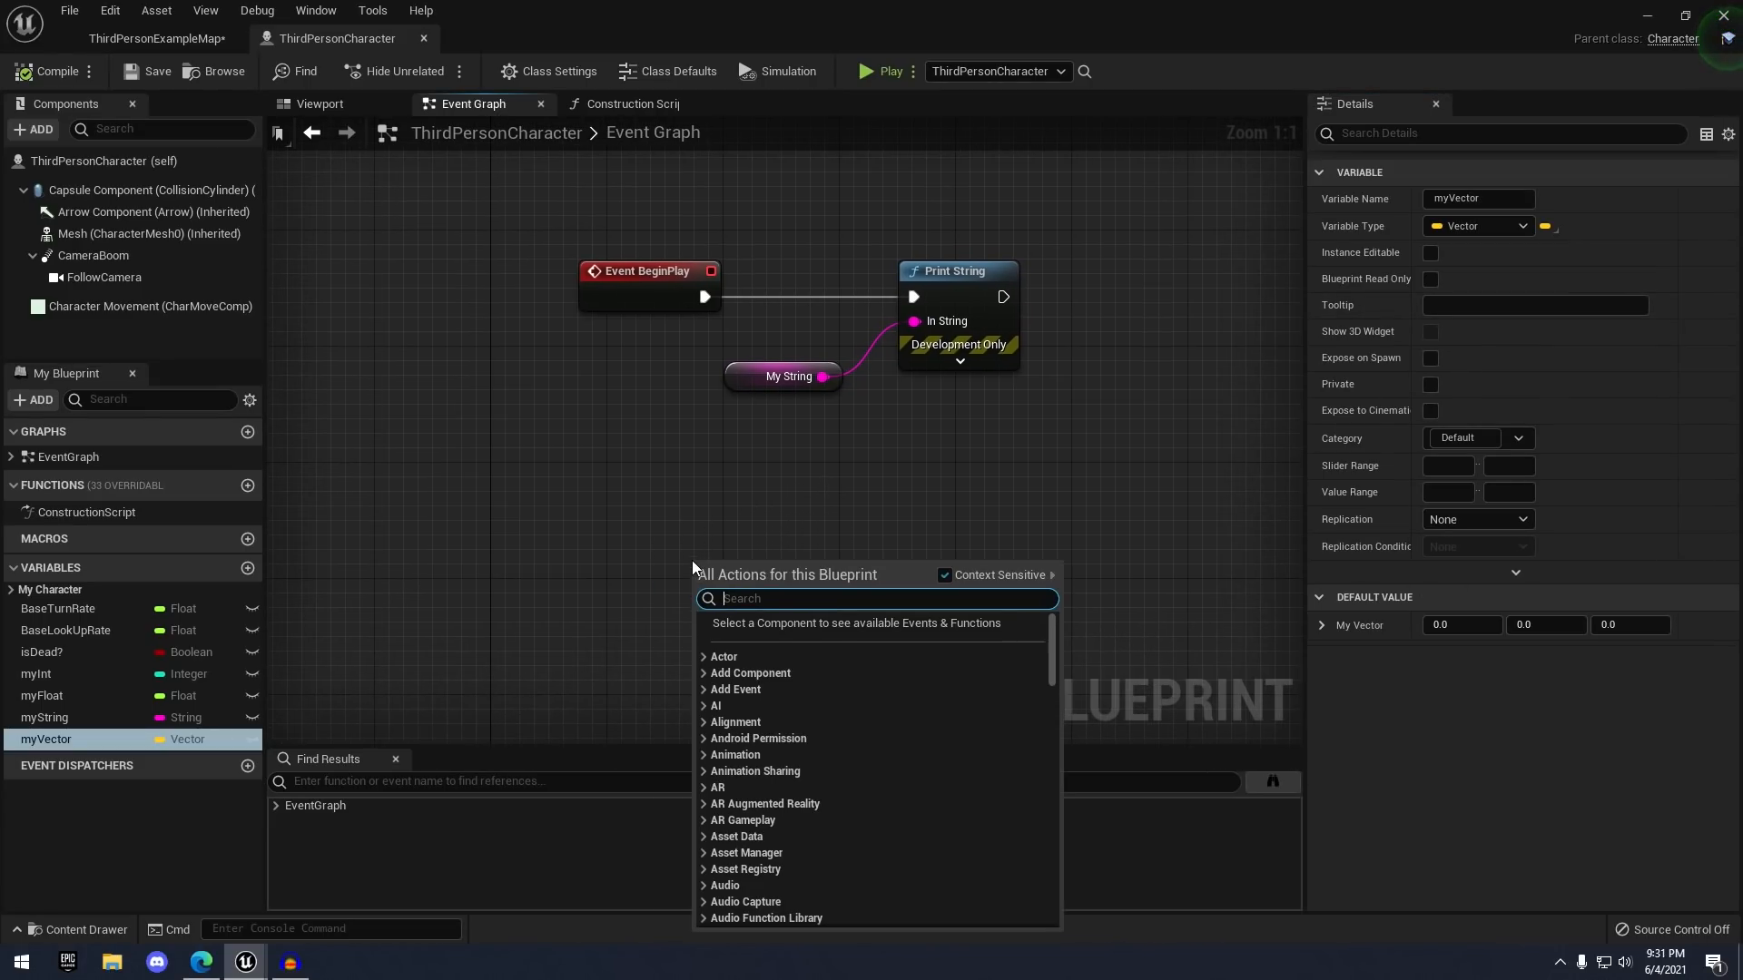
pyautogui.write('get world location')
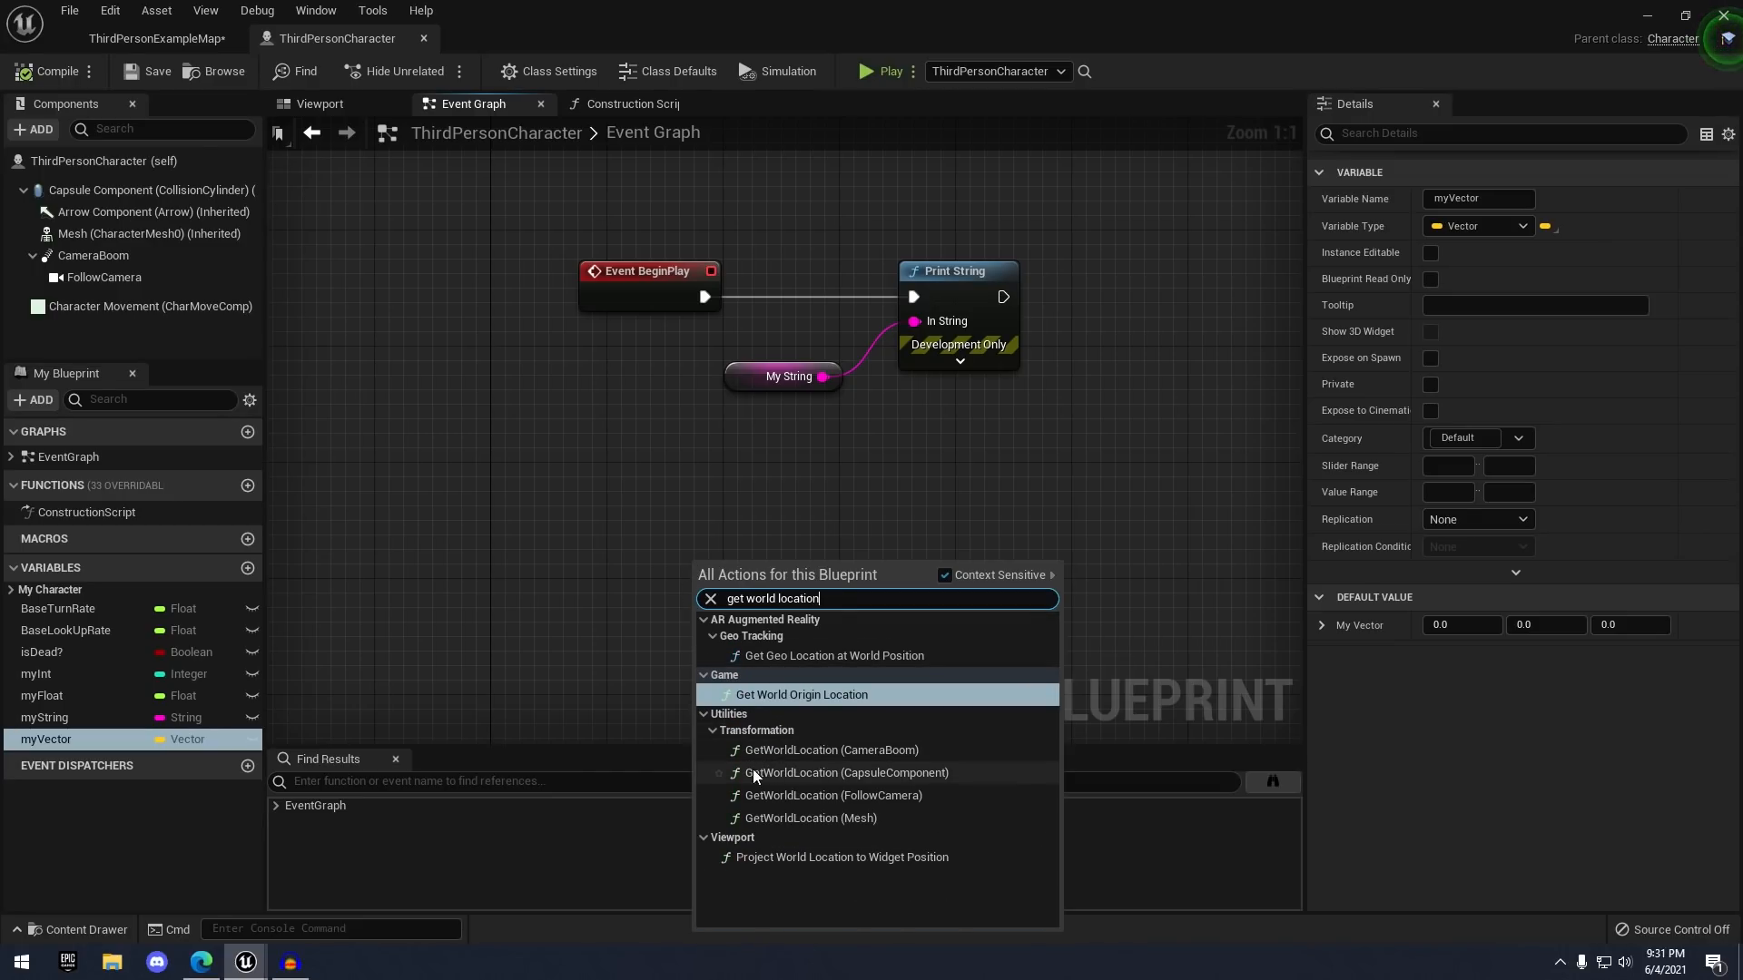
pyautogui.click(832, 775)
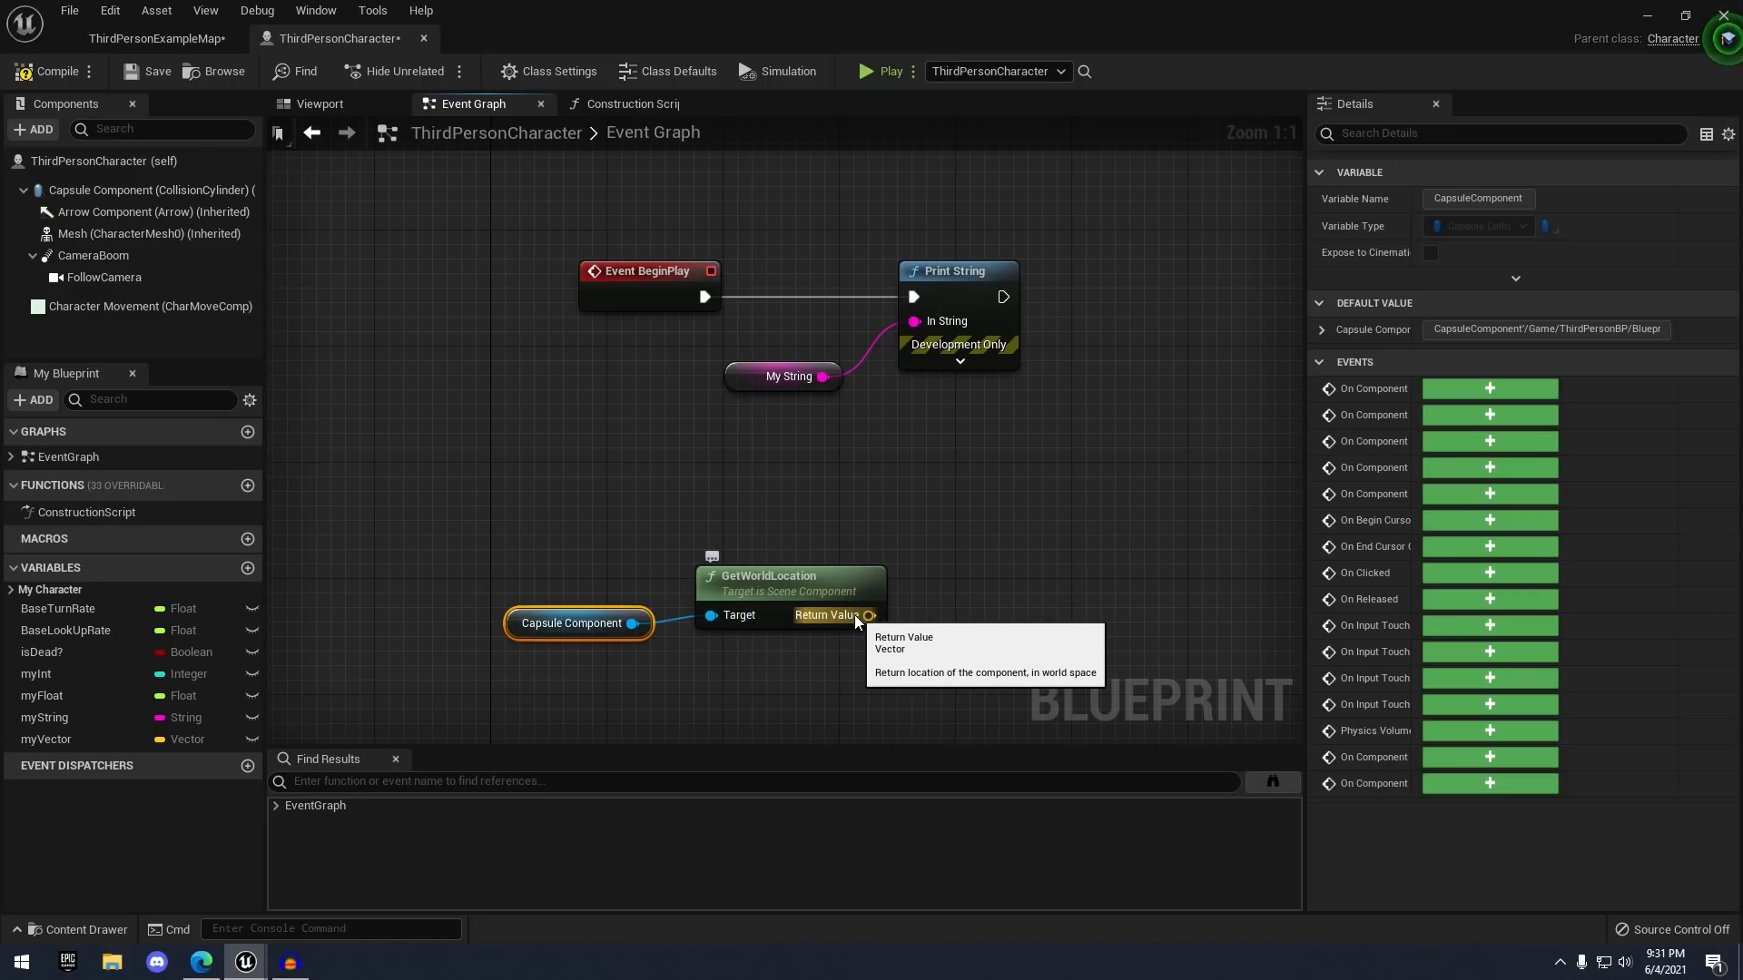
pyautogui.moveTo(854, 614); pyautogui.dragTo(924, 605)
# - Add a Set myVector node and wire GetWorldLocation's Return Value into its My Vector input
pyautogui.click(899, 543)
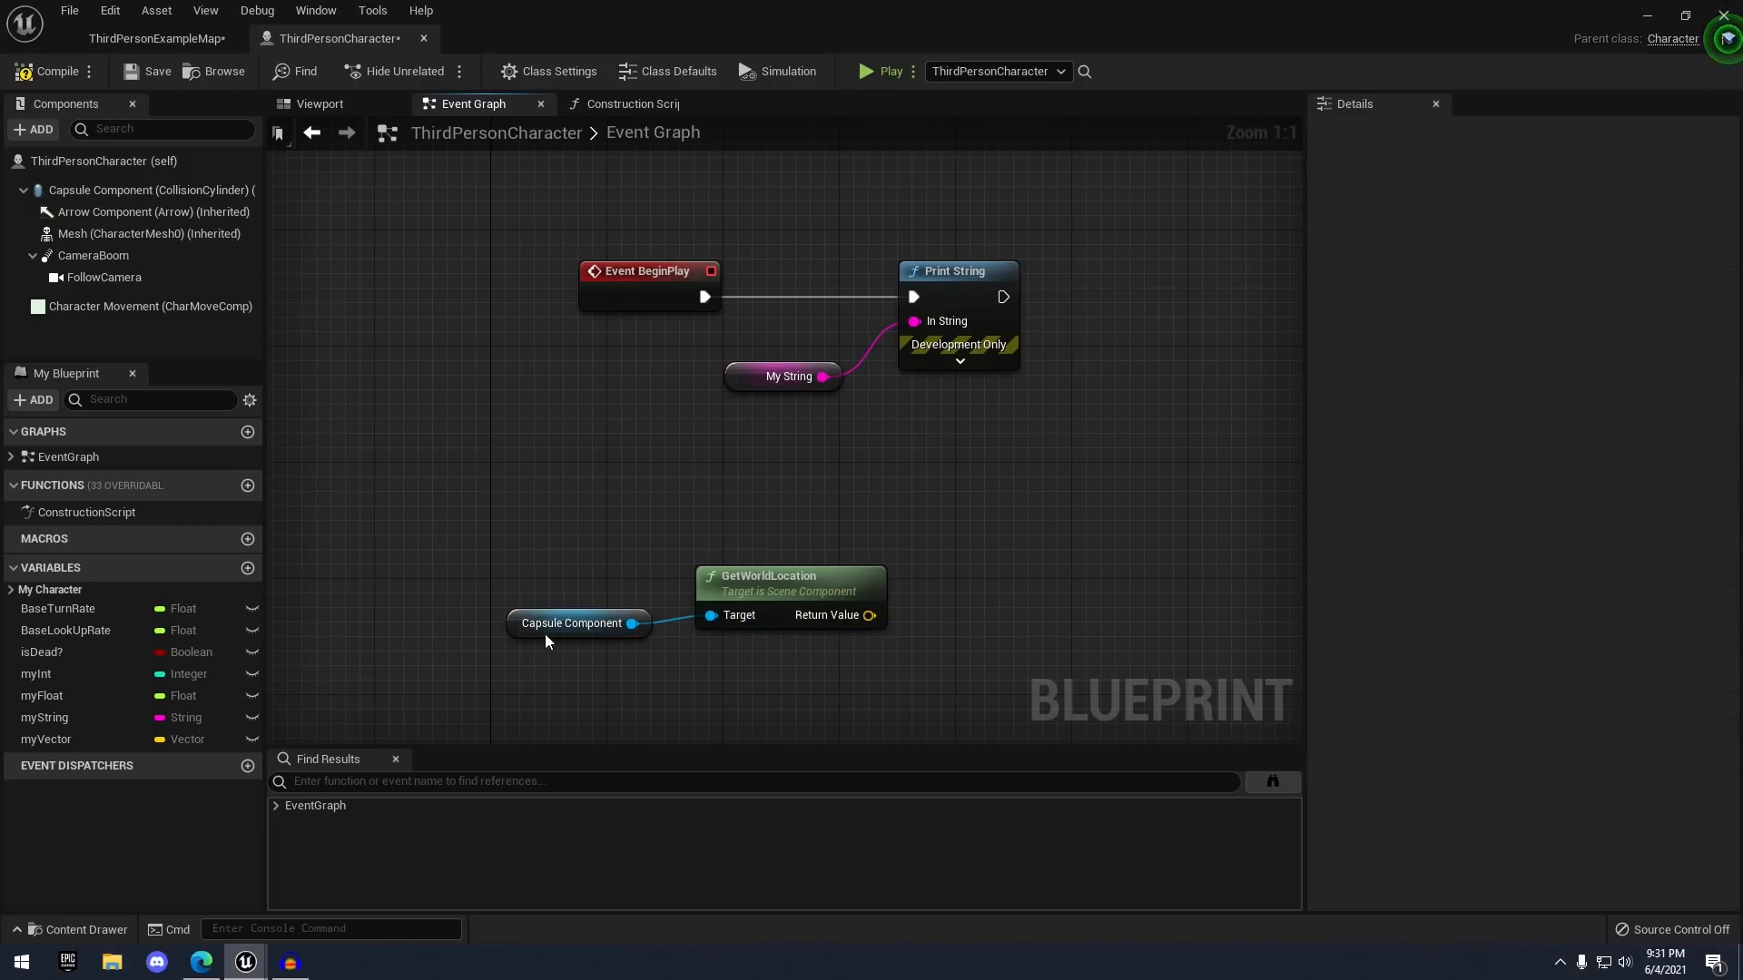
pyautogui.moveTo(67, 747); pyautogui.dragTo(454, 738)
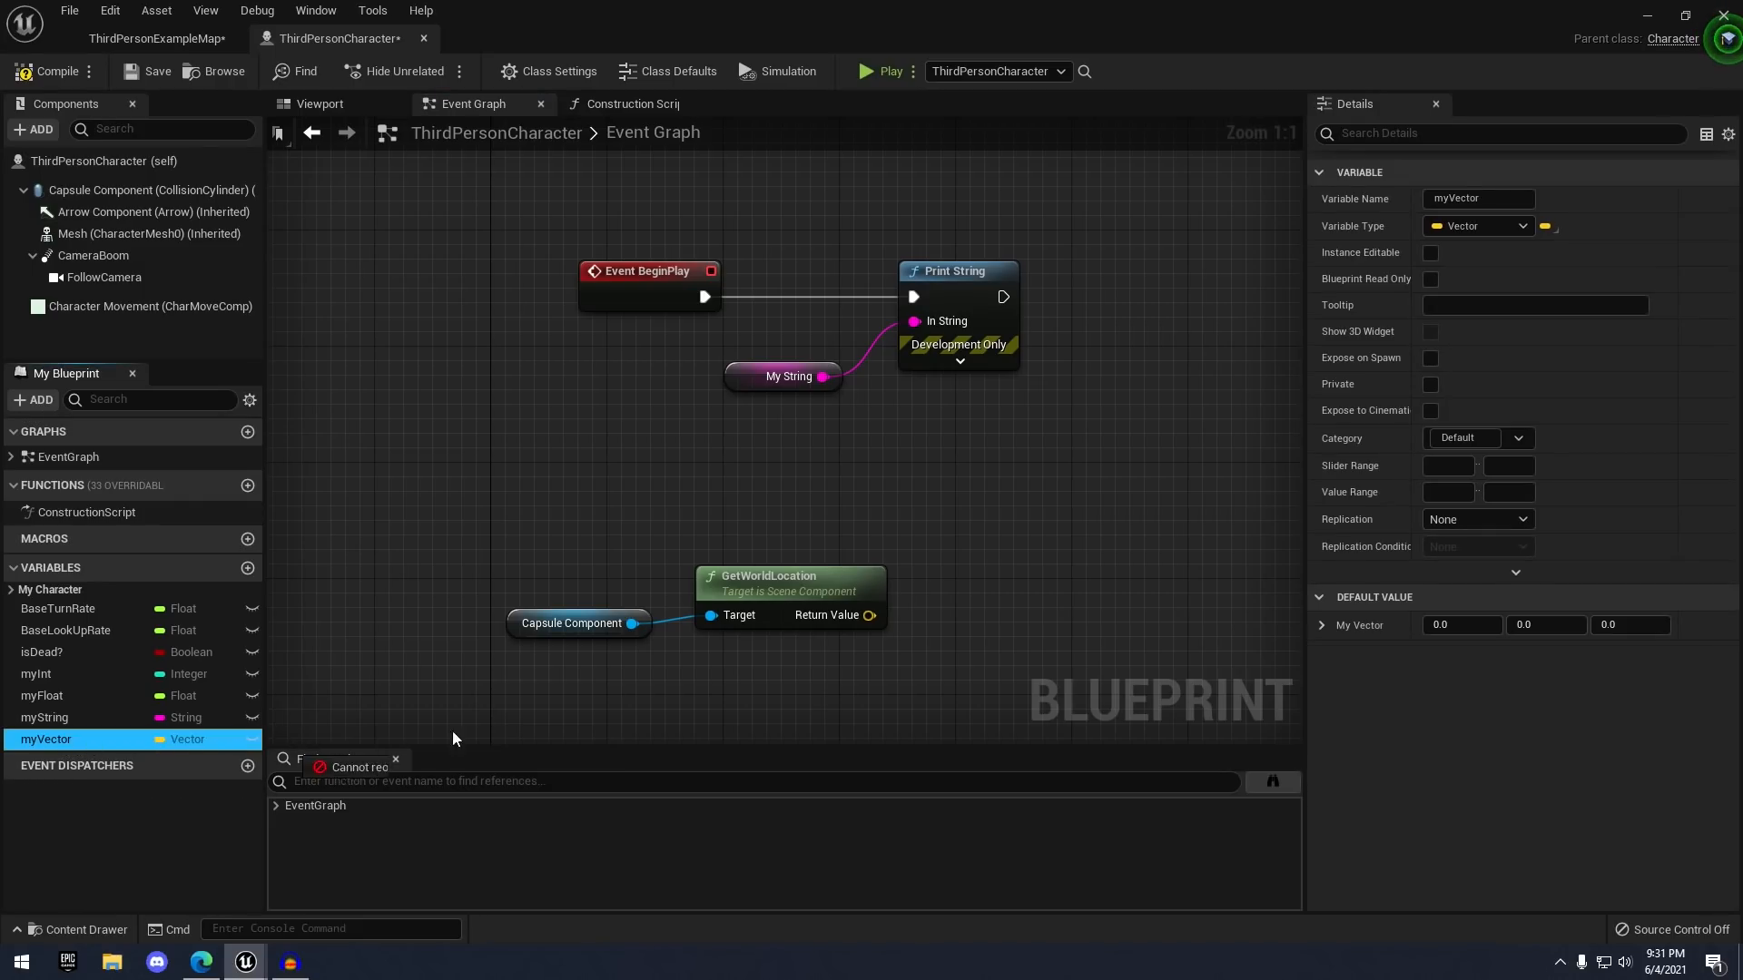
pyautogui.moveTo(952, 566); pyautogui.dragTo(951, 563)
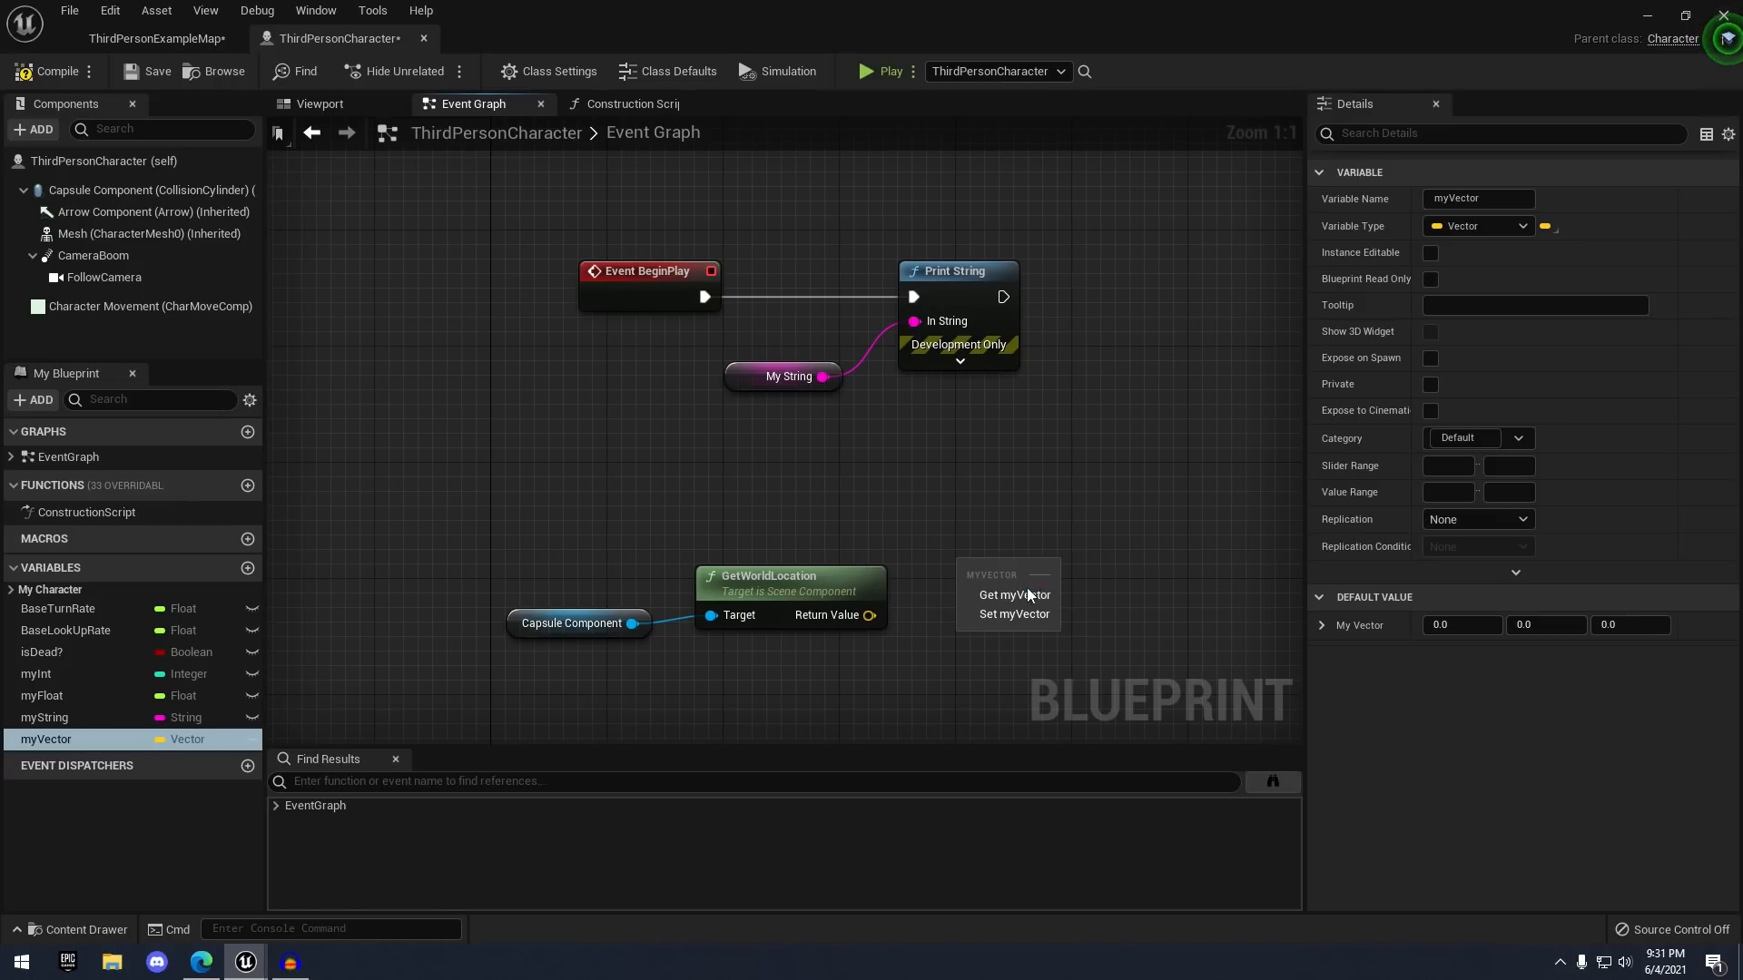
pyautogui.click(1014, 614)
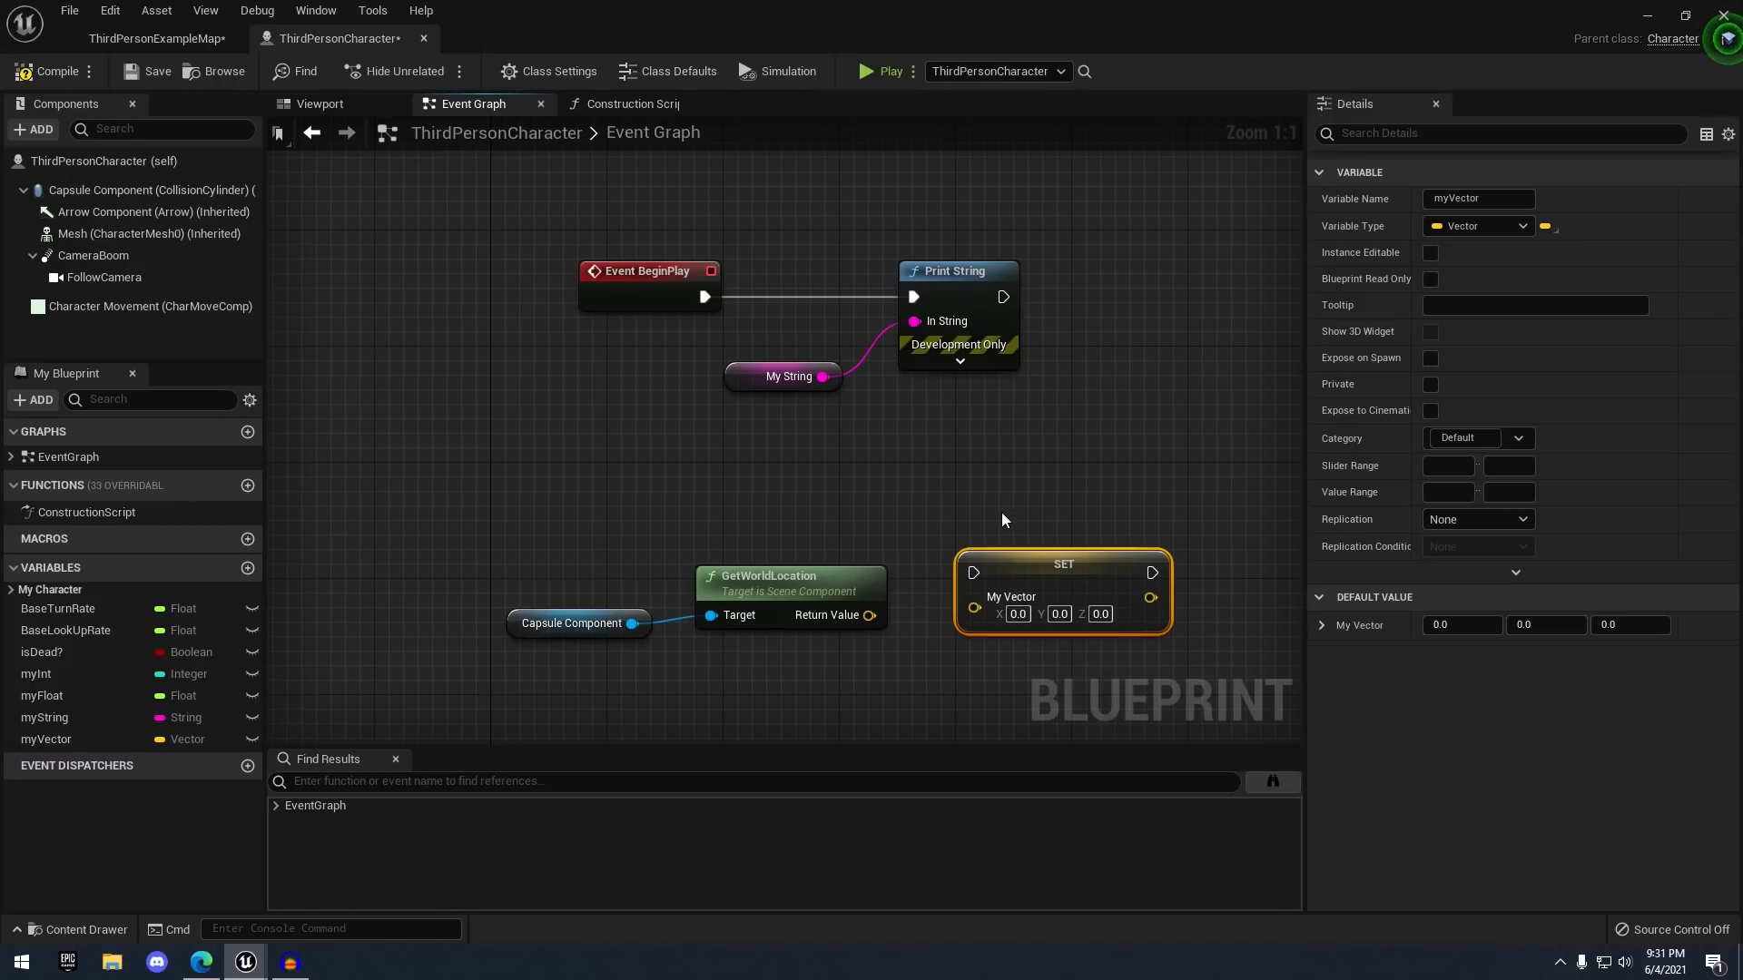
pyautogui.click(80, 737)
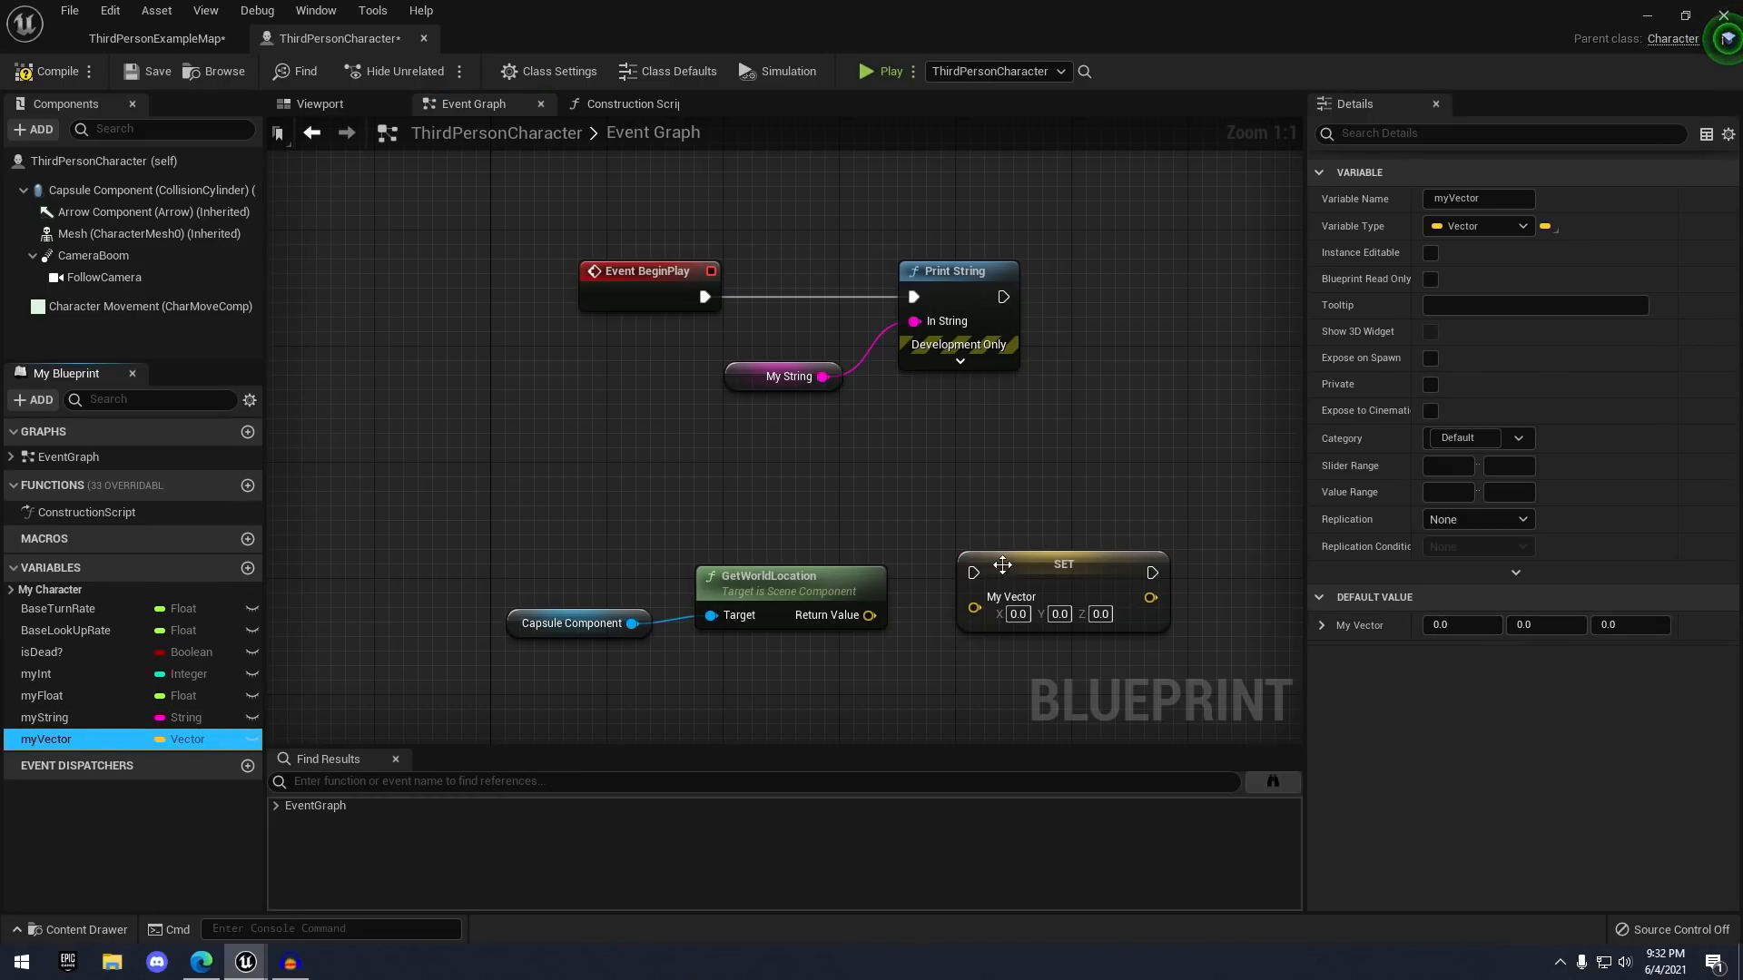
pyautogui.moveTo(958, 434); pyautogui.dragTo(911, 461, button='right')
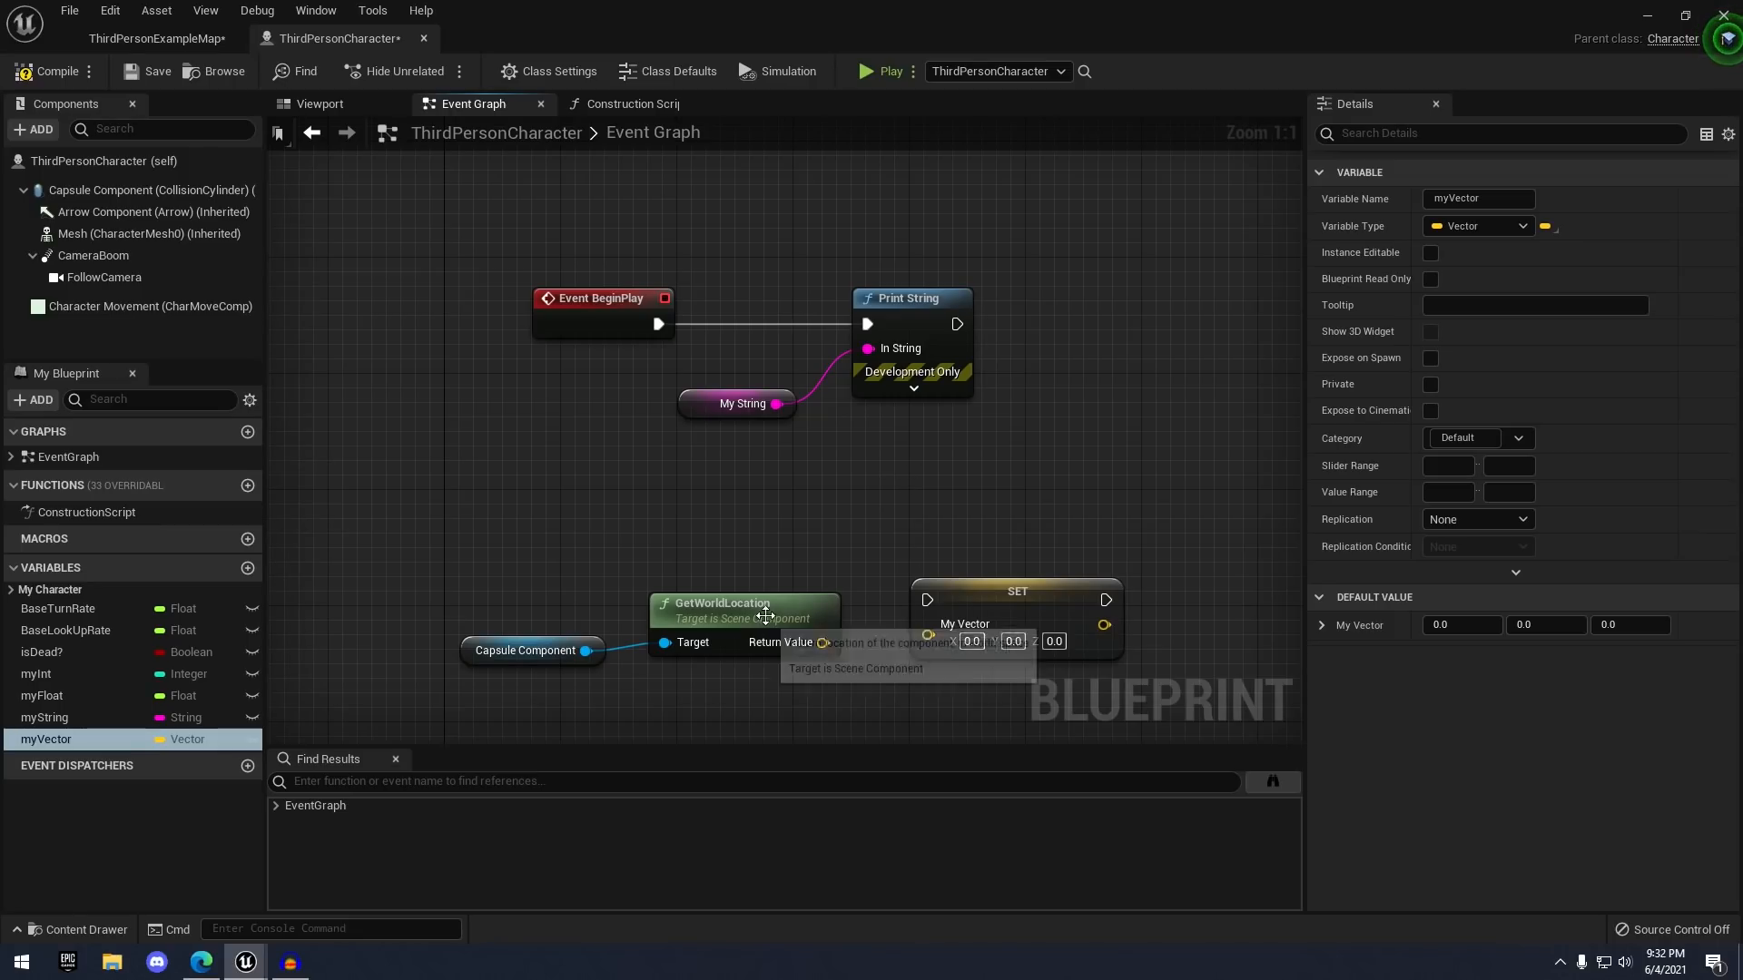
pyautogui.moveTo(823, 643); pyautogui.dragTo(946, 637)
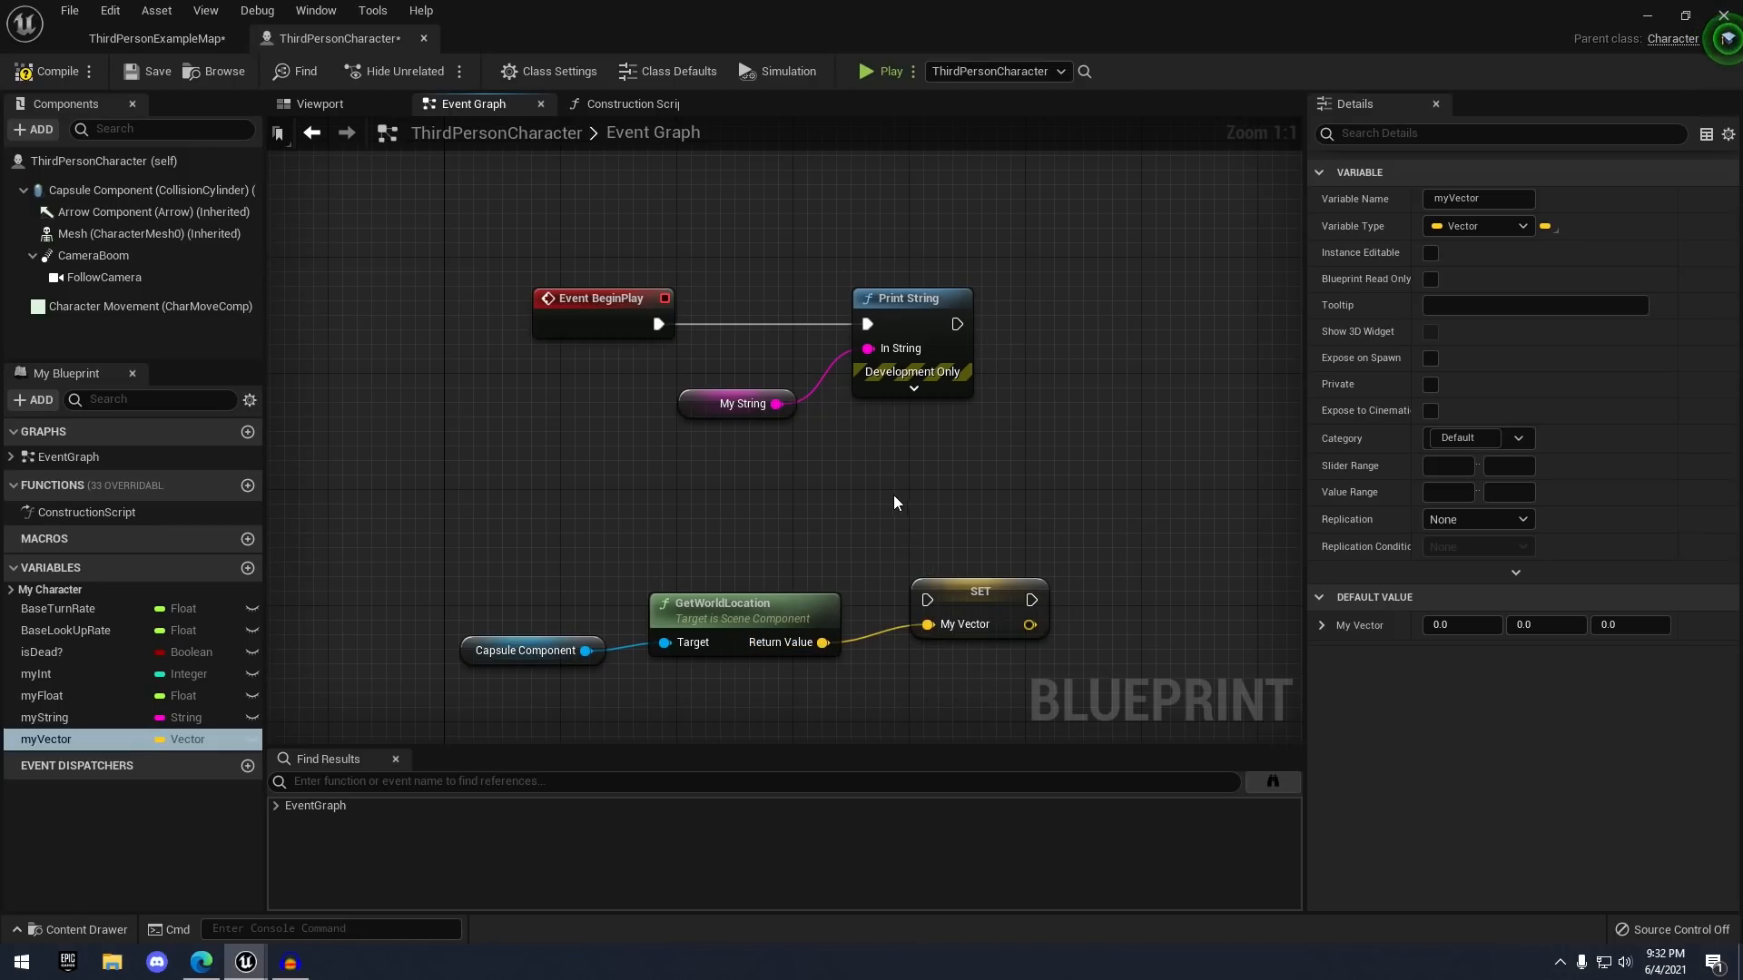
pyautogui.click(731, 403)
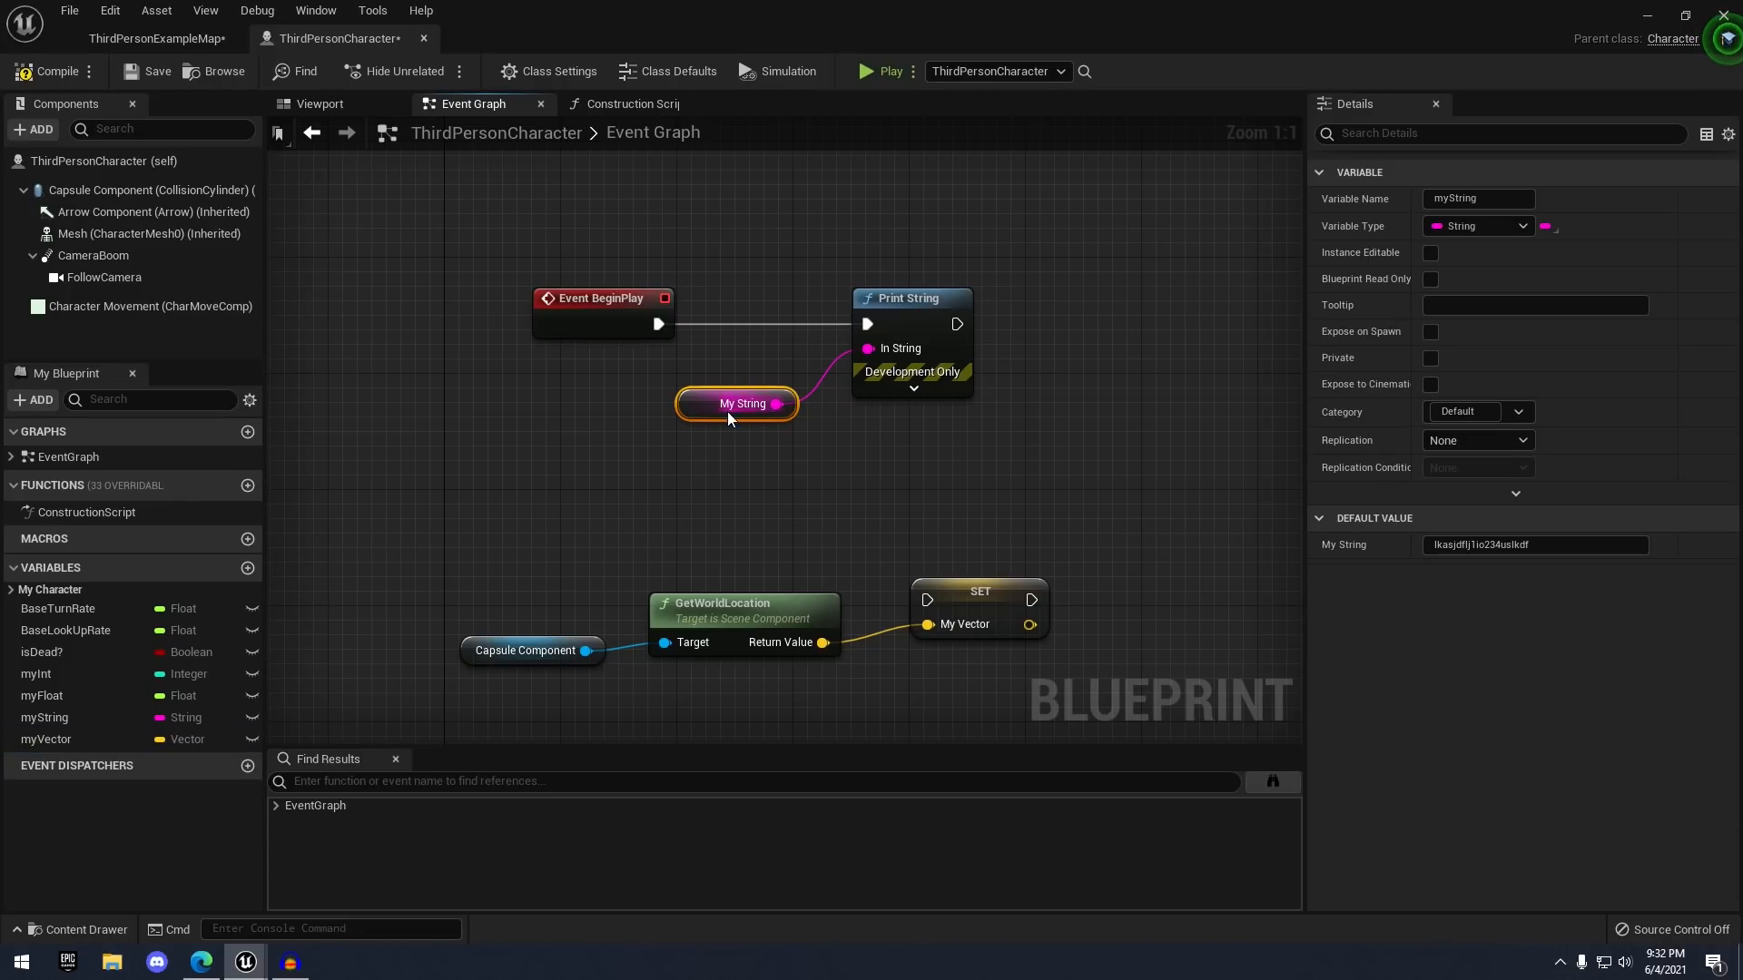
# - Delete the My String node and arrange the location and SET nodes beside BeginPlay
pyautogui.press('Delete')
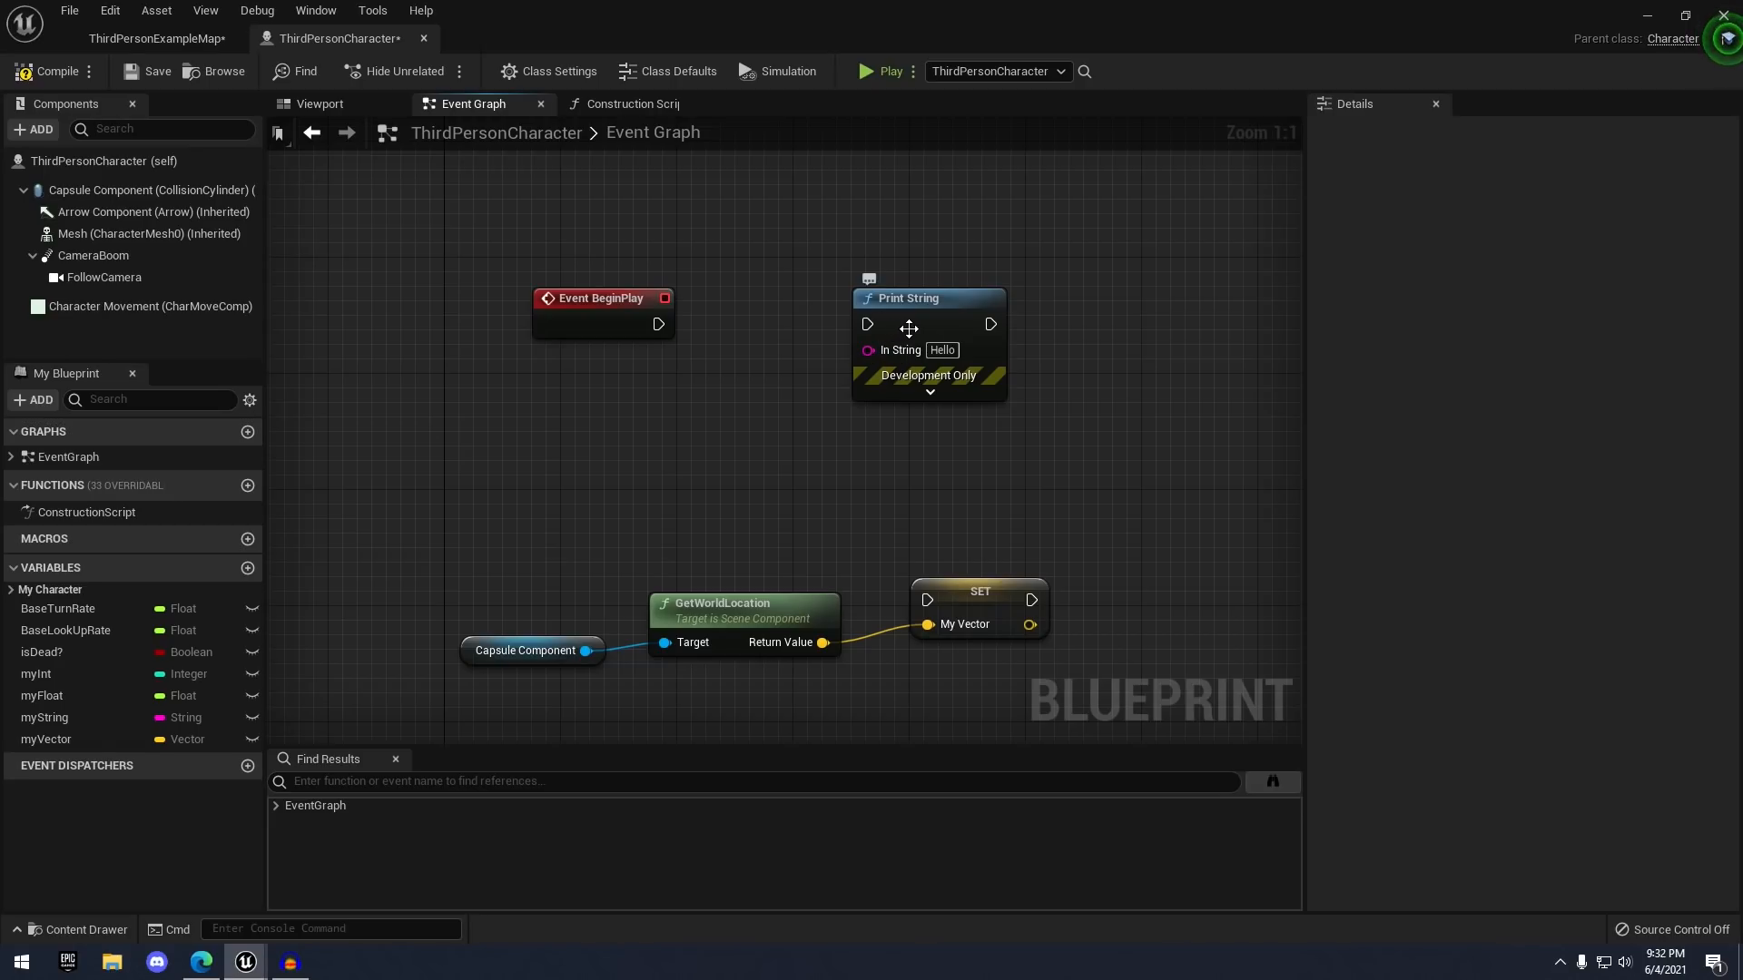
pyautogui.moveTo(908, 327); pyautogui.dragTo(1110, 328)
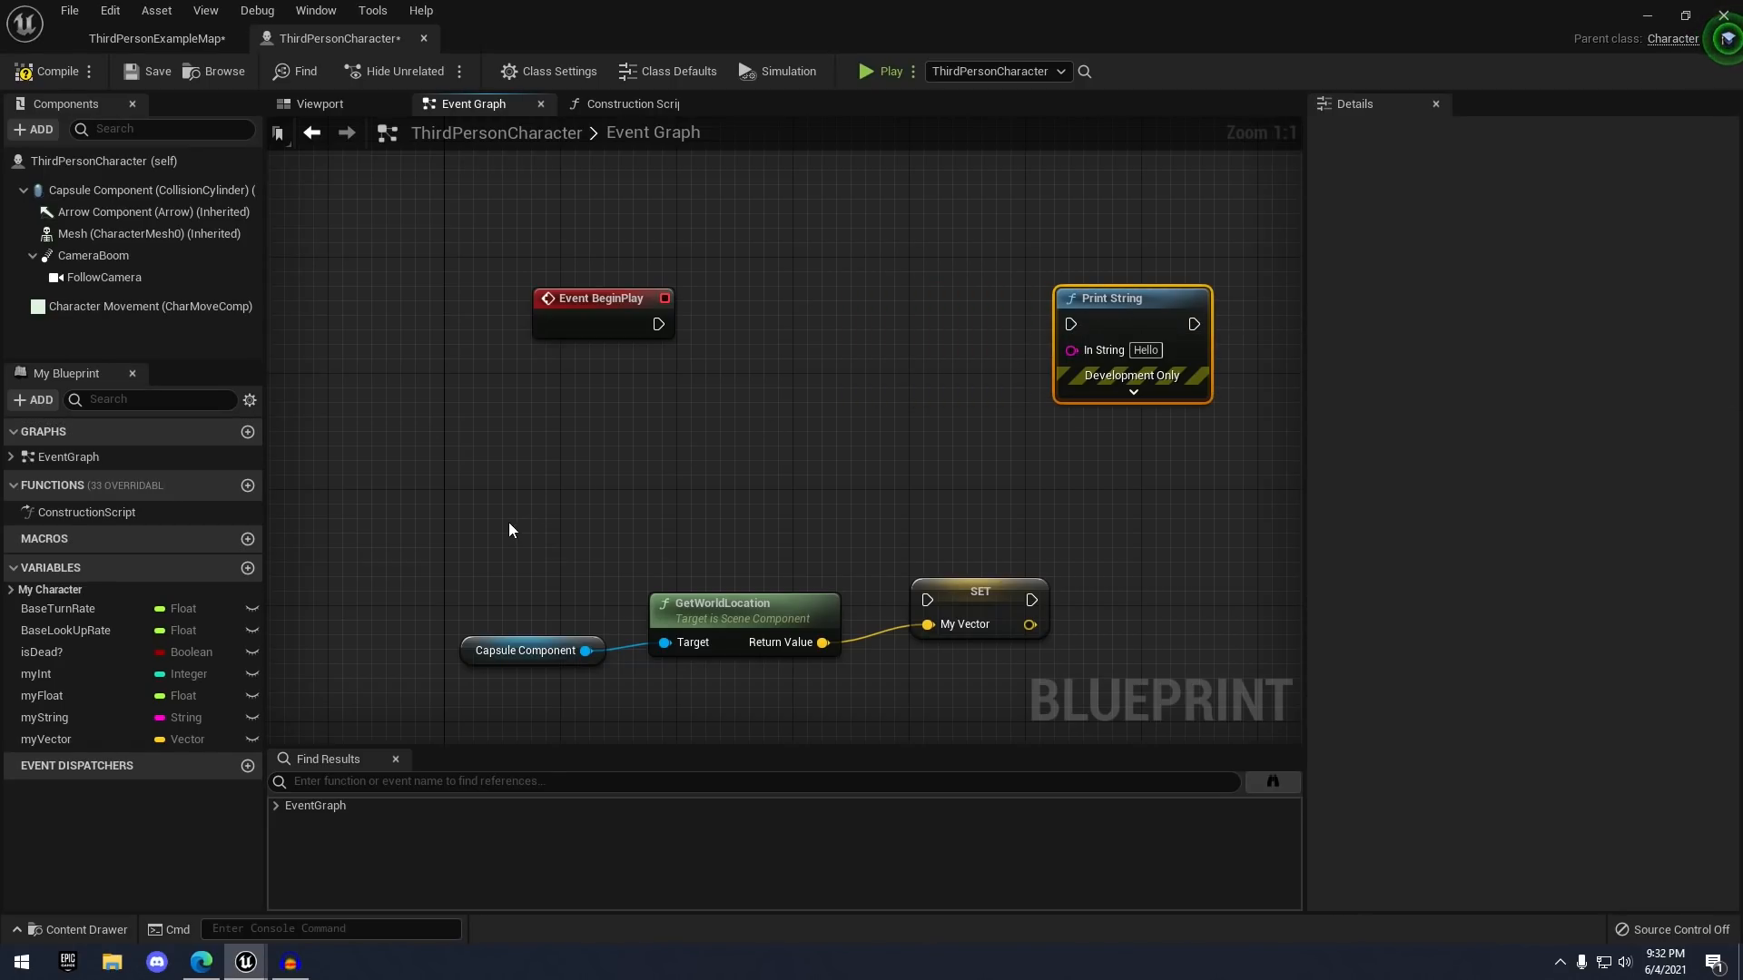
pyautogui.moveTo(684, 619); pyautogui.dragTo(1037, 689)
pyautogui.moveTo(786, 615); pyautogui.dragTo(700, 400)
pyautogui.click(748, 330)
pyautogui.moveTo(664, 342); pyautogui.dragTo(713, 449, button='right')
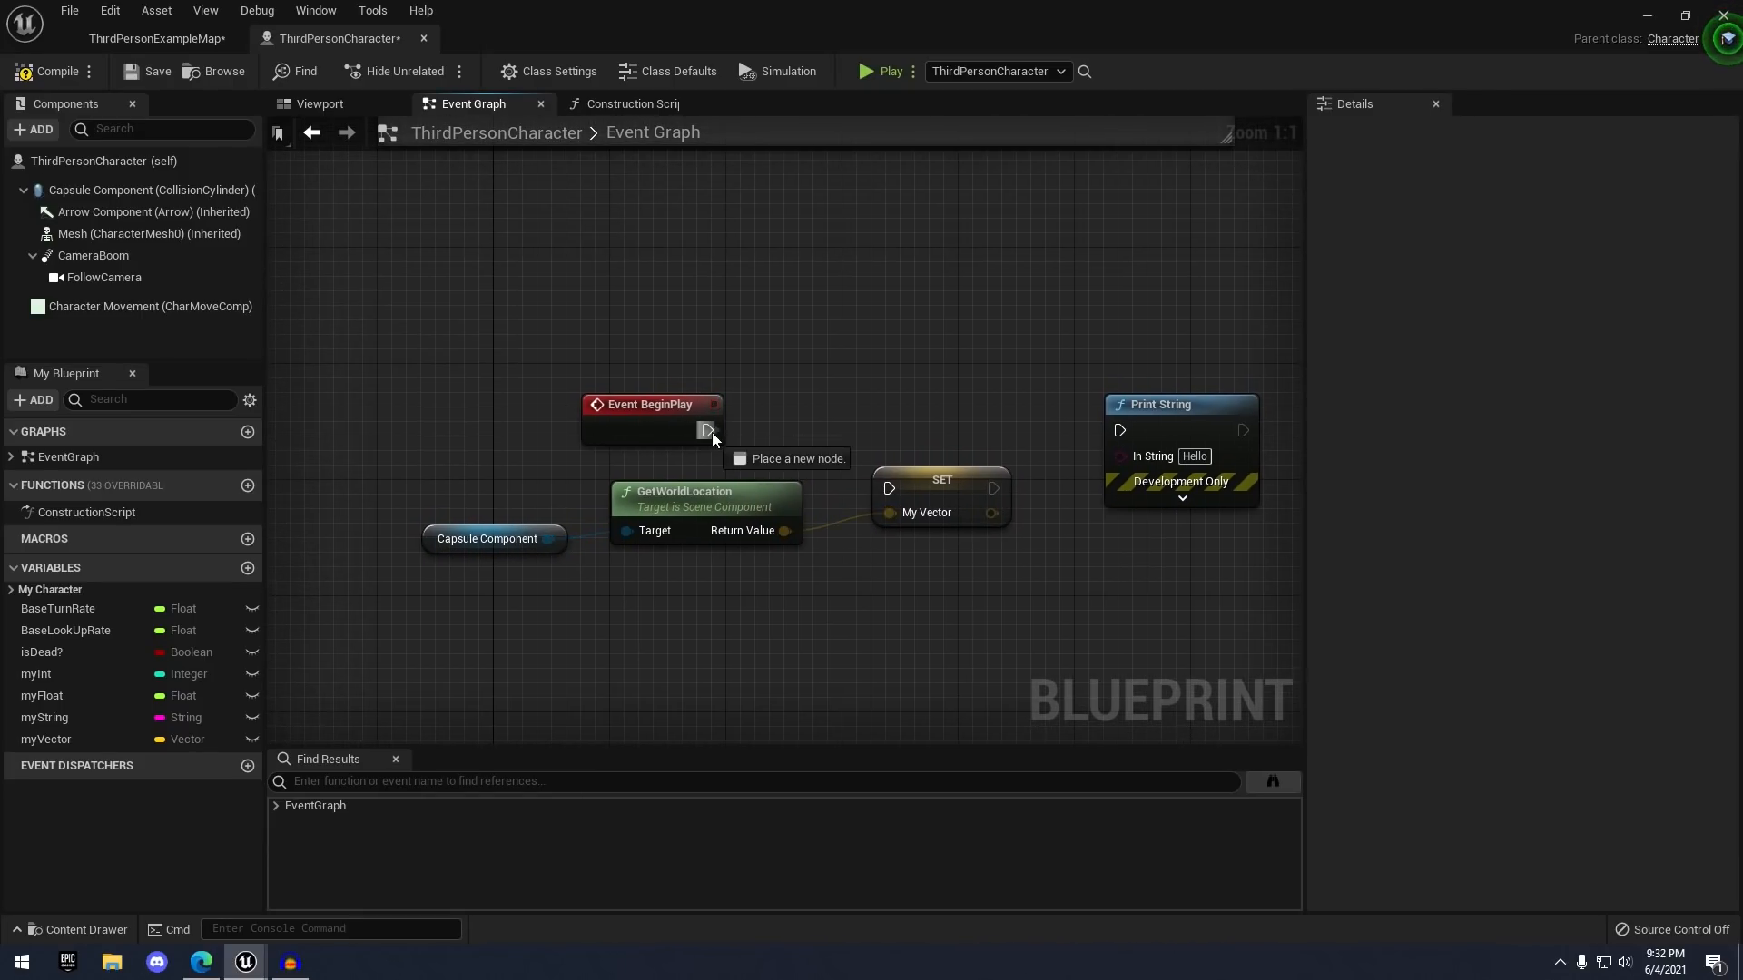
# - Run SET myVector from BeginPlay and feed its vector into Print String's In String
pyautogui.moveTo(840, 463); pyautogui.dragTo(901, 422)
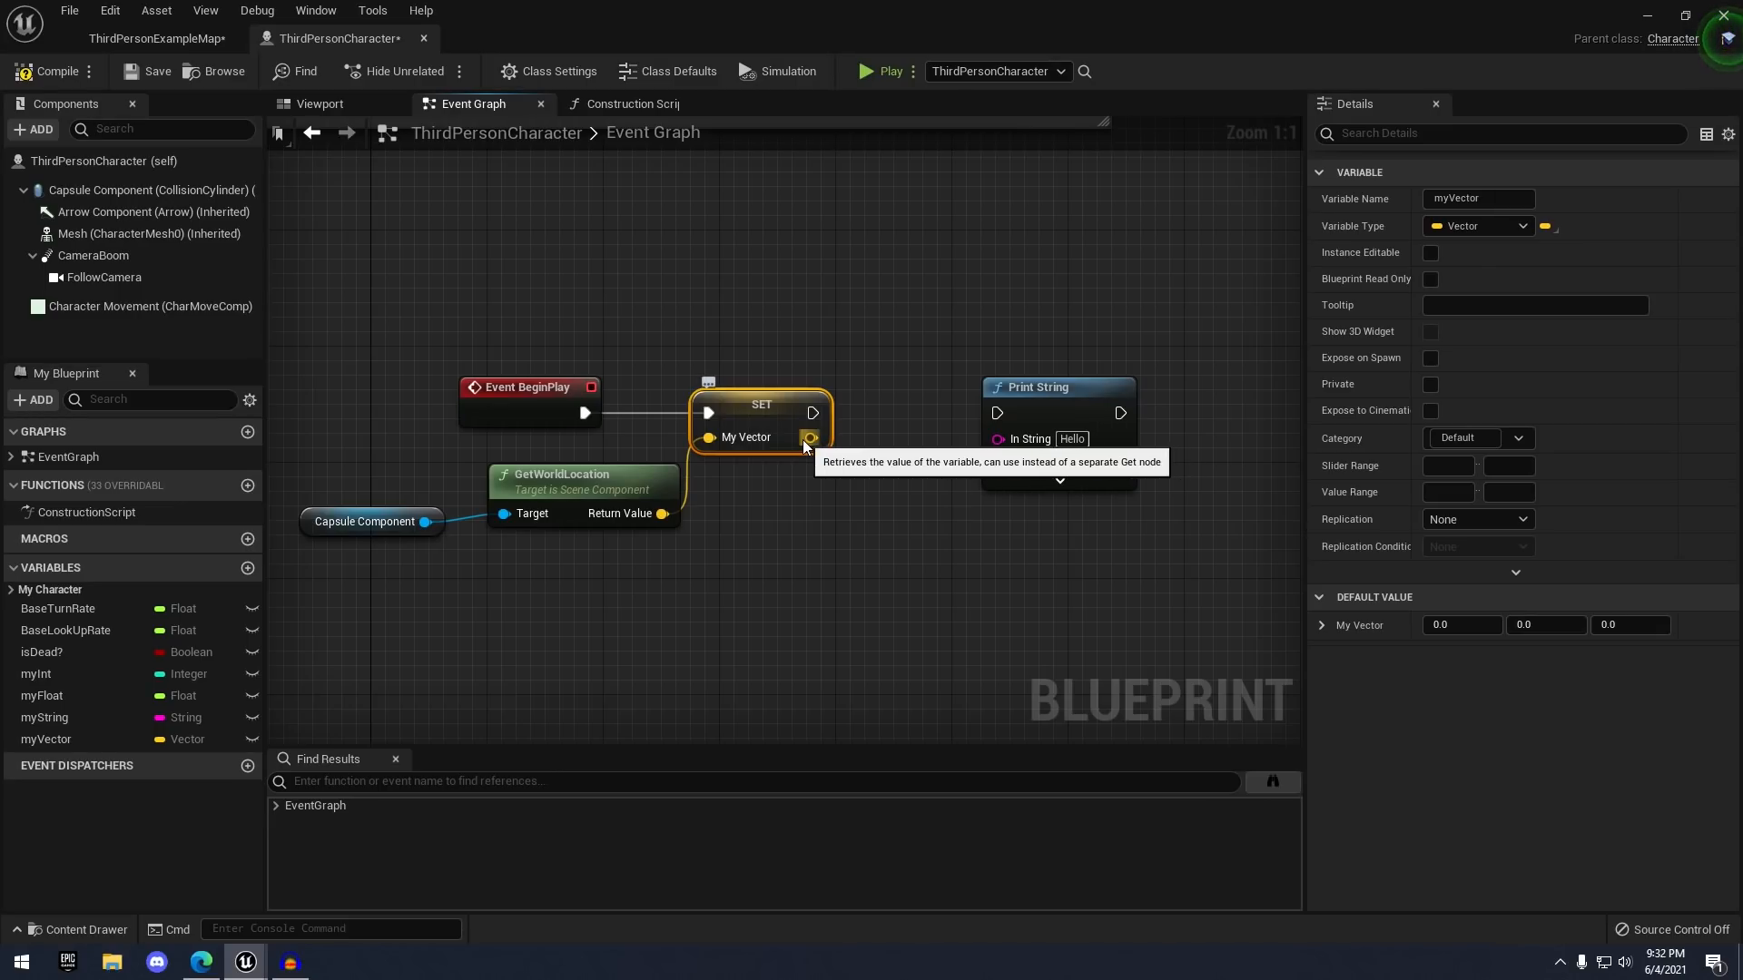
pyautogui.moveTo(804, 439); pyautogui.dragTo(856, 507)
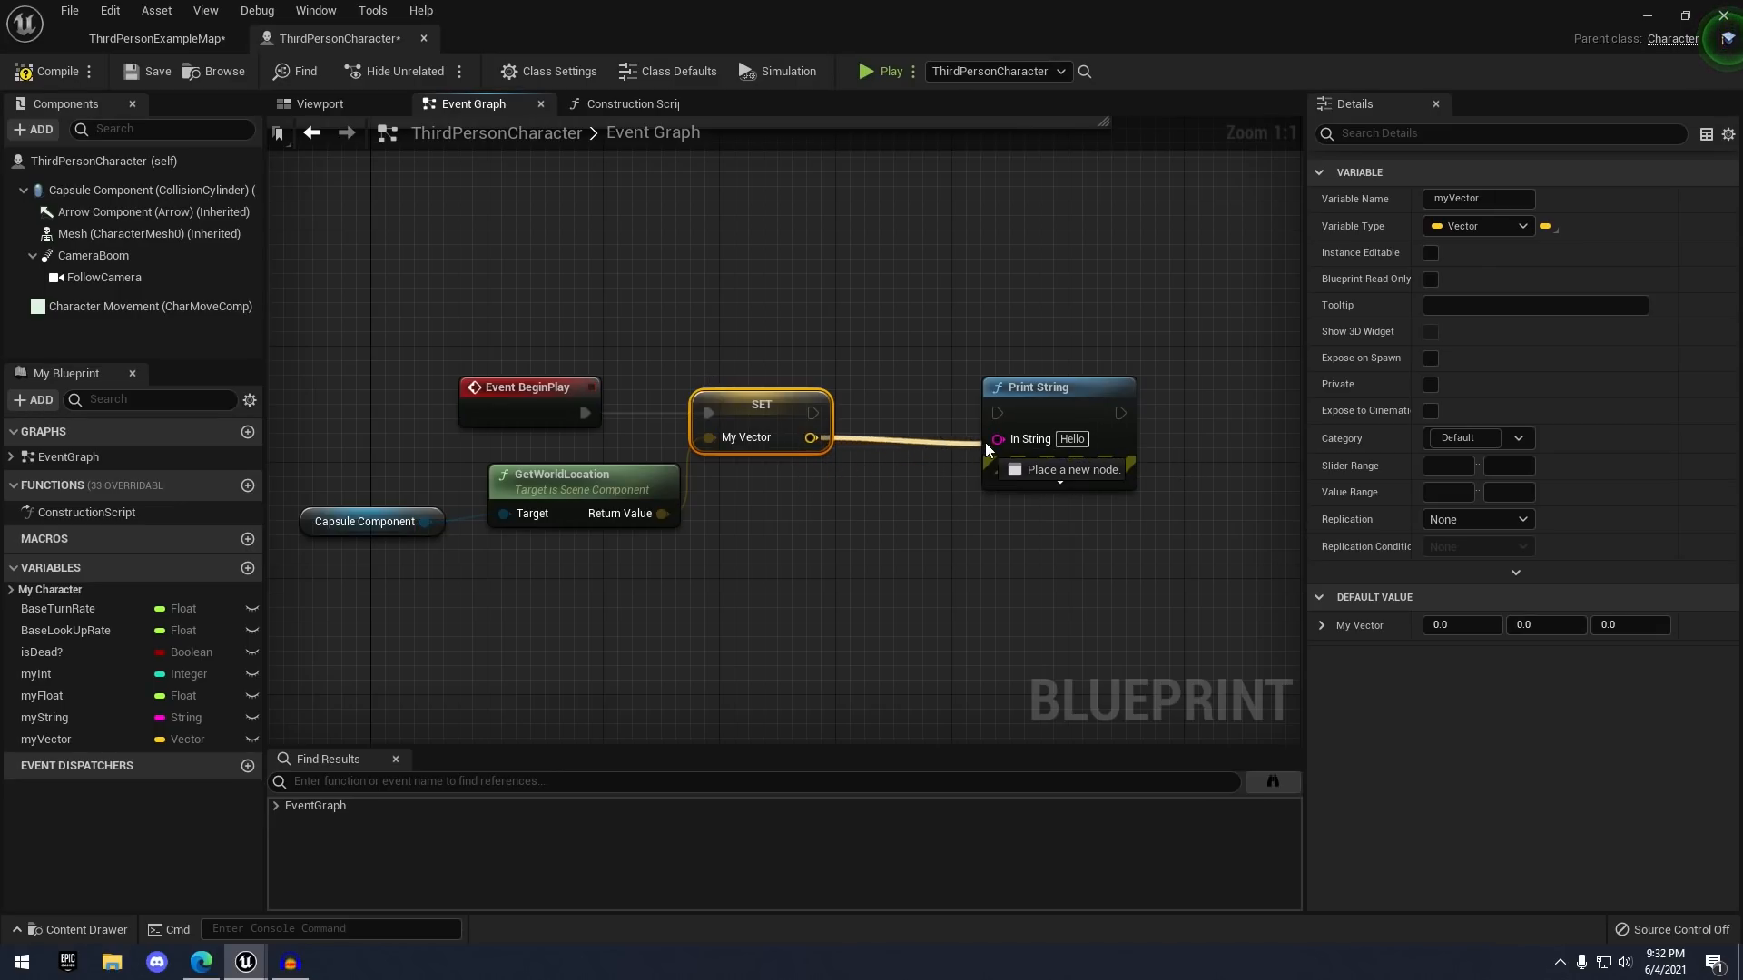
pyautogui.moveTo(1010, 437); pyautogui.dragTo(1008, 439)
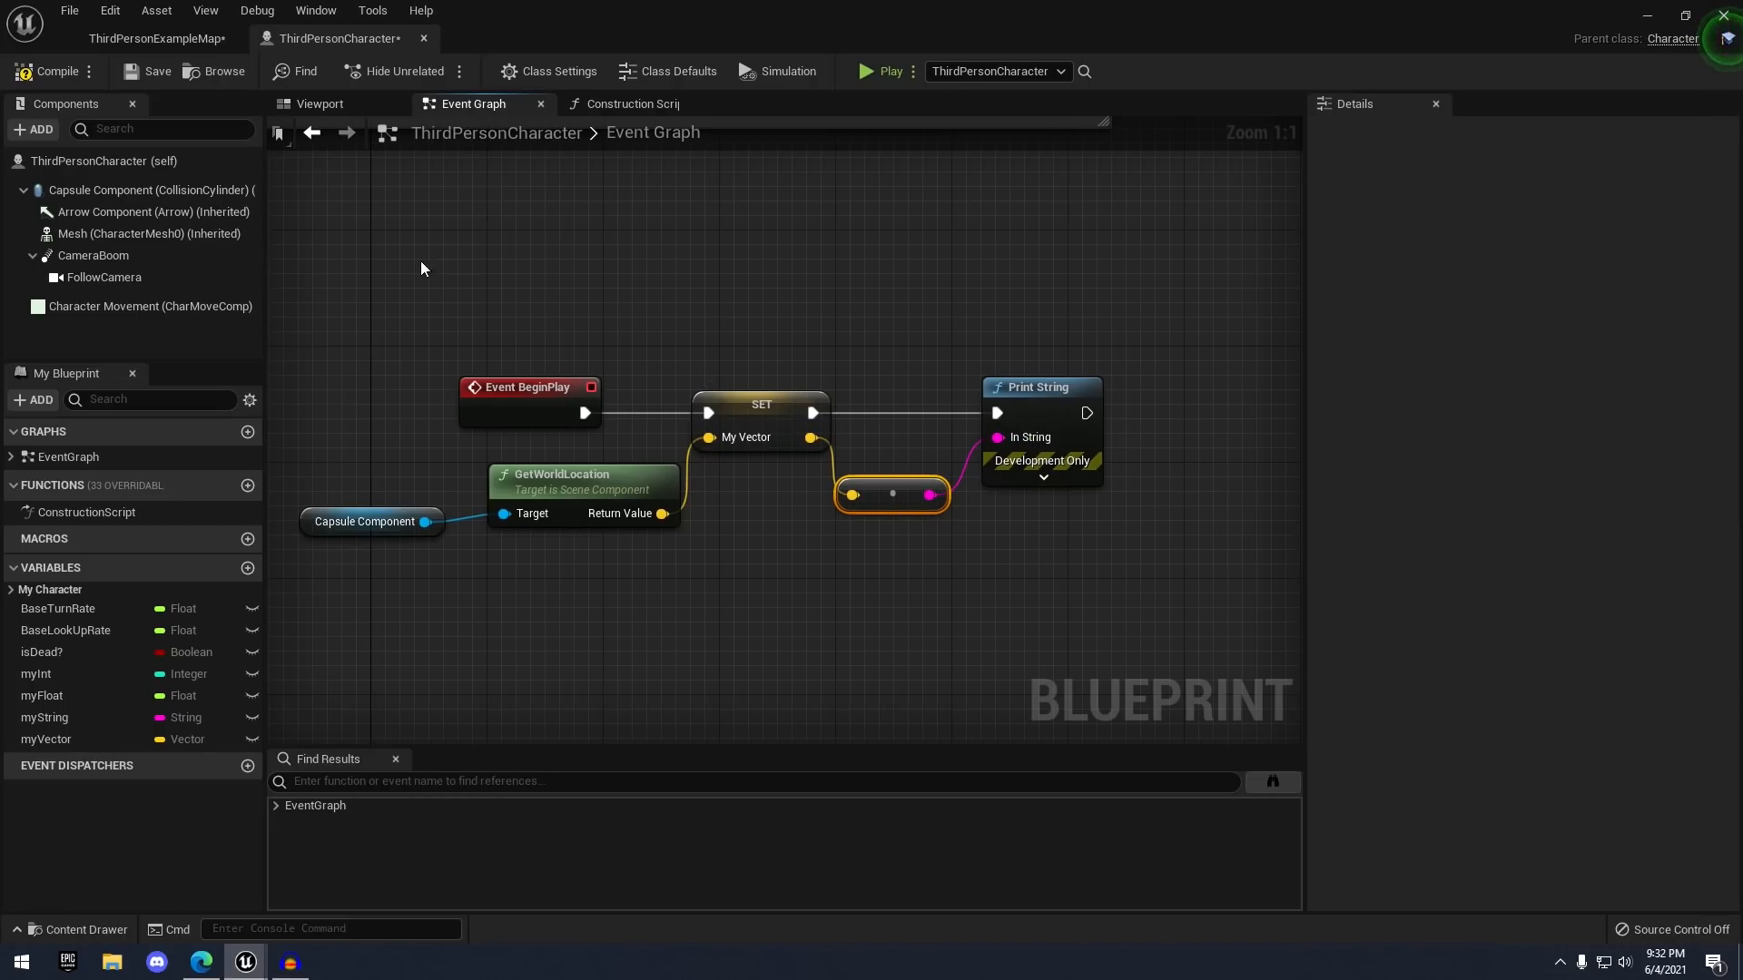
# - Test-play the vector printout, then delete the Event BeginPlay node
pyautogui.click(890, 72)
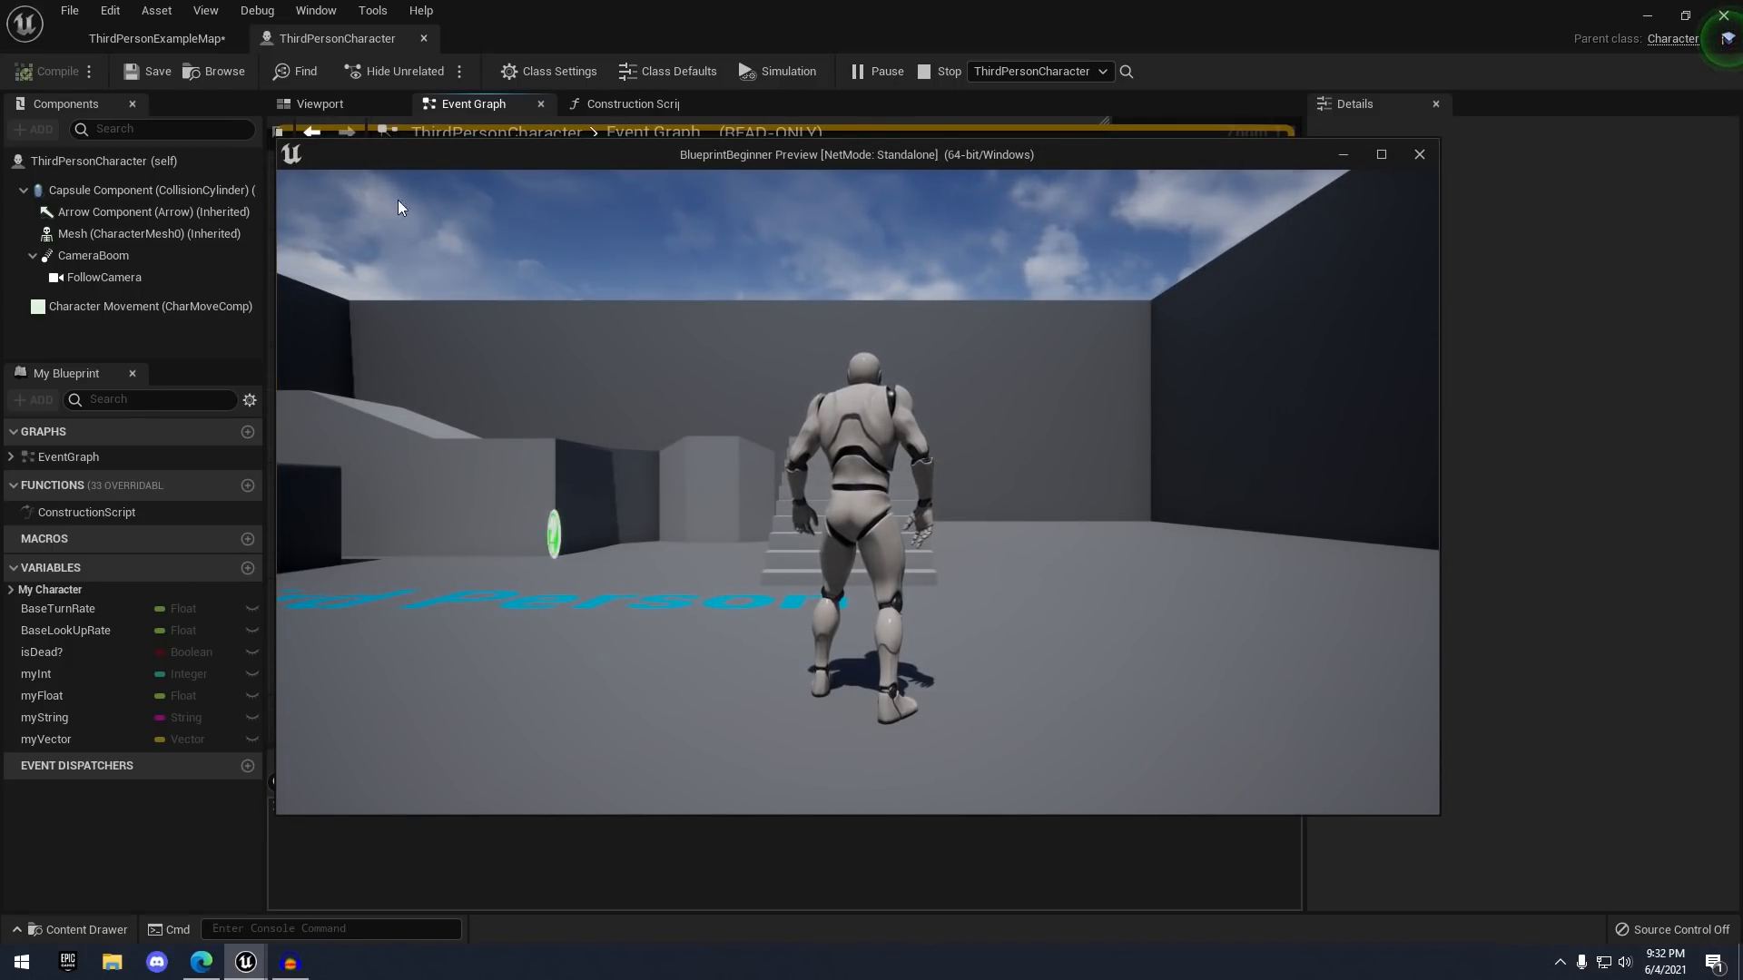
pyautogui.click(1419, 154)
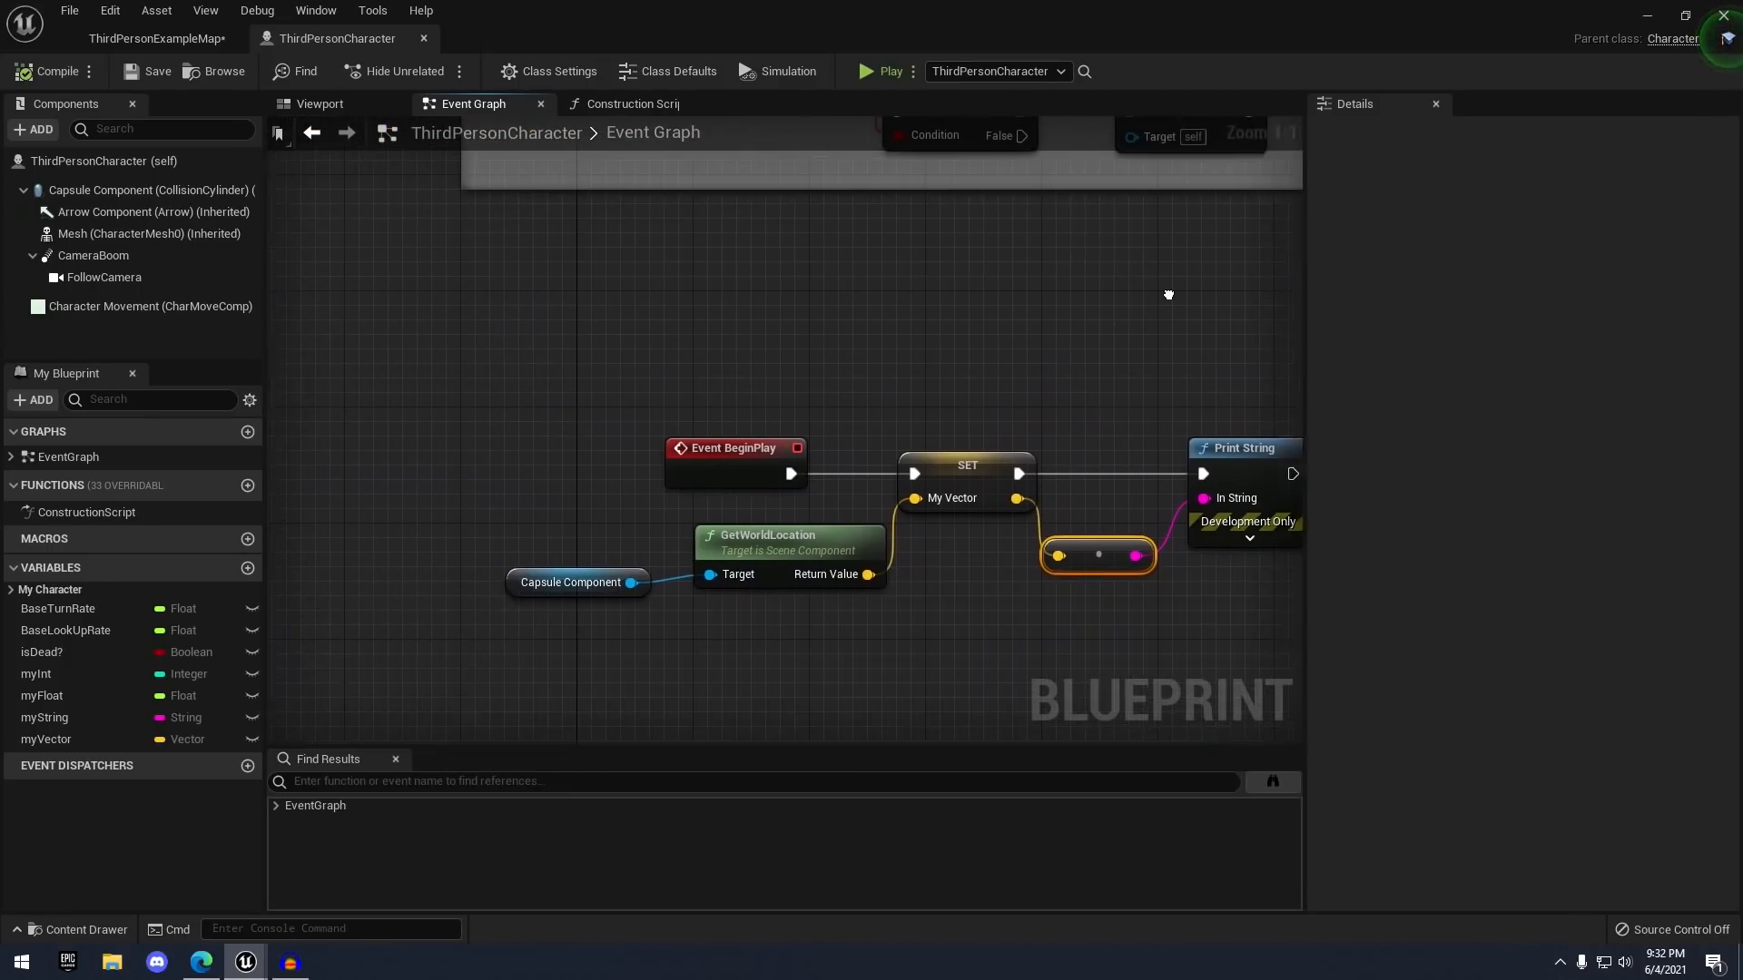
pyautogui.moveTo(1180, 299); pyautogui.dragTo(936, 285, button='right')
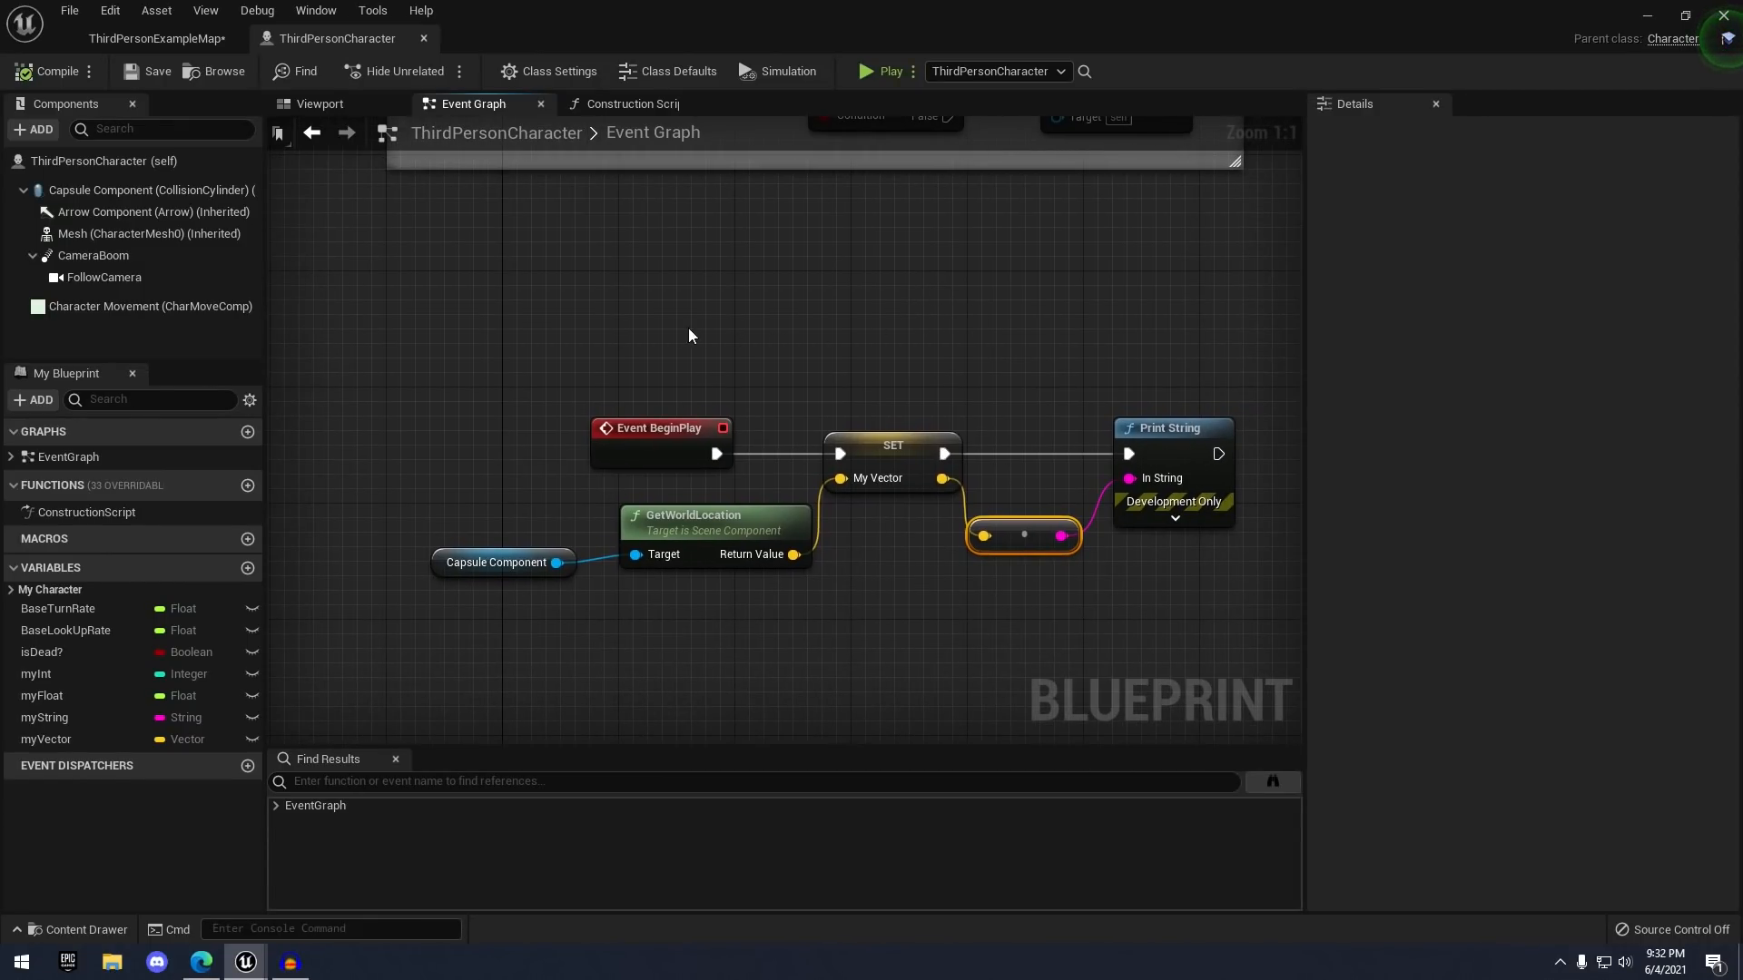
pyautogui.click(681, 427)
pyautogui.press('Delete')
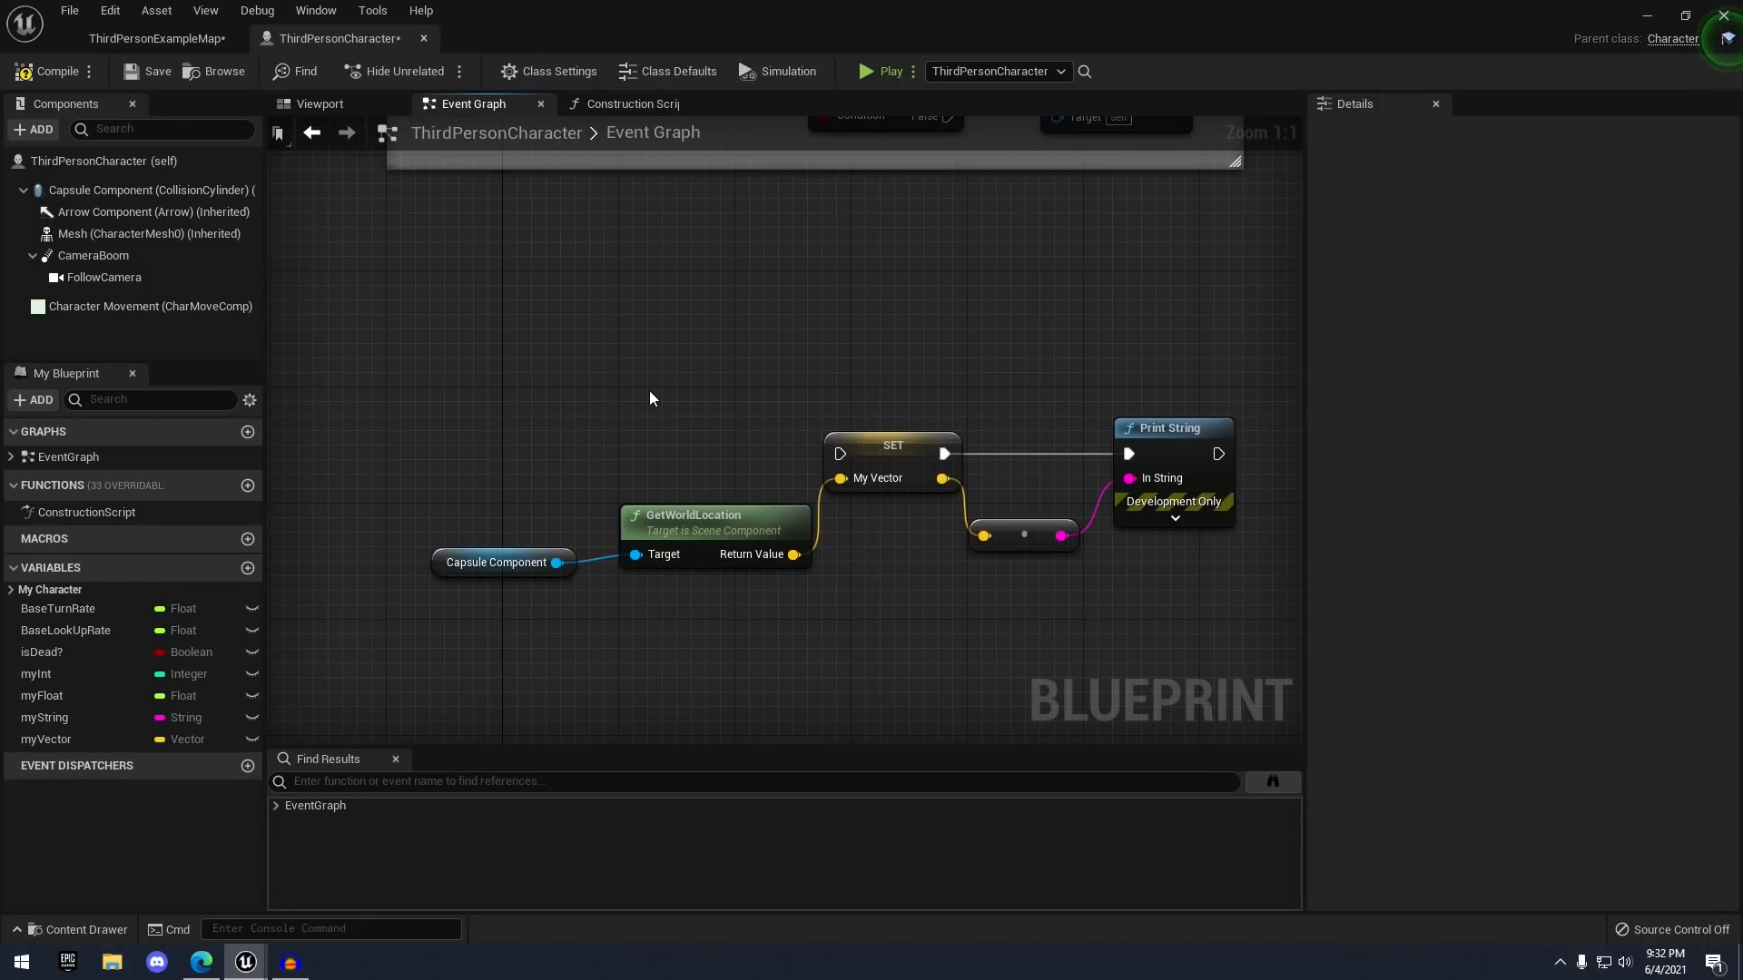
# - Add an R key press event node to the Event Graph
pyautogui.rightClick(688, 368)
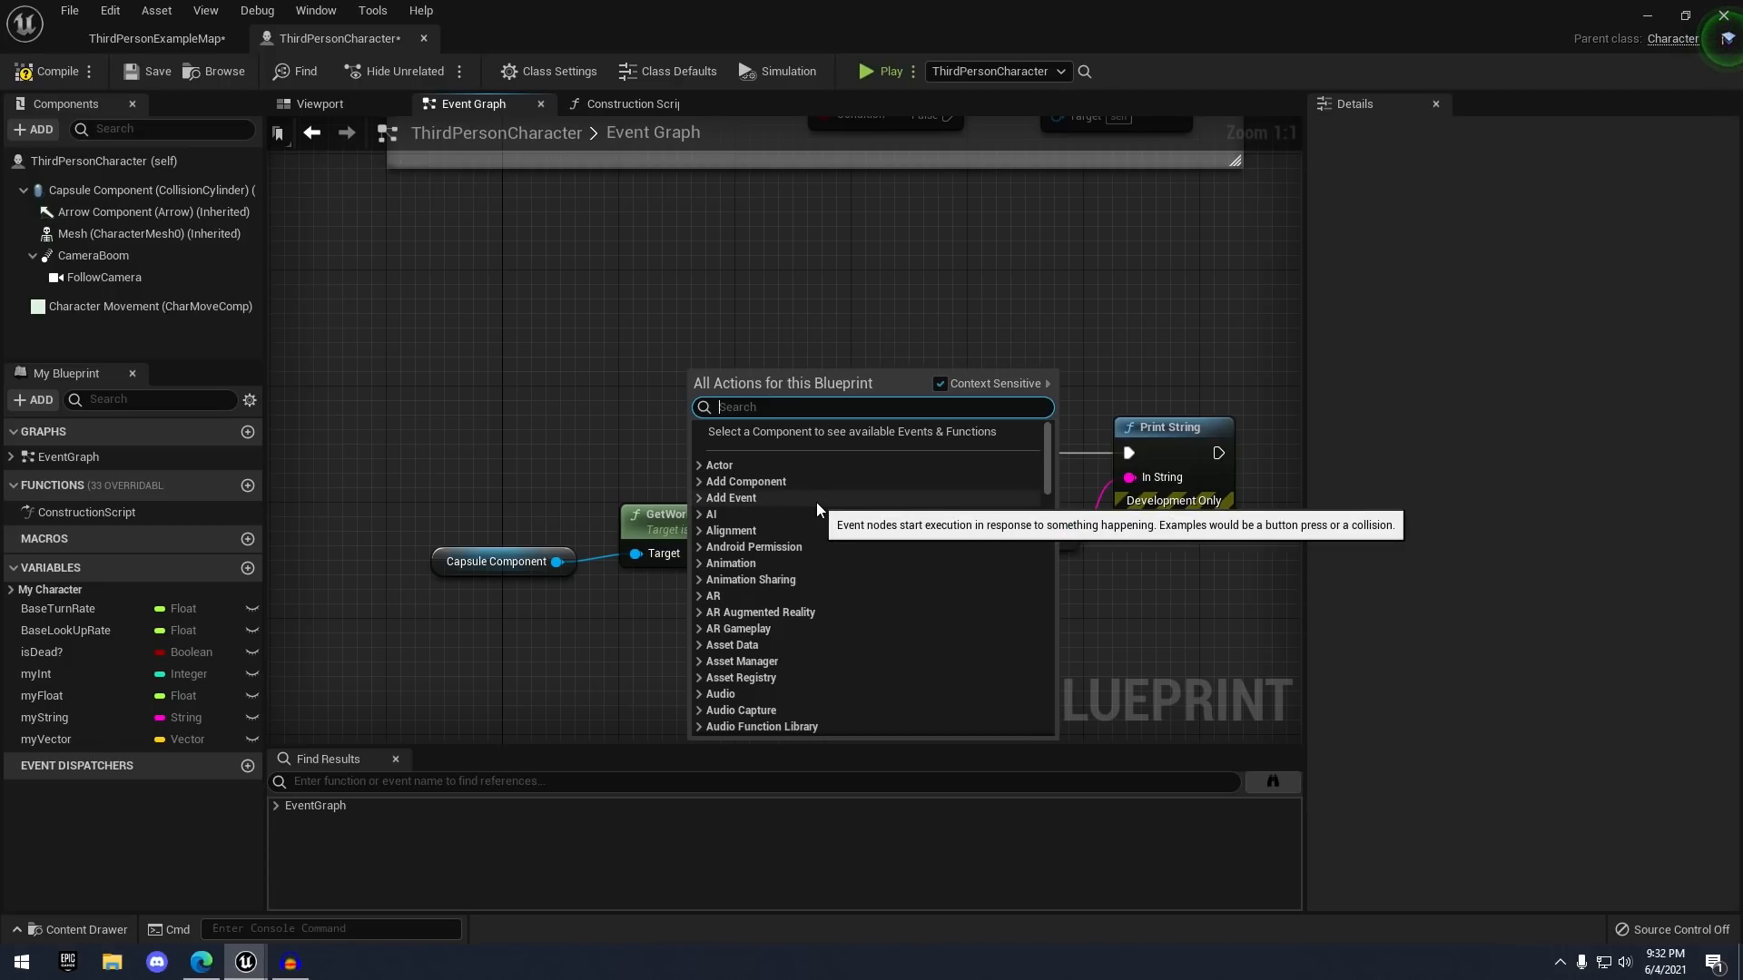
pyautogui.write('r keyh')
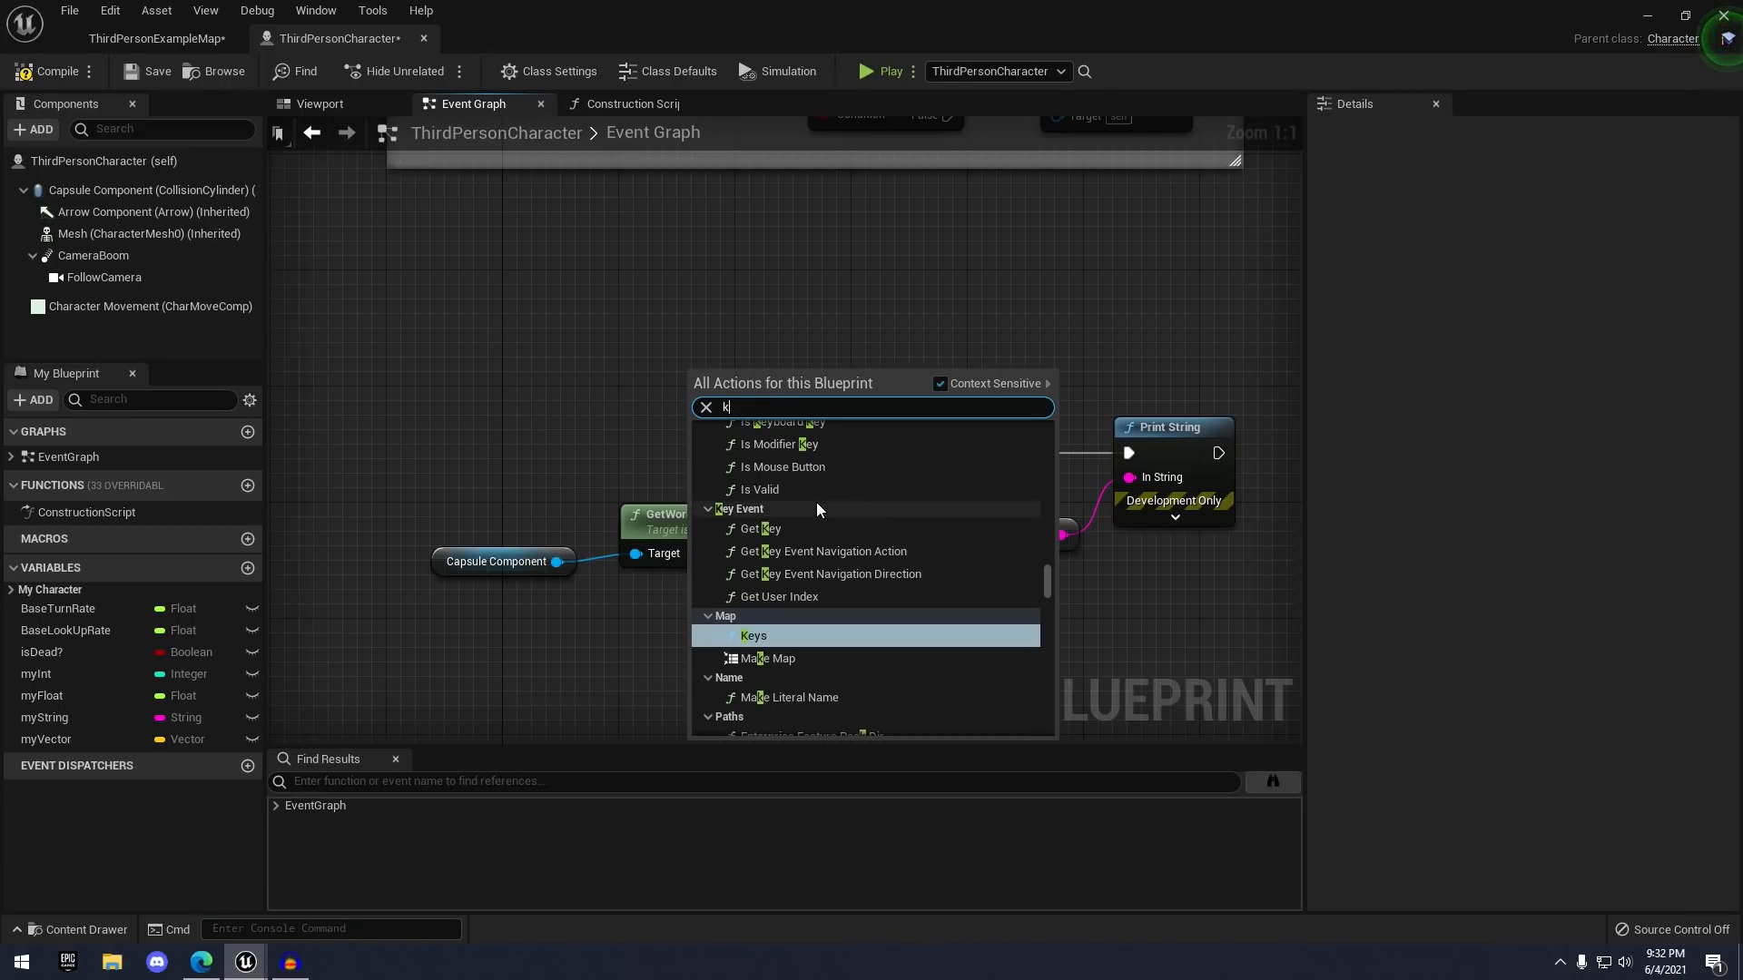
pyautogui.press('BackSpace')
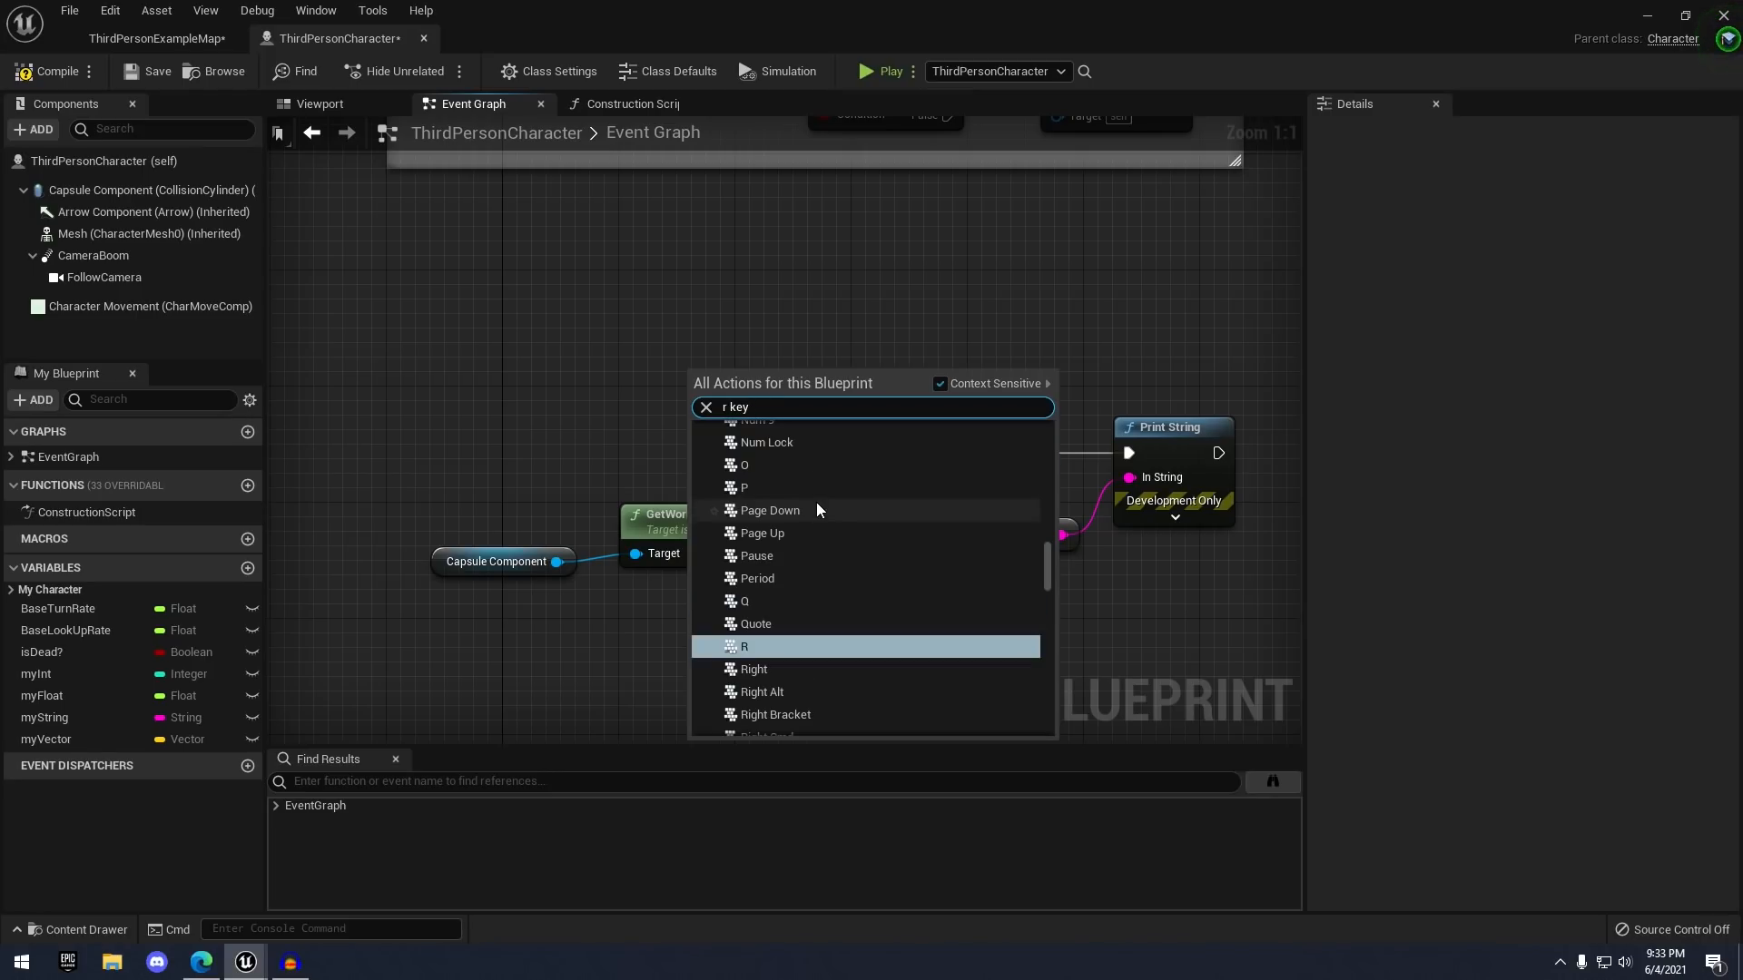
pyautogui.scroll(-2, 884, 510)
pyautogui.scroll(6, 884, 510)
pyautogui.scroll(-6, 884, 510)
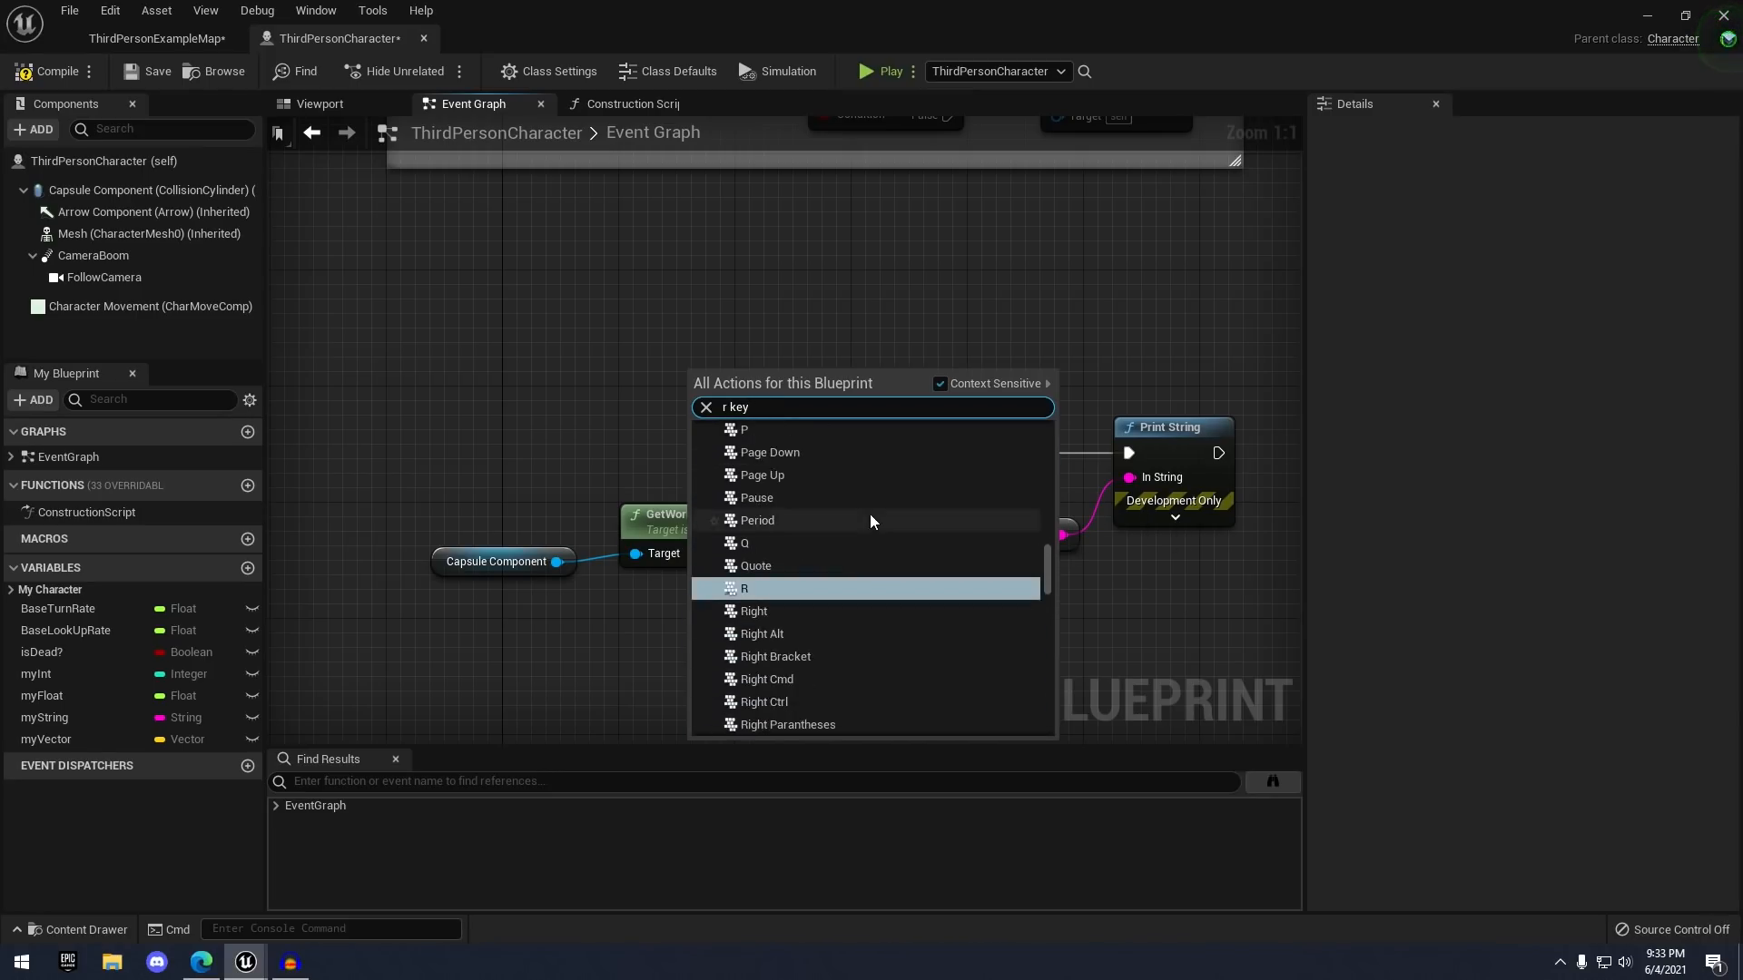
pyautogui.click(757, 588)
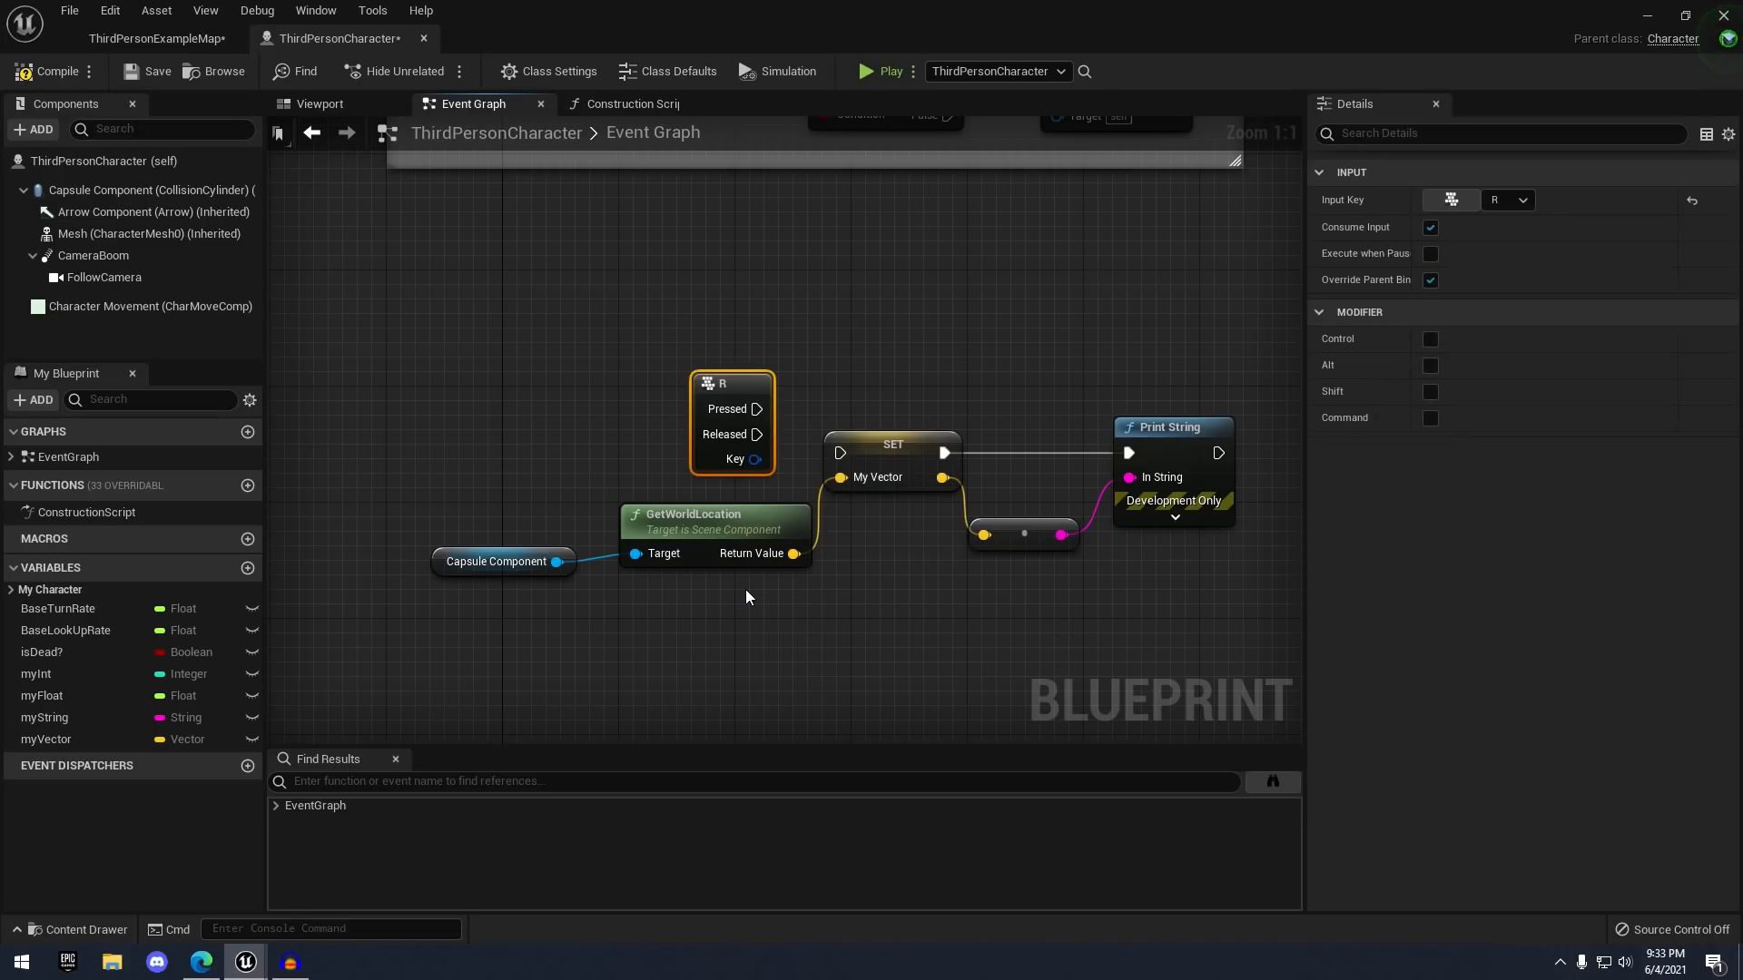
# - Wire from the R key's Pressed output, select the Capsule Component, and return to the Event Graph
pyautogui.moveTo(835, 381); pyautogui.dragTo(798, 397, button='right')
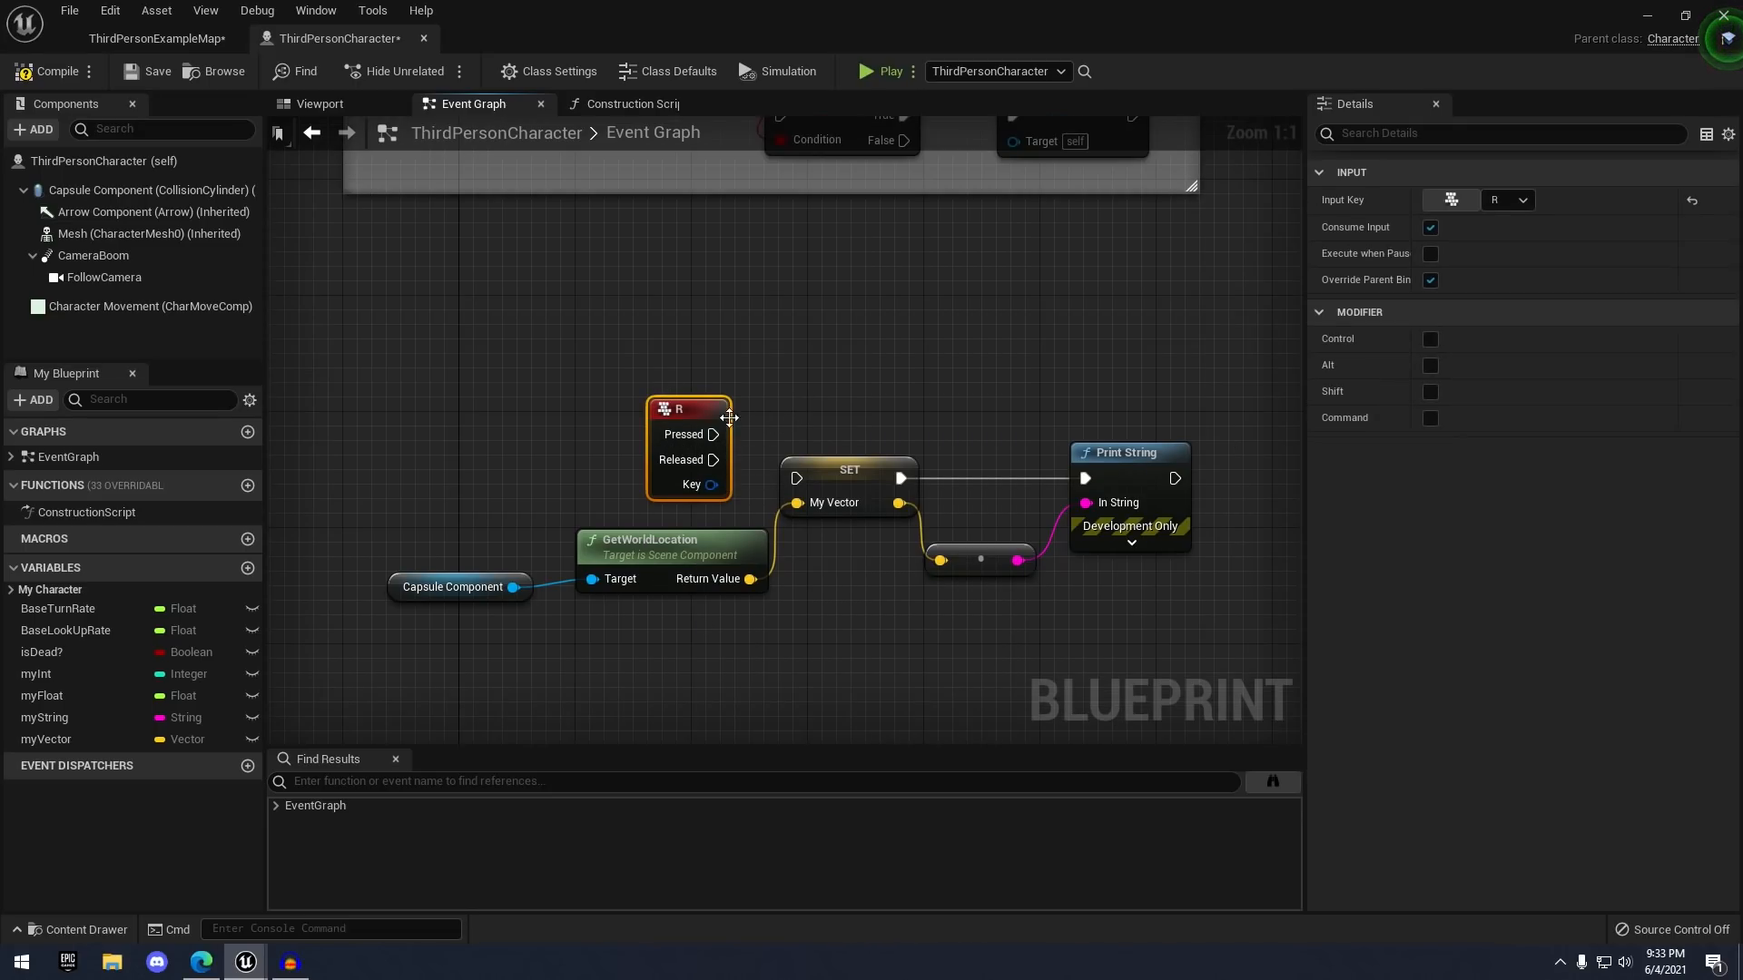
pyautogui.moveTo(707, 440); pyautogui.dragTo(776, 465)
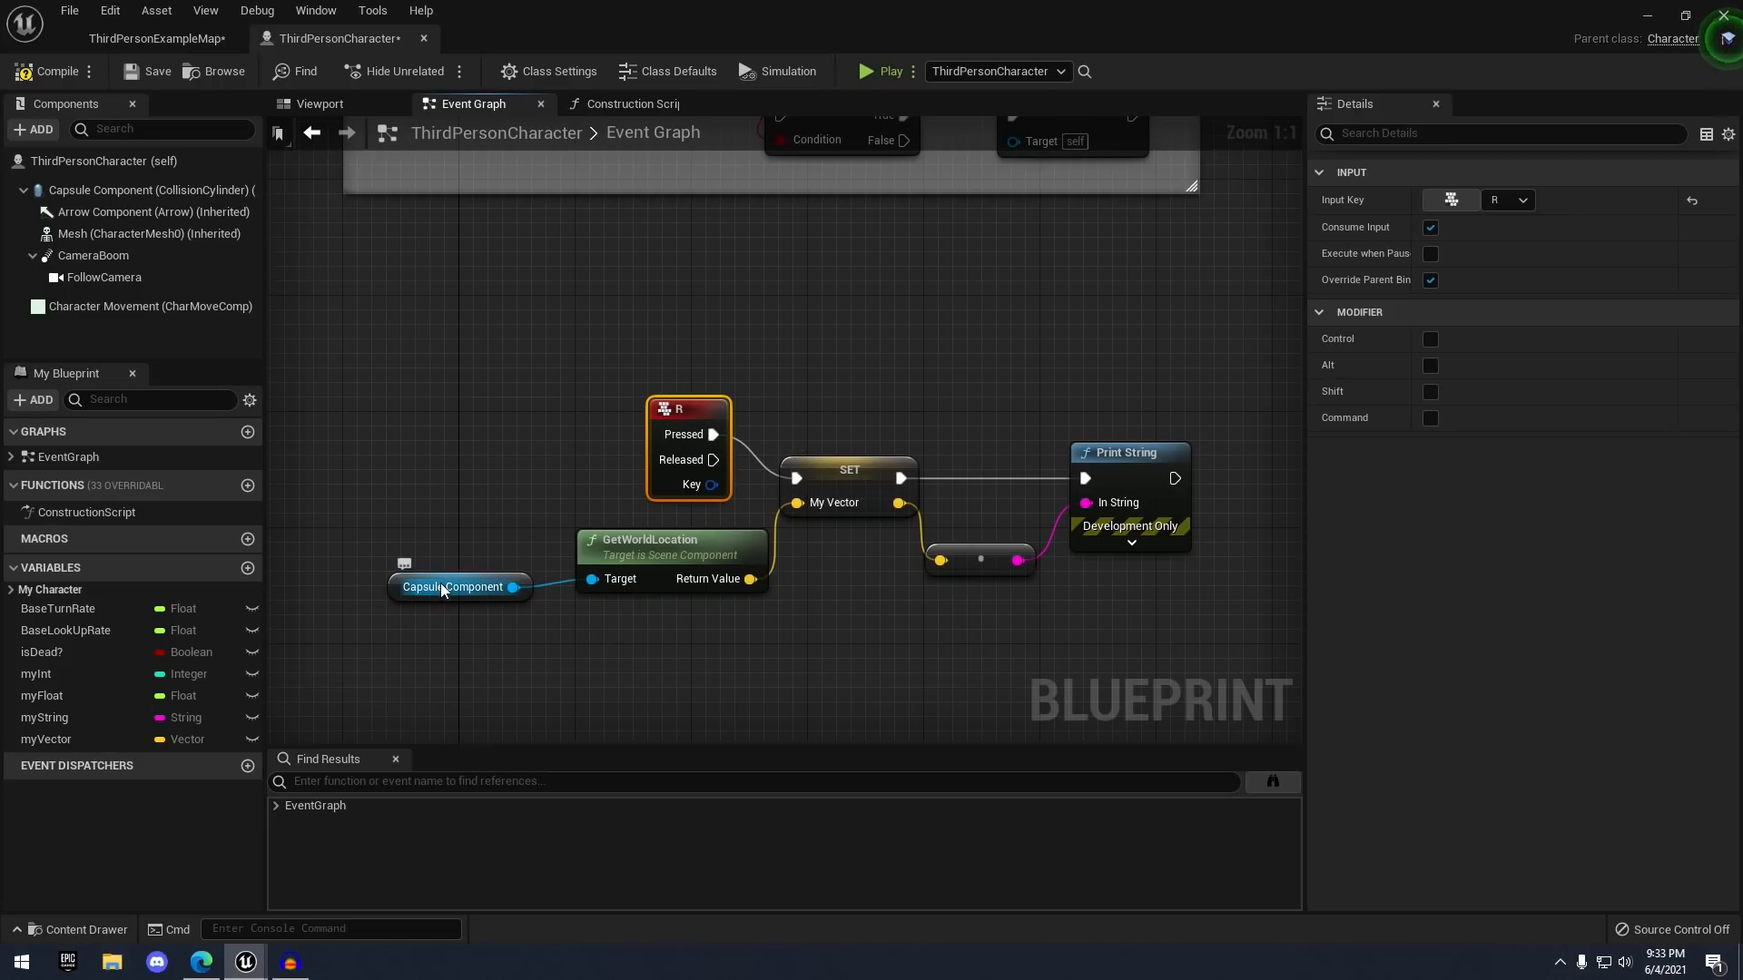
pyautogui.click(145, 190)
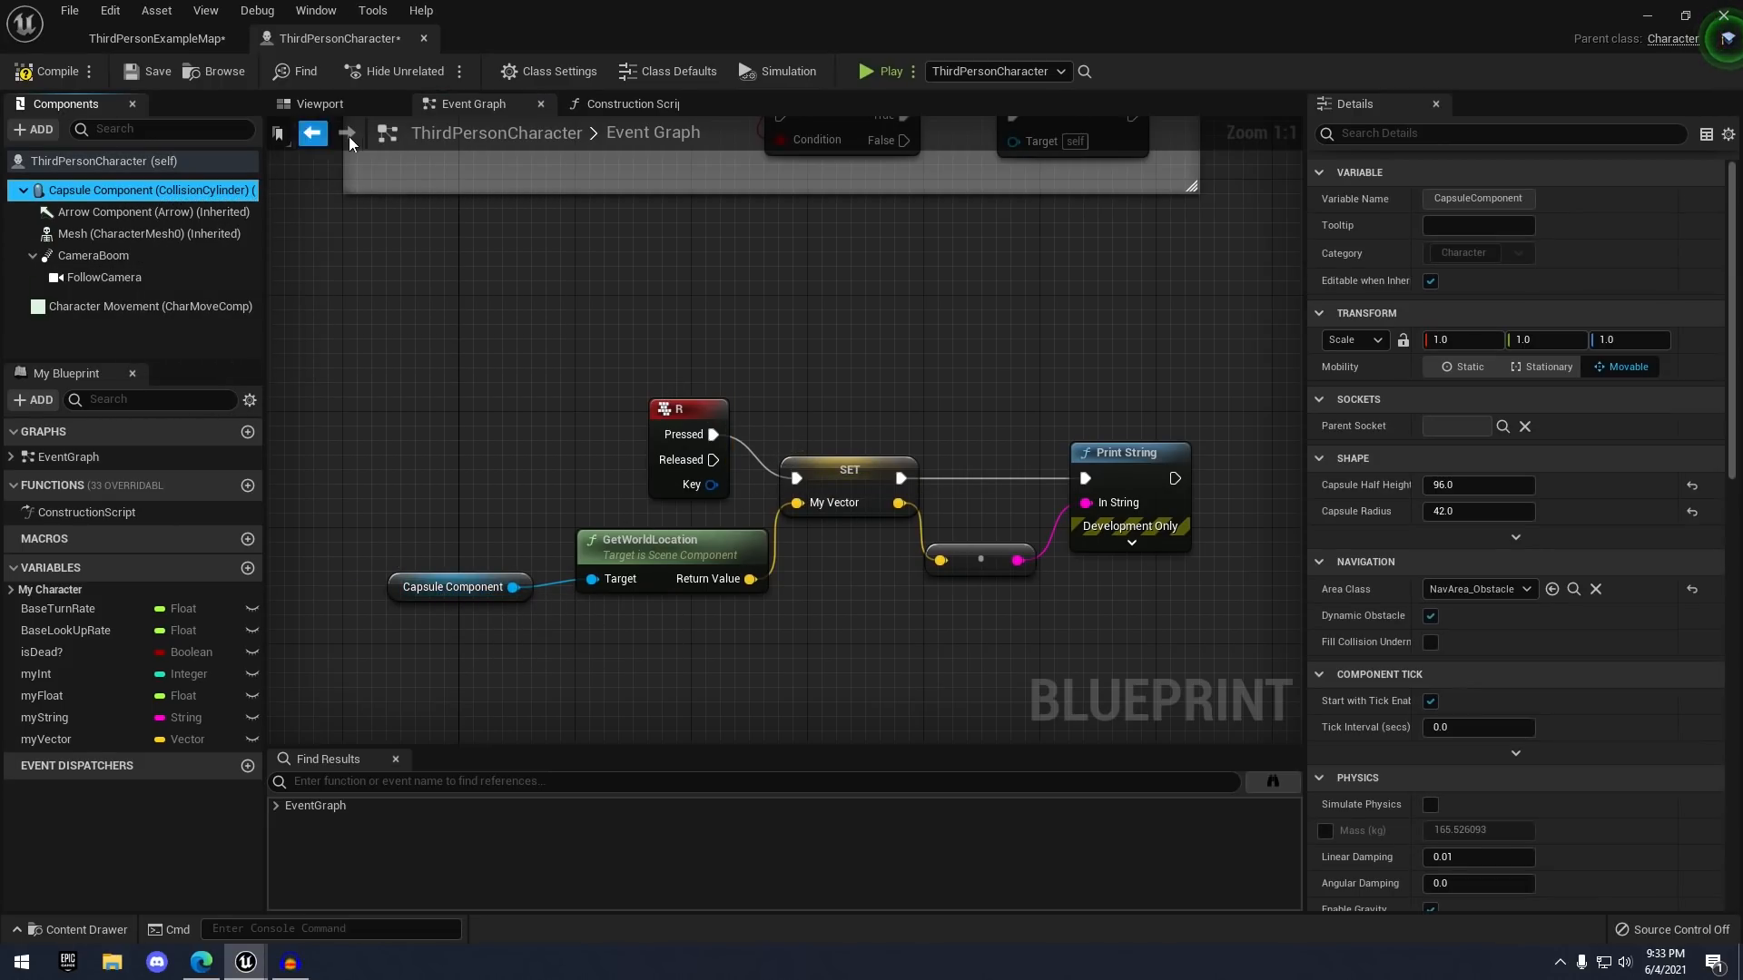
pyautogui.click(319, 104)
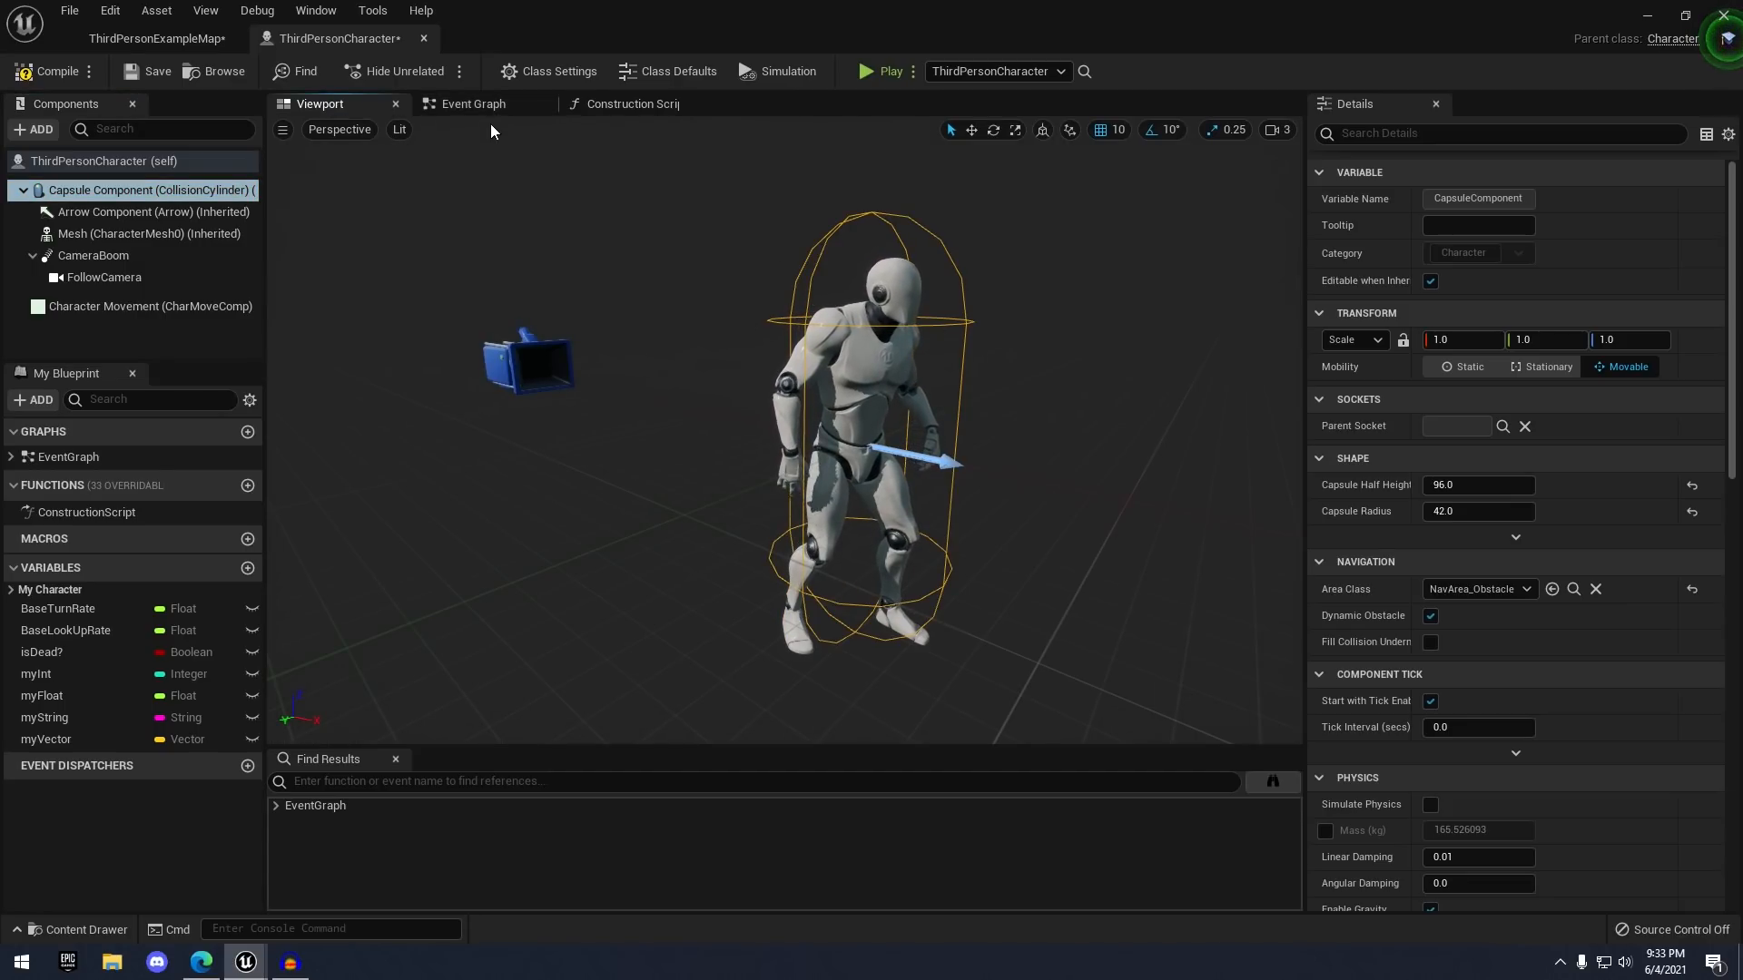
pyautogui.click(473, 104)
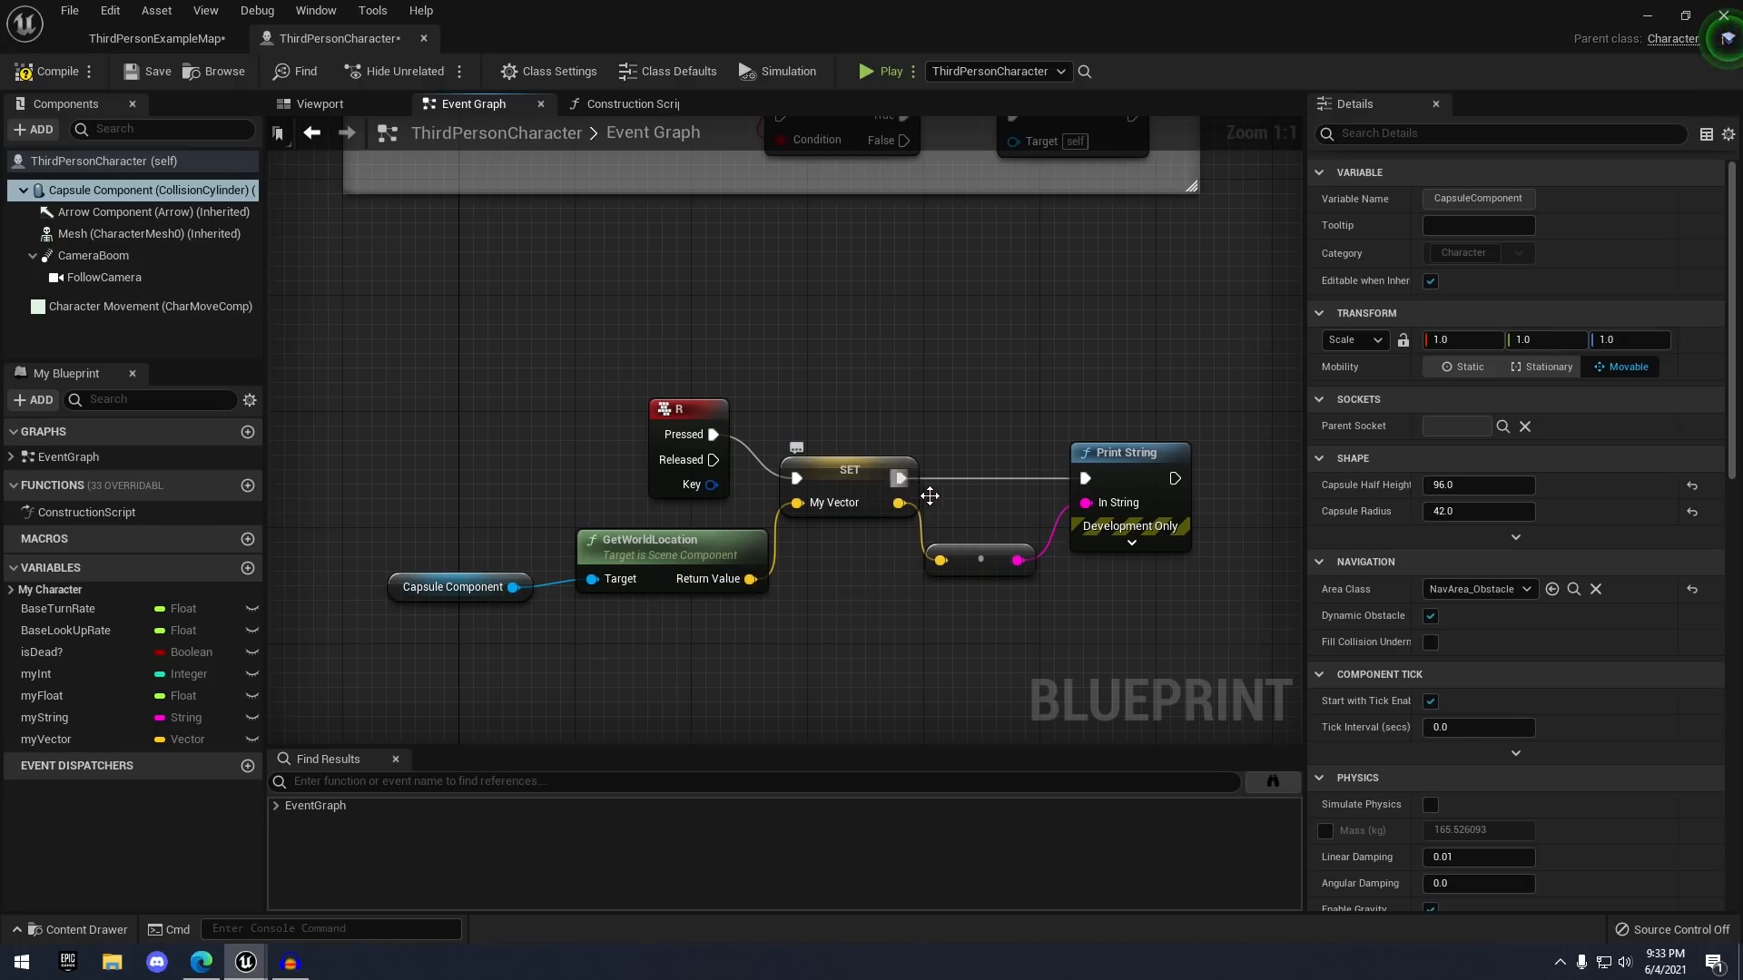
# - Compile and save the character blueprint and launch a Play session
pyautogui.moveTo(1033, 405); pyautogui.dragTo(961, 390, button='right')
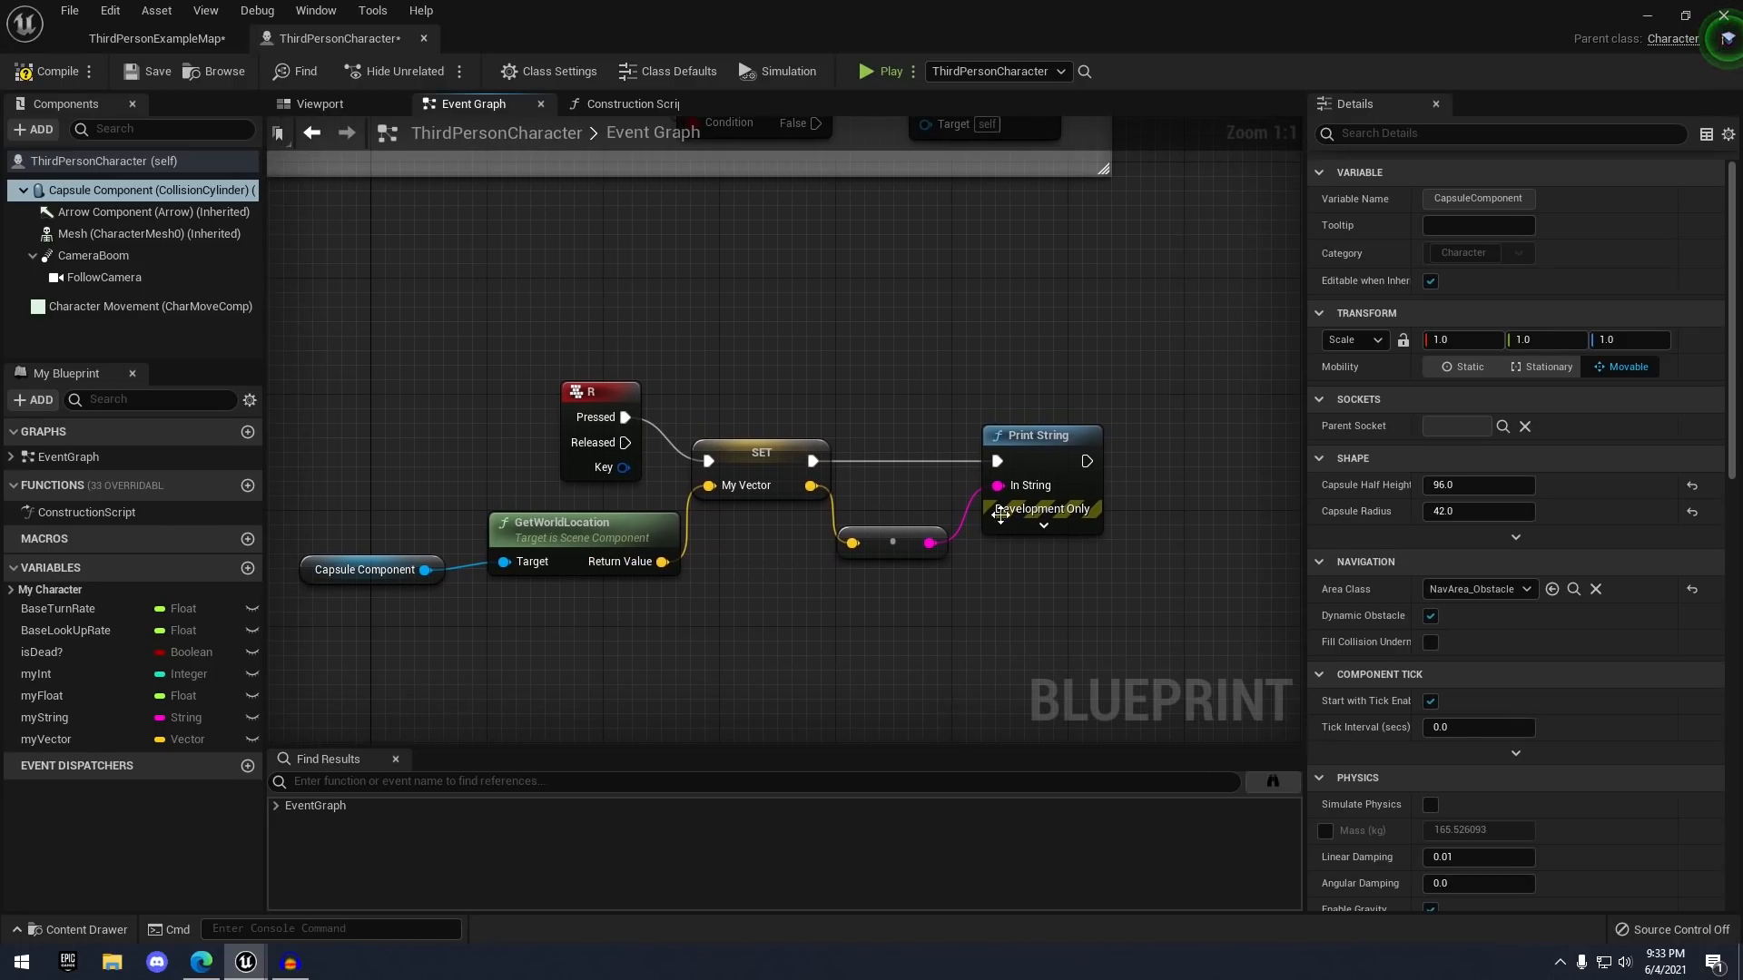
pyautogui.click(32, 73)
pyautogui.click(151, 71)
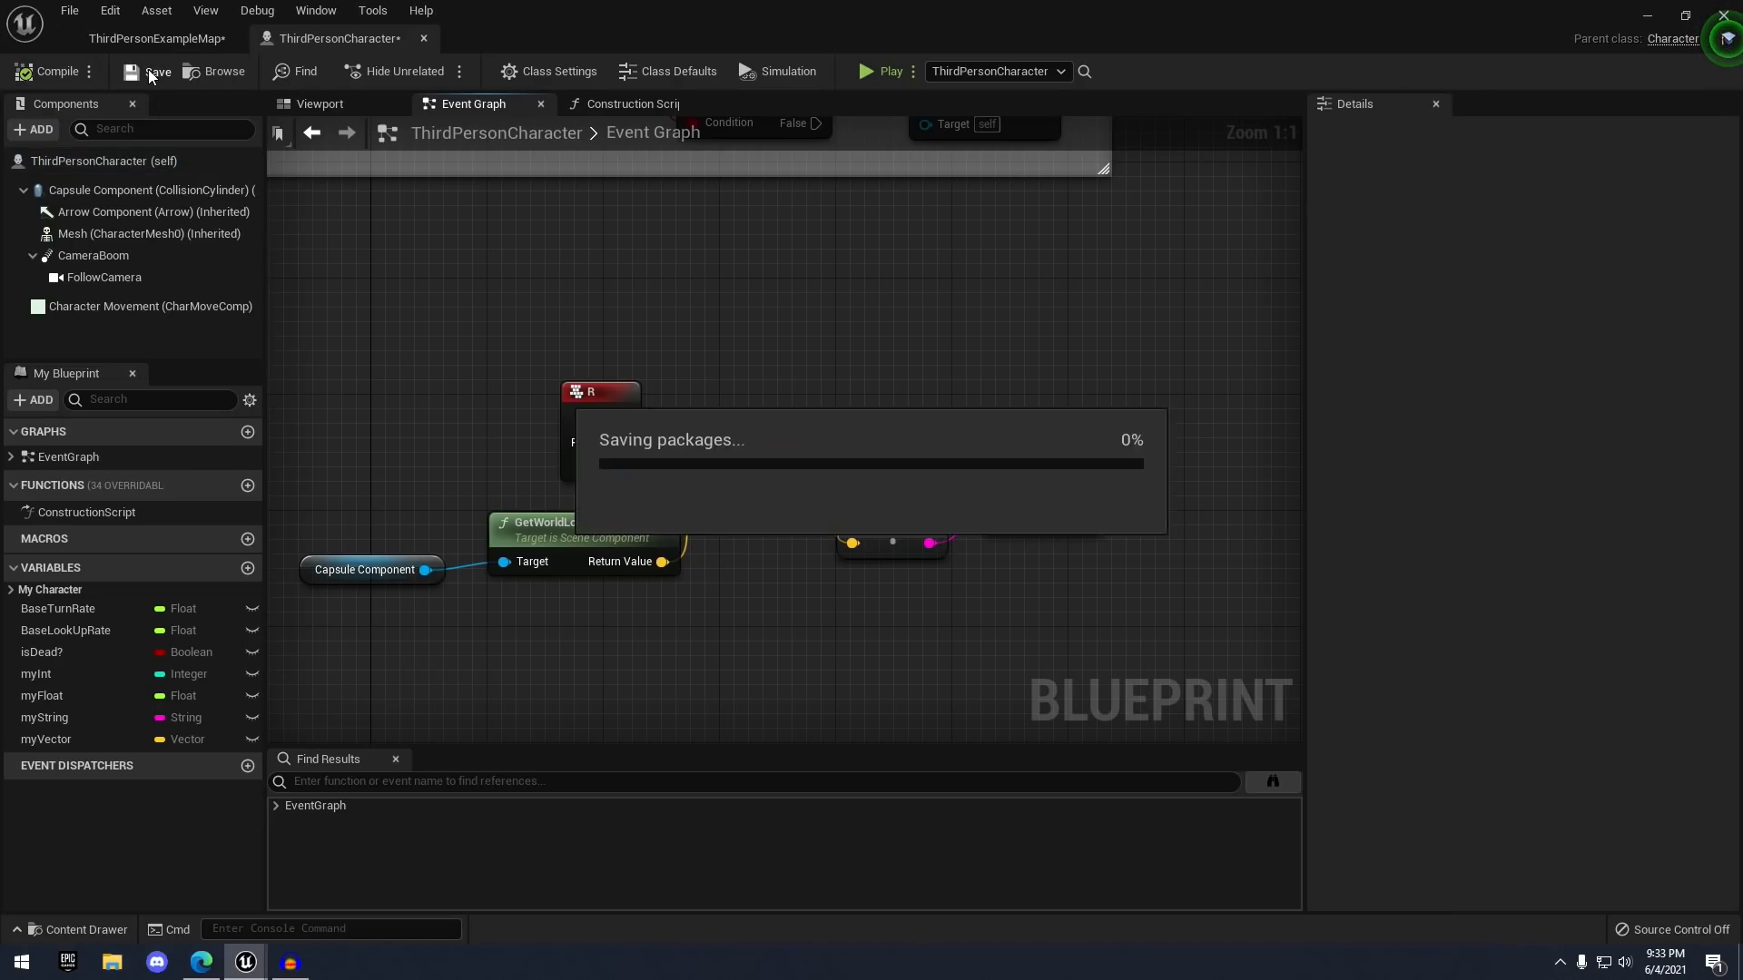
pyautogui.click(868, 70)
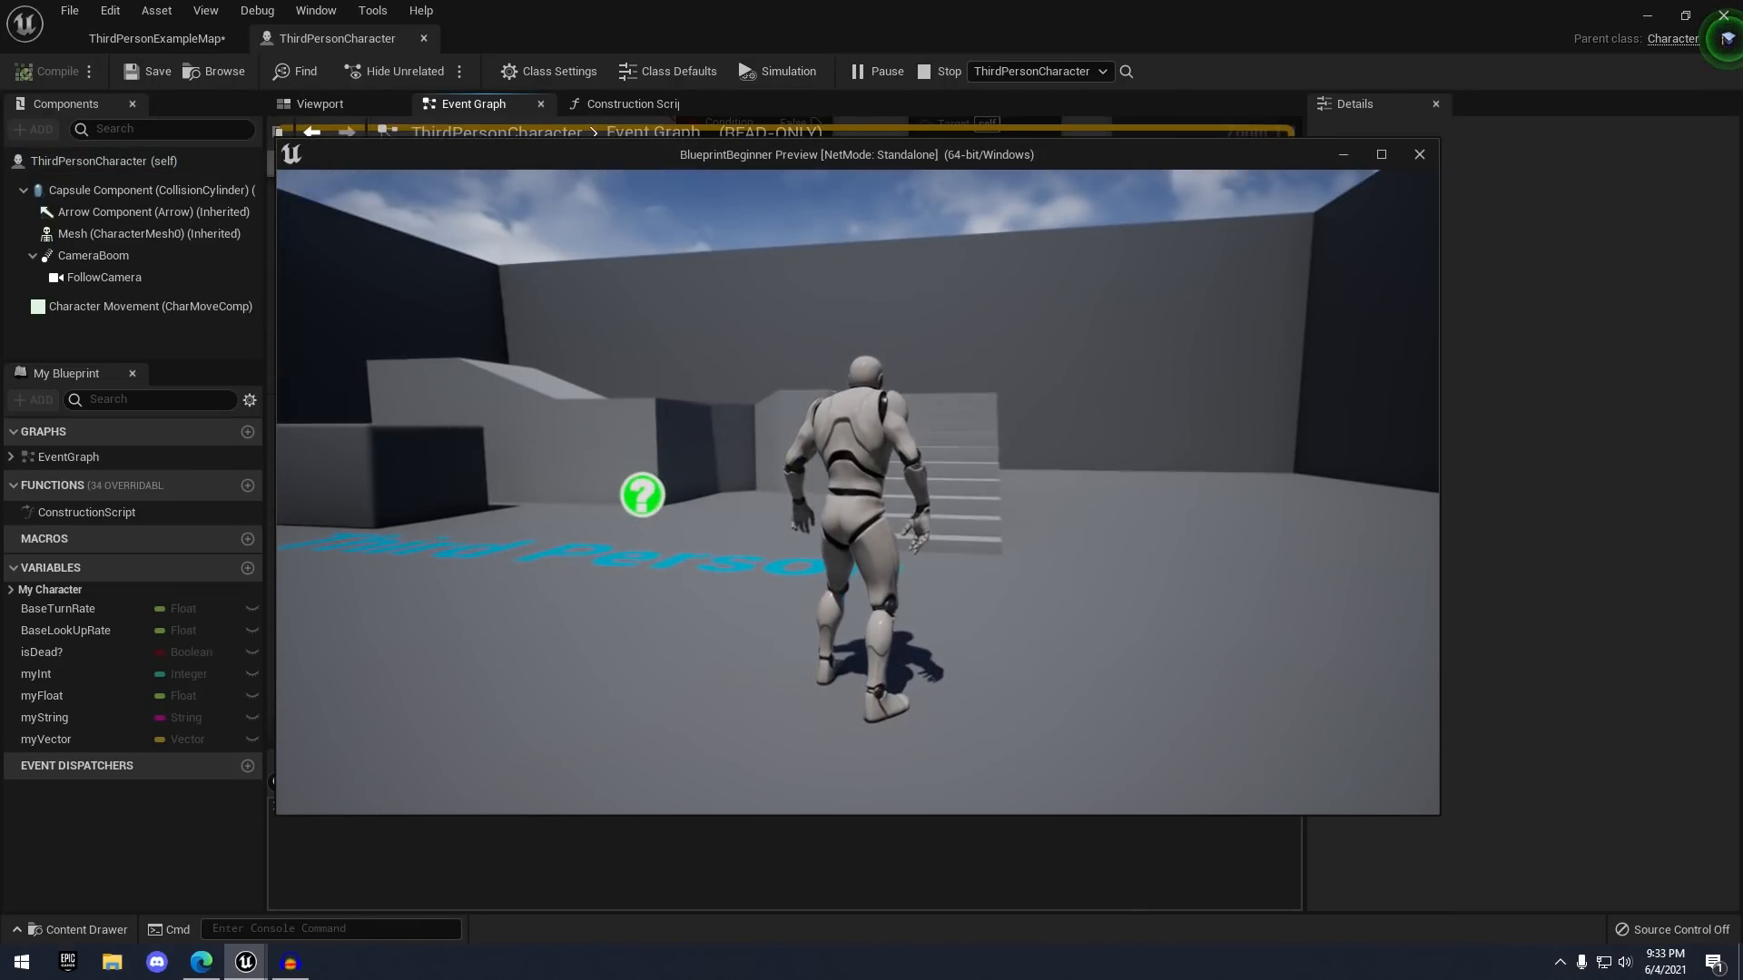
# - Run the character around the level with WASD, printing its world location along the way
pyautogui.press('a')
pyautogui.press('w')
pyautogui.press('f')
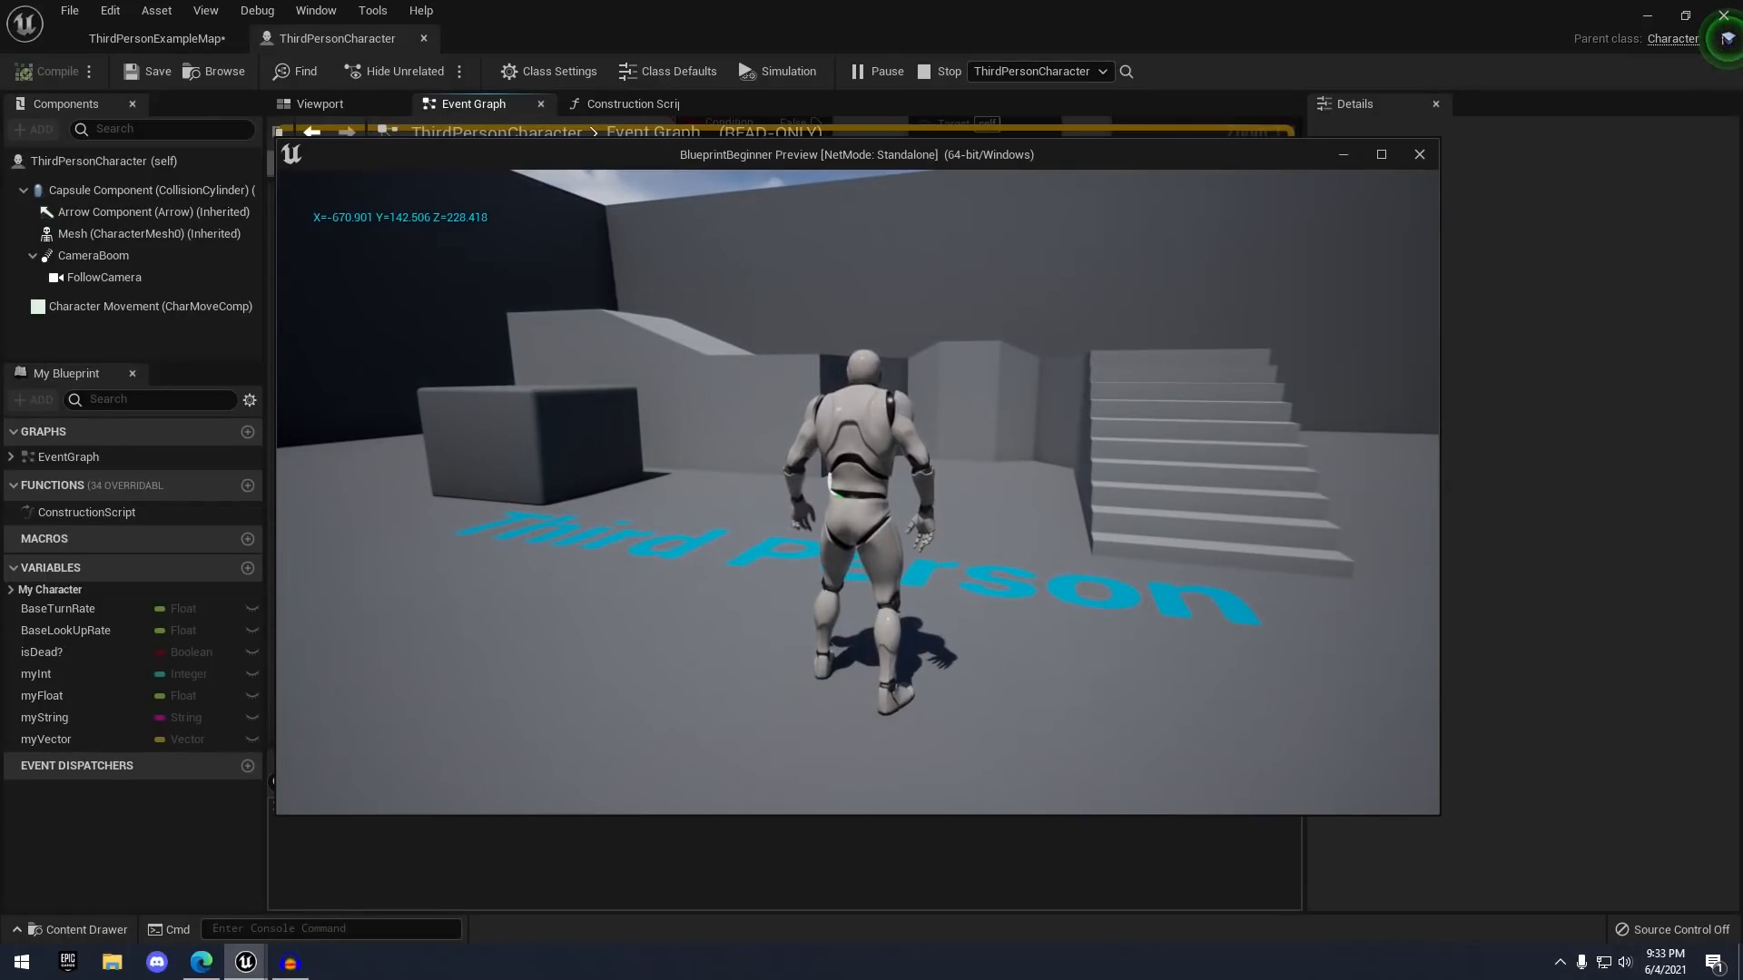
pyautogui.press('w')
pyautogui.press('f')
pyautogui.press('f')
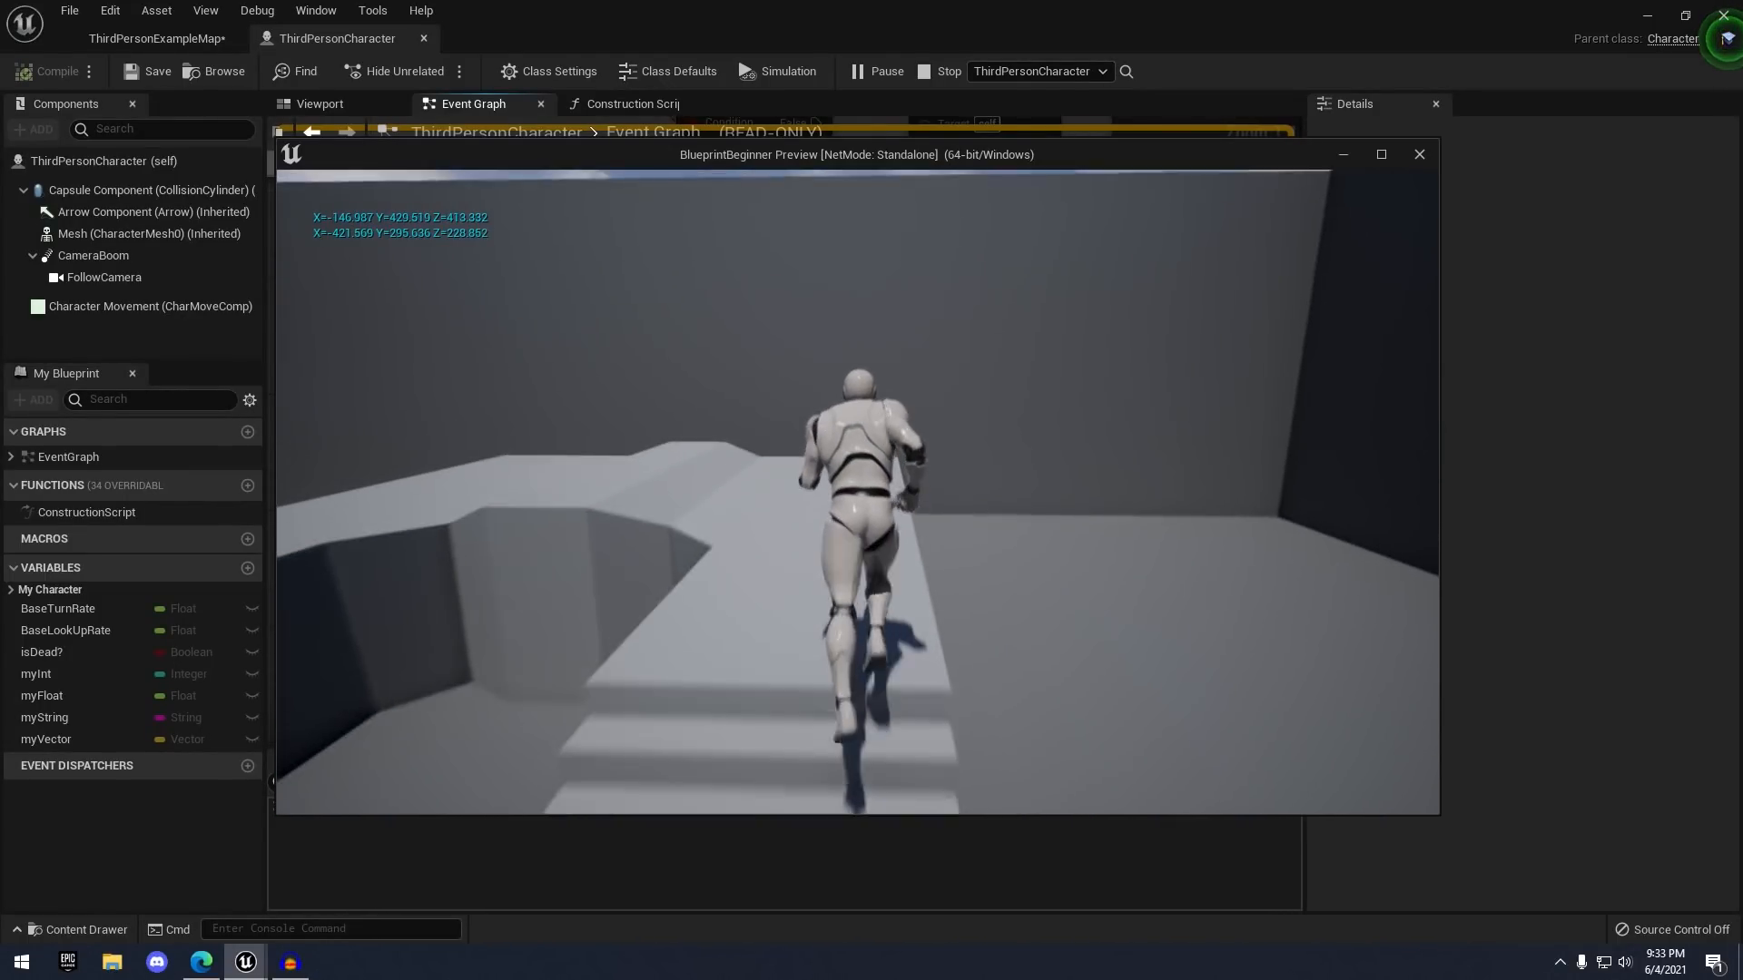
pyautogui.press('f')
pyautogui.press('f')
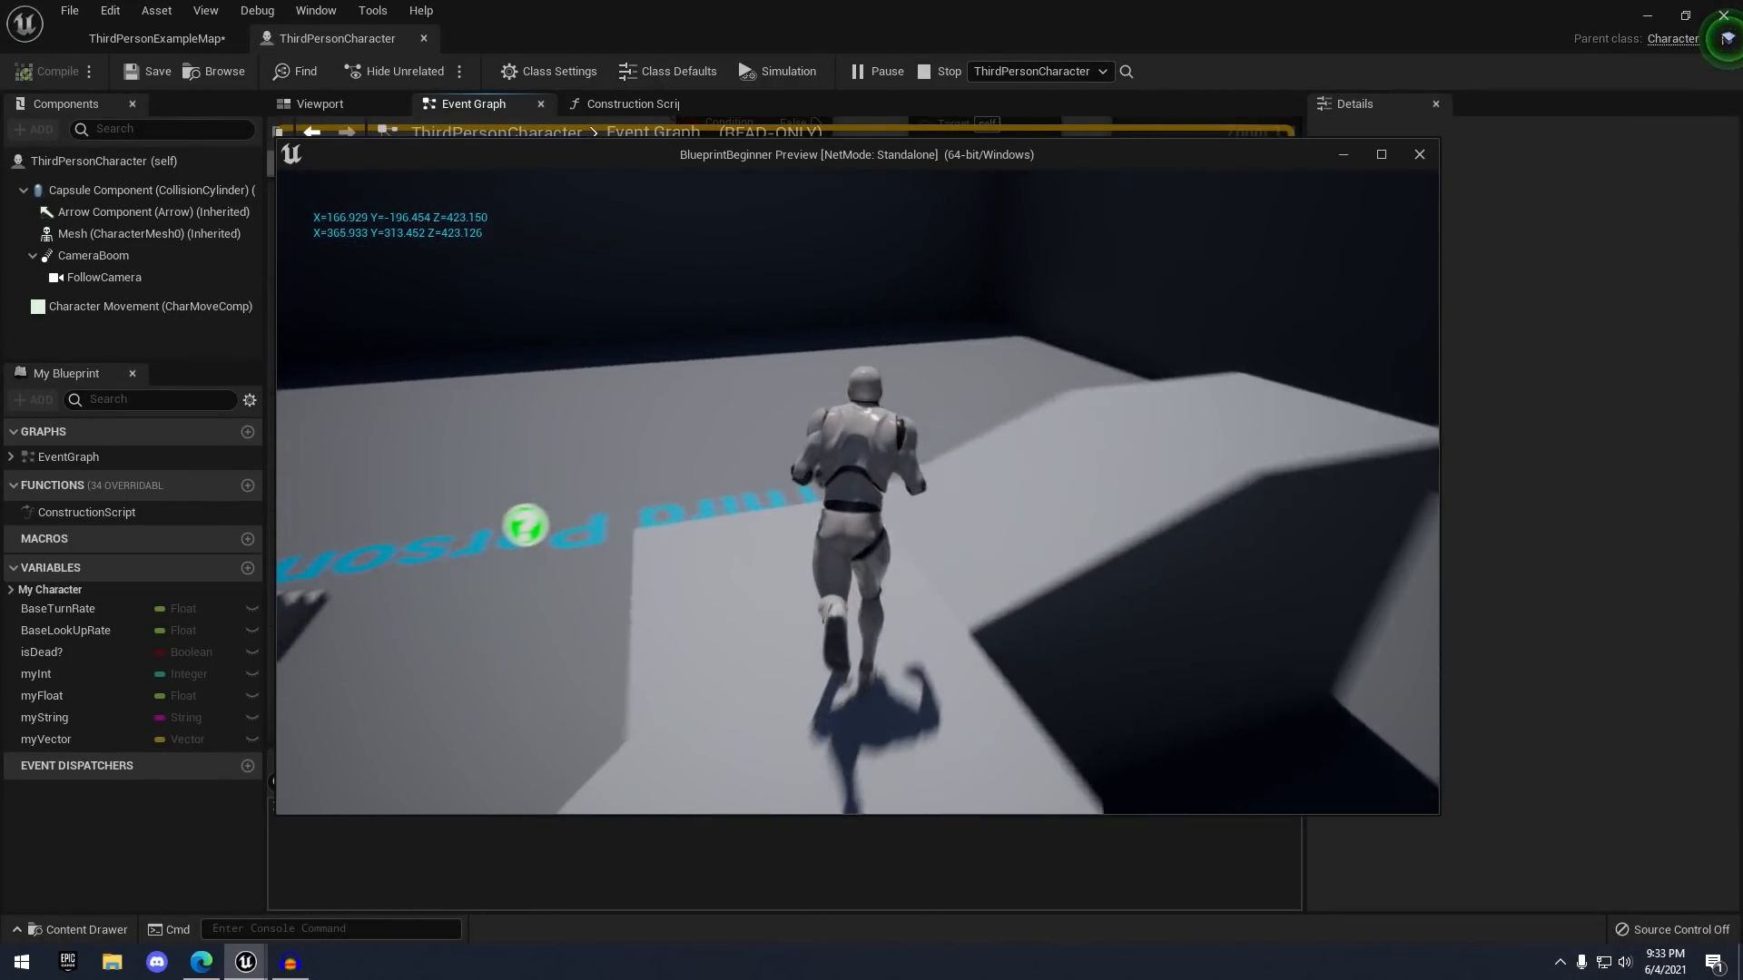
pyautogui.press('f')
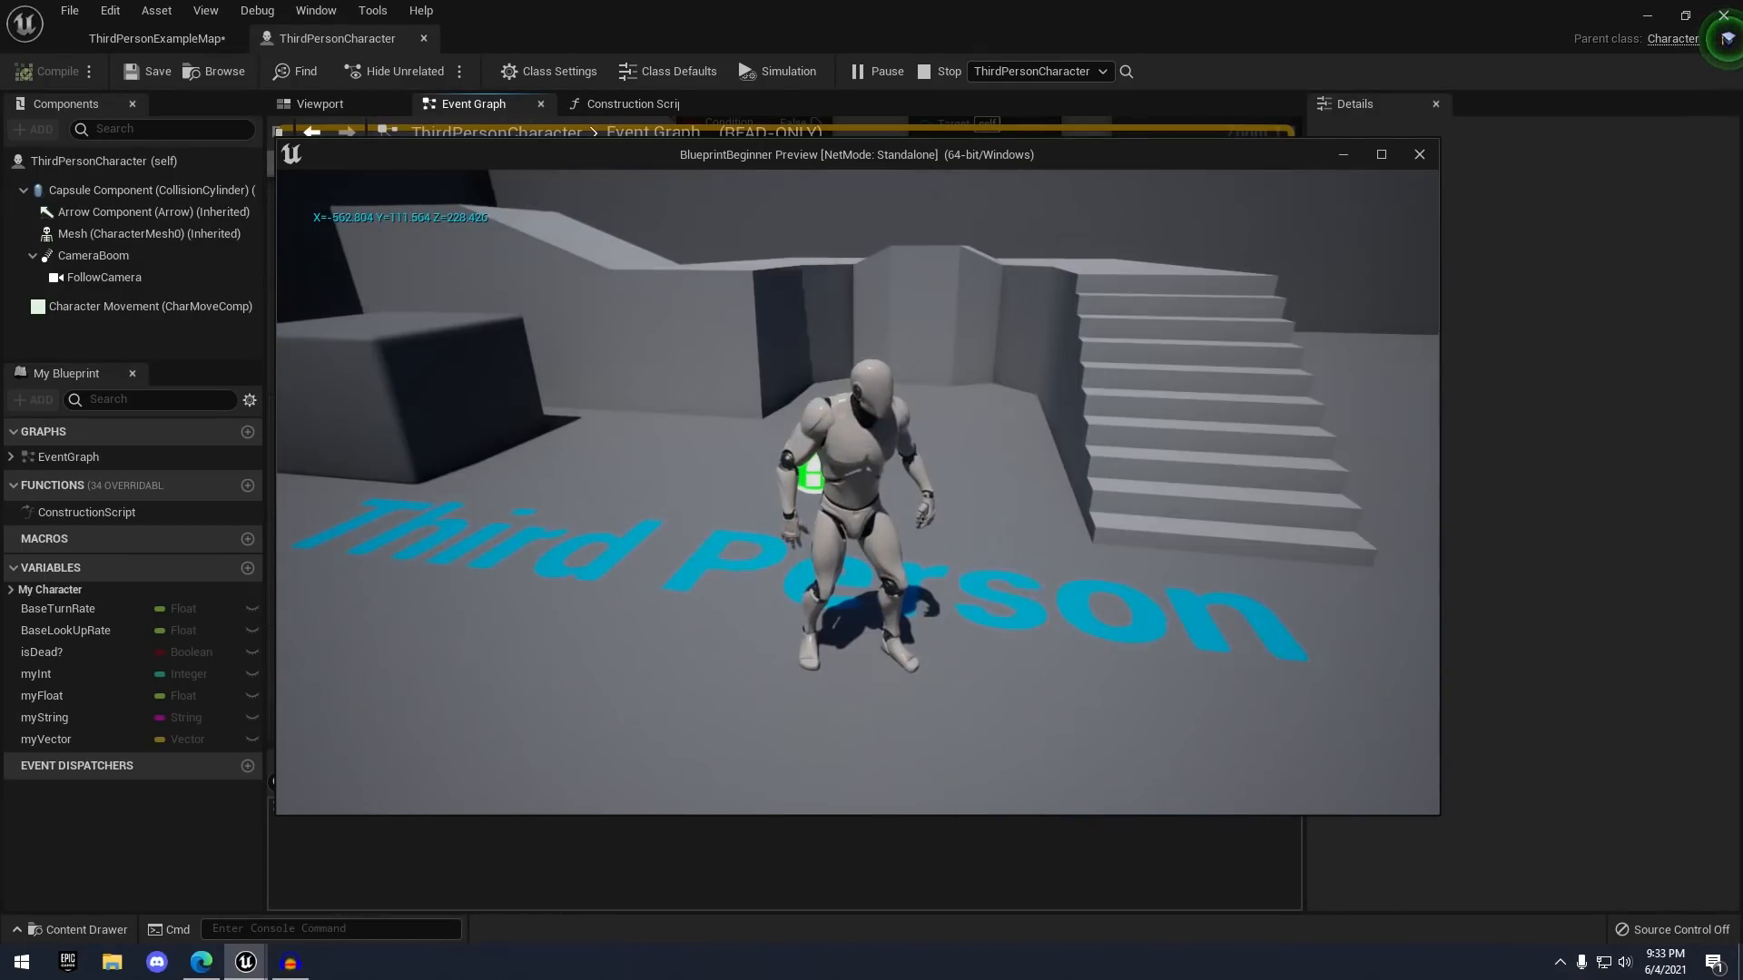
pyautogui.press('s')
pyautogui.press('f')
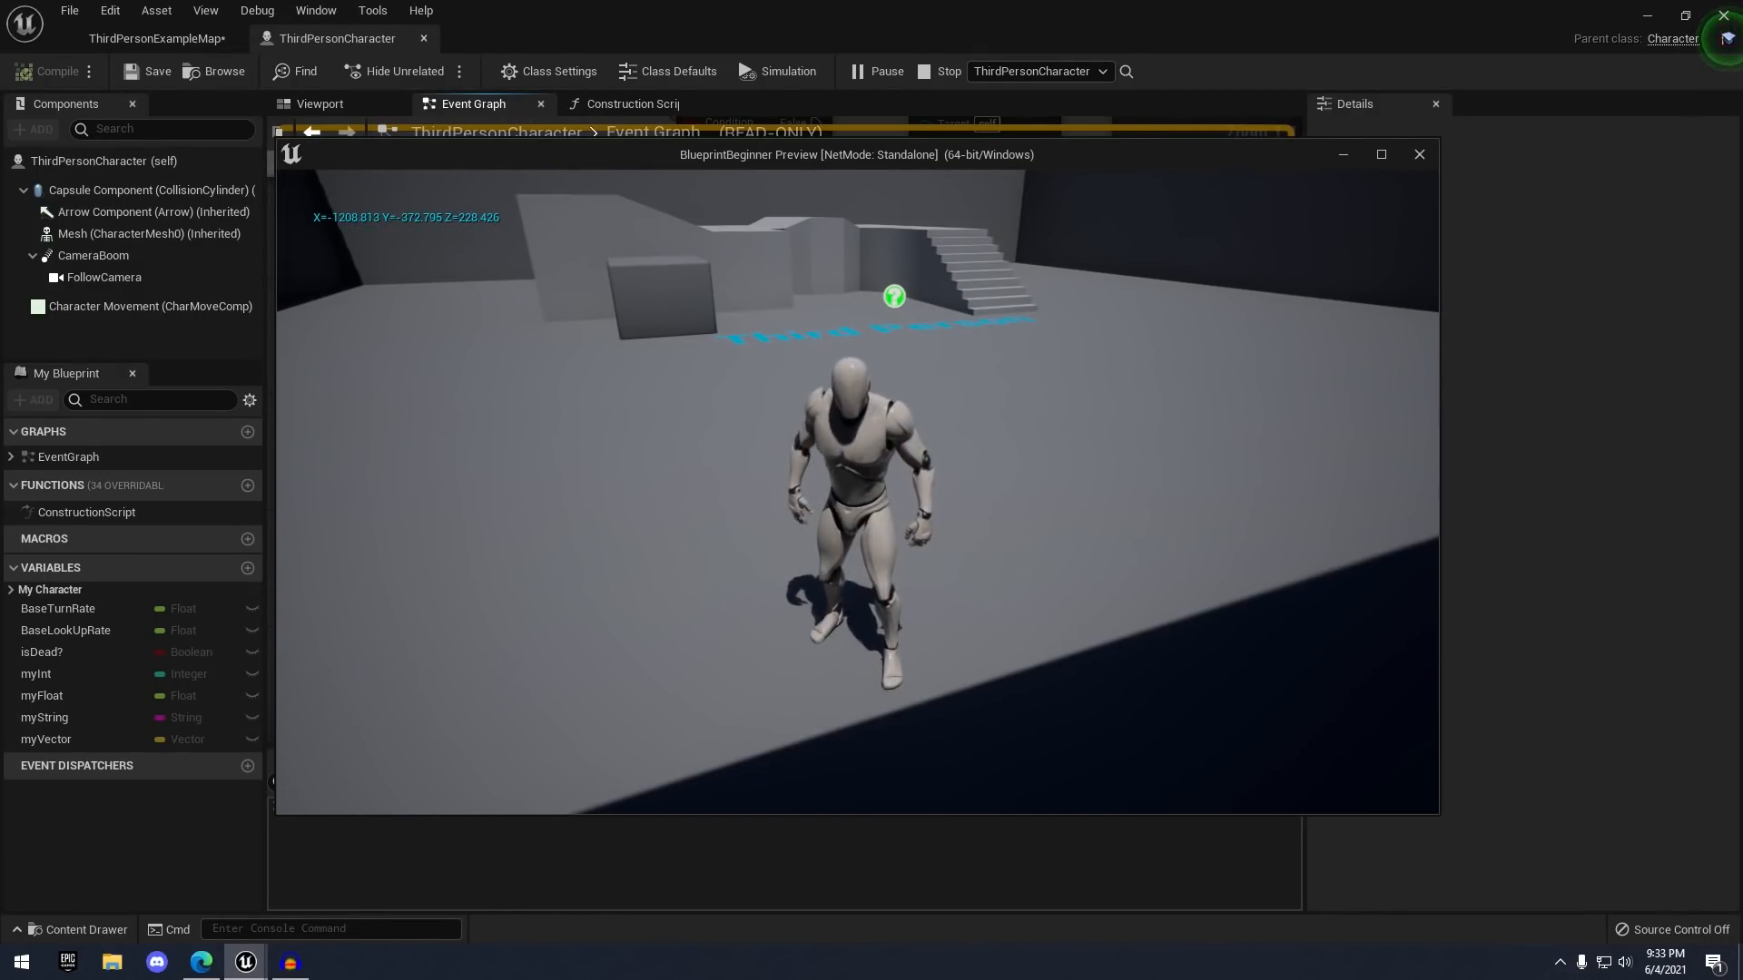
pyautogui.press('a')
pyautogui.press('f')
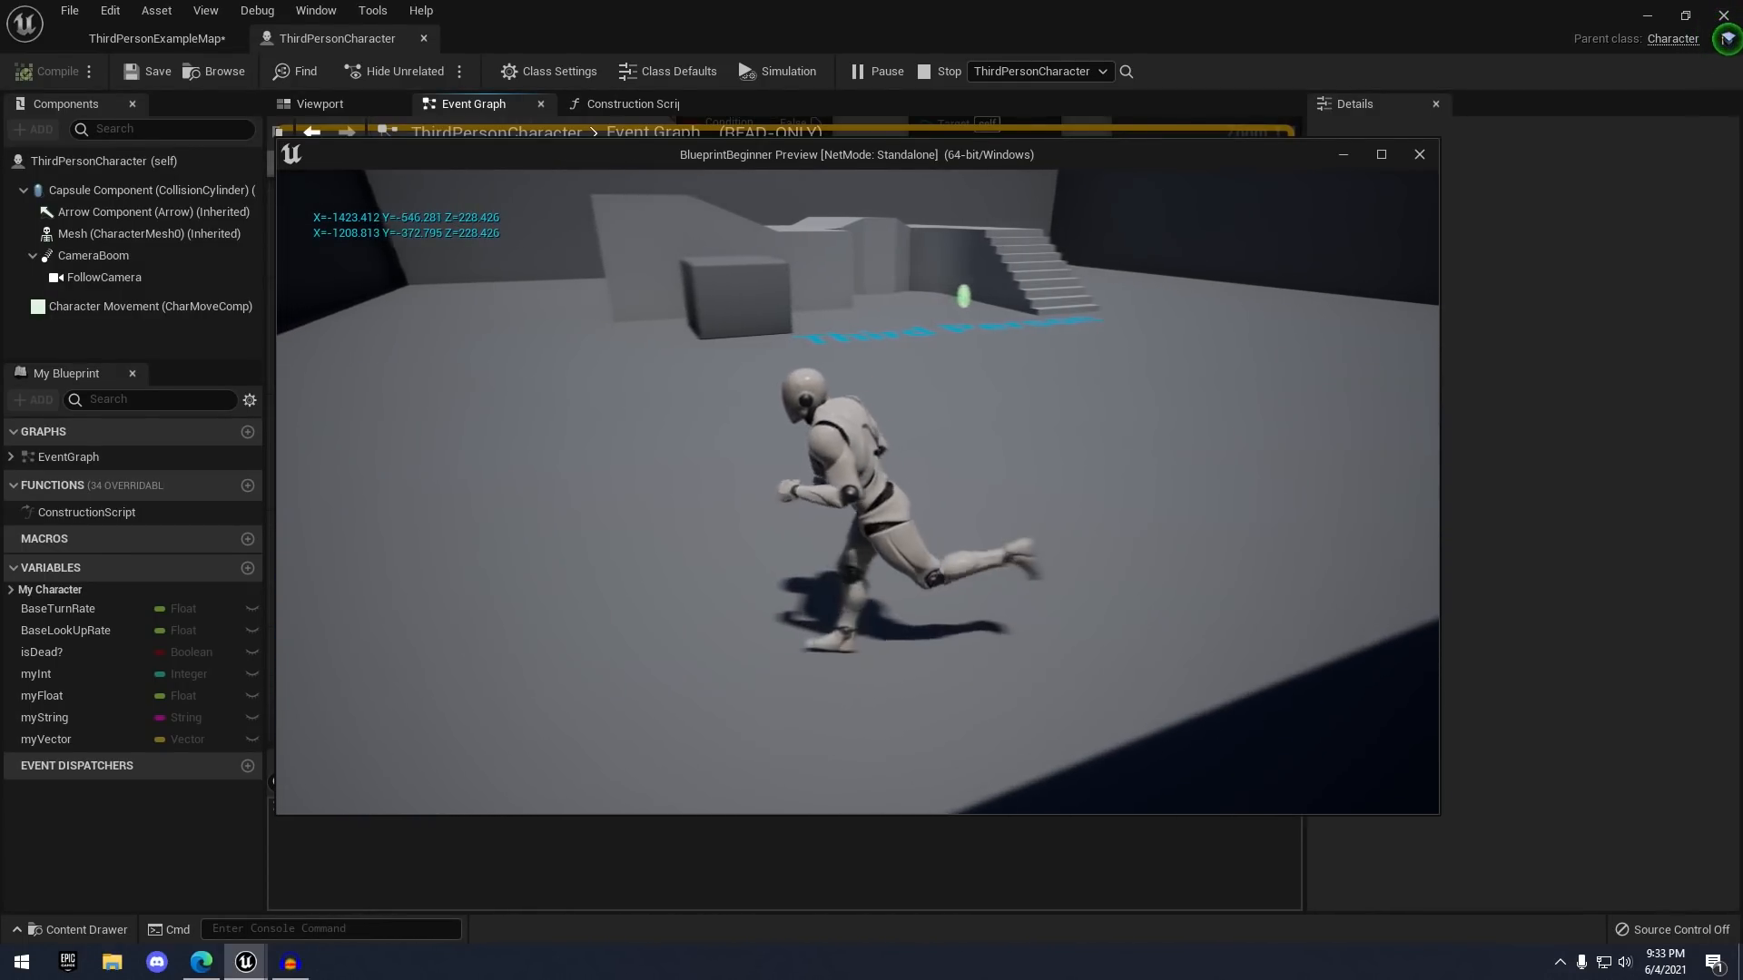
pyautogui.press('w')
pyautogui.press('f')
pyautogui.press('a')
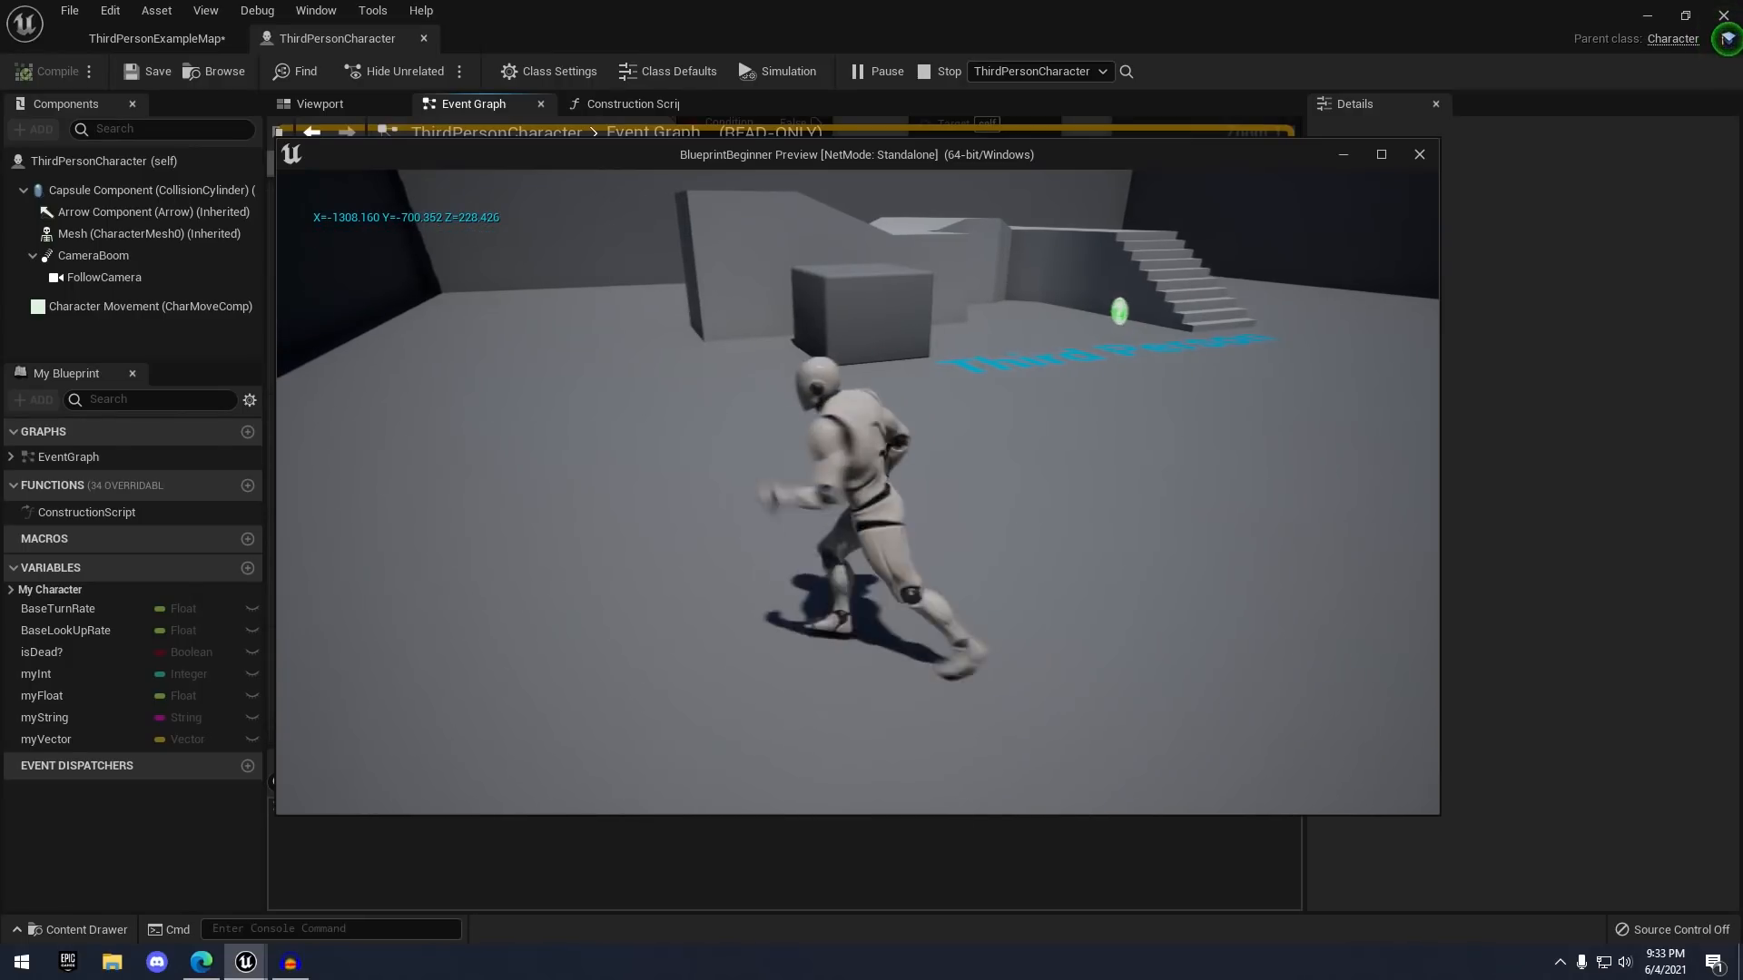
pyautogui.press('w')
pyautogui.press('f')
pyautogui.press('w')
pyautogui.press('a')
pyautogui.press('f')
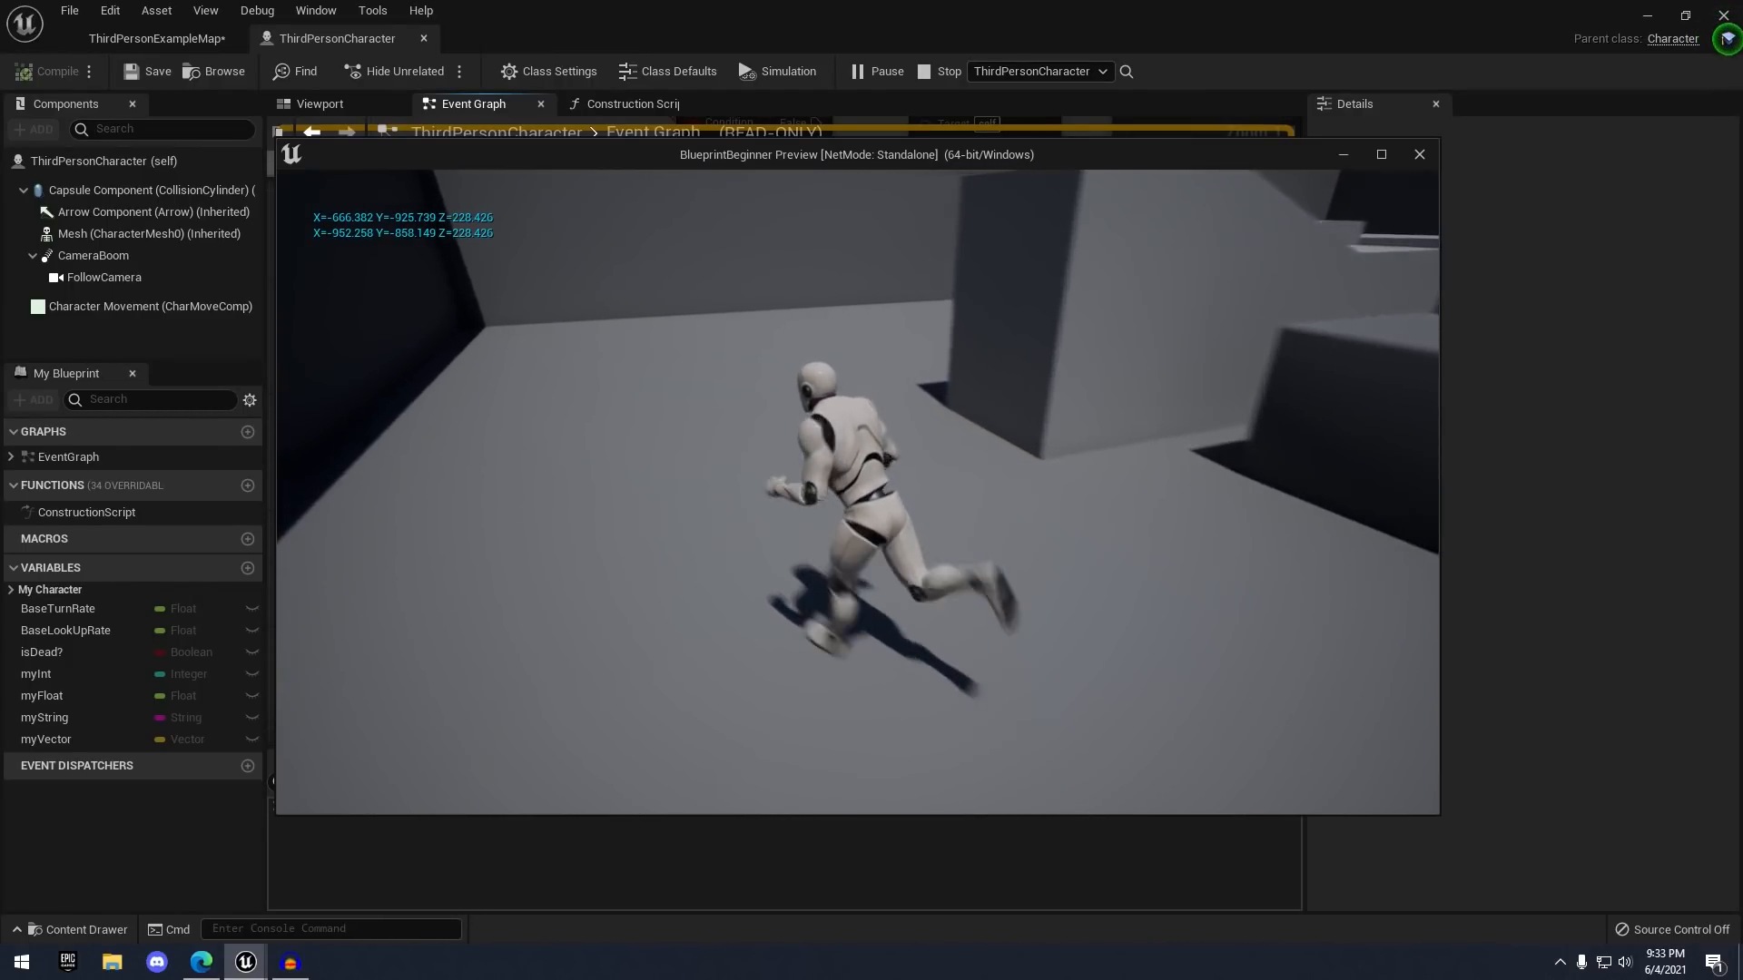
pyautogui.press('f')
pyautogui.press('w')
pyautogui.press('f')
pyautogui.press('f')
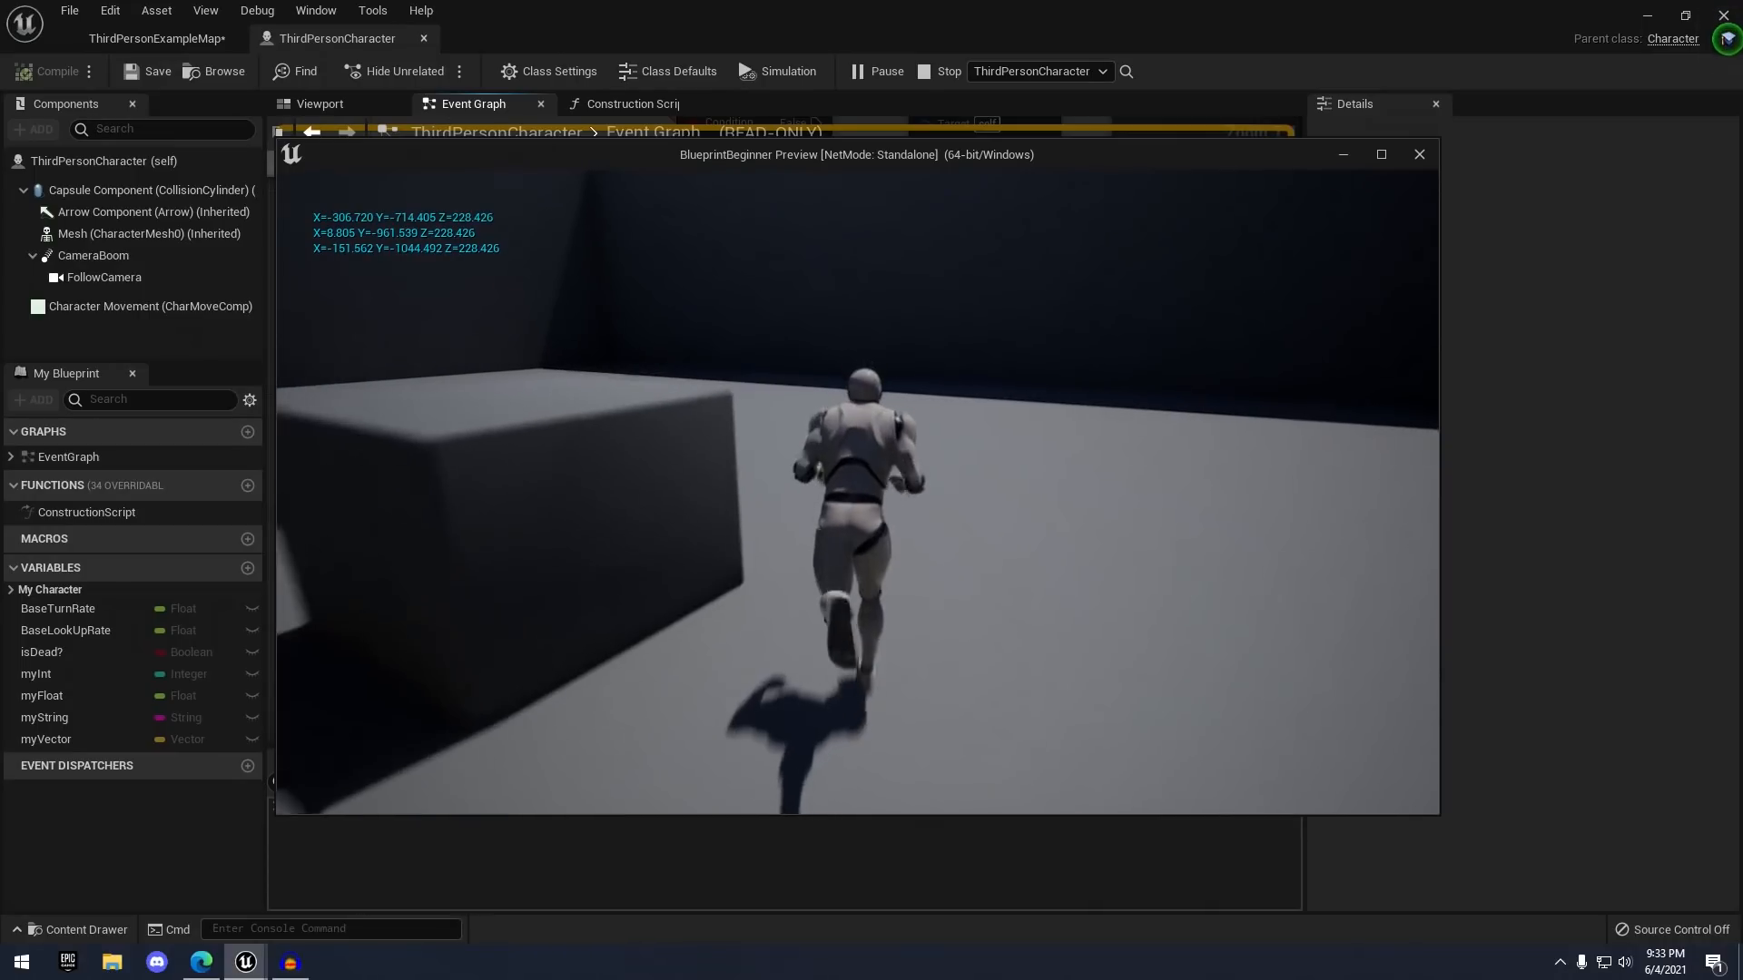
pyautogui.press('f')
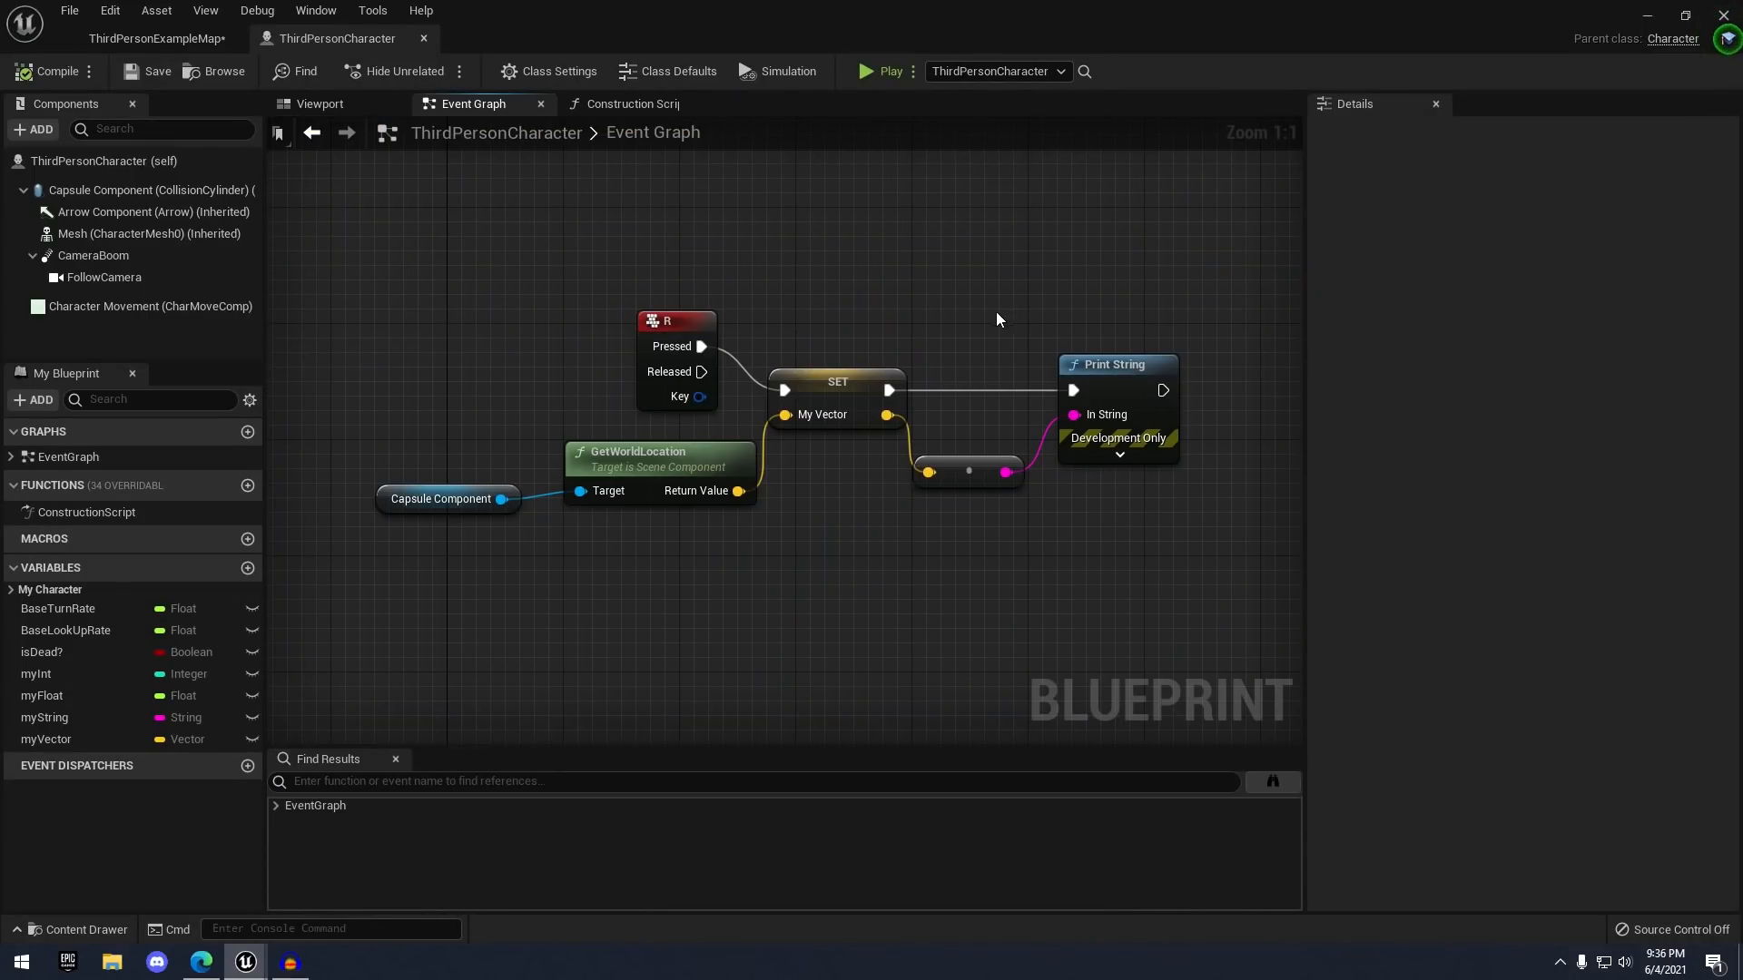
# - Create a Rotator variable named myRotator and compile to reveal its 0, 0, 0 default
pyautogui.click(246, 567)
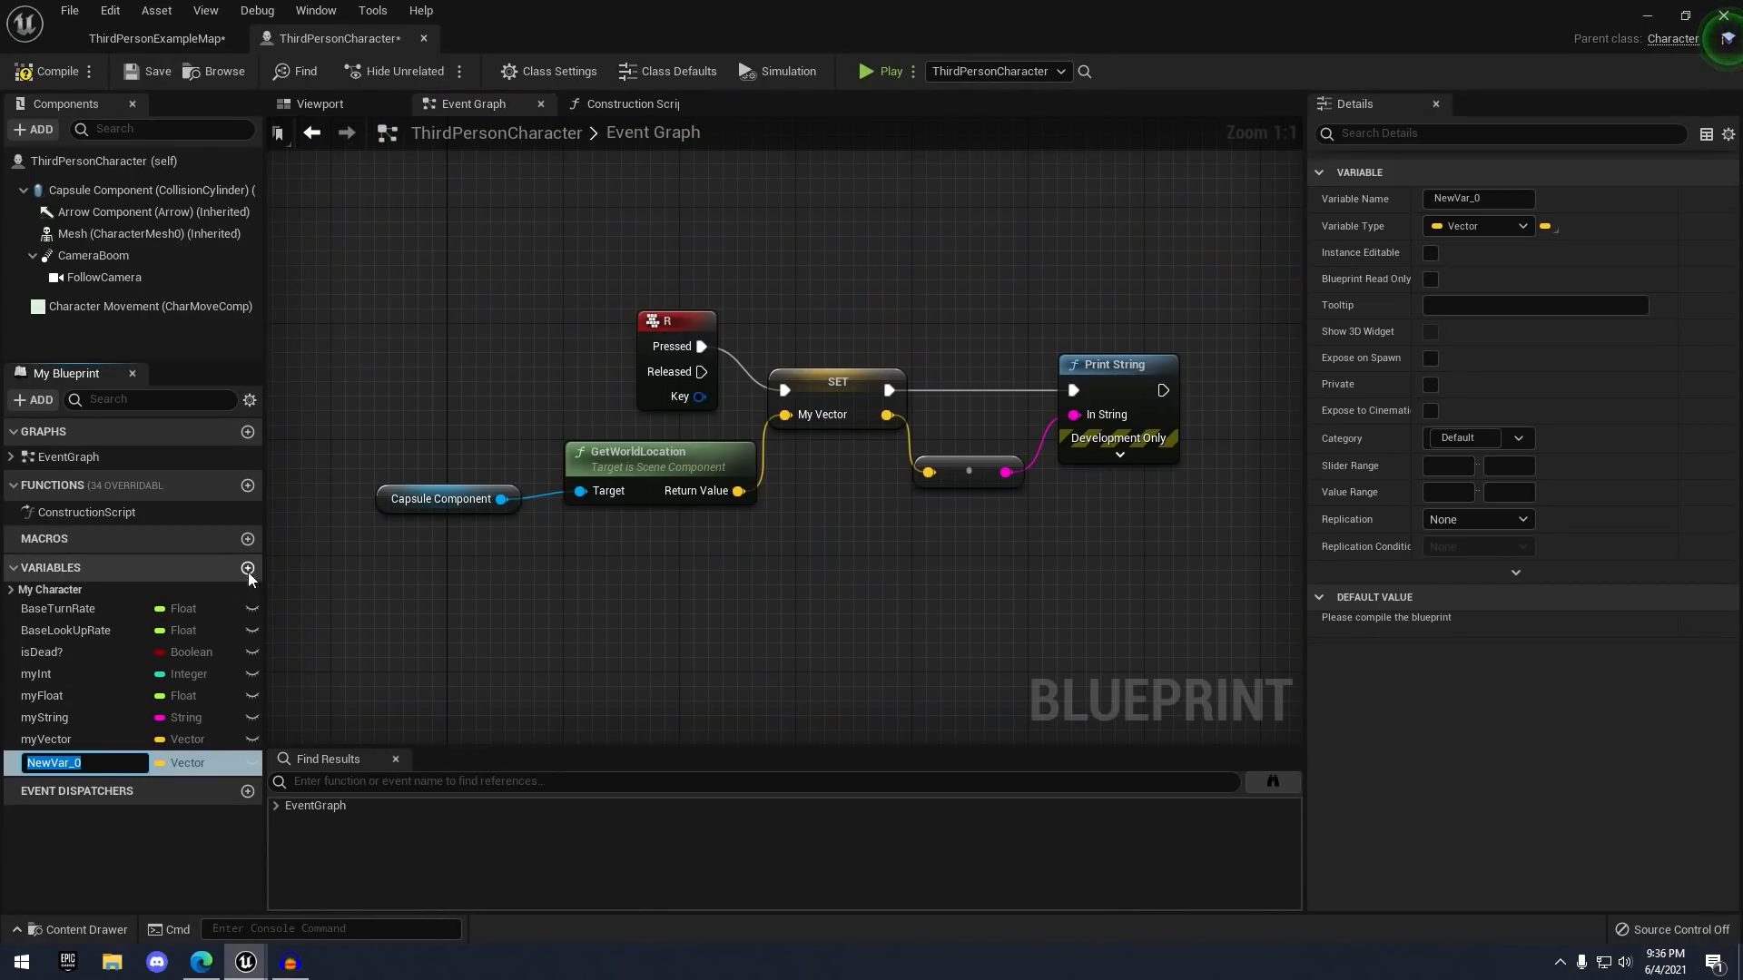
pyautogui.click(1458, 229)
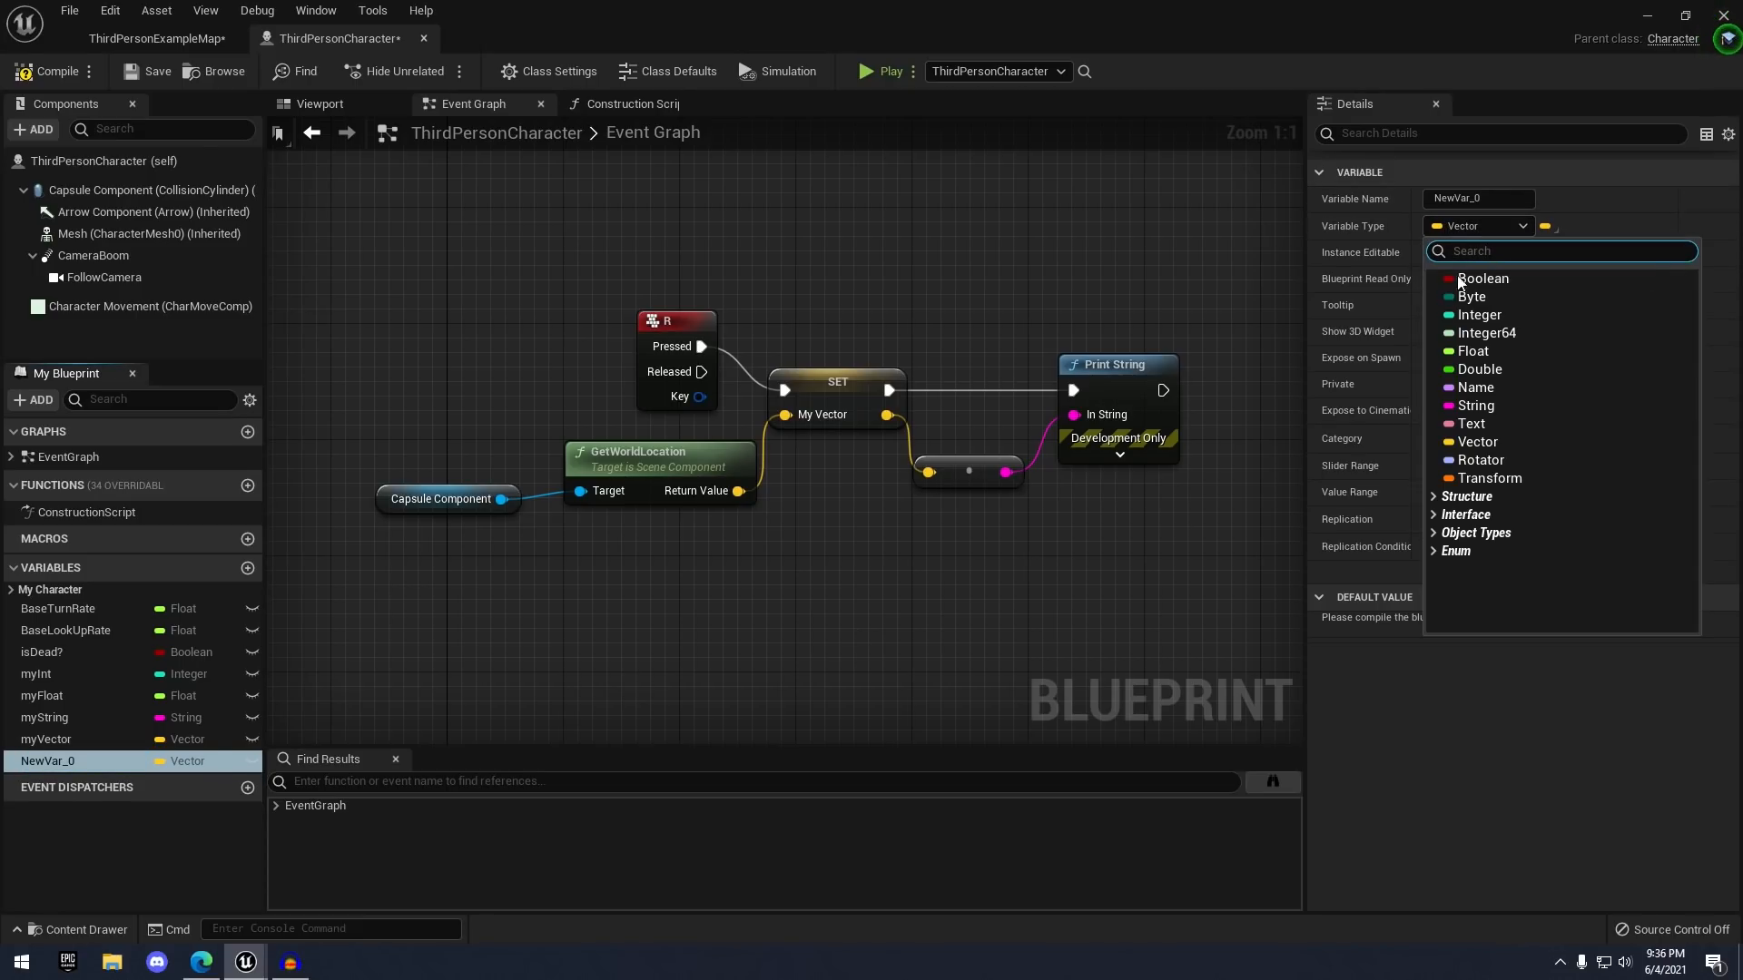
pyautogui.click(1480, 460)
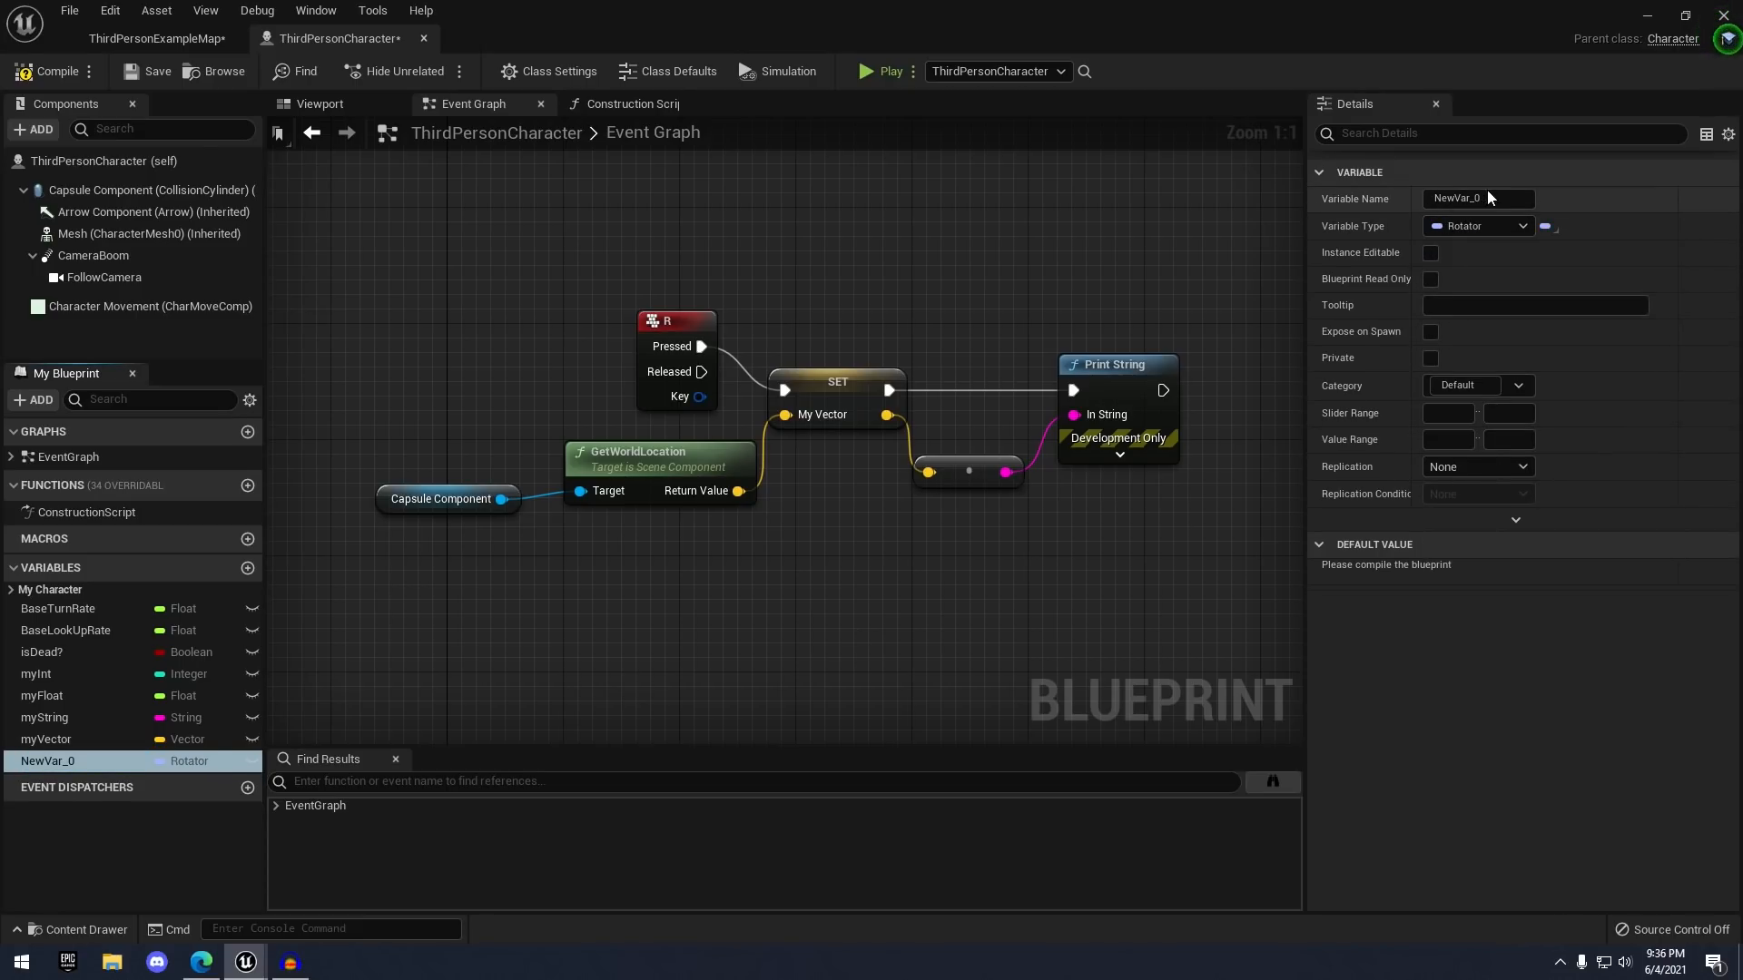
pyautogui.click(1436, 192)
pyautogui.write('myRotator')
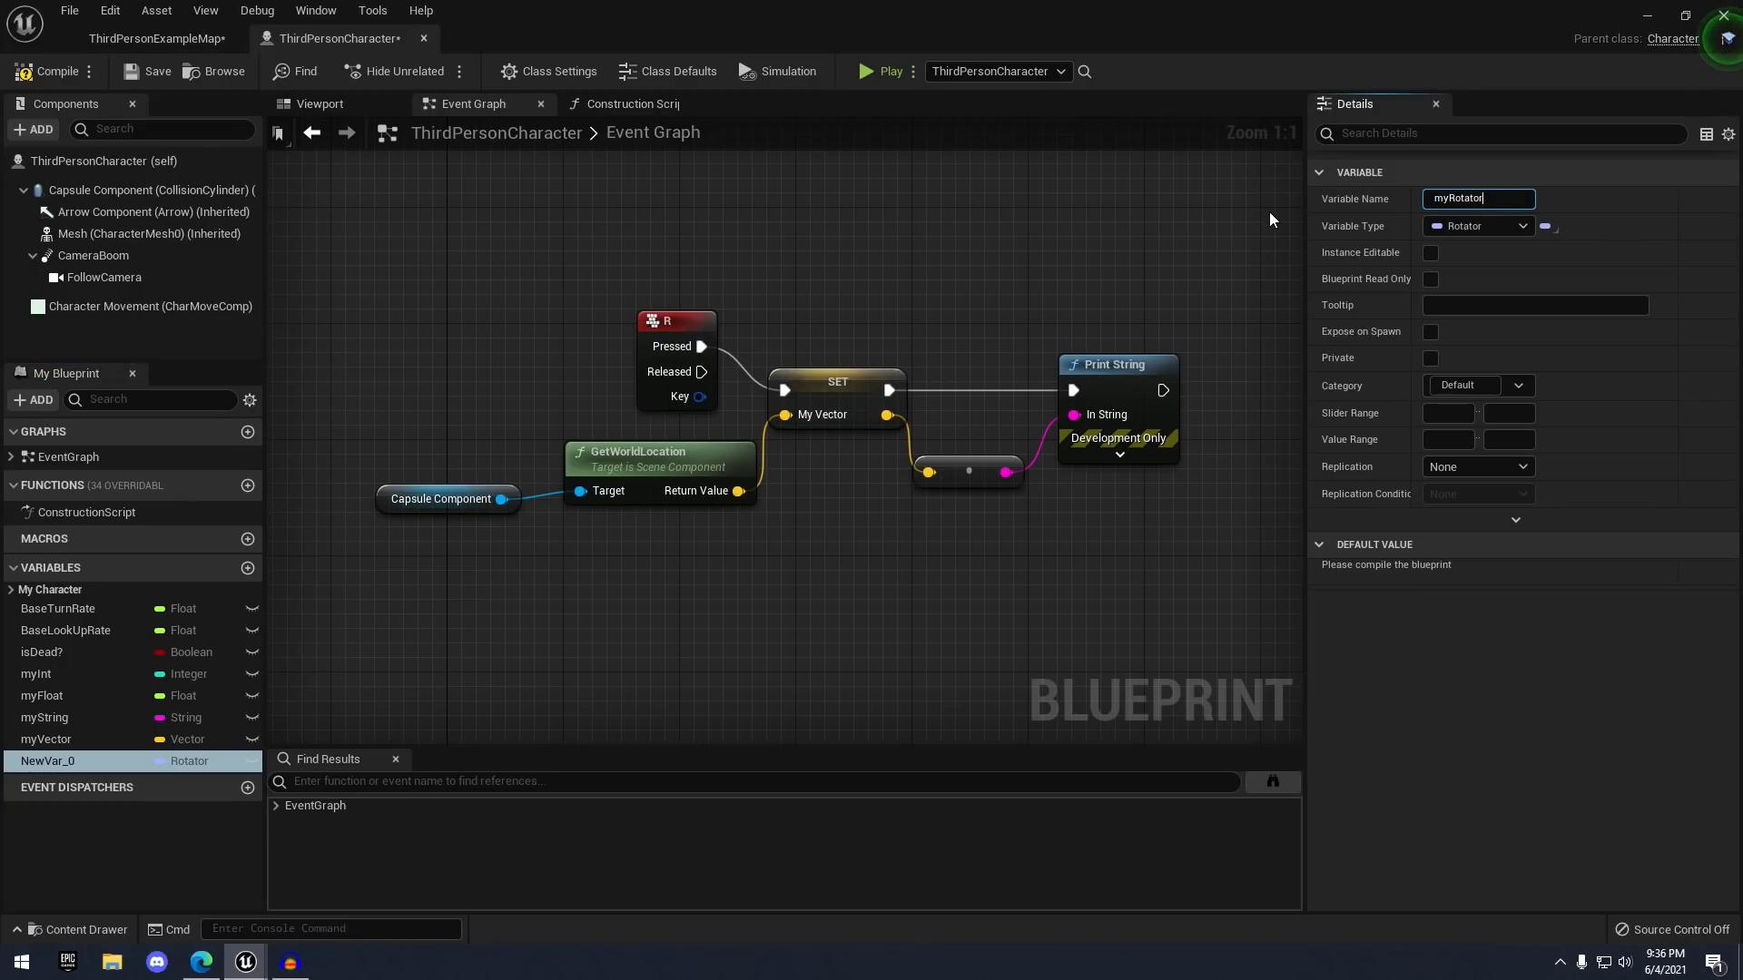
pyautogui.press('Return')
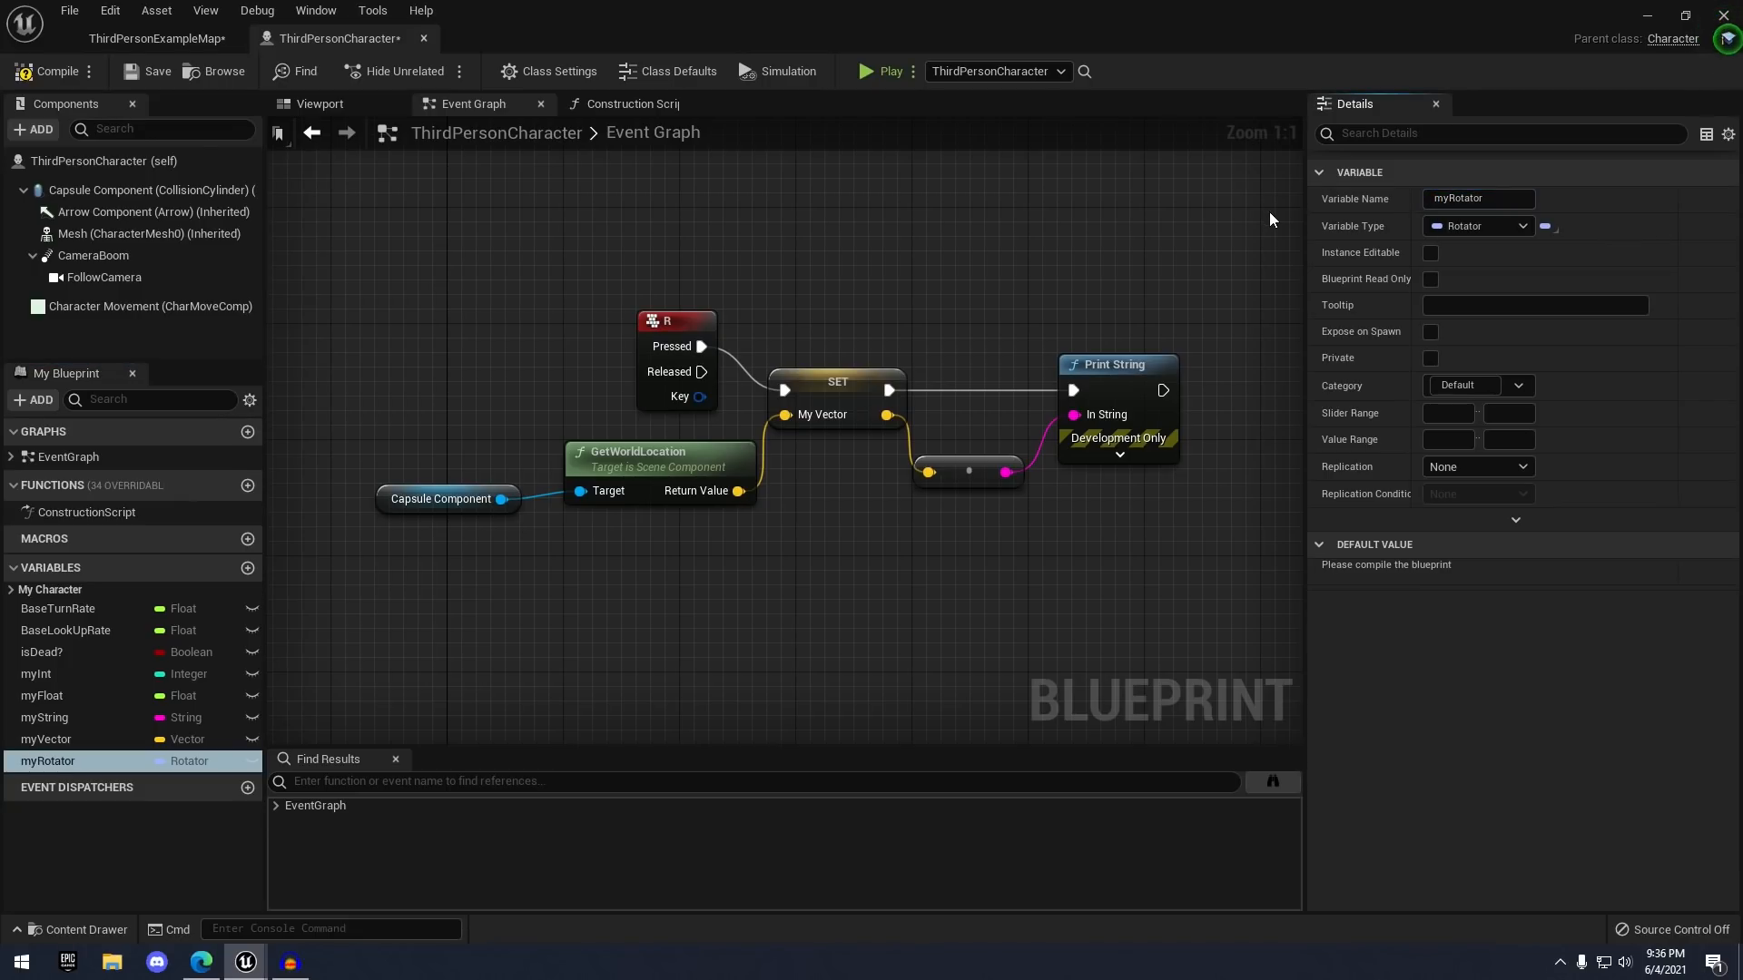
pyautogui.click(27, 73)
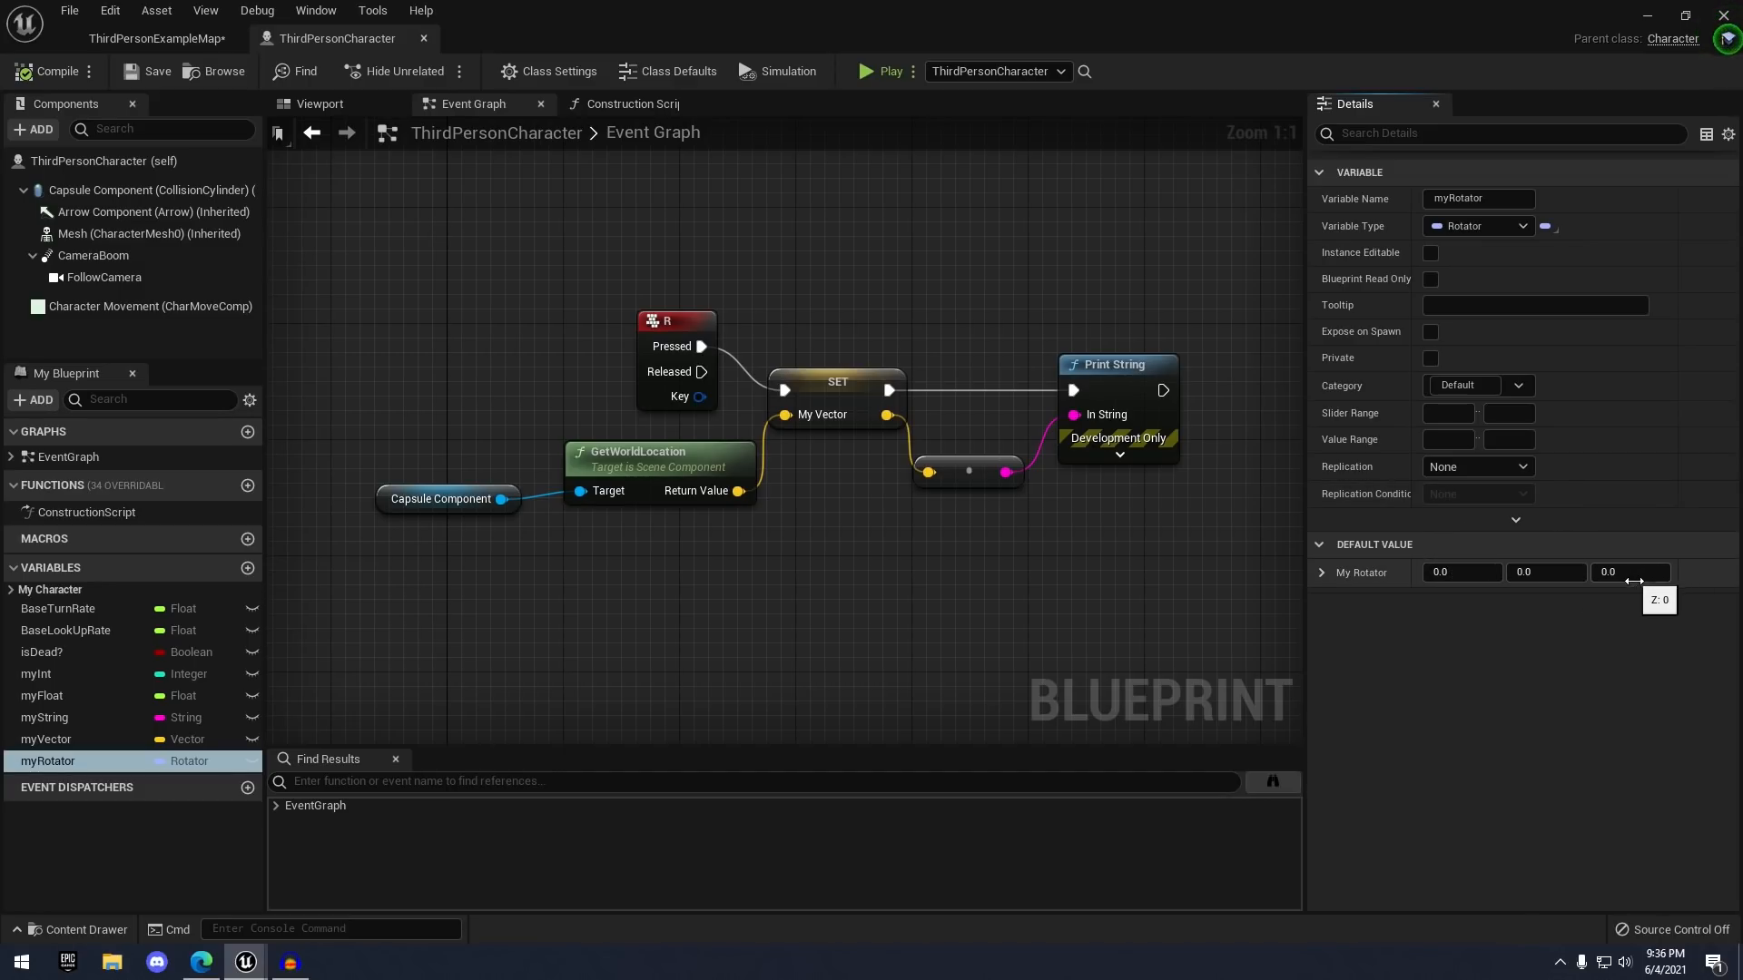
pyautogui.moveTo(1085, 536); pyautogui.dragTo(1074, 488, button='right')
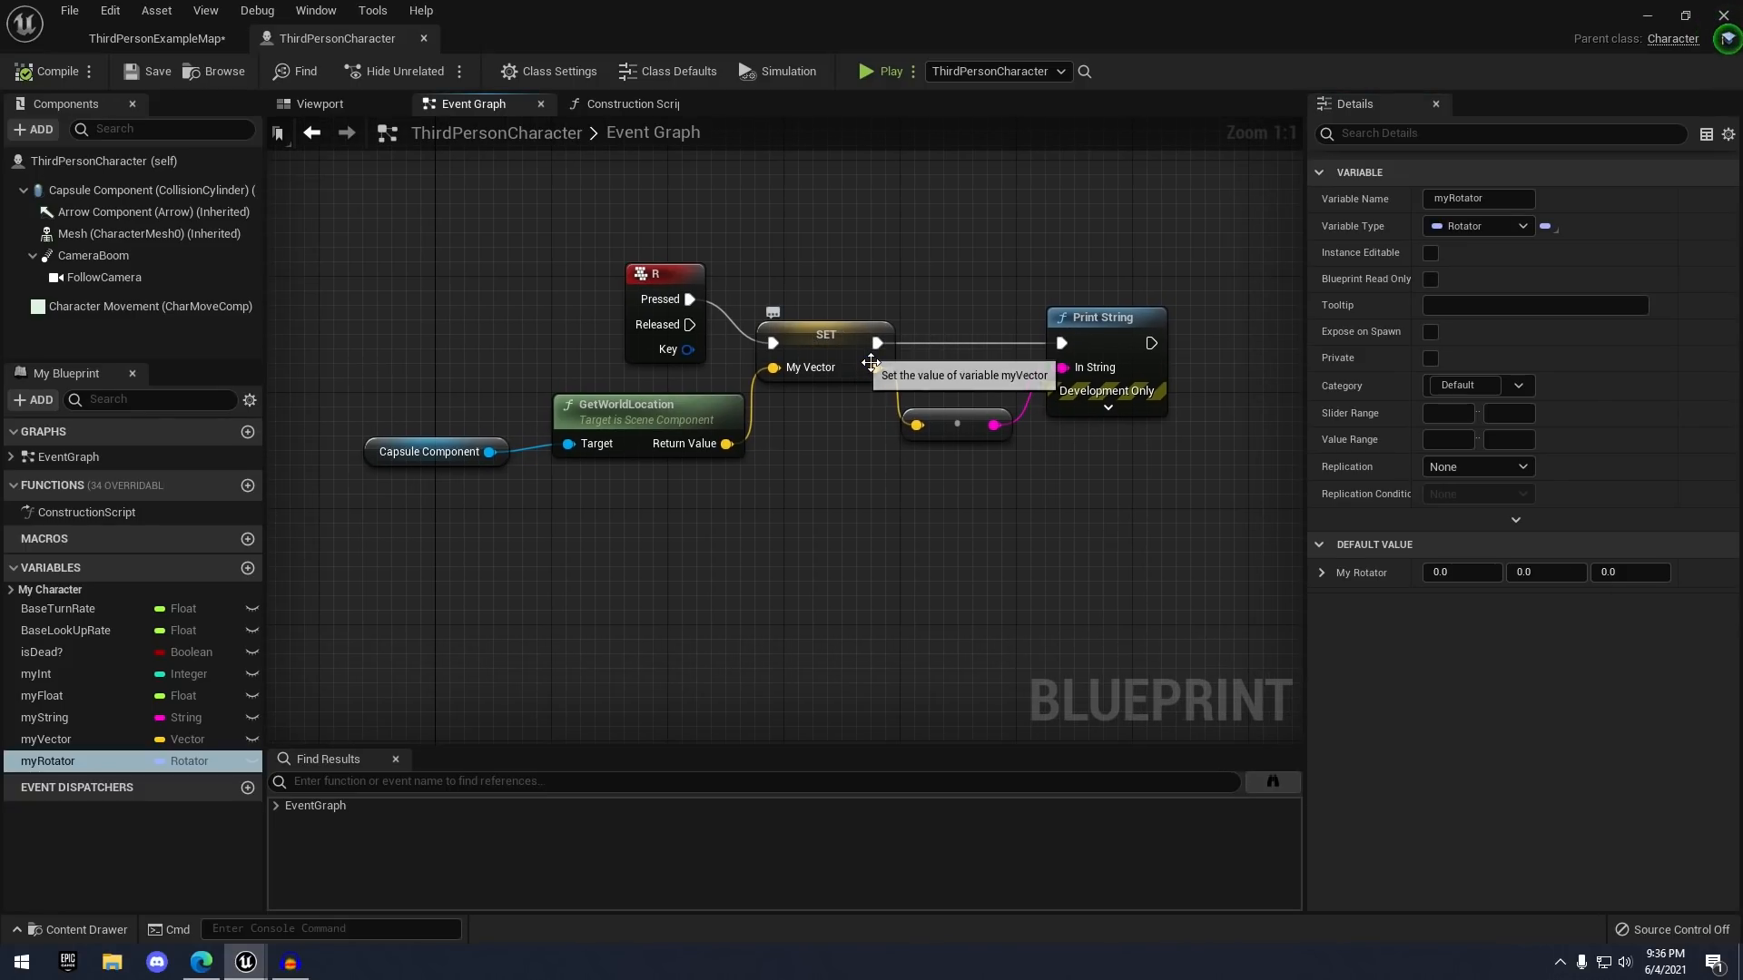
pyautogui.click(363, 108)
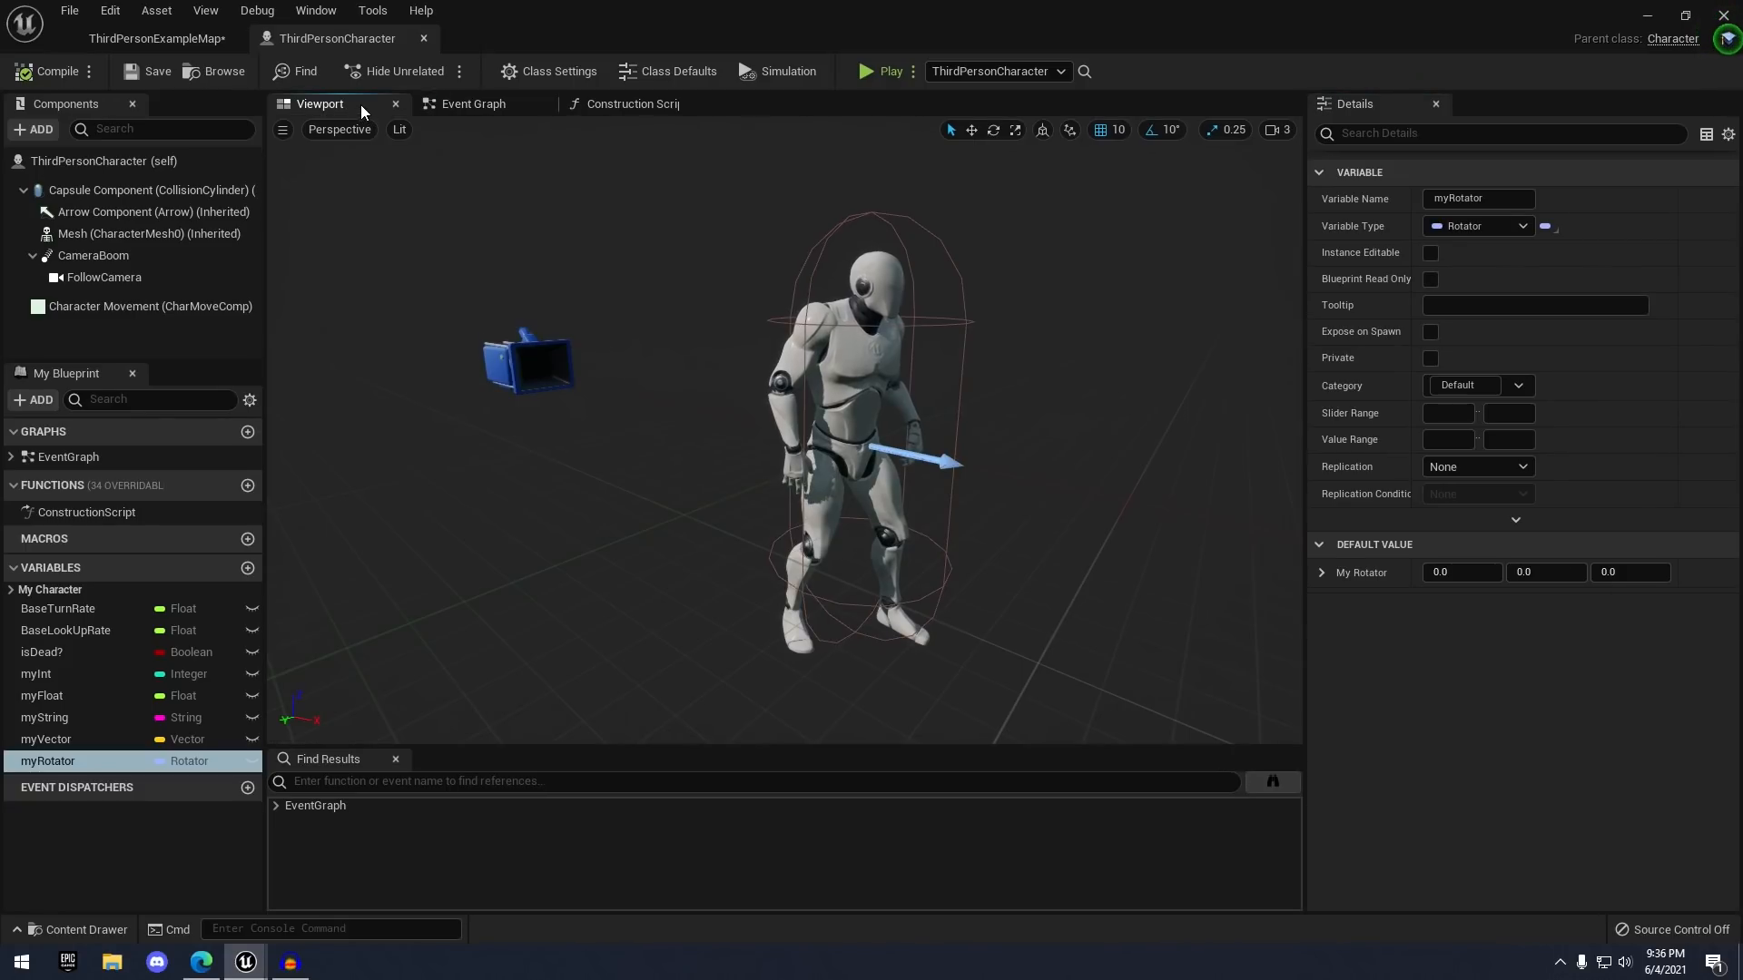
pyautogui.click(921, 434)
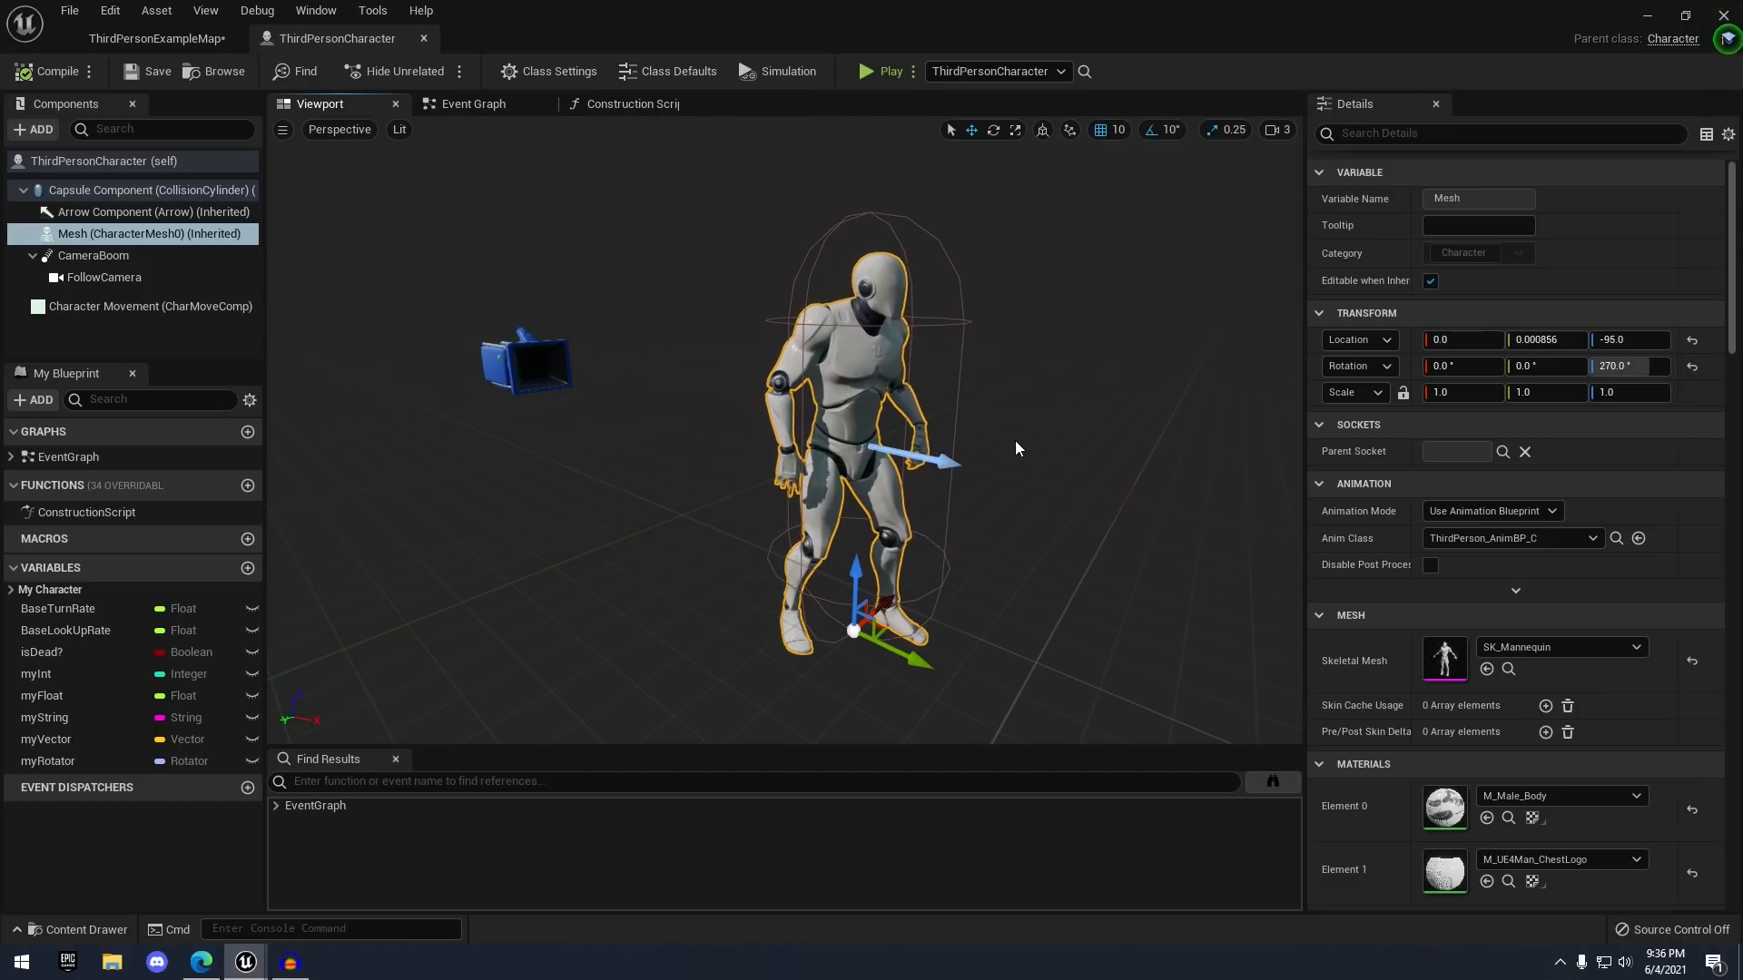
pyautogui.press('r')
pyautogui.press('e')
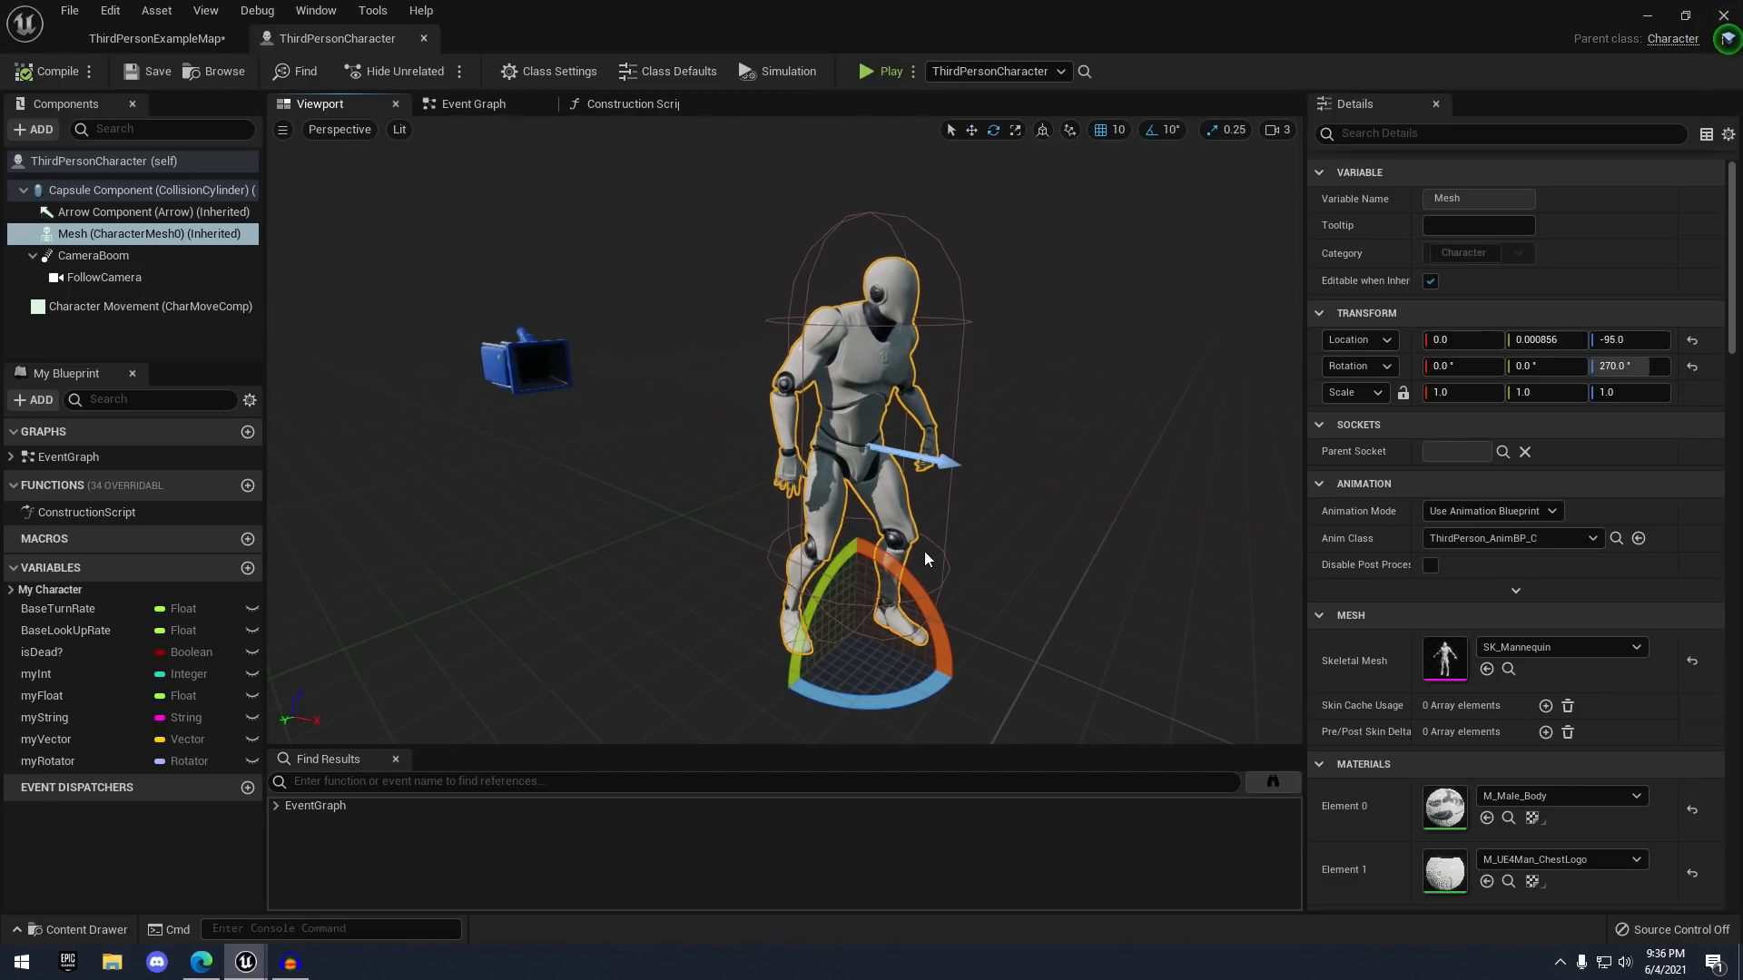
pyautogui.moveTo(941, 623)
pyautogui.mouseDown()
pyautogui.moveTo(908, 671)
pyautogui.moveTo(926, 599)
pyautogui.moveTo(904, 560)
pyautogui.moveTo(919, 594)
pyautogui.moveTo(894, 668)
pyautogui.moveTo(917, 599)
pyautogui.mouseUp()
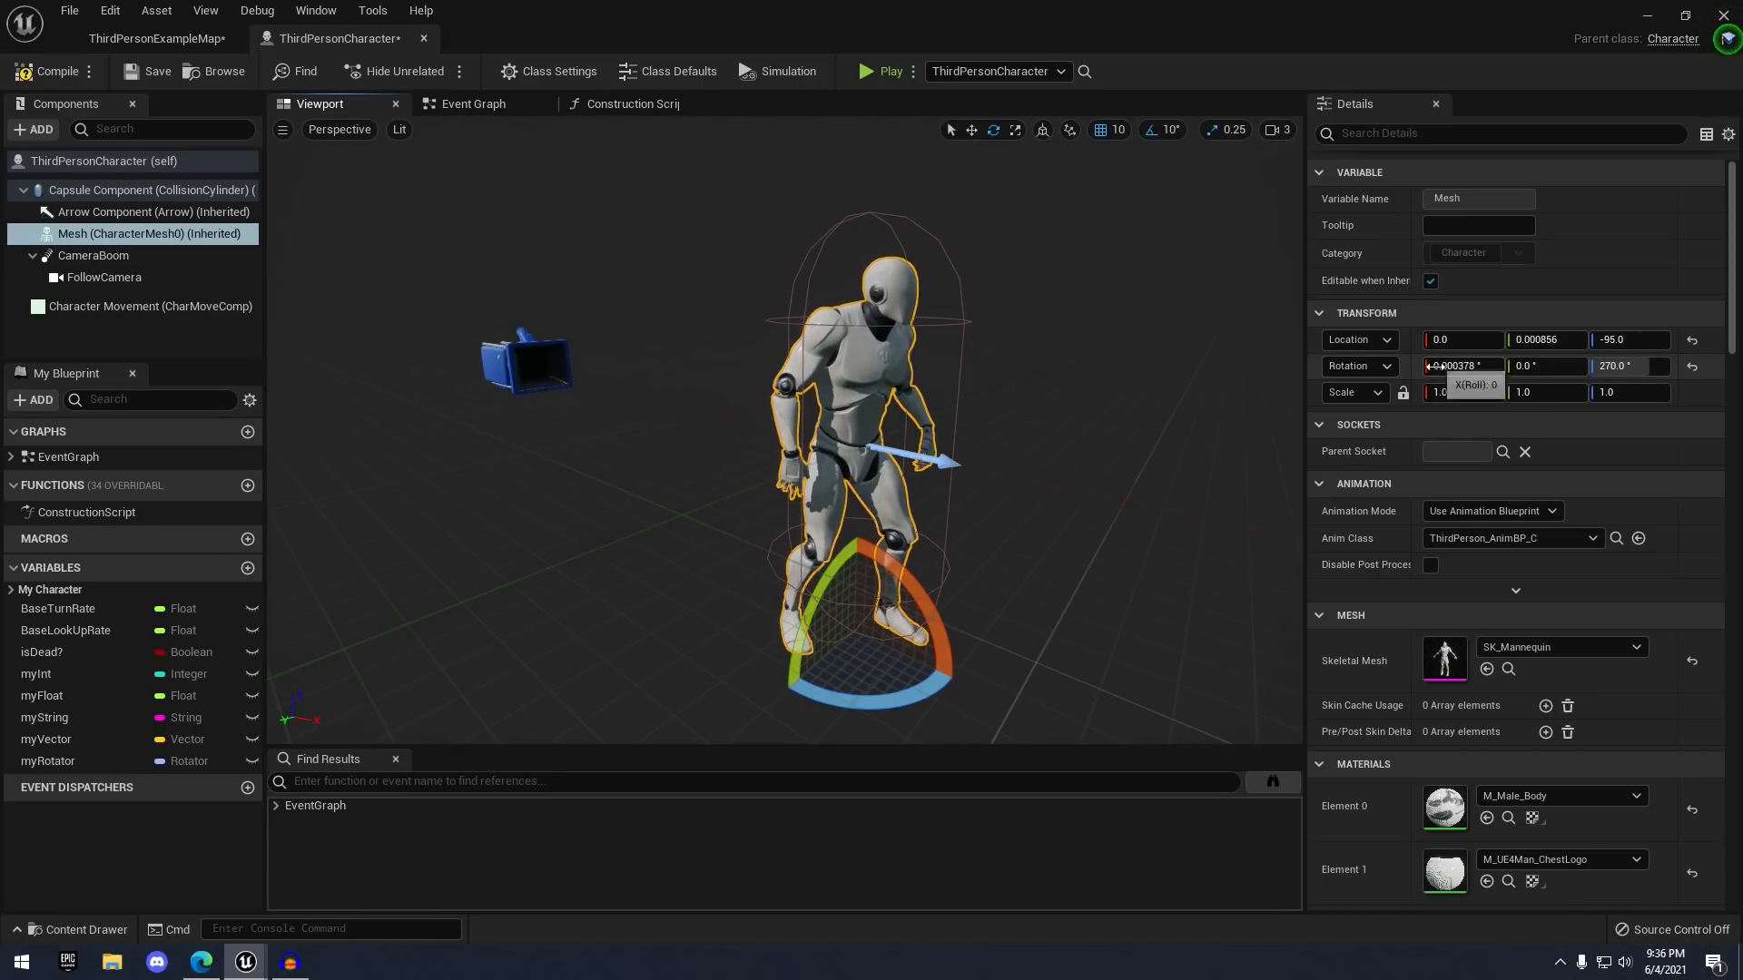
pyautogui.moveTo(944, 605)
pyautogui.mouseDown()
pyautogui.moveTo(817, 635)
pyautogui.moveTo(908, 626)
pyautogui.moveTo(944, 594)
pyautogui.mouseUp()
pyautogui.moveTo(1018, 482); pyautogui.dragTo(1033, 469, button='right')
pyautogui.press('w')
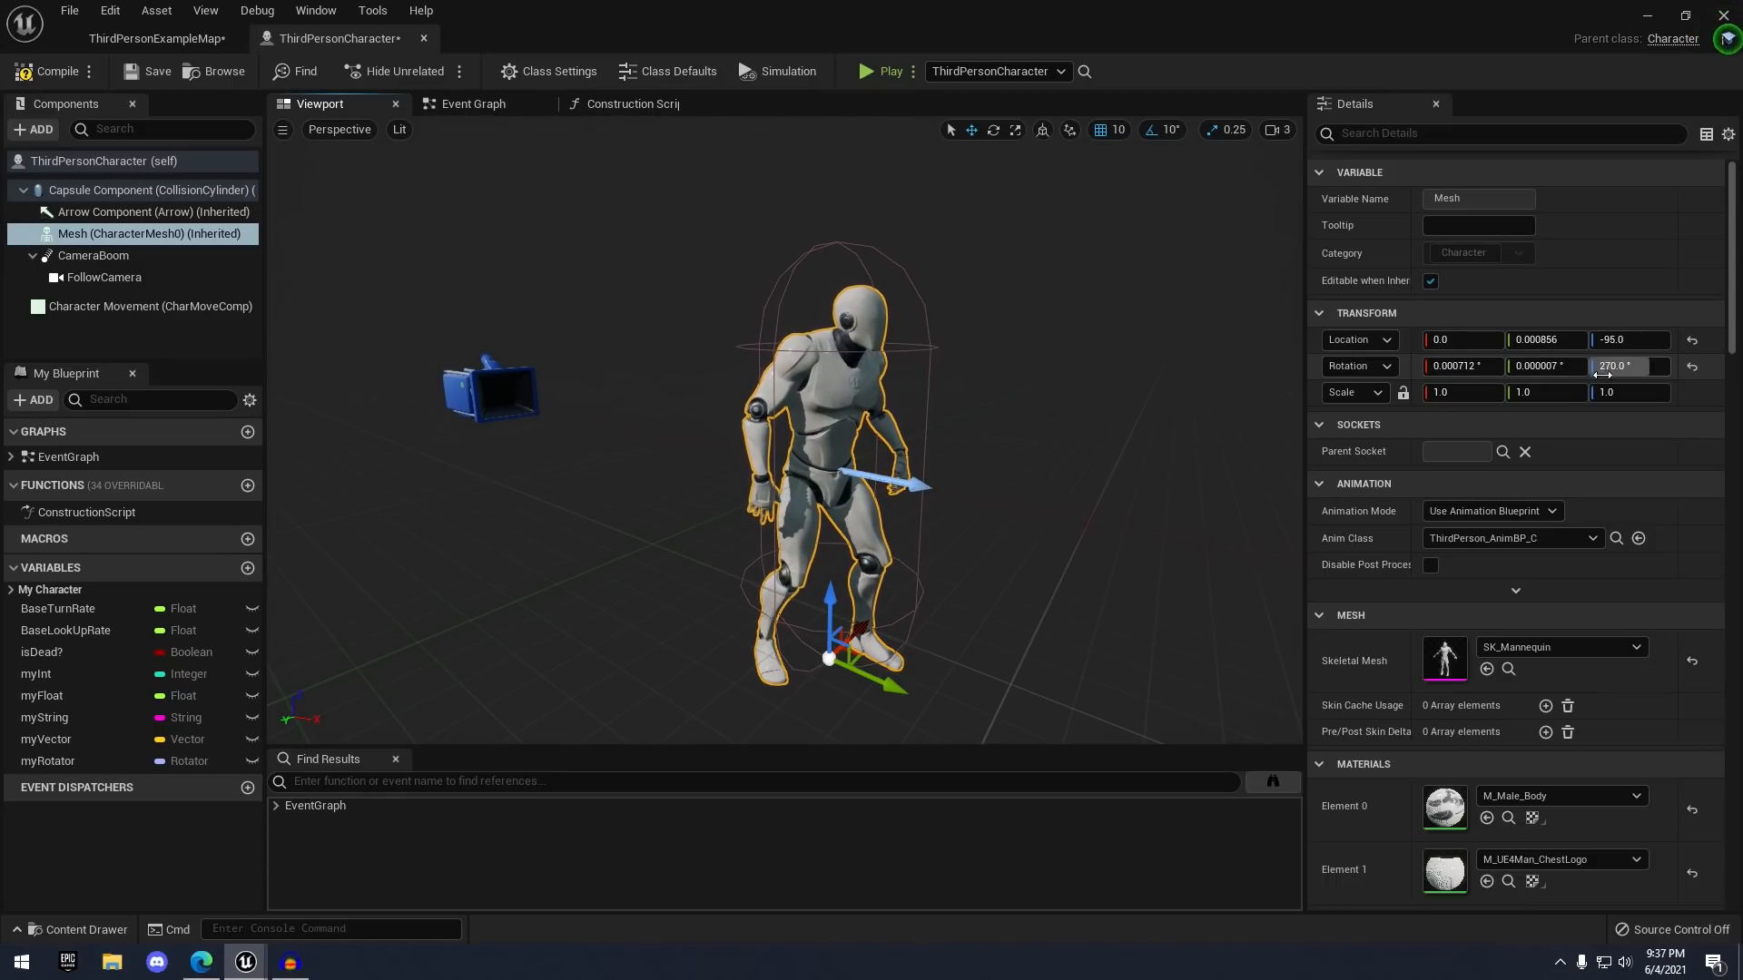
pyautogui.click(475, 104)
pyautogui.click(61, 764)
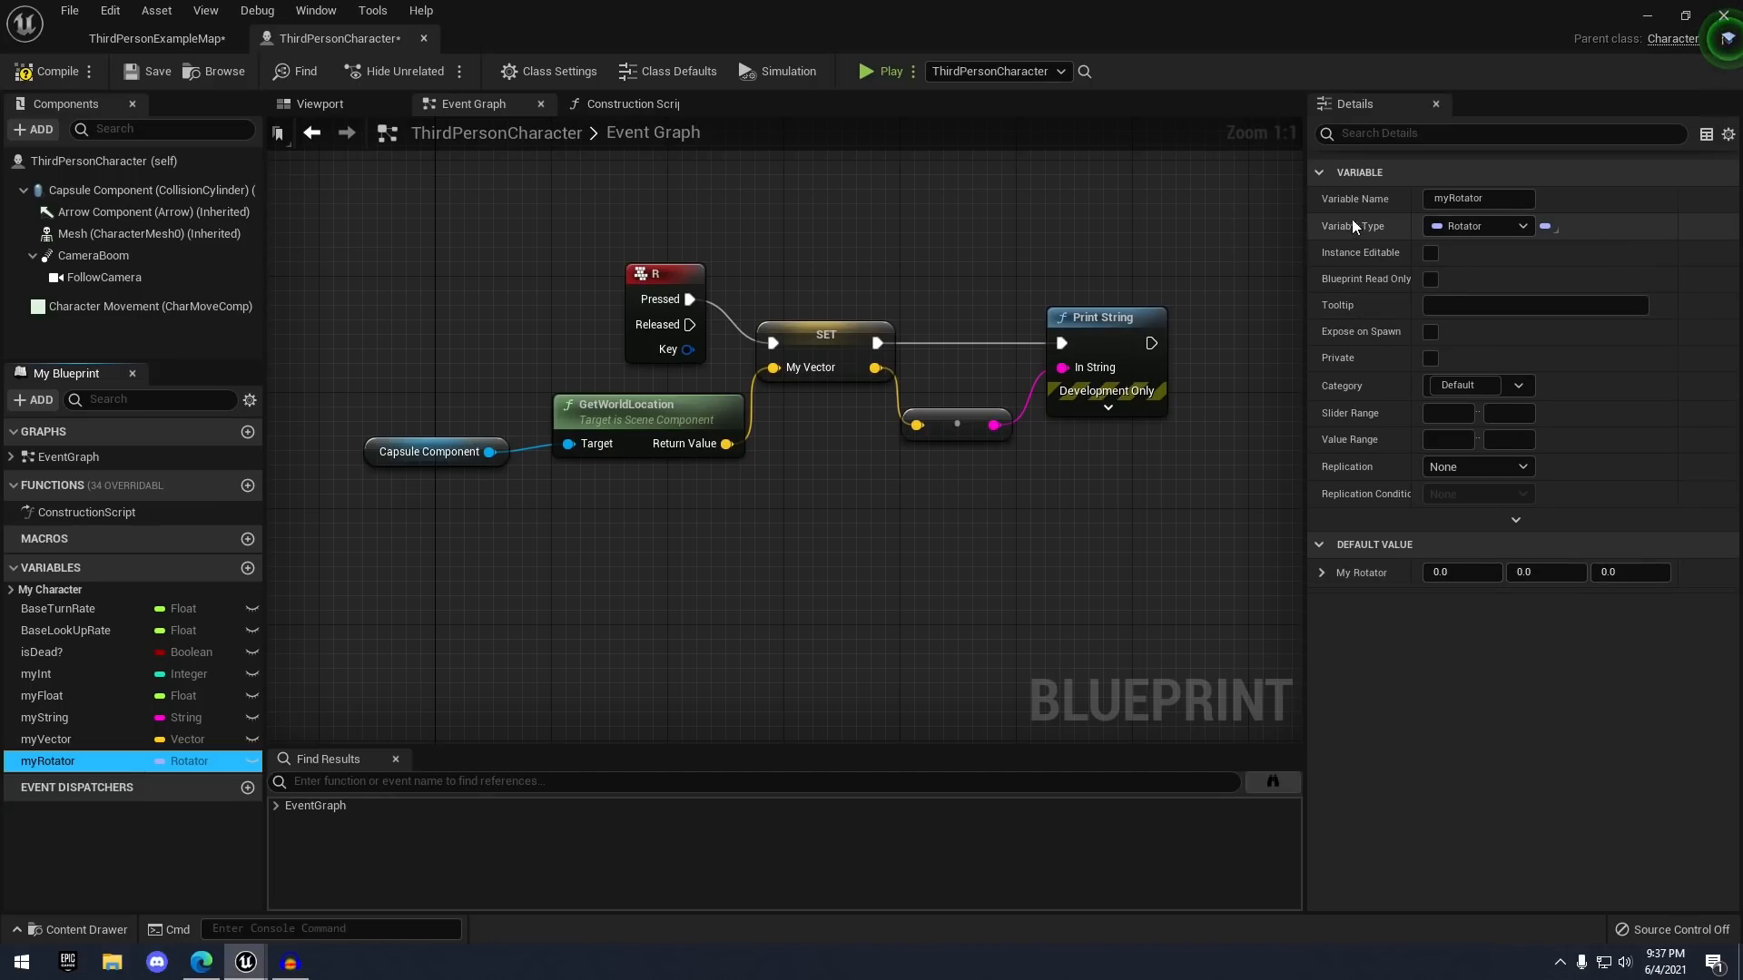
# - Create a Transform variable myTransform, expand its default value, then select the Mesh component in the Viewport
pyautogui.click(248, 568)
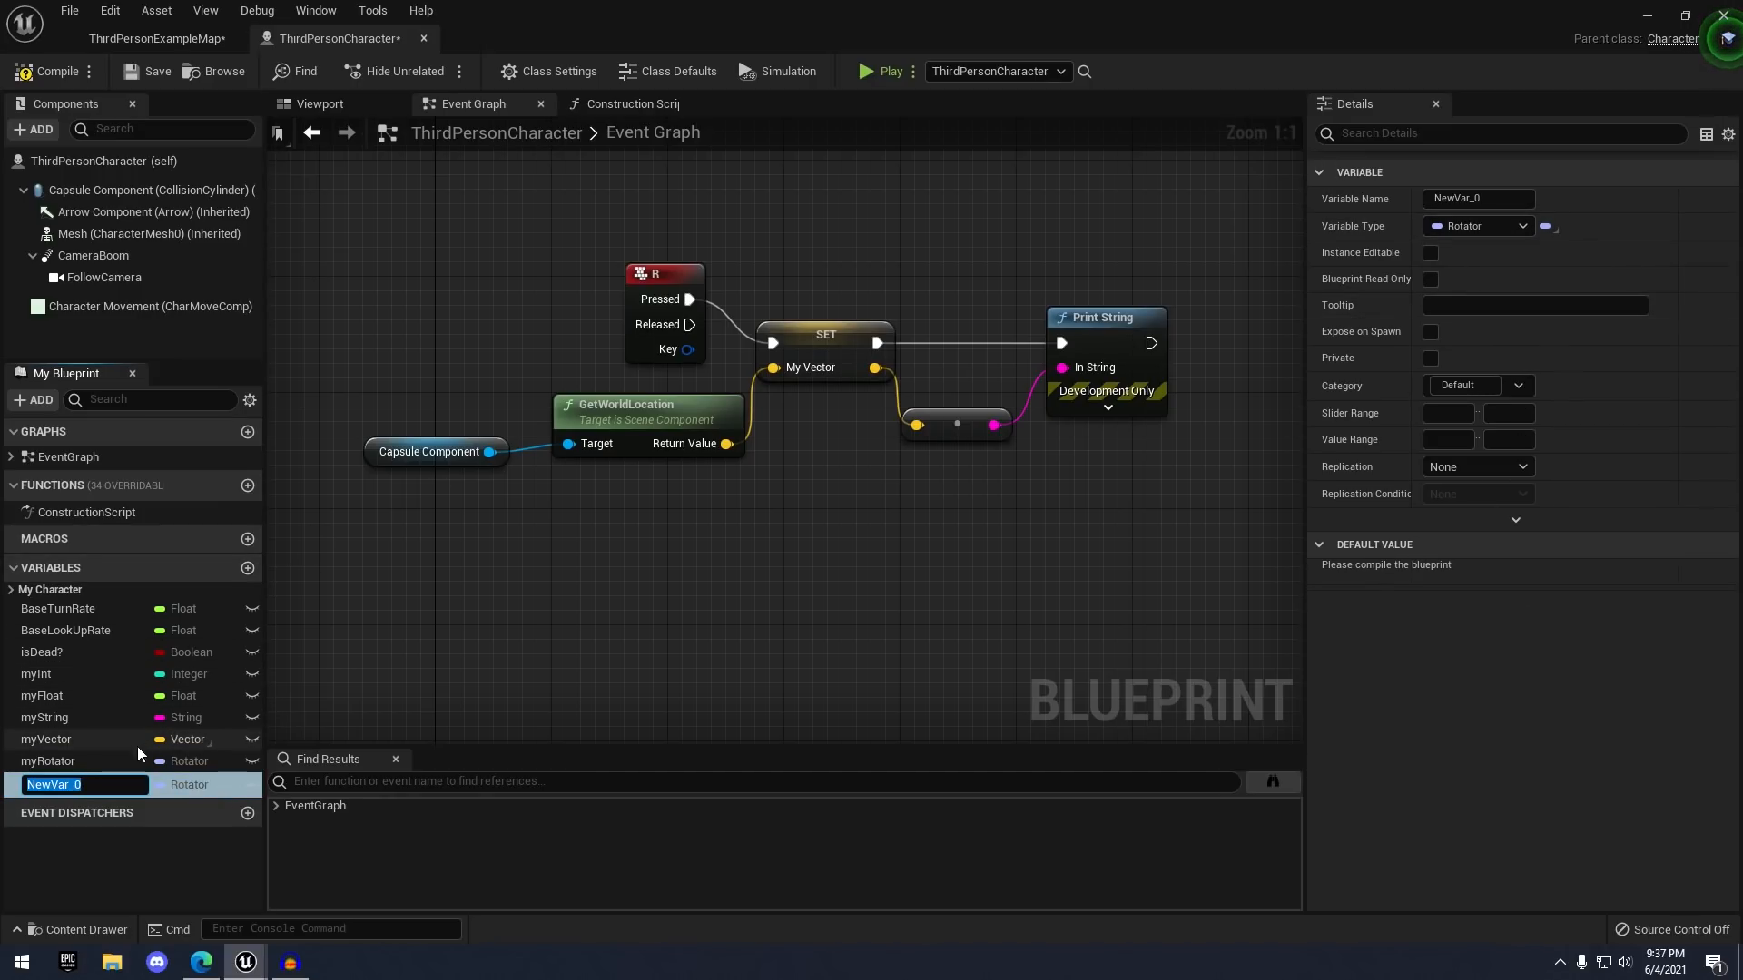
pyautogui.click(1519, 227)
pyautogui.click(1489, 478)
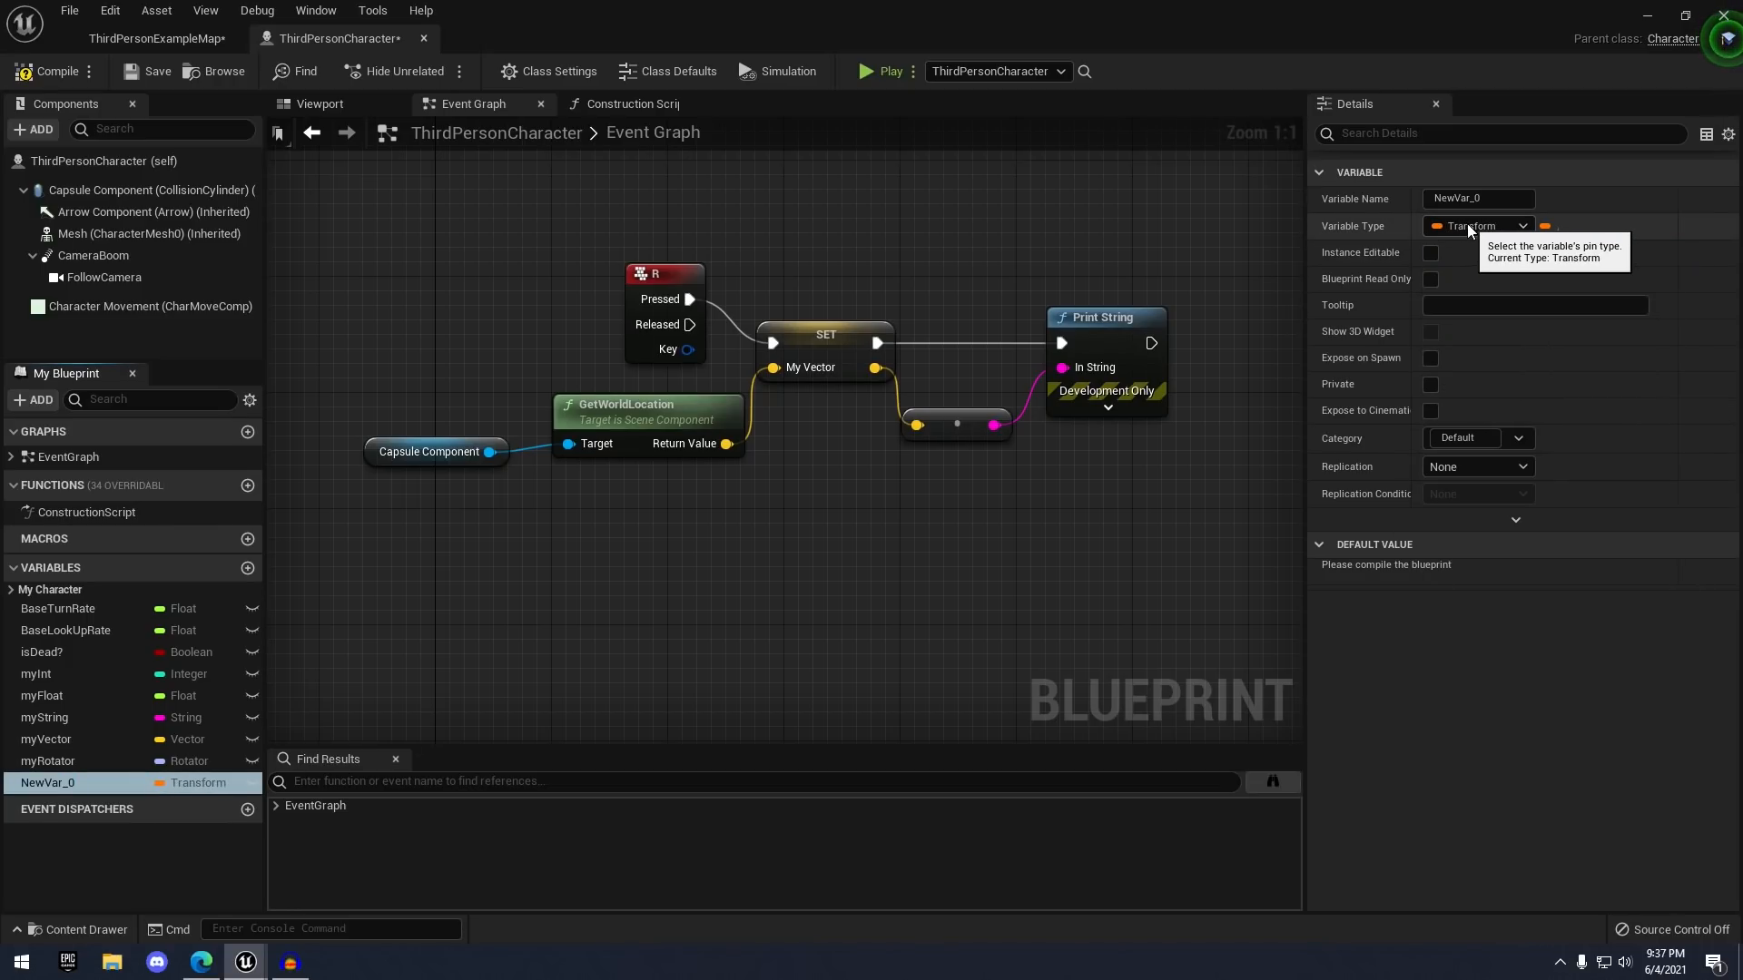
pyautogui.click(1488, 199)
pyautogui.write('my')
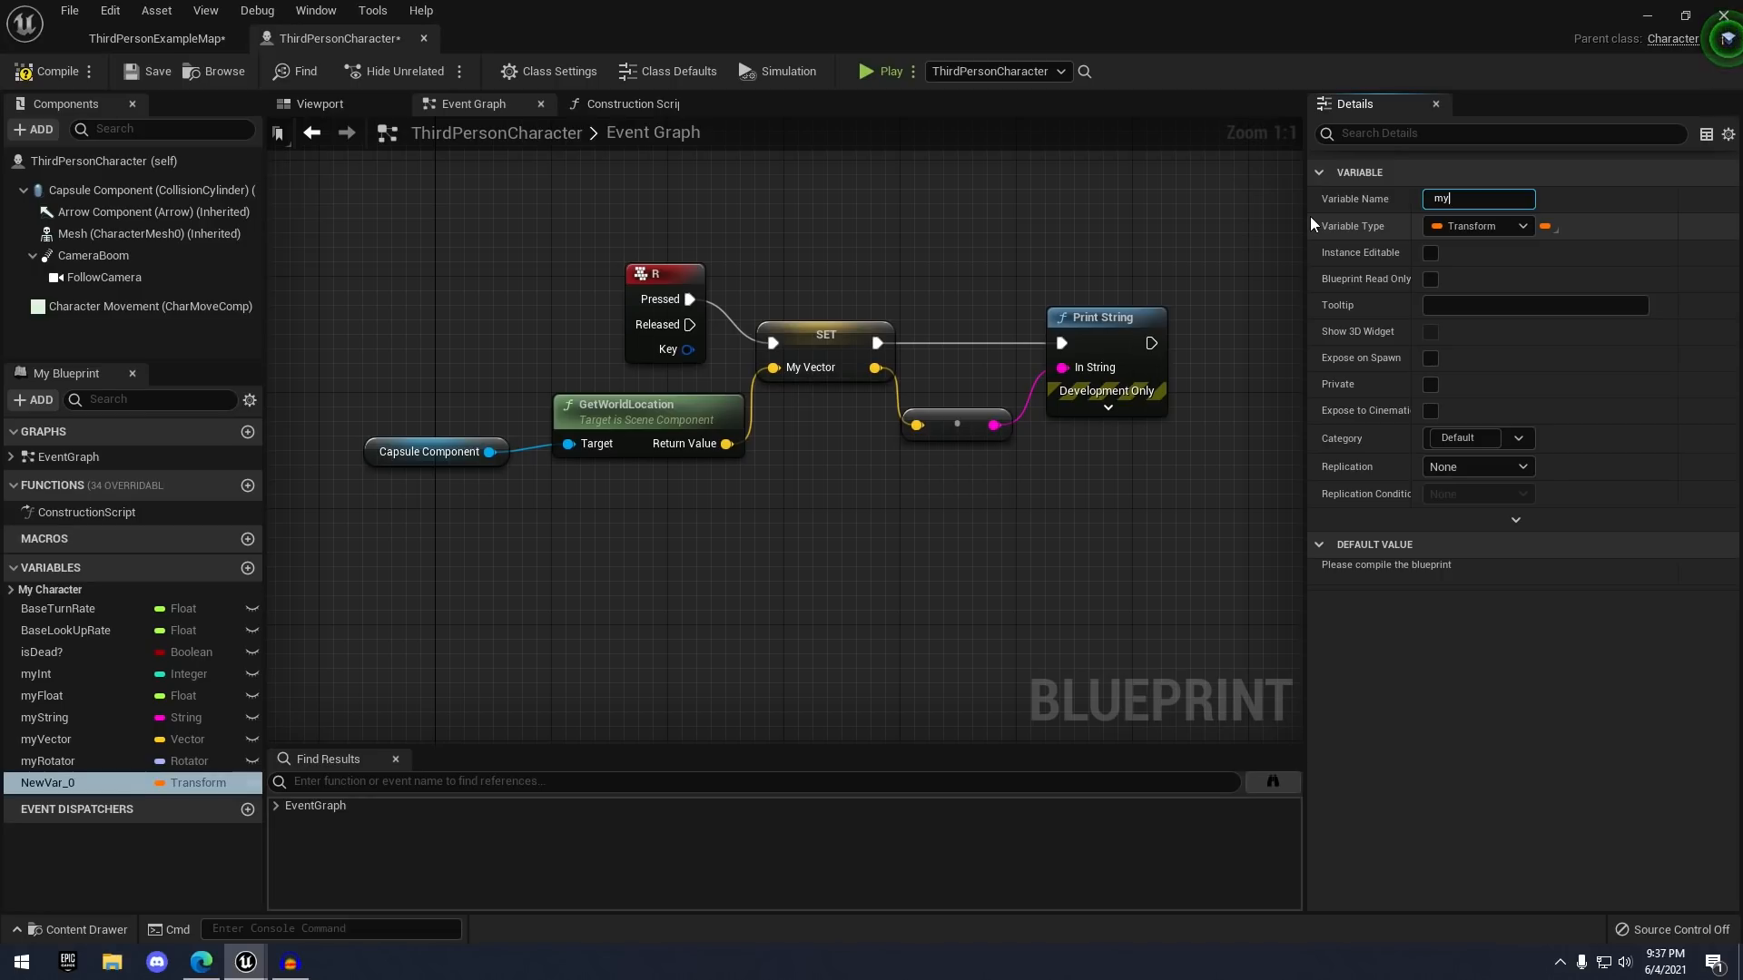
pyautogui.write('Transform')
pyautogui.press('Return')
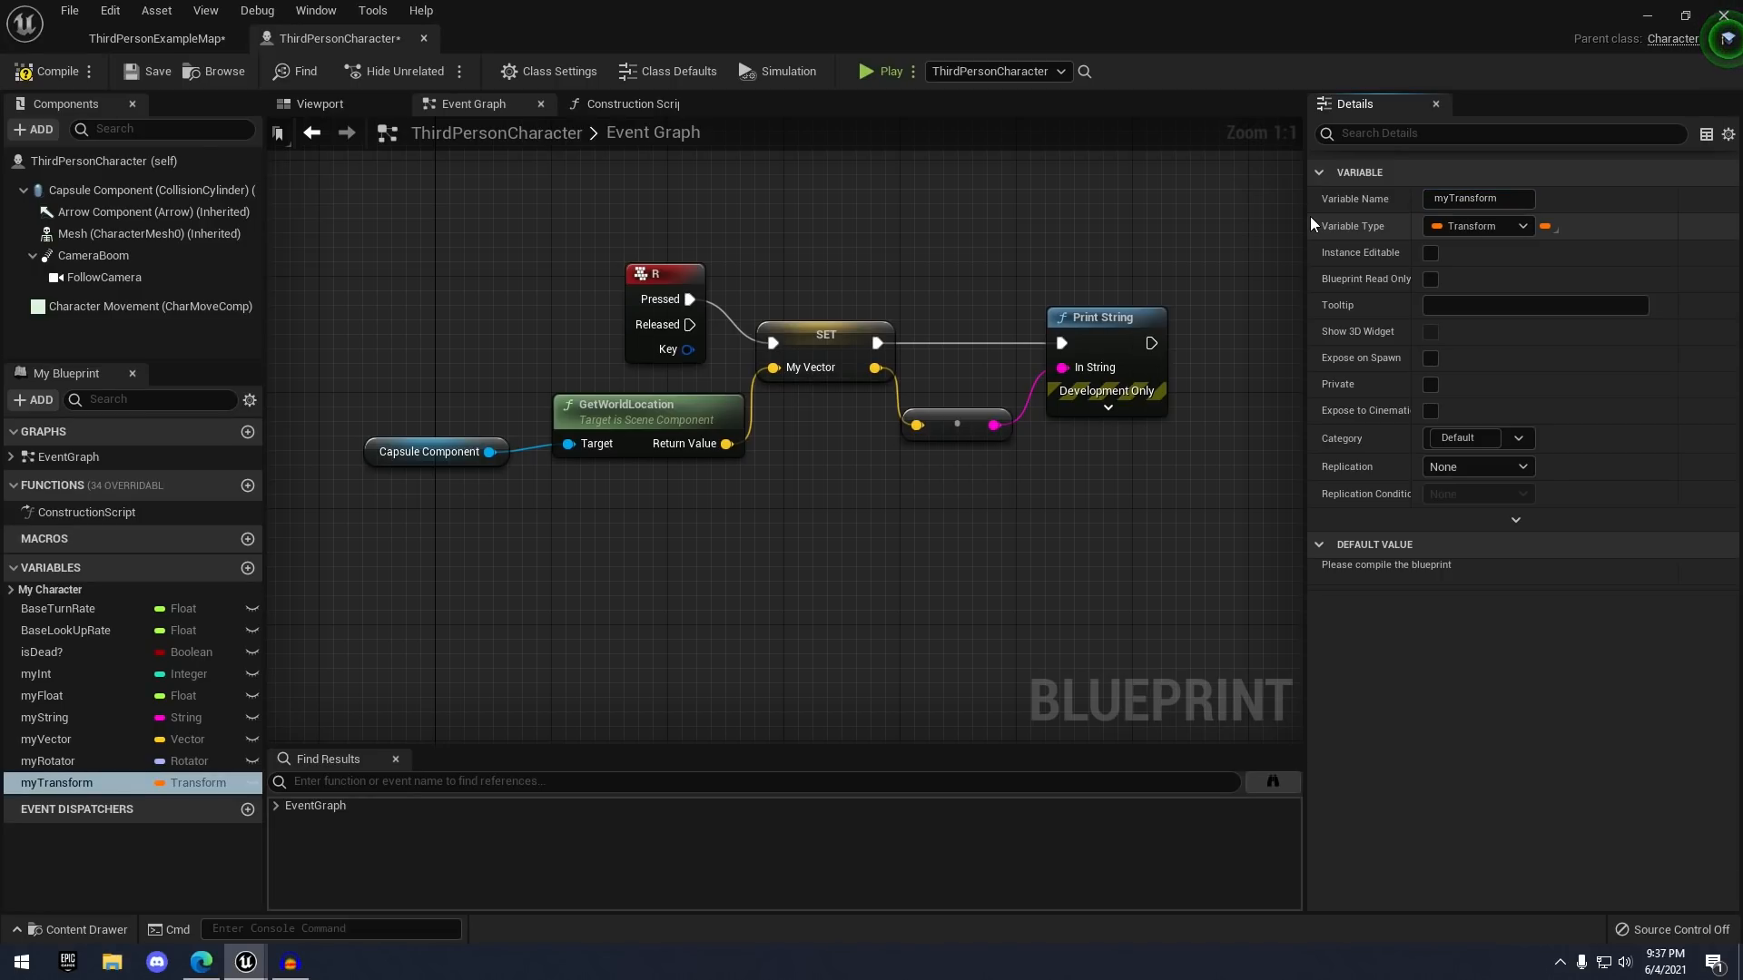
pyautogui.click(150, 71)
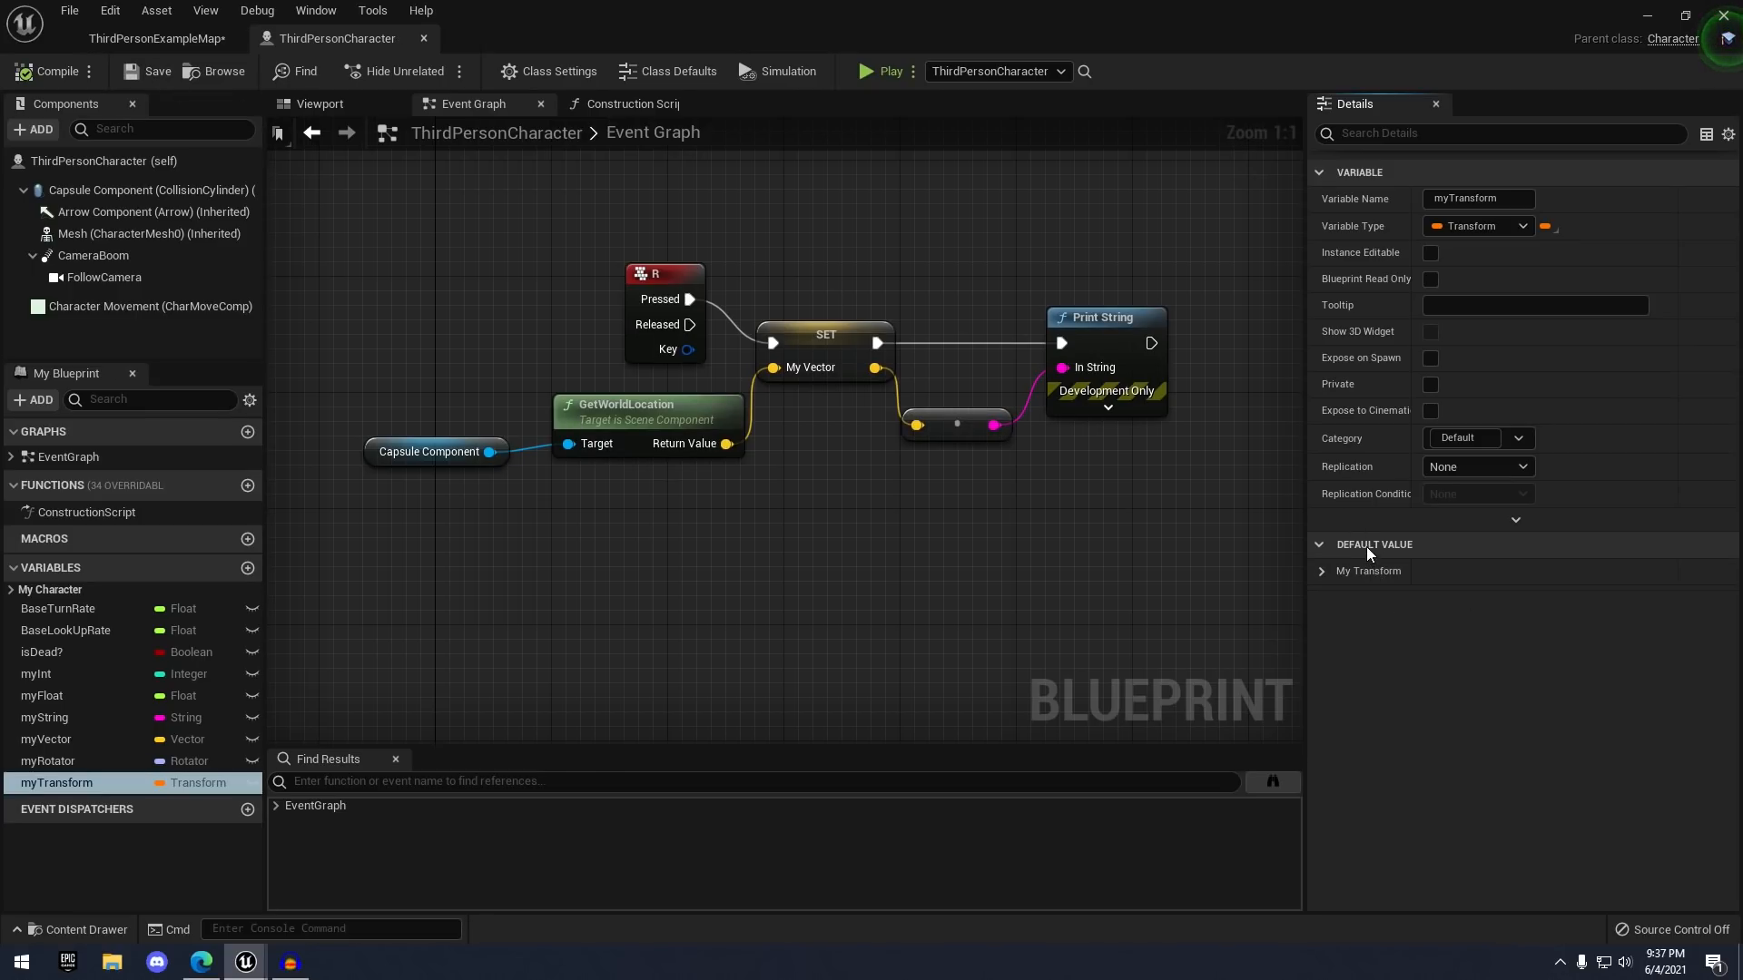
pyautogui.click(1322, 571)
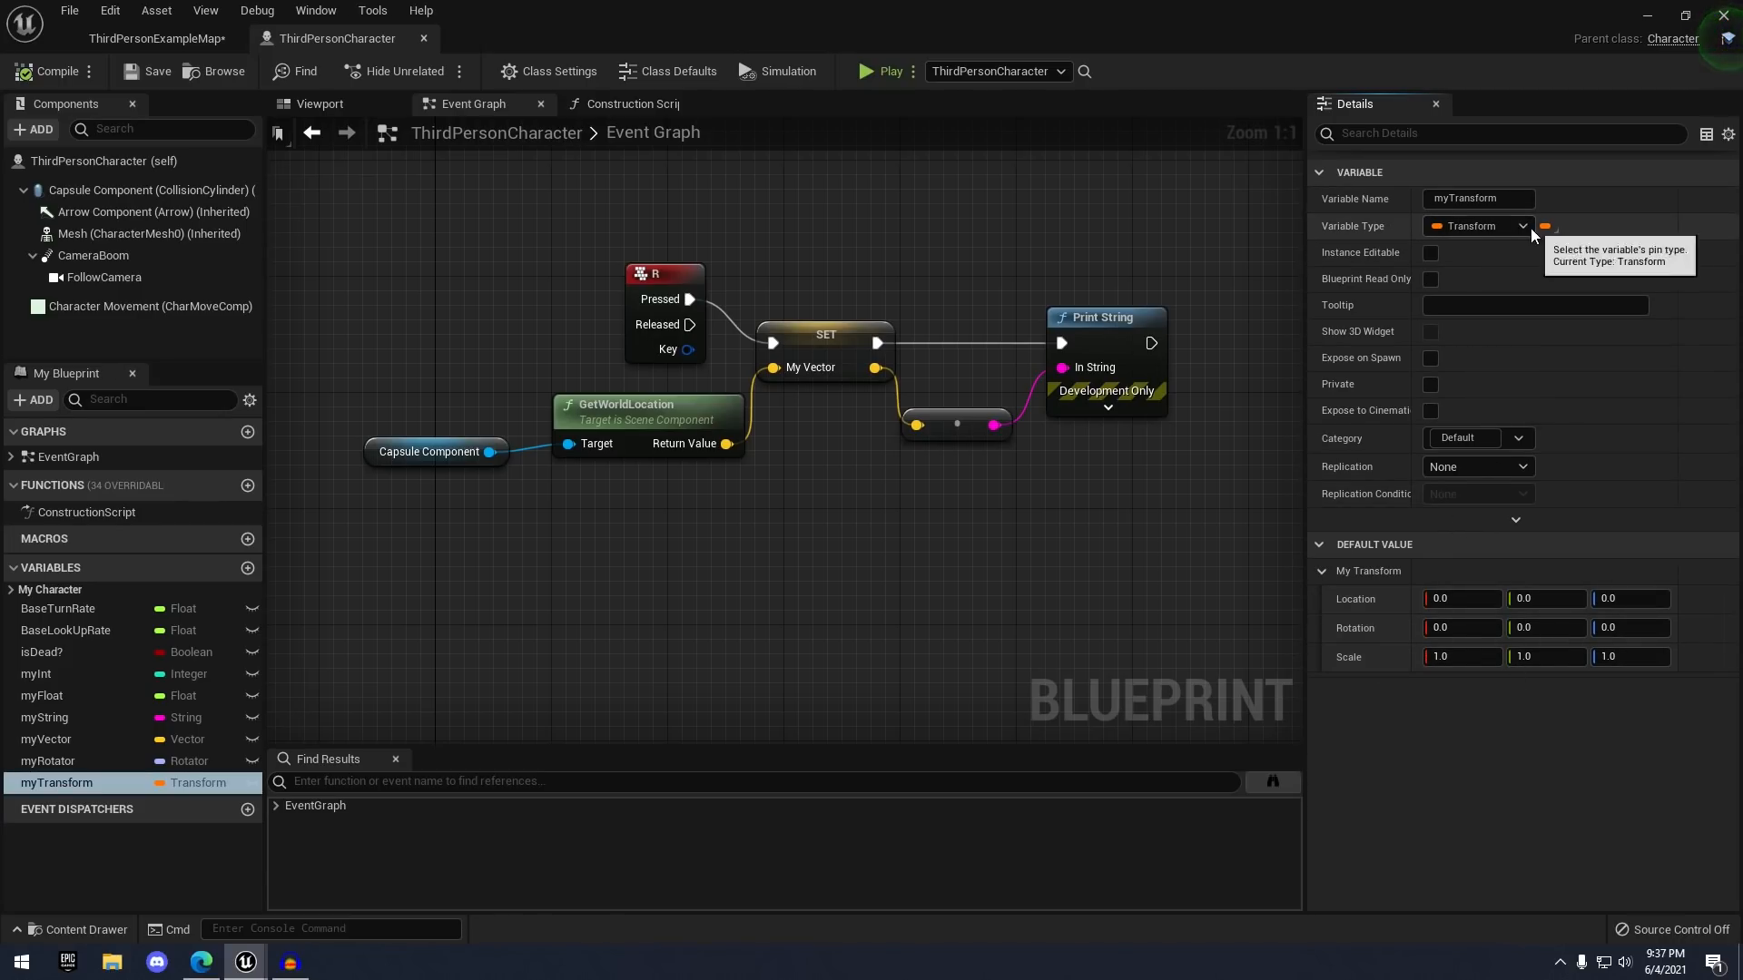
pyautogui.click(351, 109)
pyautogui.click(125, 233)
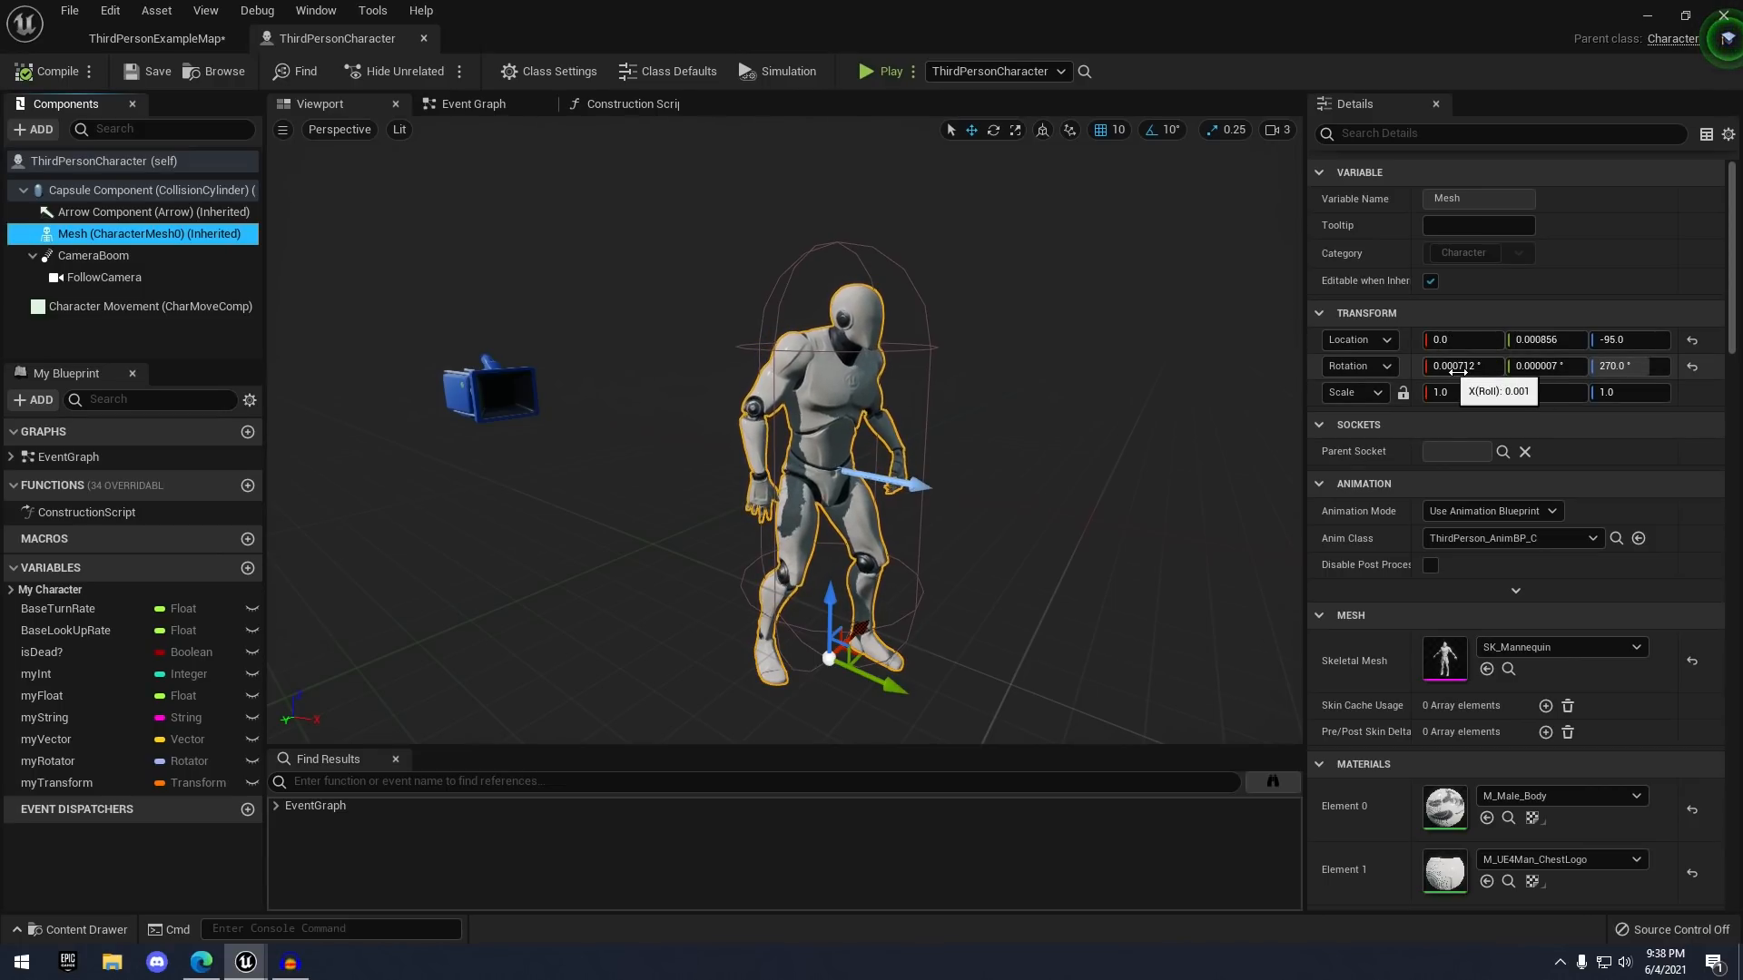
# - Delete the six R-key demo nodes from the Event Graph
pyautogui.click(472, 103)
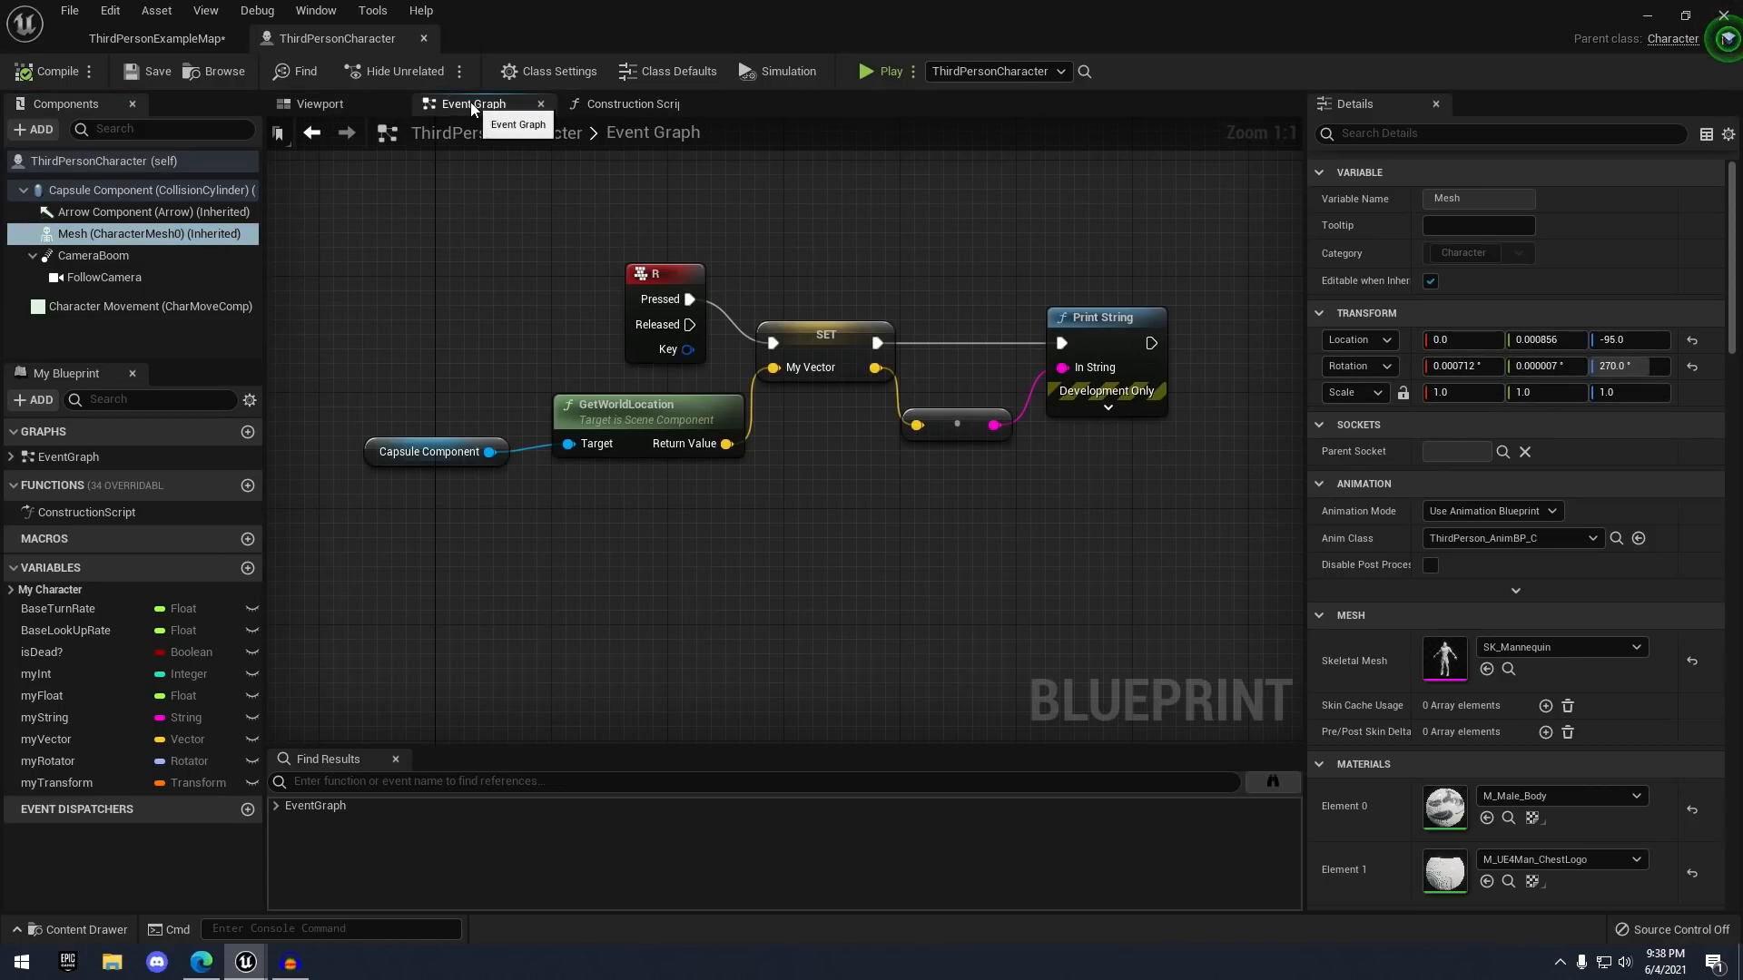
pyautogui.click(84, 653)
pyautogui.click(73, 783)
pyautogui.scroll(-2, 672, 679)
pyautogui.moveTo(422, 352); pyautogui.dragTo(1095, 570)
pyautogui.press('Delete')
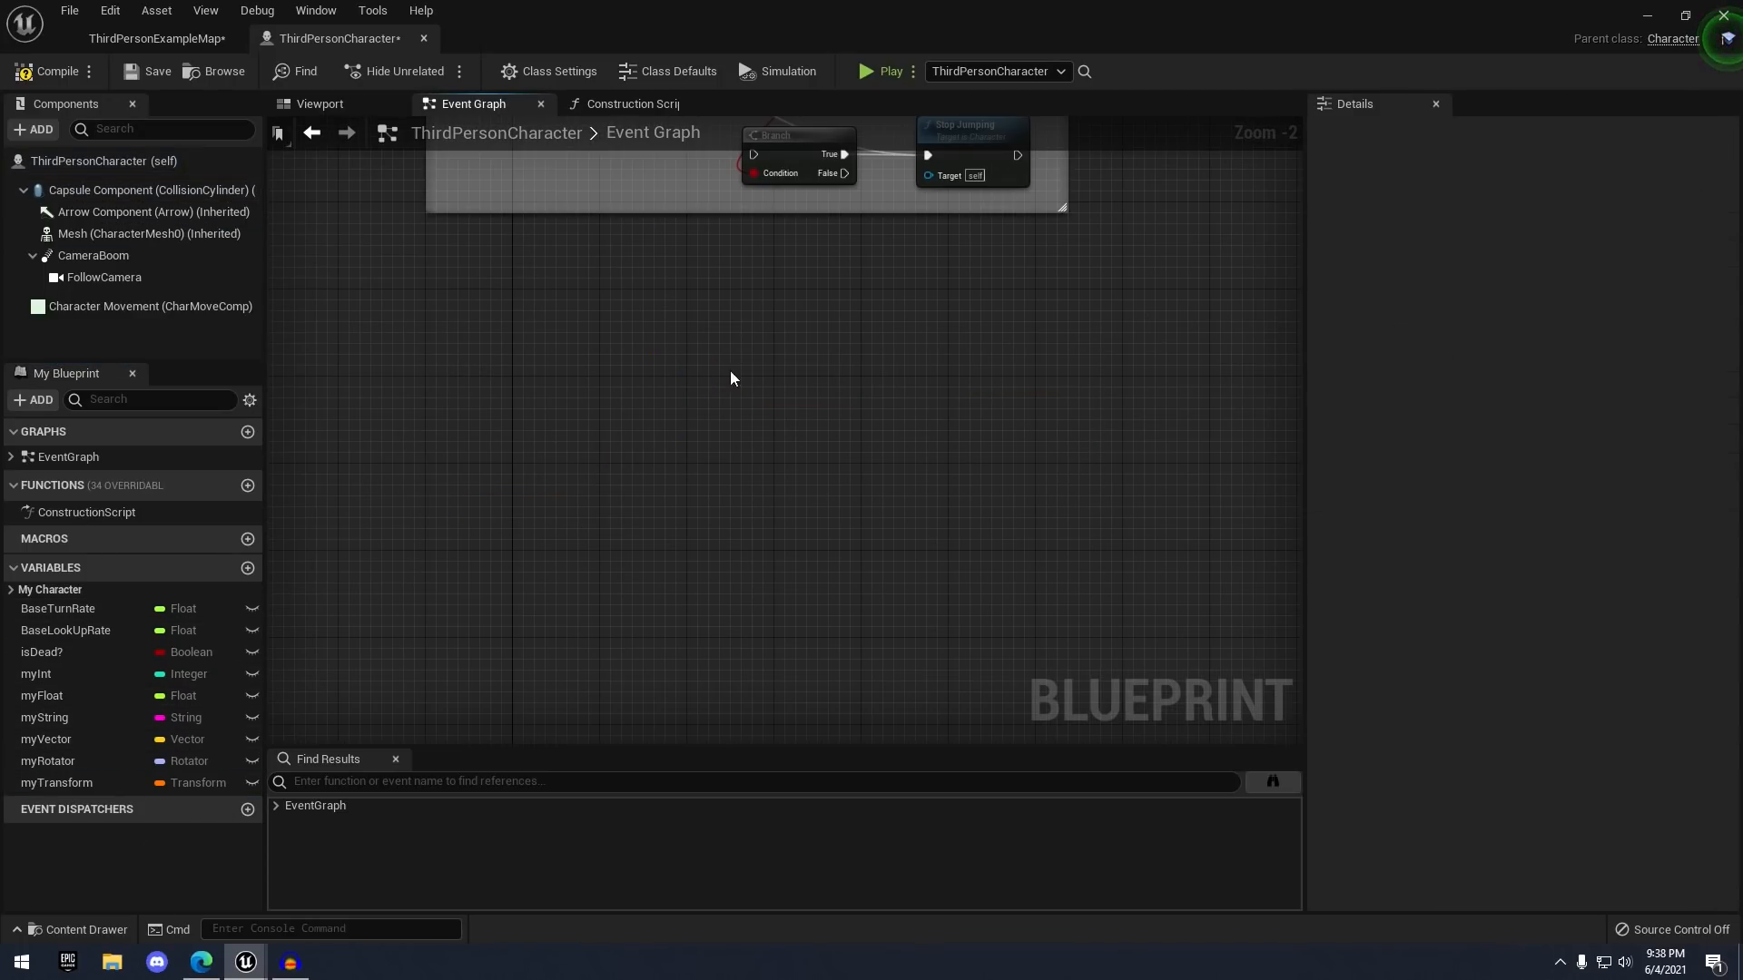
# - Delete the isDead?, myInt, myFloat and myString variables
pyautogui.click(90, 653)
pyautogui.press('Delete')
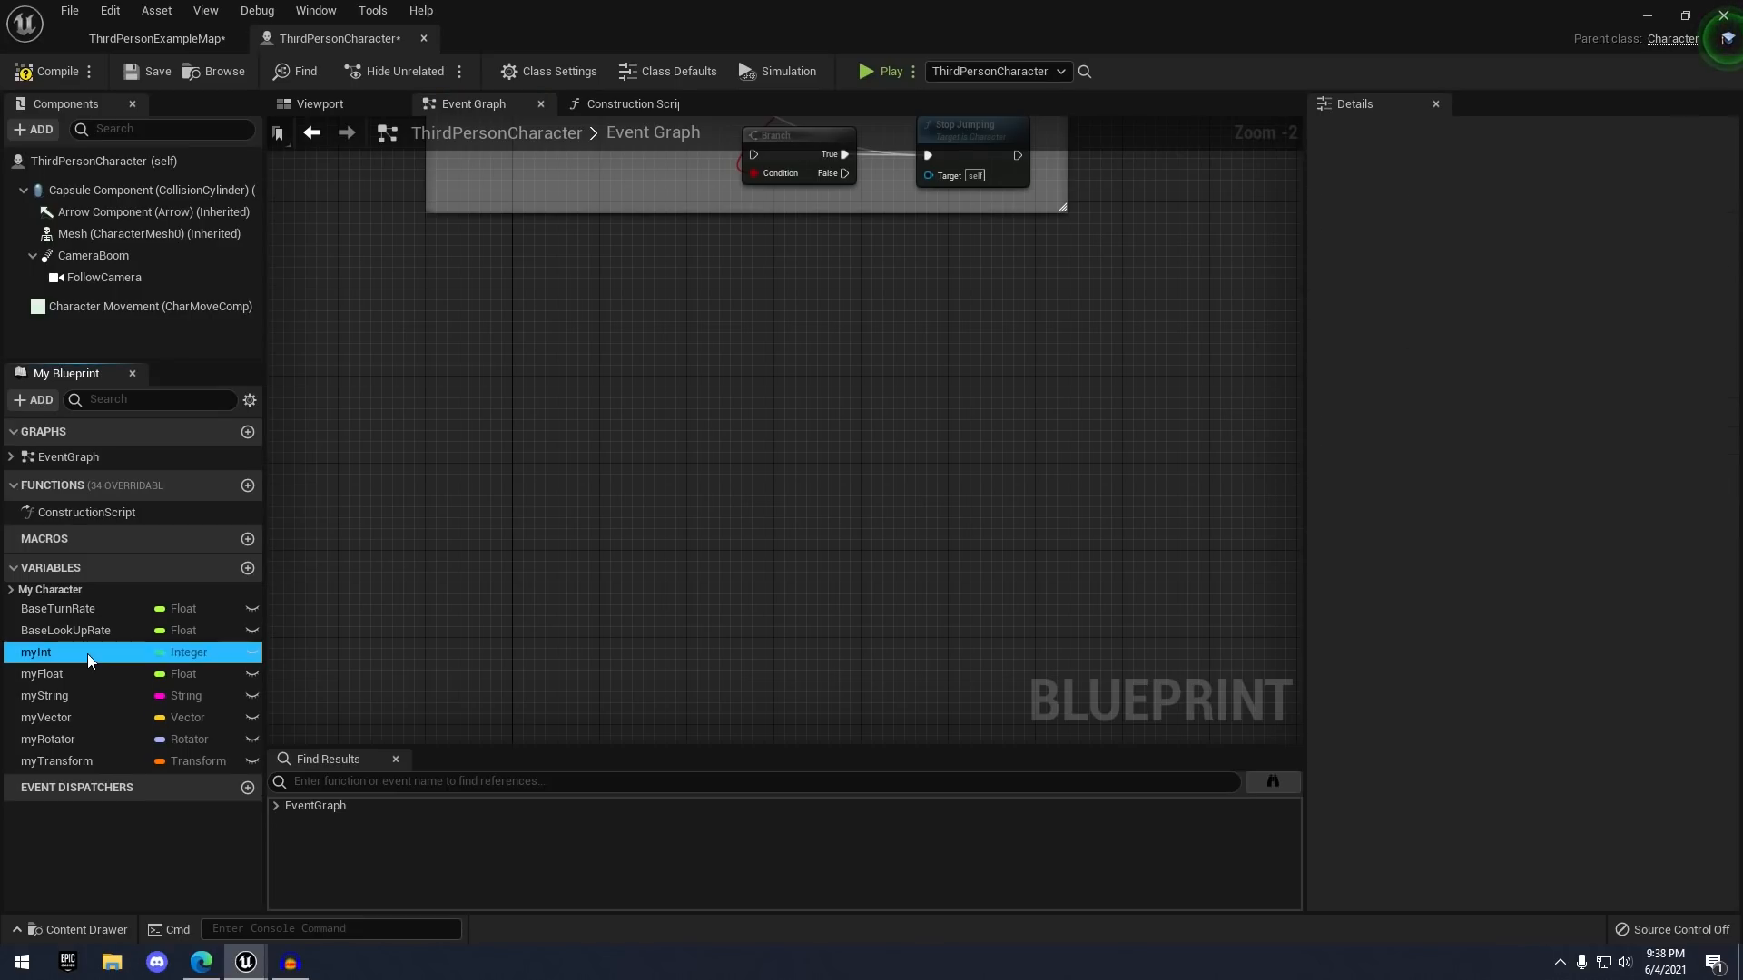
pyautogui.click(87, 653)
pyautogui.press('Delete')
pyautogui.click(83, 653)
pyautogui.press('Delete')
pyautogui.click(72, 655)
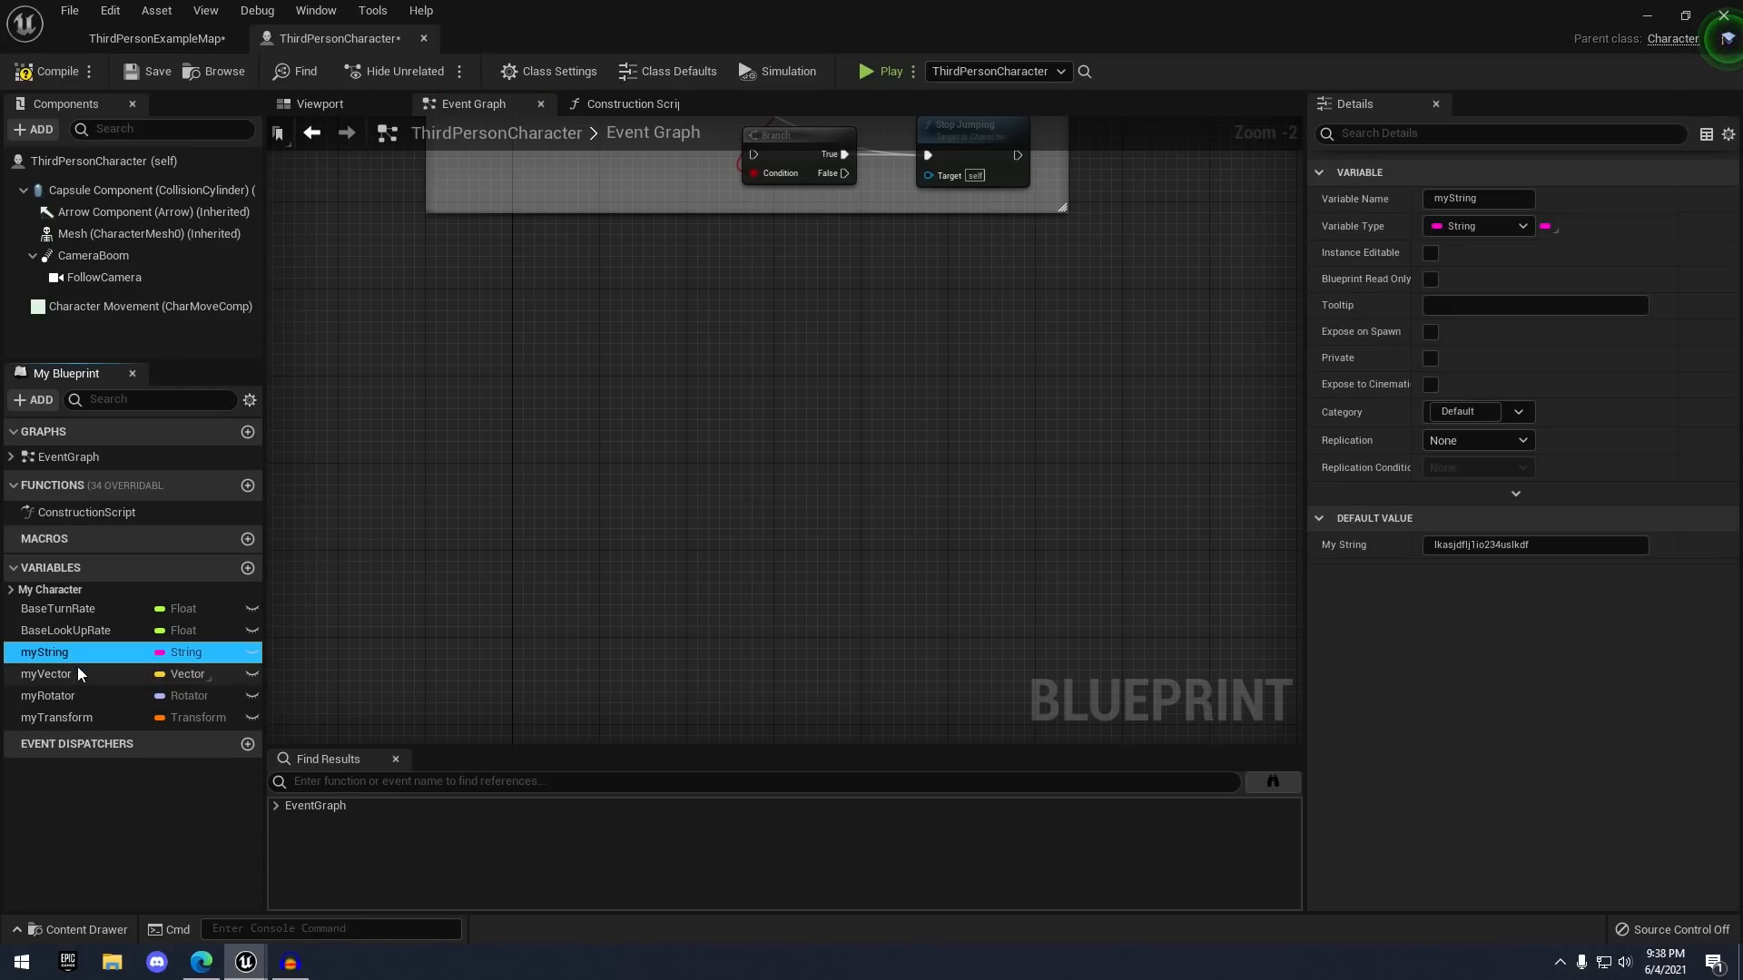
pyautogui.press('Delete')
# - Delete the myVector, myRotator and myTransform variables and save the blueprint
pyautogui.click(78, 664)
pyautogui.press('Delete')
pyautogui.click(78, 661)
pyautogui.press('Delete')
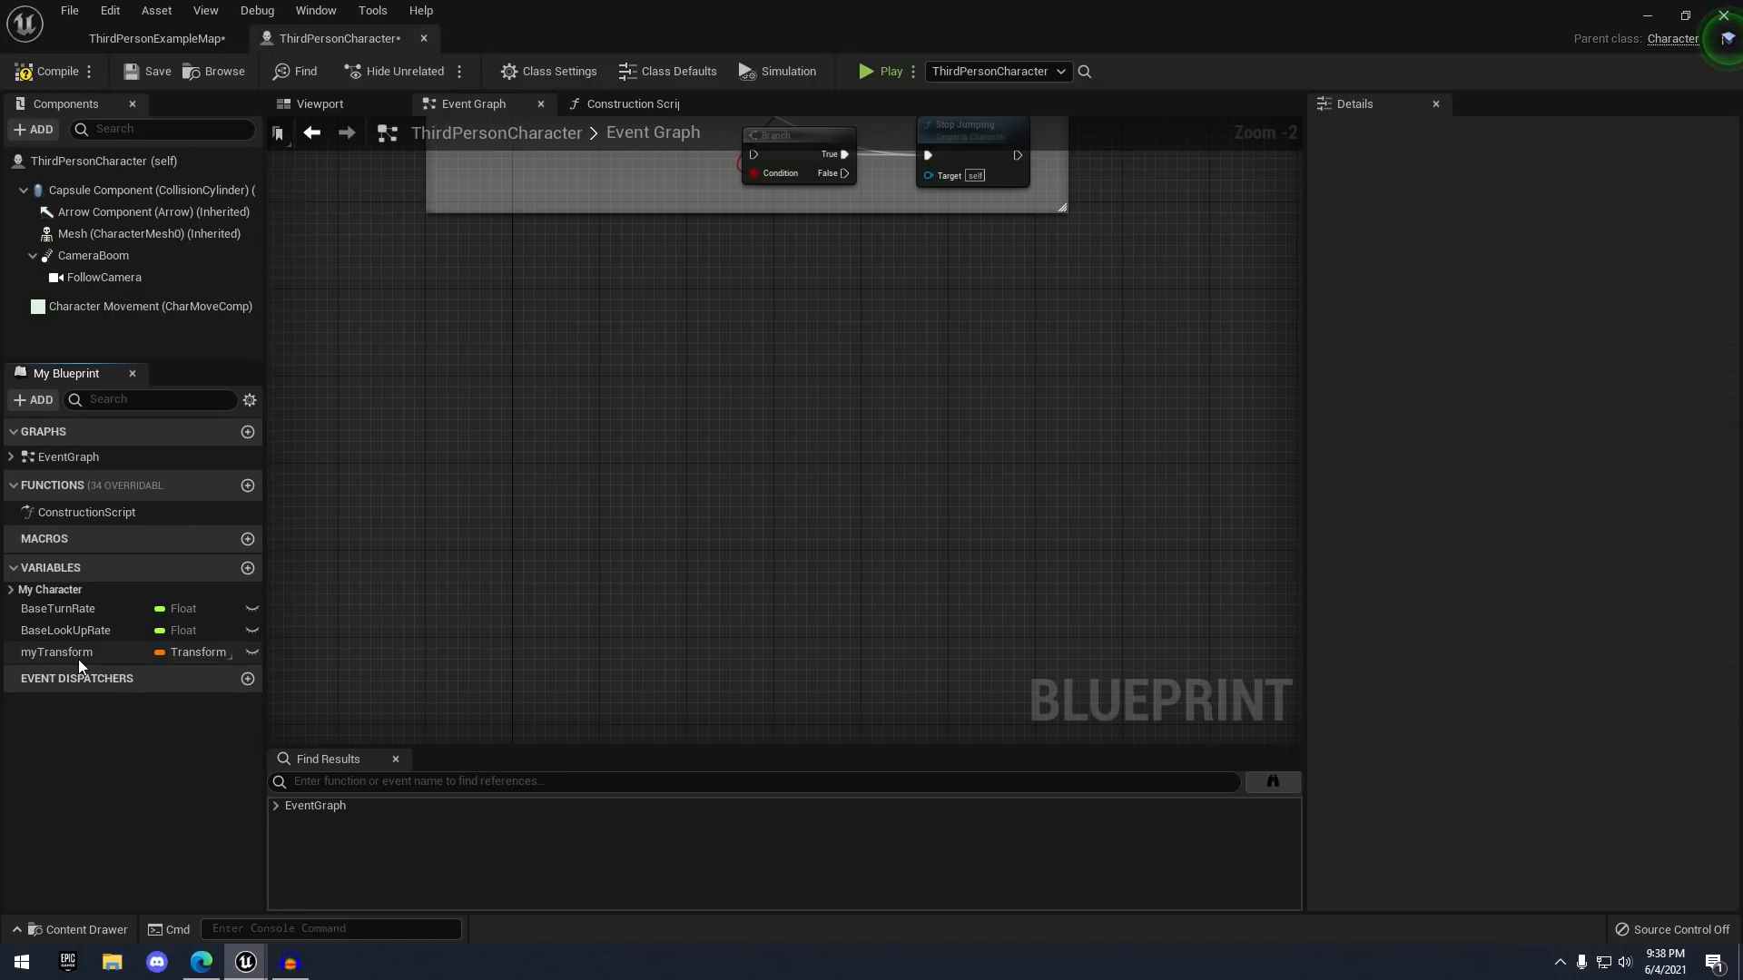
pyautogui.click(78, 659)
pyautogui.press('Delete')
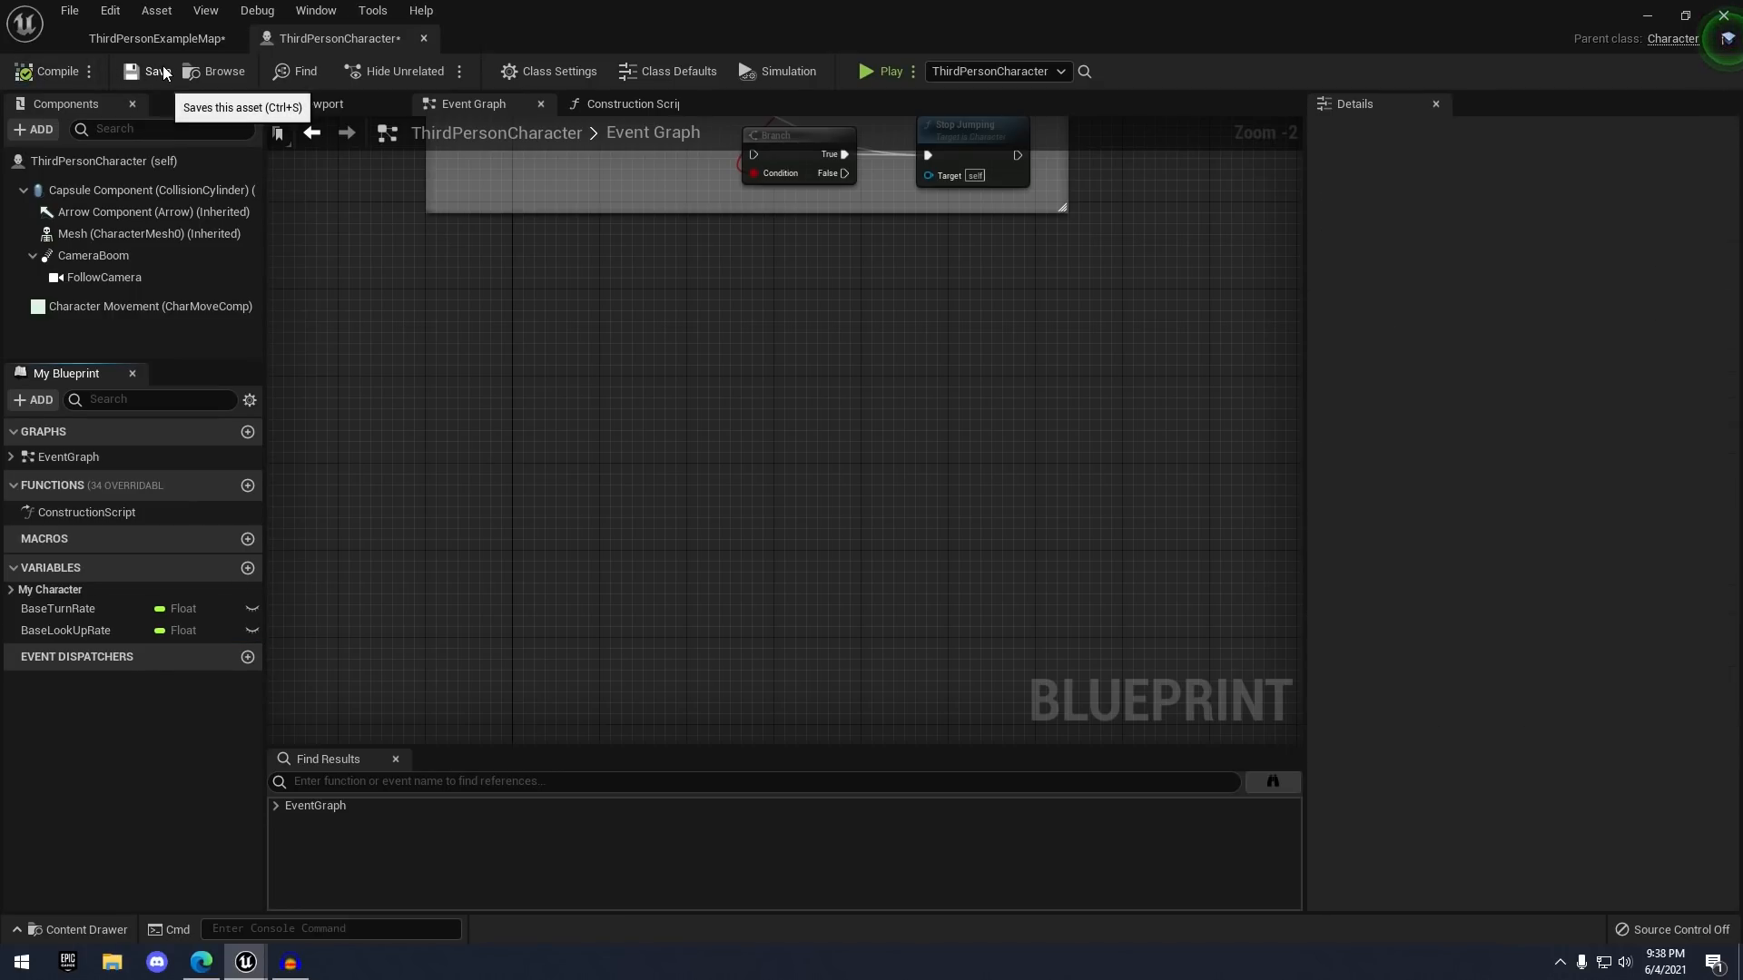
pyautogui.click(164, 73)
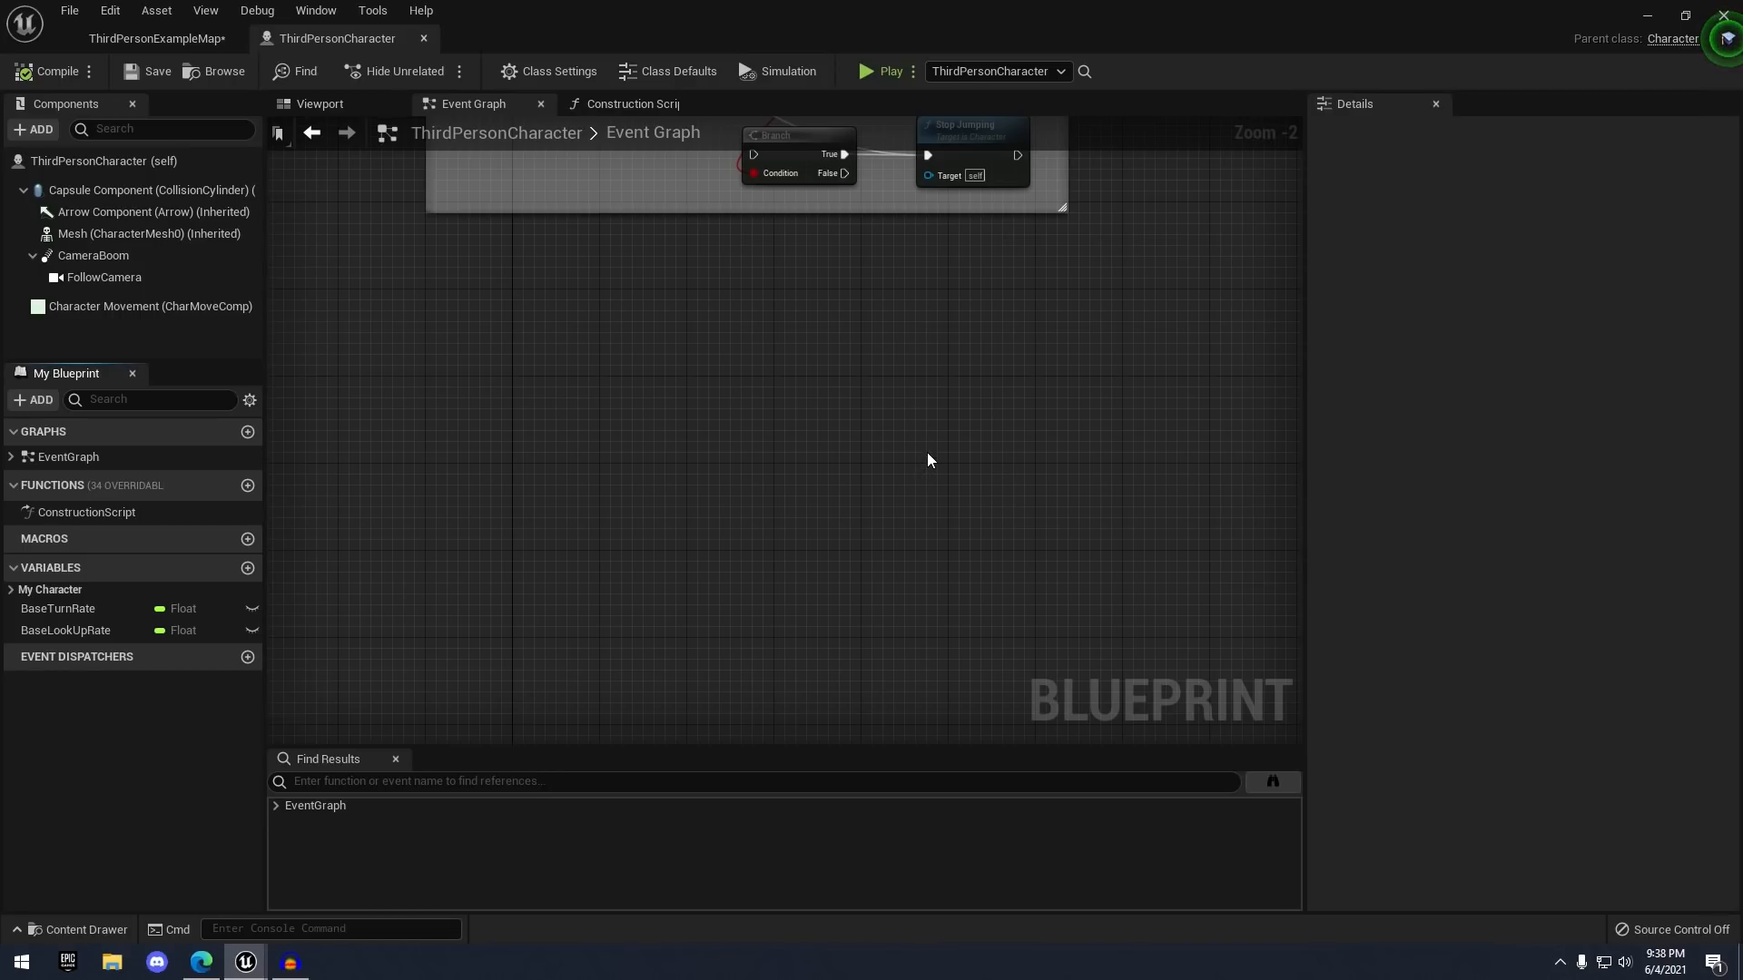
# - Close the character blueprint and create a Blueprints folder under Content
pyautogui.click(425, 39)
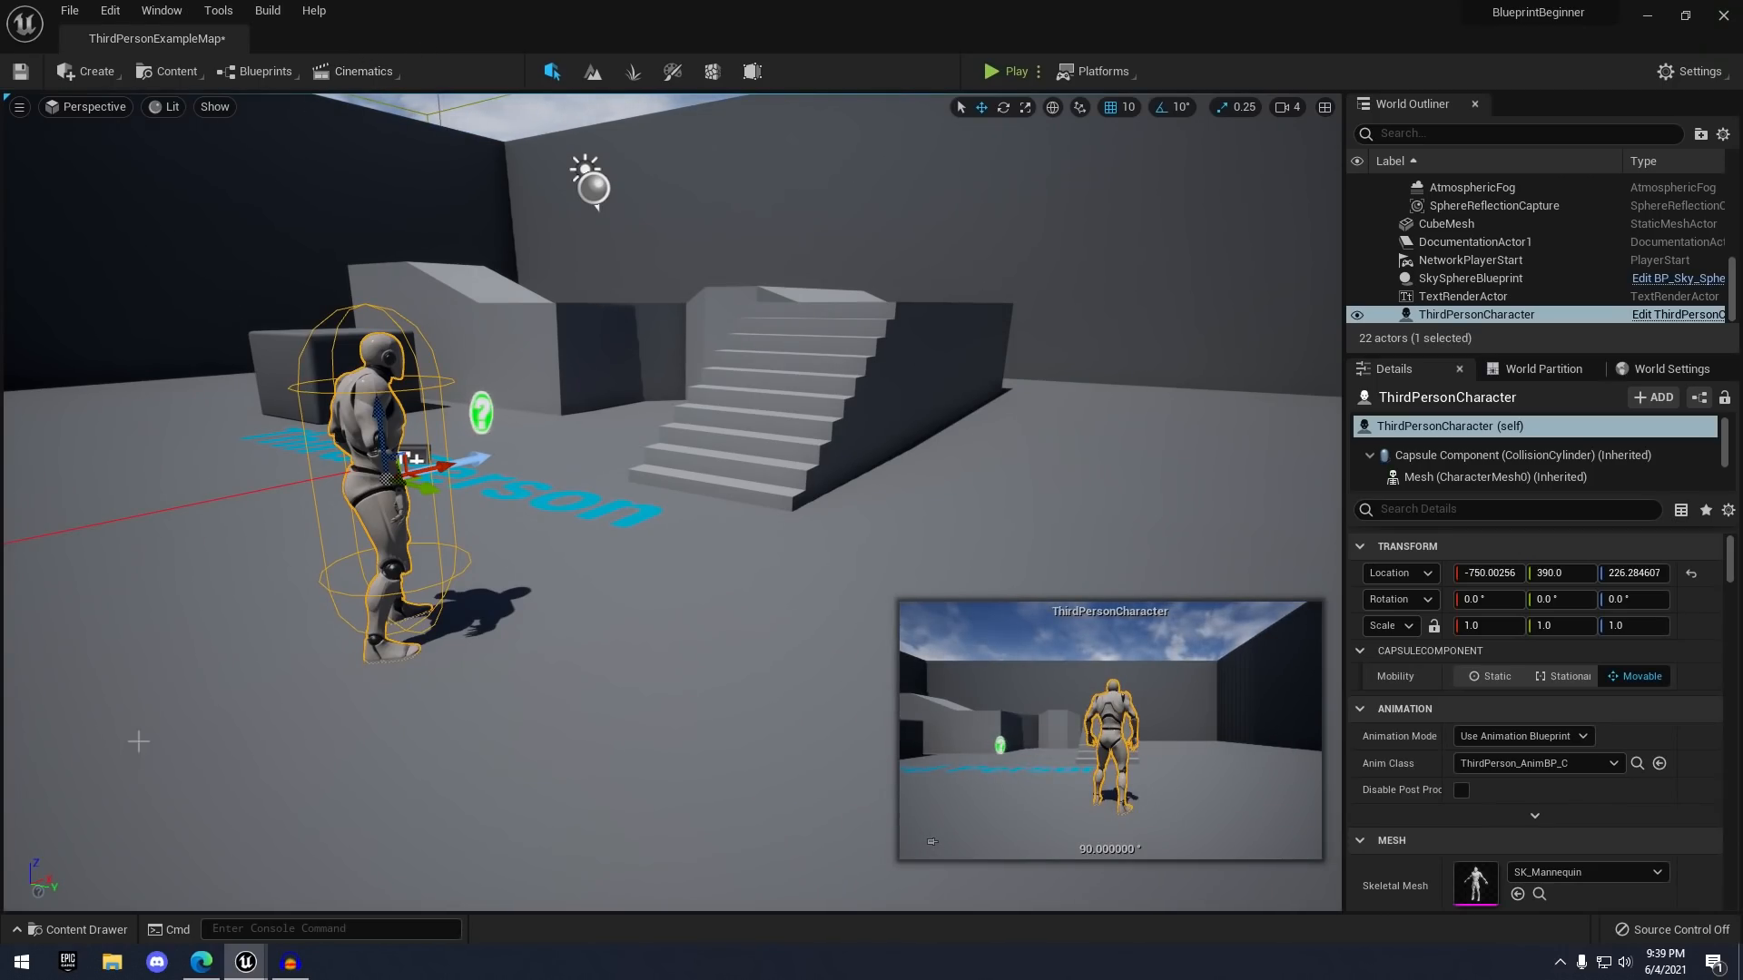
pyautogui.click(84, 930)
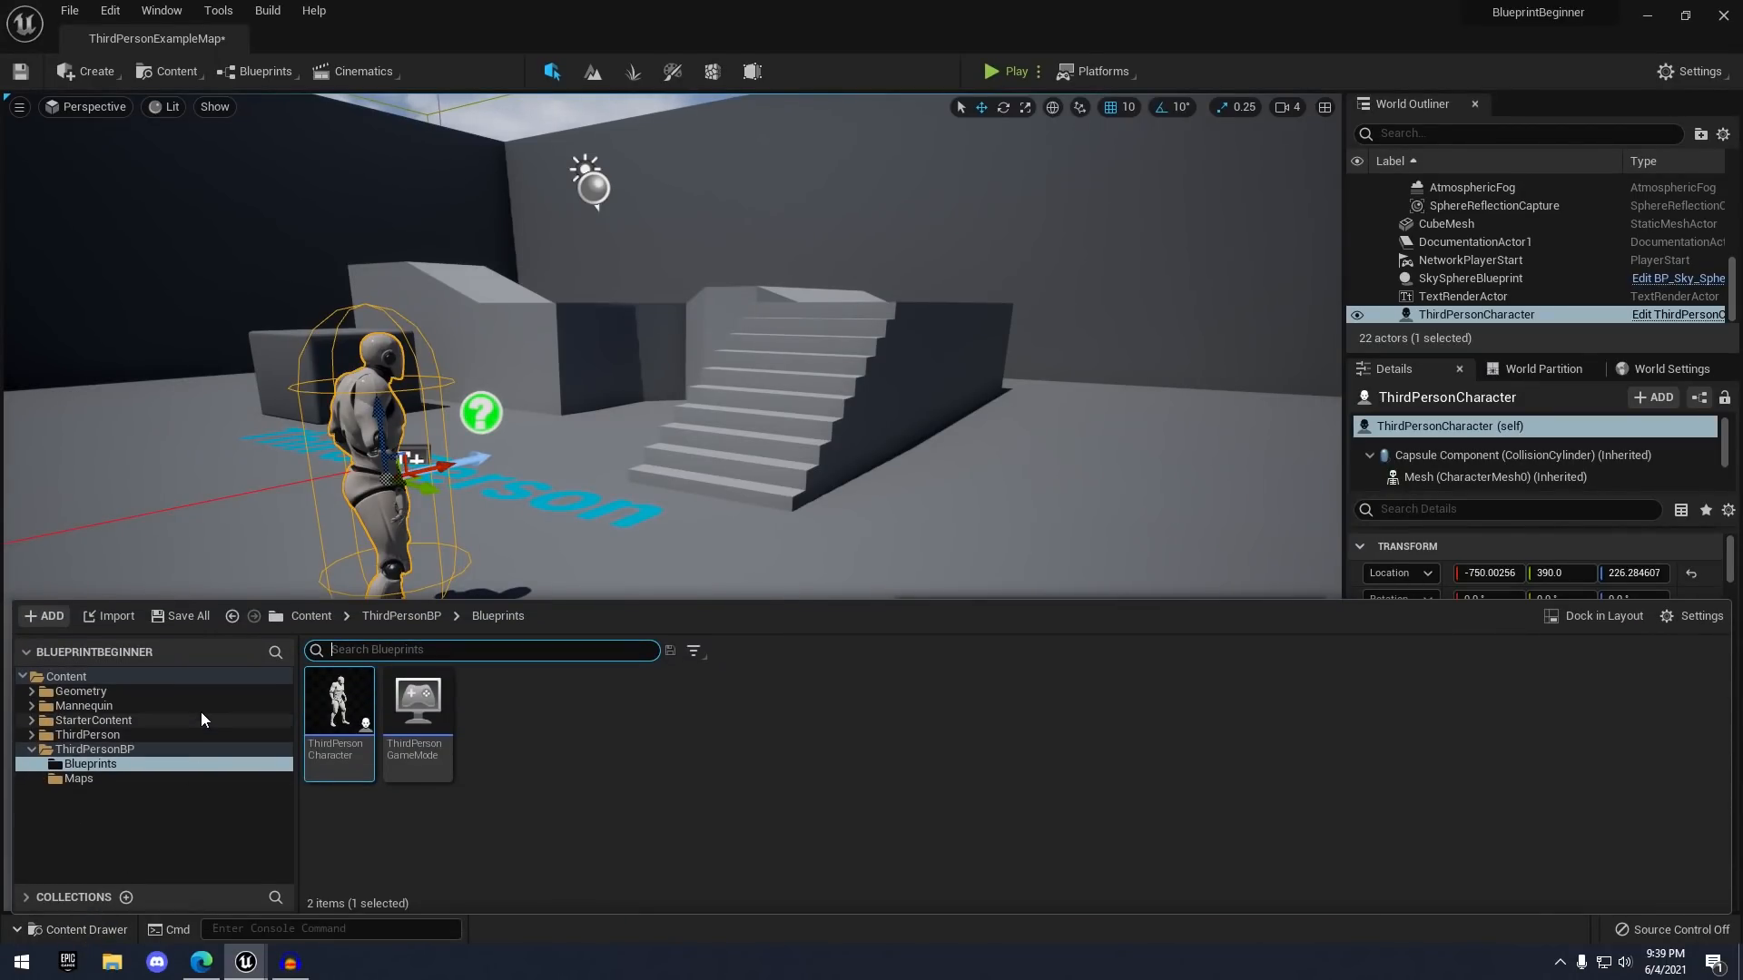
pyautogui.click(129, 676)
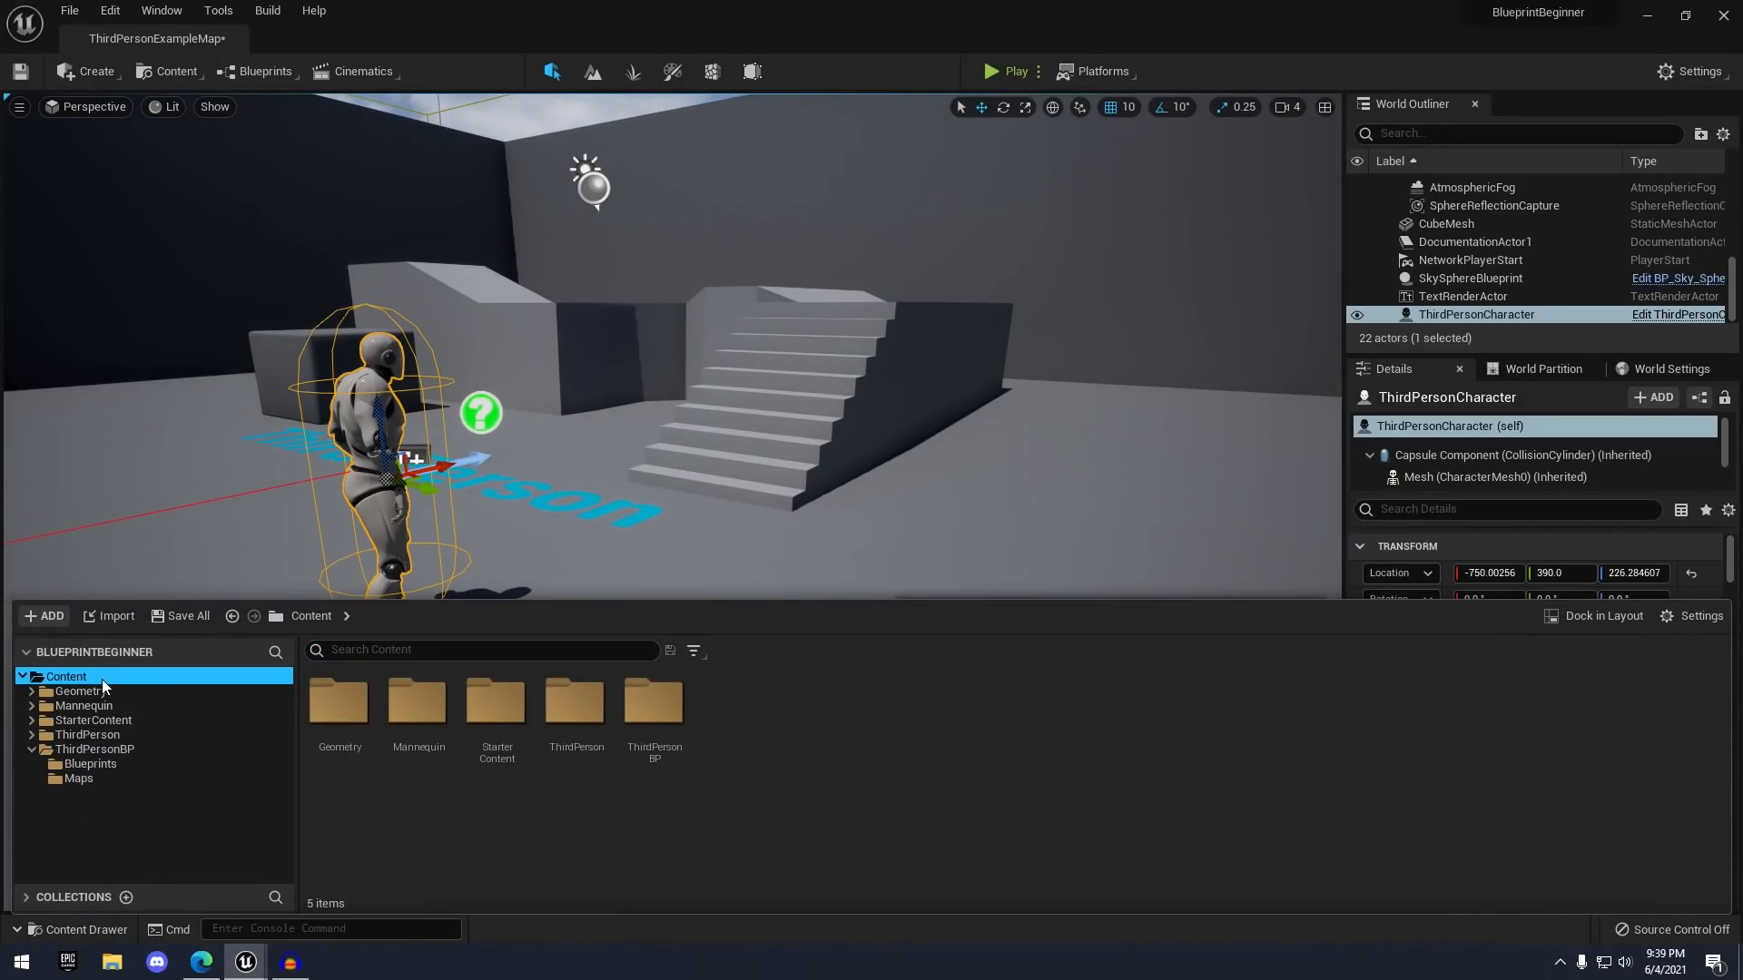
pyautogui.rightClick(745, 717)
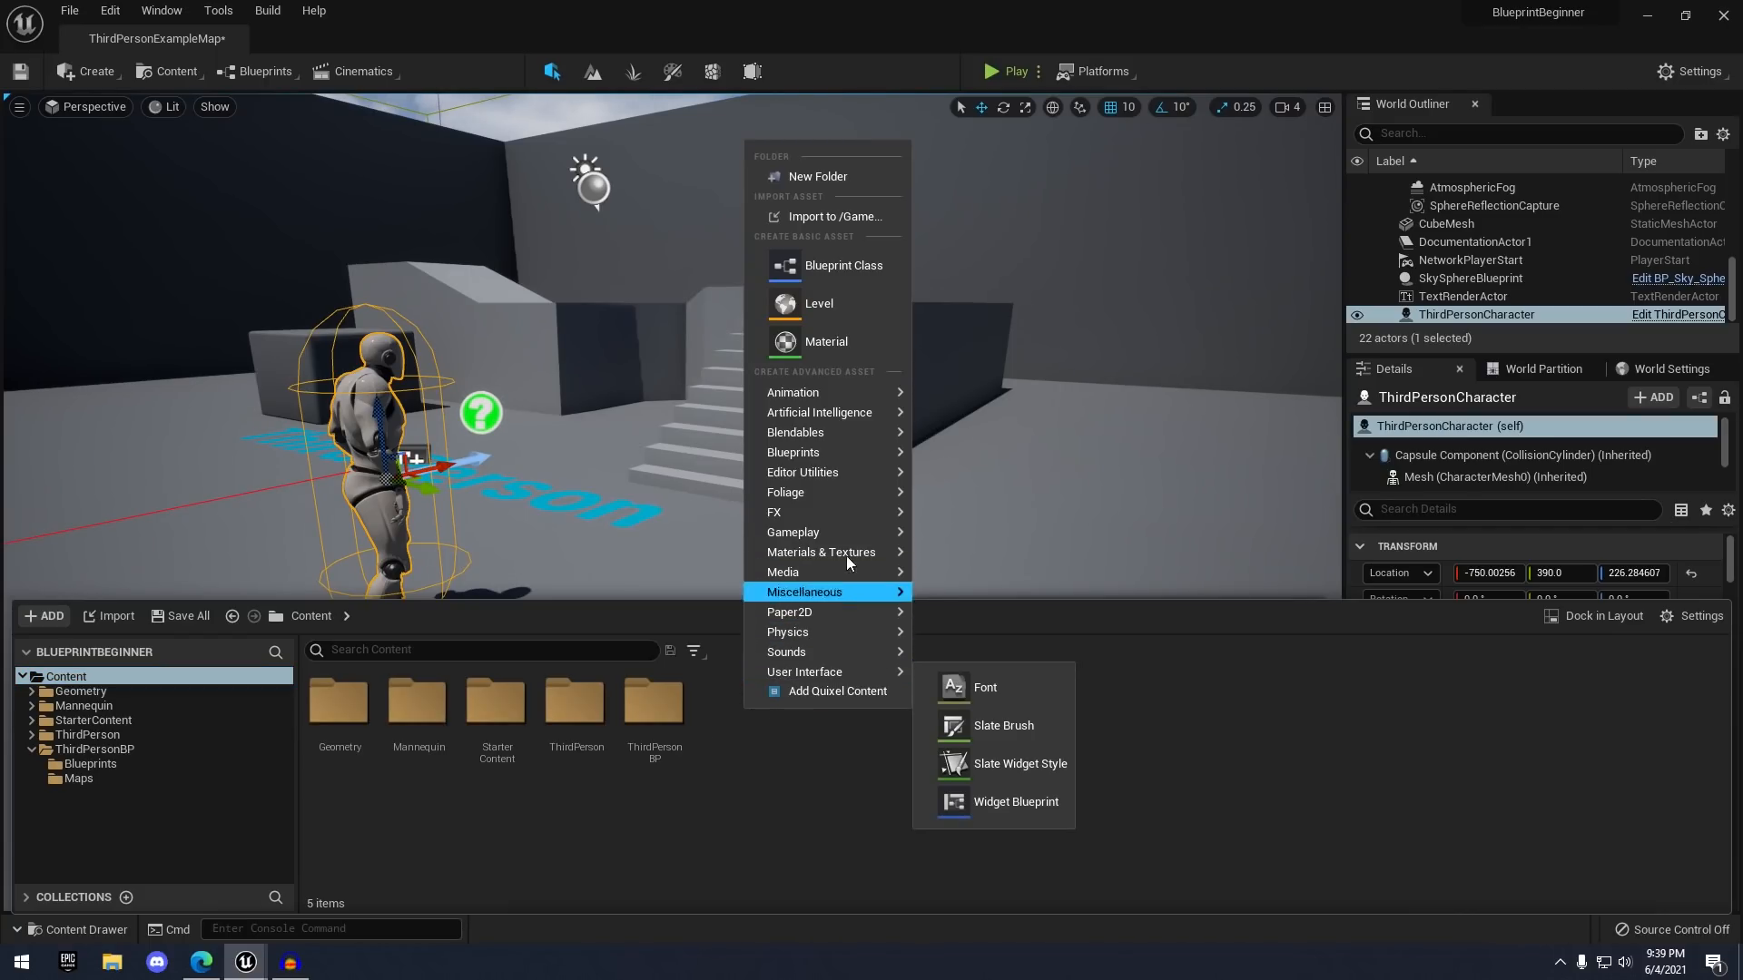
pyautogui.click(825, 182)
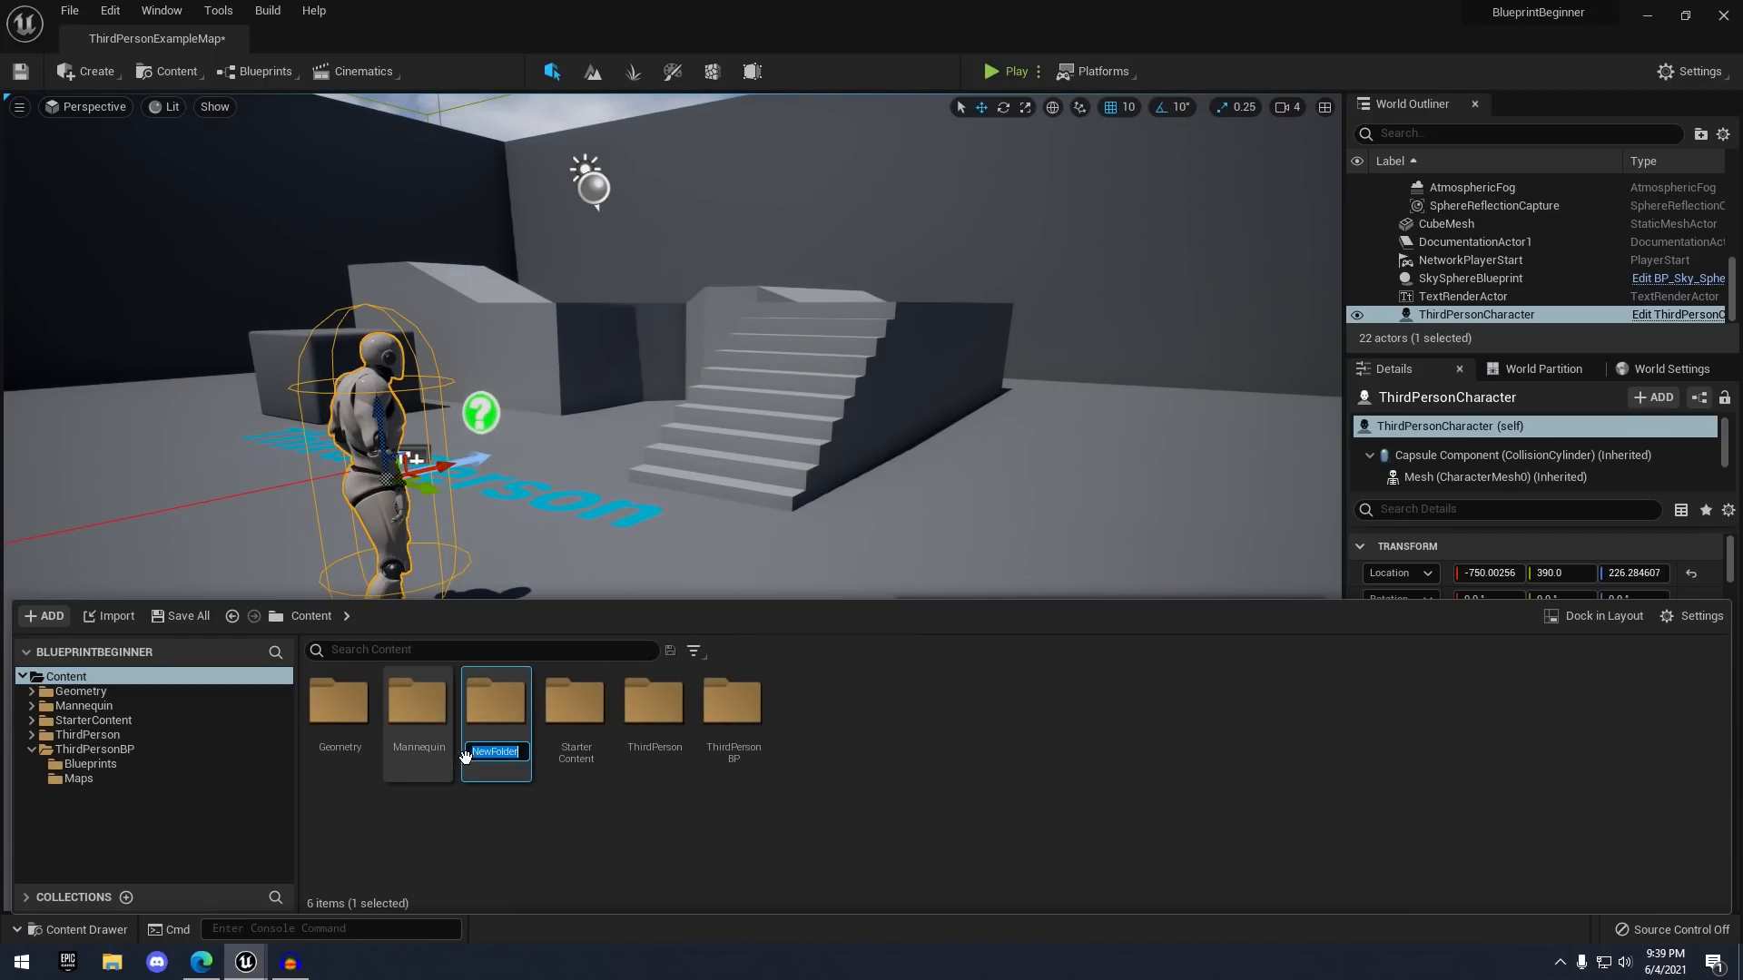
pyautogui.write('Bl')
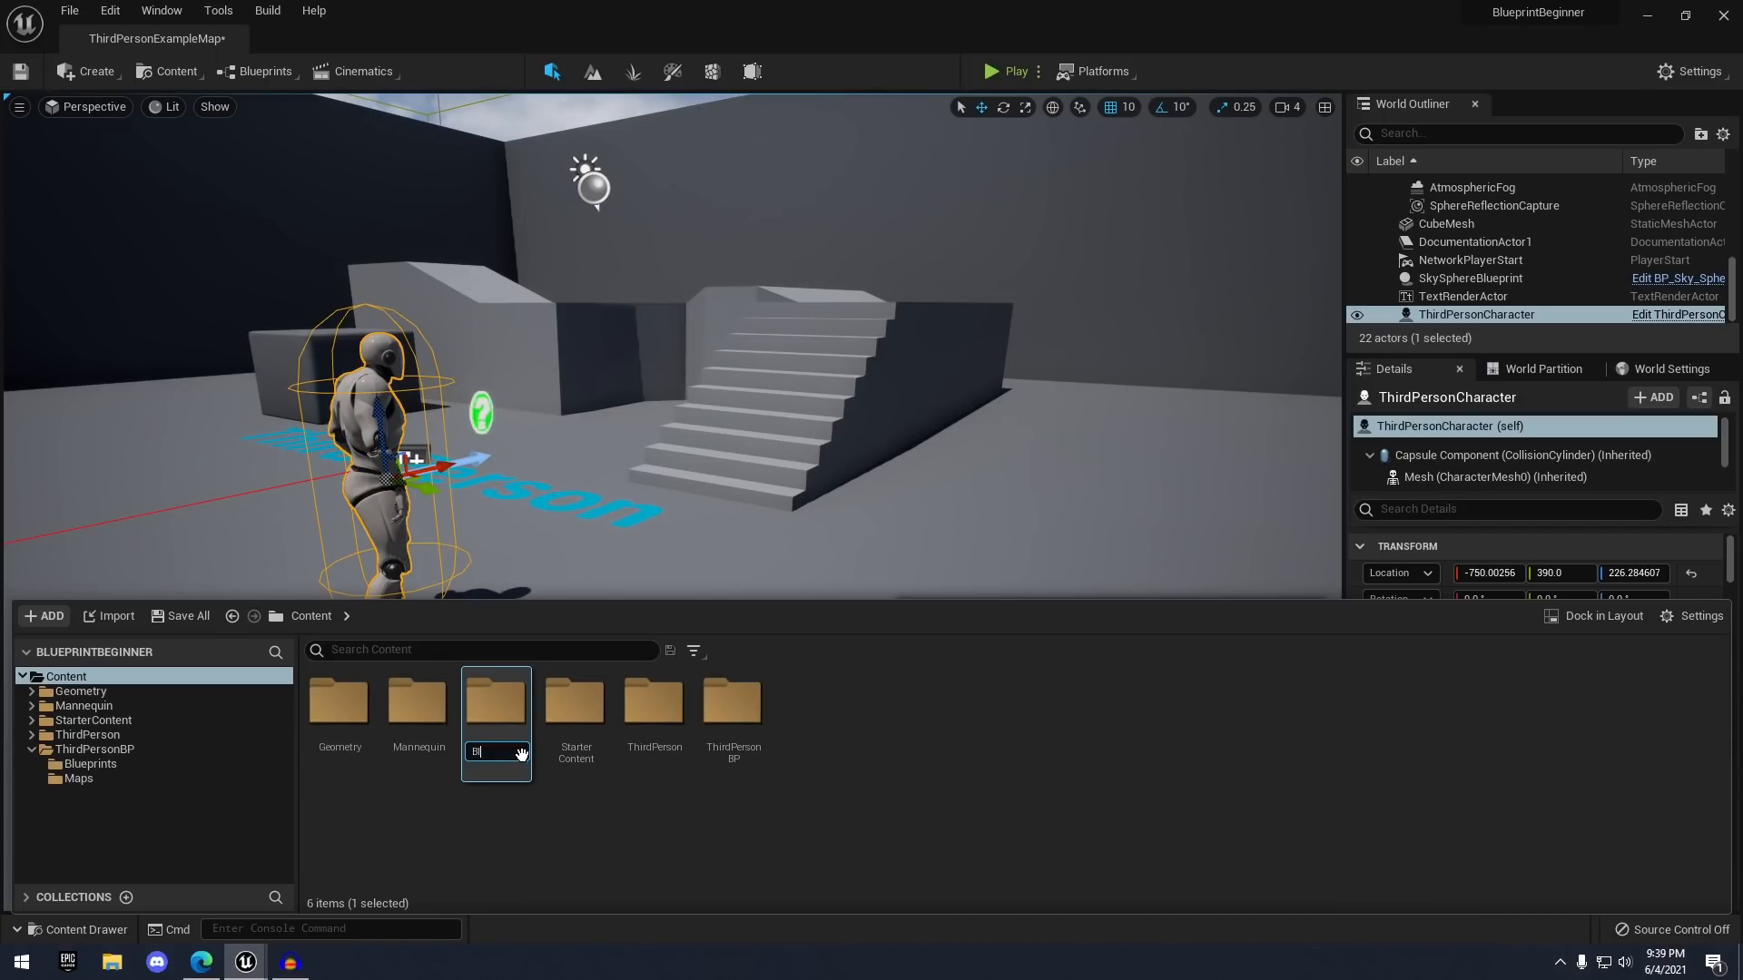
pyautogui.write('ueprints')
pyautogui.press('Return')
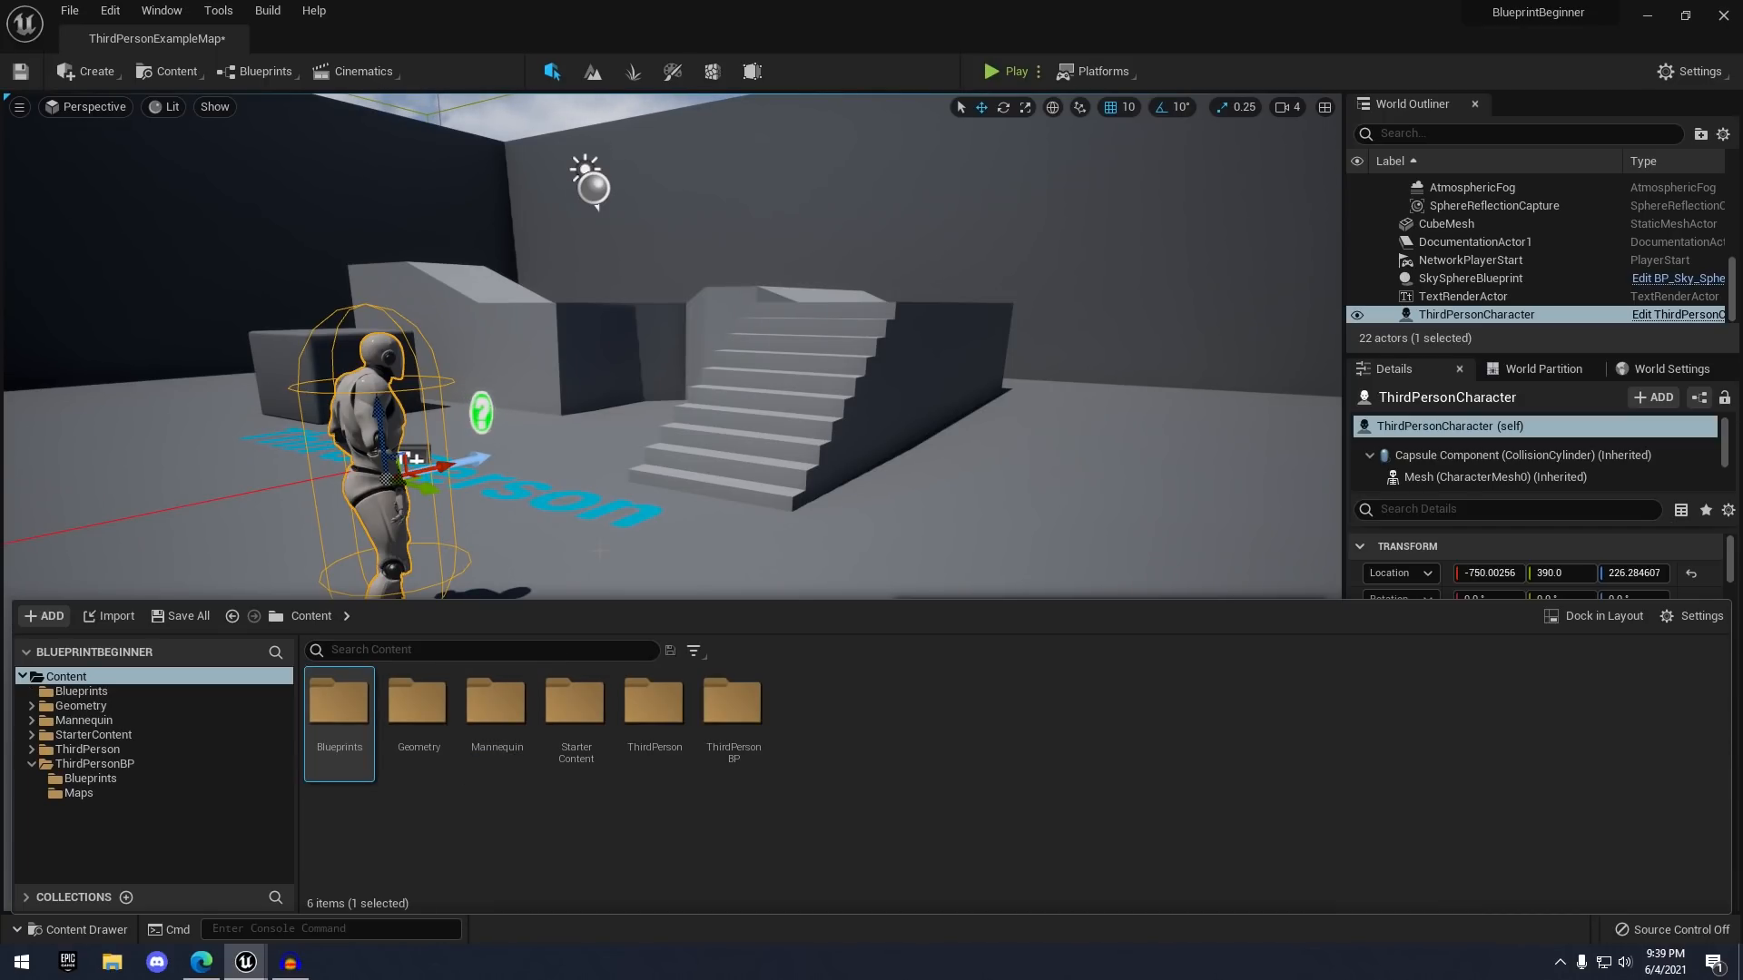
# - Inside Blueprints, create a DoorBlueprint folder and open it
pyautogui.doubleClick(342, 727)
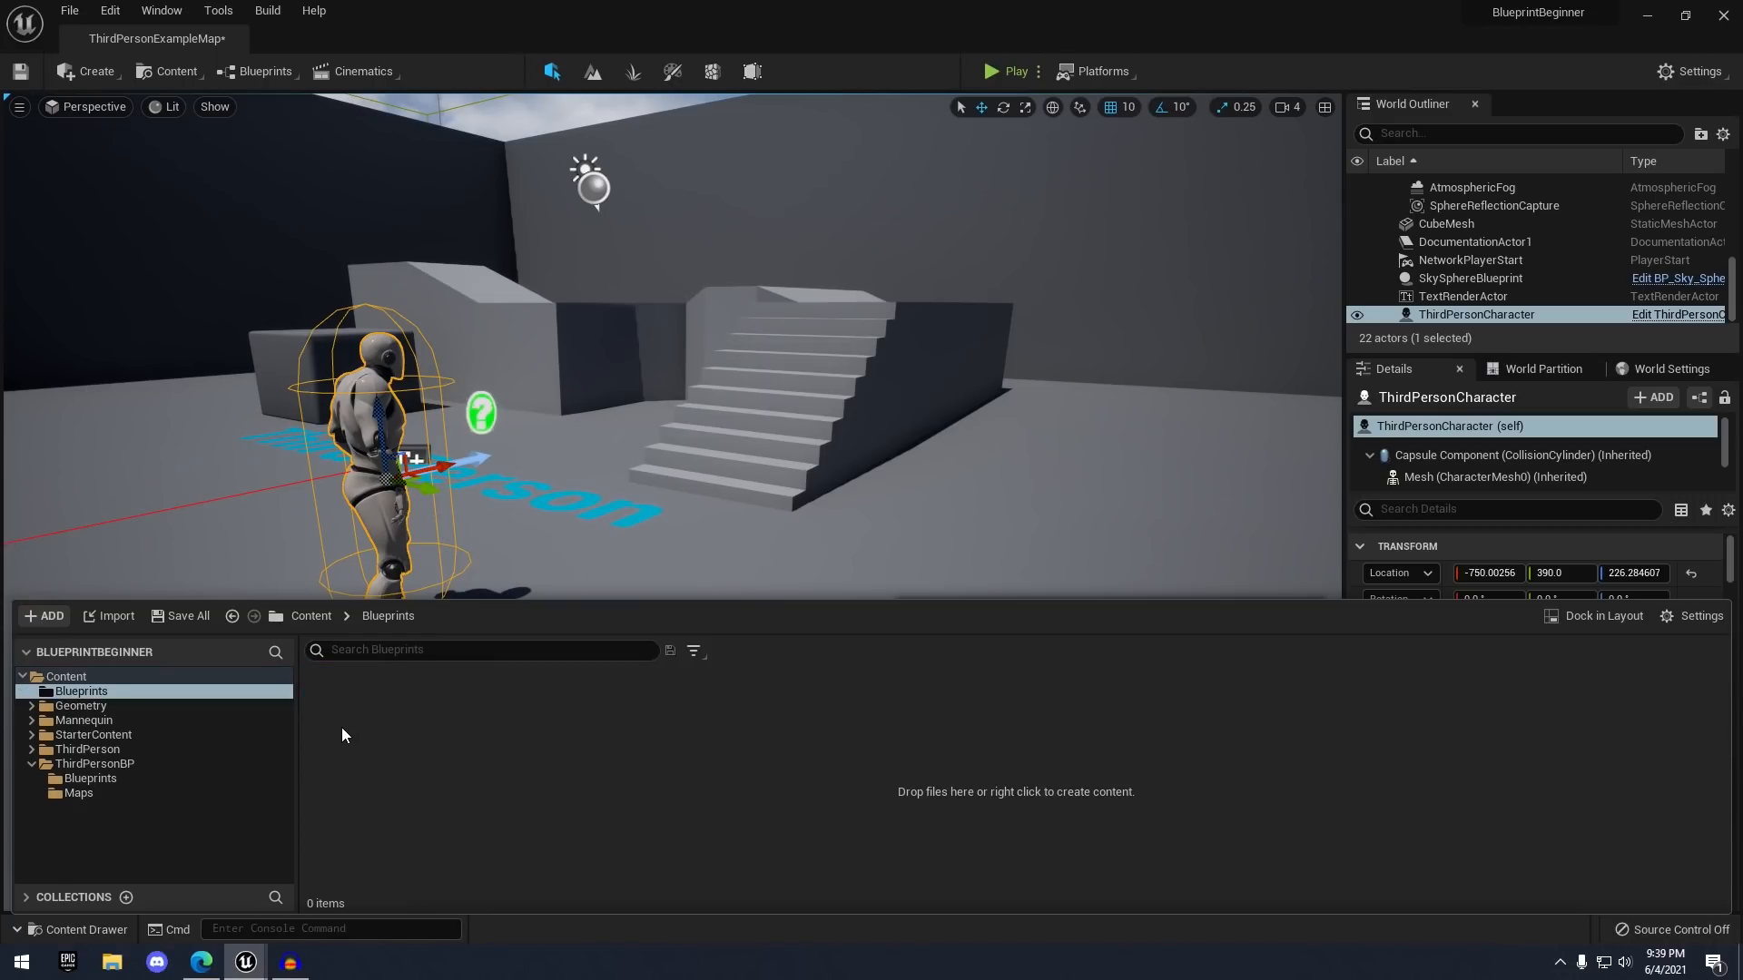
pyautogui.rightClick(473, 728)
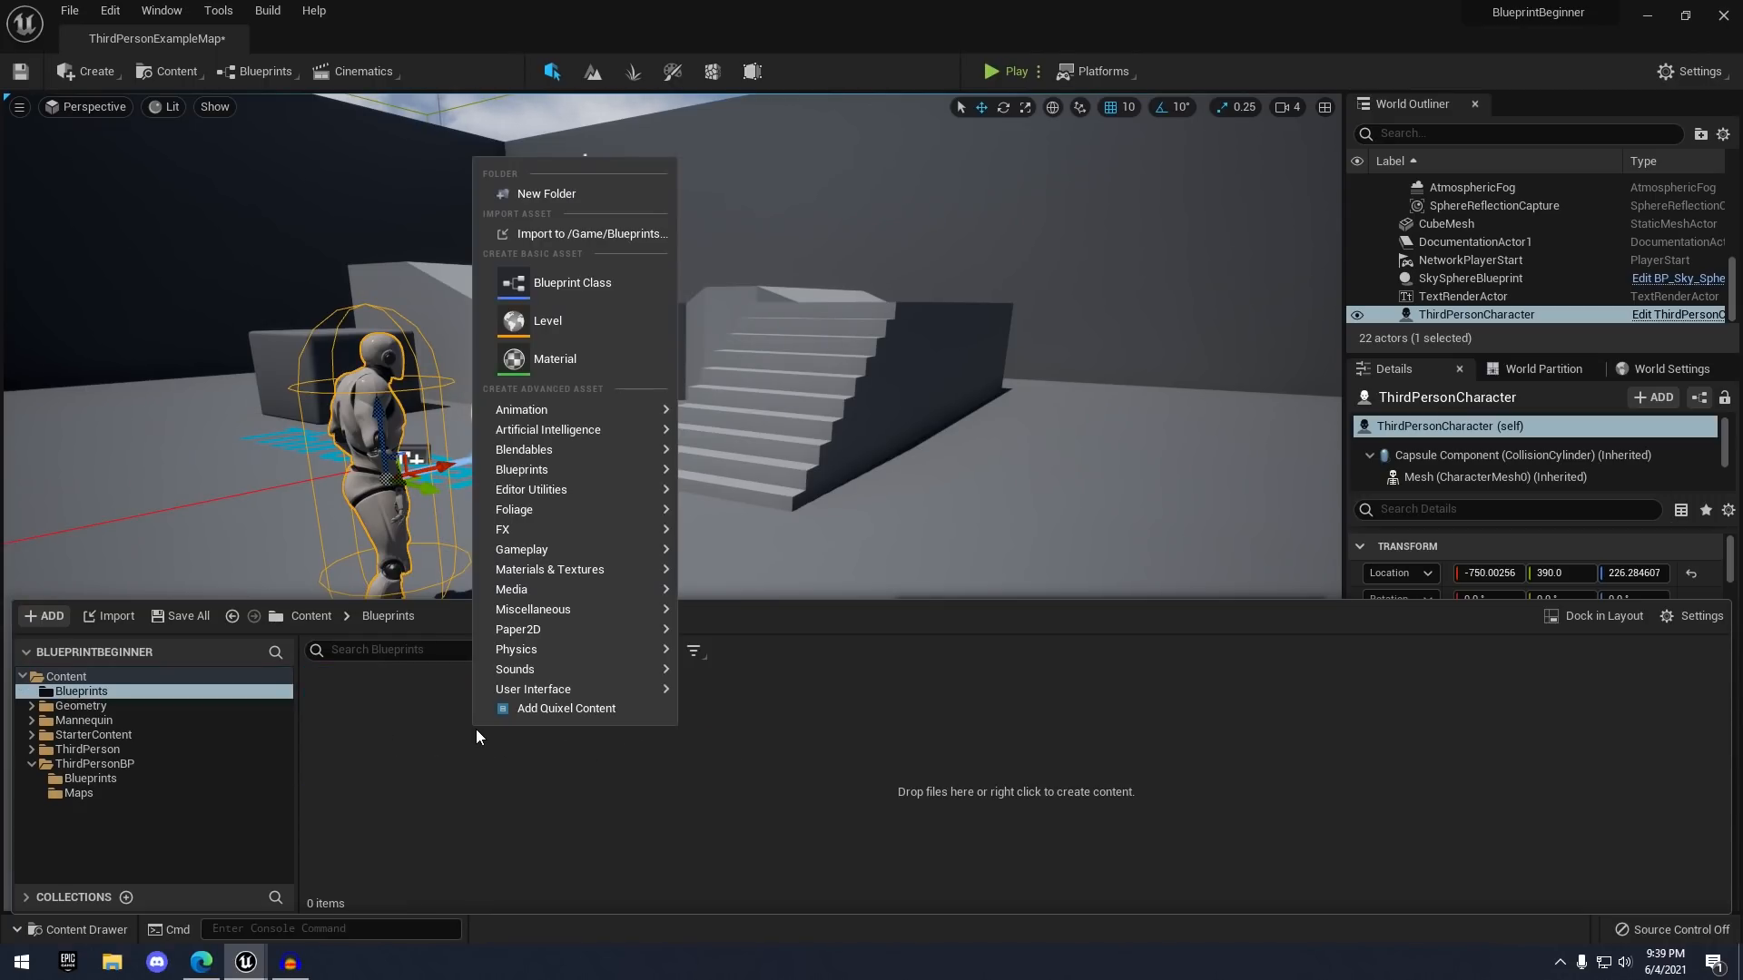
pyautogui.click(581, 187)
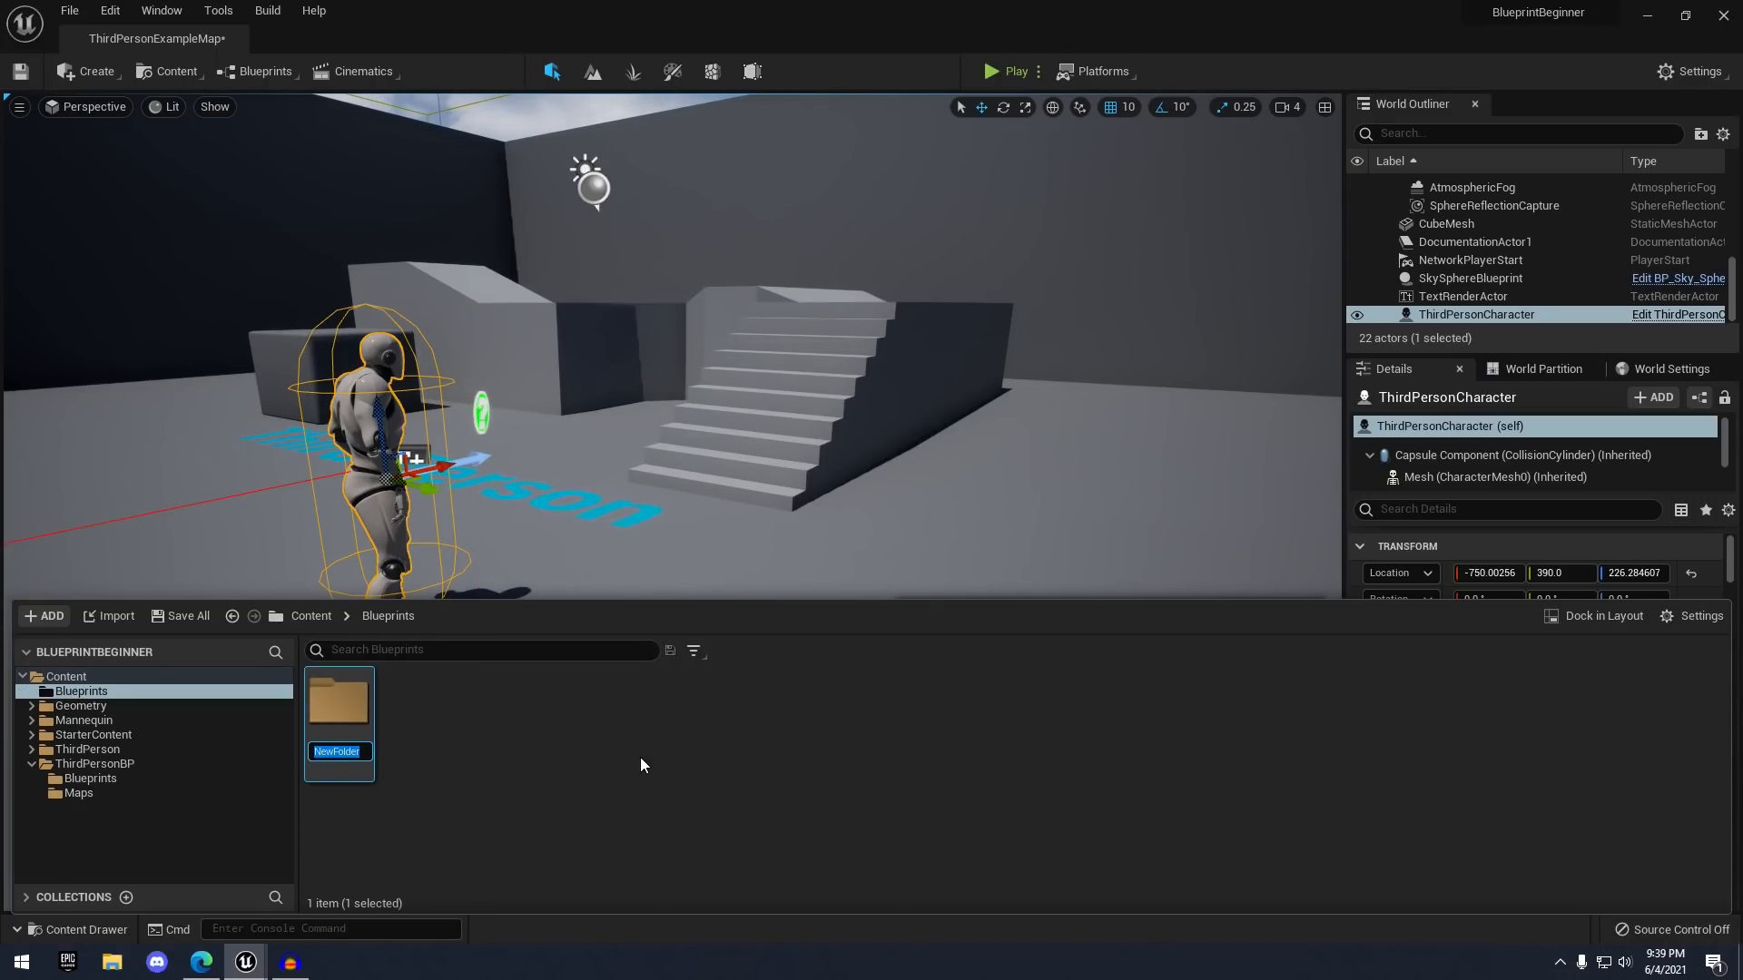
pyautogui.write('Door')
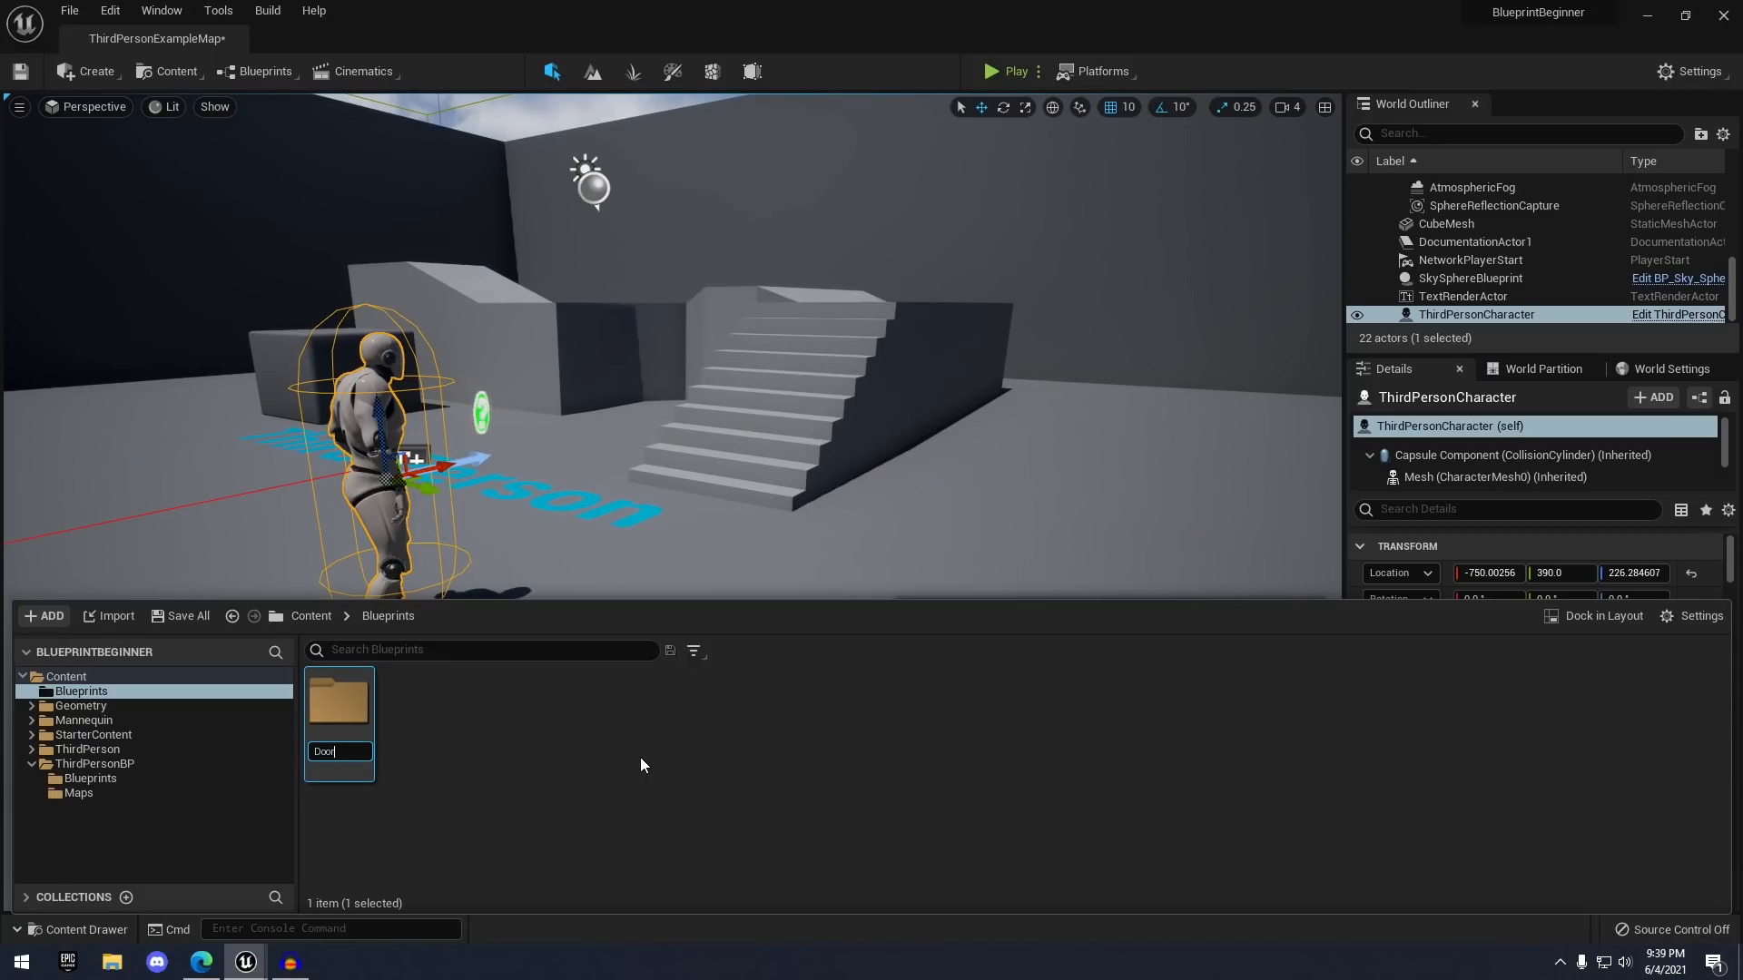
pyautogui.write('Blueprint')
pyautogui.press('Return')
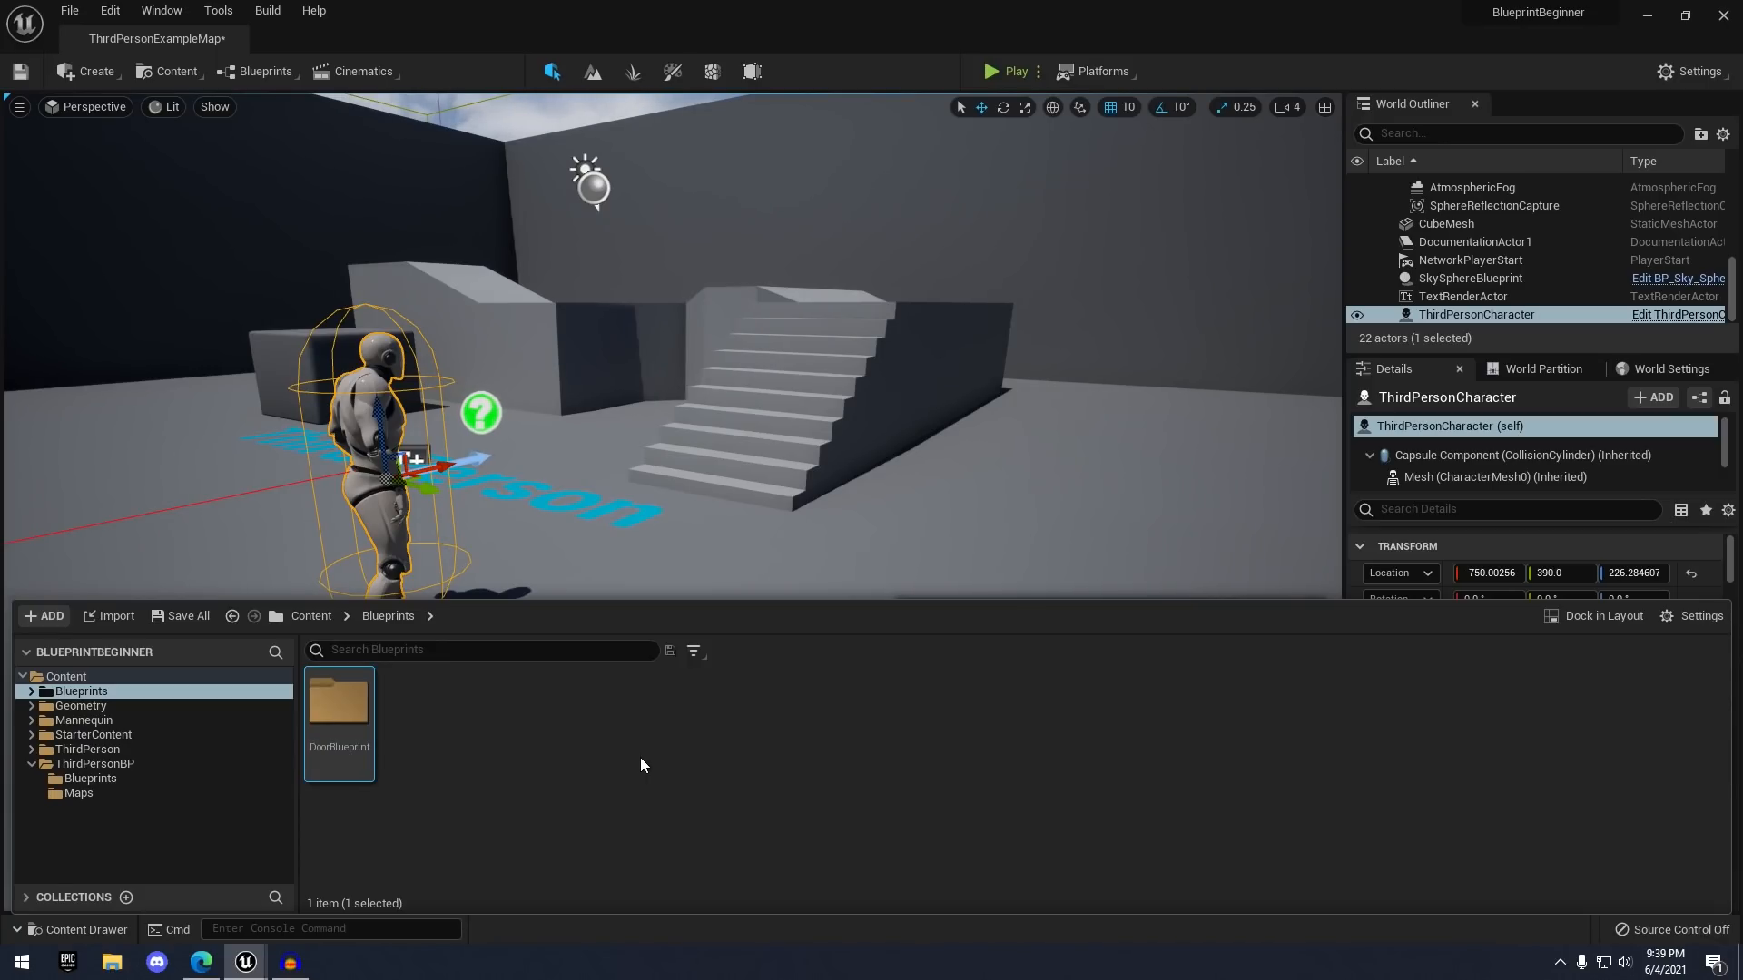
pyautogui.doubleClick(360, 730)
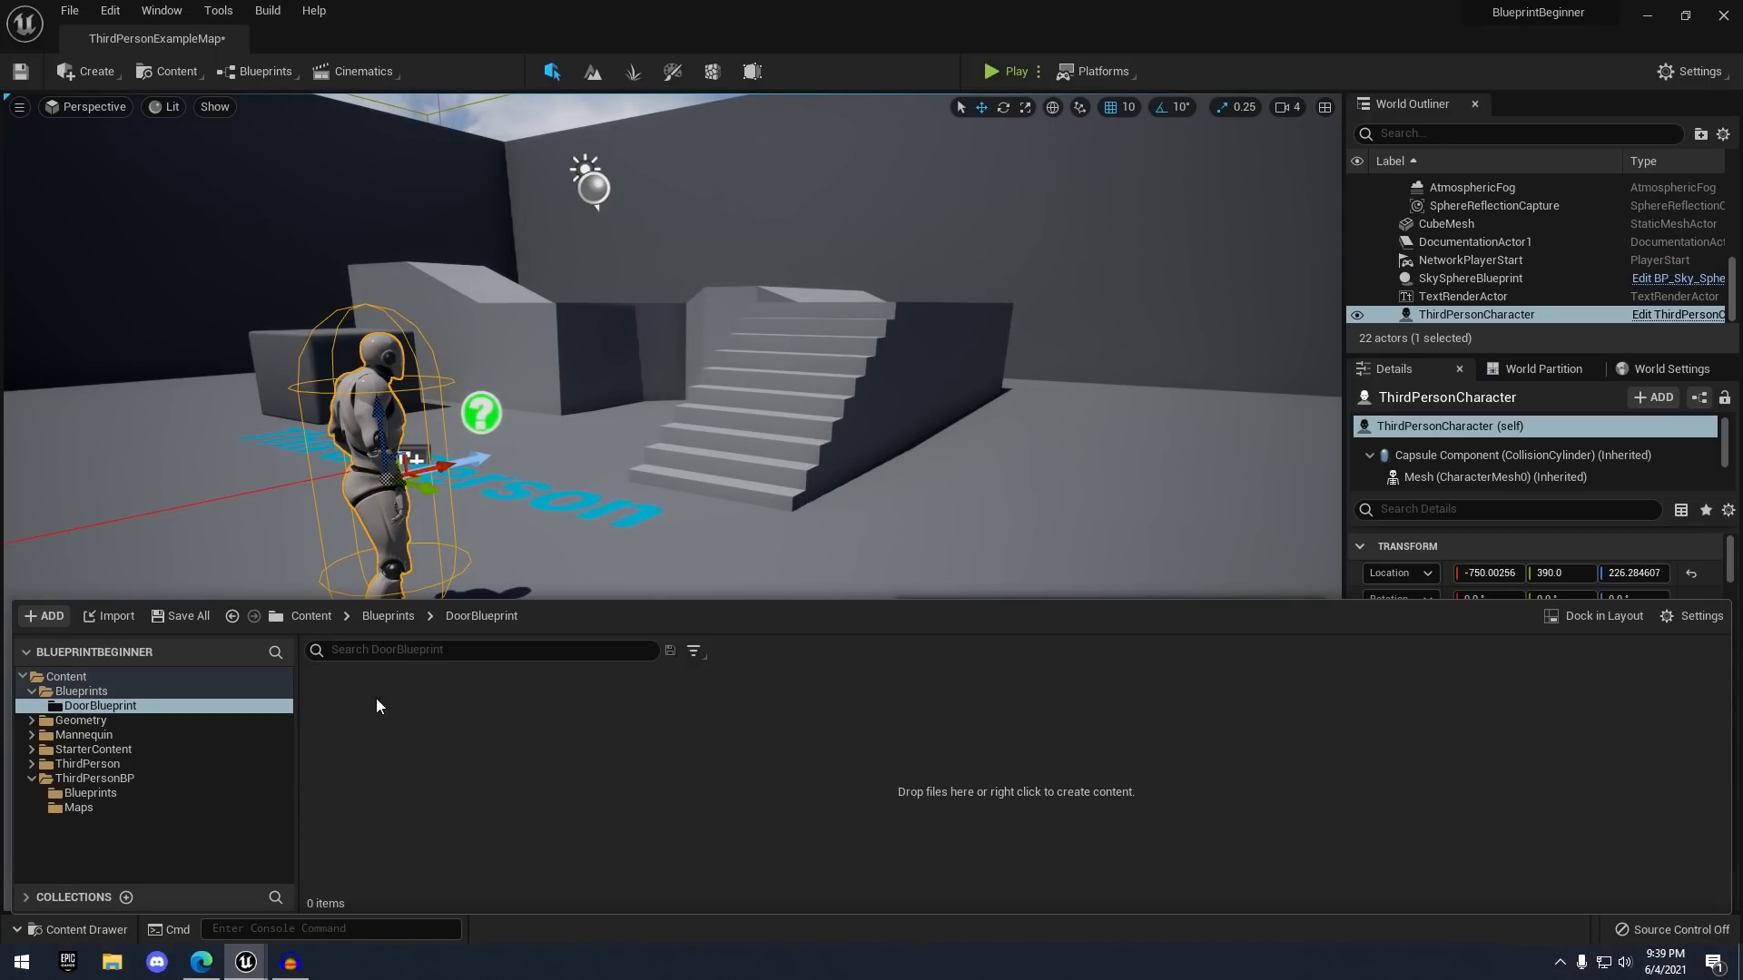
# - Start a new Blueprint Class in DoorBlueprint and browse the All Classes parent list
pyautogui.rightClick(435, 705)
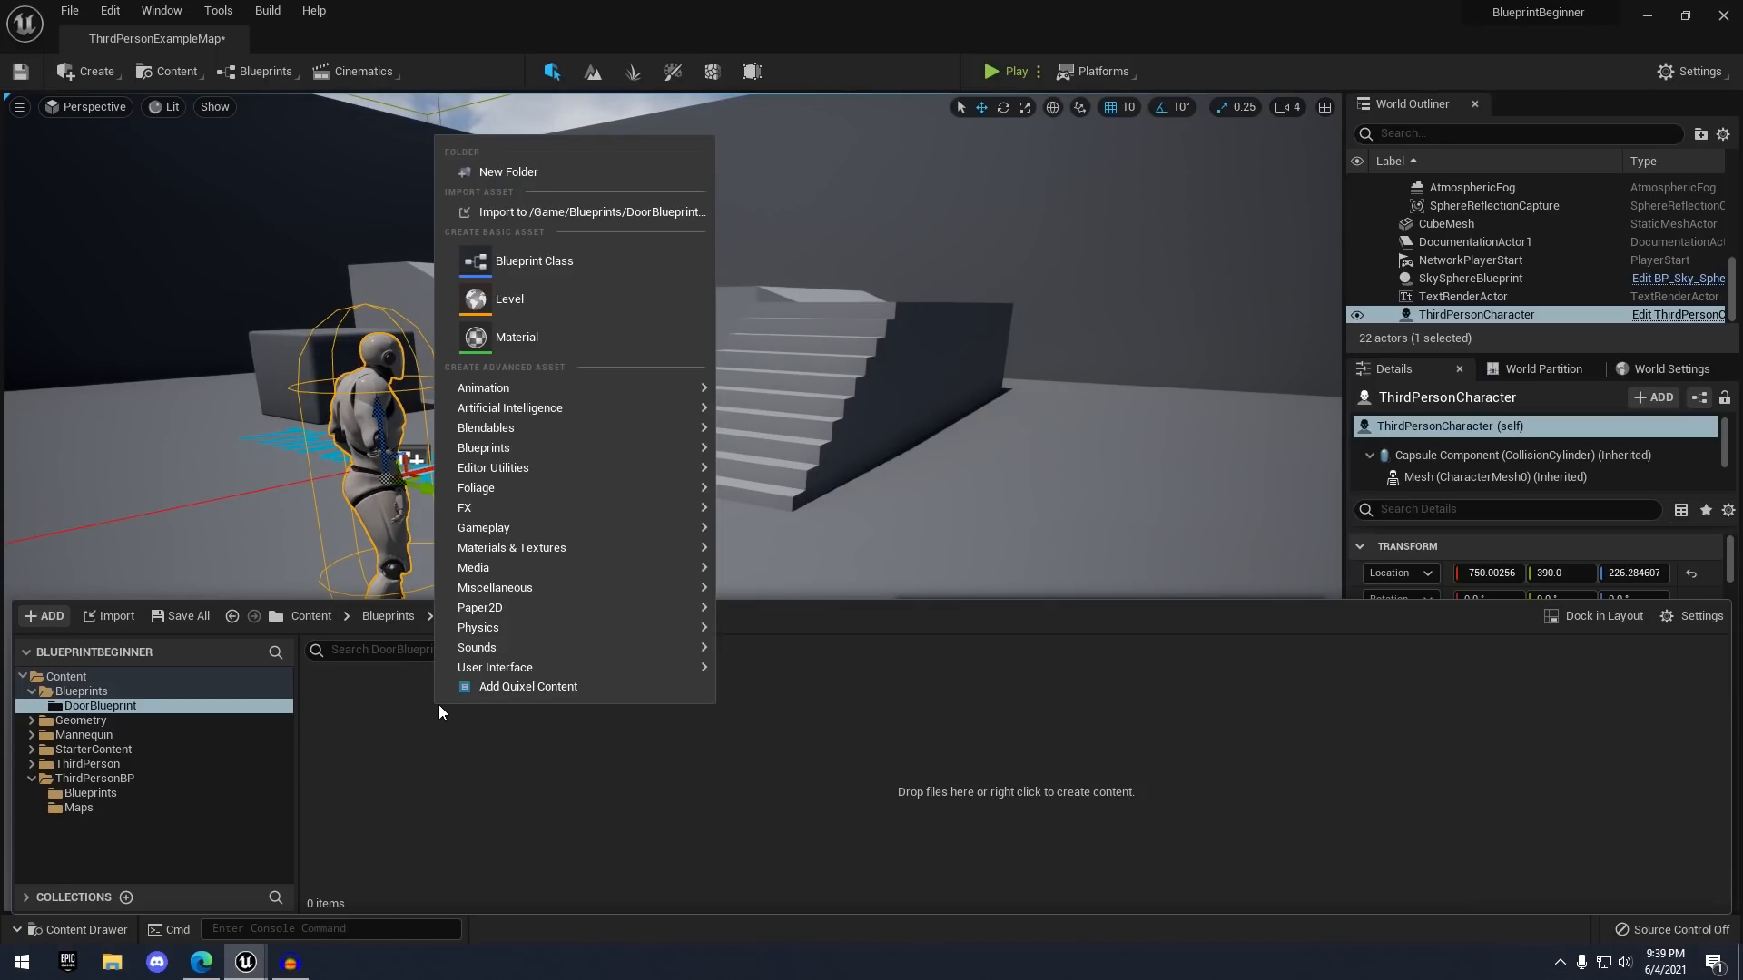
pyautogui.click(543, 265)
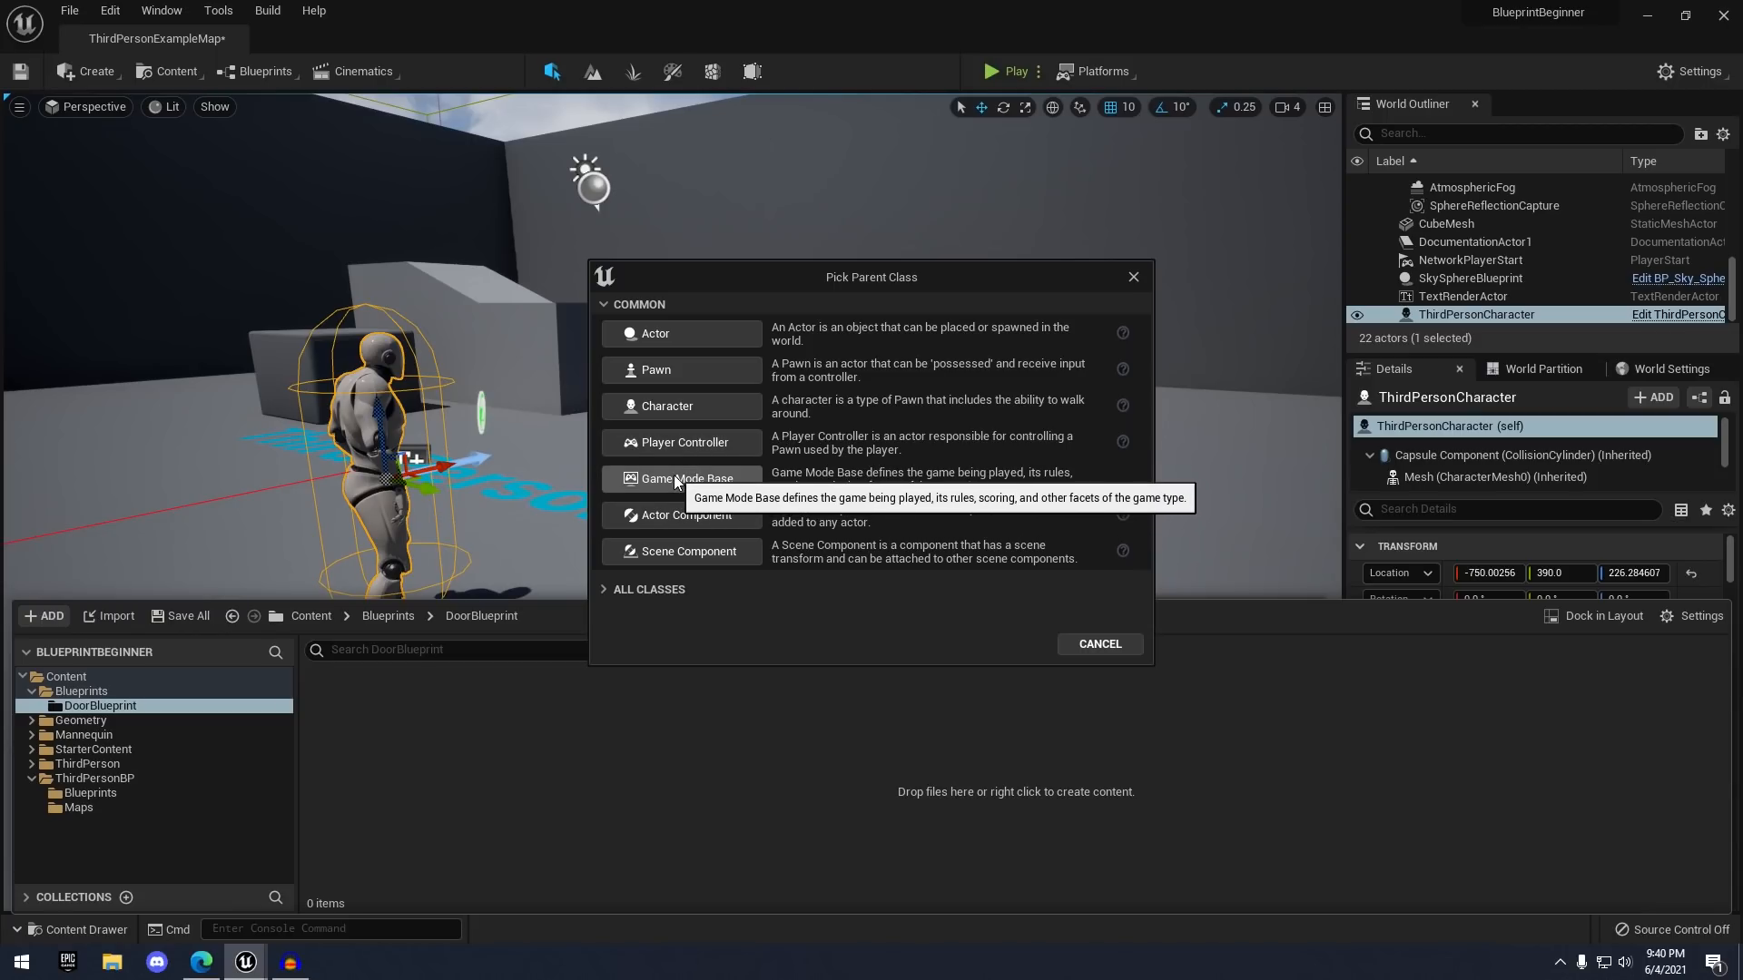
pyautogui.click(612, 590)
pyautogui.scroll(-3, 697, 636)
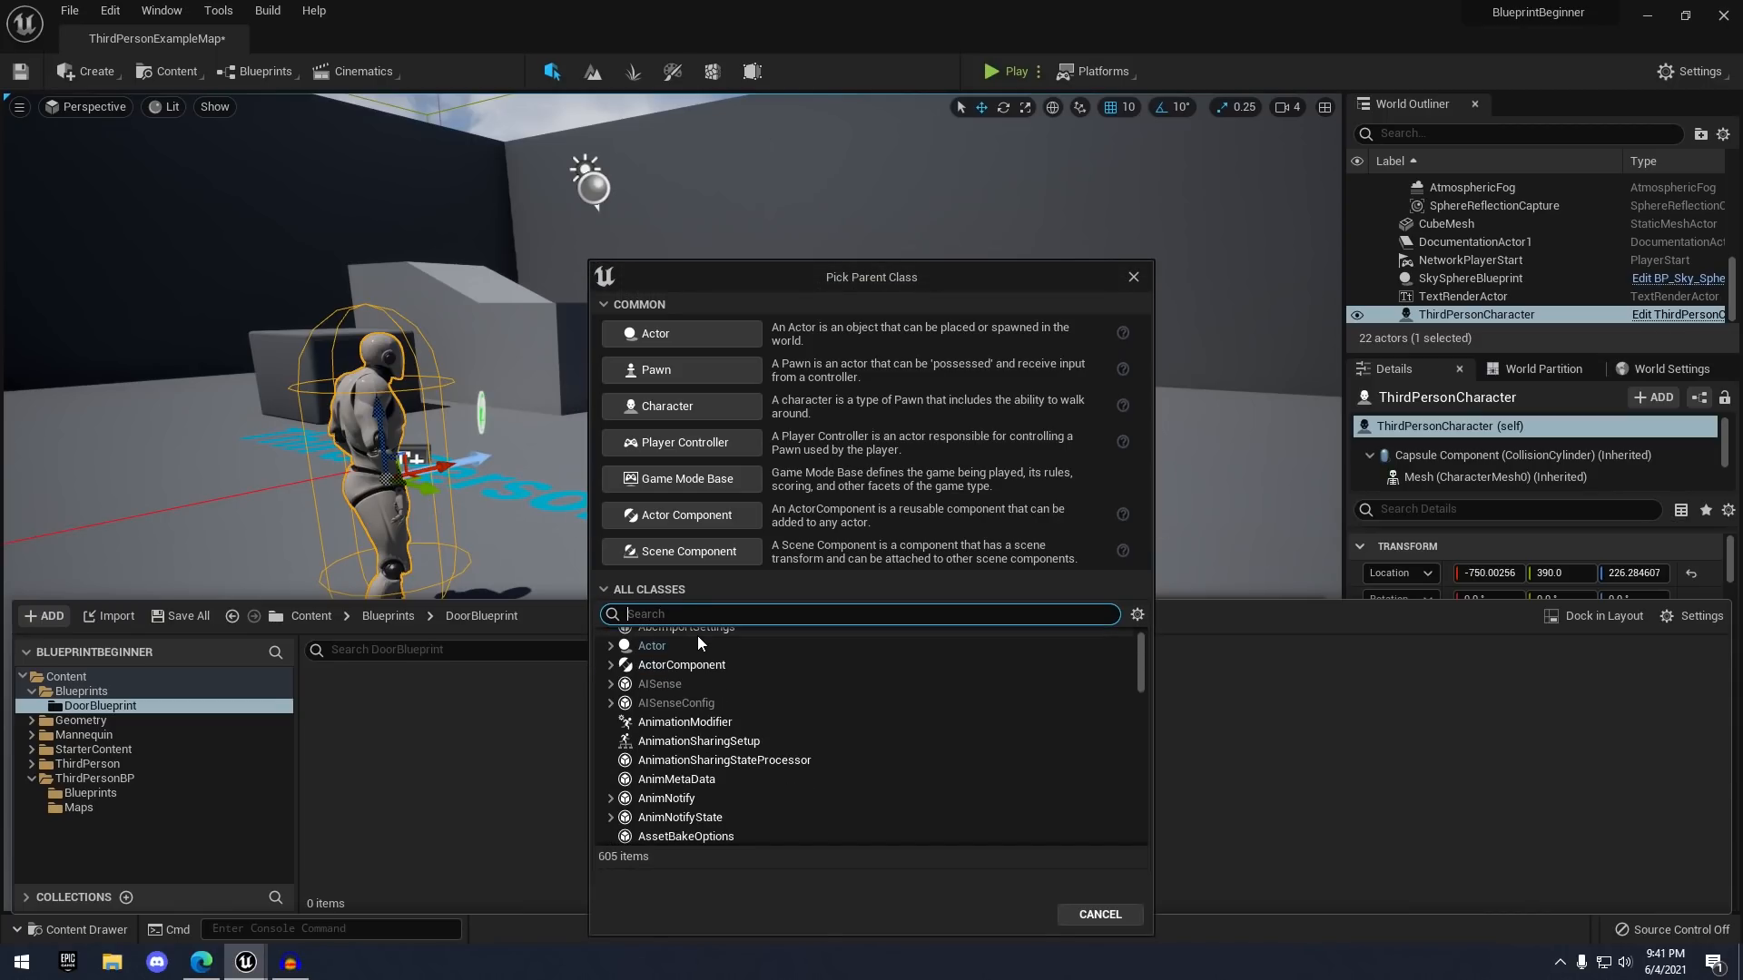
pyautogui.scroll(-5, 786, 739)
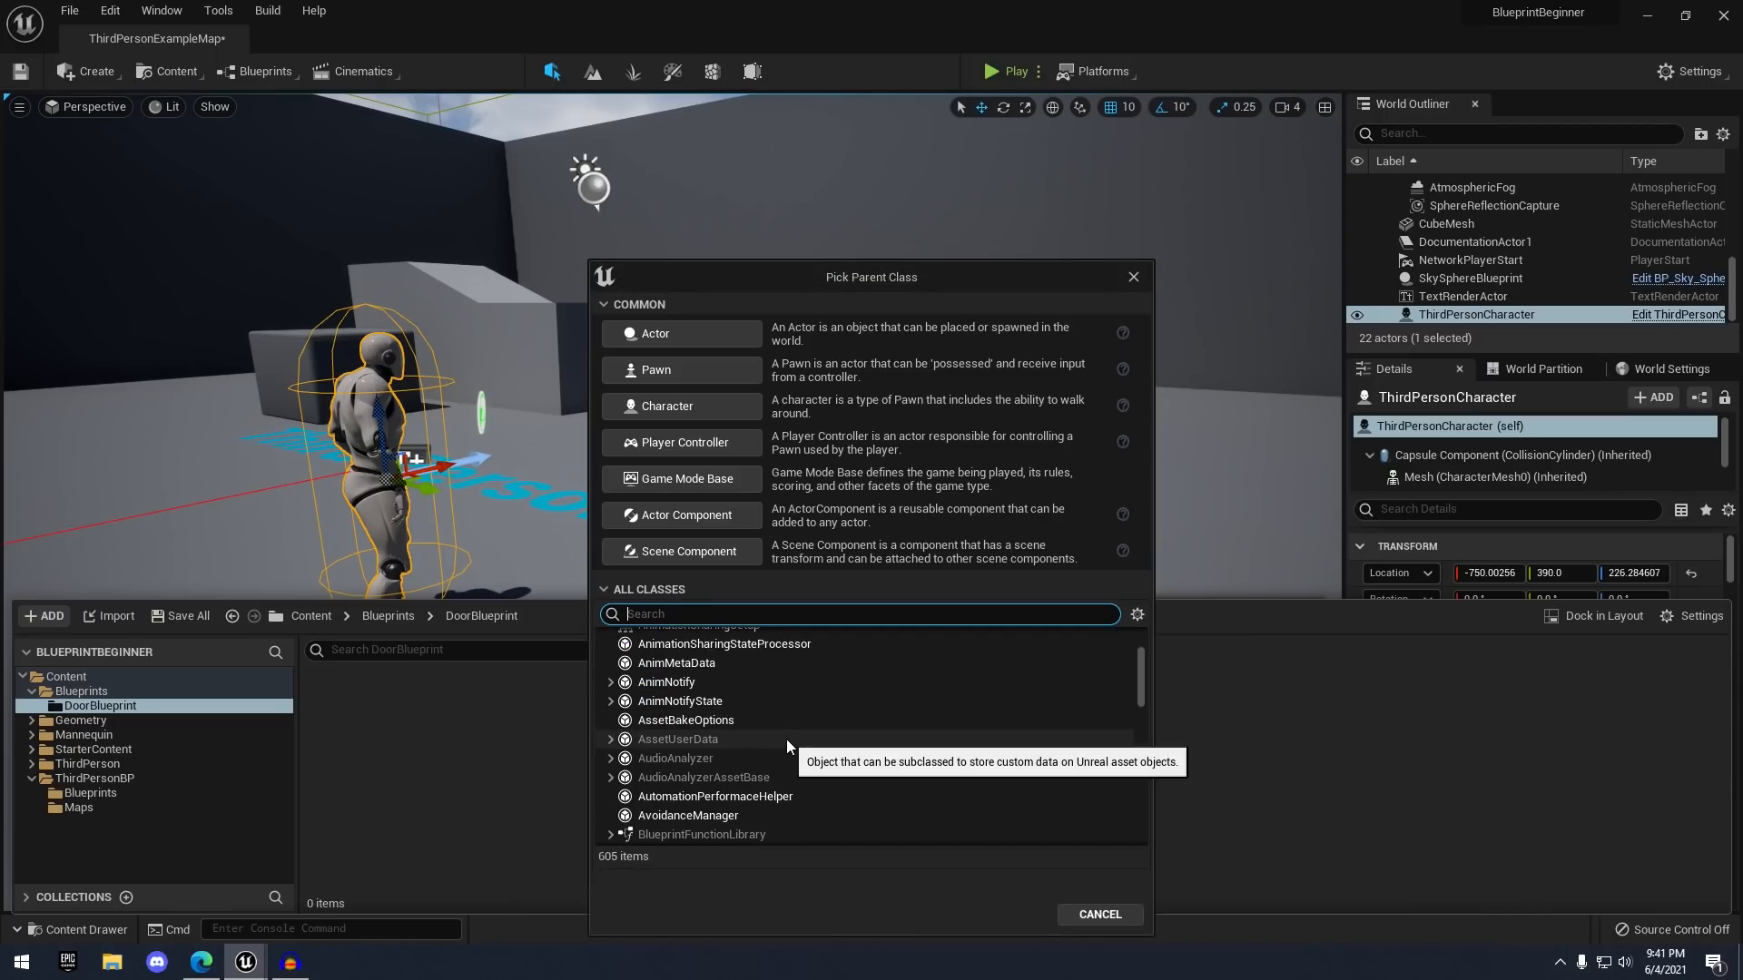
pyautogui.scroll(-8, 786, 751)
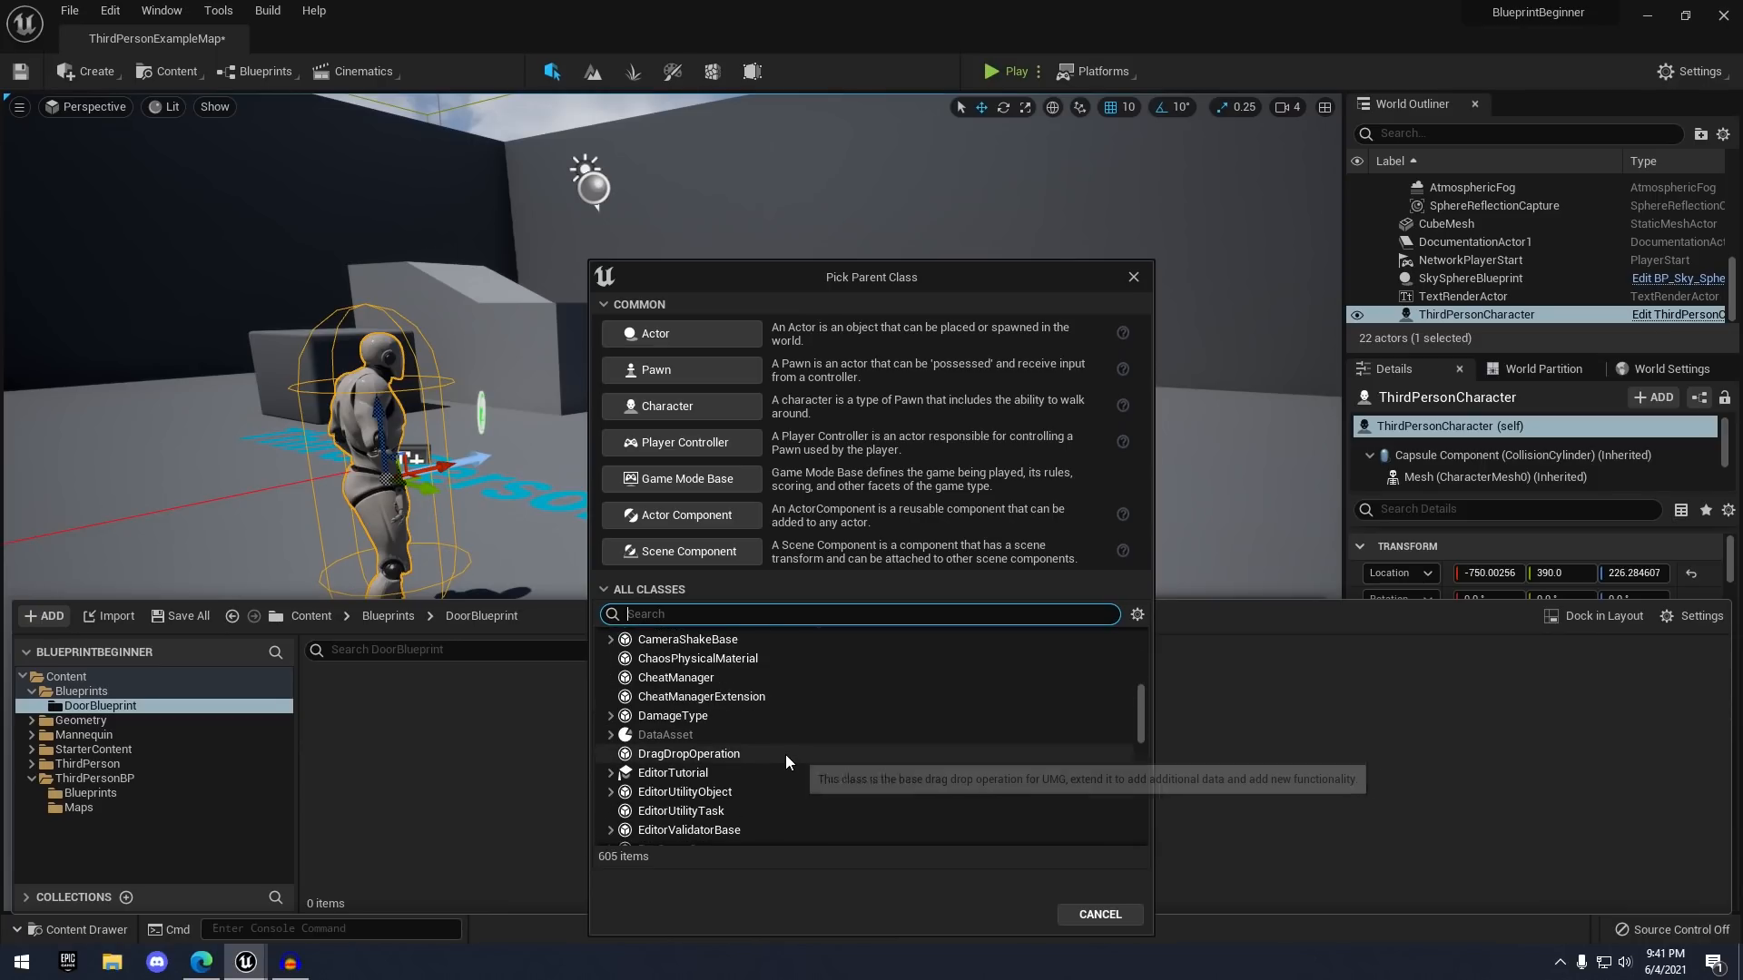
pyautogui.scroll(-12, 786, 753)
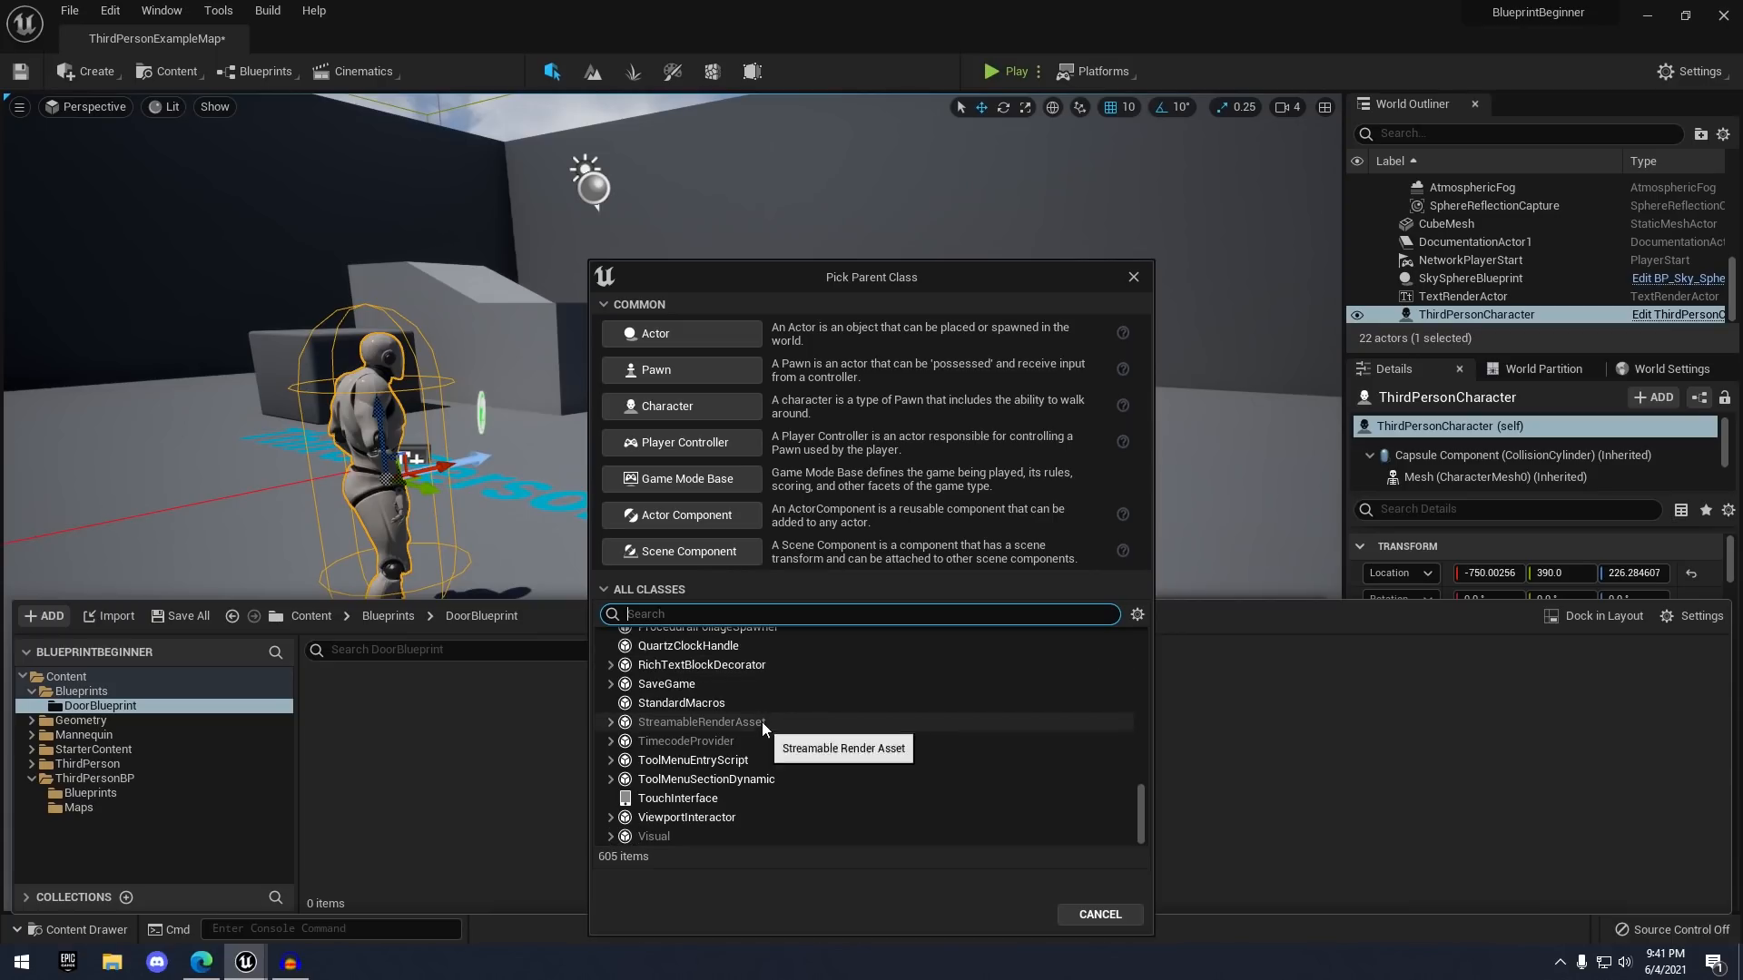
pyautogui.scroll(13, 721, 753)
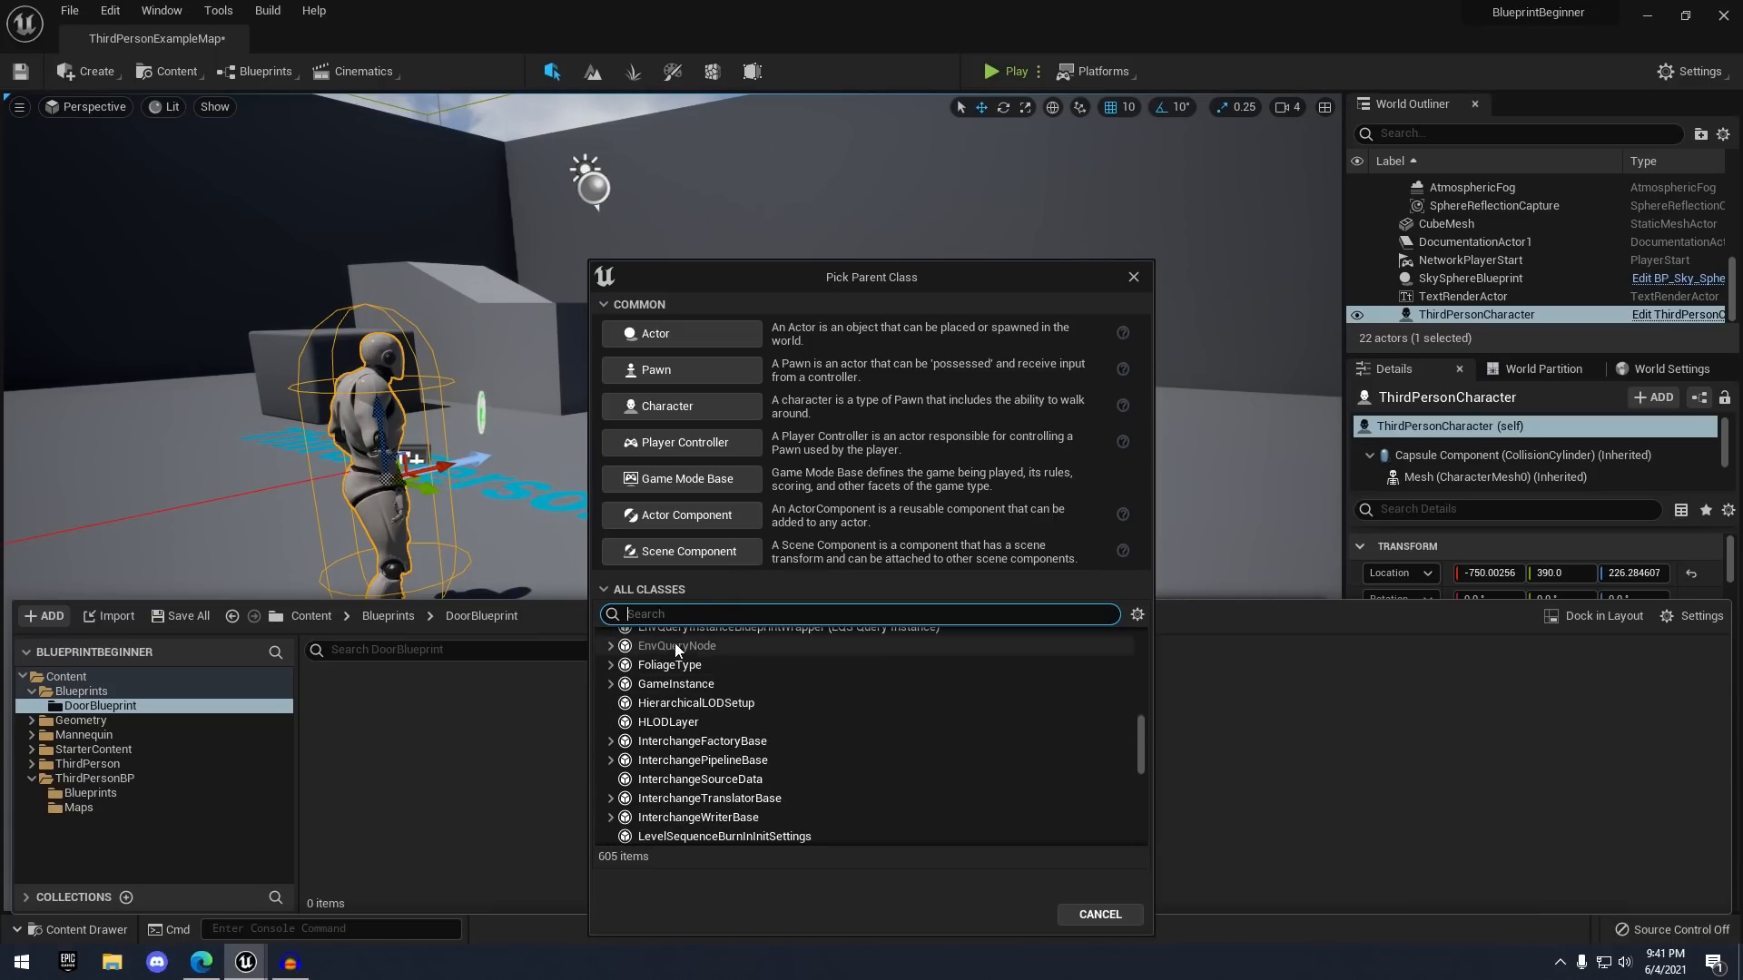
pyautogui.scroll(8, 677, 666)
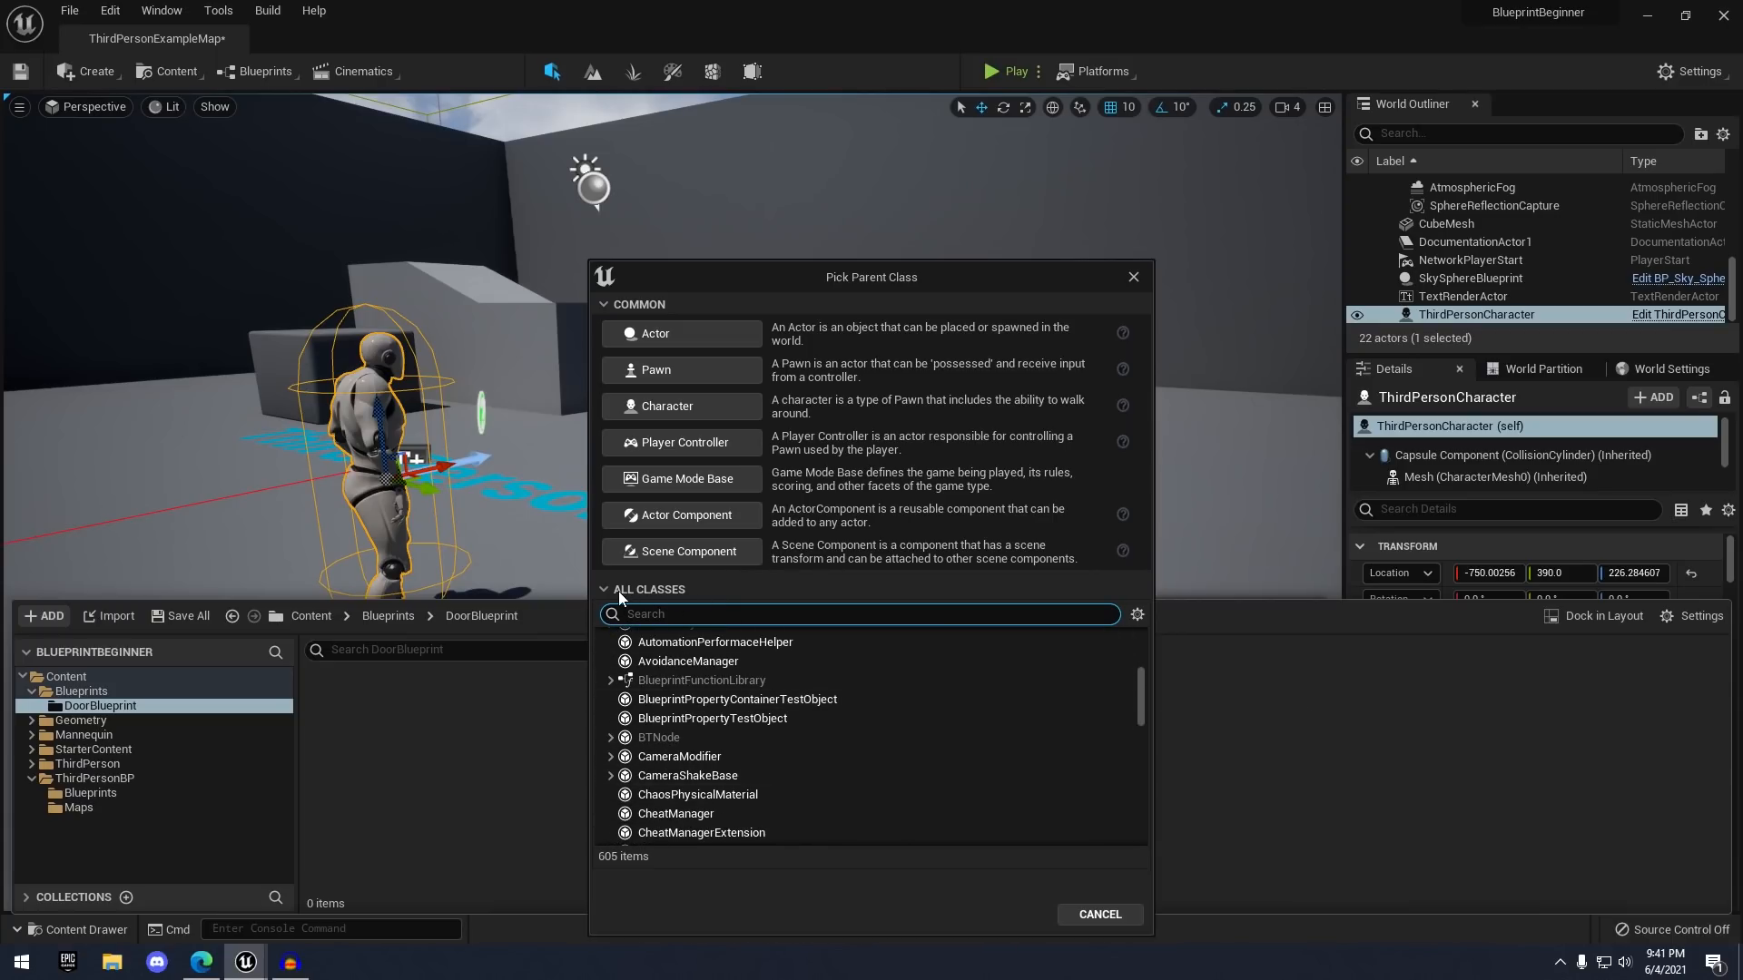
pyautogui.click(598, 592)
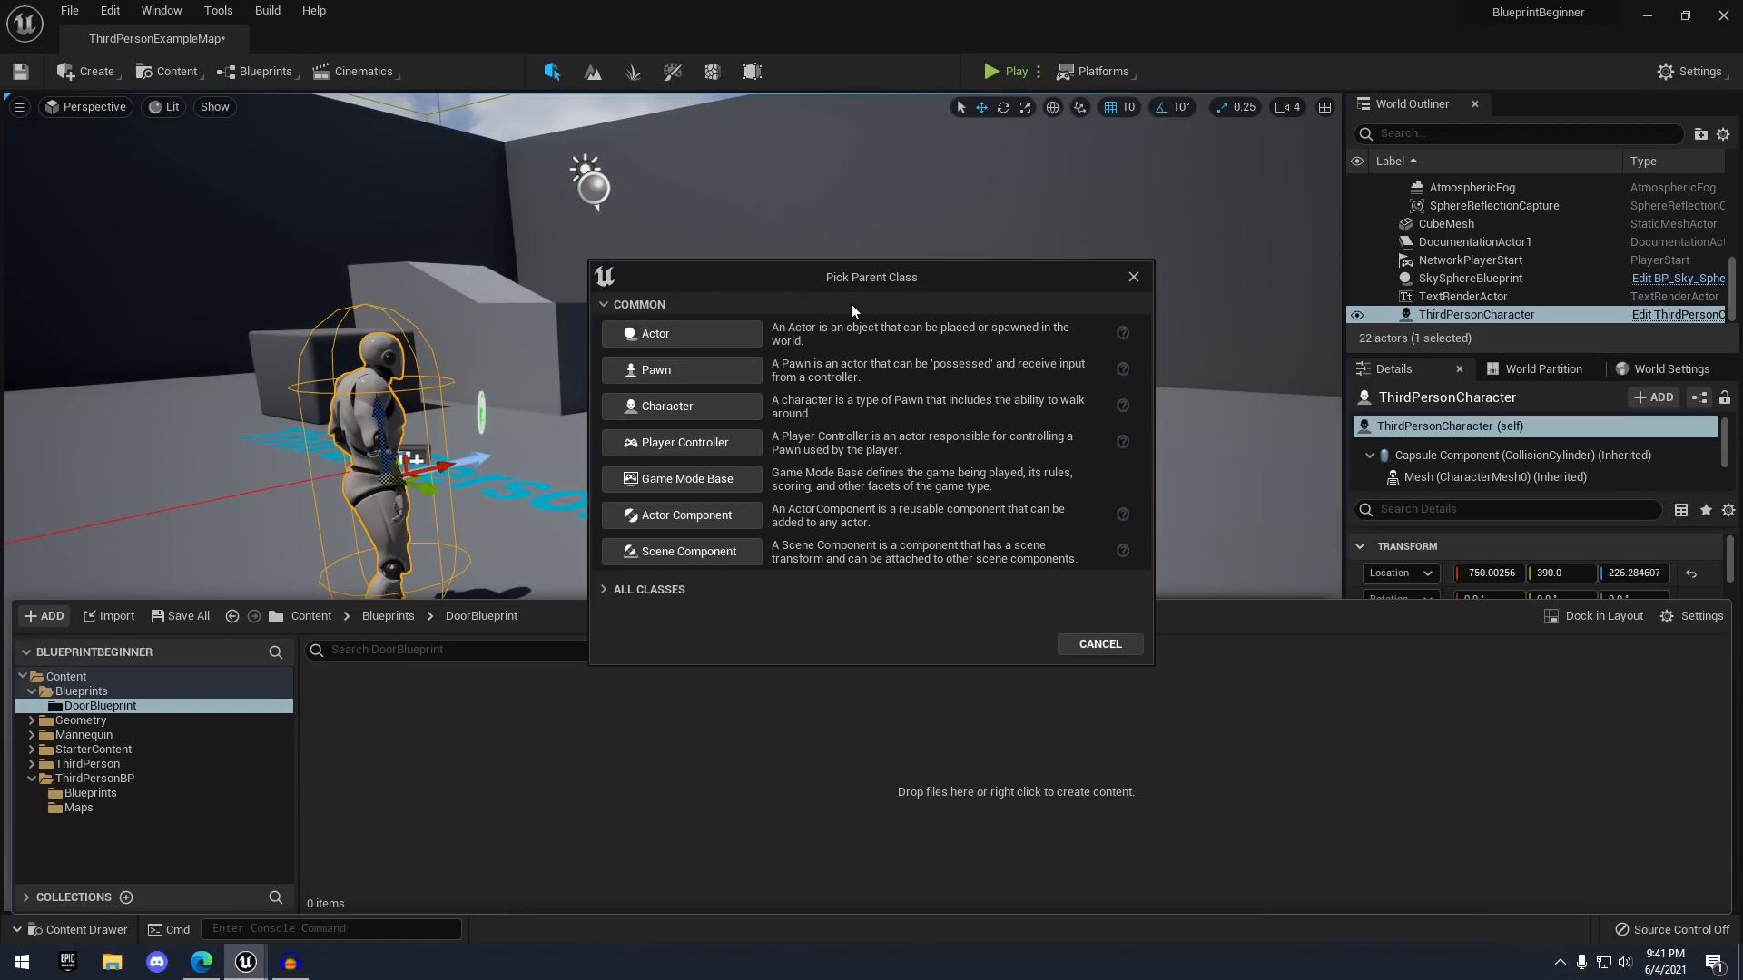
# - Choose Actor as the parent class and name the new Blueprint BP_Door
pyautogui.click(646, 340)
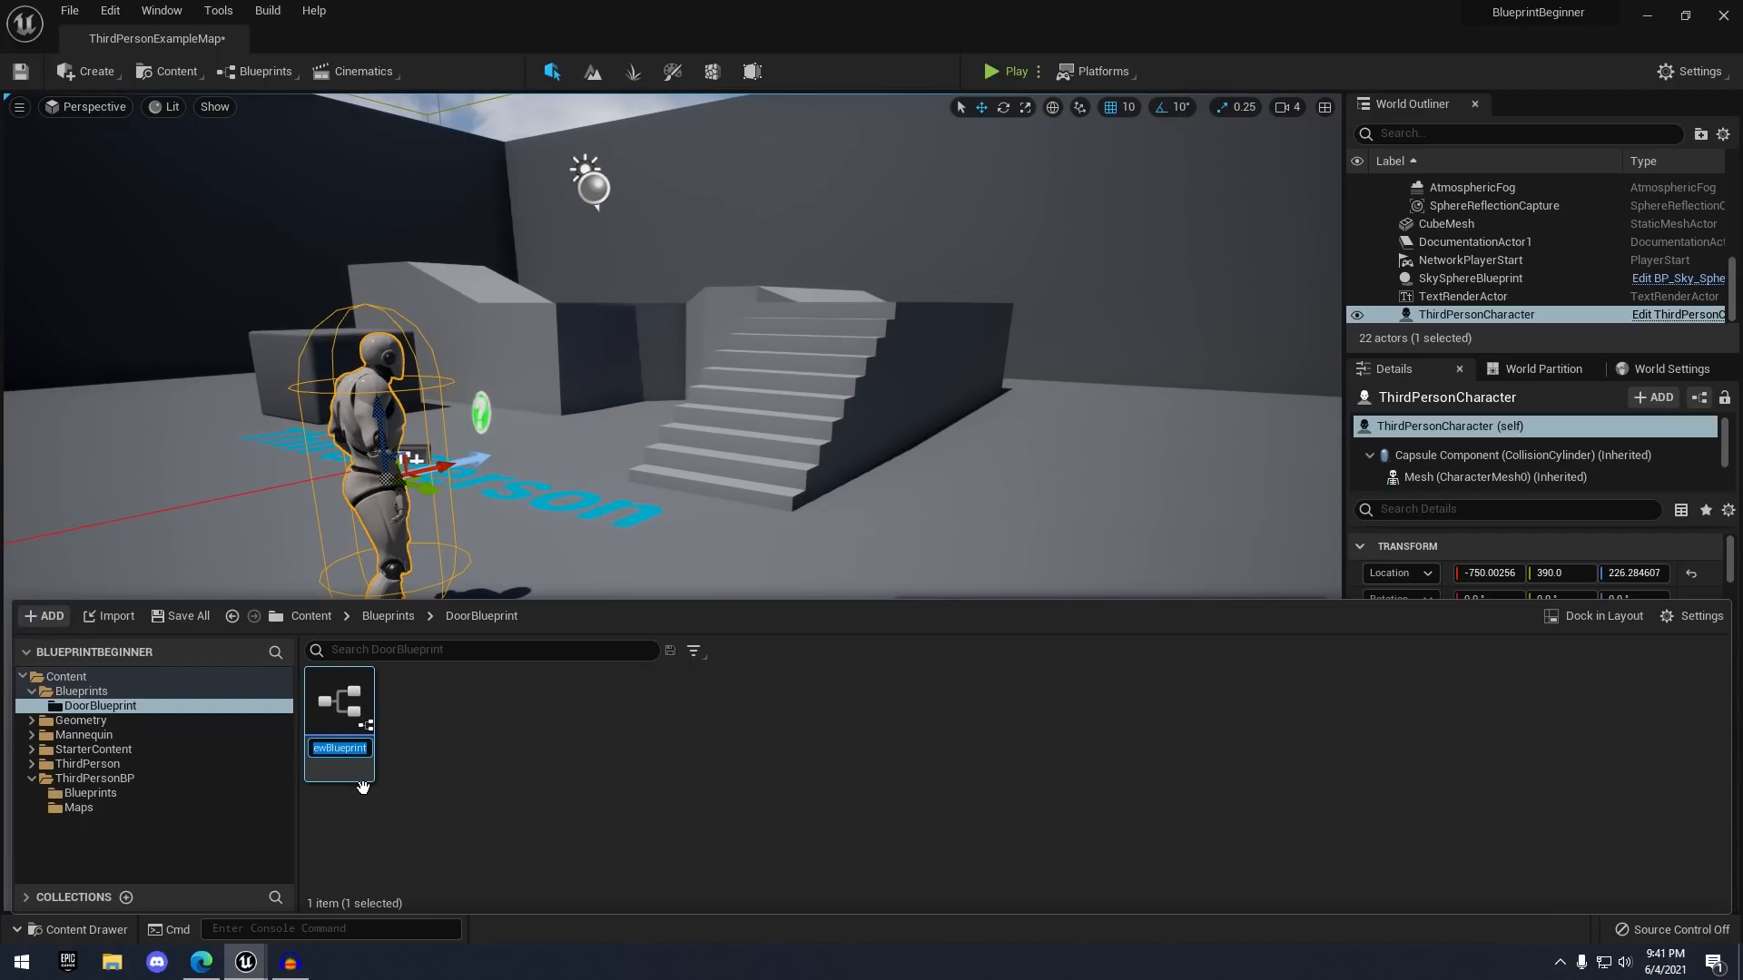
pyautogui.write('BP')
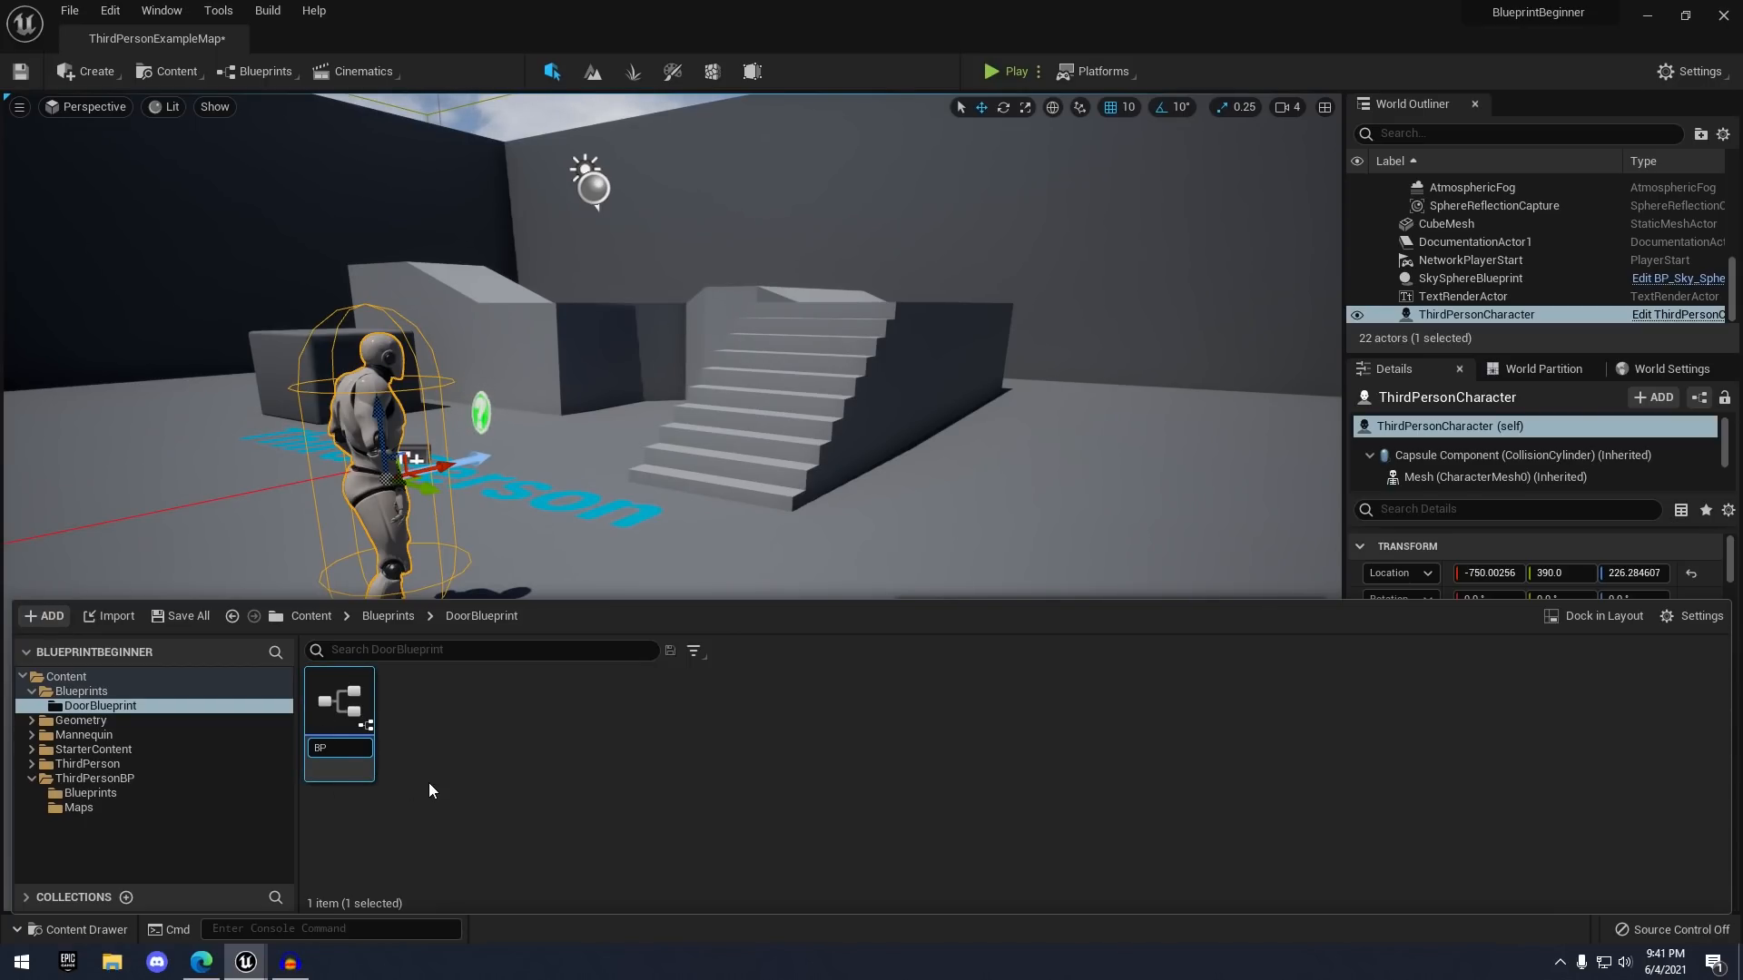
pyautogui.write('_Door')
pyautogui.press('Return')
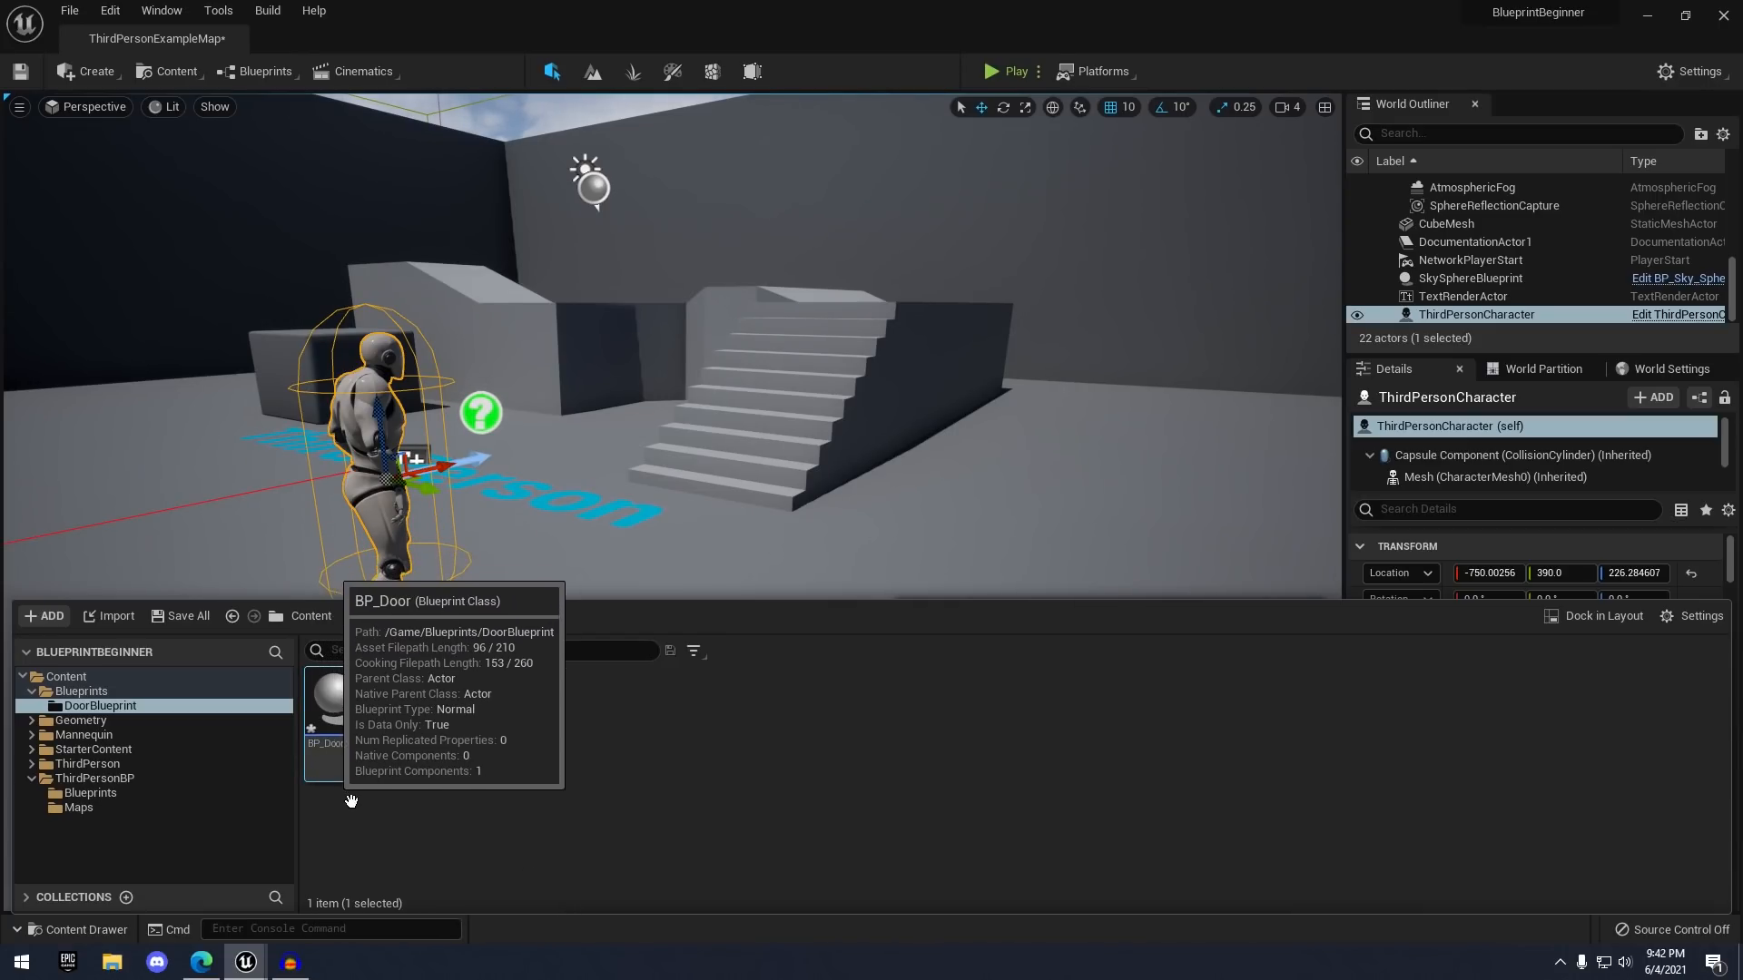
pyautogui.click(613, 747)
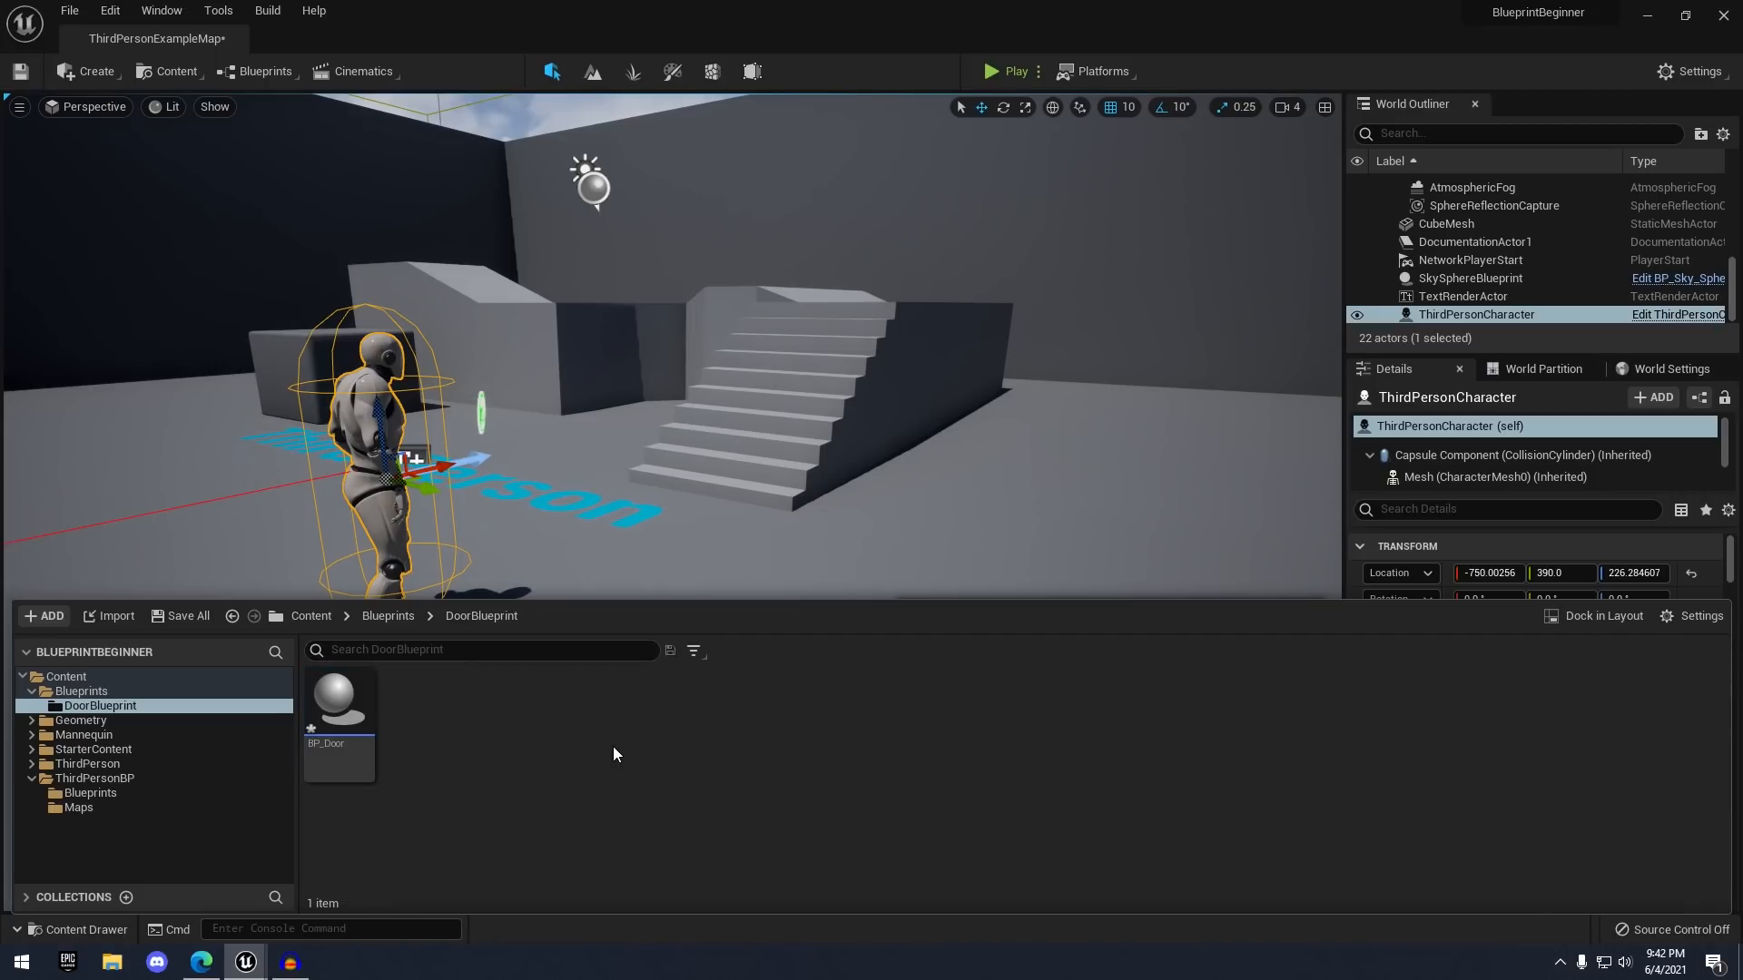
# - Open BP_Door docked beside the level map and switch to its Event Graph
pyautogui.doubleClick(338, 697)
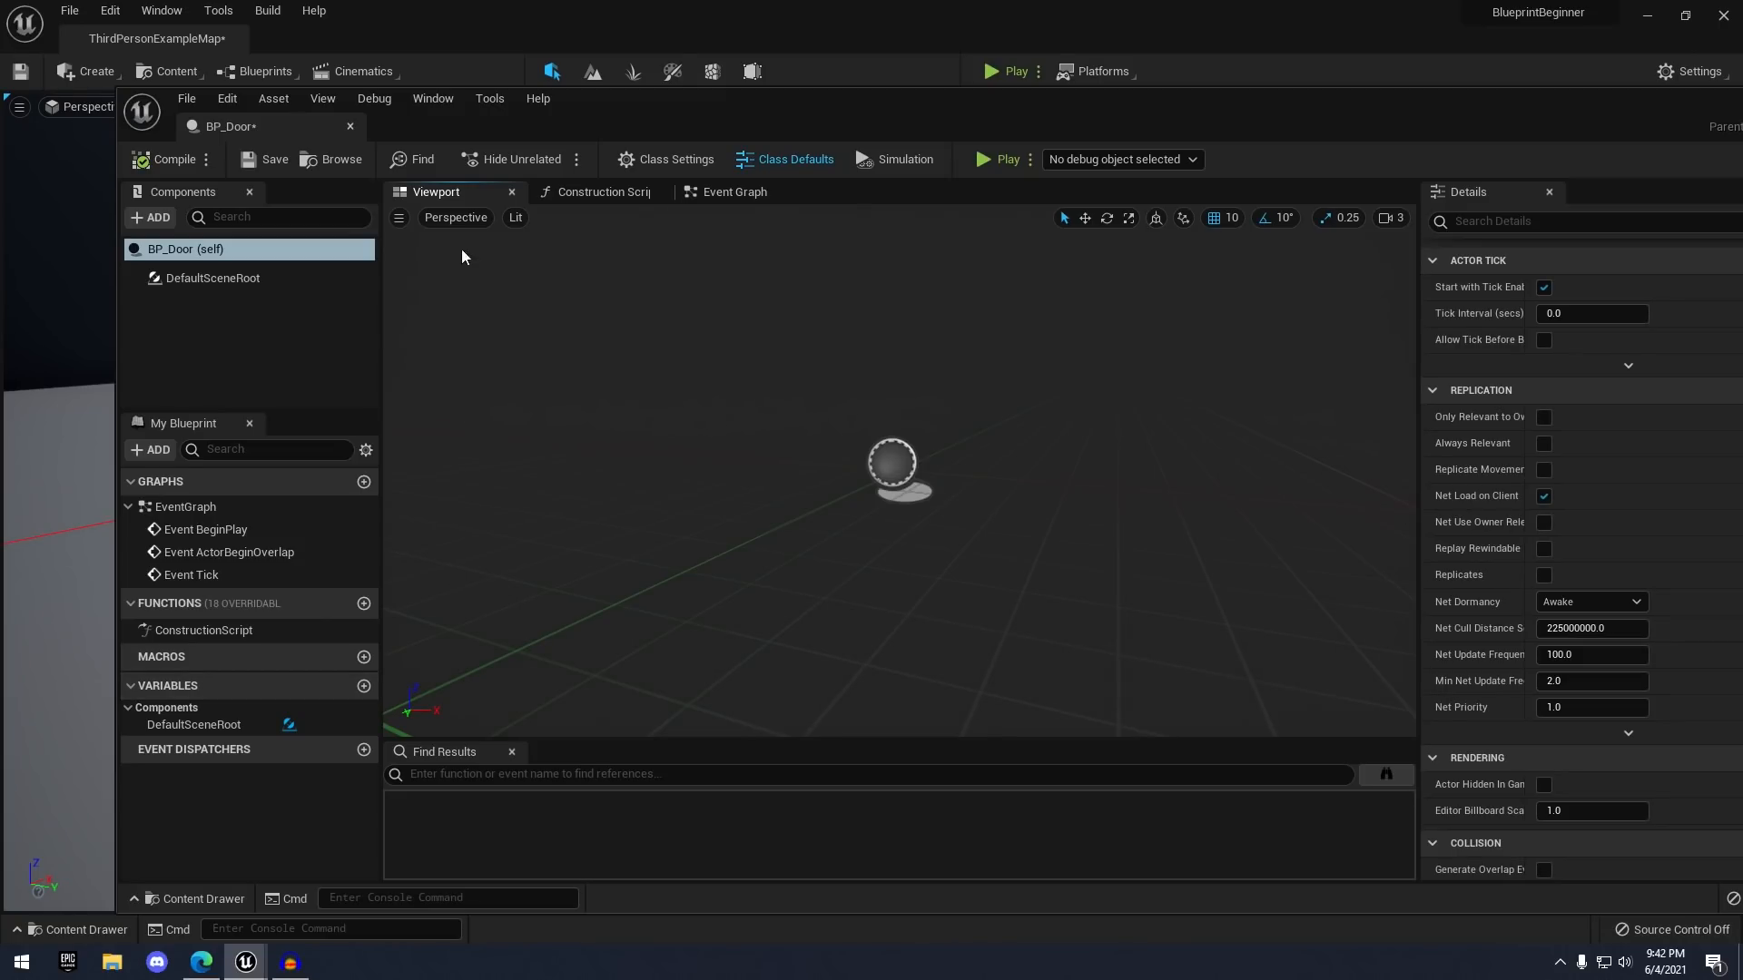
pyautogui.moveTo(254, 133); pyautogui.dragTo(401, 38)
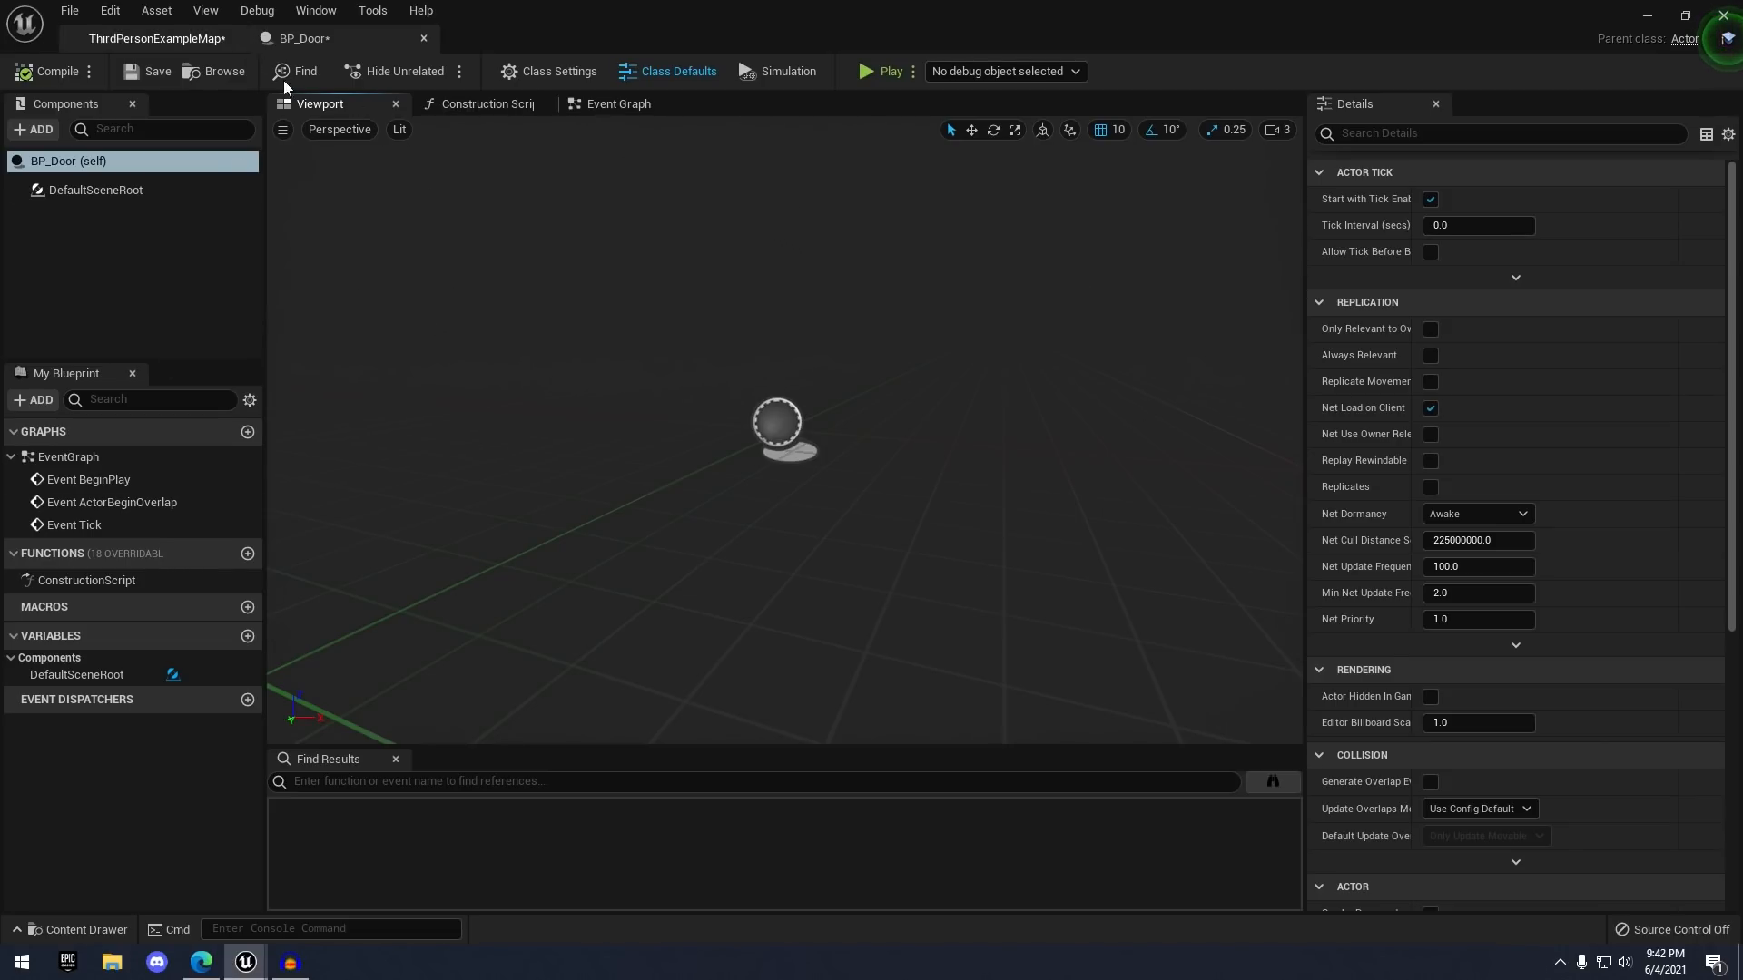
pyautogui.scroll(4, 864, 406)
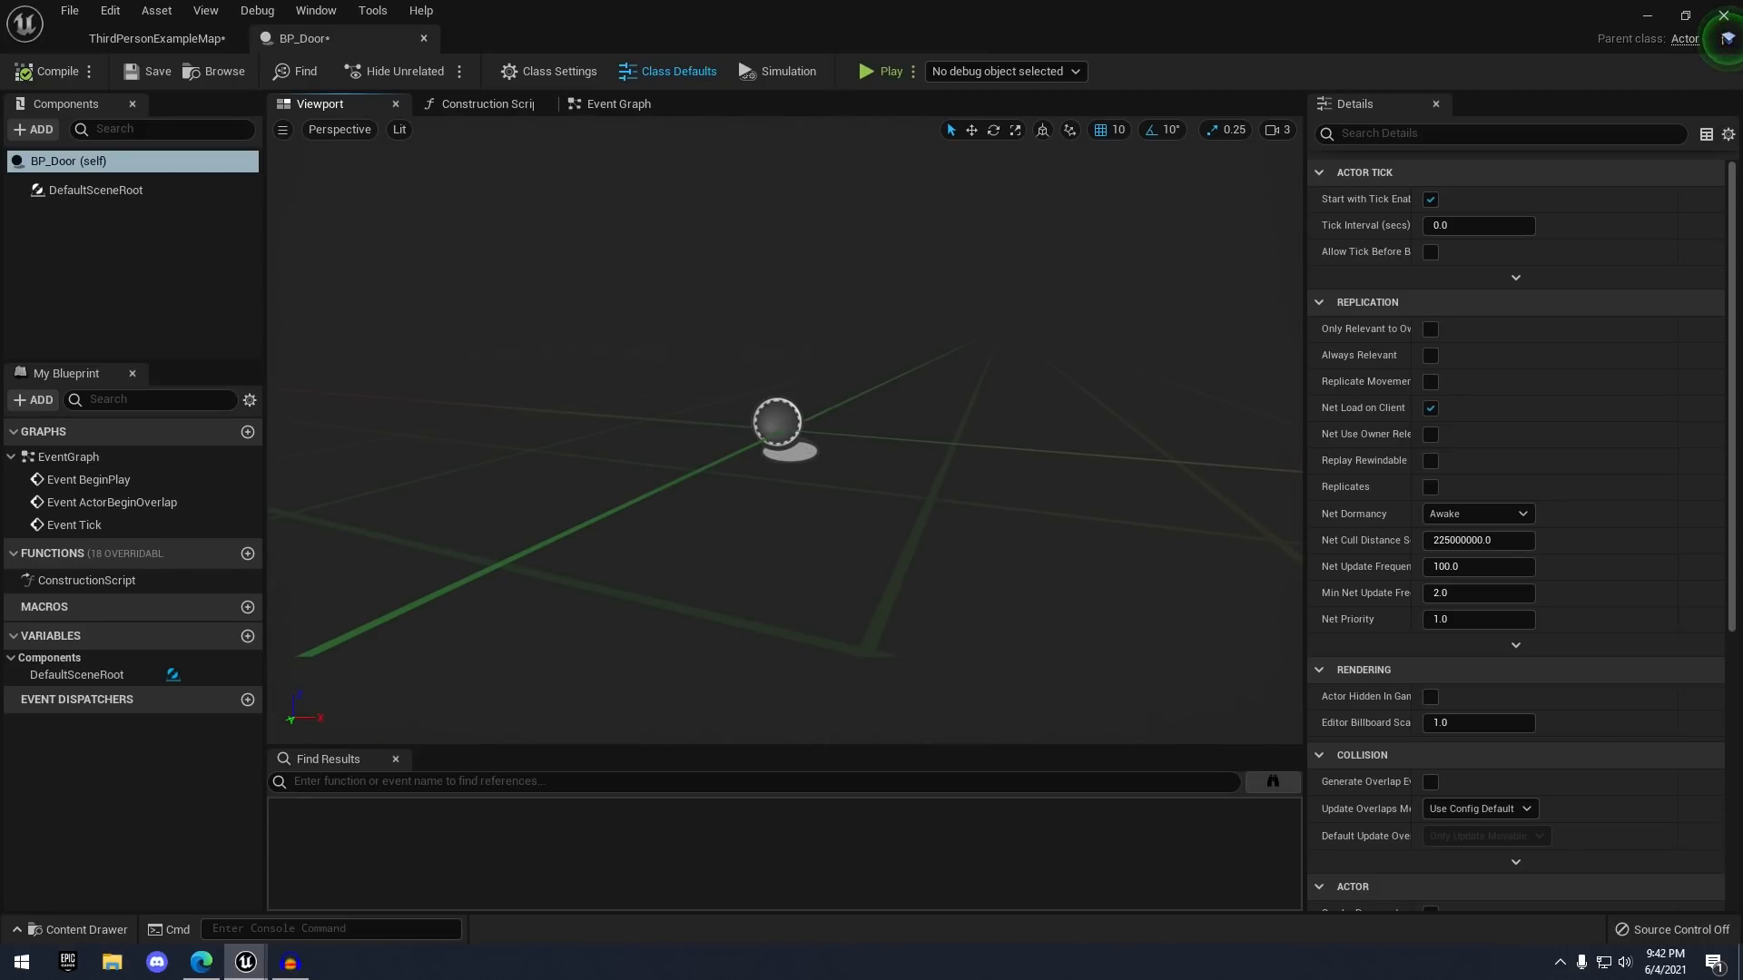
pyautogui.moveTo(864, 406)
pyautogui.mouseDown(button='right')
pyautogui.moveTo(699, 399)
pyautogui.moveTo(862, 390)
pyautogui.mouseUp(button='right')
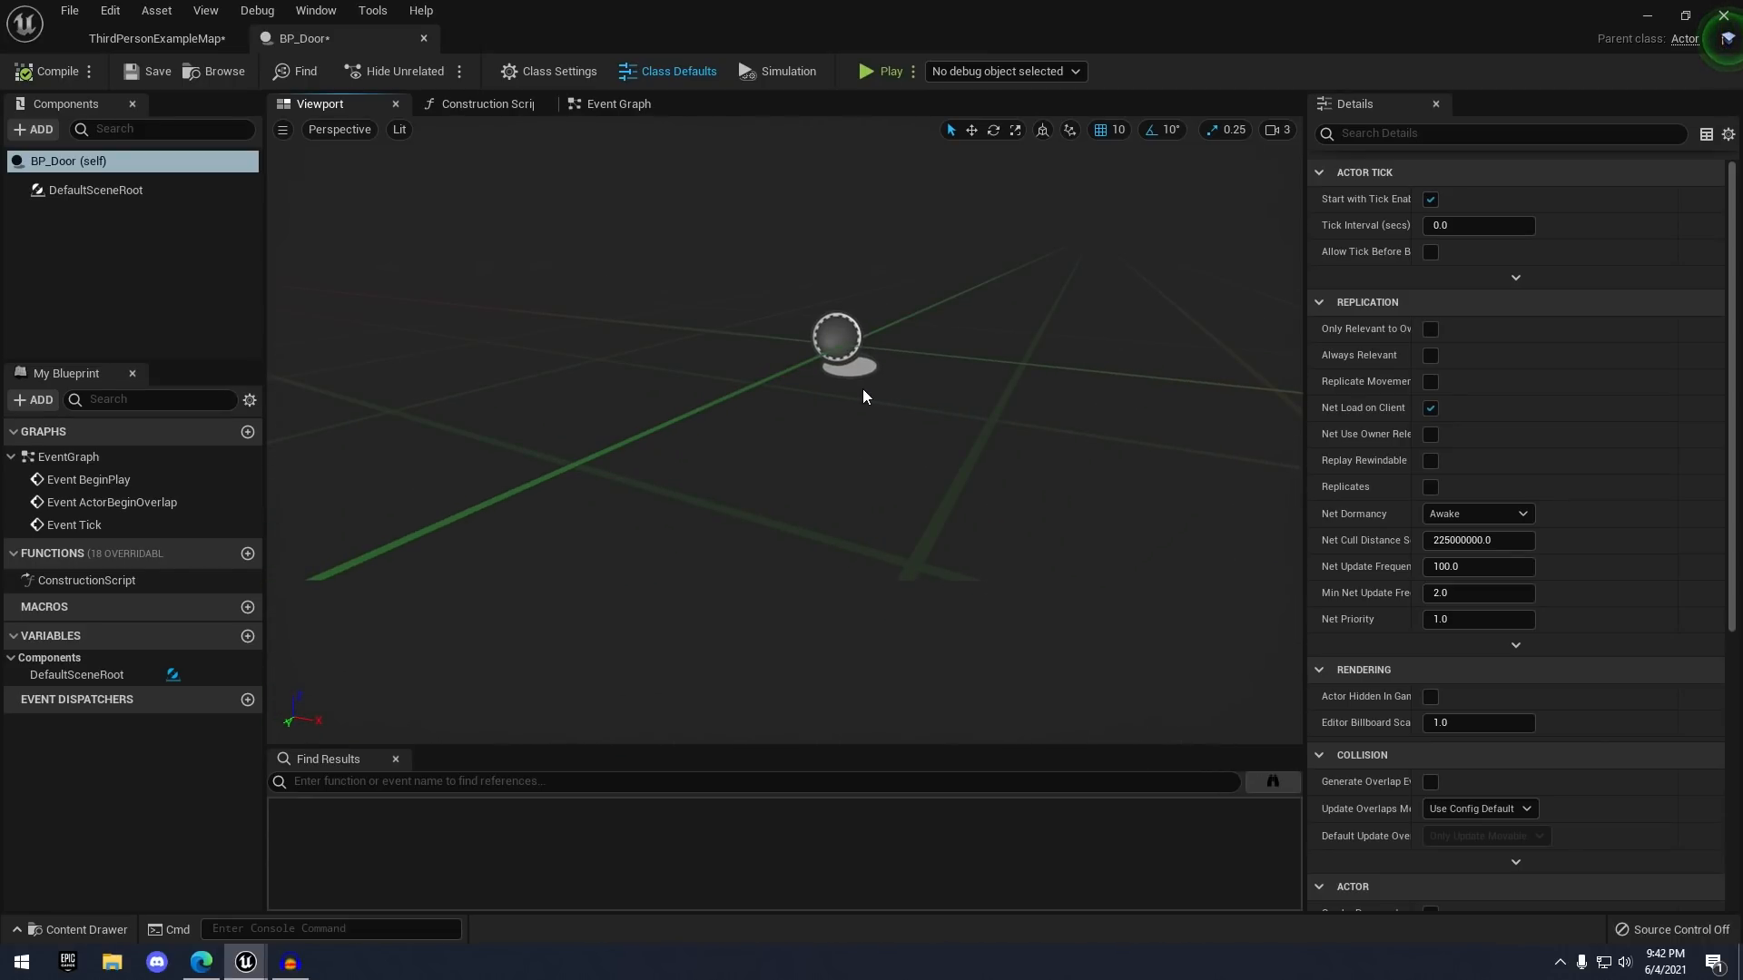
pyautogui.click(494, 105)
pyautogui.click(606, 104)
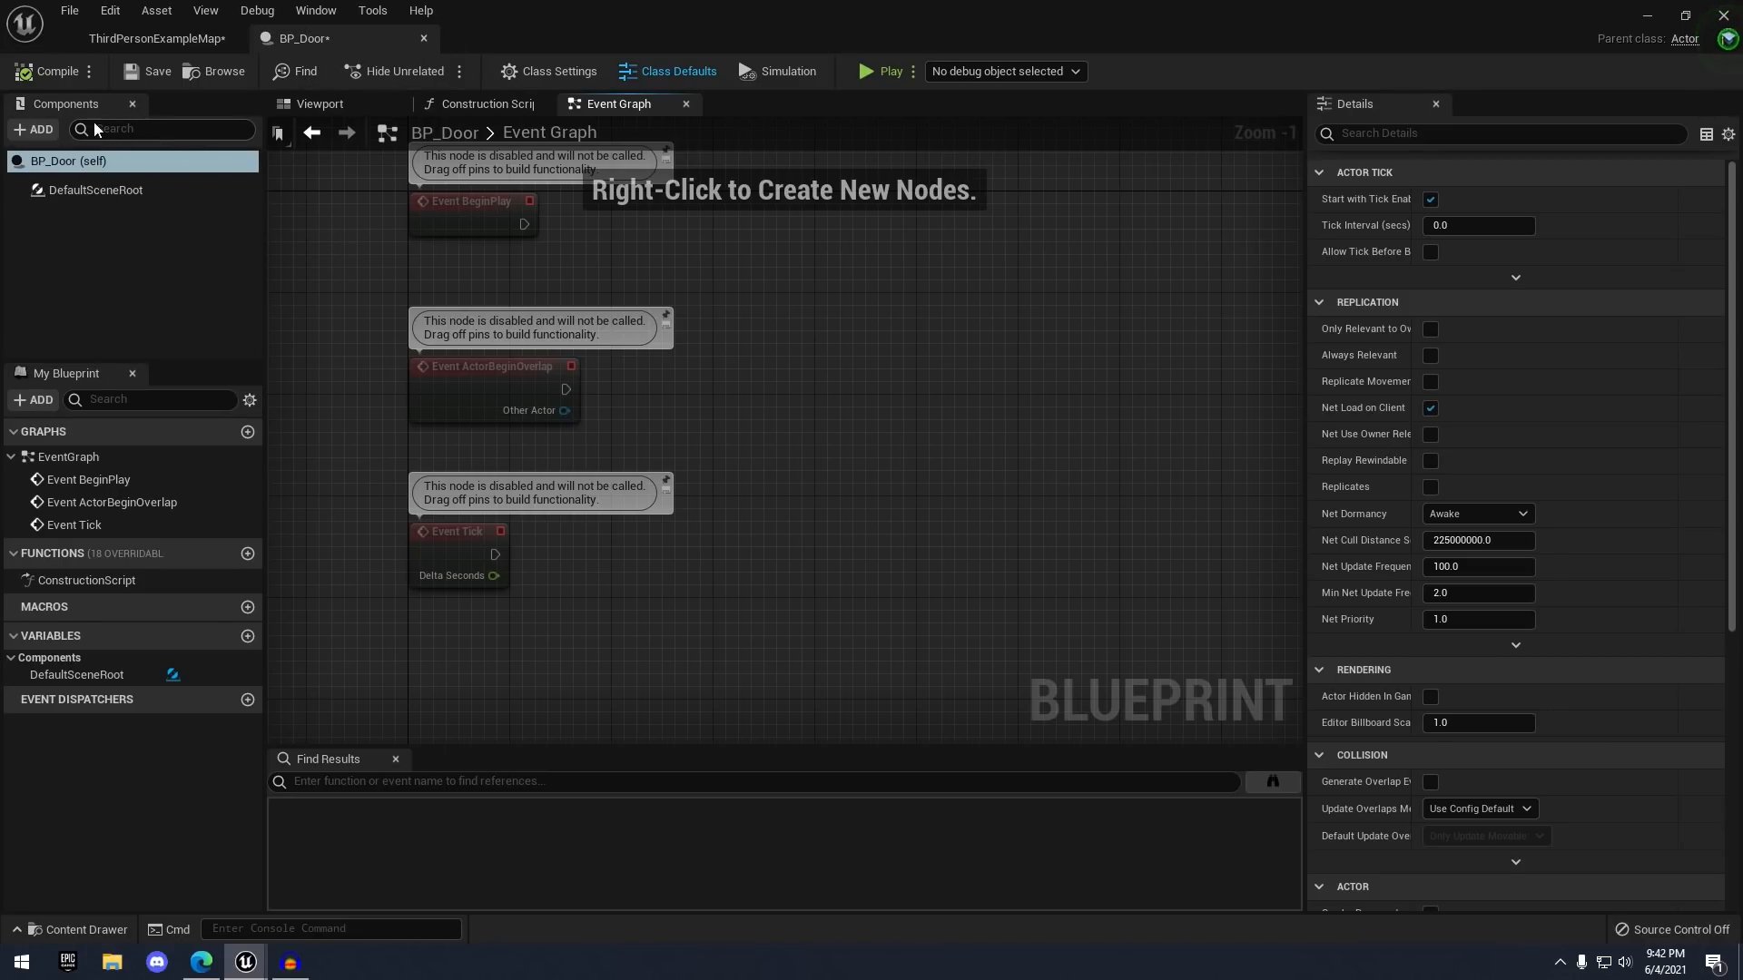
# - Browse the list of components available under +ADD
pyautogui.click(33, 130)
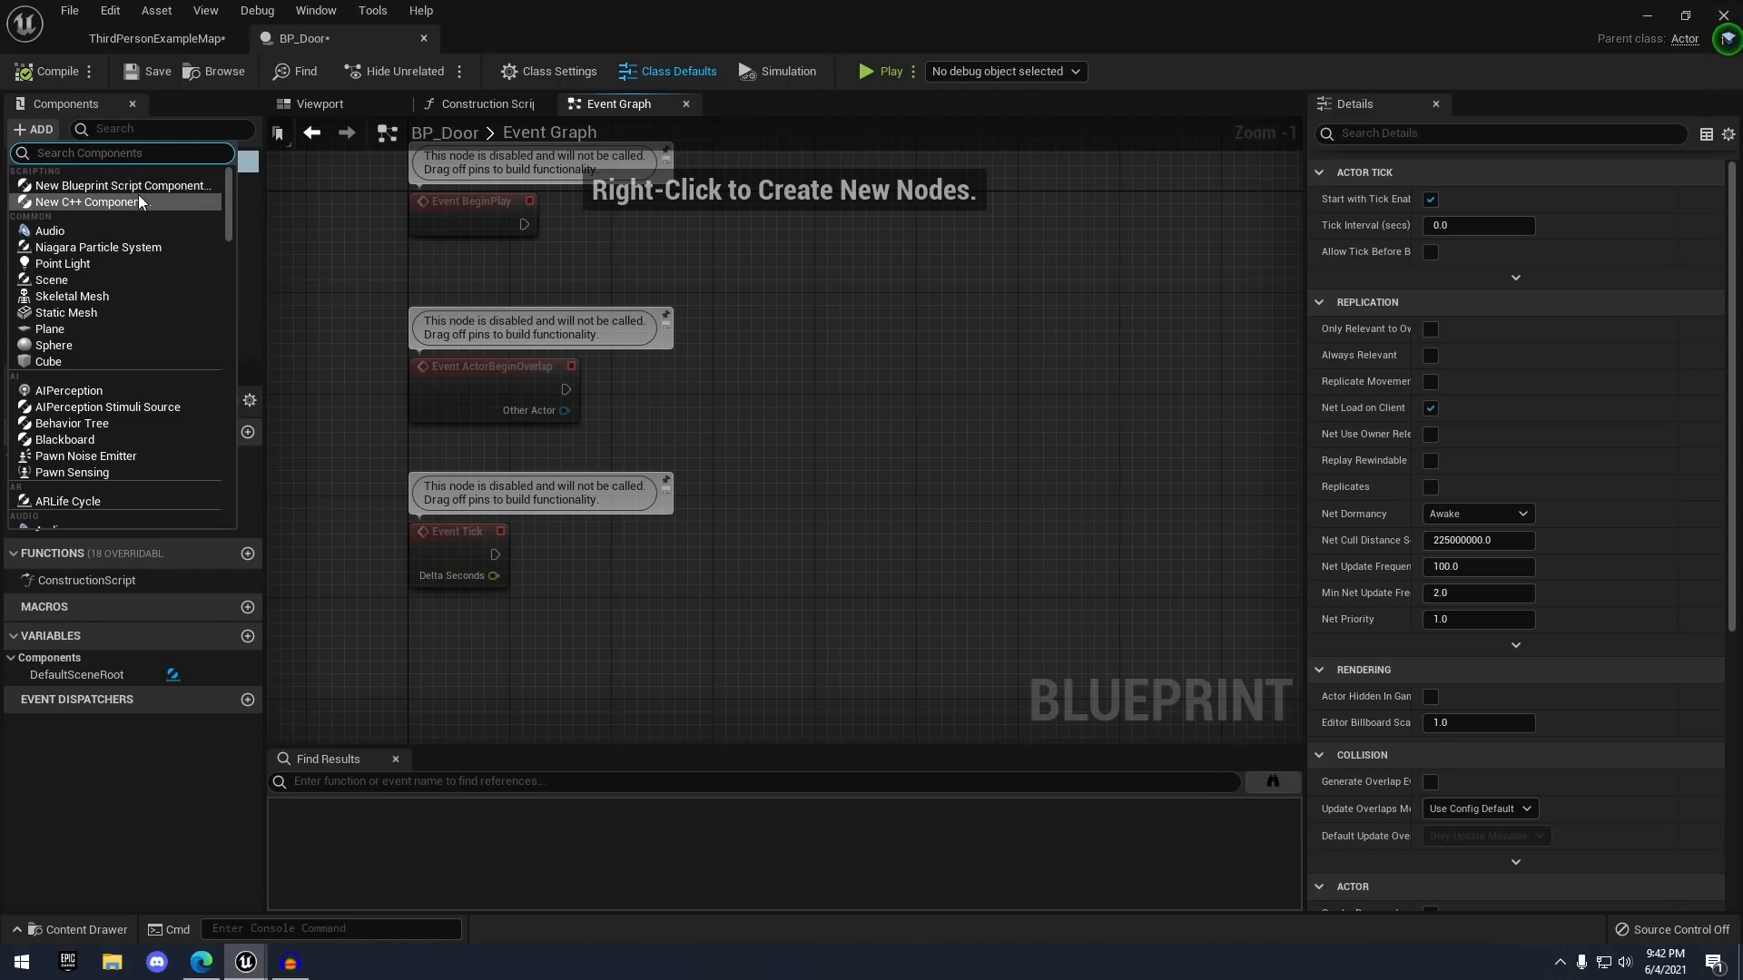
pyautogui.scroll(-6, 138, 227)
pyautogui.scroll(6, 135, 255)
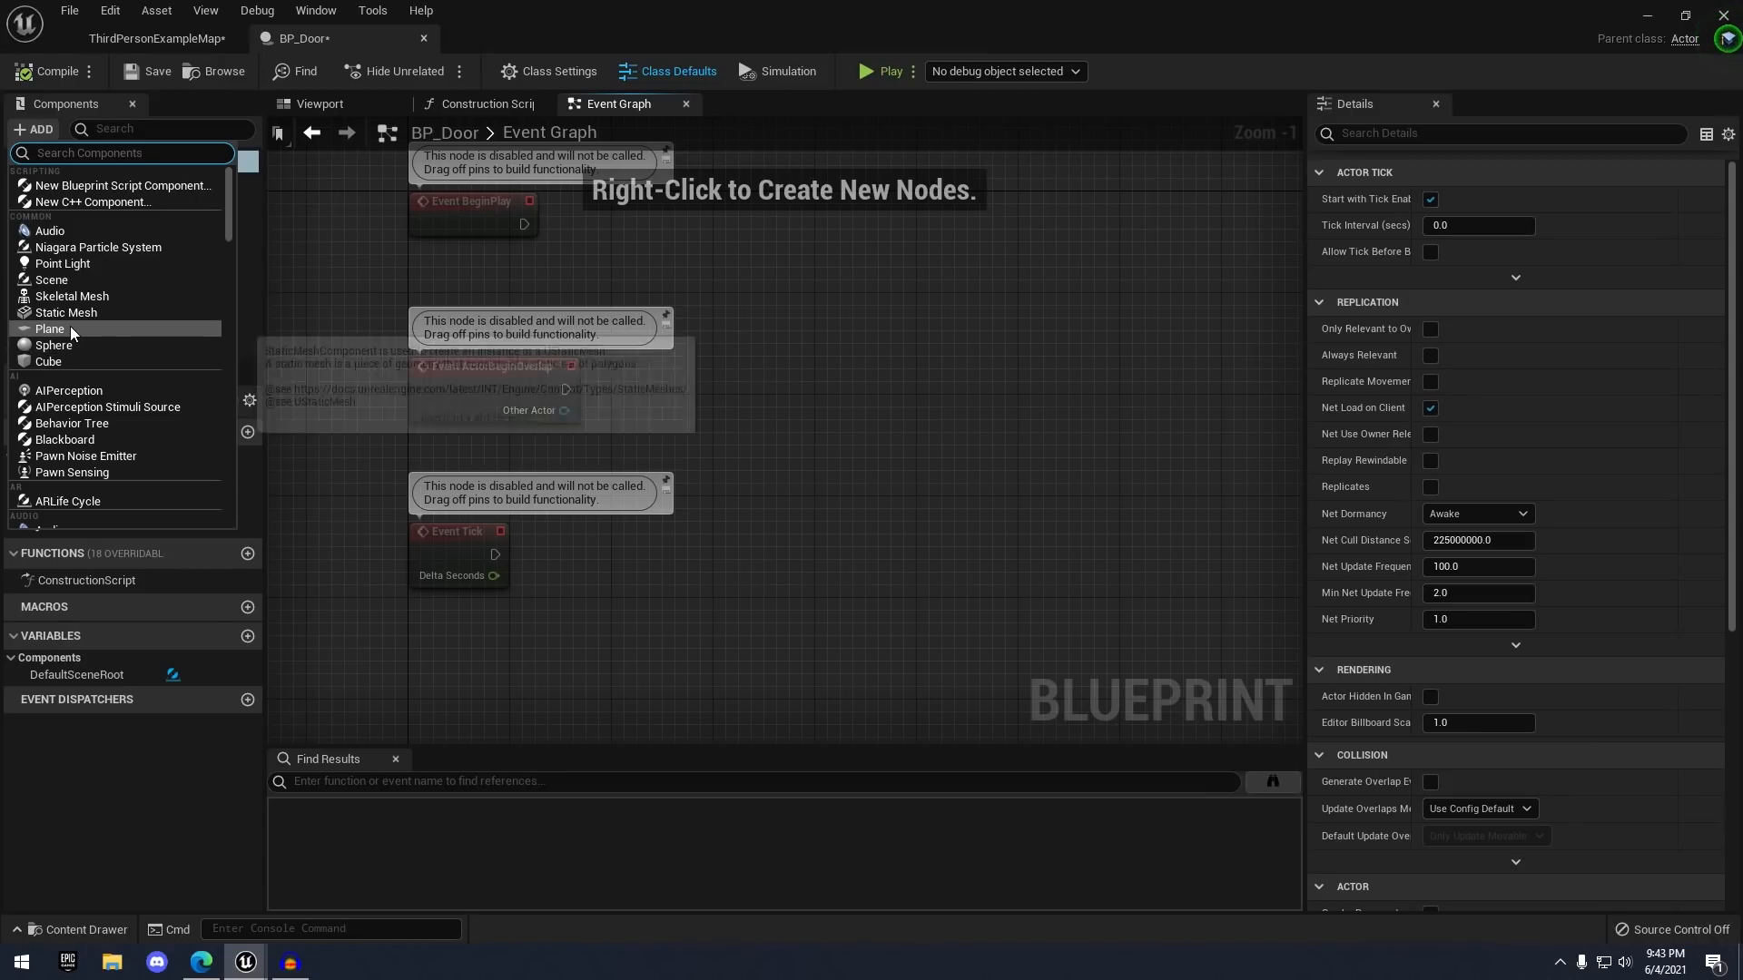
pyautogui.scroll(-10, 64, 345)
pyautogui.scroll(12, 91, 338)
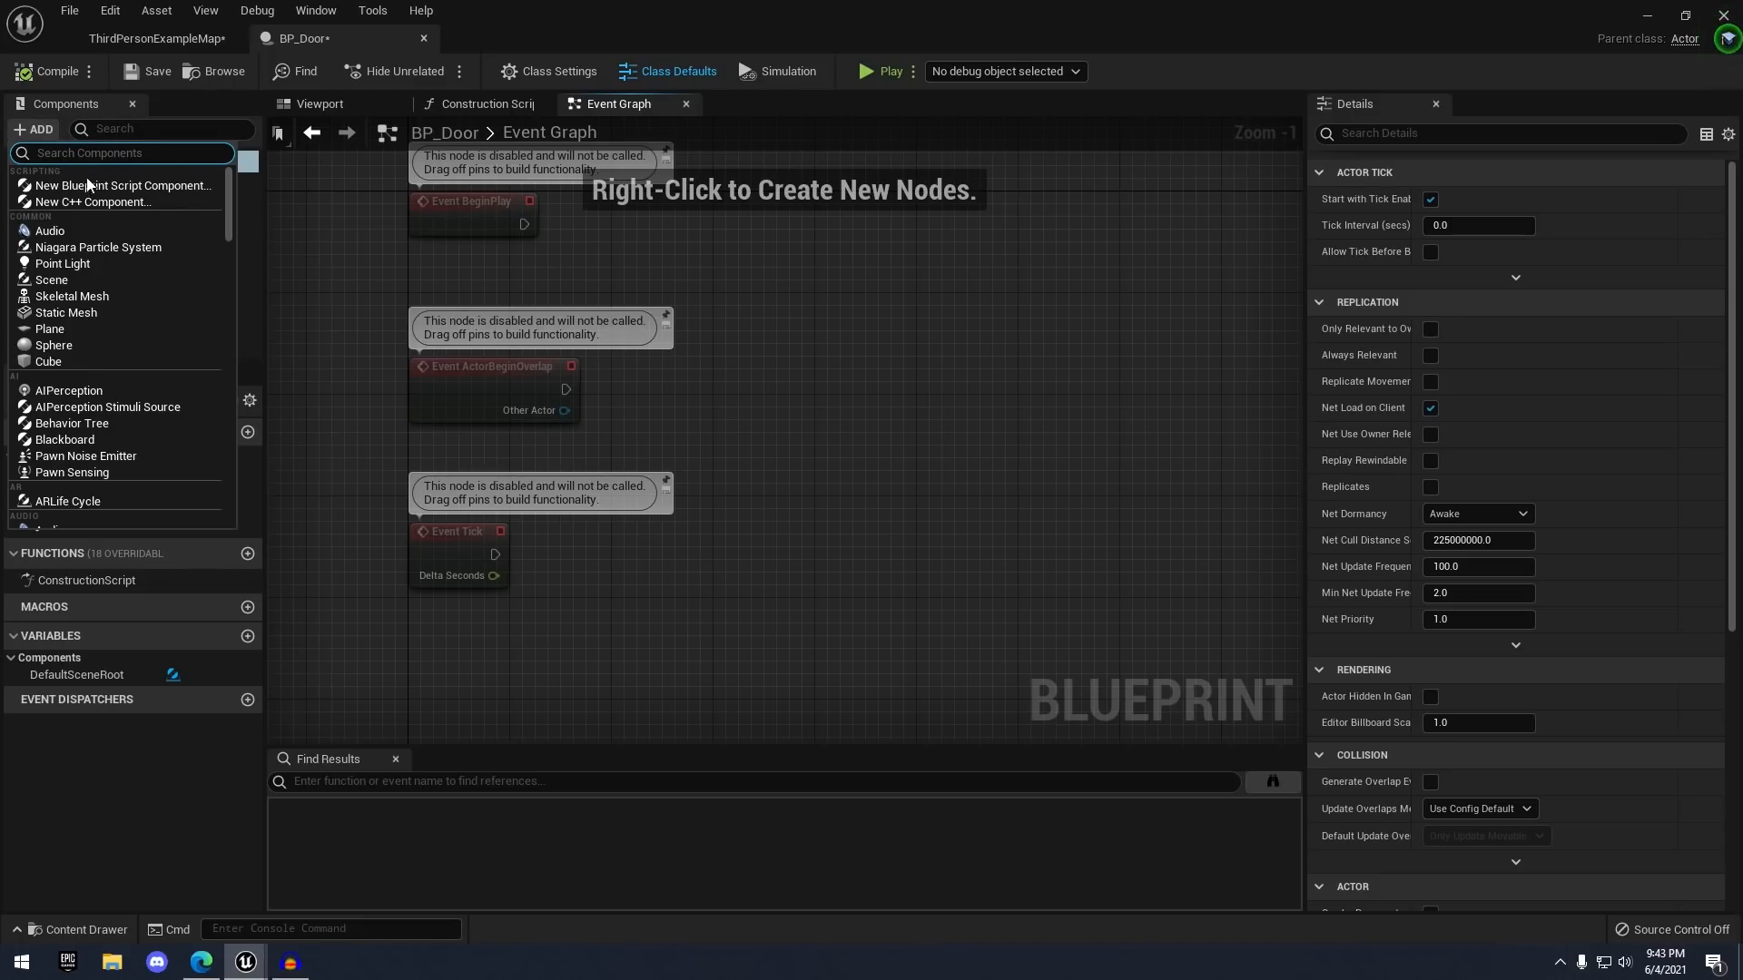
# - Add a Static Mesh component named DoorFrame and compile BP_Door
pyautogui.click(62, 312)
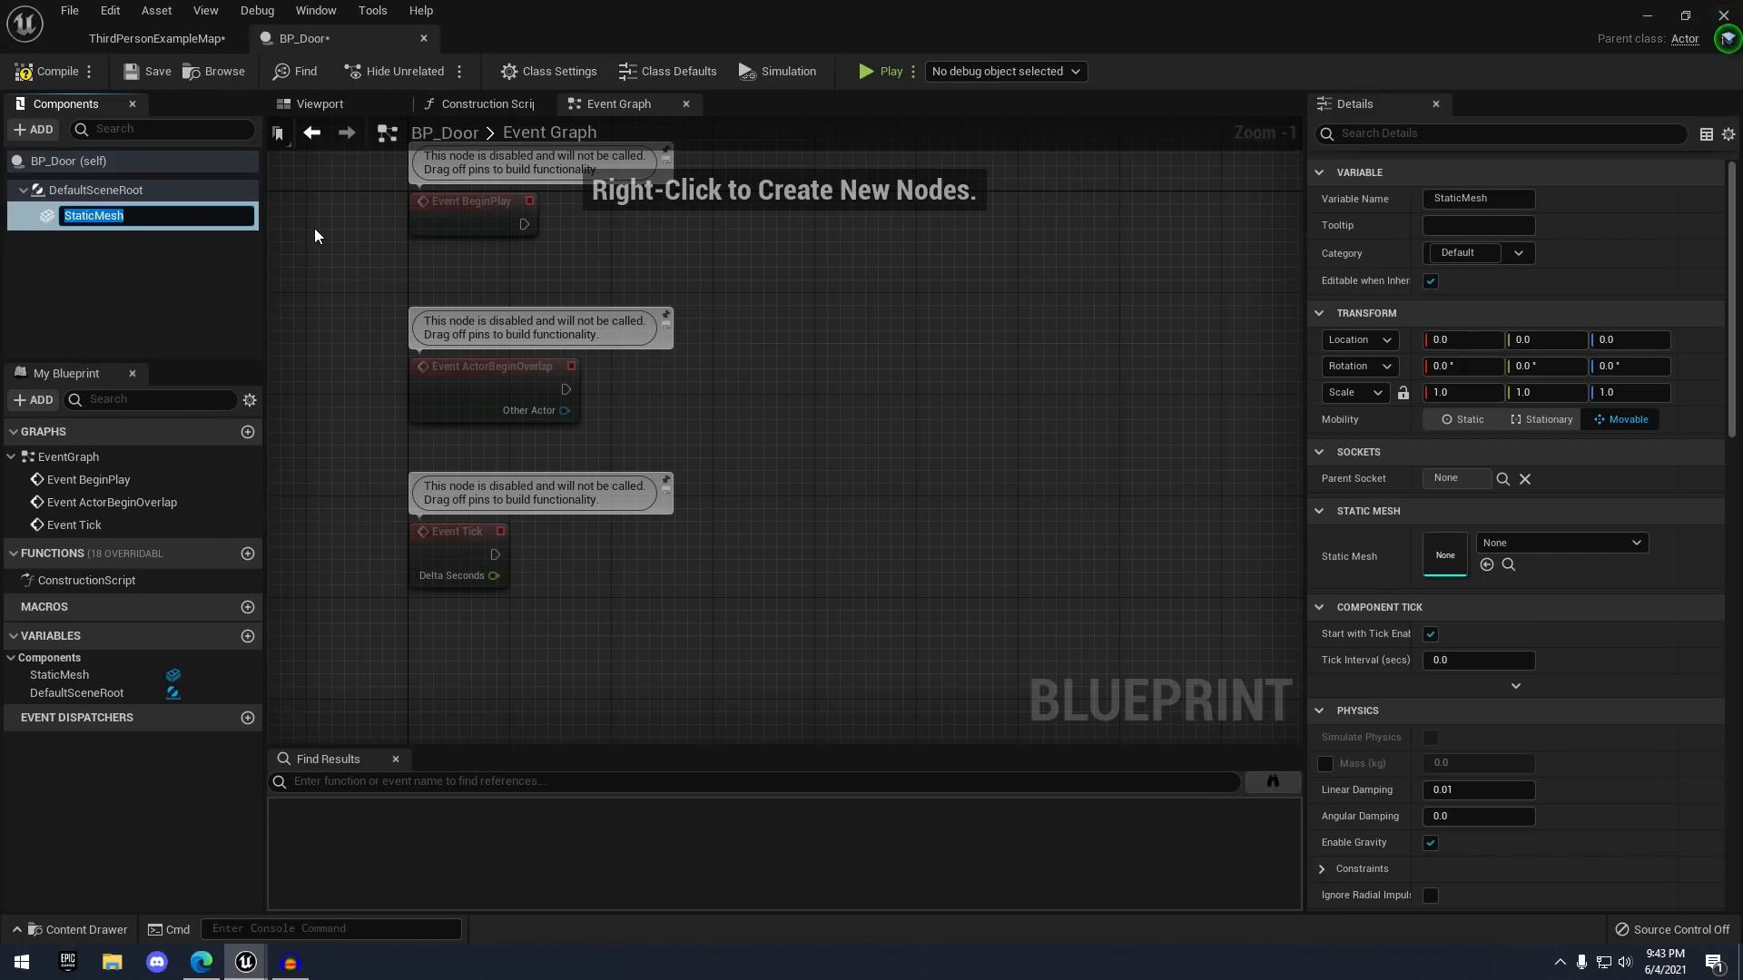
pyautogui.write('DoorFrame')
pyautogui.press('Return')
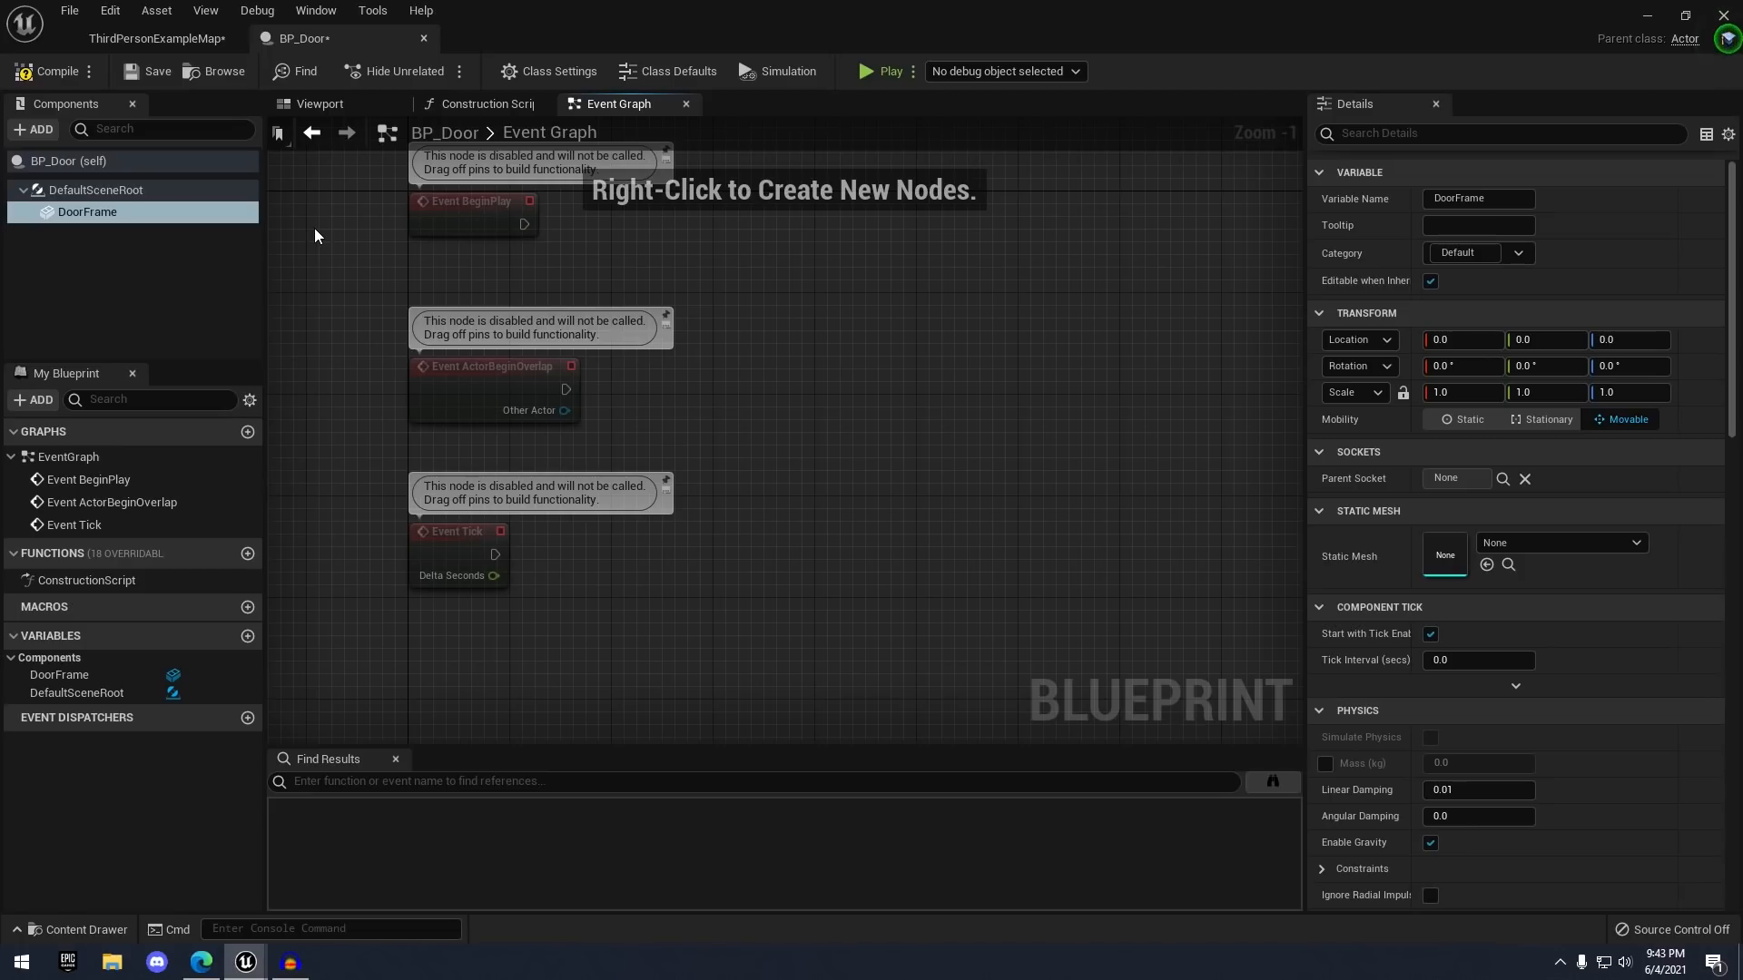
pyautogui.click(26, 75)
# - Browse the StarterContent folder in the Content Drawer
pyautogui.click(83, 928)
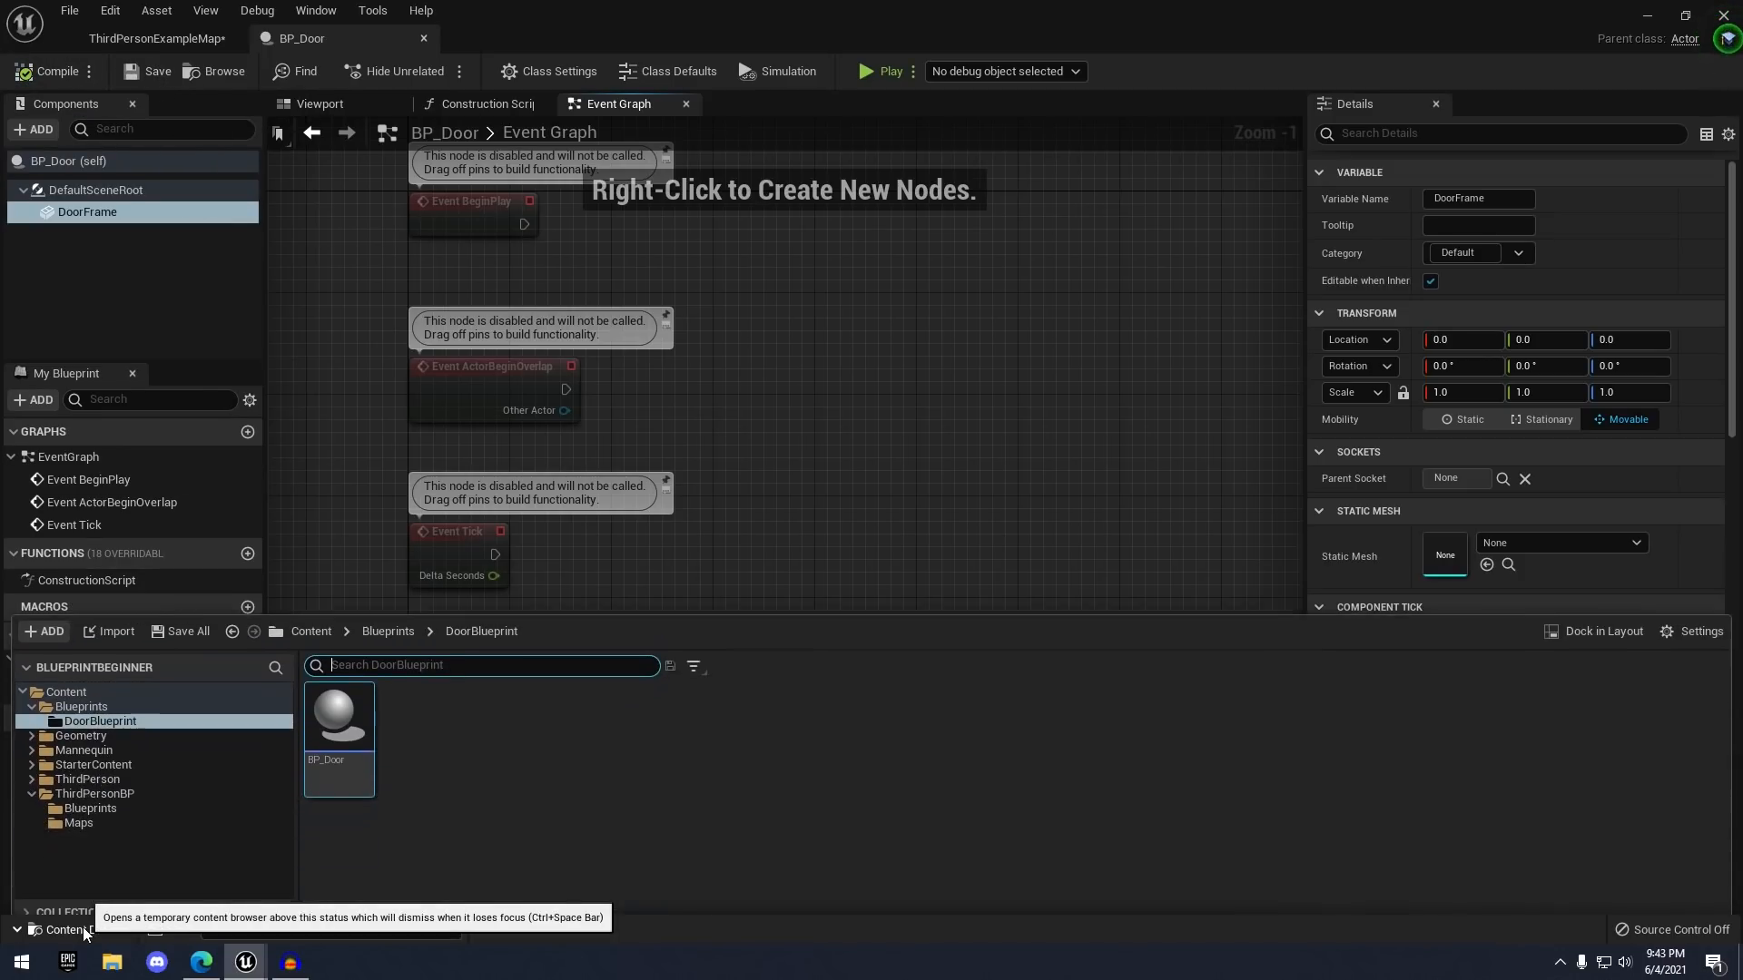
pyautogui.click(107, 749)
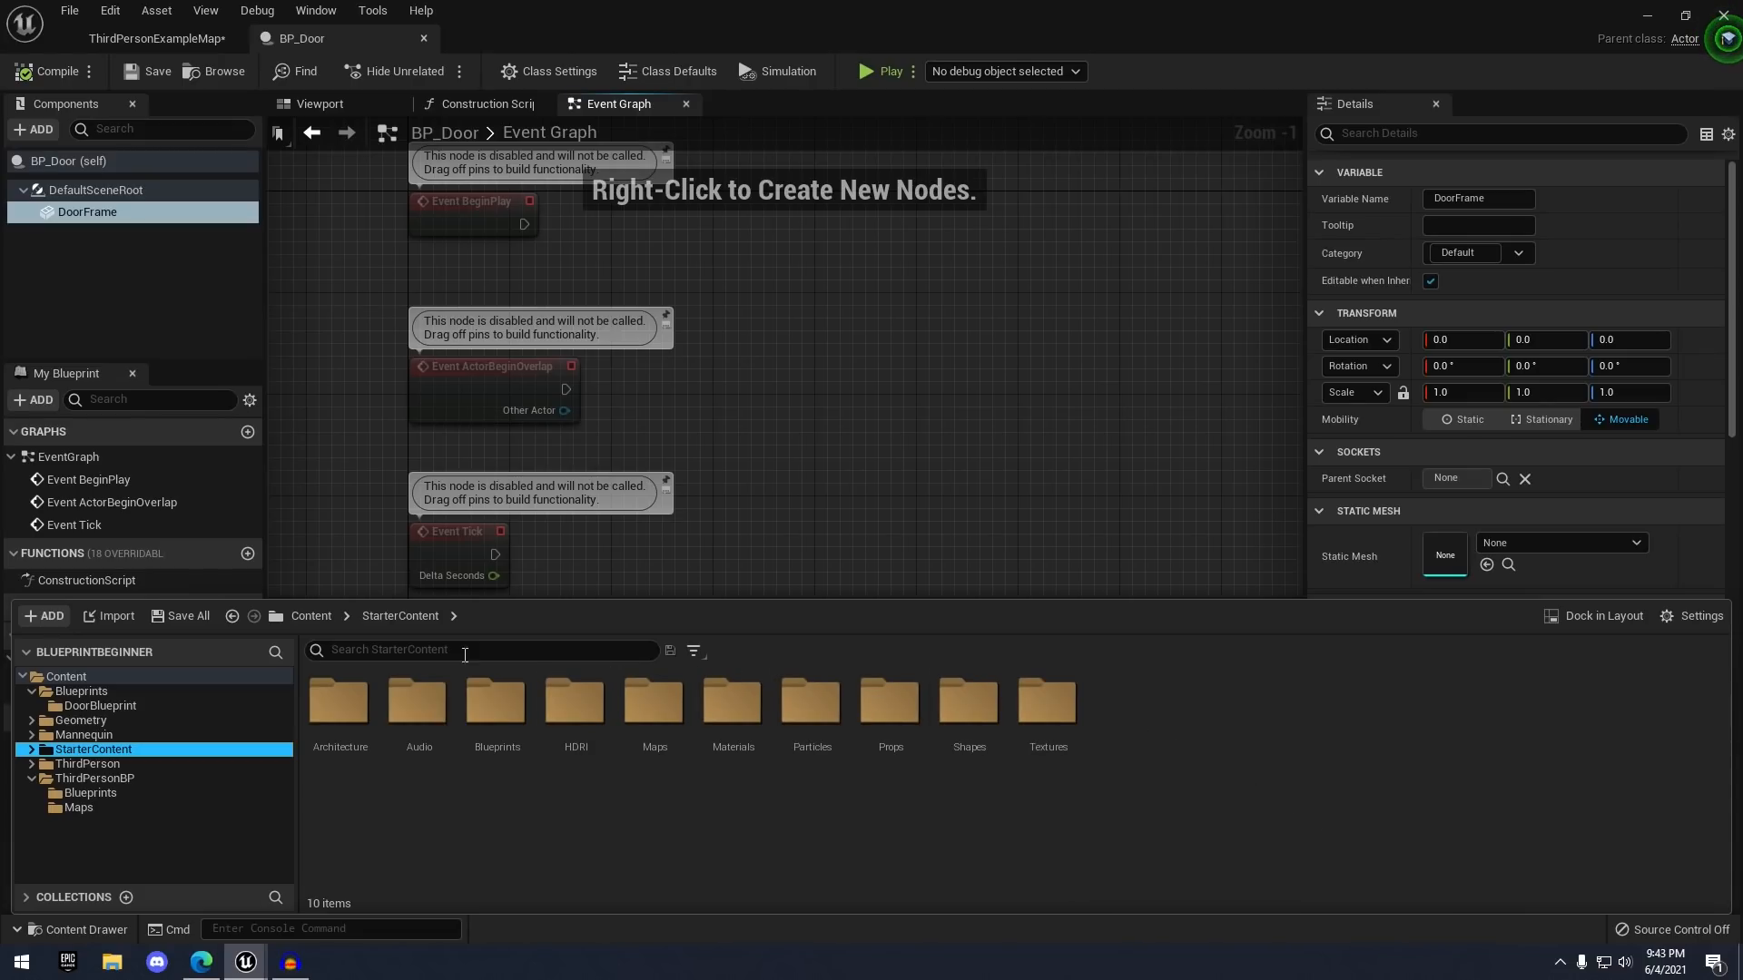
pyautogui.click(53, 616)
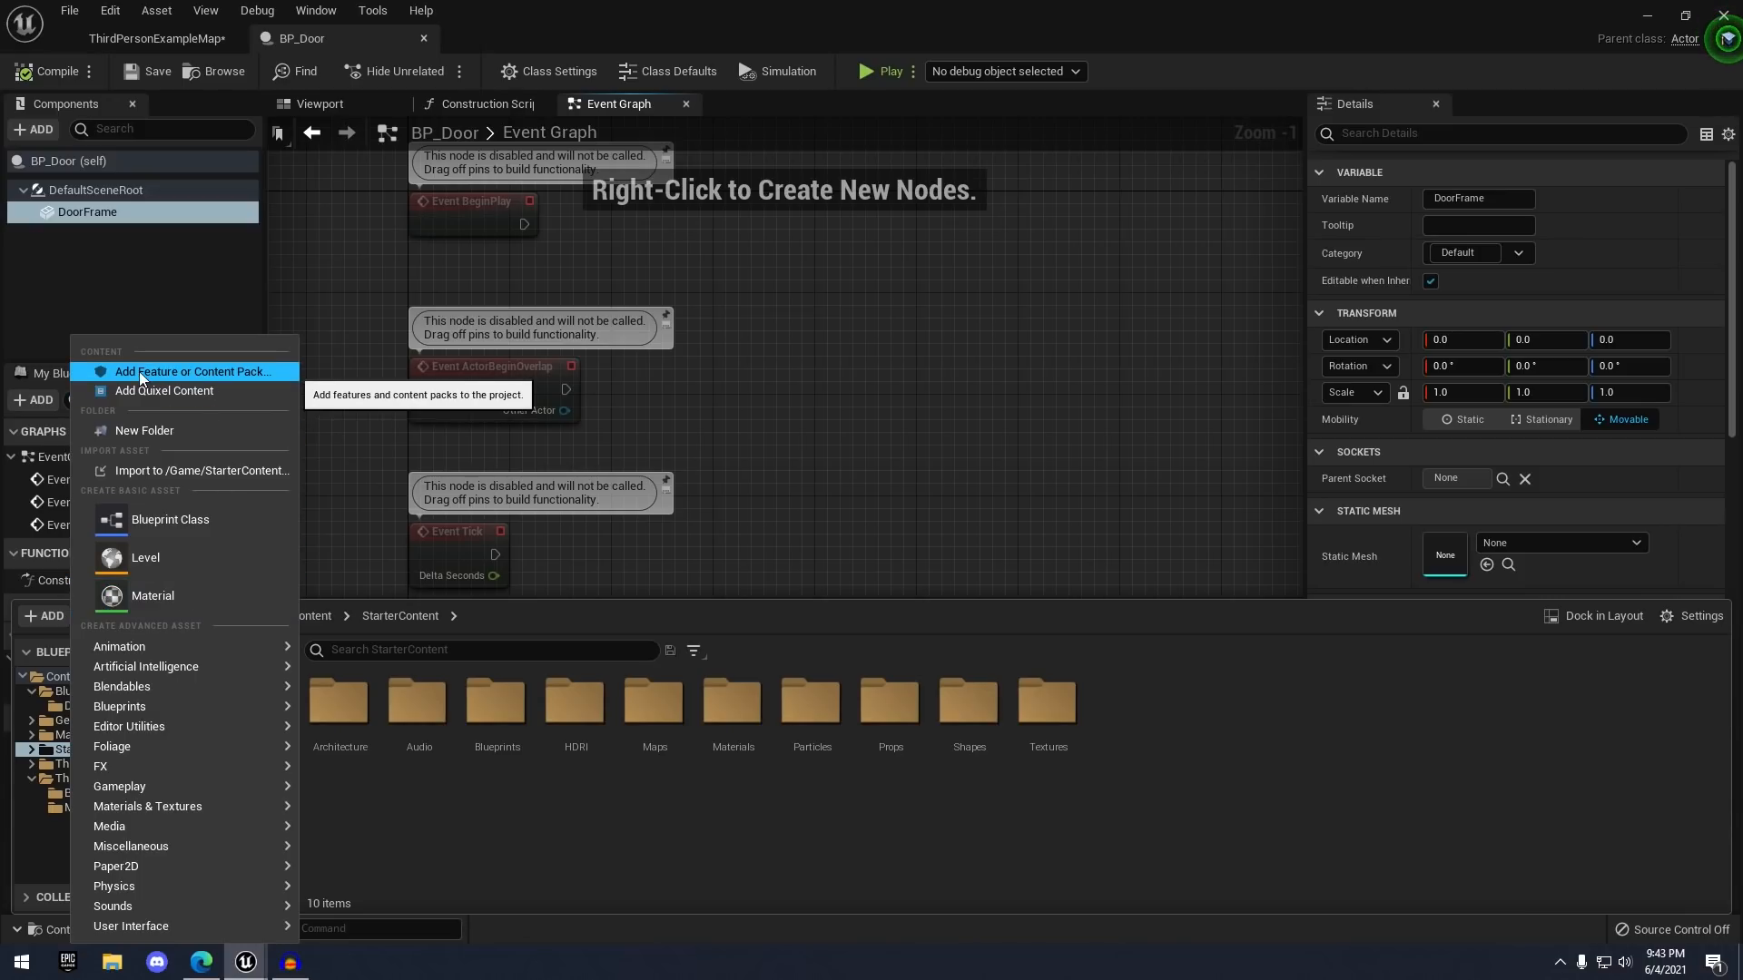
pyautogui.click(177, 371)
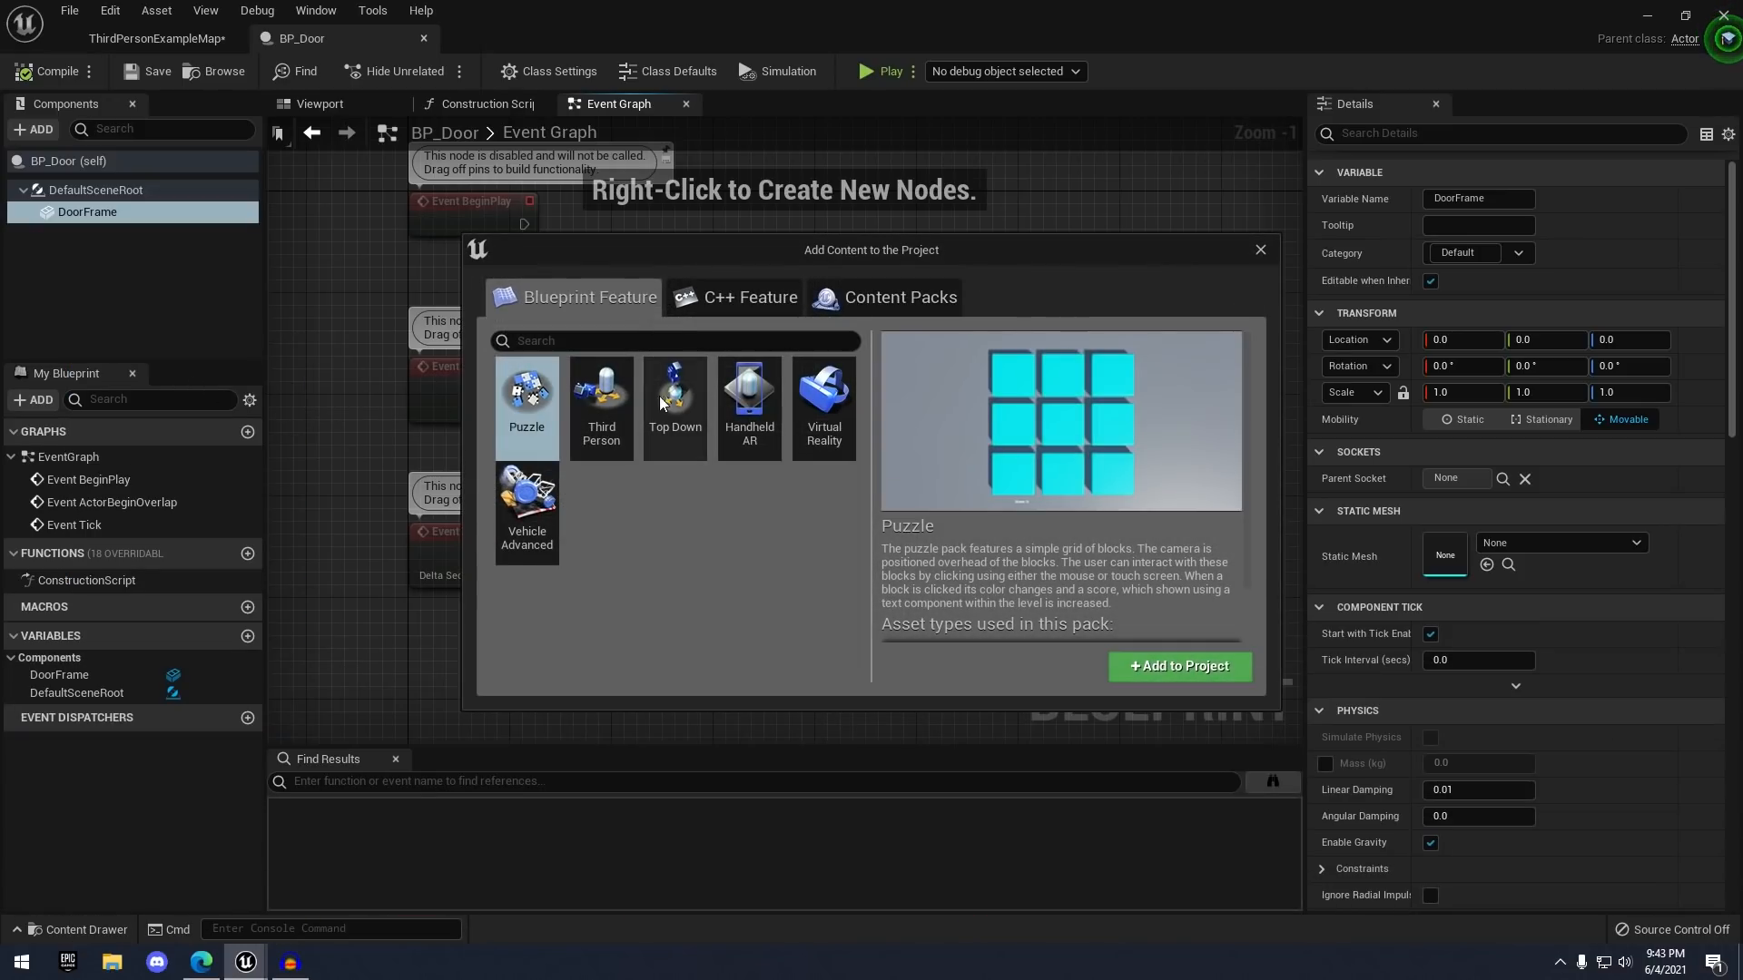
pyautogui.click(878, 296)
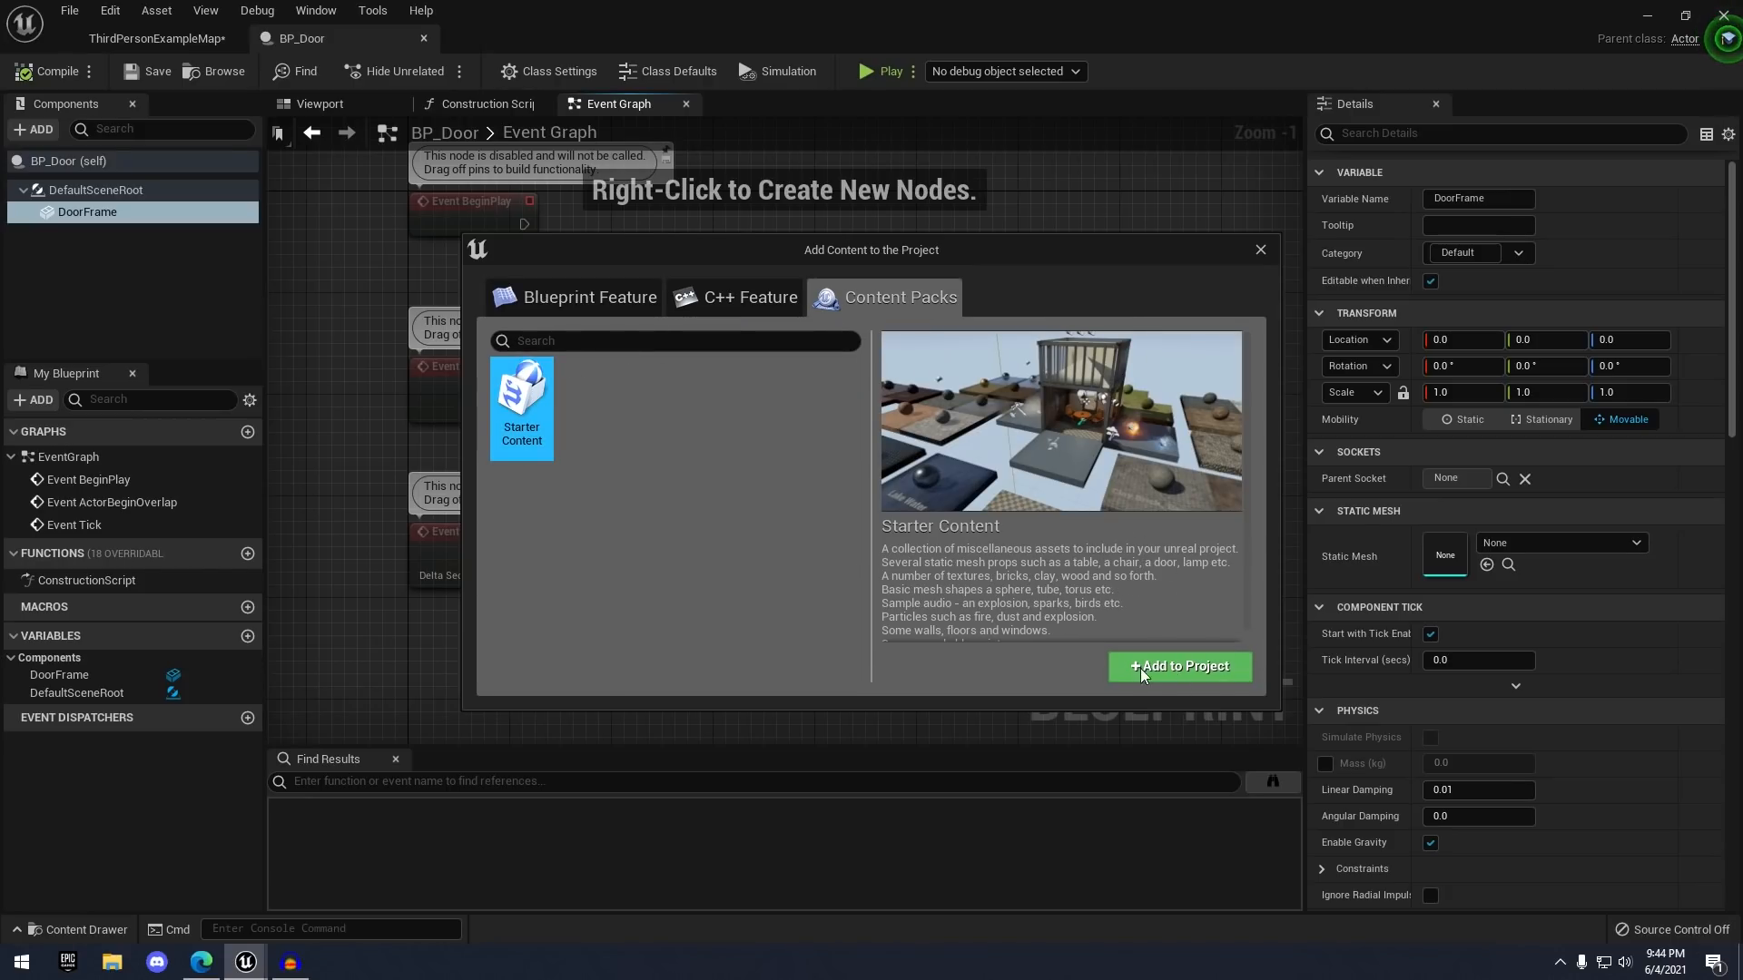
pyautogui.click(1260, 250)
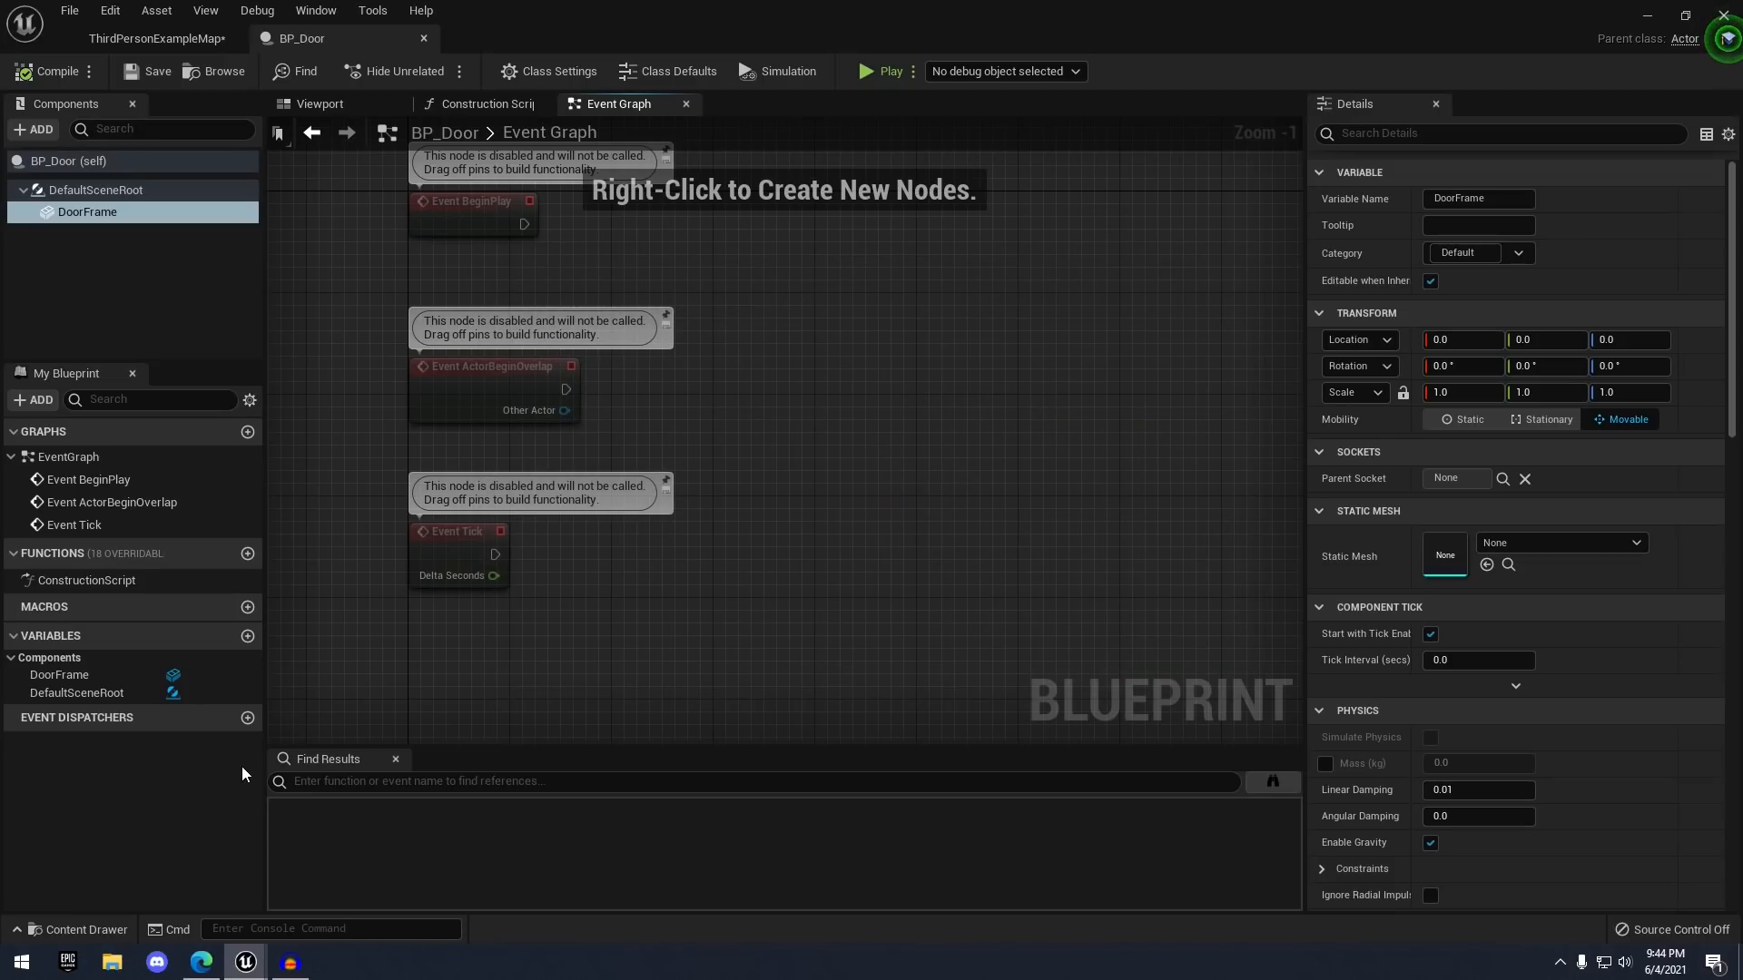
pyautogui.click(51, 924)
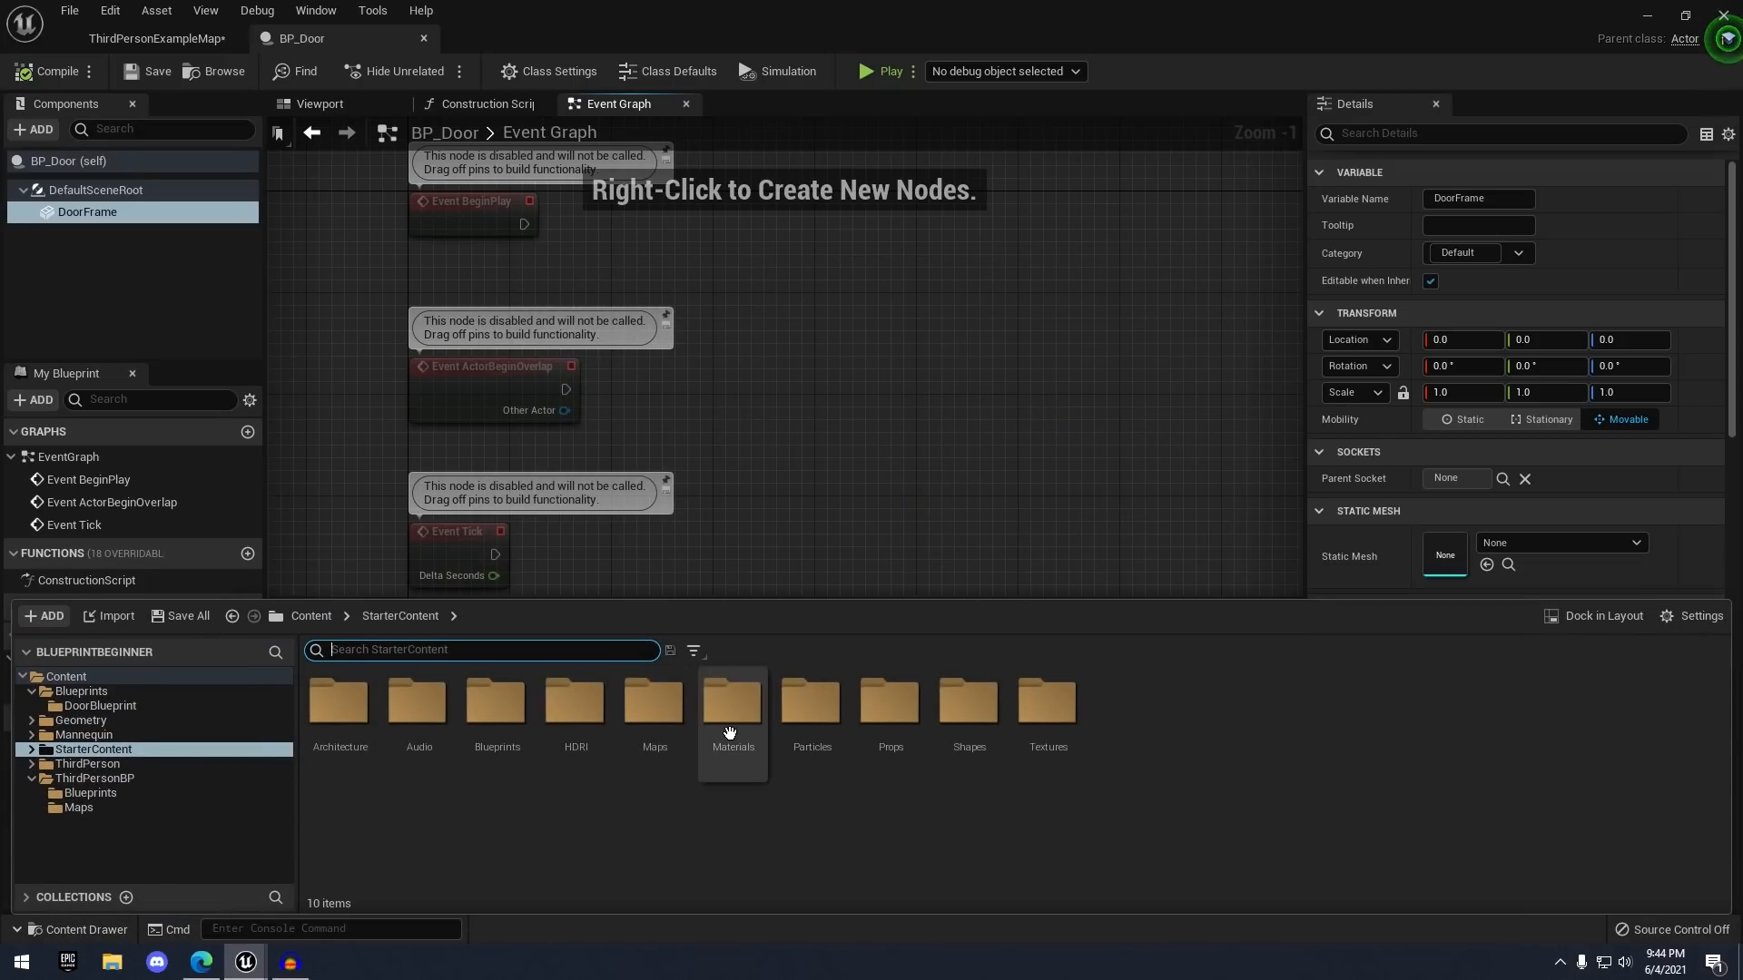
# - Assign SM_DoorFrame from the Props folder to DoorFrame's Static Mesh slot
pyautogui.click(903, 733)
pyautogui.doubleClick(903, 733)
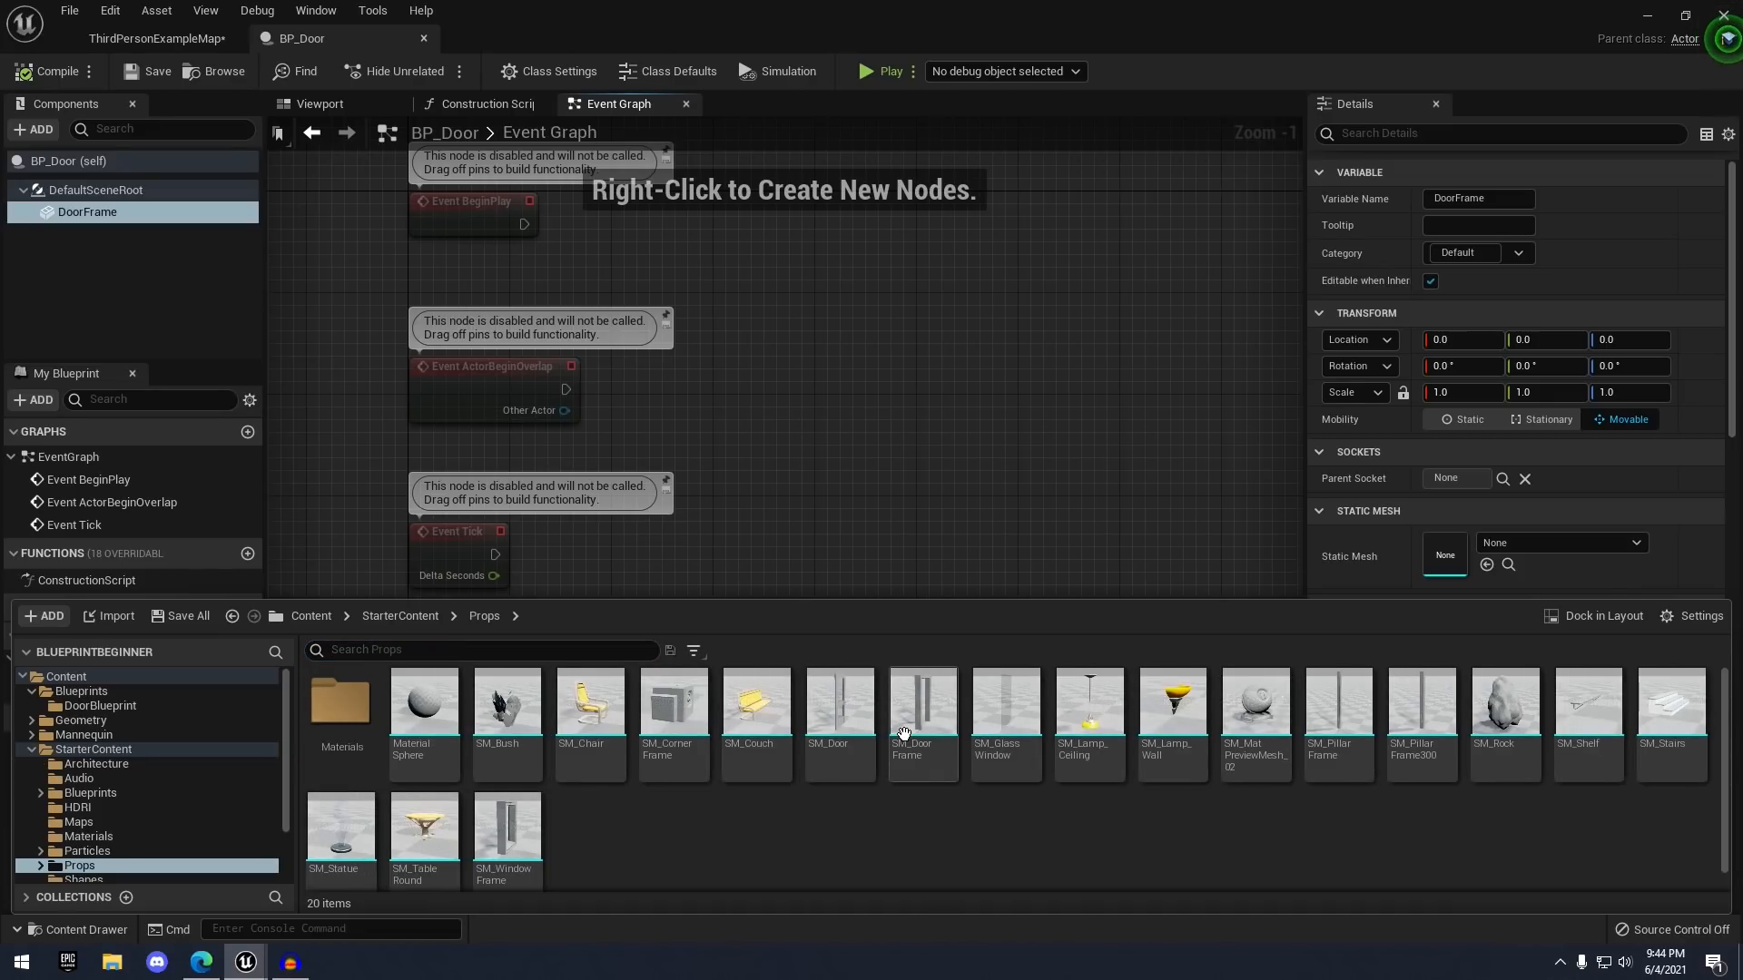
pyautogui.click(844, 721)
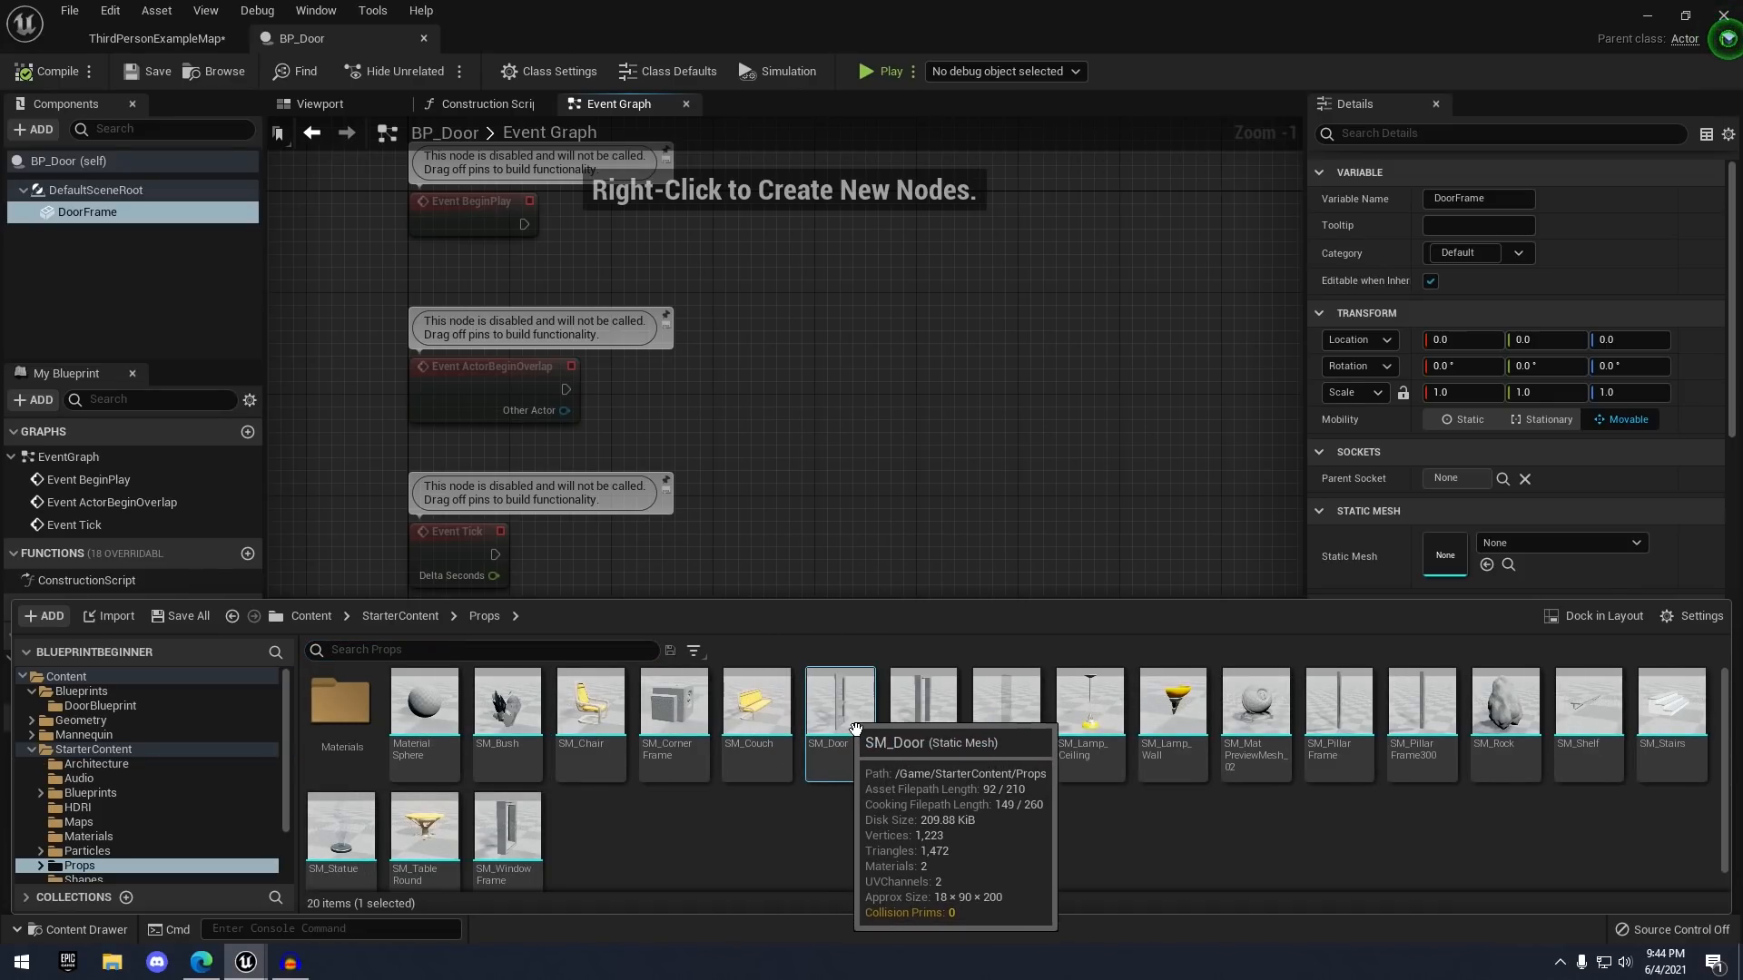
pyautogui.click(921, 762)
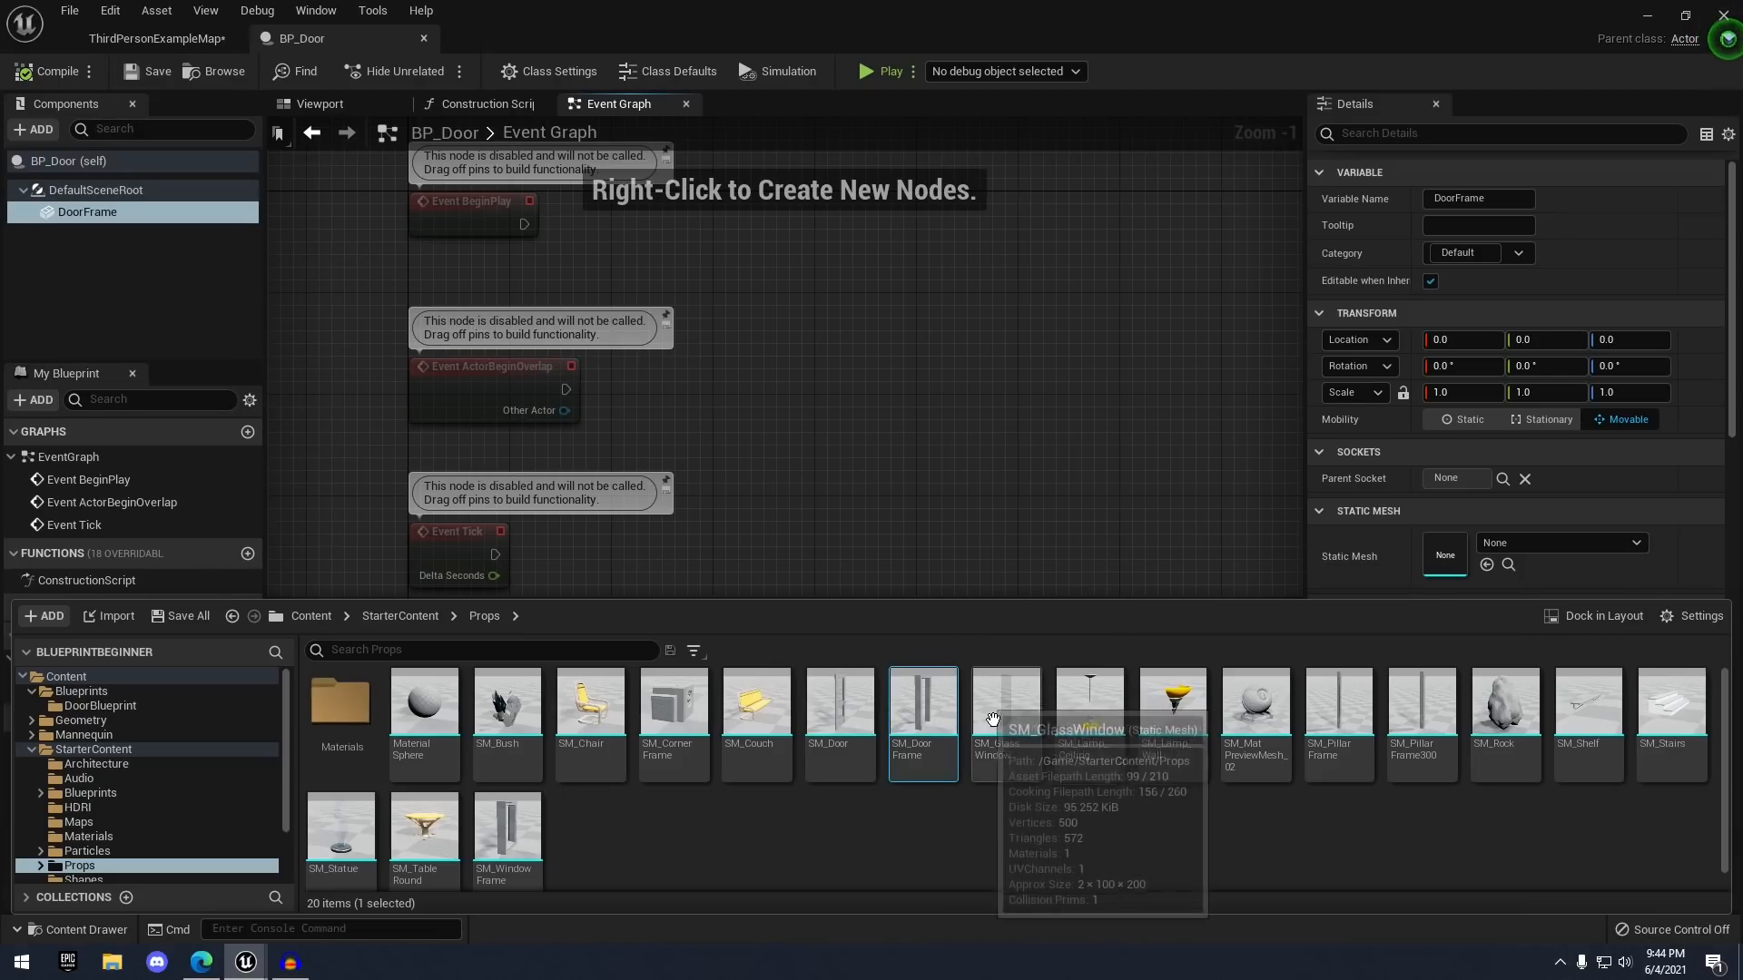
pyautogui.moveTo(922, 713); pyautogui.dragTo(1453, 572)
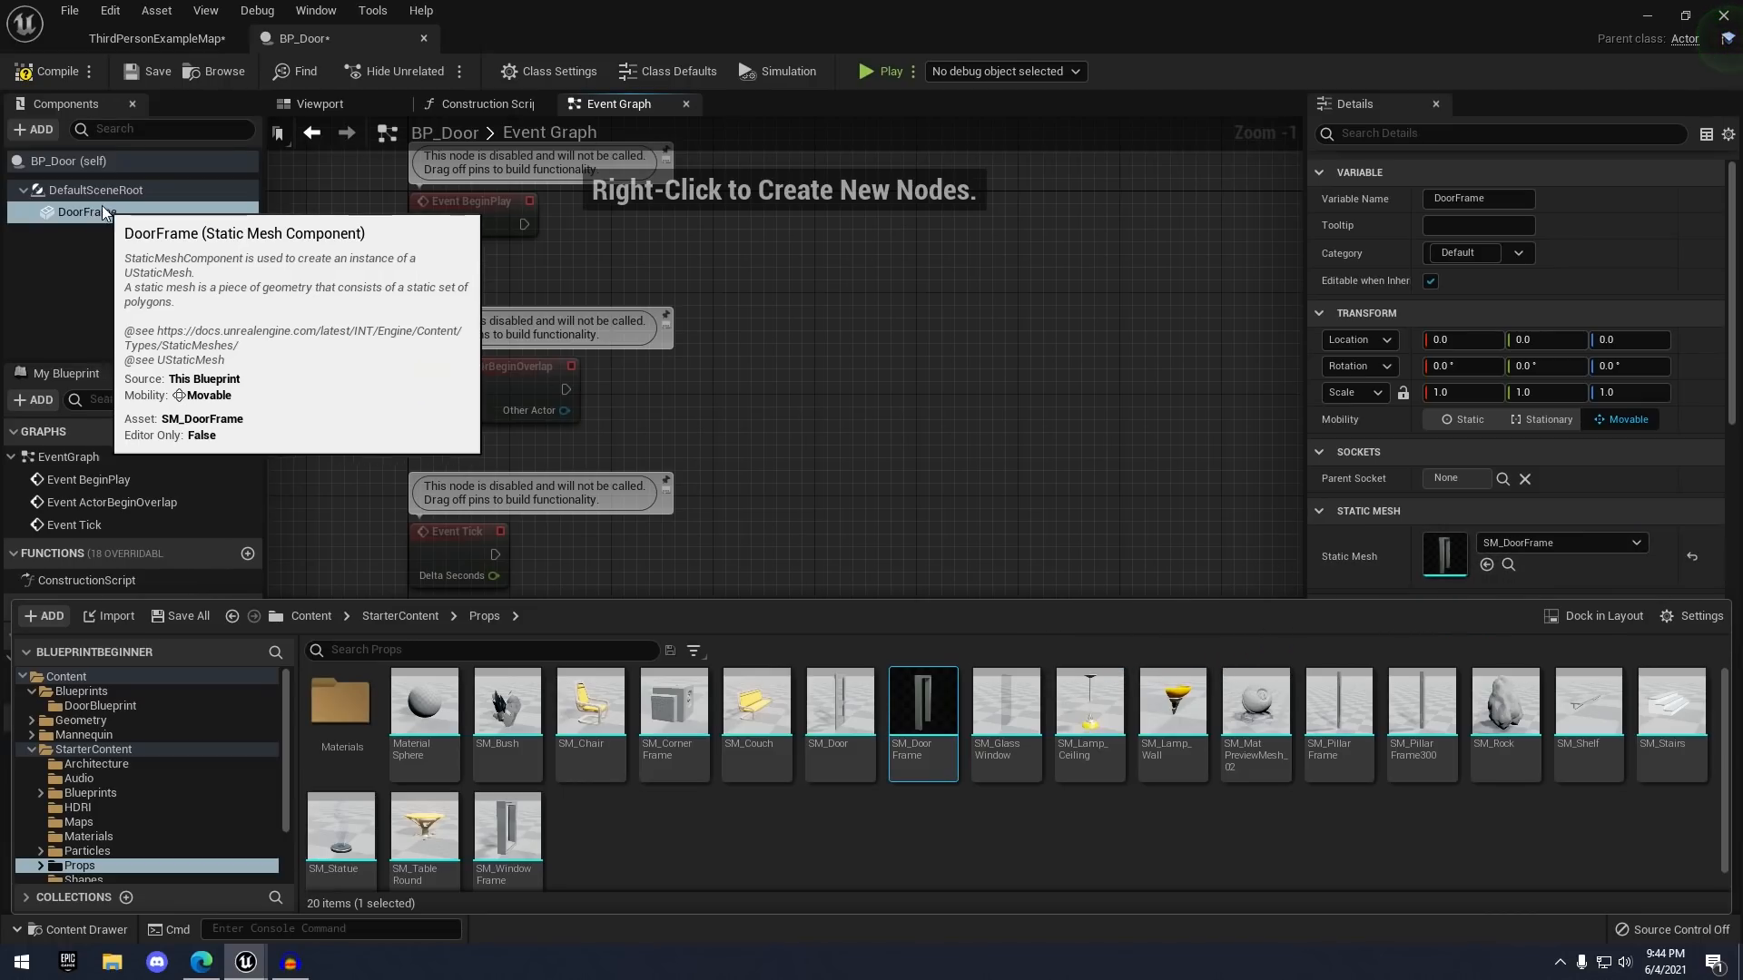
pyautogui.scroll(-1, 1416, 327)
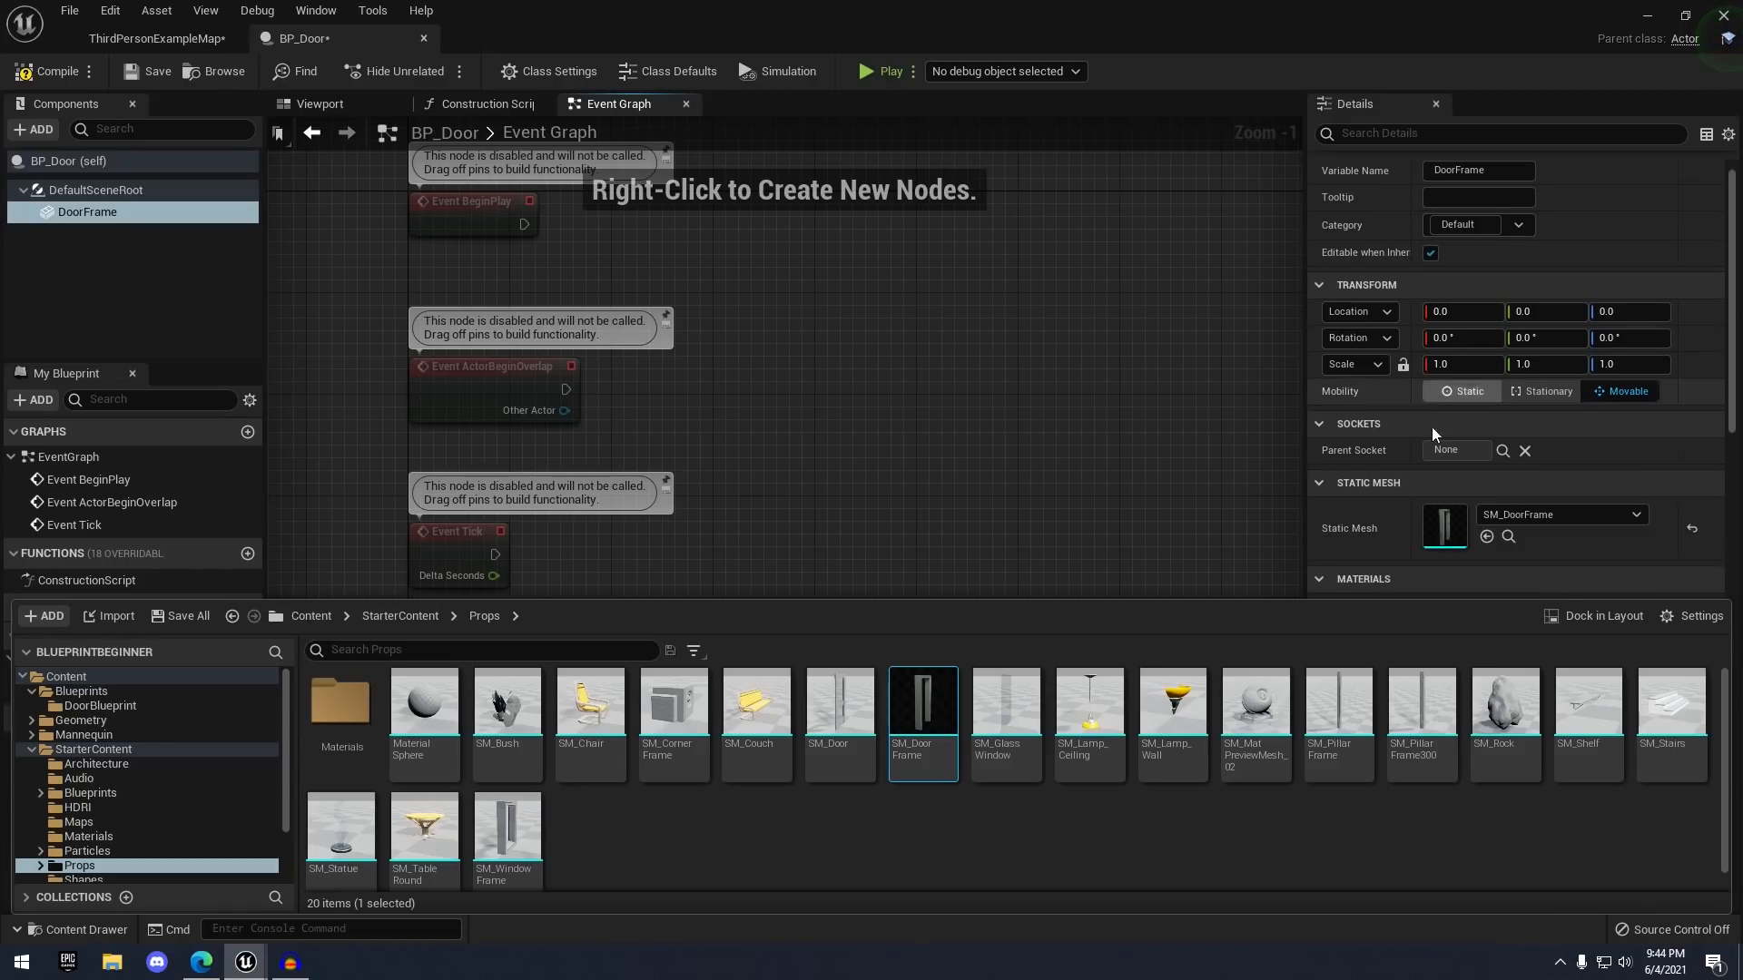
pyautogui.scroll(-2, 1489, 518)
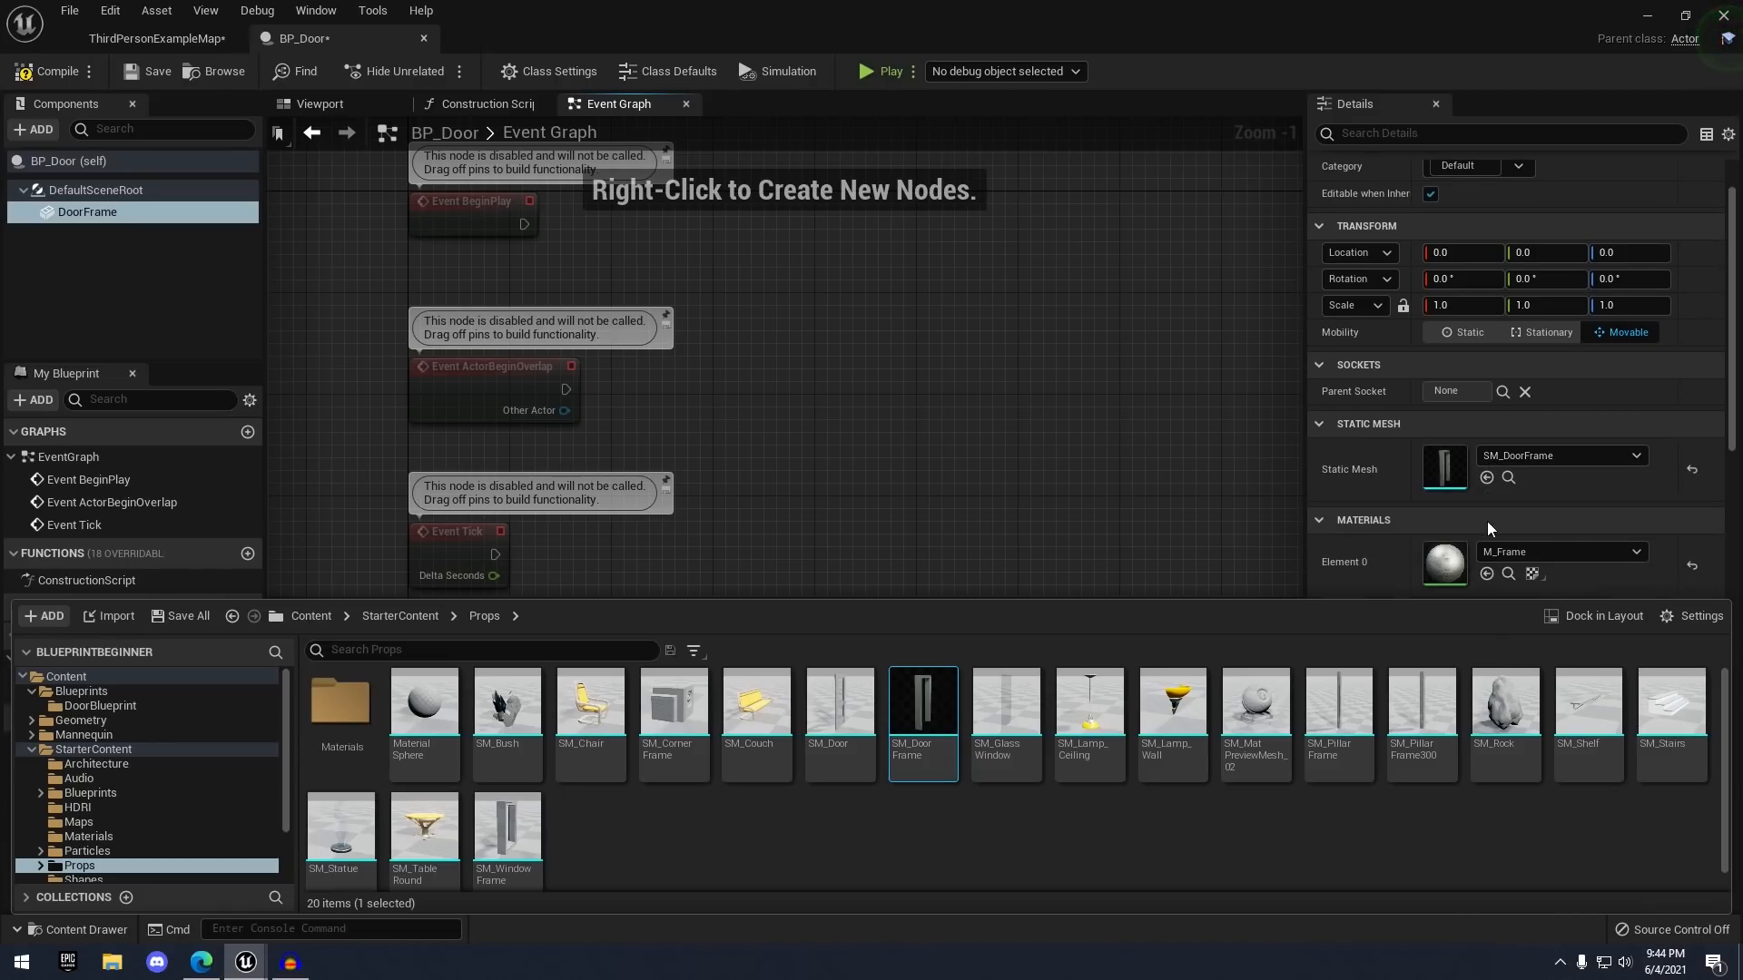
pyautogui.click(1180, 463)
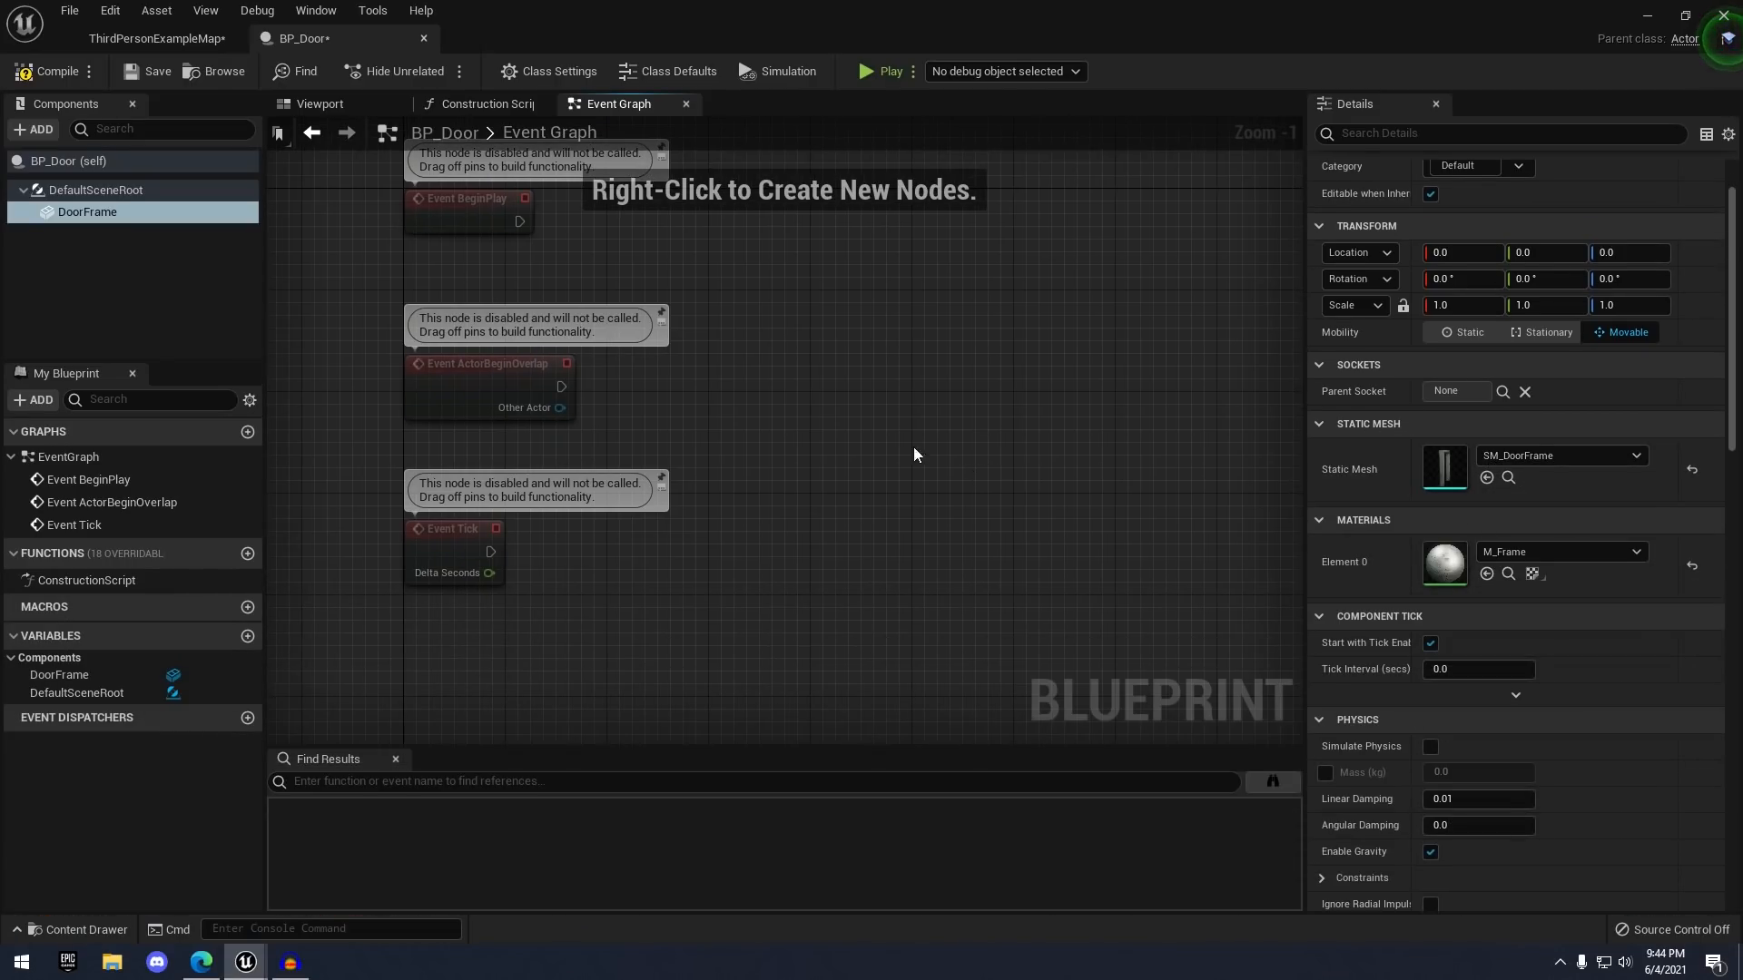
# - In the Viewport, add a Static Mesh component named Door under DoorFrame
pyautogui.click(354, 106)
pyautogui.press('s')
pyautogui.moveTo(881, 295)
pyautogui.mouseDown(button='right')
pyautogui.moveTo(881, 268)
pyautogui.moveTo(904, 284)
pyautogui.mouseUp(button='right')
pyautogui.press('f')
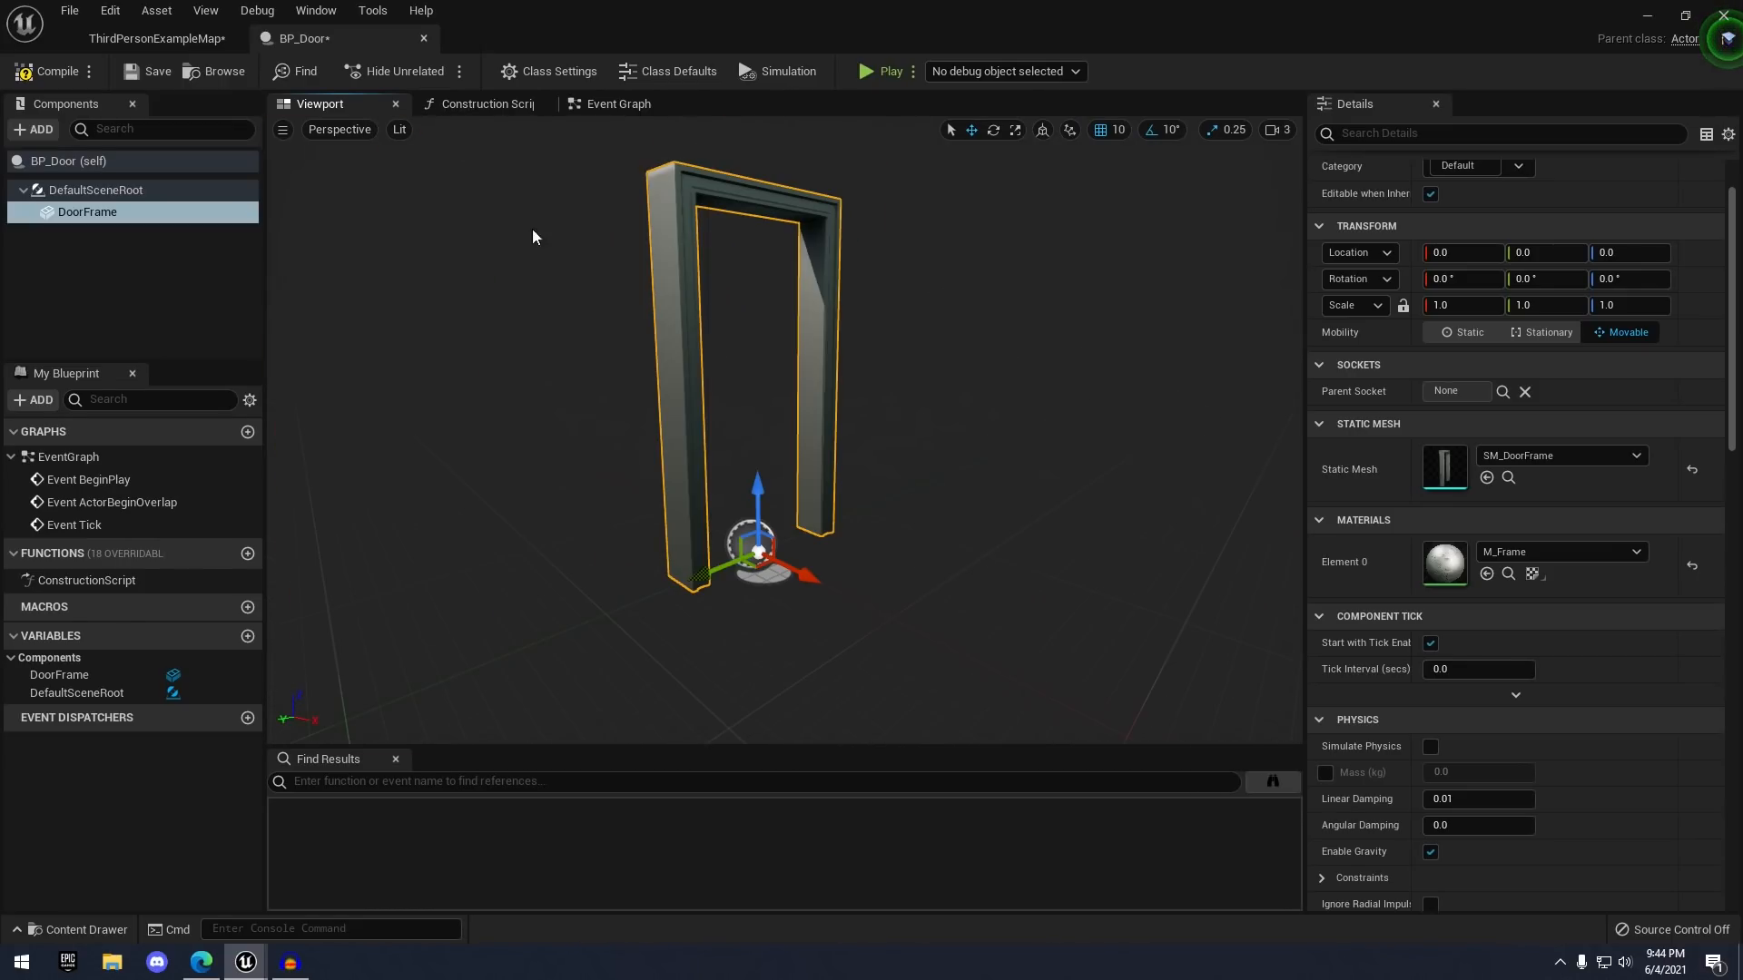
pyautogui.click(36, 130)
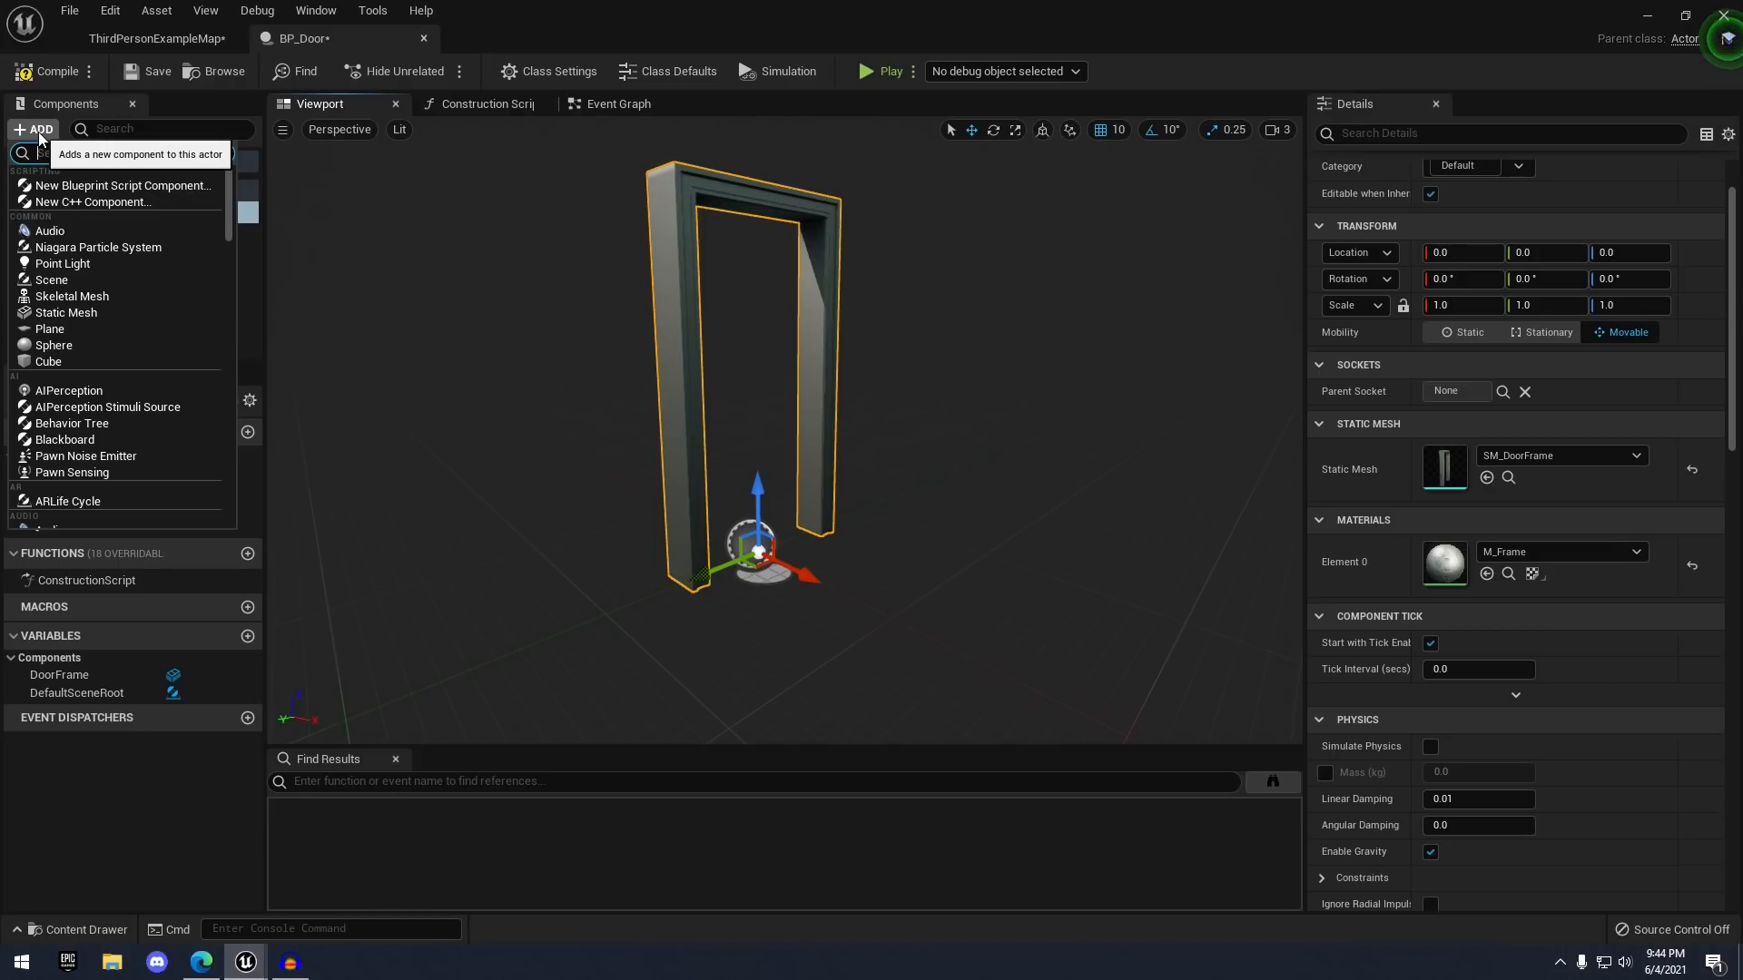
pyautogui.click(54, 313)
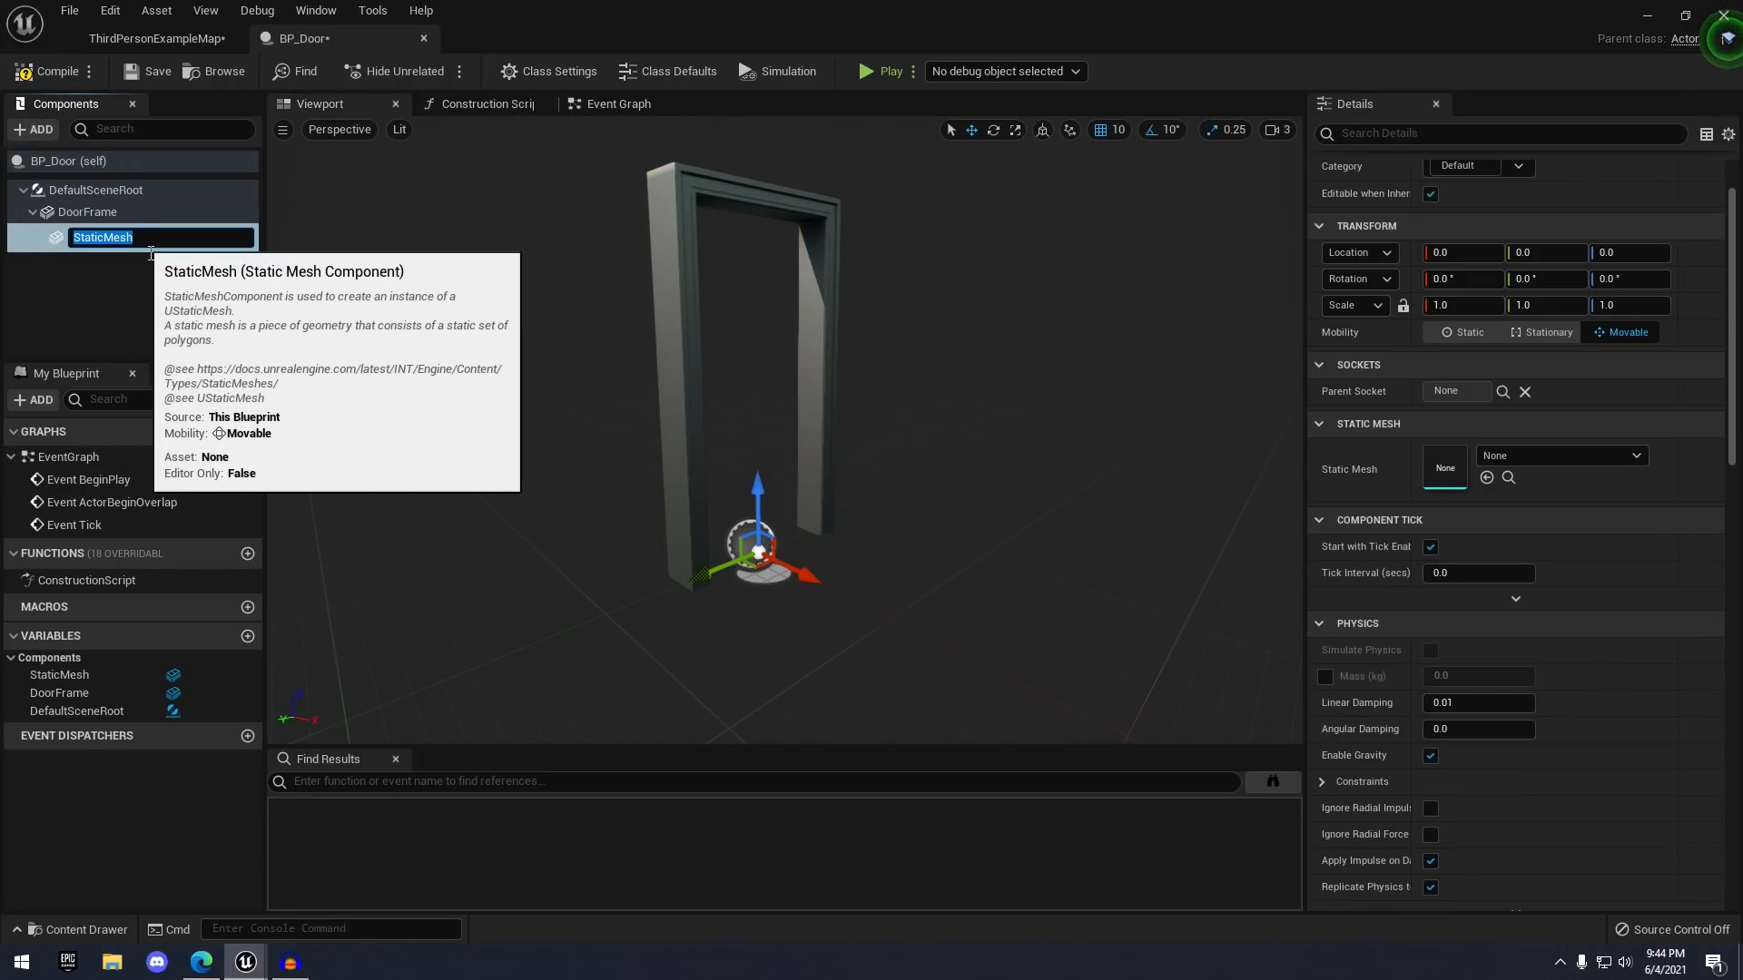
pyautogui.write('Door')
pyautogui.press('Return')
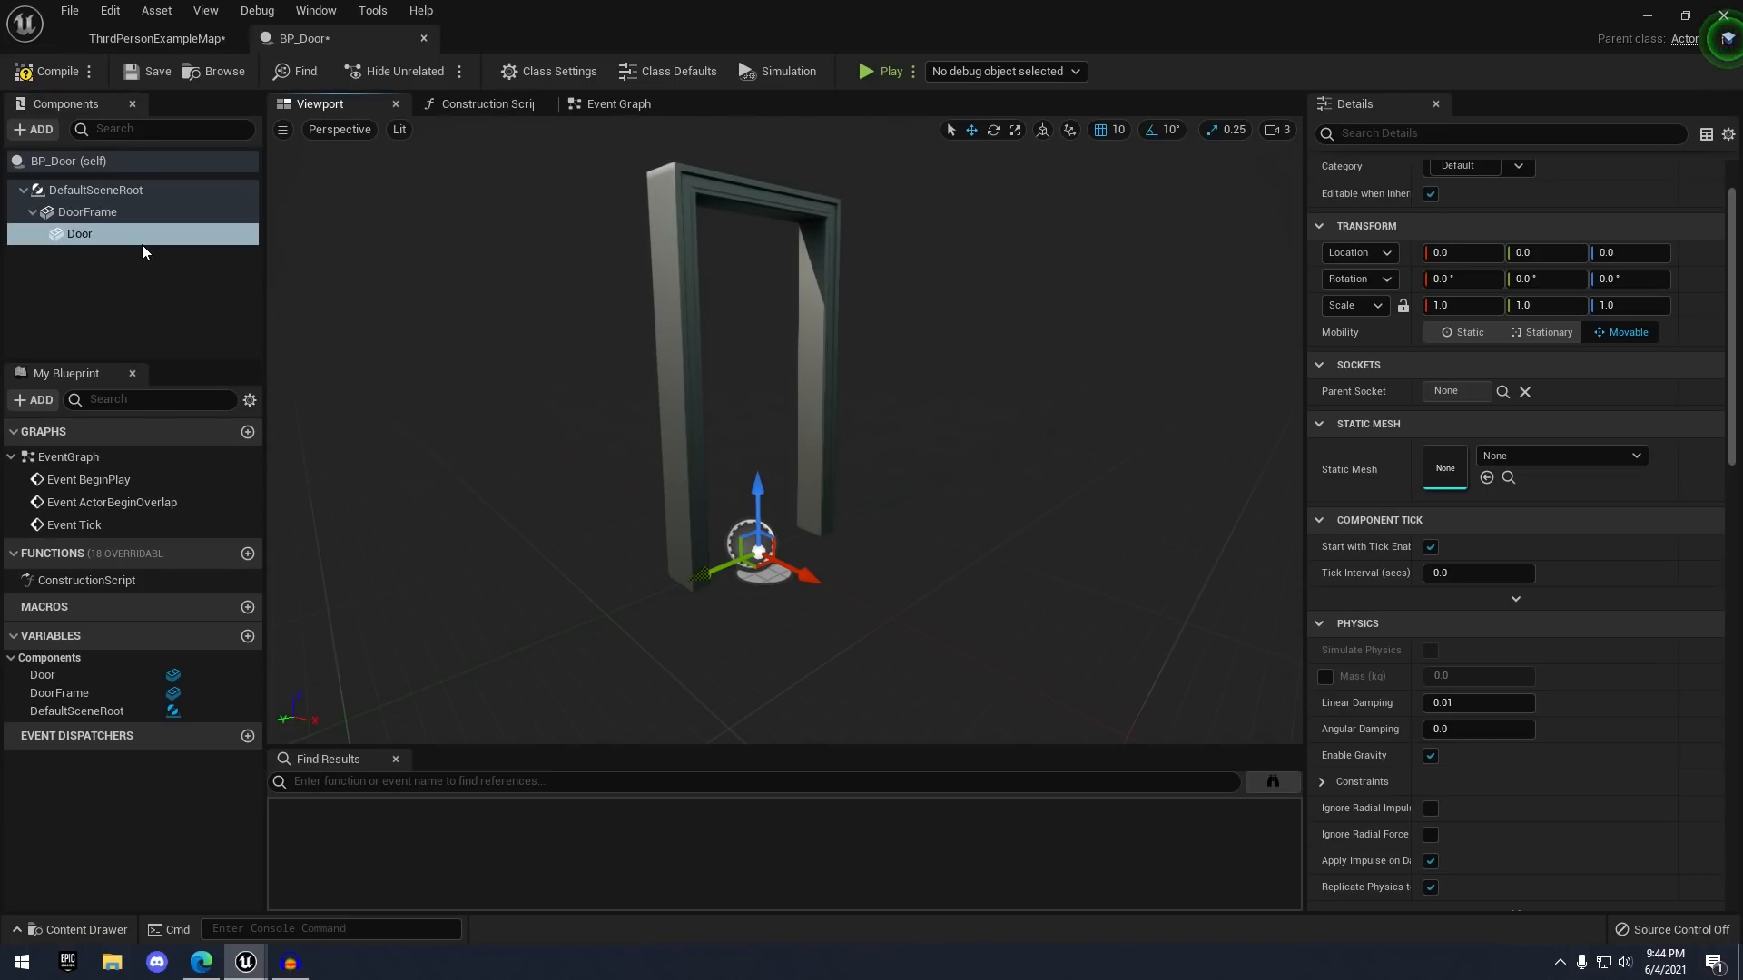
# - Assign the SM_Door mesh to the Door component
pyautogui.click(130, 237)
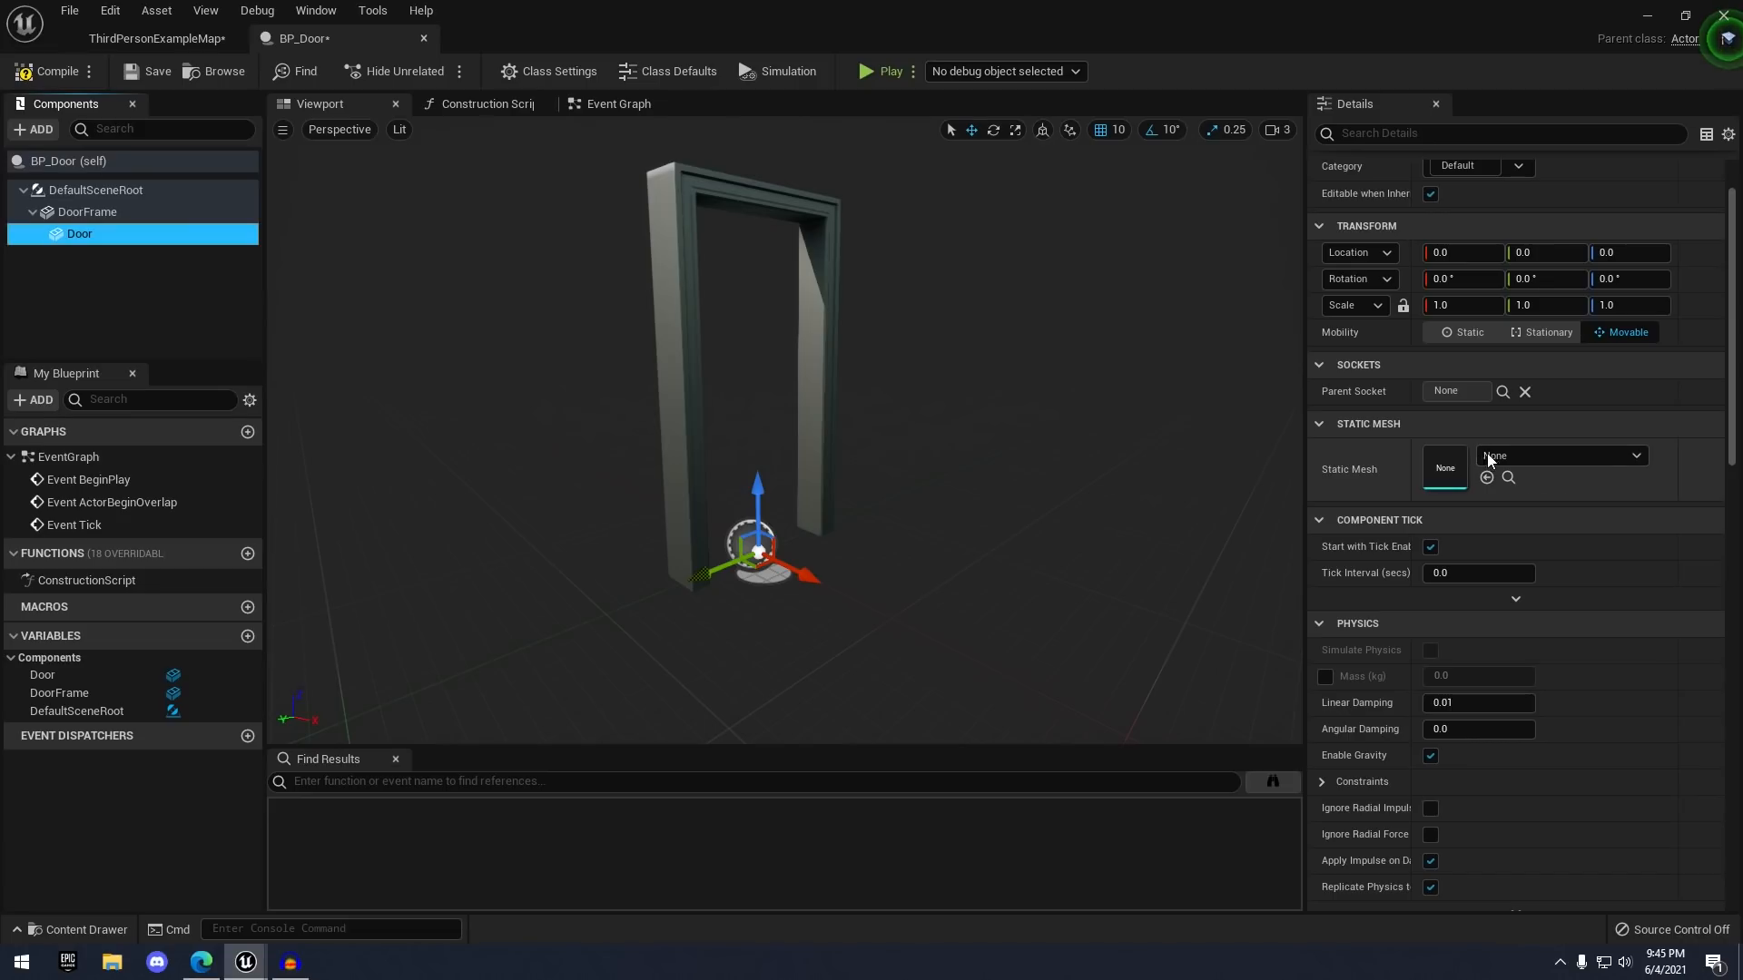
pyautogui.click(1529, 455)
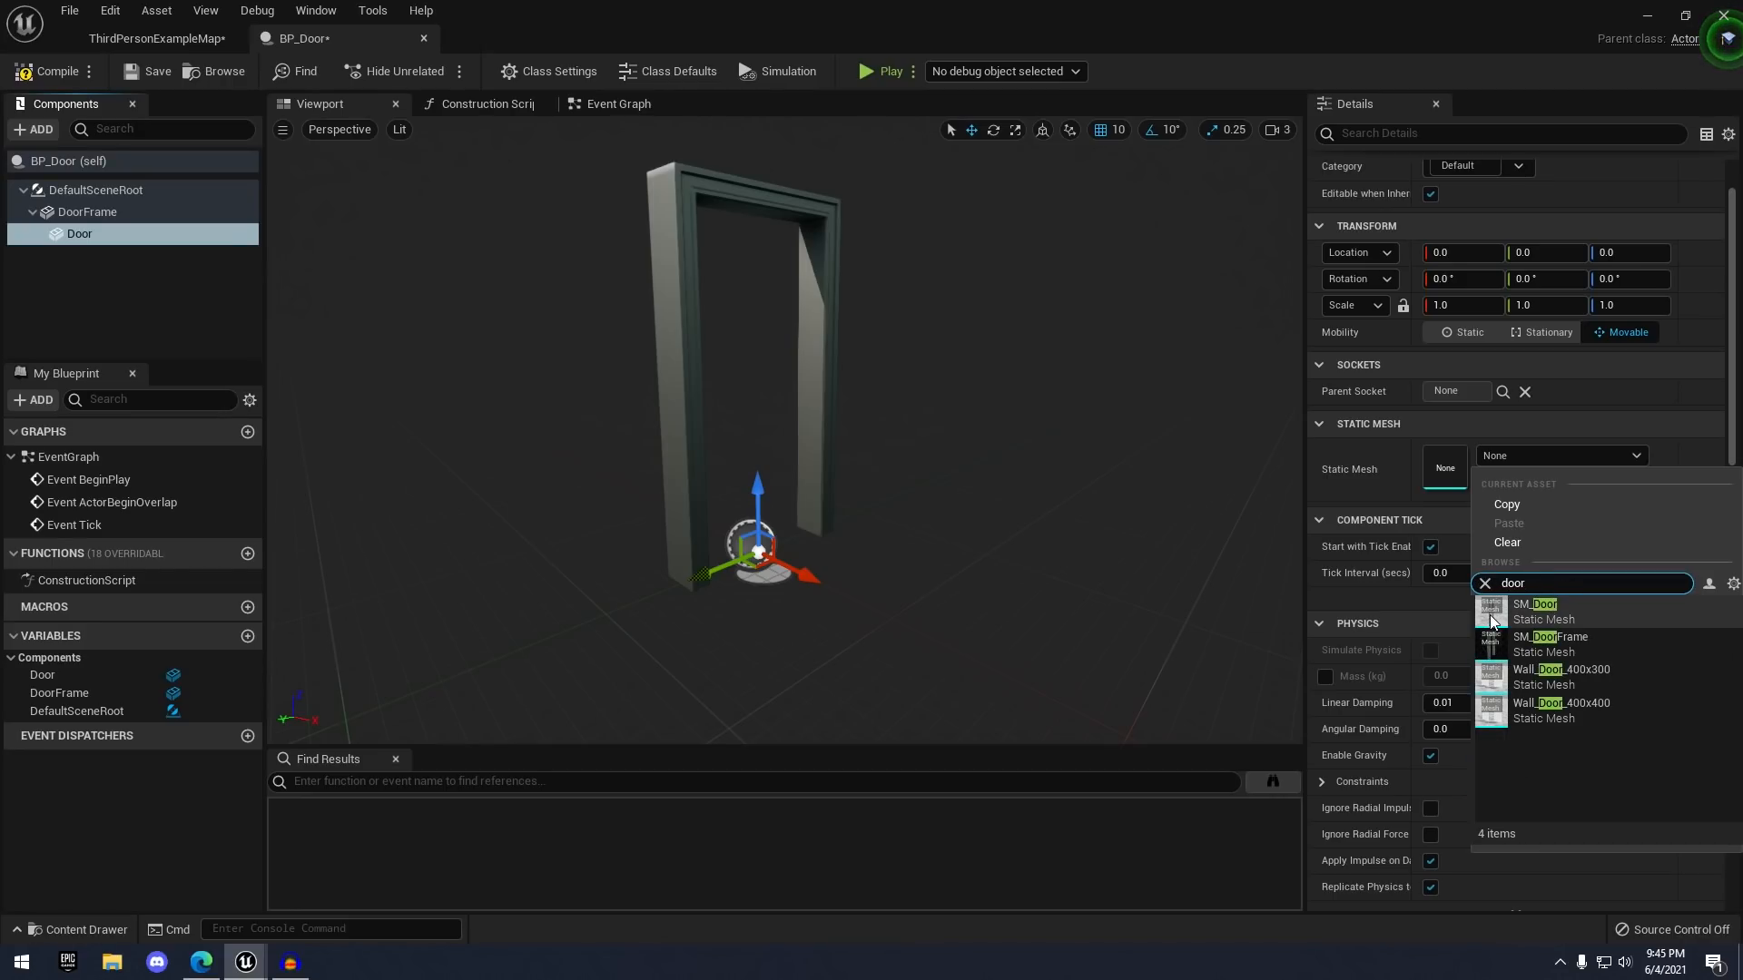
pyautogui.click(1563, 604)
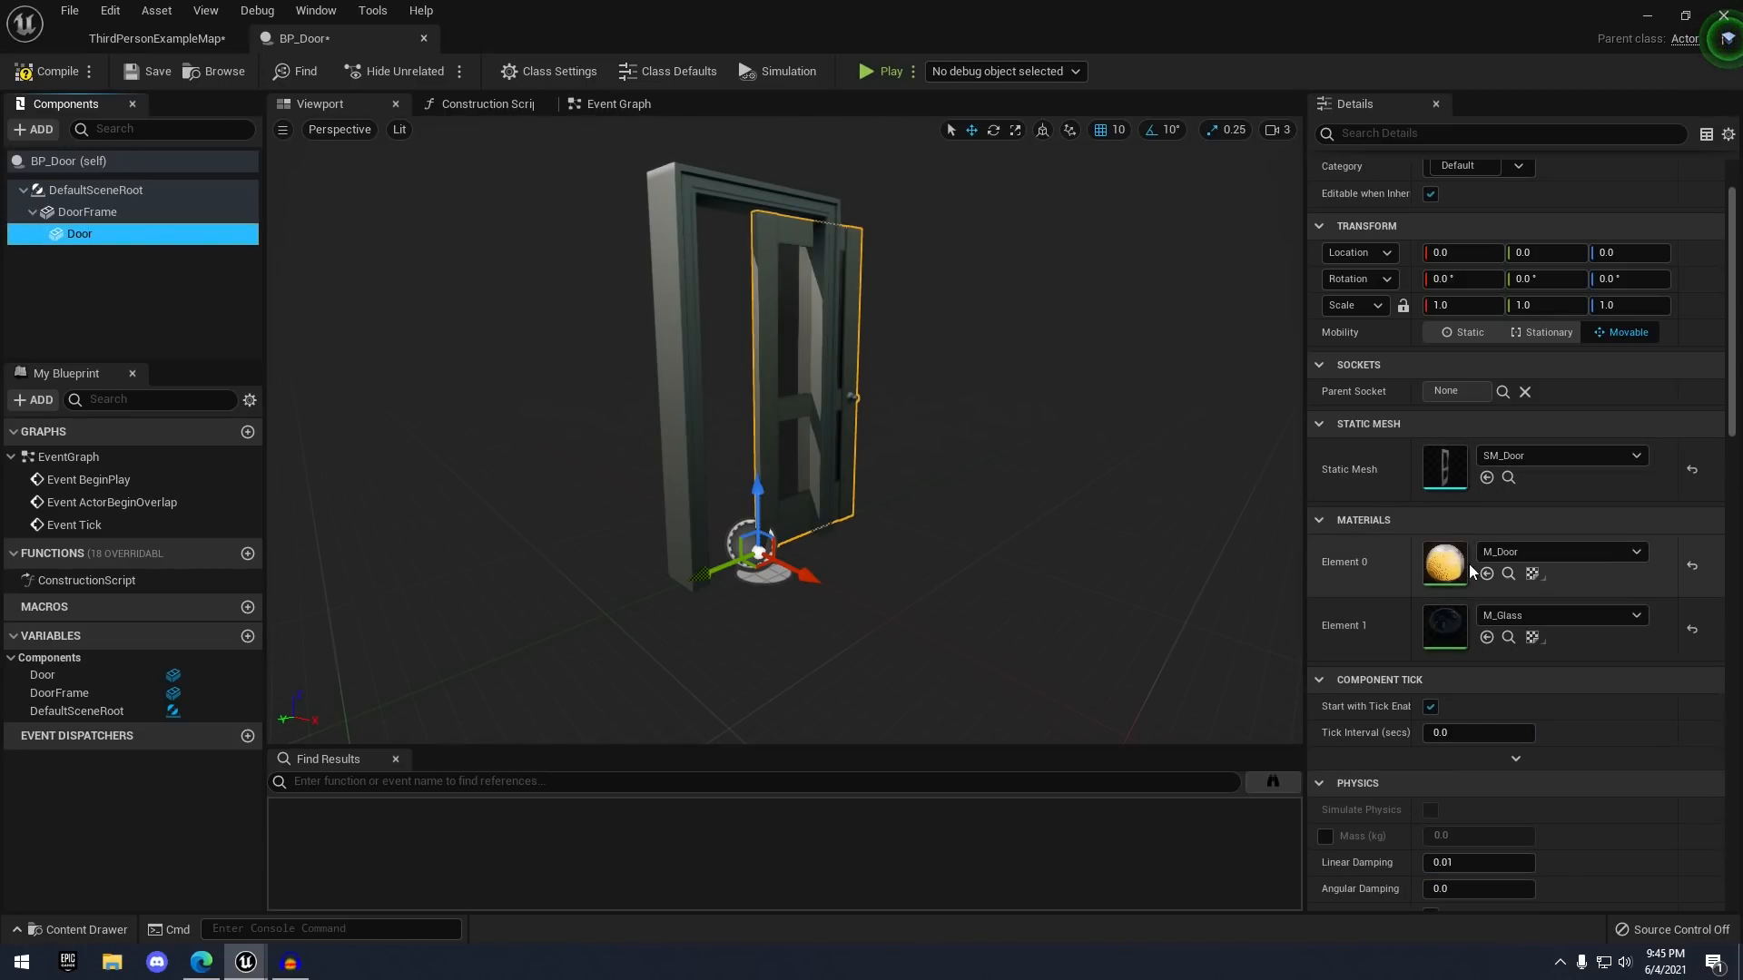
pyautogui.scroll(-1, 1488, 581)
# - Slide the door sideways along Y into the frame, to about Y 40
pyautogui.scroll(3, 1434, 436)
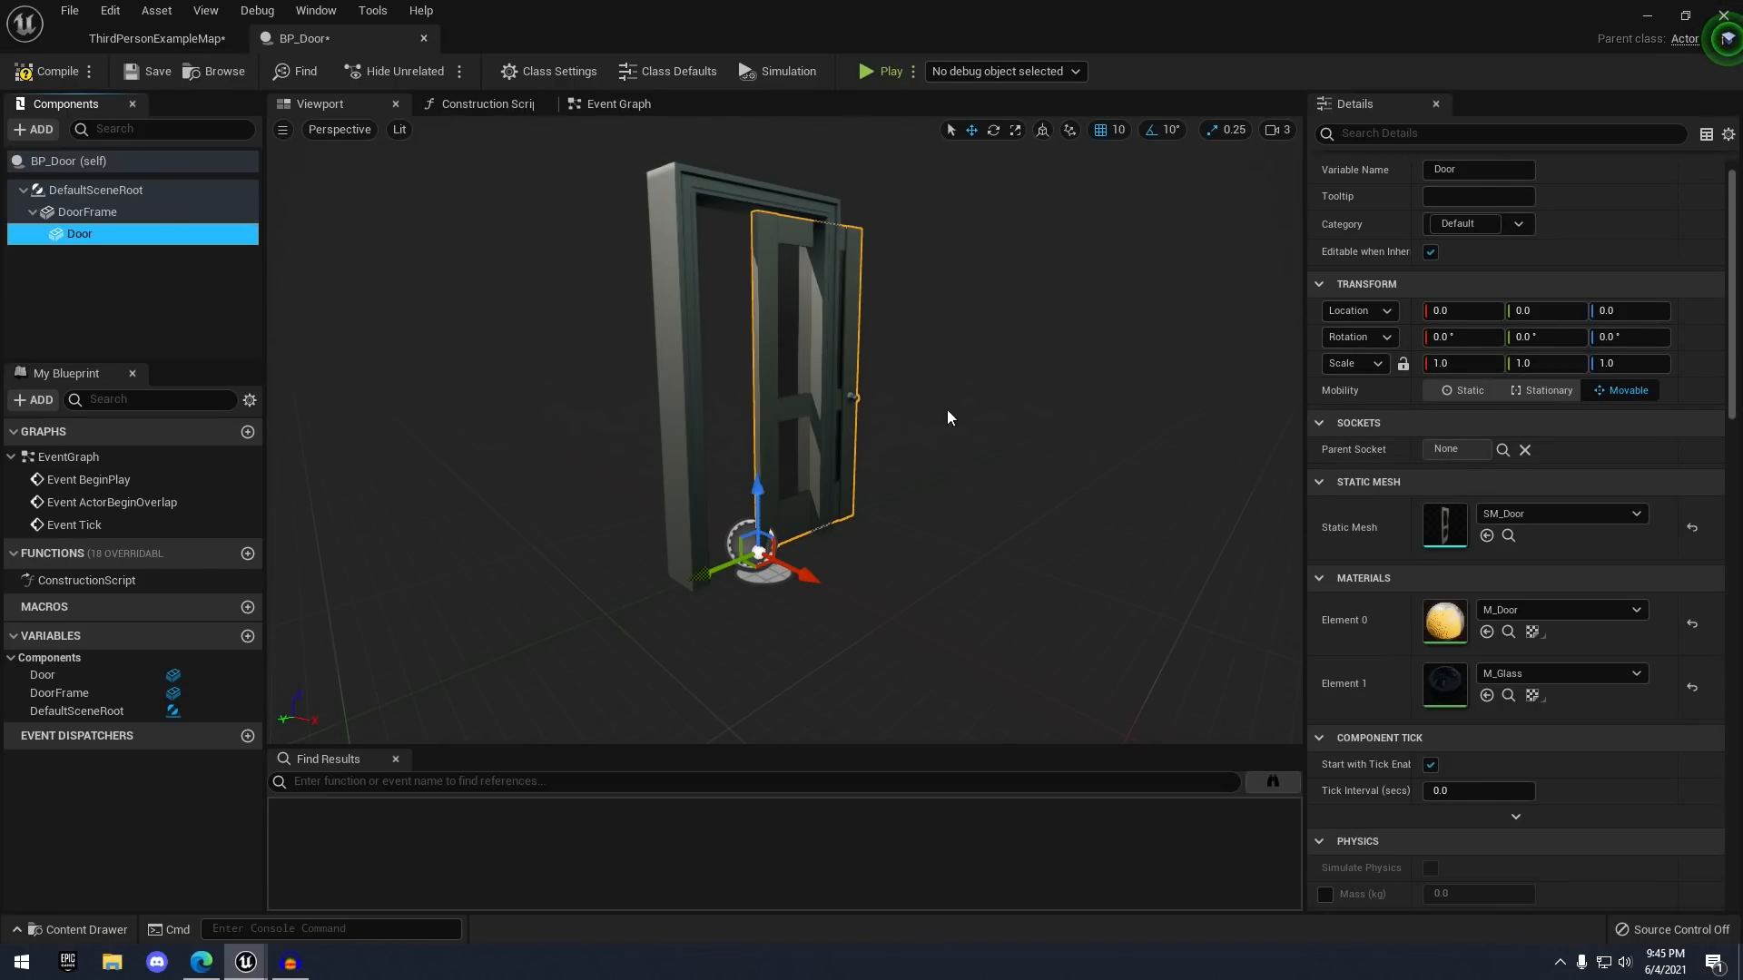
pyautogui.press('d')
pyautogui.moveTo(946, 410); pyautogui.dragTo(641, 412, button='right')
pyautogui.press('w')
pyautogui.press('s')
pyautogui.moveTo(964, 561); pyautogui.dragTo(917, 583, button='right')
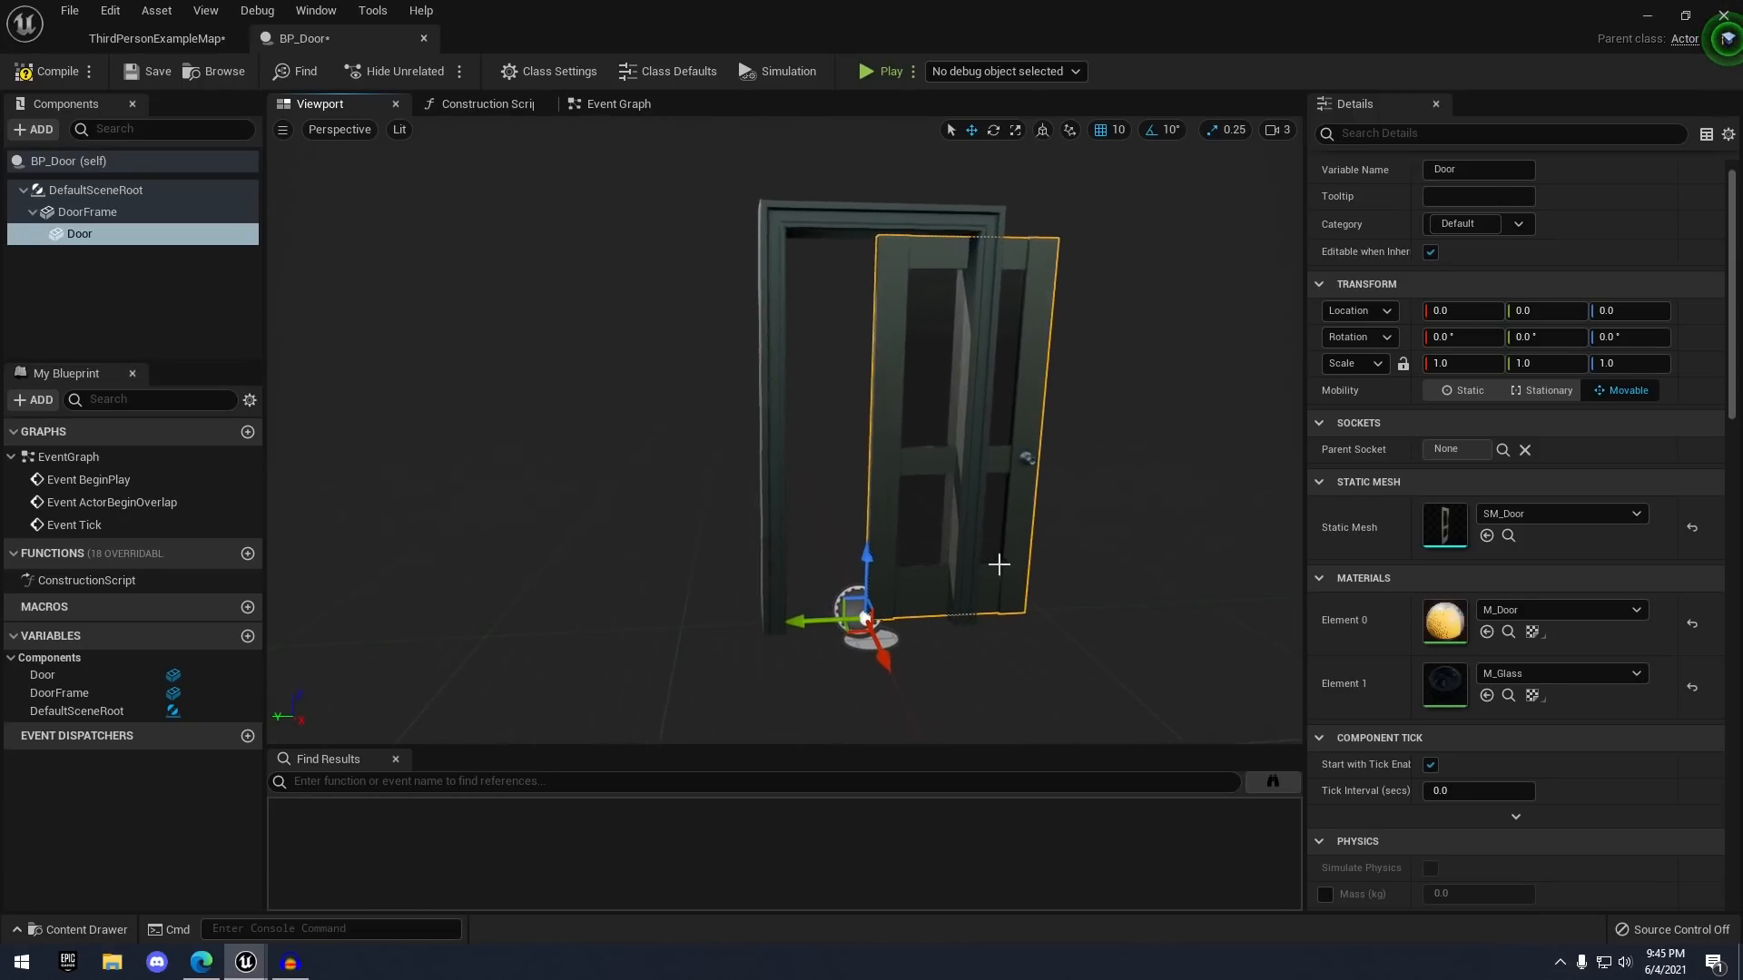
pyautogui.moveTo(1014, 554); pyautogui.dragTo(1047, 554, button='right')
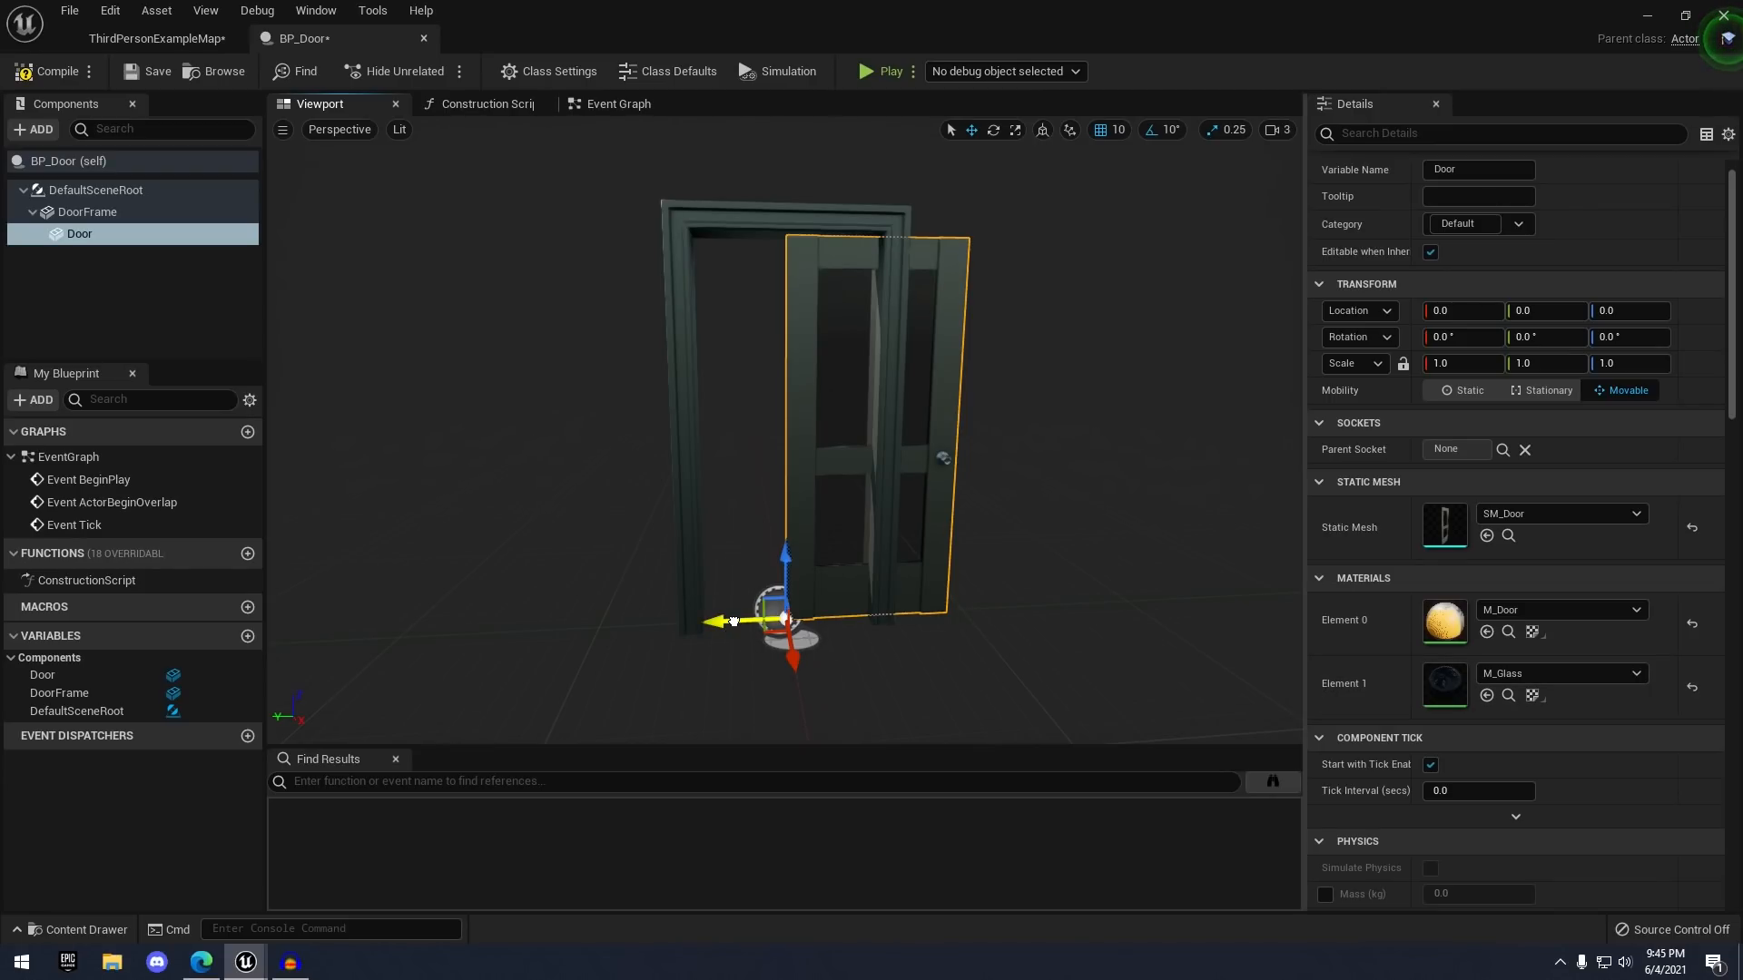
pyautogui.moveTo(733, 621); pyautogui.dragTo(651, 610)
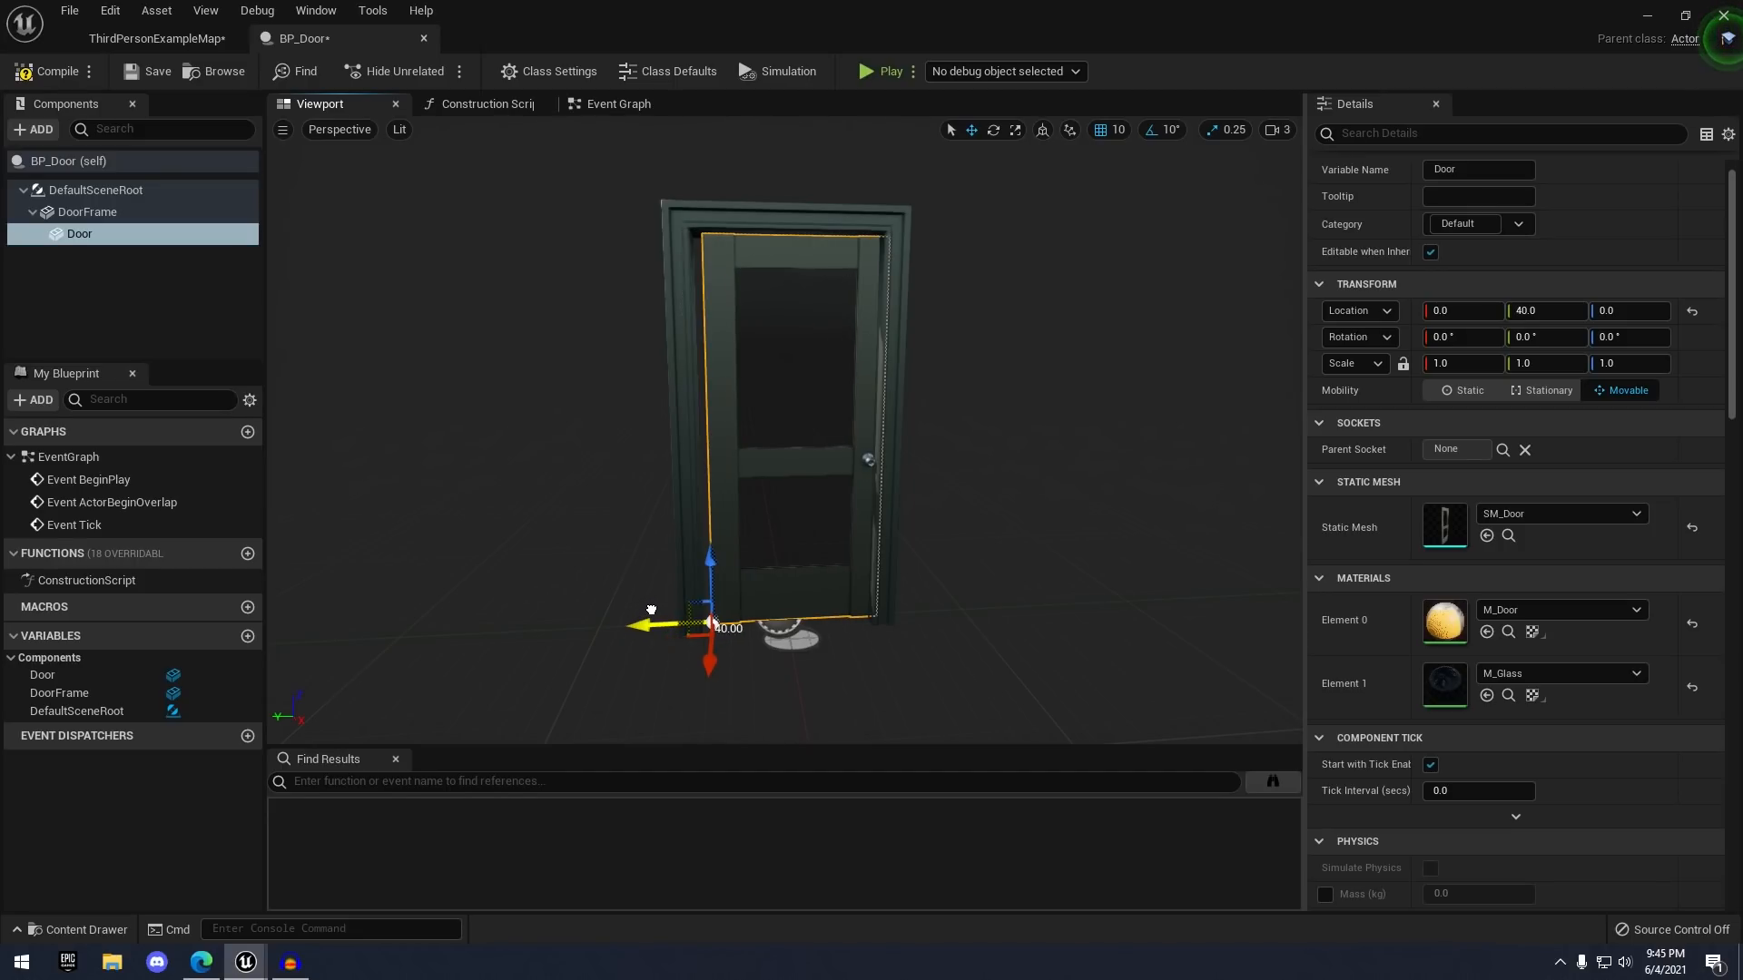
# - Set position grid snap to 1 and nudge the door to Y 44
pyautogui.press('w')
pyautogui.moveTo(651, 610)
pyautogui.mouseDown(button='right')
pyautogui.moveTo(626, 535)
pyautogui.moveTo(651, 603)
pyautogui.mouseUp(button='right')
pyautogui.press('s')
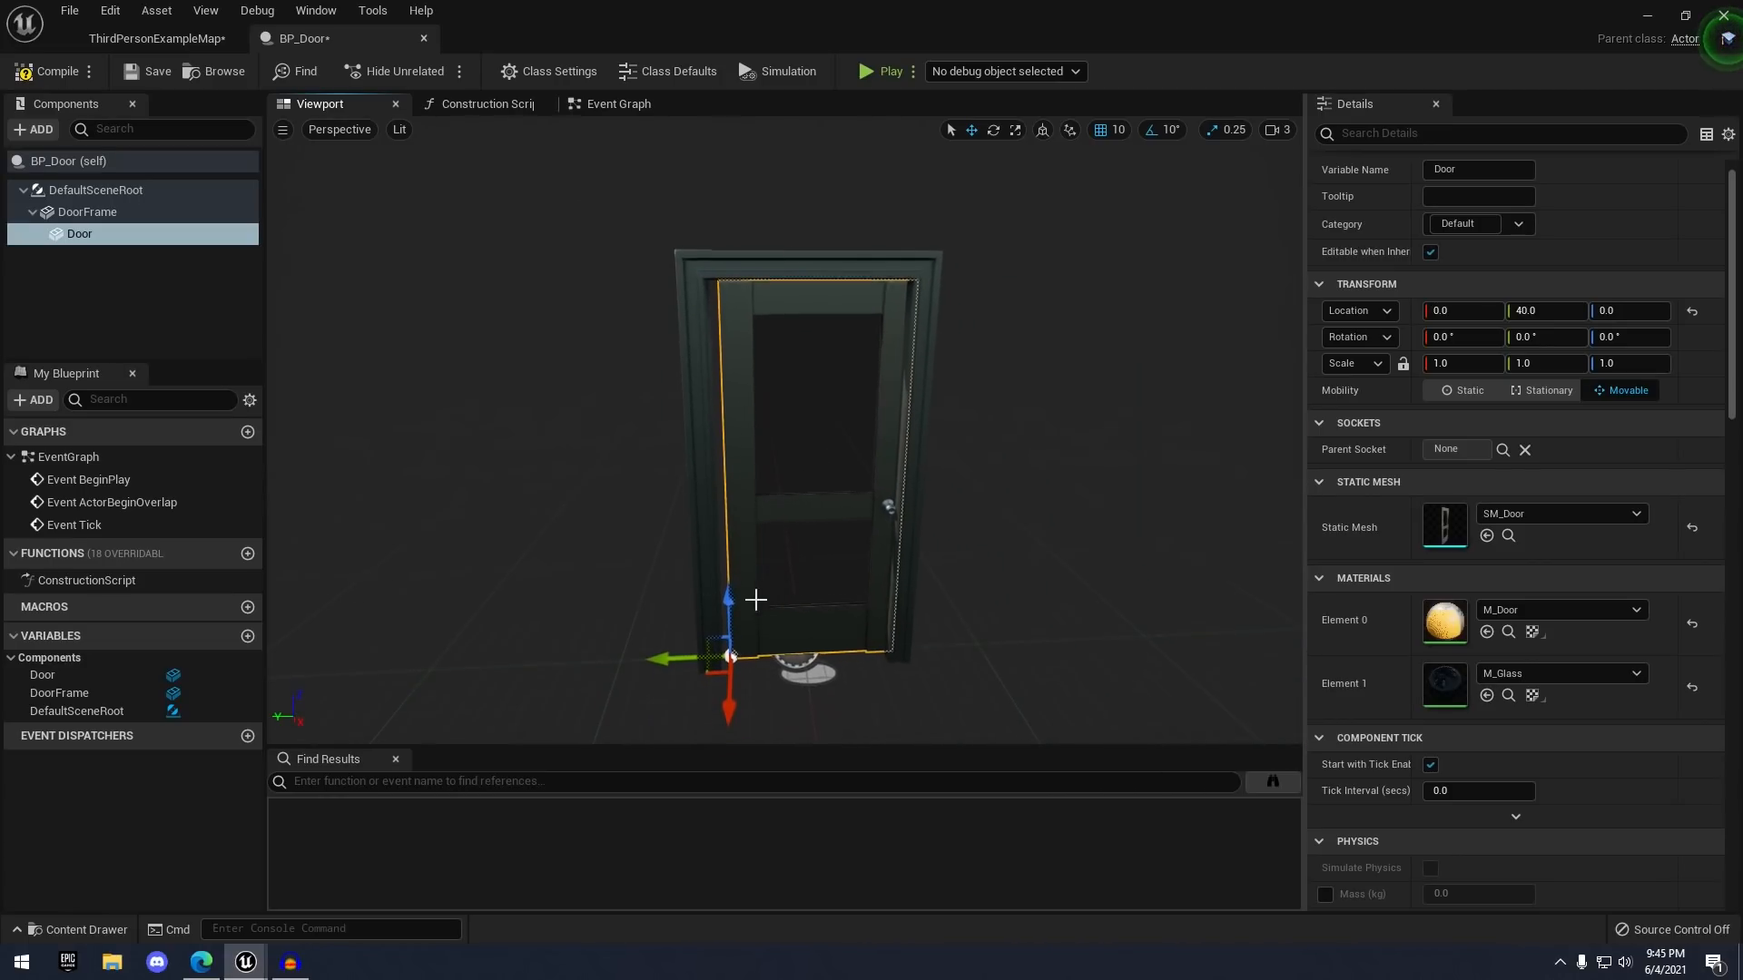
pyautogui.moveTo(692, 665)
pyautogui.mouseDown()
pyautogui.moveTo(656, 657)
pyautogui.moveTo(671, 655)
pyautogui.mouseUp()
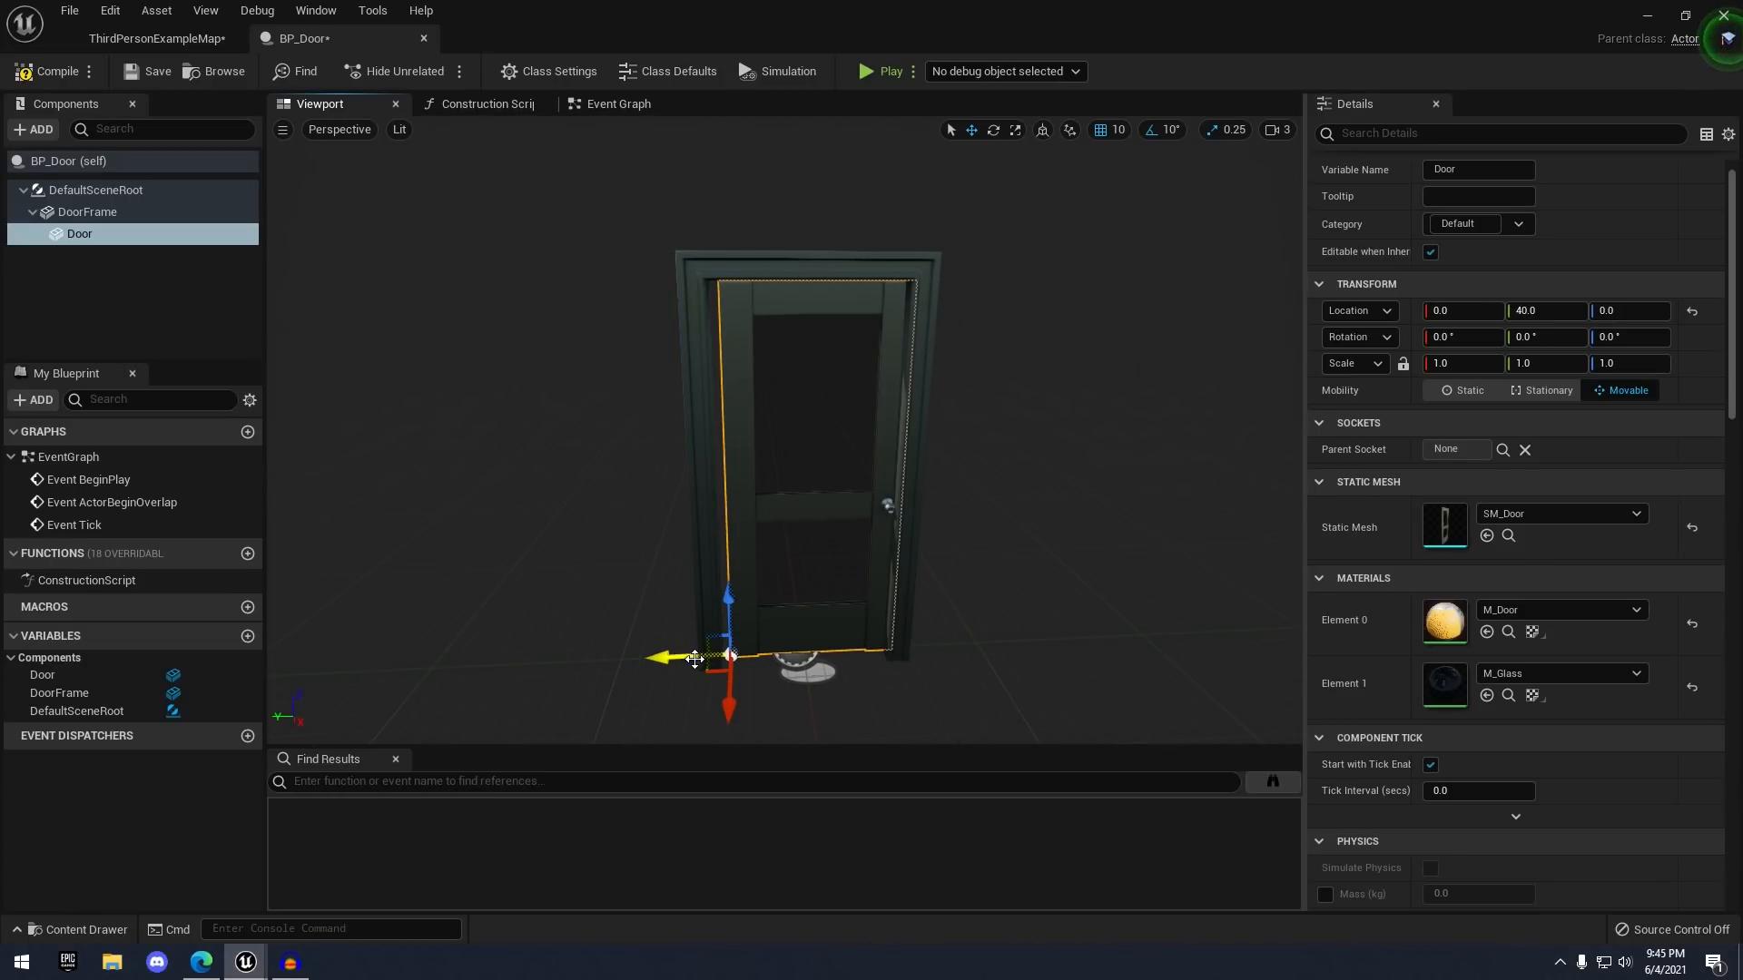
pyautogui.click(1115, 128)
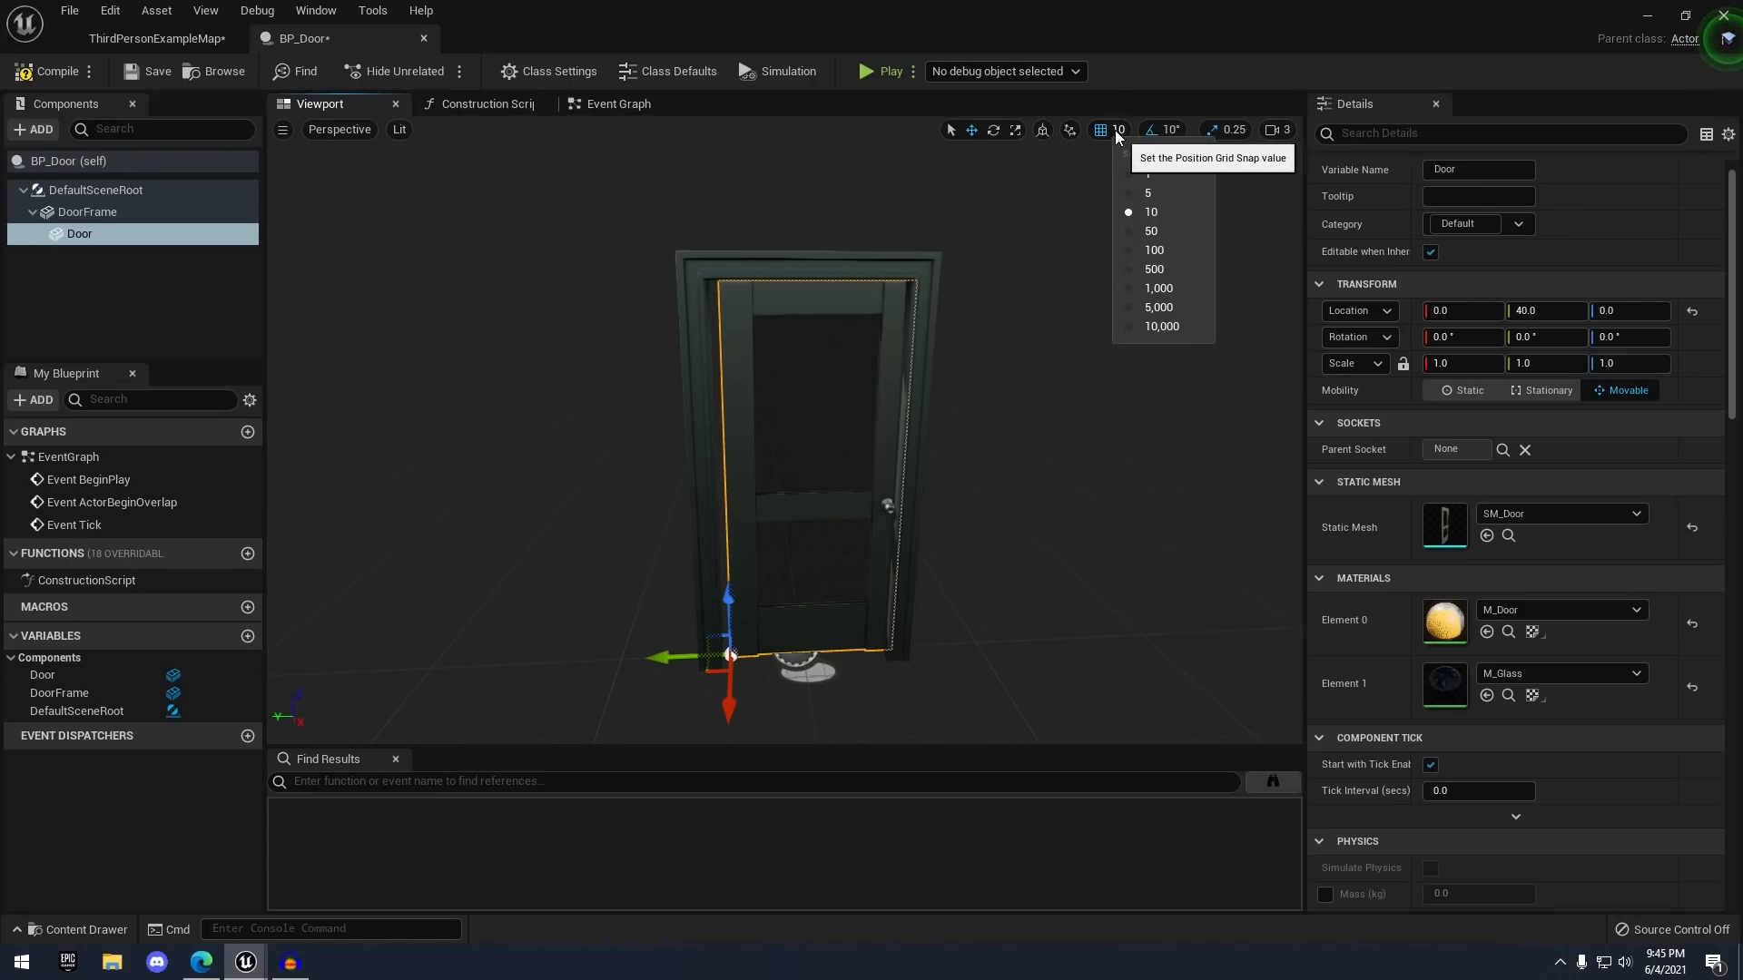
pyautogui.click(1151, 173)
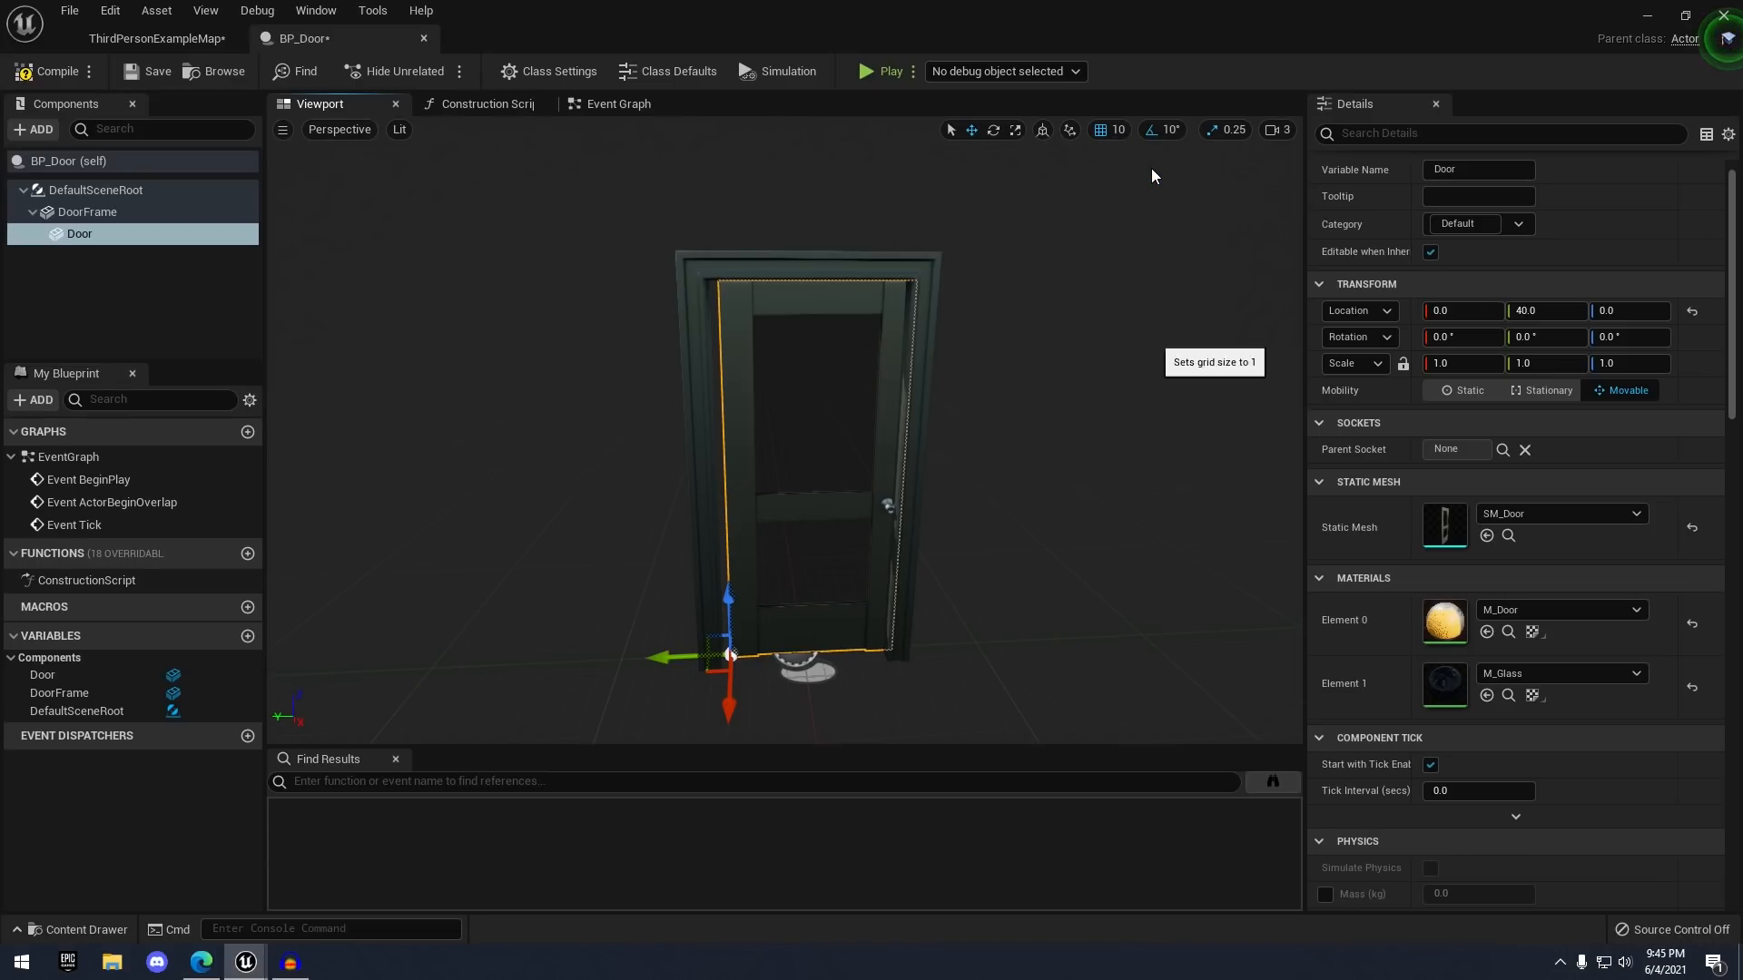
pyautogui.moveTo(680, 656); pyautogui.dragTo(672, 653)
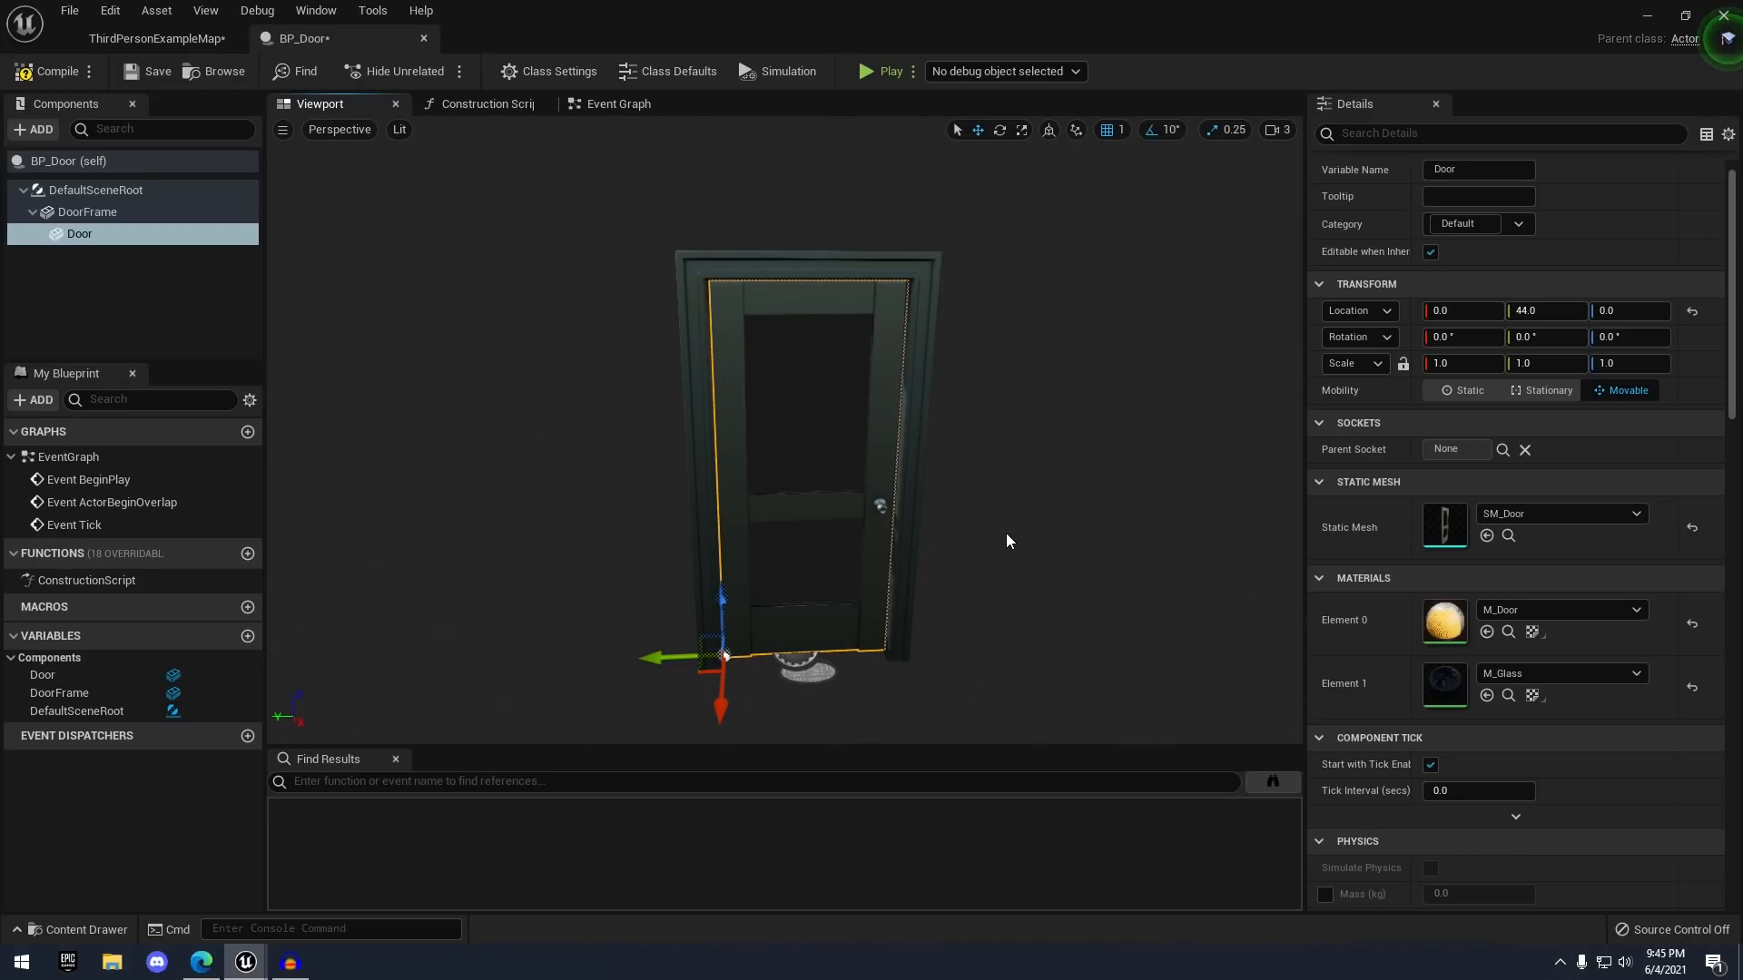
pyautogui.moveTo(718, 351)
pyautogui.mouseDown(button='right')
pyautogui.moveTo(719, 304)
pyautogui.moveTo(753, 293)
pyautogui.moveTo(694, 290)
pyautogui.moveTo(698, 332)
pyautogui.mouseUp(button='right')
# - Compile and save the BP_Door blueprint
pyautogui.press('w')
pyautogui.press('s')
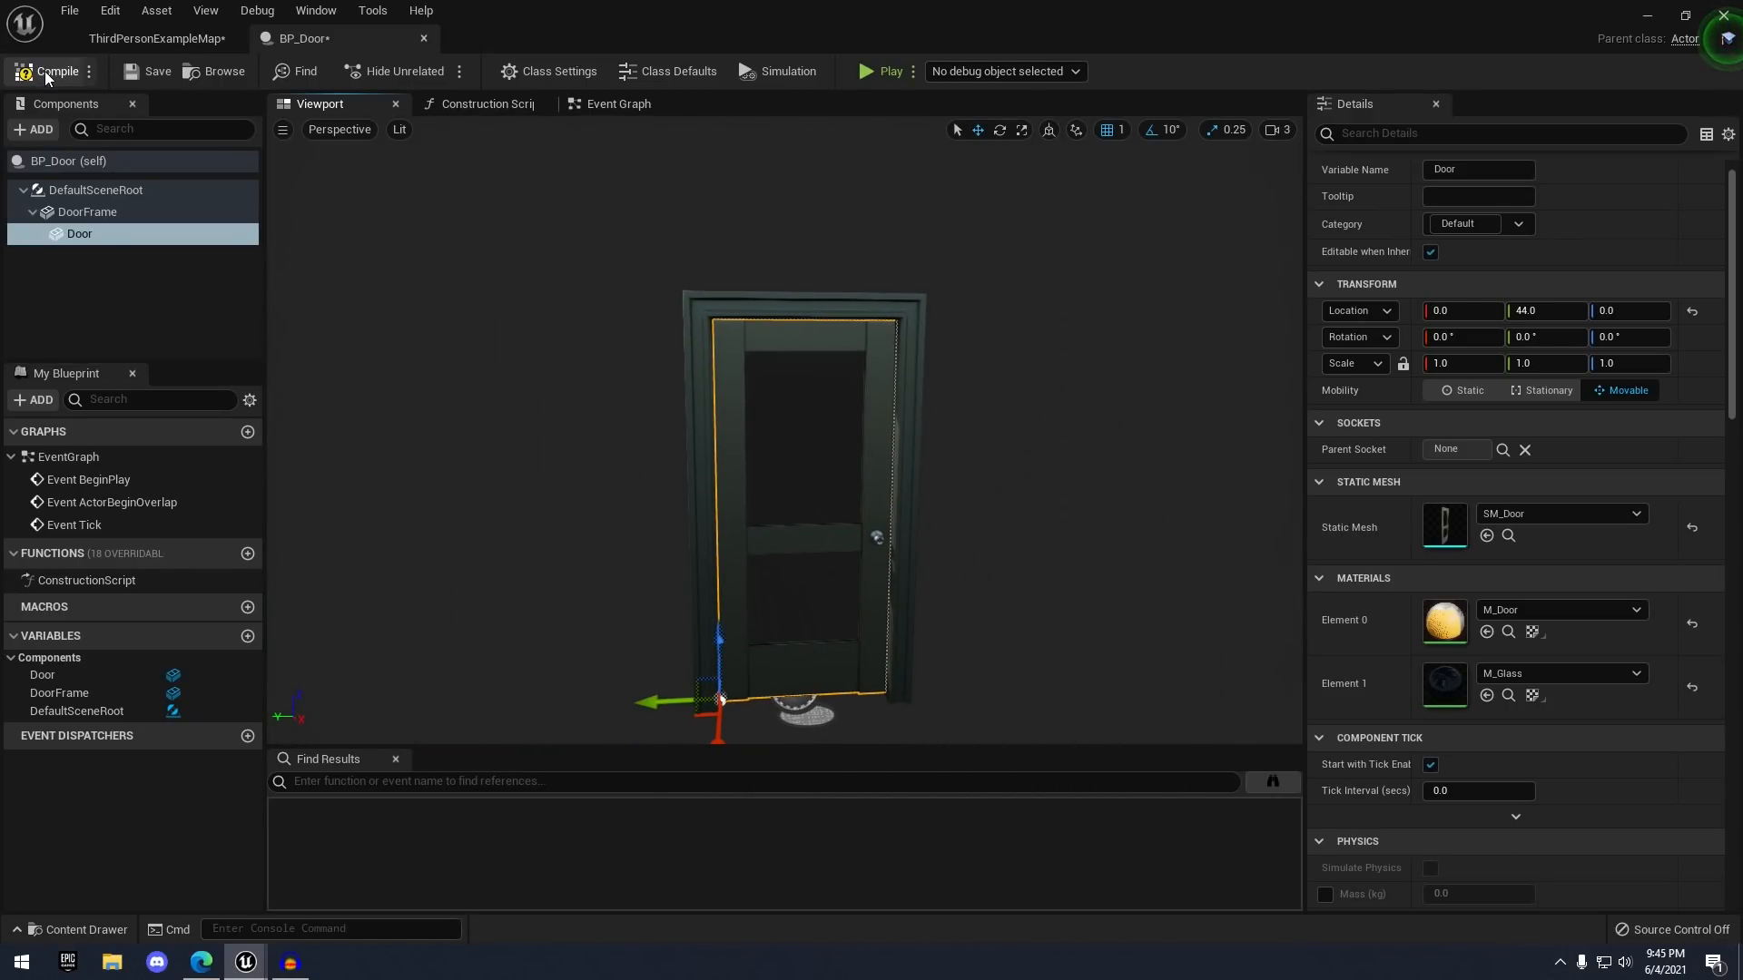
pyautogui.click(45, 71)
pyautogui.click(150, 70)
# - Select the door and rotate its yaw to test swinging it open on its hinge
pyautogui.scroll(2, 597, 288)
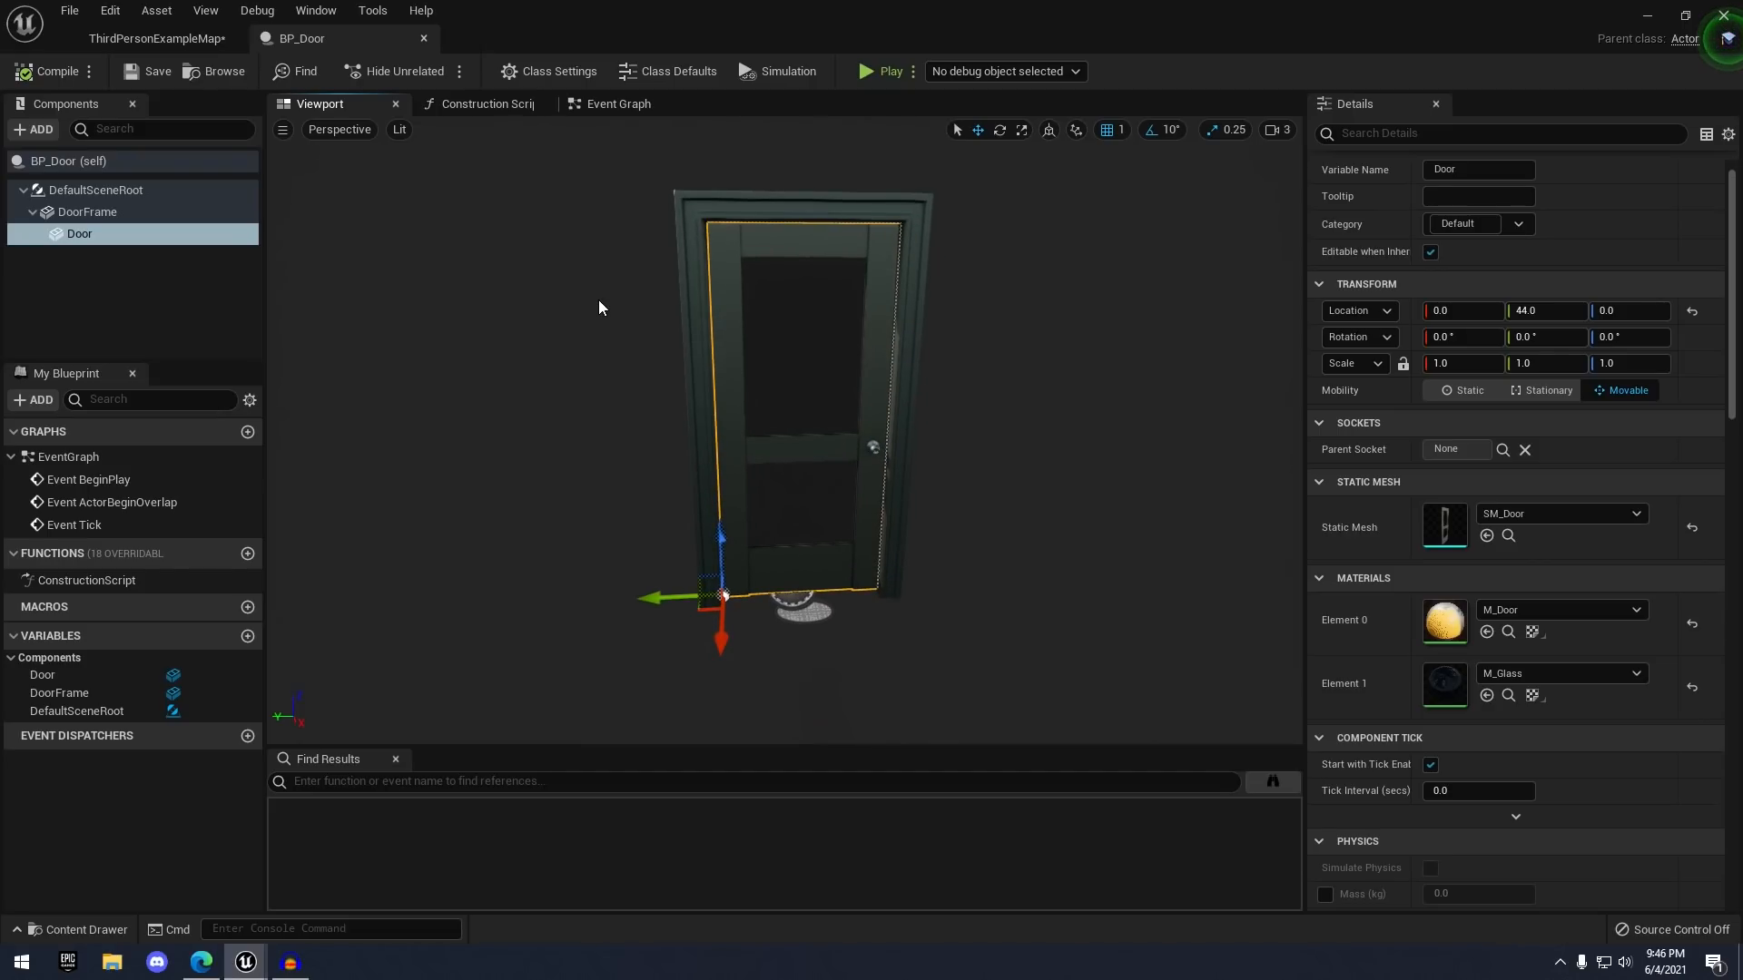
pyautogui.press('a')
pyautogui.moveTo(910, 448)
pyautogui.mouseDown(button='right')
pyautogui.moveTo(948, 431)
pyautogui.moveTo(919, 448)
pyautogui.mouseUp(button='right')
pyautogui.click(847, 358)
pyautogui.click(875, 379)
pyautogui.moveTo(875, 378); pyautogui.dragTo(881, 387, button='right')
pyautogui.moveTo(866, 535); pyautogui.dragTo(869, 544, button='right')
pyautogui.press('d')
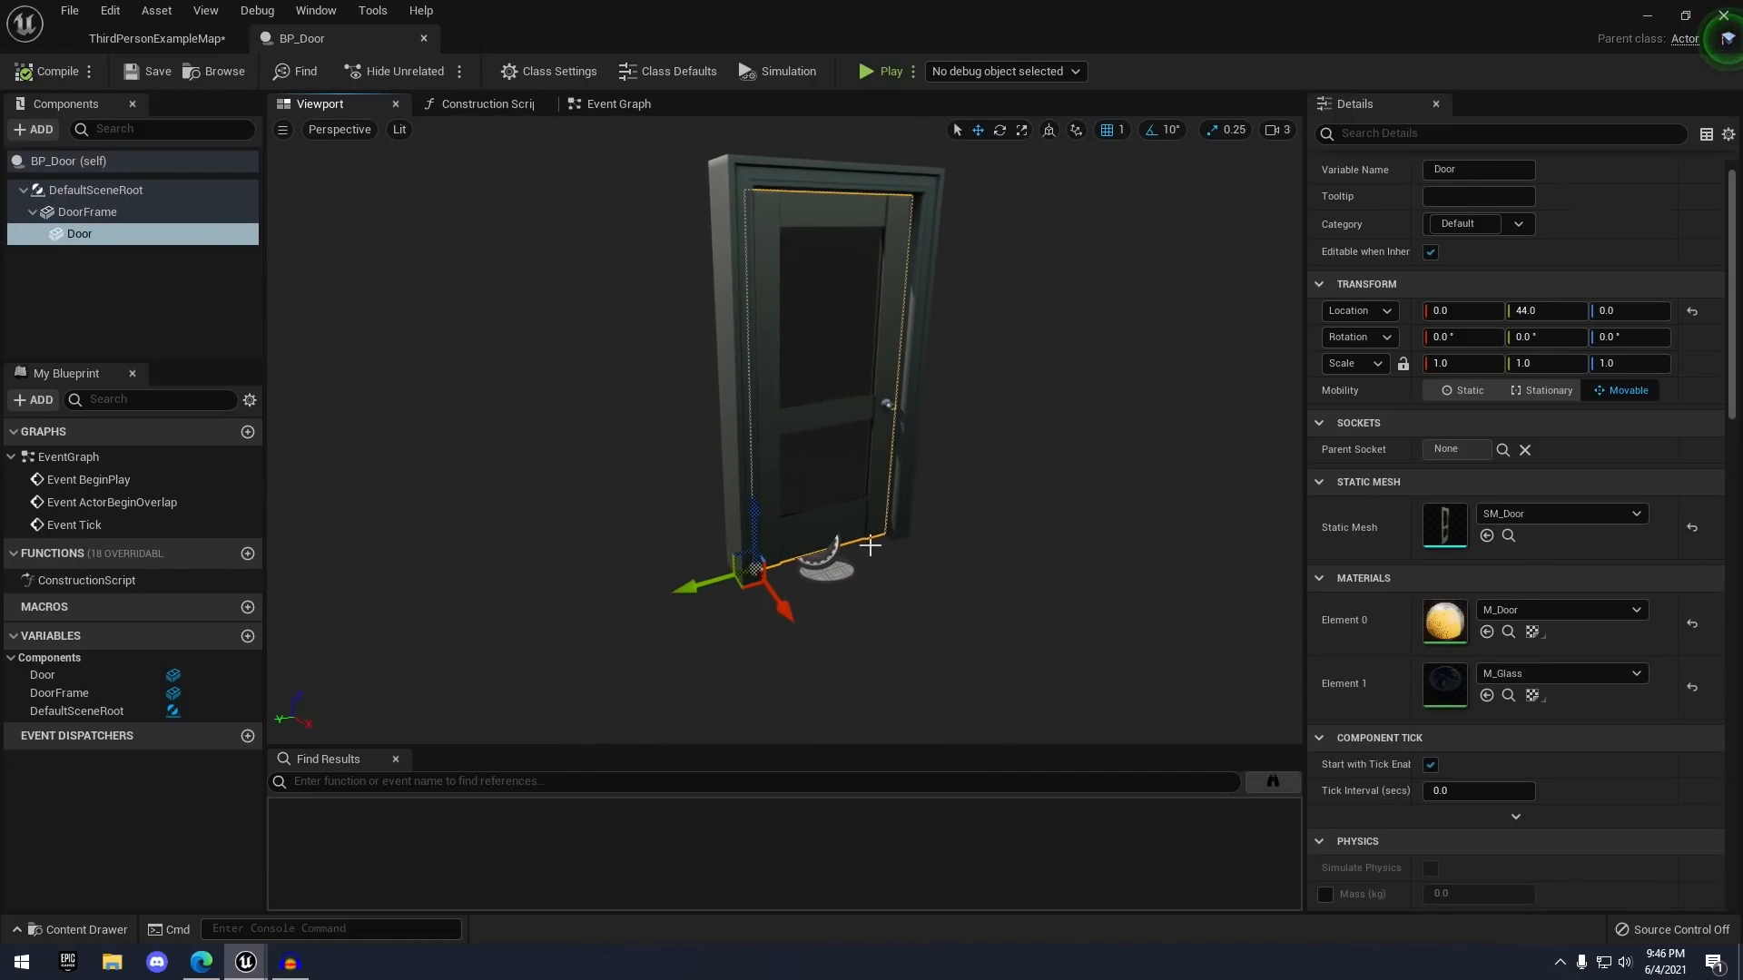
pyautogui.press('e')
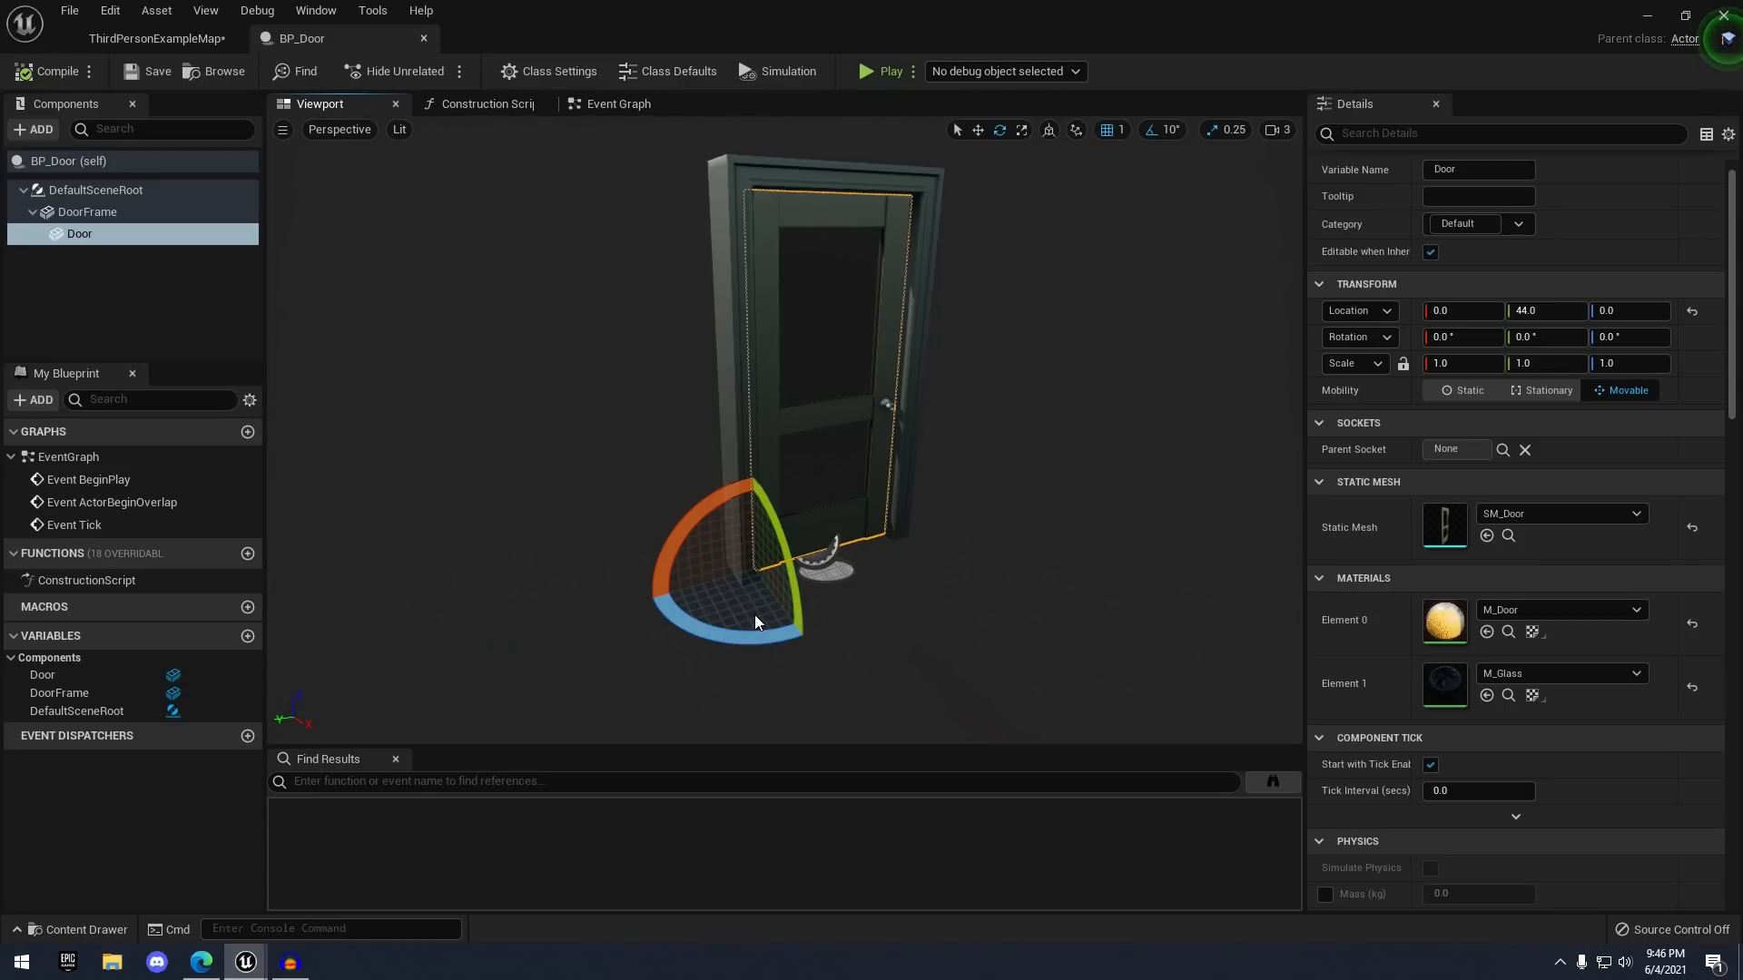
pyautogui.moveTo(678, 632); pyautogui.dragTo(857, 617)
pyautogui.moveTo(662, 623); pyautogui.dragTo(763, 648)
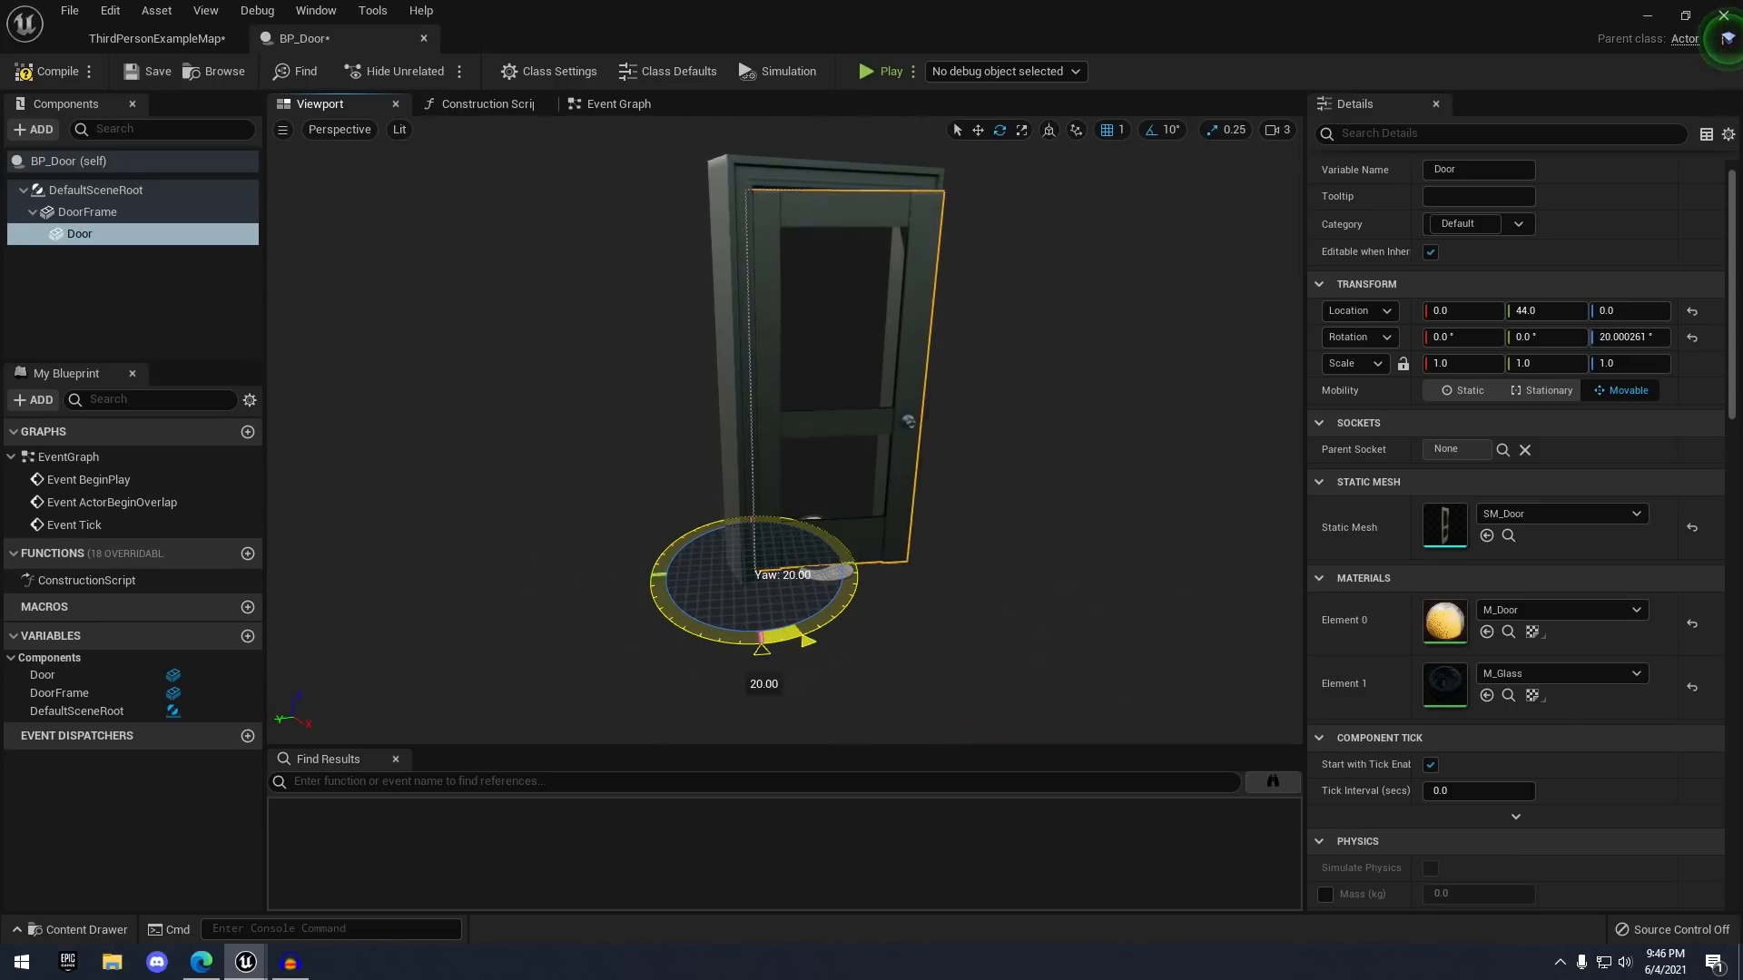
# - Undo the trial rotation so the door sits closed in its frame
pyautogui.hotkey('ctrl', 'z')
pyautogui.moveTo(881, 410); pyautogui.dragTo(927, 410, button='right')
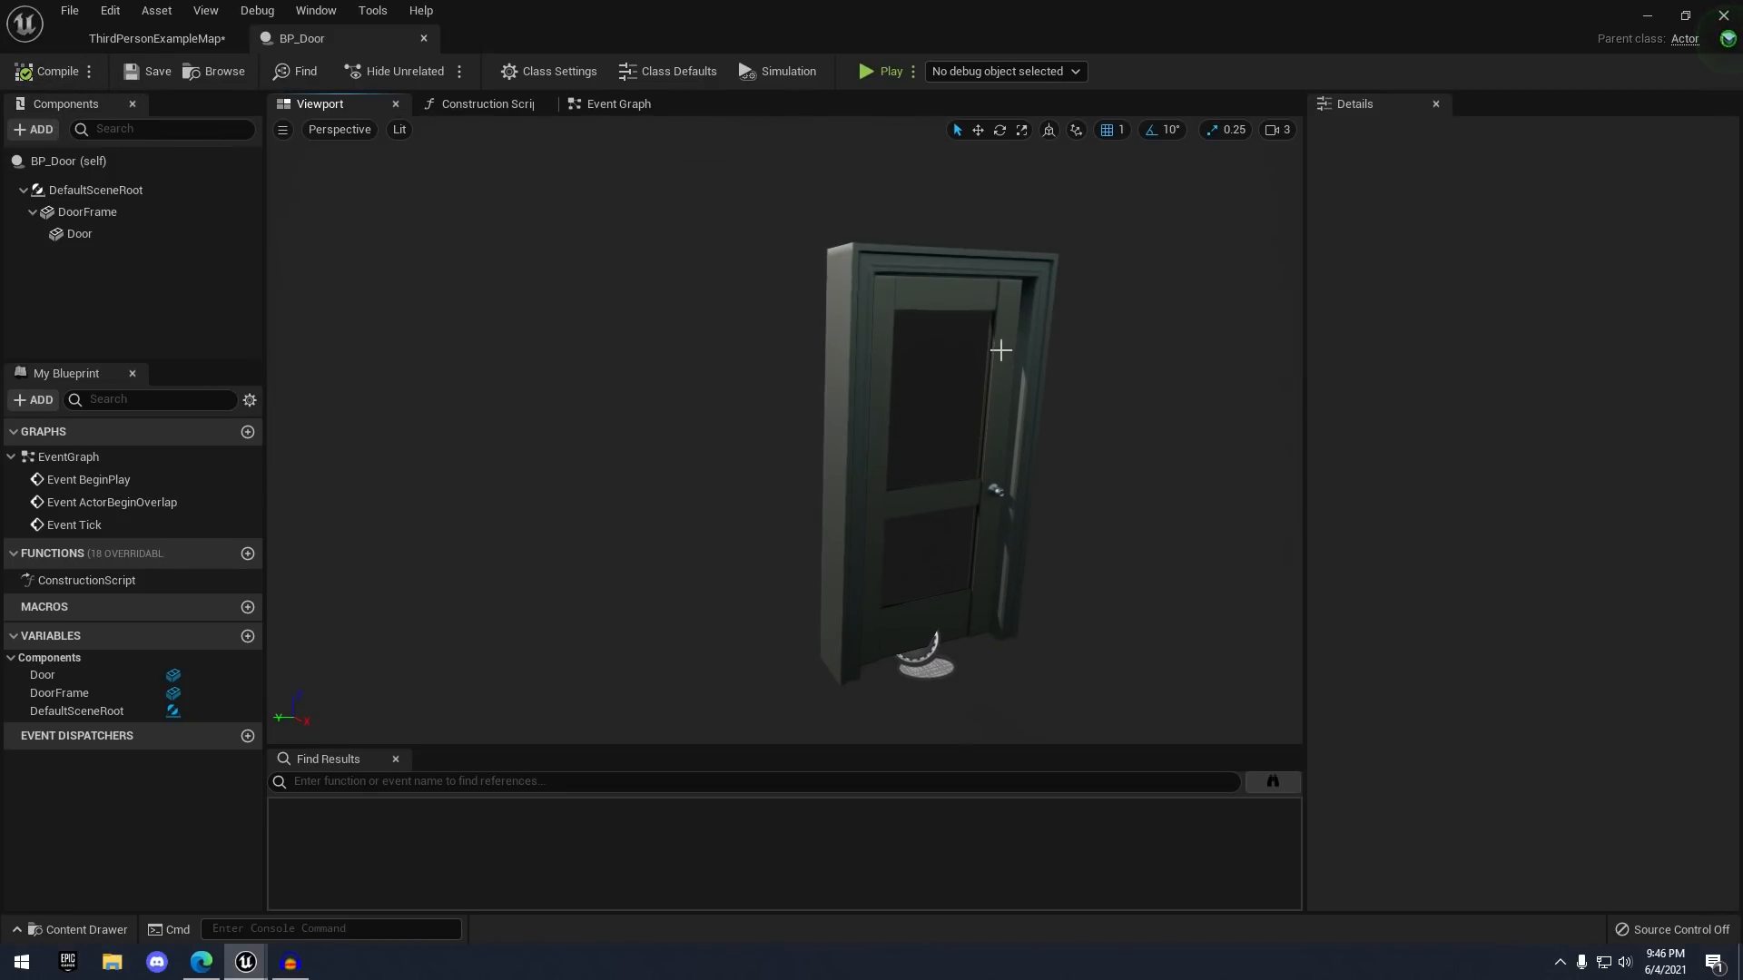
pyautogui.moveTo(1020, 329); pyautogui.dragTo(1052, 345, button='right')
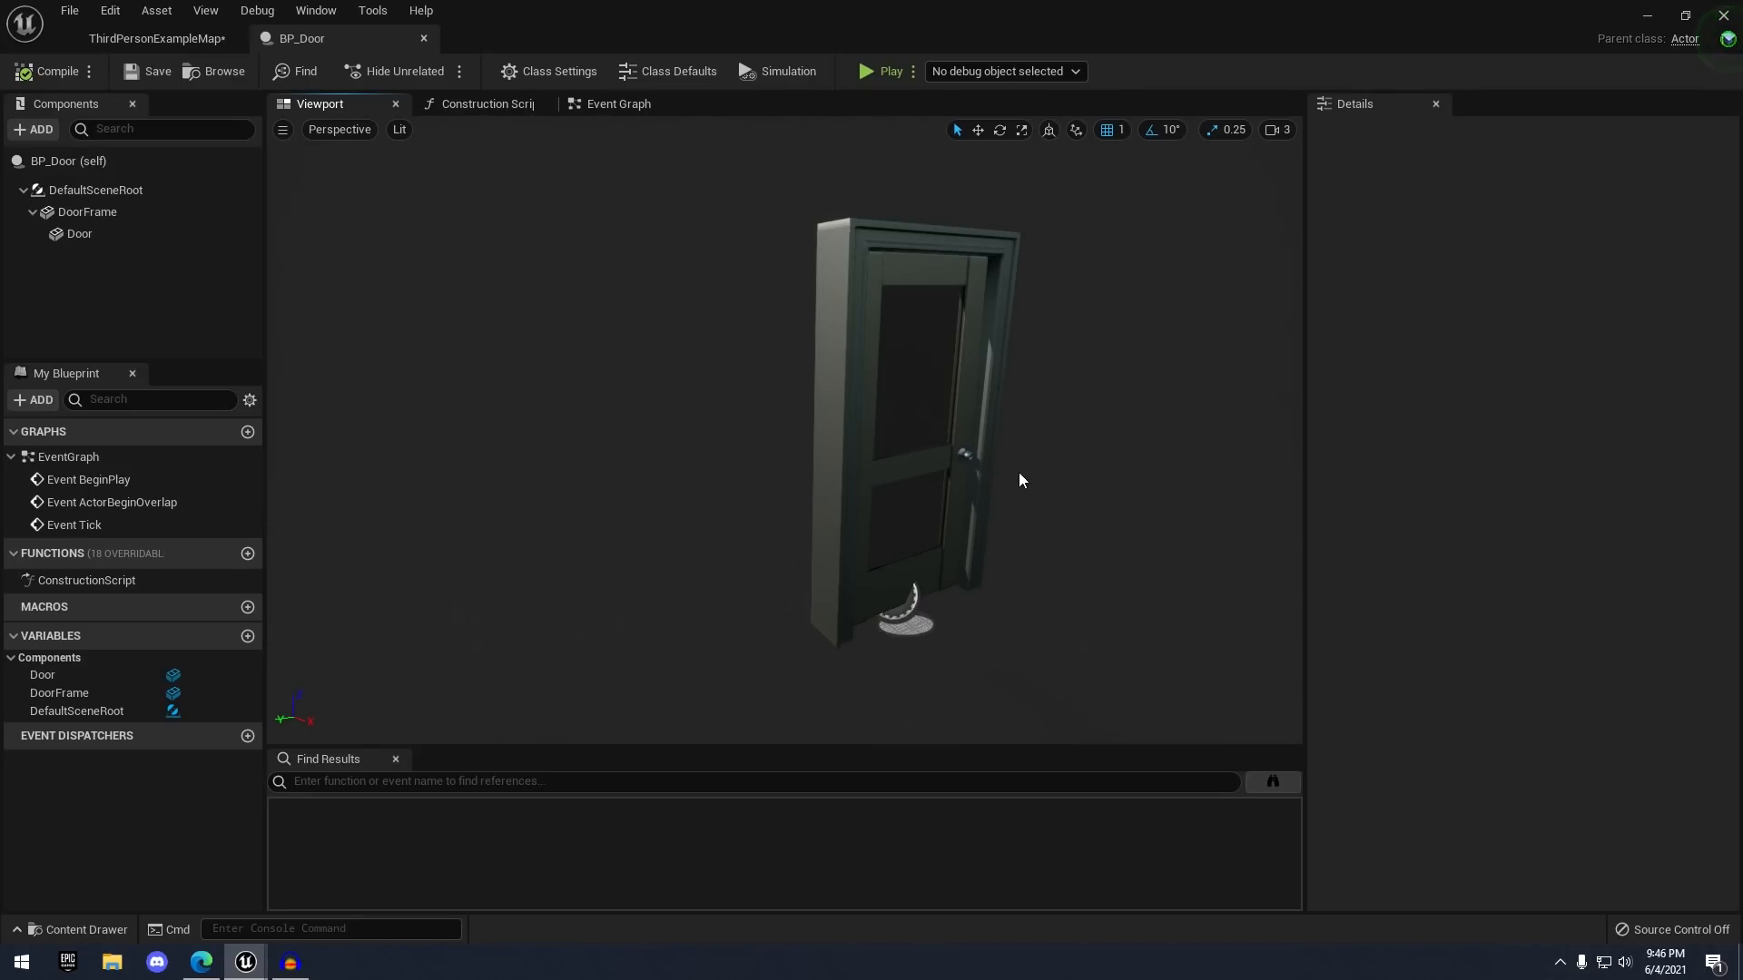
pyautogui.moveTo(1020, 481); pyautogui.dragTo(1018, 465, button='right')
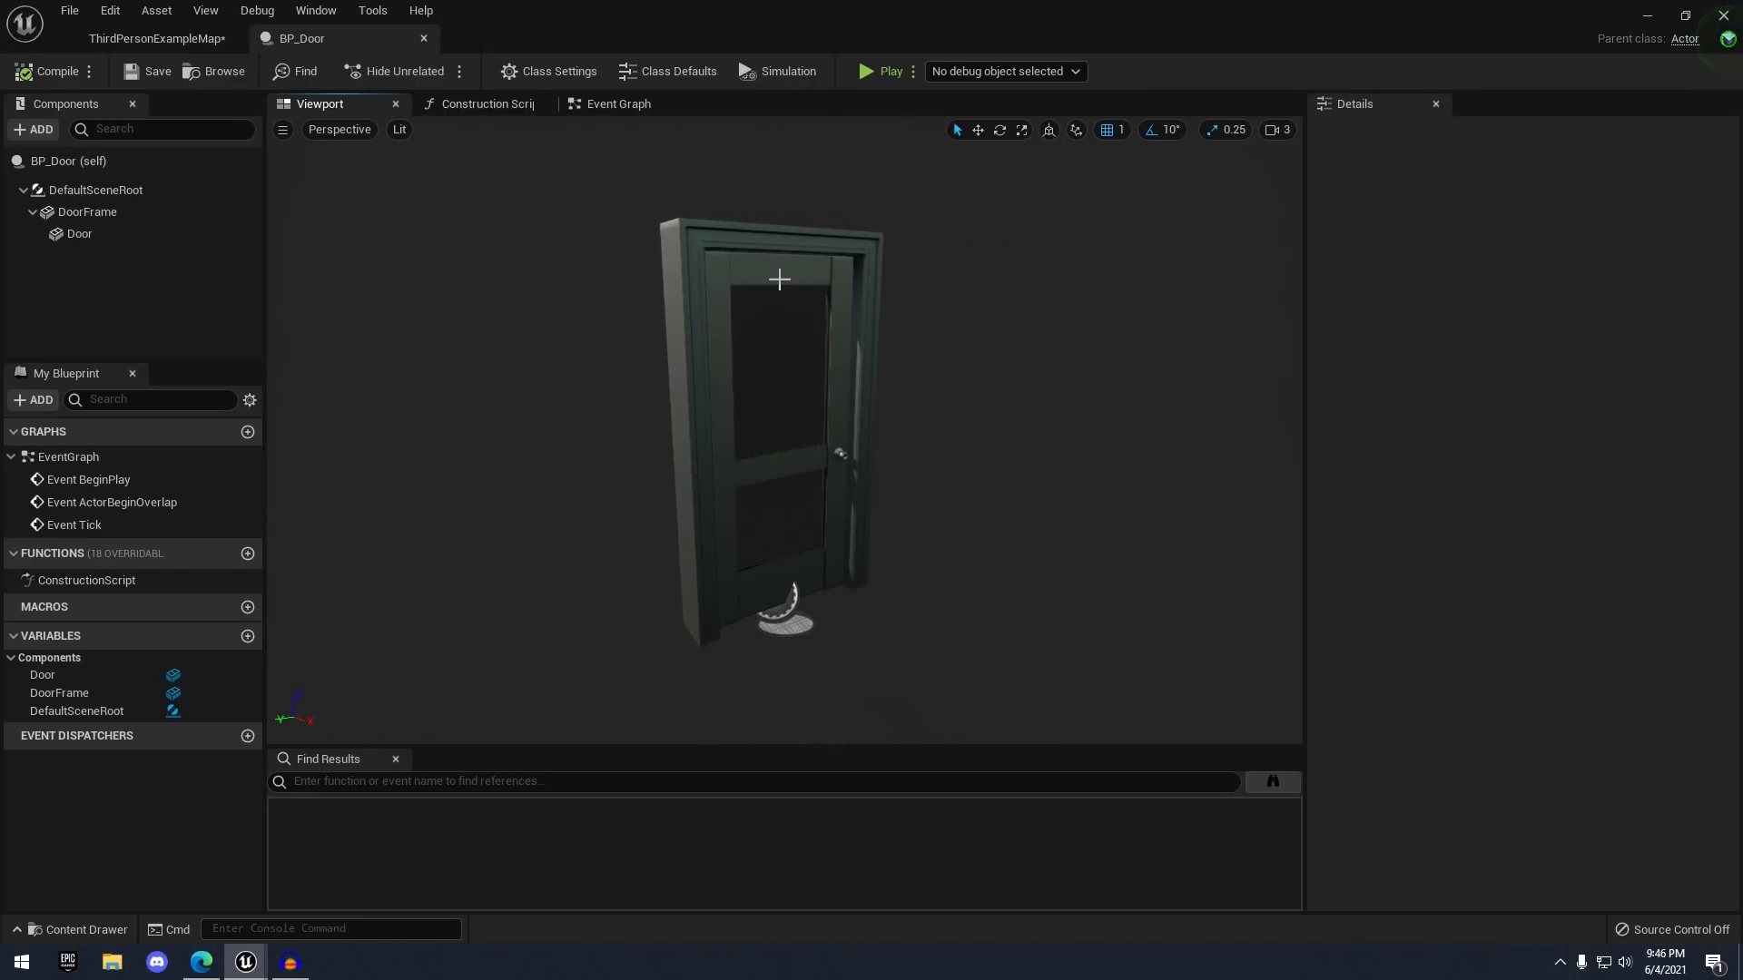
# - Add a Box Collision component to BP_Door
pyautogui.click(35, 129)
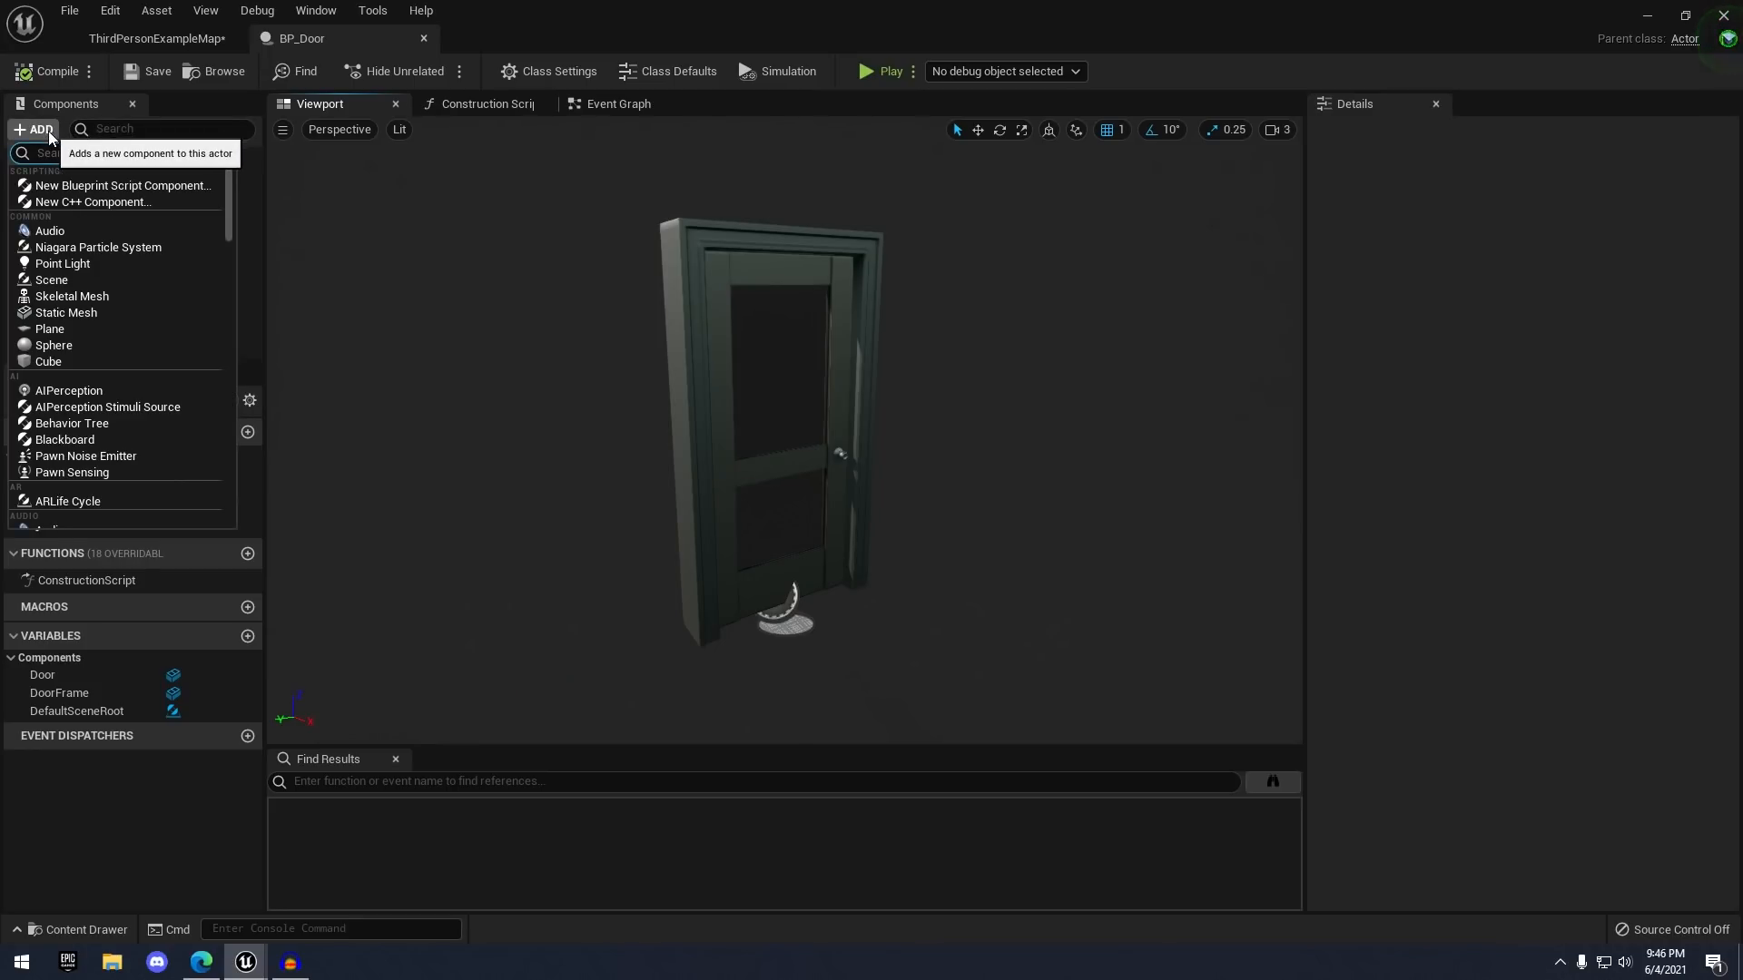
pyautogui.write('coll')
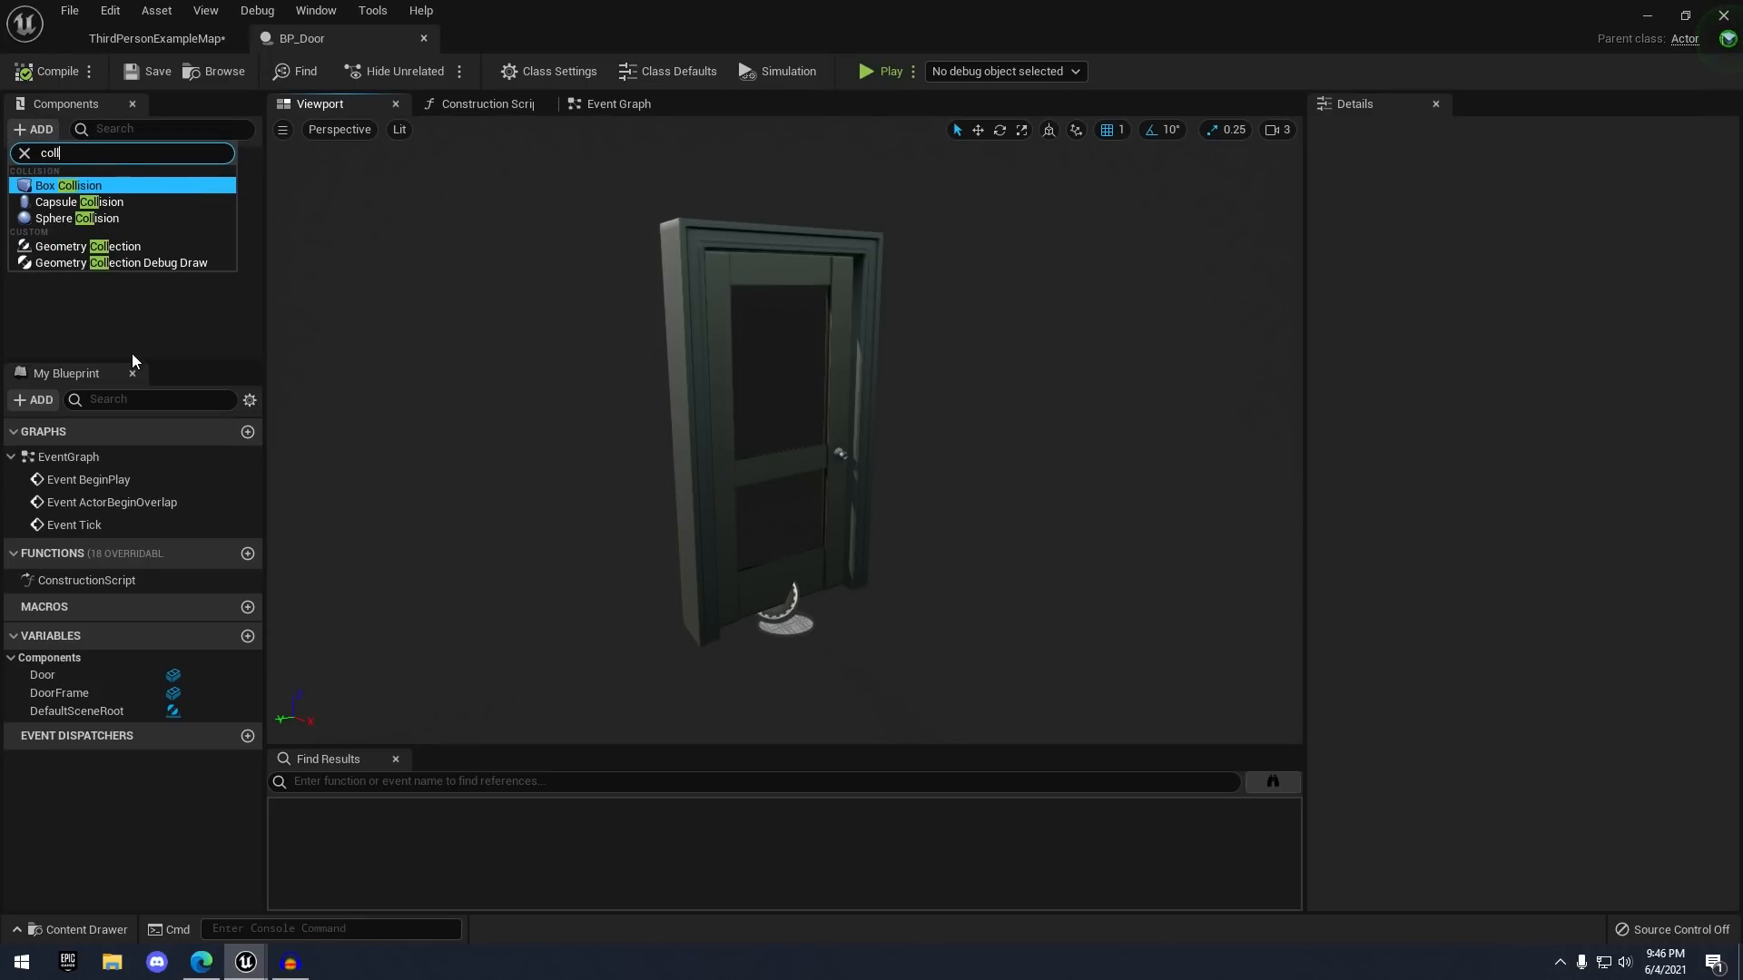
pyautogui.click(48, 186)
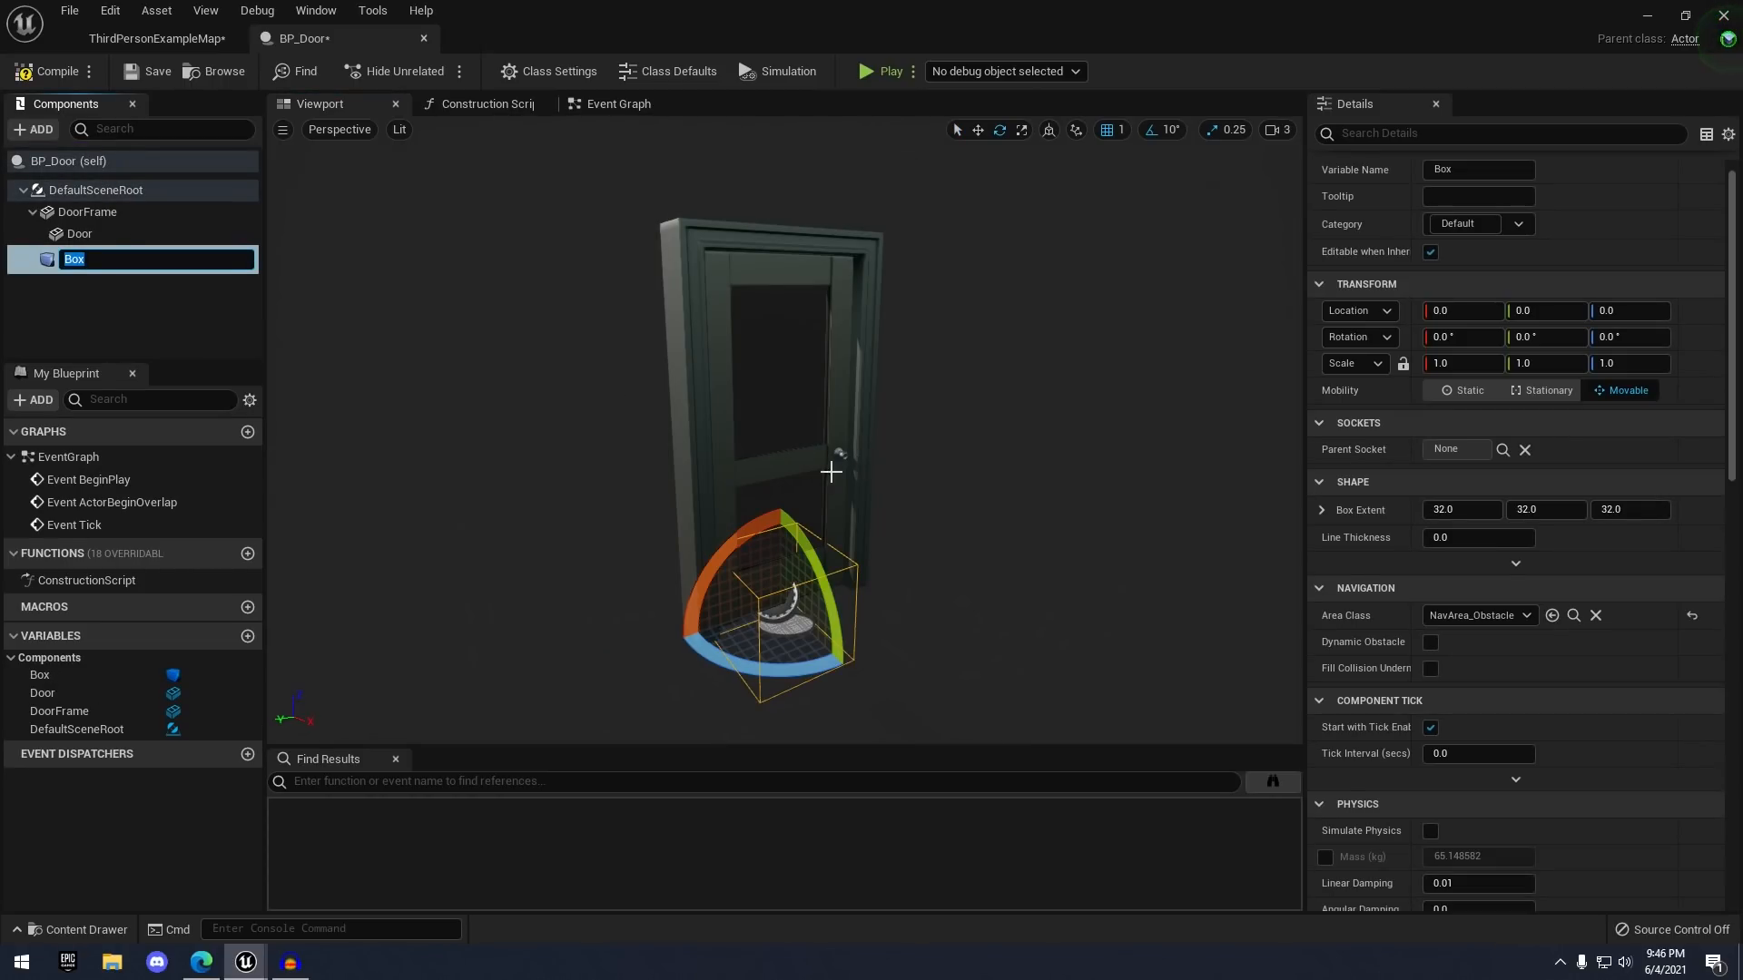
pyautogui.moveTo(882, 552); pyautogui.dragTo(921, 565, button='right')
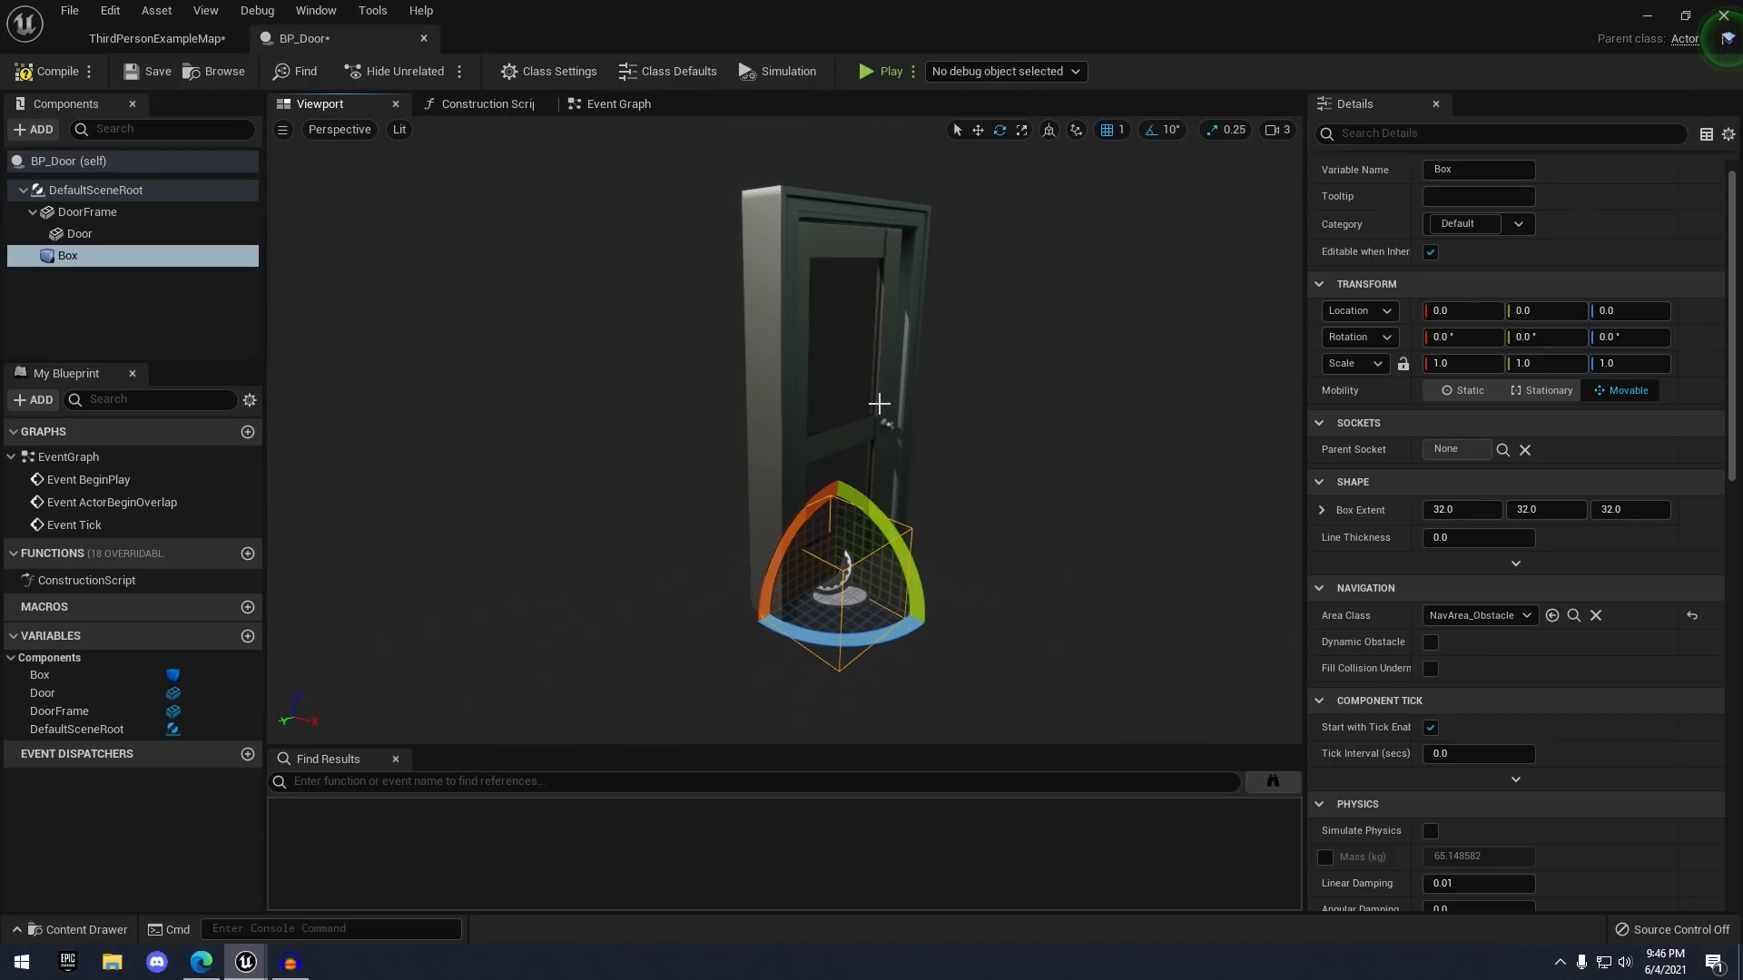
pyautogui.moveTo(878, 403); pyautogui.dragTo(934, 501, button='right')
# - Scale the box up, stretching it taller and widening X to 3.0
pyautogui.press('w')
pyautogui.press('r')
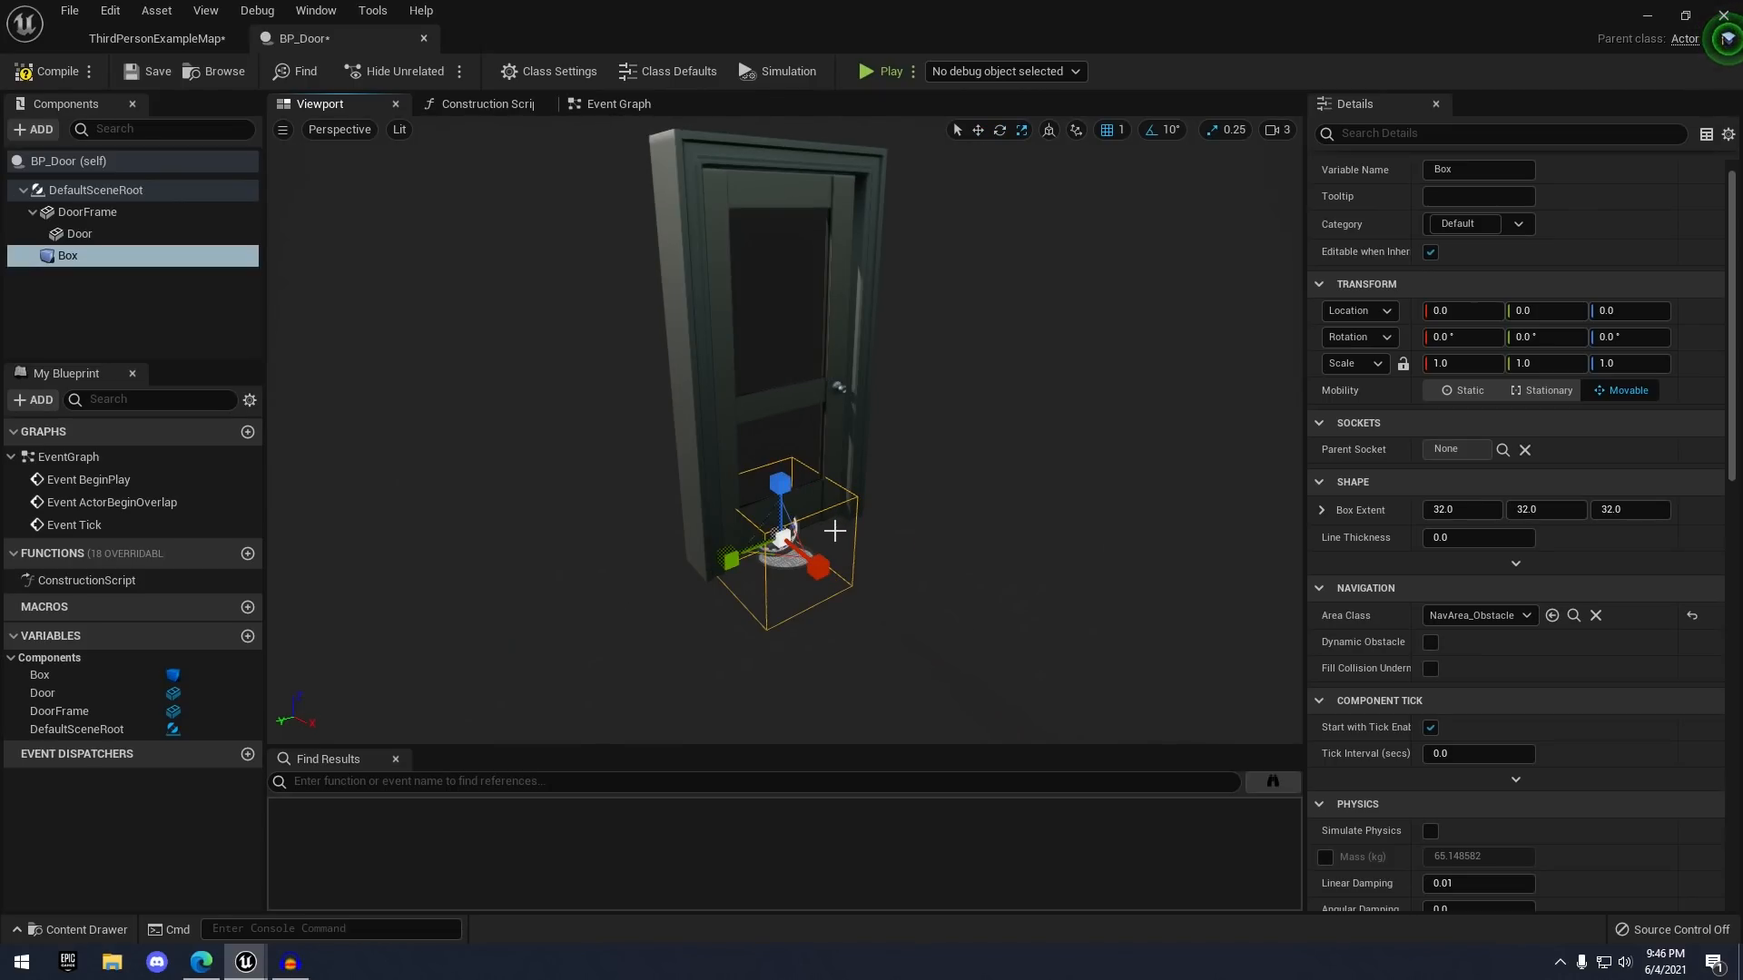
pyautogui.moveTo(787, 549); pyautogui.dragTo(795, 540)
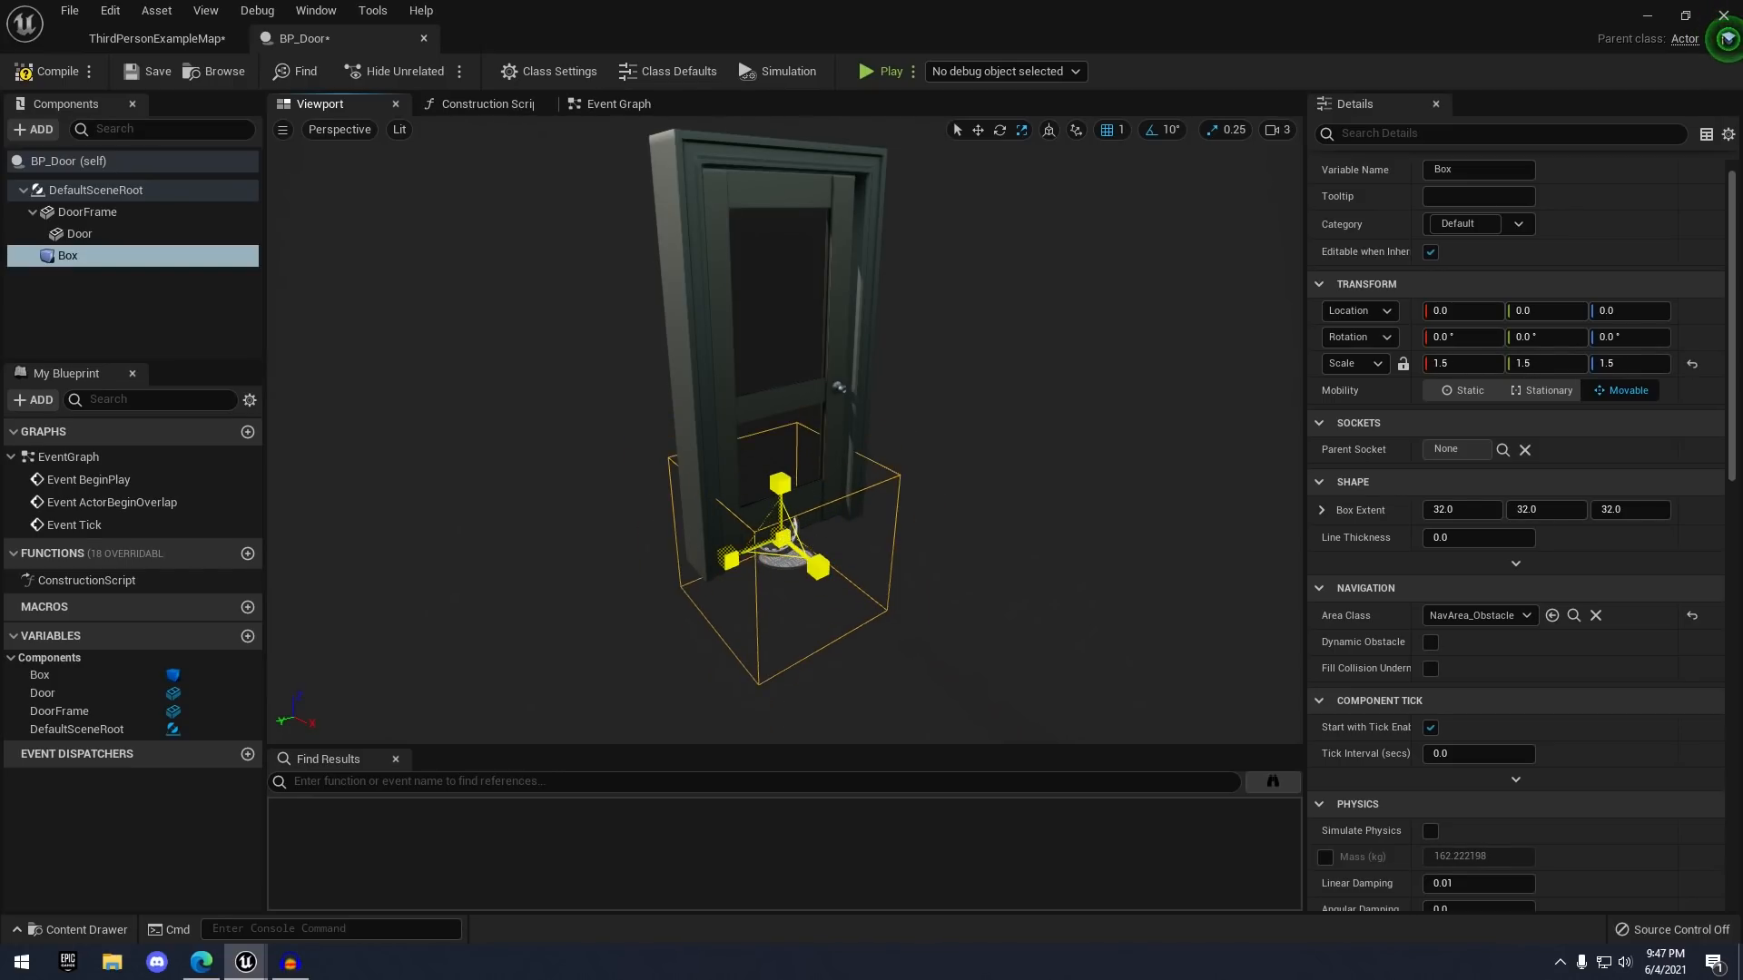
pyautogui.moveTo(1023, 569); pyautogui.dragTo(958, 545, button='right')
pyautogui.moveTo(872, 539); pyautogui.dragTo(870, 513)
pyautogui.moveTo(923, 544); pyautogui.dragTo(886, 515, button='right')
pyautogui.moveTo(886, 513); pyautogui.dragTo(894, 518)
pyautogui.moveTo(895, 519)
pyautogui.mouseDown(button='right')
pyautogui.moveTo(814, 517)
pyautogui.moveTo(853, 551)
pyautogui.moveTo(894, 546)
pyautogui.mouseUp(button='right')
# - Raise the box to Z 109, finish its scale at 3, 2.25, 3, and compile
pyautogui.press('w')
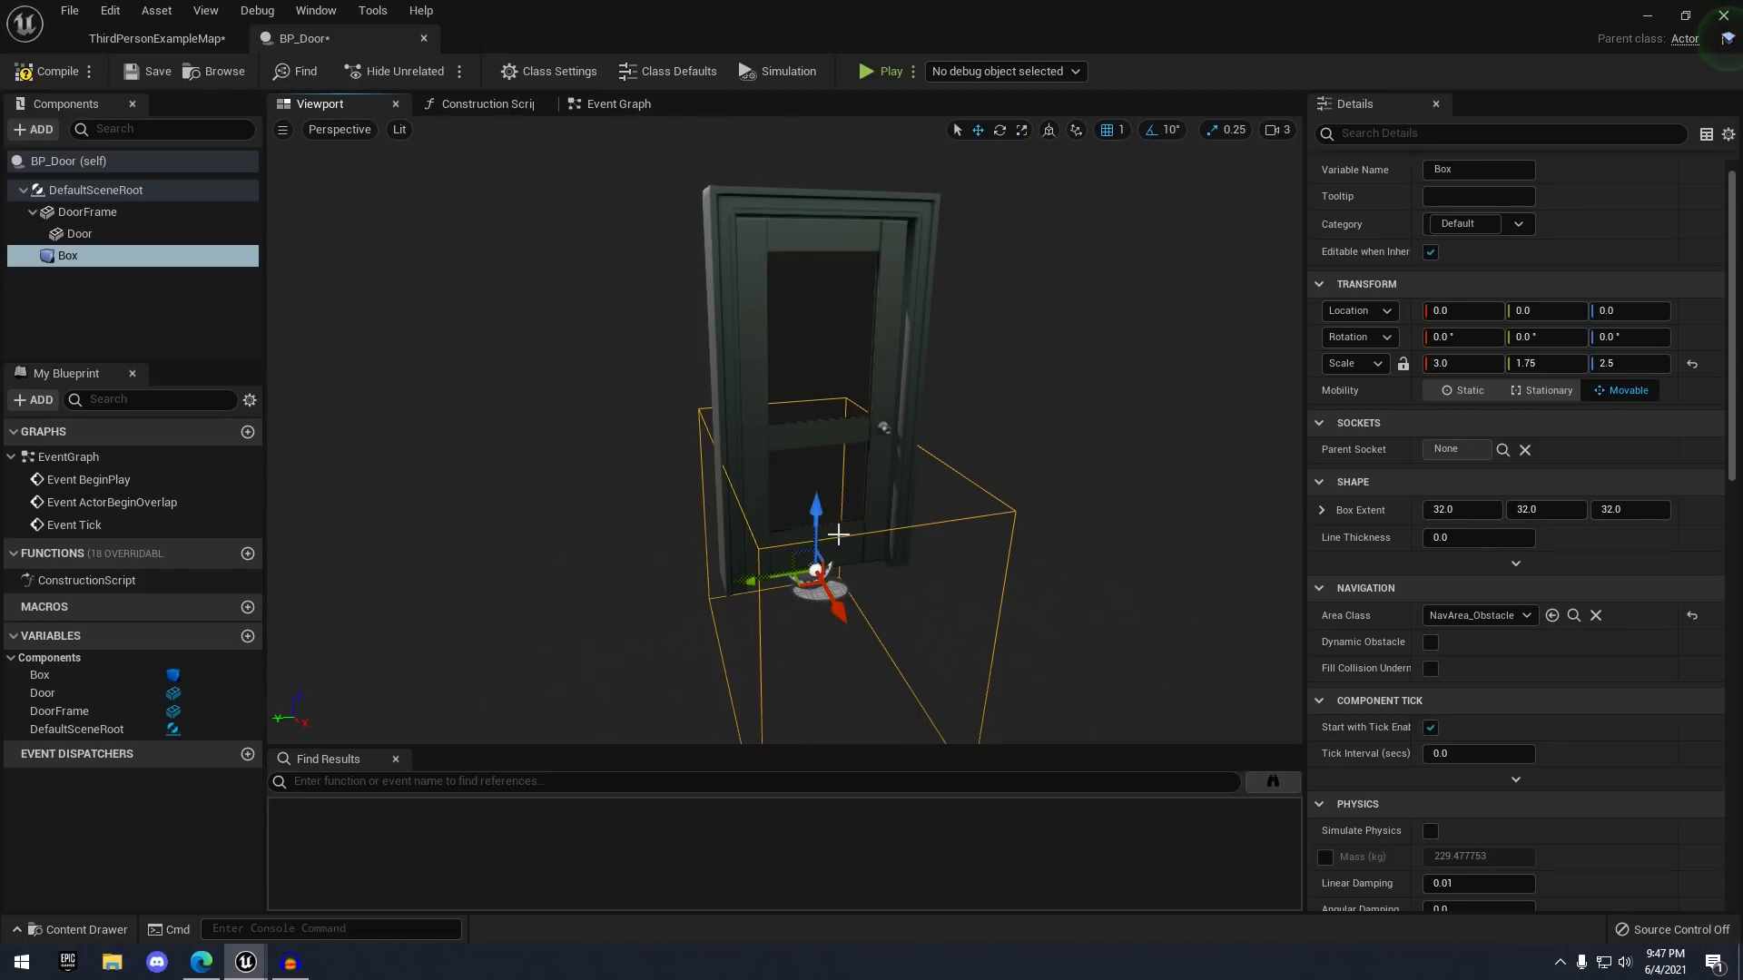
pyautogui.moveTo(826, 522); pyautogui.dragTo(831, 349)
pyautogui.moveTo(831, 350); pyautogui.dragTo(863, 348, button='right')
pyautogui.press('r')
pyautogui.moveTo(834, 337)
pyautogui.mouseDown()
pyautogui.moveTo(834, 300)
pyautogui.moveTo(840, 331)
pyautogui.mouseUp()
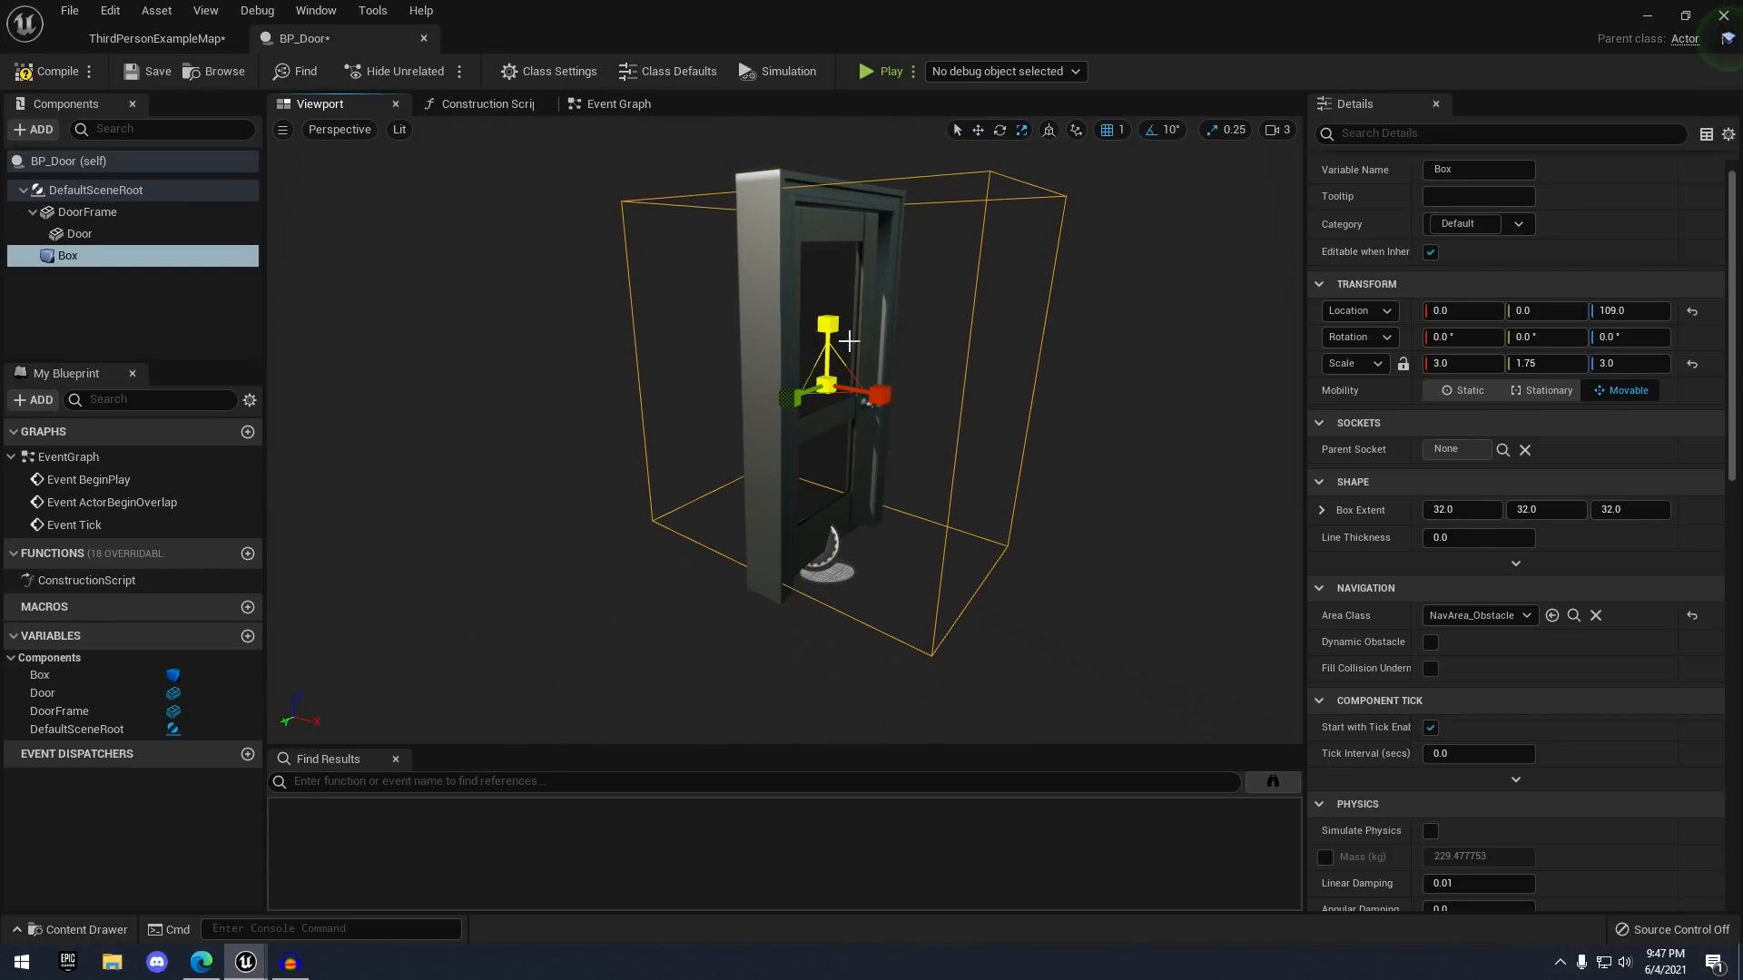
pyautogui.moveTo(875, 386); pyautogui.dragTo(776, 400, button='right')
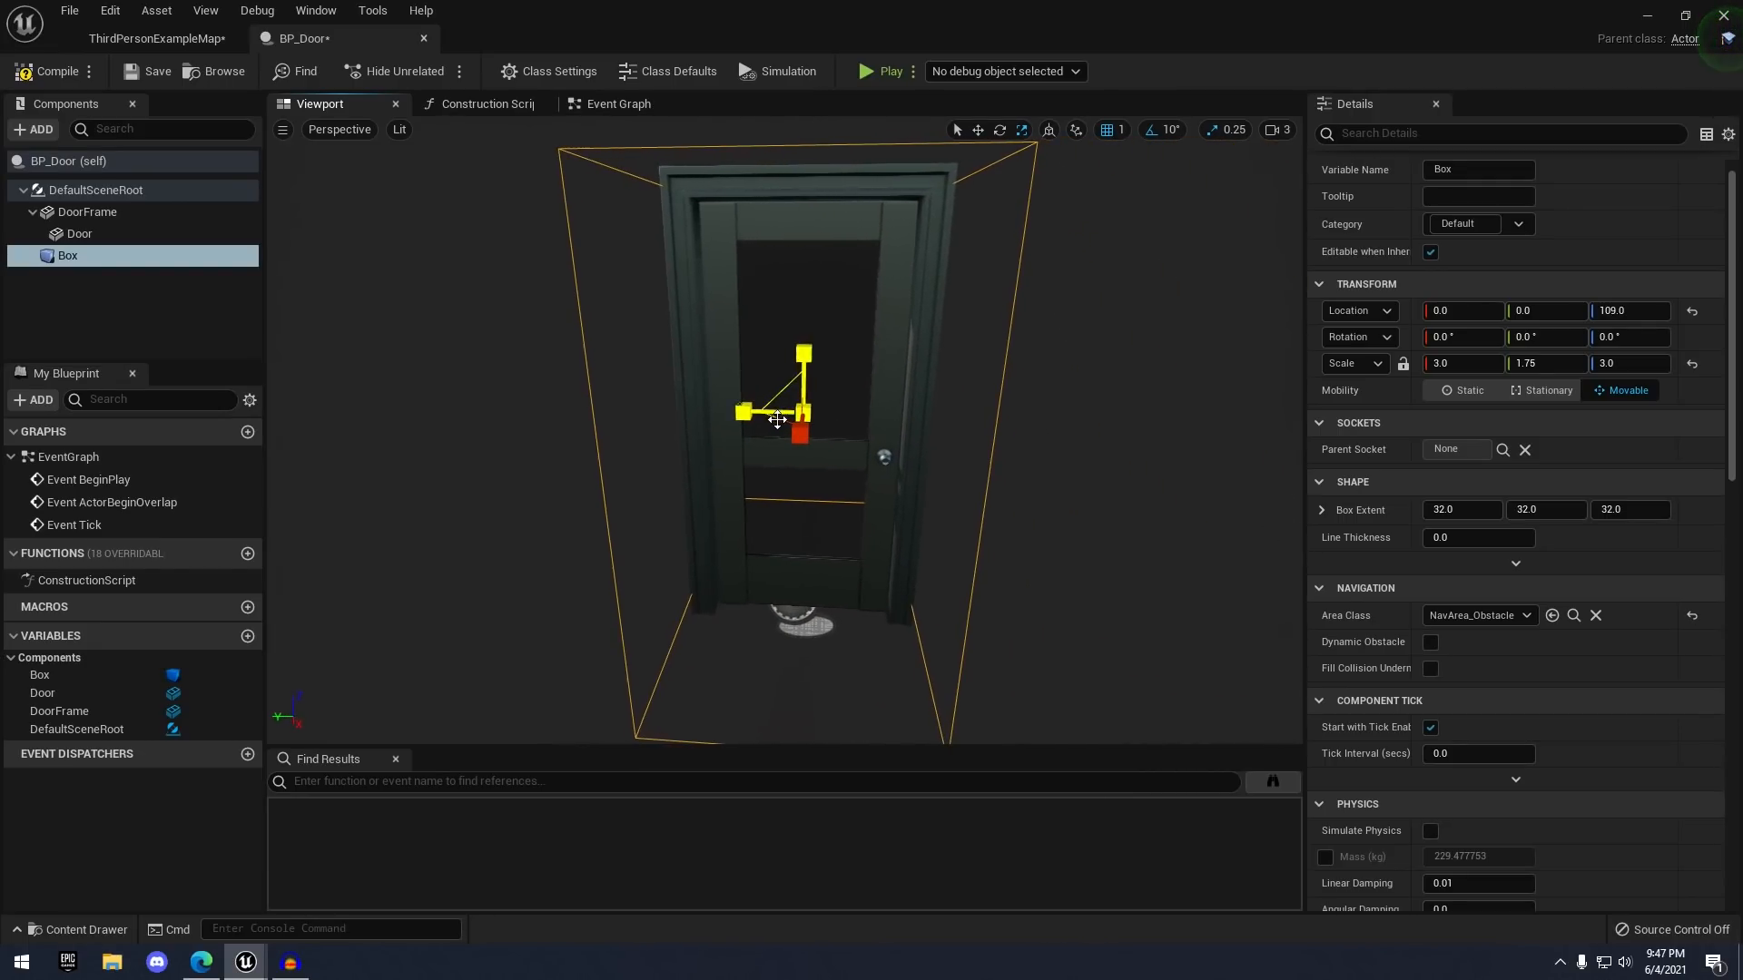
pyautogui.moveTo(774, 417); pyautogui.dragTo(759, 428)
pyautogui.moveTo(759, 427); pyautogui.dragTo(815, 422, button='right')
pyautogui.press('w')
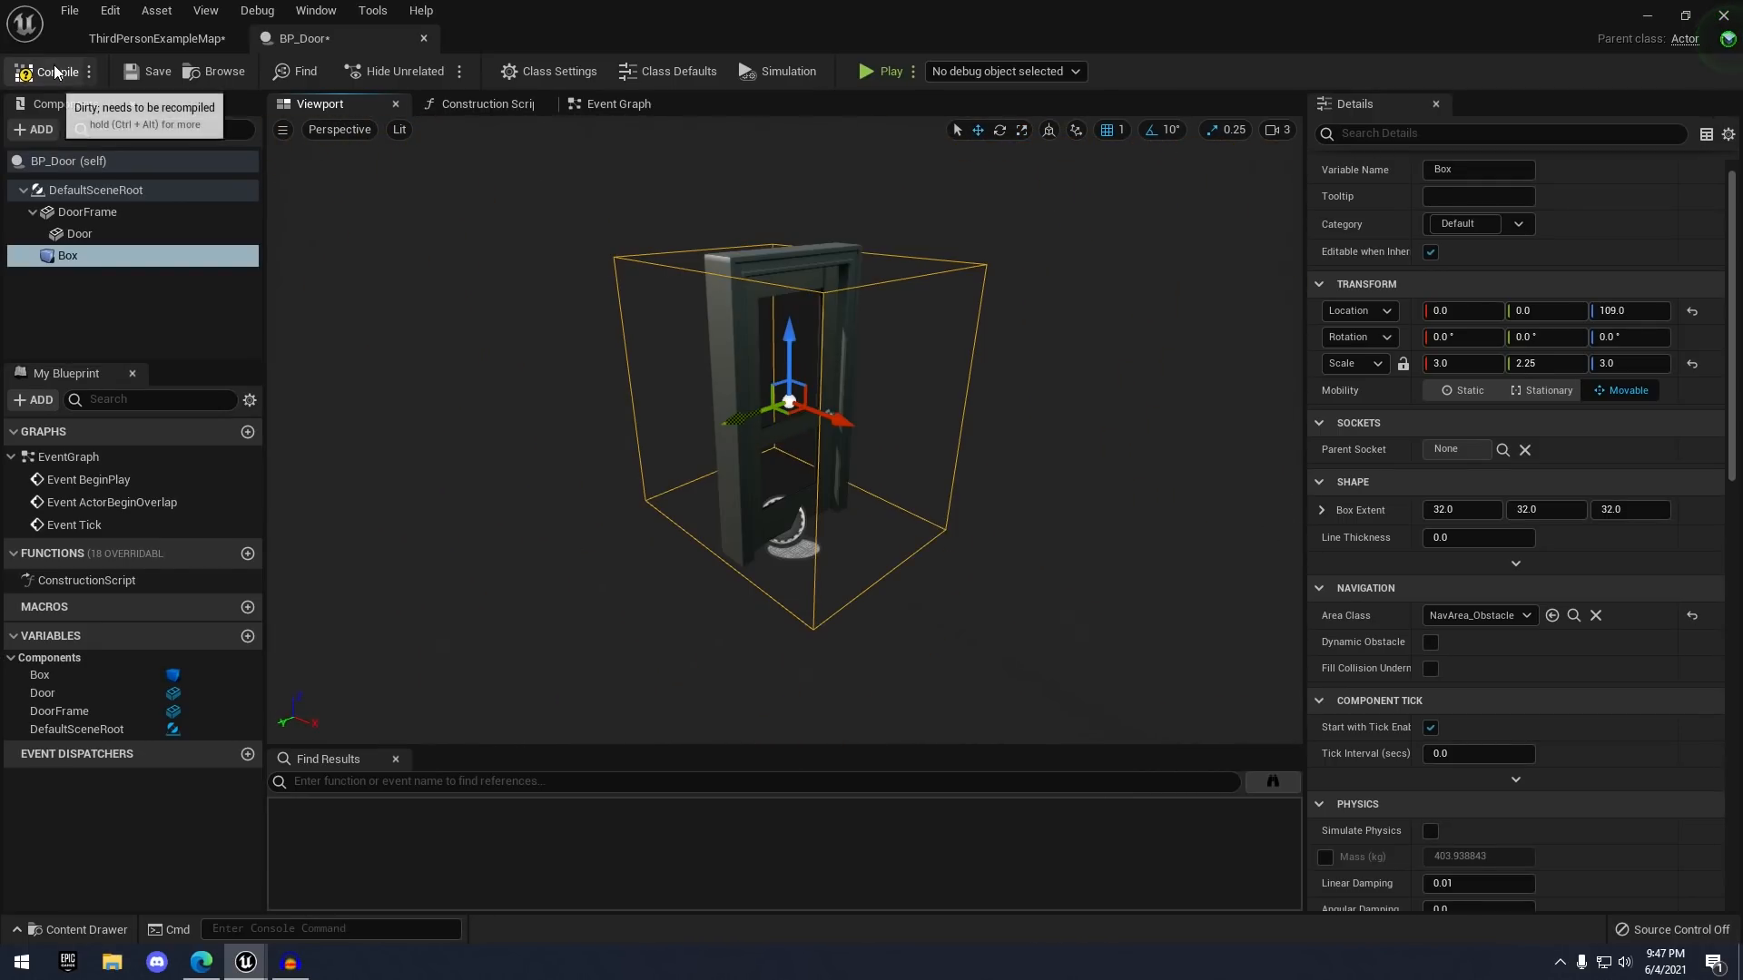
pyautogui.click(53, 67)
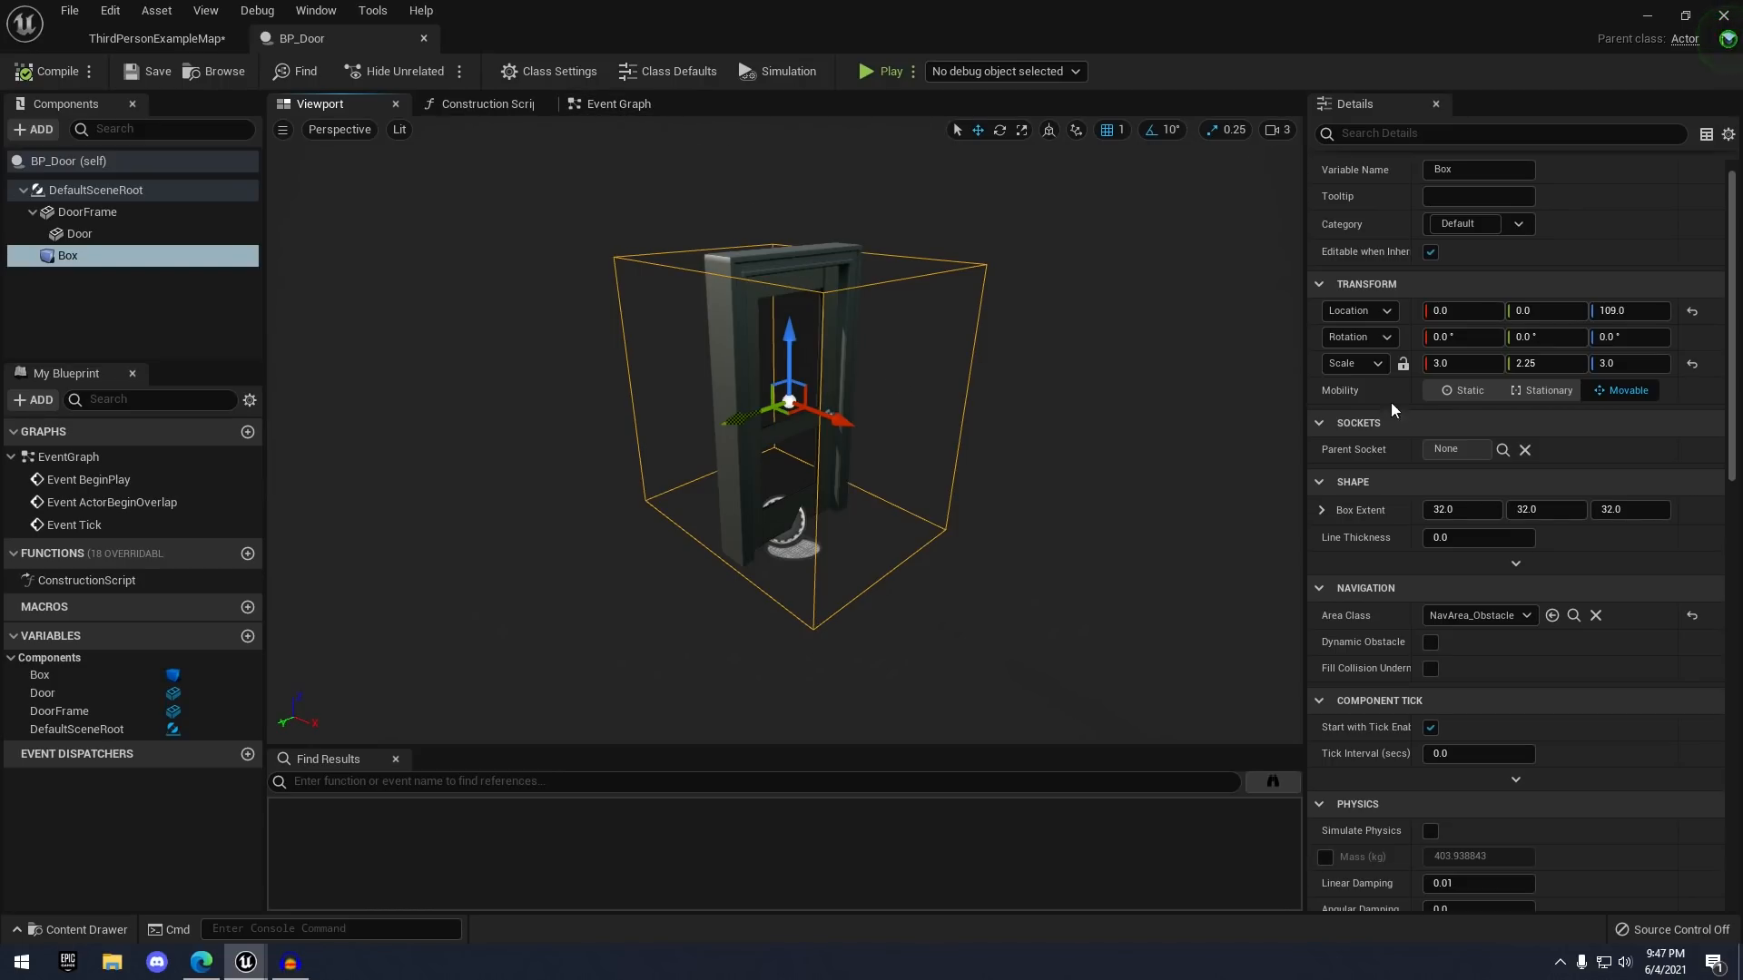
# - In the Event Graph, locate the BeginPlay, ActorBeginOverlap and Tick event nodes
pyautogui.click(615, 106)
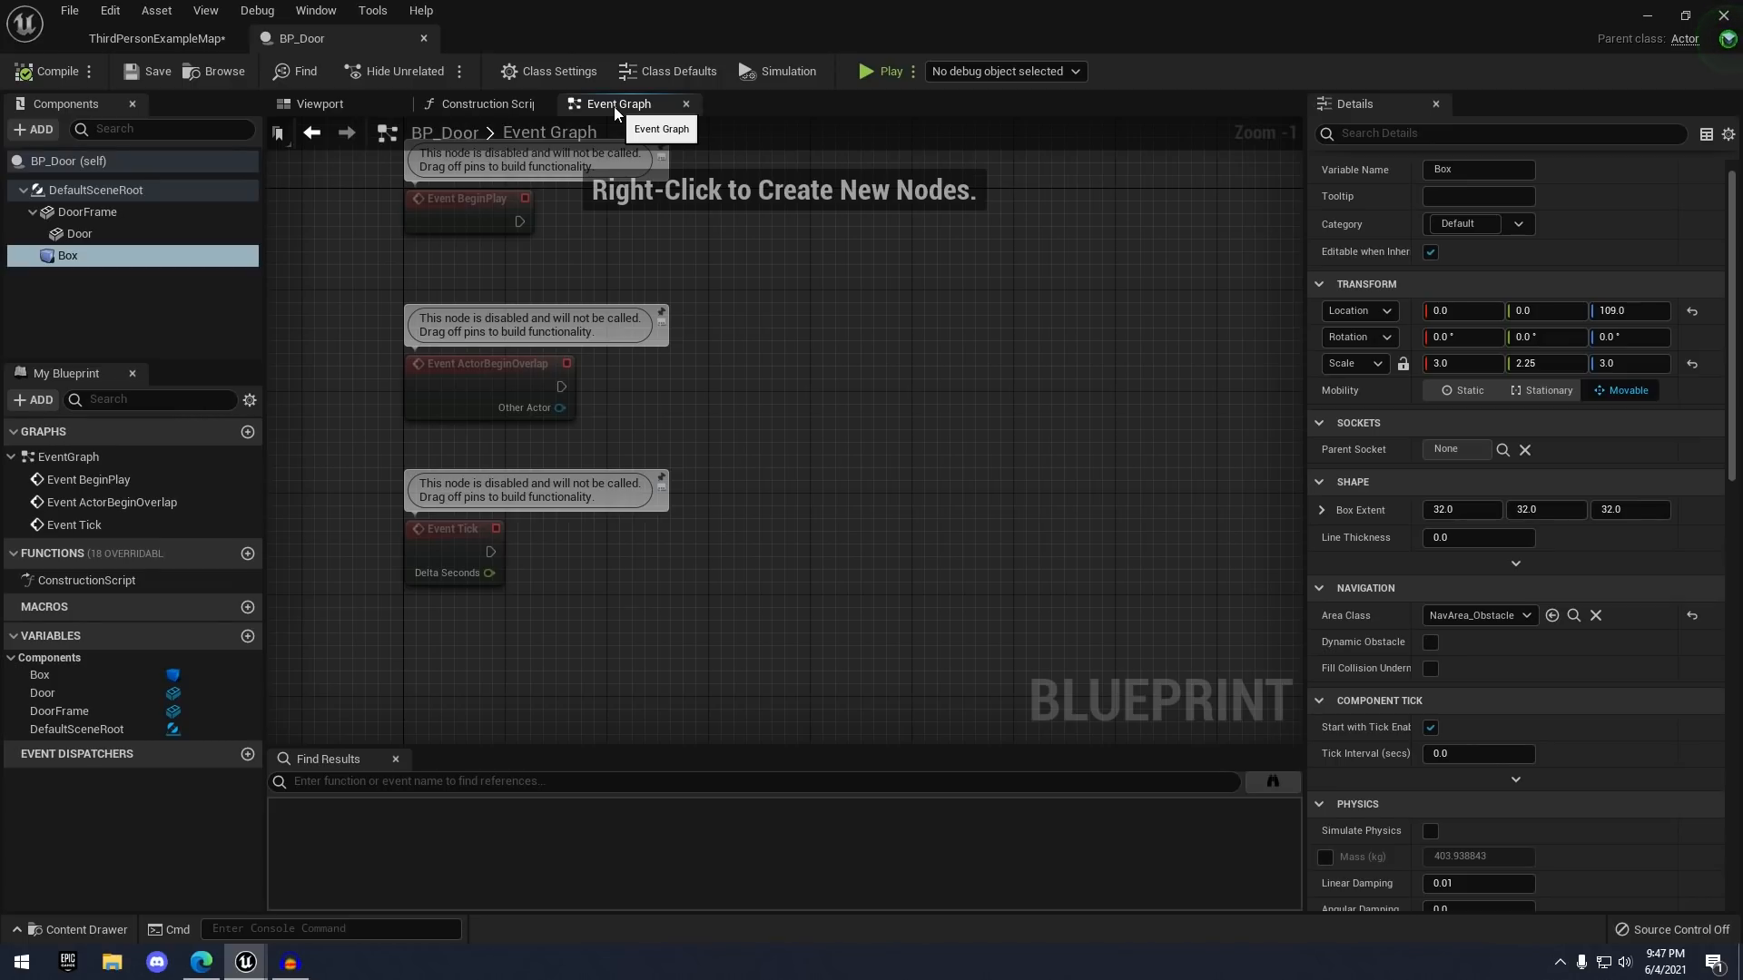
pyautogui.scroll(1, 548, 296)
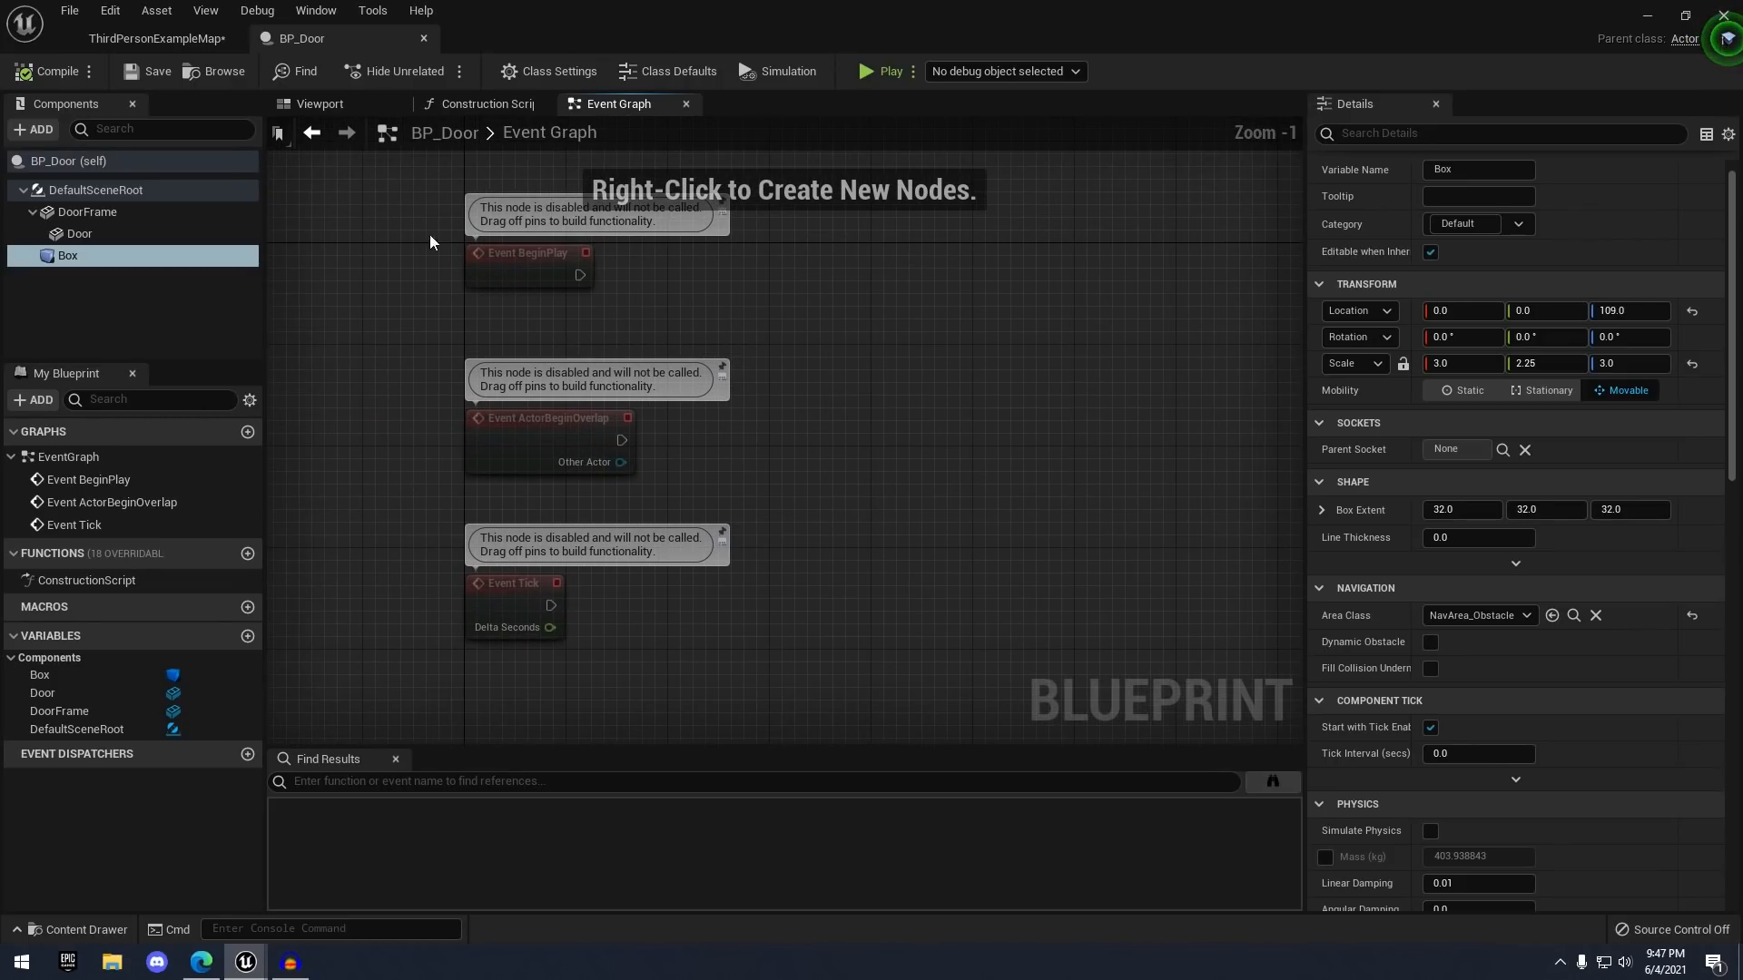
pyautogui.scroll(1, 517, 272)
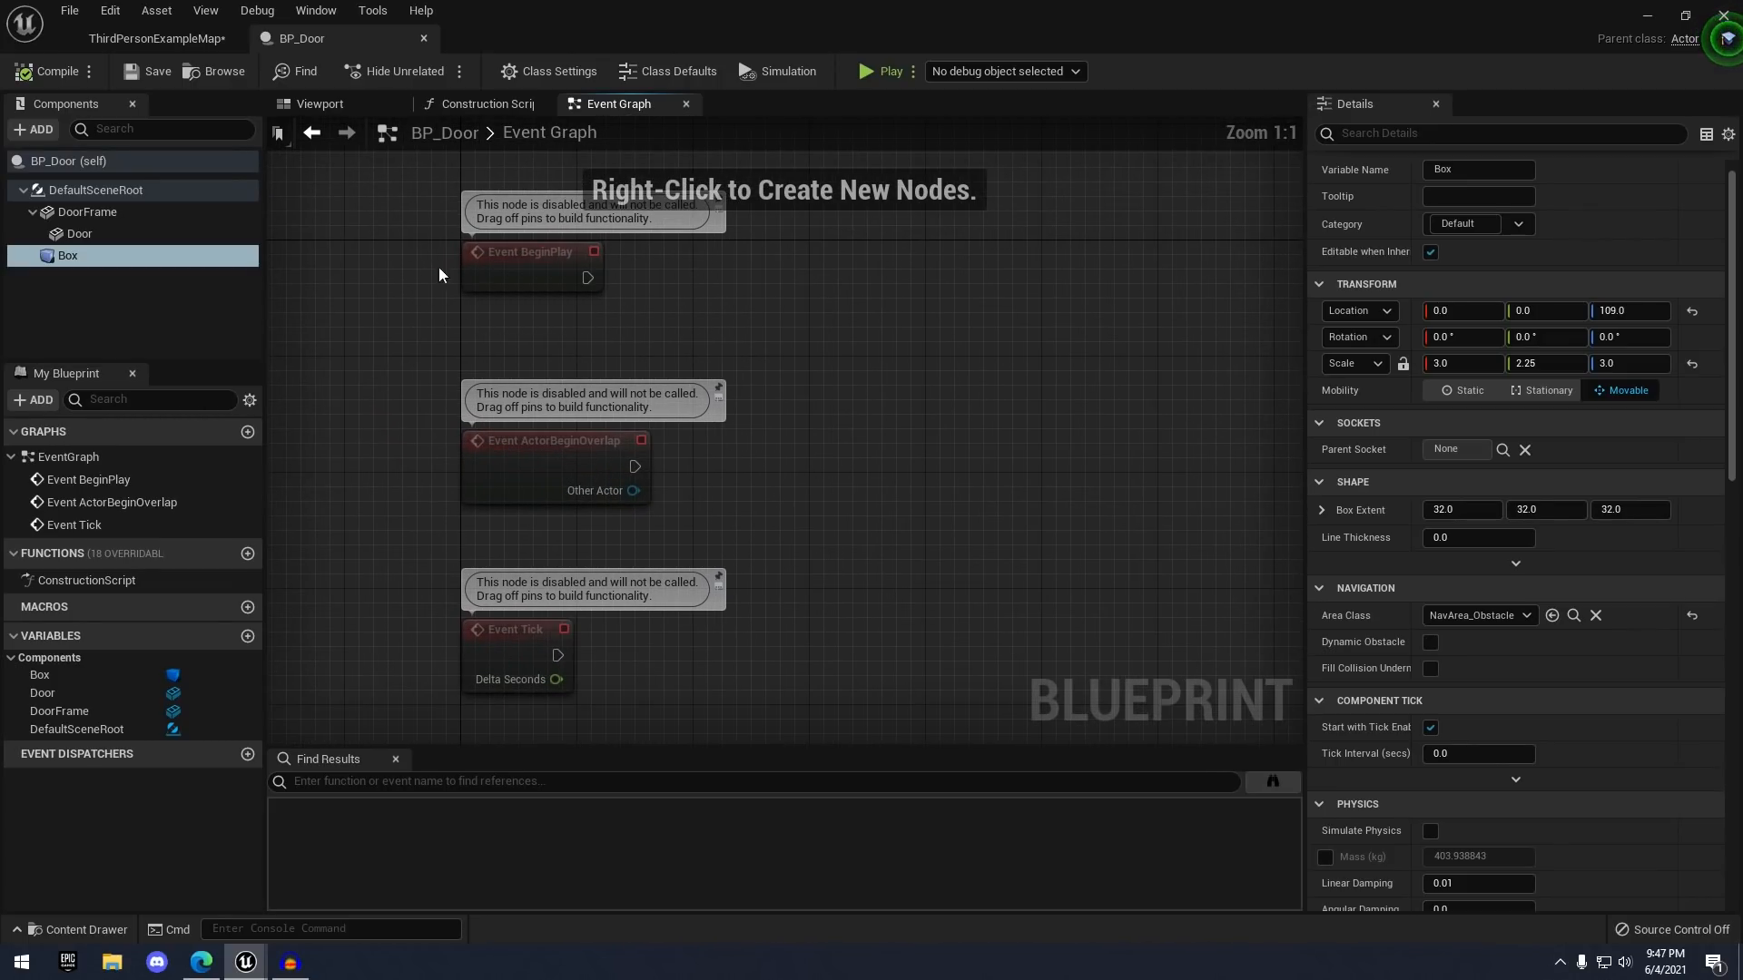
pyautogui.moveTo(388, 254); pyautogui.dragTo(573, 271)
pyautogui.moveTo(411, 393); pyautogui.dragTo(388, 304, button='right')
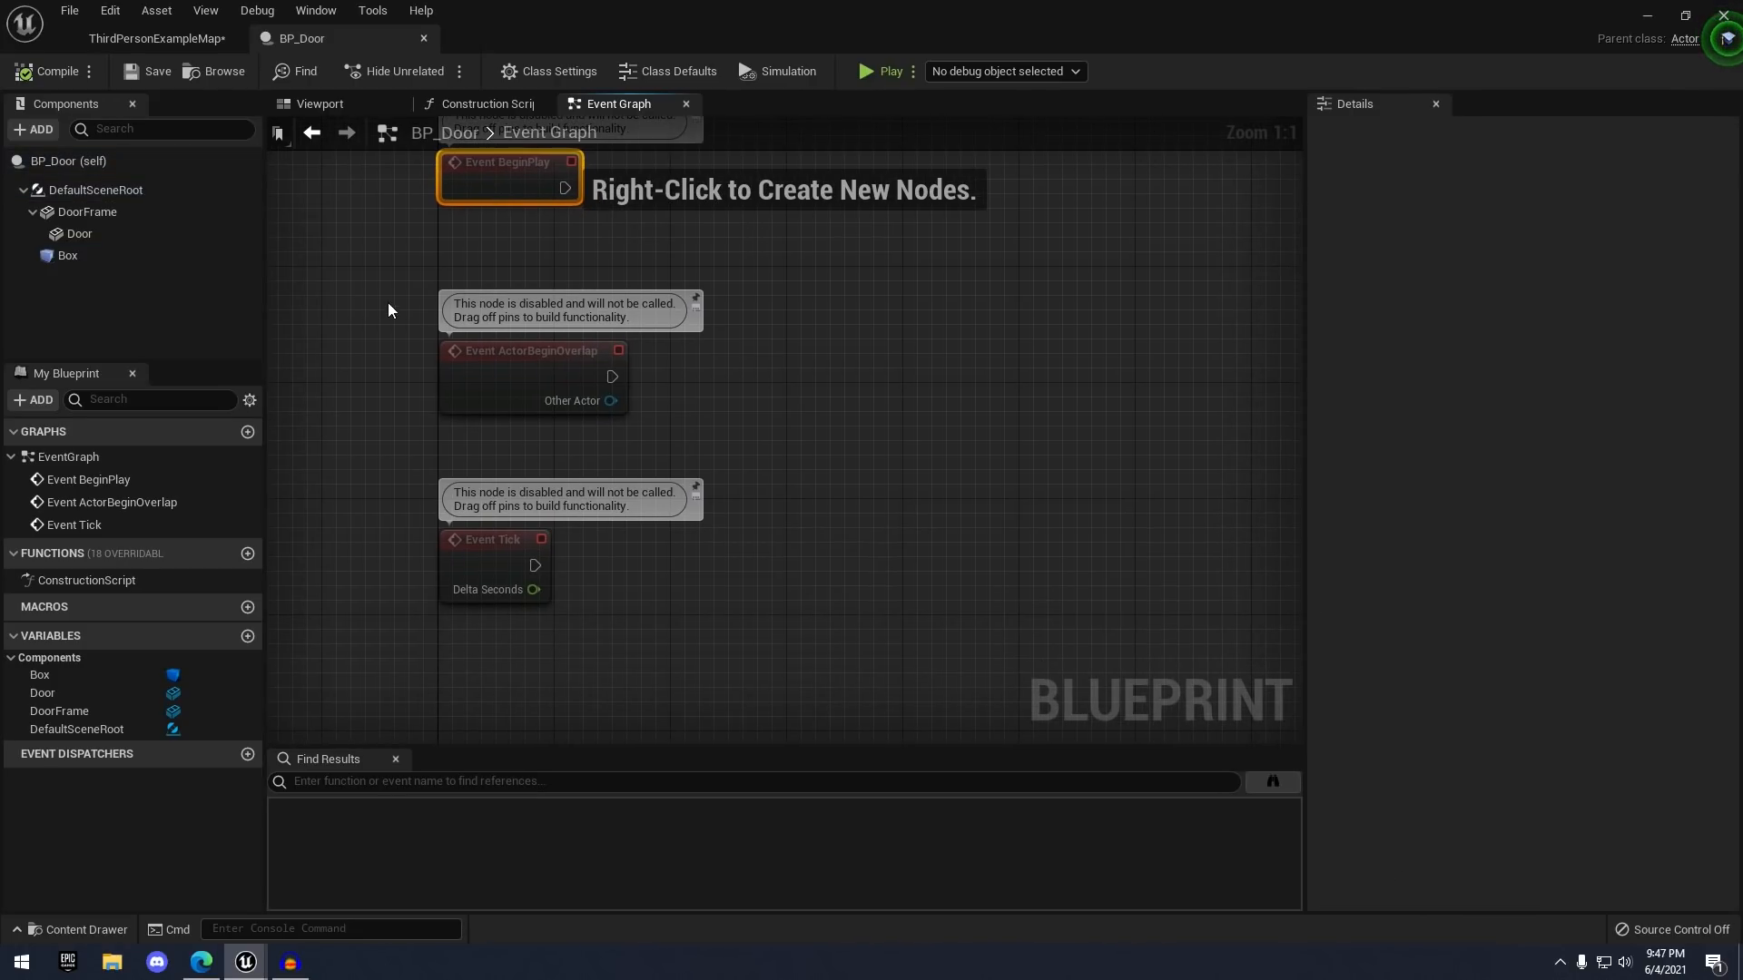
pyautogui.click(562, 390)
pyautogui.moveTo(429, 488); pyautogui.dragTo(477, 535, button='right')
pyautogui.click(516, 524)
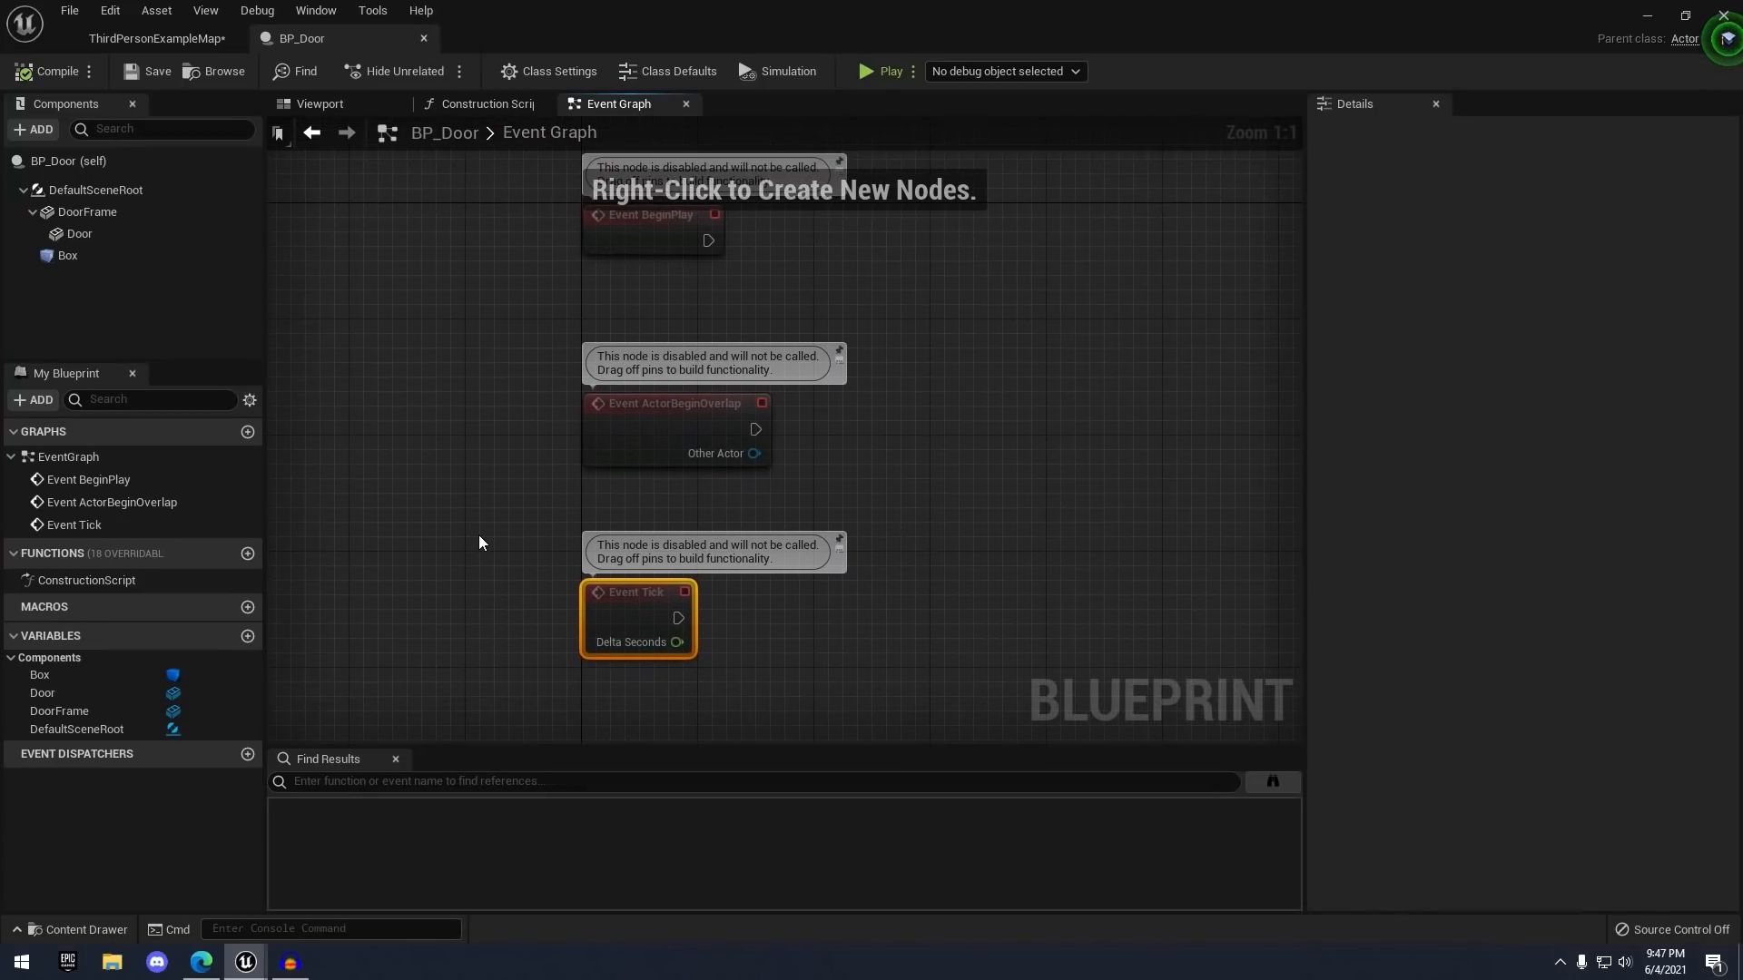
pyautogui.moveTo(574, 307); pyautogui.dragTo(513, 352, button='right')
pyautogui.moveTo(453, 249); pyautogui.dragTo(591, 721)
pyautogui.moveTo(476, 321); pyautogui.dragTo(476, 417, button='right')
pyautogui.click(477, 417)
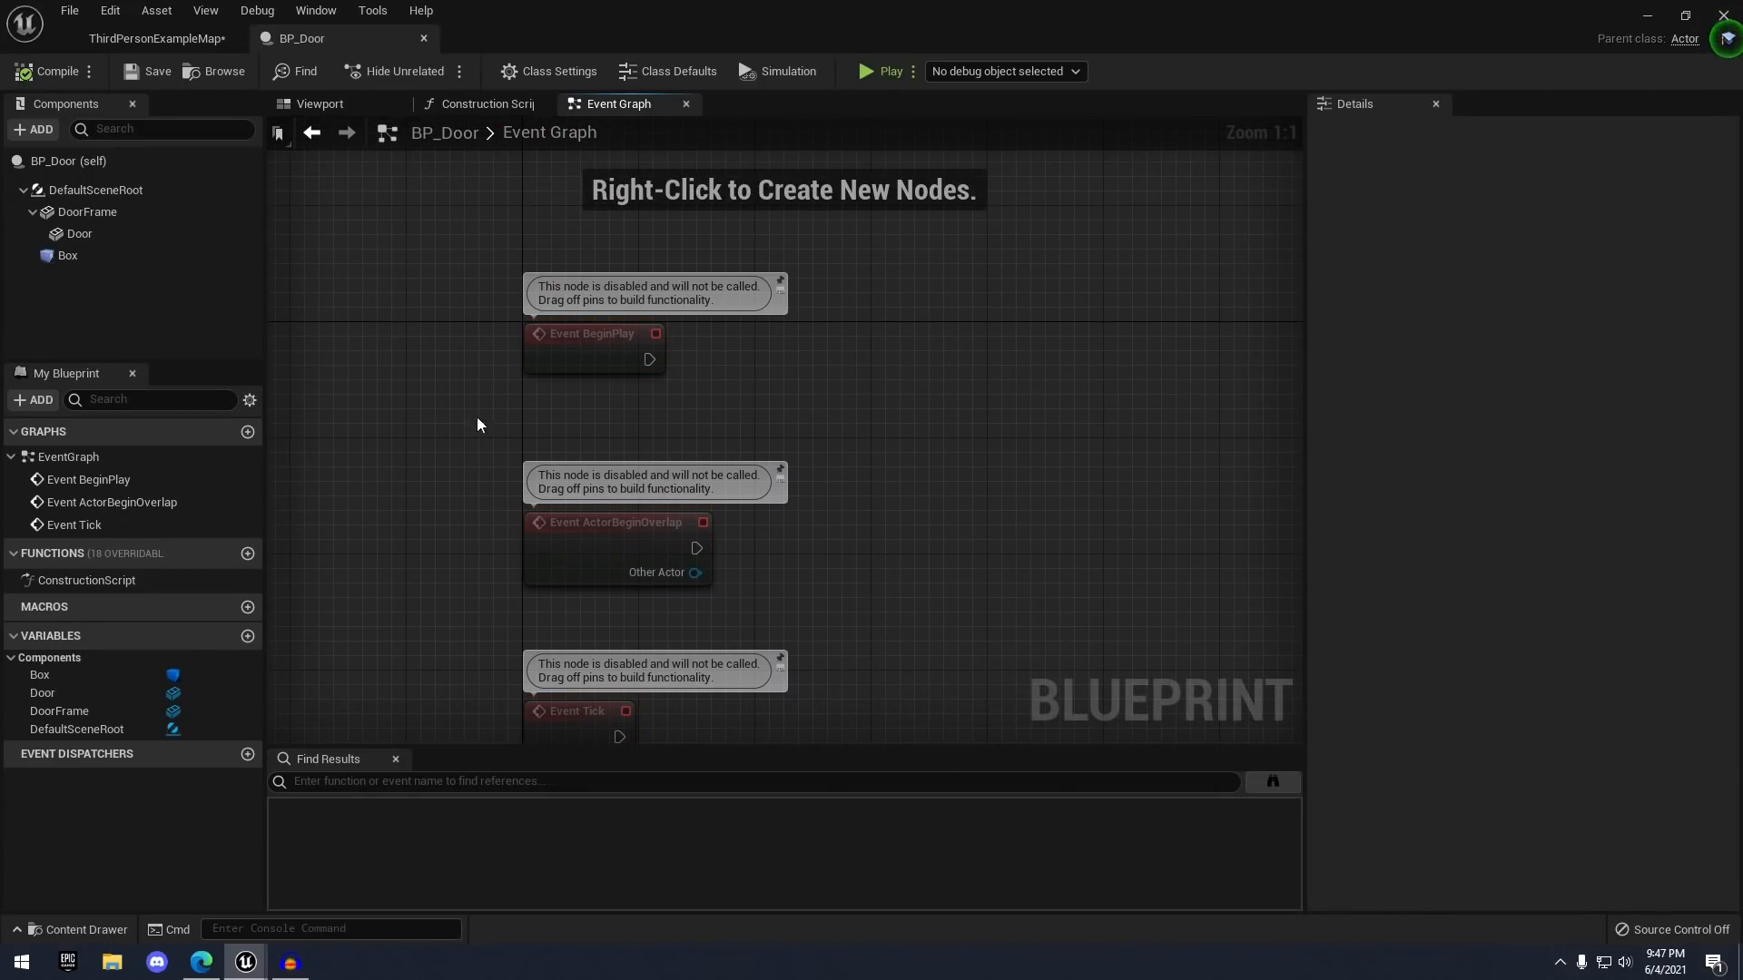
# - Add a test Print String after Event BeginPlay, then delete all four nodes
pyautogui.moveTo(650, 360); pyautogui.dragTo(802, 356)
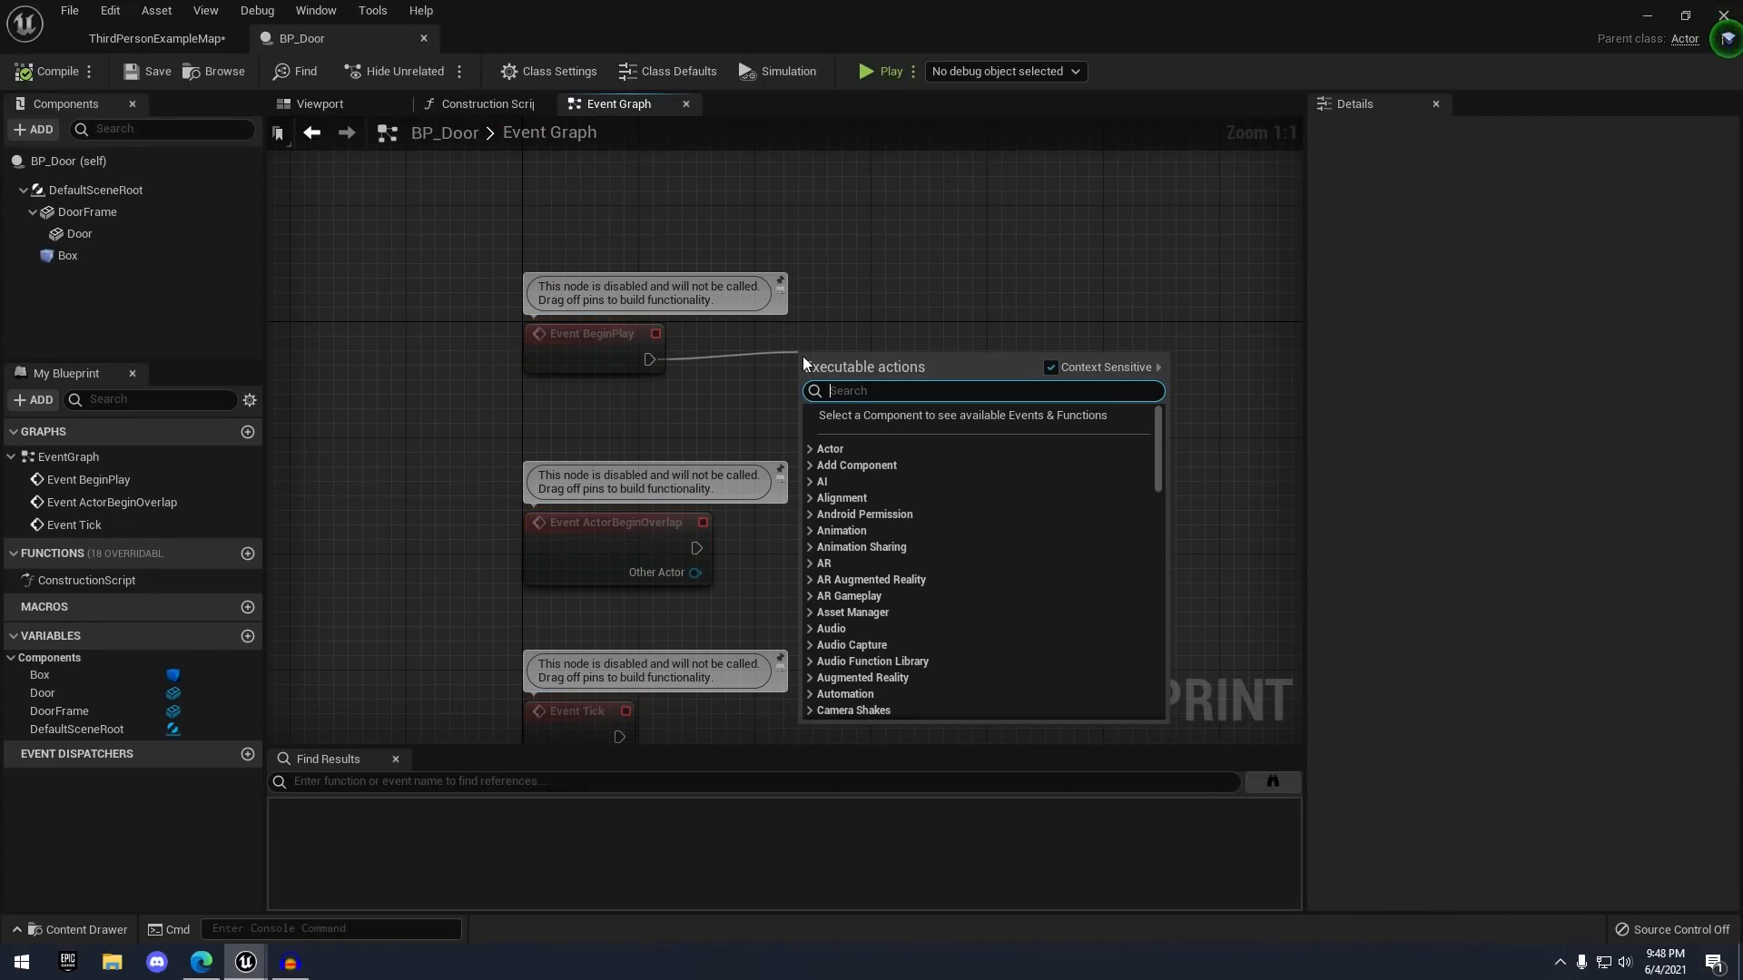
pyautogui.write('print')
pyautogui.press('Return')
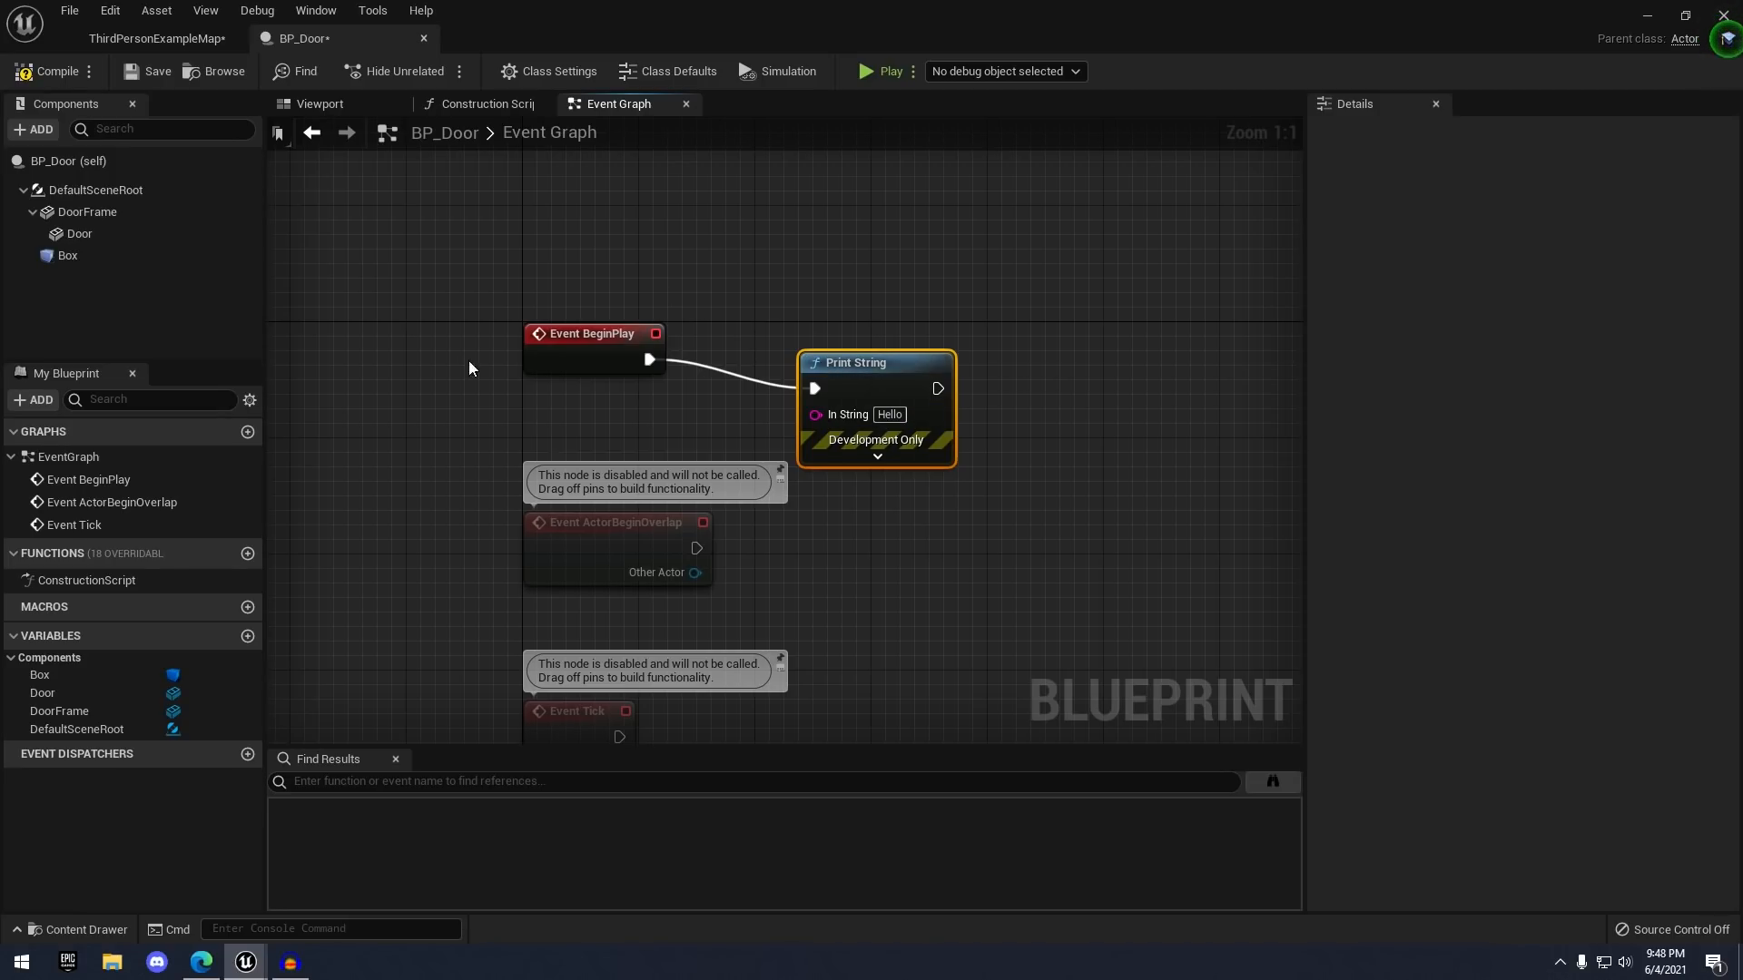
pyautogui.moveTo(777, 383); pyautogui.dragTo(848, 323, button='right')
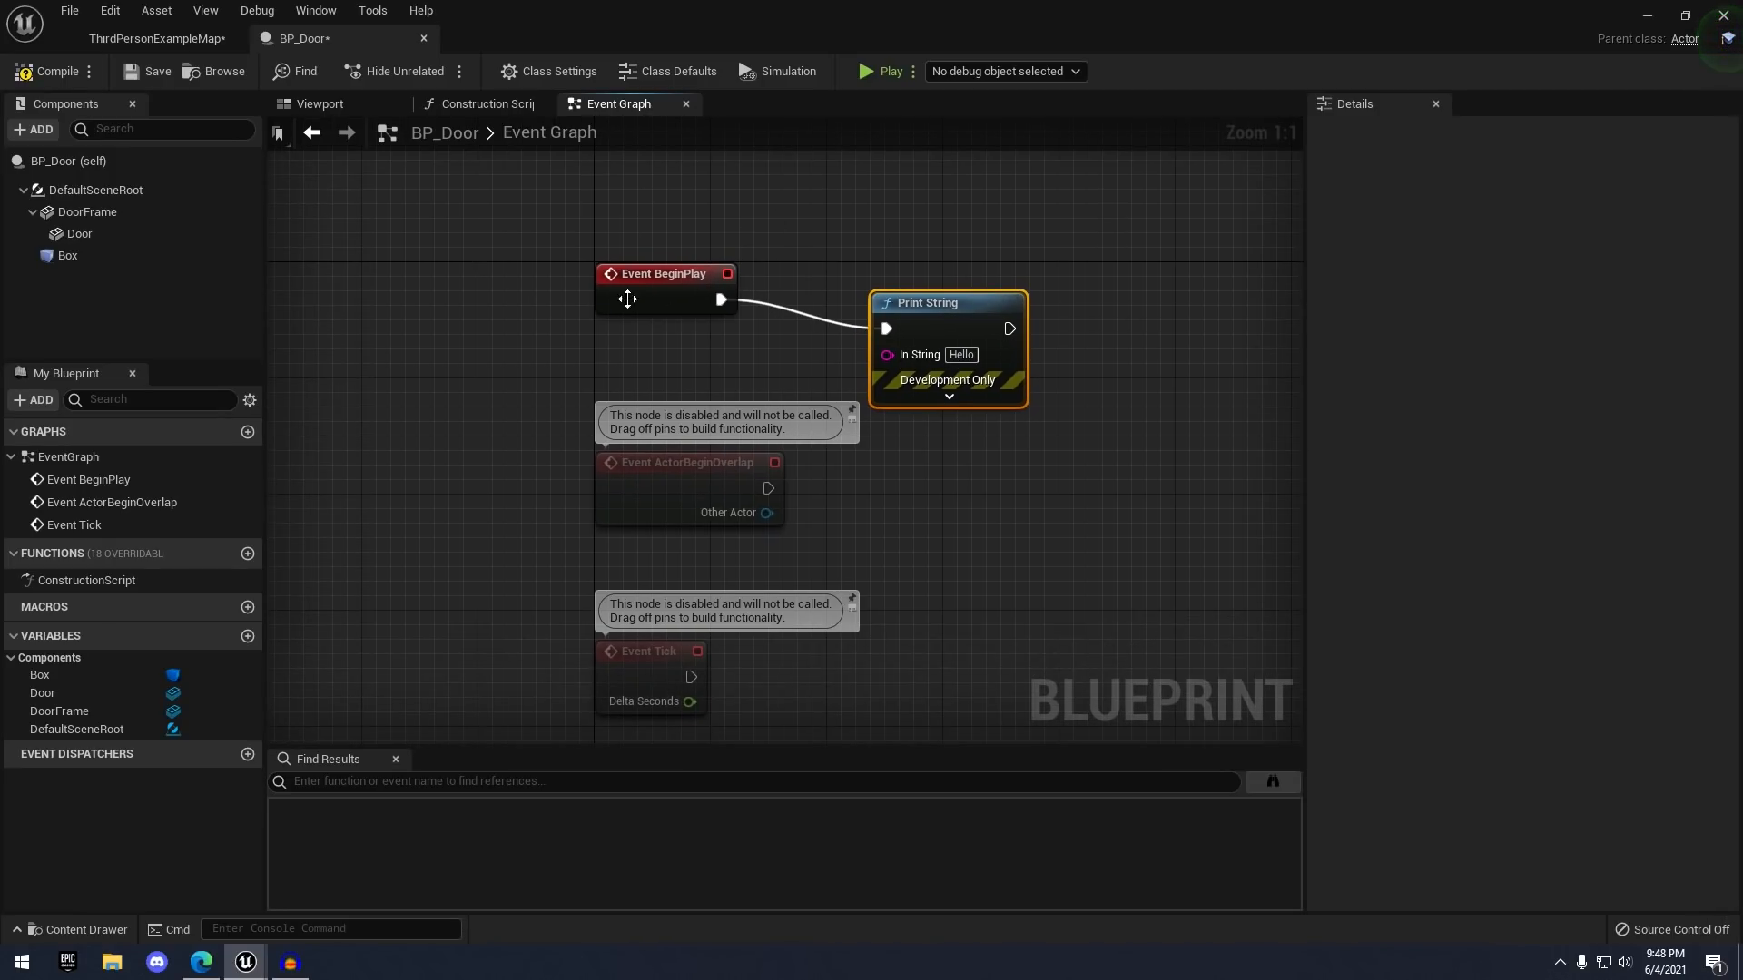
pyautogui.scroll(-1, 885, 247)
pyautogui.moveTo(628, 212); pyautogui.dragTo(923, 672)
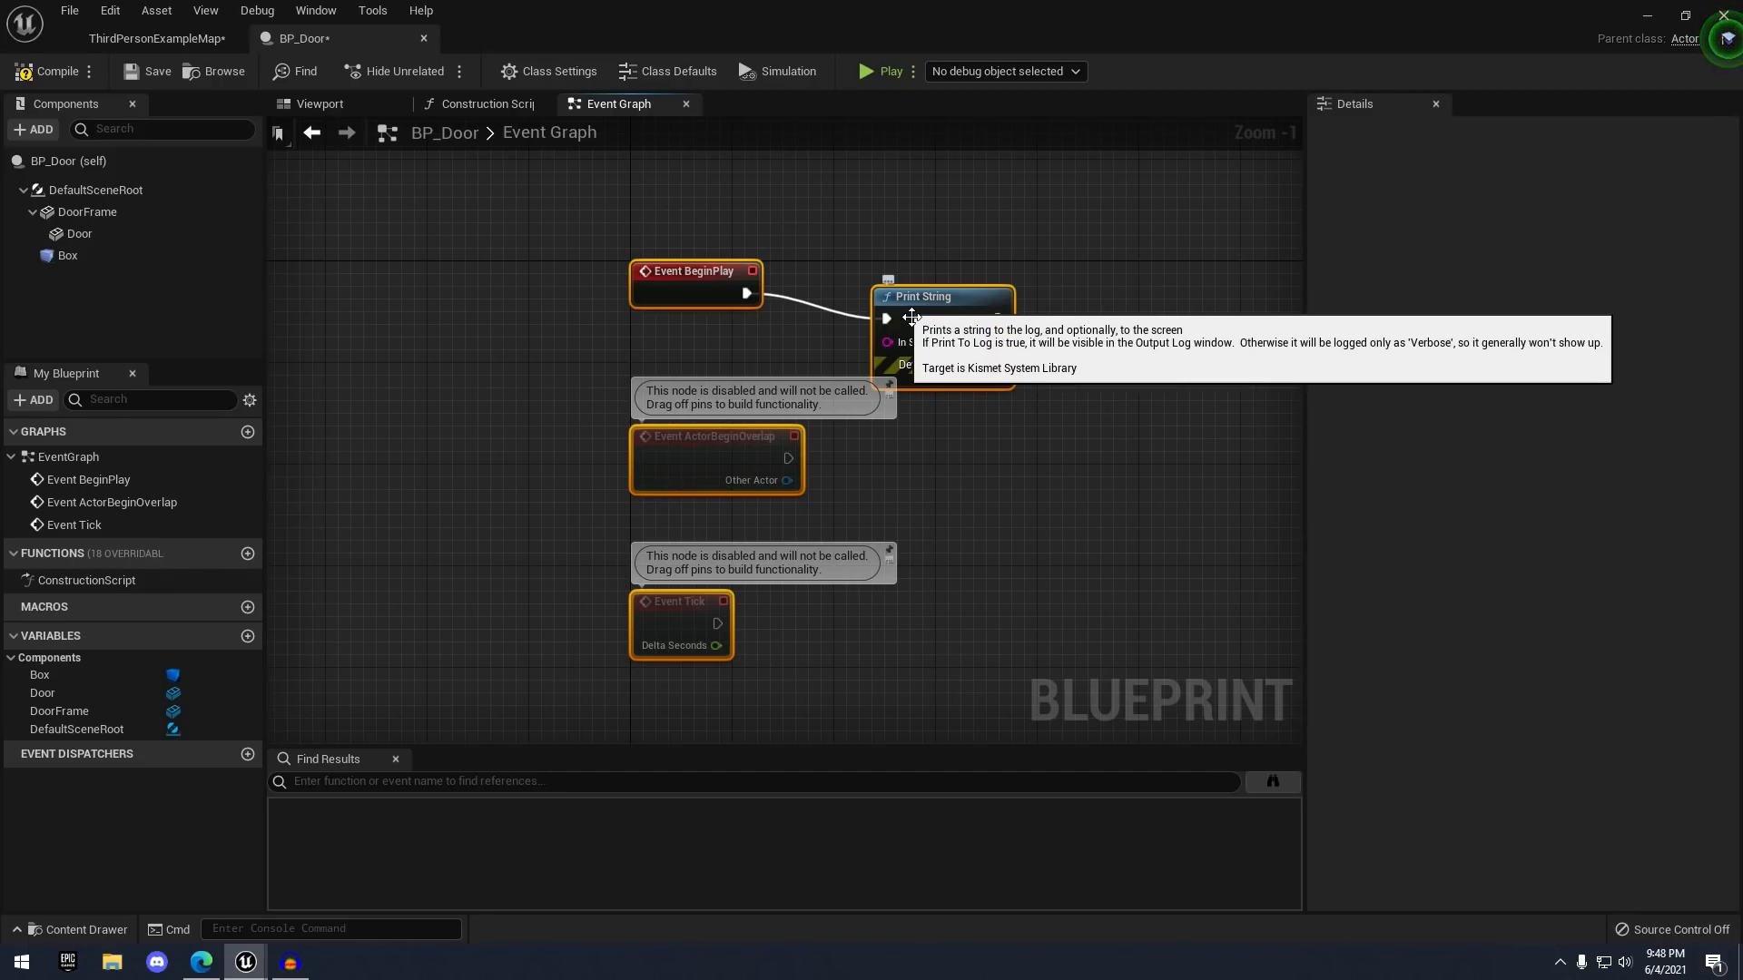
pyautogui.press('Delete')
pyautogui.moveTo(802, 314); pyautogui.dragTo(681, 338, button='right')
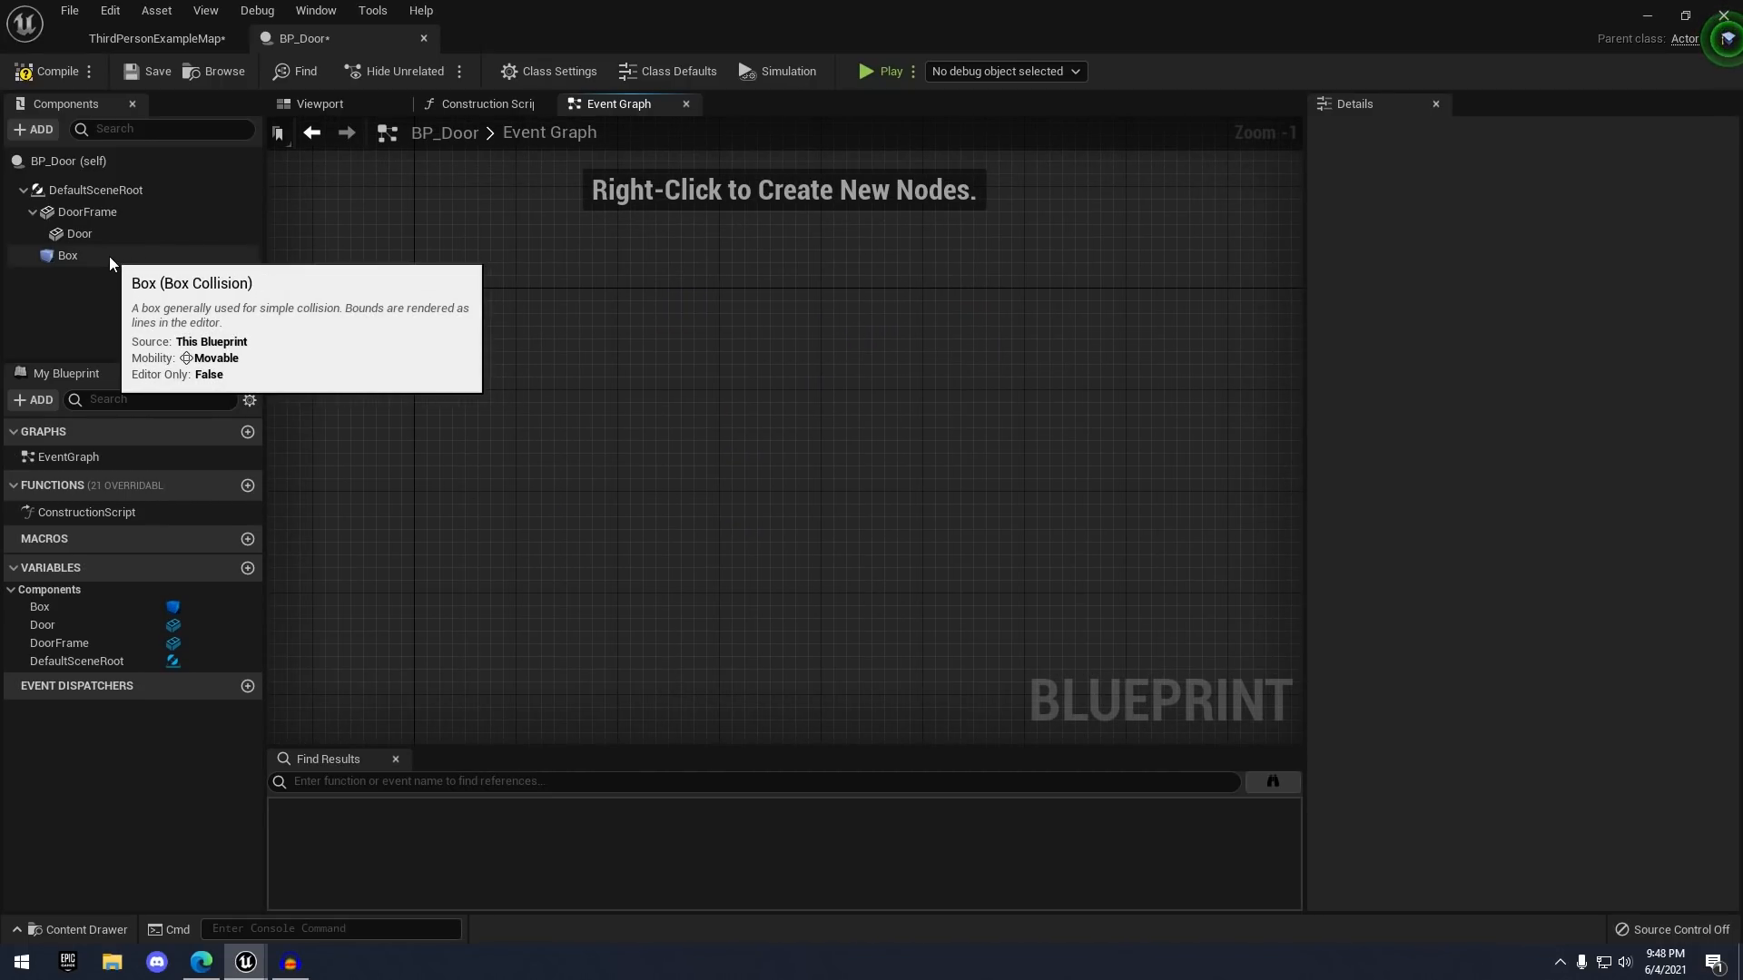
# - Select Box and add its On Component Begin Overlap event from the Details Events section
pyautogui.click(74, 260)
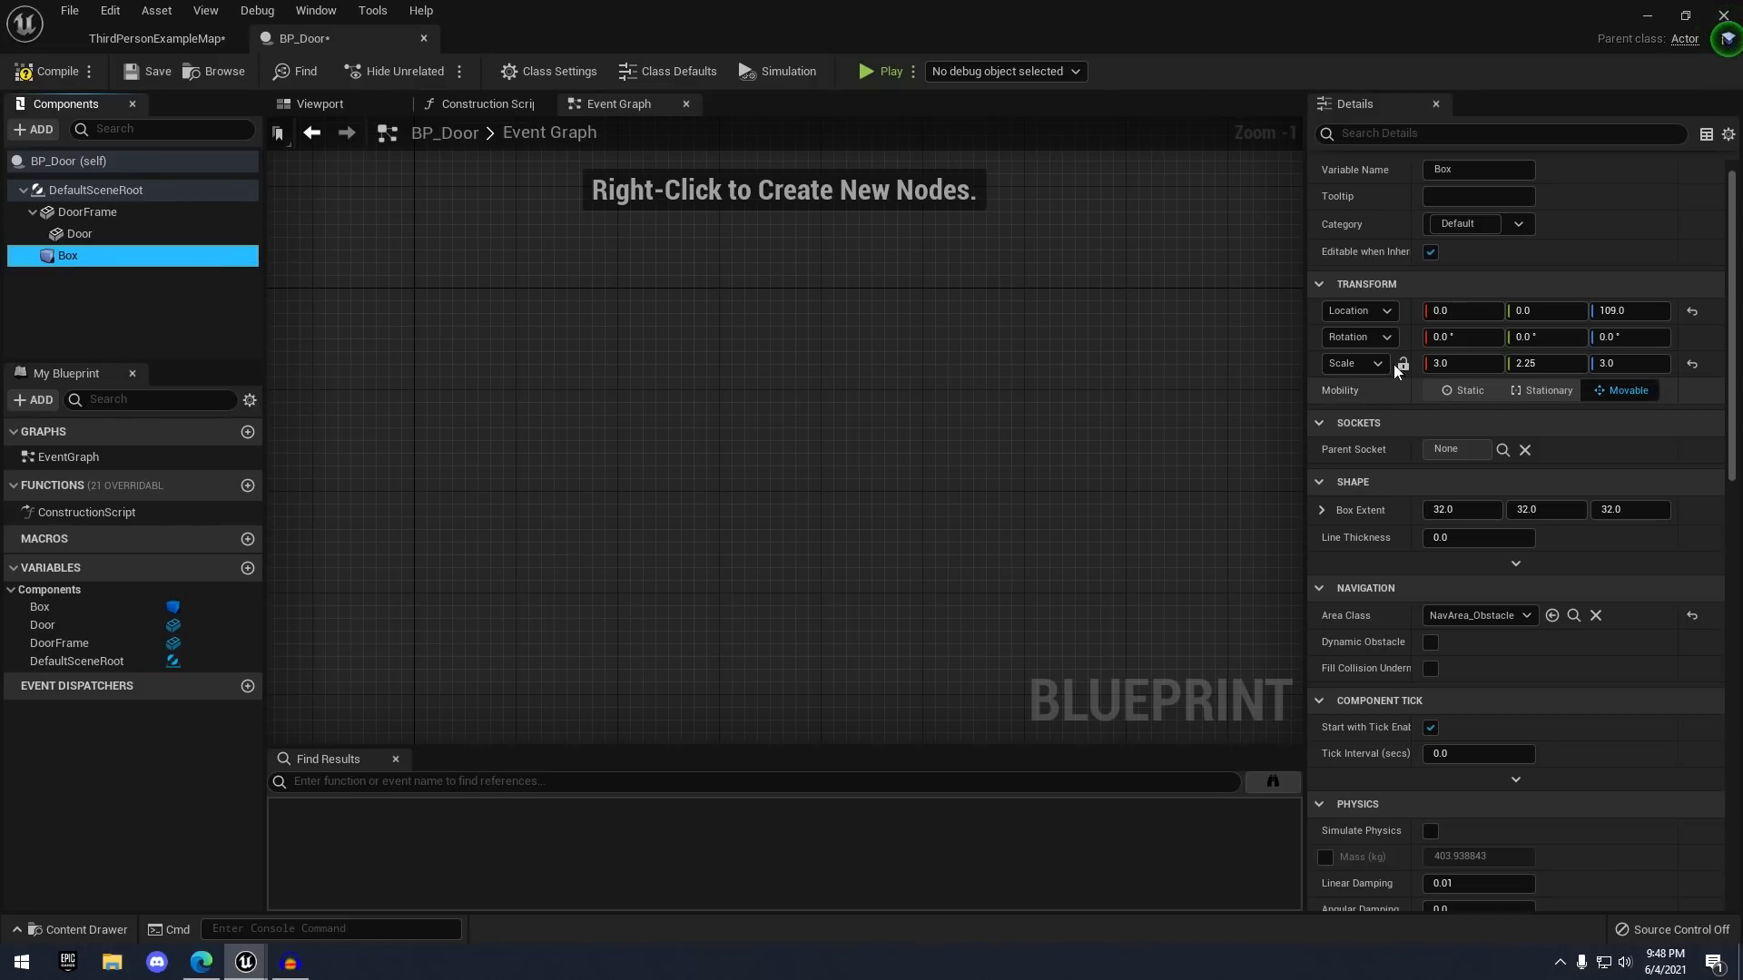
pyautogui.scroll(-3, 1443, 443)
pyautogui.scroll(-15, 1447, 465)
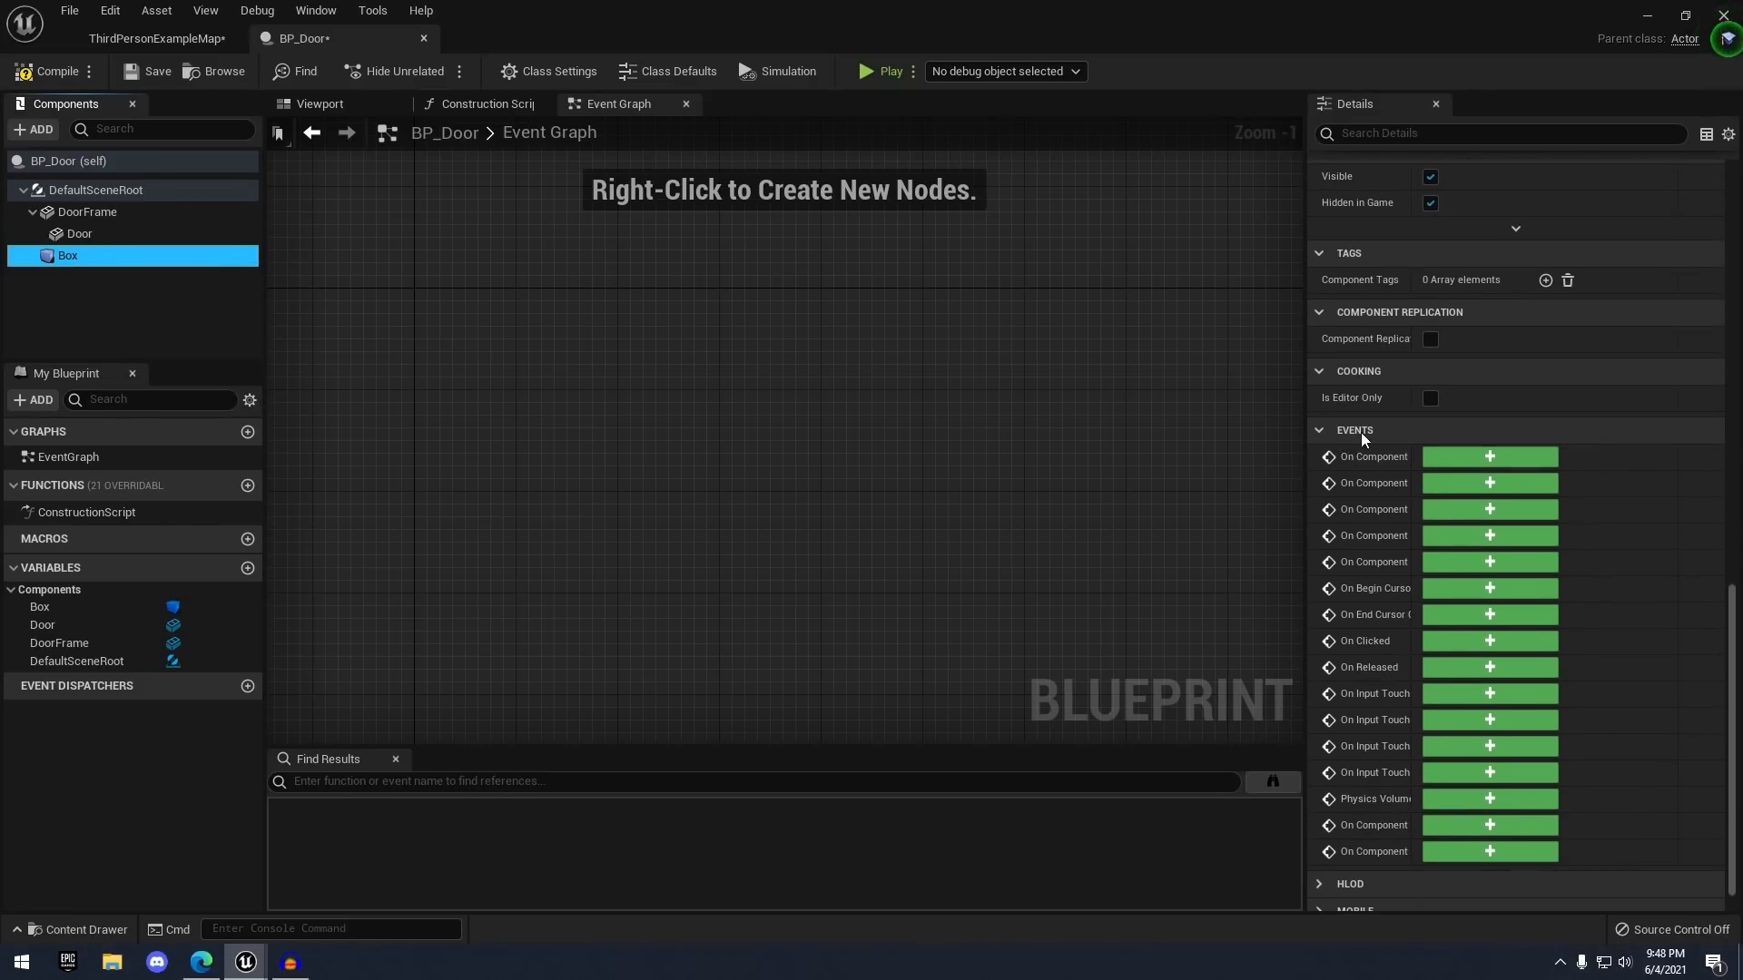
pyautogui.click(1420, 456)
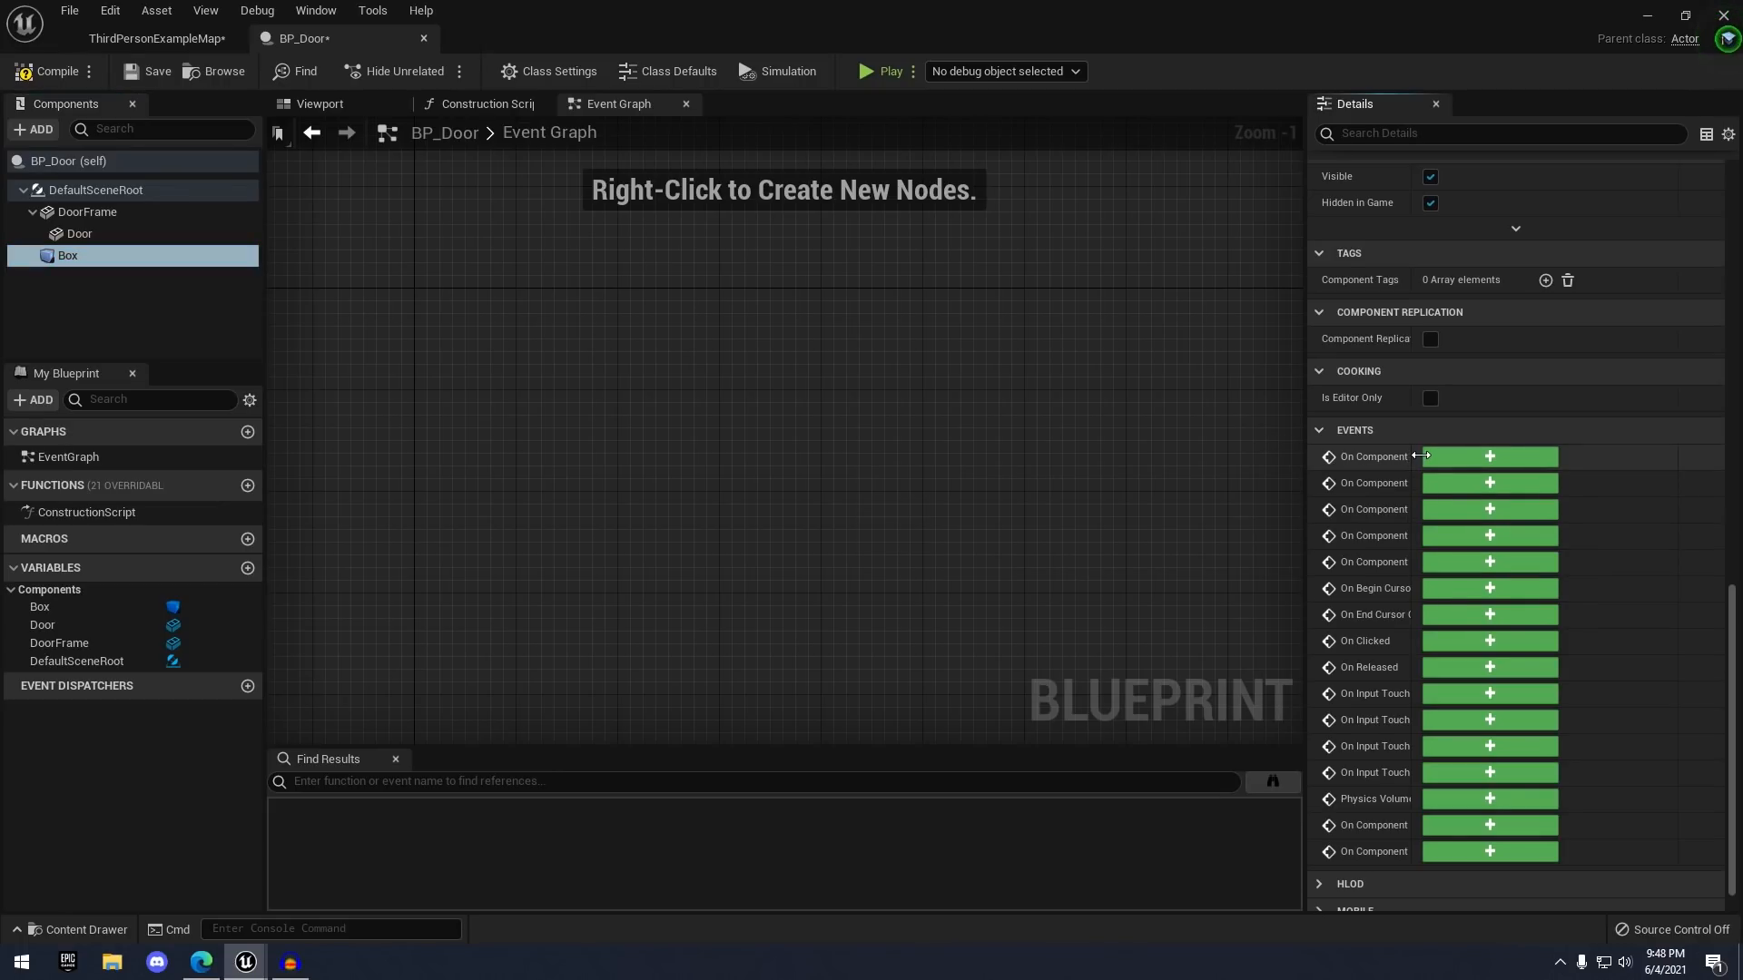
pyautogui.moveTo(1420, 455); pyautogui.dragTo(1489, 448)
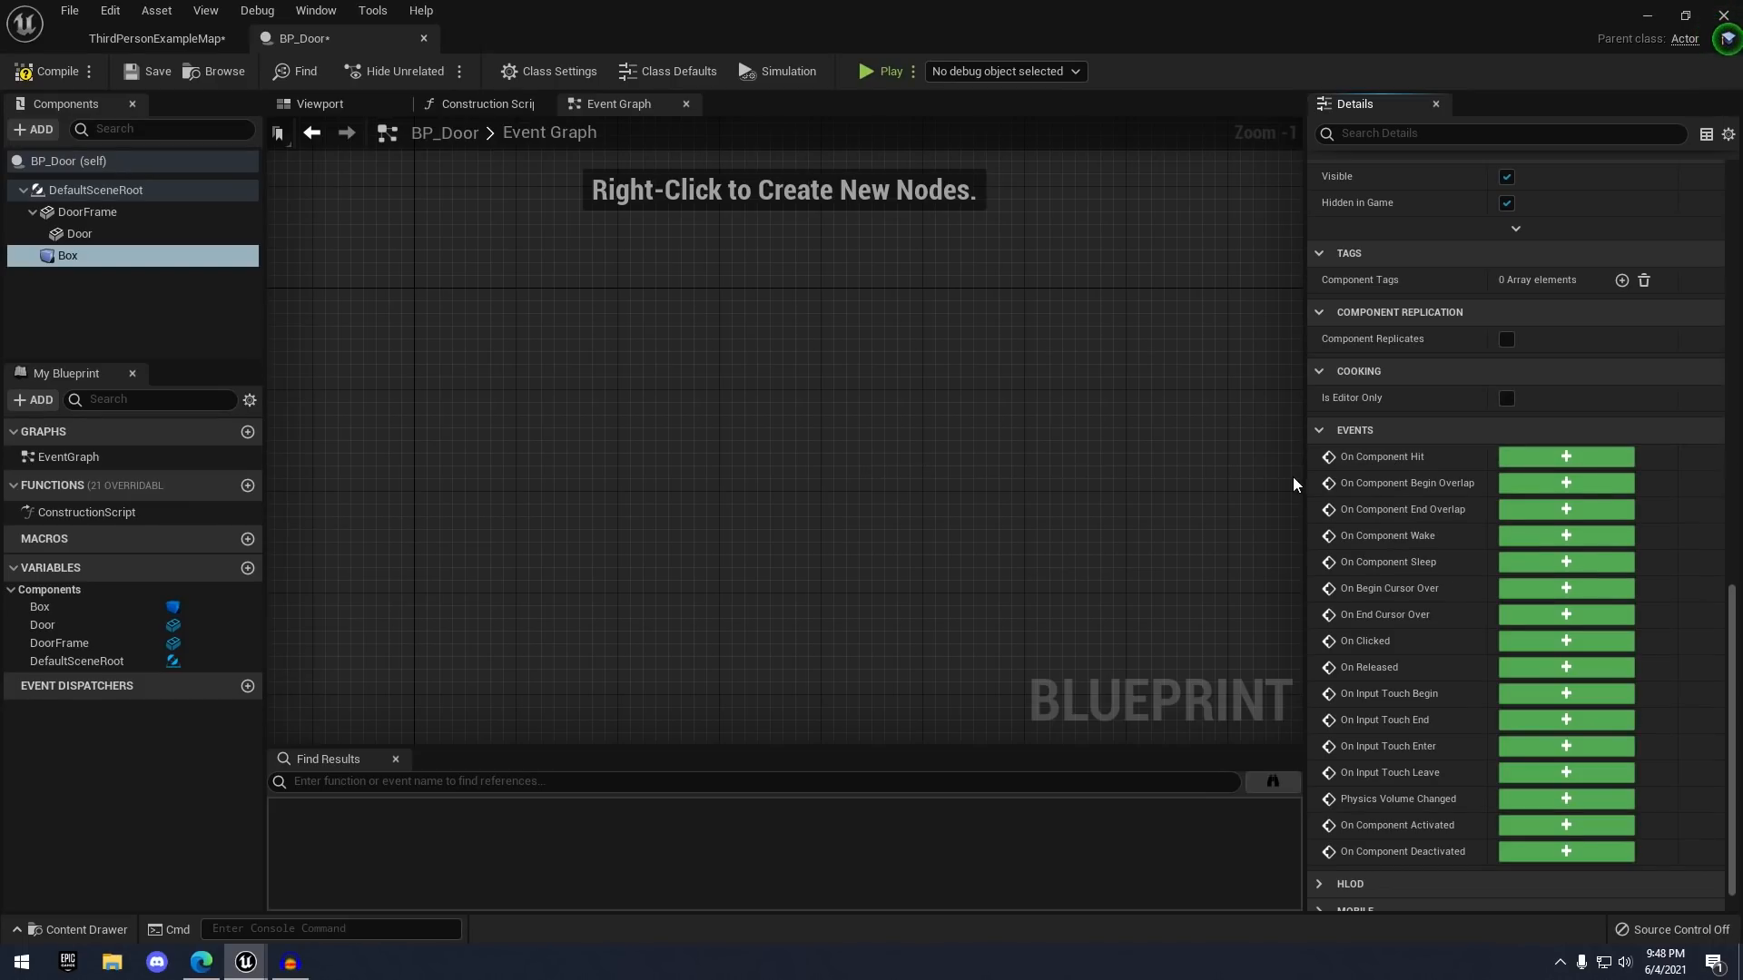
pyautogui.moveTo(1343, 483)
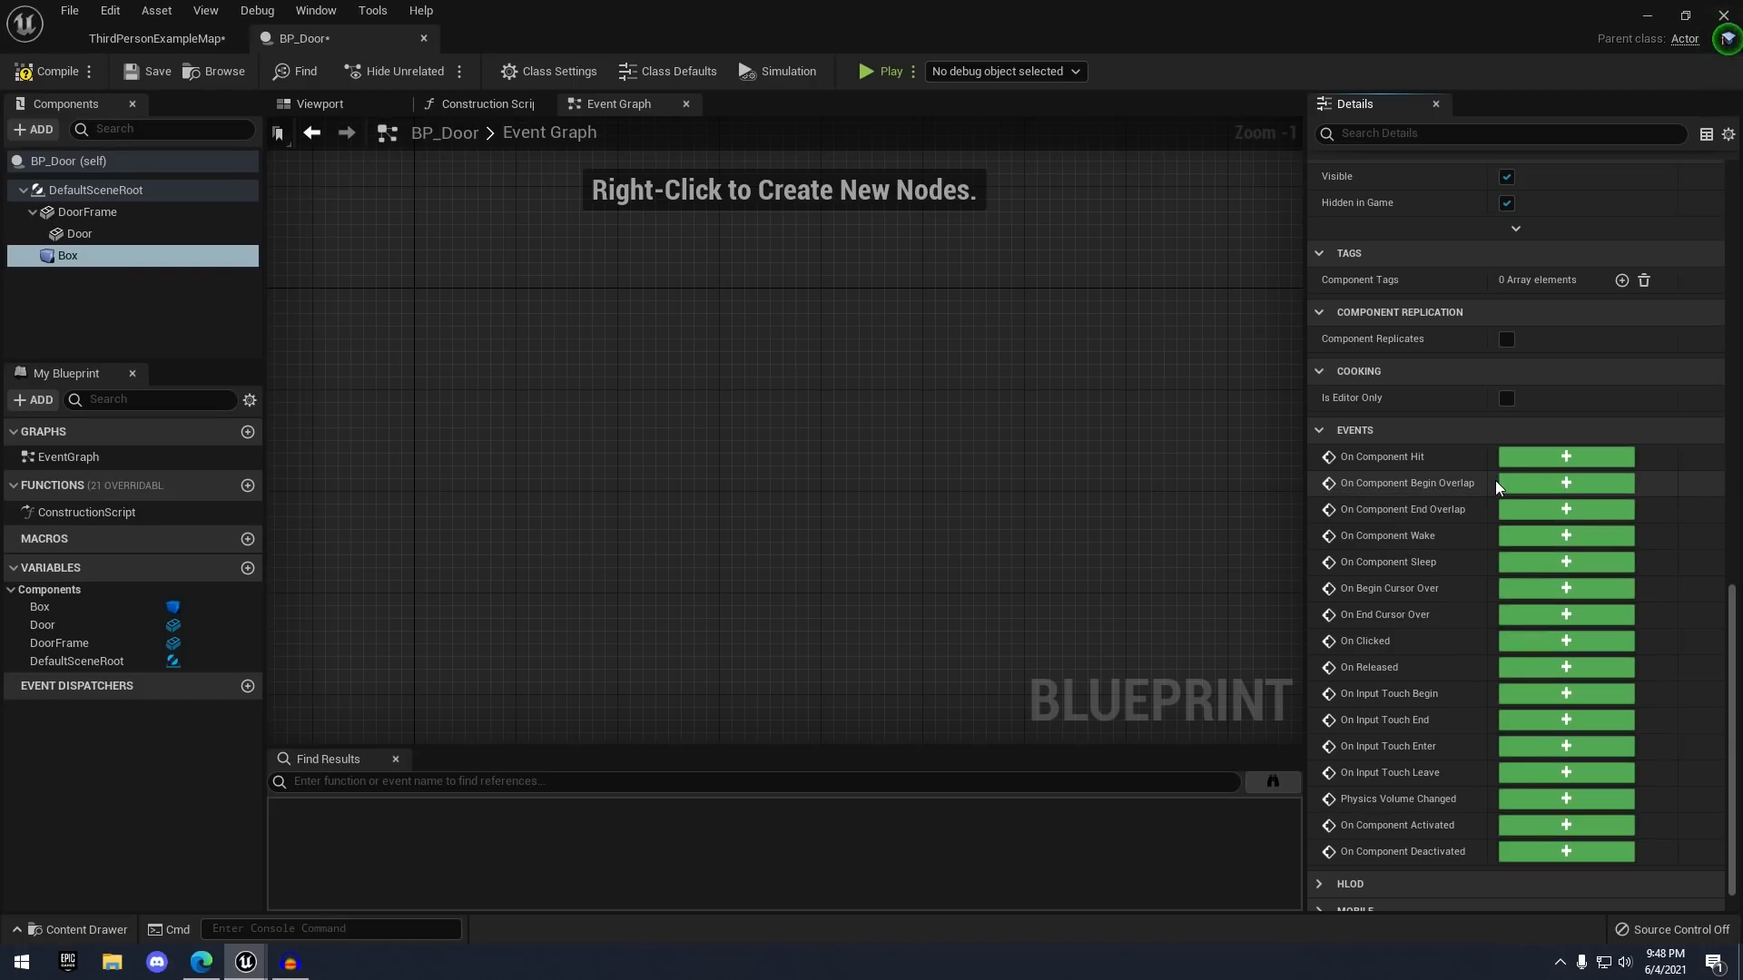
pyautogui.moveTo(1432, 488)
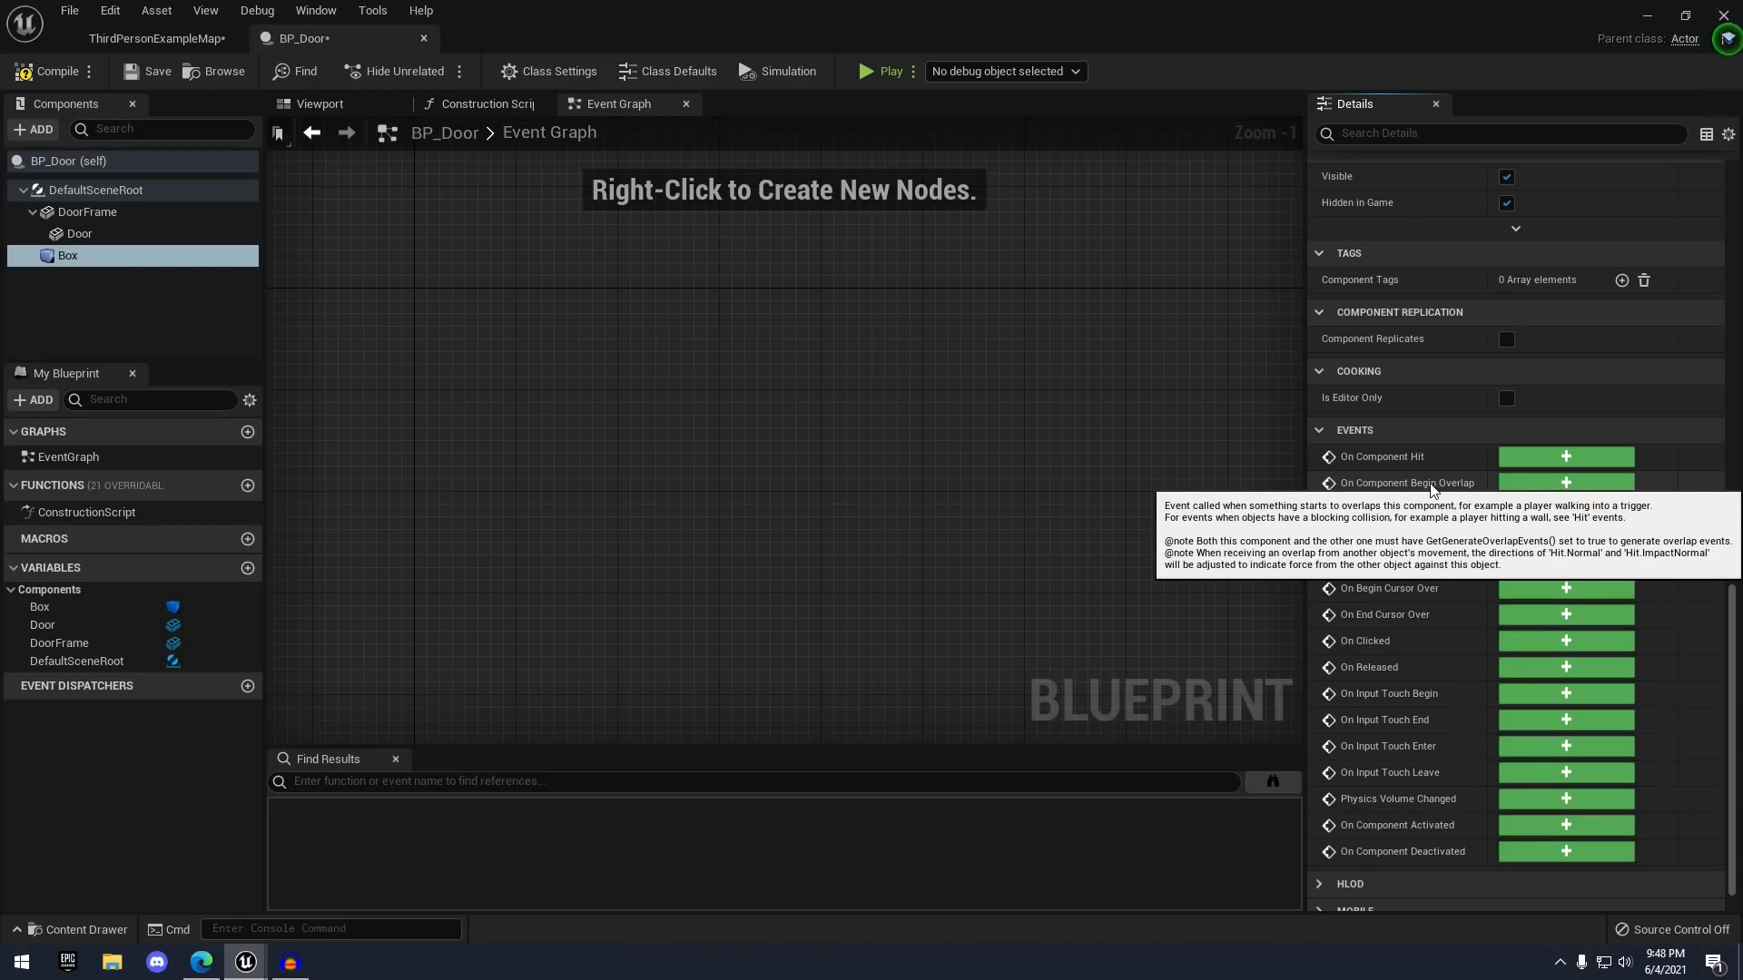
pyautogui.click(1555, 487)
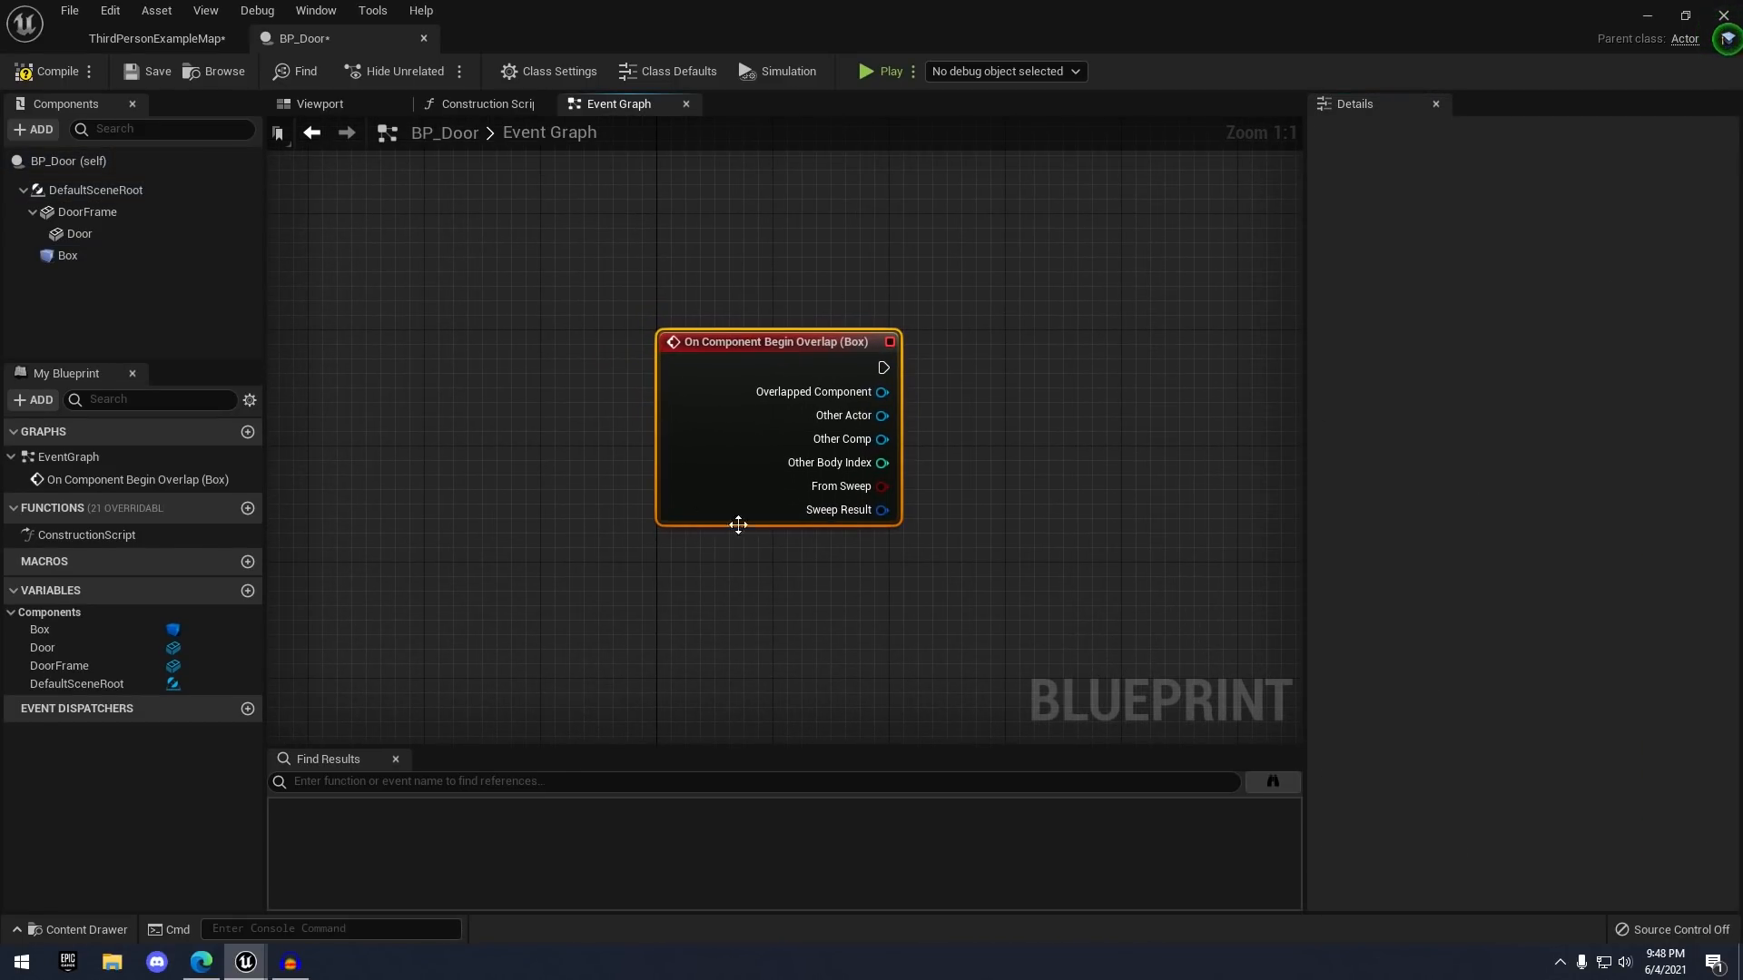
# - Show the Box in the 3D view, then return to the Event Graph
pyautogui.moveTo(1014, 371); pyautogui.dragTo(817, 369, button='right')
pyautogui.click(671, 304)
pyautogui.moveTo(630, 291); pyautogui.dragTo(578, 228, button='right')
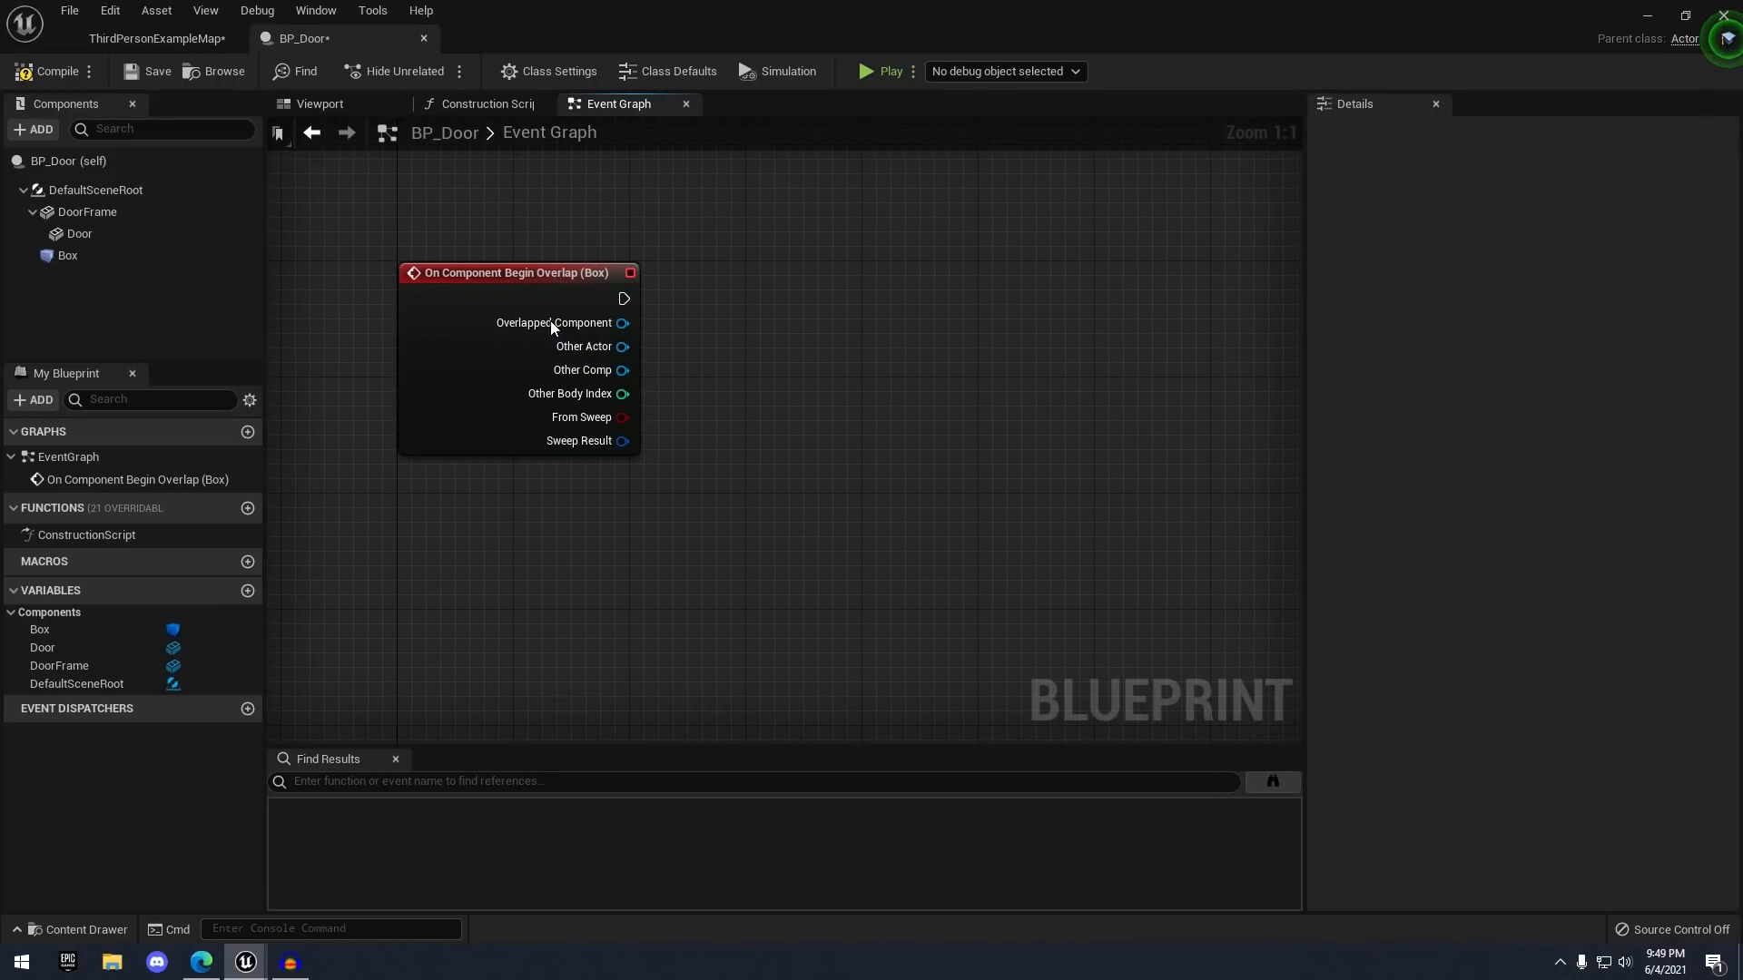
pyautogui.doubleClick(132, 259)
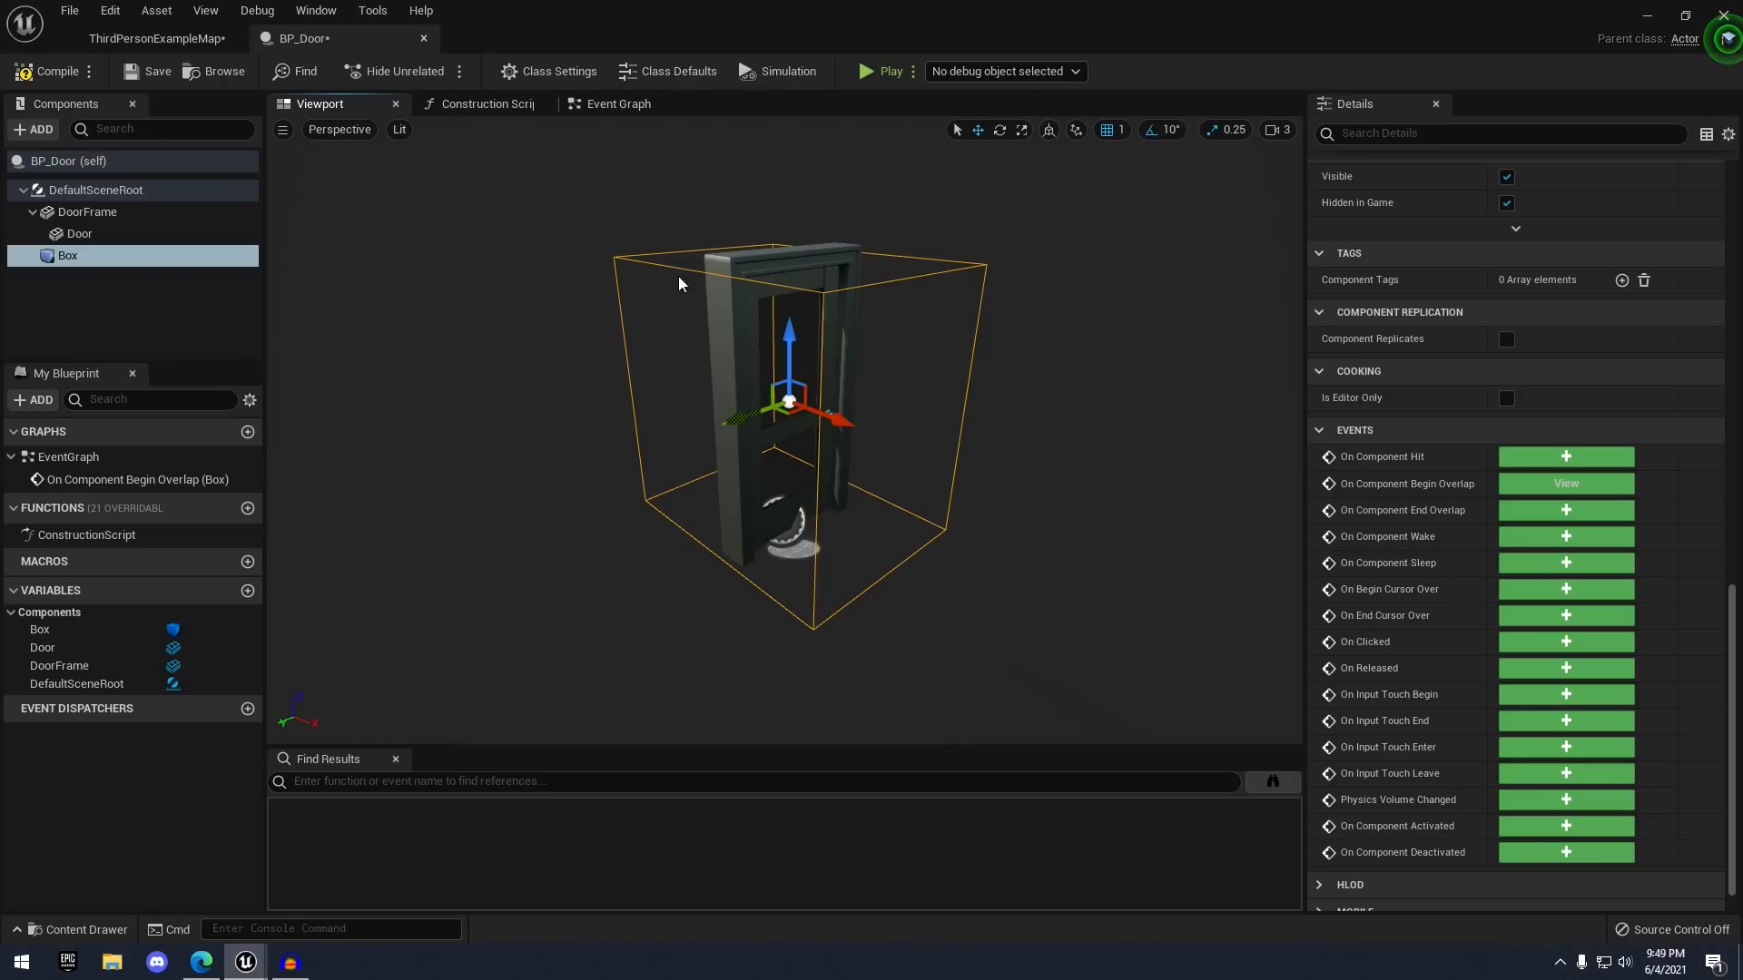
pyautogui.click(618, 105)
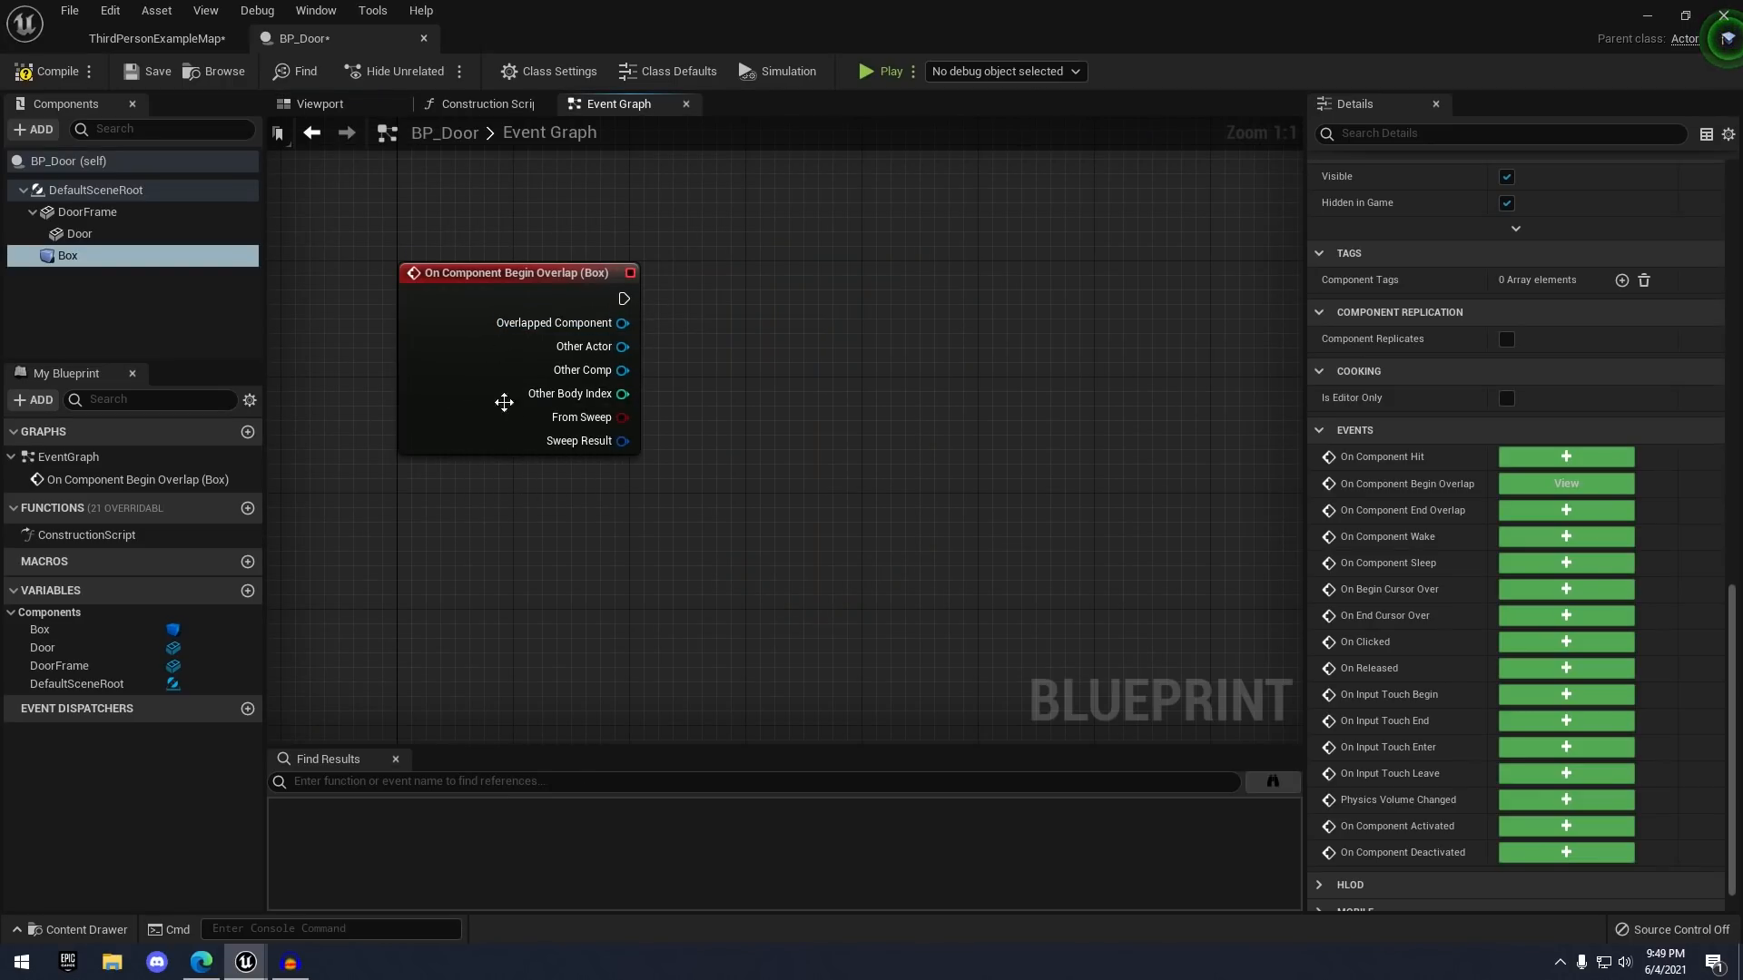
pyautogui.moveTo(713, 381); pyautogui.dragTo(741, 420, button='right')
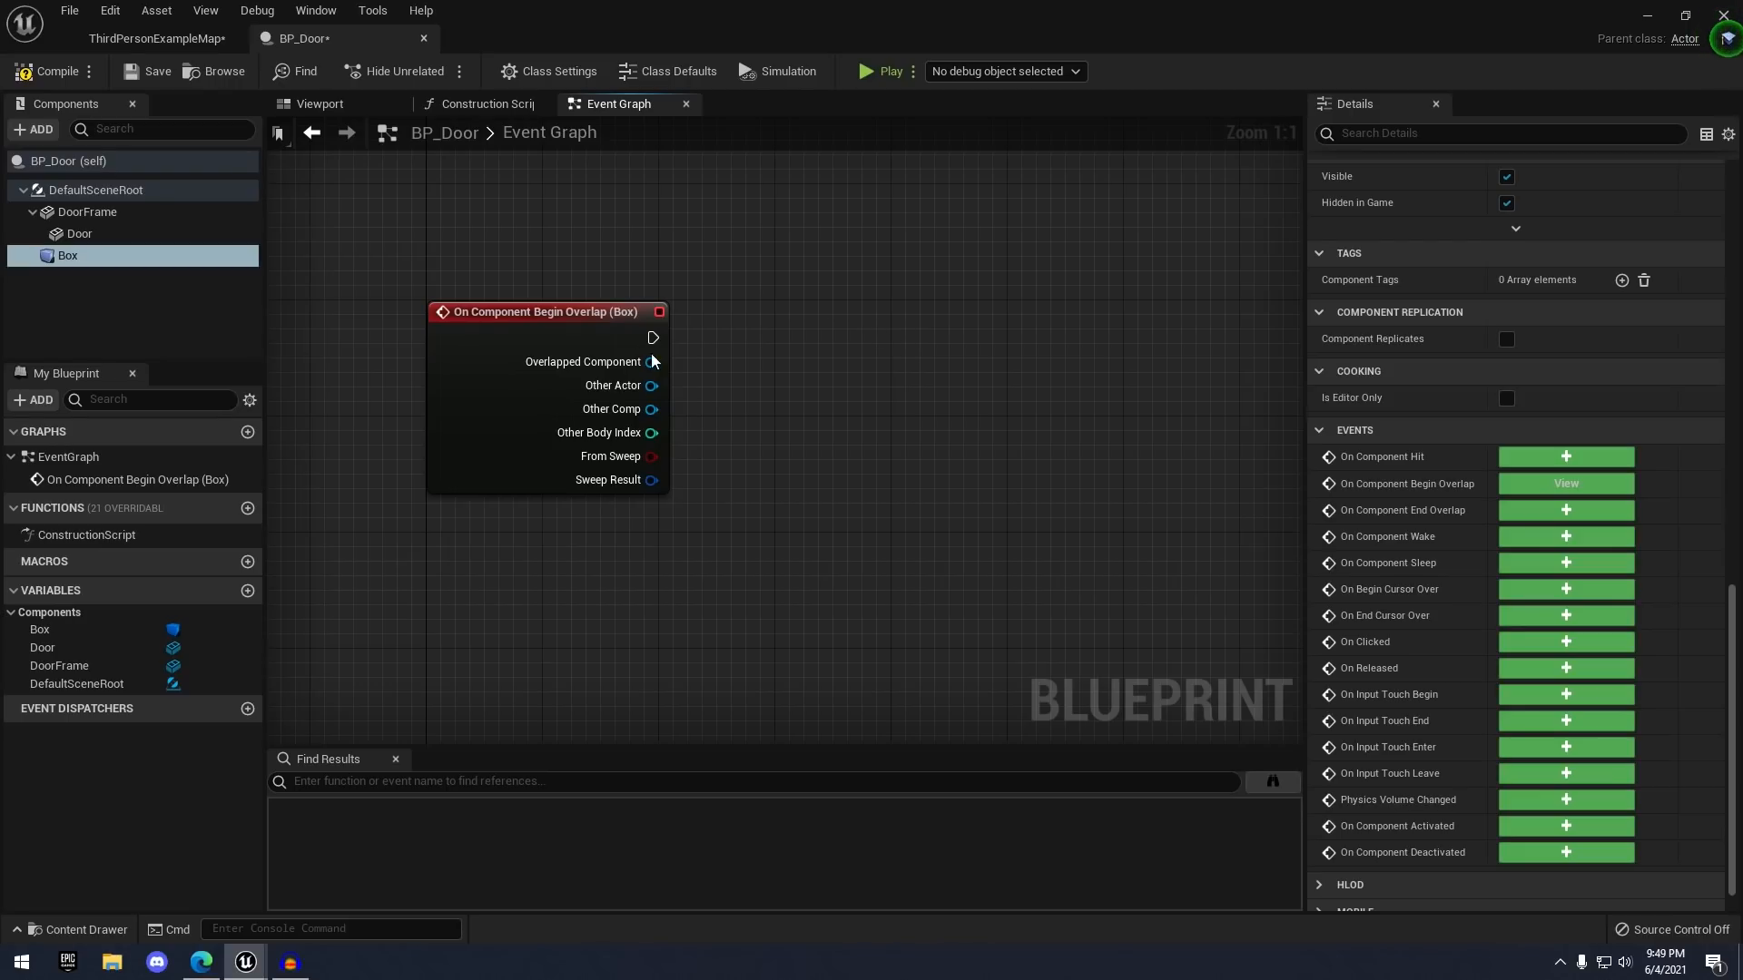
pyautogui.moveTo(699, 334); pyautogui.dragTo(706, 334, button='right')
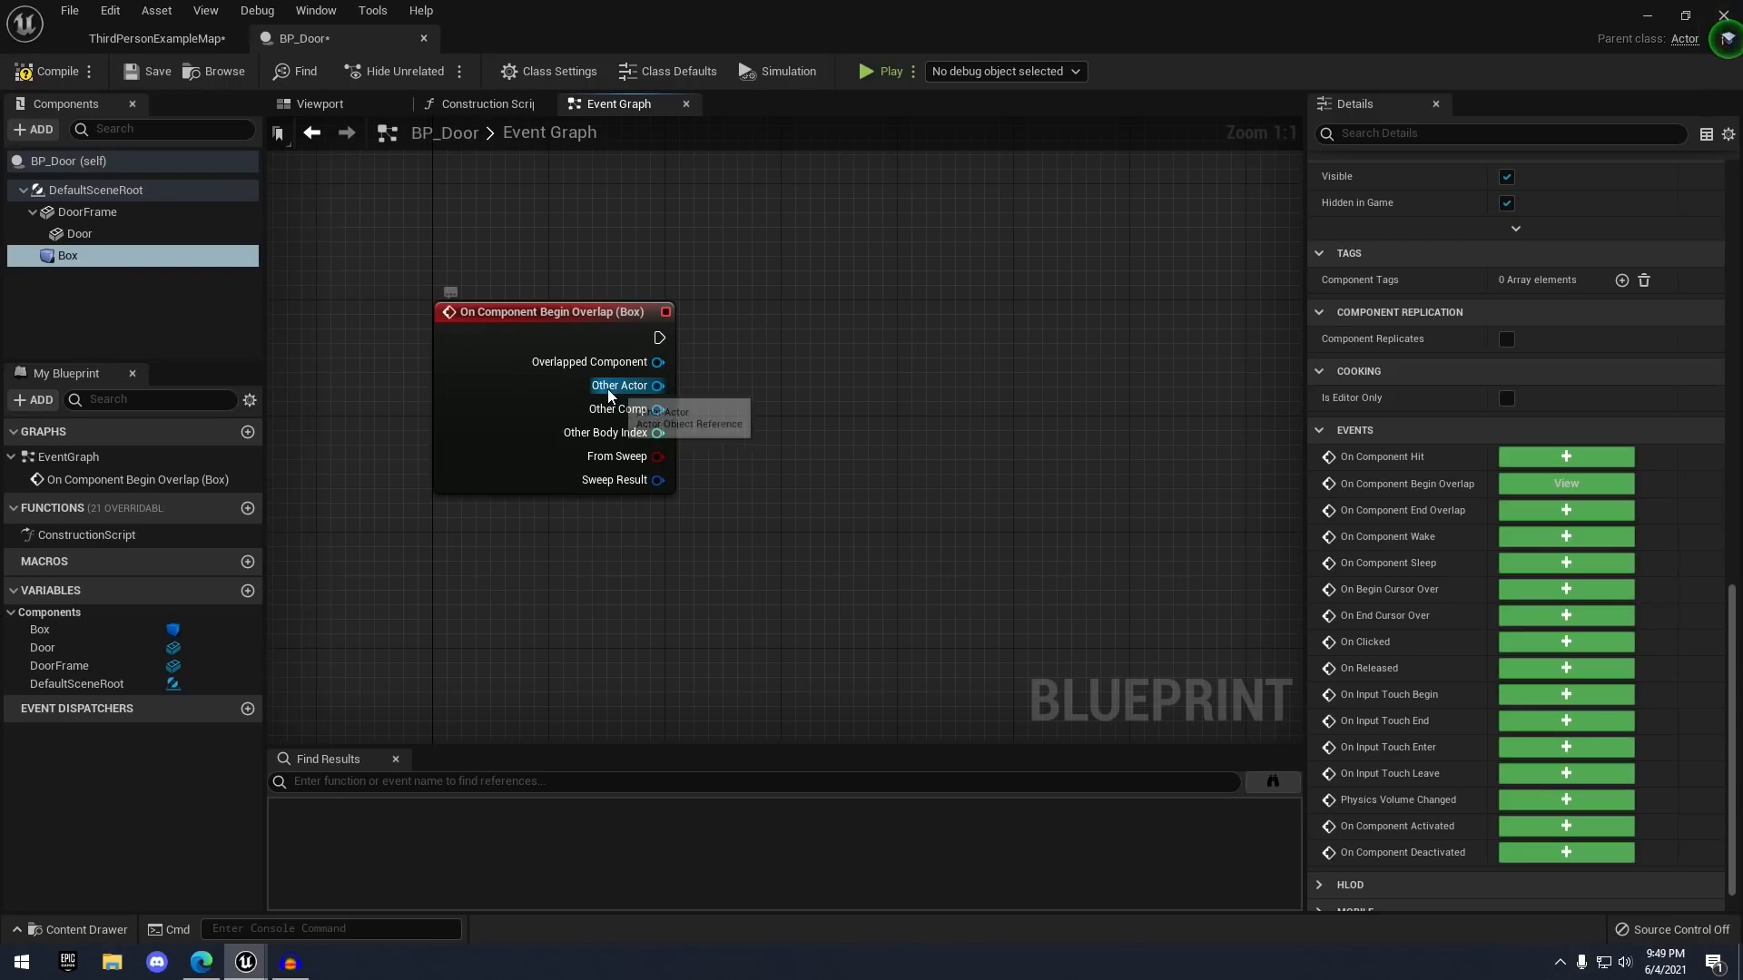
# - Drag a wire from the overlap event's Other Actor pin to list its actions
pyautogui.moveTo(626, 384); pyautogui.dragTo(835, 337)
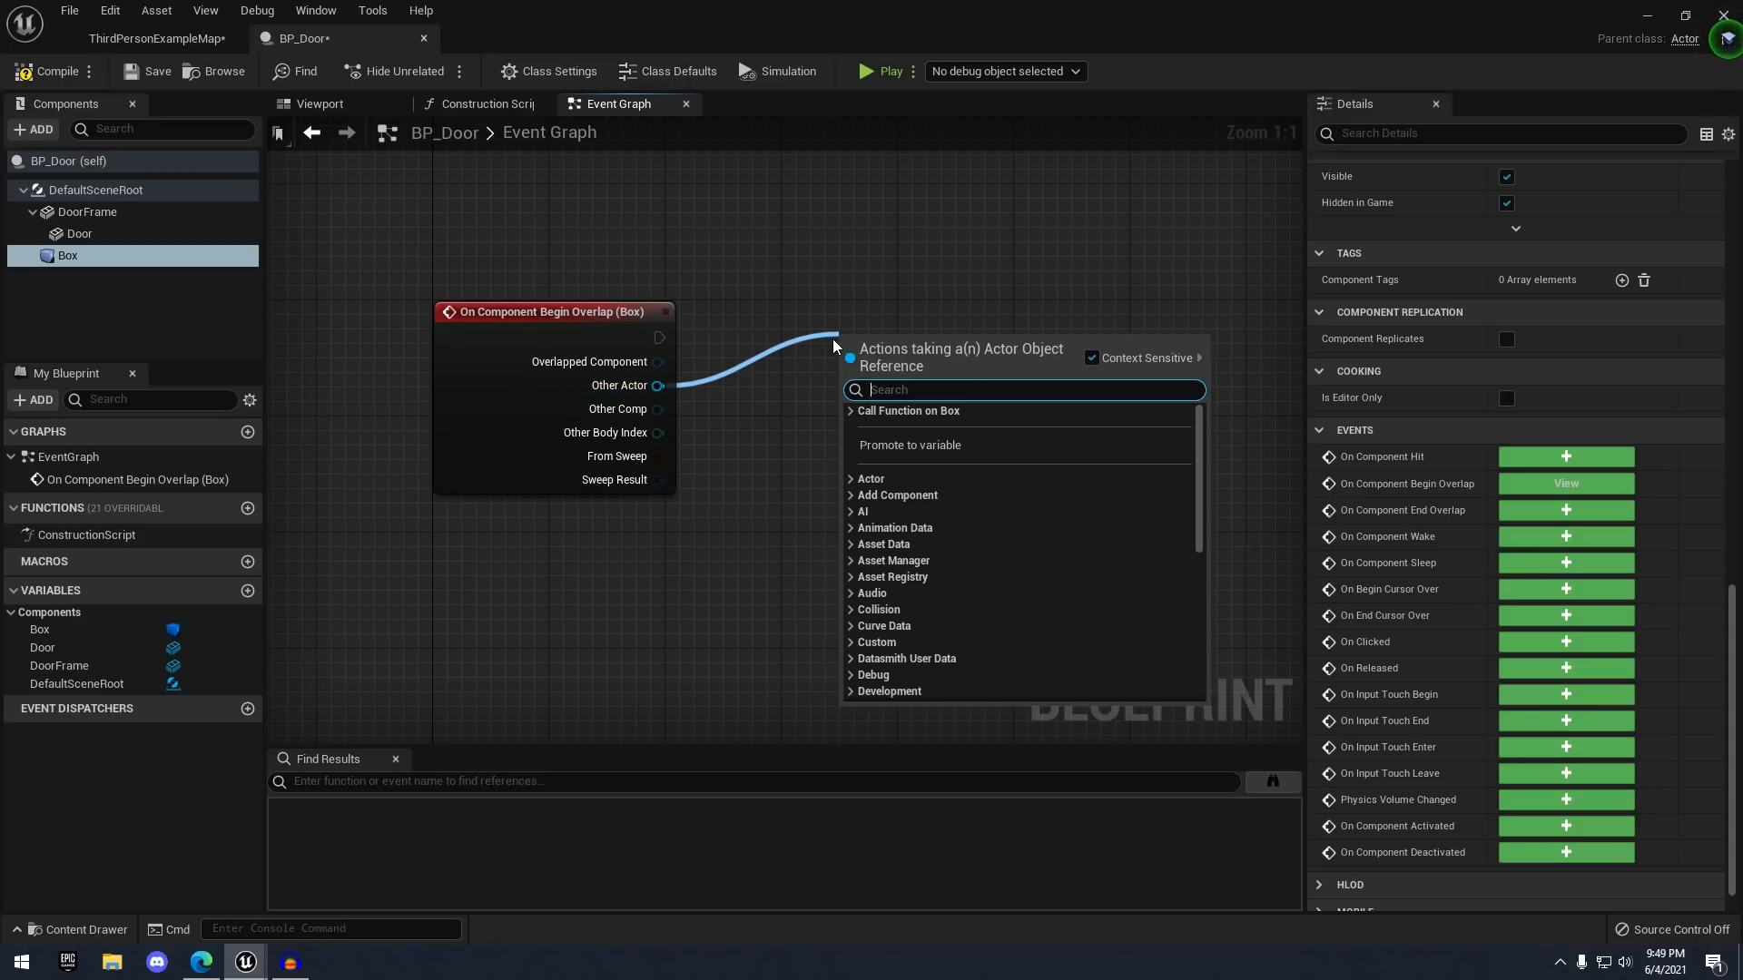
pyautogui.click(857, 280)
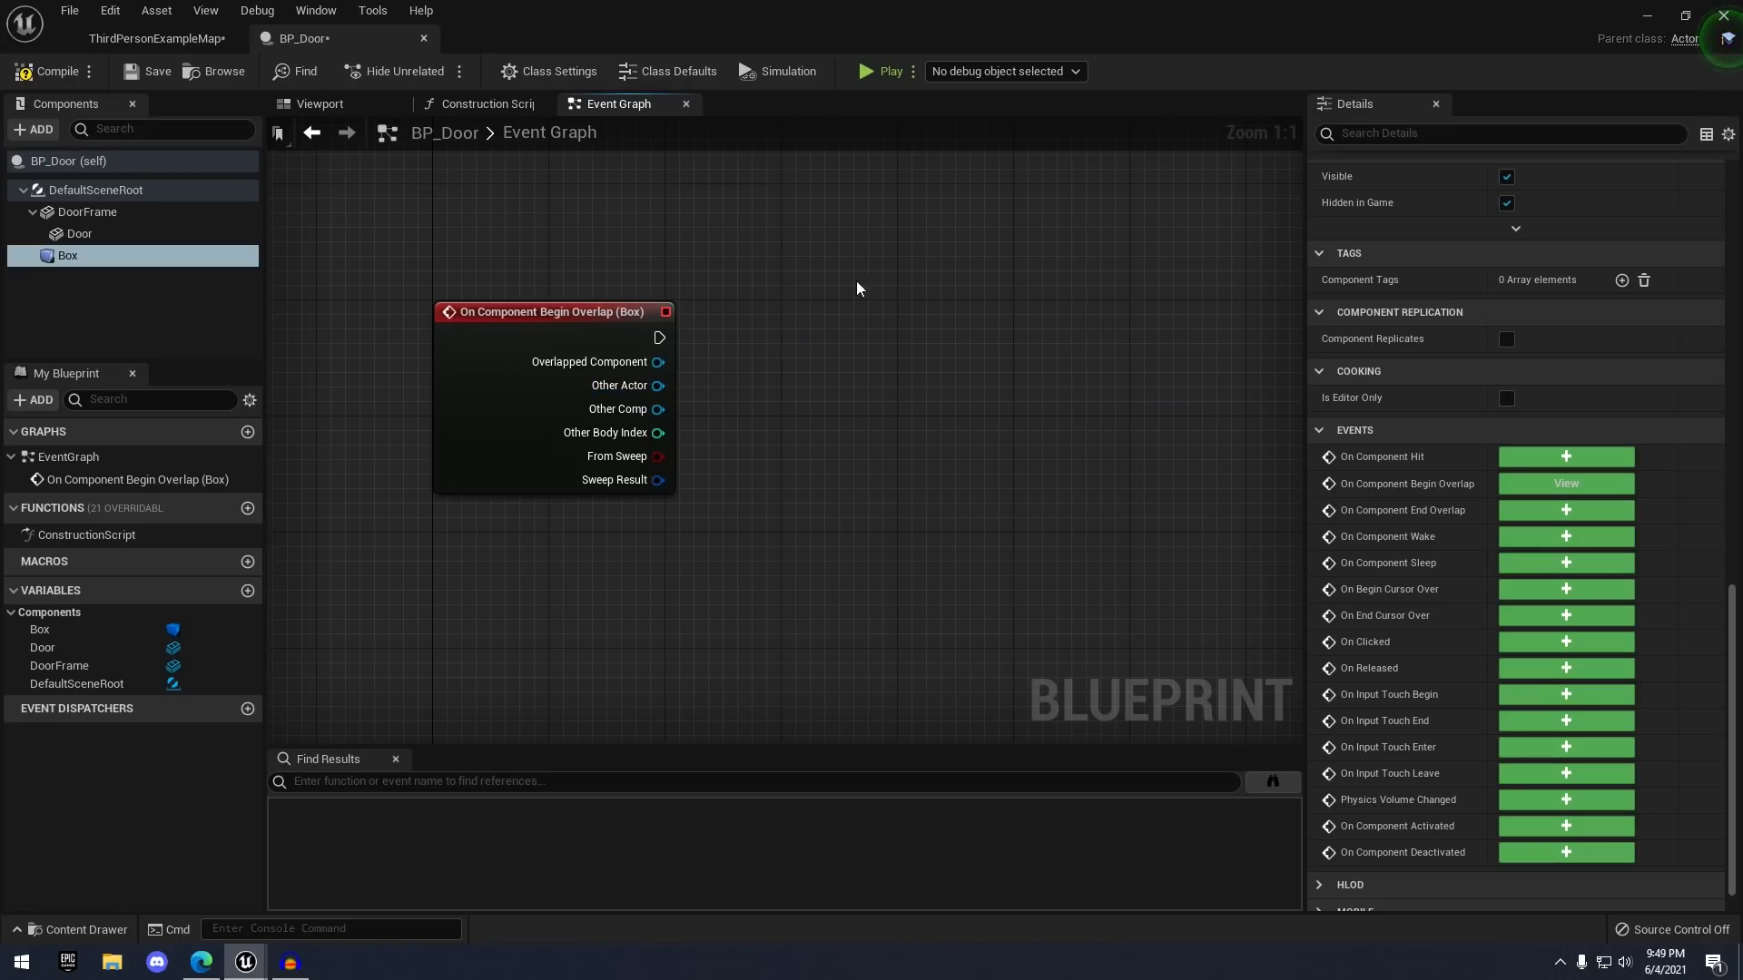
pyautogui.click(195, 36)
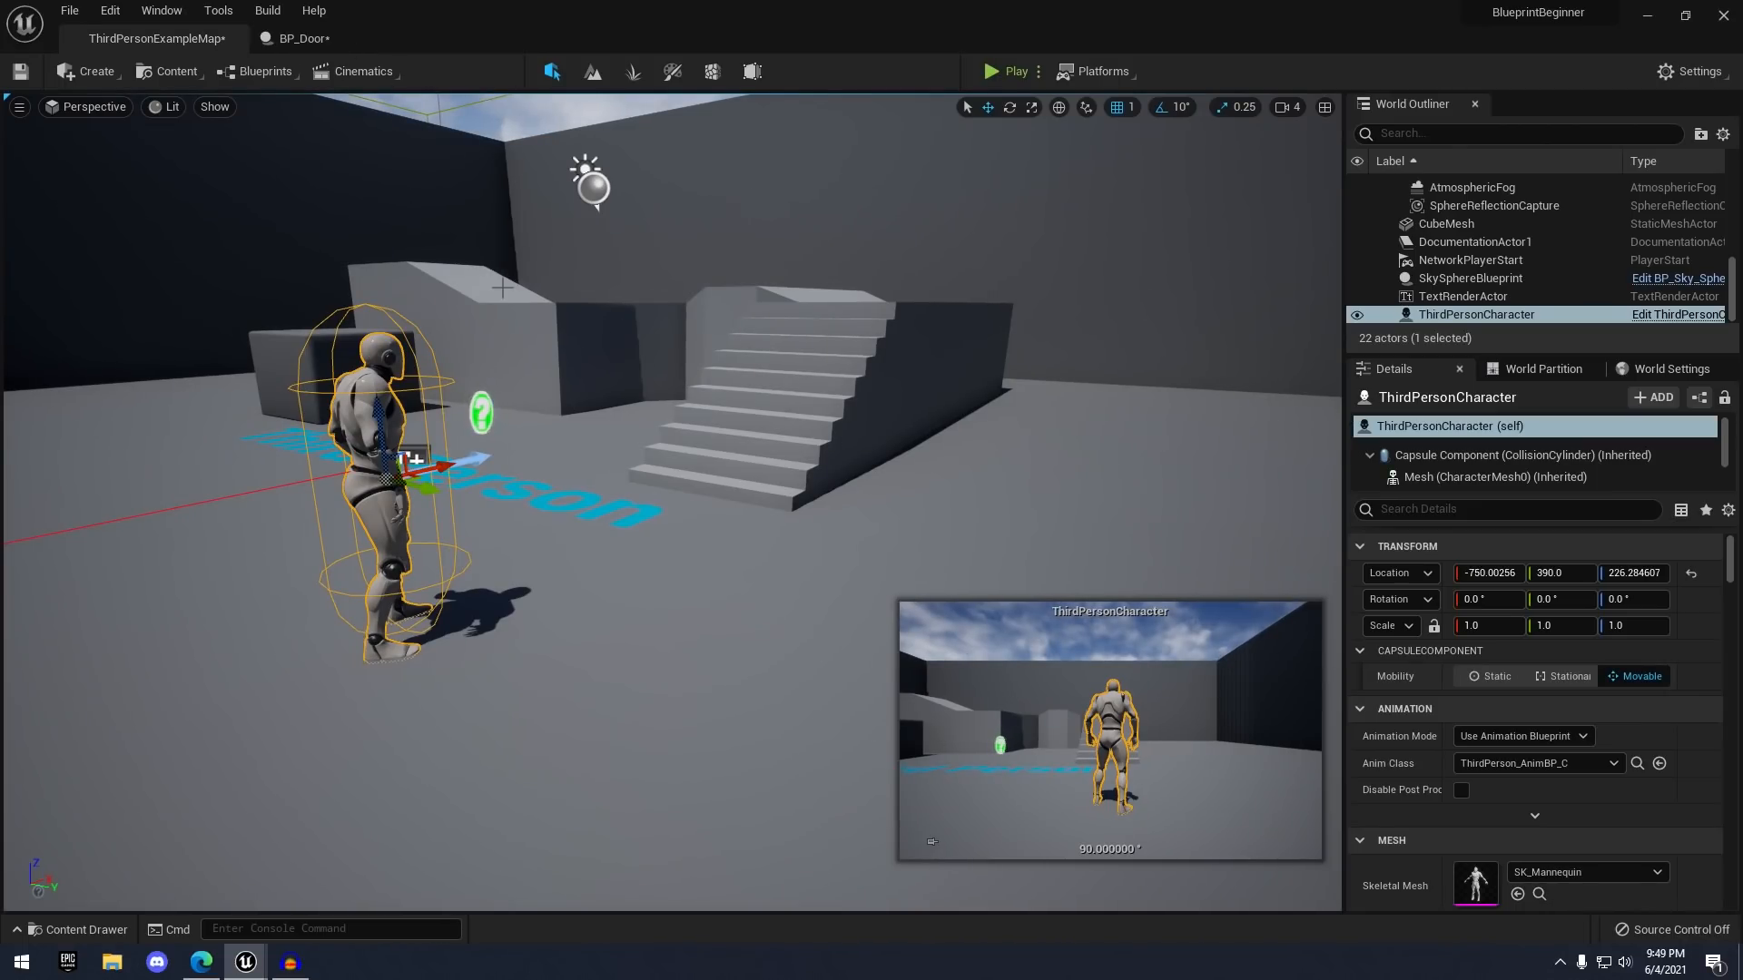
pyautogui.moveTo(663, 397); pyautogui.dragTo(562, 398, button='right')
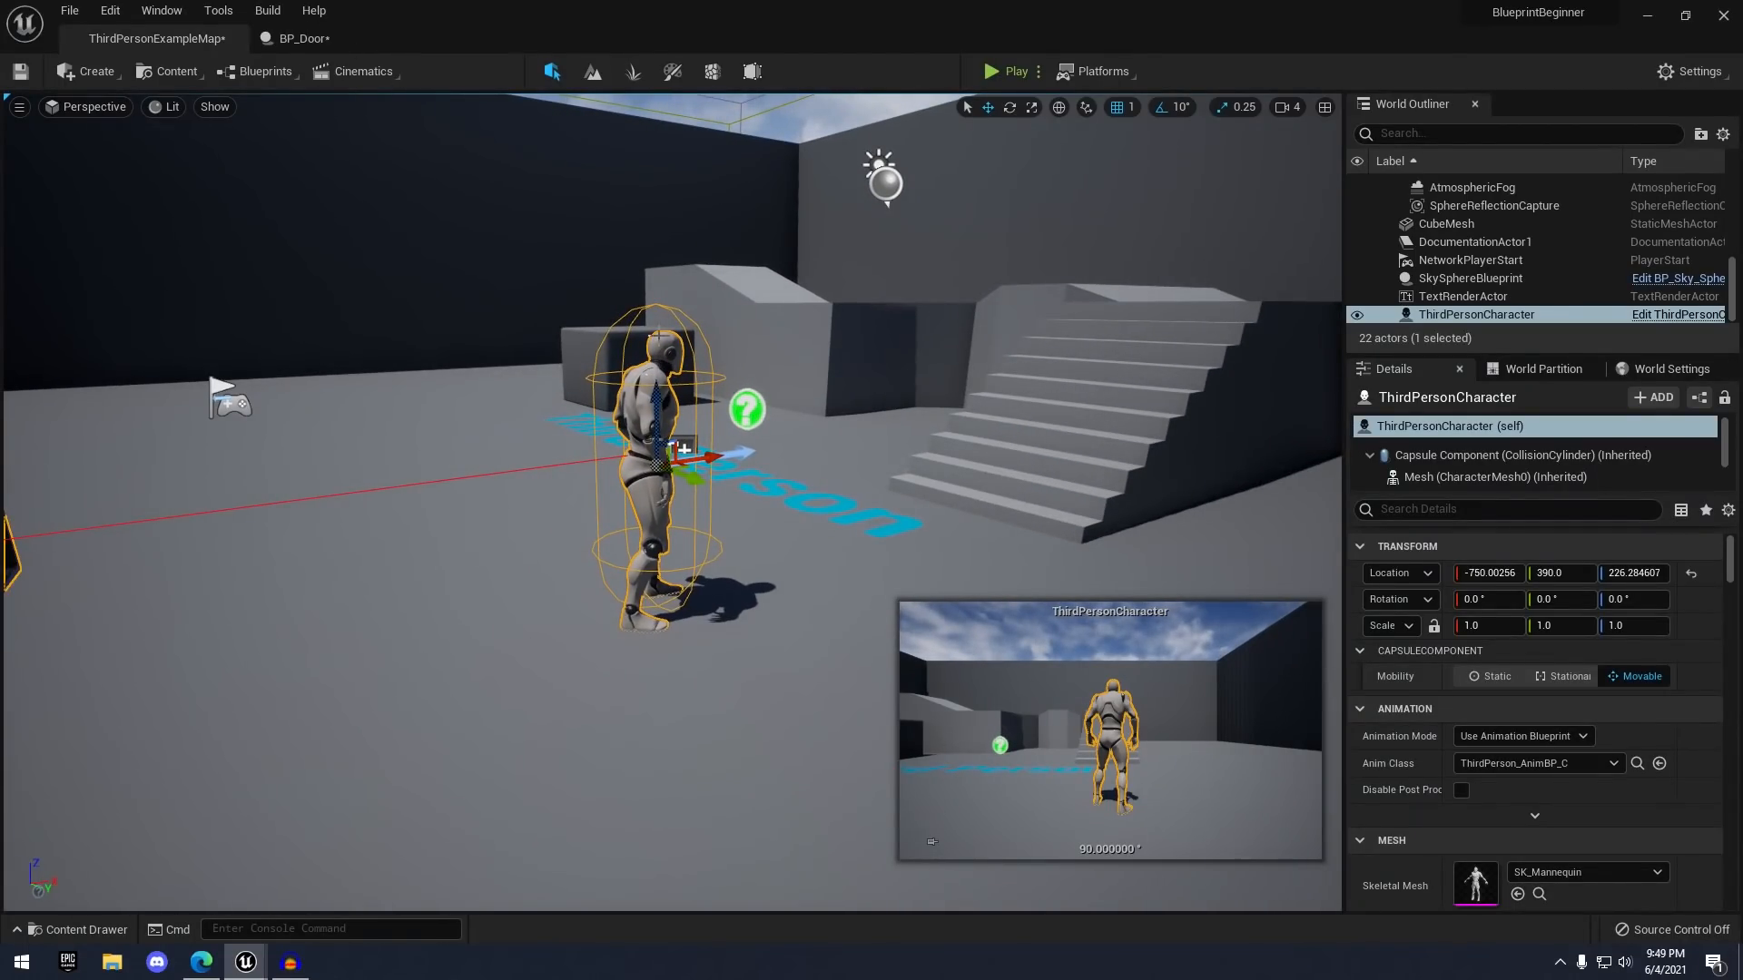
pyautogui.click(301, 38)
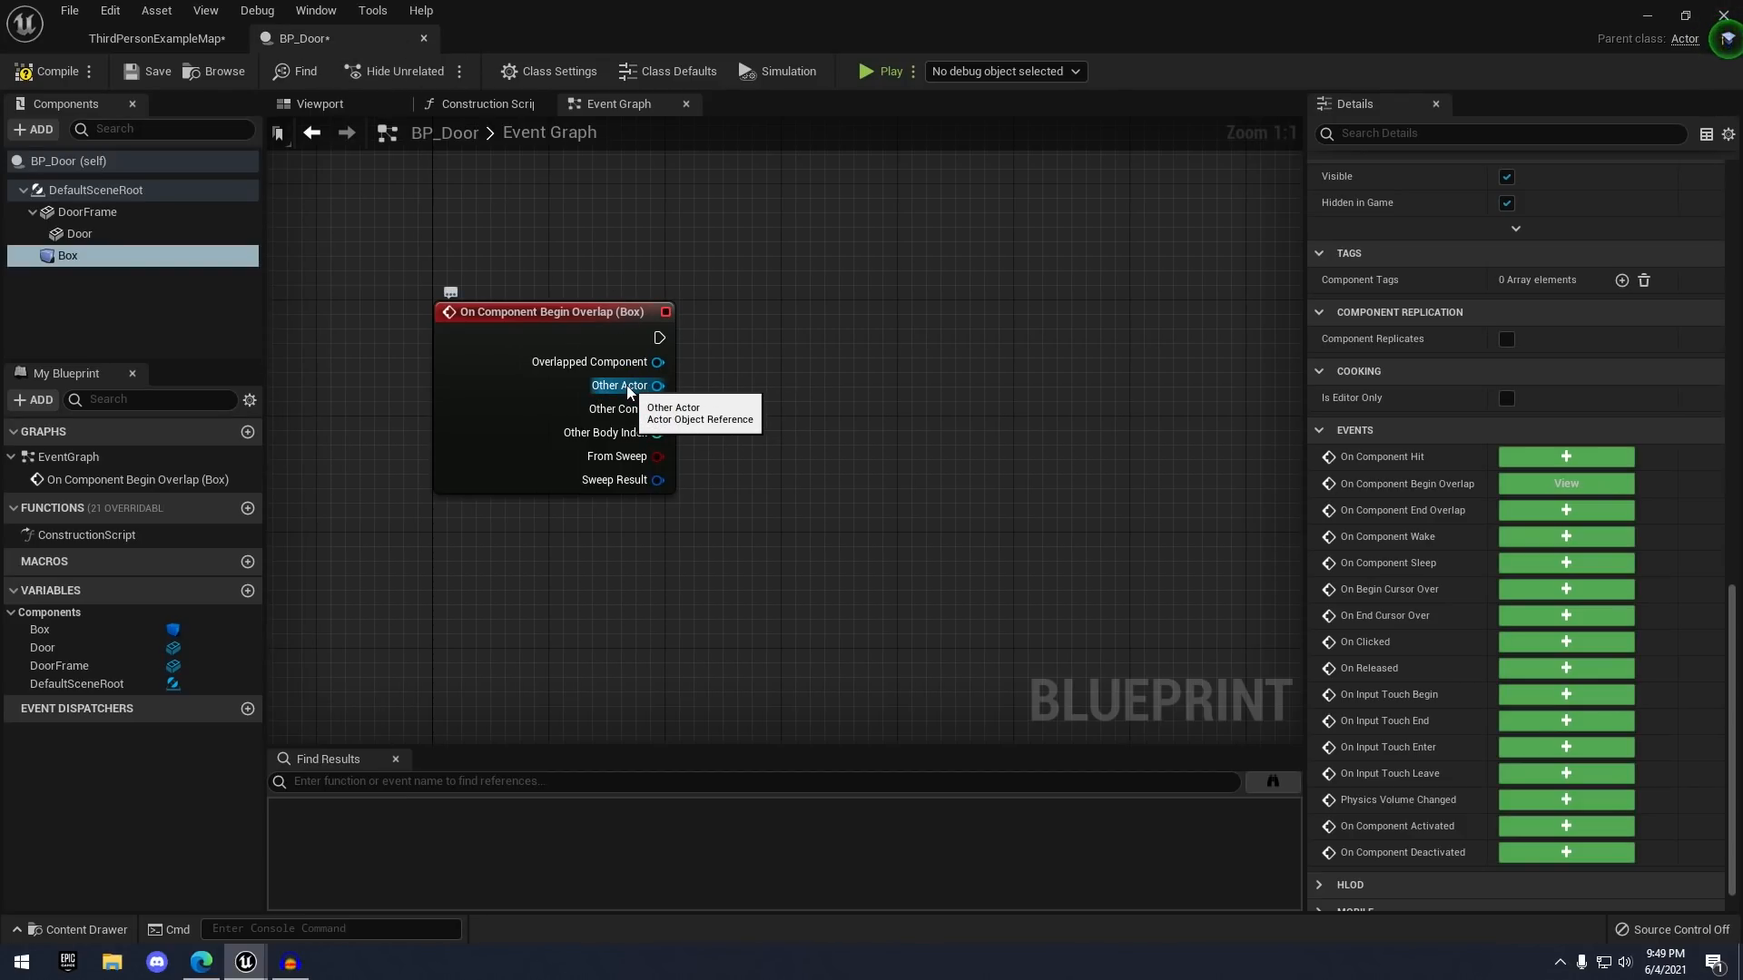
pyautogui.moveTo(641, 385); pyautogui.dragTo(824, 313)
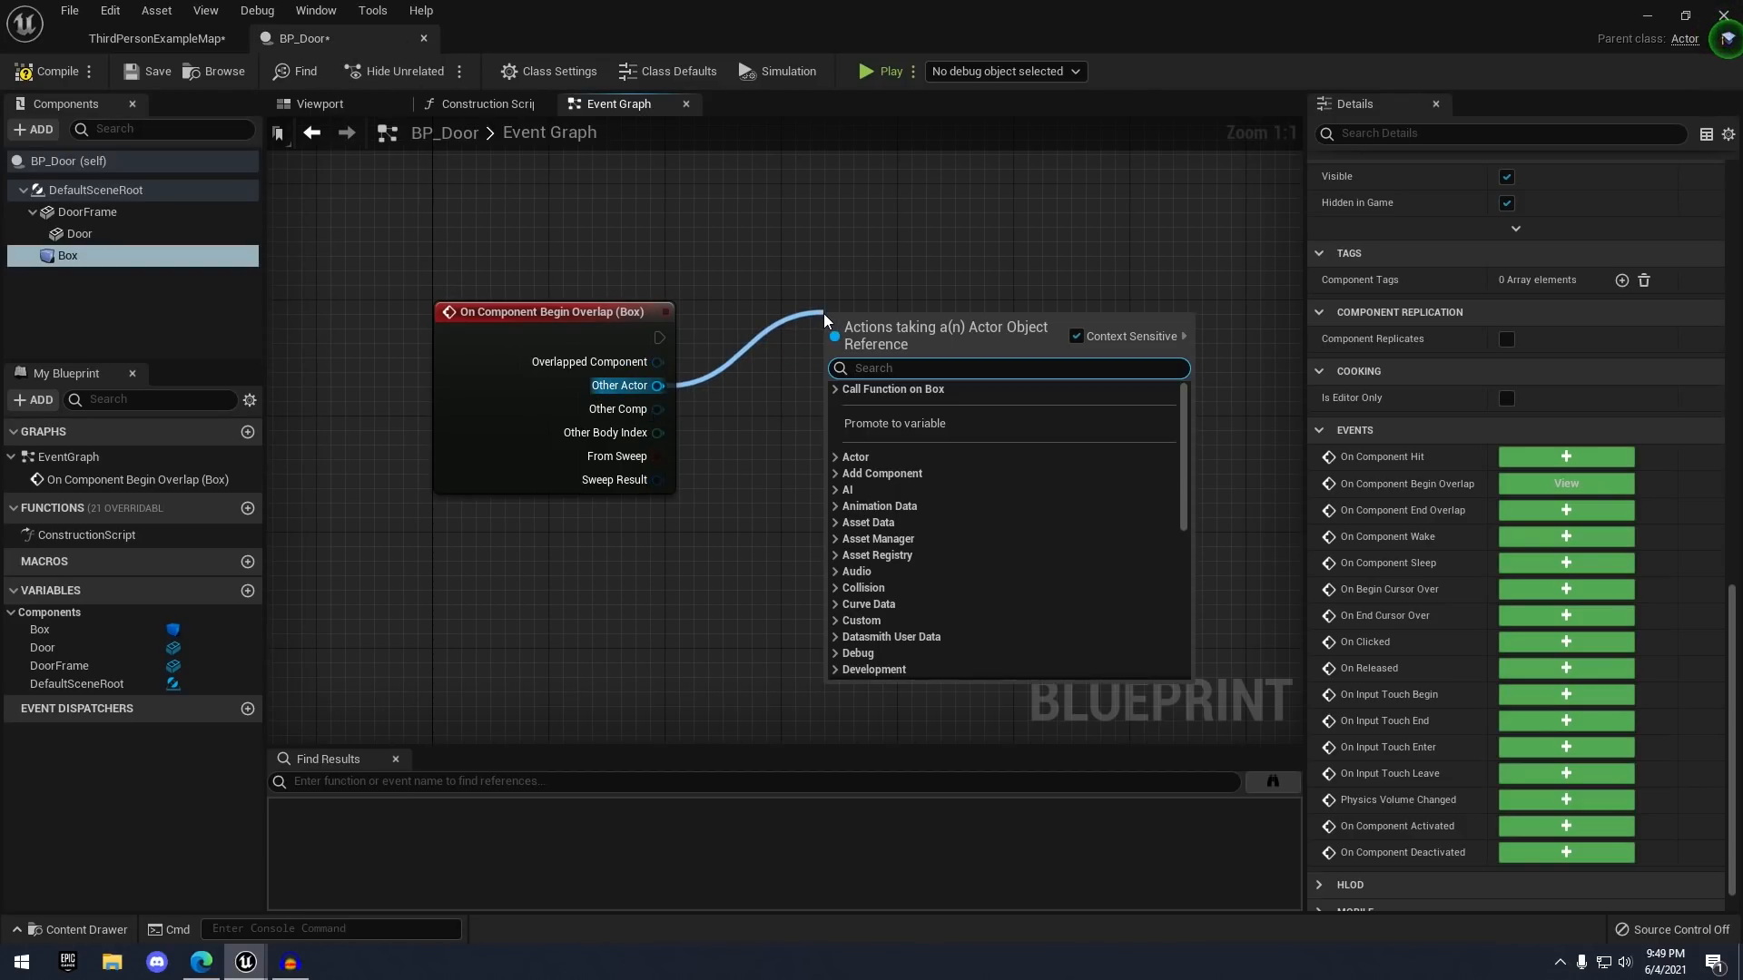
# - Add a Cast To ThirdPersonCharacter node fed by Other Actor
pyautogui.write('cast to third')
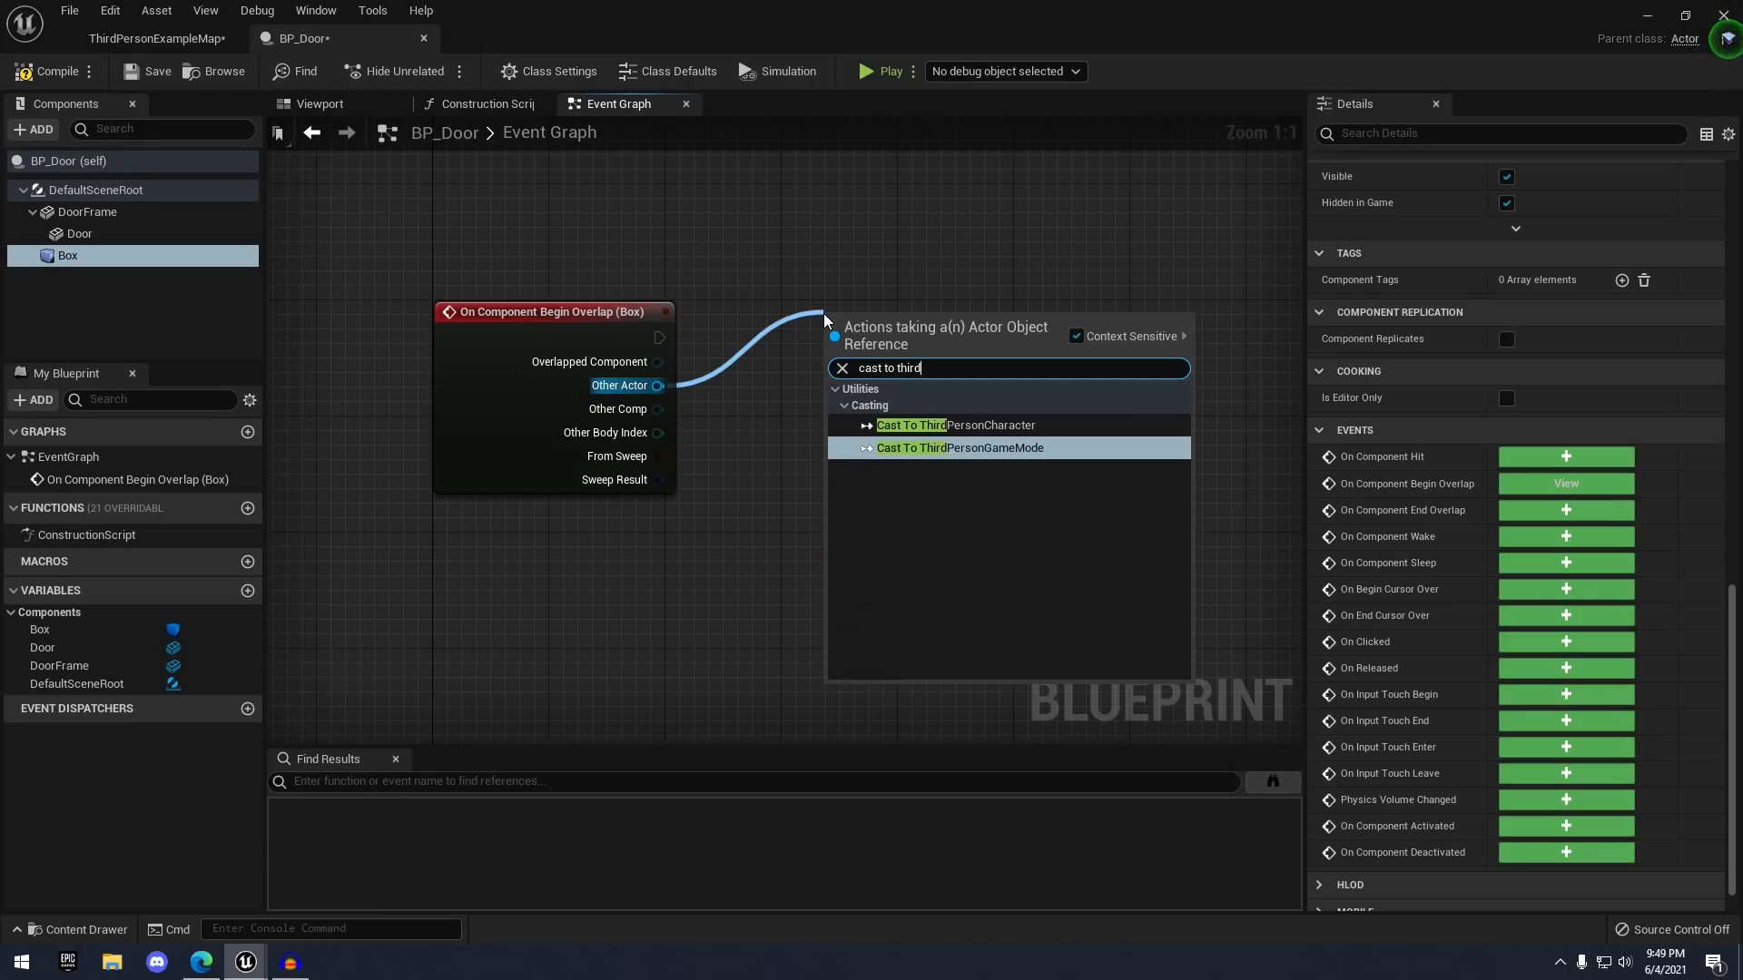
pyautogui.click(960, 426)
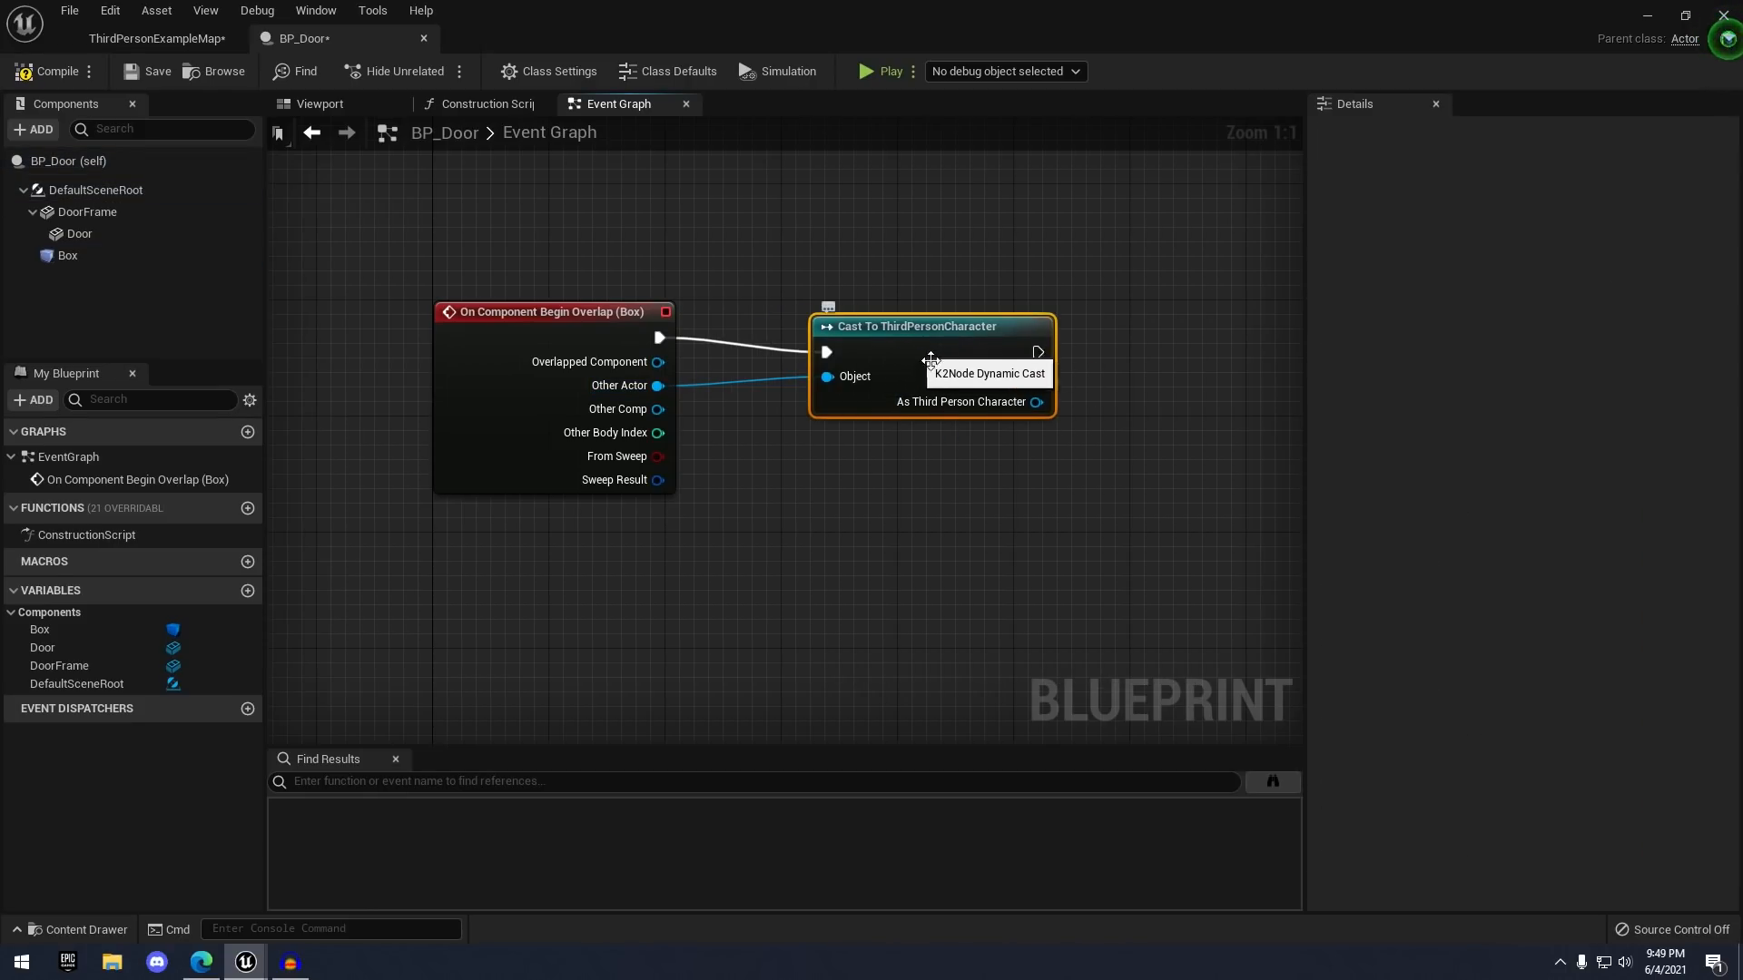
pyautogui.moveTo(1031, 275); pyautogui.dragTo(998, 248, button='right')
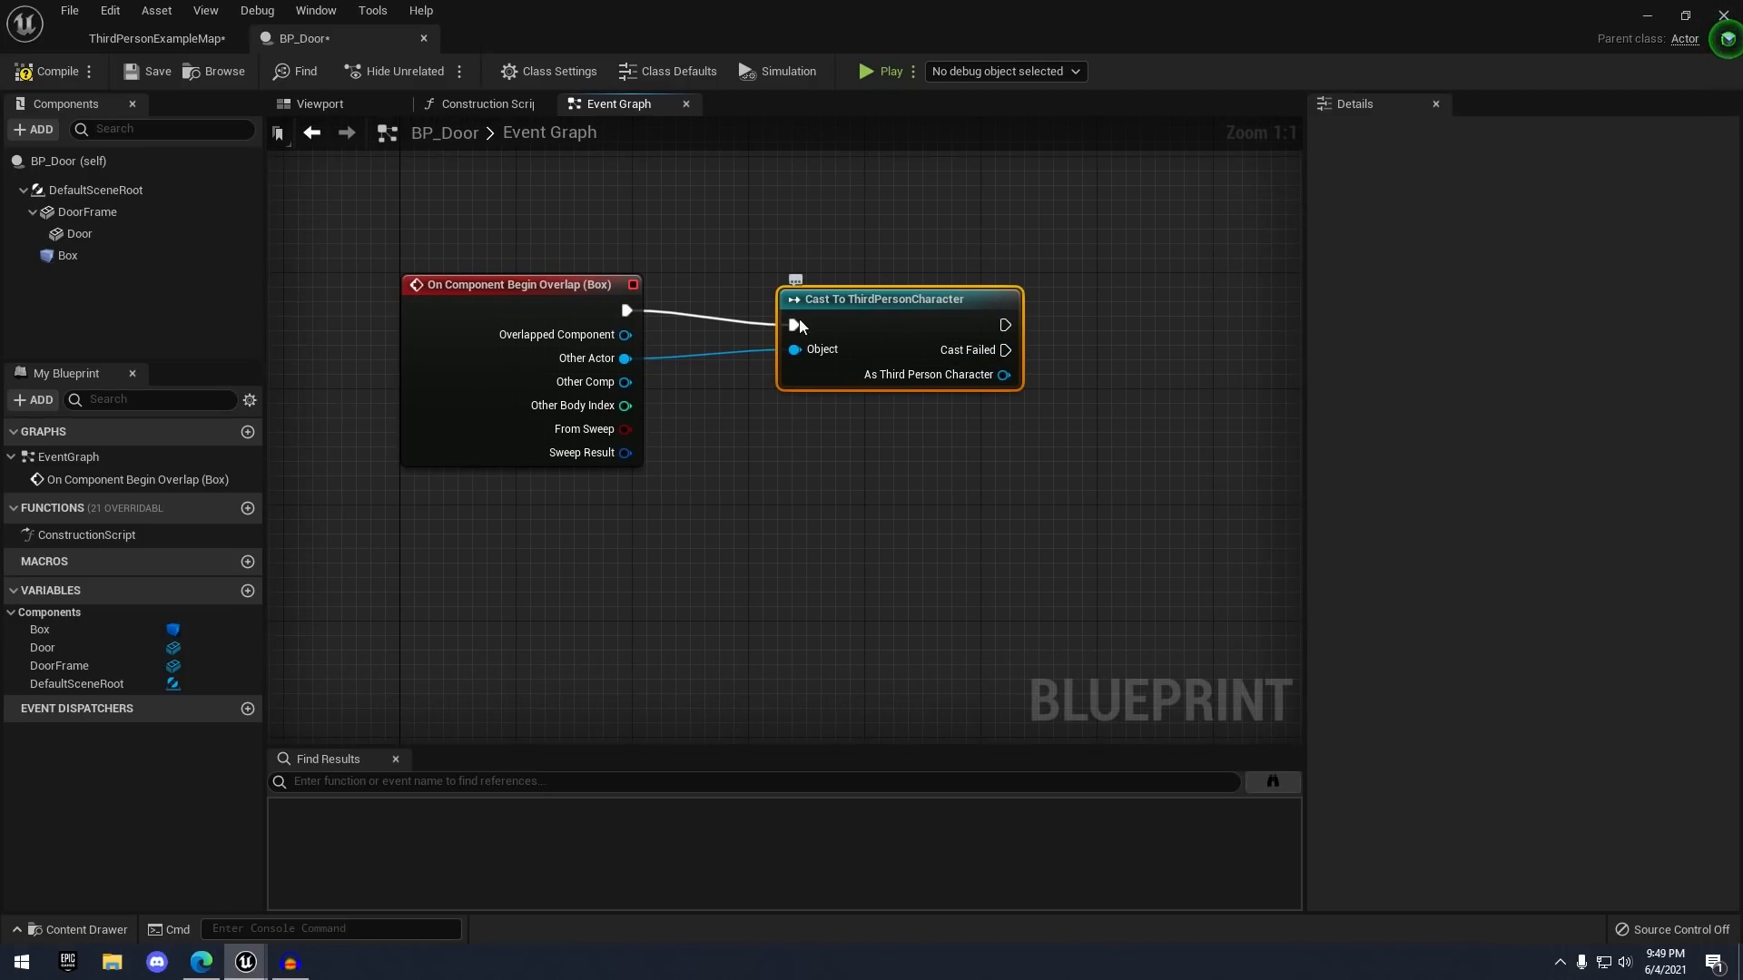
pyautogui.click(127, 256)
pyautogui.click(873, 314)
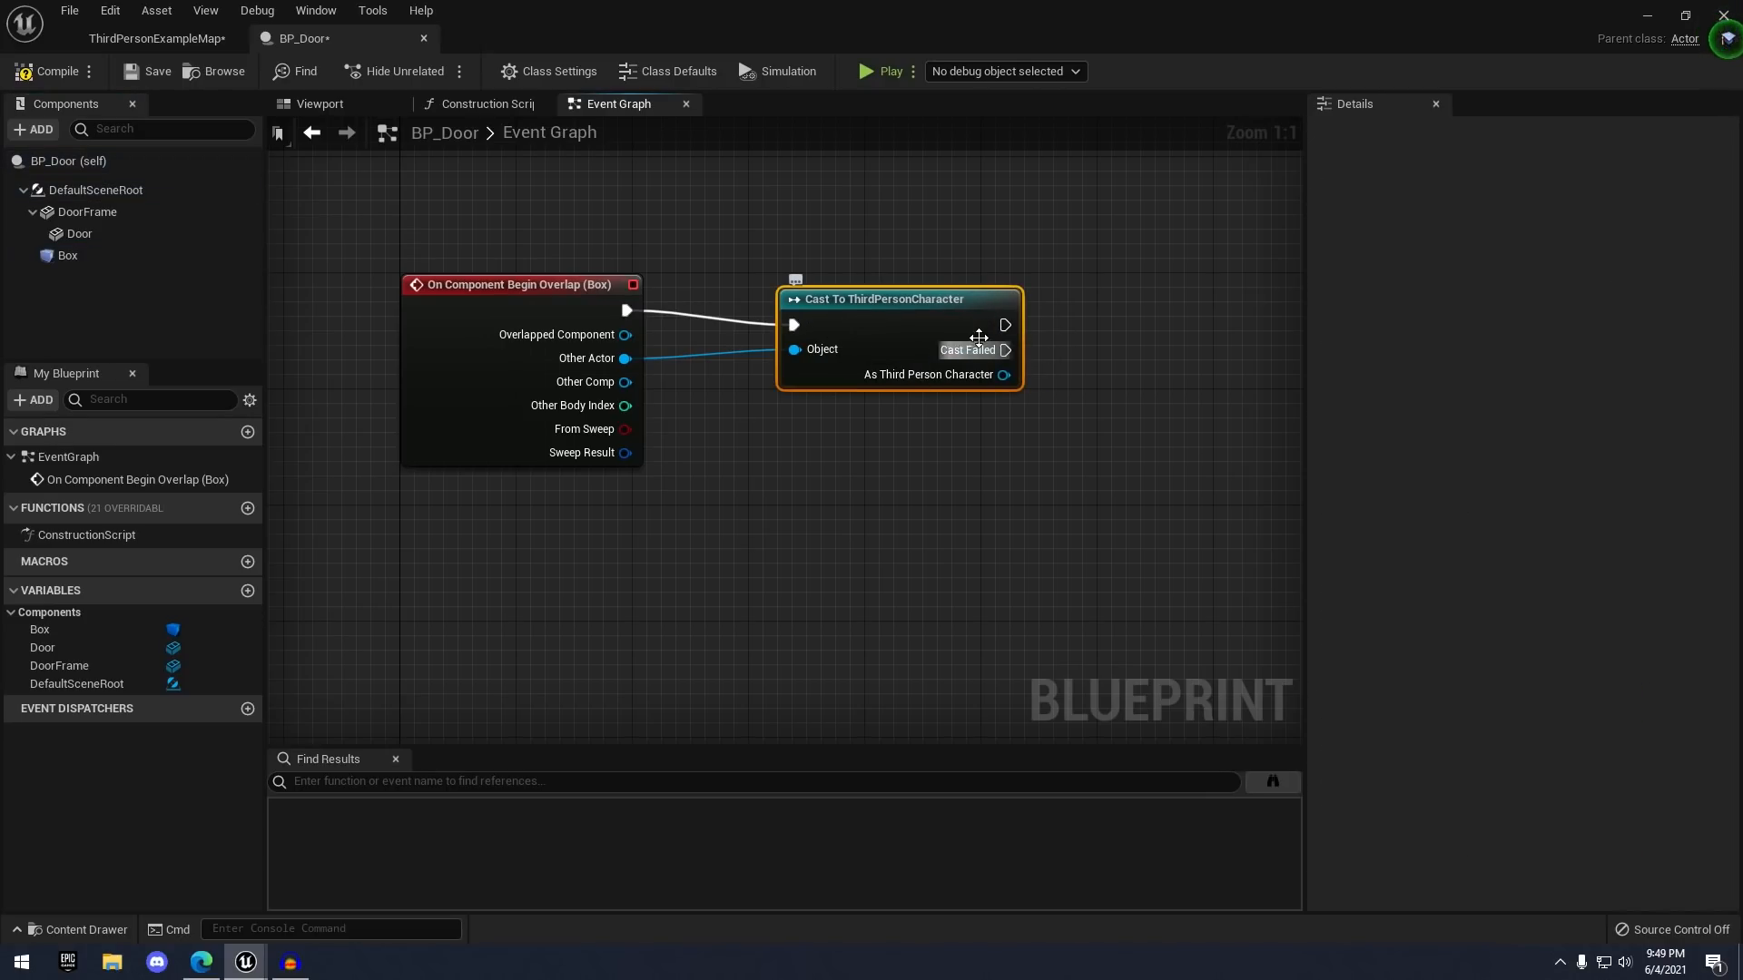
pyautogui.moveTo(1143, 392)
pyautogui.mouseDown(button='right')
pyautogui.moveTo(1092, 401)
pyautogui.moveTo(1128, 422)
pyautogui.mouseUp(button='right')
pyautogui.click(1141, 424)
# - Add an Enable Input node off the cast's success execution output
pyautogui.moveTo(960, 343); pyautogui.dragTo(1163, 337)
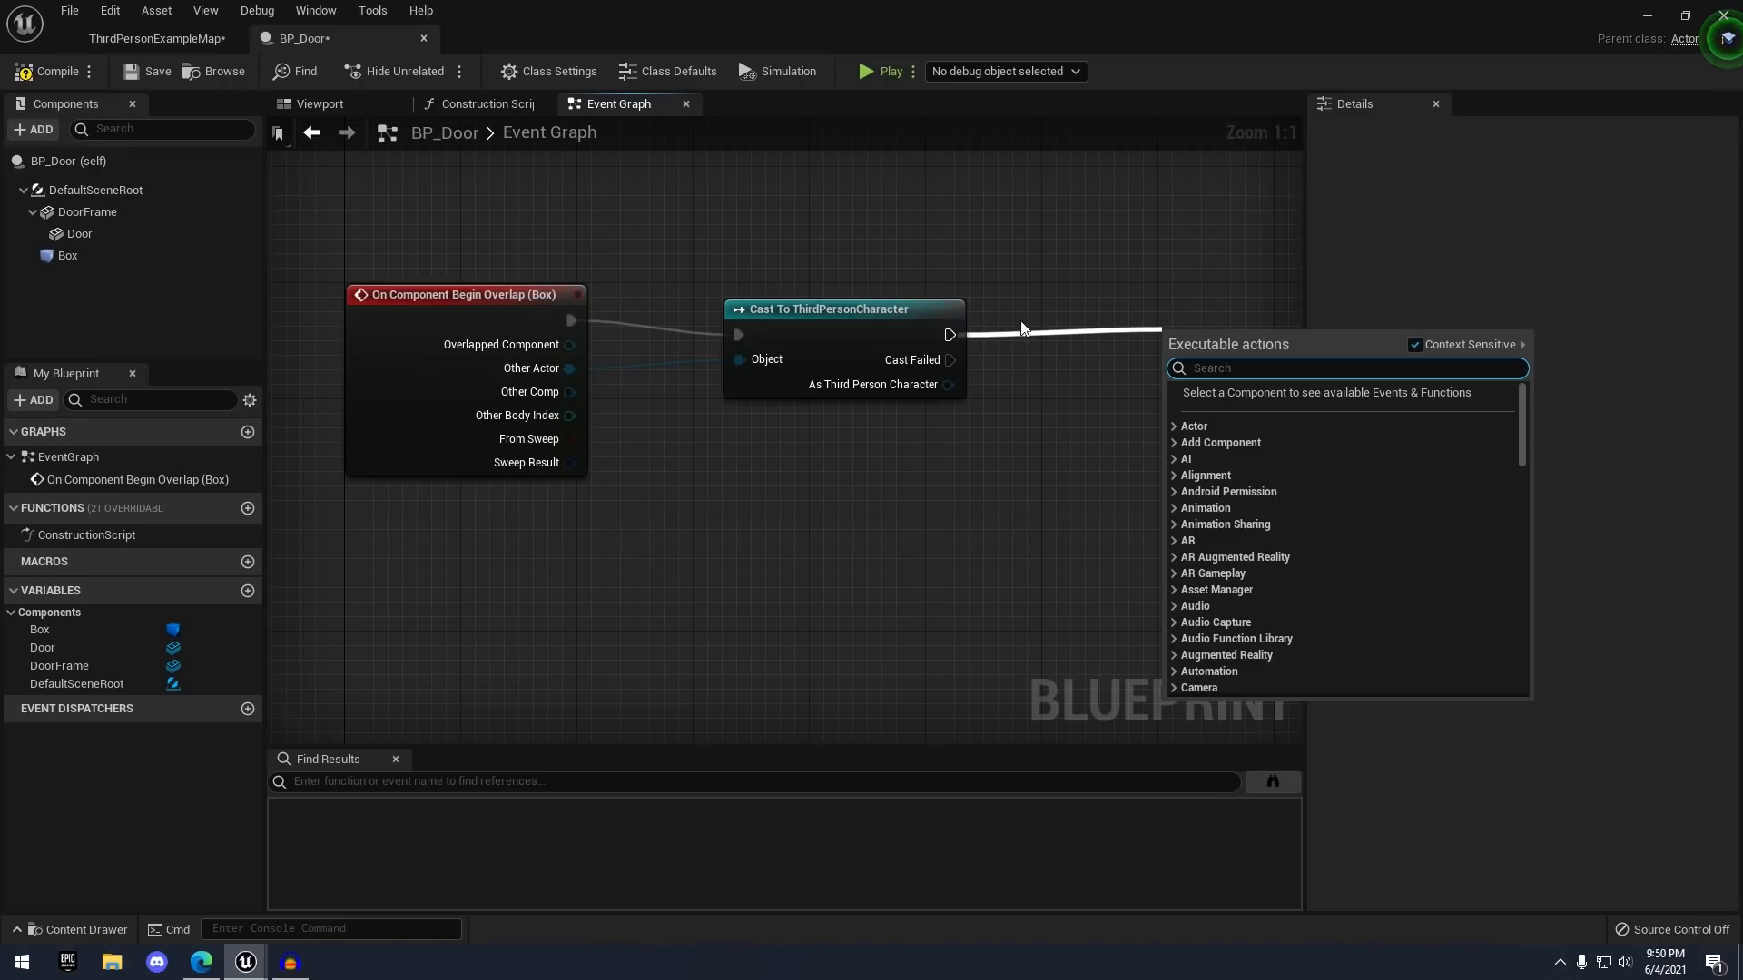
pyautogui.click(970, 365)
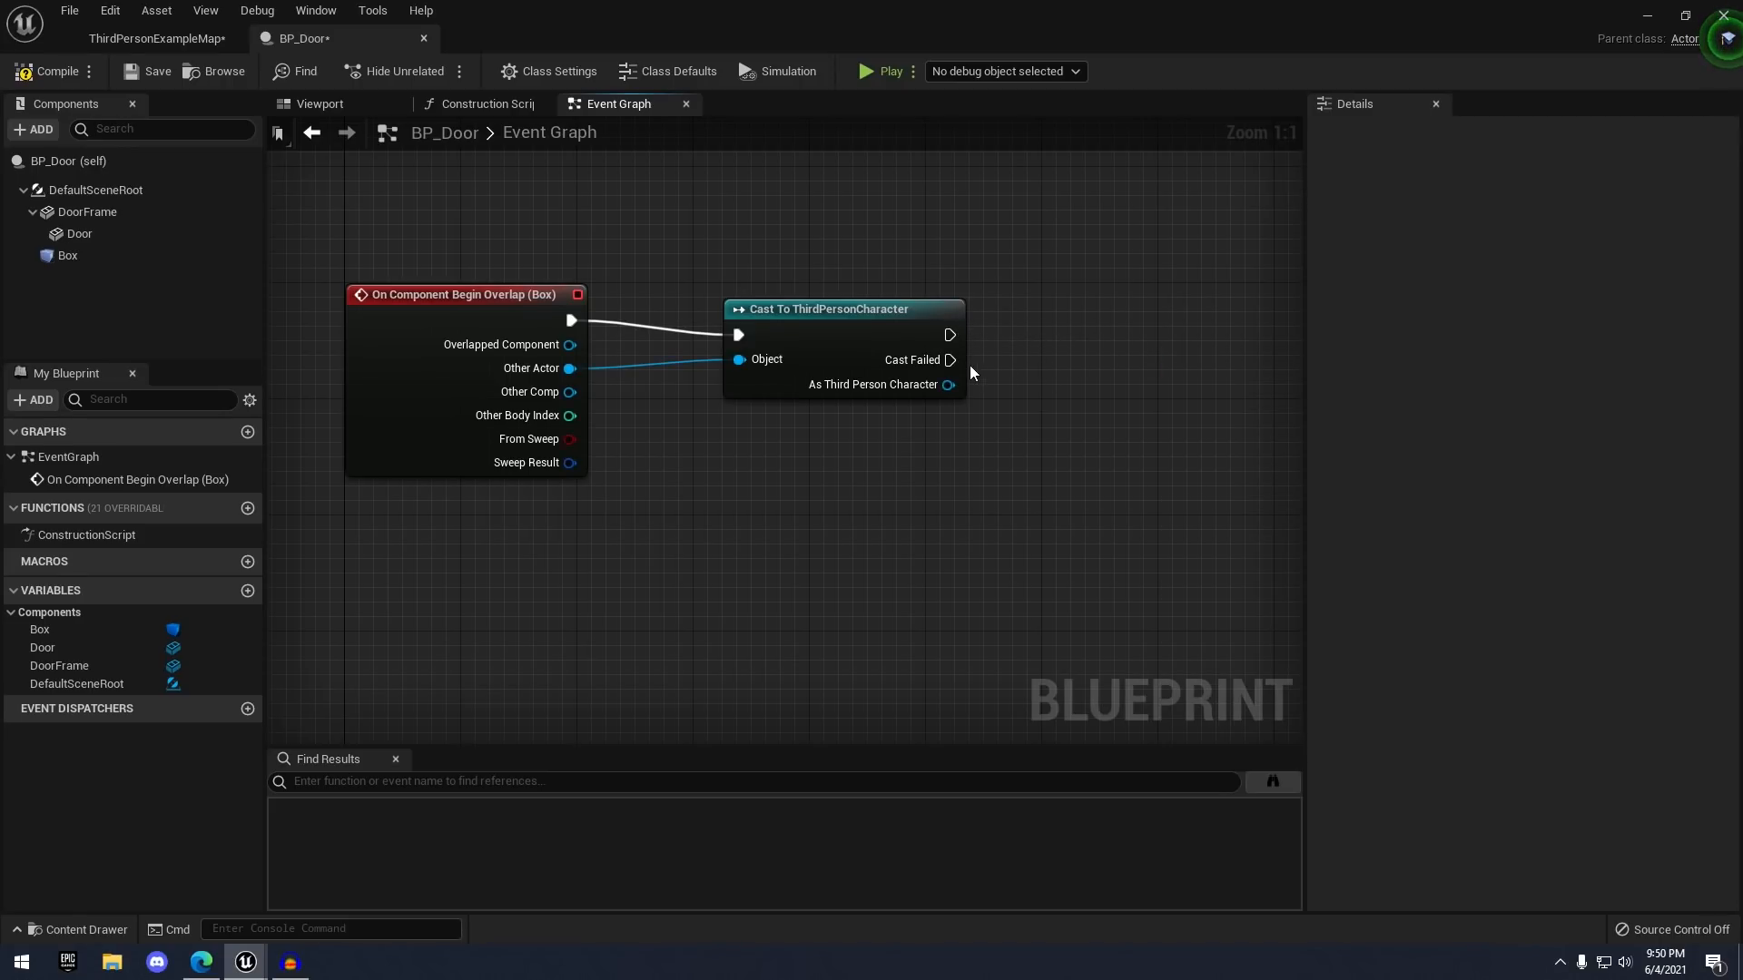
pyautogui.moveTo(949, 360); pyautogui.dragTo(1103, 493)
pyautogui.click(1097, 379)
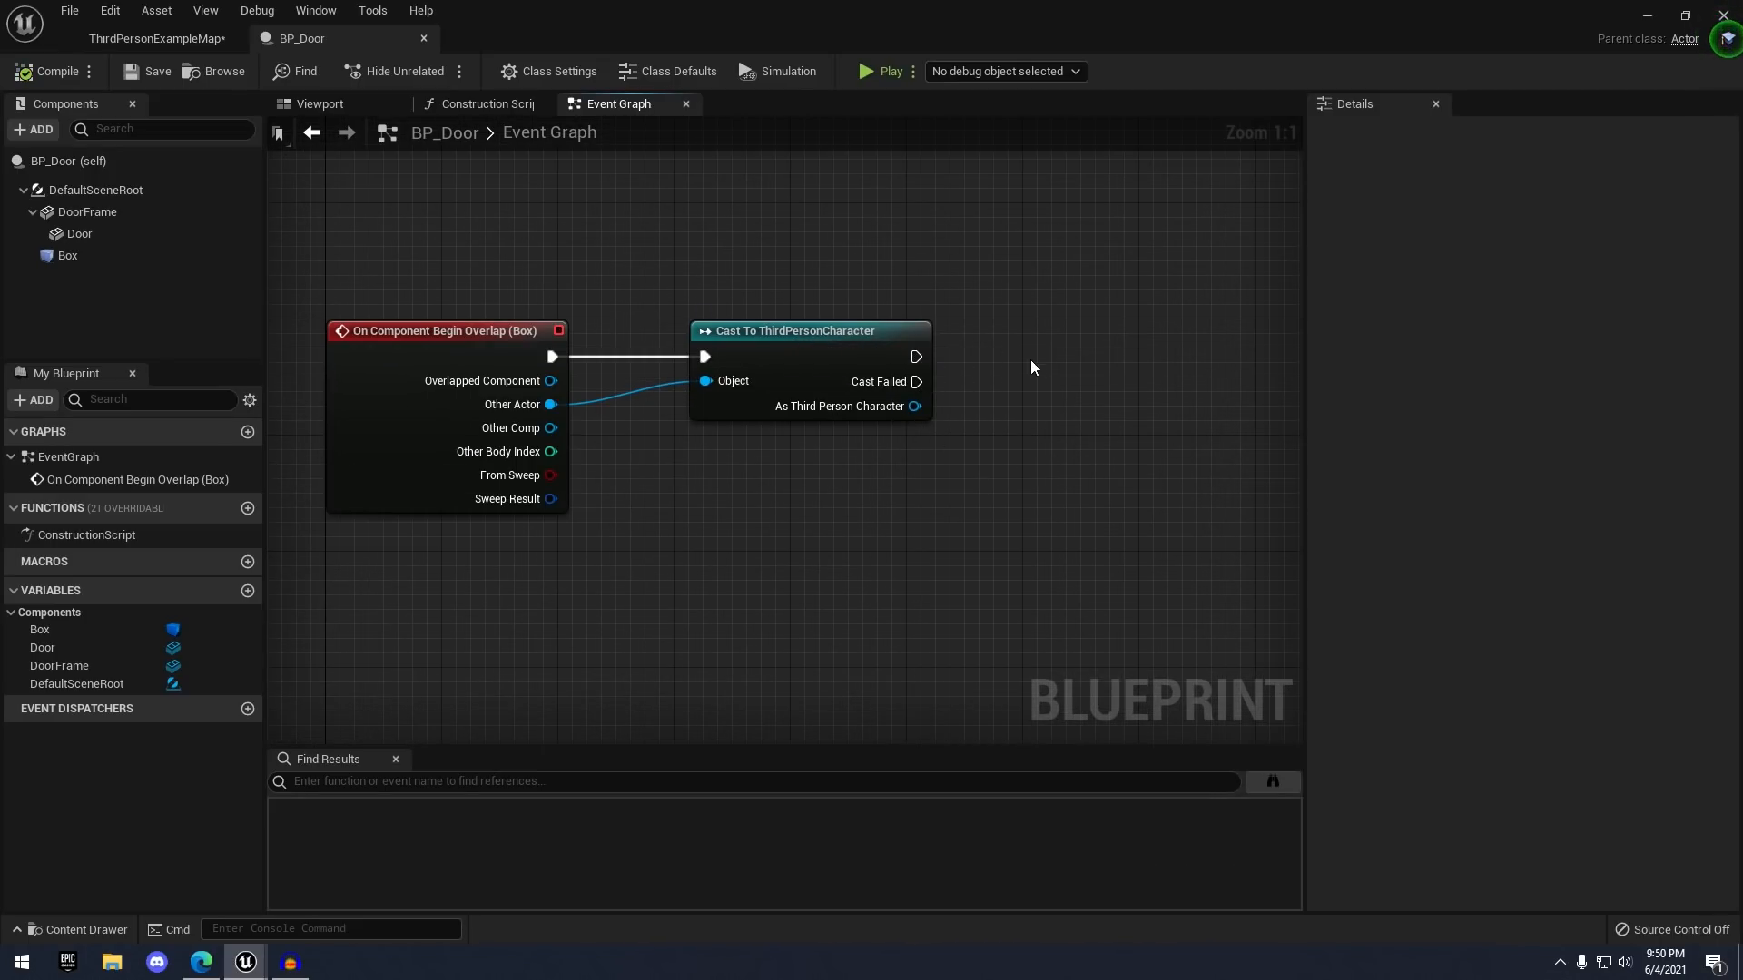
pyautogui.moveTo(912, 358); pyautogui.dragTo(1185, 373)
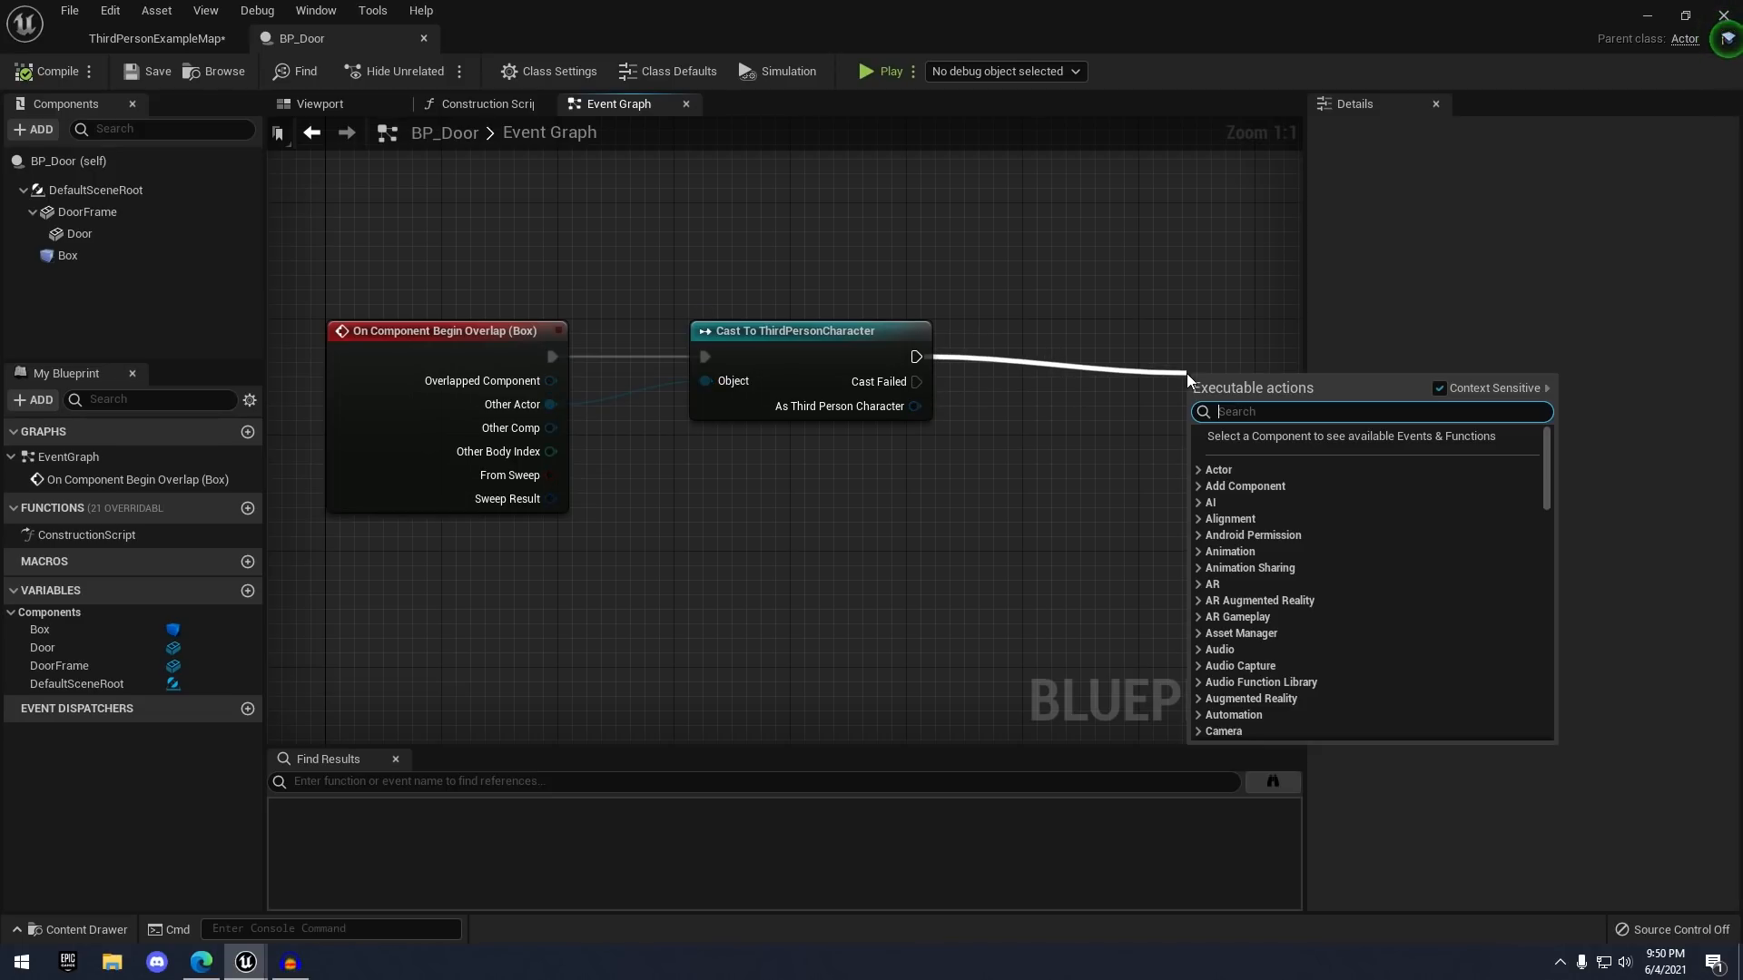
pyautogui.write('enable inp')
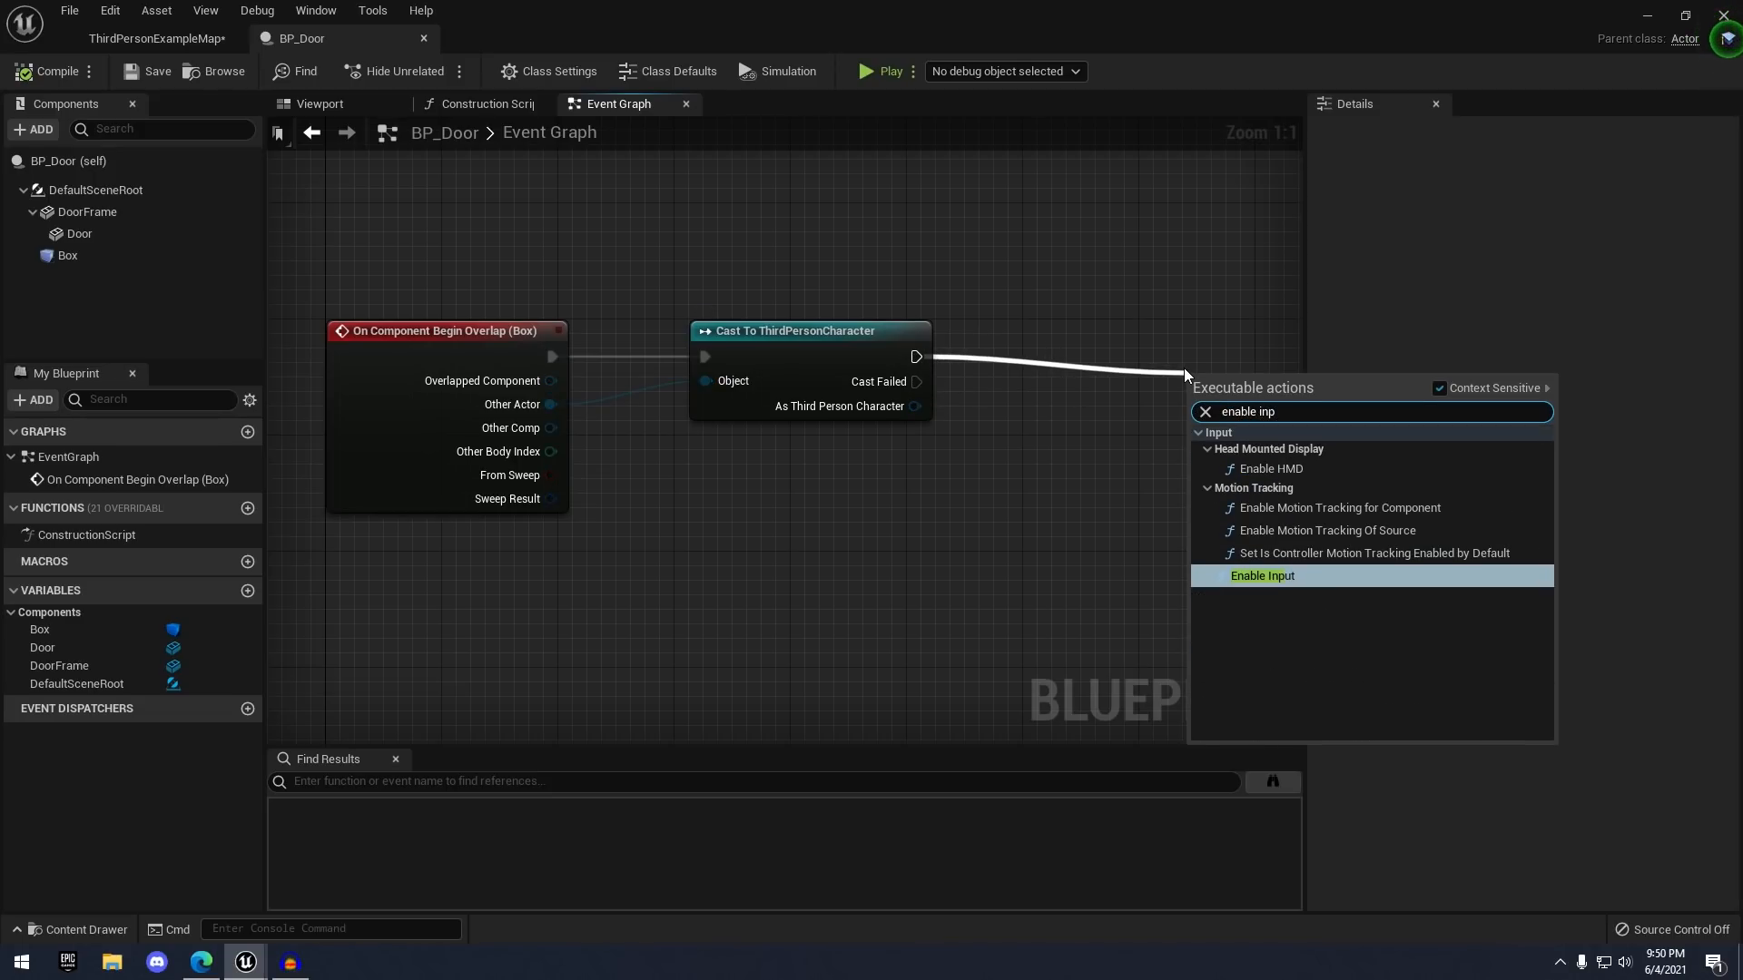
pyautogui.press('Return')
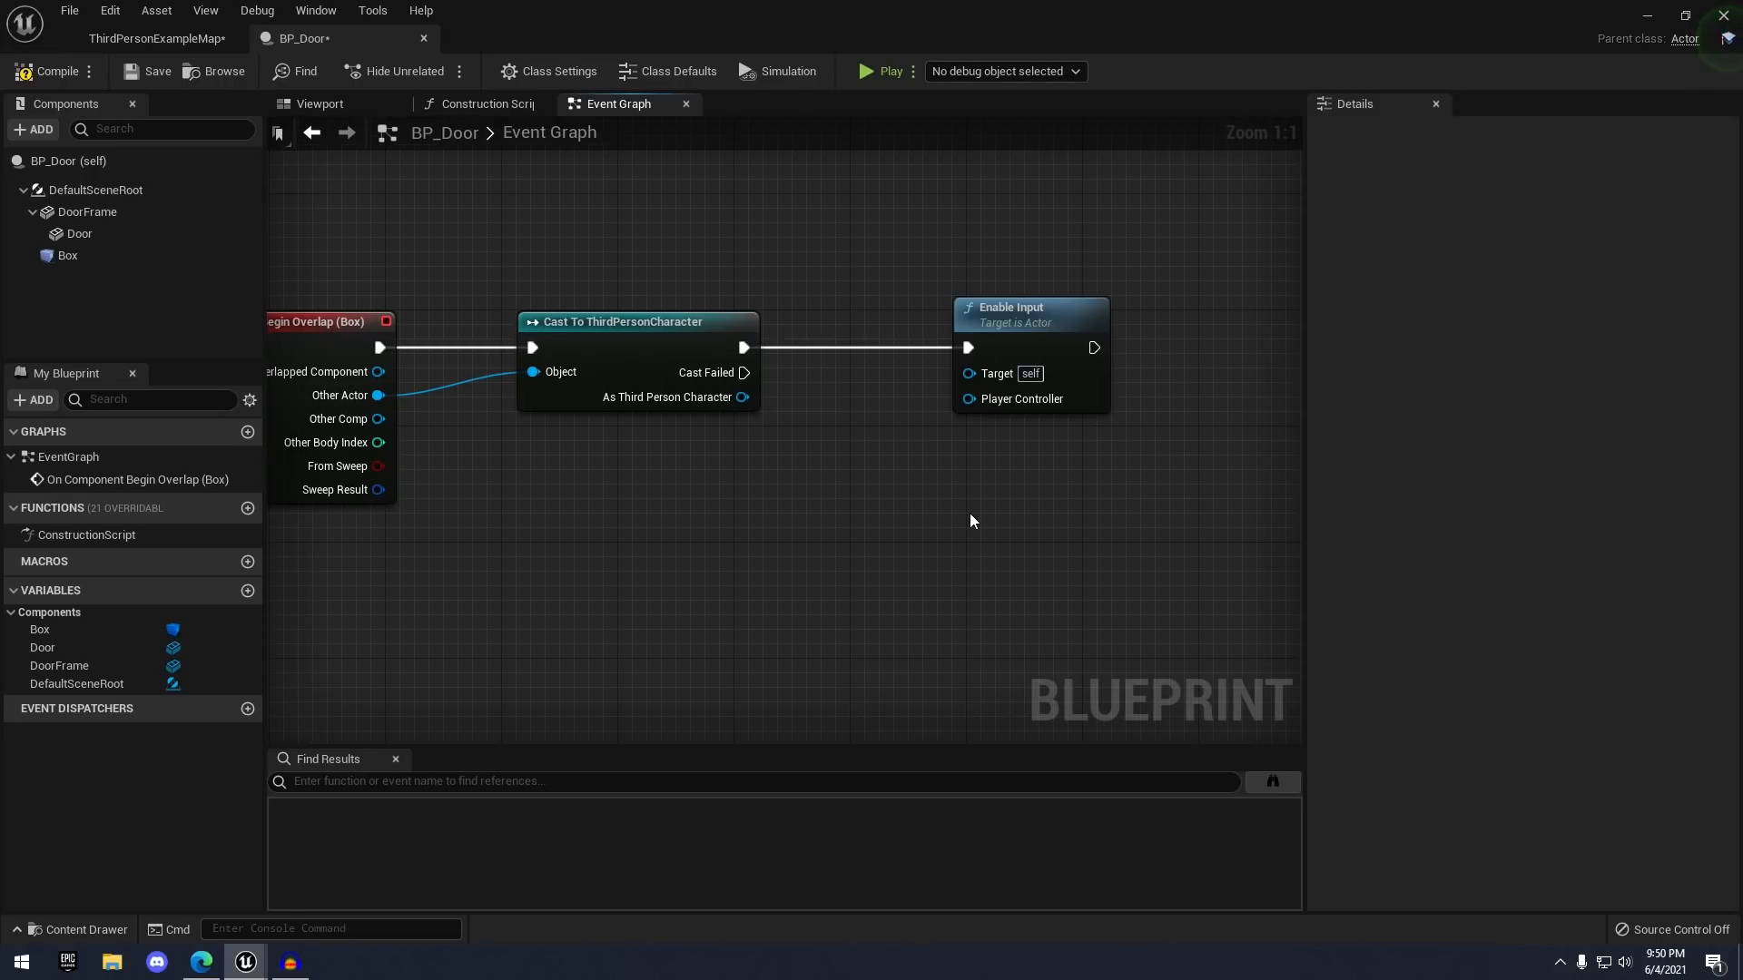
# - Add Get Player Controller and wire its Return Value to Enable Input's Player Controller
pyautogui.moveTo(969, 513); pyautogui.dragTo(1122, 492, button='right')
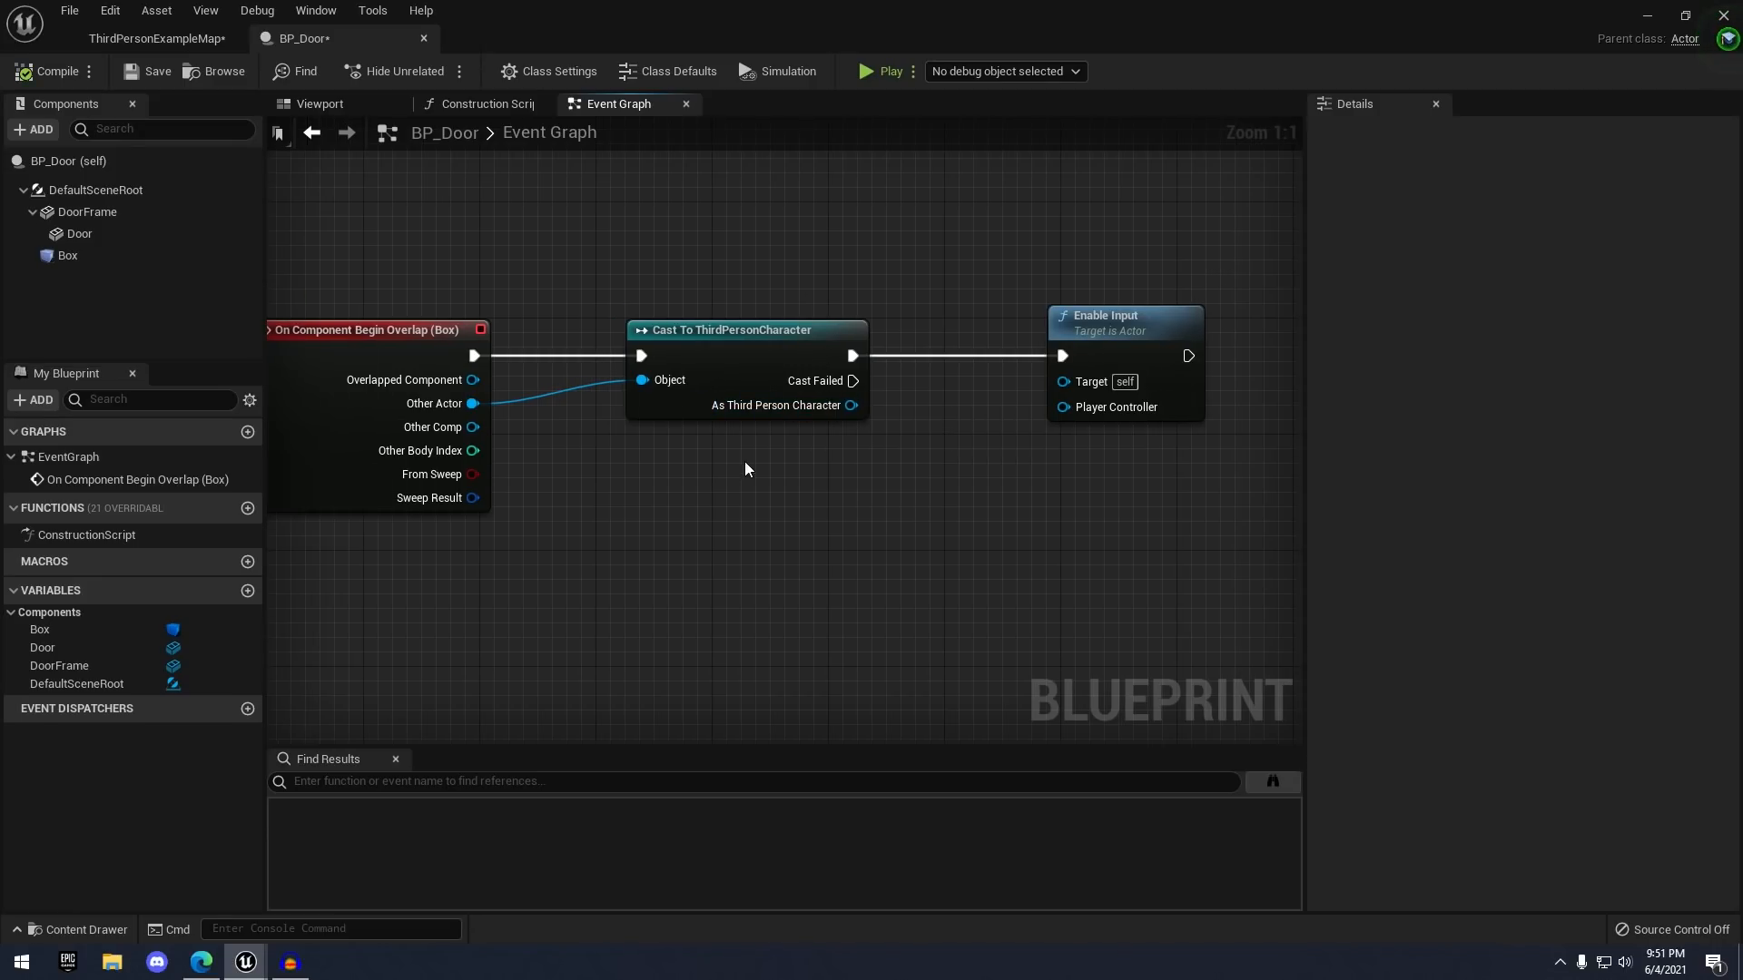
pyautogui.moveTo(1037, 486); pyautogui.dragTo(1069, 475, button='right')
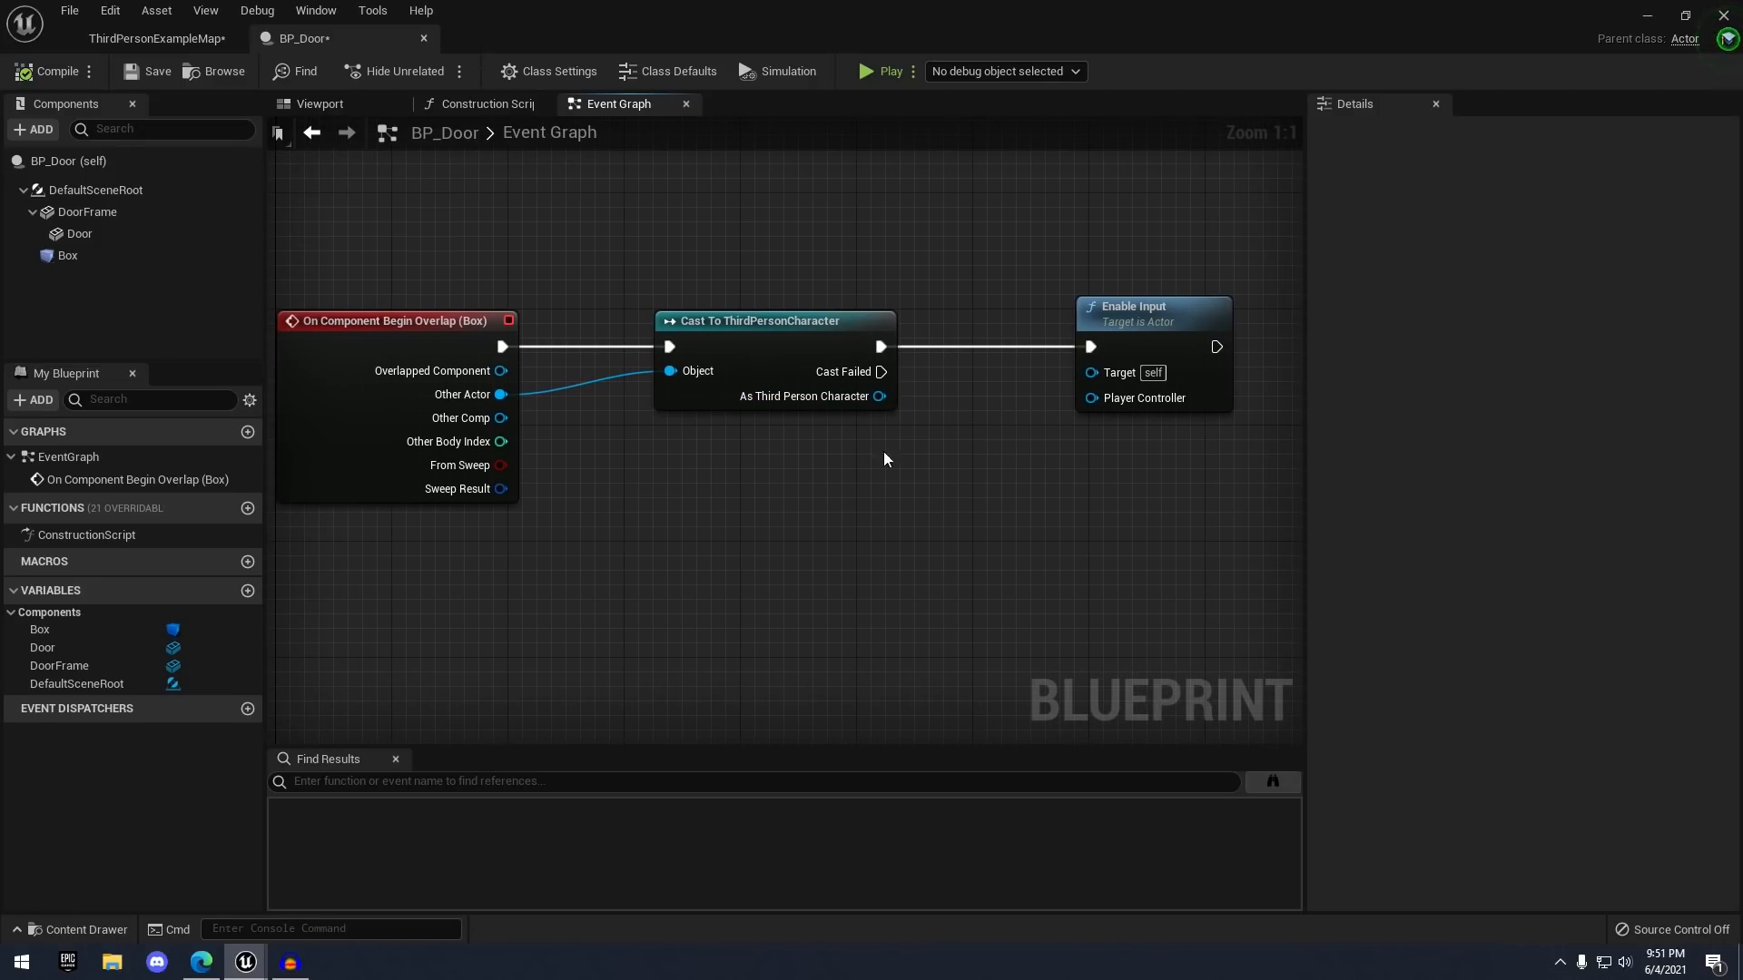
pyautogui.rightClick(773, 526)
pyautogui.write('get')
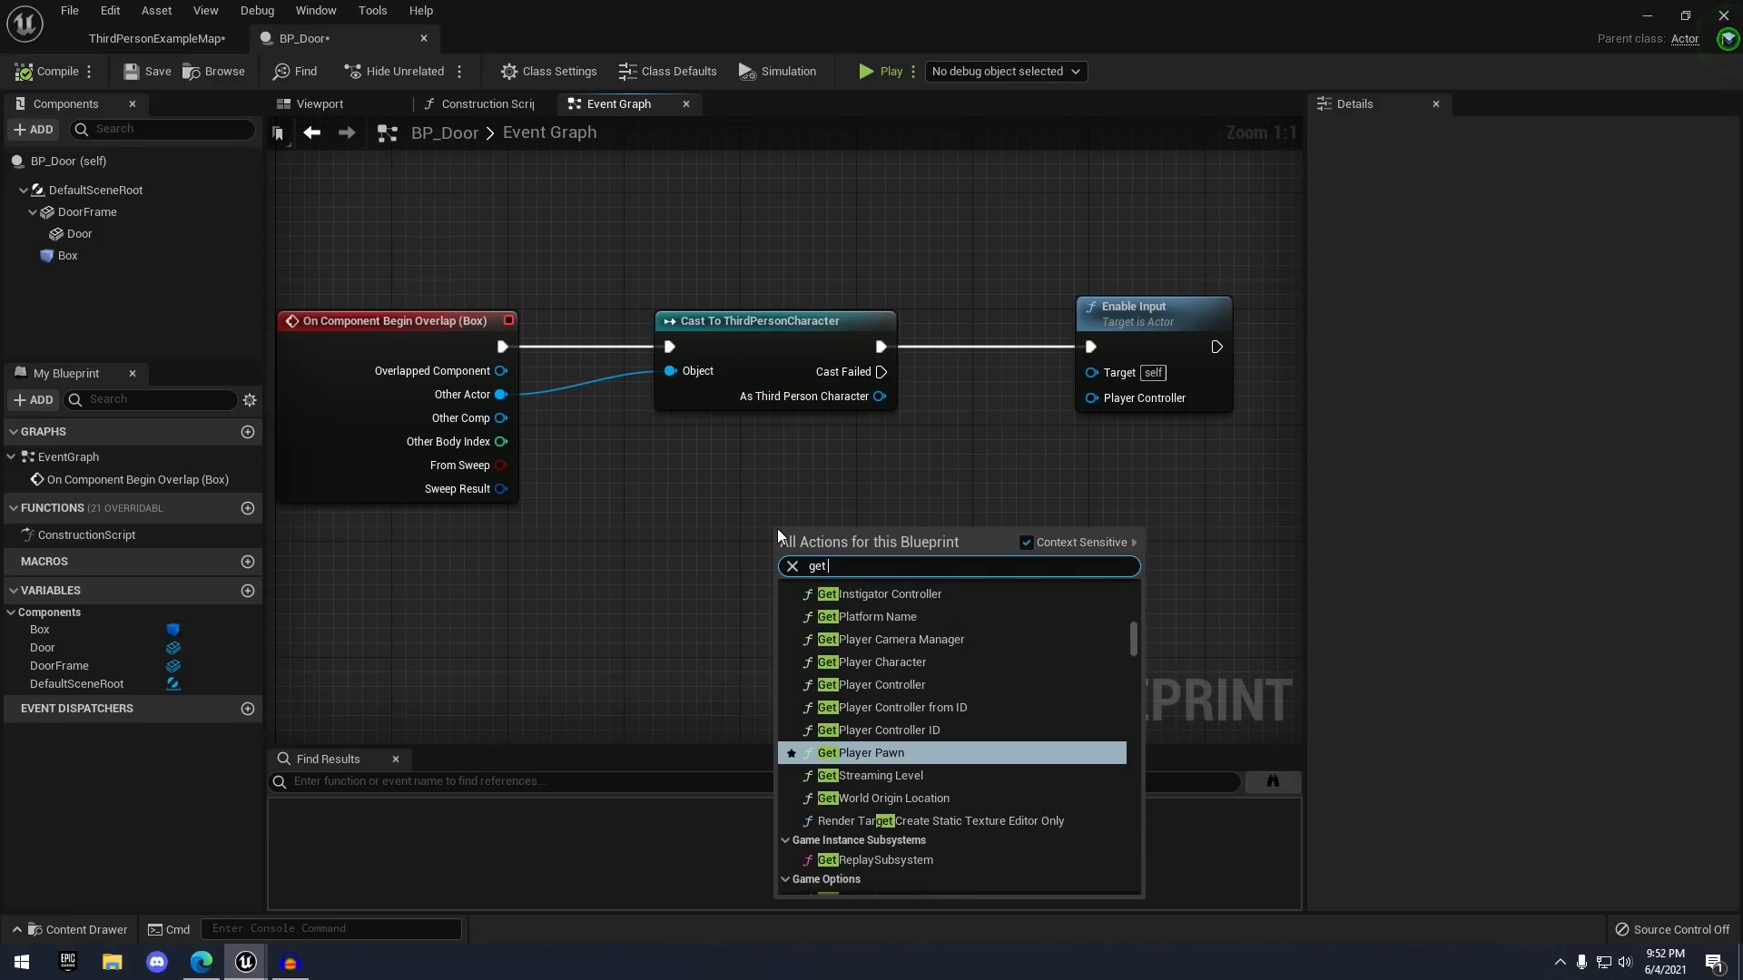
pyautogui.write(' player con')
pyautogui.press('Return')
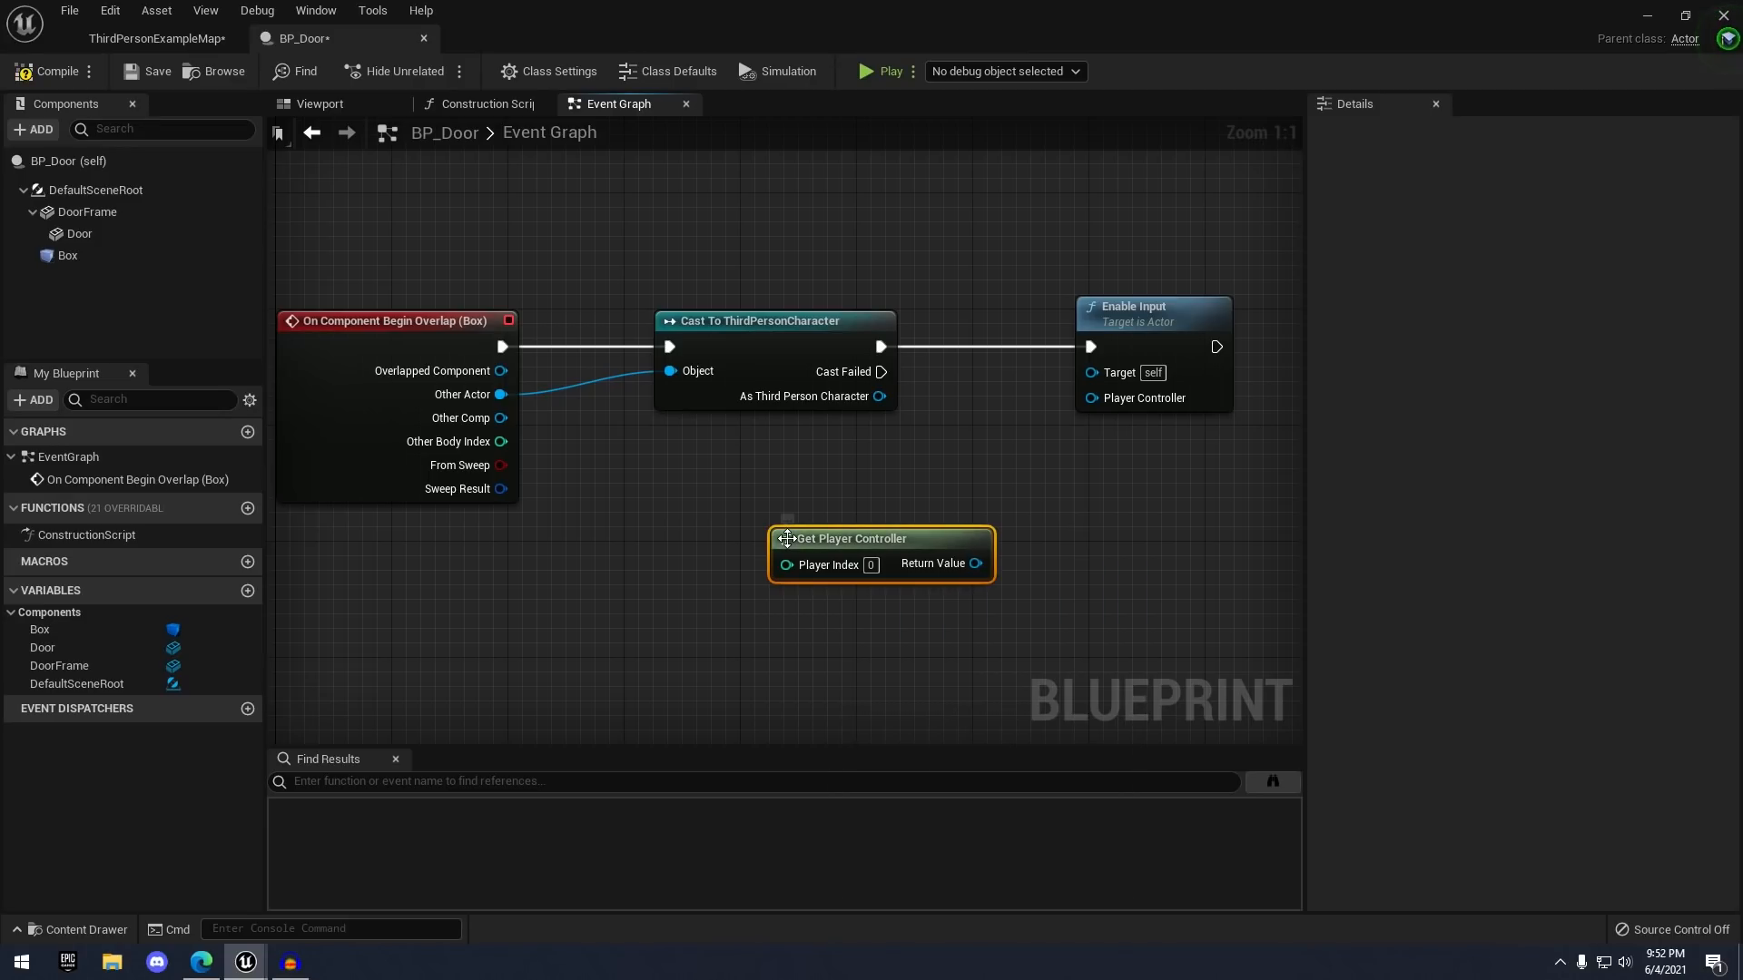
pyautogui.moveTo(898, 553); pyautogui.dragTo(1140, 400)
pyautogui.scroll(-1, 1029, 497)
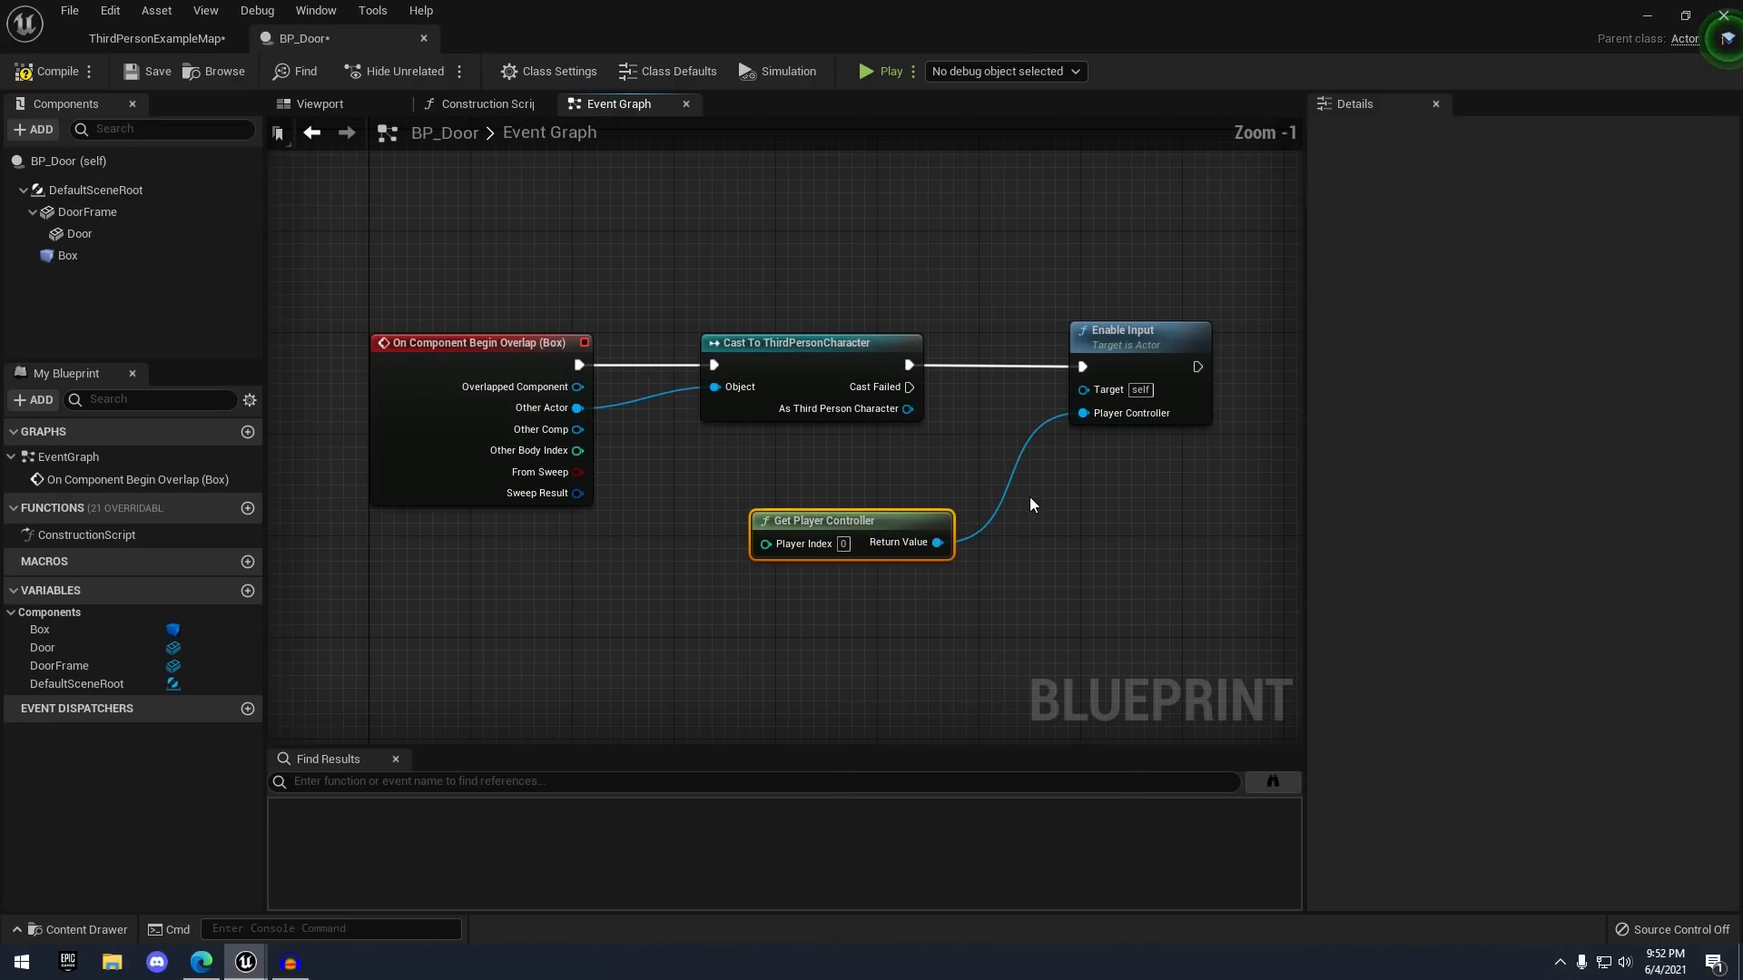
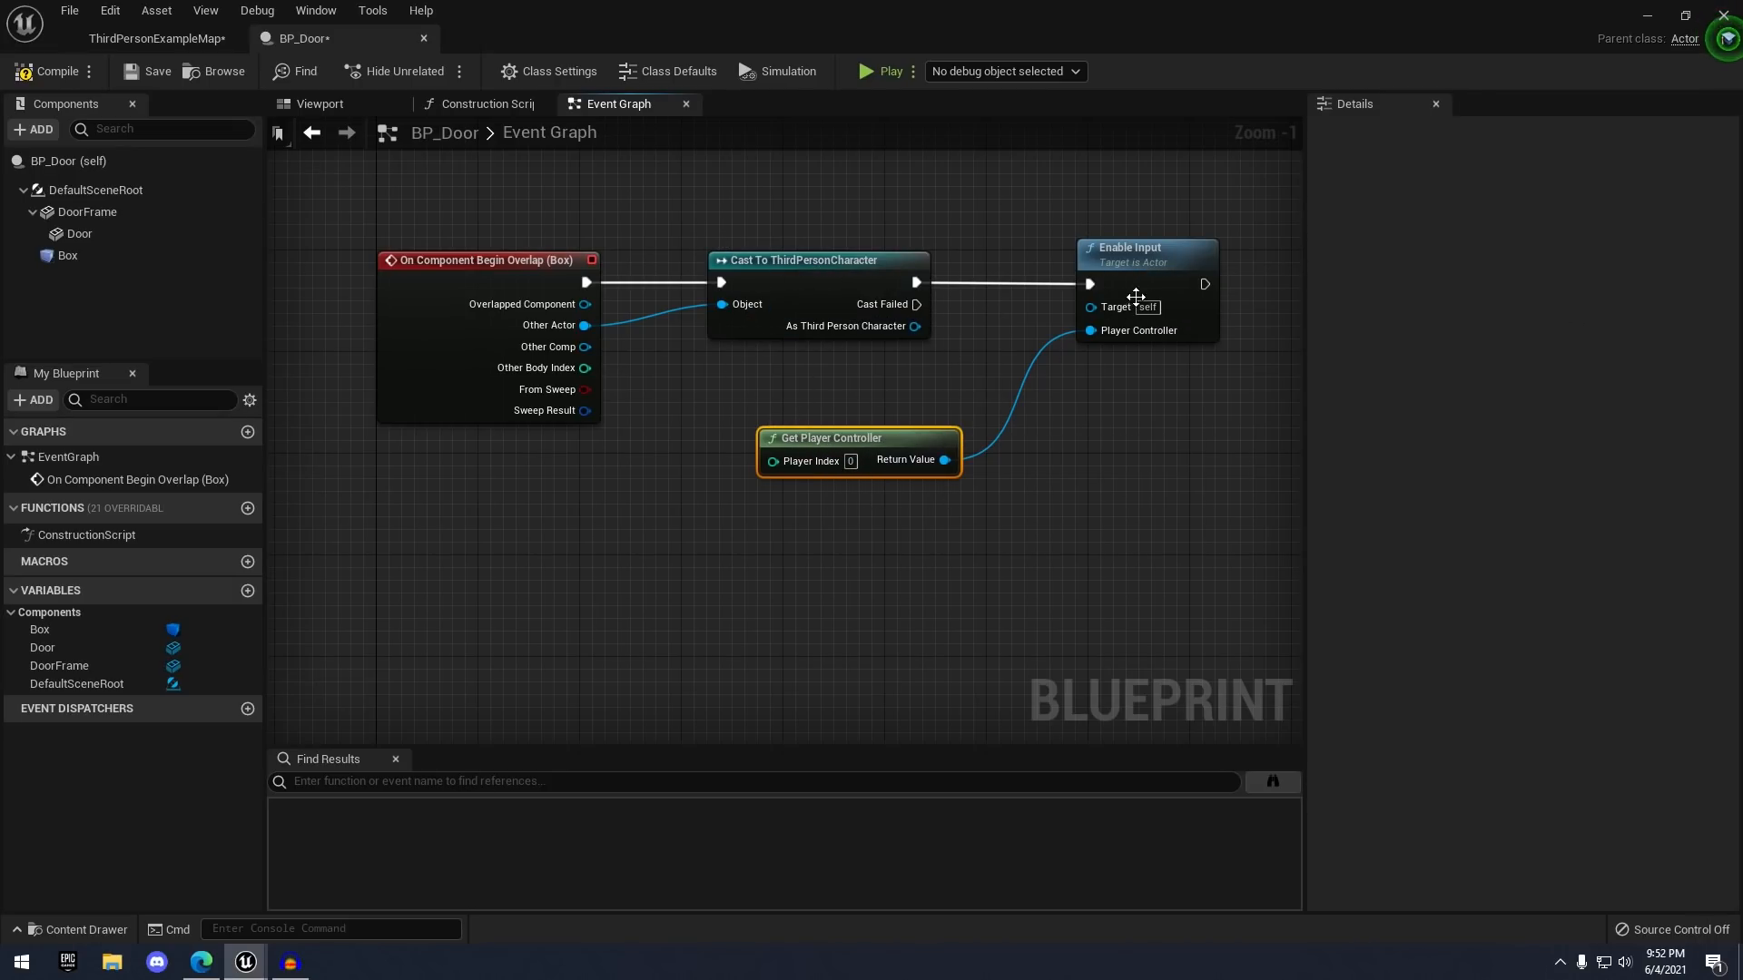
# - Recentre the overlap logic and select the Box component to show its Details and events
pyautogui.moveTo(924, 353); pyautogui.dragTo(968, 338, button='right')
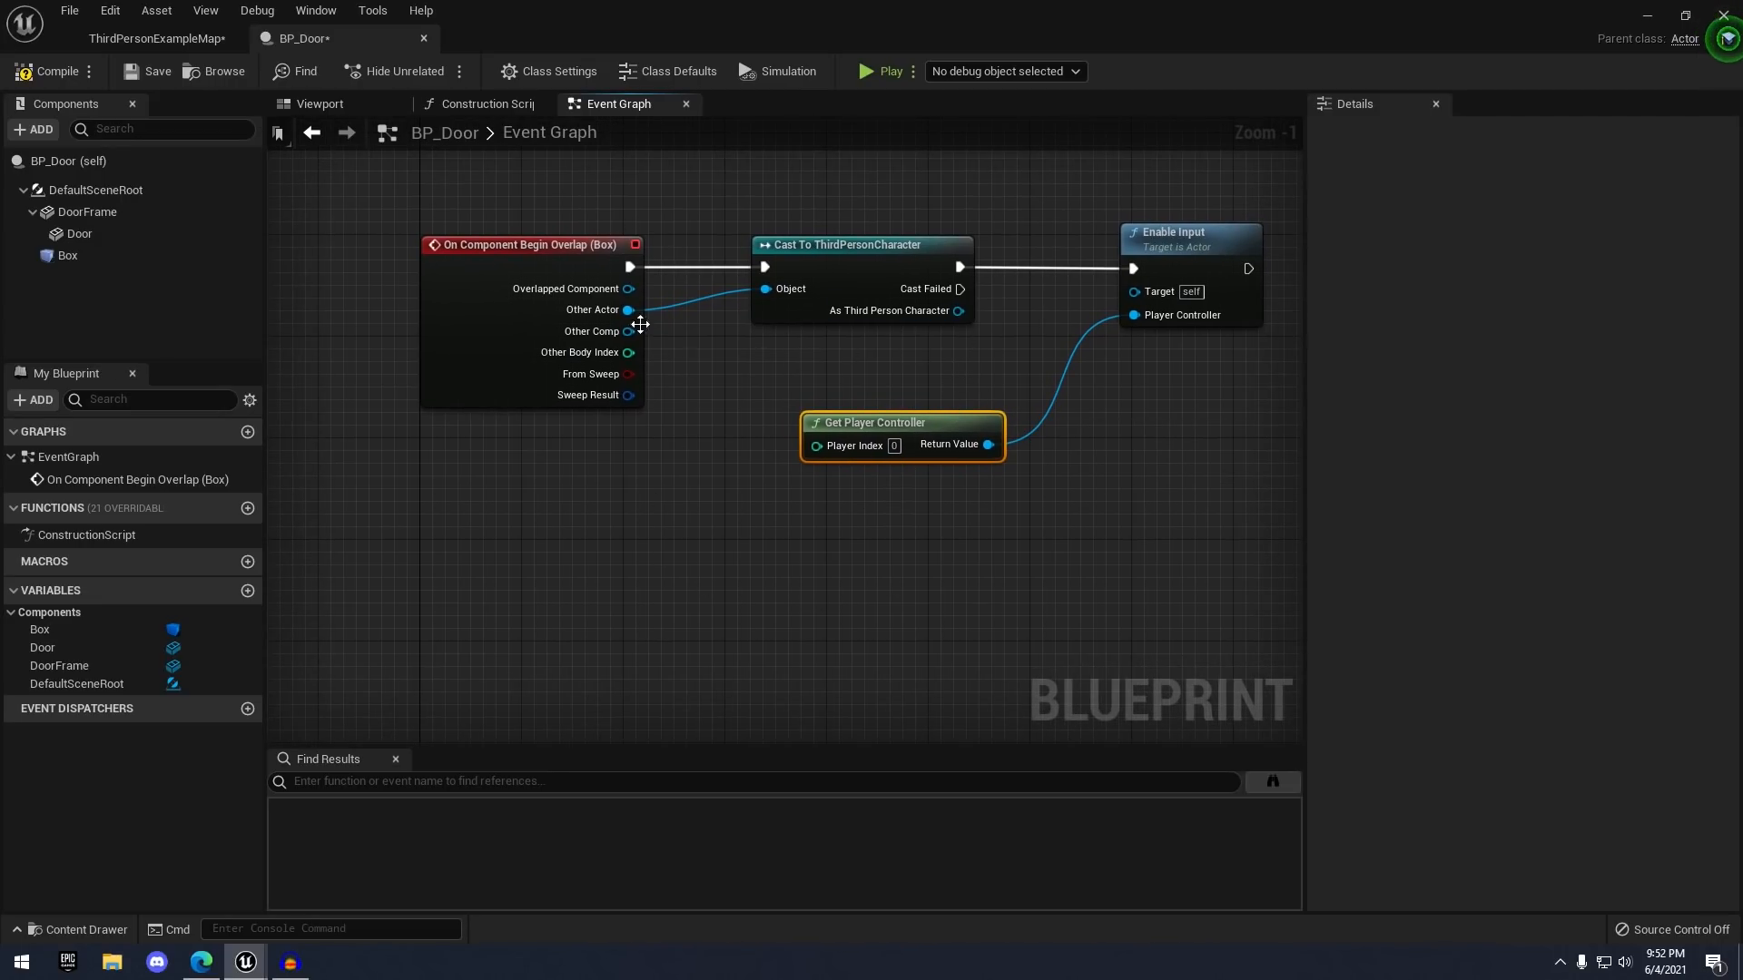
pyautogui.click(71, 257)
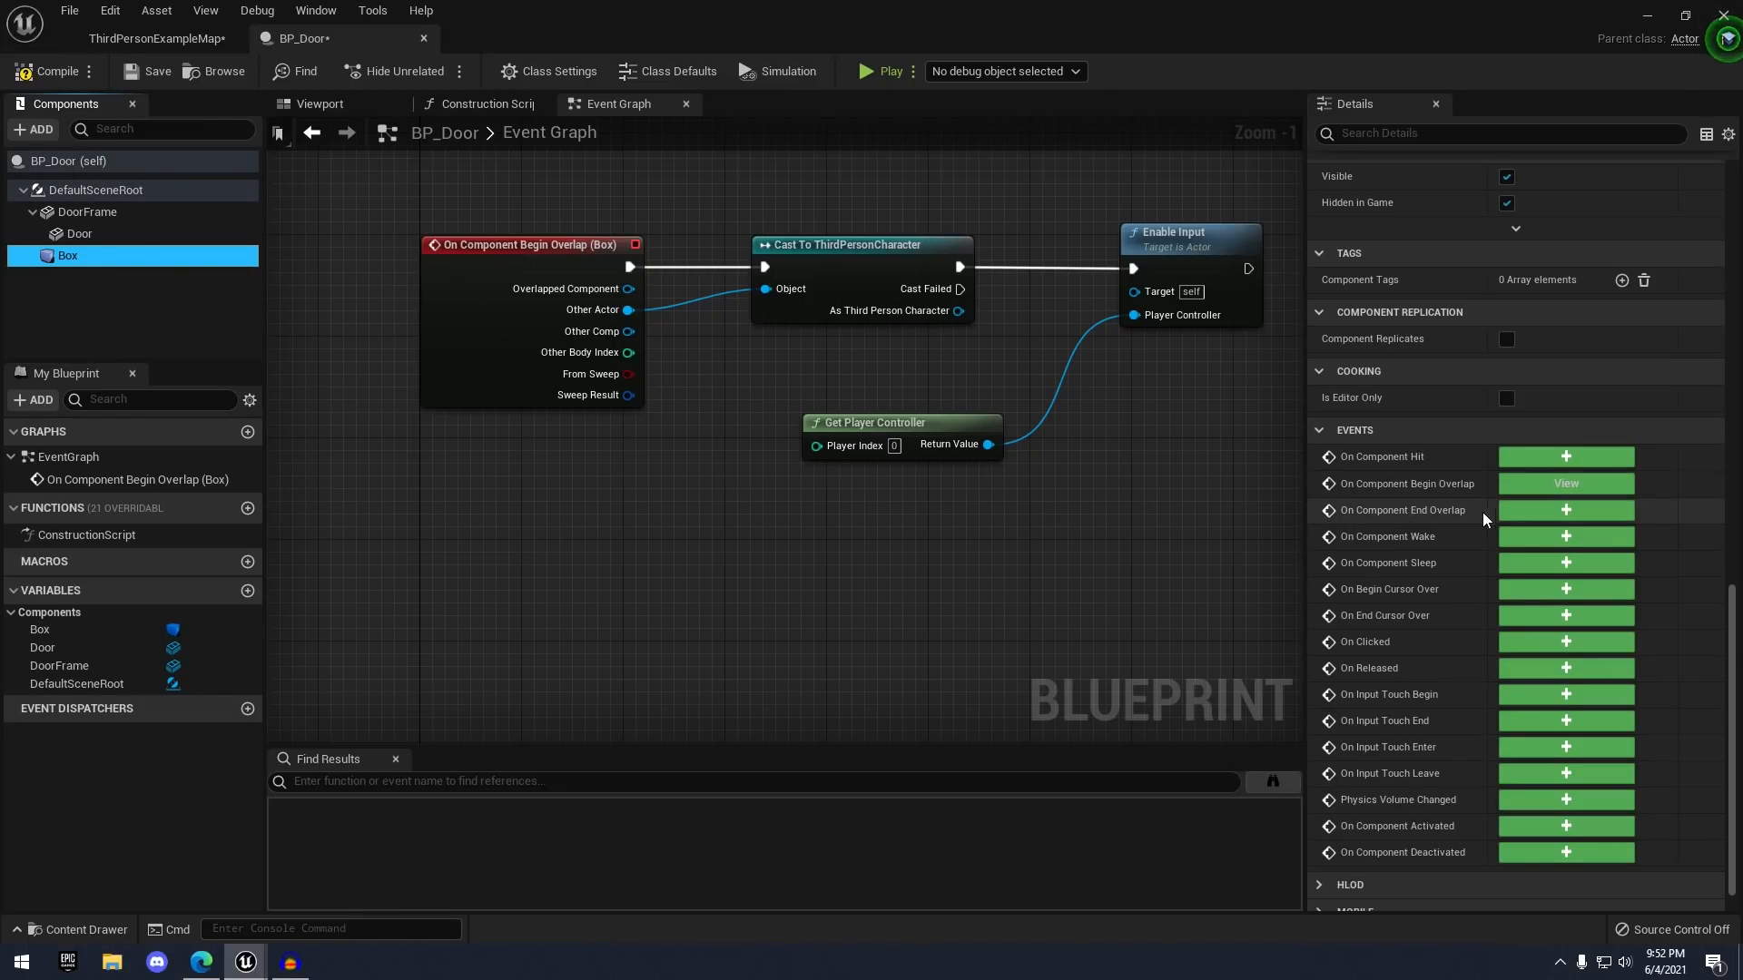
# - Add a Box End Overlap event and cast its Other Actor to ThirdPersonCharacter
pyautogui.click(1525, 510)
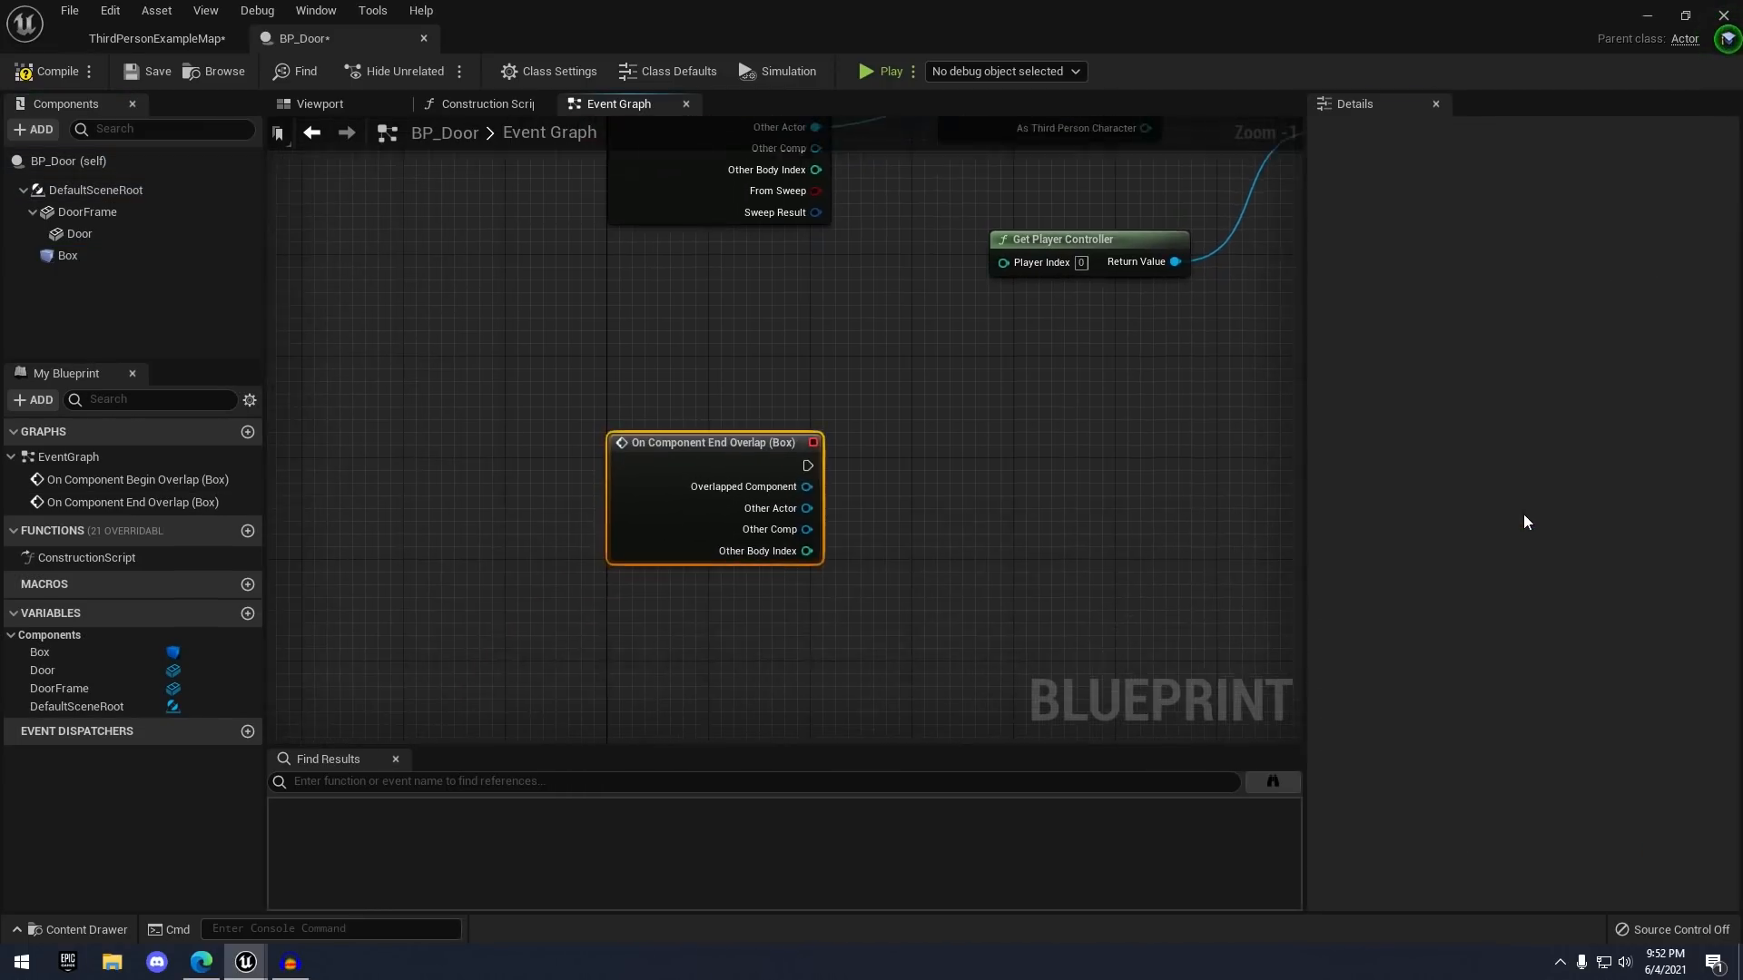
pyautogui.moveTo(1087, 544); pyautogui.dragTo(758, 674, button='right')
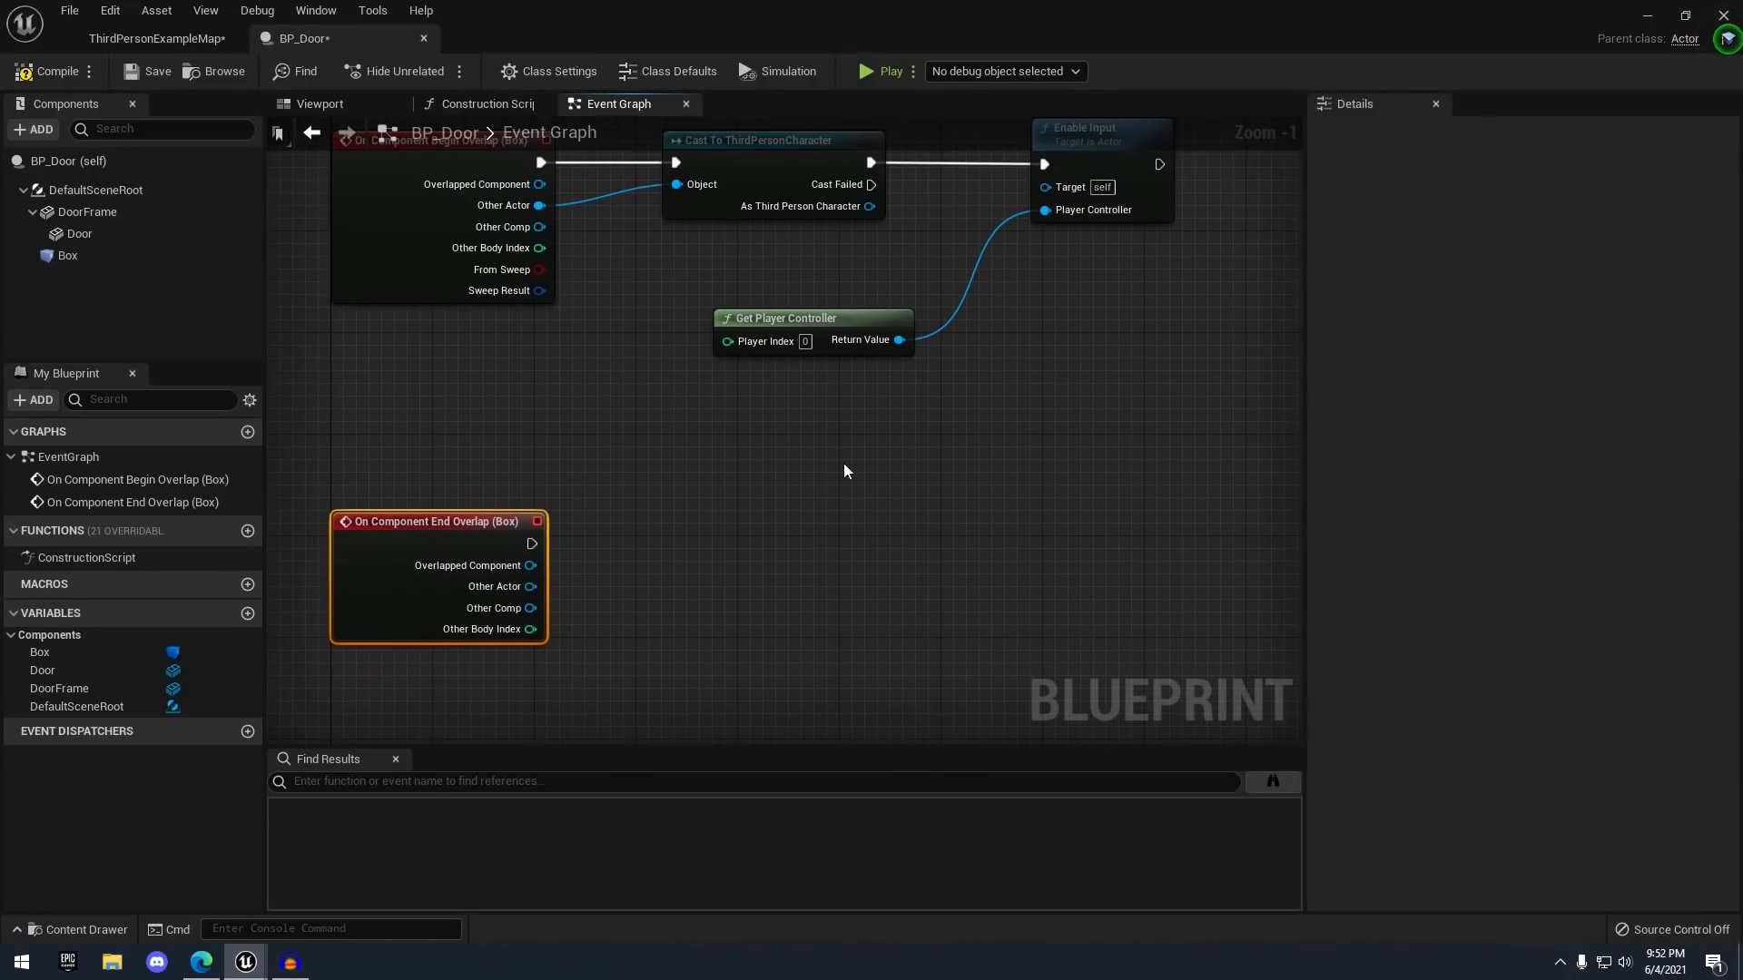
pyautogui.moveTo(532, 587); pyautogui.dragTo(657, 497)
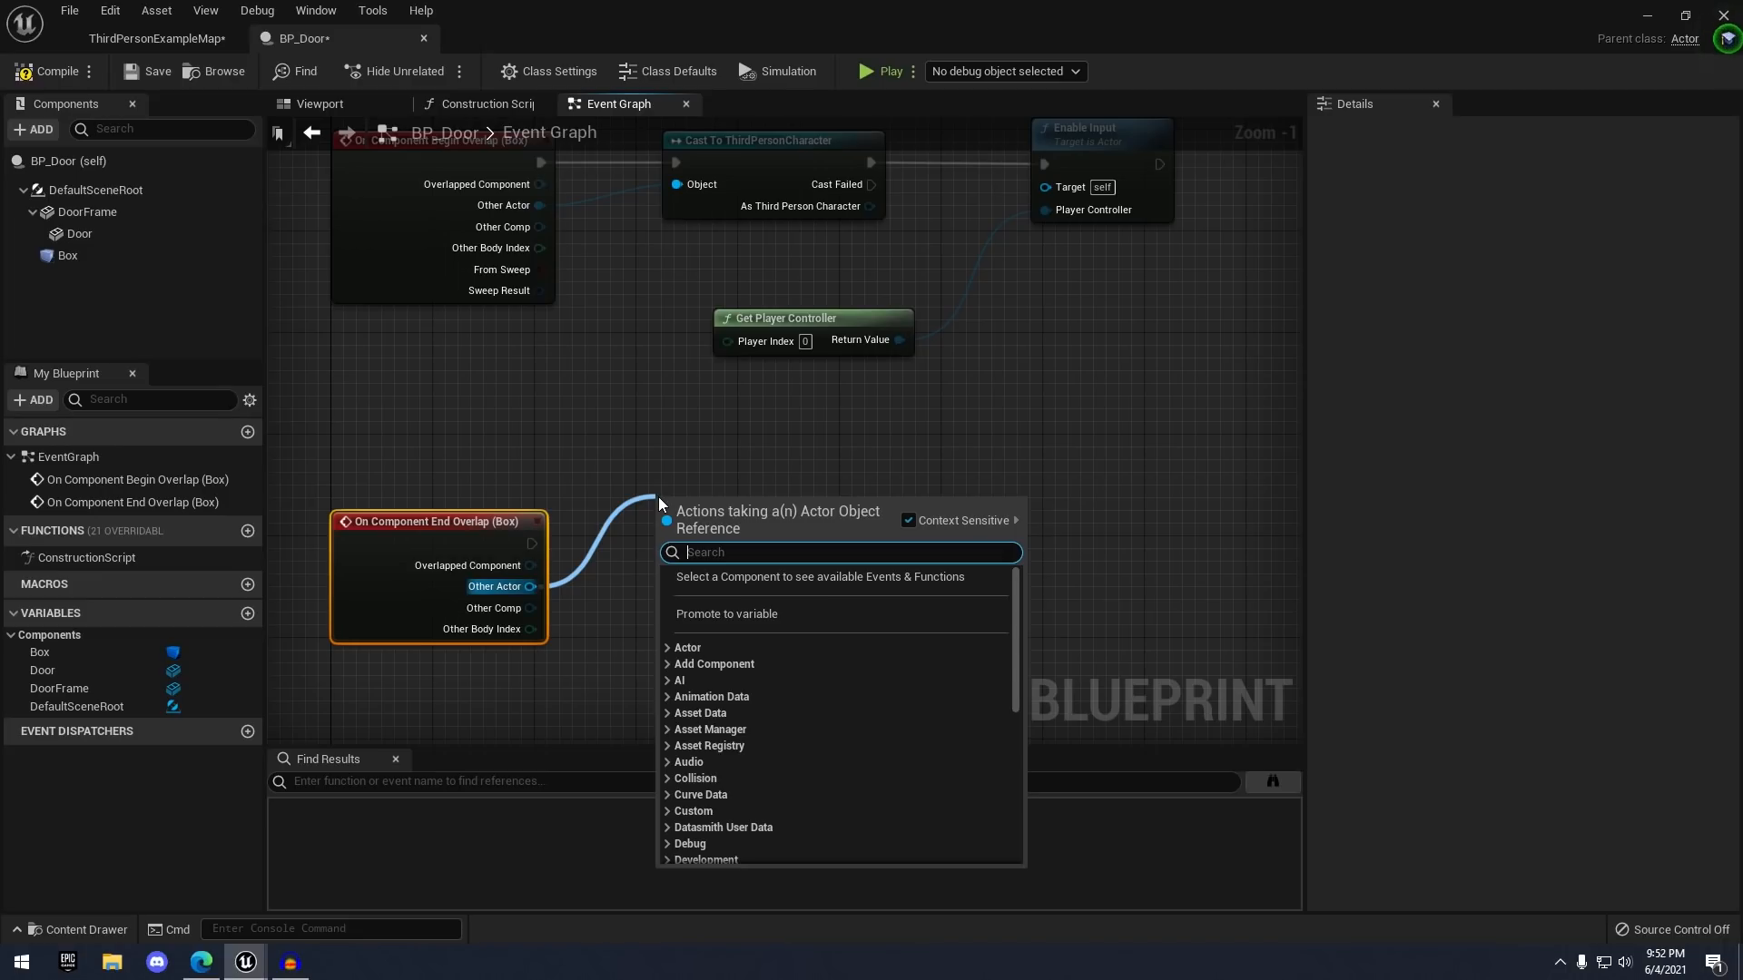
pyautogui.write('cast to third')
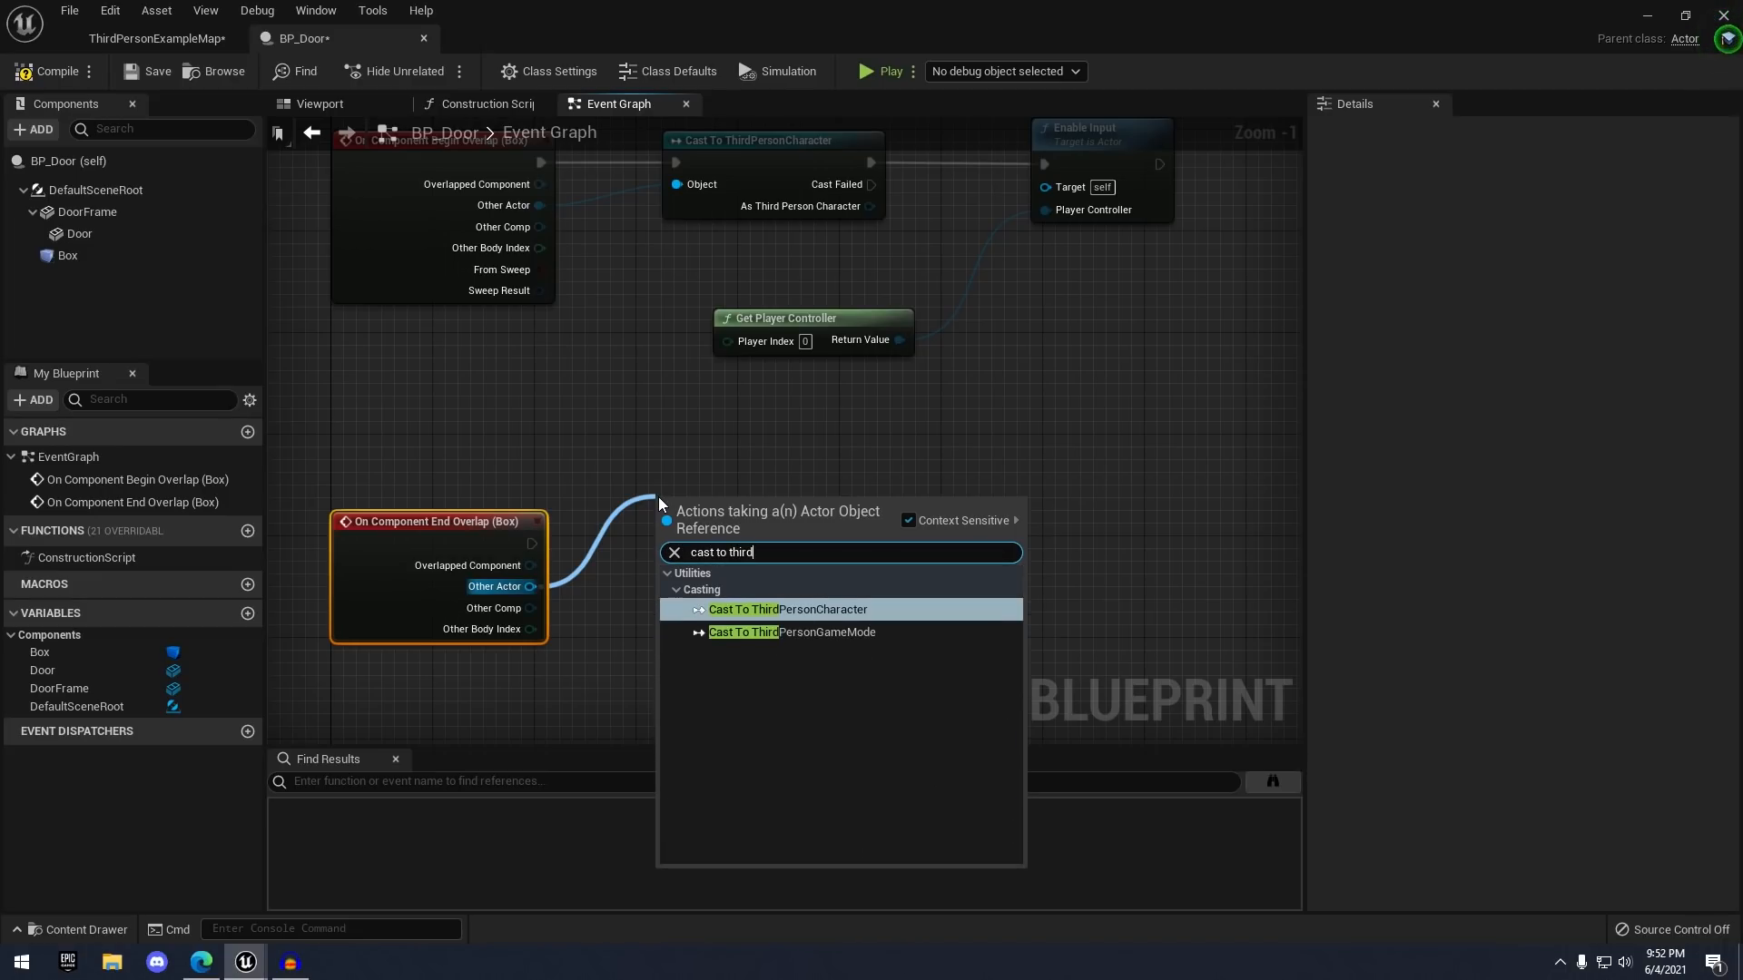
pyautogui.press('Return')
pyautogui.moveTo(659, 499); pyautogui.dragTo(661, 512)
# - Add Disable Input after the cast and wire Get Player Controller's Return Value into it
pyautogui.moveTo(975, 513); pyautogui.dragTo(943, 565, button='right')
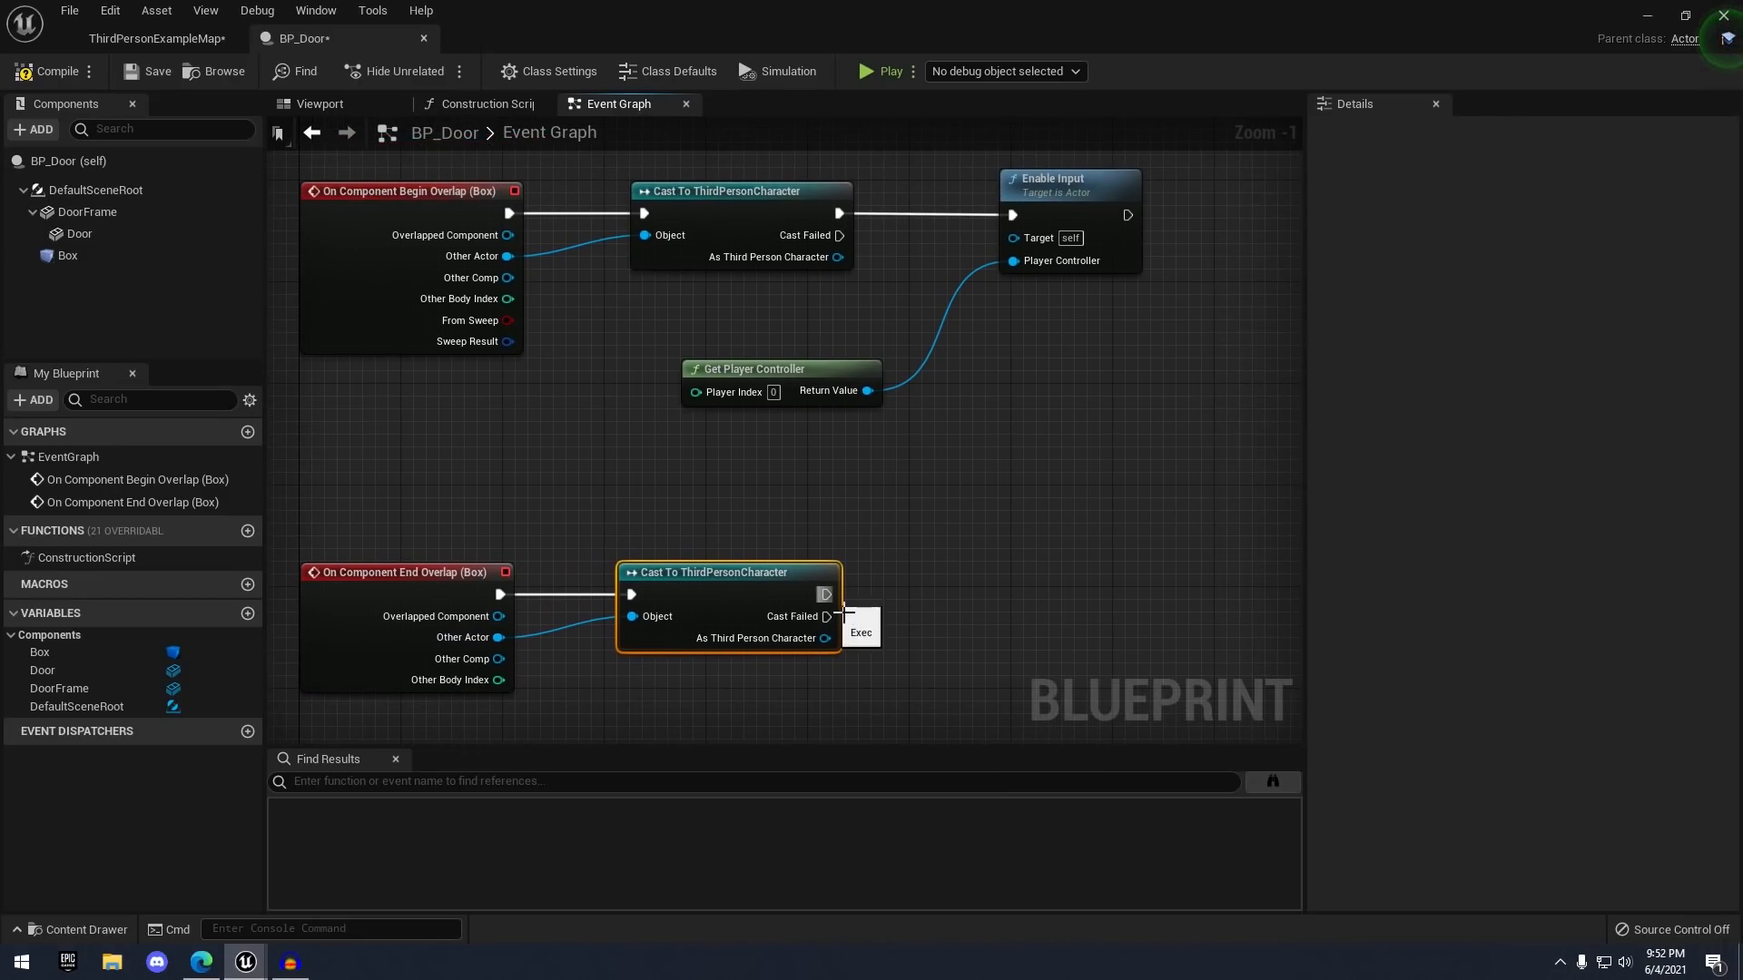
pyautogui.moveTo(824, 594); pyautogui.dragTo(1011, 581)
pyautogui.write('disabl')
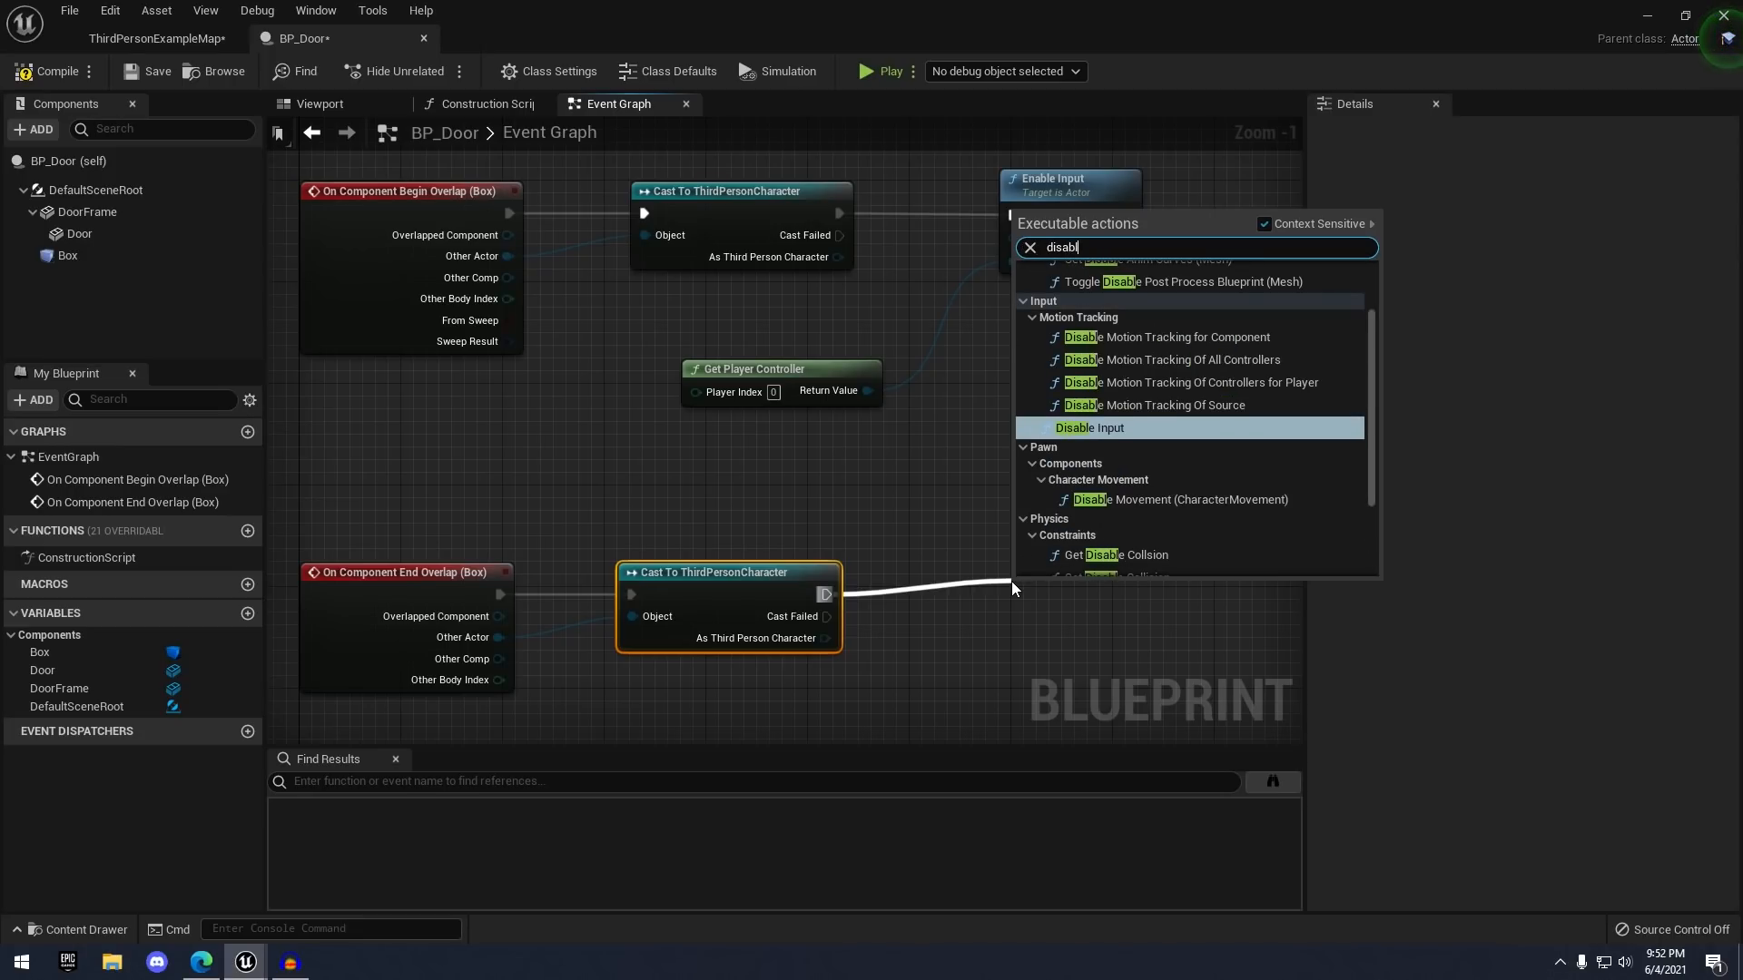
pyautogui.write('e input')
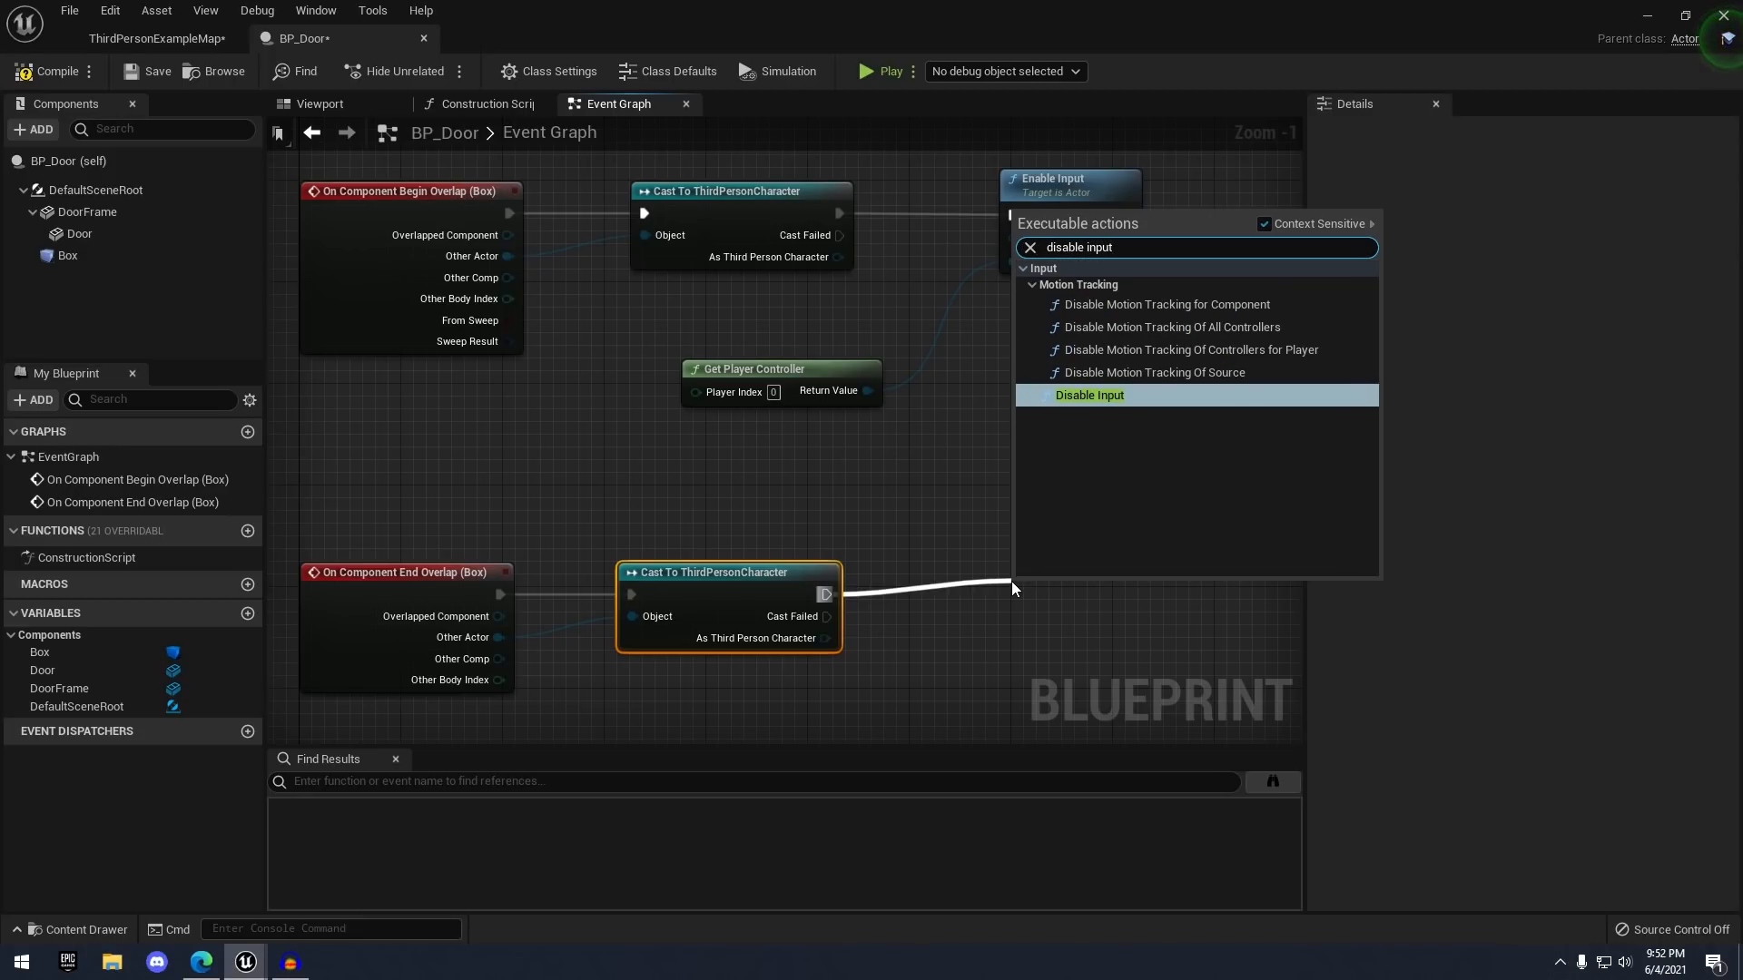
pyautogui.press('Return')
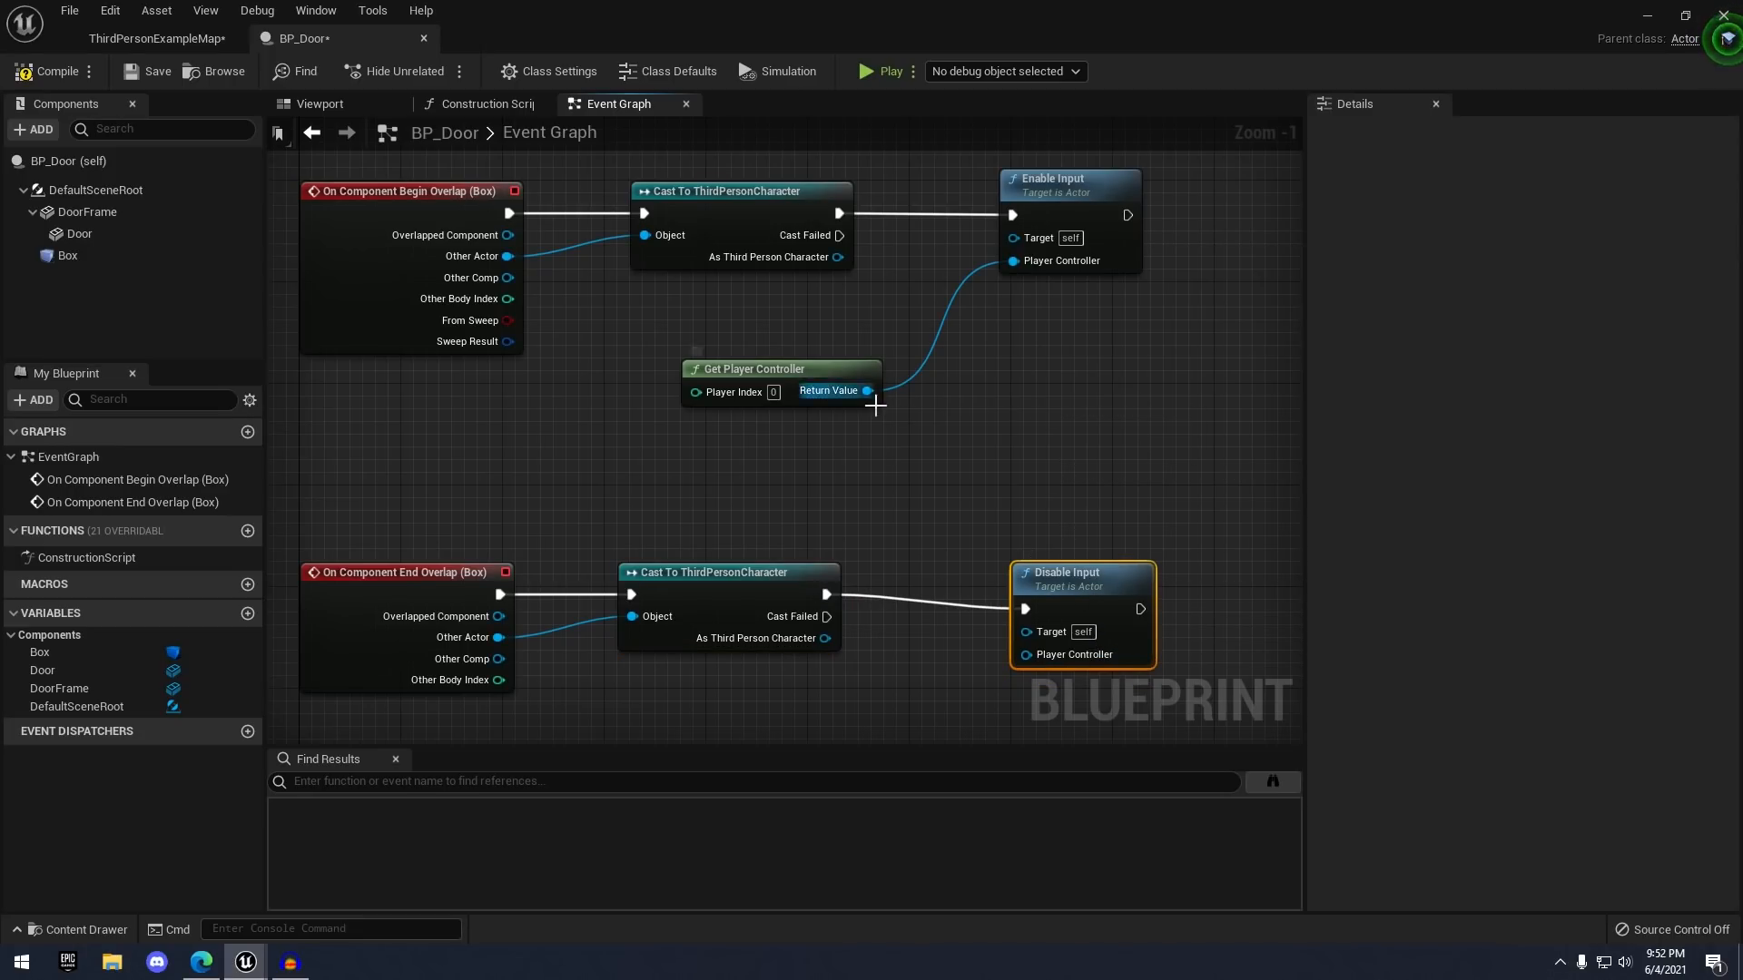
pyautogui.moveTo(875, 405); pyautogui.dragTo(905, 415)
pyautogui.moveTo(1022, 537); pyautogui.dragTo(1058, 632)
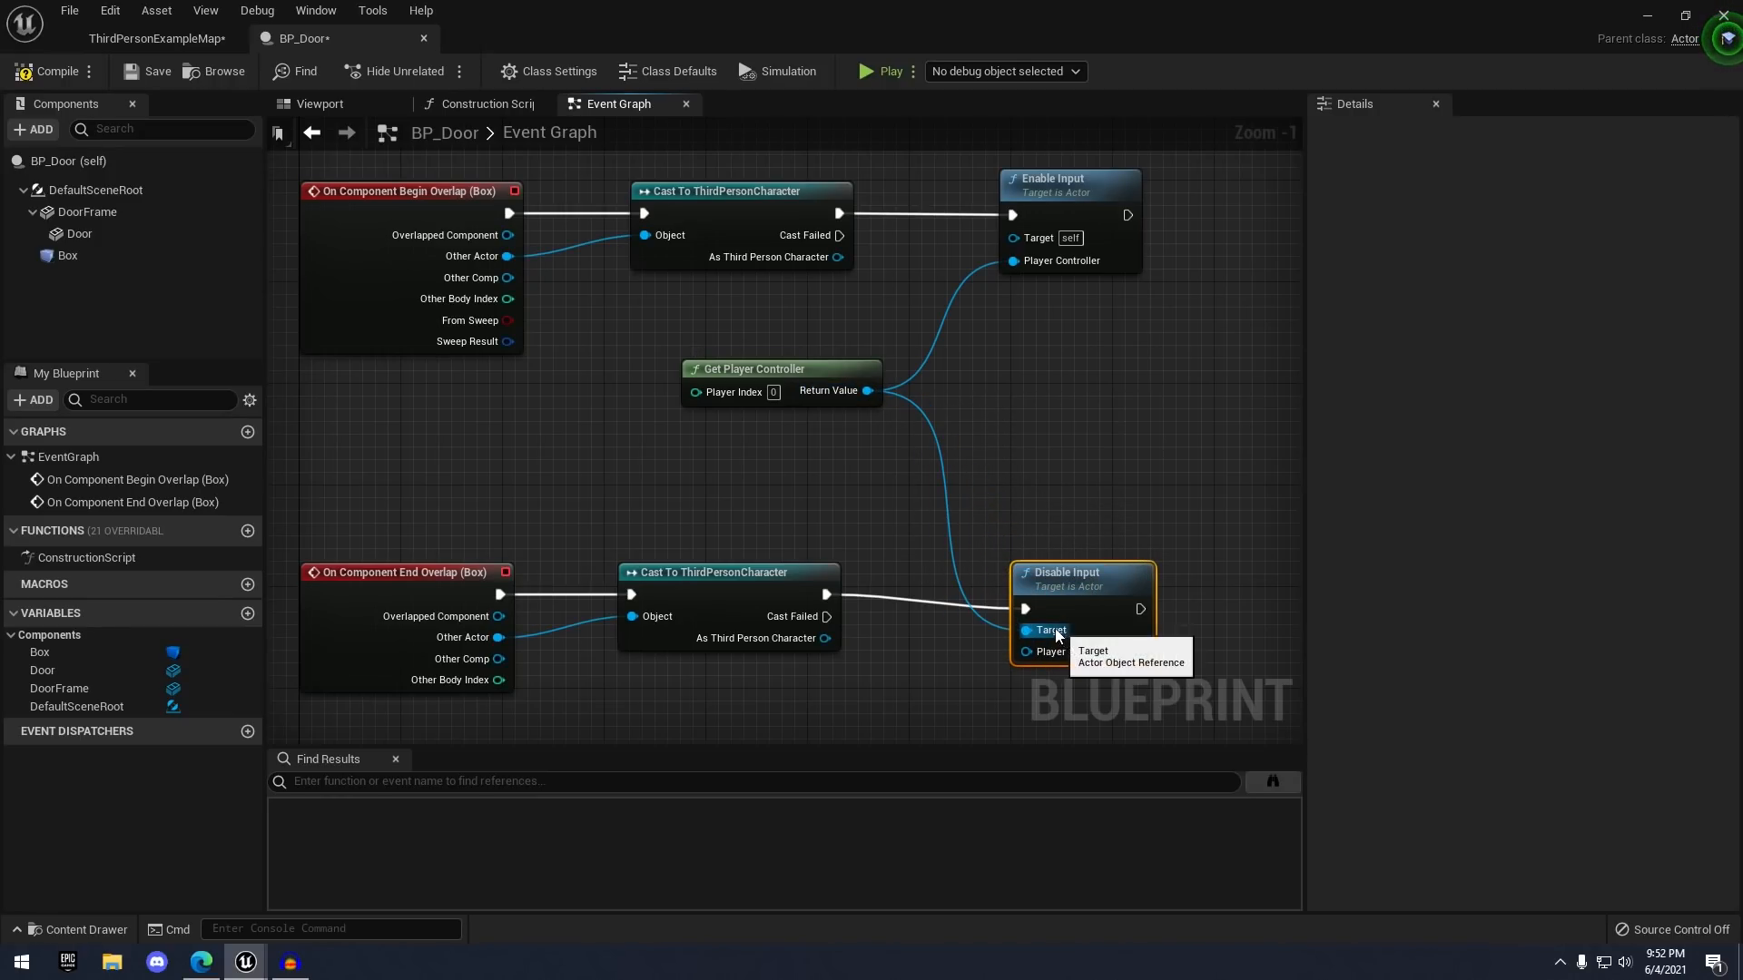
pyautogui.scroll(-2, 1022, 363)
pyautogui.moveTo(566, 382); pyautogui.dragTo(626, 296, button='right')
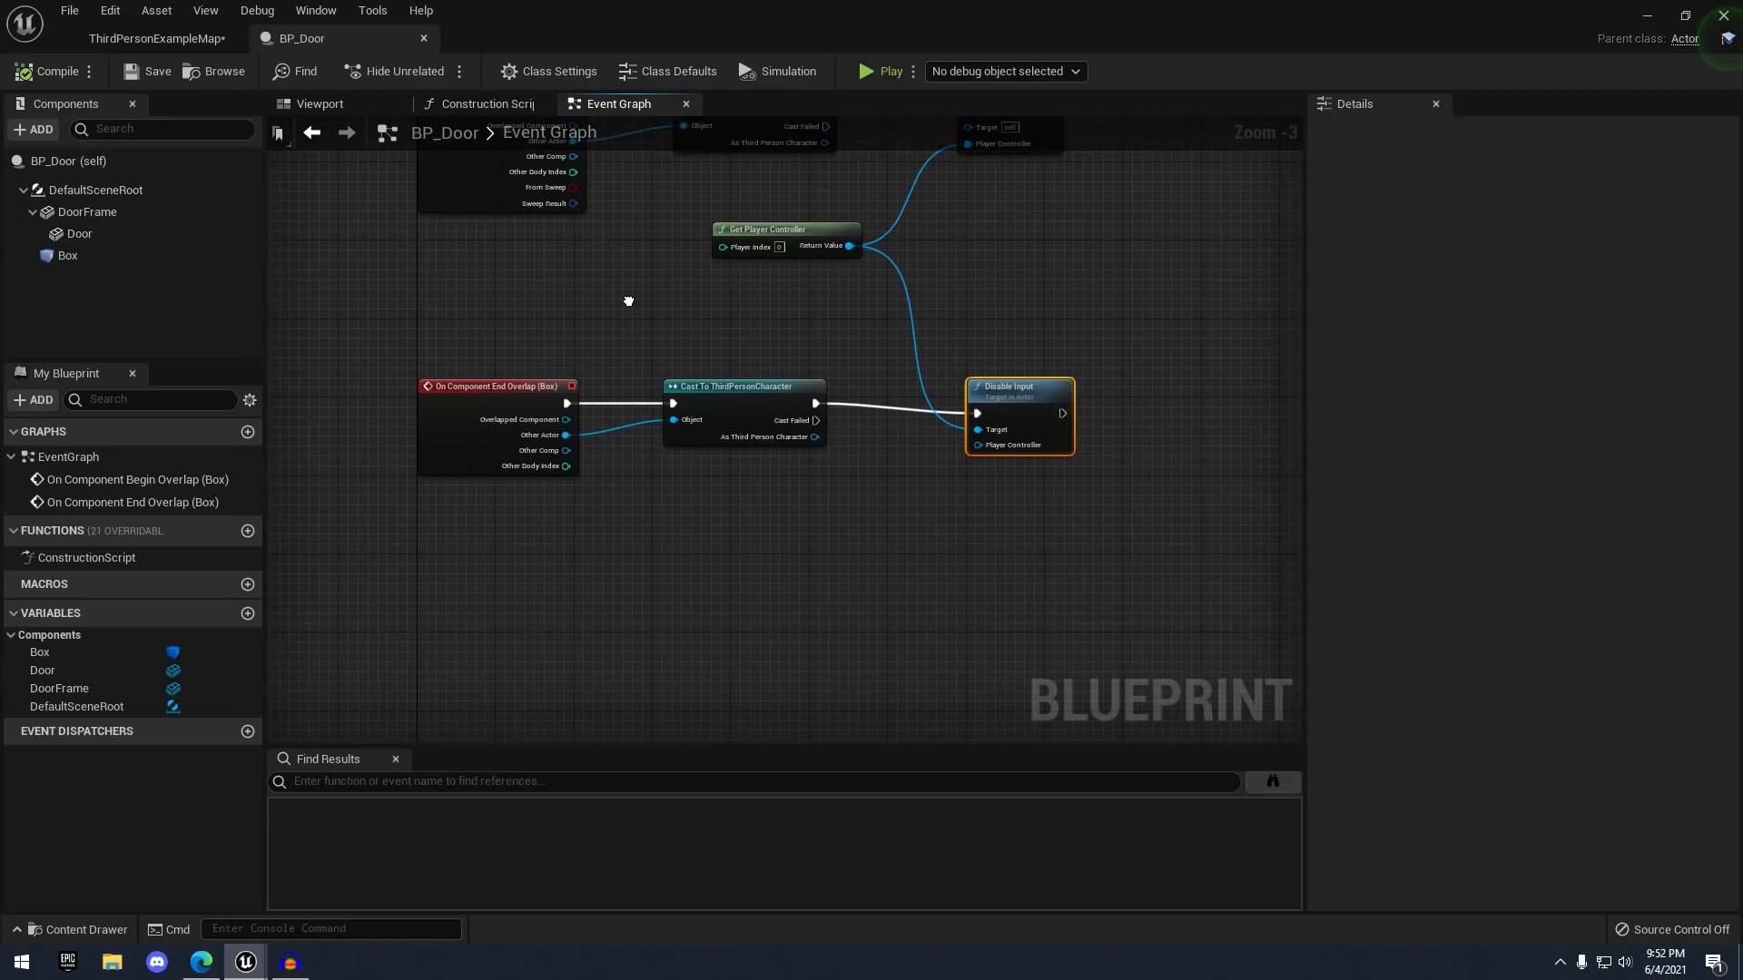
pyautogui.scroll(-1, 627, 335)
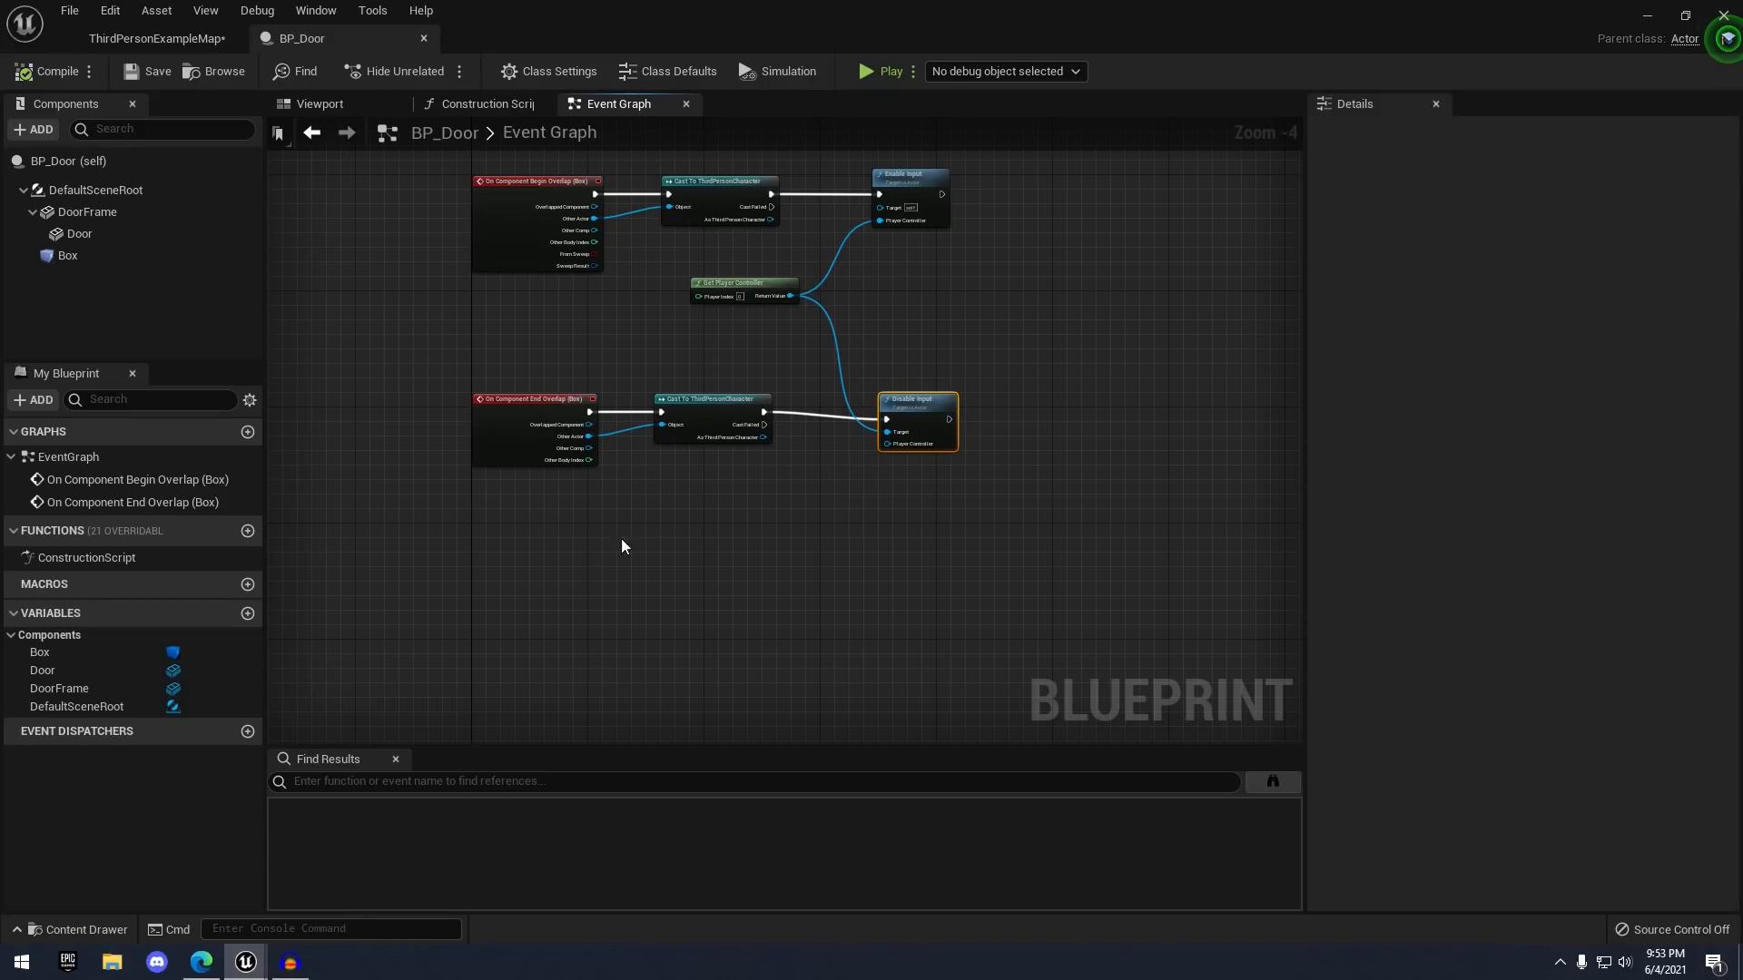
# - Add an E key input event to the Event Graph
pyautogui.rightClick(613, 581)
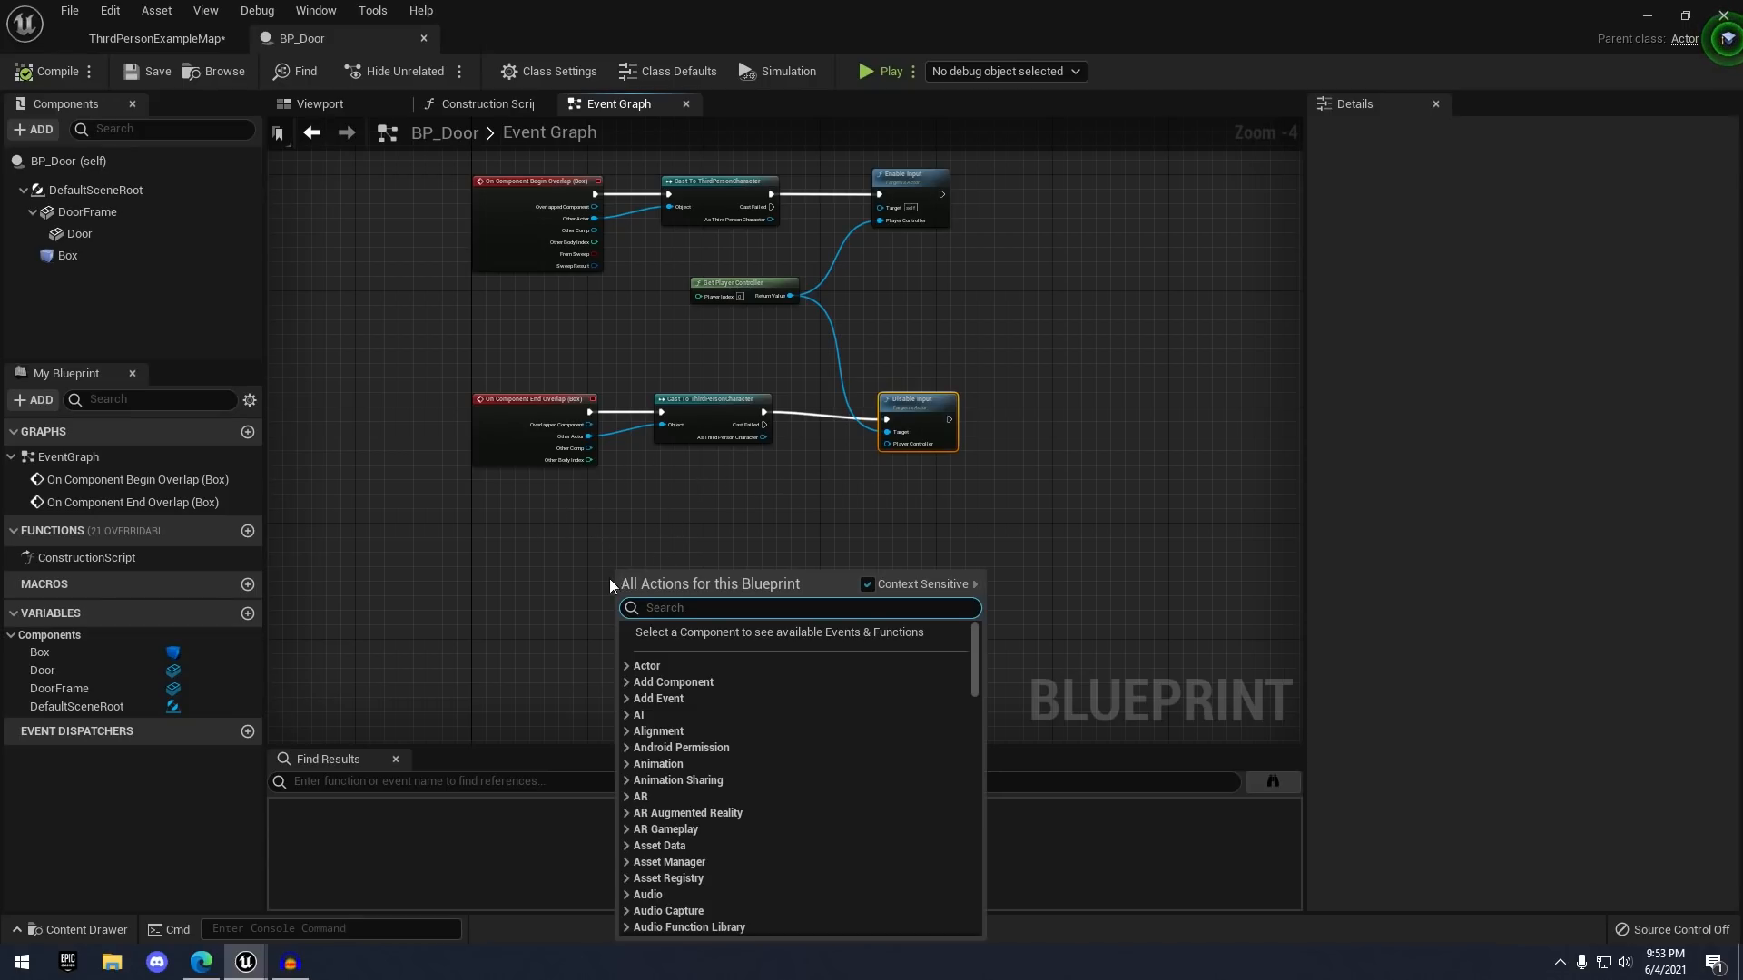
pyautogui.write('e key')
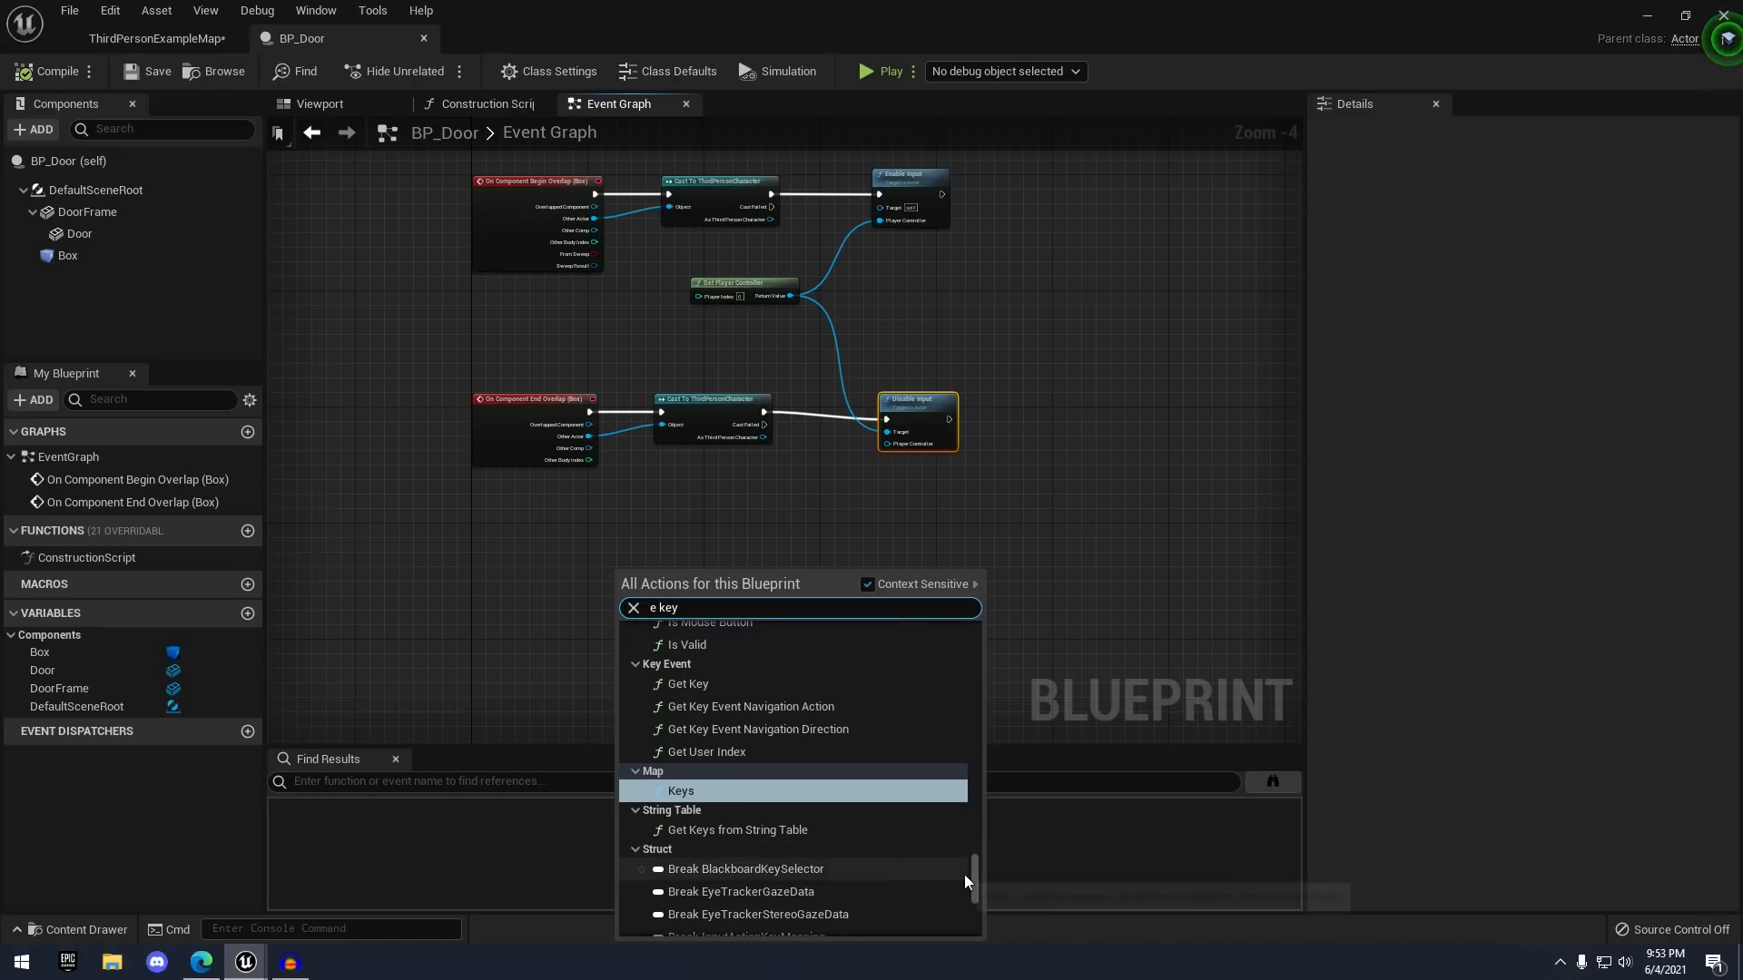
pyautogui.moveTo(971, 876); pyautogui.dragTo(953, 697)
pyautogui.scroll(1, 749, 769)
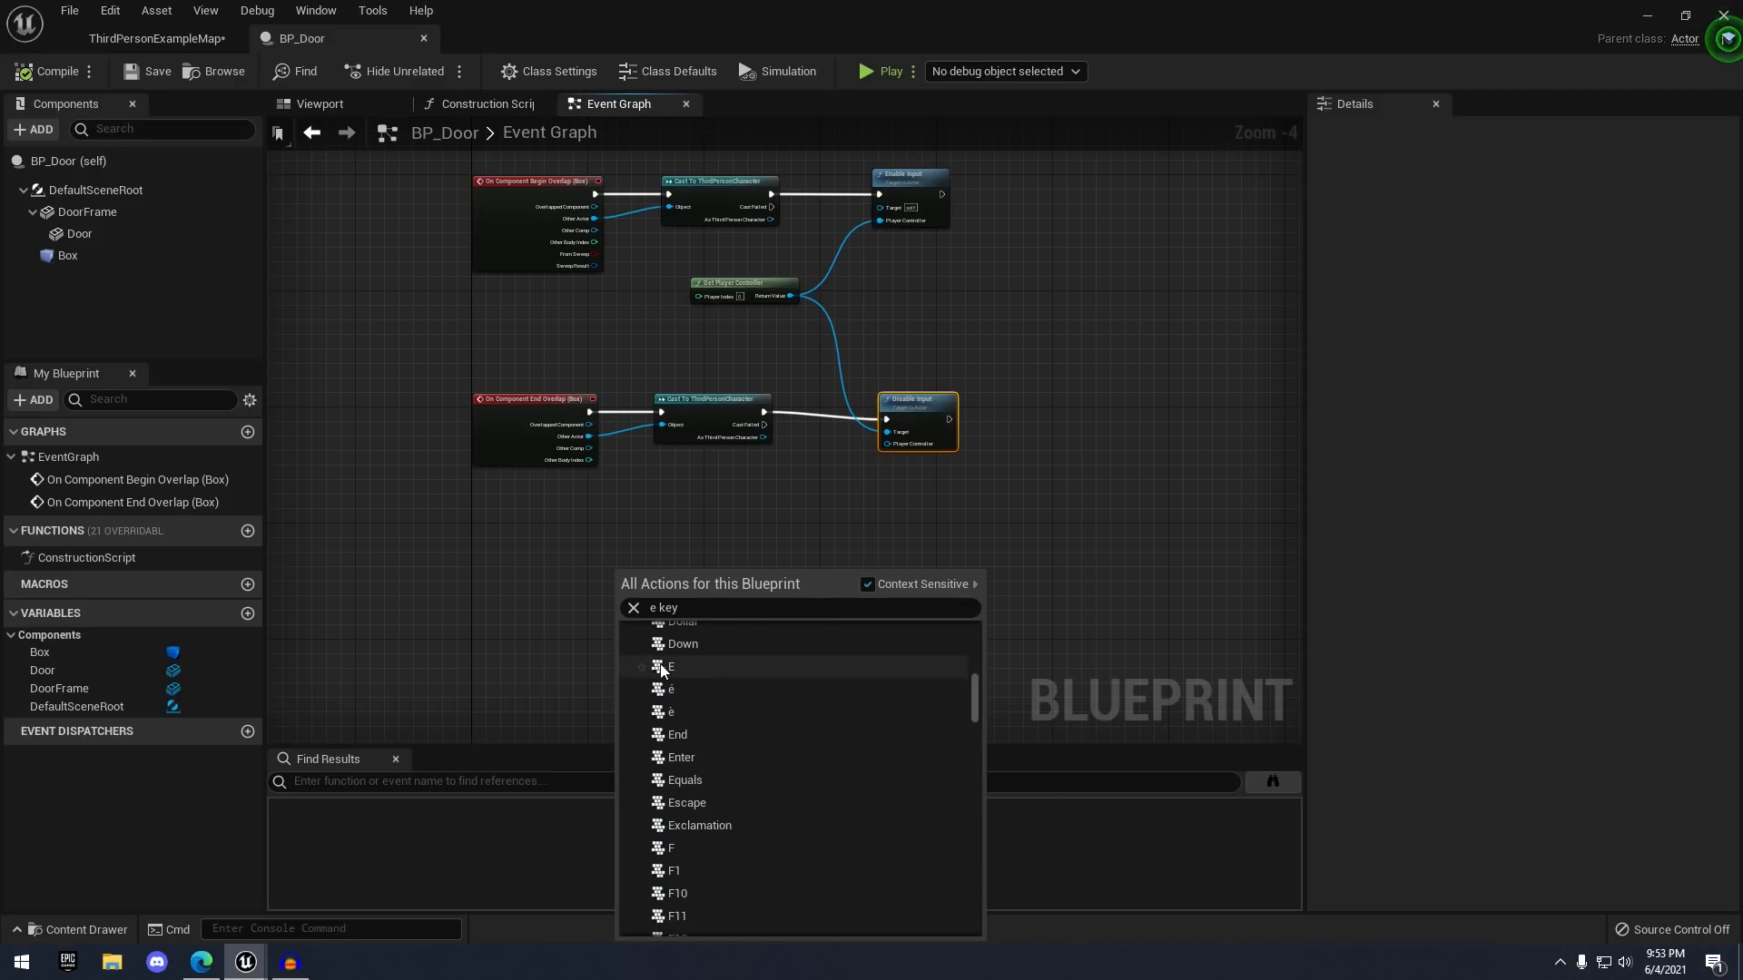
pyautogui.click(672, 666)
pyautogui.scroll(5, 677, 621)
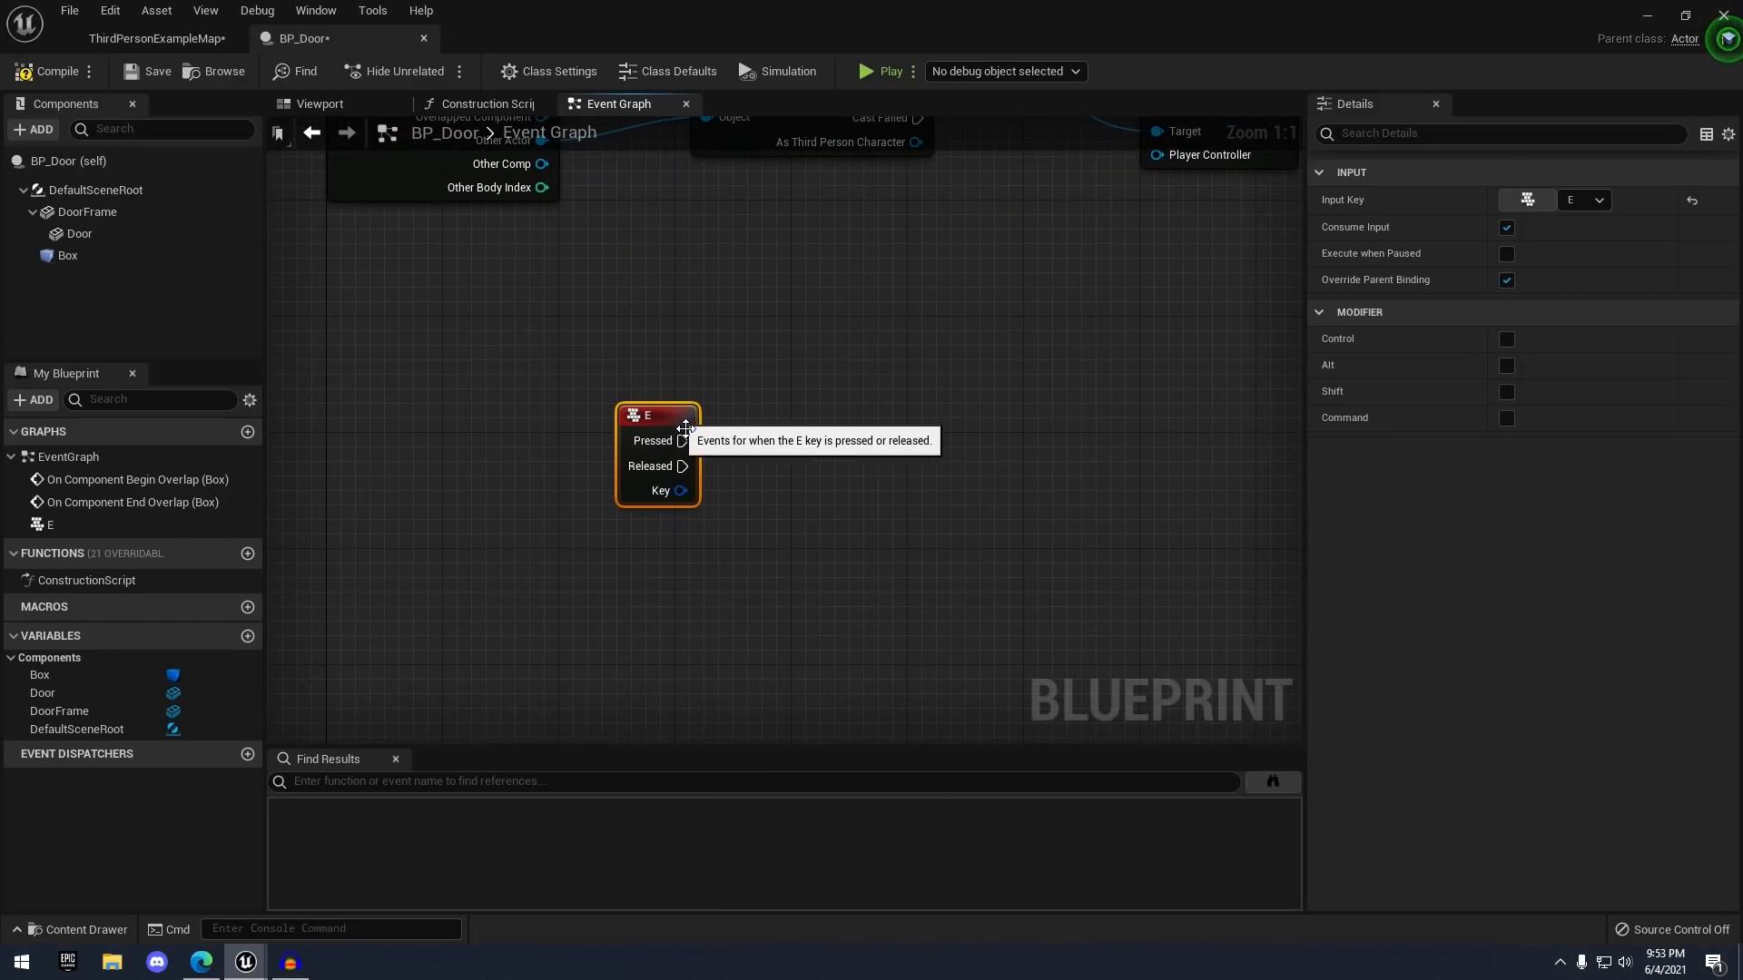
pyautogui.moveTo(676, 420); pyautogui.dragTo(507, 612)
pyautogui.moveTo(585, 599); pyautogui.dragTo(640, 449, button='right')
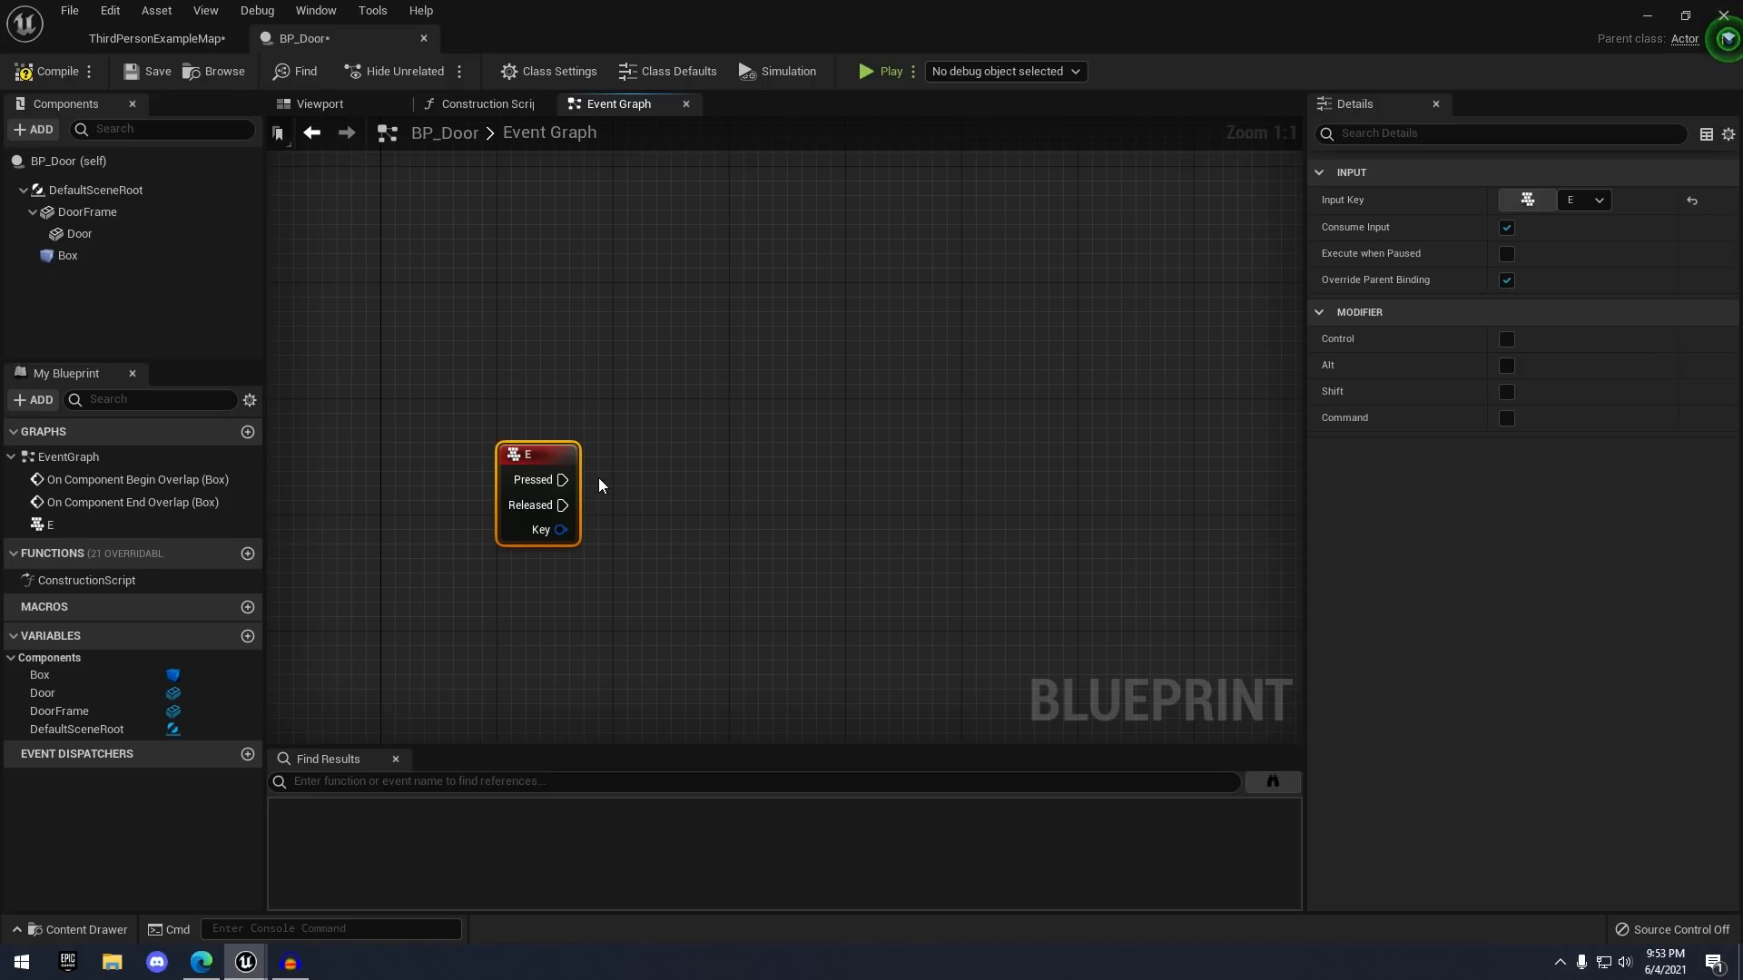
# - Wire a Flip Flop node to the E event's Pressed output
pyautogui.moveTo(677, 478); pyautogui.dragTo(672, 476)
pyautogui.write('flipflo')
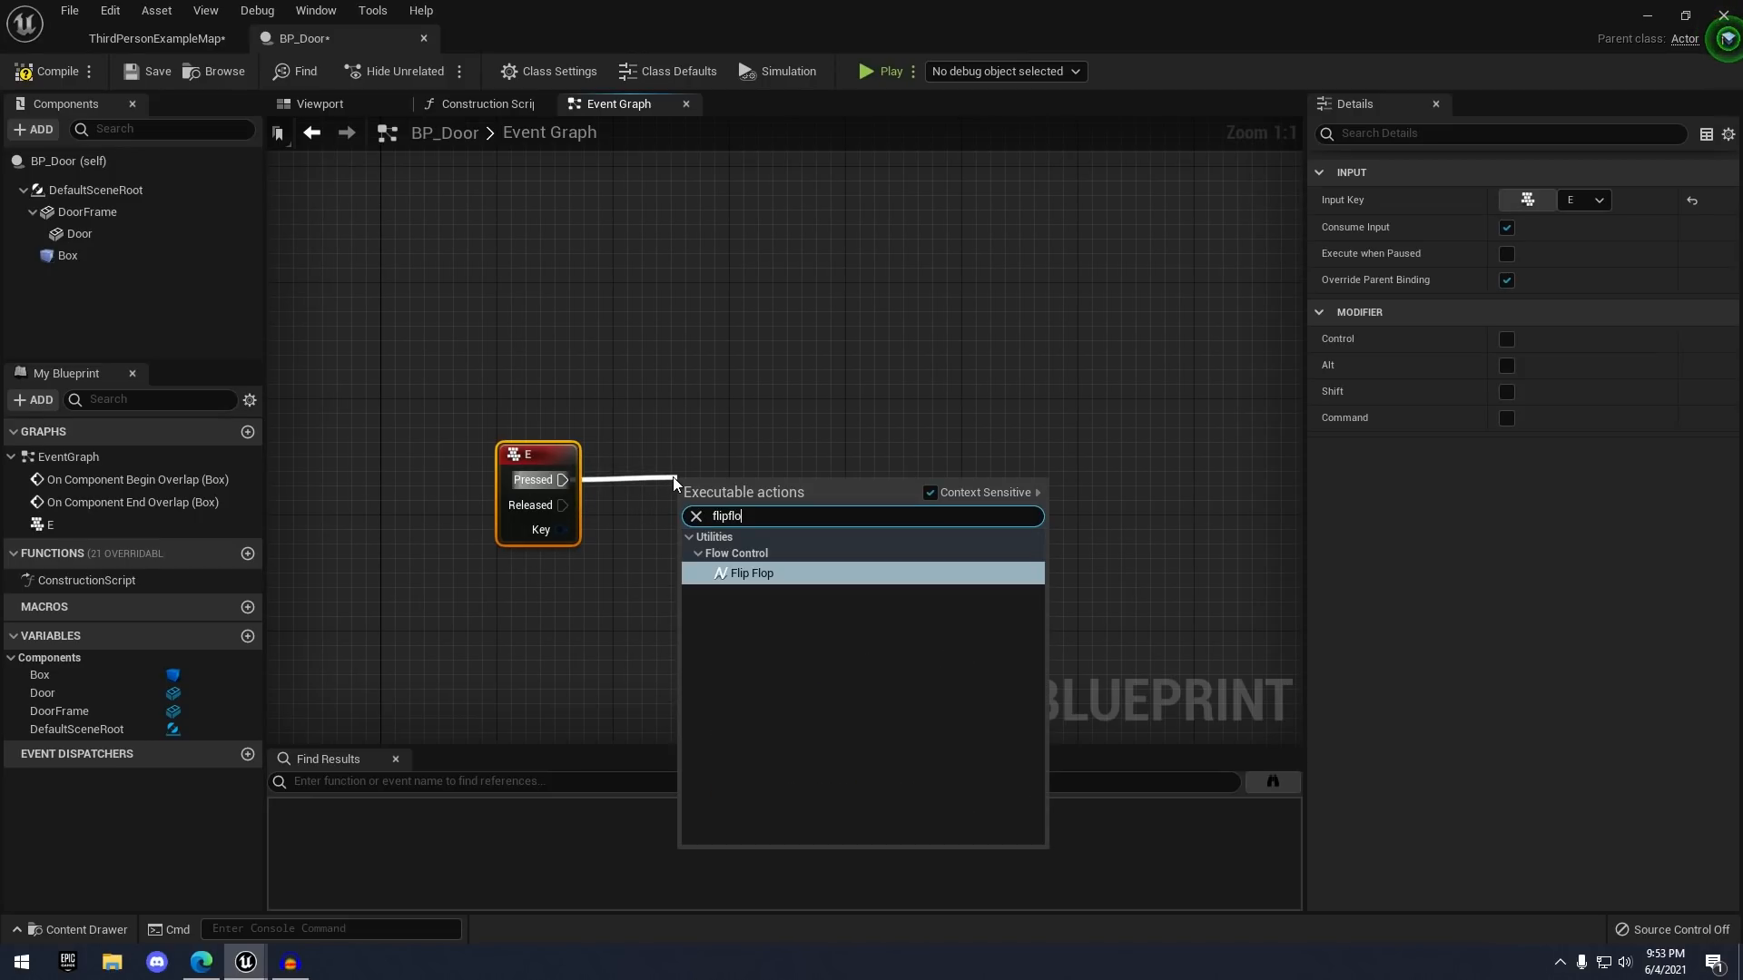
pyautogui.press('Return')
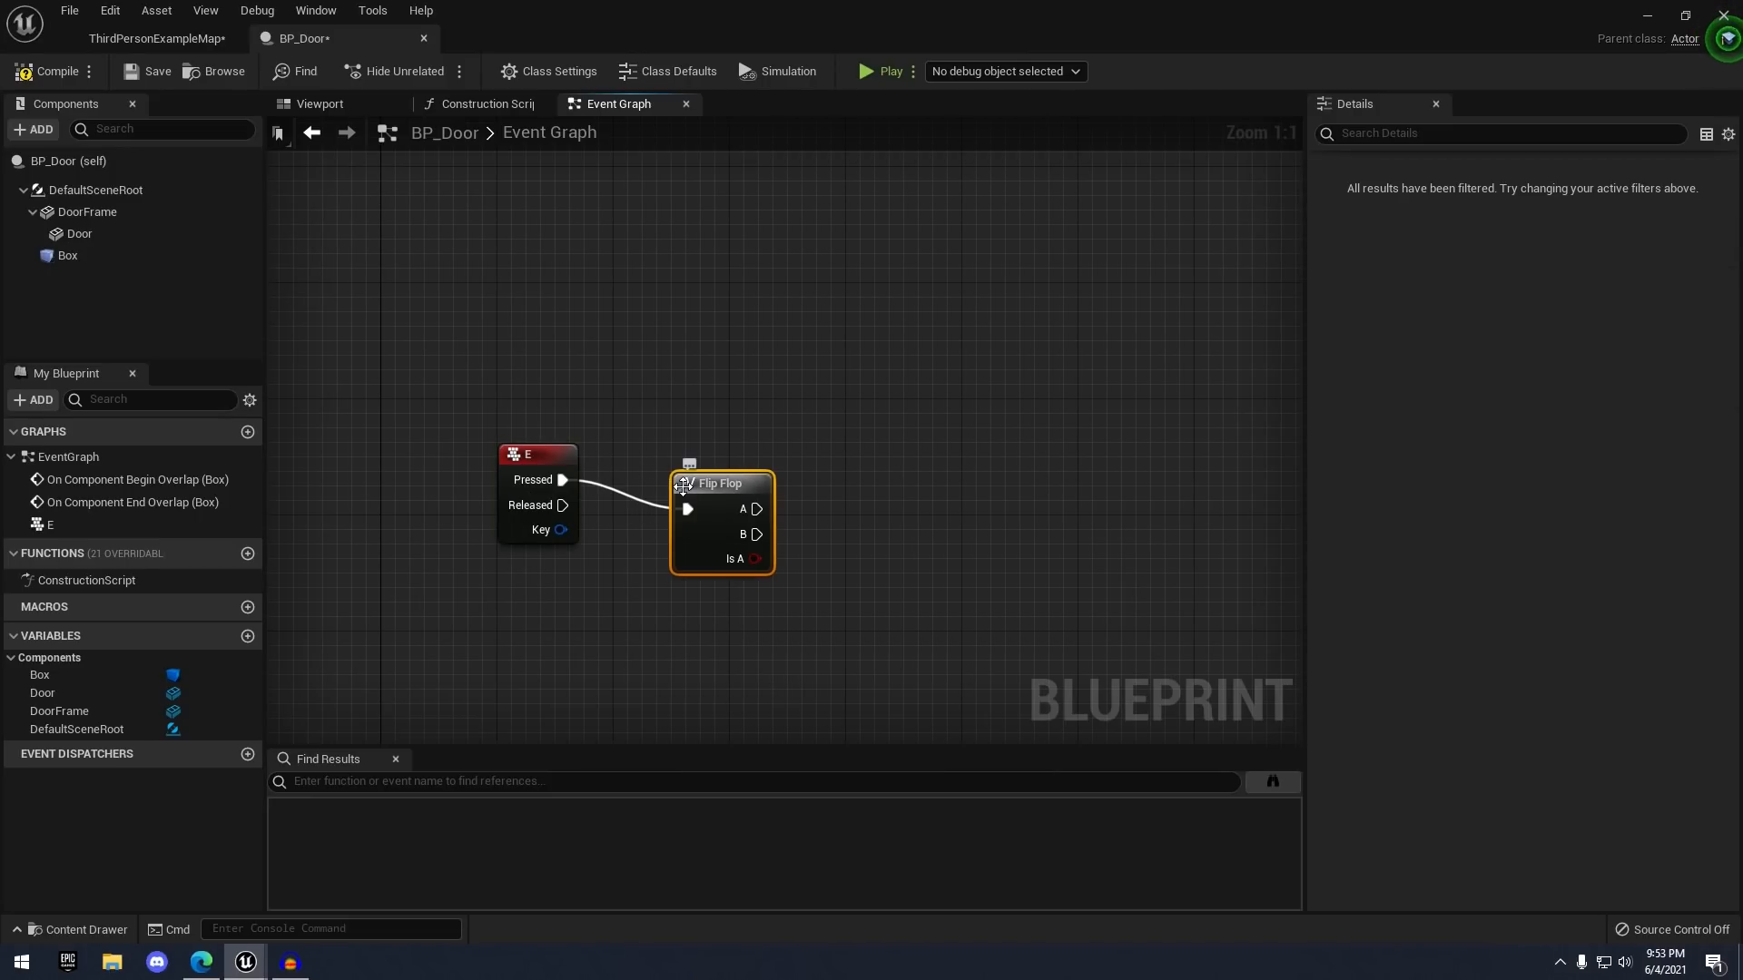
pyautogui.moveTo(728, 479); pyautogui.dragTo(803, 479)
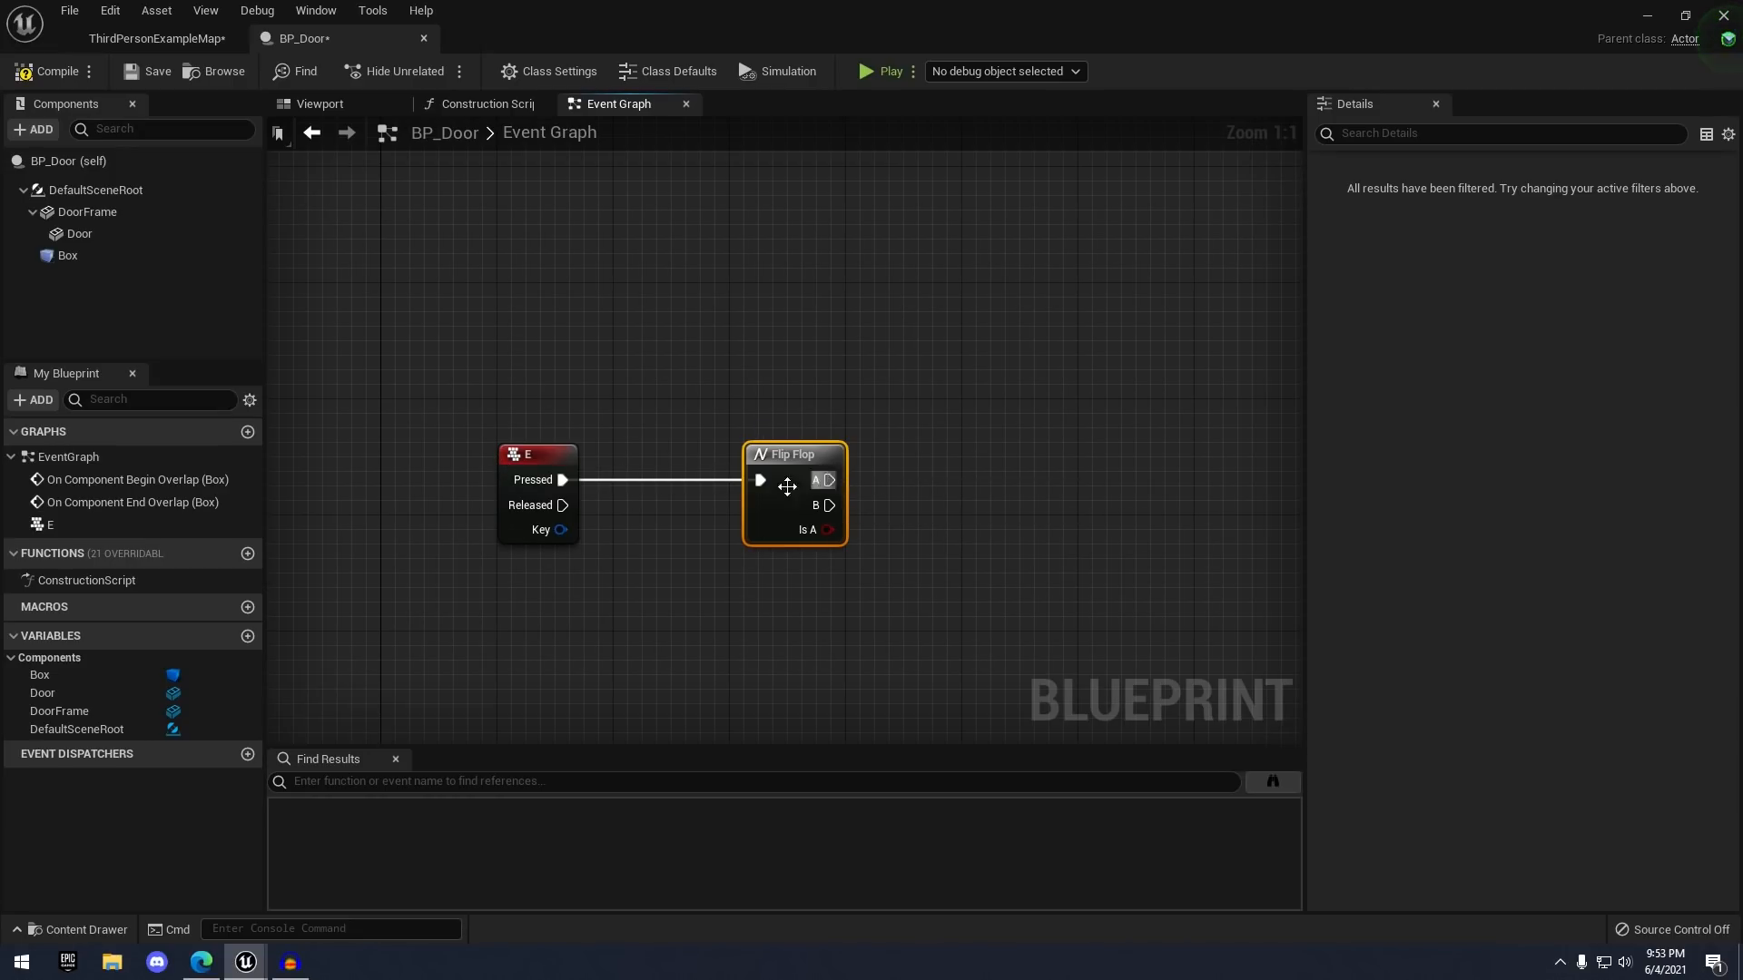
pyautogui.moveTo(527, 476); pyautogui.dragTo(760, 479)
# - Delete the unwanted Door node from the graph
pyautogui.moveTo(947, 443); pyautogui.dragTo(895, 334, button='right')
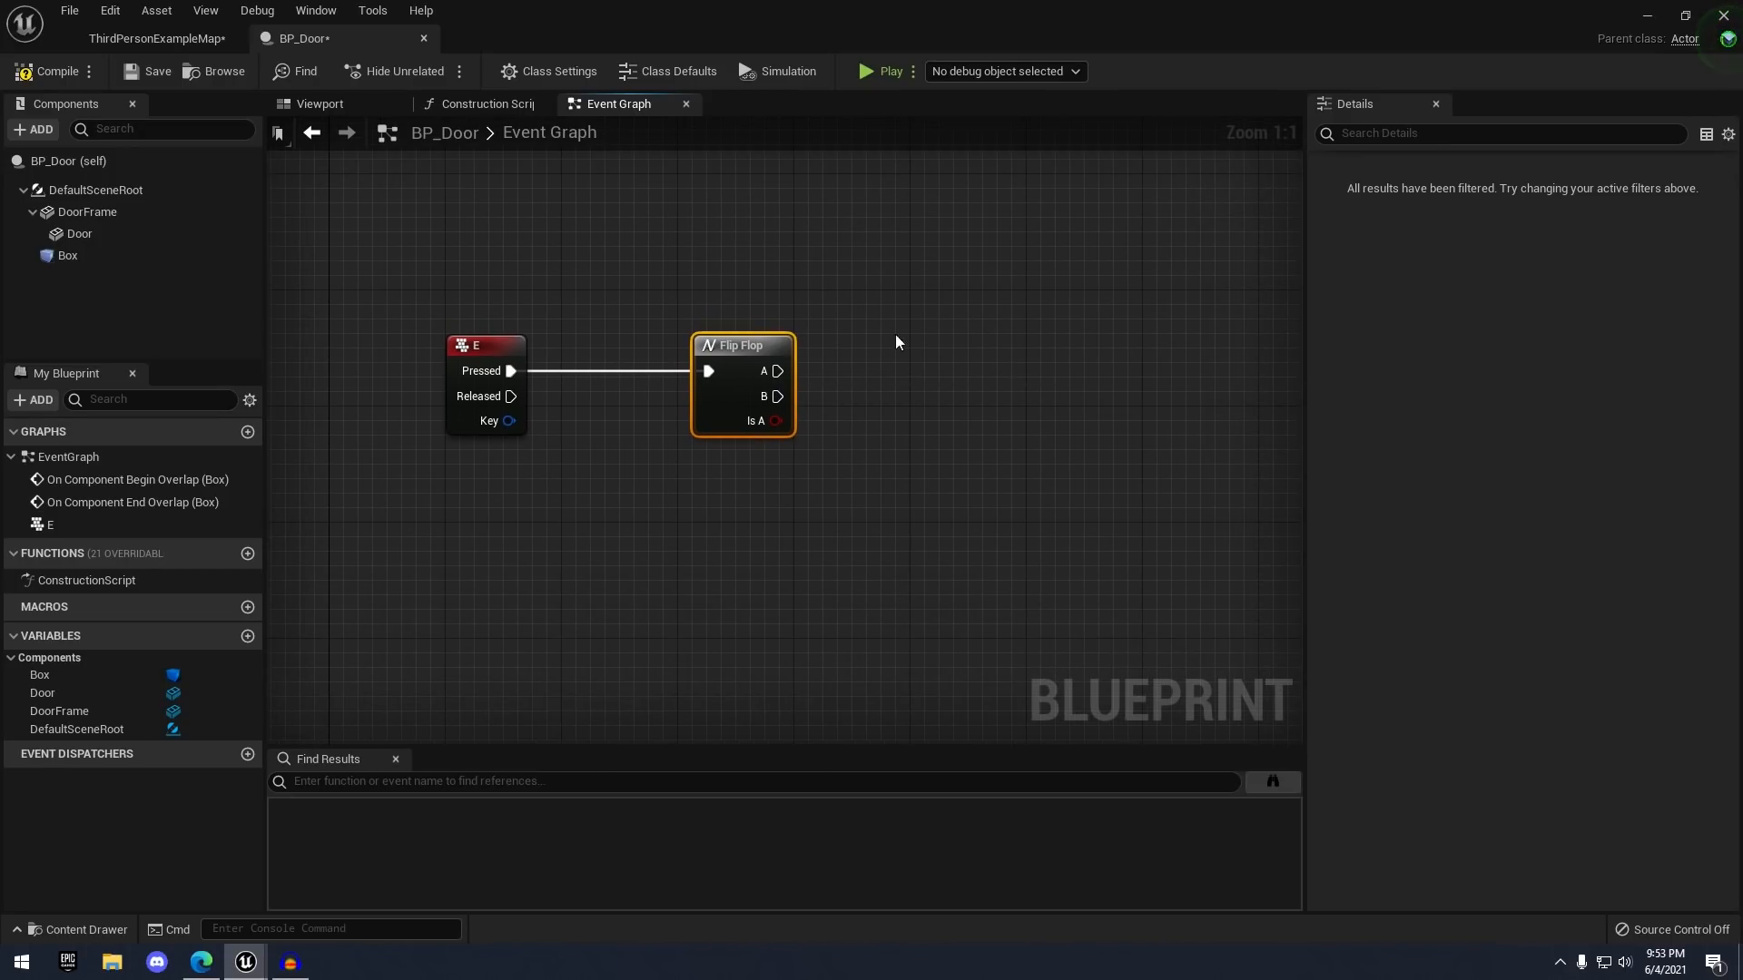
pyautogui.moveTo(778, 256); pyautogui.dragTo(759, 325, button='right')
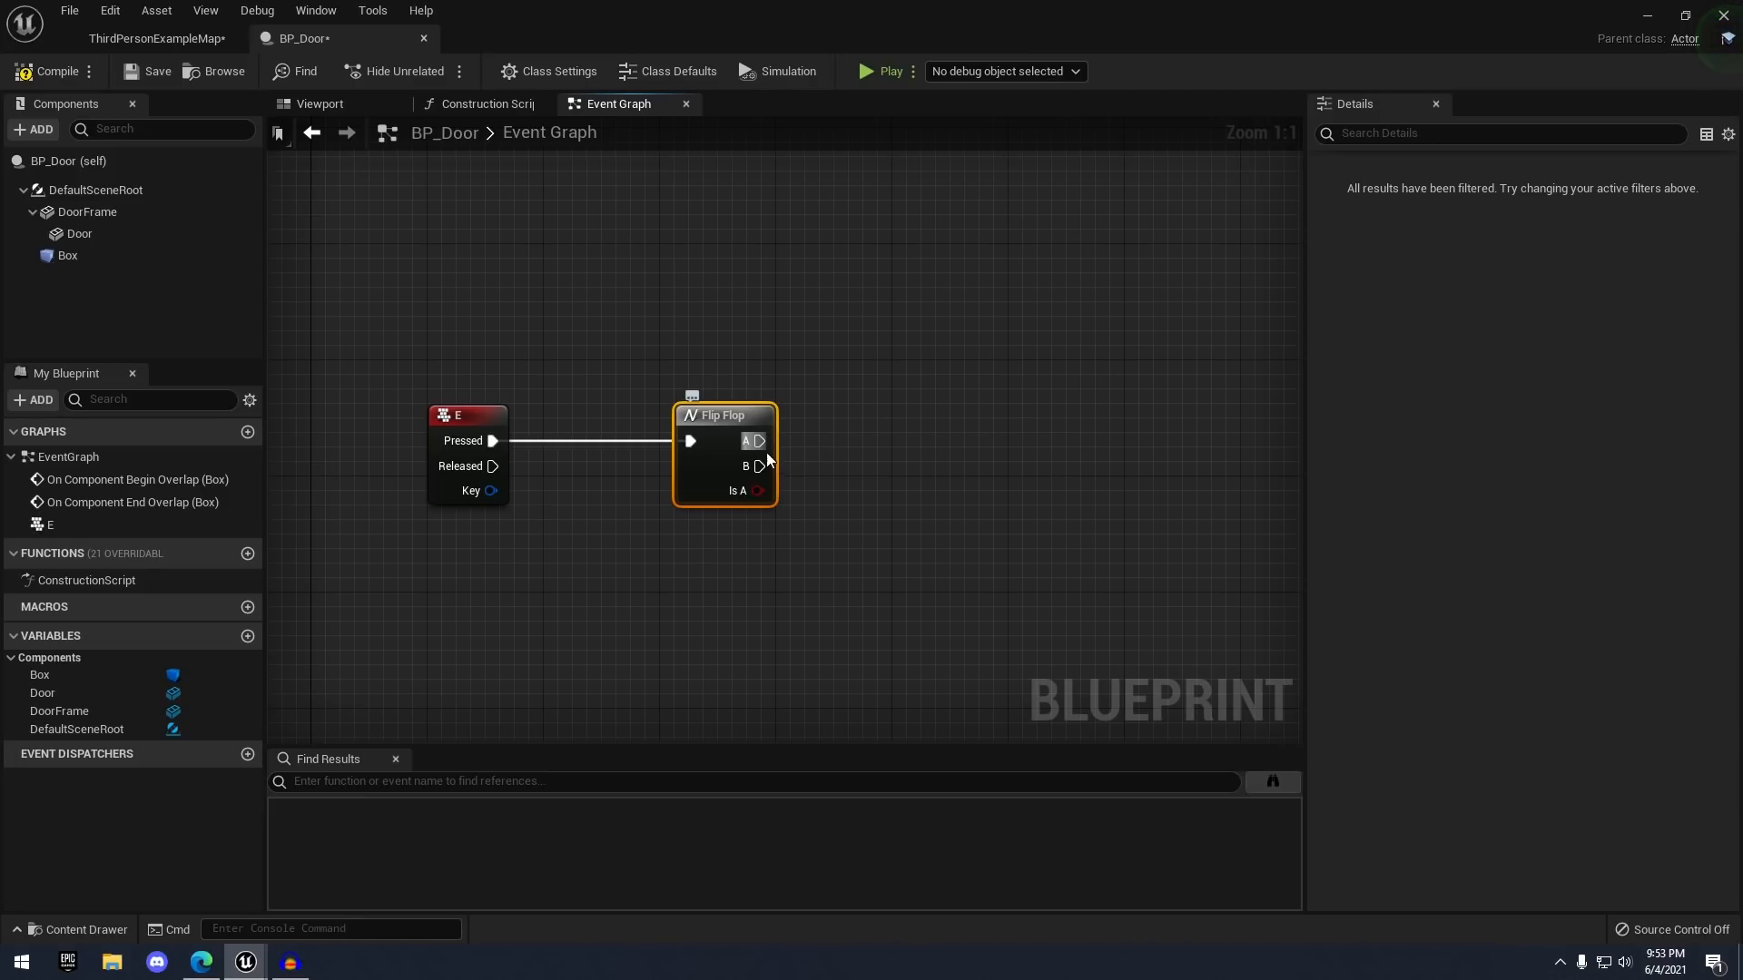
pyautogui.moveTo(760, 456); pyautogui.dragTo(727, 461, button='right')
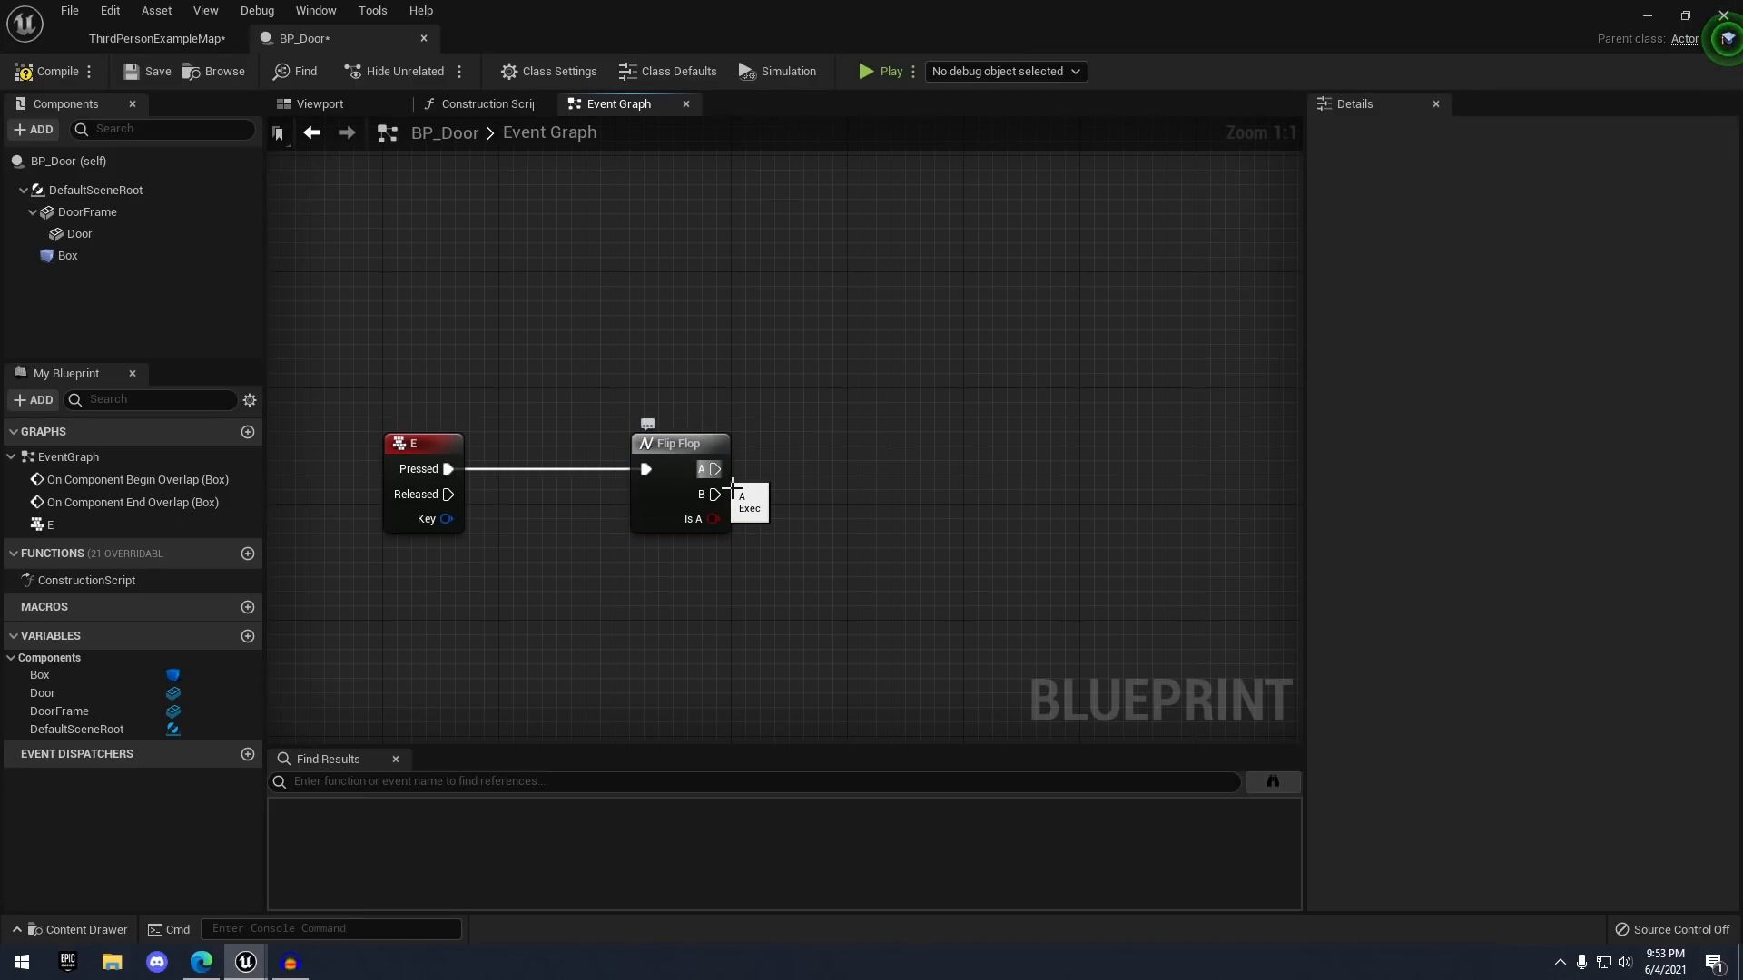
pyautogui.moveTo(715, 469); pyautogui.dragTo(918, 410)
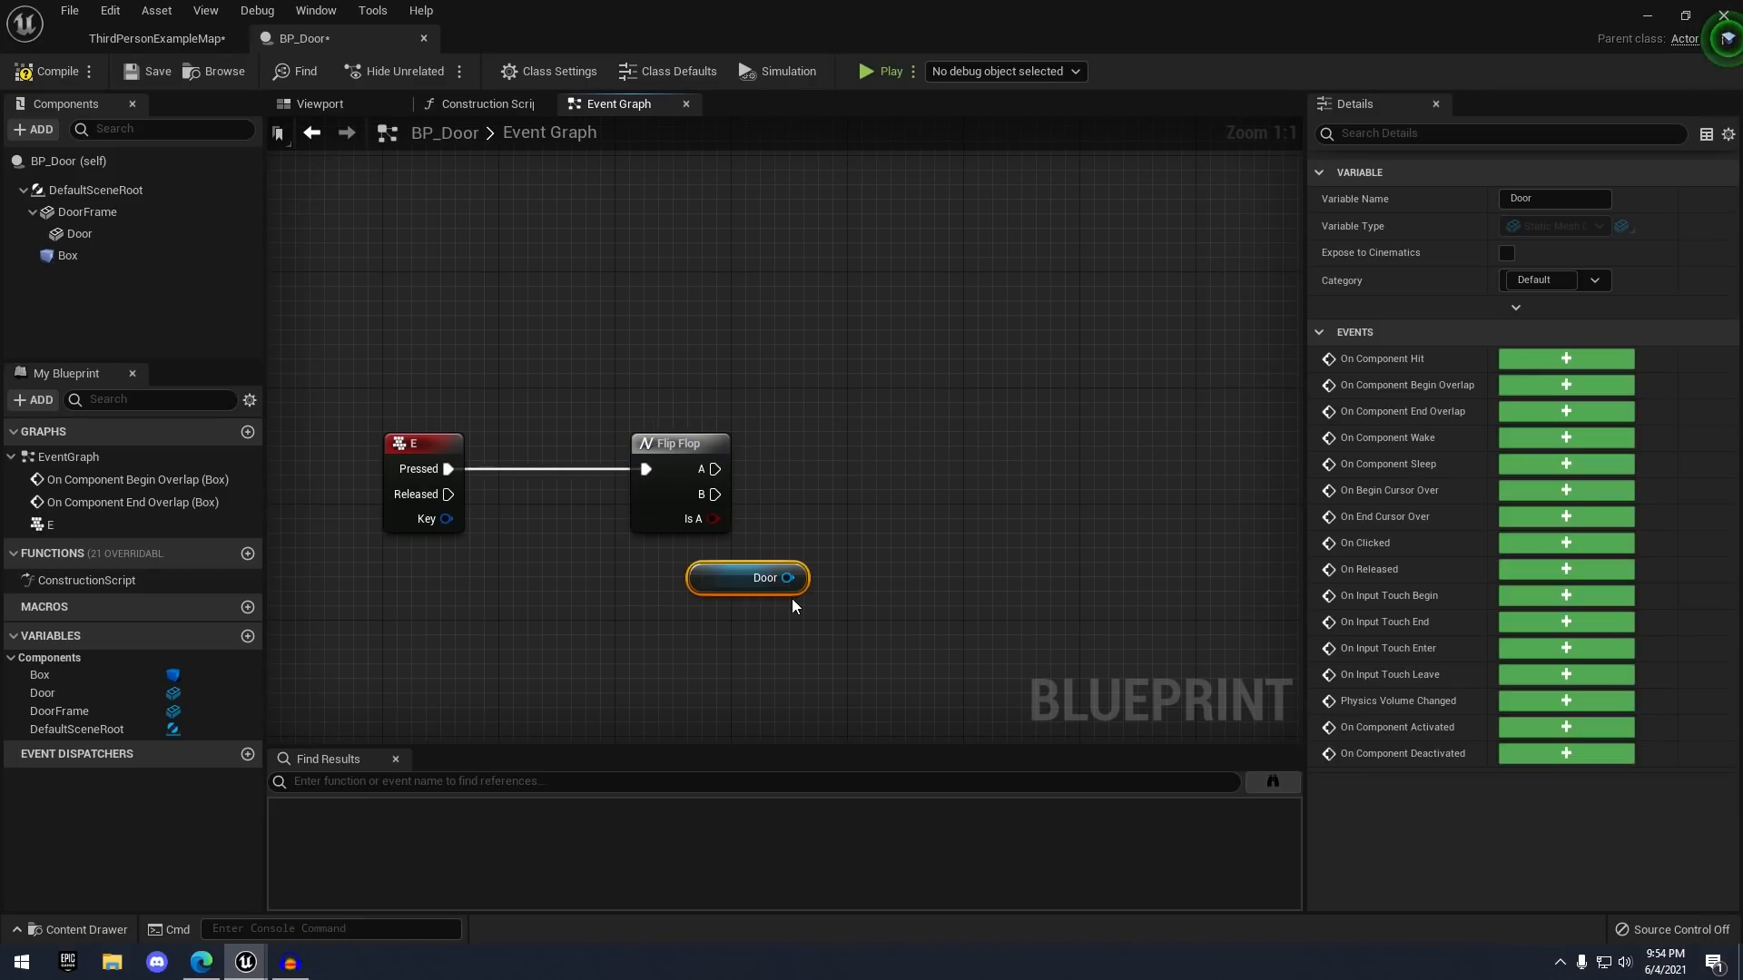
pyautogui.press('Delete')
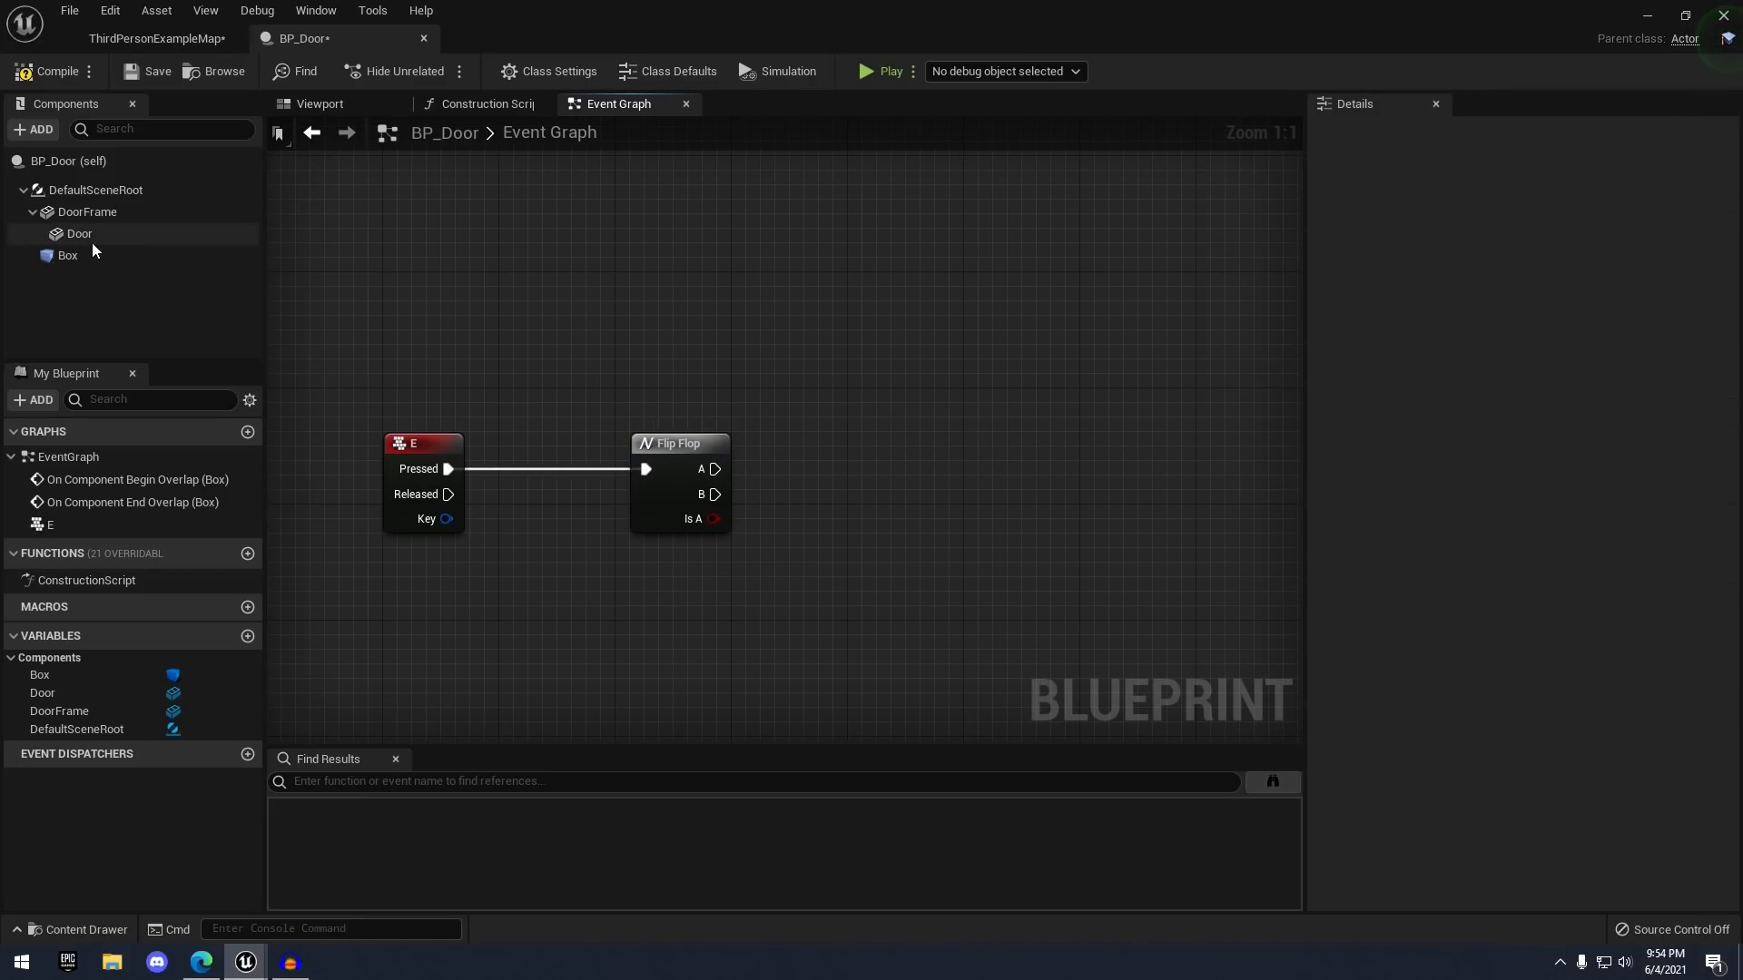
# - Drag the Door component into the Event Graph as a reference node
pyautogui.moveTo(73, 237); pyautogui.dragTo(243, 251)
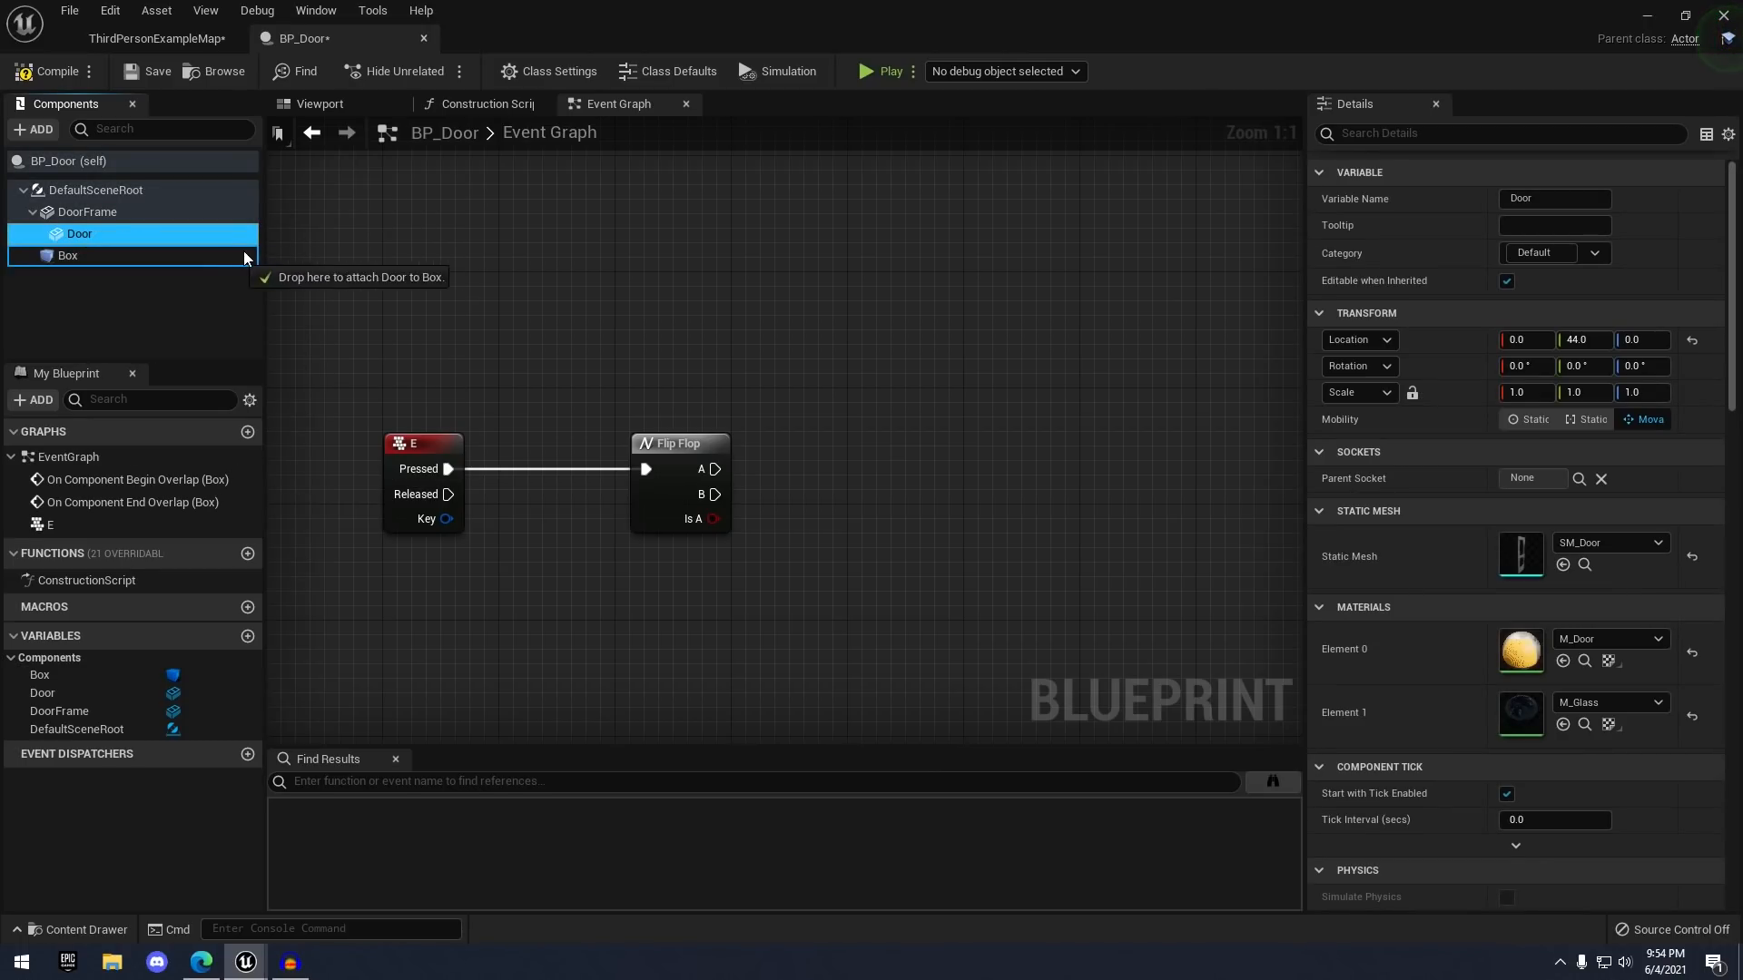
pyautogui.moveTo(734, 562); pyautogui.dragTo(721, 578)
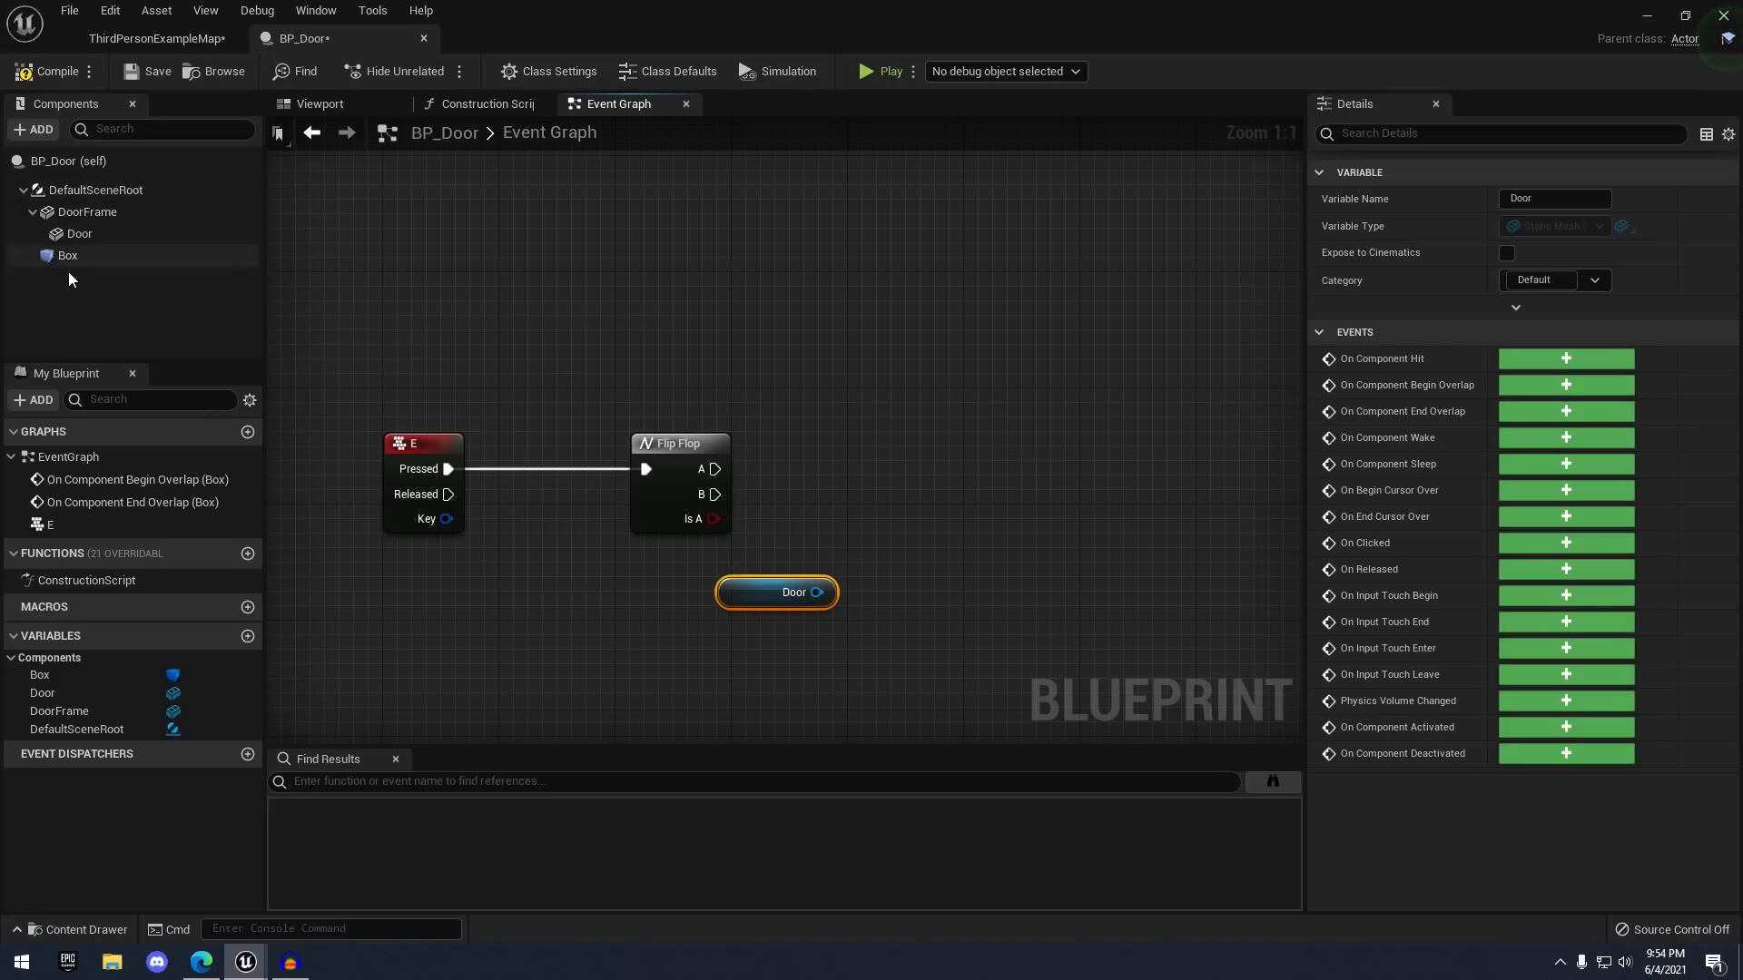
pyautogui.moveTo(759, 390); pyautogui.dragTo(800, 330, button='right')
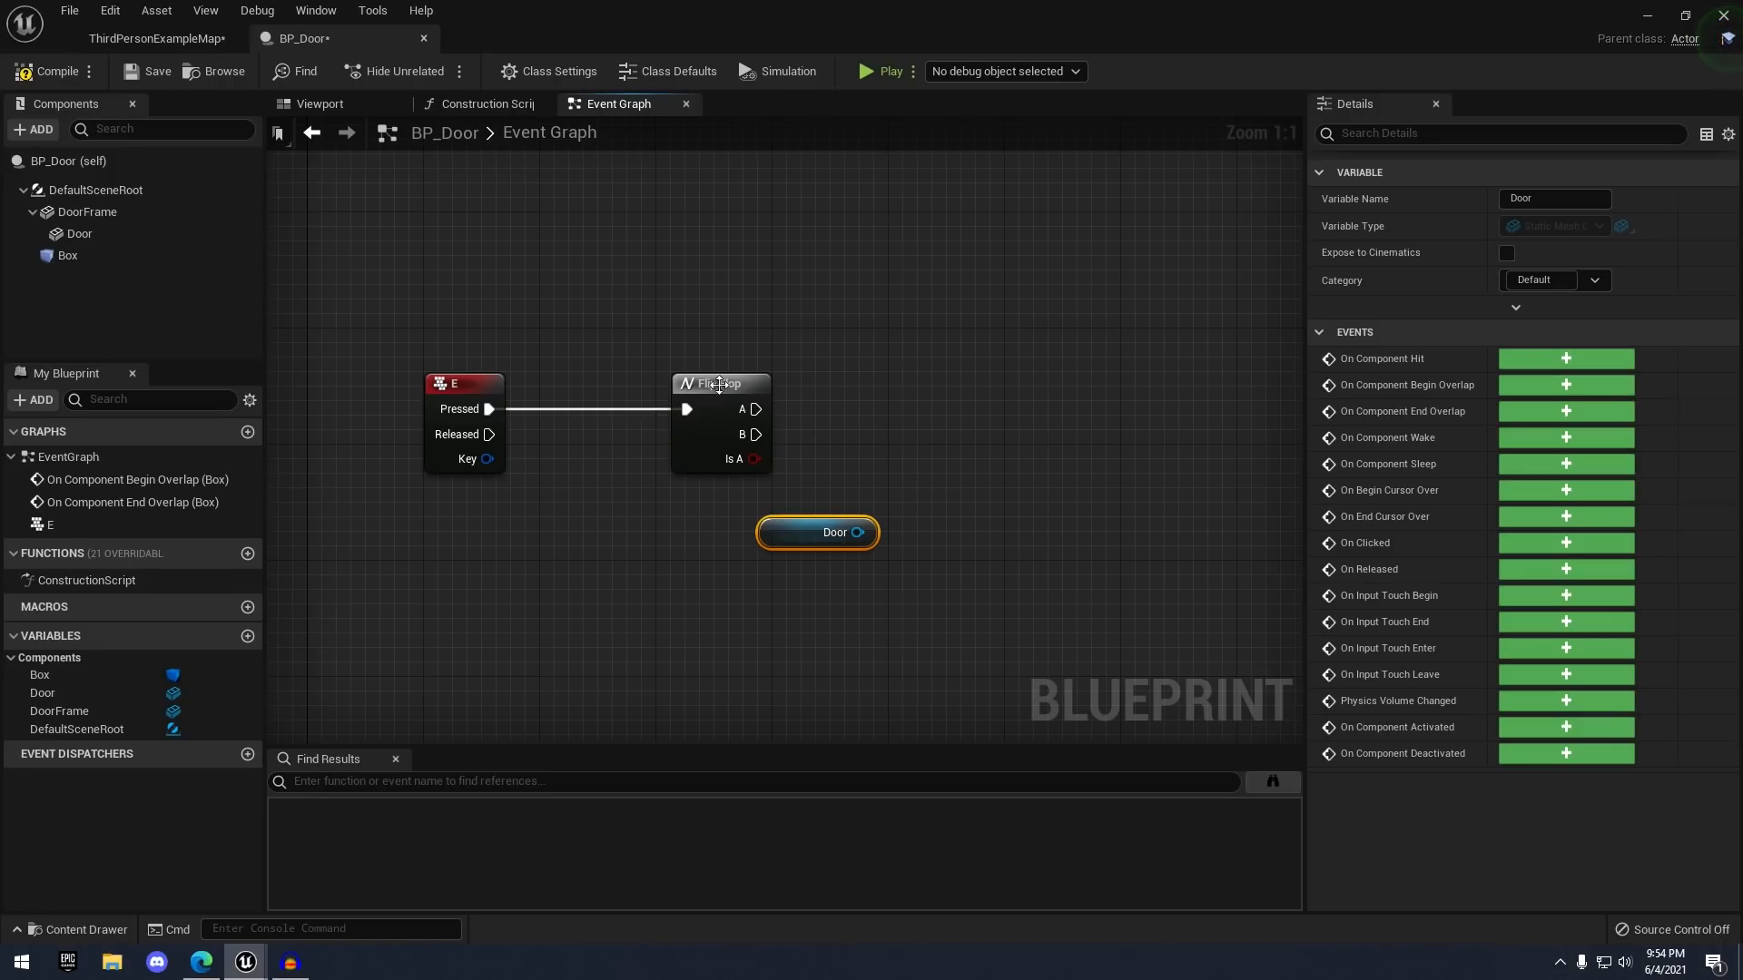
# - Test-rotate the door in the Viewport, undo the rotation, and return to the Event Graph
pyautogui.click(372, 104)
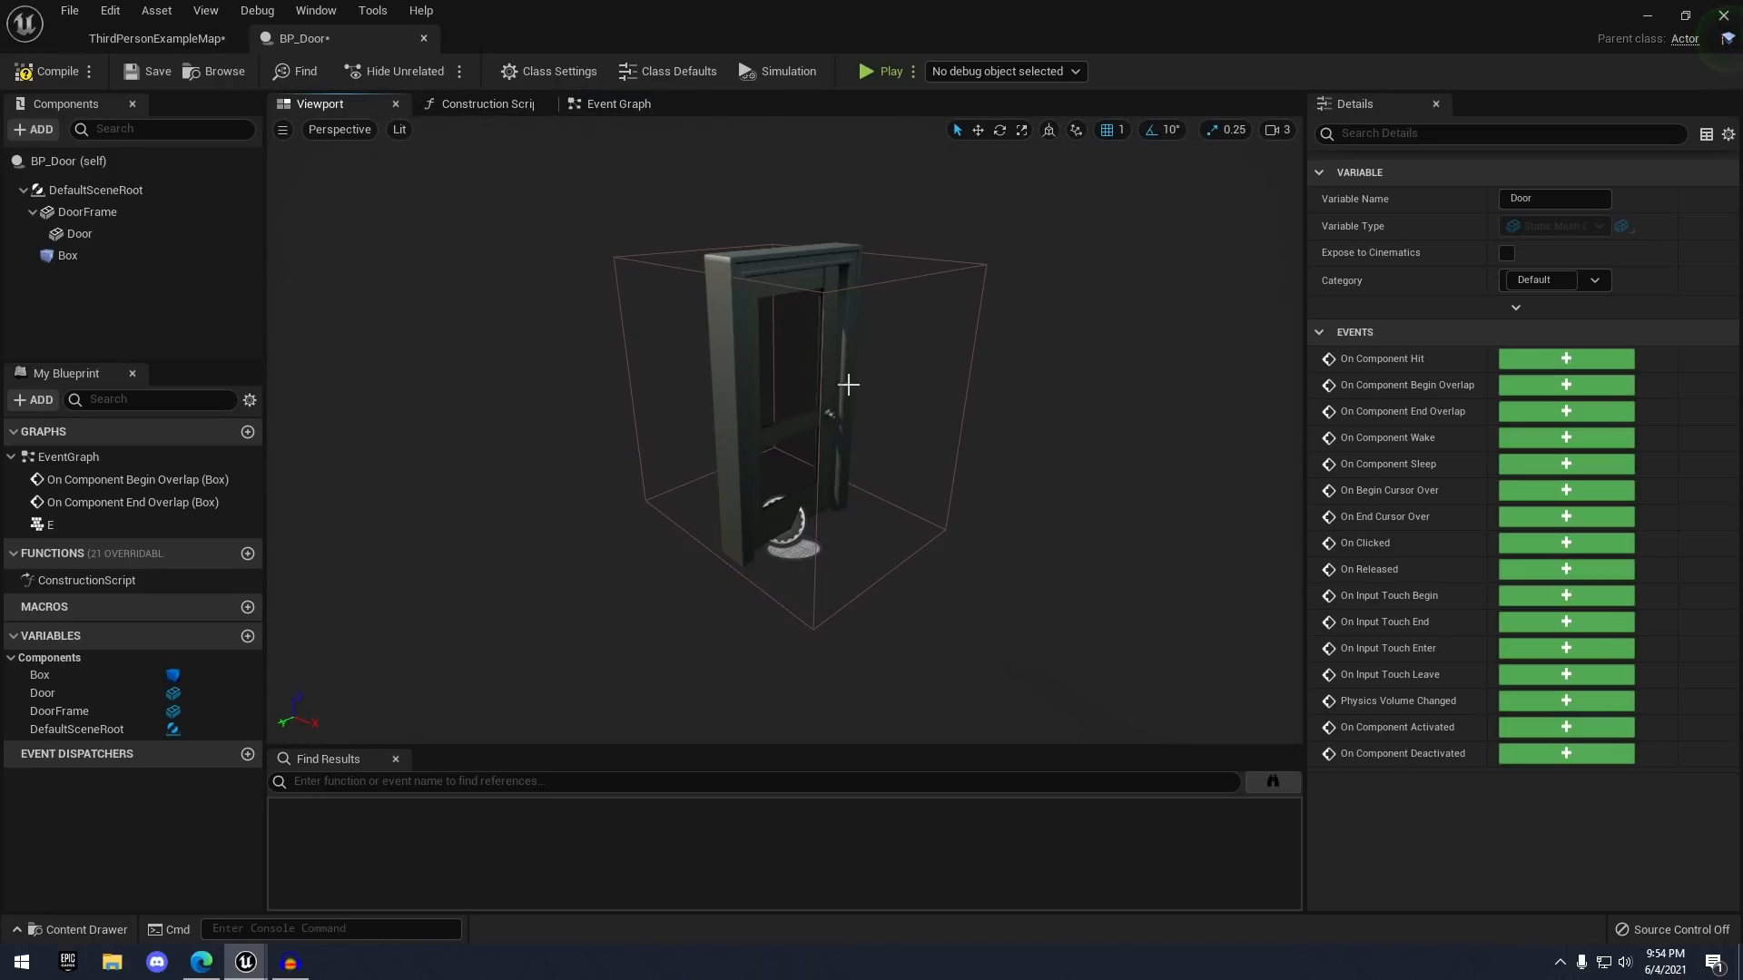
pyautogui.click(803, 418)
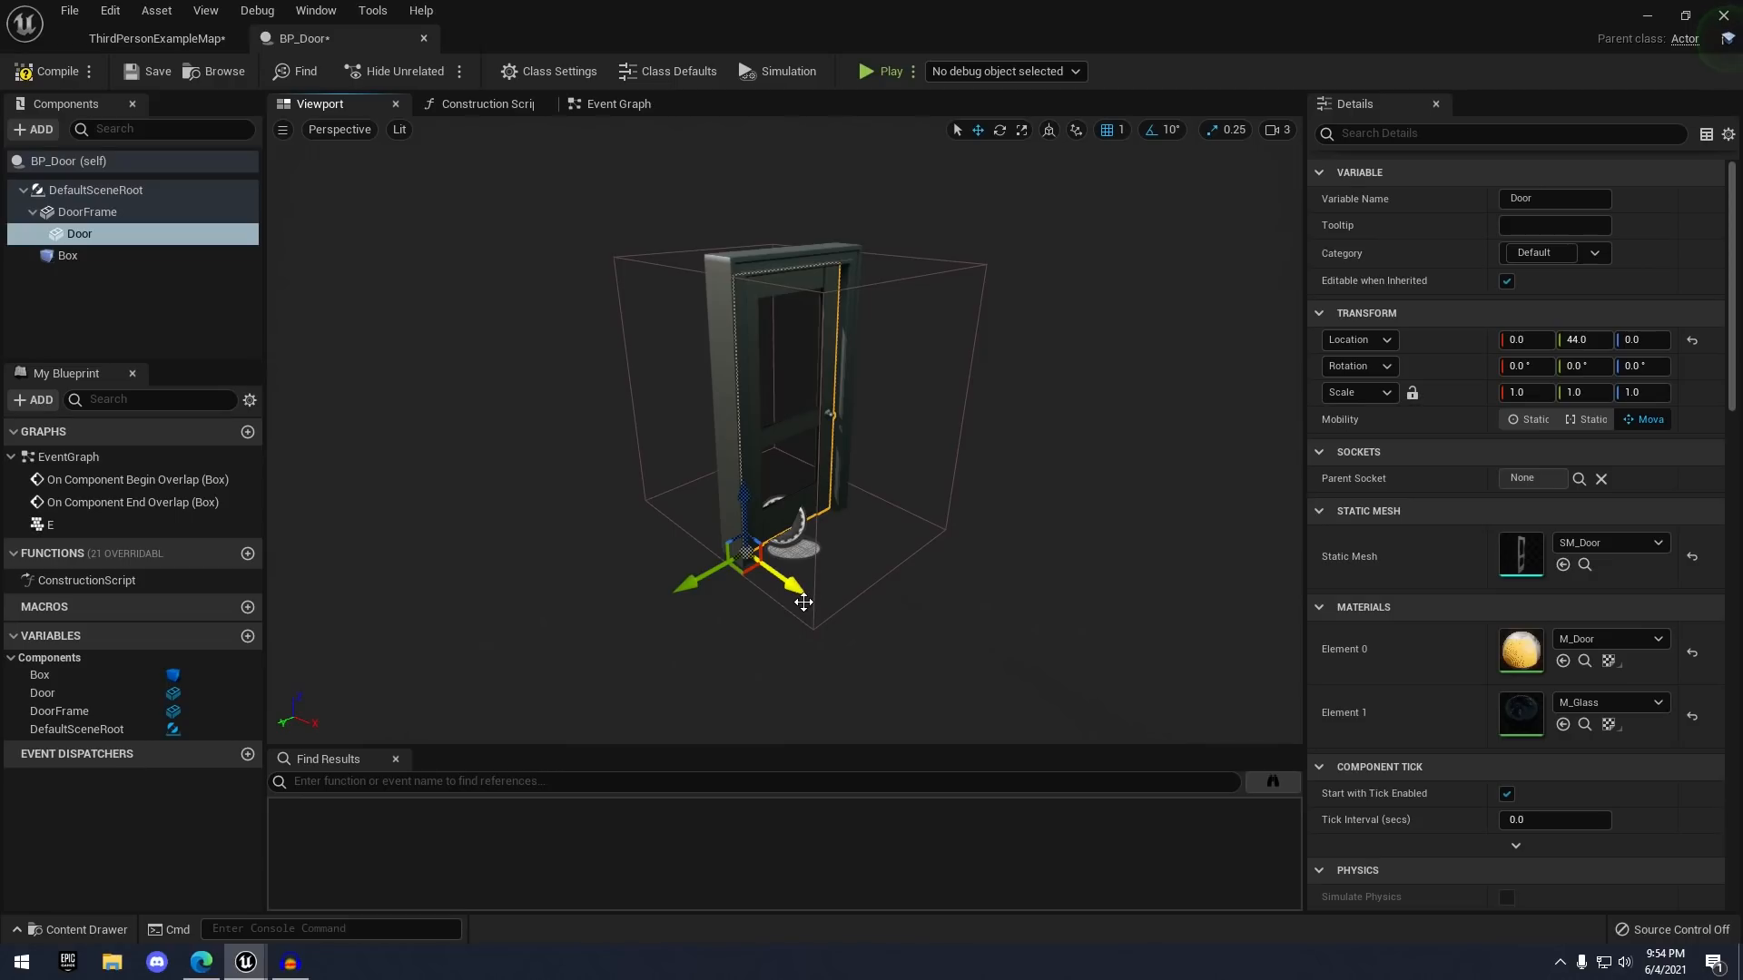
pyautogui.press('e')
pyautogui.moveTo(782, 619); pyautogui.dragTo(802, 589)
pyautogui.hotkey('ctrl', 'z')
pyautogui.click(612, 102)
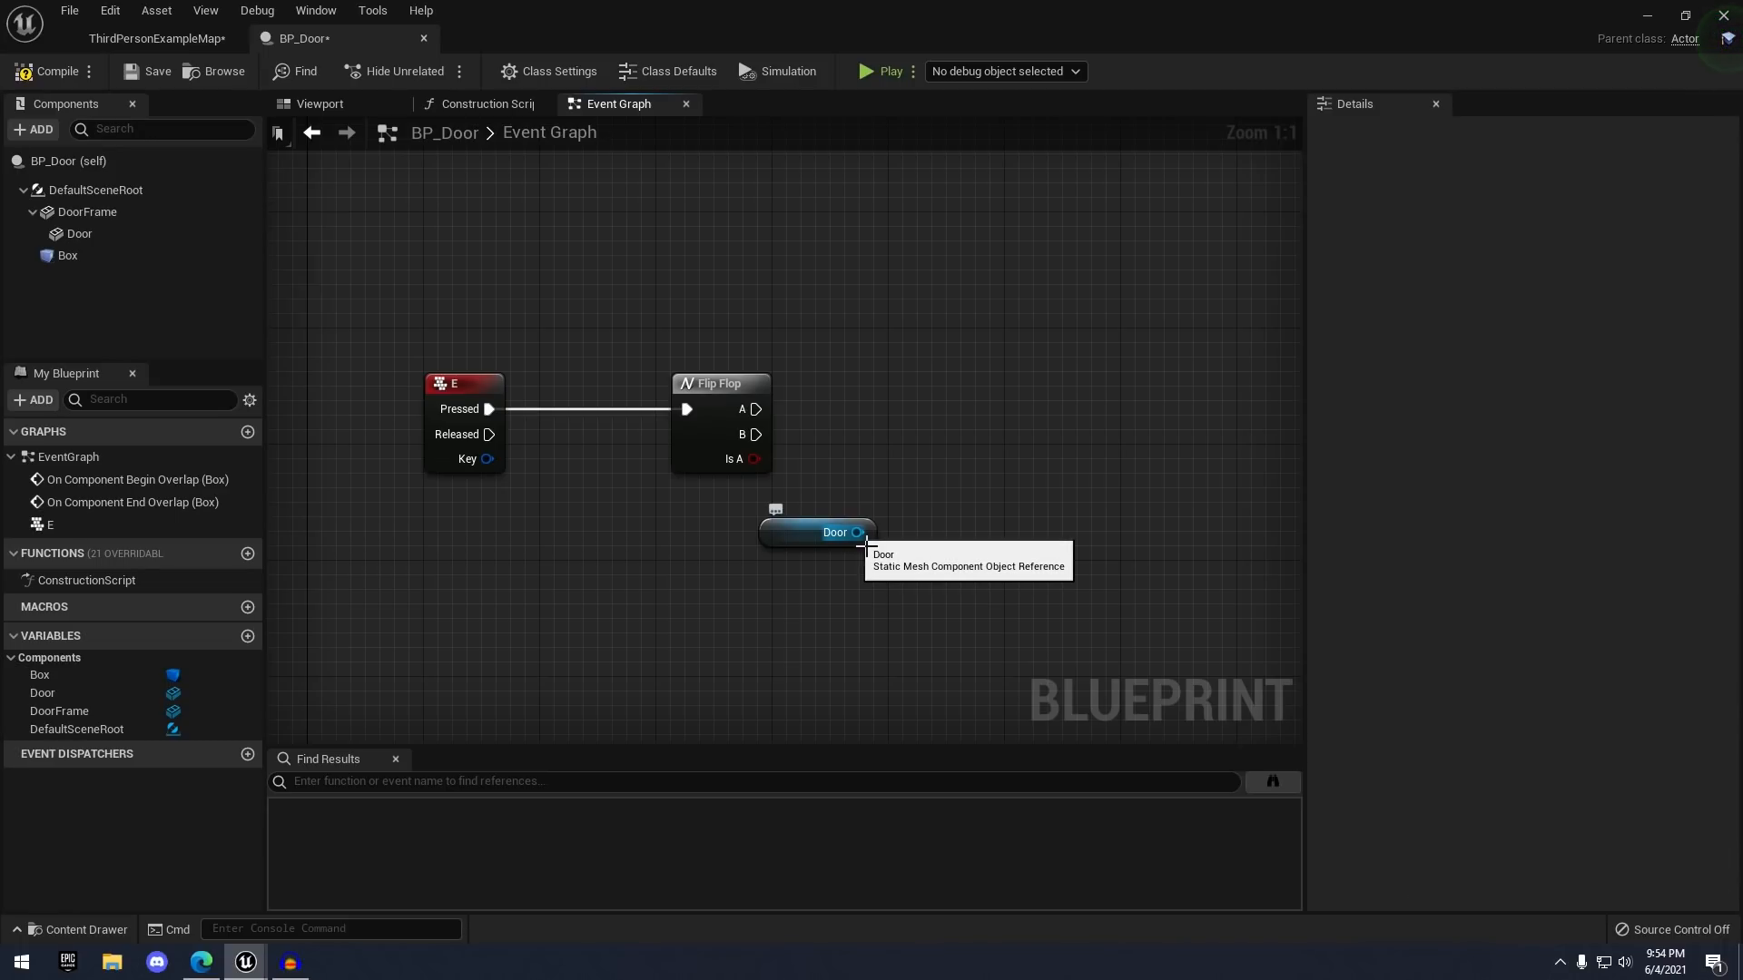
# - Add a SetRelativeRotation node on Door with Z 90, driven by Flip Flop's A output
pyautogui.moveTo(859, 533); pyautogui.dragTo(973, 379)
pyautogui.write('se')
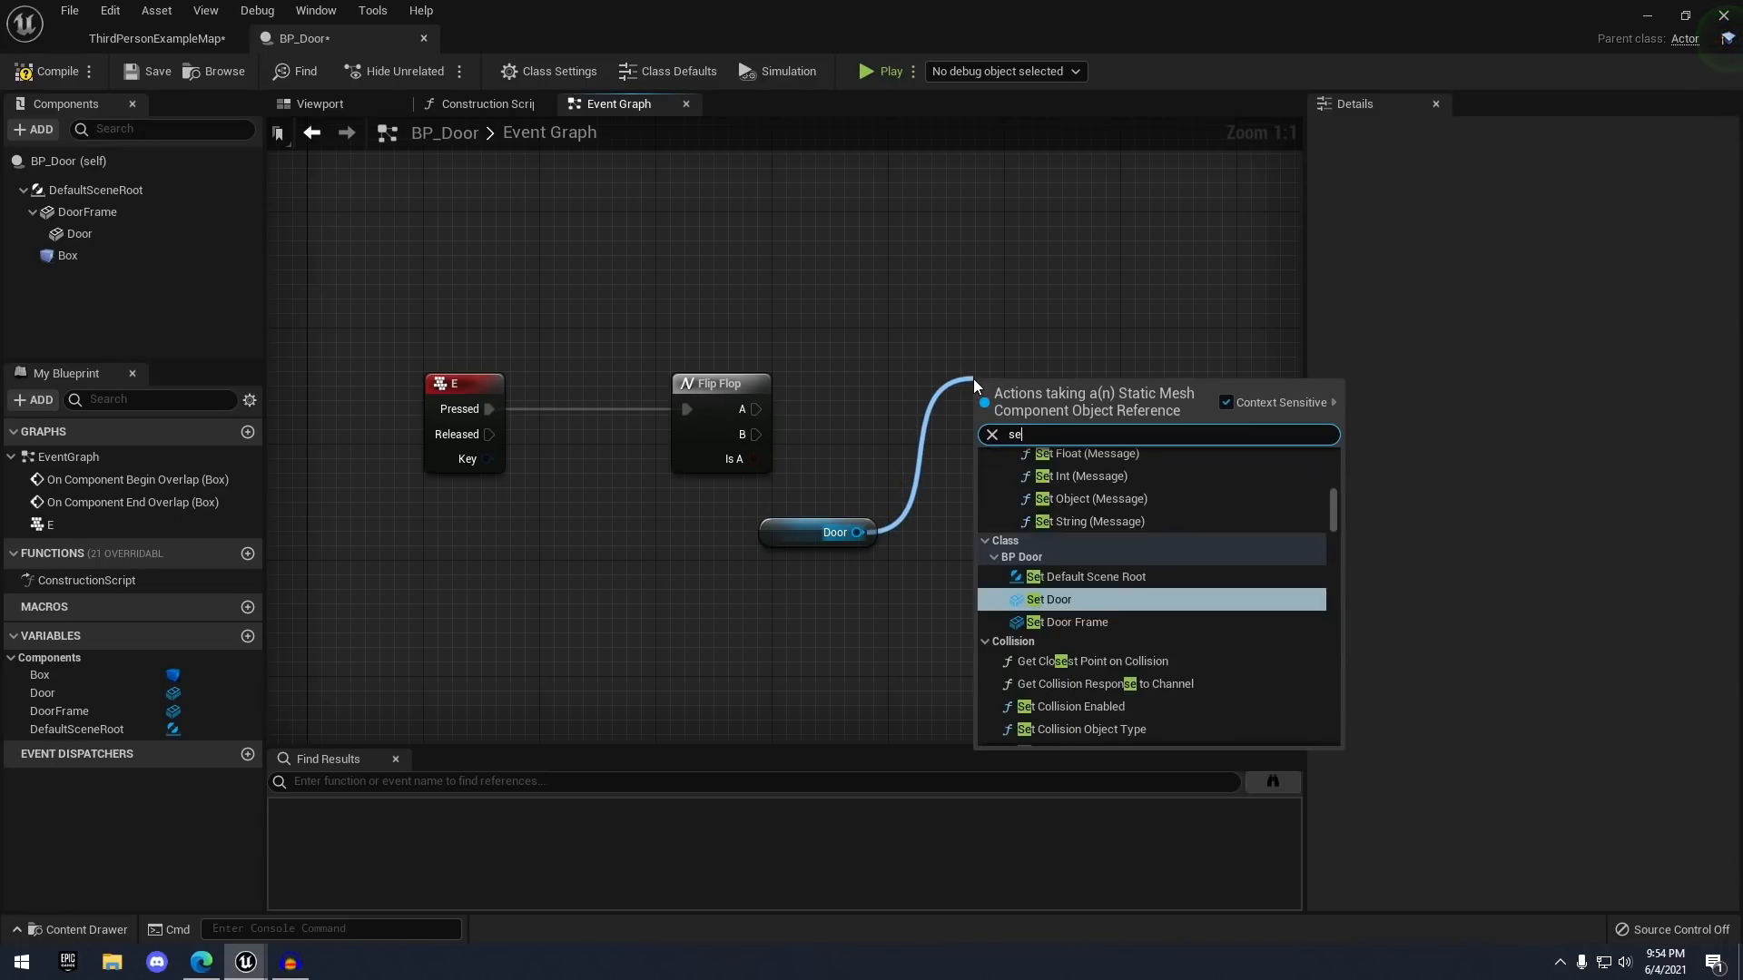
pyautogui.write('t relative')
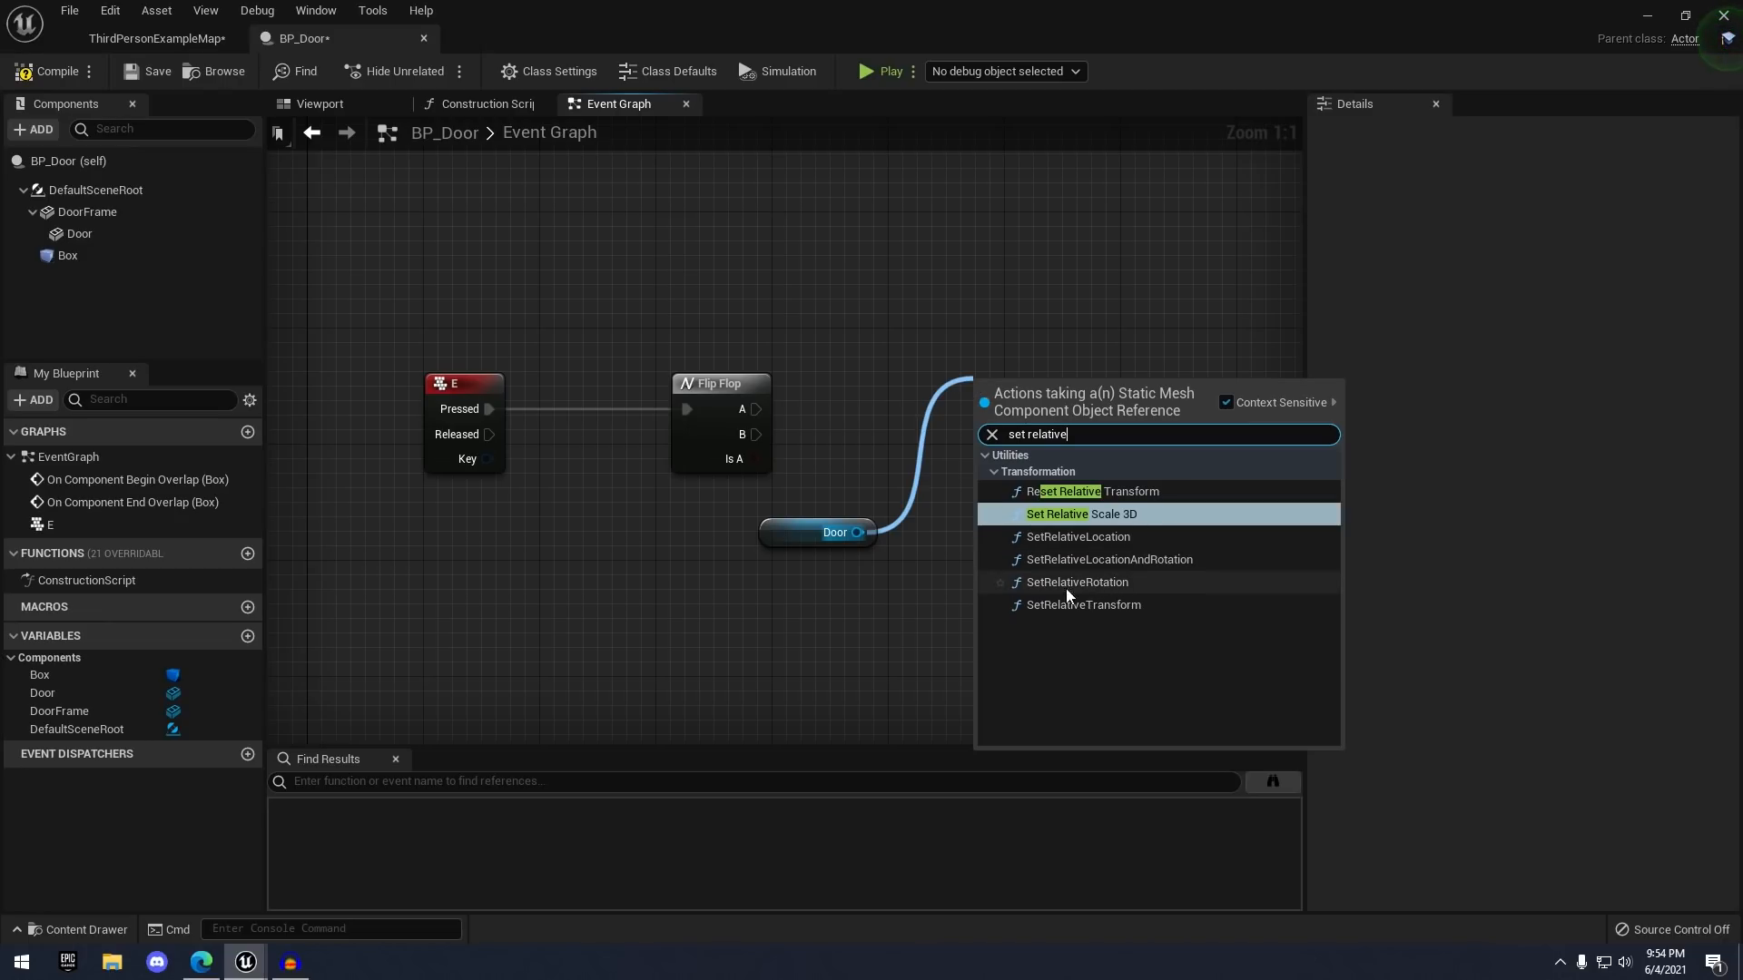
pyautogui.click(1071, 583)
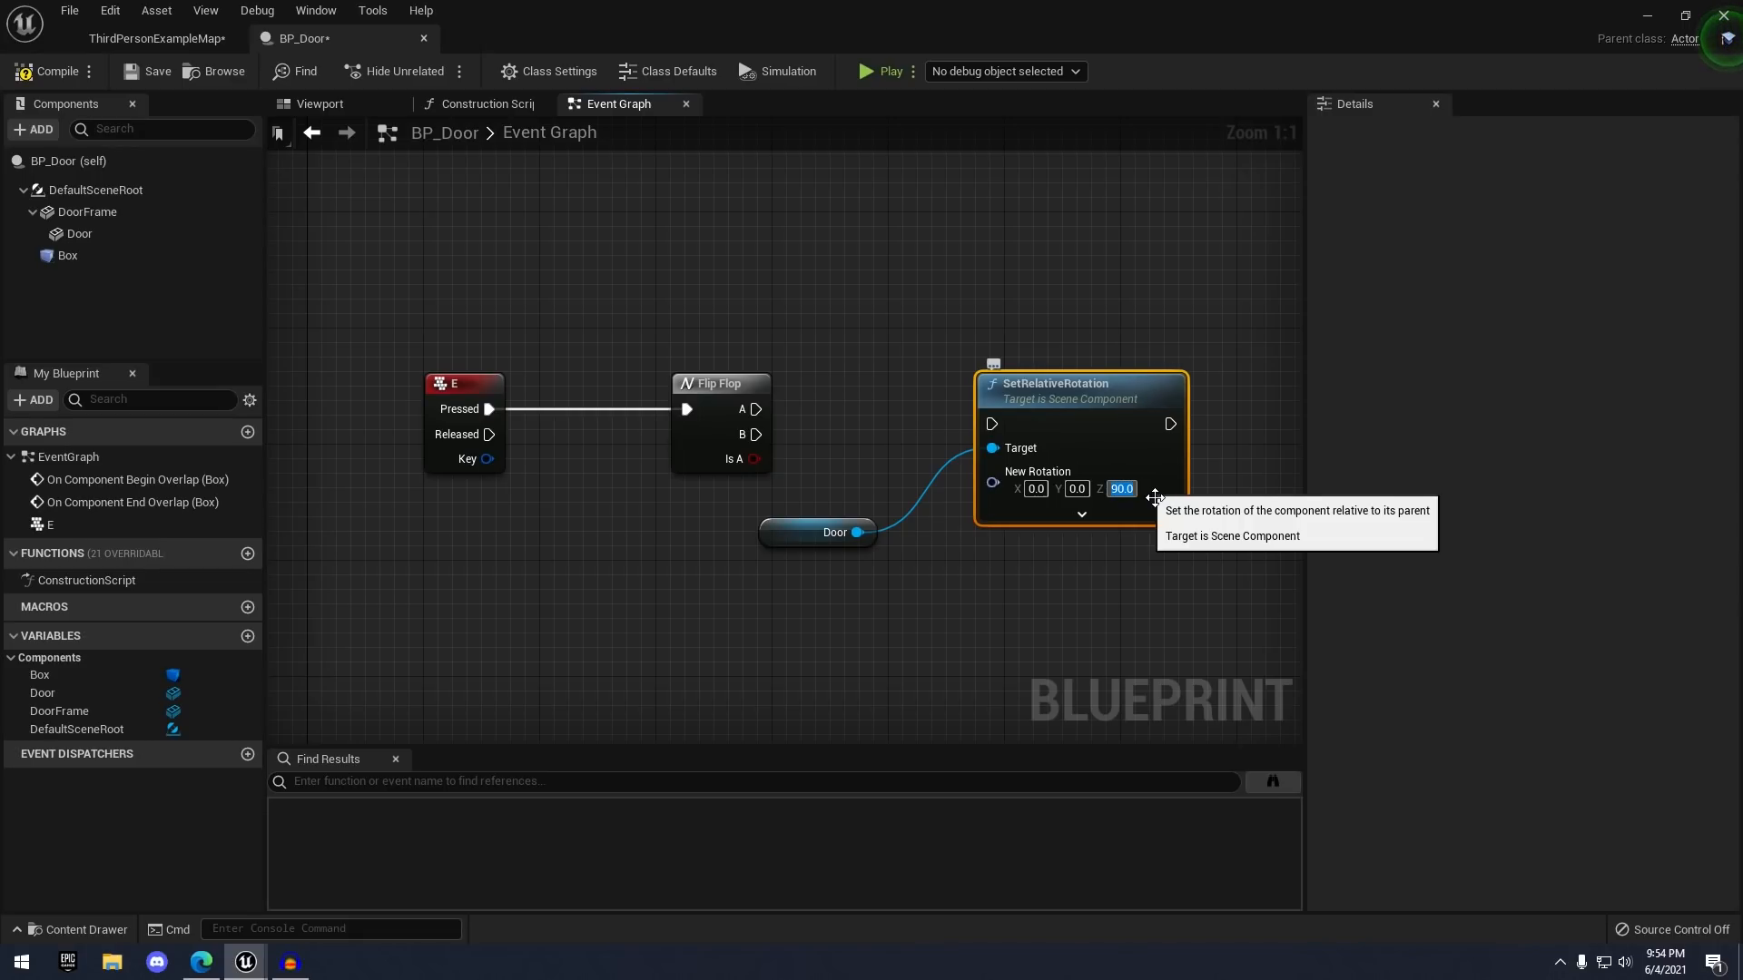
pyautogui.click(936, 565)
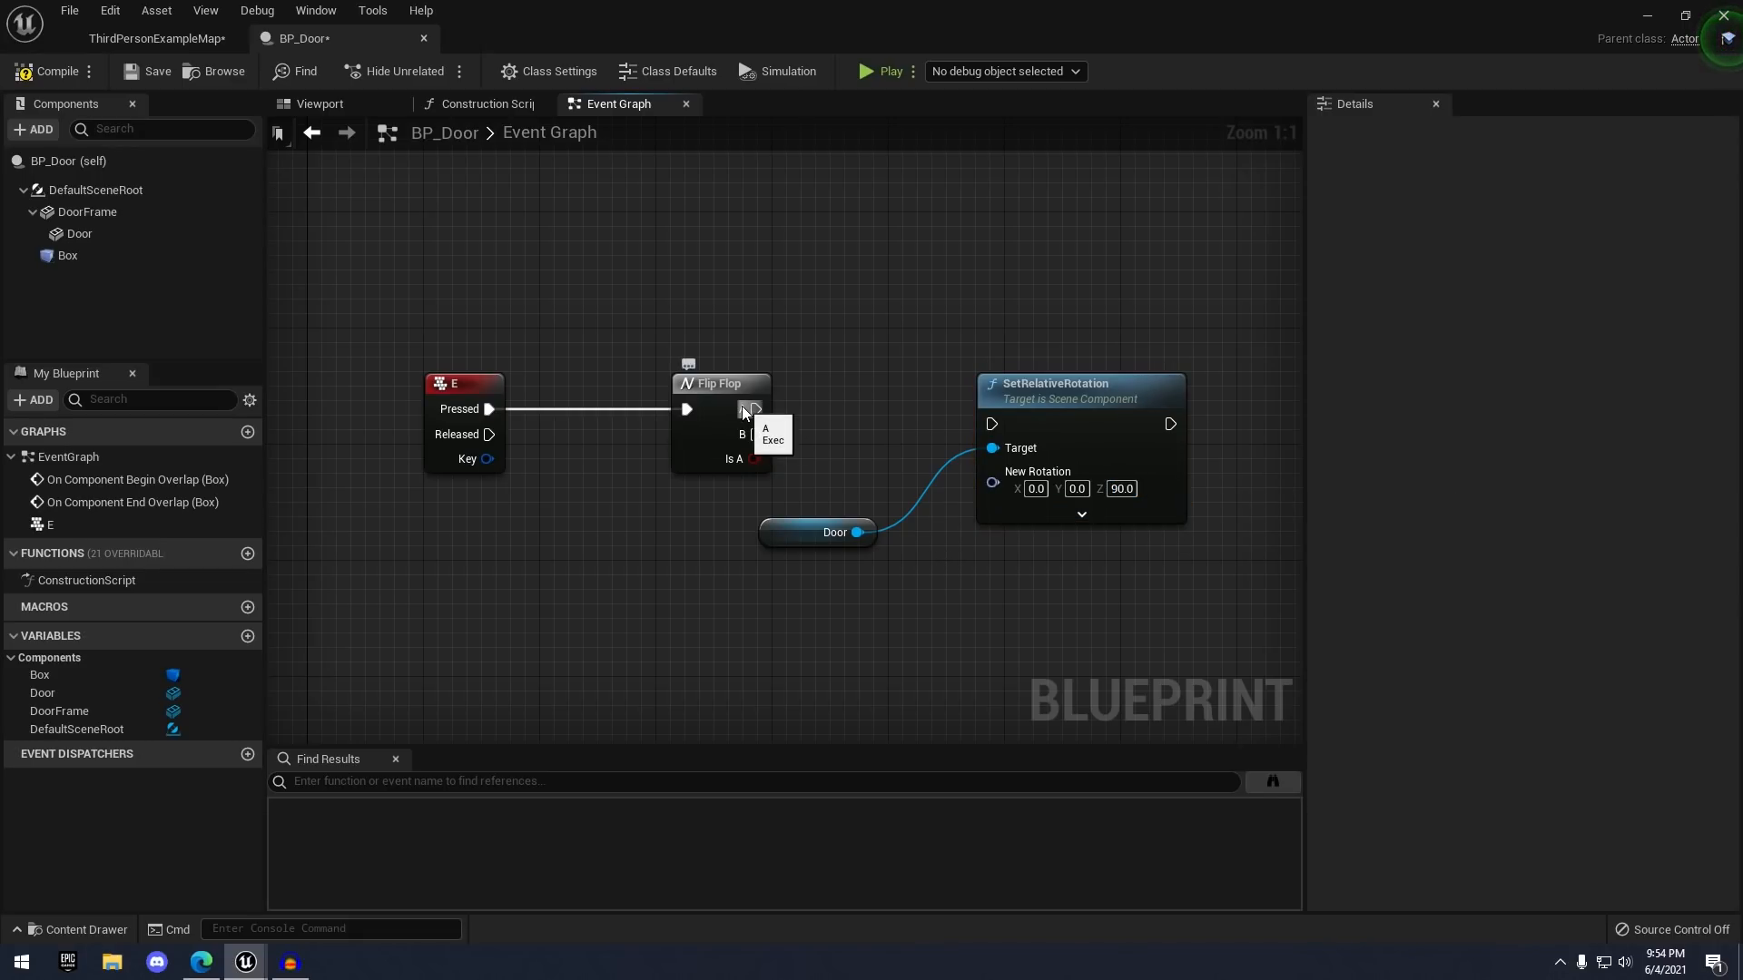
pyautogui.moveTo(754, 409); pyautogui.dragTo(993, 420)
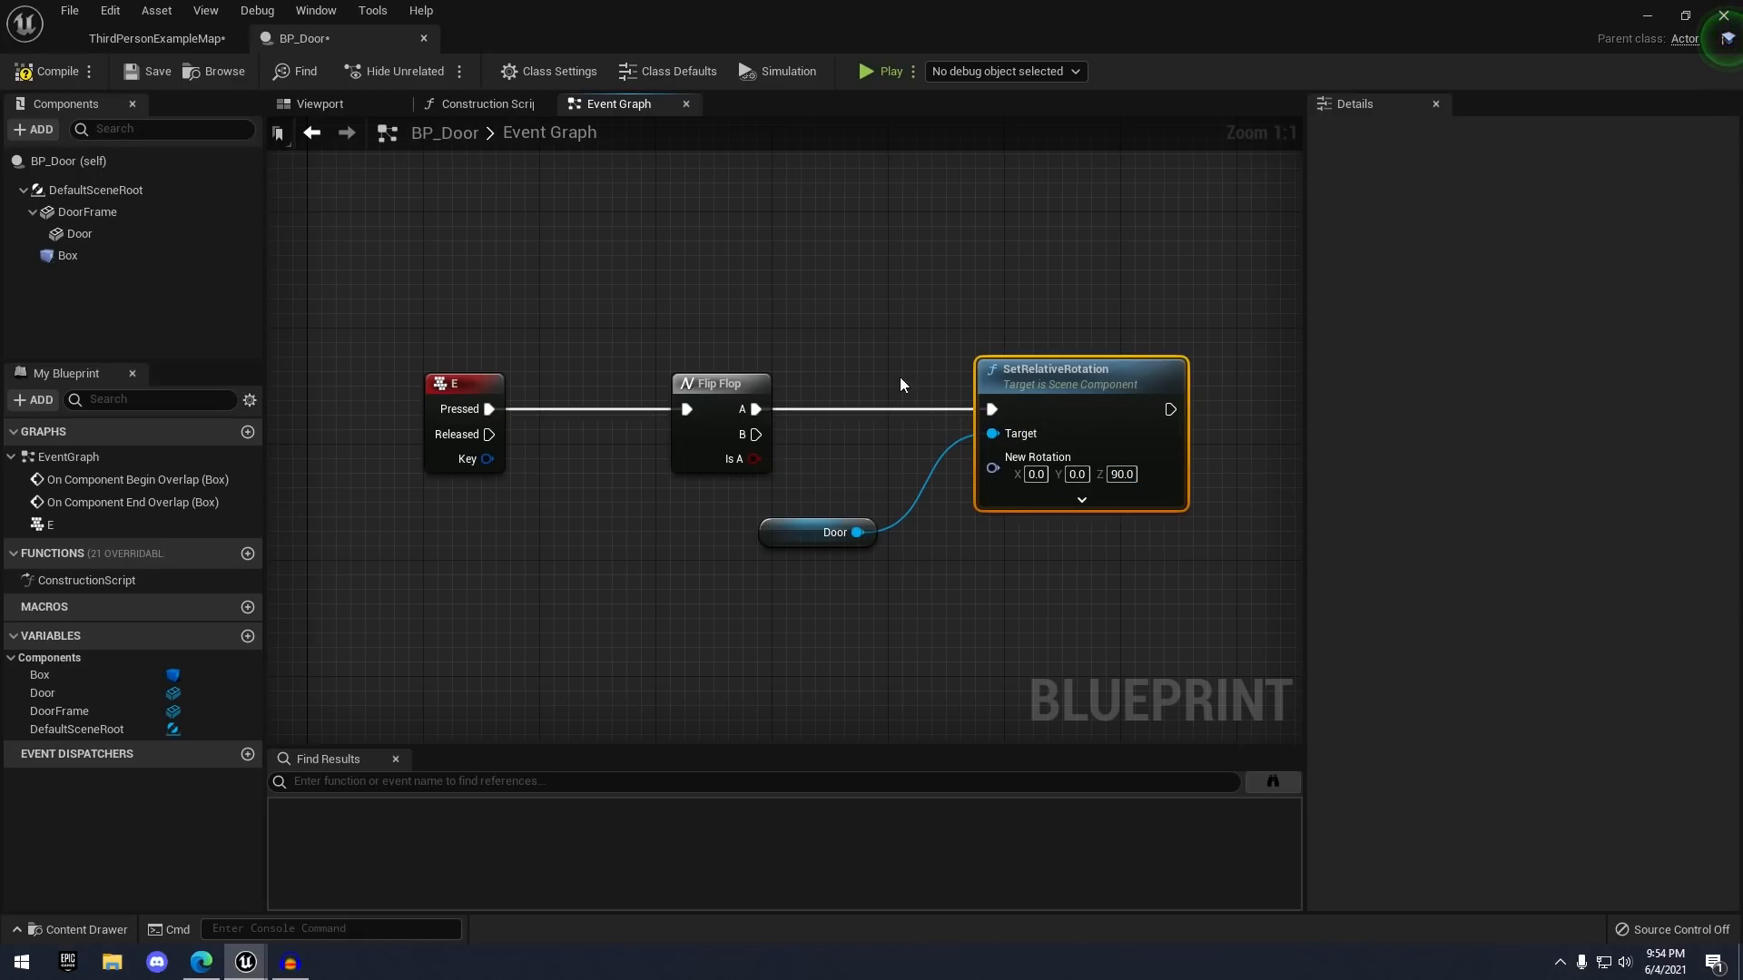
# - Duplicate the rotation node, drive it from Flip Flop B with Z 0, and compile BP_Door
pyautogui.moveTo(806, 303); pyautogui.dragTo(1043, 581)
pyautogui.click(849, 598)
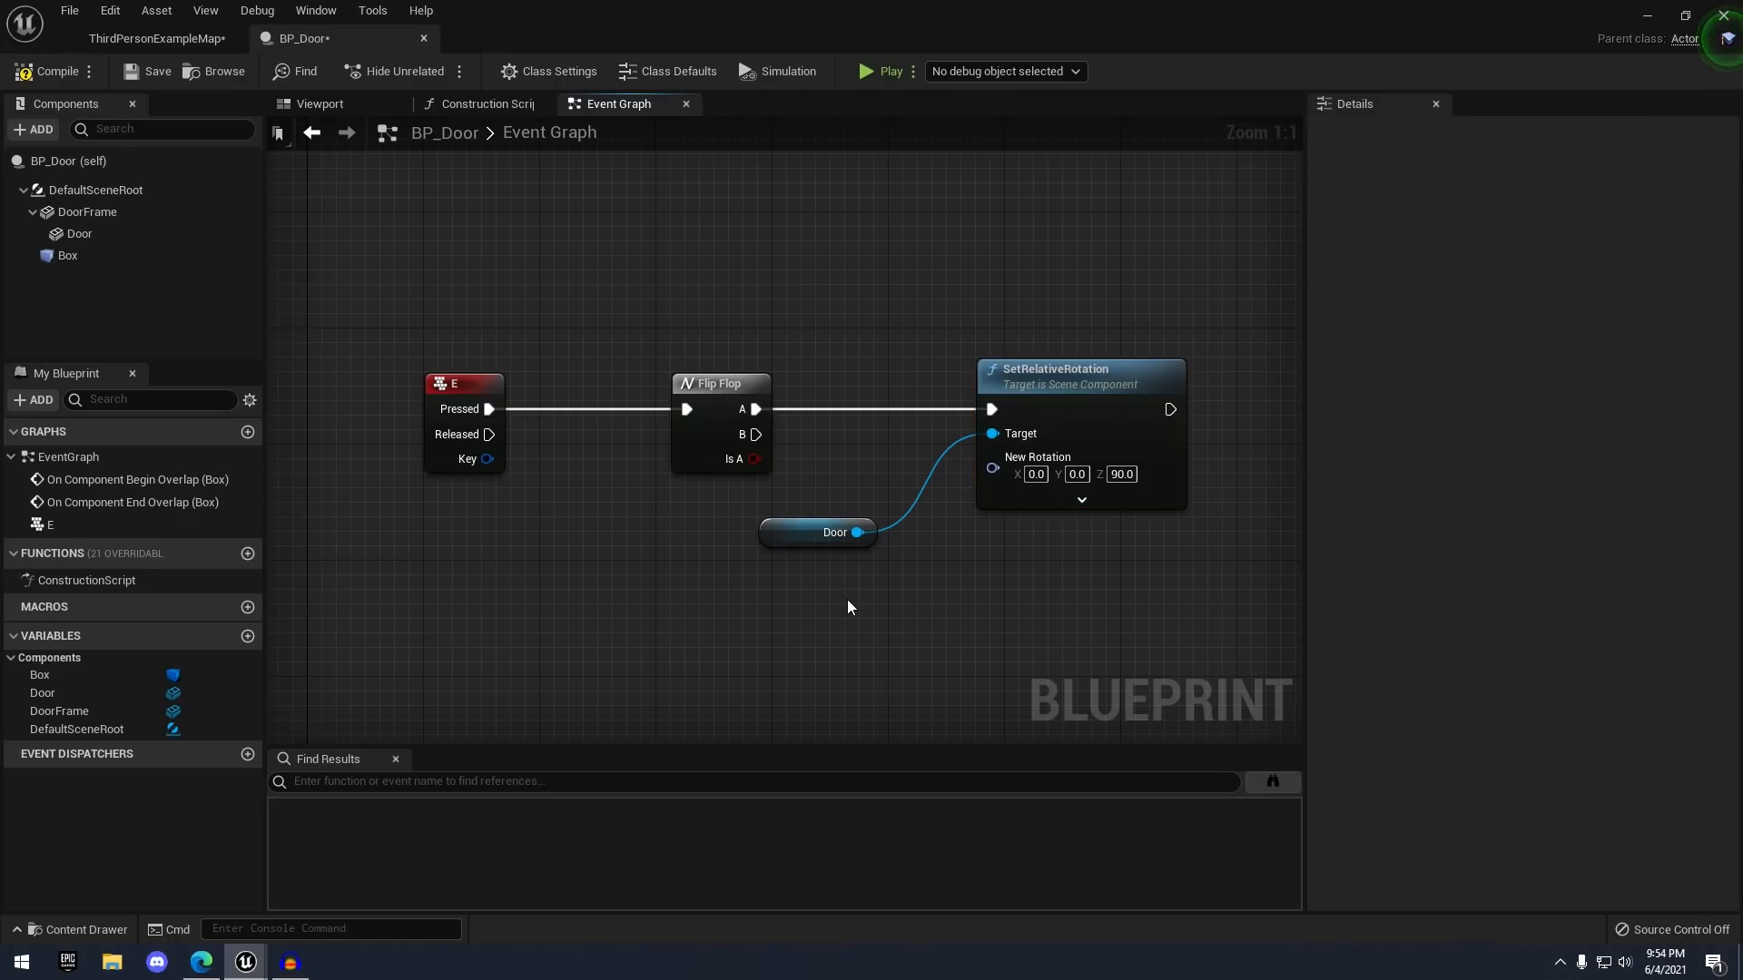
pyautogui.moveTo(847, 599); pyautogui.dragTo(1034, 472)
pyautogui.moveTo(835, 573); pyautogui.dragTo(847, 490, button='right')
pyautogui.hotkey('ctrl', 'v')
pyautogui.moveTo(1083, 492); pyautogui.dragTo(1070, 506)
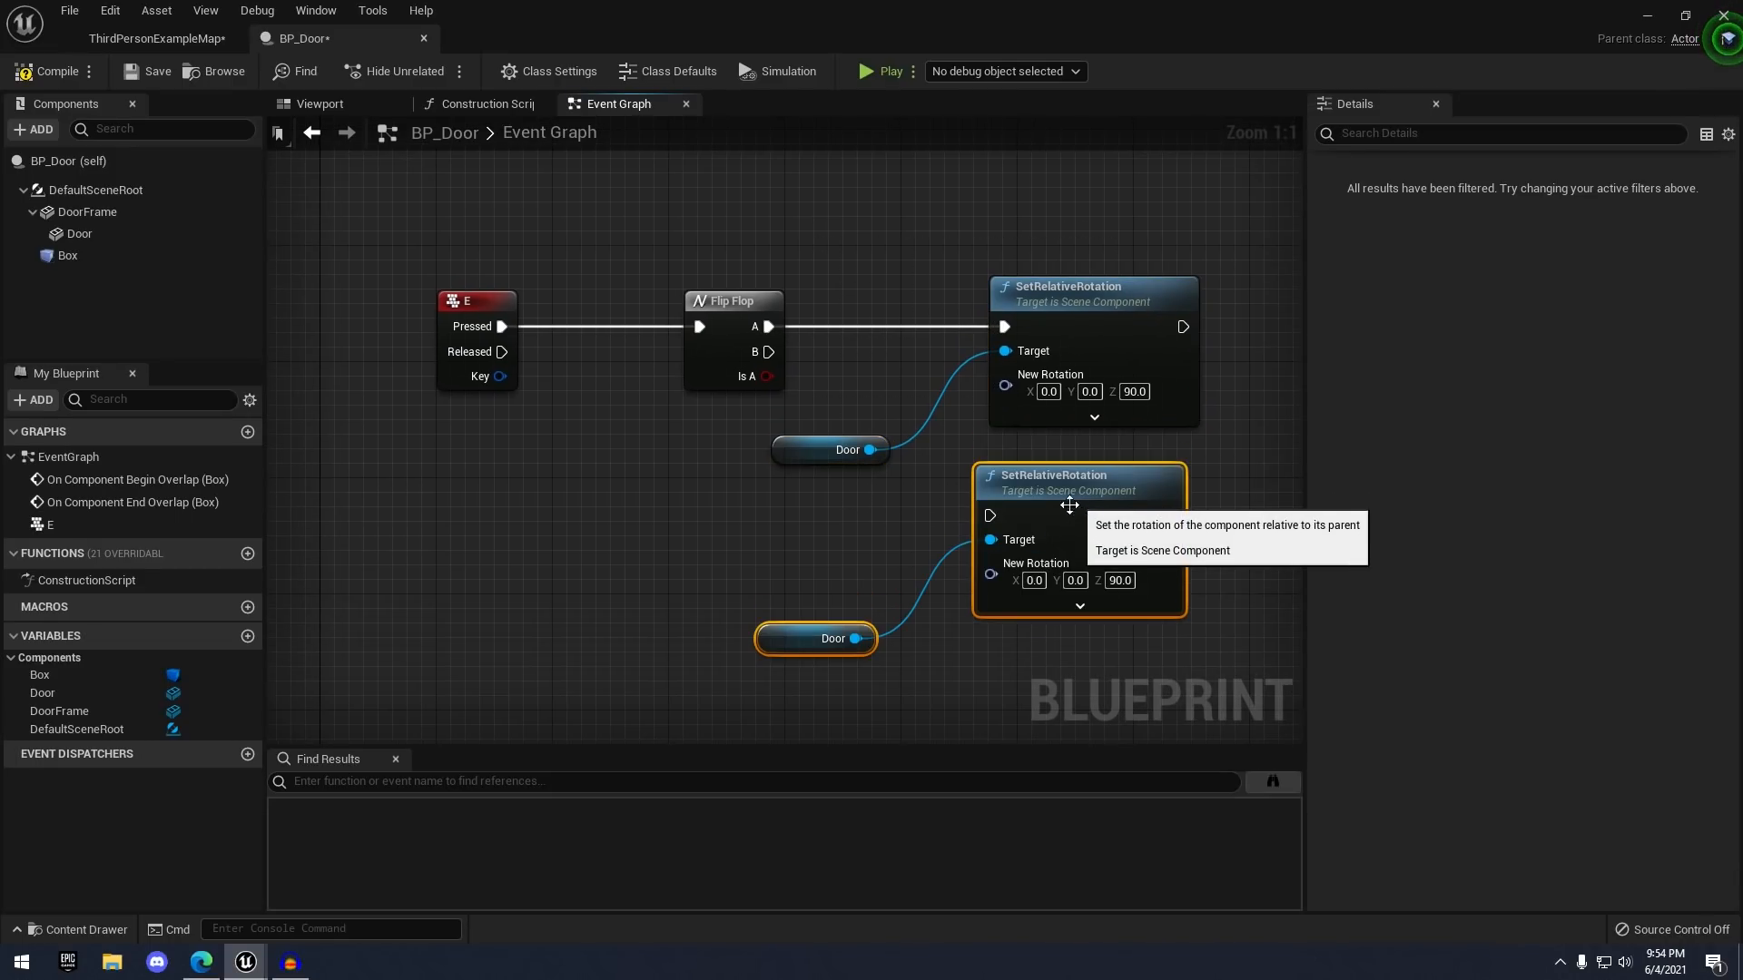
pyautogui.click(930, 486)
pyautogui.moveTo(767, 353); pyautogui.dragTo(990, 515)
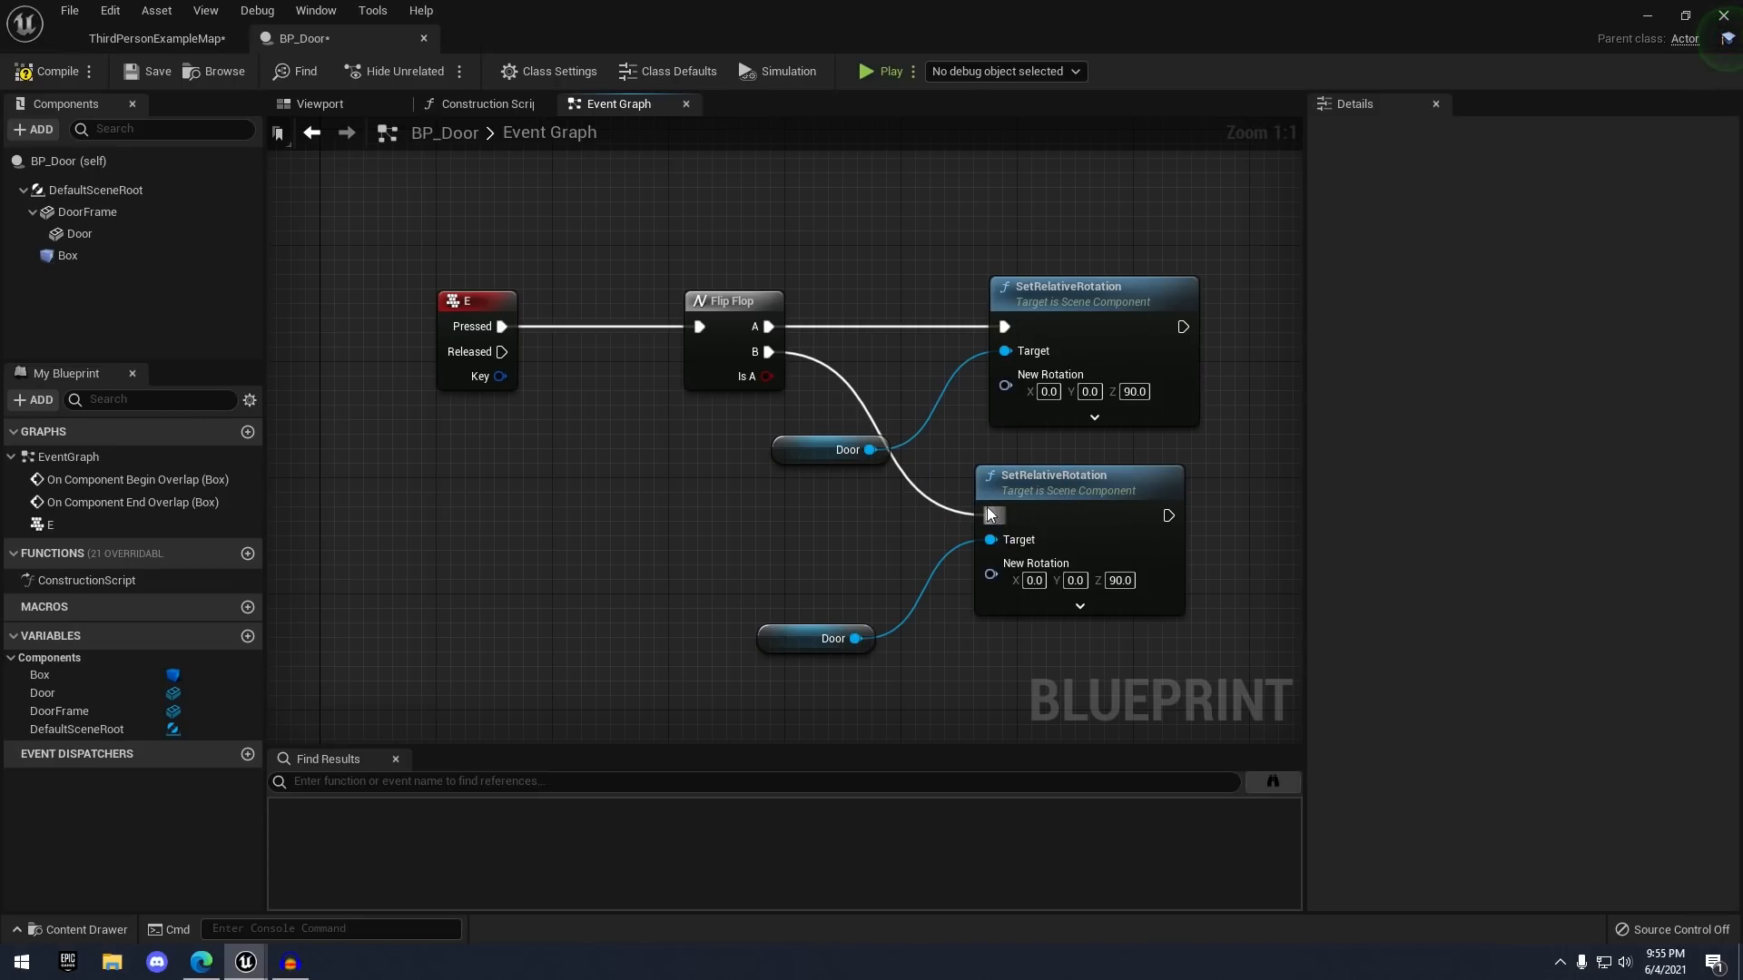
pyautogui.click(1124, 581)
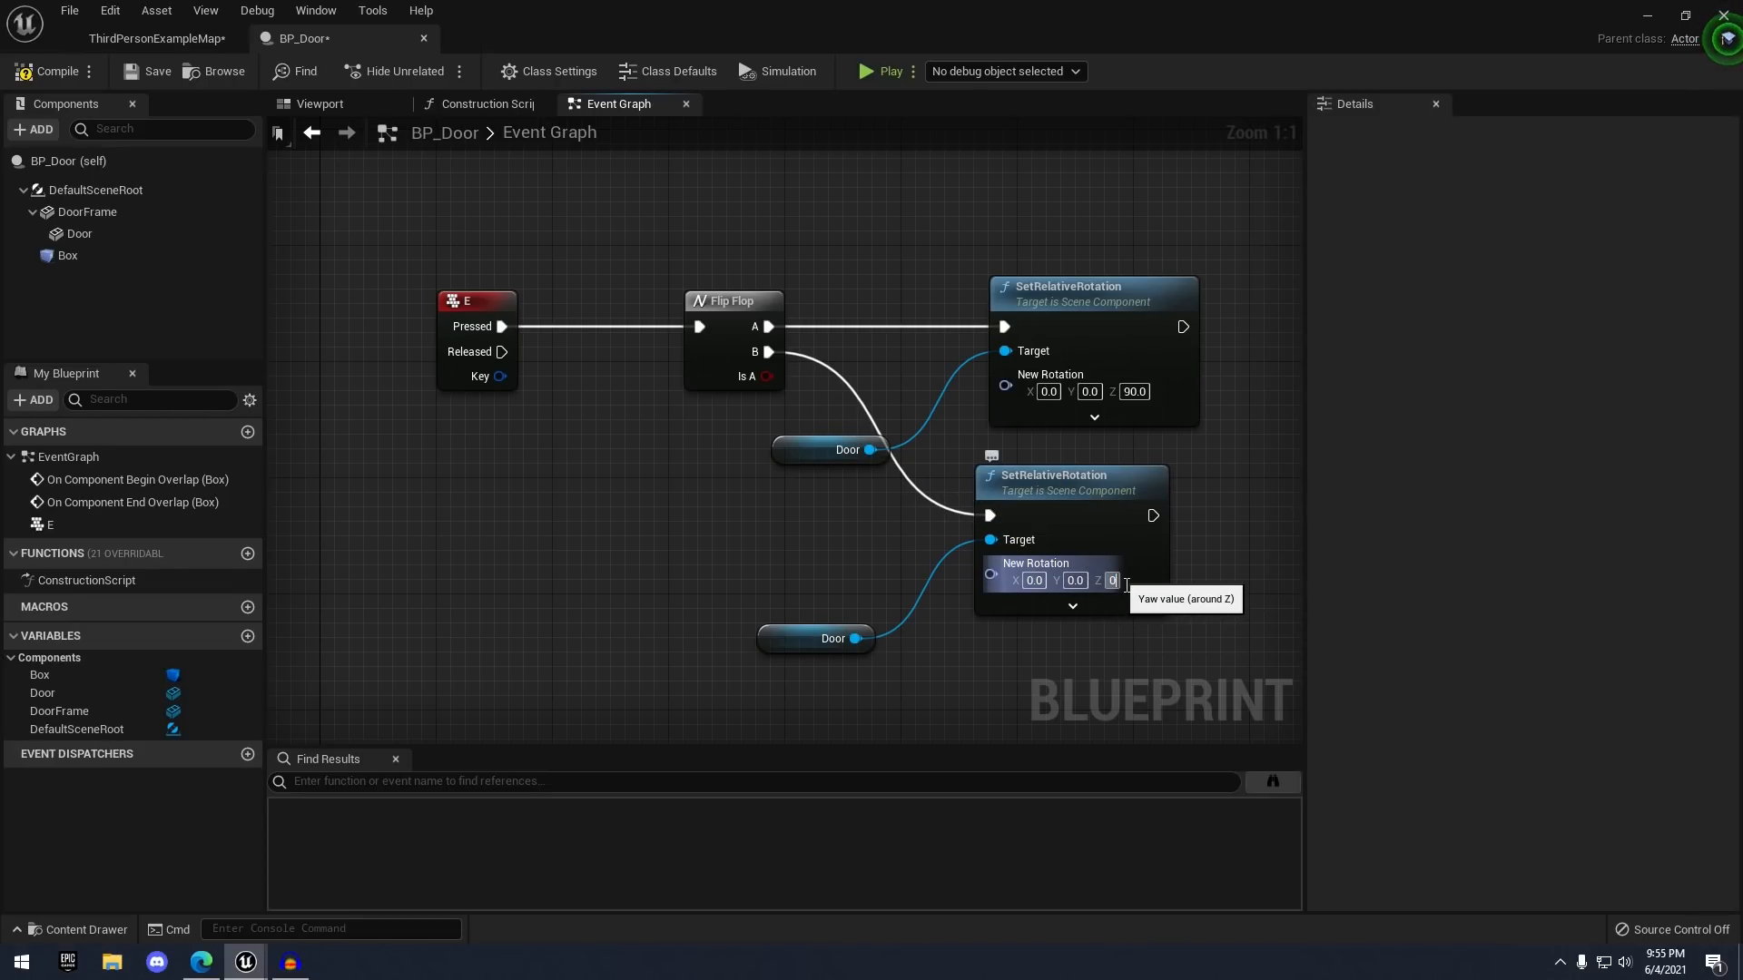
pyautogui.click(80, 67)
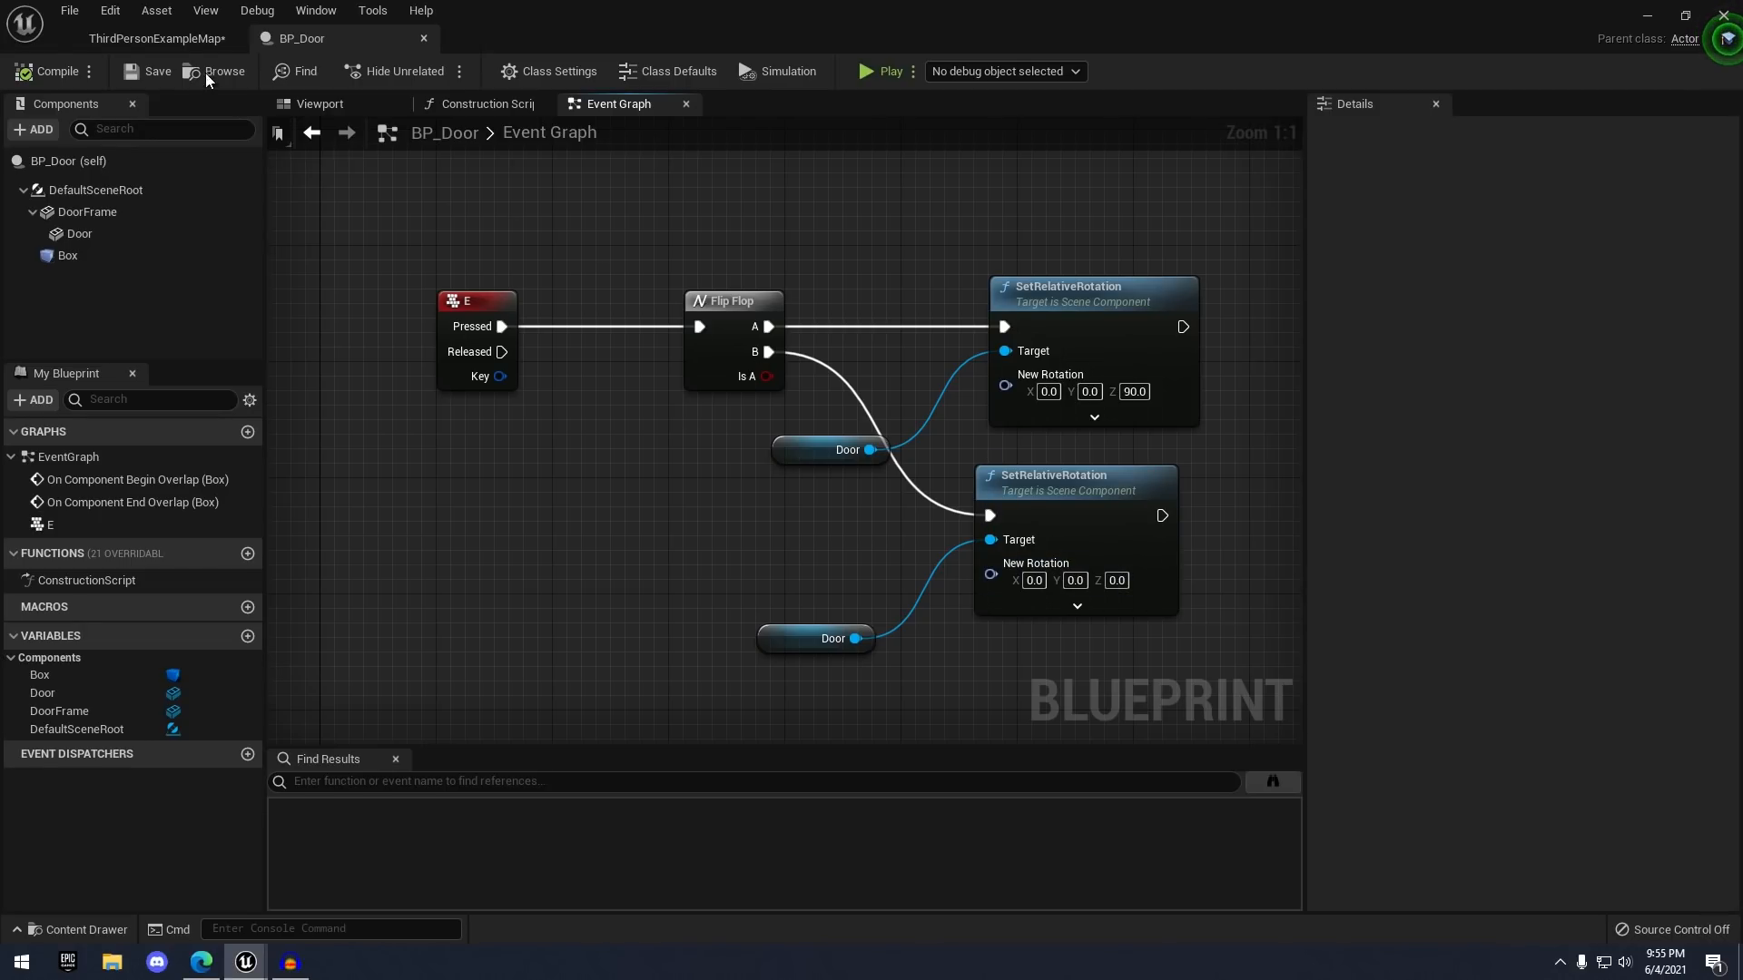
pyautogui.click(180, 43)
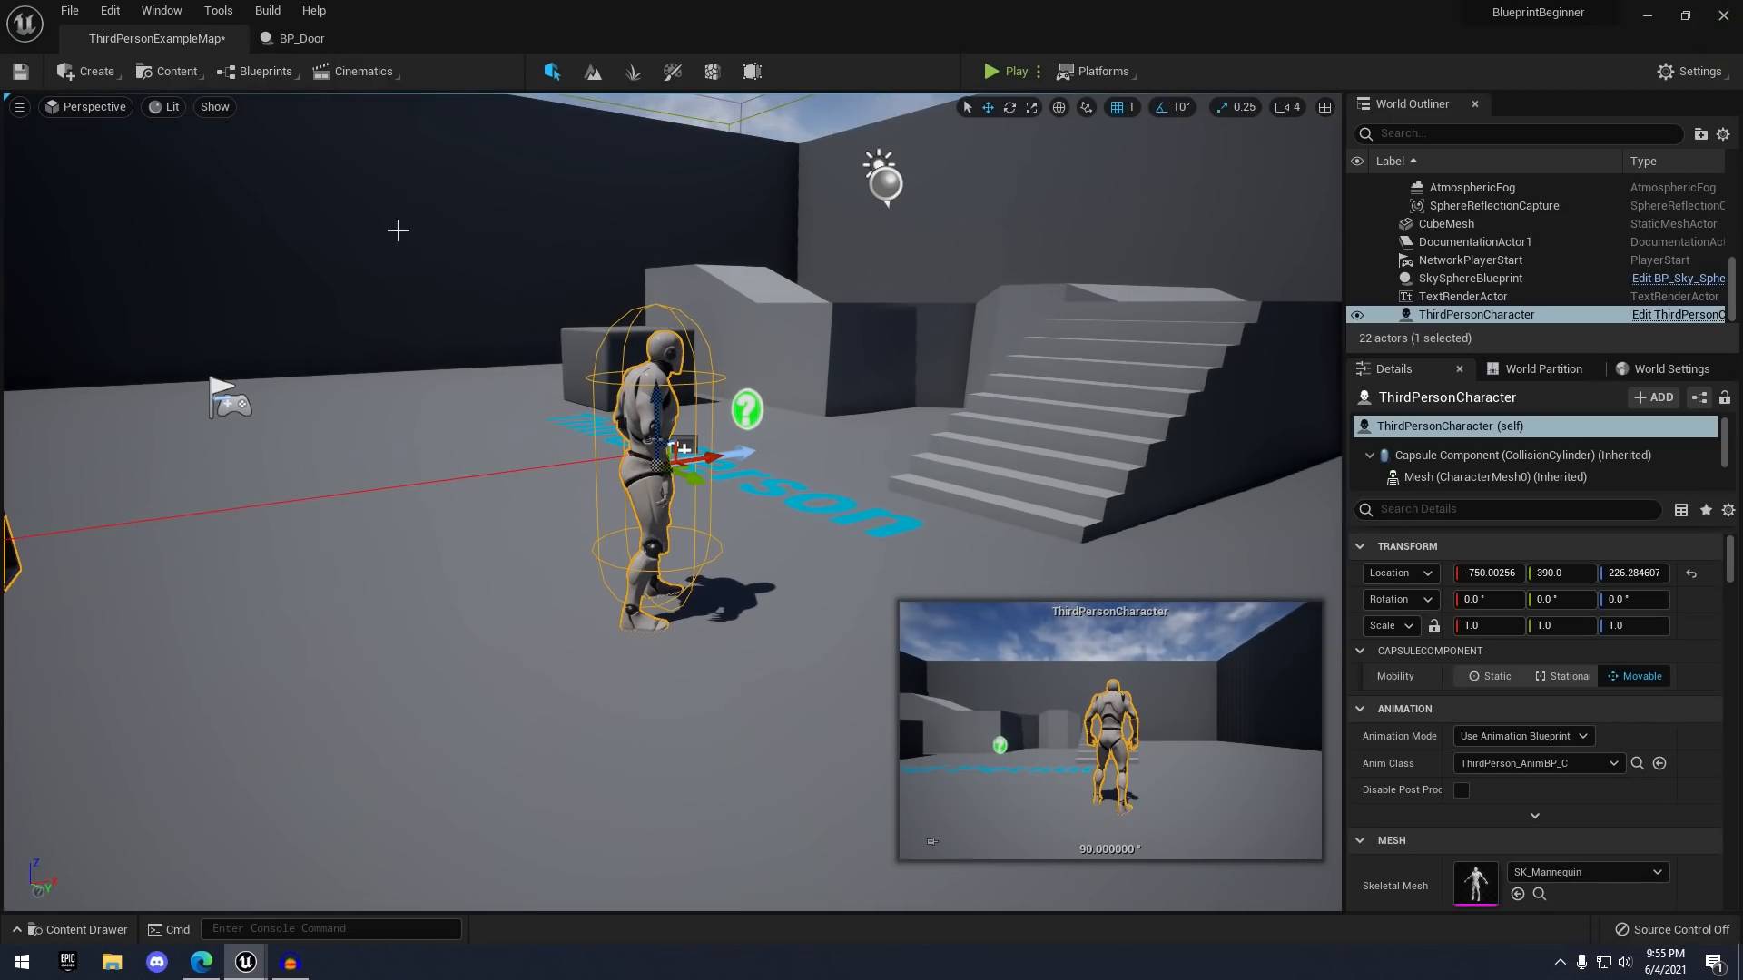
# - Drag BP_Door from Blueprints > DoorBlueprint onto the level floor near the character
pyautogui.click(614, 582)
pyautogui.moveTo(613, 582); pyautogui.dragTo(613, 582, button='right')
pyautogui.press('s')
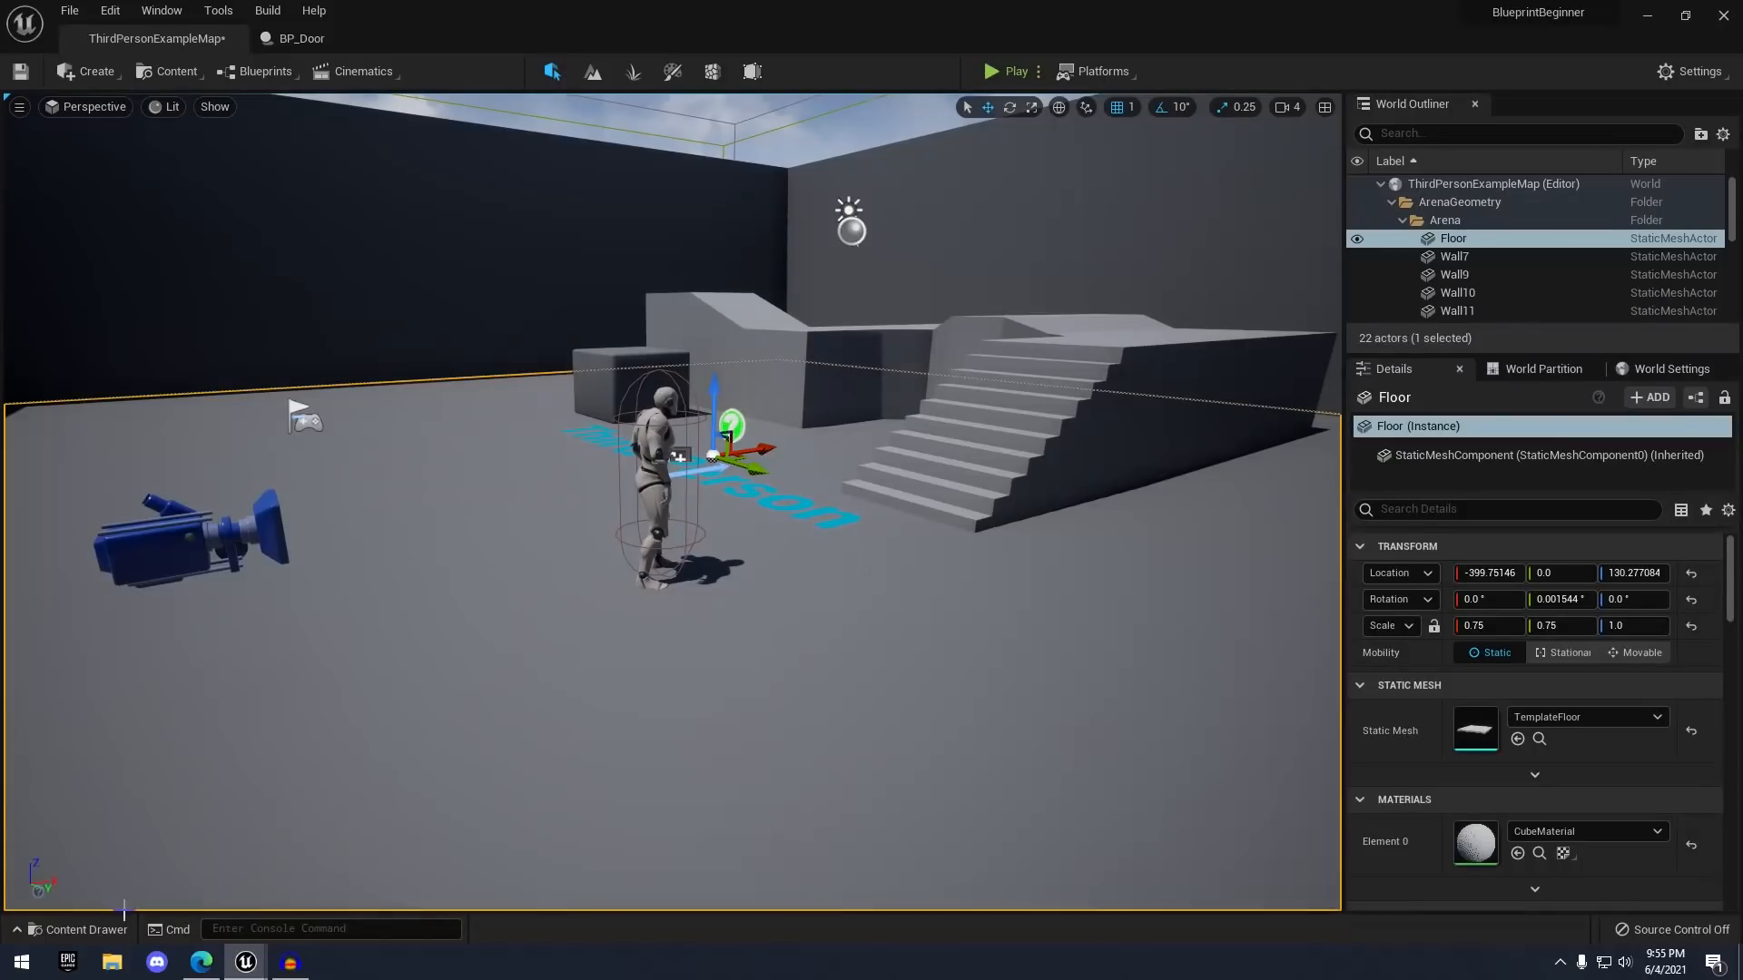
pyautogui.click(81, 929)
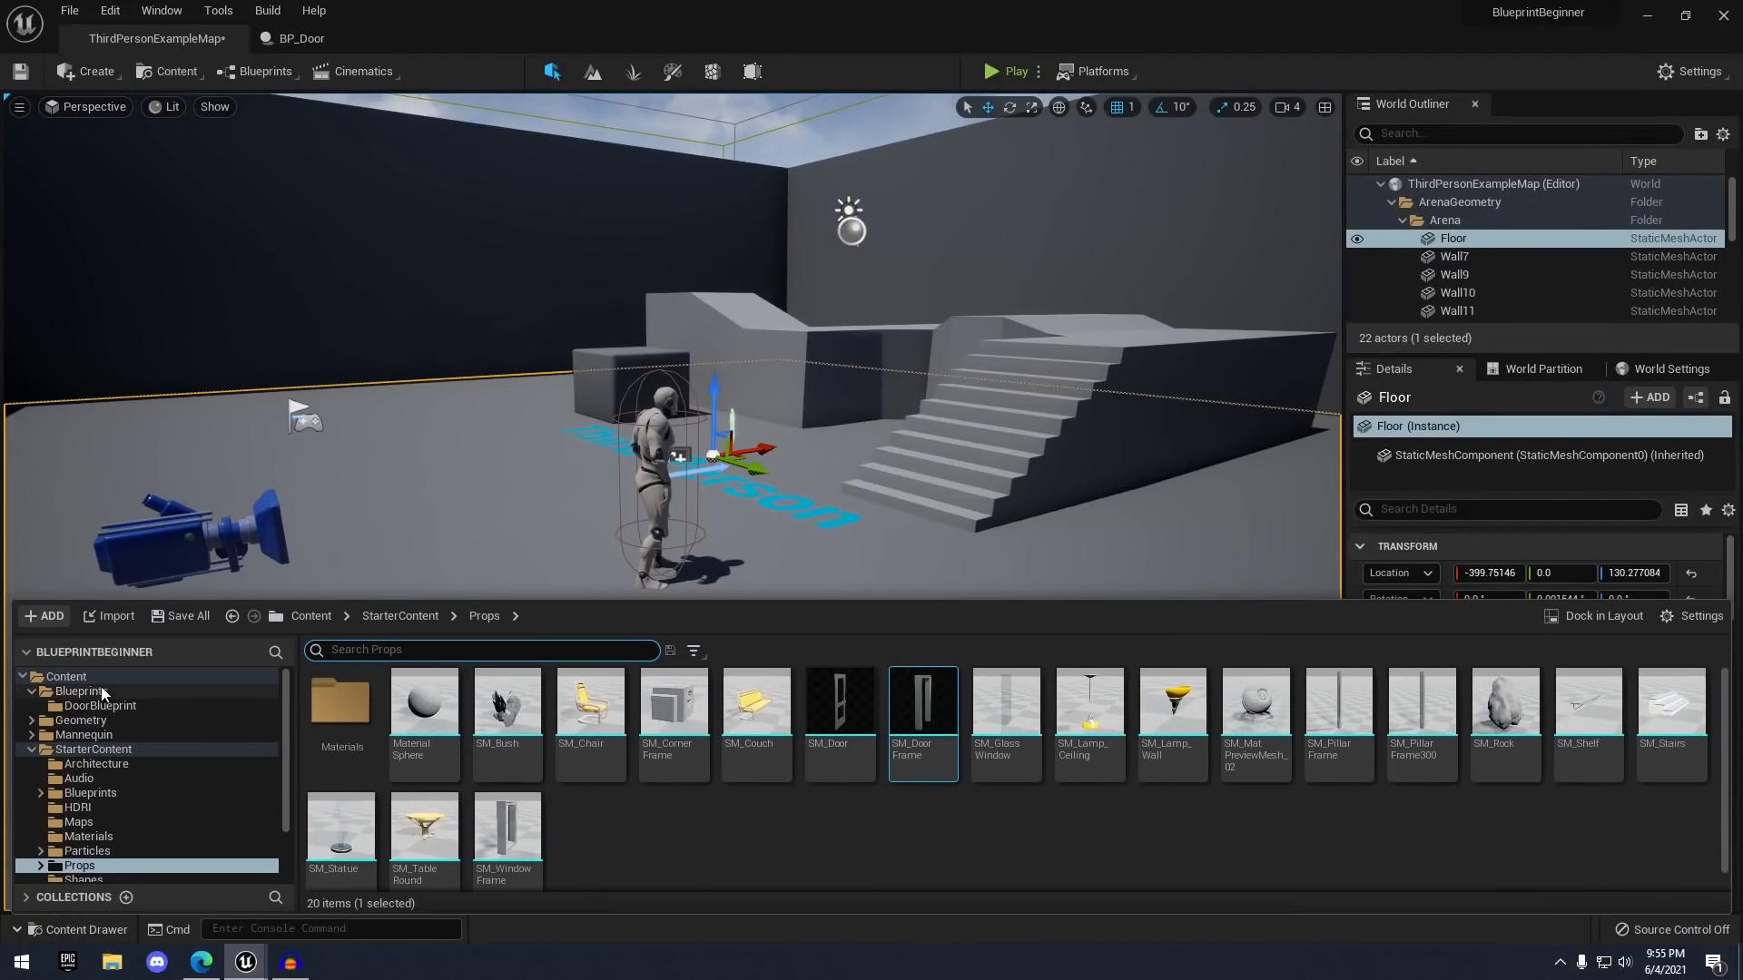
pyautogui.click(74, 693)
pyautogui.doubleClick(338, 701)
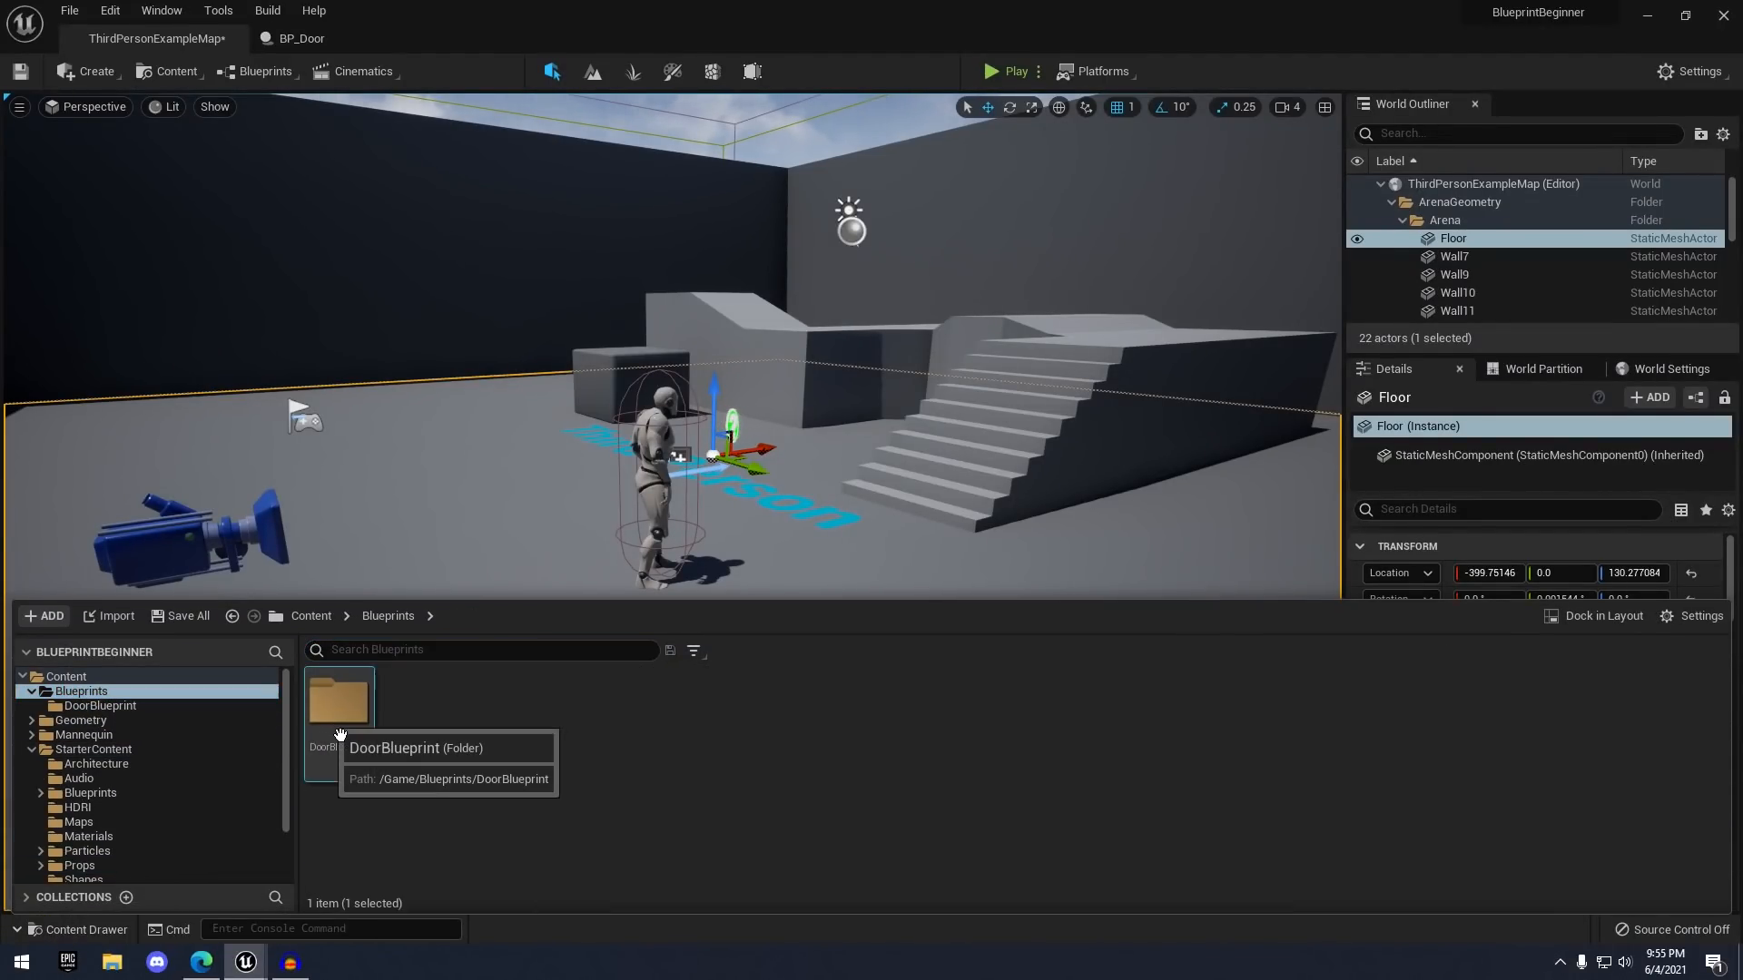
pyautogui.moveTo(364, 723); pyautogui.dragTo(474, 476)
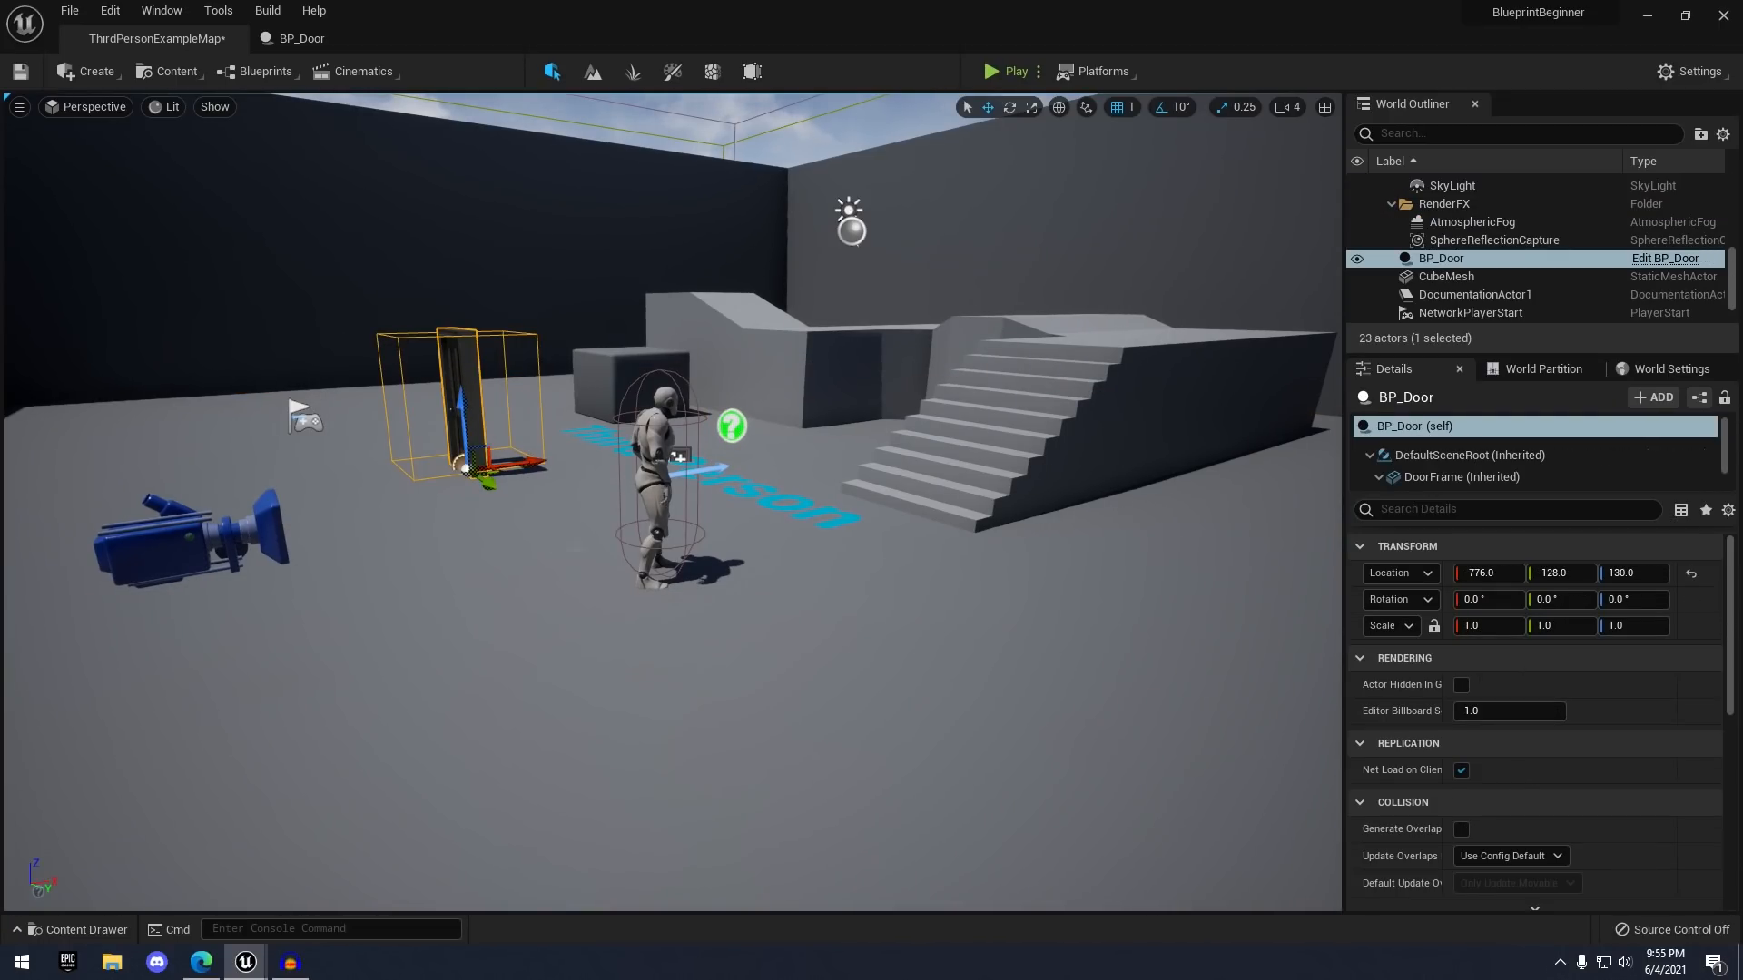
# - Start Play, walk to the door and toggle it open and shut with E
pyautogui.click(476, 561)
pyautogui.moveTo(476, 560); pyautogui.dragTo(399, 561, button='right')
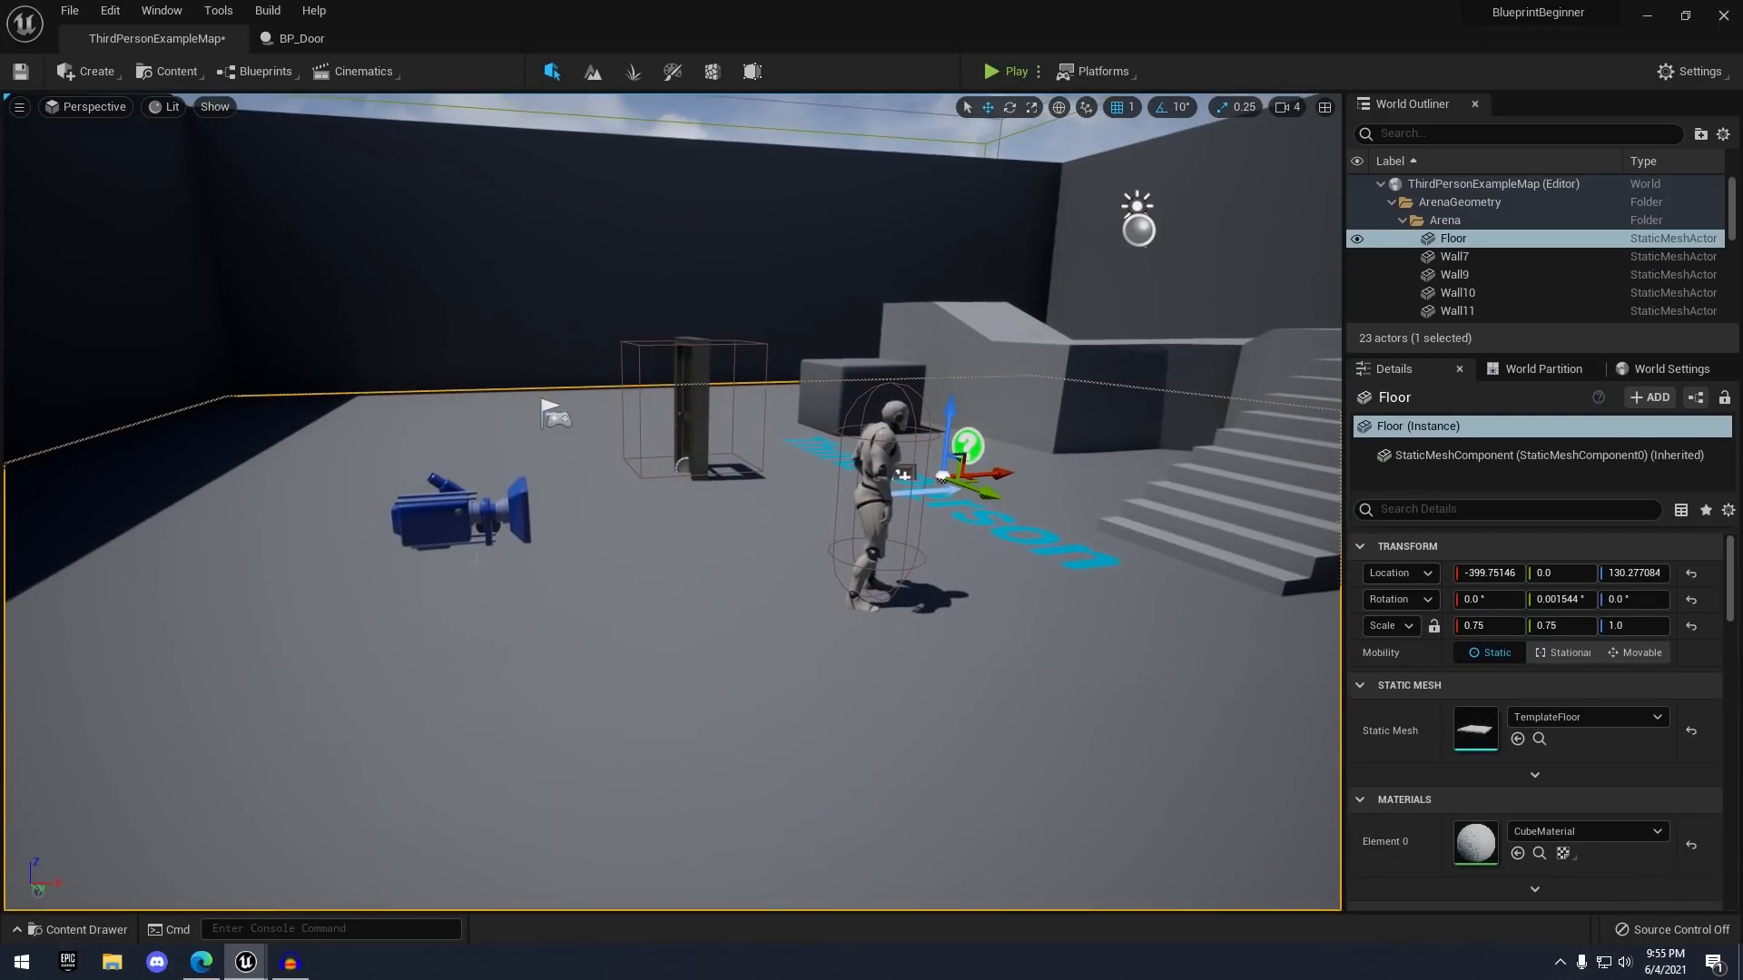
pyautogui.click(1007, 70)
pyautogui.press('w')
pyautogui.press('w')
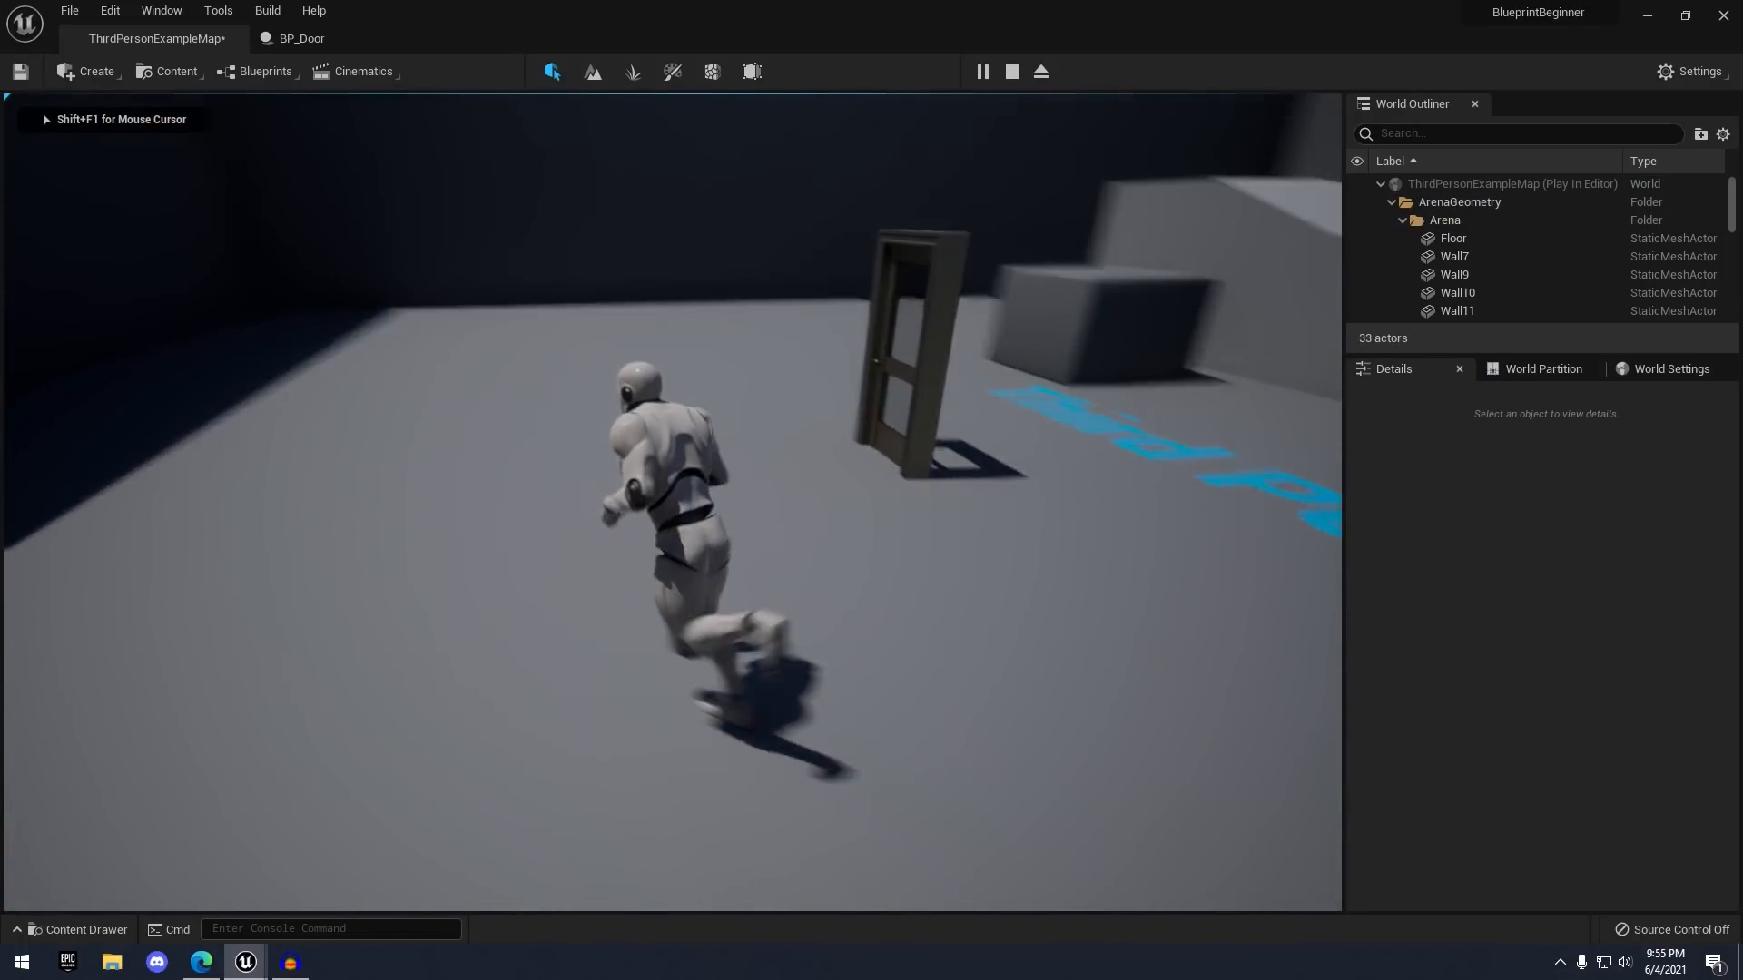
pyautogui.press('w')
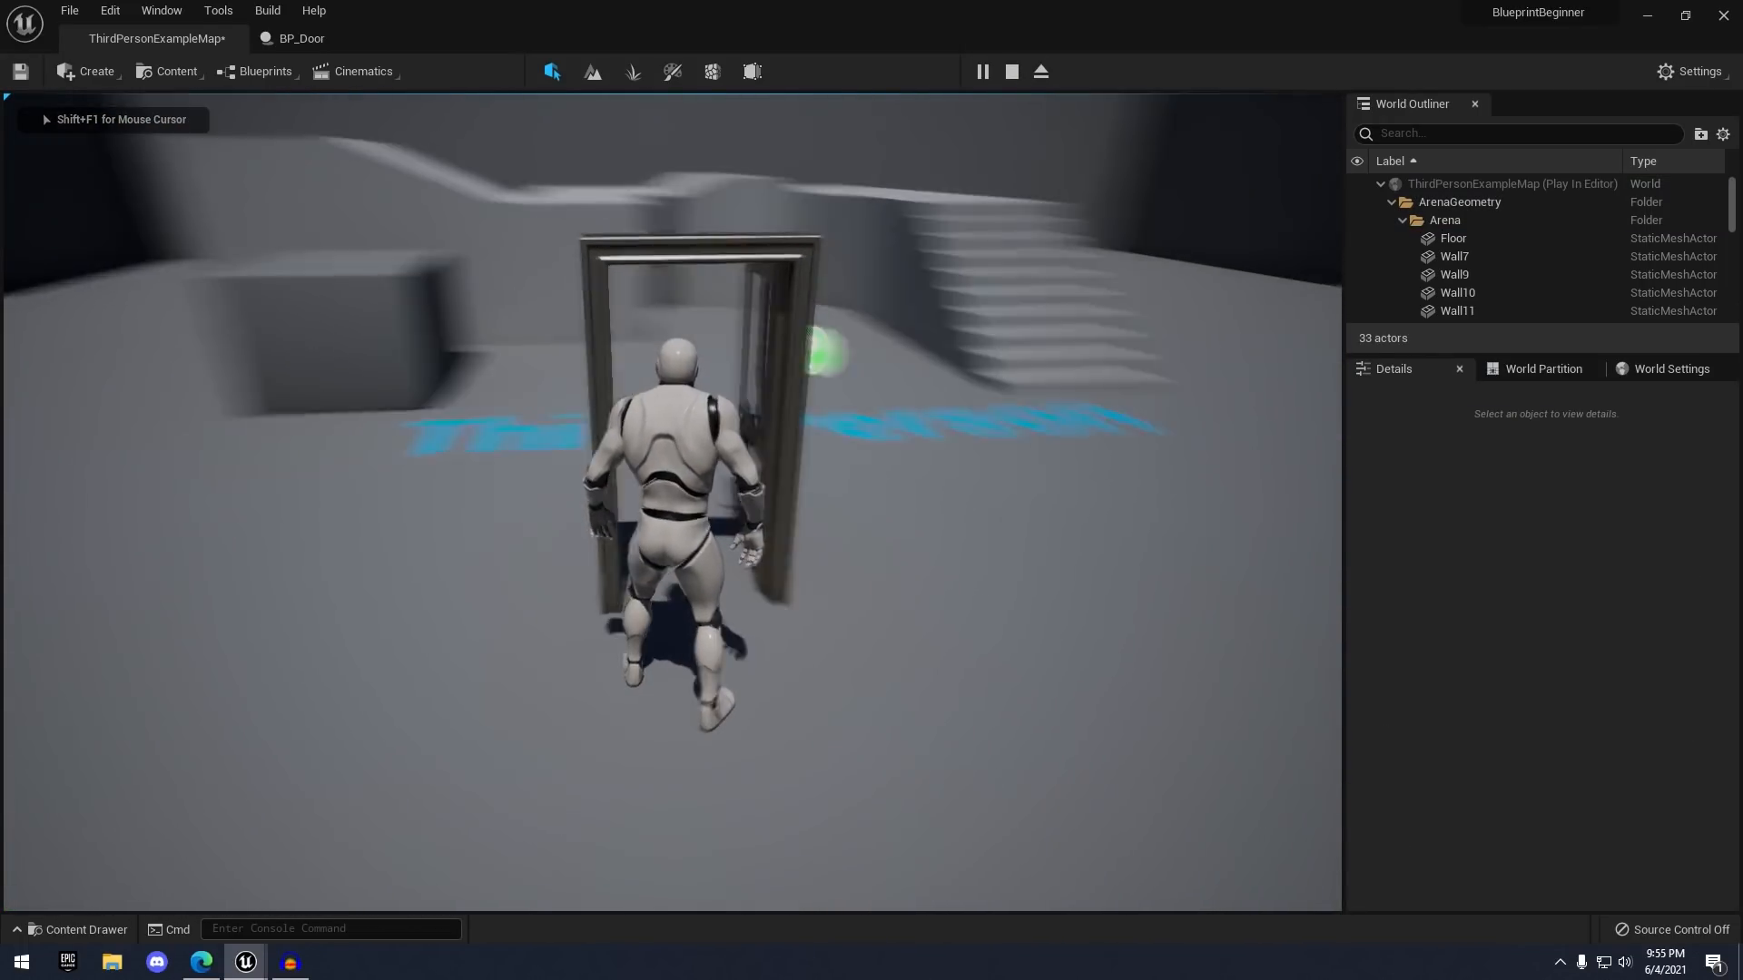
pyautogui.press('w')
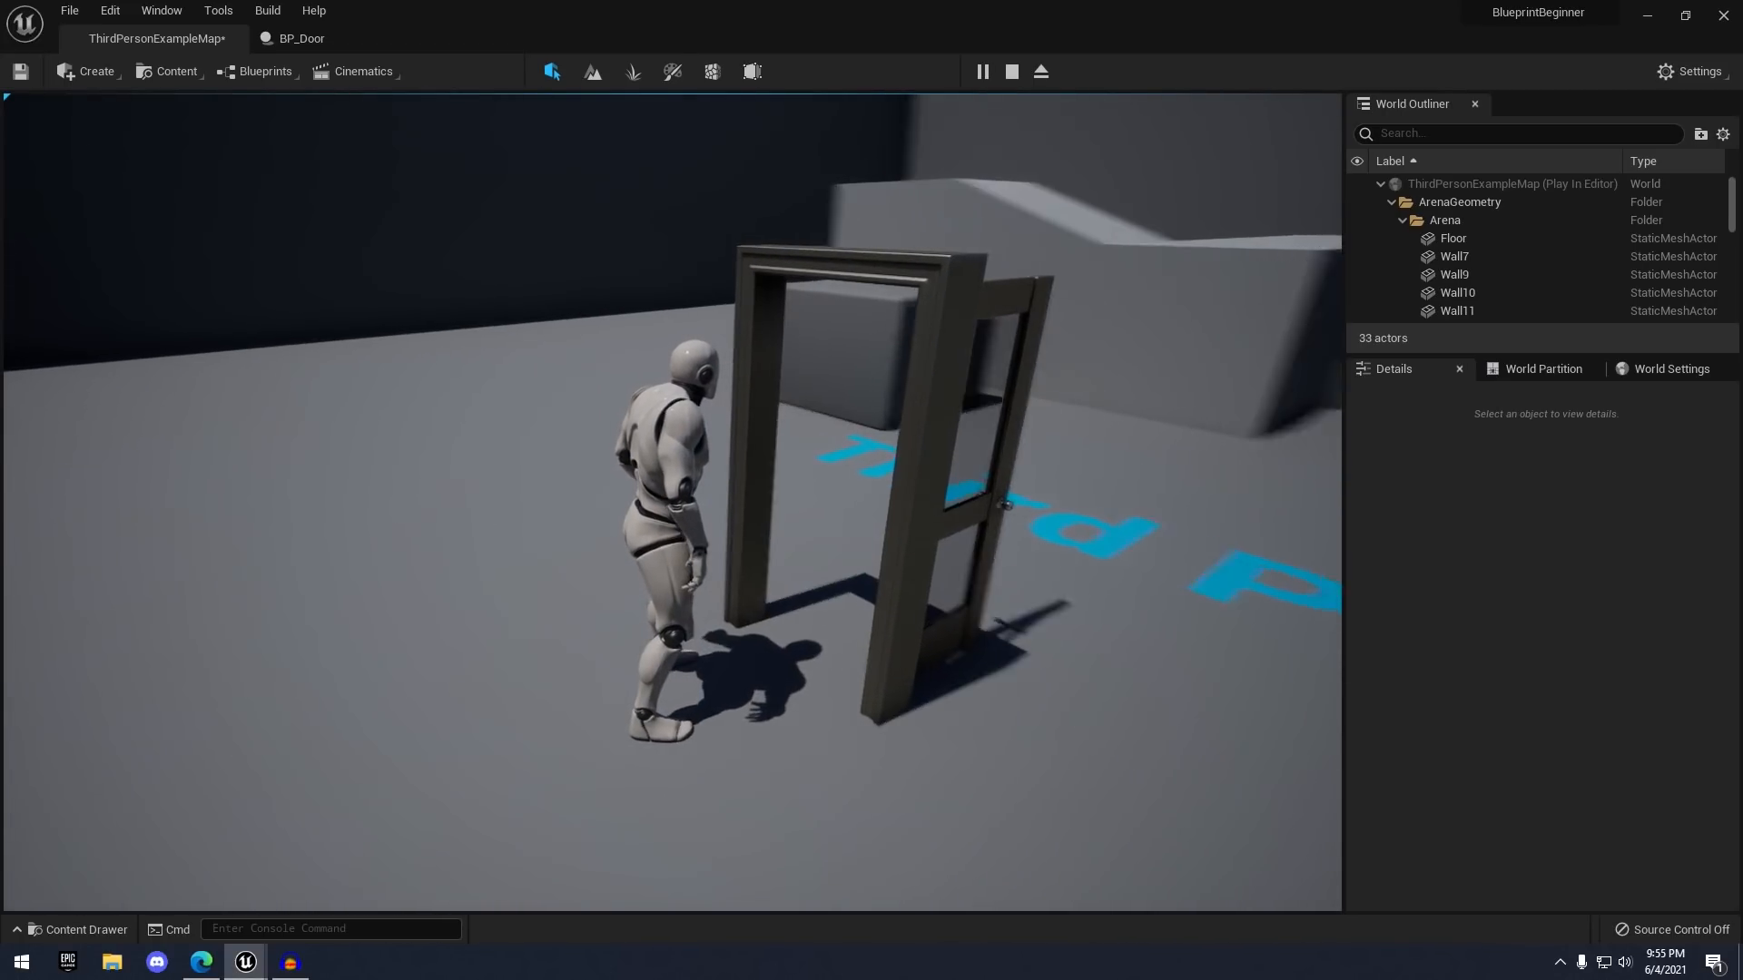
pyautogui.press('e')
pyautogui.press('e')
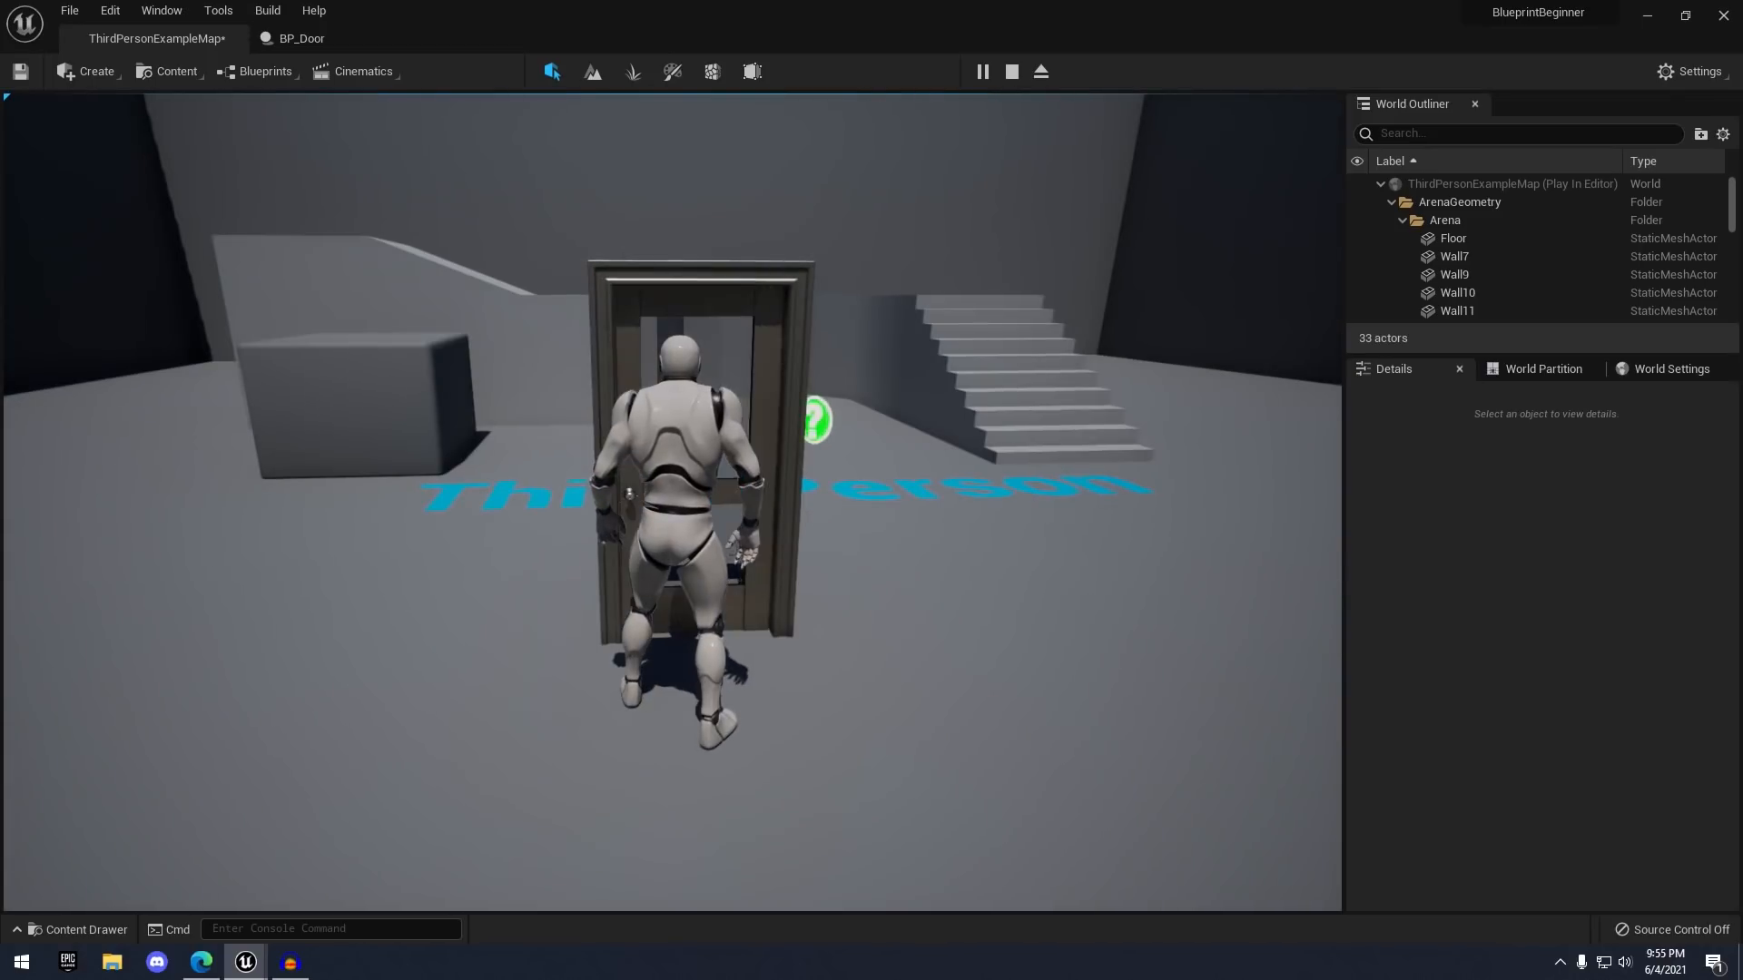
pyautogui.press('e')
pyautogui.press('e')
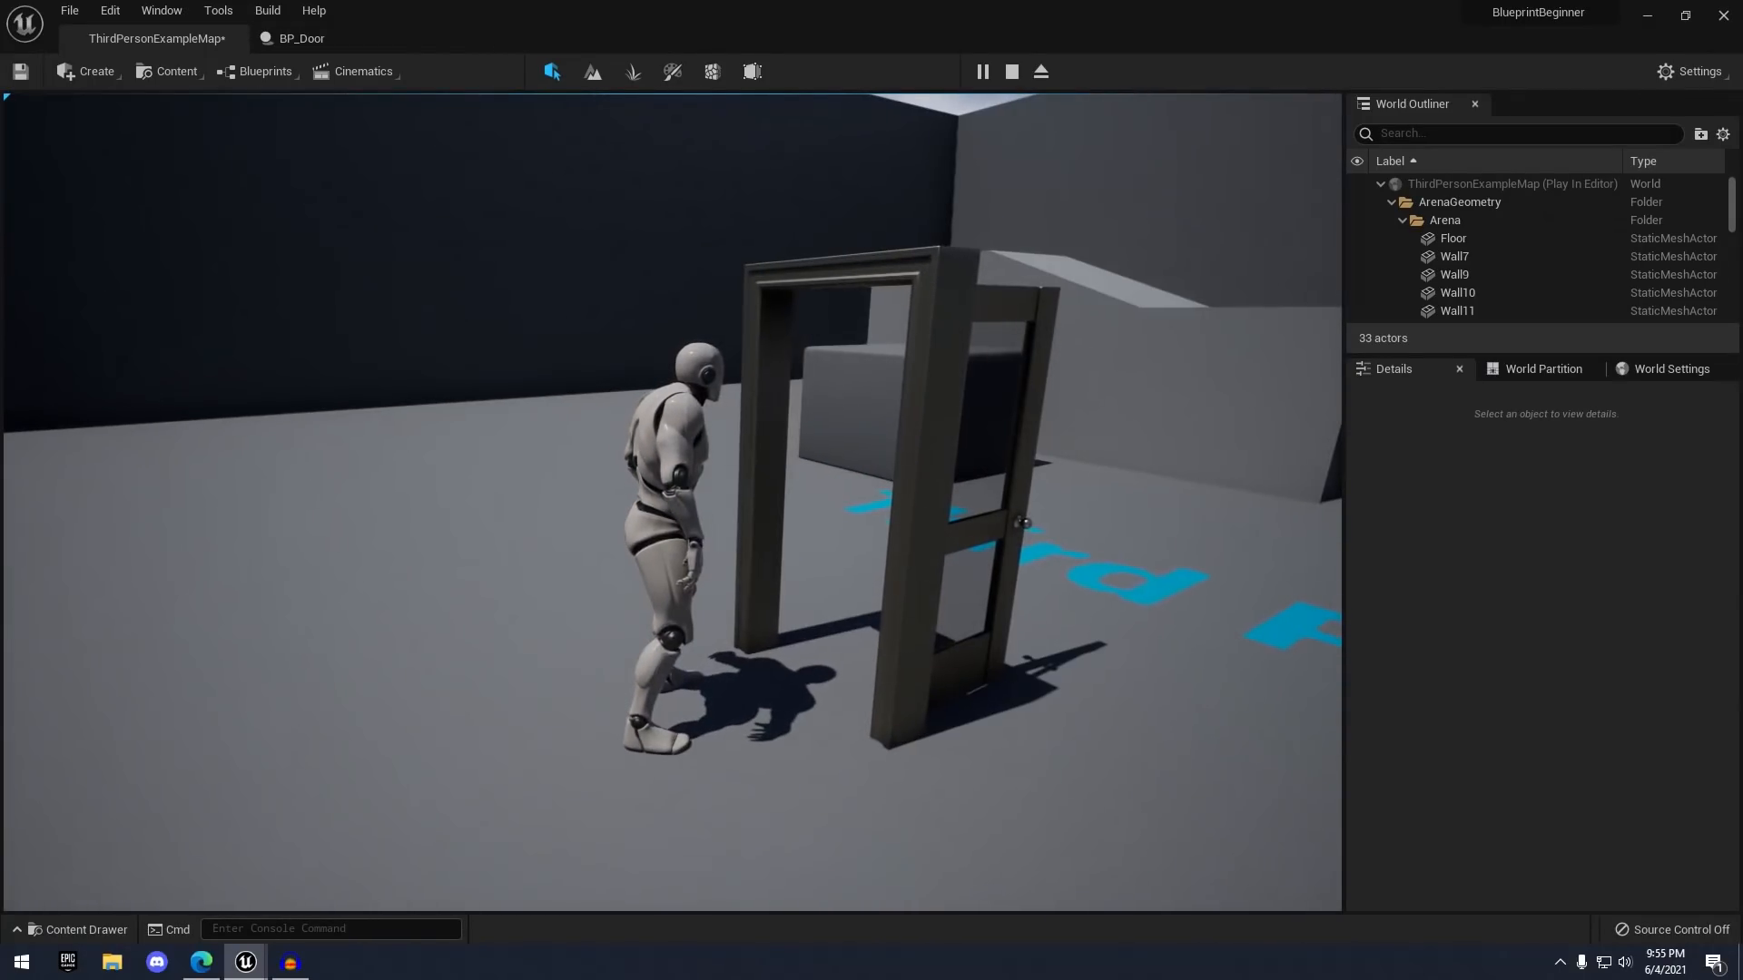
pyautogui.press('e')
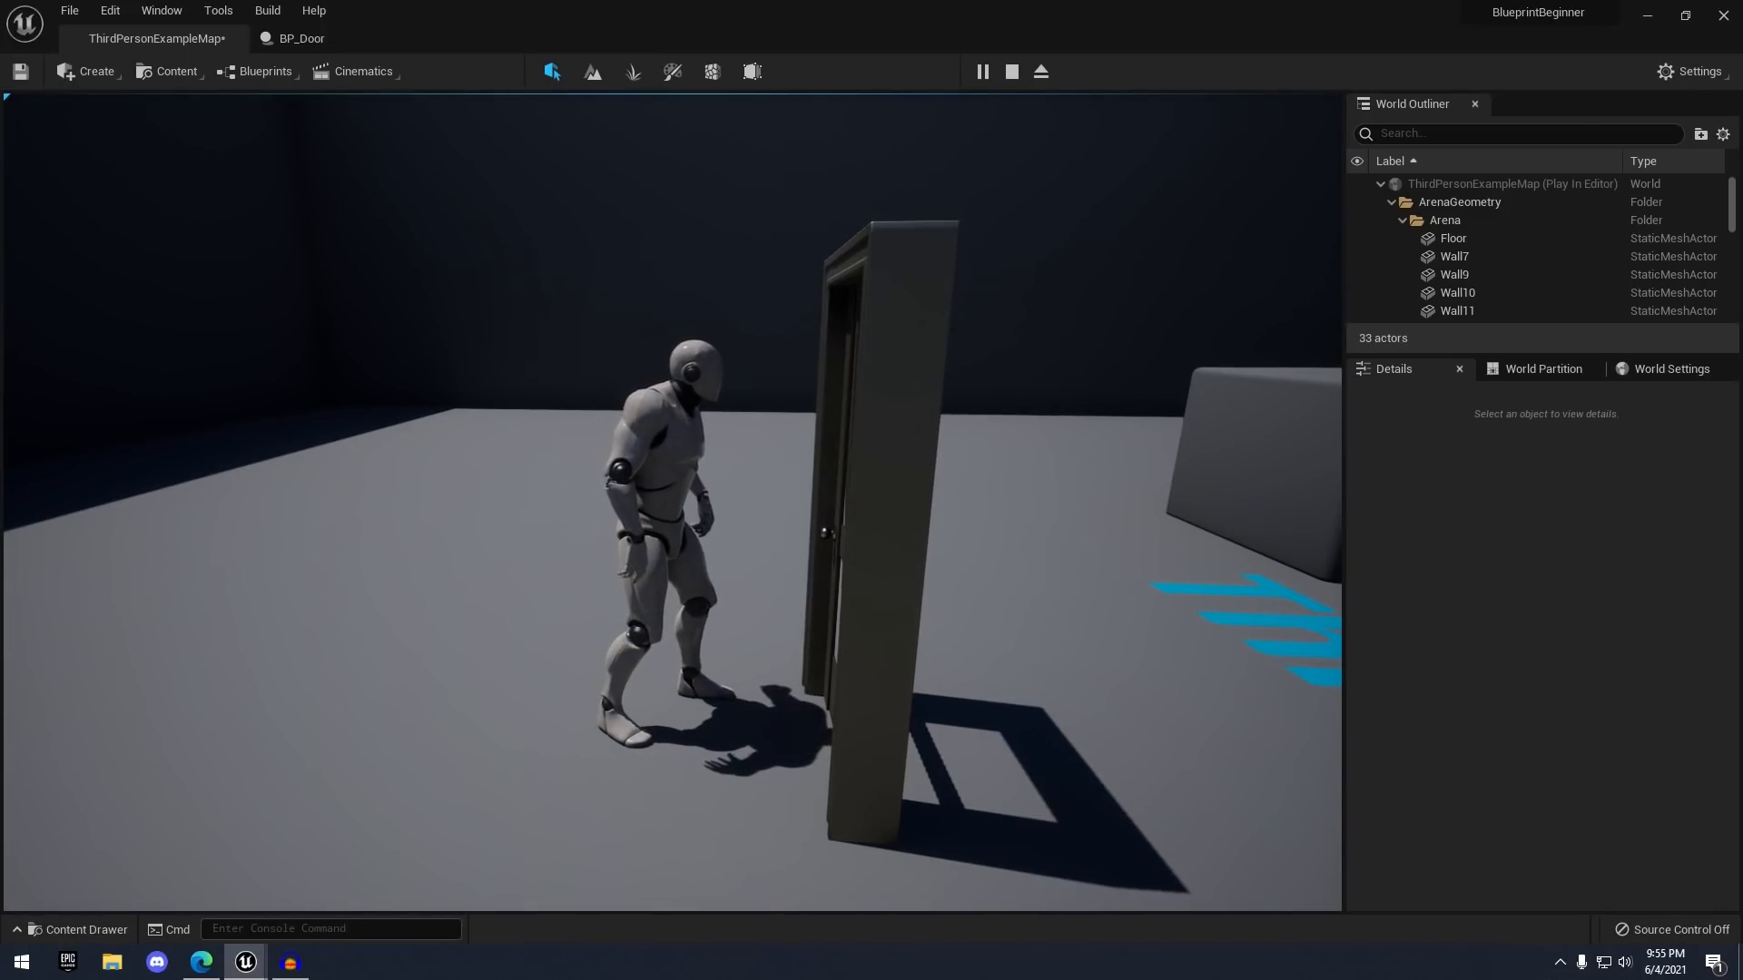
pyautogui.press('e')
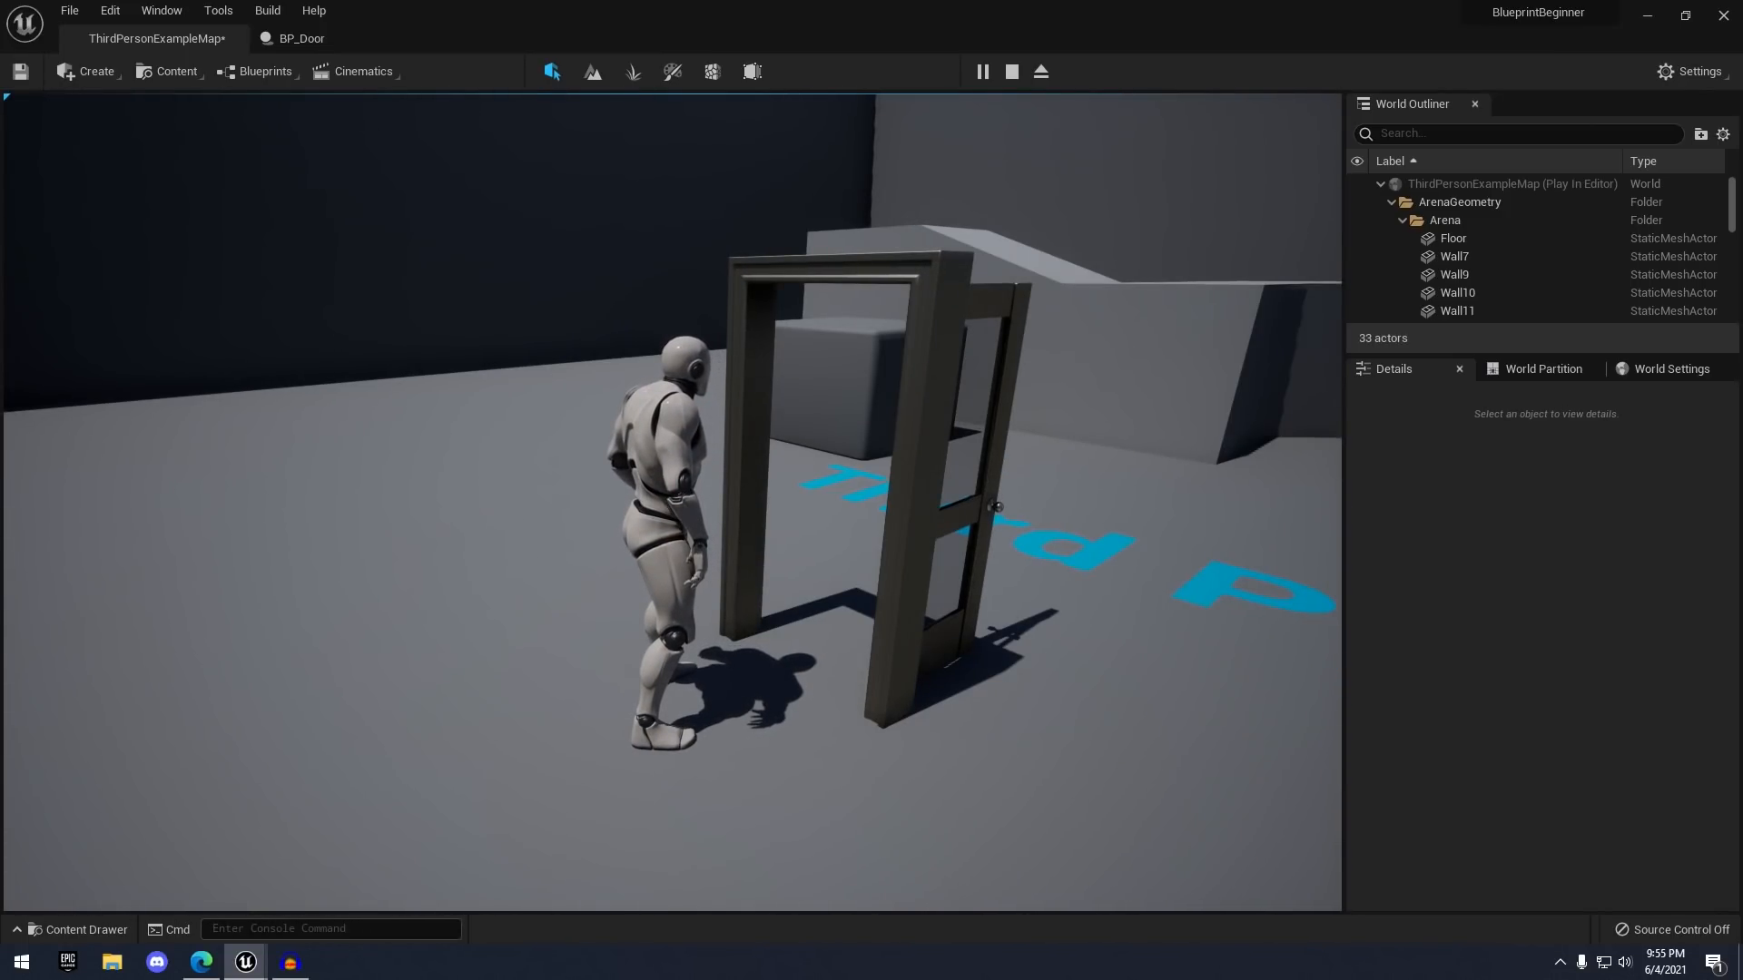
pyautogui.press('e')
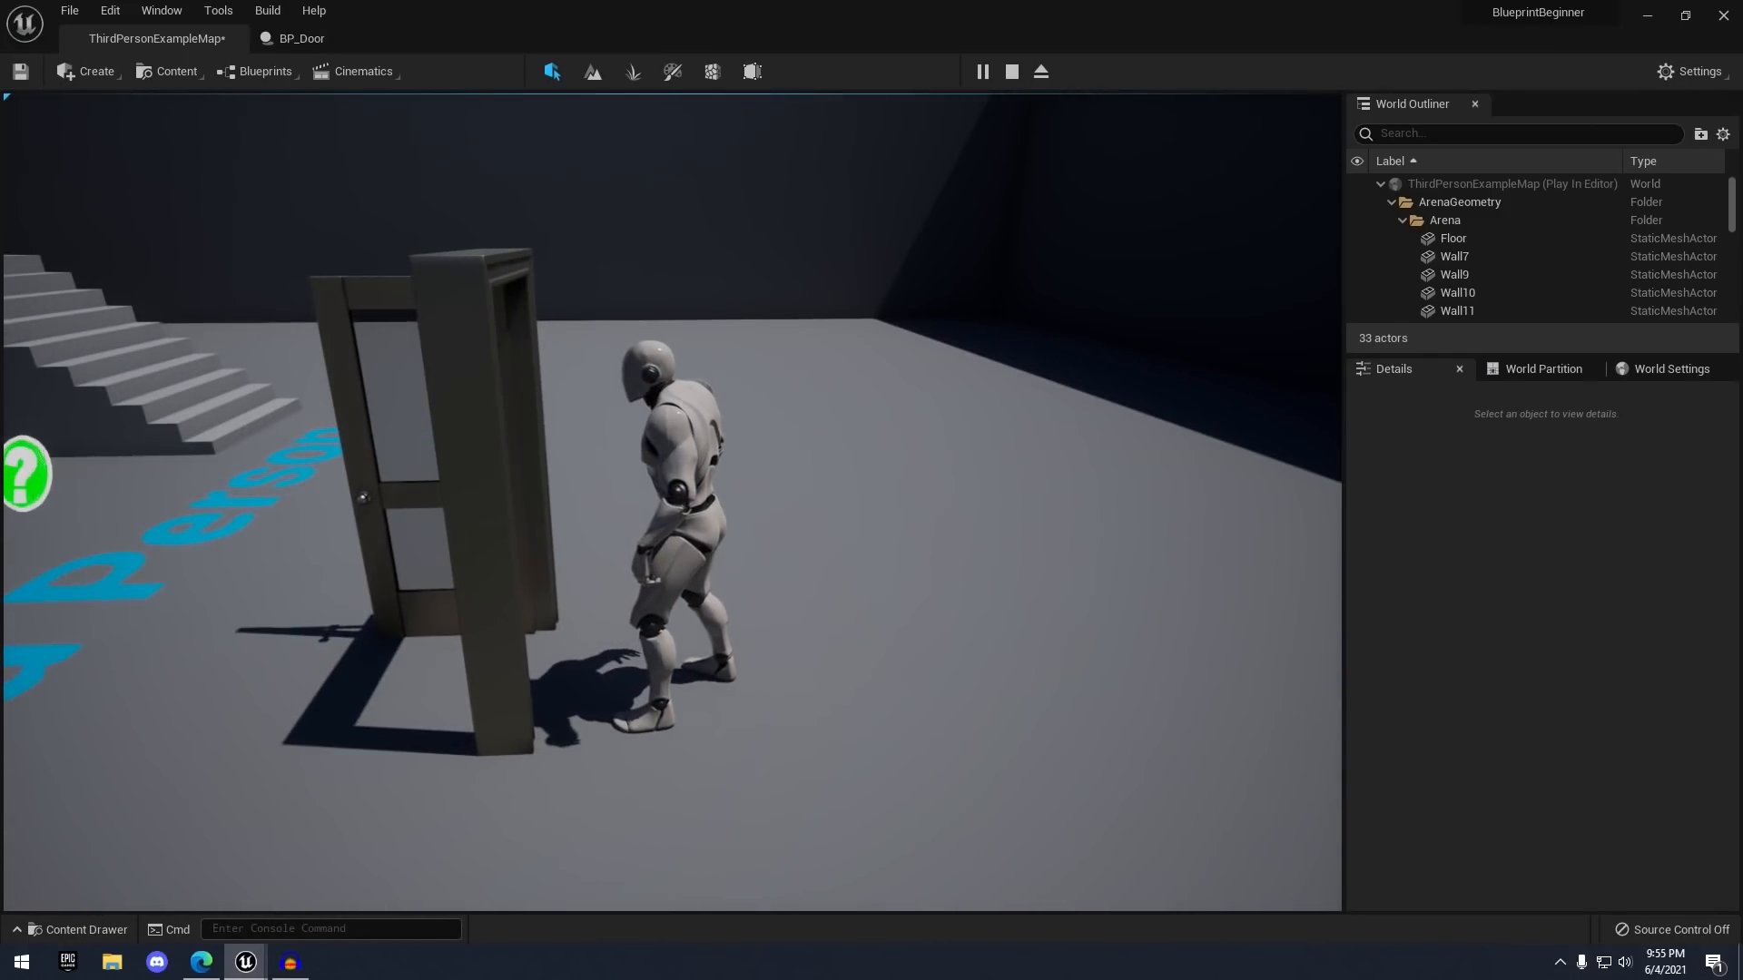
# - Open and close the door from its other side, then stop the play session
pyautogui.press('s')
pyautogui.press('w')
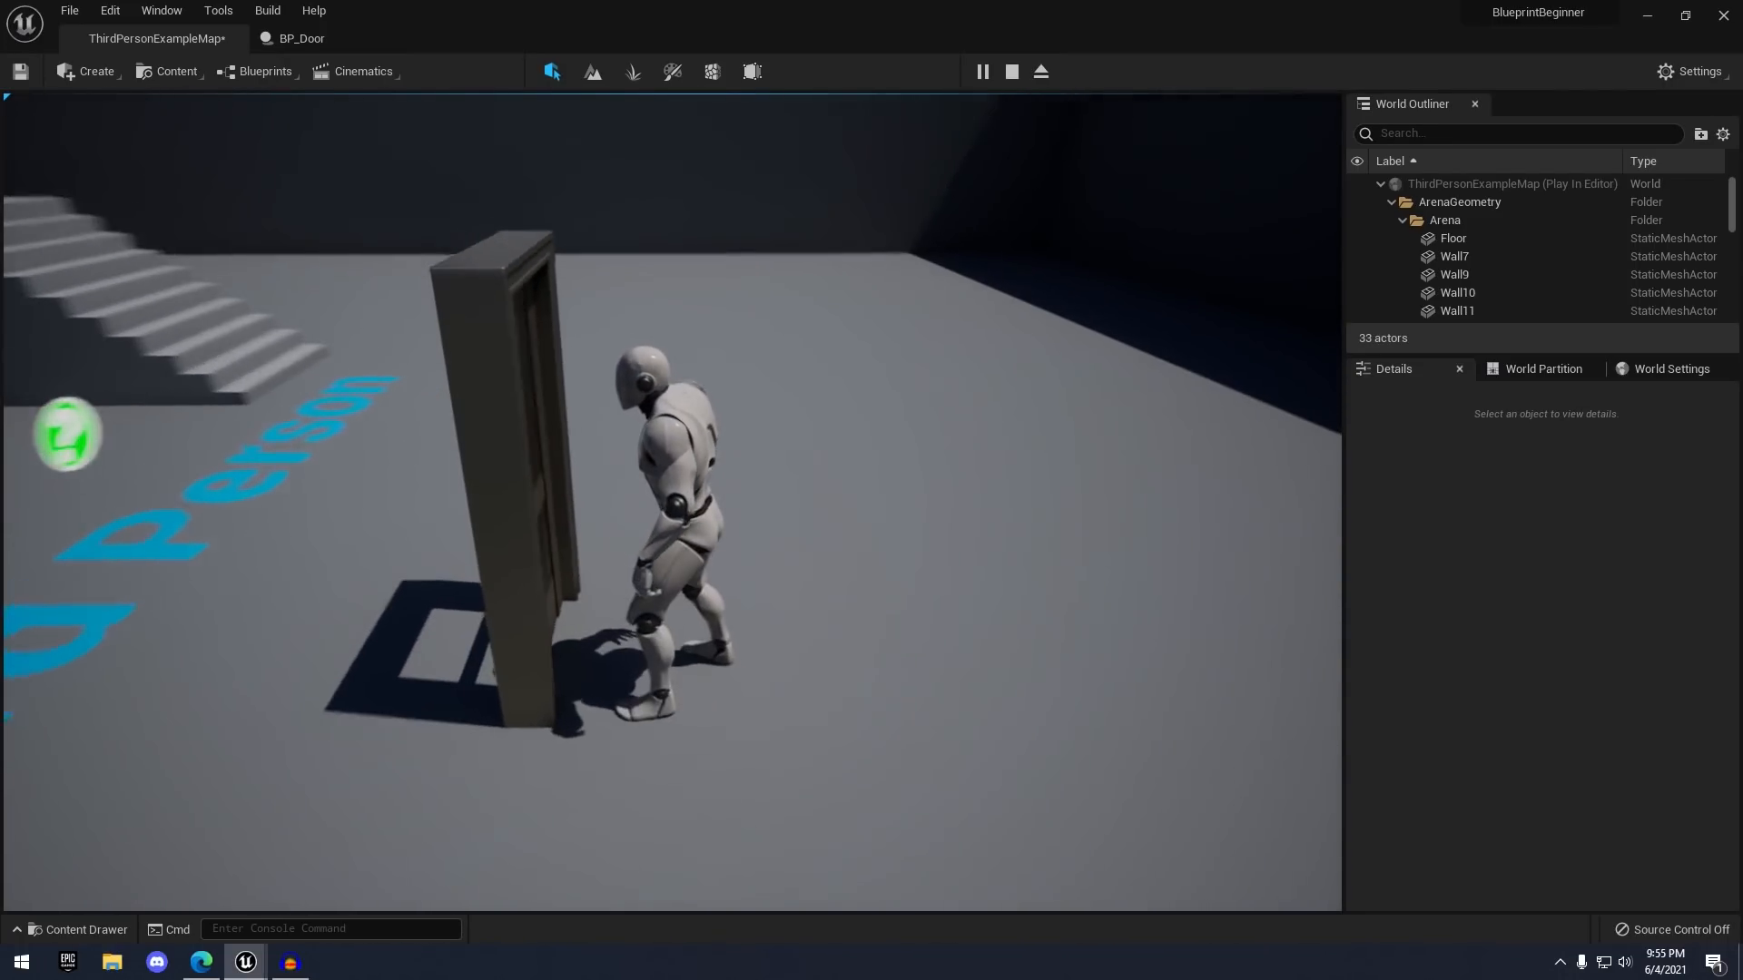
pyautogui.press('e')
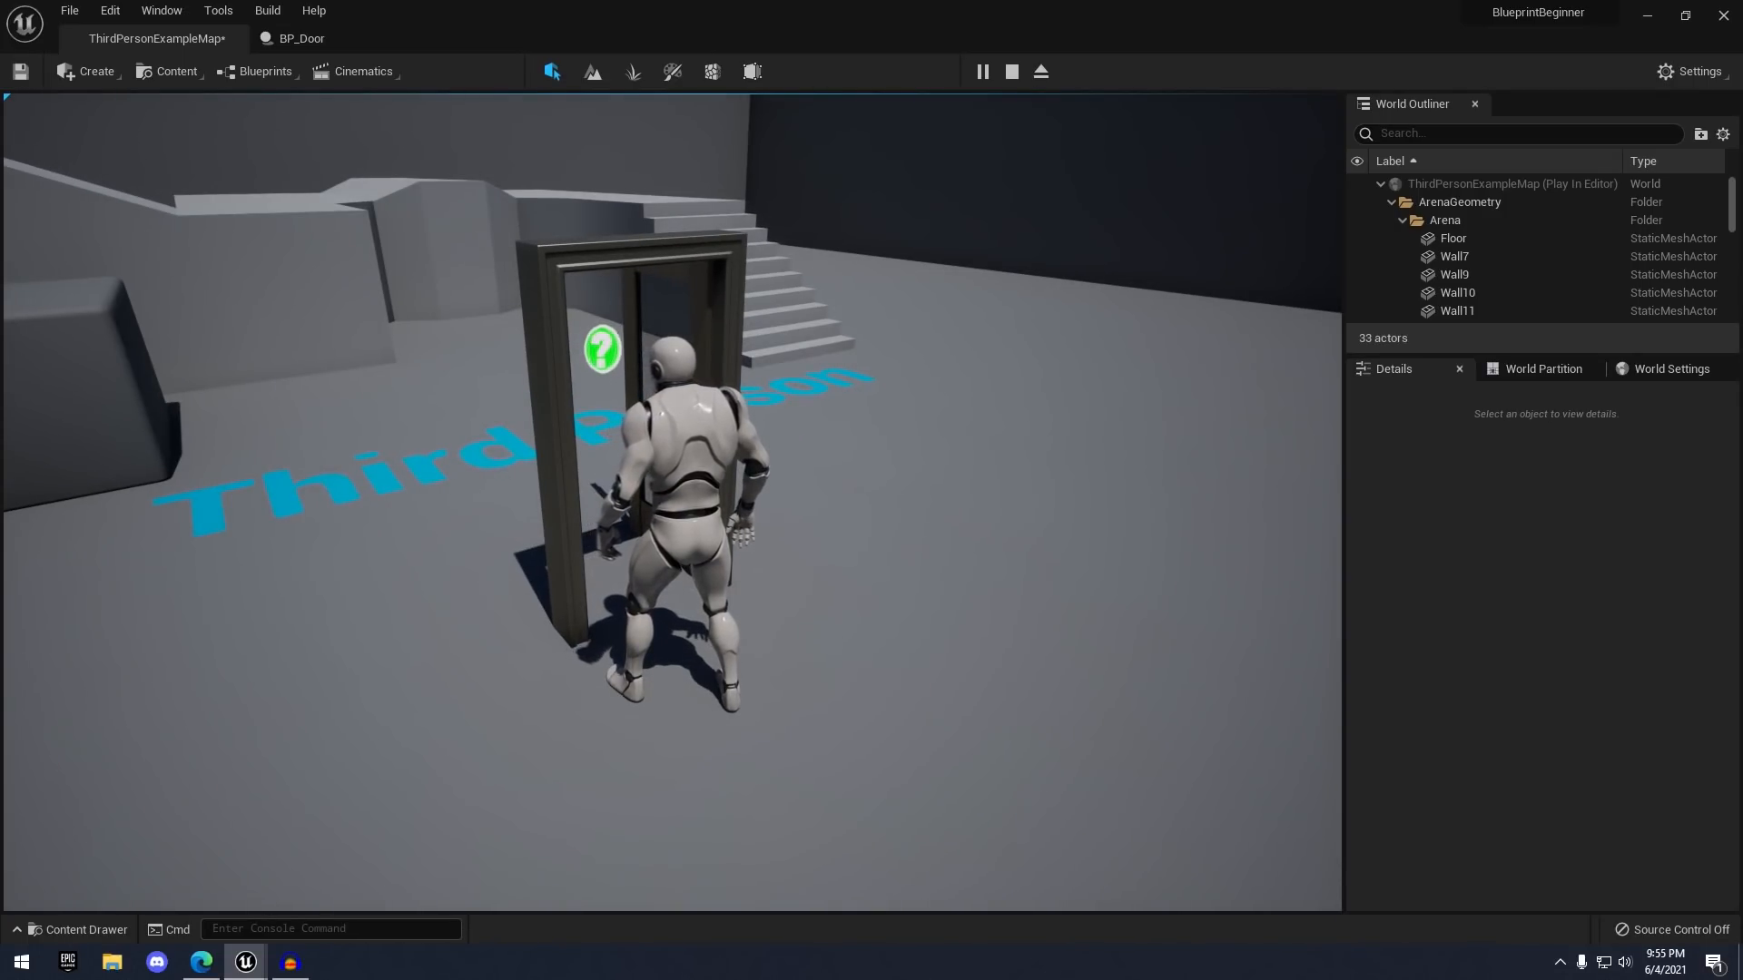
pyautogui.press('e')
pyautogui.press('e')
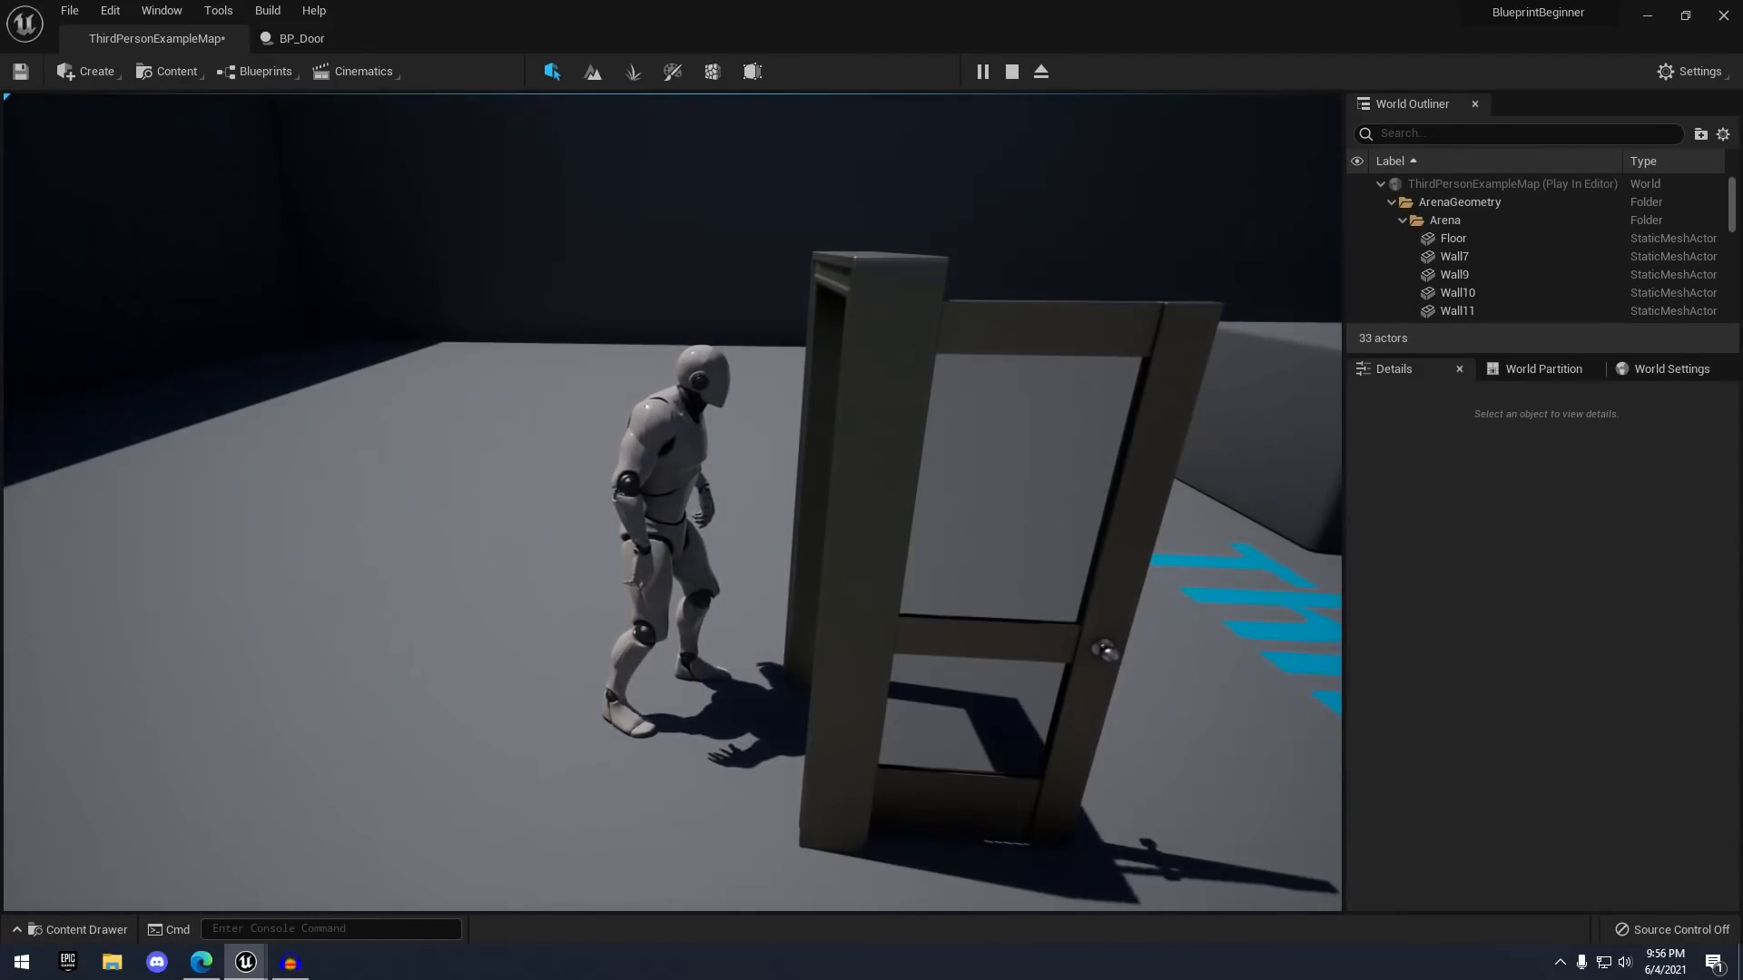
pyautogui.press('s')
pyautogui.press('w')
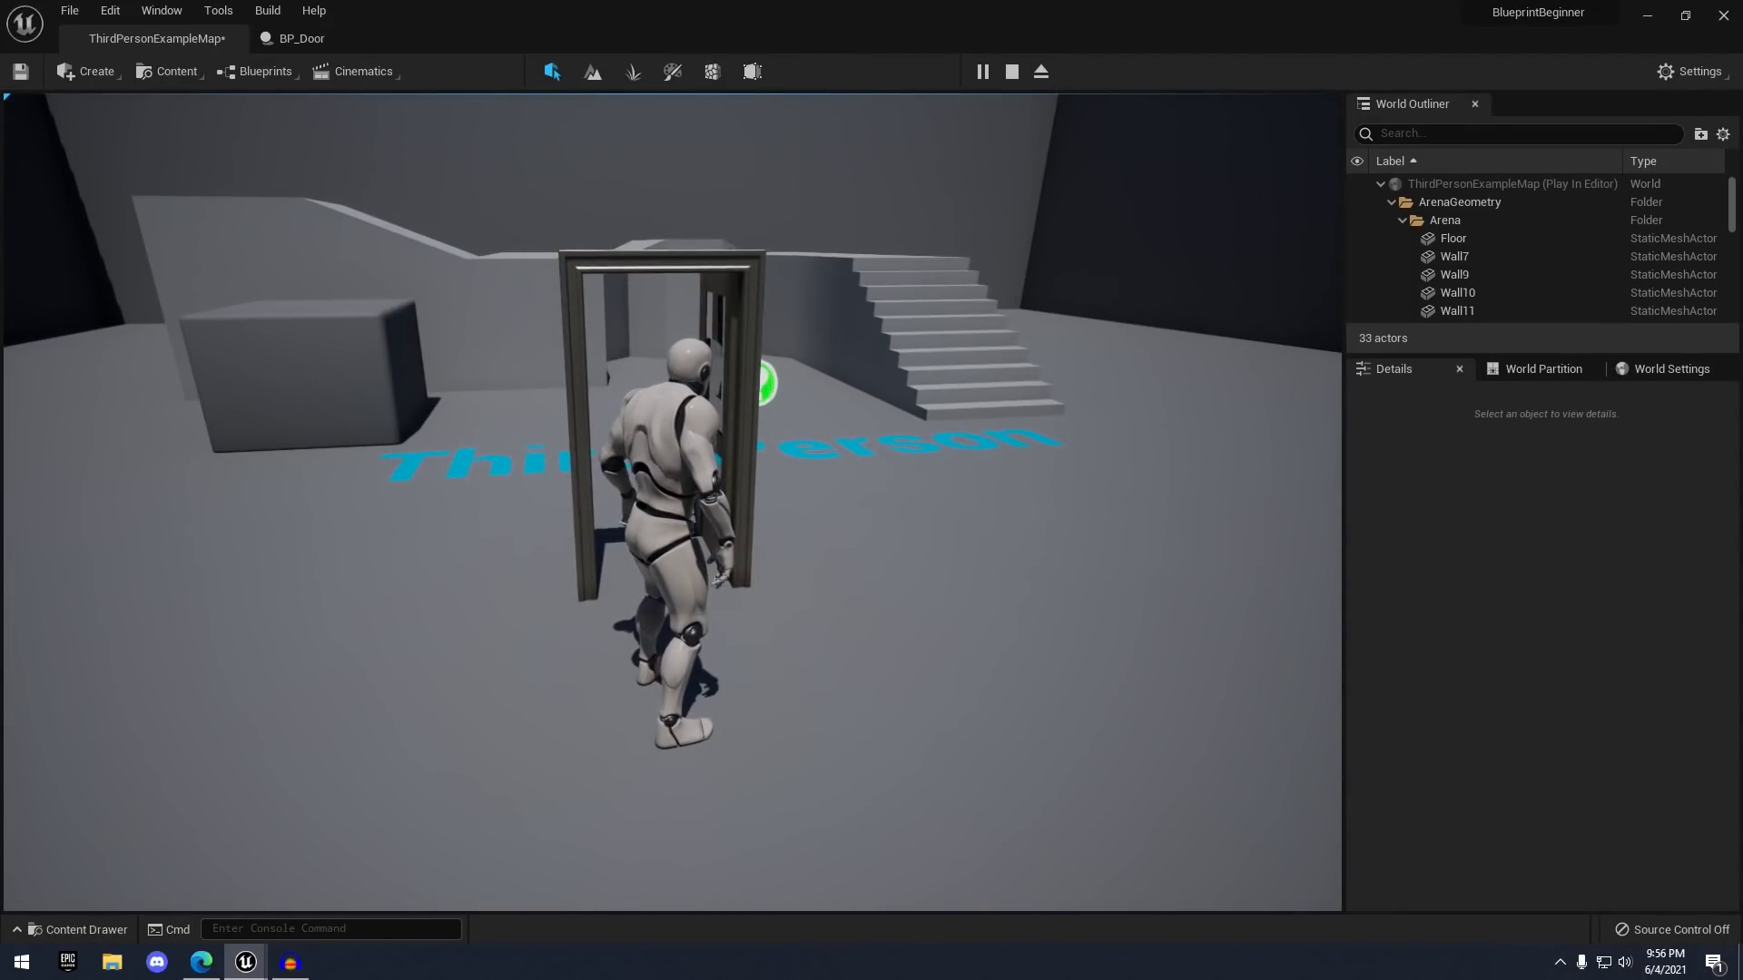
pyautogui.press('Escape')
# - Delete the second rotation and Door nodes and move the remaining pair aside
pyautogui.click(312, 40)
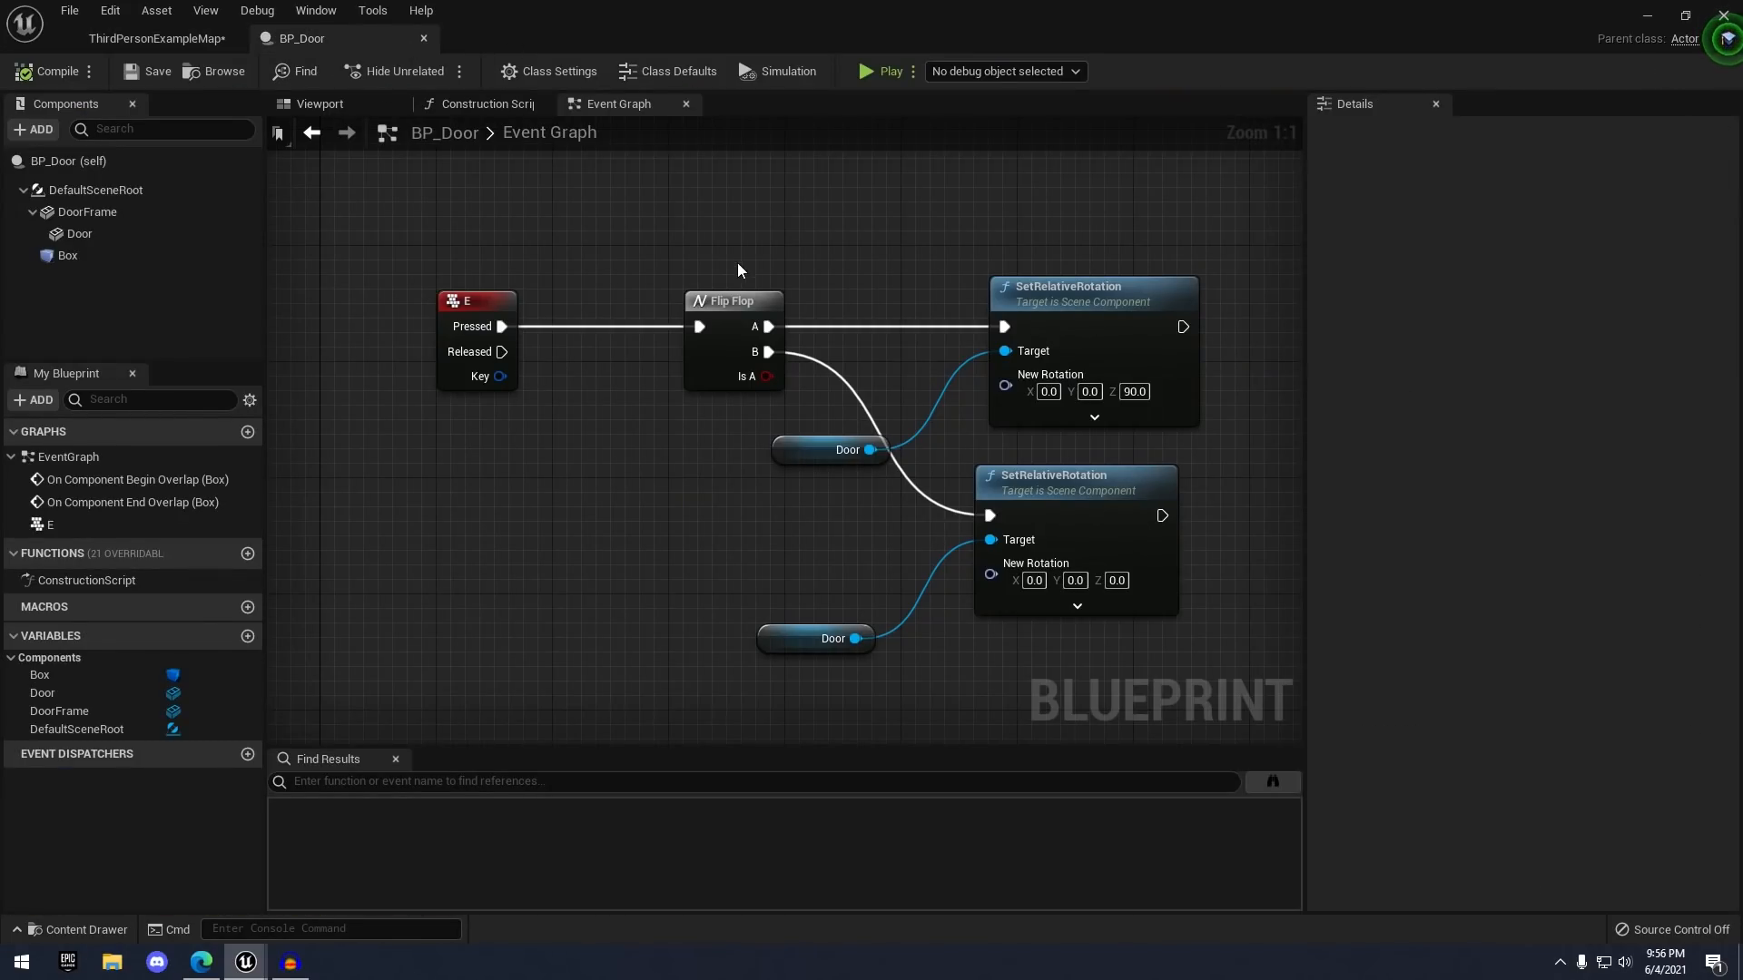
pyautogui.scroll(-1, 864, 237)
pyautogui.moveTo(715, 664); pyautogui.dragTo(555, 652, button='right')
pyautogui.moveTo(555, 651); pyautogui.dragTo(813, 523)
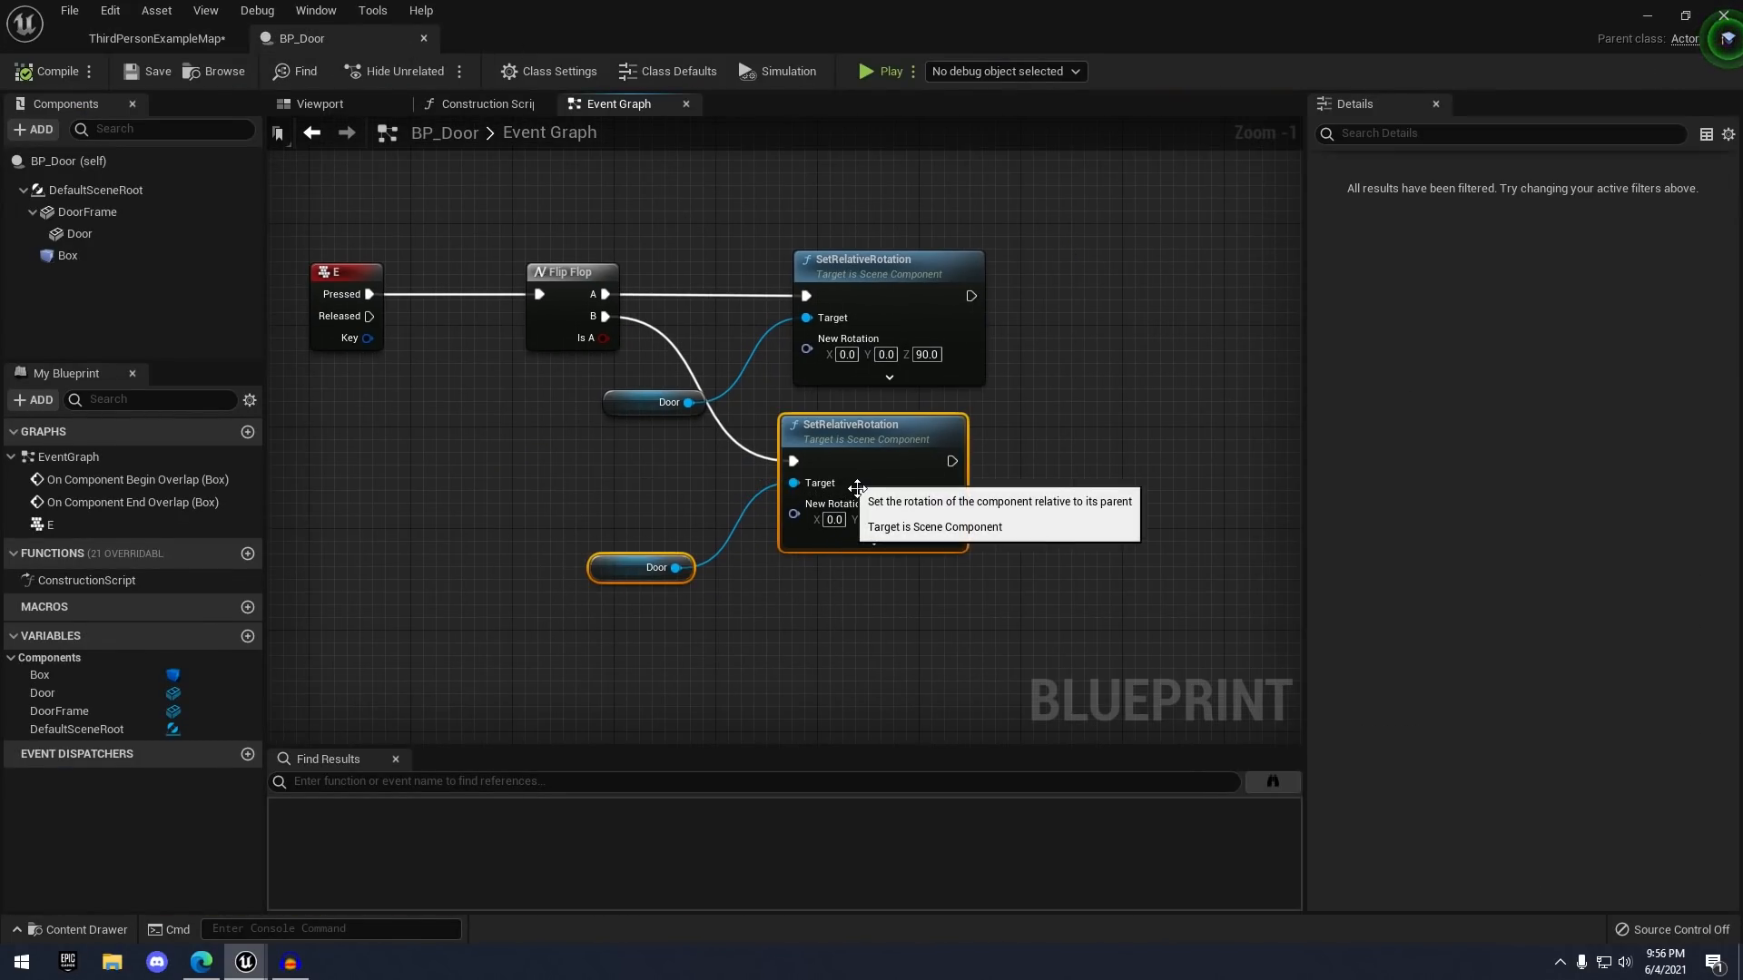
pyautogui.press('Delete')
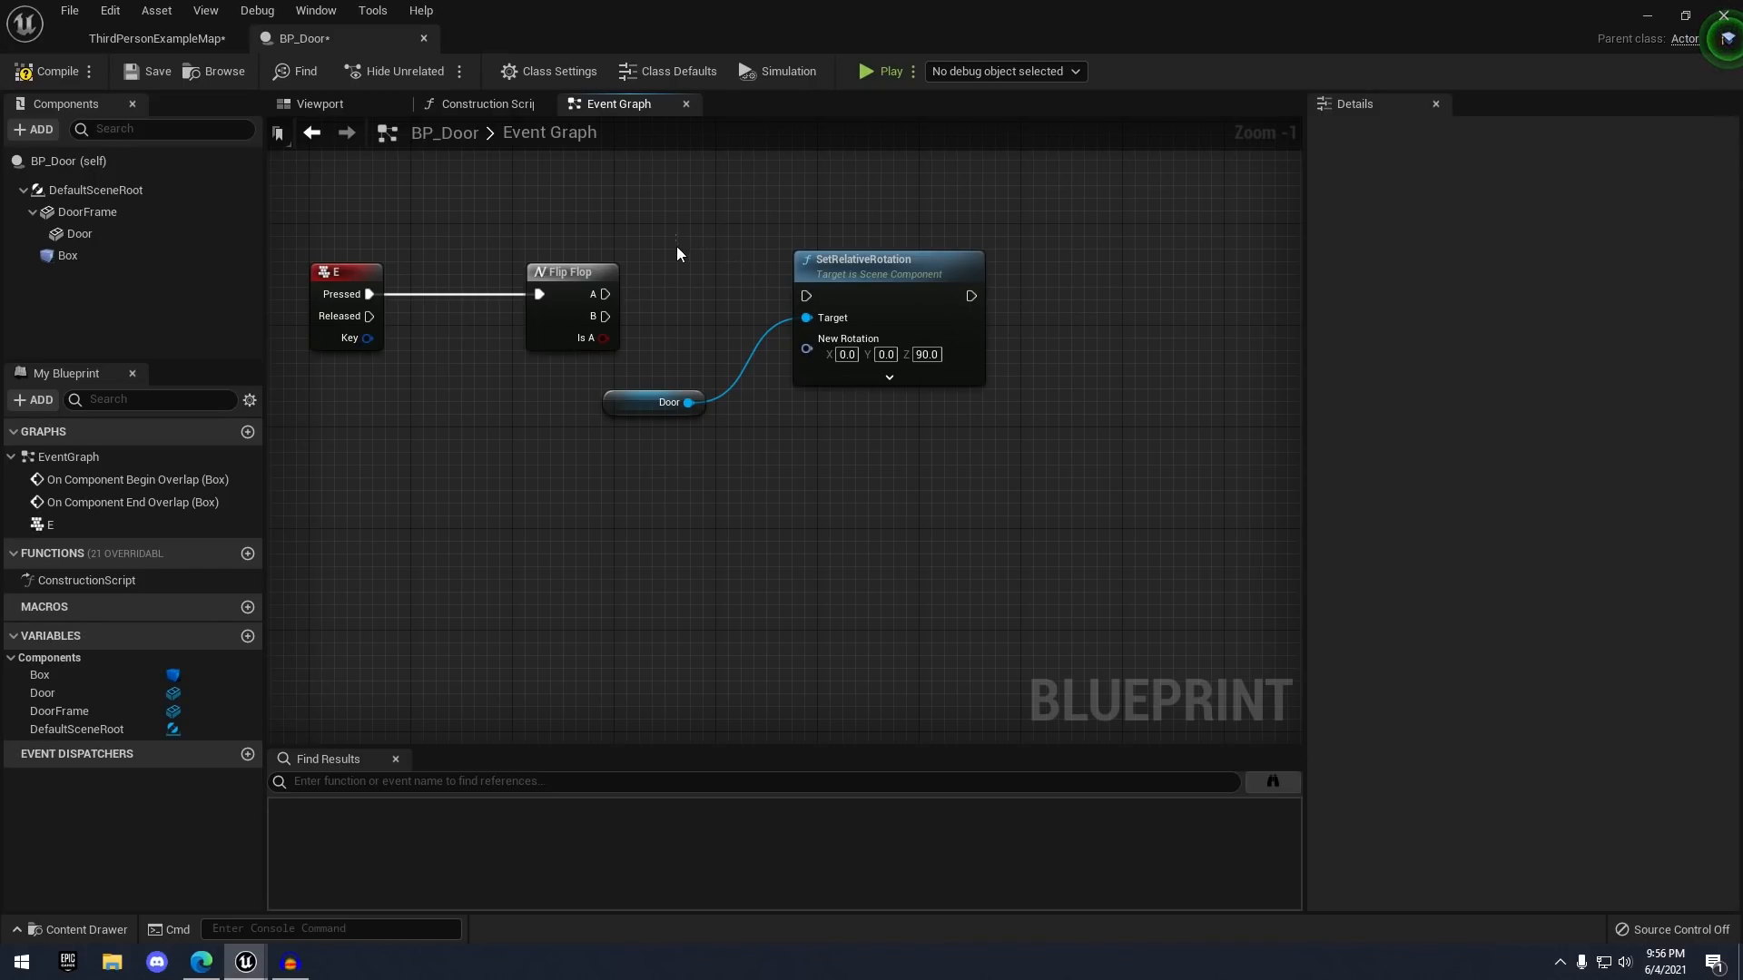
pyautogui.moveTo(677, 247); pyautogui.dragTo(899, 449)
pyautogui.moveTo(856, 281); pyautogui.dragTo(1223, 282)
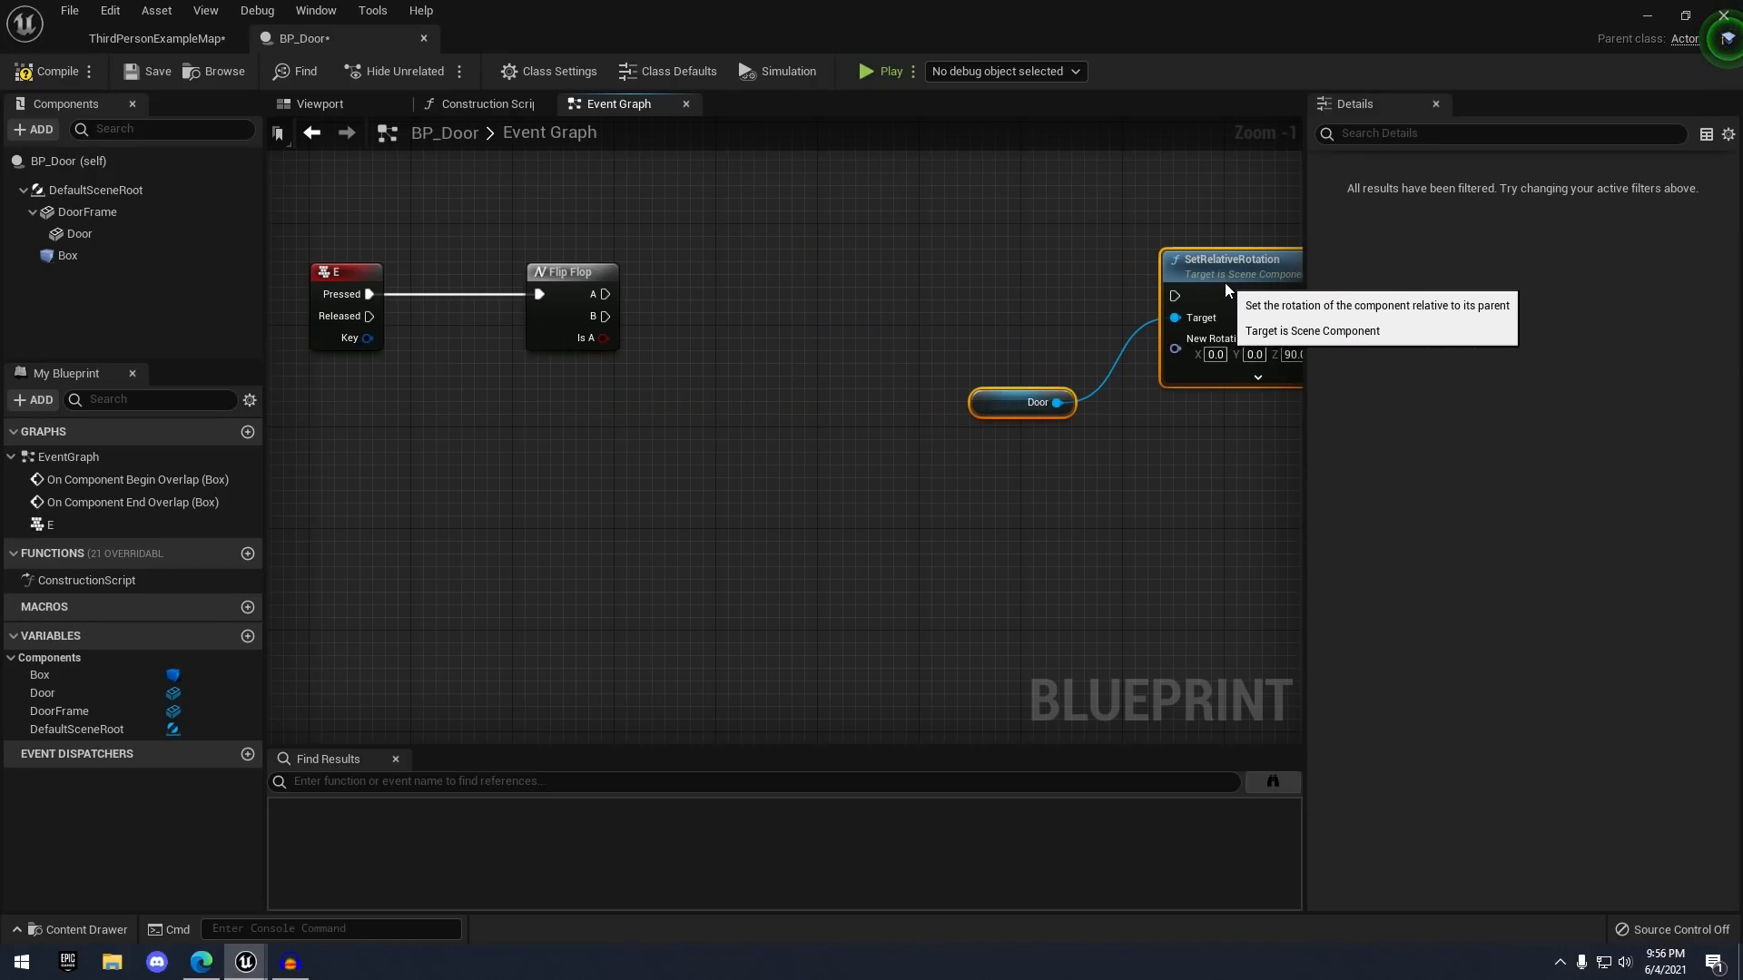
pyautogui.moveTo(854, 325); pyautogui.dragTo(986, 404, button='right')
pyautogui.click(921, 367)
# - Add a timeline named DoorTimeline off Flip Flop's A output
pyautogui.moveTo(720, 374); pyautogui.dragTo(815, 325)
pyautogui.write('timelien')
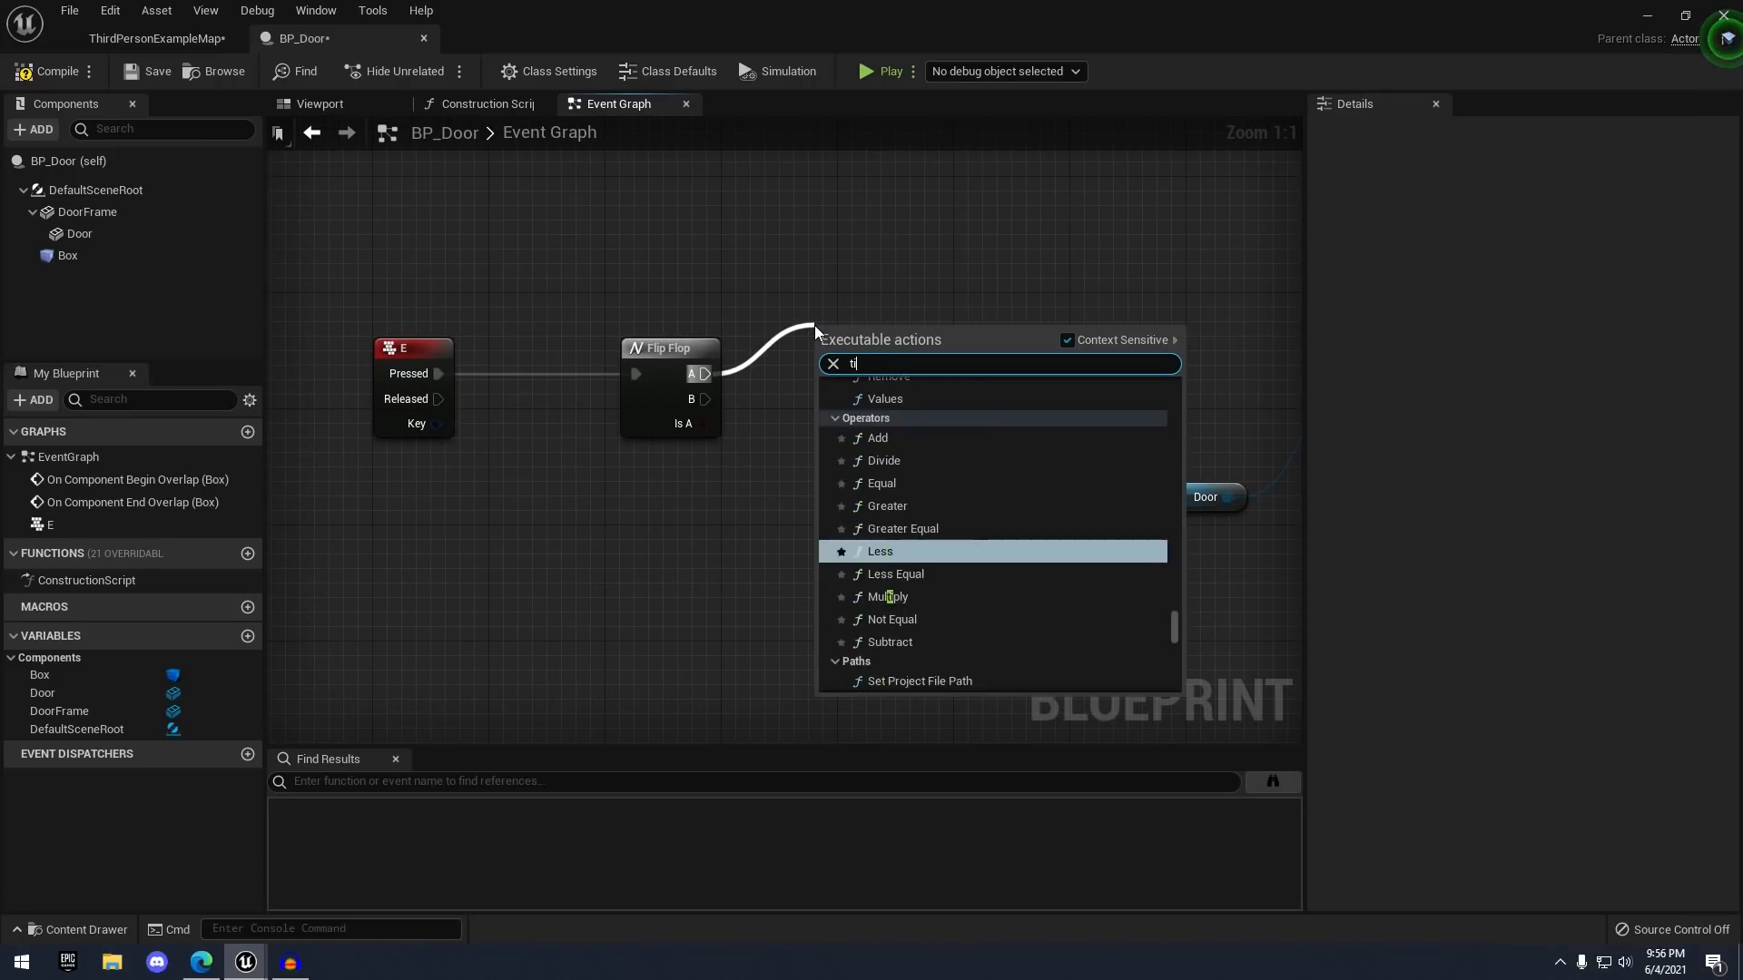
pyautogui.press('BackSpace')
pyautogui.press('BackSpace')
pyautogui.press('BackSpace')
pyautogui.press('BackSpace')
pyautogui.write('line')
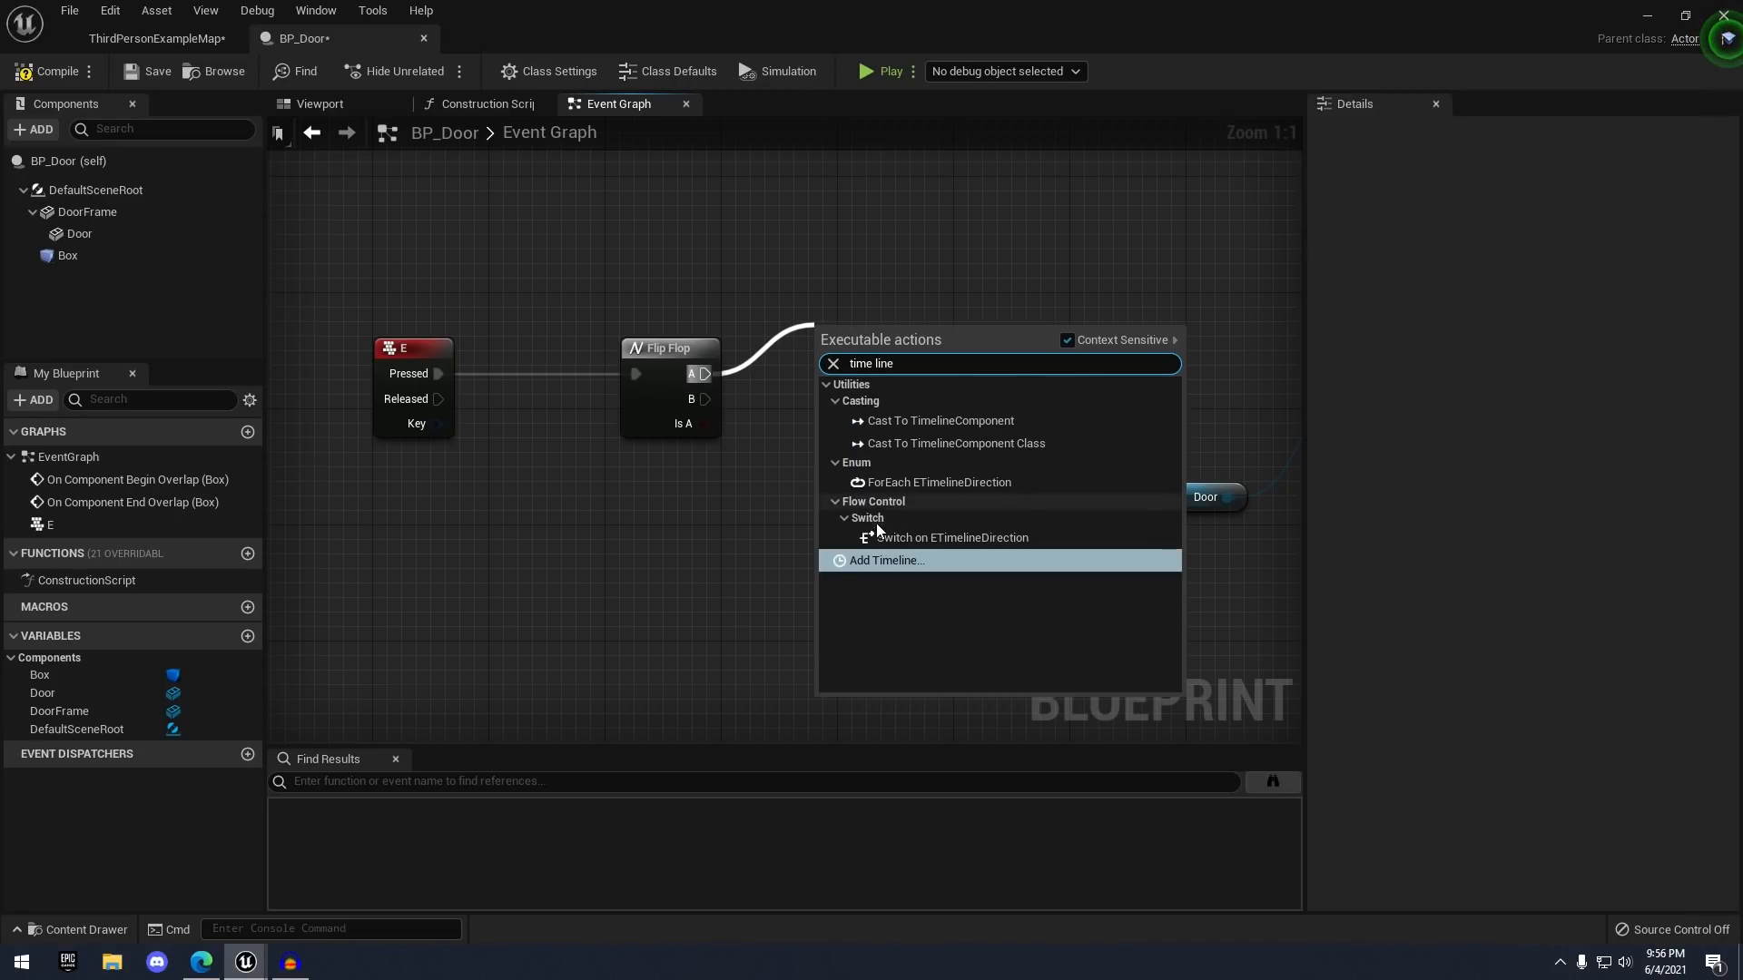
pyautogui.click(871, 561)
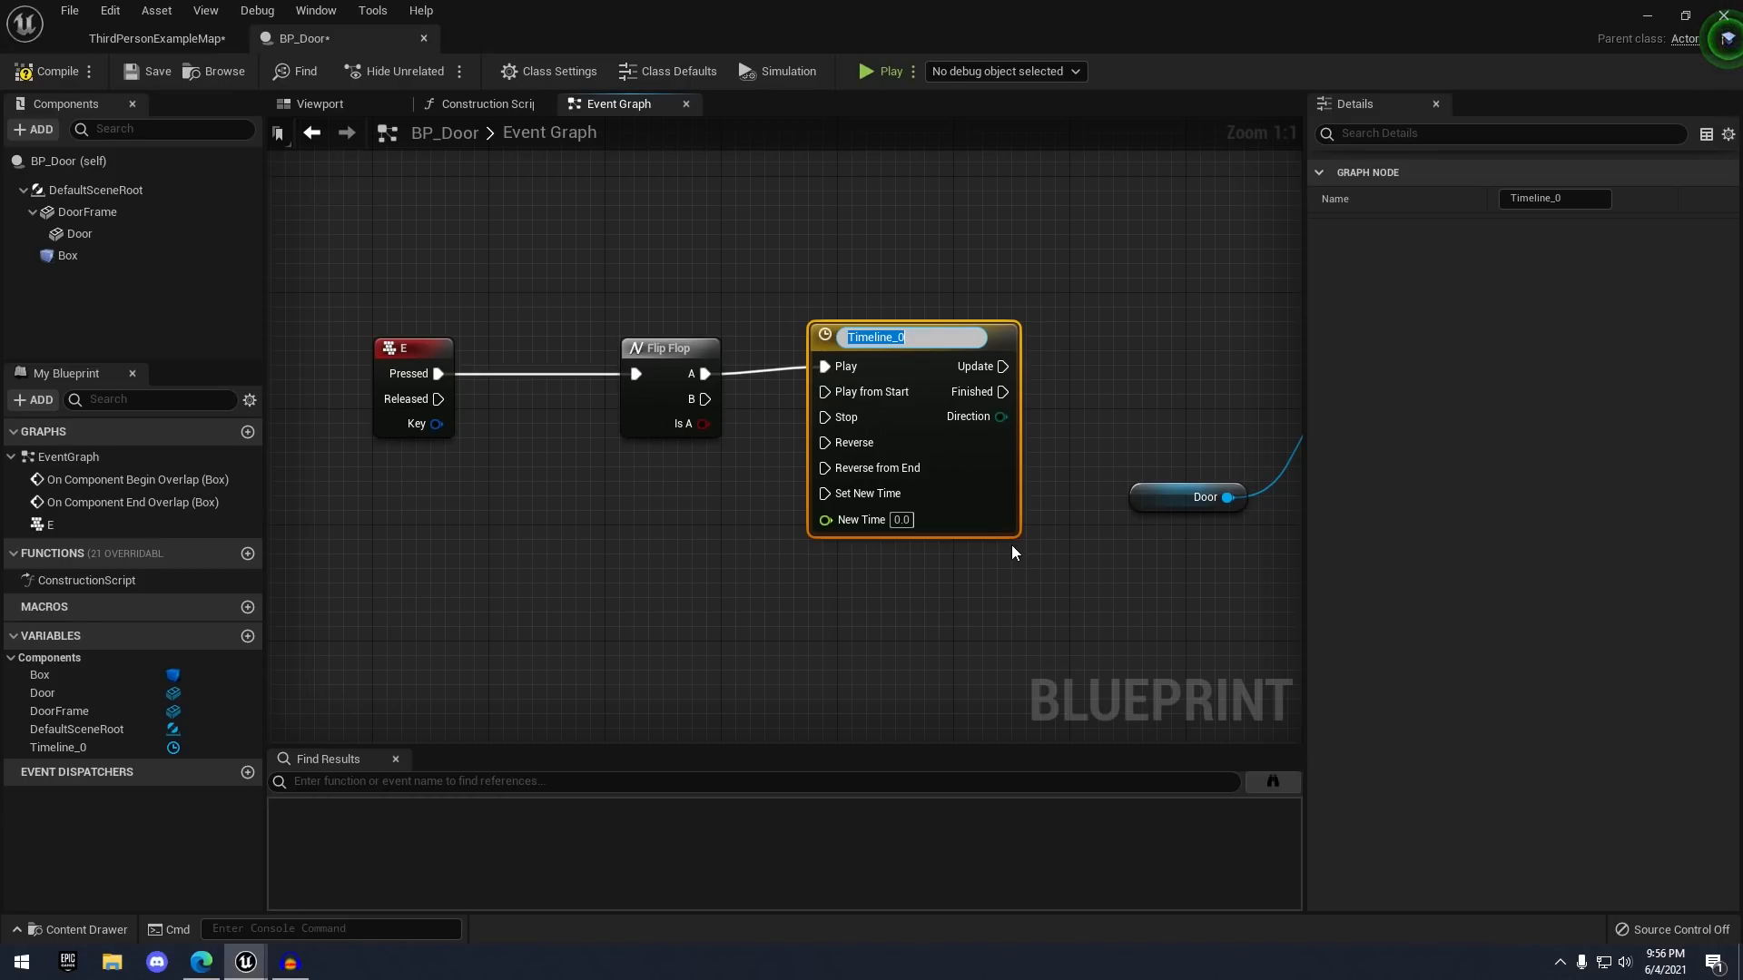
pyautogui.write('DoorTimeline')
pyautogui.press('Return')
# - Frame the E, Flip Flop and DoorTimeline nodes and open DoorTimeline for editing
pyautogui.moveTo(1014, 552); pyautogui.dragTo(909, 457, button='right')
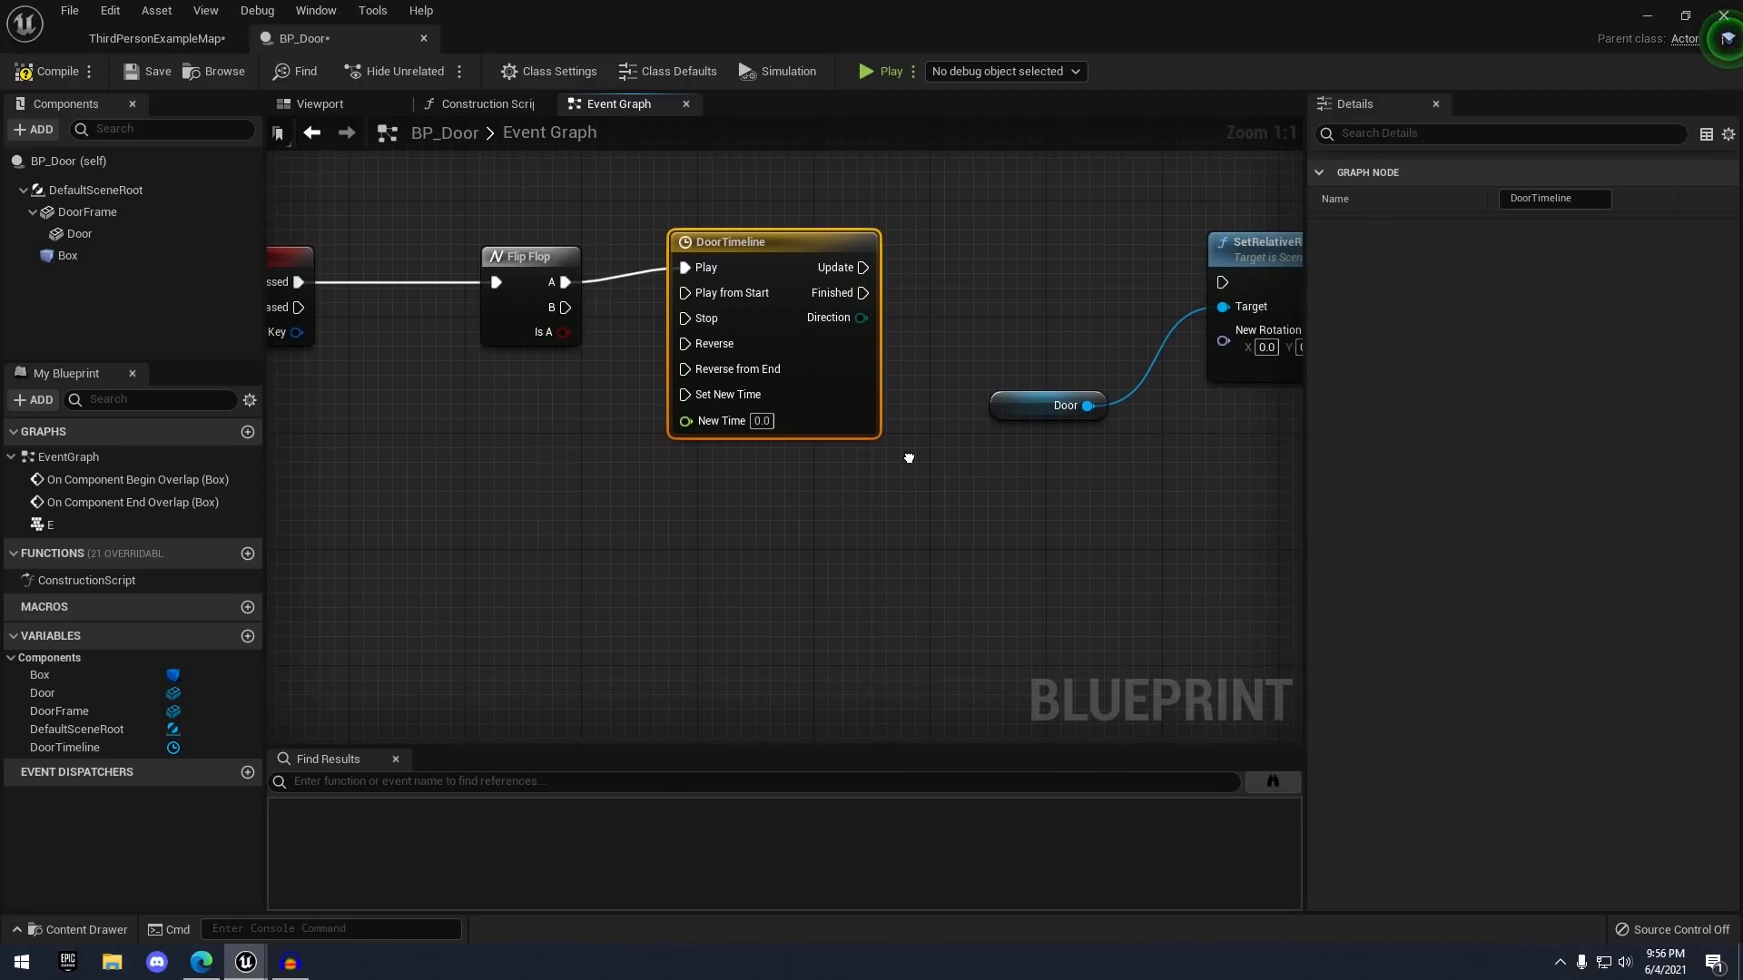
pyautogui.moveTo(631, 354); pyautogui.dragTo(757, 455, button='right')
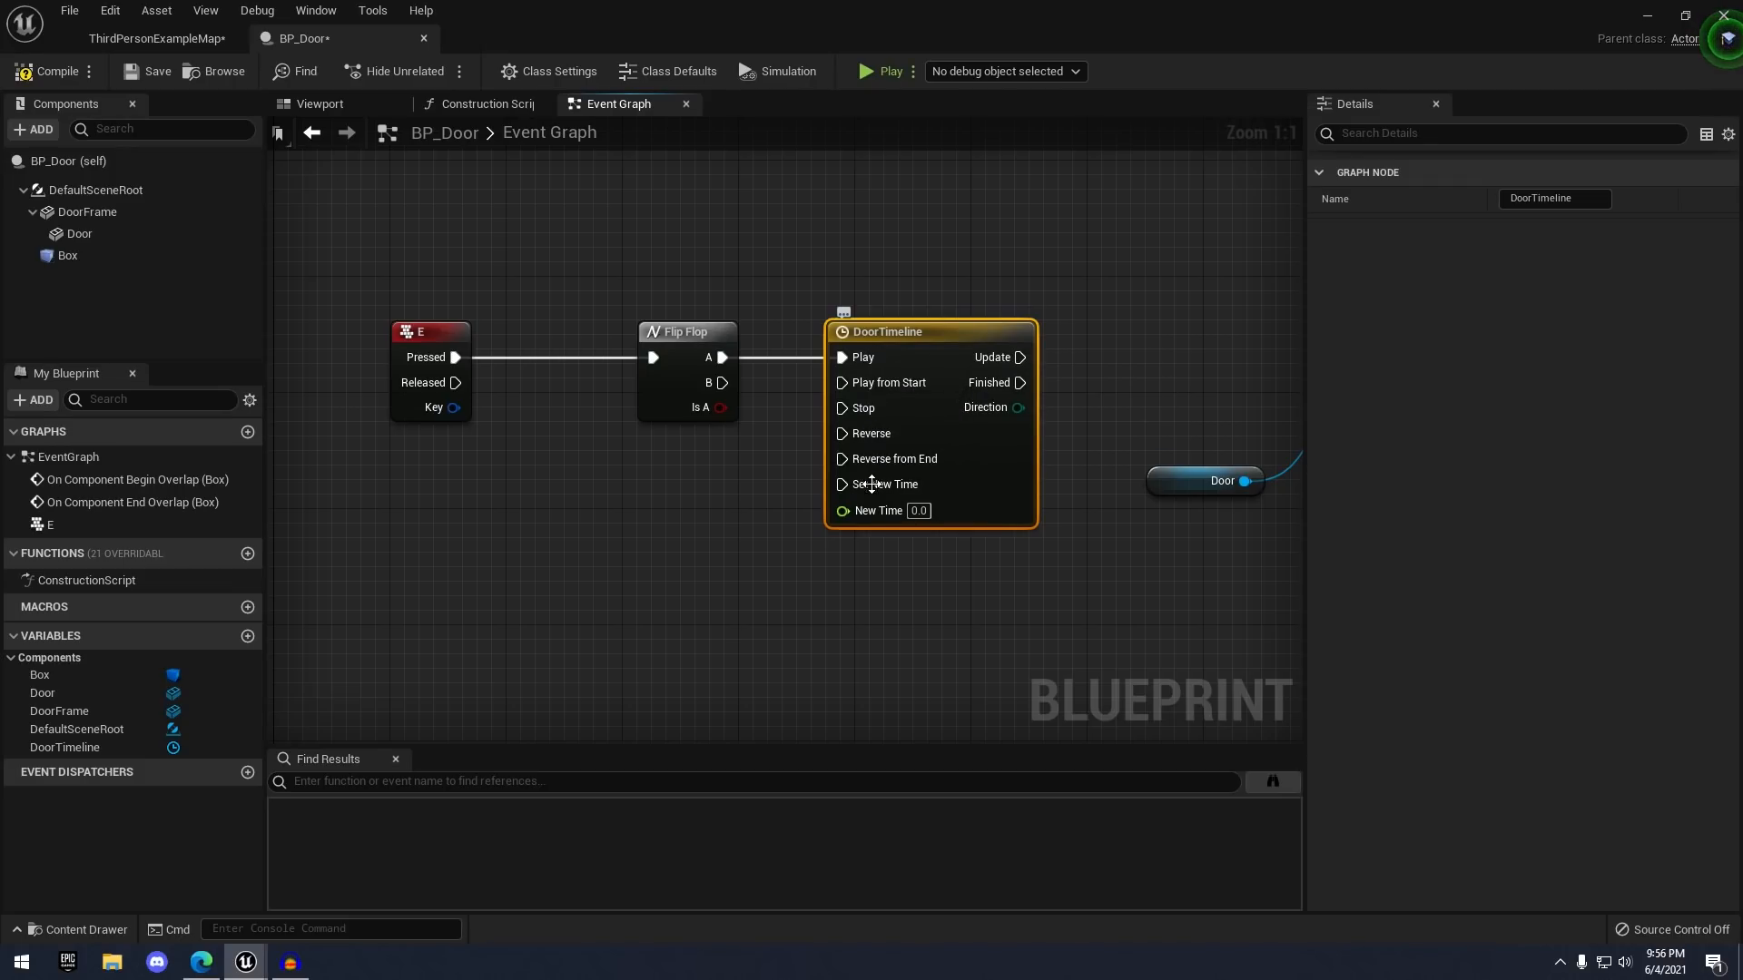
pyautogui.moveTo(996, 381); pyautogui.dragTo(853, 373, button='right')
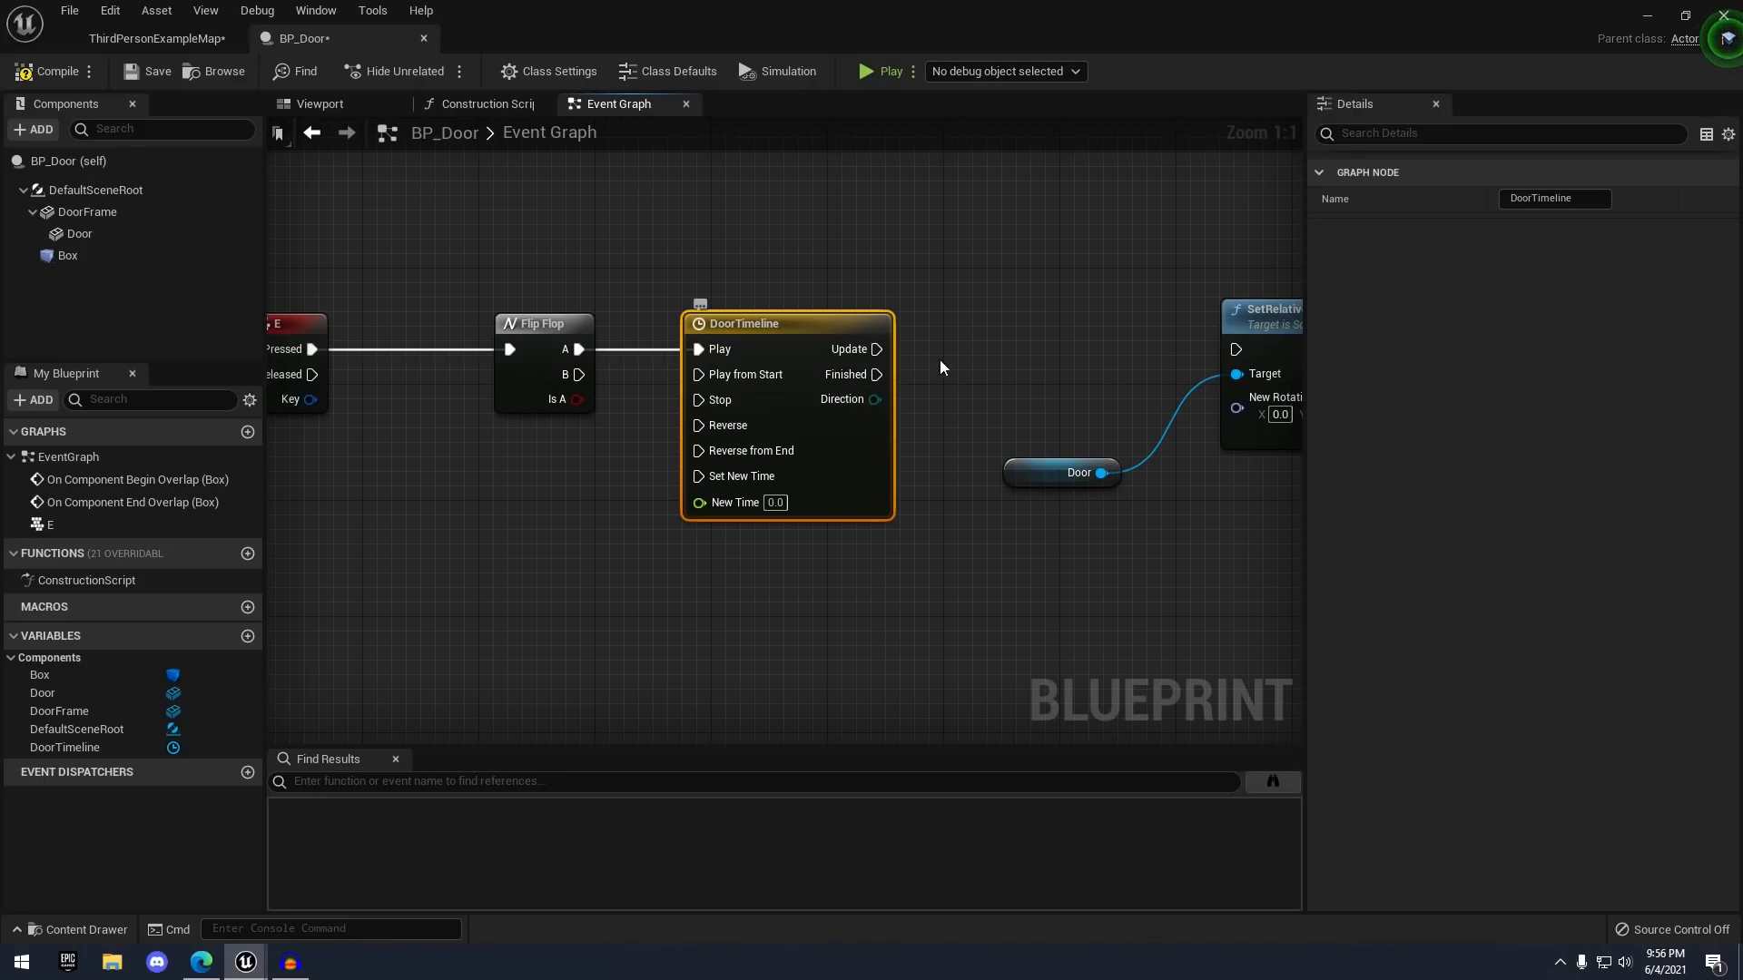
pyautogui.moveTo(984, 312); pyautogui.dragTo(907, 338, button='right')
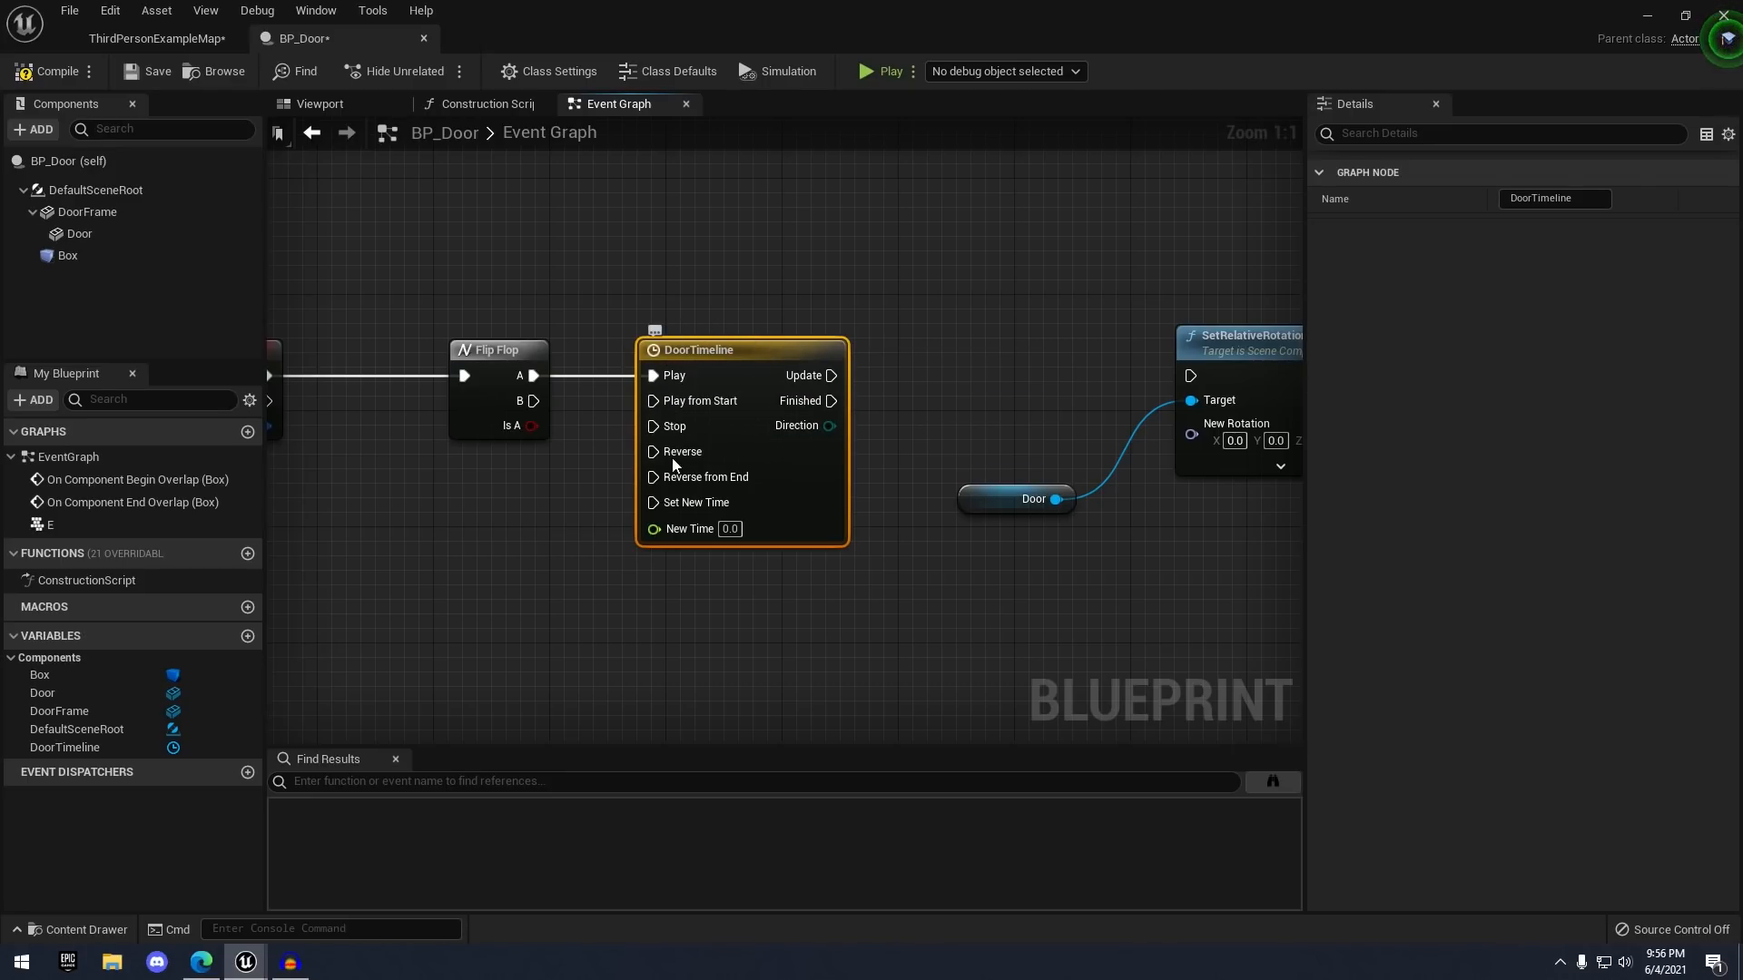
pyautogui.doubleClick(667, 358)
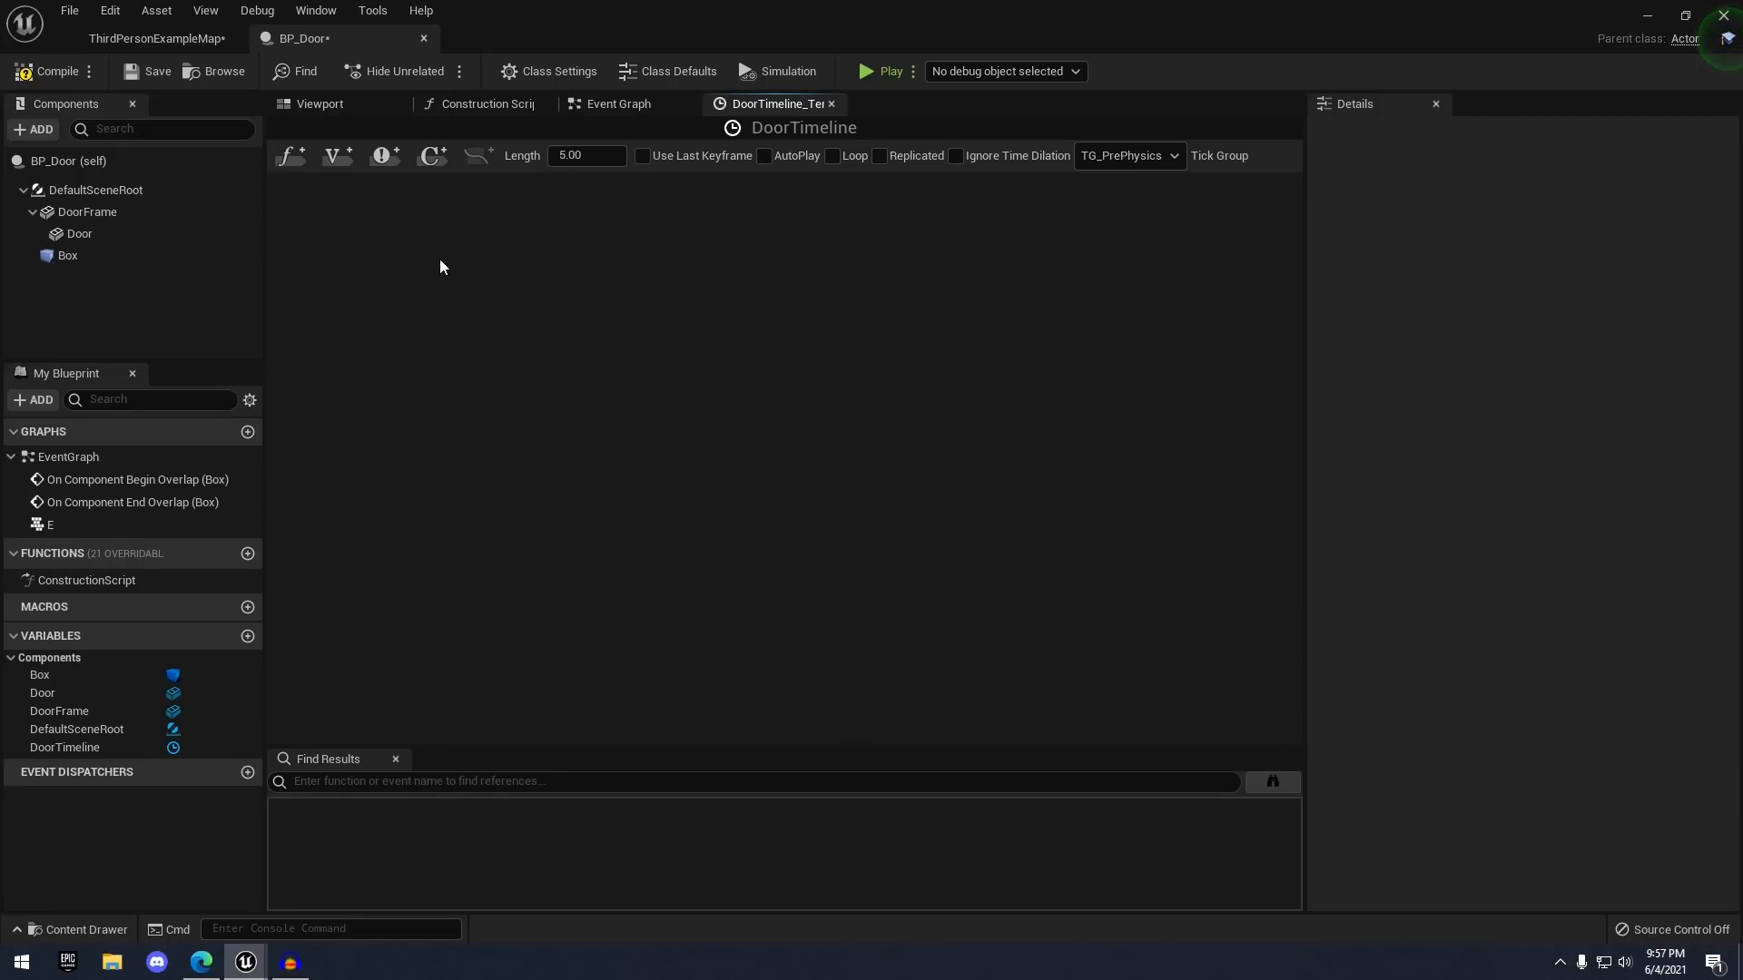
# - Add a float track to DoorTimeline
pyautogui.click(283, 148)
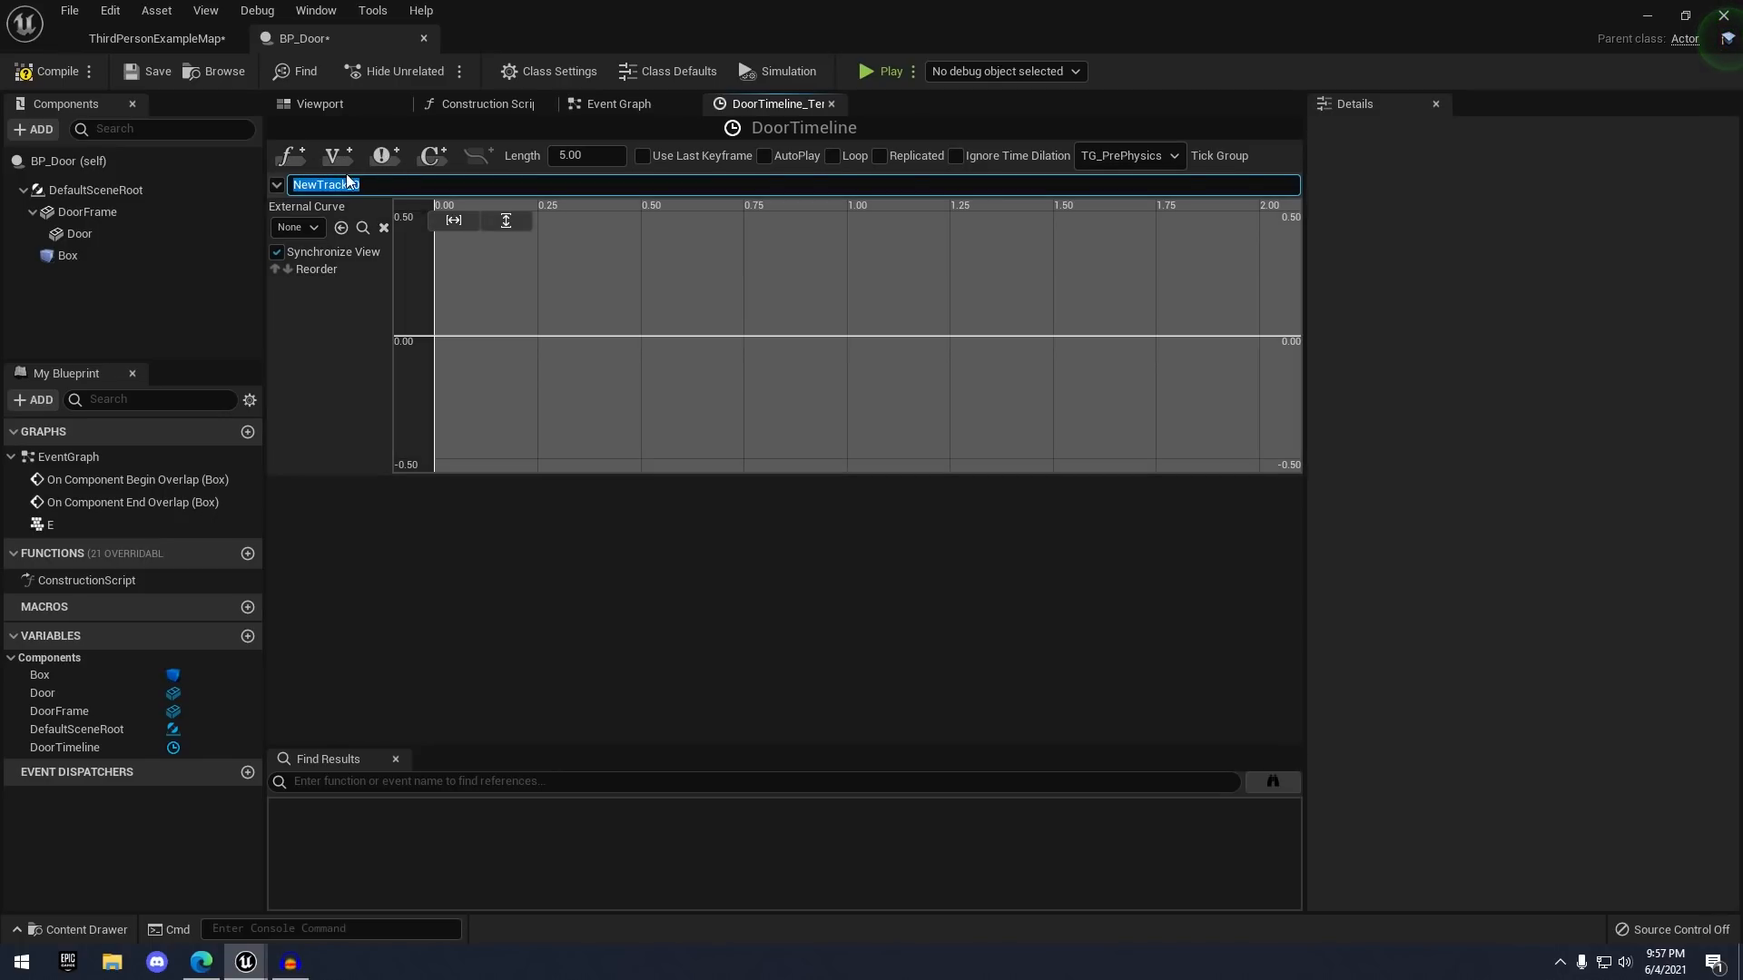
pyautogui.scroll(-2, 526, 288)
pyautogui.moveTo(600, 281); pyautogui.dragTo(558, 303, button='right')
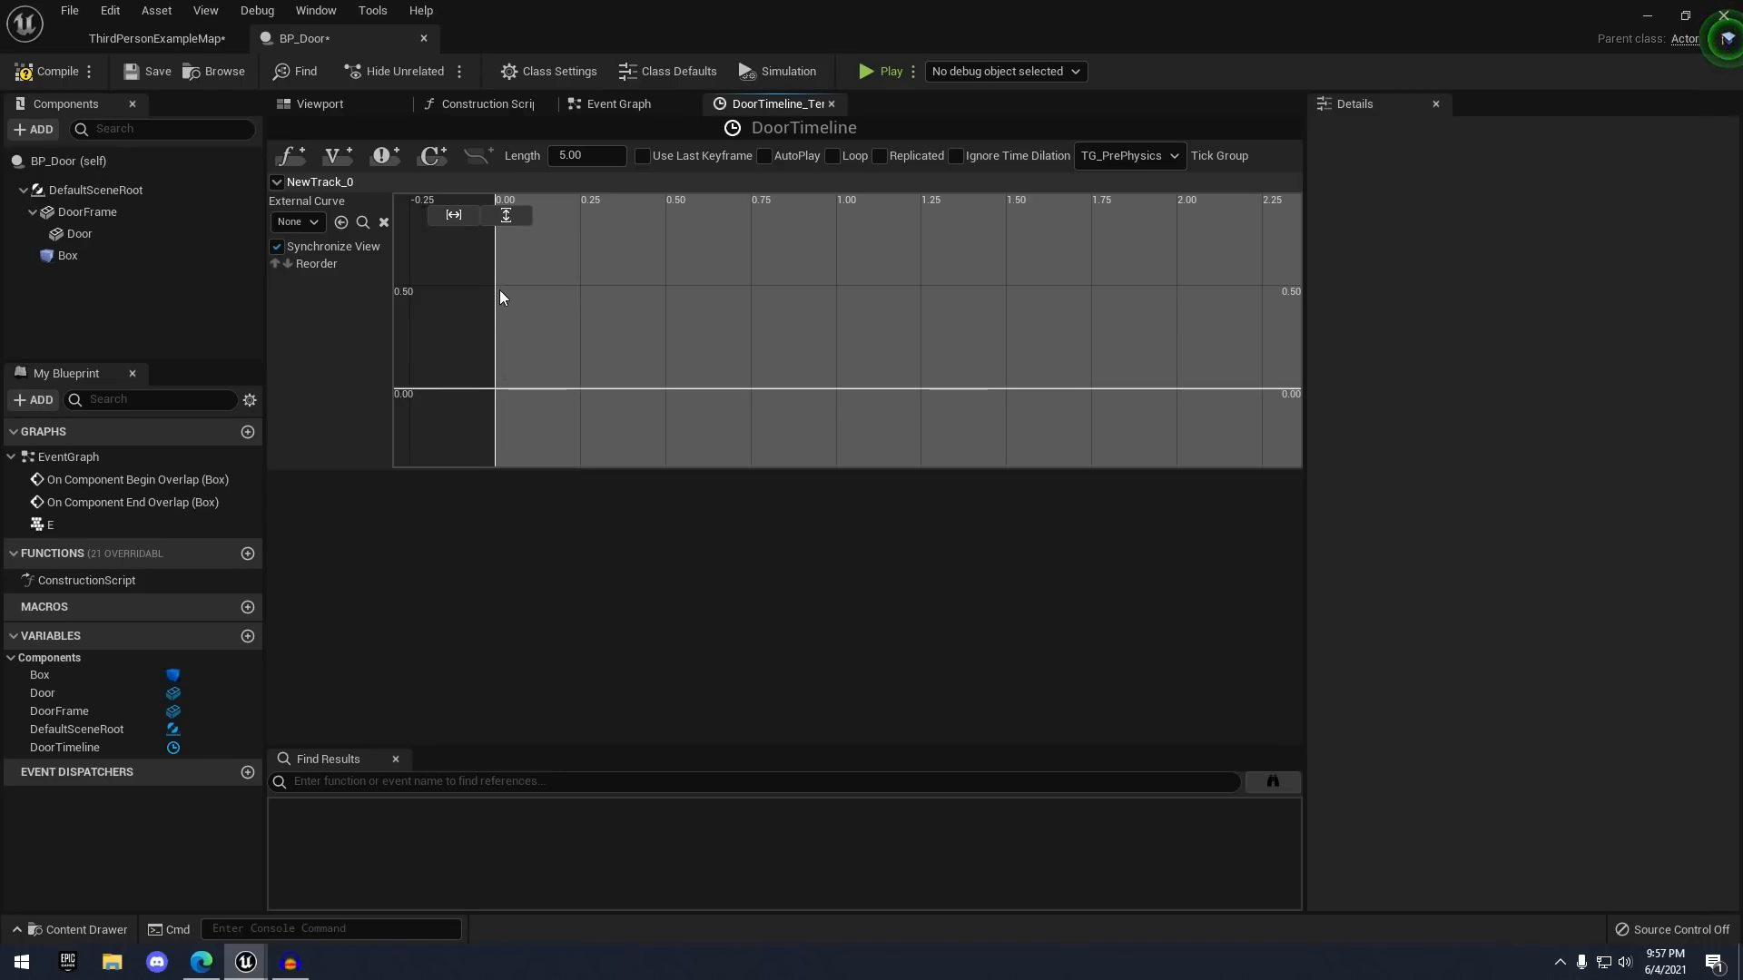
pyautogui.scroll(-5, 499, 374)
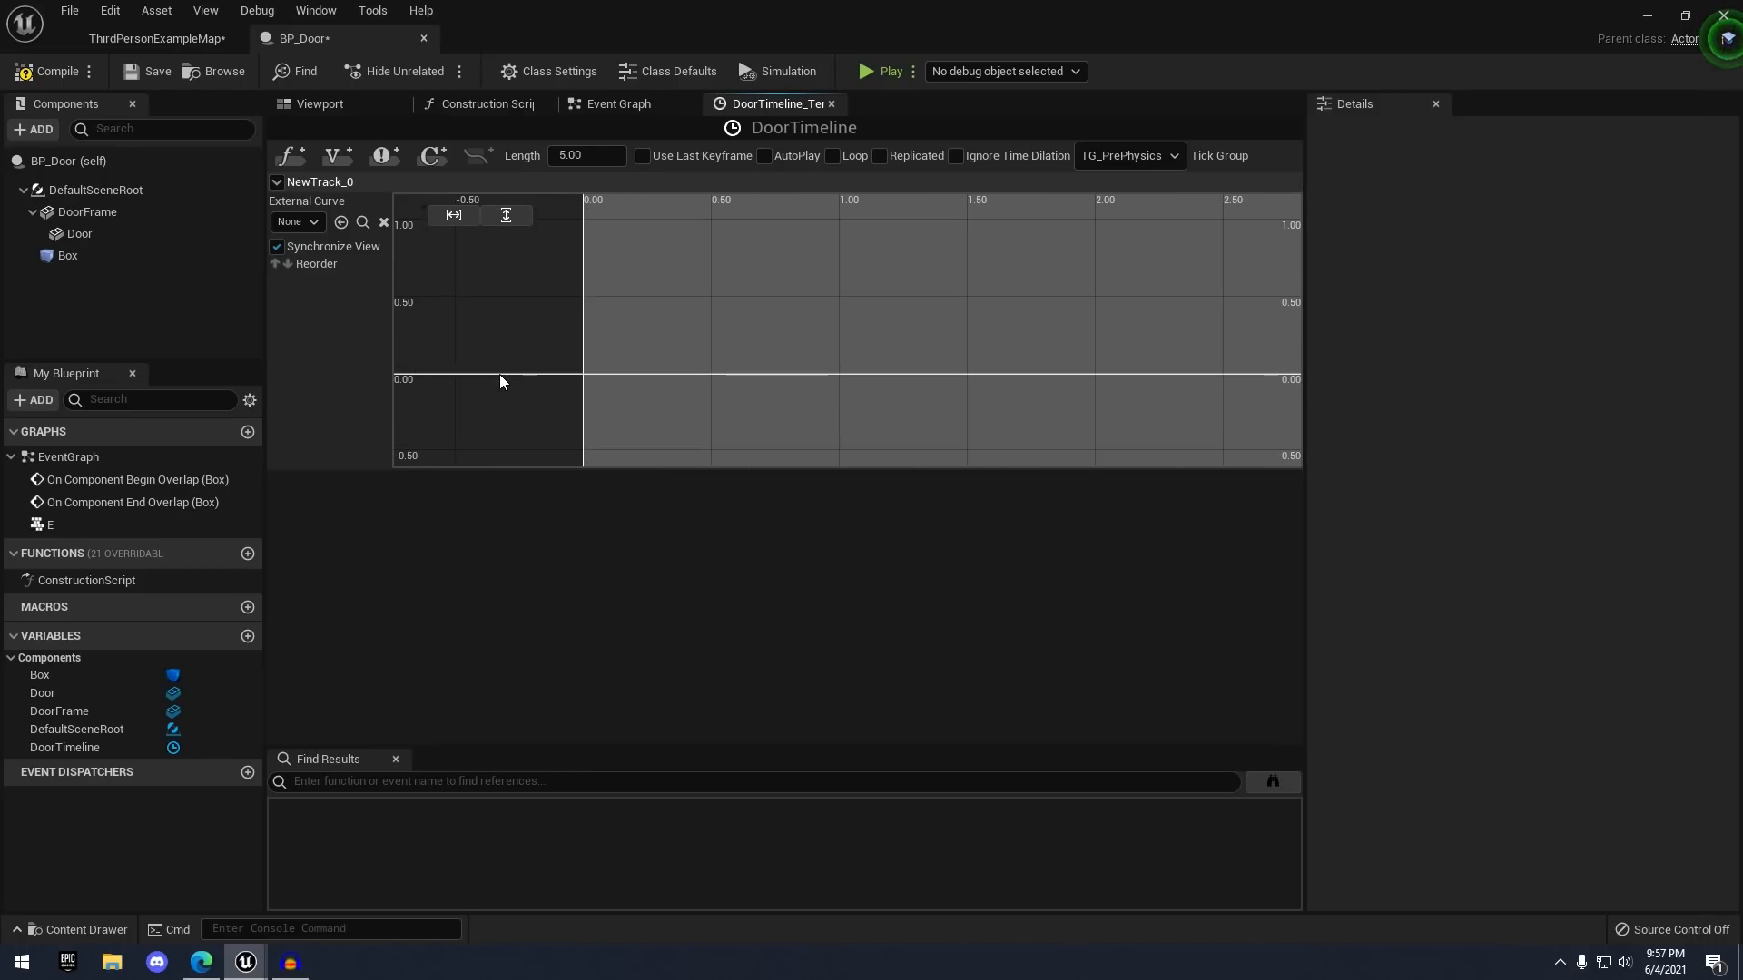
pyautogui.moveTo(622, 342); pyautogui.dragTo(525, 355, button='right')
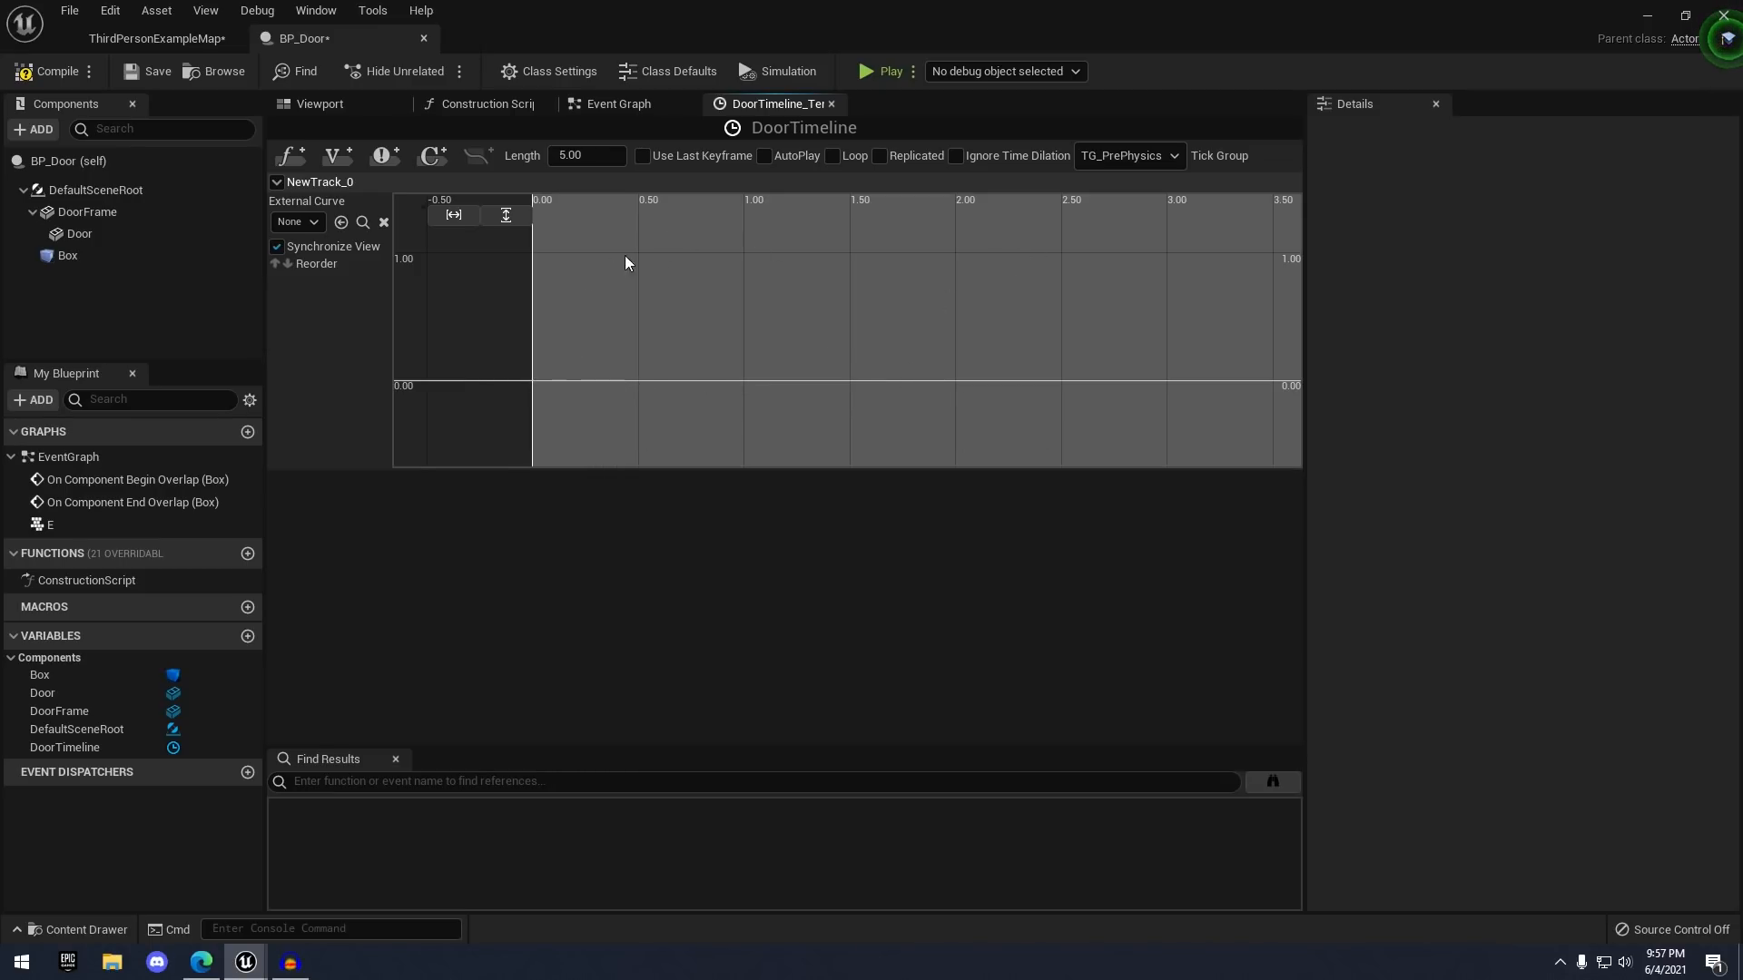
pyautogui.scroll(2, 453, 370)
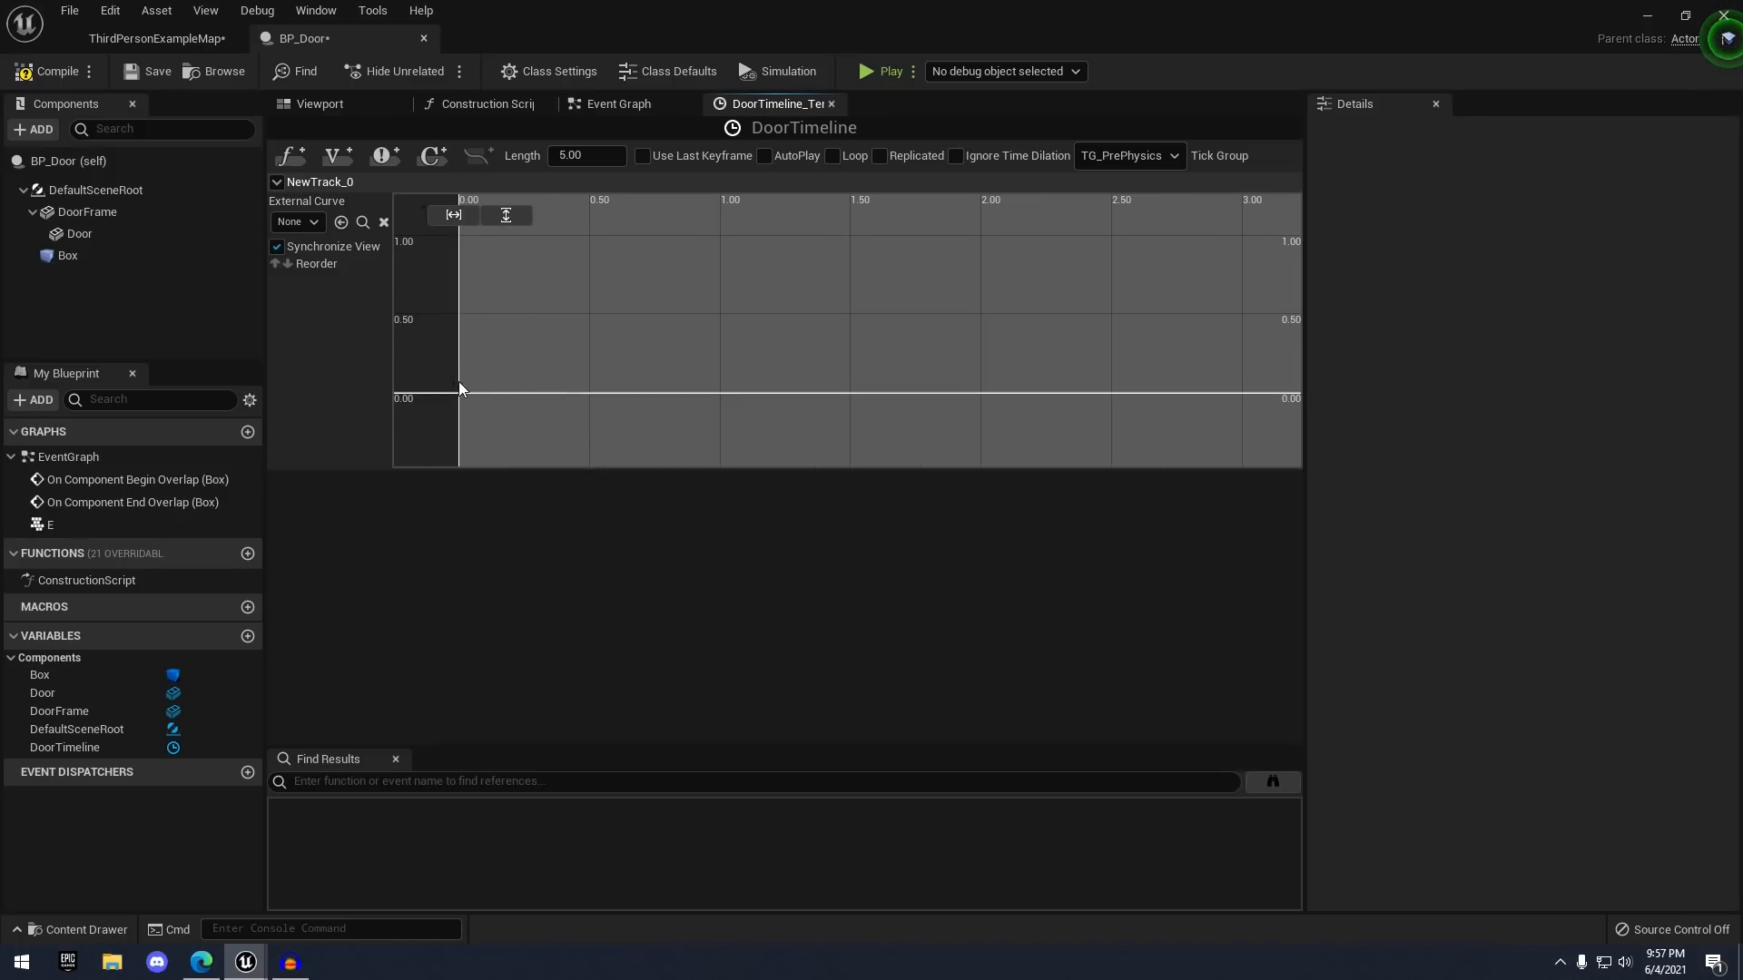
# - Add a curve key at time 0 with value 0
pyautogui.rightClick(477, 383)
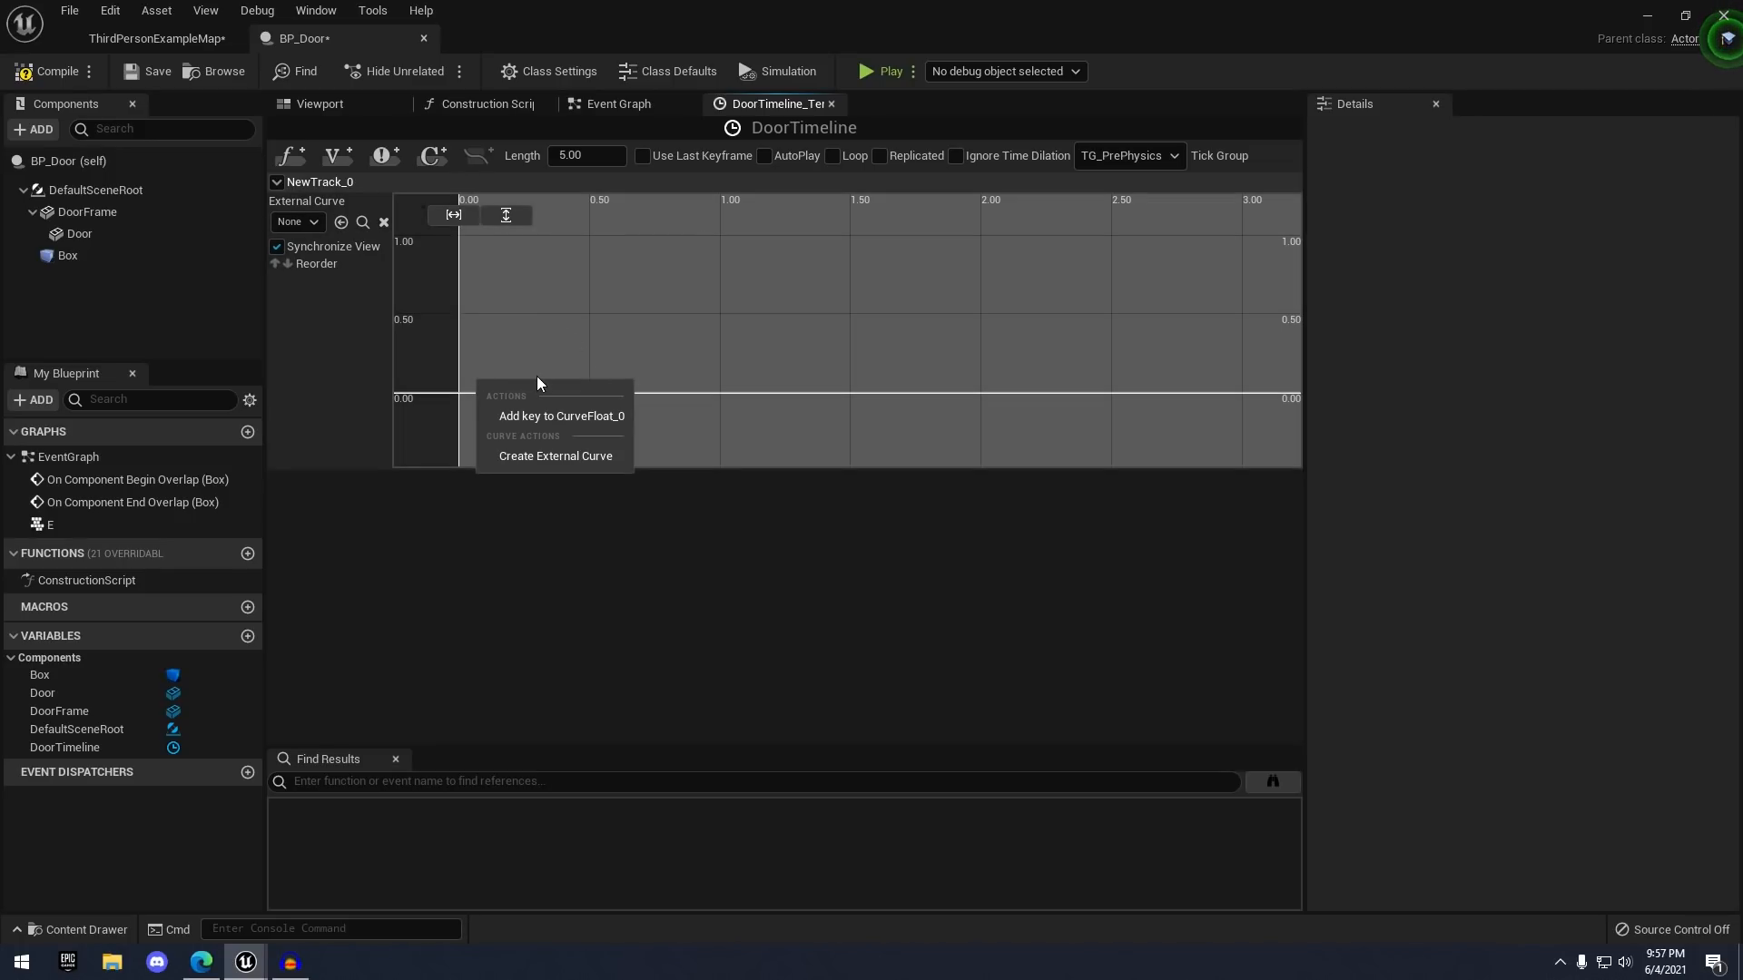
pyautogui.click(545, 416)
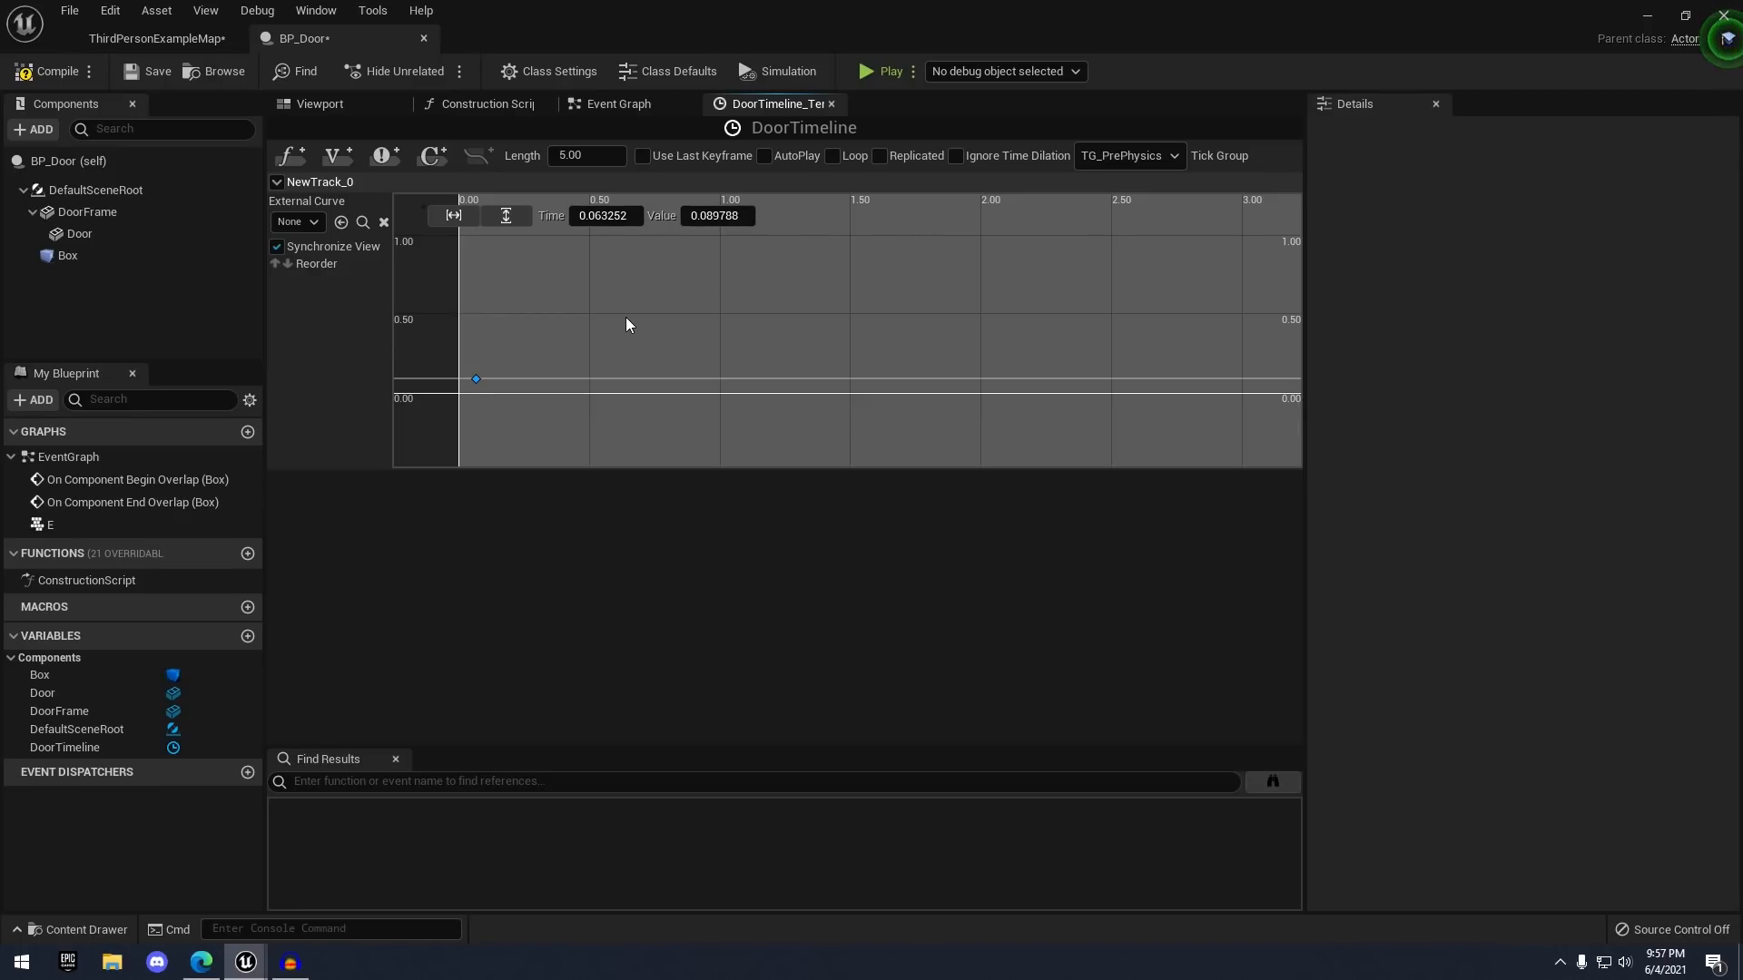
pyautogui.click(604, 221)
pyautogui.write('0')
pyautogui.press('Return')
pyautogui.click(731, 218)
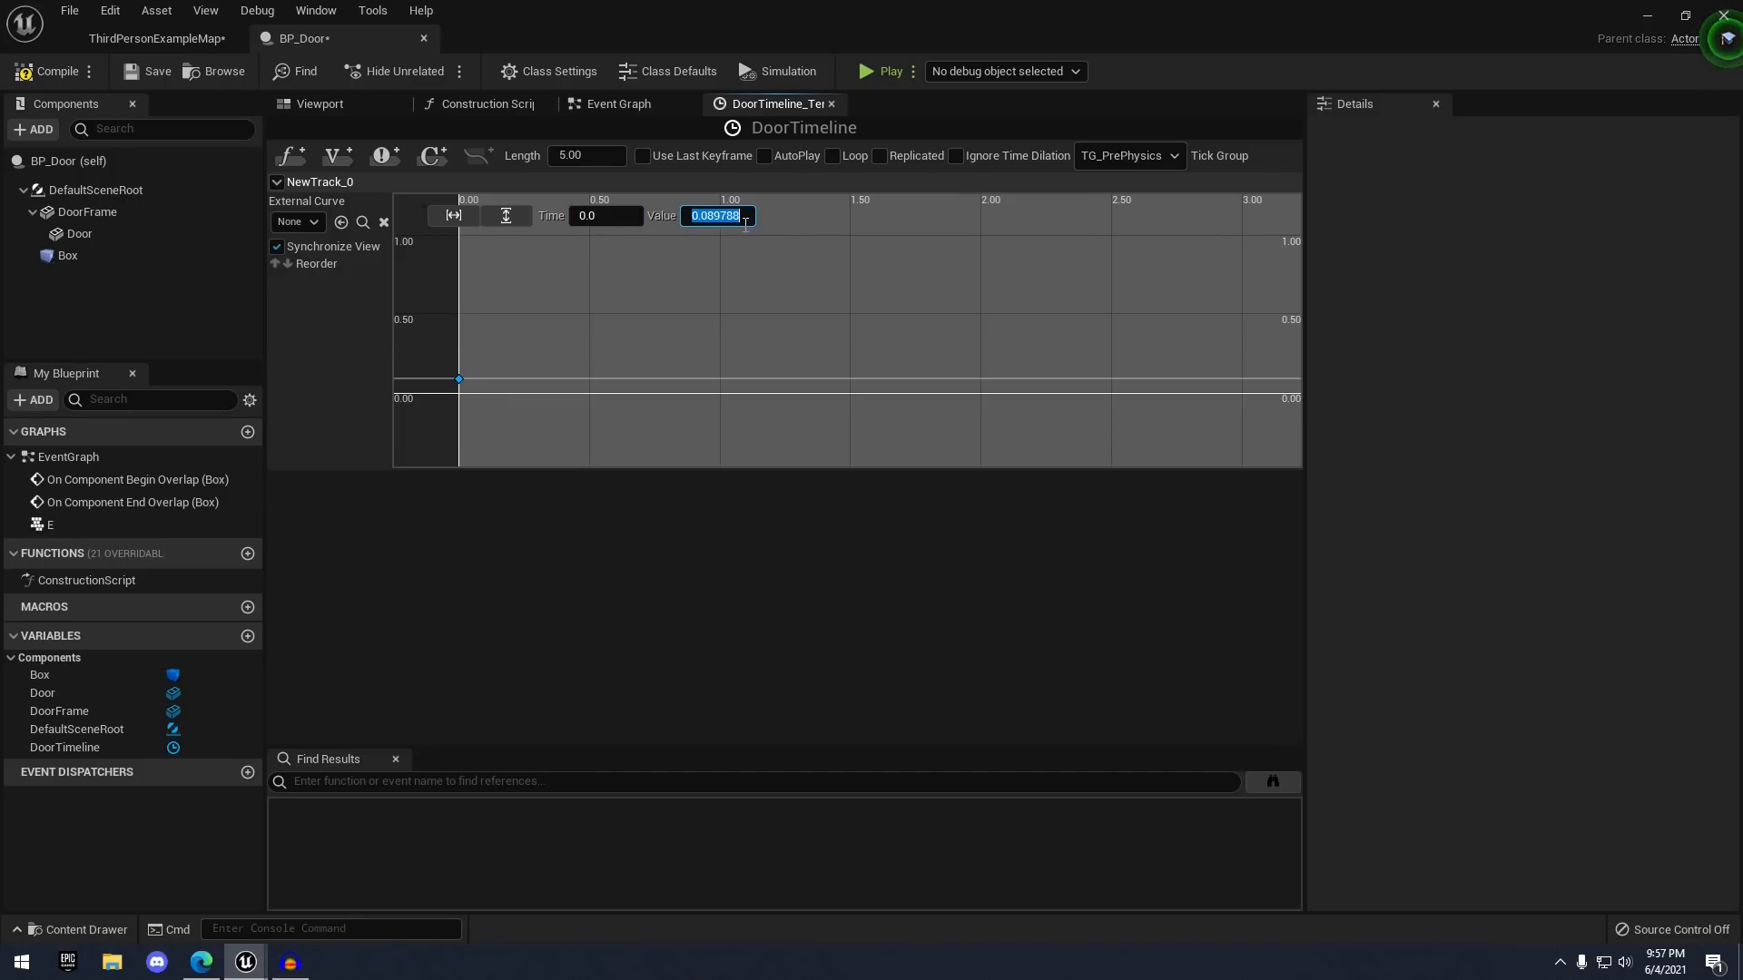
pyautogui.write('0')
pyautogui.press('Return')
pyautogui.click(634, 354)
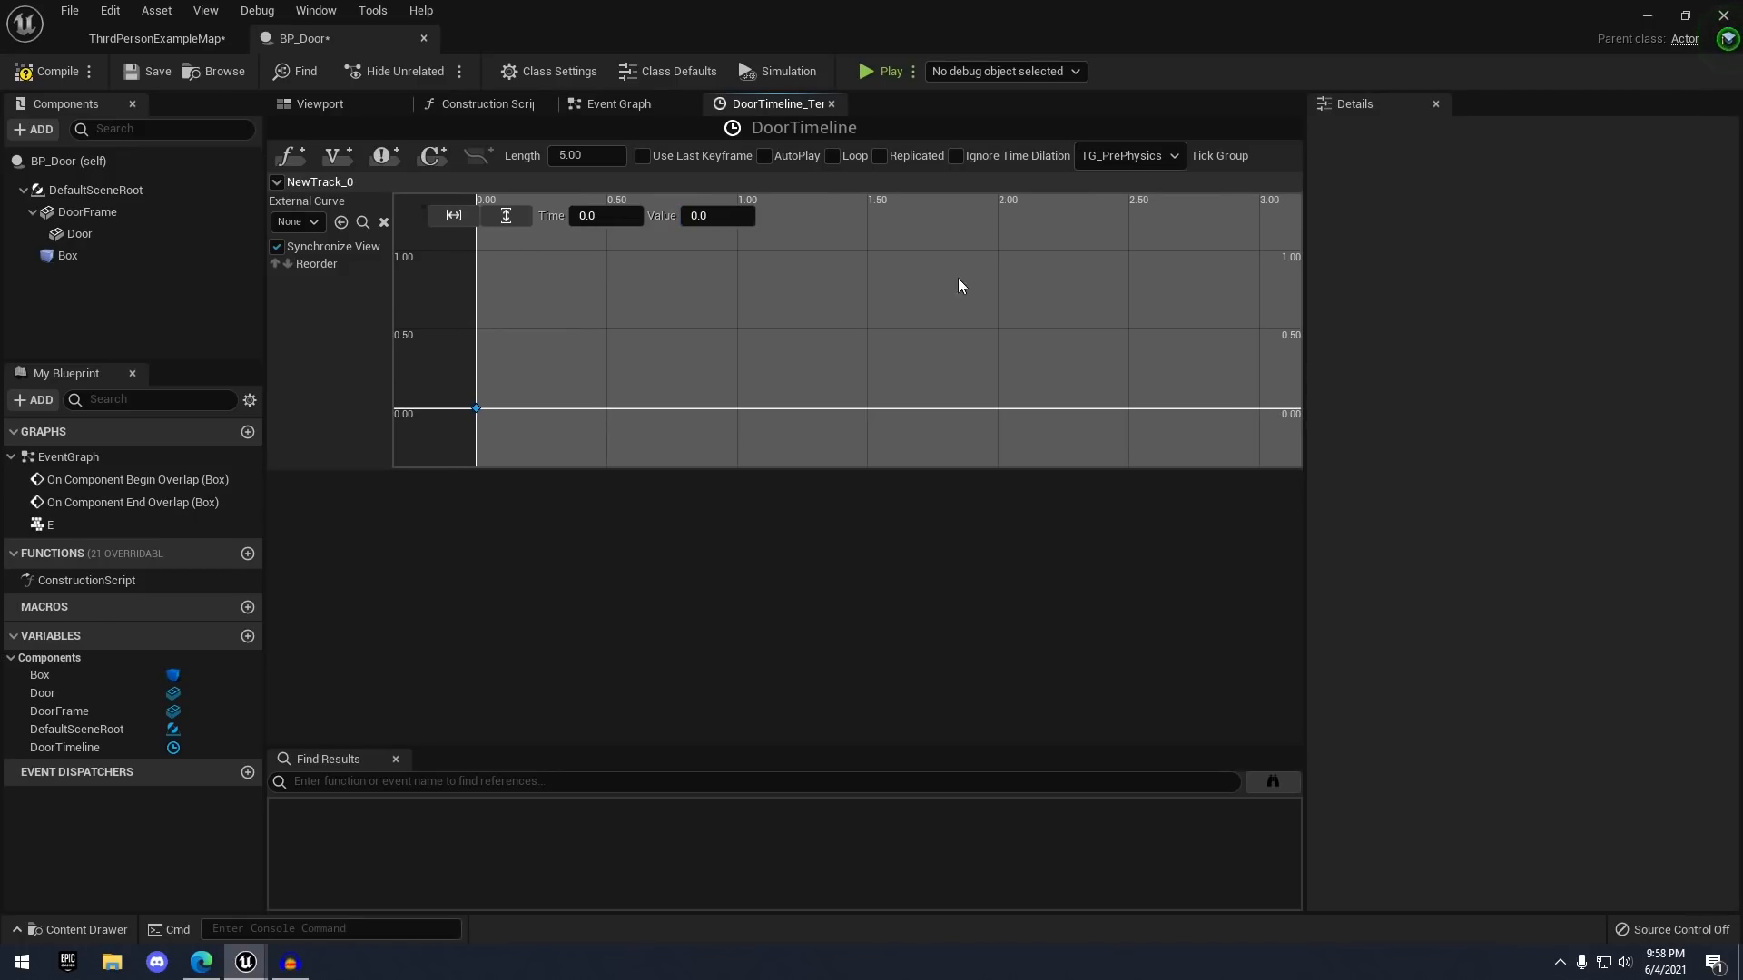
# - Add a second curve key at time 2.0 with value 90.0
pyautogui.rightClick(877, 294)
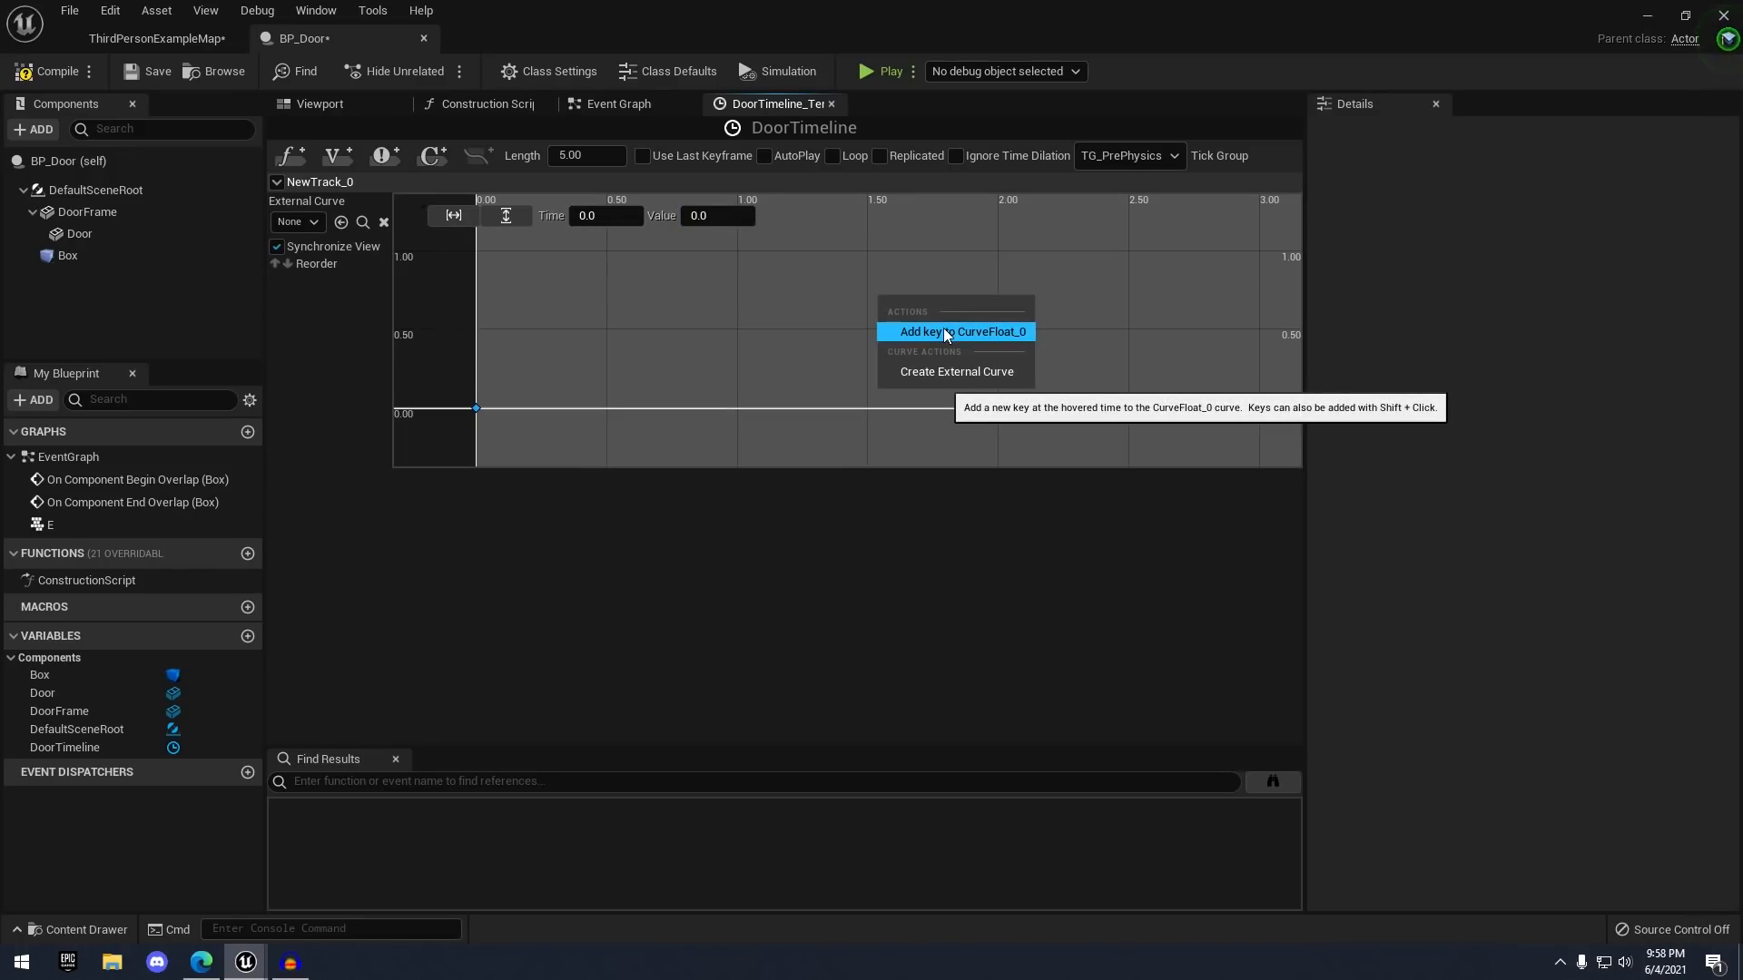
pyautogui.click(943, 329)
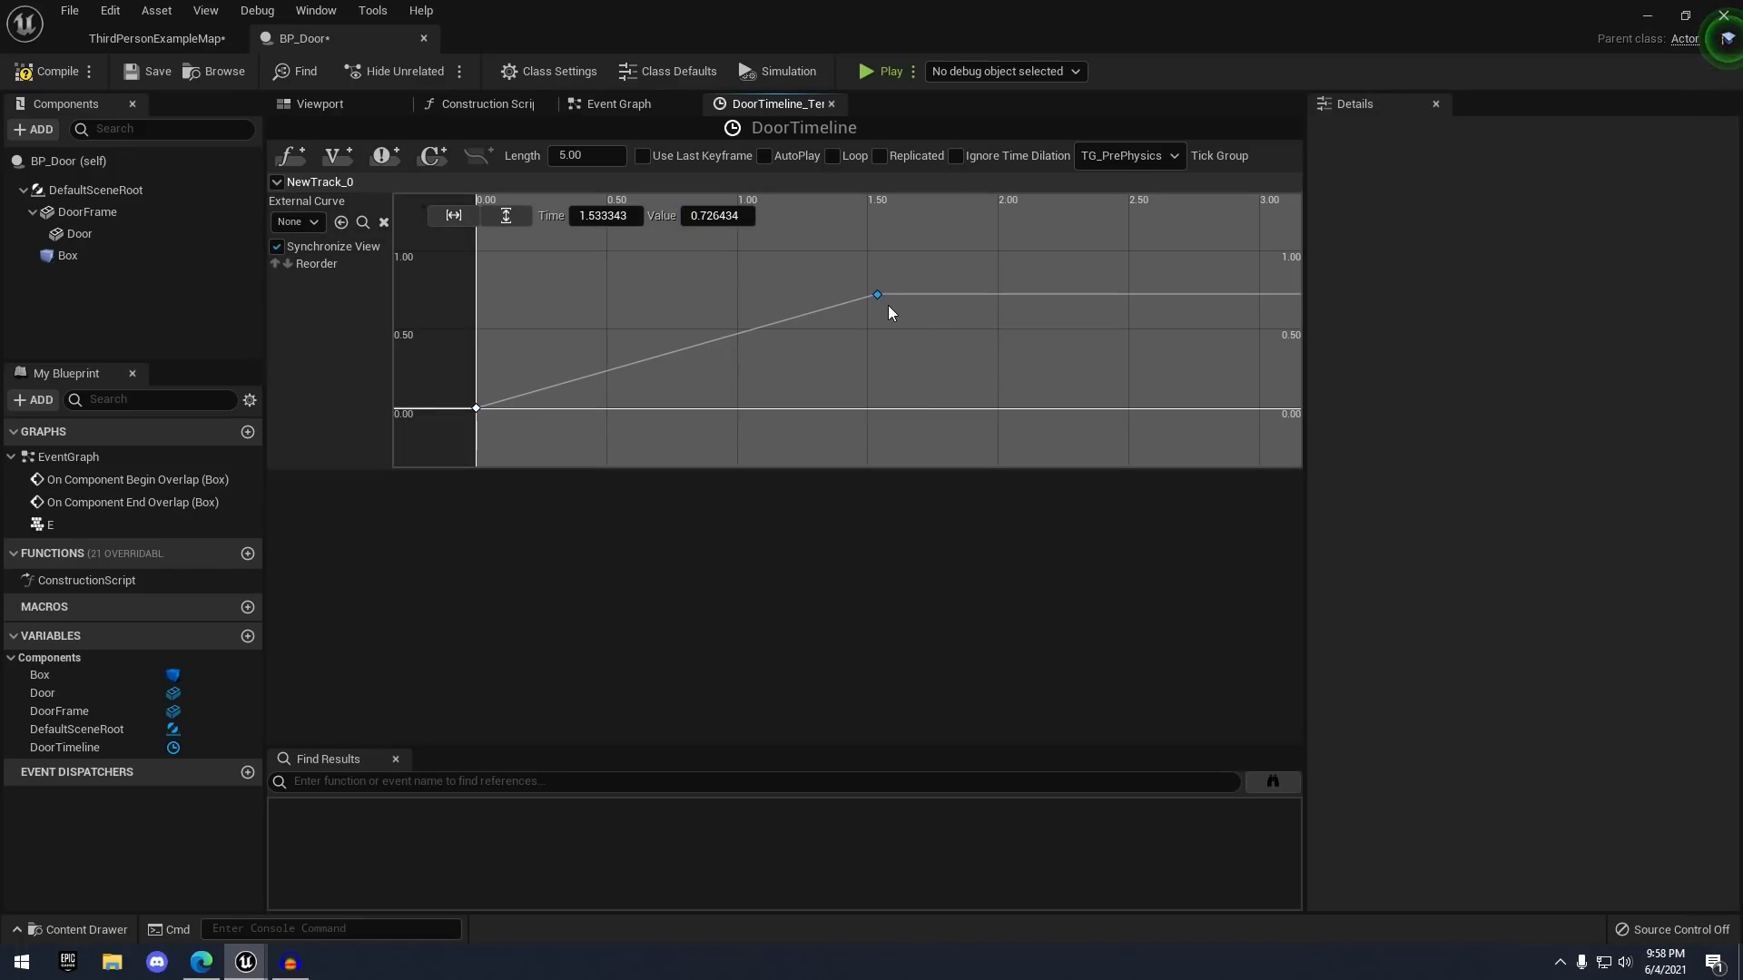
pyautogui.click(630, 218)
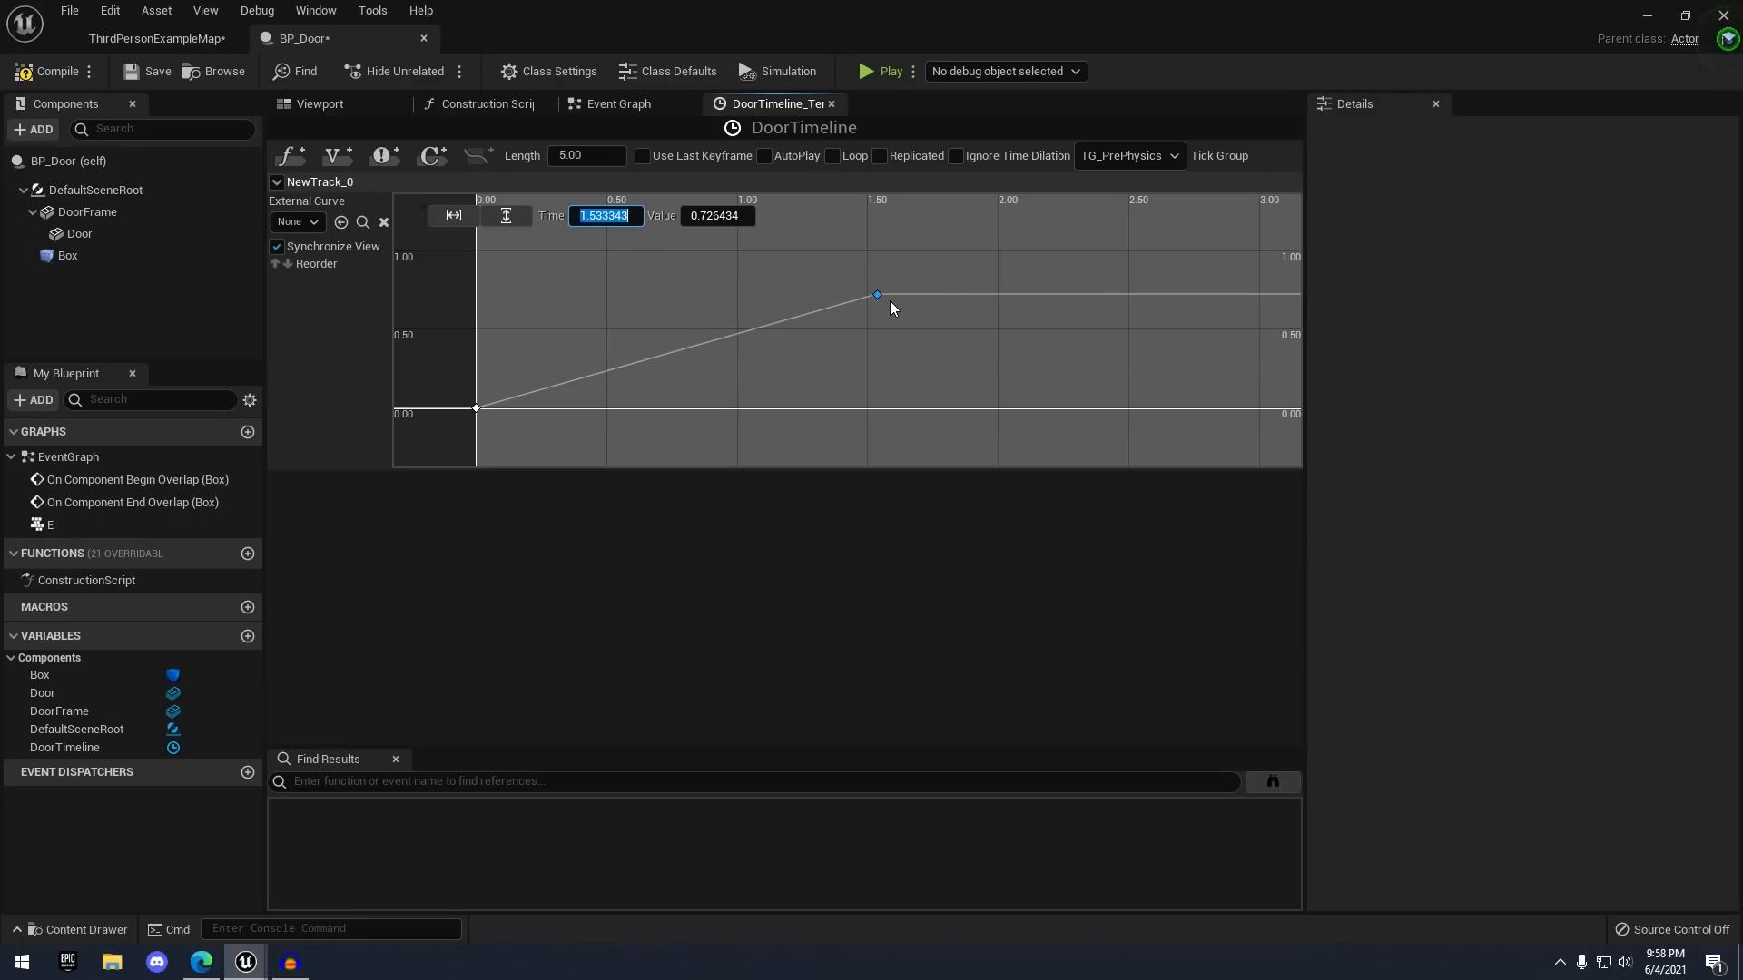
pyautogui.write('2.0')
pyautogui.press('Return')
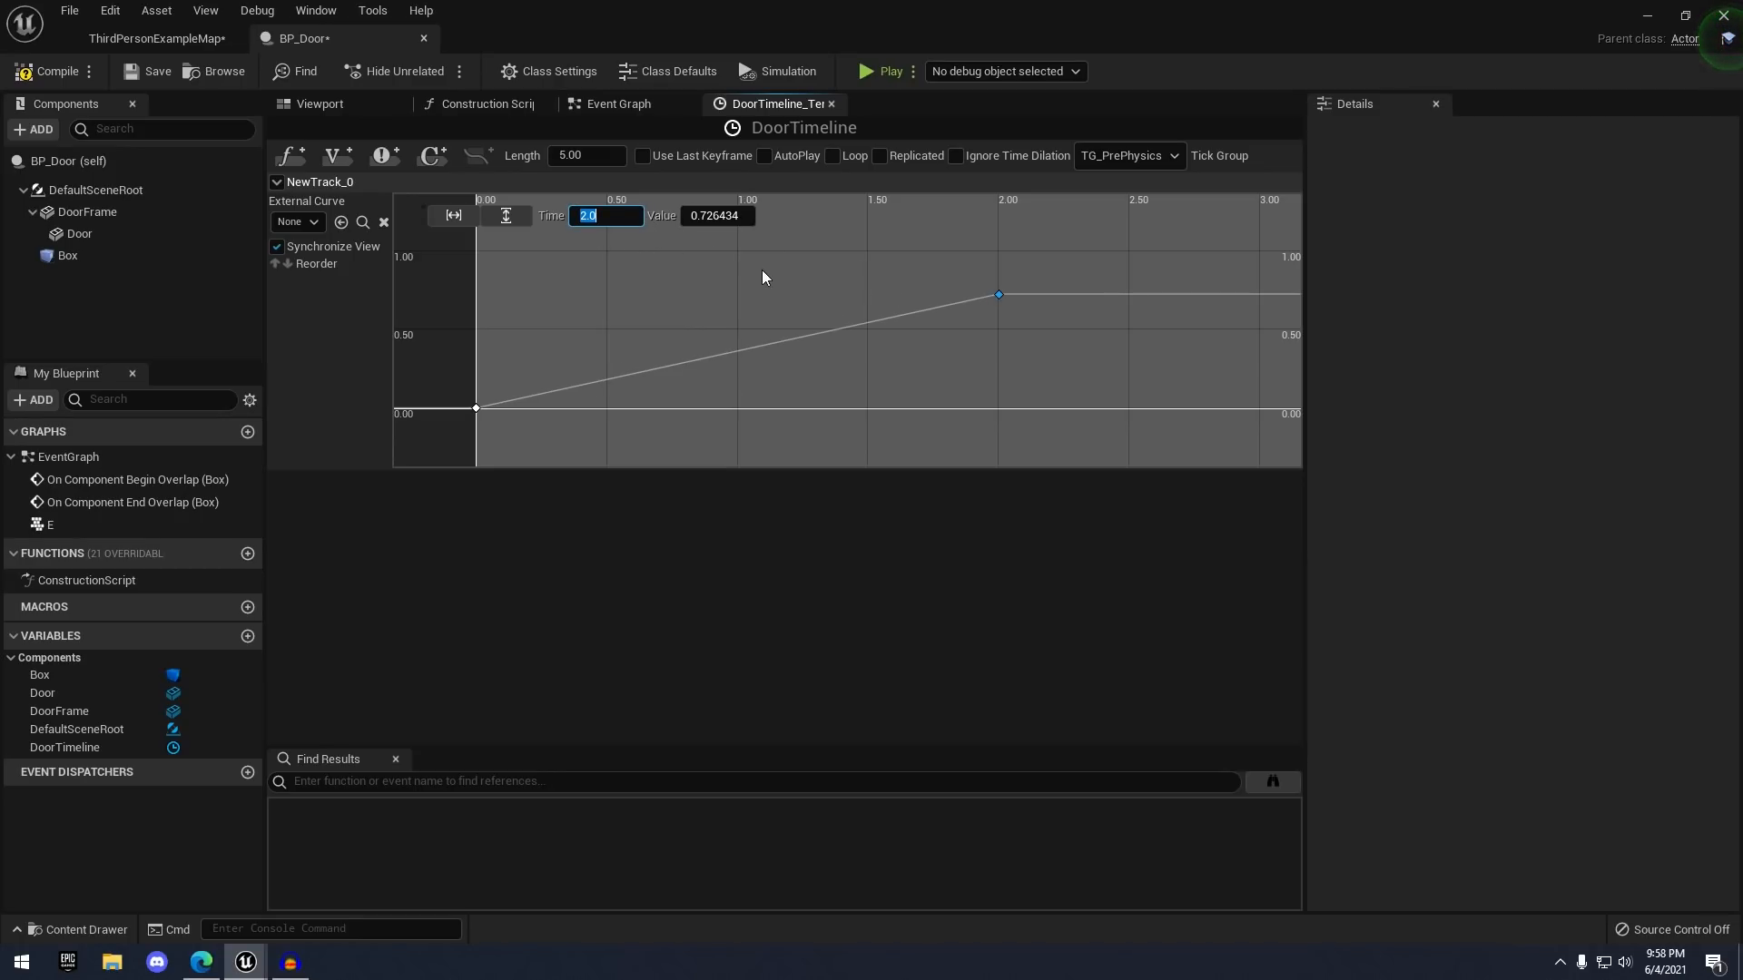
pyautogui.click(743, 220)
pyautogui.write('90.0')
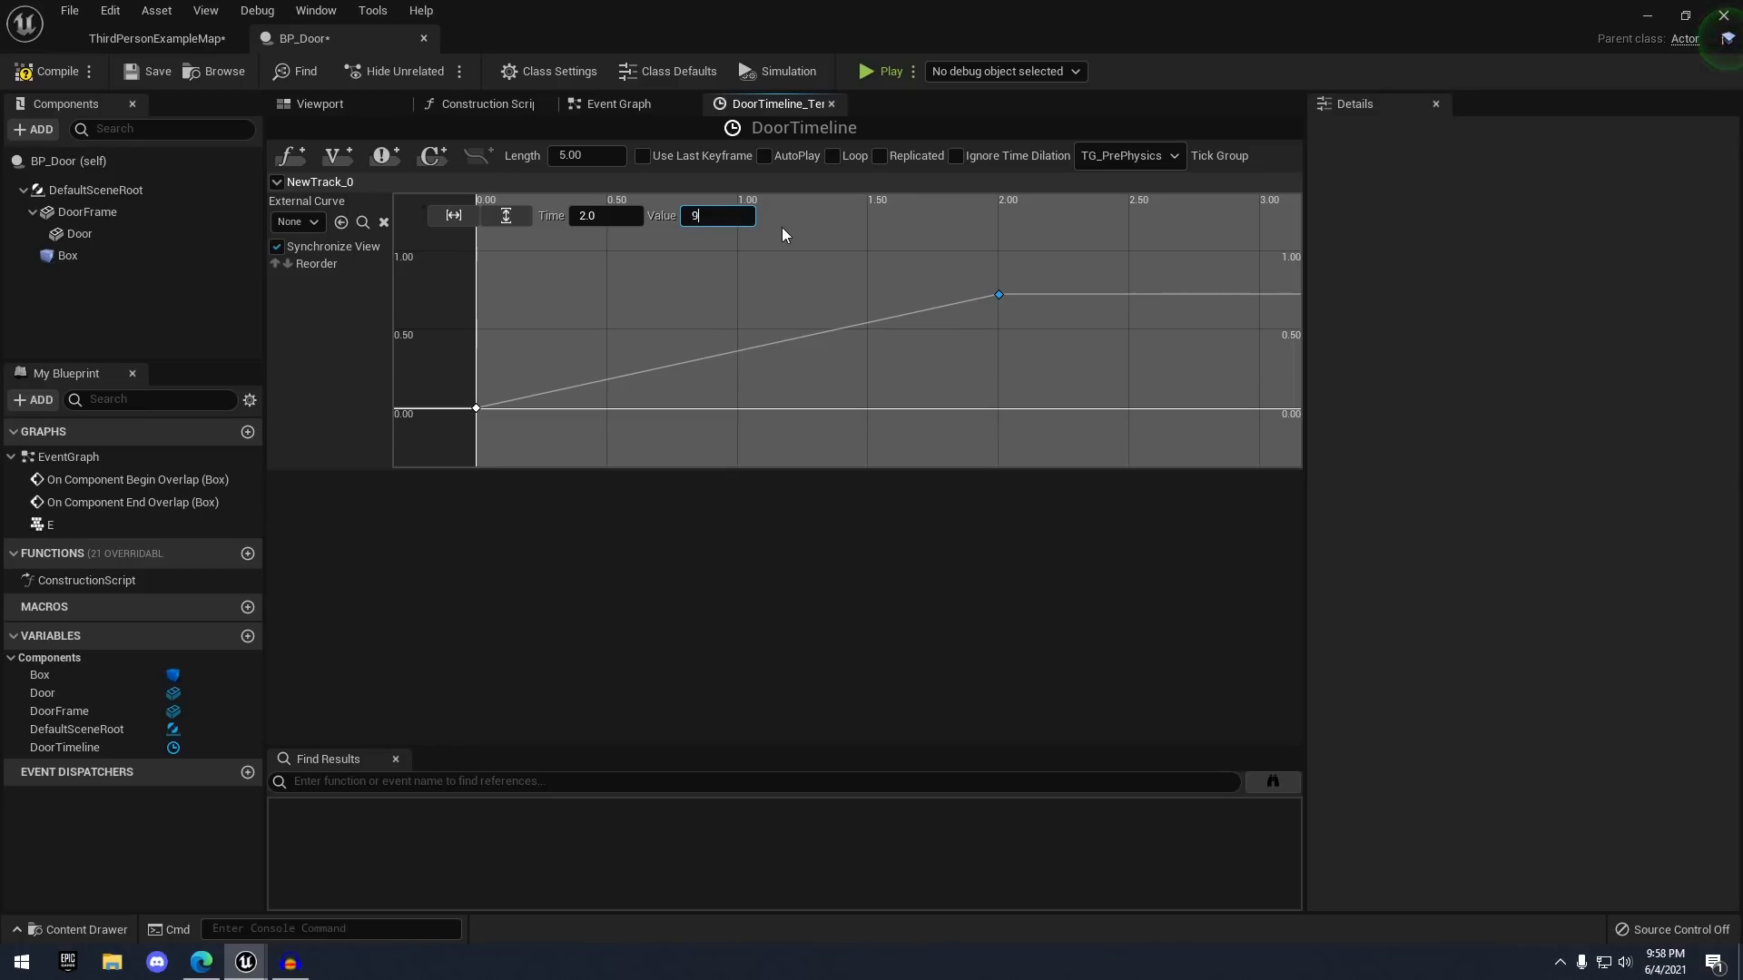
pyautogui.press('Return')
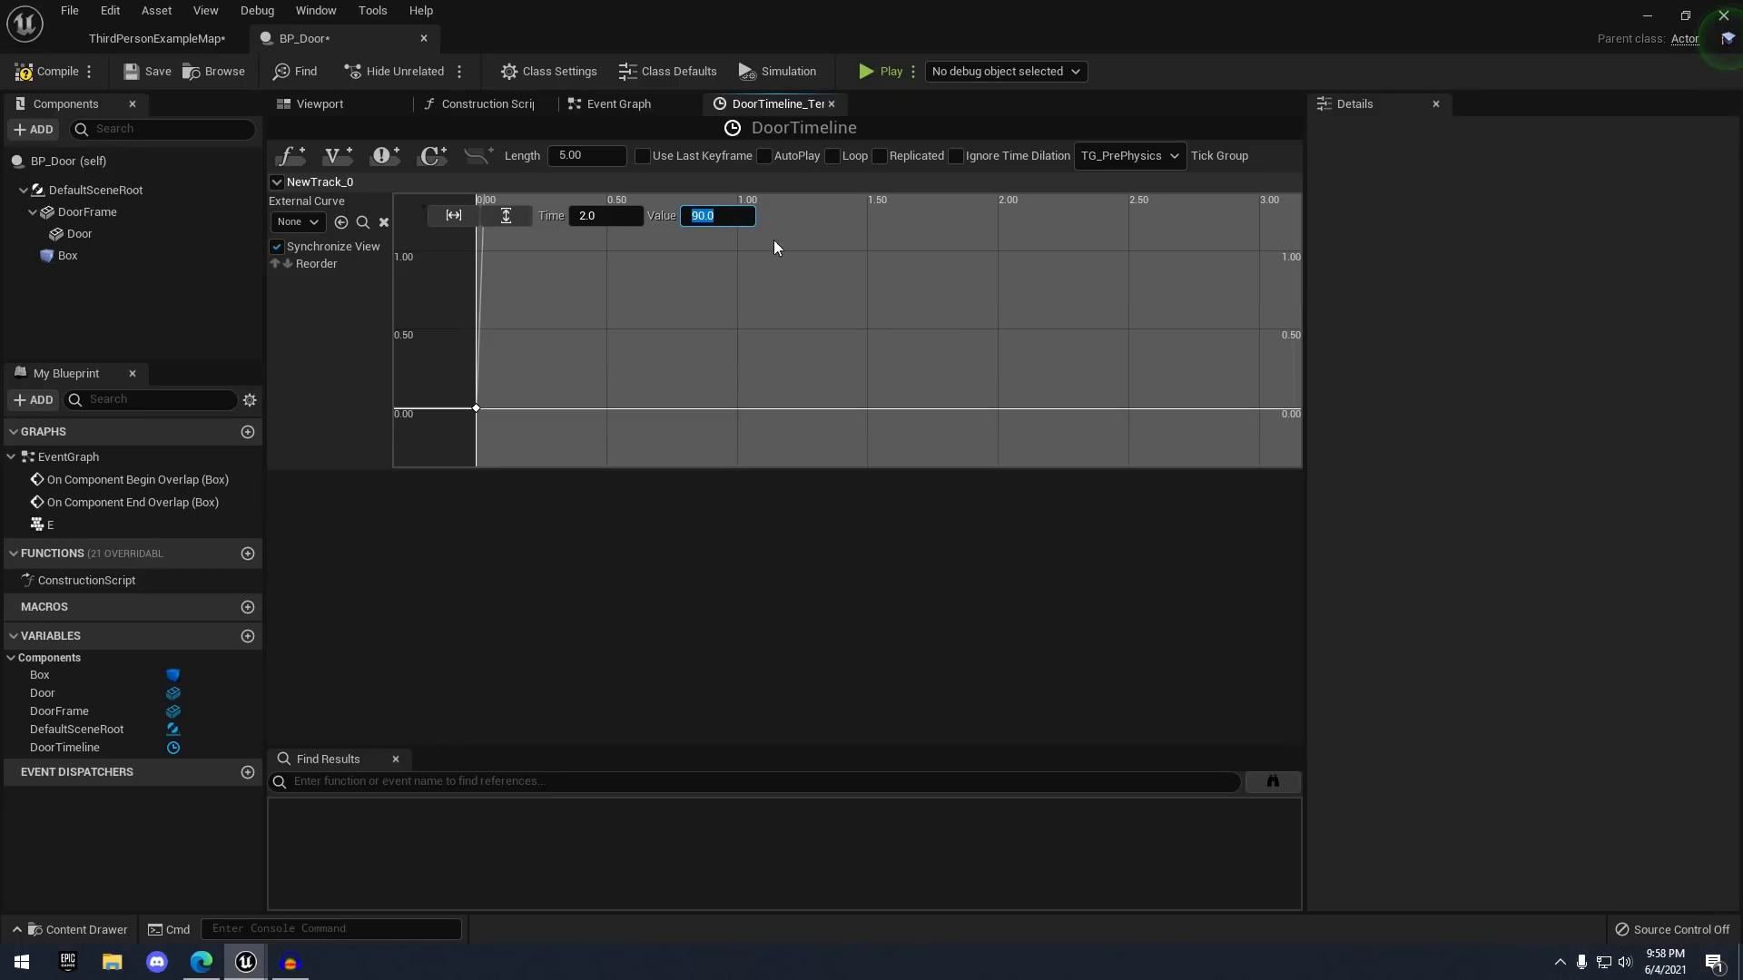
# - Zoom the curve to fit both ranges and set the timeline length to 2.00
pyautogui.moveTo(536, 303); pyautogui.dragTo(717, 312, button='right')
pyautogui.scroll(-2, 717, 312)
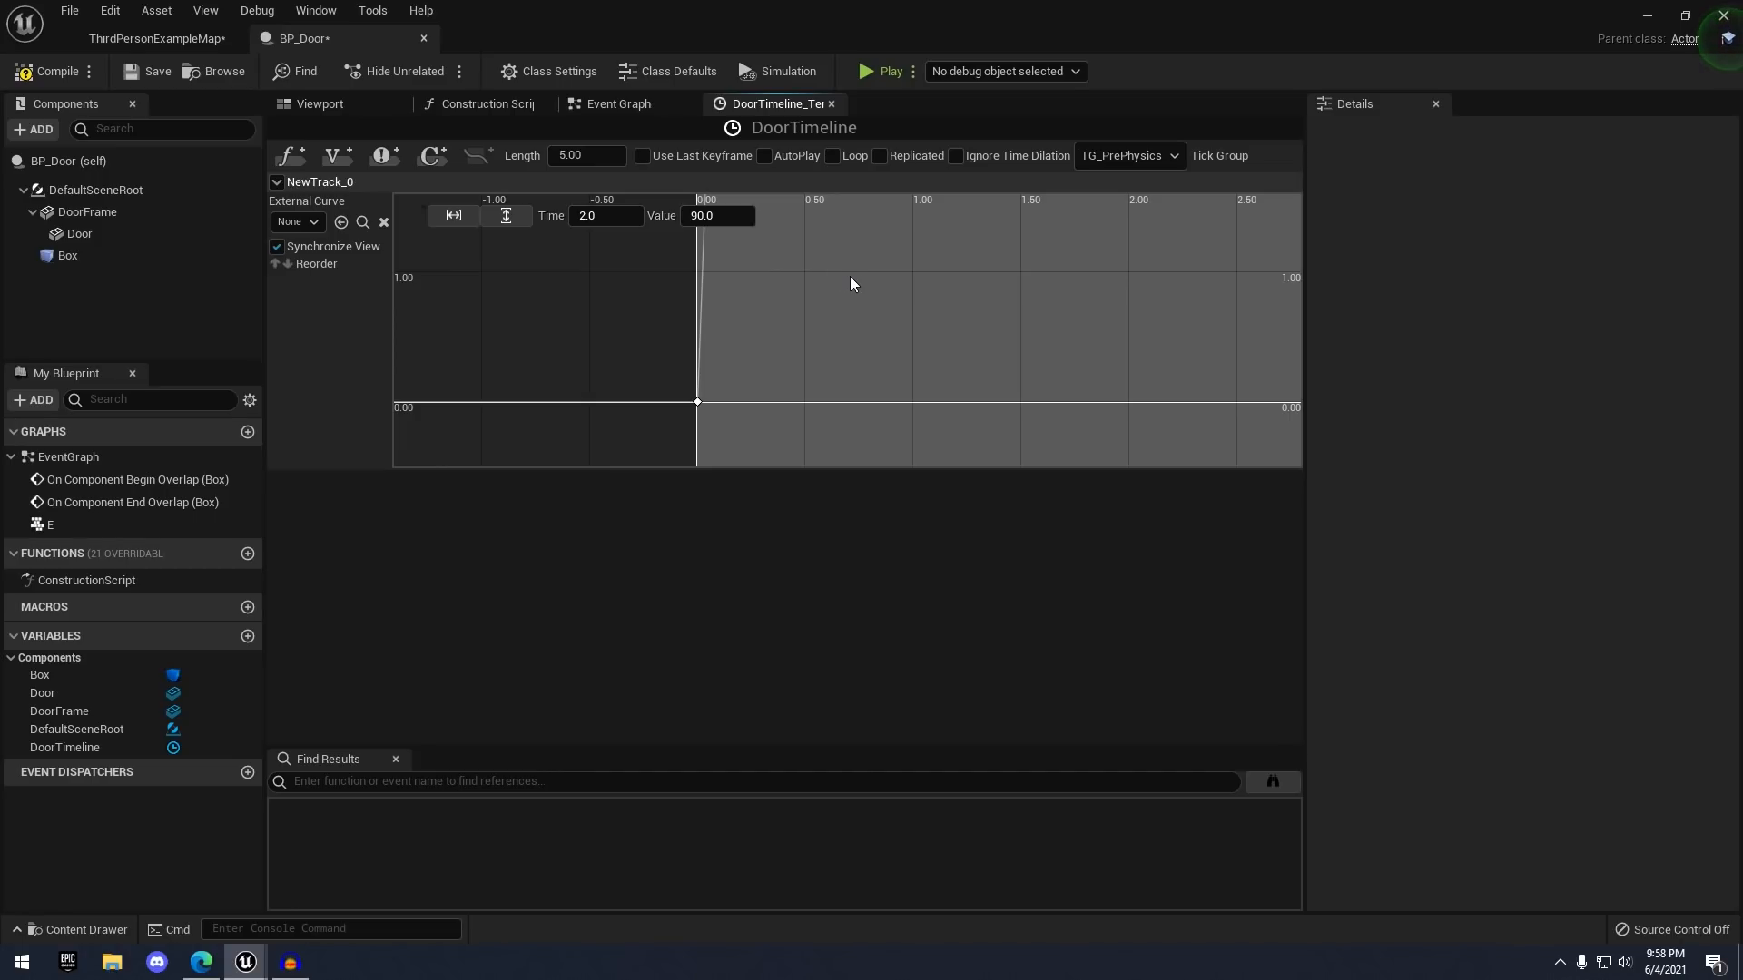
pyautogui.moveTo(849, 276); pyautogui.dragTo(802, 277, button='right')
pyautogui.scroll(1, 802, 277)
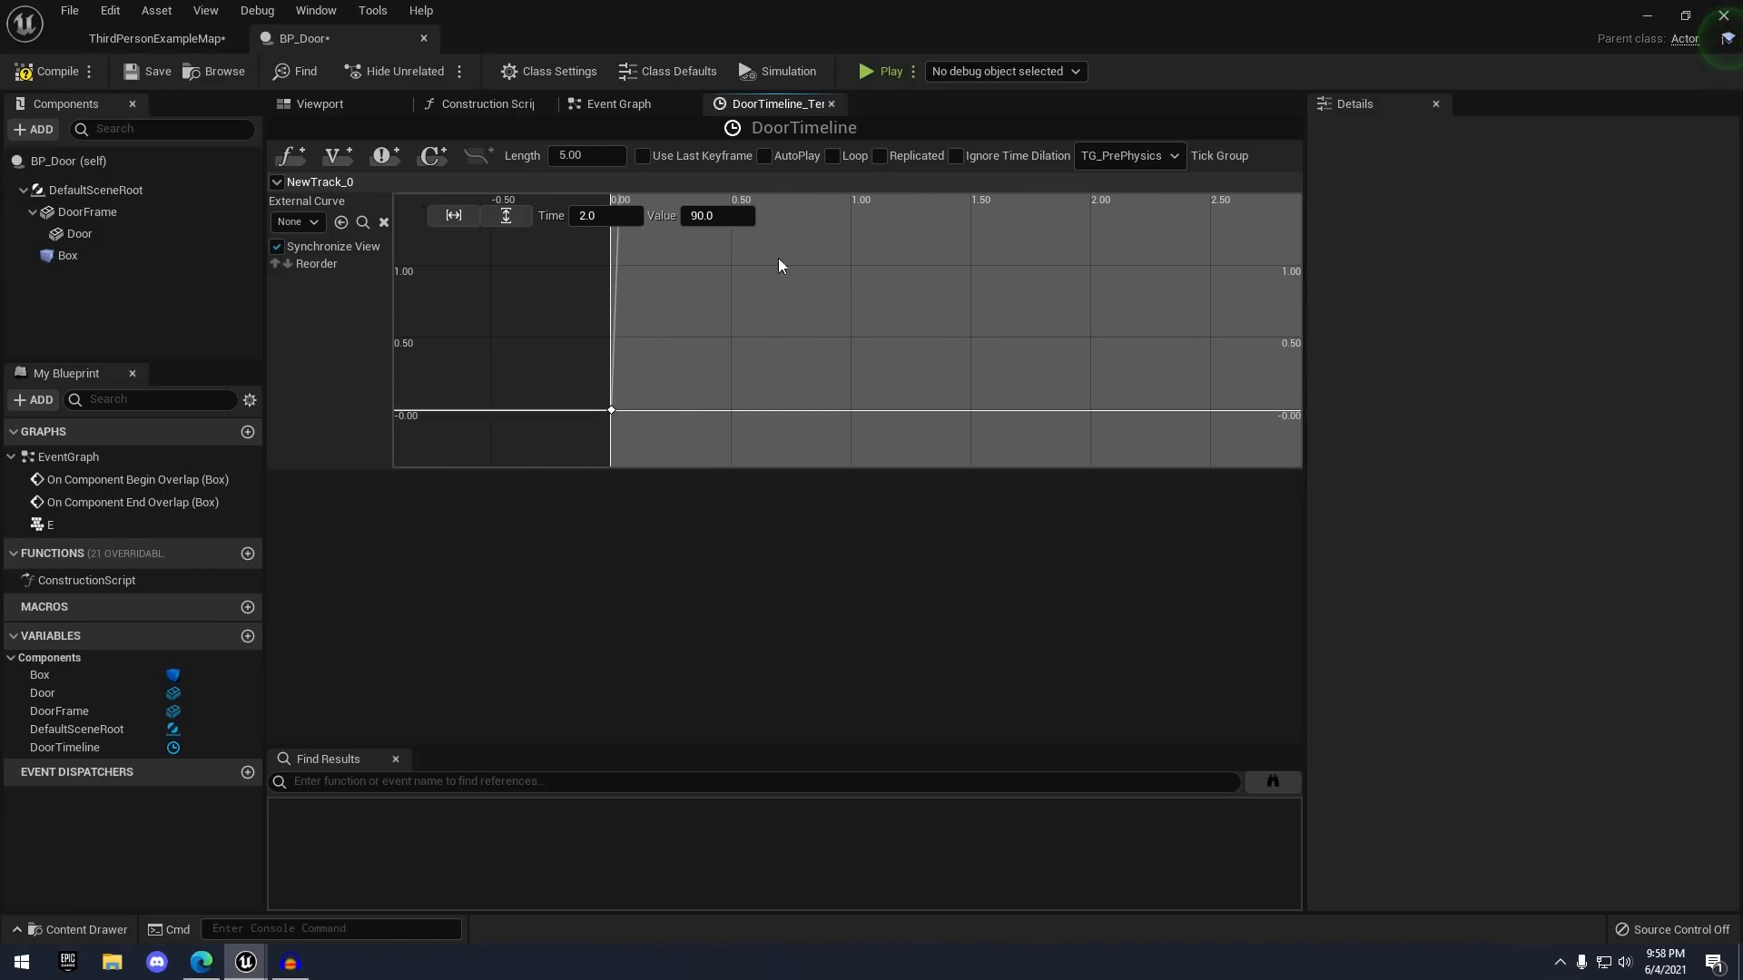
pyautogui.click(459, 221)
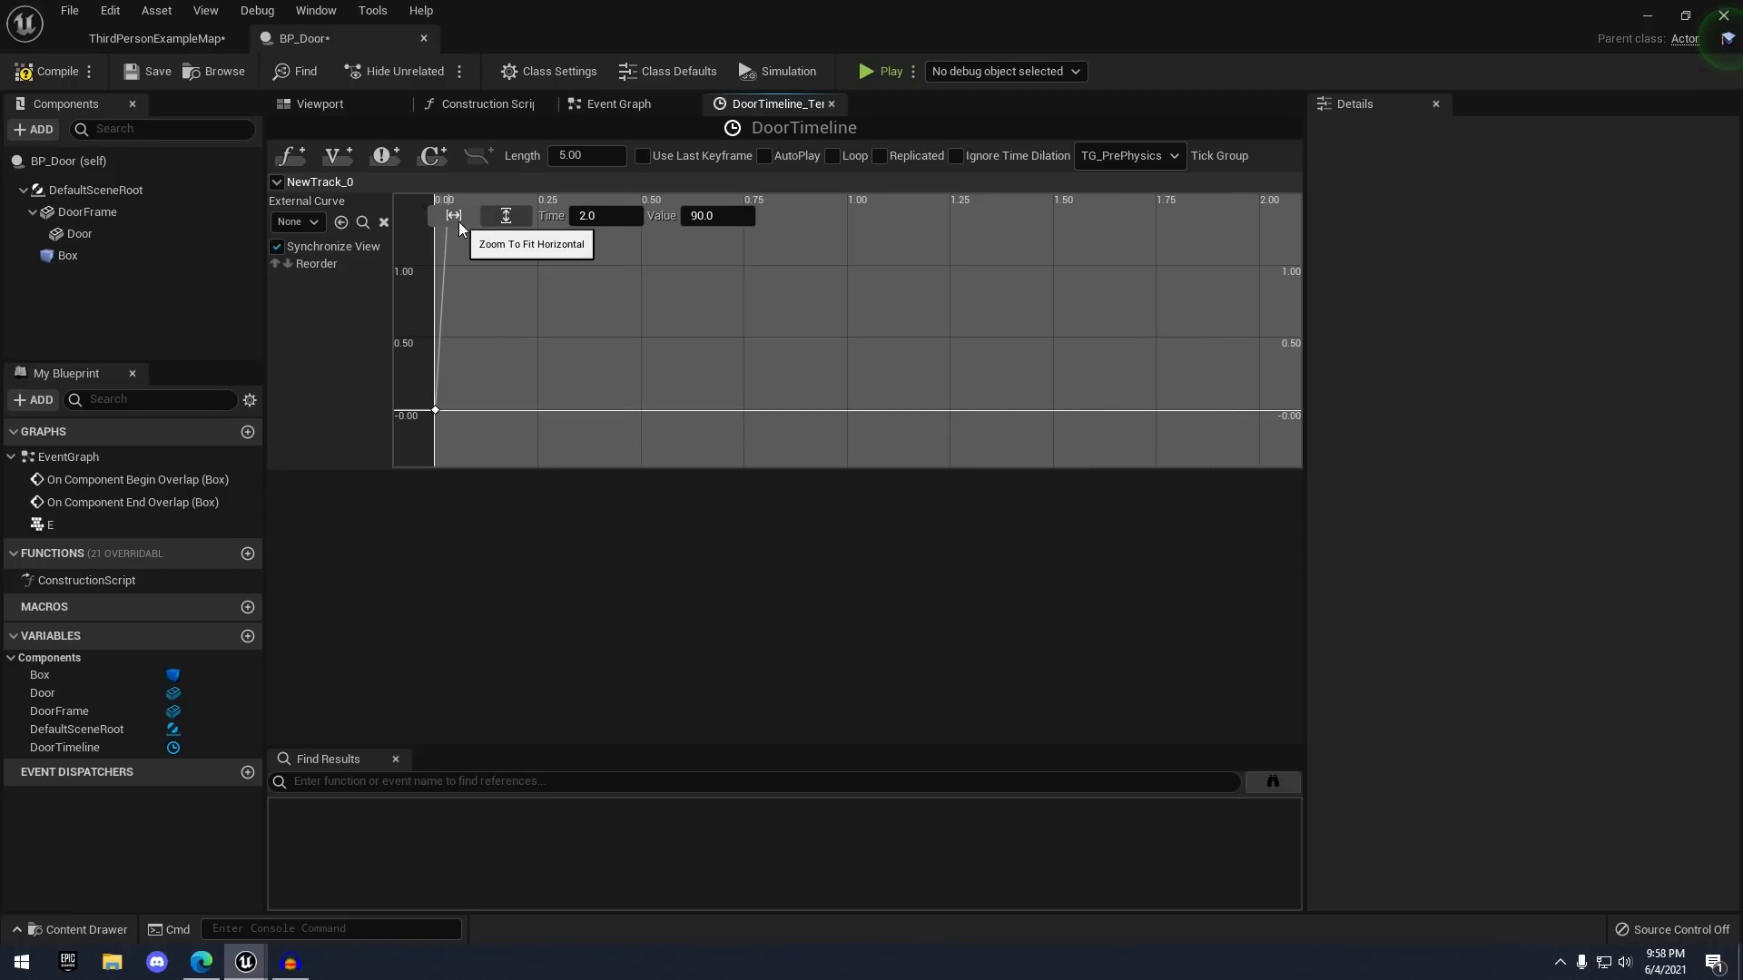
pyautogui.click(504, 218)
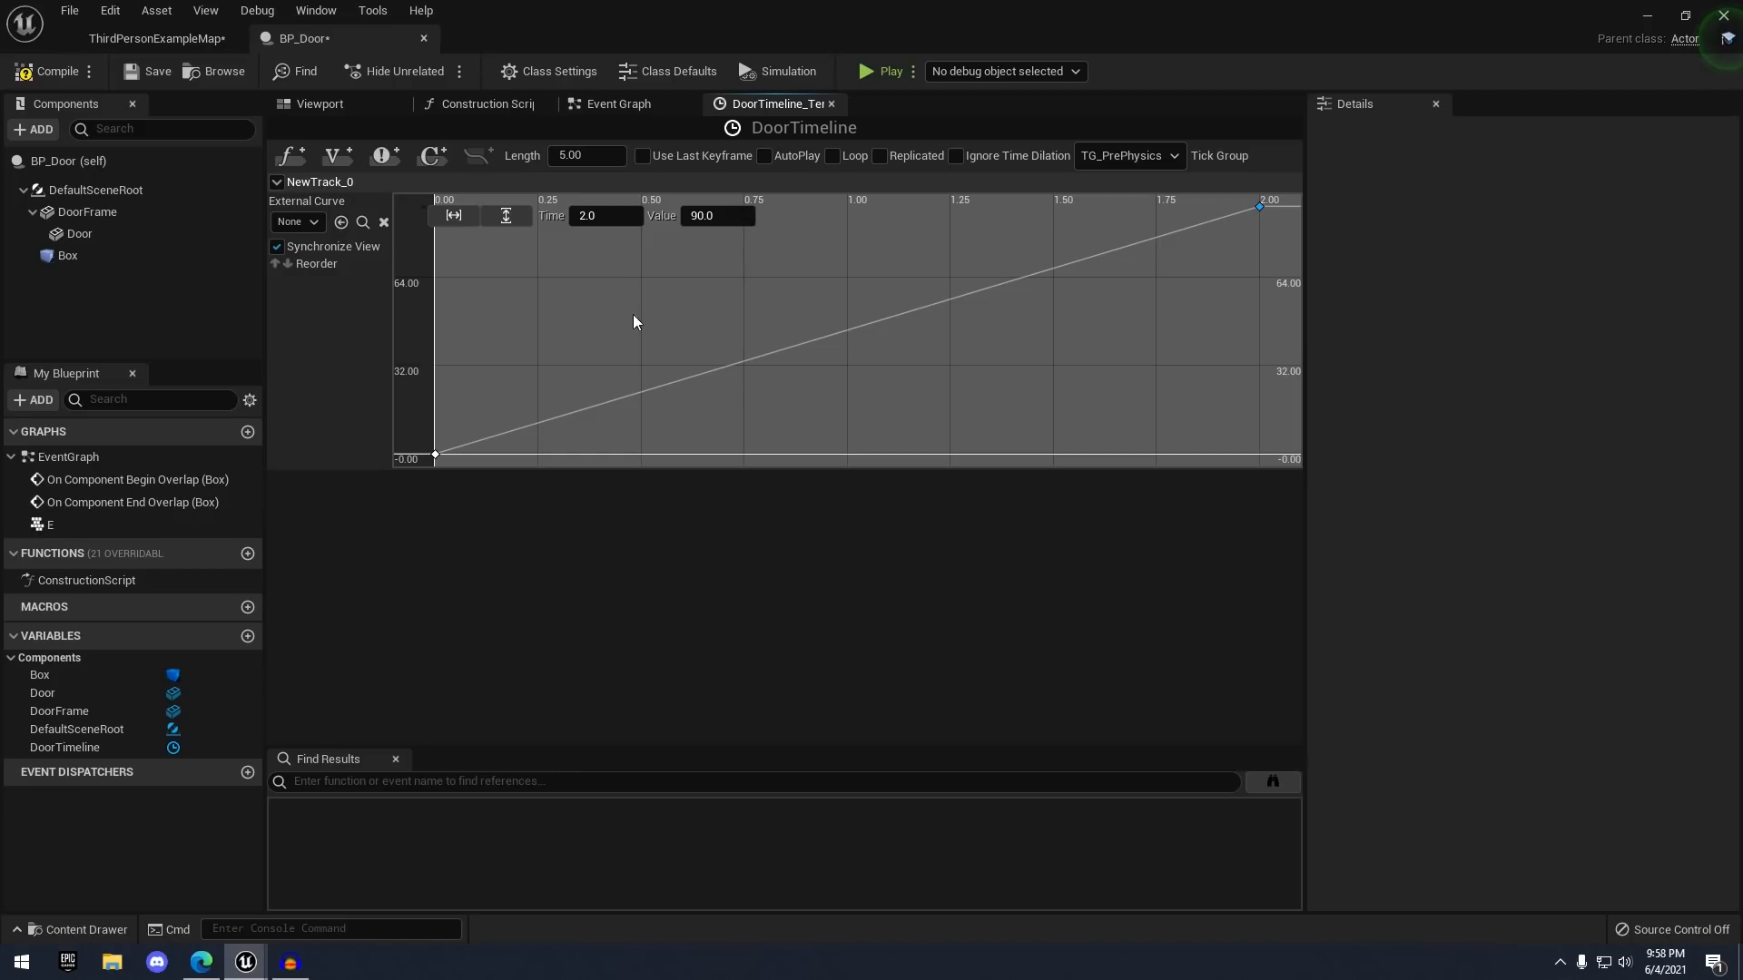
pyautogui.click(605, 162)
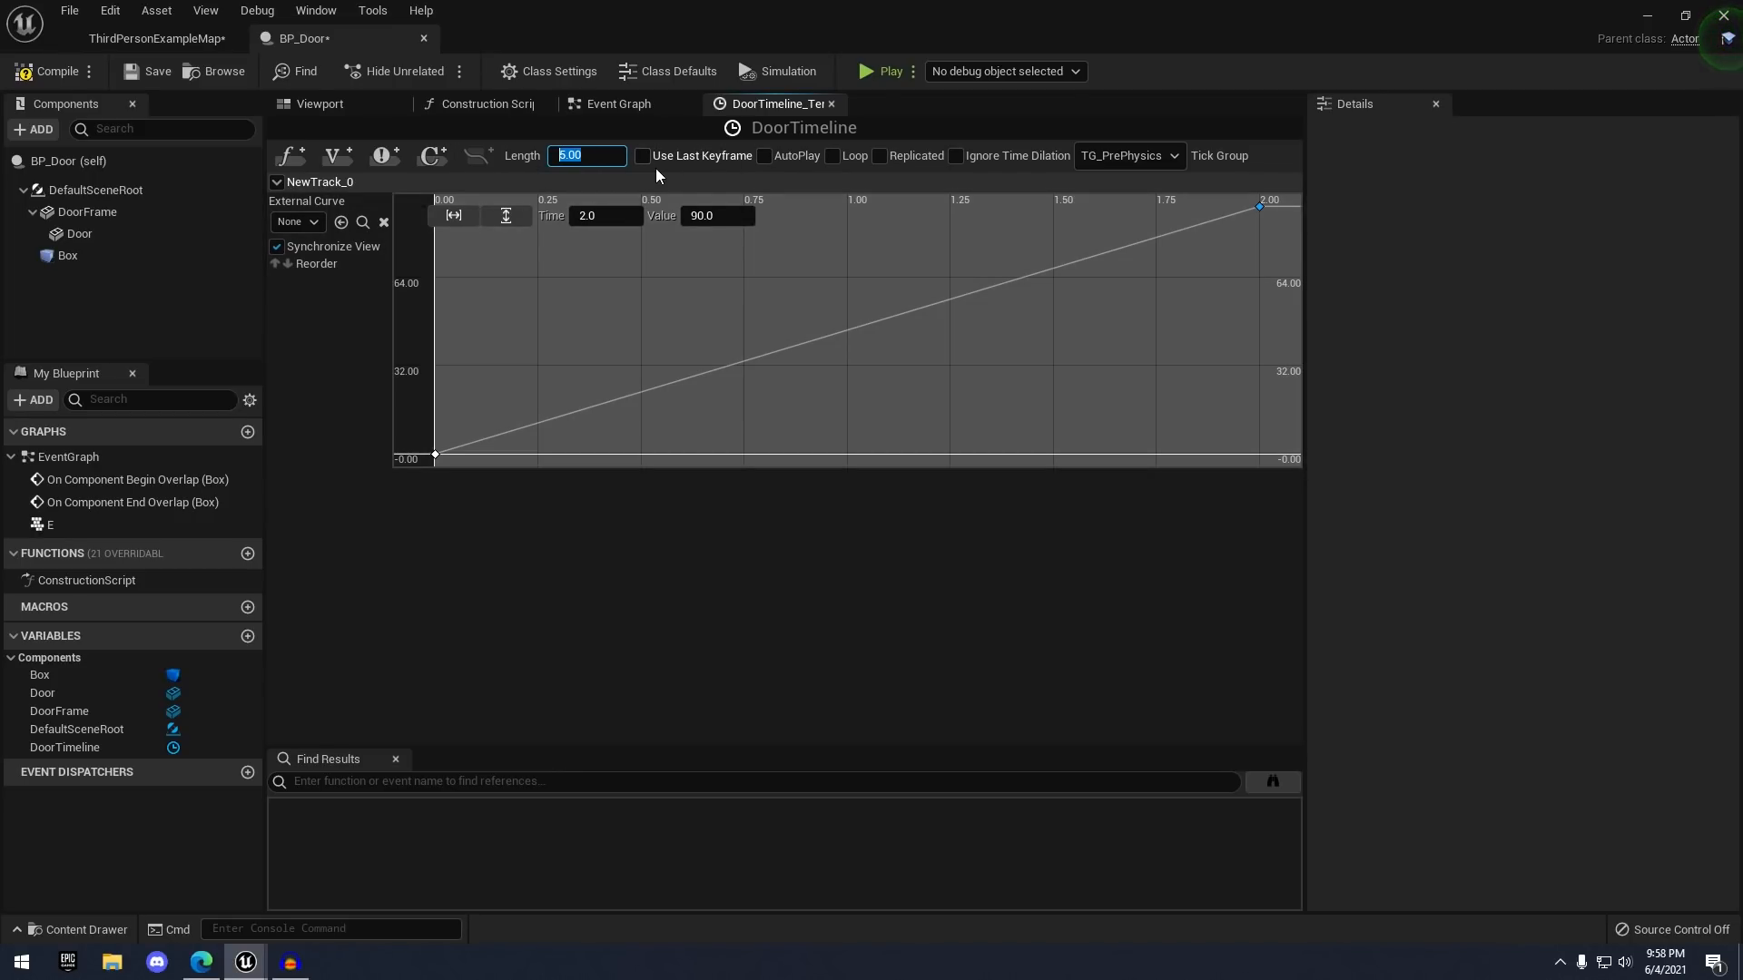
pyautogui.write('2')
pyautogui.press('Return')
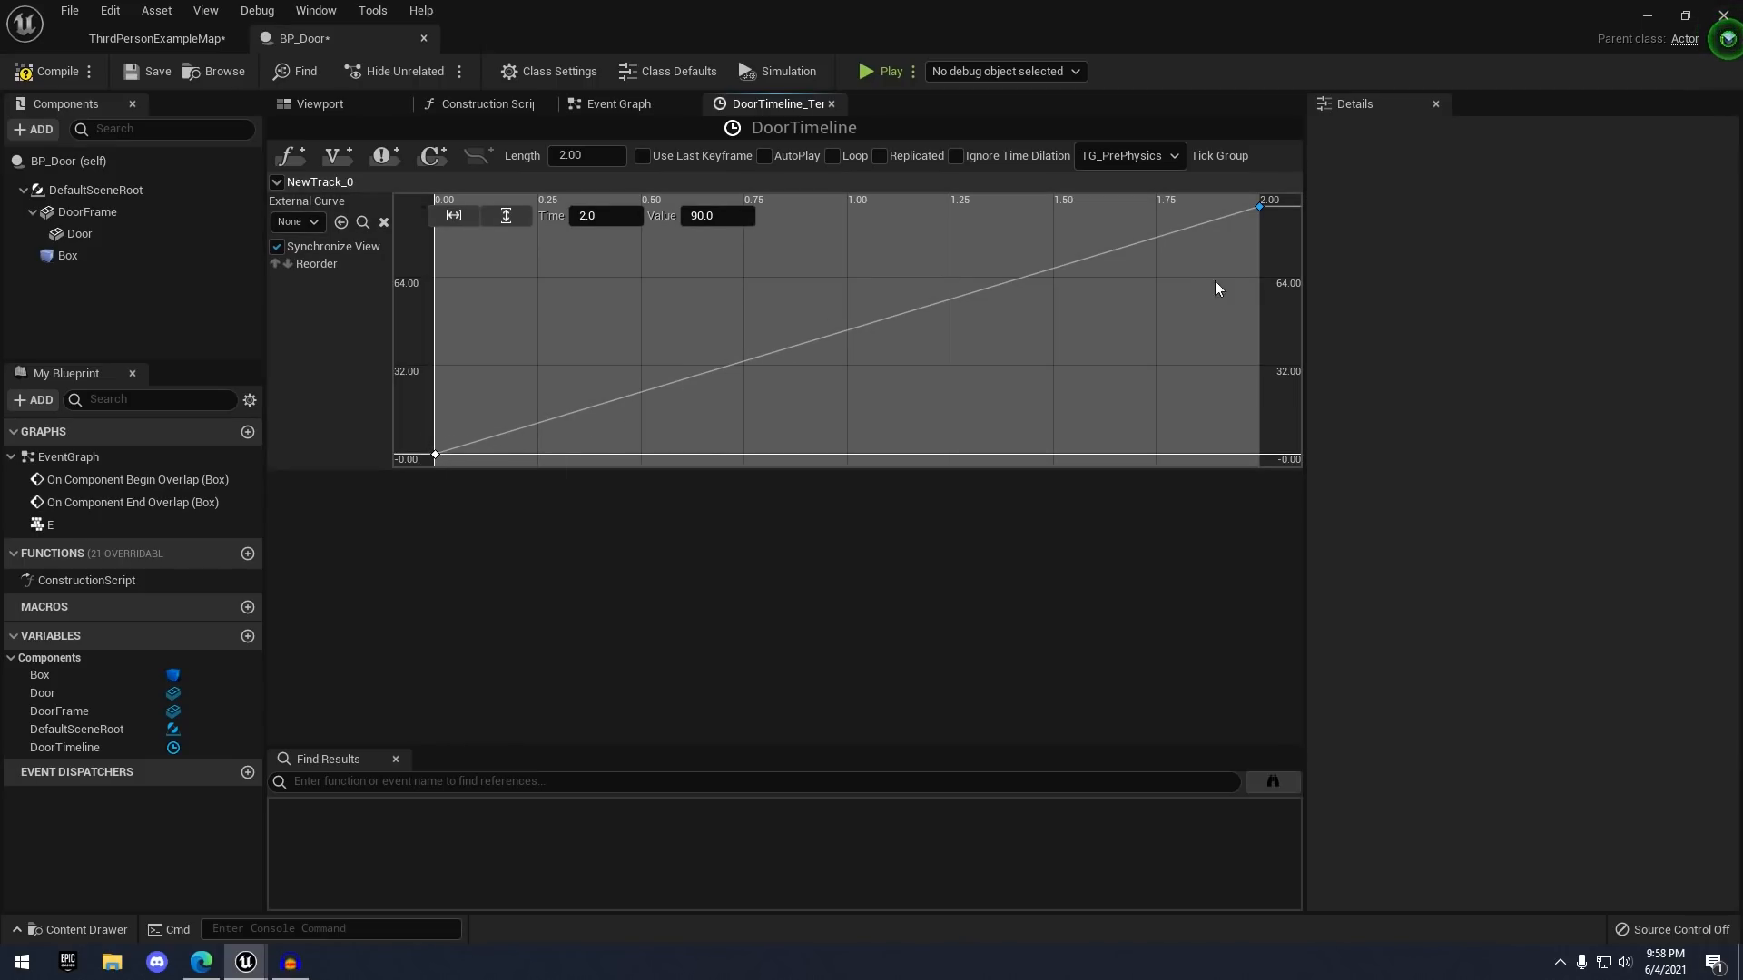
pyautogui.click(436, 454)
# - Give the 2.00 key Auto interpolation and ease its tangent into 90, then return to the Event Graph
pyautogui.keyDown('shift'); pyautogui.click(1259, 207); pyautogui.keyUp('shift')
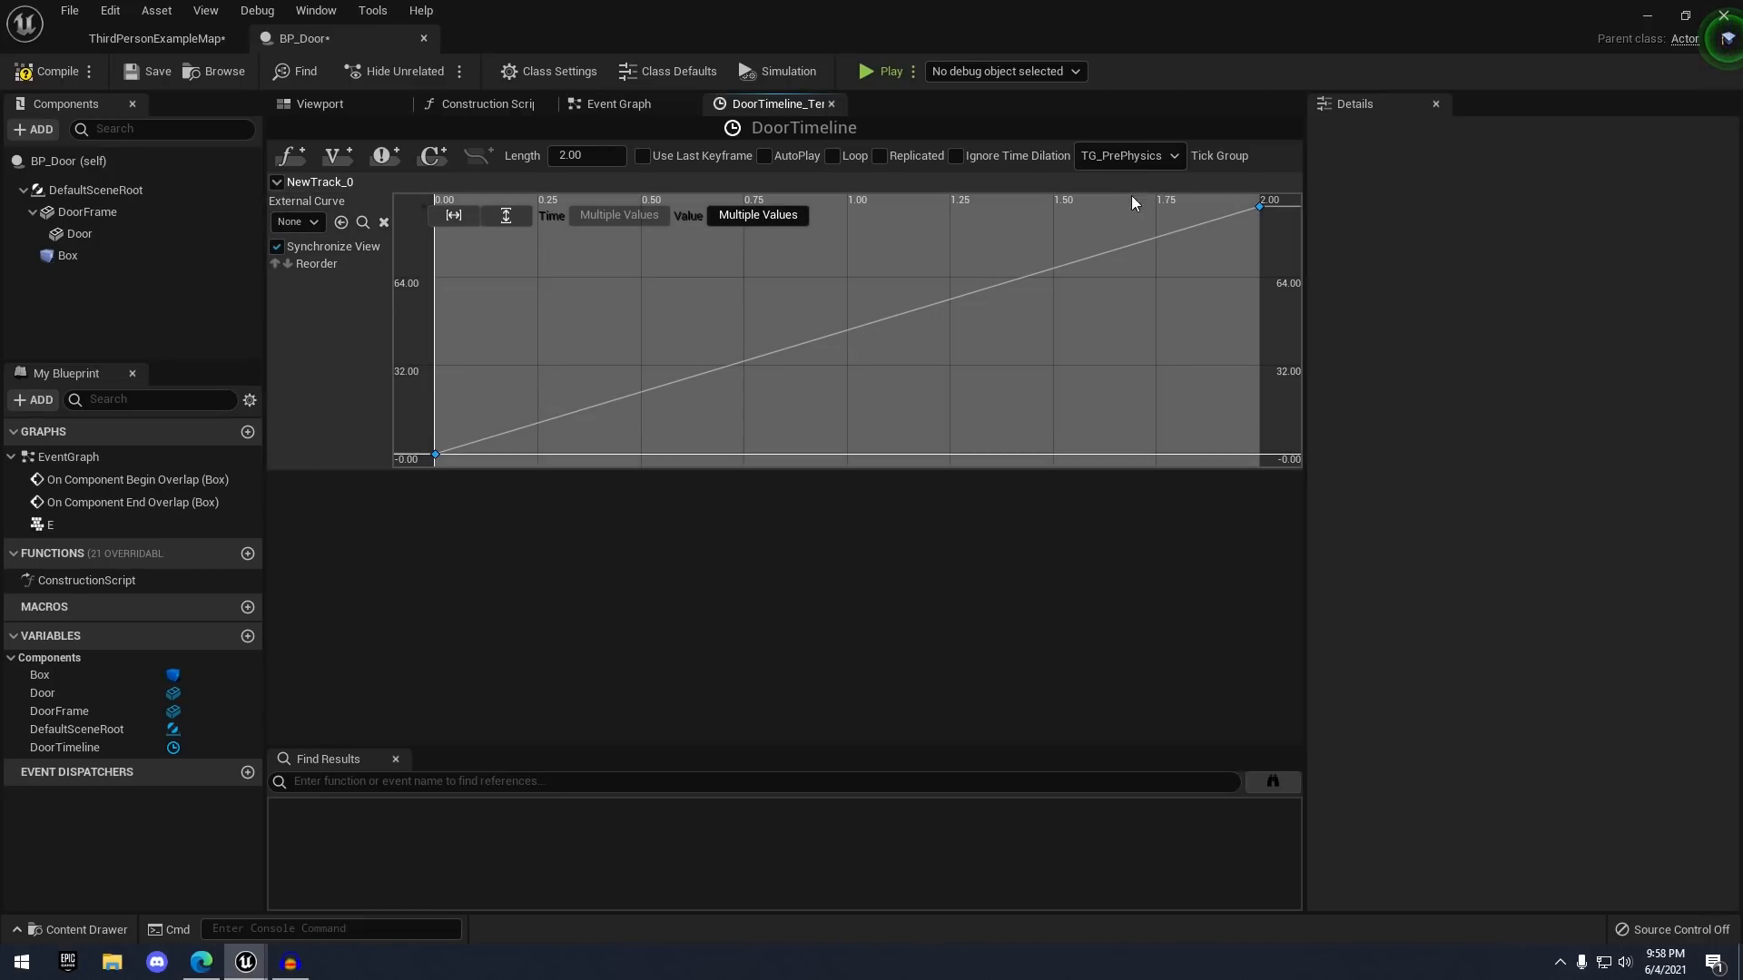
pyautogui.rightClick(1260, 209)
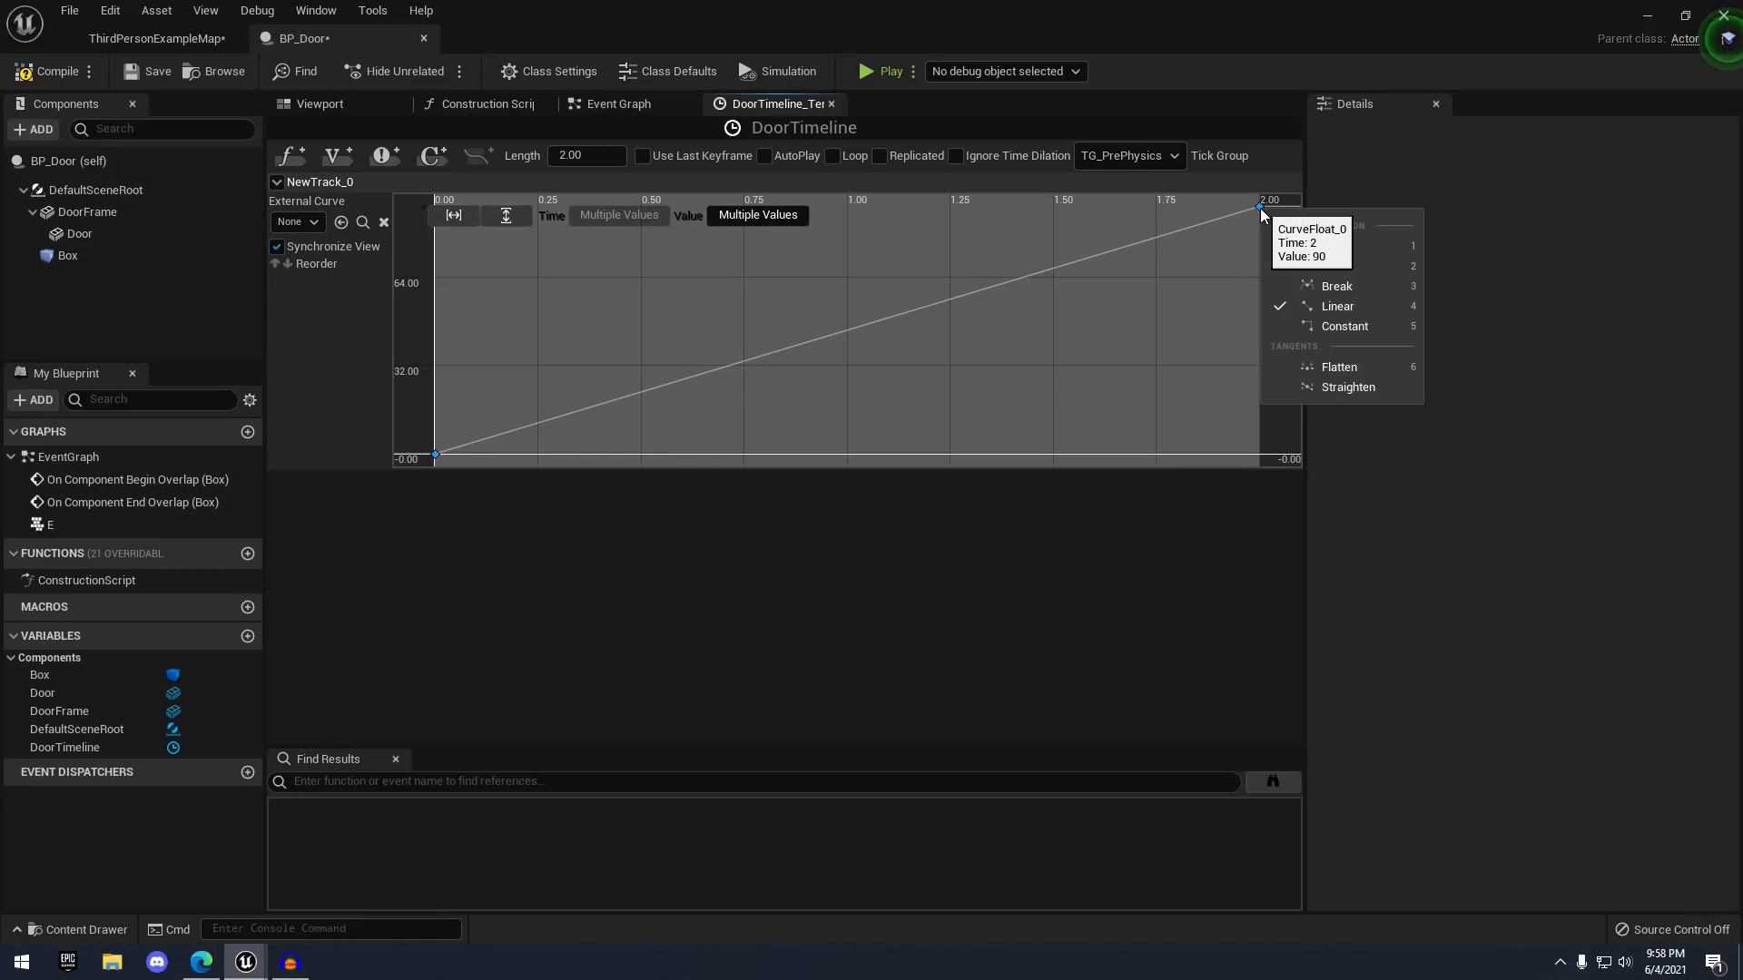
pyautogui.click(1329, 243)
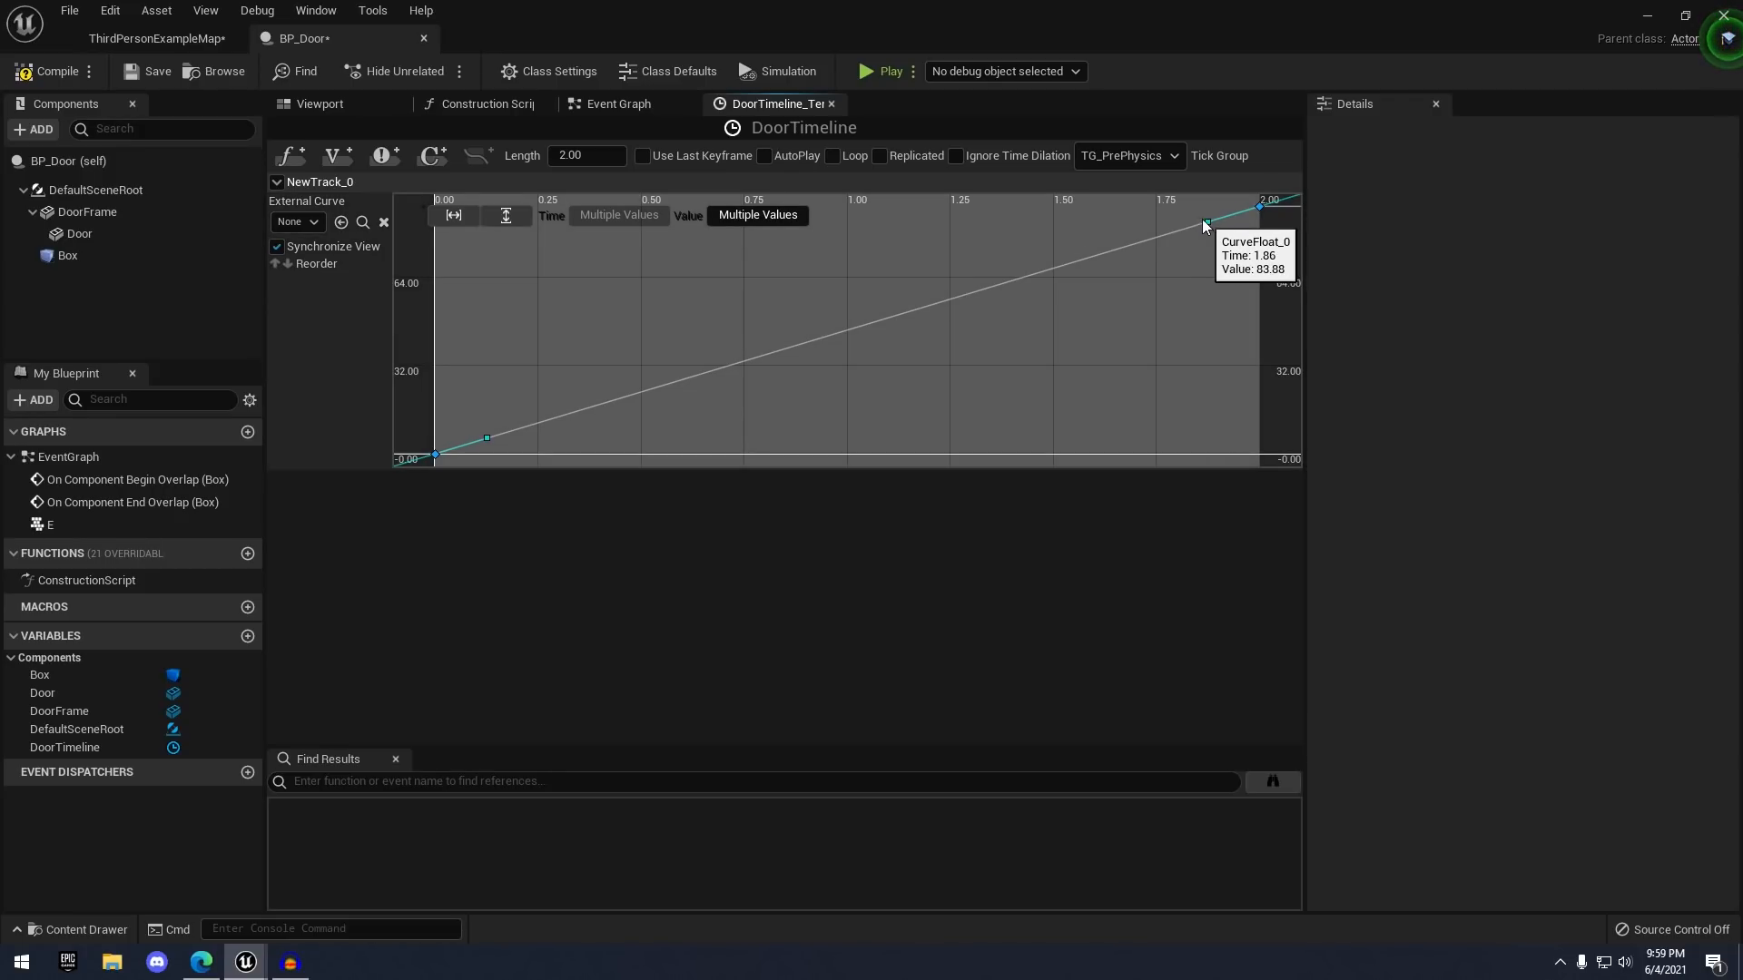
pyautogui.moveTo(1202, 219); pyautogui.dragTo(1188, 211)
pyautogui.click(1060, 285)
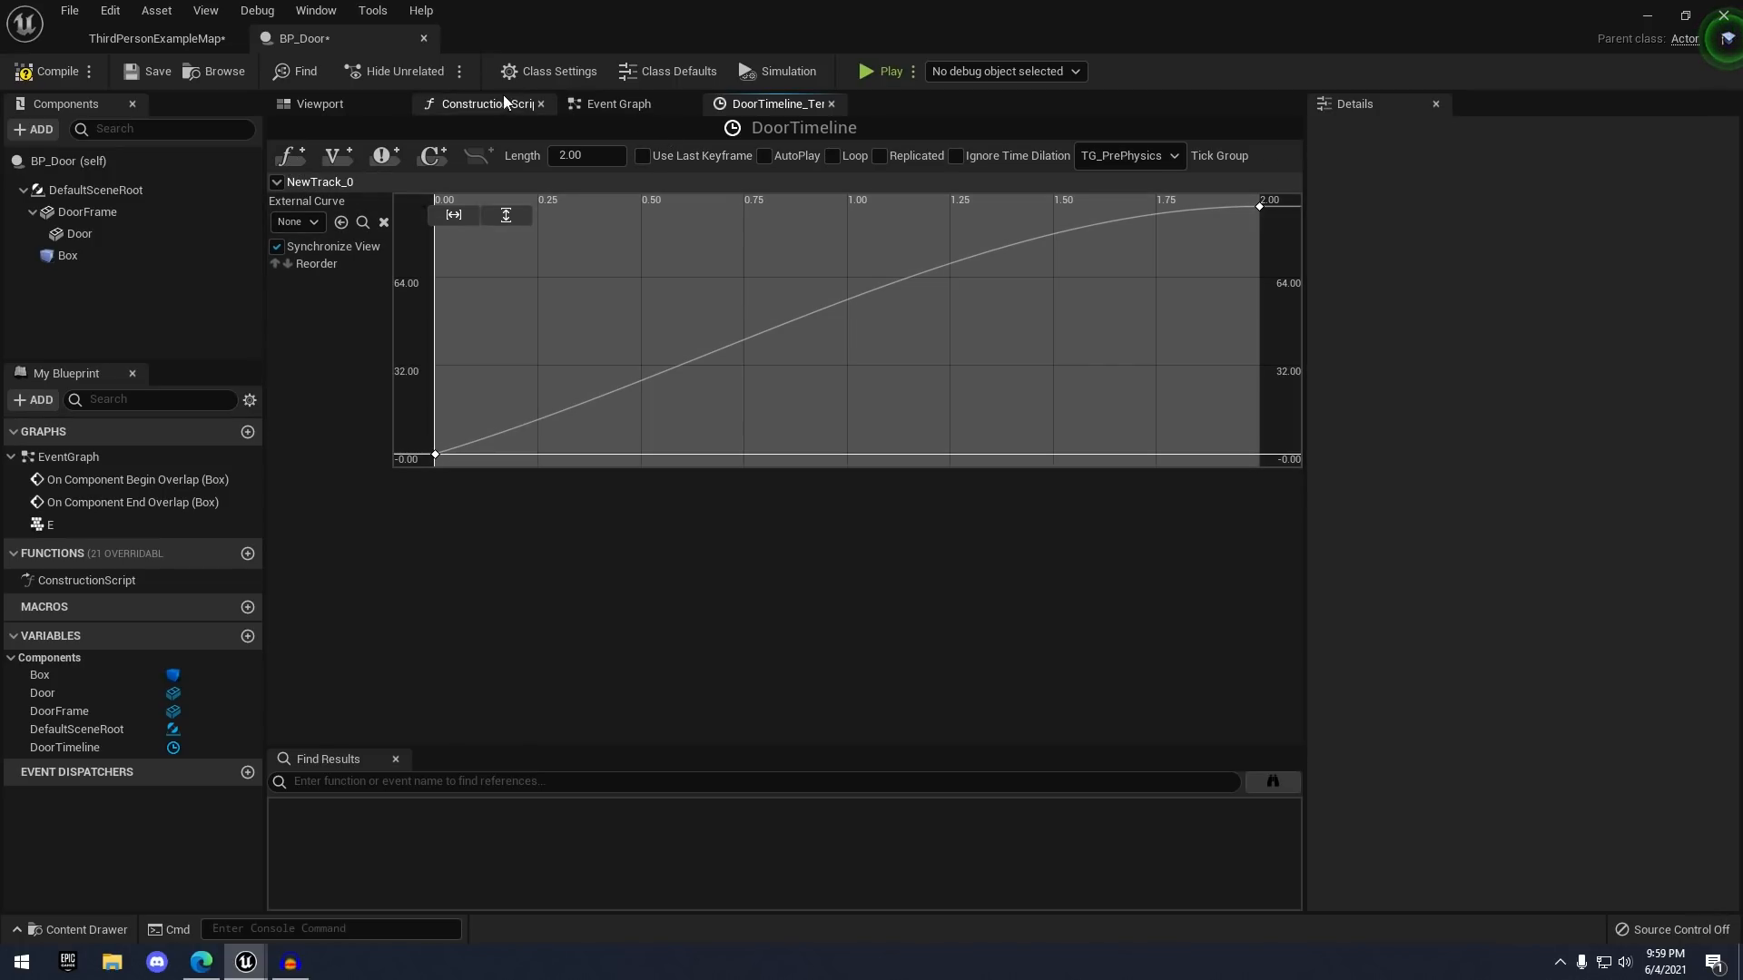
pyautogui.click(628, 109)
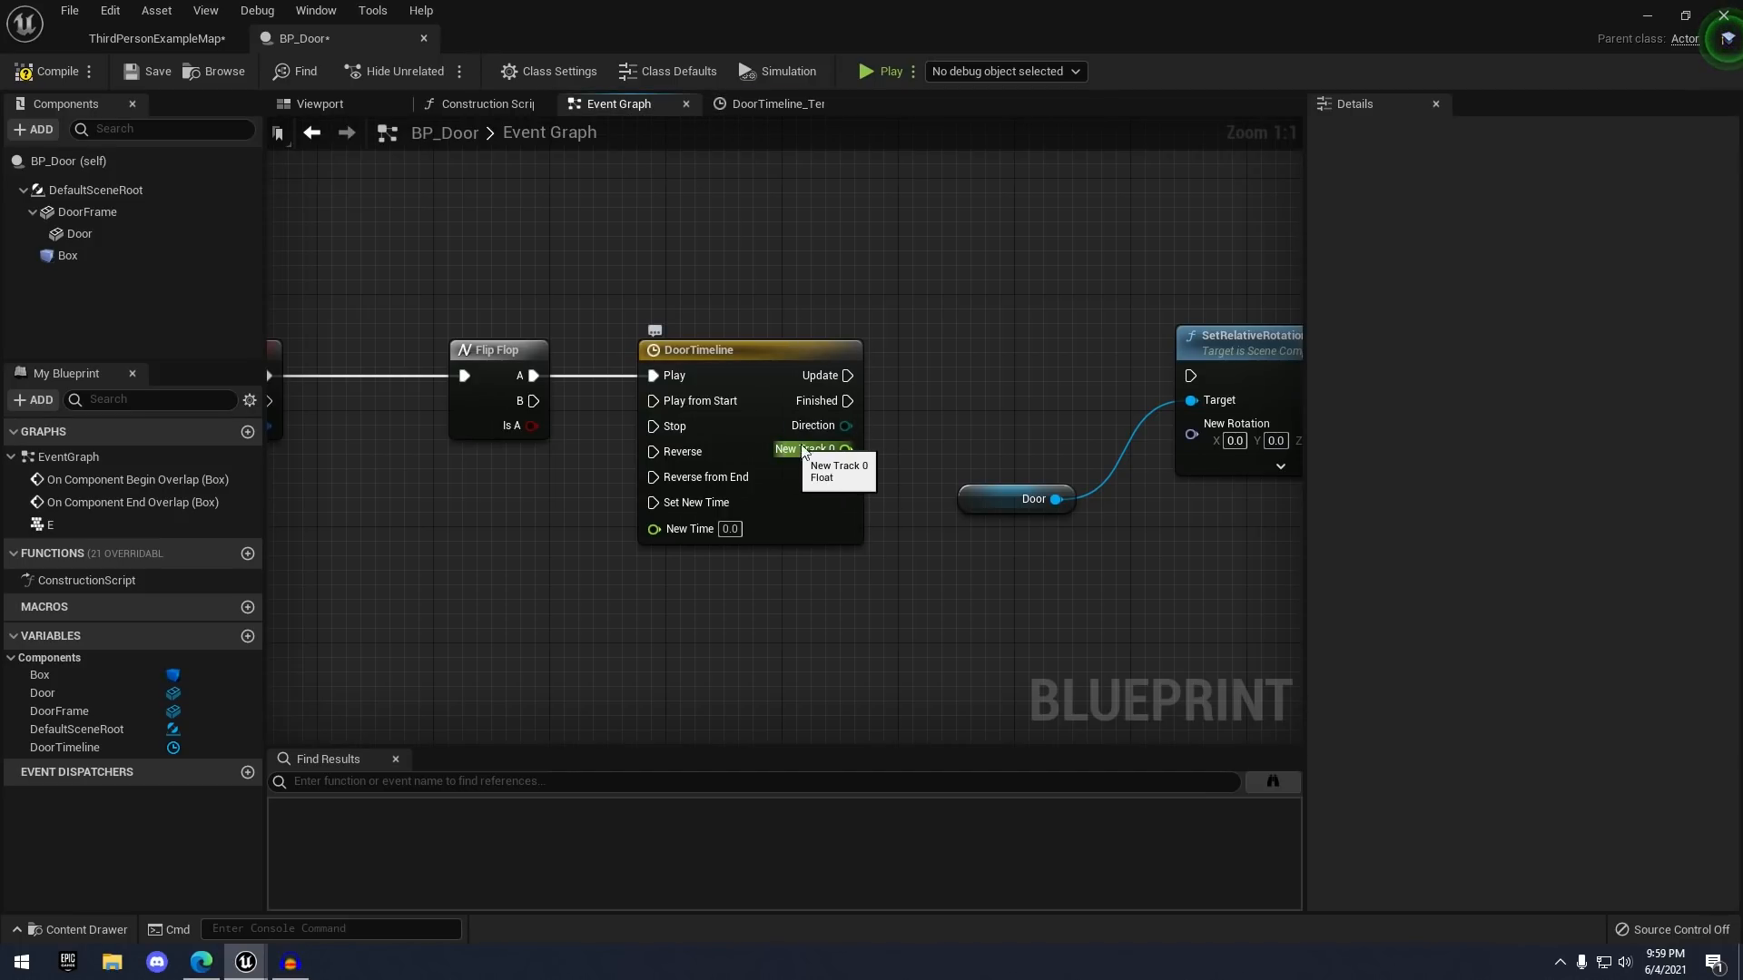
pyautogui.moveTo(838, 449); pyautogui.dragTo(971, 445)
pyautogui.click(763, 103)
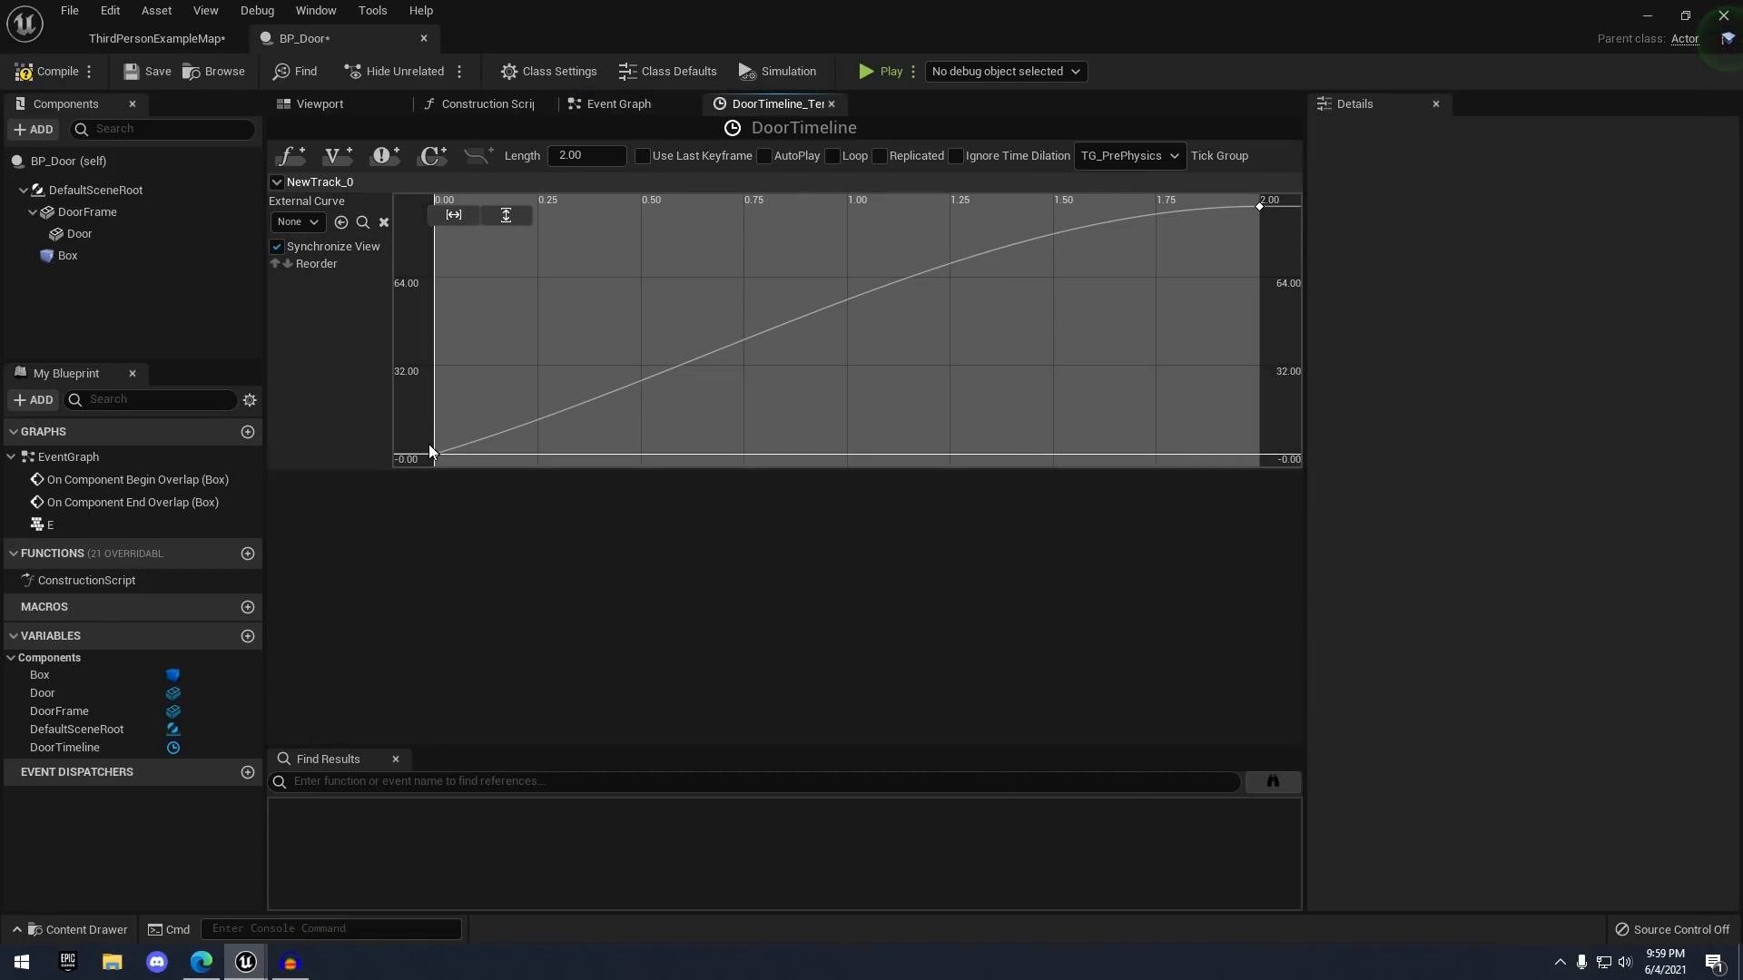
pyautogui.moveTo(434, 451)
pyautogui.moveTo(541, 424)
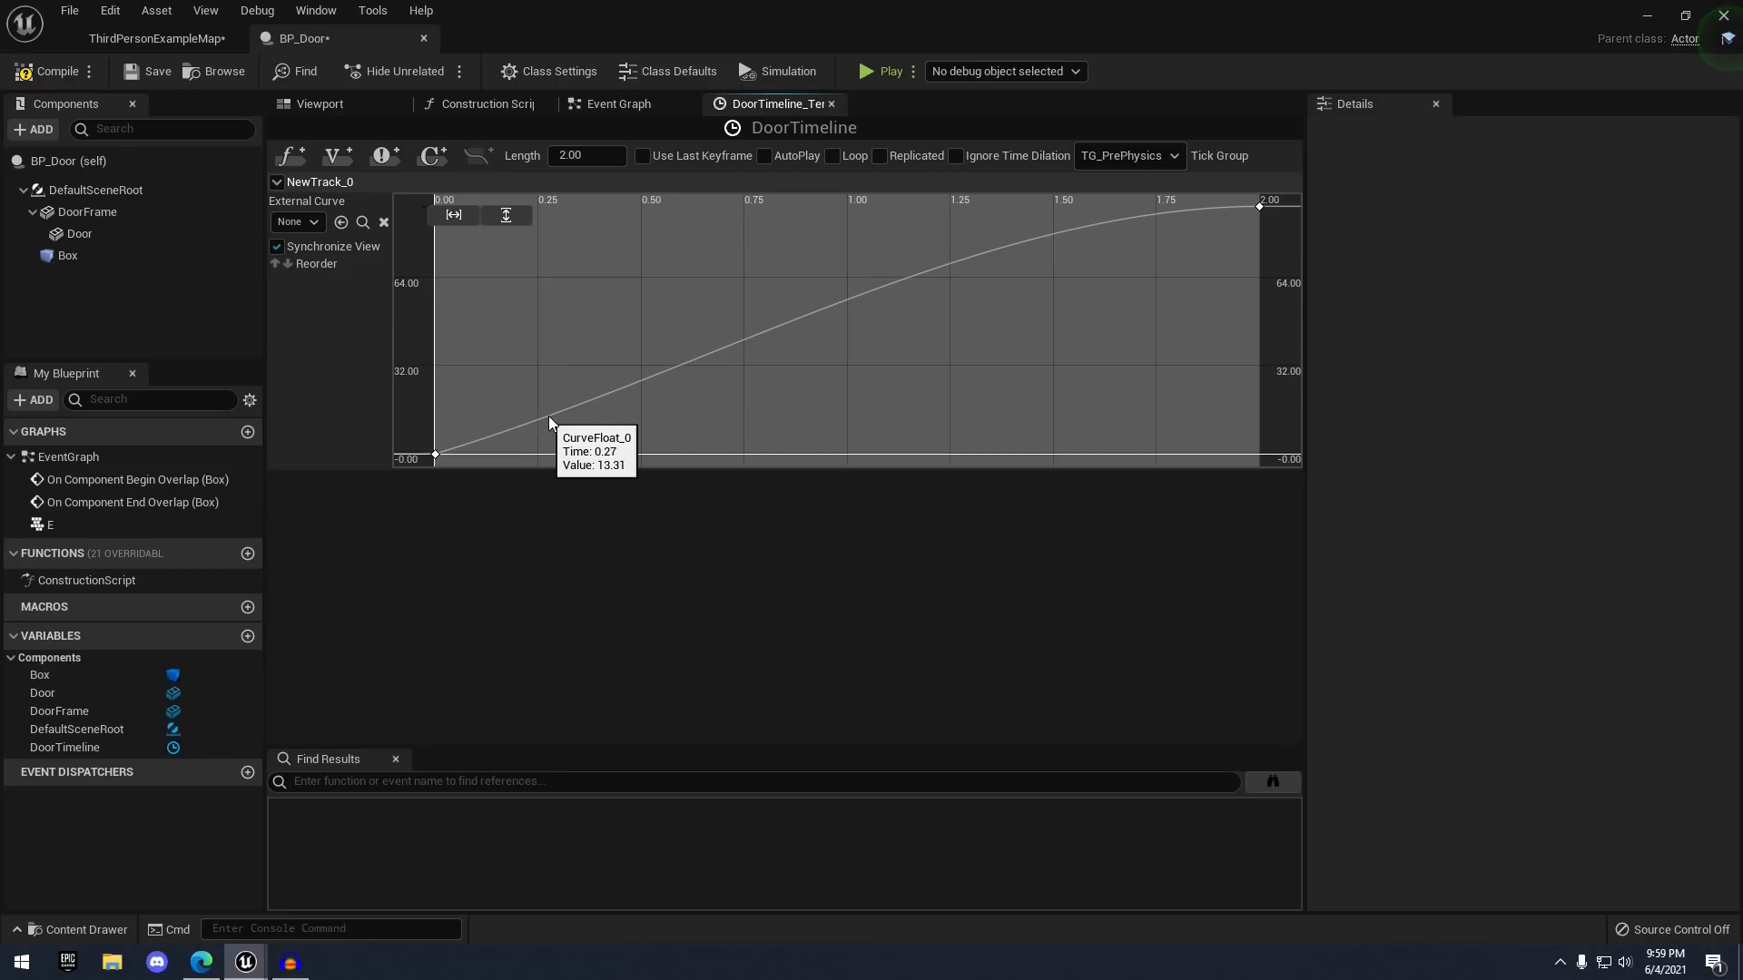
pyautogui.moveTo(639, 379)
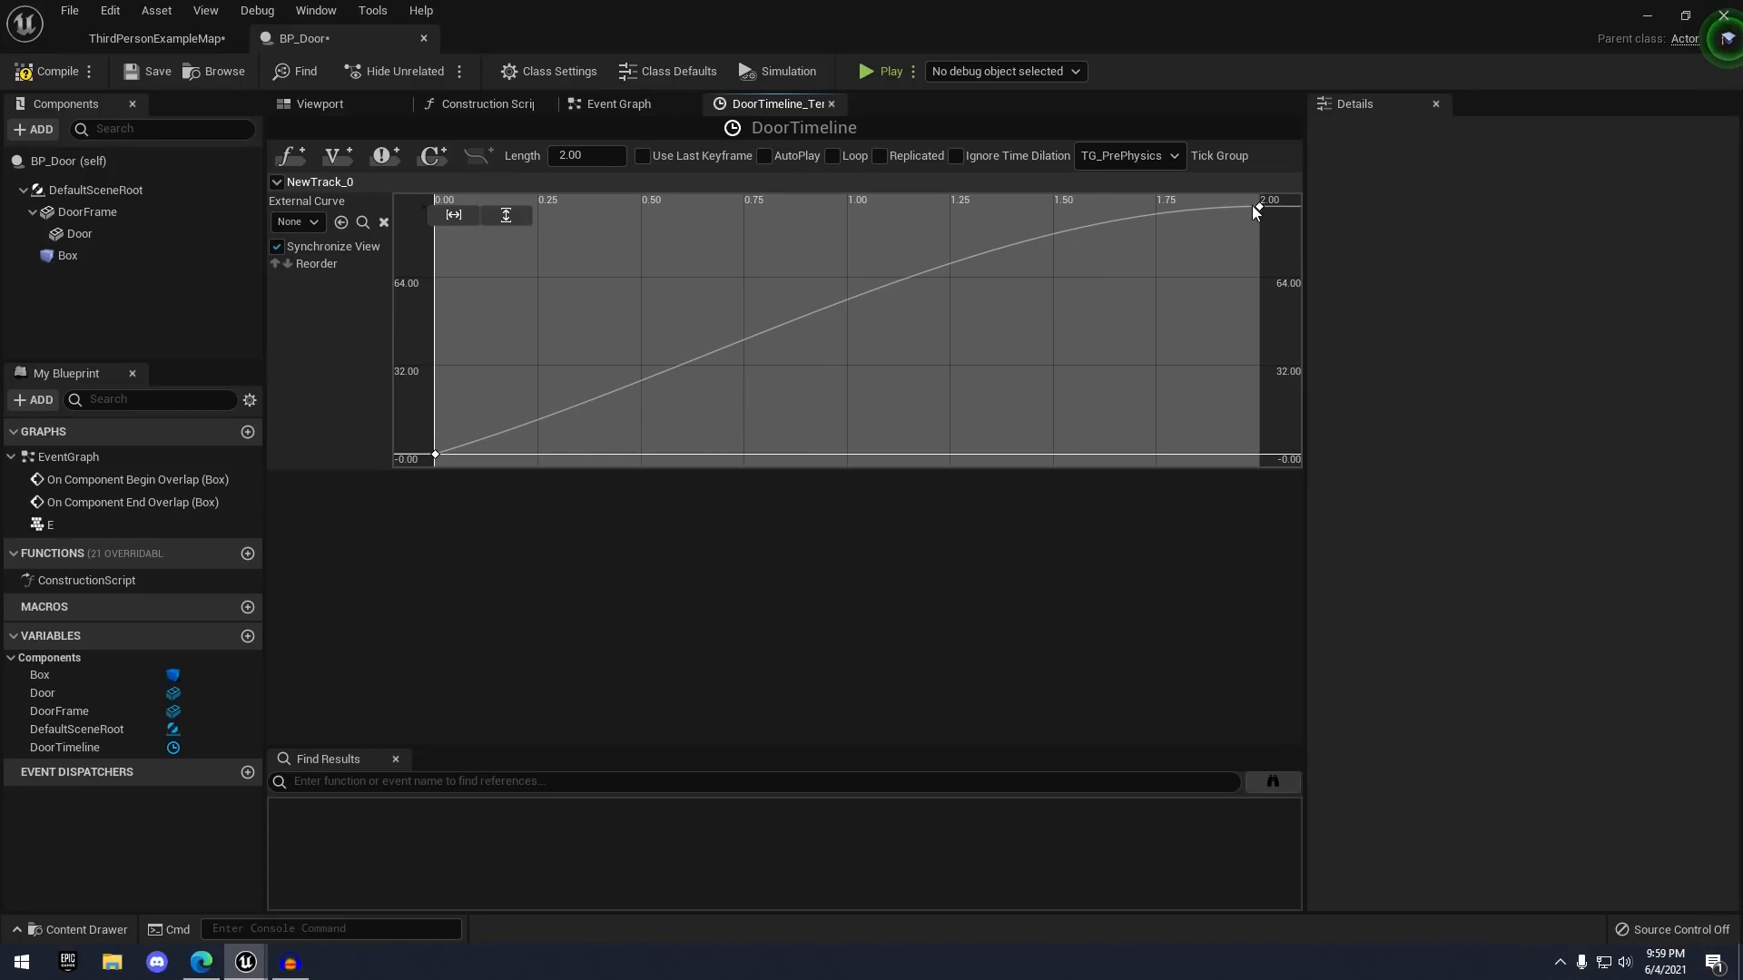
pyautogui.click(625, 101)
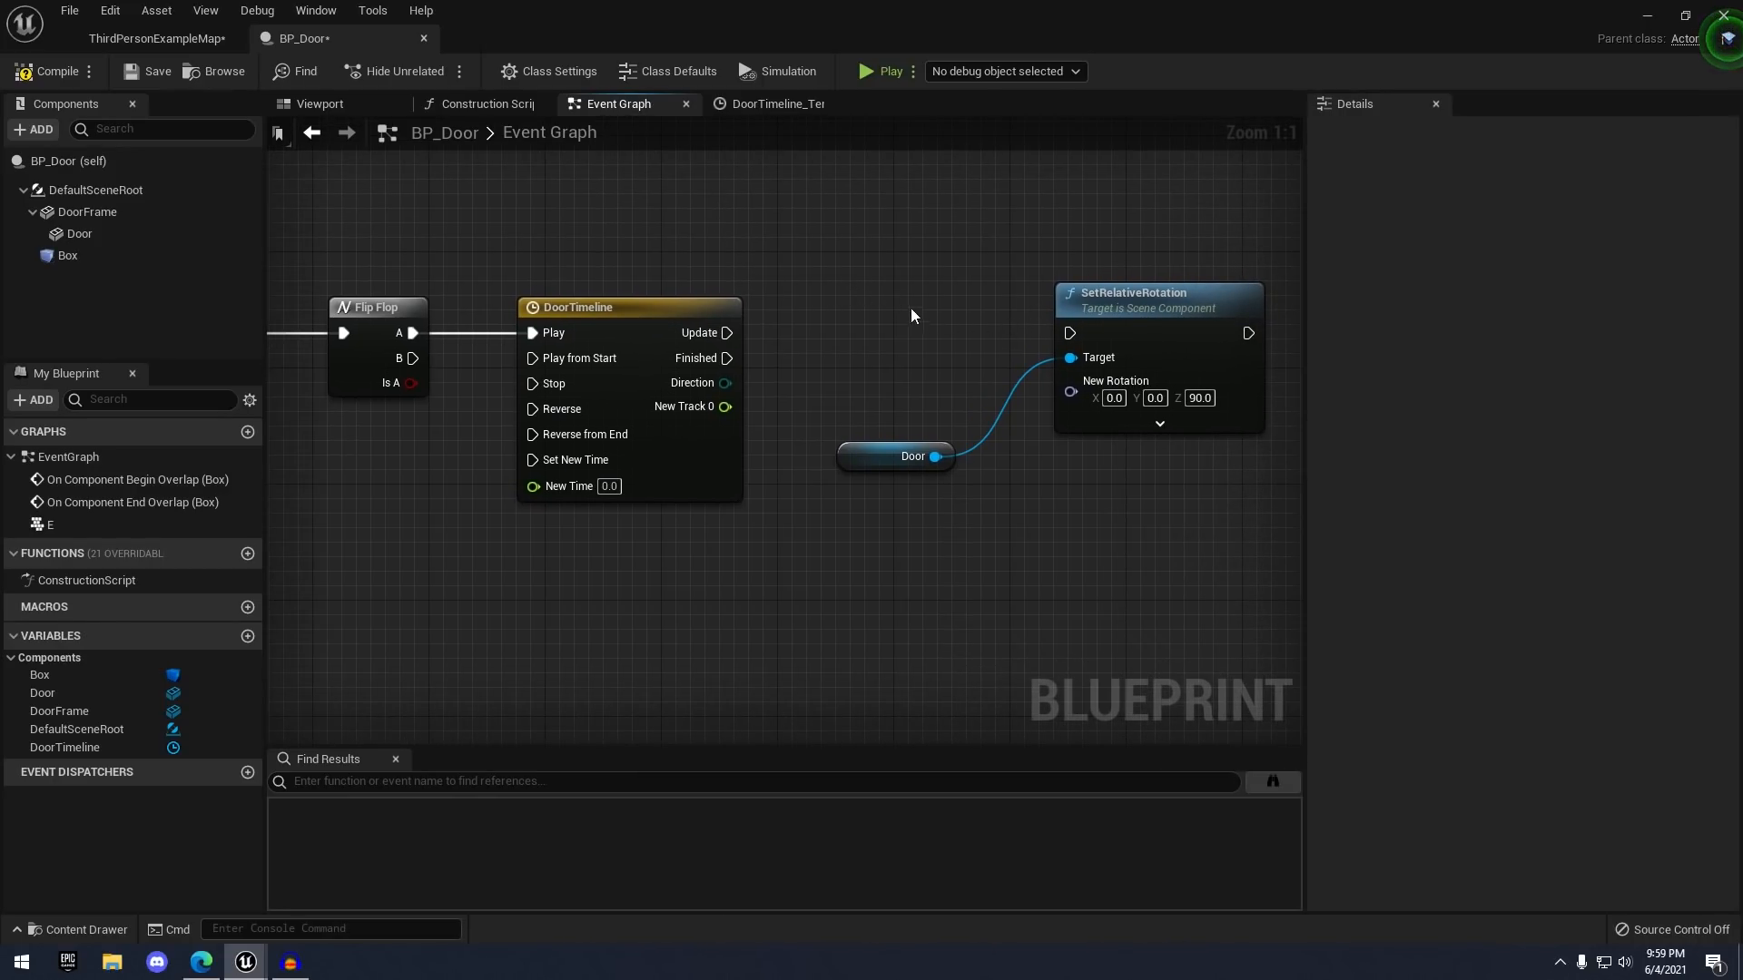
# - Move Door and SetRelativeRotation right to make room beside DoorTimeline's New Track 0 output
pyautogui.moveTo(748, 272); pyautogui.dragTo(1062, 477)
pyautogui.moveTo(755, 404); pyautogui.dragTo(847, 406)
pyautogui.click(763, 264)
pyautogui.moveTo(762, 264); pyautogui.dragTo(696, 259, button='right')
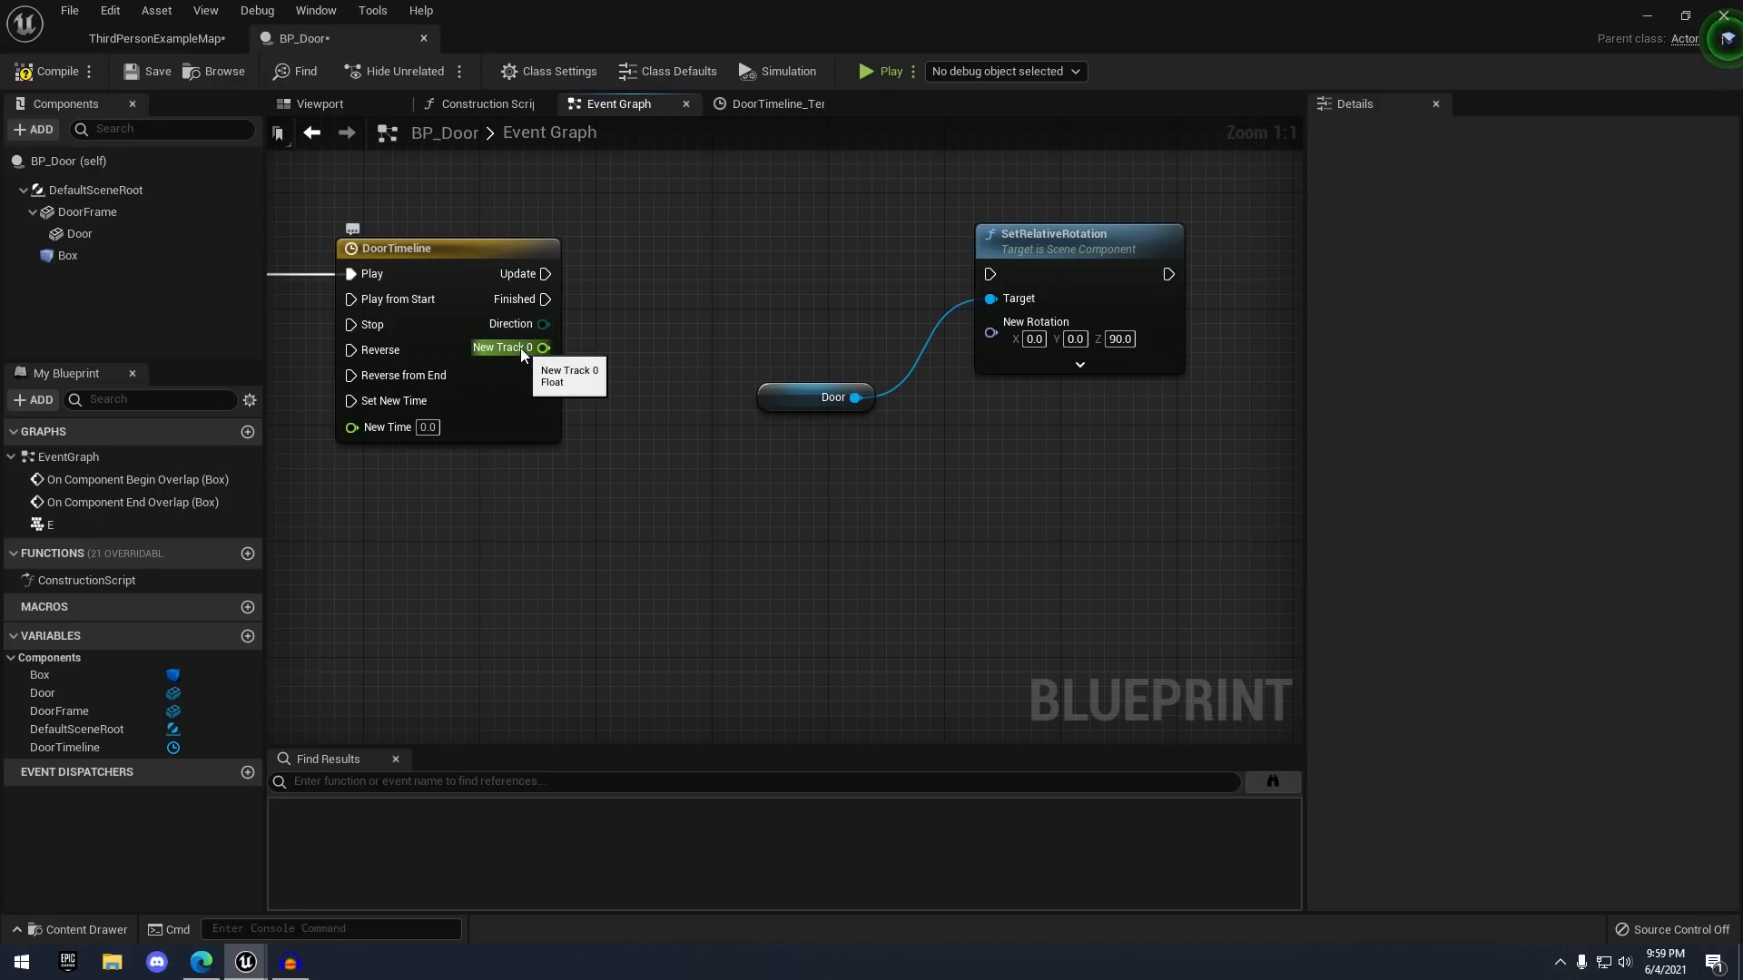
pyautogui.moveTo(530, 348); pyautogui.dragTo(930, 420)
pyautogui.click(878, 486)
pyautogui.moveTo(879, 478); pyautogui.dragTo(963, 476, button='right')
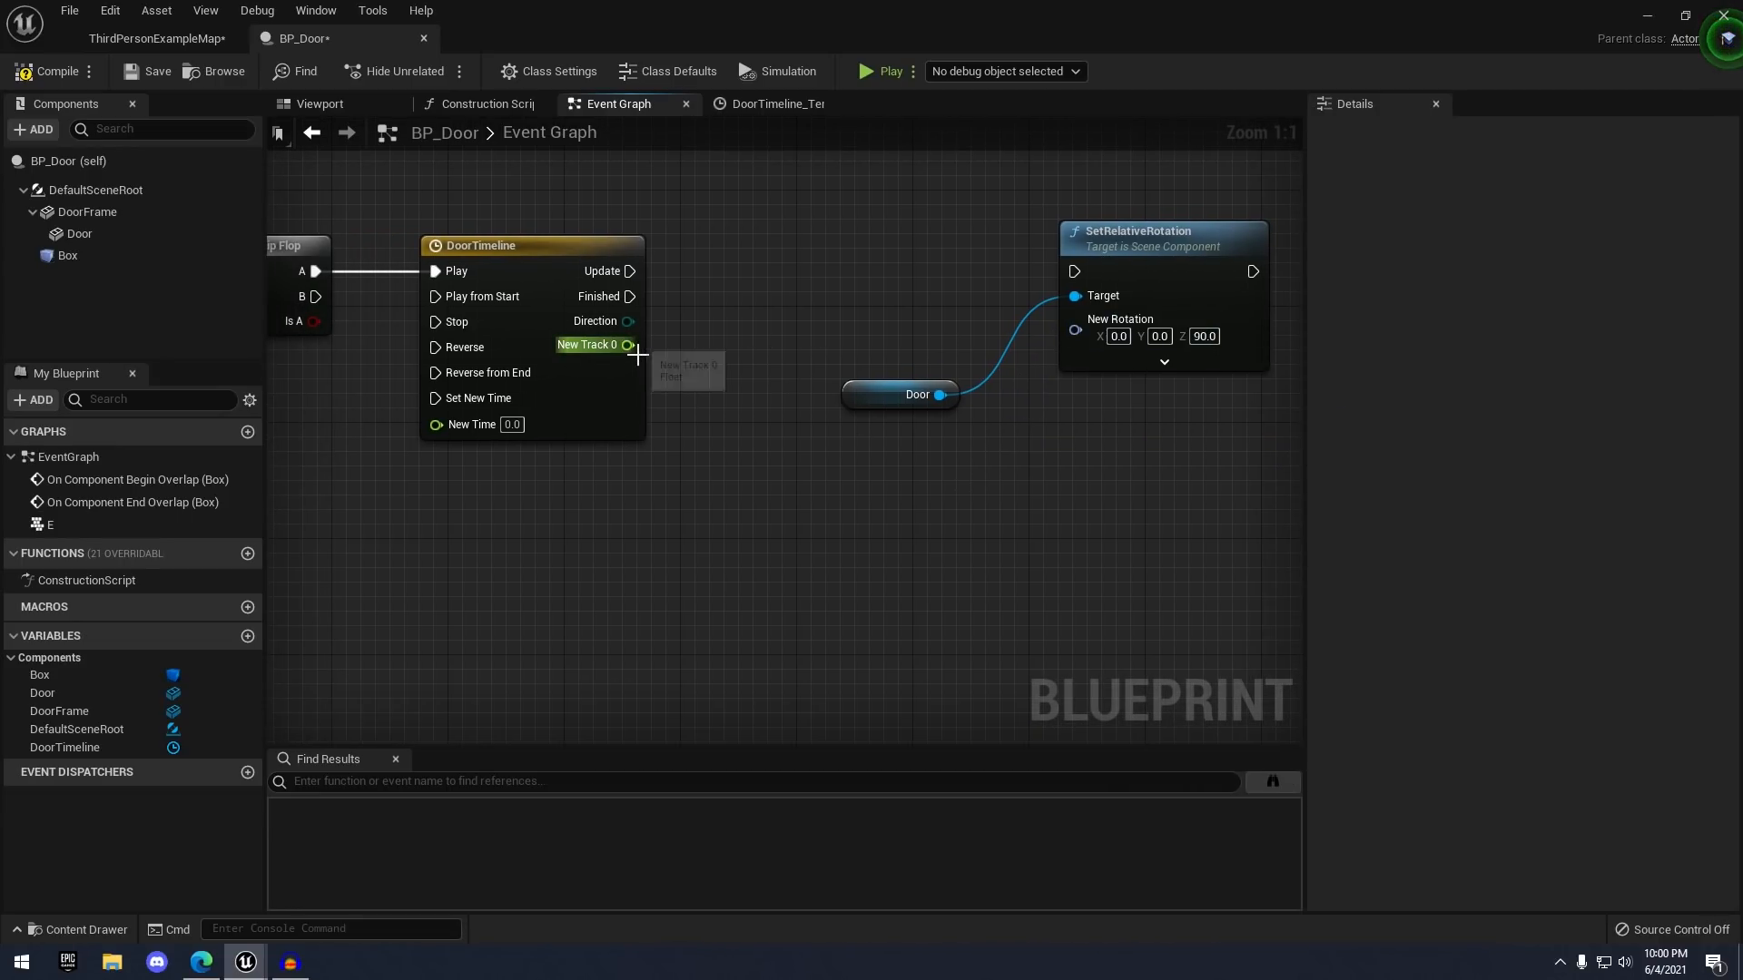
pyautogui.moveTo(629, 346); pyautogui.dragTo(1083, 330)
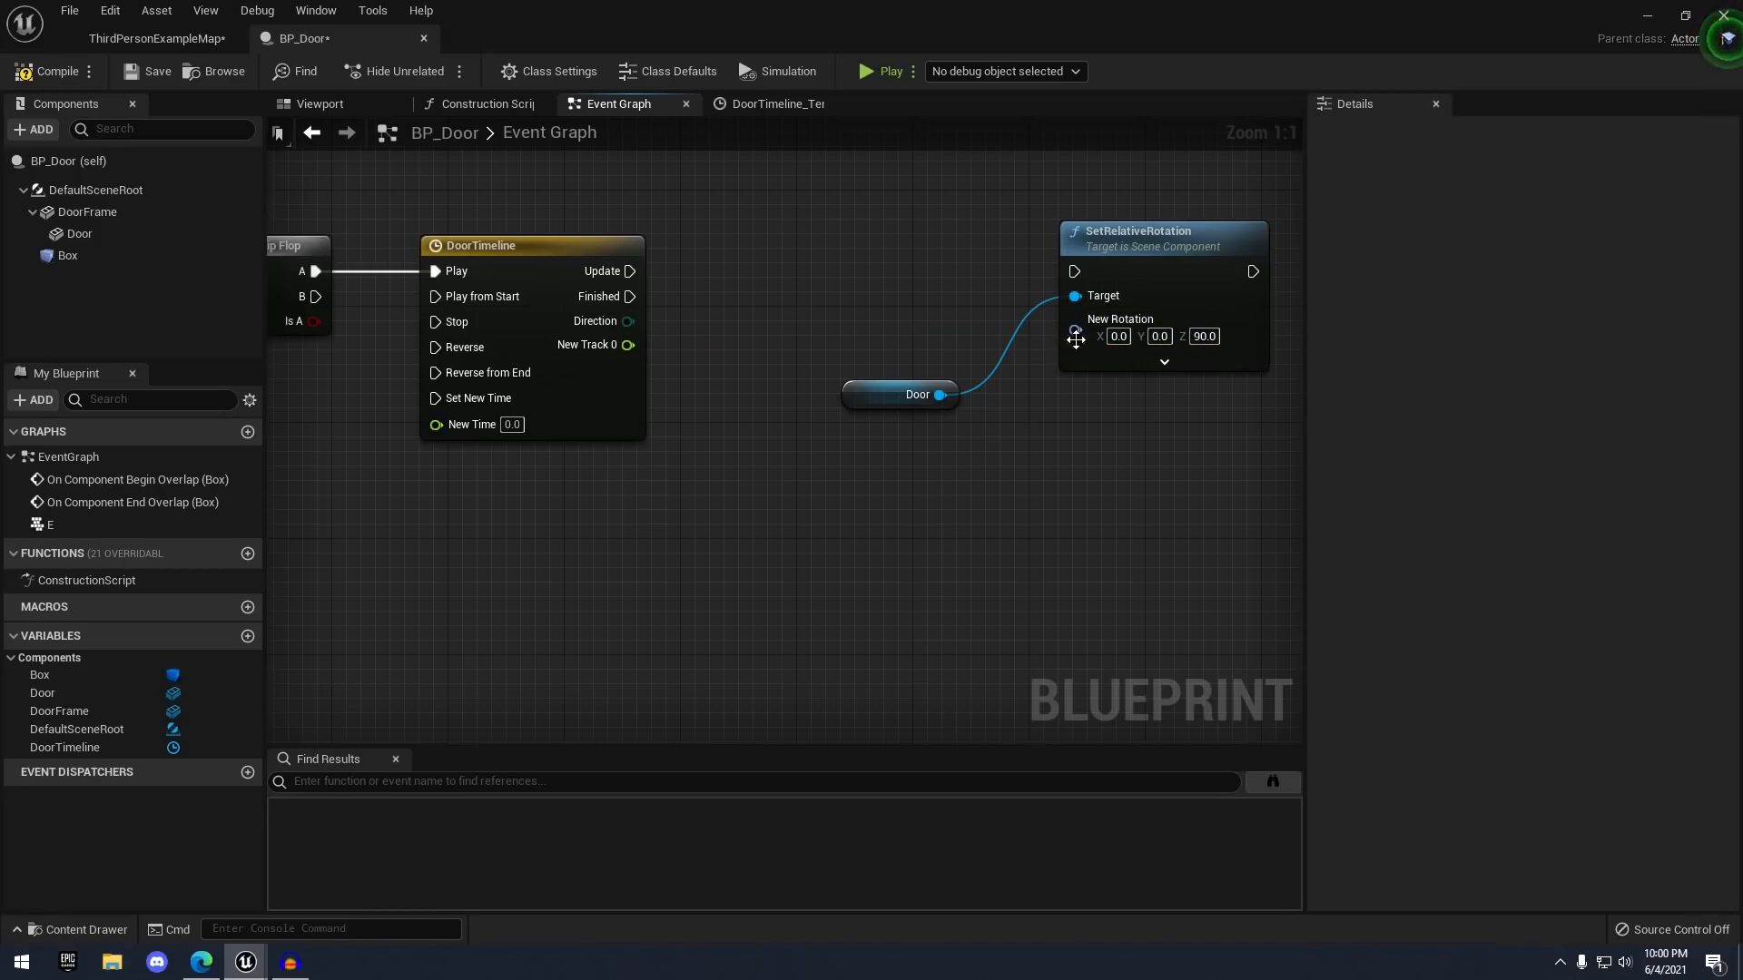
# - Add a Make Rotator feeding New Rotation and wire New Track 0 into its Z (Yaw)
pyautogui.moveTo(1074, 331); pyautogui.dragTo(977, 470)
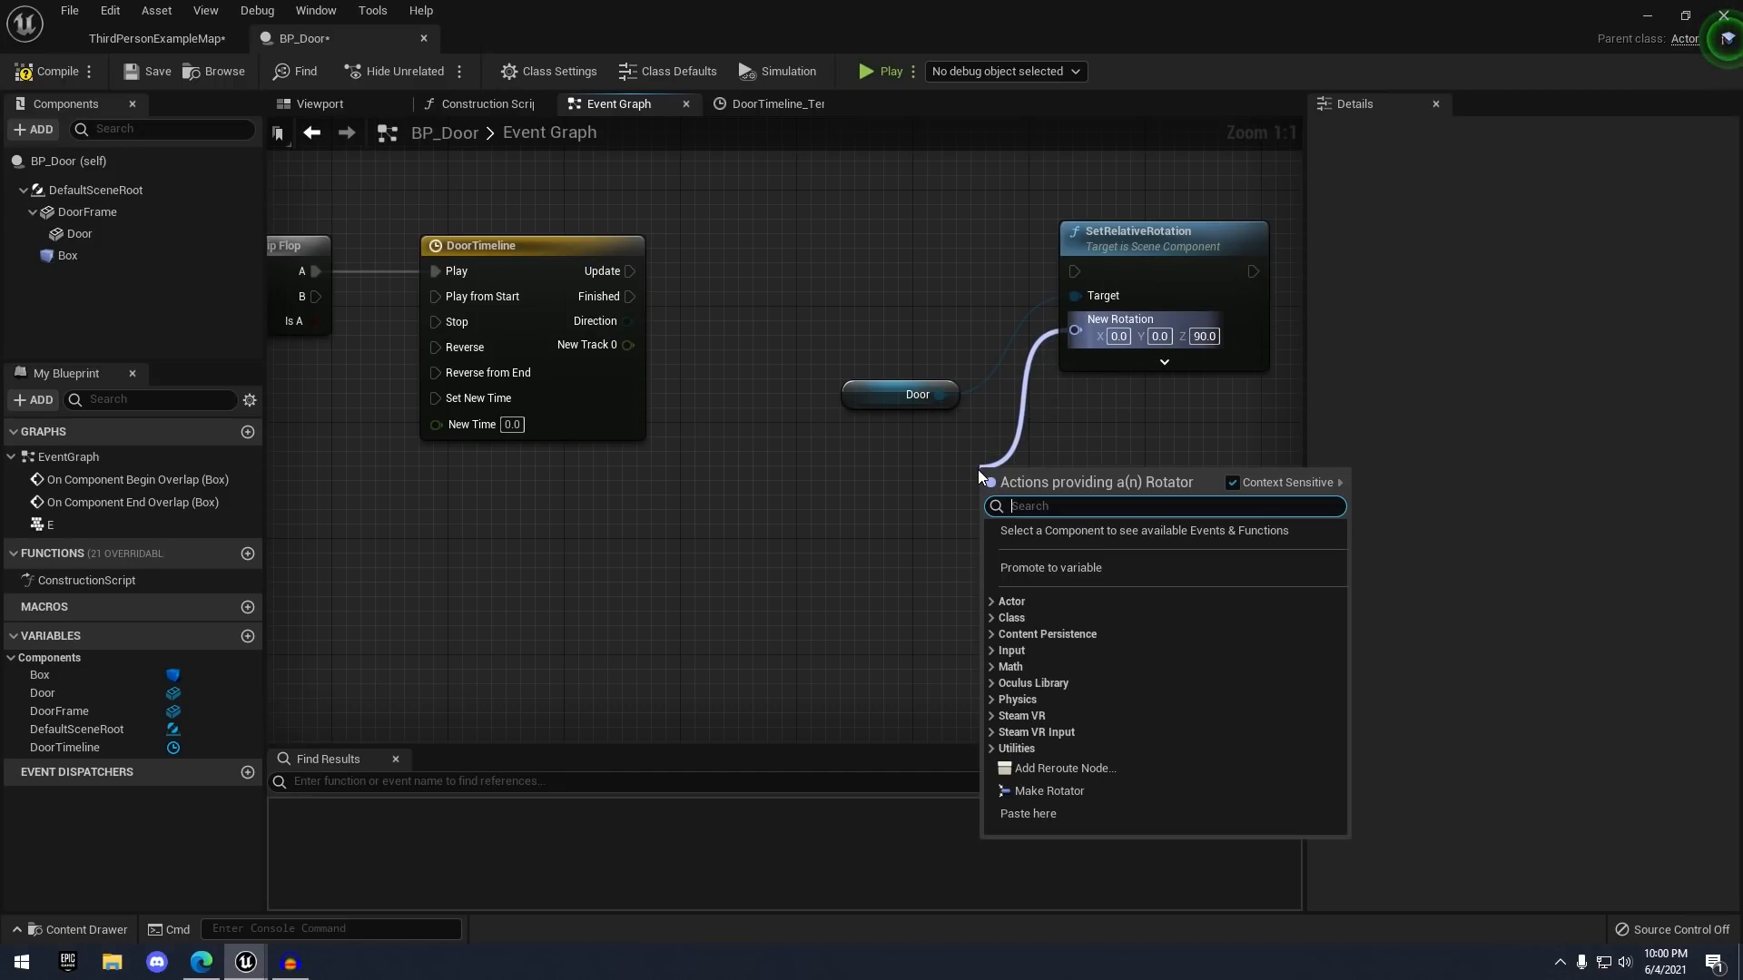
pyautogui.write('make ')
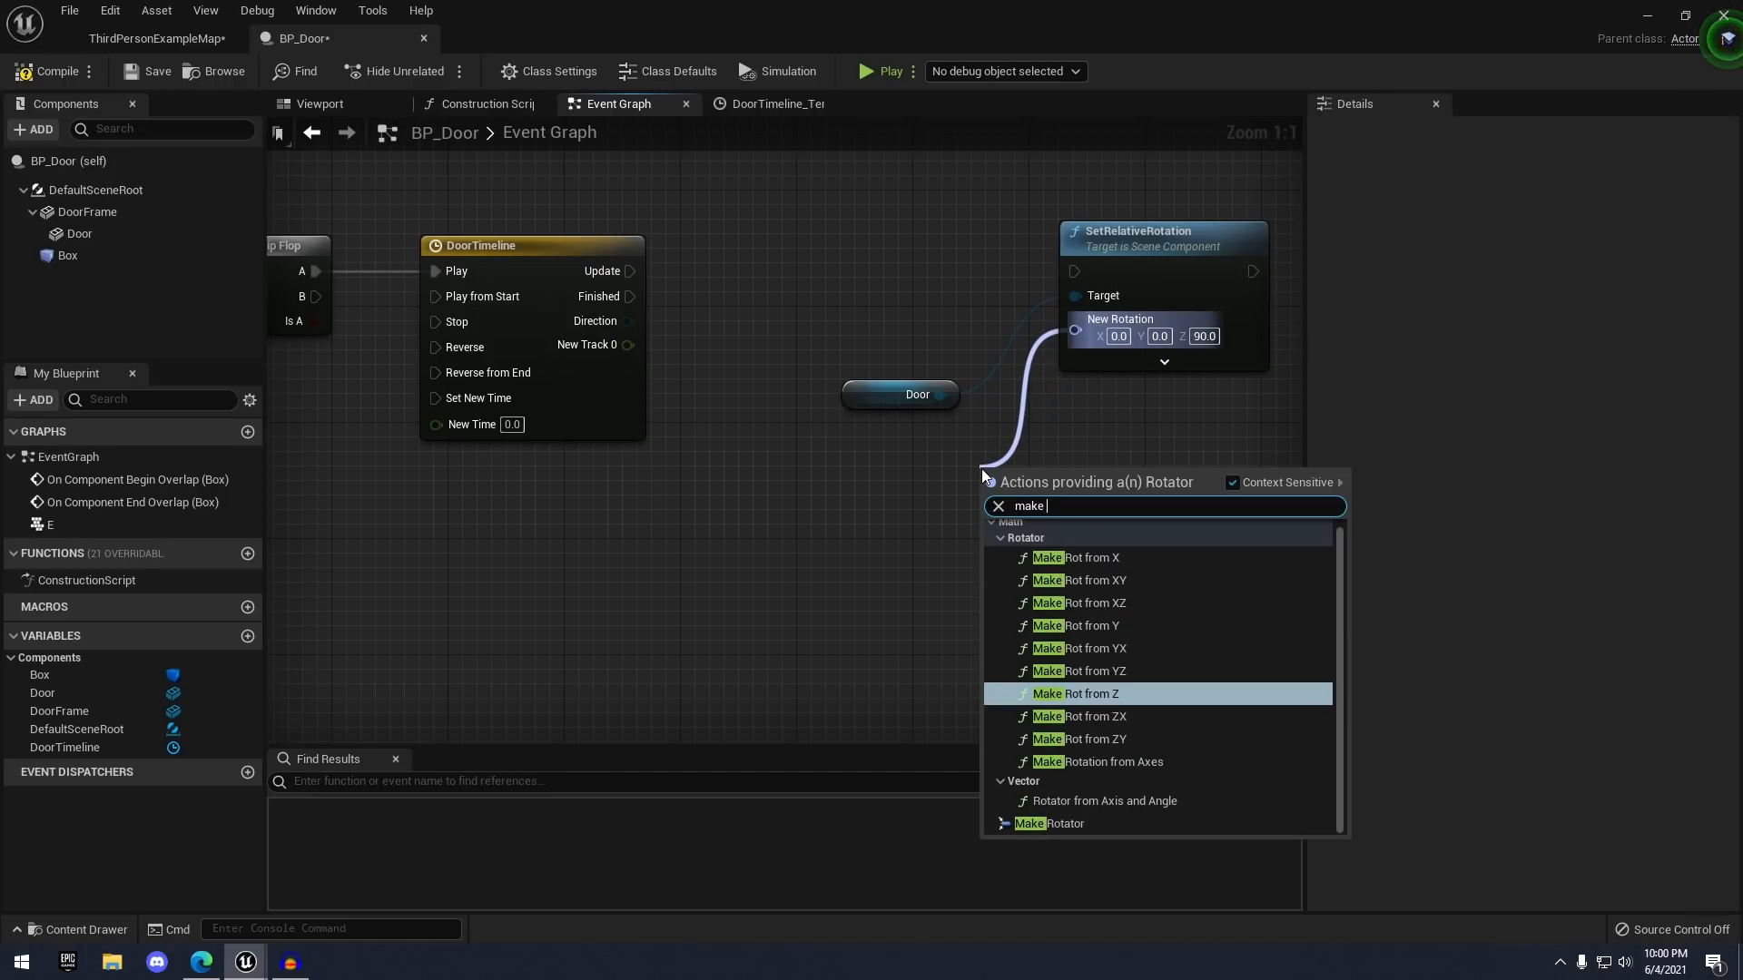
pyautogui.write('rotator')
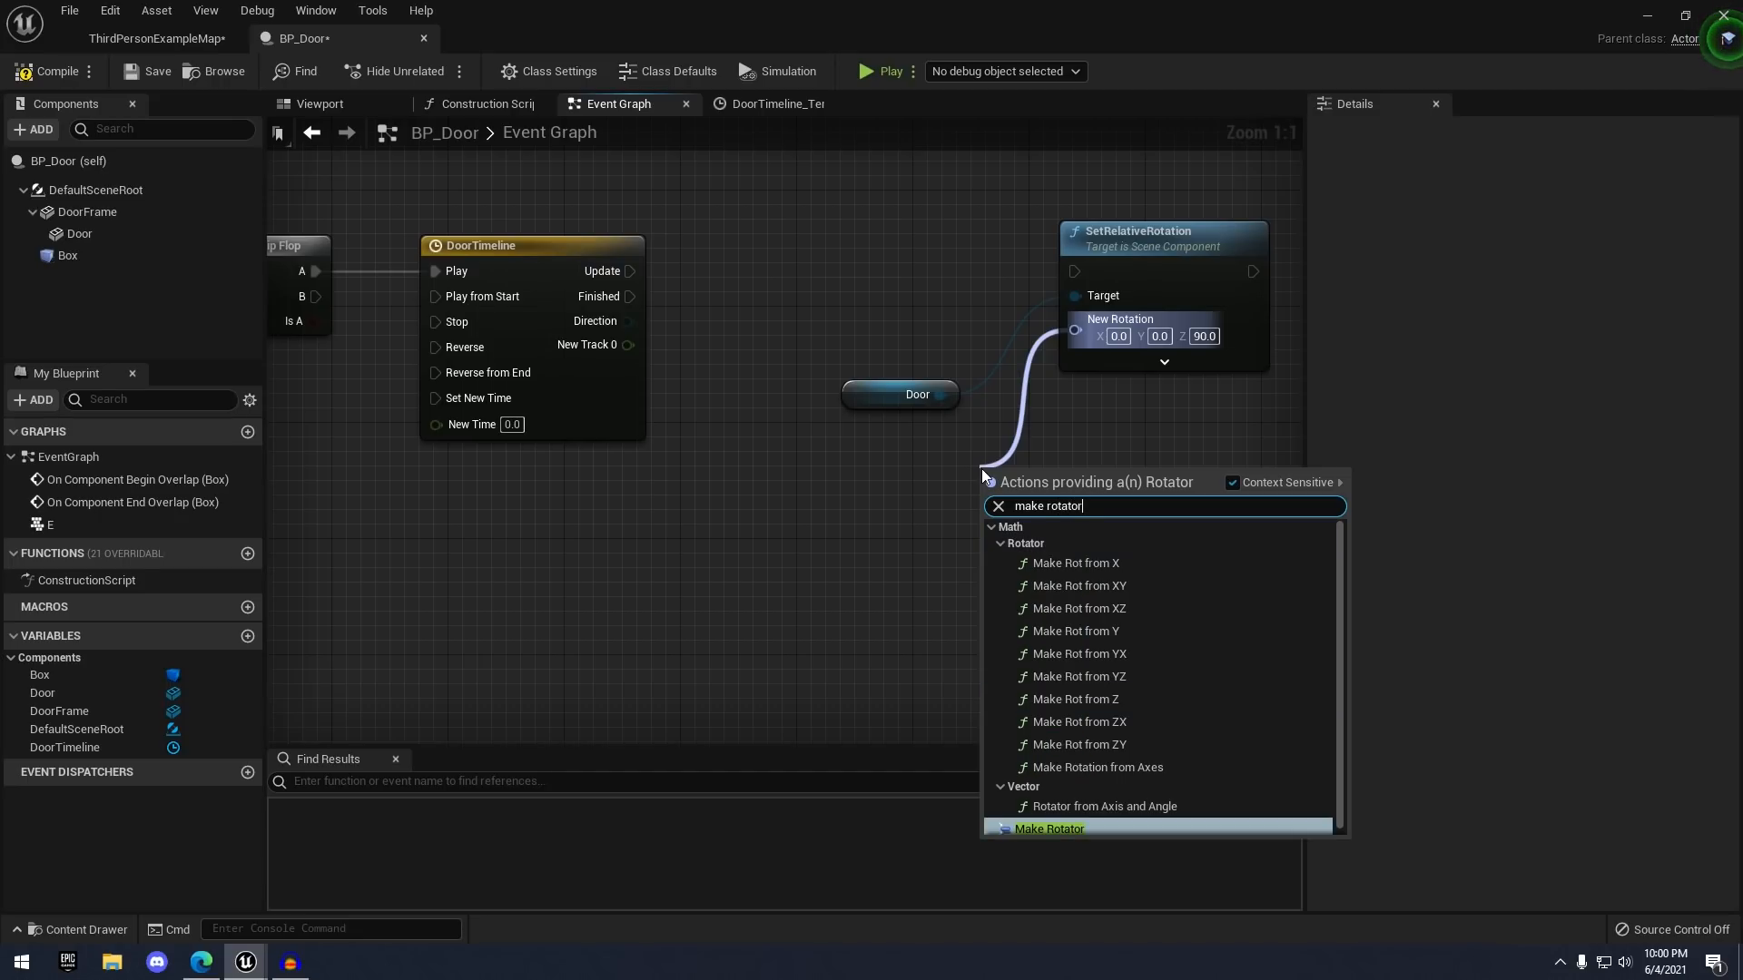
pyautogui.press('Return')
pyautogui.moveTo(1039, 490); pyautogui.dragTo(937, 460)
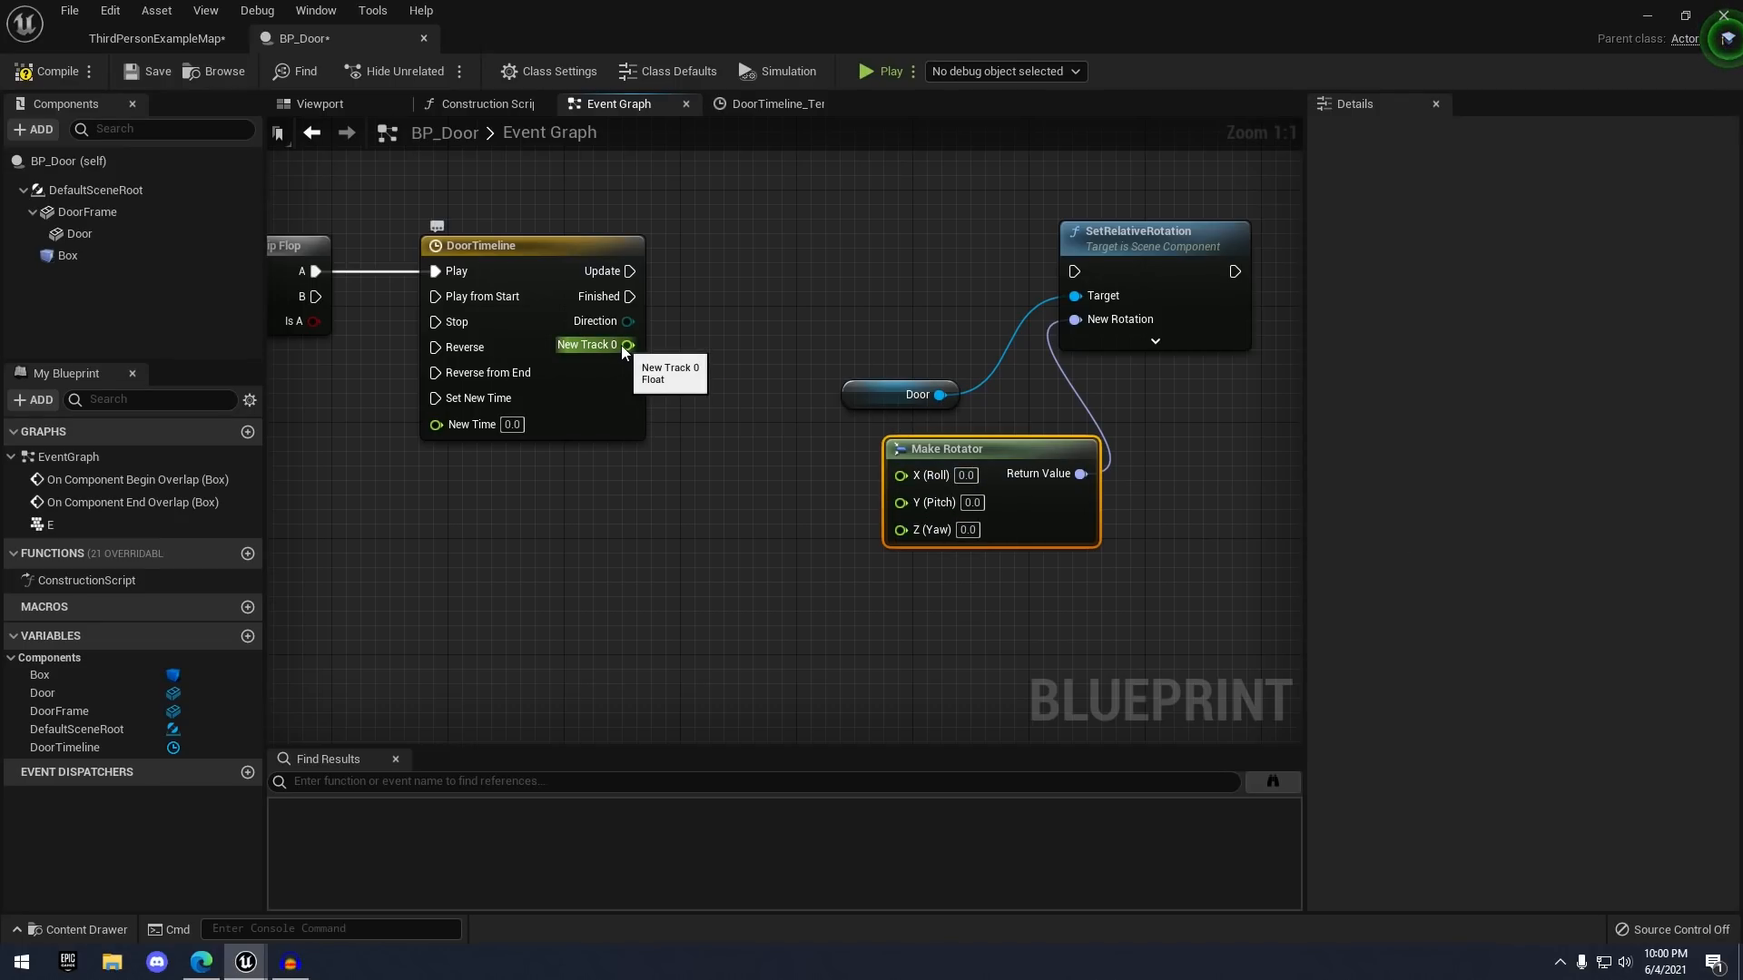
pyautogui.moveTo(621, 345); pyautogui.dragTo(816, 509)
pyautogui.click(766, 429)
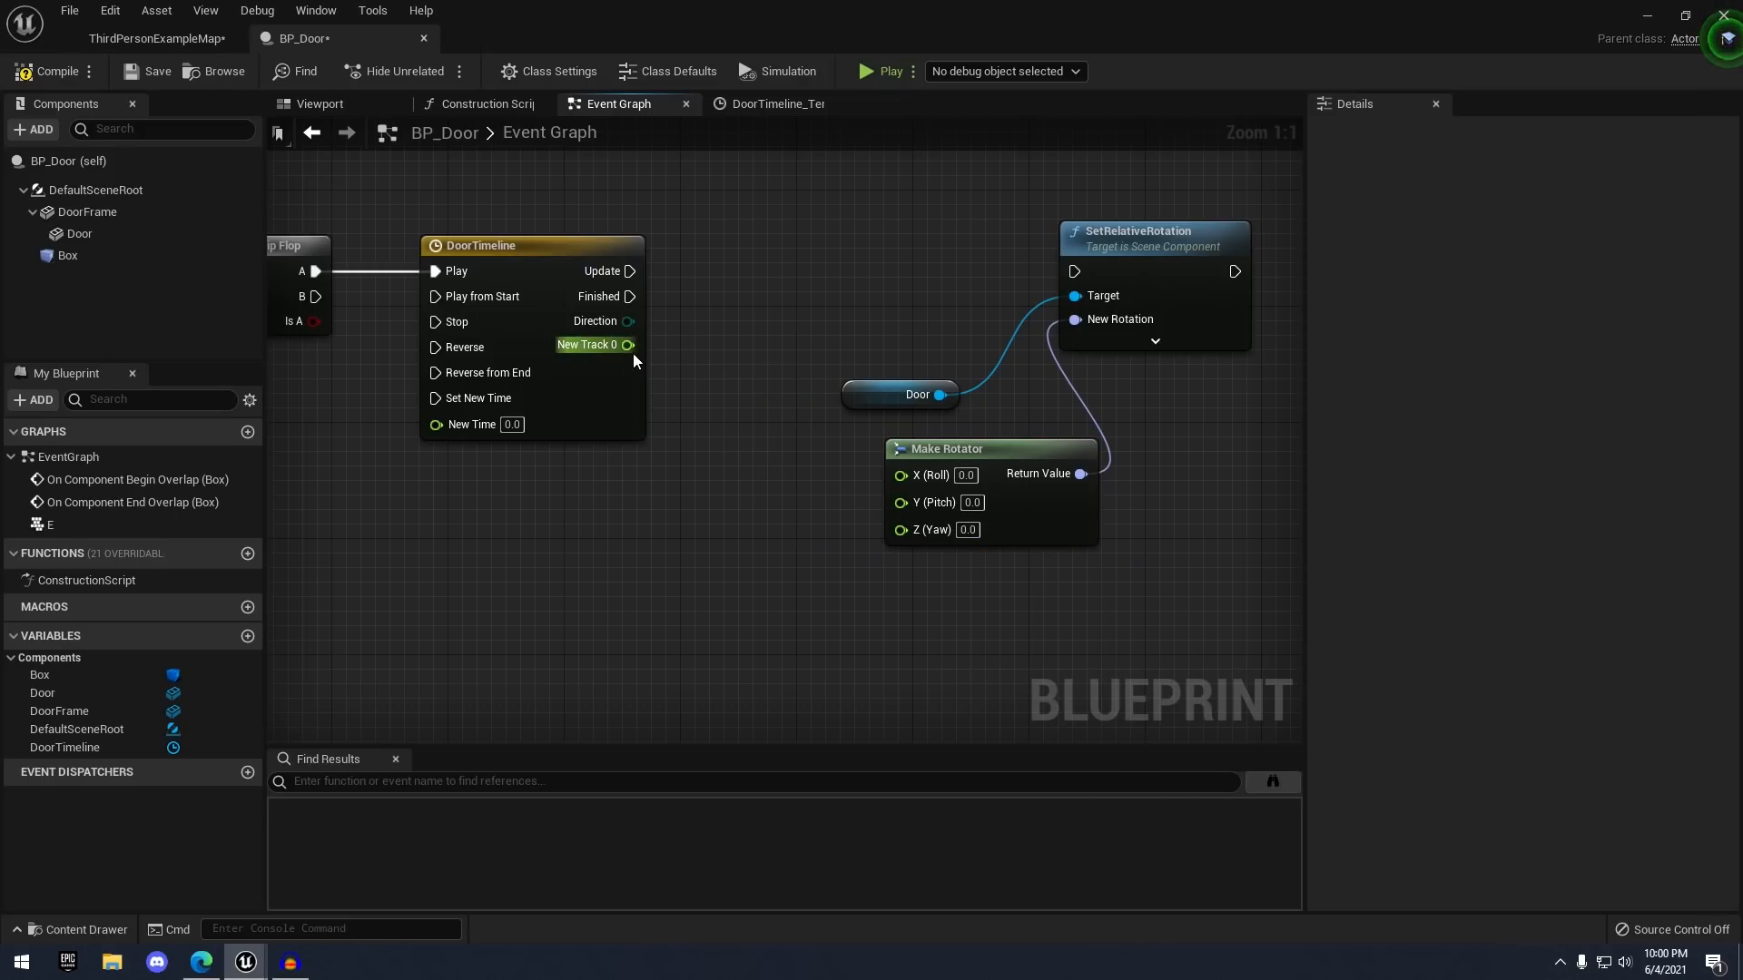
pyautogui.moveTo(622, 345); pyautogui.dragTo(677, 360)
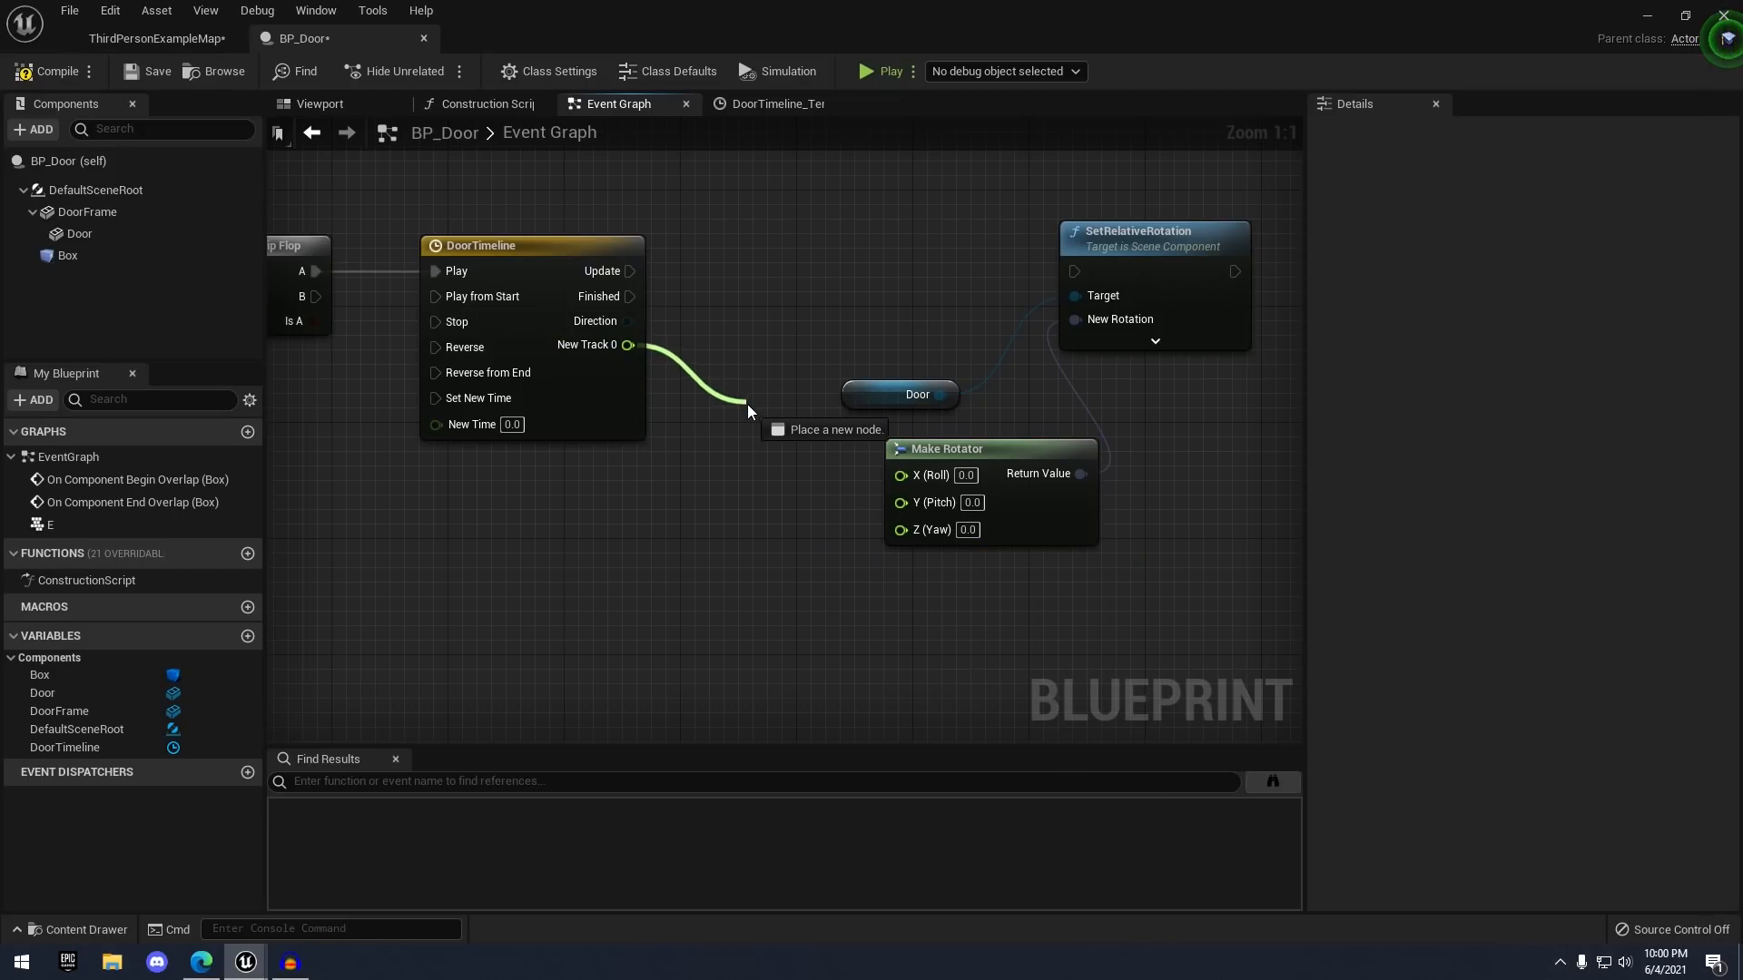
pyautogui.moveTo(748, 405); pyautogui.dragTo(901, 528)
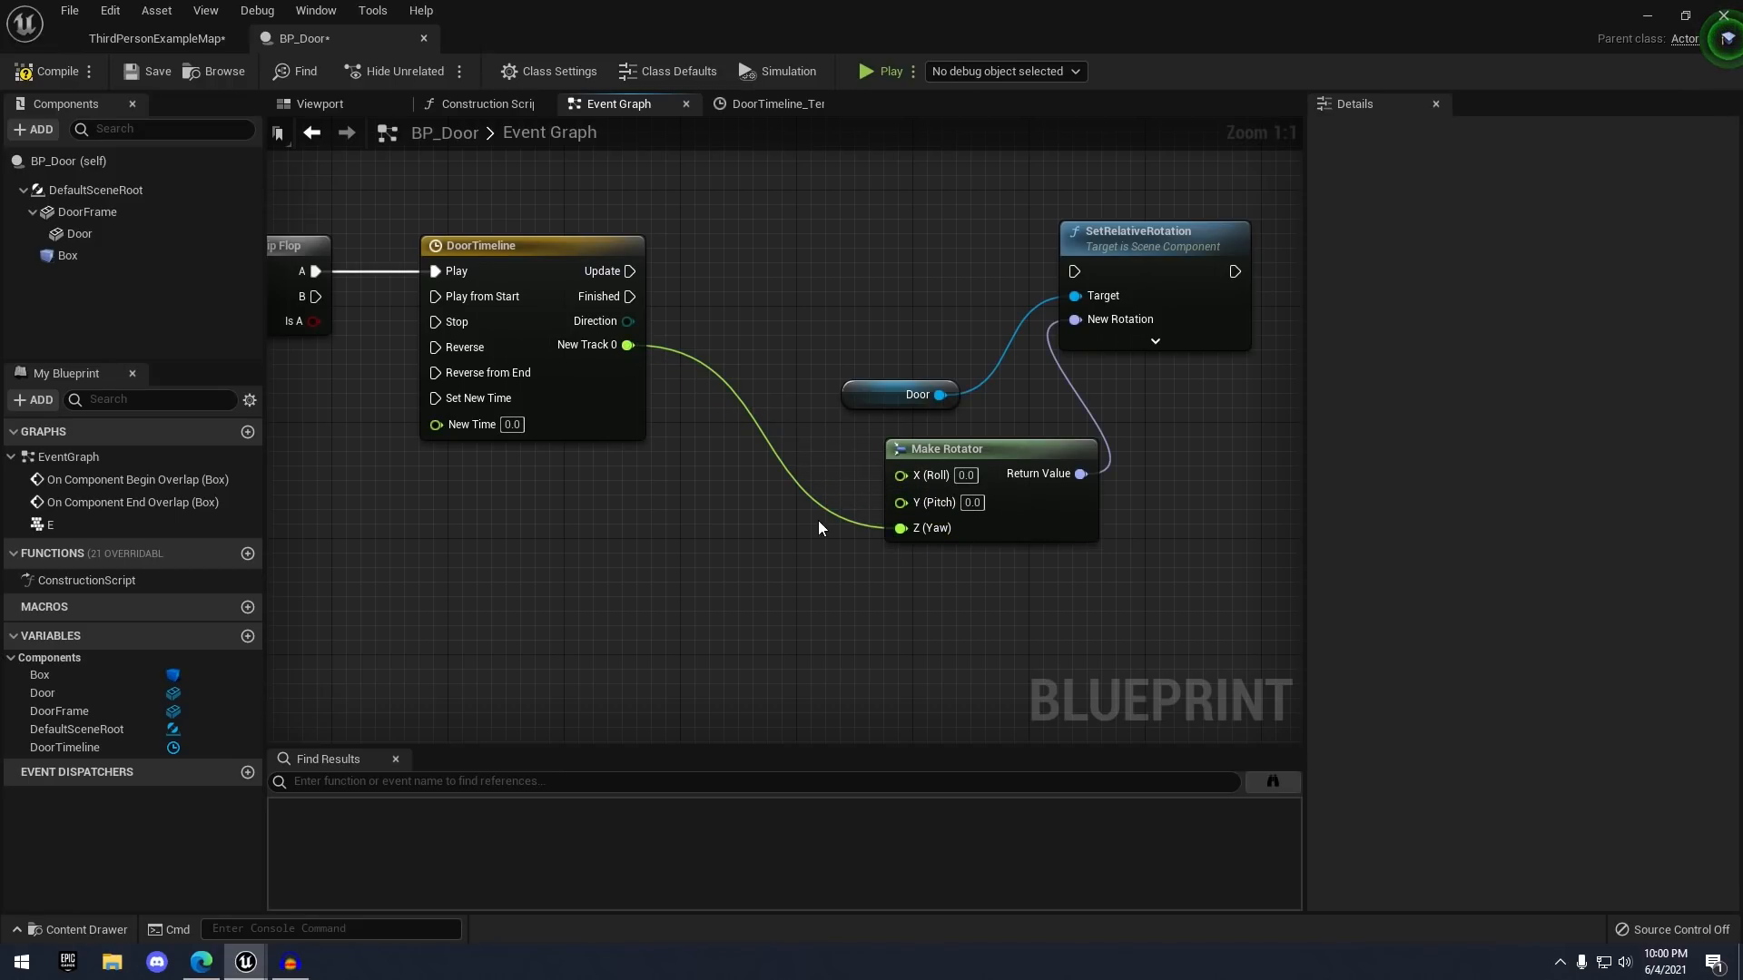
# - Frame all the nodes and show the door's 3D Viewport preview
pyautogui.moveTo(800, 498); pyautogui.dragTo(935, 482, button='right')
pyautogui.scroll(-1, 935, 482)
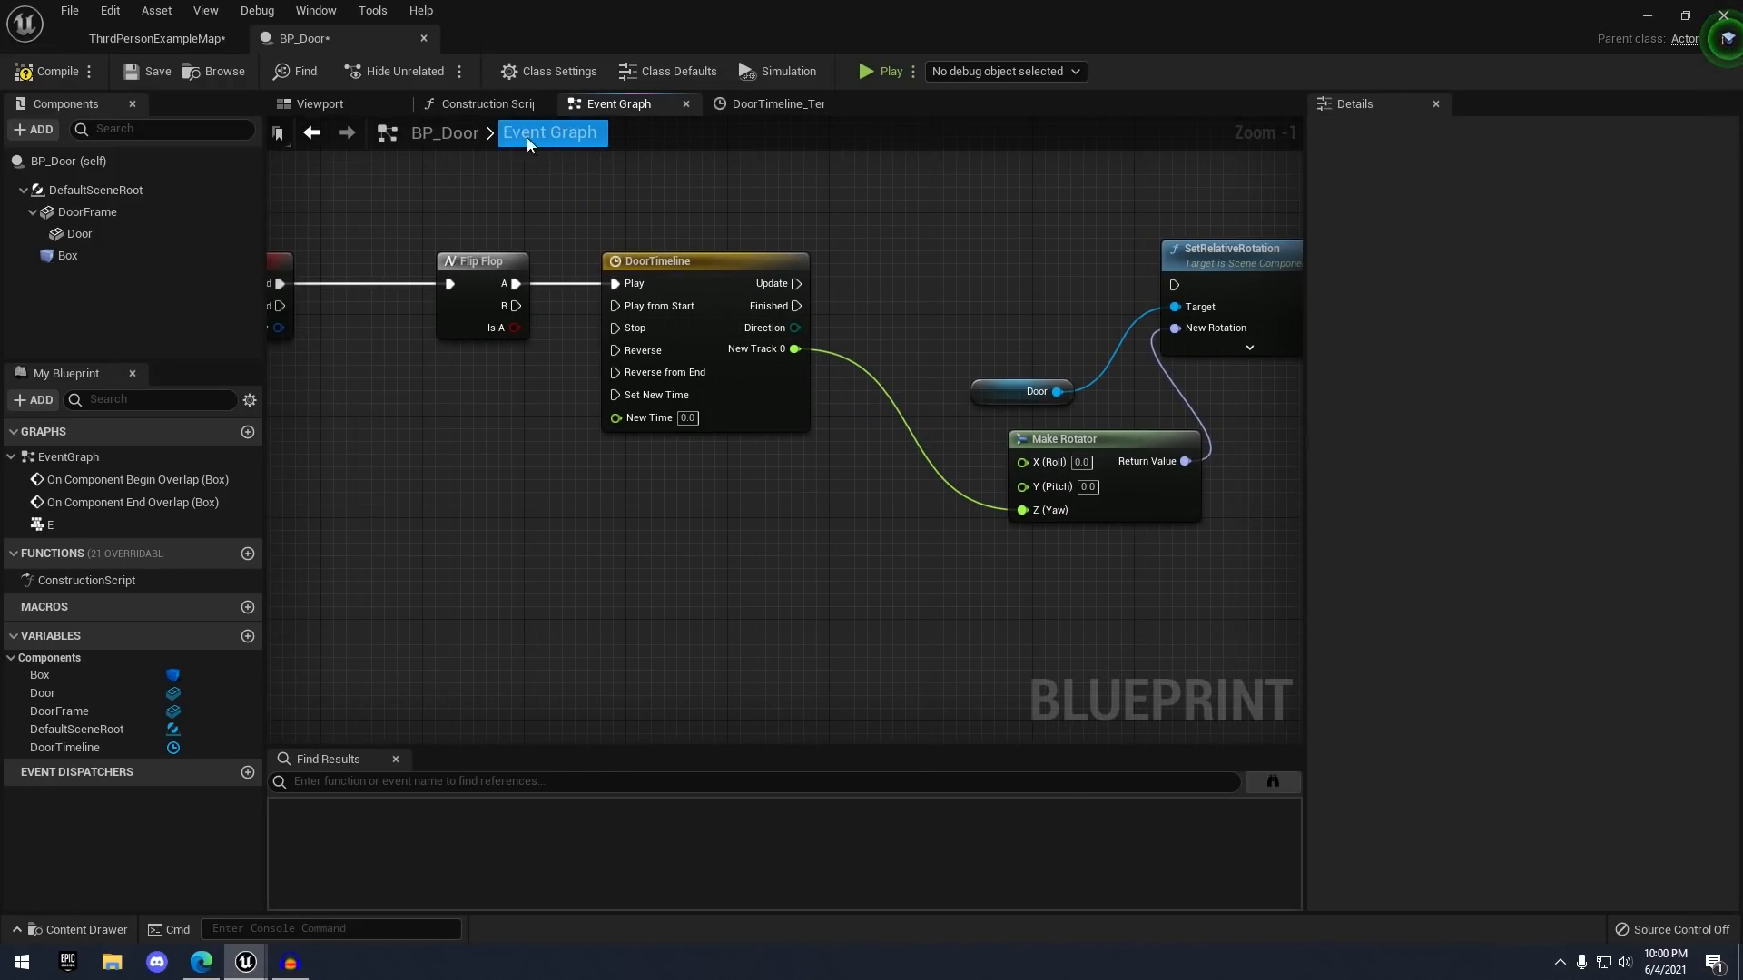
pyautogui.click(320, 104)
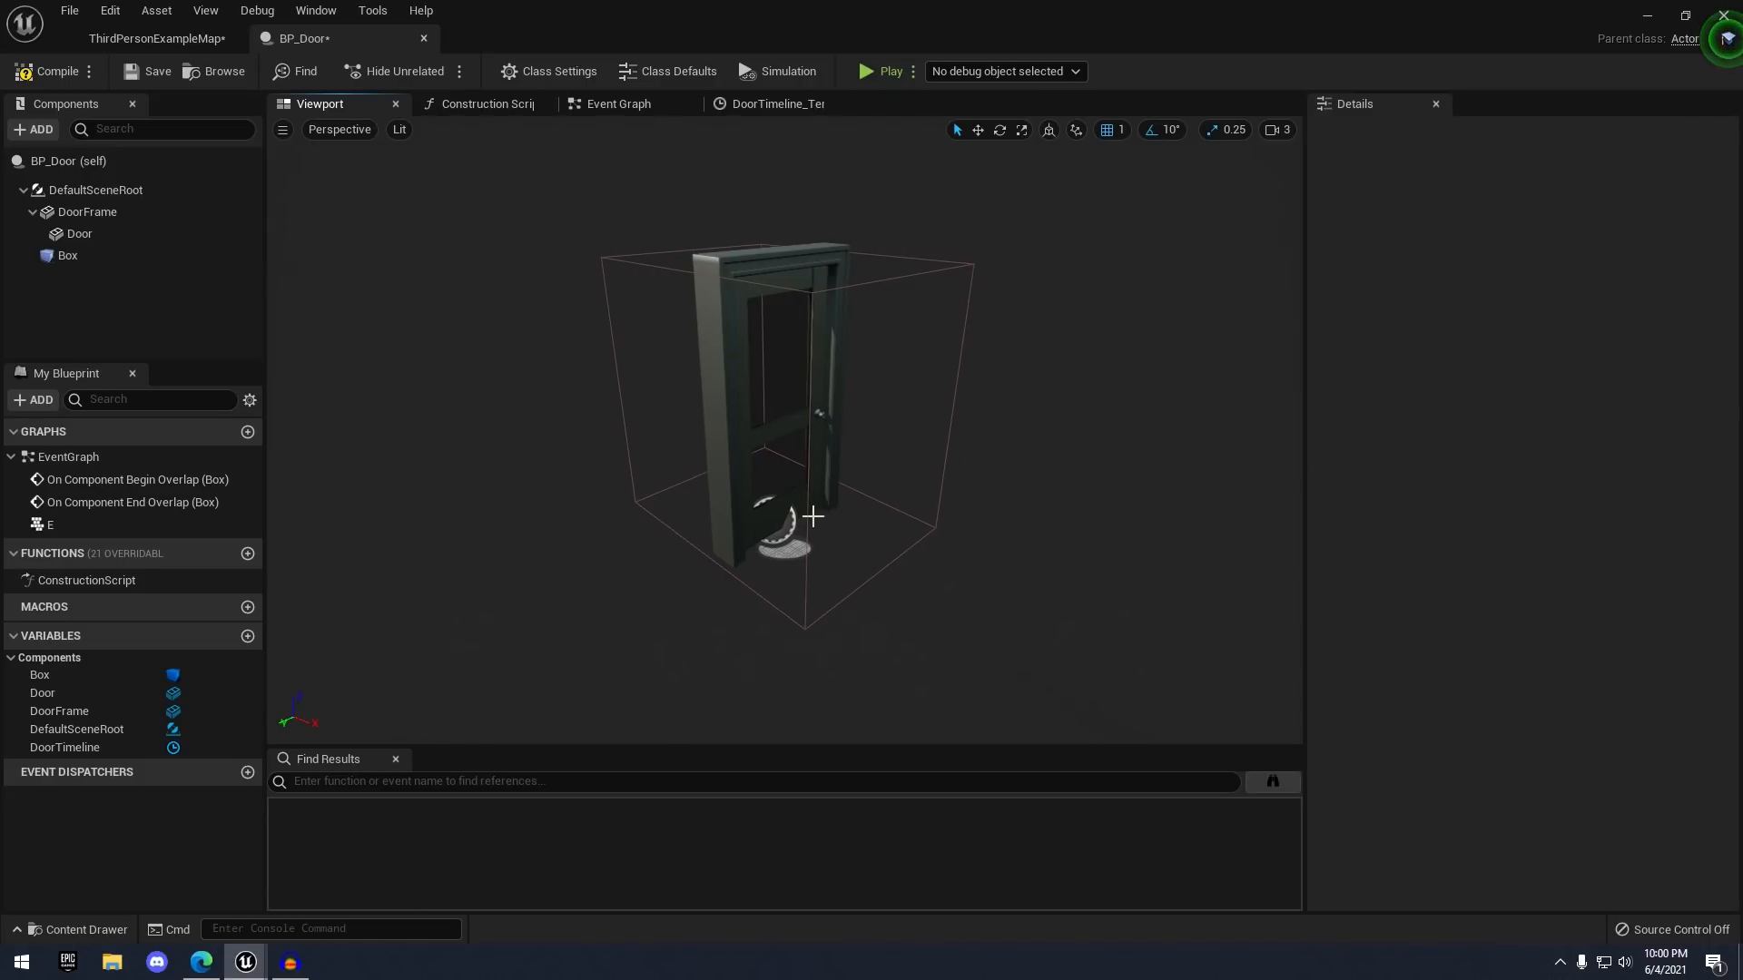
# - Select the Door component, then wire DoorTimeline's Update into SetRelativeRotation's exec input
pyautogui.click(812, 516)
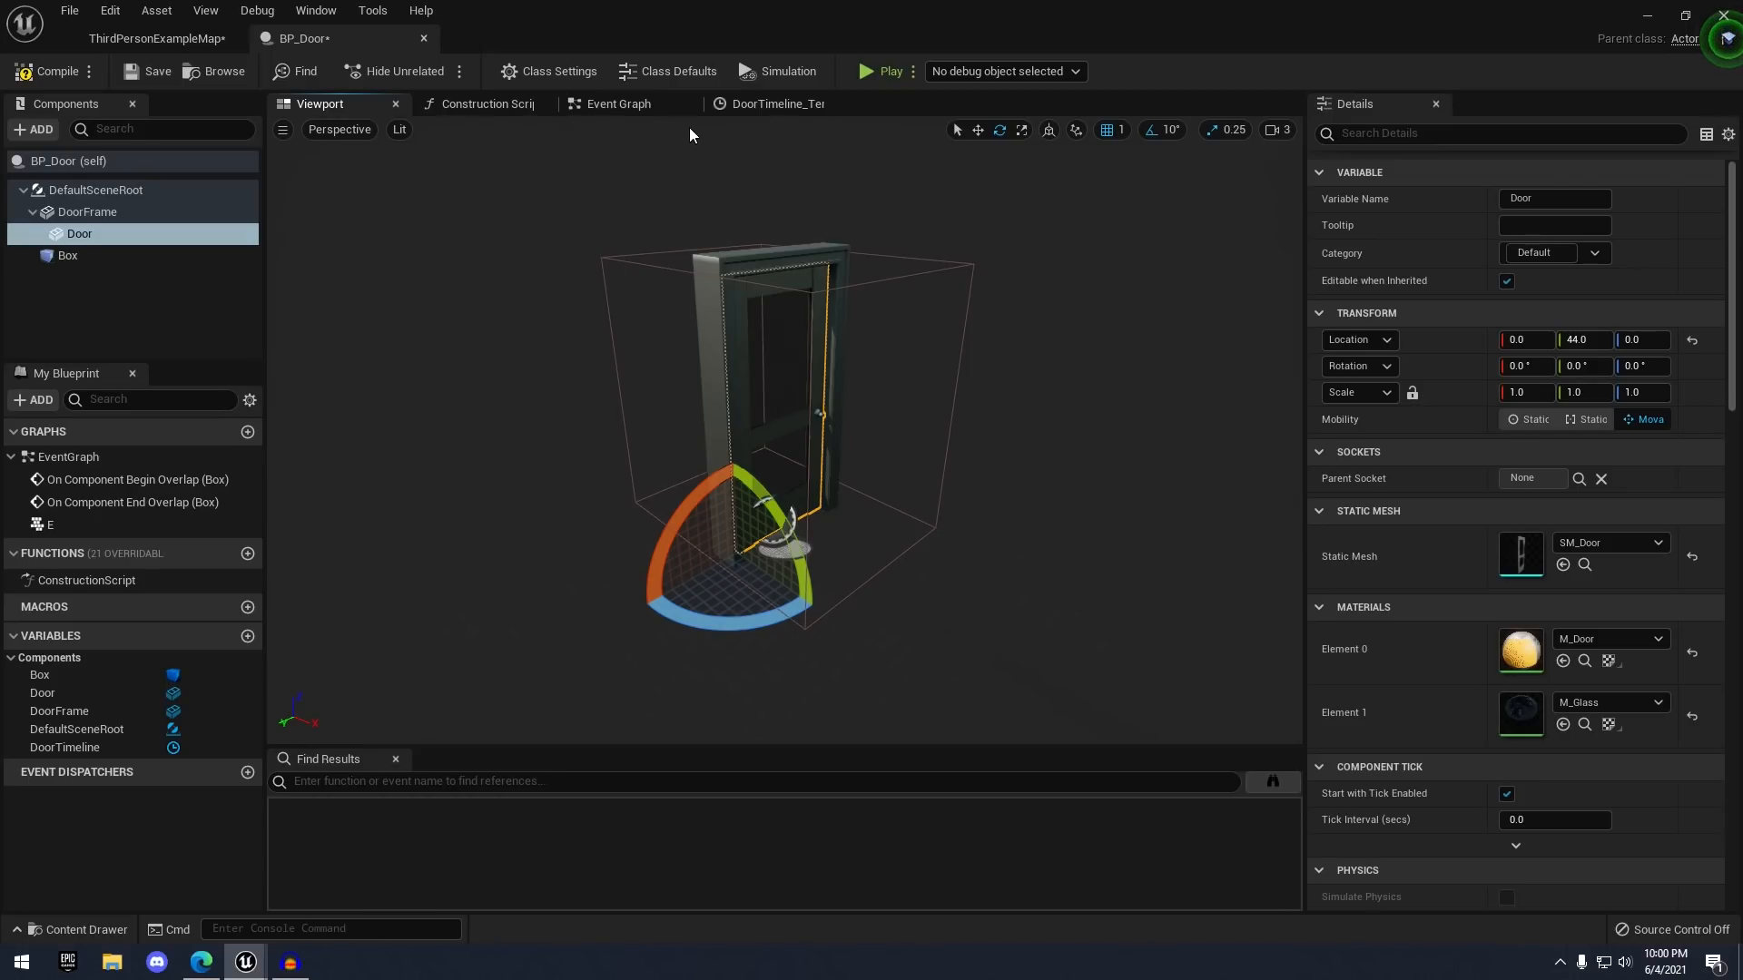
pyautogui.click(618, 104)
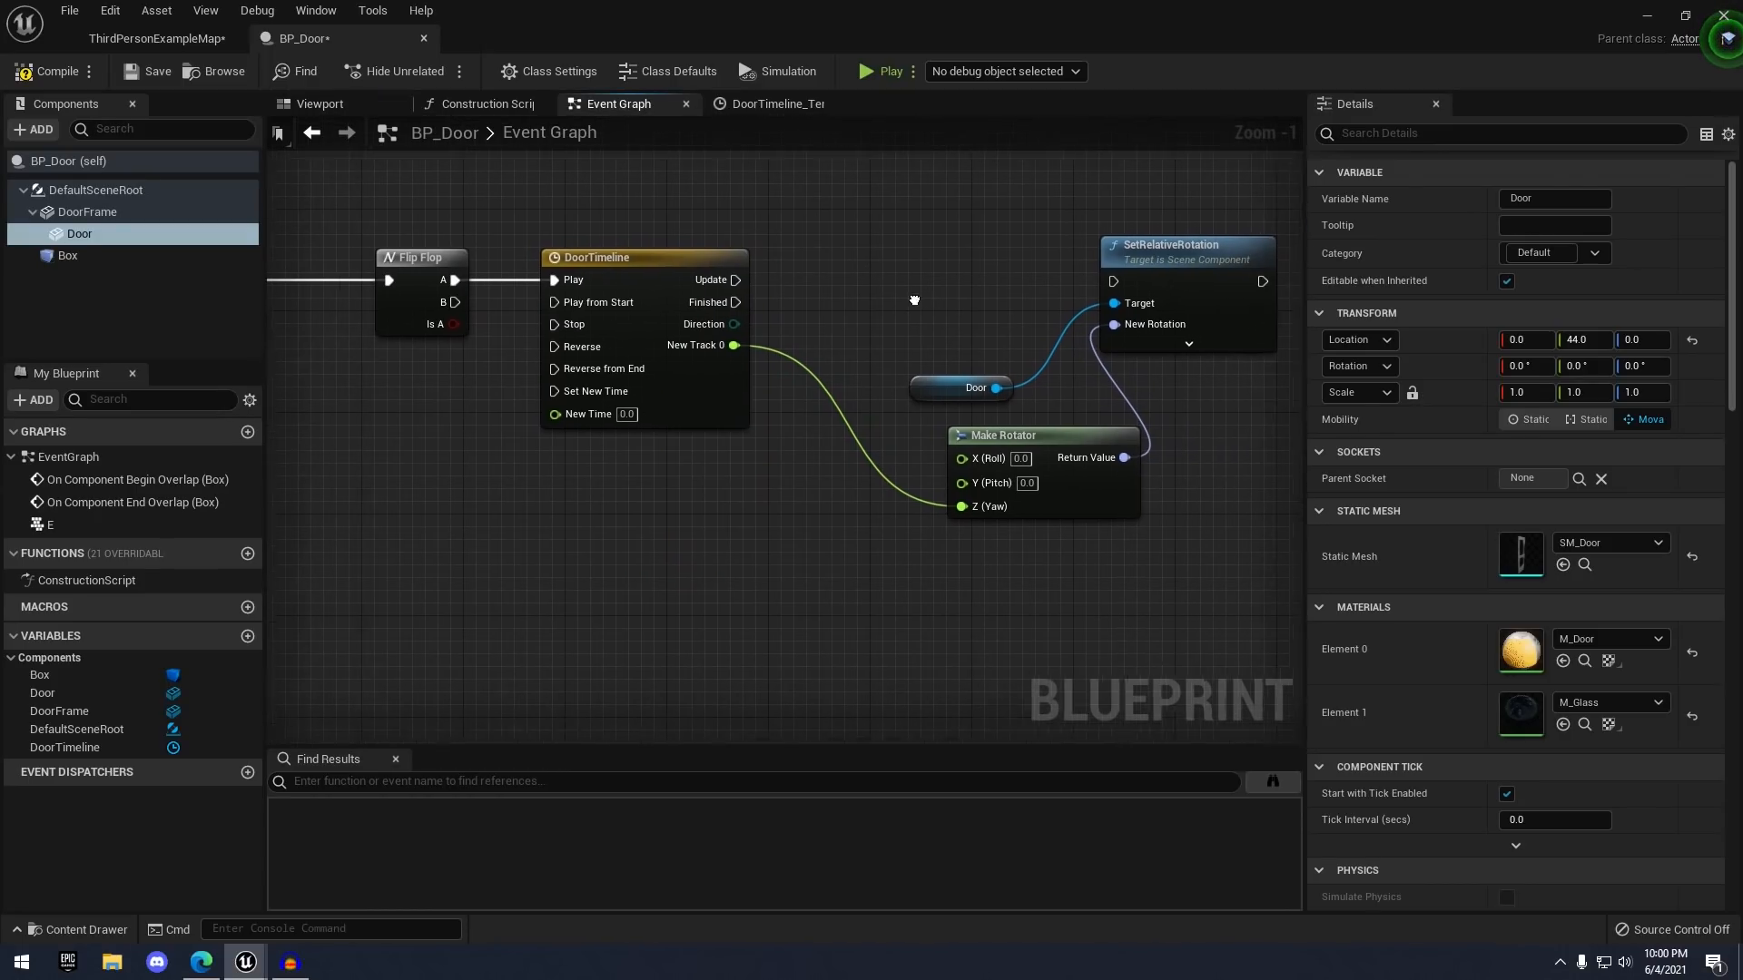
pyautogui.moveTo(1038, 348); pyautogui.dragTo(996, 388, button='right')
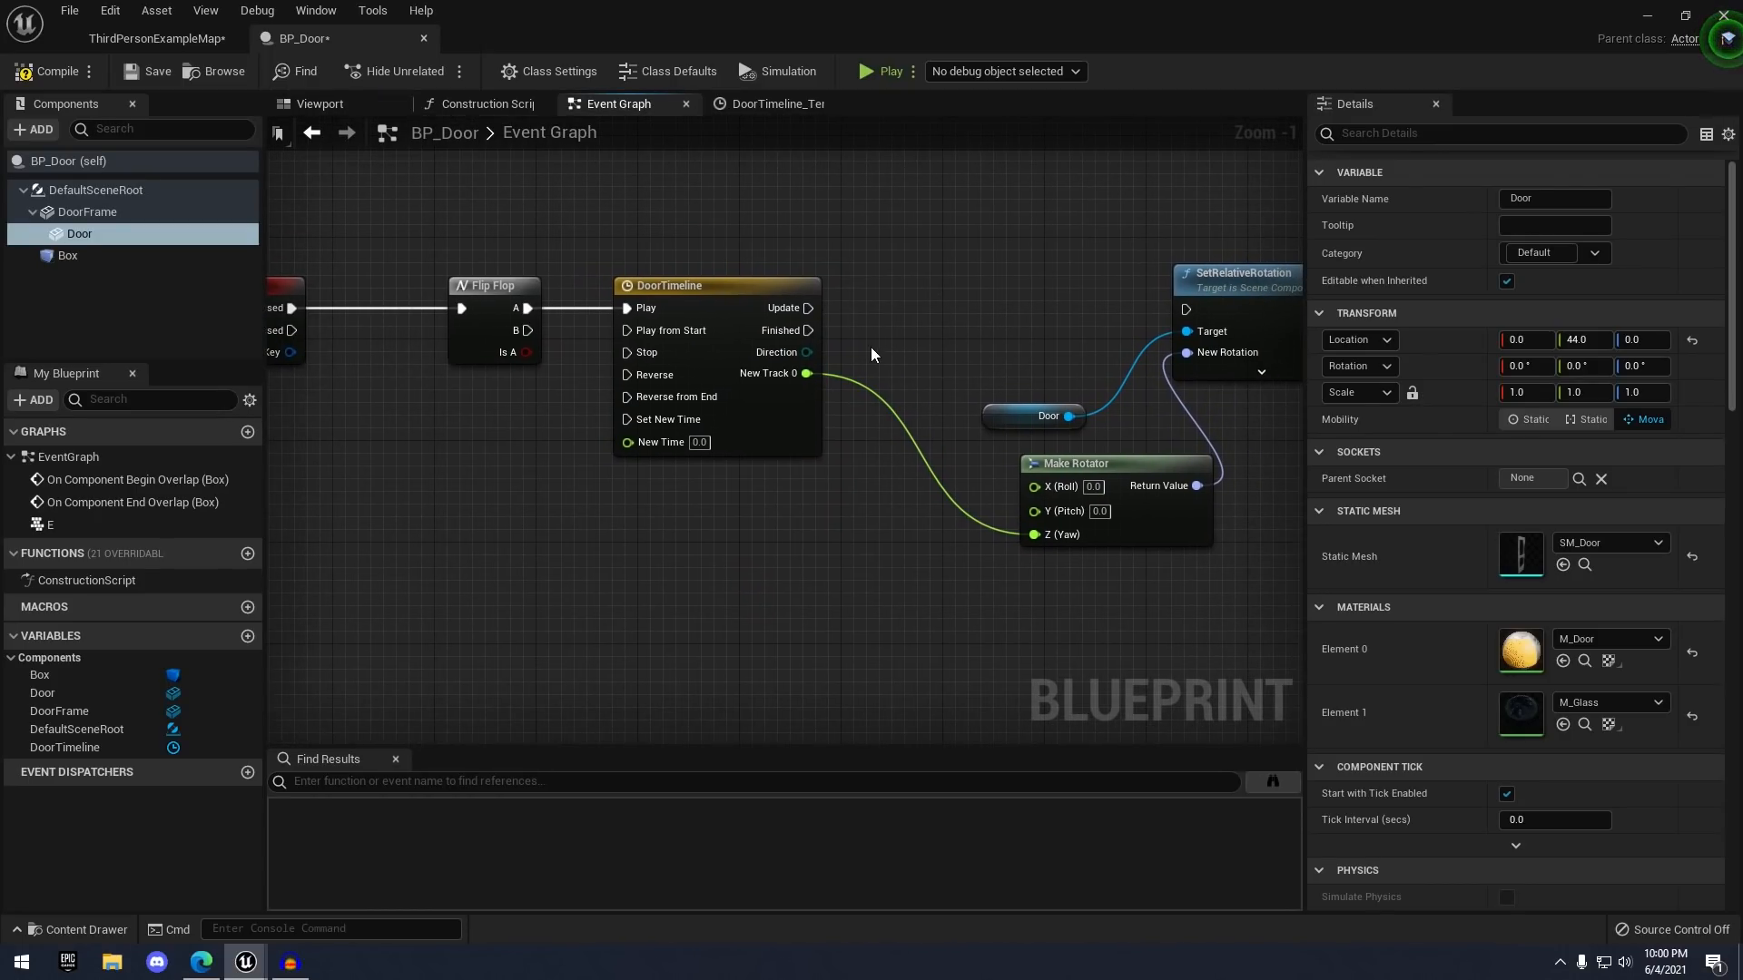
pyautogui.moveTo(820, 319); pyautogui.dragTo(1219, 305)
# - Connect Flip Flop's B output to DoorTimeline's Reverse input
pyautogui.moveTo(1198, 270); pyautogui.dragTo(960, 253, button='right')
pyautogui.moveTo(720, 303); pyautogui.dragTo(1035, 305, button='right')
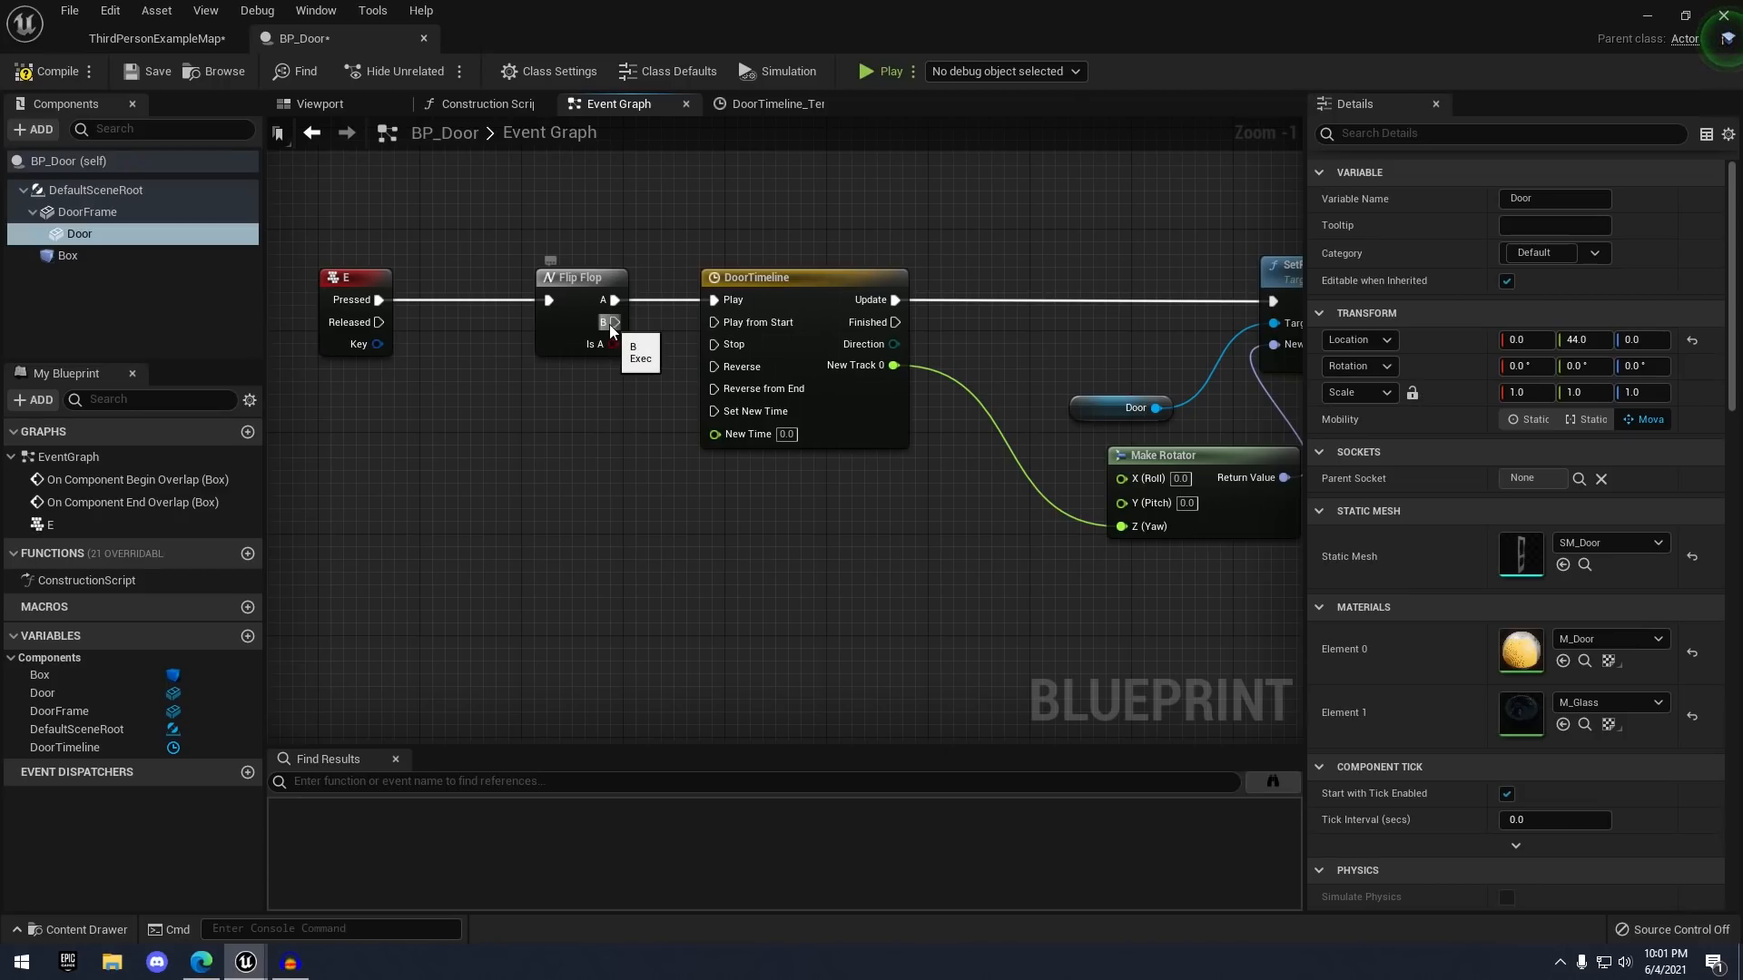
pyautogui.moveTo(626, 339); pyautogui.dragTo(716, 367)
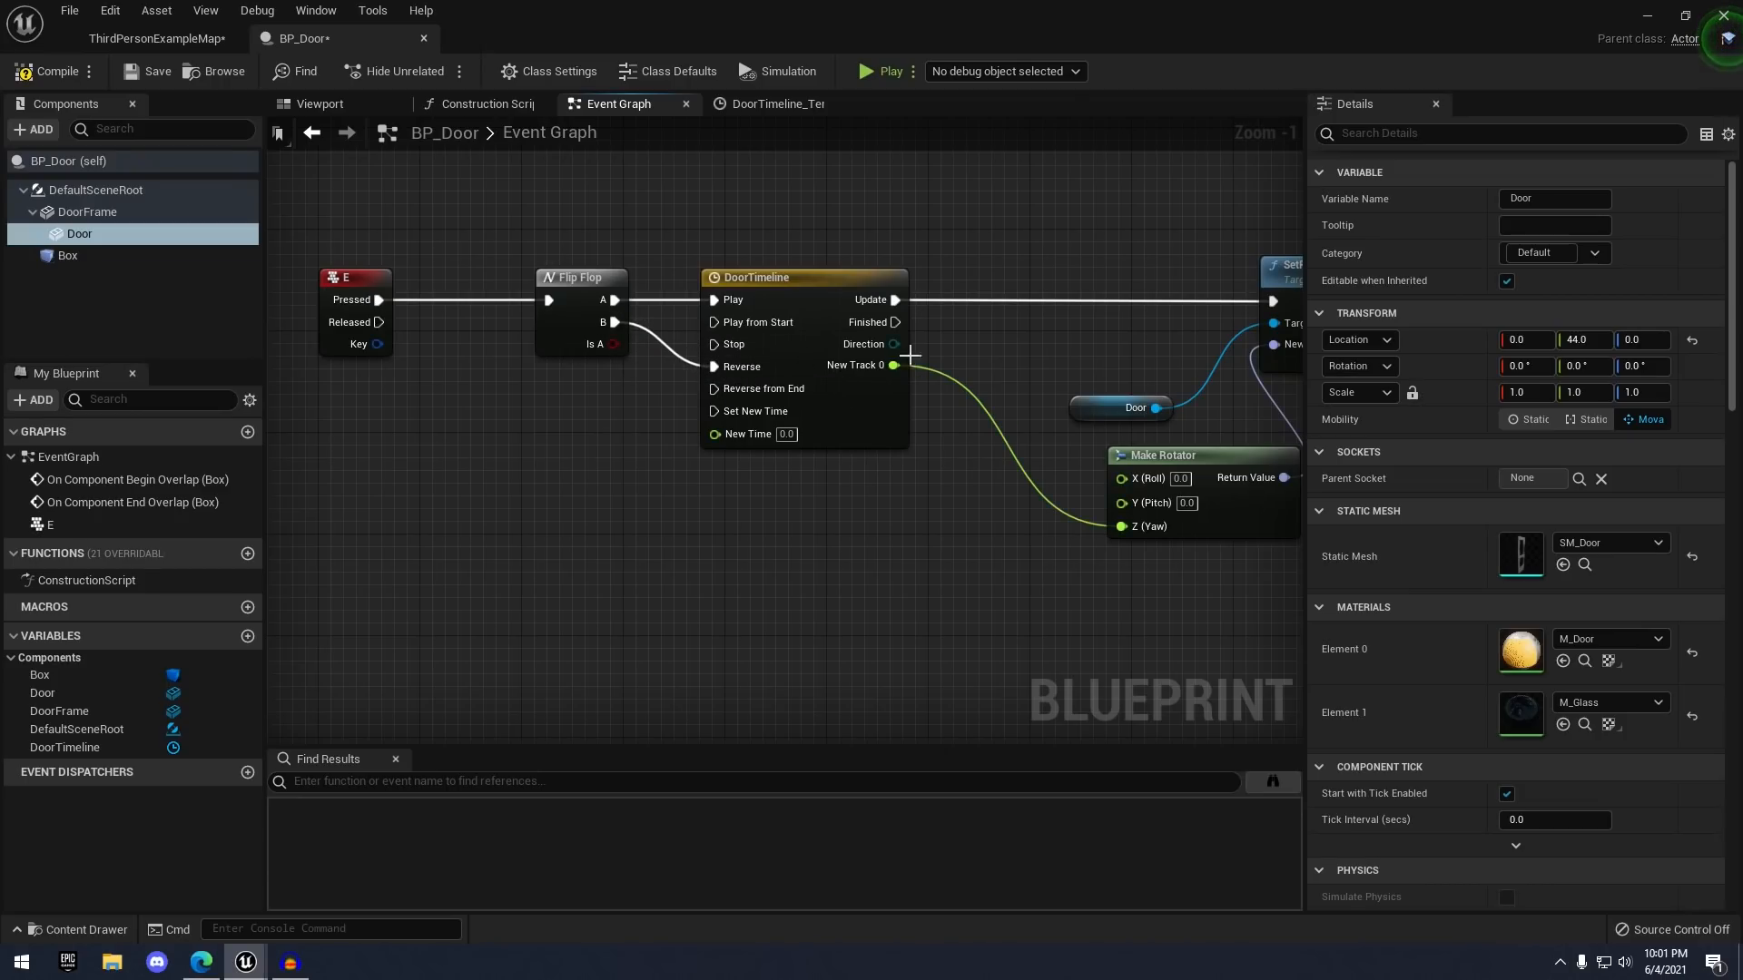
pyautogui.scroll(-2, 826, 345)
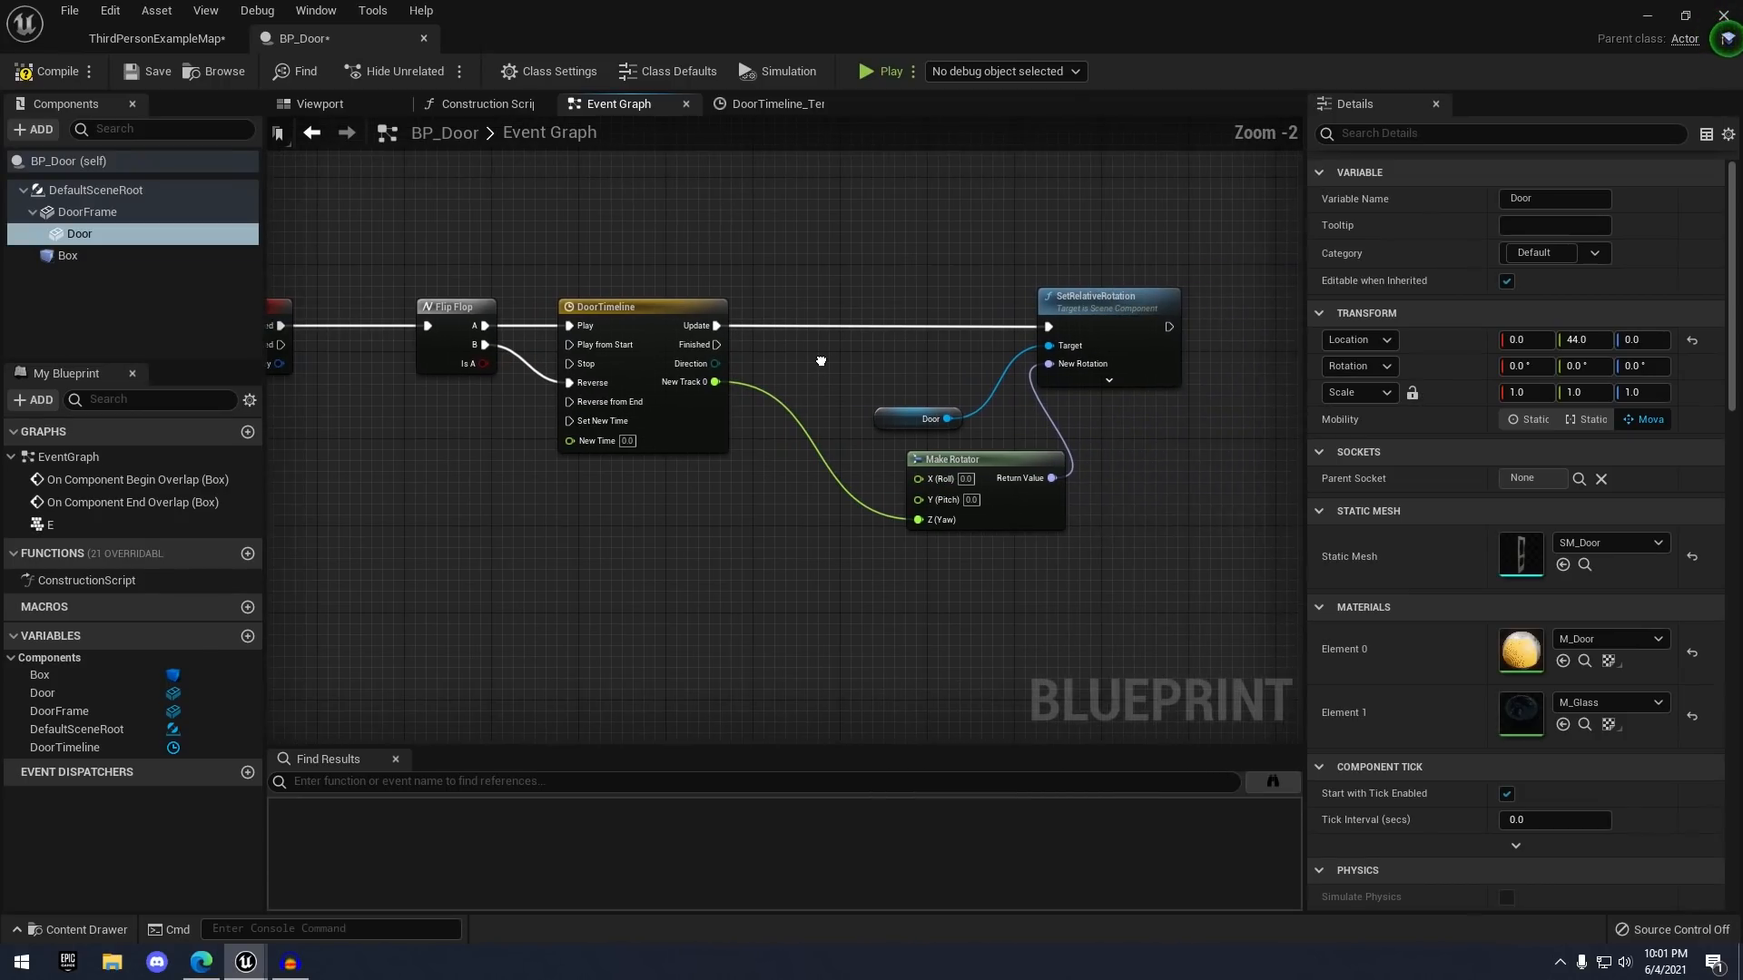
# - Compile and save BP_Door and switch to the ThirdPersonExampleMap level
pyautogui.click(38, 69)
pyautogui.click(141, 73)
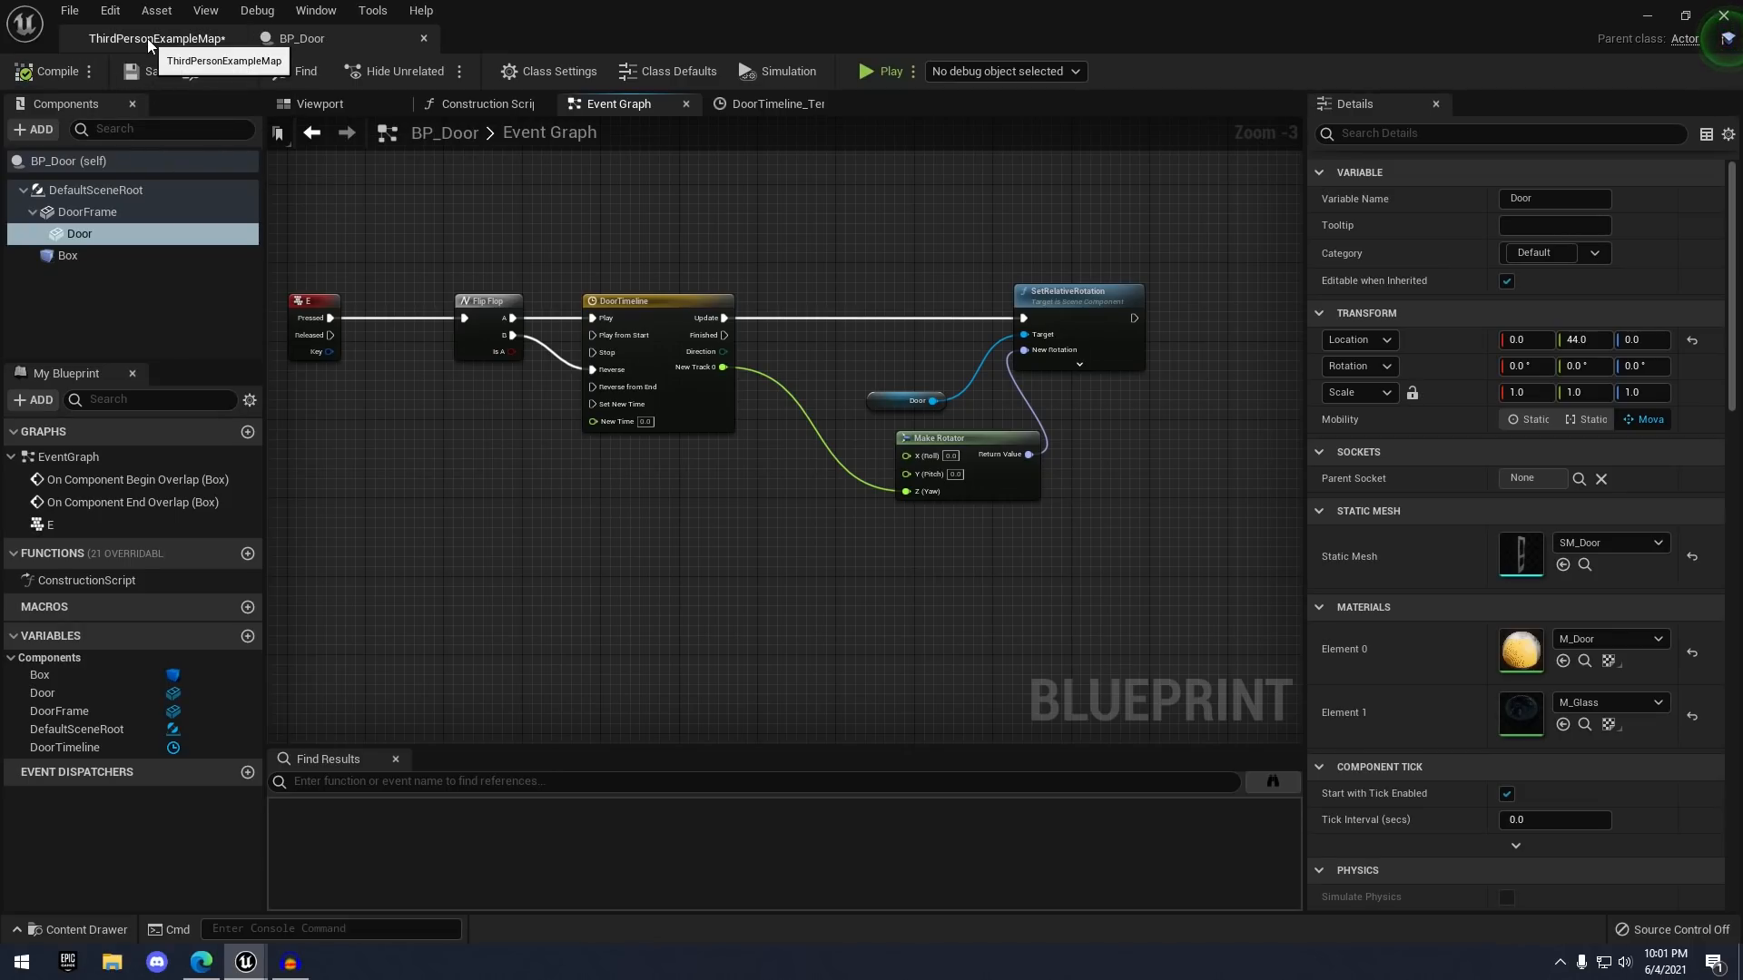
pyautogui.click(147, 38)
# - Playtest the level, toggling the door with E three times, then return to BP_Door
pyautogui.click(1018, 72)
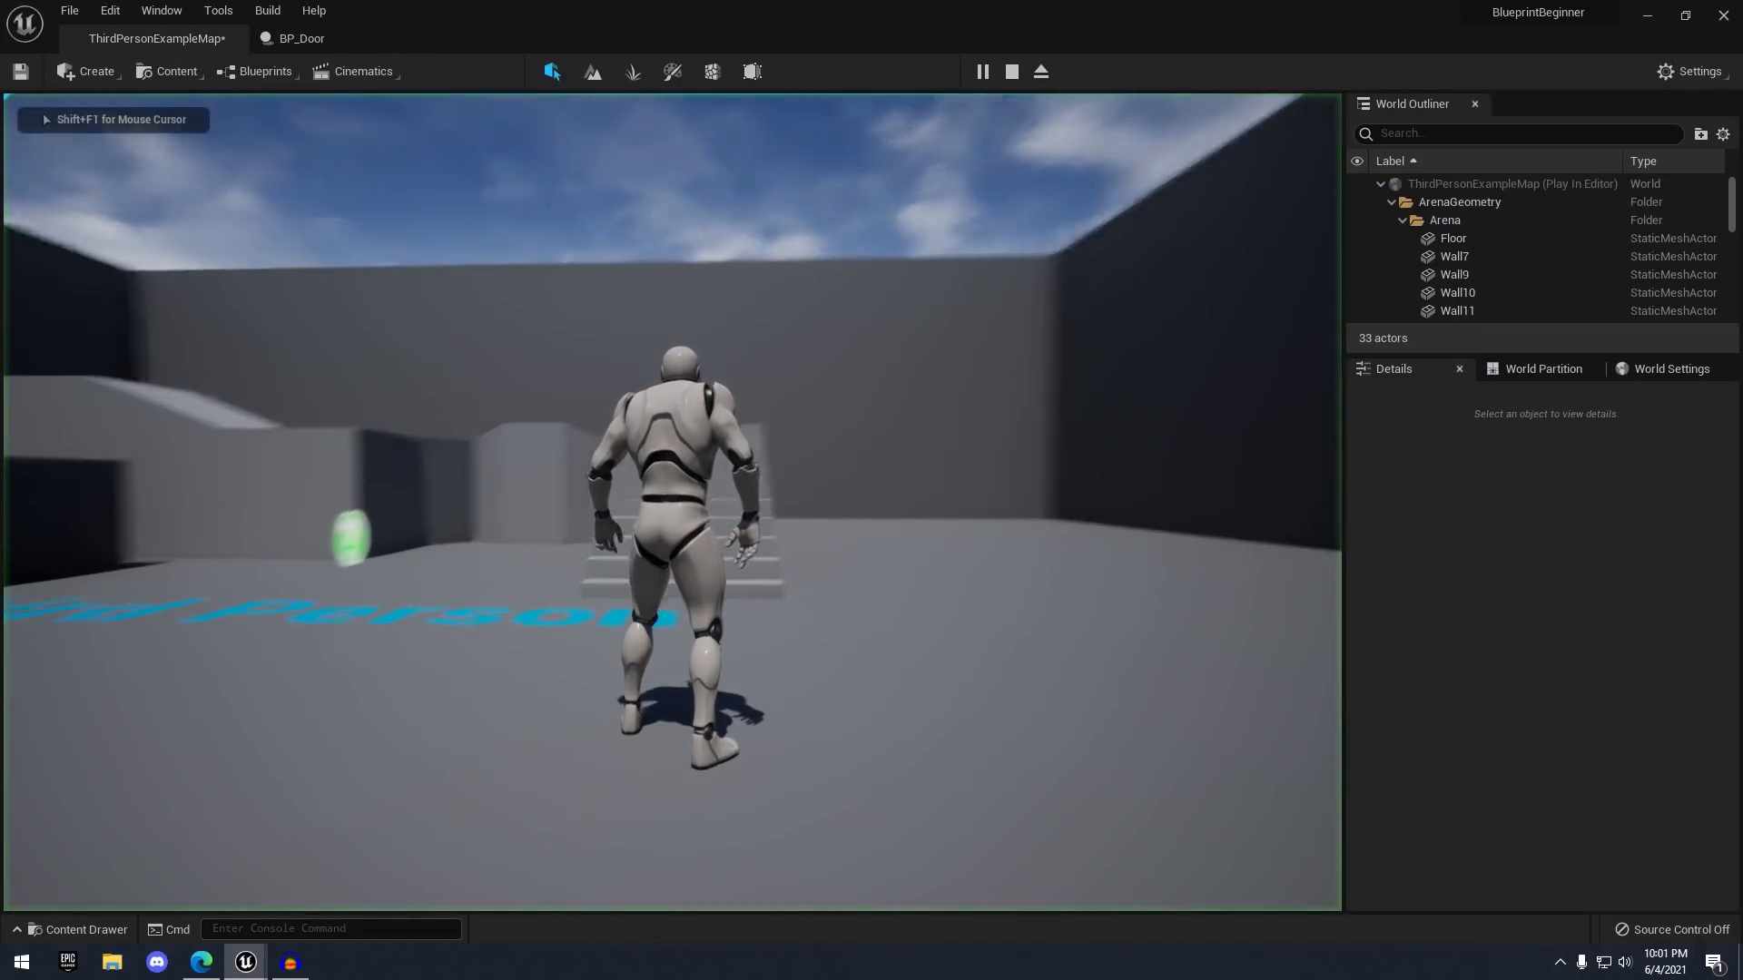
pyautogui.press('w')
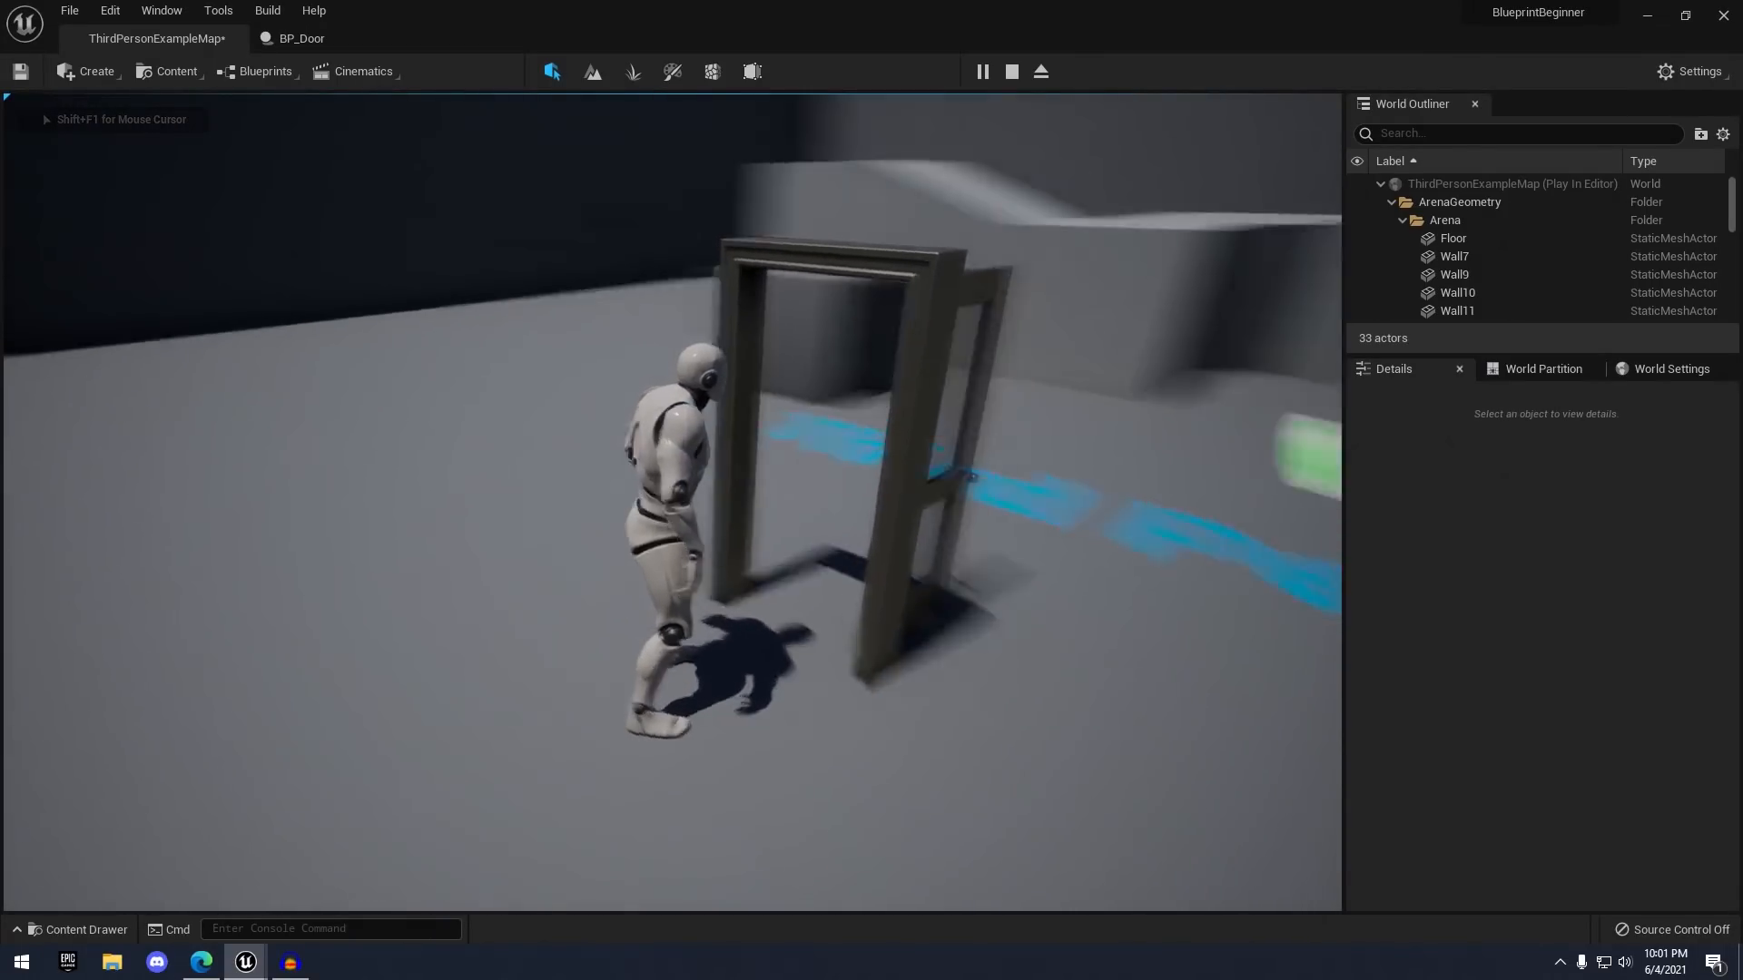
pyautogui.press('e')
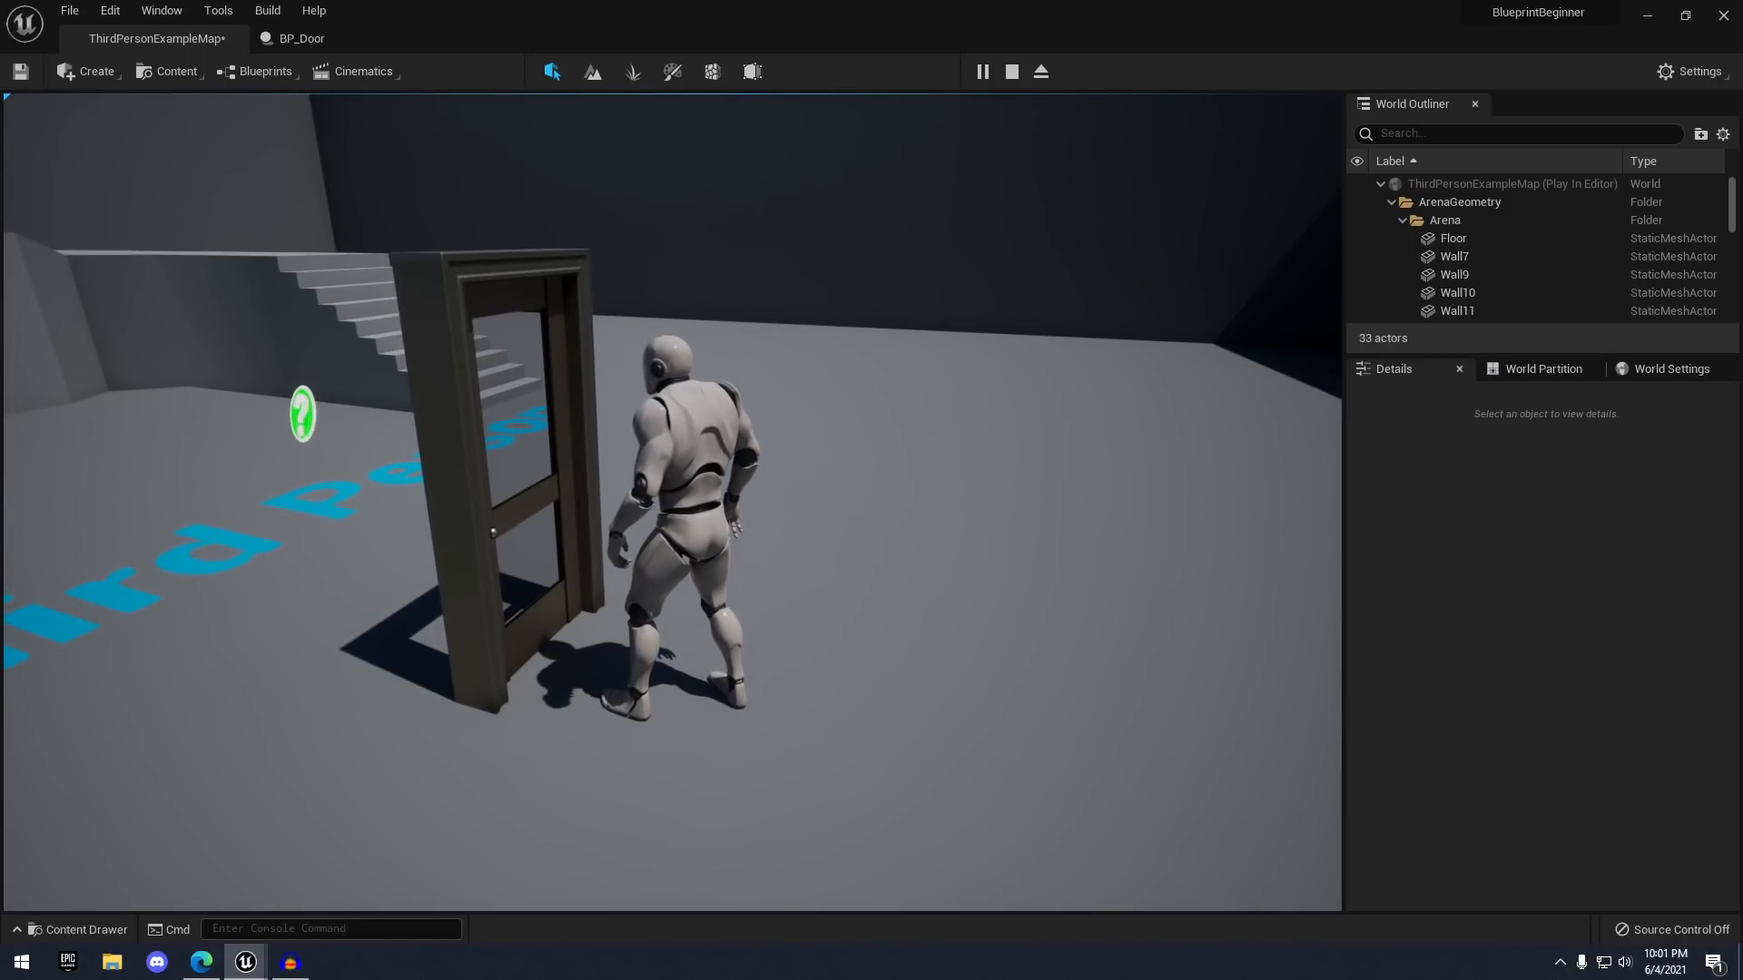
pyautogui.press('e')
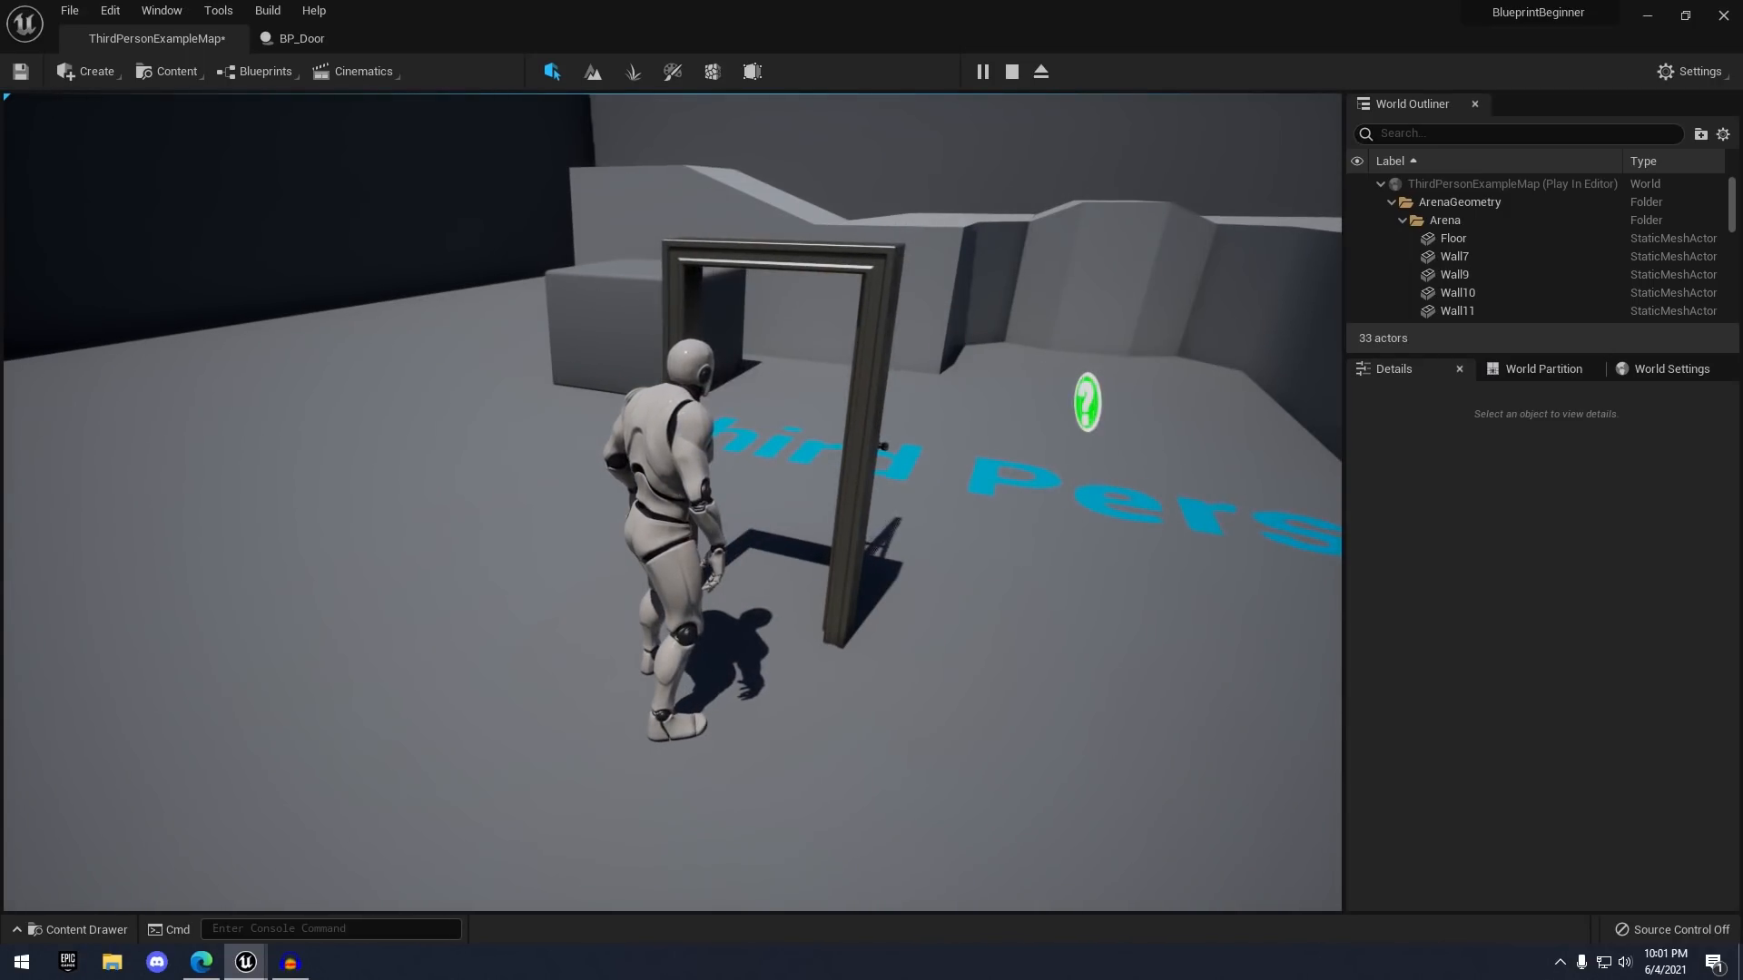
pyautogui.press('e')
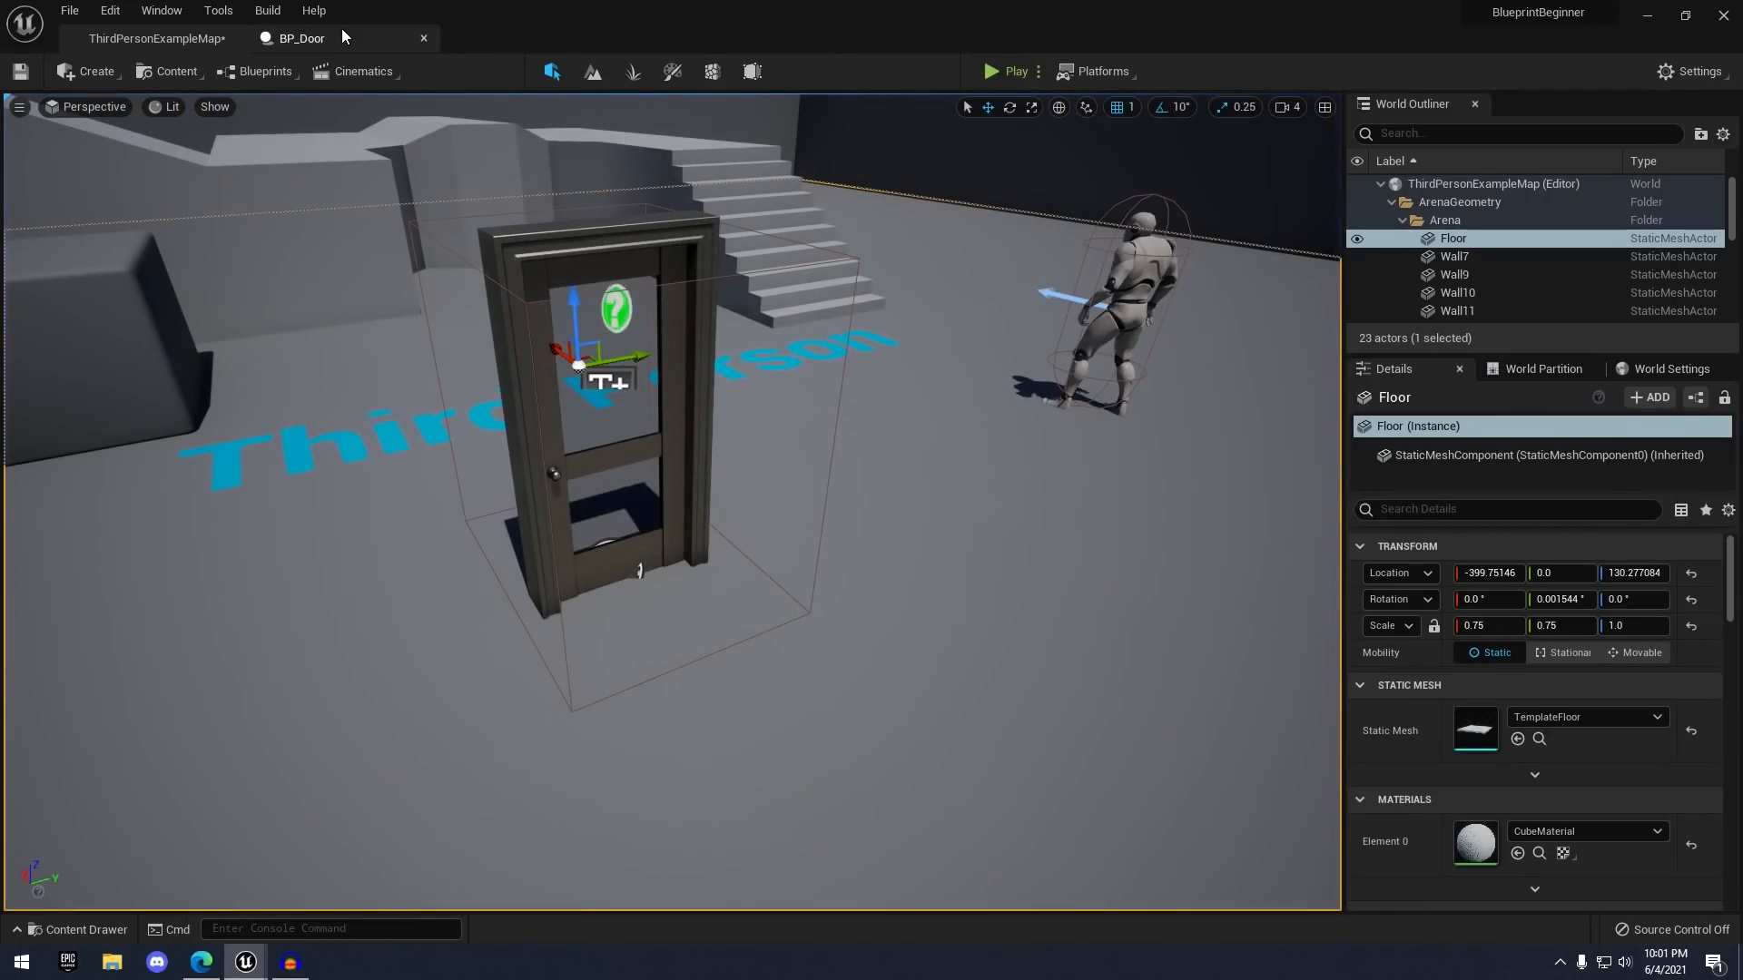
pyautogui.click(299, 38)
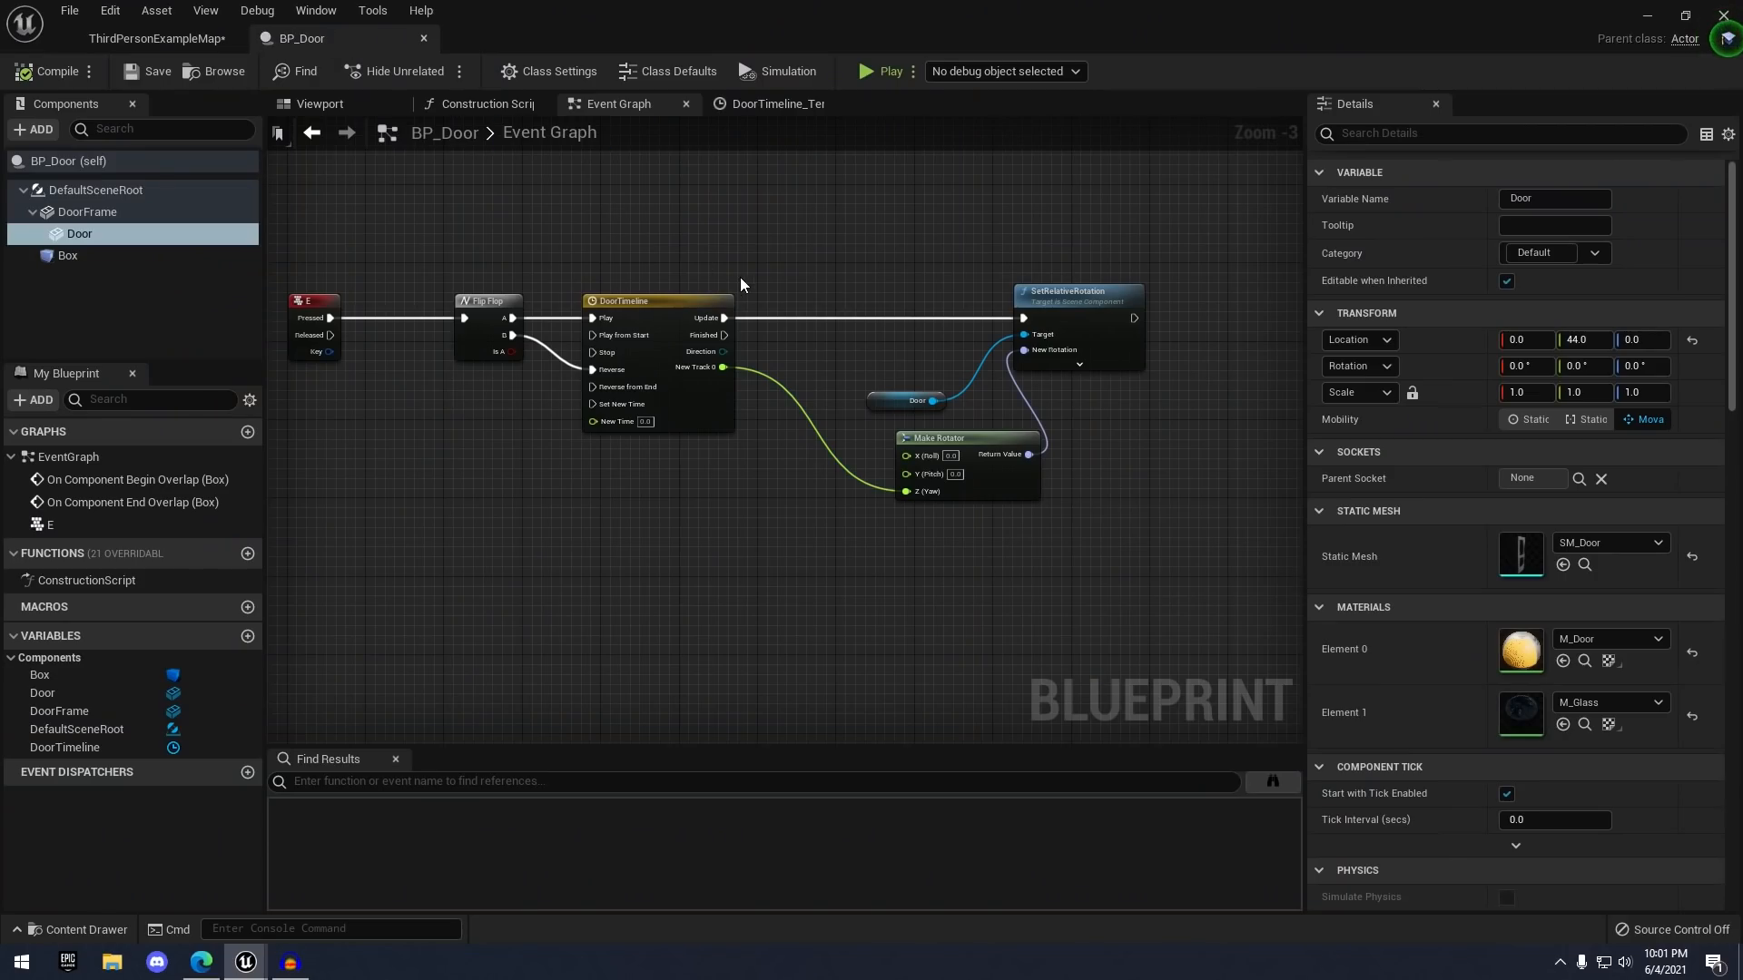
# - Open the DoorTimeline curve, check its first keyframe, and return to the Event Graph
pyautogui.doubleClick(700, 304)
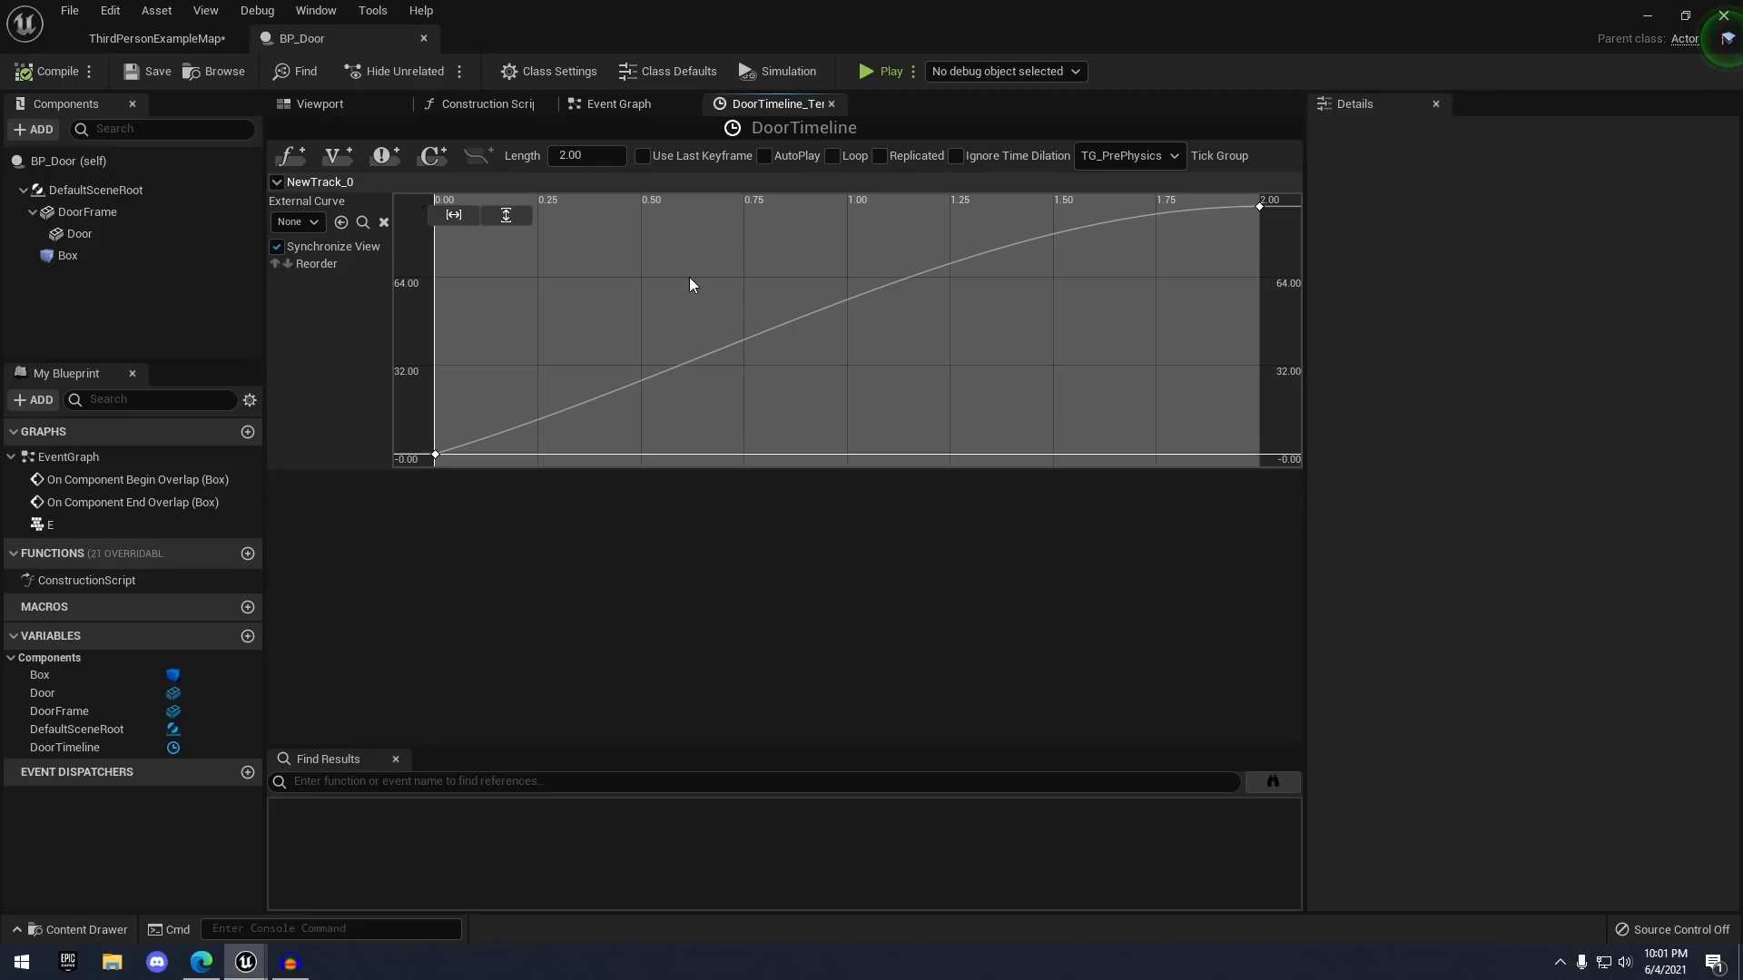
pyautogui.click(436, 454)
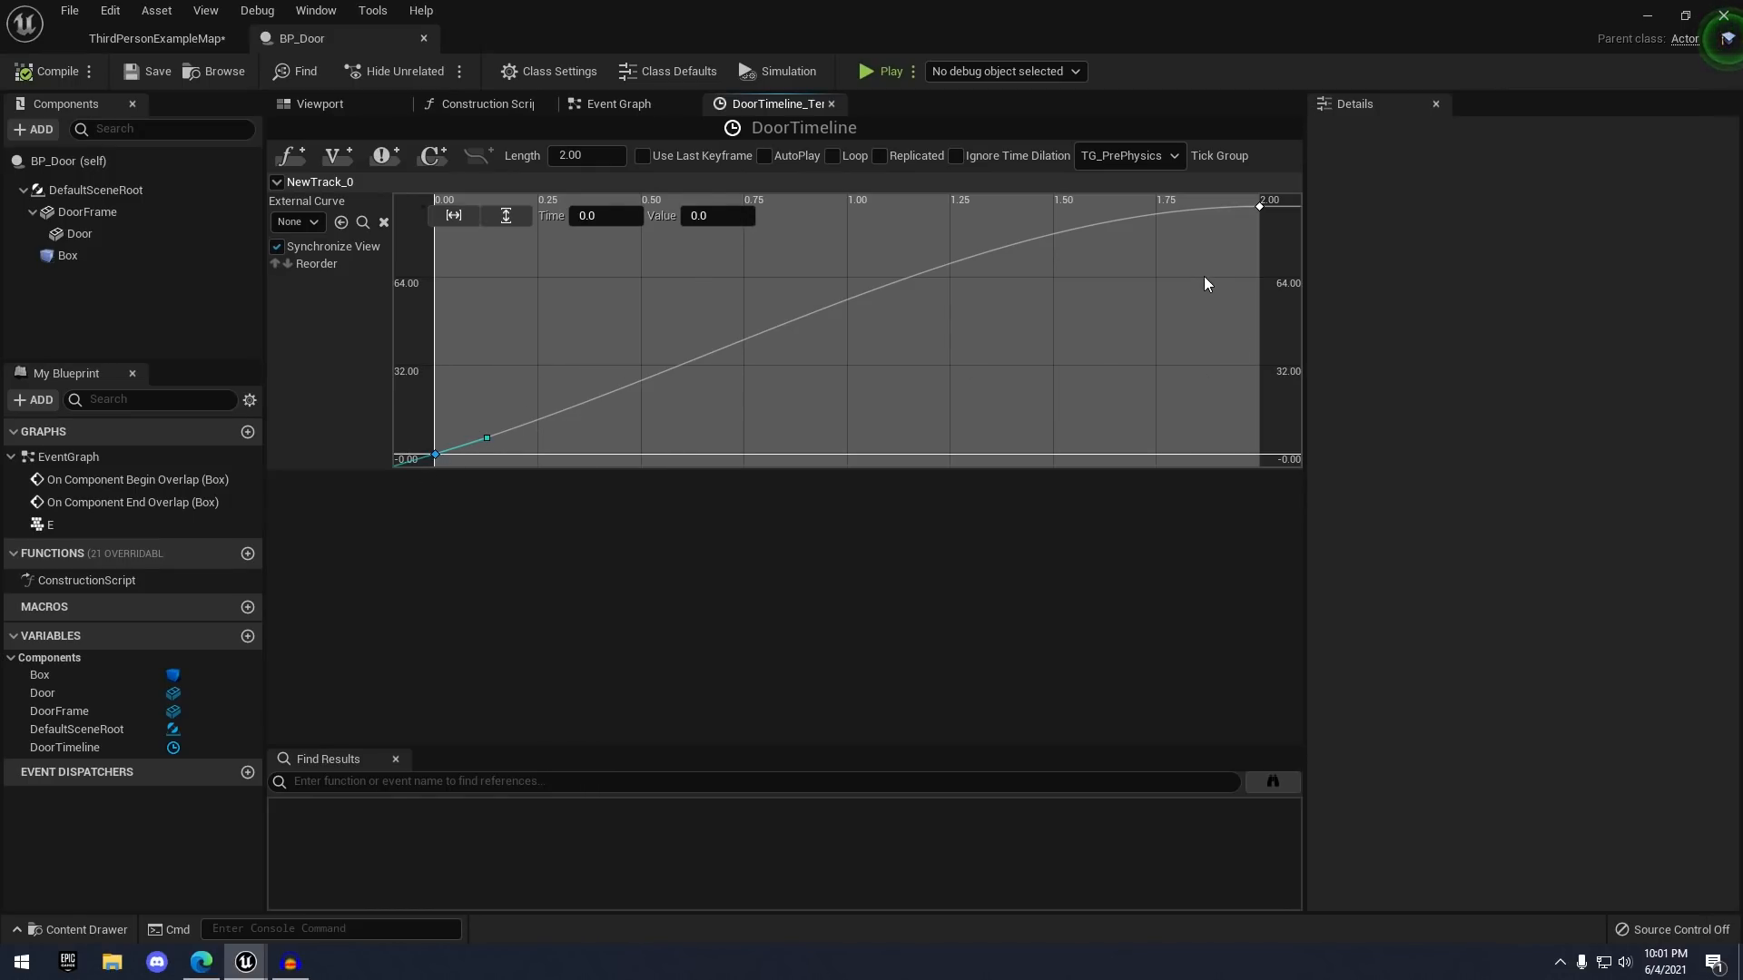
pyautogui.click(626, 105)
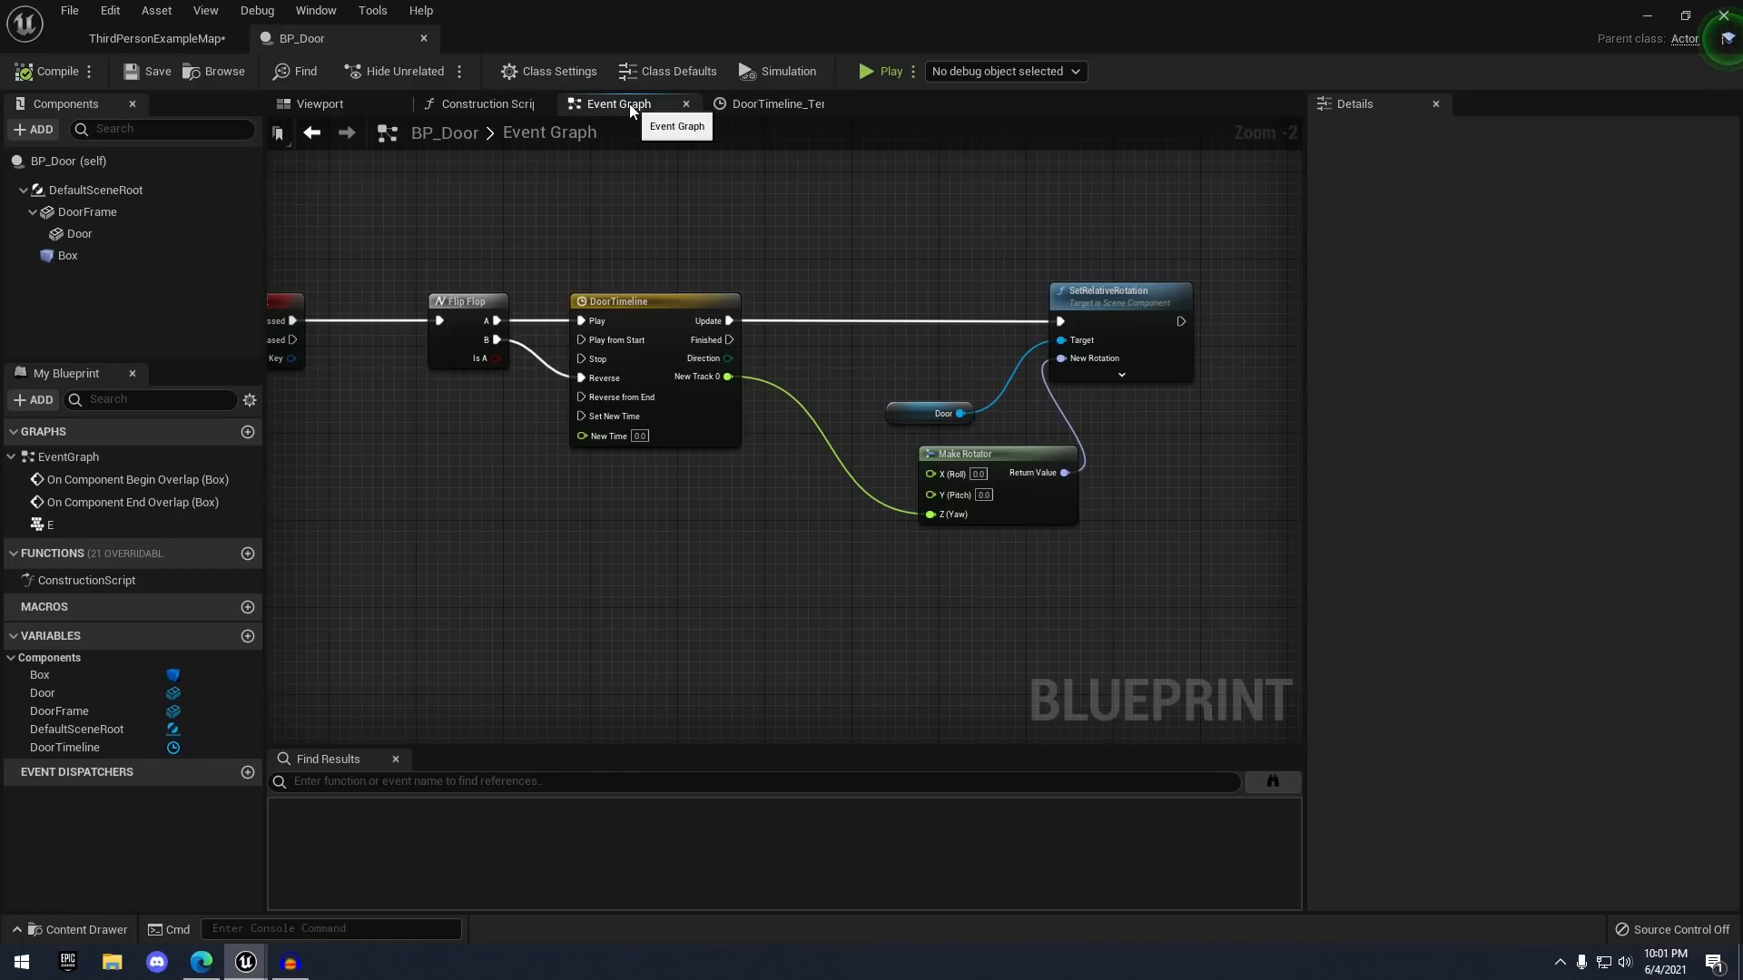
# - Zoom and pan the Event Graph to review the overlap events and E-key rotation chain
pyautogui.scroll(2, 717, 375)
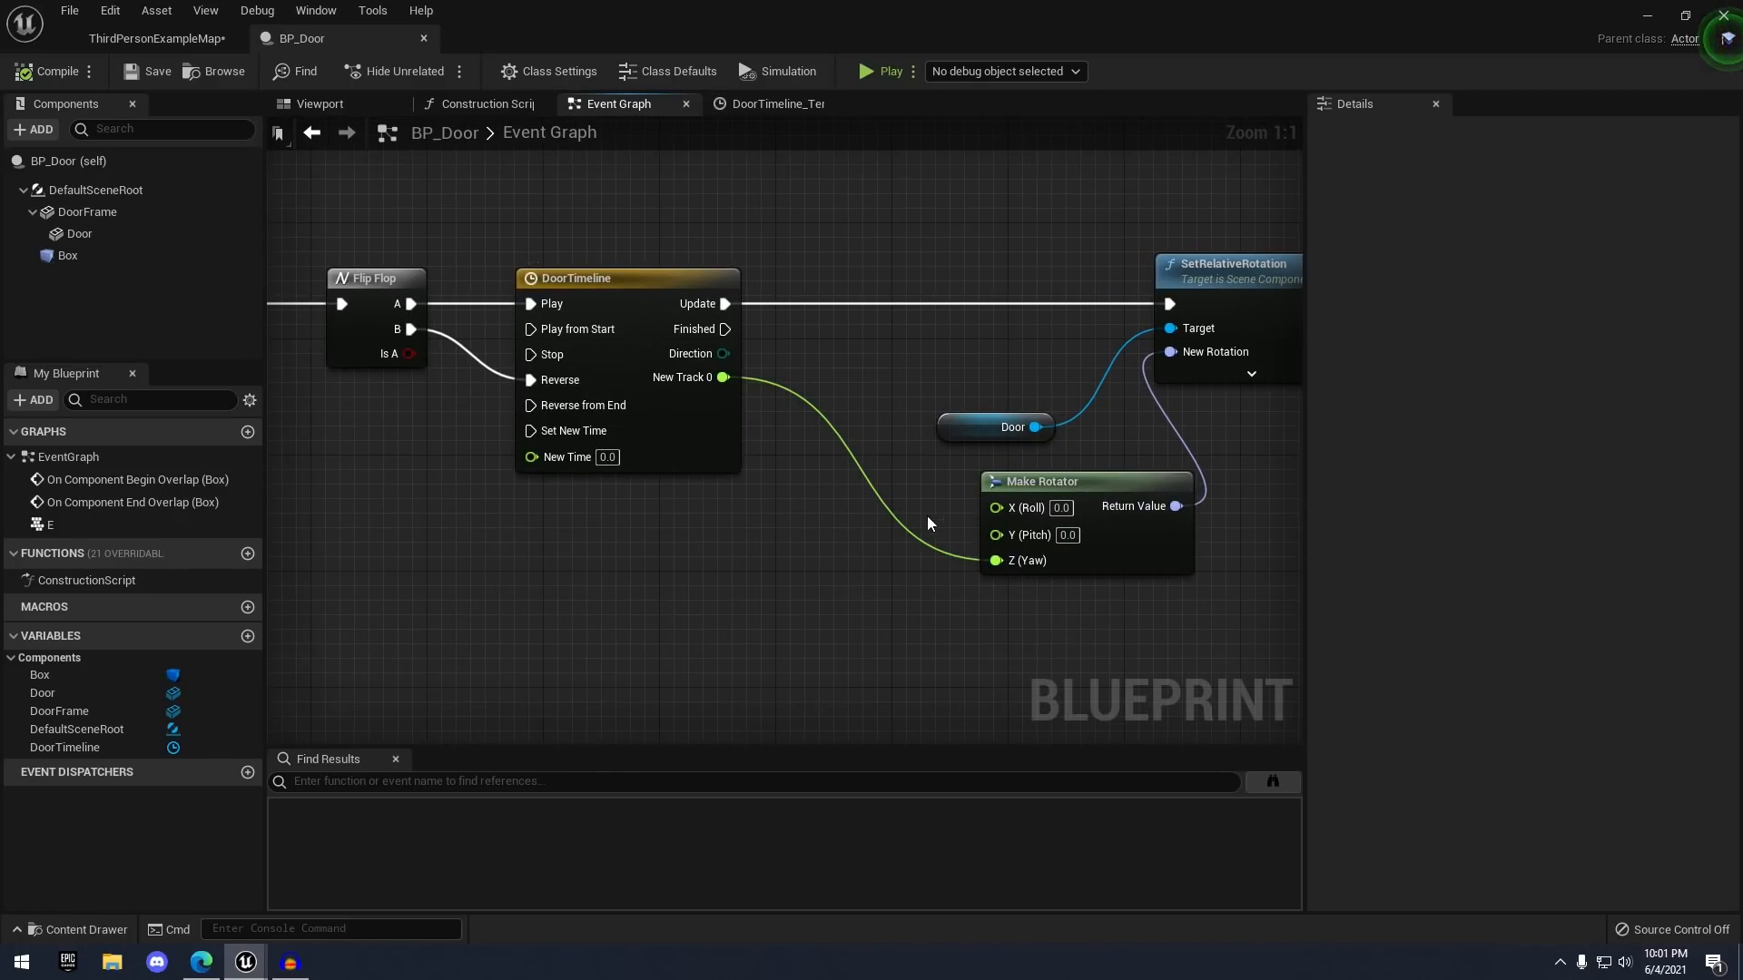
pyautogui.scroll(-1, 842, 336)
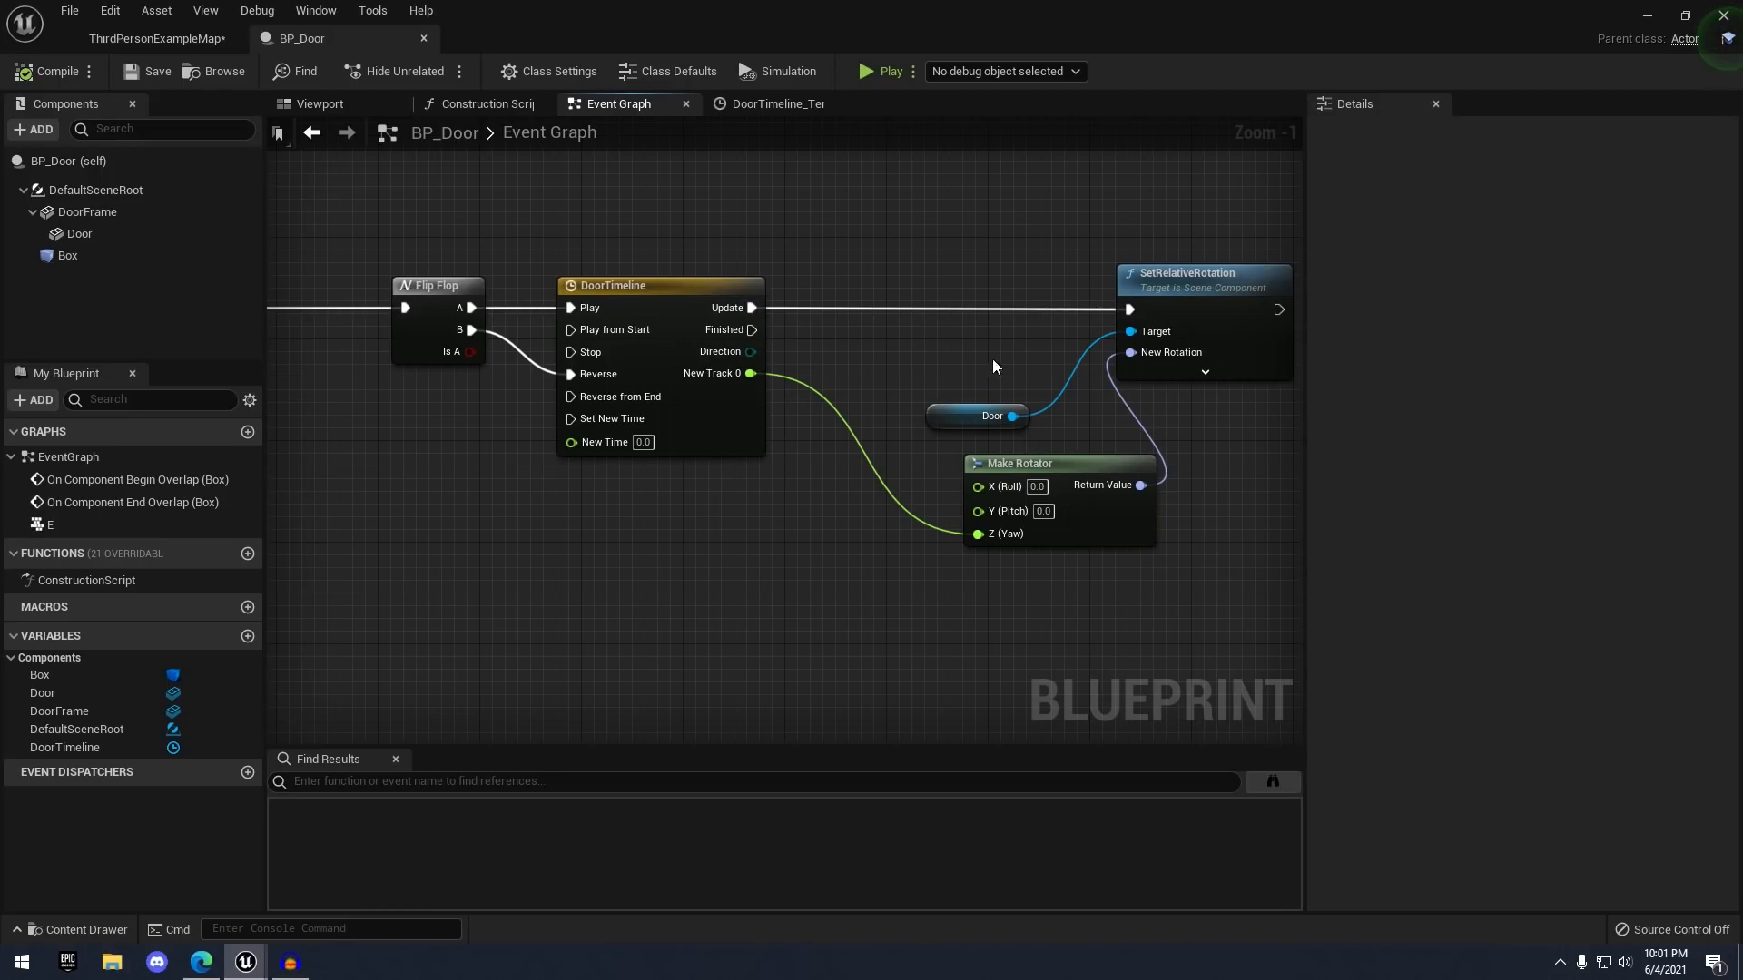
pyautogui.scroll(-1, 980, 358)
pyautogui.scroll(-4, 892, 250)
pyautogui.moveTo(892, 250); pyautogui.dragTo(787, 460, button='right')
pyautogui.scroll(3, 787, 460)
pyautogui.moveTo(750, 524); pyautogui.dragTo(780, 356, button='right')
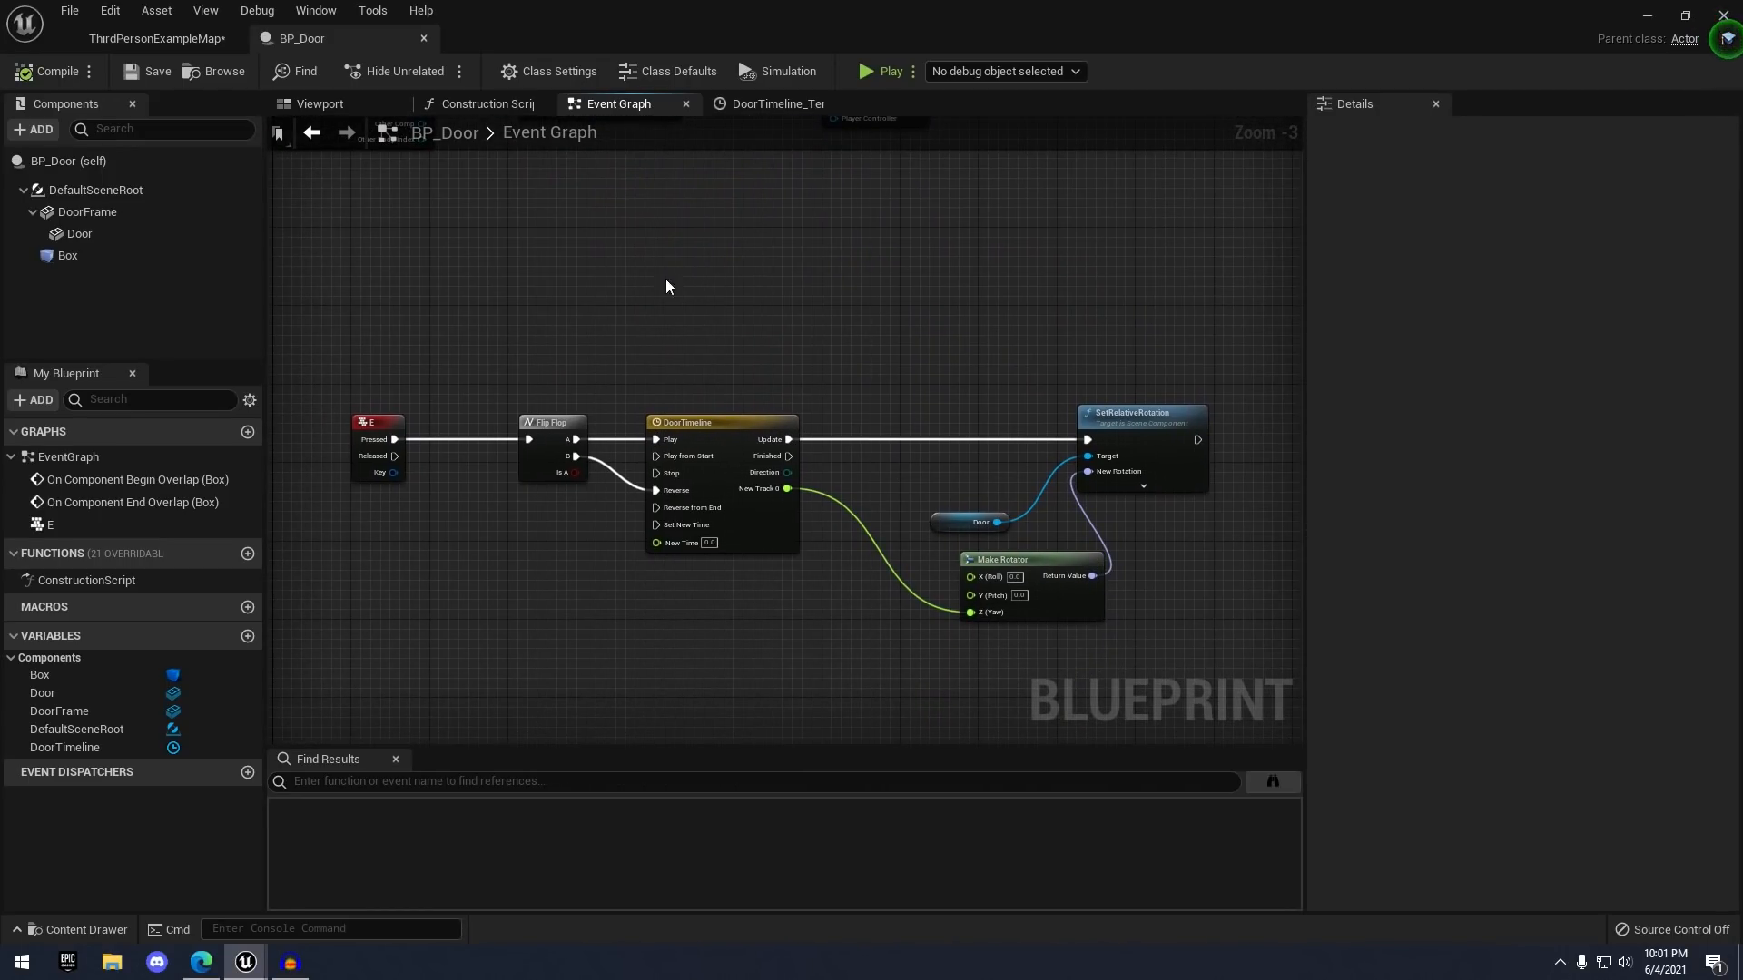
pyautogui.scroll(-2, 852, 278)
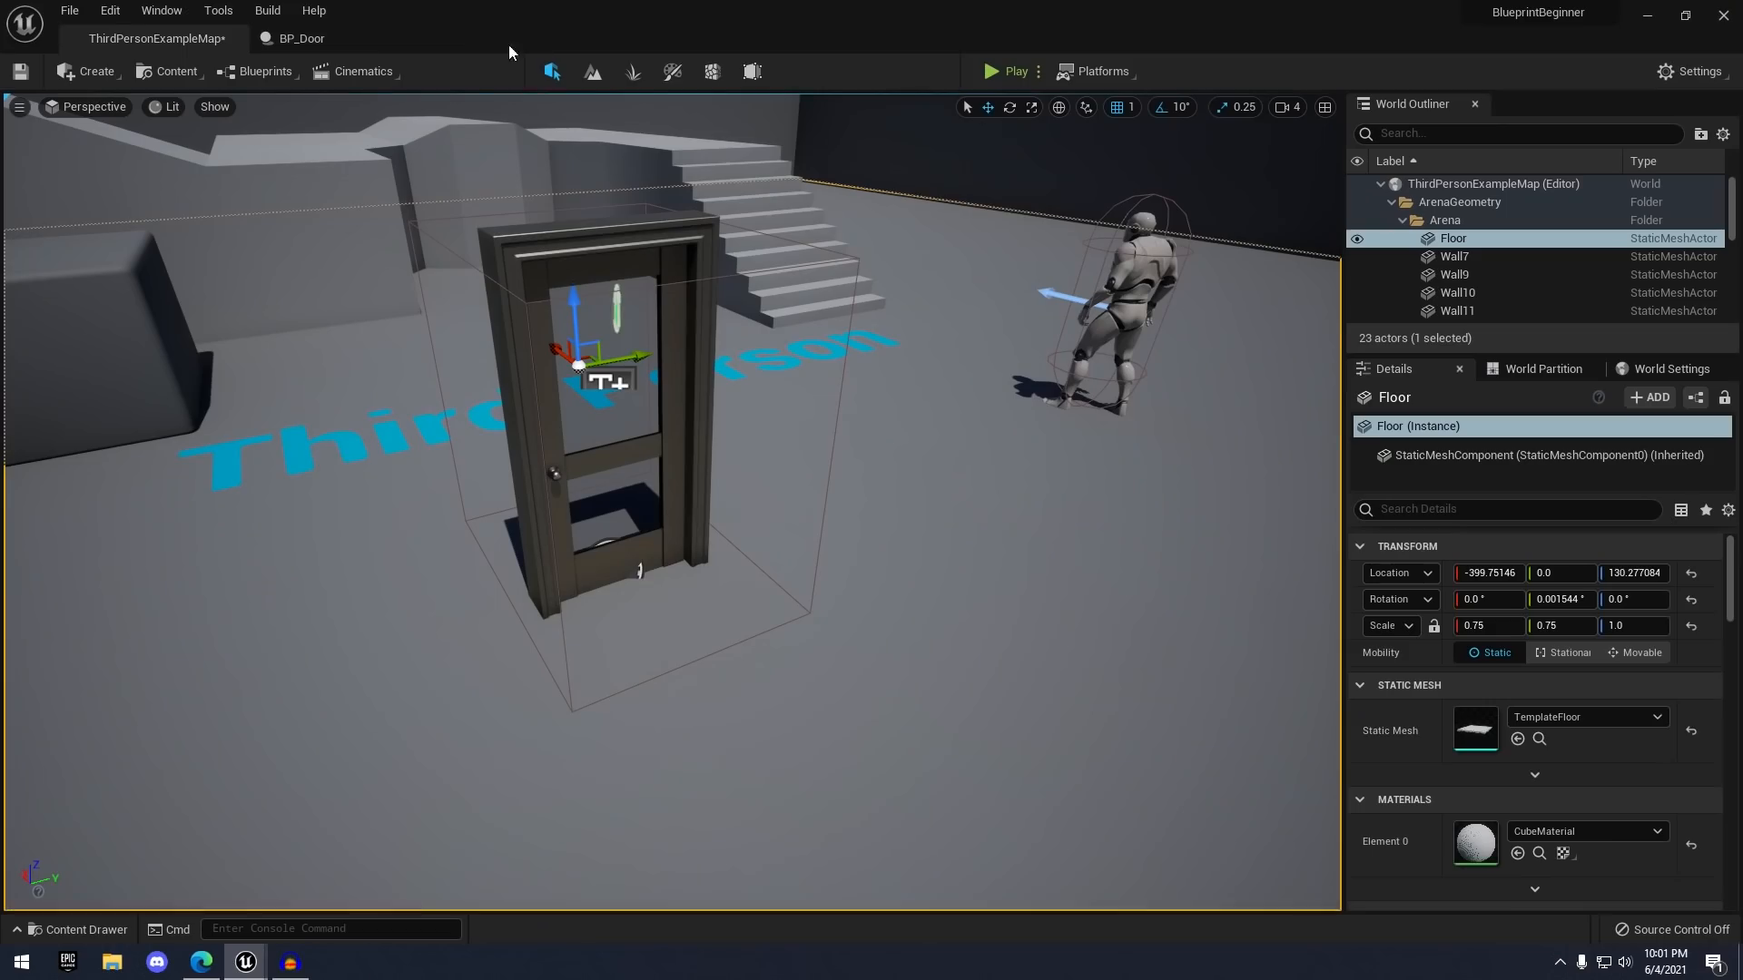
# - Playtest ThirdPersonExampleMap, running the character to the door, then stop with Esc
pyautogui.click(352, 48)
pyautogui.scroll(2, 788, 336)
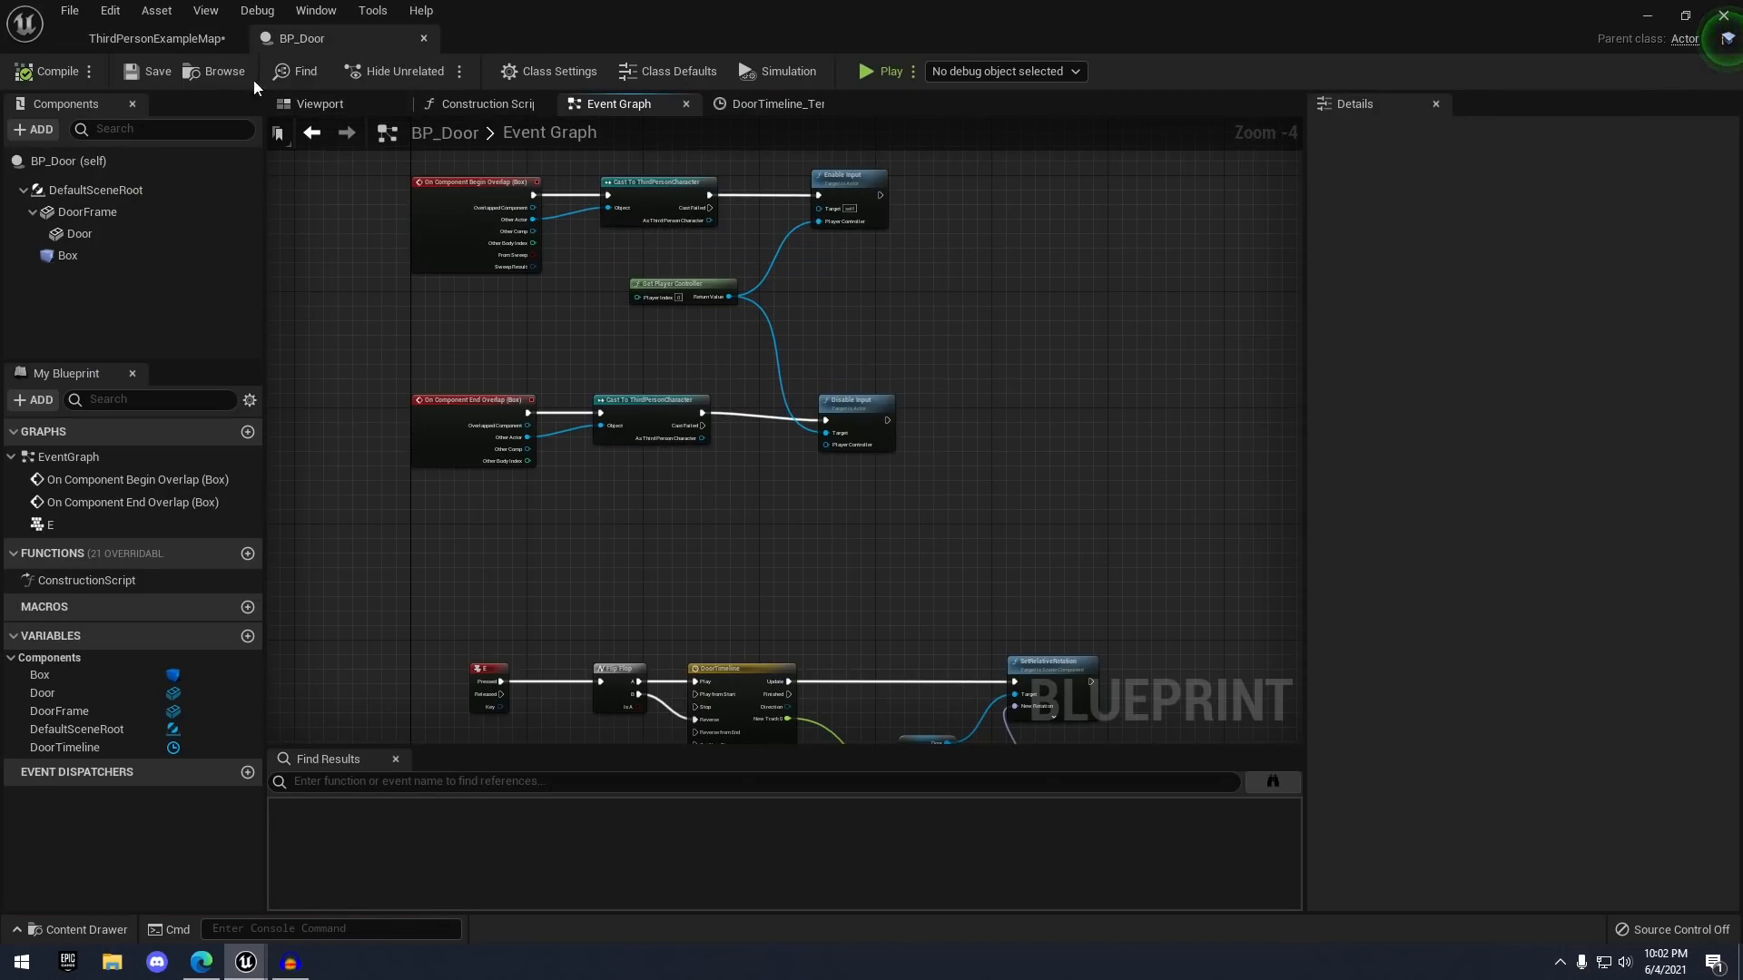
pyautogui.click(154, 38)
pyautogui.click(989, 71)
pyautogui.press('w')
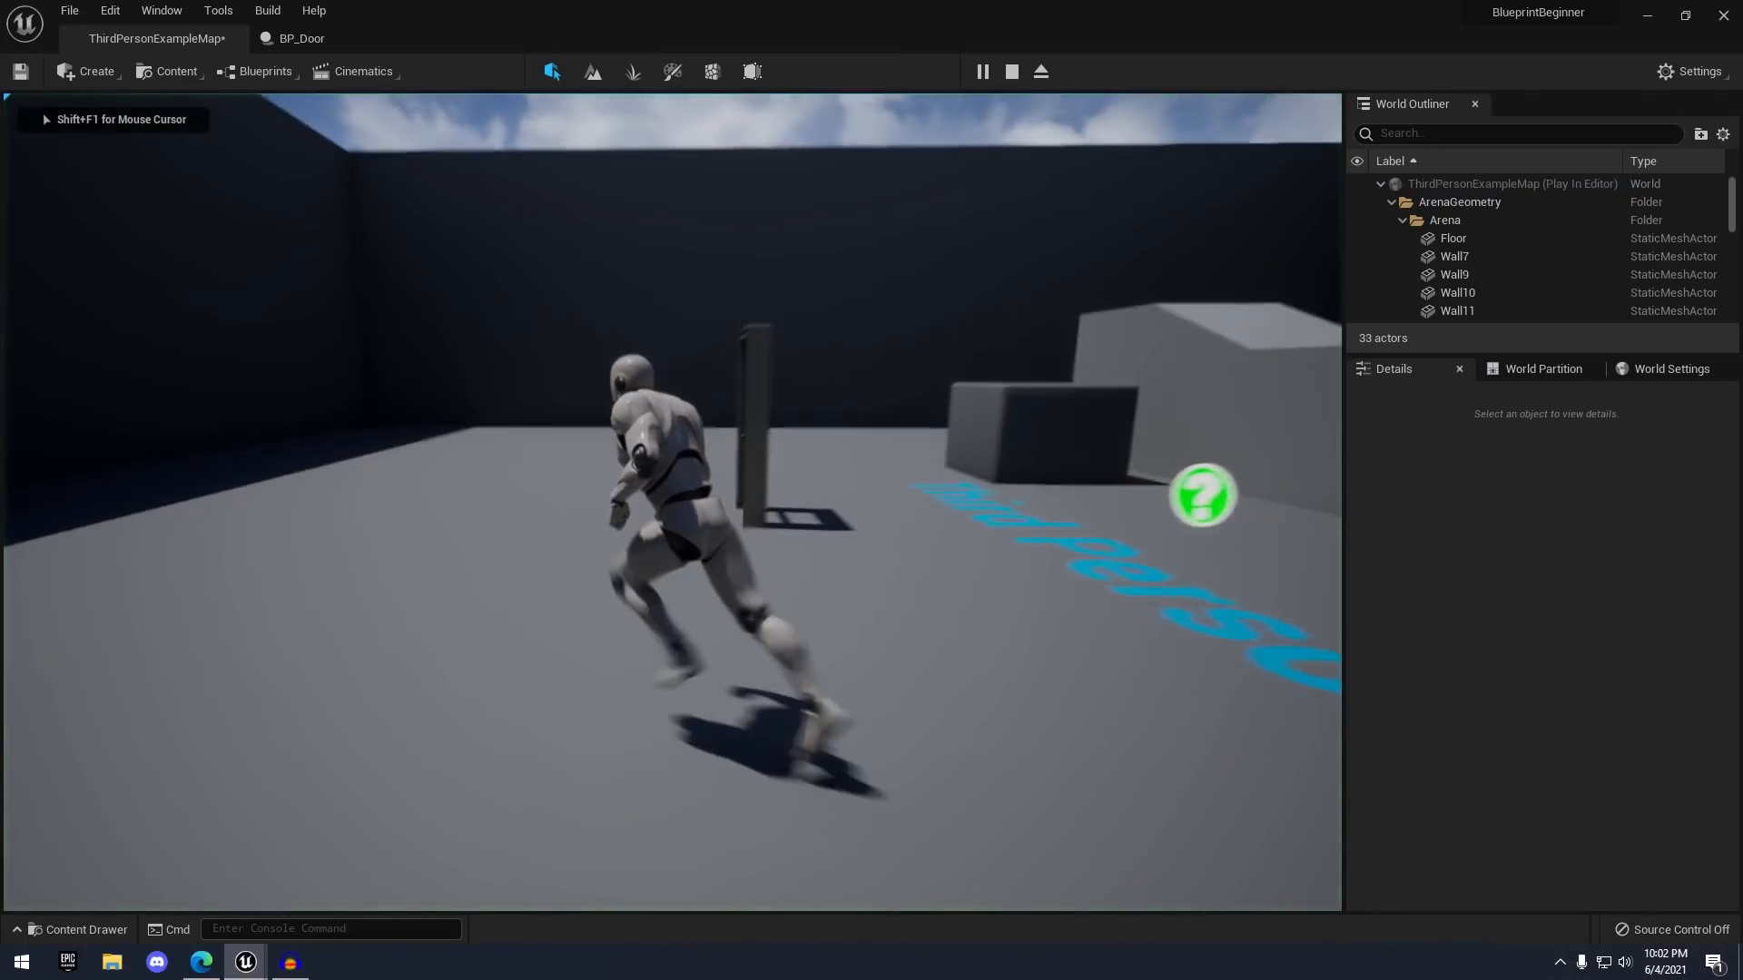
pyautogui.press('w')
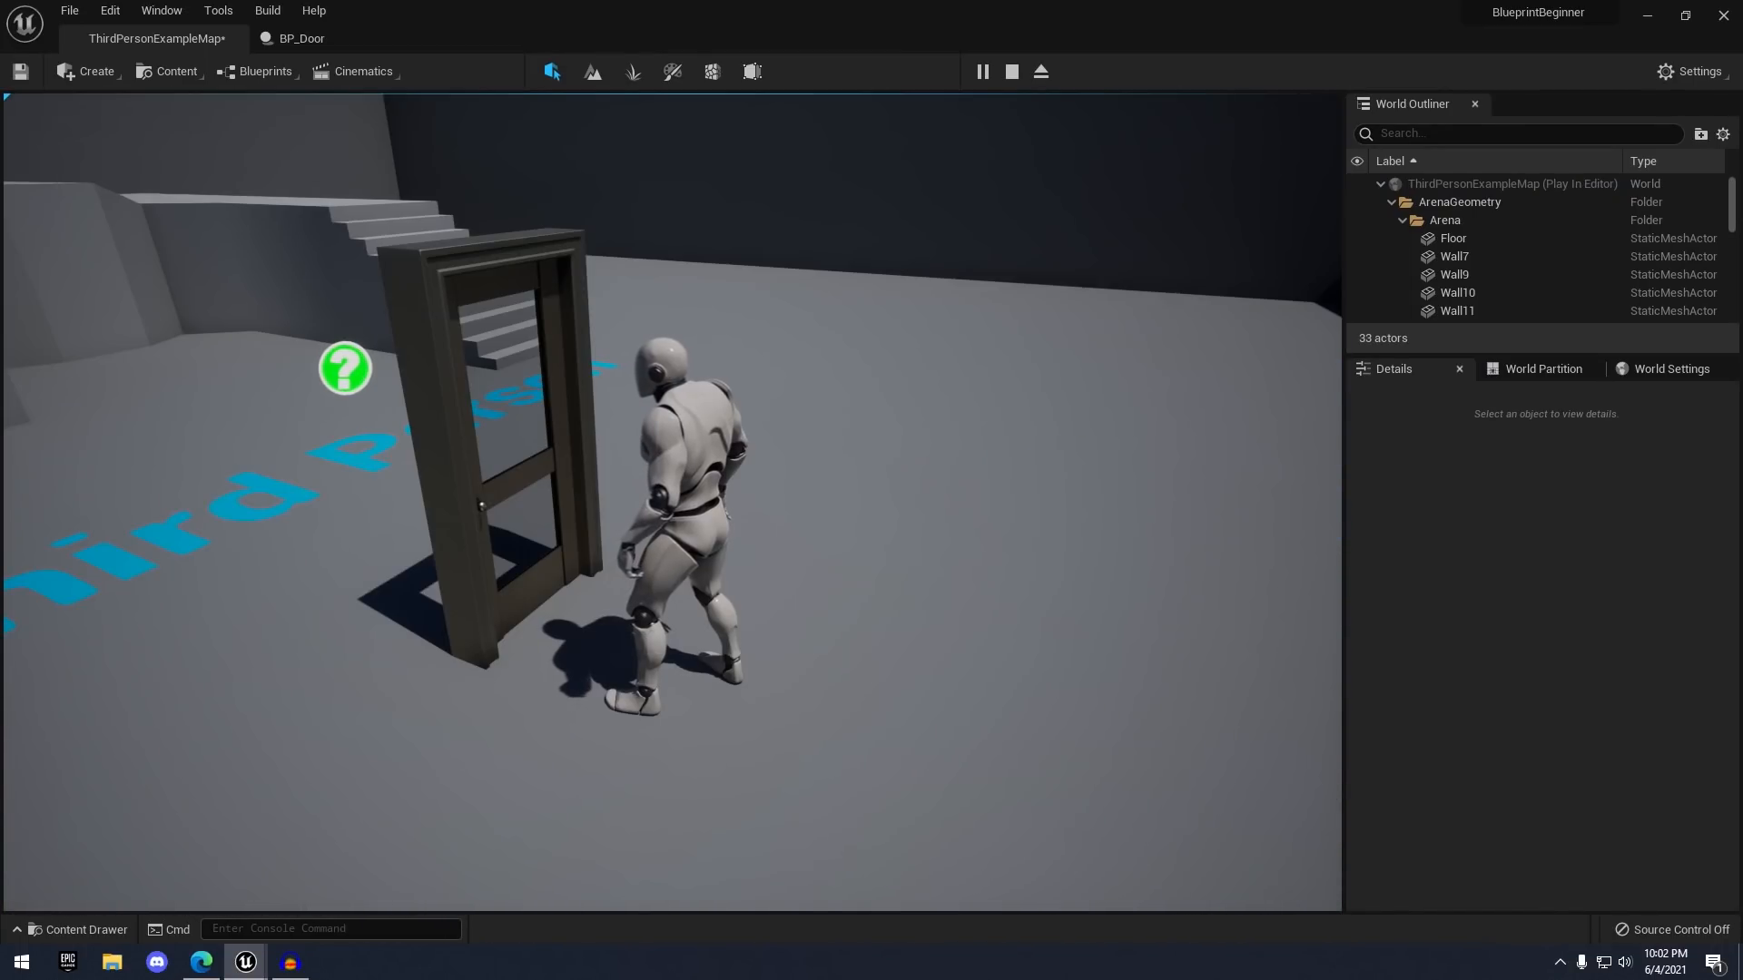
pyautogui.press('Escape')
# - Check the Make Rotator logic in BP_Door's graph, then restore down the editor window
pyautogui.click(332, 40)
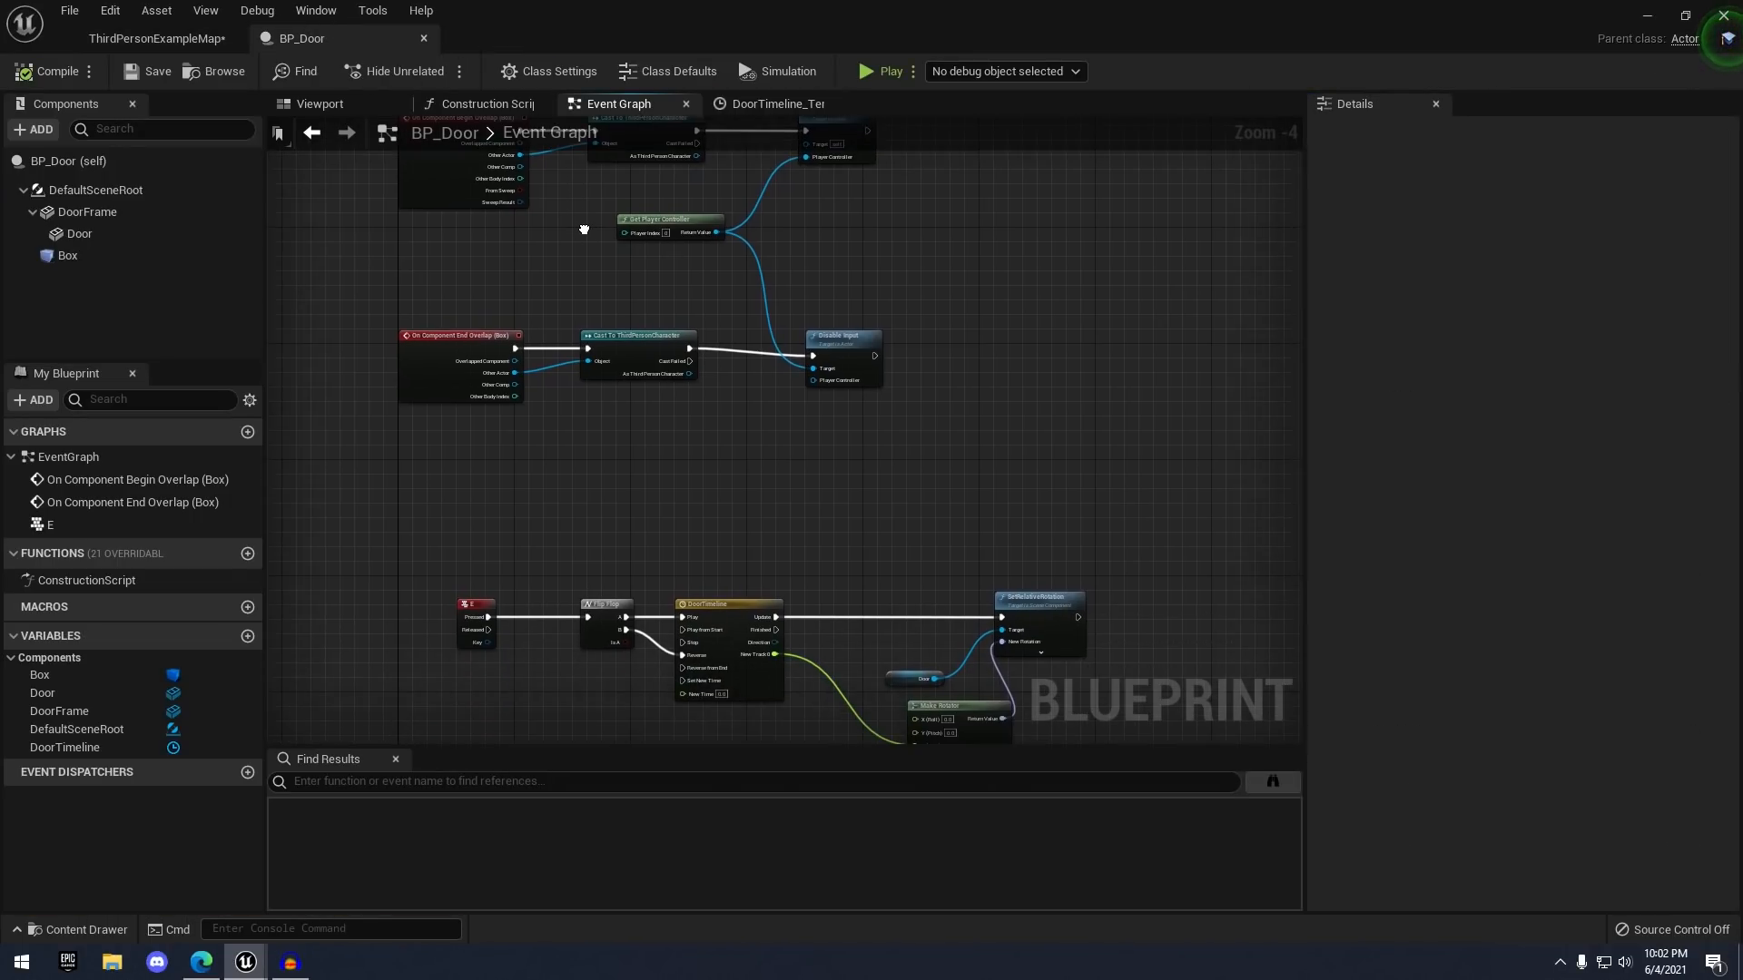
pyautogui.scroll(-1, 583, 230)
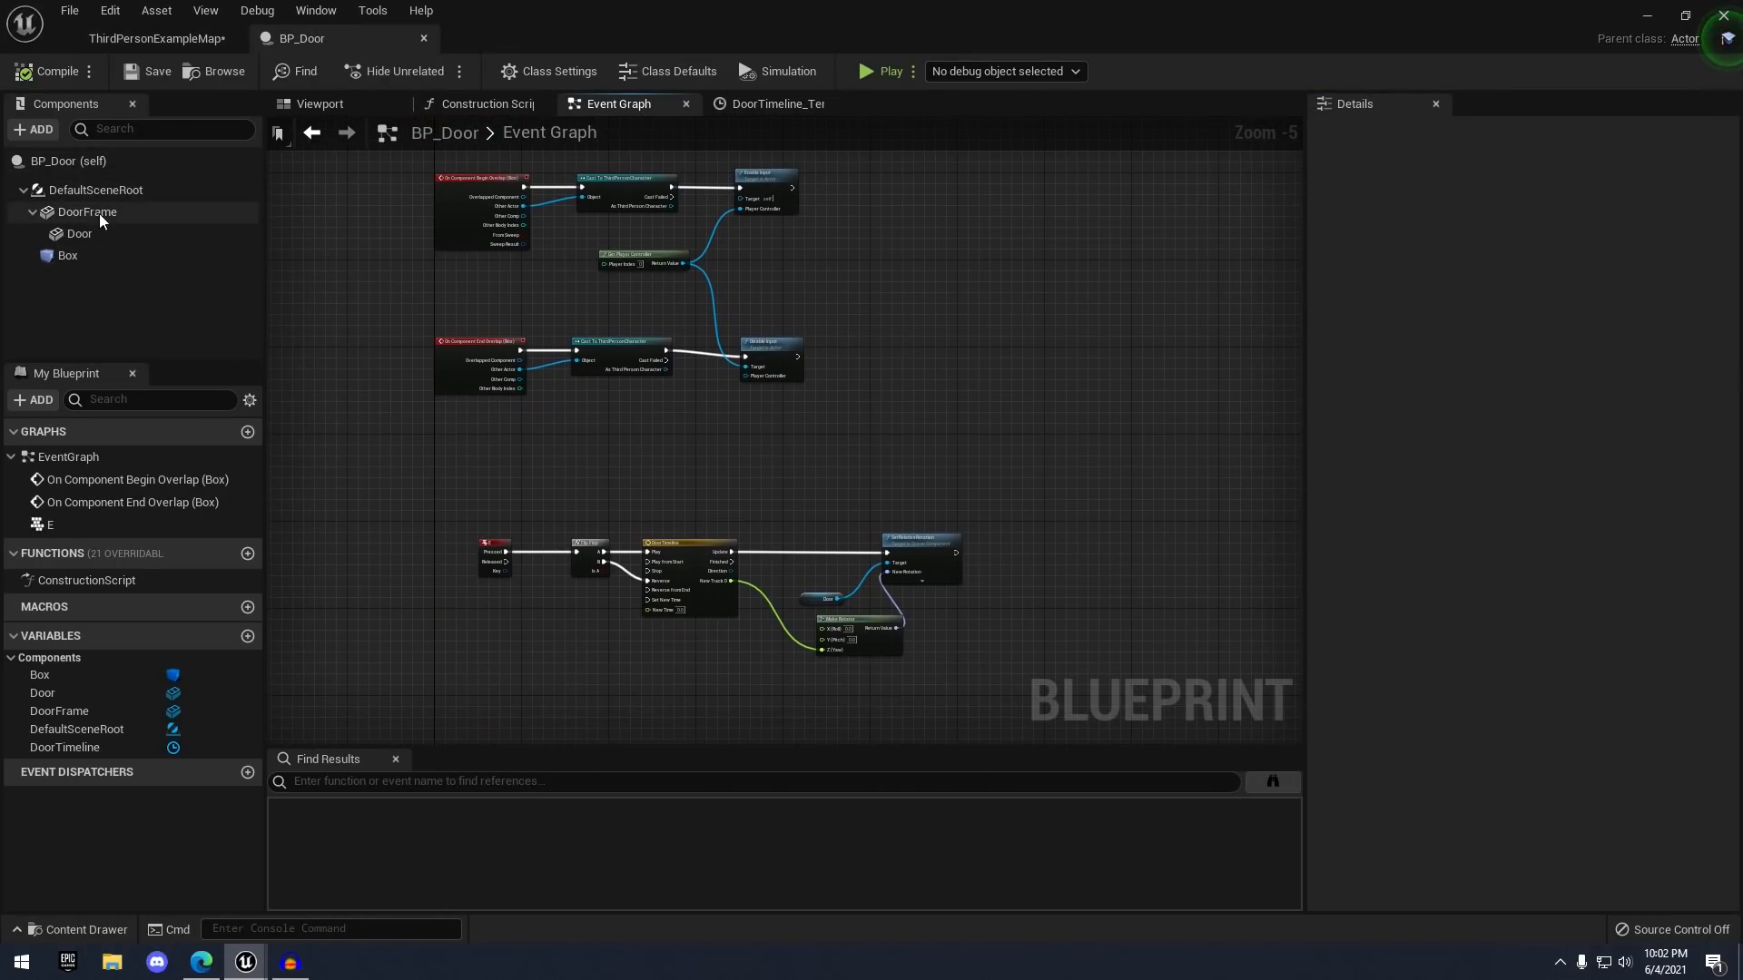
pyautogui.scroll(1, 586, 320)
pyautogui.moveTo(833, 543); pyautogui.dragTo(811, 432, button='right')
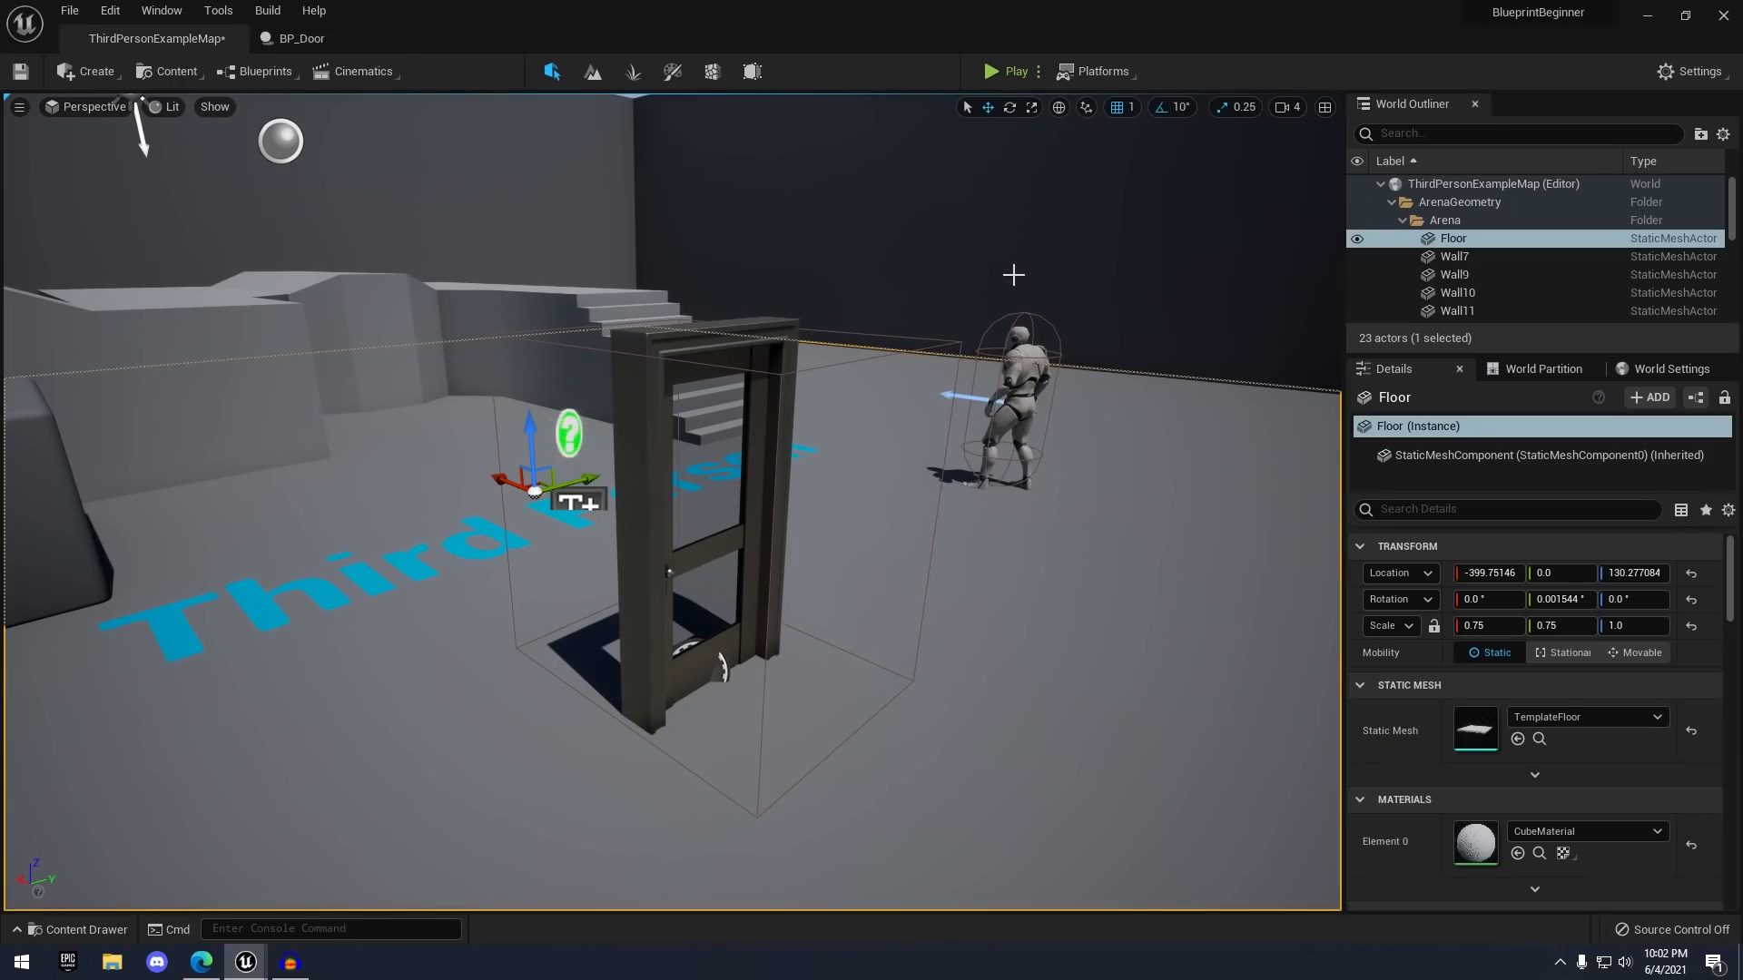
pyautogui.scroll(-4, 1022, 292)
pyautogui.moveTo(1023, 293); pyautogui.dragTo(1038, 276, button='right')
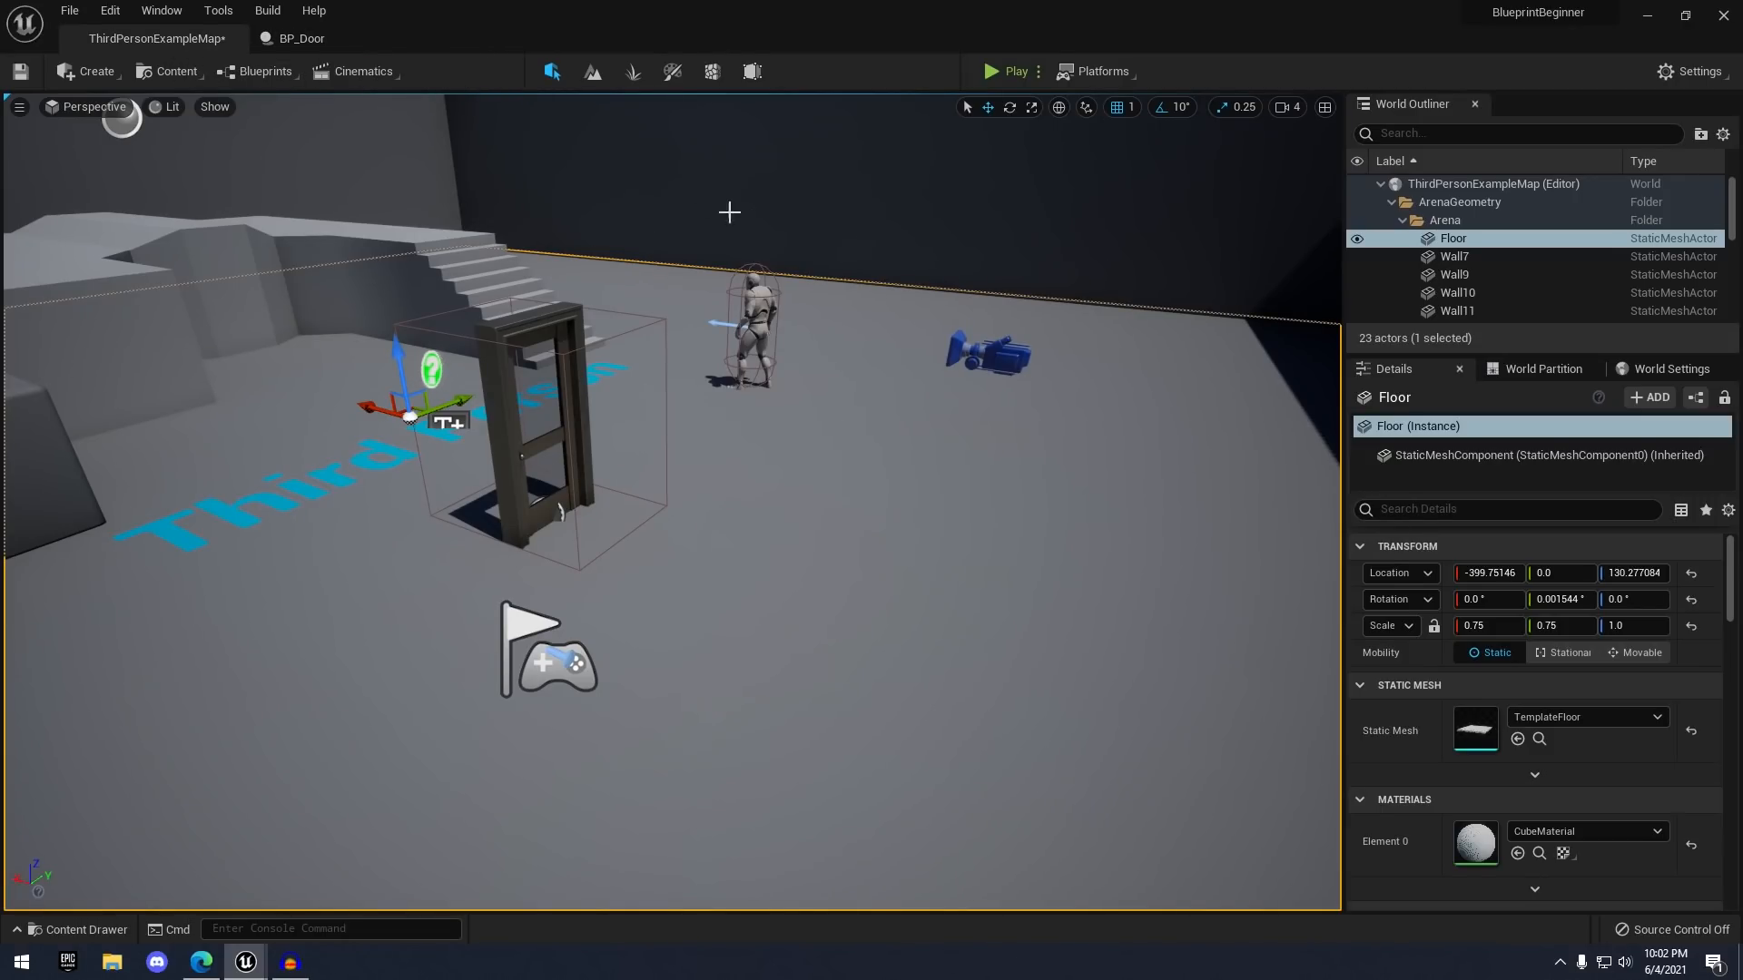
pyautogui.scroll(4, 760, 222)
pyautogui.scroll(-3, 760, 221)
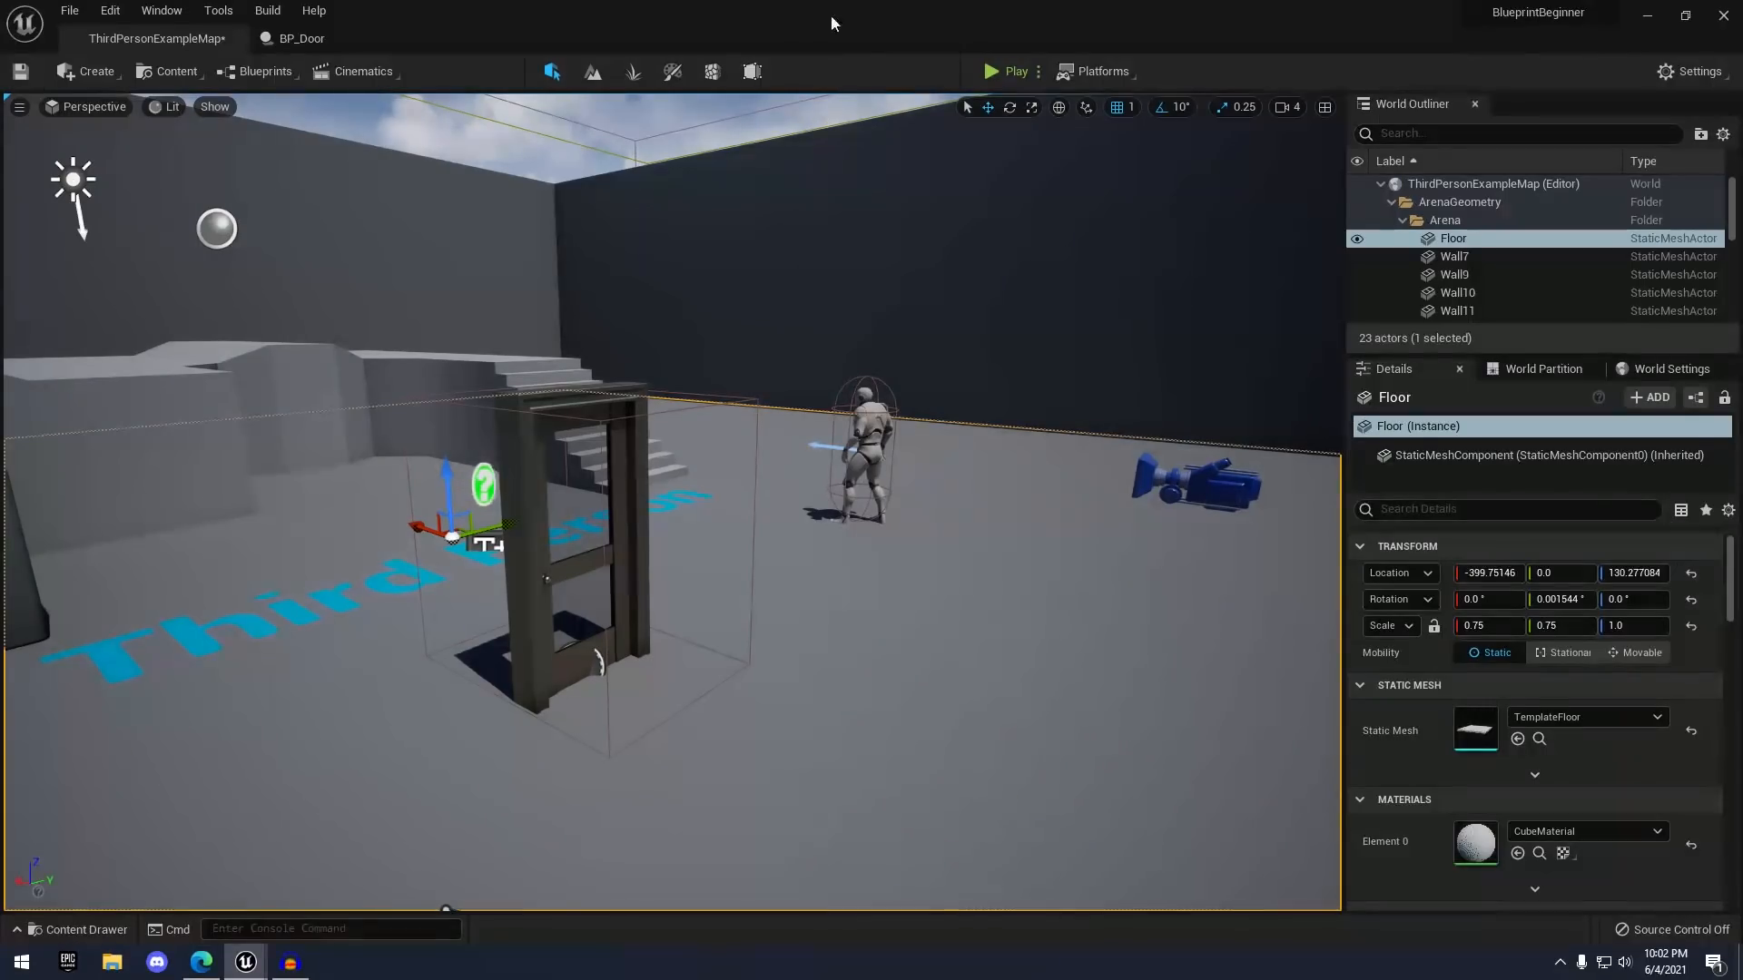
pyautogui.doubleClick(728, 8)
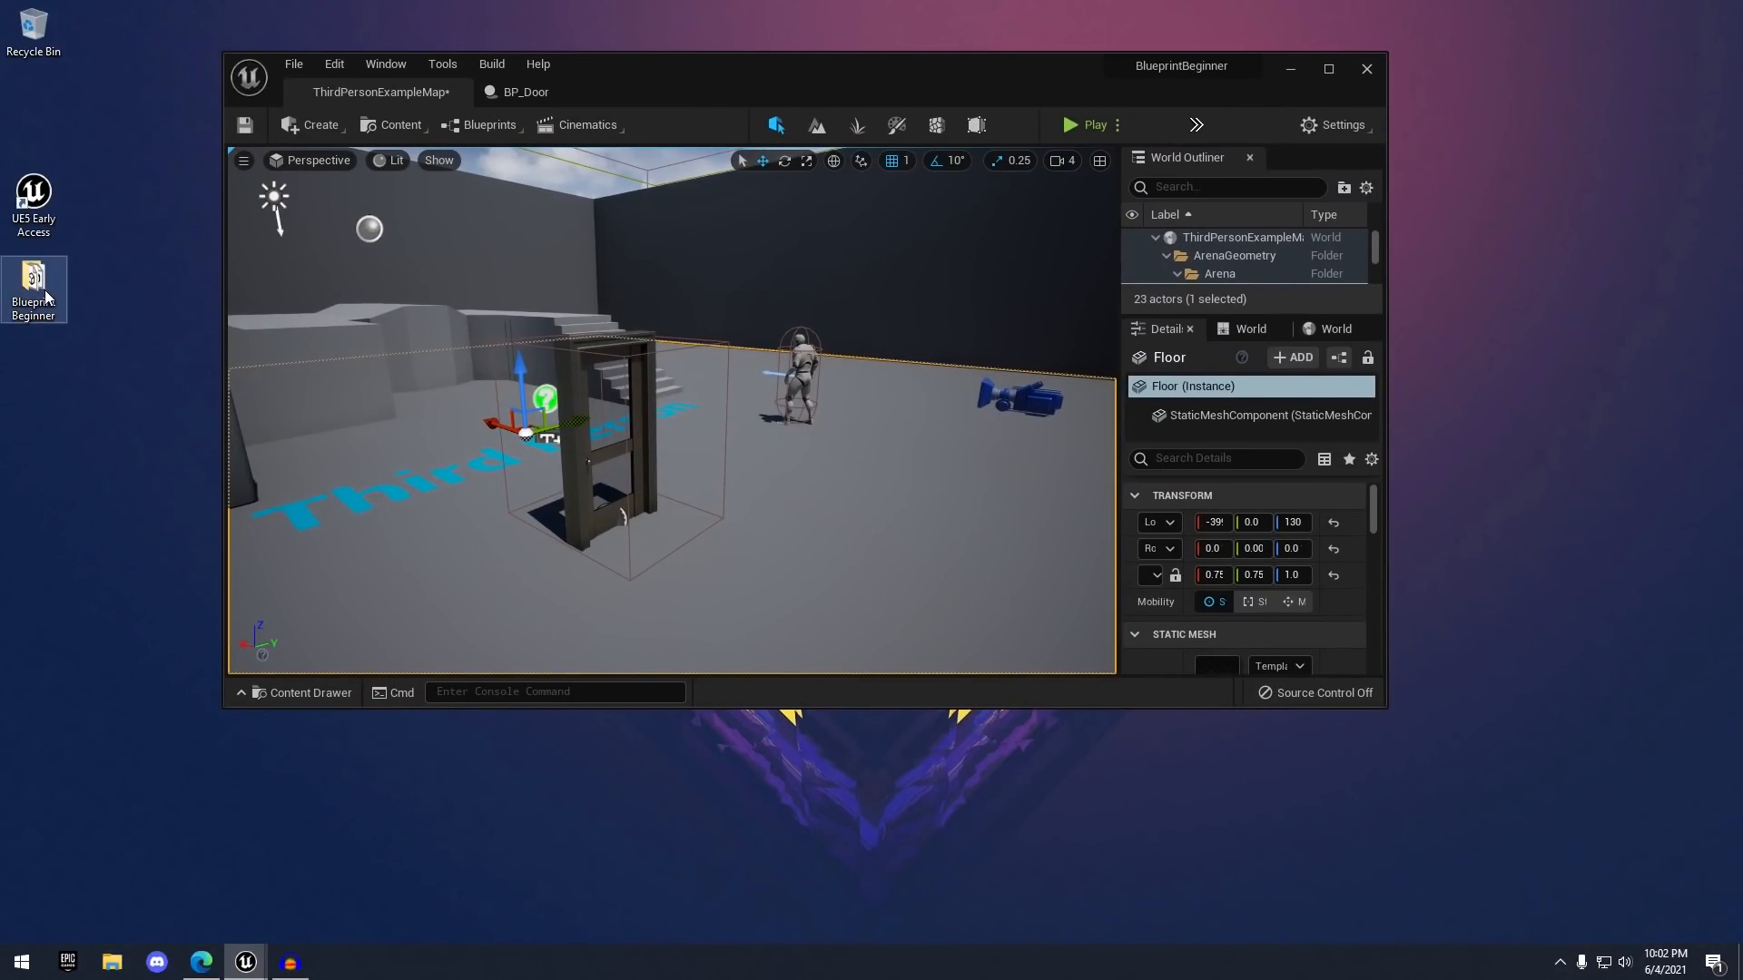
# - Select the five Blueprint Beginner files and dock Unreal's Content Browser at the Content folder
pyautogui.doubleClick(45, 290)
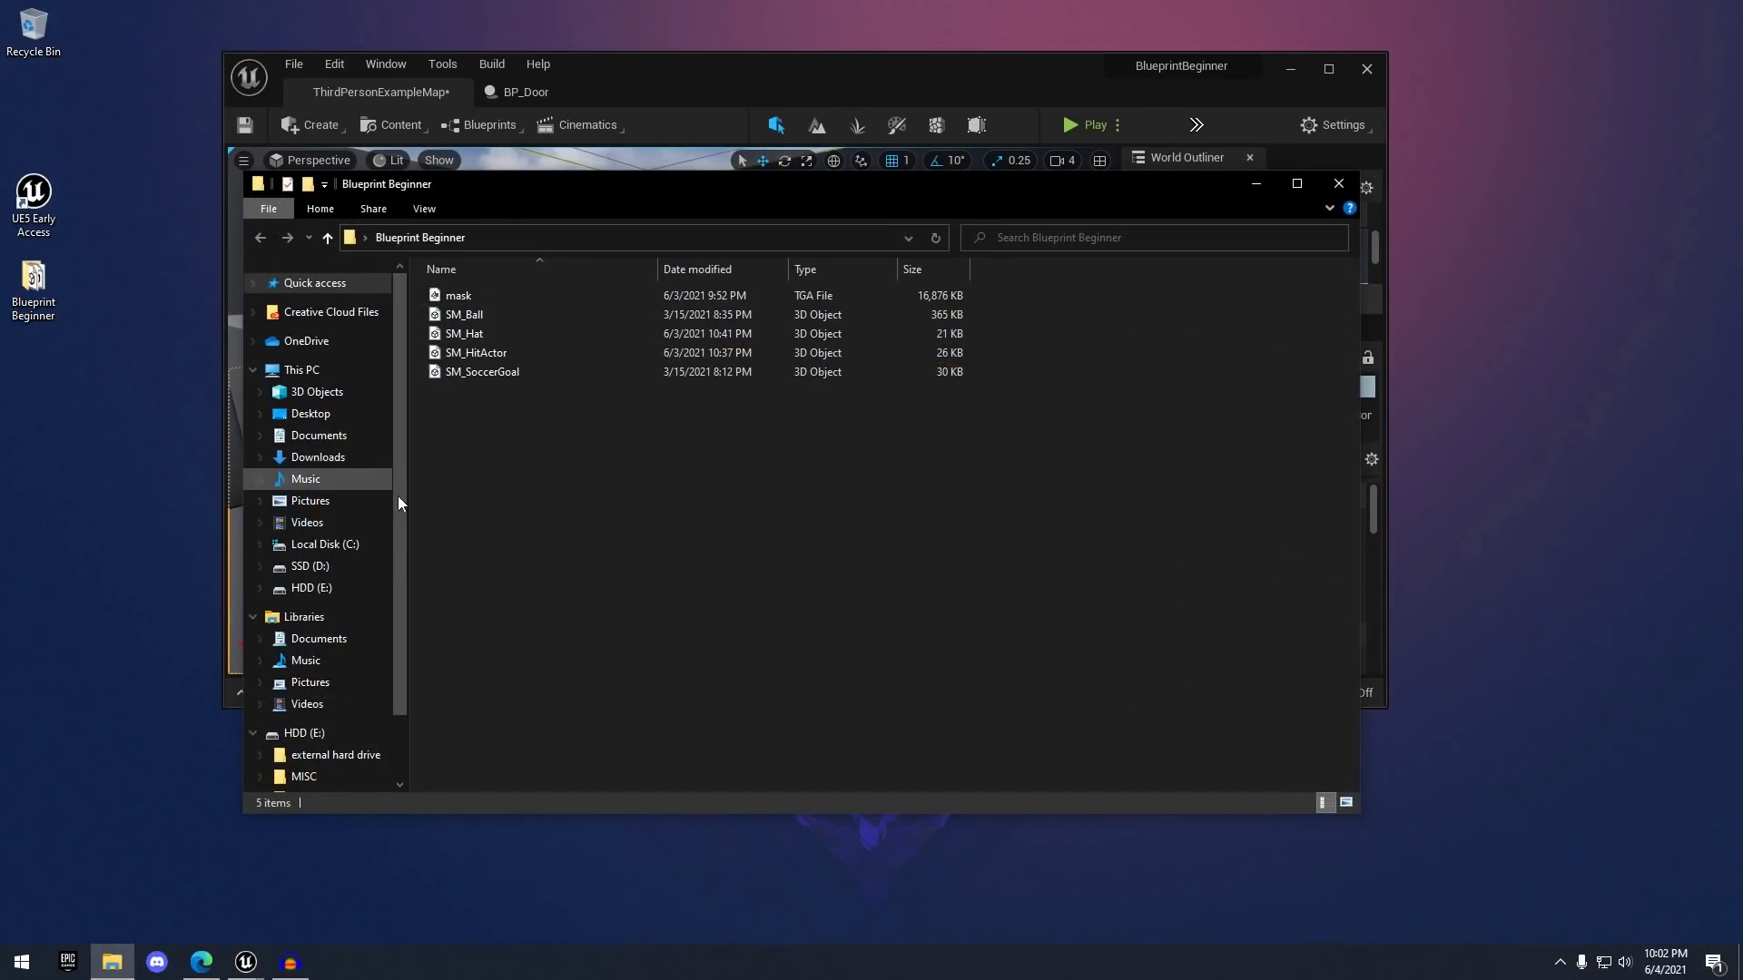
pyautogui.moveTo(491, 495); pyautogui.dragTo(492, 263)
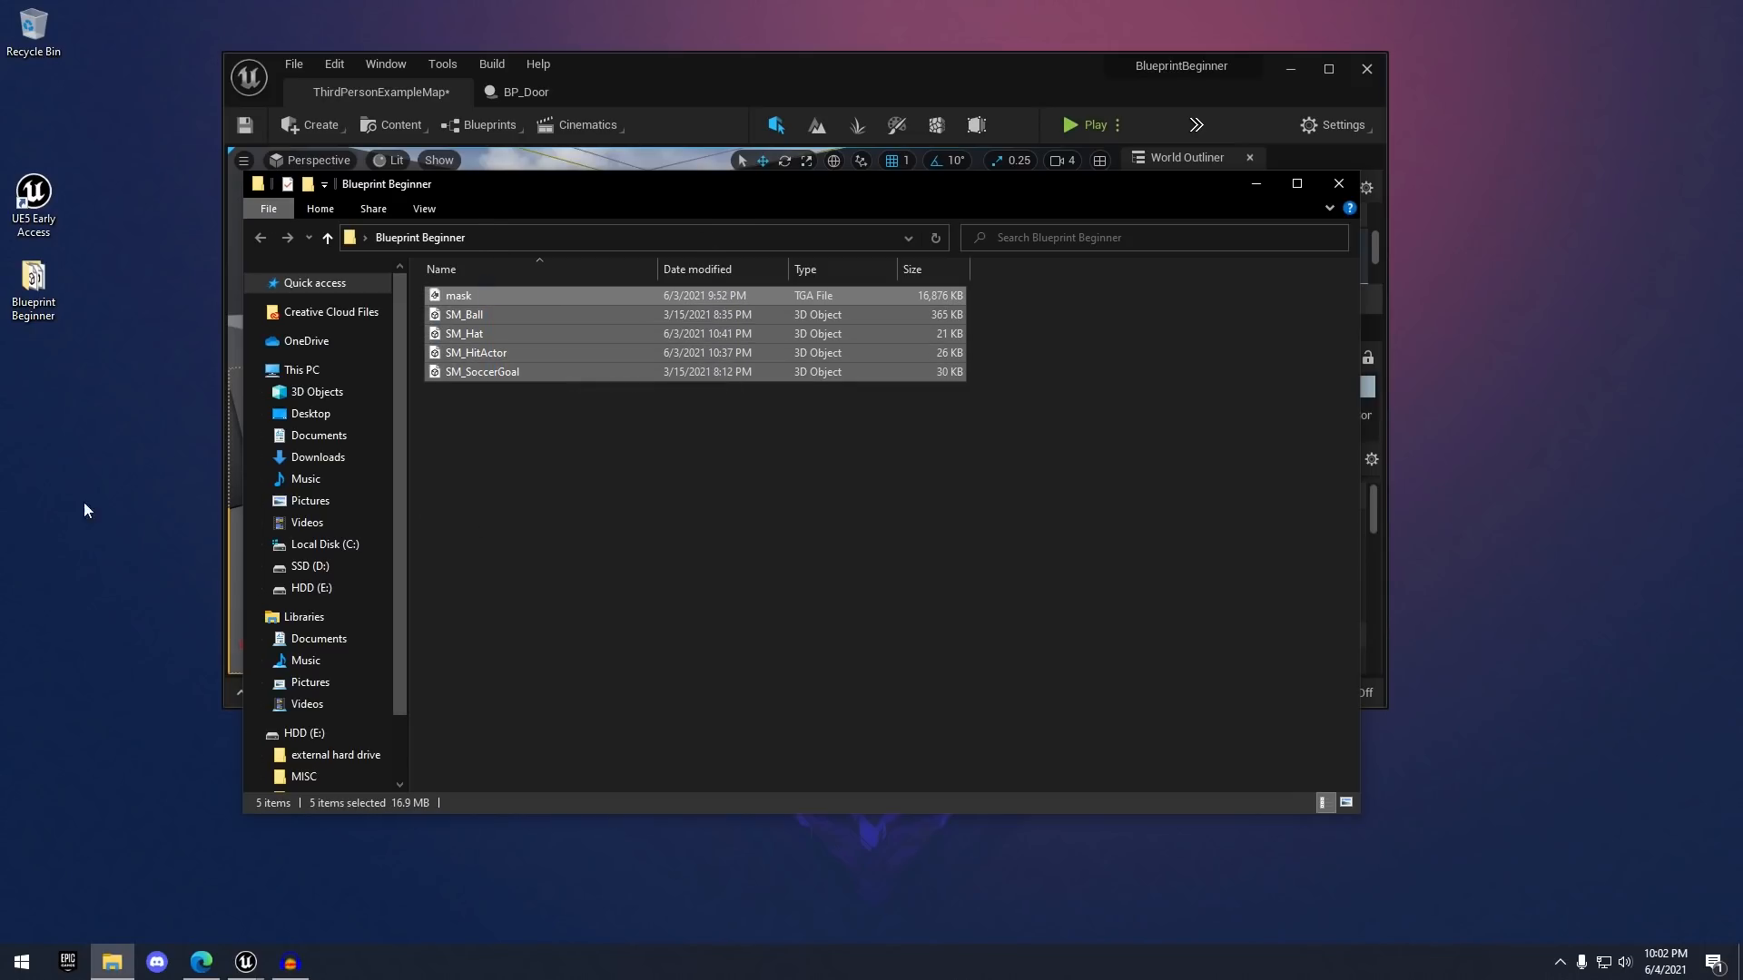
pyautogui.moveTo(1040, 87); pyautogui.dragTo(1203, 75)
pyautogui.click(506, 676)
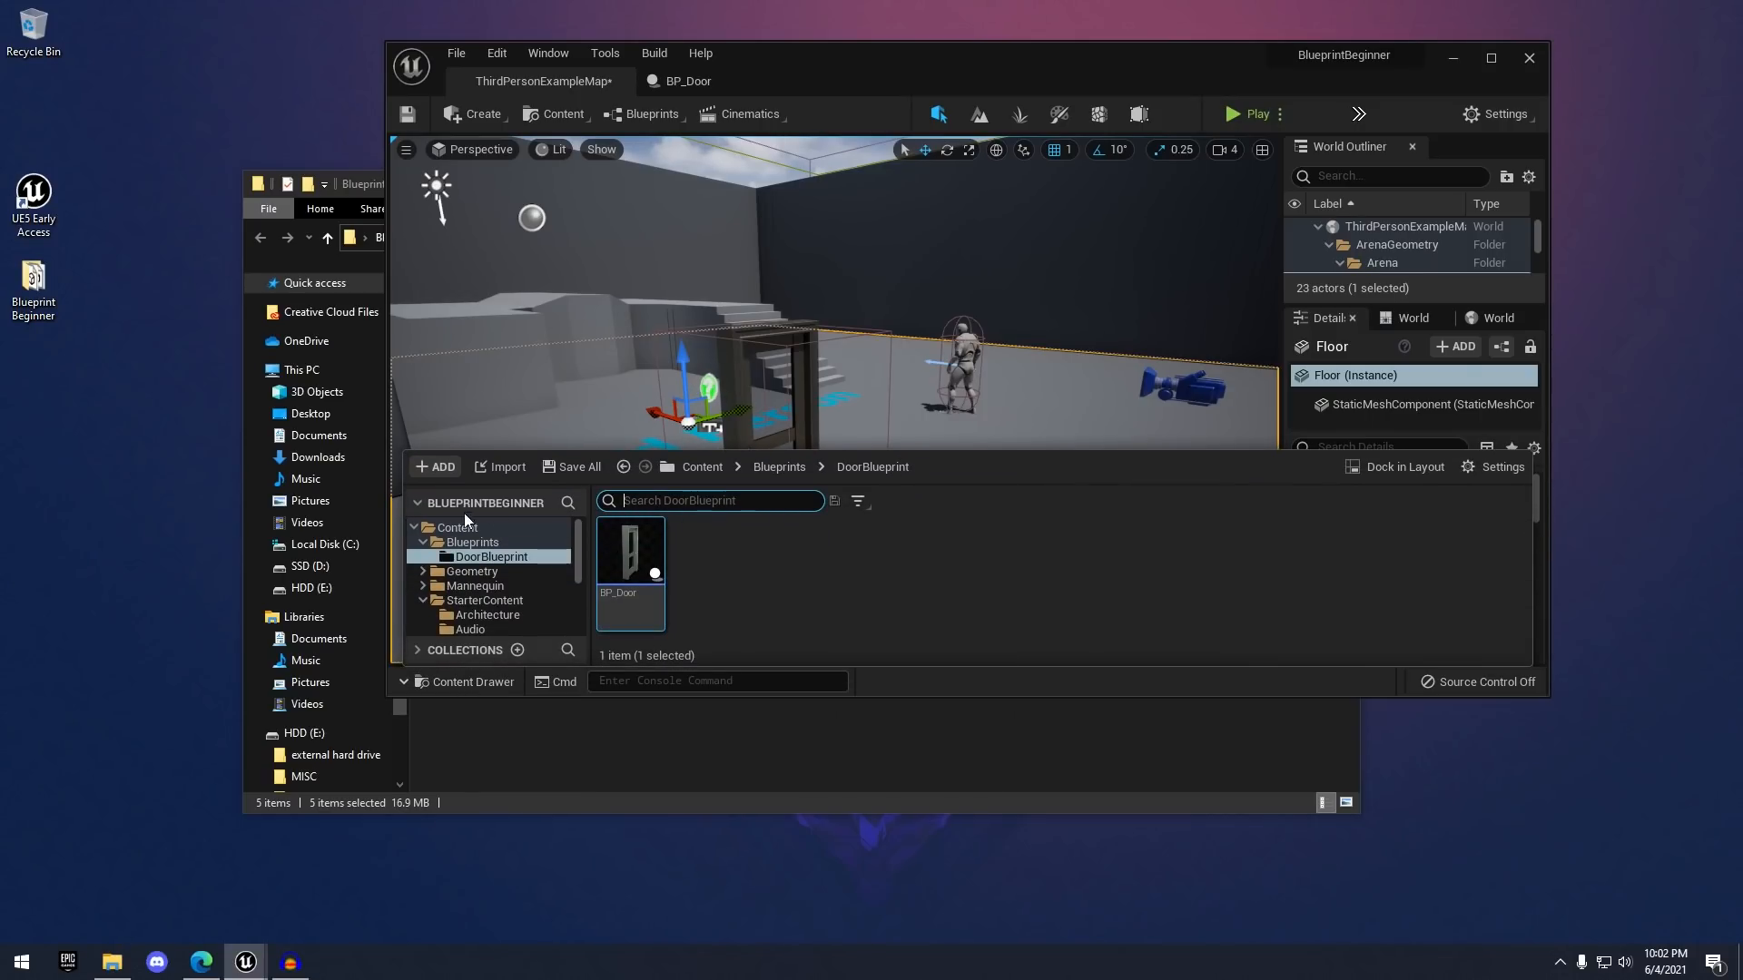
pyautogui.click(1405, 468)
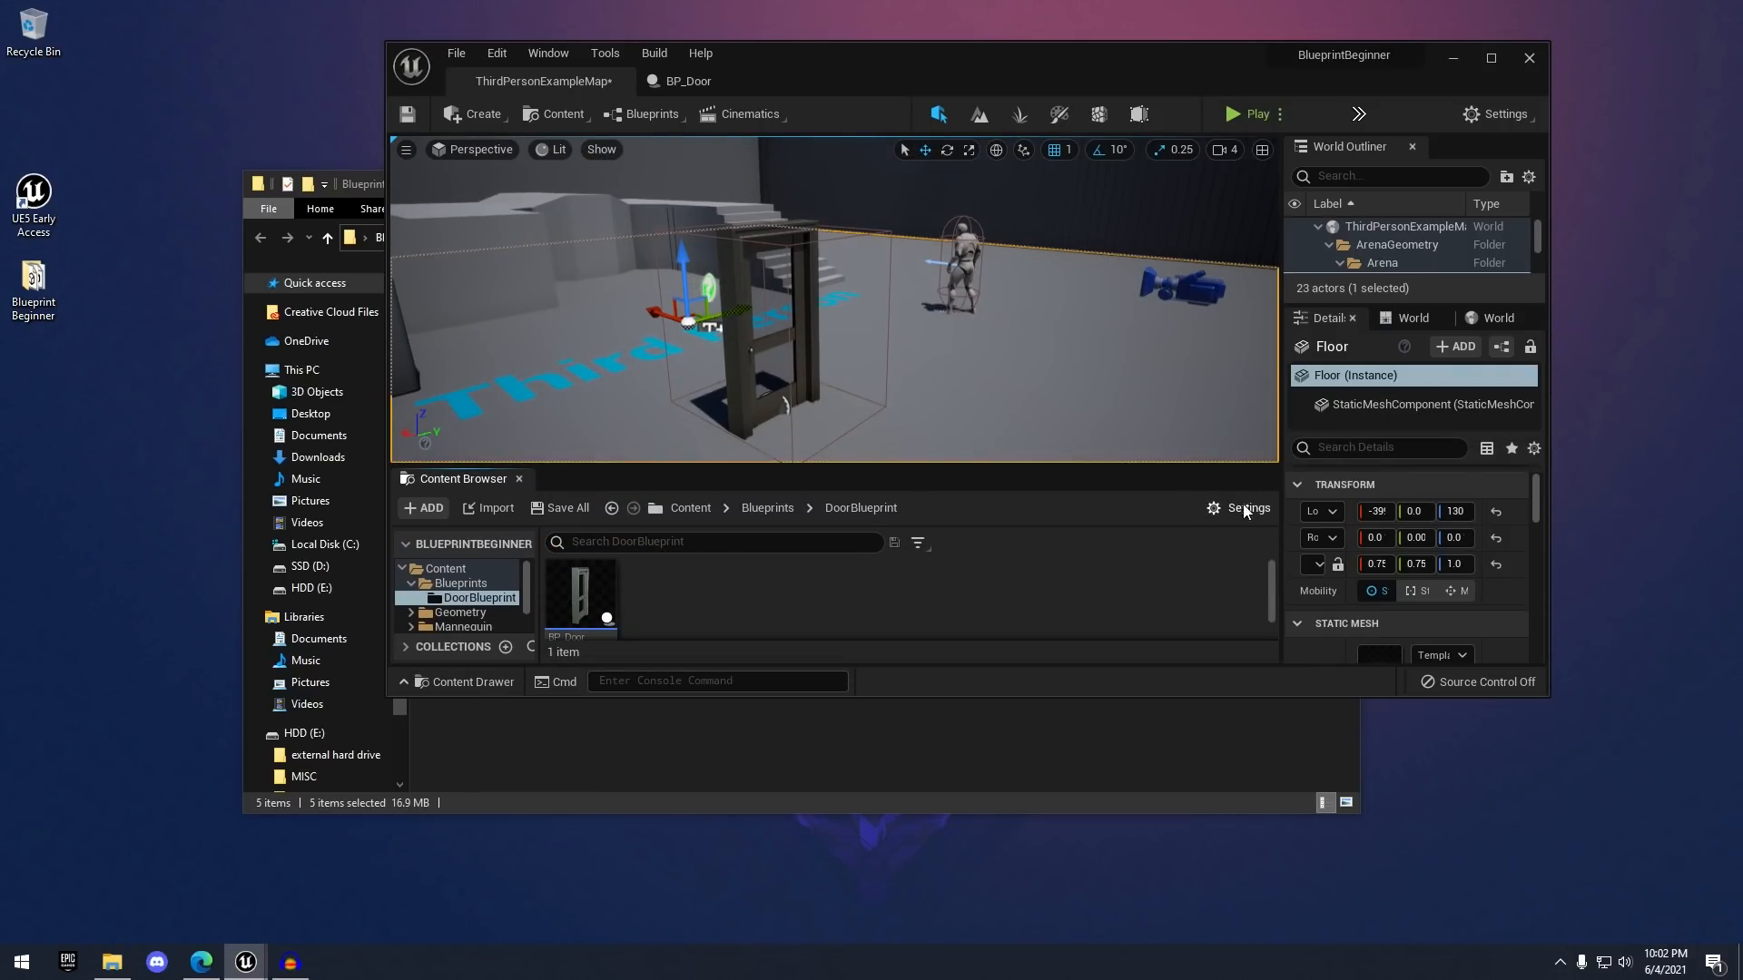
pyautogui.moveTo(1550, 699); pyautogui.dragTo(1664, 857)
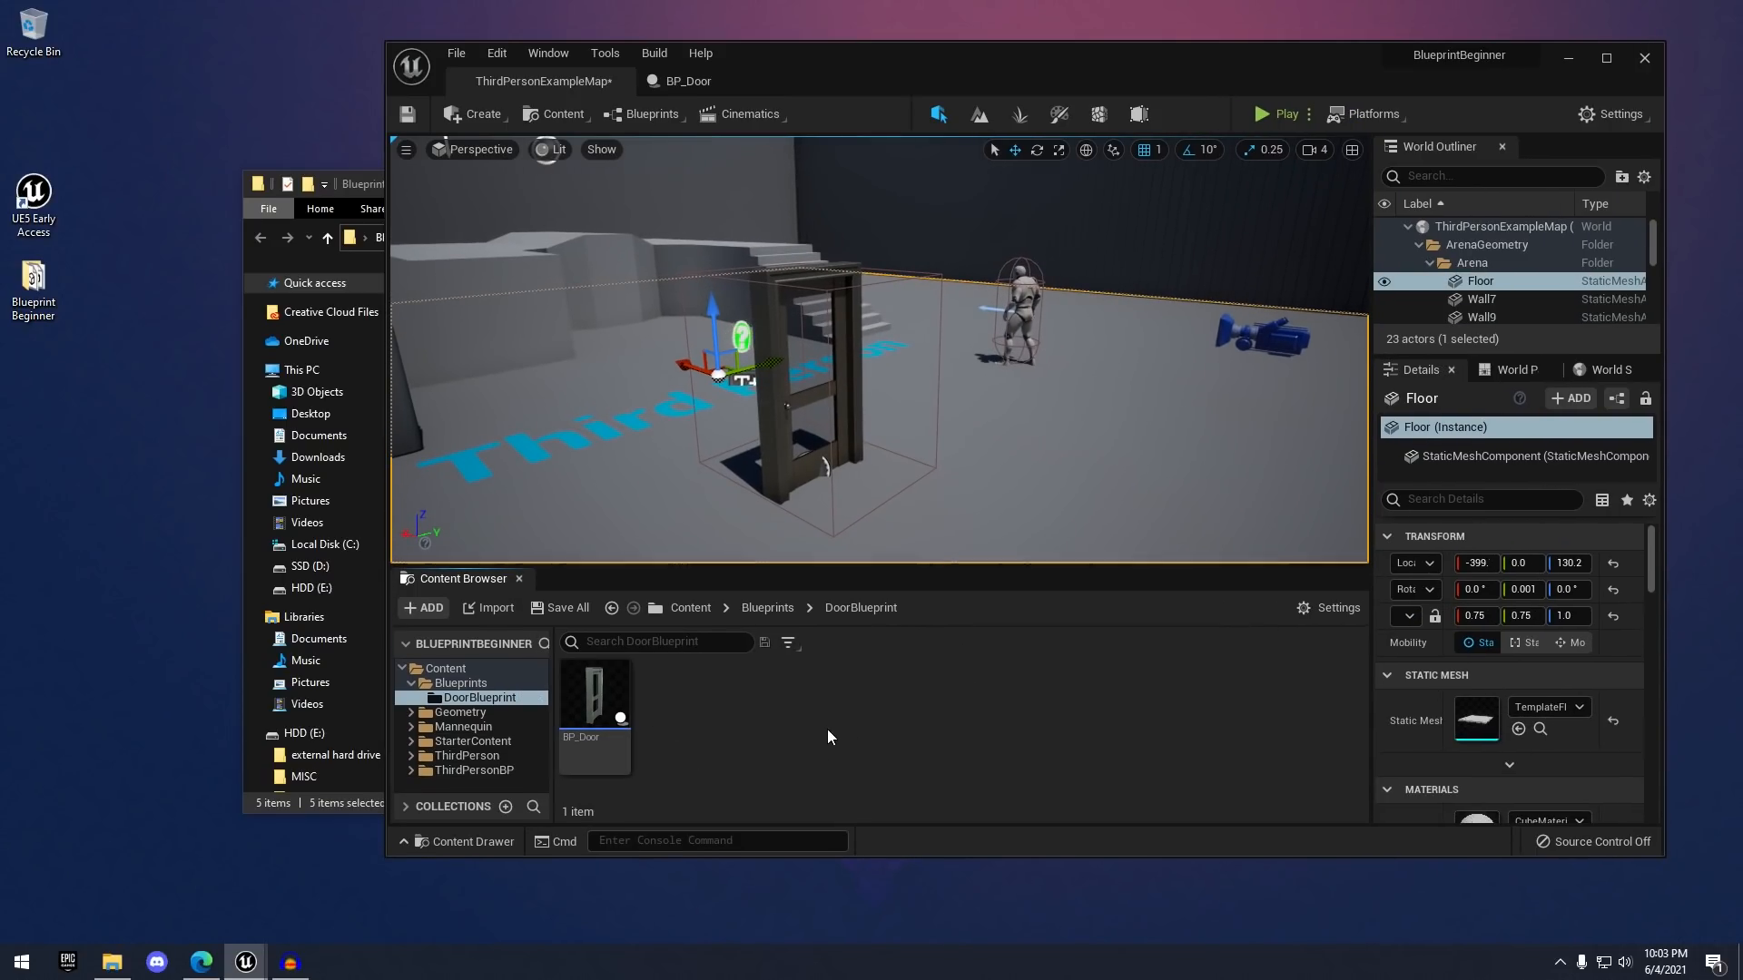
pyautogui.click(472, 668)
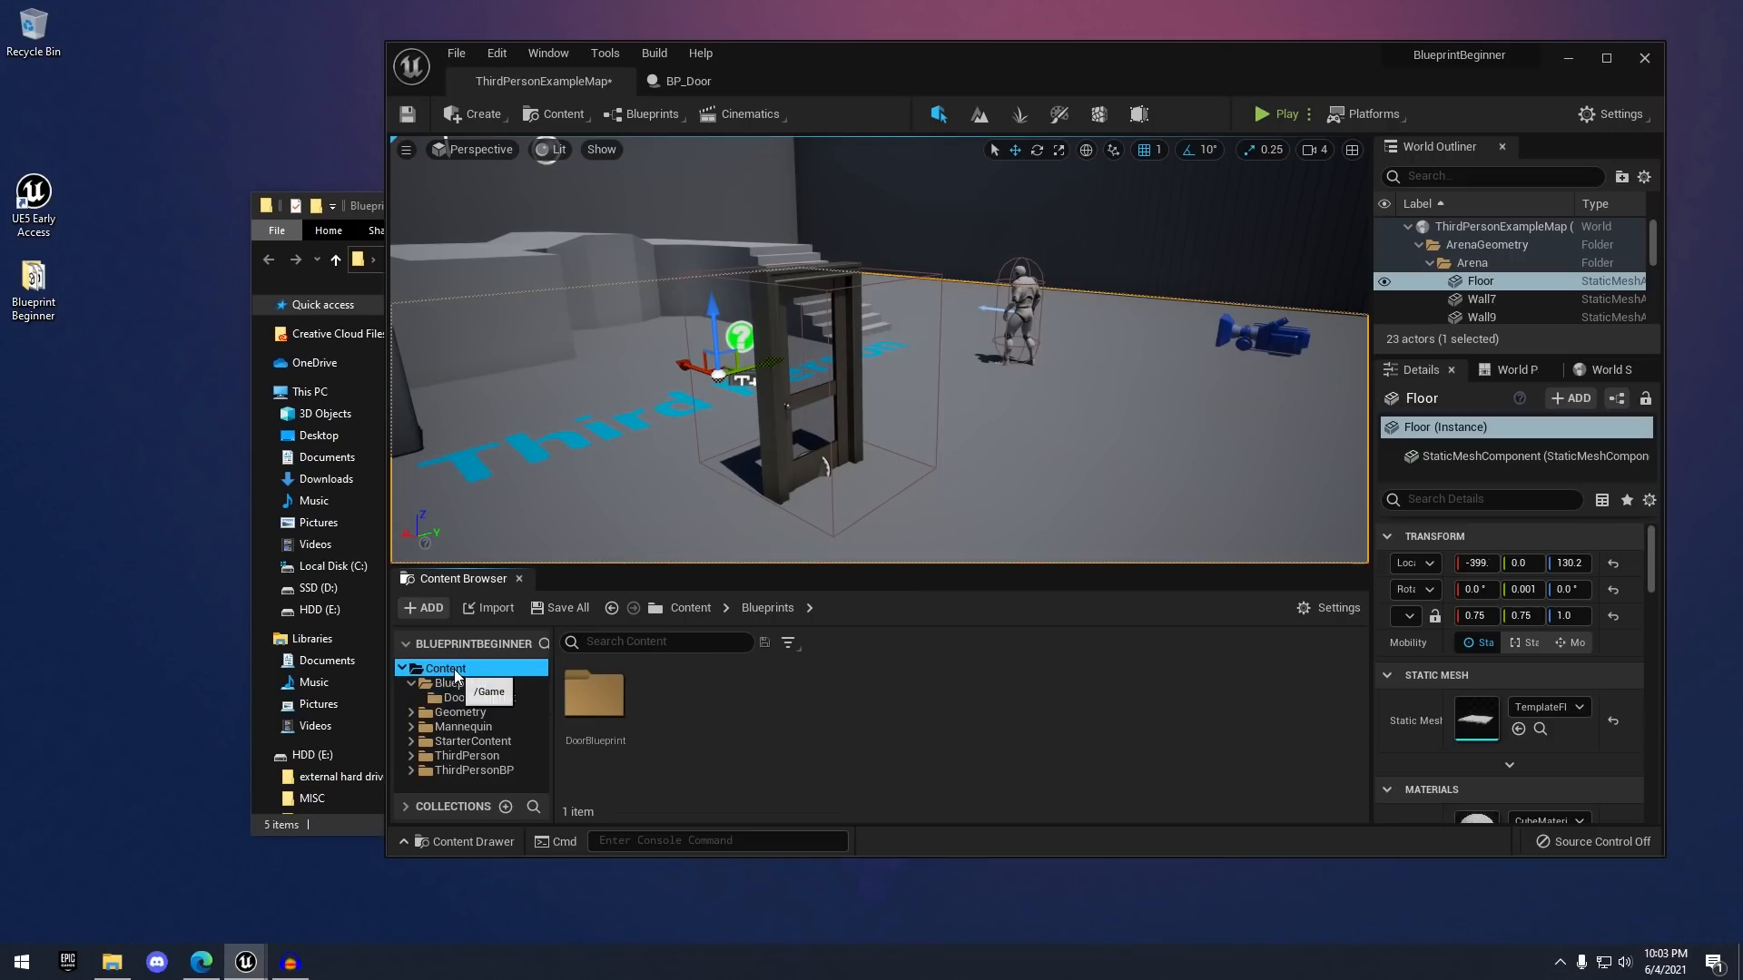
# - Create a new folder named ProjectFiles inside Content
pyautogui.rightClick(1086, 721)
pyautogui.click(1159, 188)
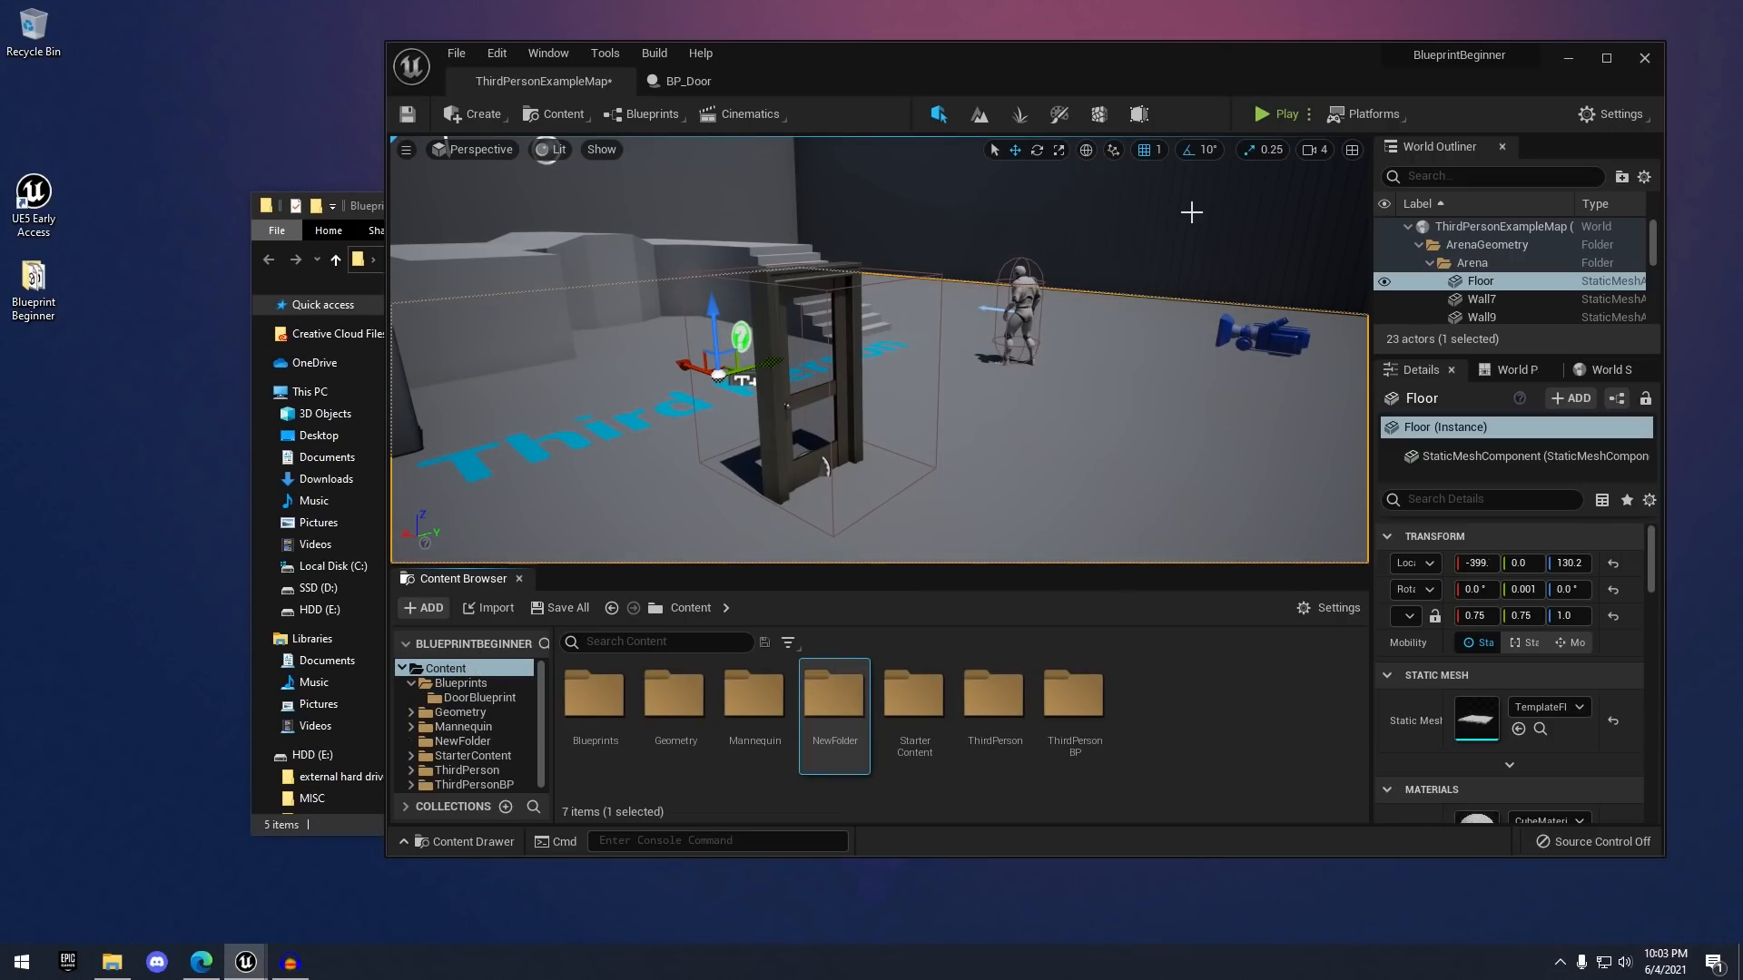
pyautogui.rightClick(893, 737)
pyautogui.click(850, 730)
pyautogui.press('F2')
pyautogui.write('ProjectFil')
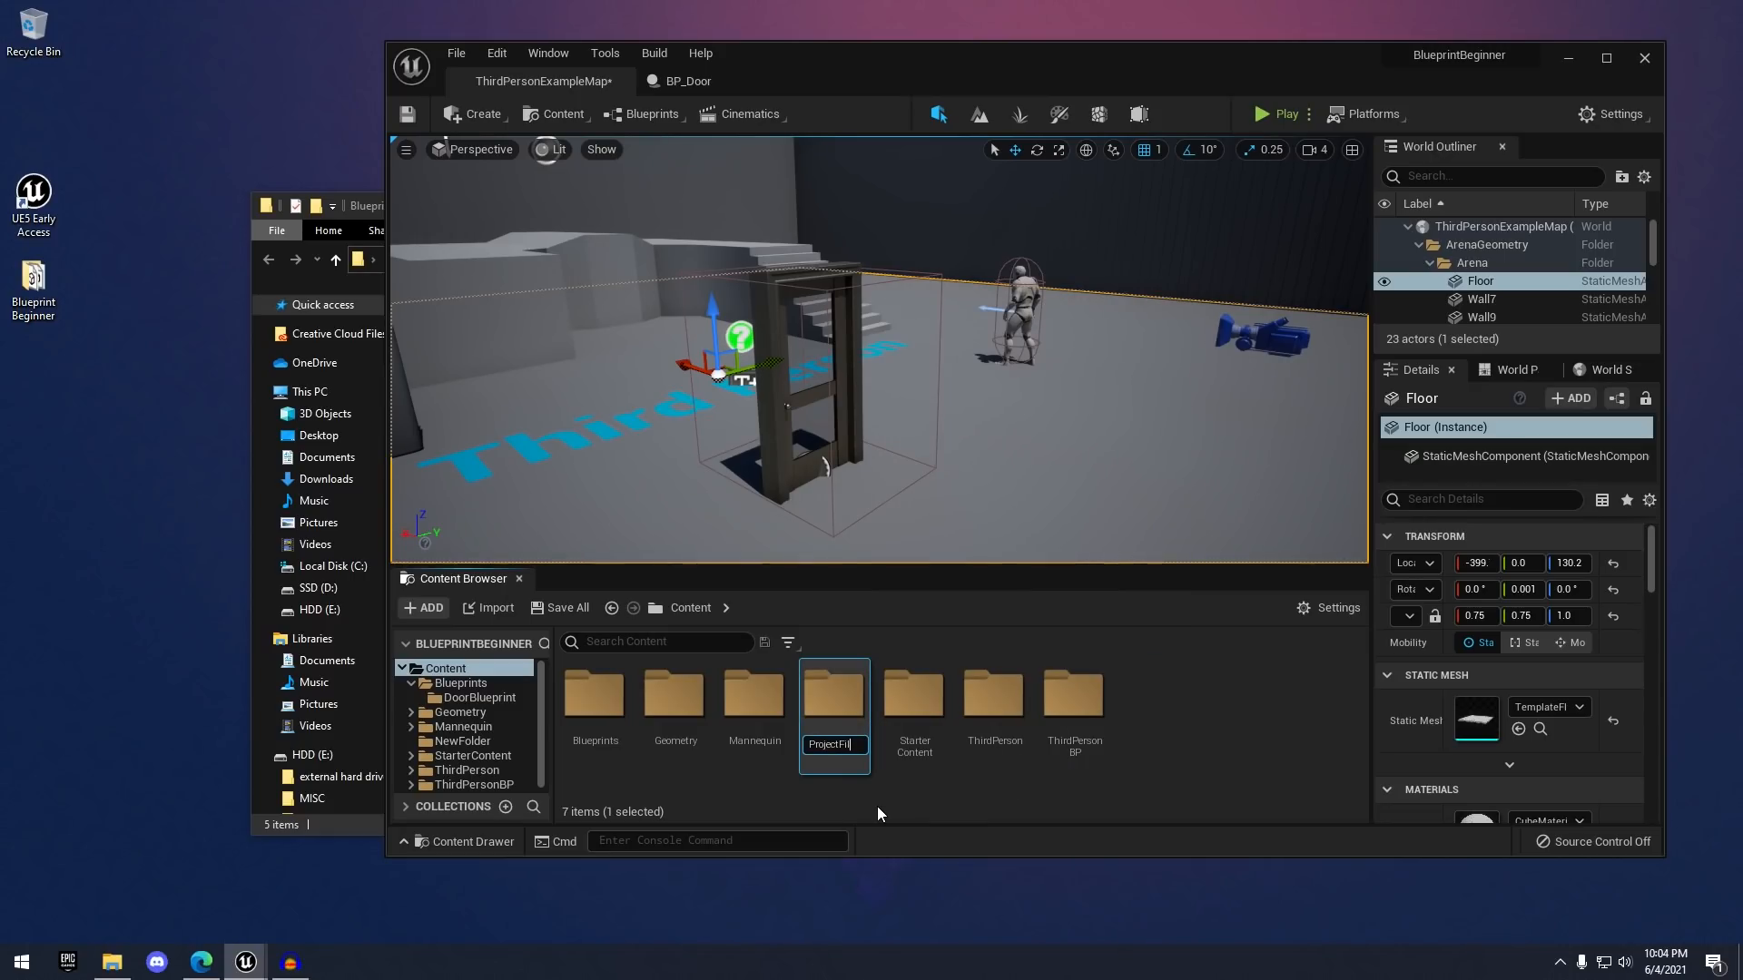
pyautogui.write('es')
pyautogui.press('Return')
pyautogui.press('Return')
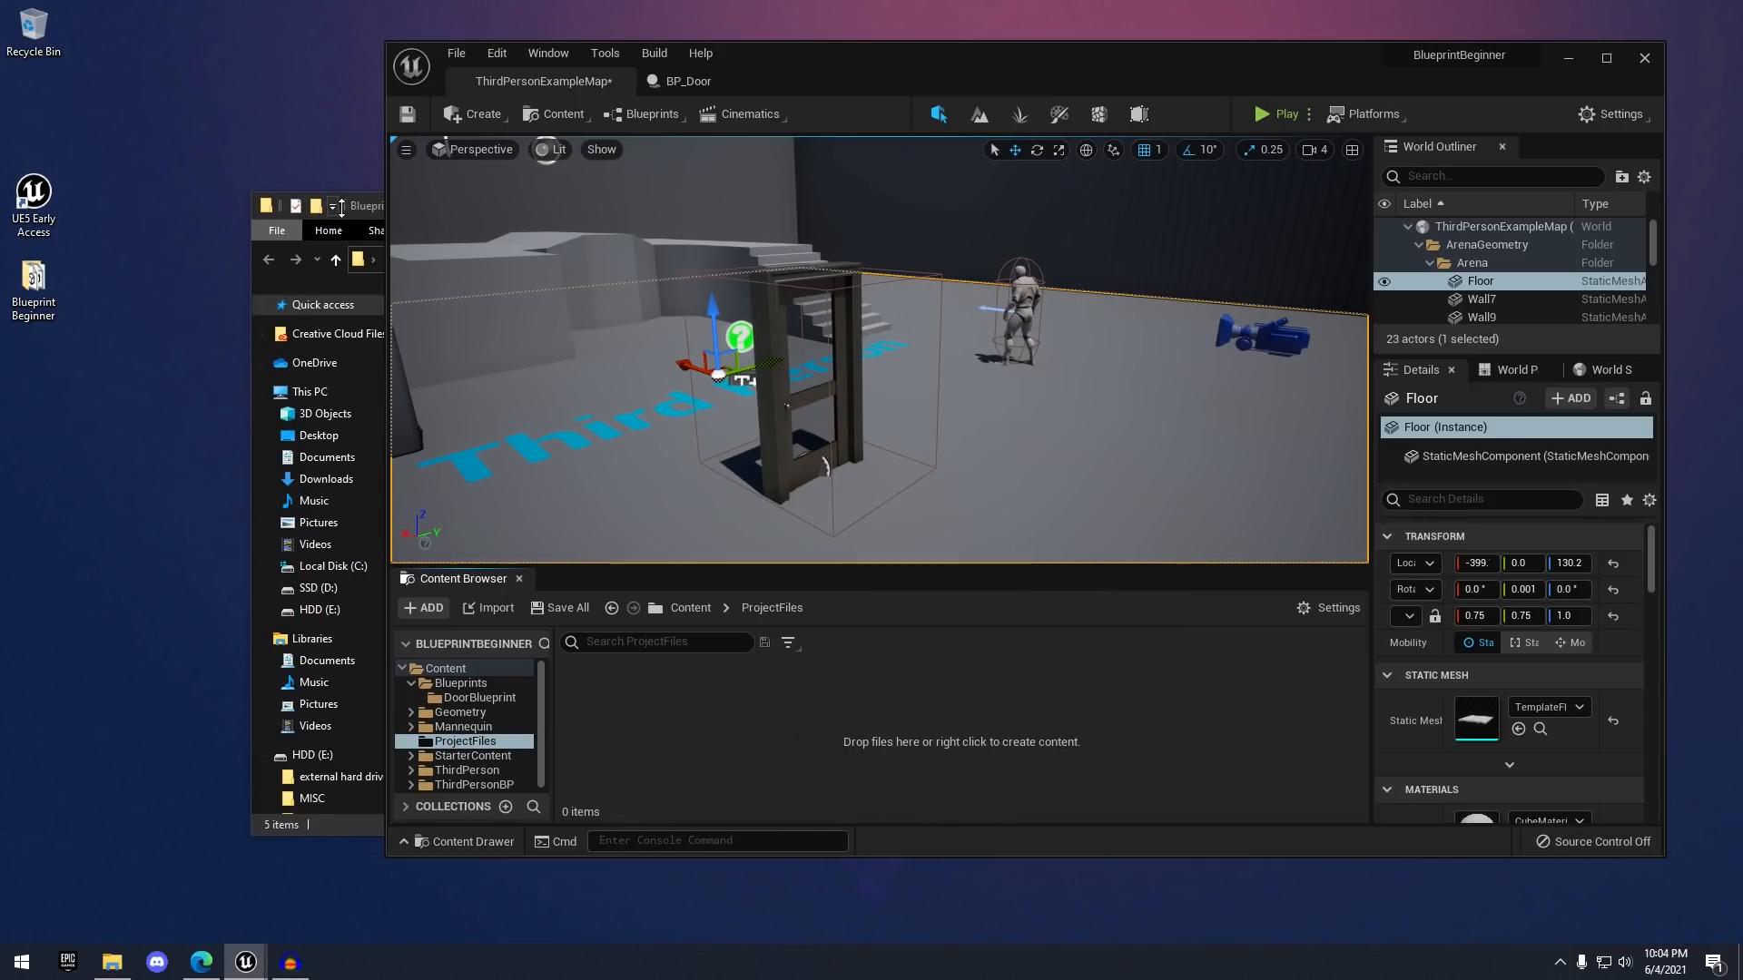
# - Drag the five files into ProjectFiles and import them all
pyautogui.click(340, 207)
pyautogui.moveTo(556, 537); pyautogui.dragTo(395, 87)
pyautogui.moveTo(276, 240); pyautogui.dragTo(766, 748)
pyautogui.click(973, 852)
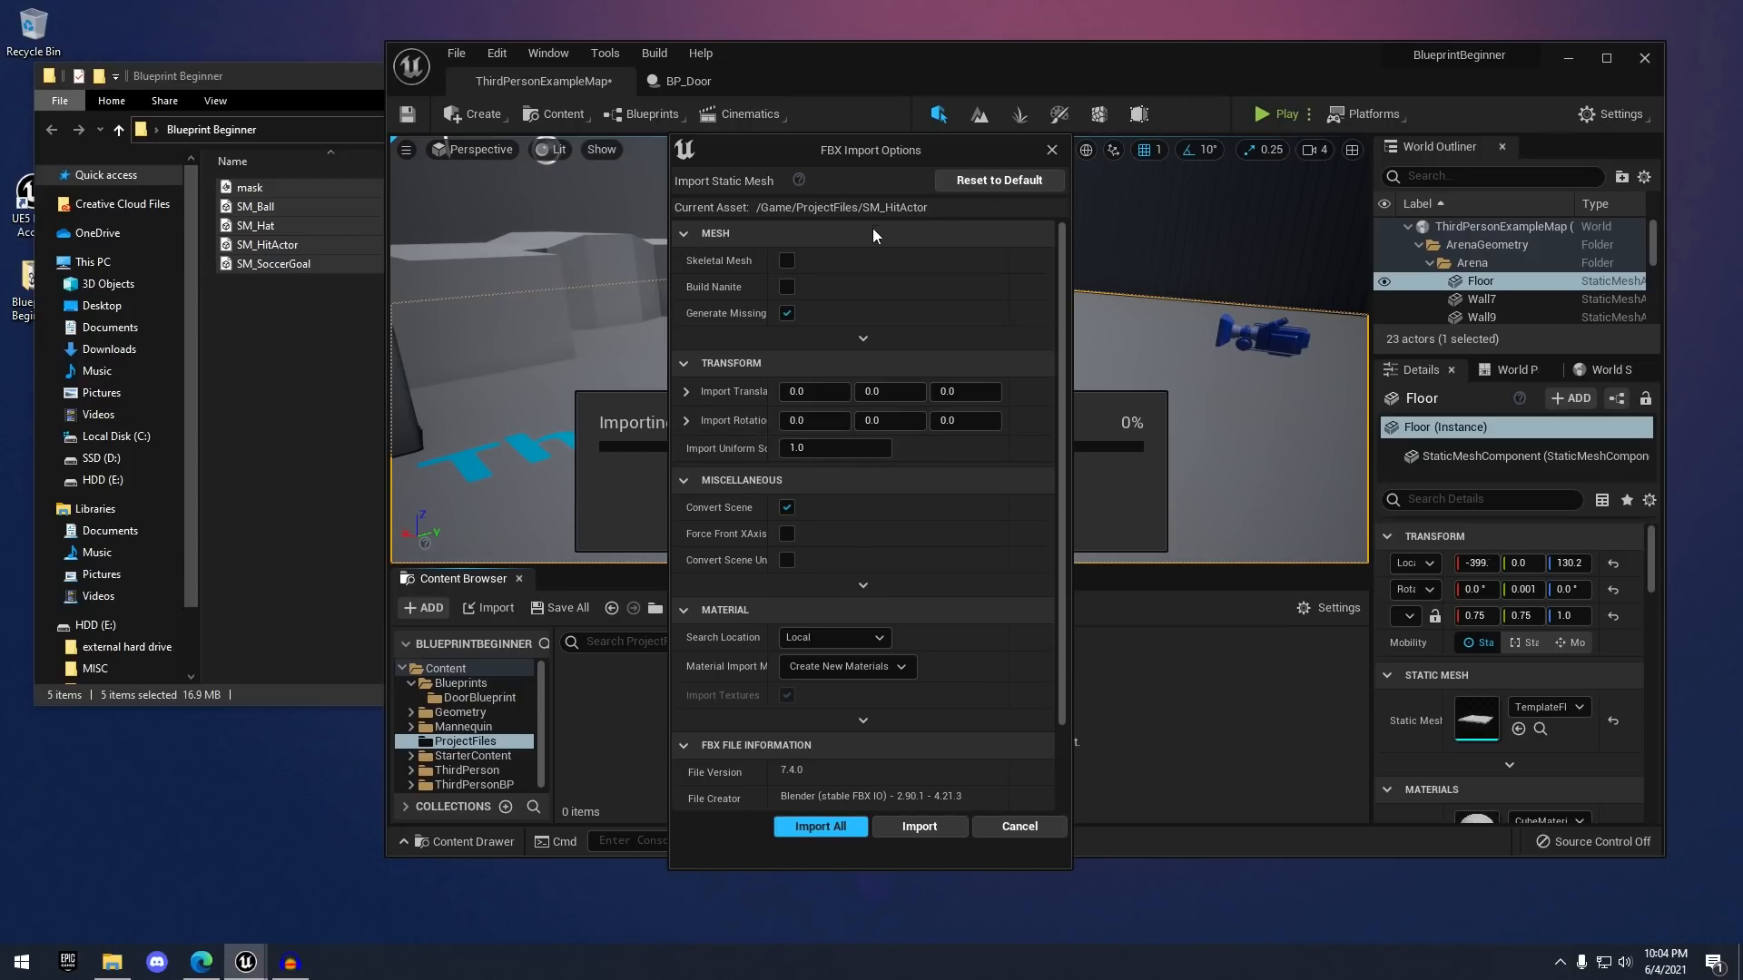
pyautogui.click(789, 826)
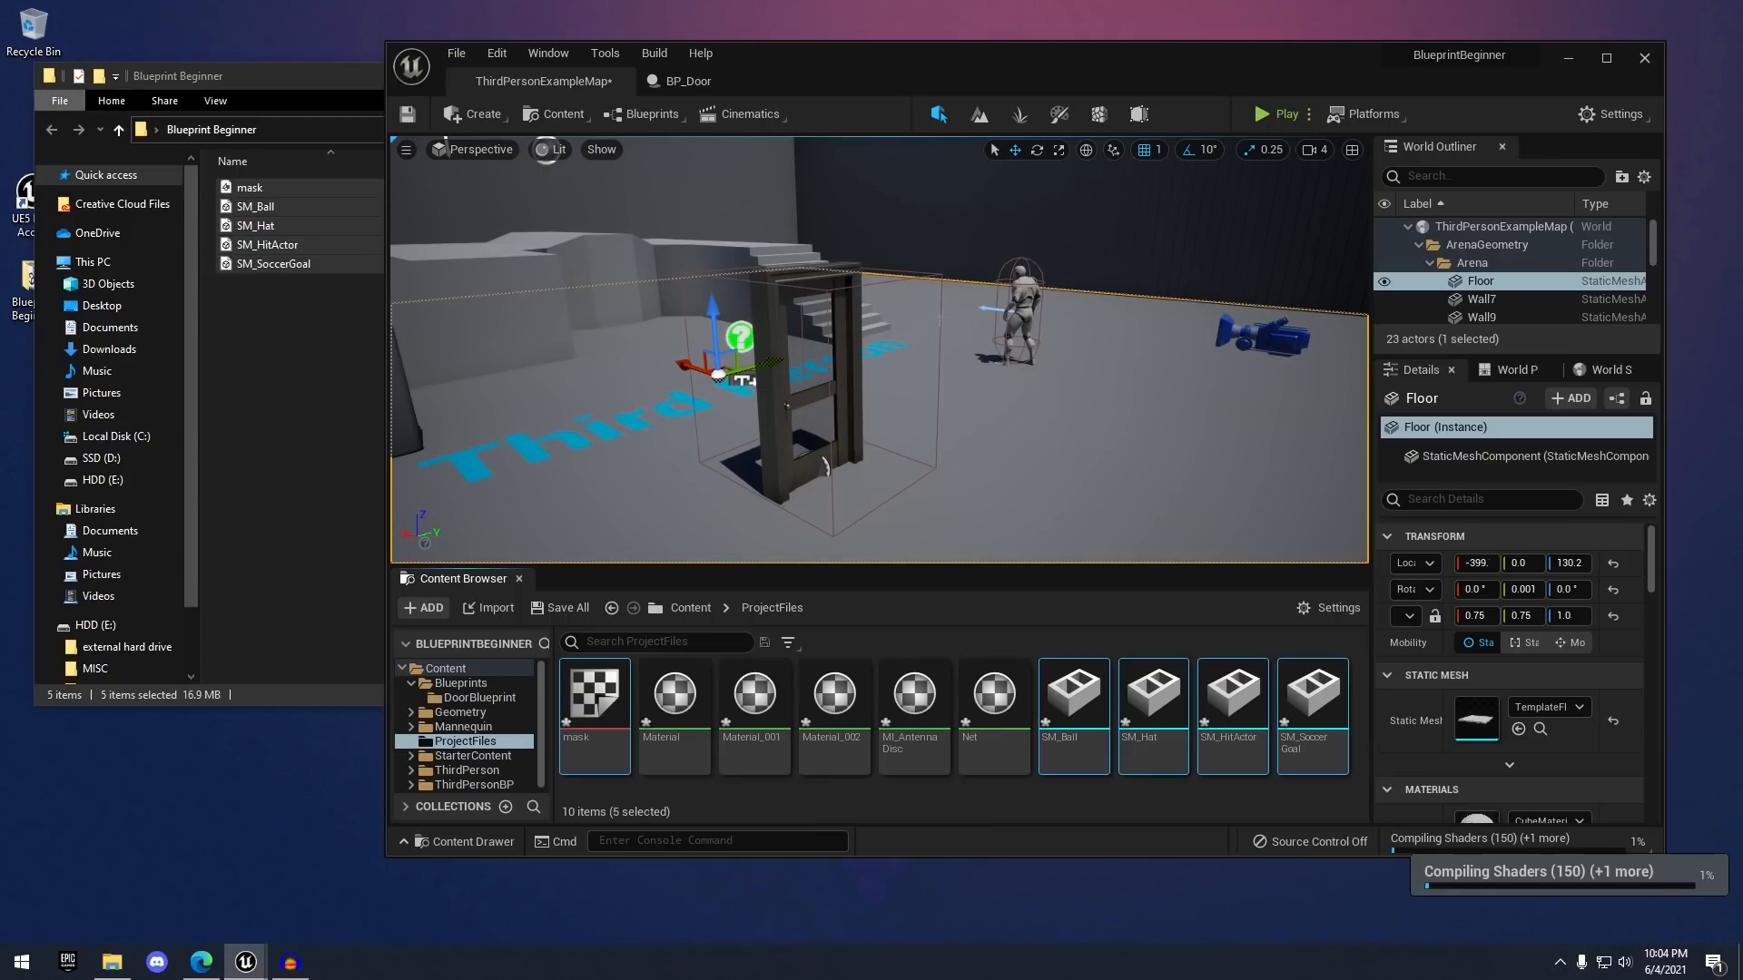
# - Maximize the editor, inspect the SM_Hat mesh in ProjectFiles, then open the Blueprints folder
pyautogui.doubleClick(967, 69)
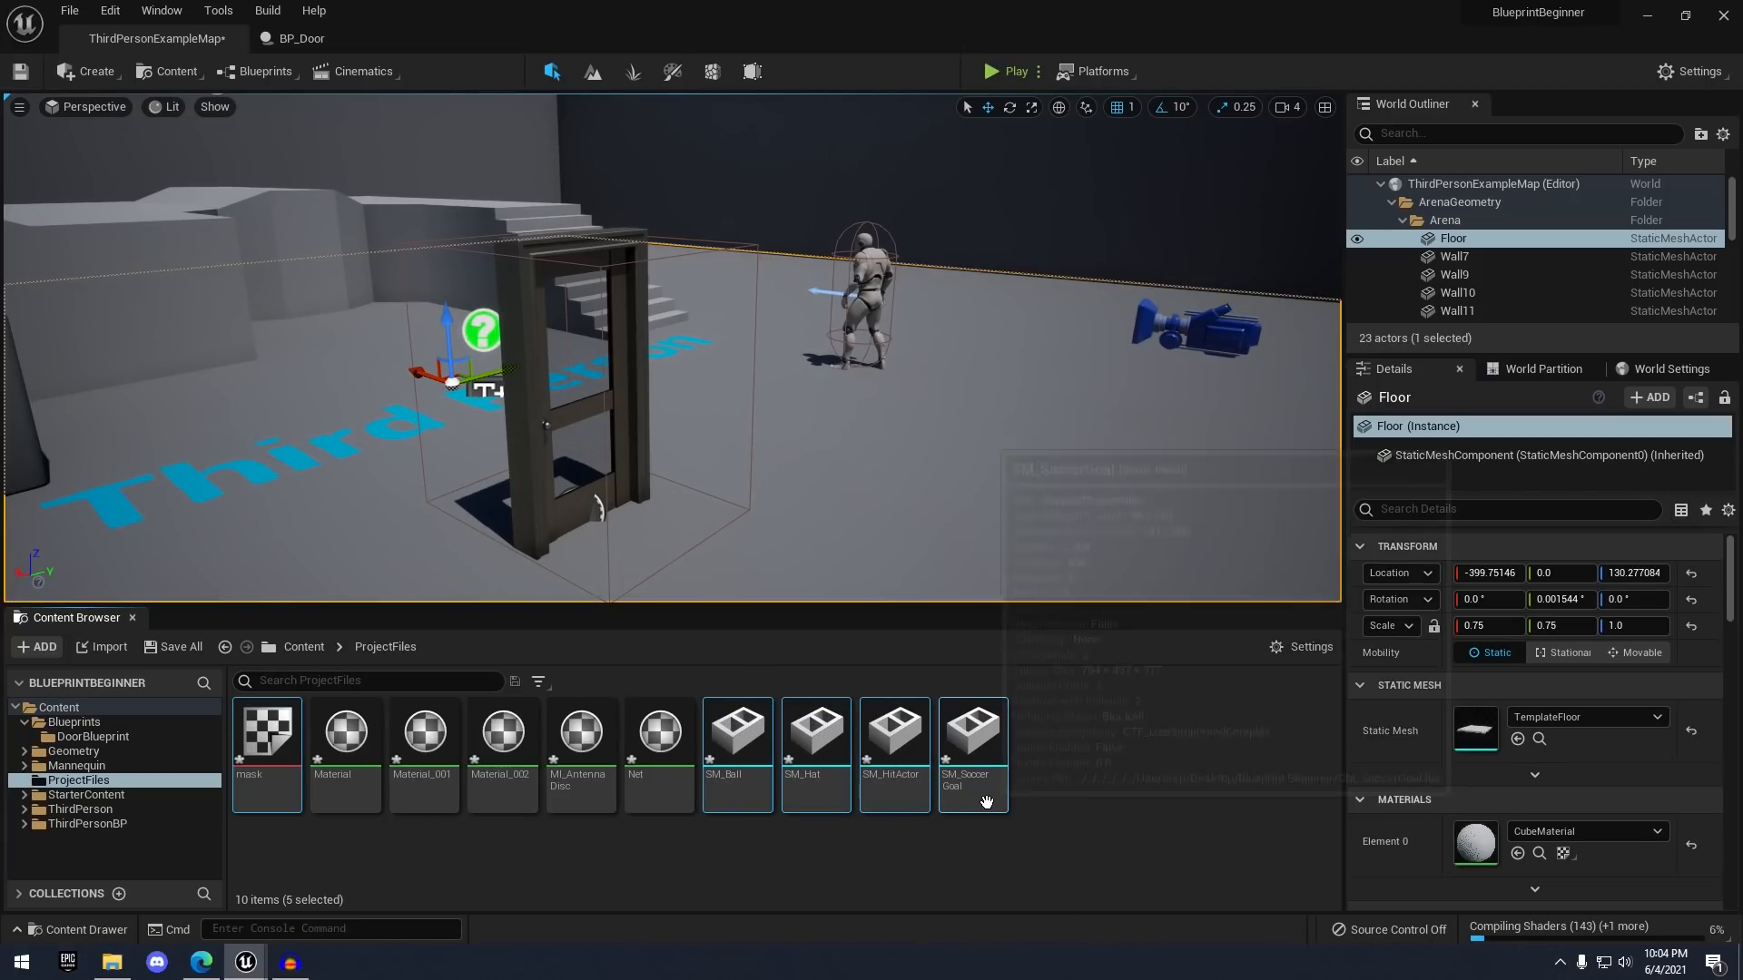
pyautogui.click(786, 842)
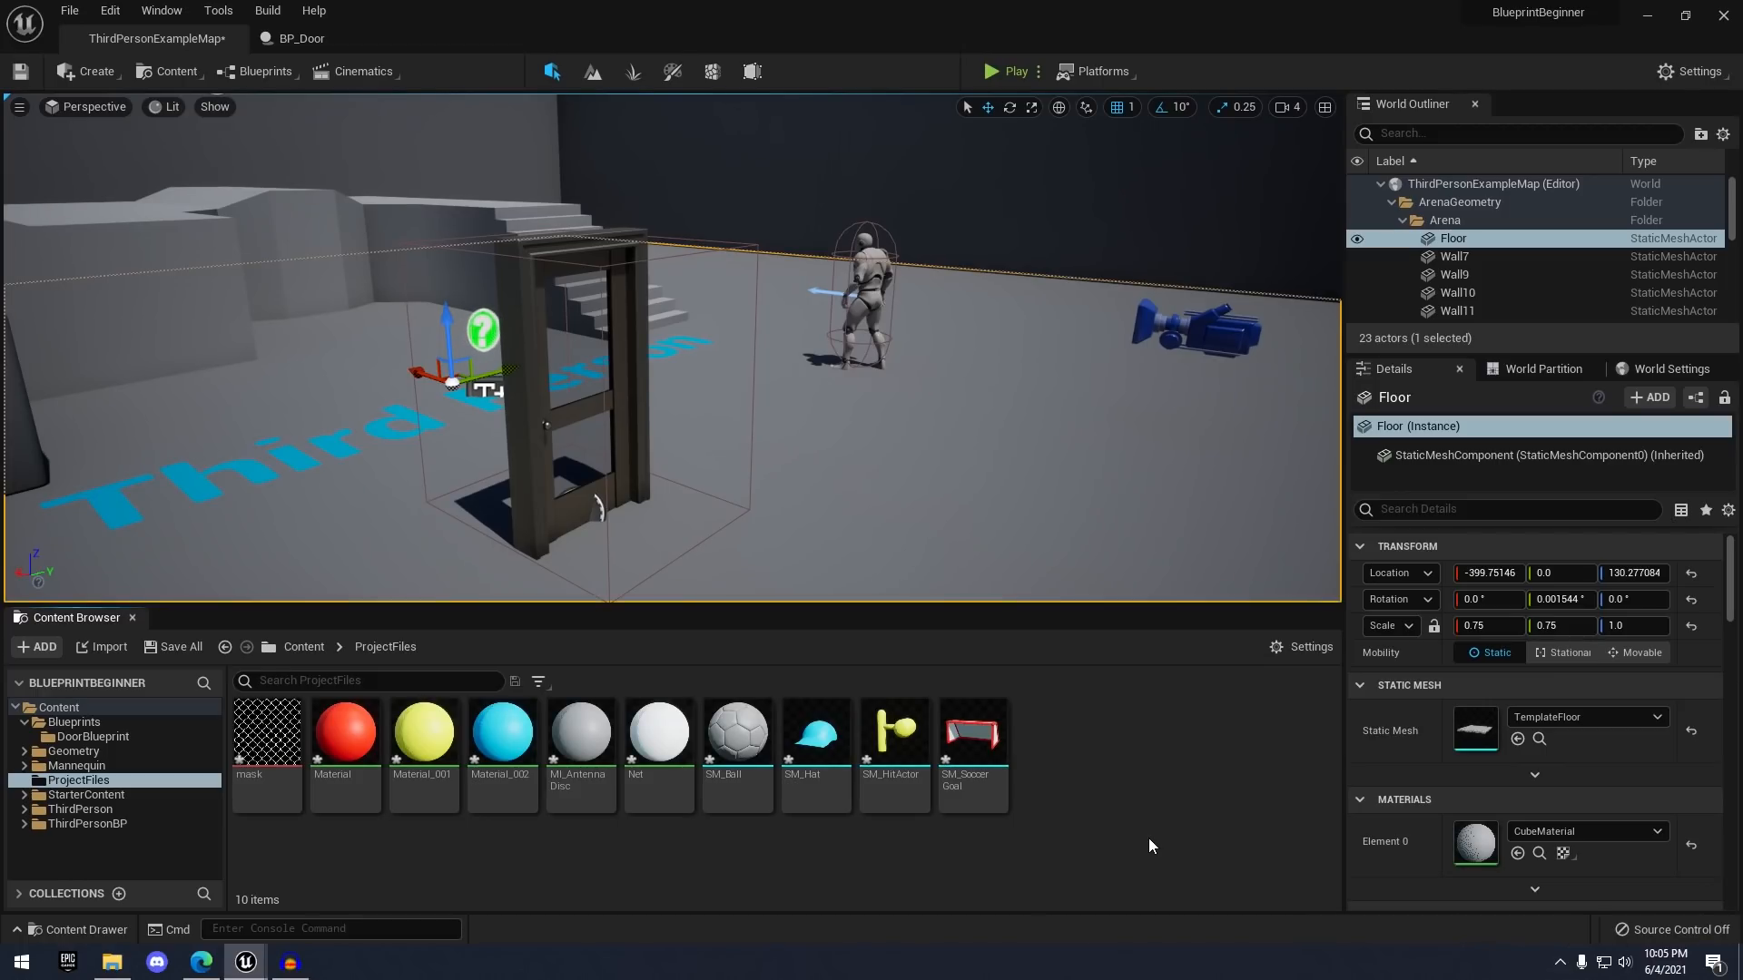
pyautogui.moveTo(280, 758)
pyautogui.click(810, 763)
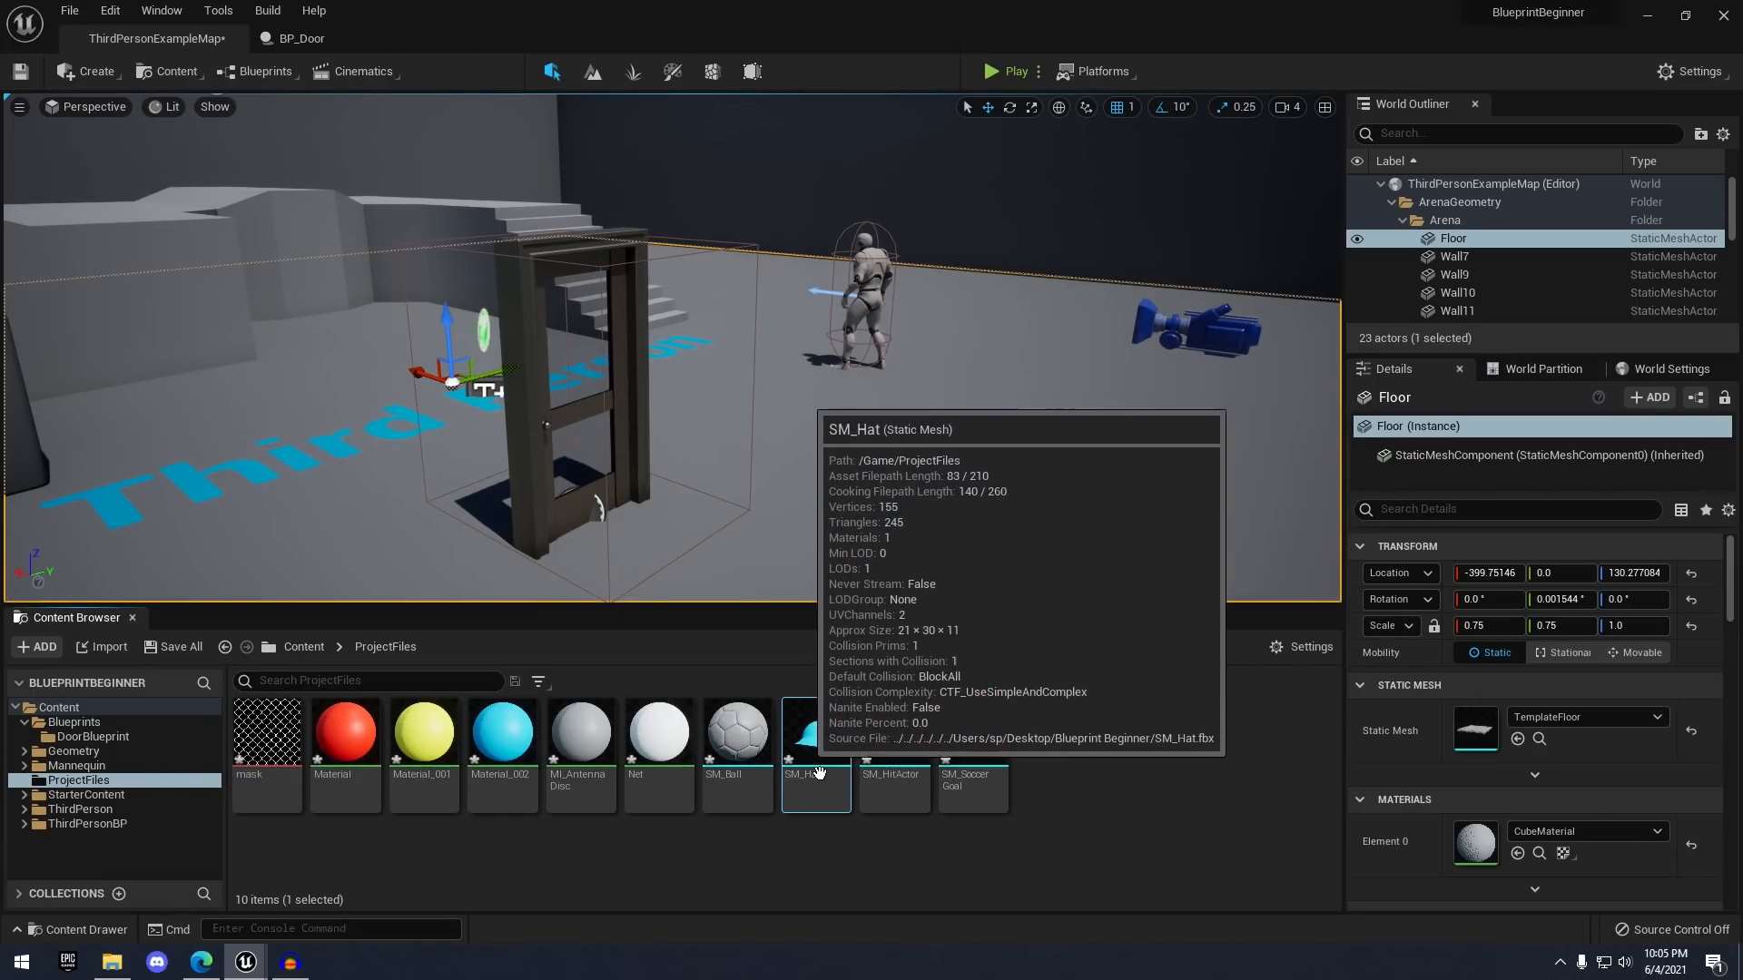
pyautogui.moveTo(823, 393)
pyautogui.mouseDown(button='right')
pyautogui.moveTo(852, 315)
pyautogui.moveTo(835, 364)
pyautogui.mouseUp(button='right')
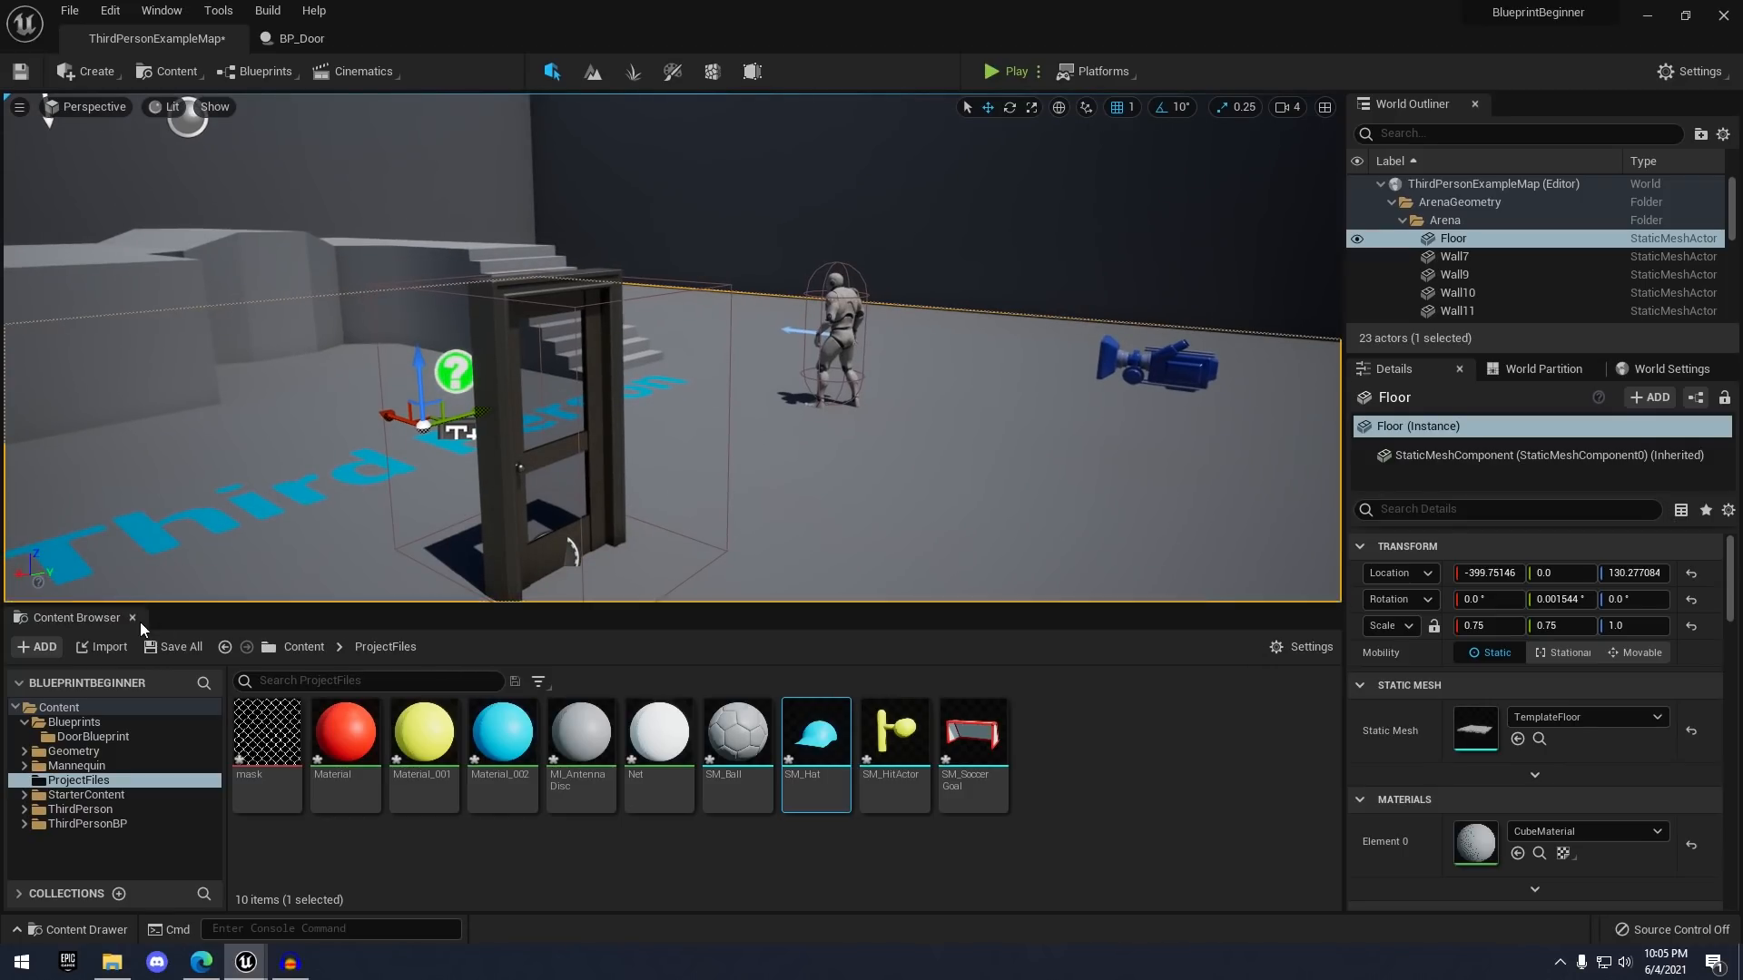
pyautogui.click(98, 724)
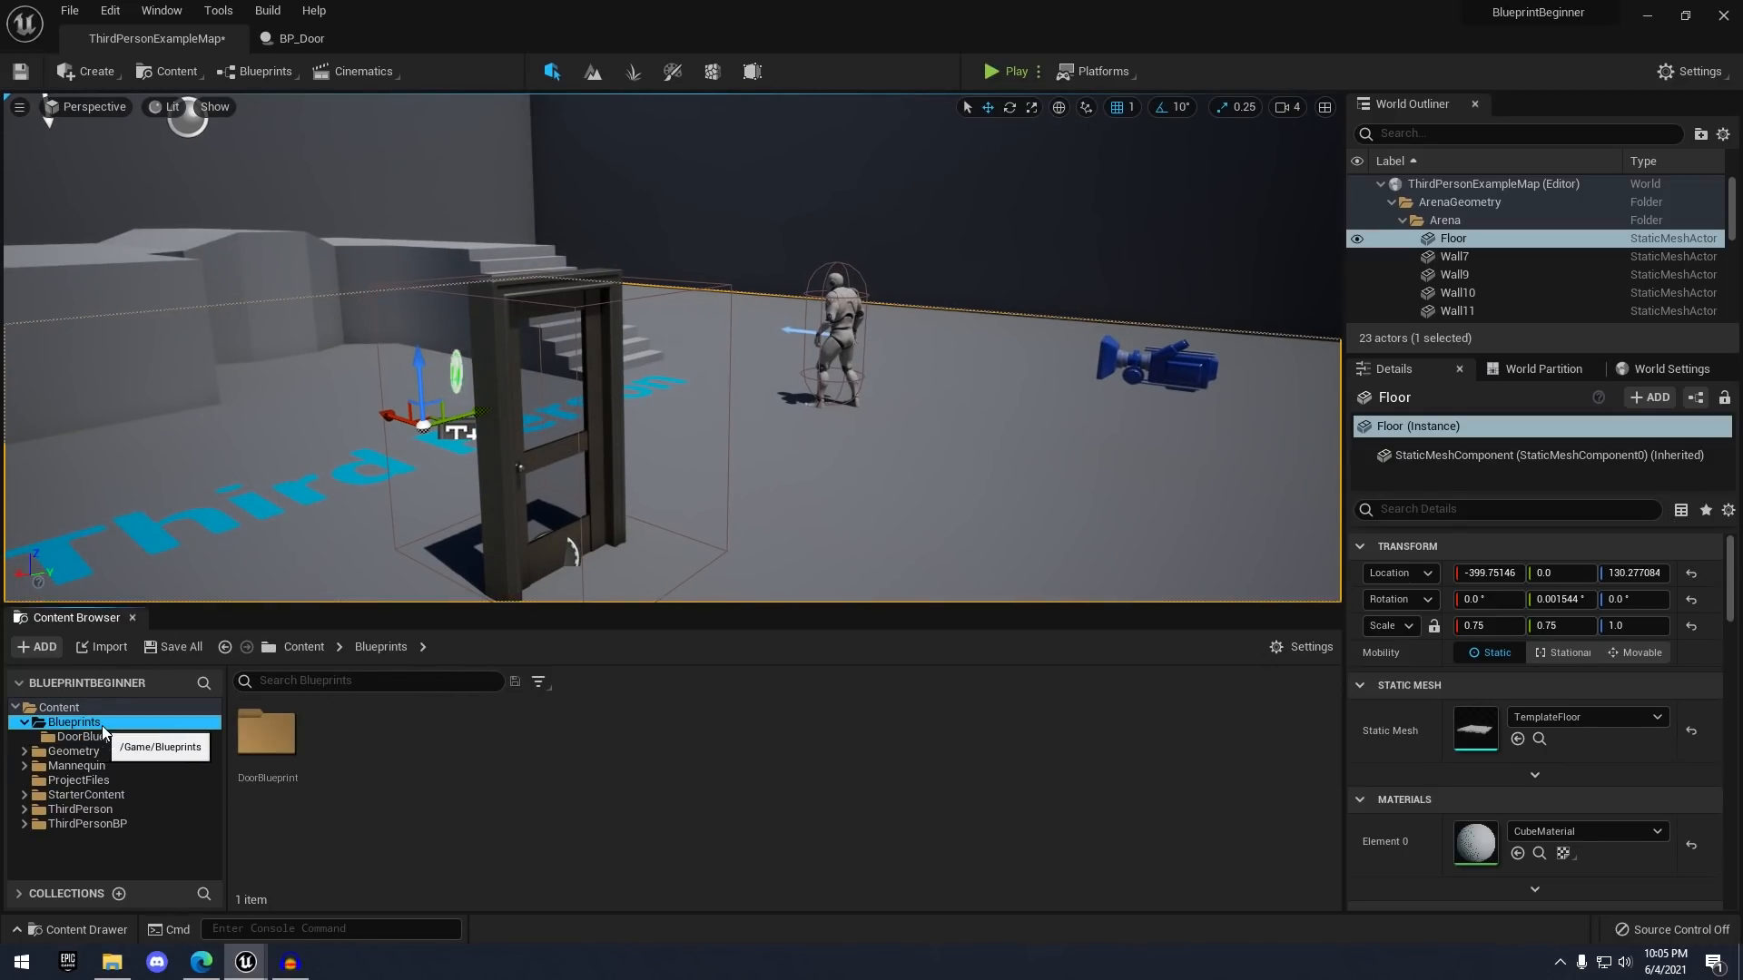
# - Create a folder named HatPickupBlueprint inside Blueprints and open it
pyautogui.rightClick(350, 744)
pyautogui.click(432, 212)
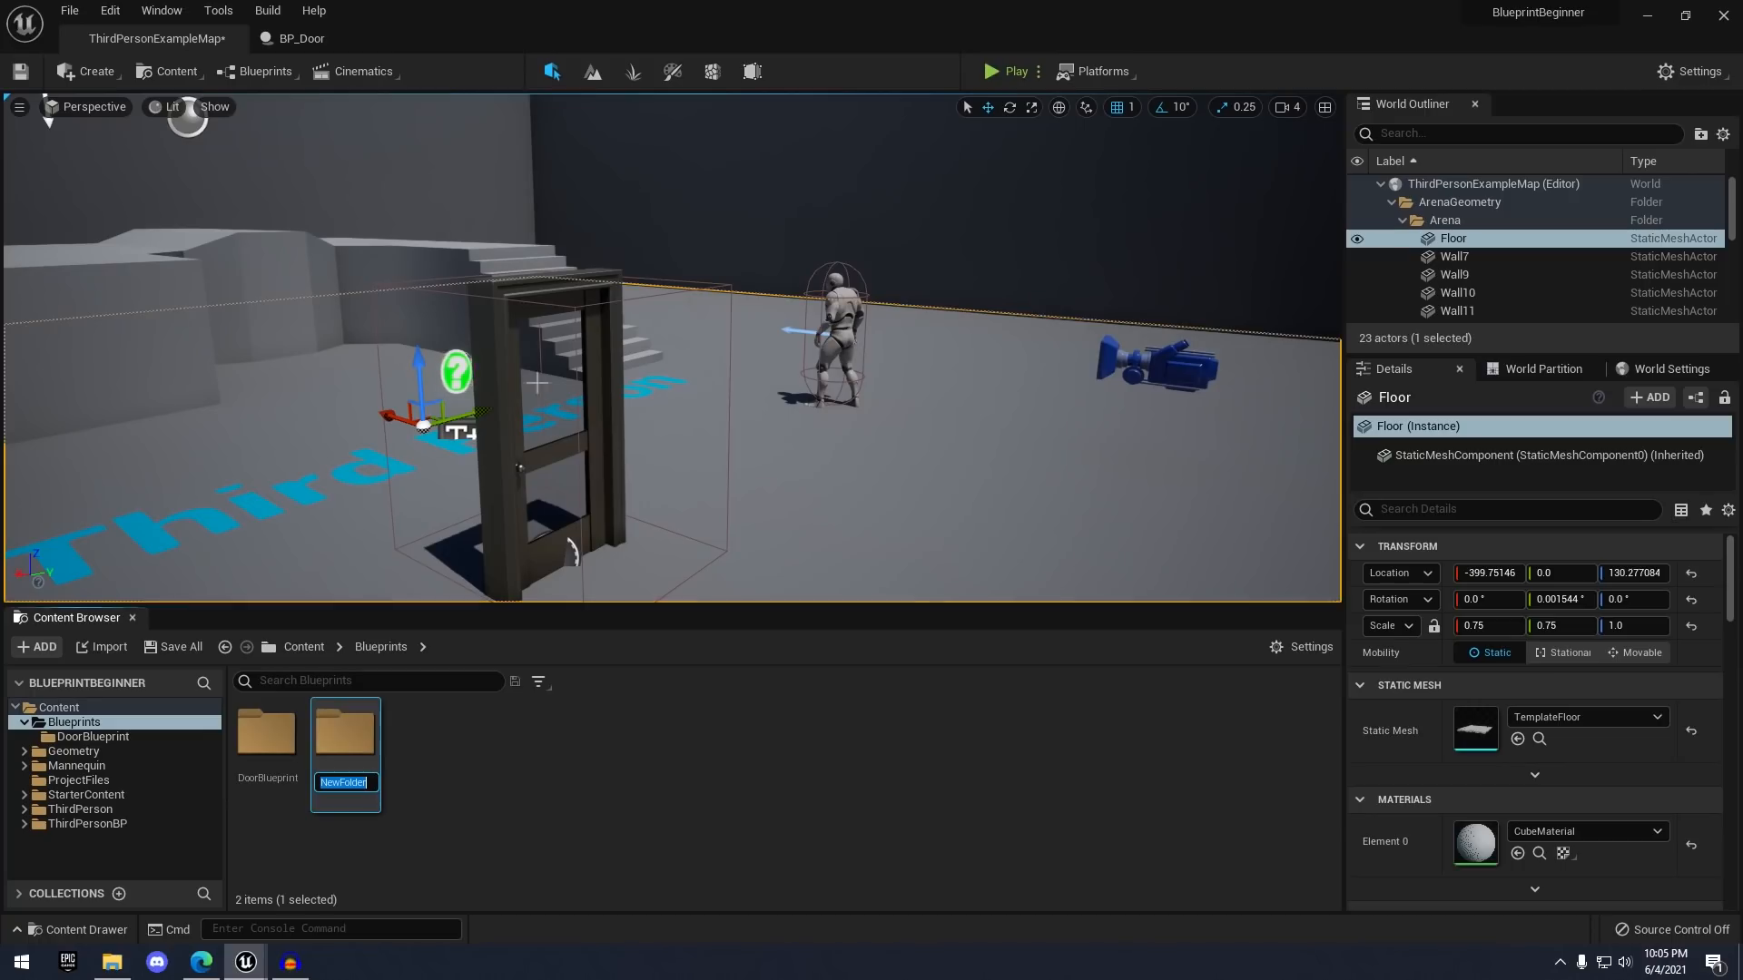
pyautogui.write('HatPi')
pyautogui.press('BackSpace')
pyautogui.press('BackSpace')
pyautogui.press('BackSpace')
pyautogui.press('BackSpace')
pyautogui.press('BackSpace')
pyautogui.write('Ha')
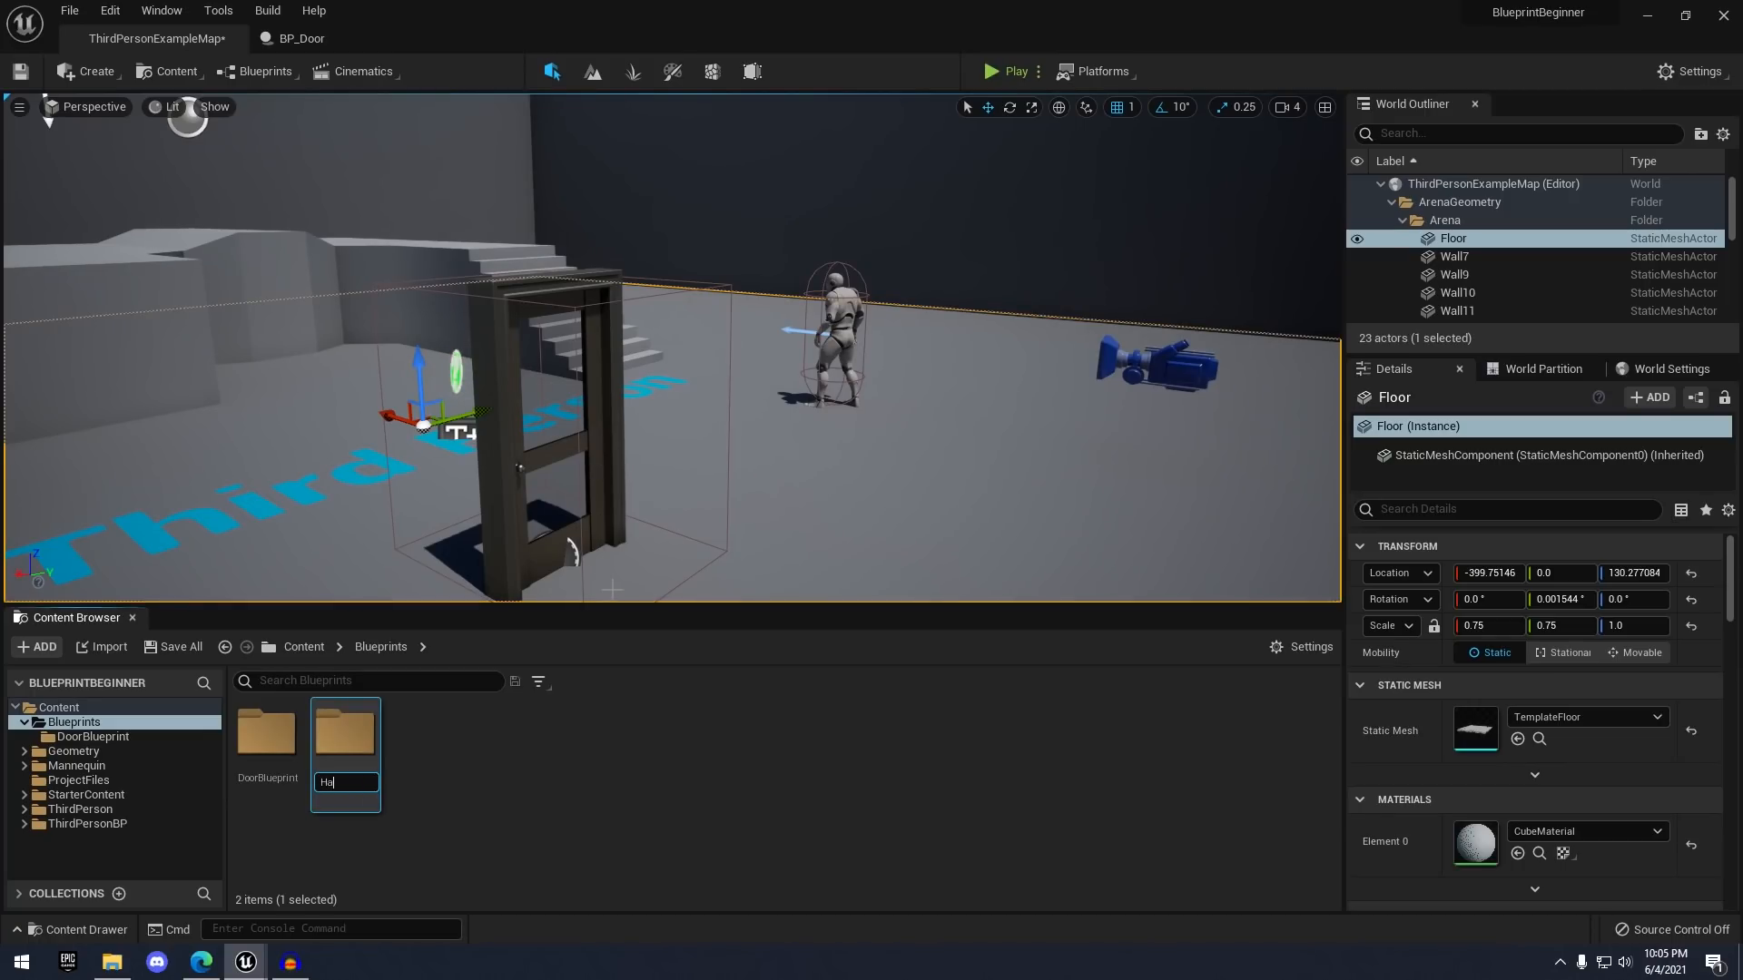
pyautogui.write('tPickupBlueprint')
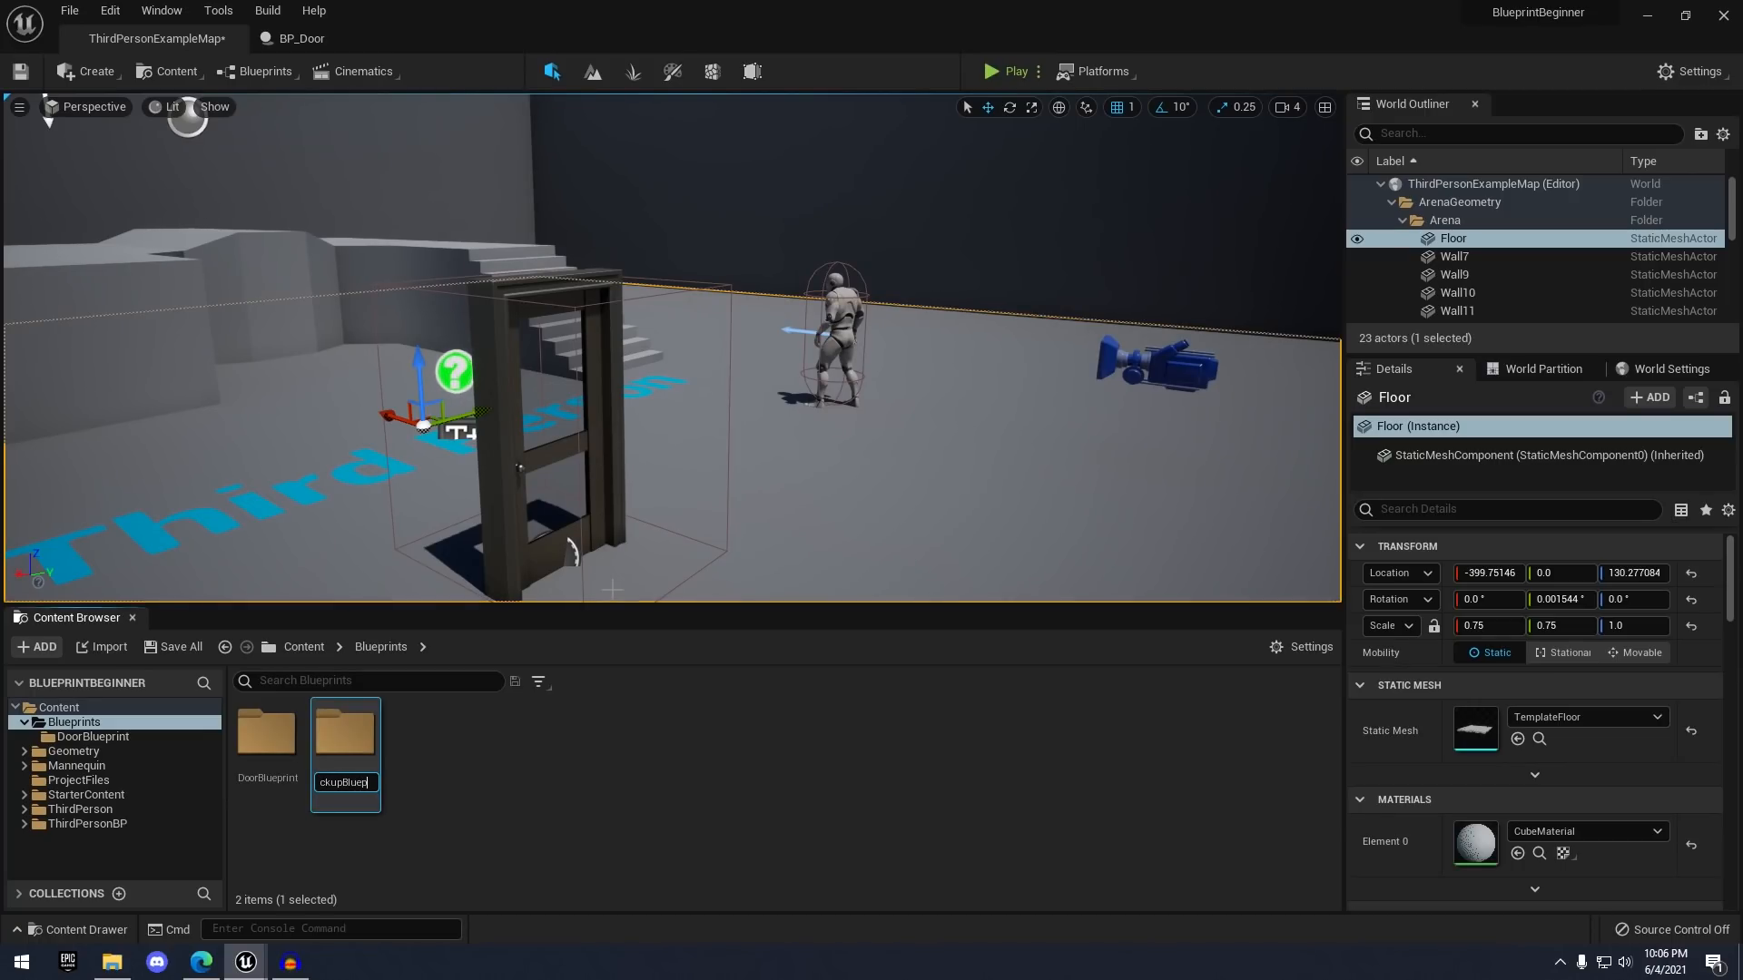
pyautogui.press('Return')
pyautogui.doubleClick(346, 740)
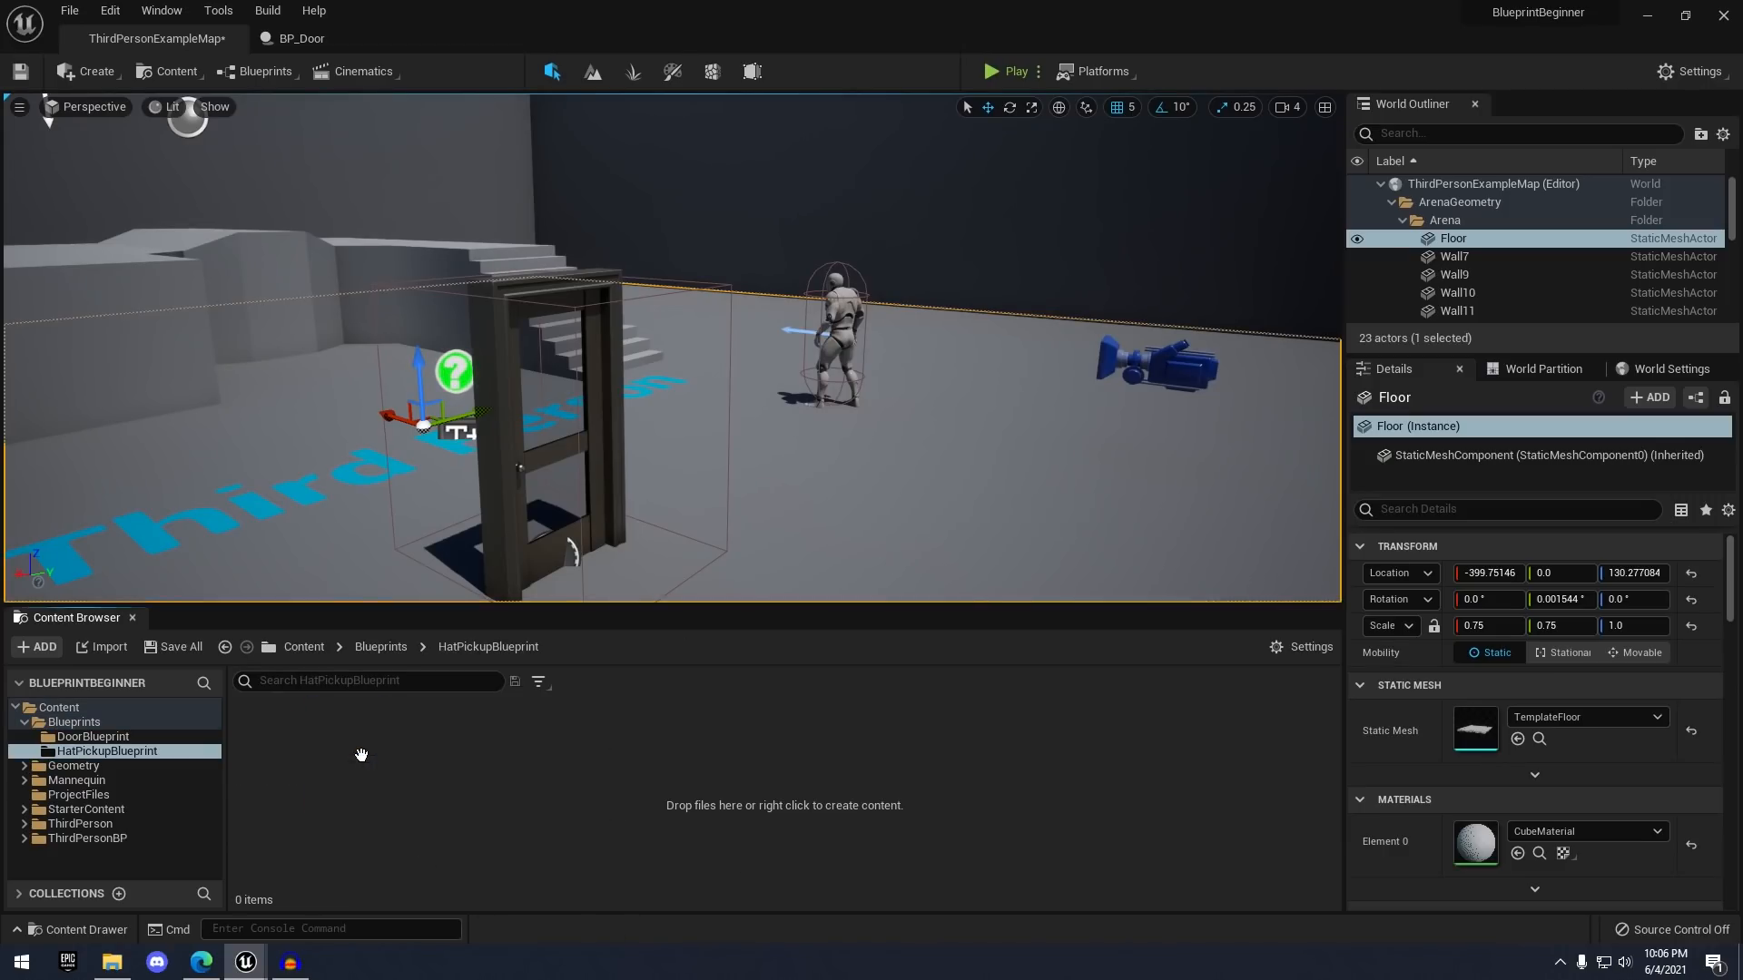
# - Add an Actor Blueprint class named BP_HatPickup and open it in the editor
pyautogui.rightClick(353, 740)
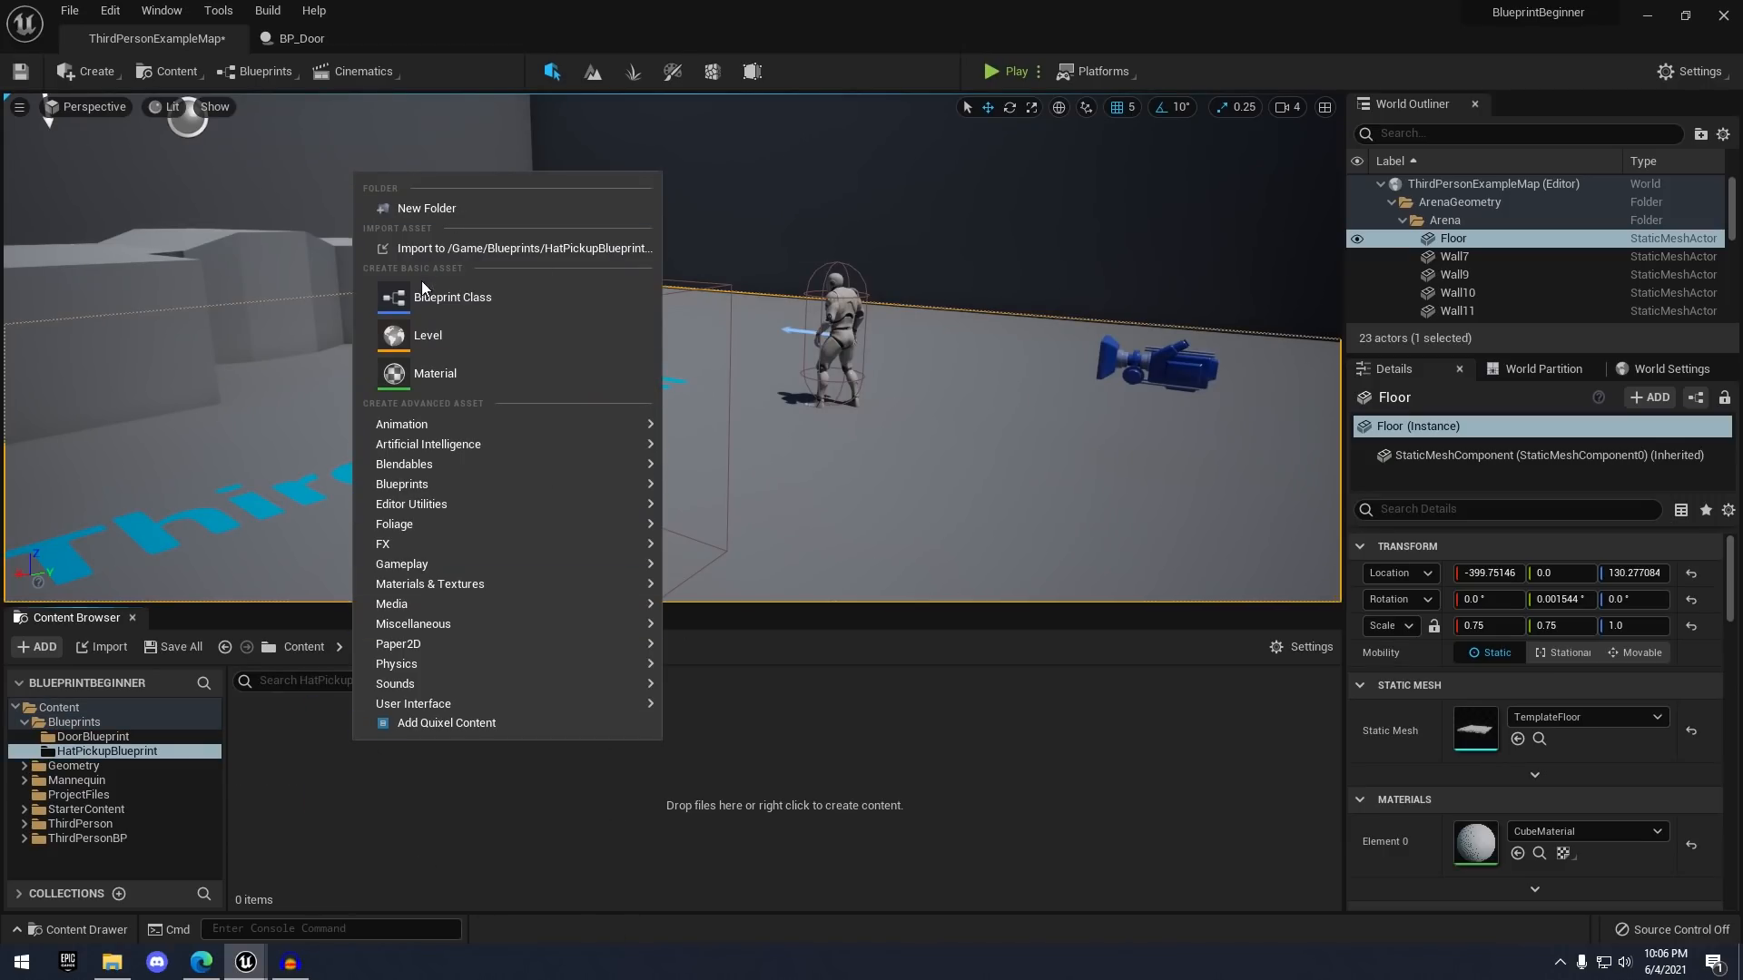
pyautogui.click(474, 294)
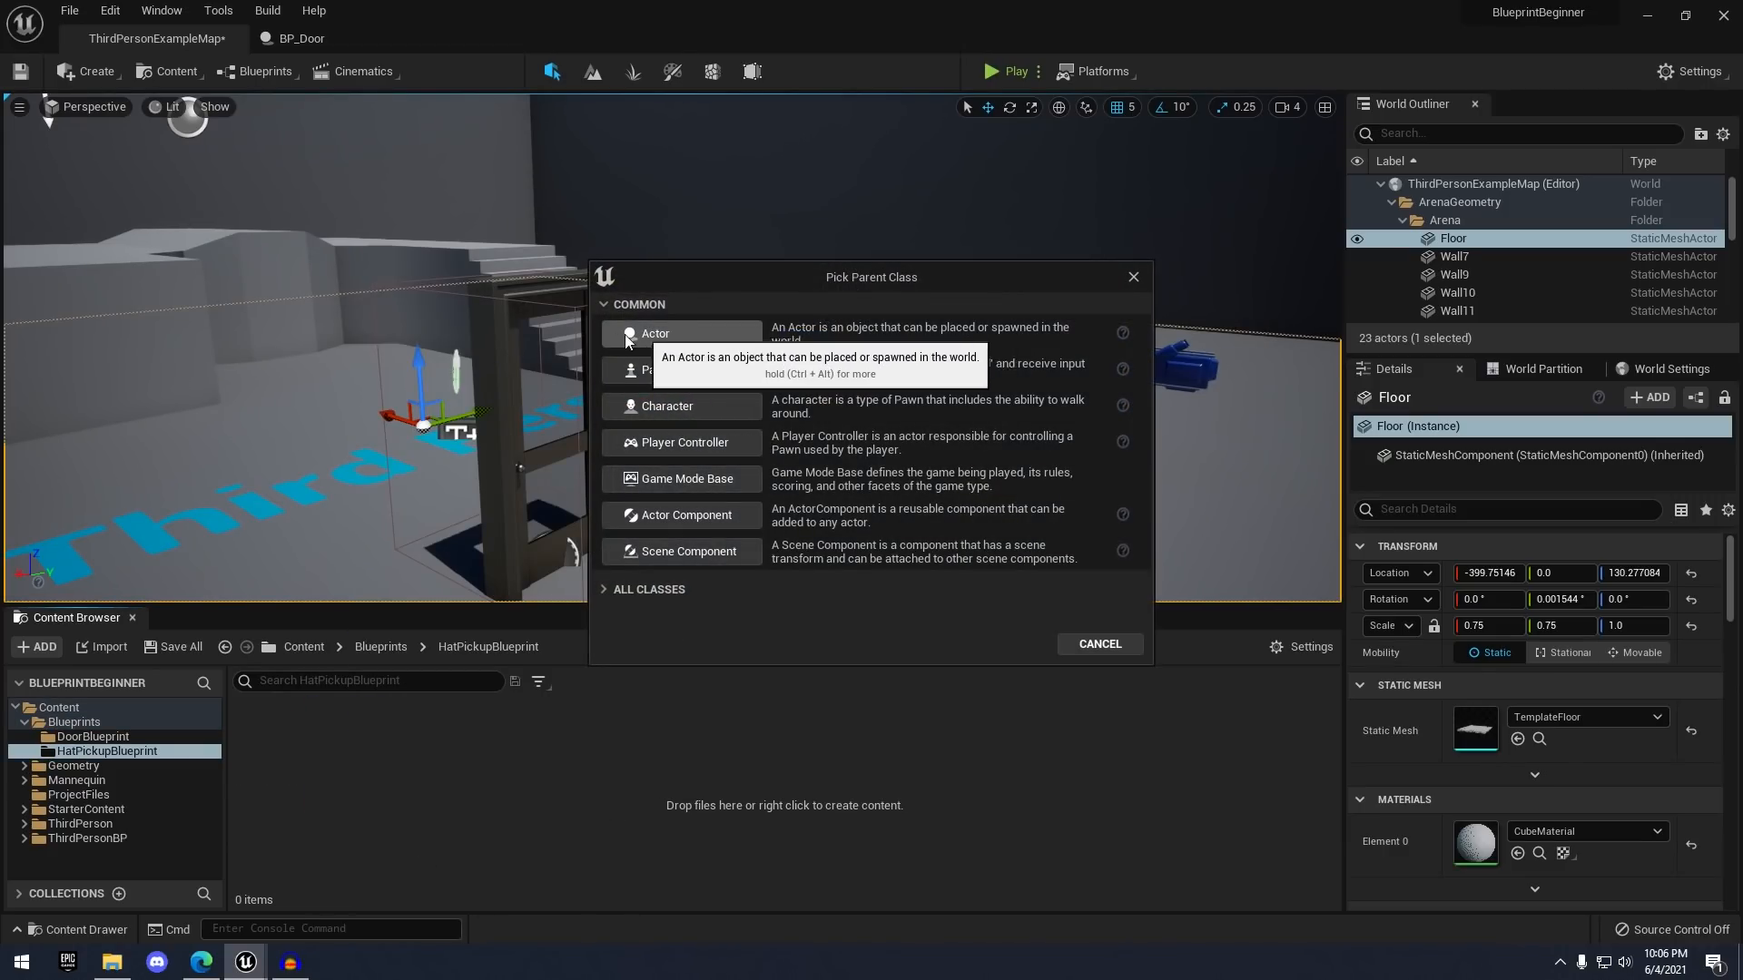
pyautogui.click(668, 333)
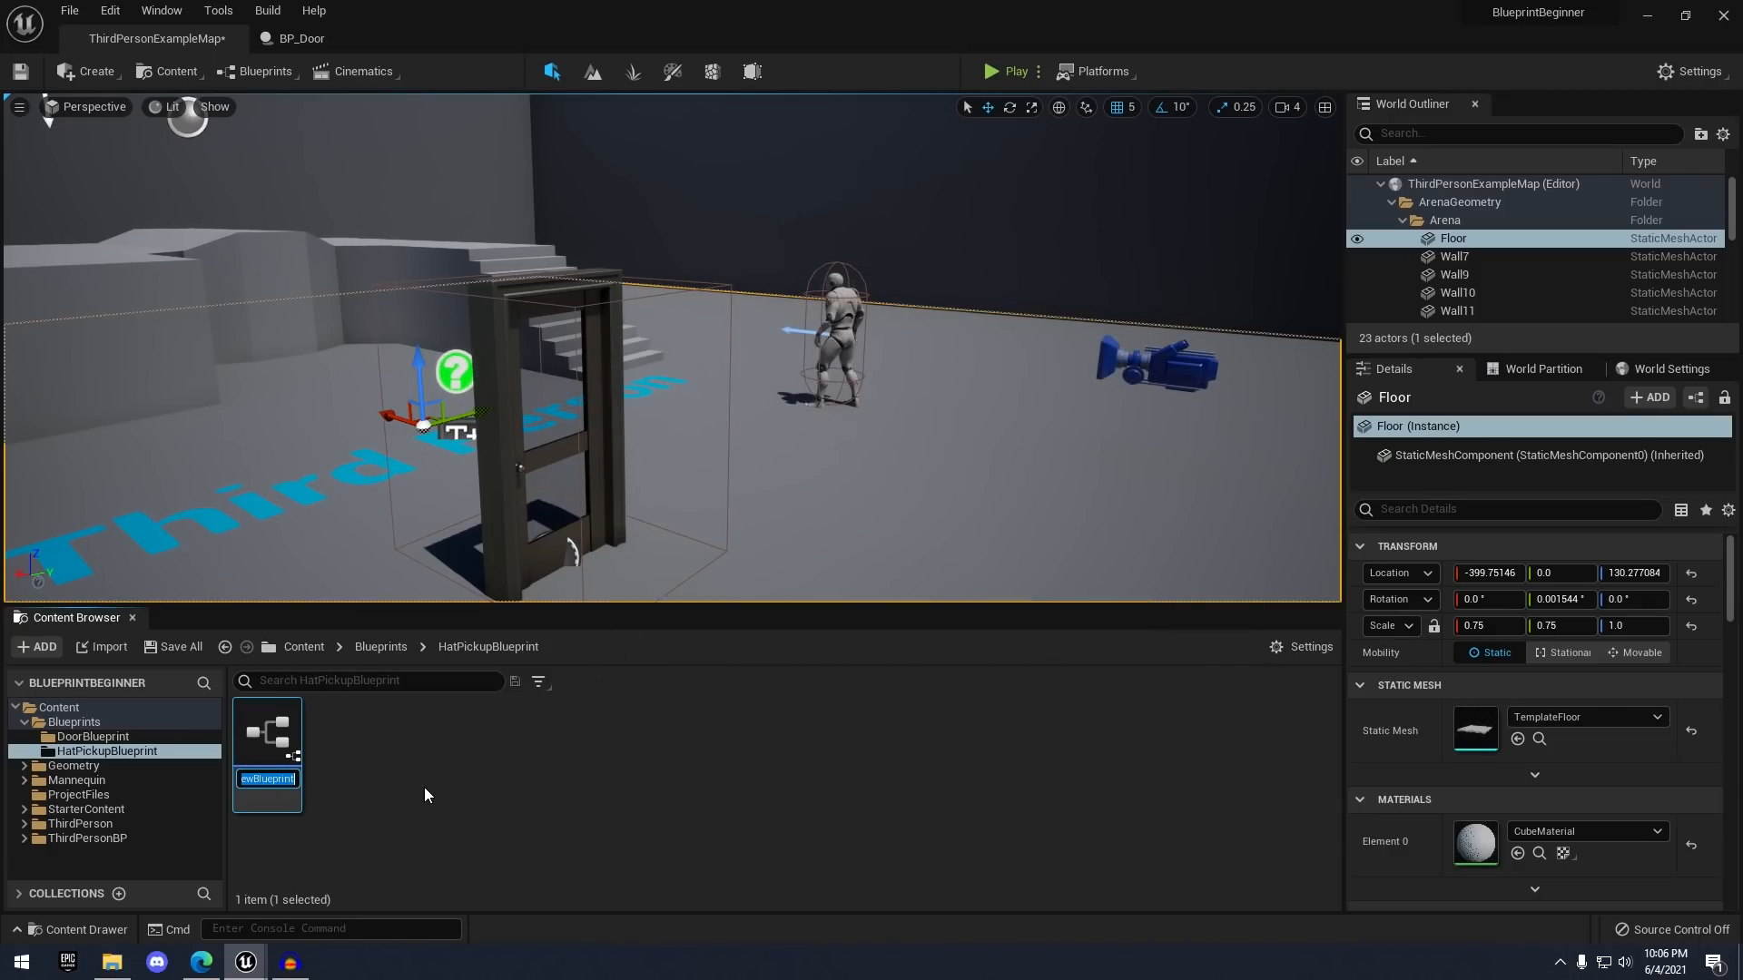
pyautogui.write('BP_HatPickup')
pyautogui.press('Return')
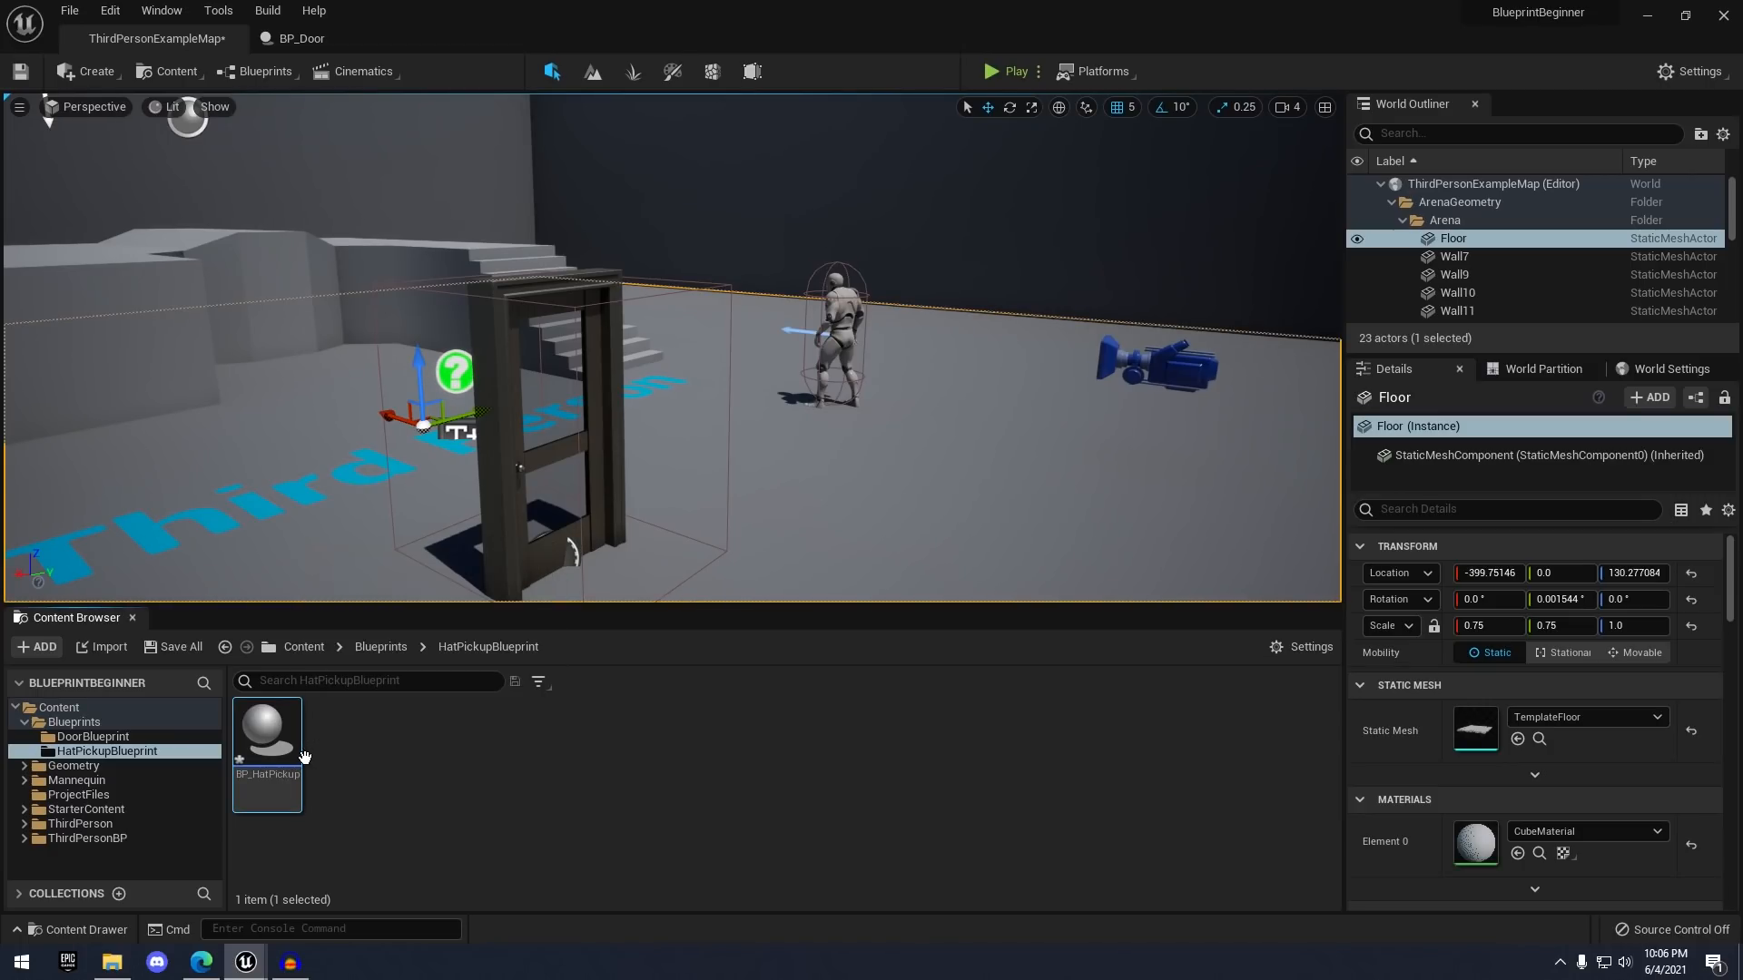
pyautogui.doubleClick(267, 740)
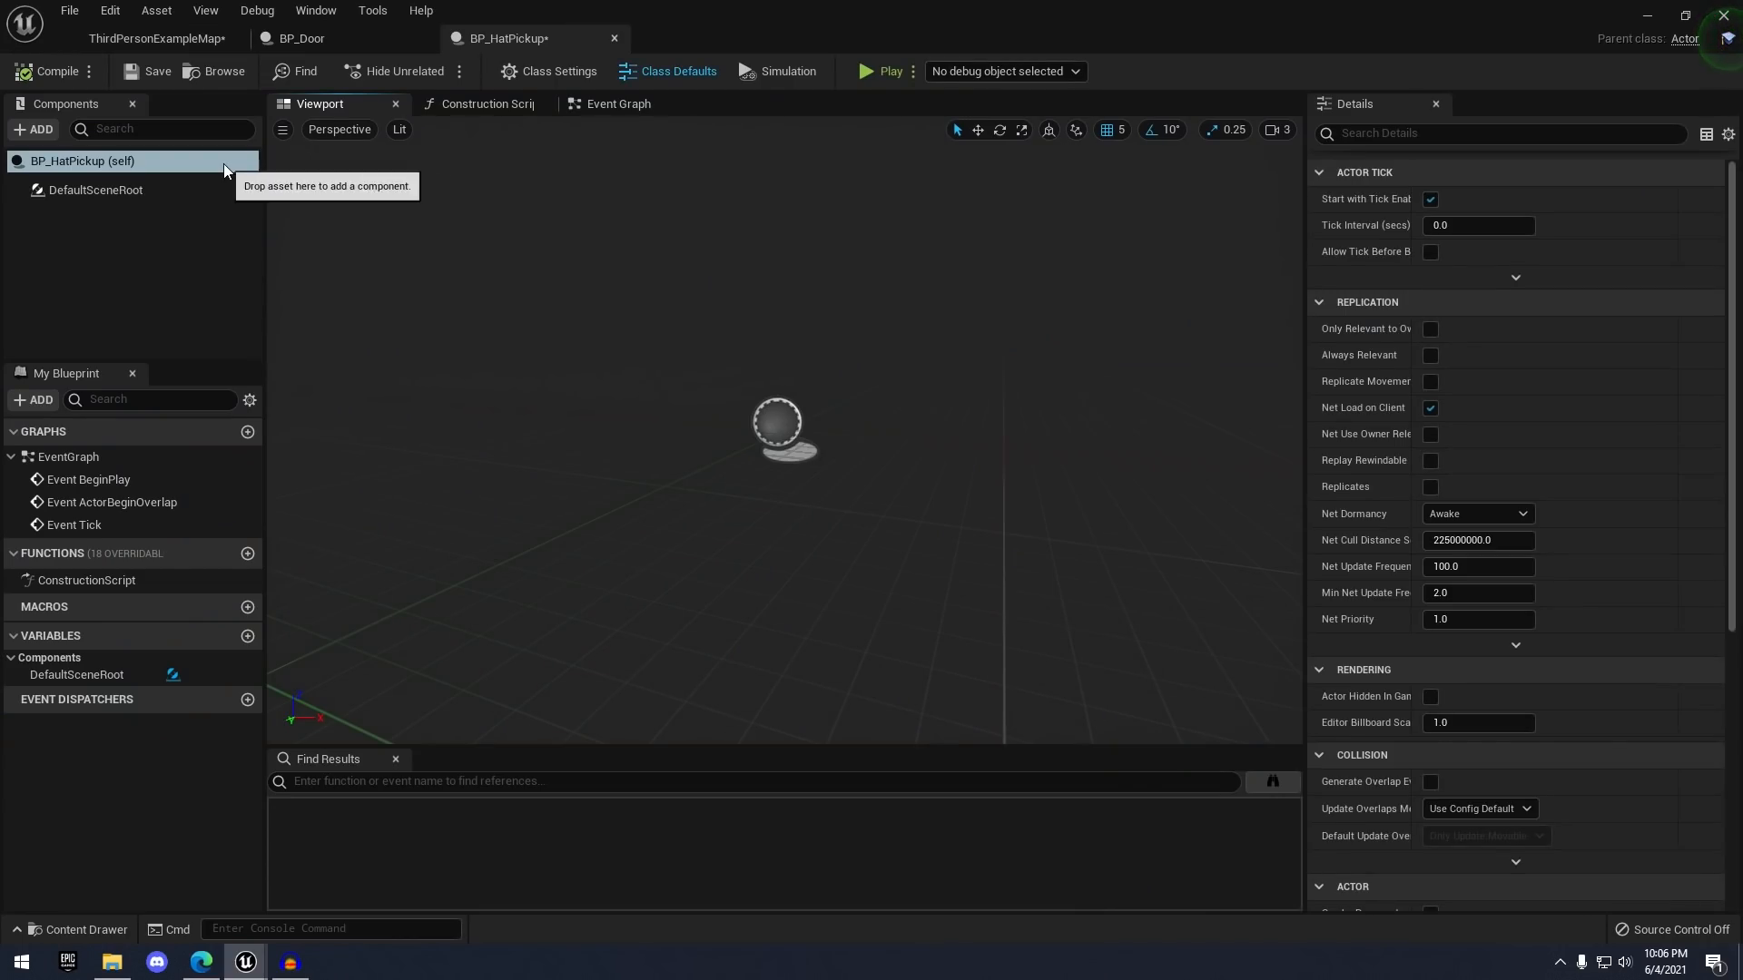
# - Add a Static Mesh component to BP_HatPickup and name it HatMesh
pyautogui.click(40, 130)
pyautogui.write('static')
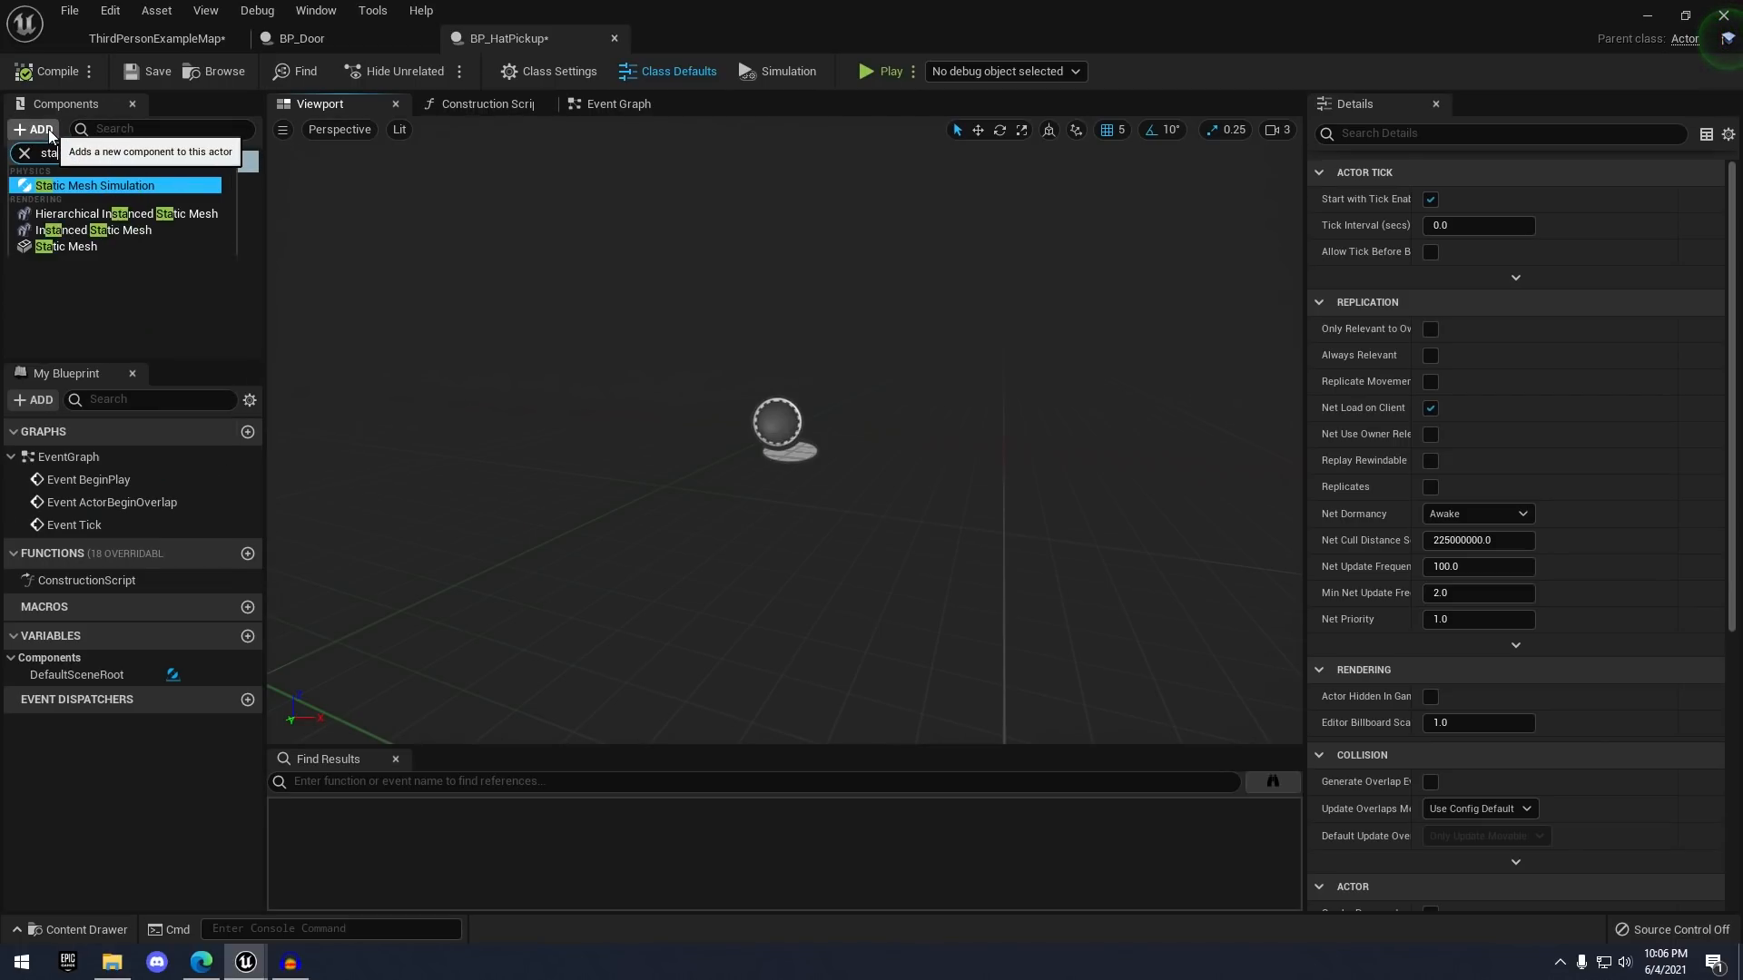
pyautogui.click(80, 244)
pyautogui.write('Hat')
pyautogui.press('Return')
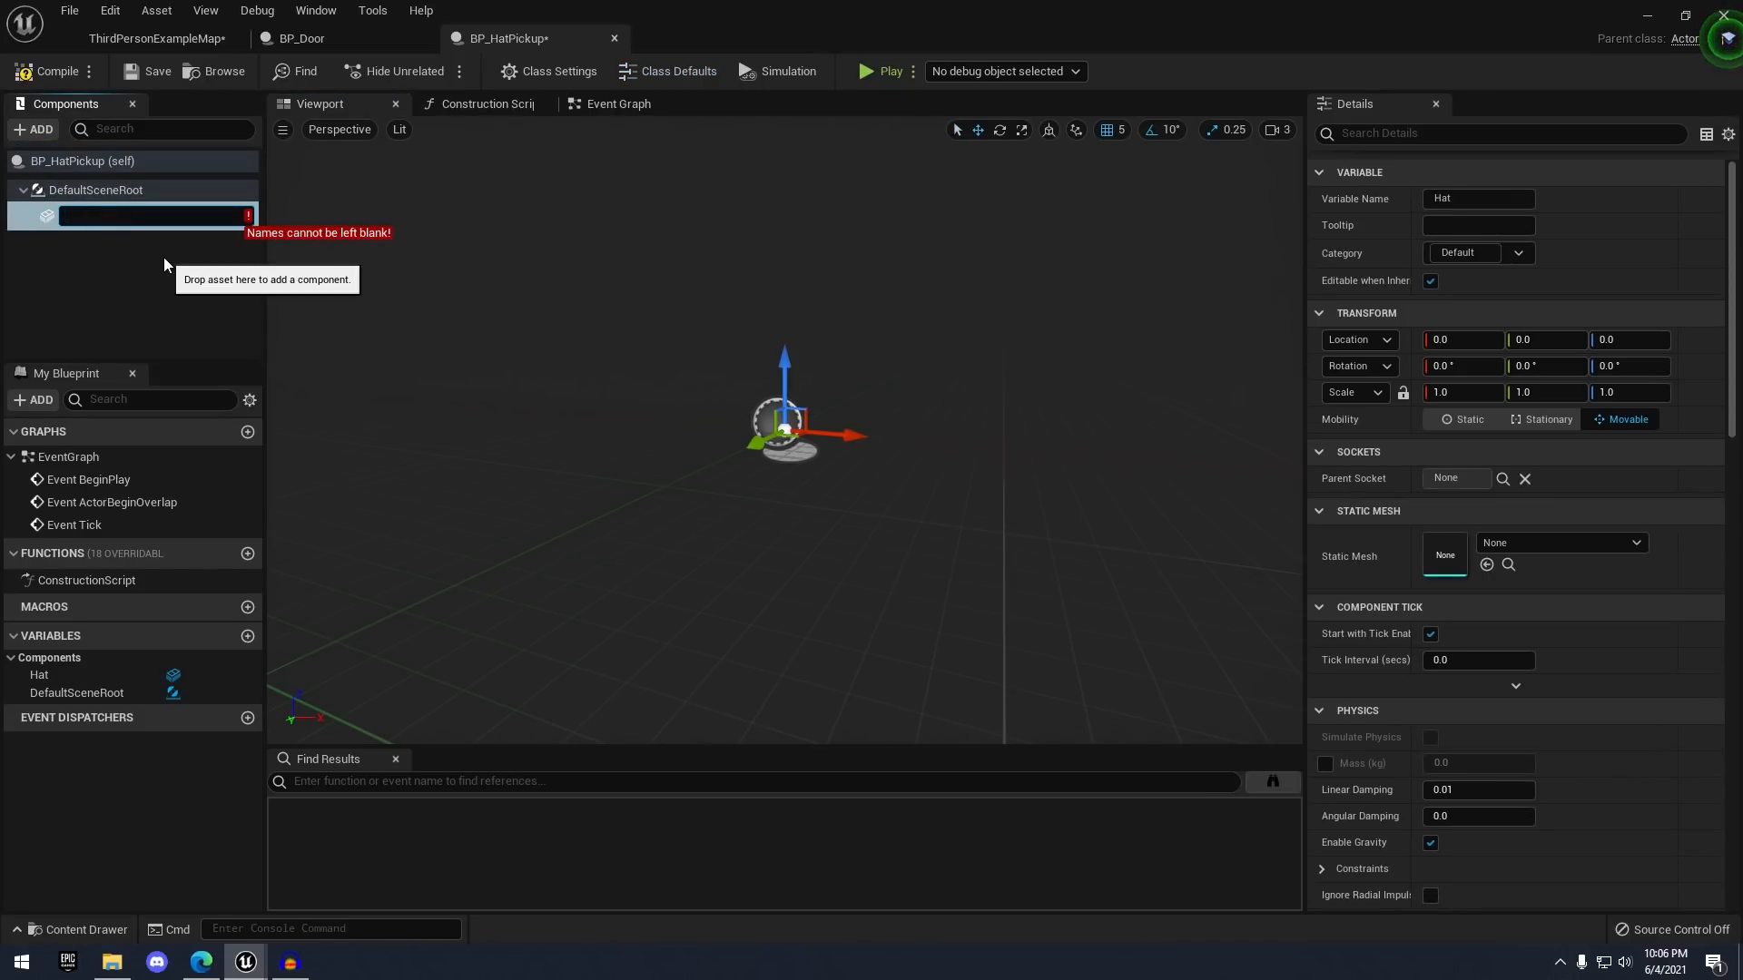
pyautogui.write('HatMeshs')
pyautogui.press('BackSpace')
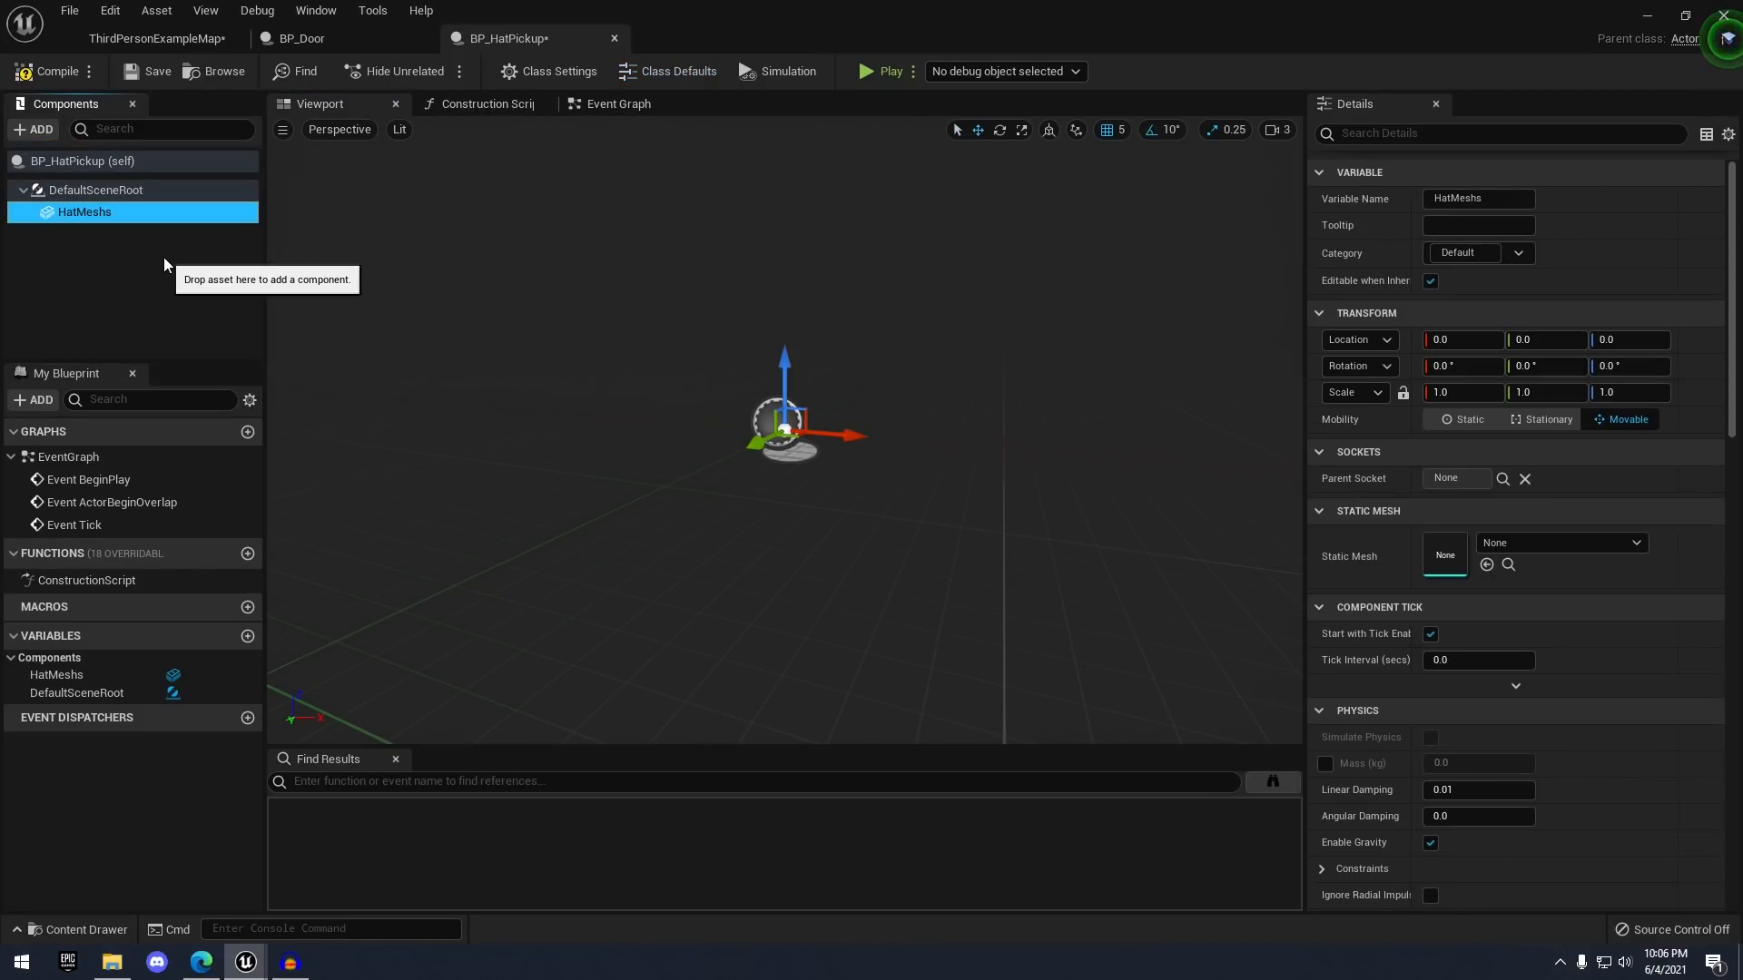
pyautogui.press('Return')
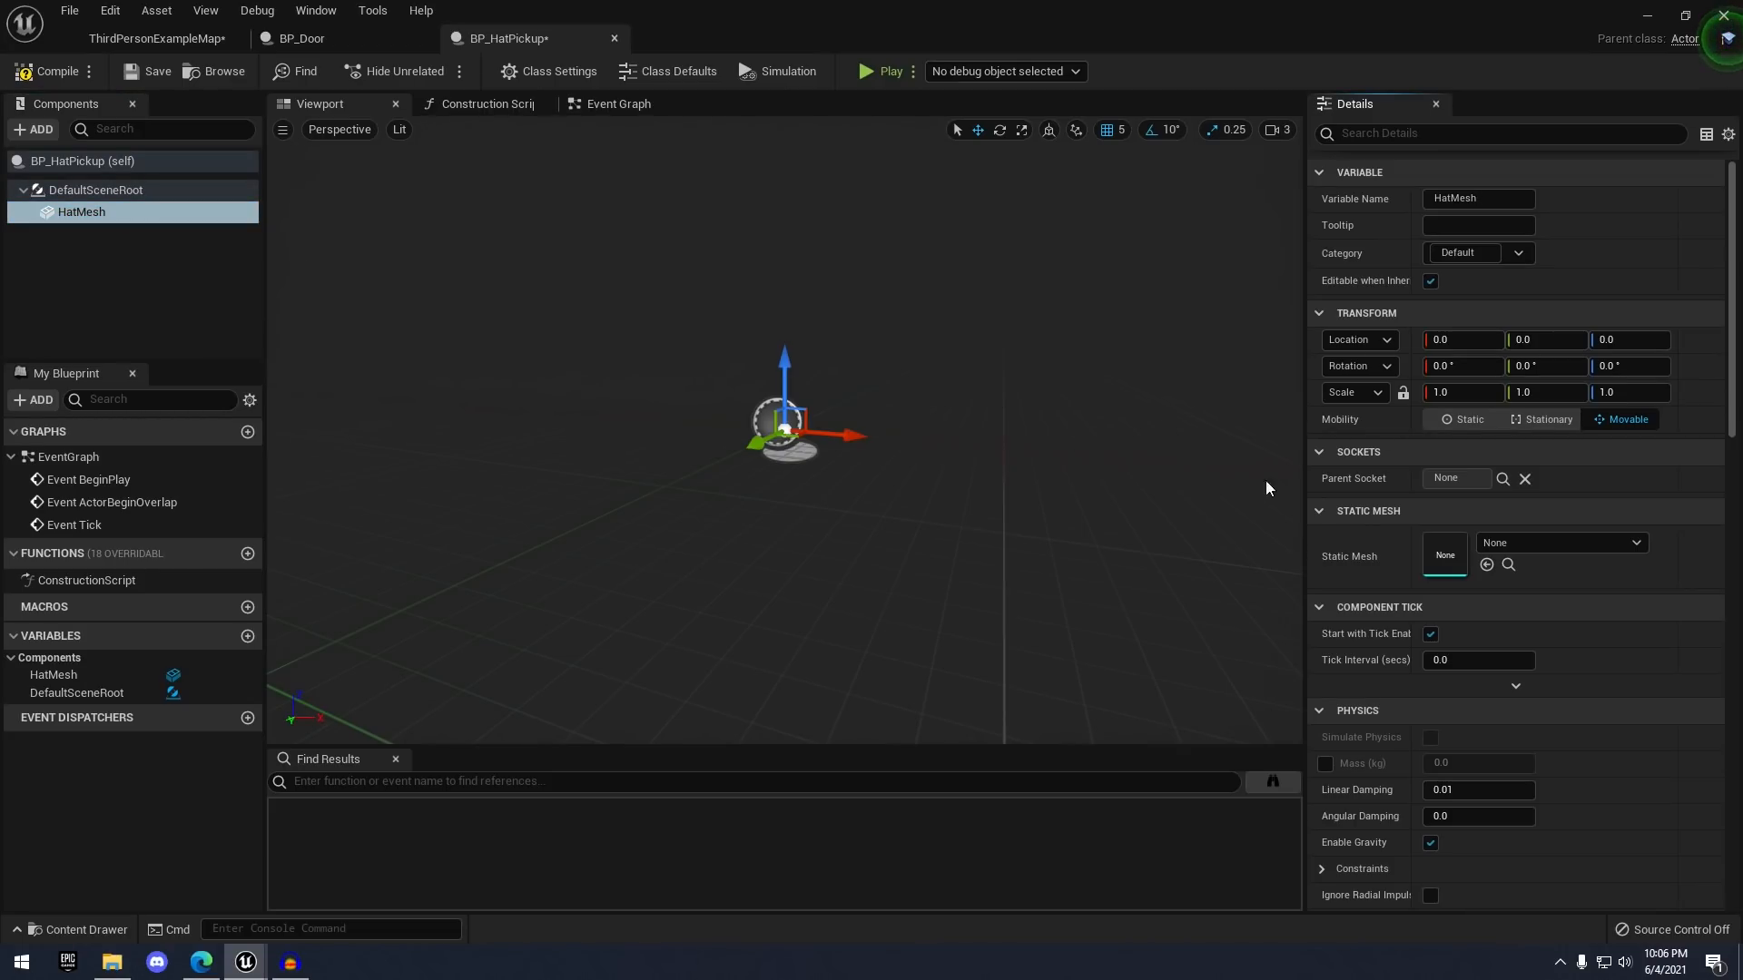
# - Assign SM_Hat as HatMesh's Static Mesh, then compile and save BP_HatPickup
pyautogui.click(1527, 542)
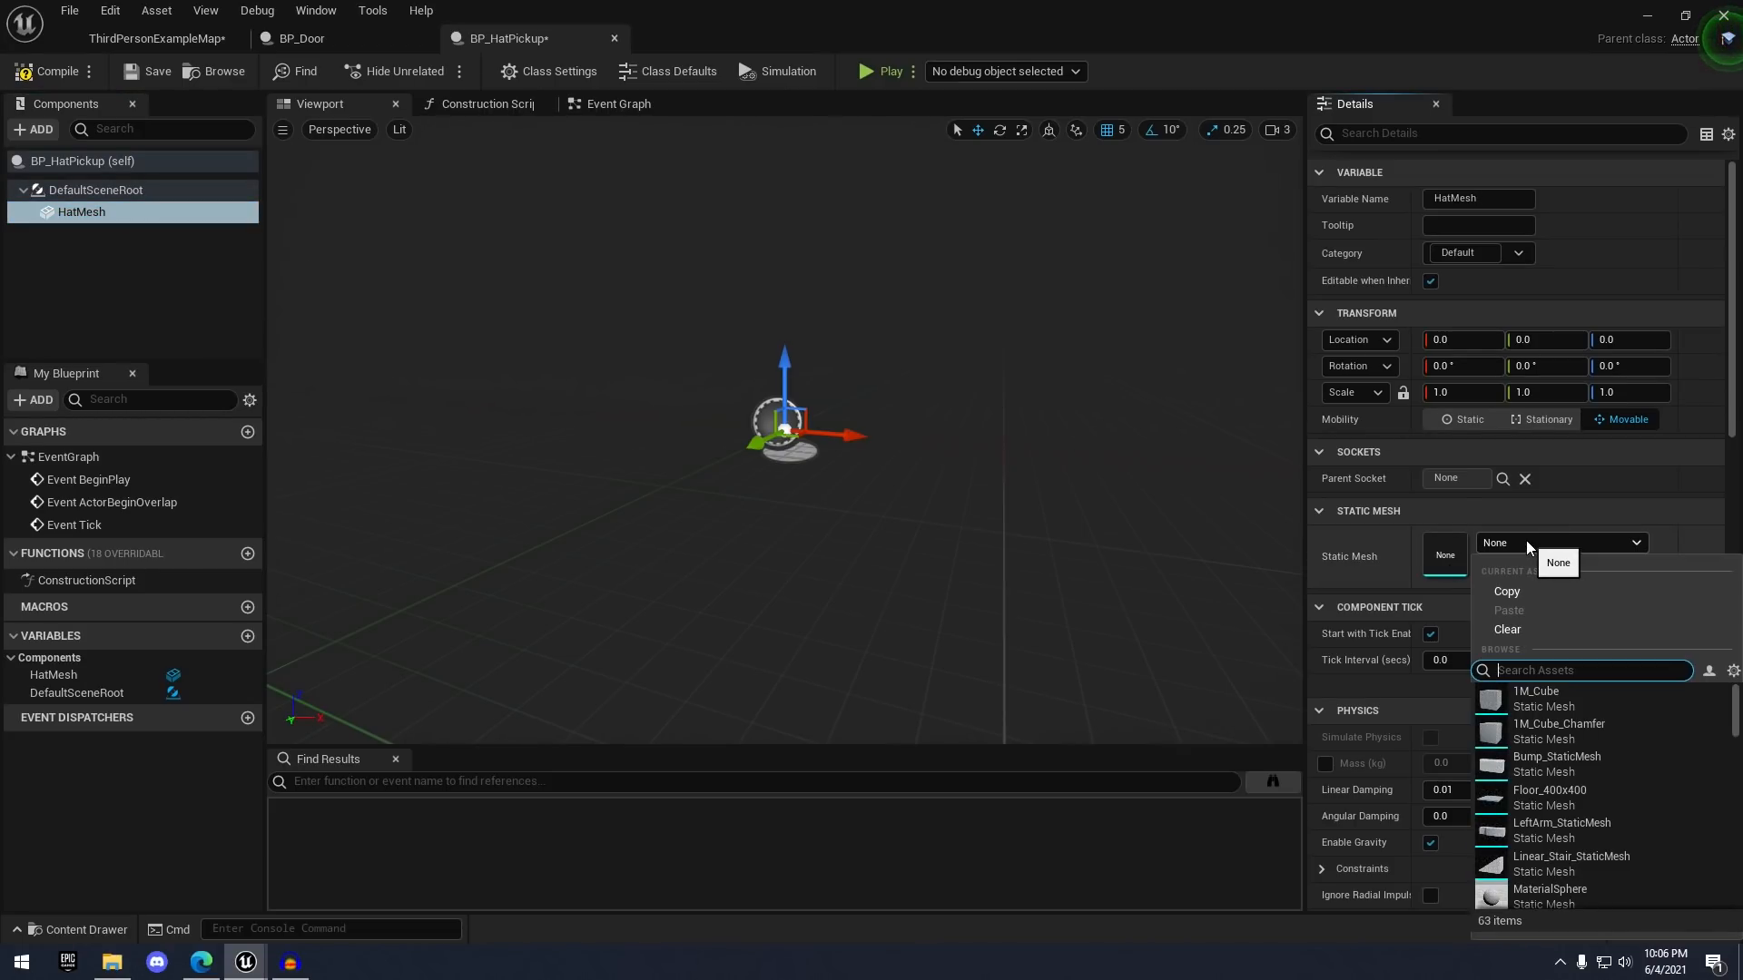
pyautogui.write('sm_hat')
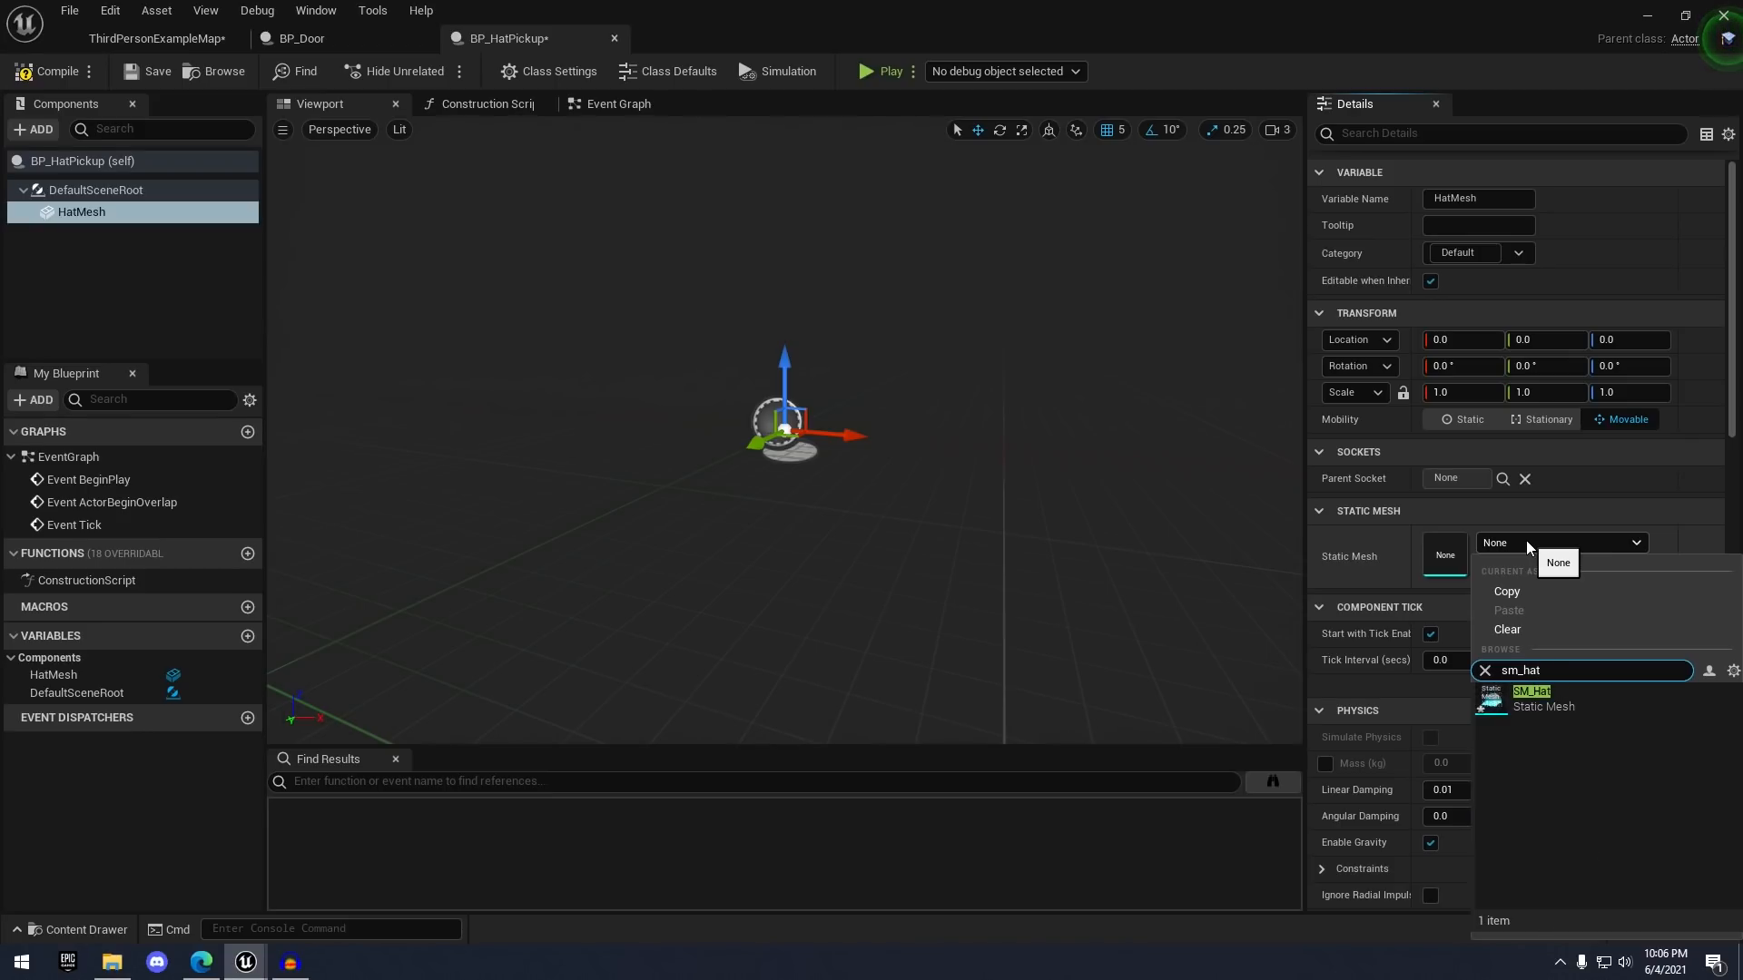
pyautogui.click(1597, 688)
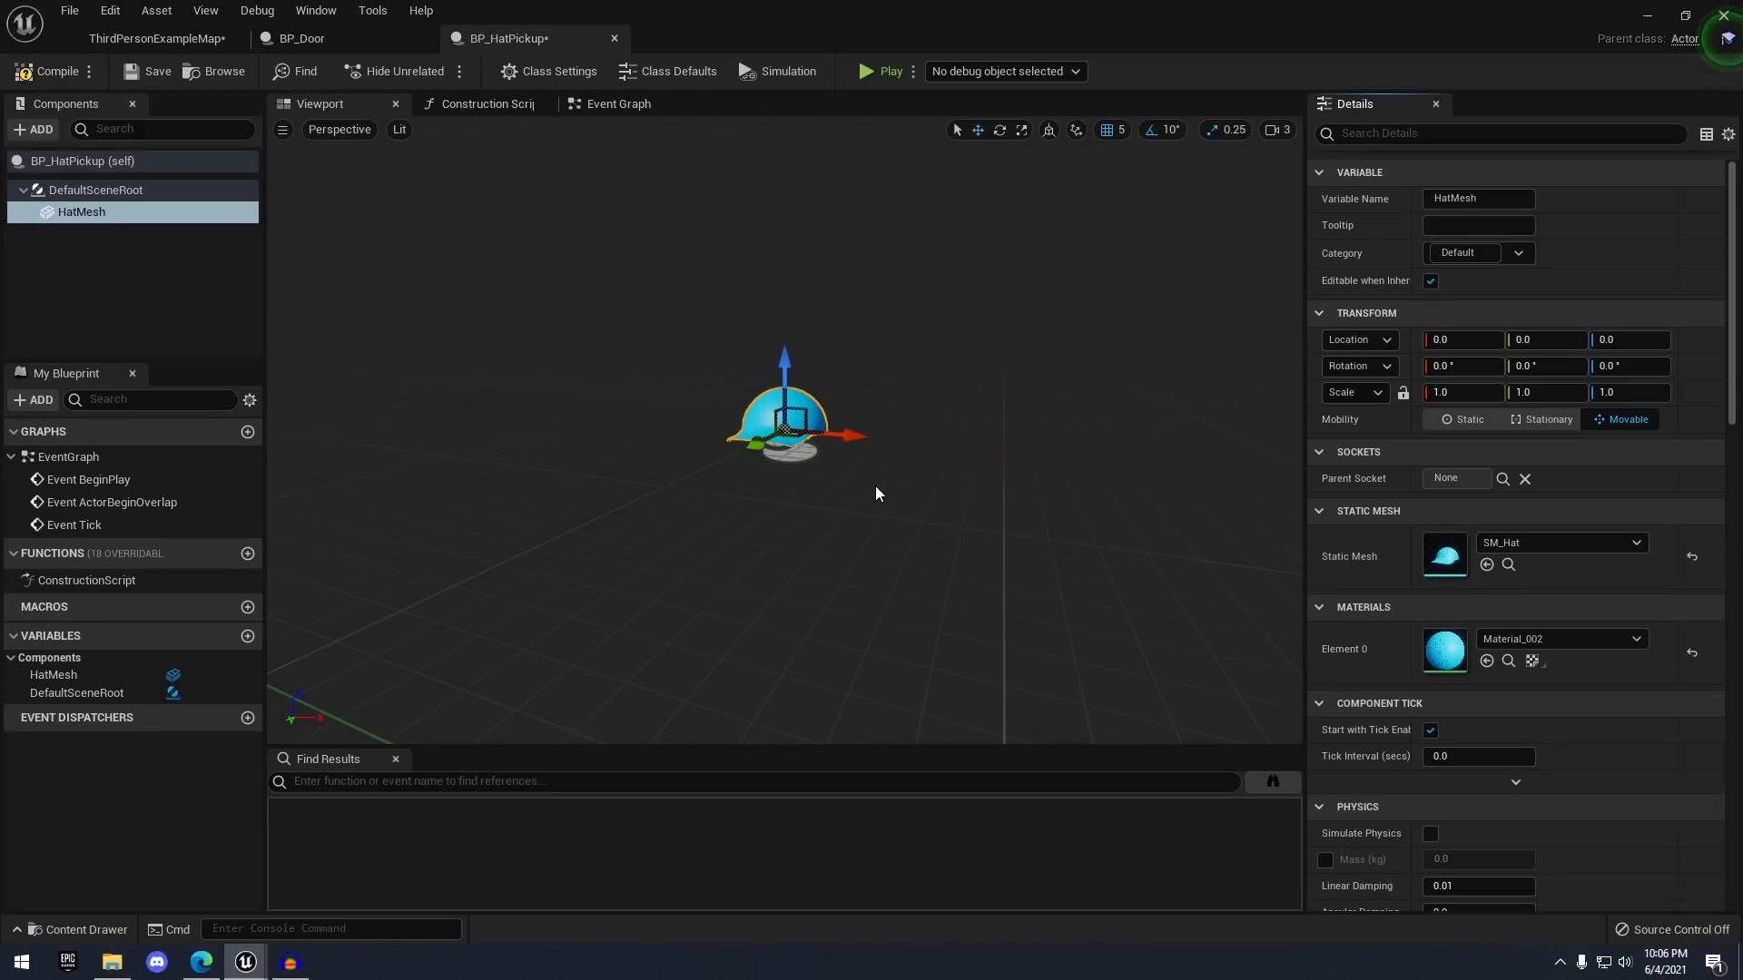
pyautogui.click(44, 71)
pyautogui.click(152, 71)
pyautogui.press('w')
pyautogui.moveTo(903, 291)
pyautogui.mouseDown(button='right')
pyautogui.moveTo(1007, 295)
pyautogui.moveTo(908, 294)
pyautogui.moveTo(944, 313)
pyautogui.moveTo(1043, 300)
pyautogui.moveTo(835, 281)
pyautogui.moveTo(926, 314)
pyautogui.moveTo(893, 308)
pyautogui.mouseUp(button='right')
pyautogui.press('a')
pyautogui.press('d')
pyautogui.press('a')
pyautogui.press('s')
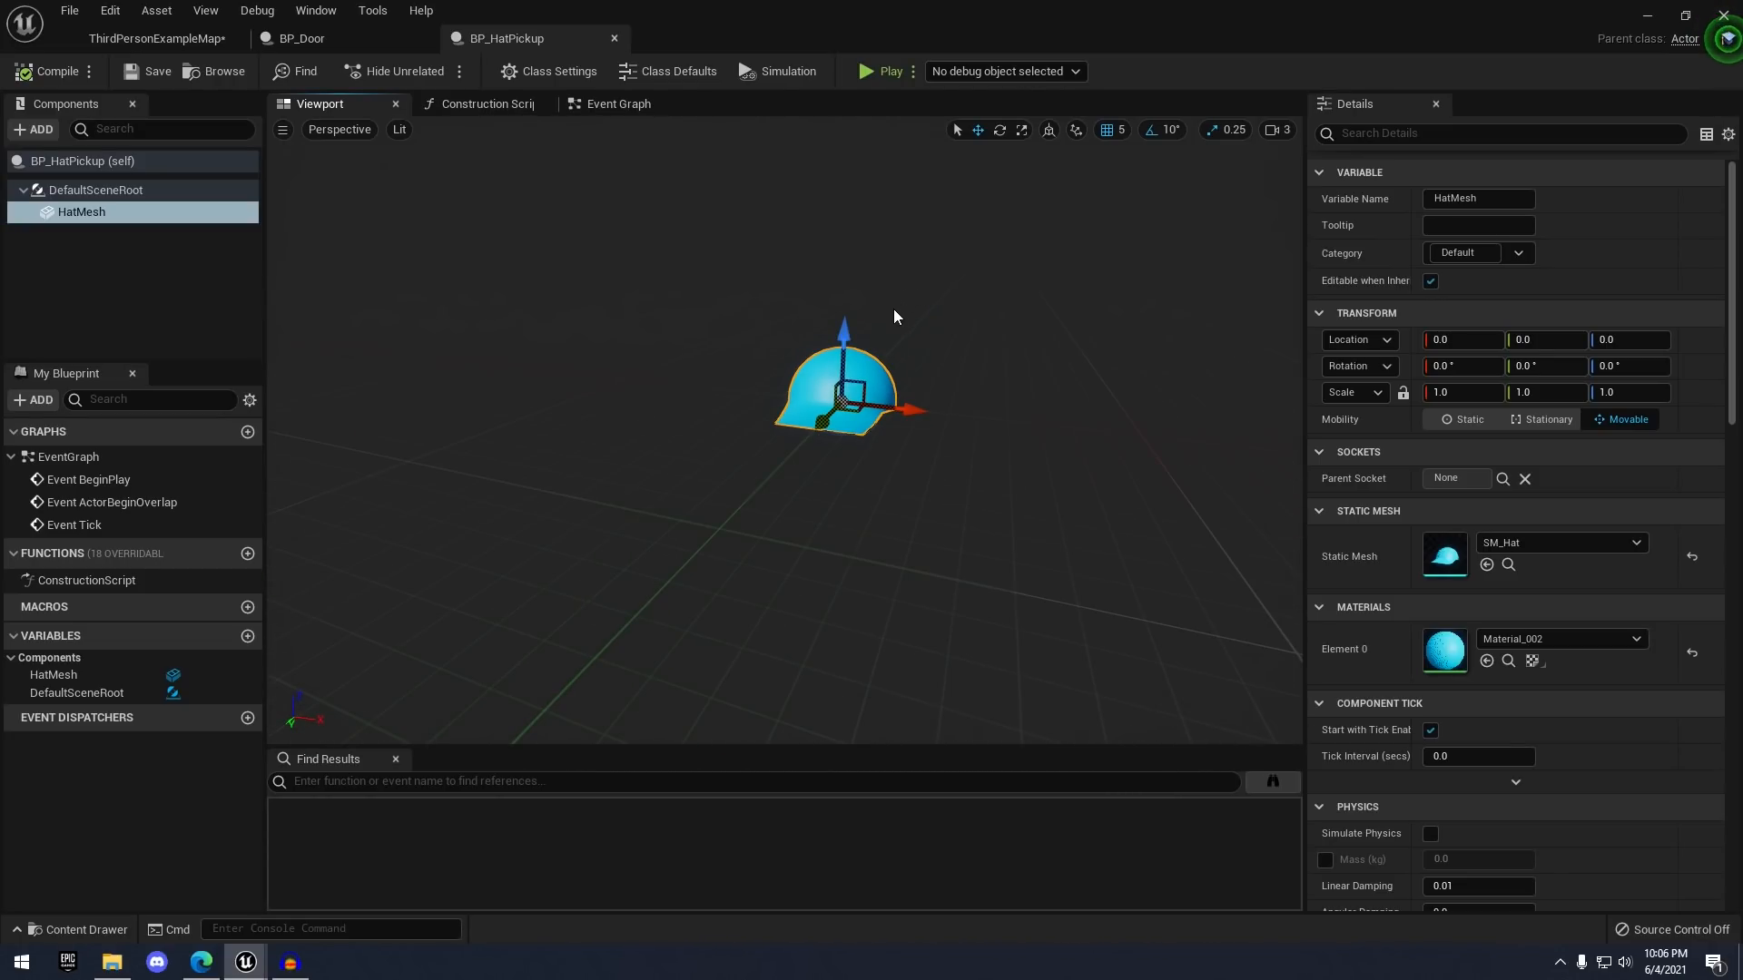
pyautogui.click(34, 129)
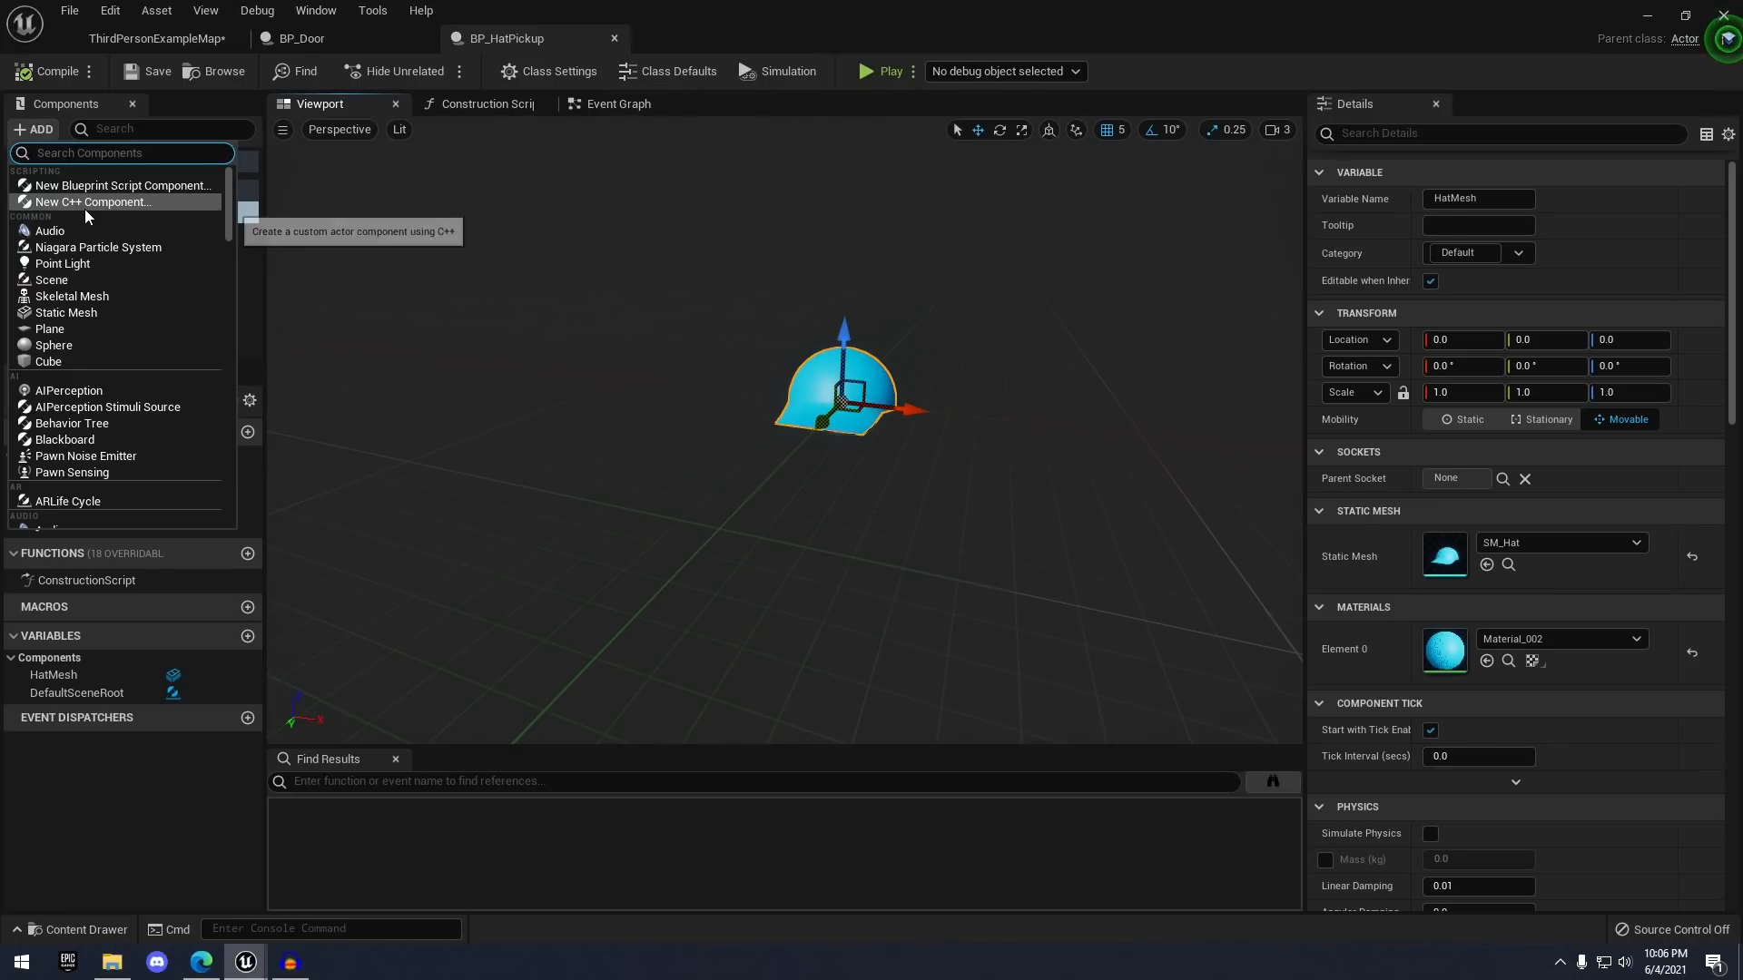
# - Add a Sphere Collision under HatMesh and scale it up to 3.25
pyautogui.write('sphere')
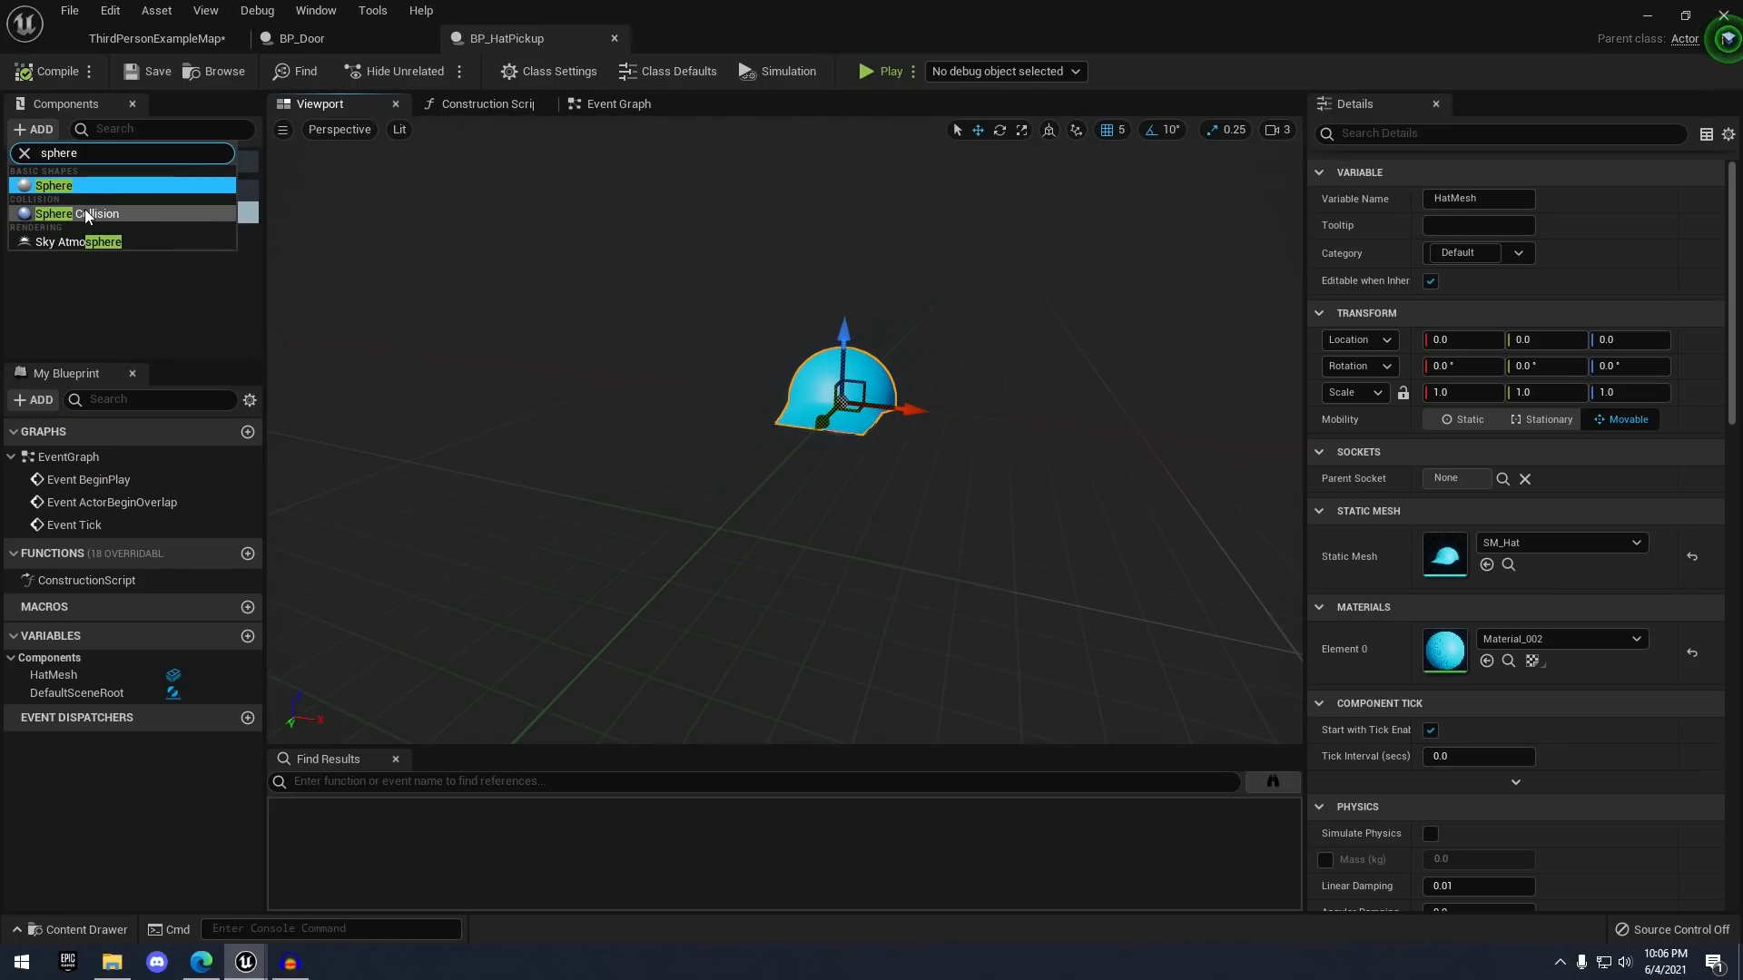
pyautogui.press('Return')
pyautogui.press('Return')
pyautogui.moveTo(890, 313); pyautogui.dragTo(896, 298, button='right')
pyautogui.press('s')
pyautogui.press('s')
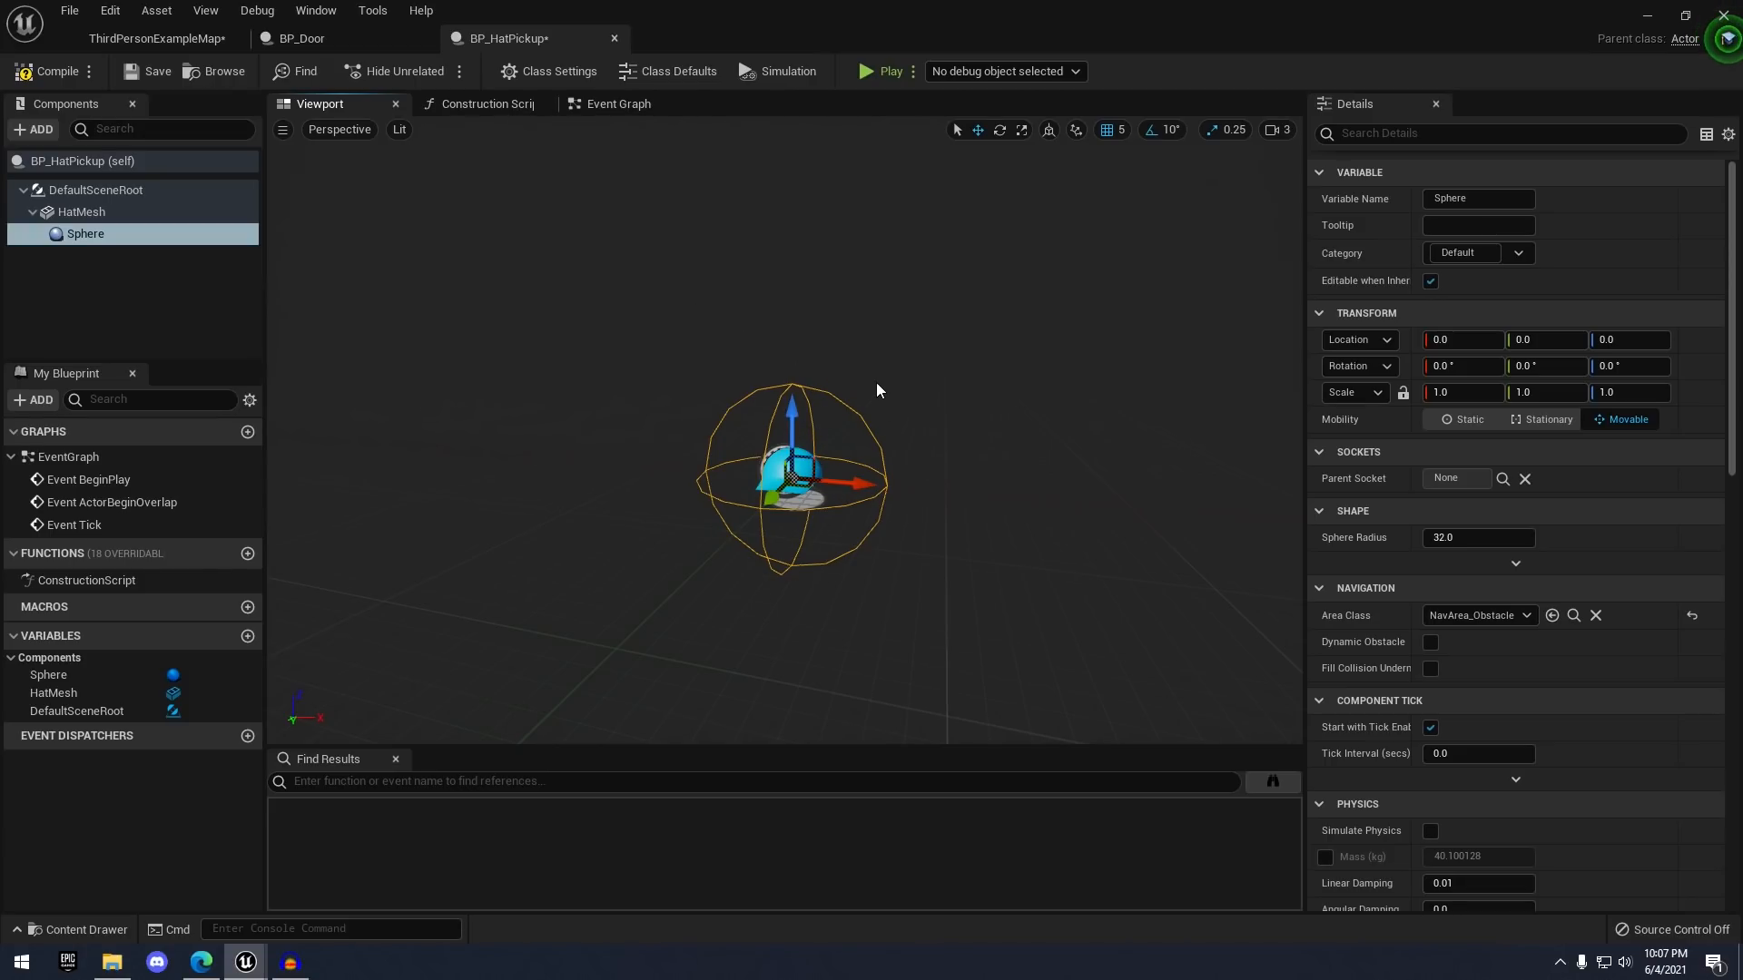
pyautogui.moveTo(959, 446); pyautogui.dragTo(954, 485, button='right')
pyautogui.press('r')
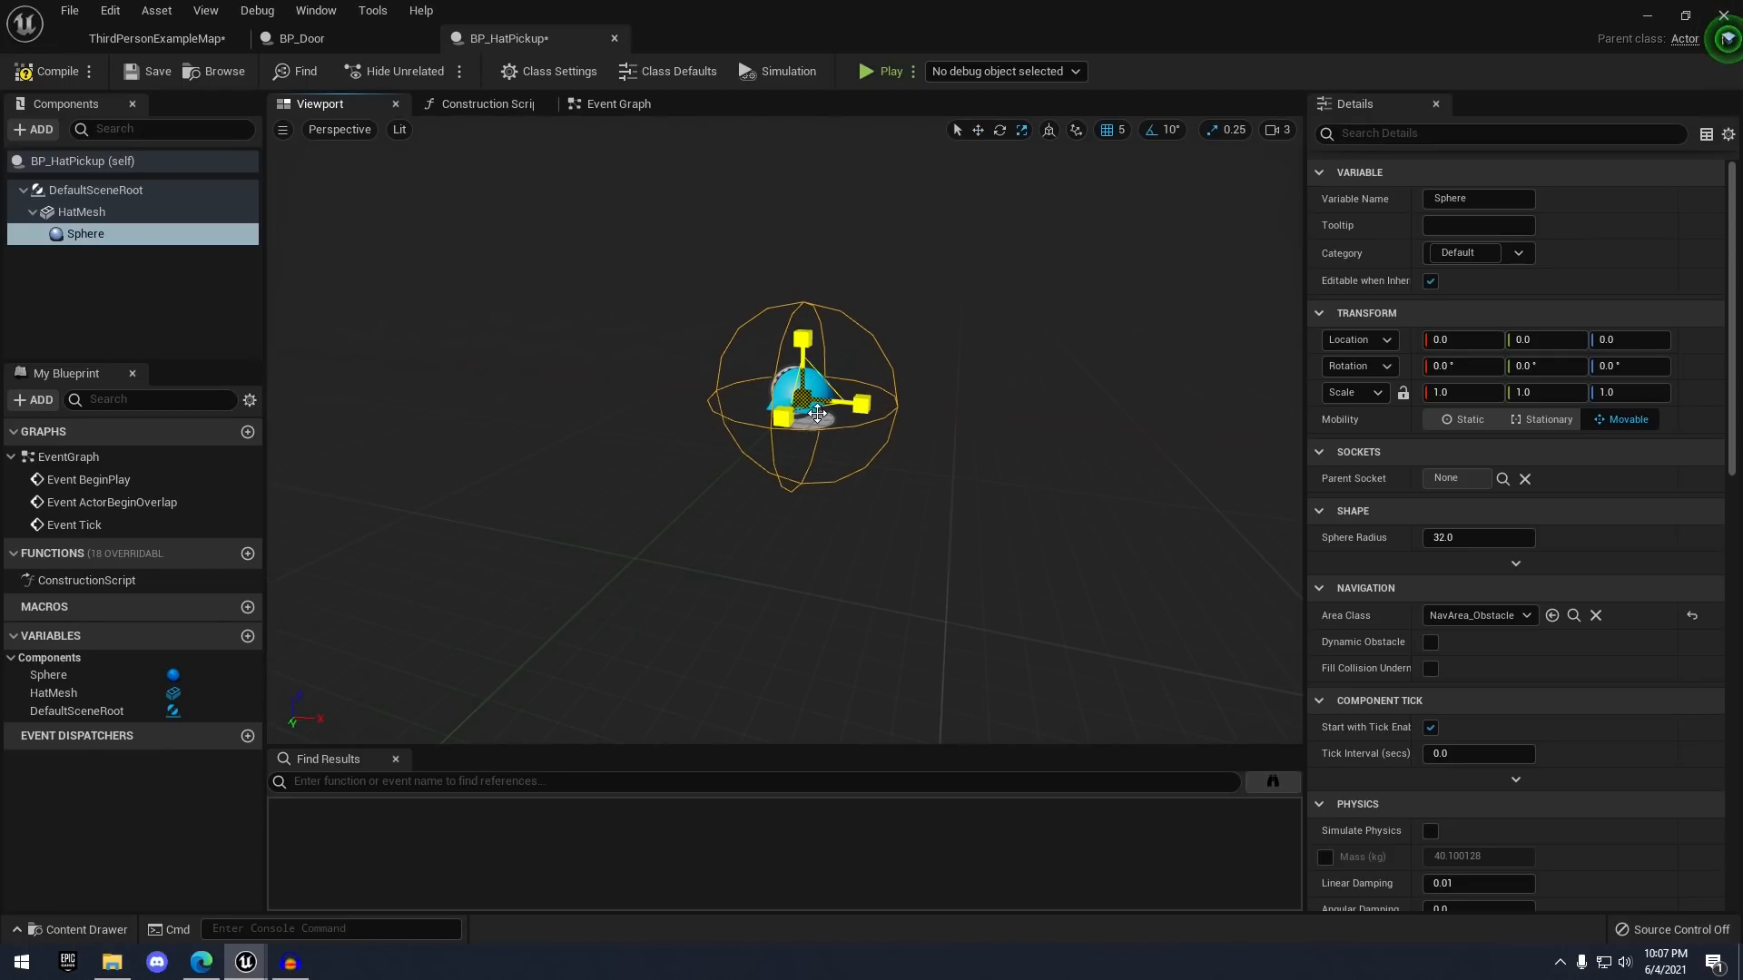
pyautogui.moveTo(818, 414); pyautogui.dragTo(796, 276)
pyautogui.press('w')
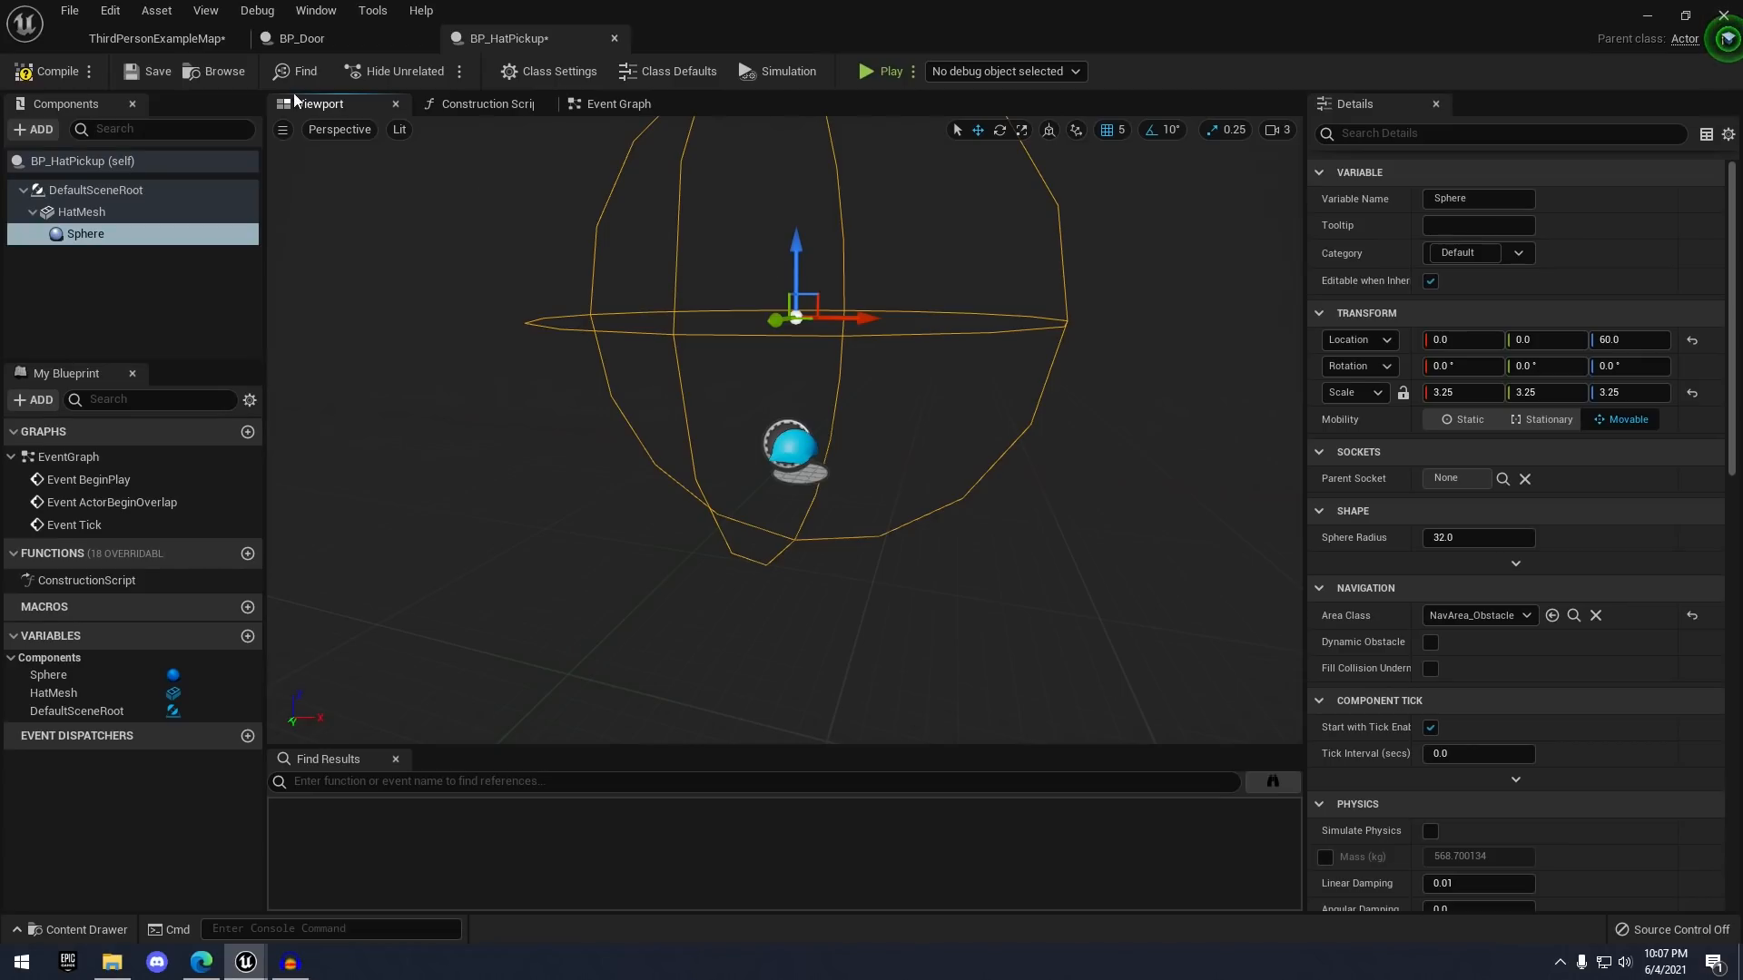
pyautogui.scroll(5, 790, 427)
# - Raise HatMesh to Z 15, set its scale to 1.5, and save the blueprint
pyautogui.click(797, 410)
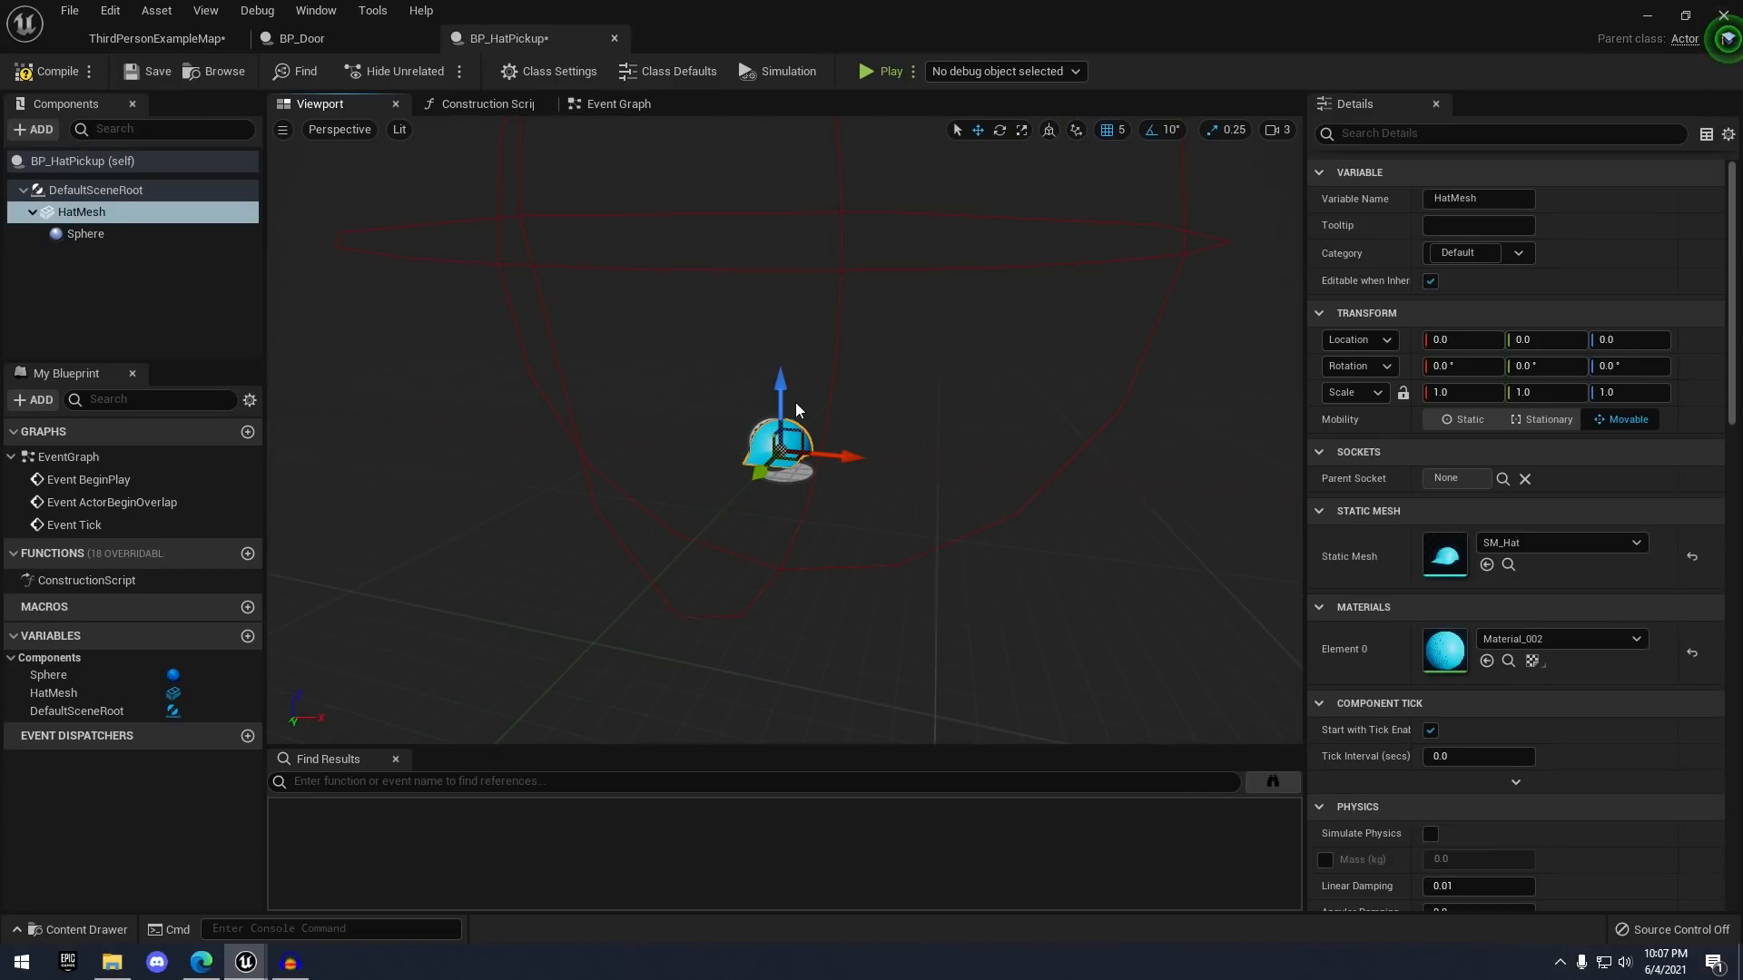
pyautogui.moveTo(773, 379); pyautogui.dragTo(770, 332)
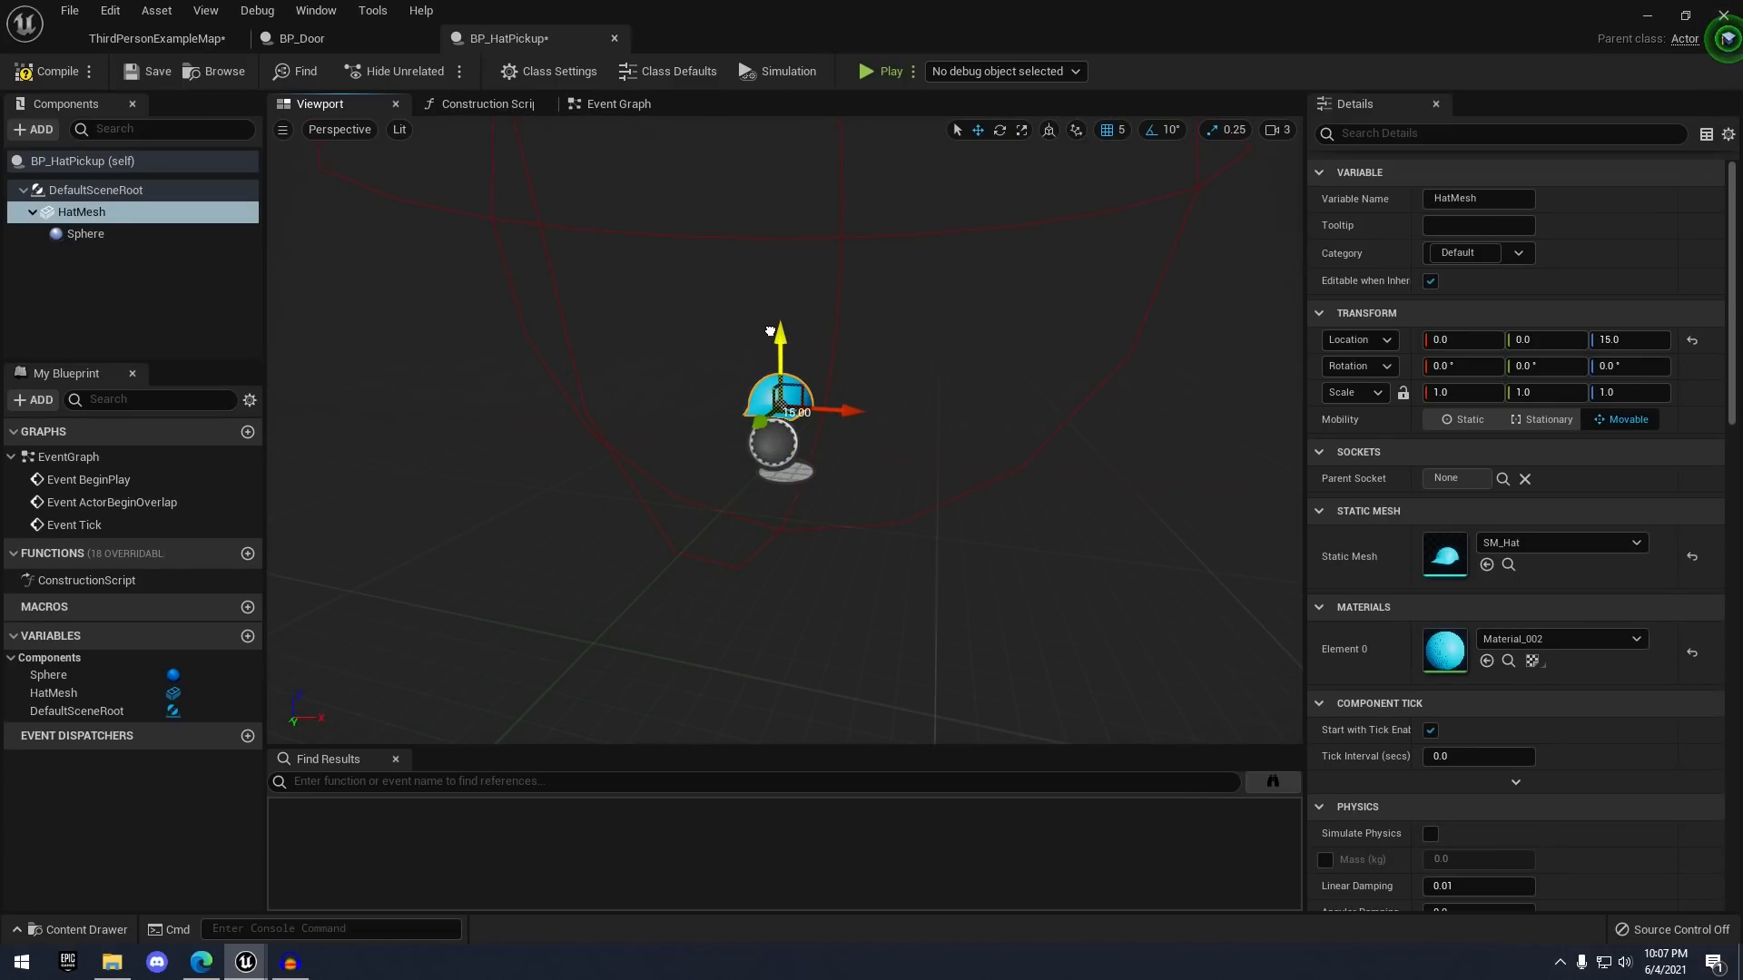
pyautogui.click(823, 255)
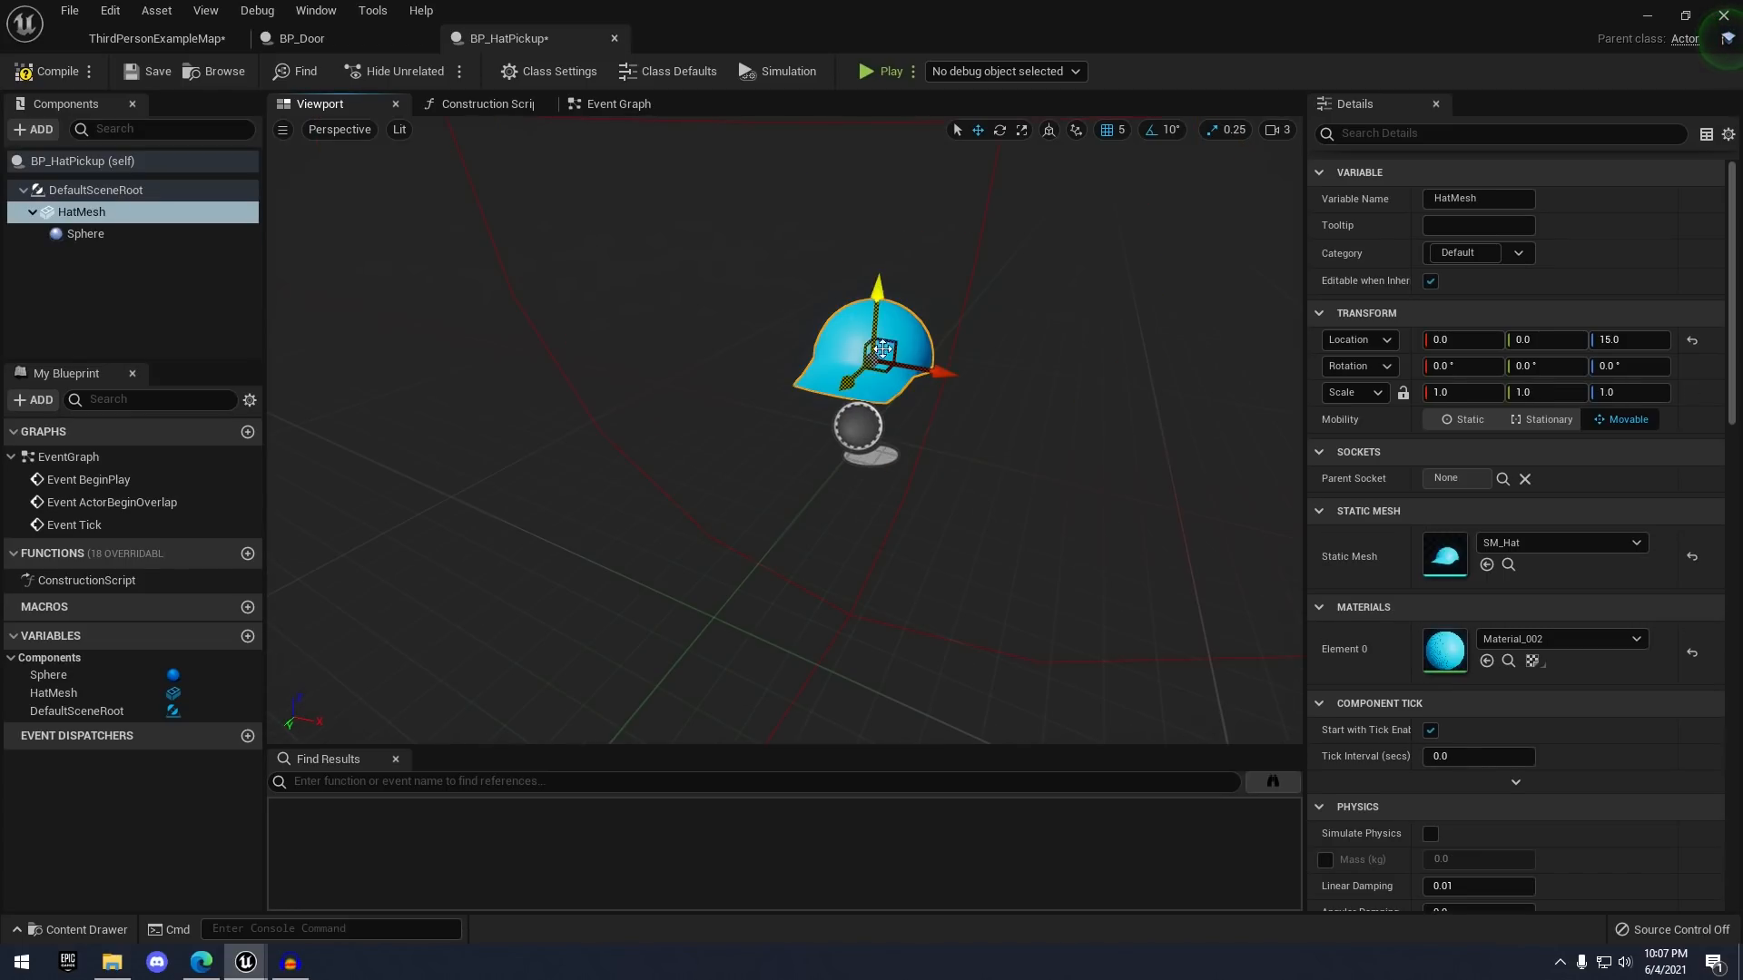
pyautogui.click(1488, 400)
pyautogui.write('2')
pyautogui.press('Return')
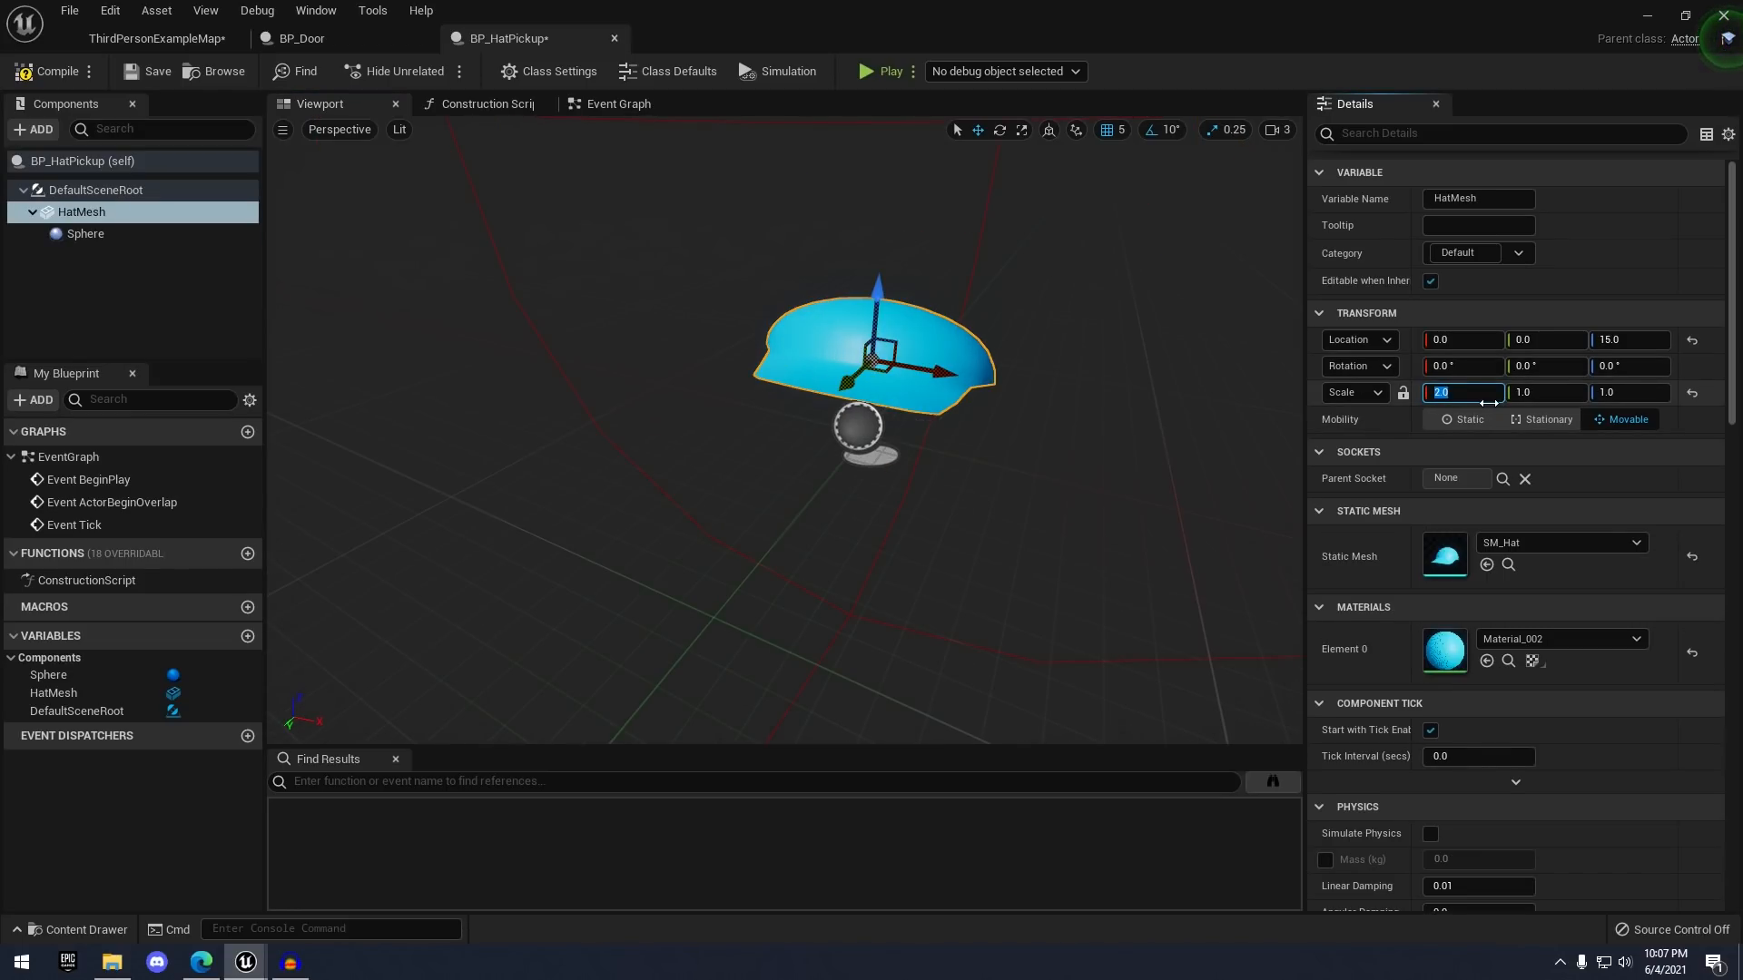
pyautogui.press('Tab')
pyautogui.write('1')
pyautogui.press('Tab')
pyautogui.write('1.5')
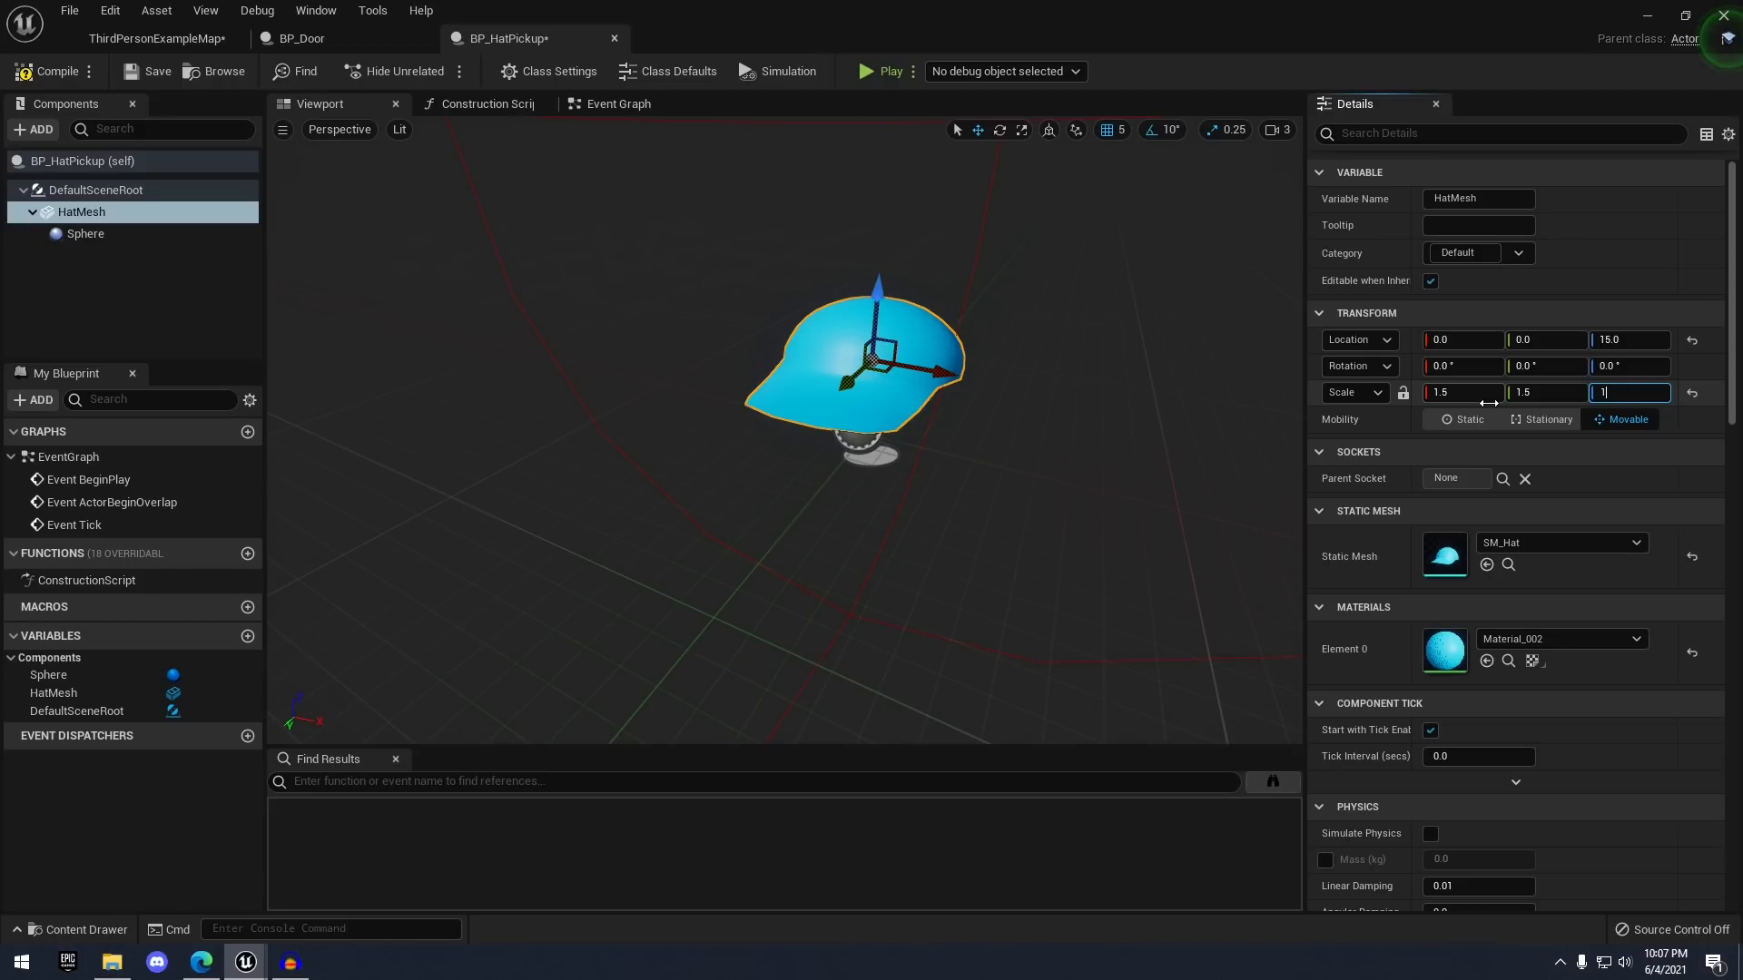
pyautogui.press('Return')
pyautogui.scroll(-5, 1091, 379)
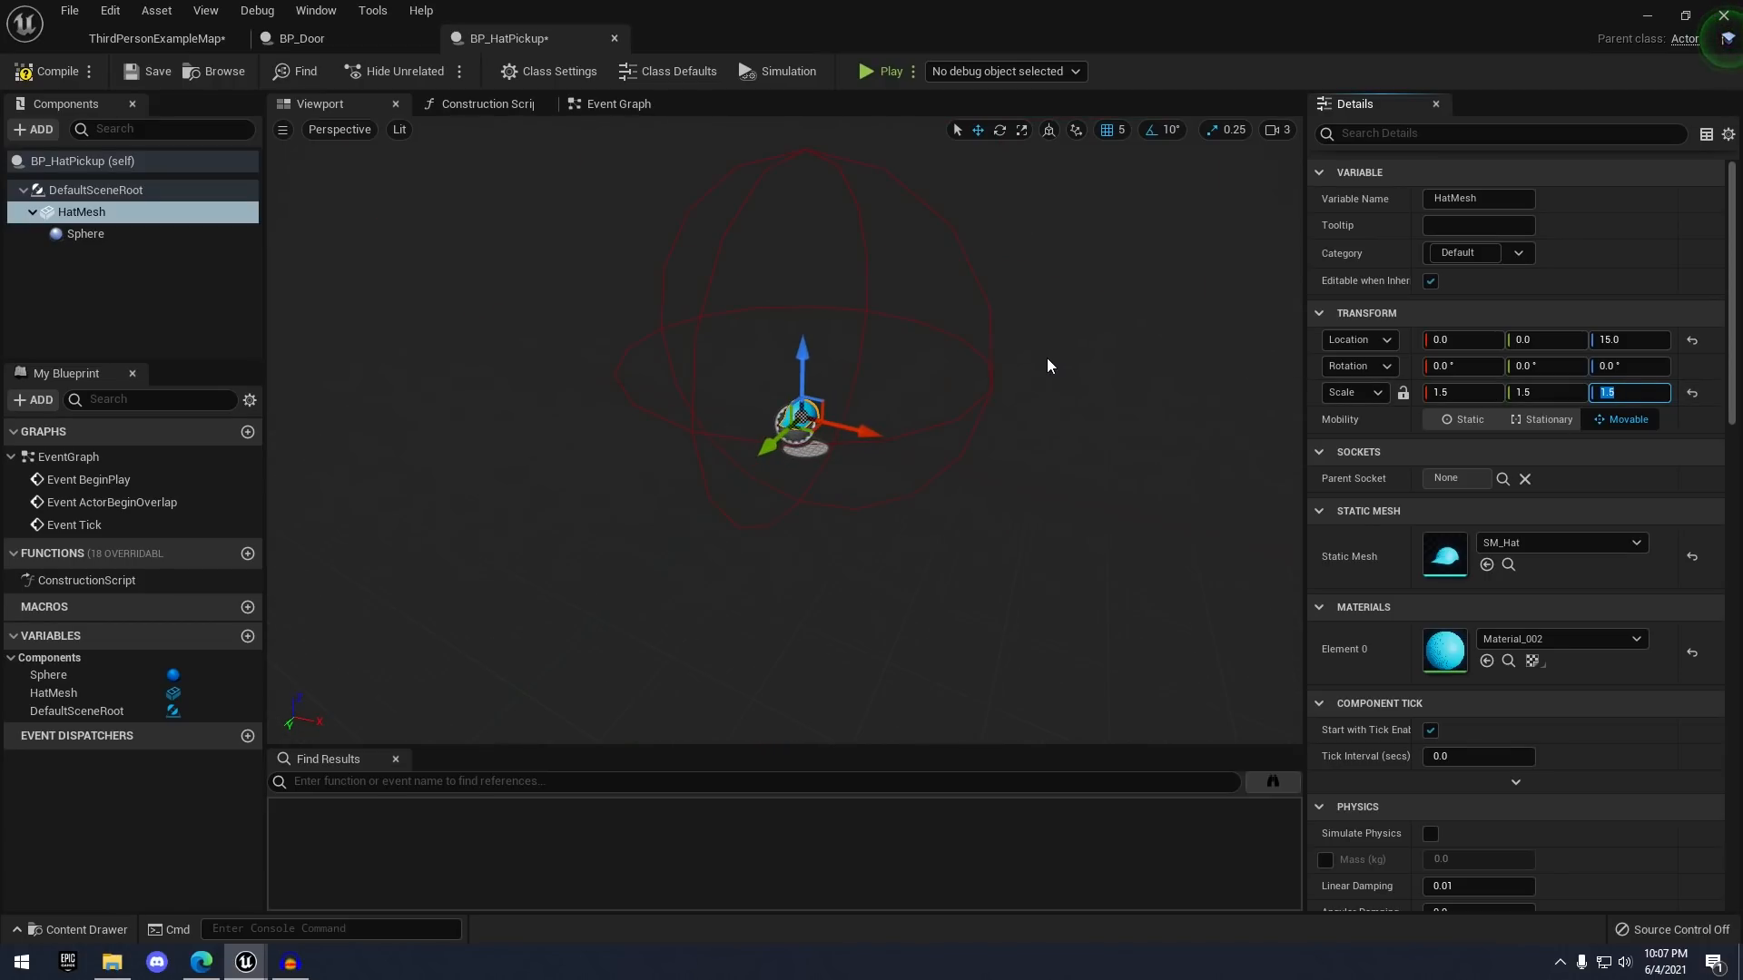
pyautogui.click(152, 71)
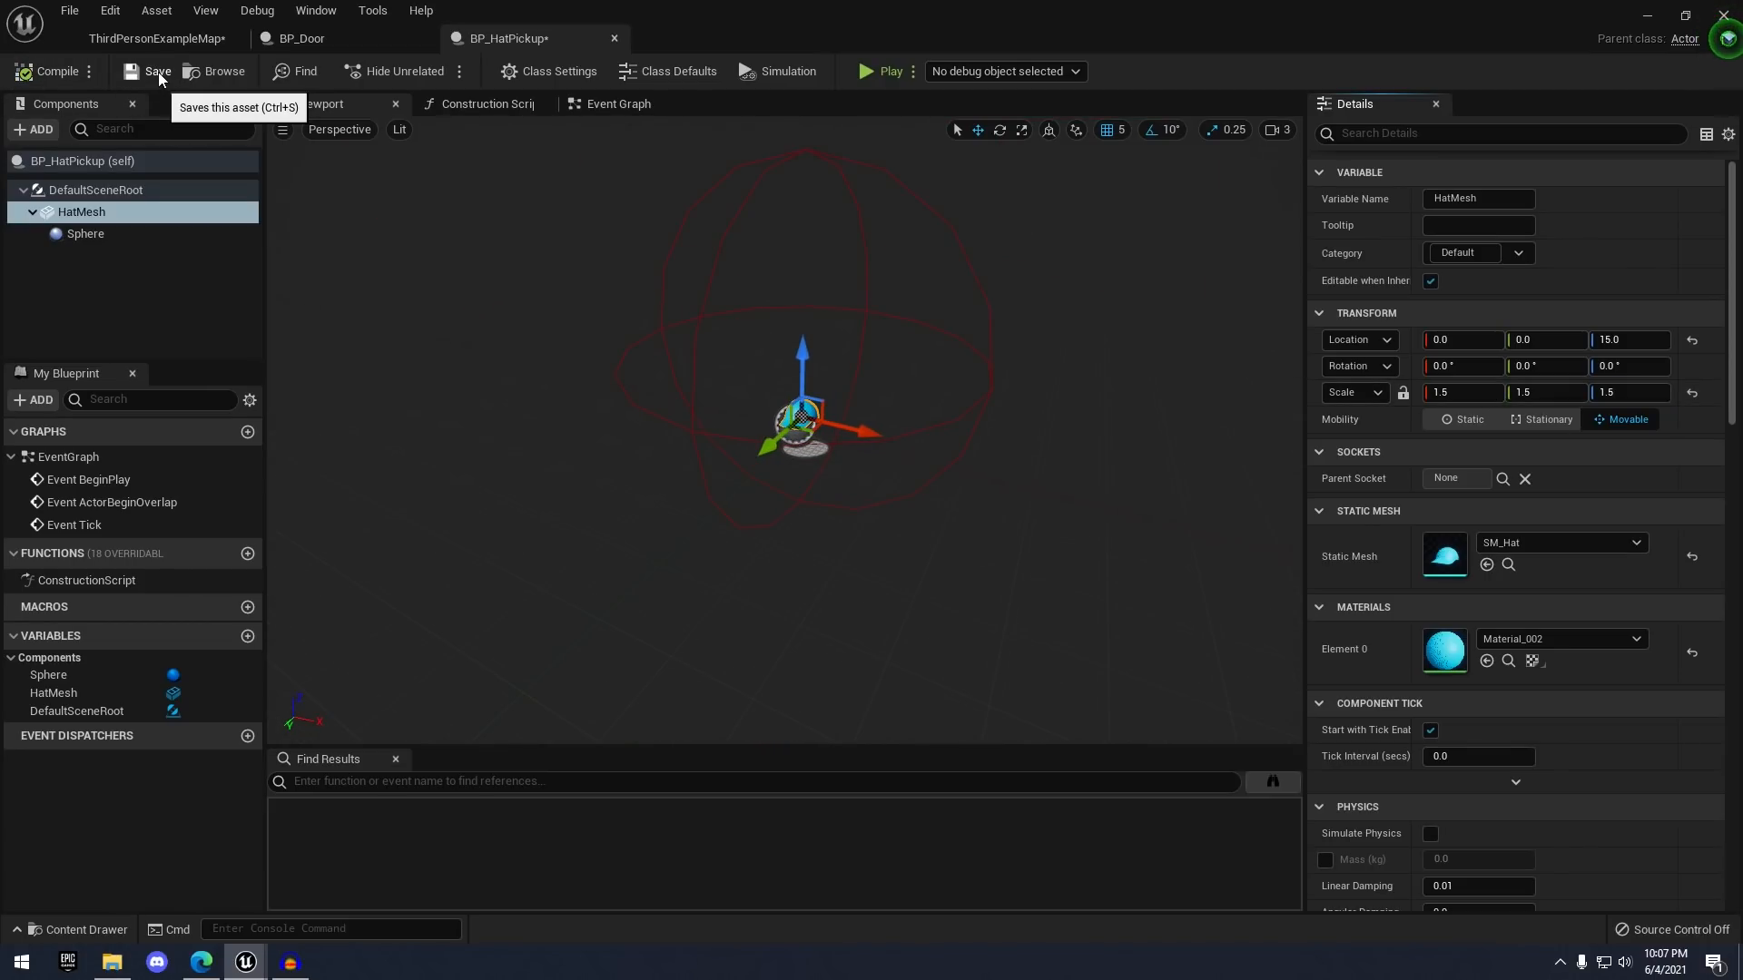
# - Delete the three disabled default event nodes in the Event Graph
pyautogui.click(613, 106)
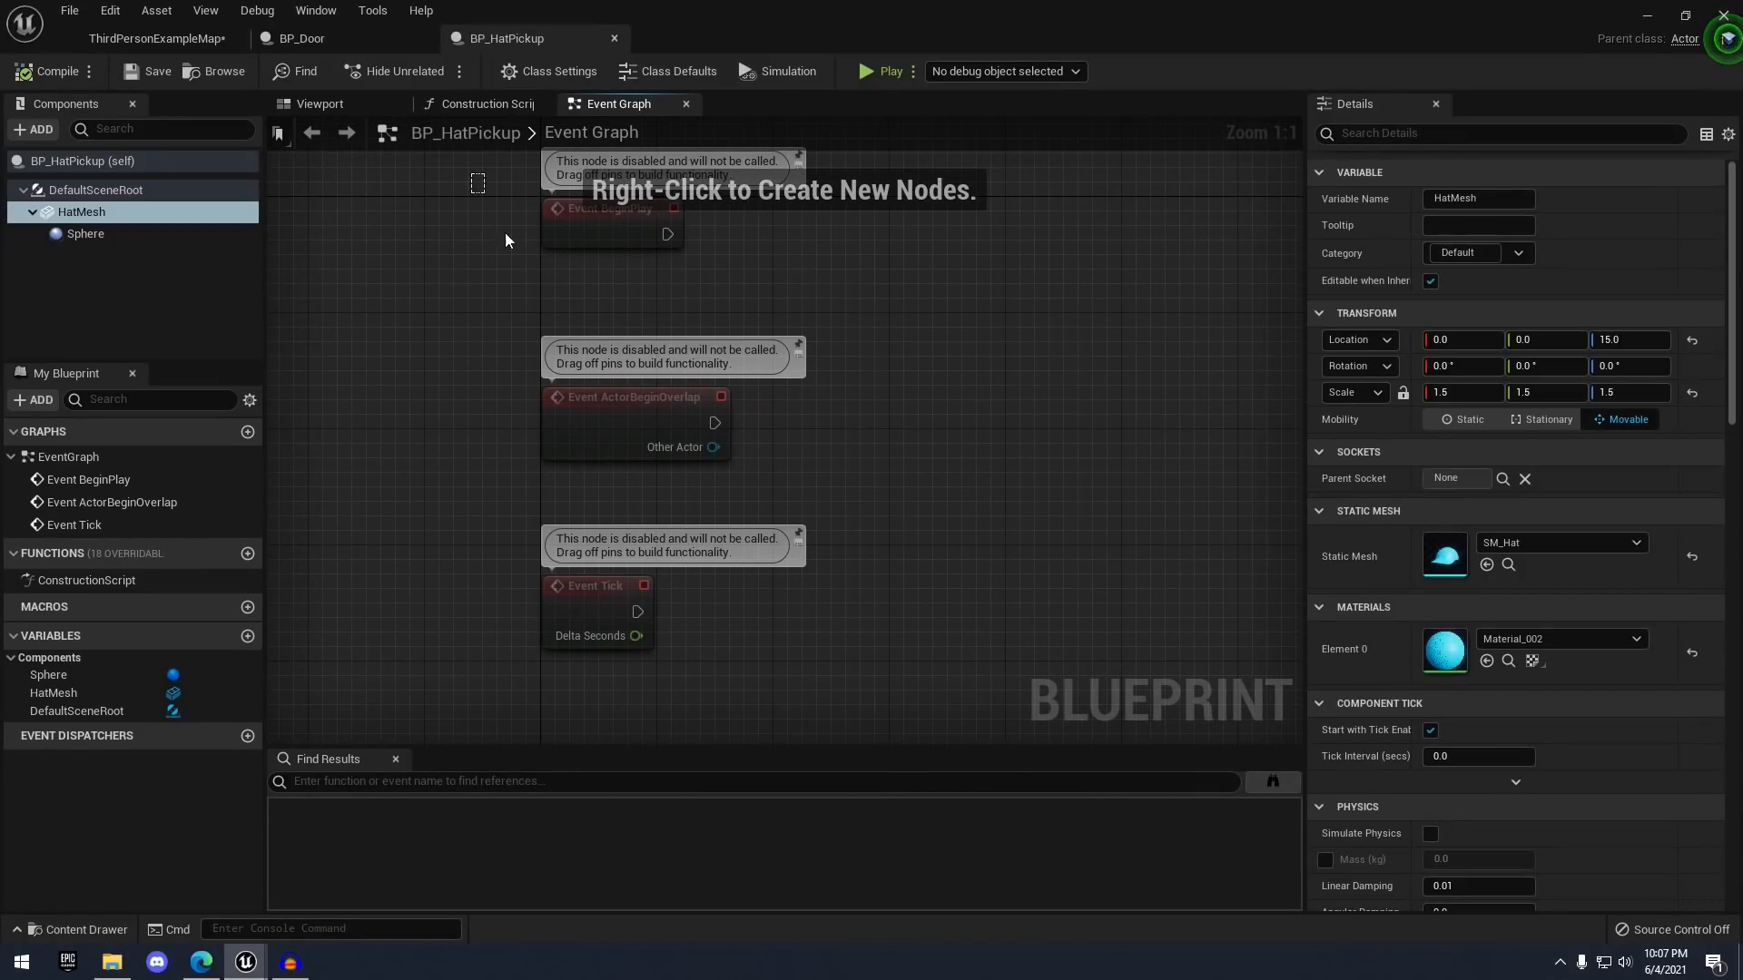
pyautogui.moveTo(505, 240); pyautogui.dragTo(682, 666)
pyautogui.scroll(-1, 861, 573)
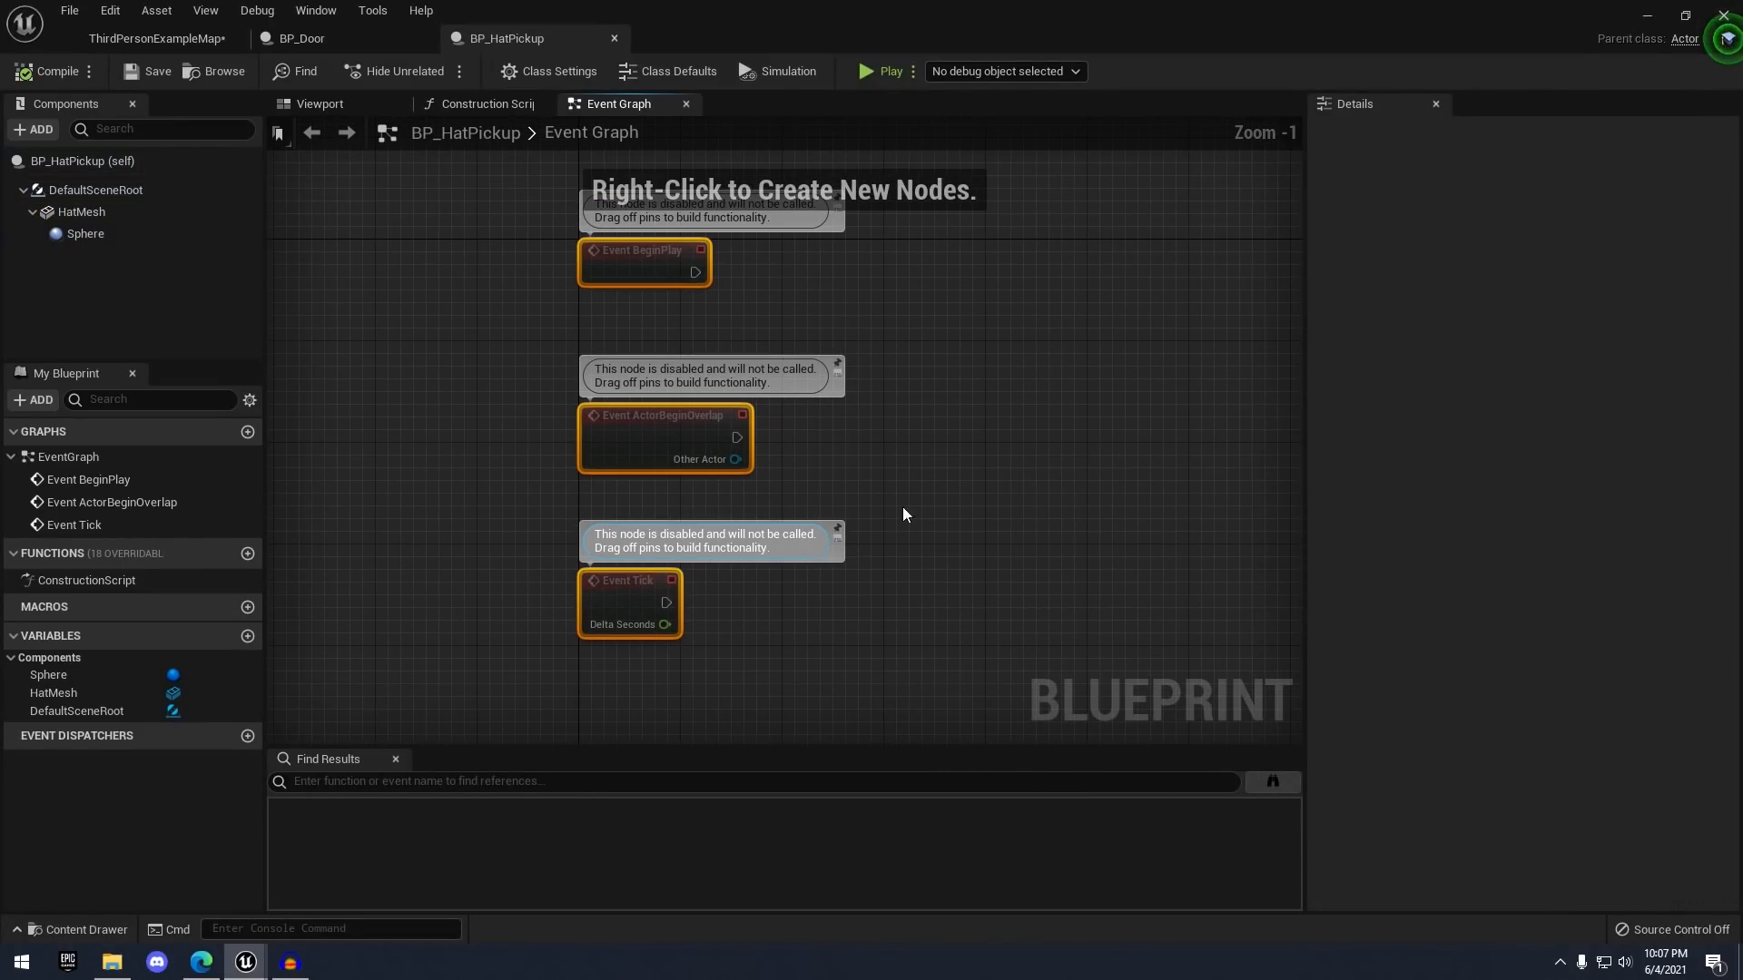
pyautogui.press('Delete')
# - Add the Sphere's On Component Begin Overlap and On Component End Overlap events
pyautogui.click(109, 235)
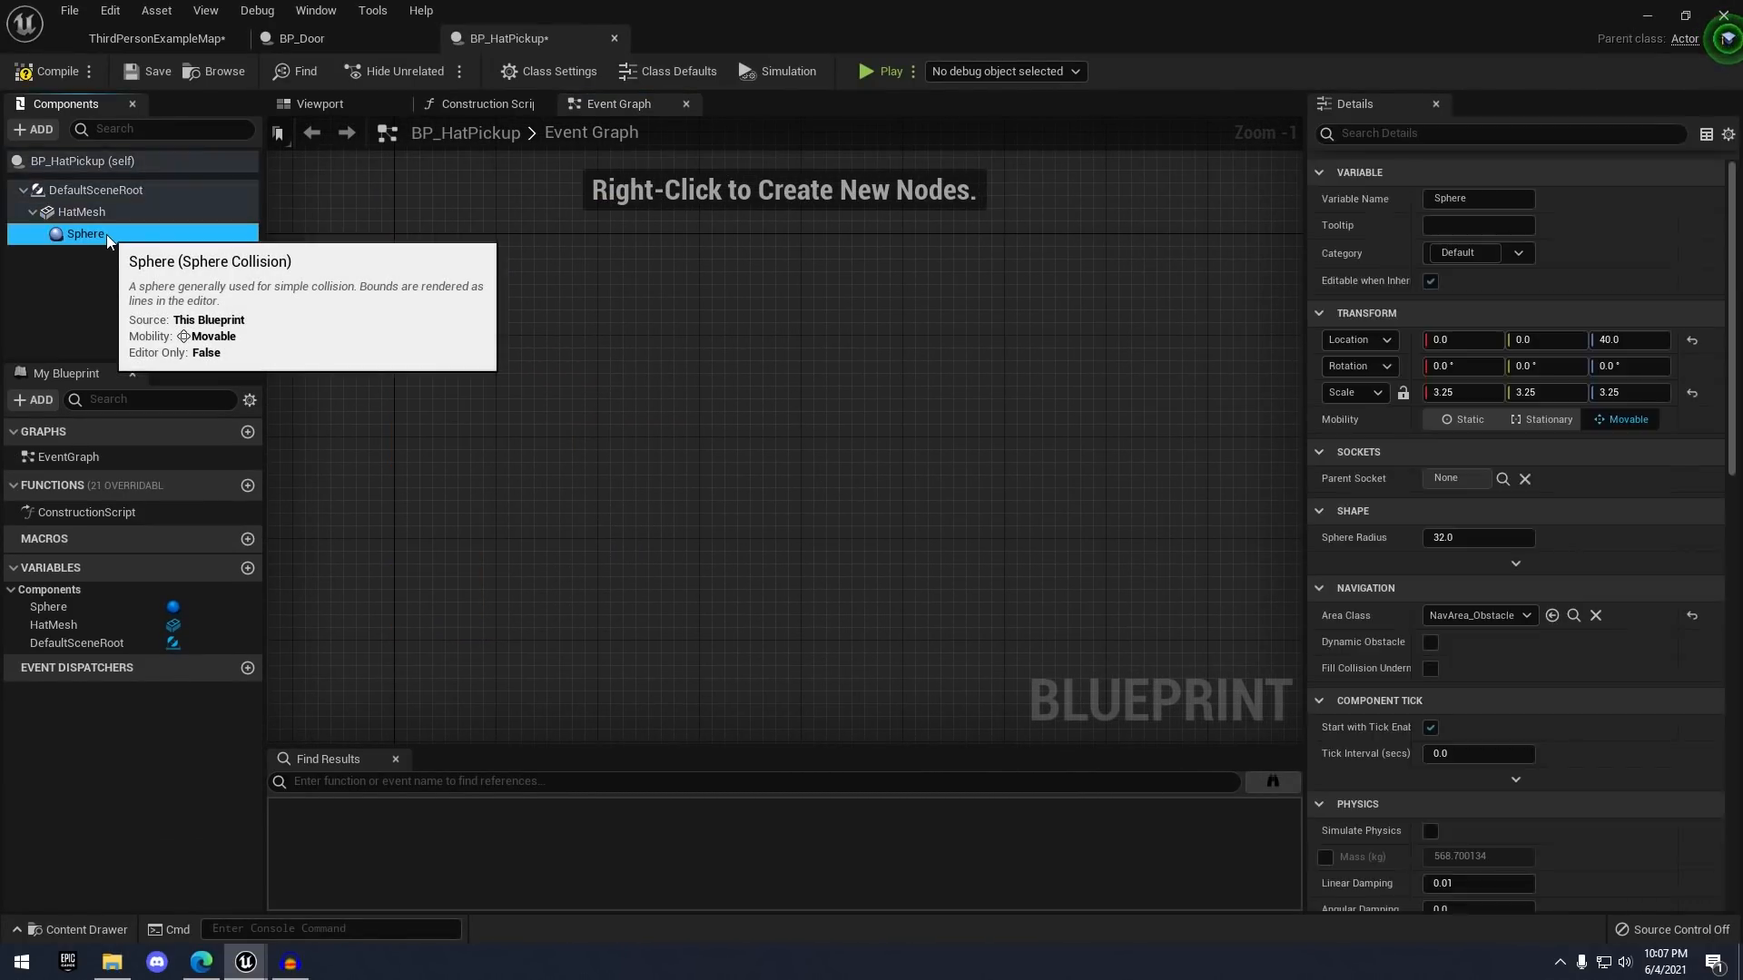
pyautogui.scroll(-10, 1497, 541)
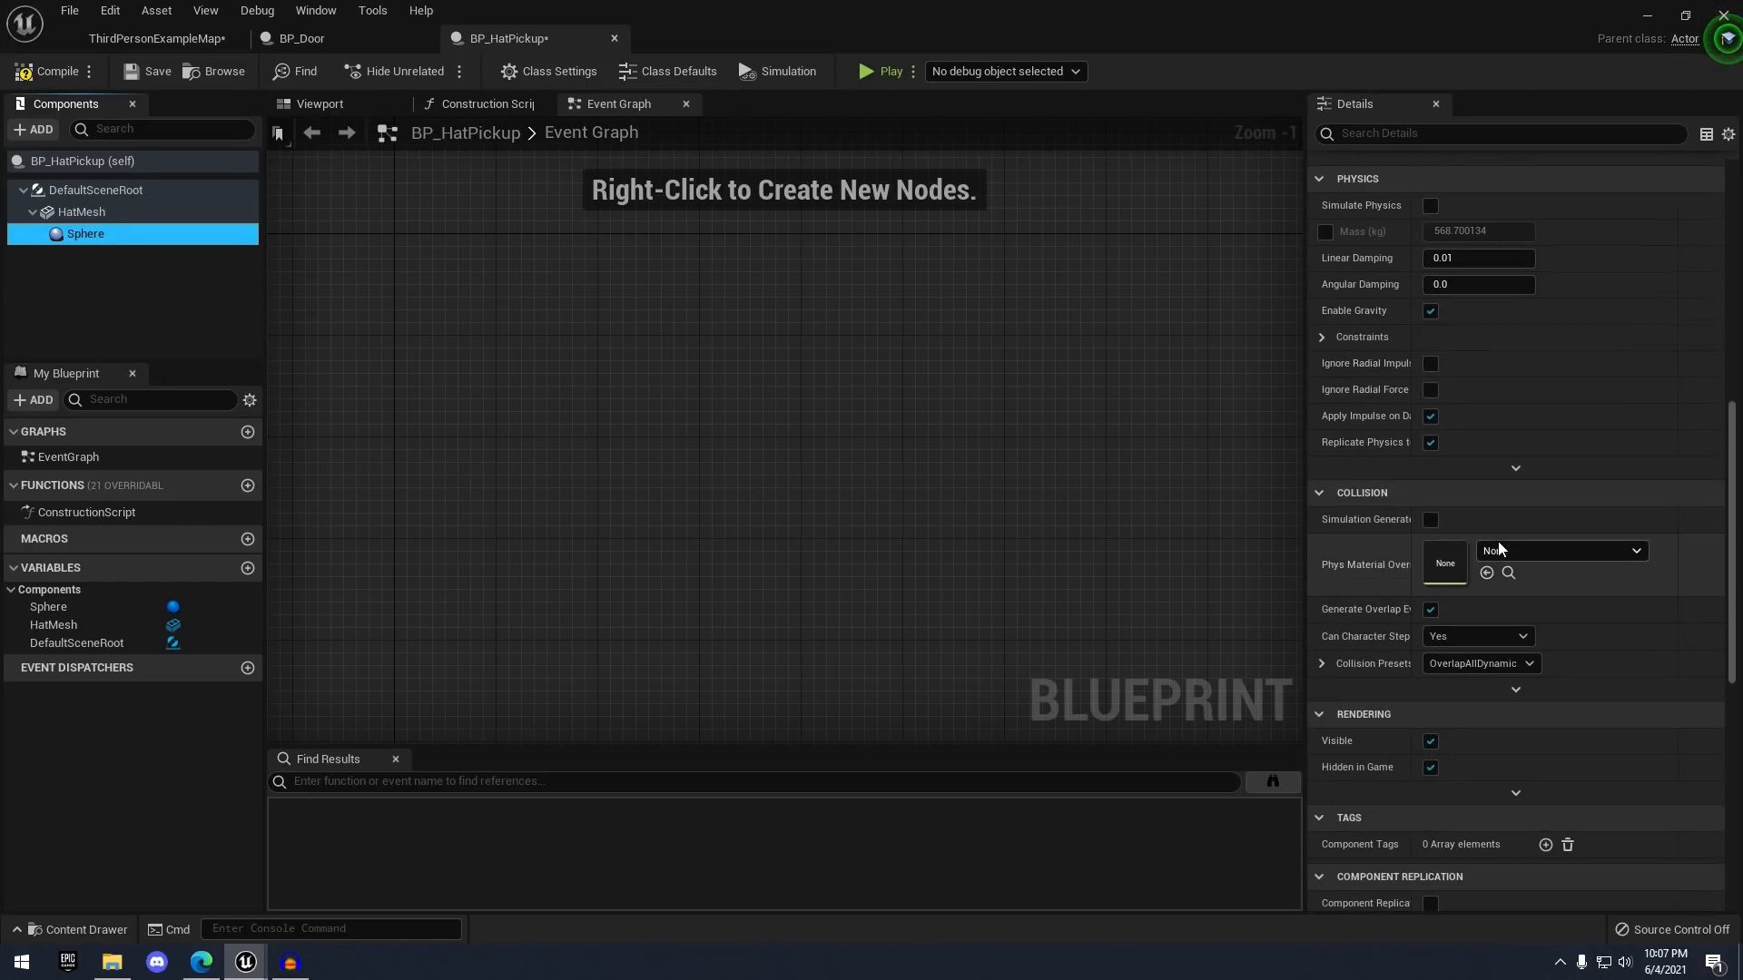
pyautogui.scroll(-5, 1497, 541)
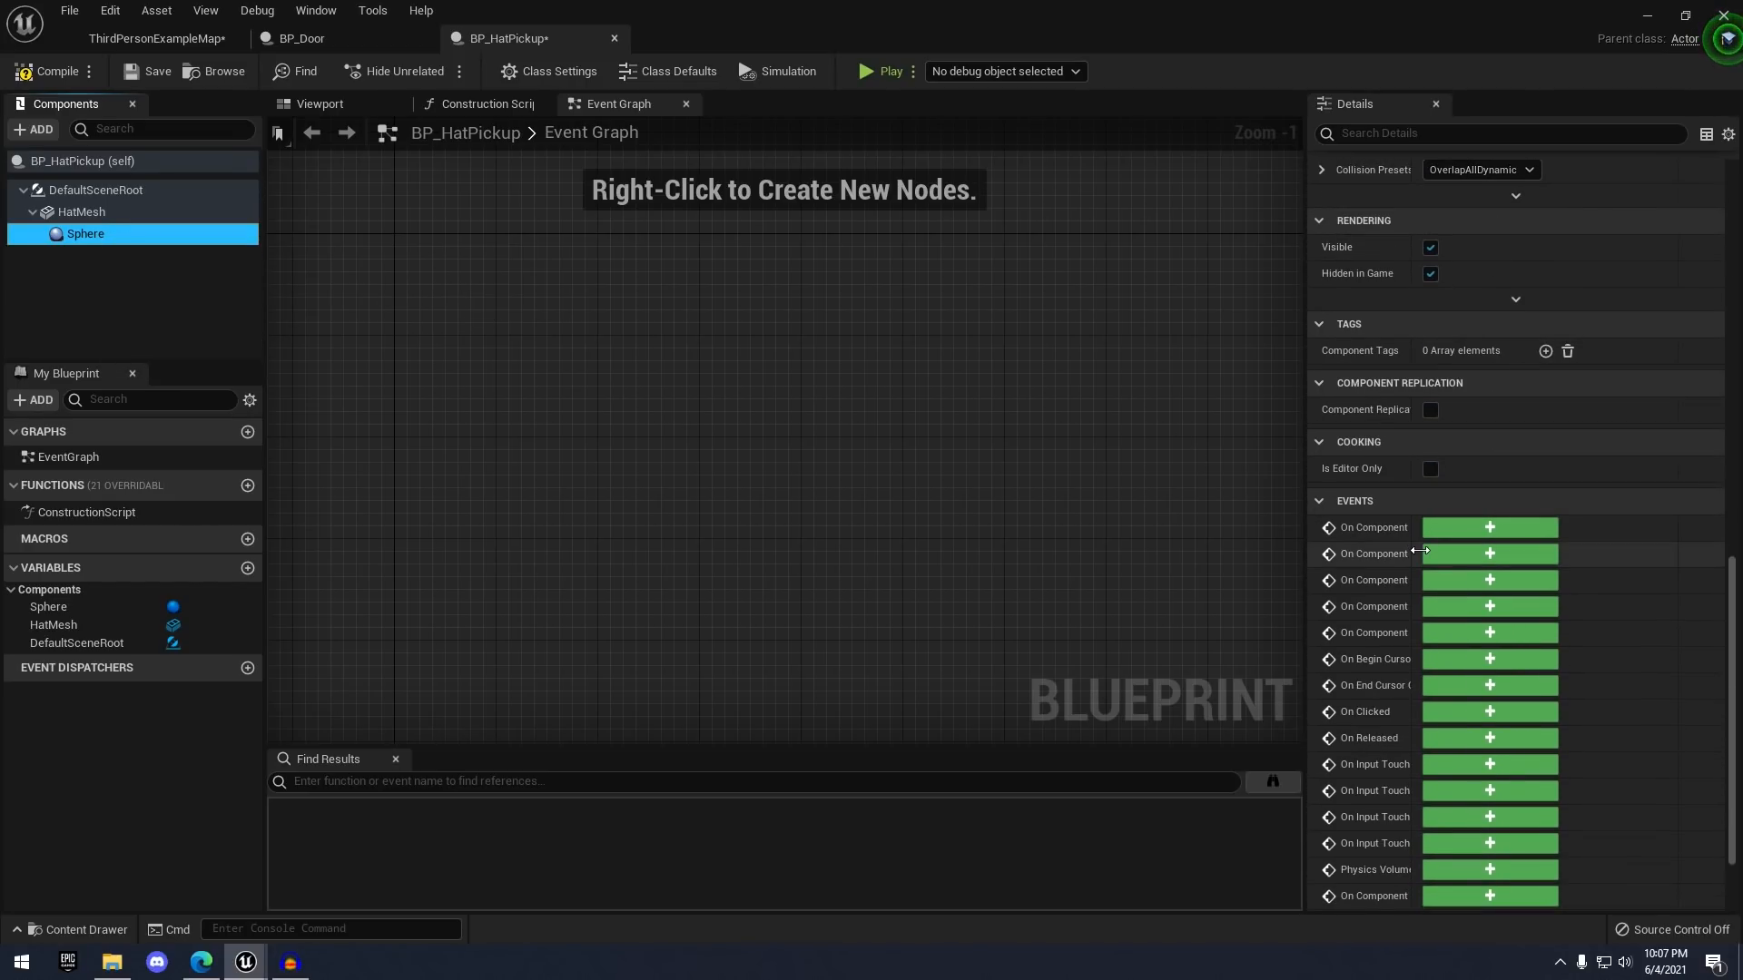
pyautogui.moveTo(1418, 551); pyautogui.dragTo(1476, 551)
pyautogui.click(1543, 555)
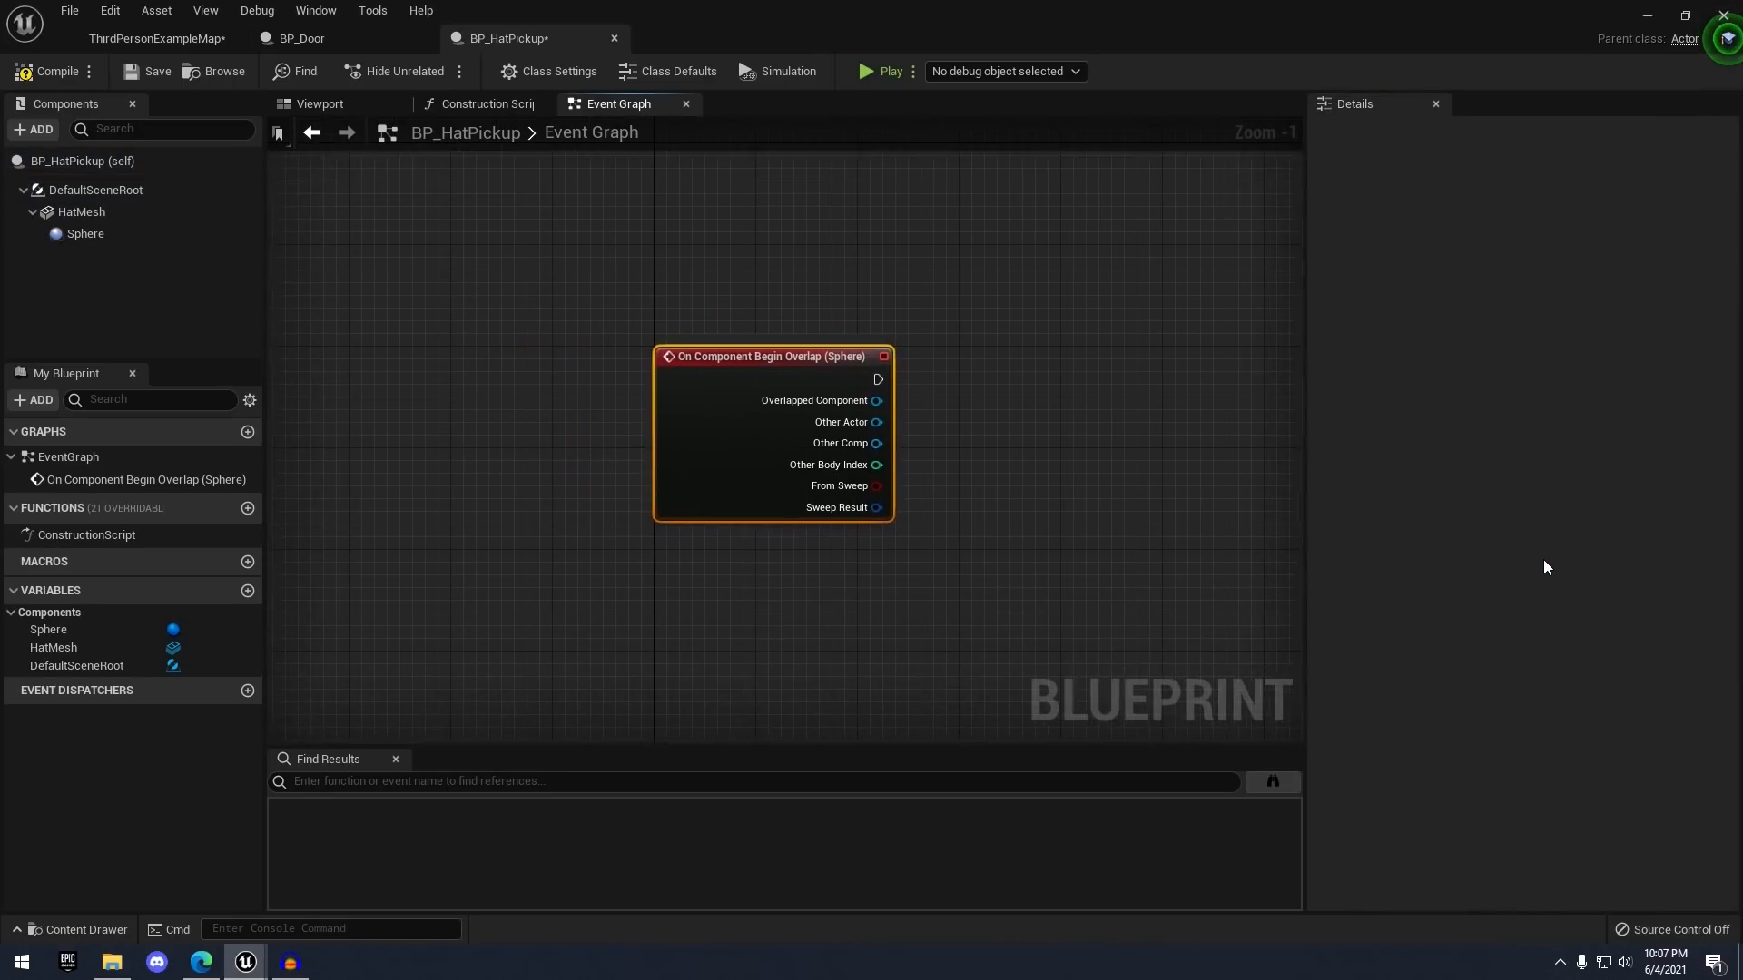
pyautogui.click(69, 238)
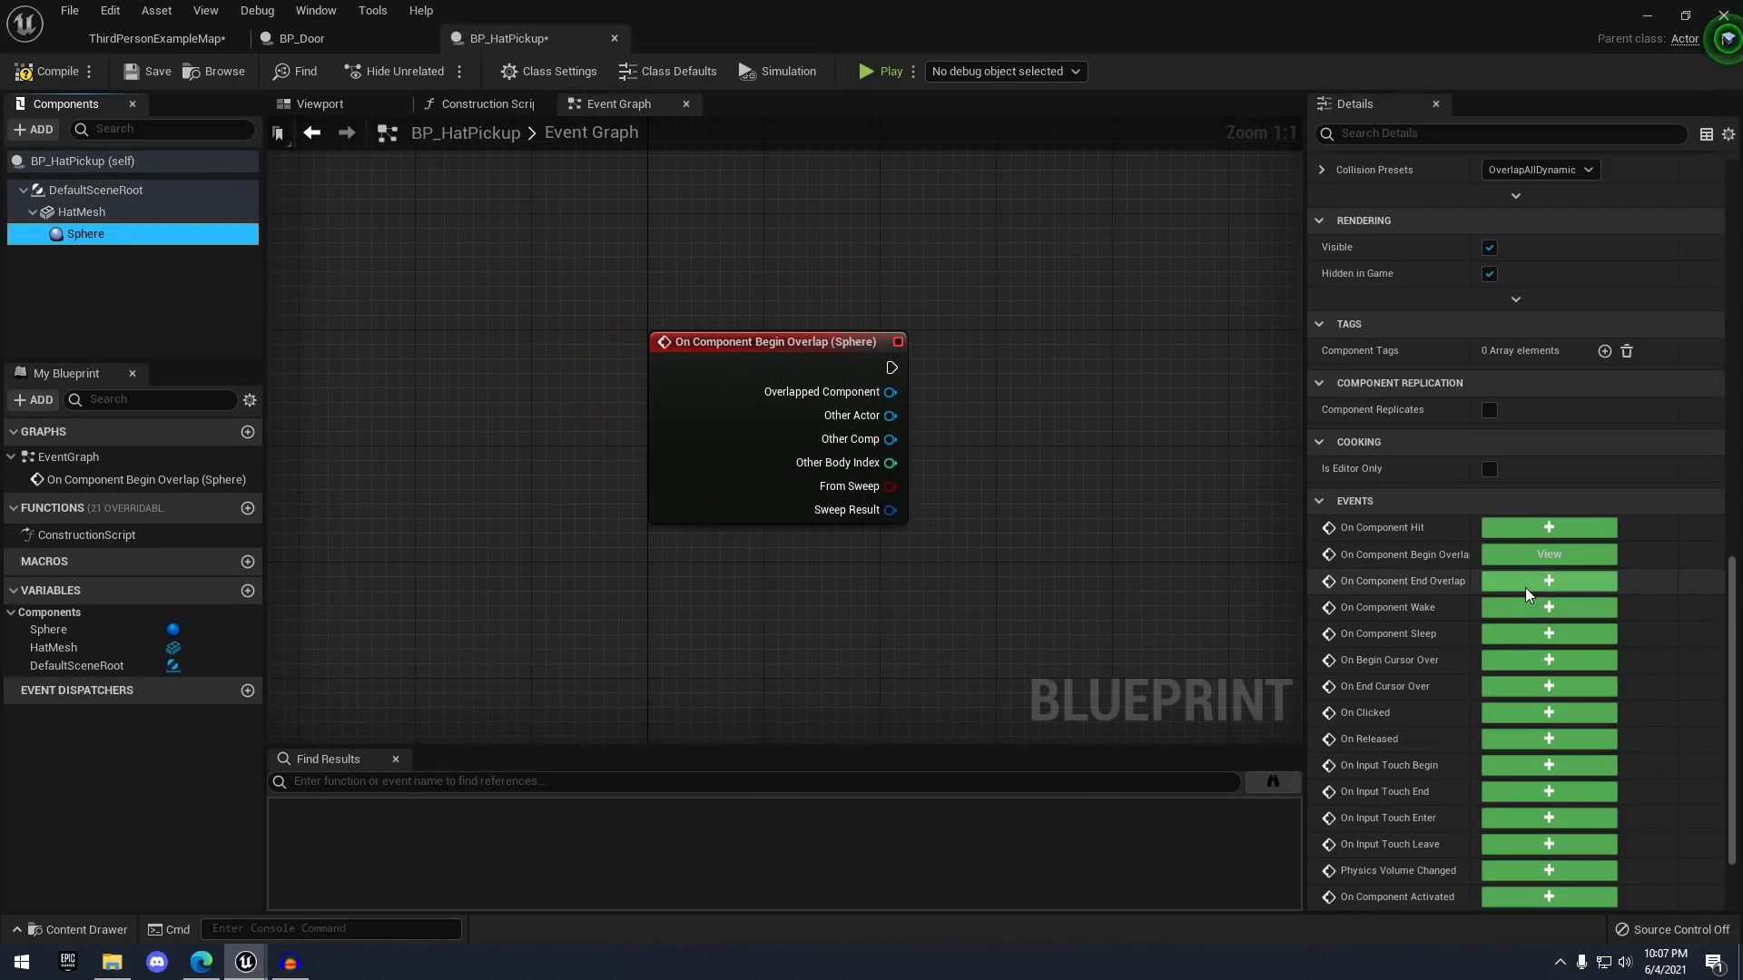
pyautogui.click(1528, 586)
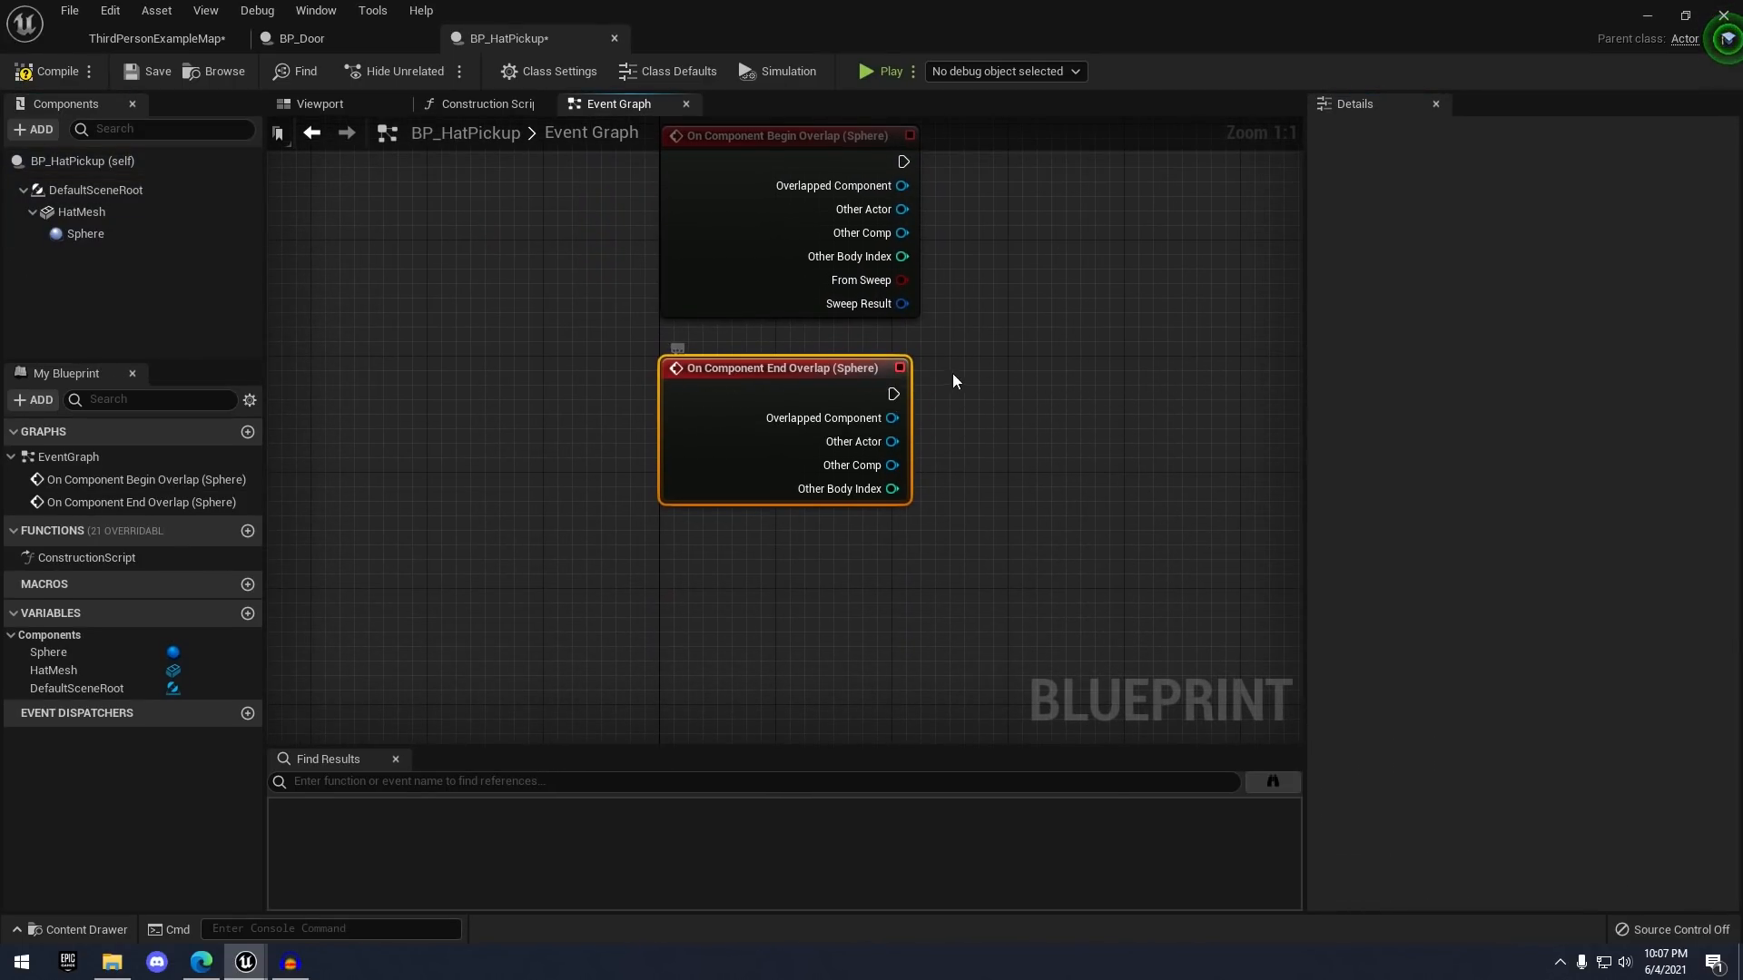
pyautogui.moveTo(953, 375); pyautogui.dragTo(662, 493, button='right')
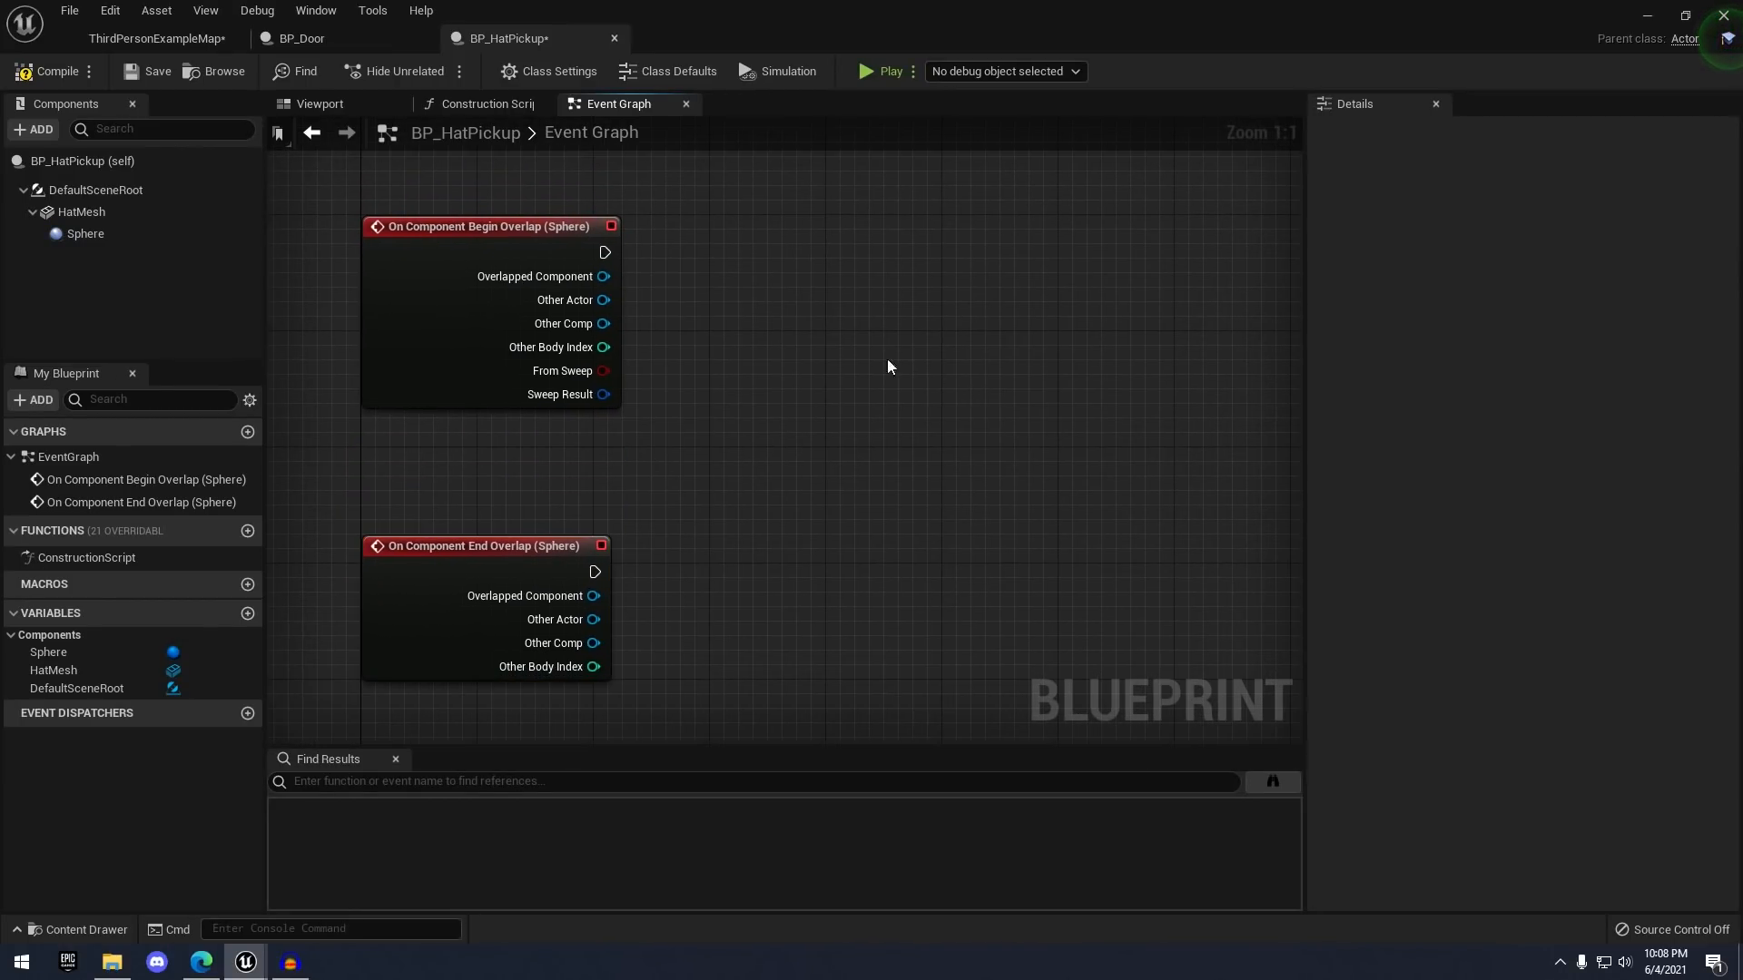
pyautogui.moveTo(888, 362); pyautogui.dragTo(861, 380, button='right')
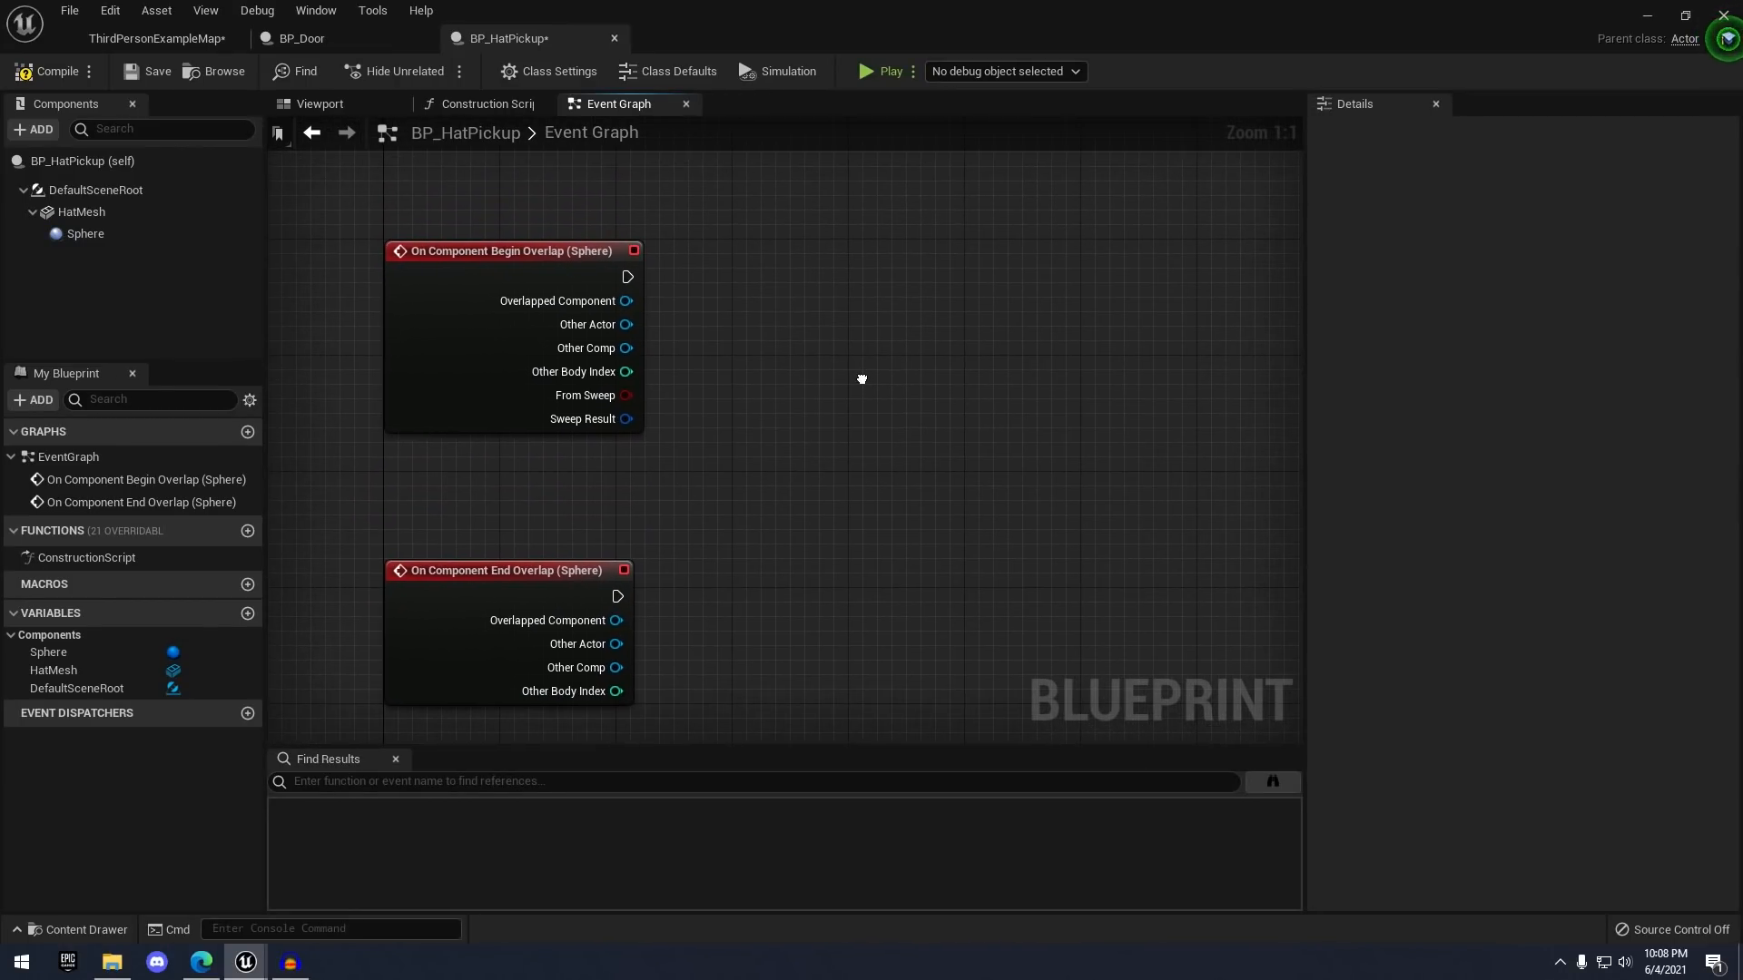
# - Cast Begin Overlap's Other Actor to ThirdPersonCharacter
pyautogui.moveTo(625, 276); pyautogui.dragTo(976, 283)
pyautogui.write('enable pi')
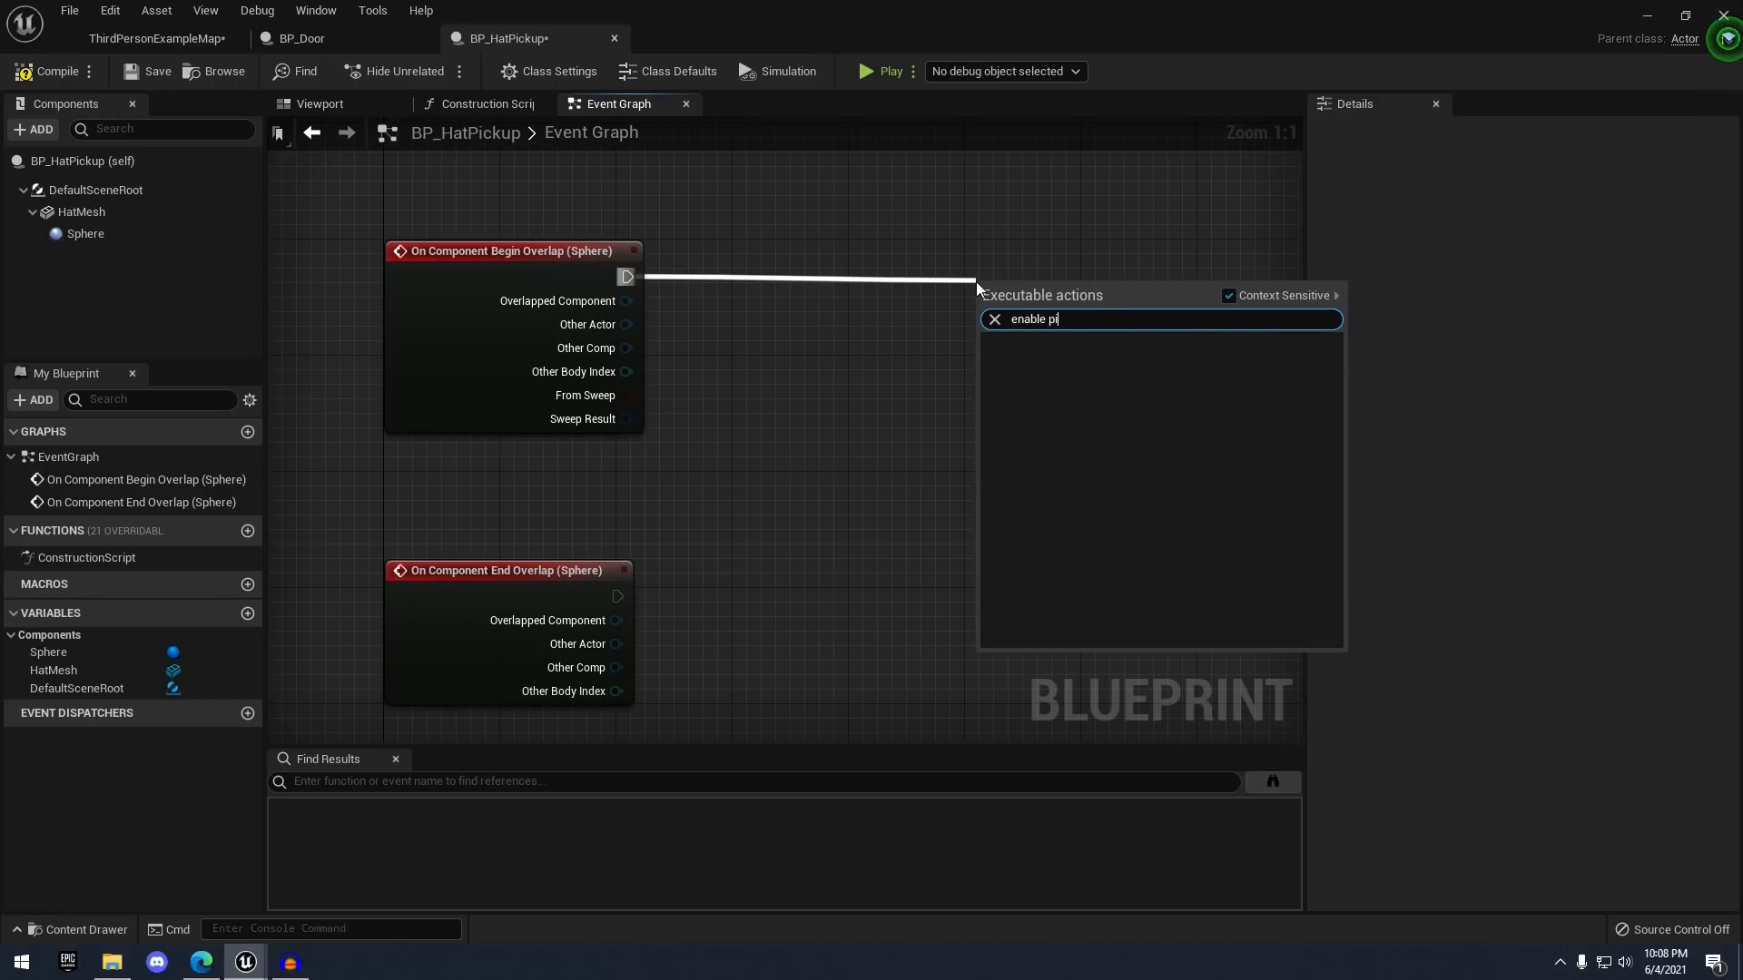
pyautogui.press('BackSpace')
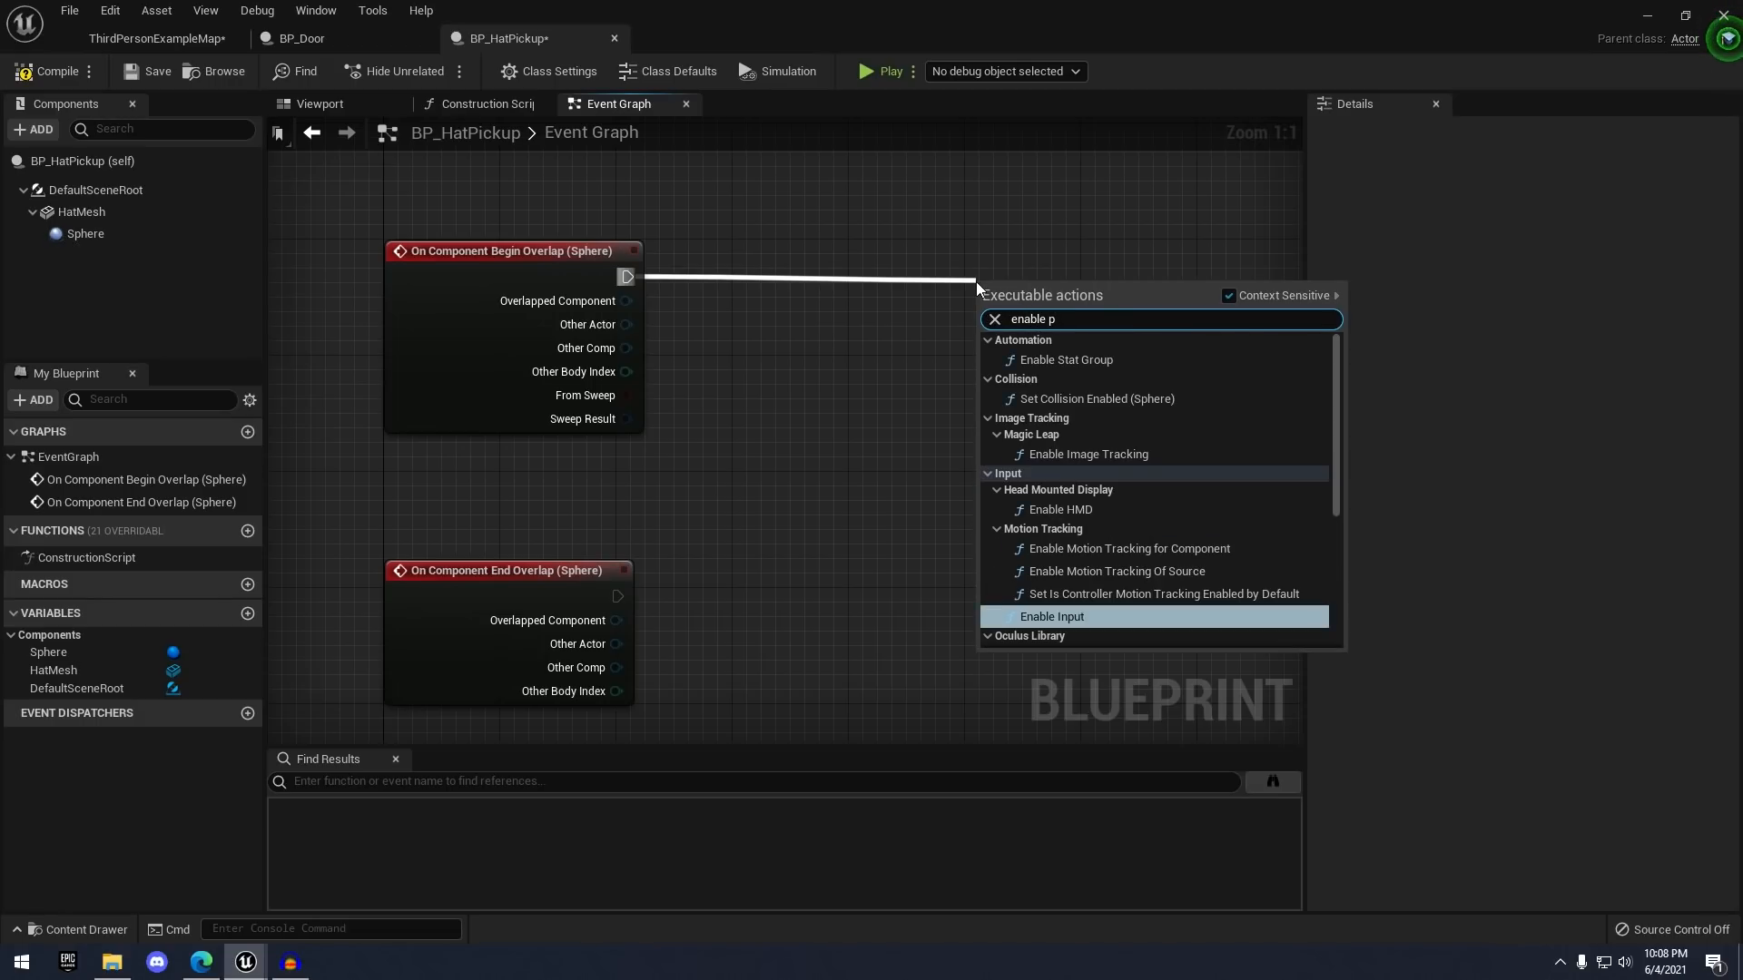
pyautogui.press('Return')
pyautogui.hotkey('ctrl', 'z')
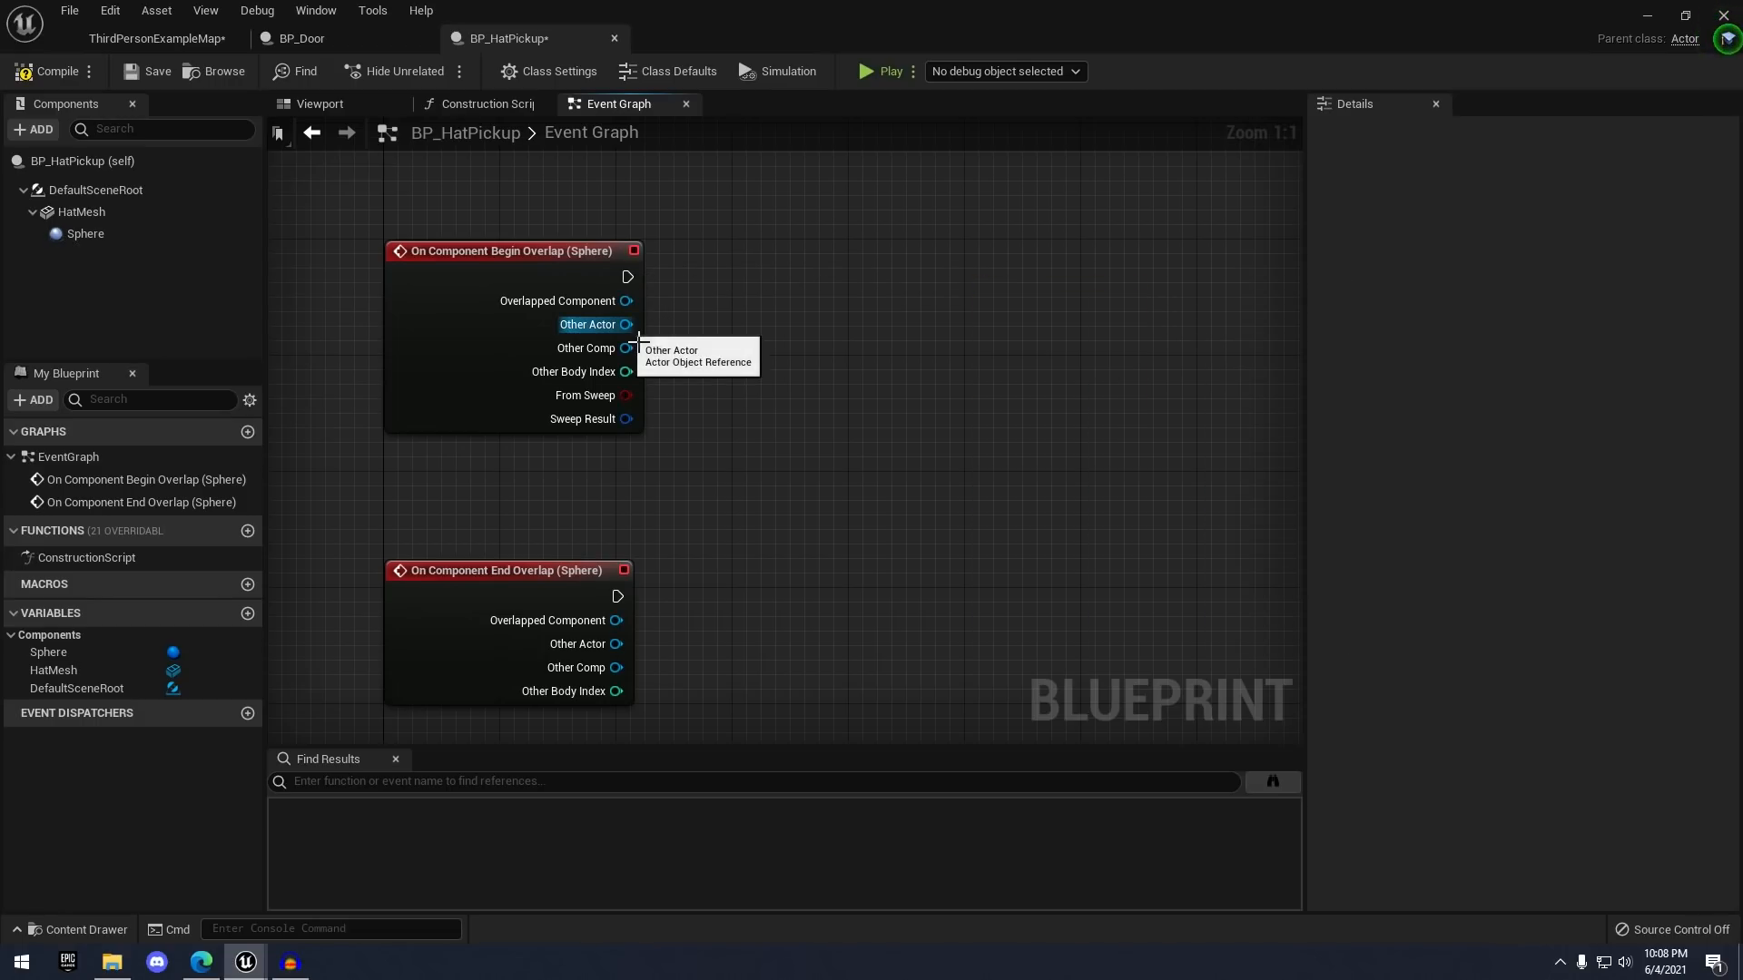
pyautogui.moveTo(626, 324); pyautogui.dragTo(810, 275)
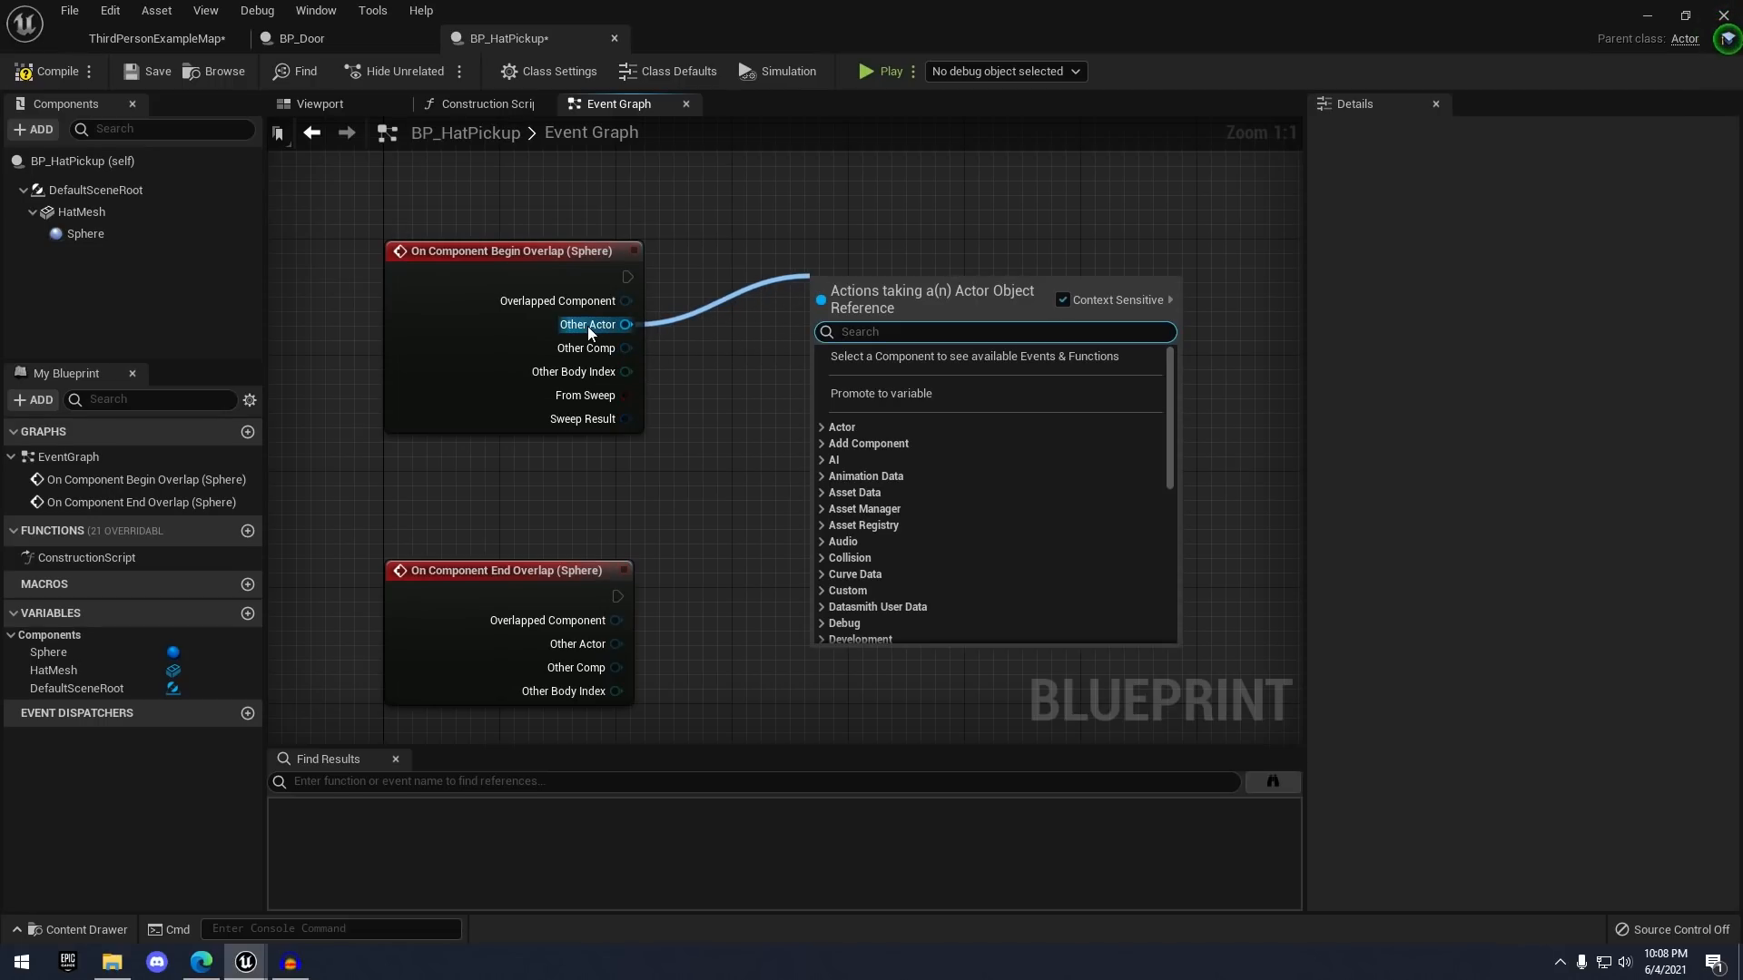
pyautogui.write('cast to thi')
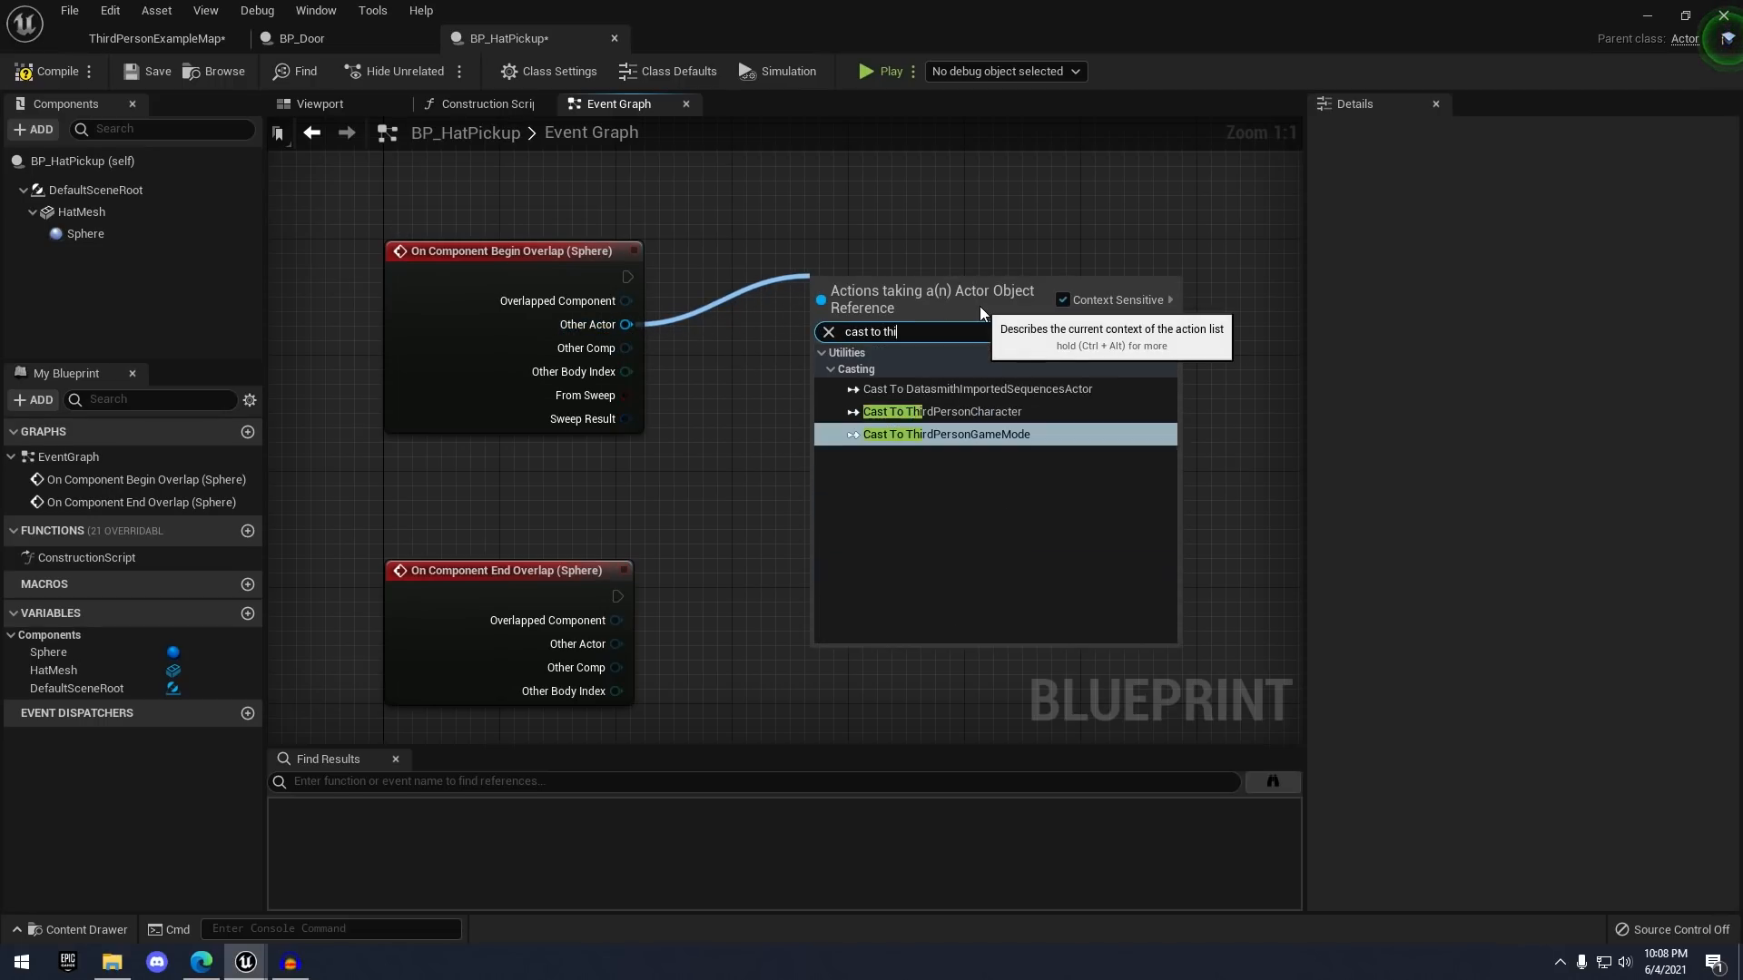
pyautogui.press('Up')
pyautogui.press('Return')
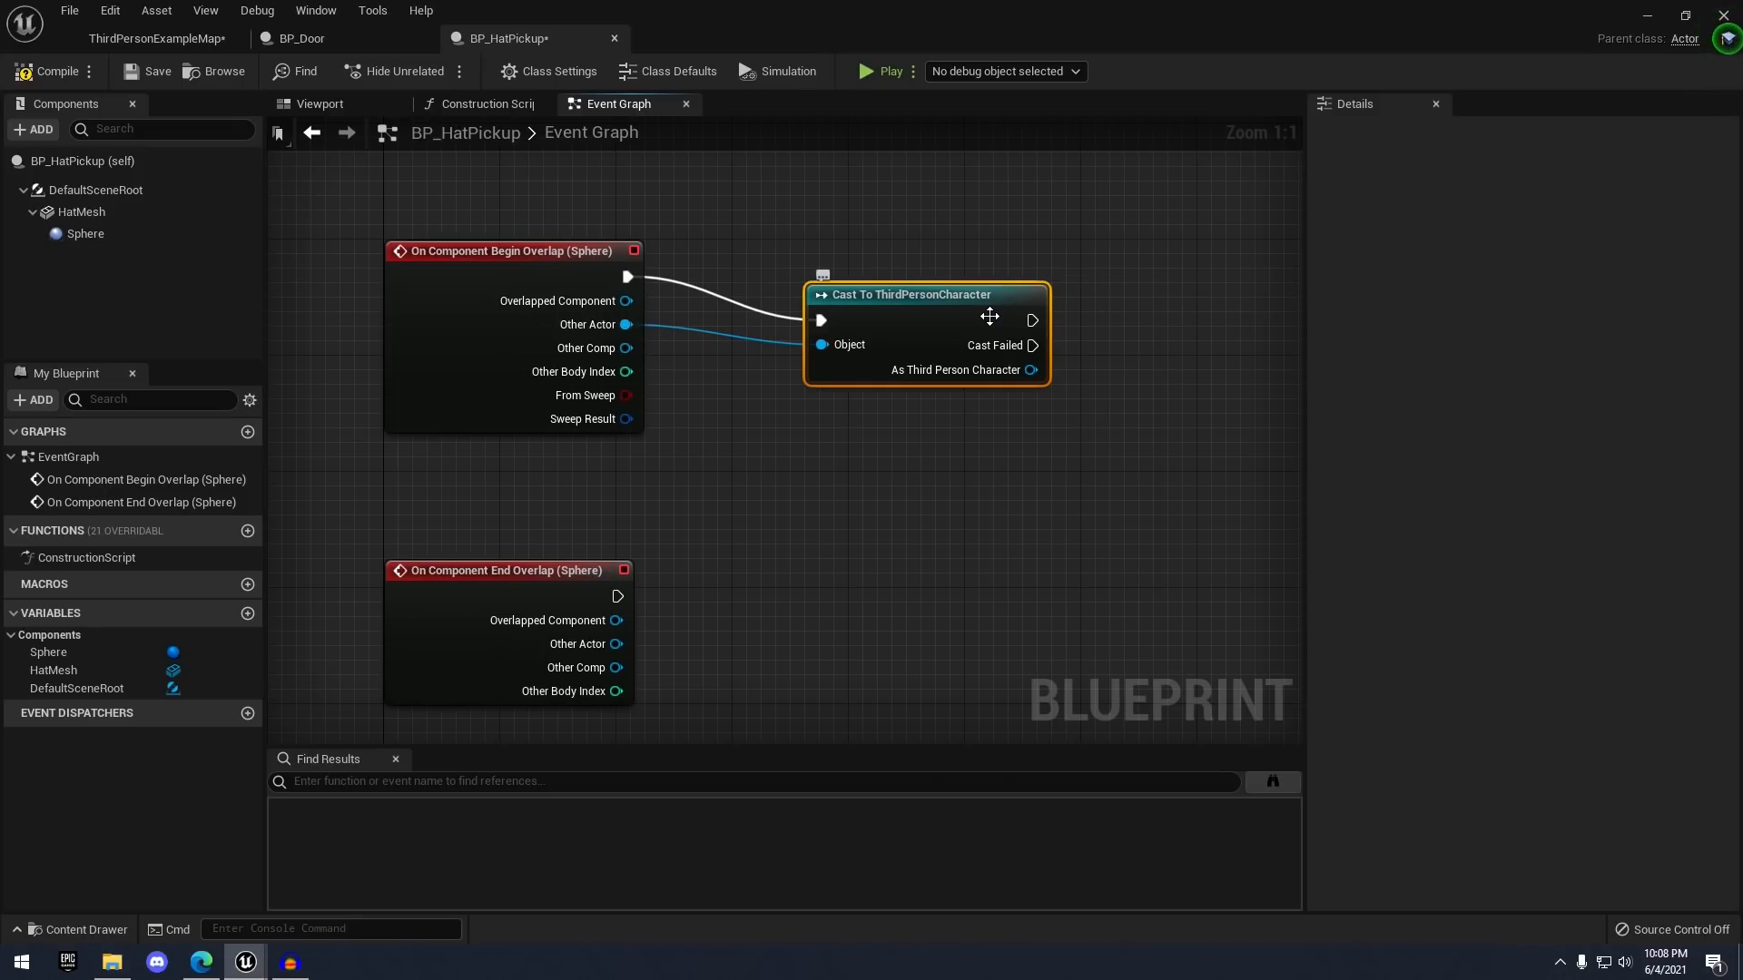
pyautogui.moveTo(904, 297); pyautogui.dragTo(908, 272)
pyautogui.moveTo(861, 367); pyautogui.dragTo(741, 351, button='right')
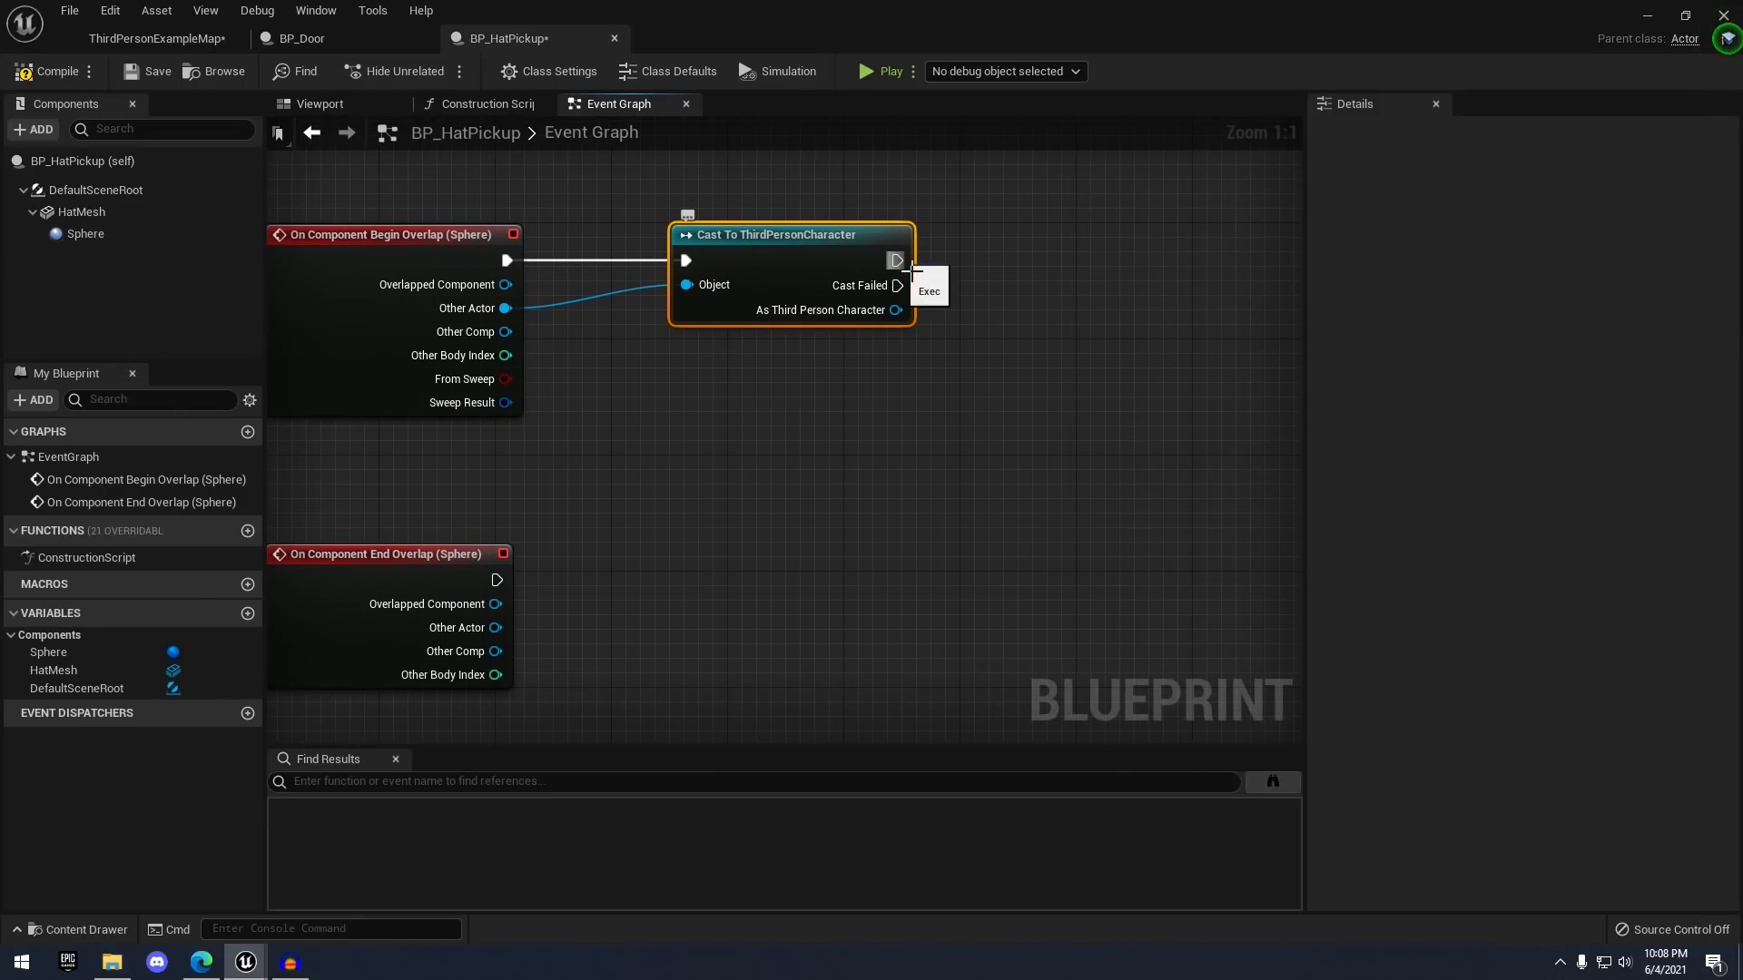
# - After the successful cast, call Enable Input with Get Player Controller as its controller
pyautogui.moveTo(896, 261); pyautogui.dragTo(1066, 243)
pyautogui.write('enable in')
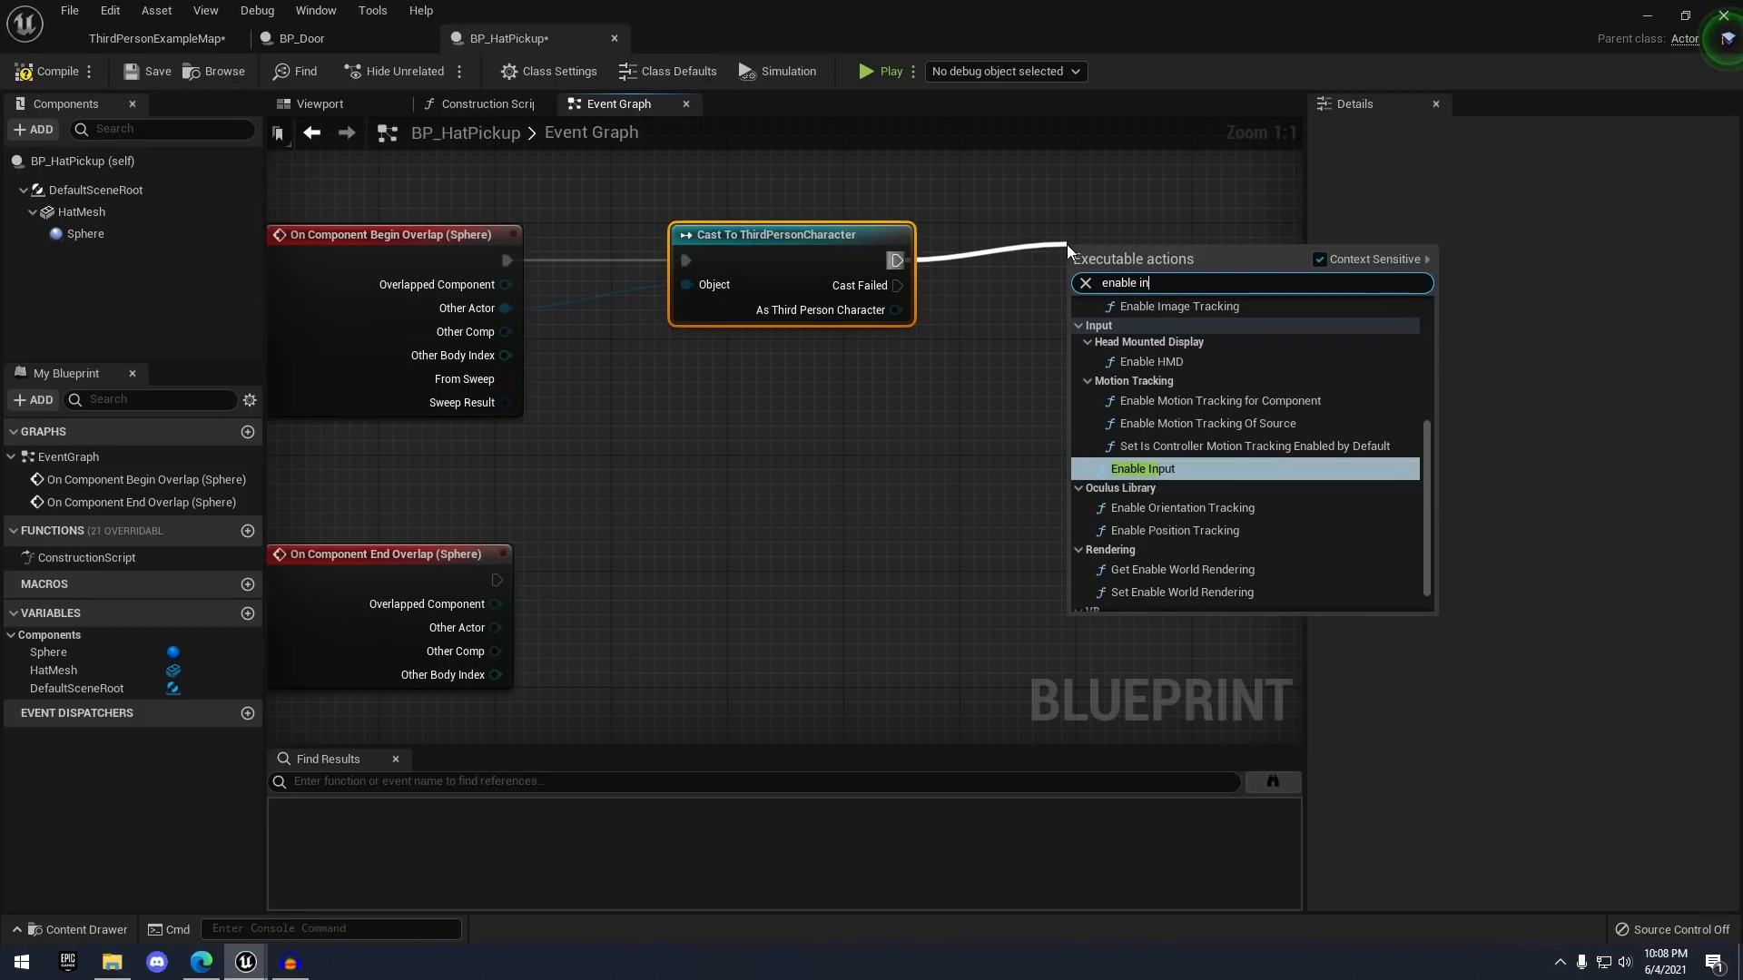
pyautogui.press('Return')
pyautogui.click(945, 376)
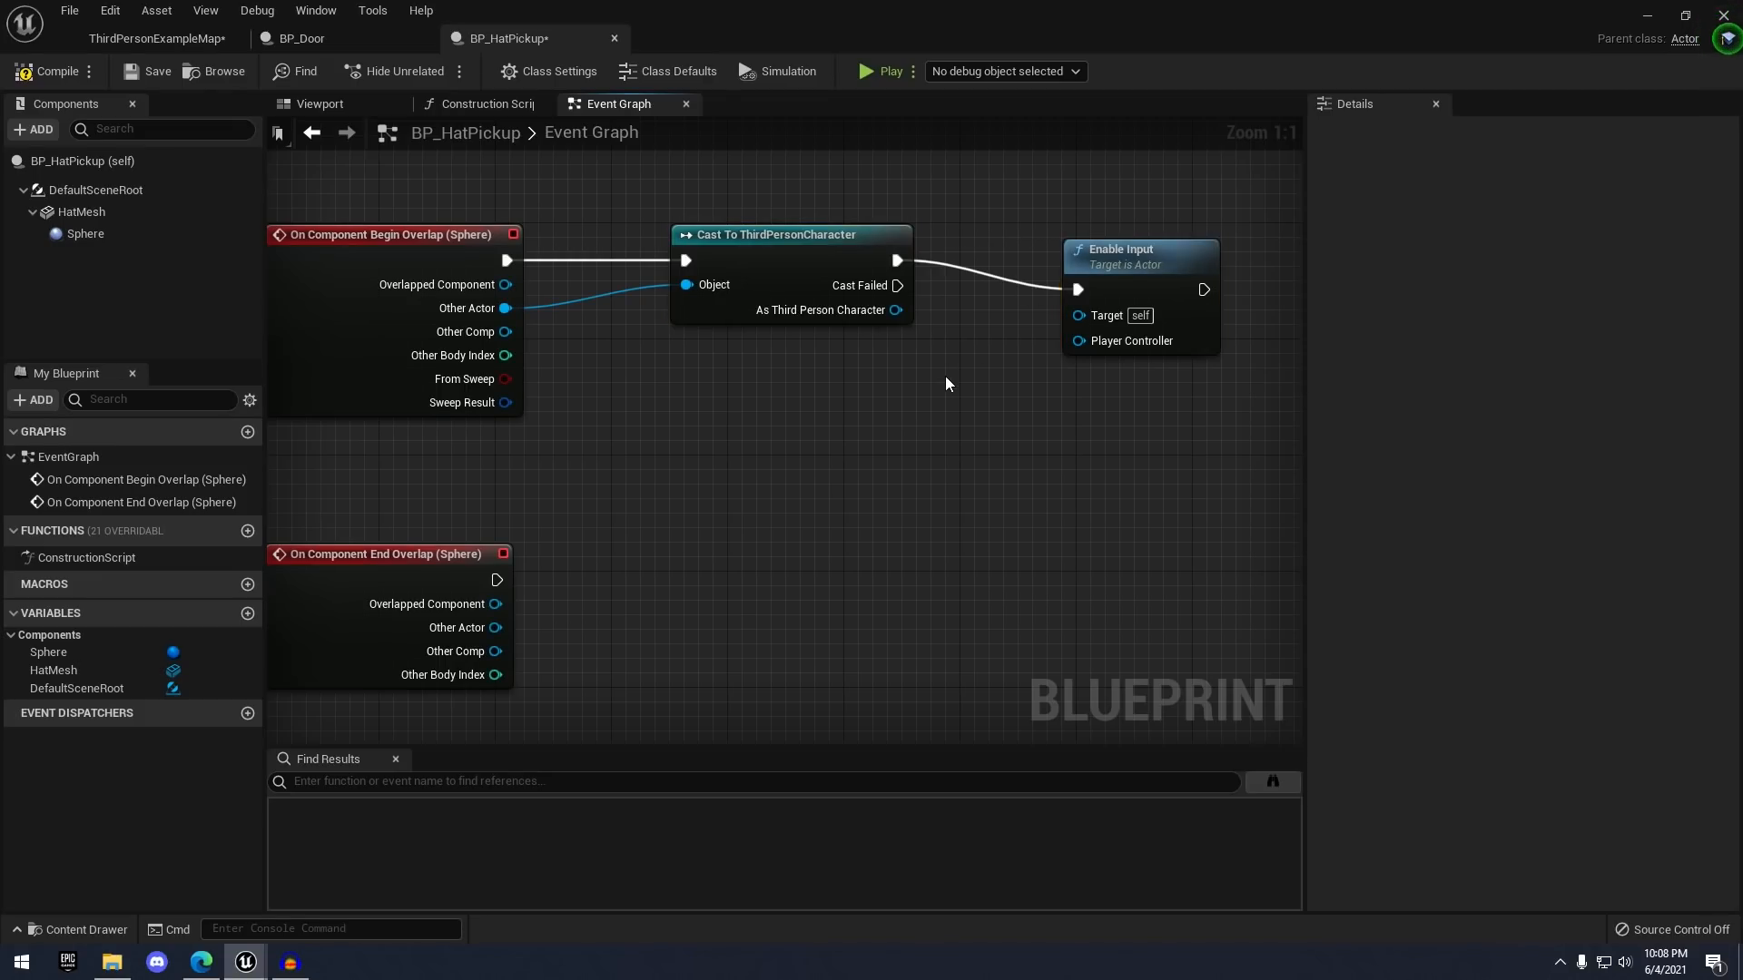
pyautogui.moveTo(945, 376); pyautogui.dragTo(988, 320, button='right')
pyautogui.moveTo(1134, 291); pyautogui.dragTo(835, 396)
pyautogui.write('get player')
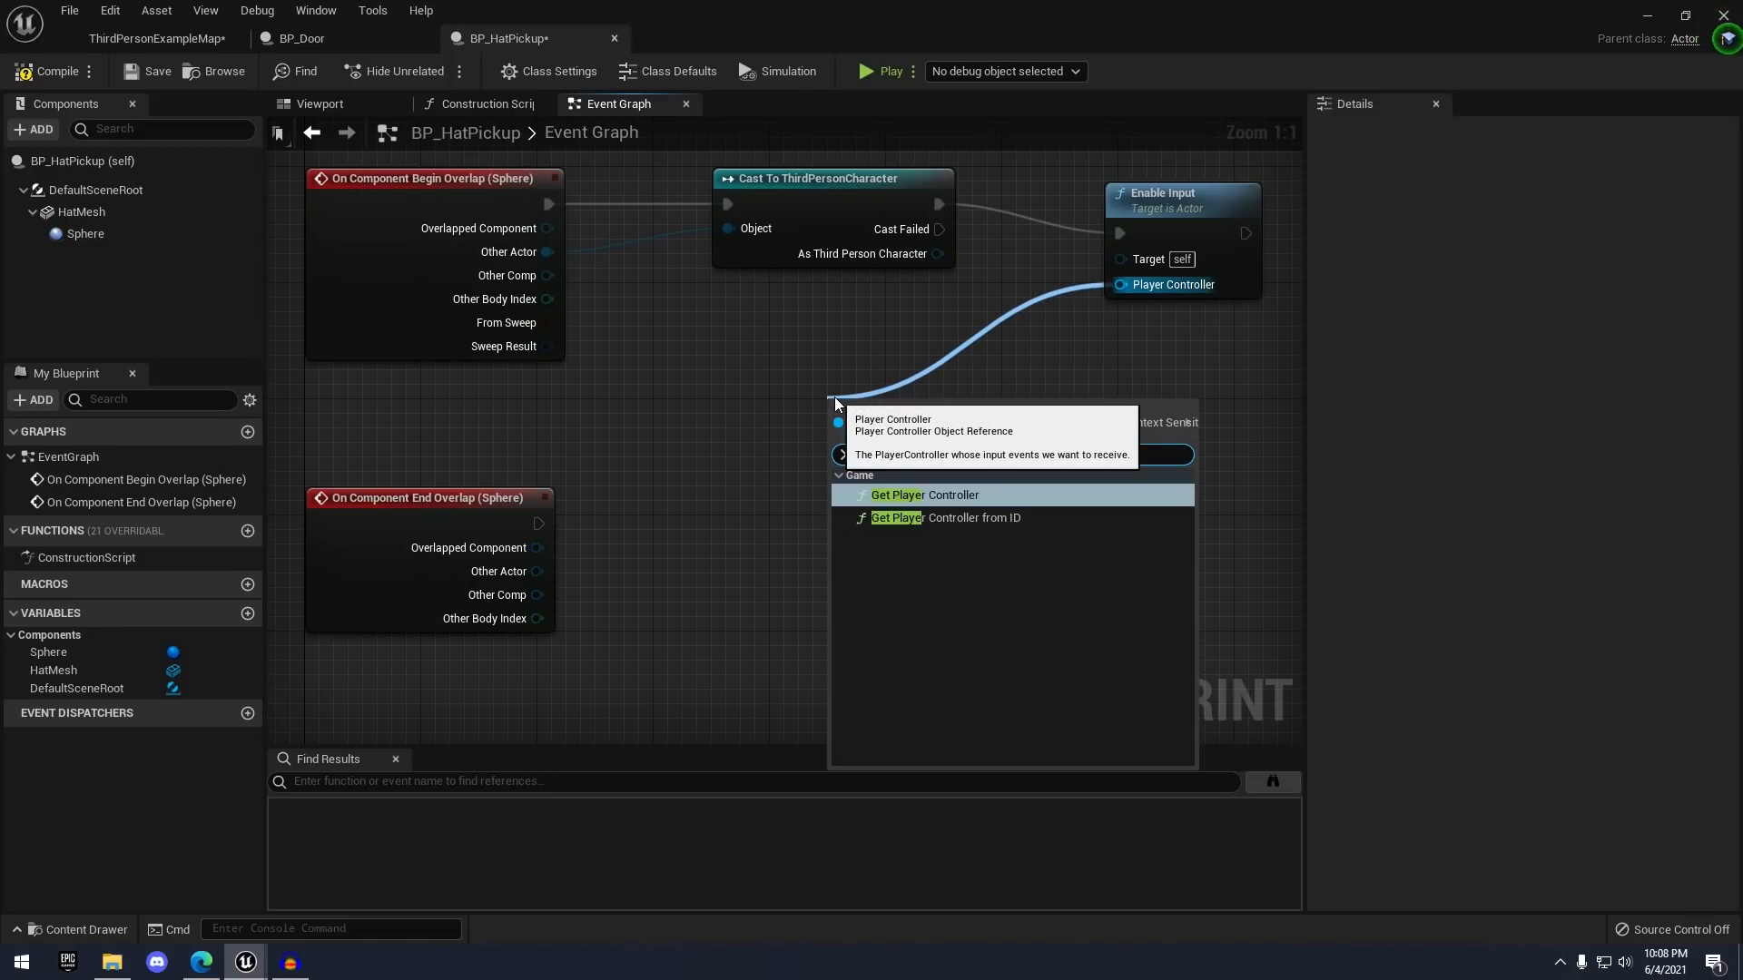
pyautogui.press('Return')
pyautogui.moveTo(987, 420); pyautogui.dragTo(930, 406)
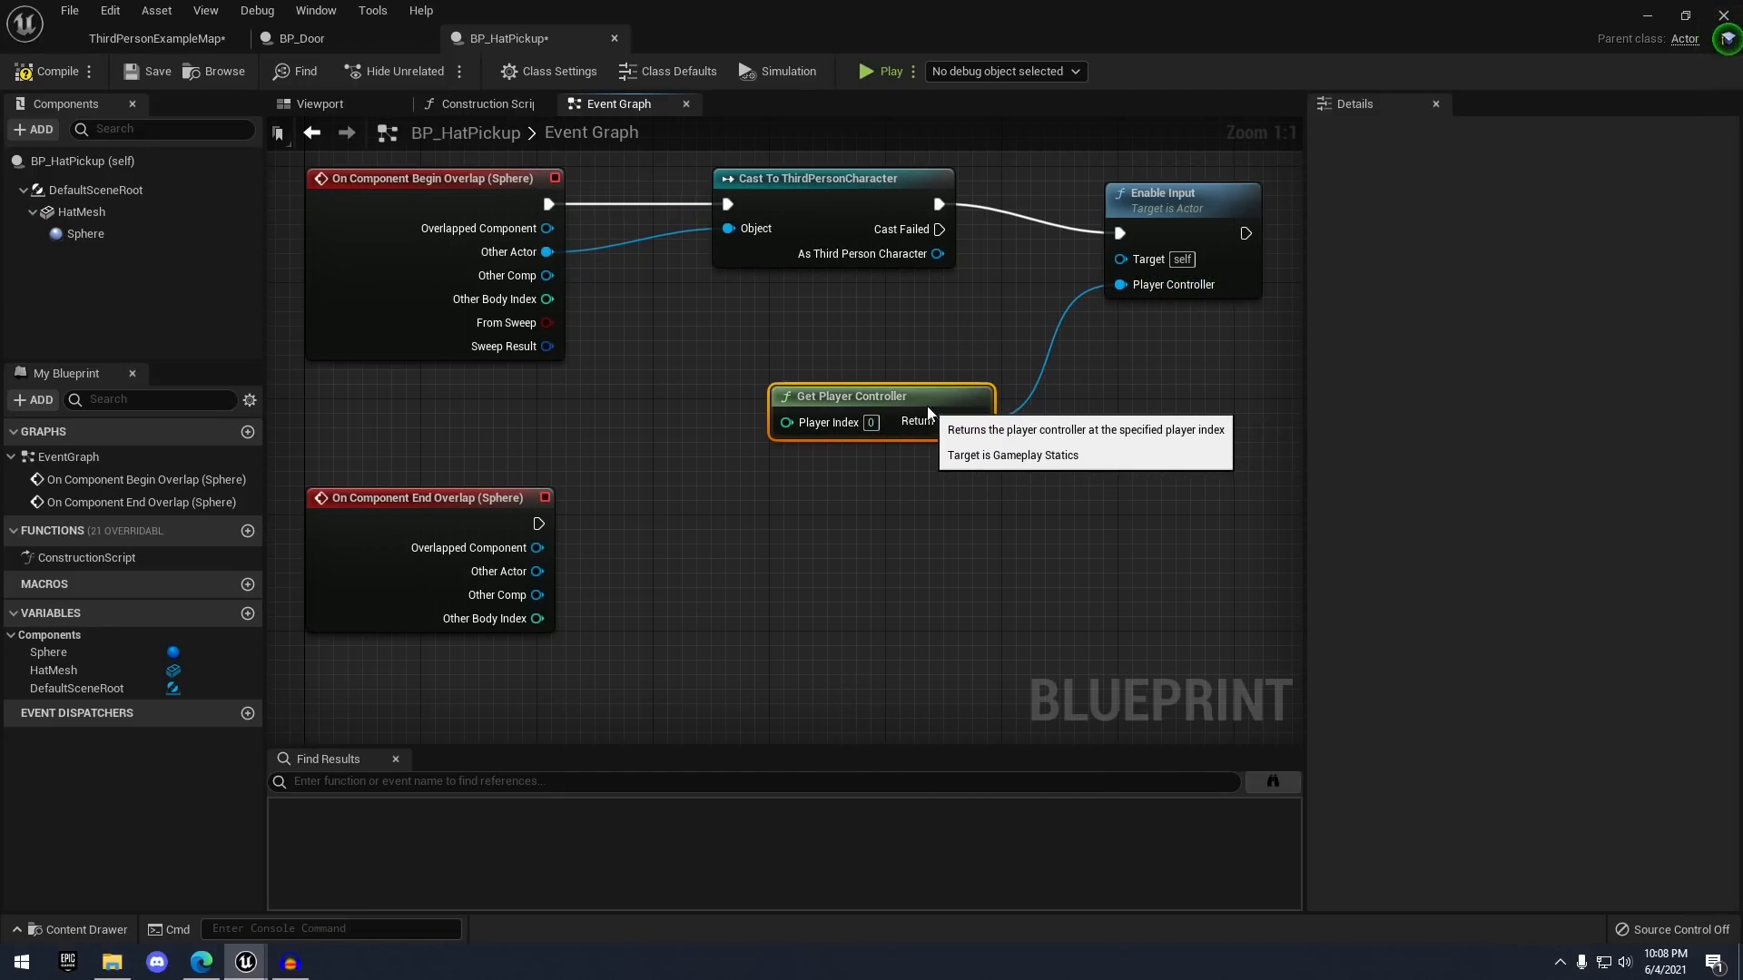
pyautogui.moveTo(953, 495); pyautogui.dragTo(958, 479, button='right')
pyautogui.click(736, 526)
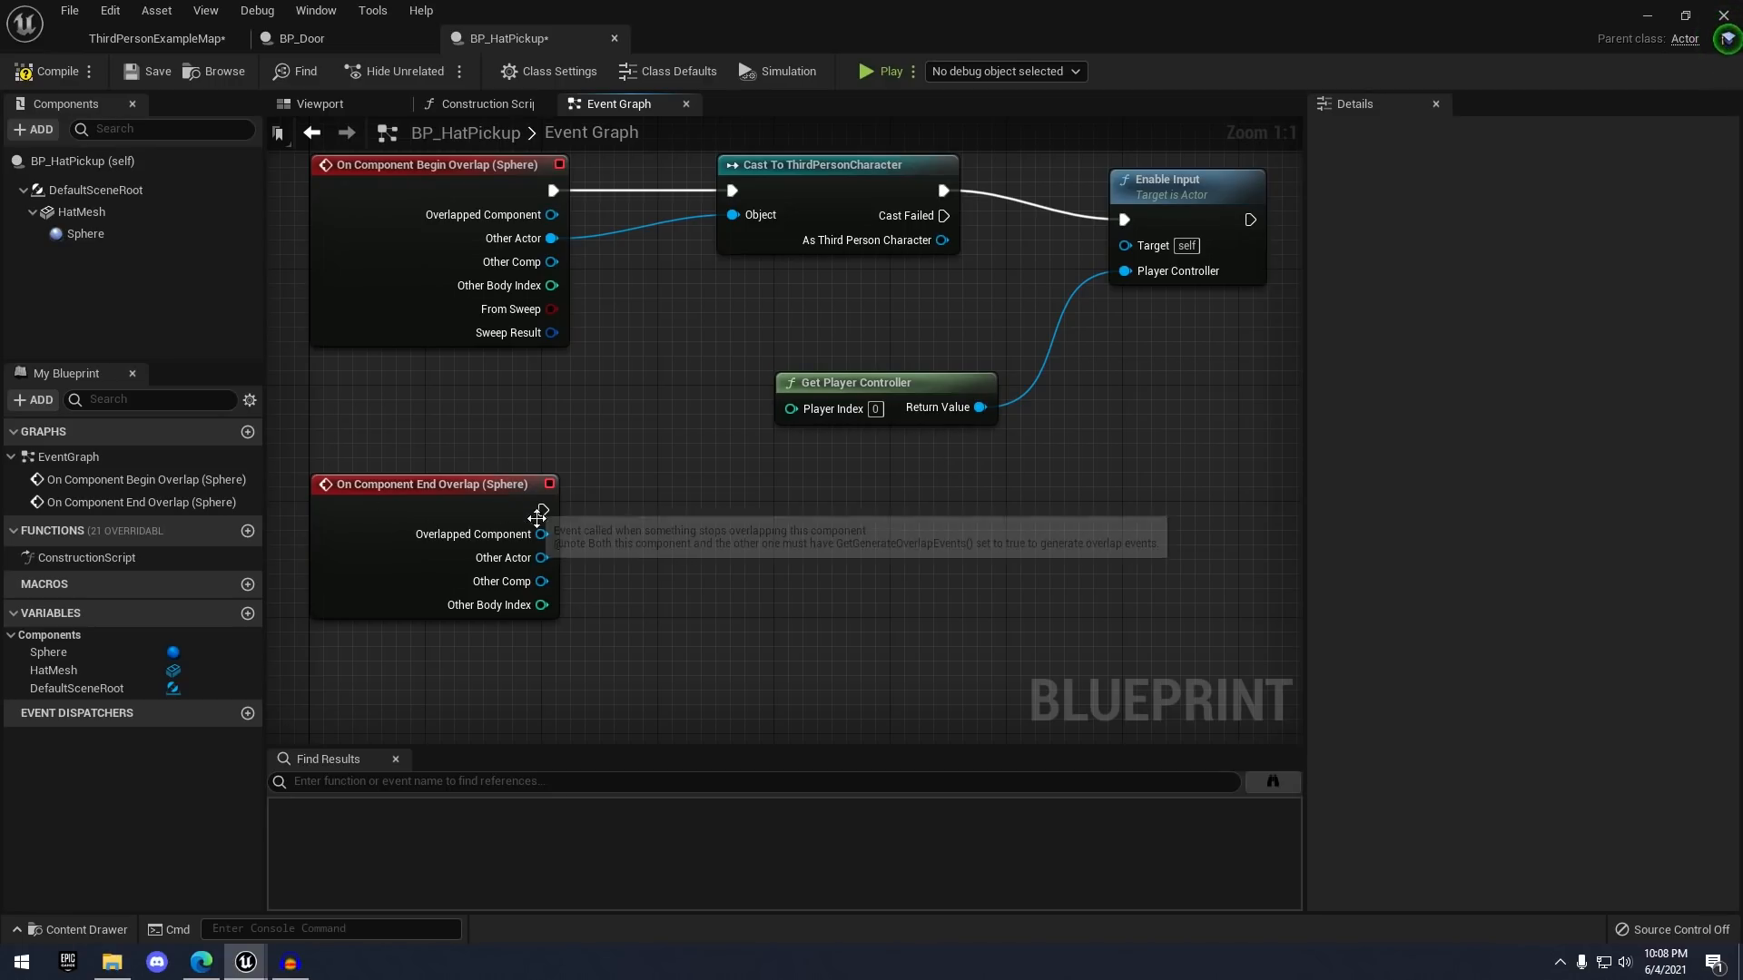
# - Cast End Overlap's Other Actor to ThirdPersonCharacter, then Disable Input using the same player controller
pyautogui.moveTo(543, 557); pyautogui.dragTo(765, 519)
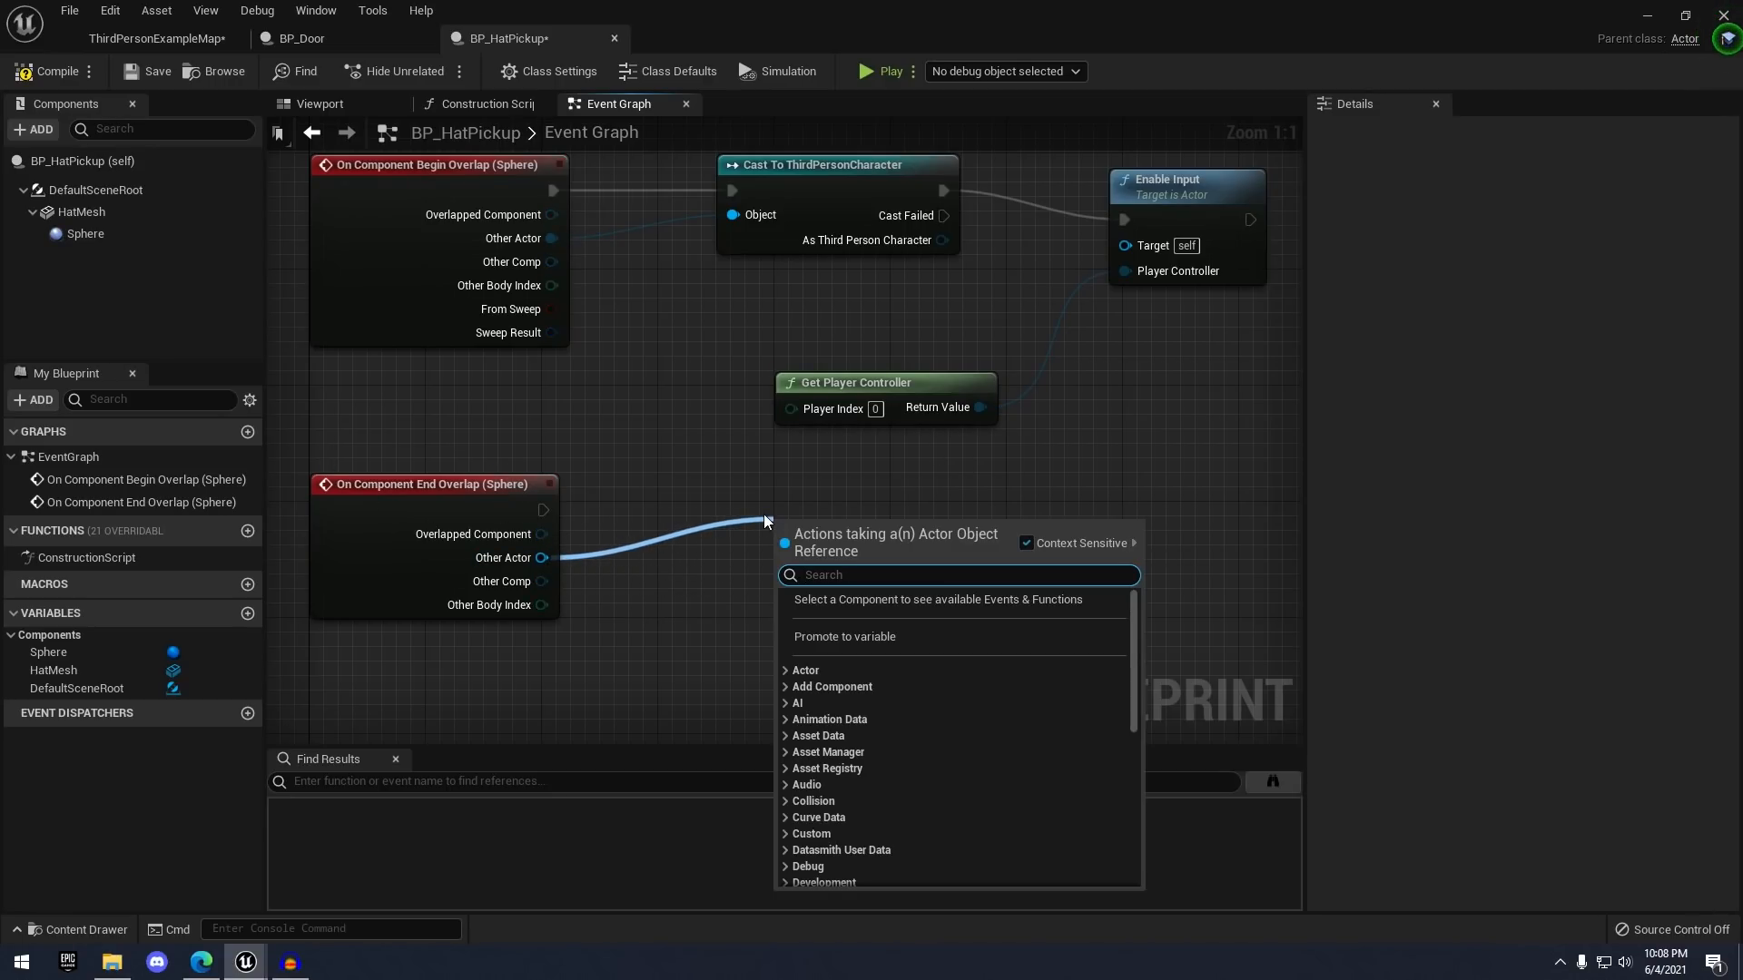
pyautogui.write('cast to third')
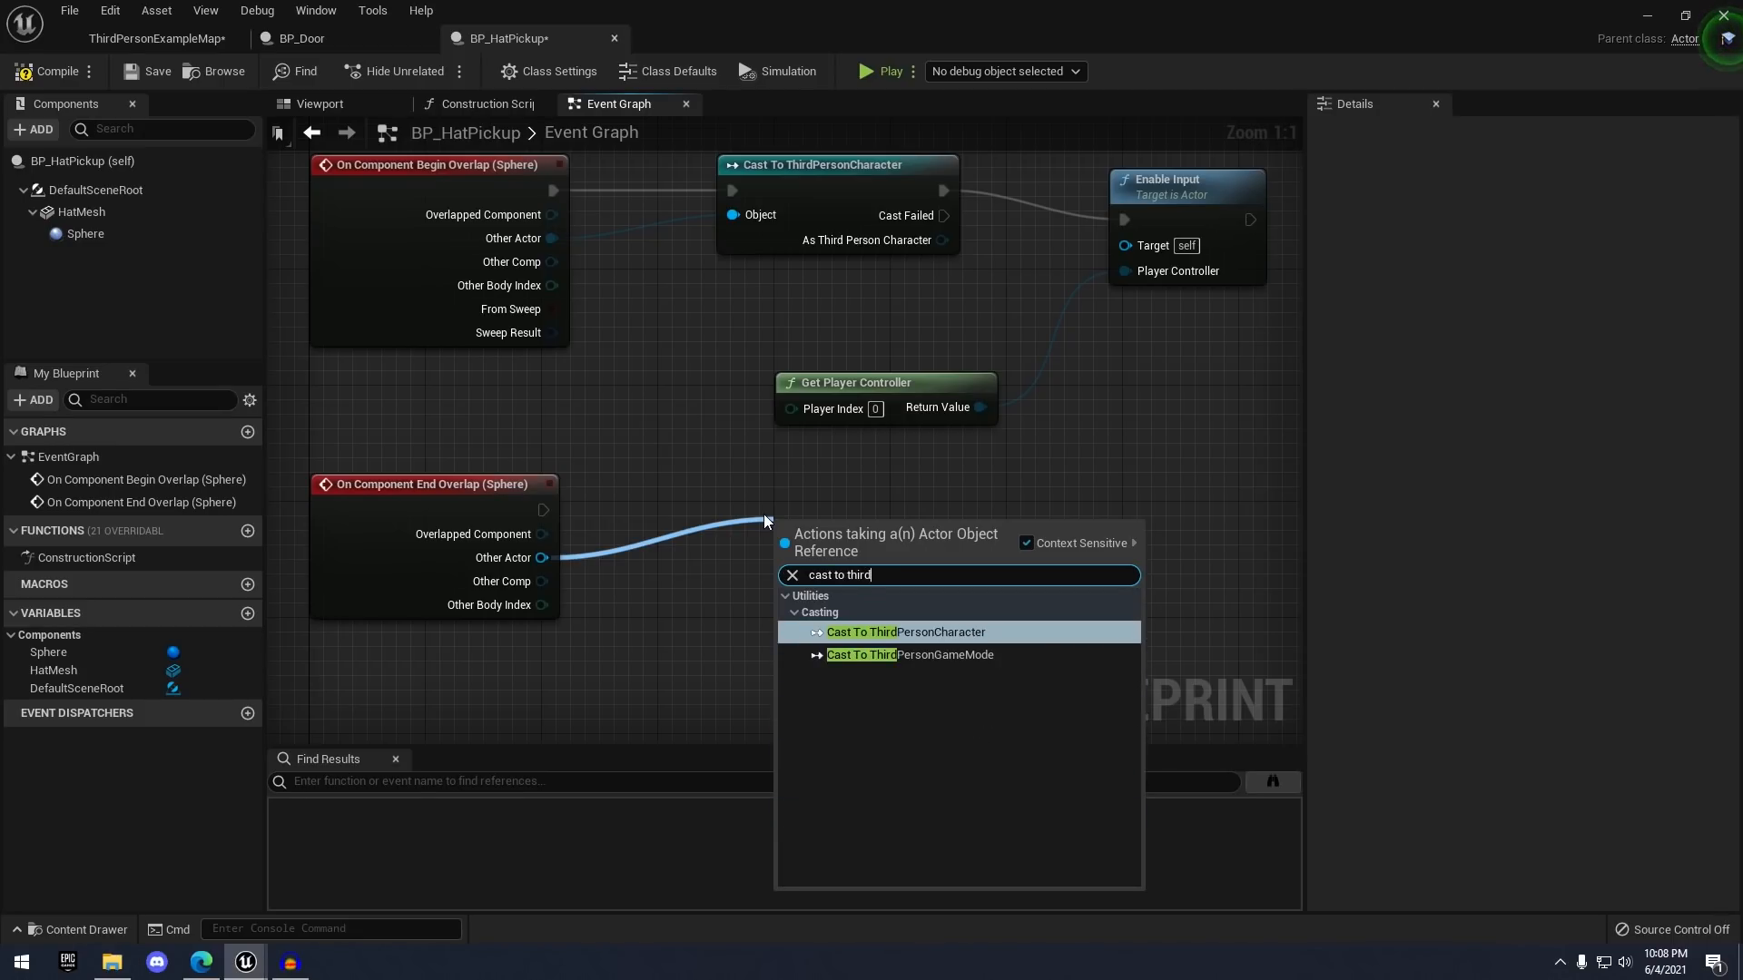
pyautogui.press('Return')
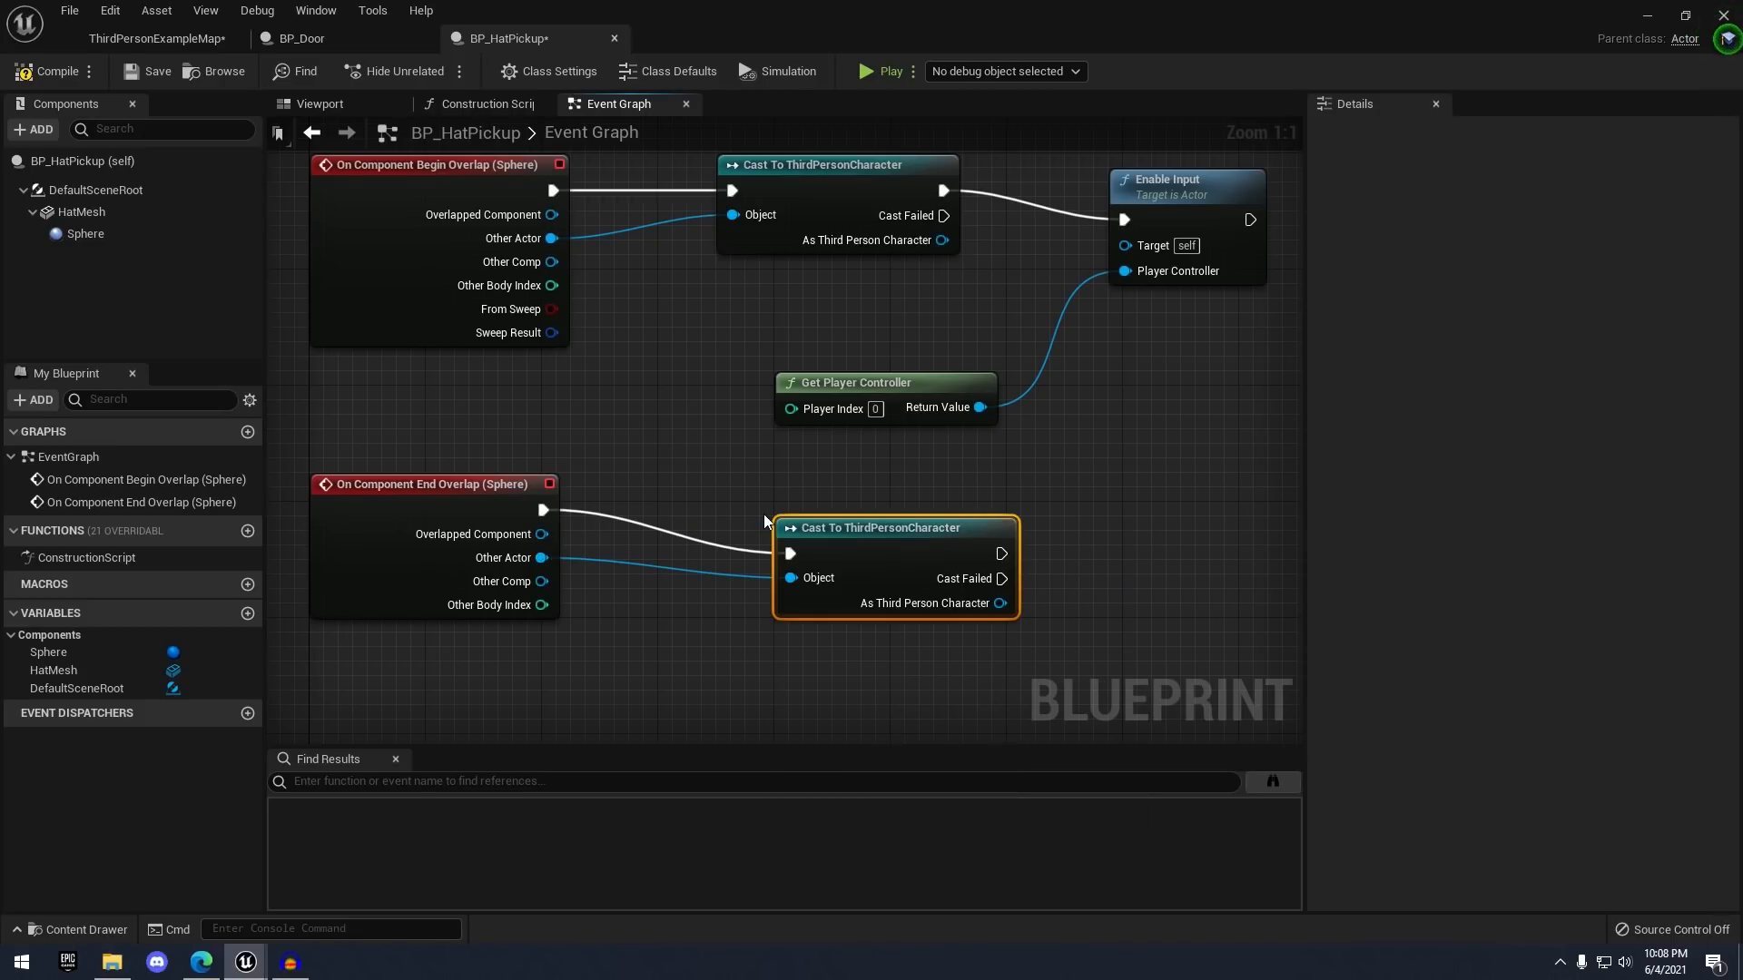
pyautogui.moveTo(945, 586); pyautogui.dragTo(1103, 512)
pyautogui.write('disable')
pyautogui.press('Return')
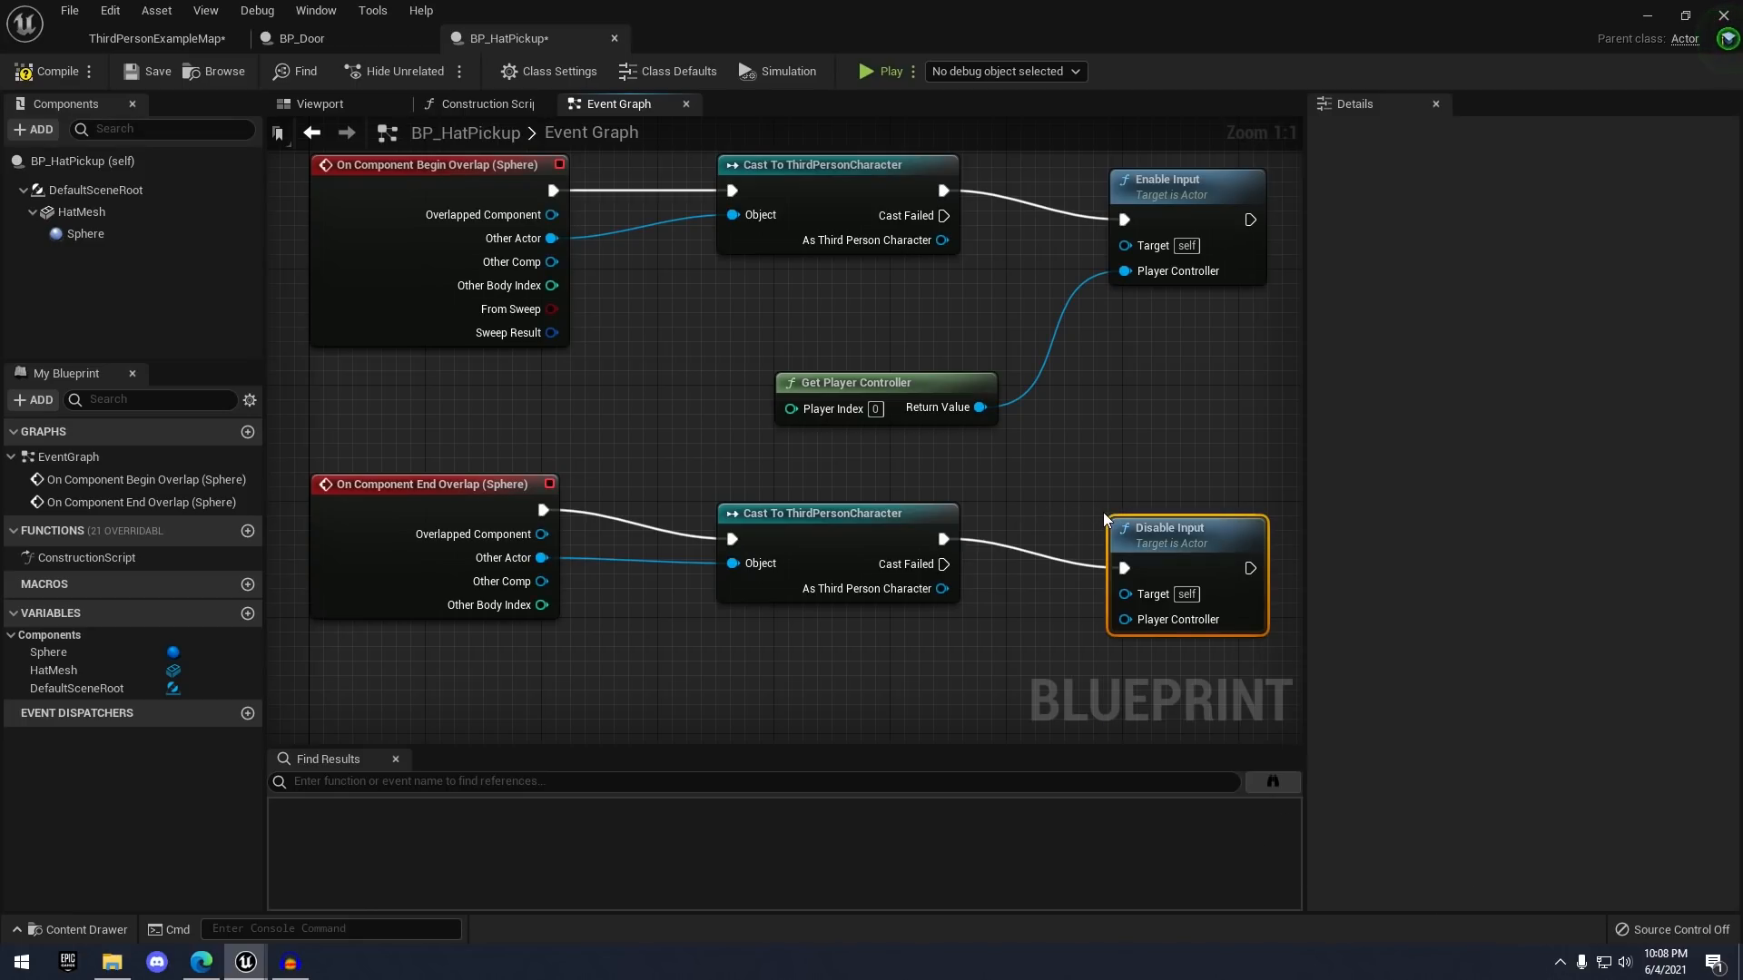
pyautogui.click(987, 417)
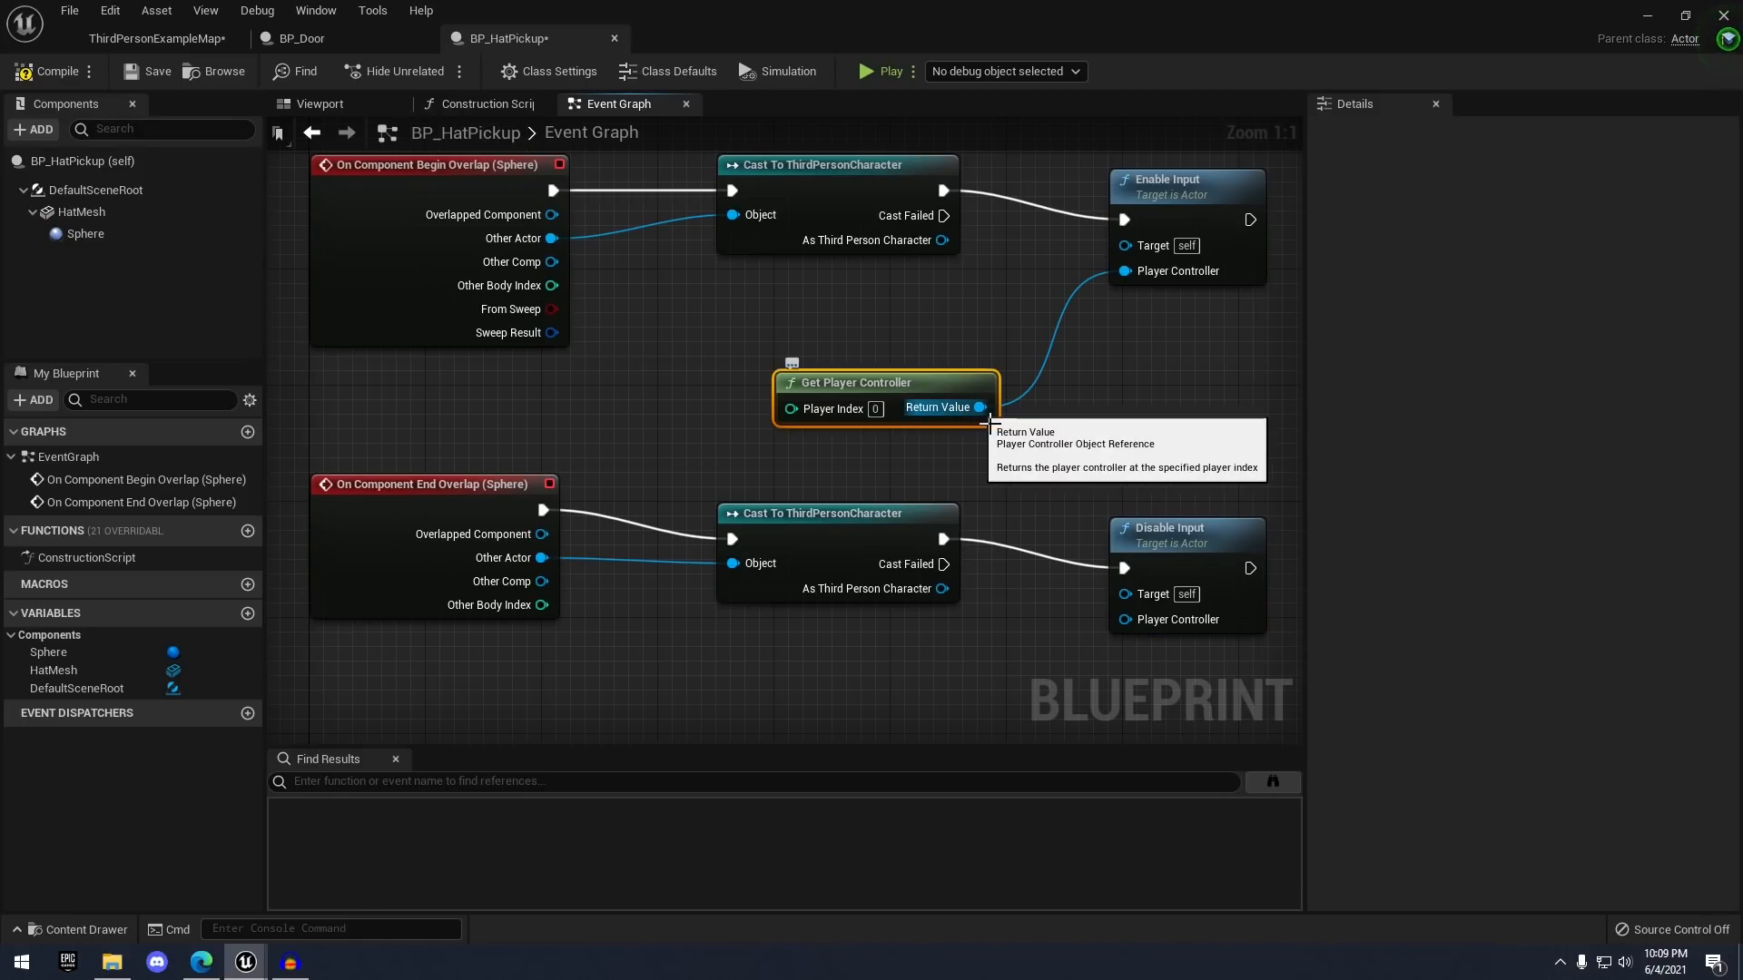
pyautogui.moveTo(988, 421); pyautogui.dragTo(1130, 594)
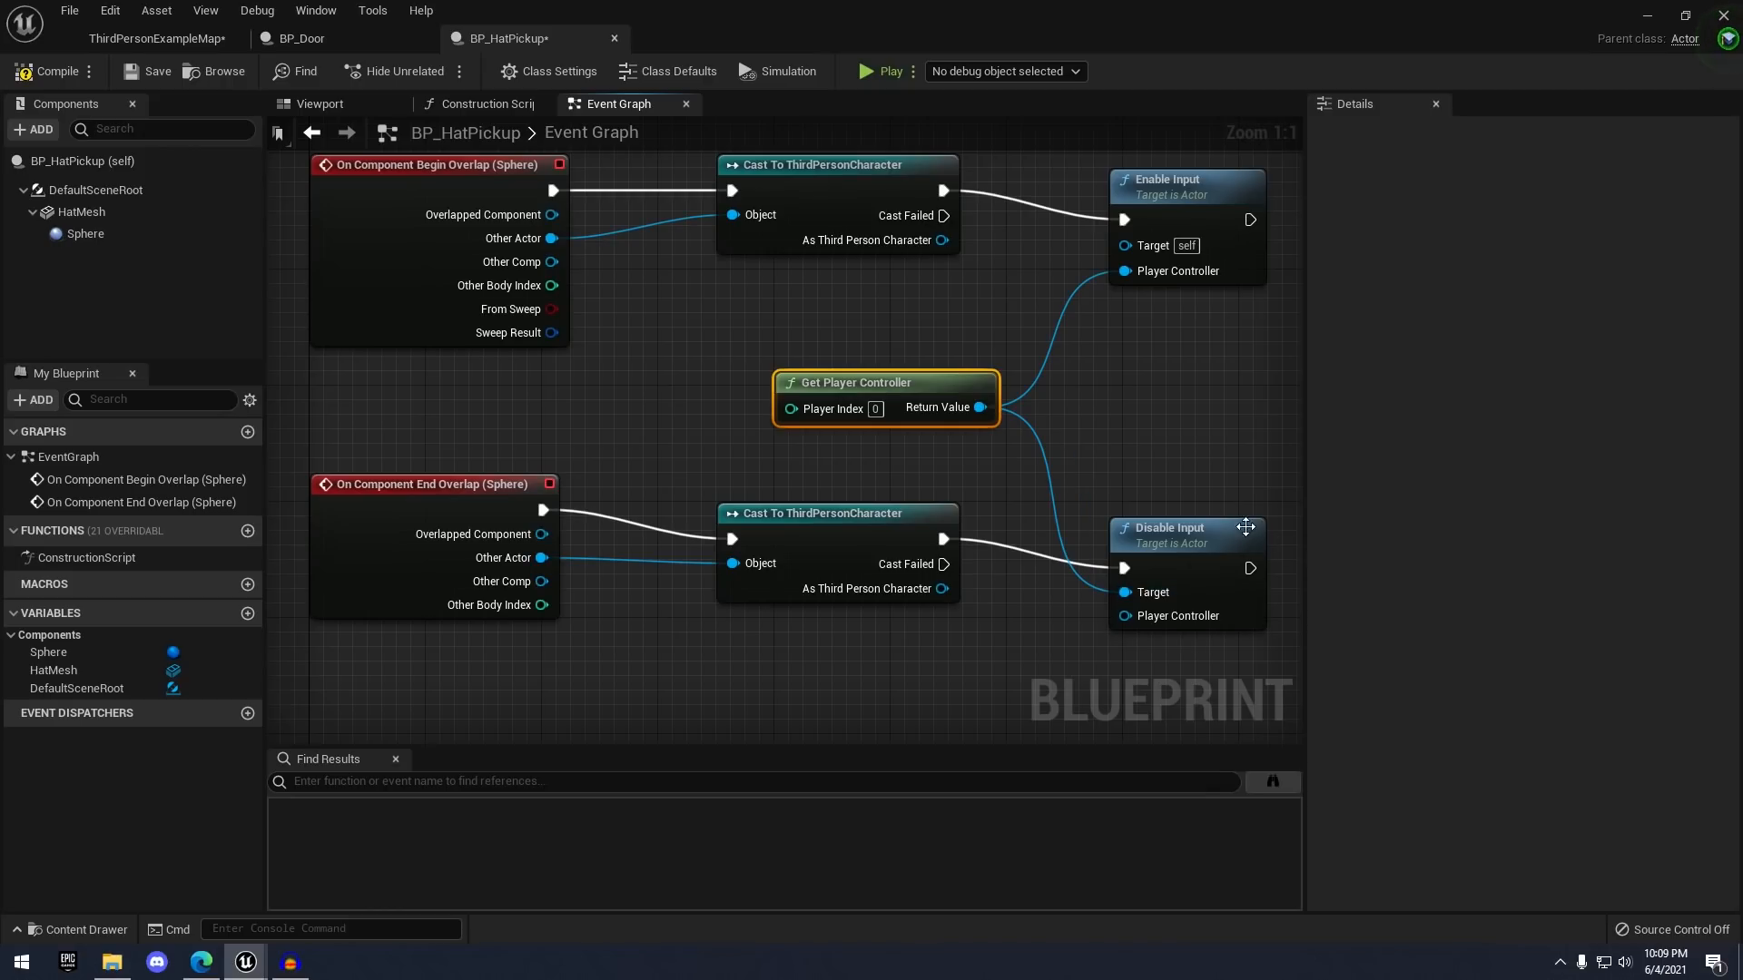
pyautogui.scroll(-2, 1115, 401)
pyautogui.moveTo(805, 213); pyautogui.dragTo(737, 328, button='right')
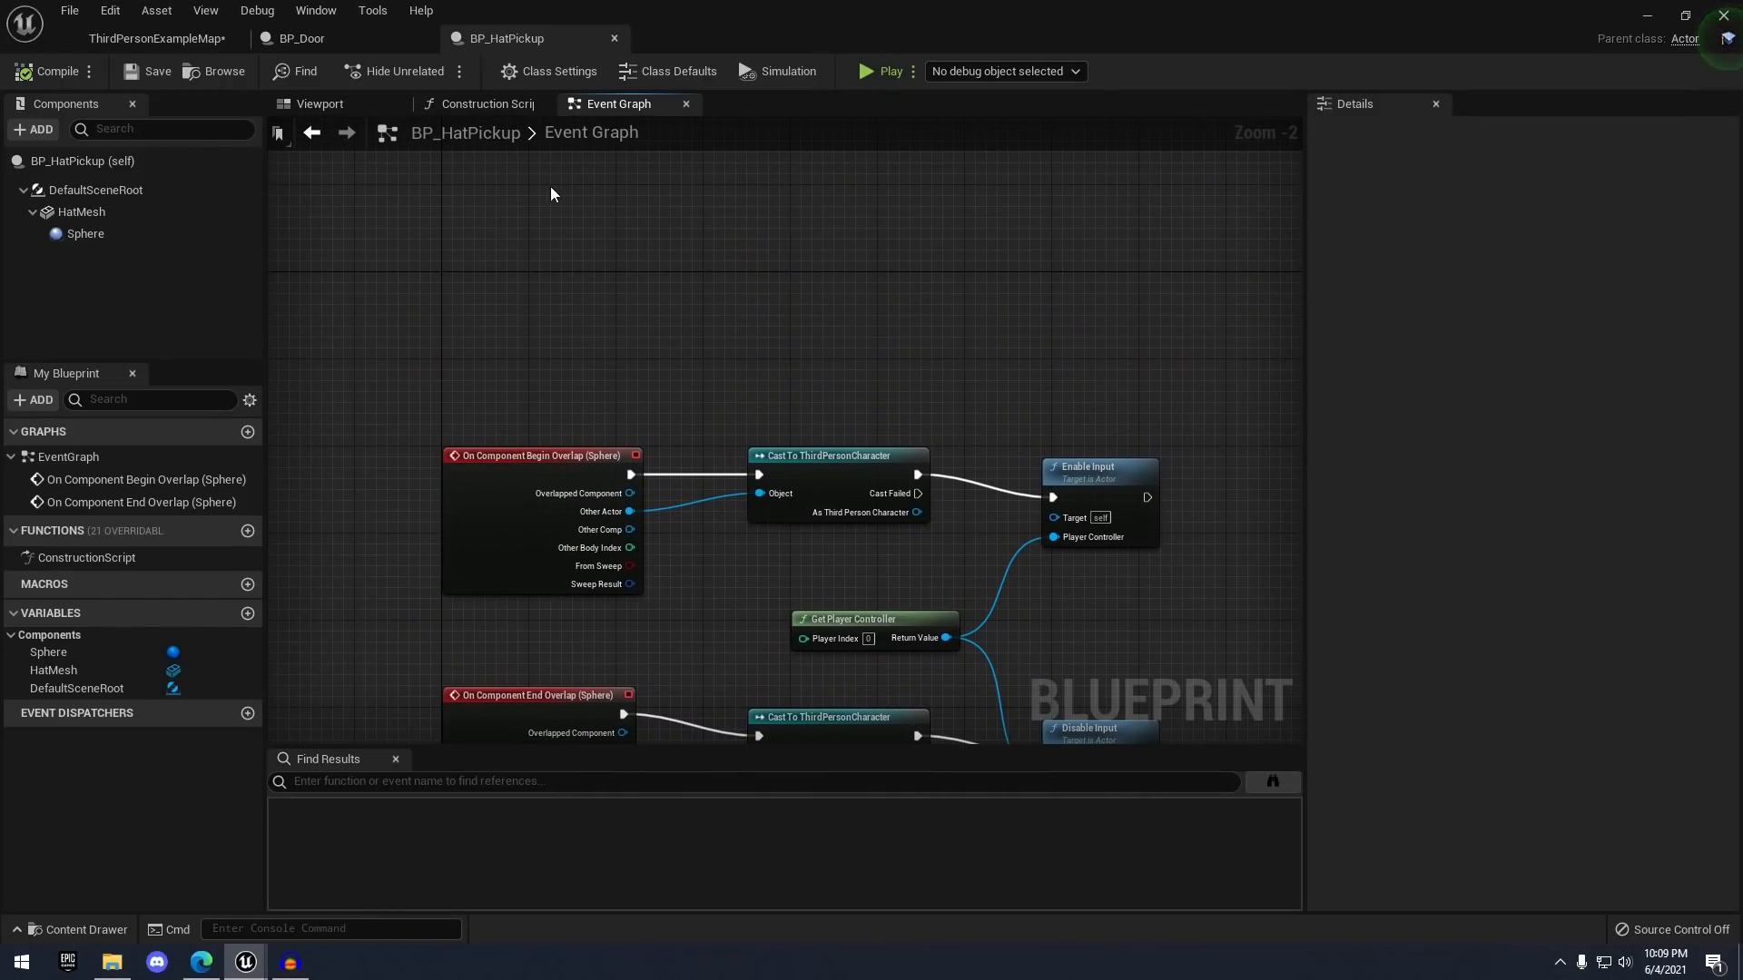
# - Add an E keyboard event node above the overlap logic
pyautogui.scroll(1, 552, 214)
pyautogui.scroll(-1, 832, 391)
pyautogui.moveTo(832, 390); pyautogui.dragTo(546, 331, button='right')
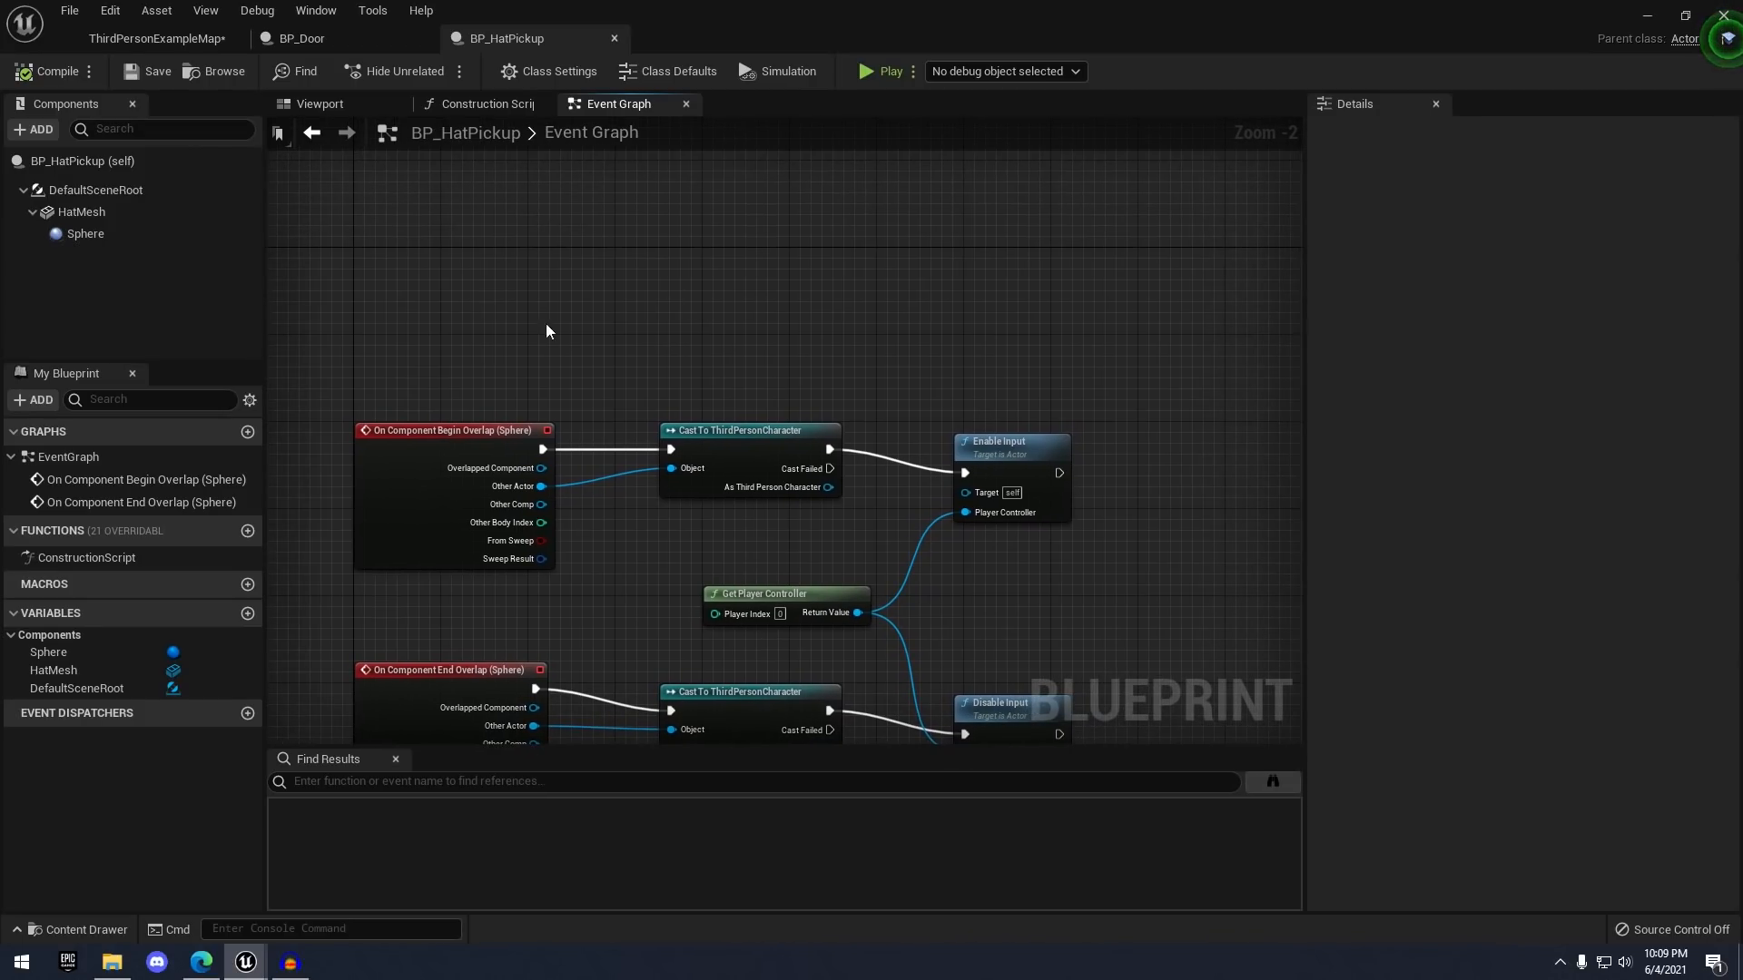
pyautogui.scroll(1, 578, 310)
pyautogui.moveTo(425, 230); pyautogui.dragTo(498, 350, button='right')
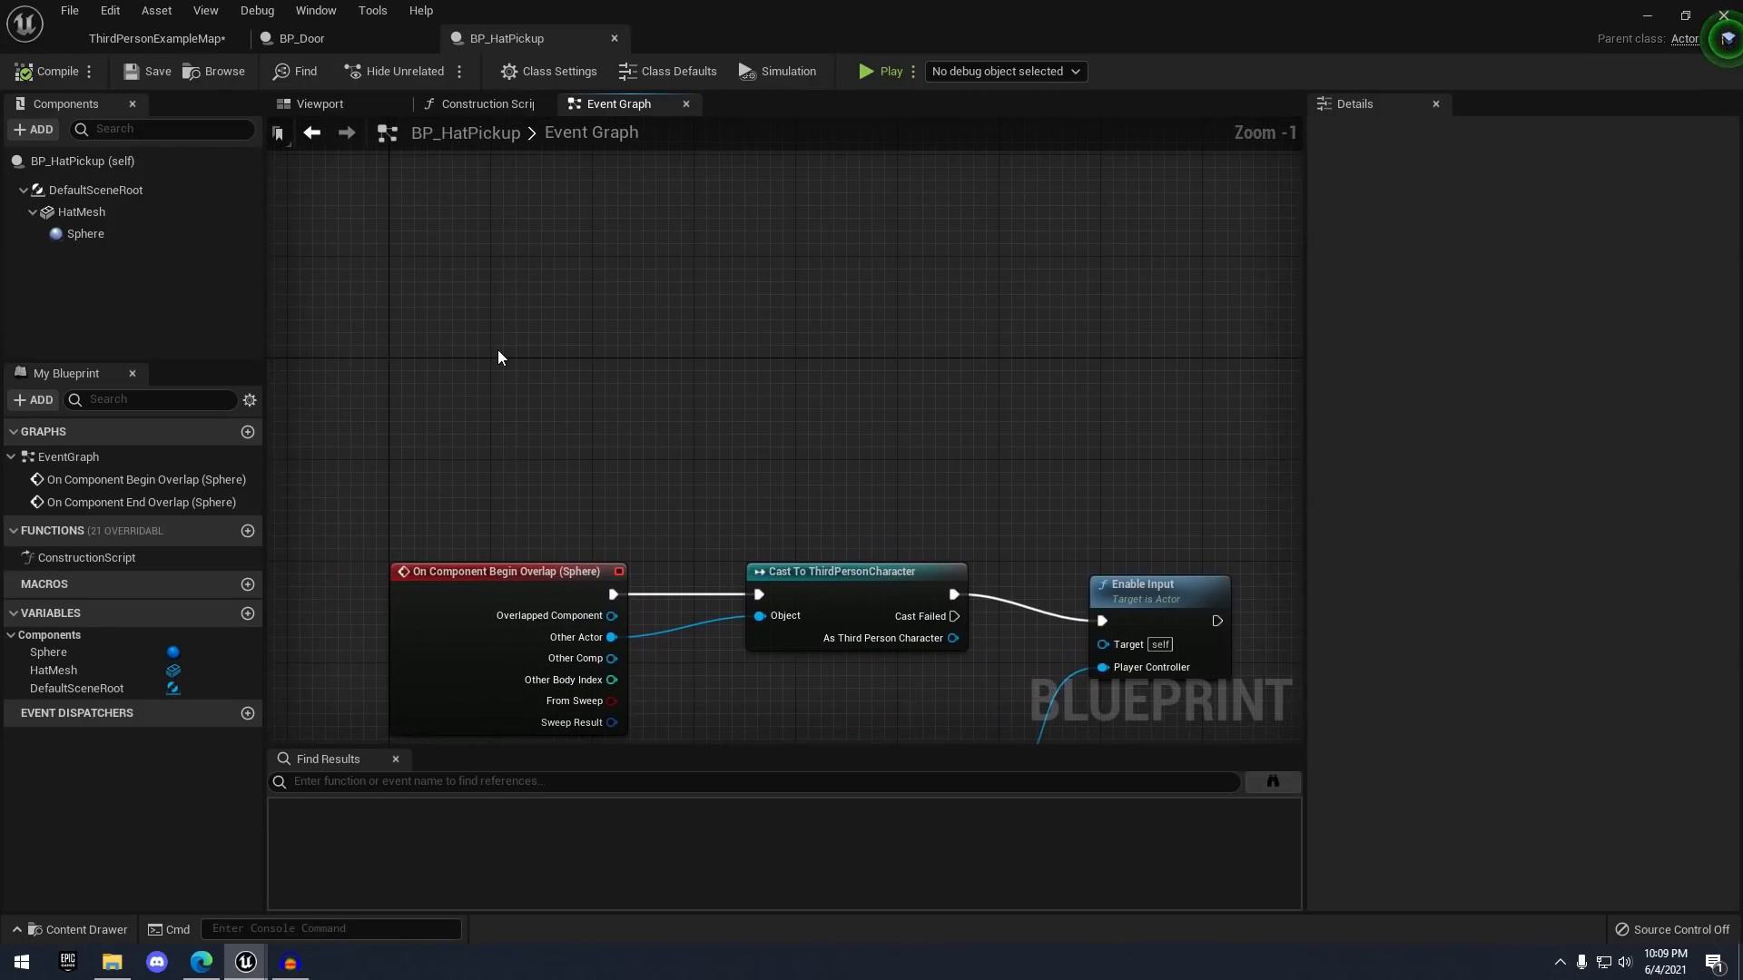
pyautogui.rightClick(531, 314)
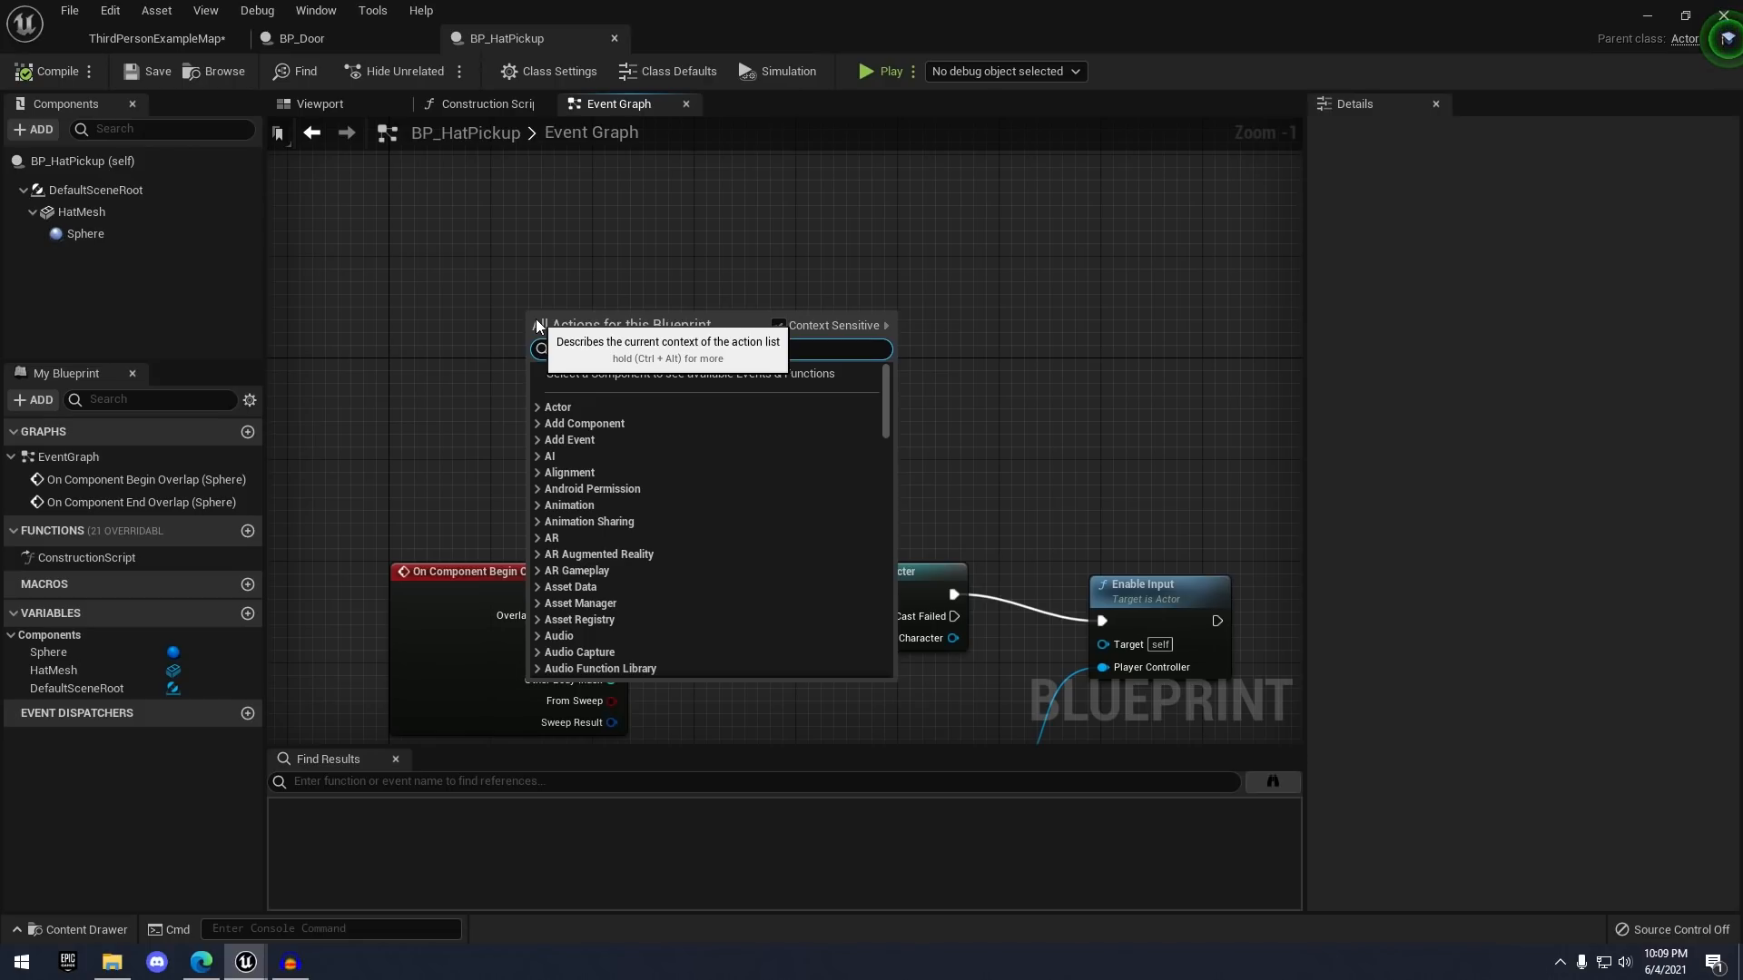
pyautogui.write('key')
pyautogui.scroll(3, 654, 462)
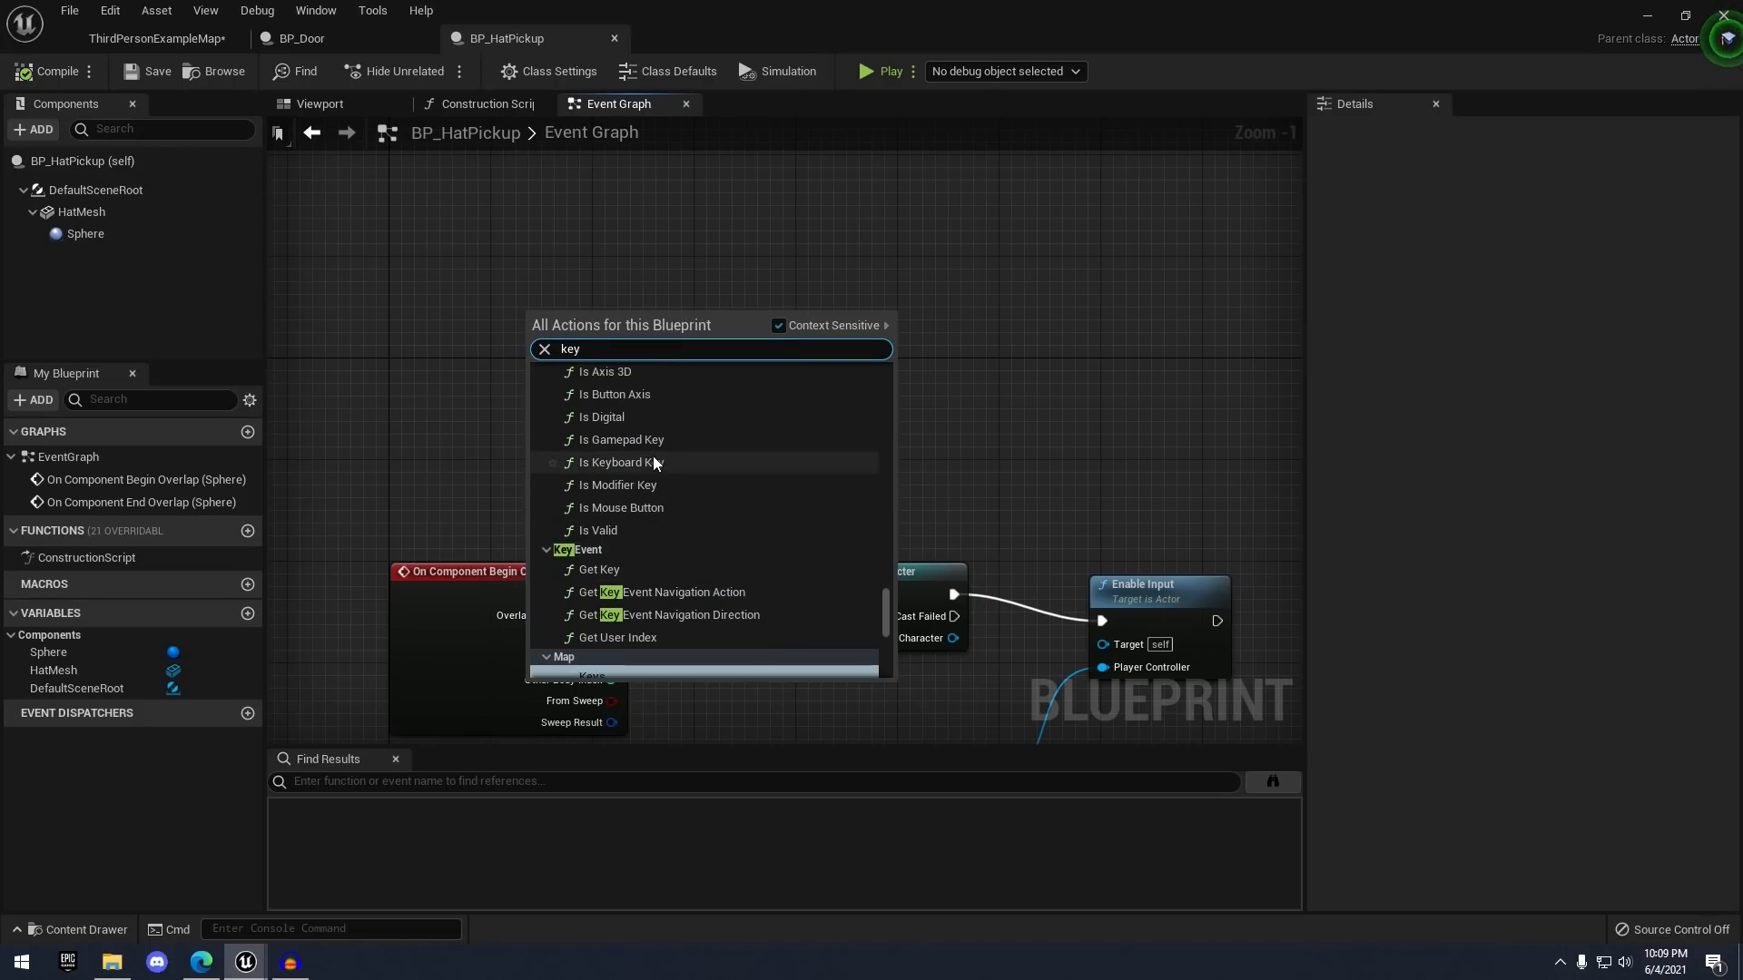
pyautogui.write('e')
pyautogui.scroll(2, 815, 577)
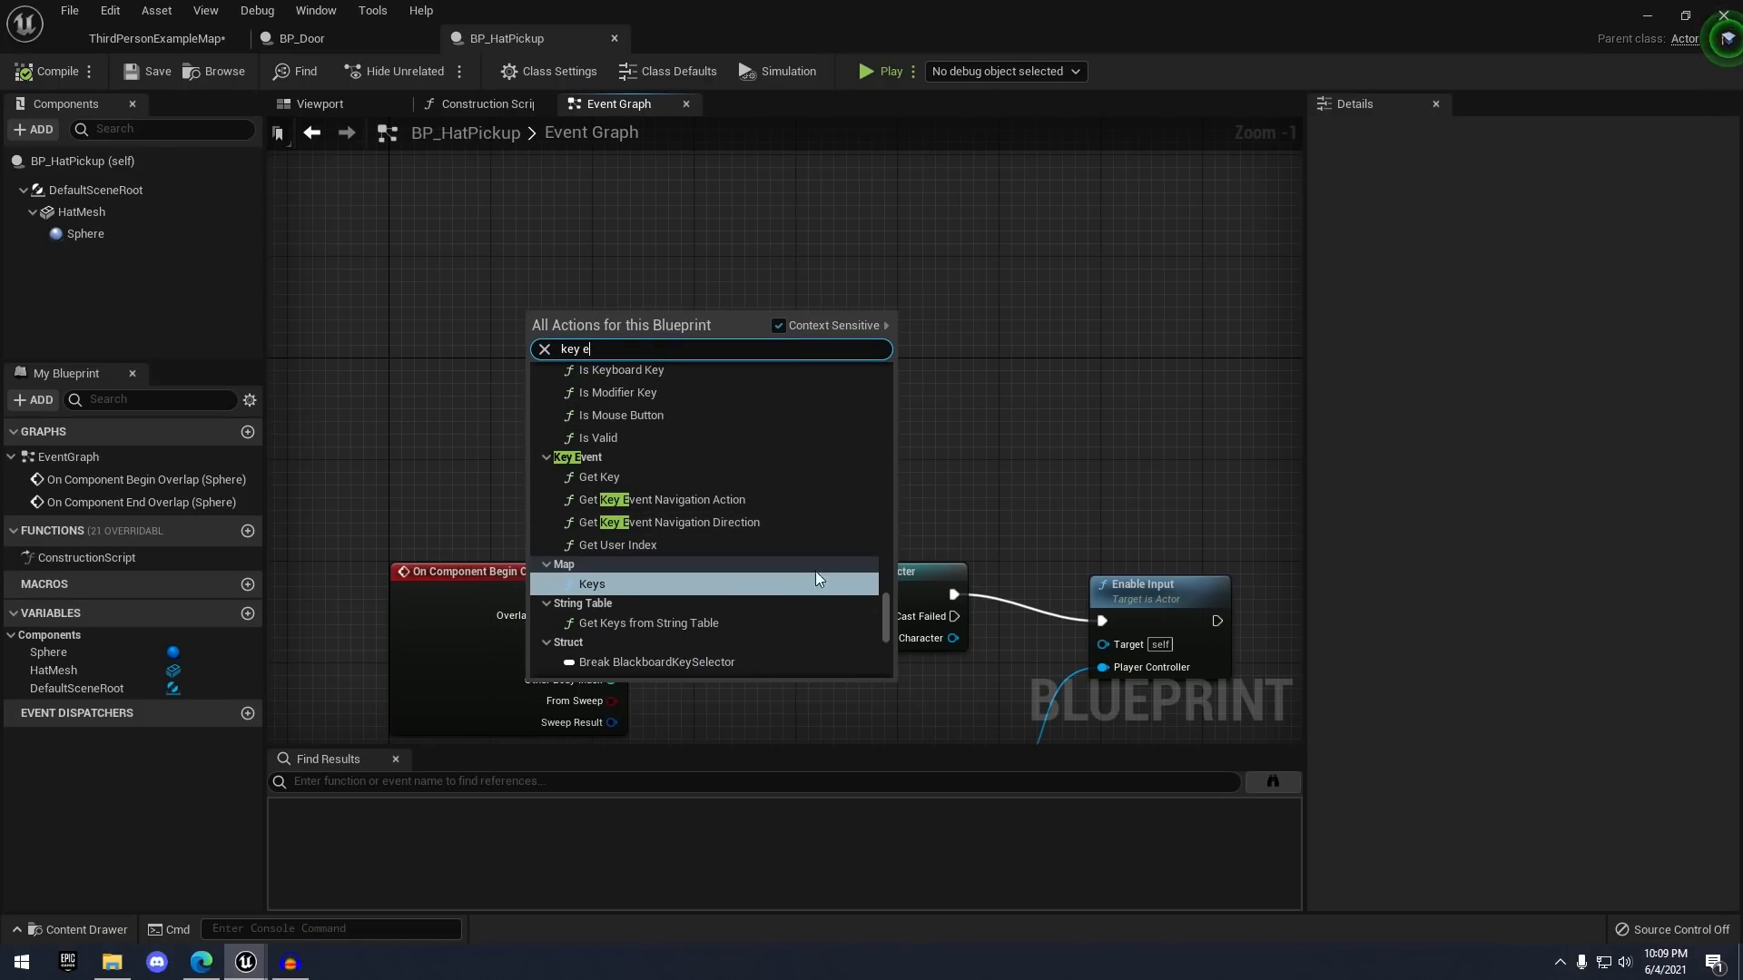
pyautogui.moveTo(882, 606); pyautogui.dragTo(875, 439)
pyautogui.scroll(5, 782, 497)
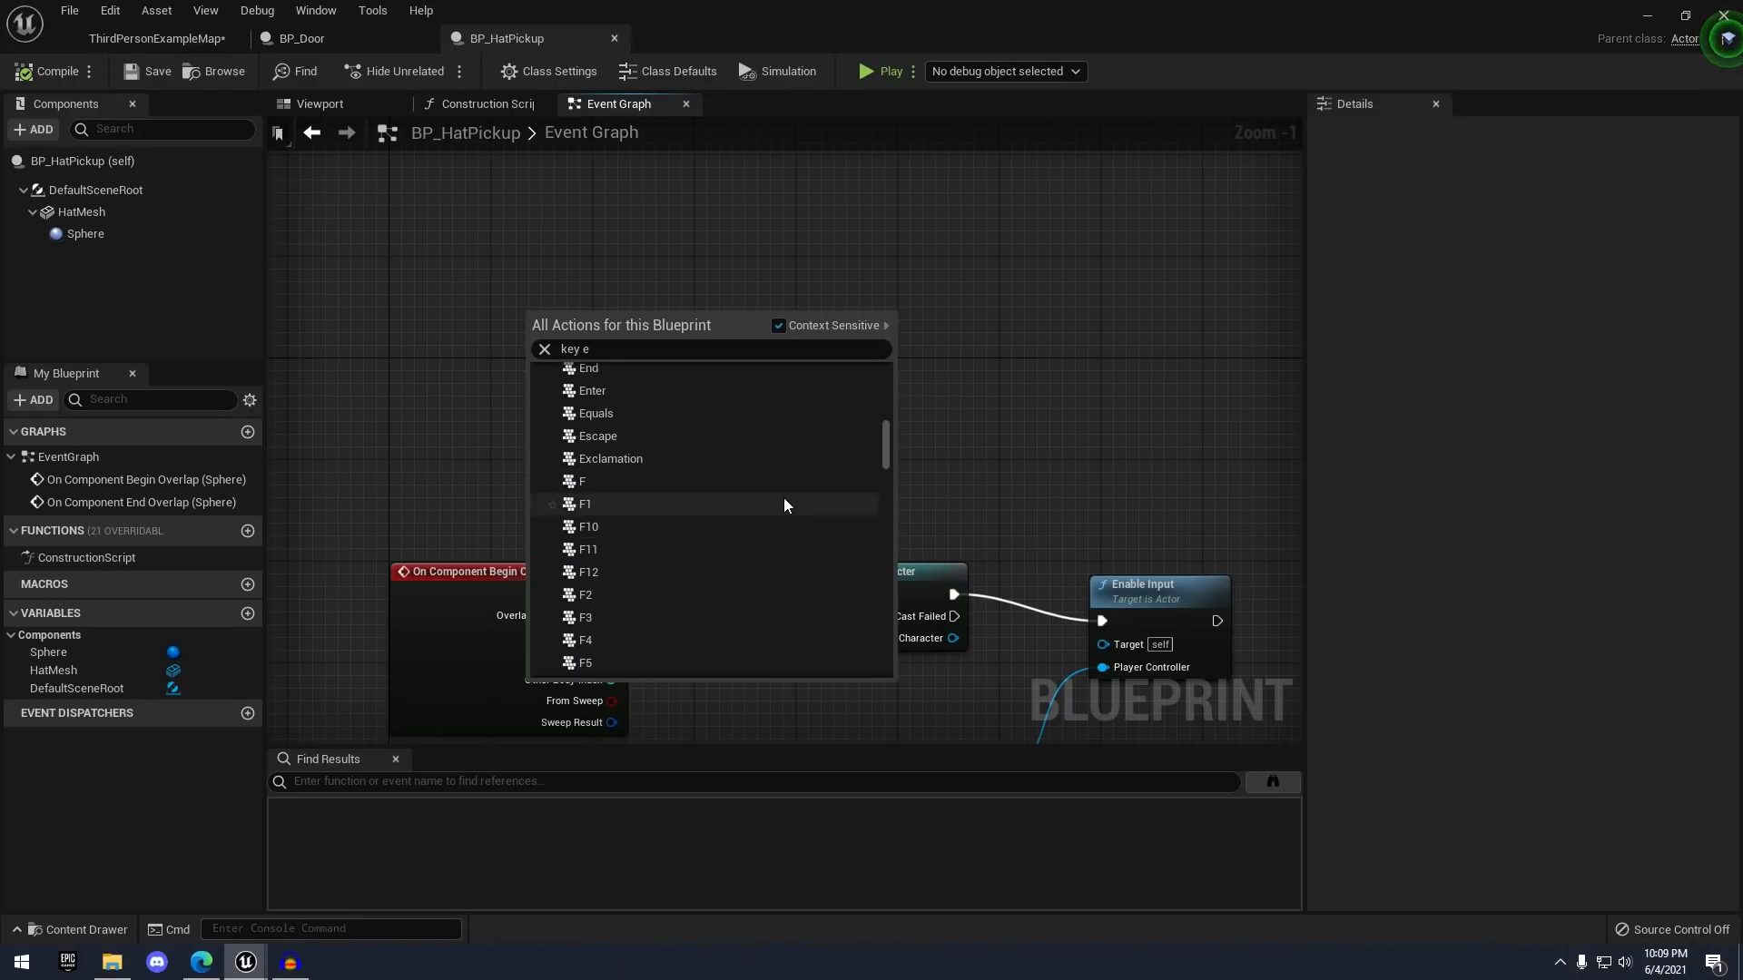
pyautogui.click(584, 592)
pyautogui.scroll(1, 627, 358)
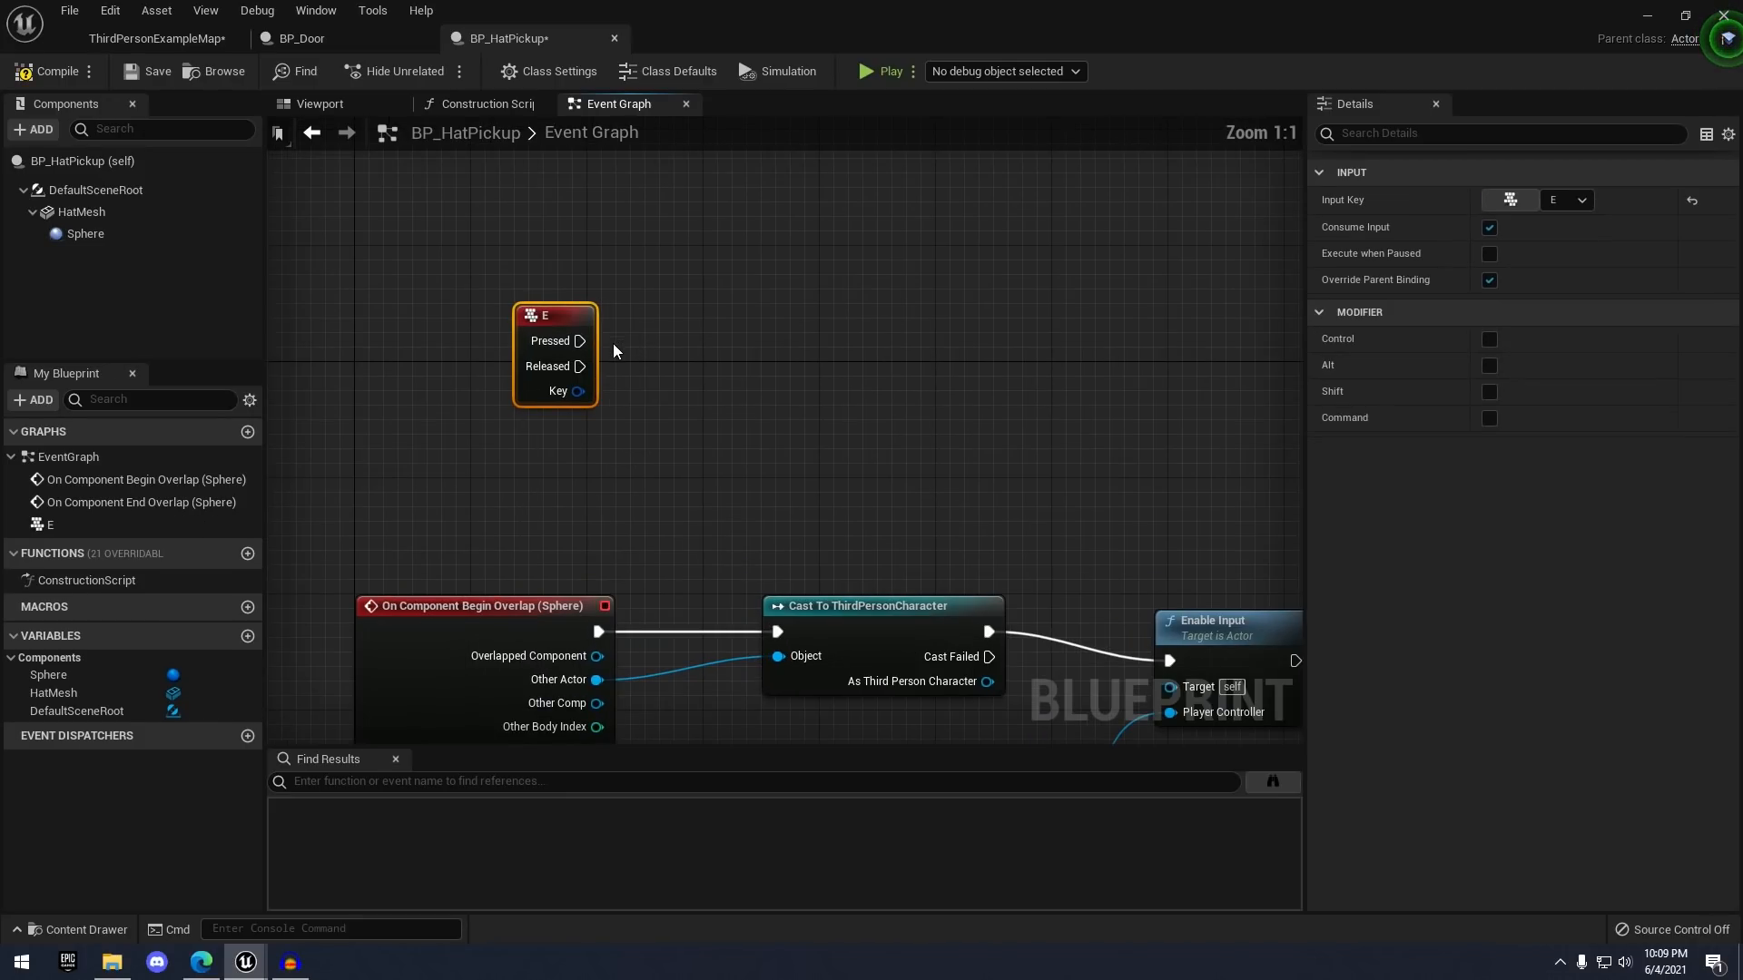
pyautogui.moveTo(680, 426); pyautogui.dragTo(700, 472, button='right')
pyautogui.click(758, 427)
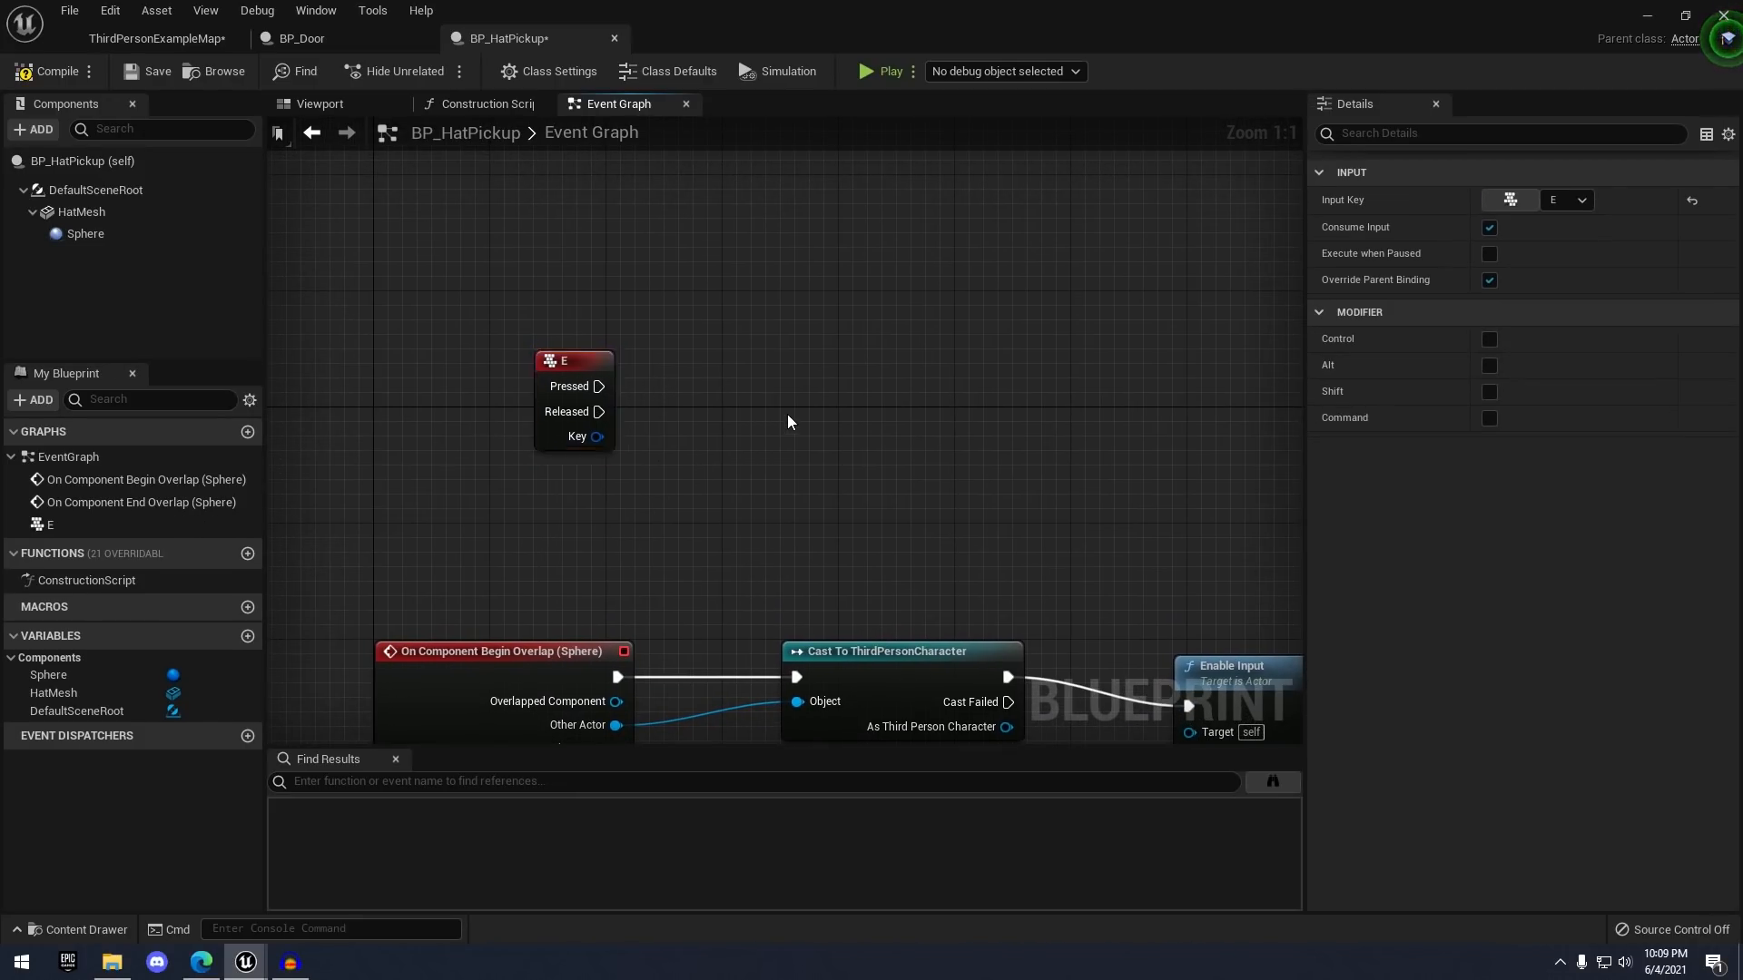
# - Cast the overlap's Other Actor to ThirdPersonCharacter and wire E's Pressed into it
pyautogui.moveTo(599, 386); pyautogui.dragTo(787, 375)
pyautogui.moveTo(666, 643); pyautogui.dragTo(716, 510, button='right')
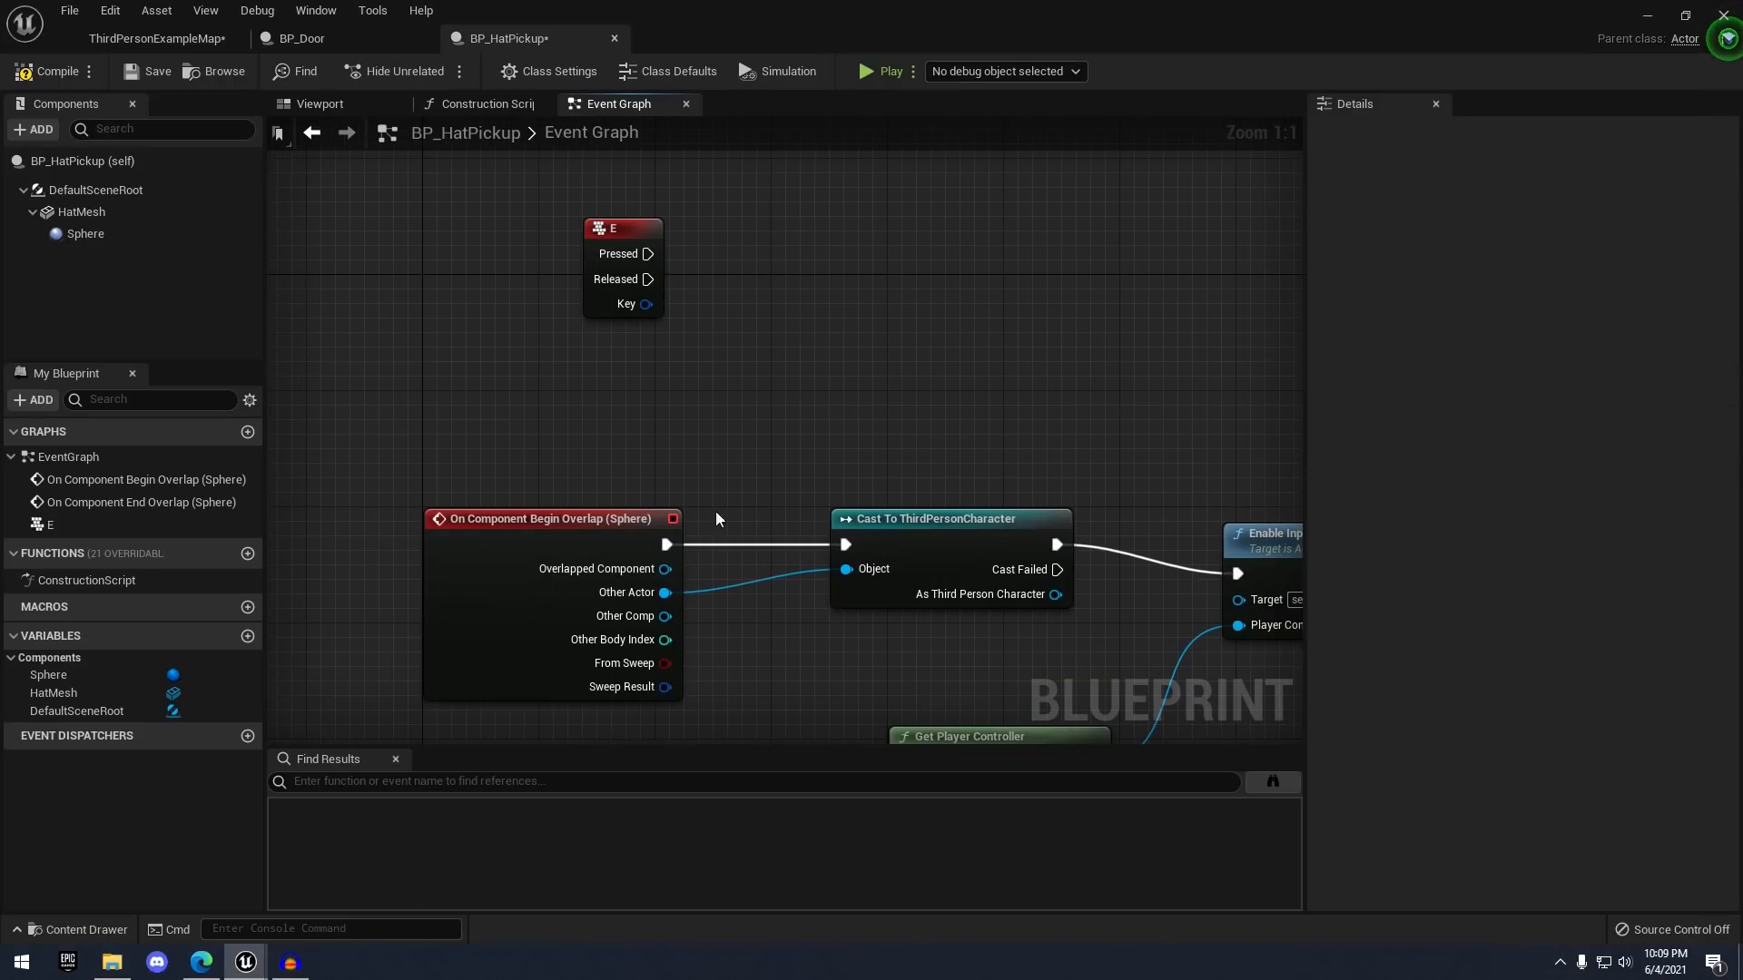
pyautogui.moveTo(664, 592); pyautogui.dragTo(768, 290)
pyautogui.write('cast to third')
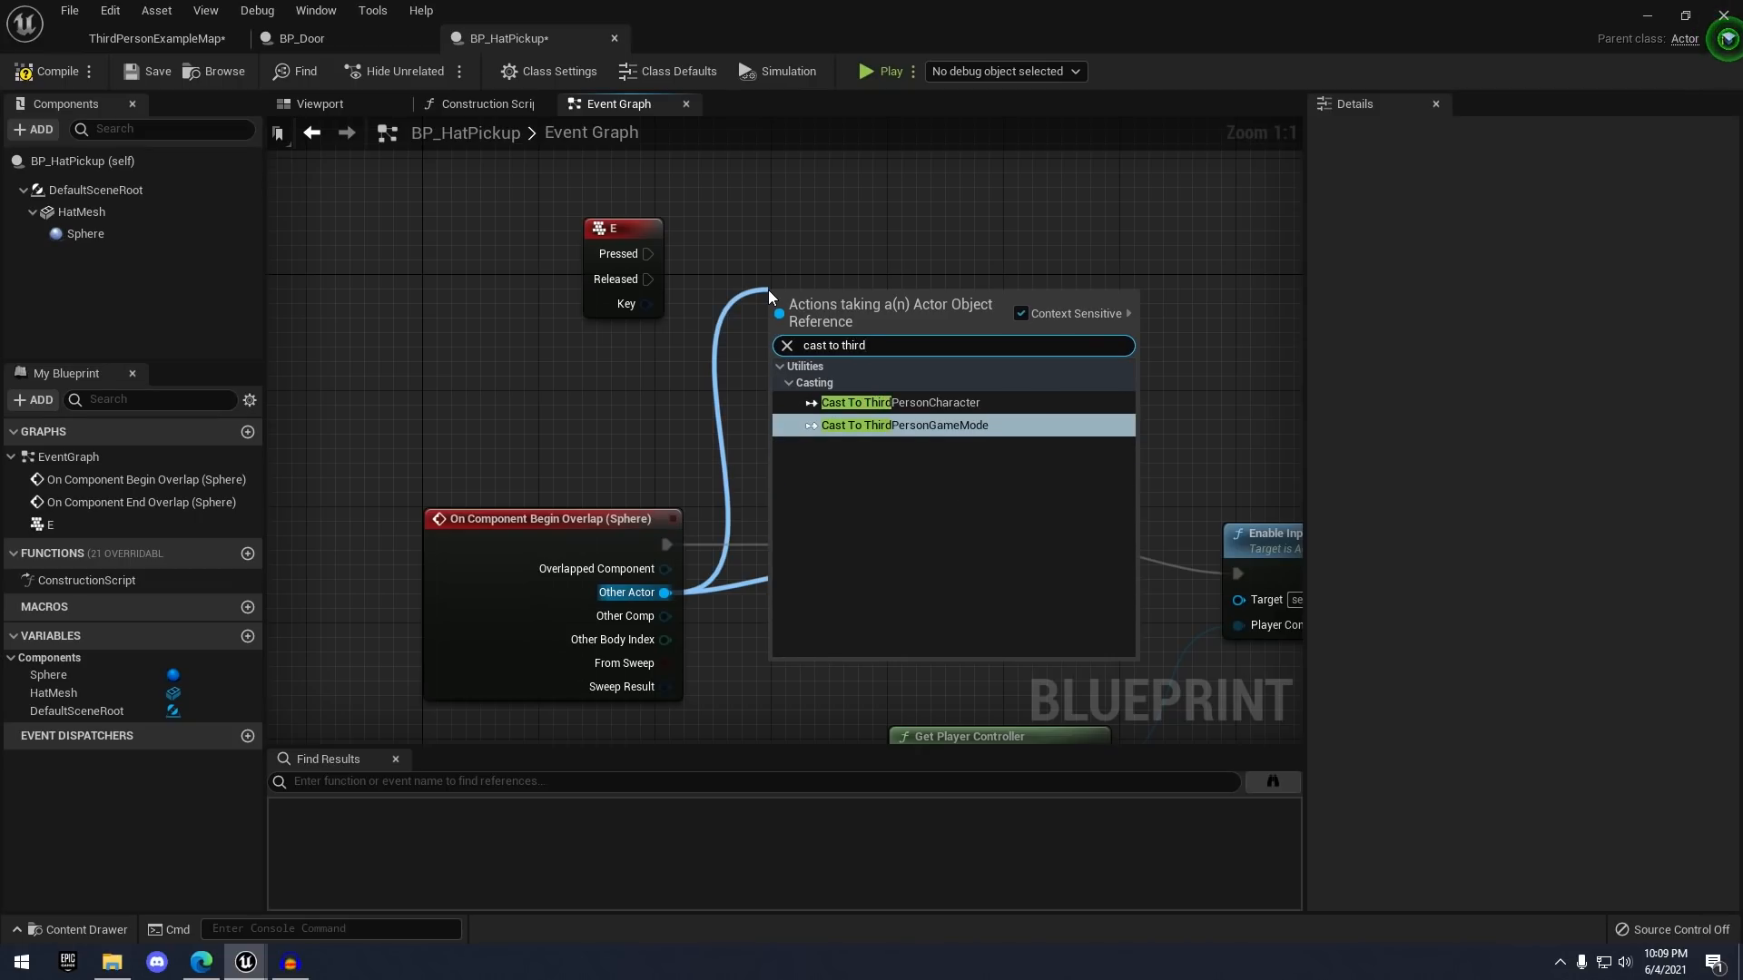
pyautogui.press('Up')
pyautogui.press('Return')
pyautogui.moveTo(875, 291); pyautogui.dragTo(872, 365, button='right')
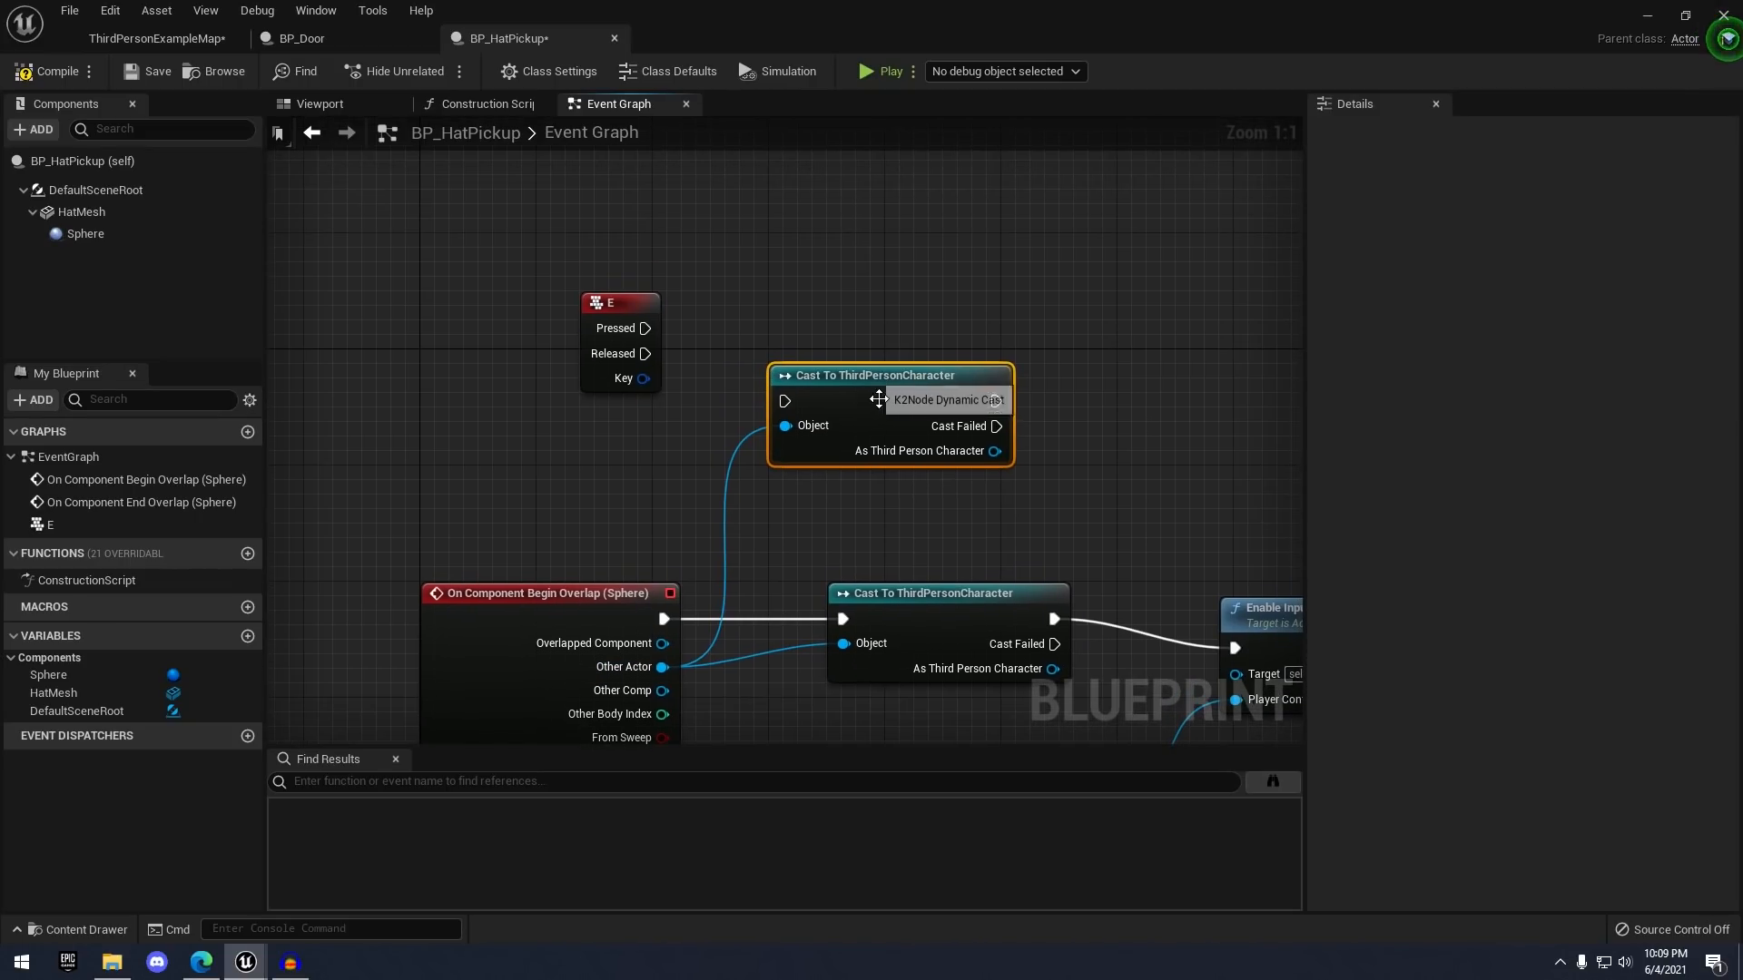
pyautogui.moveTo(875, 396); pyautogui.dragTo(853, 321)
pyautogui.click(665, 331)
pyautogui.moveTo(648, 328); pyautogui.dragTo(787, 341)
pyautogui.scroll(-4, 530, 344)
pyautogui.scroll(4, 520, 317)
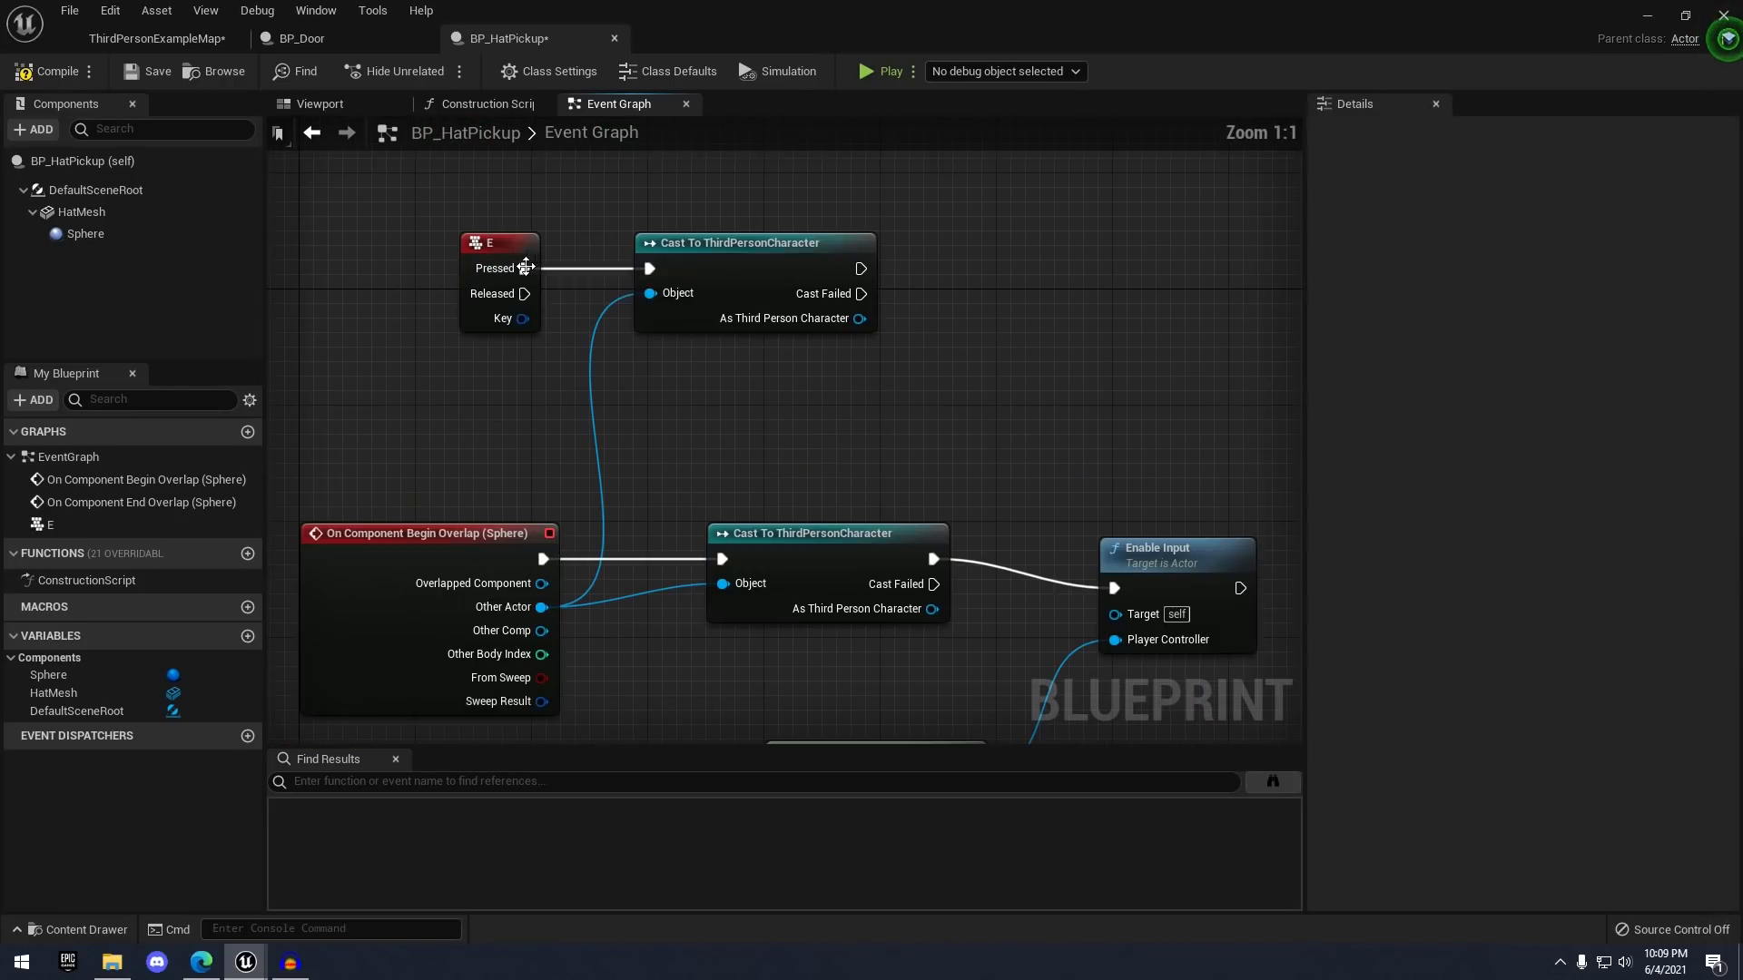
pyautogui.moveTo(706, 271); pyautogui.dragTo(557, 290, button='right')
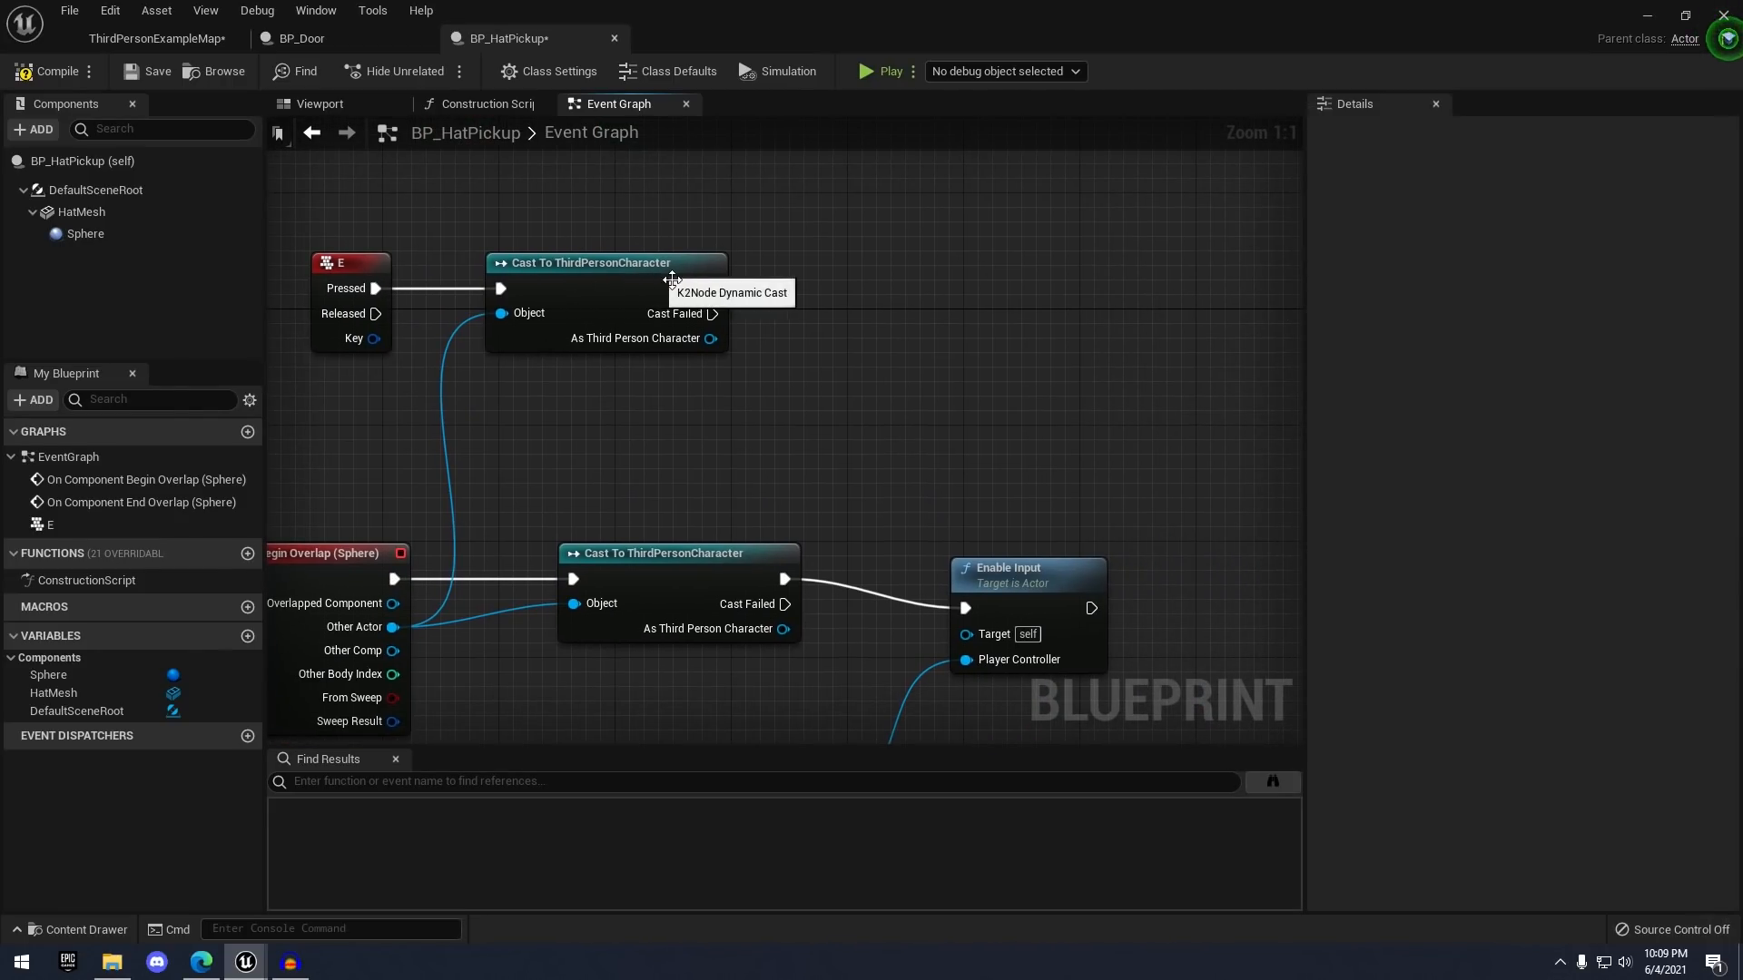
# - Compile BP_HatPickup and check its viewport preview
pyautogui.click(63, 69)
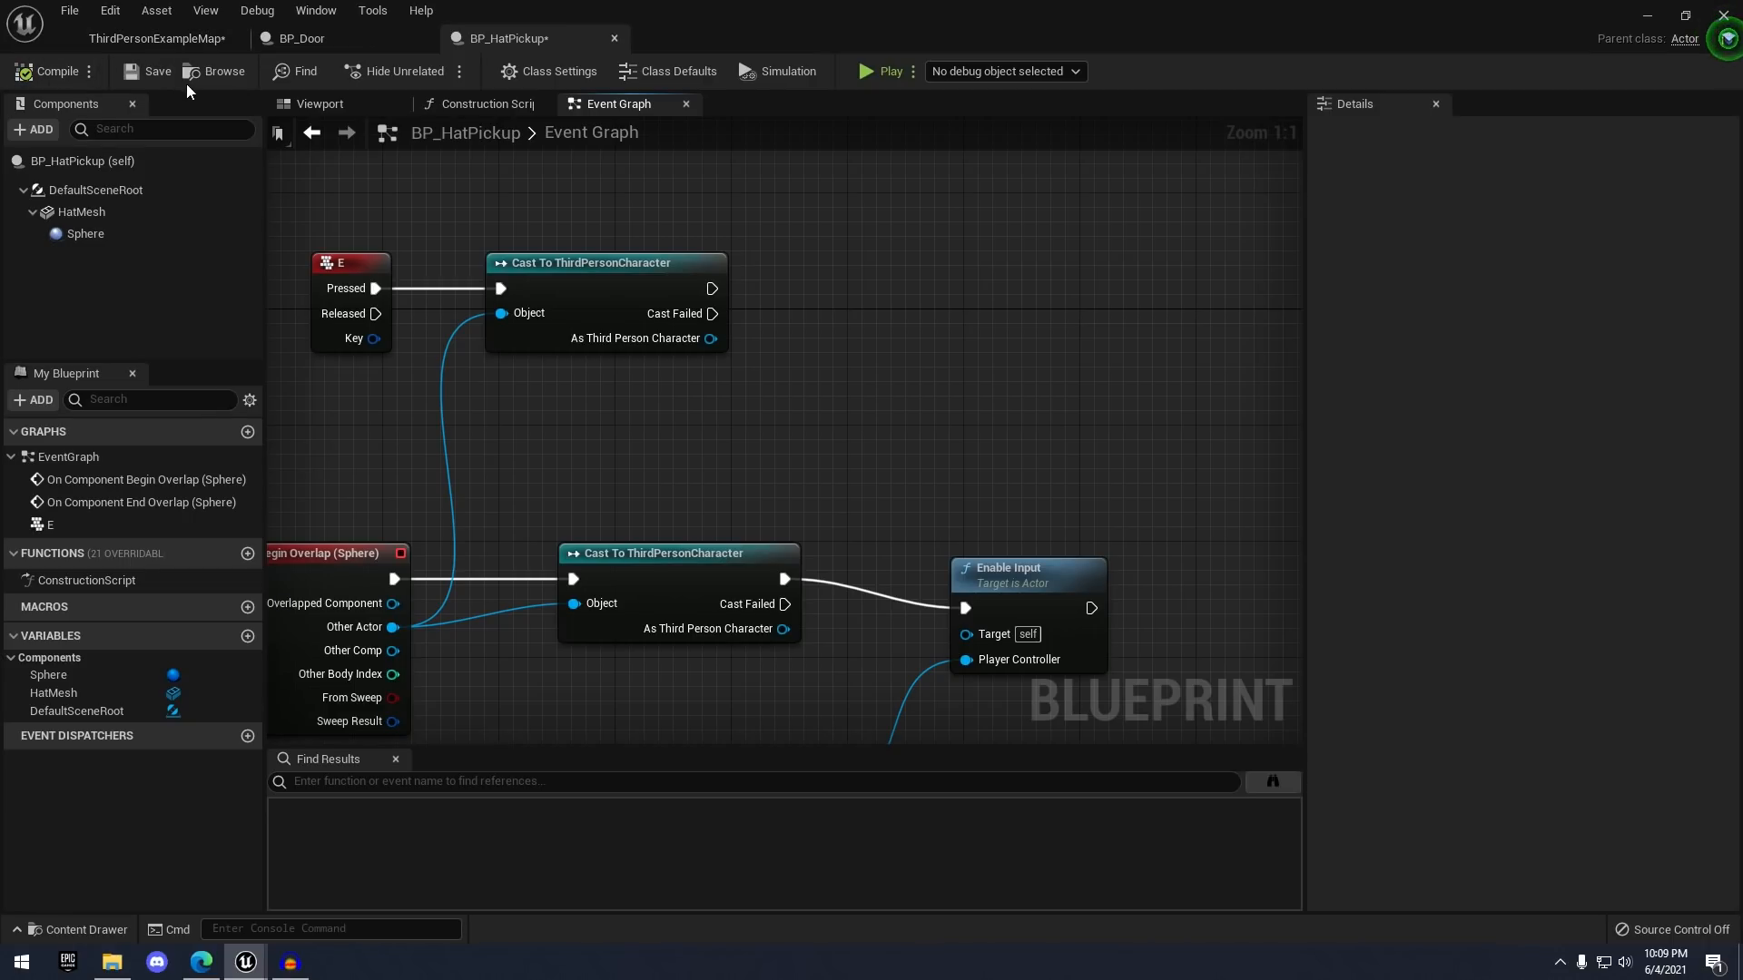
pyautogui.click(319, 104)
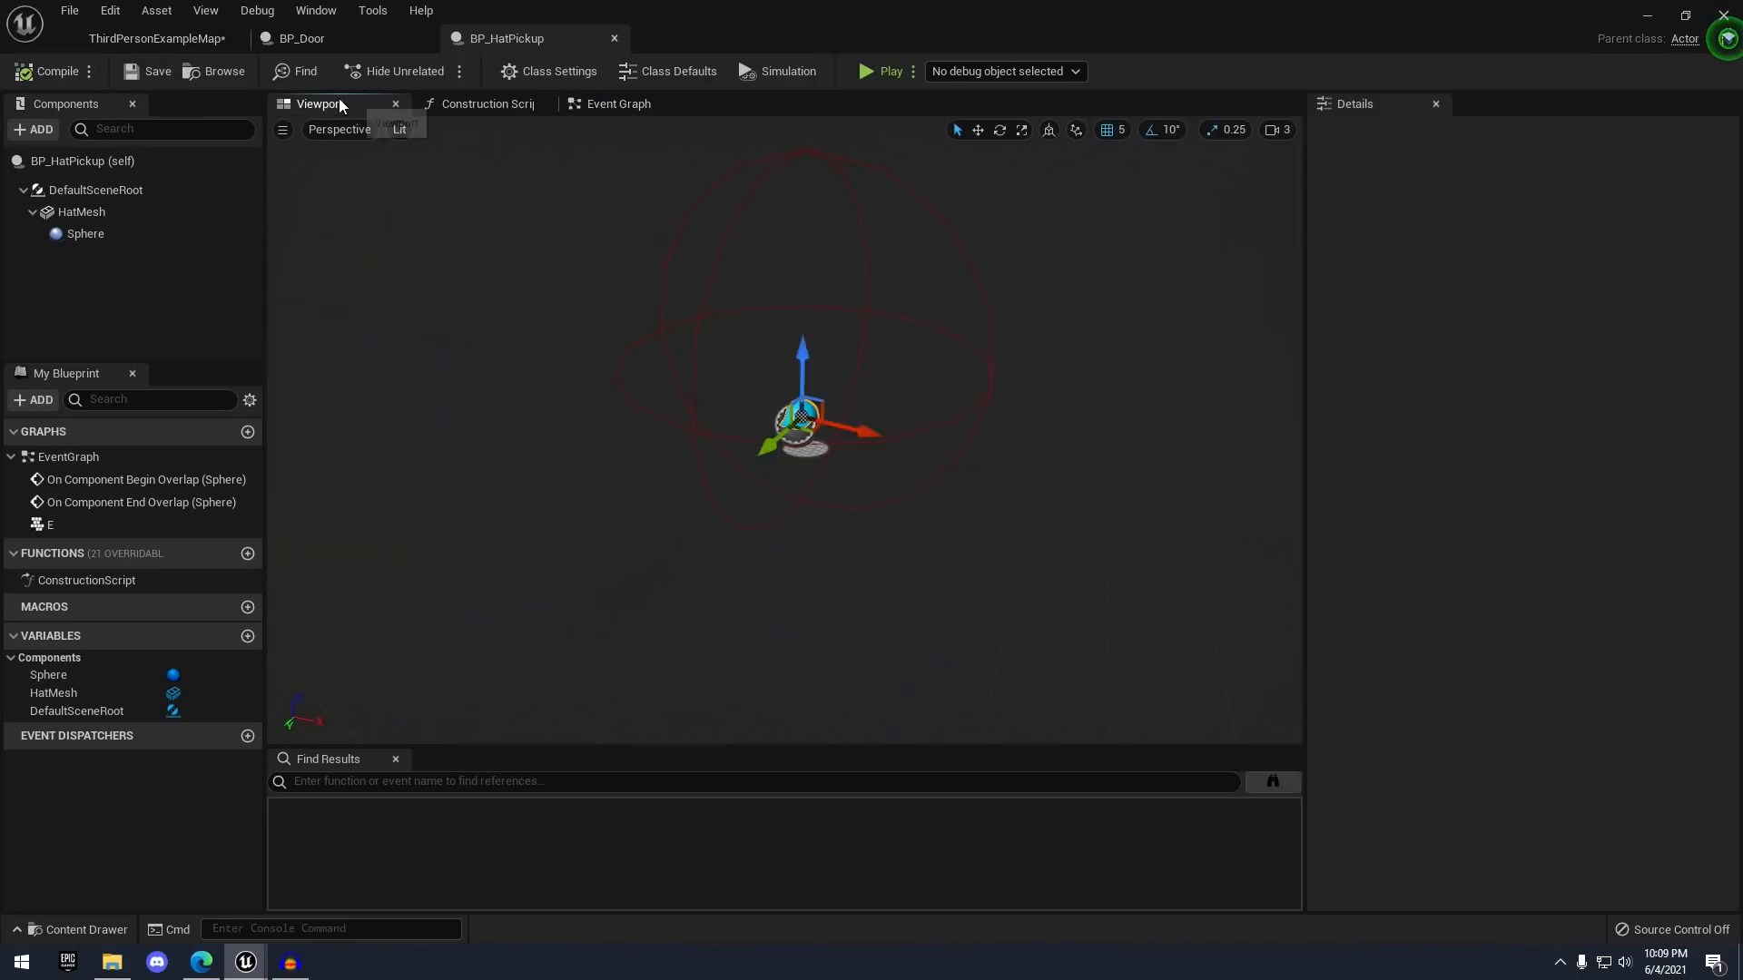
pyautogui.scroll(3, 848, 412)
pyautogui.scroll(-5, 817, 299)
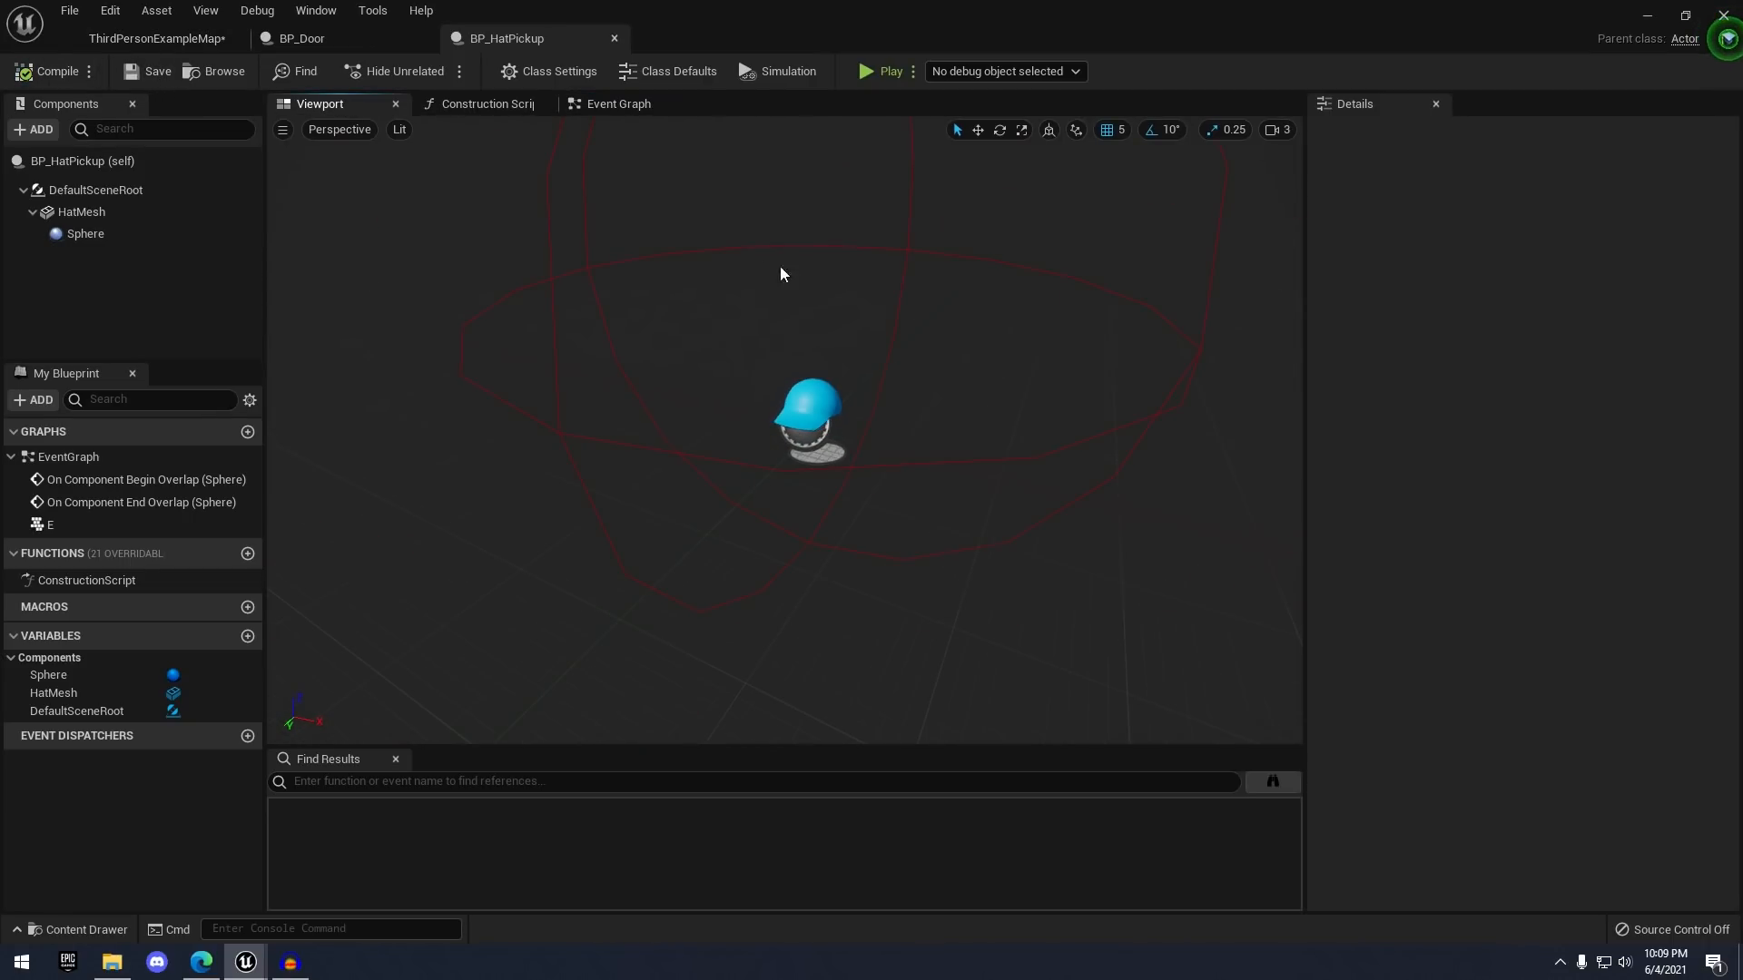
# - Switch back to the ThirdPersonExampleMap level
pyautogui.click(612, 105)
pyautogui.moveTo(784, 246); pyautogui.dragTo(826, 353, button='right')
pyautogui.scroll(-1, 825, 353)
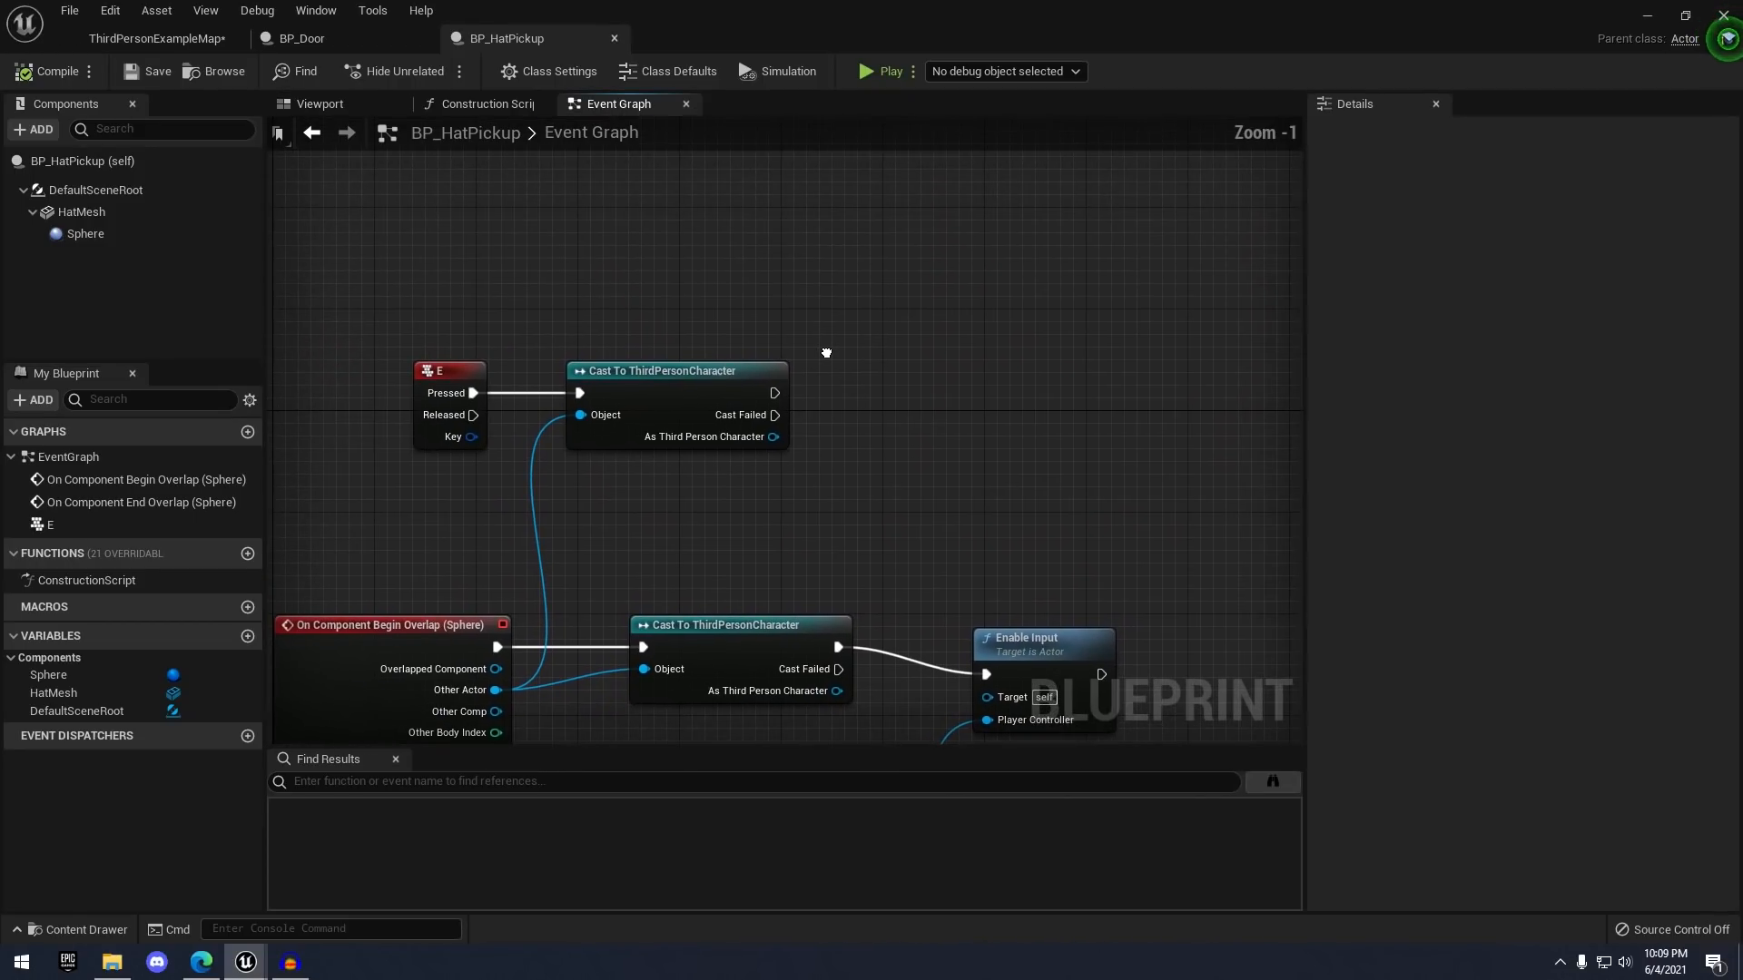
pyautogui.moveTo(837, 479); pyautogui.dragTo(632, 294, button='right')
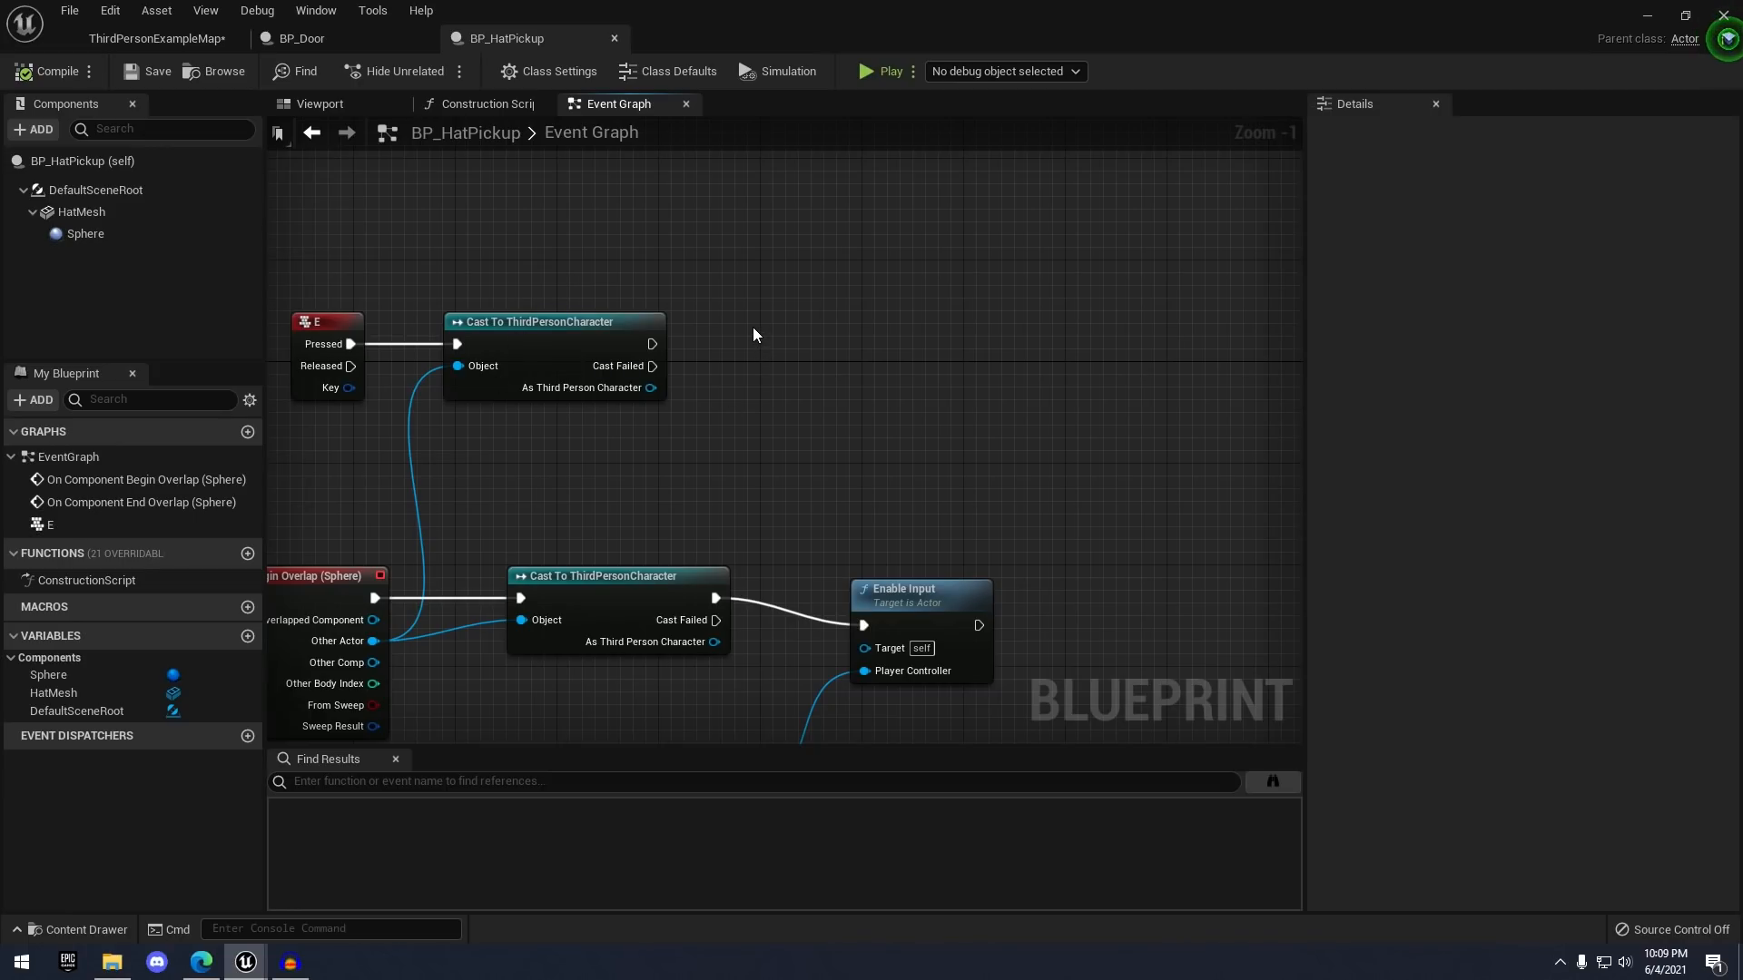
pyautogui.moveTo(754, 334); pyautogui.dragTo(893, 342, button='right')
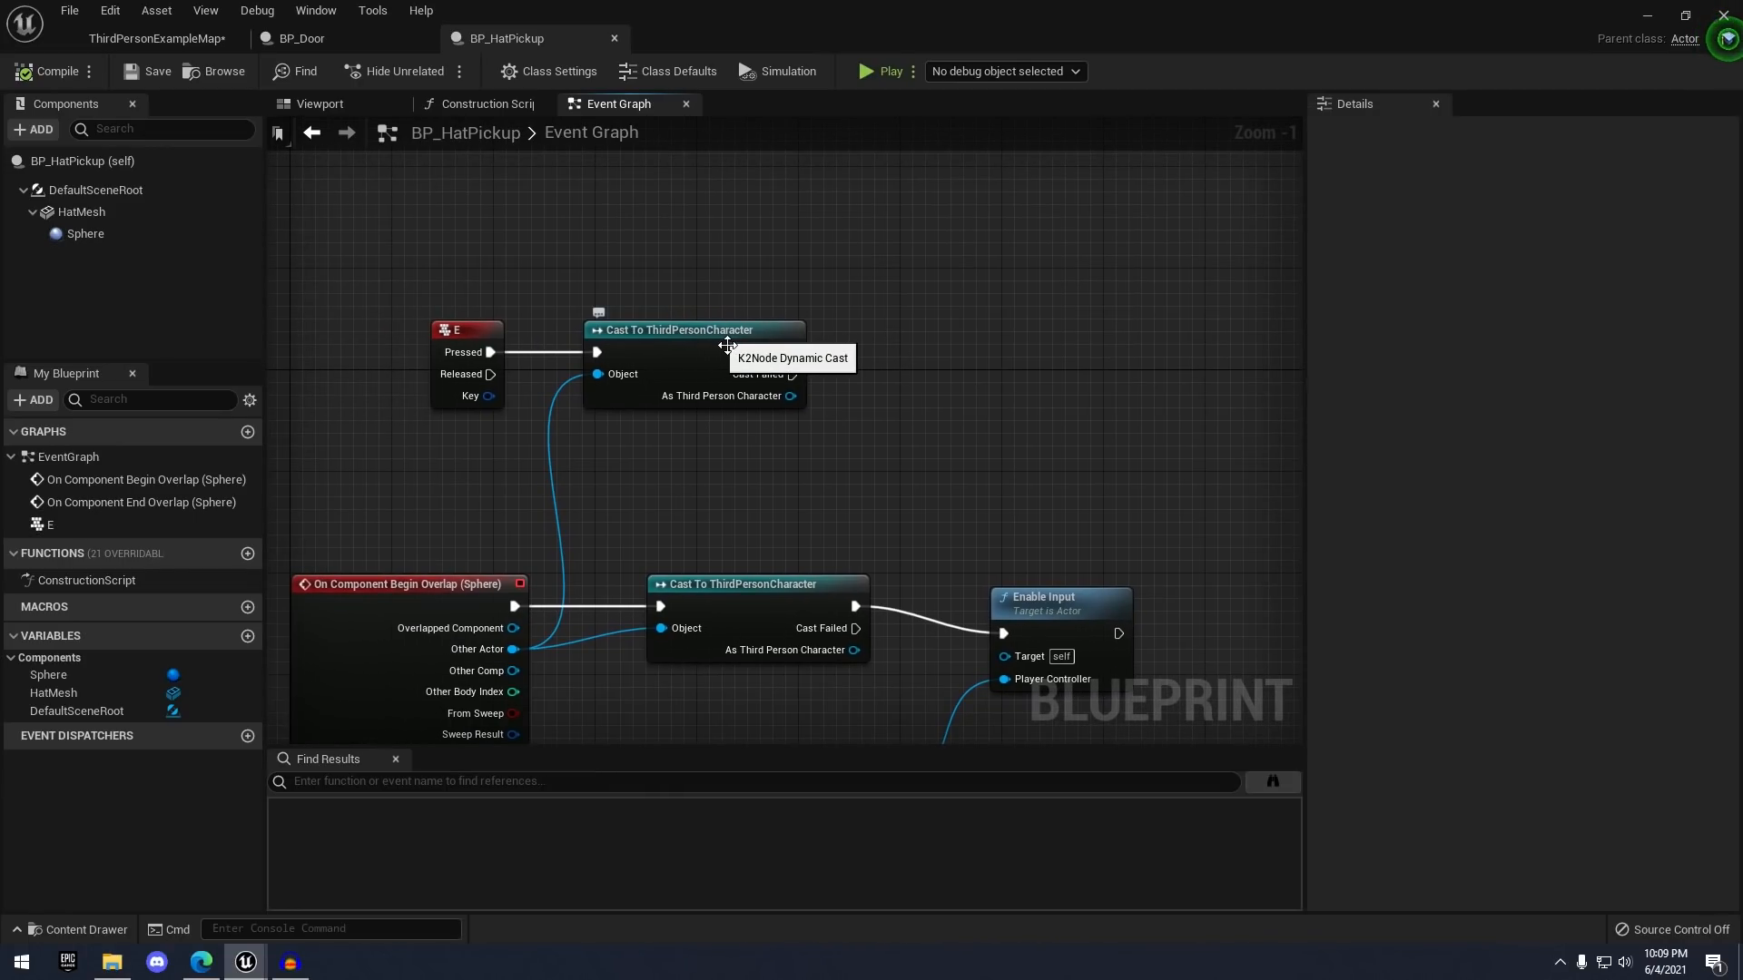
pyautogui.click(138, 39)
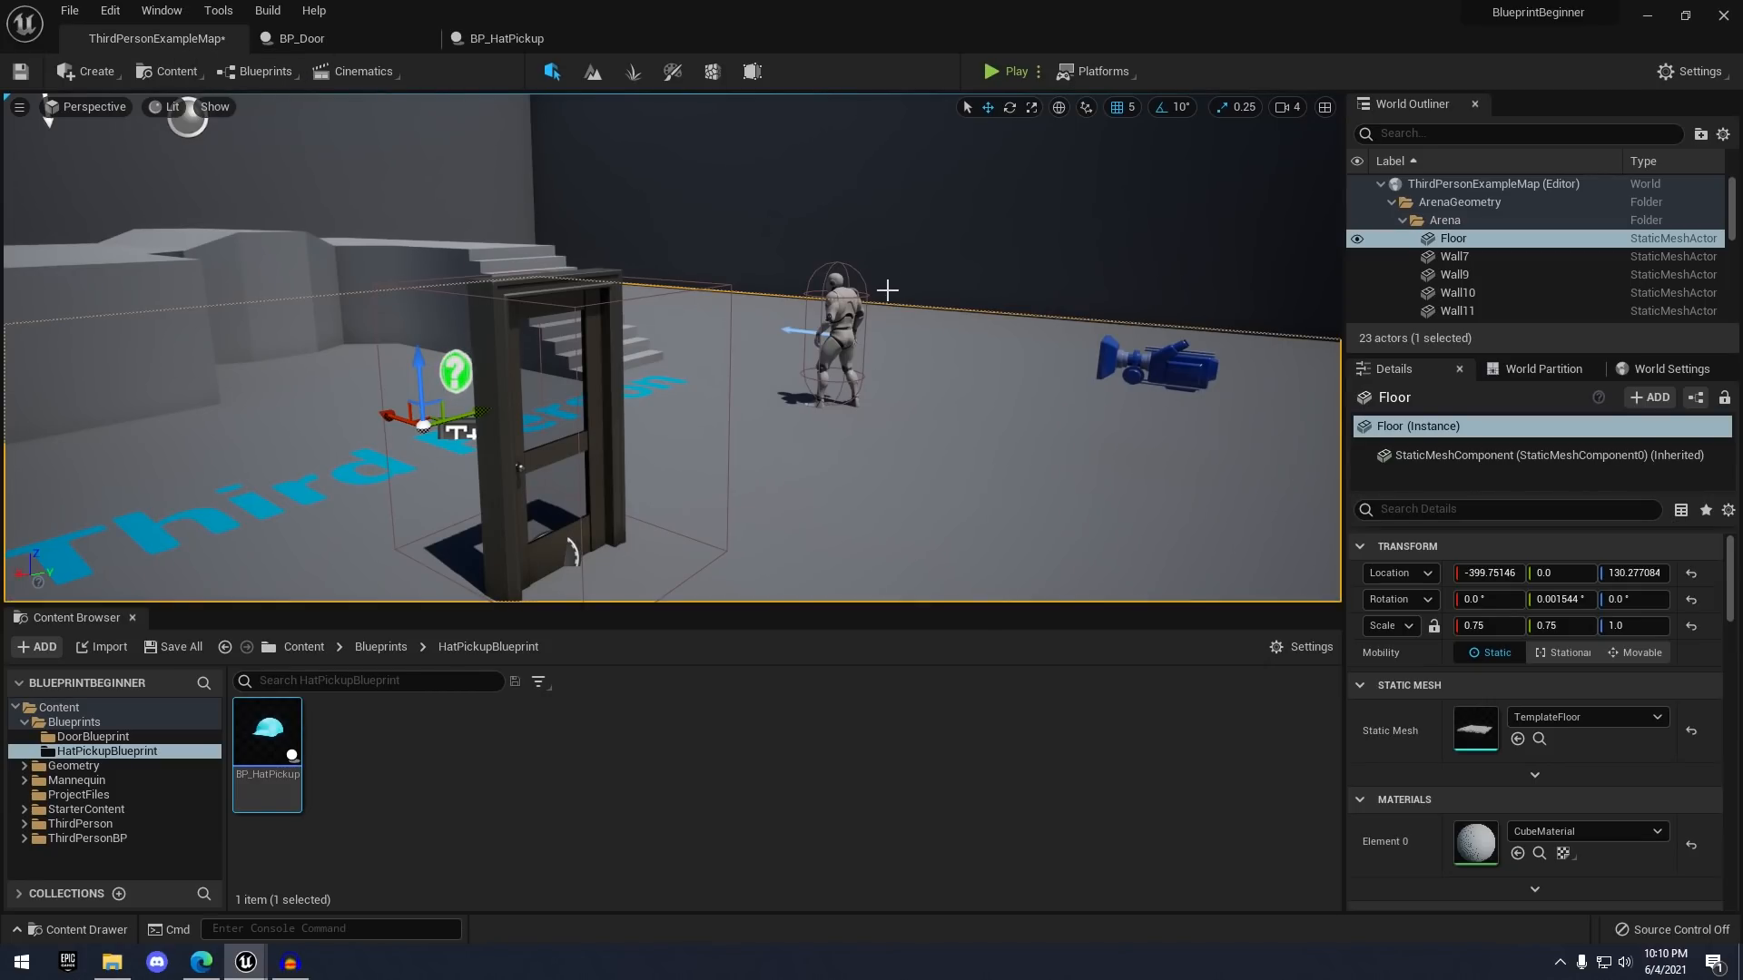
# - Frame the ThirdPersonCharacter in the level and open its blueprint via Edit ThirdPersonCharacter
pyautogui.click(871, 336)
pyautogui.press('f')
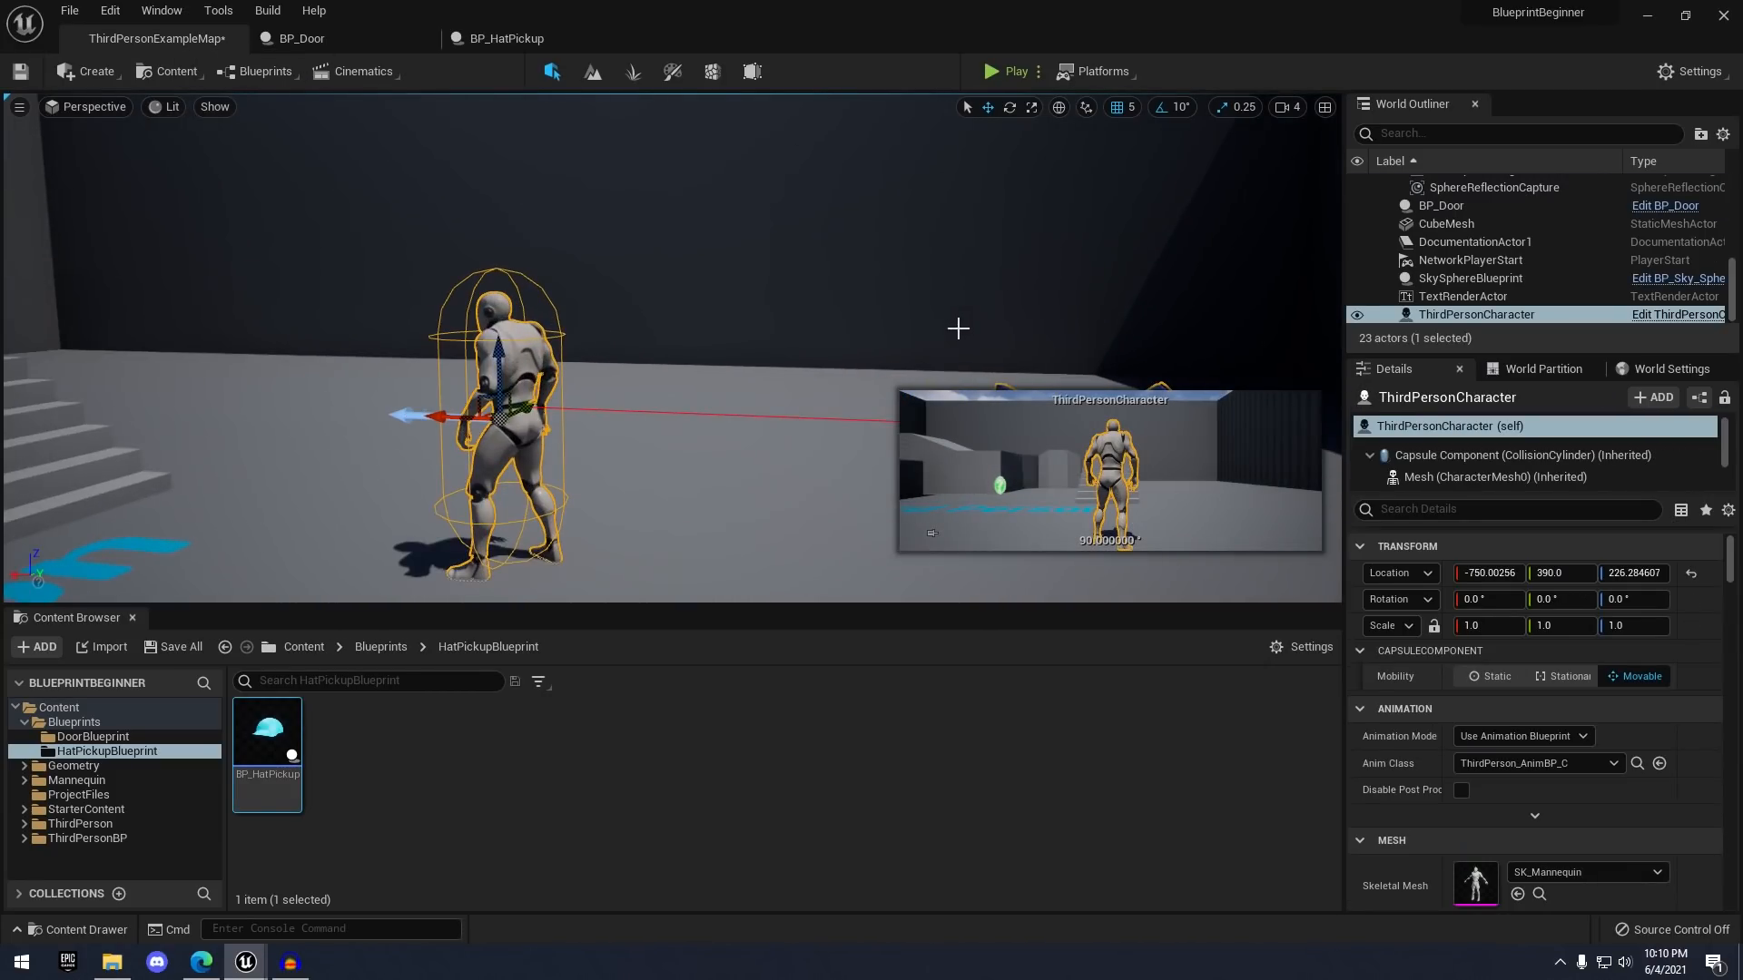
pyautogui.rightClick(735, 308)
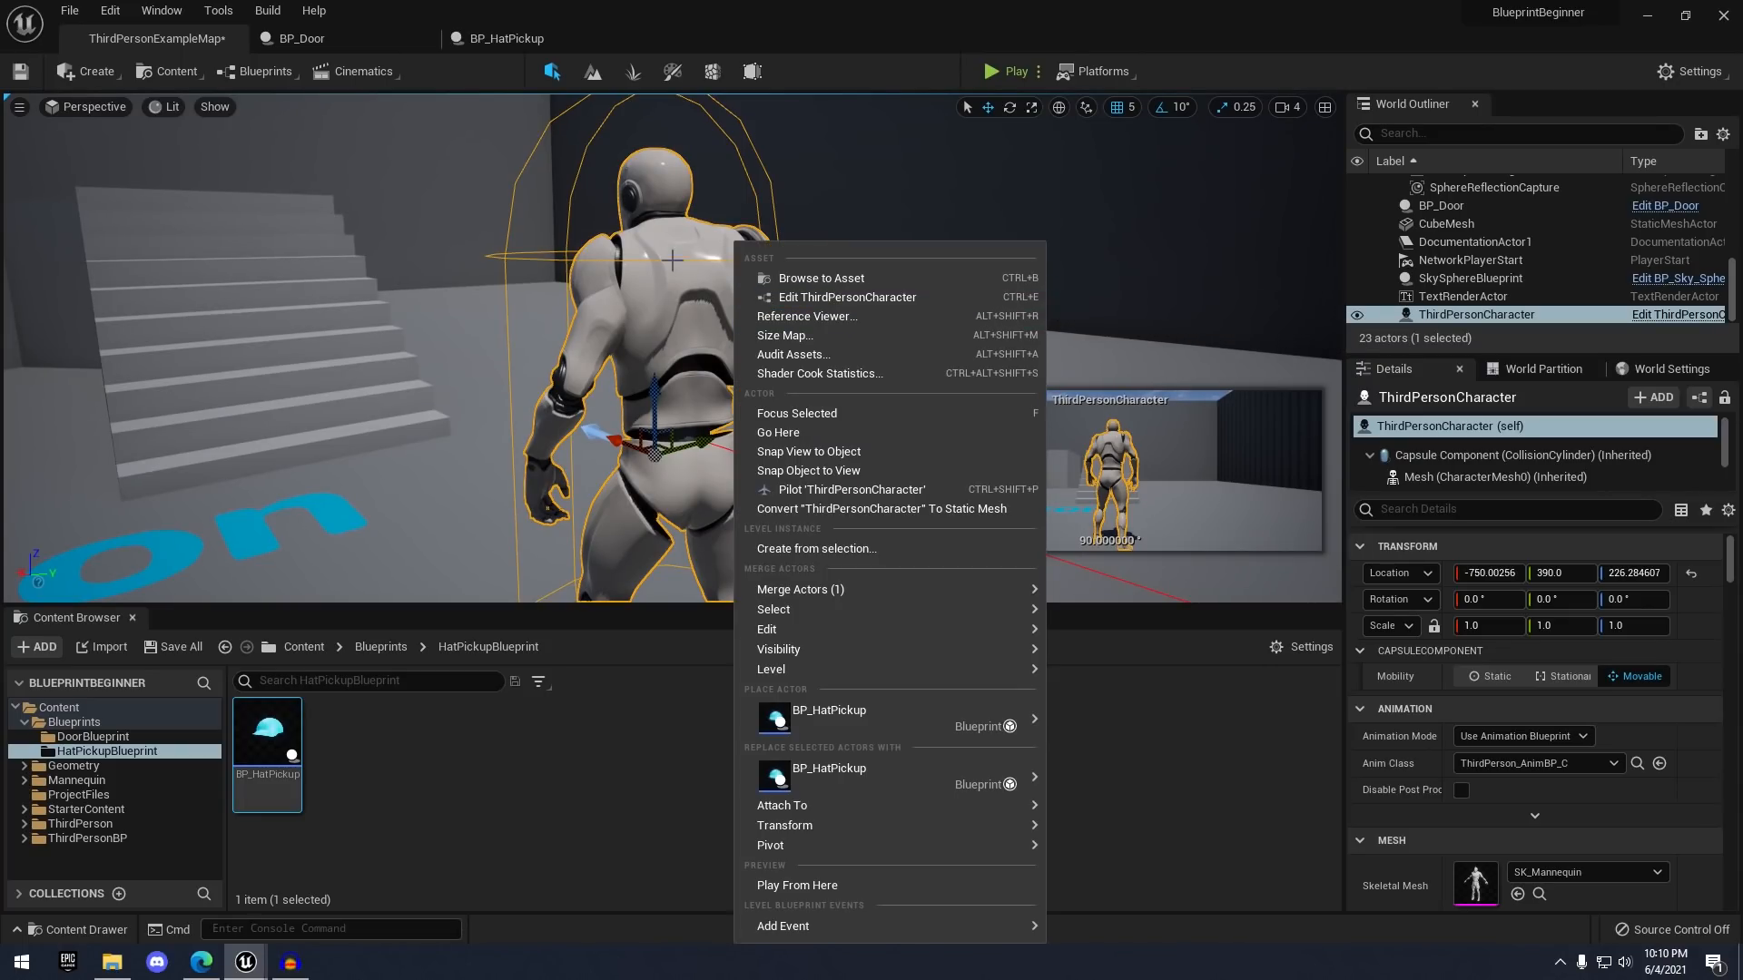
pyautogui.click(815, 296)
# - Pan the Event Graph past the Jump and Touch groups to empty space
pyautogui.moveTo(751, 291); pyautogui.dragTo(845, 568, button='right')
pyautogui.moveTo(891, 351); pyautogui.dragTo(794, 525, button='right')
pyautogui.scroll(-1, 672, 273)
pyautogui.scroll(-3, 672, 274)
pyautogui.scroll(3, 732, 262)
pyautogui.moveTo(732, 262); pyautogui.dragTo(633, 306, button='right')
pyautogui.scroll(-2, 1025, 603)
pyautogui.moveTo(1097, 635); pyautogui.dragTo(1167, 370, button='right')
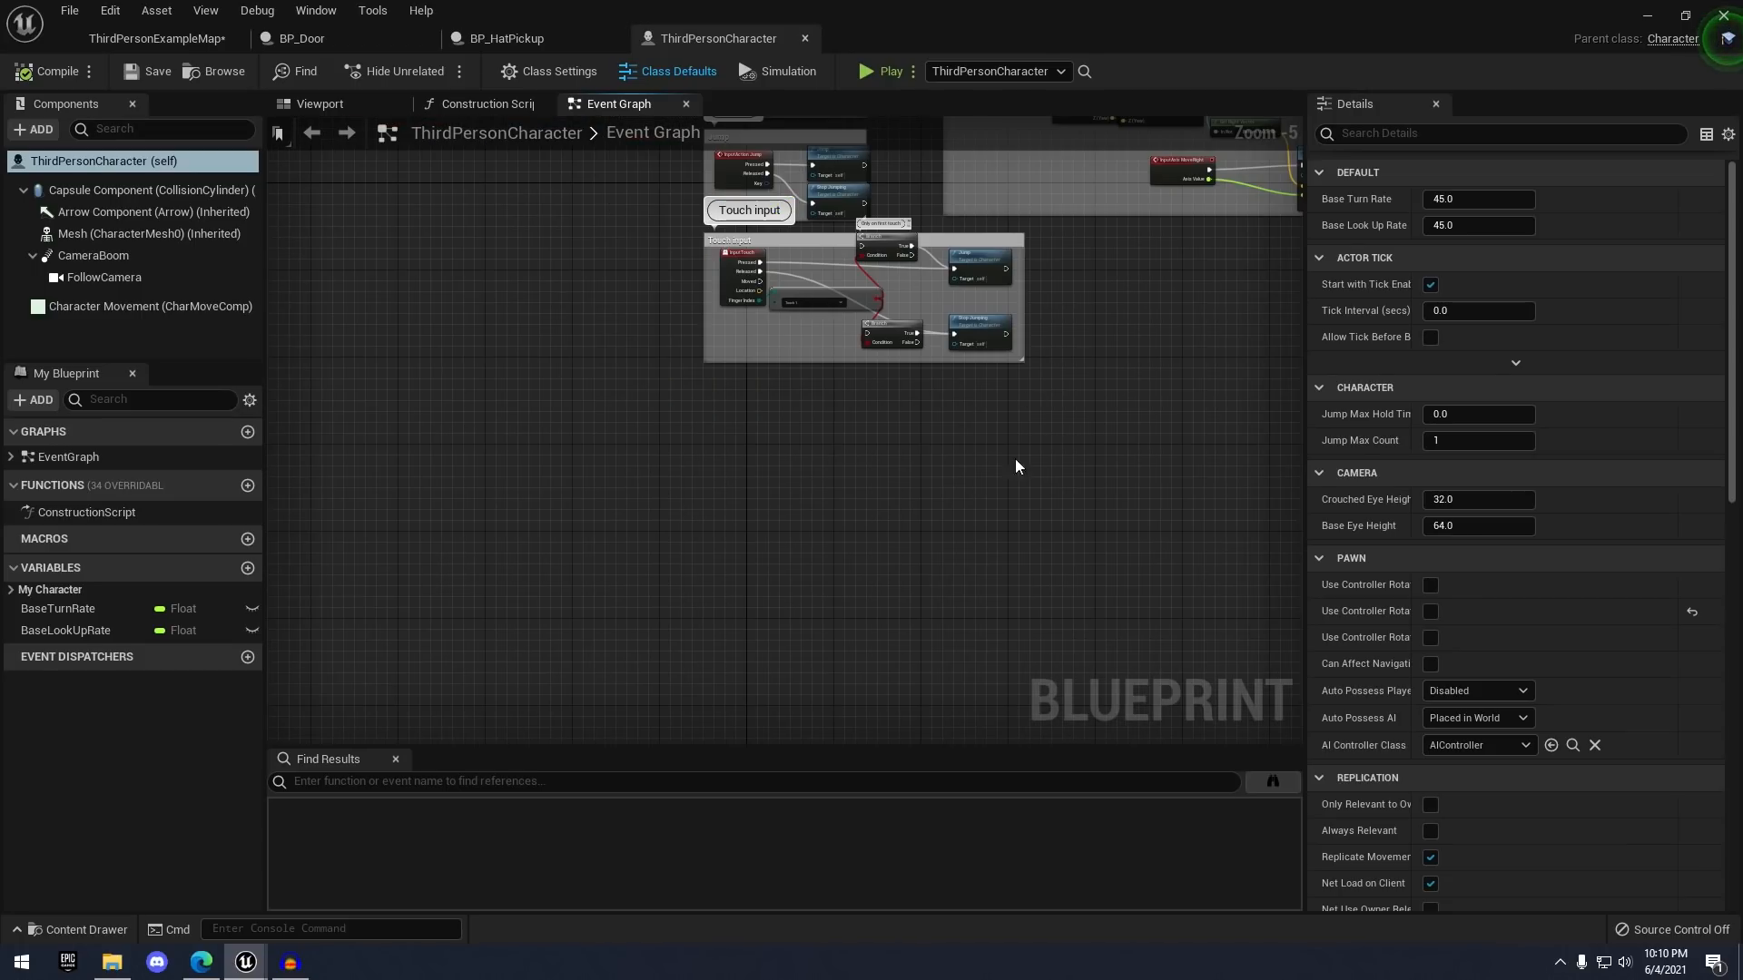
pyautogui.moveTo(1015, 459); pyautogui.dragTo(978, 345, button='right')
pyautogui.scroll(2, 862, 309)
pyautogui.moveTo(870, 309); pyautogui.dragTo(813, 340, button='right')
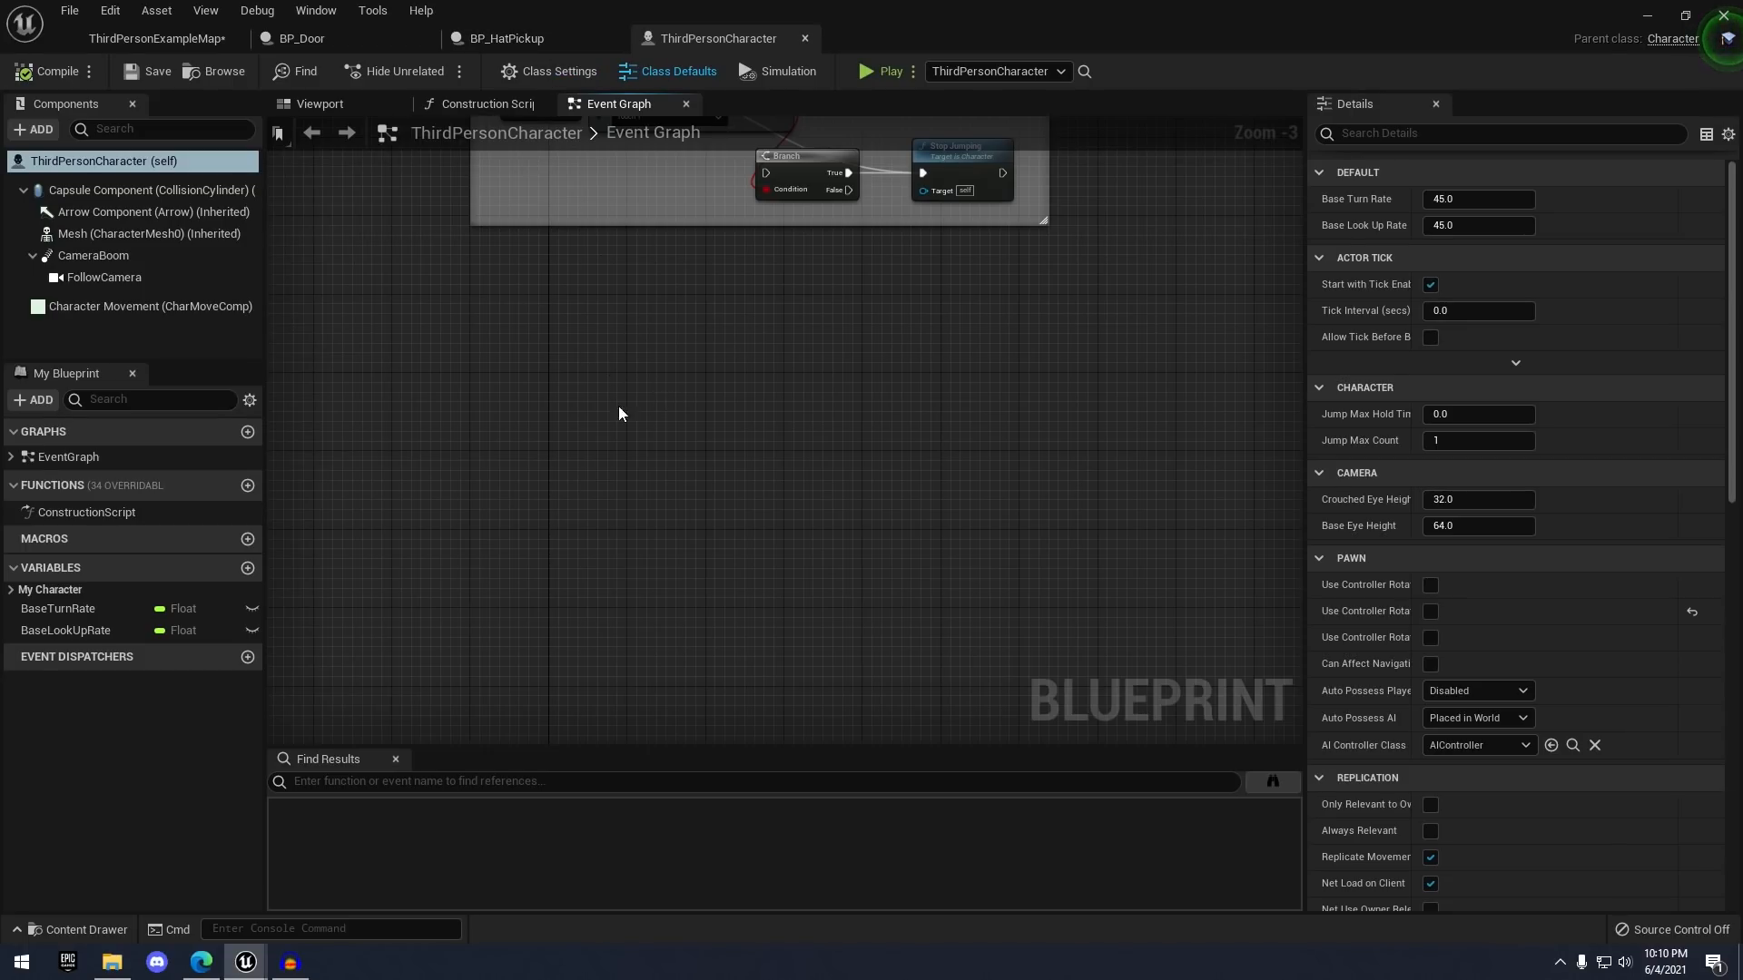
pyautogui.scroll(2, 621, 426)
pyautogui.scroll(-2, 608, 462)
pyautogui.scroll(3, 617, 450)
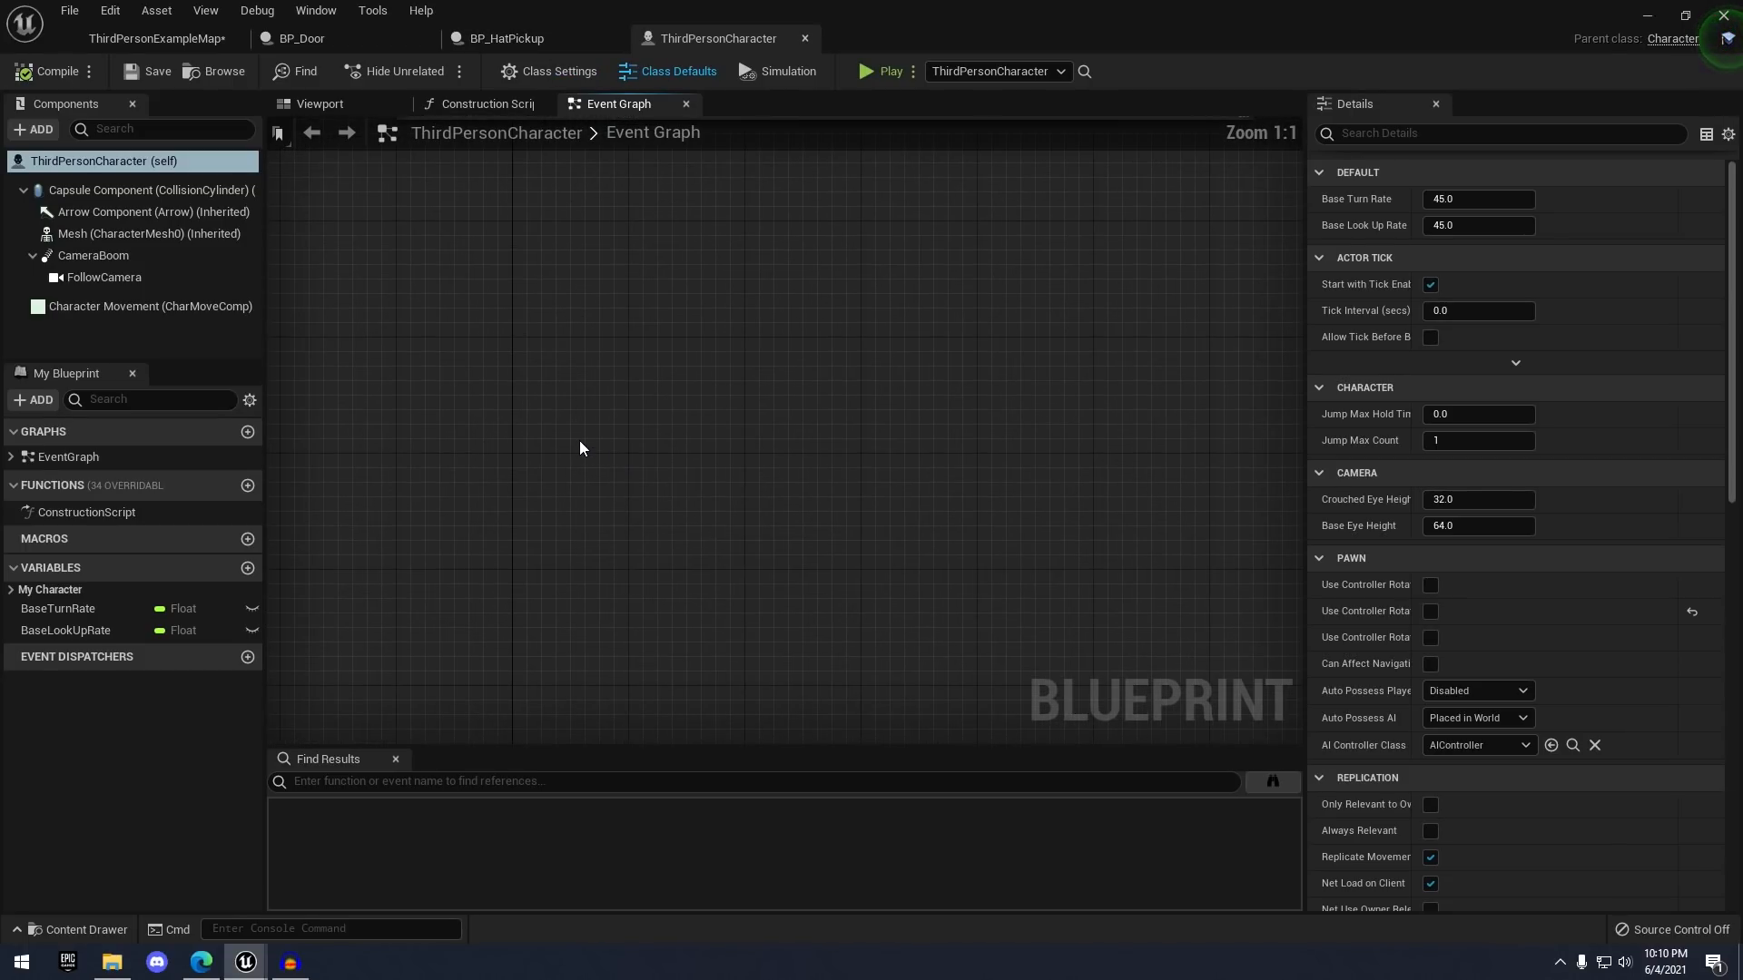
# - Add a custom event named EquipHat to ThirdPersonCharacter's Event Graph
pyautogui.rightClick(579, 439)
pyautogui.write('add custom')
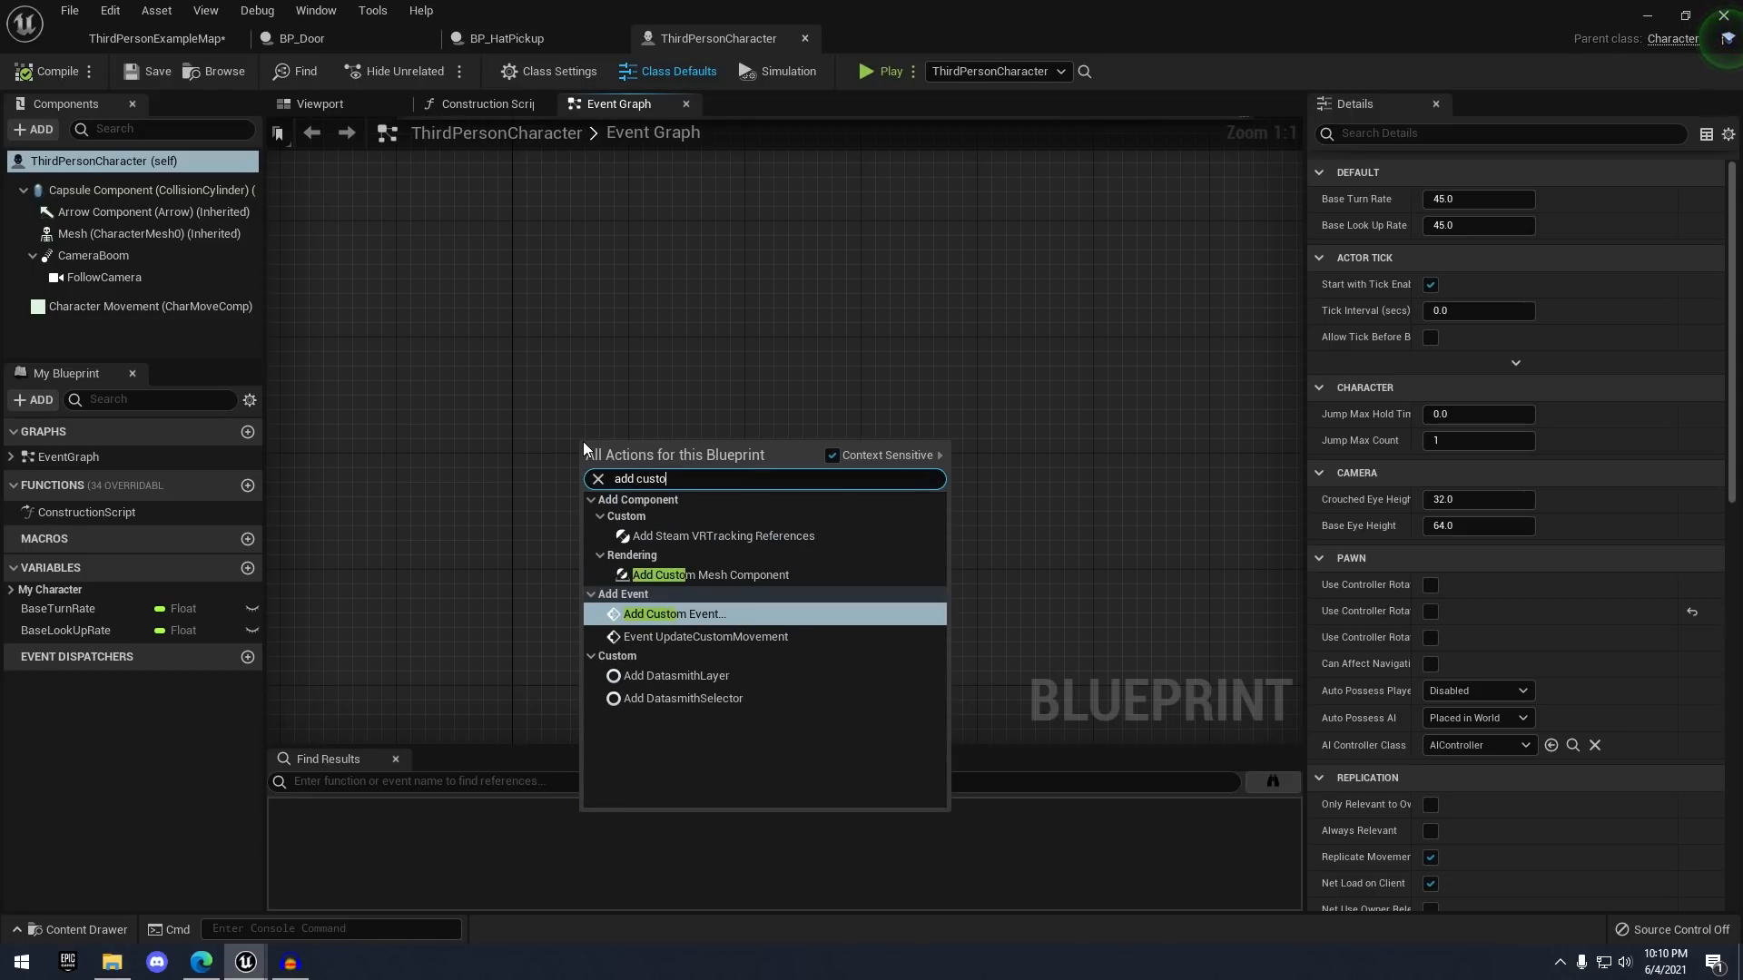
pyautogui.click(661, 615)
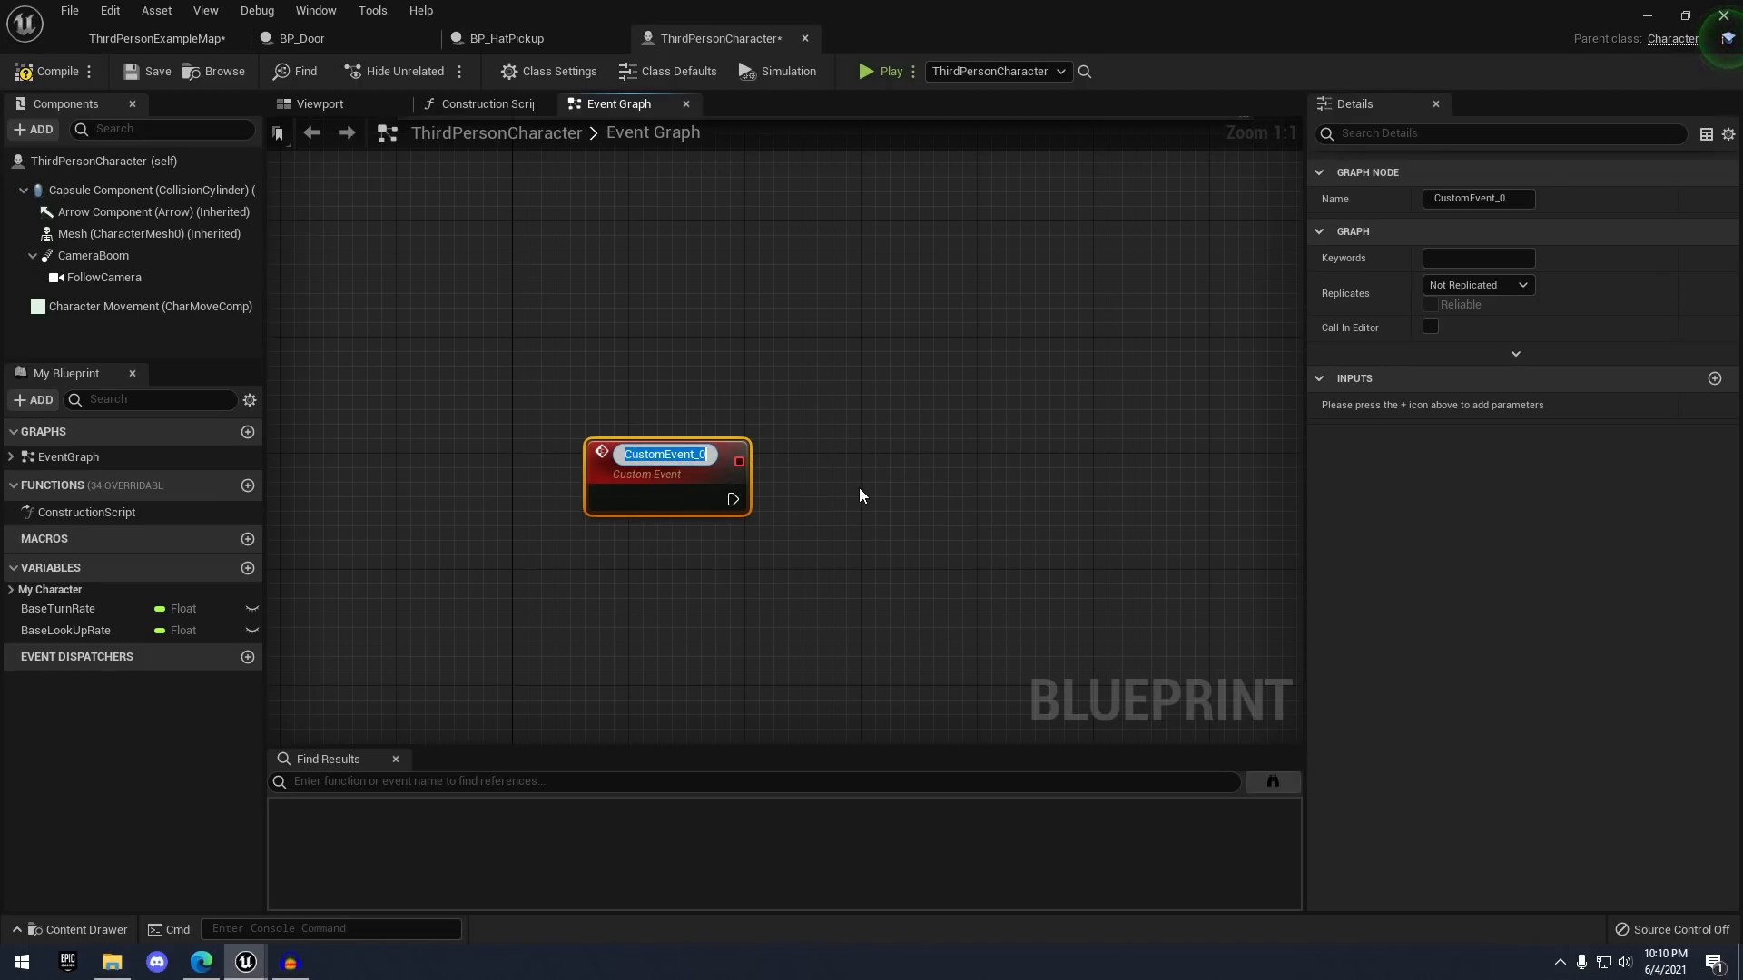
pyautogui.write('EquipHat')
pyautogui.press('Return')
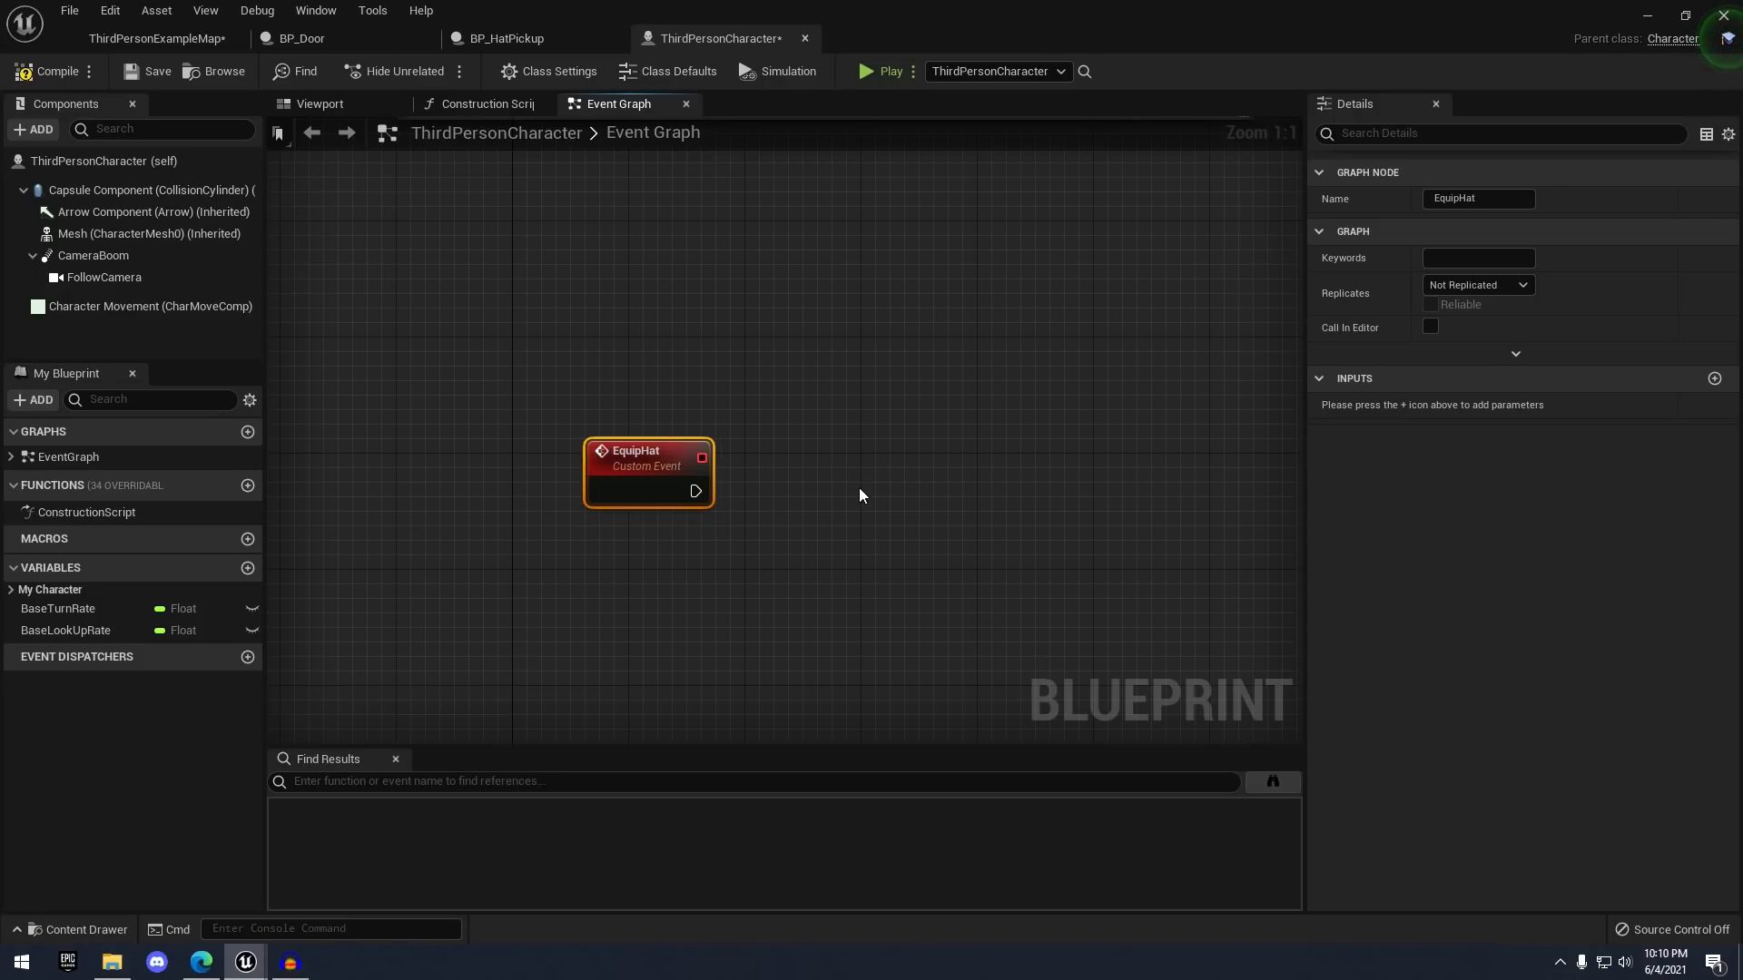
pyautogui.click(859, 487)
pyautogui.moveTo(858, 487); pyautogui.dragTo(800, 428, button='right')
pyautogui.moveTo(638, 432); pyautogui.dragTo(745, 431)
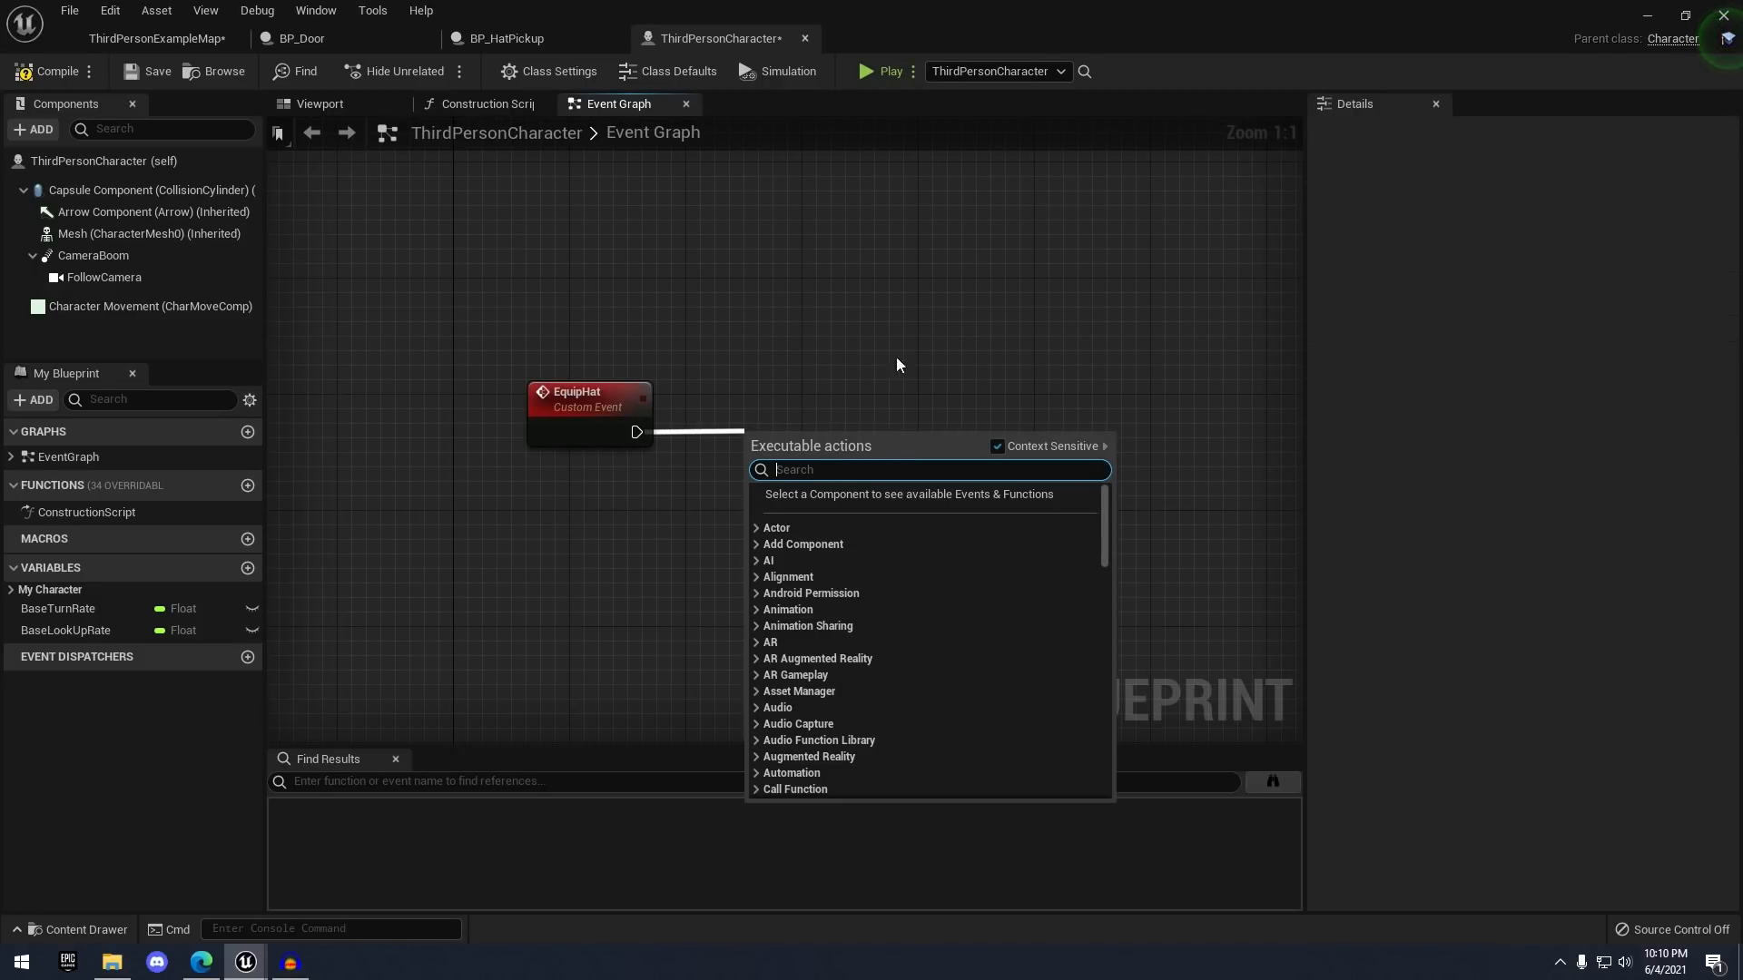
pyautogui.click(789, 400)
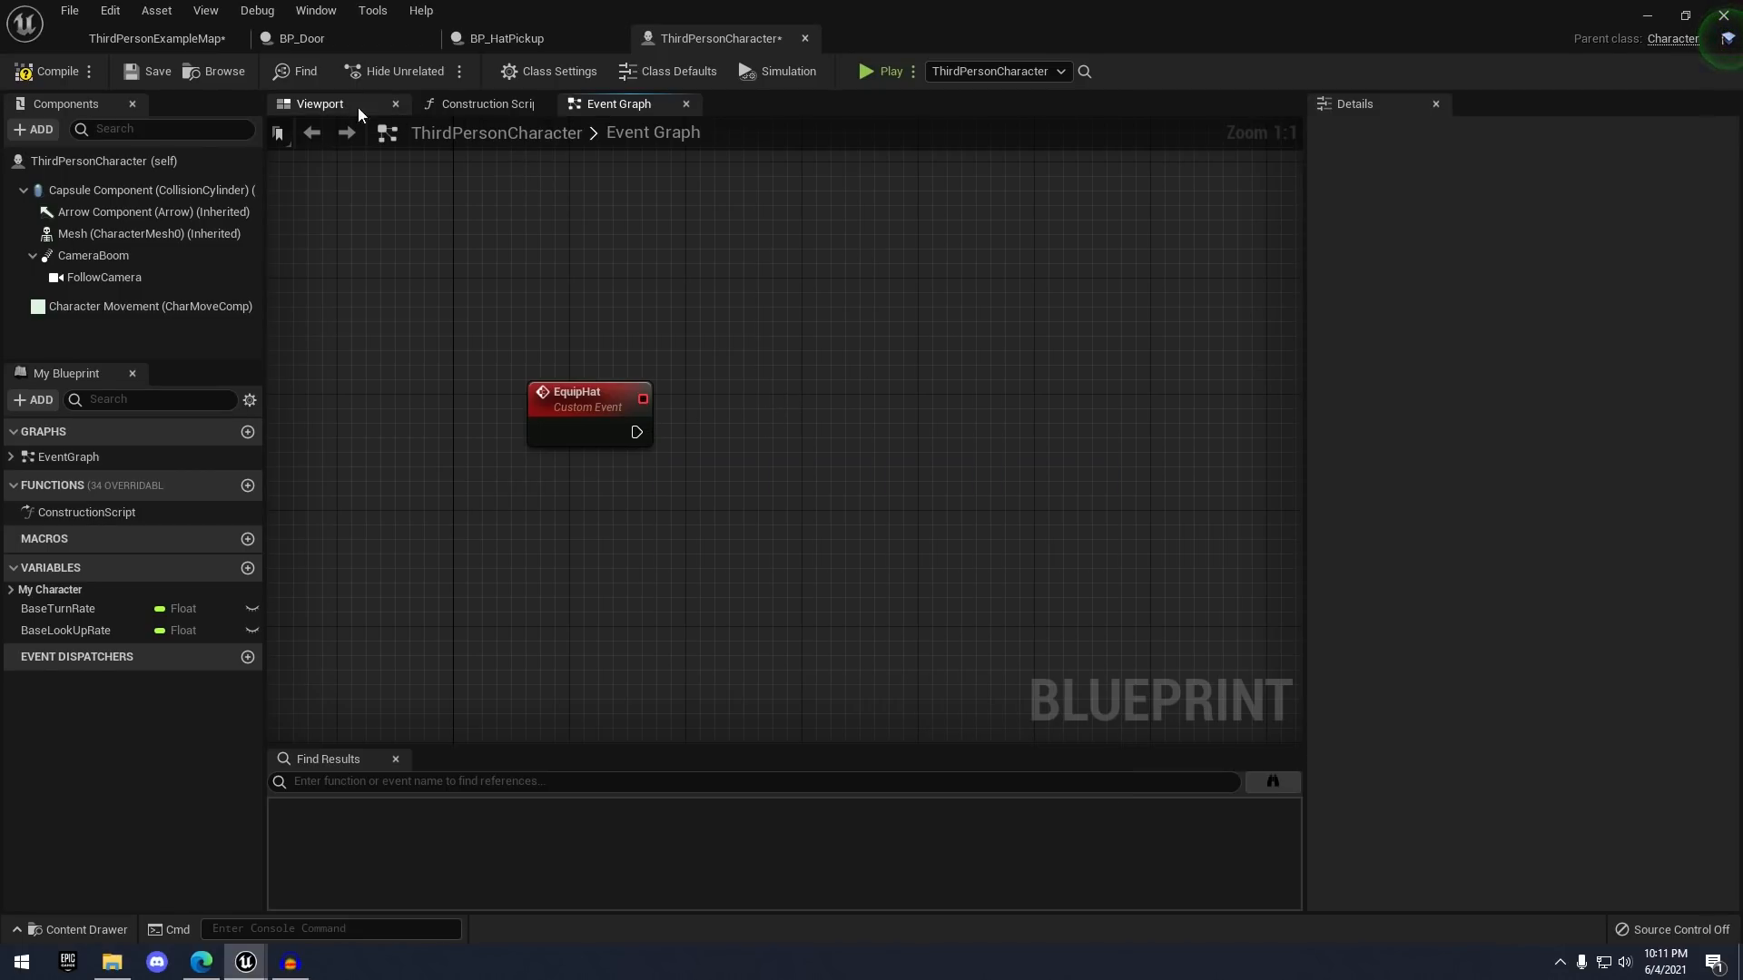
# - Add a Static Mesh component named HatMesh, save, and place its reference below EquipHat
pyautogui.click(36, 130)
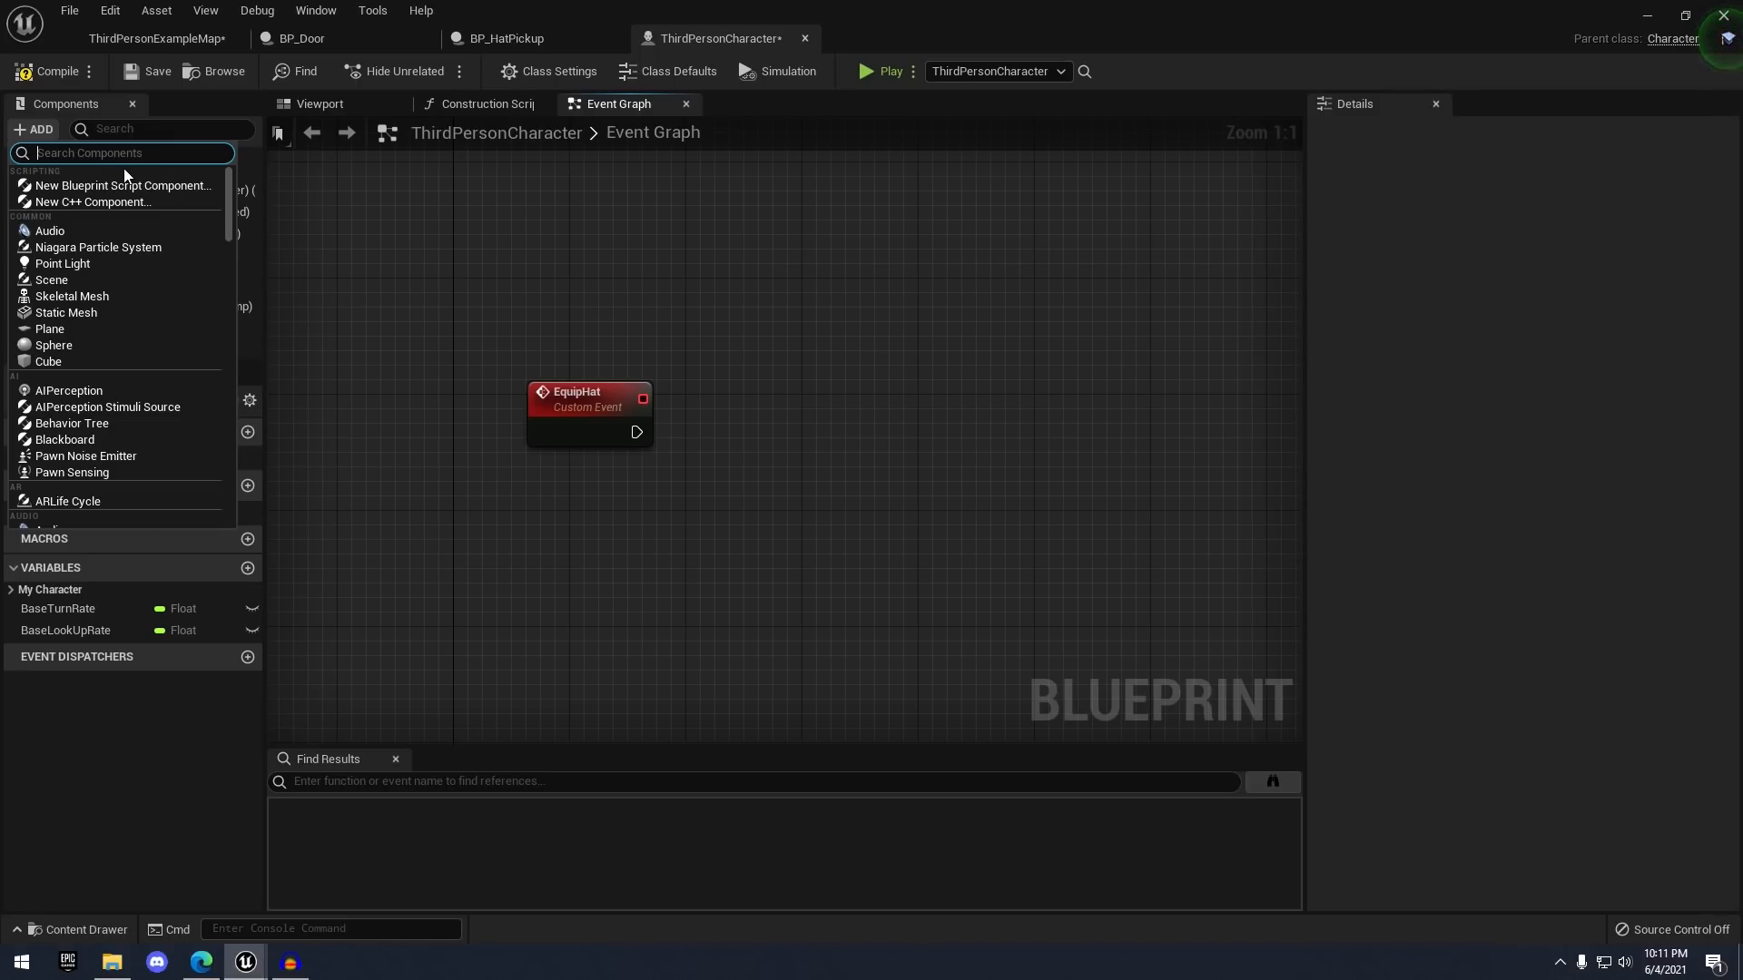
pyautogui.write('static')
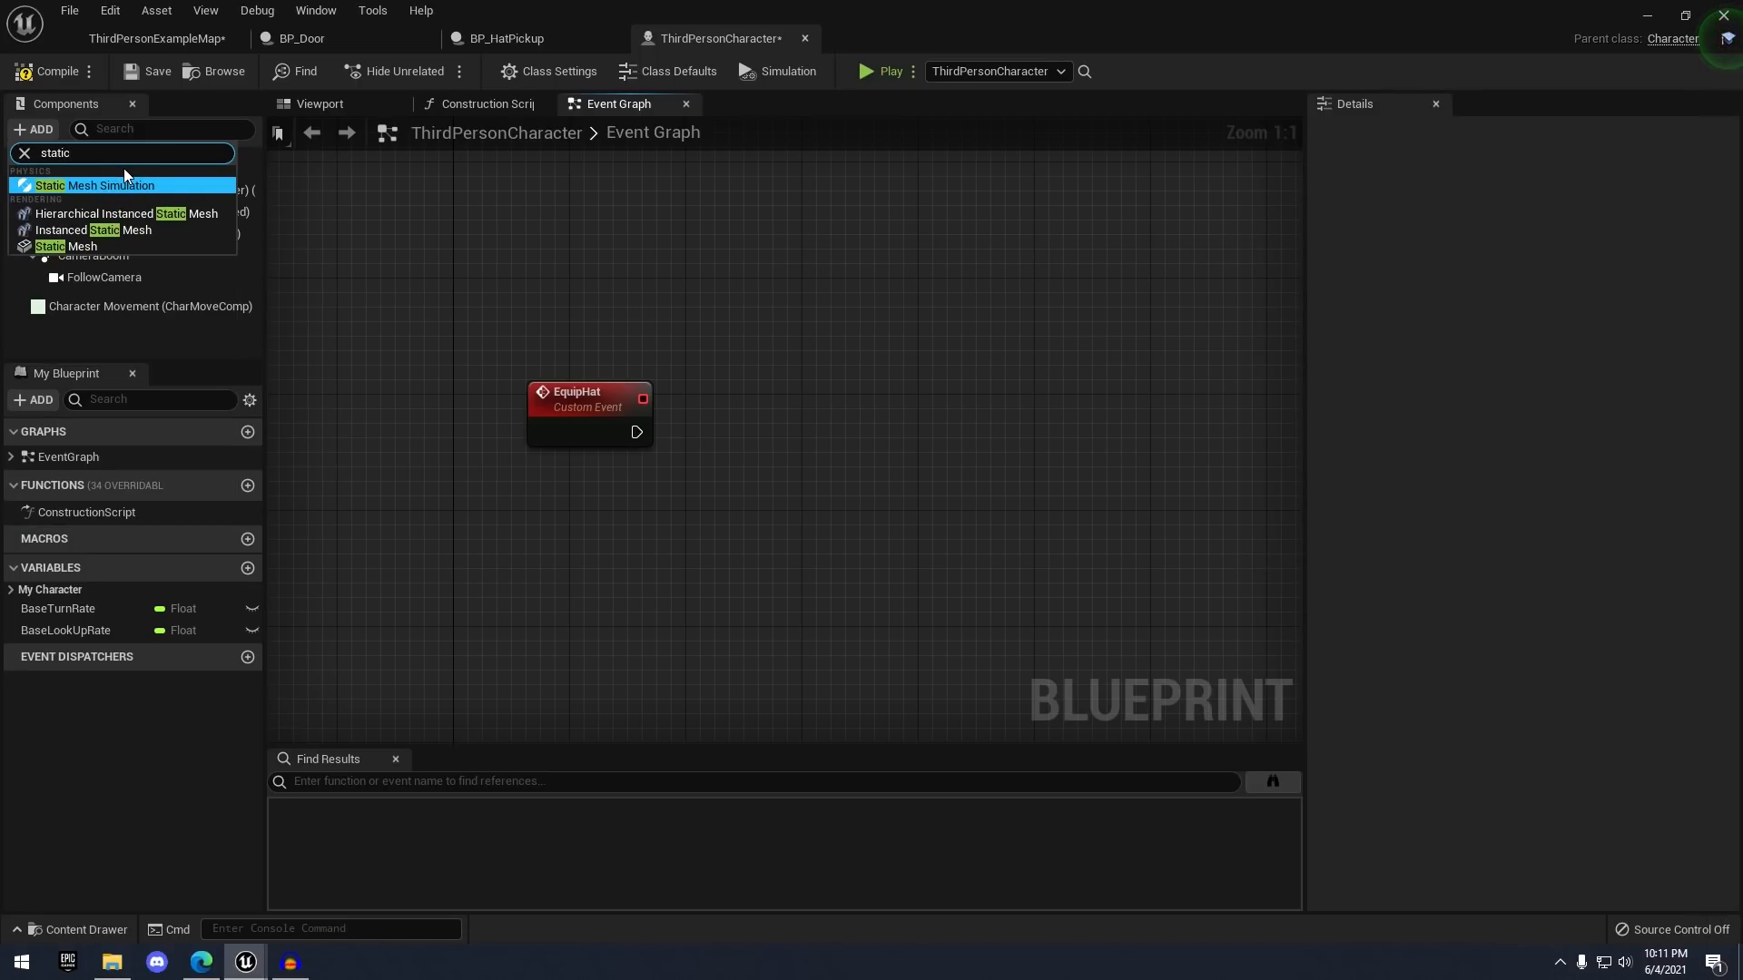
pyautogui.click(66, 246)
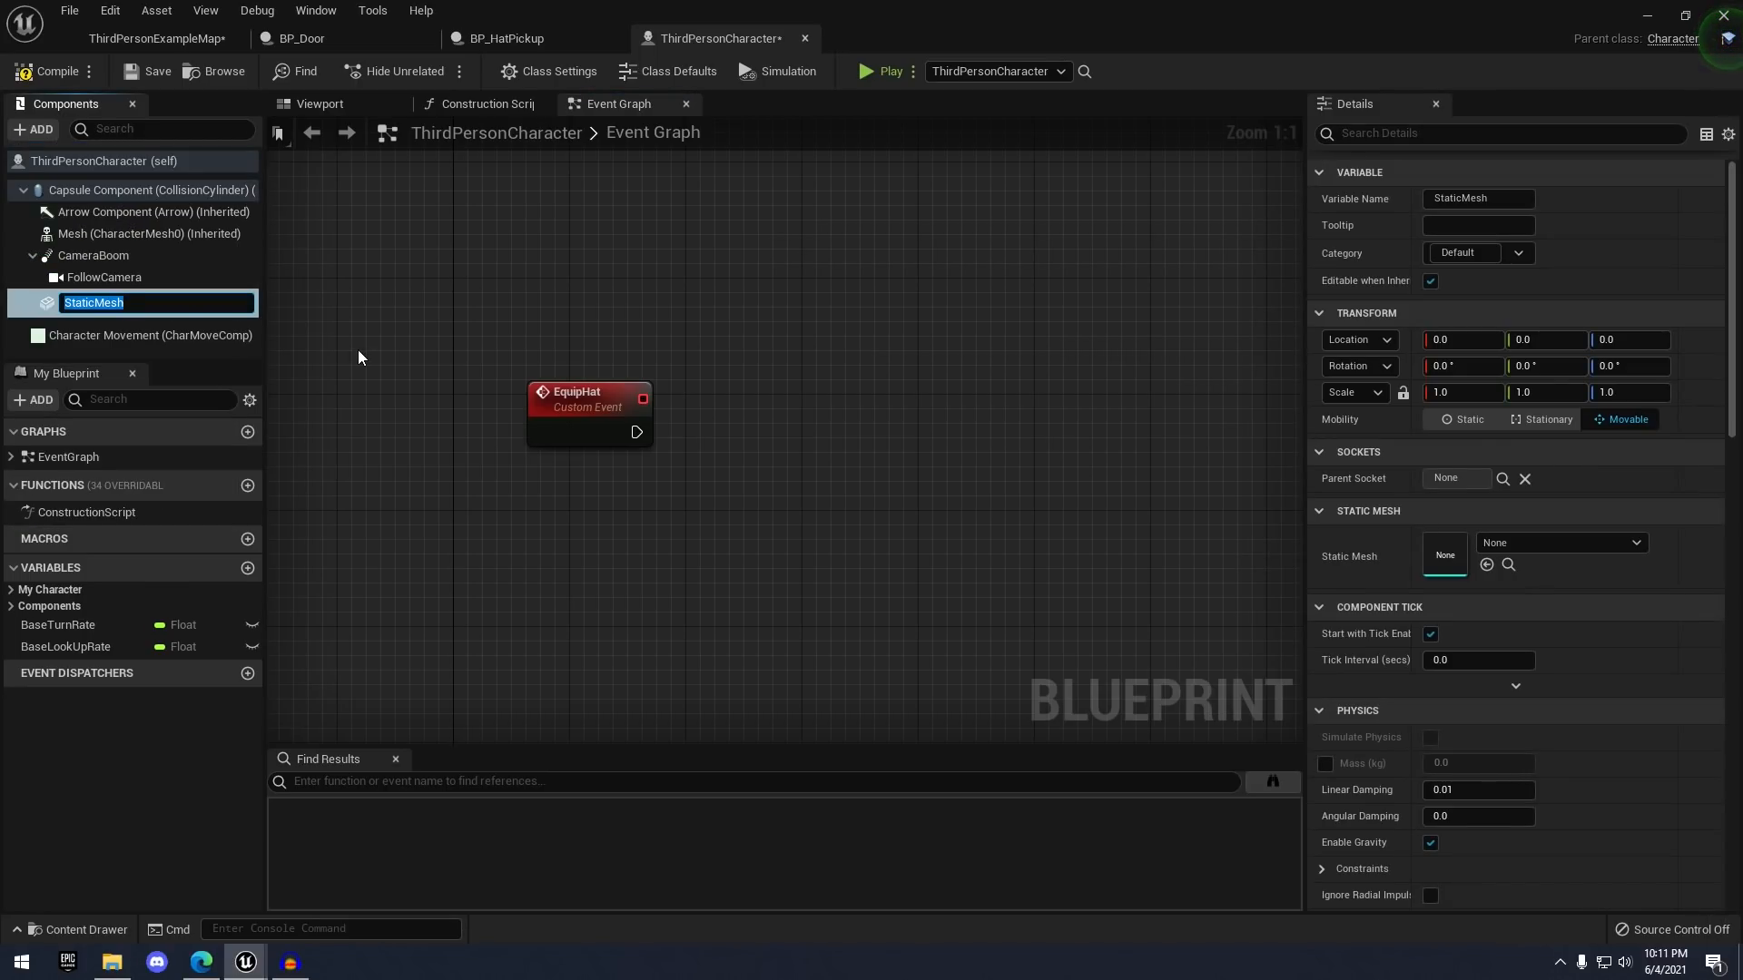
pyautogui.write('HatMesh')
pyautogui.press('Return')
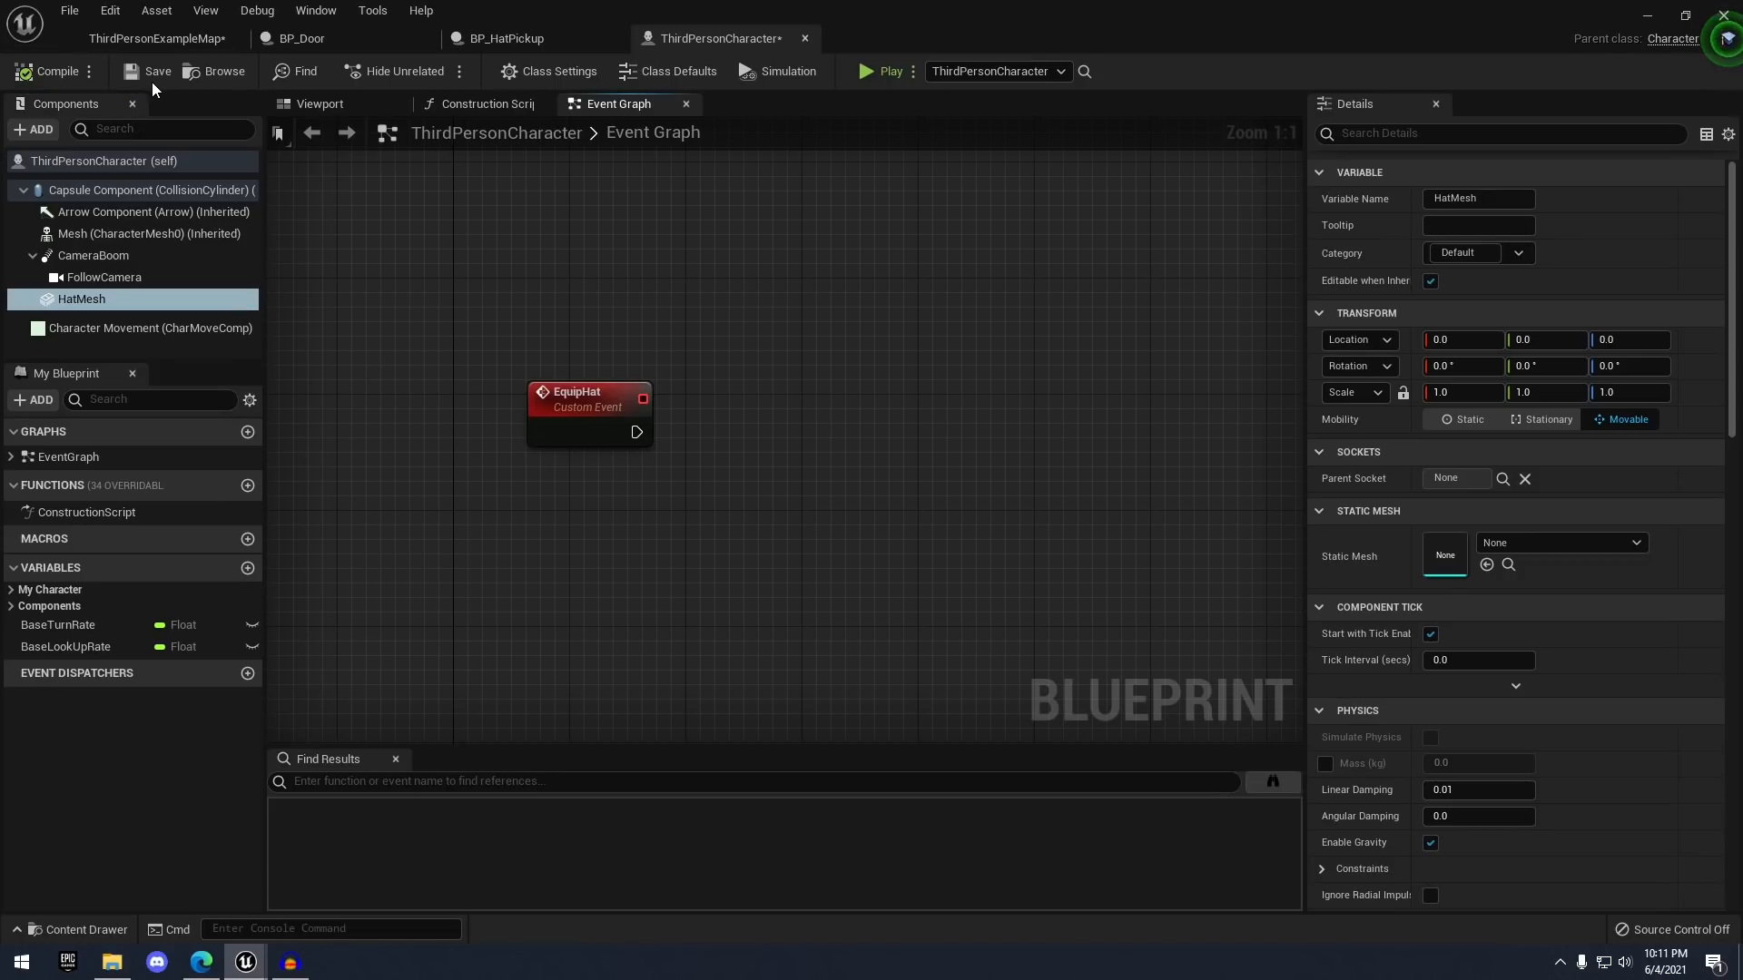
pyautogui.click(151, 80)
pyautogui.moveTo(722, 410); pyautogui.dragTo(769, 336, button='right')
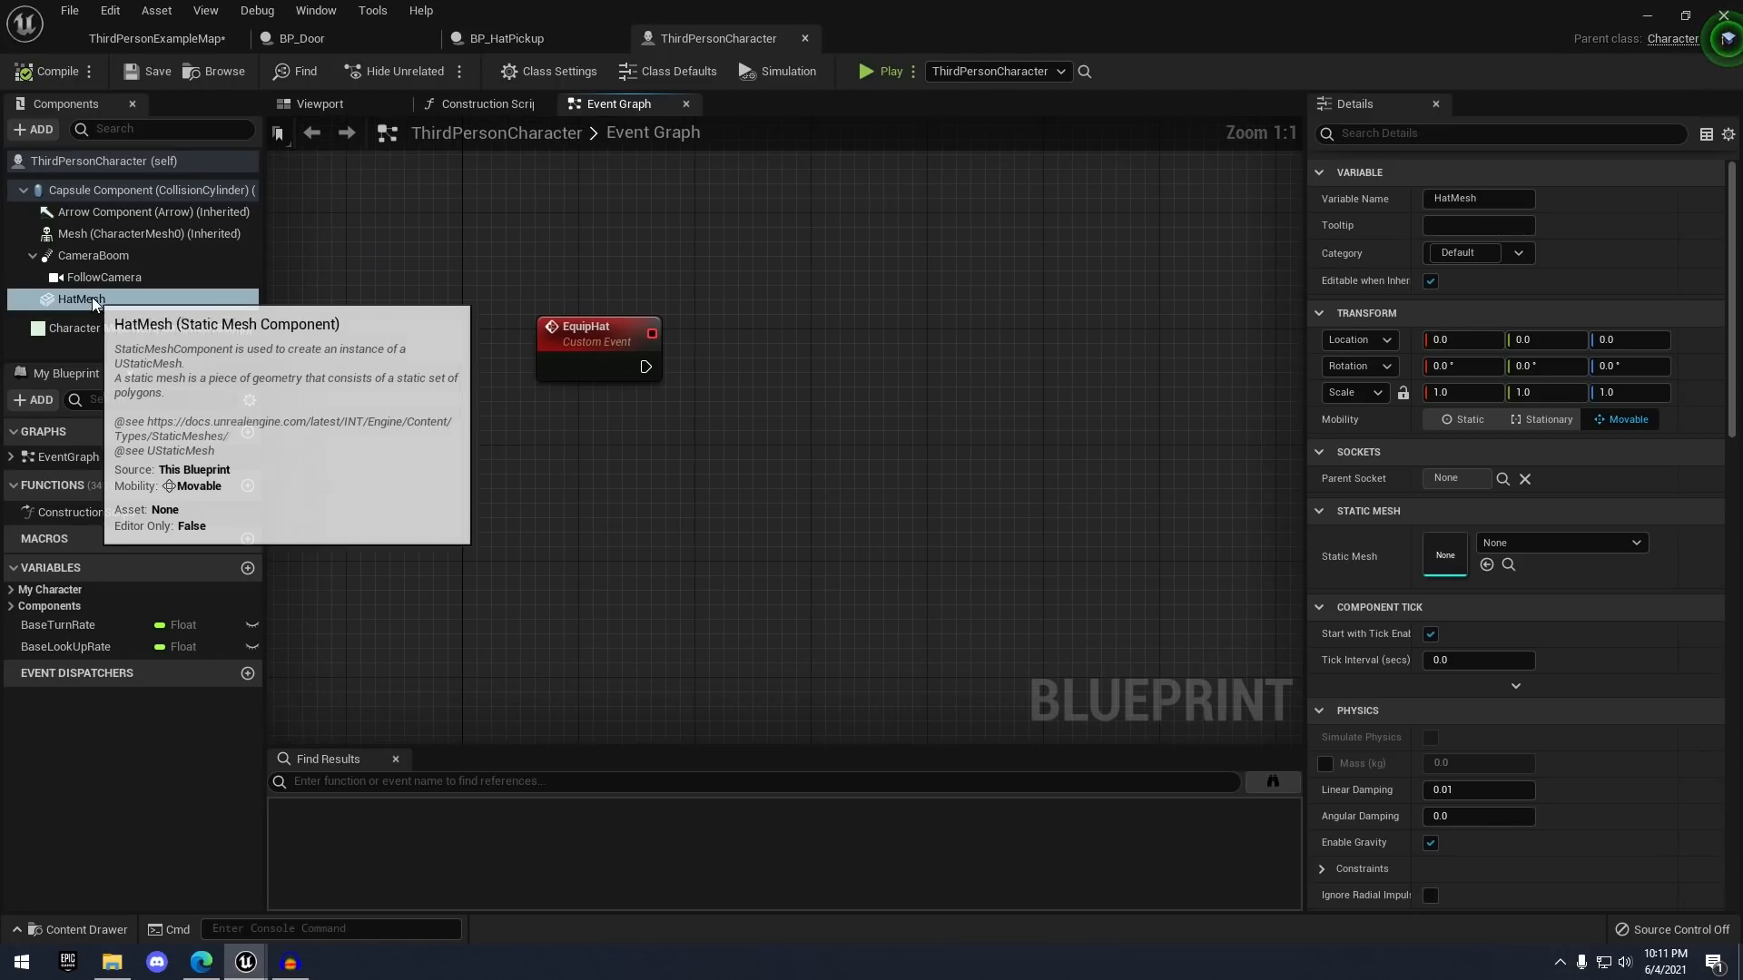
pyautogui.moveTo(90, 298); pyautogui.dragTo(561, 427)
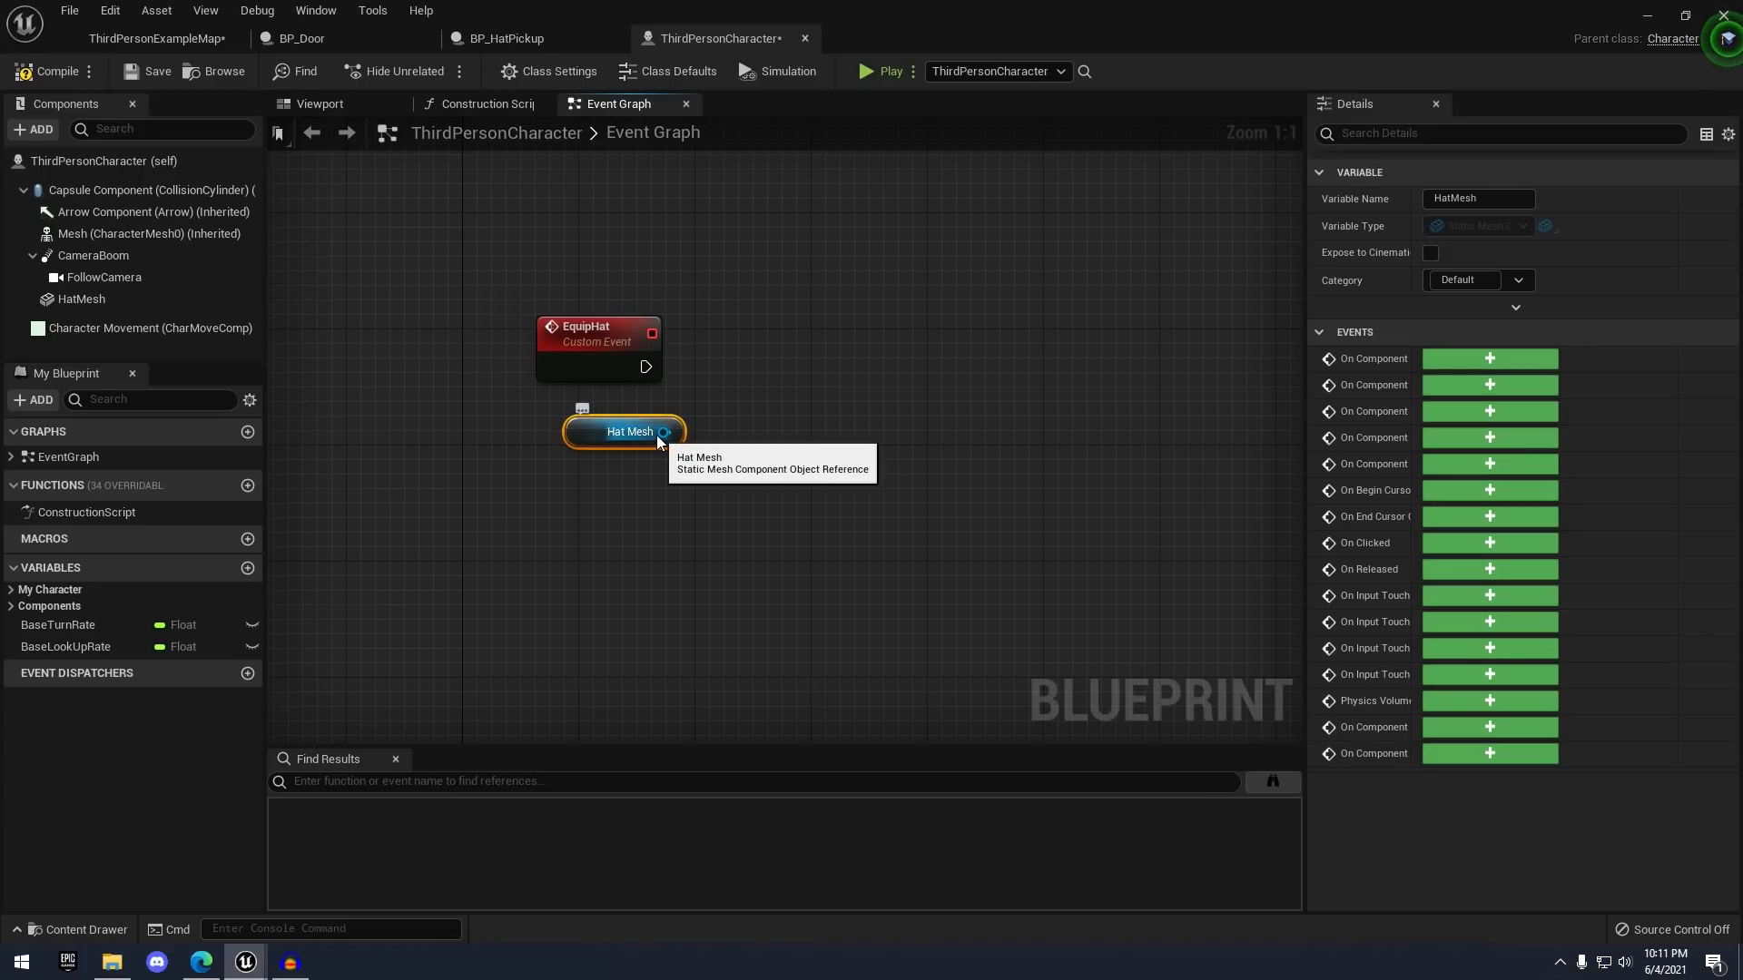
# - Add a Set Static Mesh node on Hat Mesh, driven by EquipHat's execution
pyautogui.moveTo(663, 432); pyautogui.dragTo(757, 368)
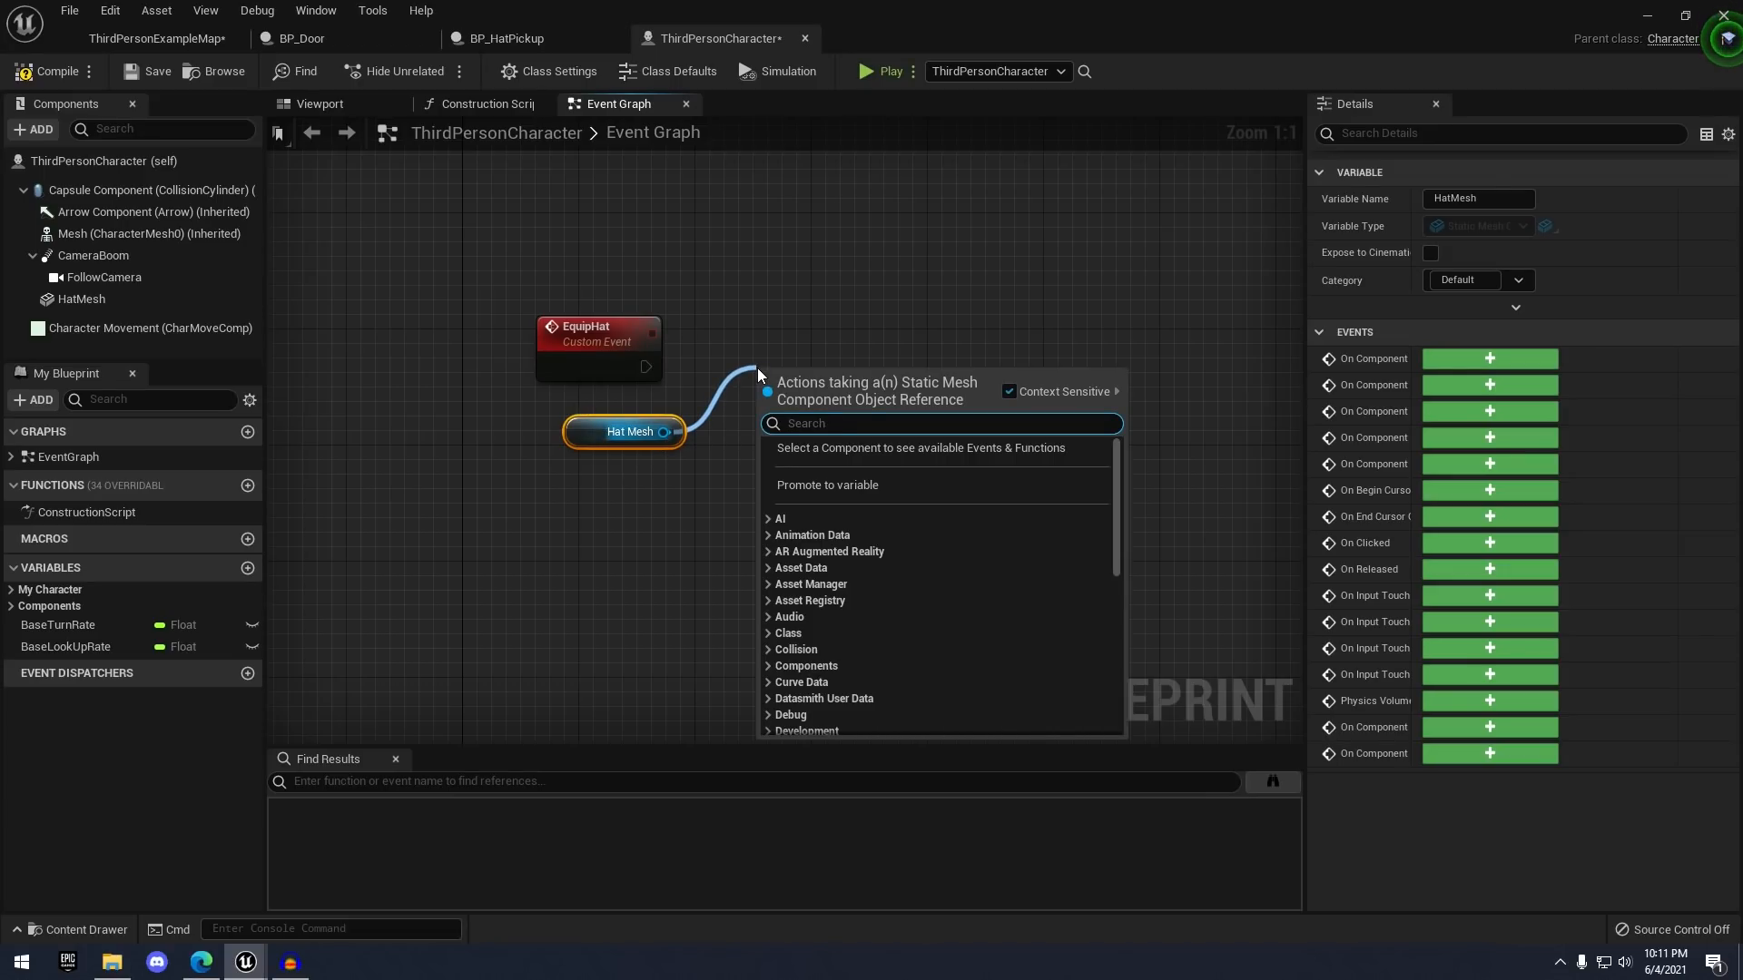
pyautogui.write('set stati')
pyautogui.press('Return')
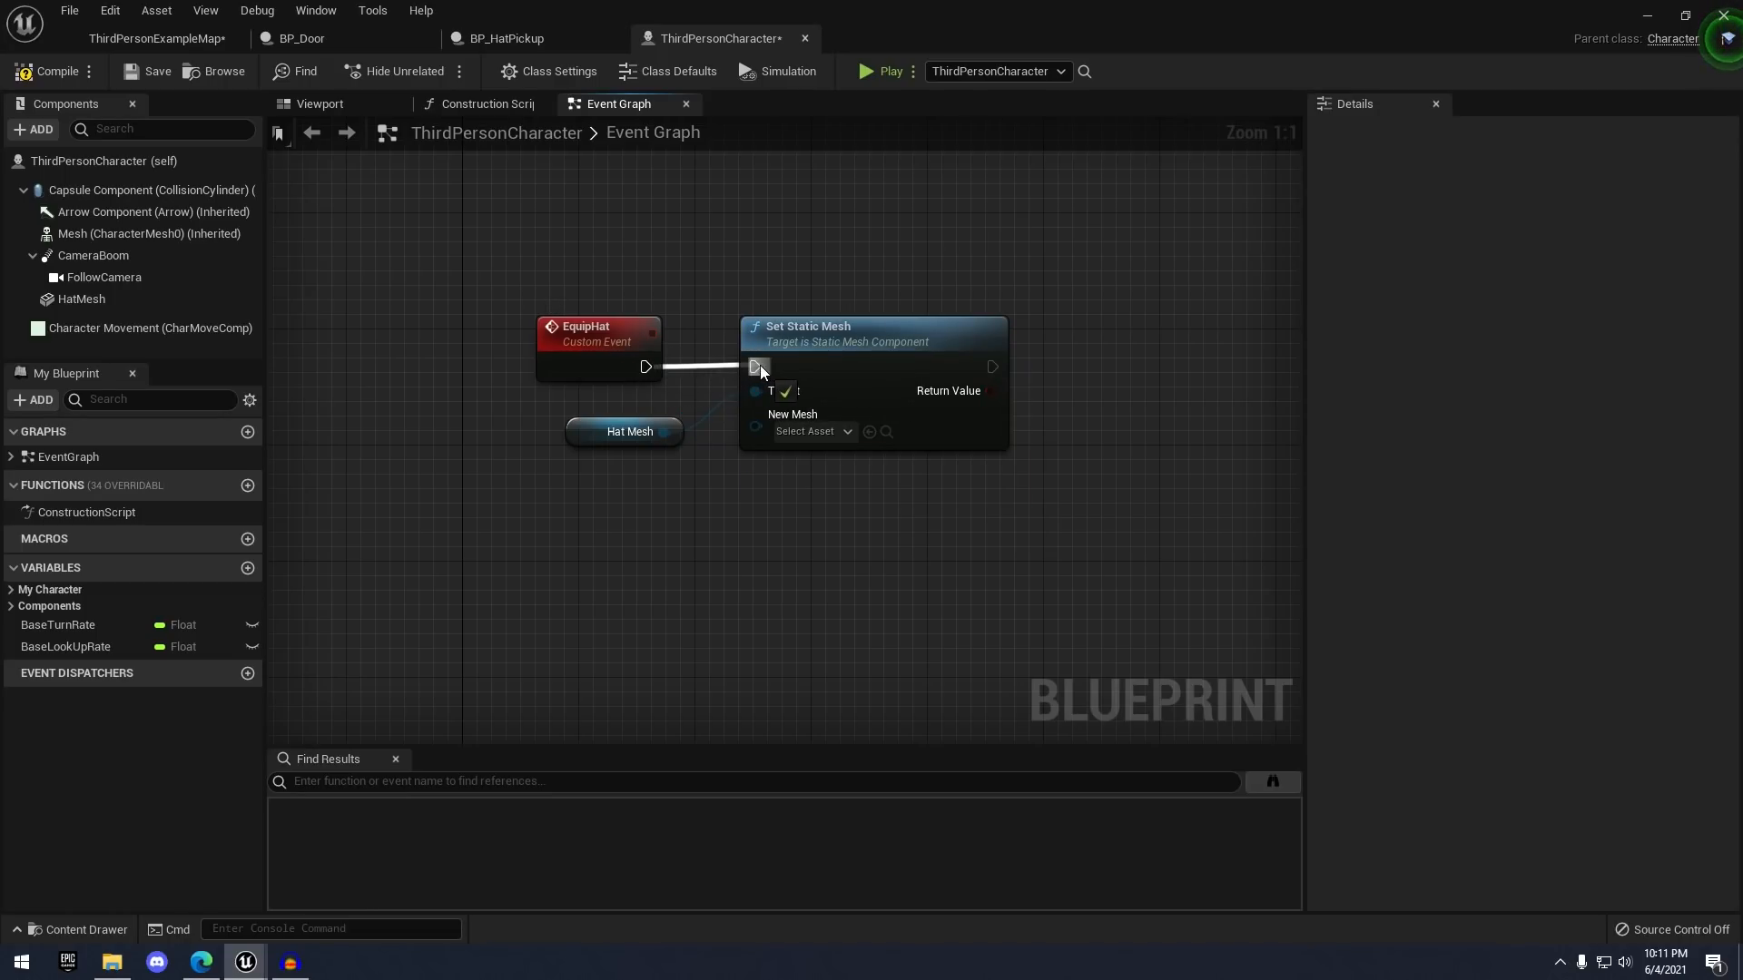
pyautogui.moveTo(760, 365); pyautogui.dragTo(755, 367)
pyautogui.moveTo(575, 427); pyautogui.dragTo(545, 429)
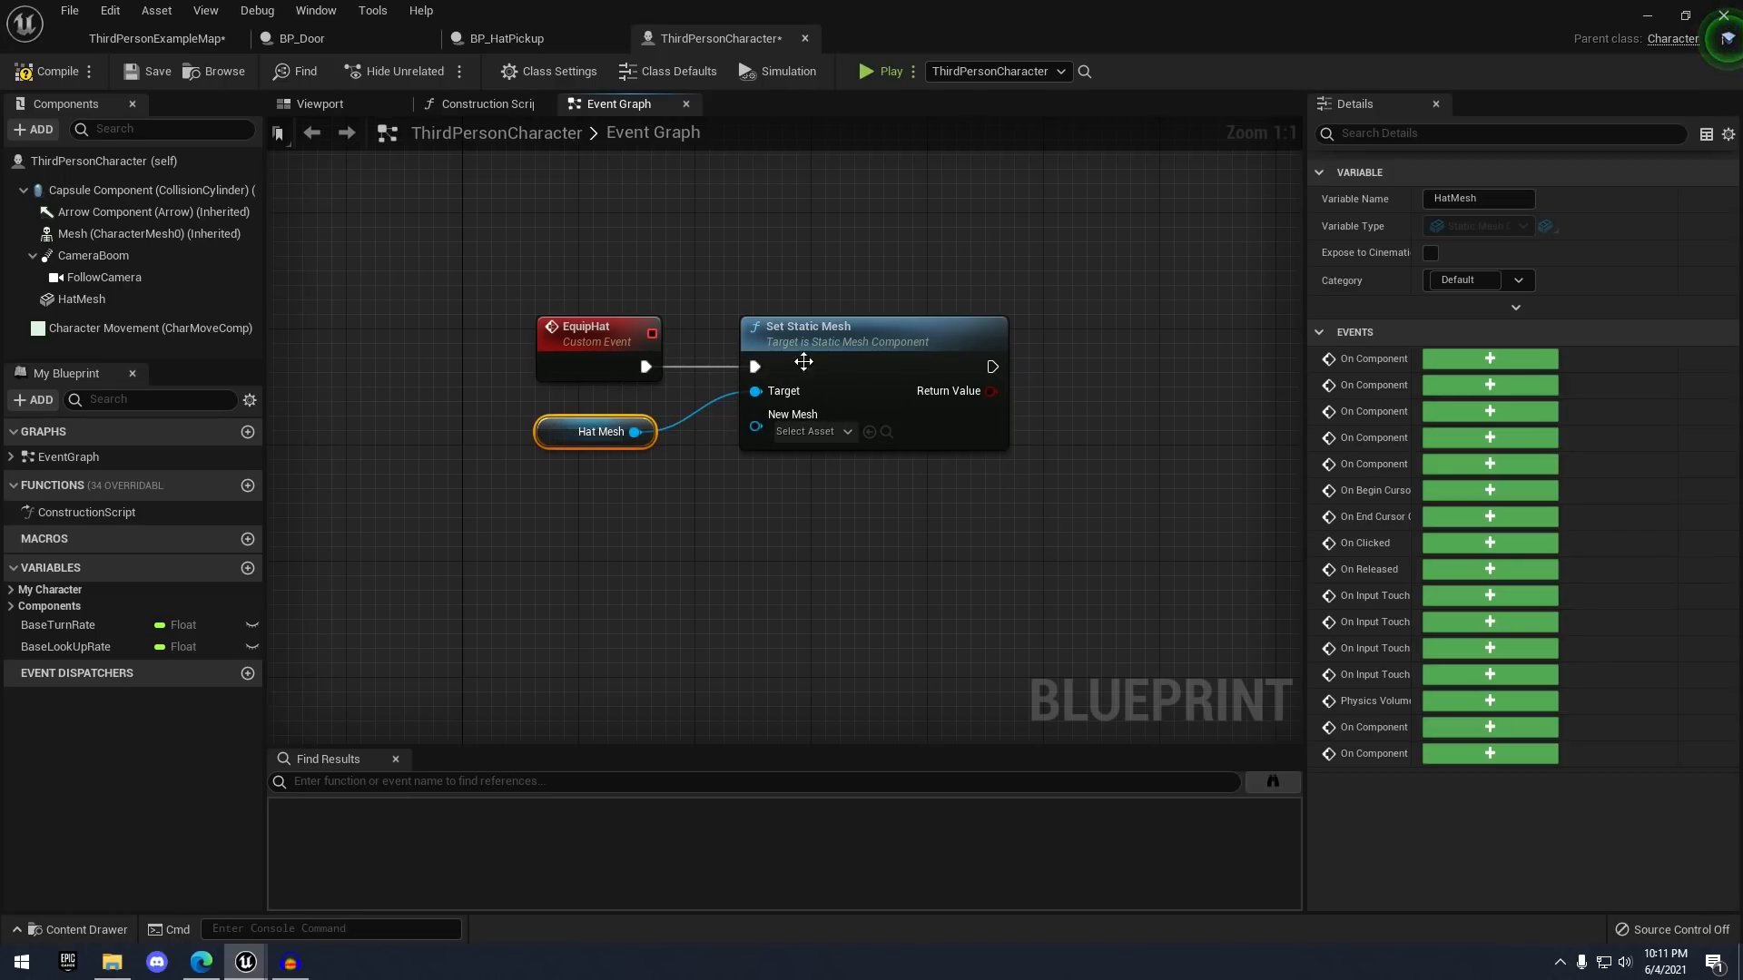
pyautogui.moveTo(803, 362); pyautogui.dragTo(826, 349, button='right')
pyautogui.click(754, 271)
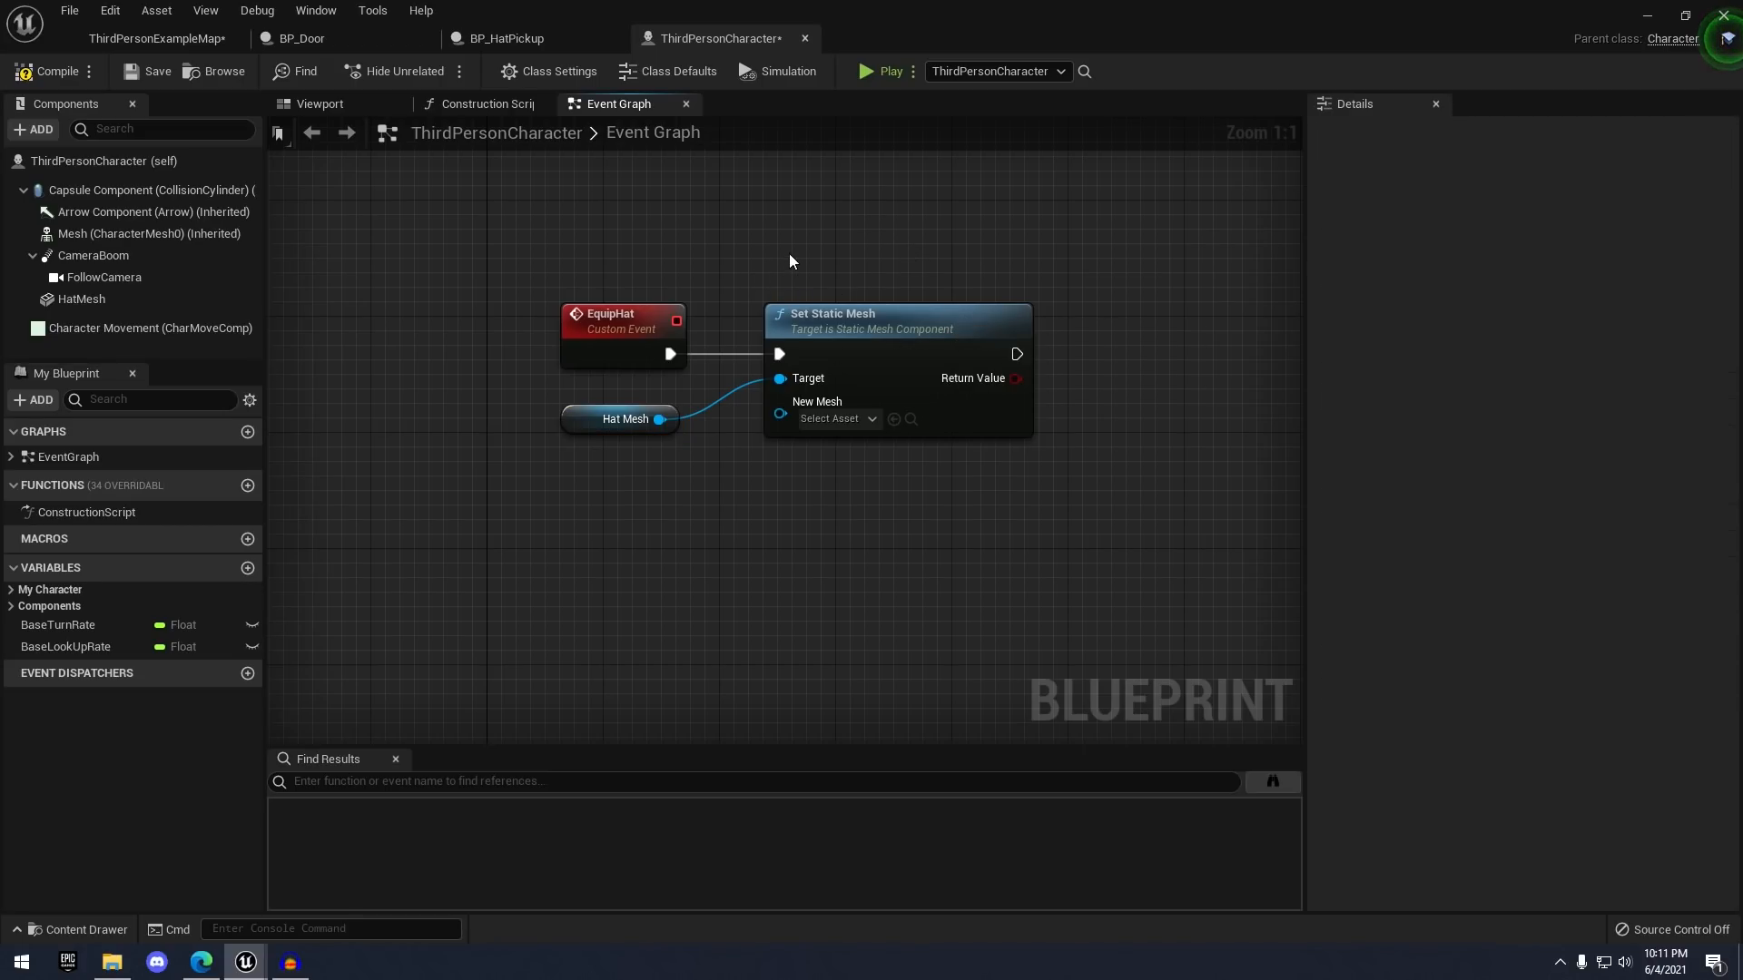
pyautogui.moveTo(826, 242); pyautogui.dragTo(976, 230, button='right')
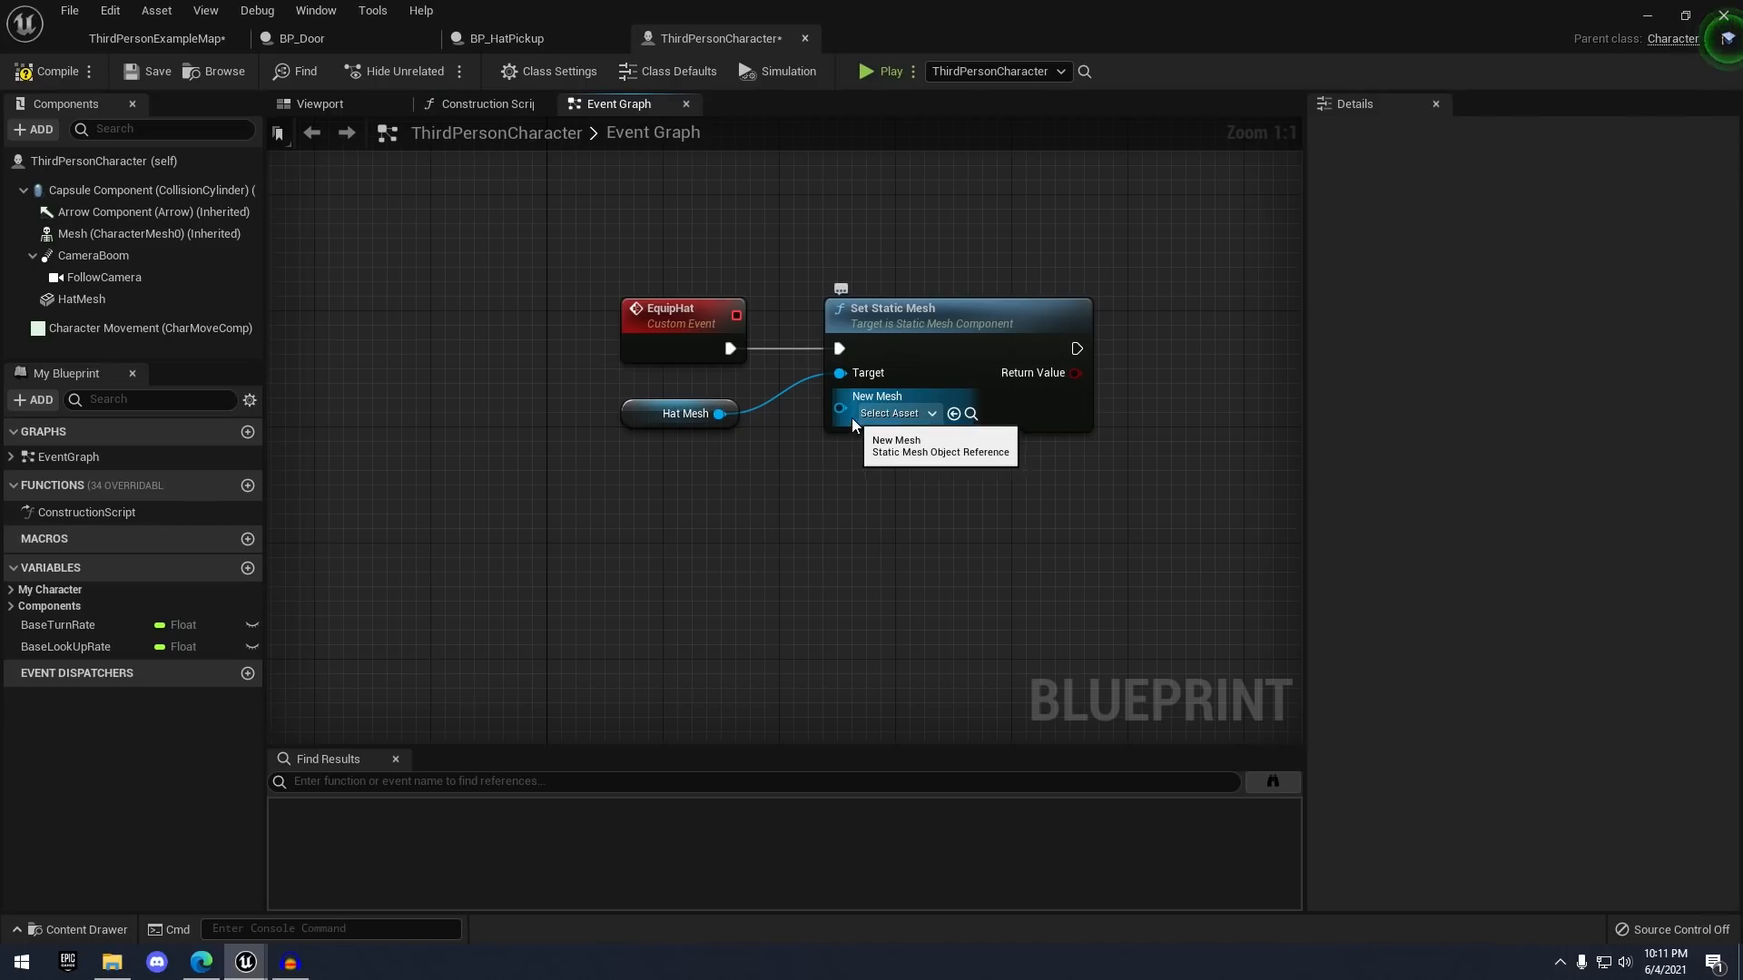
pyautogui.moveTo(851, 417); pyautogui.dragTo(792, 370, button='right')
# - Make New Mesh an input of the EquipHat event, then go to BP_HatPickup
pyautogui.click(806, 374)
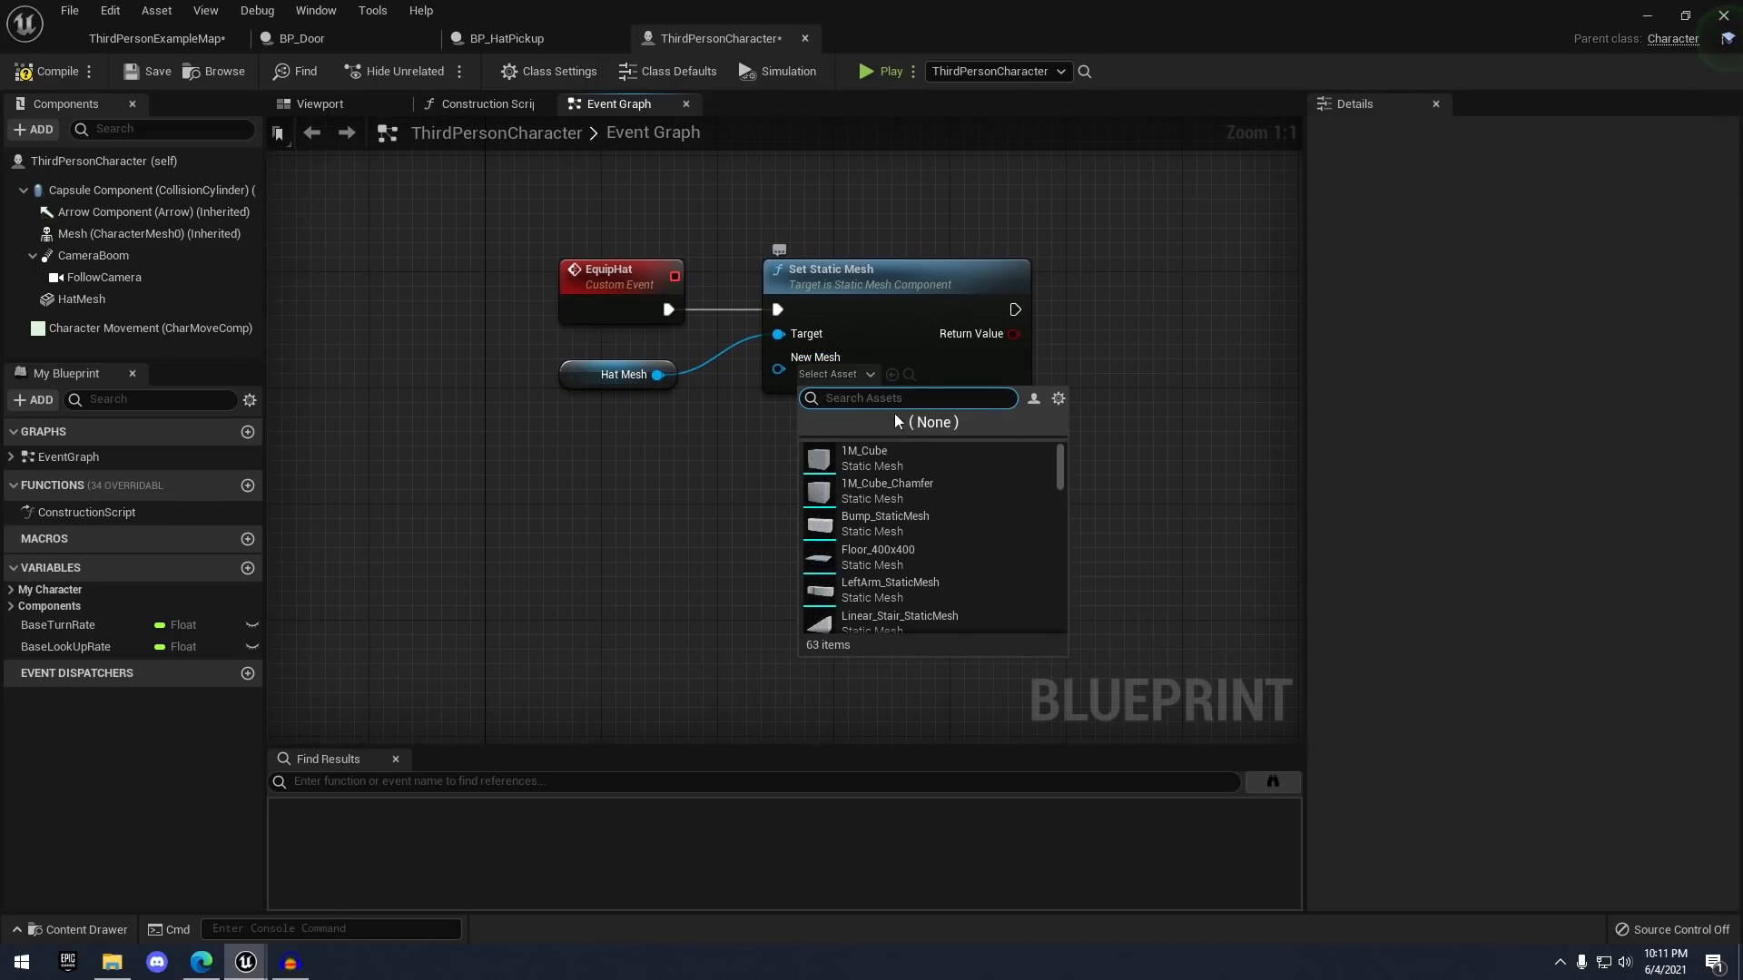
pyautogui.write('hat')
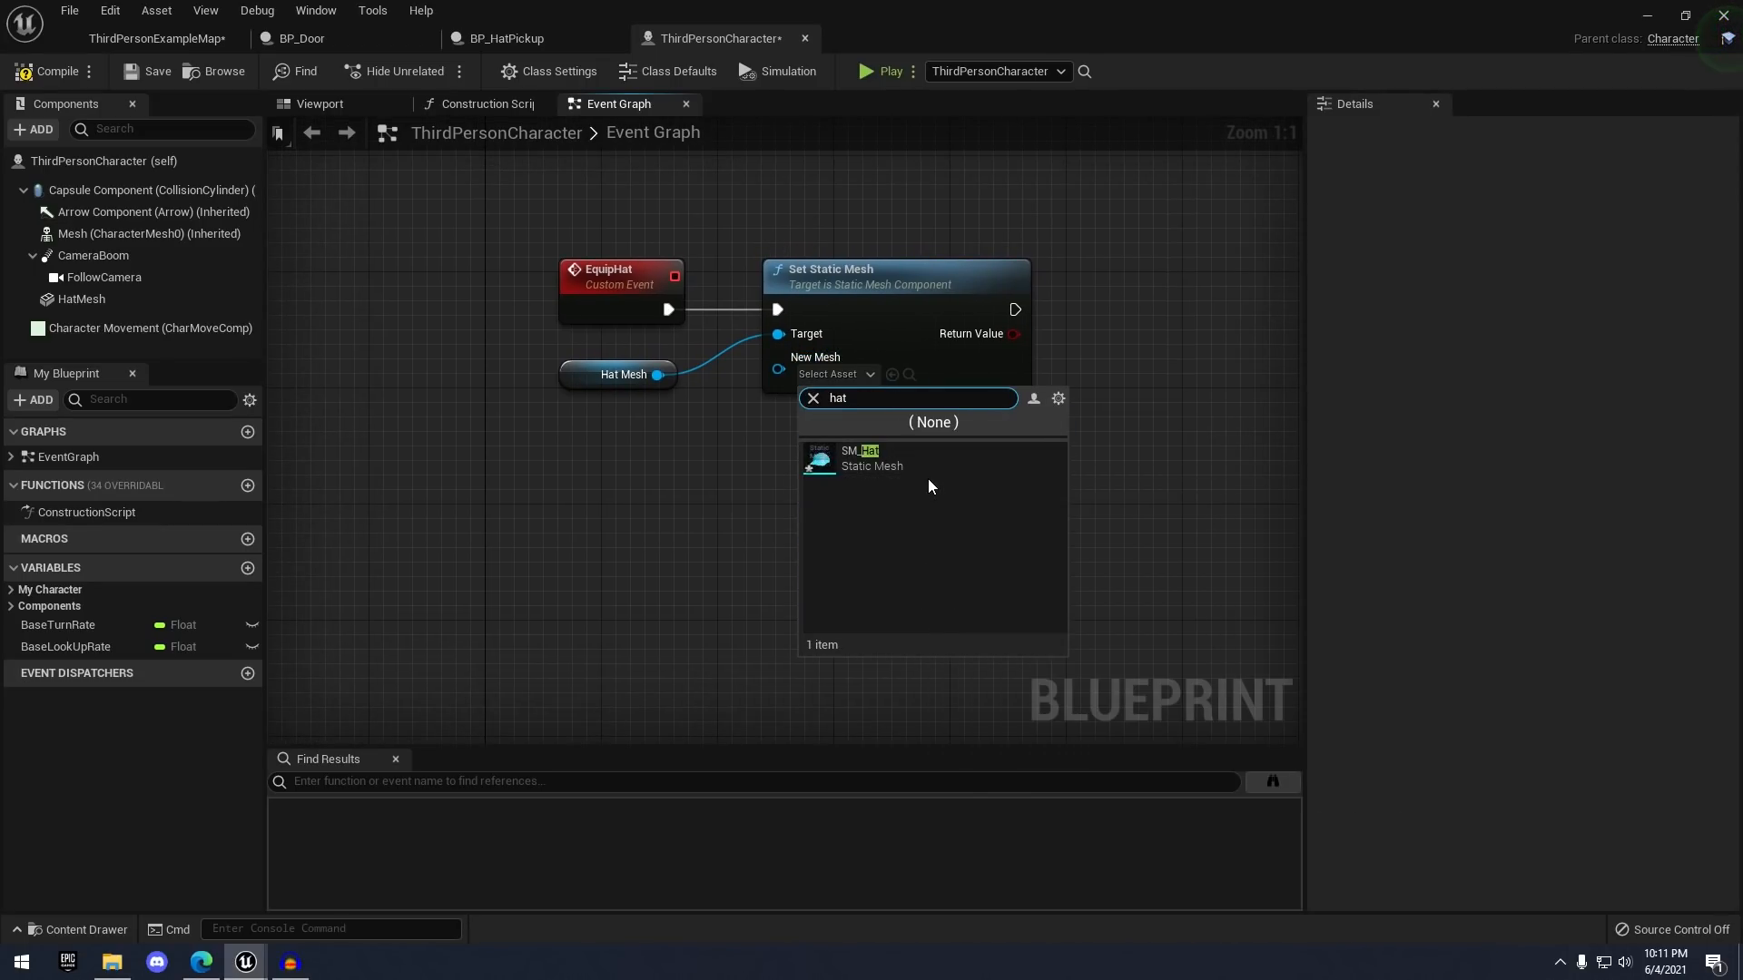
pyautogui.click(745, 528)
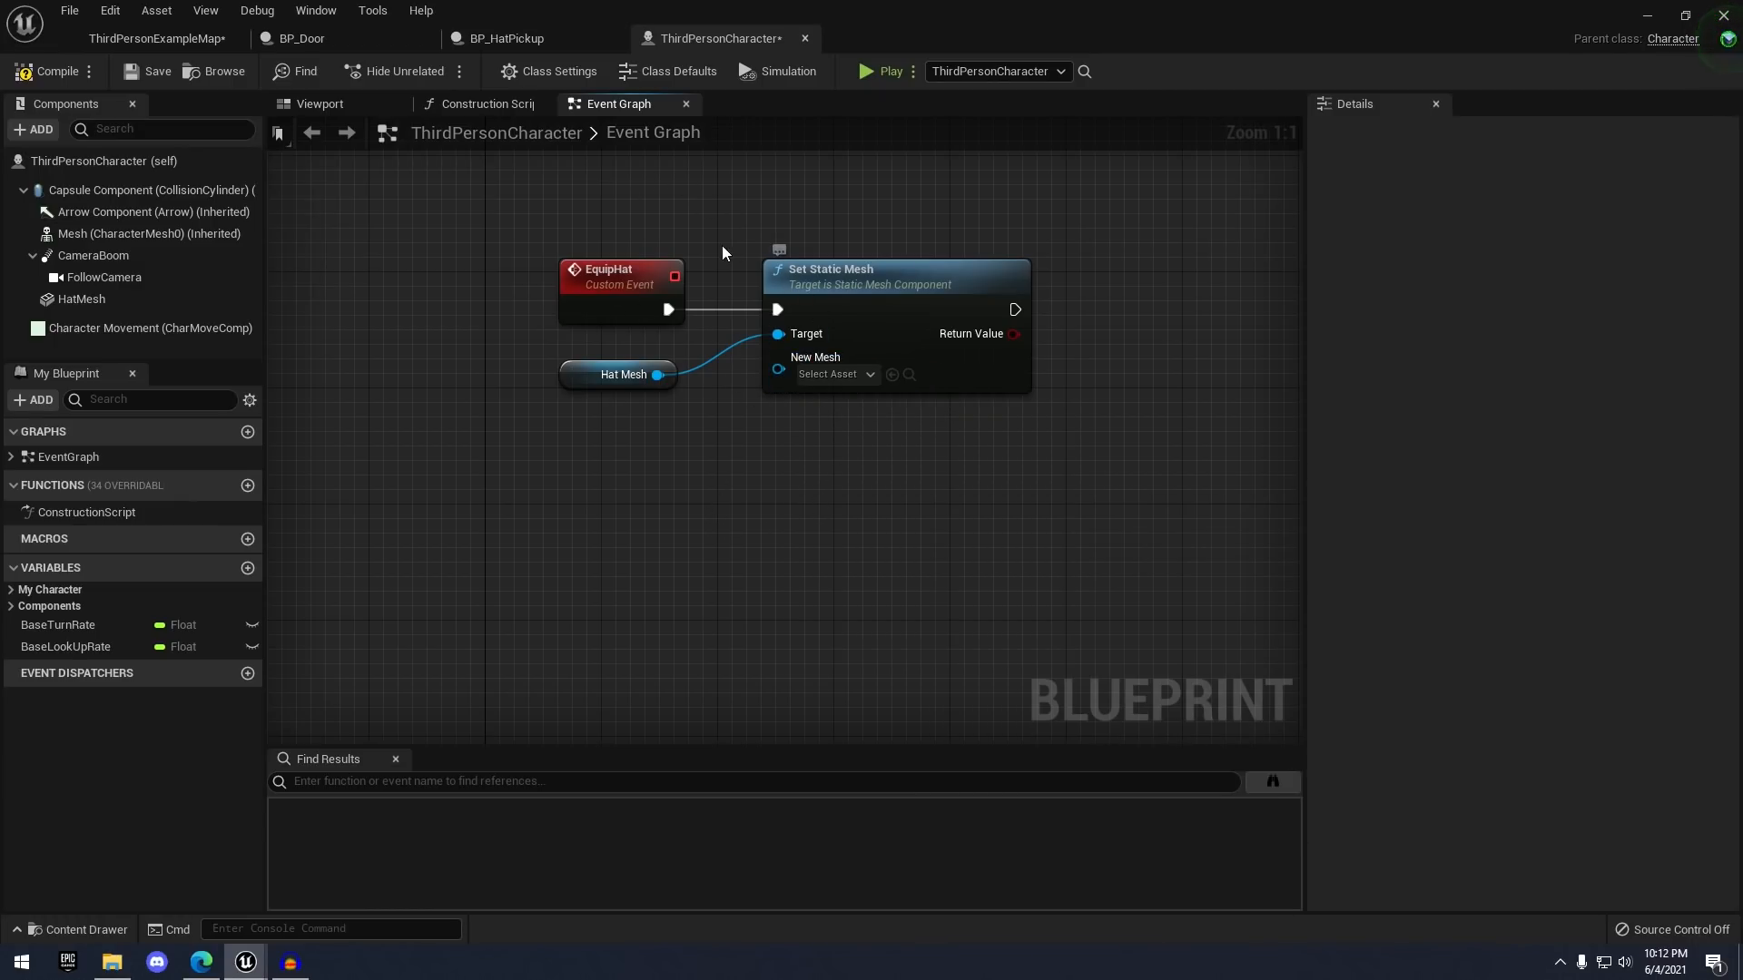
pyautogui.moveTo(617, 374); pyautogui.dragTo(617, 403)
pyautogui.click(717, 391)
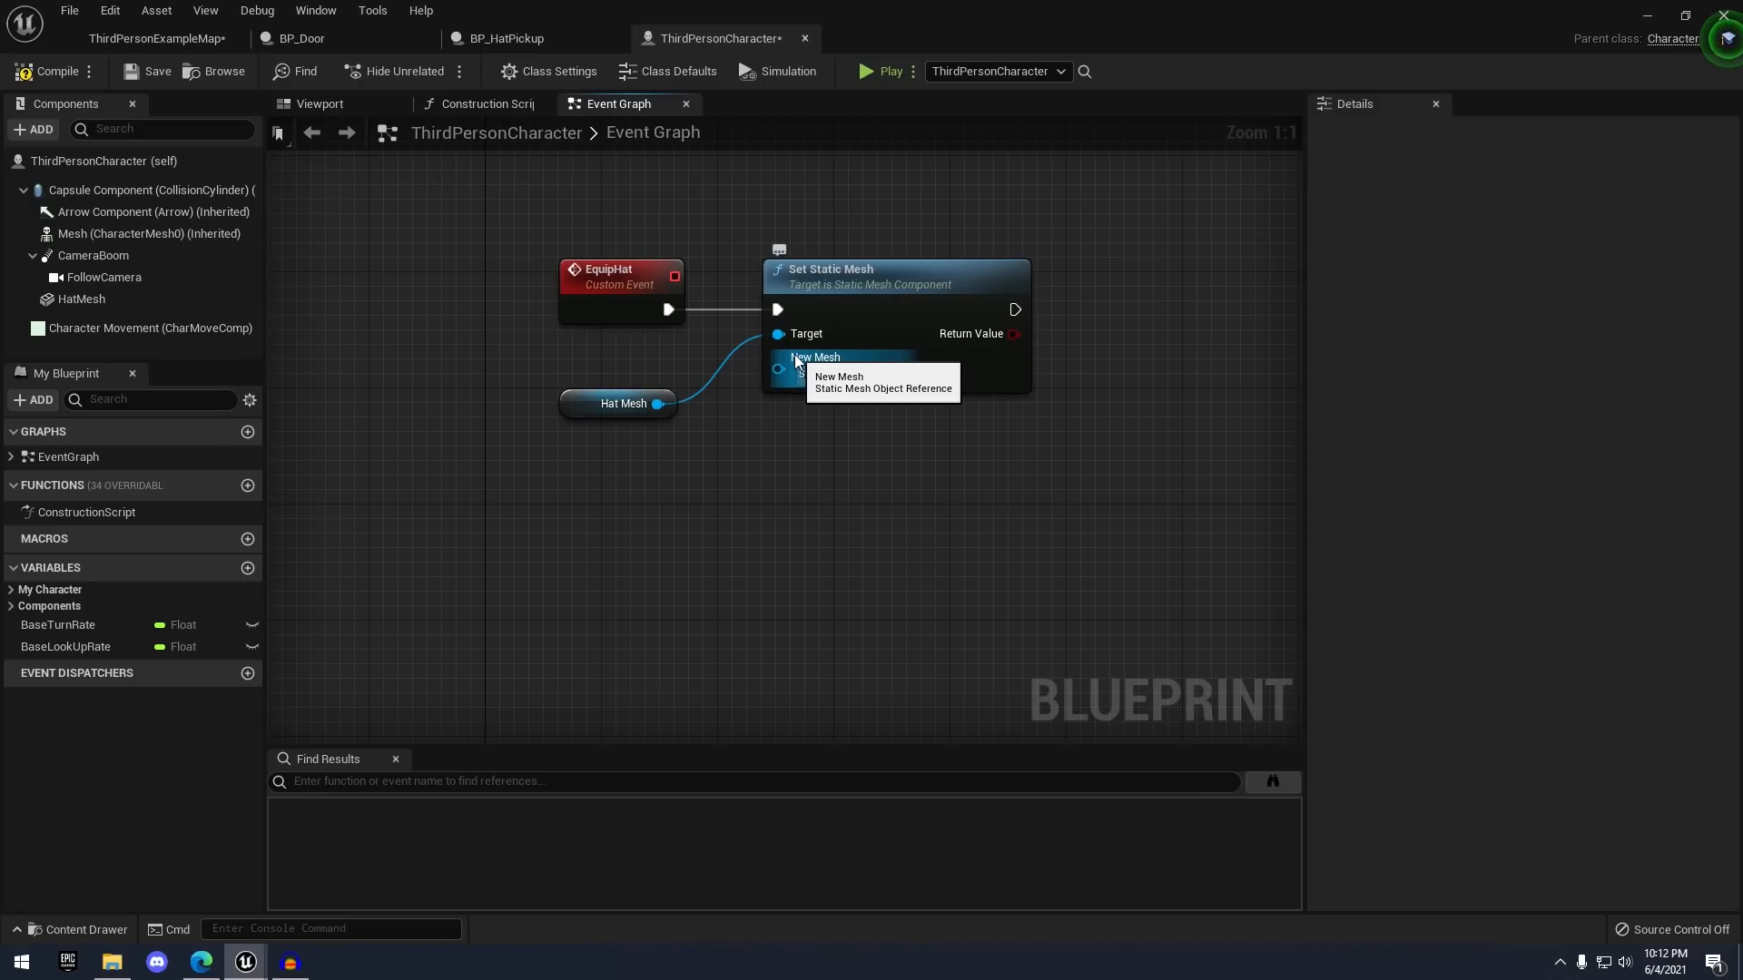
pyautogui.moveTo(778, 371); pyautogui.dragTo(629, 309)
pyautogui.click(623, 307)
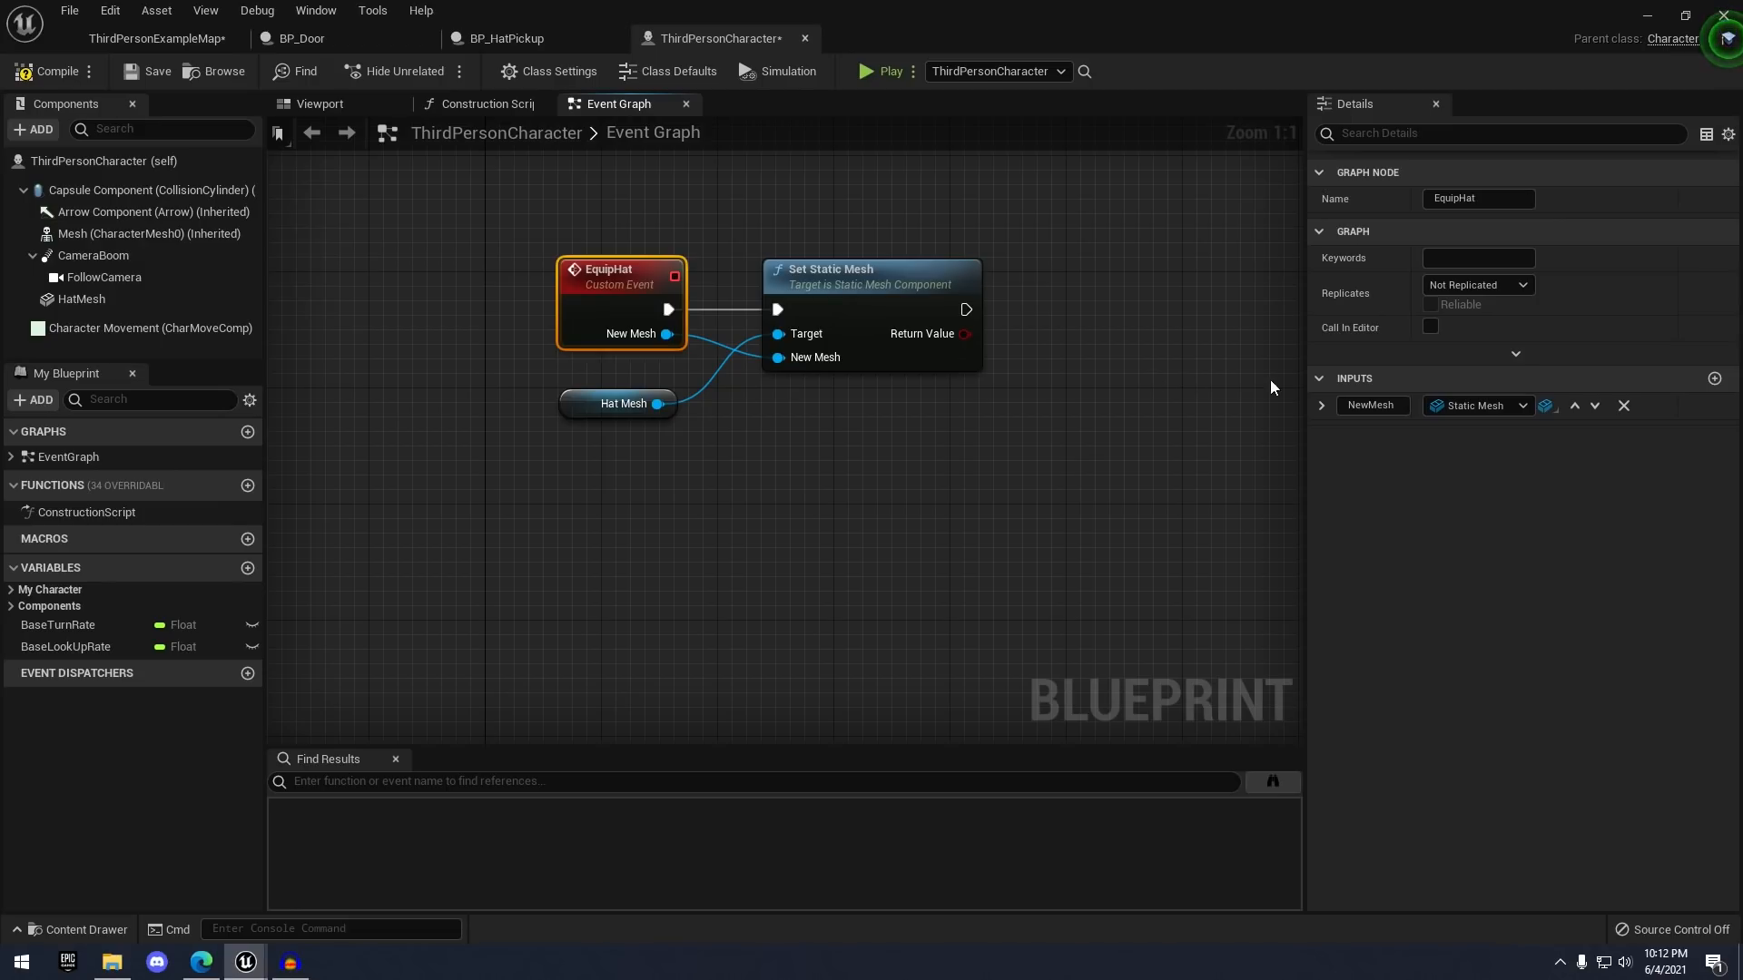
pyautogui.moveTo(800, 238); pyautogui.dragTo(718, 223, button='right')
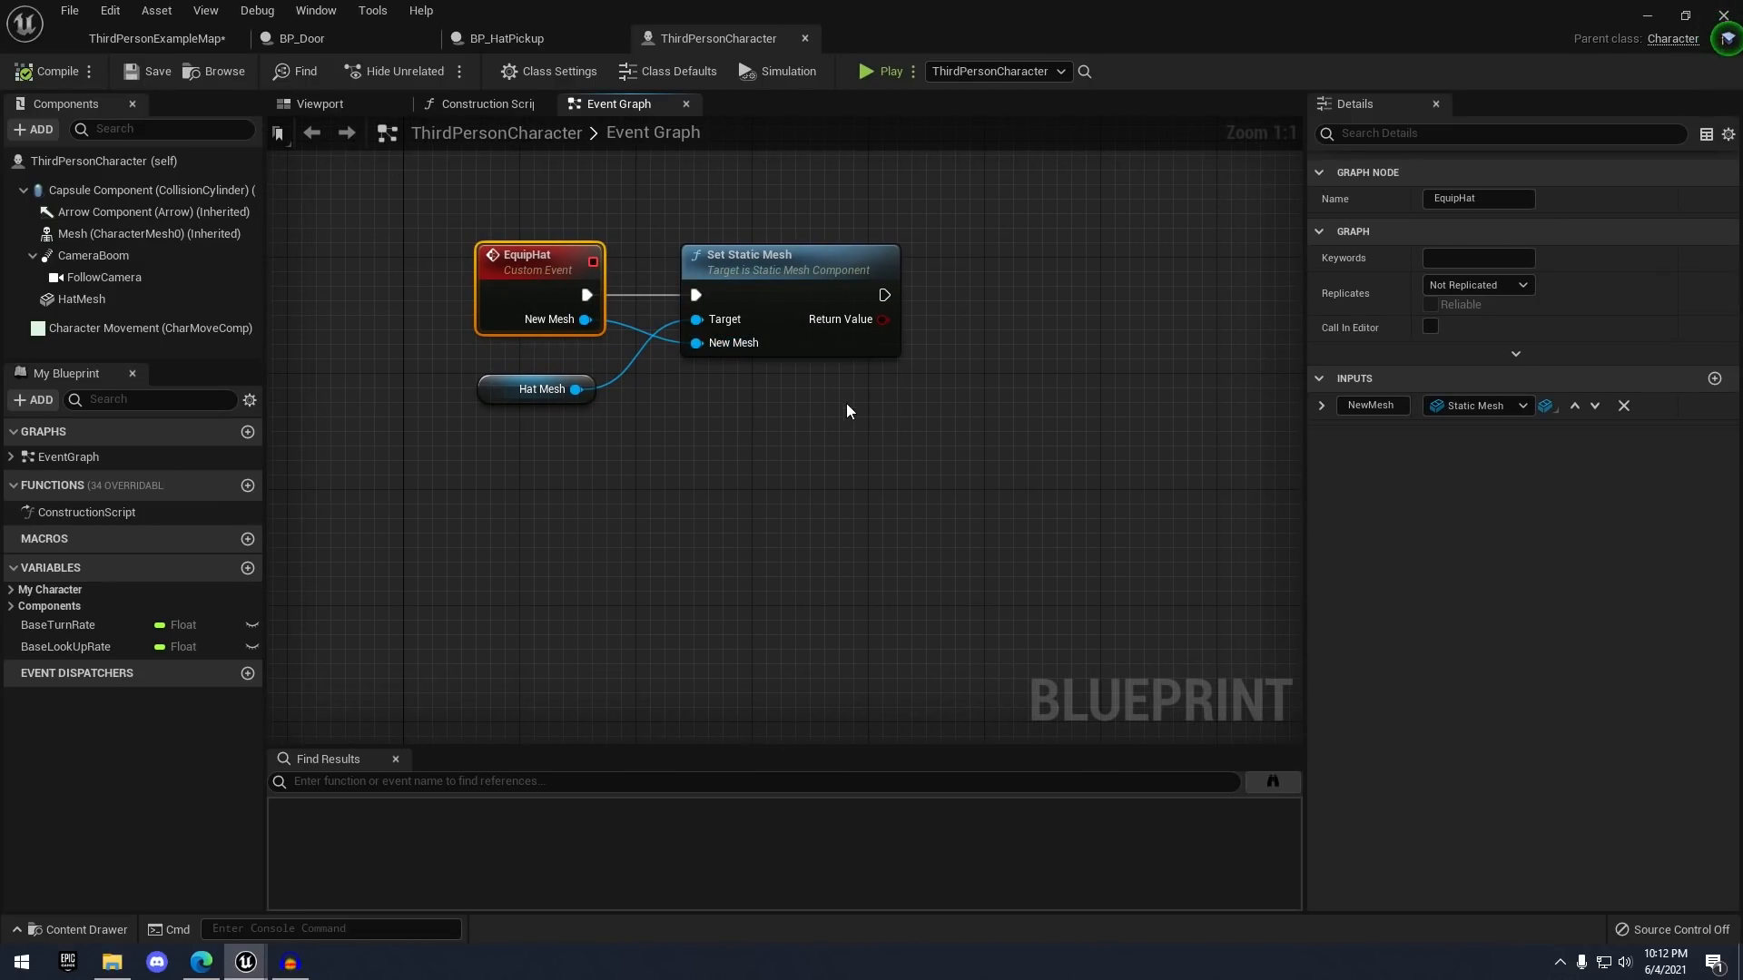
pyautogui.moveTo(846, 402); pyautogui.dragTo(775, 427, button='right')
pyautogui.click(506, 38)
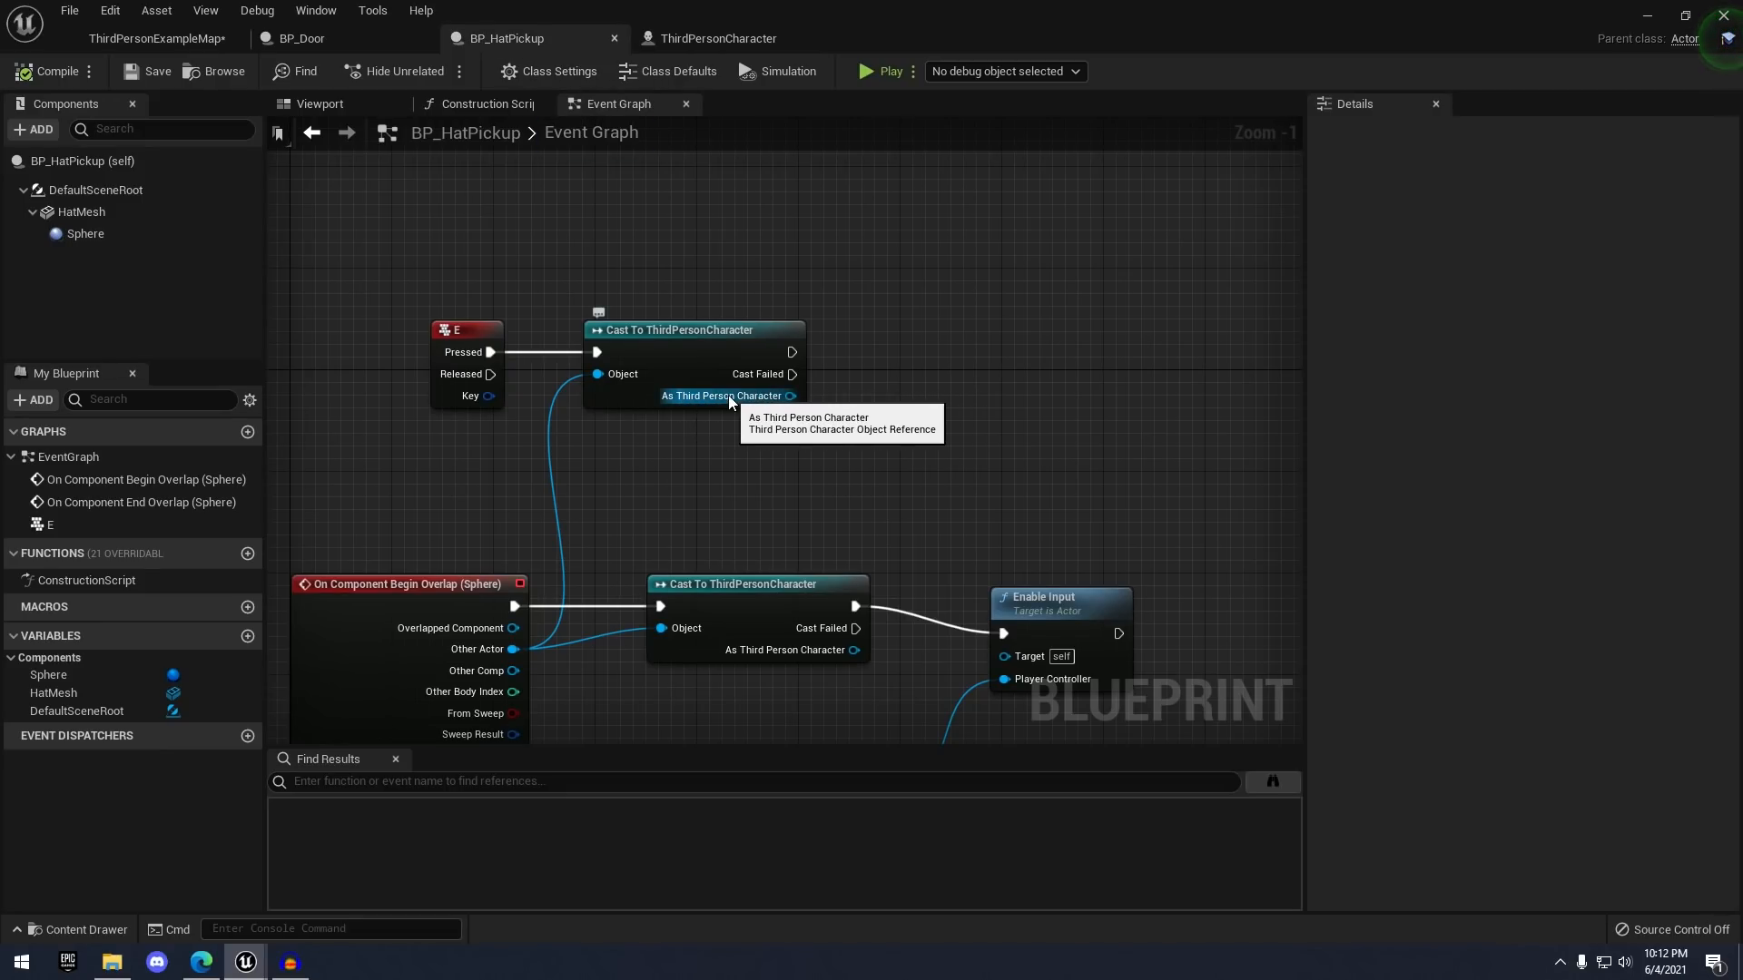
# - Call Equip Hat from the cast's As Third Person Character output and save BP_HatPickup
pyautogui.moveTo(728, 398); pyautogui.dragTo(939, 386)
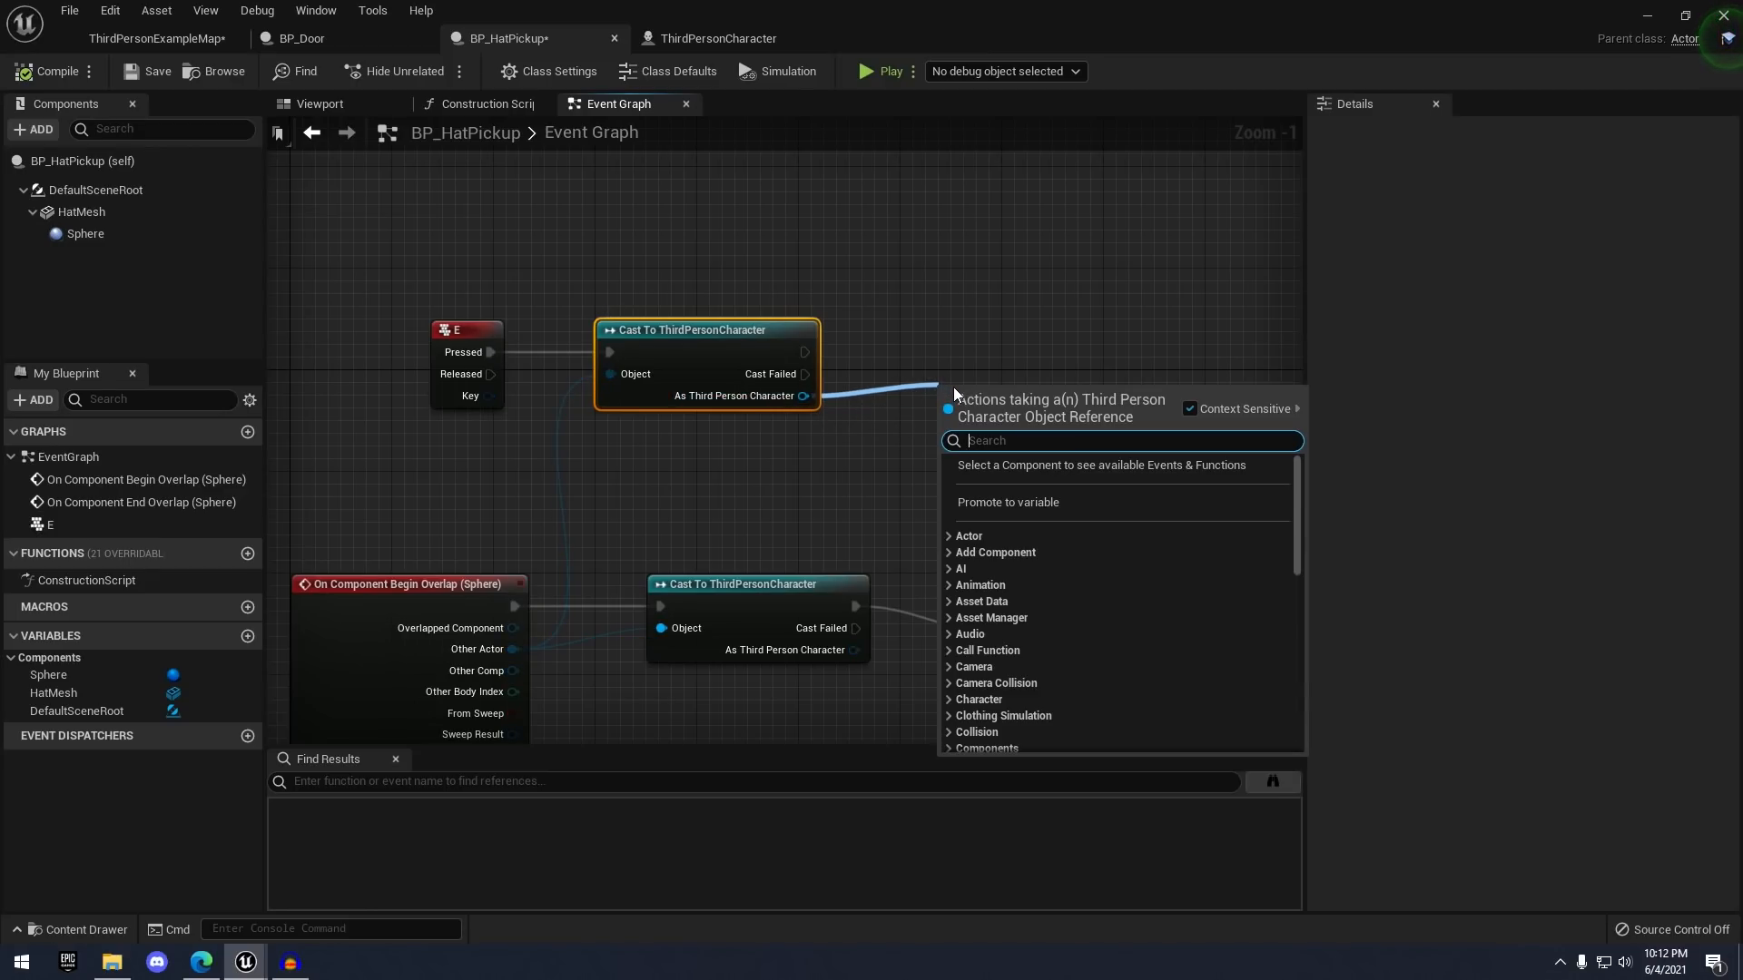
pyautogui.write('equip')
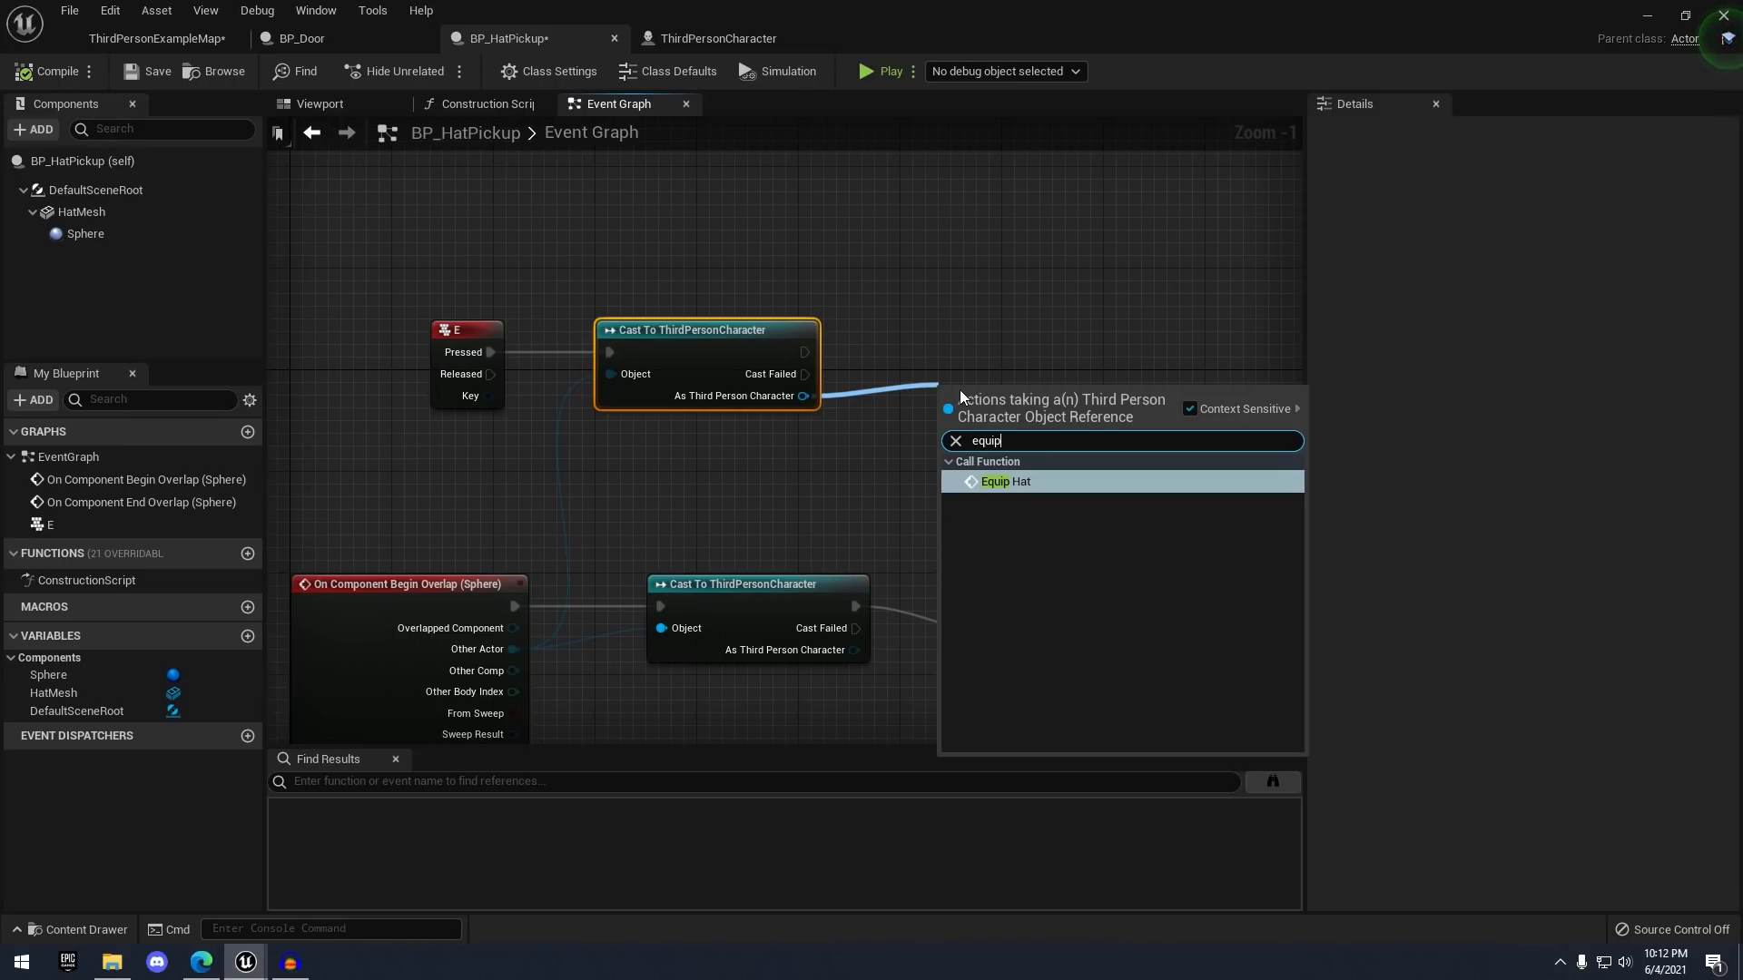
pyautogui.click(993, 481)
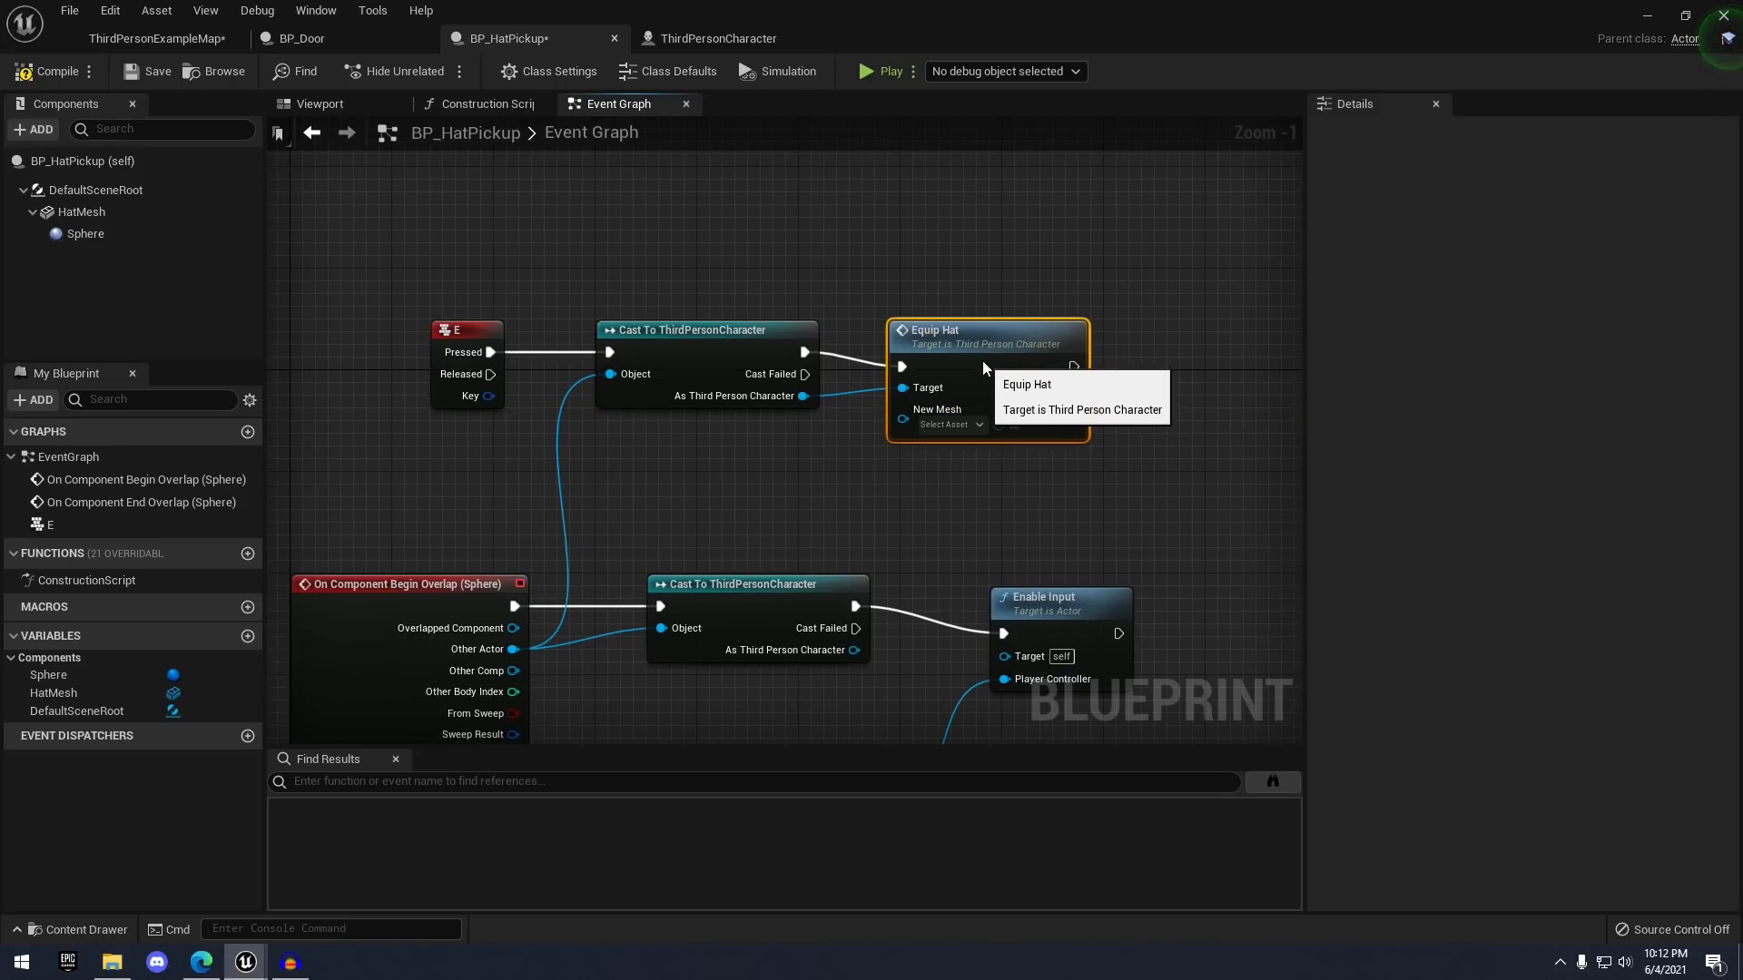
pyautogui.click(700, 40)
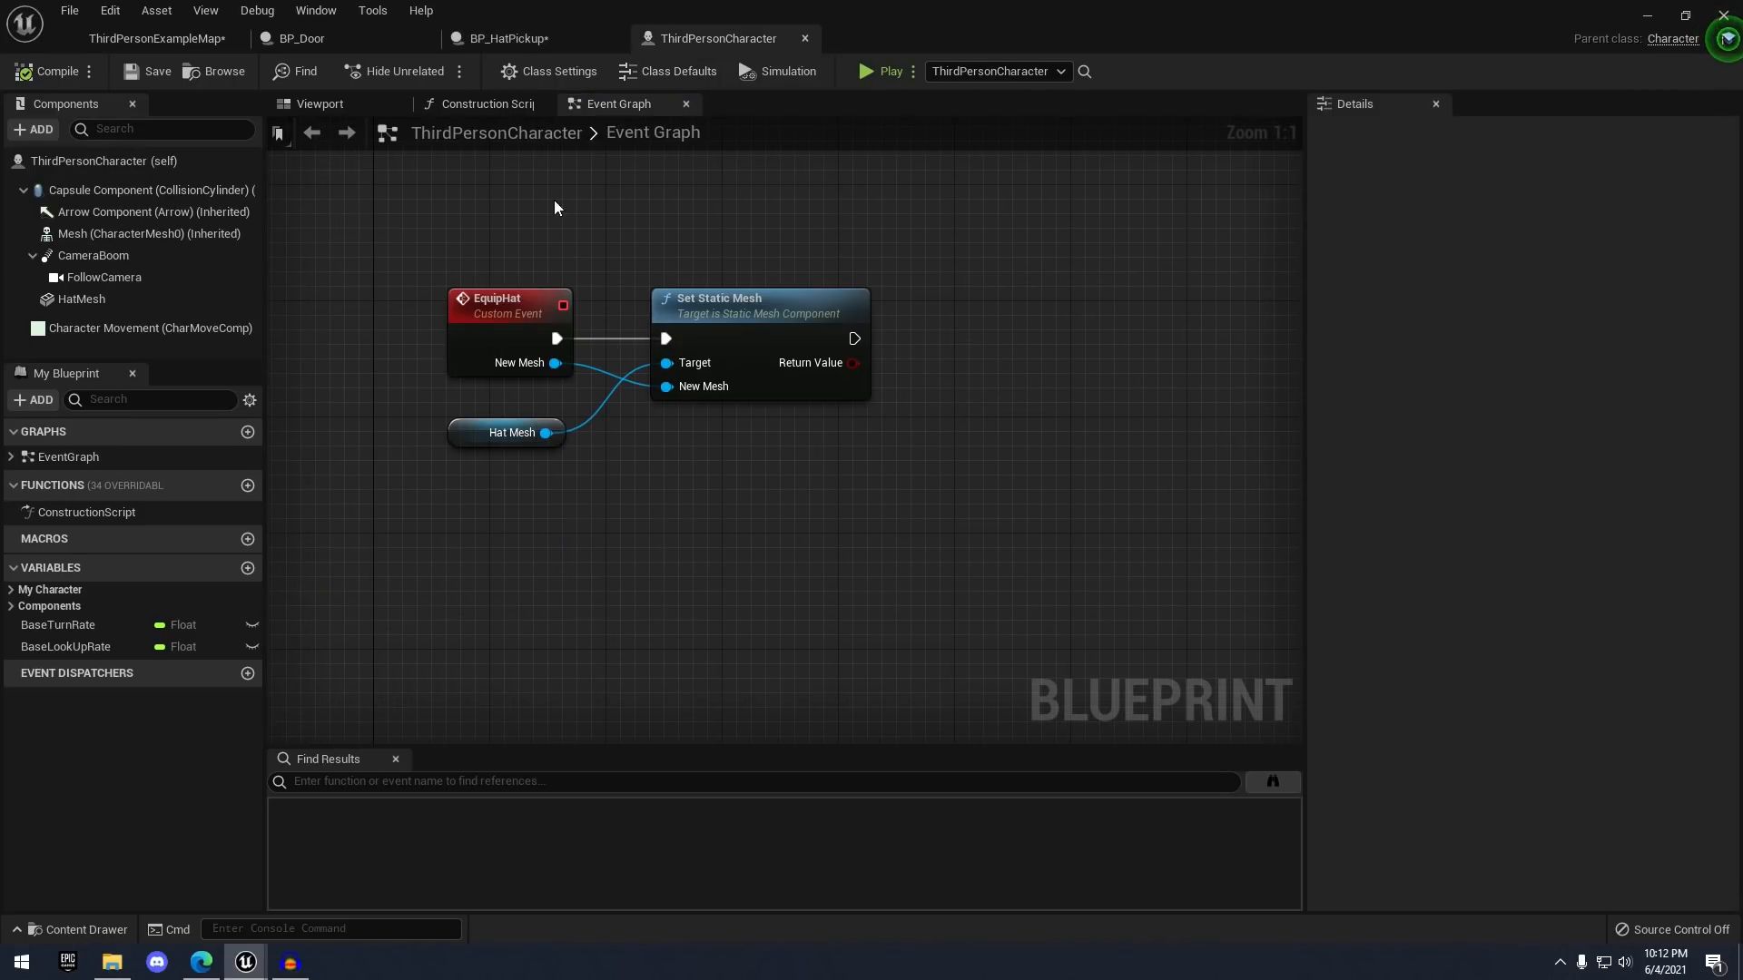
pyautogui.click(577, 37)
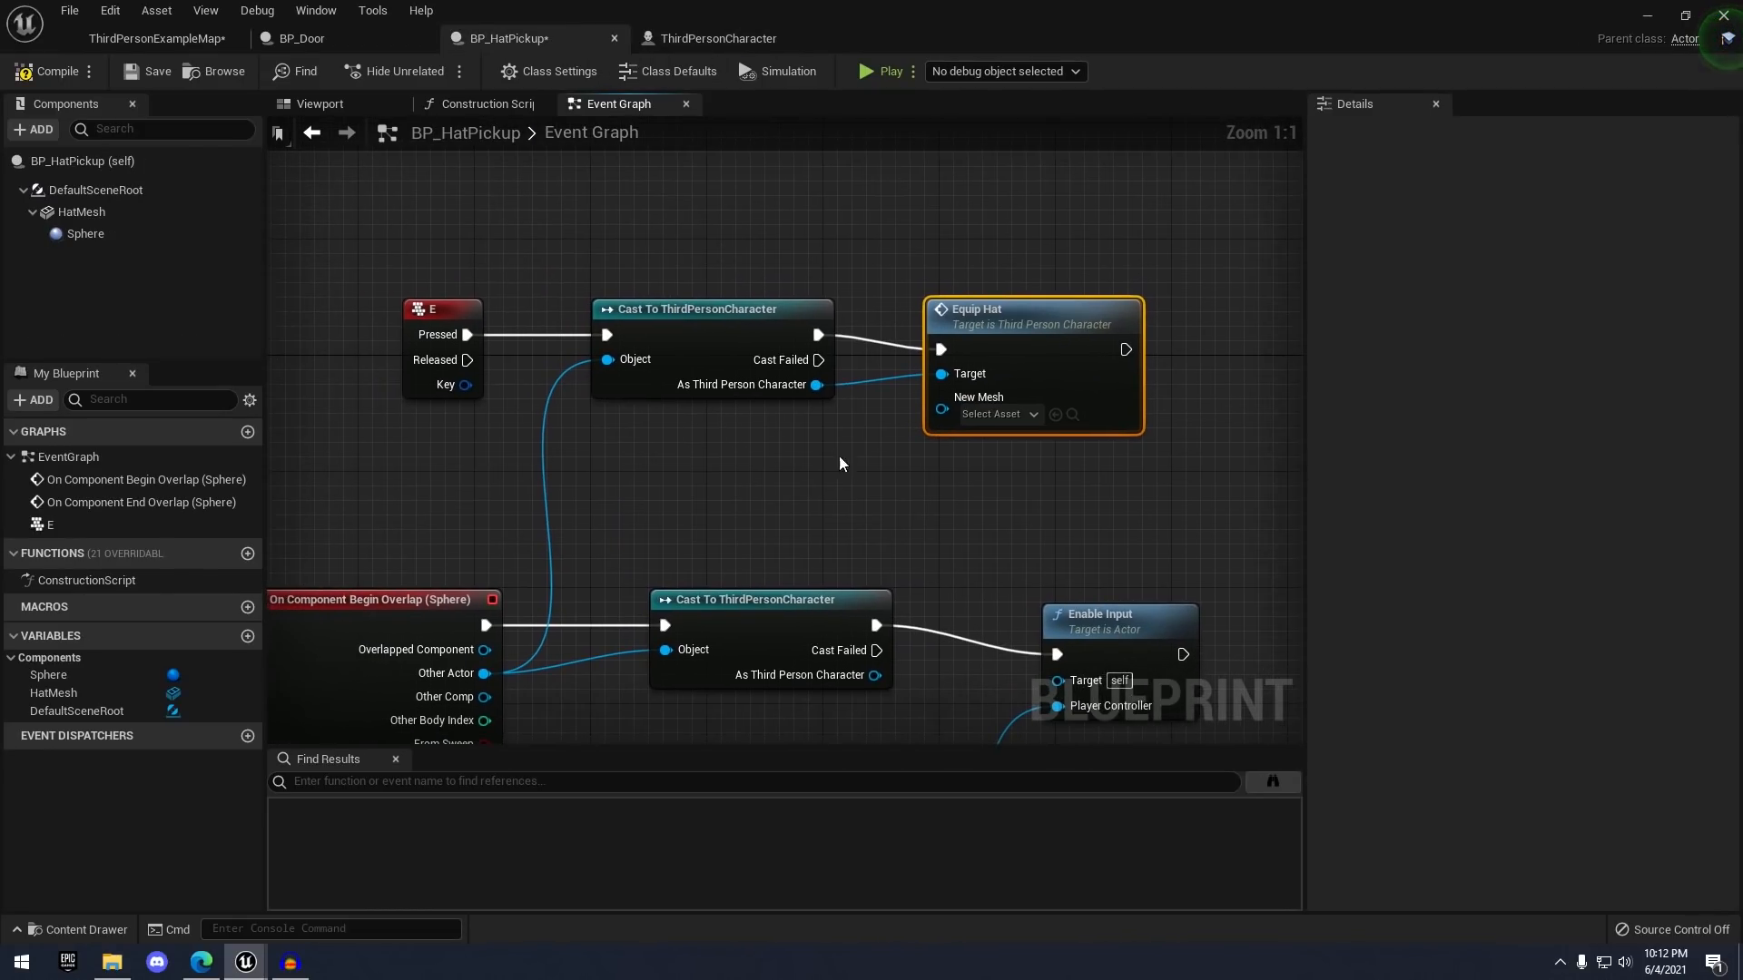
pyautogui.click(456, 239)
pyautogui.hotkey('ctrl', 's')
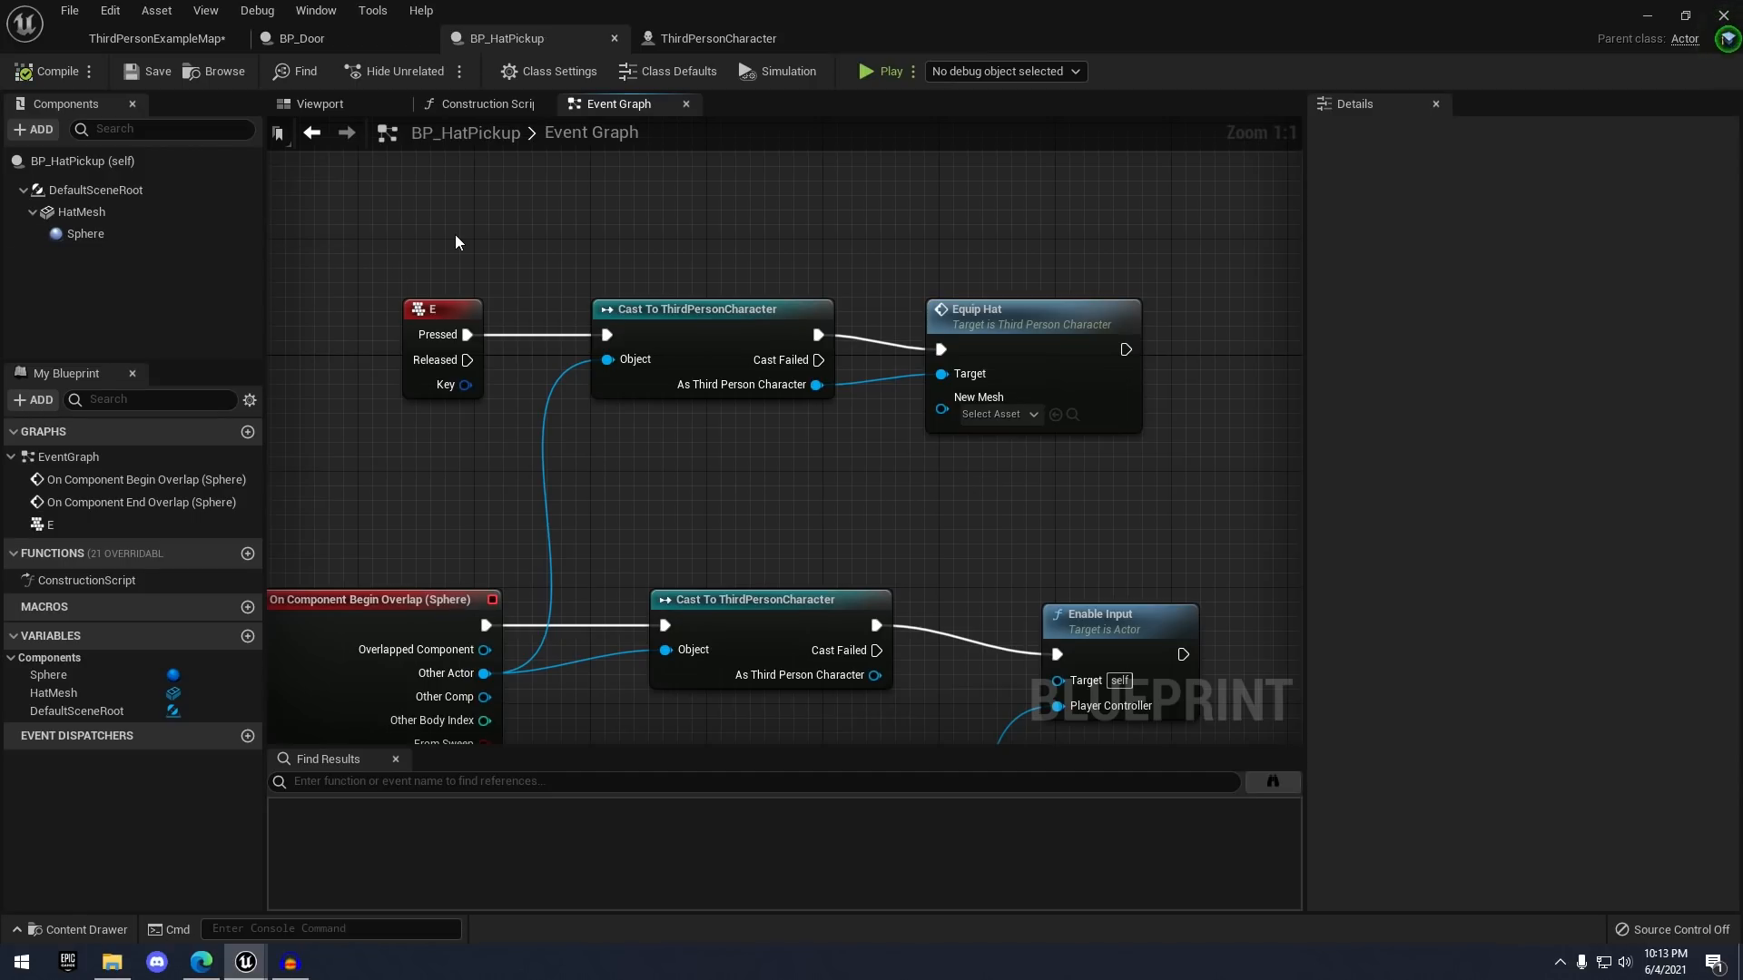
# - Set Equip Hat's New Mesh to SM_Hat and jump to the EquipHat event
pyautogui.moveTo(889, 536); pyautogui.dragTo(909, 509, button='right')
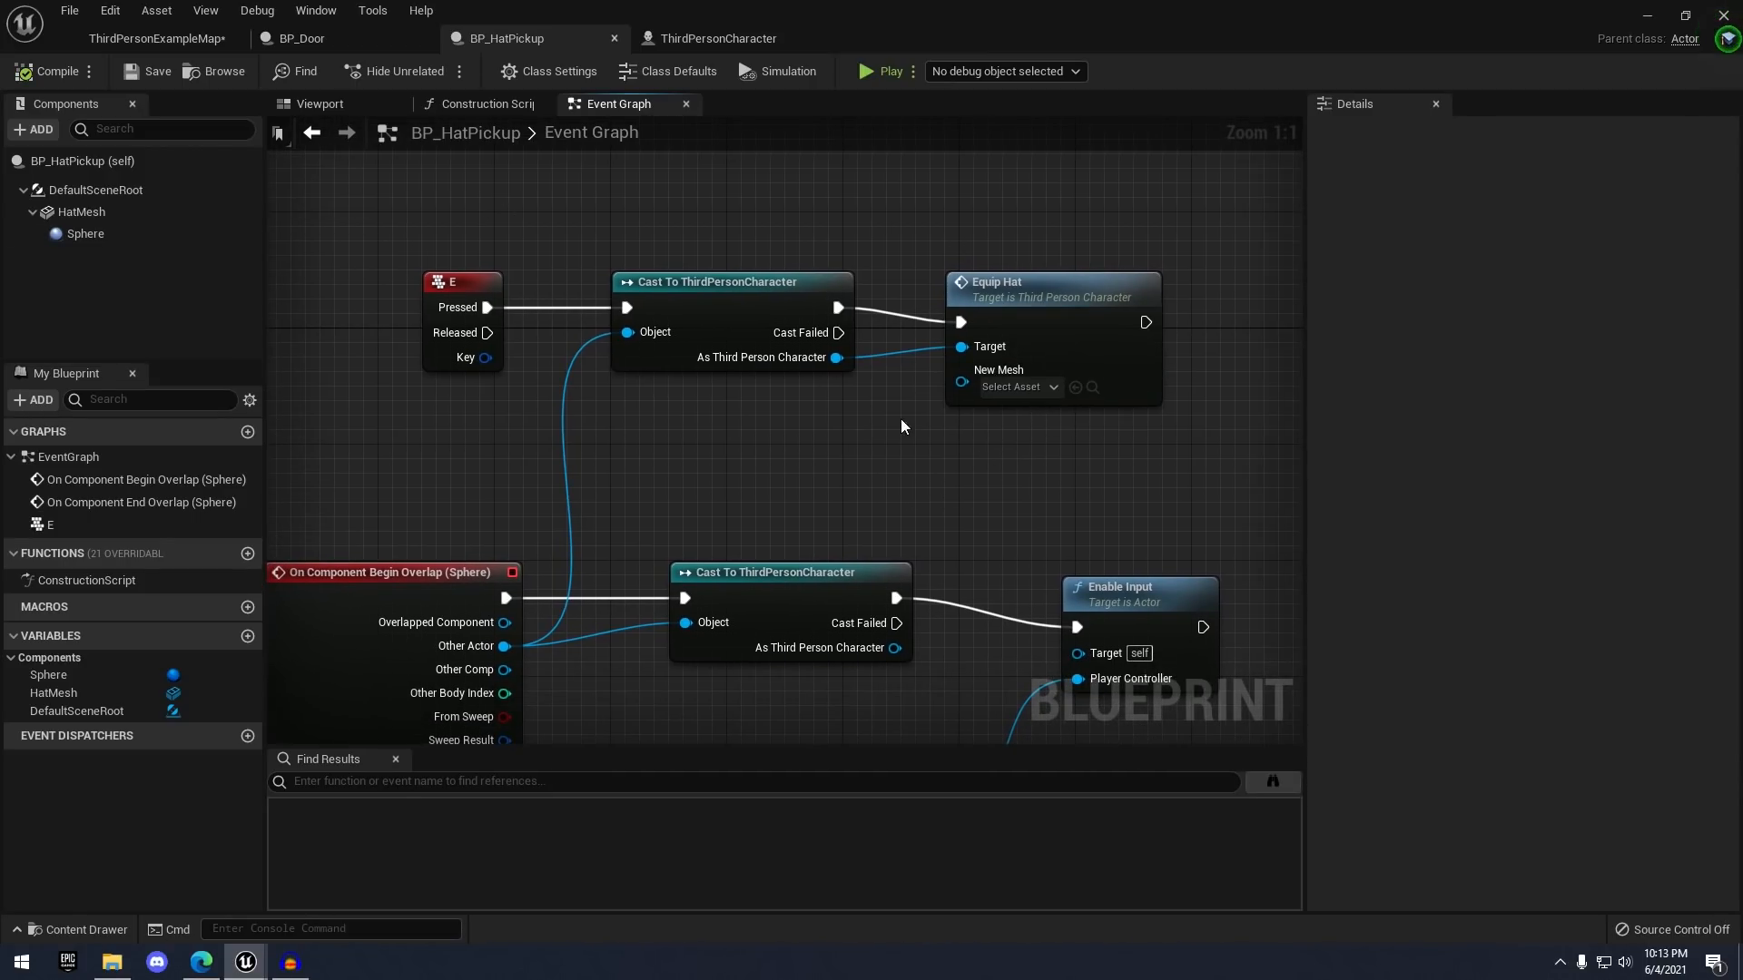
pyautogui.moveTo(900, 425); pyautogui.dragTo(1020, 422, button='right')
pyautogui.click(1129, 385)
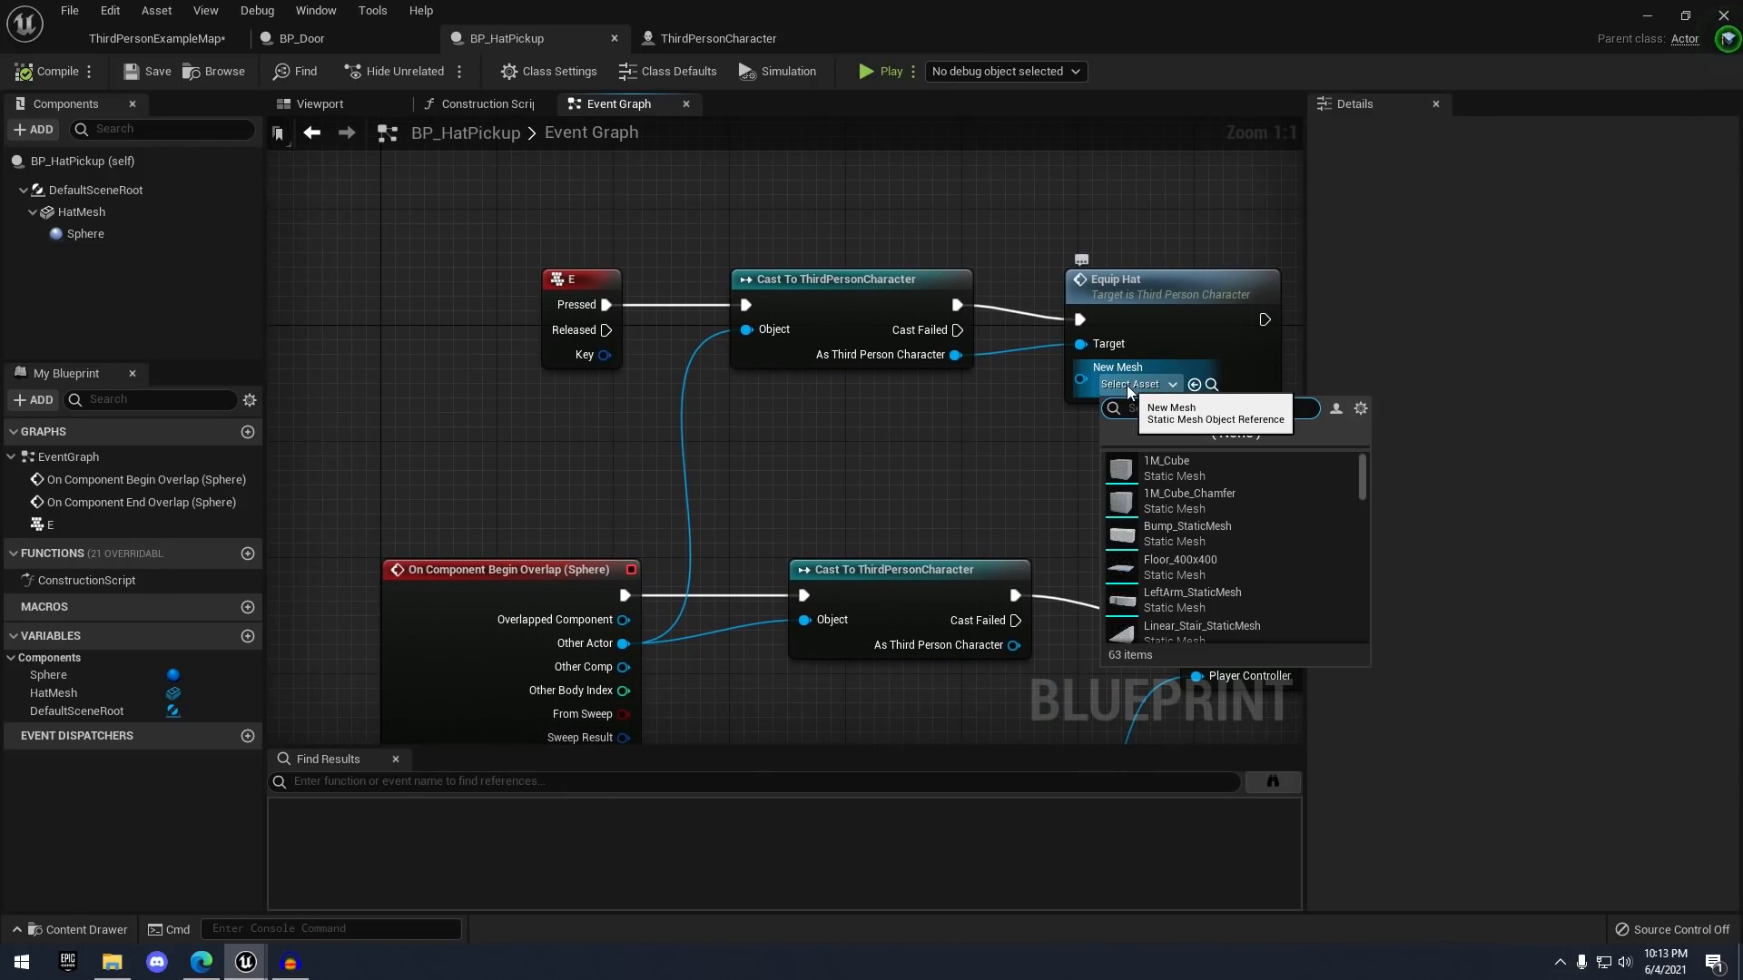
pyautogui.write('hat')
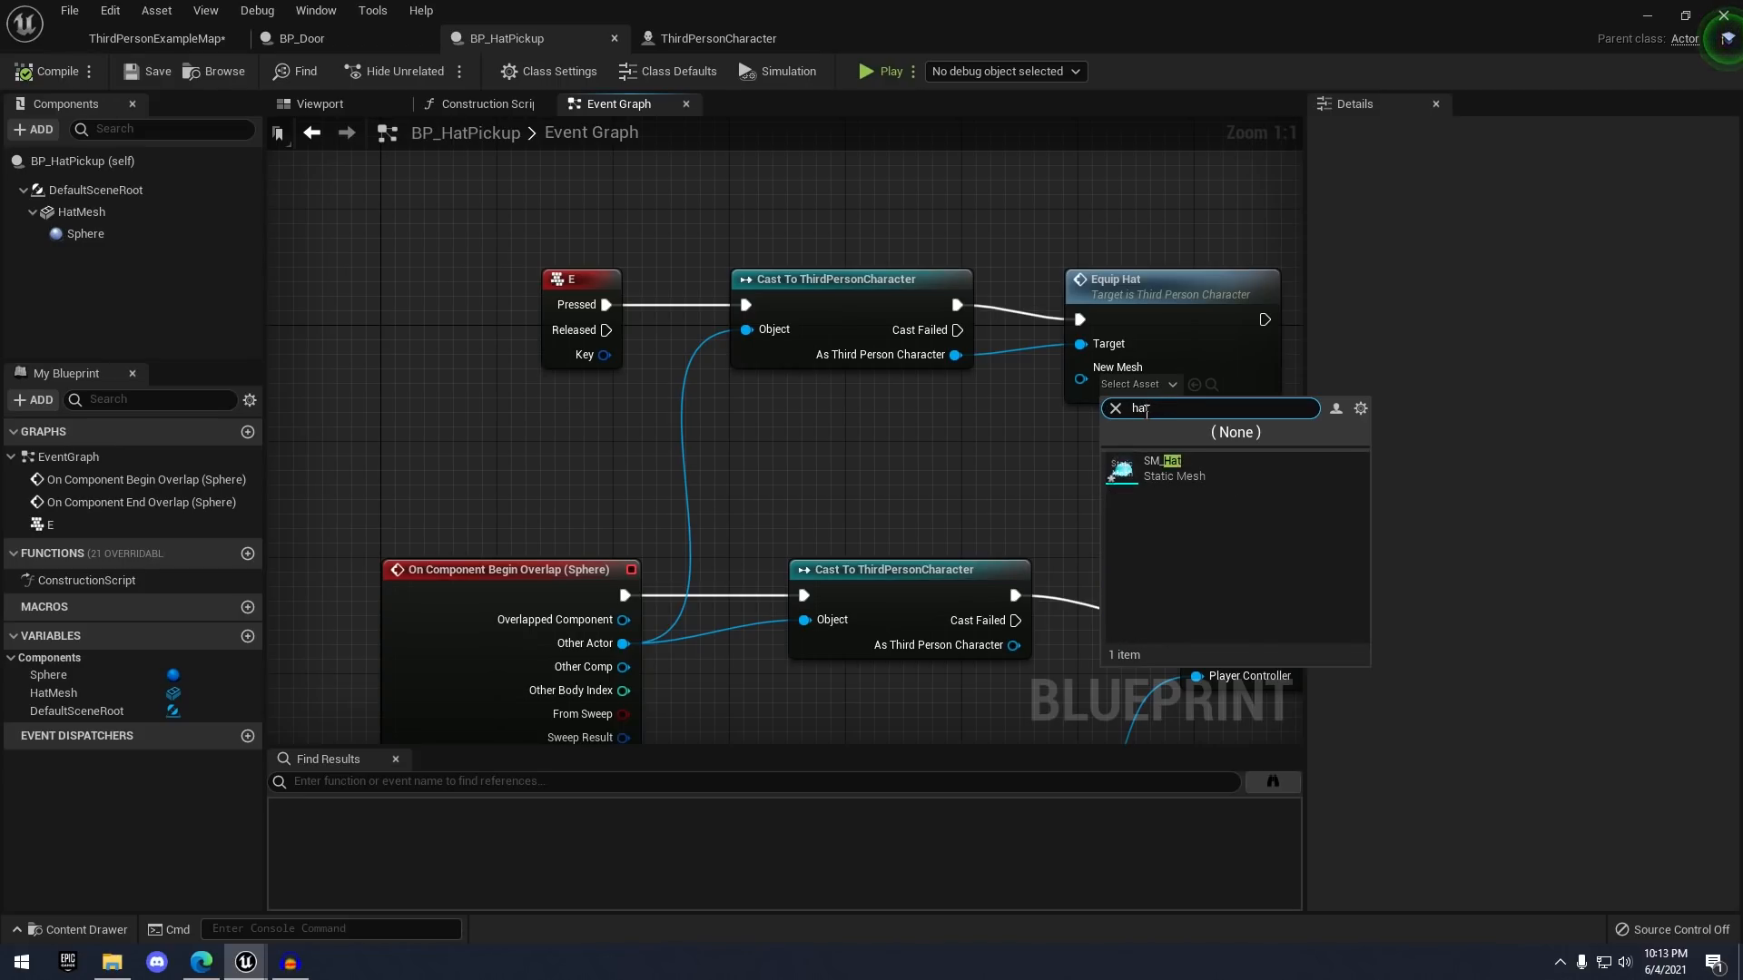
pyautogui.click(1201, 477)
pyautogui.moveTo(1113, 487); pyautogui.dragTo(1051, 500, button='right')
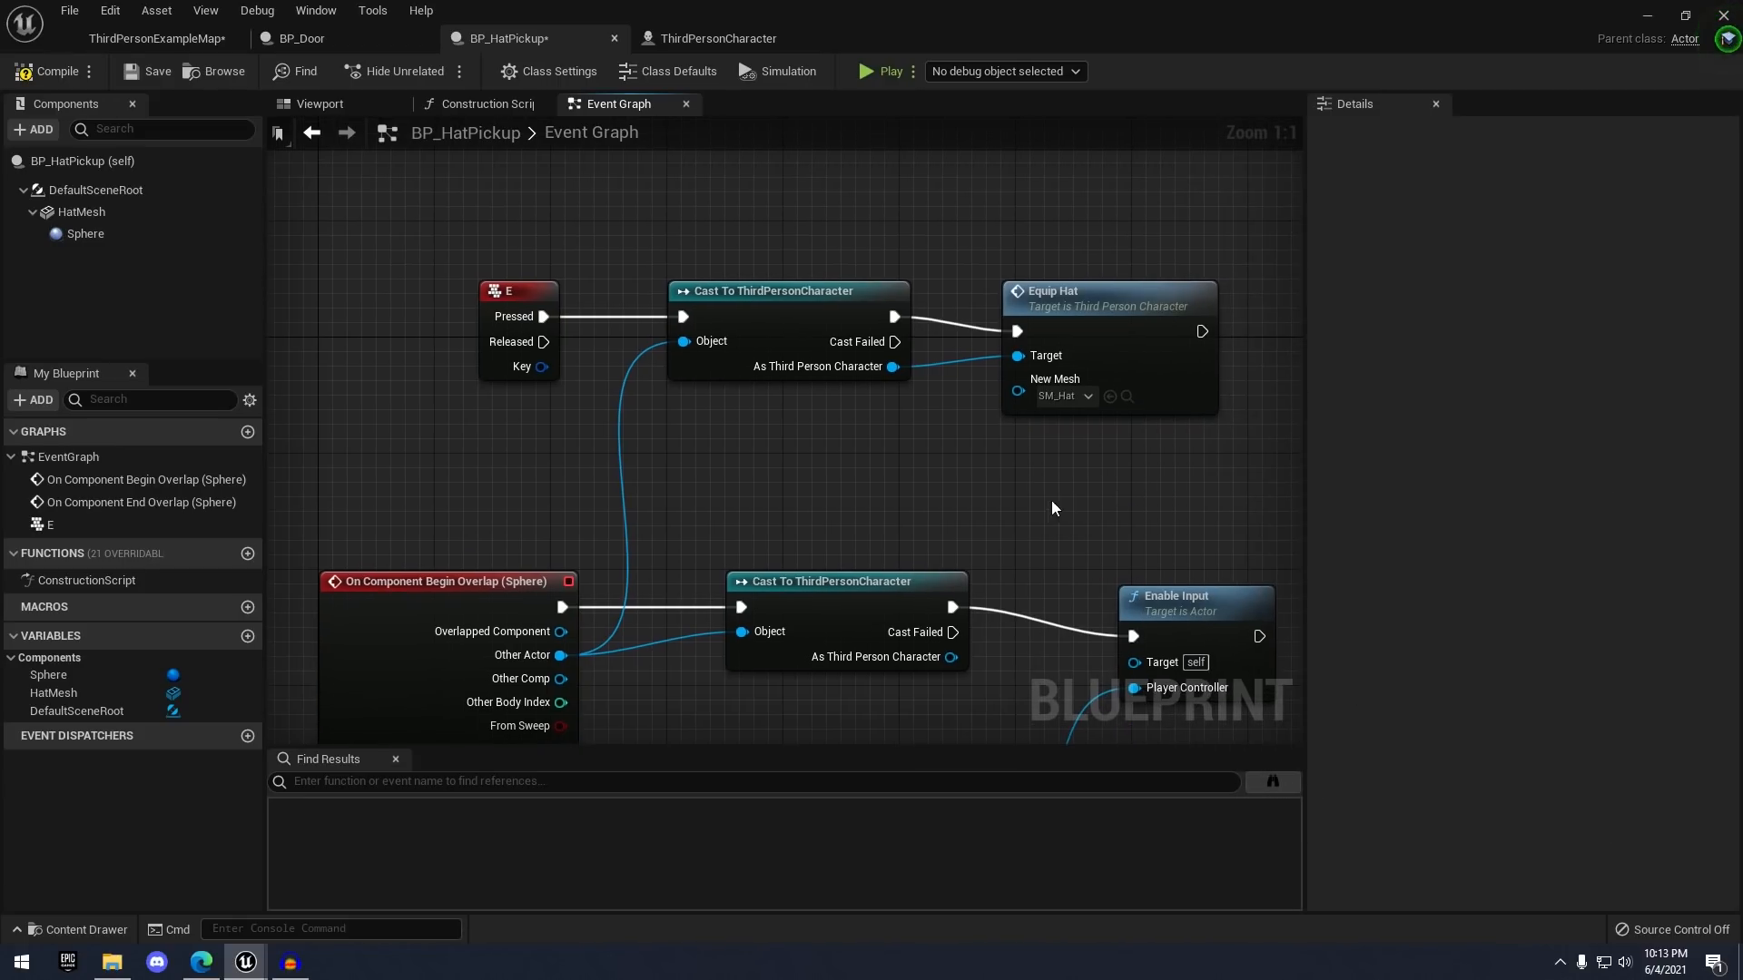
pyautogui.click(82, 212)
pyautogui.moveTo(1207, 438); pyautogui.dragTo(1160, 416, button='right')
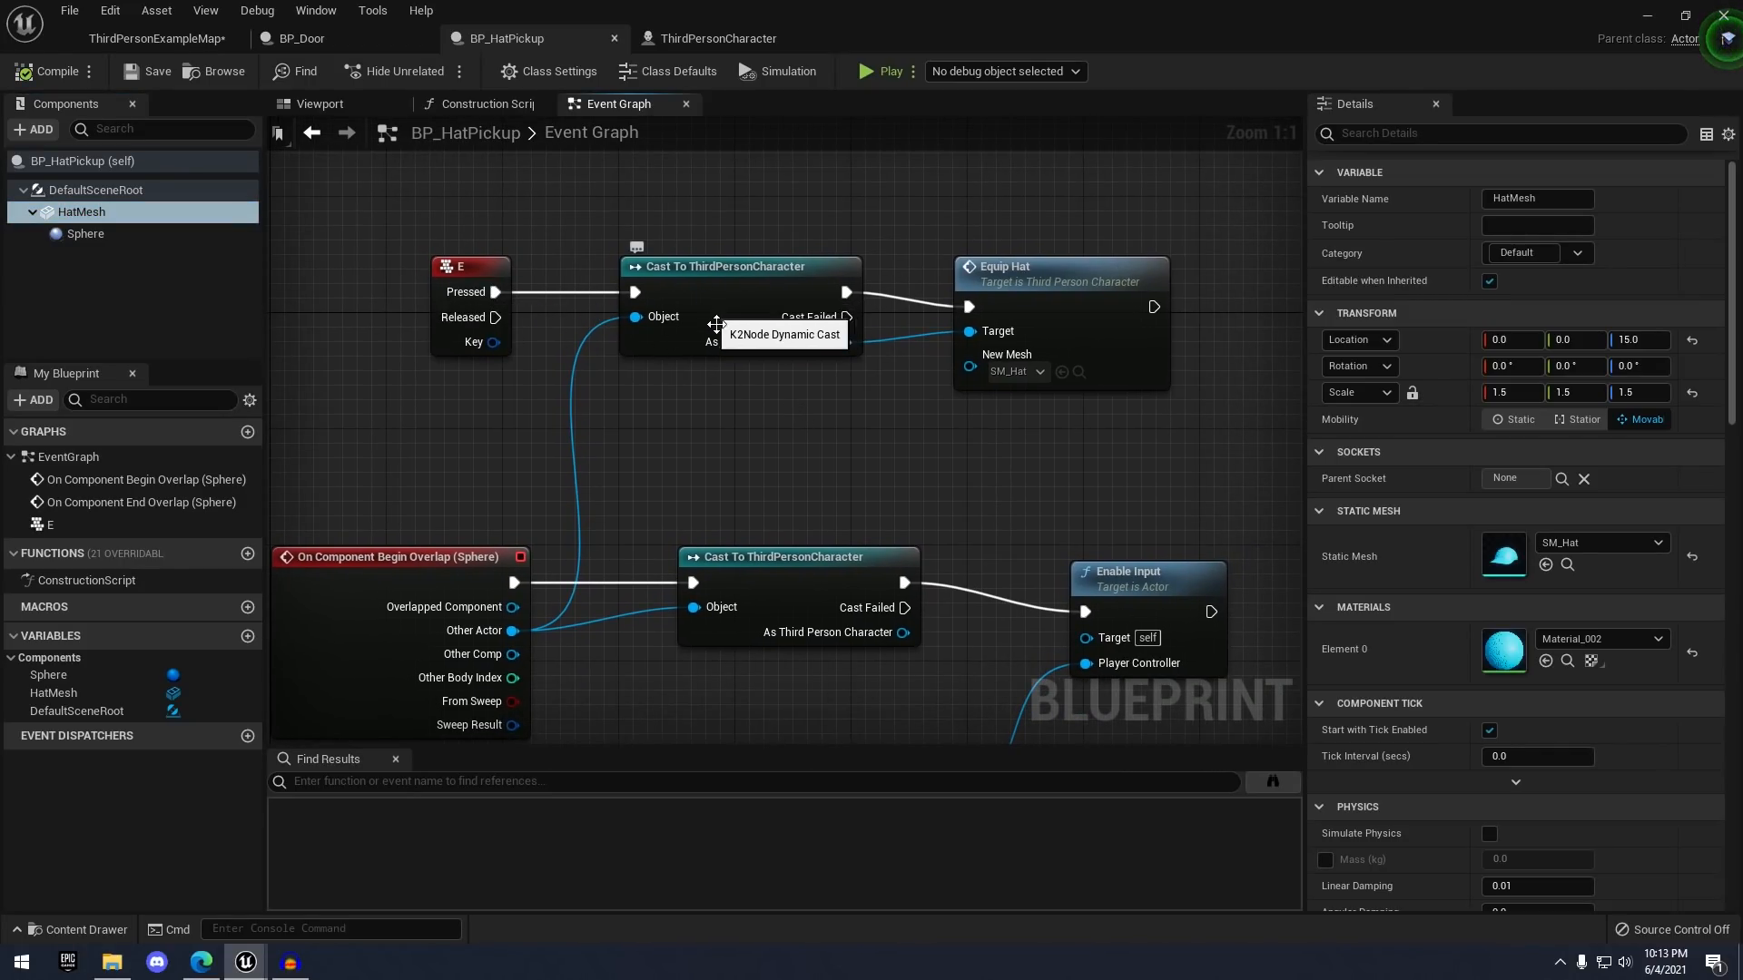
pyautogui.doubleClick(1031, 287)
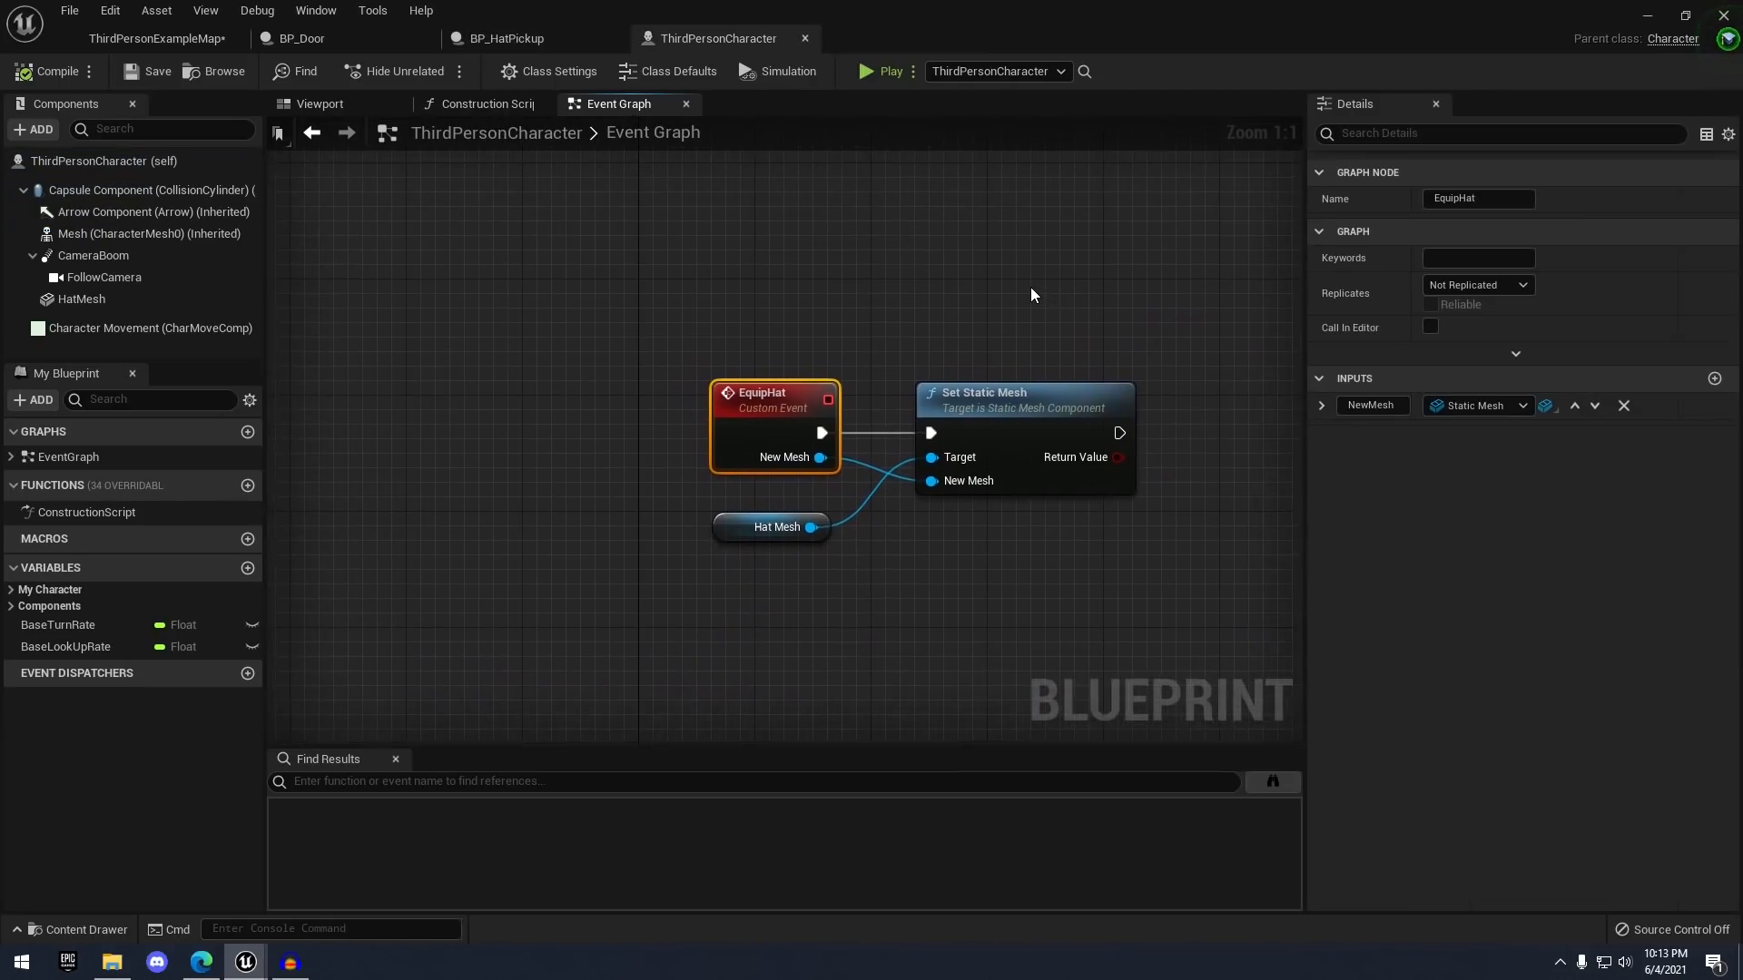
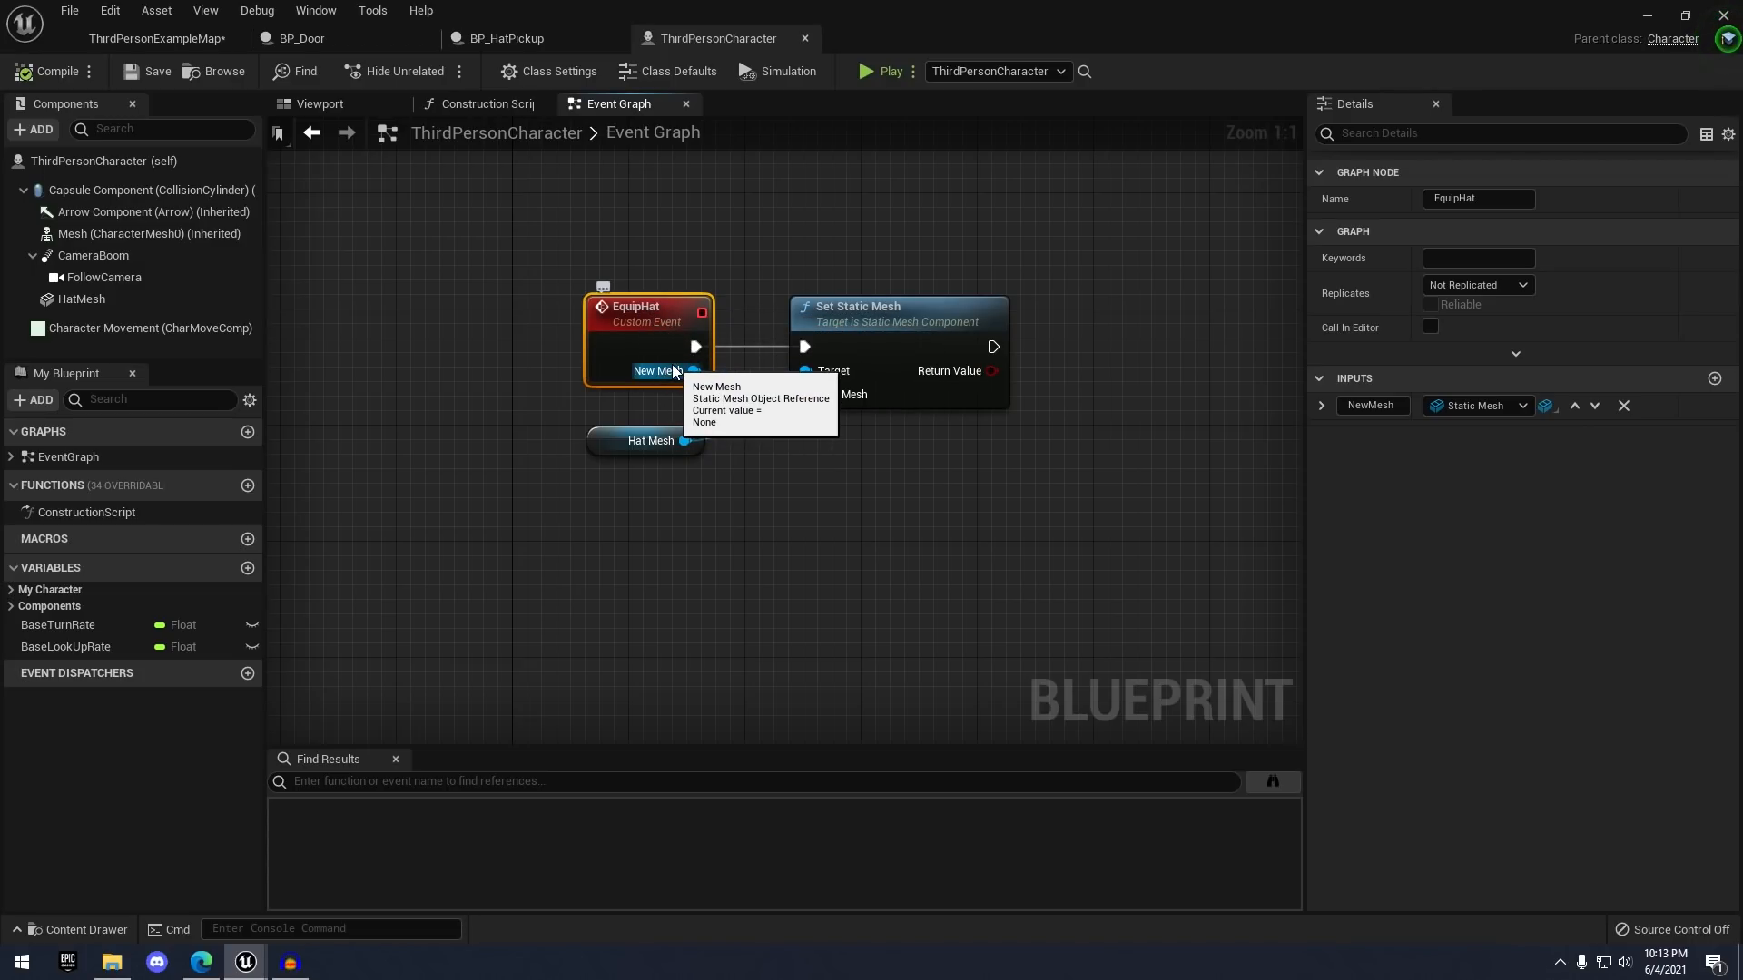
# - Wire EquipHat's New Mesh into Set Static Mesh's New Mesh on HatMesh, then go back to ThirdPersonExampleMap
pyautogui.moveTo(709, 380); pyautogui.dragTo(804, 408)
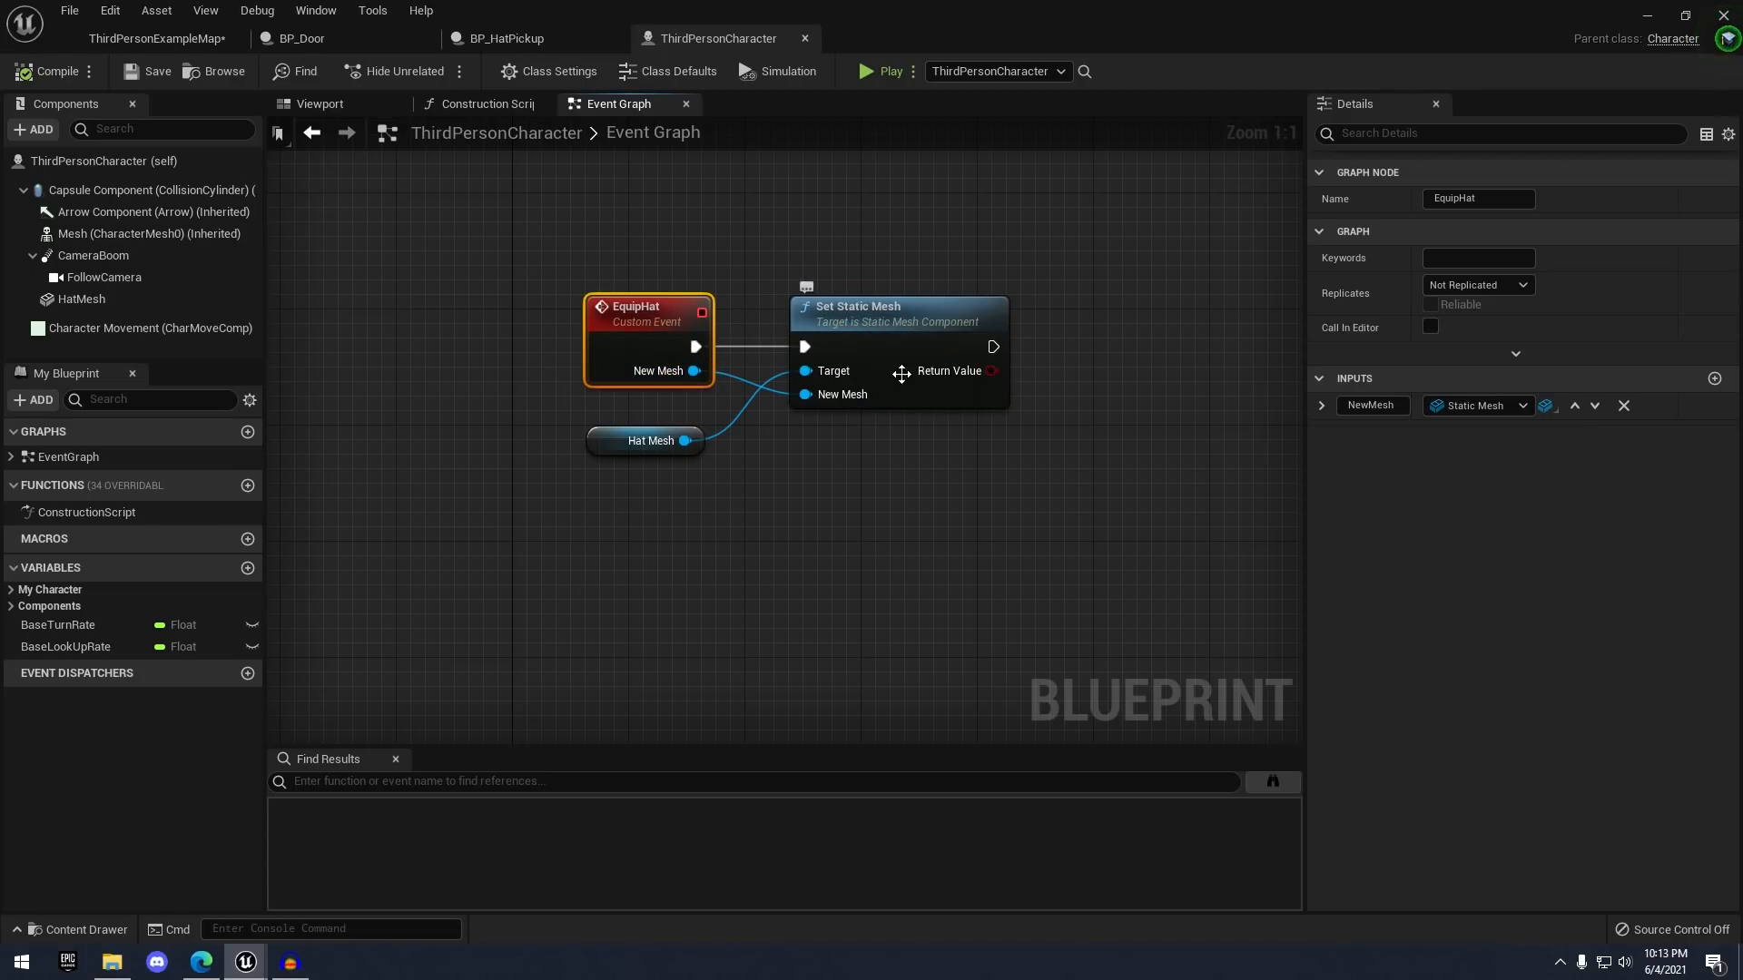
pyautogui.click(86, 300)
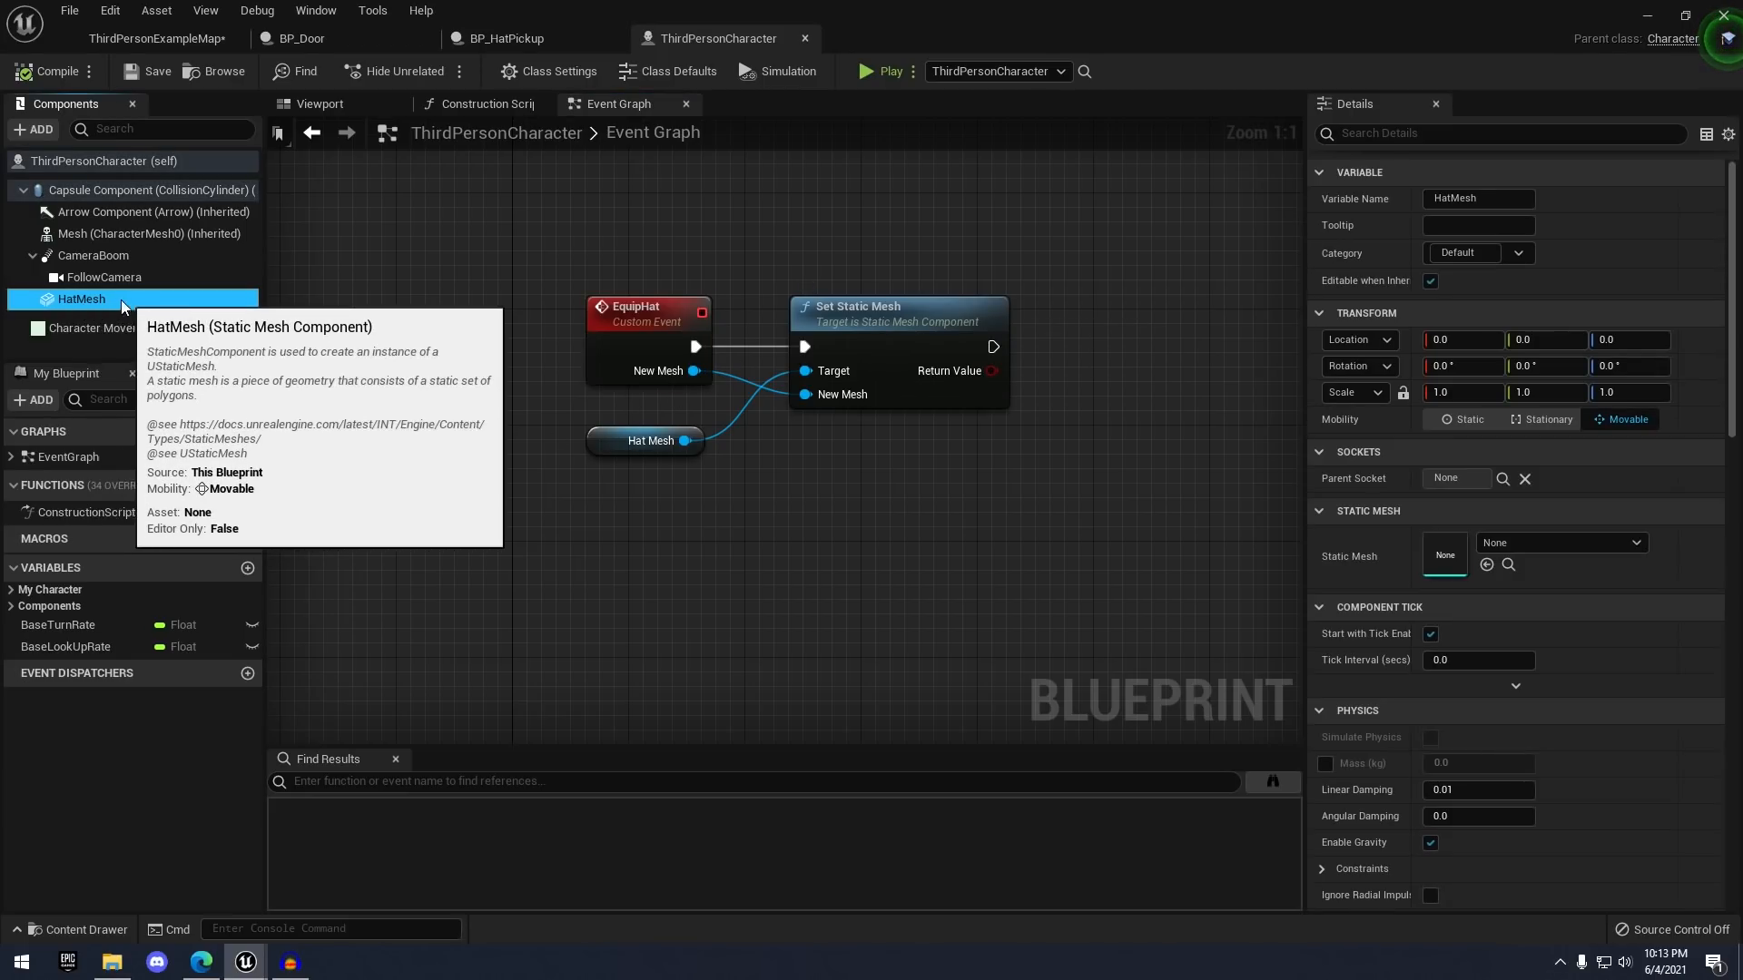
pyautogui.click(1485, 546)
pyautogui.click(952, 492)
pyautogui.moveTo(927, 432); pyautogui.dragTo(837, 423, button='right')
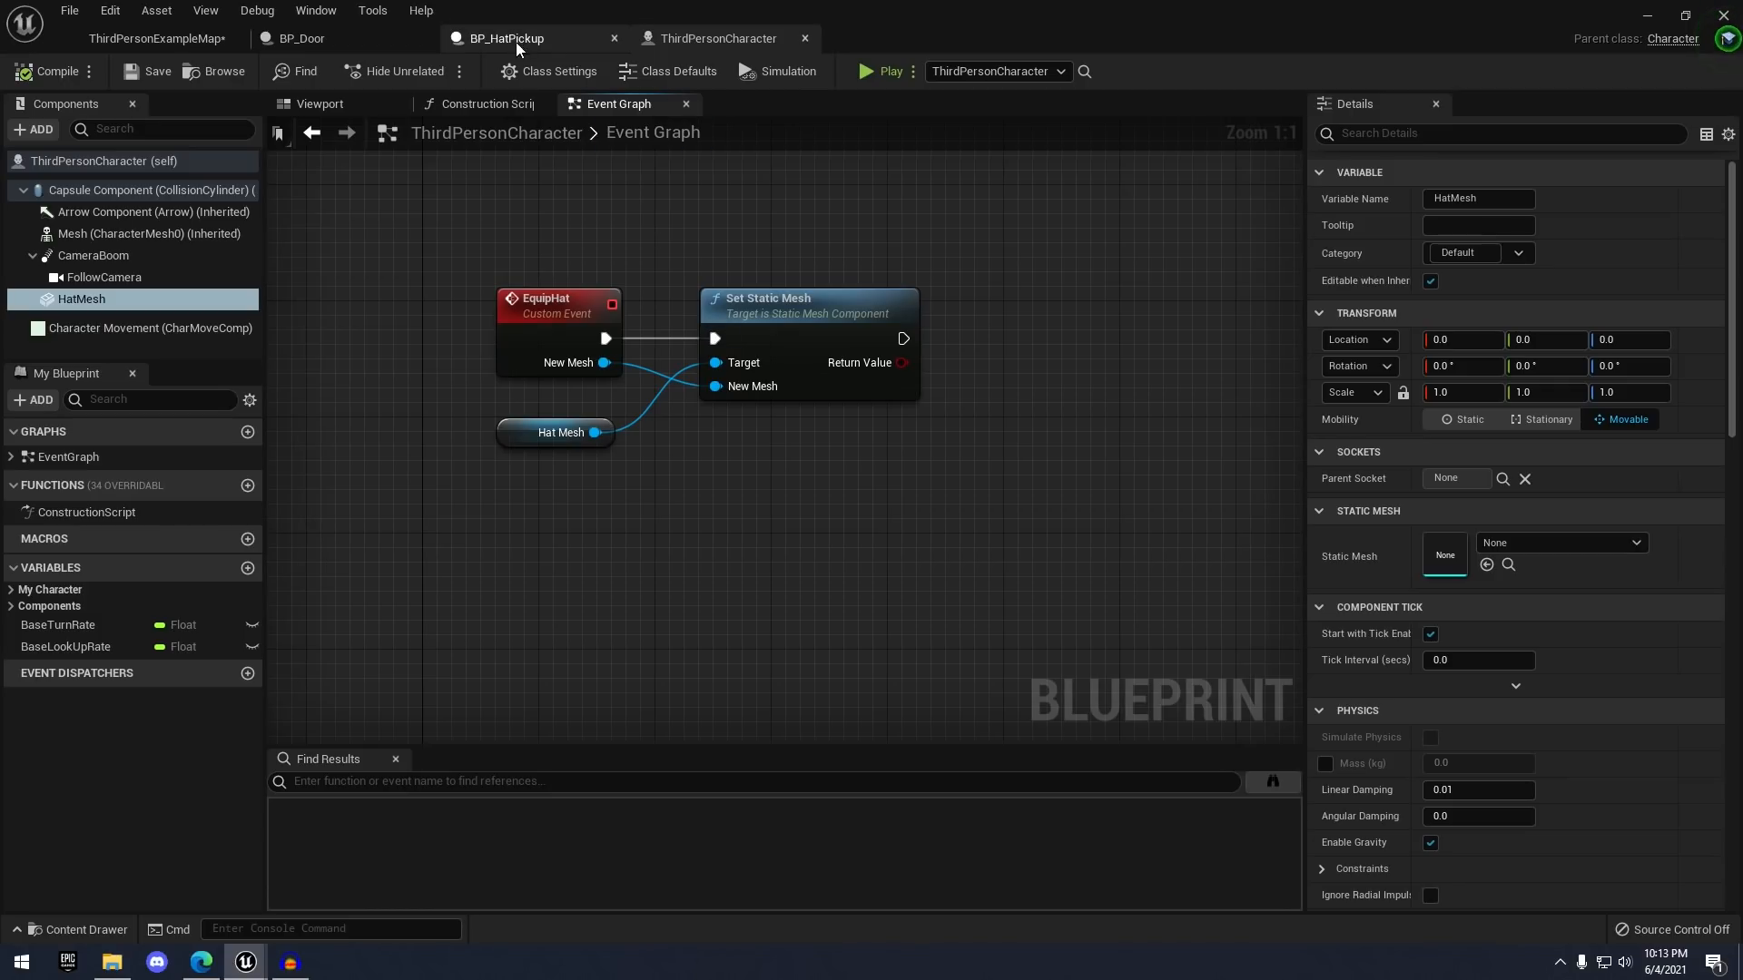
pyautogui.moveTo(959, 469); pyautogui.dragTo(864, 440, button='right')
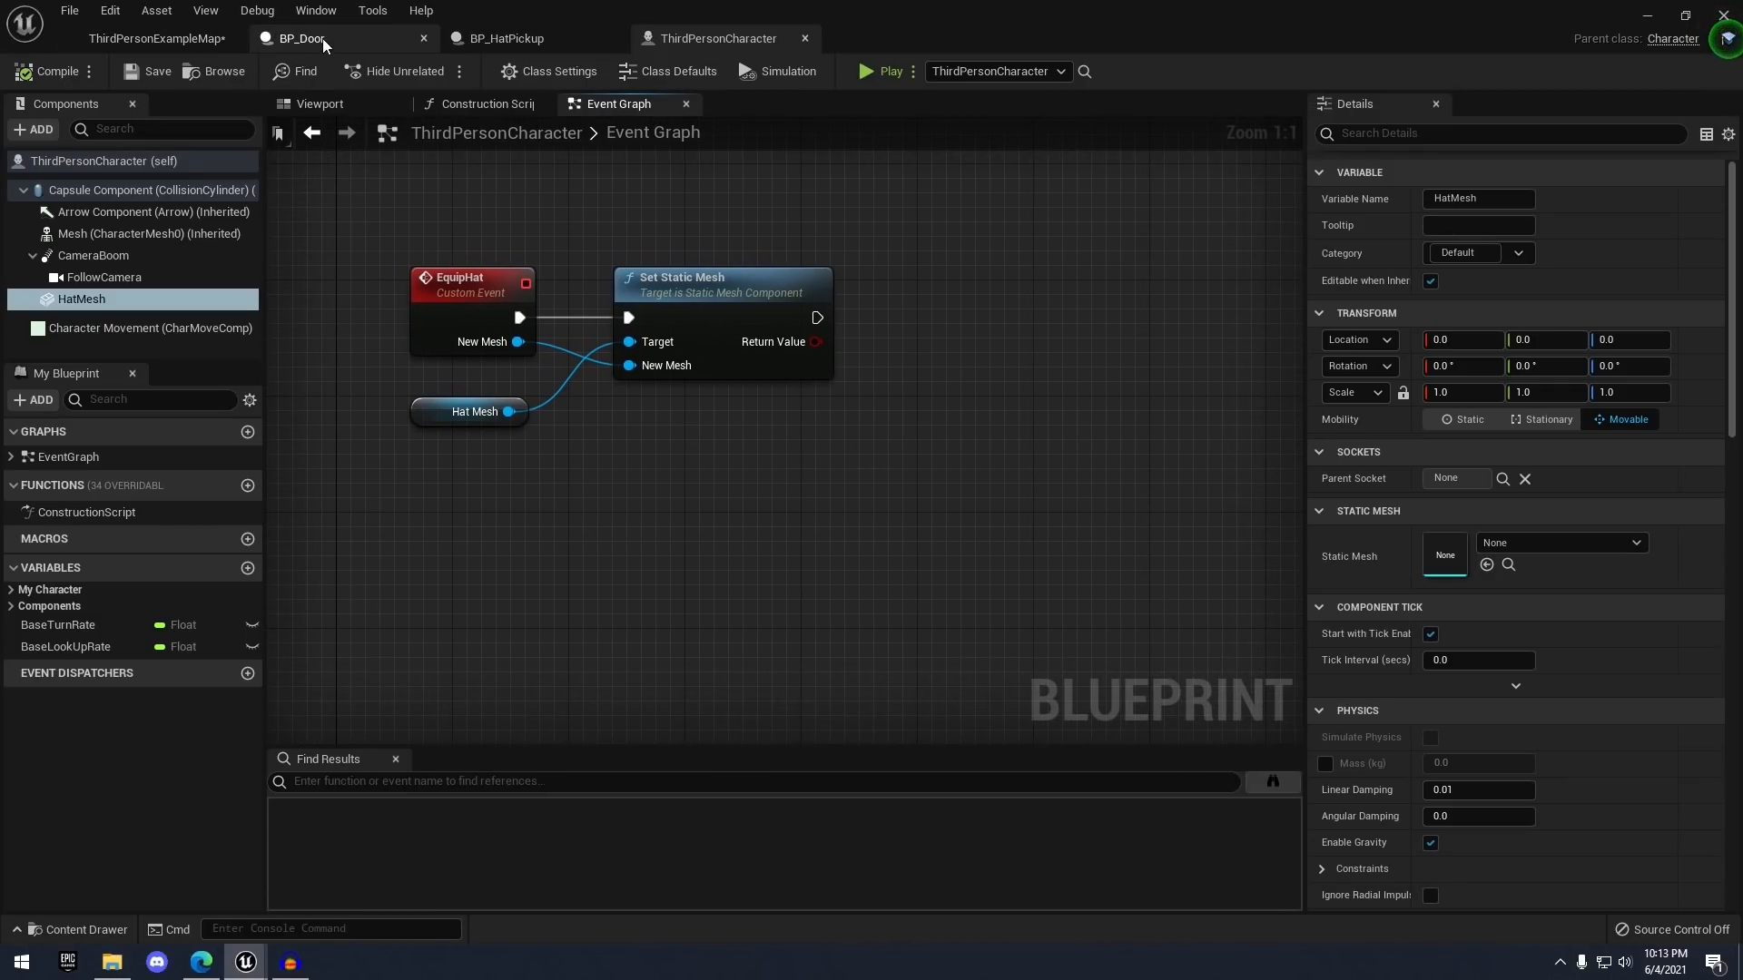
pyautogui.click(166, 36)
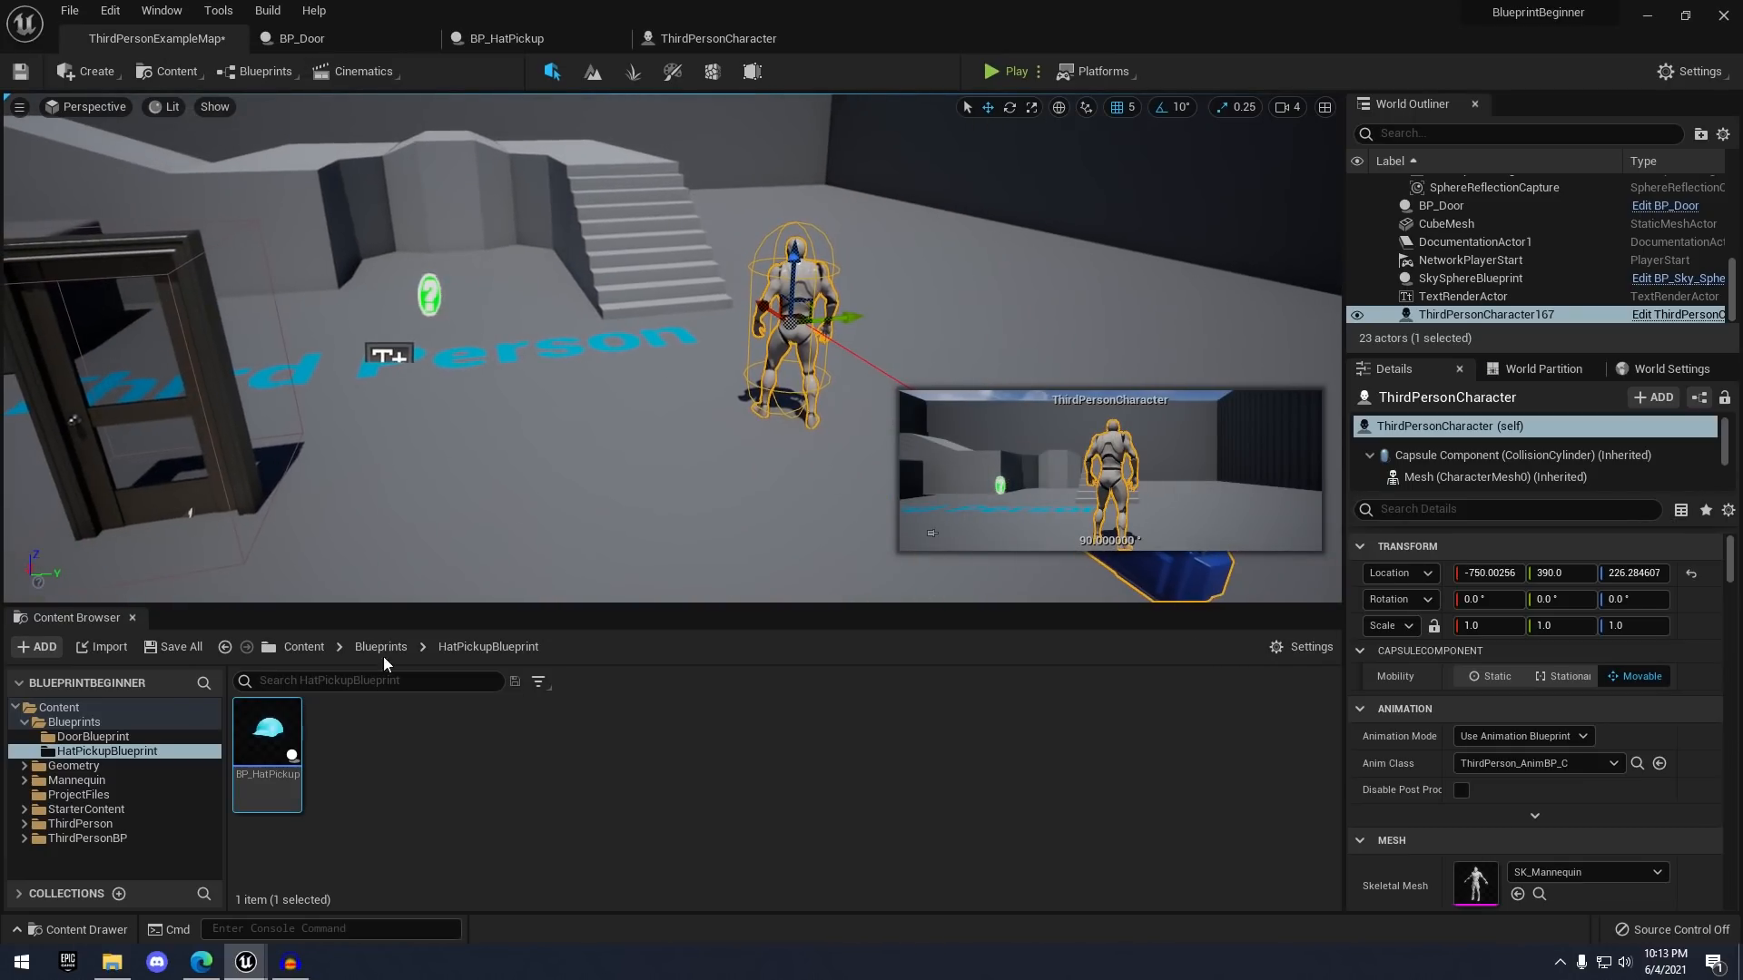
# - Drop a BP_HatPickup into the level and play-test, running the character to the blue hat
pyautogui.moveTo(270, 754); pyautogui.dragTo(1064, 272)
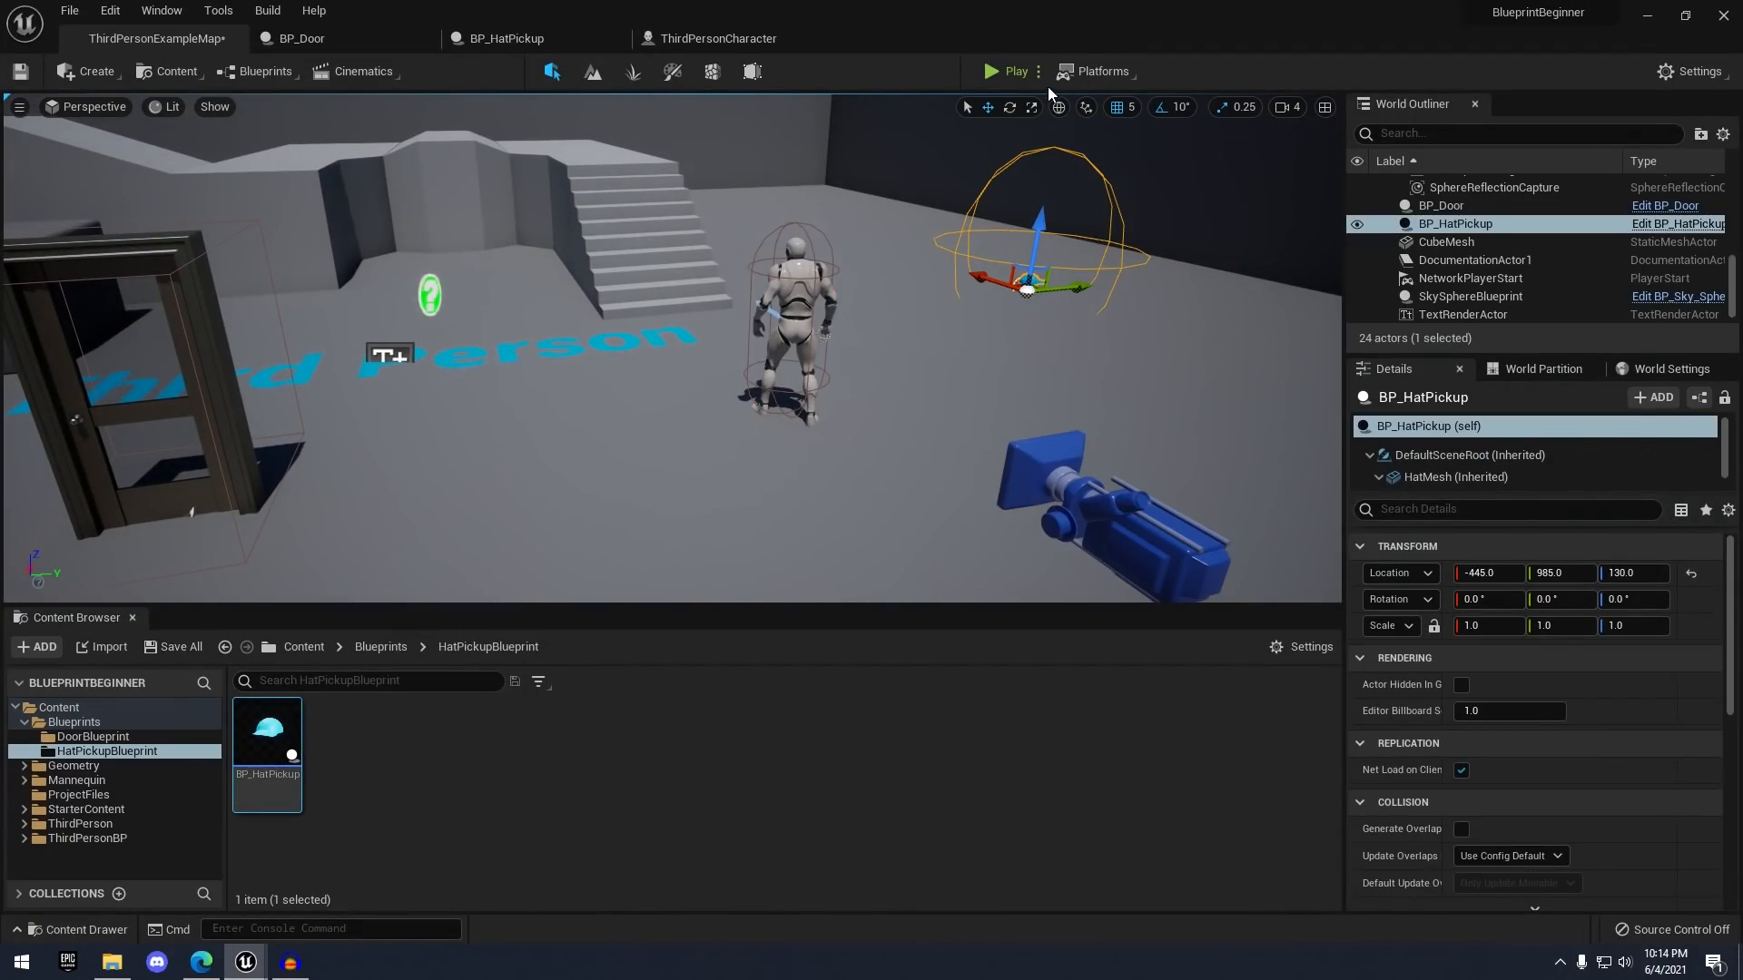
pyautogui.click(1002, 74)
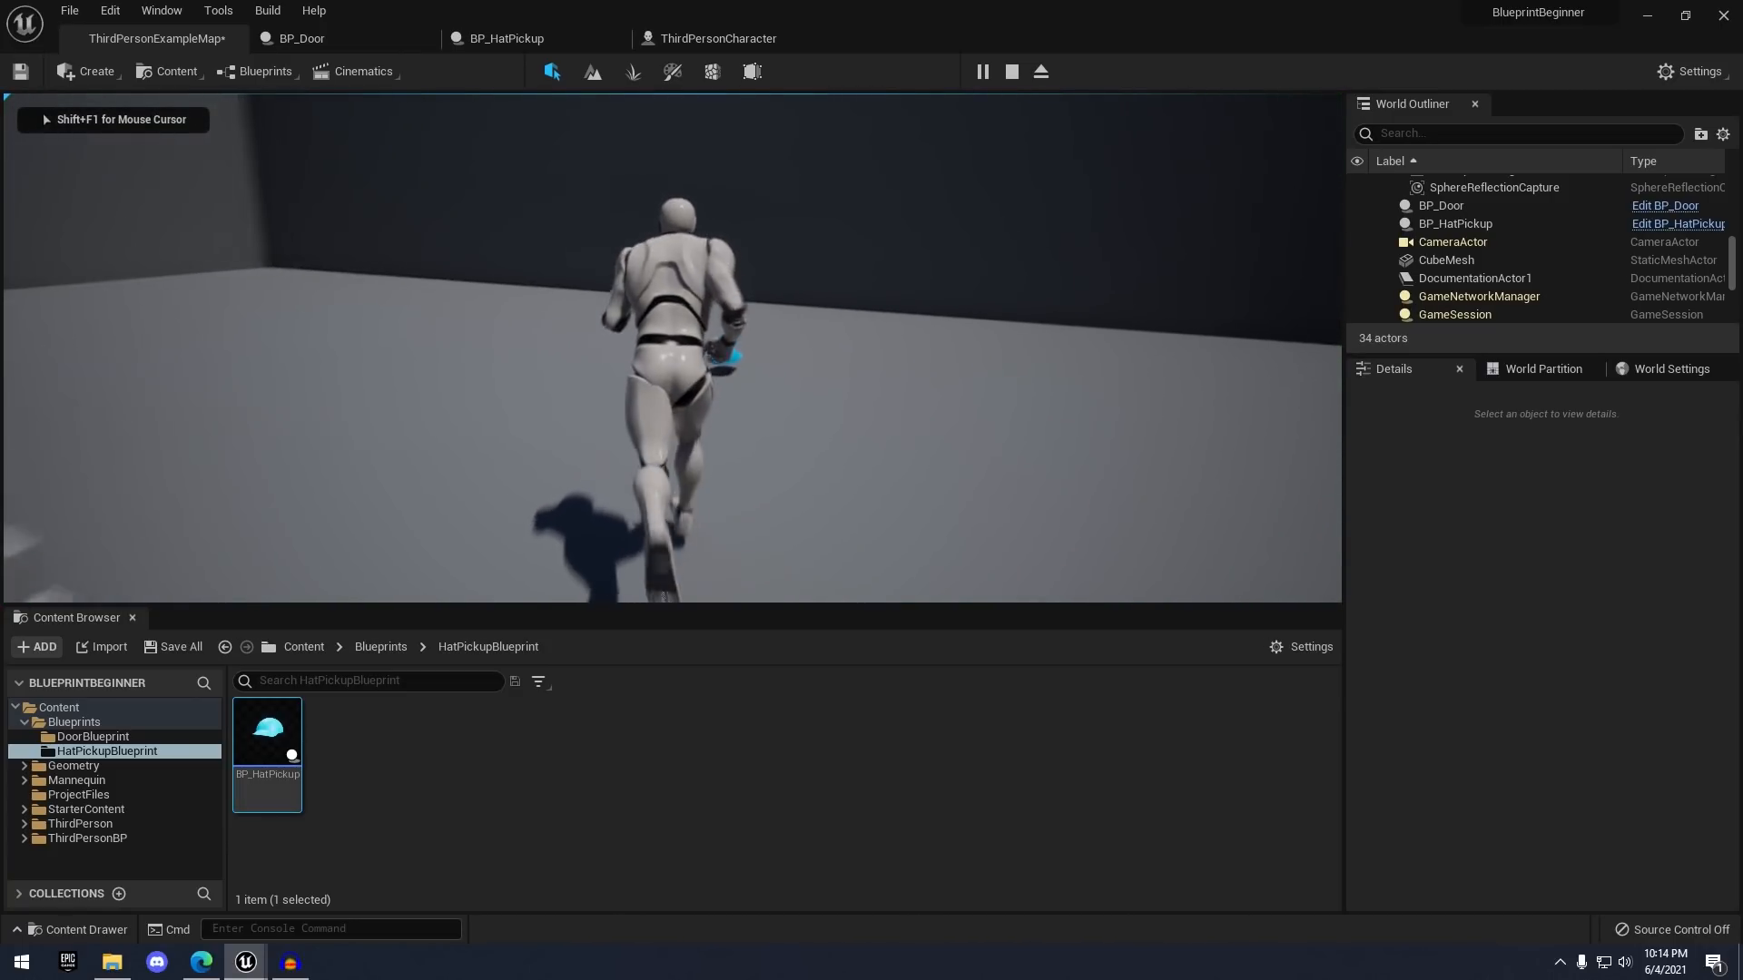
pyautogui.press('w')
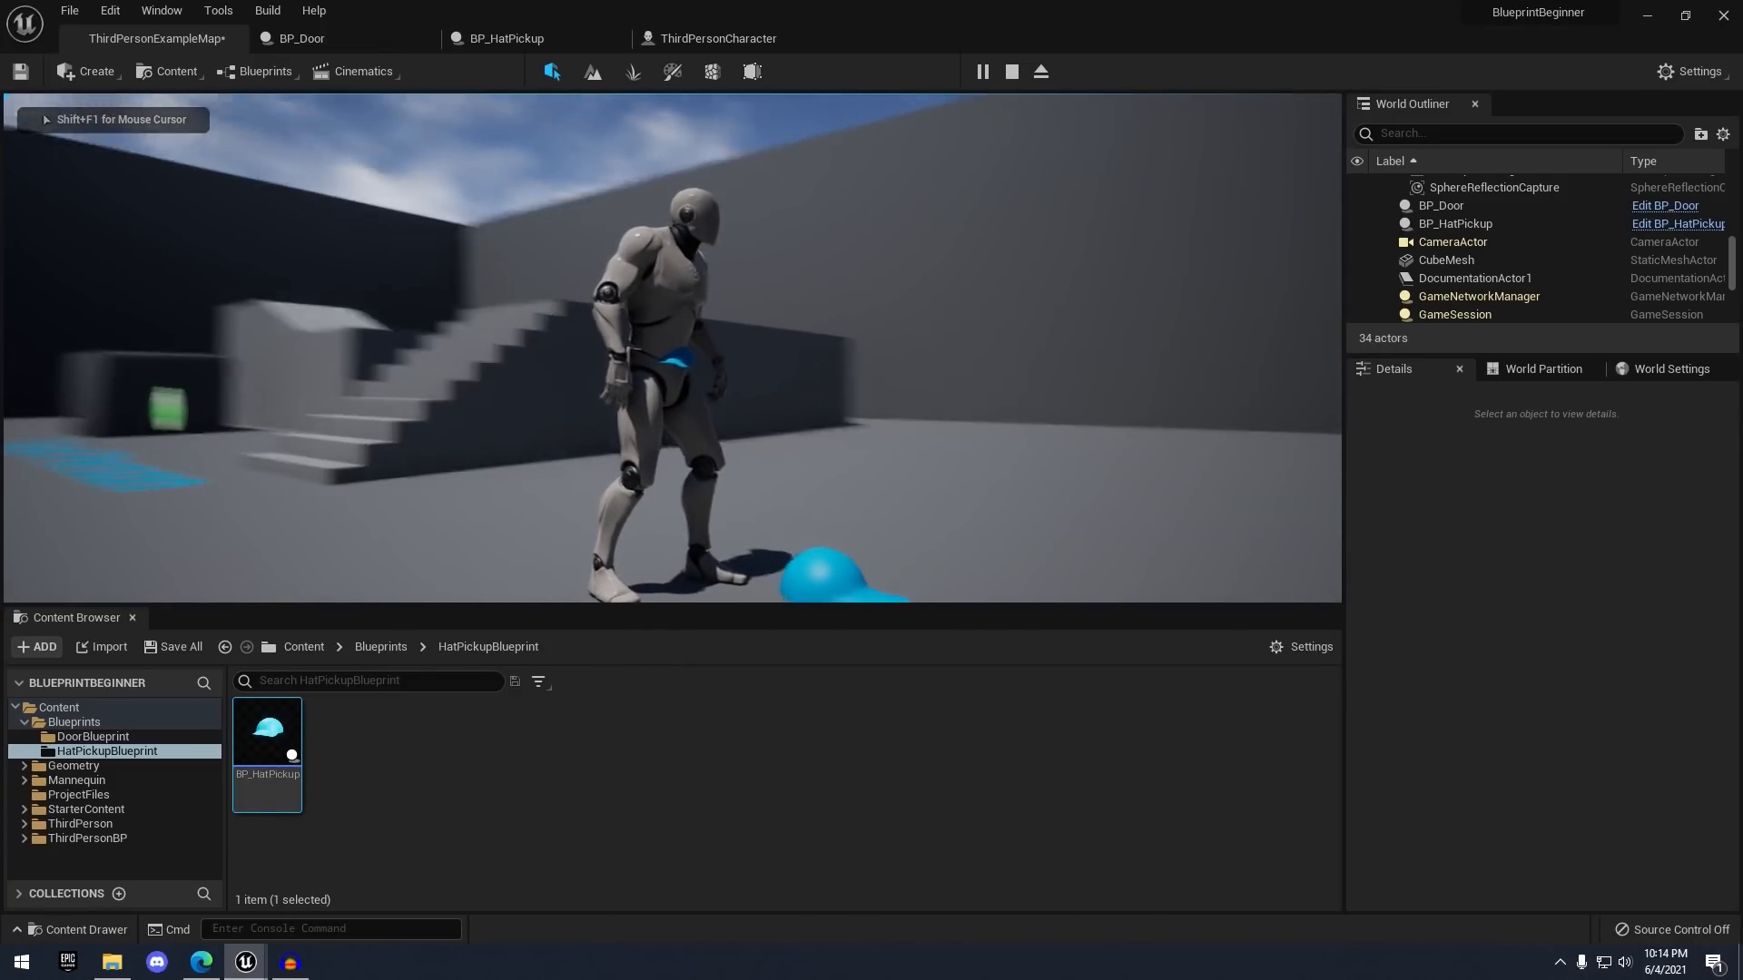
pyautogui.press('s')
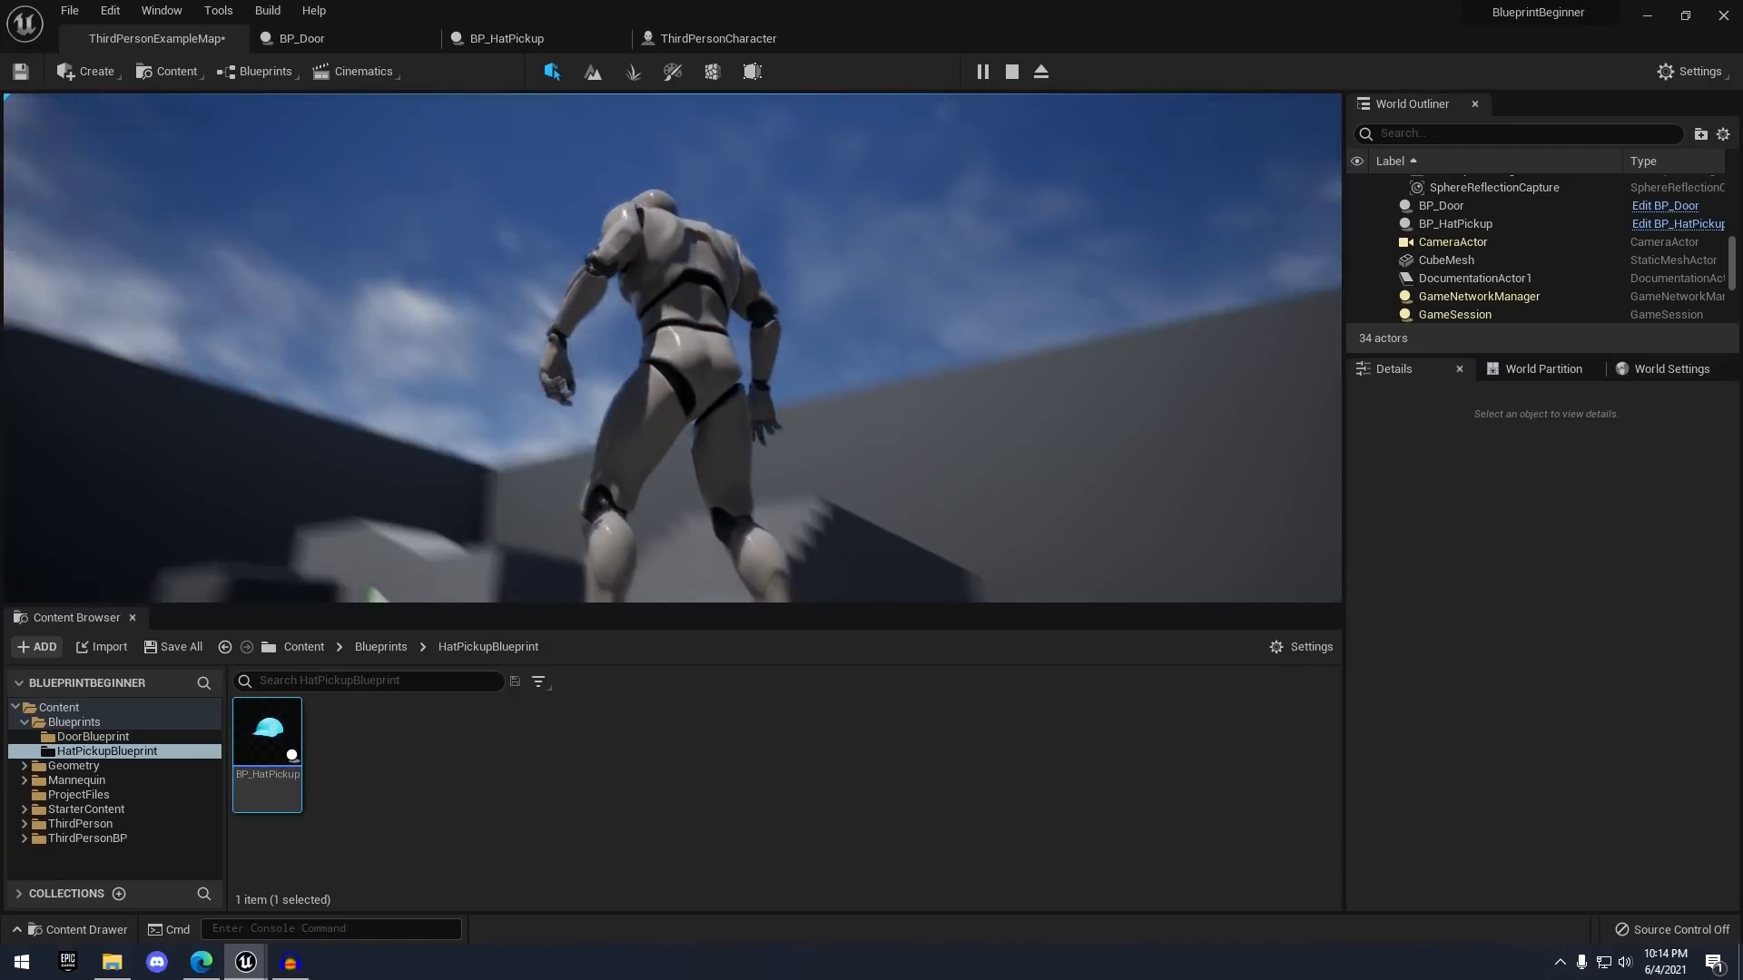
pyautogui.press('s')
pyautogui.press('d')
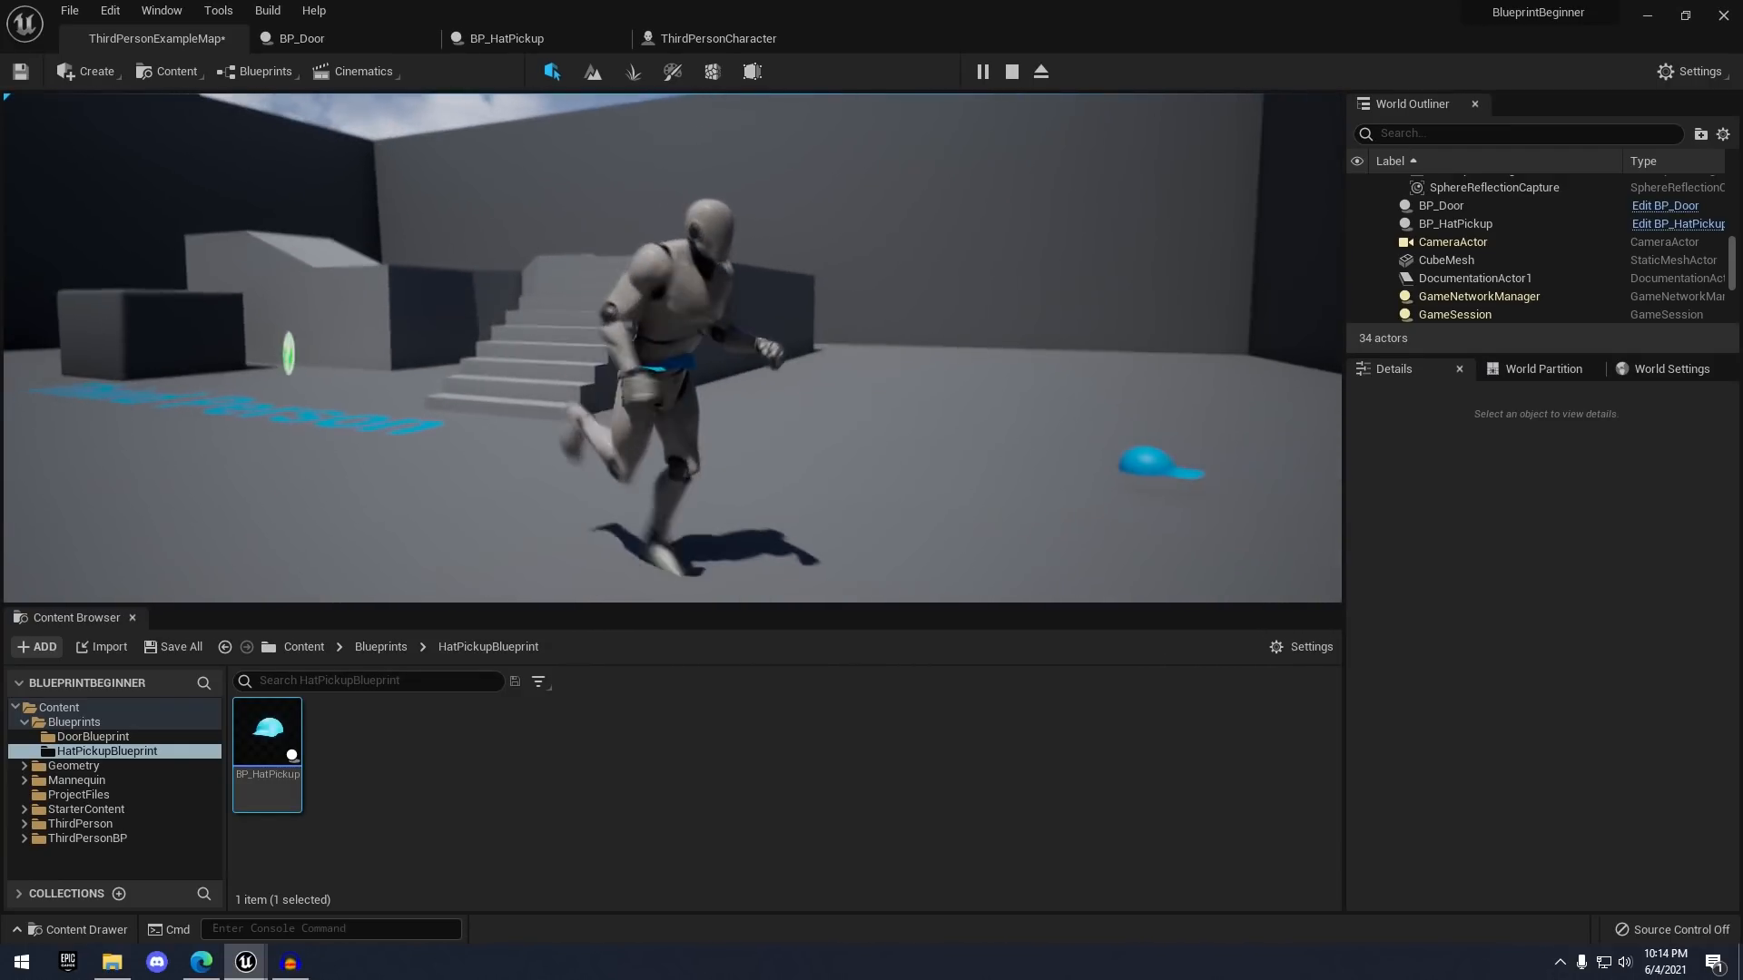
pyautogui.press('s')
pyautogui.press('w')
pyautogui.press('s')
pyautogui.press('w')
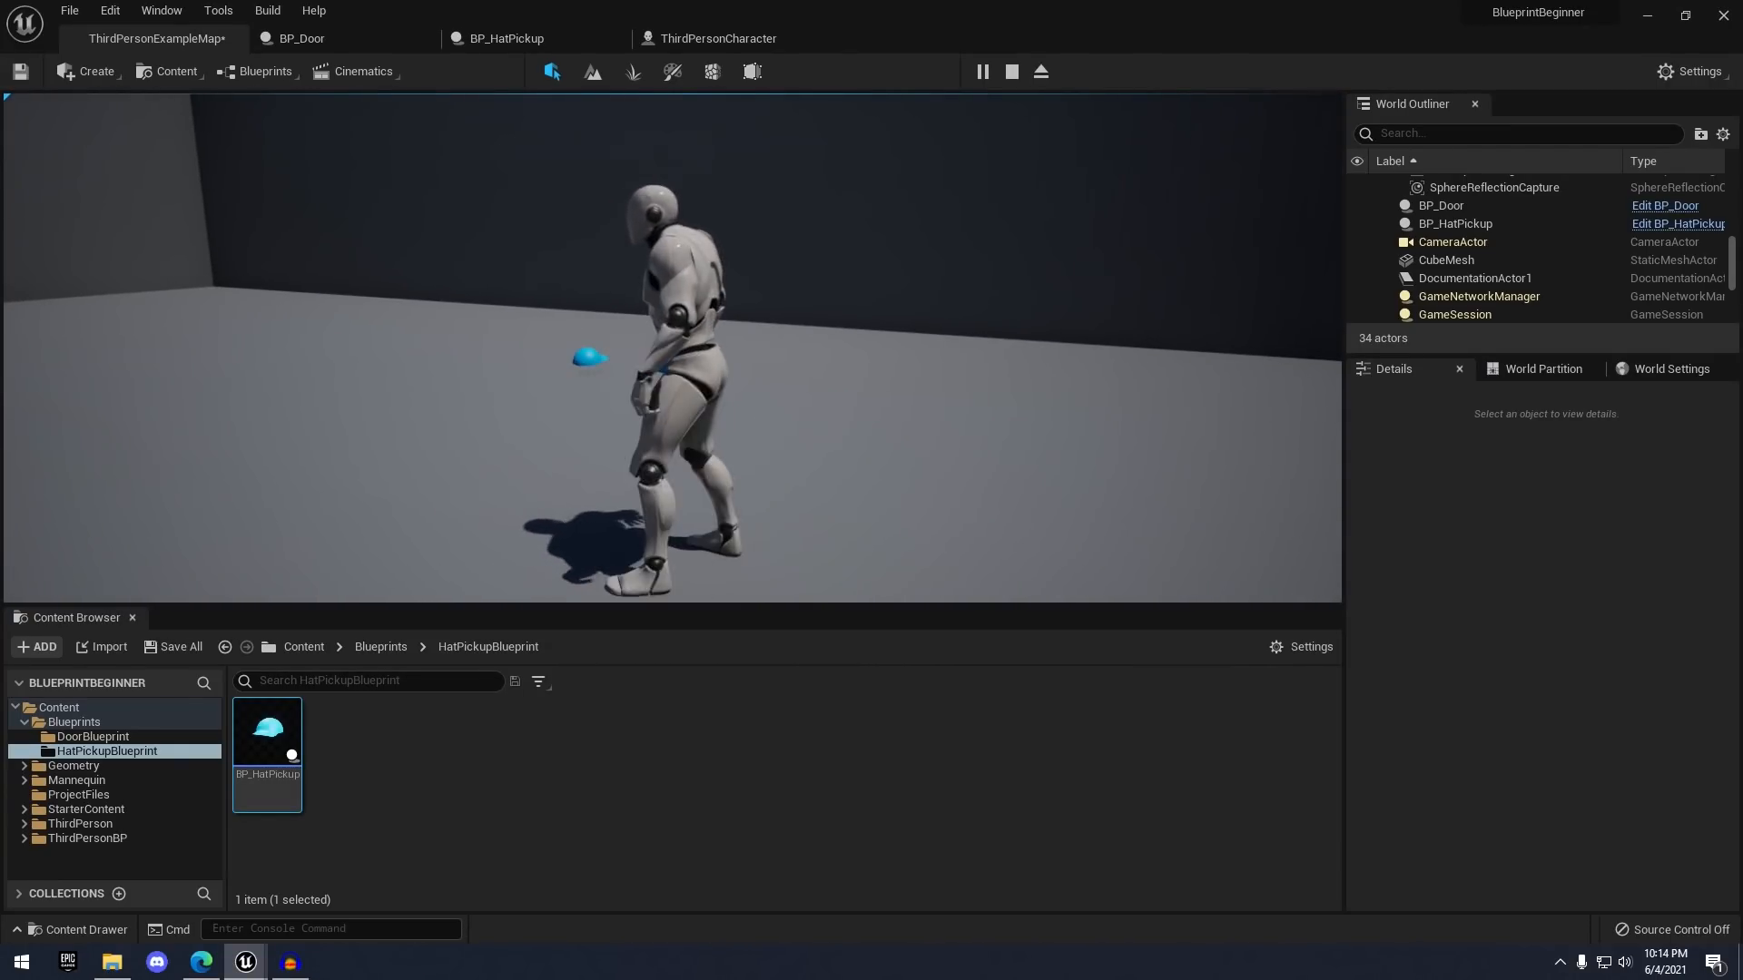
pyautogui.press('Escape')
pyautogui.moveTo(792, 244); pyautogui.dragTo(673, 212, button='right')
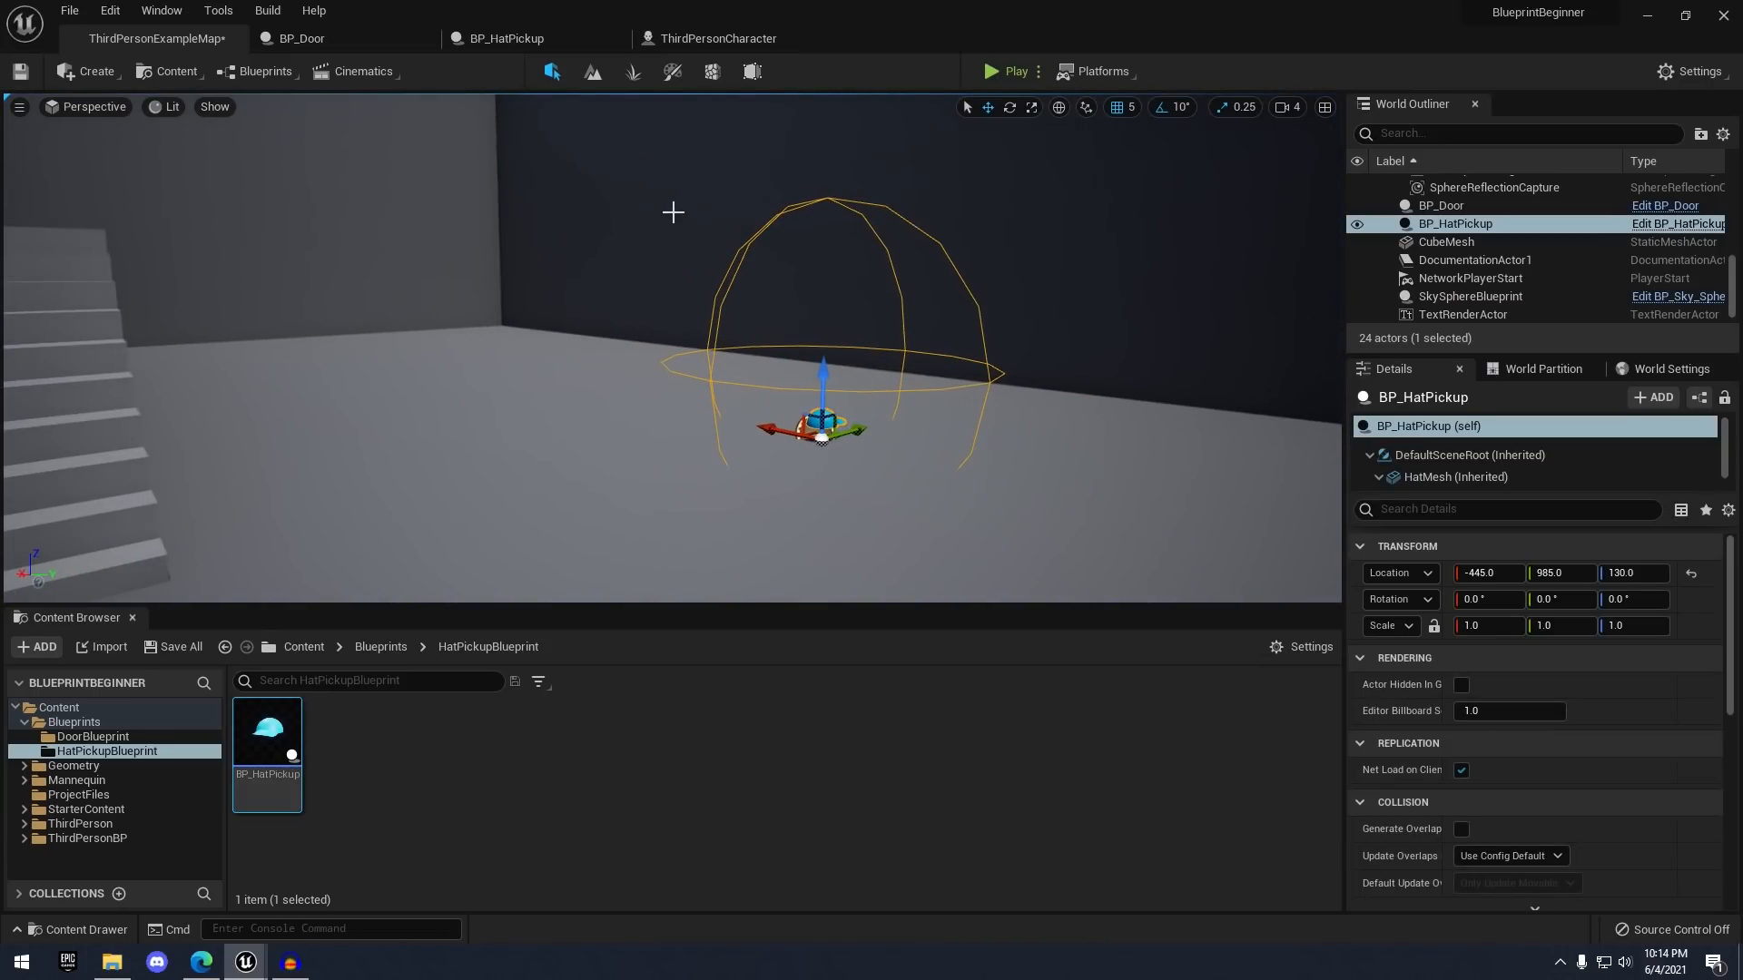
# - In ThirdPersonCharacter, add an AttachComponentToComponent node for Hat Mesh after Set Static Mesh
pyautogui.click(506, 38)
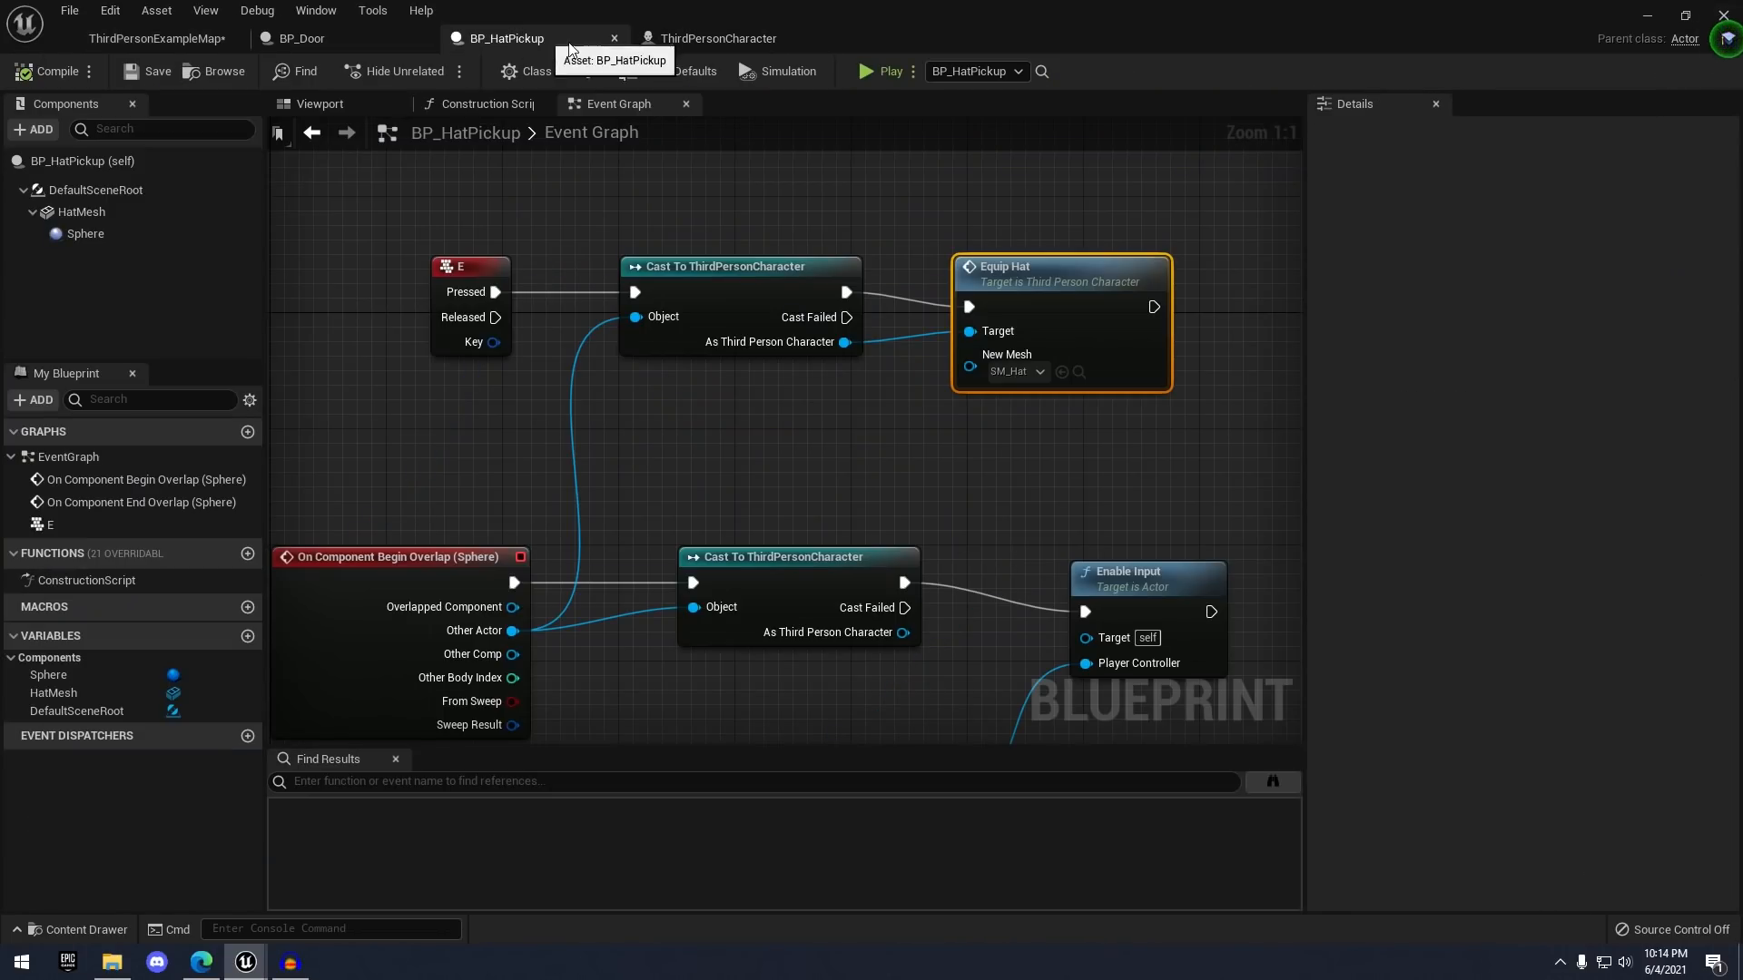
pyautogui.click(704, 34)
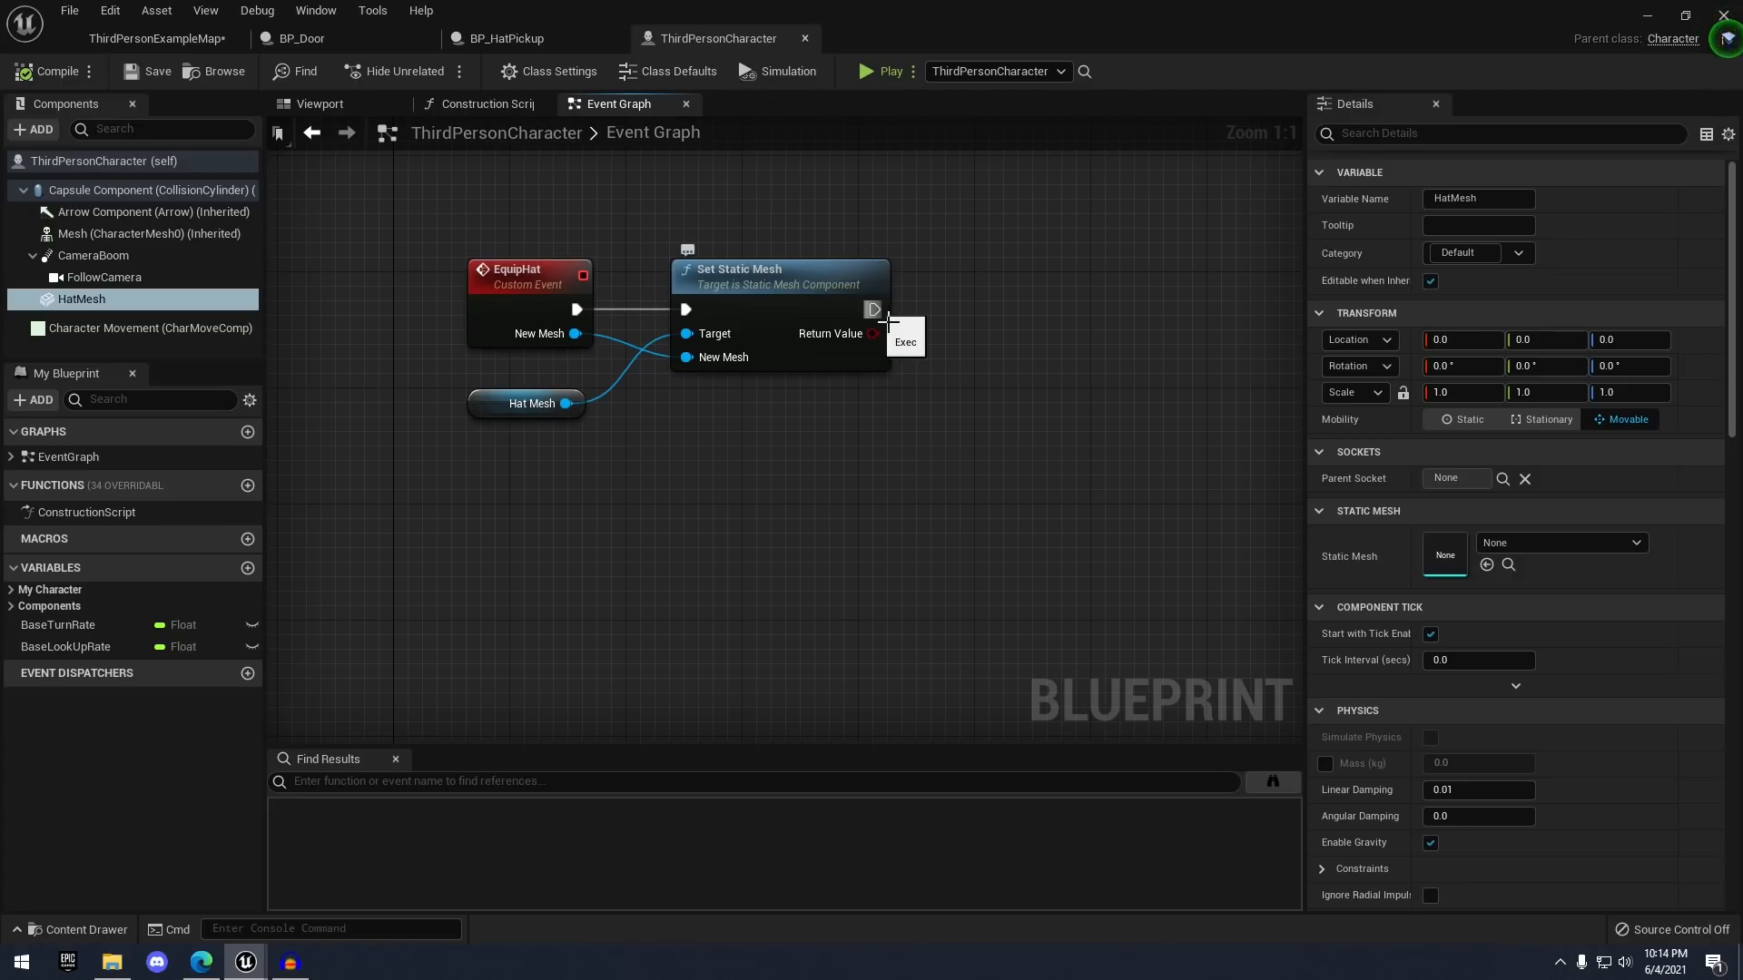
pyautogui.moveTo(881, 313); pyautogui.dragTo(1065, 308)
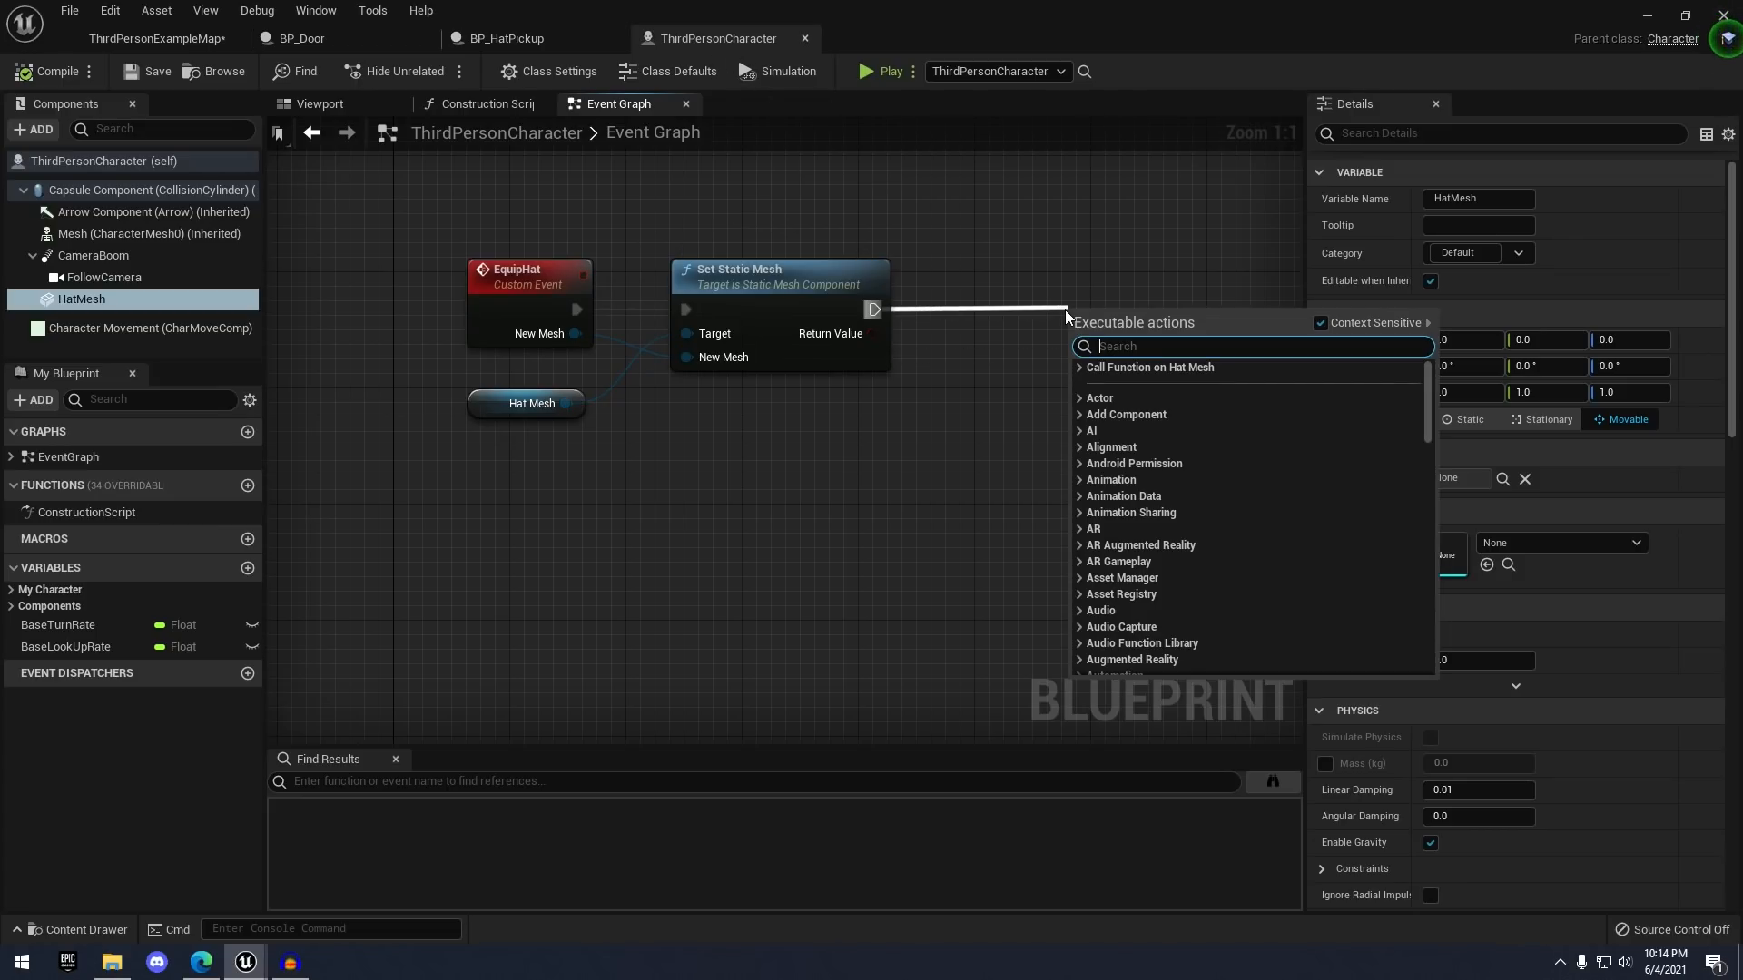
pyautogui.write('attach ')
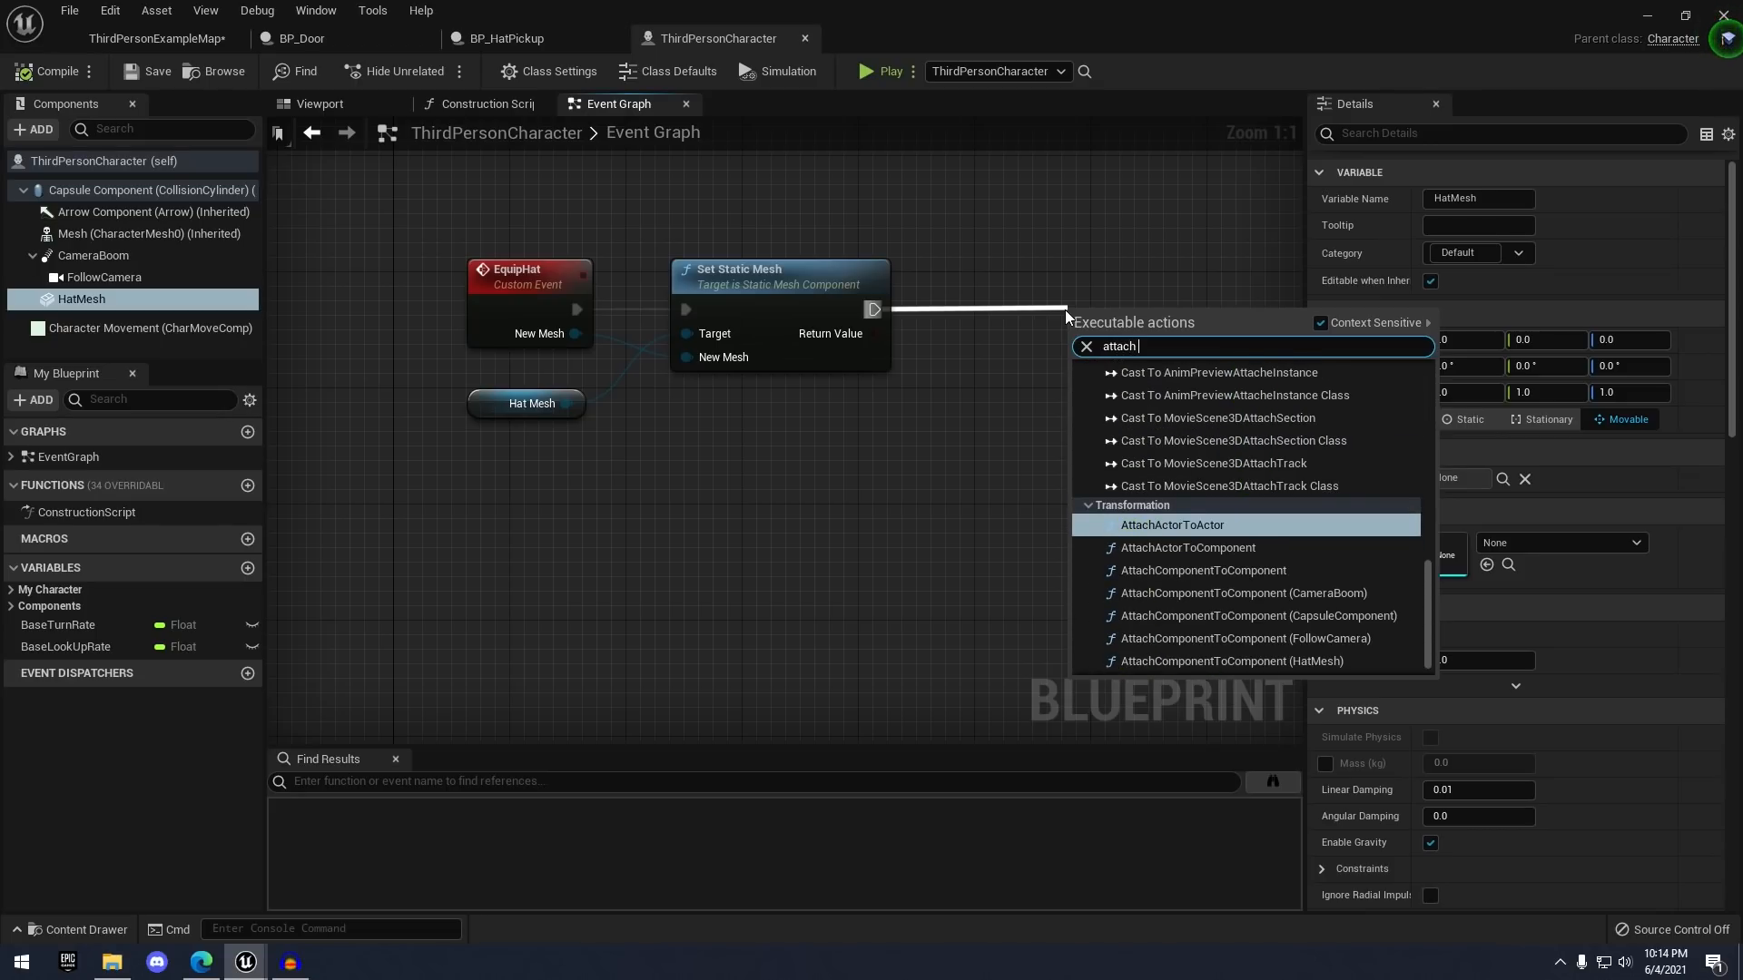
pyautogui.write('comp')
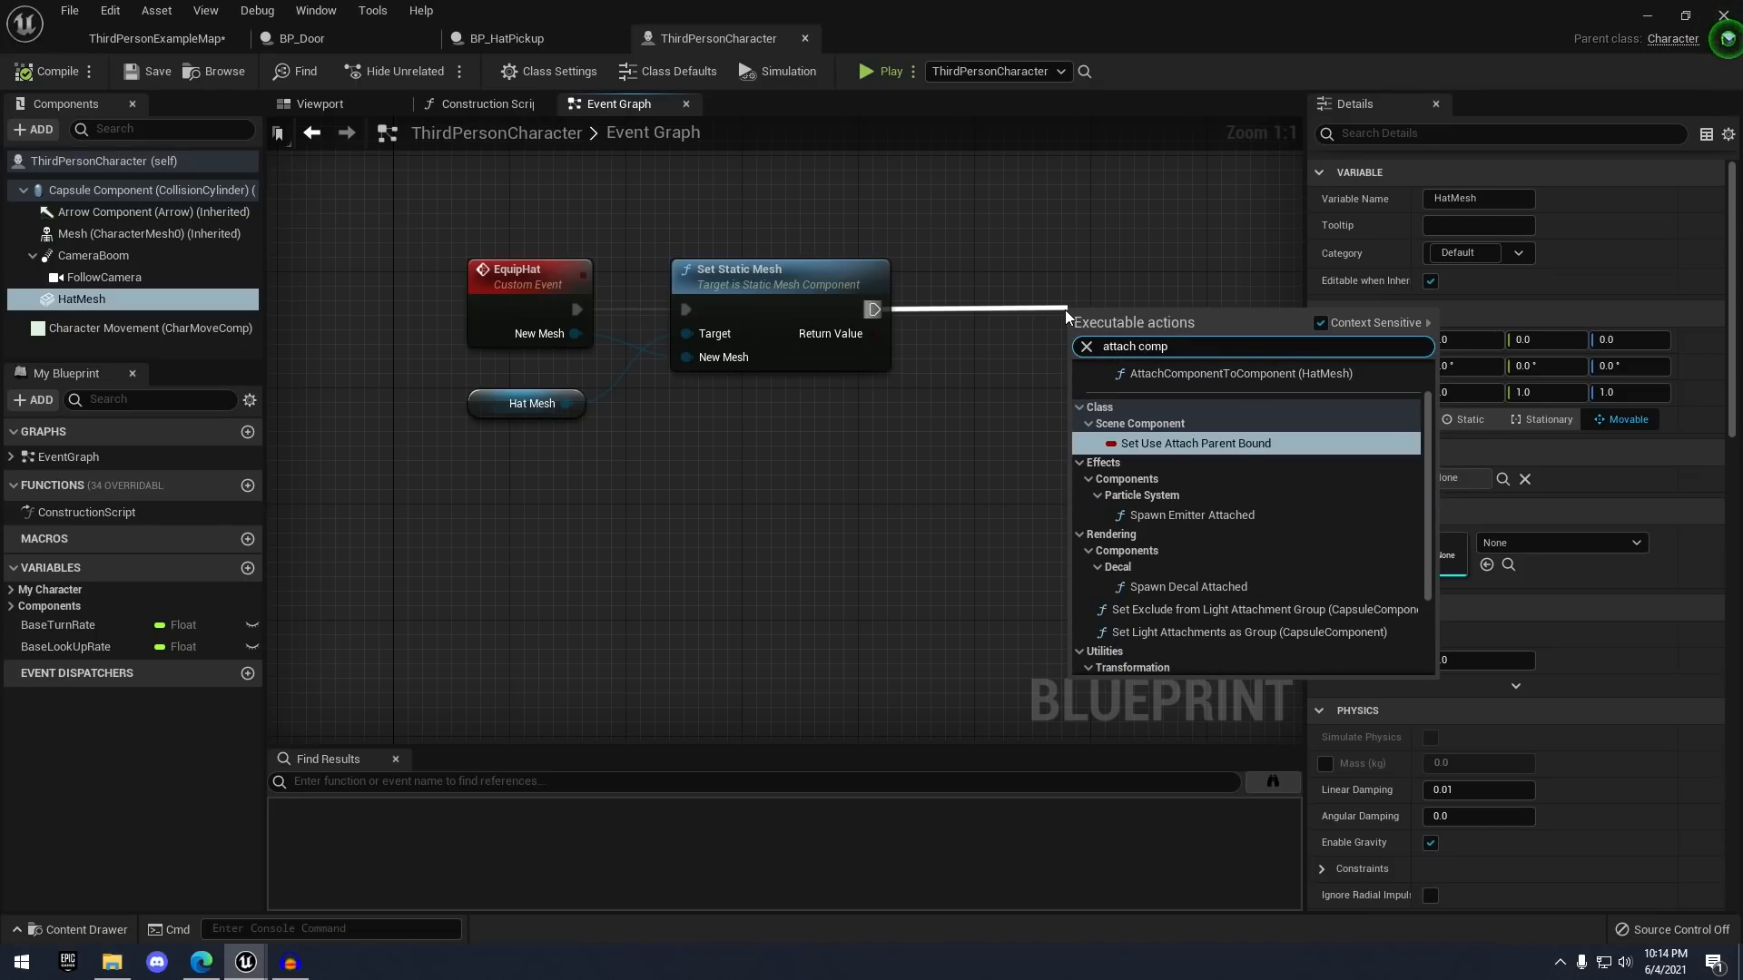
pyautogui.click(1213, 373)
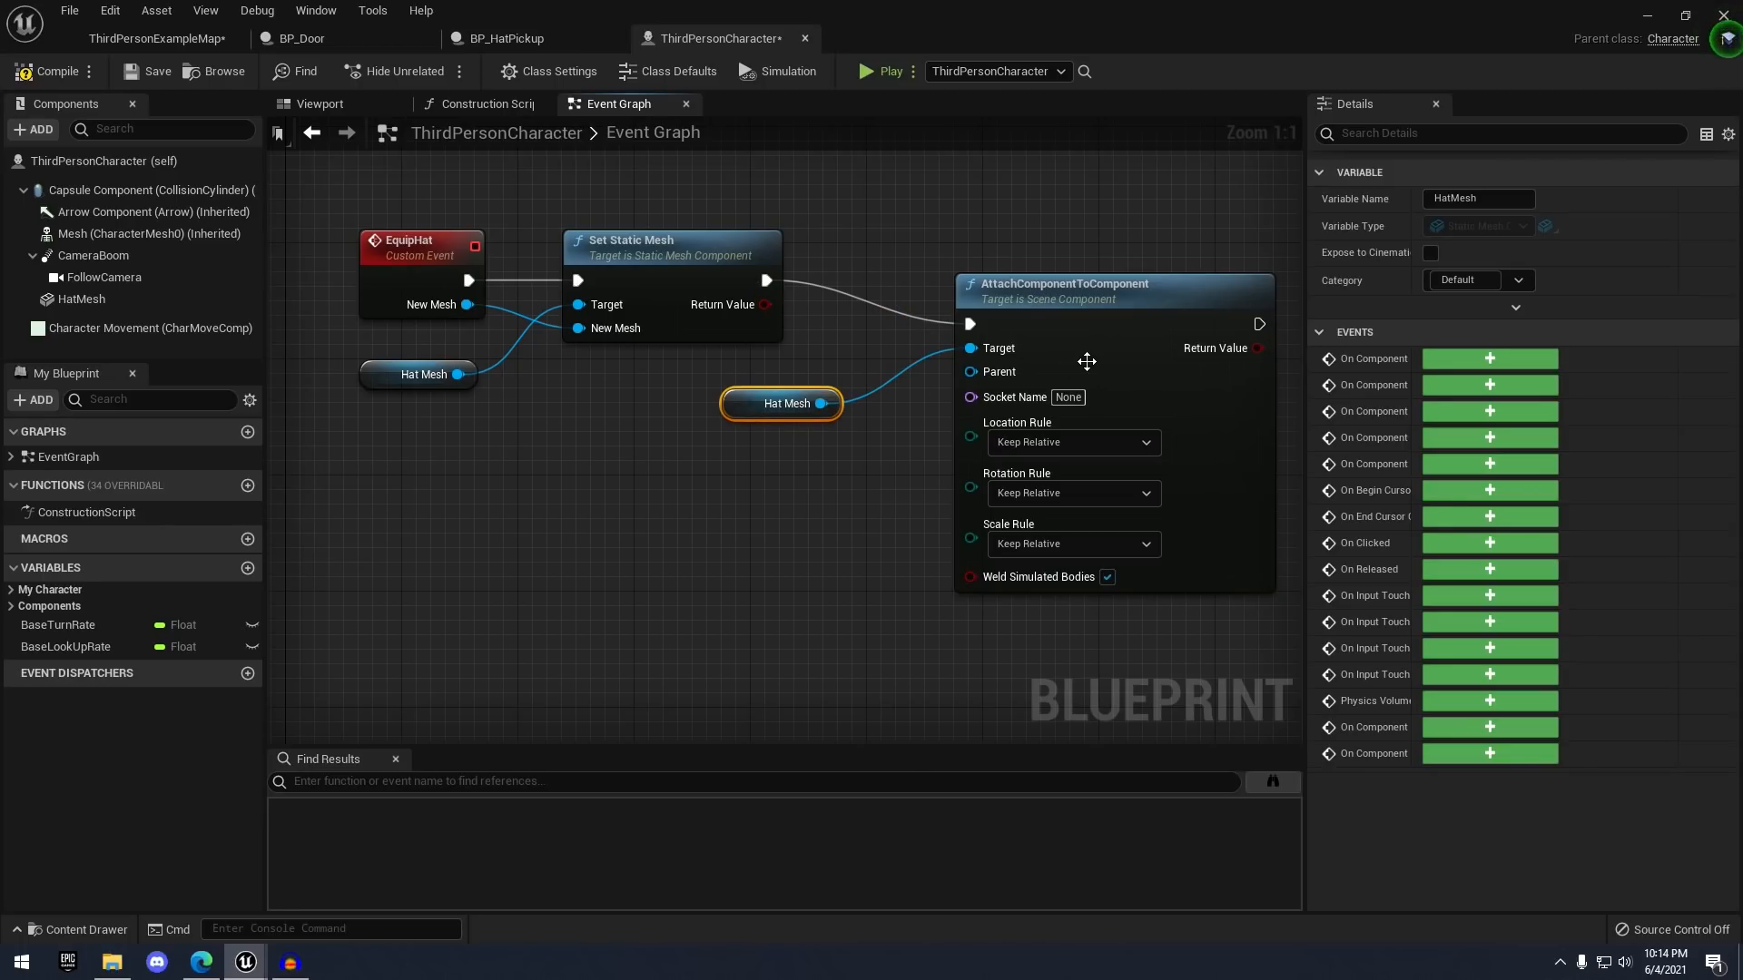
pyautogui.moveTo(1086, 362); pyautogui.dragTo(1130, 332)
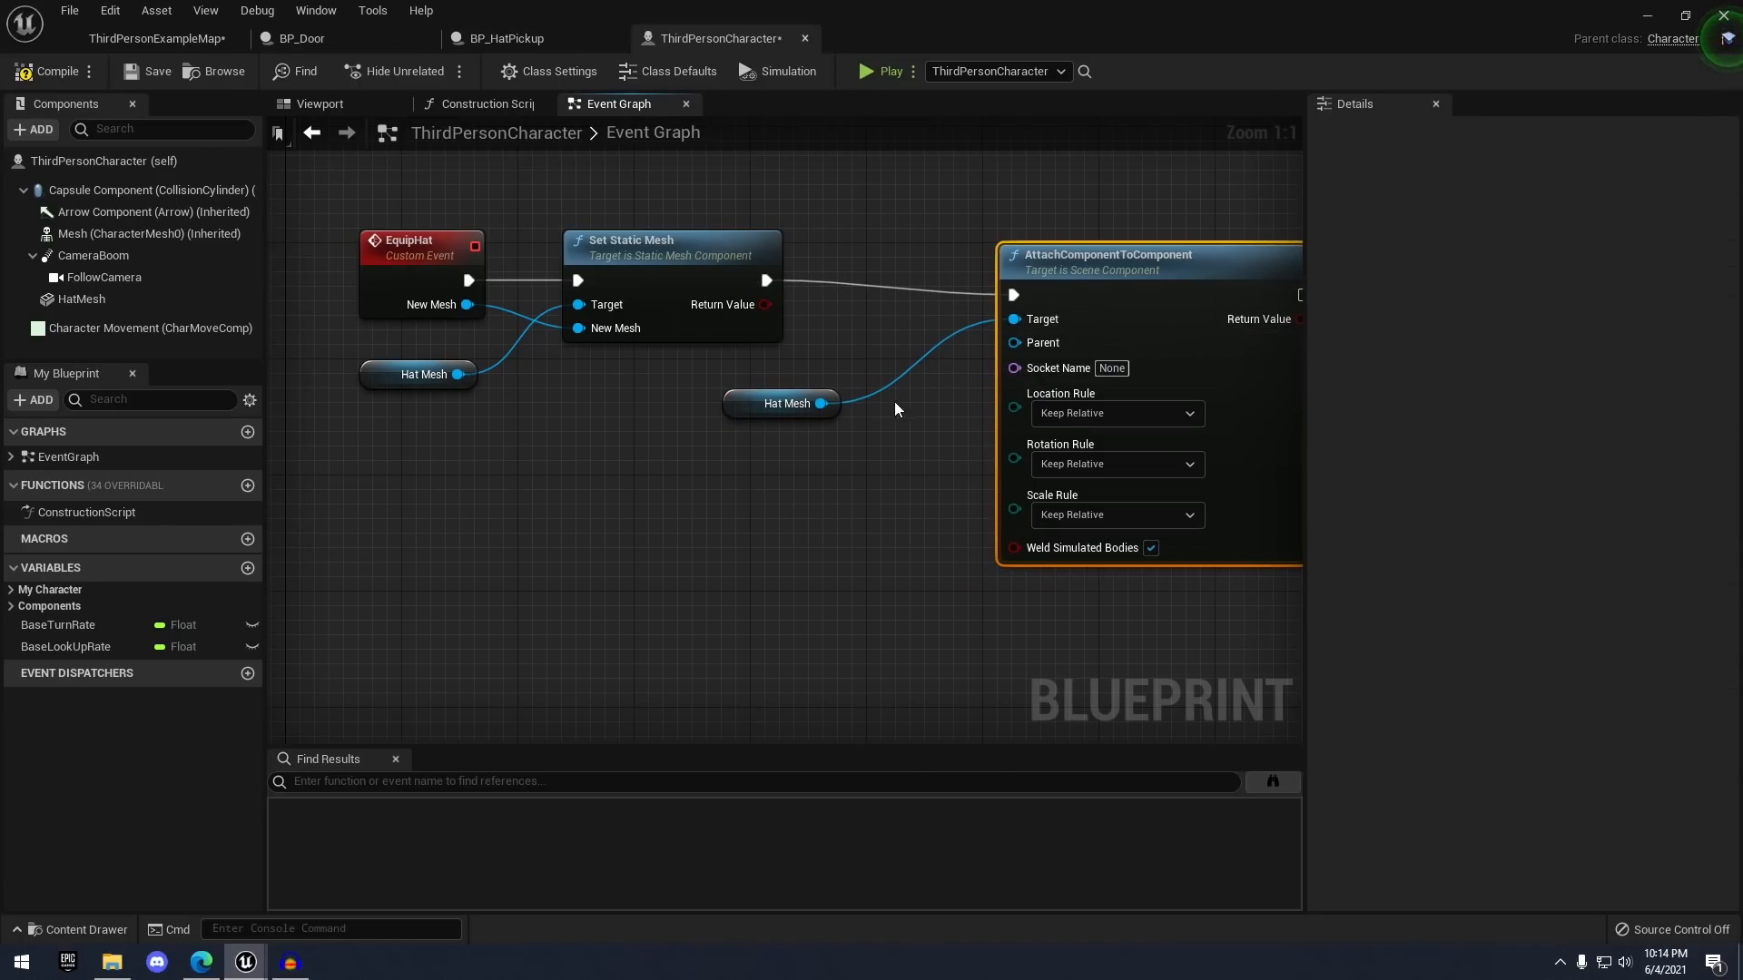
pyautogui.click(937, 381)
pyautogui.moveTo(767, 409); pyautogui.dragTo(753, 380)
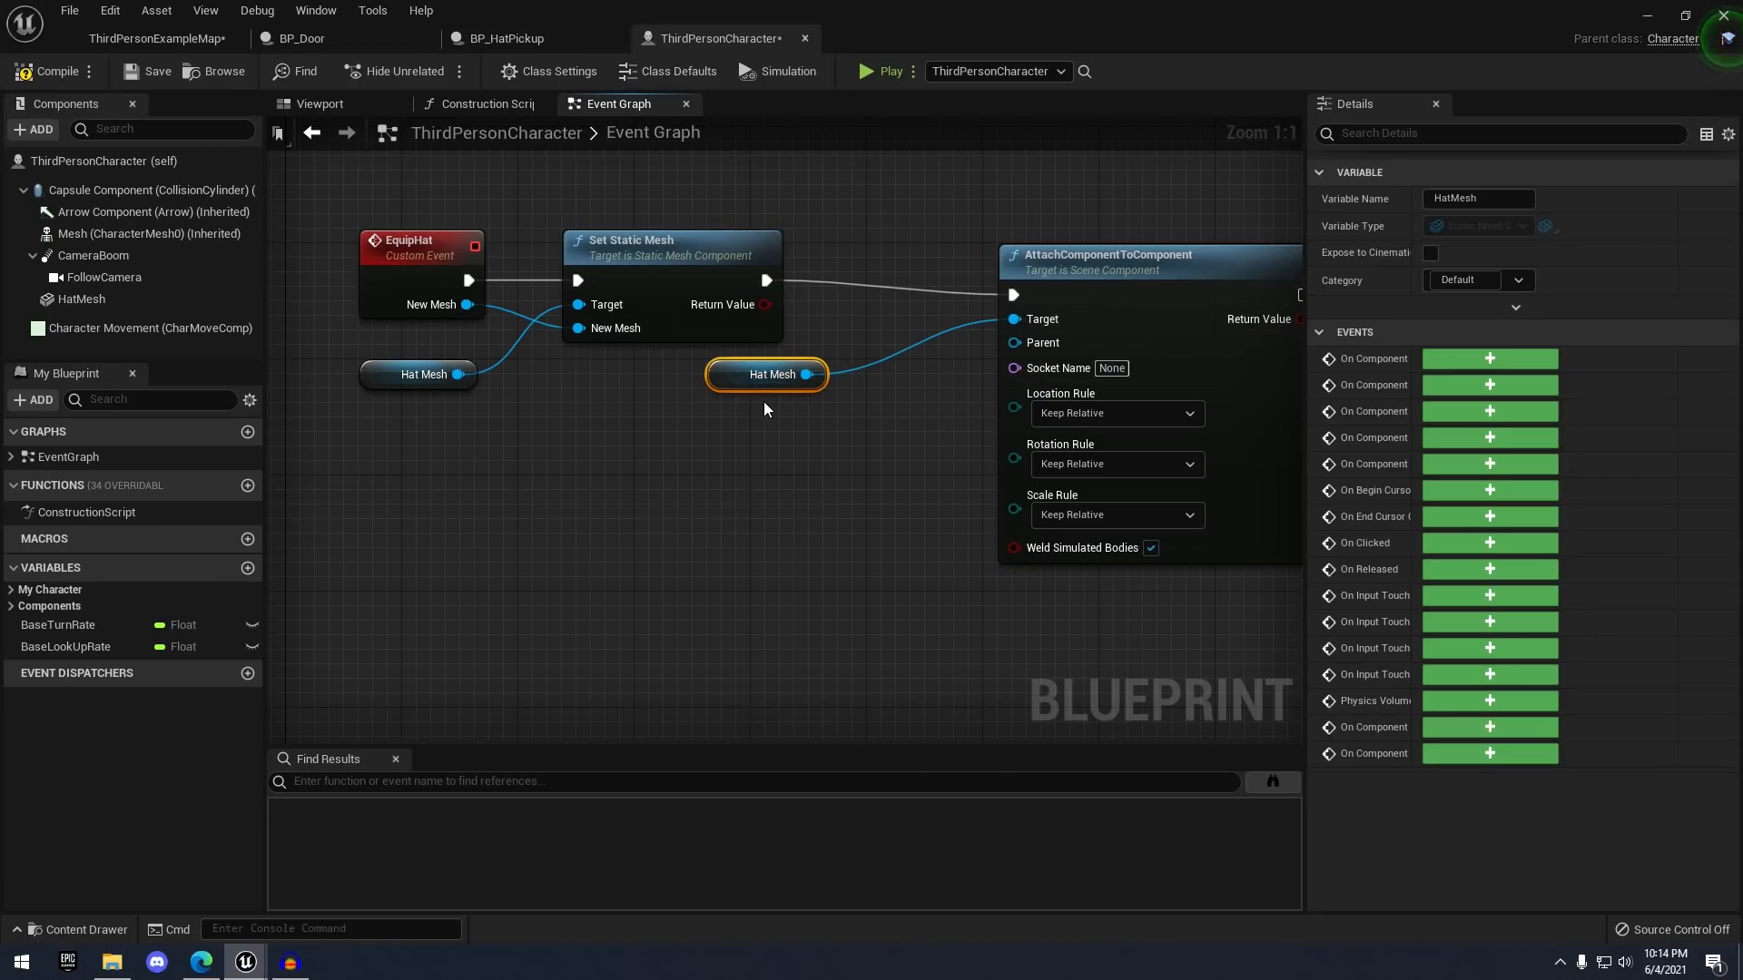
pyautogui.click(901, 398)
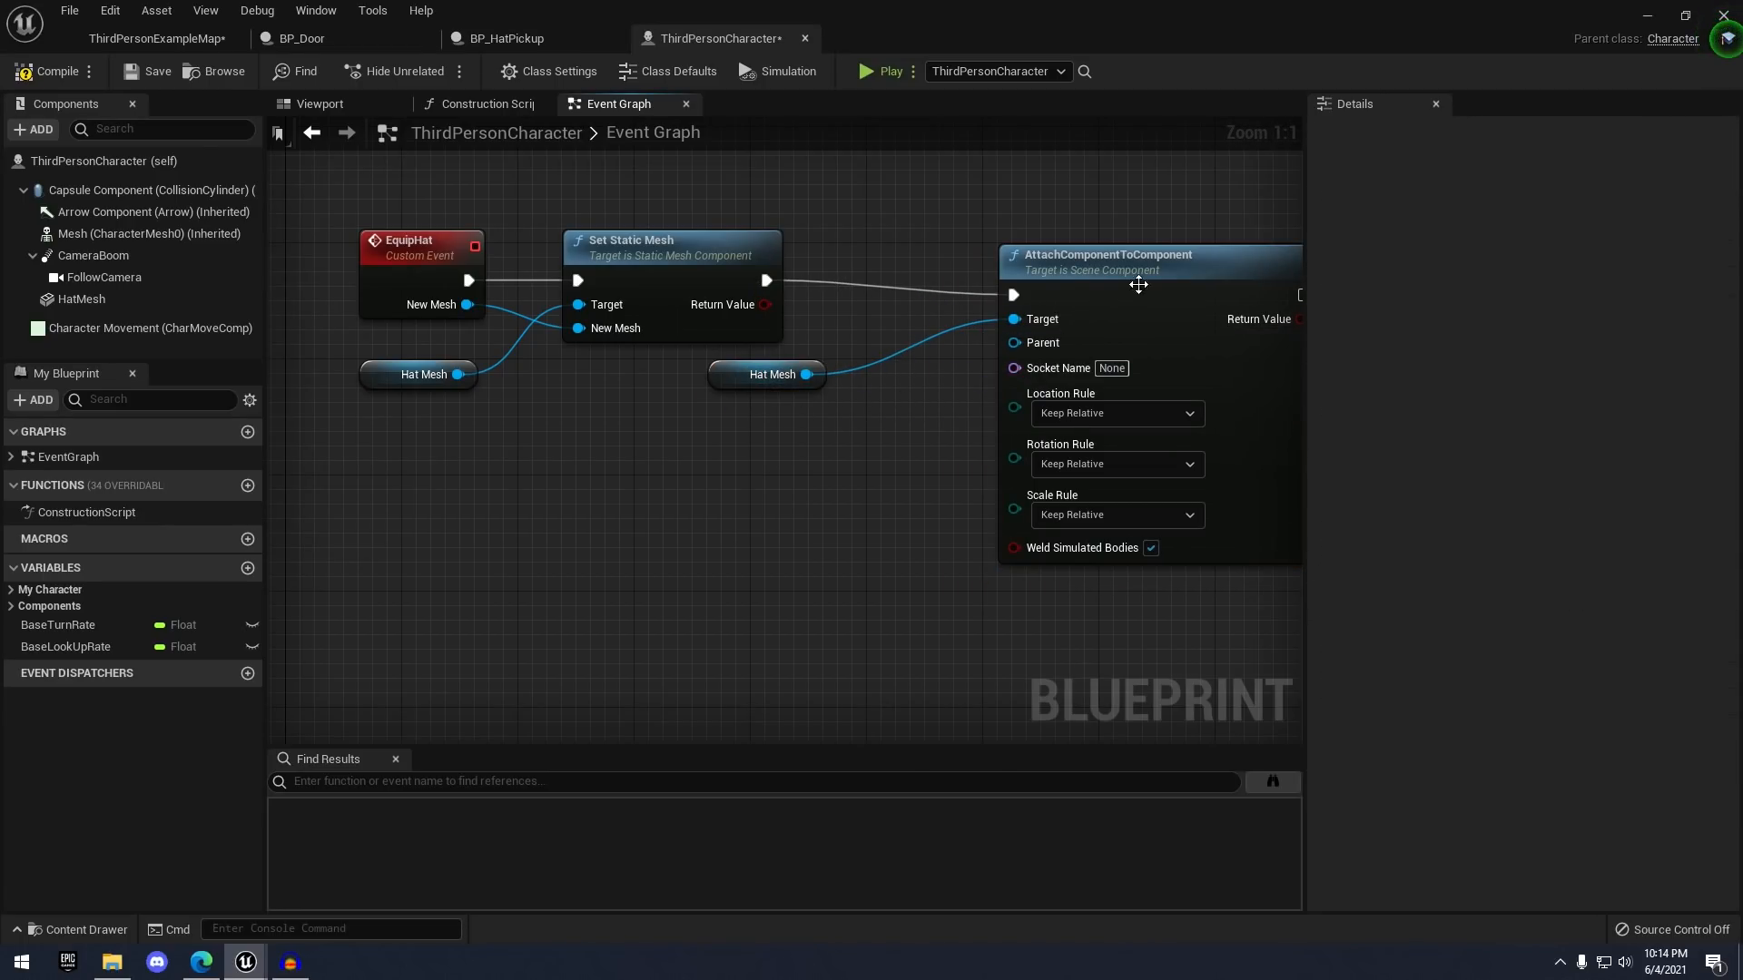
# - Connect the character's Mesh as the attach Parent and set Socket Name to HatSocket
pyautogui.click(75, 238)
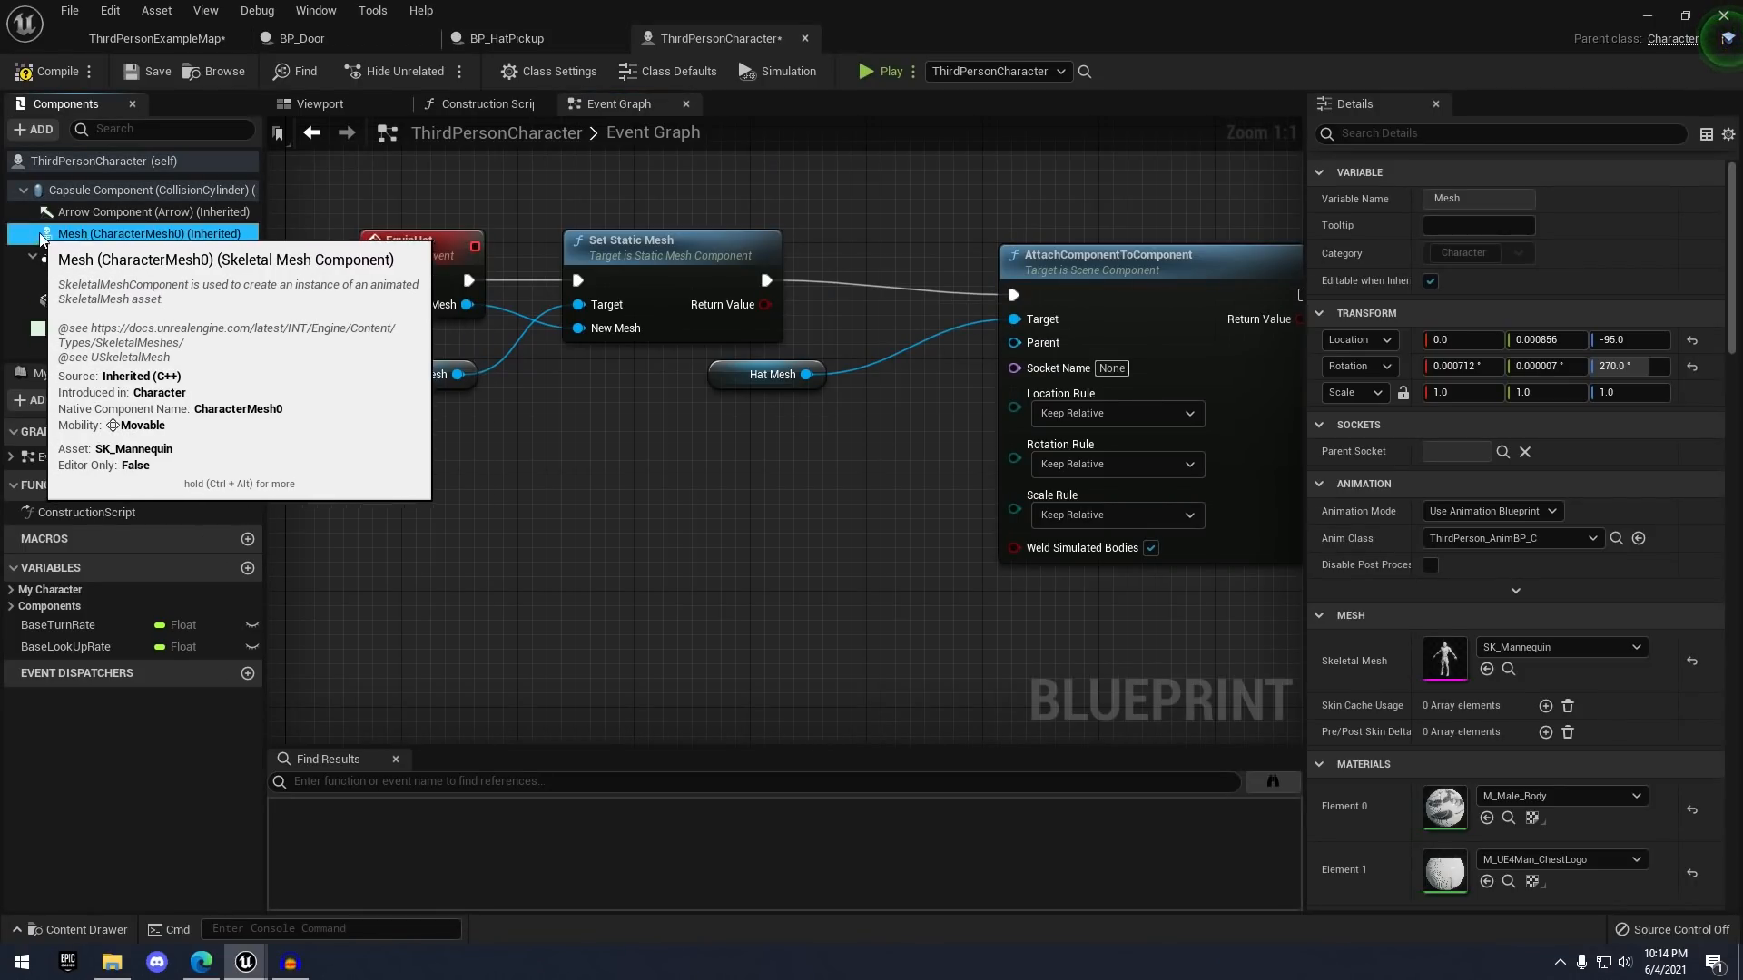
pyautogui.moveTo(75, 236); pyautogui.dragTo(605, 332)
pyautogui.moveTo(724, 404); pyautogui.dragTo(1013, 345)
pyautogui.moveTo(756, 441); pyautogui.dragTo(774, 441)
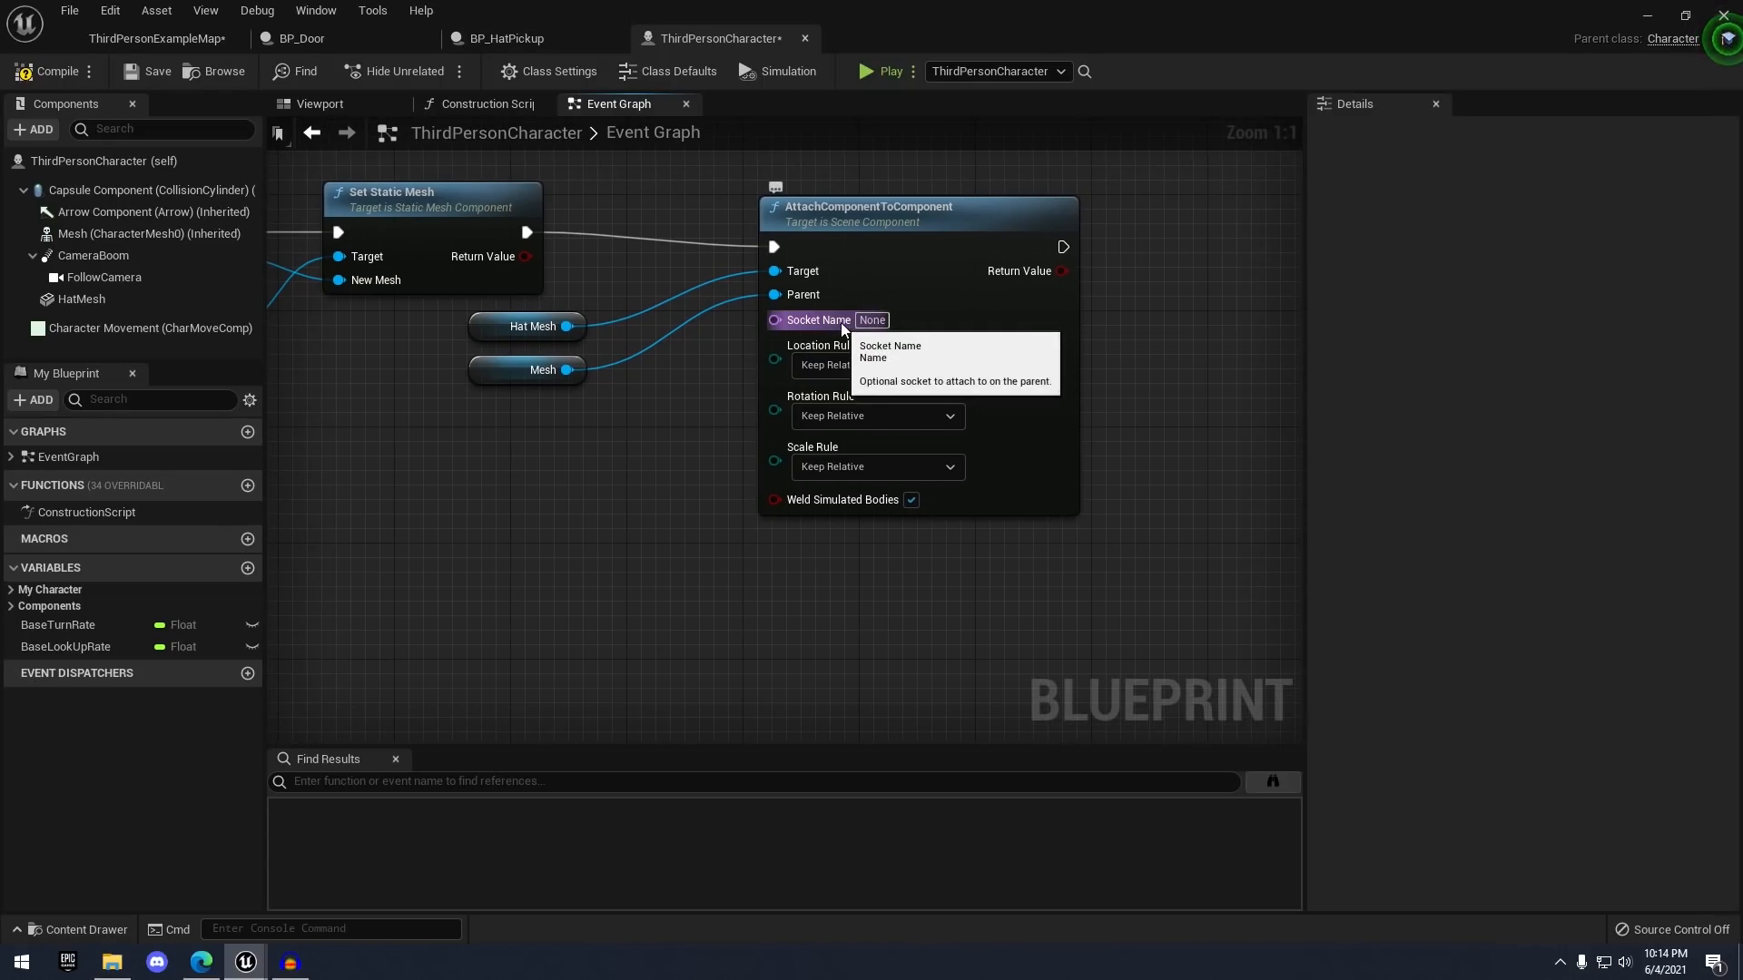
pyautogui.click(122, 234)
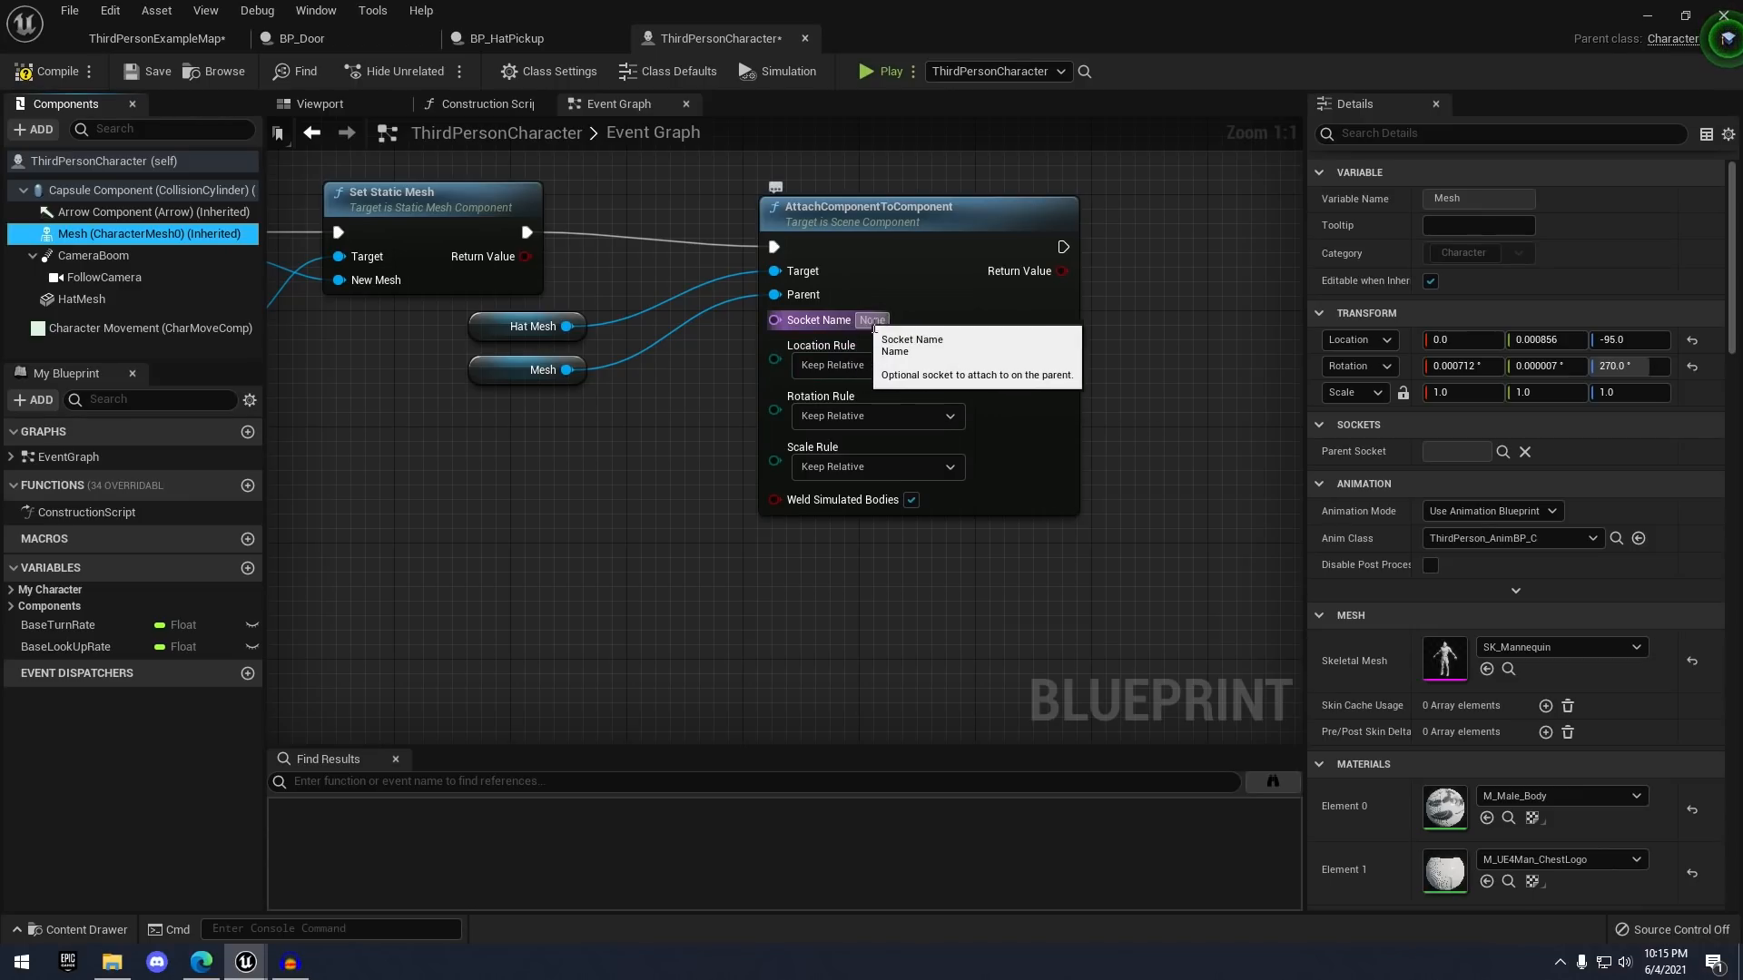
pyautogui.moveTo(1066, 588); pyautogui.dragTo(1176, 608, button='right')
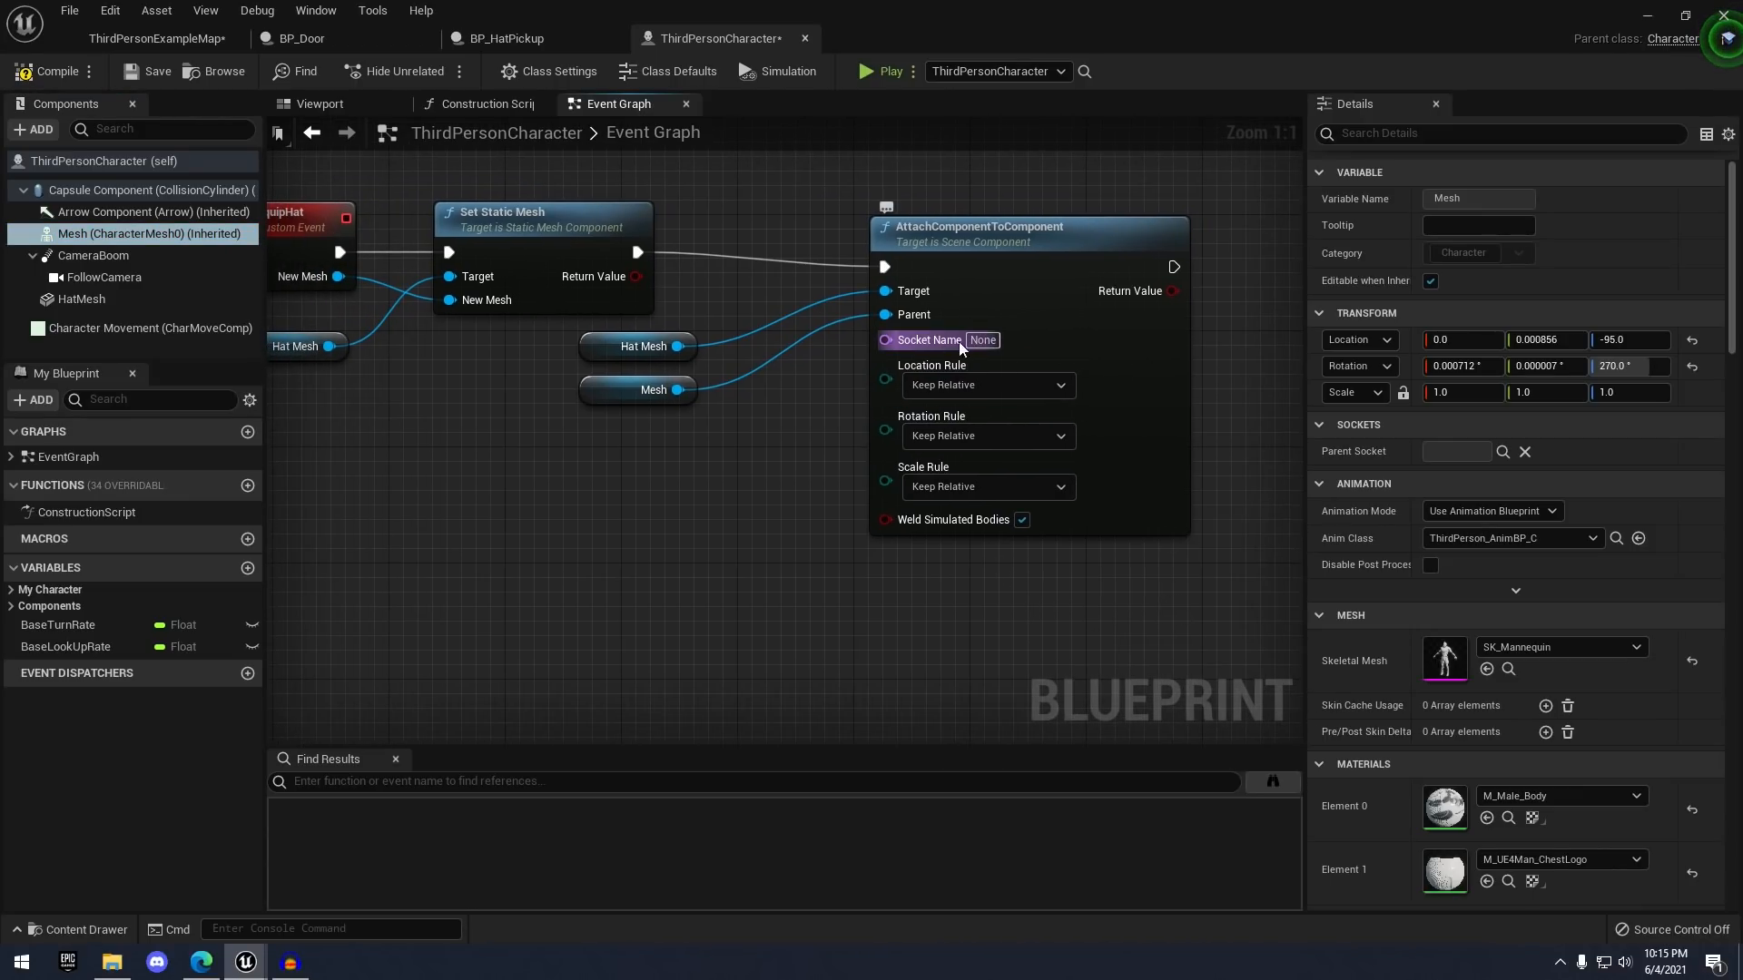
pyautogui.click(983, 339)
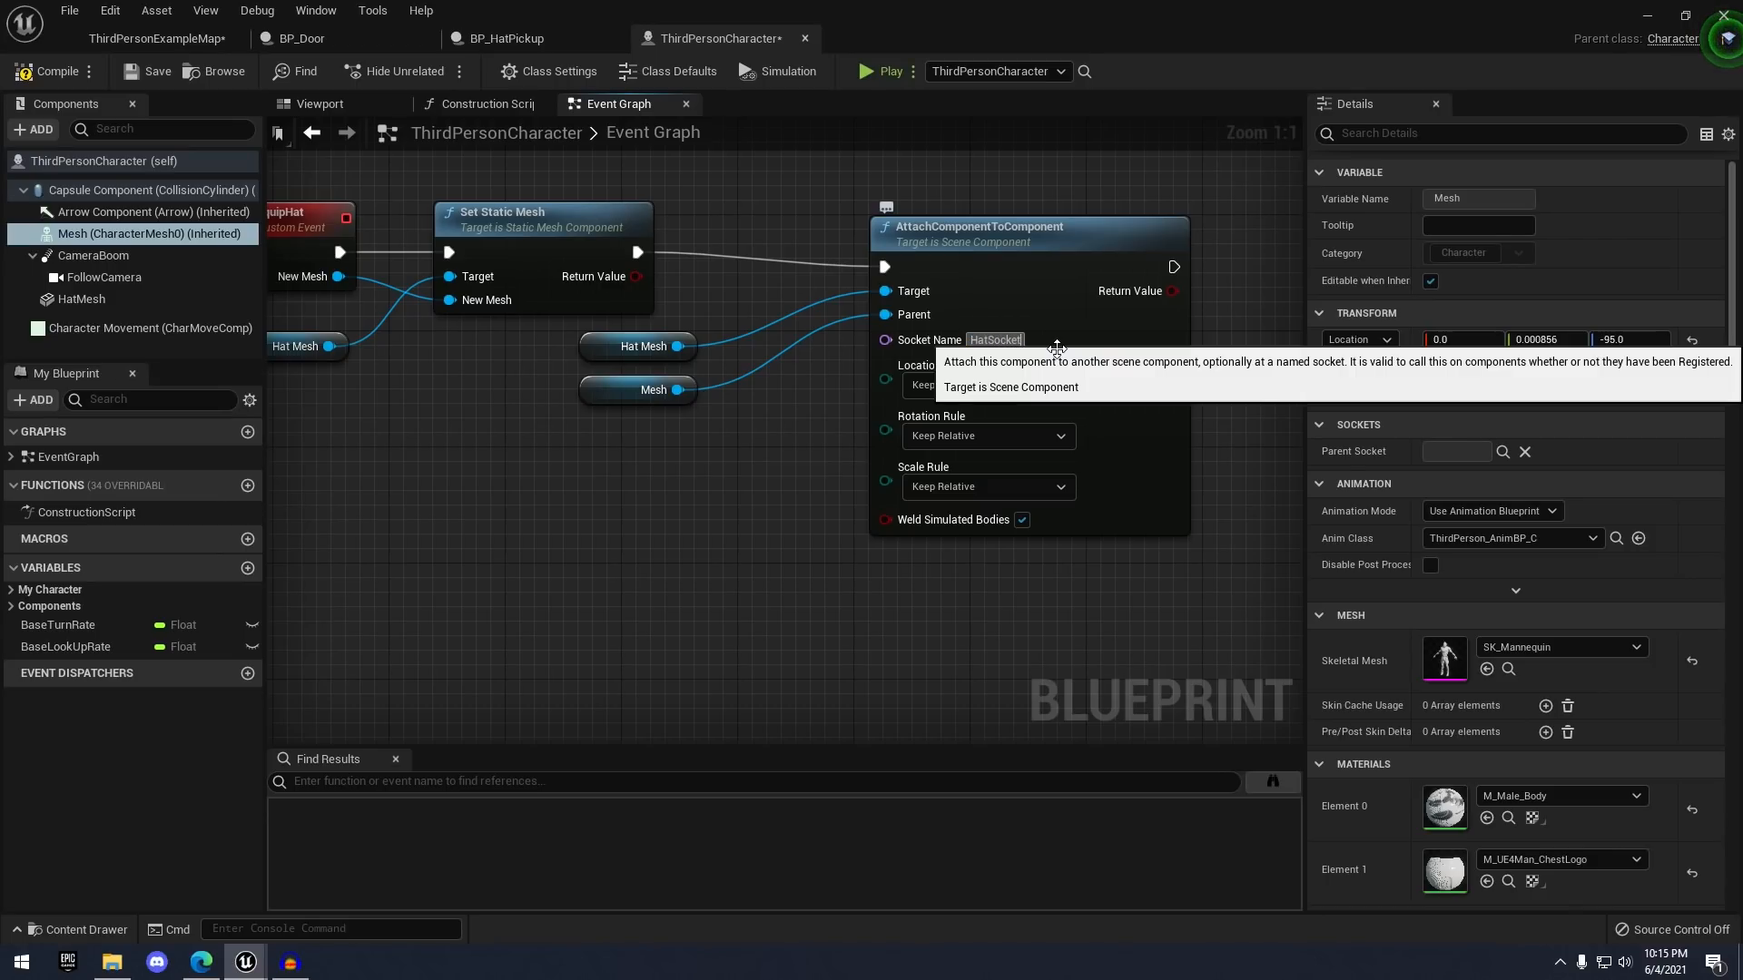
pyautogui.click(1126, 319)
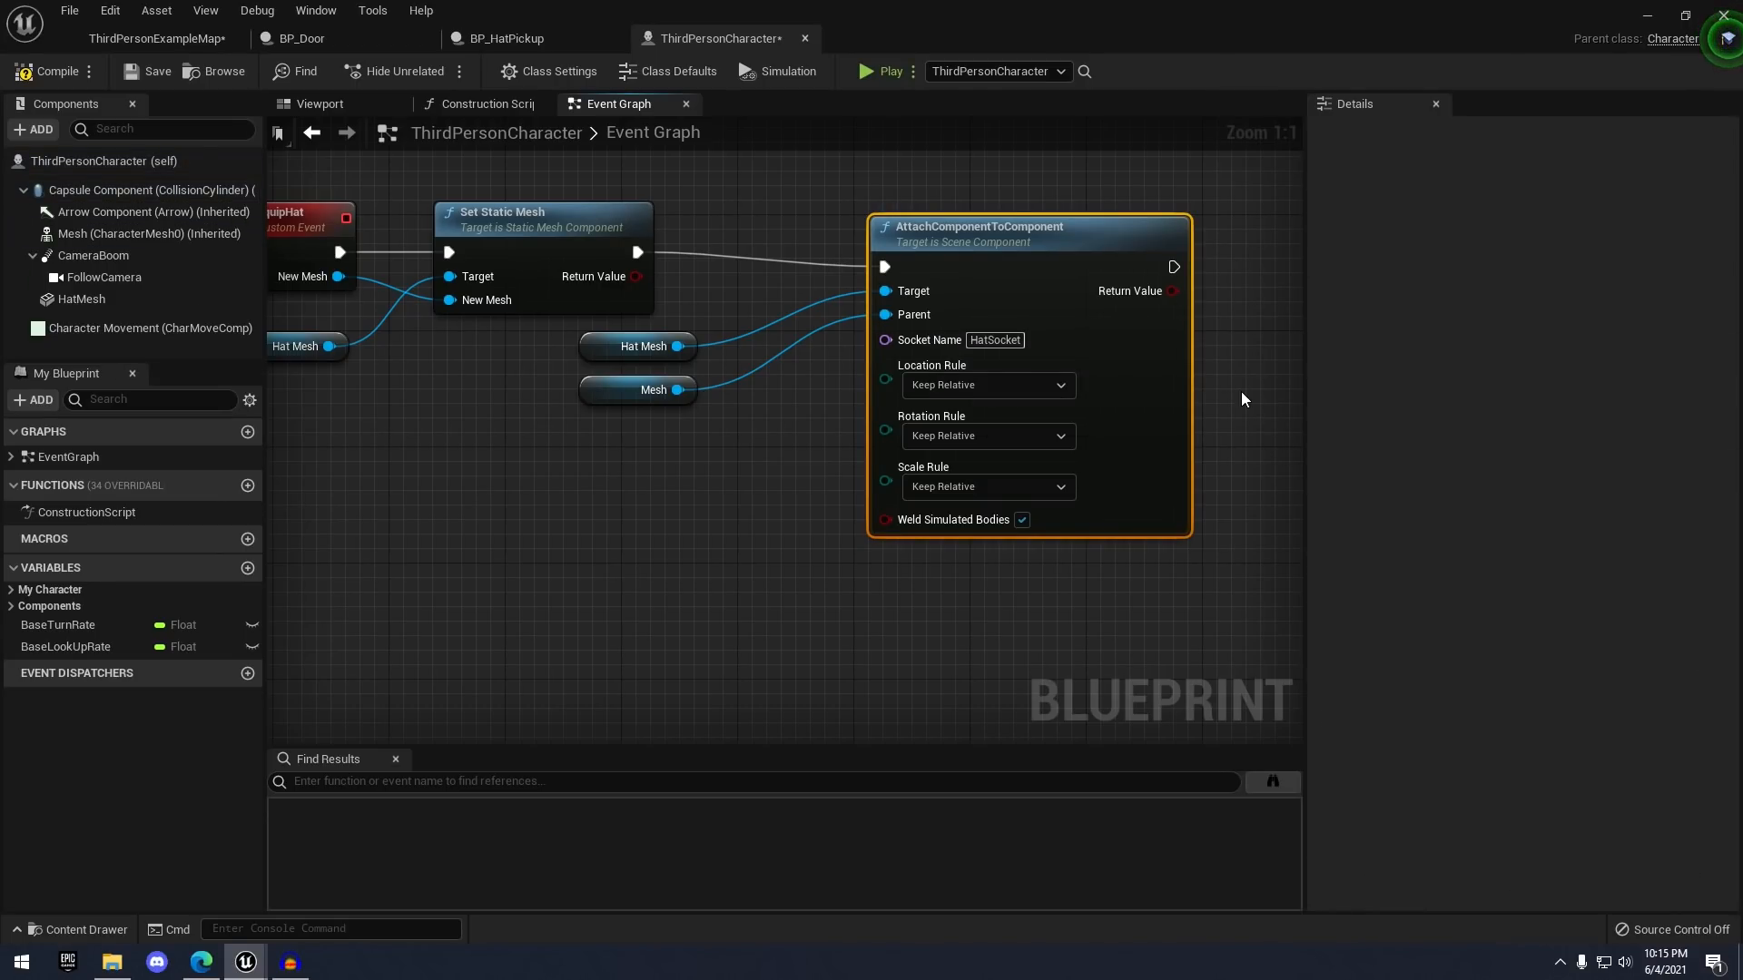
# - Set the attach node's location, rotation and scale rules to Snap to Target, then save the blueprint
pyautogui.moveTo(1243, 399); pyautogui.dragTo(1162, 384, button='right')
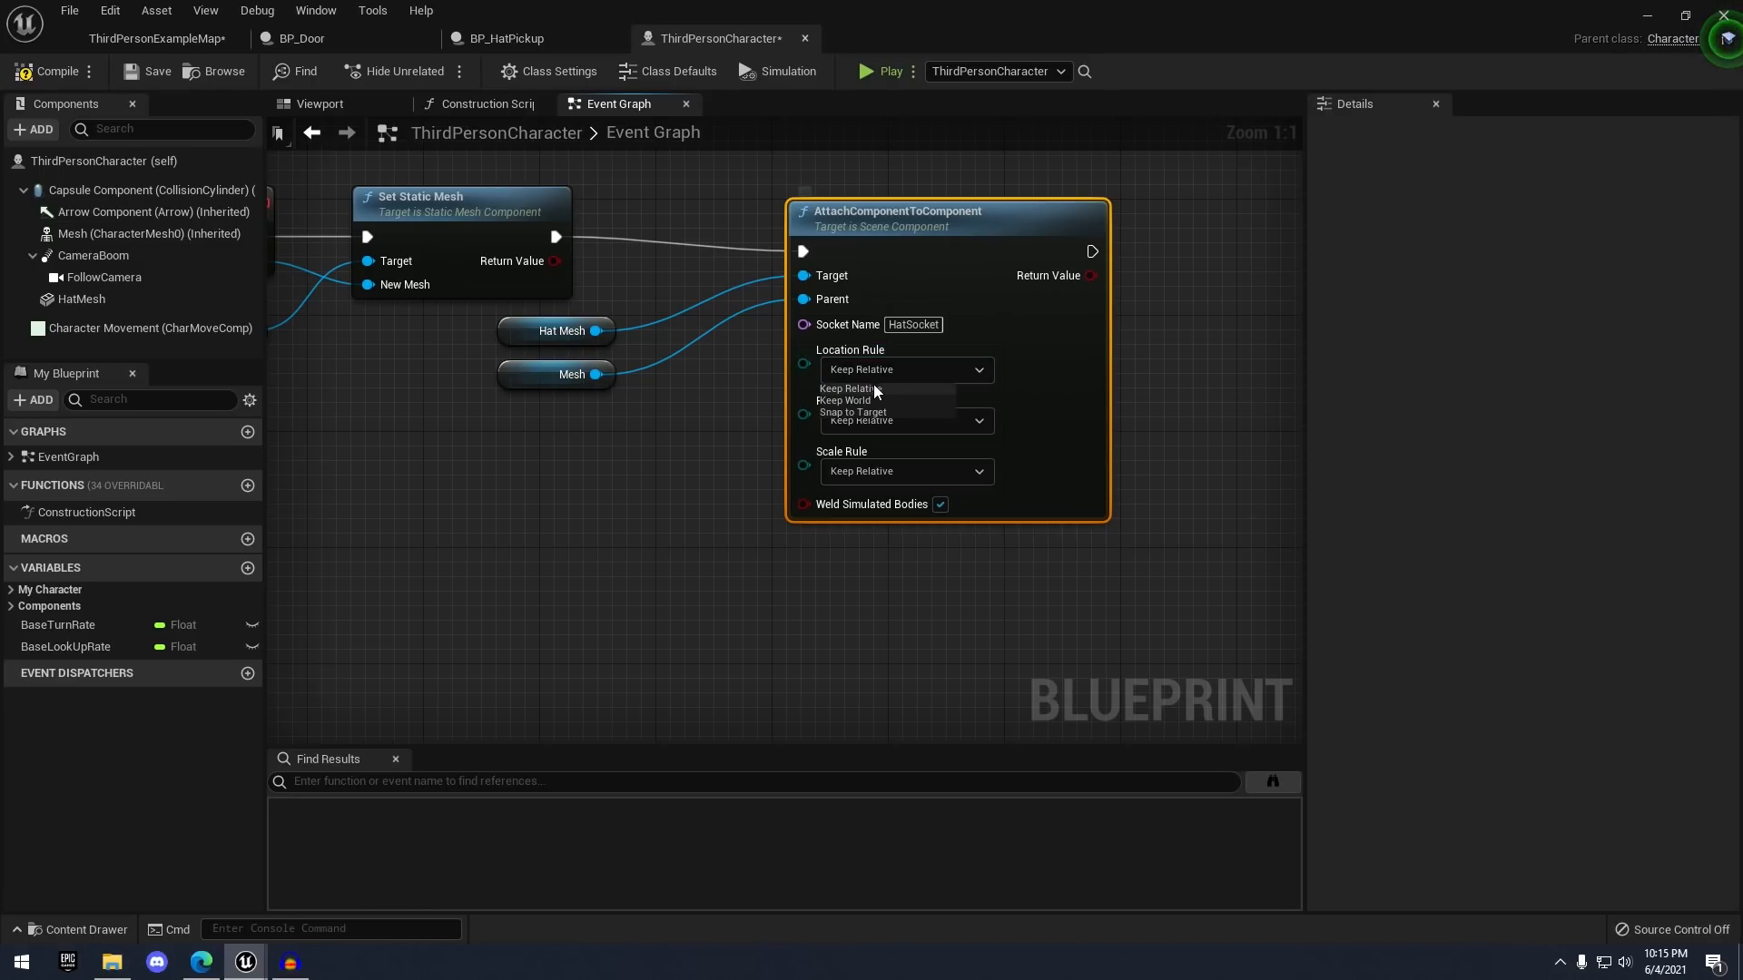
pyautogui.click(862, 412)
pyautogui.click(926, 422)
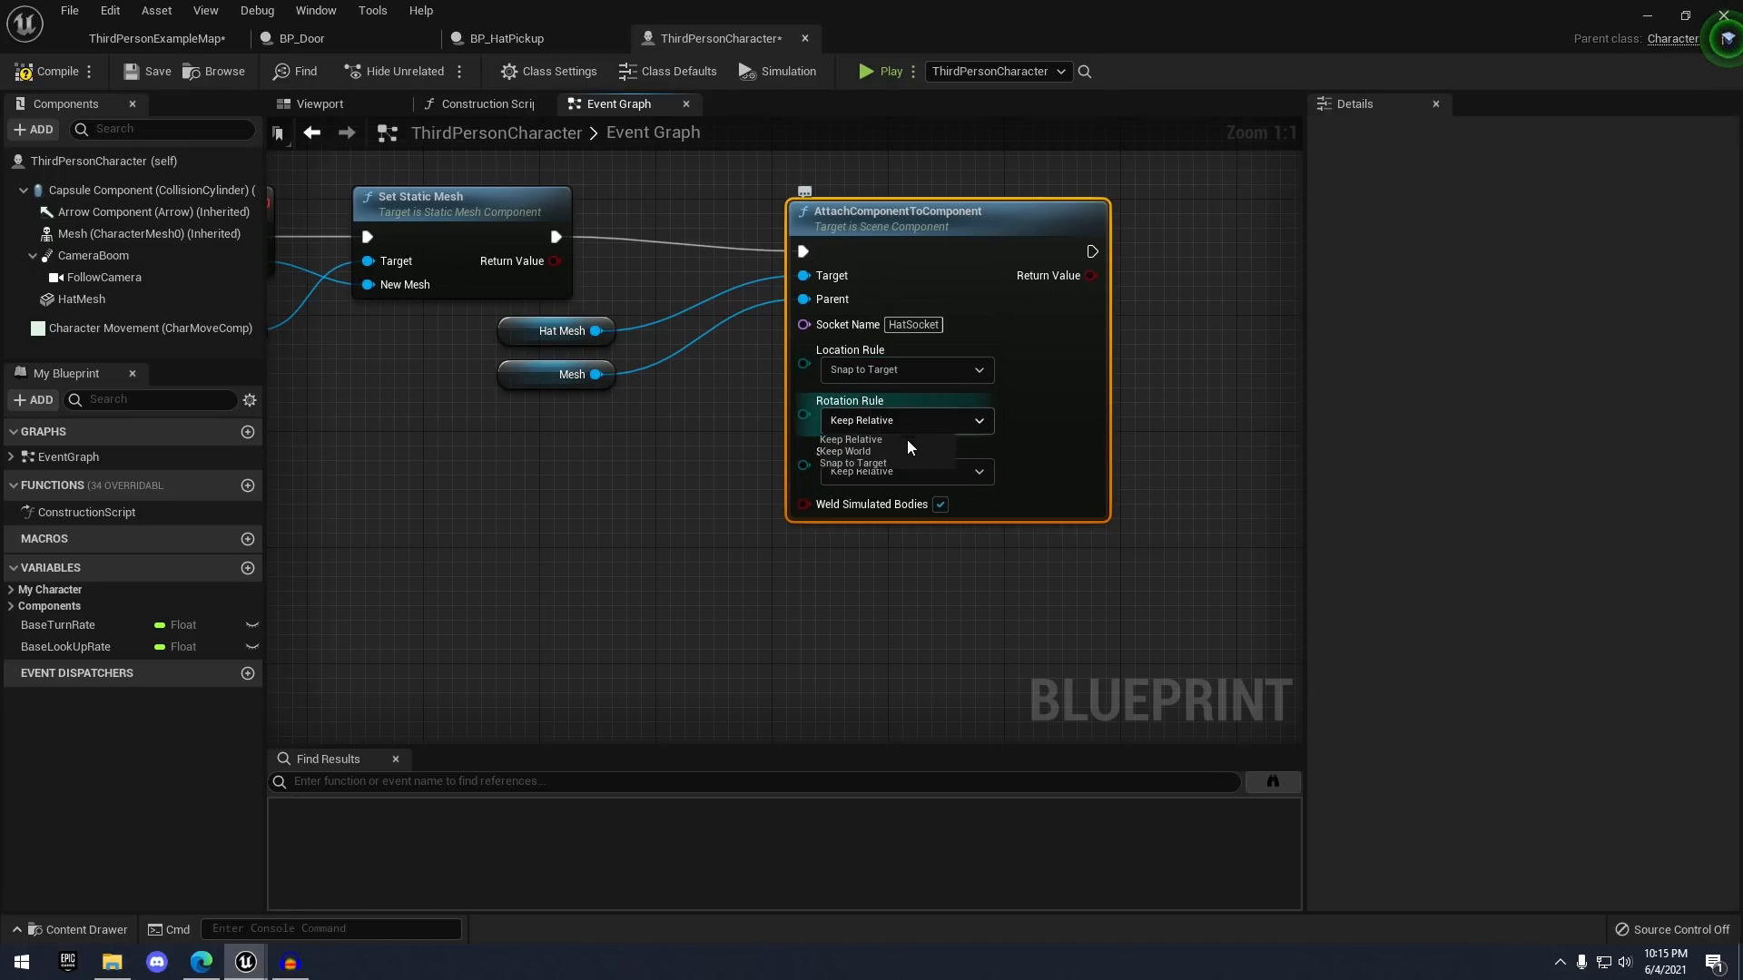
pyautogui.click(908, 462)
pyautogui.click(885, 472)
pyautogui.click(853, 513)
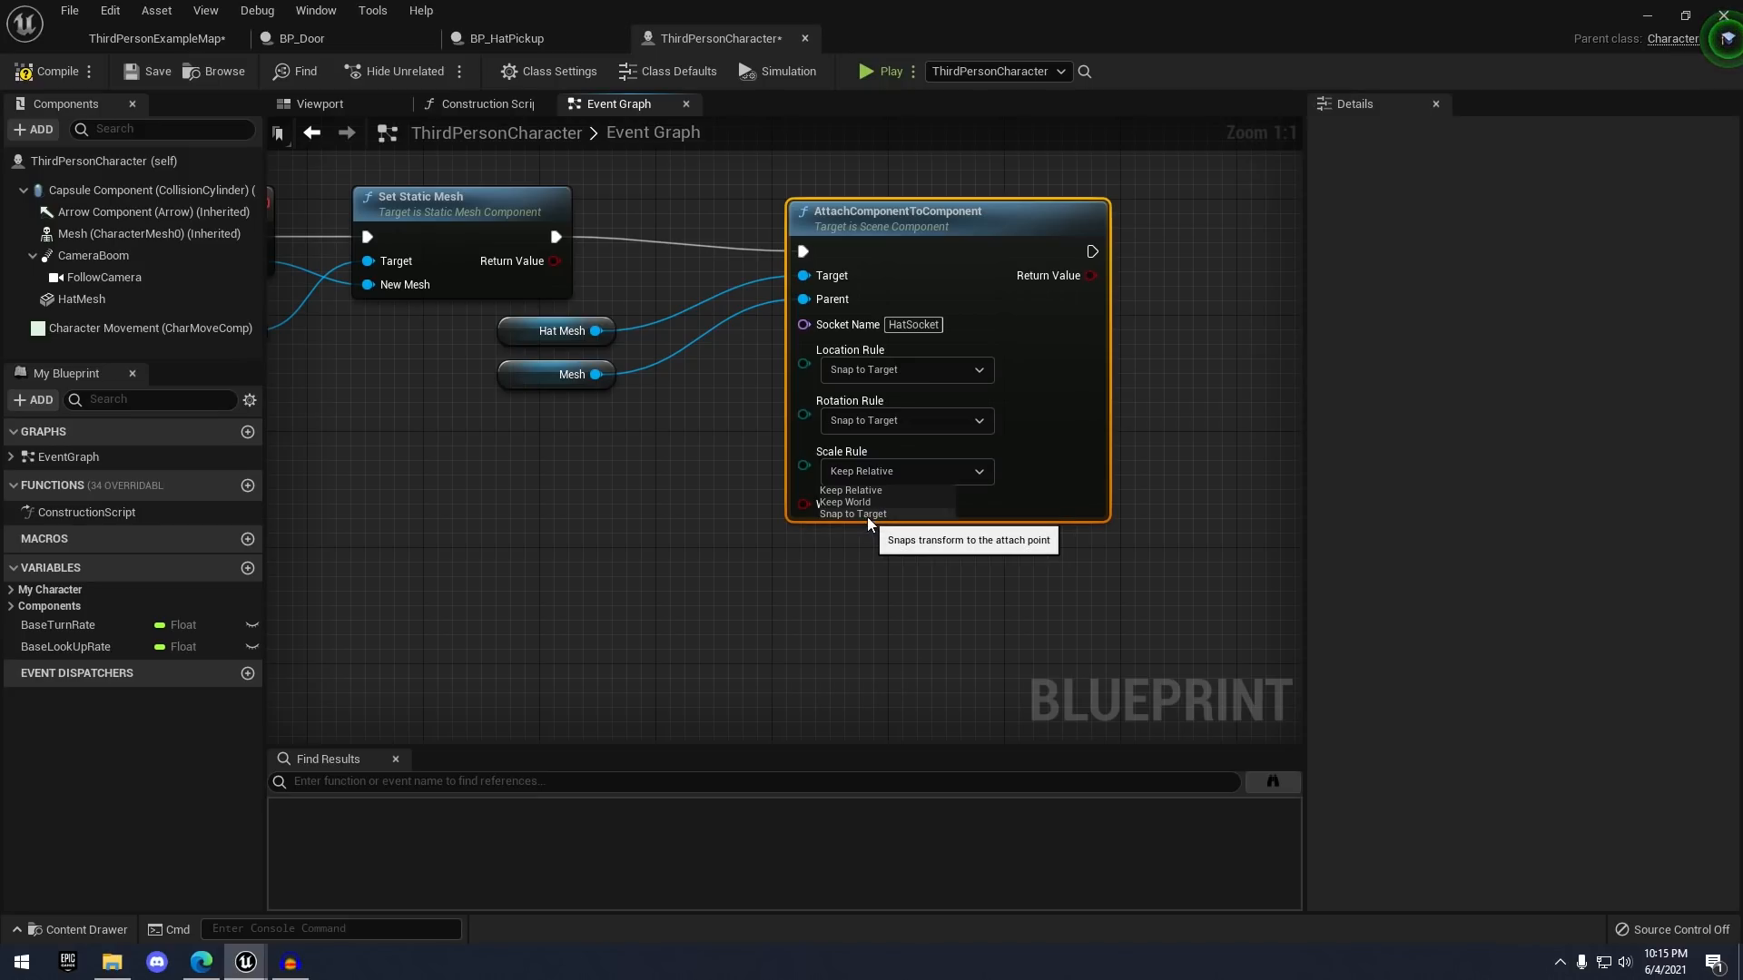
pyautogui.moveTo(1078, 437); pyautogui.dragTo(977, 486, button='right')
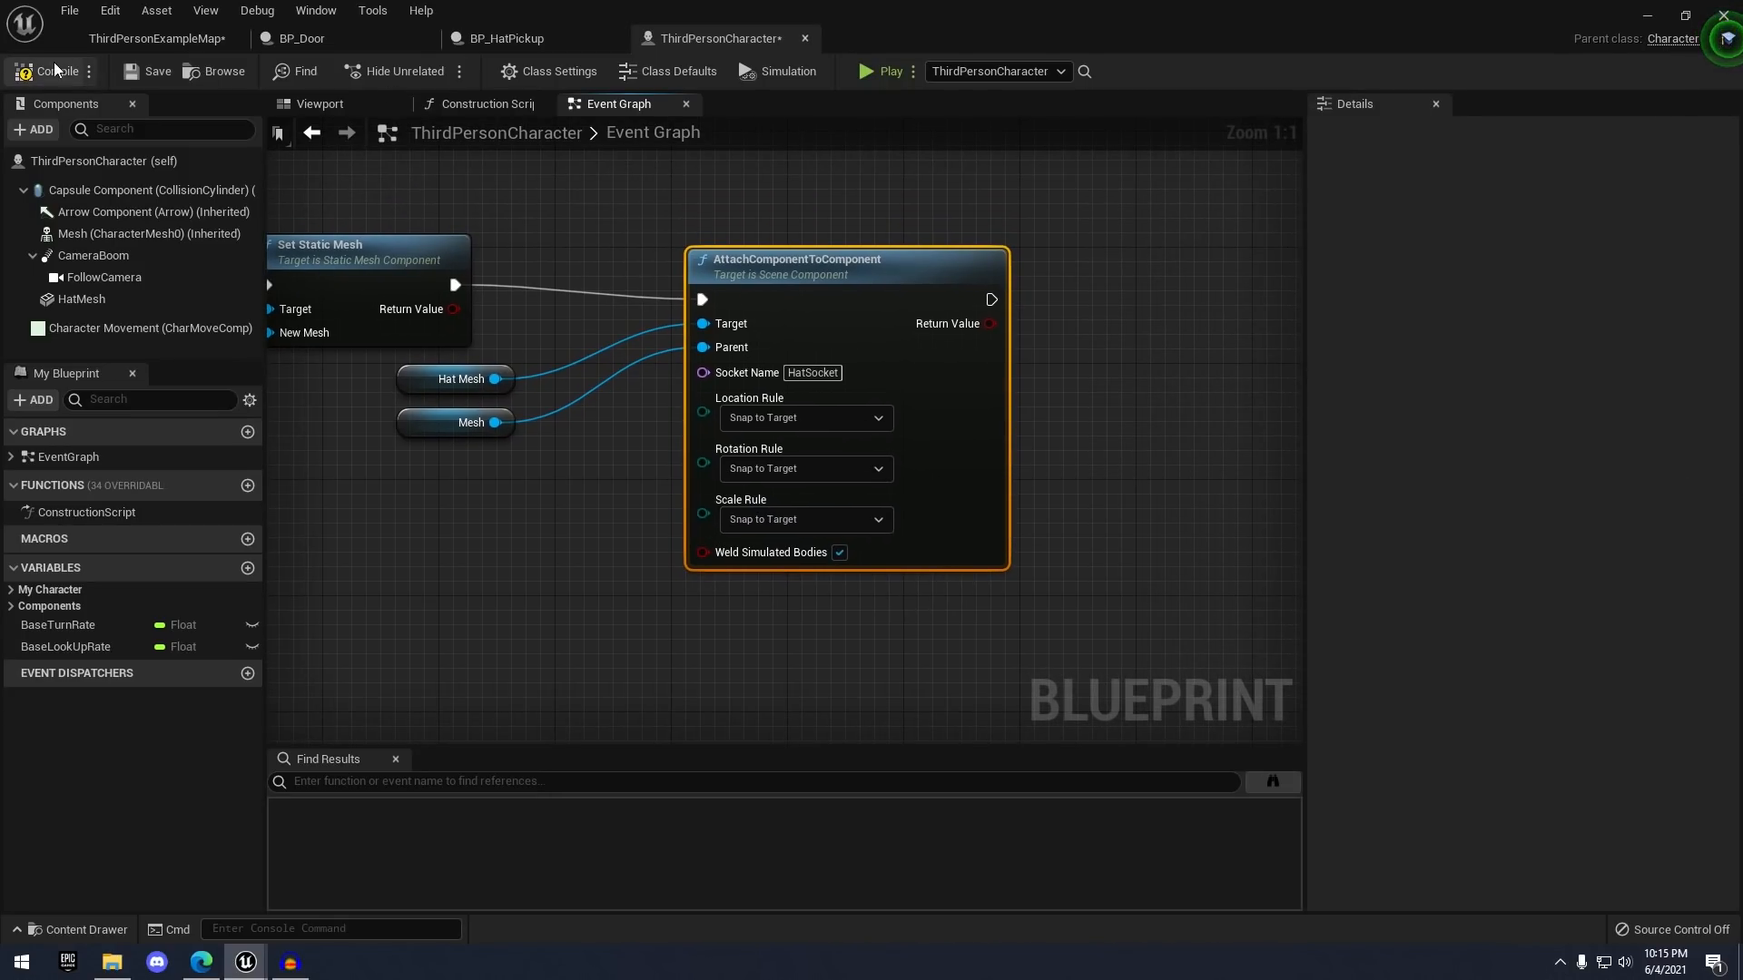
pyautogui.click(149, 73)
# - Open the Mesh component's SK_Mannequin skeletal mesh in its asset editor
pyautogui.moveTo(584, 207); pyautogui.dragTo(804, 203, button='right')
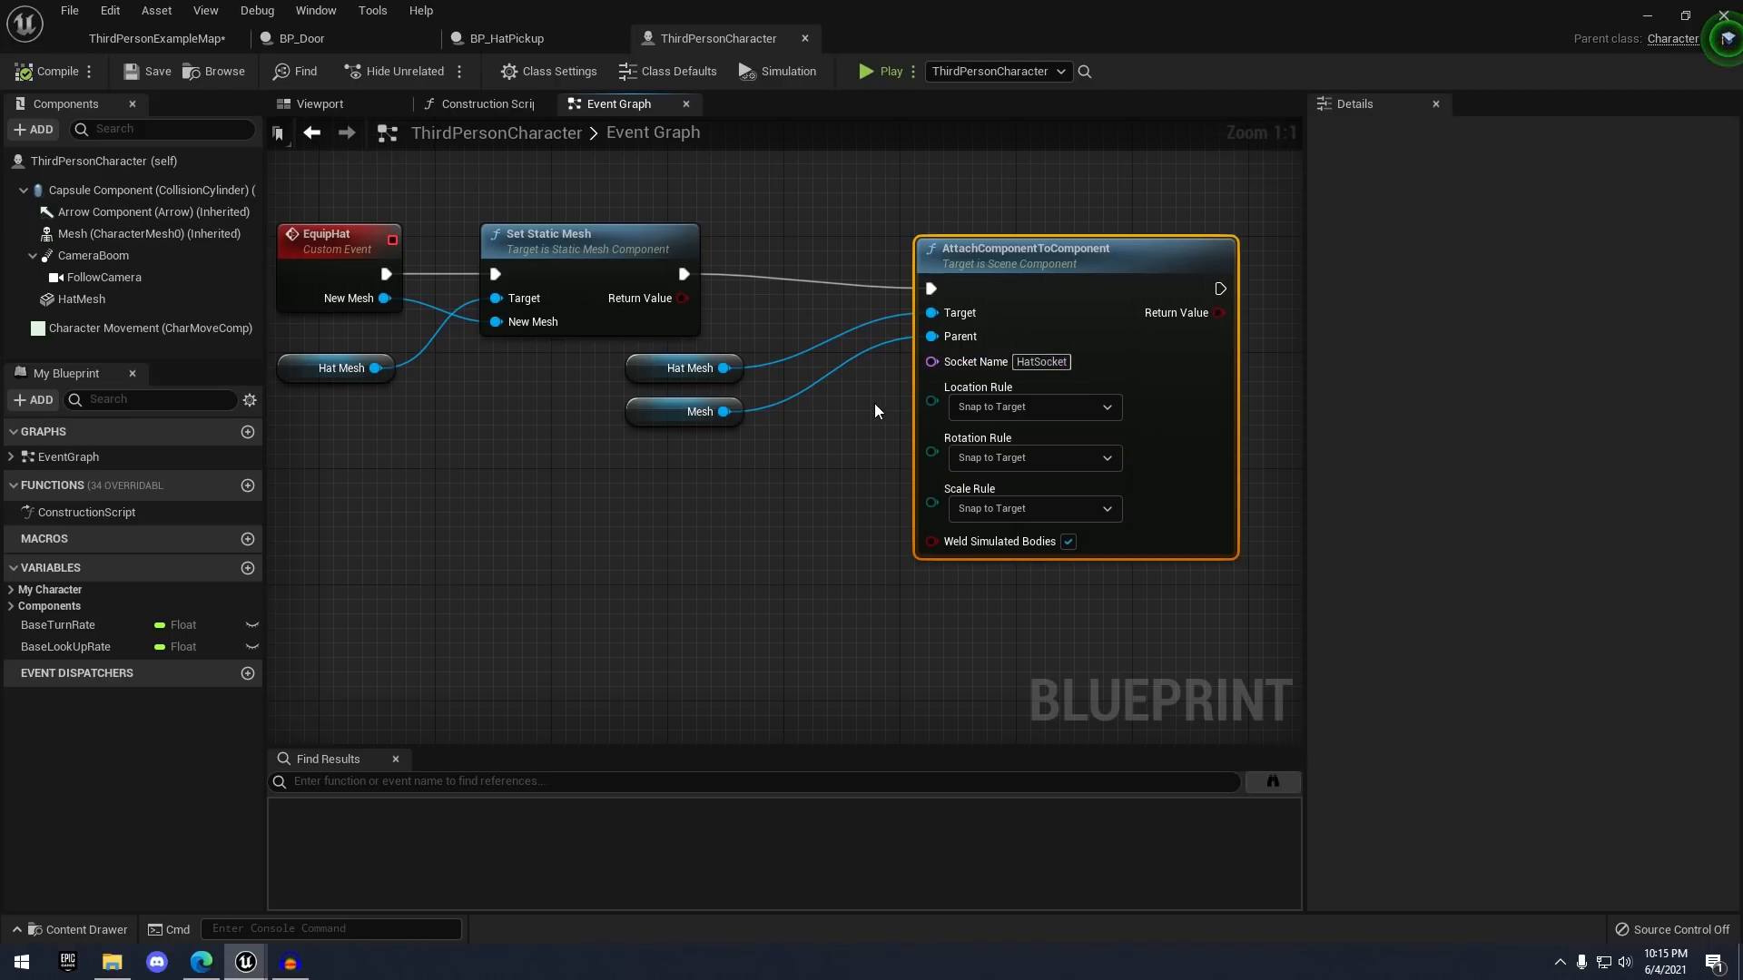
pyautogui.scroll(-2, 844, 401)
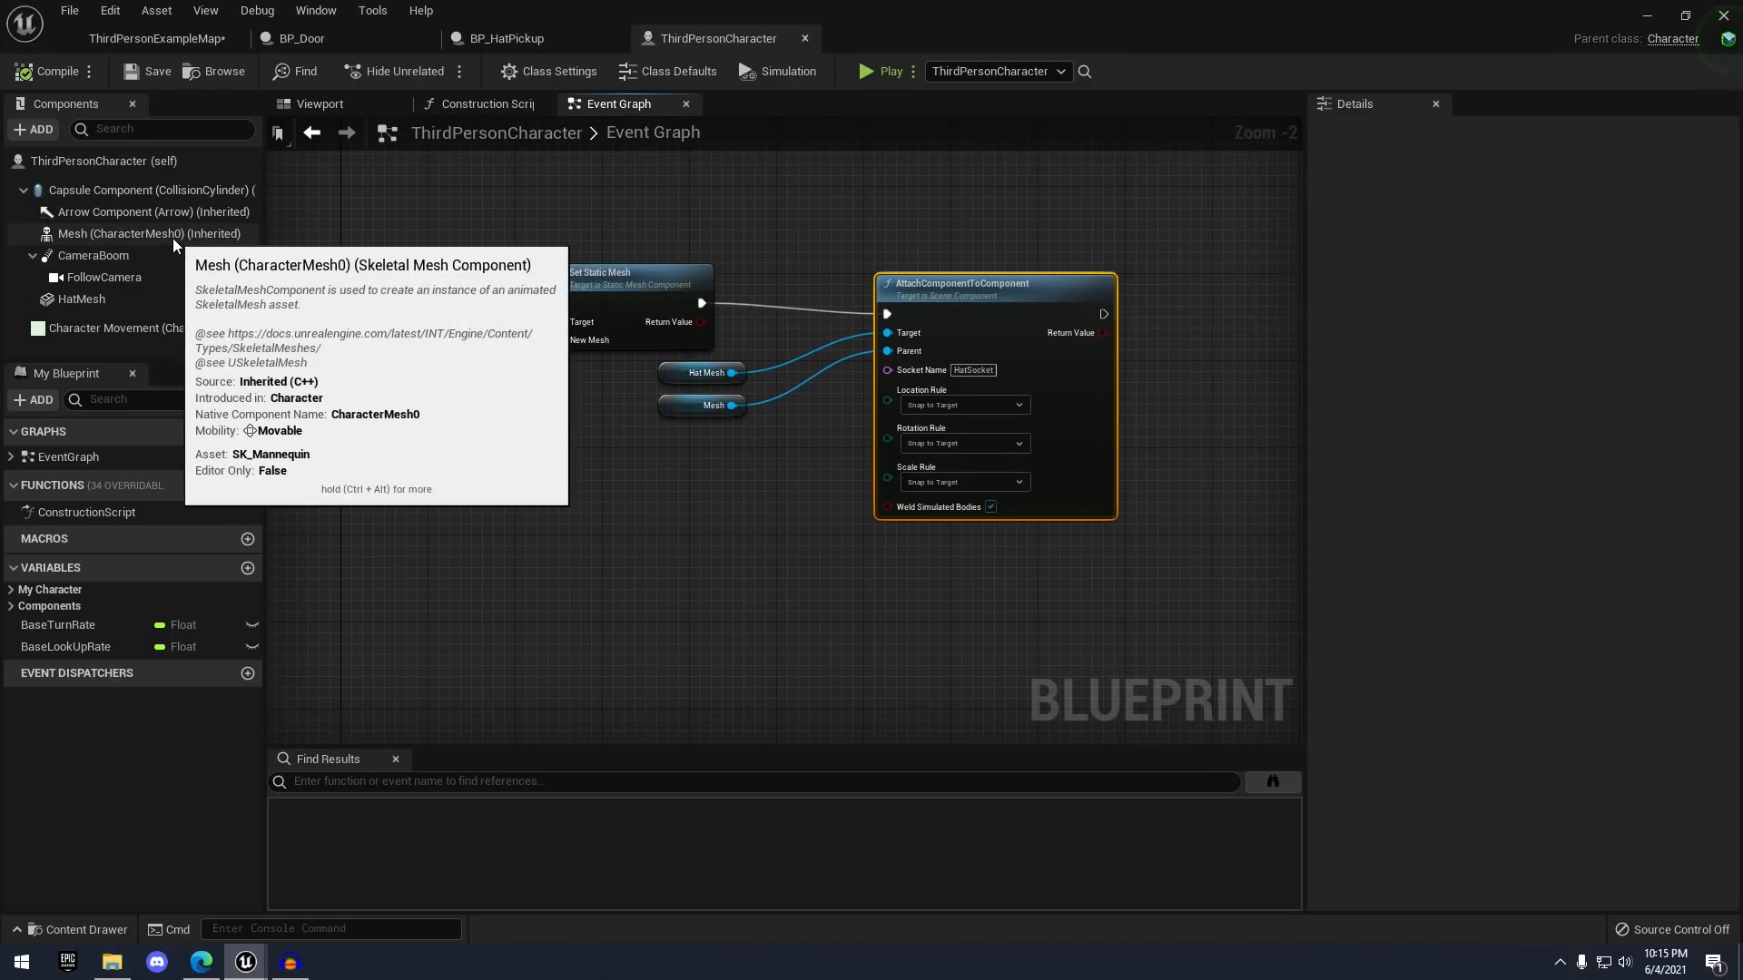
pyautogui.click(121, 235)
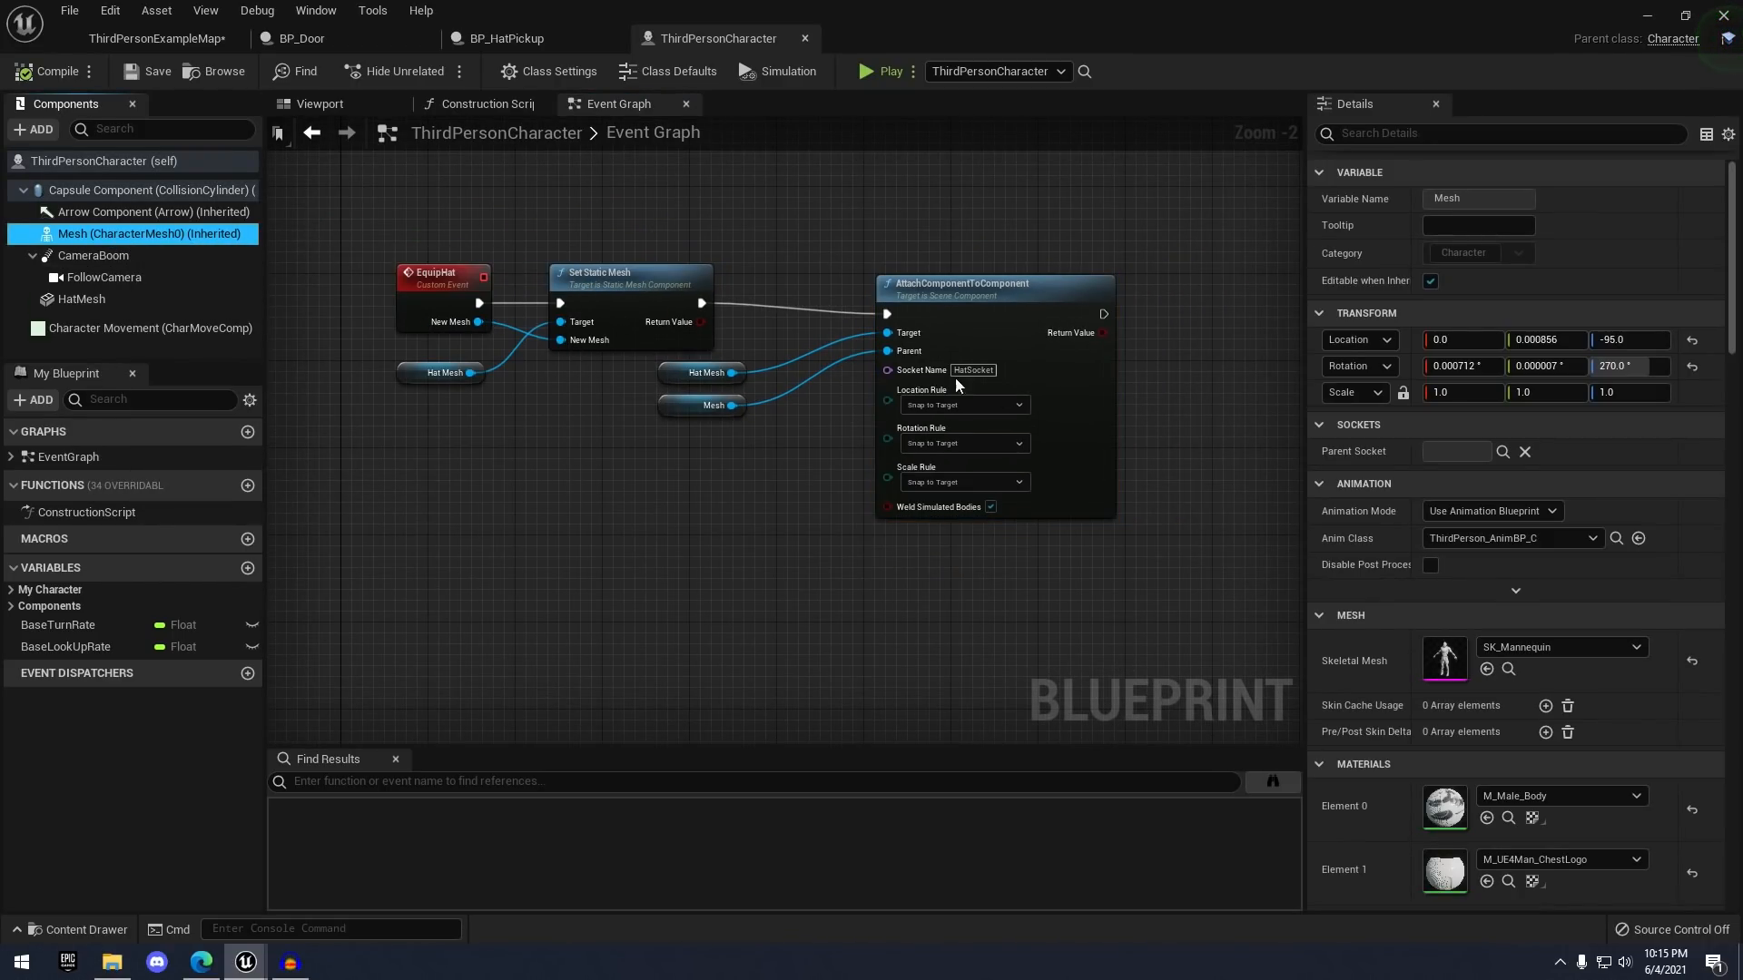
pyautogui.click(1510, 666)
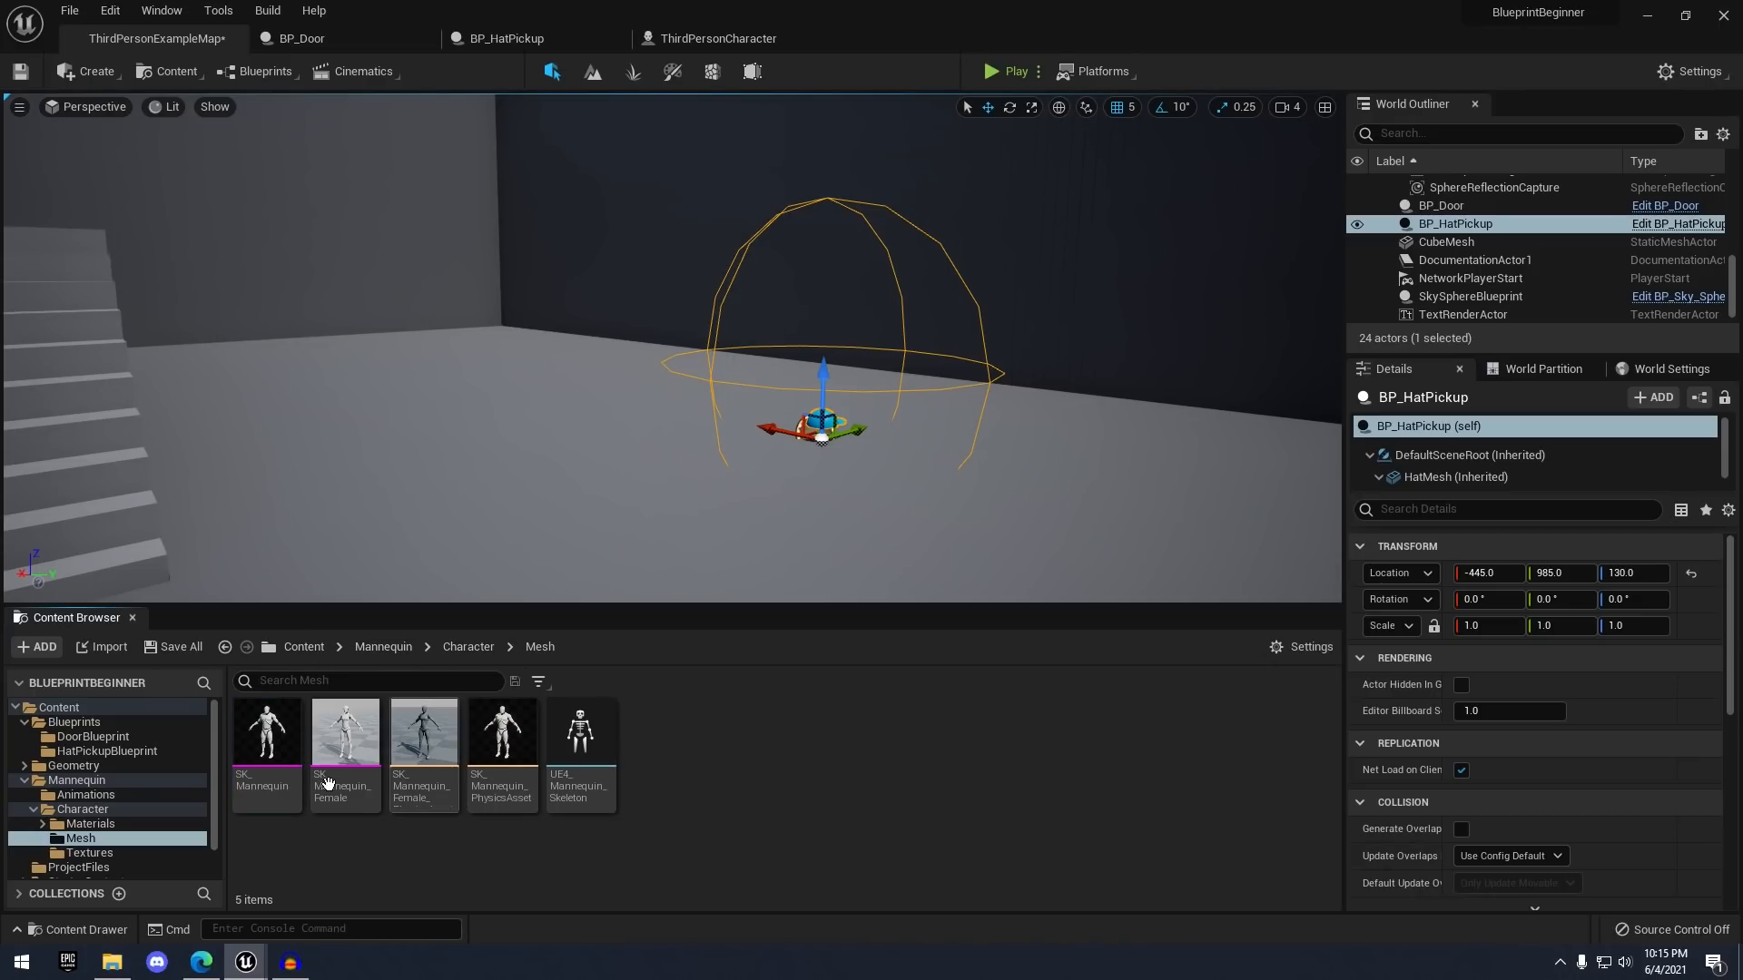
pyautogui.doubleClick(299, 758)
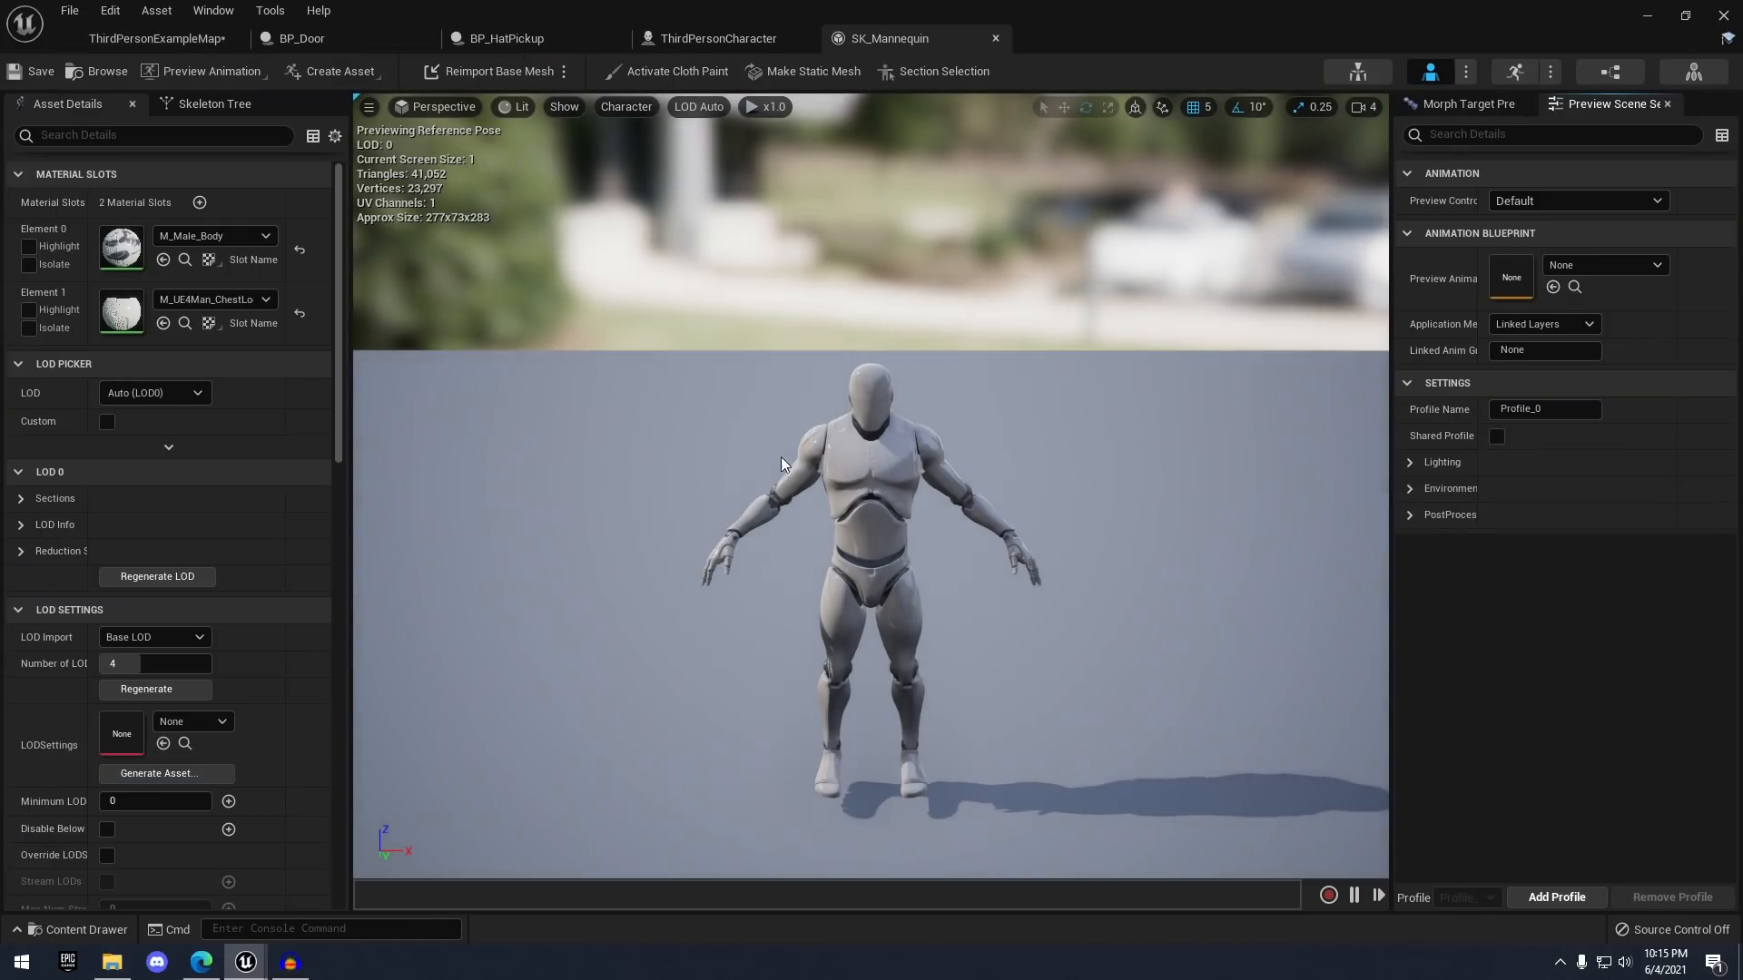
# - Open the mannequin's skeleton and select the head and spine_02 bones in the viewport
pyautogui.moveTo(923, 453); pyautogui.dragTo(924, 385, button='middle')
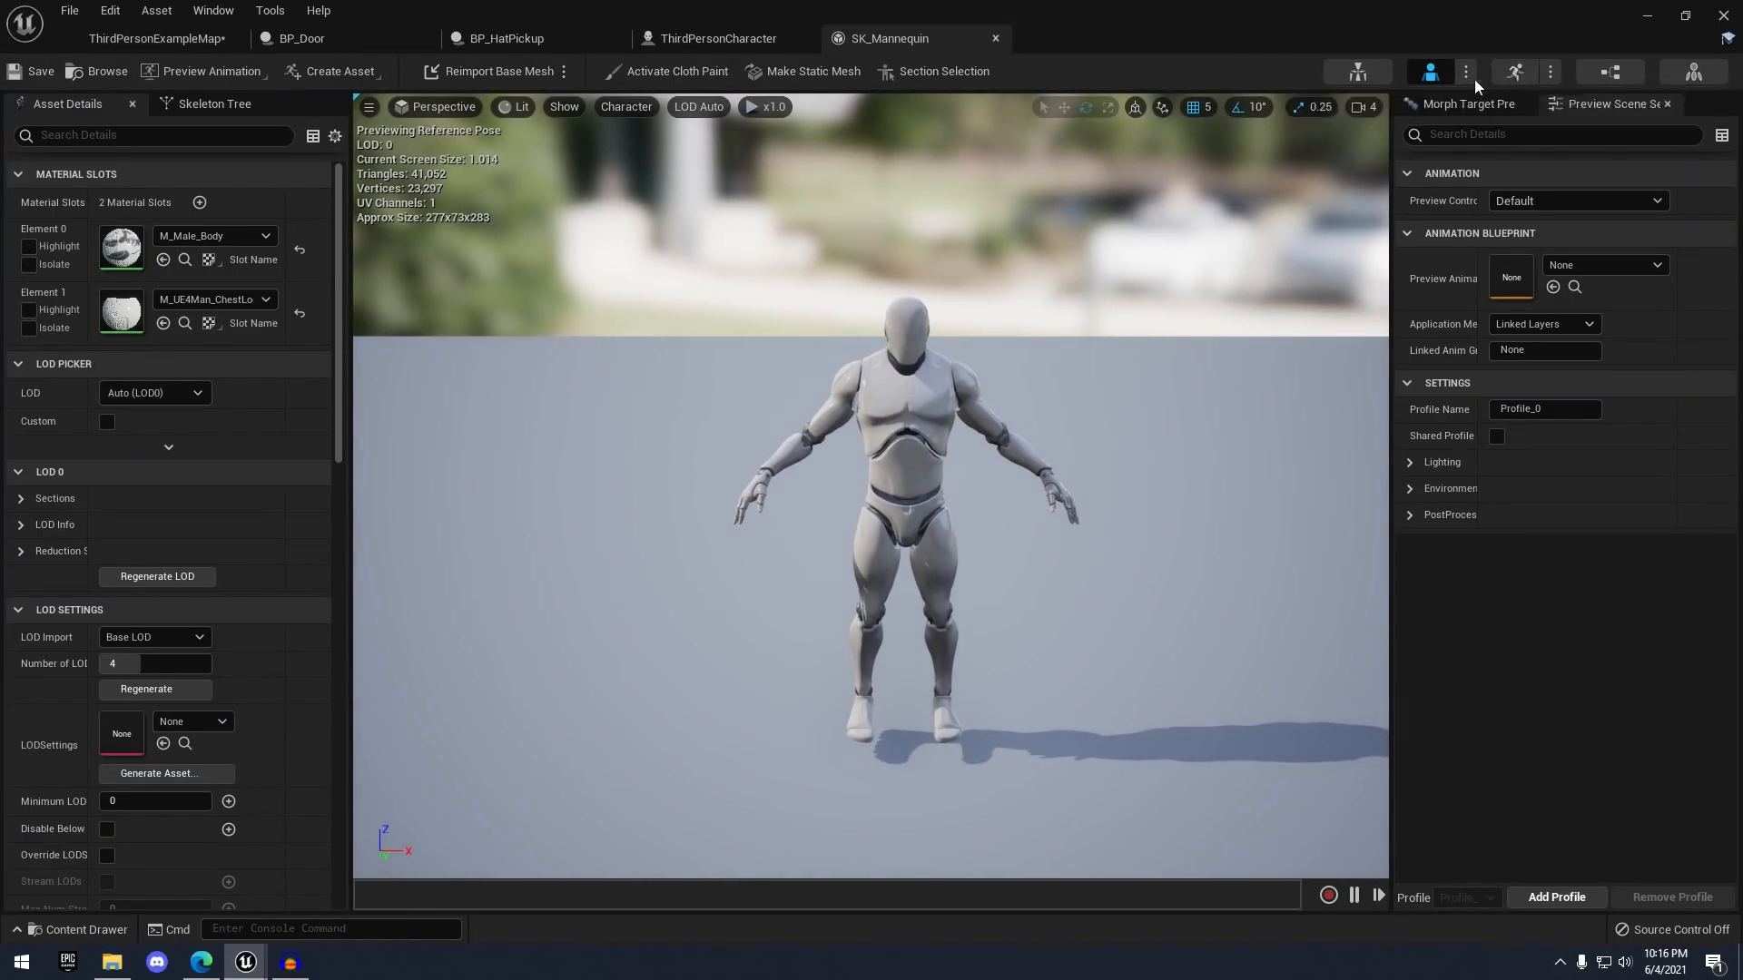
pyautogui.moveTo(902, 368)
pyautogui.mouseDown(button='middle')
pyautogui.moveTo(908, 304)
pyautogui.moveTo(908, 370)
pyautogui.mouseUp(button='middle')
pyautogui.moveTo(907, 370)
pyautogui.mouseDown()
pyautogui.moveTo(923, 378)
pyautogui.moveTo(894, 372)
pyautogui.mouseUp()
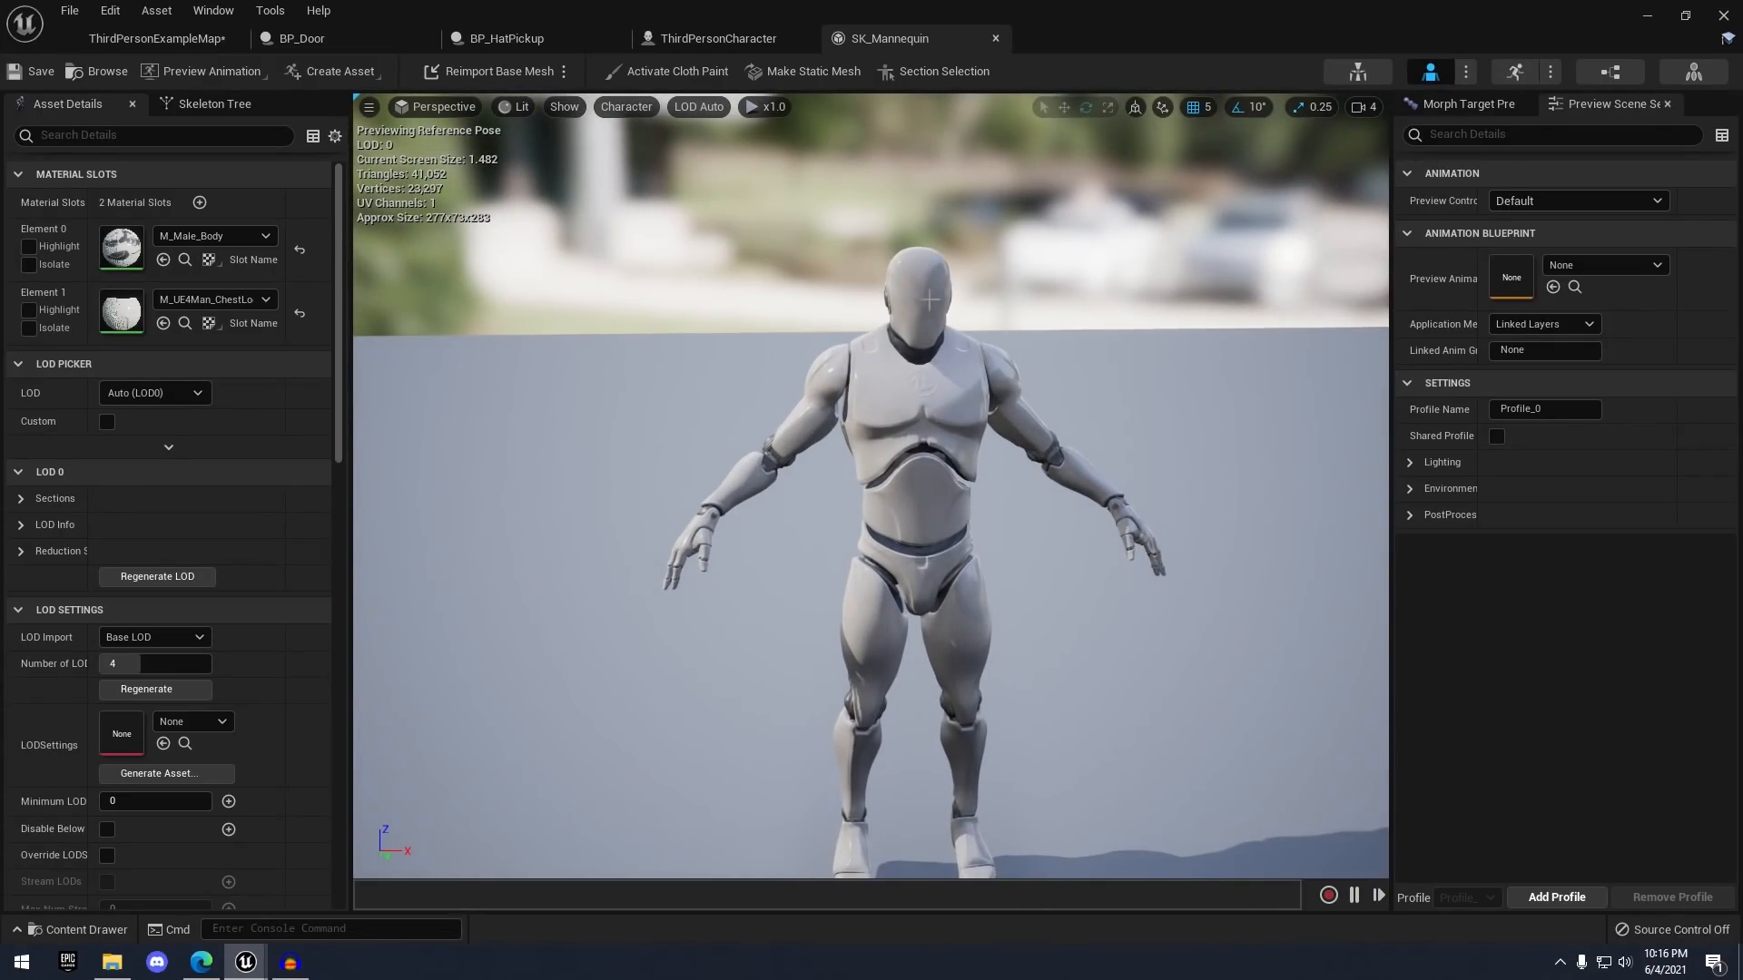
pyautogui.moveTo(958, 342); pyautogui.dragTo(944, 405, button='middle')
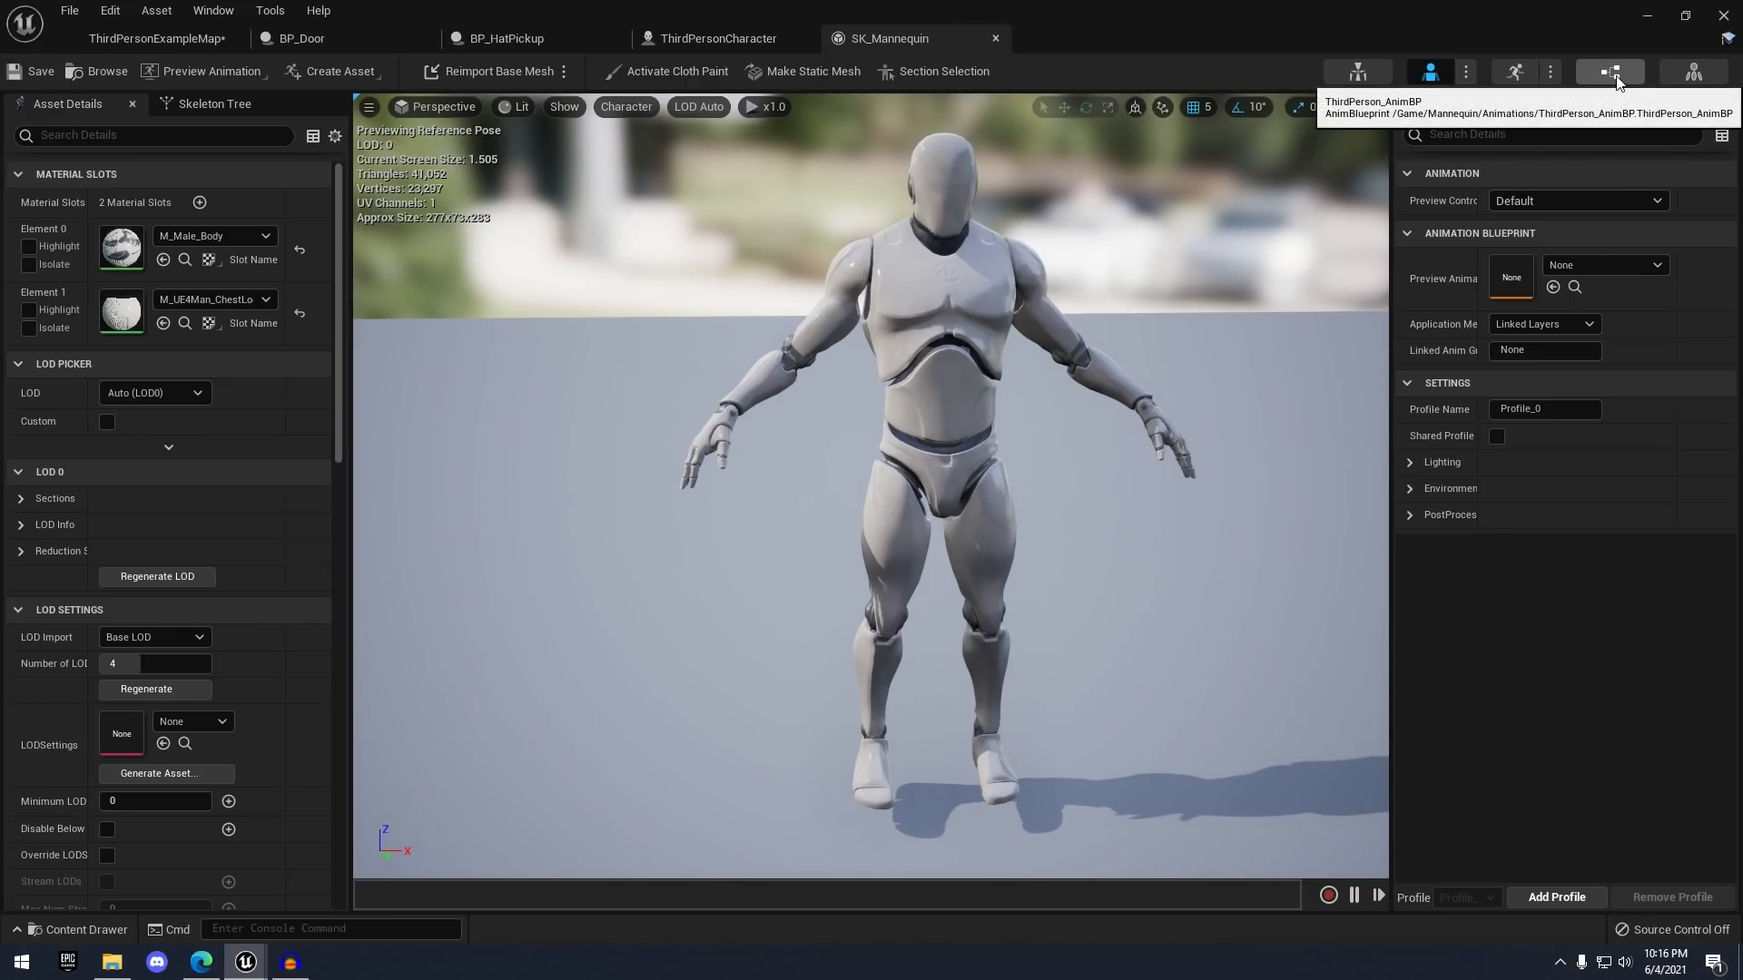
pyautogui.click(1359, 71)
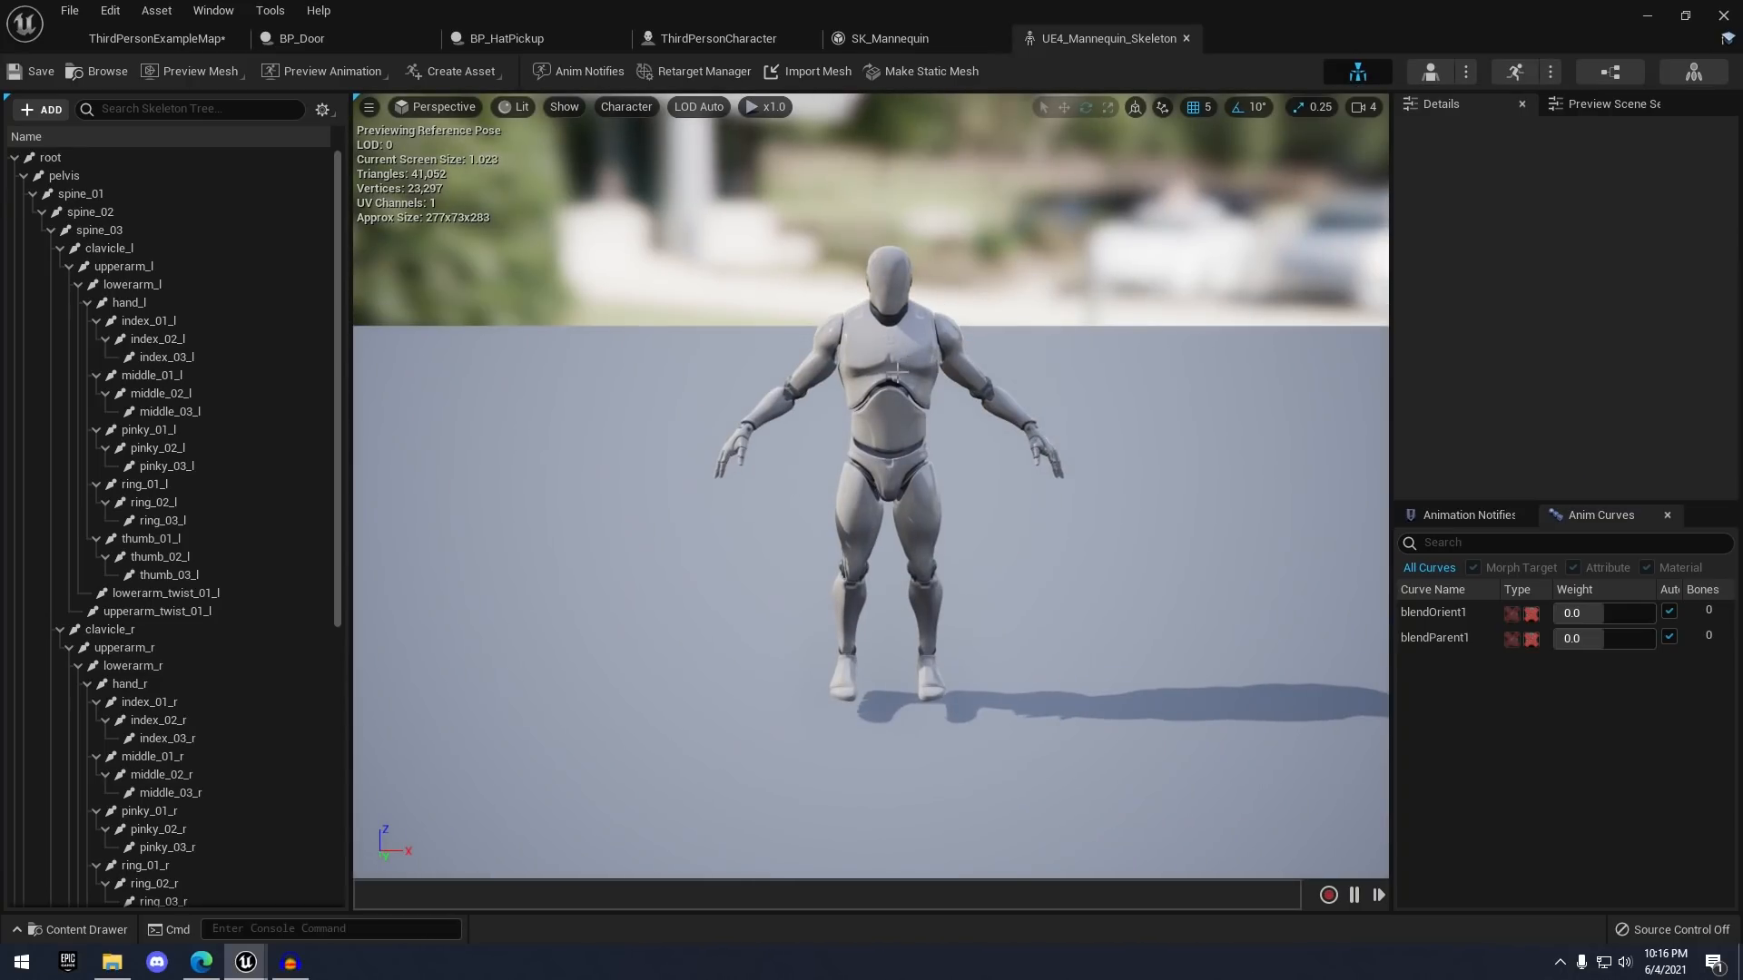
pyautogui.scroll(5, 894, 363)
pyautogui.moveTo(894, 426); pyautogui.dragTo(907, 346, button='middle')
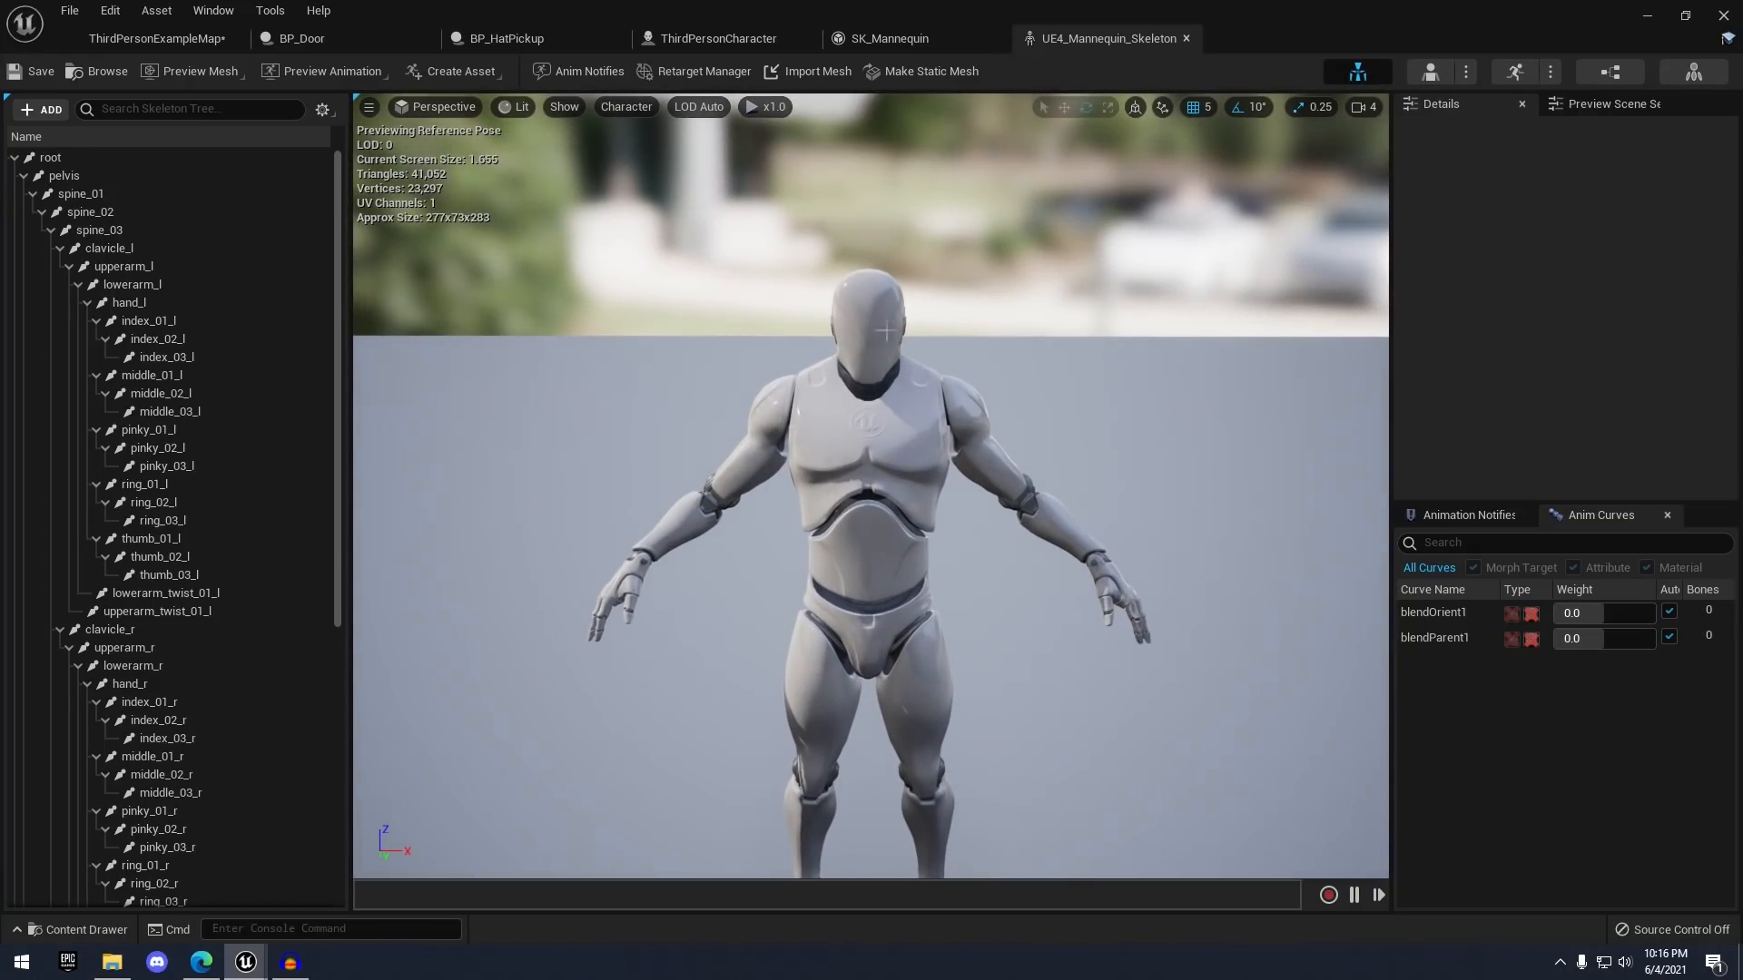
pyautogui.click(891, 293)
pyautogui.click(875, 438)
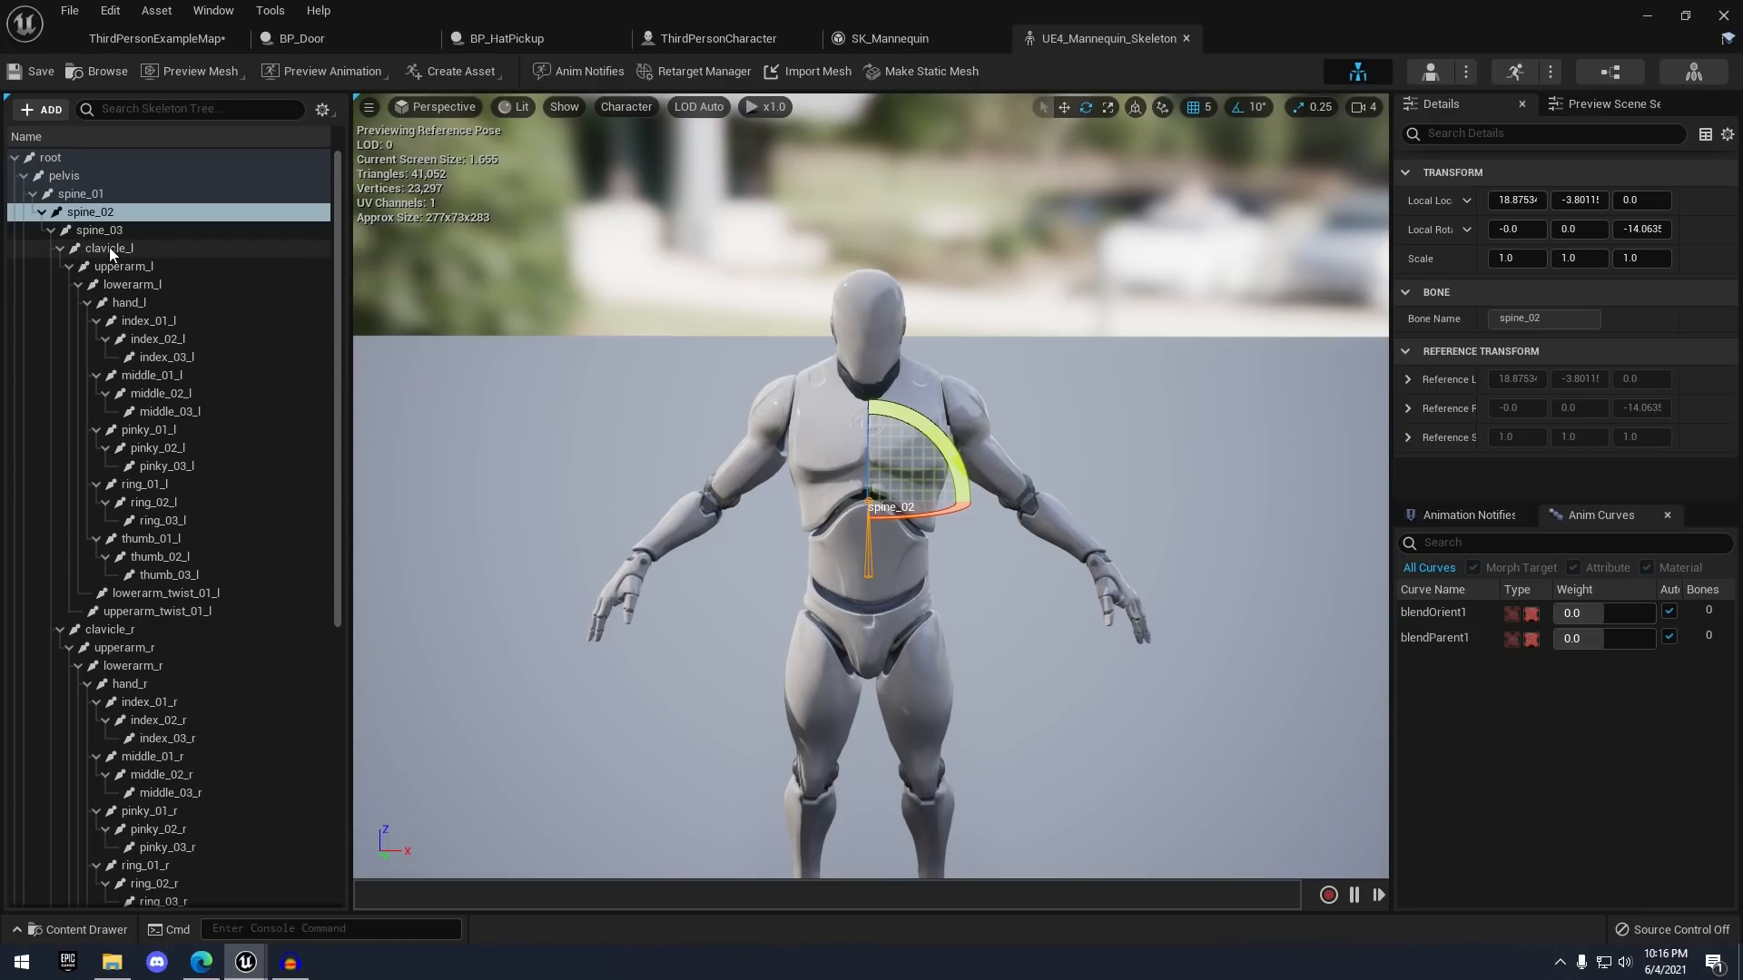
# - Select upperarm_l, middle_03_l, clavicle_r and hand_r, test-rotating clavicle_r and hand_r then undoing
pyautogui.click(122, 267)
pyautogui.scroll(-2, 128, 300)
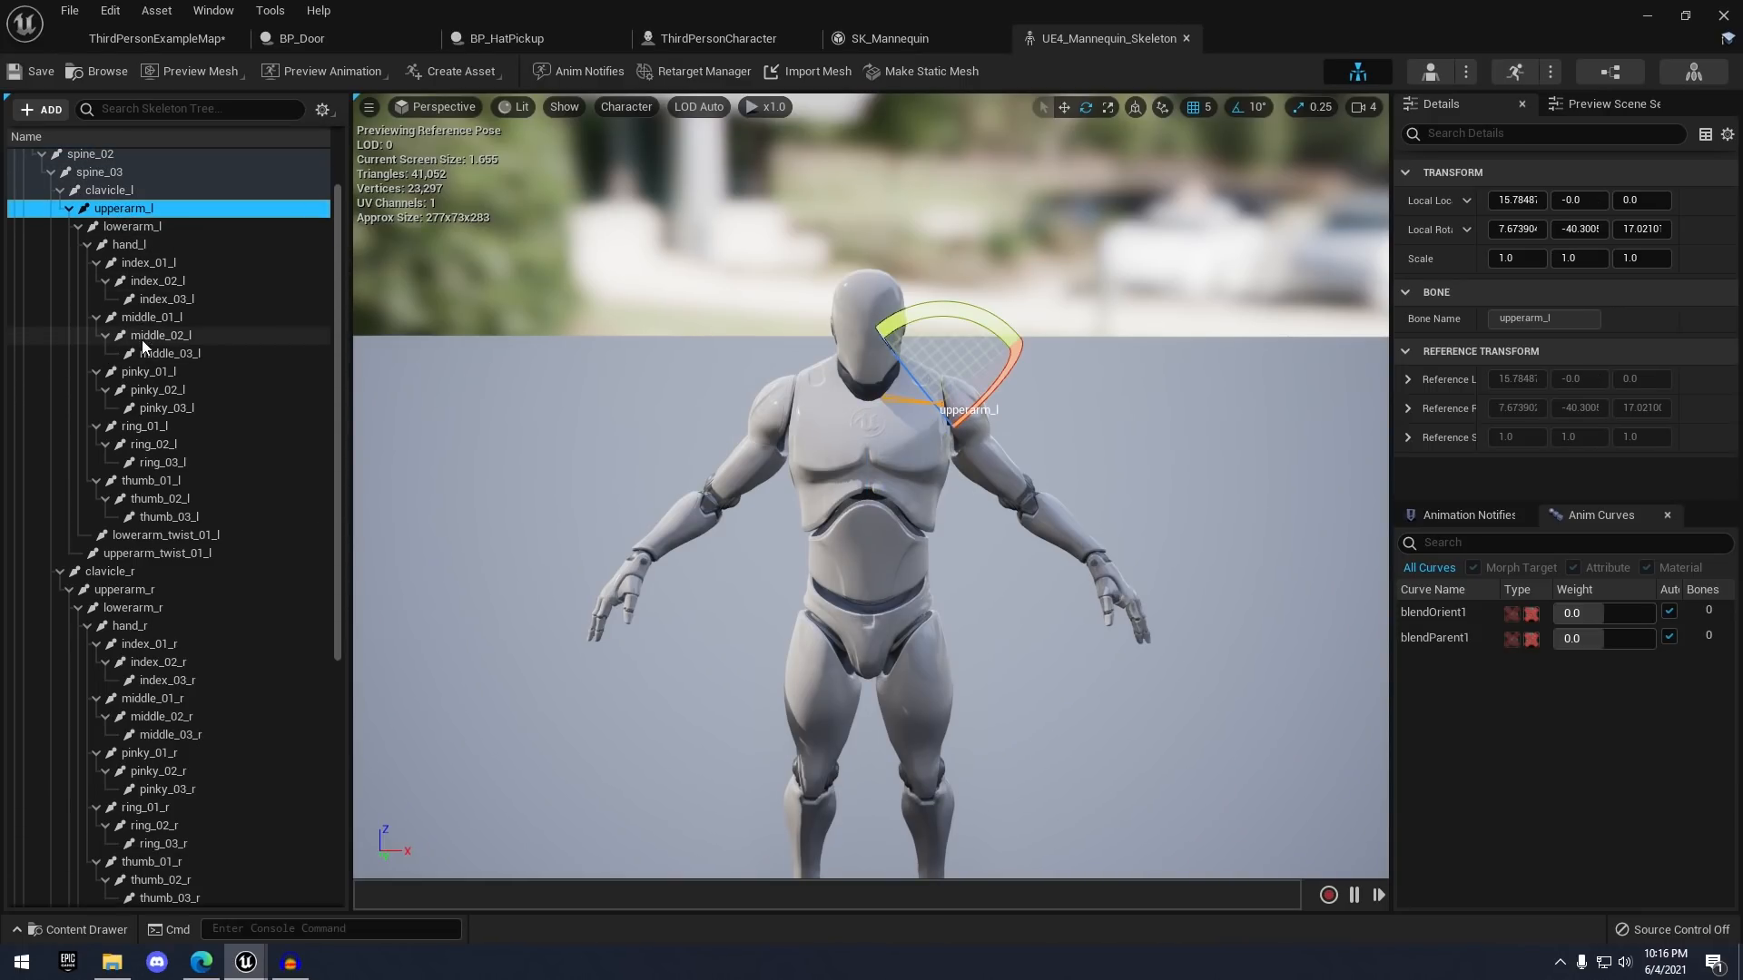
pyautogui.click(134, 354)
pyautogui.click(183, 570)
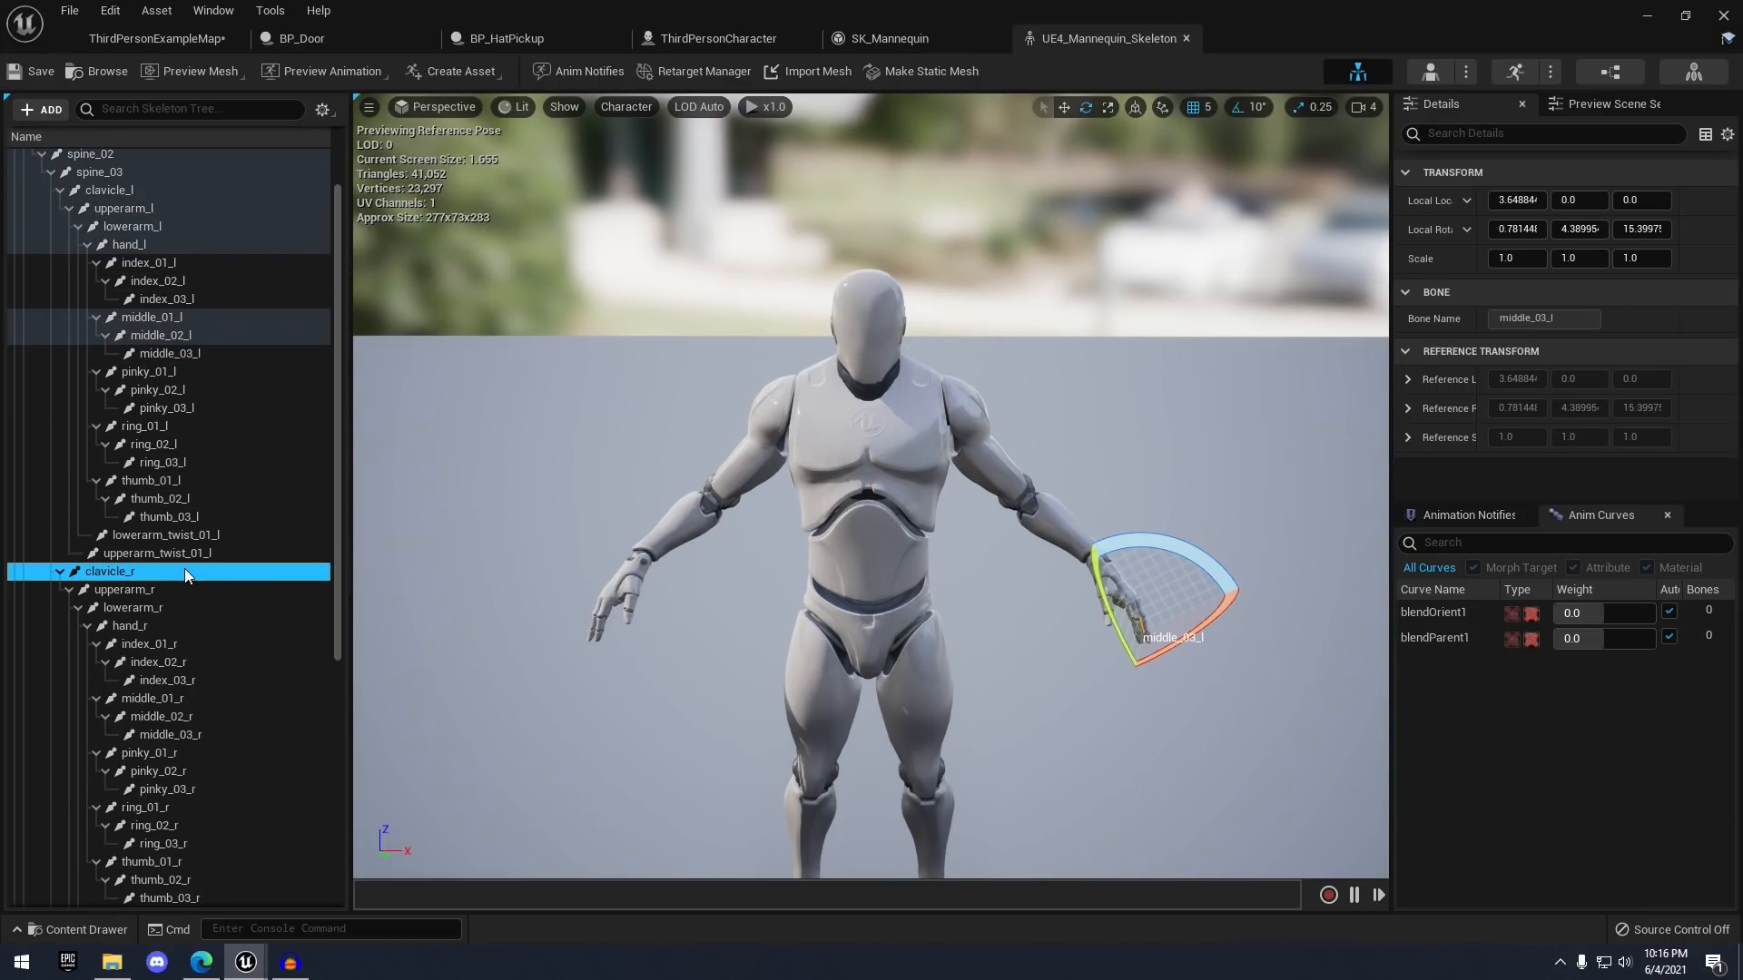
pyautogui.moveTo(891, 333)
pyautogui.mouseDown()
pyautogui.moveTo(957, 390)
pyautogui.moveTo(909, 348)
pyautogui.mouseUp()
pyautogui.hotkey('ctrl', 'z')
pyautogui.moveTo(1016, 372); pyautogui.dragTo(1016, 336, button='right')
pyautogui.click(181, 626)
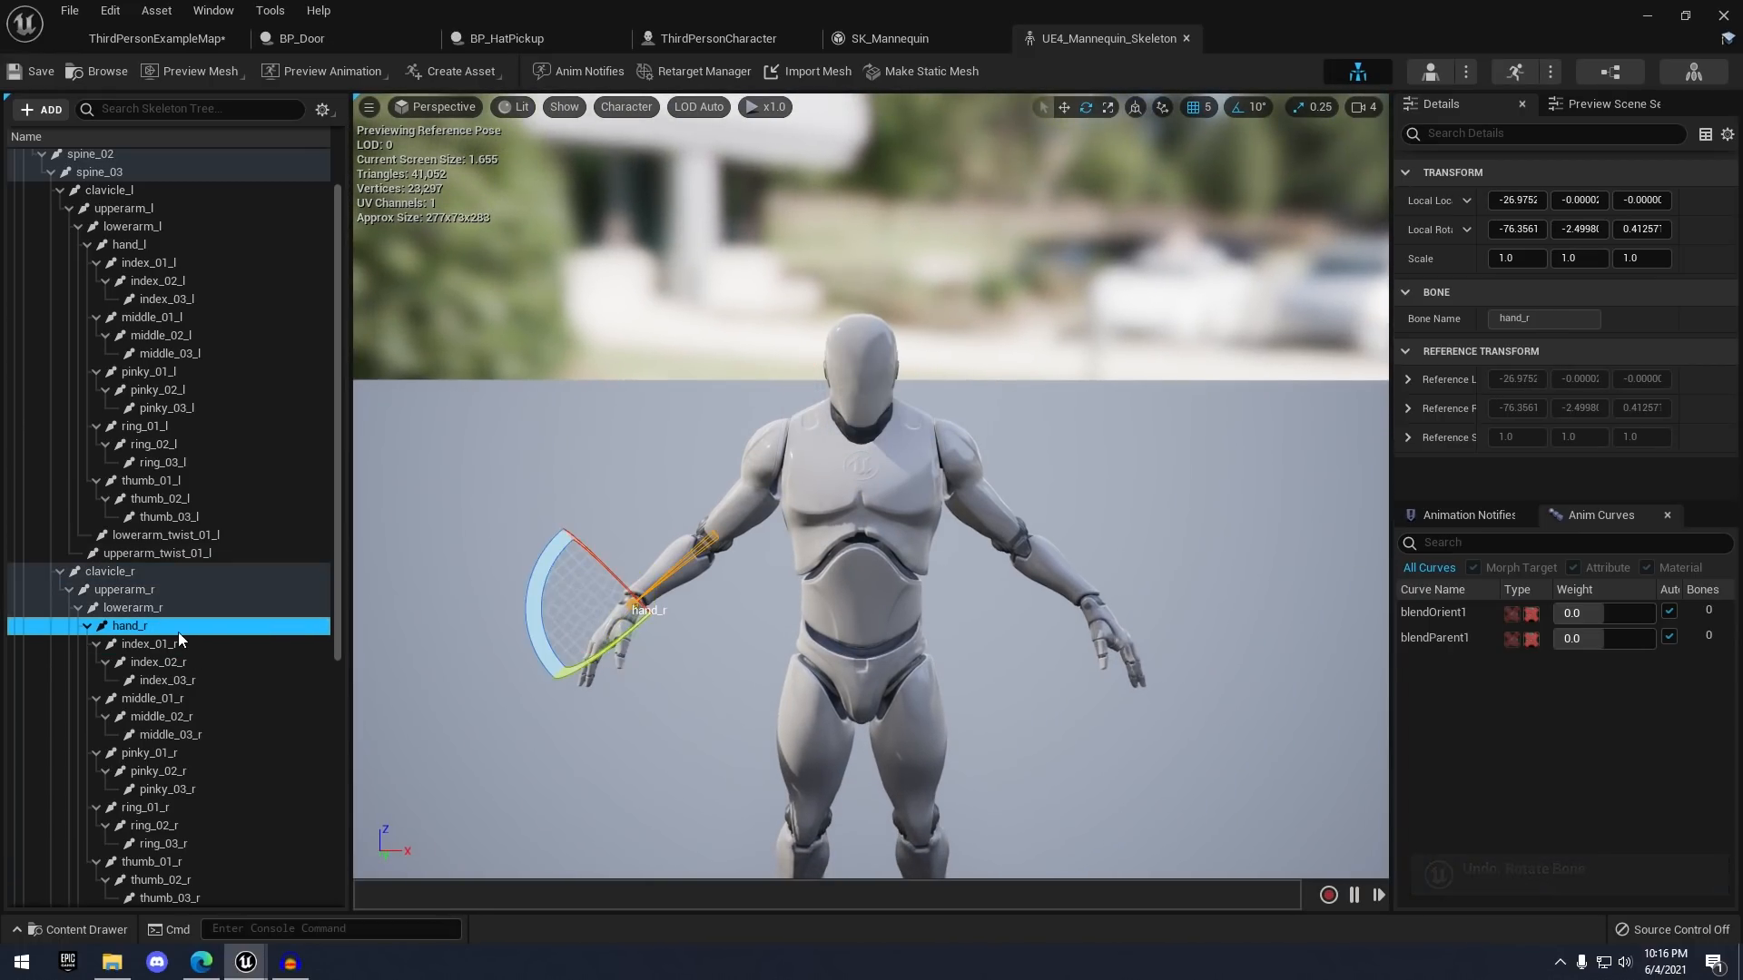
pyautogui.moveTo(620, 634); pyautogui.dragTo(794, 564)
pyautogui.hotkey('ctrl', 'z')
# - Select the head bone, test-rotate it sideways, and undo the rotation
pyautogui.press('w')
pyautogui.click(879, 365)
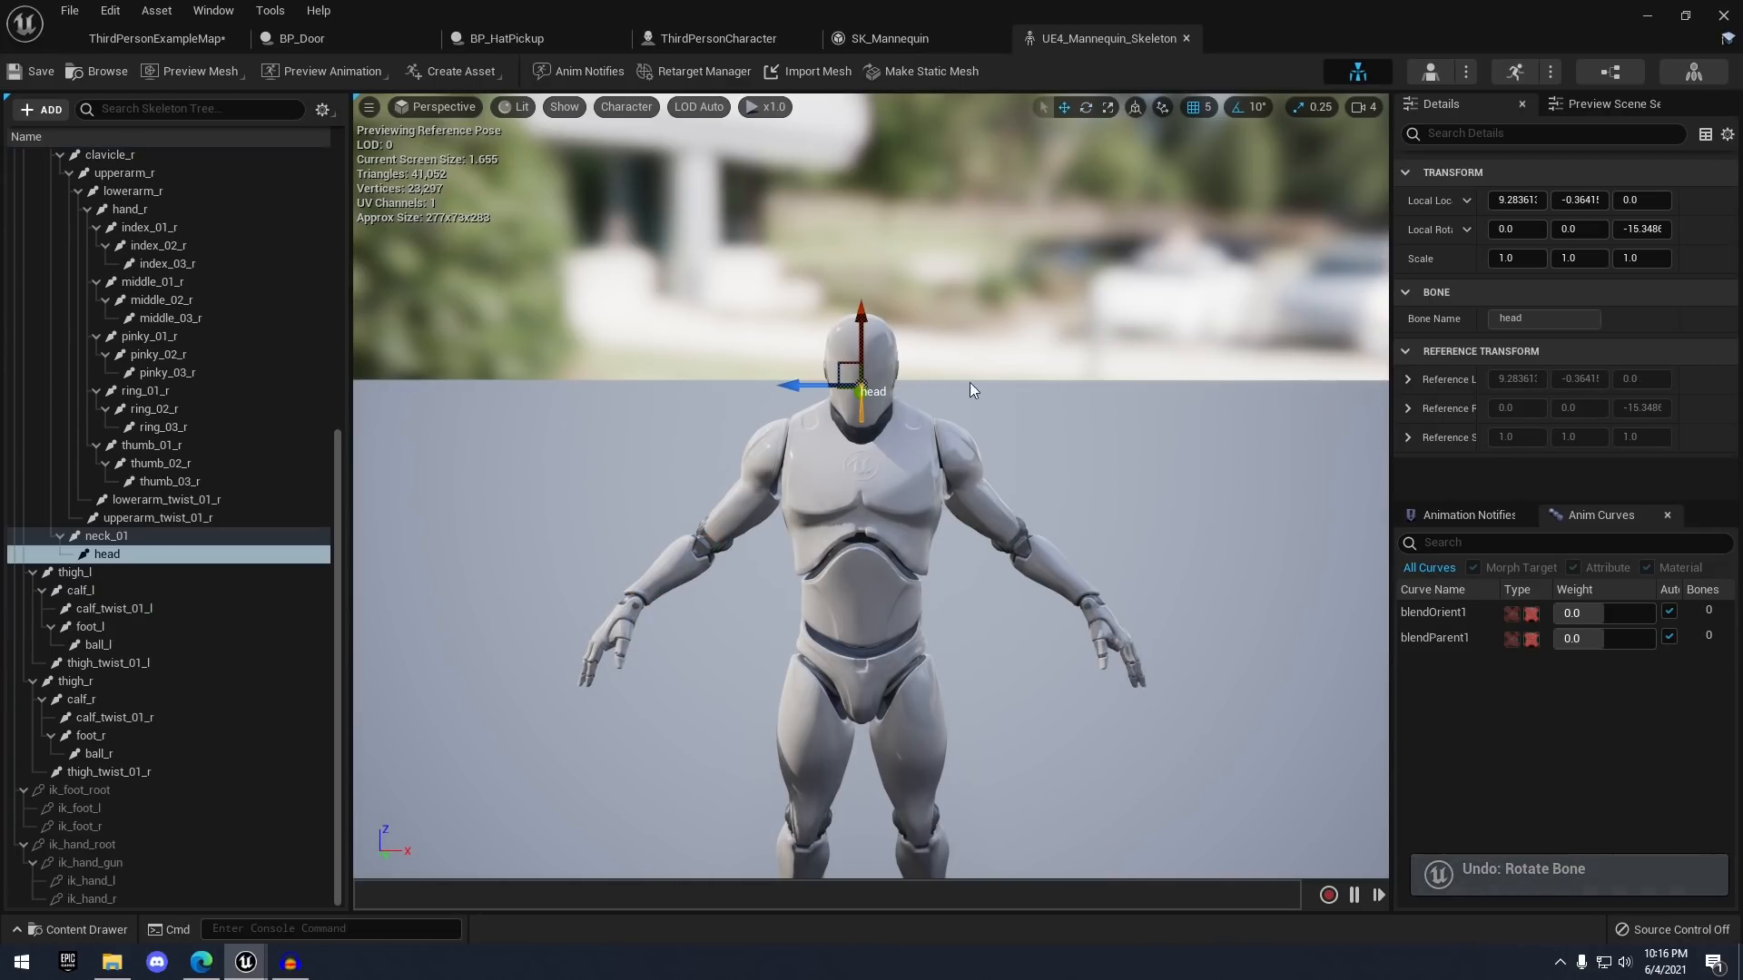
pyautogui.press('a')
pyautogui.moveTo(969, 383); pyautogui.dragTo(1021, 386, button='right')
pyautogui.press('w')
pyautogui.press('e')
pyautogui.moveTo(810, 524); pyautogui.dragTo(647, 508)
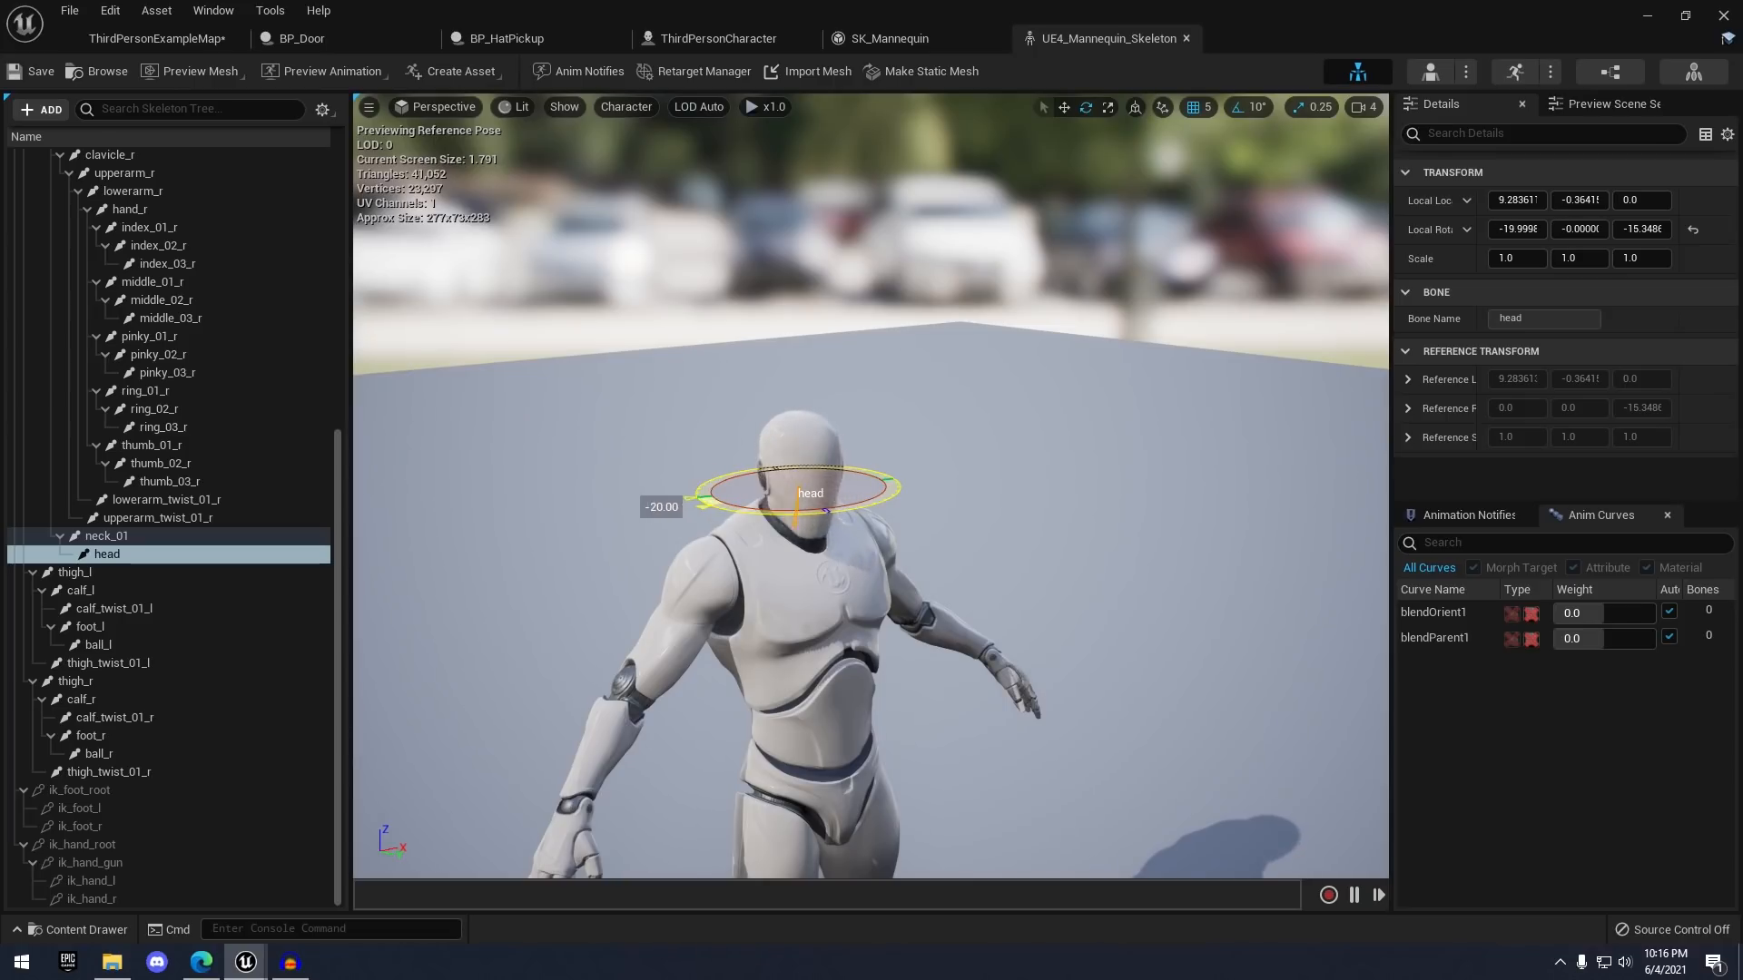
pyautogui.hotkey('ctrl', 'z')
# - Bring the camera in on the head and select the head bone in the Skeleton Tree
pyautogui.press('w')
pyautogui.moveTo(1020, 504); pyautogui.dragTo(1070, 428, button='right')
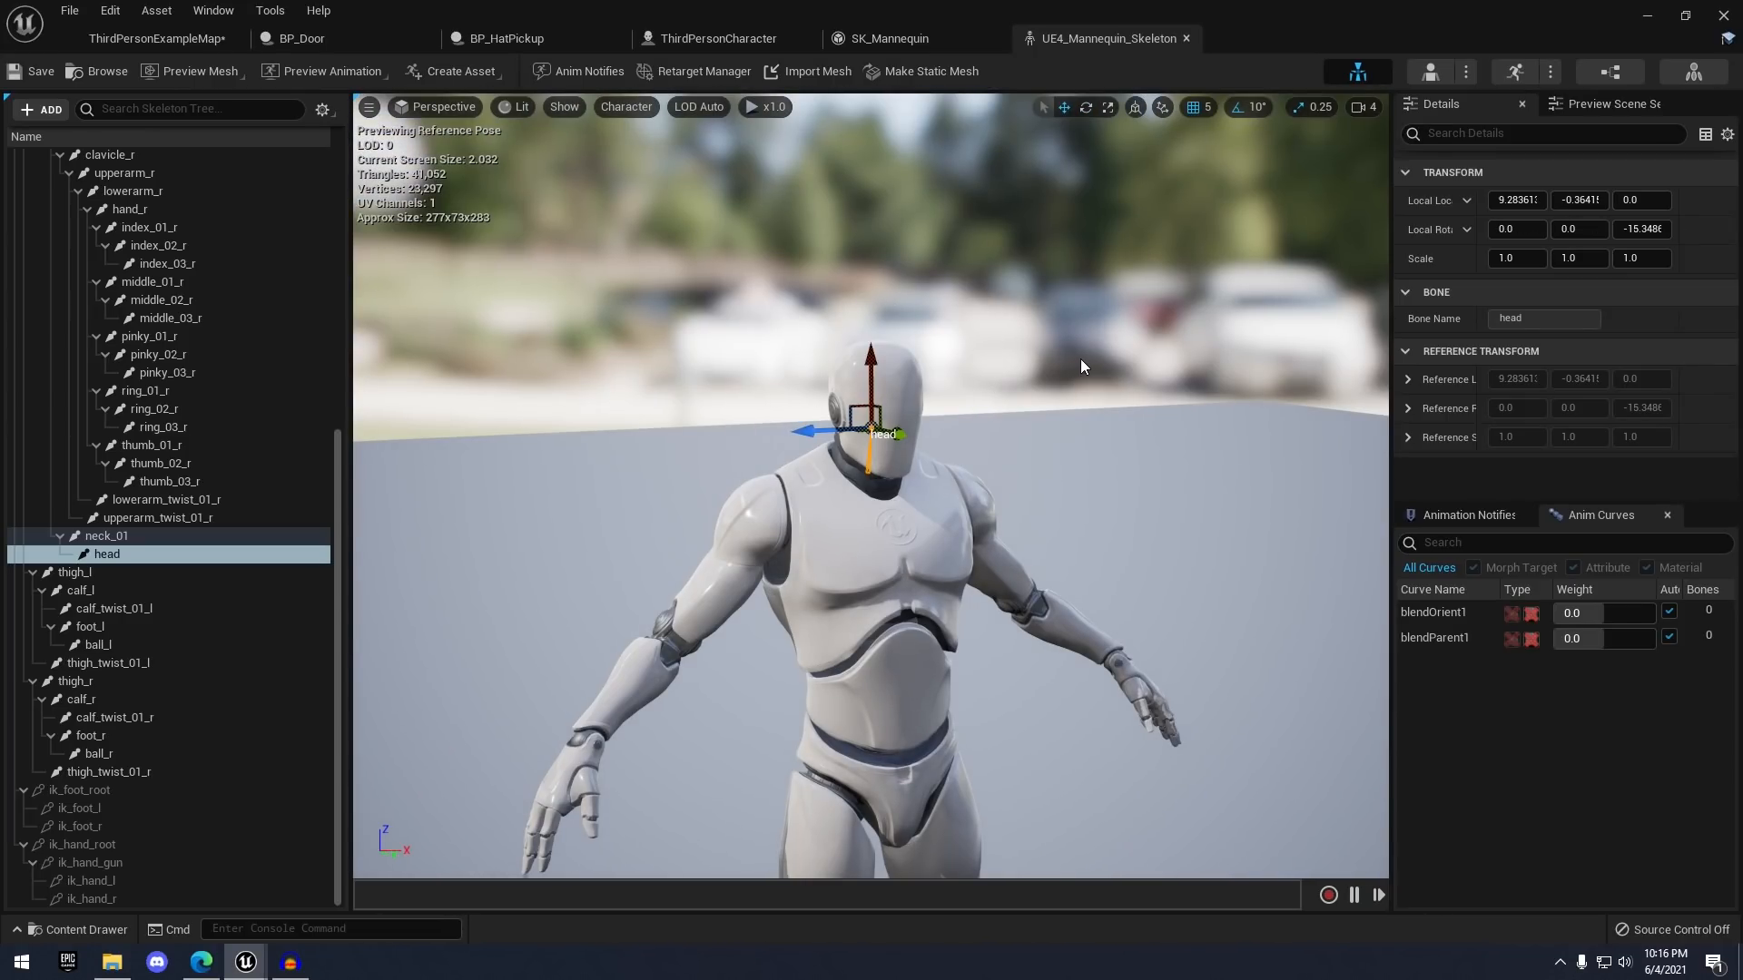
pyautogui.moveTo(1081, 360); pyautogui.dragTo(1091, 315, button='right')
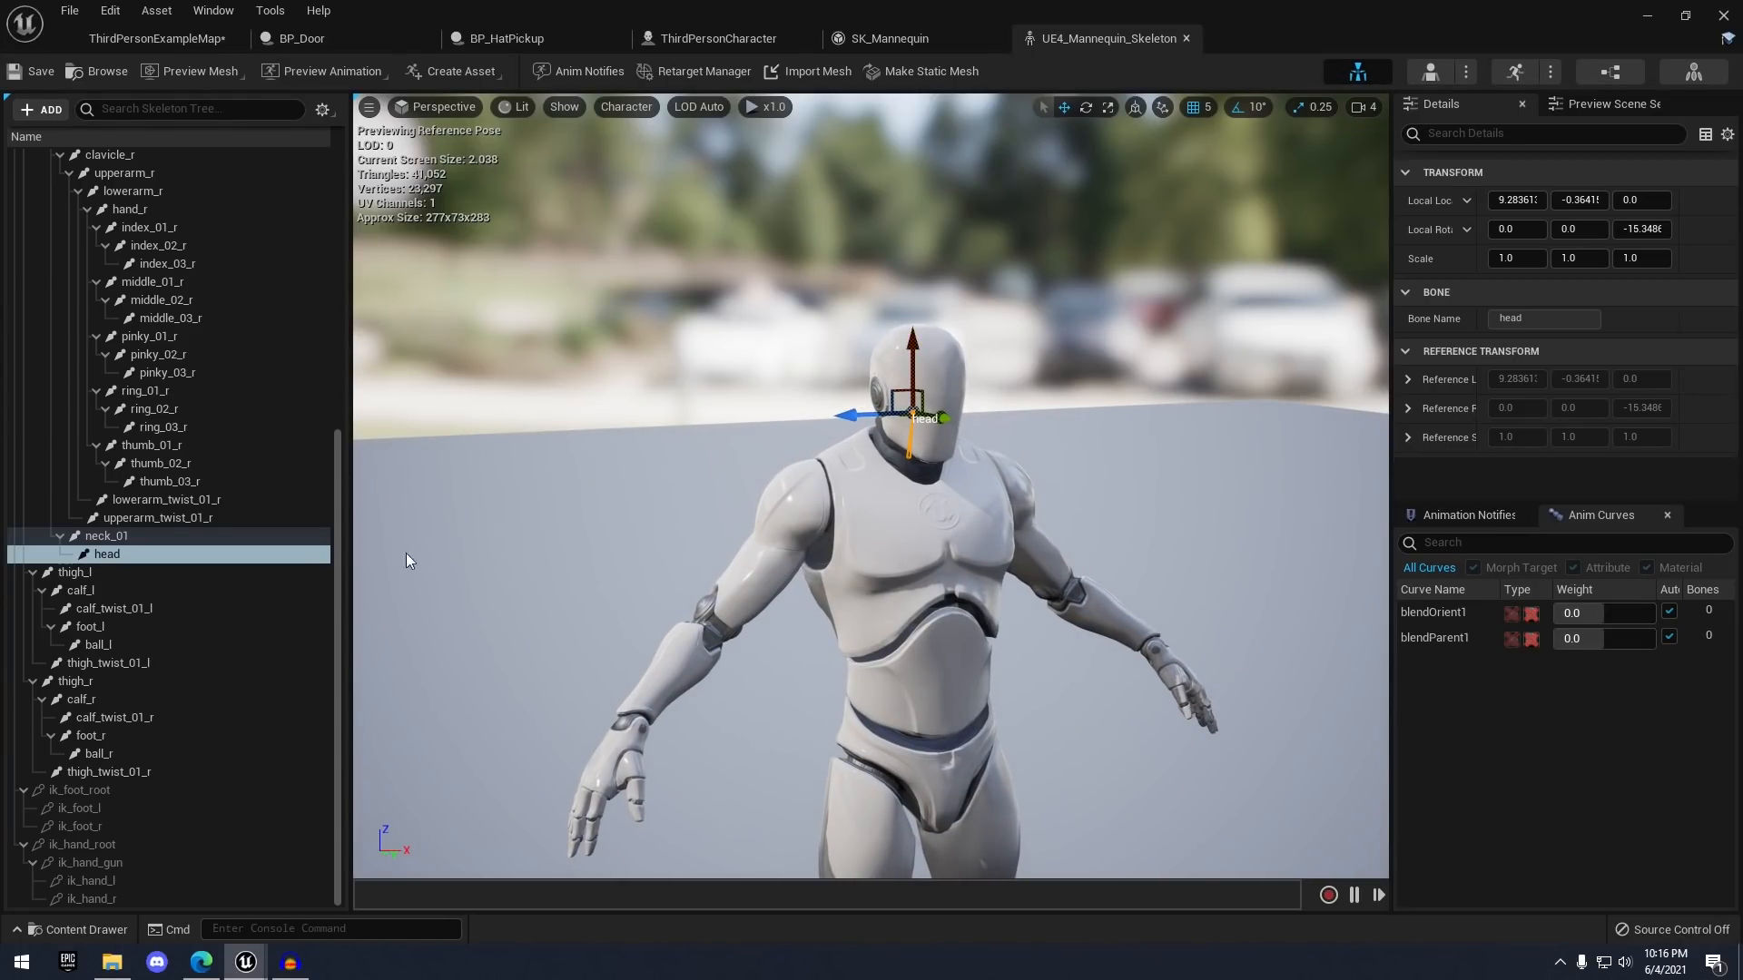
pyautogui.click(106, 555)
pyautogui.scroll(3, 118, 581)
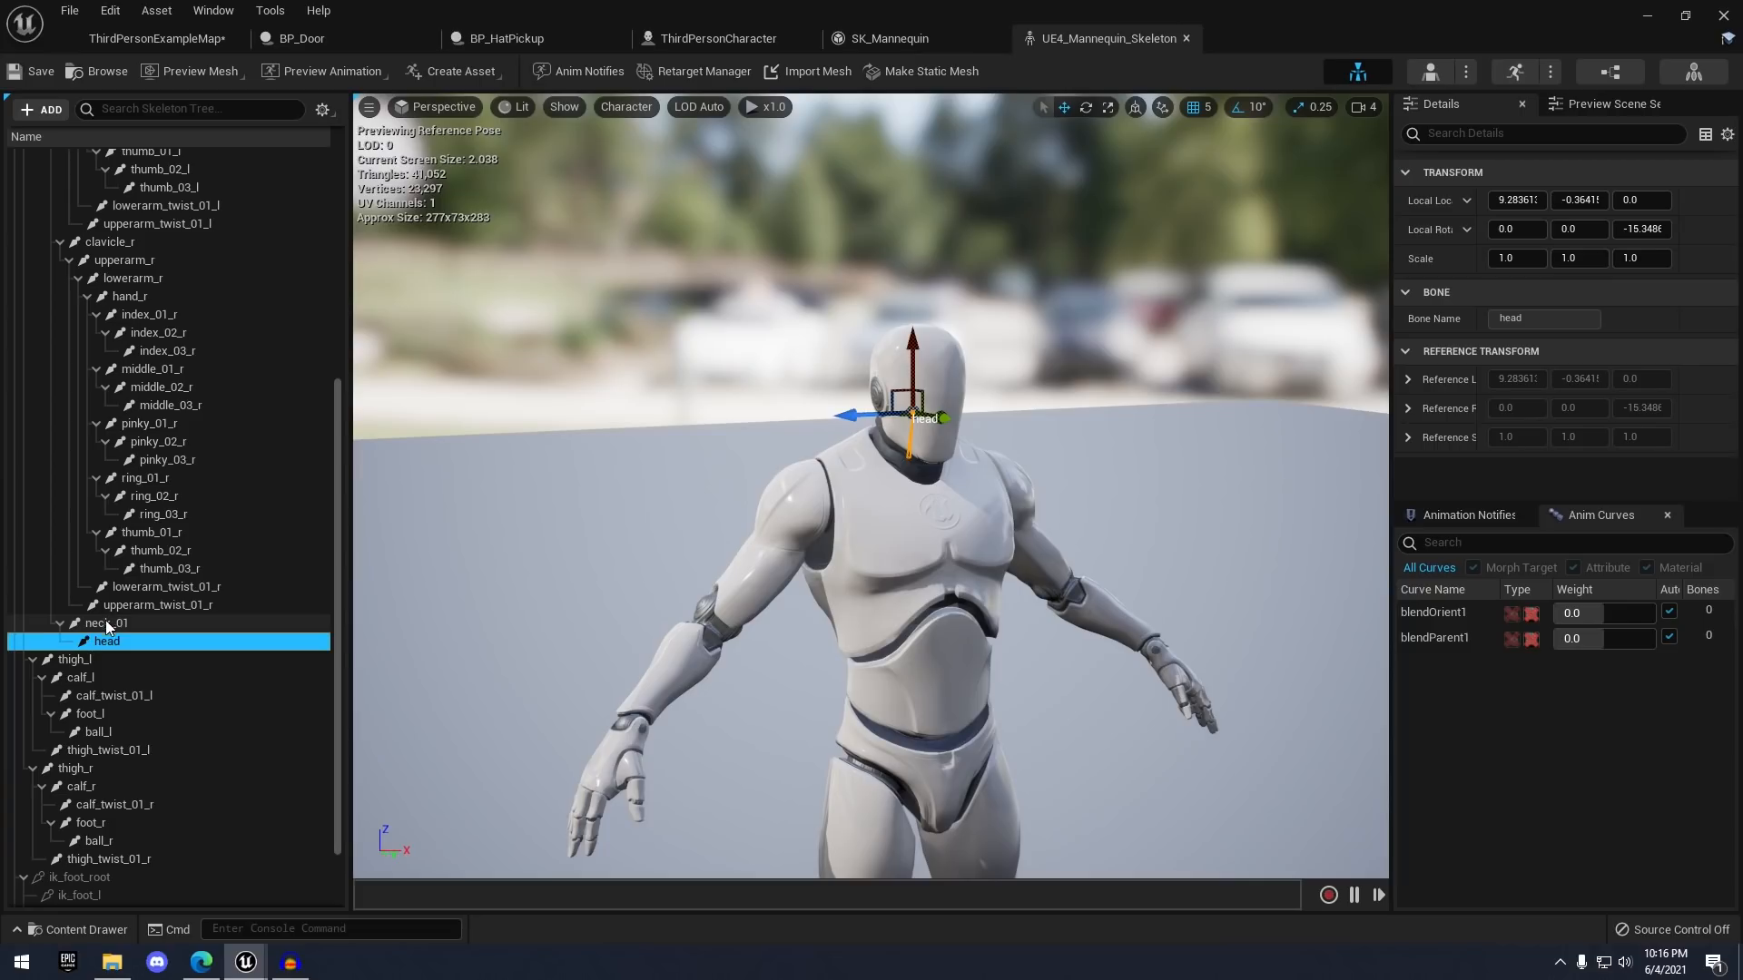
pyautogui.scroll(6, 226, 490)
pyautogui.scroll(-8, 279, 362)
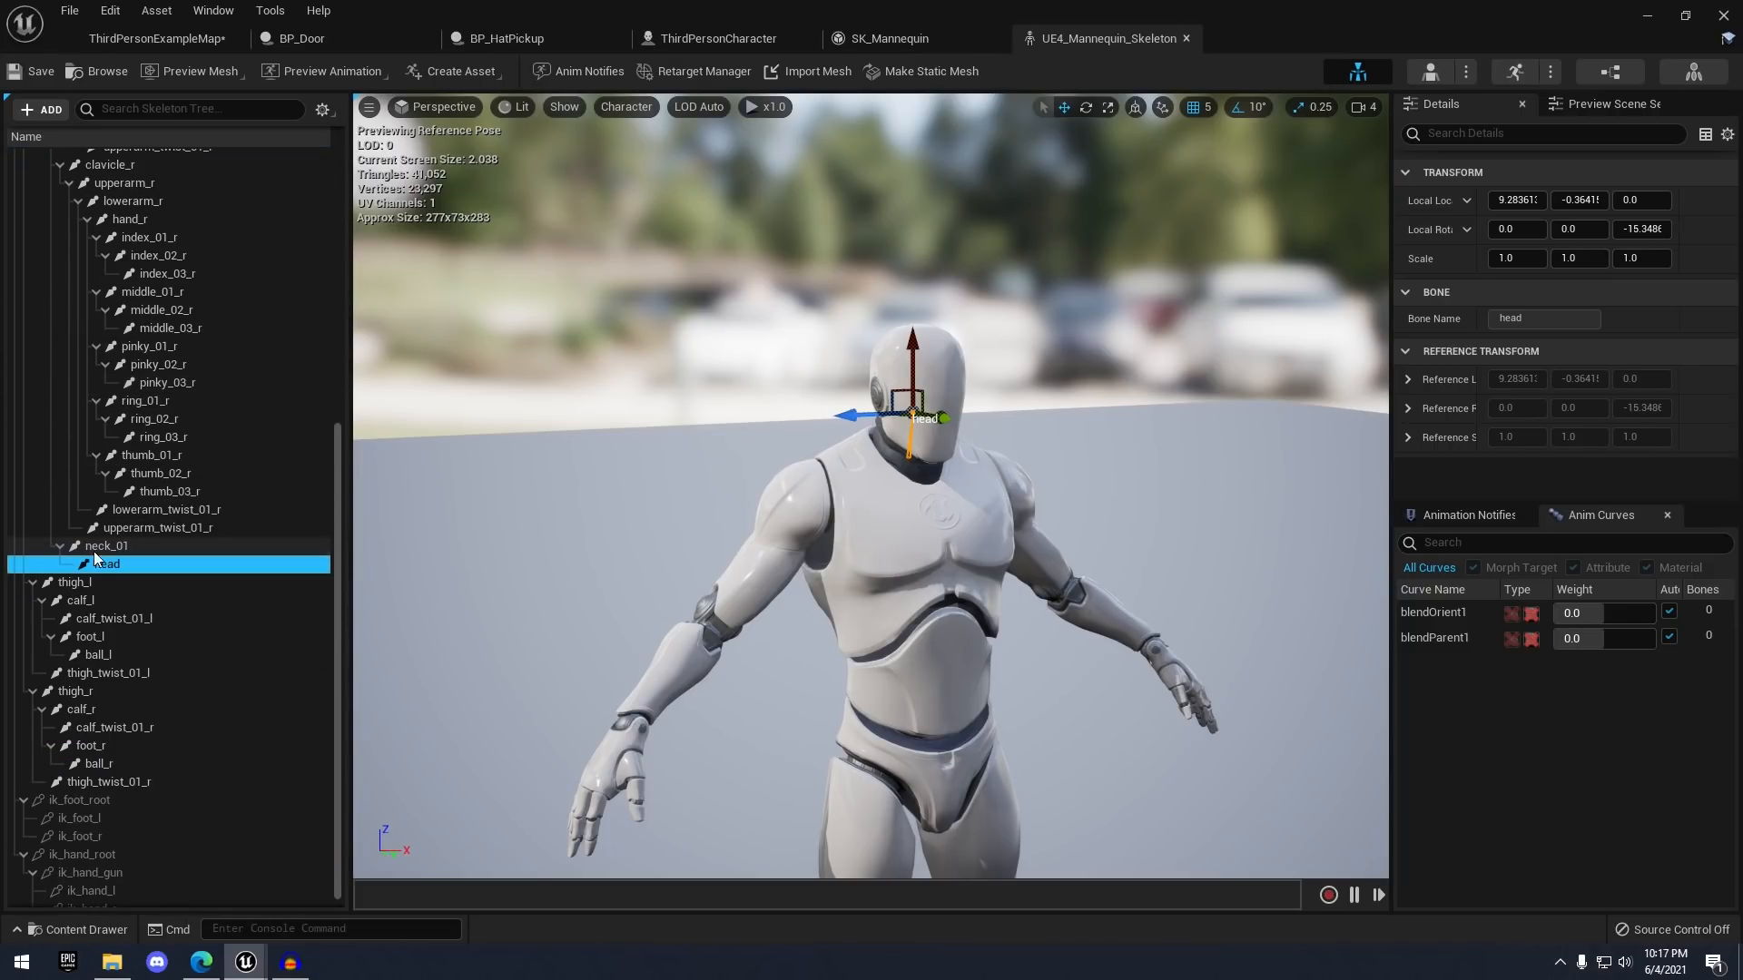
# - Add a socket under the head bone, rename it HatSocket, and save the skeleton
pyautogui.rightClick(113, 567)
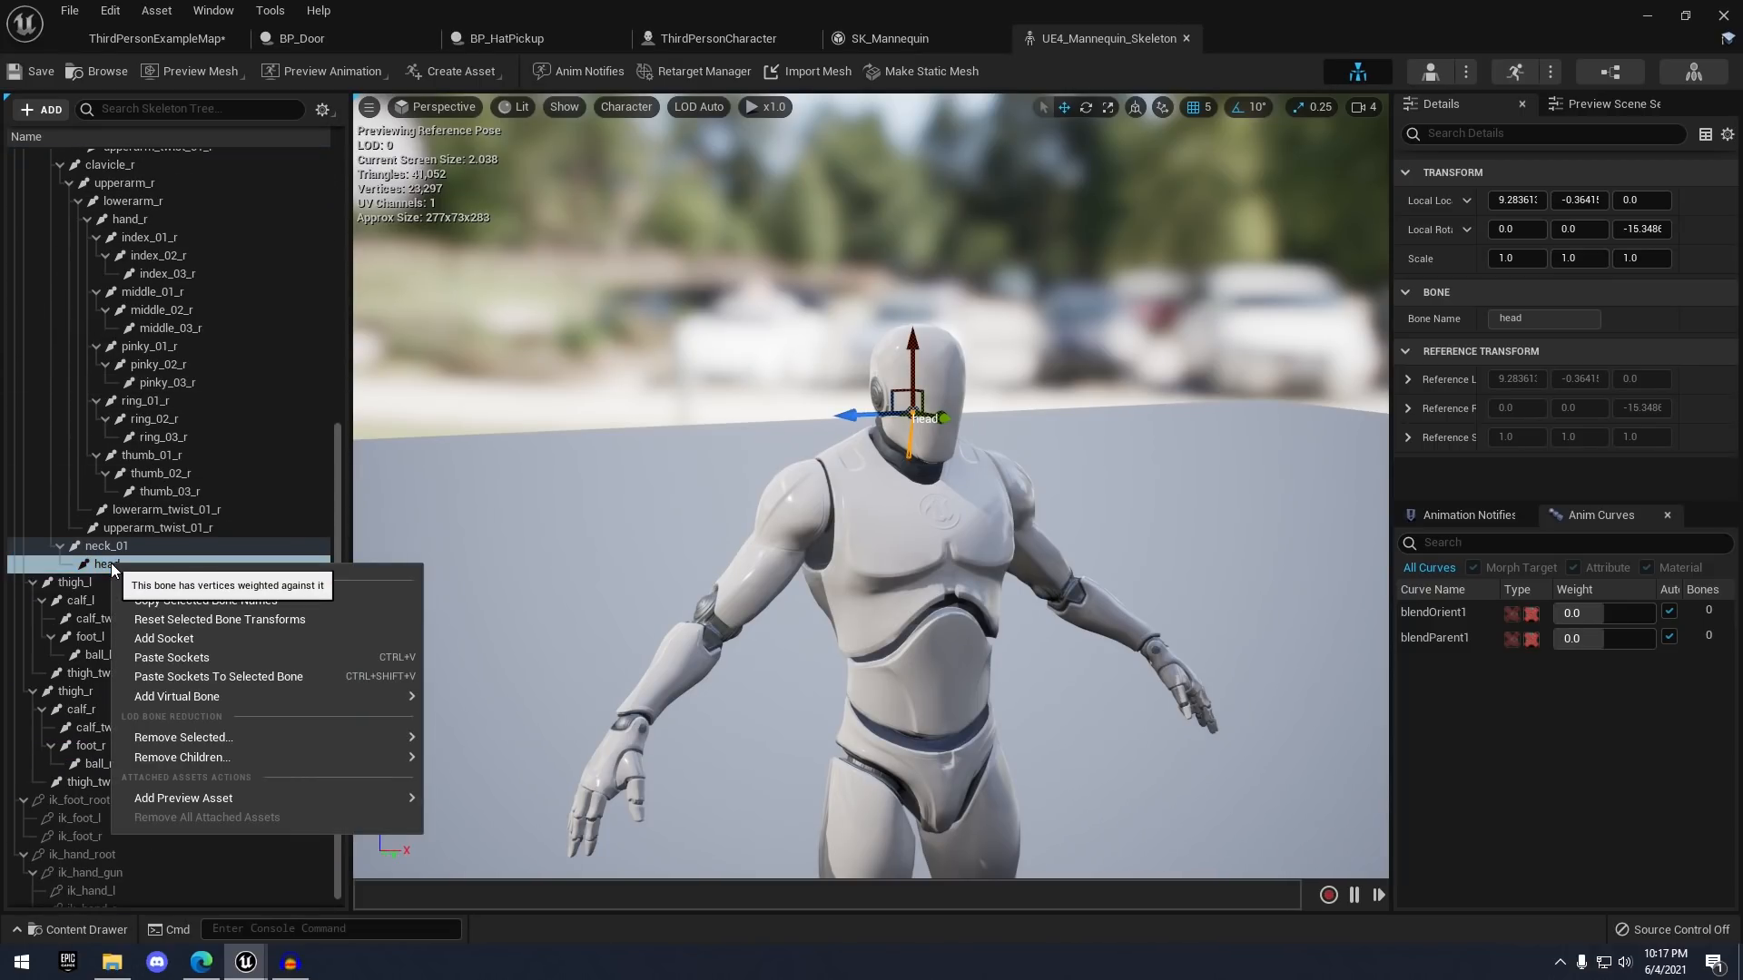
pyautogui.click(157, 637)
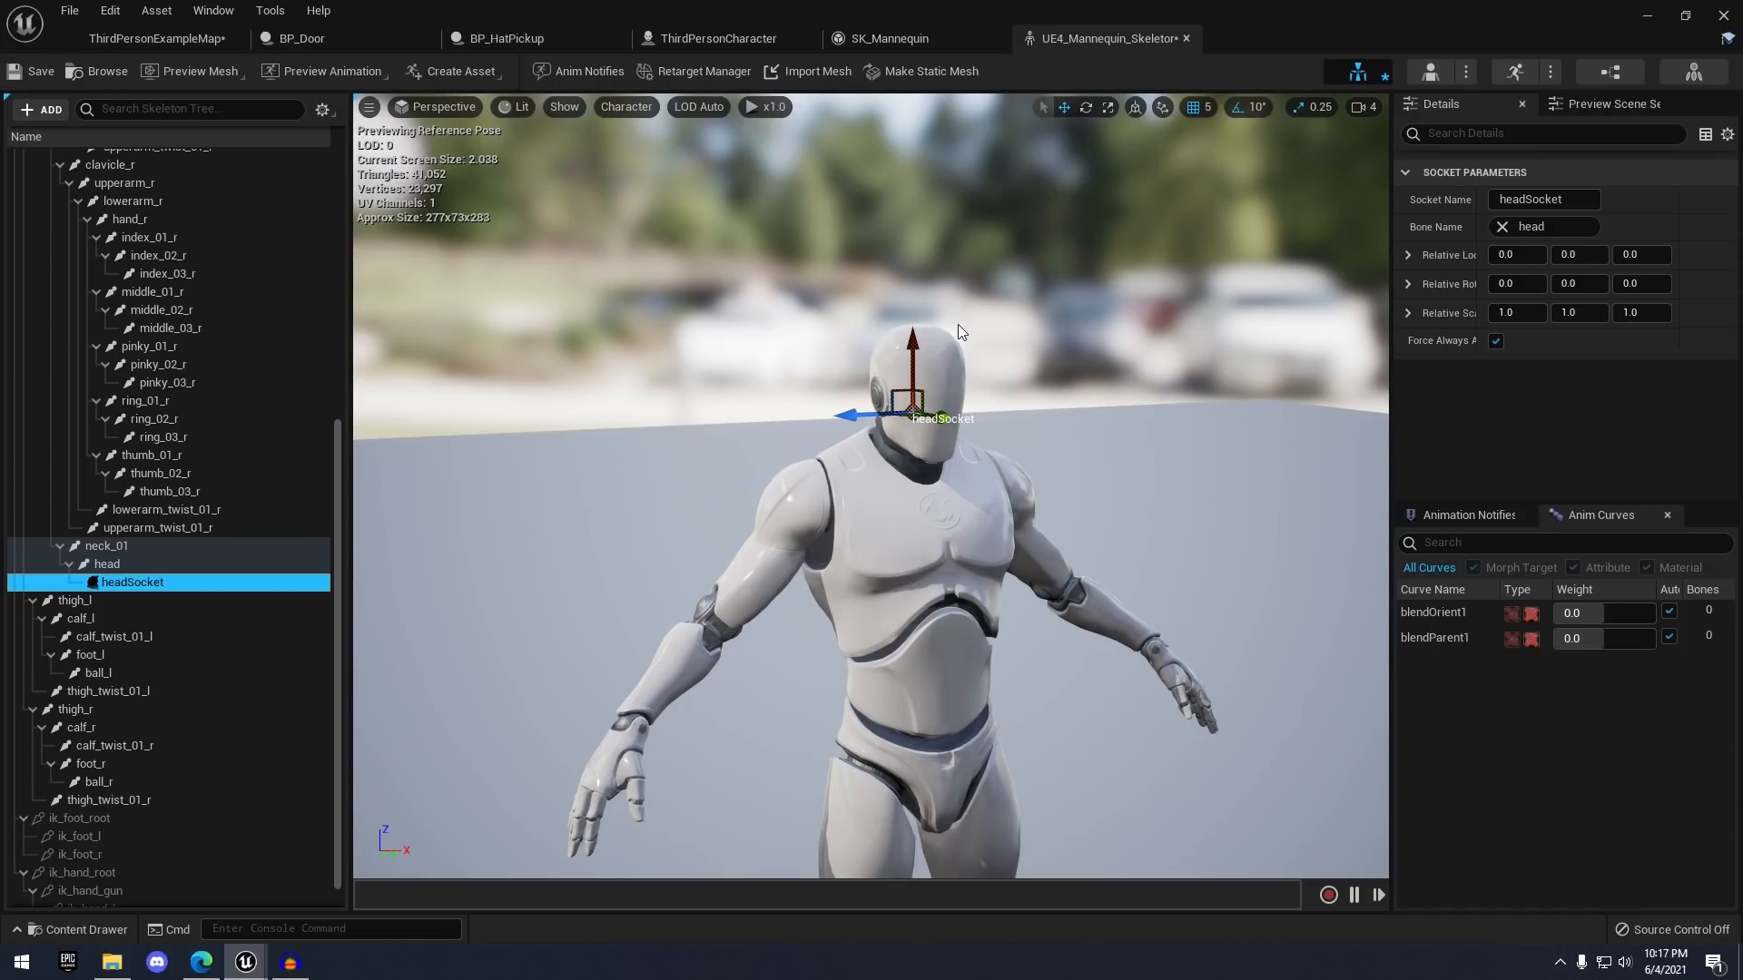
pyautogui.press('F2')
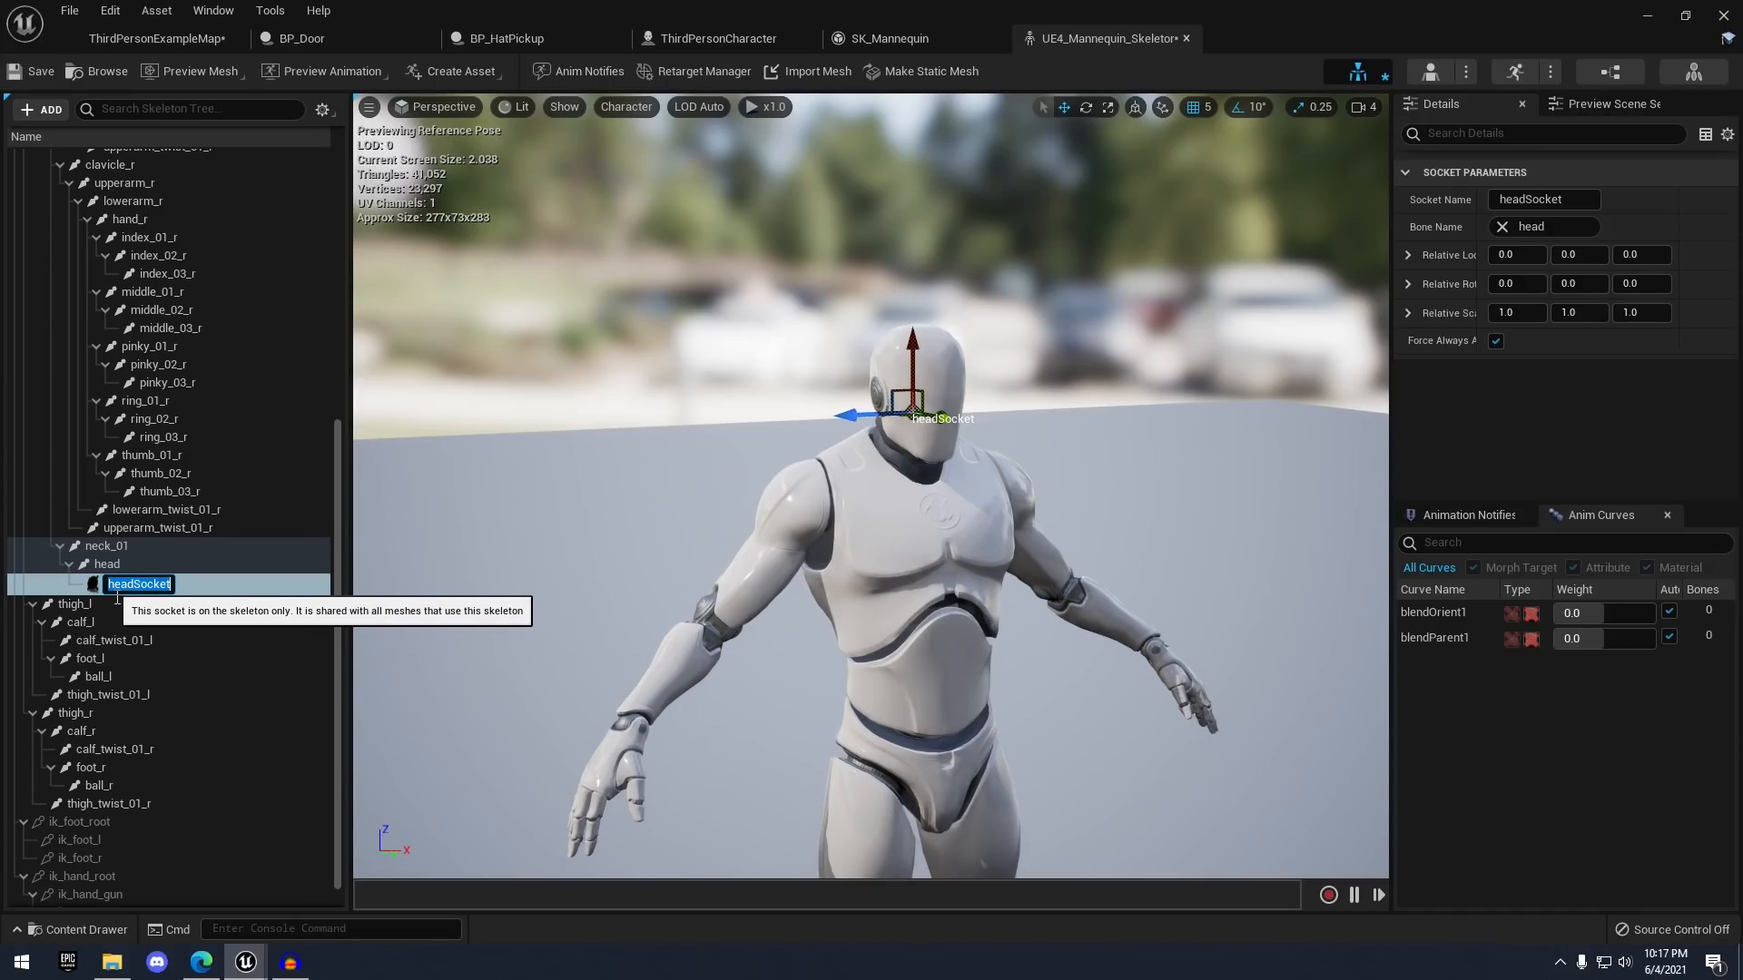
pyautogui.write('HatSocket')
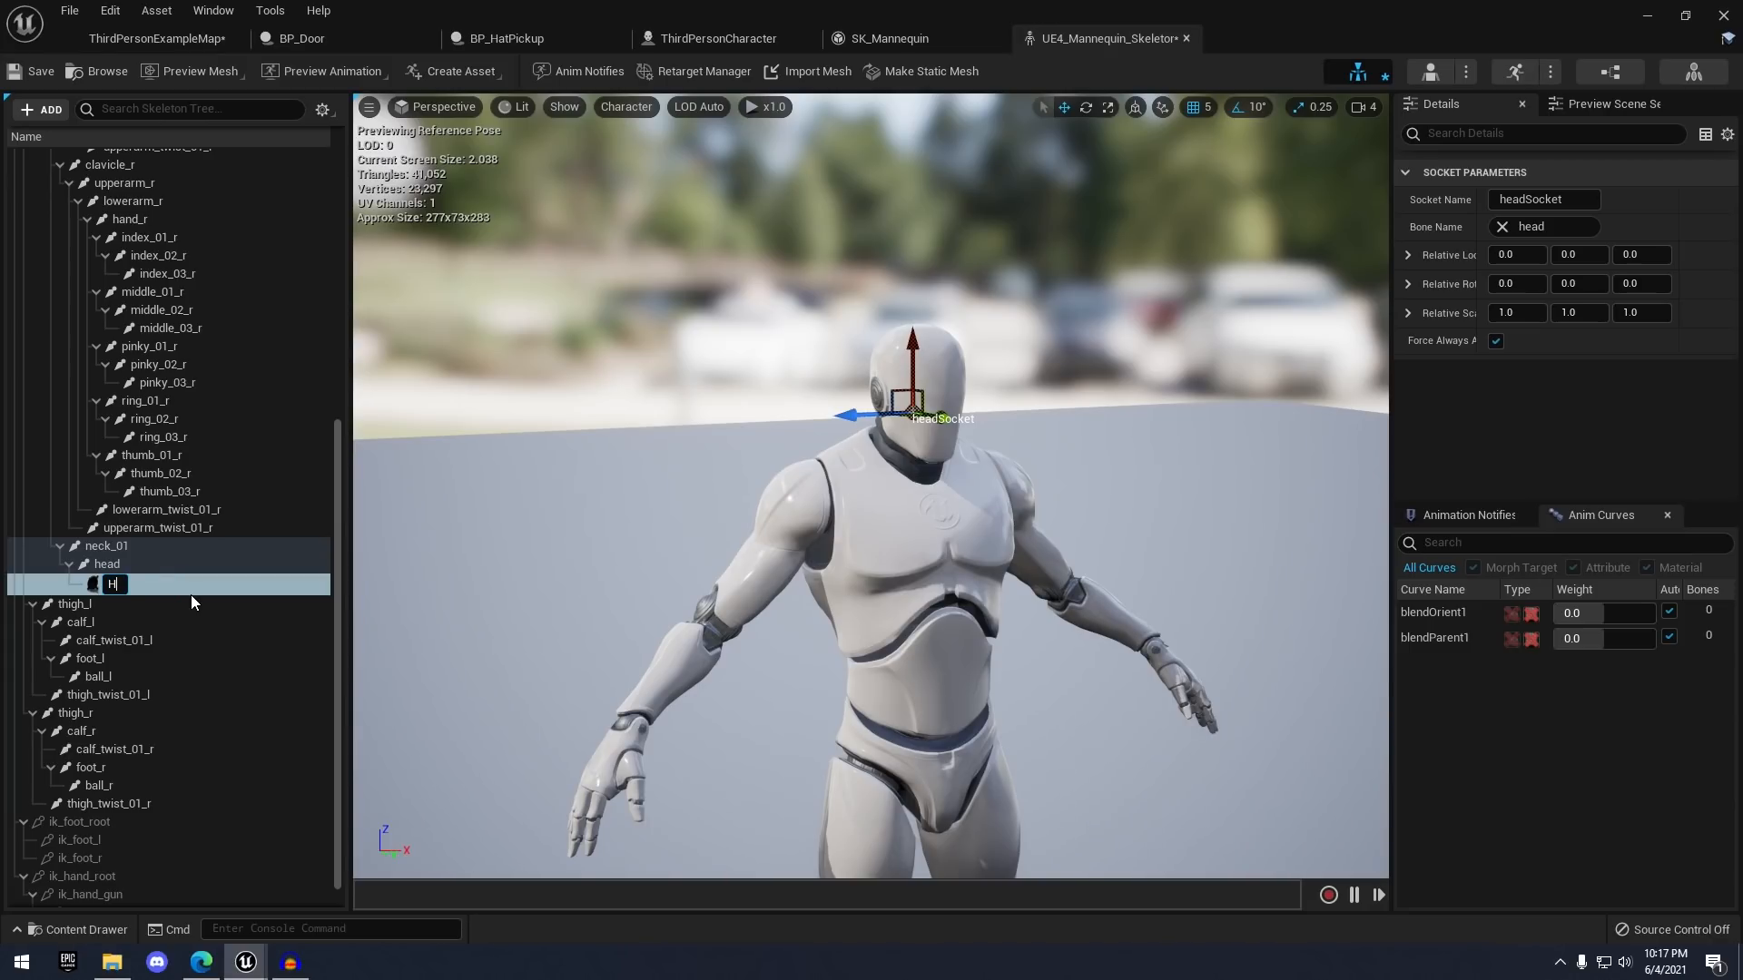
pyautogui.press('Return')
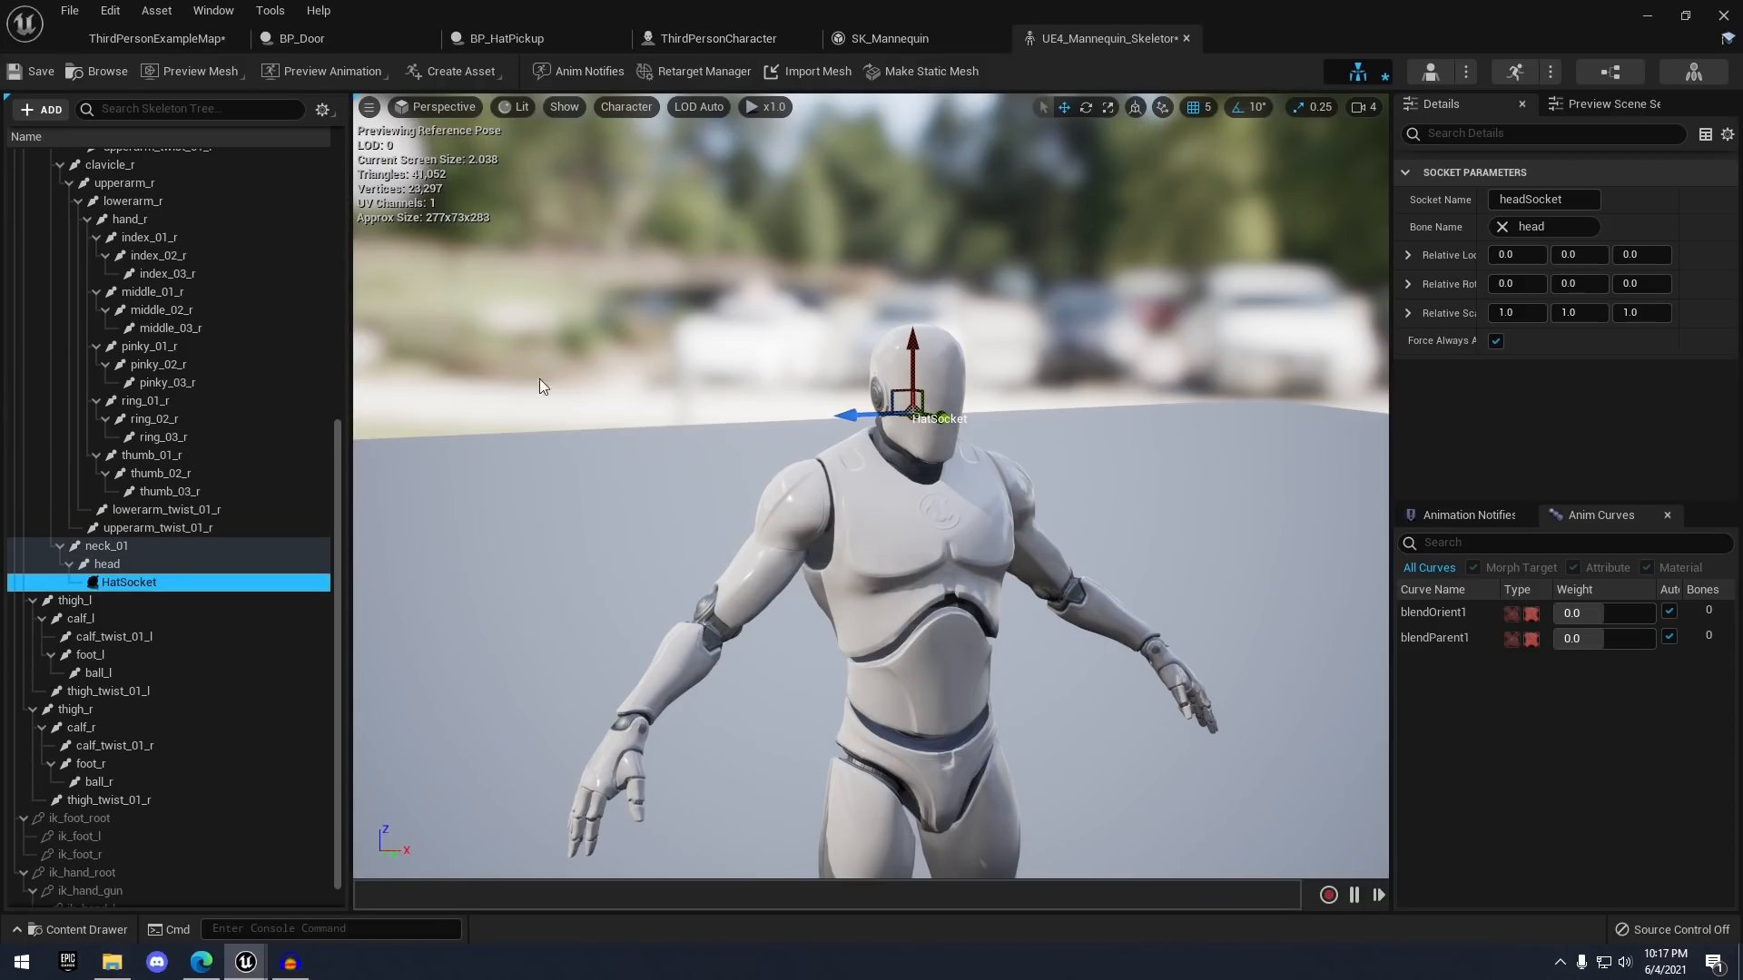
pyautogui.click(37, 74)
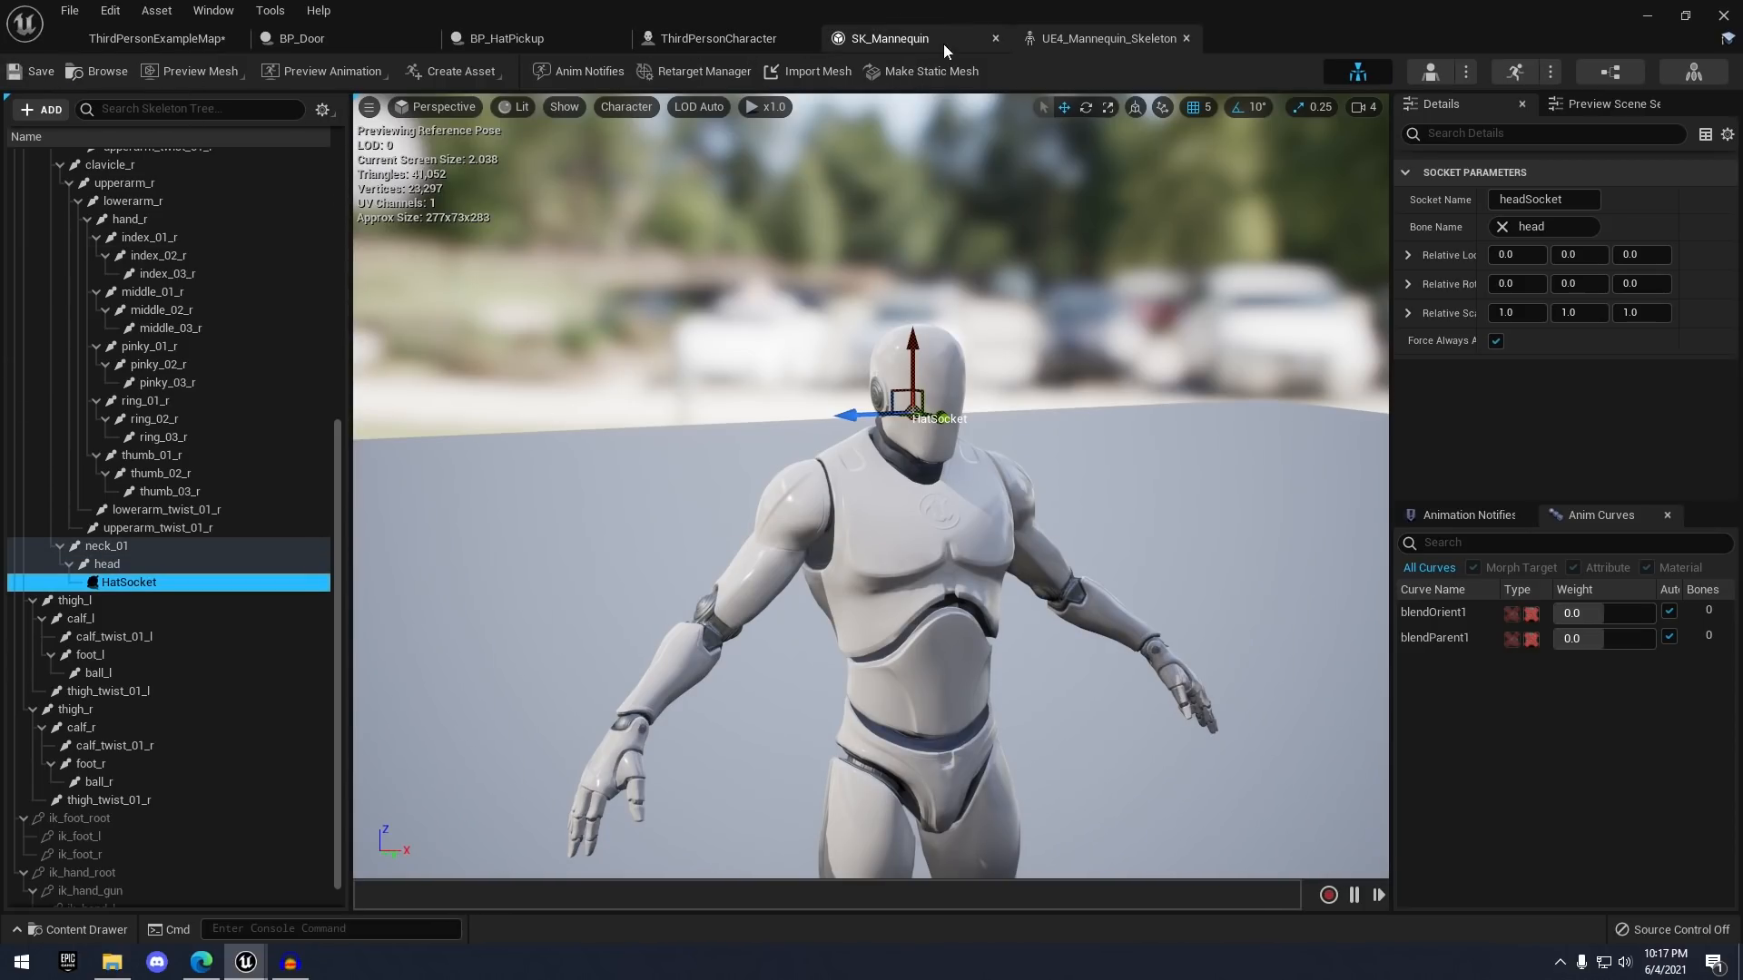
# - Close the mannequin skeleton and mesh editors and centre the hat nodes in the character graph
pyautogui.click(1186, 38)
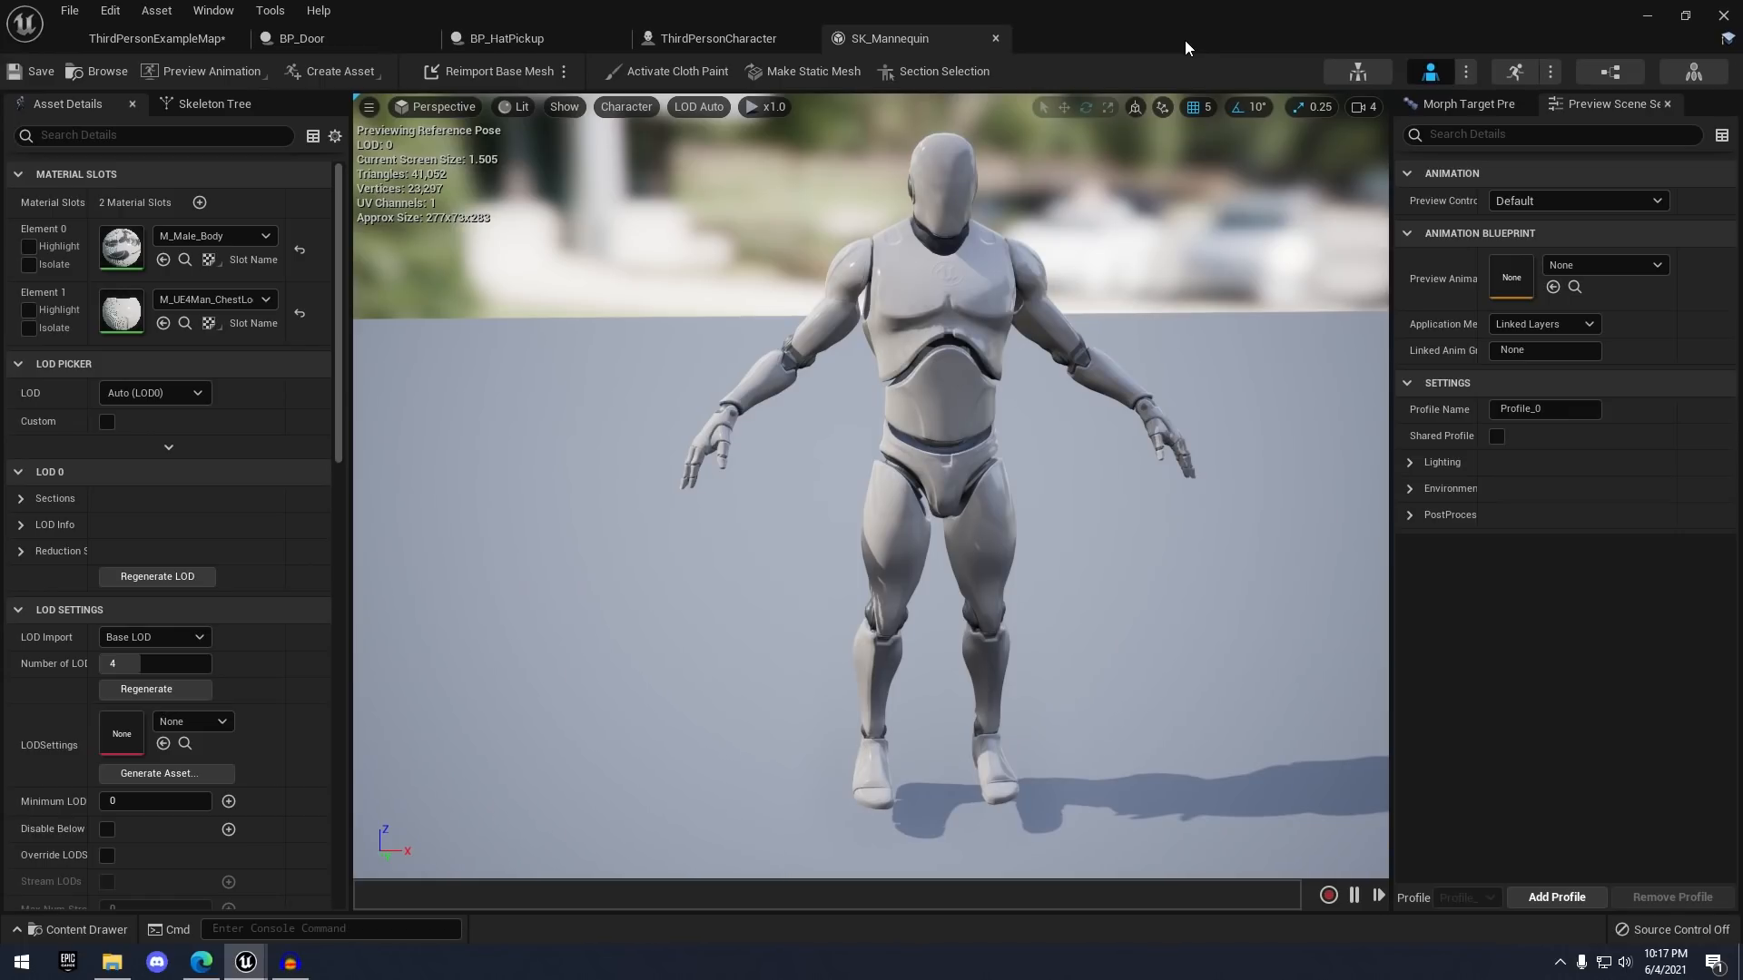
pyautogui.click(994, 38)
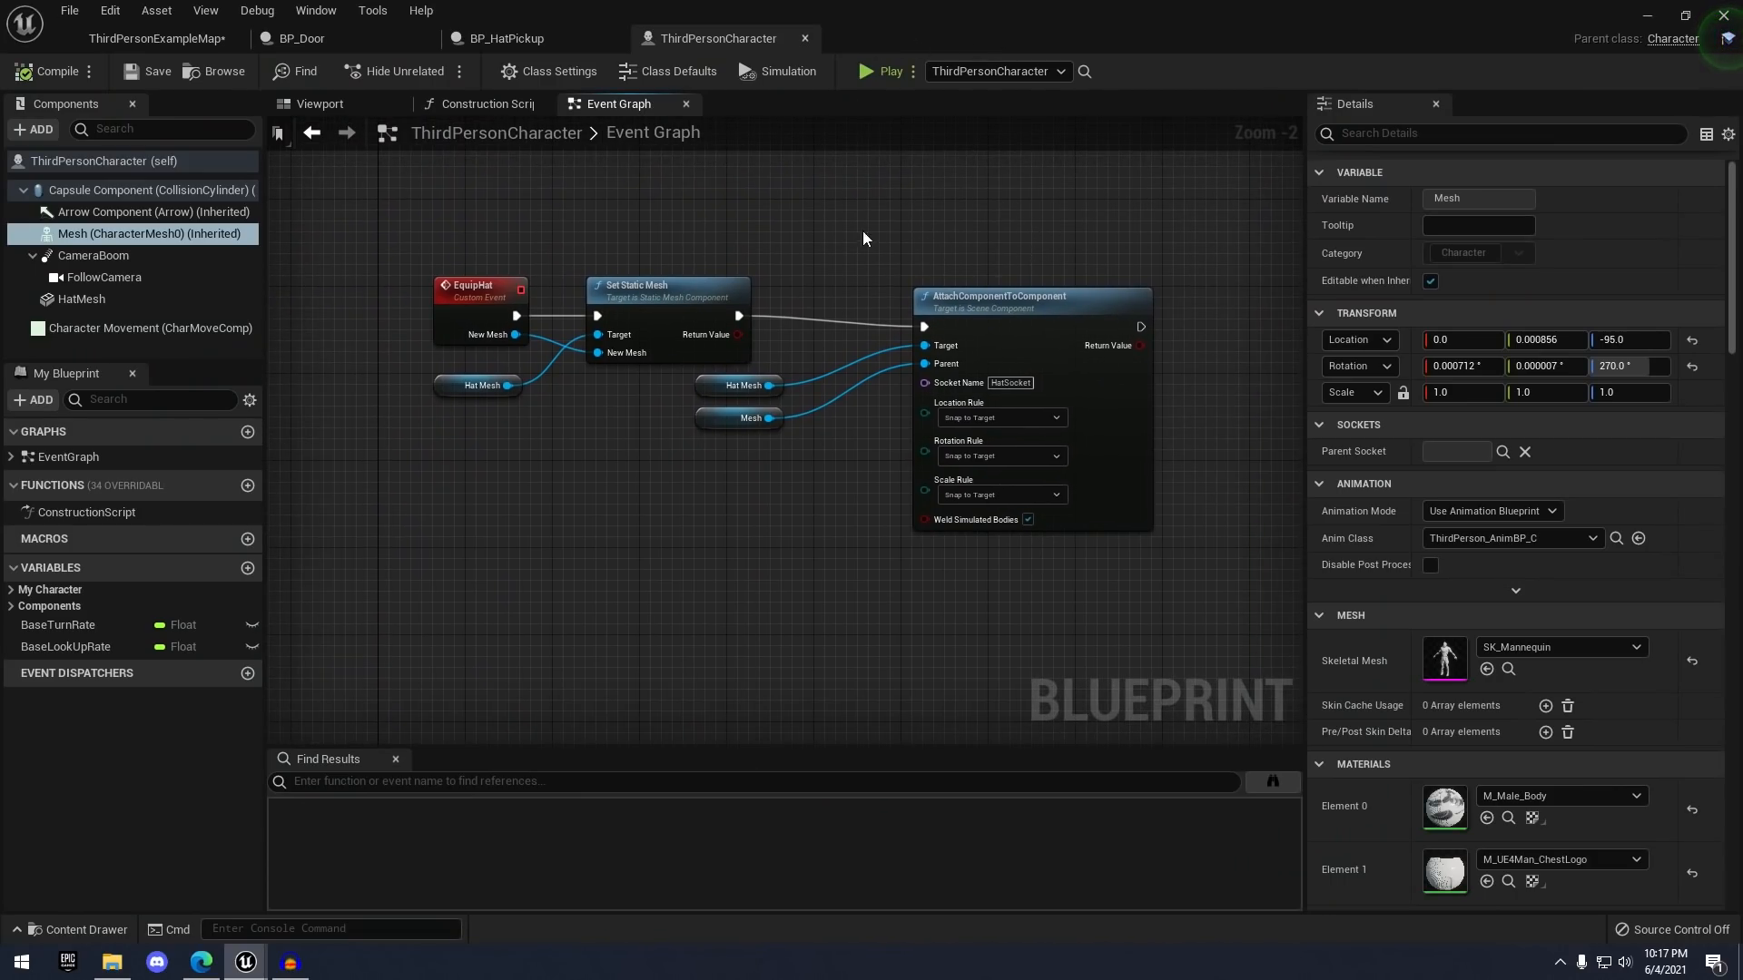
pyautogui.scroll(-3, 674, 590)
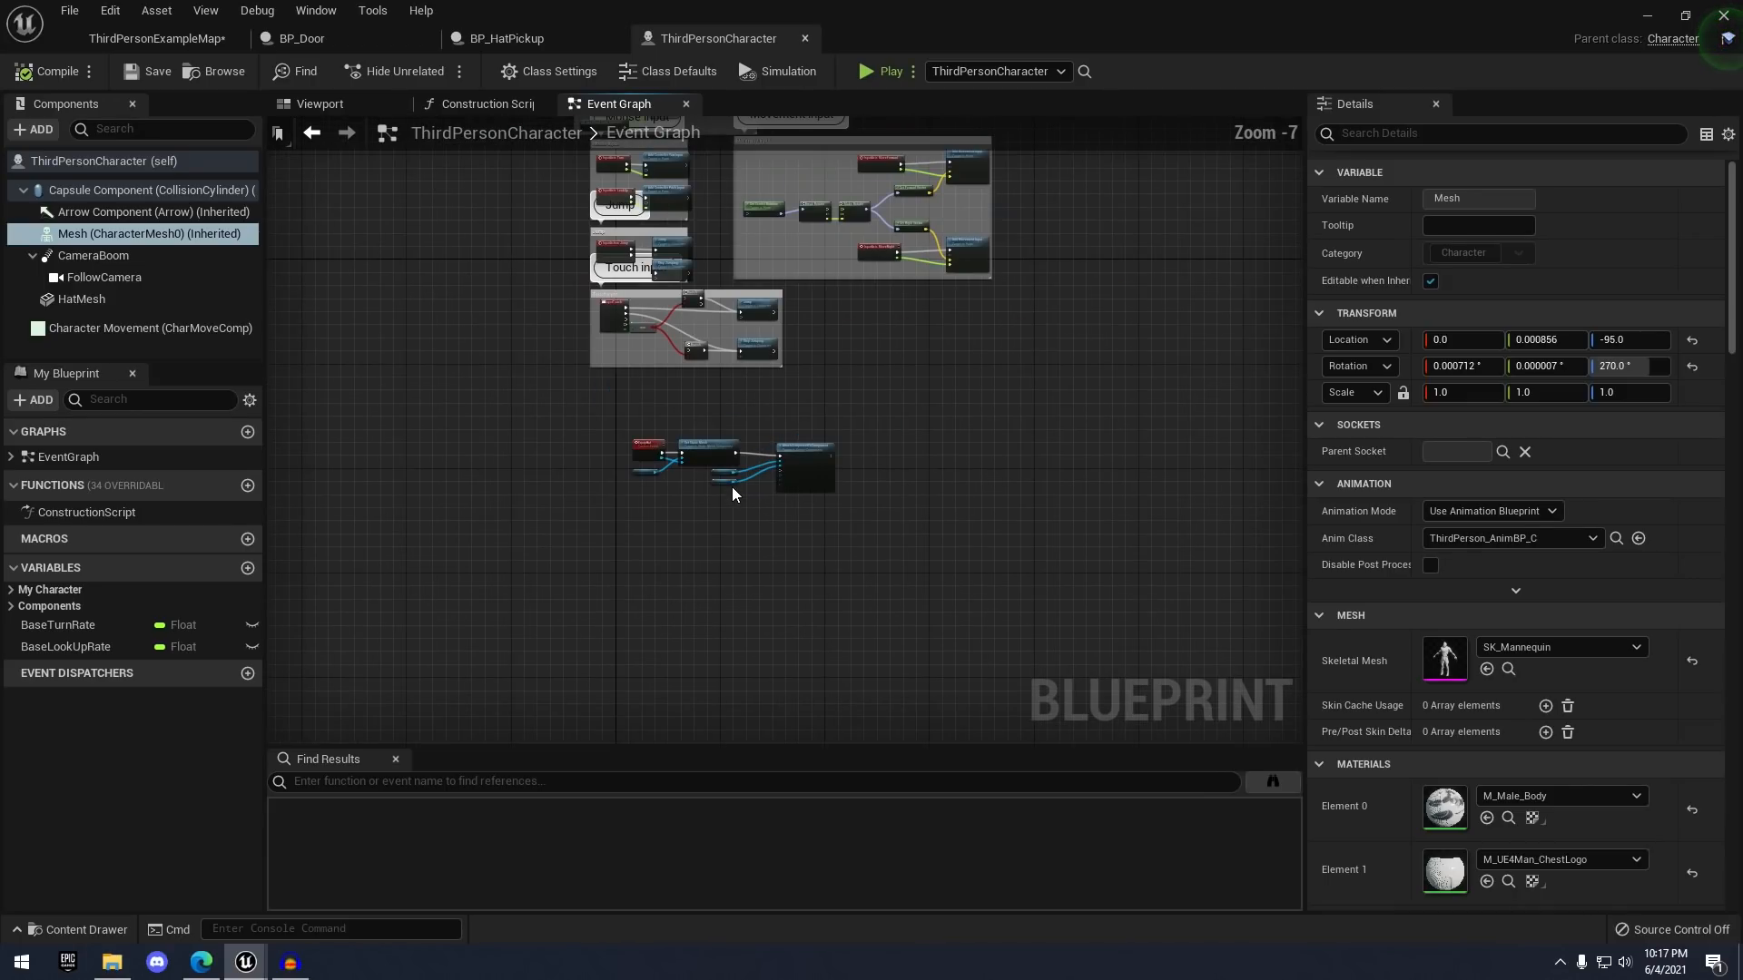
pyautogui.scroll(2, 731, 488)
pyautogui.moveTo(702, 531); pyautogui.dragTo(683, 484, button='right')
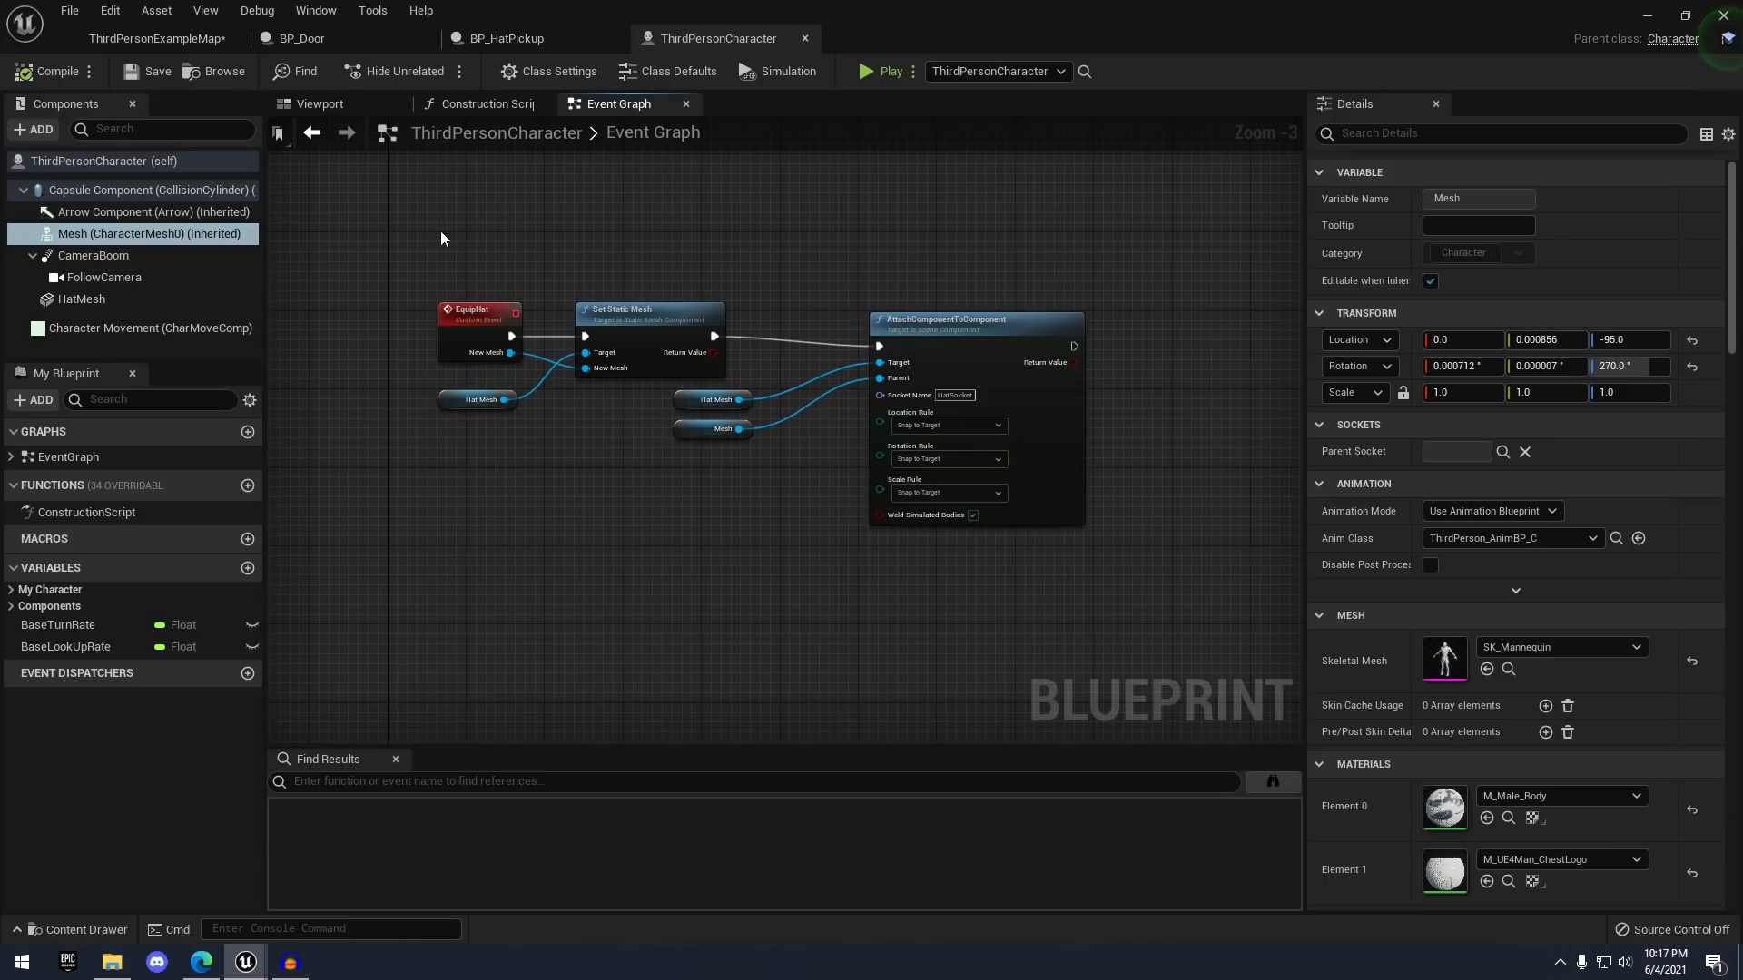
# - Wrap the hat-equipping nodes in a 'Hat Logic' comment, compile, and return to the map
pyautogui.moveTo(444, 269); pyautogui.dragTo(1163, 569)
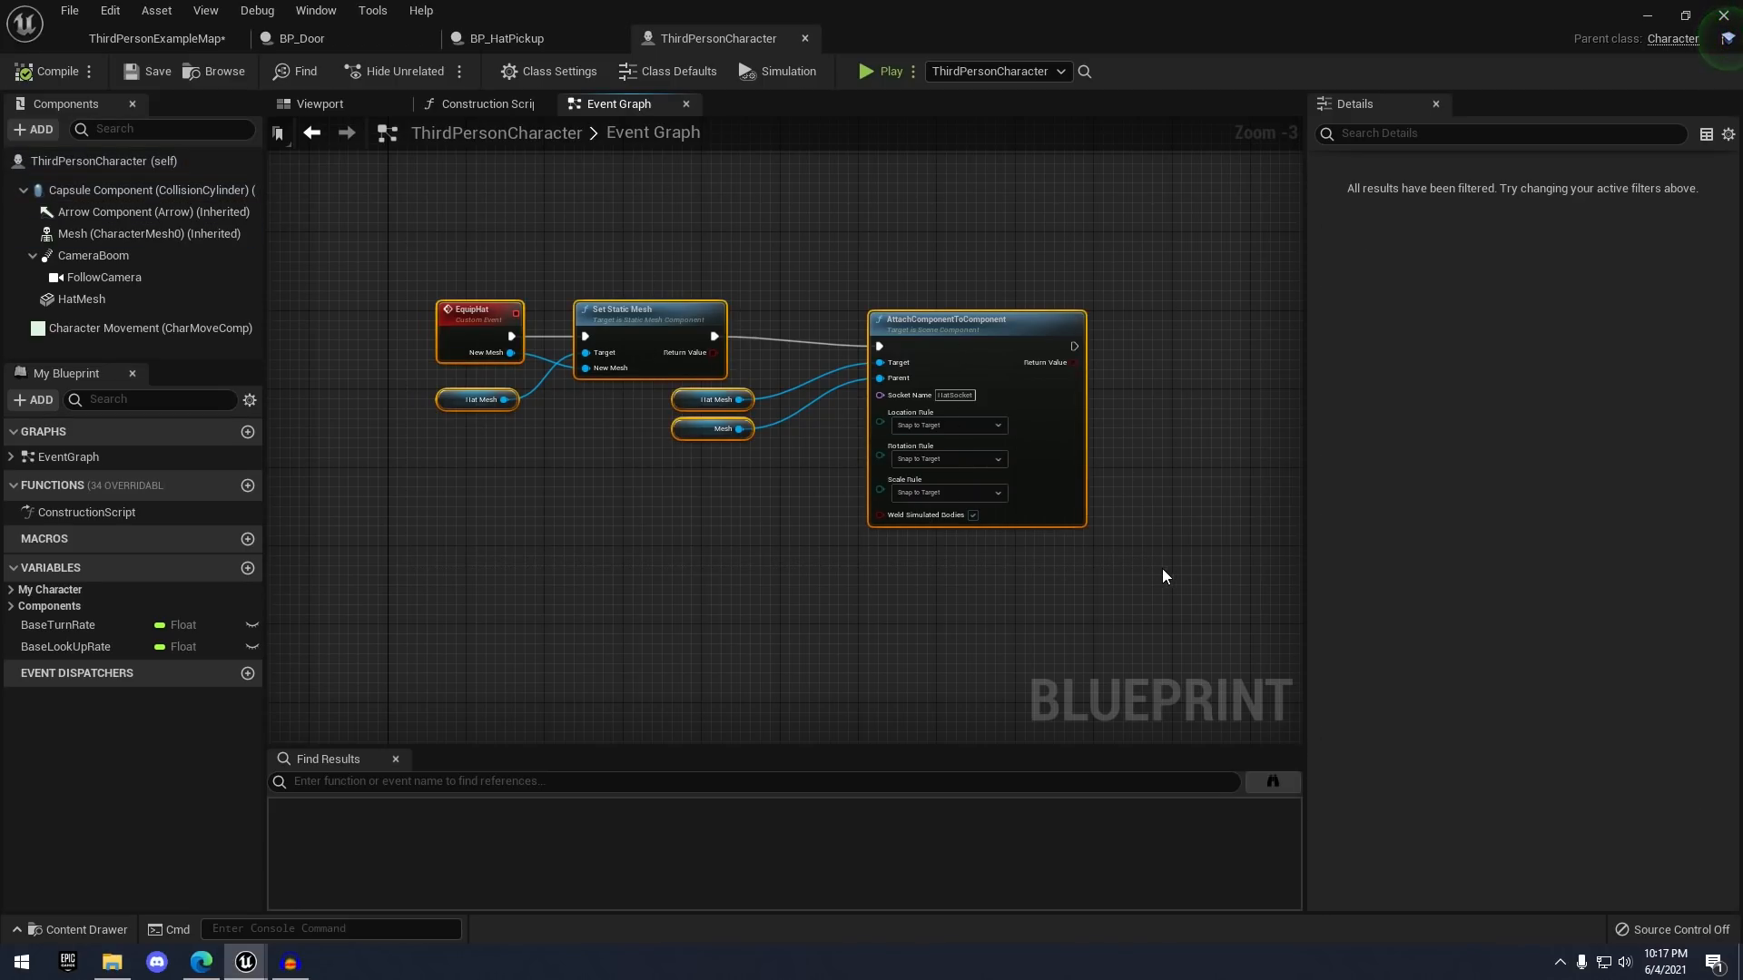
pyautogui.press('c')
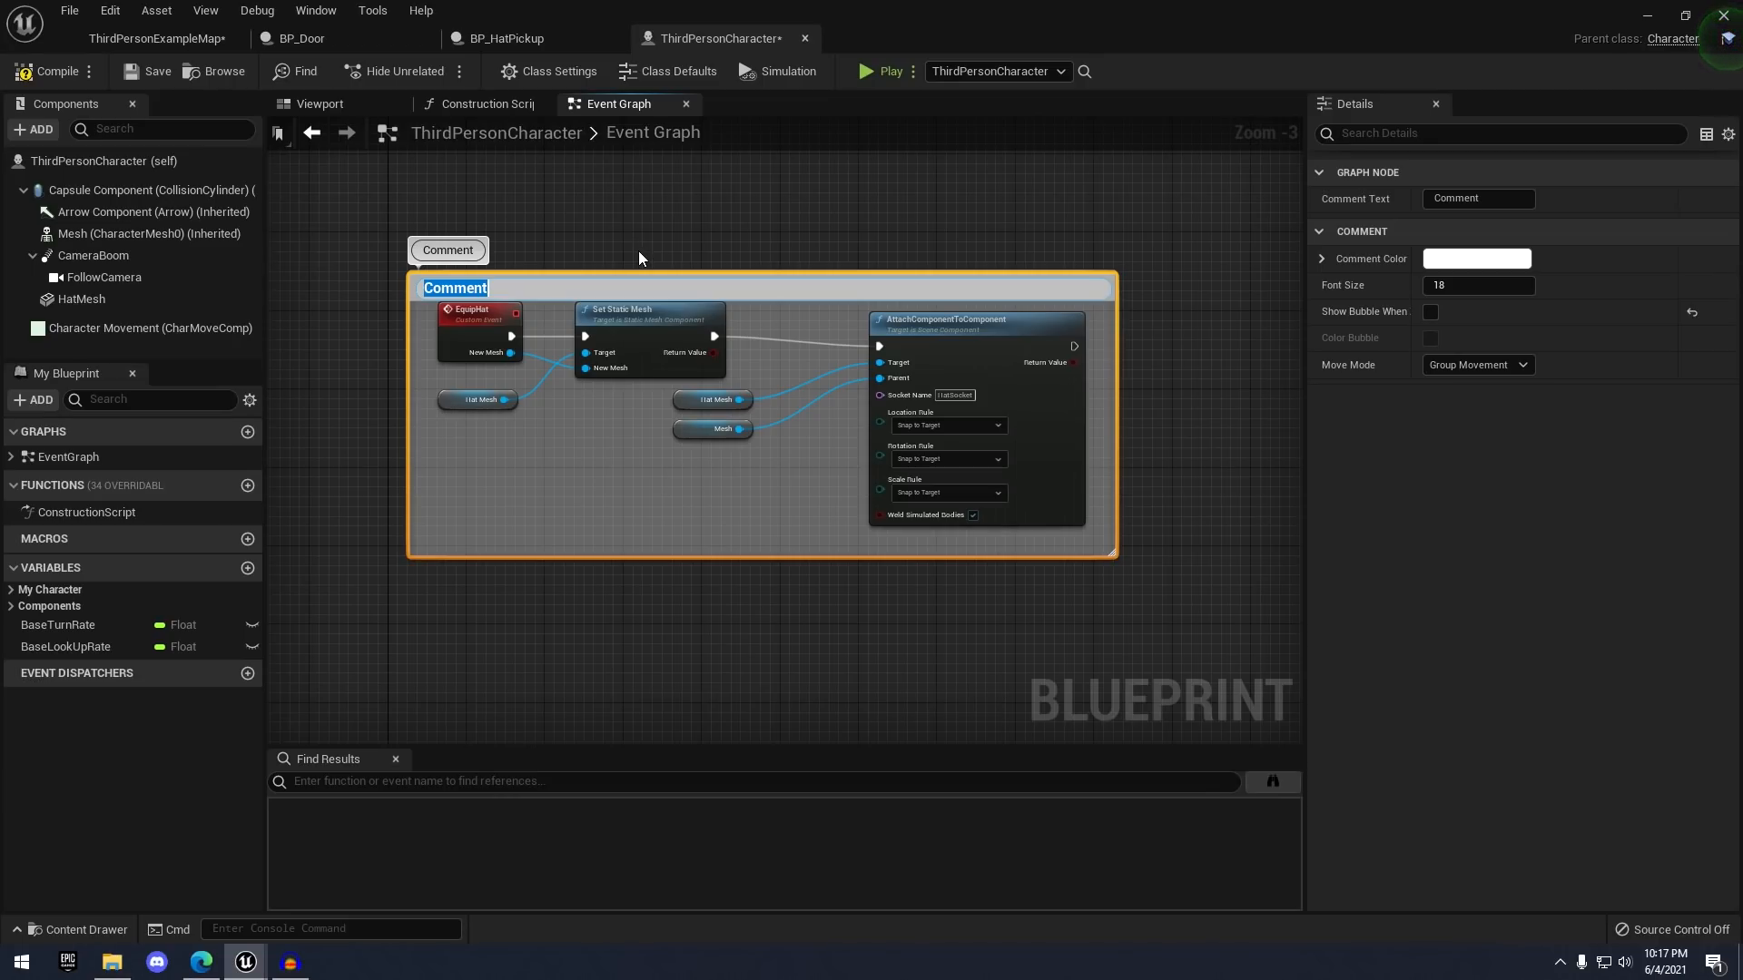
pyautogui.write('Hat Logic')
pyautogui.press('Return')
pyautogui.click(648, 264)
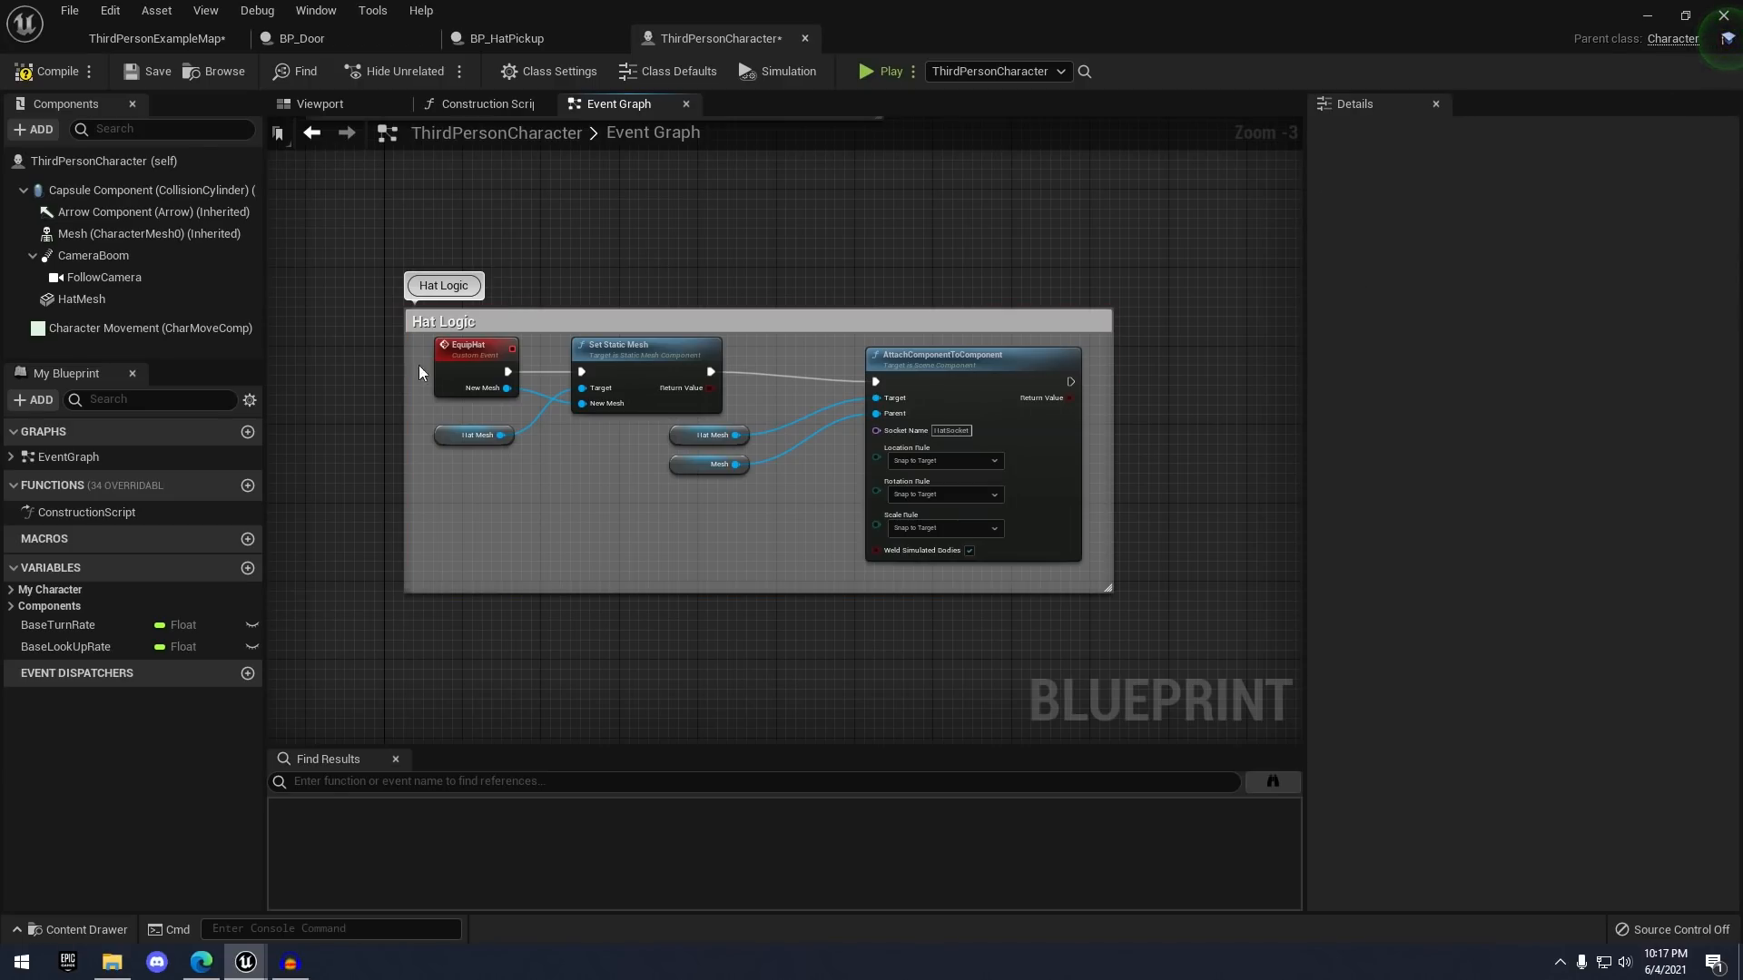
pyautogui.click(52, 74)
pyautogui.click(172, 40)
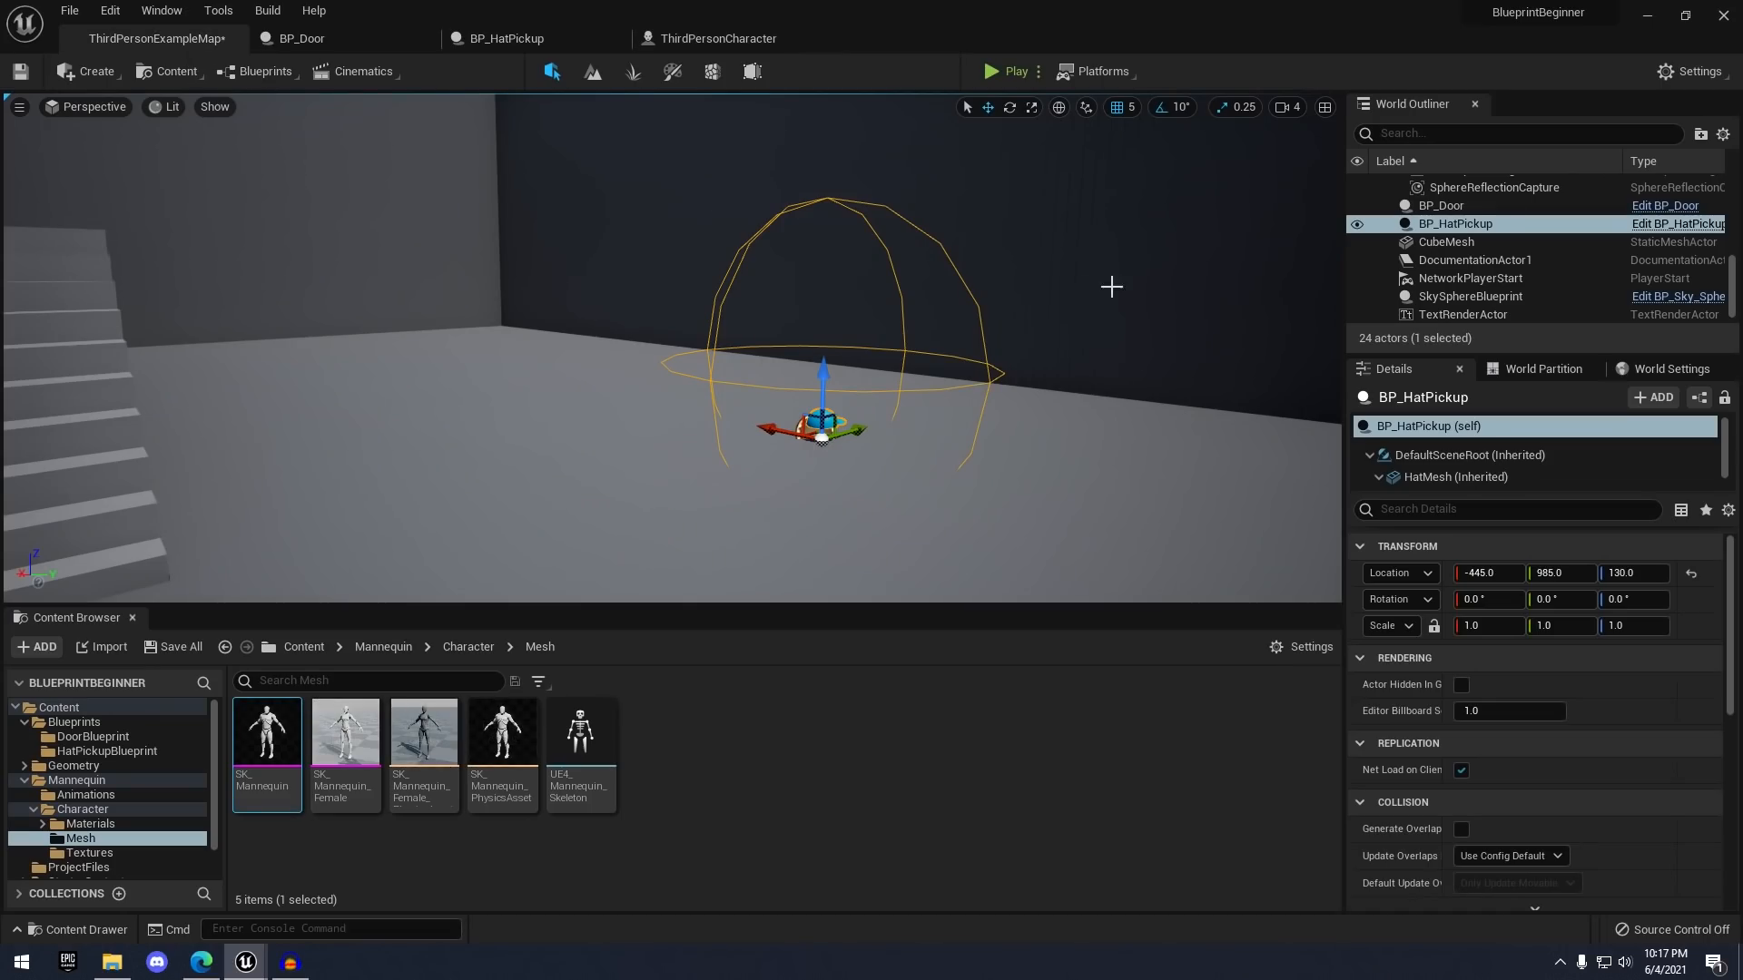
# - Play-test the level, walking the character over the hat pickup to see the hat on its head
pyautogui.moveTo(1108, 285); pyautogui.dragTo(1051, 405, button='right')
pyautogui.click(1053, 409)
pyautogui.scroll(-5, 1054, 409)
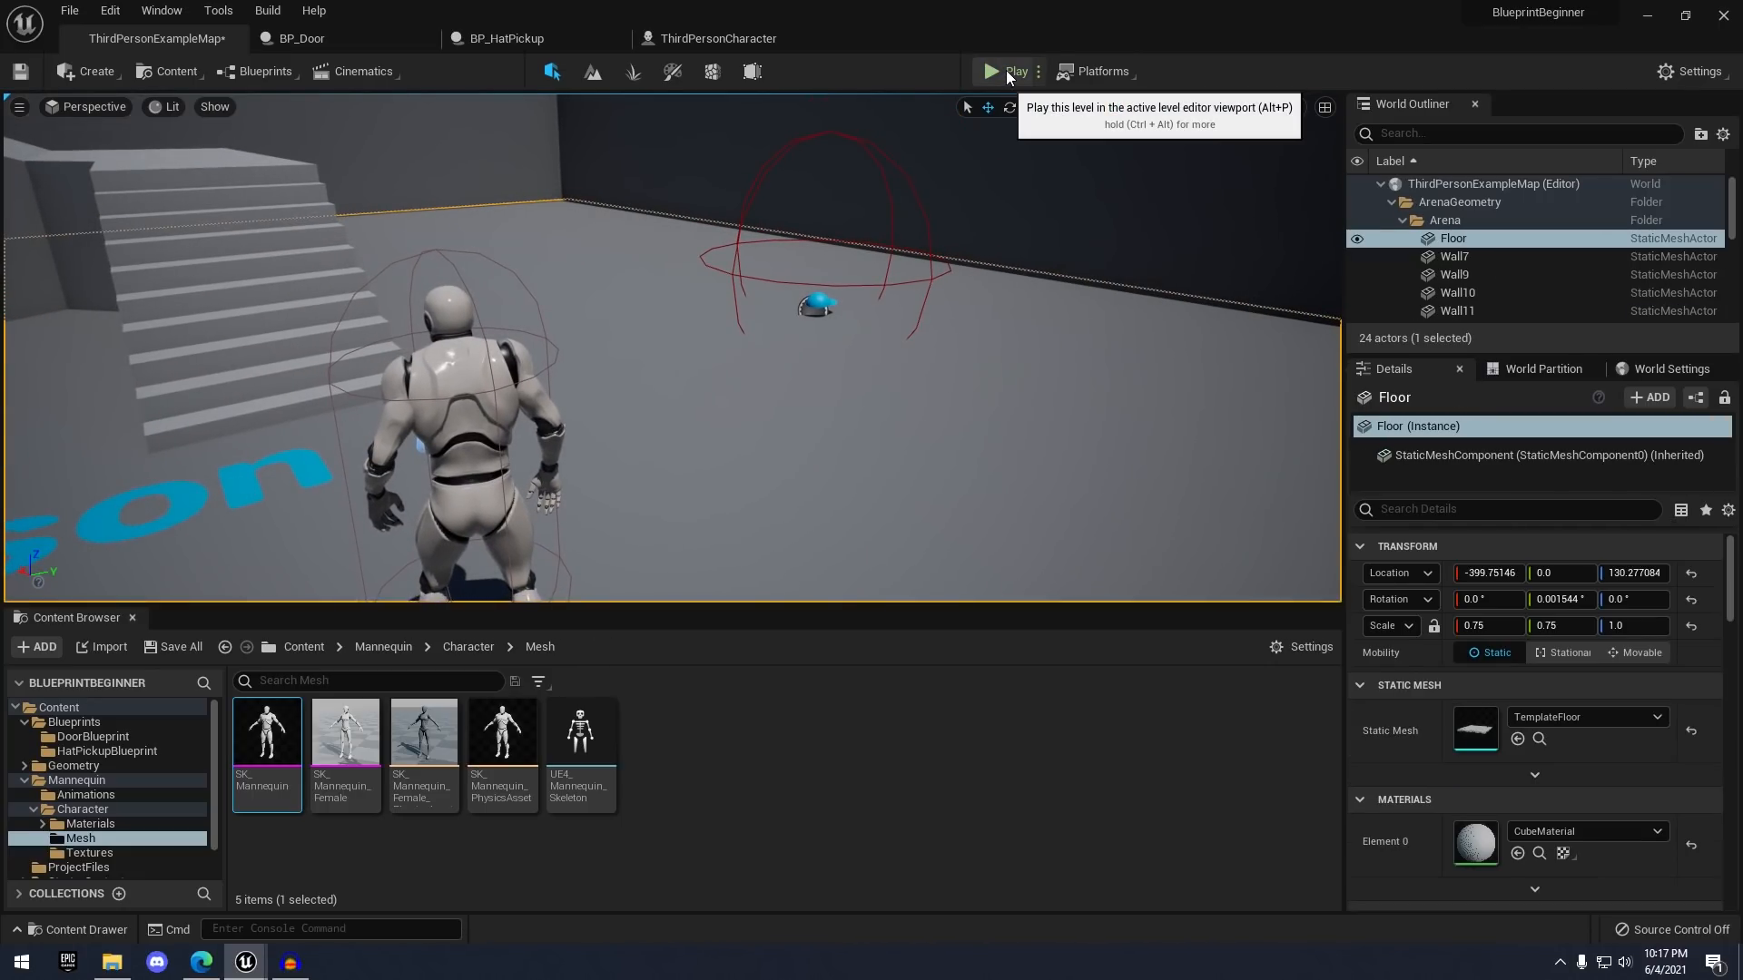
pyautogui.click(1005, 71)
pyautogui.press('w')
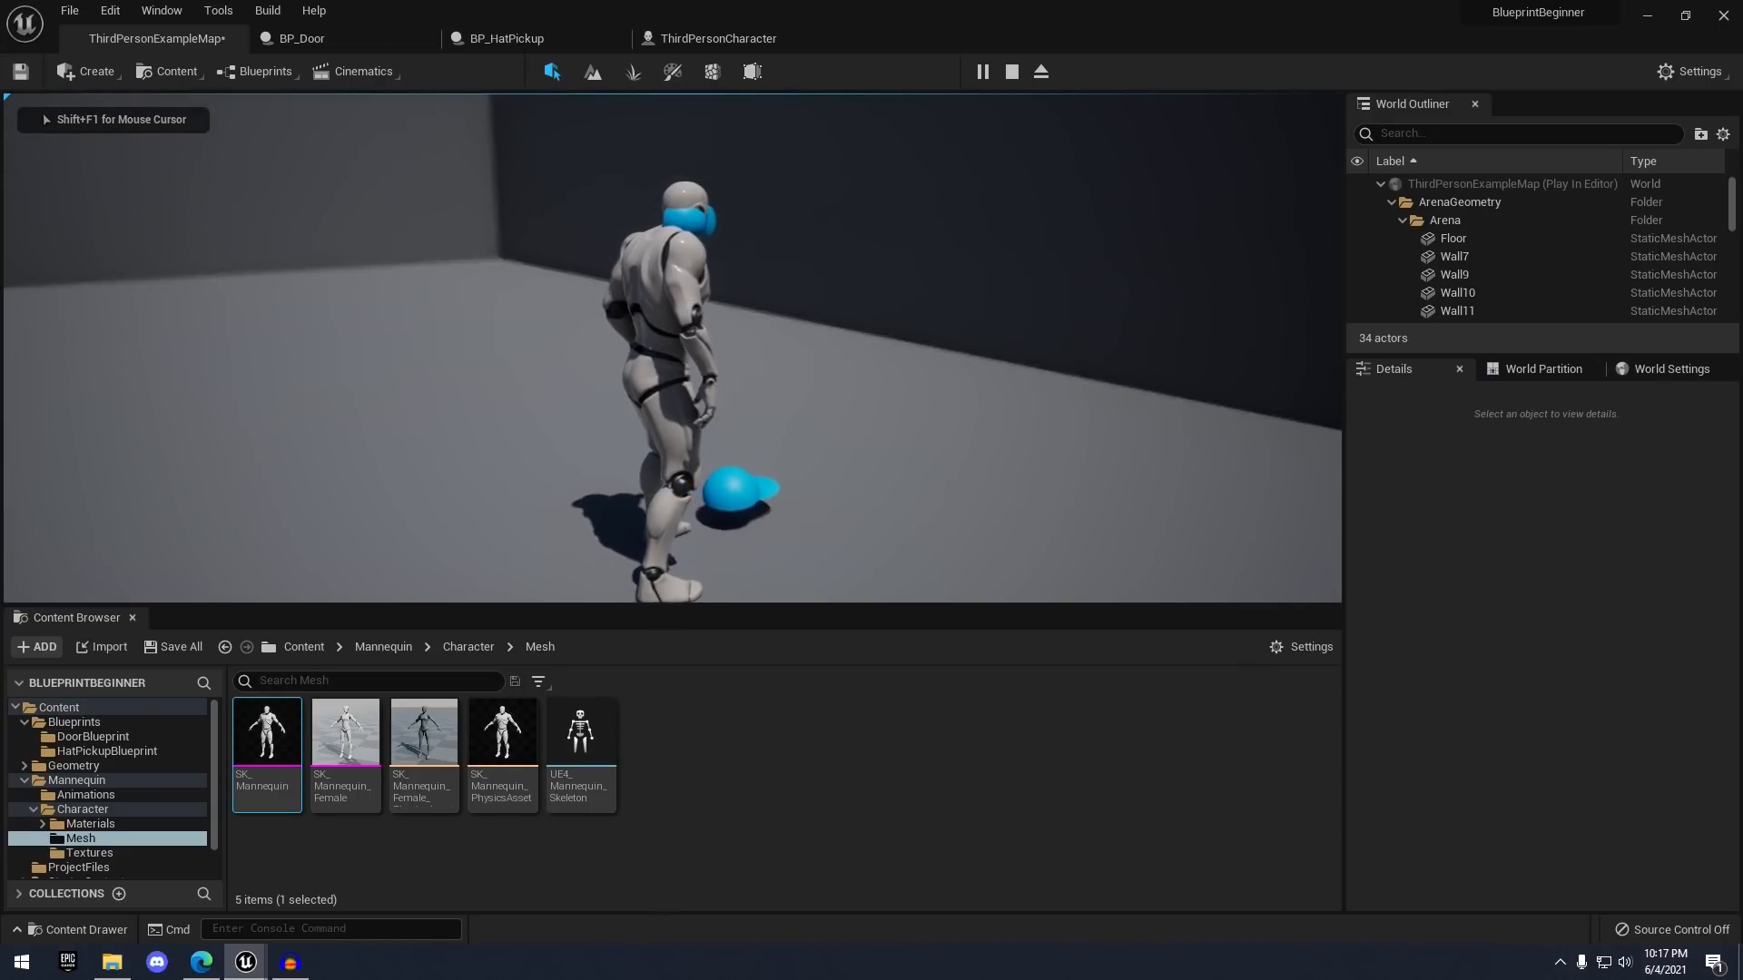
pyautogui.press('s')
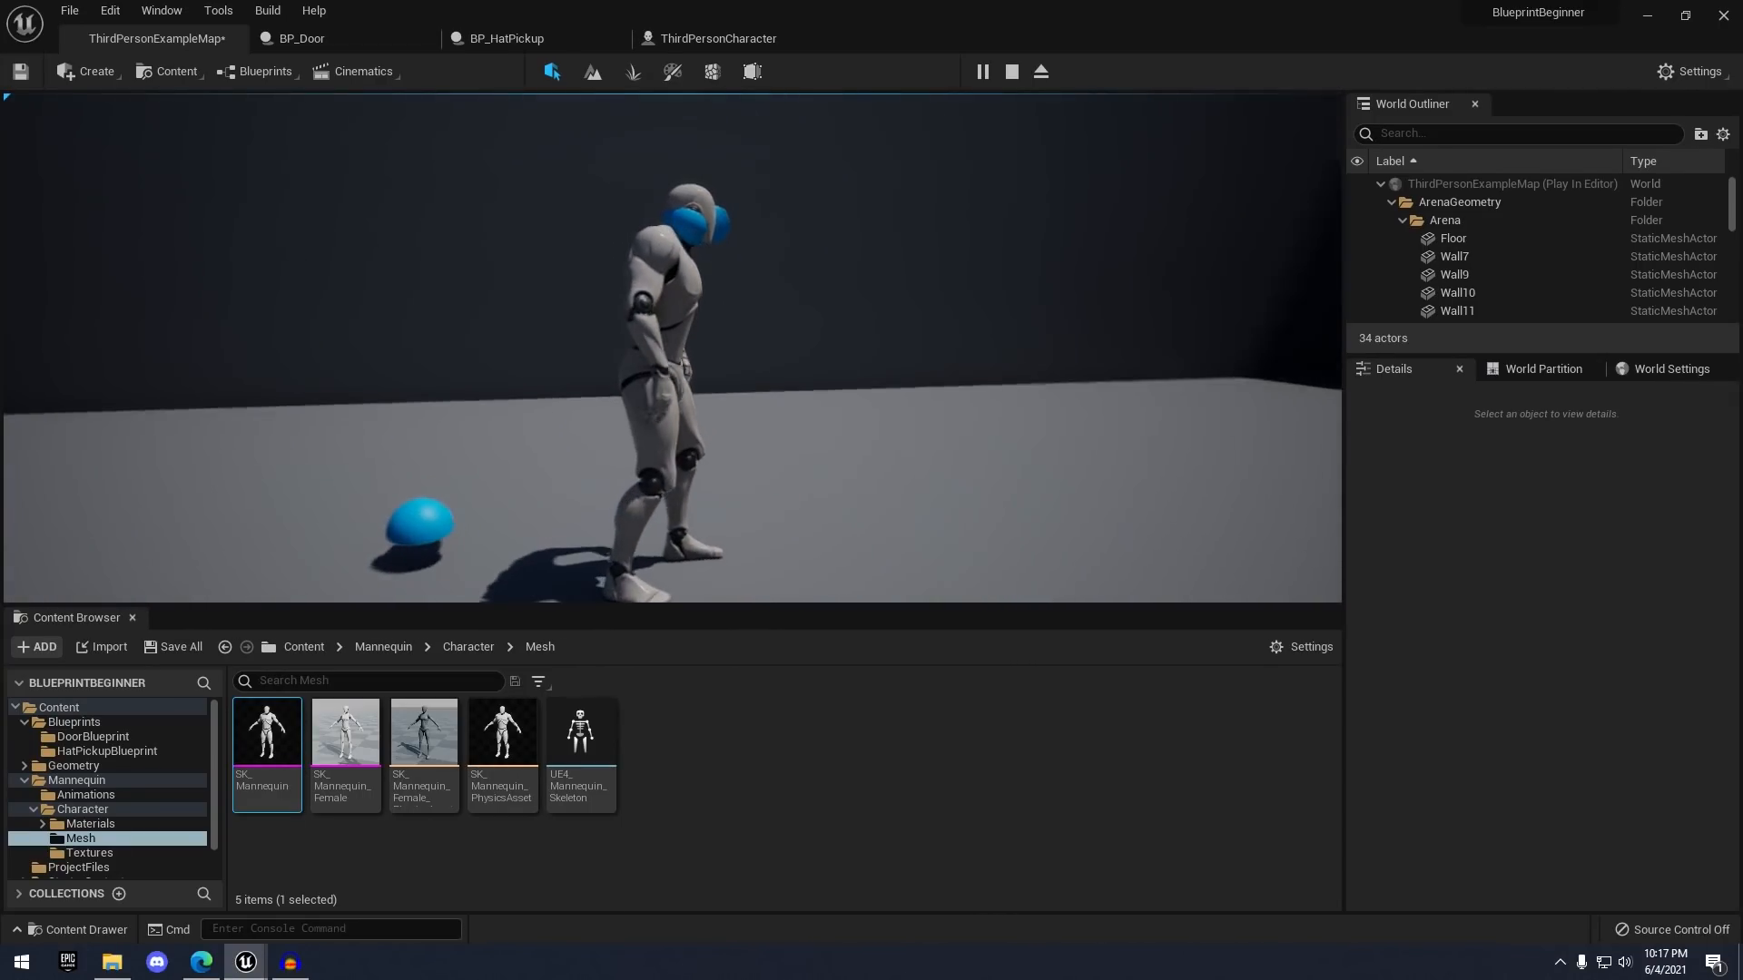
pyautogui.press('s')
pyautogui.press('s')
pyautogui.press('d')
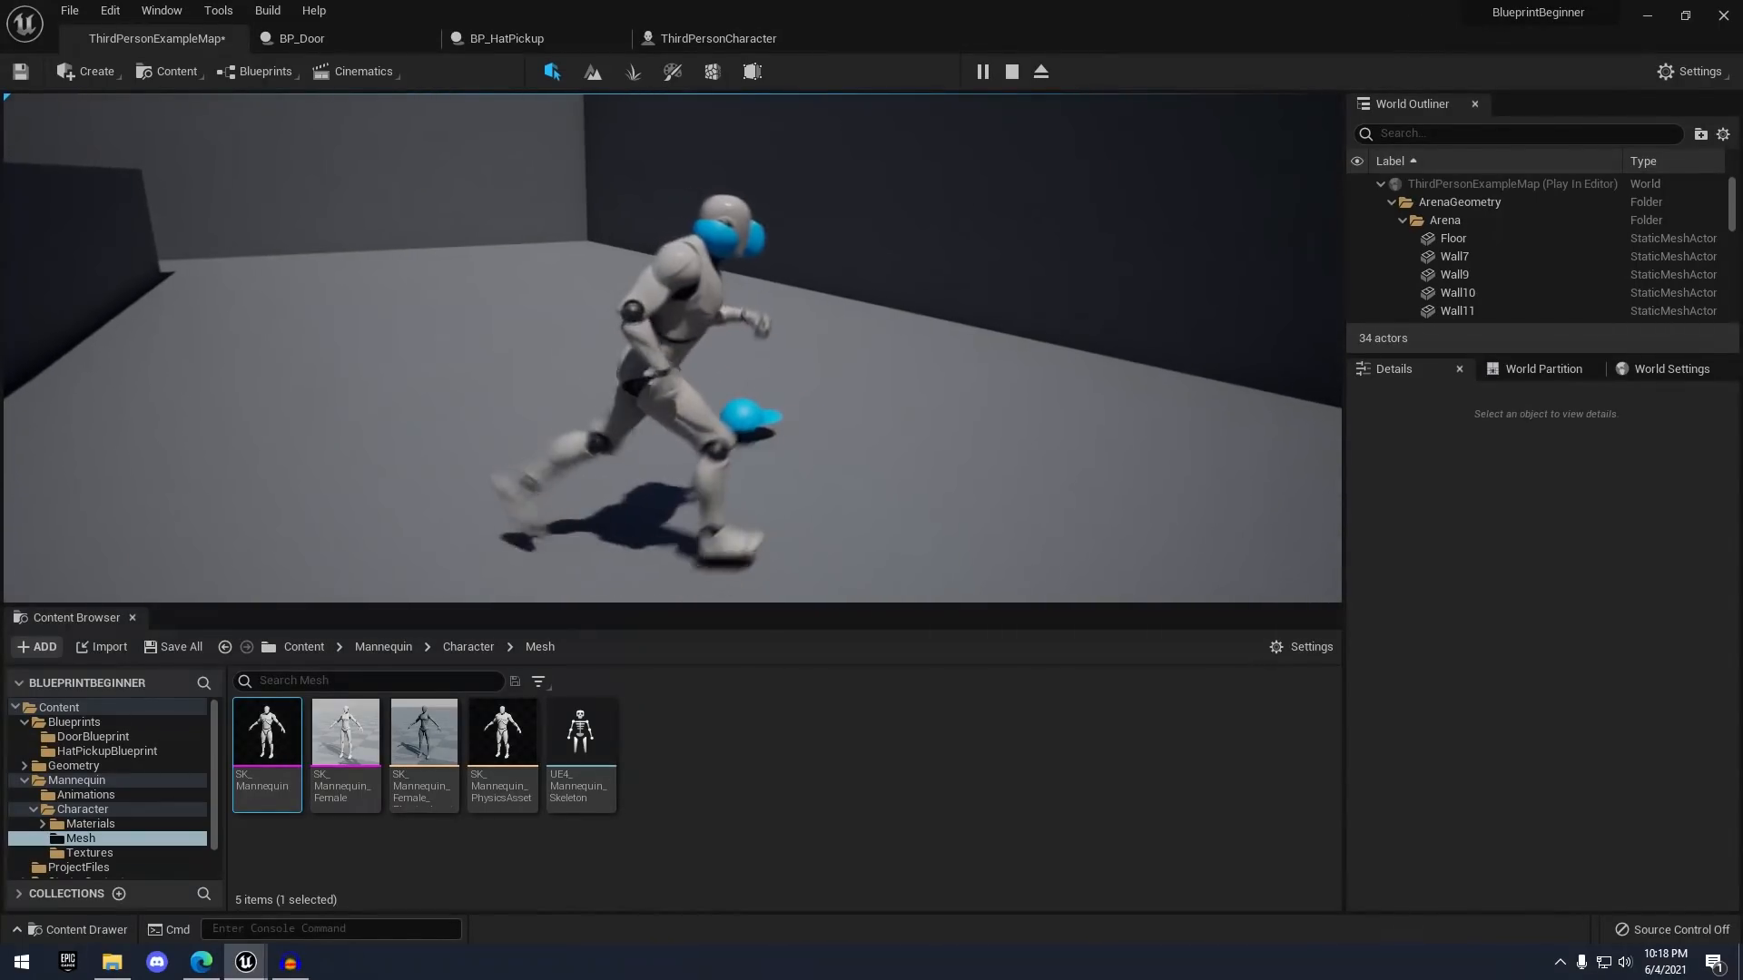
pyautogui.press('s')
pyautogui.press('d')
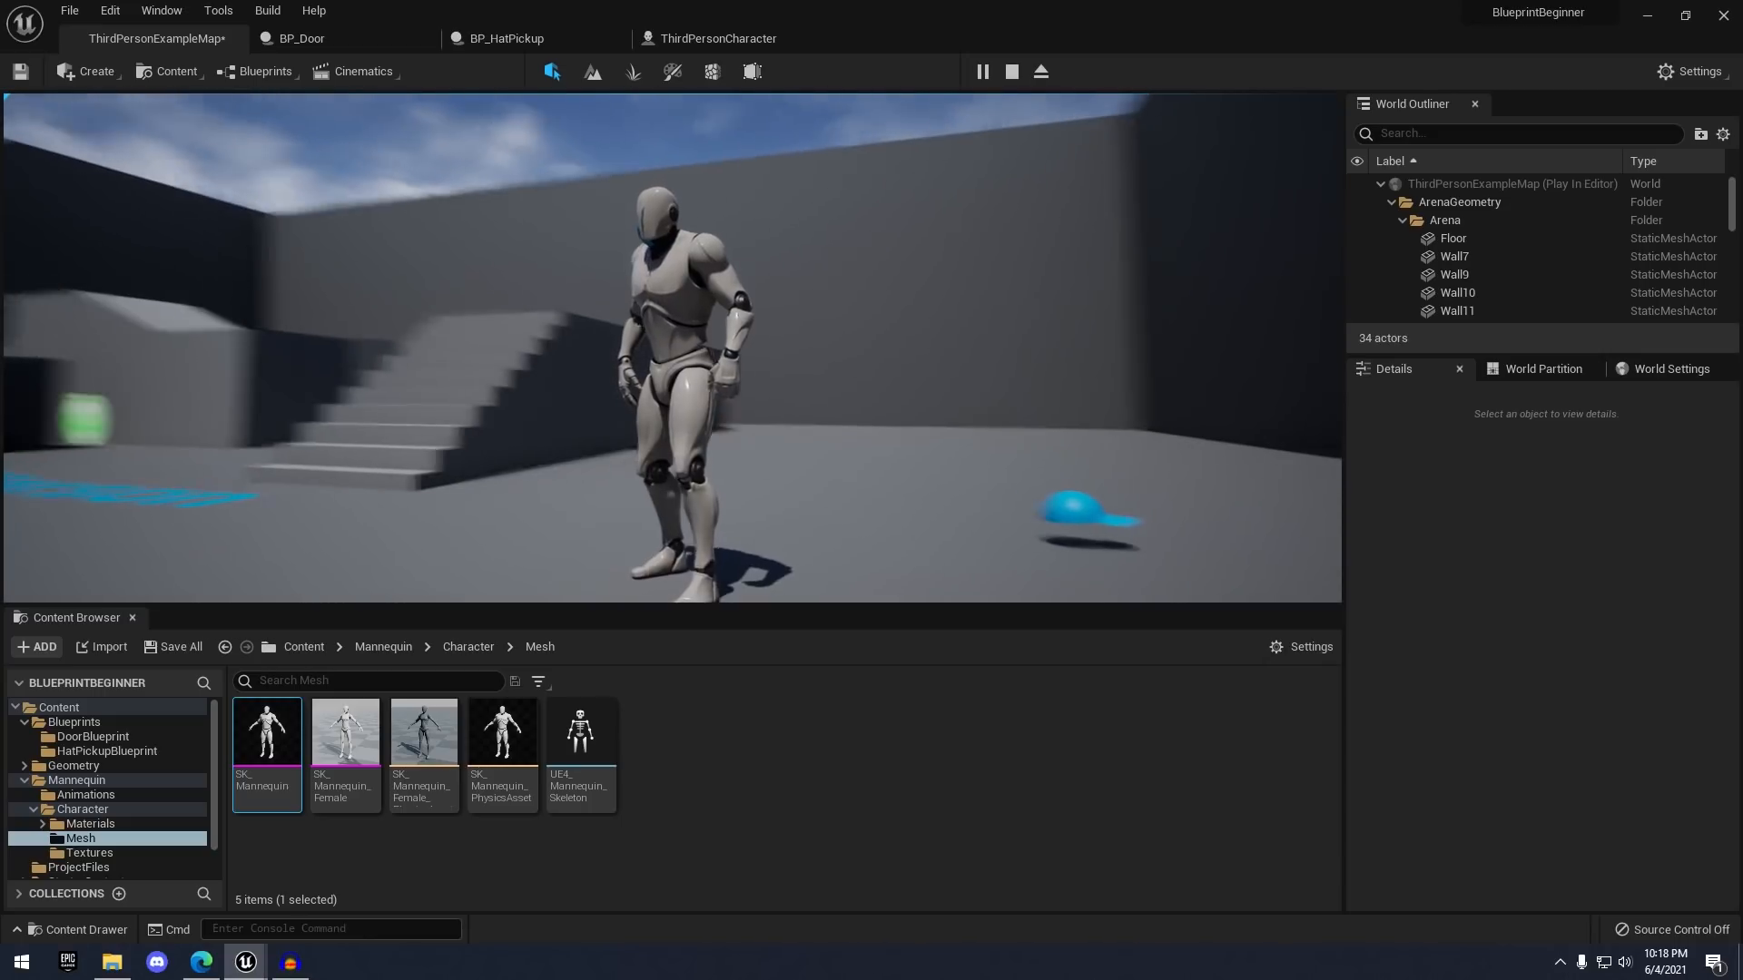
pyautogui.press('Escape')
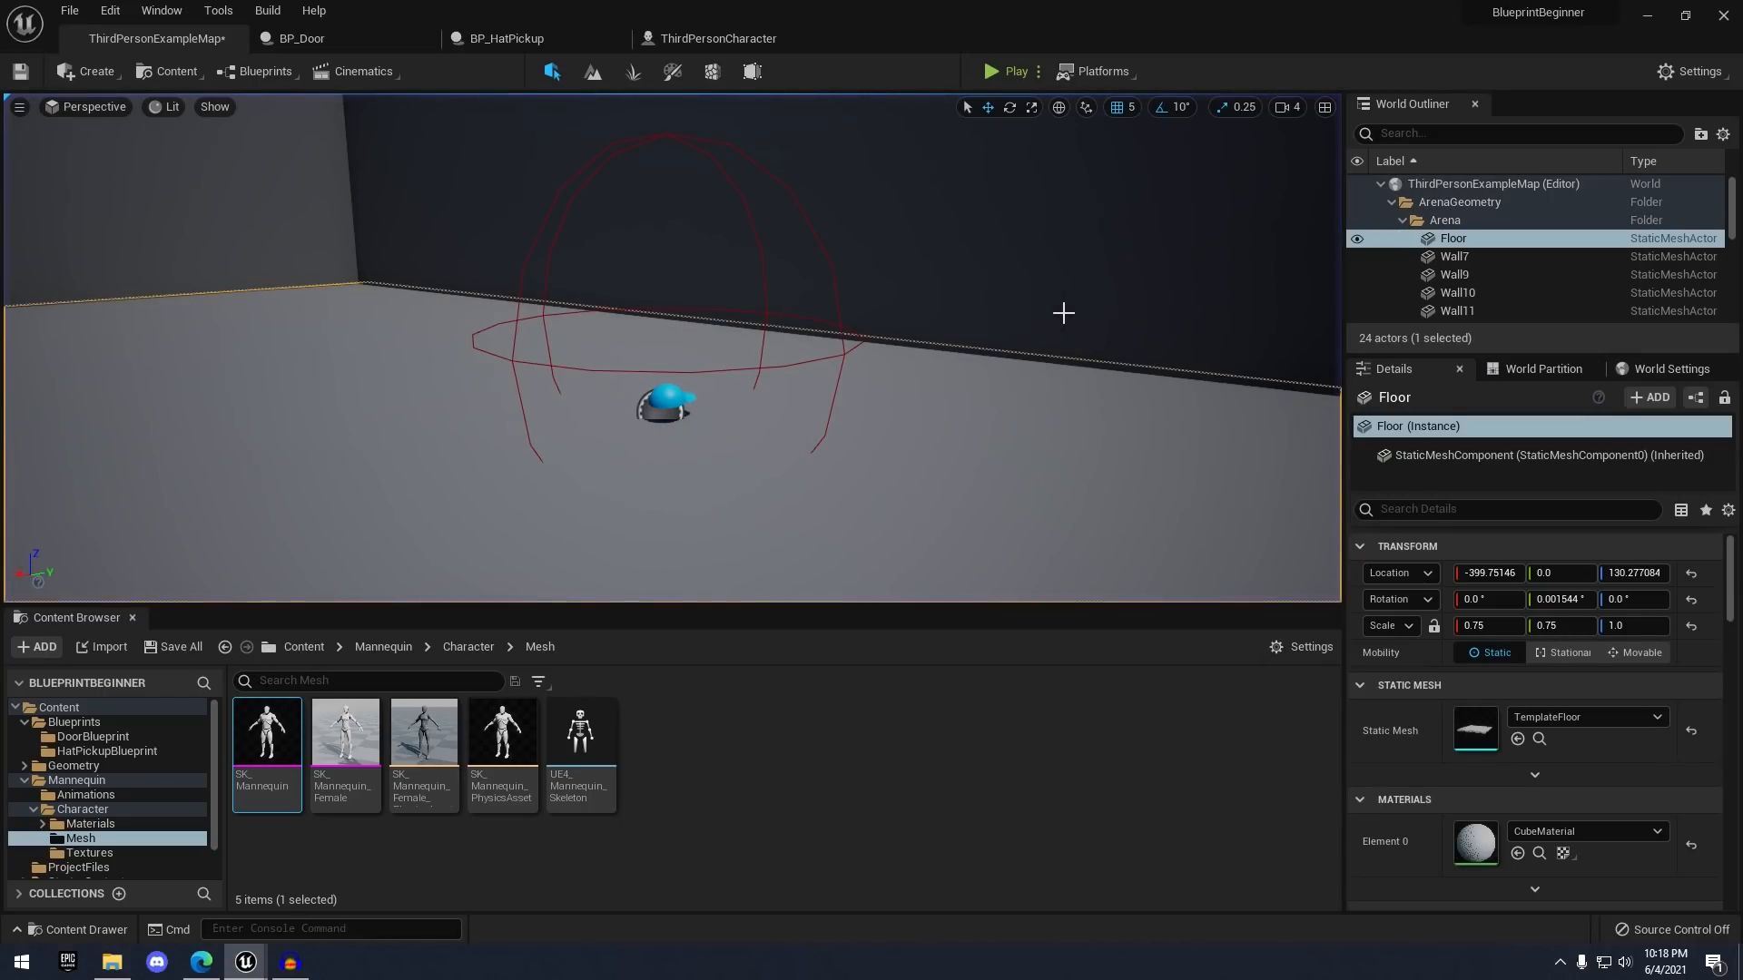
# - Open SK_Mannequin's skeleton, select HatSocket and frame the view on it around the head
pyautogui.doubleClick(263, 735)
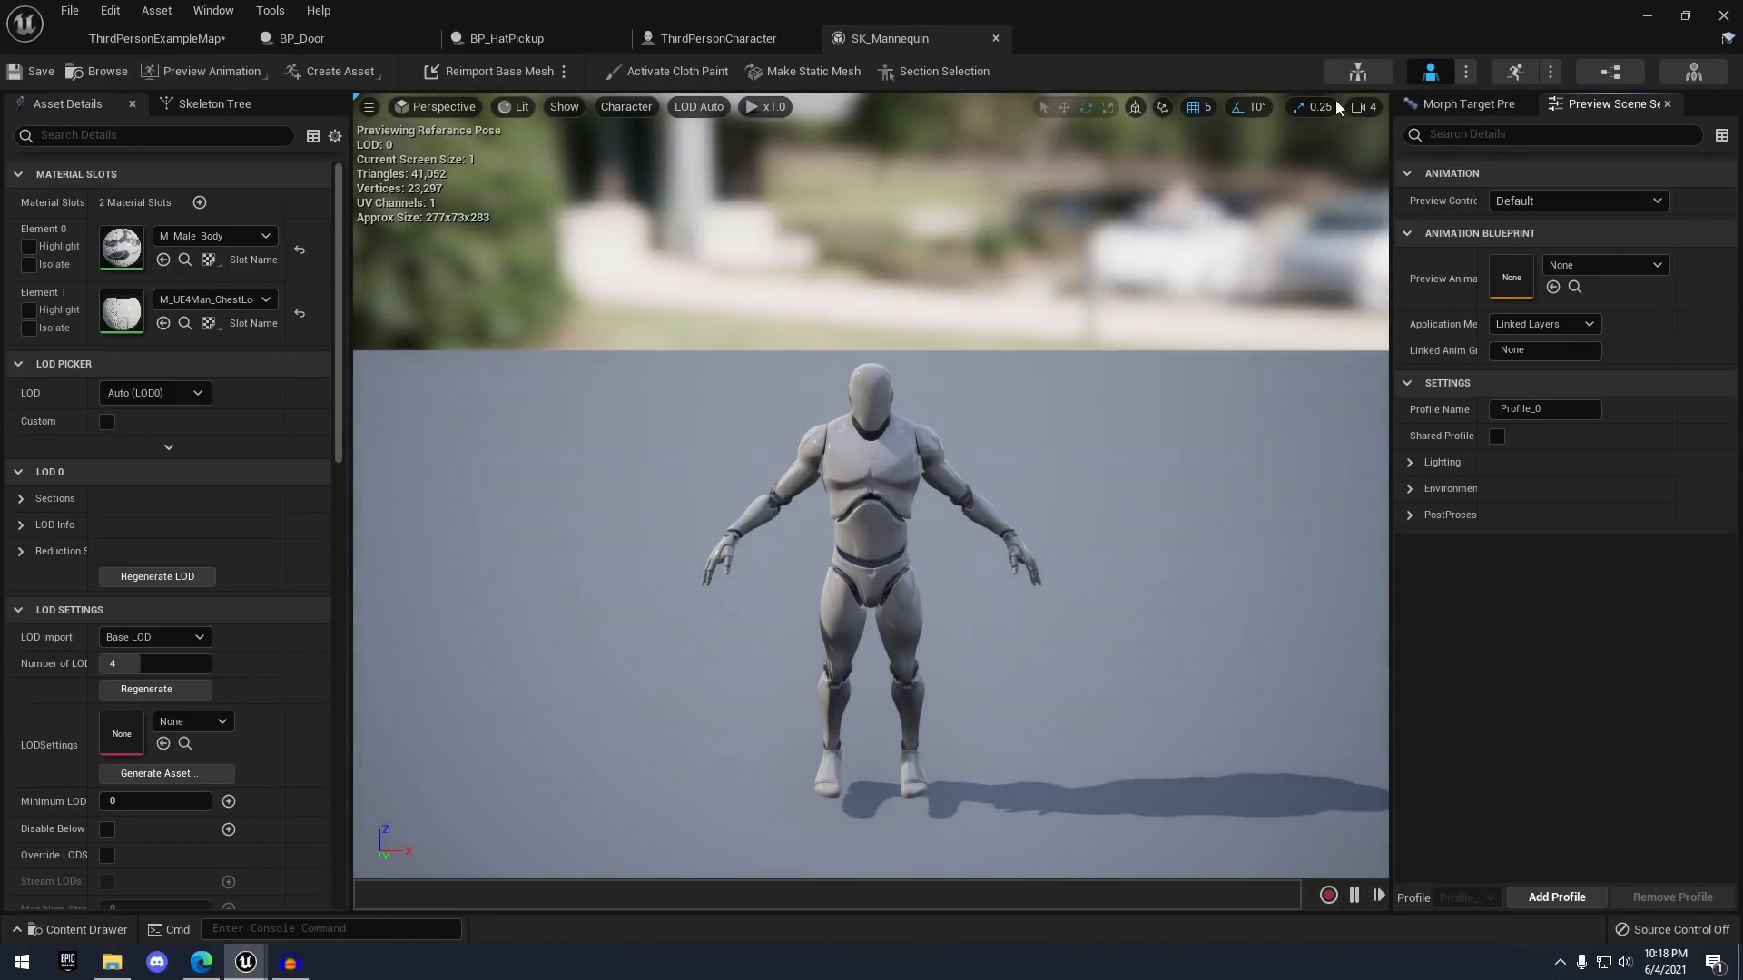
pyautogui.click(1352, 70)
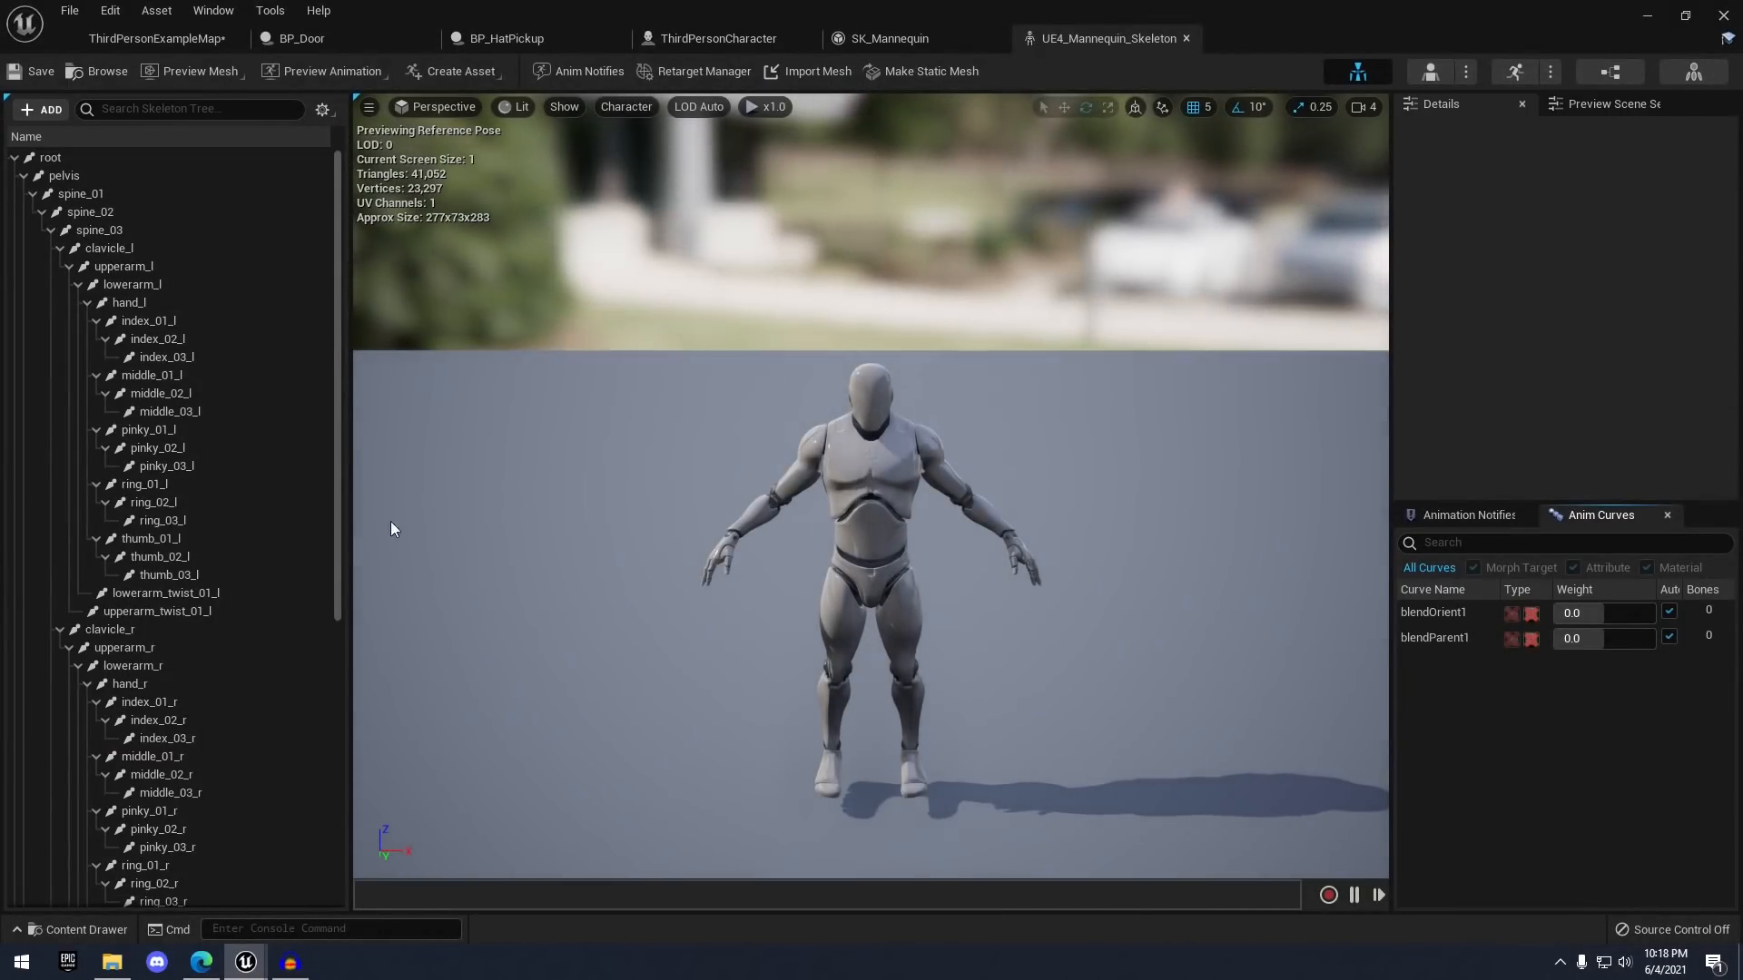
pyautogui.scroll(-10, 167, 591)
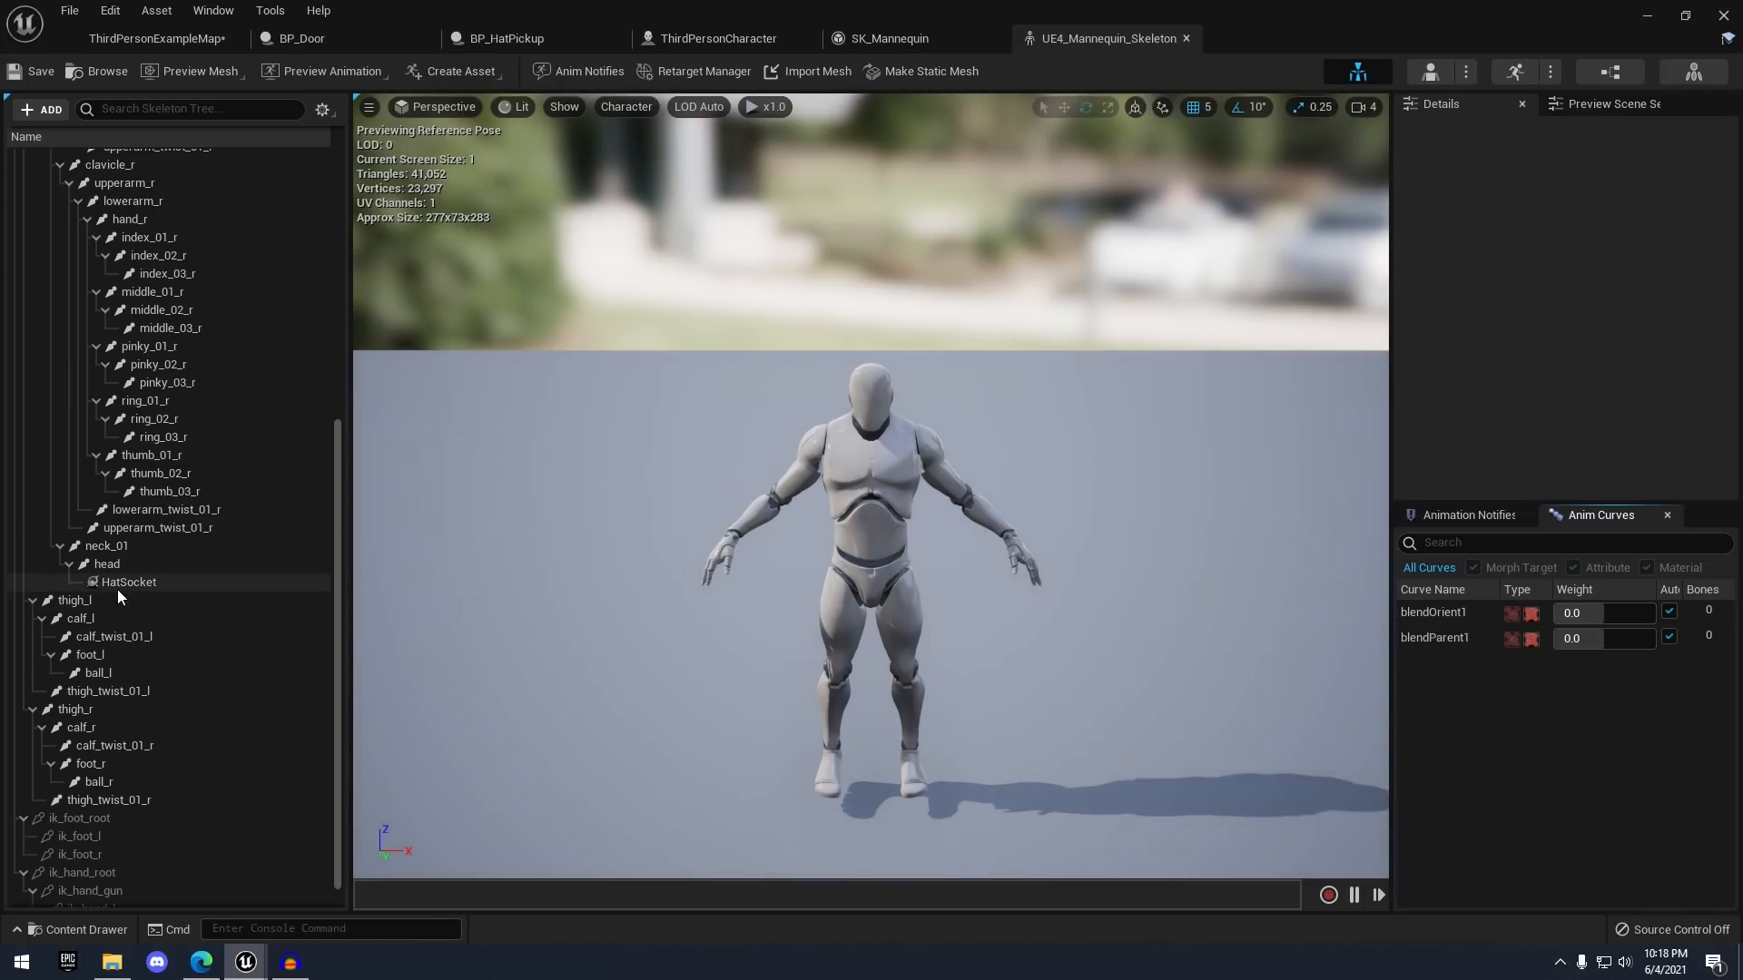
pyautogui.click(118, 588)
pyautogui.press('f')
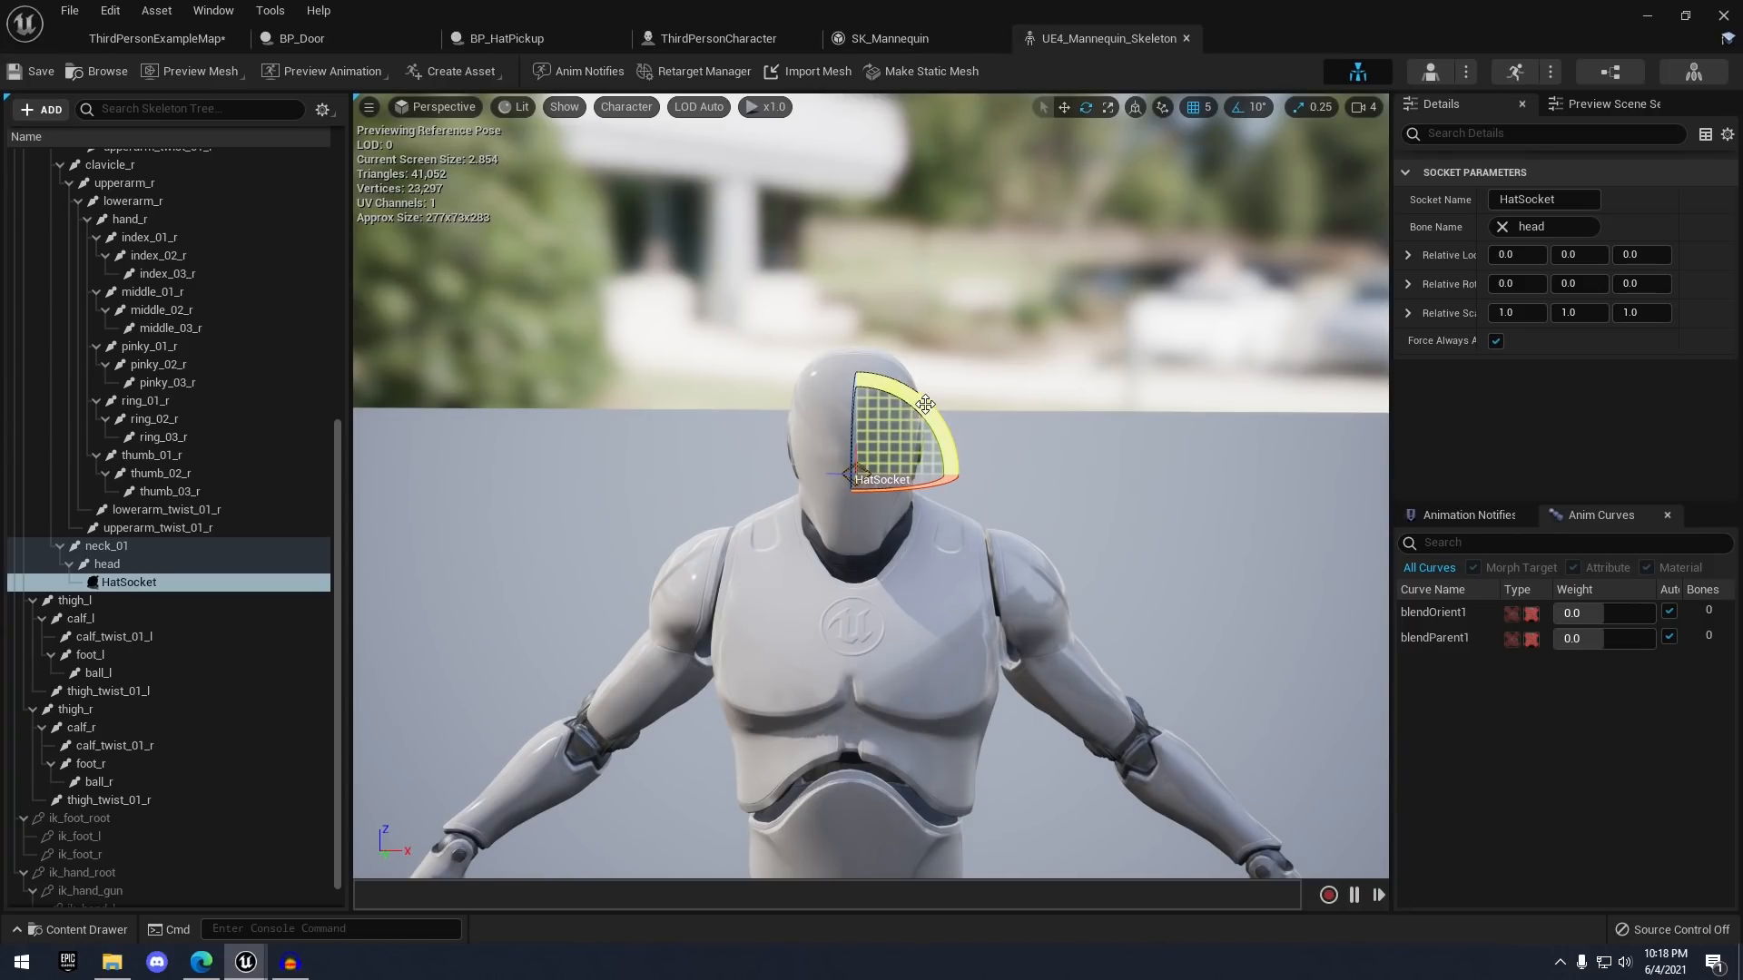
pyautogui.moveTo(898, 341); pyautogui.dragTo(915, 357, button='right')
pyautogui.moveTo(783, 361); pyautogui.dragTo(841, 379, button='right')
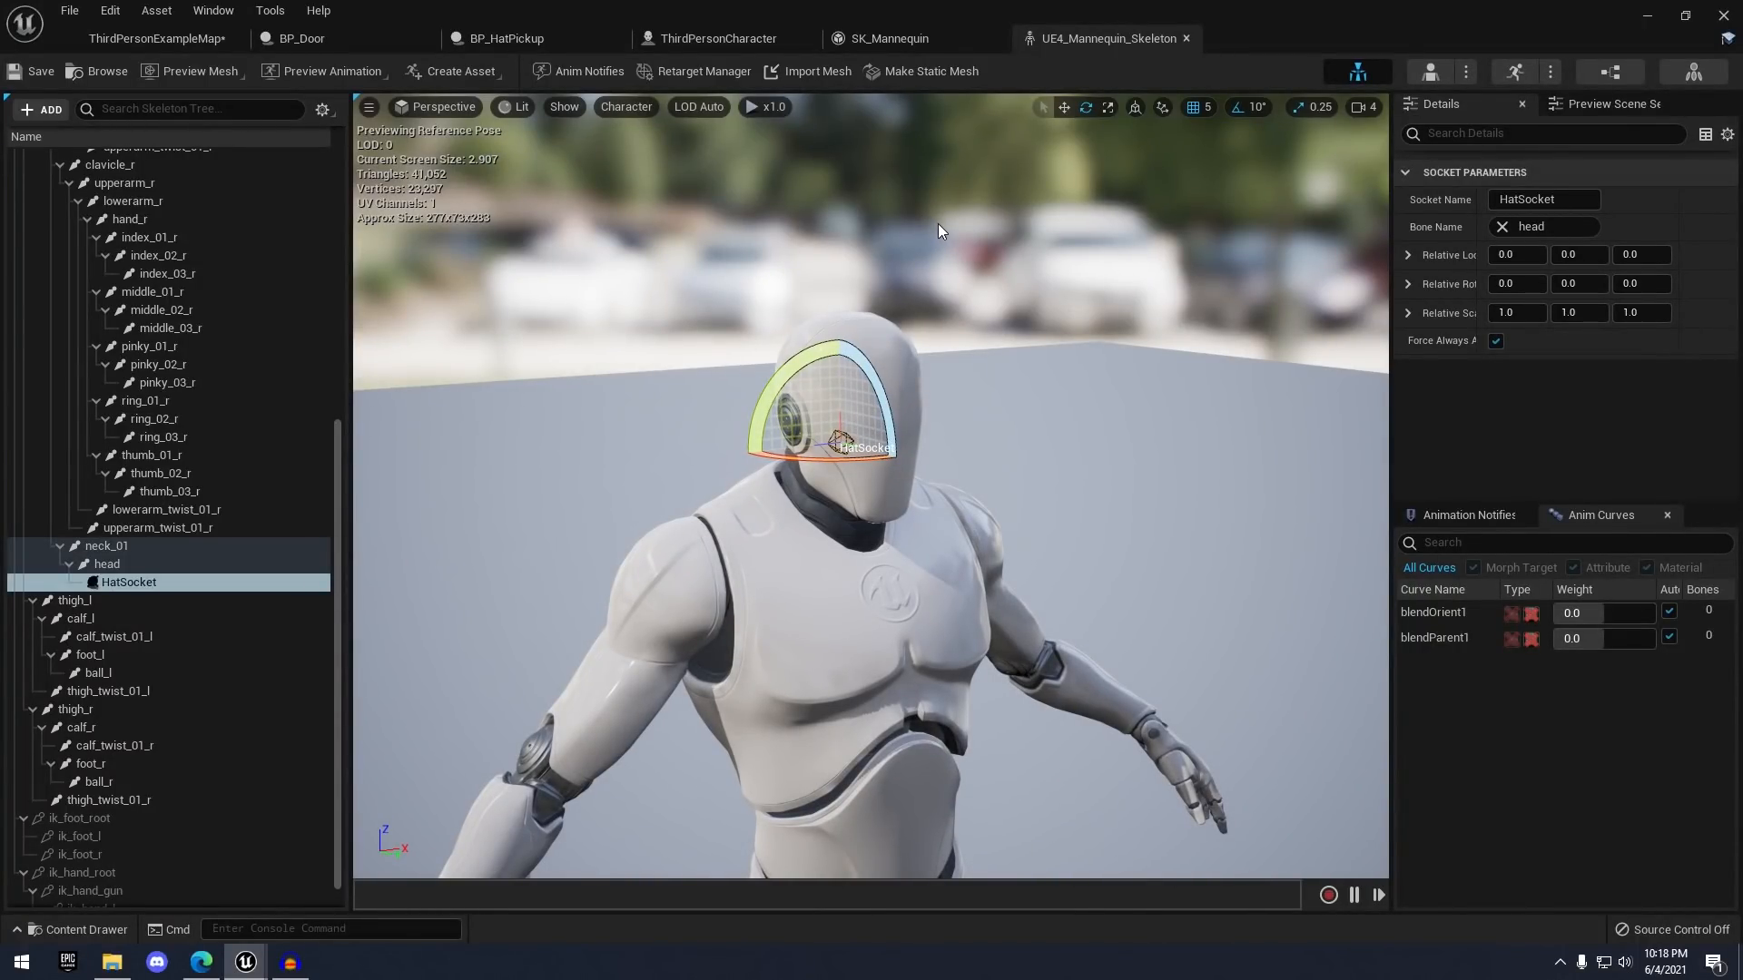
# - Add SM_Hat as a preview asset on HatSocket
pyautogui.rightClick(158, 581)
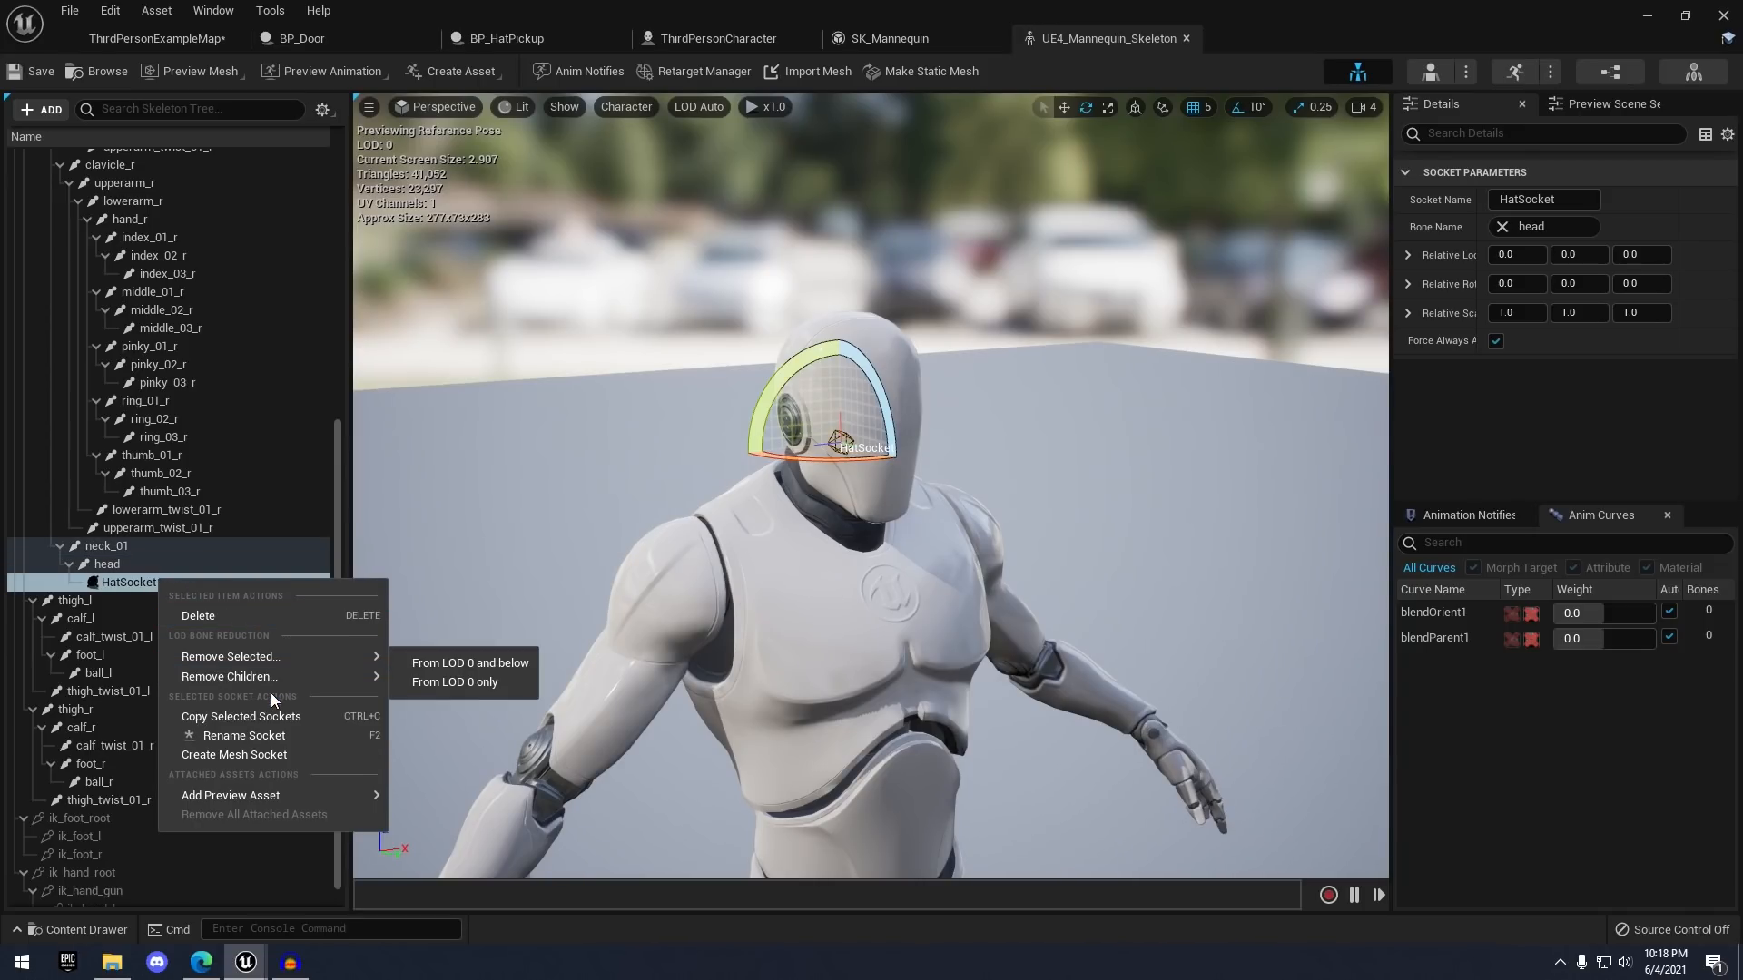
pyautogui.moveTo(232, 793)
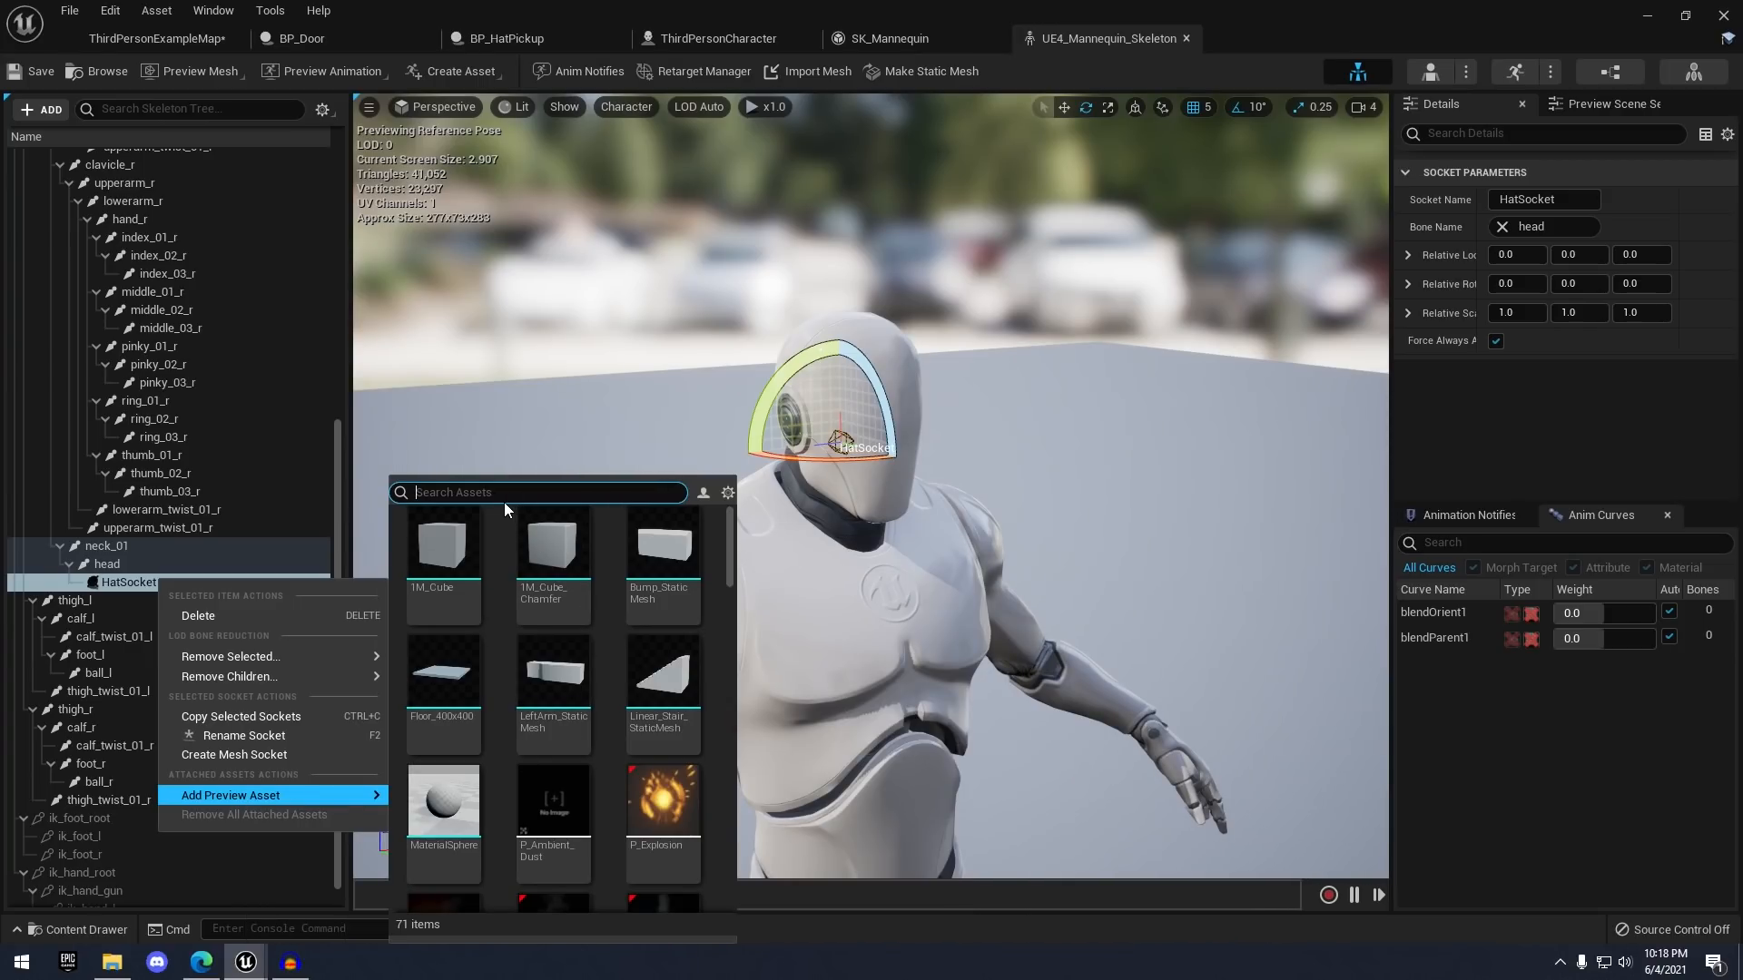
pyautogui.write('sm_hat')
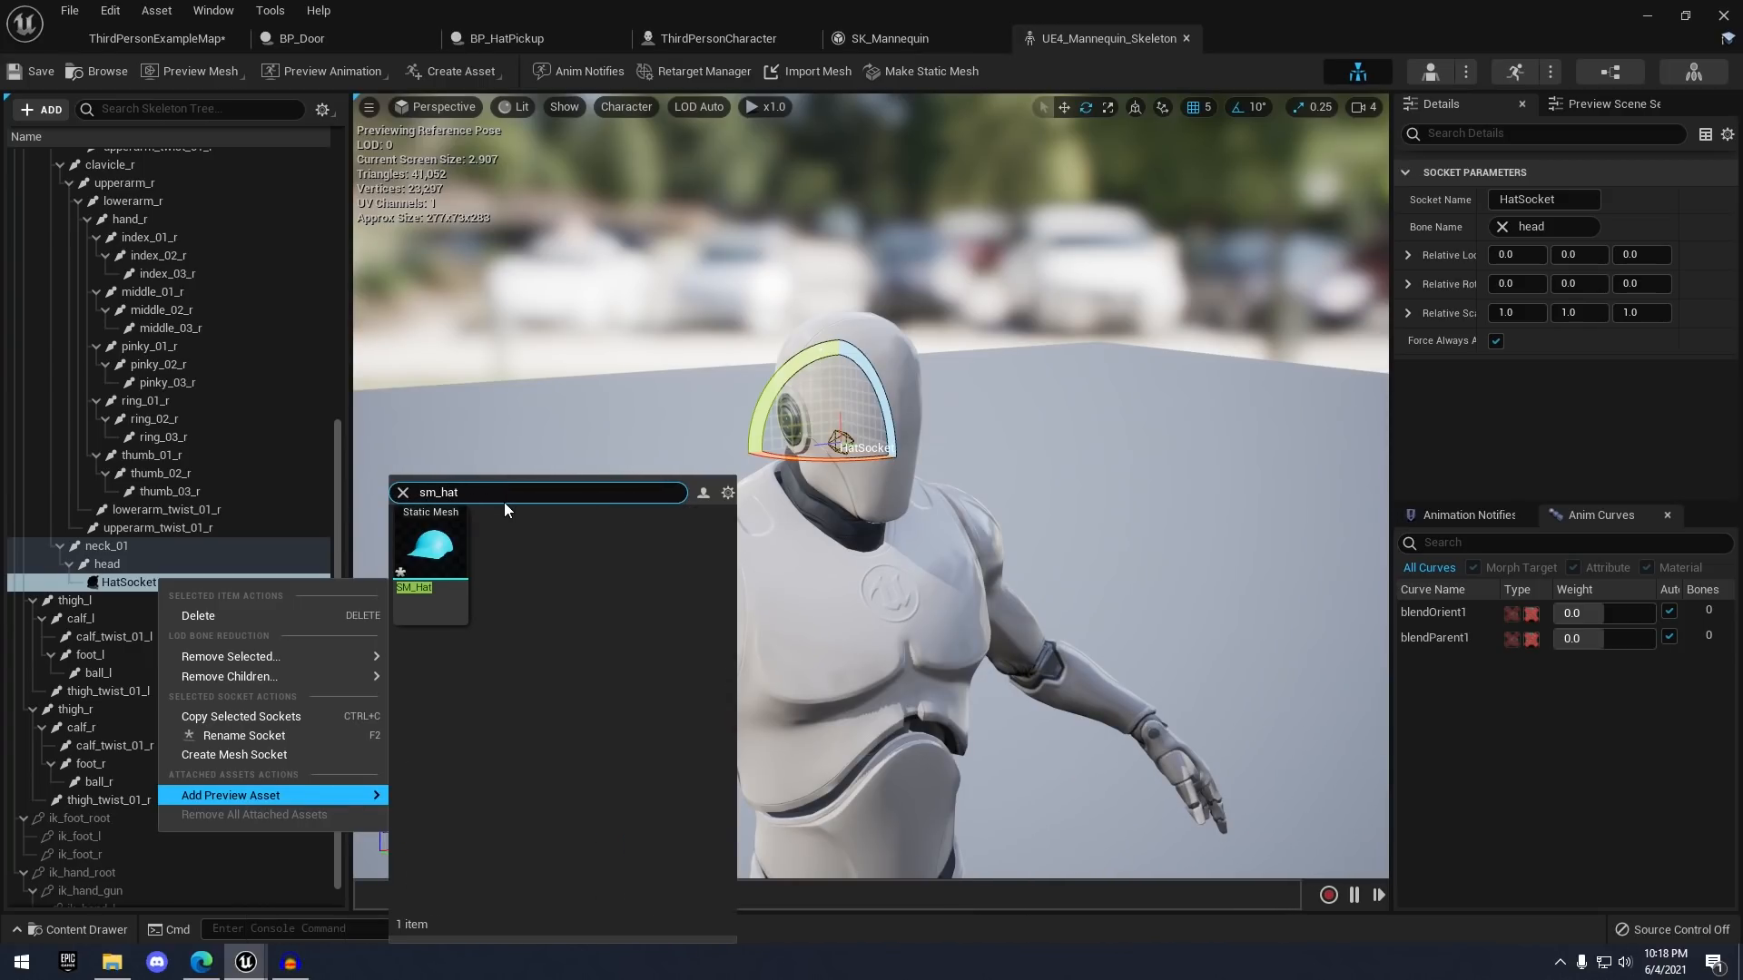
pyautogui.click(443, 549)
pyautogui.moveTo(1008, 444); pyautogui.dragTo(846, 353, button='right')
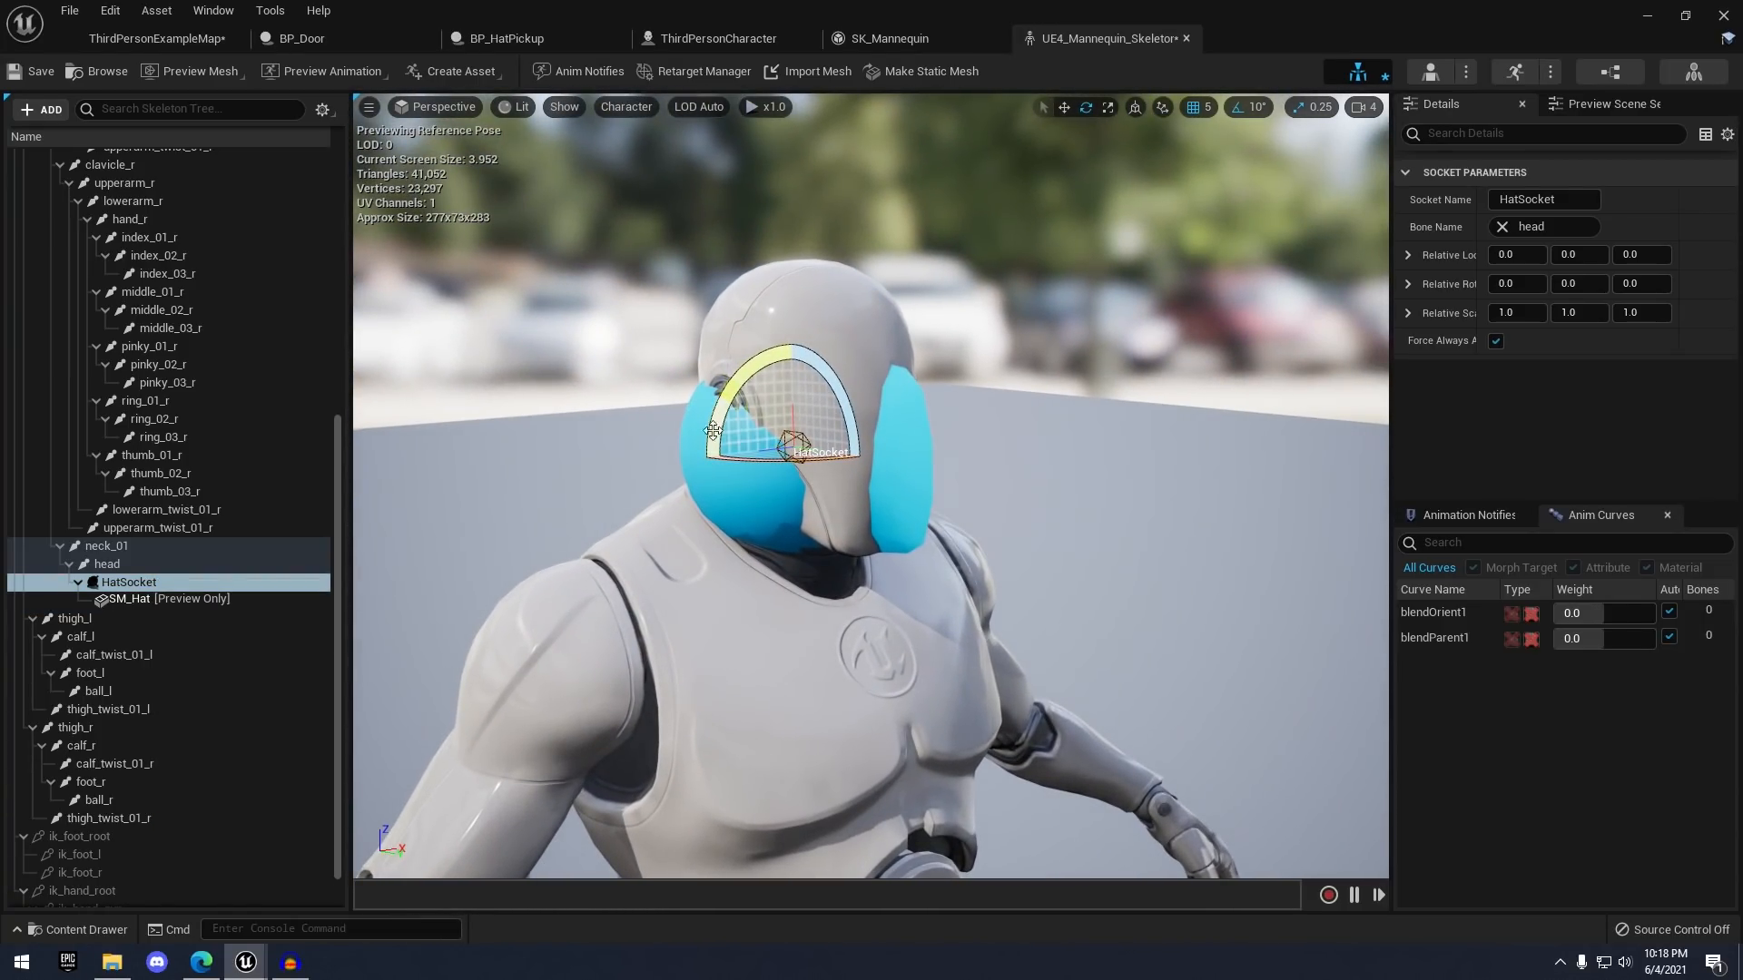
pyautogui.moveTo(601, 443); pyautogui.dragTo(611, 435, button='right')
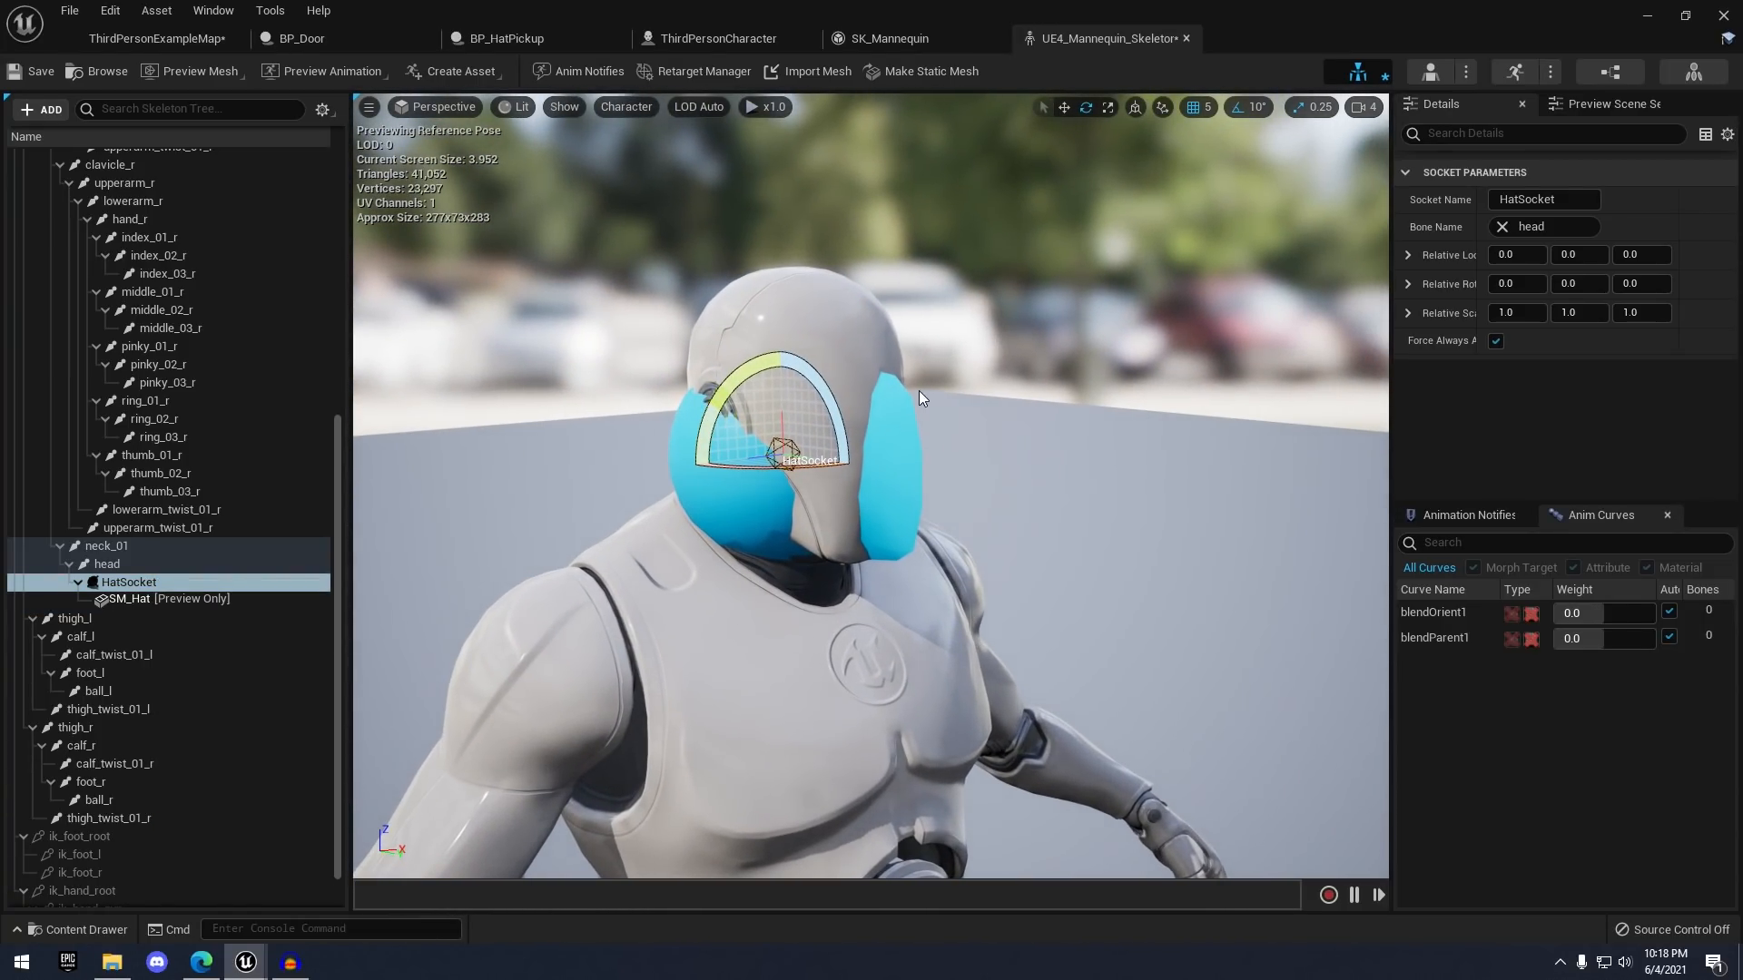
# - Raise HatSocket above the head and rotate it -90° so the hat sits on top
pyautogui.press('w')
pyautogui.moveTo(792, 397); pyautogui.dragTo(786, 247)
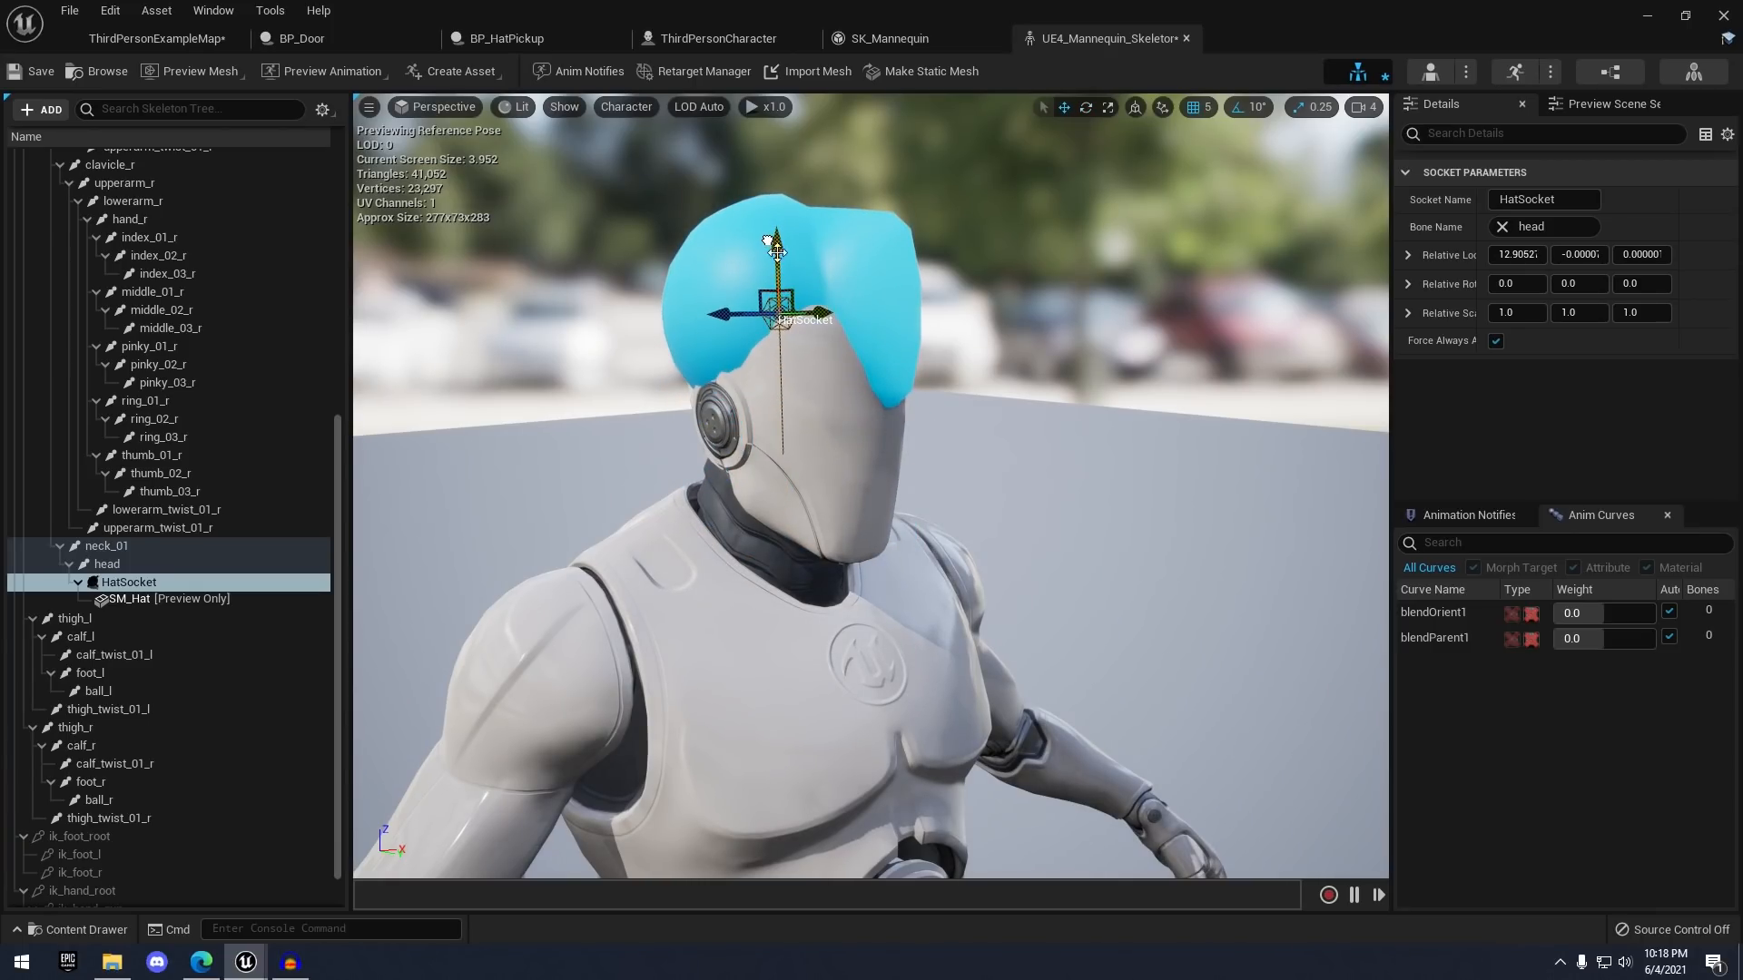
pyautogui.moveTo(930, 290); pyautogui.dragTo(753, 236, button='right')
pyautogui.press('d')
pyautogui.press('e')
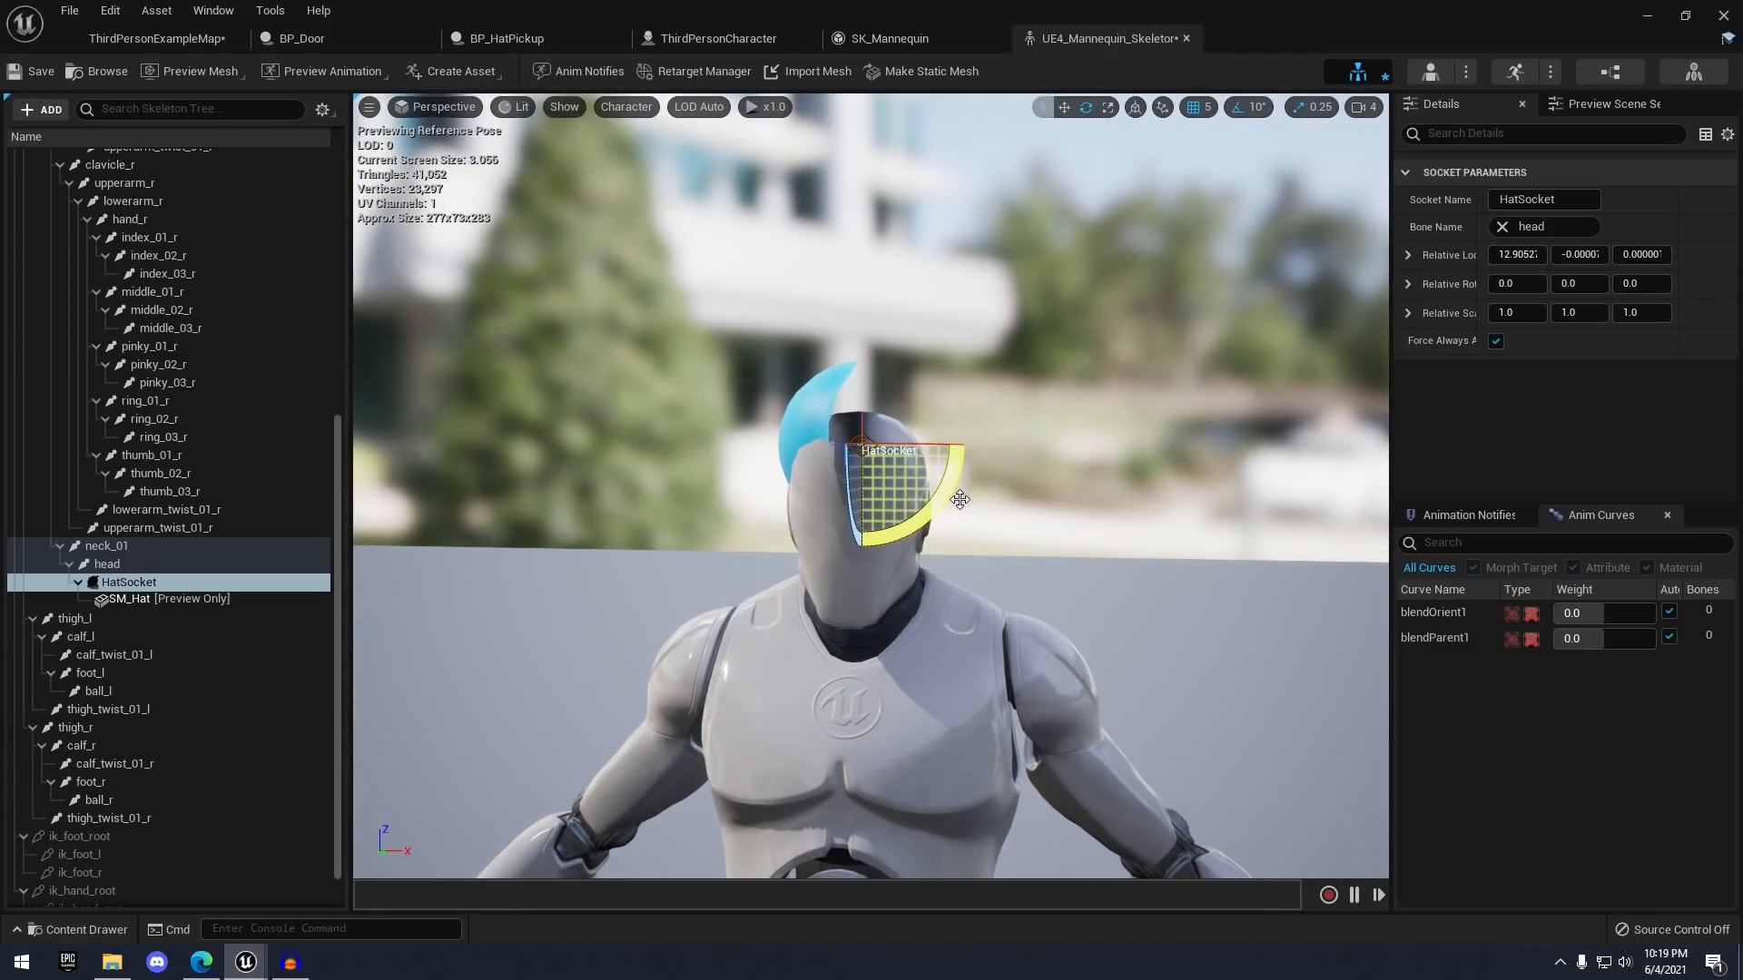
pyautogui.moveTo(946, 482); pyautogui.dragTo(913, 583)
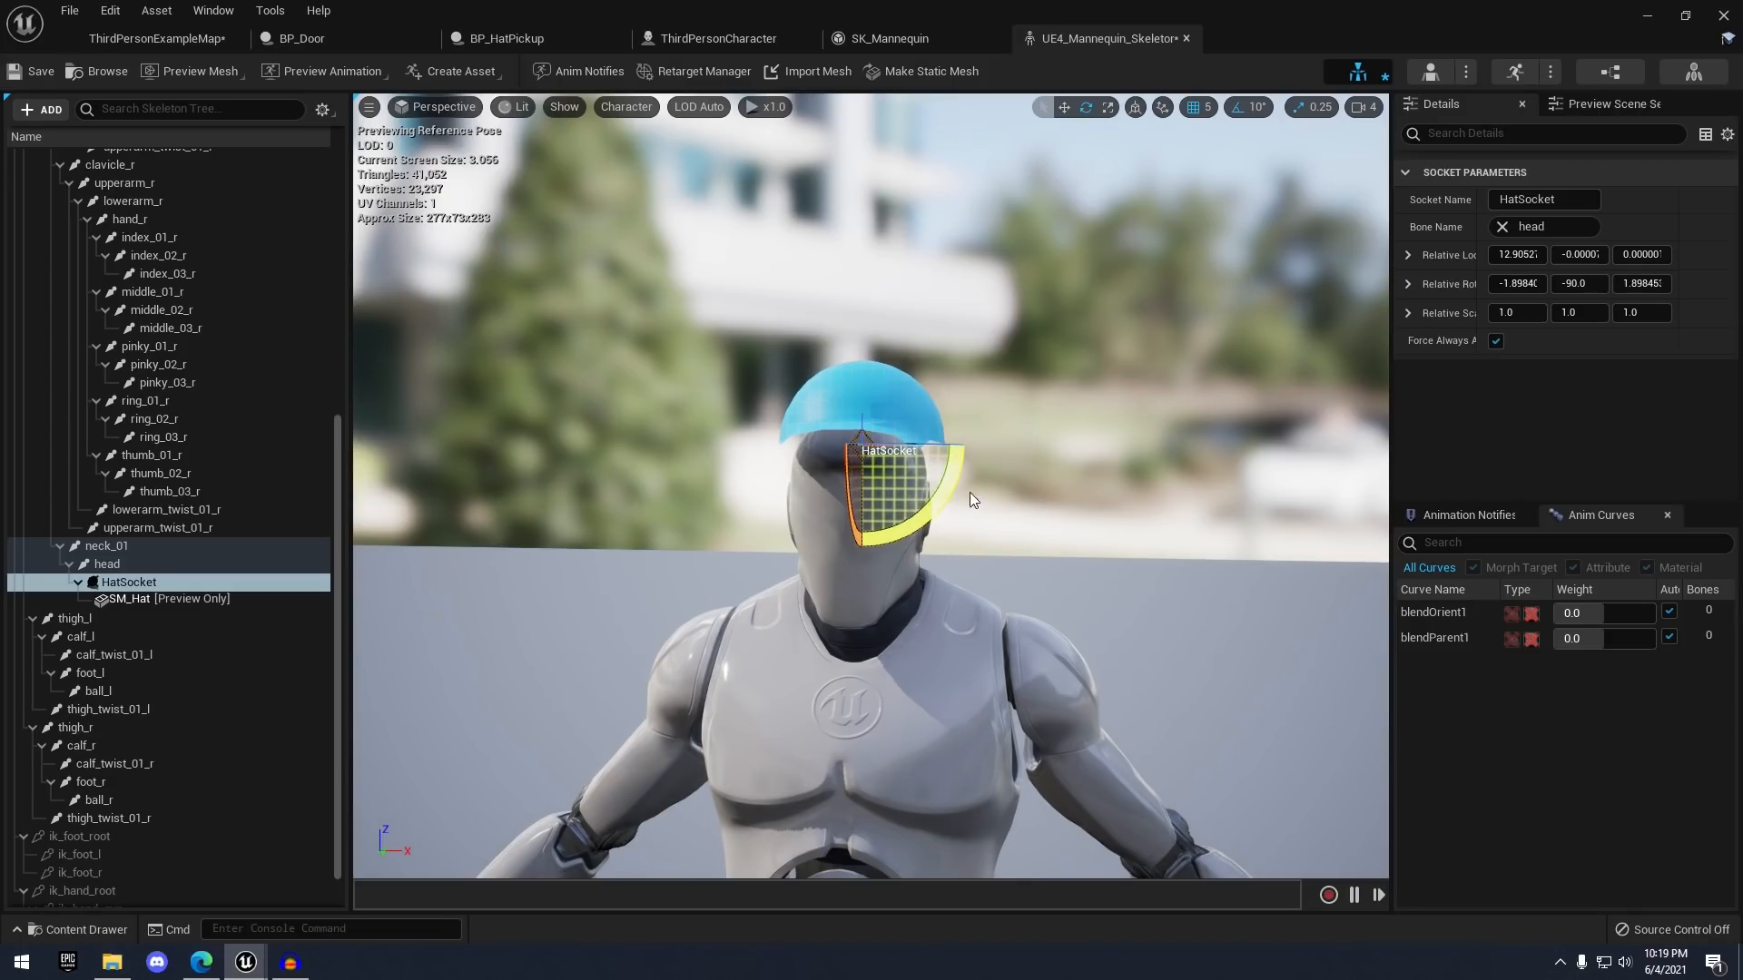
pyautogui.press('a')
pyautogui.moveTo(971, 492); pyautogui.dragTo(869, 452, button='right')
pyautogui.press('w')
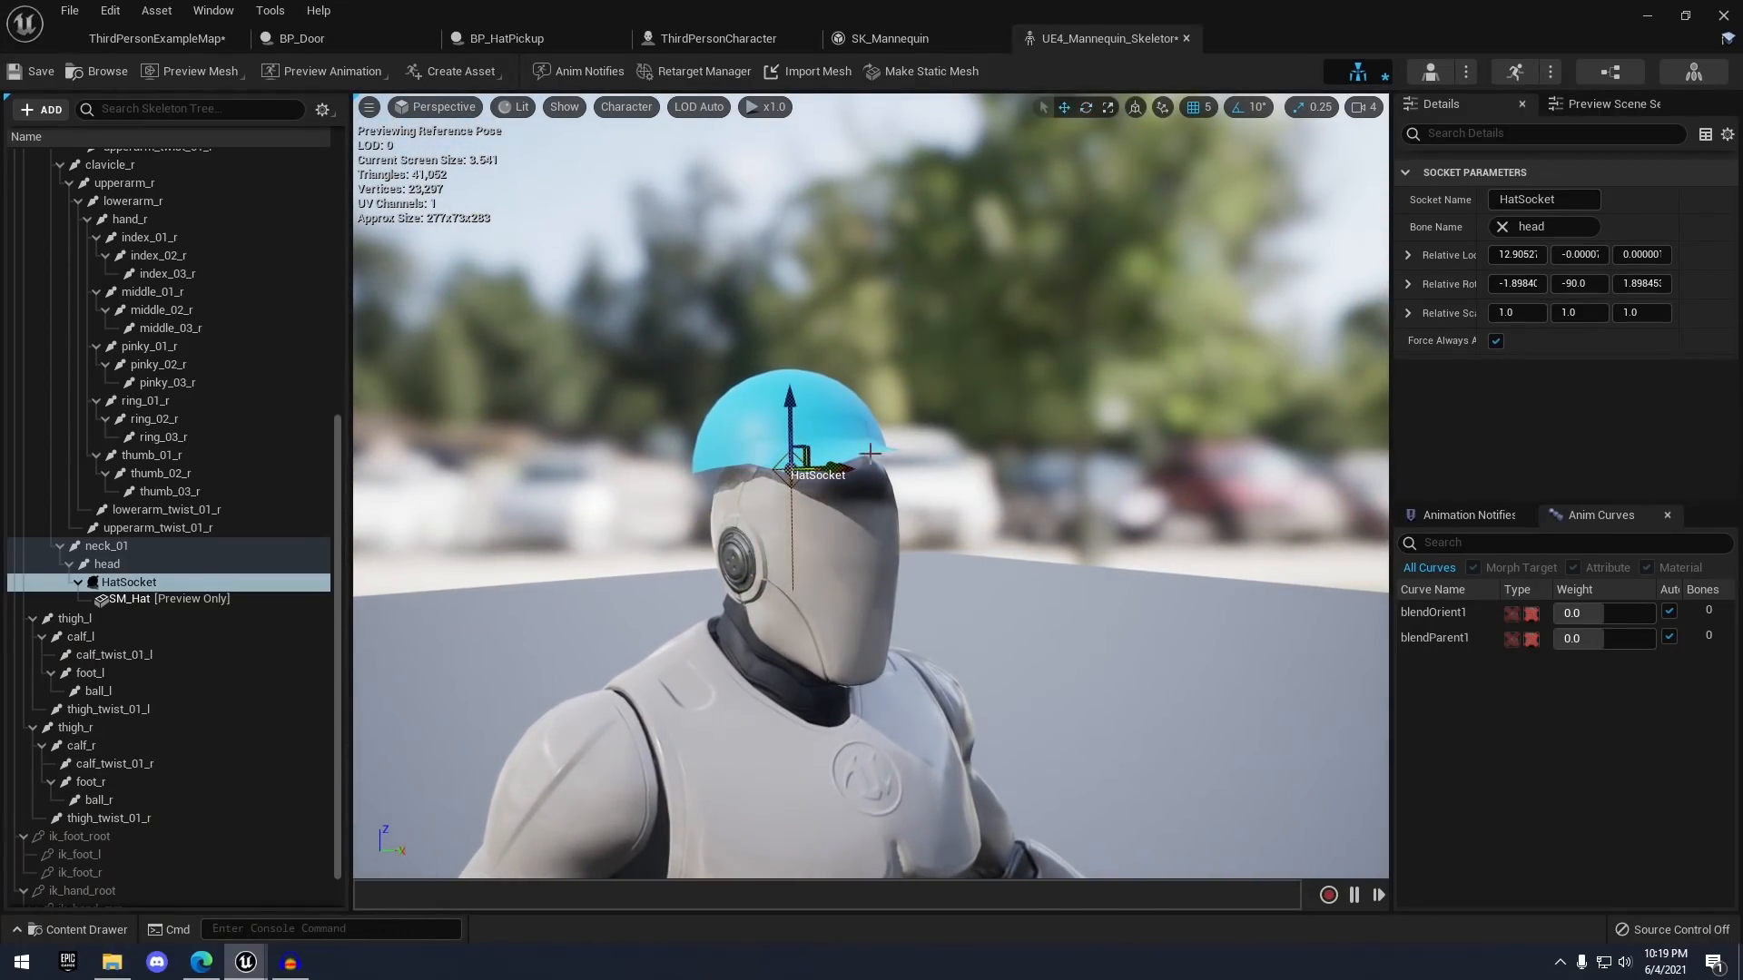
pyautogui.moveTo(802, 424); pyautogui.dragTo(856, 431)
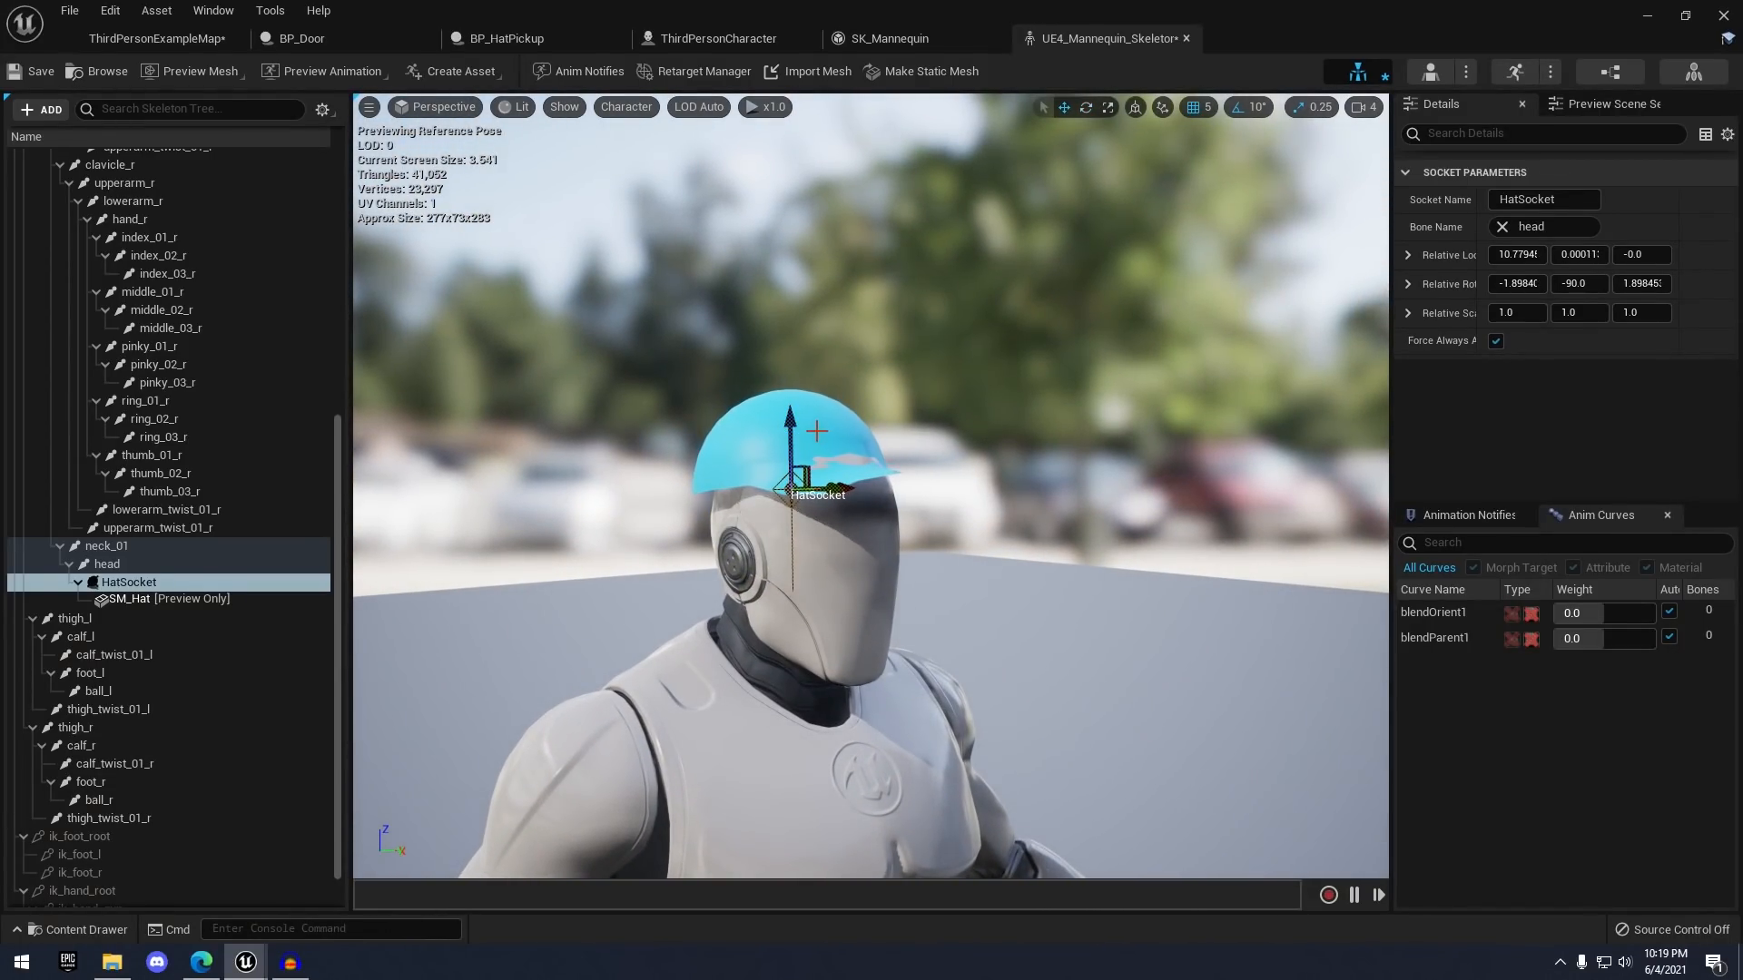
pyautogui.click(1374, 110)
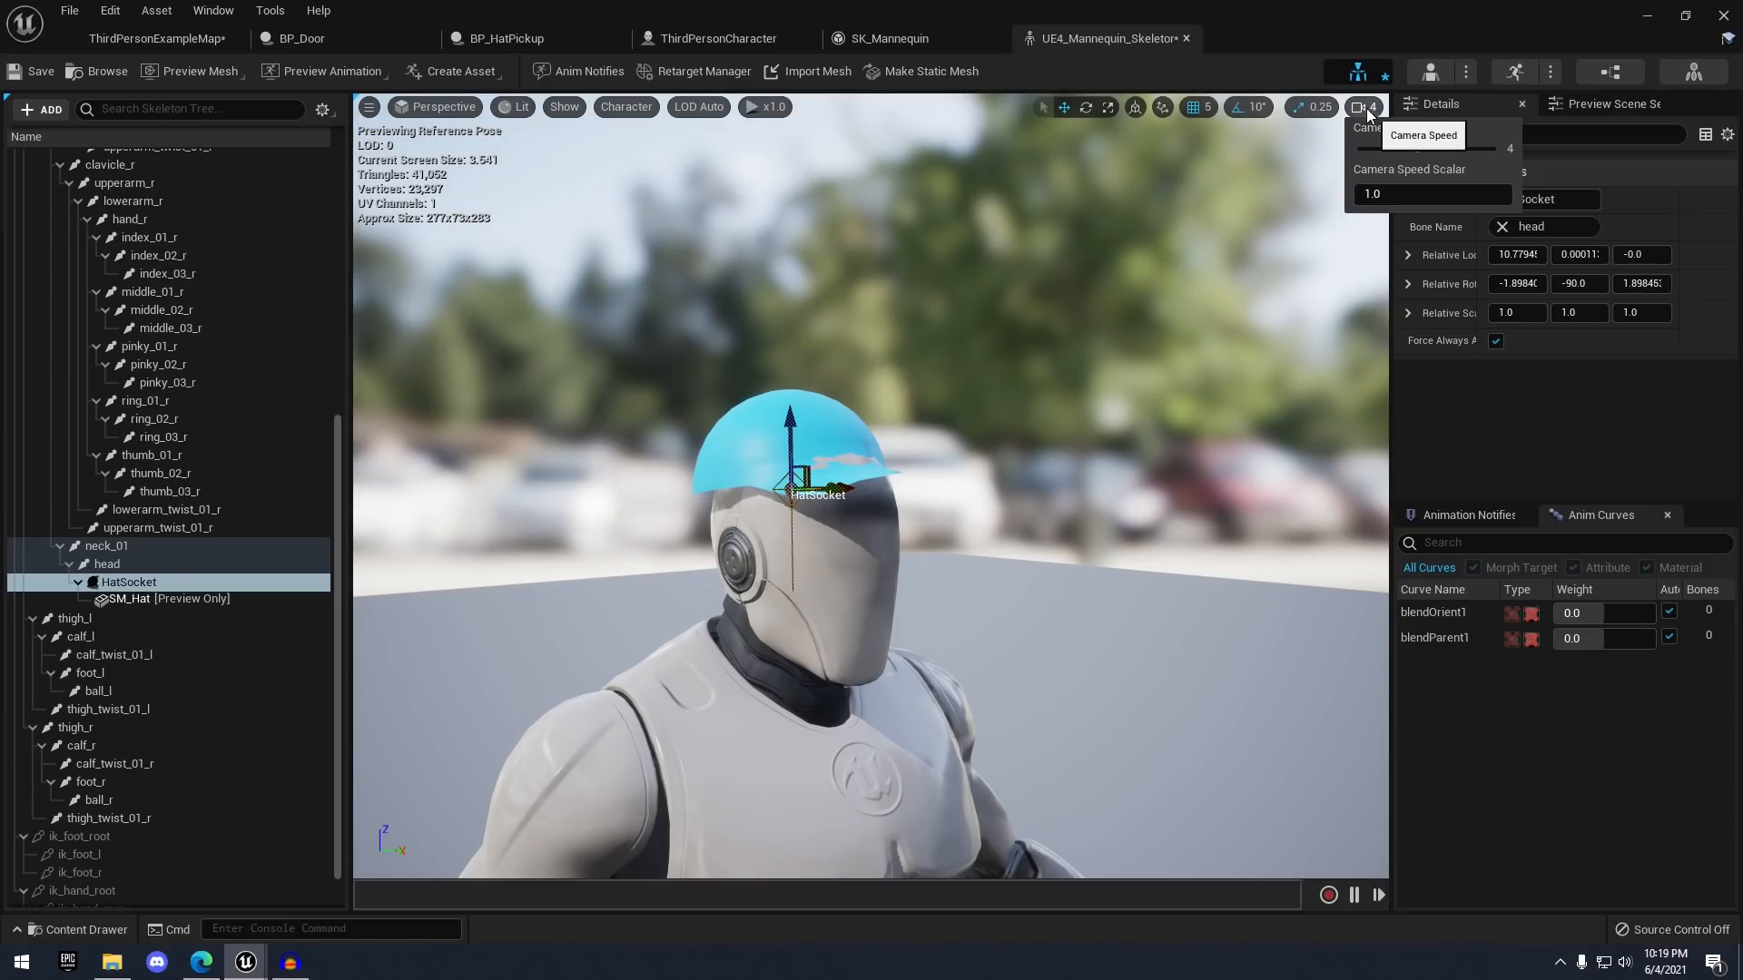
pyautogui.moveTo(1199, 235); pyautogui.dragTo(753, 331, button='right')
pyautogui.moveTo(1108, 312); pyautogui.dragTo(980, 313, button='right')
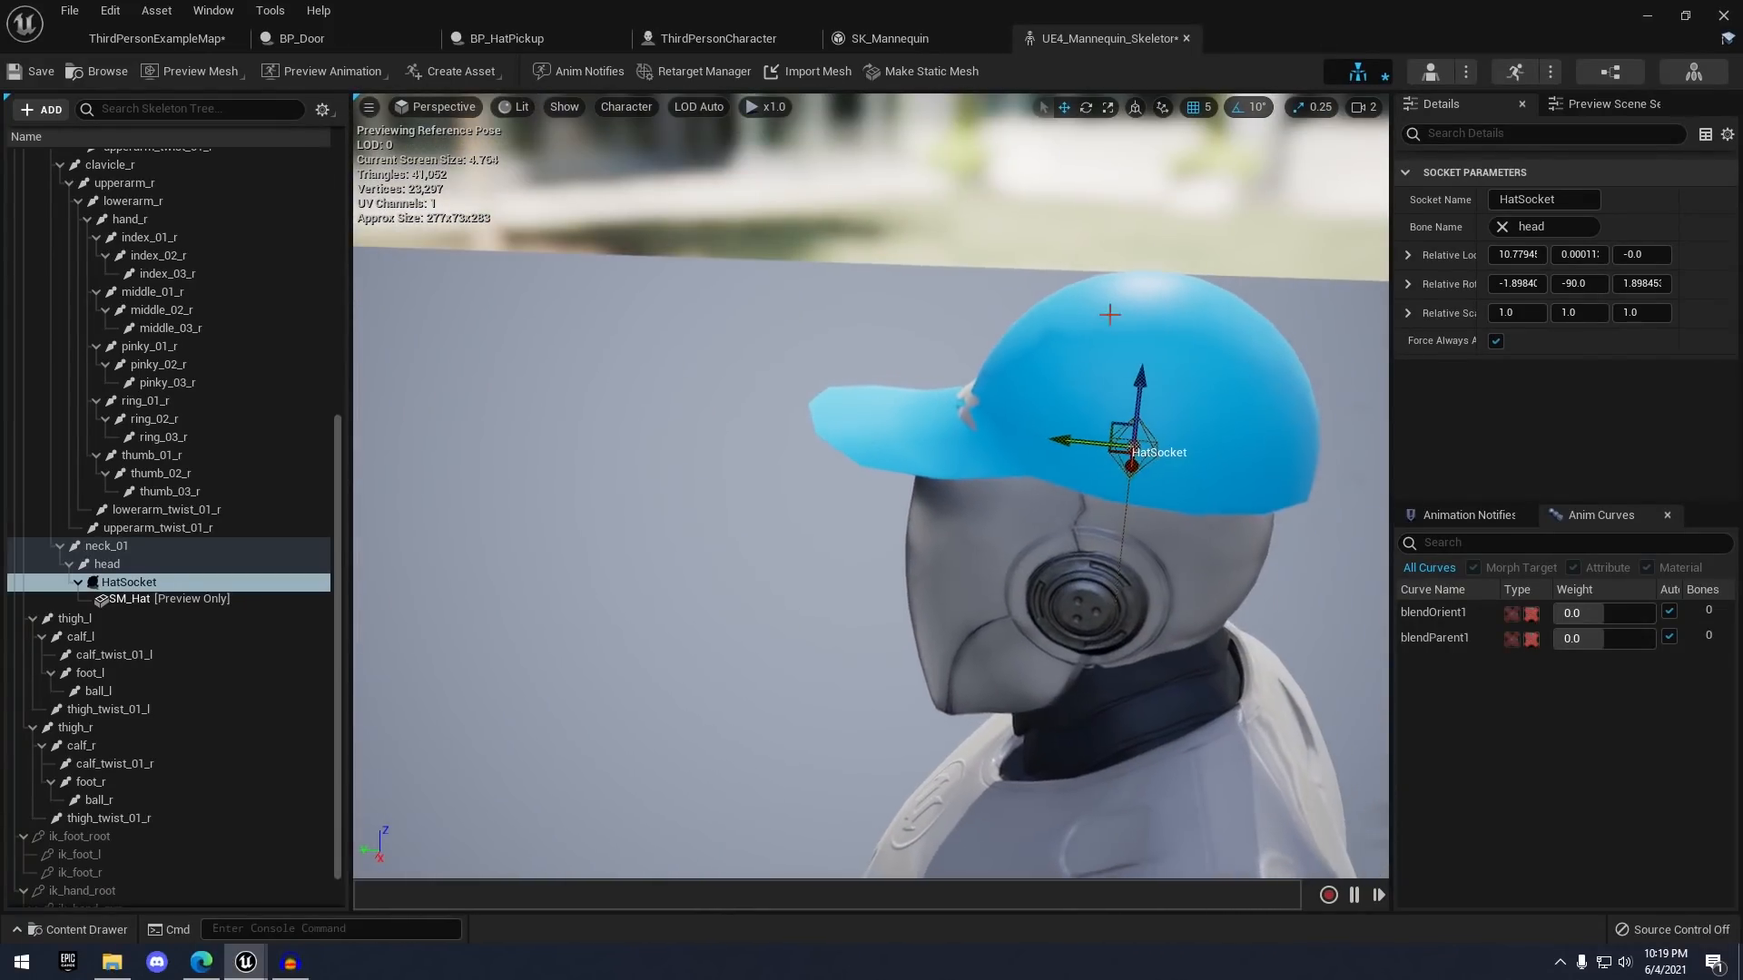
pyautogui.moveTo(1055, 436); pyautogui.dragTo(1027, 432)
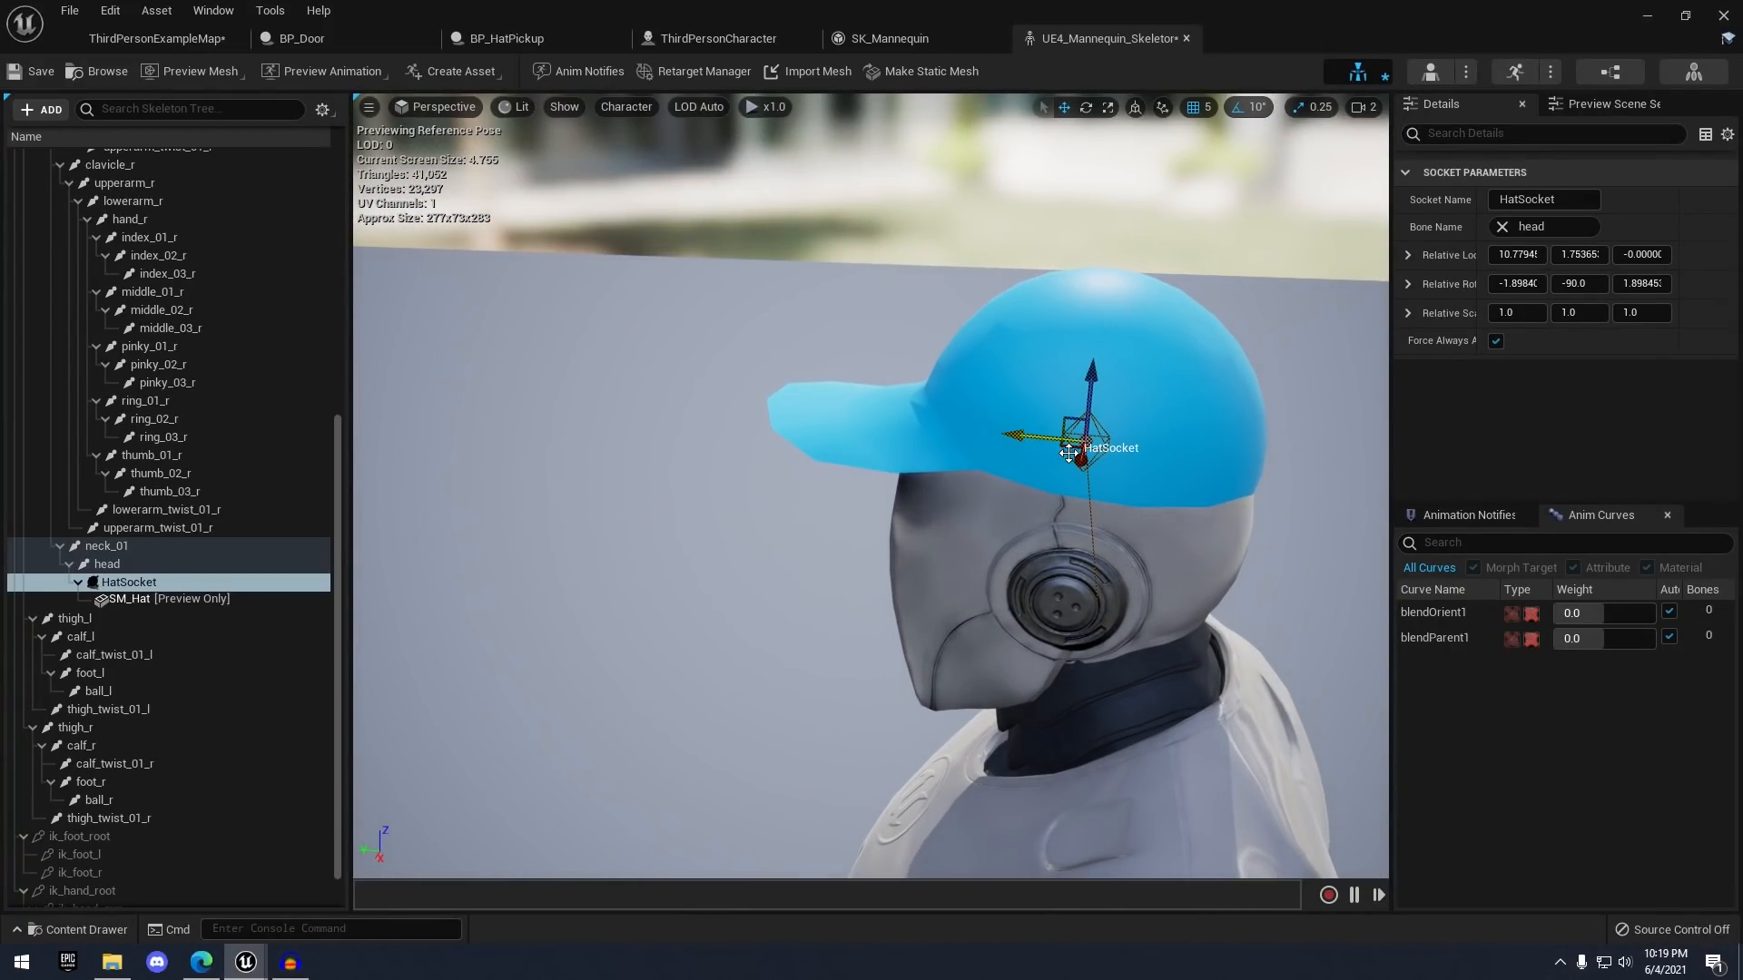
pyautogui.moveTo(1032, 448); pyautogui.dragTo(1316, 458, button='right')
pyautogui.scroll(-4, 987, 489)
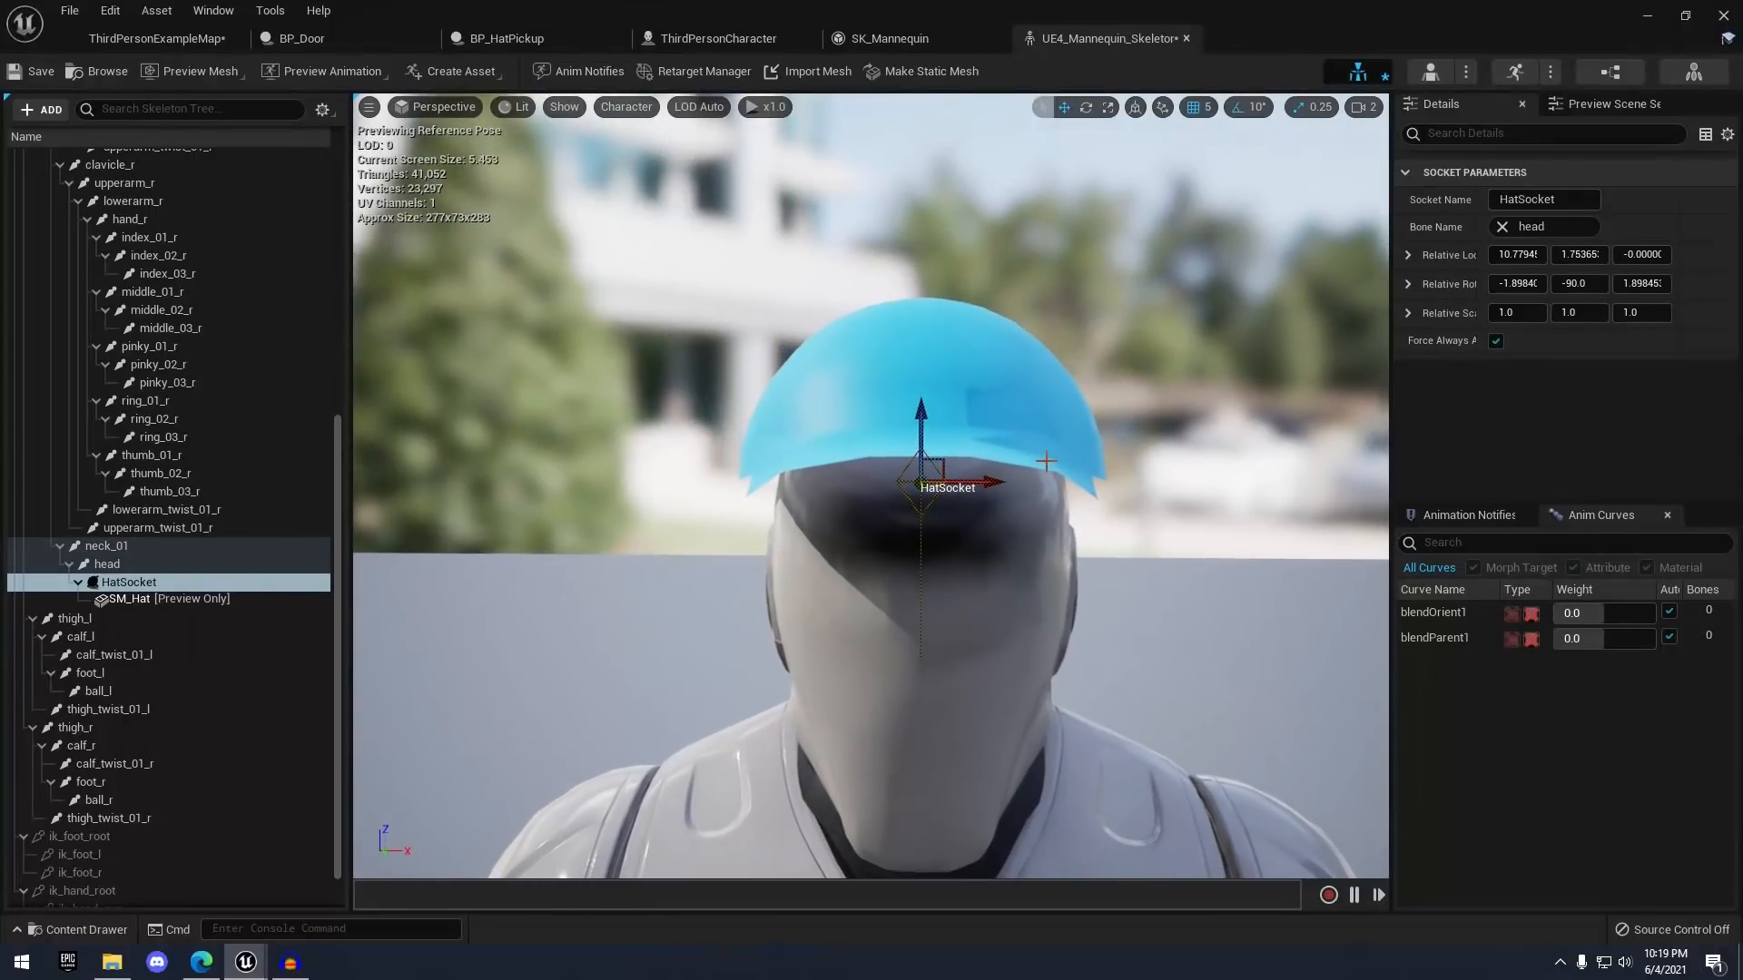
pyautogui.click(987, 488)
pyautogui.moveTo(988, 488); pyautogui.dragTo(908, 436, button='right')
pyautogui.click(635, 363)
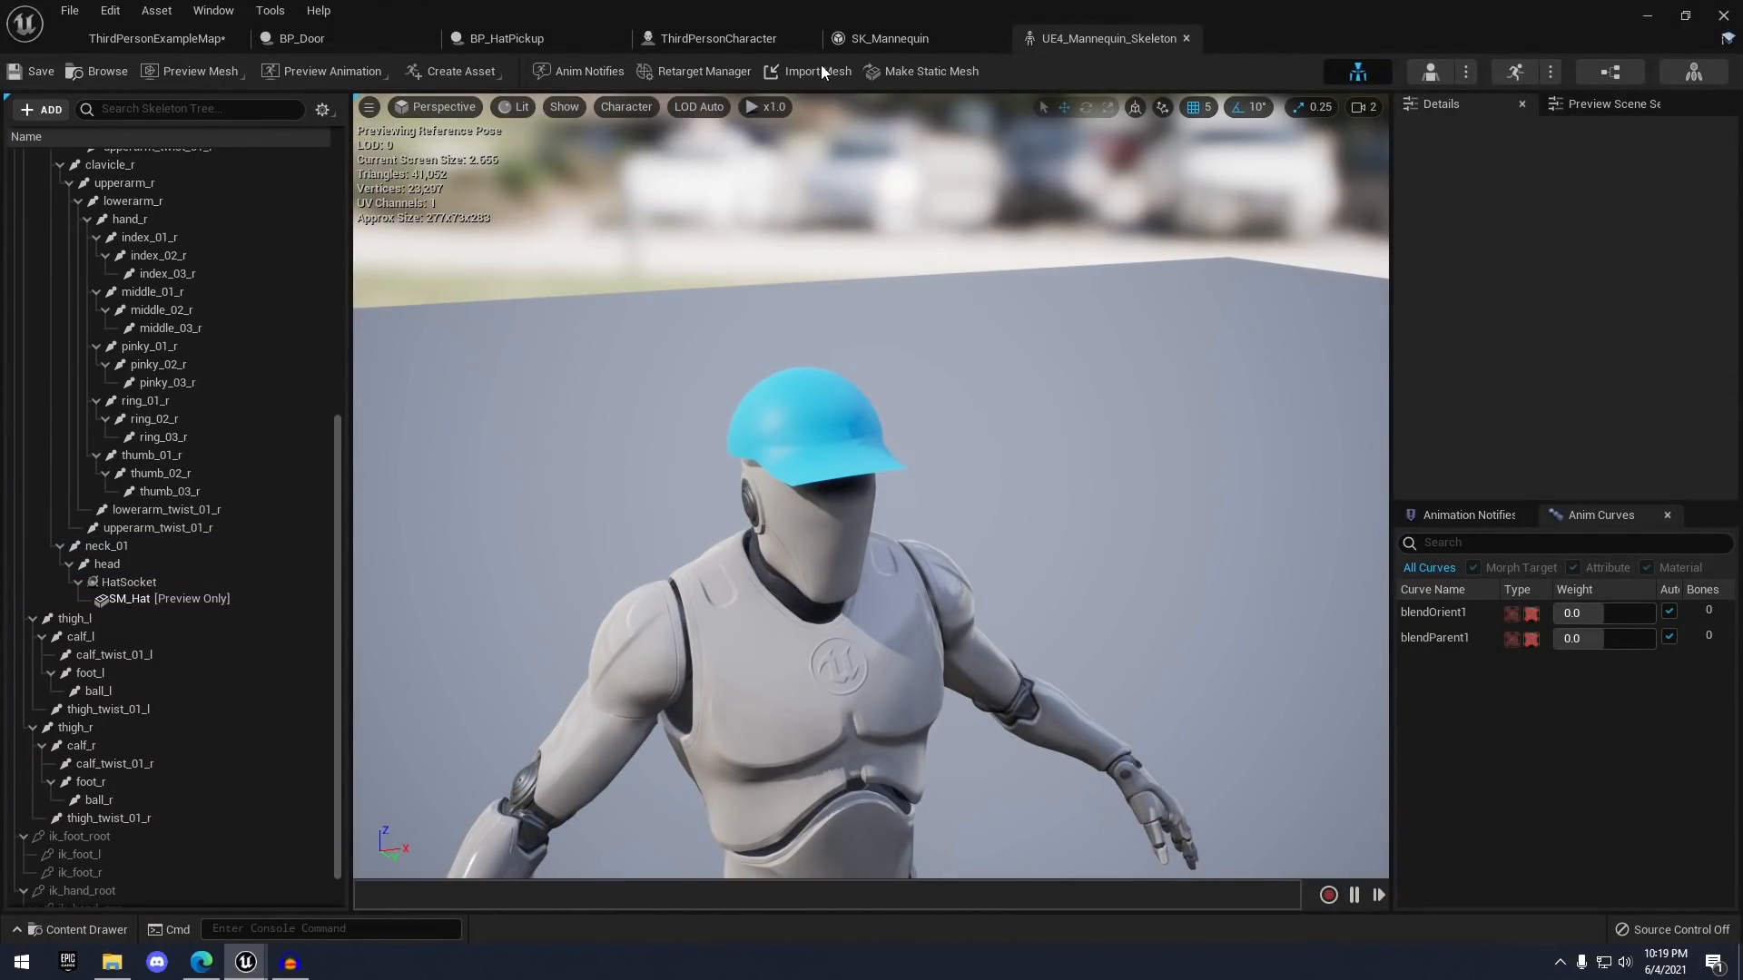
pyautogui.click(1185, 38)
pyautogui.click(156, 38)
pyautogui.click(1006, 71)
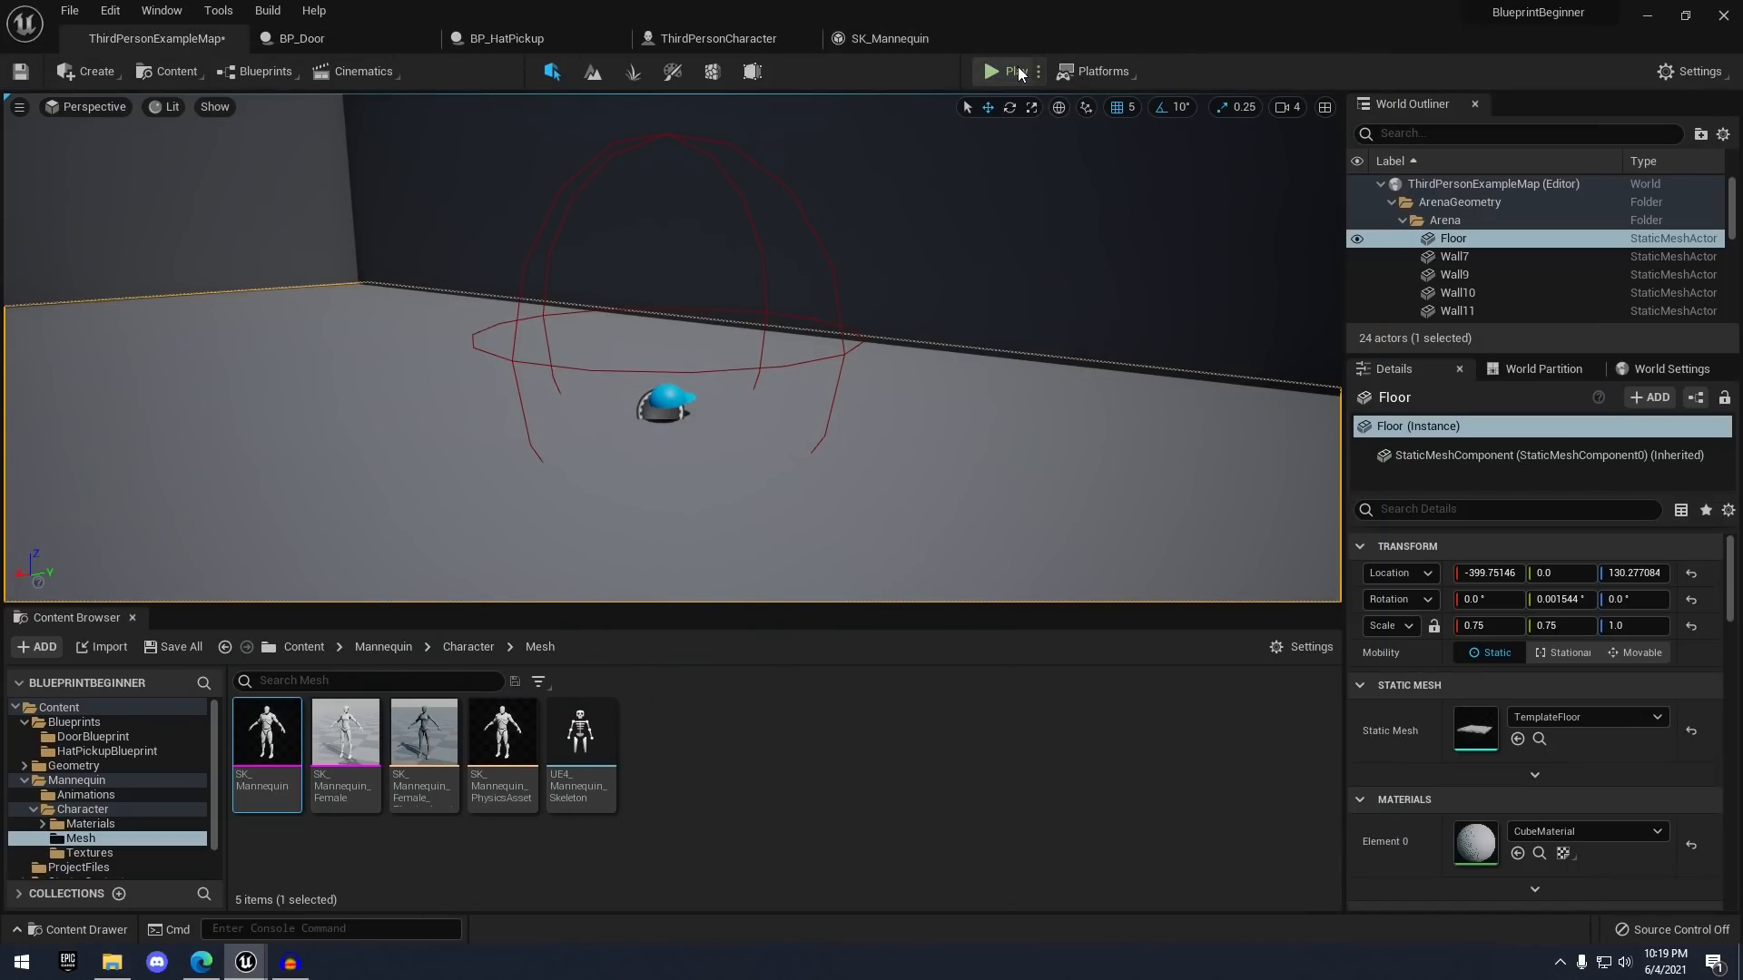
pyautogui.press('w')
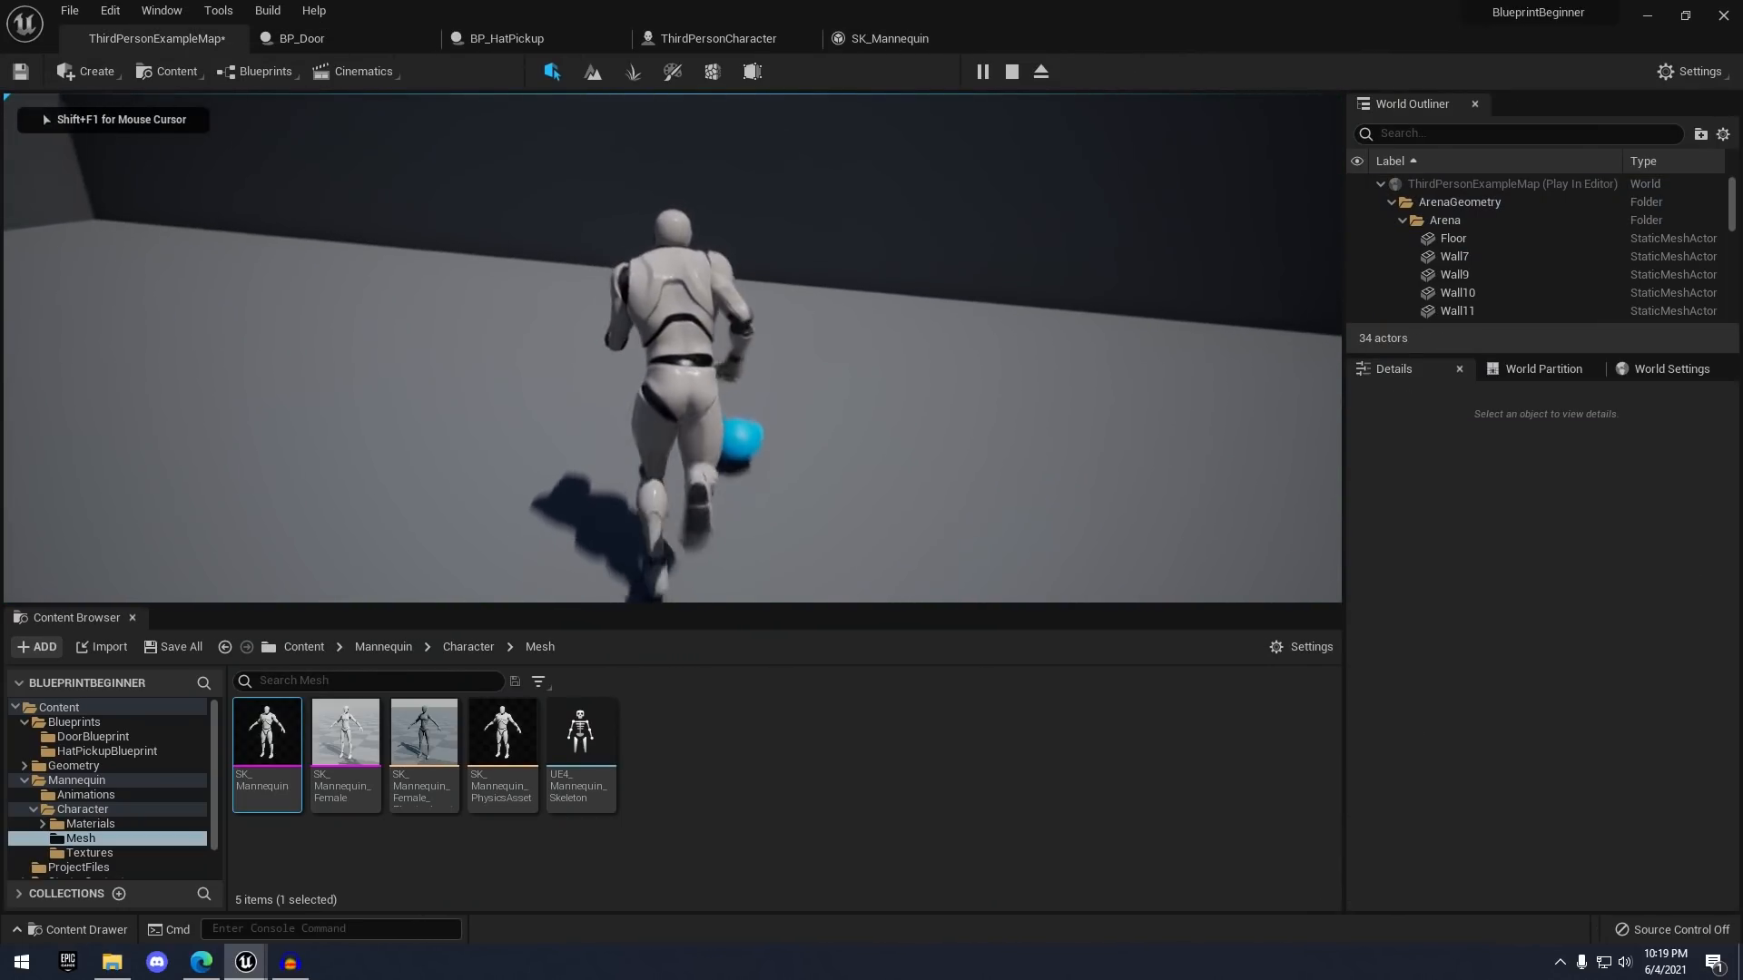
pyautogui.press('s')
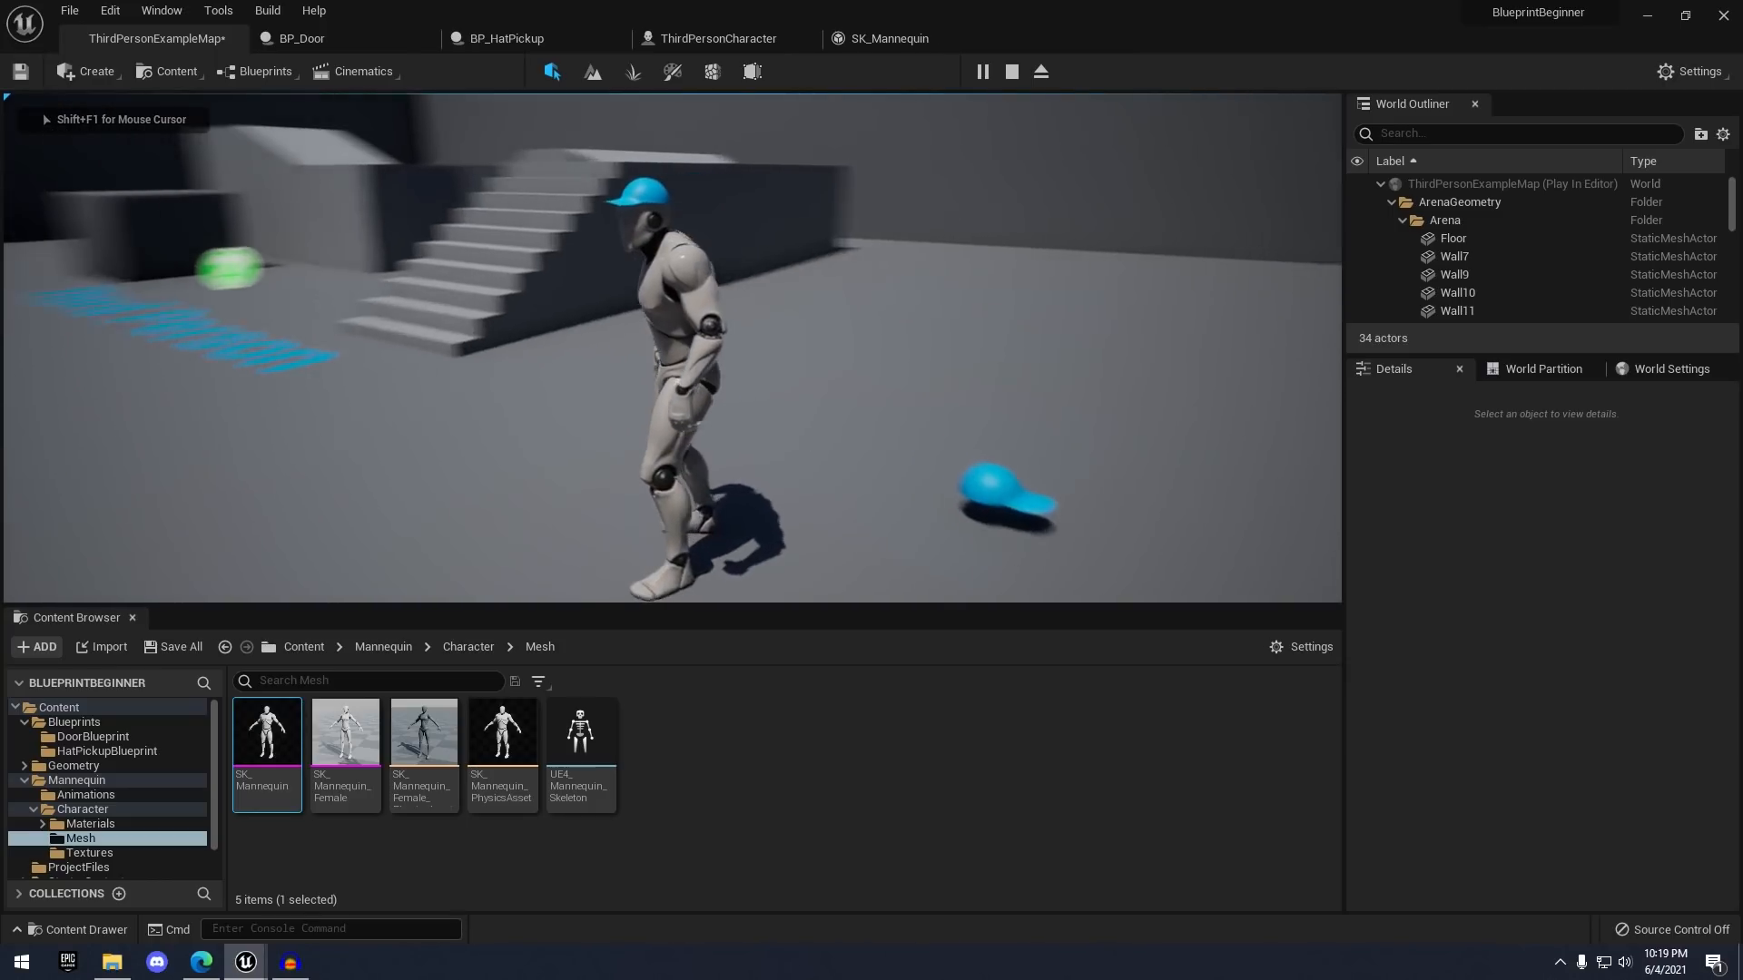
pyautogui.press('s')
pyautogui.press('a')
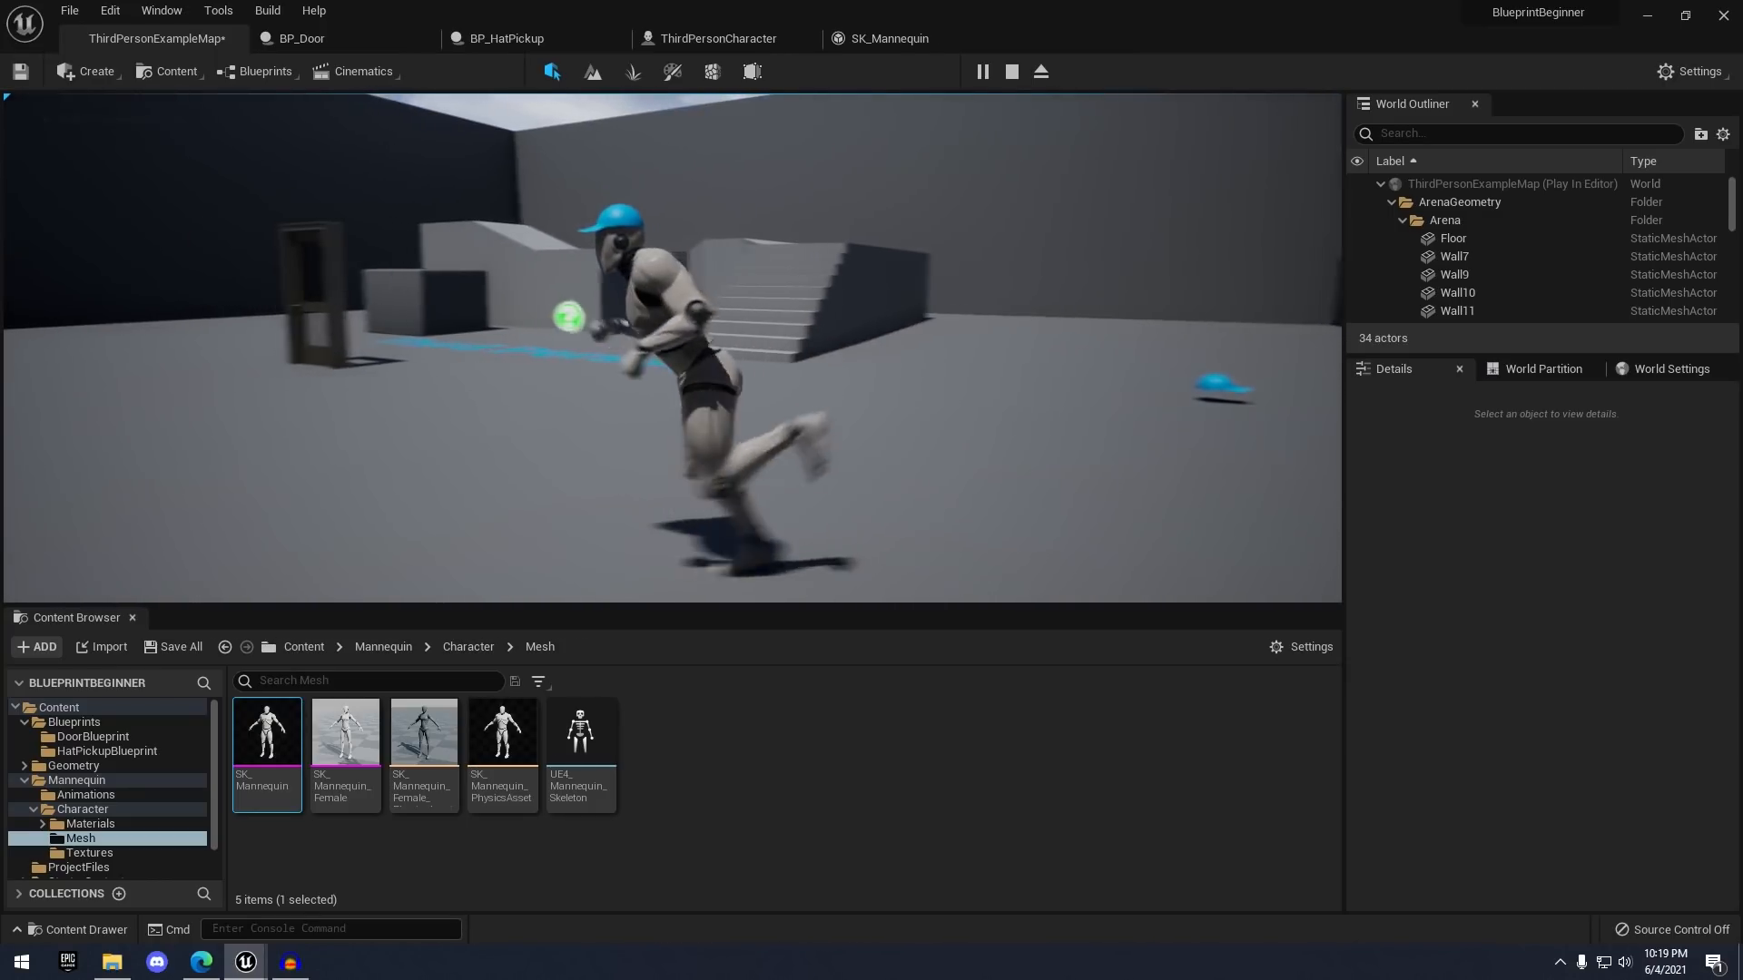
pyautogui.press('w')
pyautogui.press('s')
pyautogui.press('w')
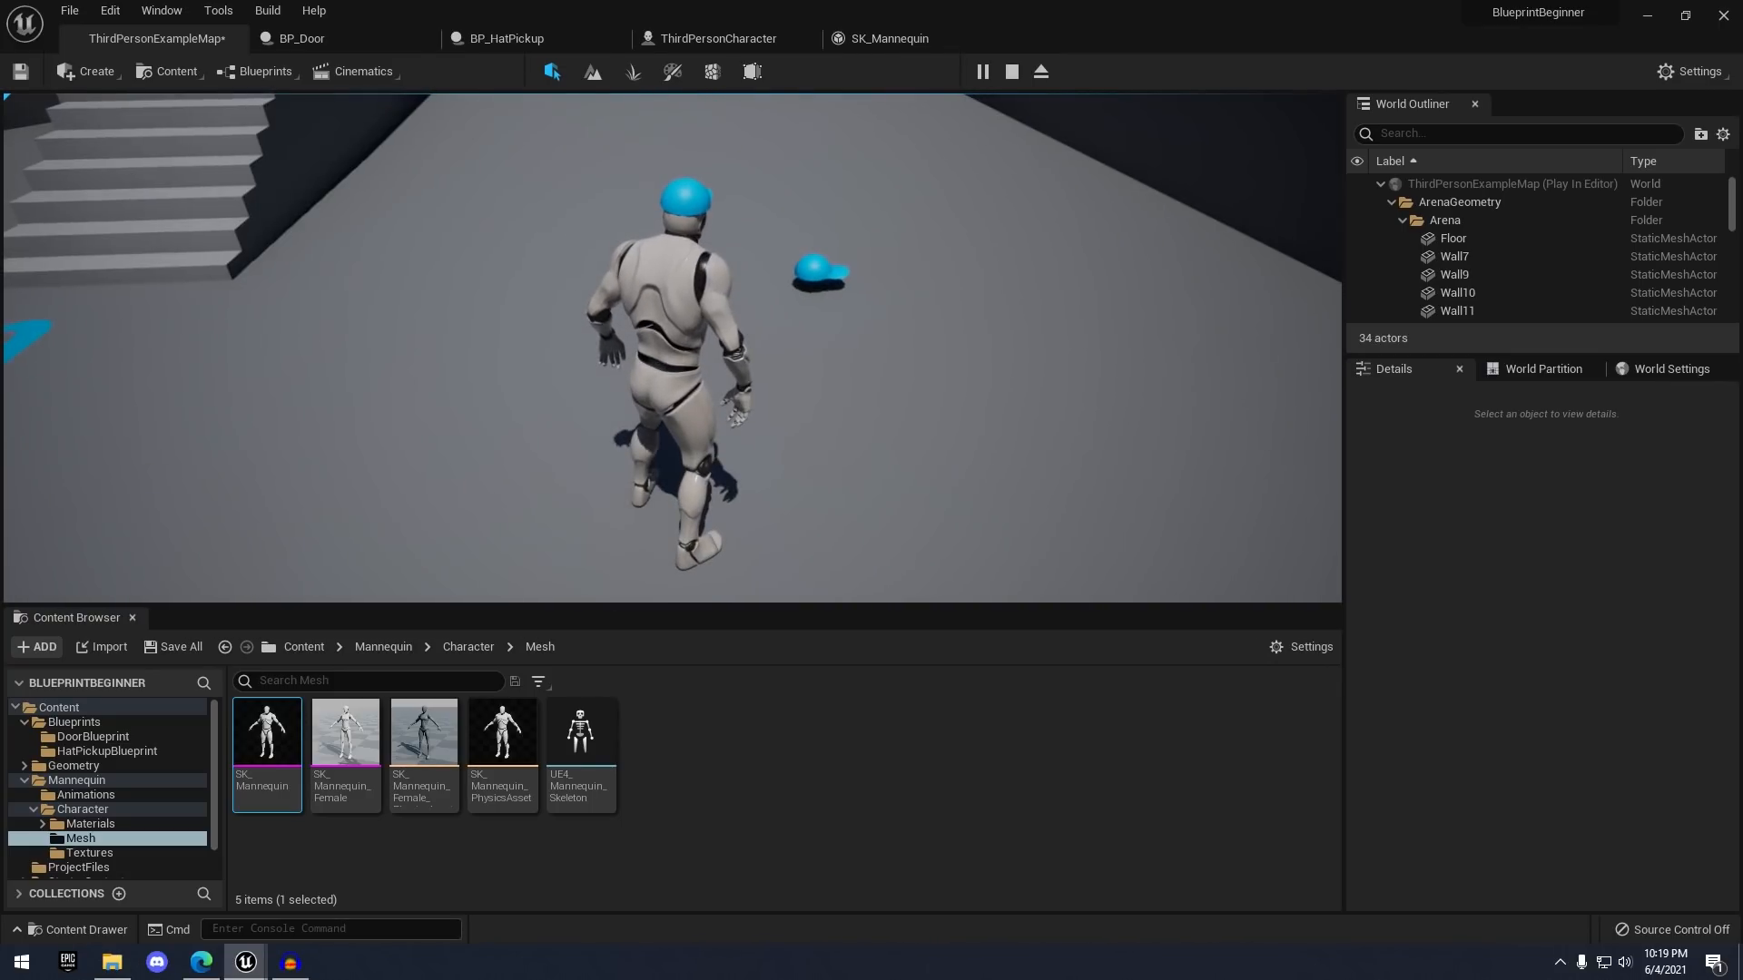
pyautogui.press('w')
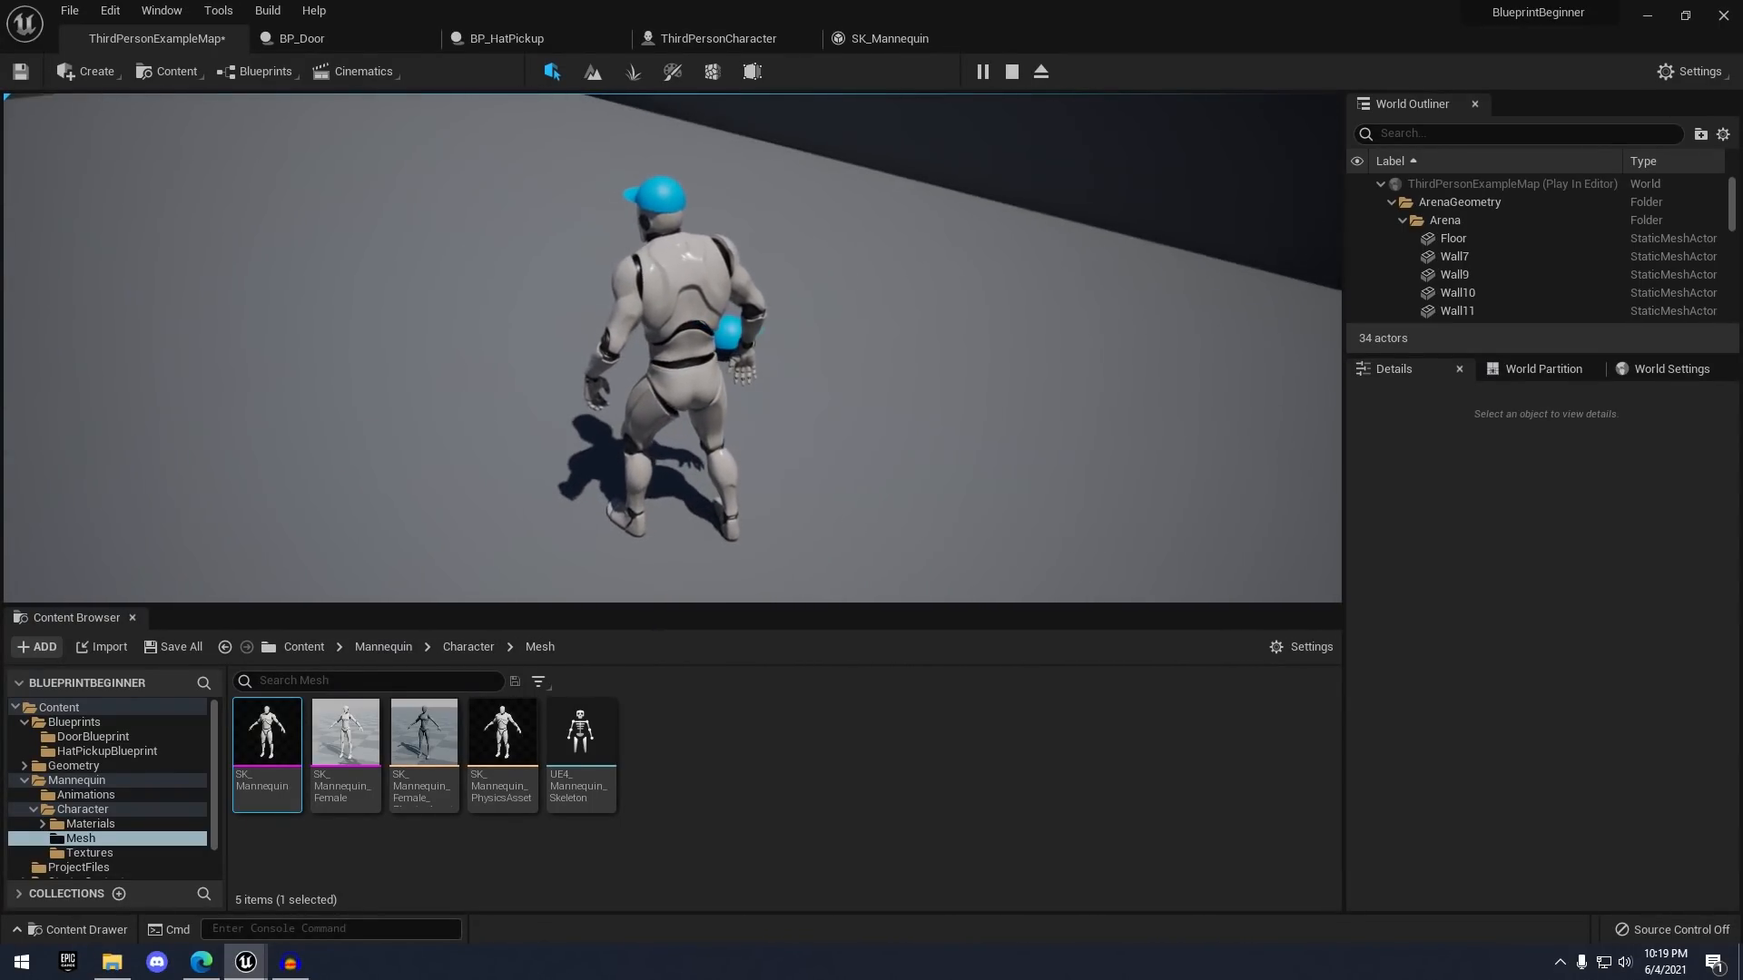
pyautogui.press('w')
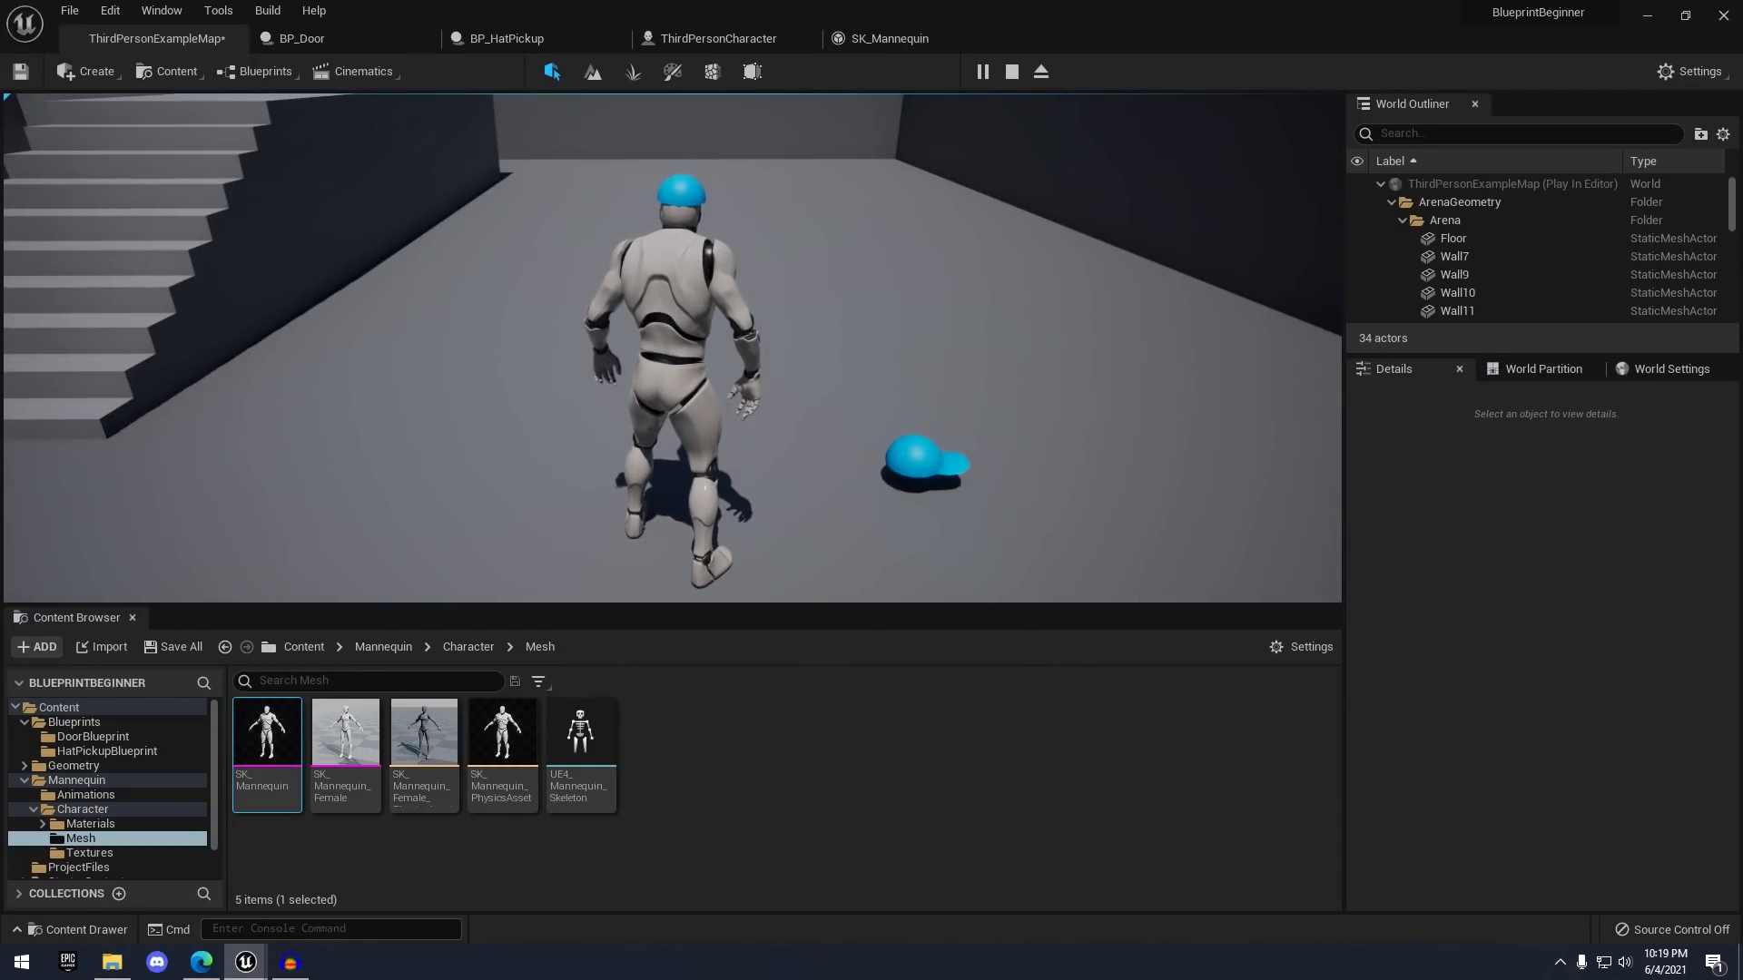
pyautogui.press('Escape')
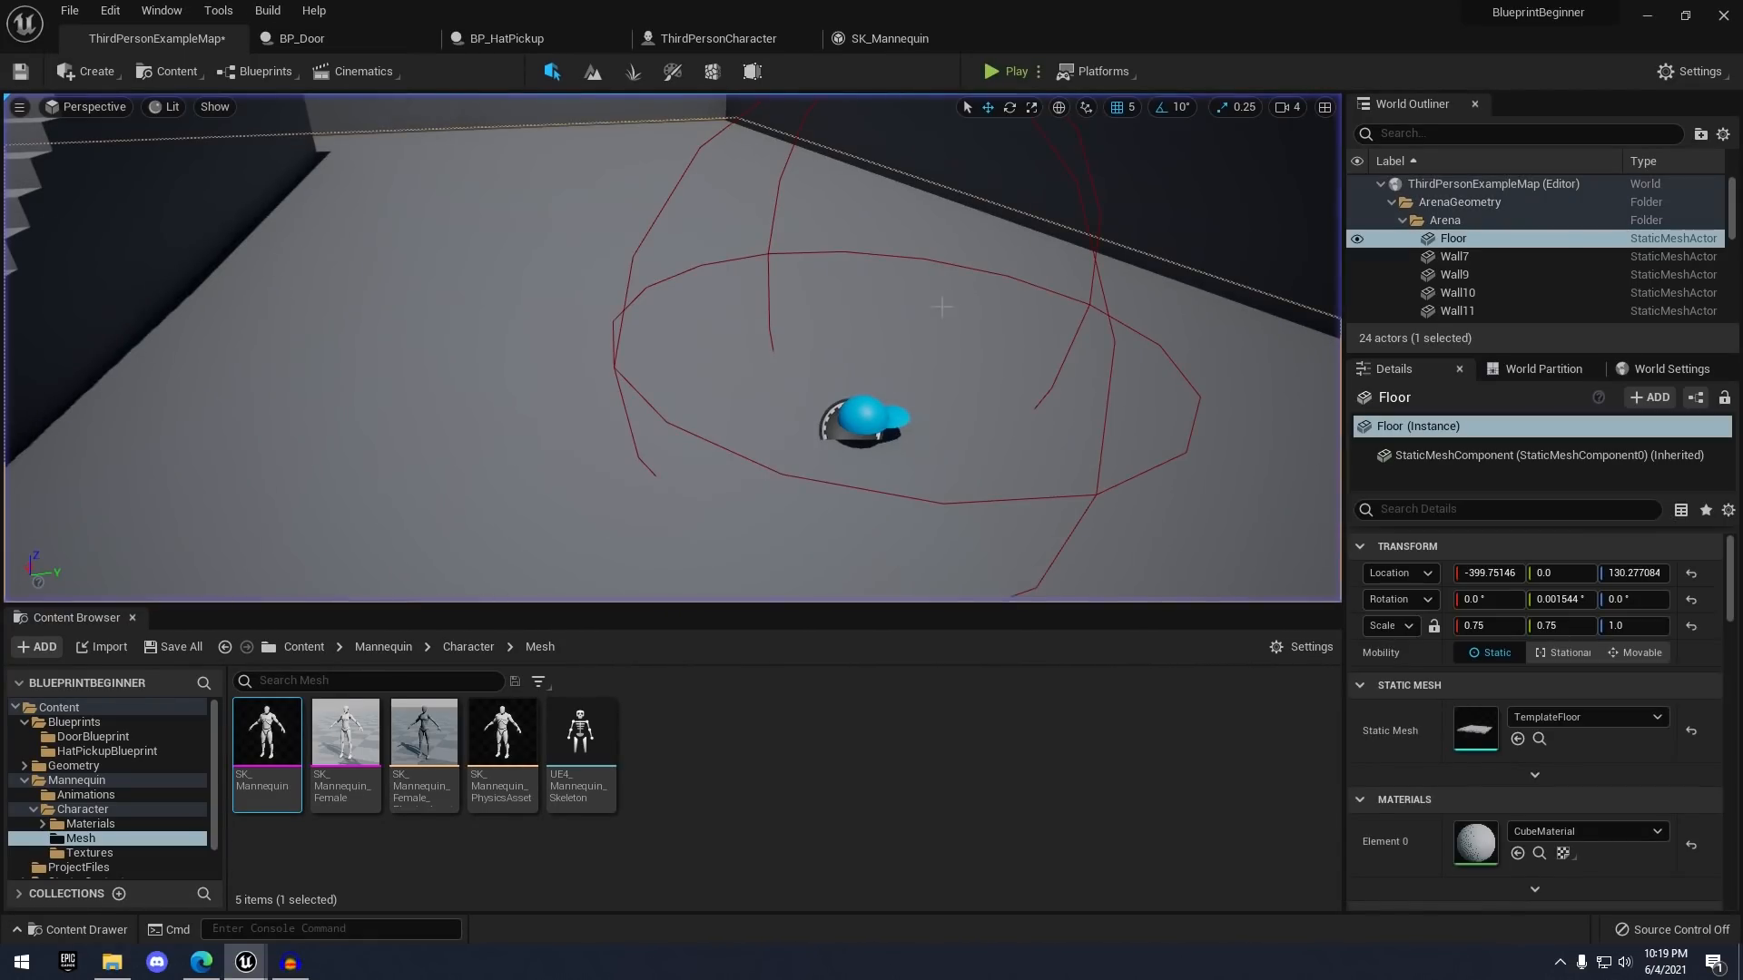
pyautogui.click(518, 39)
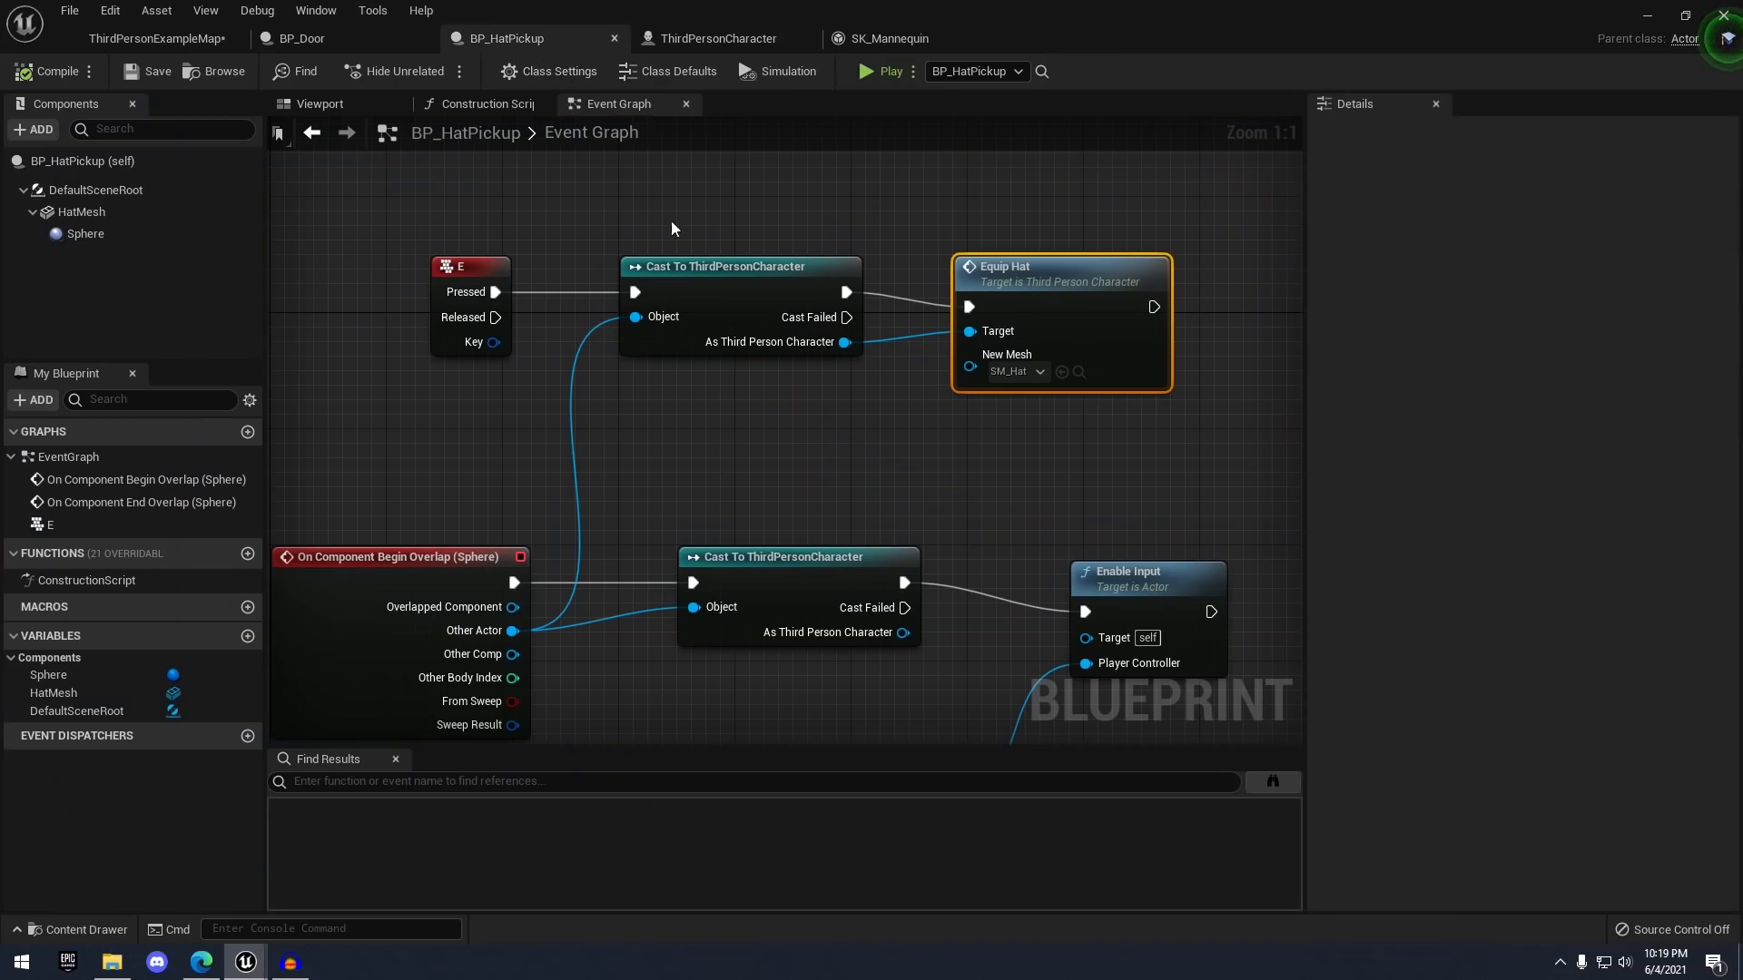
pyautogui.scroll(-1, 935, 460)
pyautogui.moveTo(944, 453); pyautogui.dragTo(863, 339, button='right')
pyautogui.click(889, 354)
pyautogui.moveTo(919, 370); pyautogui.dragTo(806, 414, button='right')
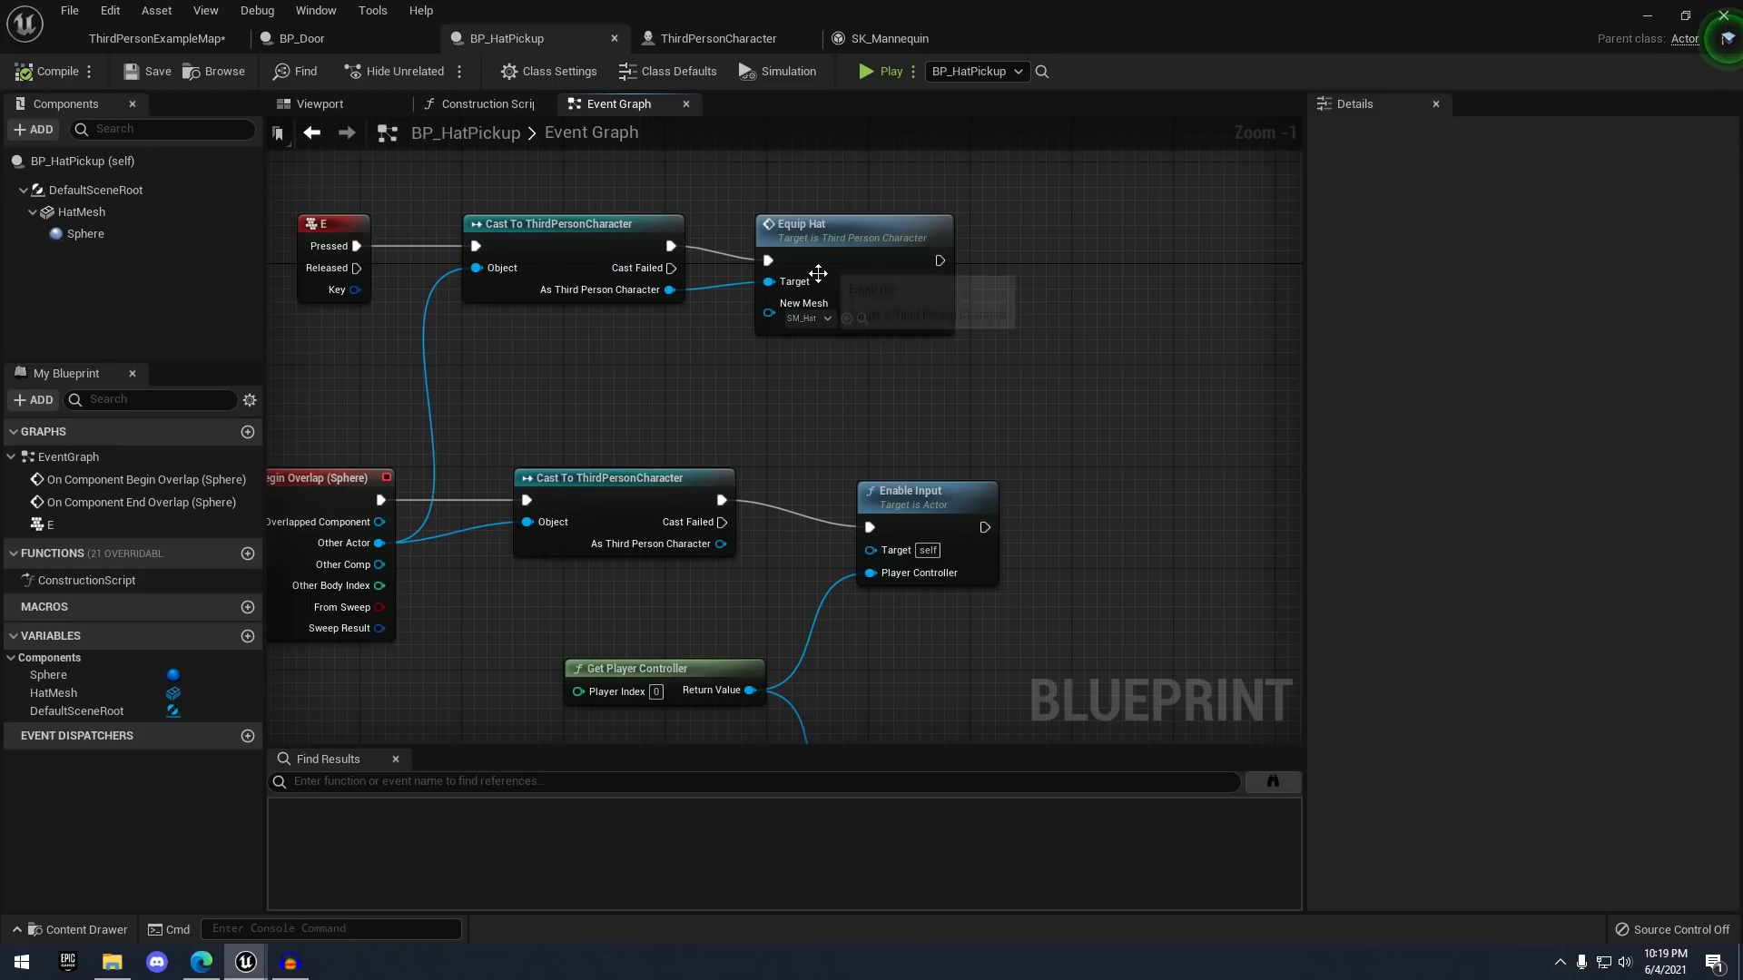
pyautogui.moveTo(939, 260); pyautogui.dragTo(1059, 256)
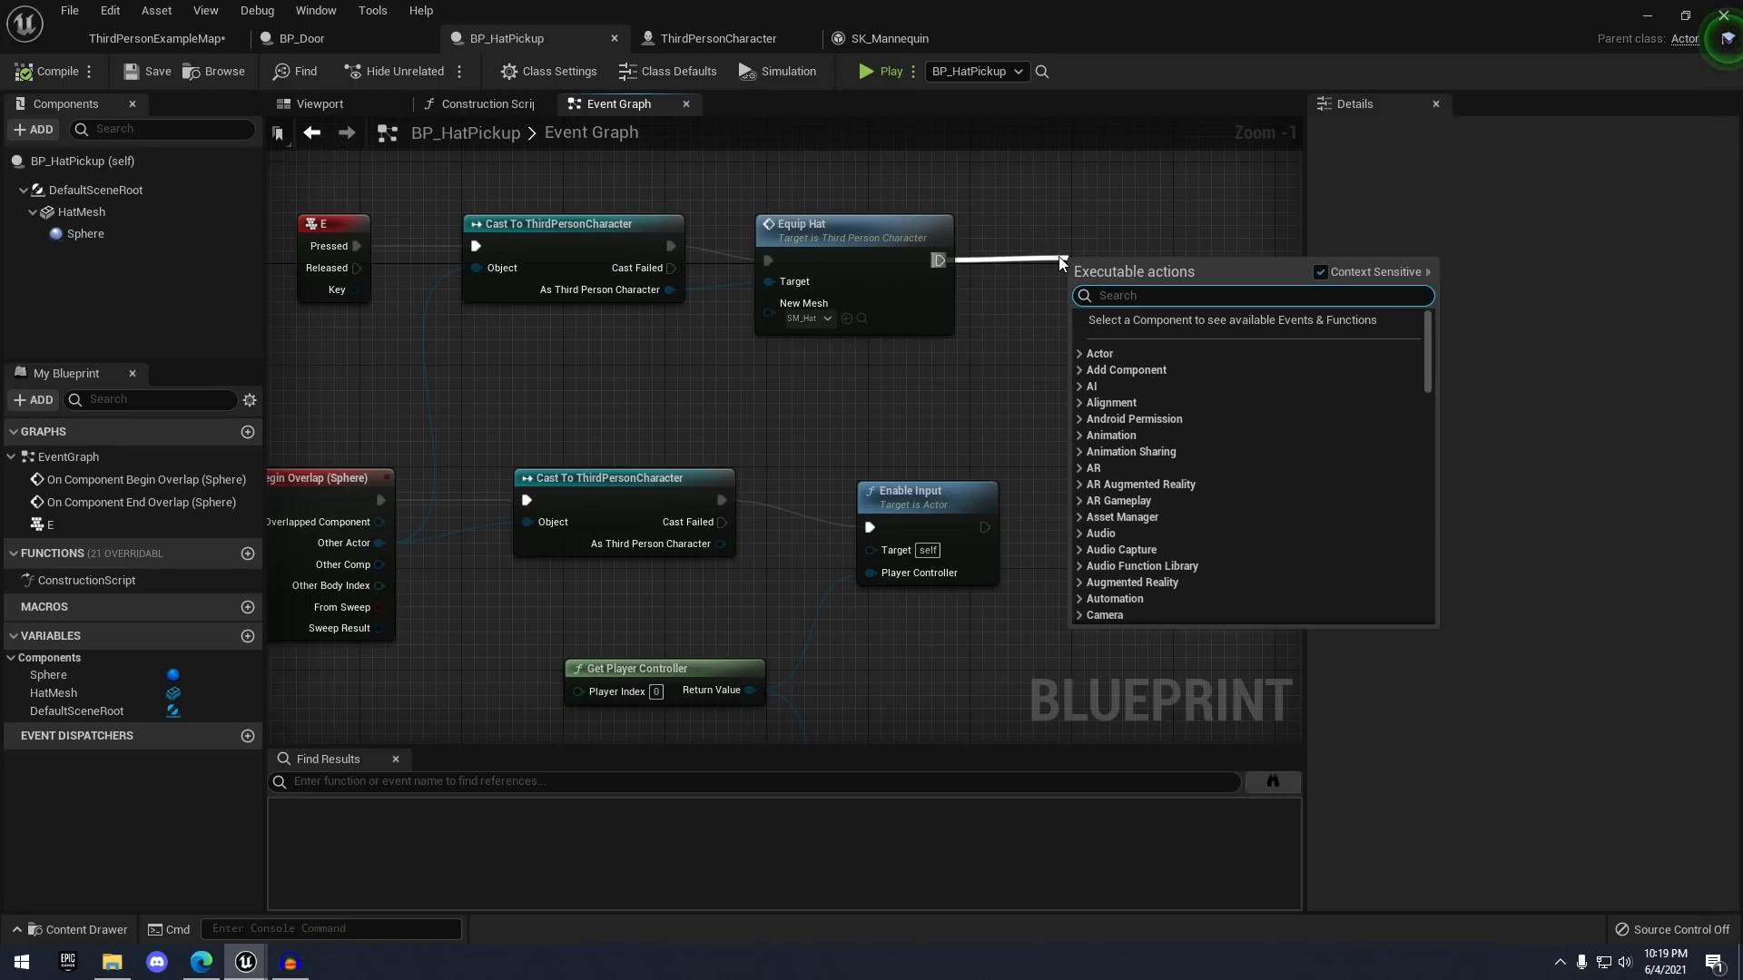
pyautogui.write('des')
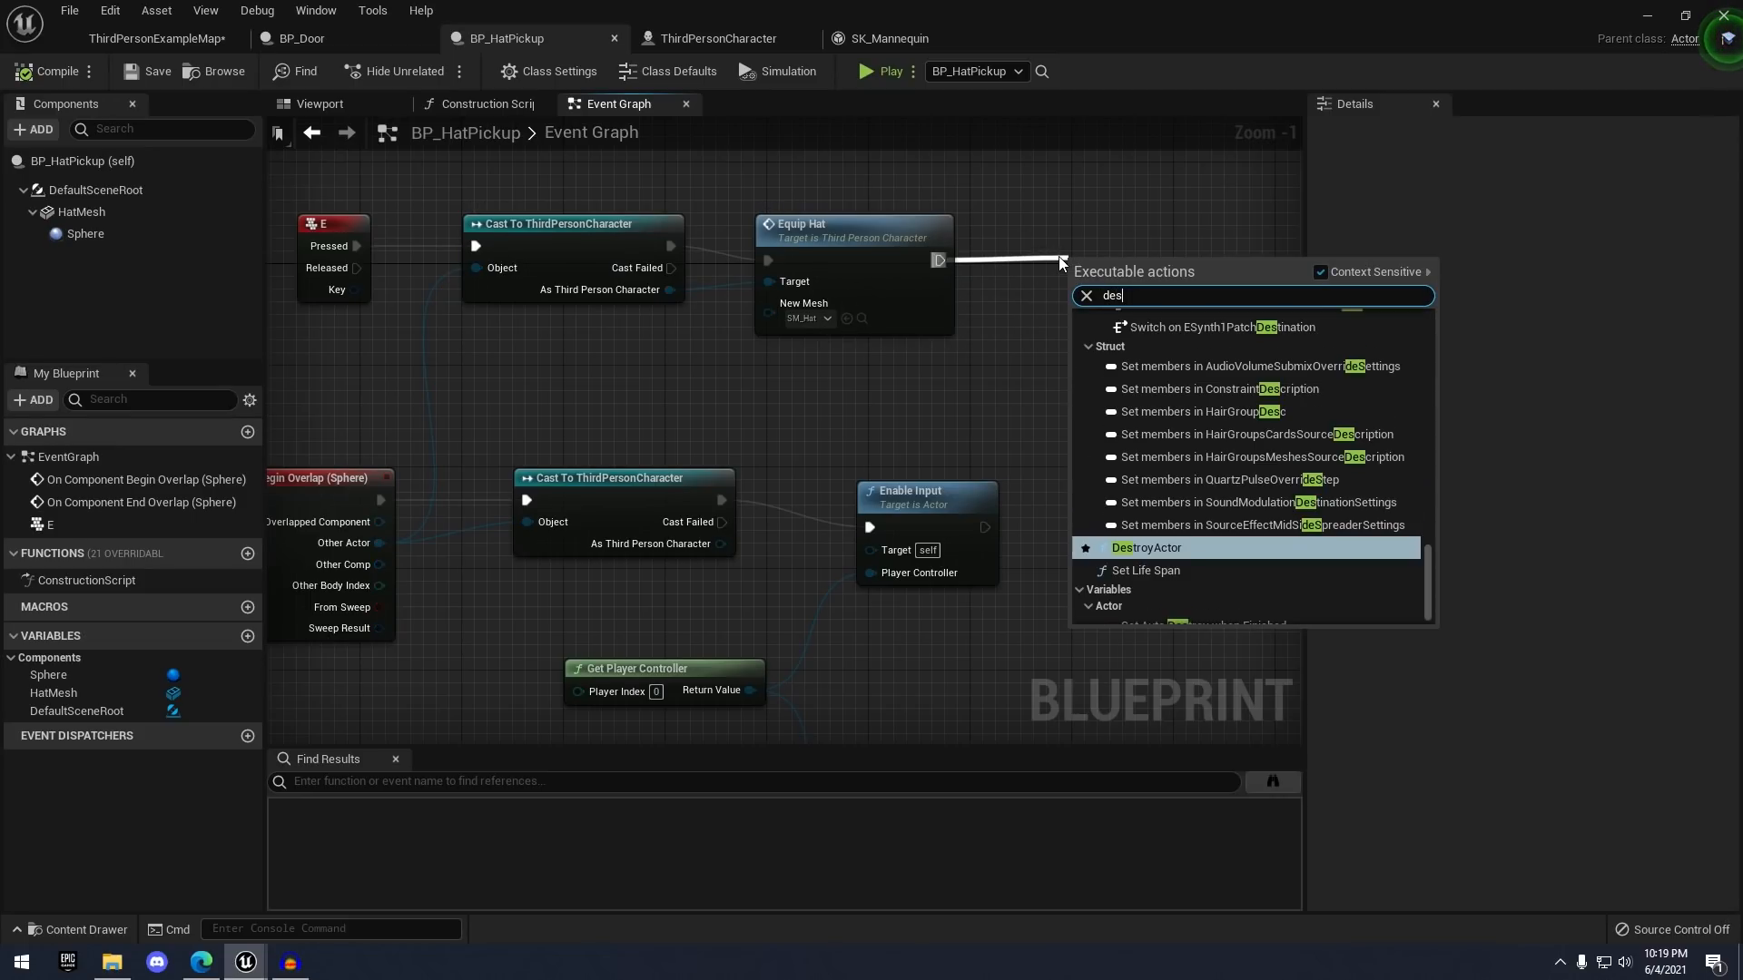
pyautogui.press('Return')
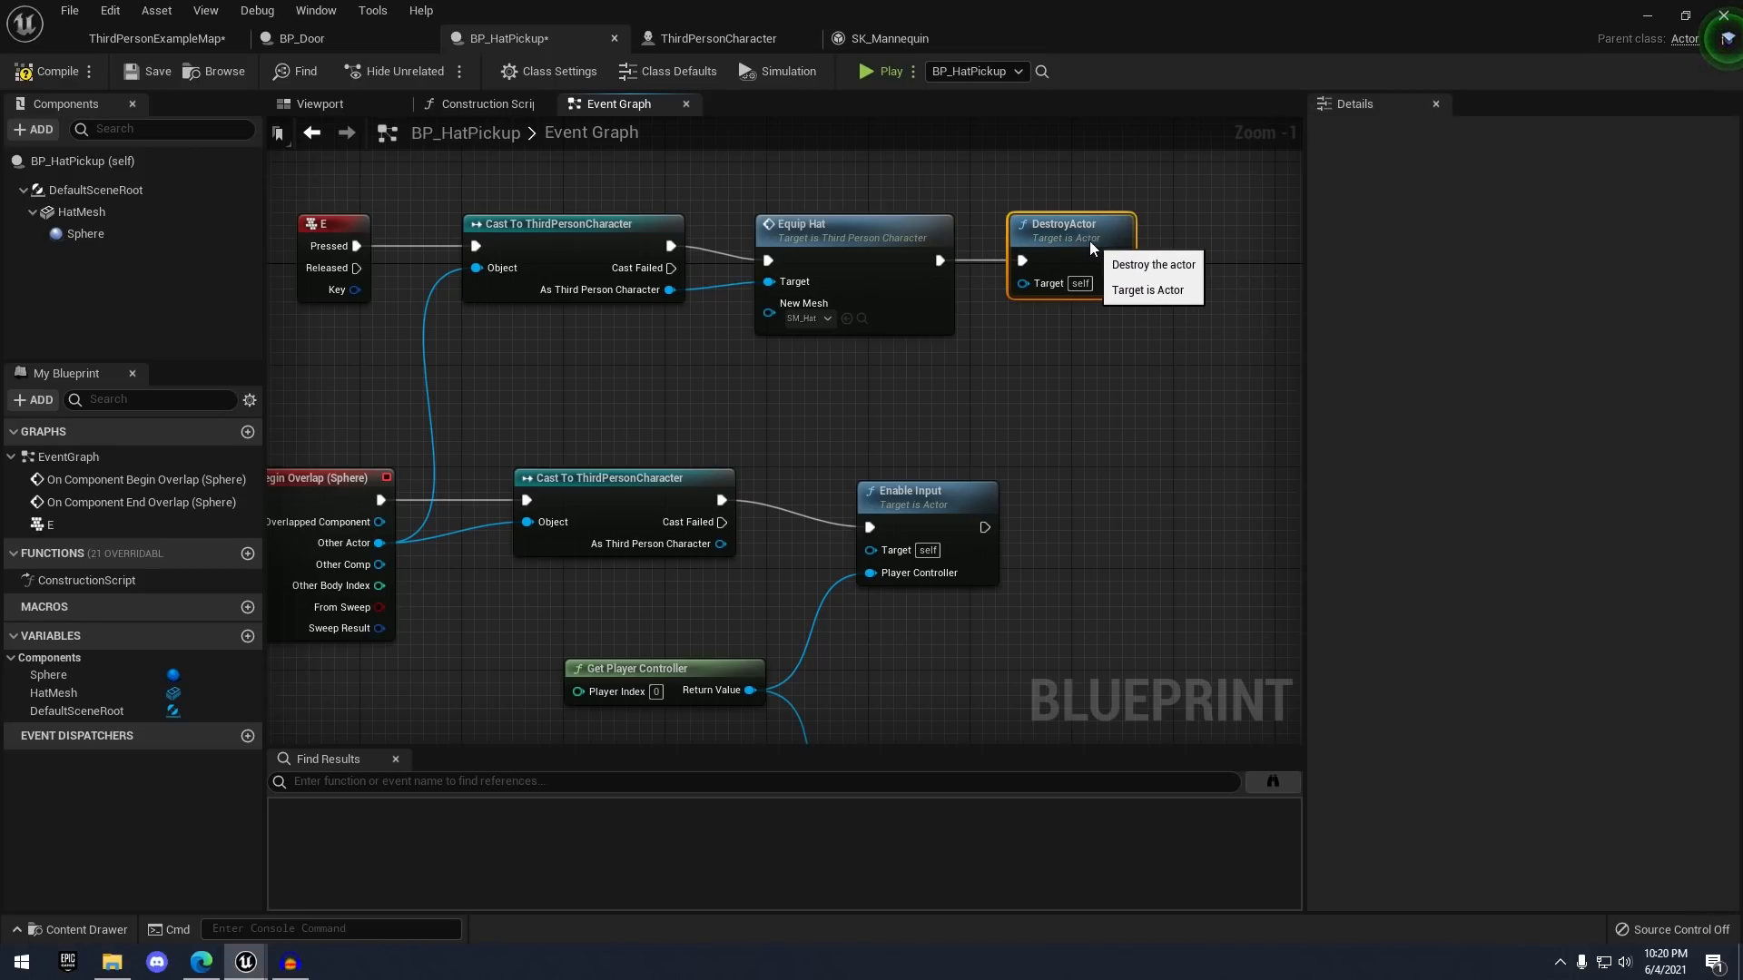
pyautogui.scroll(-3, 1025, 316)
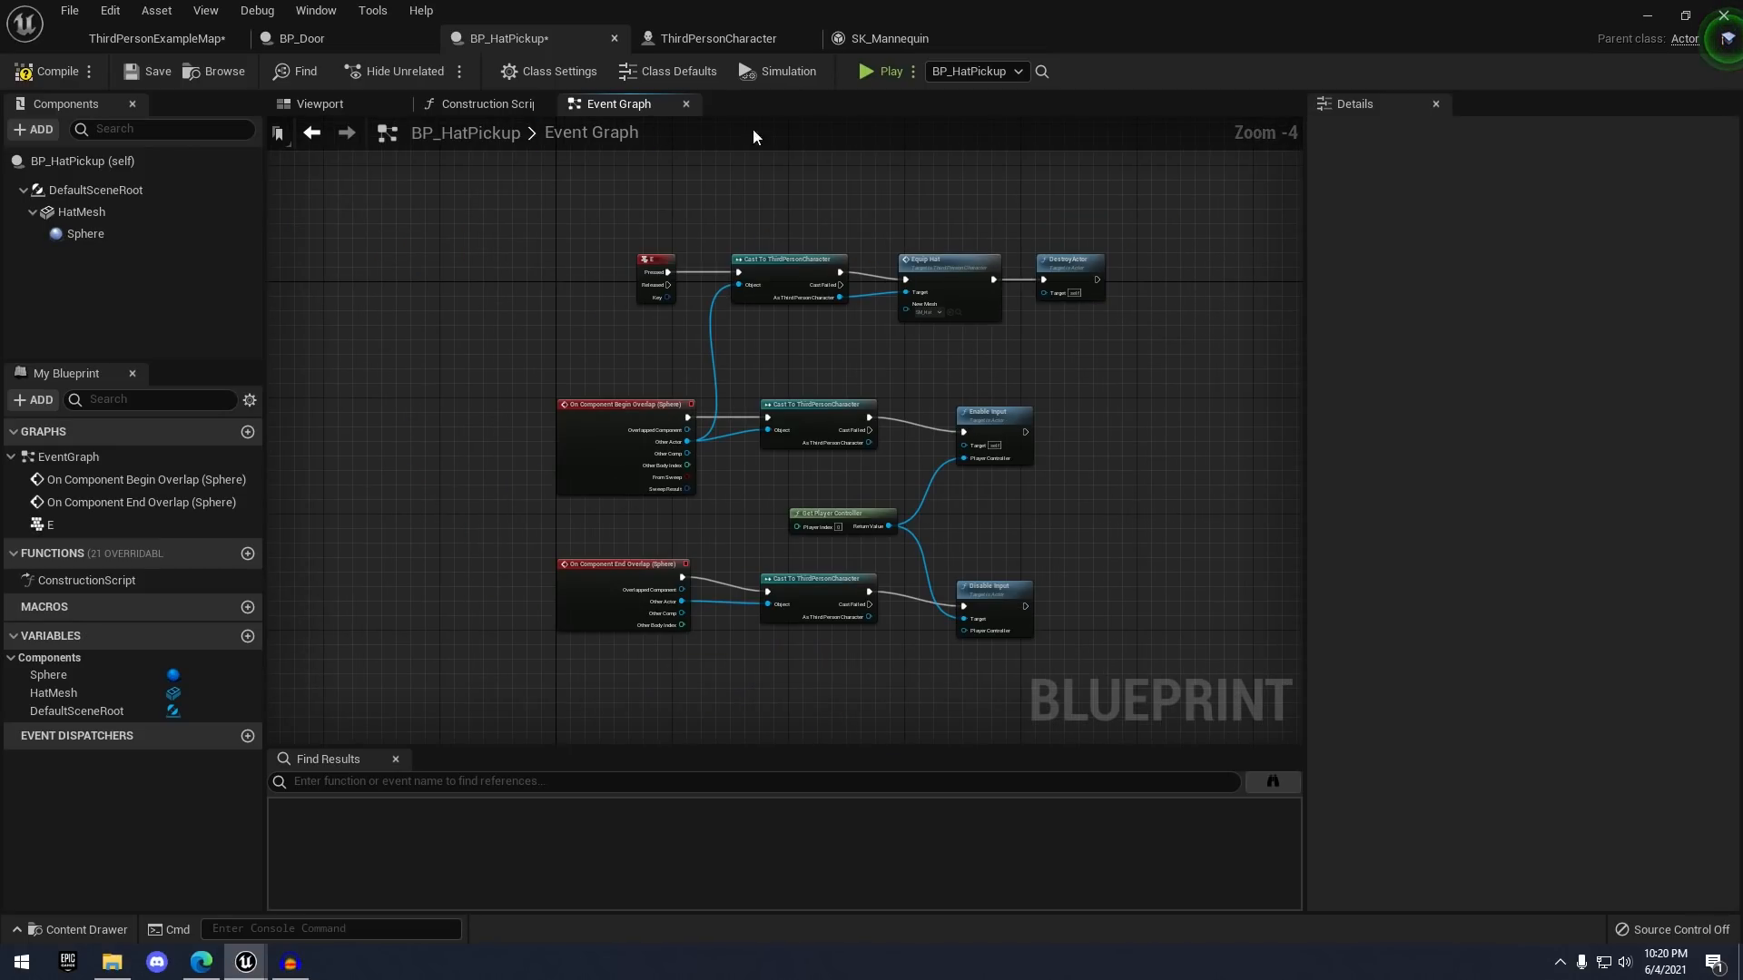
pyautogui.scroll(2, 1102, 274)
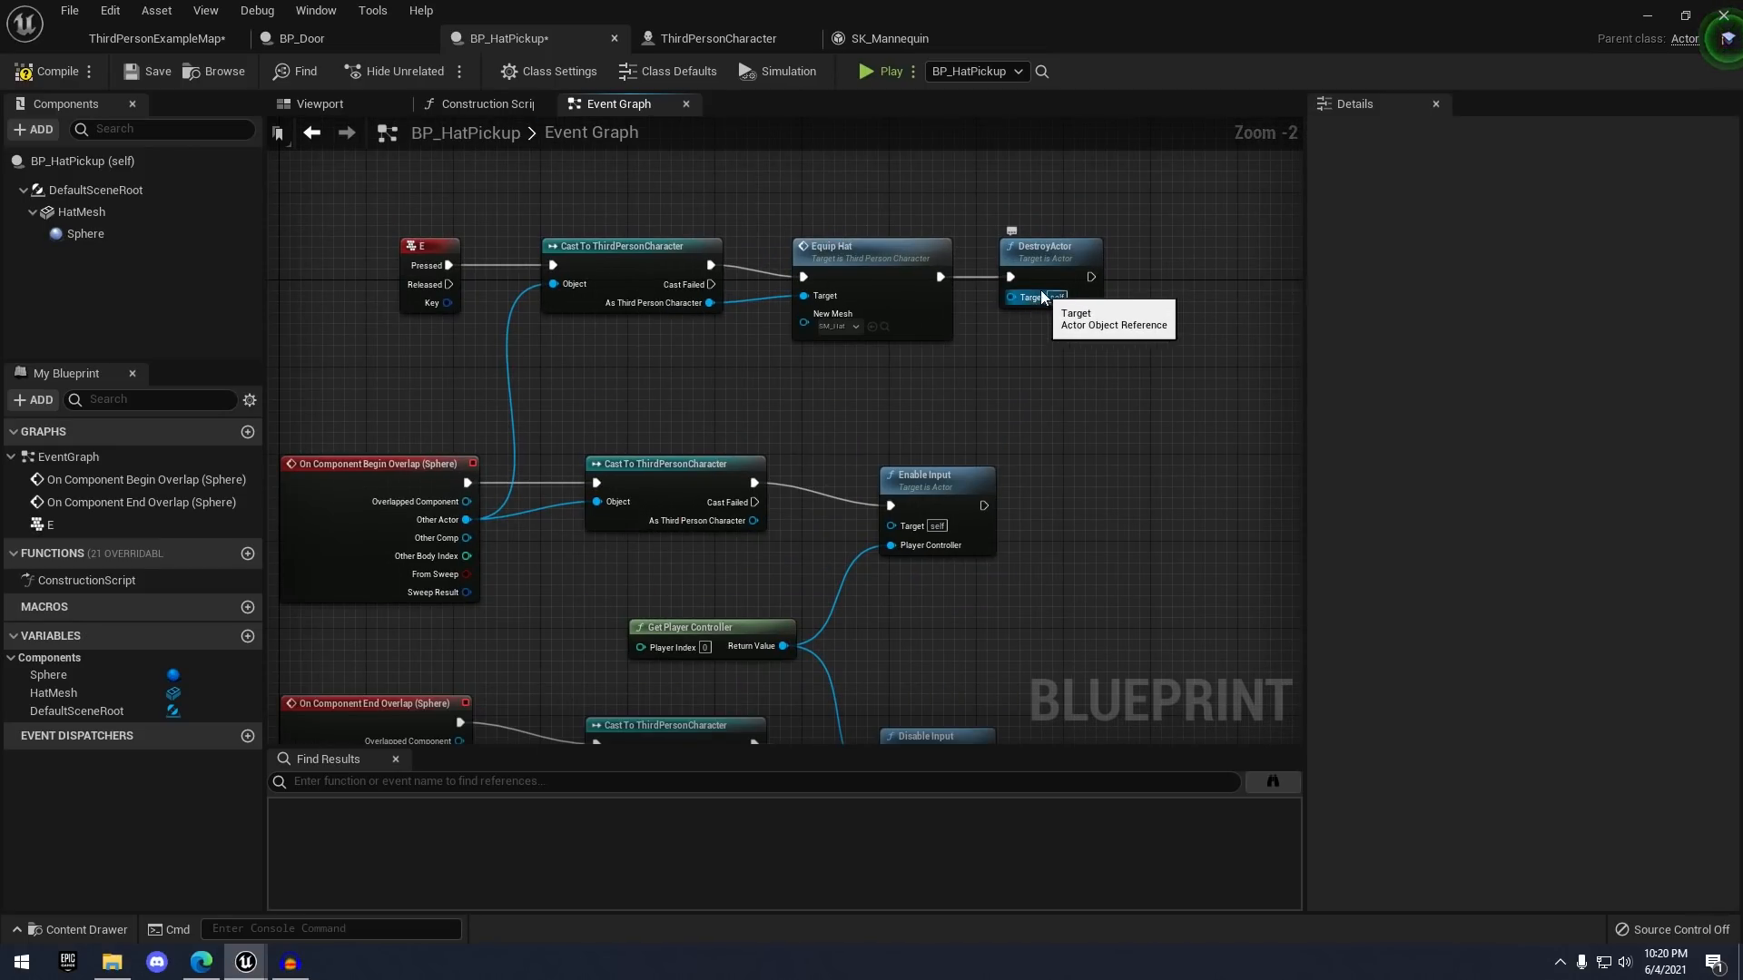
pyautogui.click(153, 72)
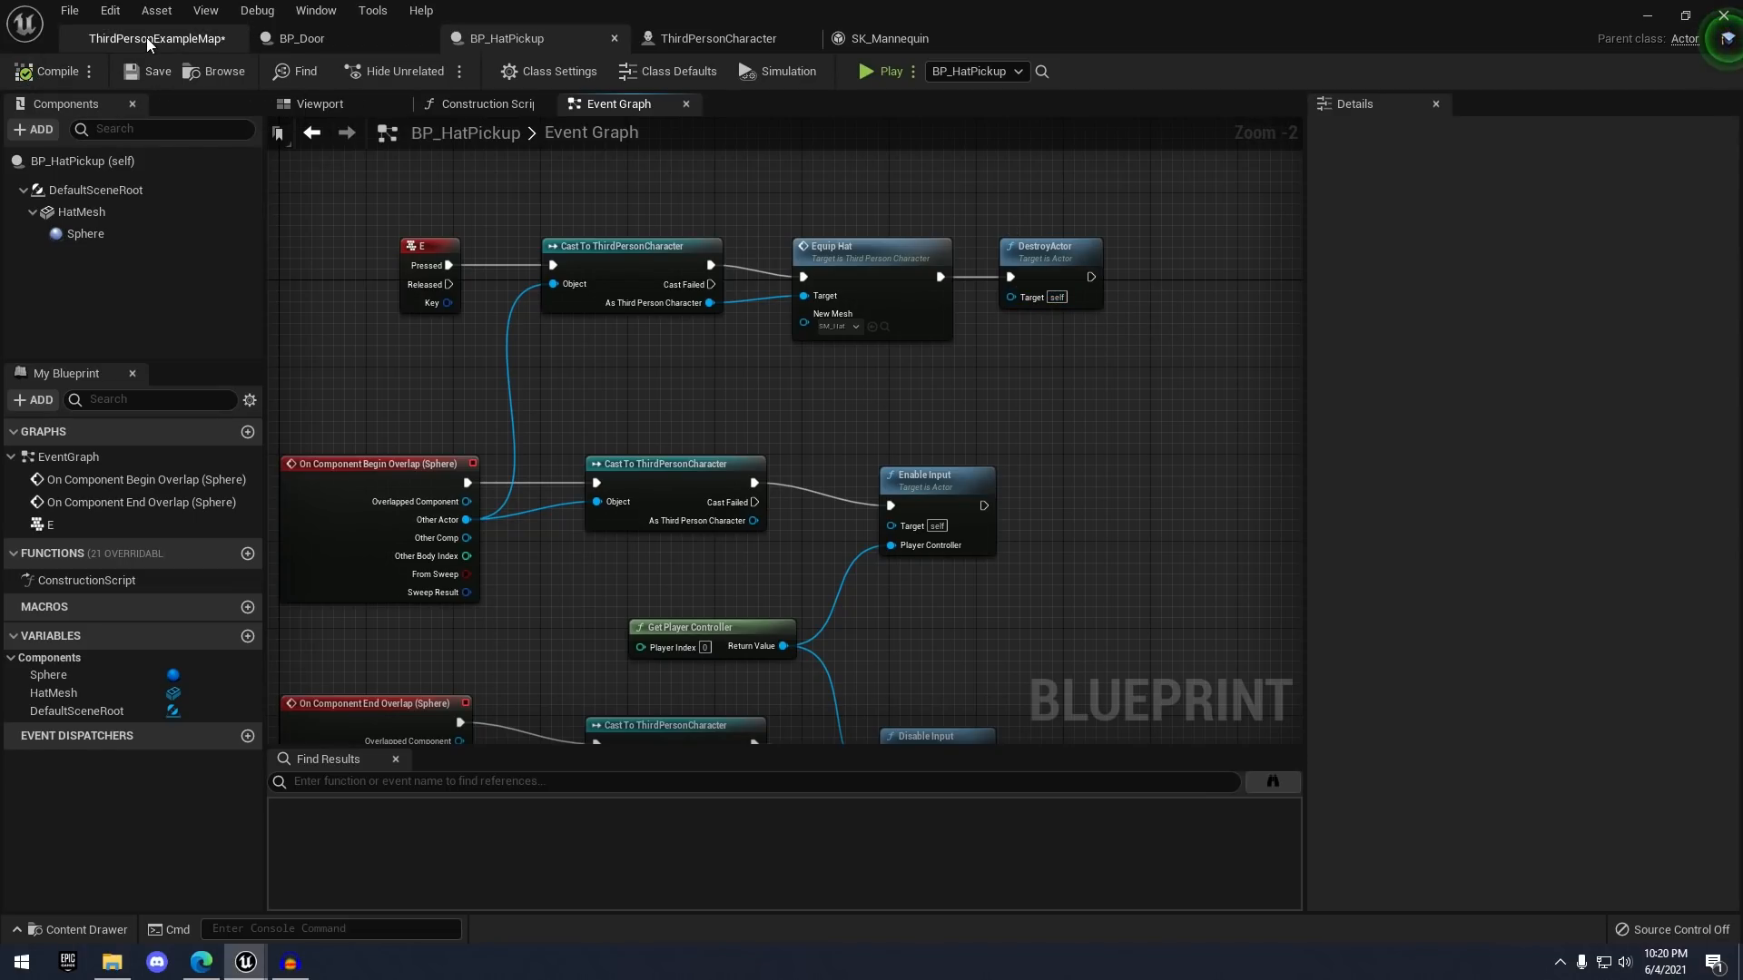
pyautogui.click(145, 36)
pyautogui.click(989, 70)
pyautogui.click(1009, 98)
pyautogui.press('w')
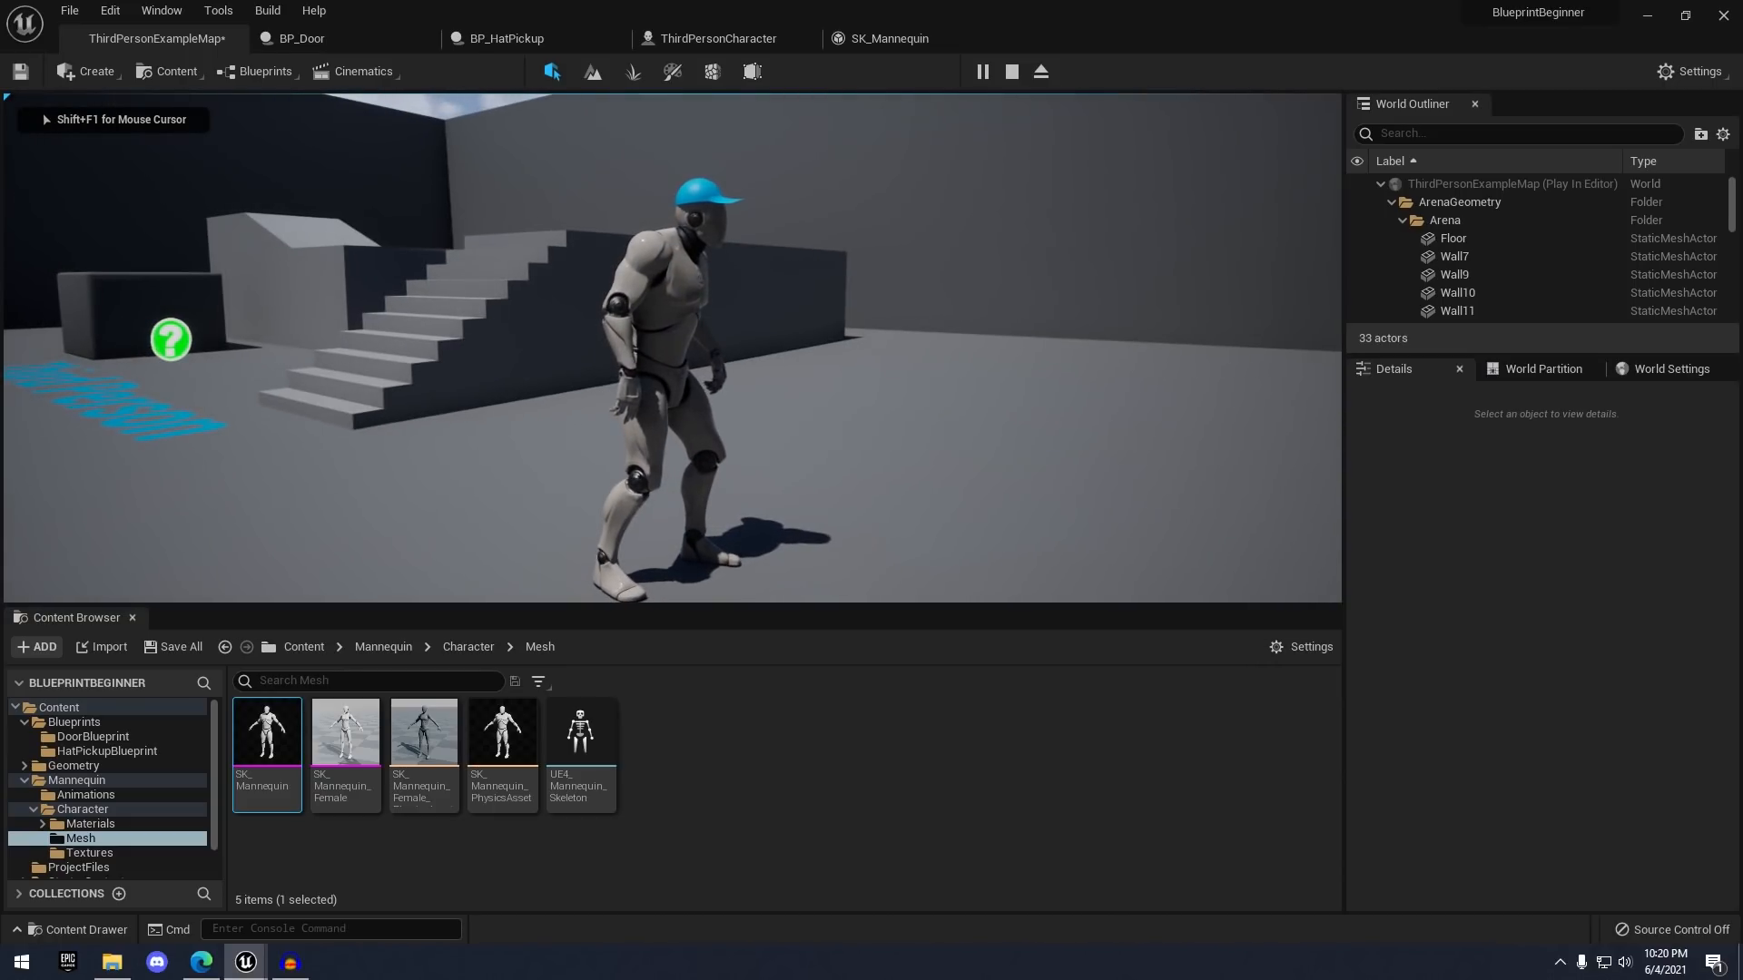
pyautogui.press('s')
pyautogui.press('a')
pyautogui.press('w')
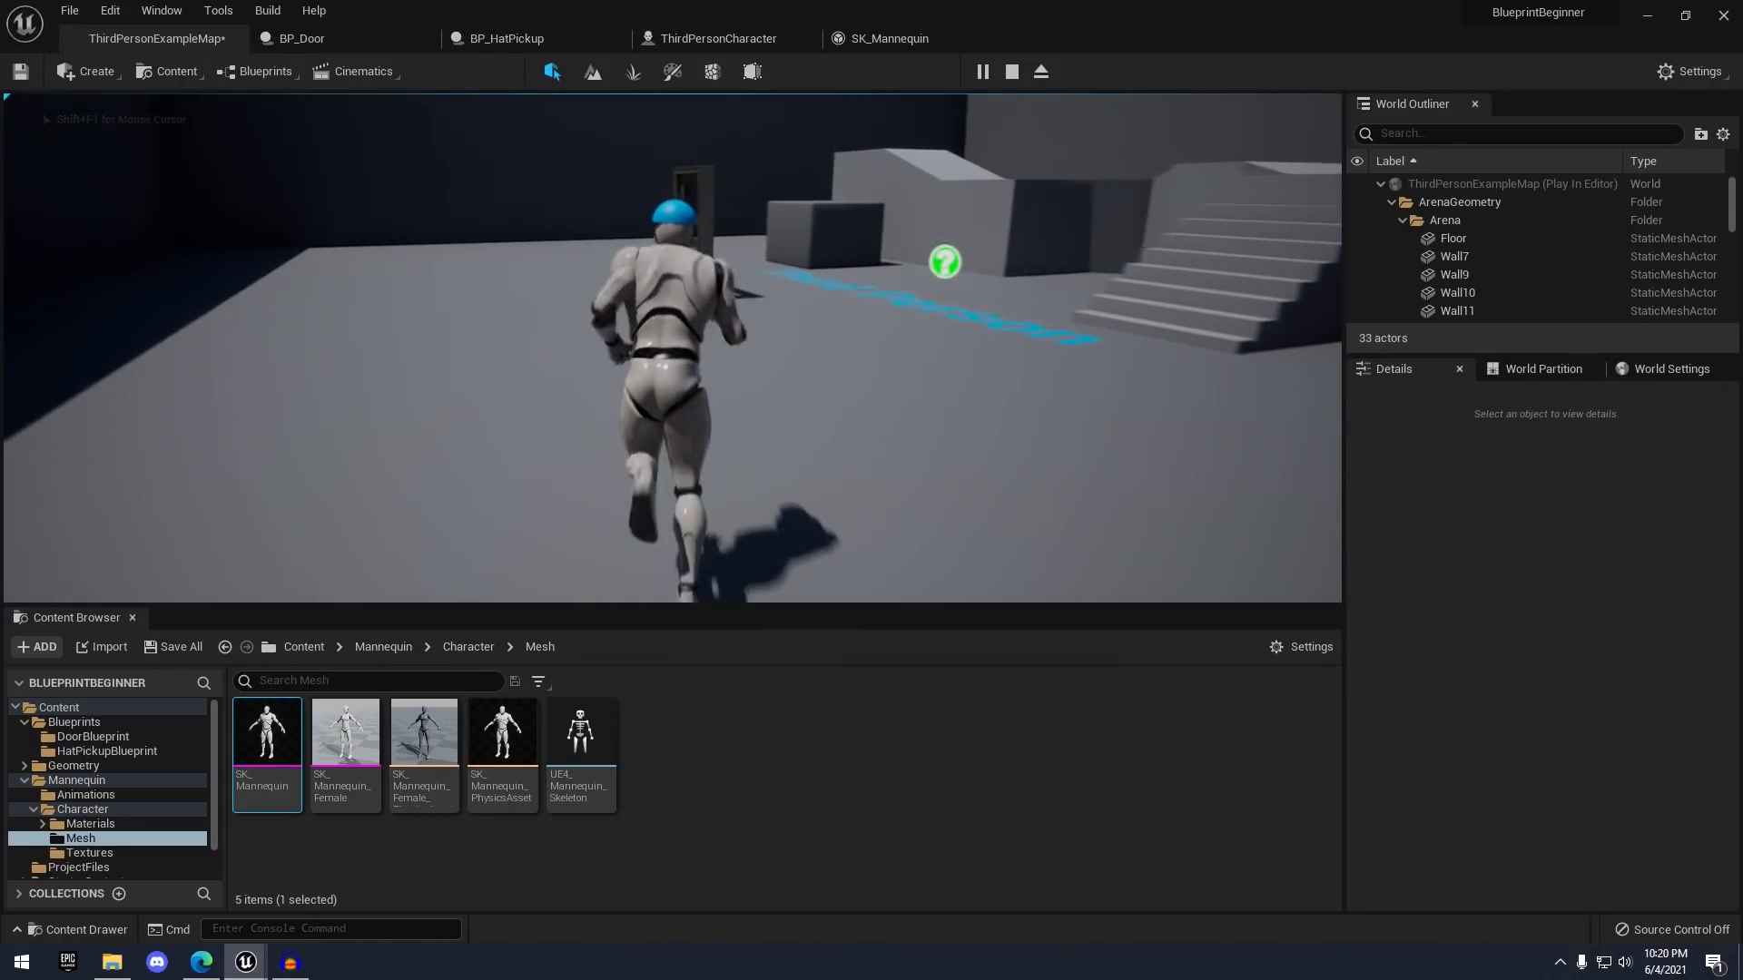
pyautogui.press('d')
pyautogui.press('s')
pyautogui.press('w')
pyautogui.press('d')
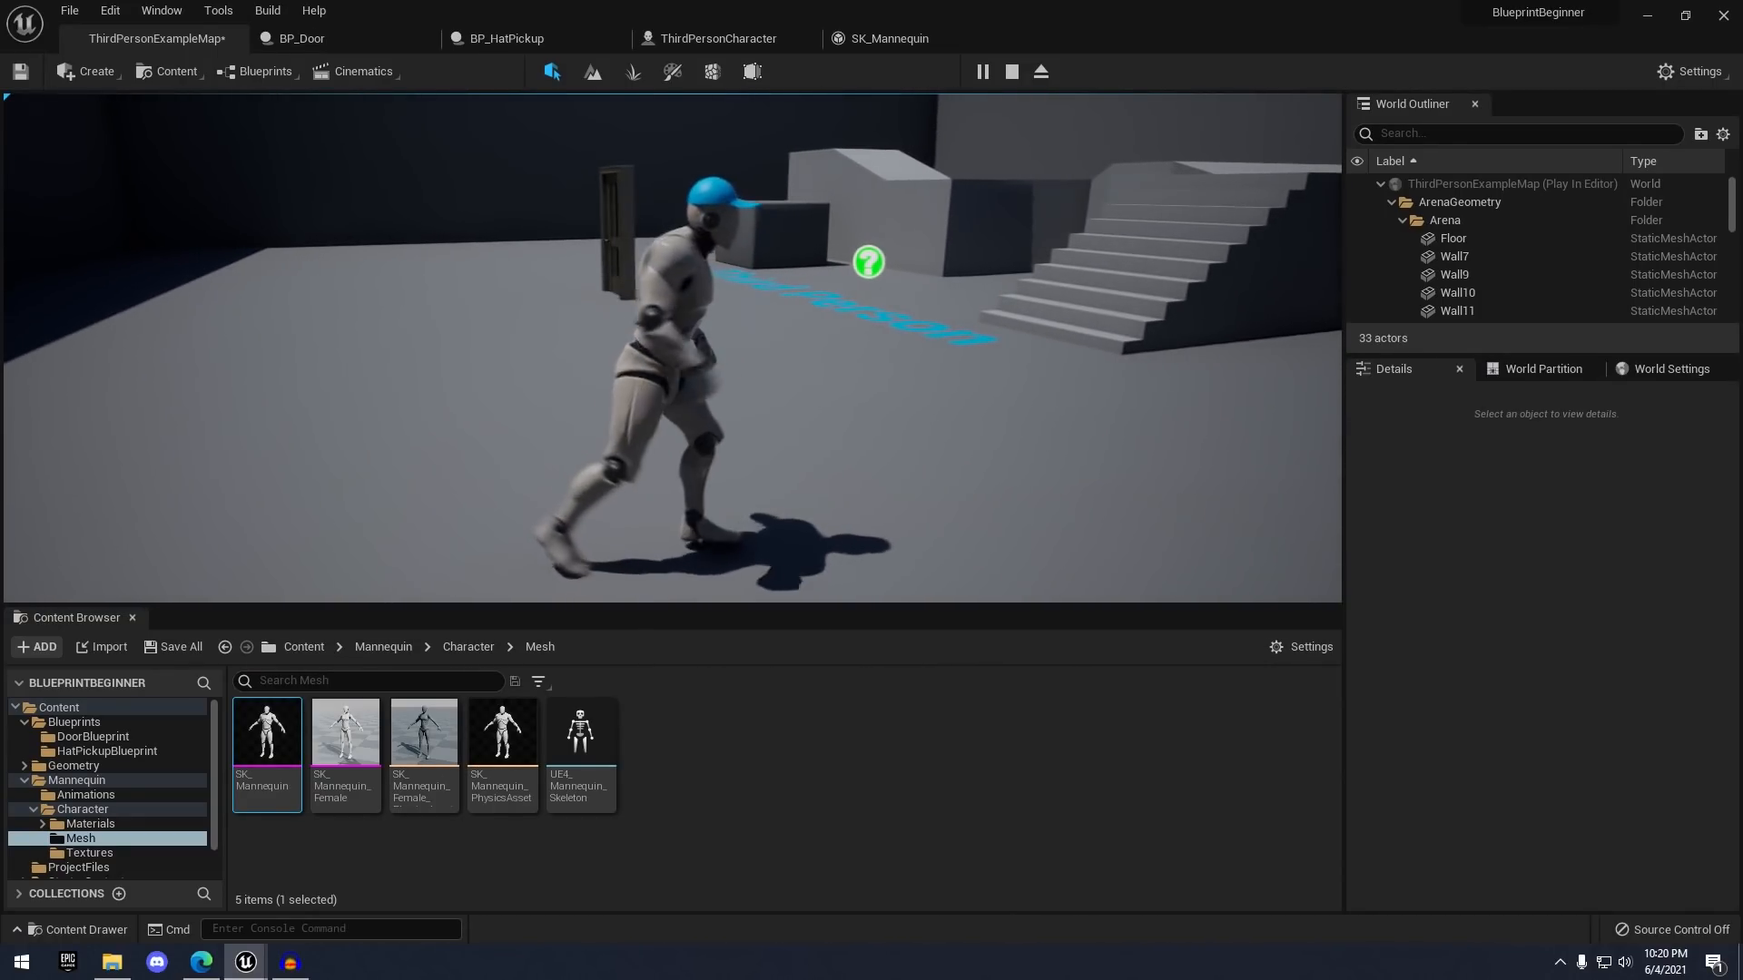
pyautogui.press('a')
pyautogui.press('w')
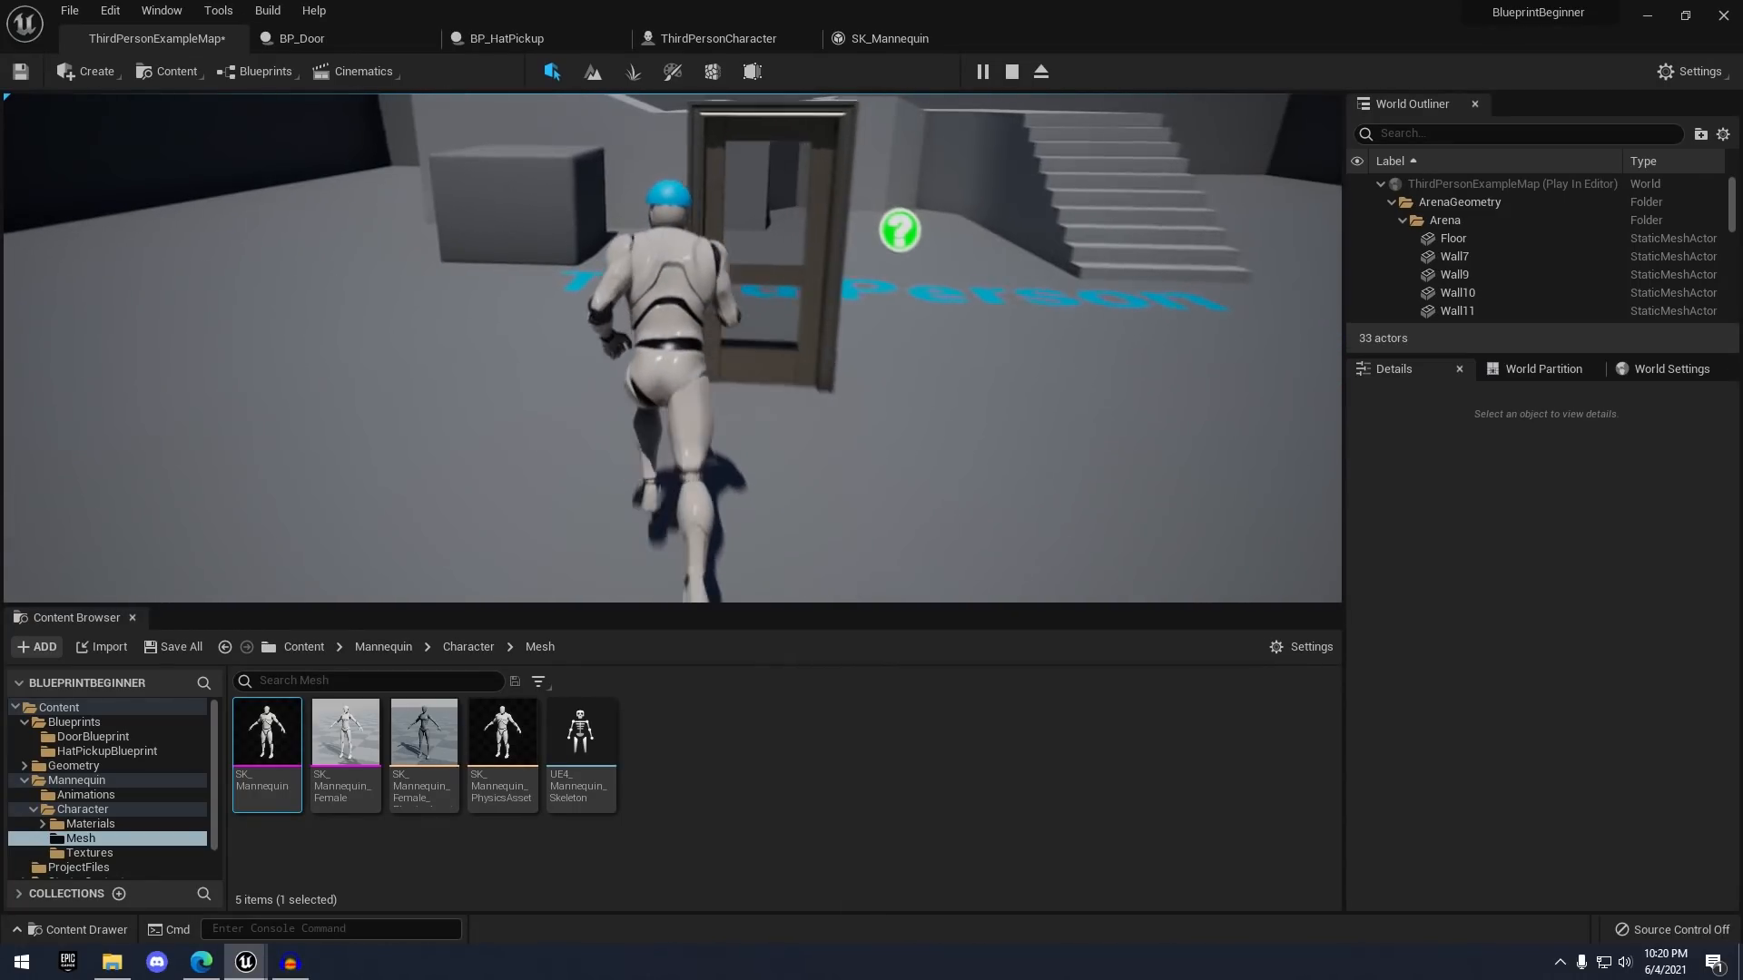
pyautogui.press('d')
pyautogui.press('s')
pyautogui.press('w')
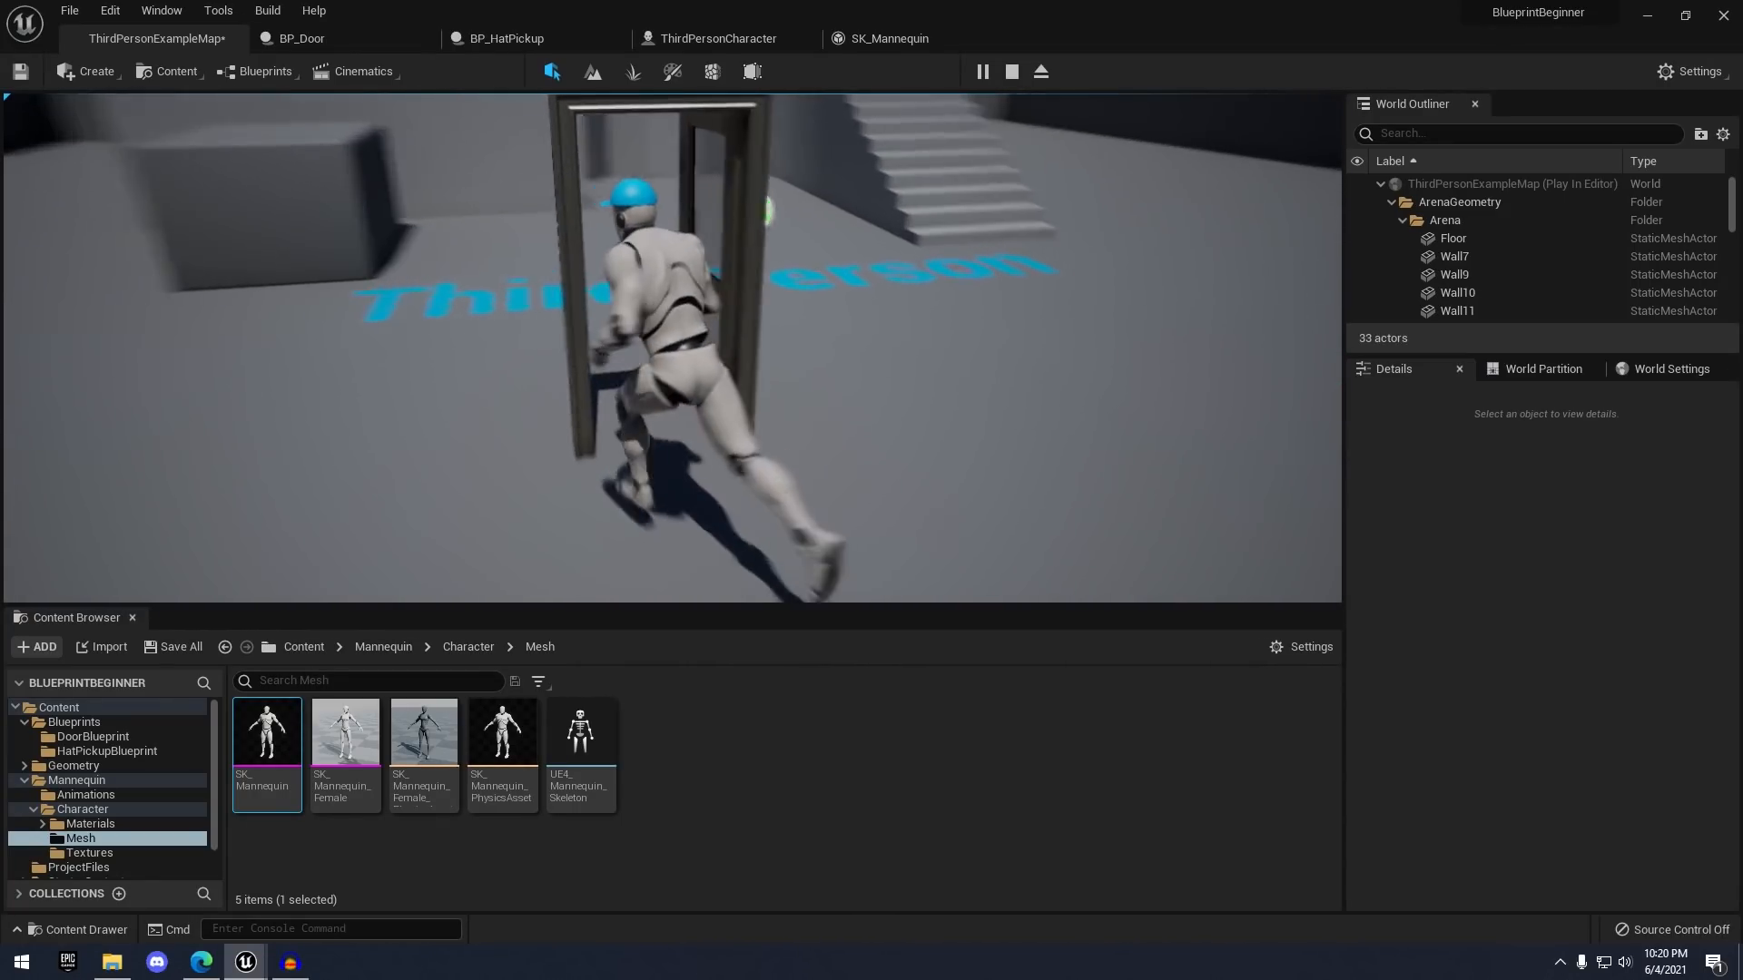
pyautogui.press('a')
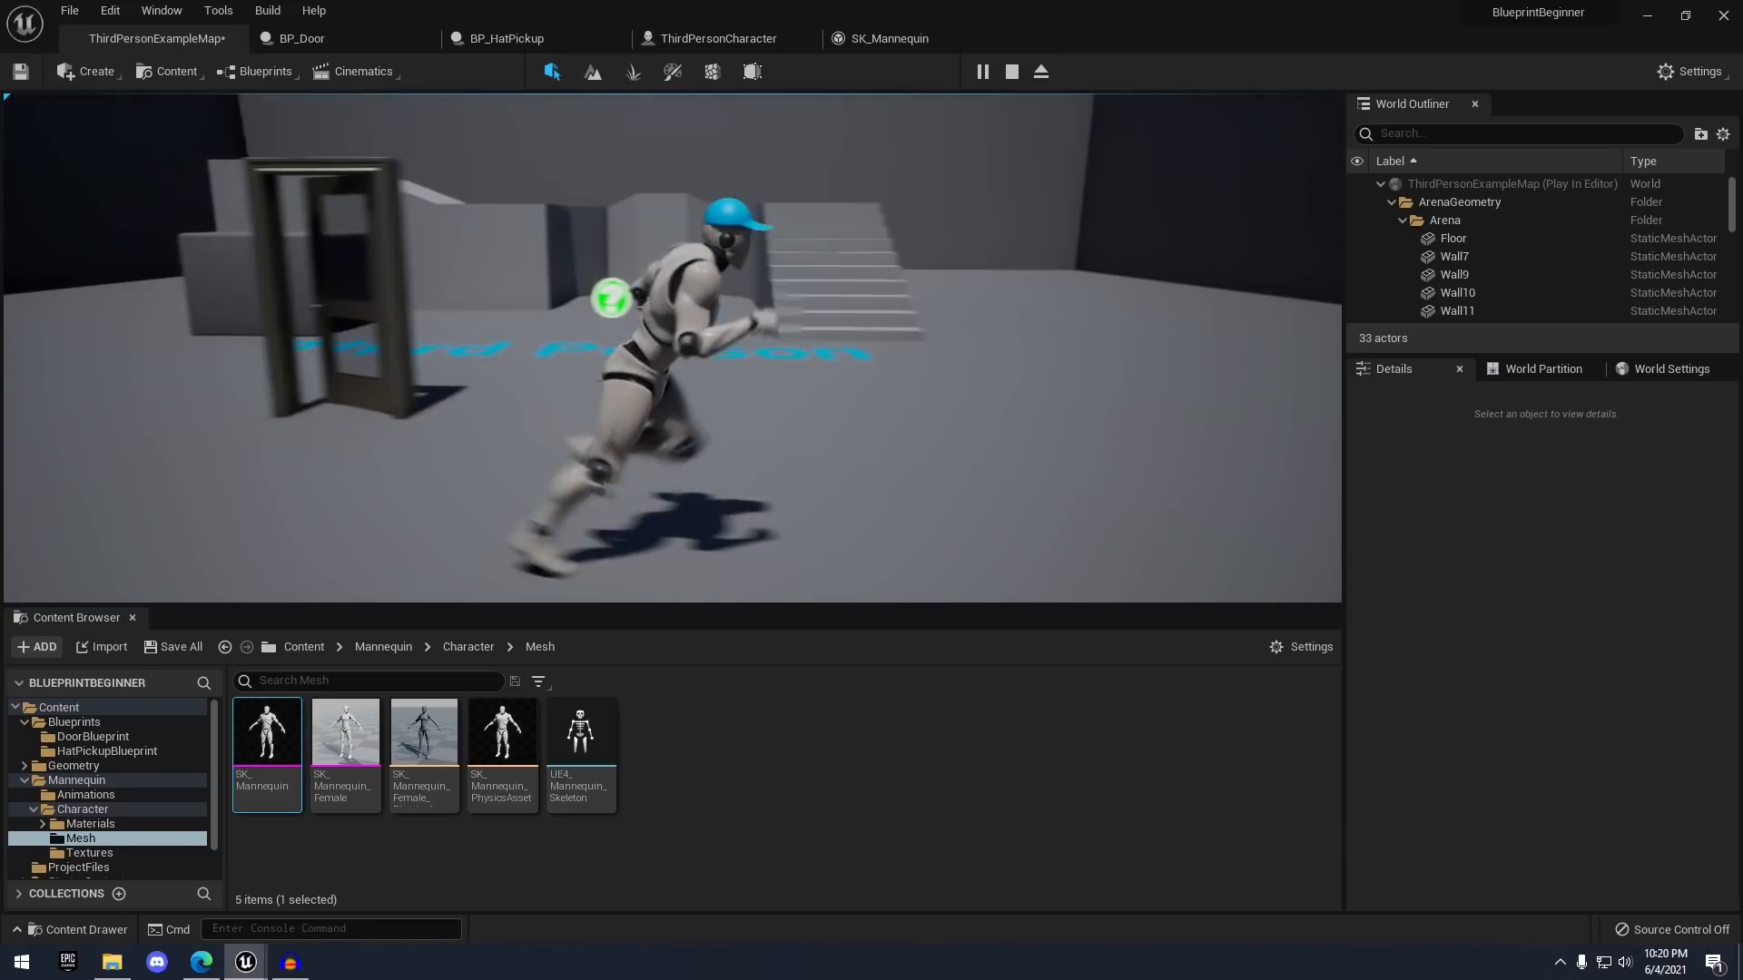
pyautogui.press('s')
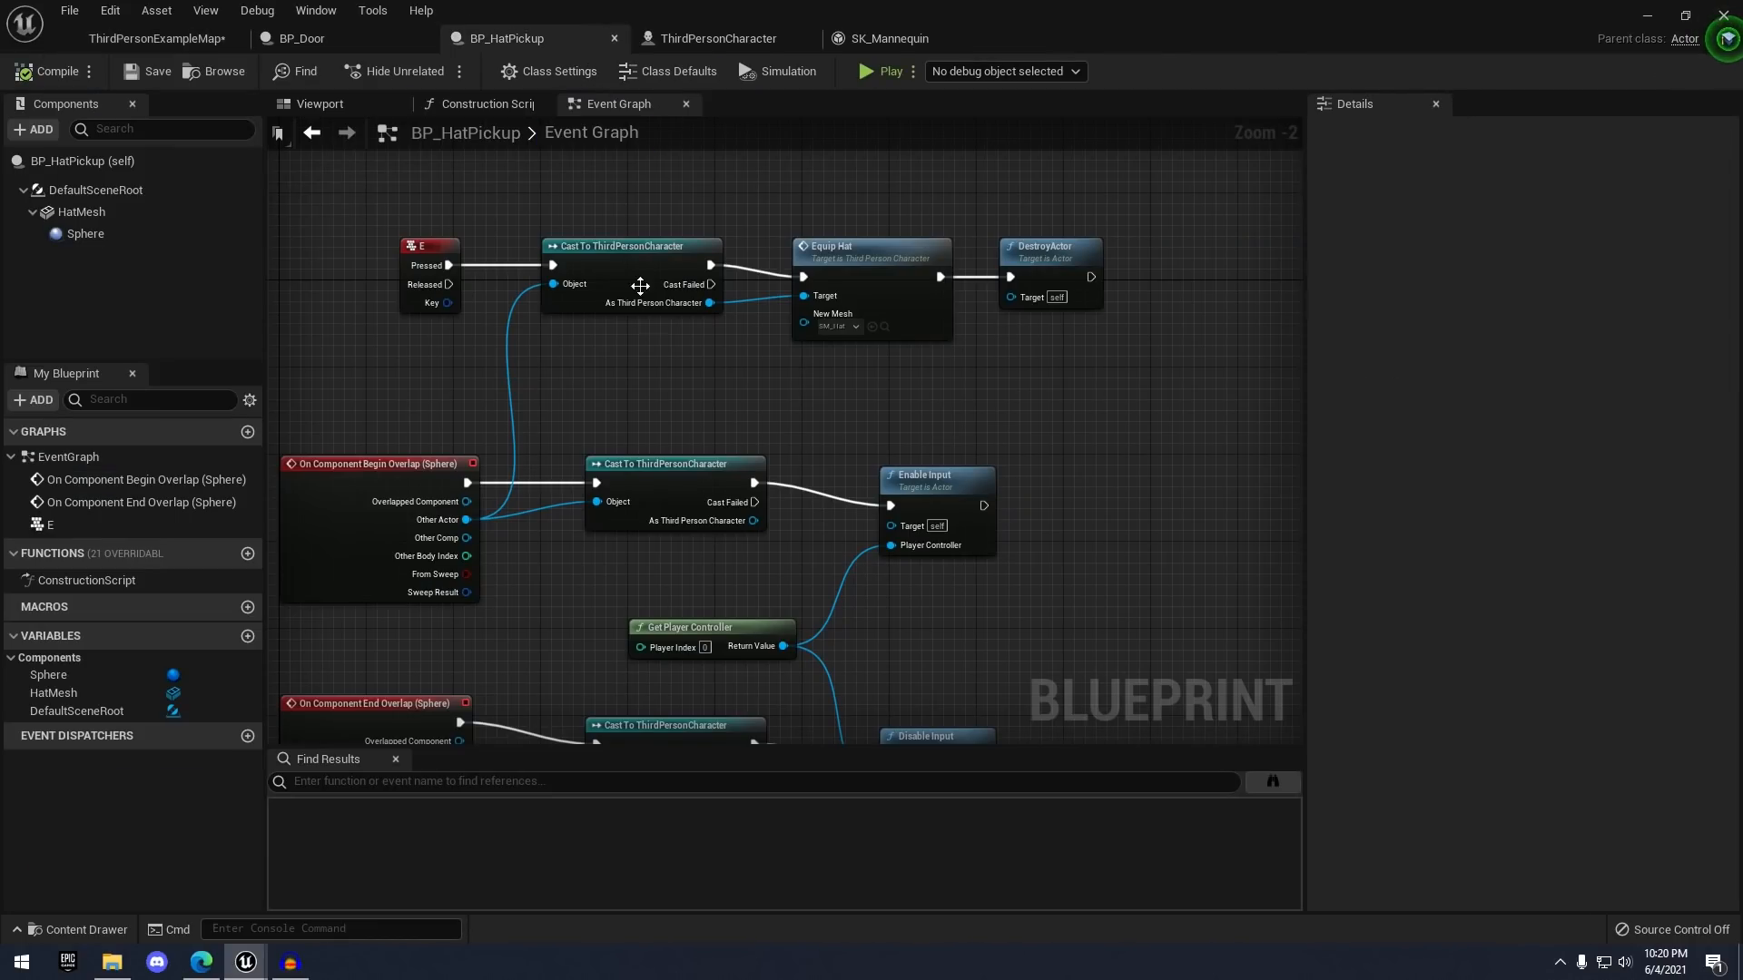
pyautogui.scroll(-1, 640, 286)
pyautogui.moveTo(676, 365); pyautogui.dragTo(757, 218, button='right')
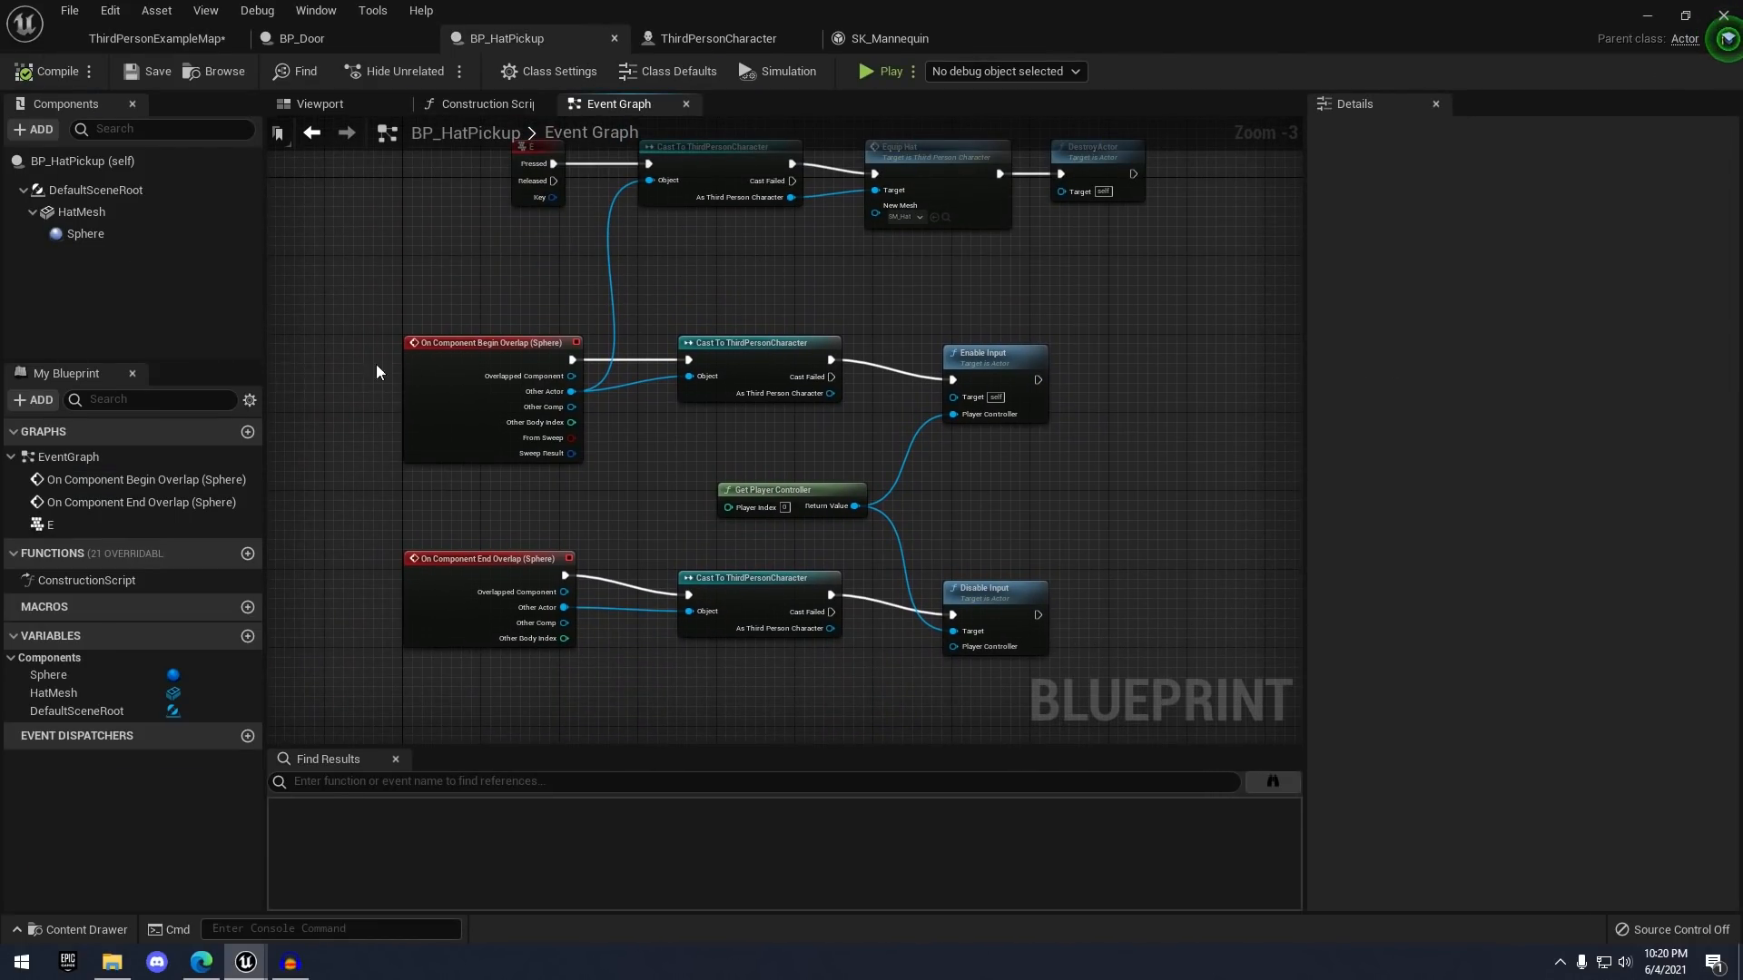
pyautogui.moveTo(426, 284); pyautogui.dragTo(410, 250, button='right')
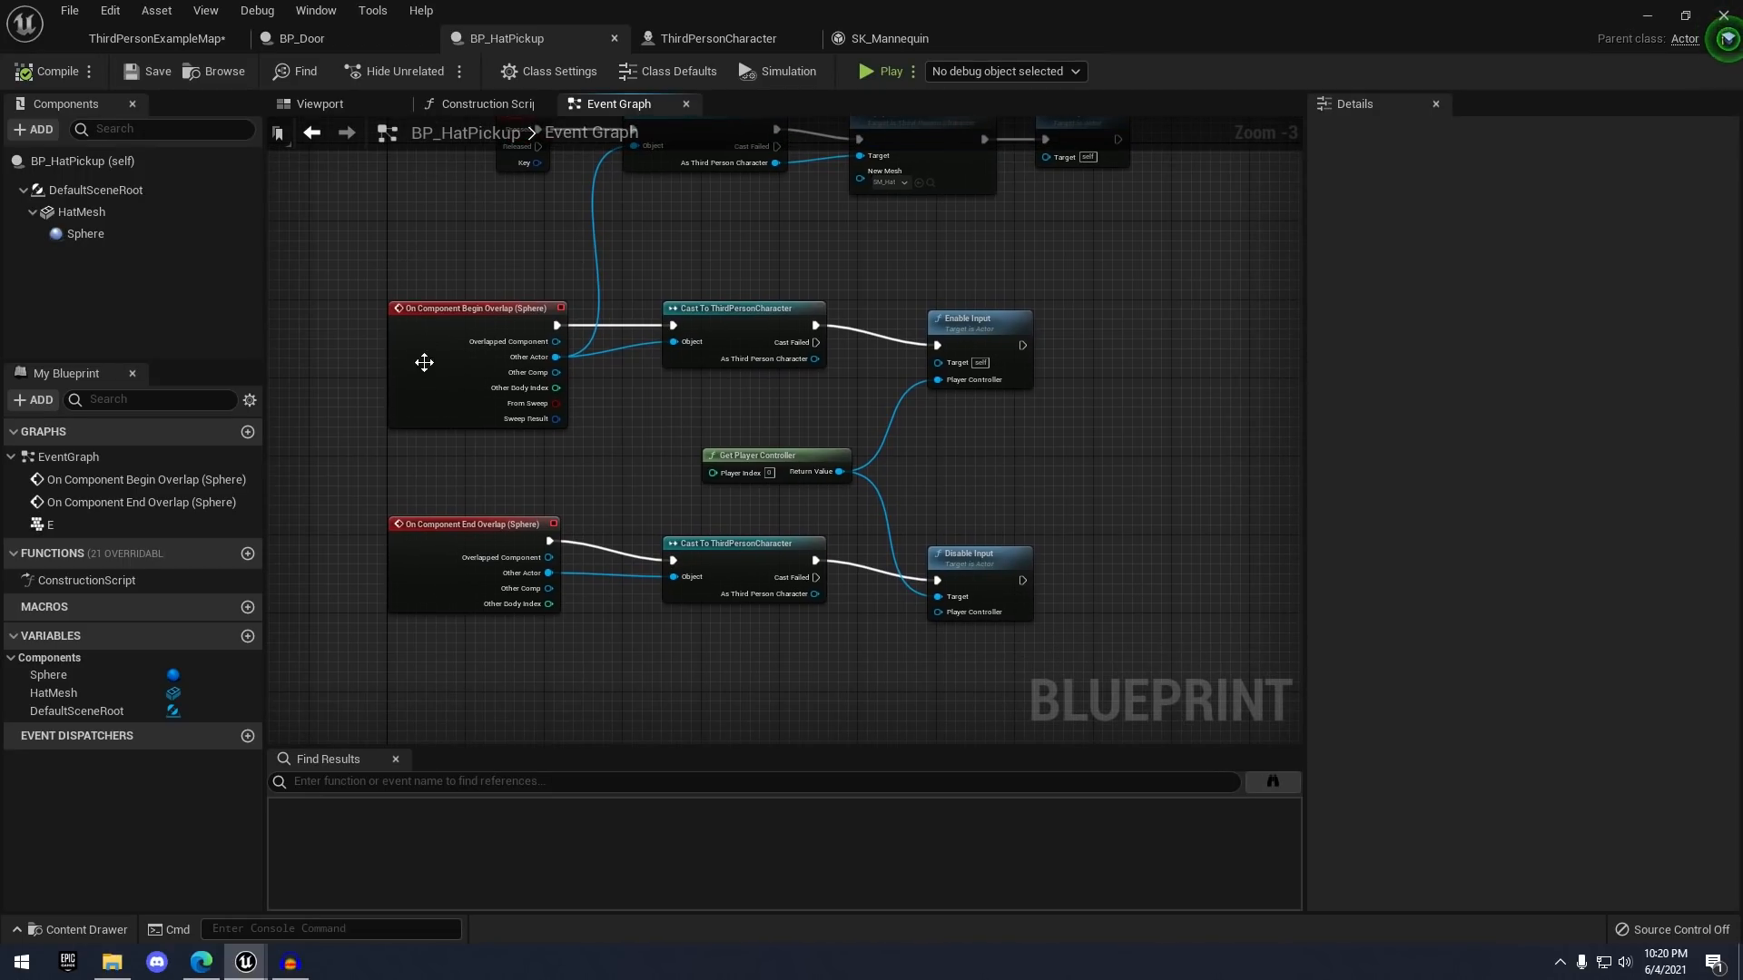
pyautogui.moveTo(711, 399); pyautogui.dragTo(672, 448, button='right')
pyautogui.moveTo(901, 314); pyautogui.dragTo(885, 481, button='right')
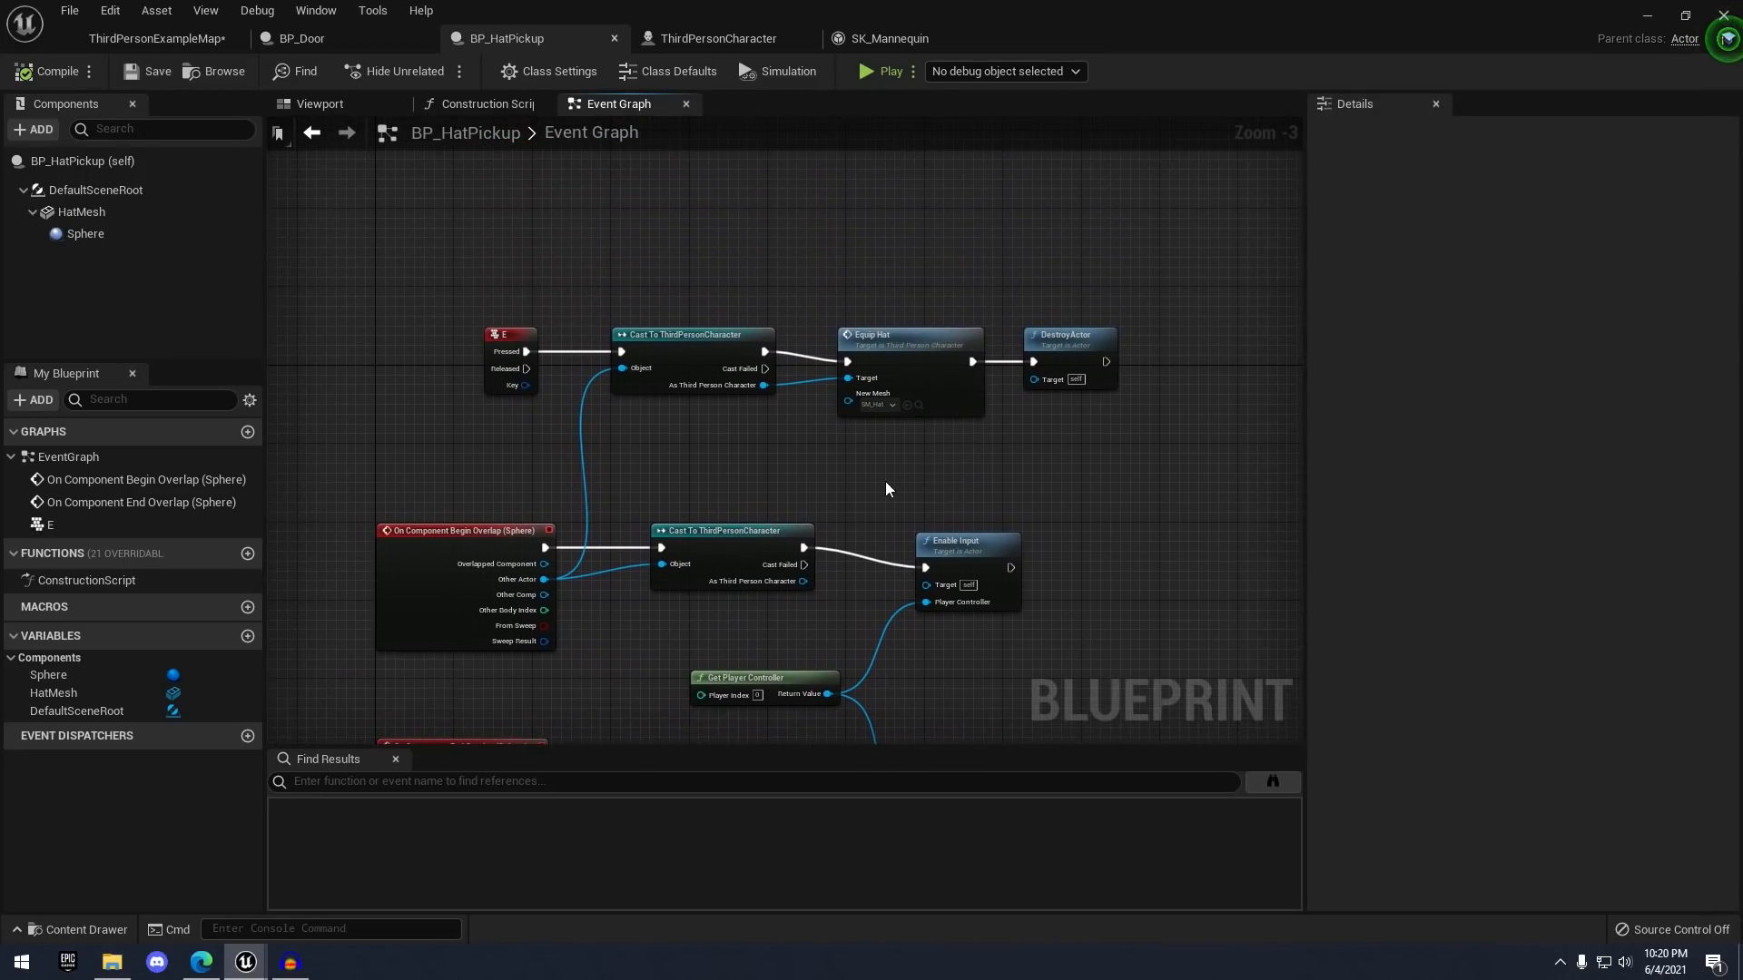
pyautogui.moveTo(920, 562); pyautogui.dragTo(863, 304, button='right')
pyautogui.moveTo(801, 502); pyautogui.dragTo(771, 453, button='right')
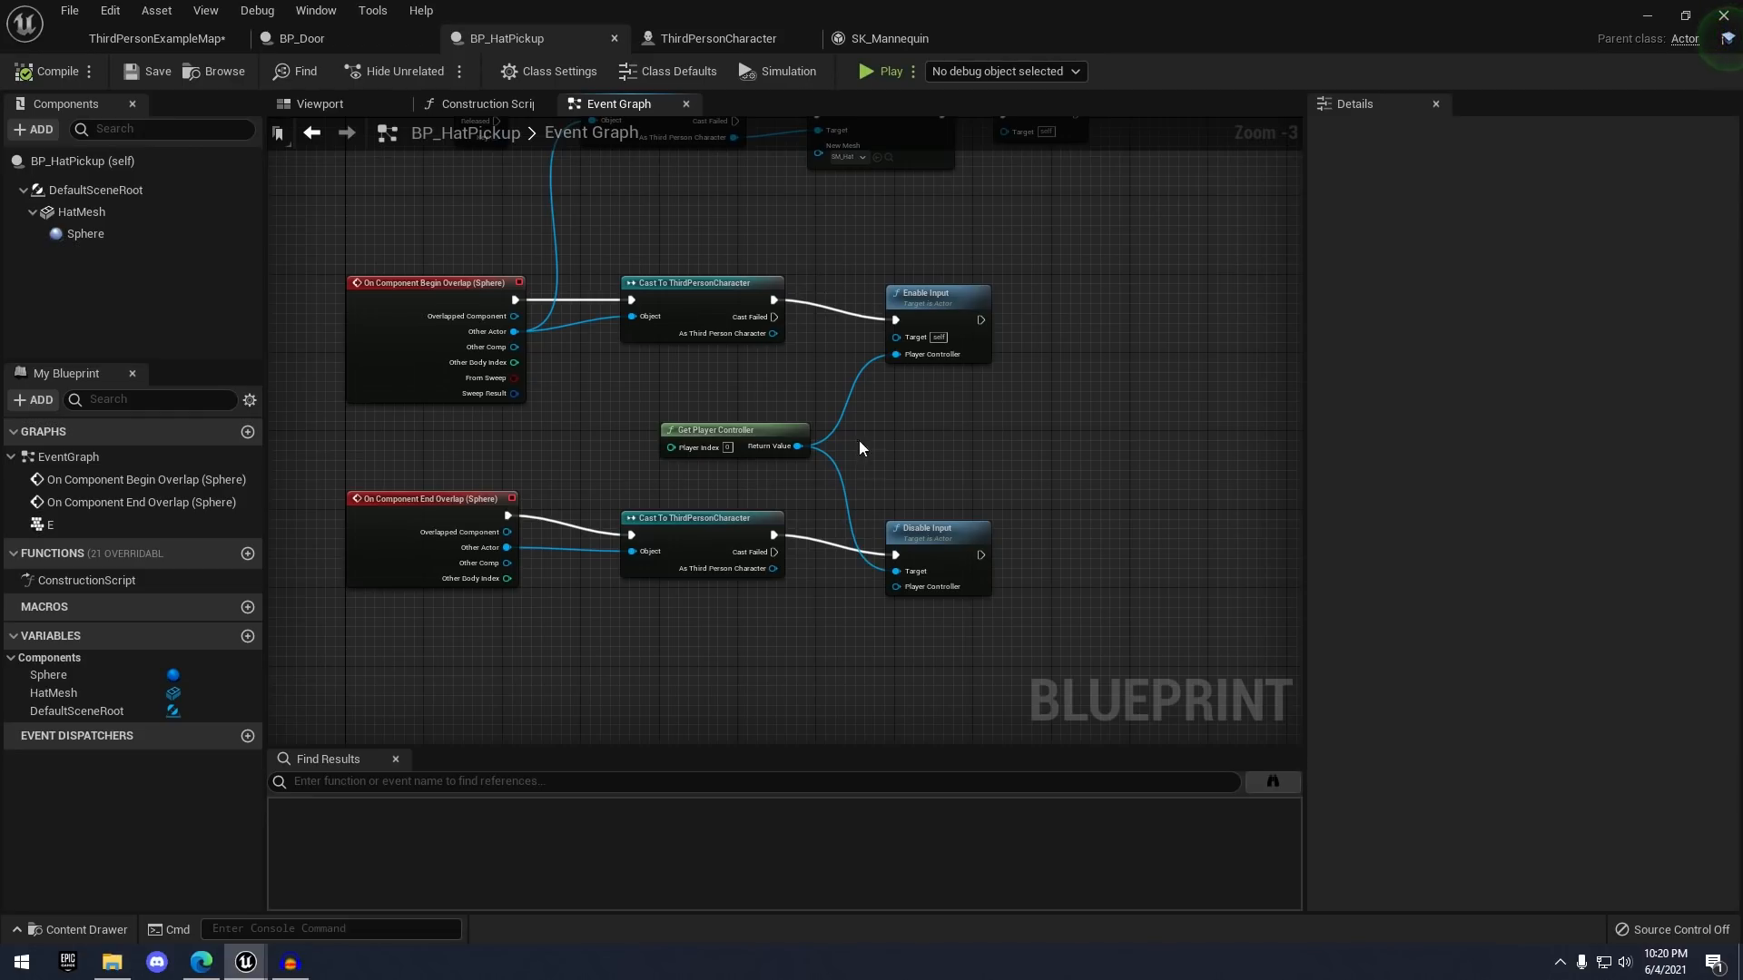
pyautogui.moveTo(881, 282); pyautogui.dragTo(941, 521, button='right')
pyautogui.scroll(1, 619, 304)
pyautogui.scroll(2, 625, 275)
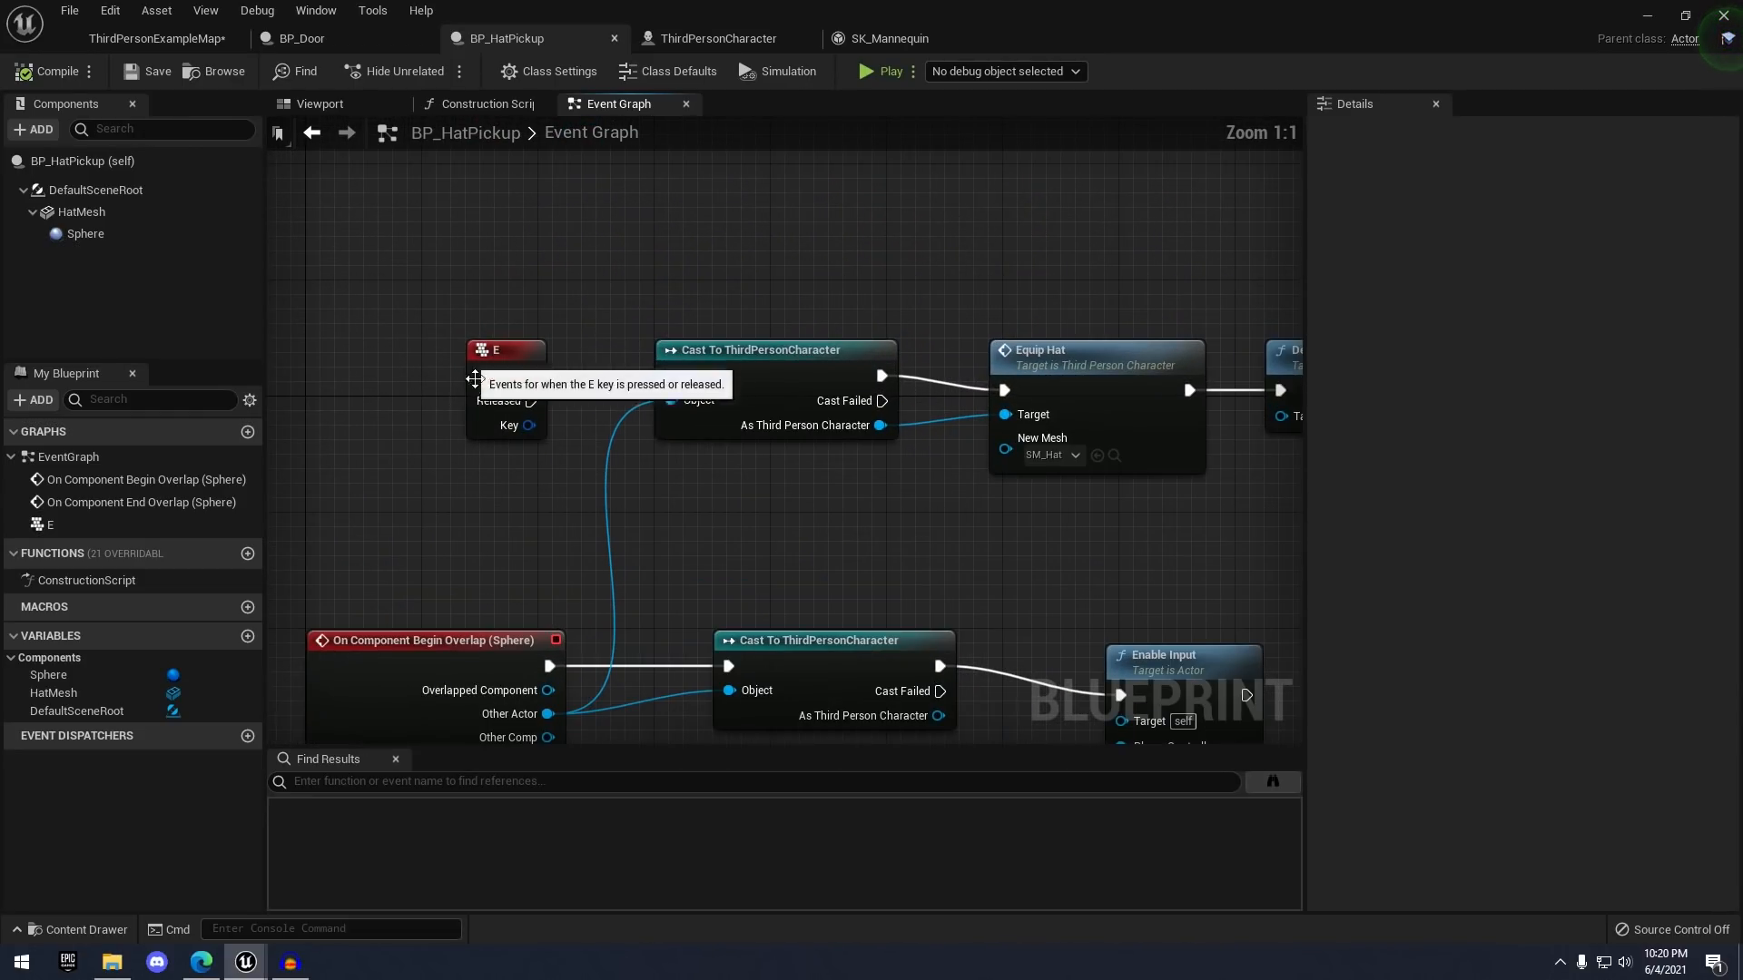
pyautogui.moveTo(713, 330); pyautogui.dragTo(543, 318, button='right')
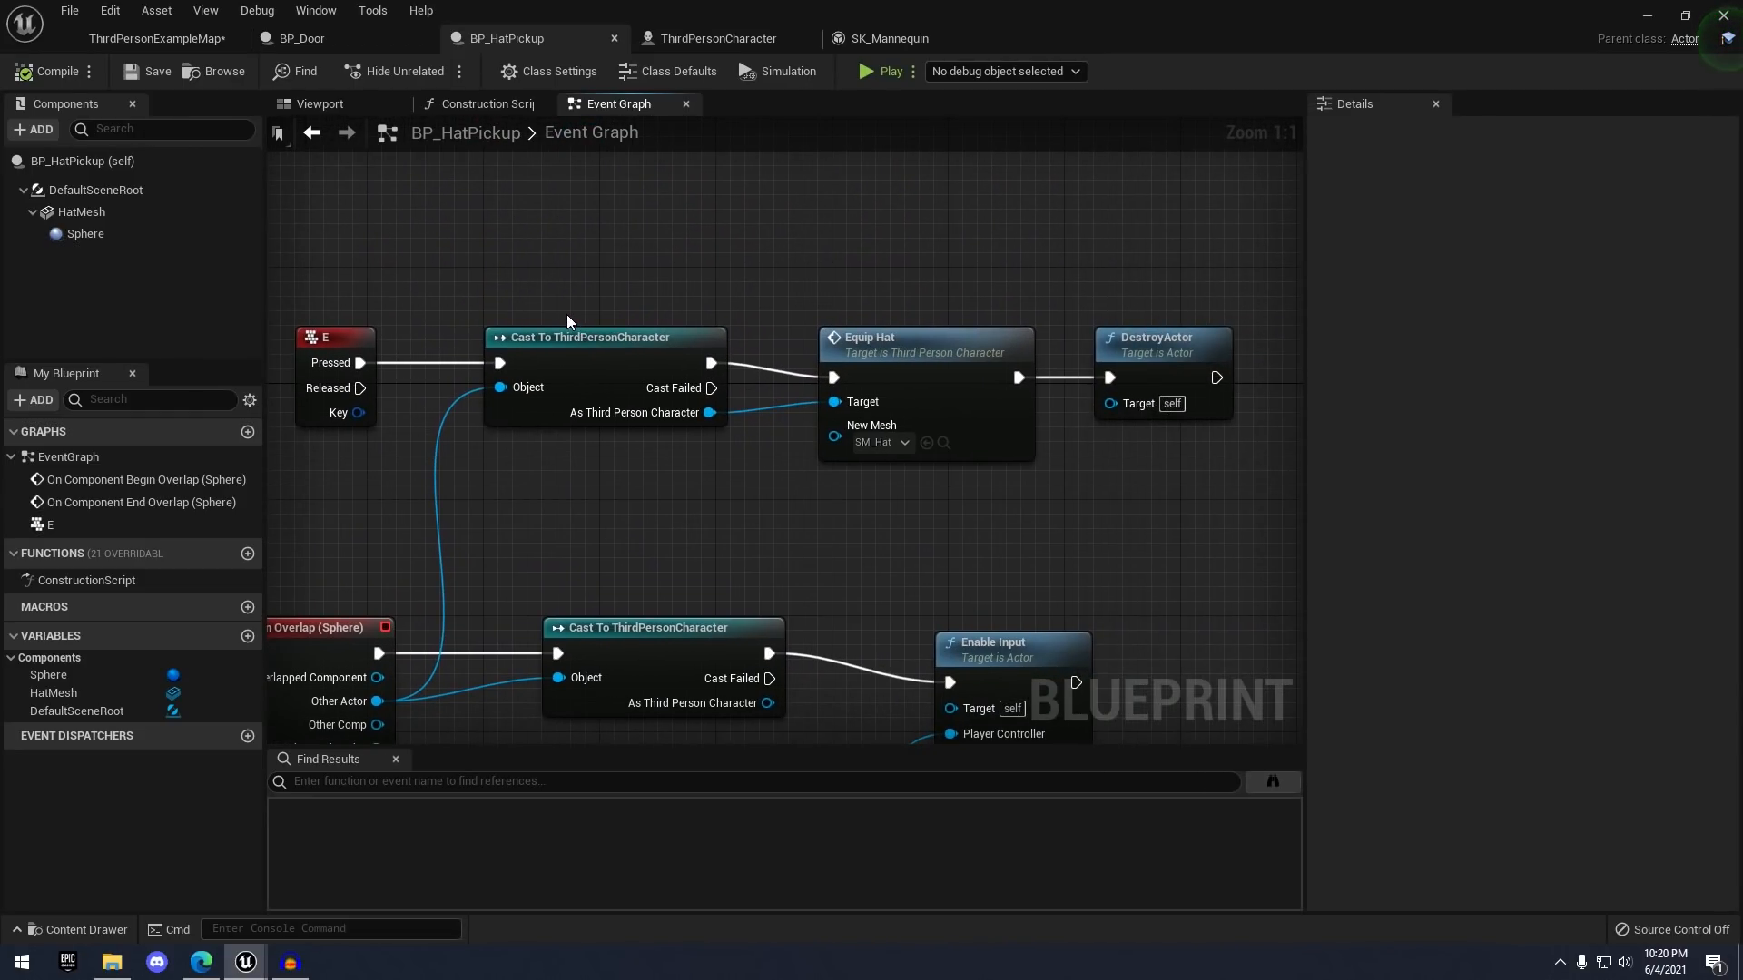
pyautogui.doubleClick(922, 351)
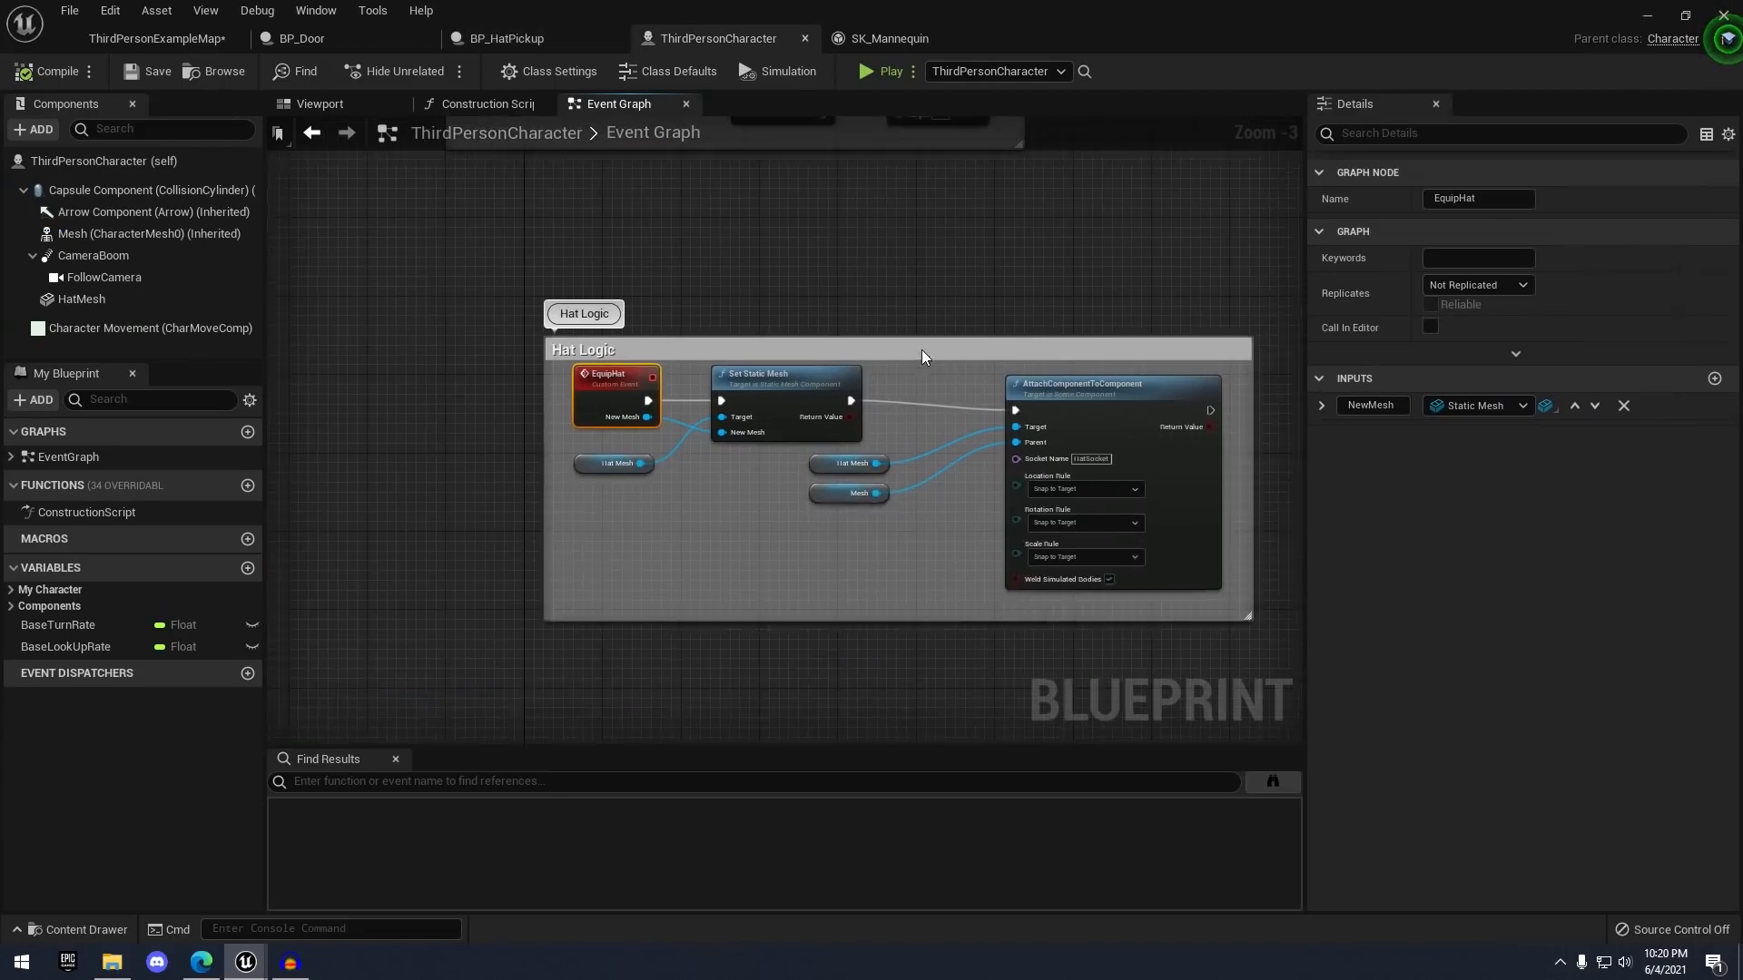
pyautogui.moveTo(752, 281); pyautogui.dragTo(495, 172, button='right')
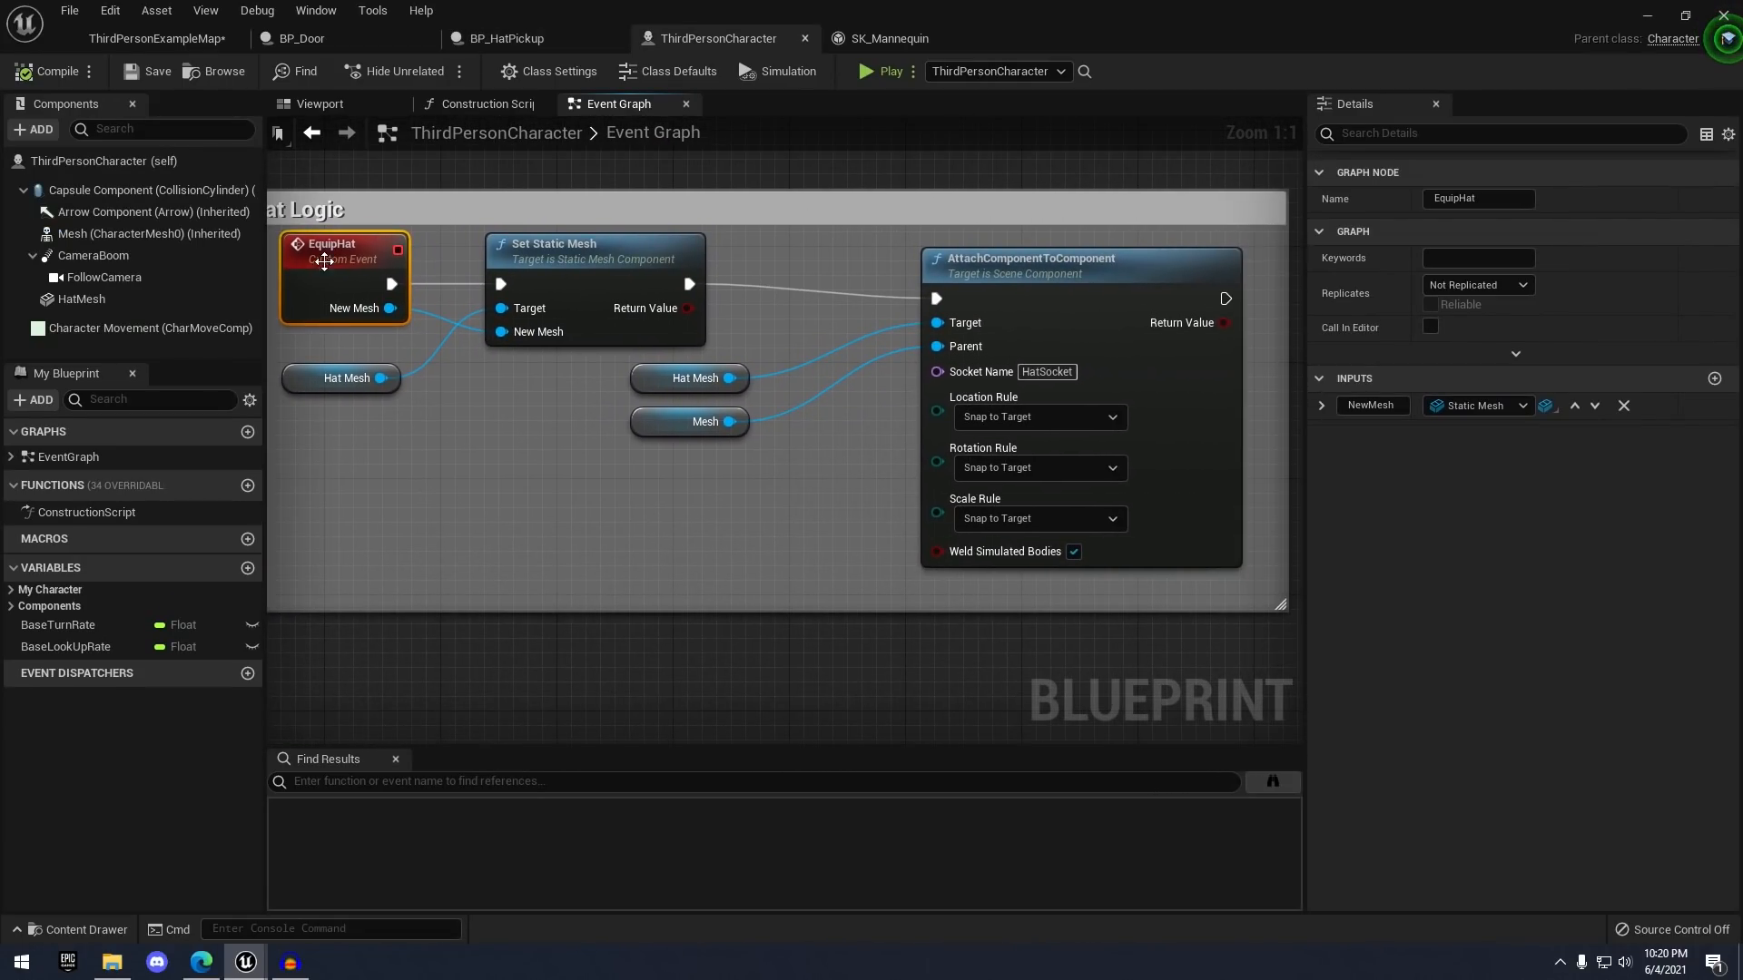
pyautogui.click(121, 302)
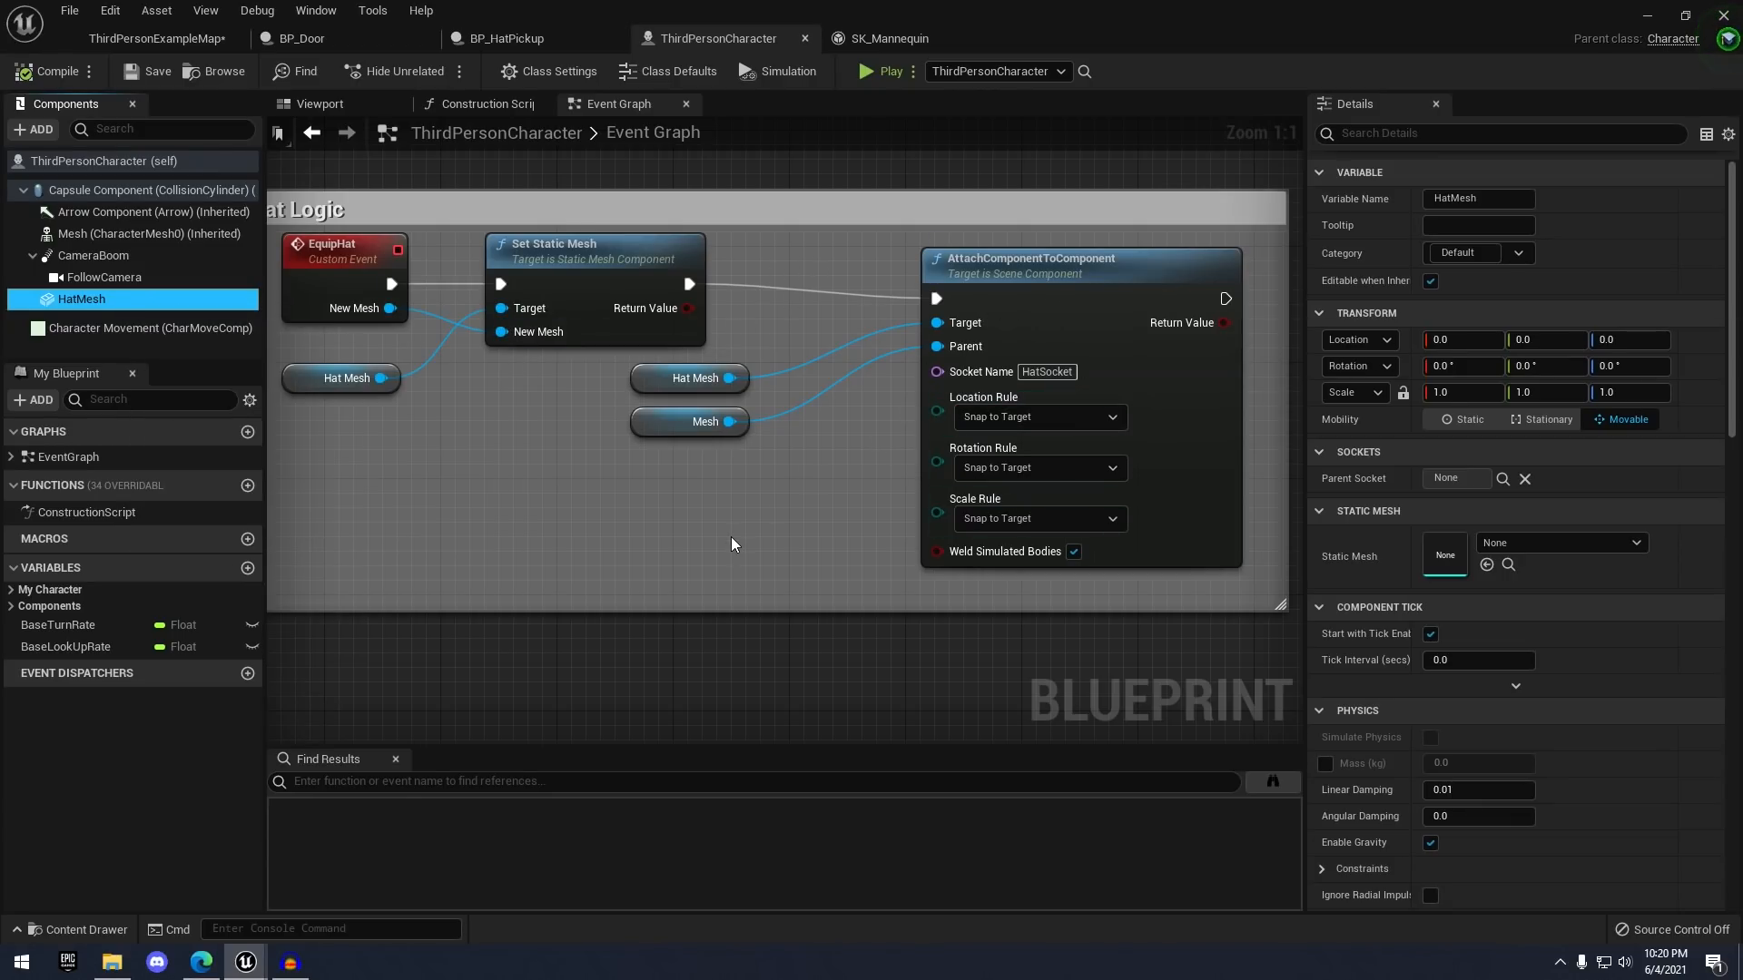
pyautogui.click(757, 527)
pyautogui.scroll(-2, 661, 477)
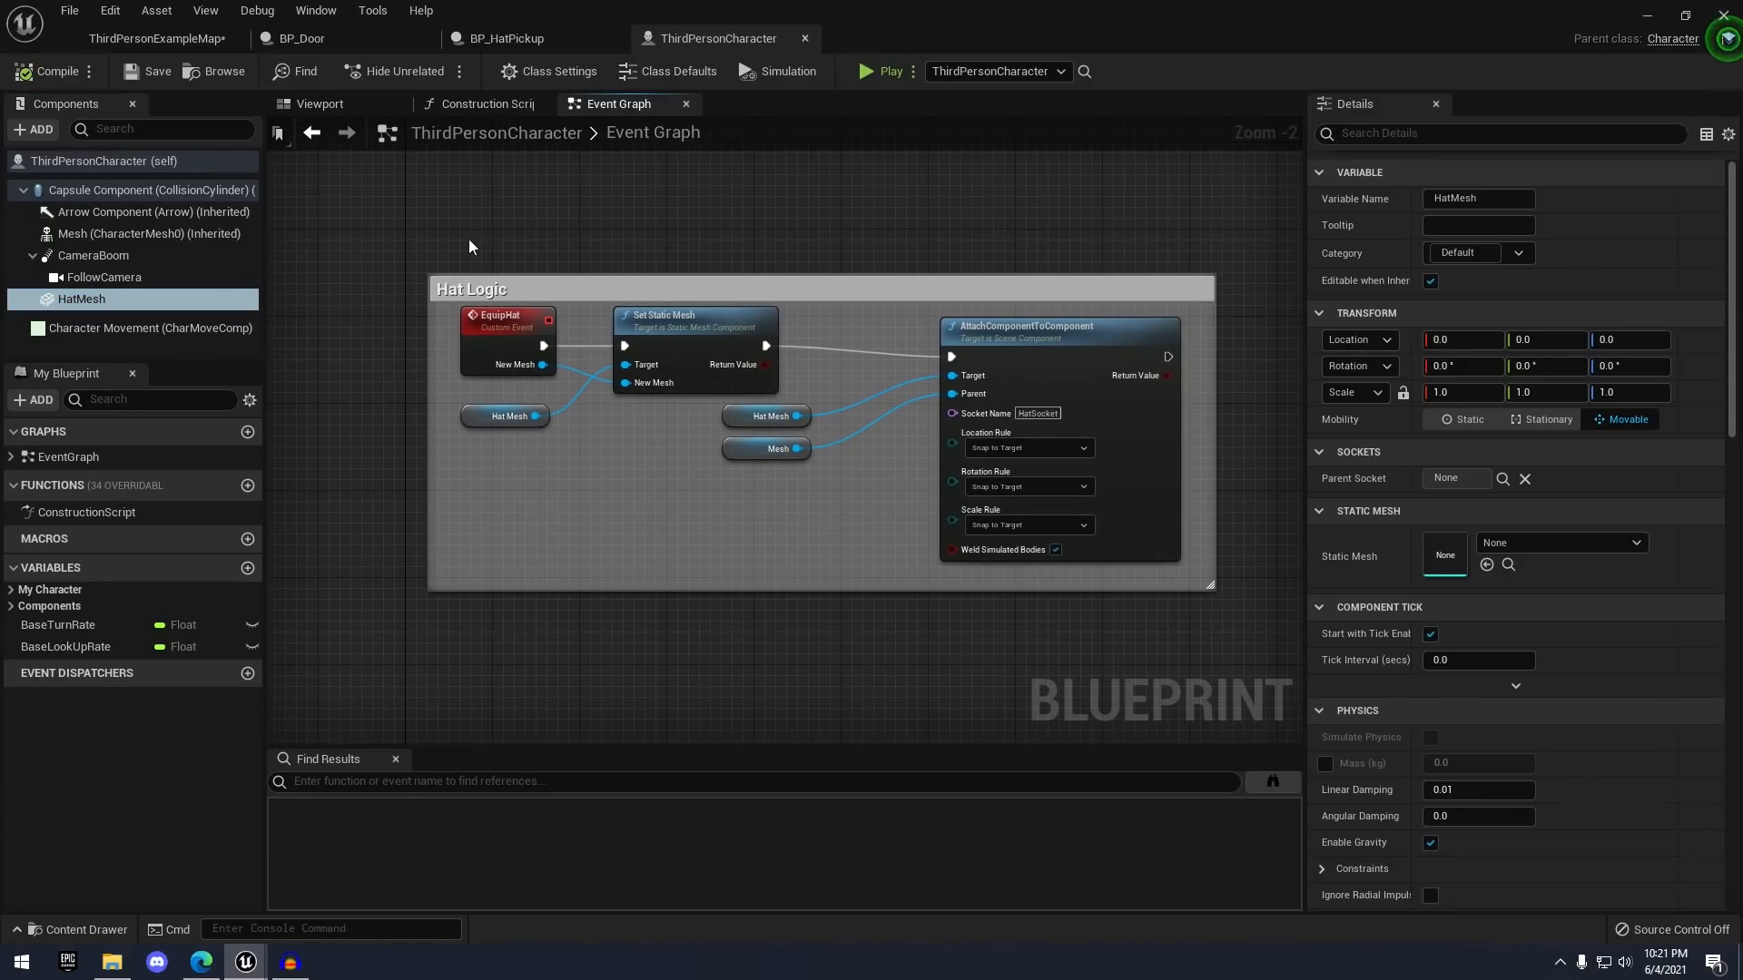
pyautogui.click(205, 40)
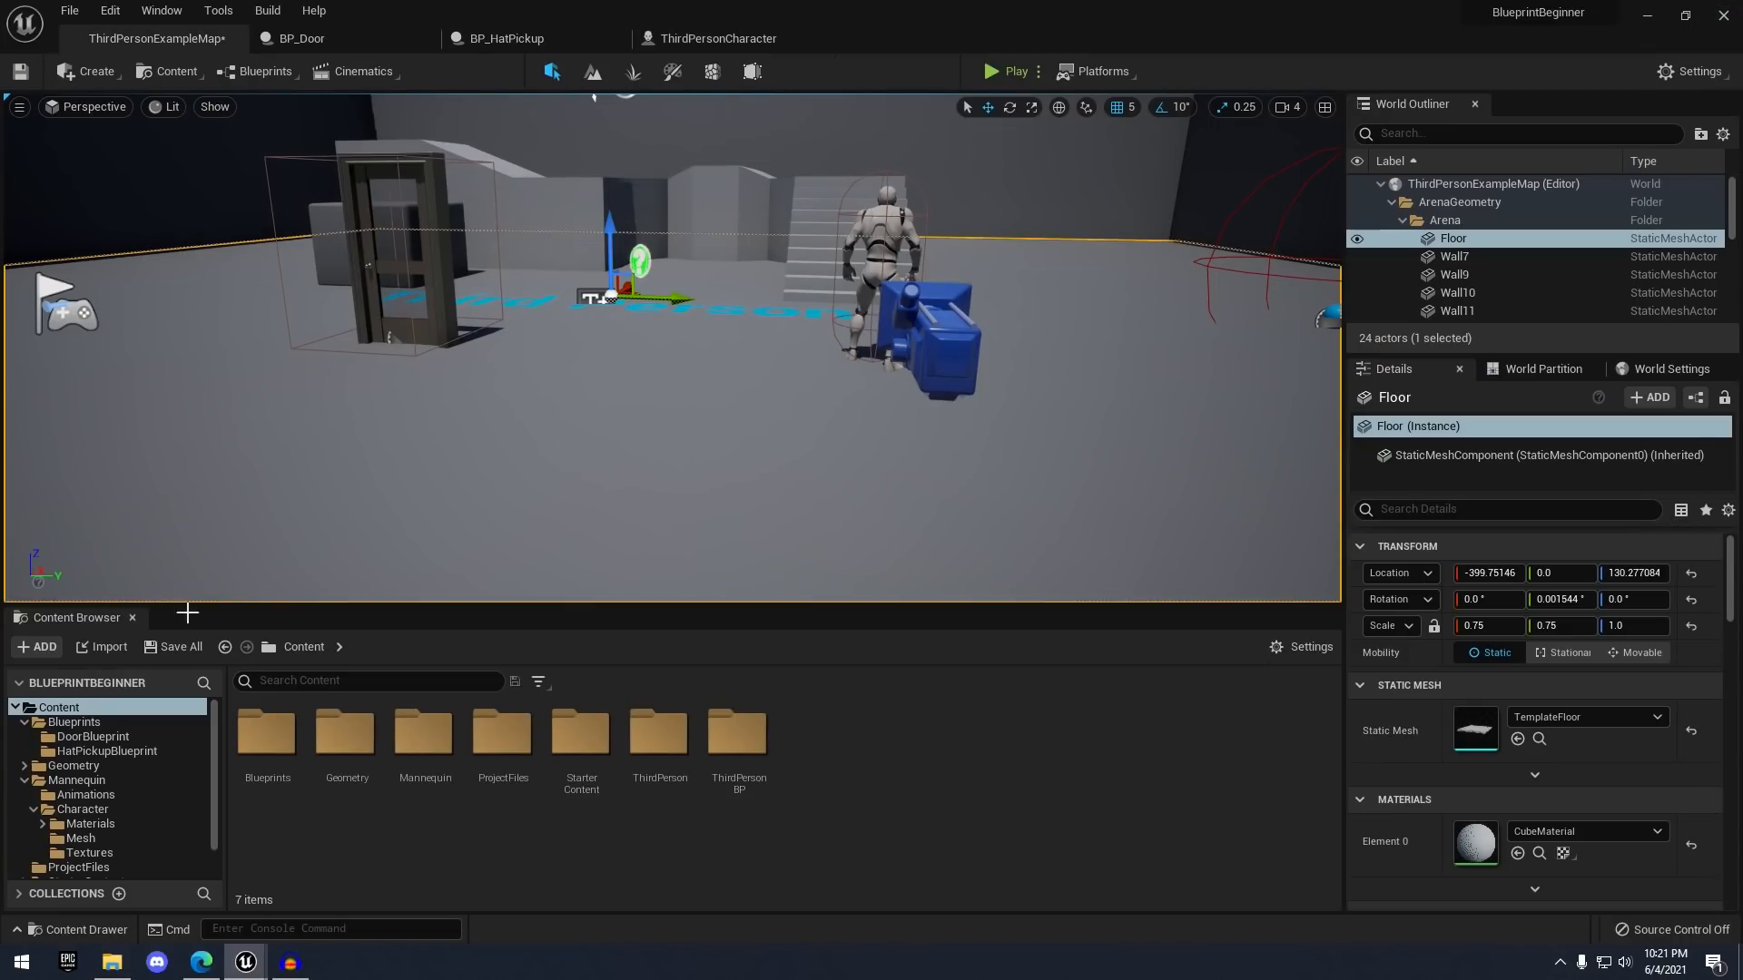
pyautogui.click(106, 726)
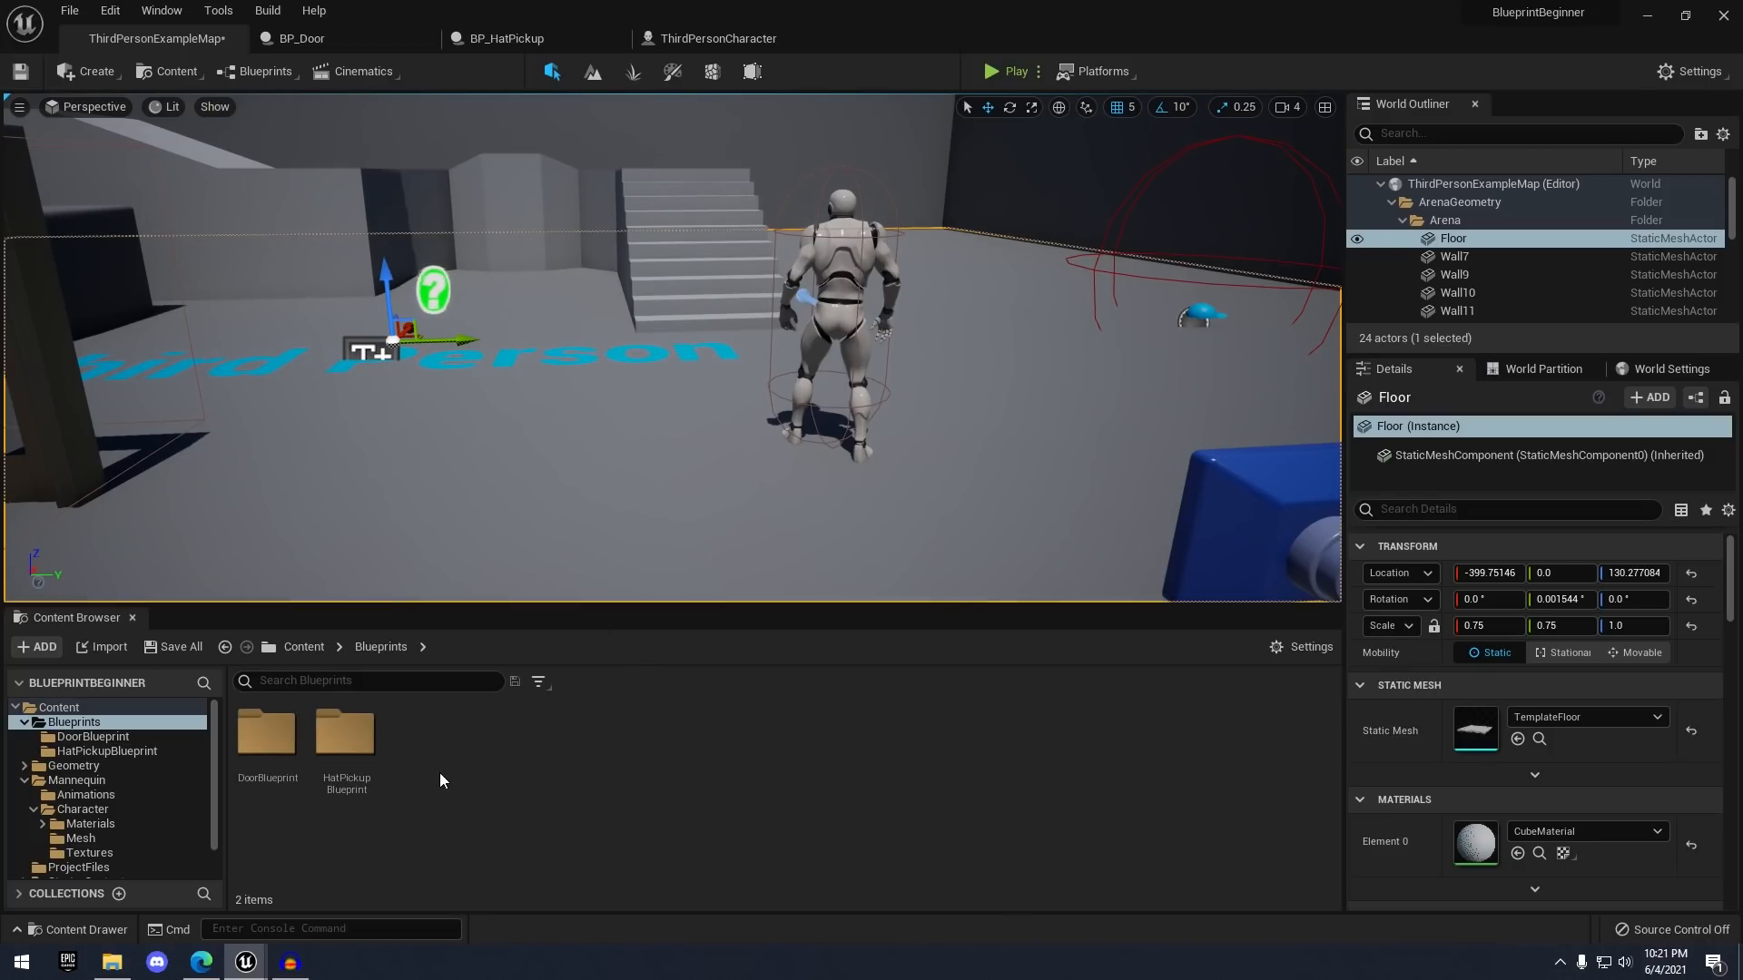
pyautogui.rightClick(432, 731)
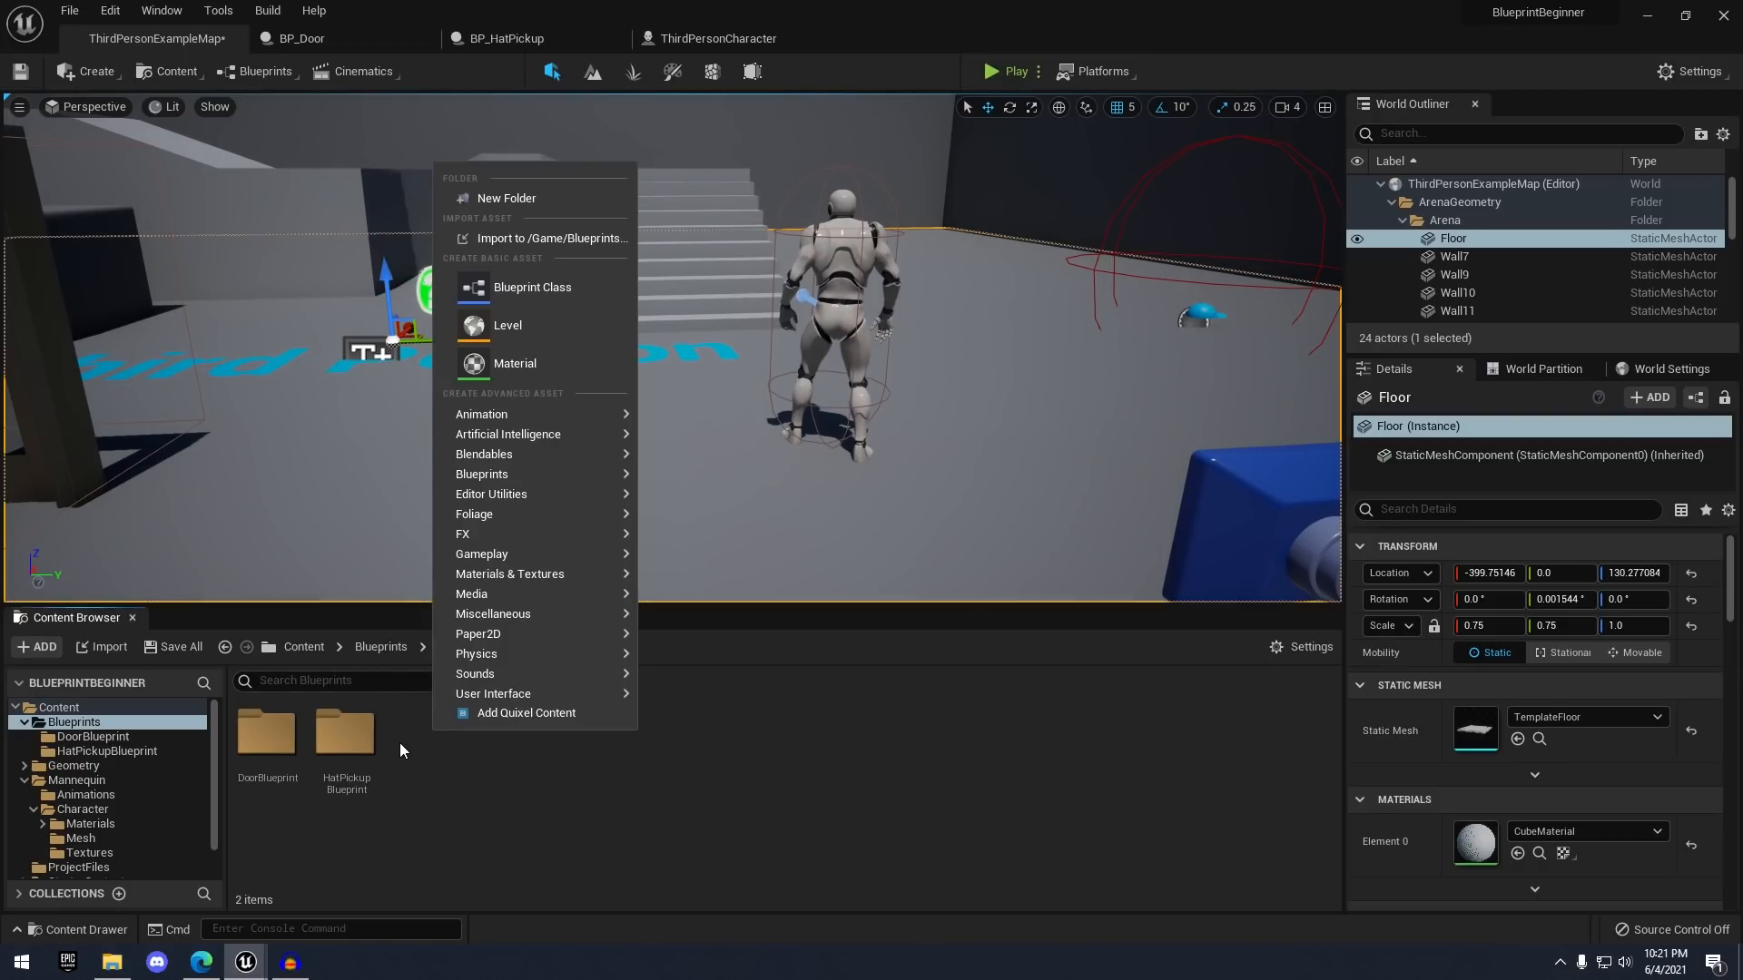
pyautogui.click(537, 196)
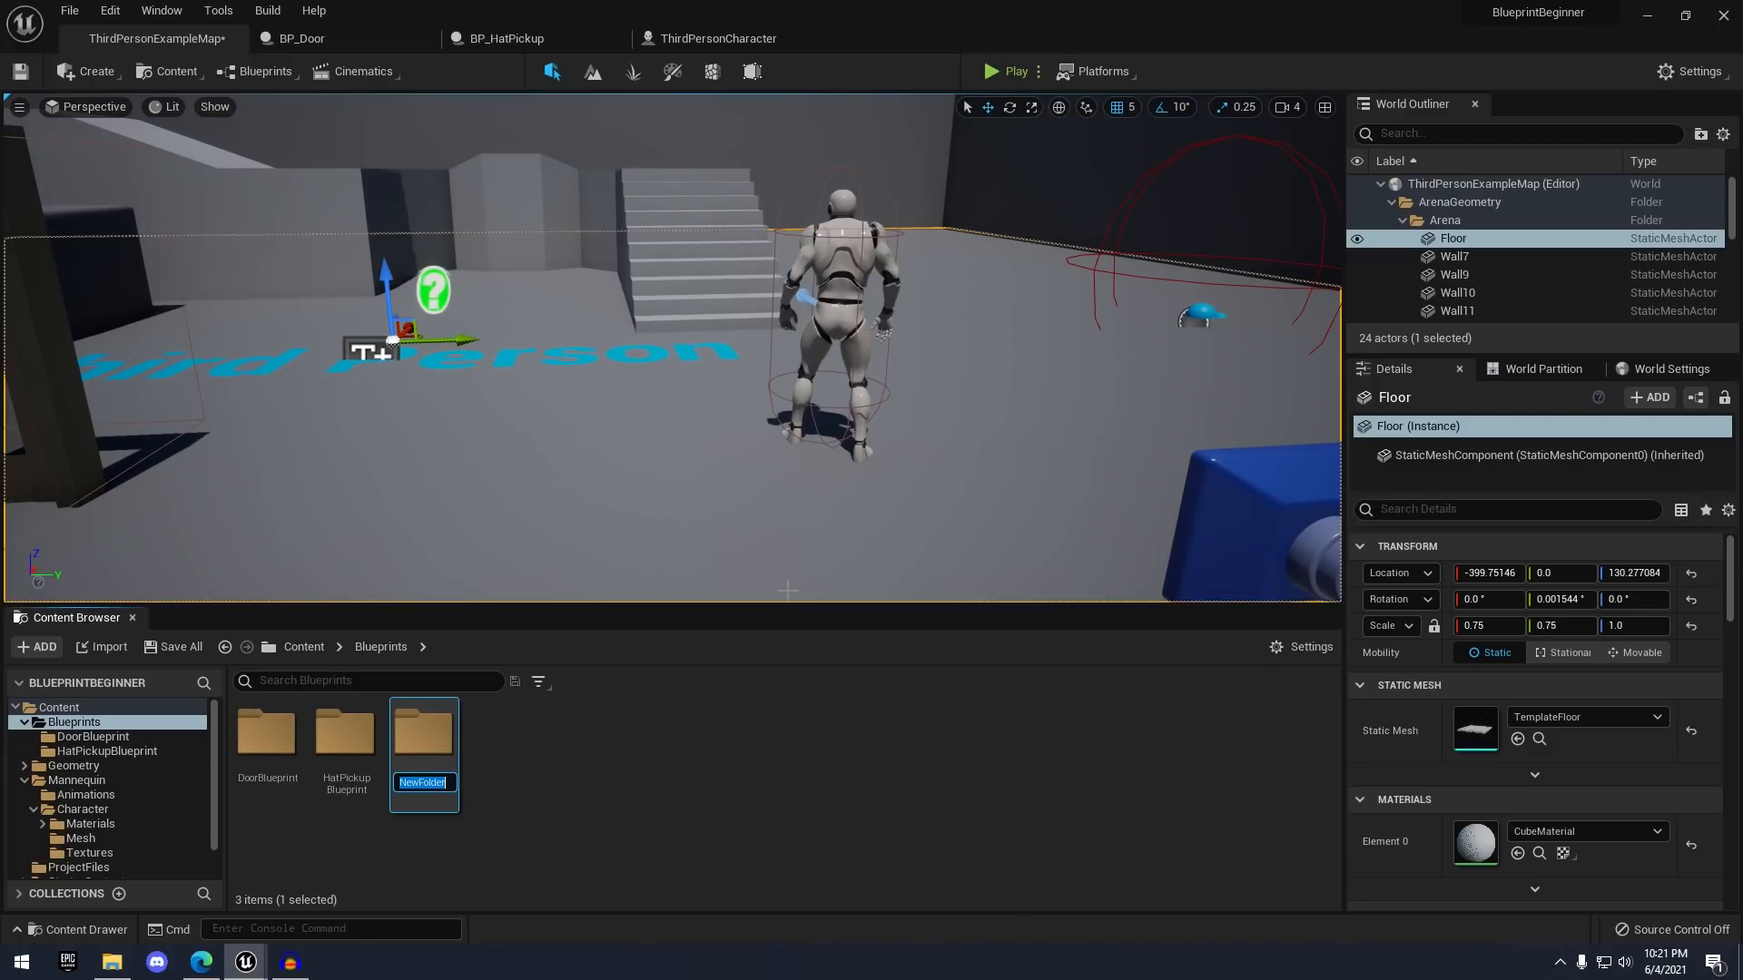
pyautogui.write('DamageBox')
pyautogui.press('Return')
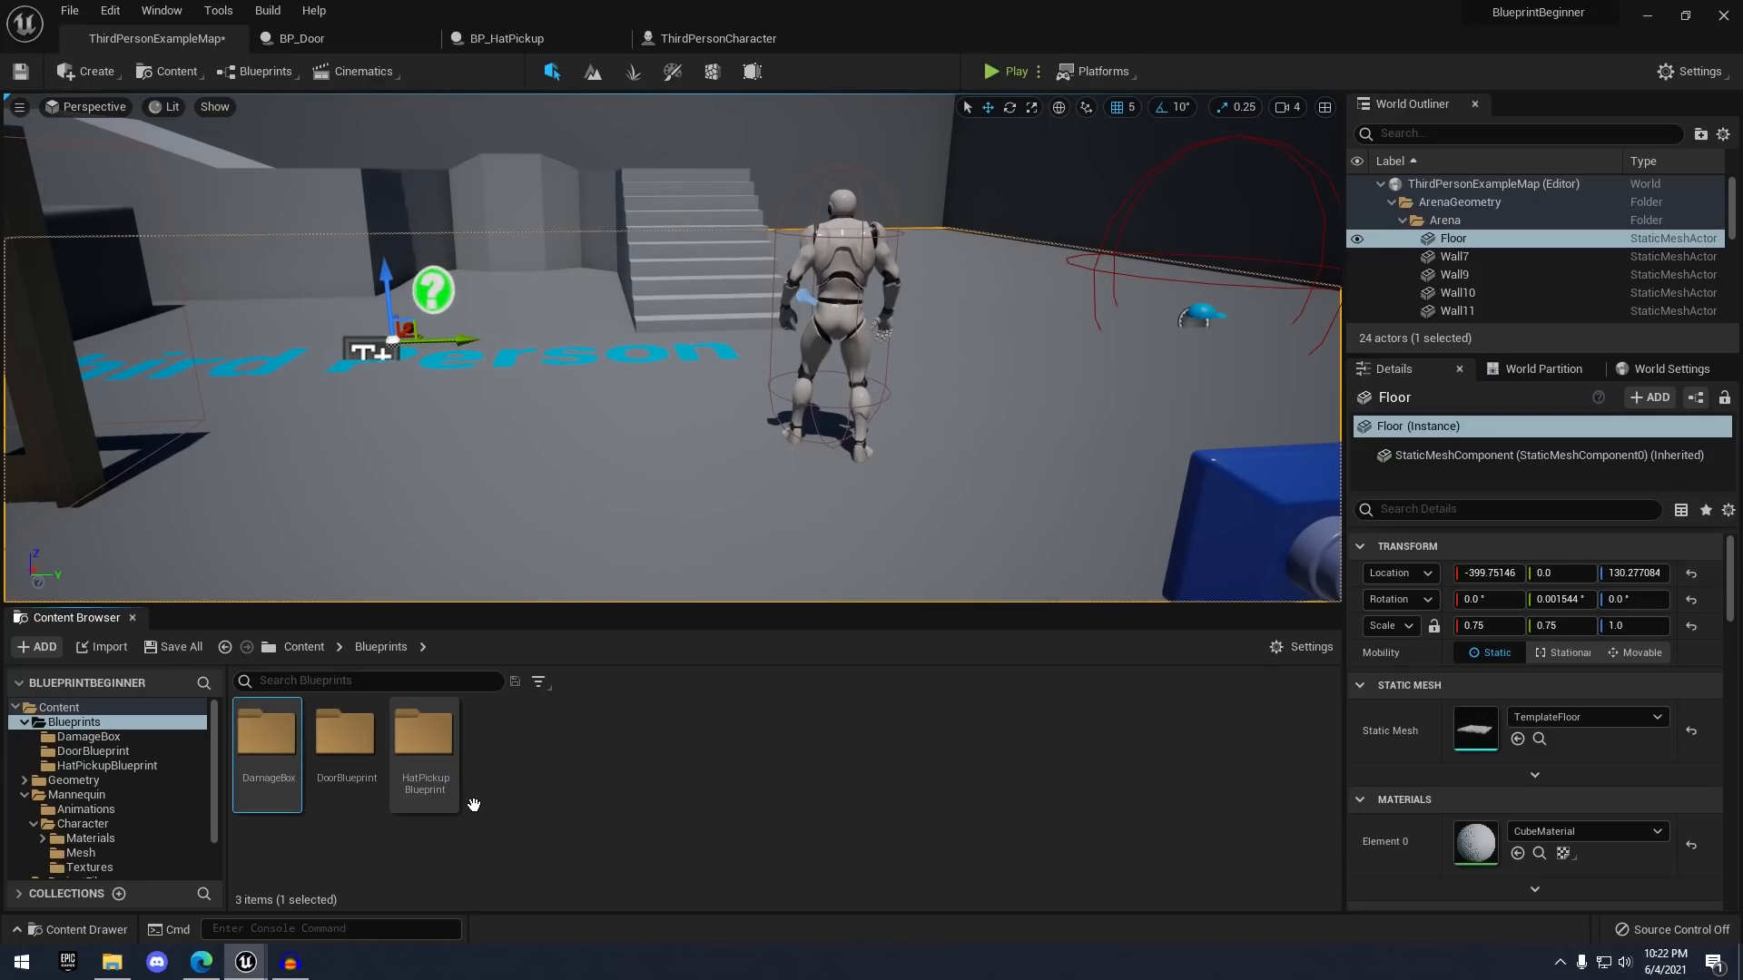
pyautogui.doubleClick(268, 734)
pyautogui.rightClick(381, 752)
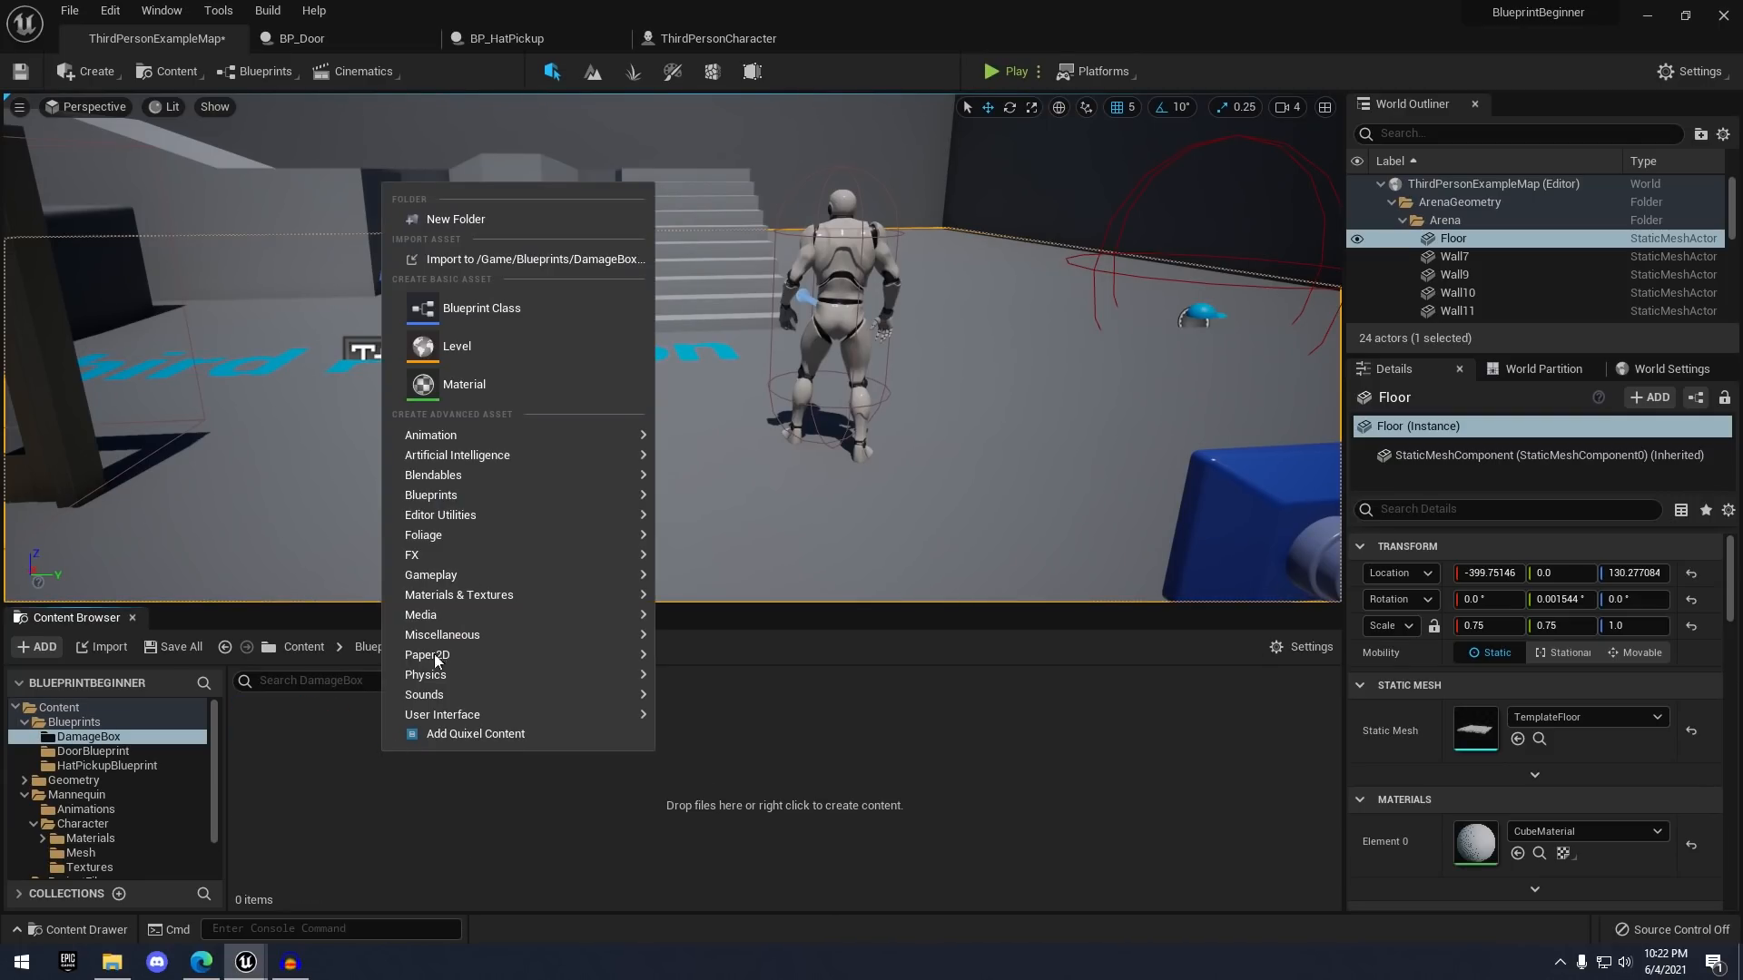
pyautogui.click(526, 303)
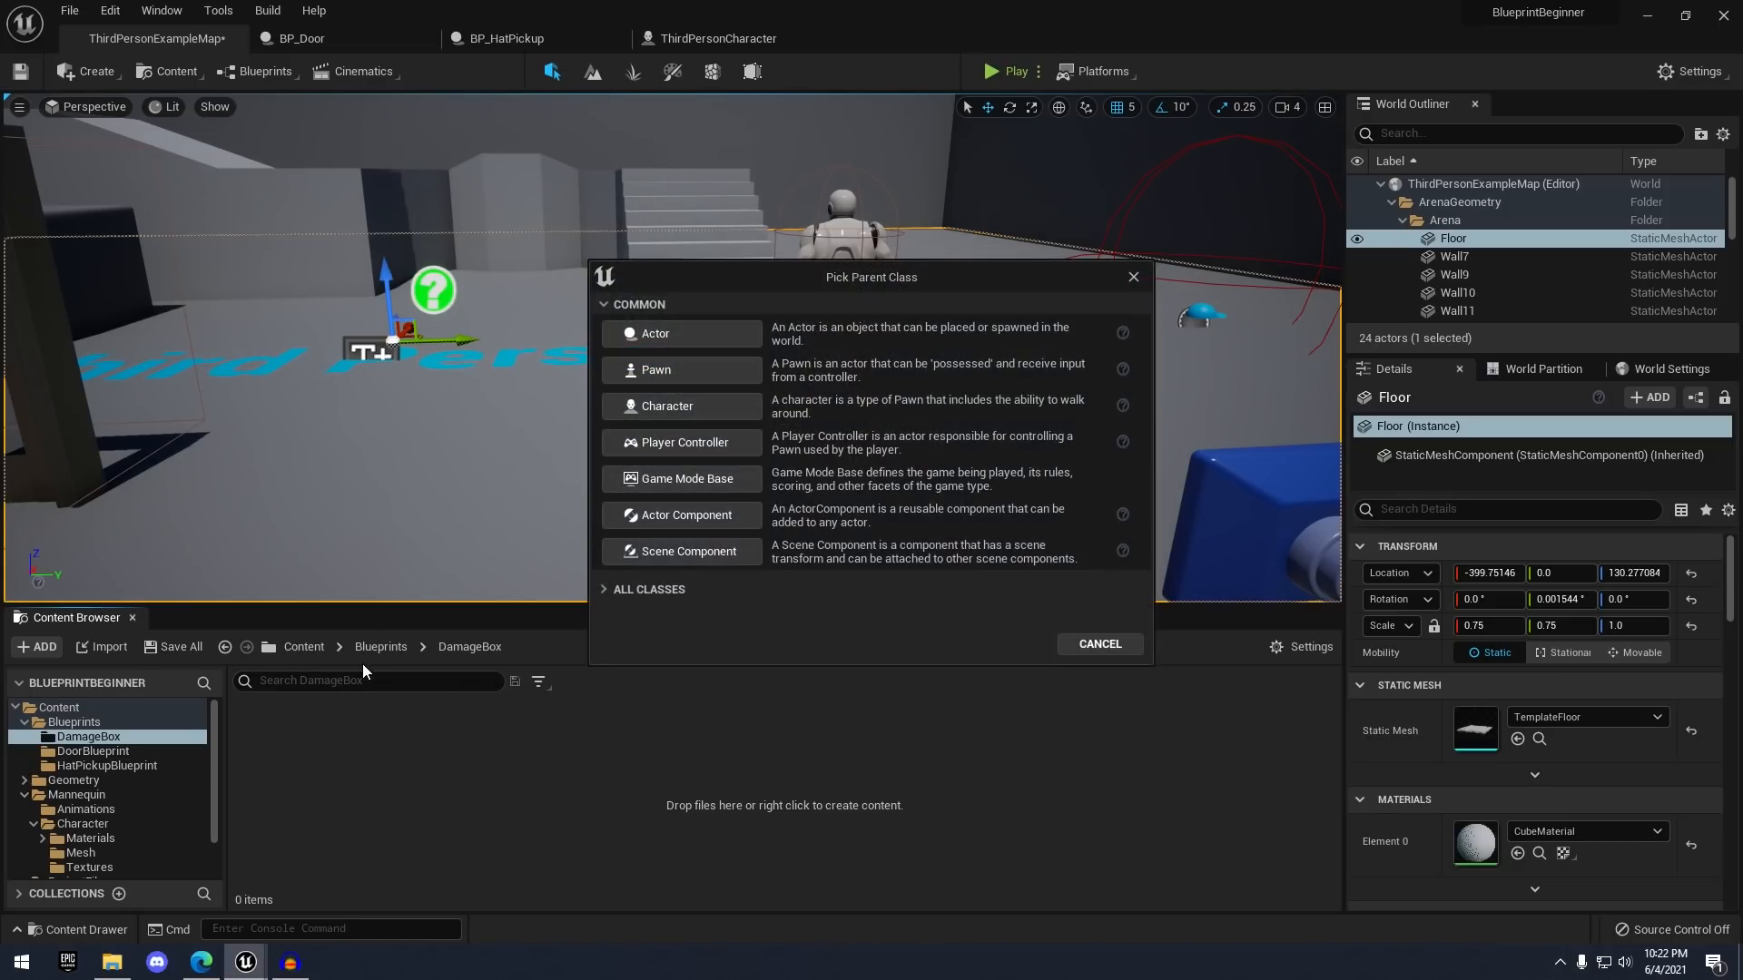
pyautogui.click(655, 335)
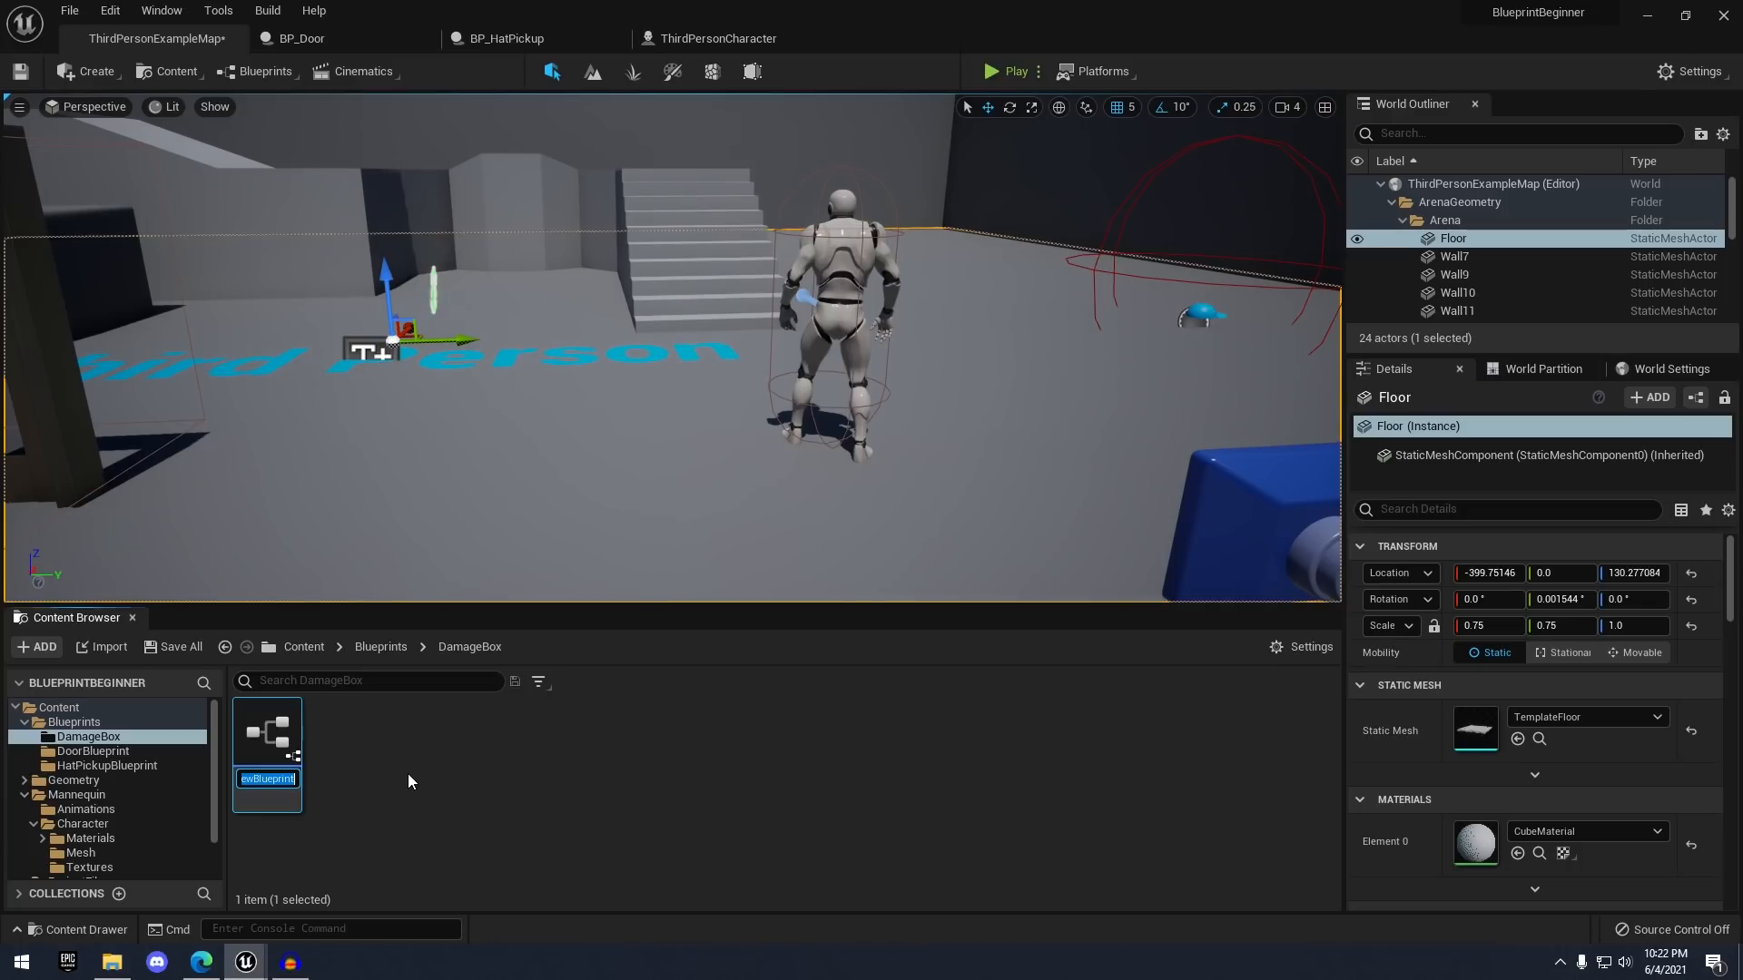
pyautogui.write('BP_DamageBox')
pyautogui.press('Return')
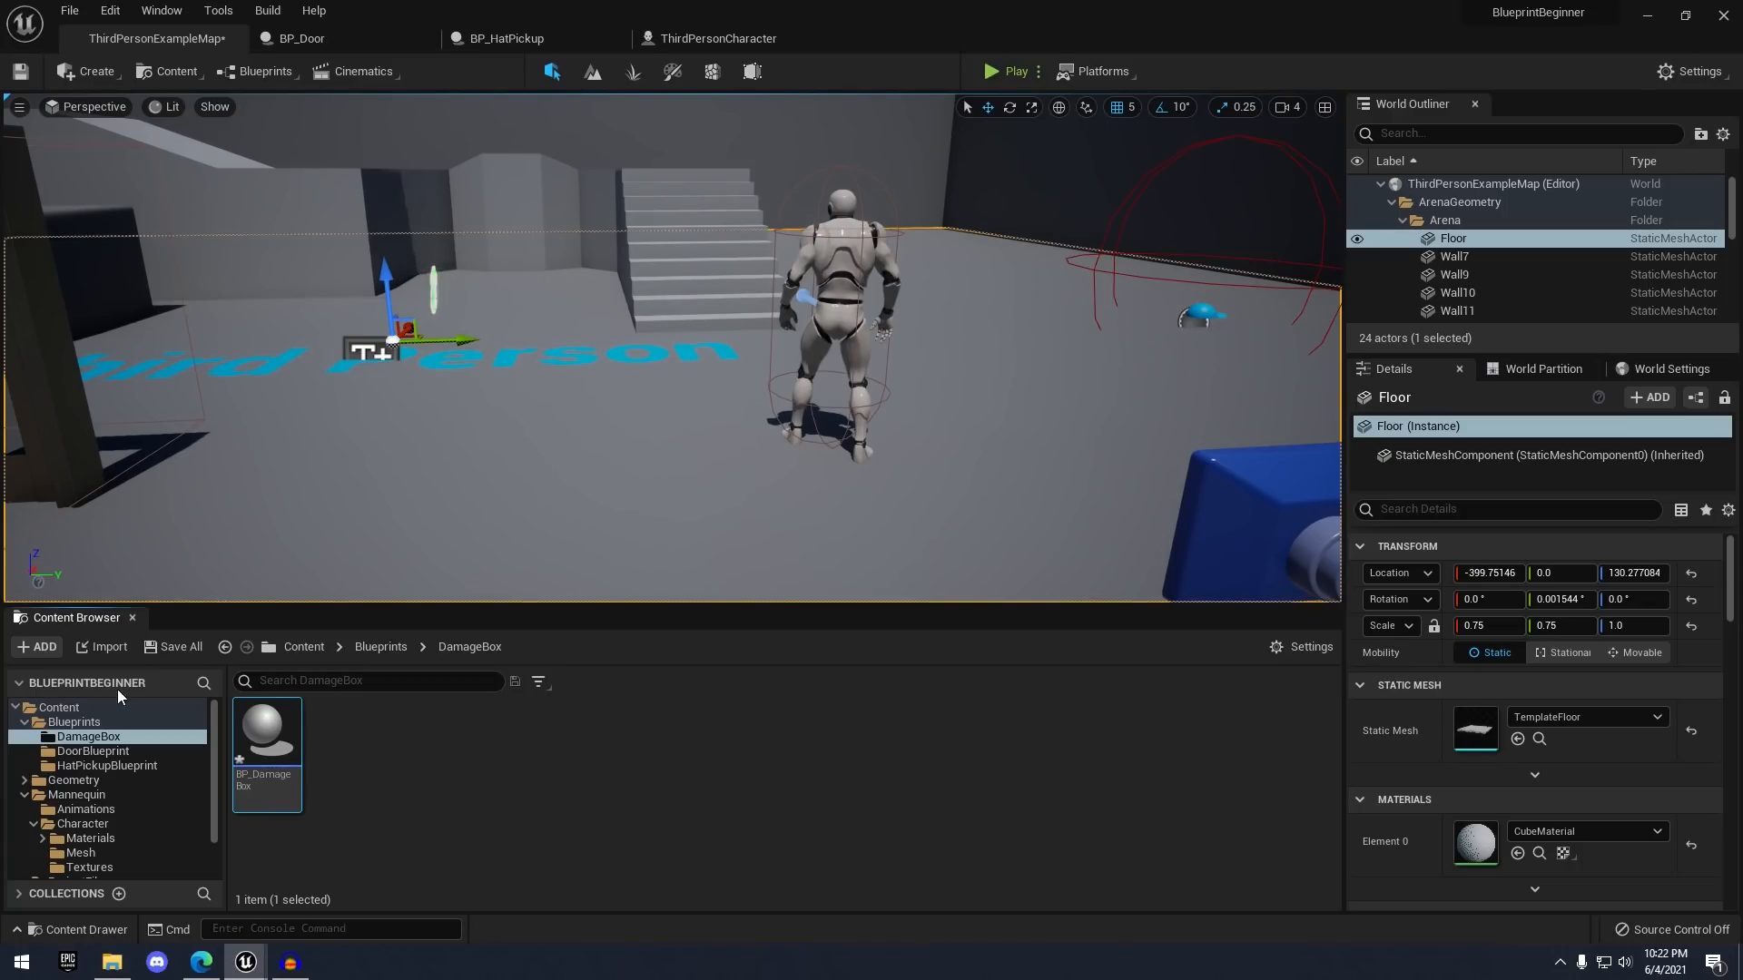
pyautogui.doubleClick(277, 737)
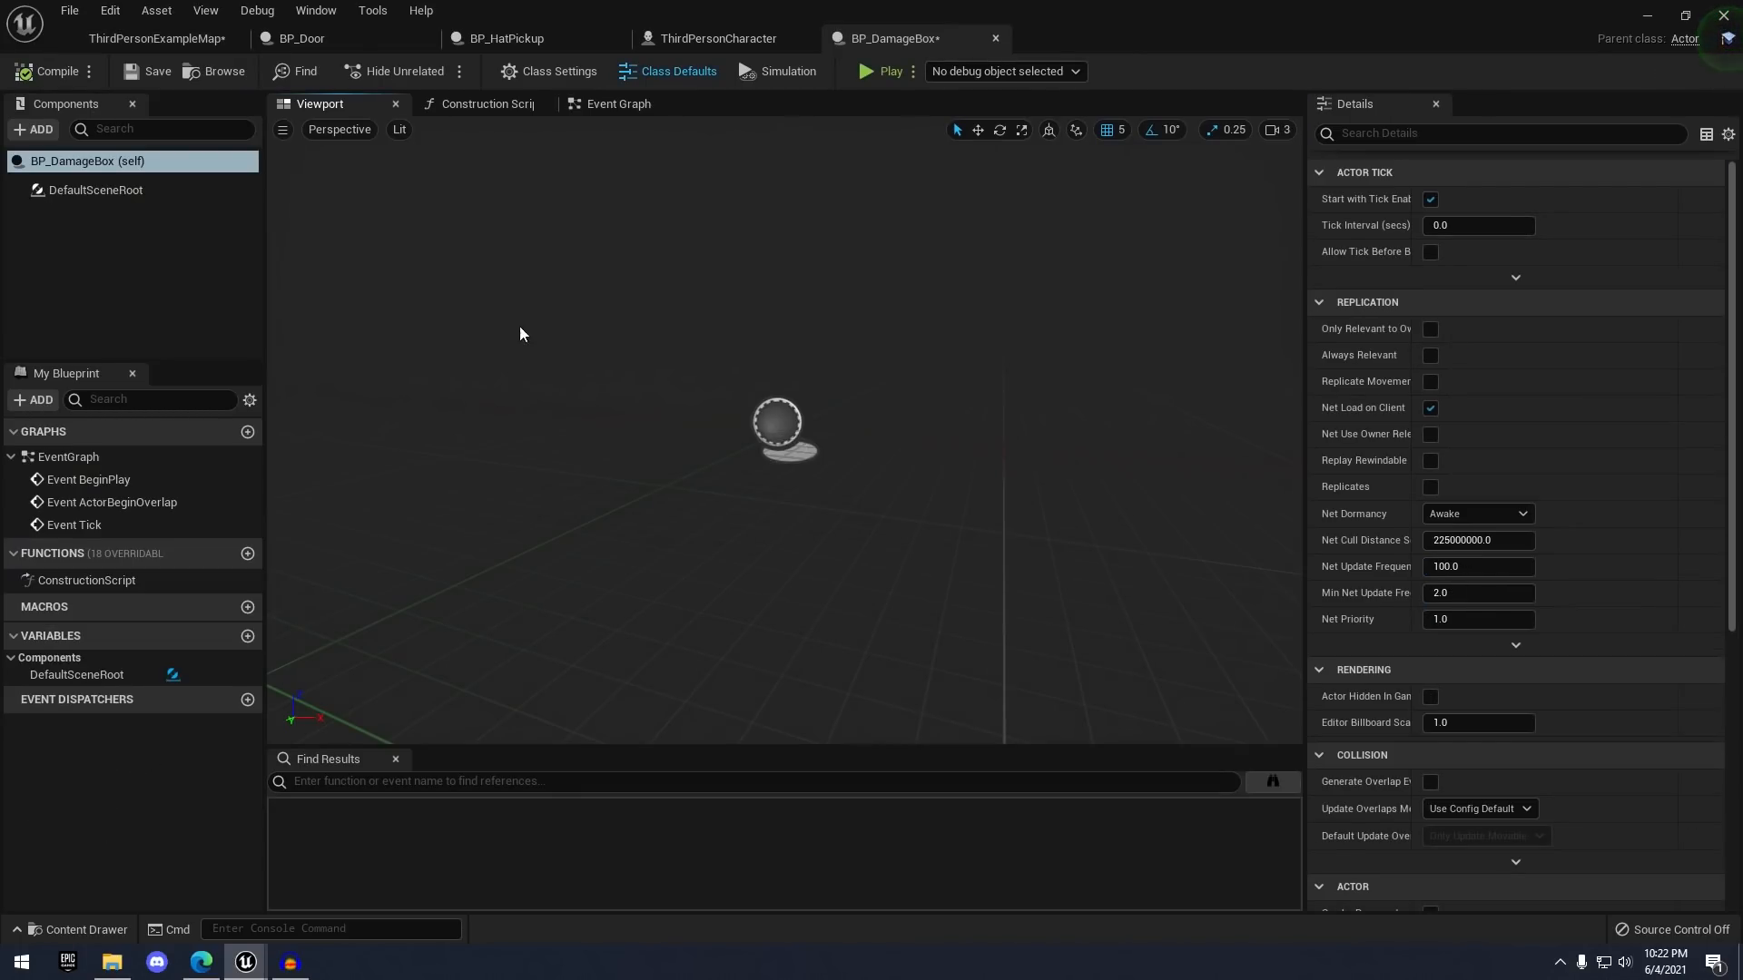
pyautogui.click(423, 38)
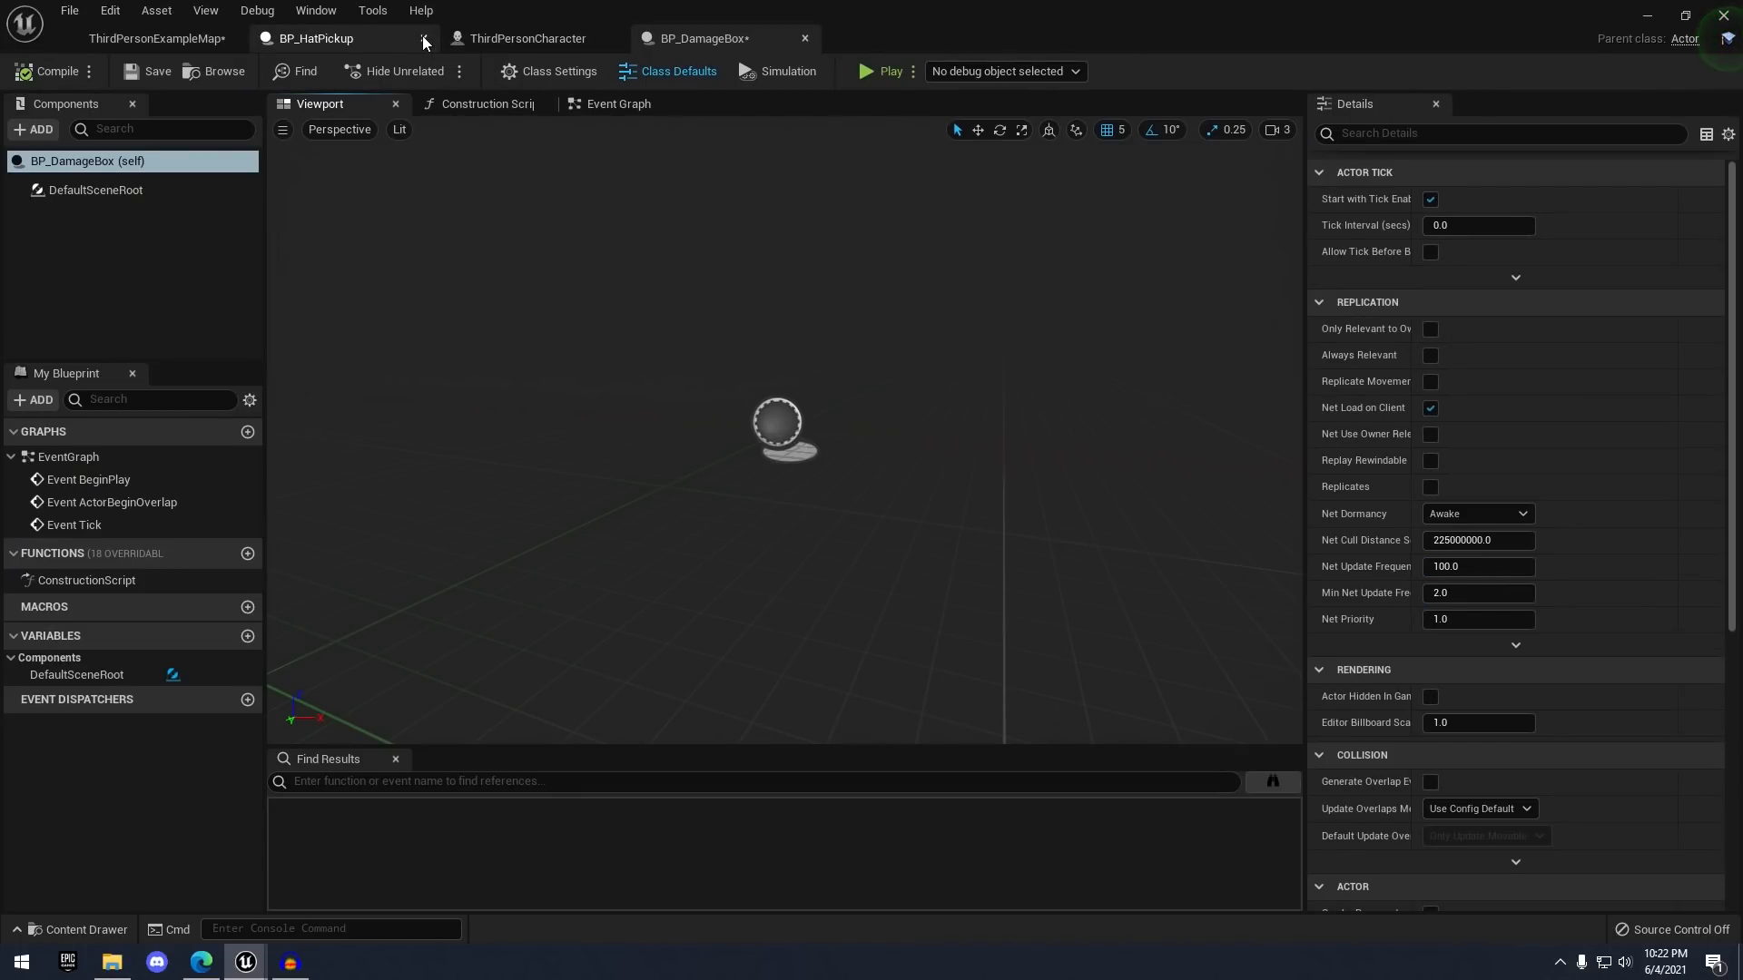
pyautogui.click(423, 38)
pyautogui.click(423, 38)
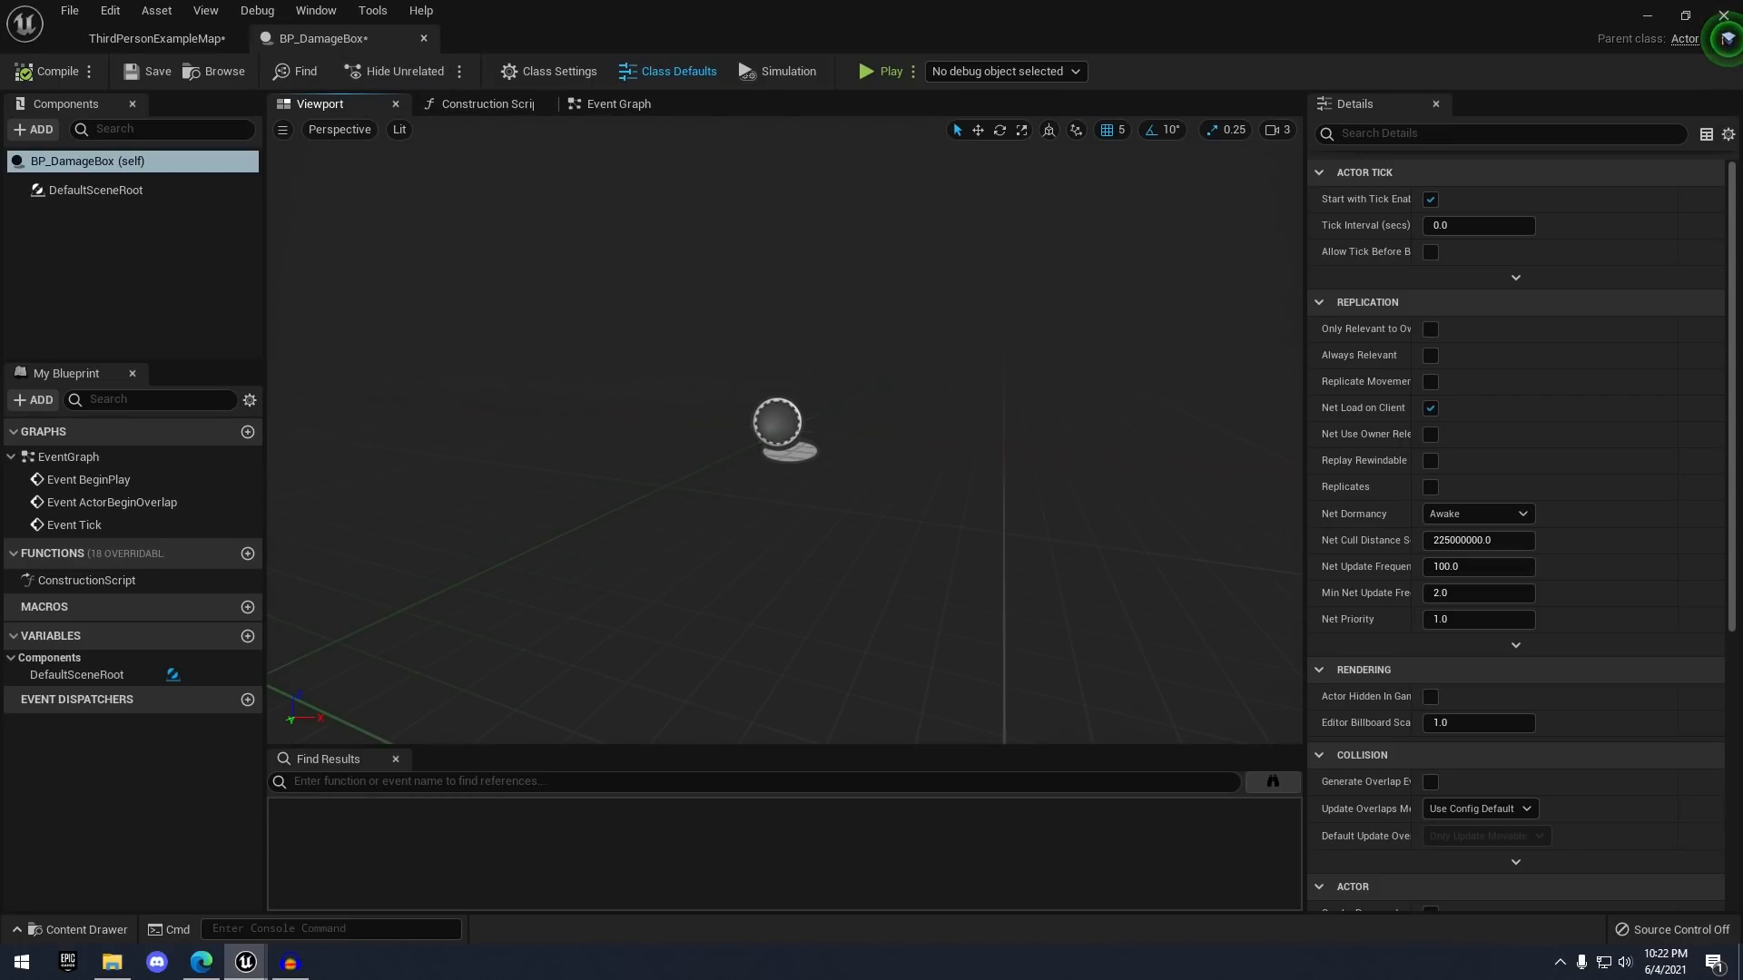
pyautogui.click(44, 130)
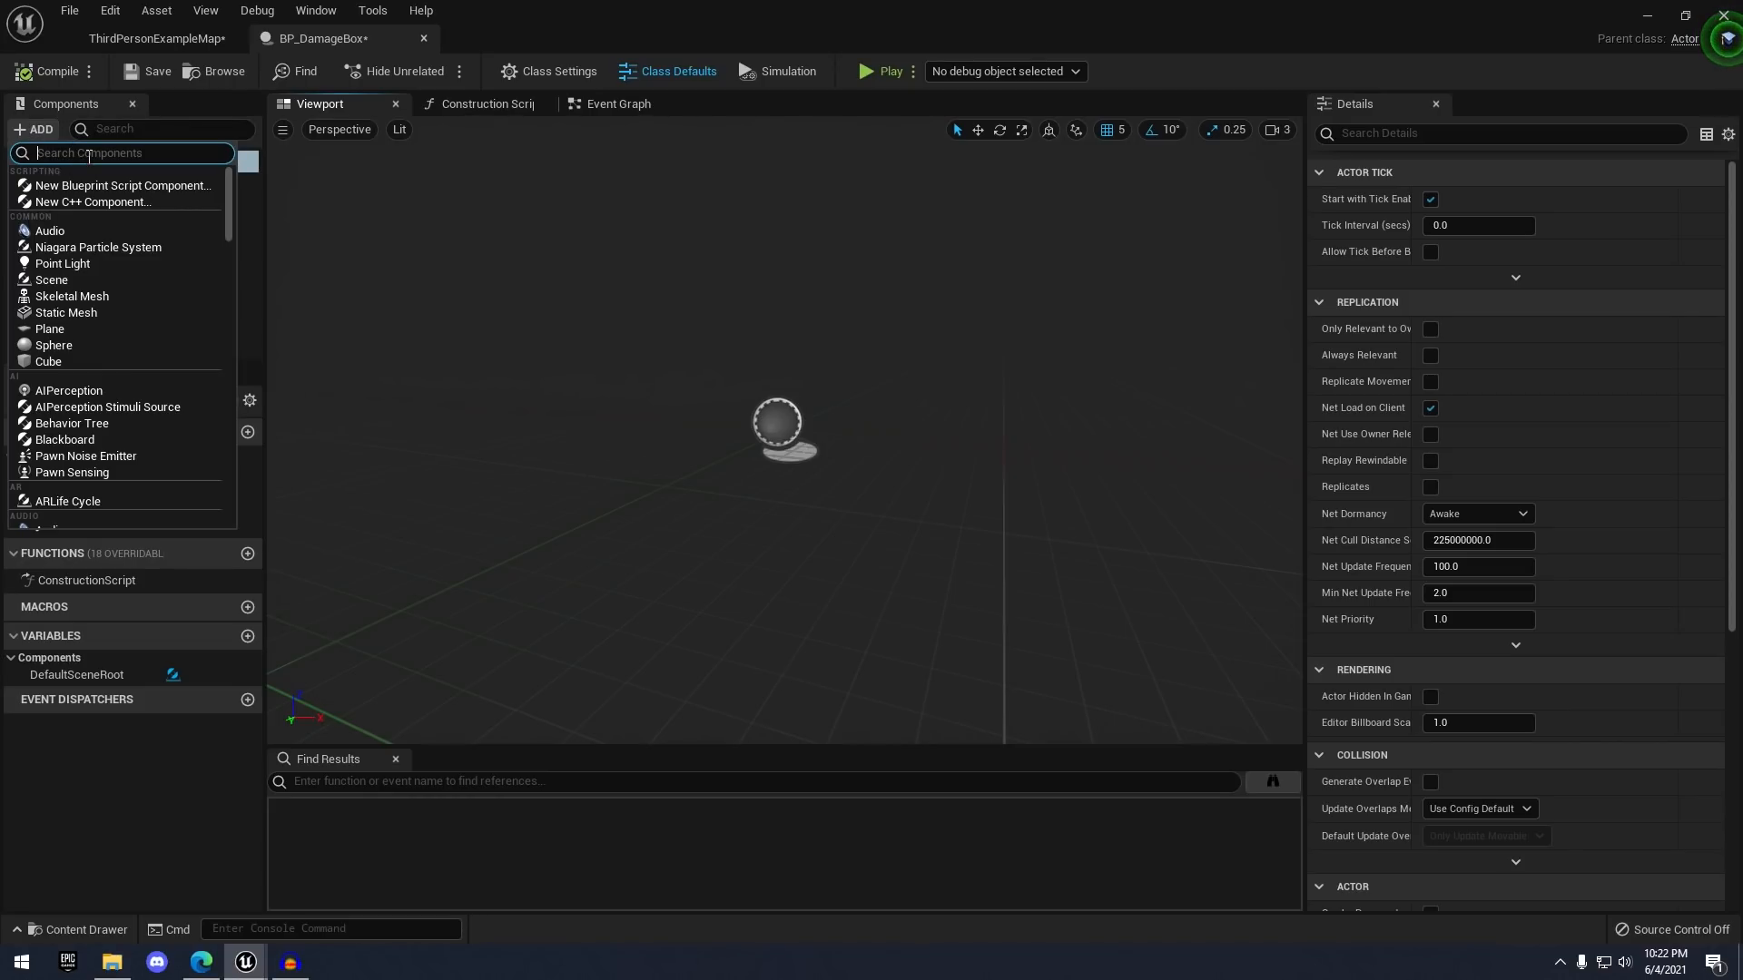
pyautogui.write('box co')
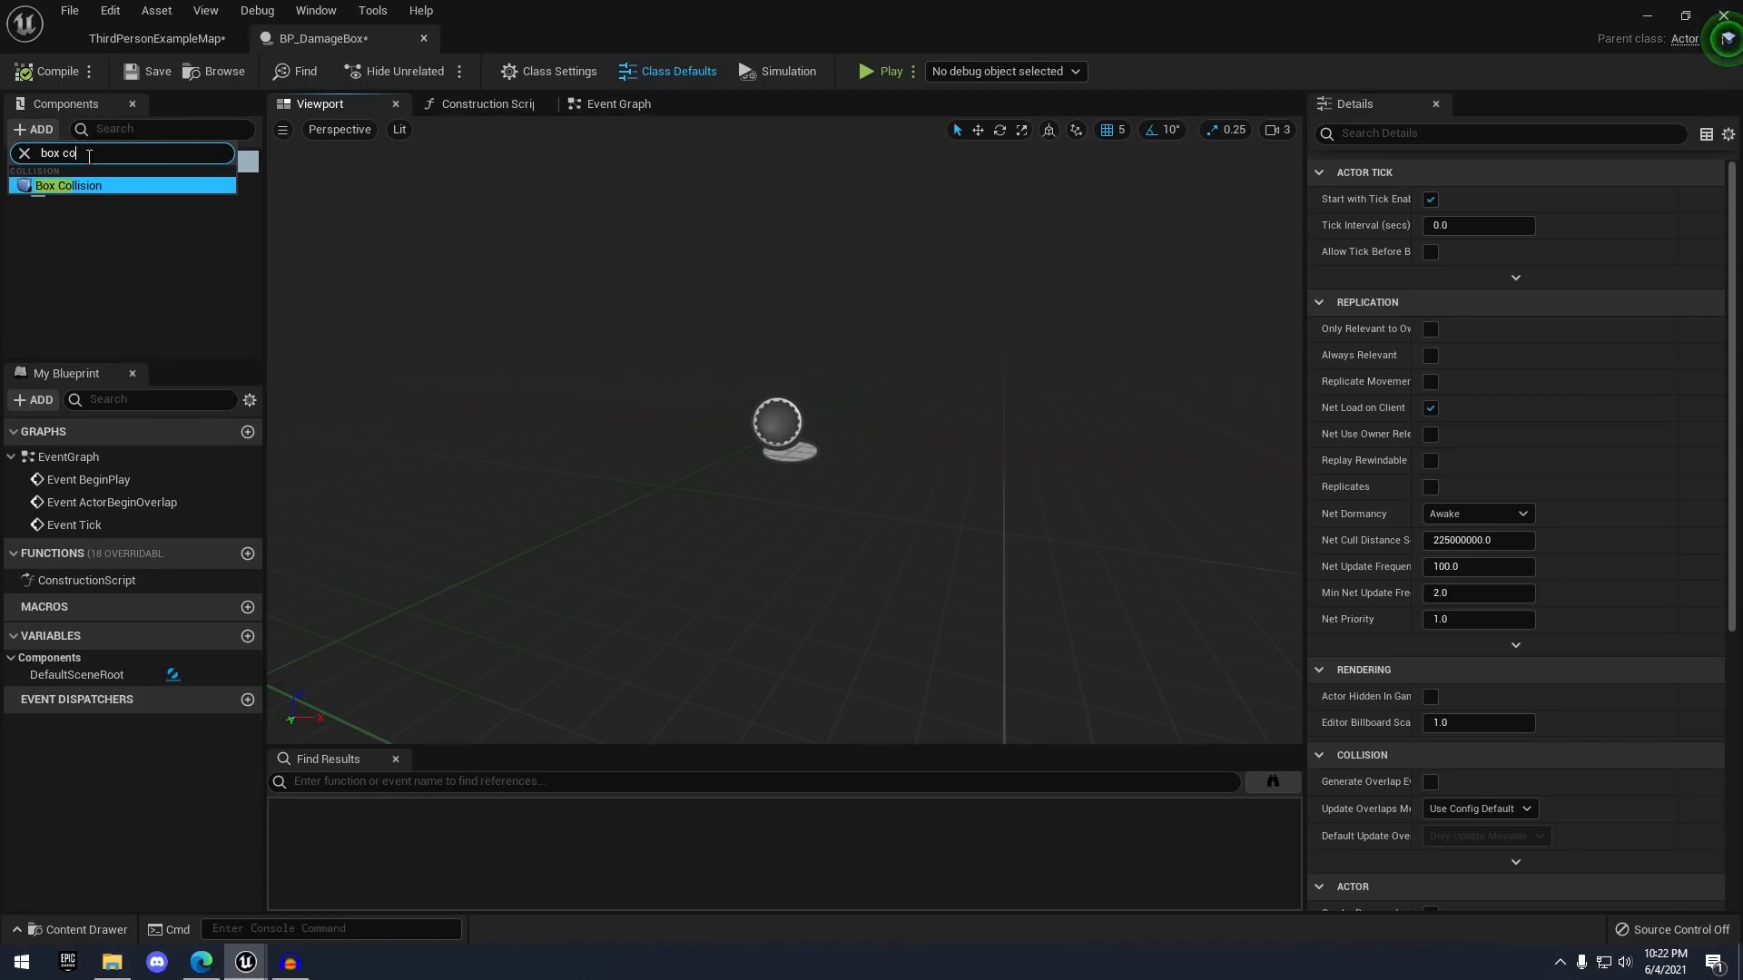
pyautogui.press('Return')
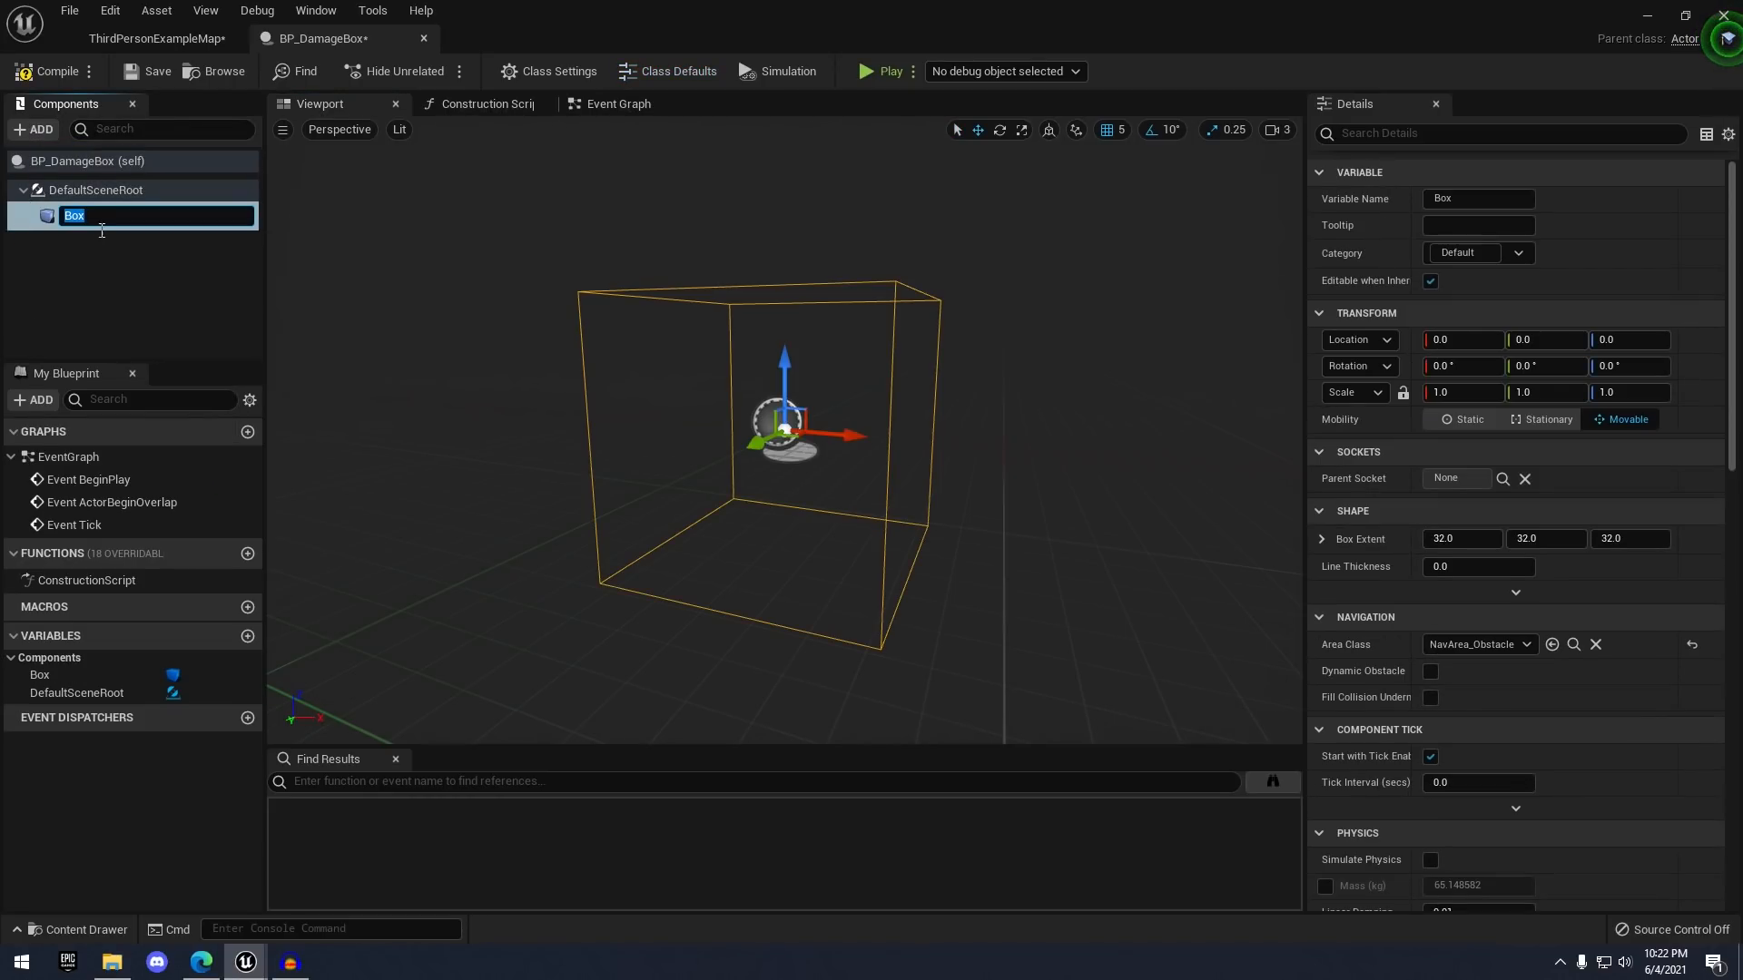
pyautogui.click(123, 223)
pyautogui.moveTo(141, 226); pyautogui.dragTo(20, 220)
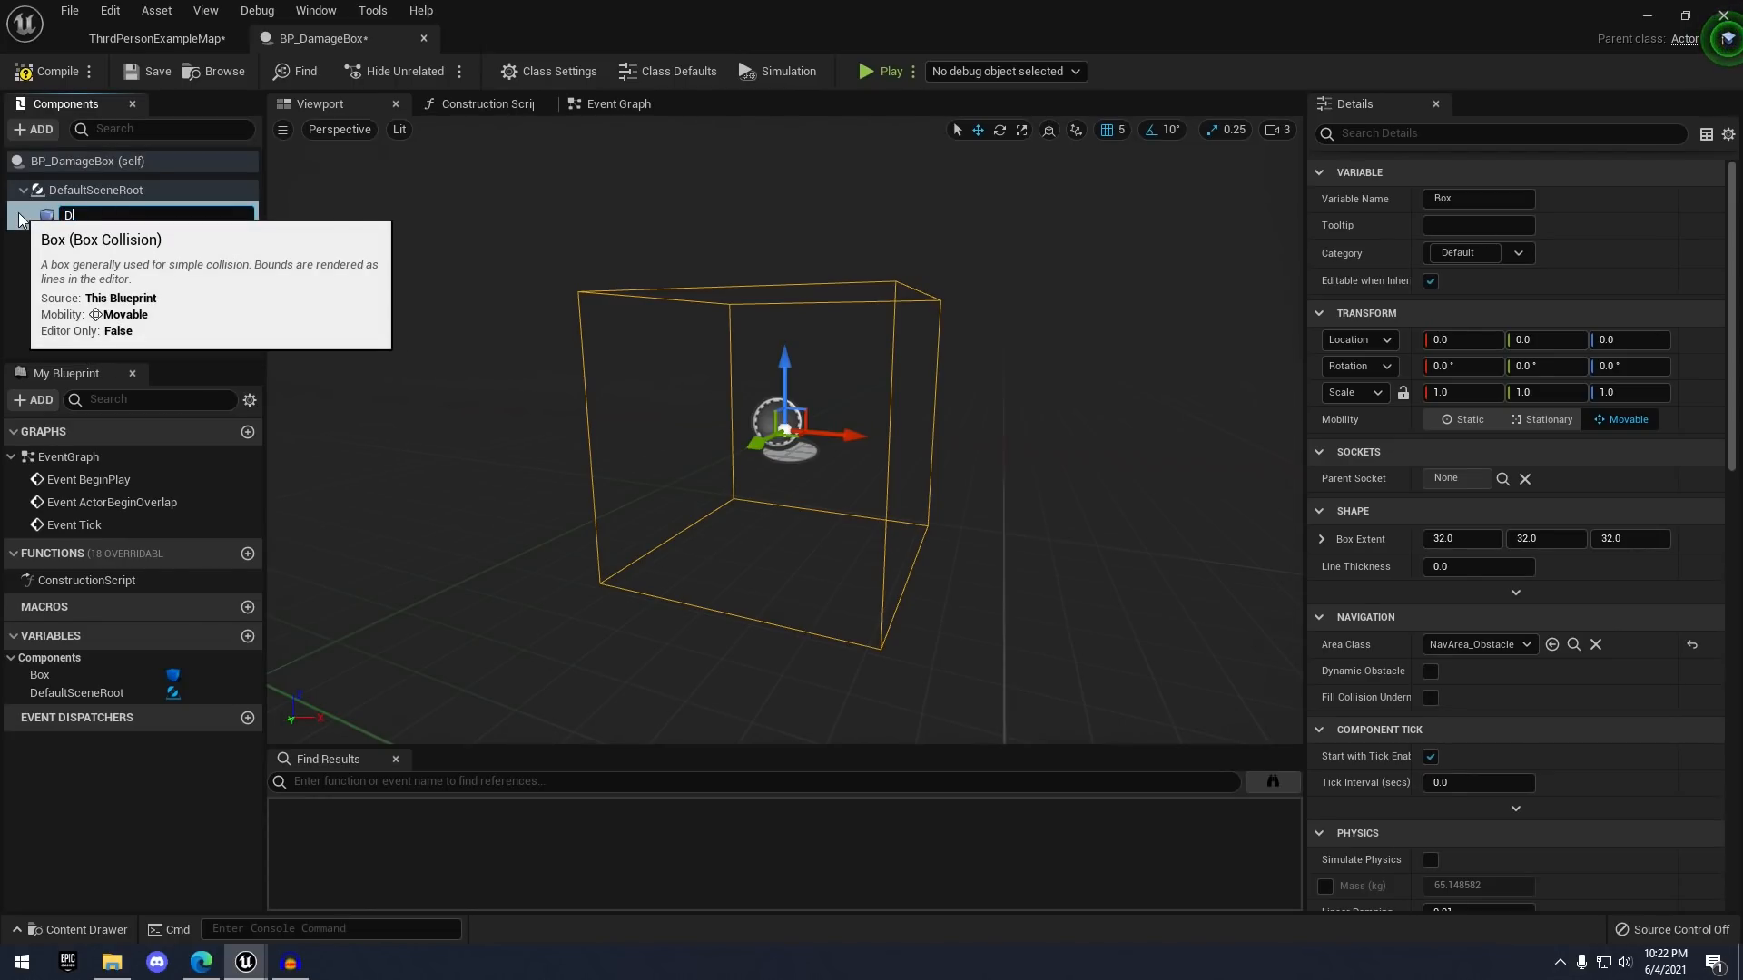
pyautogui.write('DamageBox')
pyautogui.press('Return')
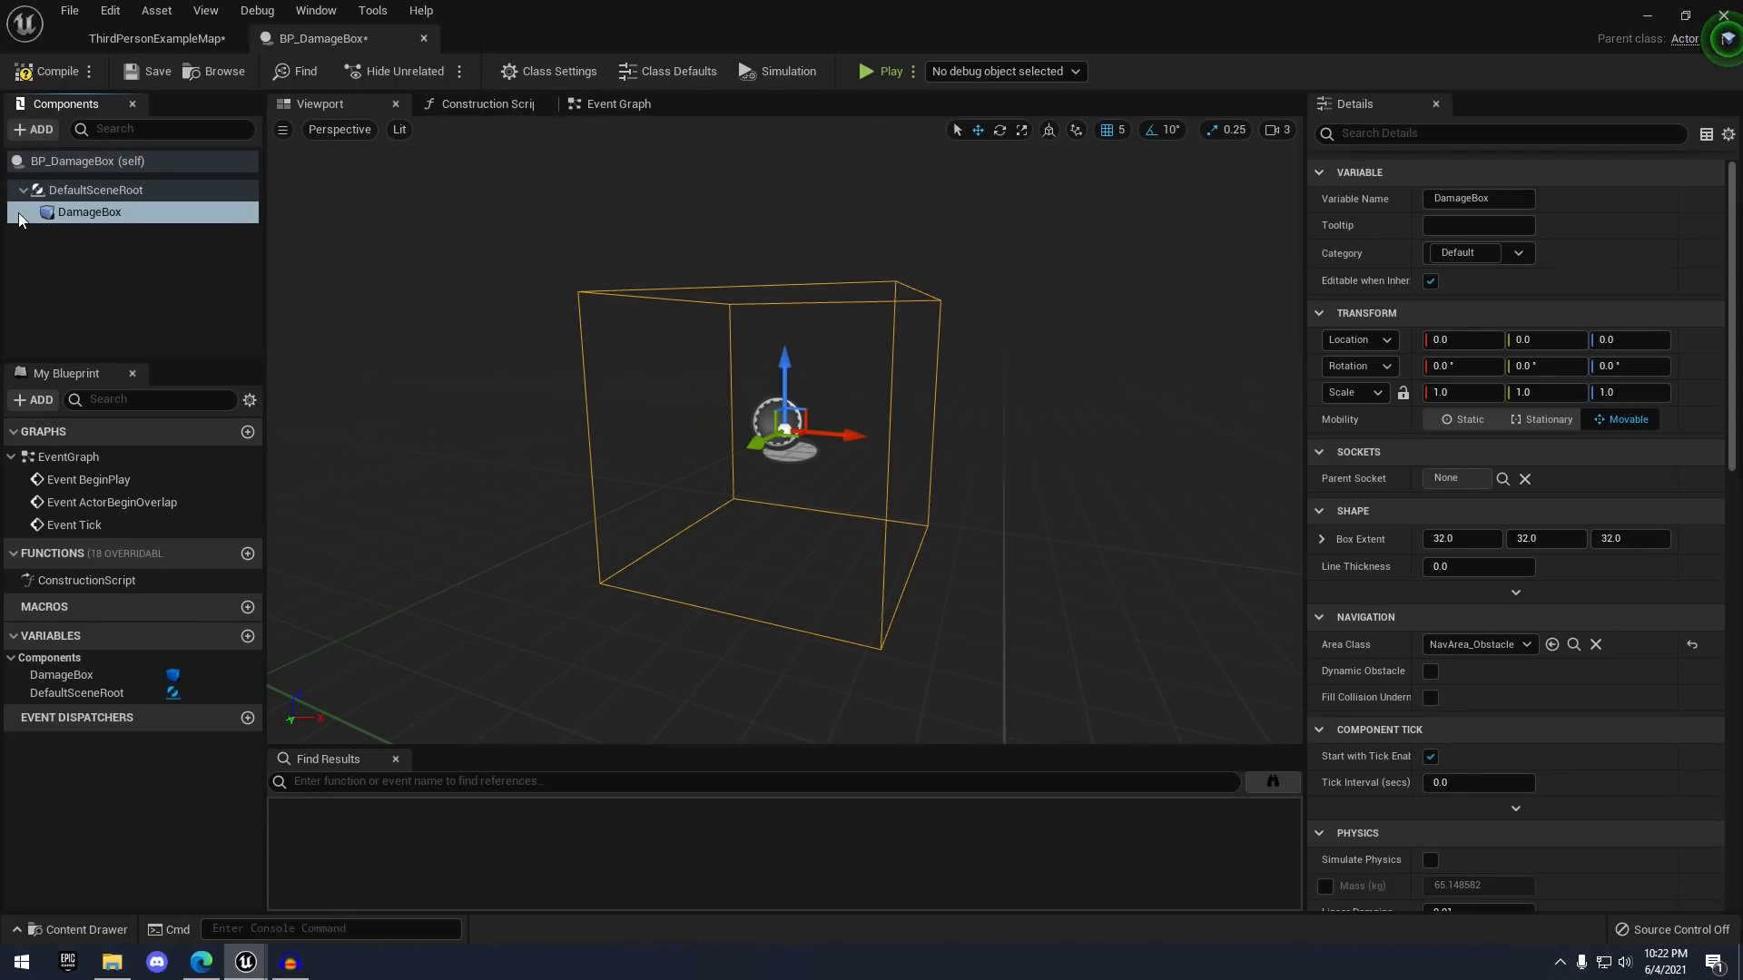
pyautogui.click(624, 106)
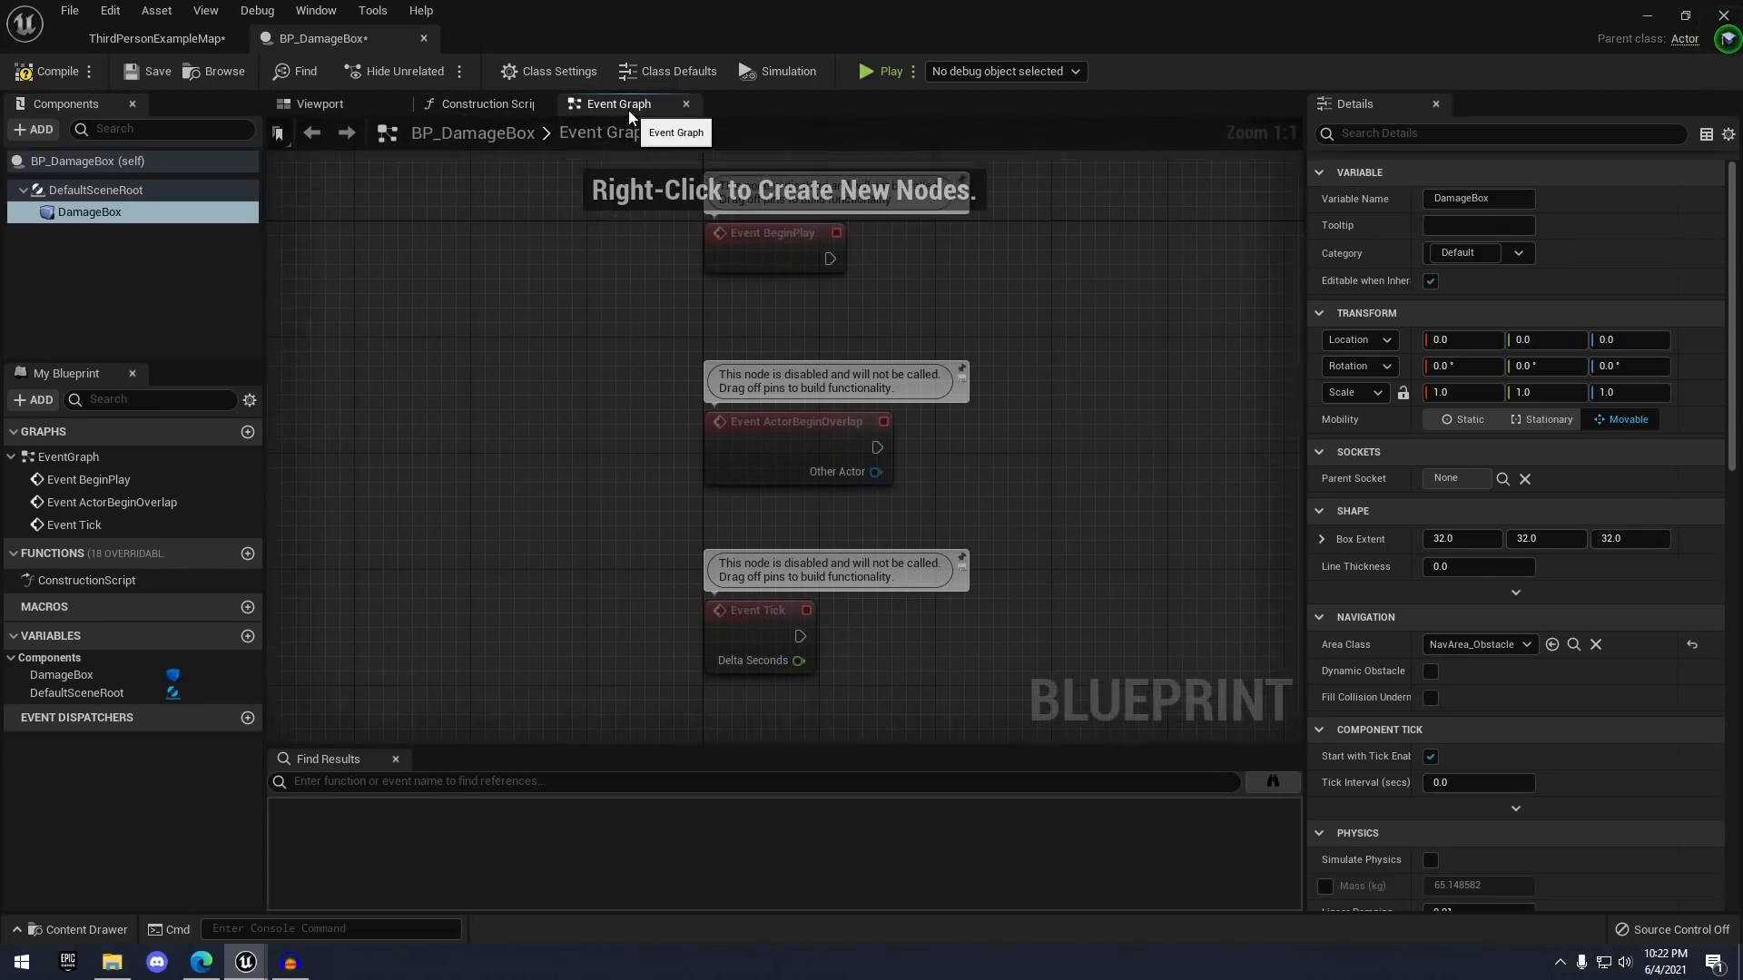
pyautogui.moveTo(560, 225); pyautogui.dragTo(738, 615)
pyautogui.press('Delete')
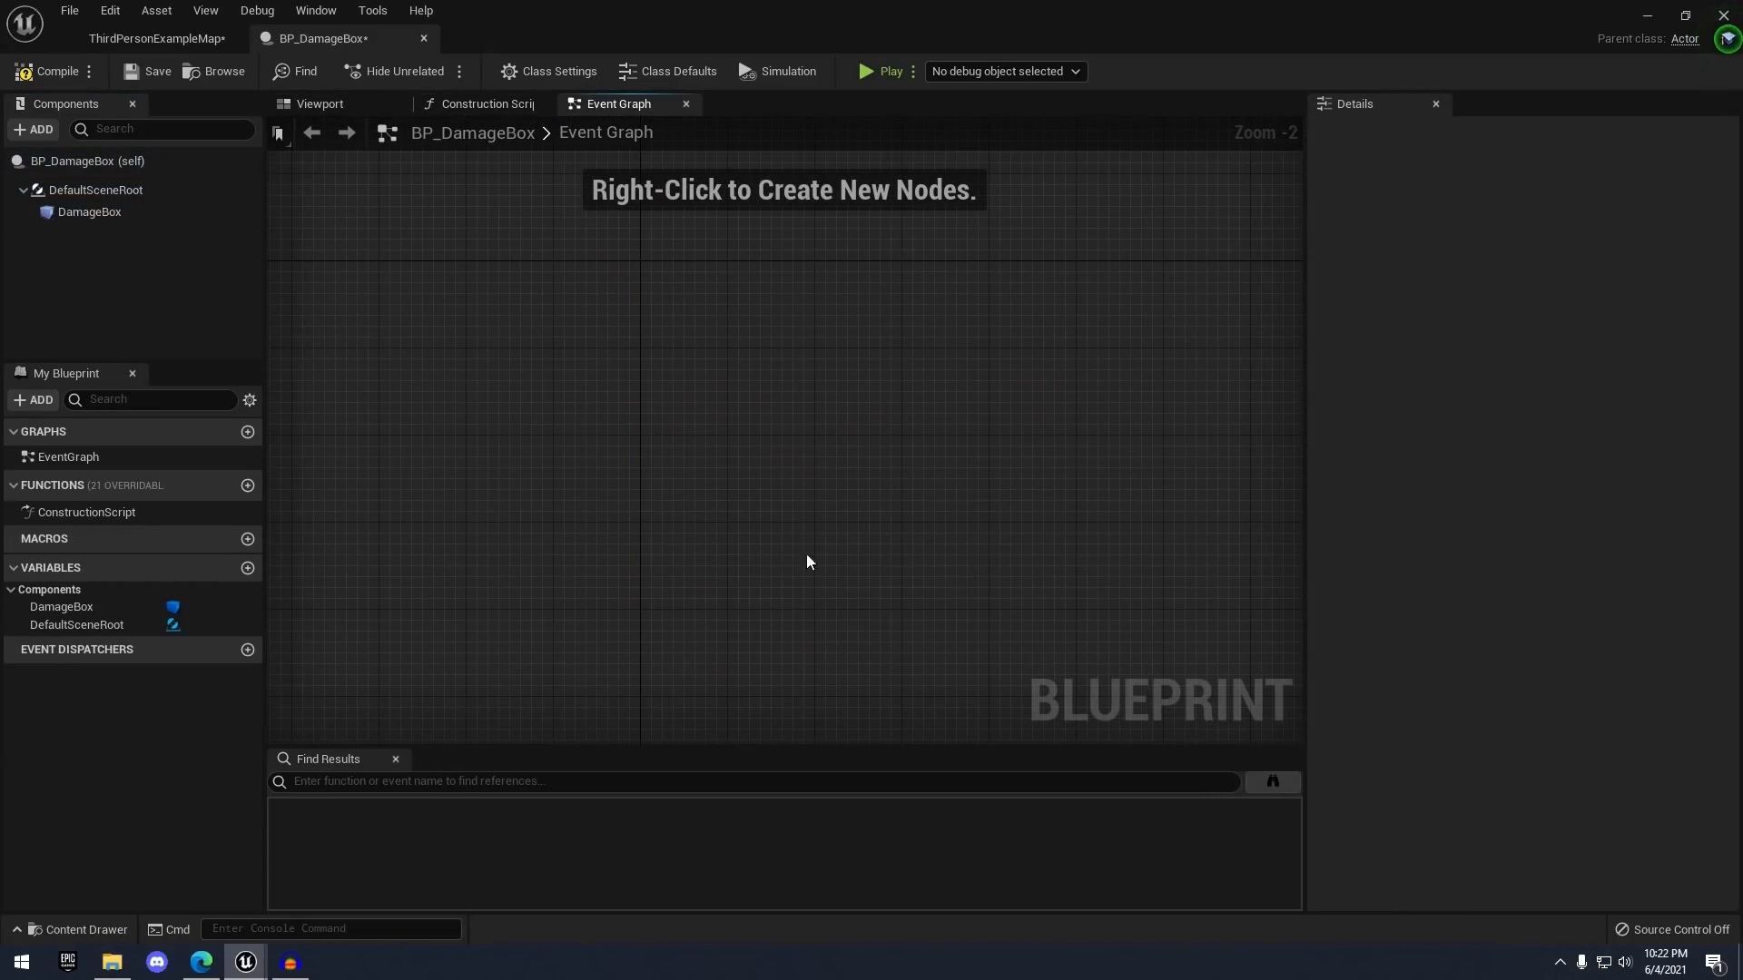
pyautogui.click(90, 211)
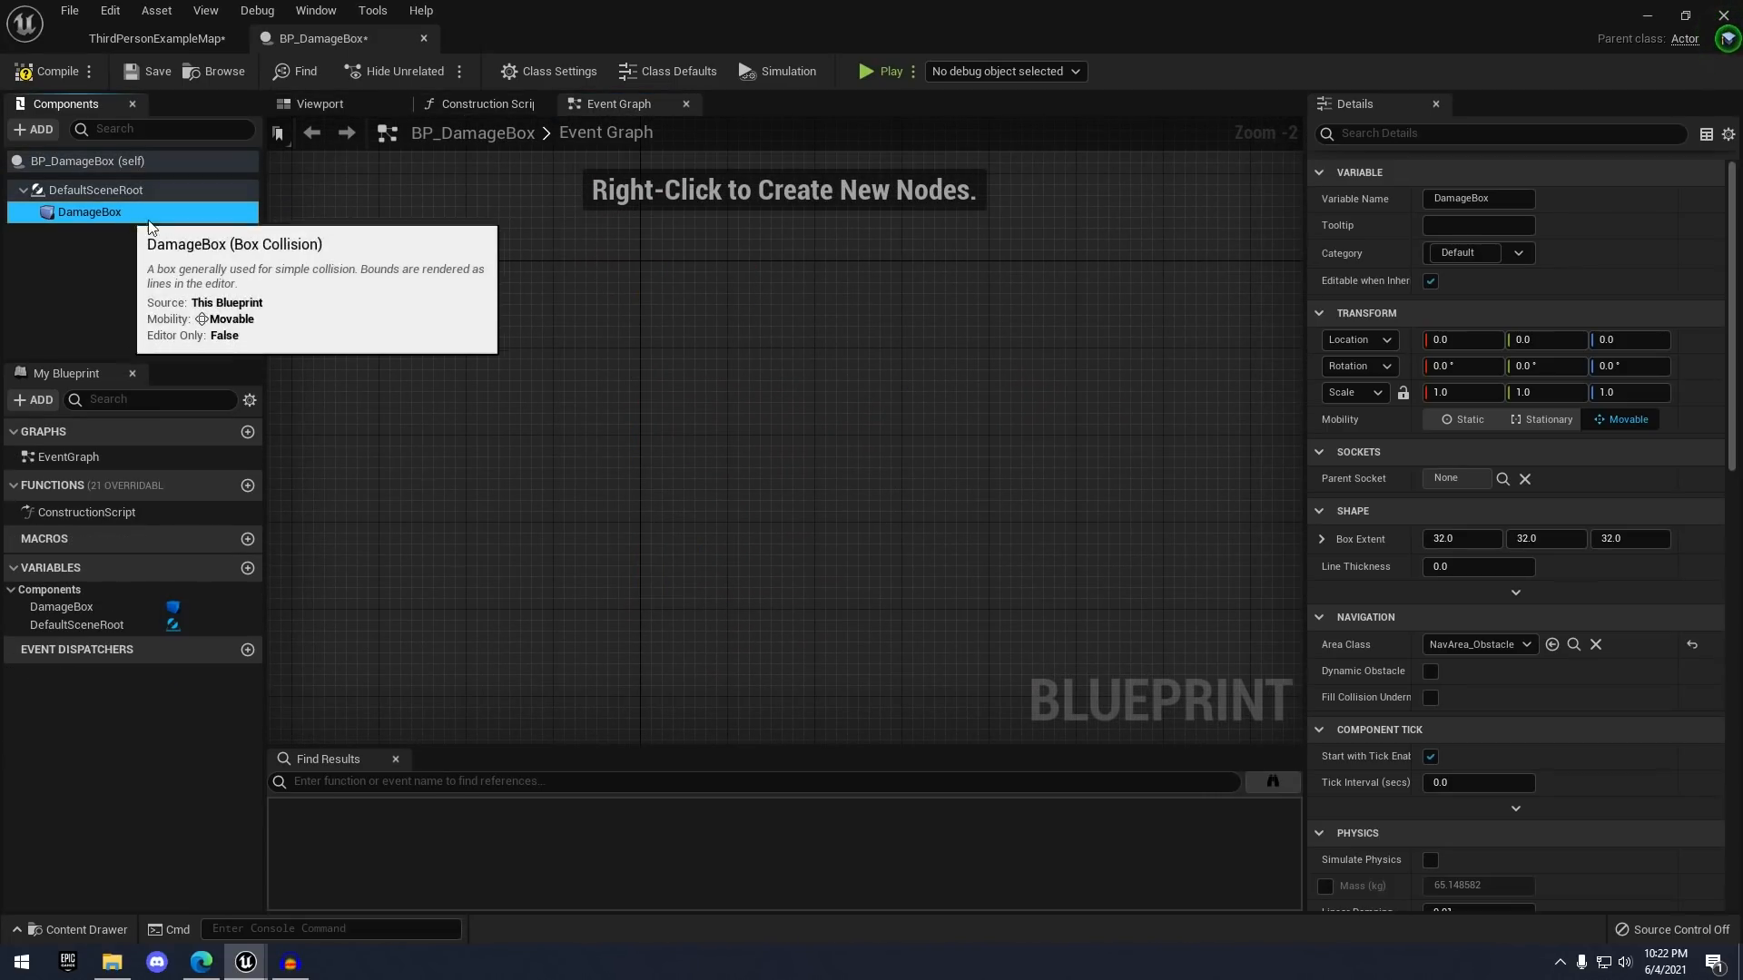
pyautogui.scroll(-15, 1453, 465)
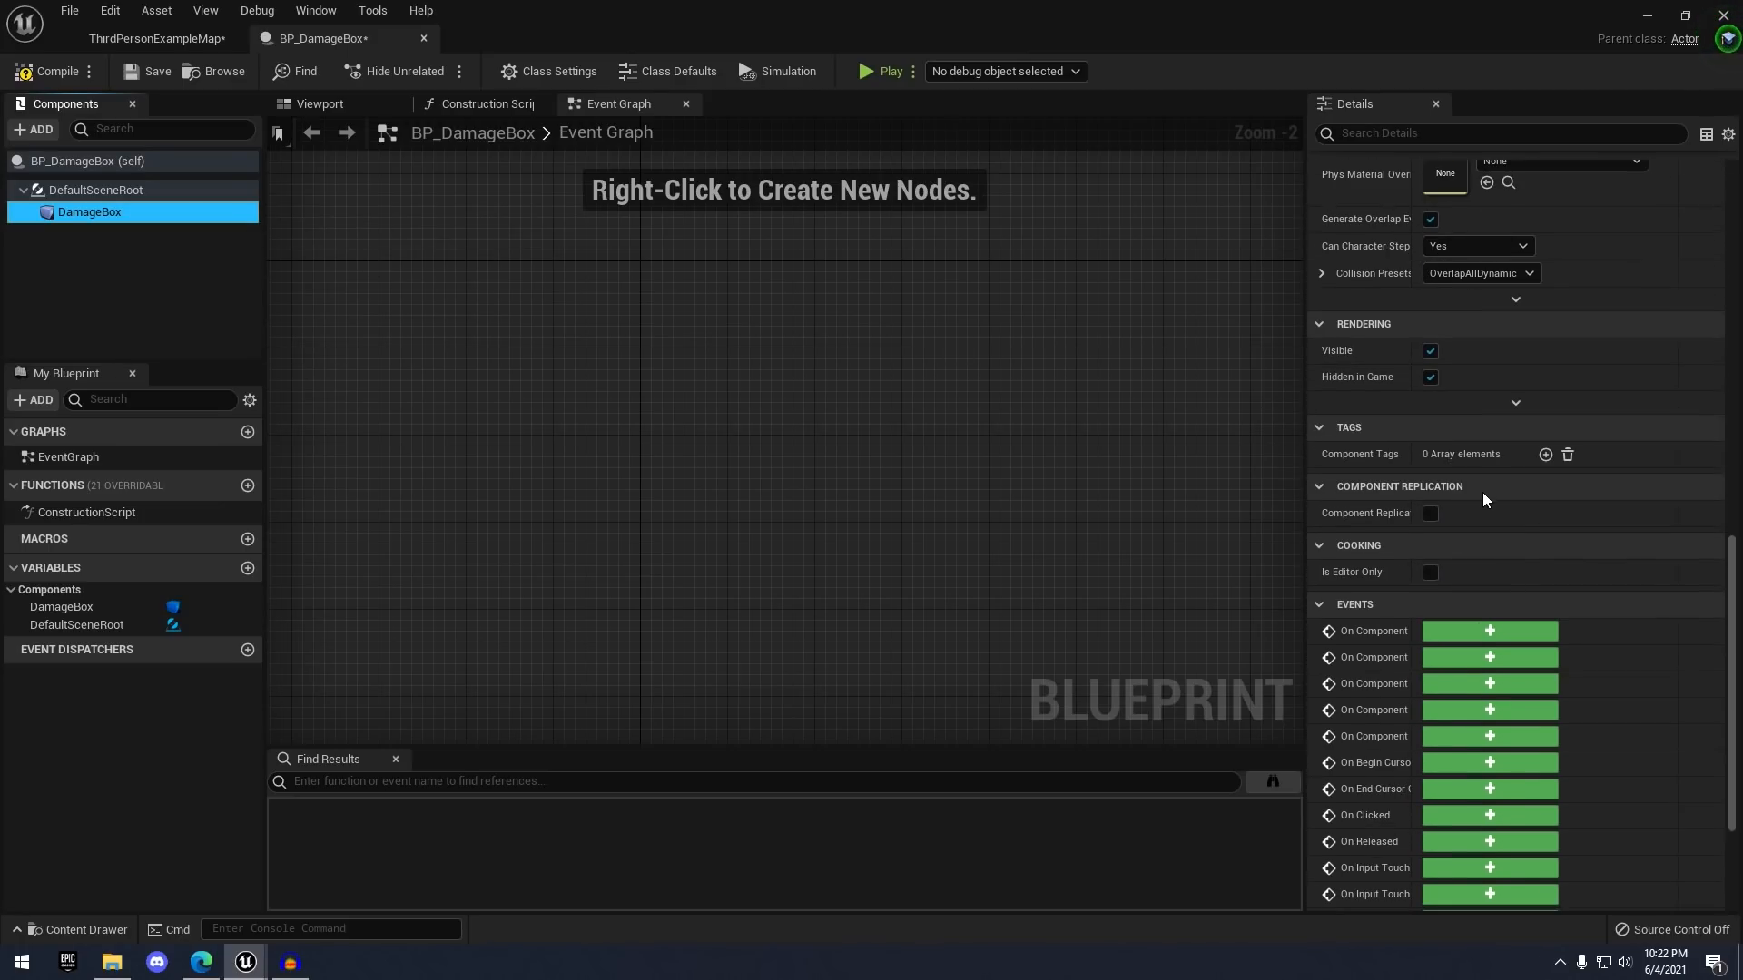
pyautogui.moveTo(1410, 516); pyautogui.dragTo(1458, 515)
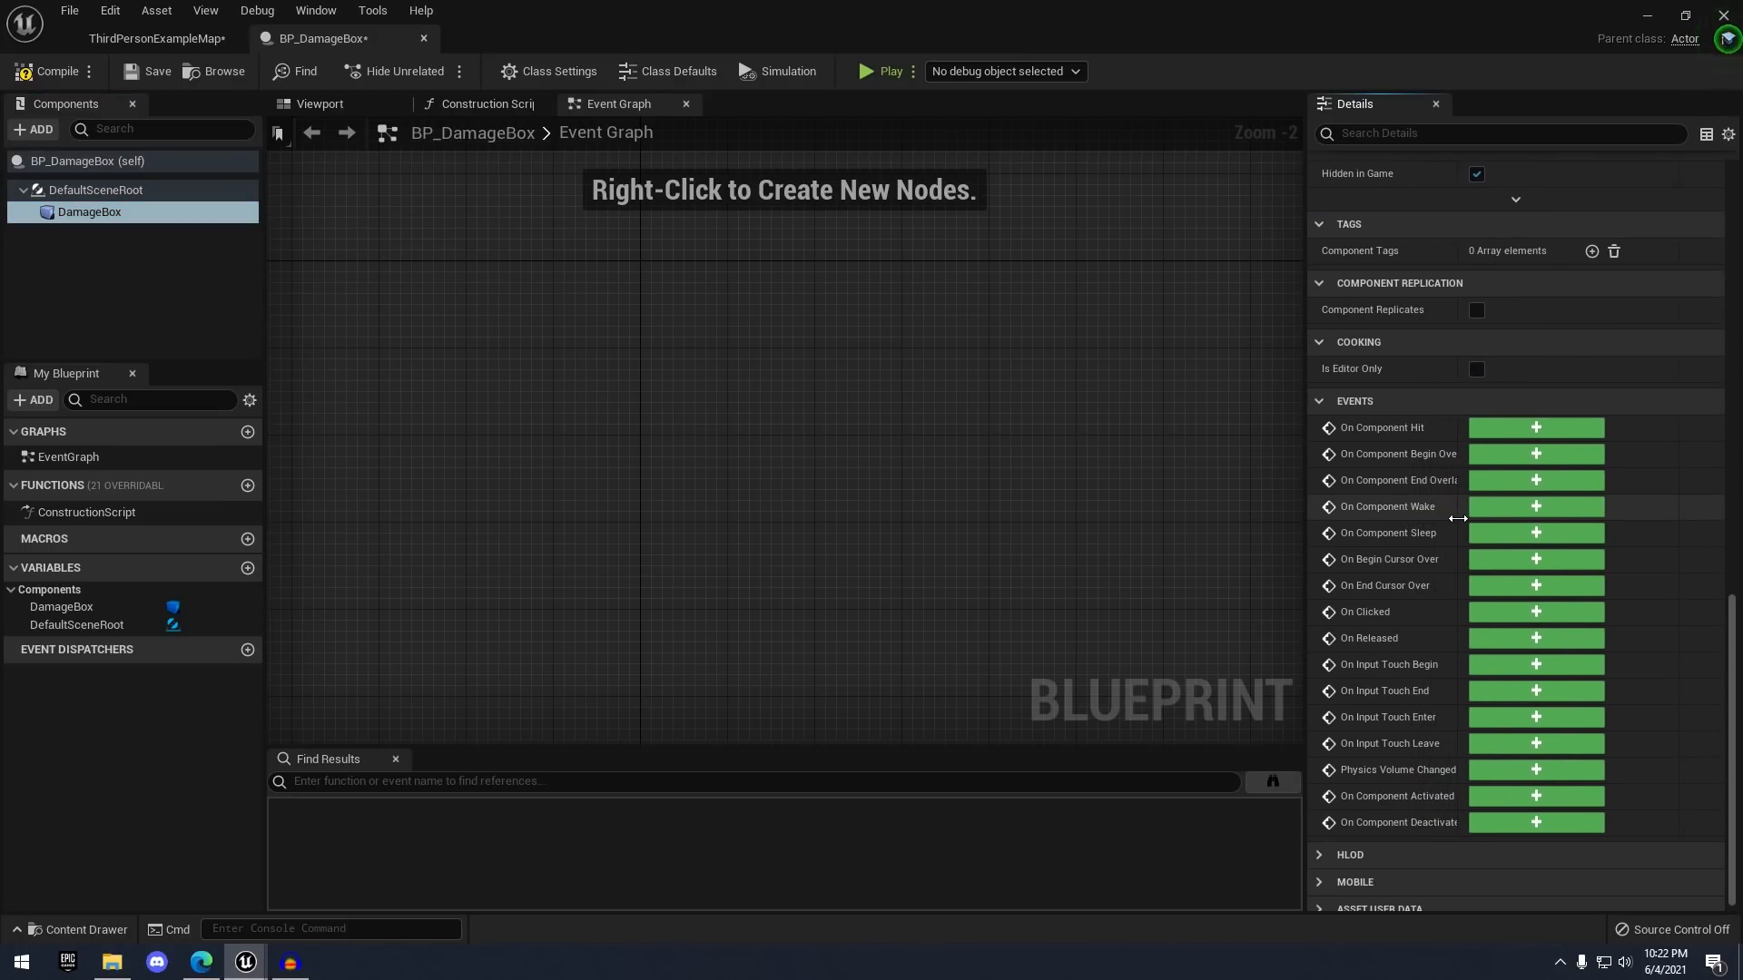
pyautogui.click(1513, 453)
pyautogui.click(98, 211)
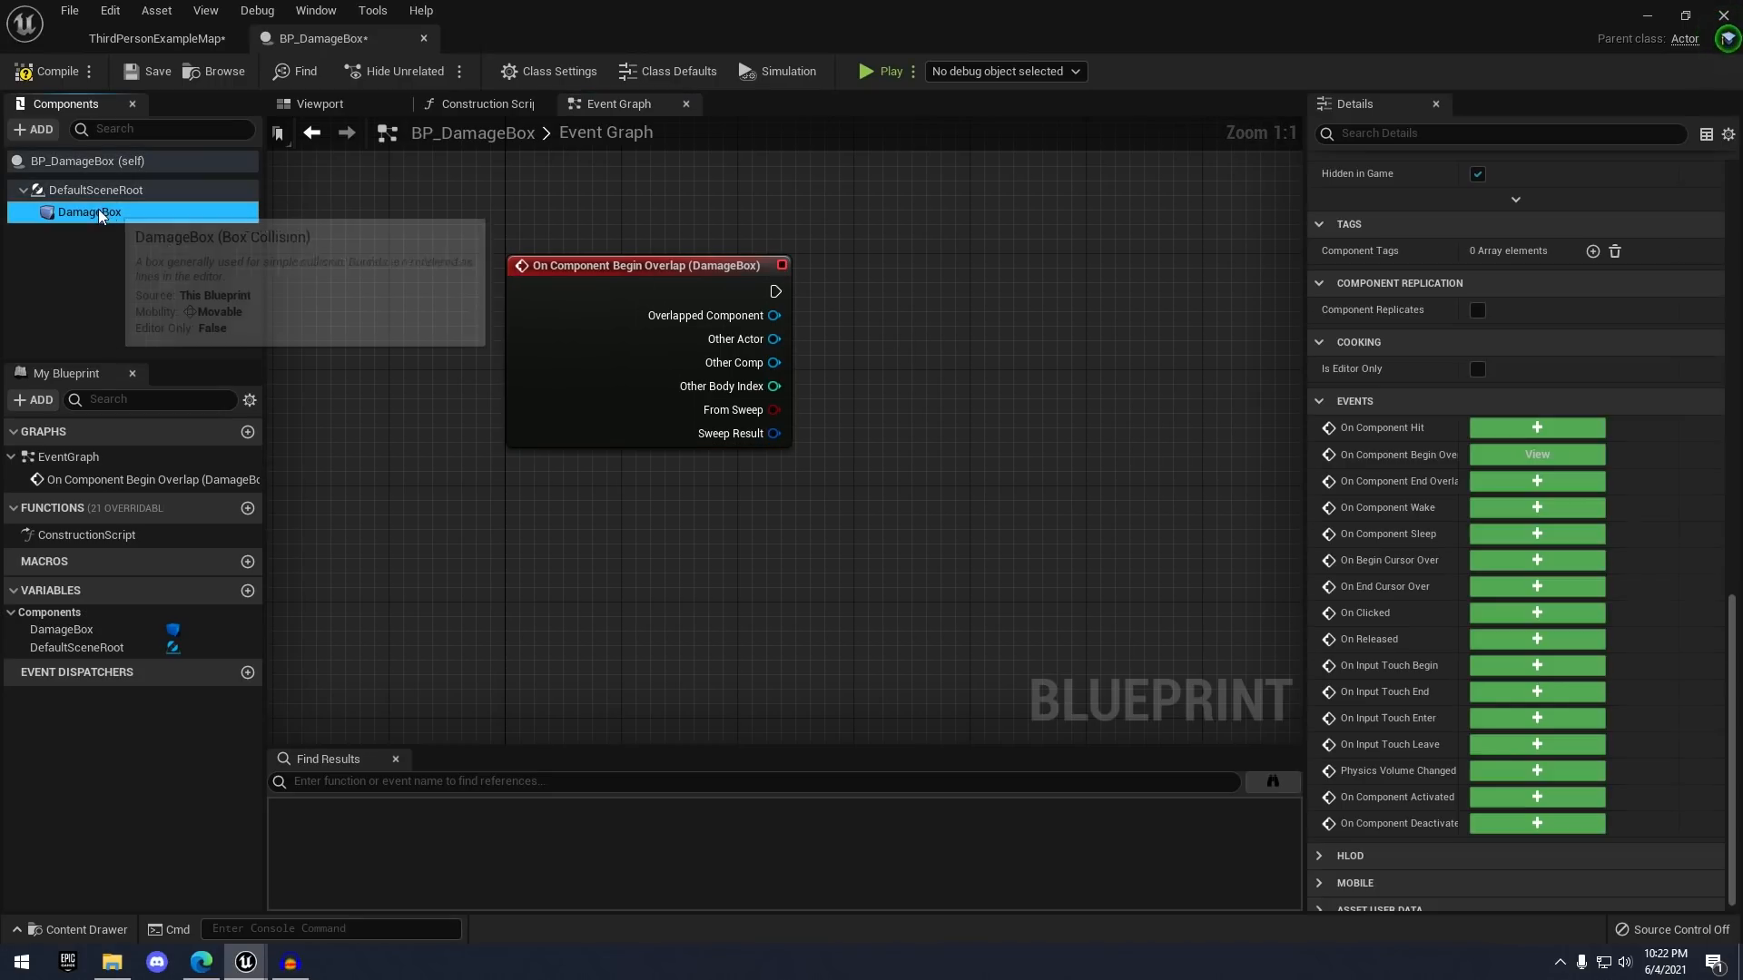
pyautogui.click(1507, 483)
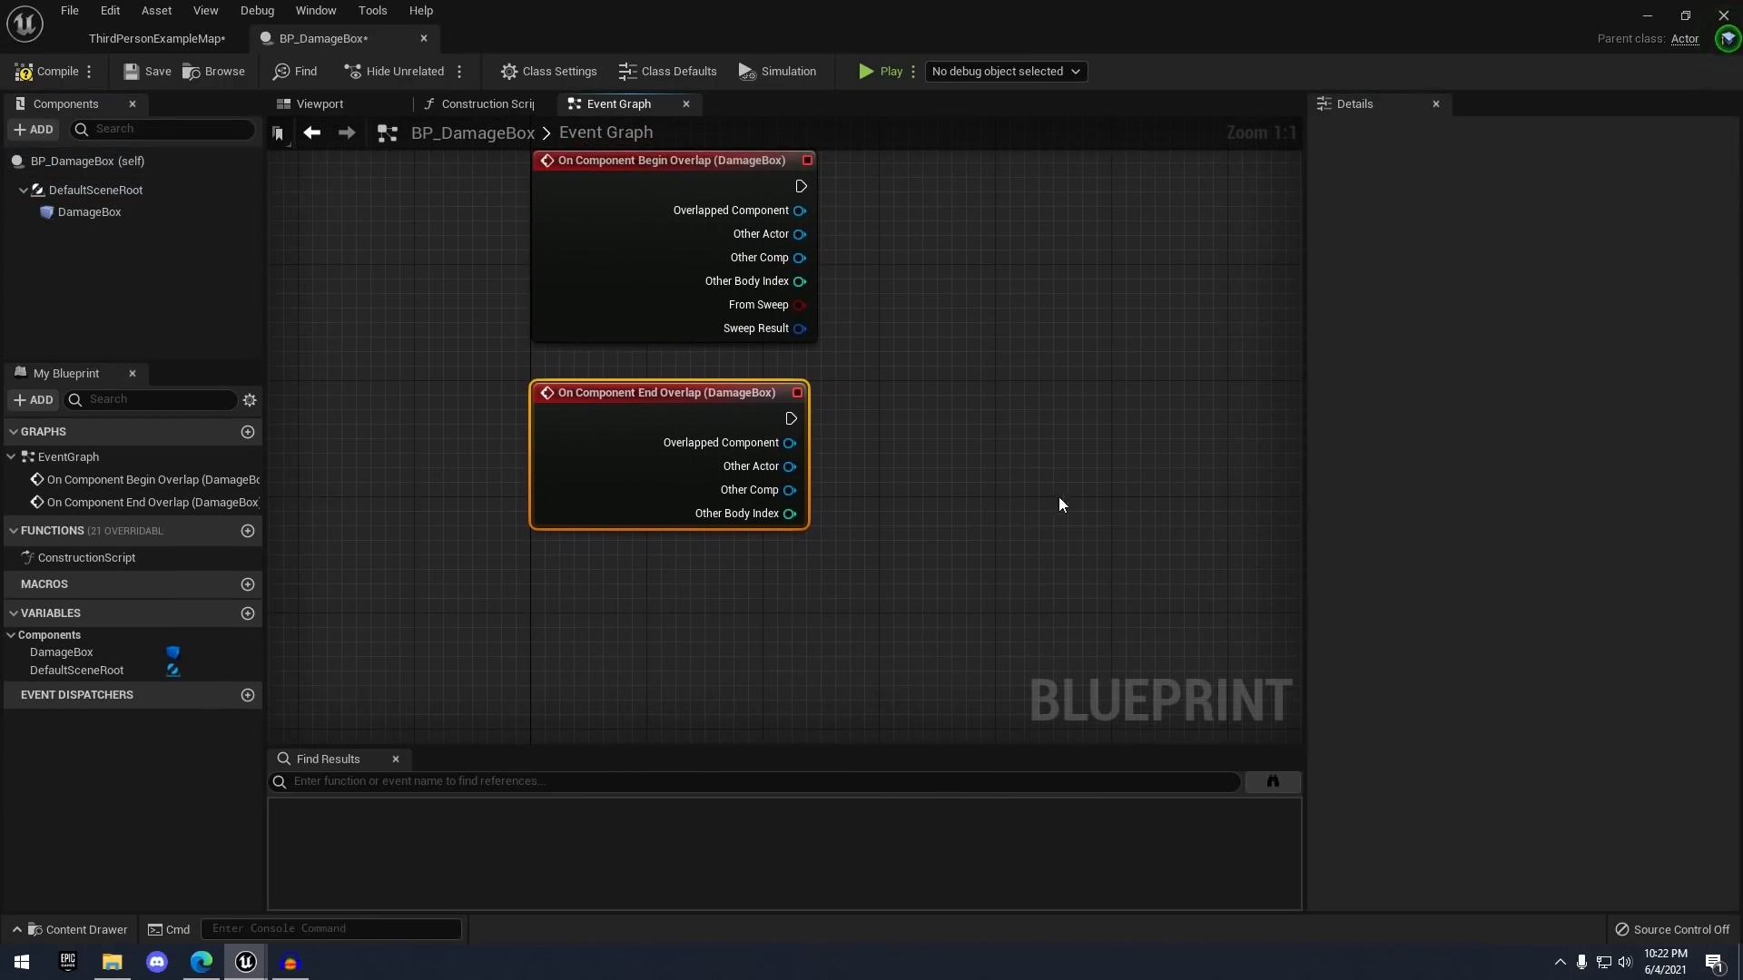
pyautogui.moveTo(739, 520); pyautogui.dragTo(730, 492, button='right')
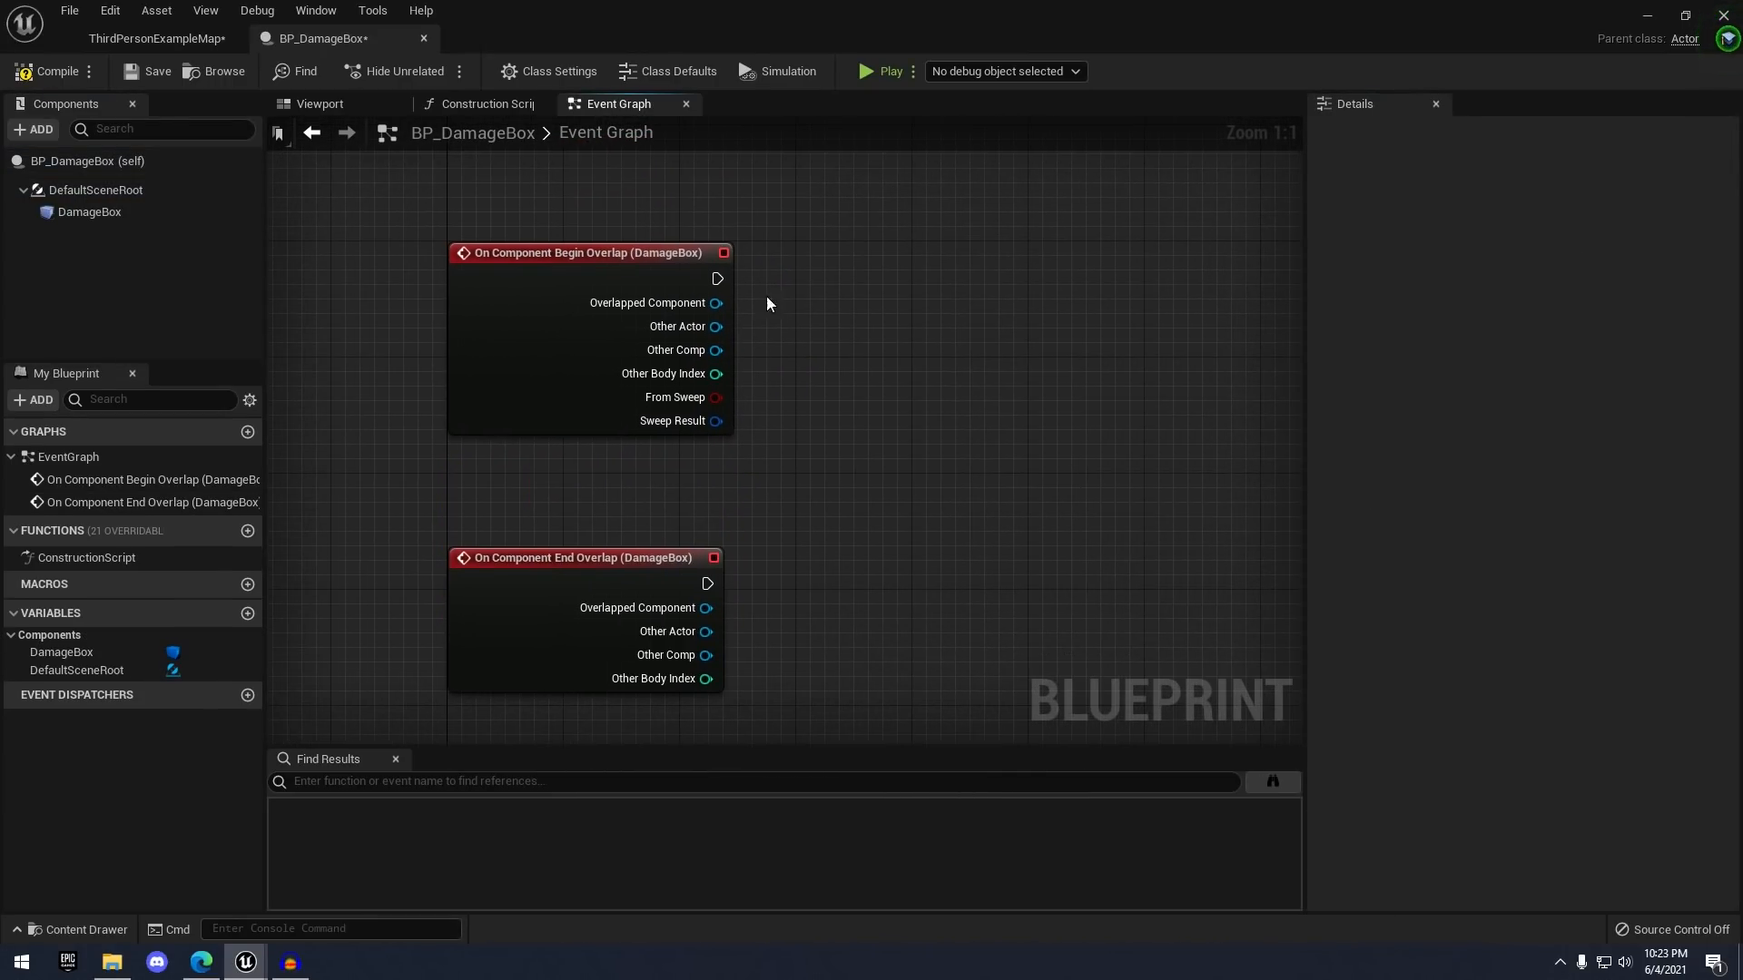
pyautogui.moveTo(844, 185); pyautogui.dragTo(745, 316, button='right')
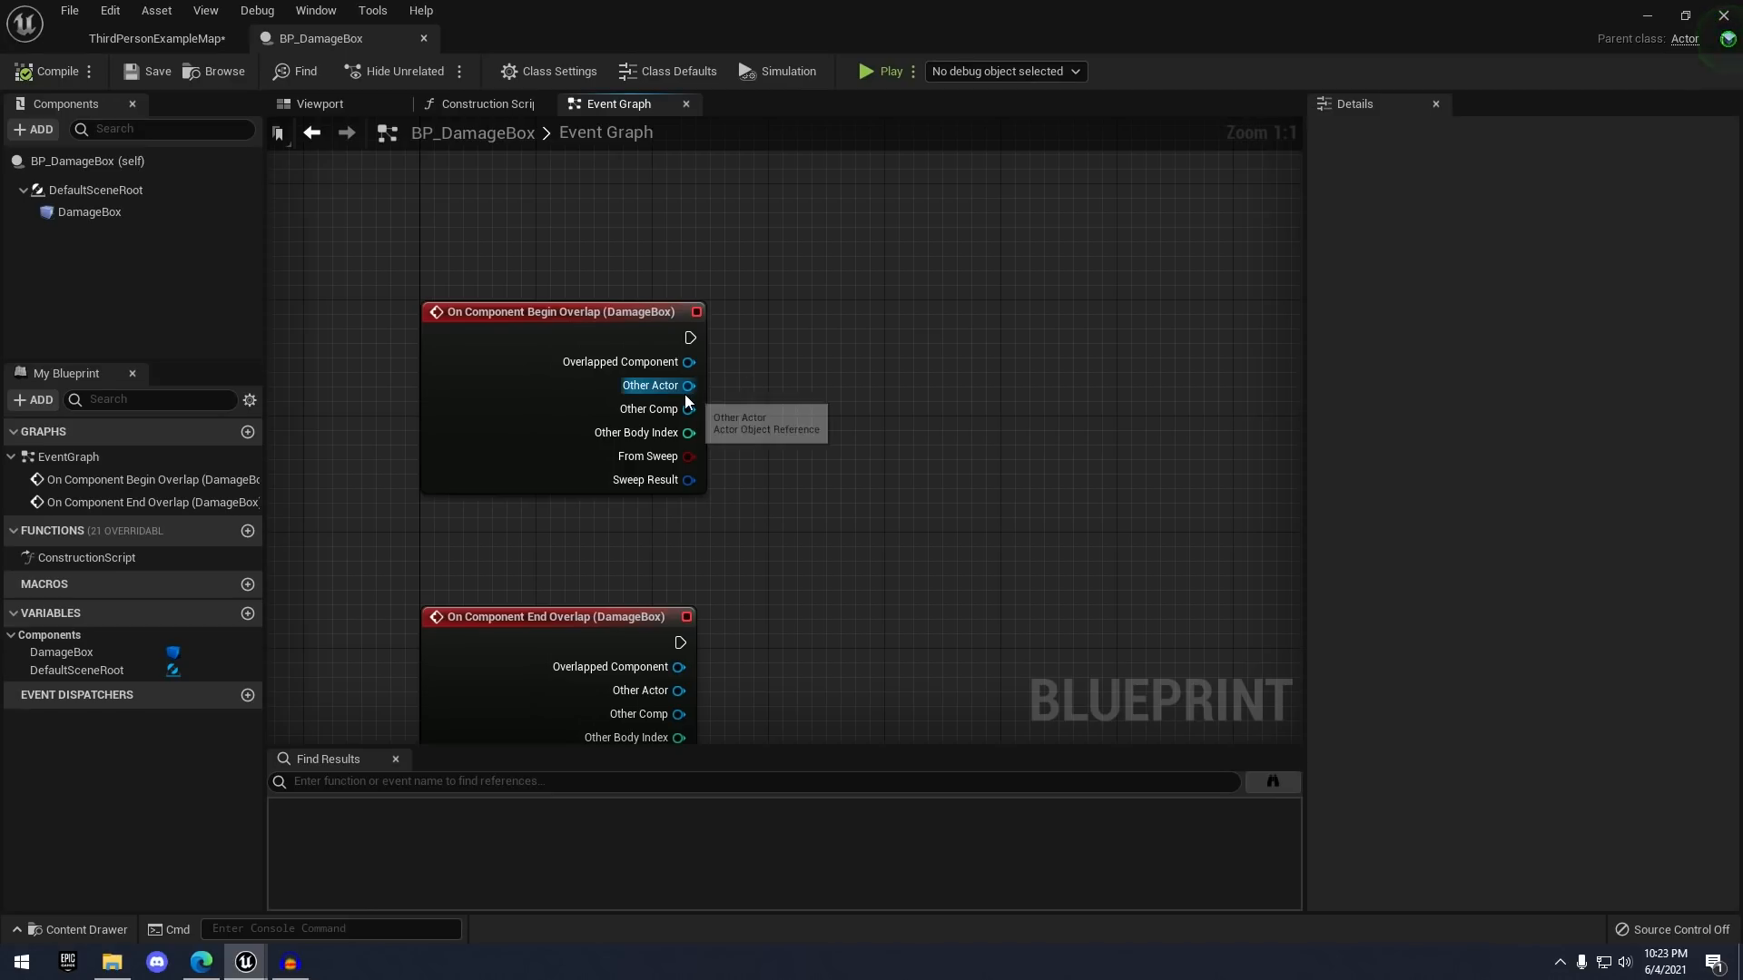
pyautogui.moveTo(687, 386); pyautogui.dragTo(861, 330)
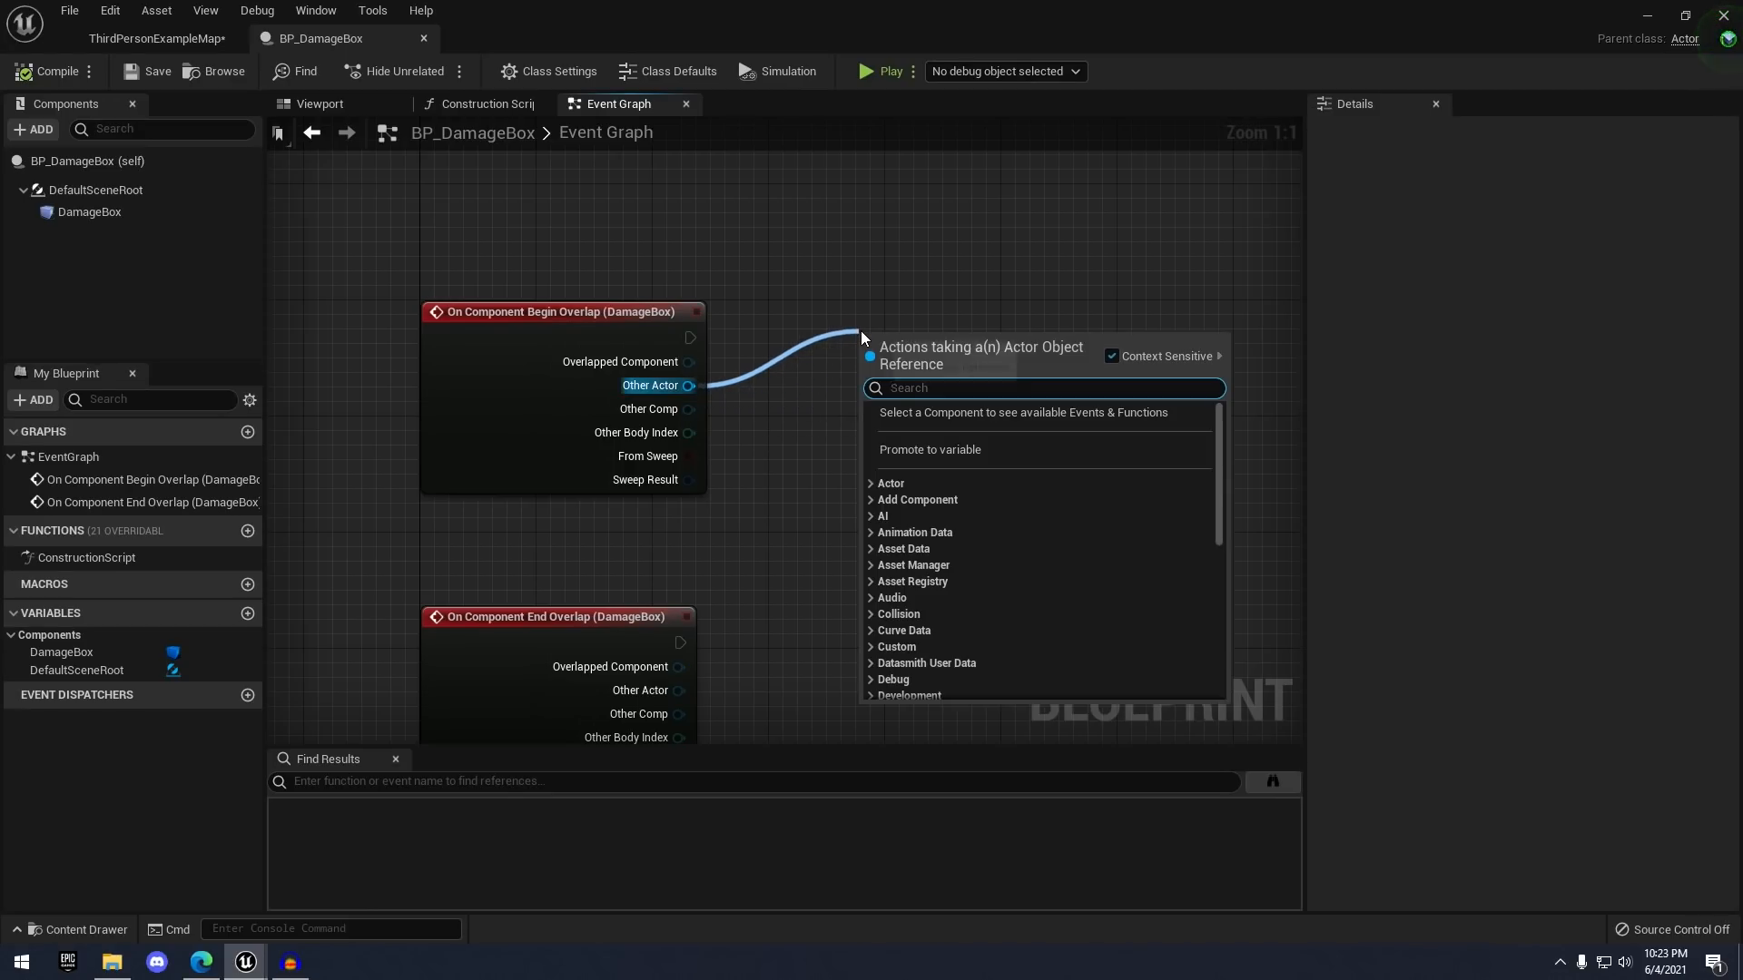
pyautogui.write('cast to t')
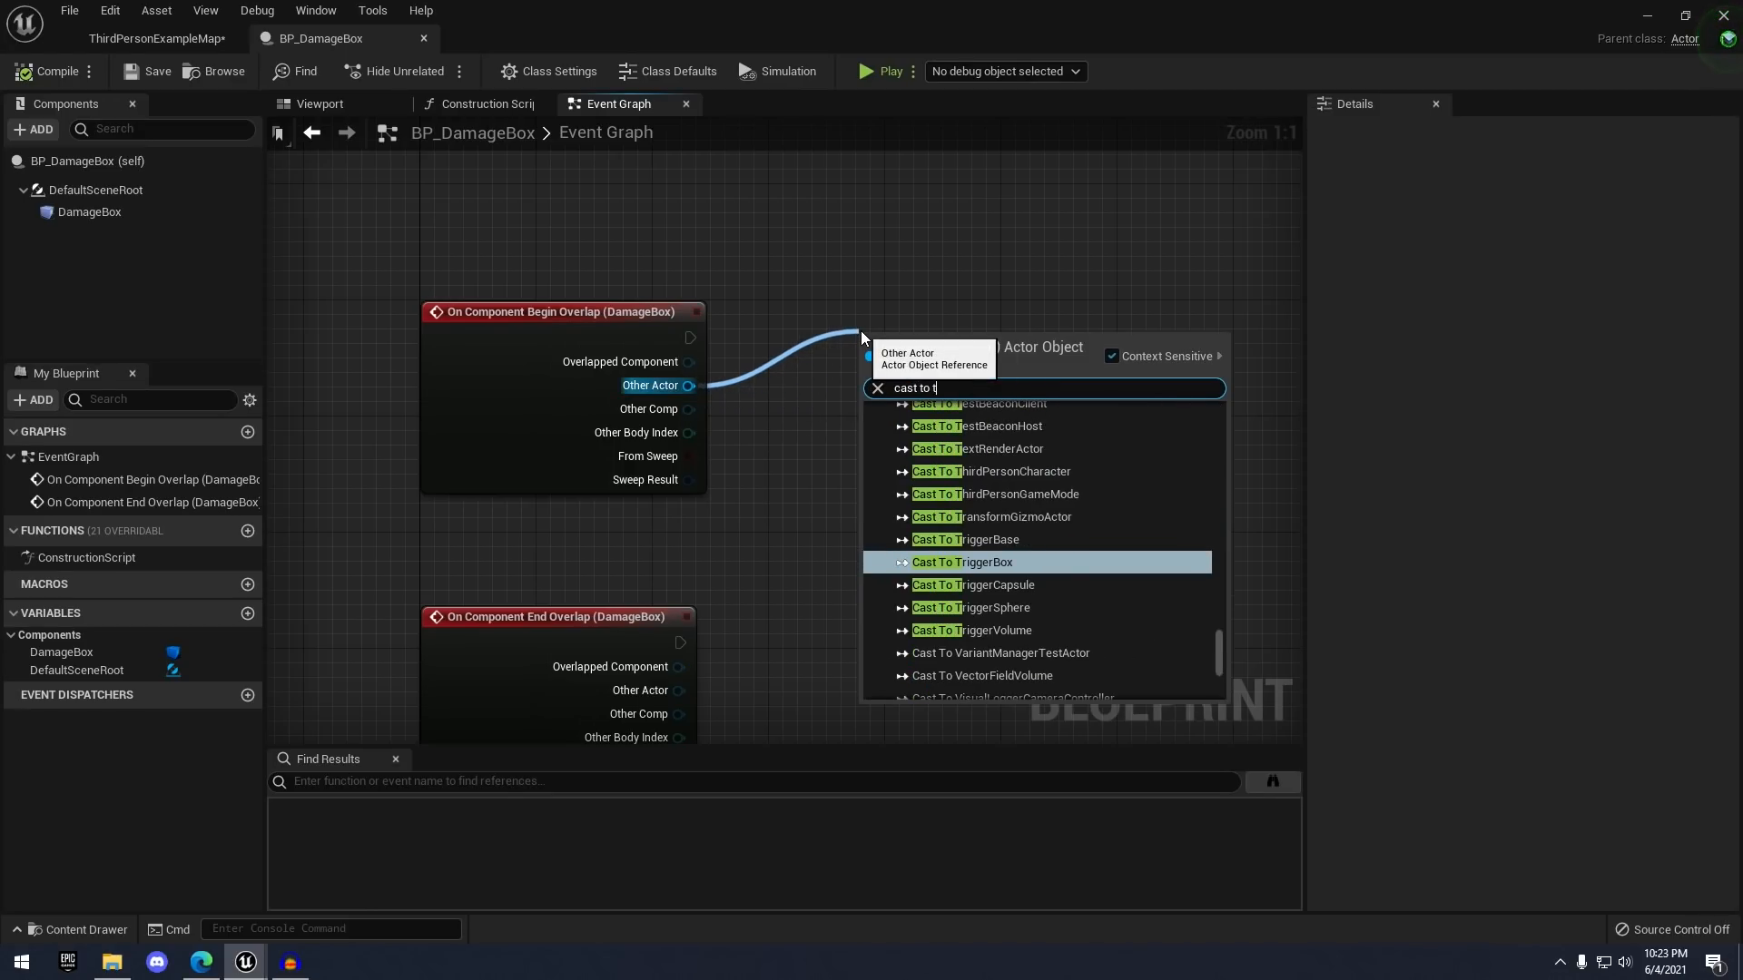
pyautogui.write('hird')
pyautogui.click(1069, 449)
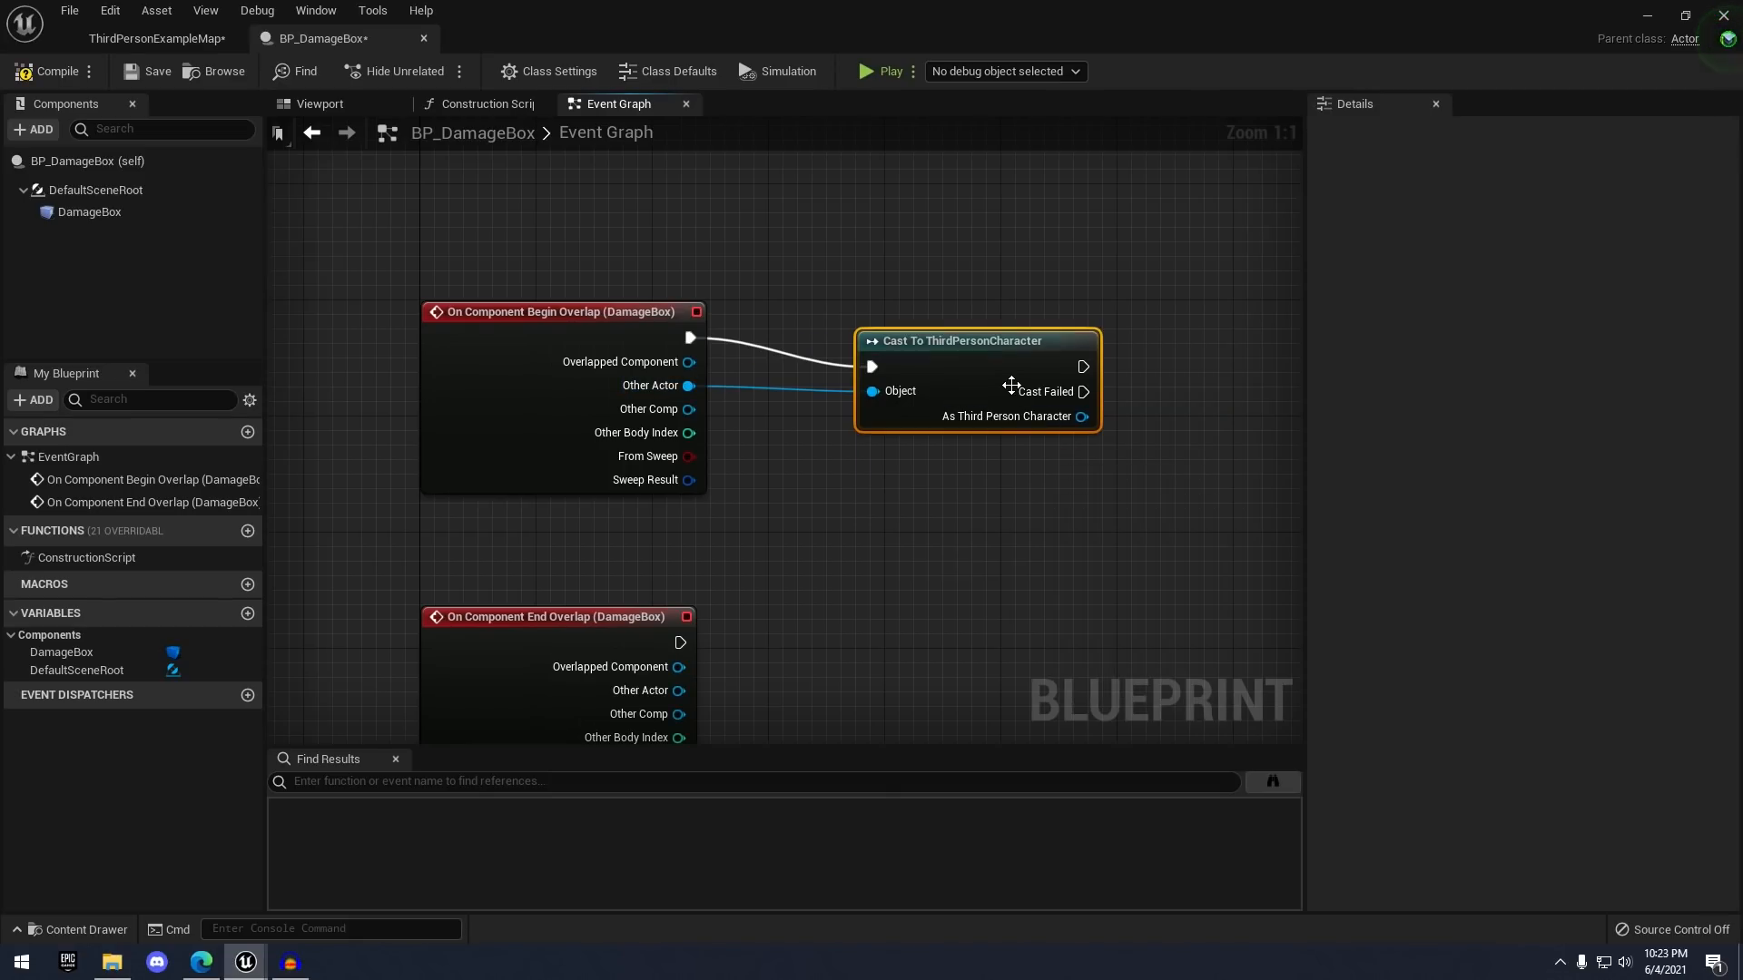
pyautogui.moveTo(1011, 386); pyautogui.dragTo(969, 343)
pyautogui.moveTo(1093, 481); pyautogui.dragTo(919, 436, button='right')
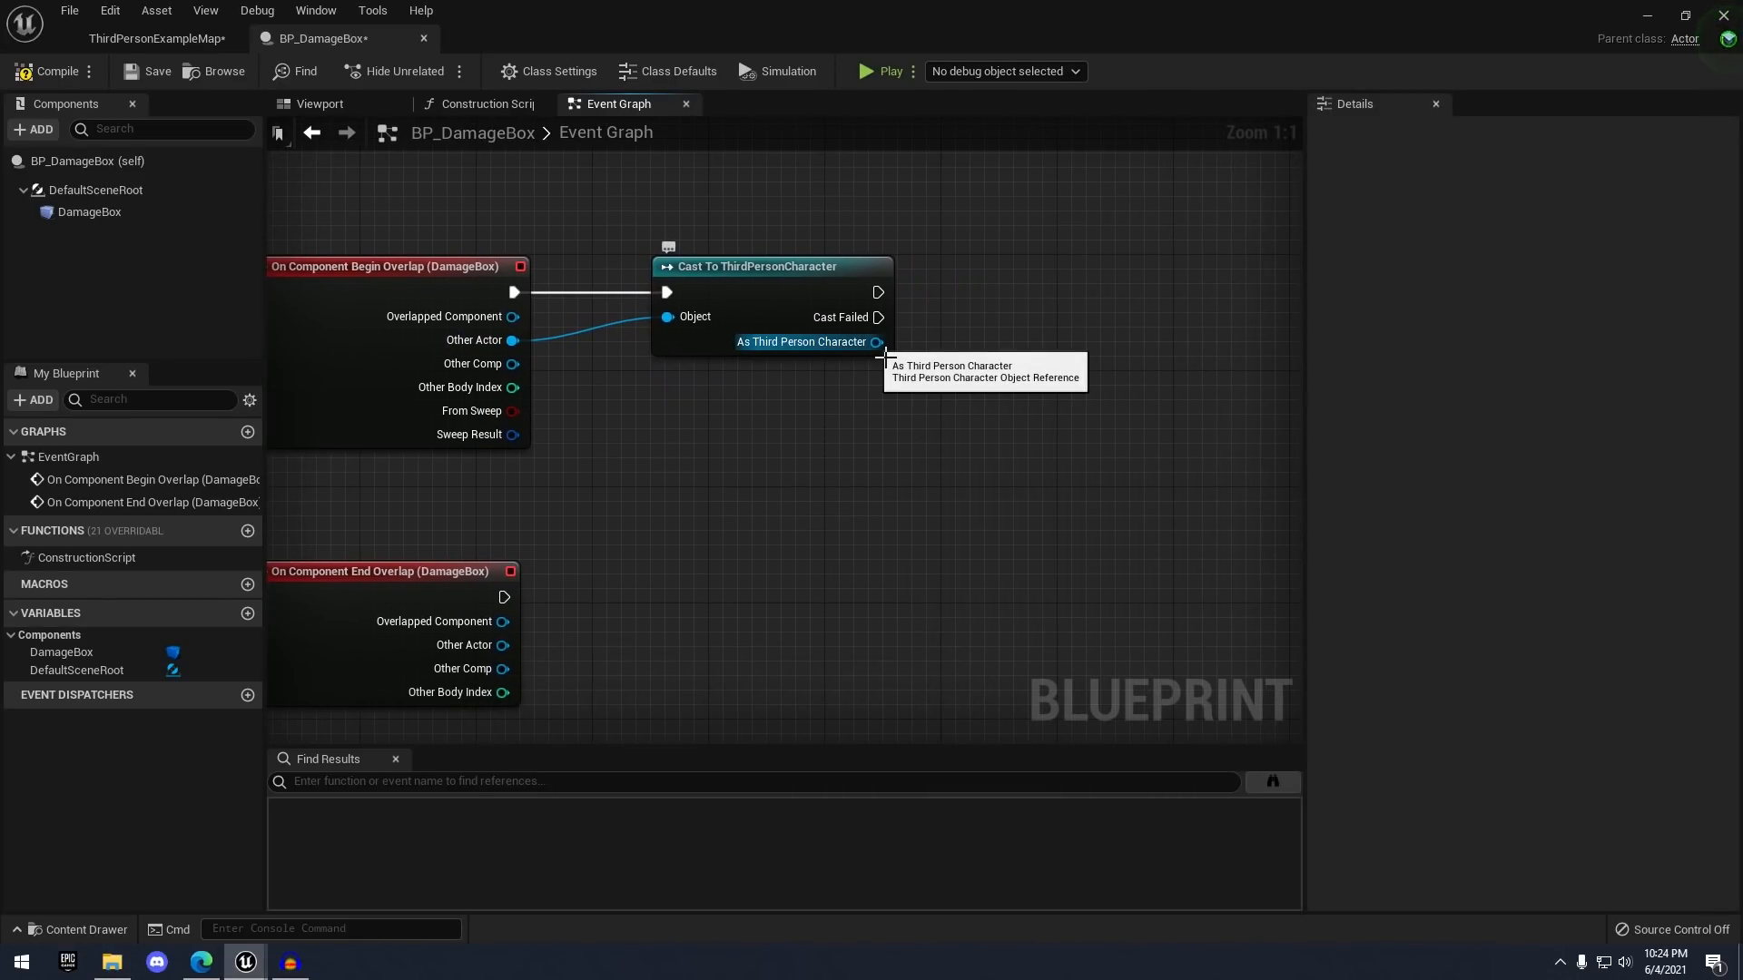
pyautogui.moveTo(876, 342); pyautogui.dragTo(989, 428)
pyautogui.moveTo(923, 361); pyautogui.dragTo(999, 361, button='right')
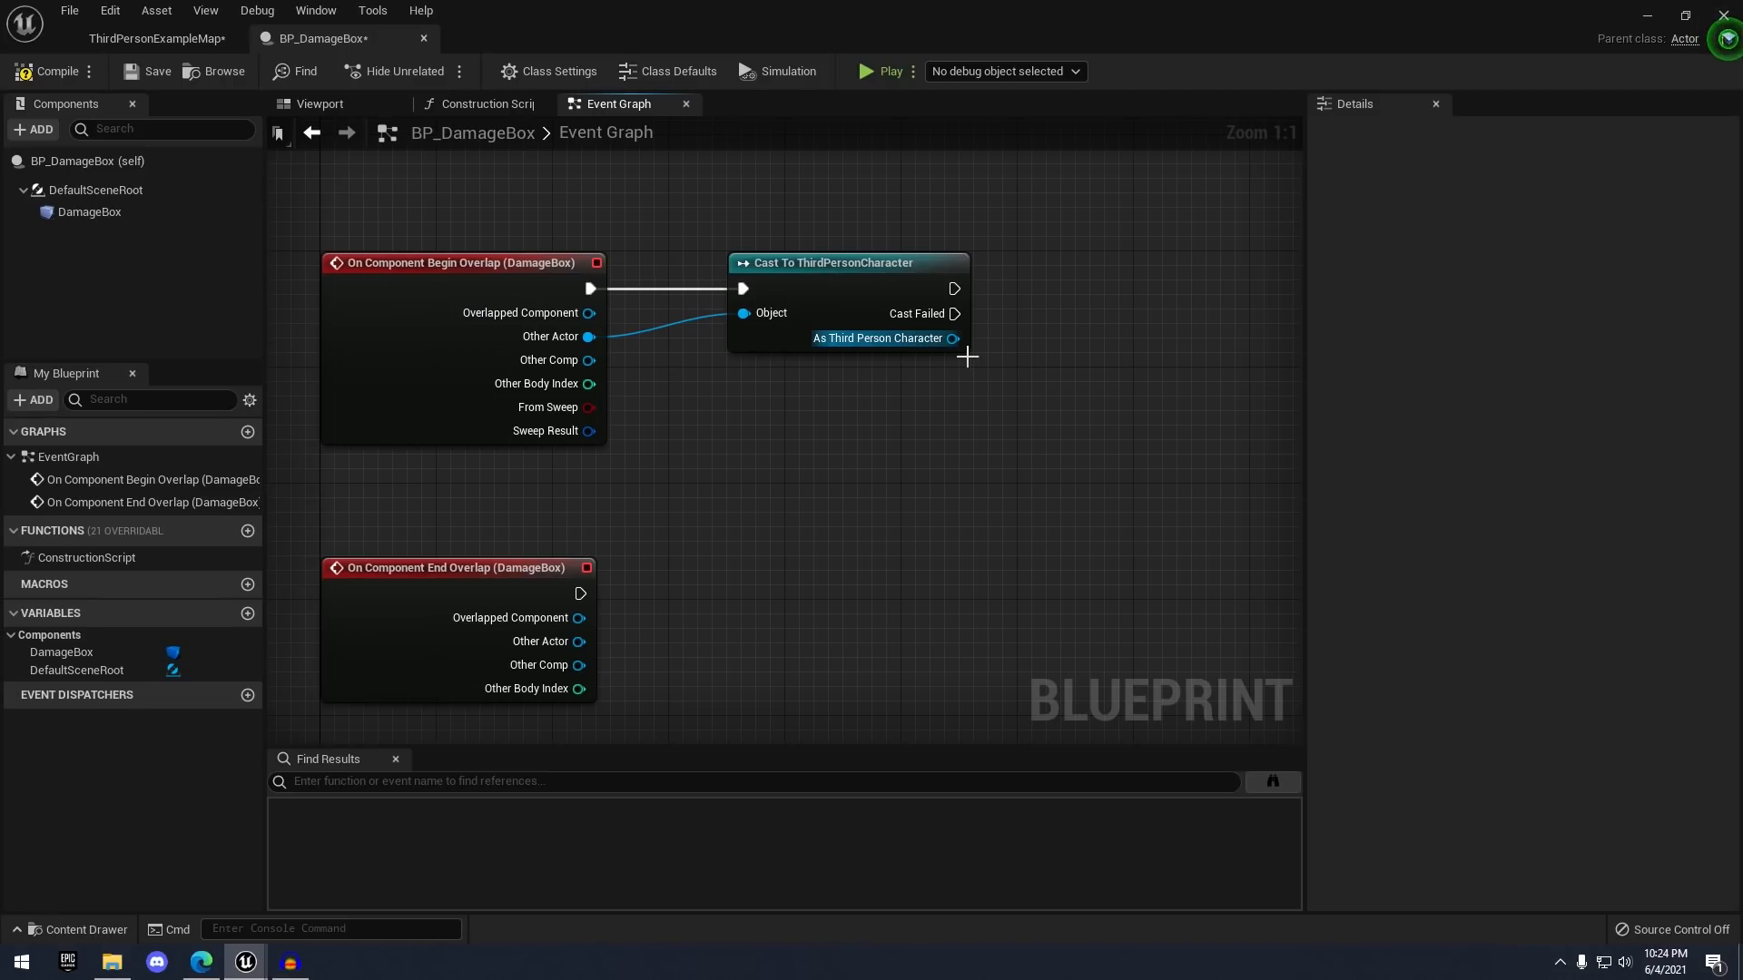
pyautogui.moveTo(971, 261); pyautogui.dragTo(951, 268, button='right')
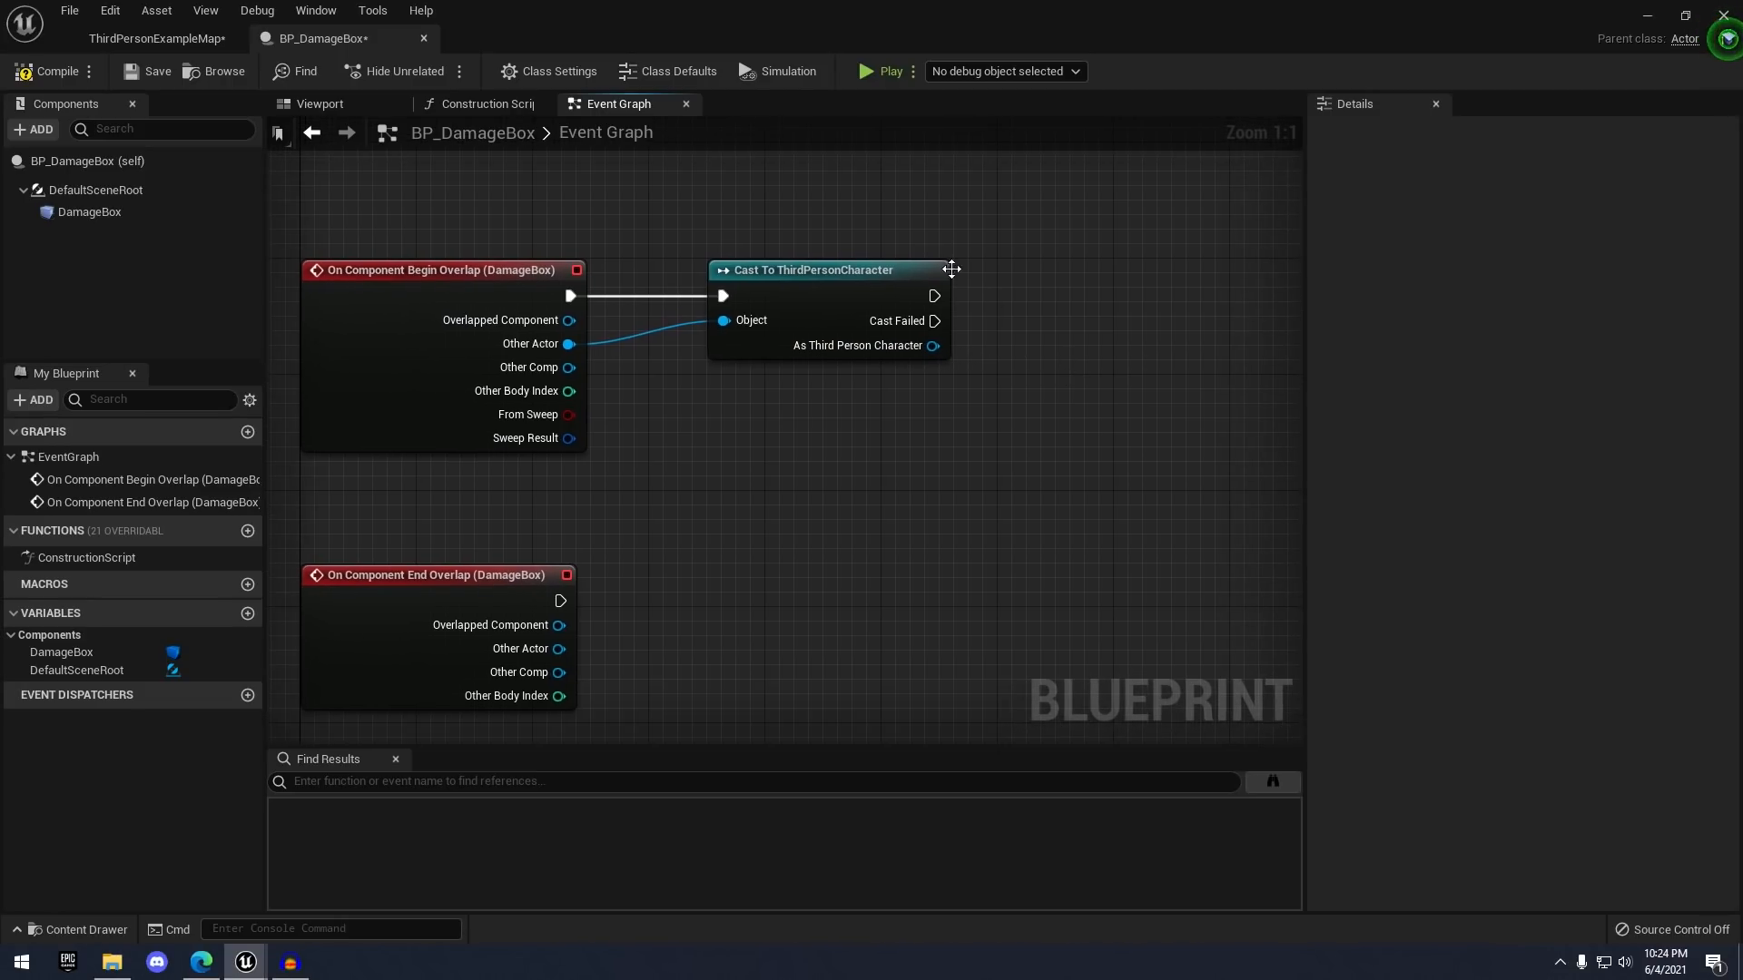
pyautogui.moveTo(1029, 311); pyautogui.dragTo(974, 299, button='right')
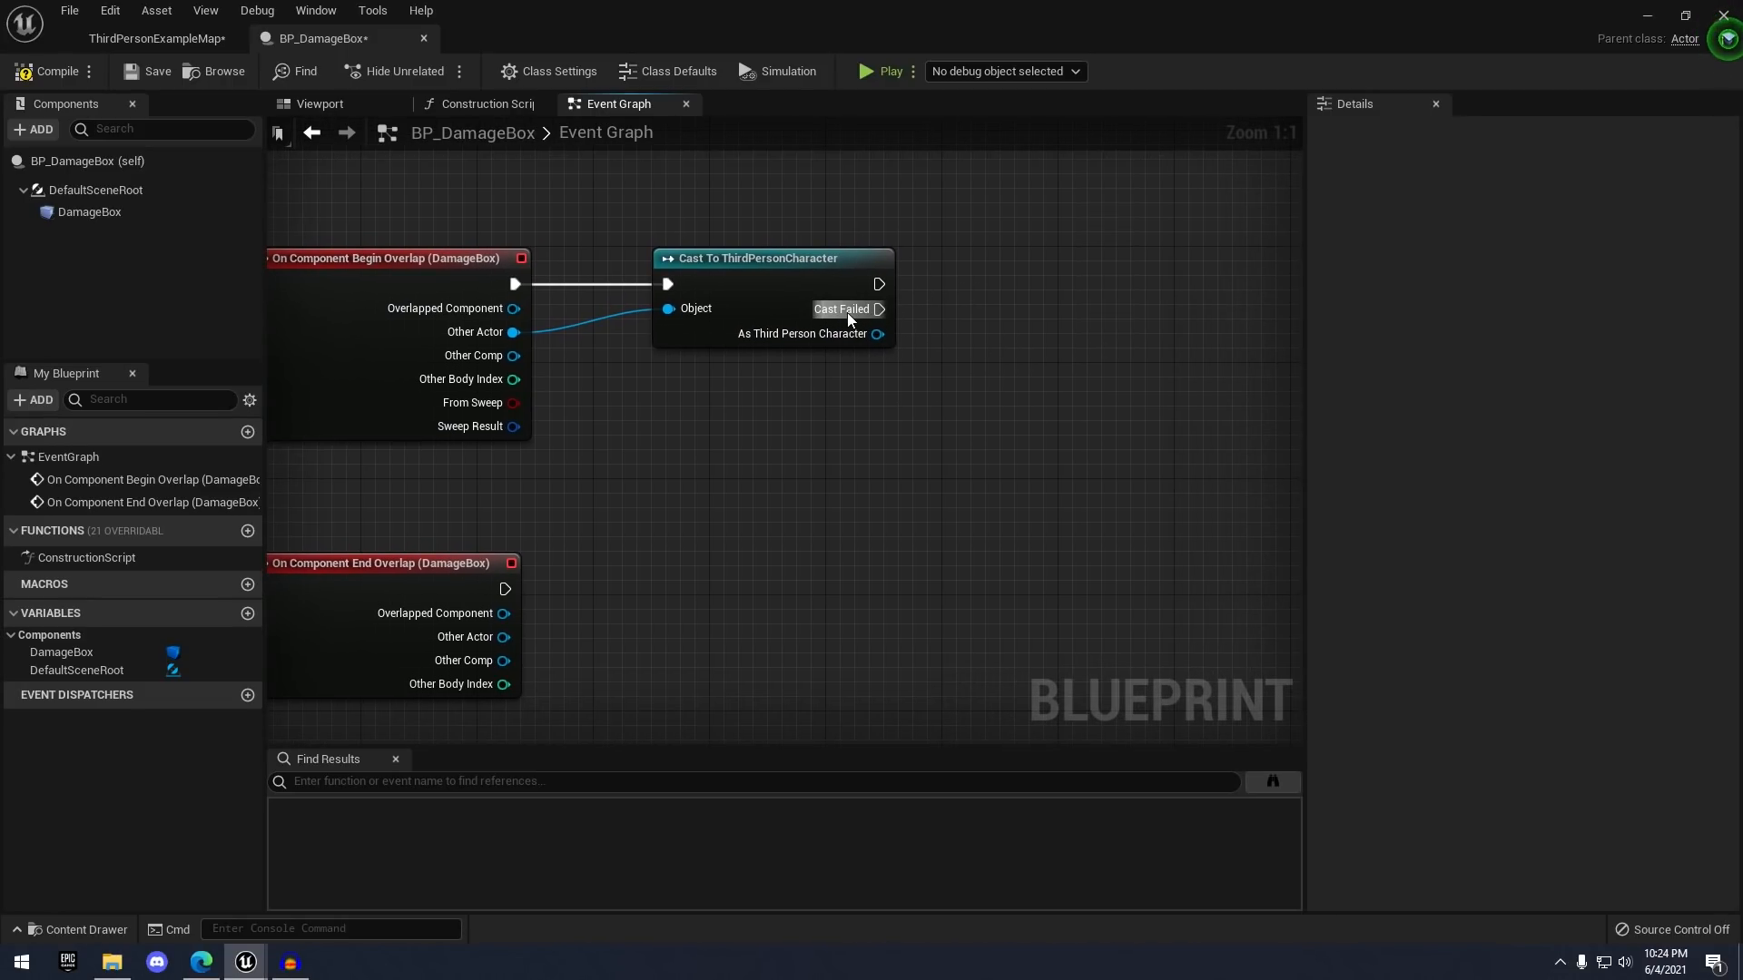
pyautogui.click(198, 41)
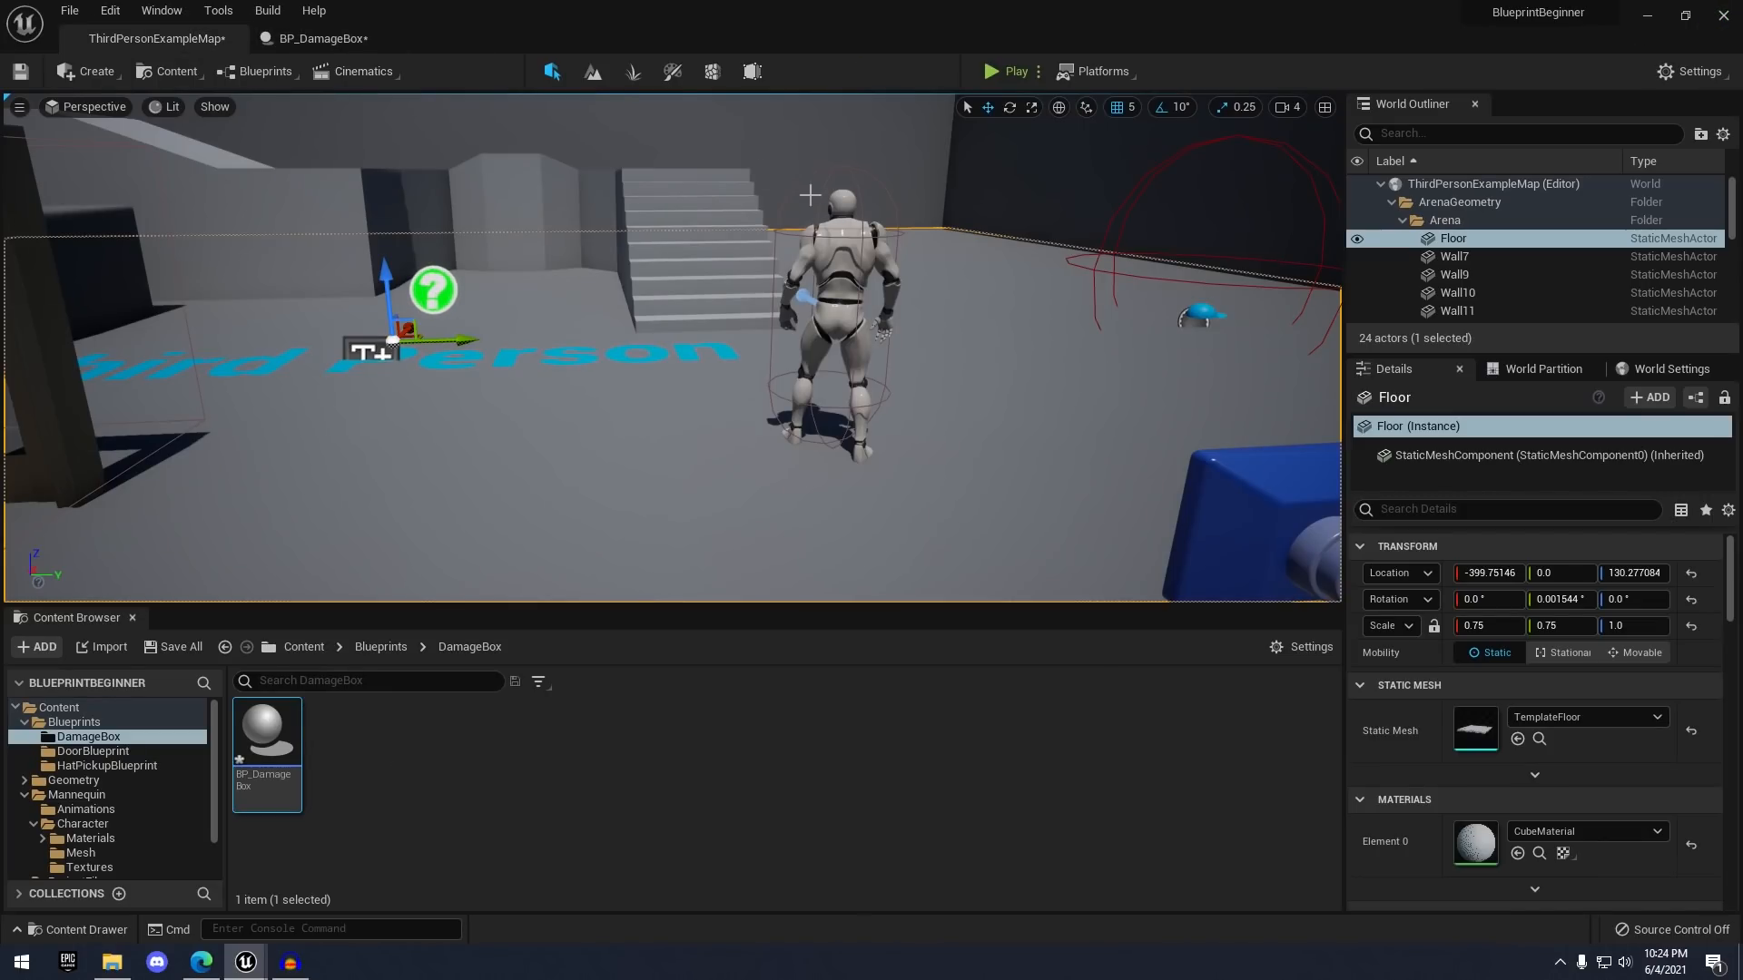
pyautogui.click(731, 409)
pyautogui.rightClick(726, 408)
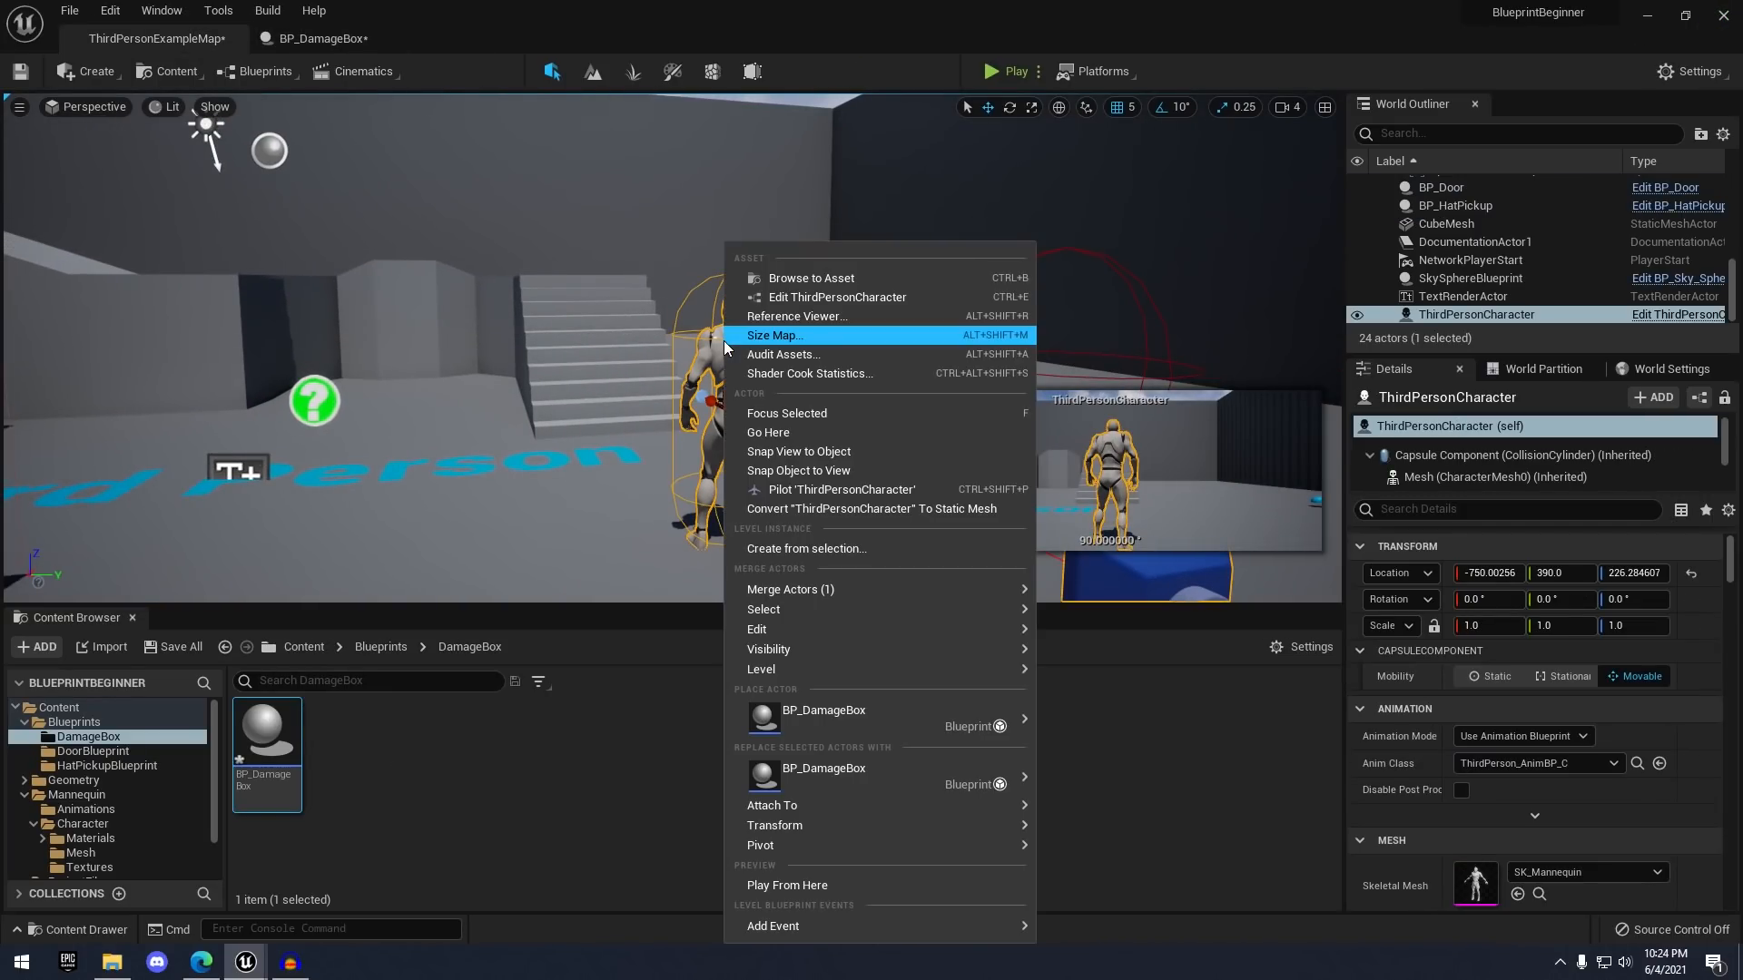
pyautogui.click(789, 299)
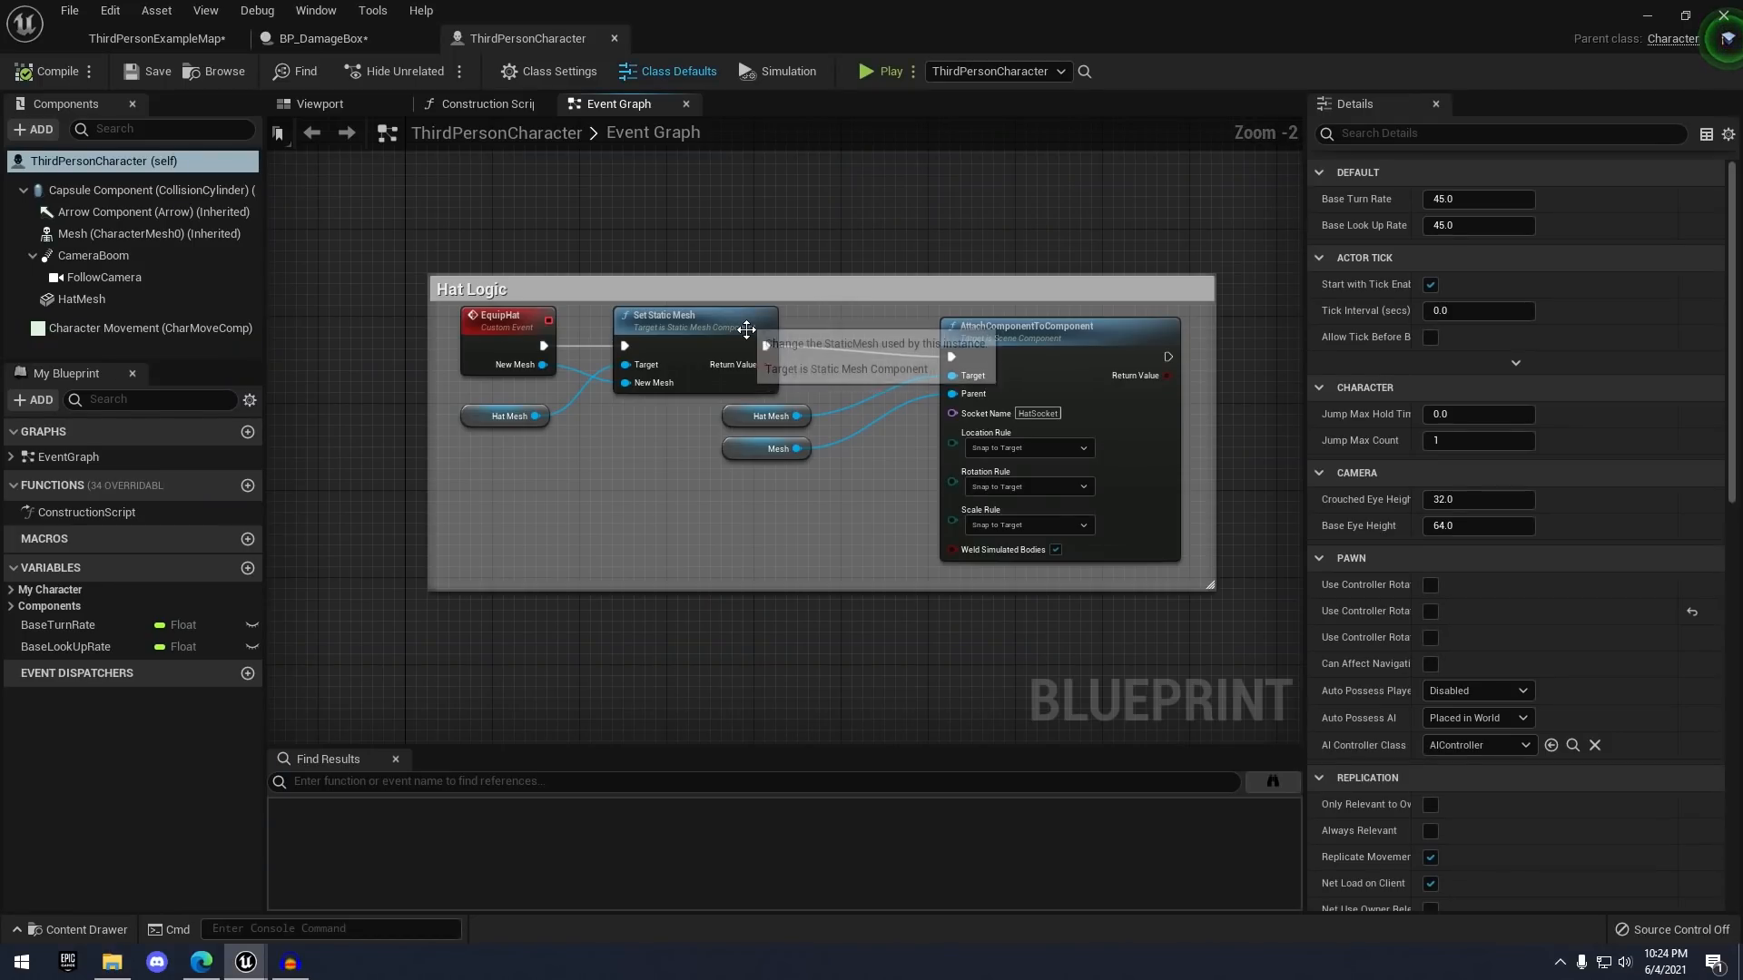
pyautogui.scroll(-4, 735, 306)
pyautogui.moveTo(740, 308); pyautogui.dragTo(632, 473, button='right')
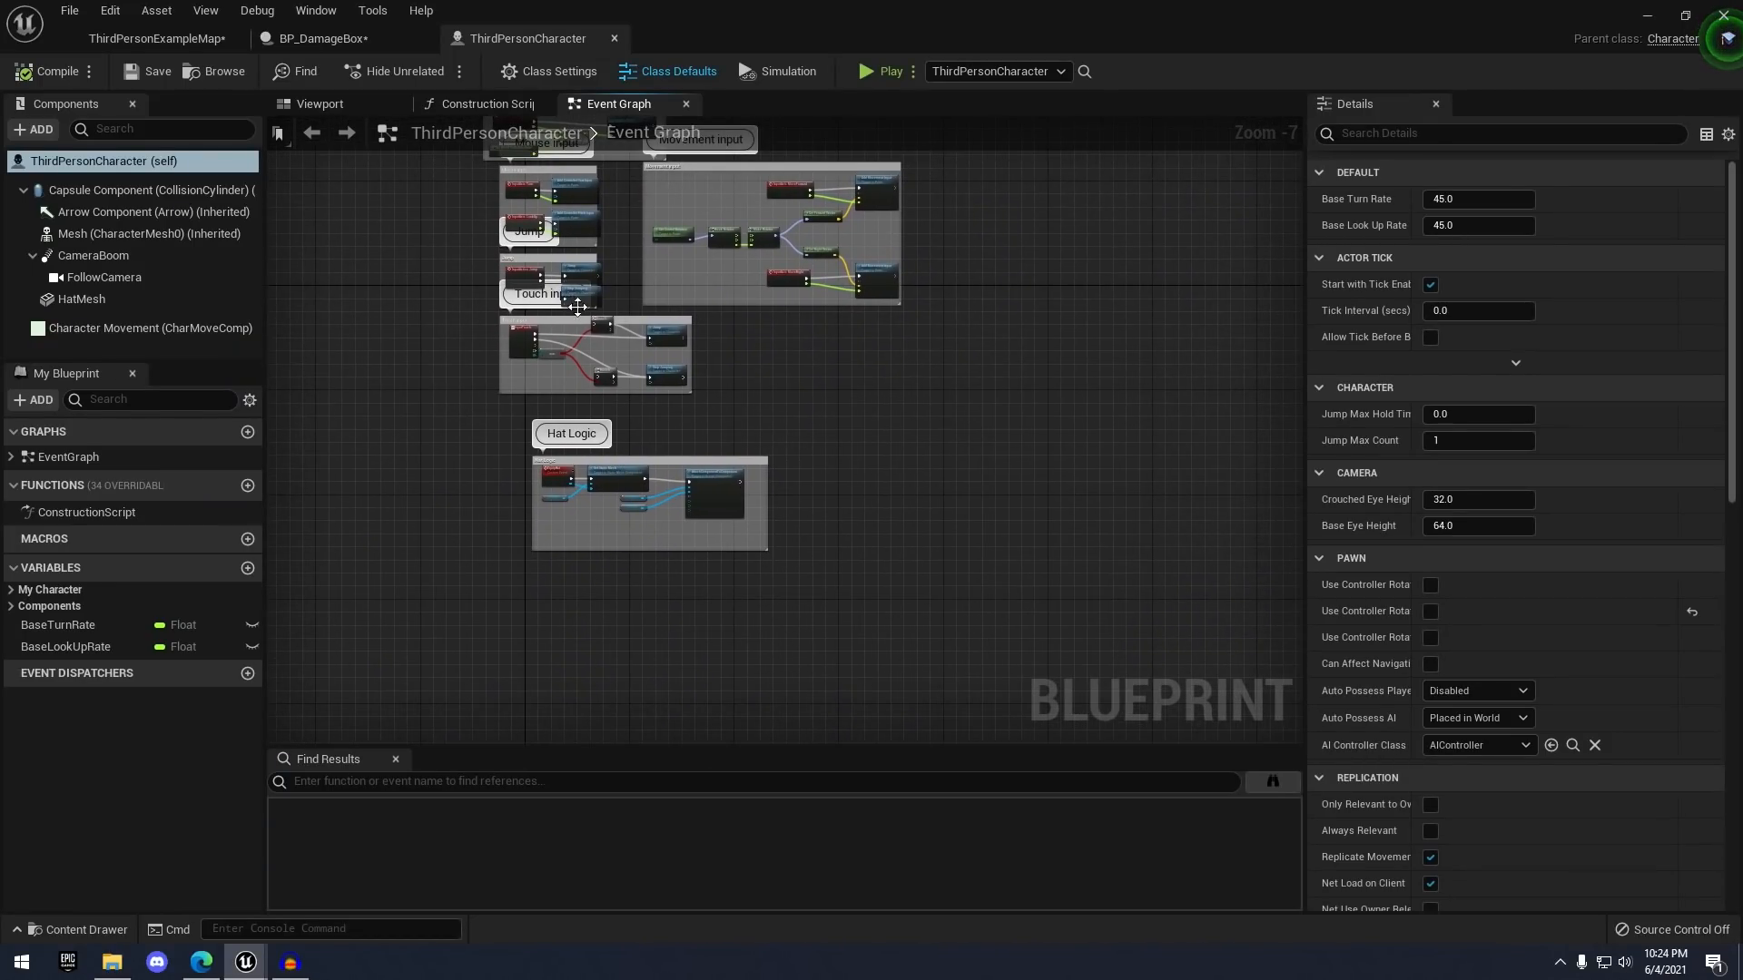
pyautogui.scroll(1, 467, 565)
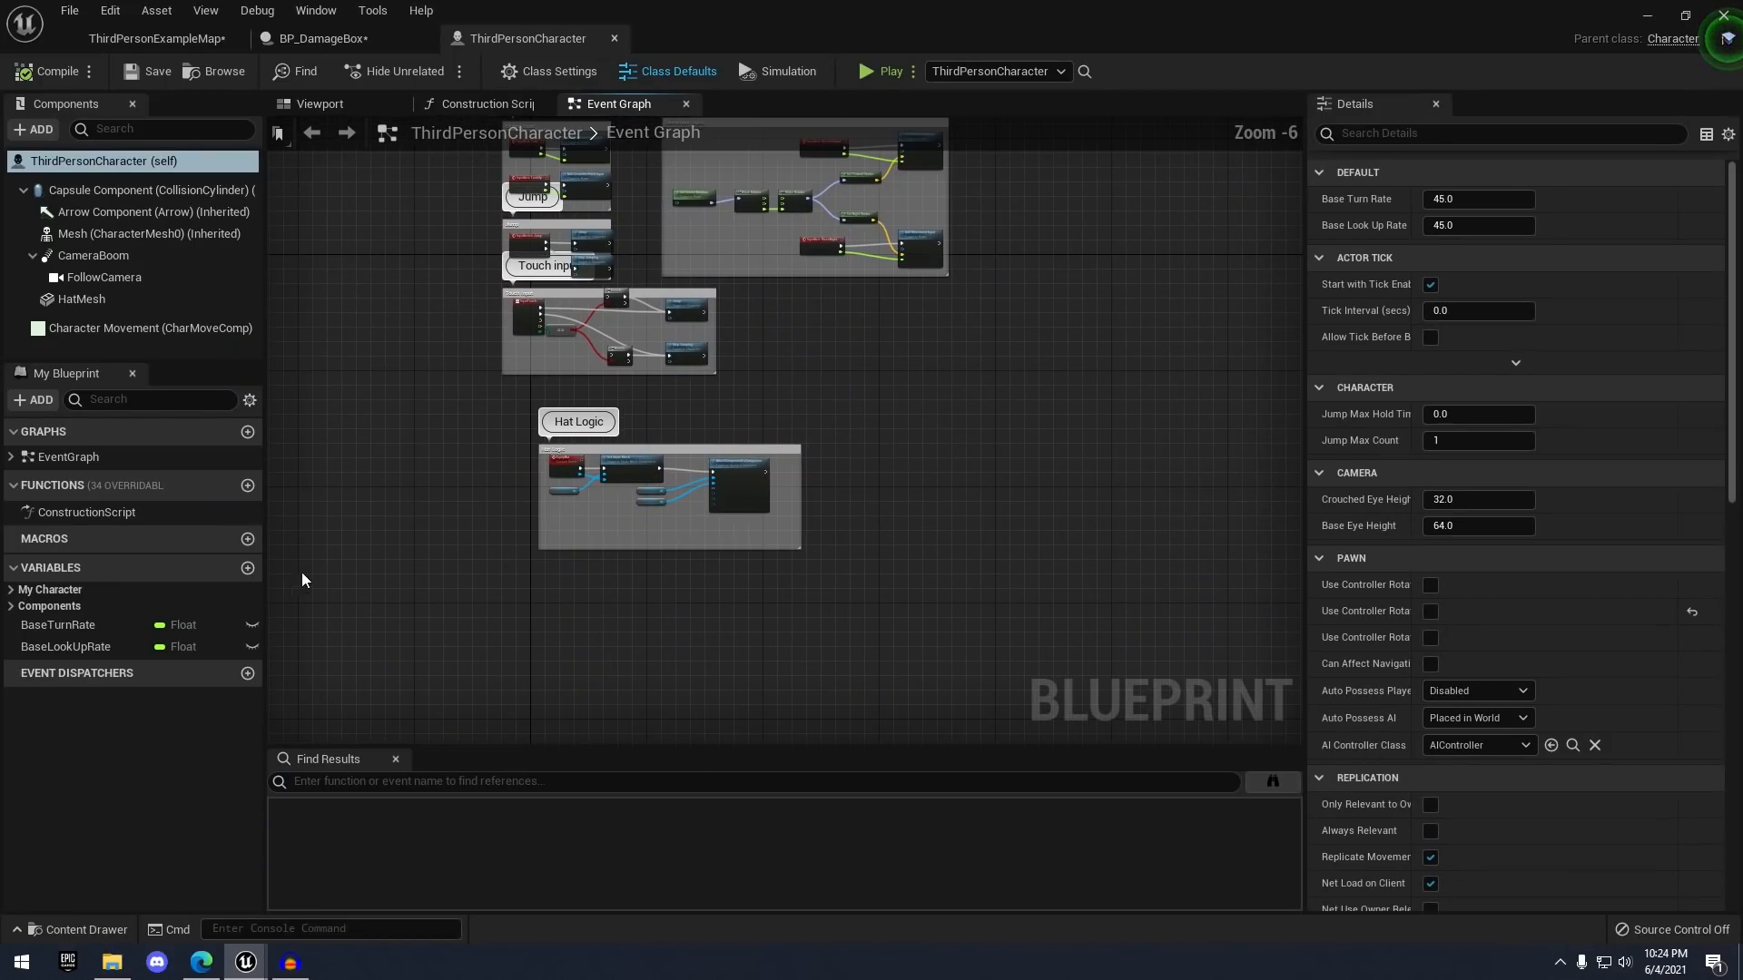
pyautogui.click(246, 568)
pyautogui.click(1479, 226)
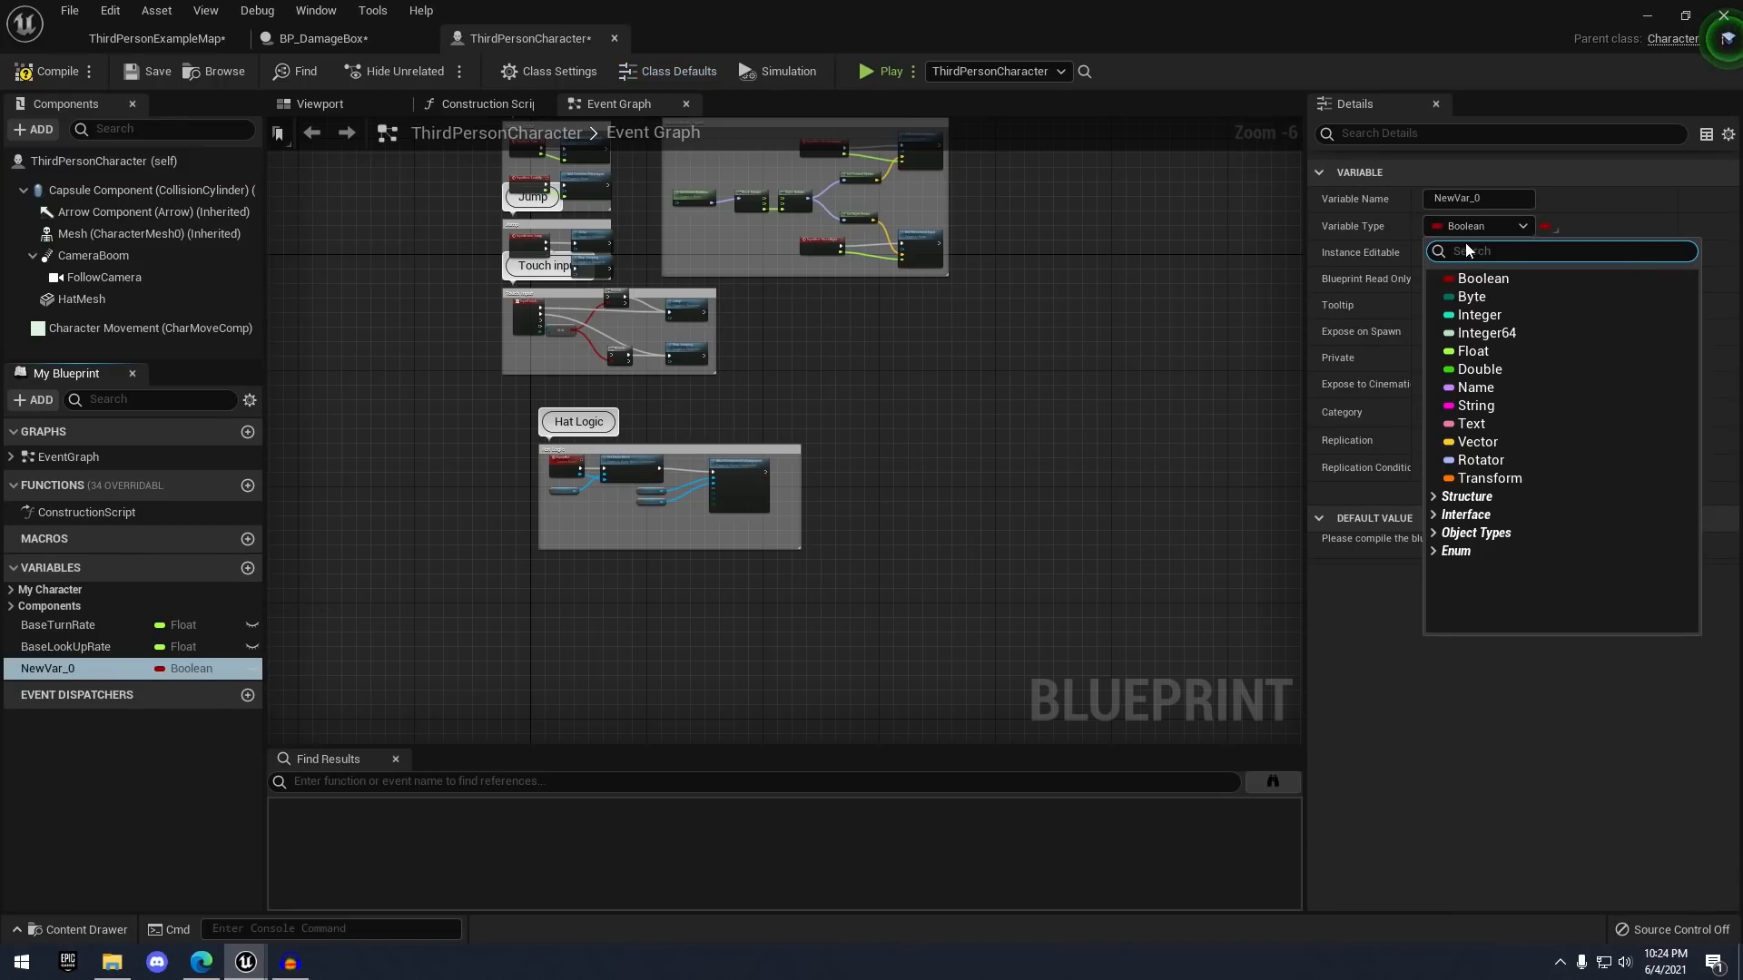
pyautogui.click(1475, 352)
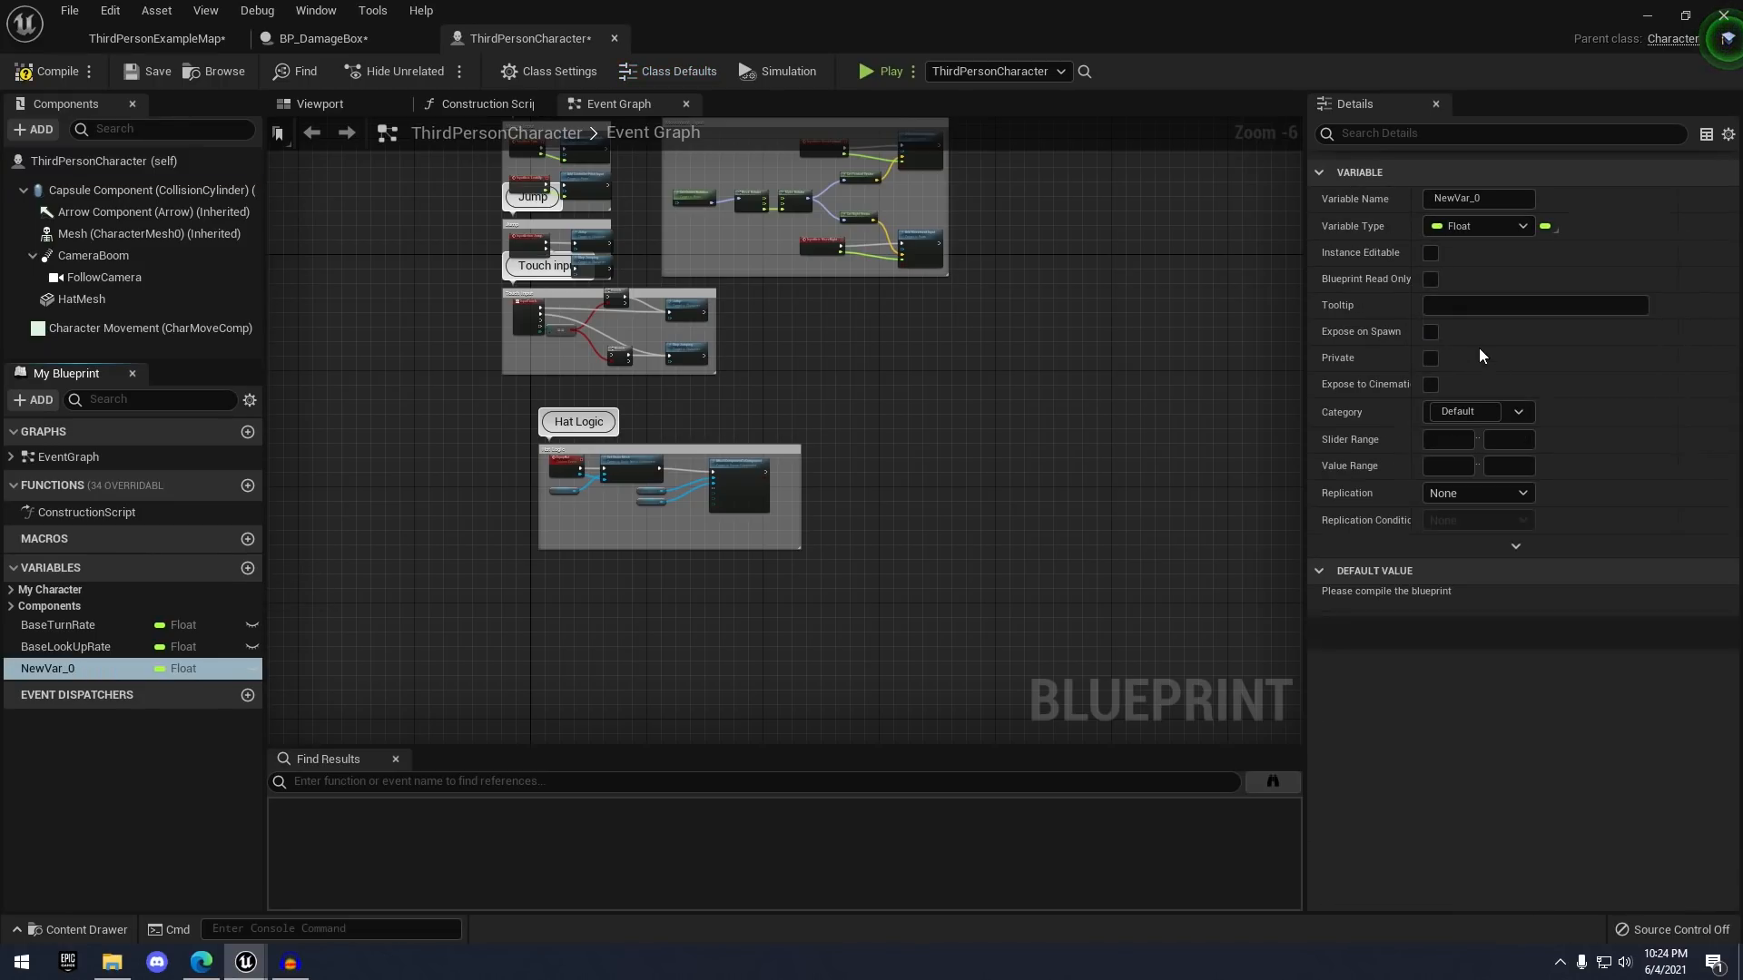
pyautogui.click(1502, 200)
pyautogui.write('Health')
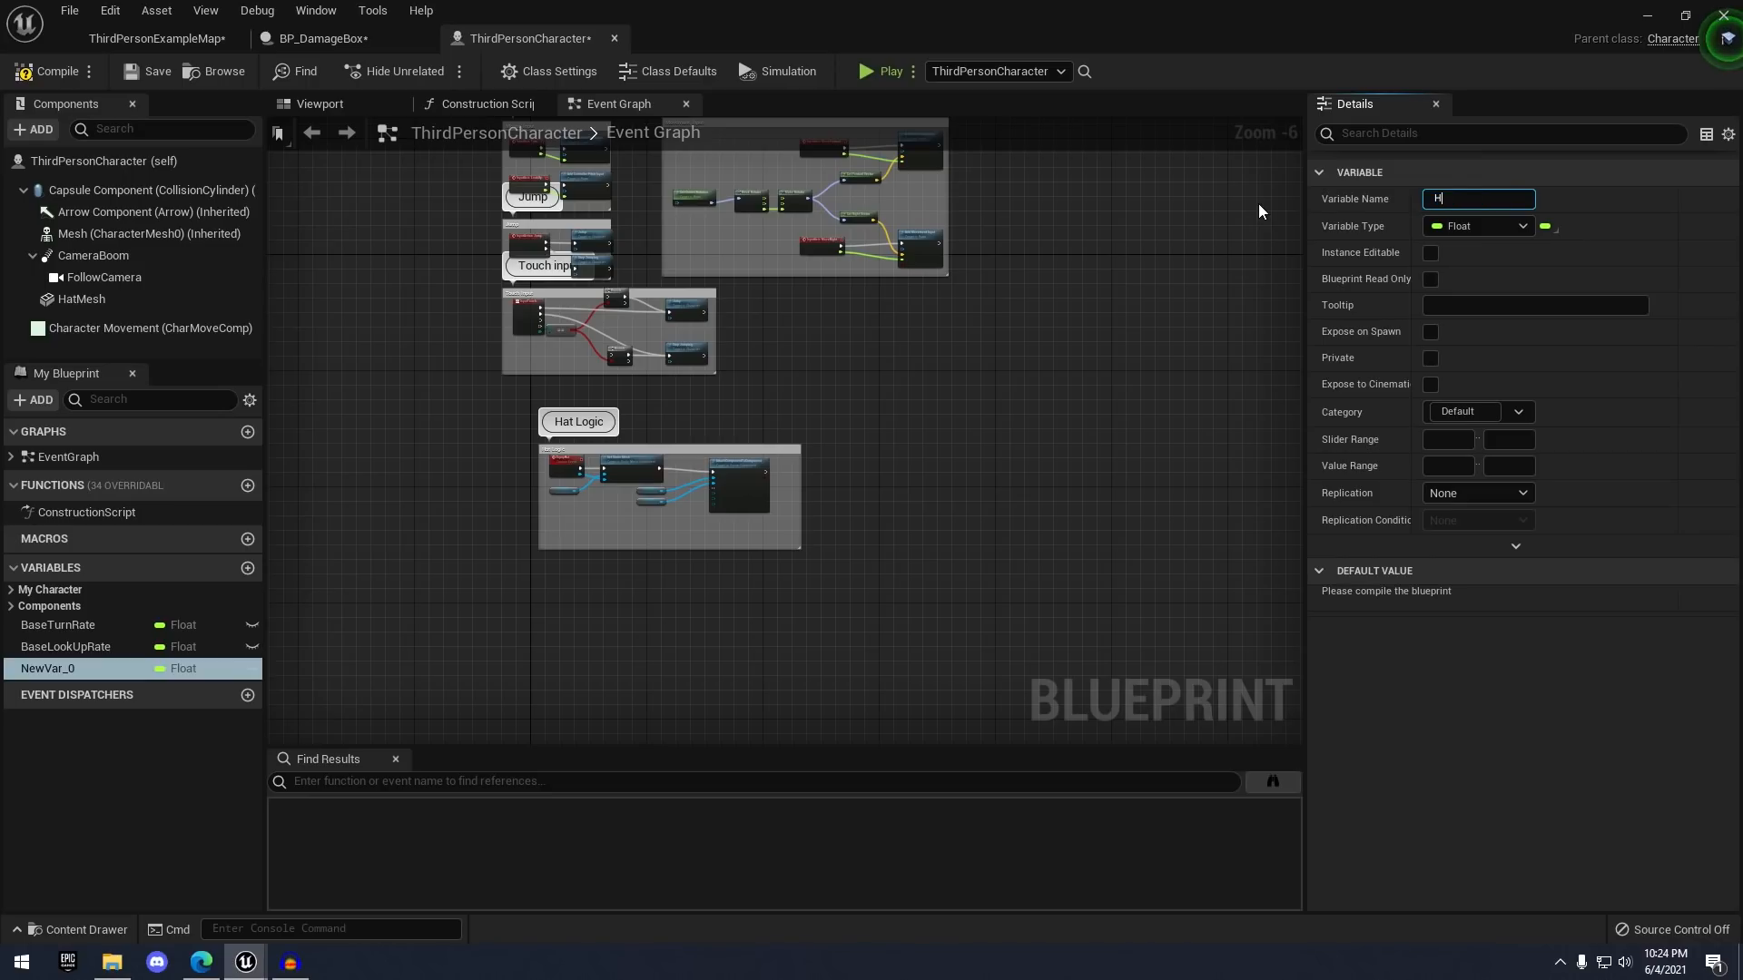
pyautogui.press('Return')
pyautogui.click(151, 79)
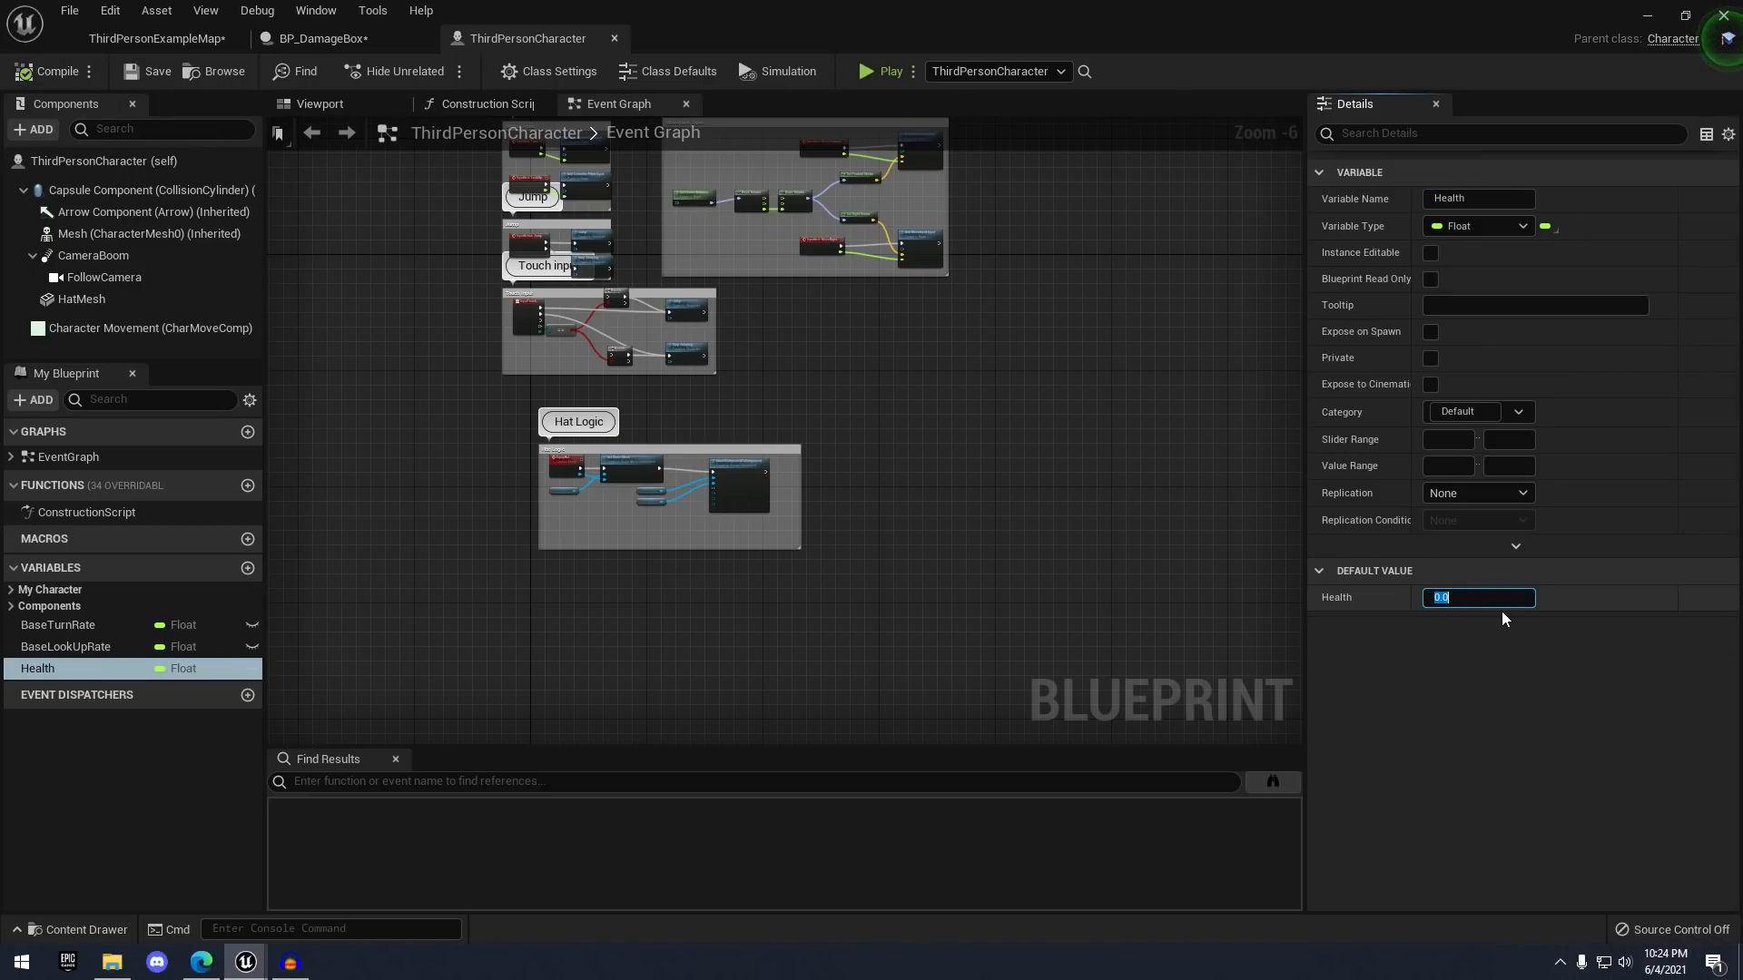
pyautogui.write('100')
pyautogui.press('Return')
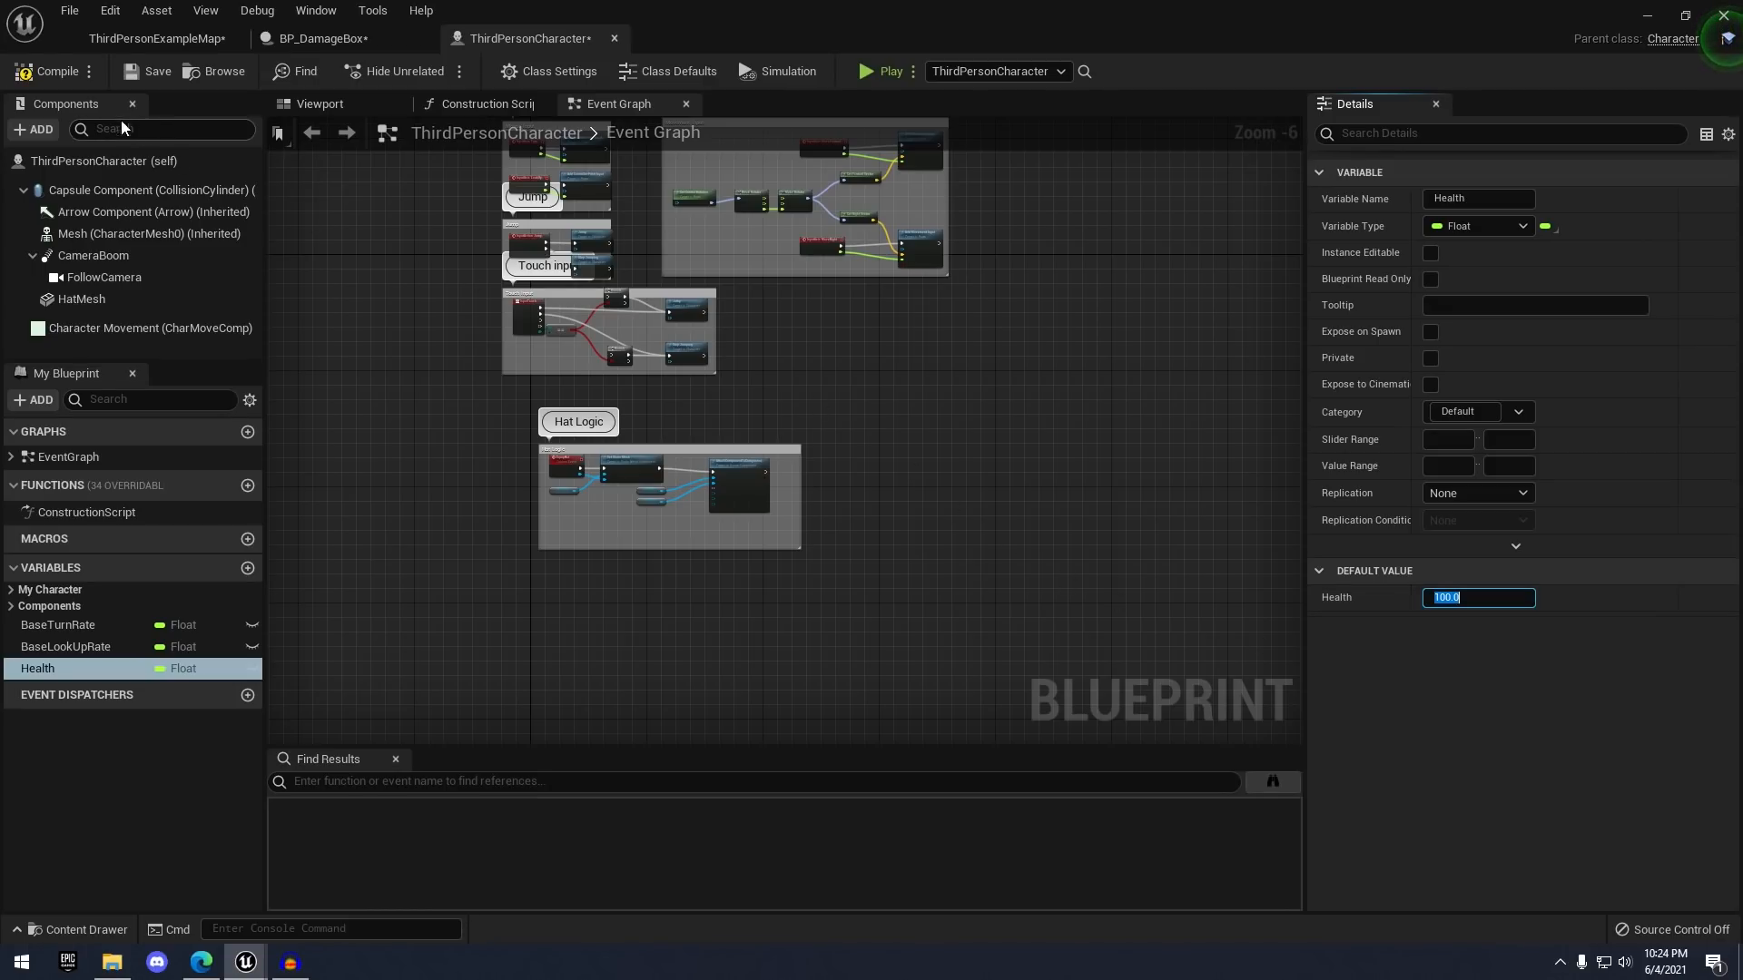
pyautogui.click(52, 71)
pyautogui.click(367, 36)
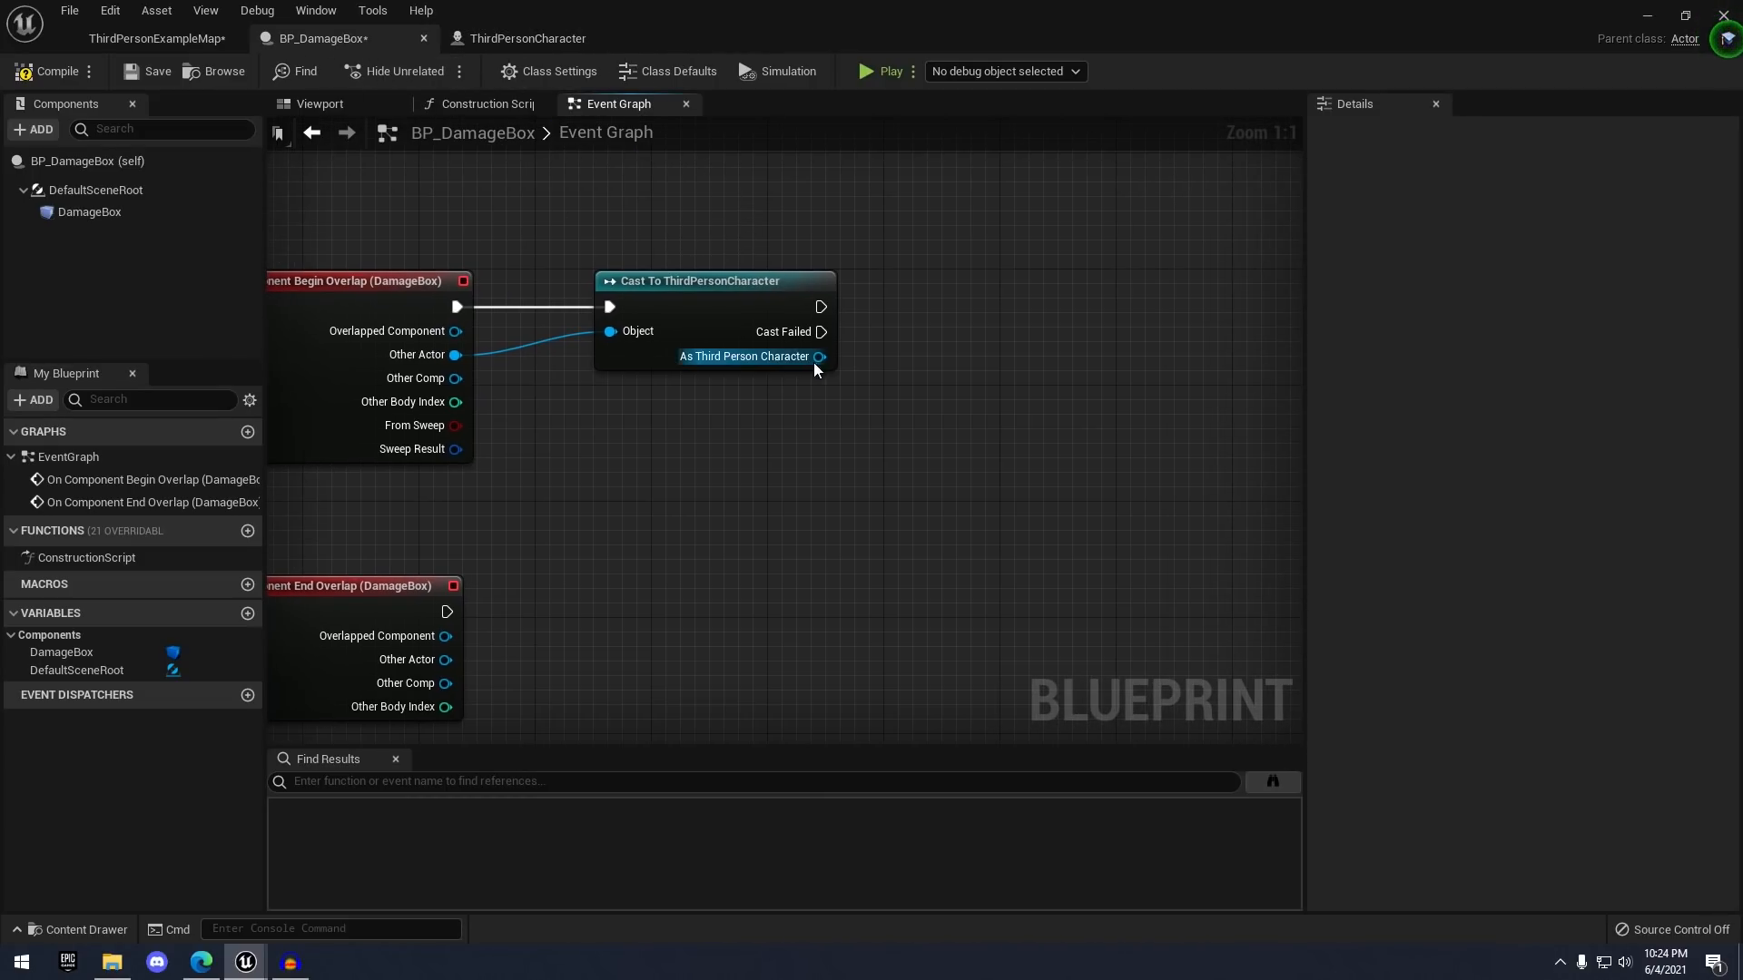
pyautogui.moveTo(796, 357); pyautogui.dragTo(966, 439)
# - Add a Get Health node for the cast character to the BP_DamageBox graph
pyautogui.write("get health'")
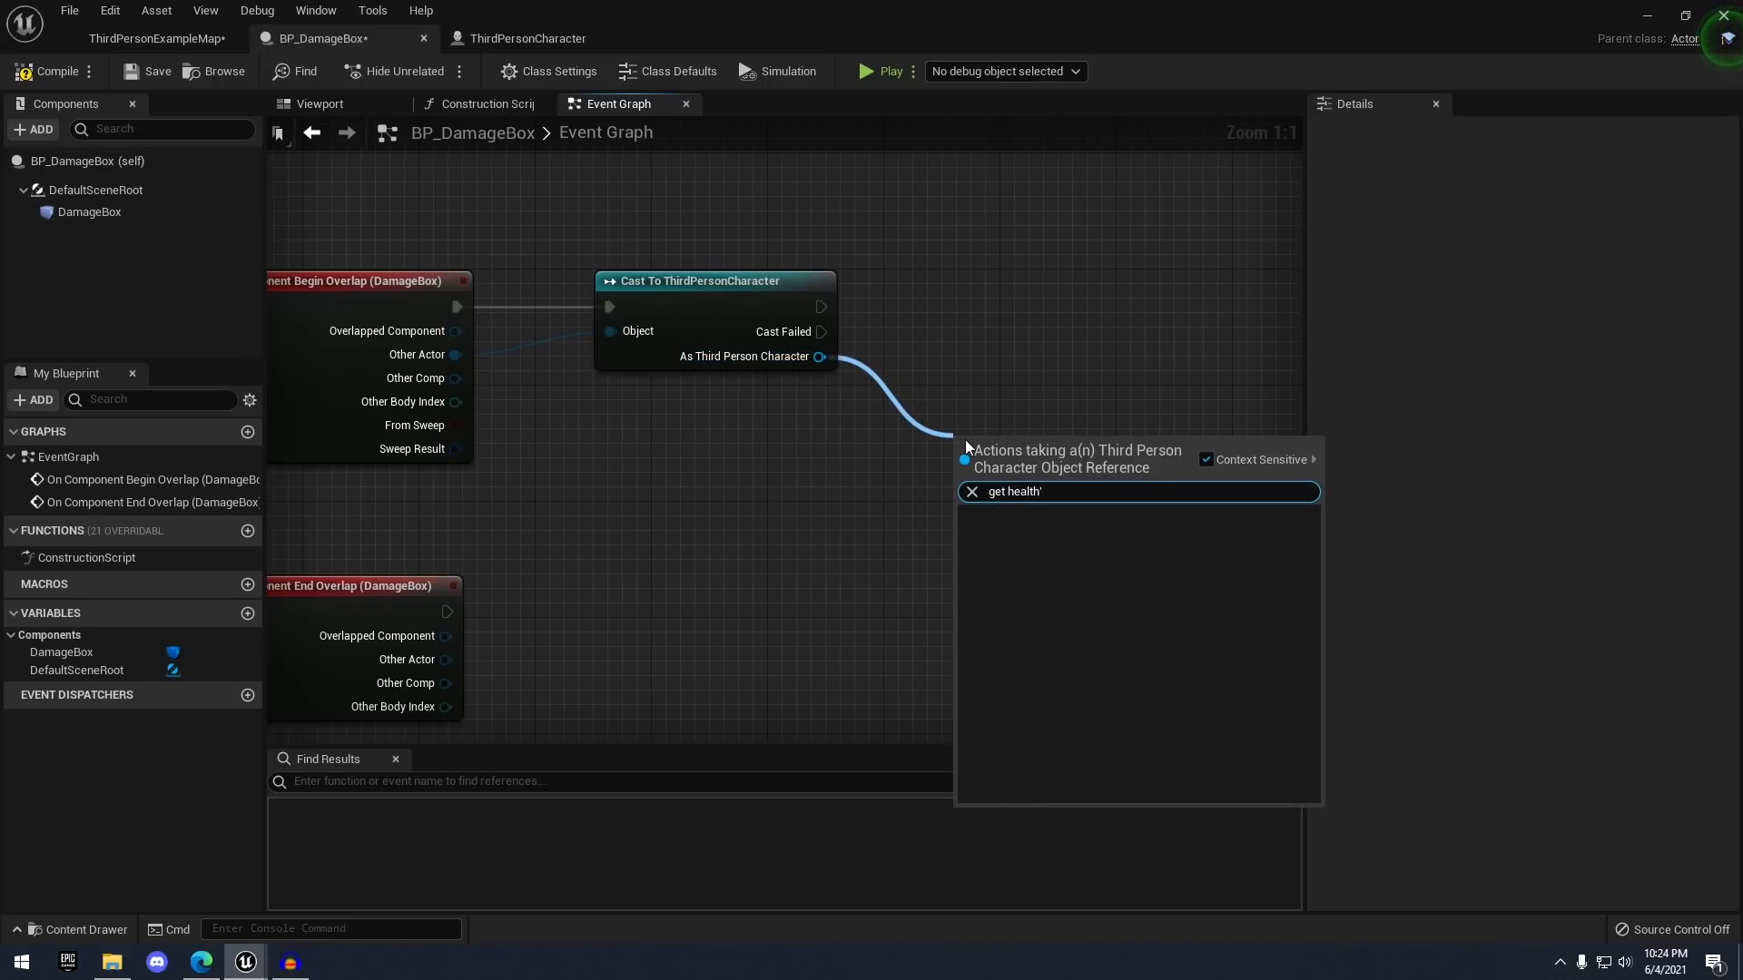
pyautogui.press('BackSpace')
pyautogui.press('Return')
pyautogui.moveTo(969, 442); pyautogui.dragTo(868, 457)
pyautogui.moveTo(990, 463); pyautogui.dragTo(883, 452, button='right')
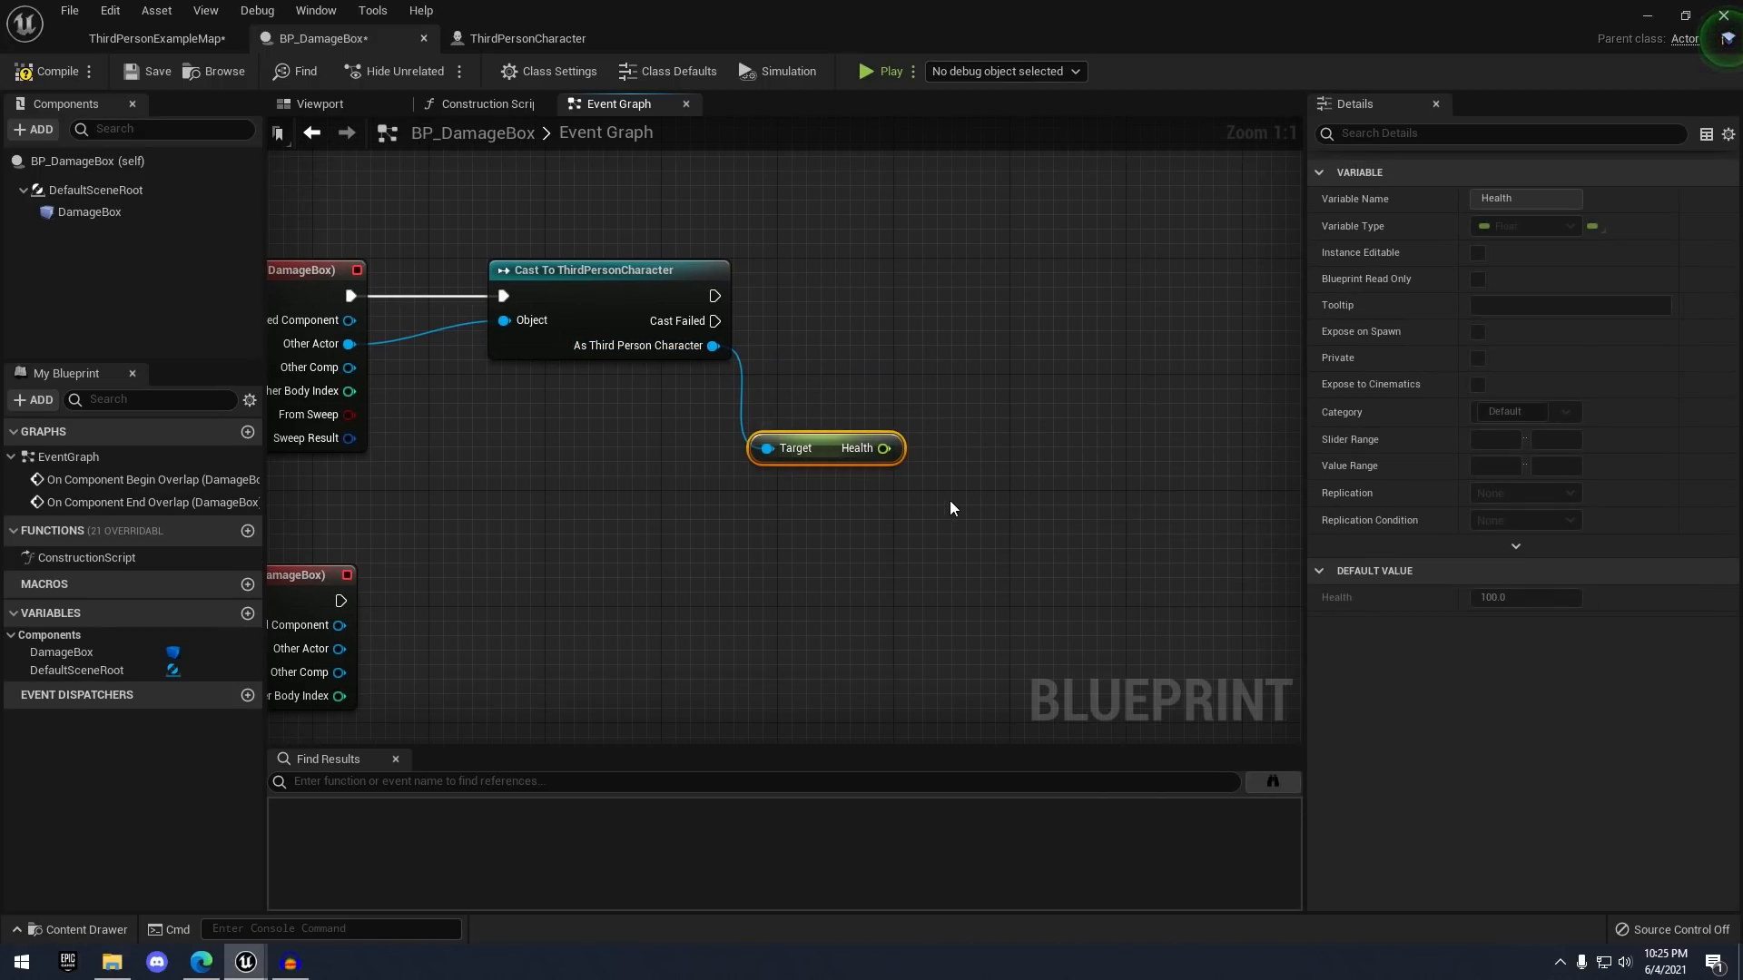
pyautogui.click(949, 499)
# - Feed Health into a Subtract node that removes 10.0
pyautogui.moveTo(885, 448); pyautogui.dragTo(1002, 345)
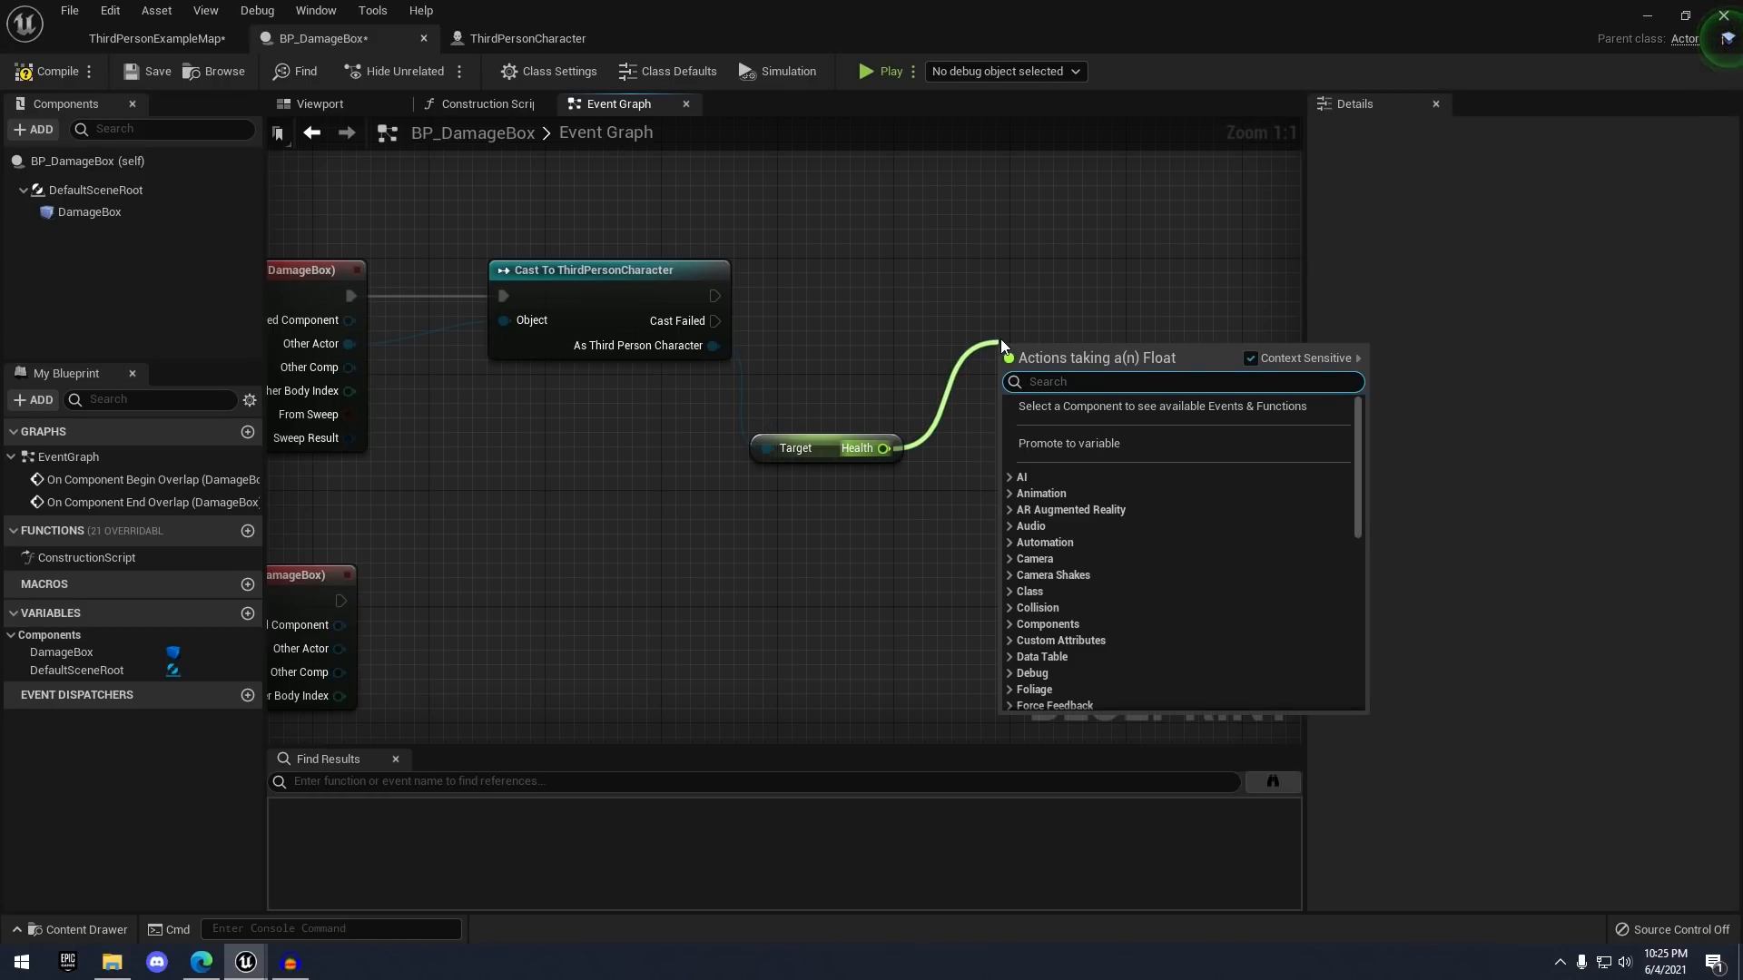
pyautogui.write('-')
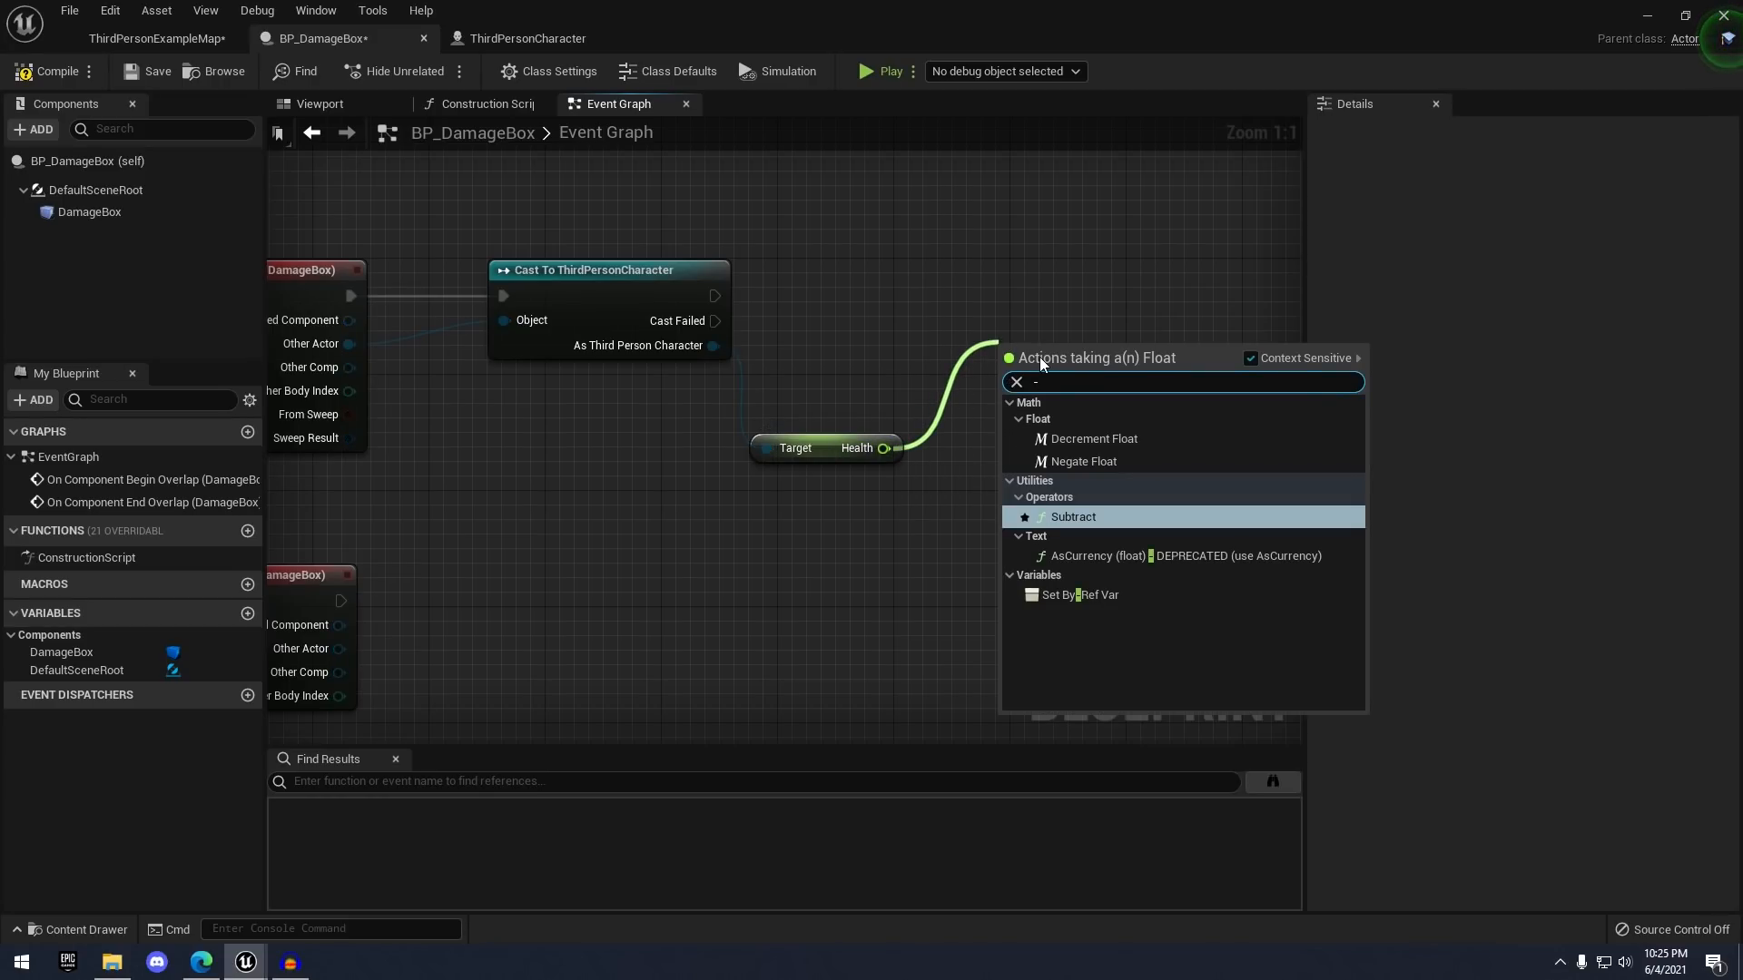
pyautogui.press('BackSpace')
pyautogui.write('subtr')
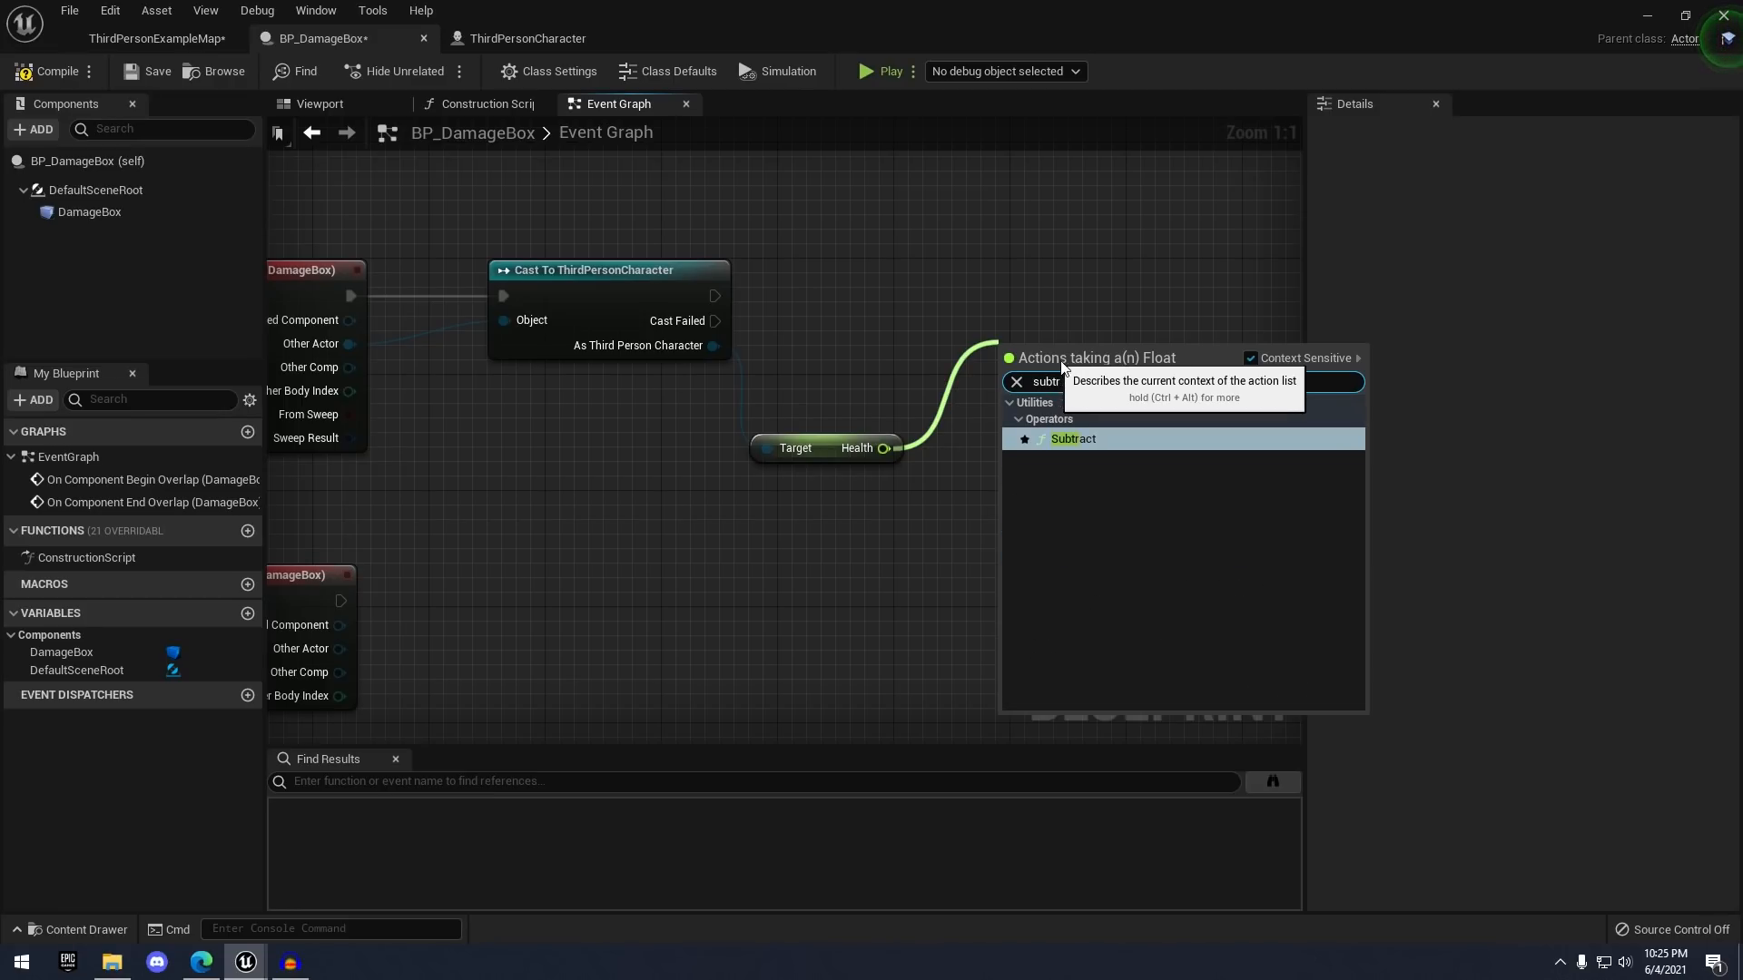
pyautogui.click(1084, 442)
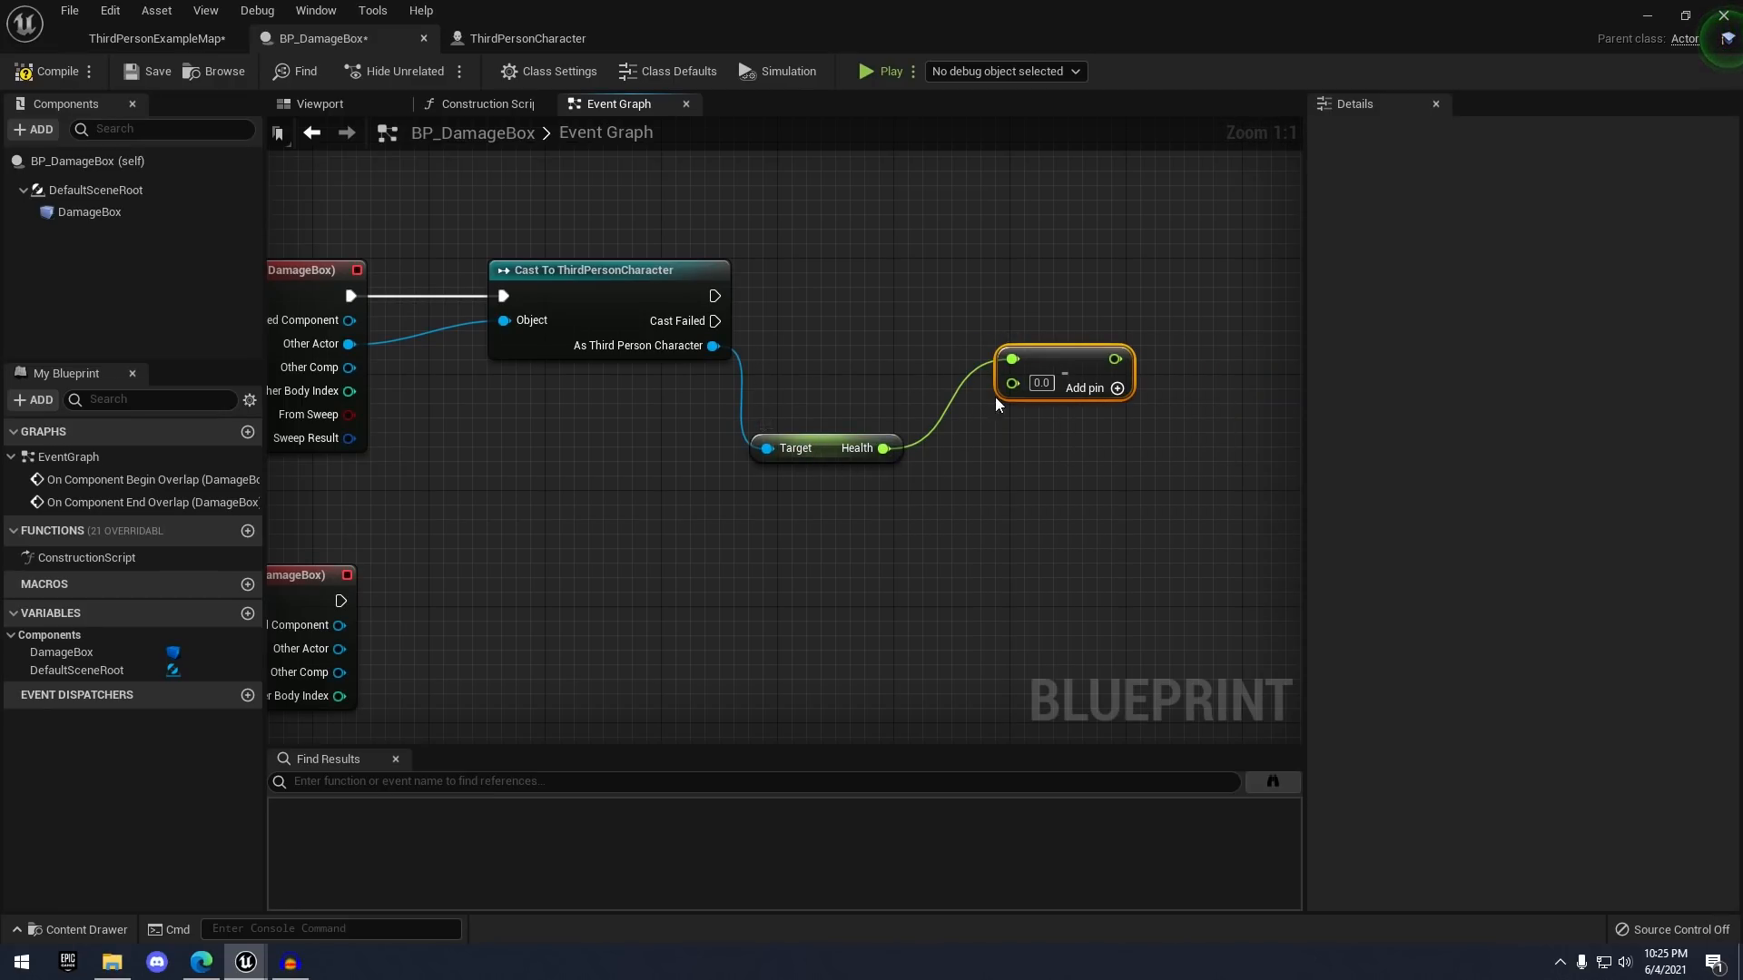
pyautogui.click(1048, 386)
pyautogui.write('10')
pyautogui.press('Return')
pyautogui.moveTo(1202, 416); pyautogui.dragTo(1004, 483, button='right')
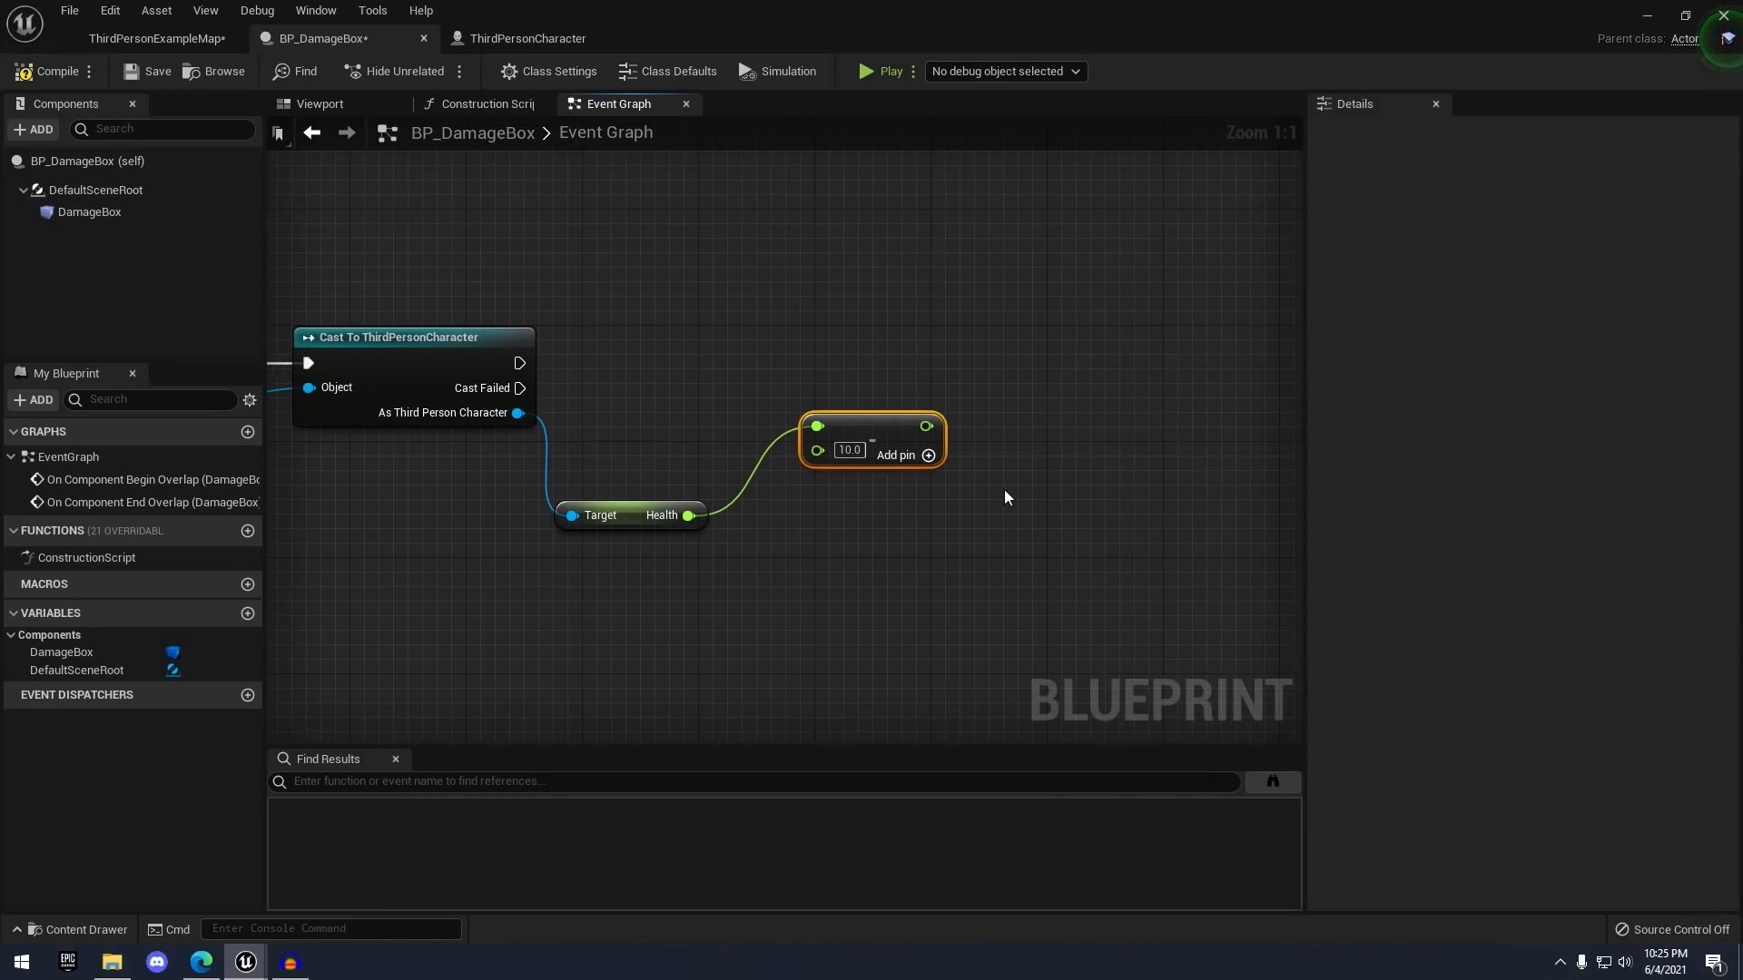
pyautogui.click(747, 517)
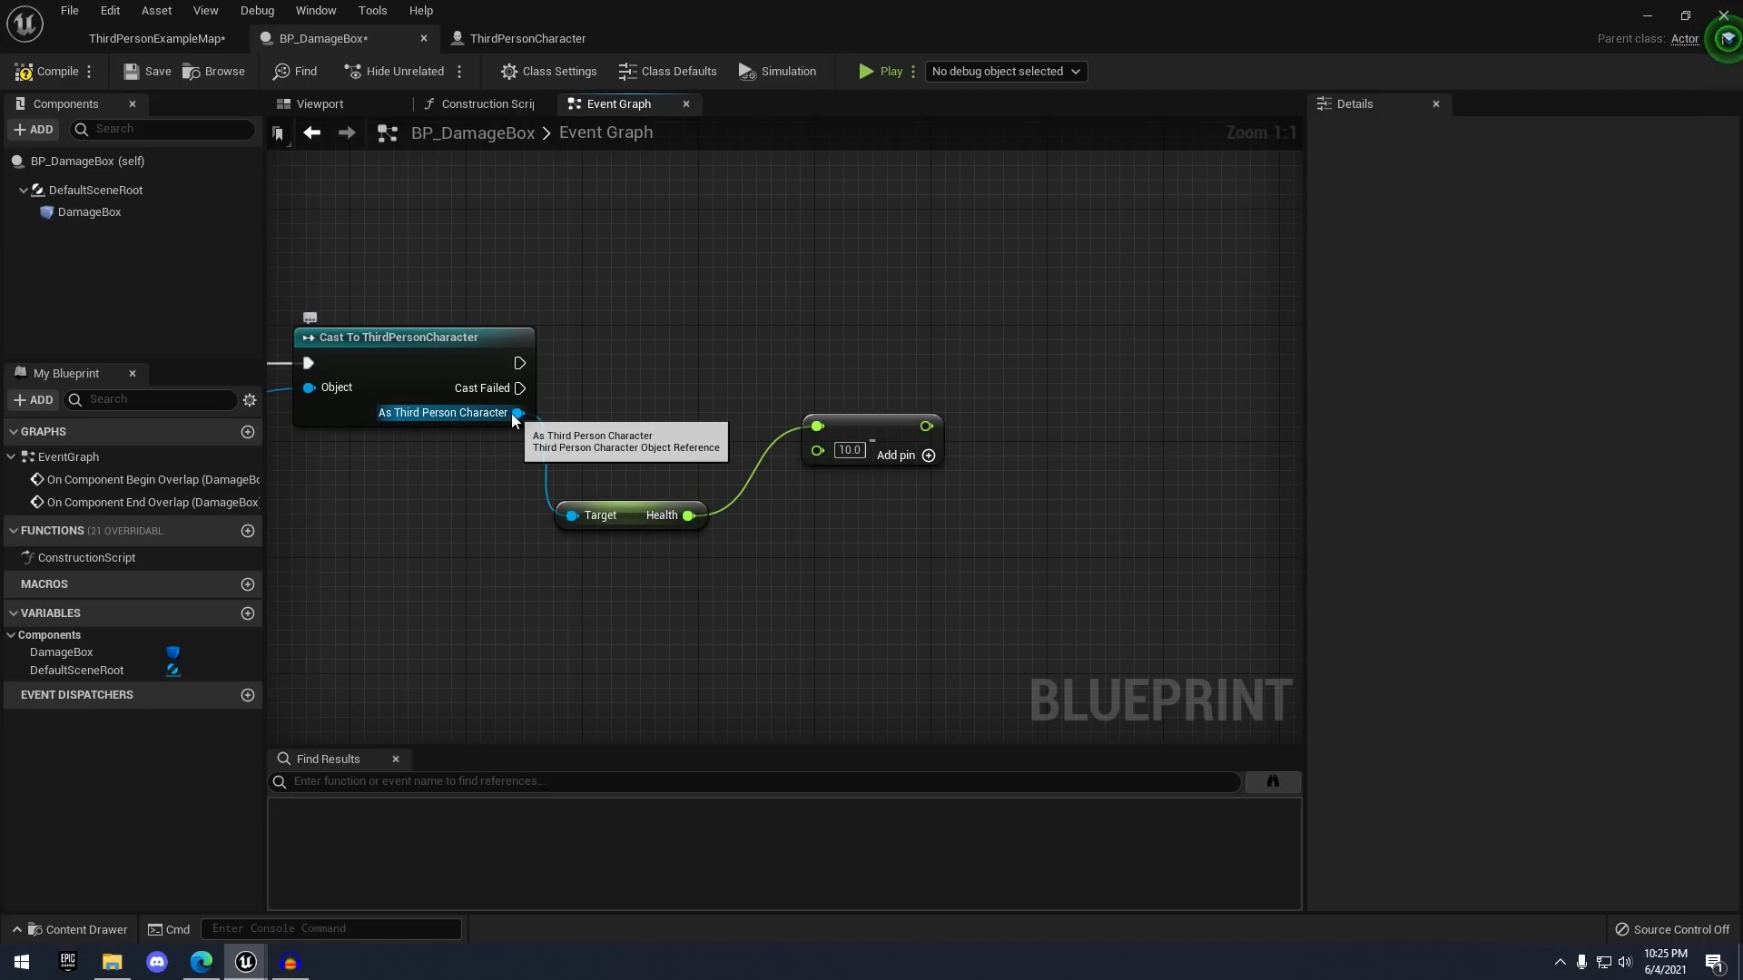
# - Add a Set Health node that runs after the successful cast and takes the Subtract result
pyautogui.moveTo(518, 412); pyautogui.dragTo(968, 363)
pyautogui.write('sset he')
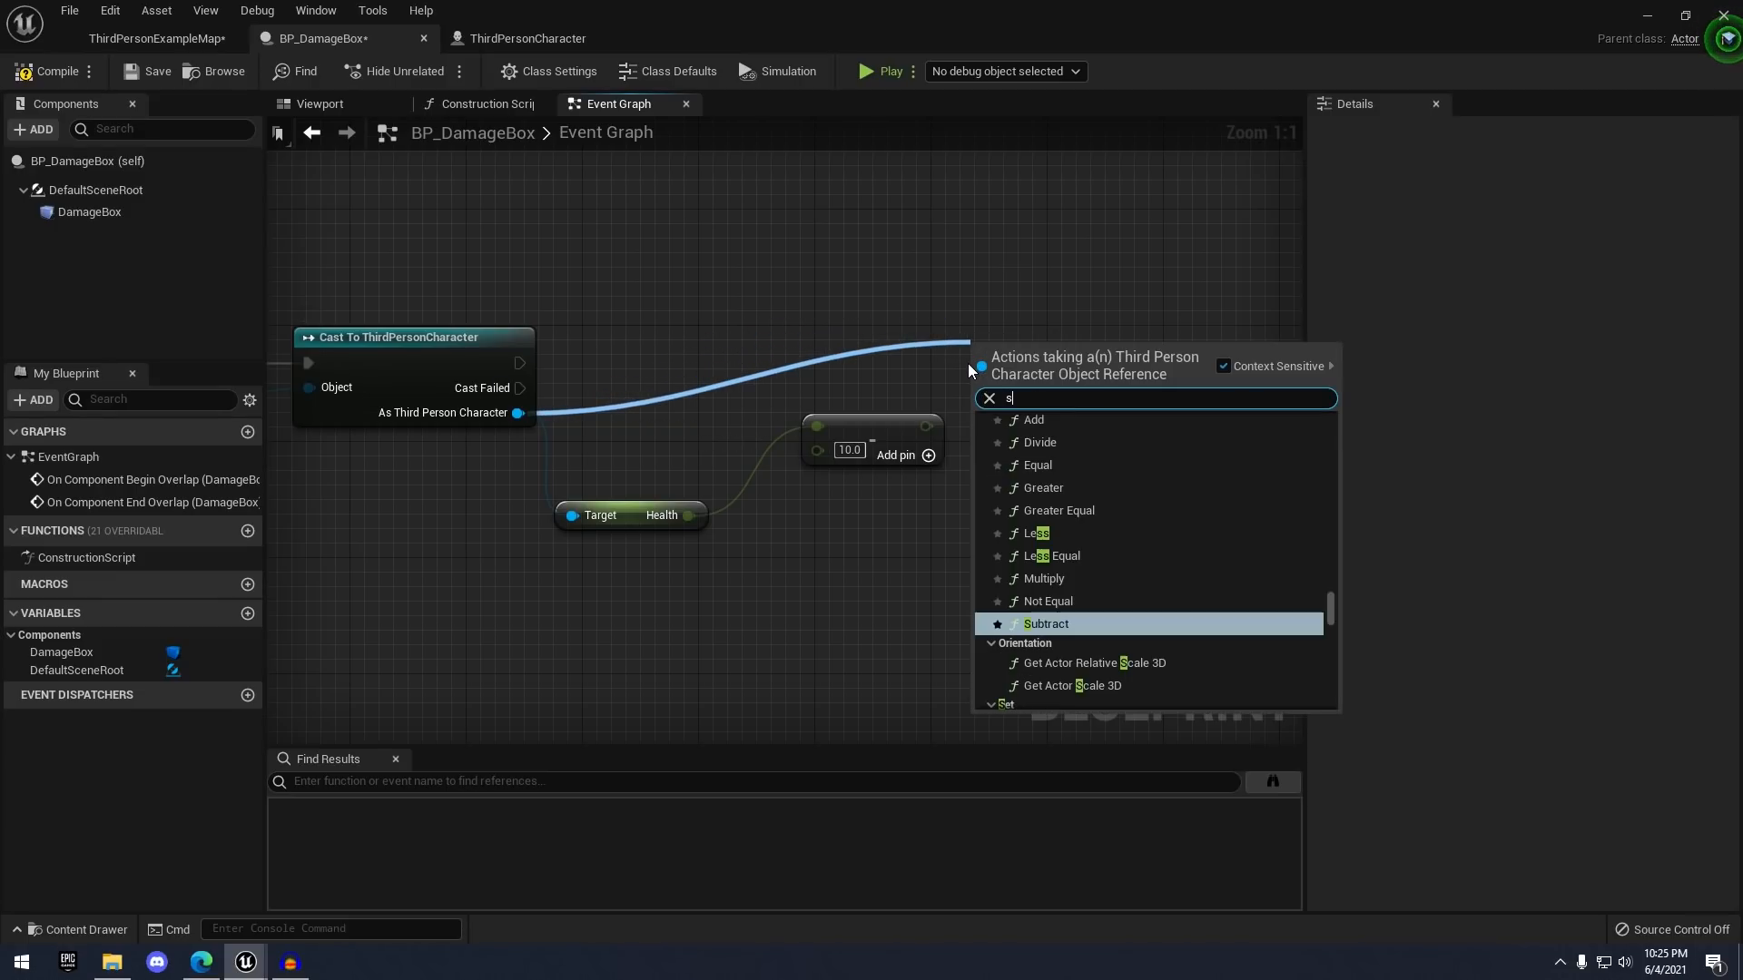
pyautogui.press('BackSpace')
pyautogui.press('BackSpace')
pyautogui.press('BackSpace')
pyautogui.press('BackSpace')
pyautogui.press('BackSpace')
pyautogui.press('BackSpace')
pyautogui.press('BackSpace')
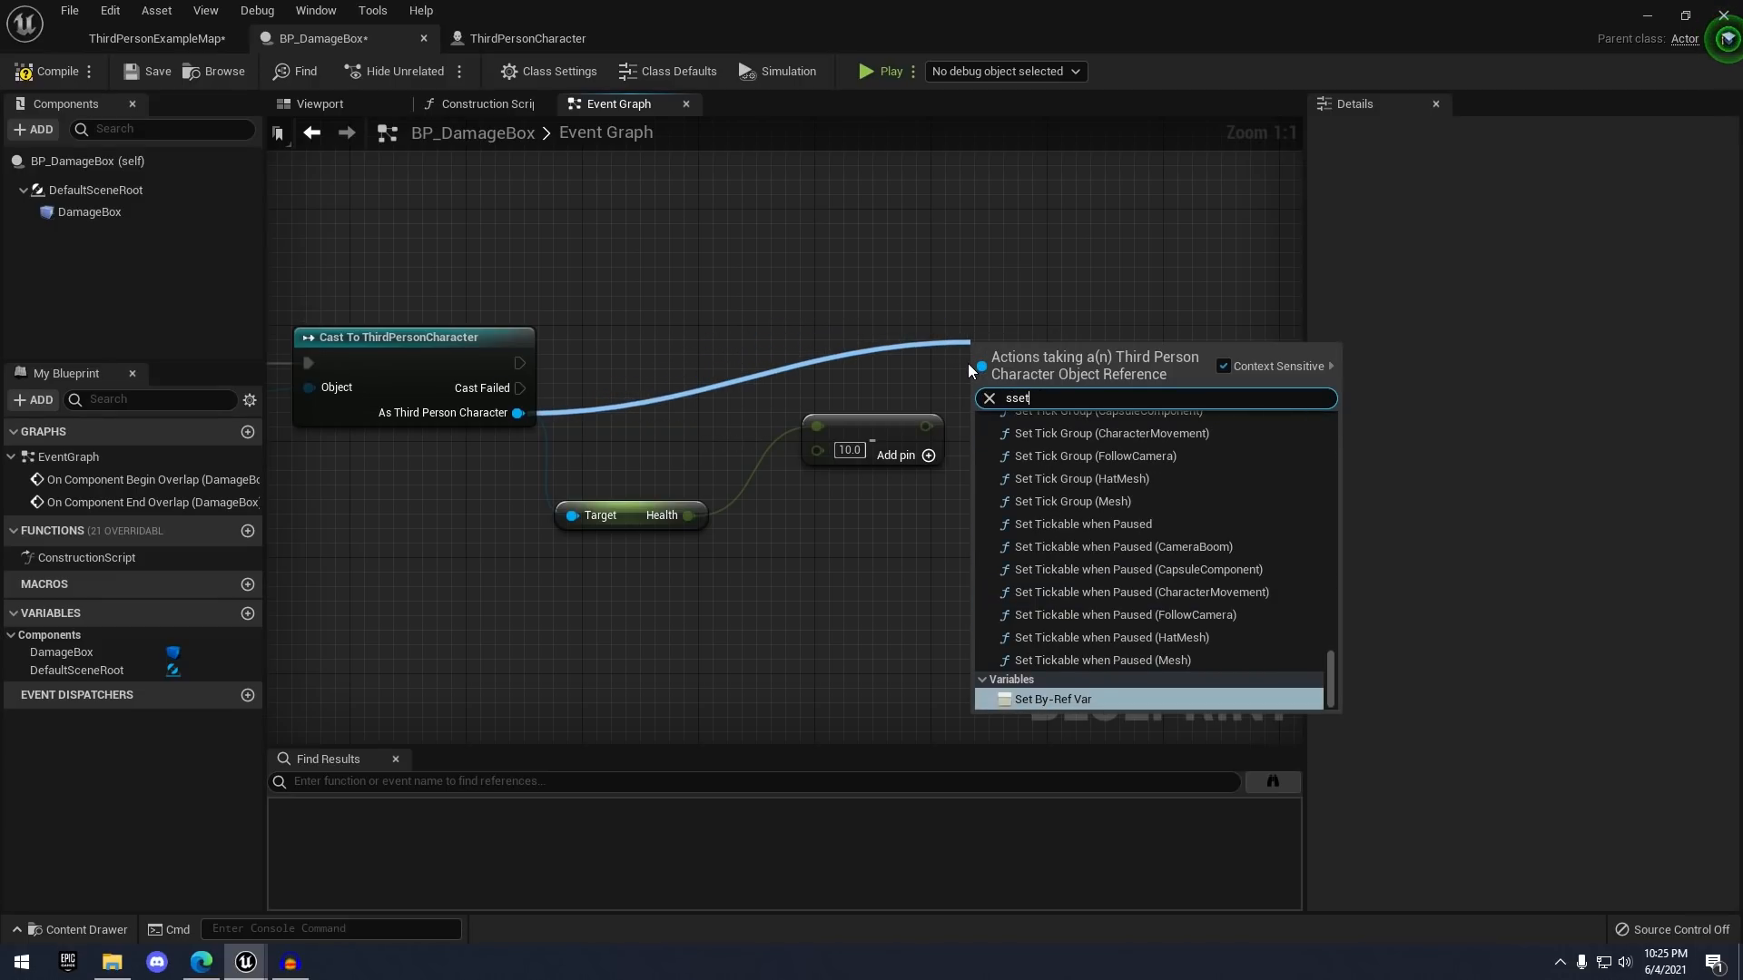
pyautogui.write('set heal')
pyautogui.press('Return')
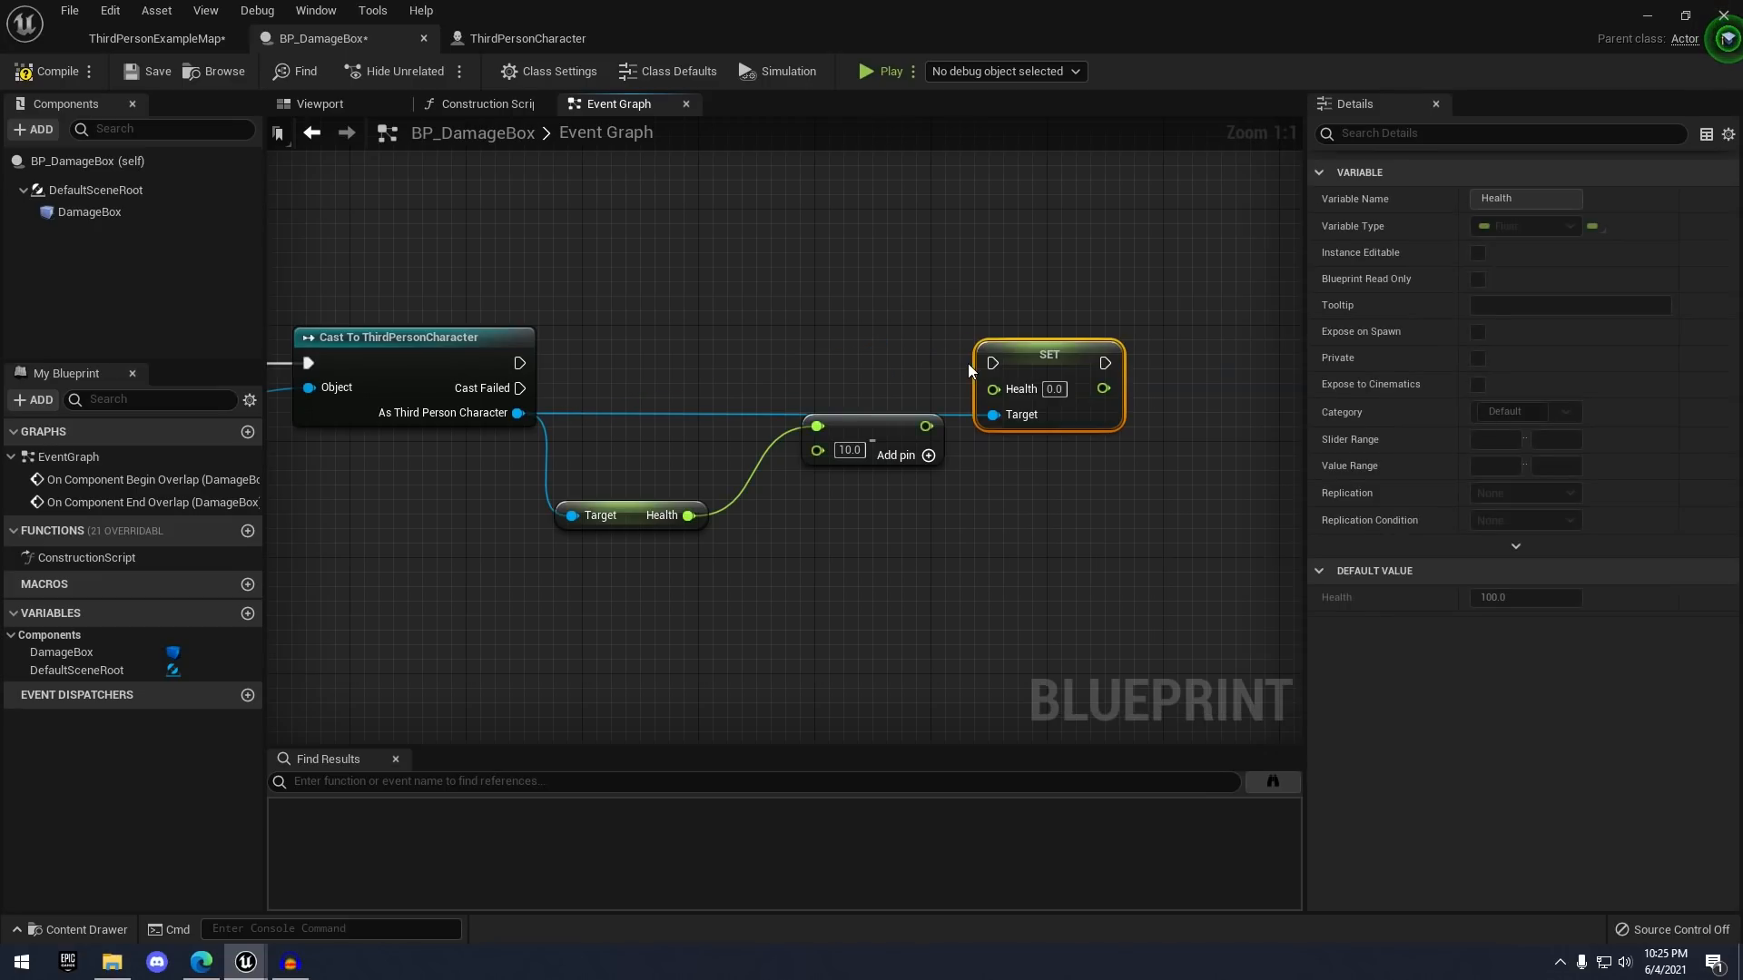
pyautogui.moveTo(893, 439)
pyautogui.mouseDown()
pyautogui.moveTo(846, 455)
pyautogui.moveTo(930, 436)
pyautogui.moveTo(993, 388)
pyautogui.mouseUp()
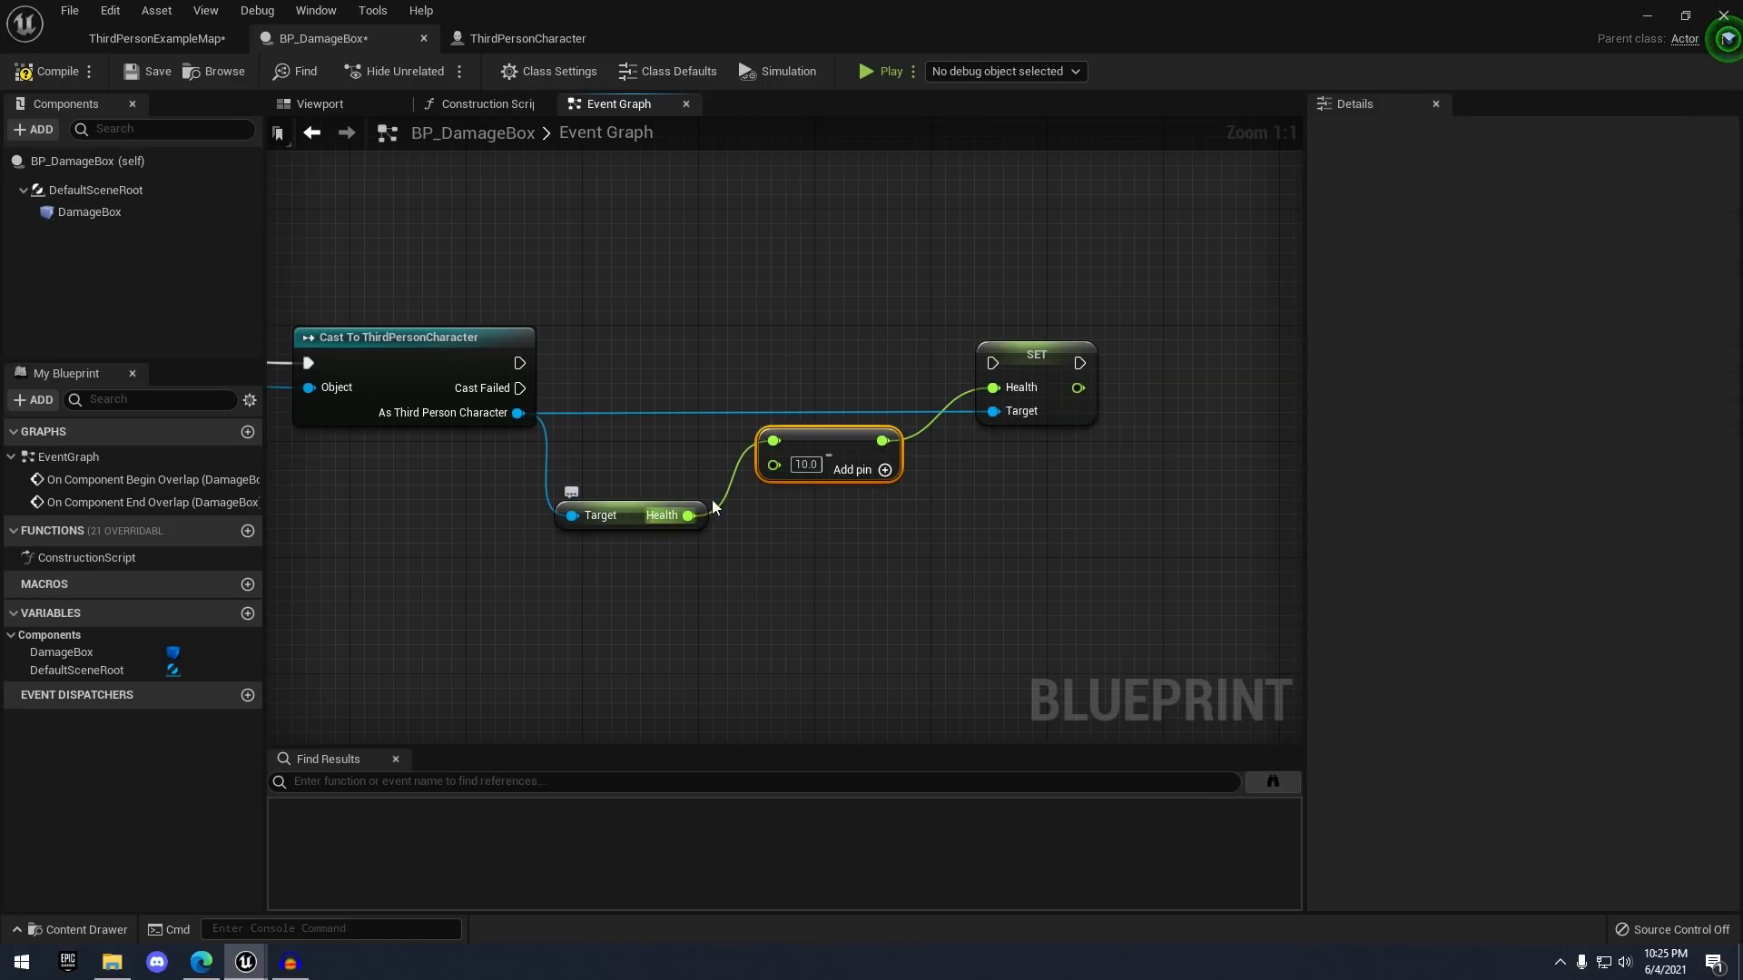
pyautogui.moveTo(533, 374); pyautogui.dragTo(1007, 363)
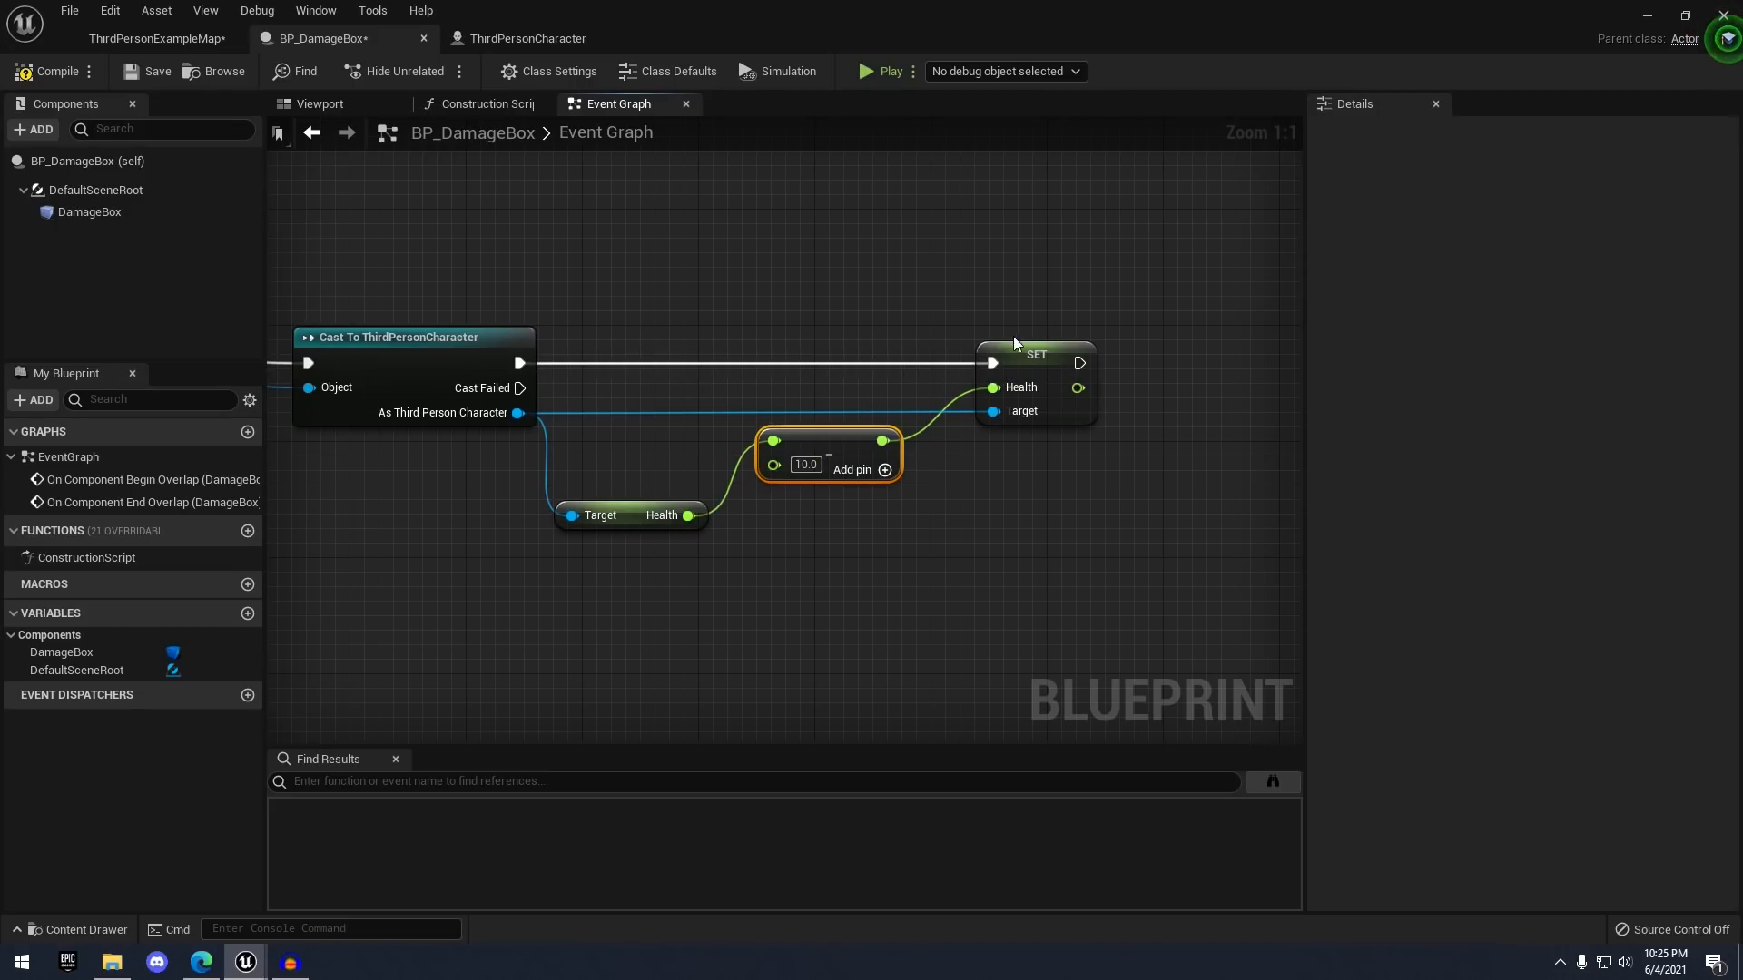
pyautogui.moveTo(1014, 343); pyautogui.dragTo(824, 321, button='right')
# - Add a Print String after SET that prints the new Health value, converted to a string
pyautogui.moveTo(909, 351); pyautogui.dragTo(1146, 361)
pyautogui.write('print s')
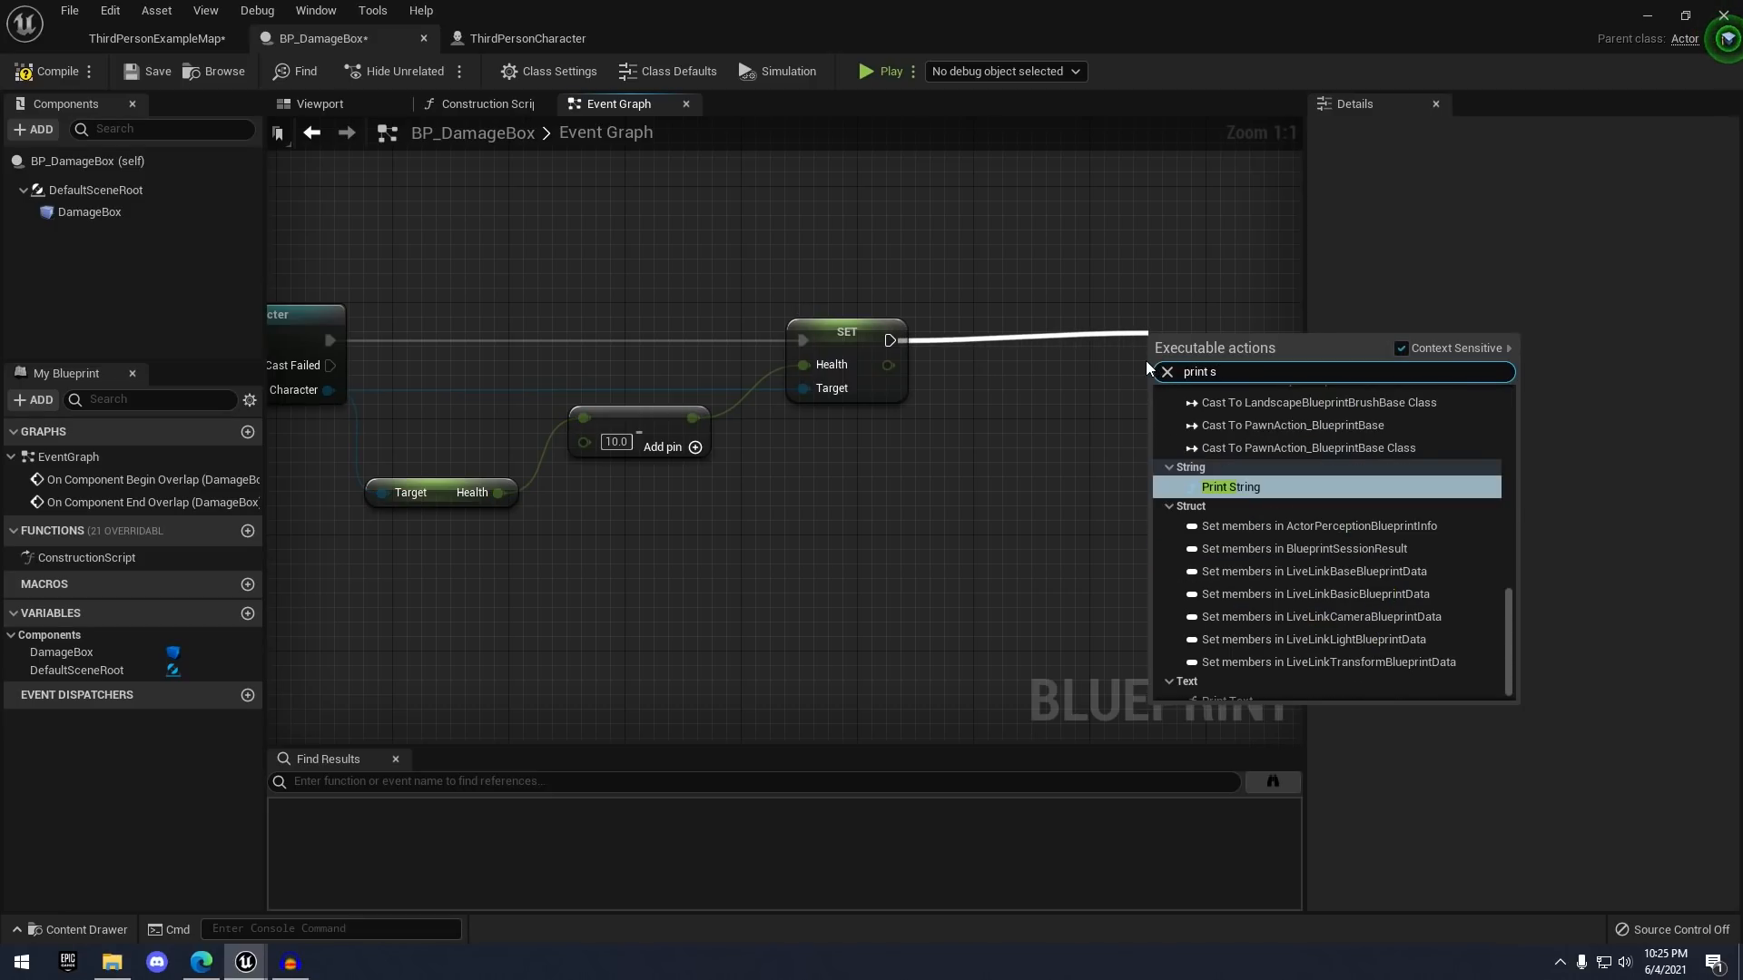
pyautogui.press('Return')
pyautogui.moveTo(1210, 326); pyautogui.dragTo(1206, 315)
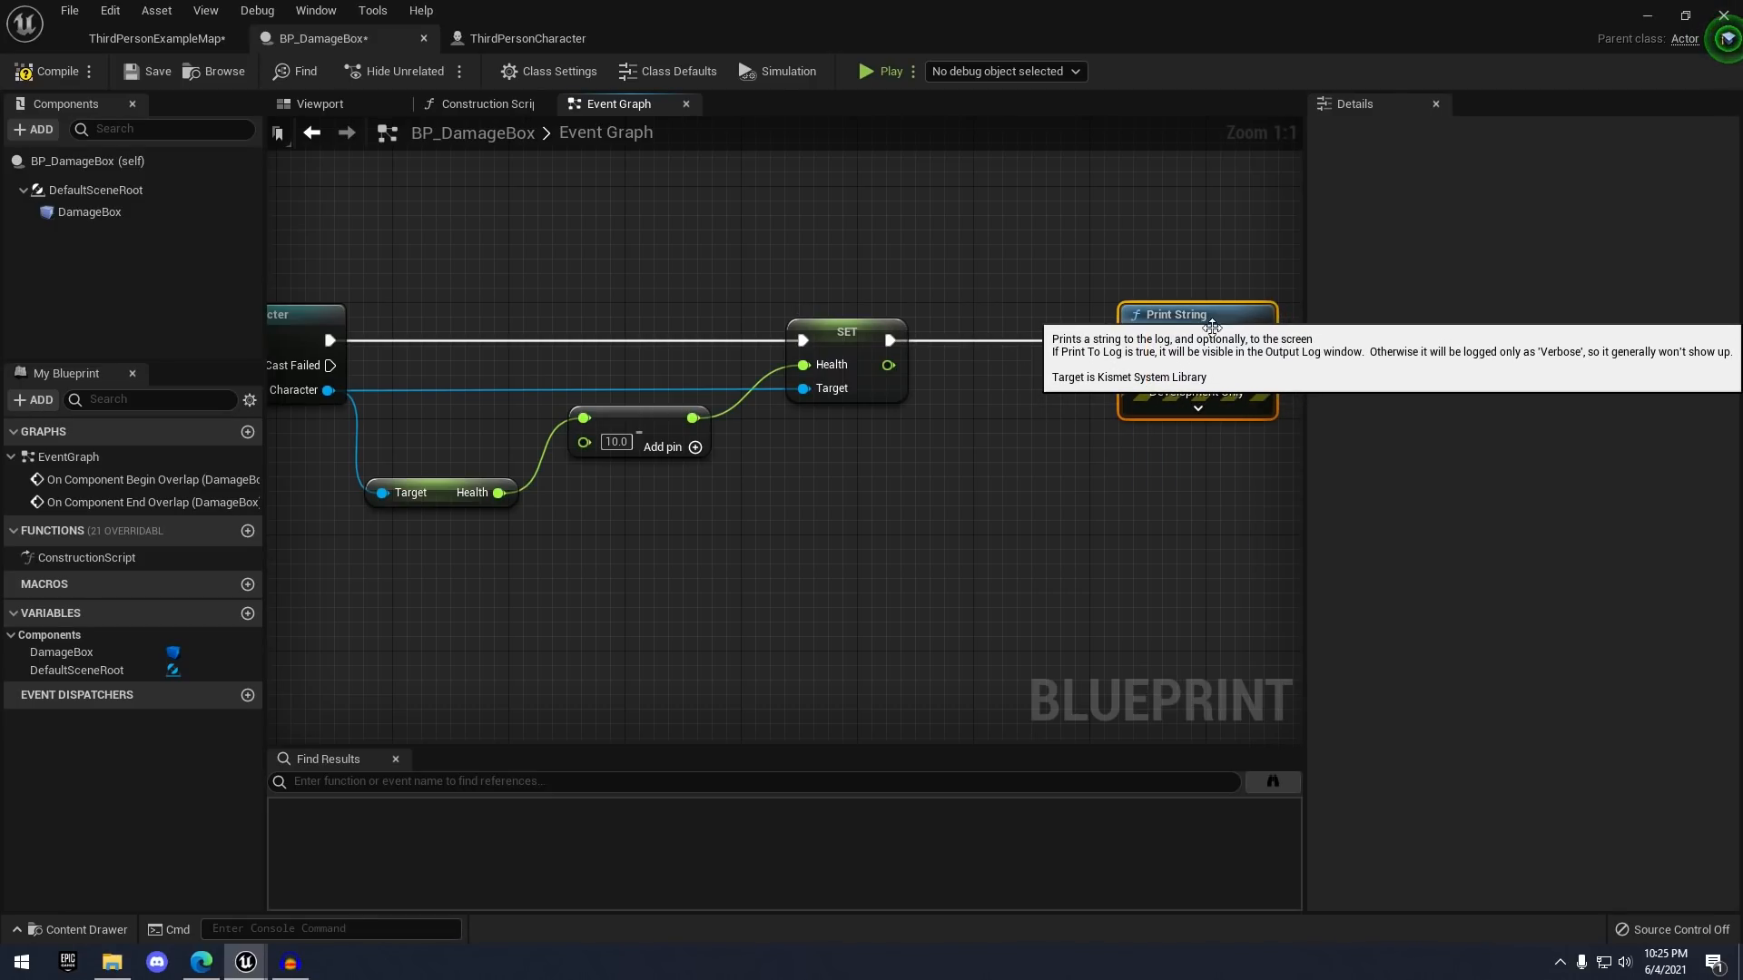
pyautogui.click(983, 400)
pyautogui.moveTo(890, 372)
pyautogui.mouseDown()
pyautogui.moveTo(1018, 386)
pyautogui.moveTo(1139, 371)
pyautogui.mouseUp()
pyautogui.moveTo(1020, 350); pyautogui.dragTo(1006, 379)
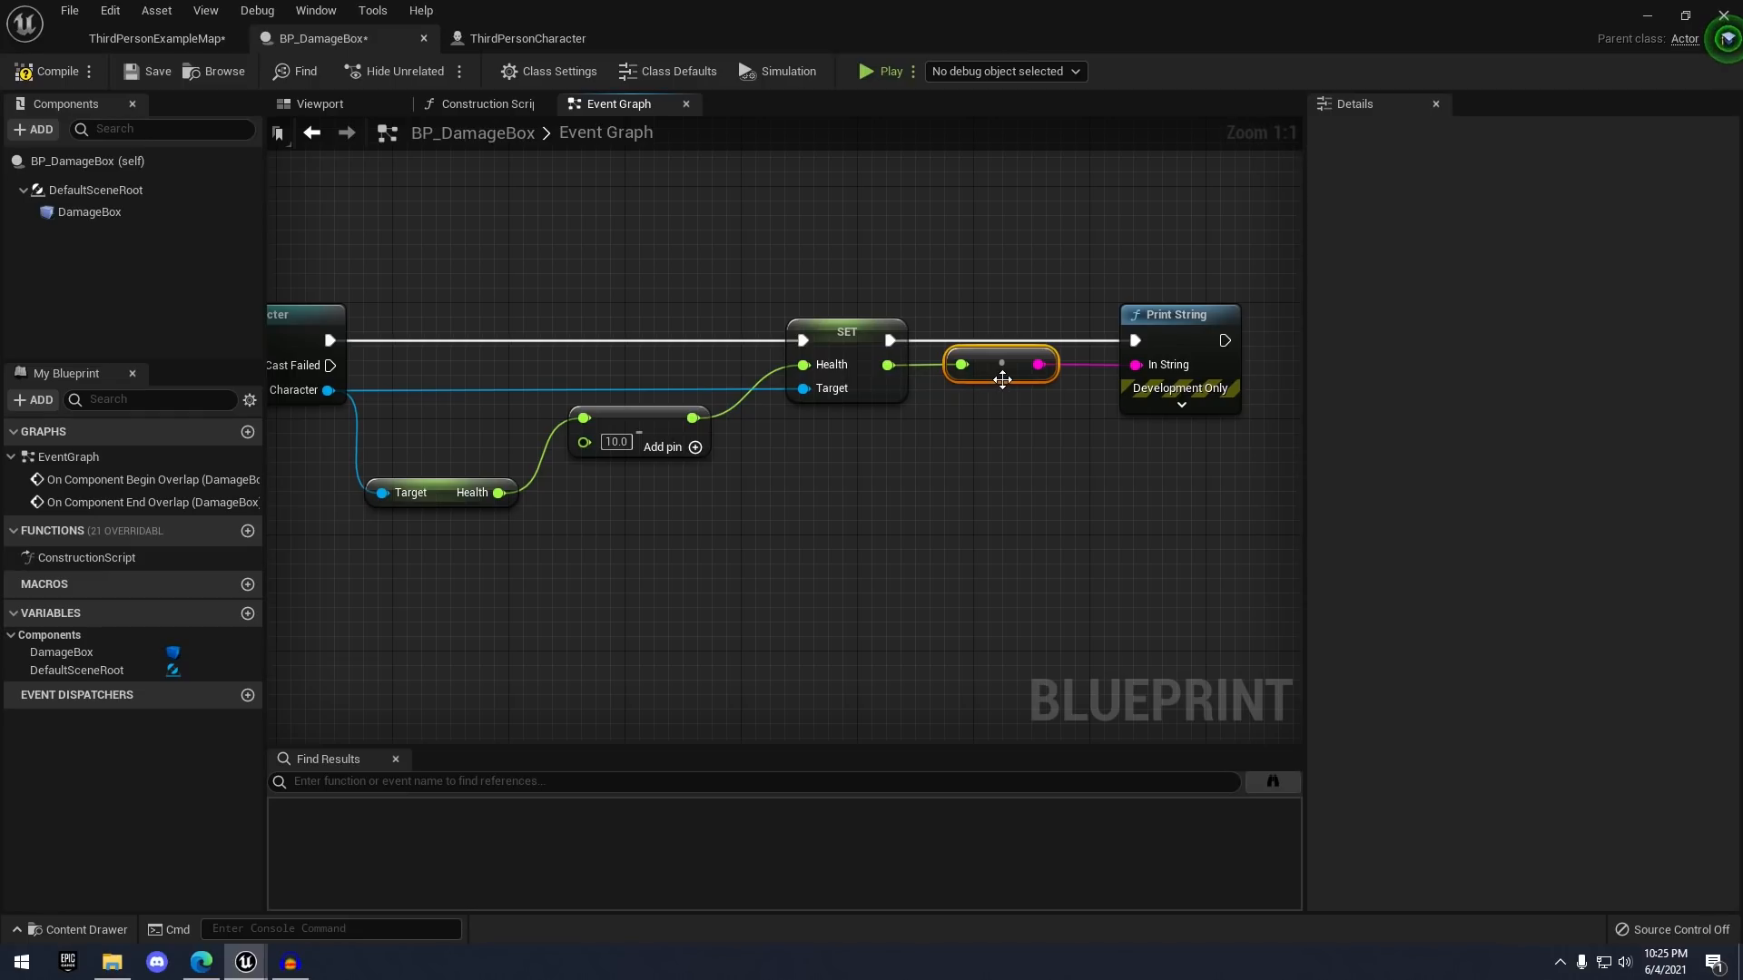
pyautogui.scroll(-5, 1002, 381)
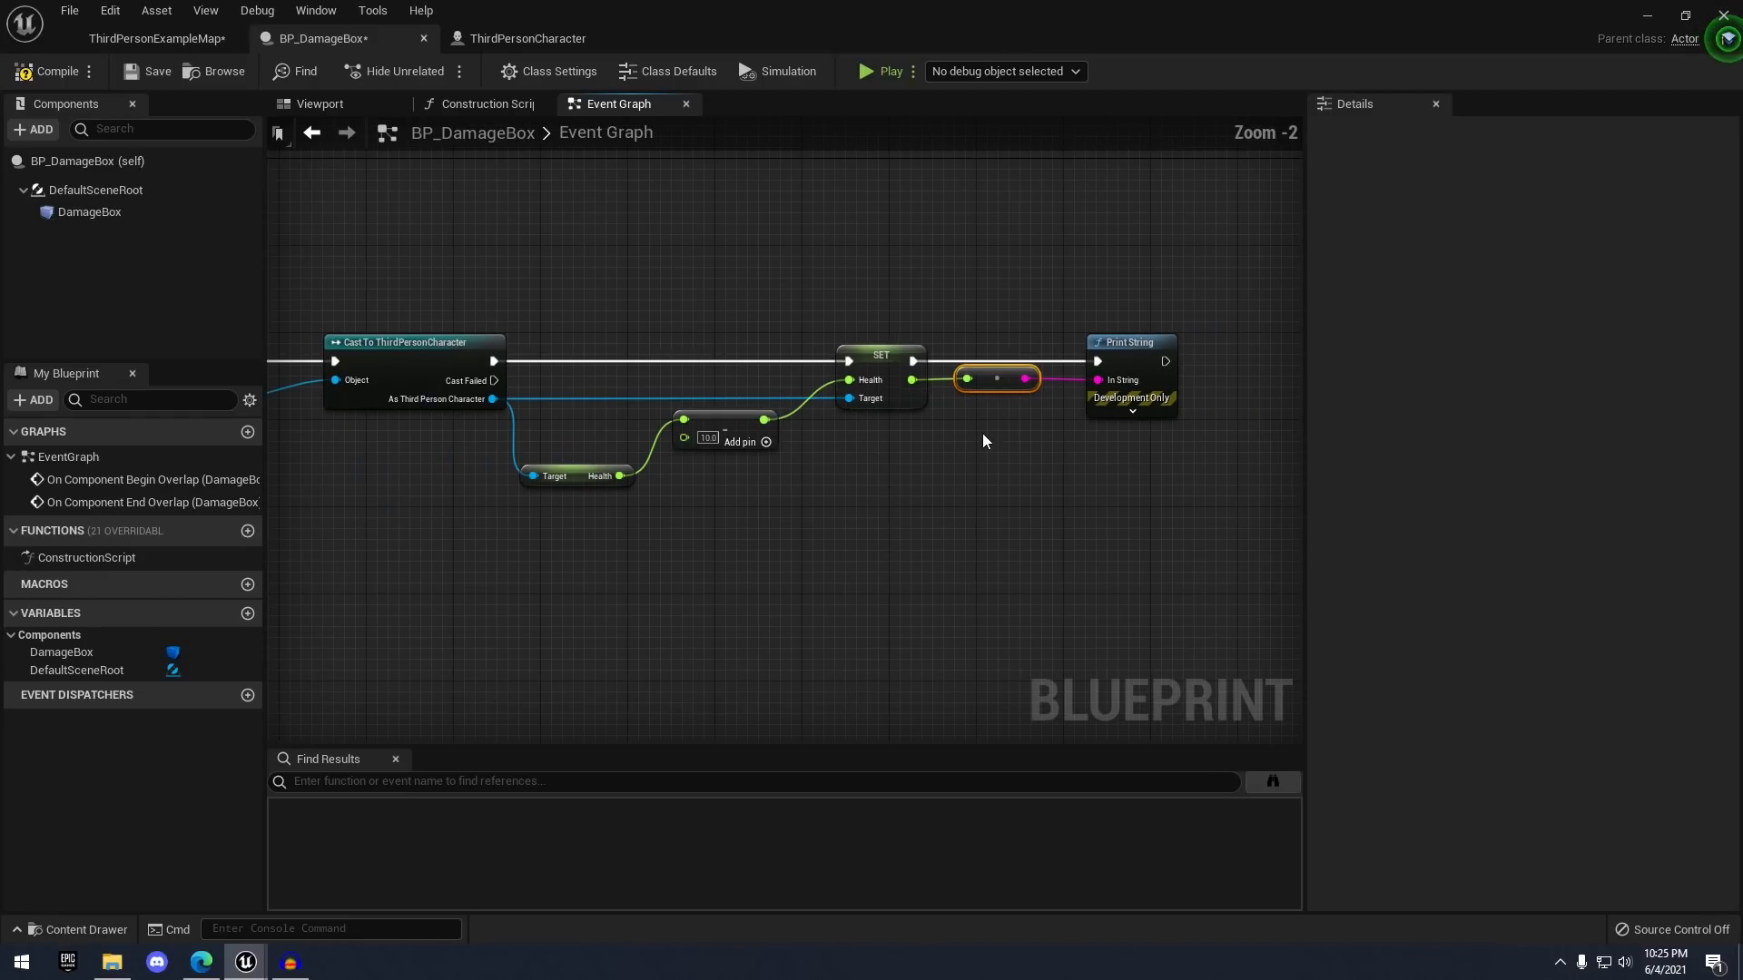
# - Compile BP_DamageBox and place it on the ThirdPersonExampleMap floor
pyautogui.click(58, 73)
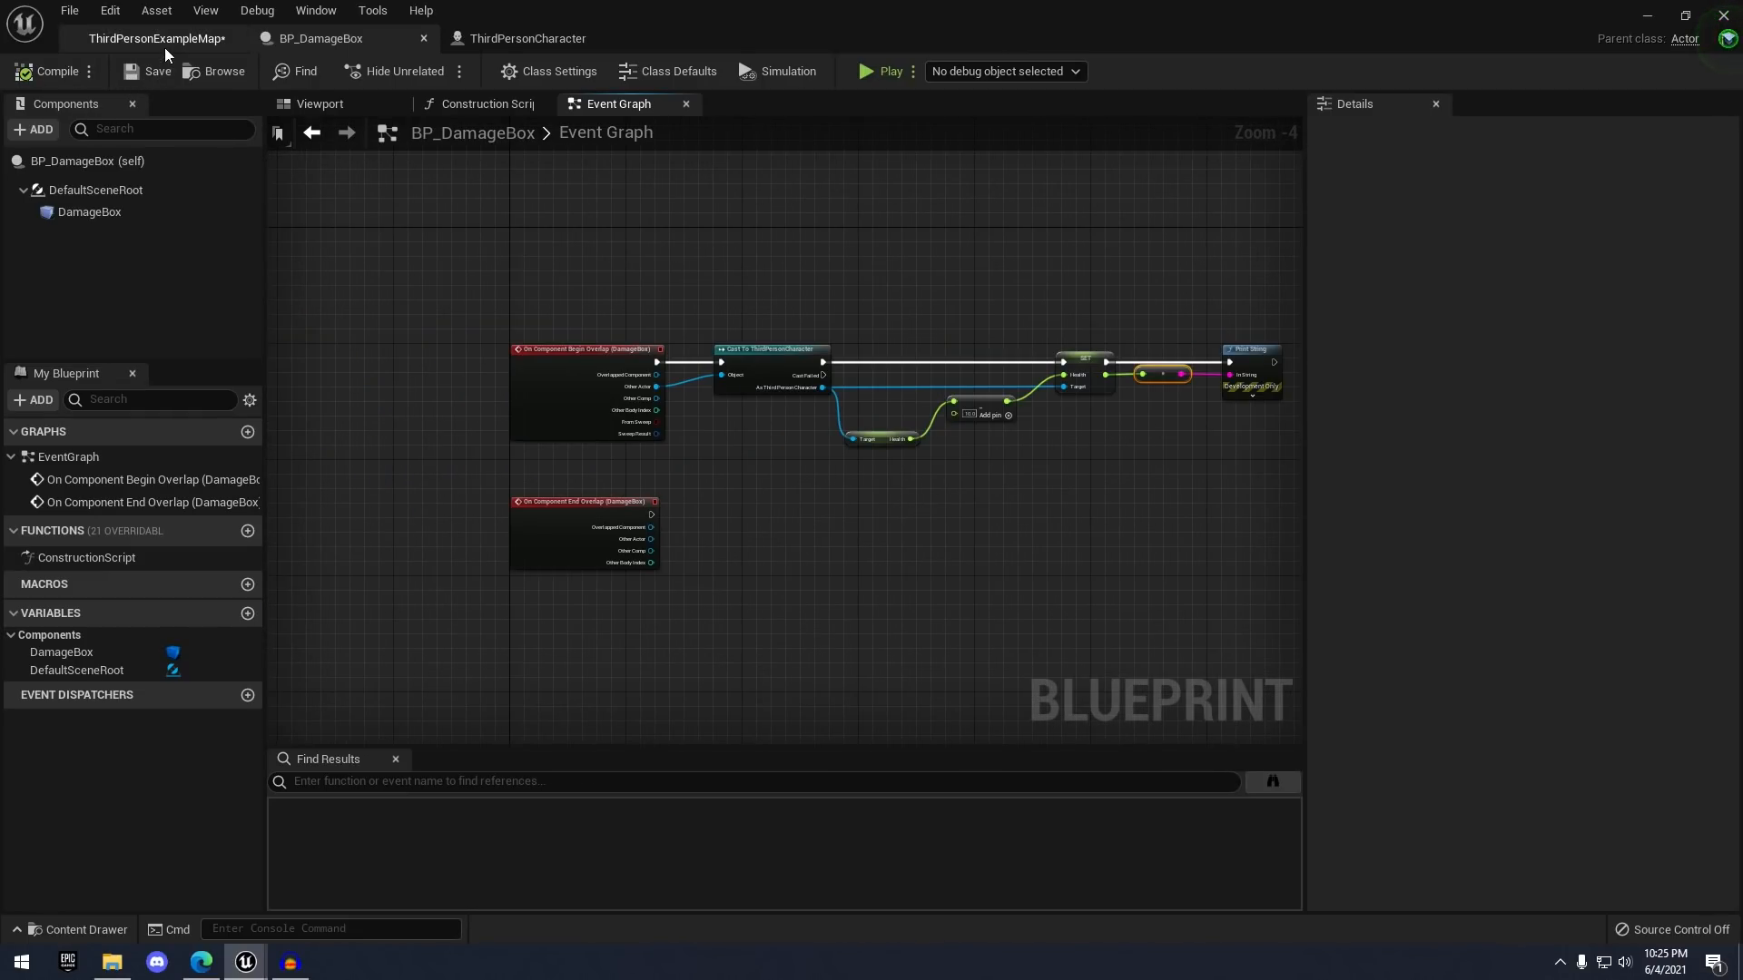
pyautogui.click(133, 40)
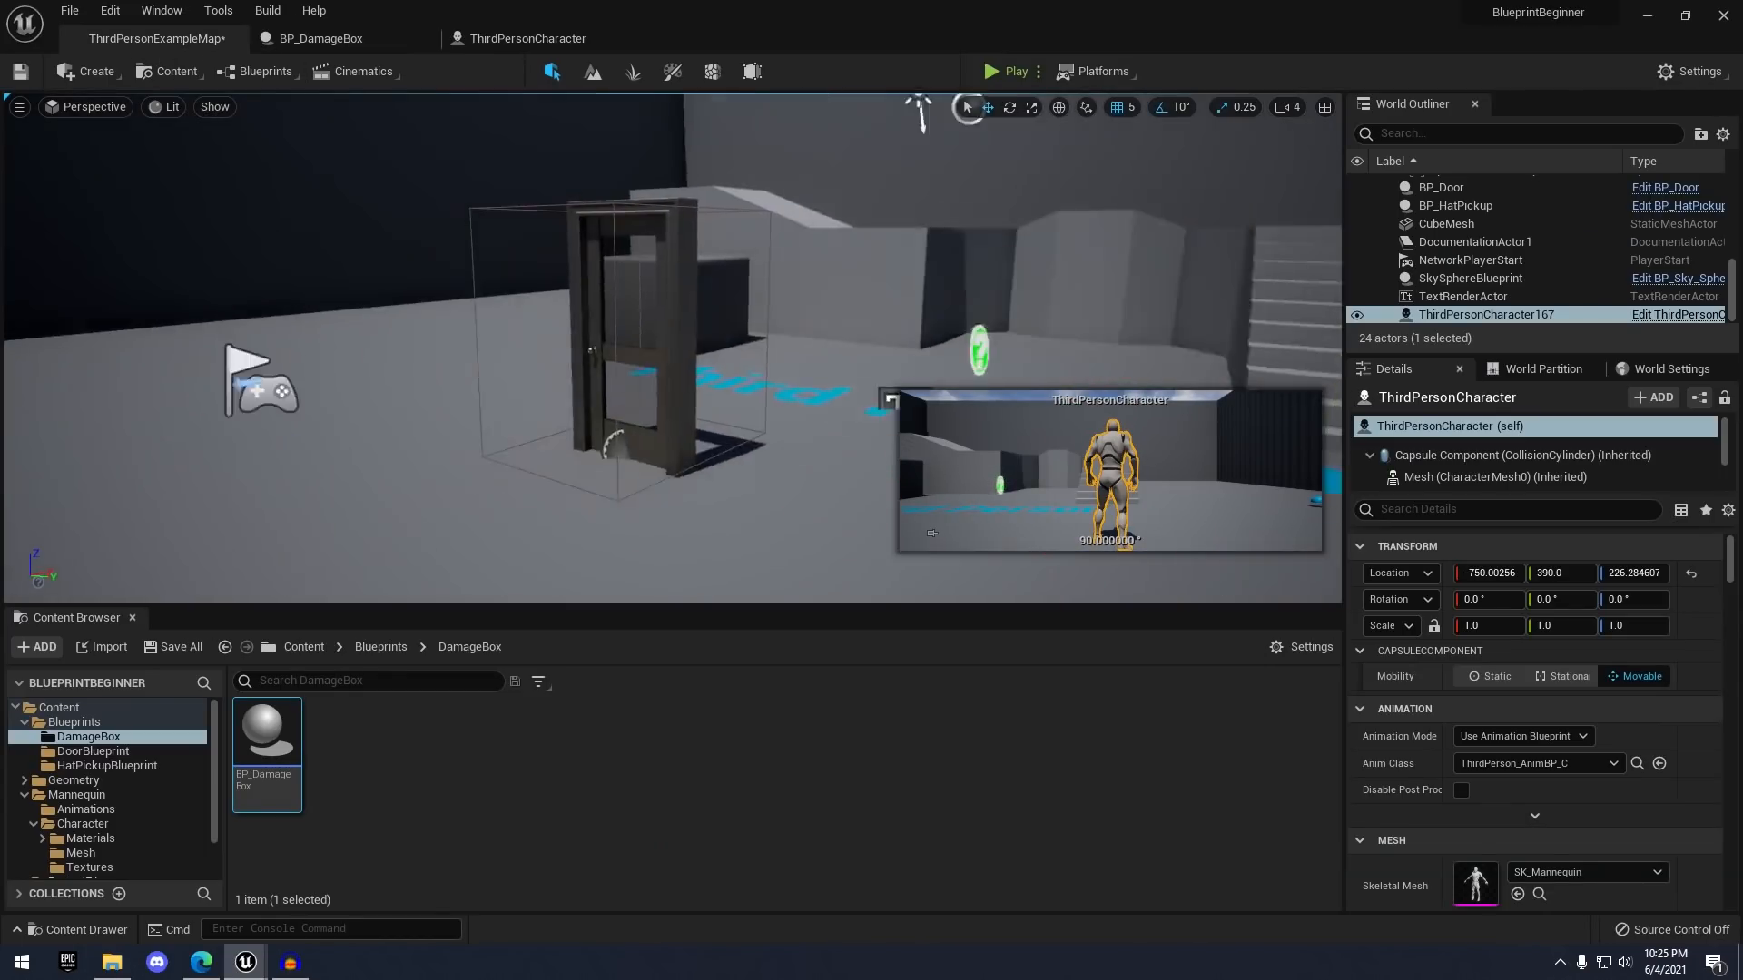
pyautogui.scroll(-5, 670, 272)
pyautogui.moveTo(670, 272); pyautogui.dragTo(735, 318, button='right')
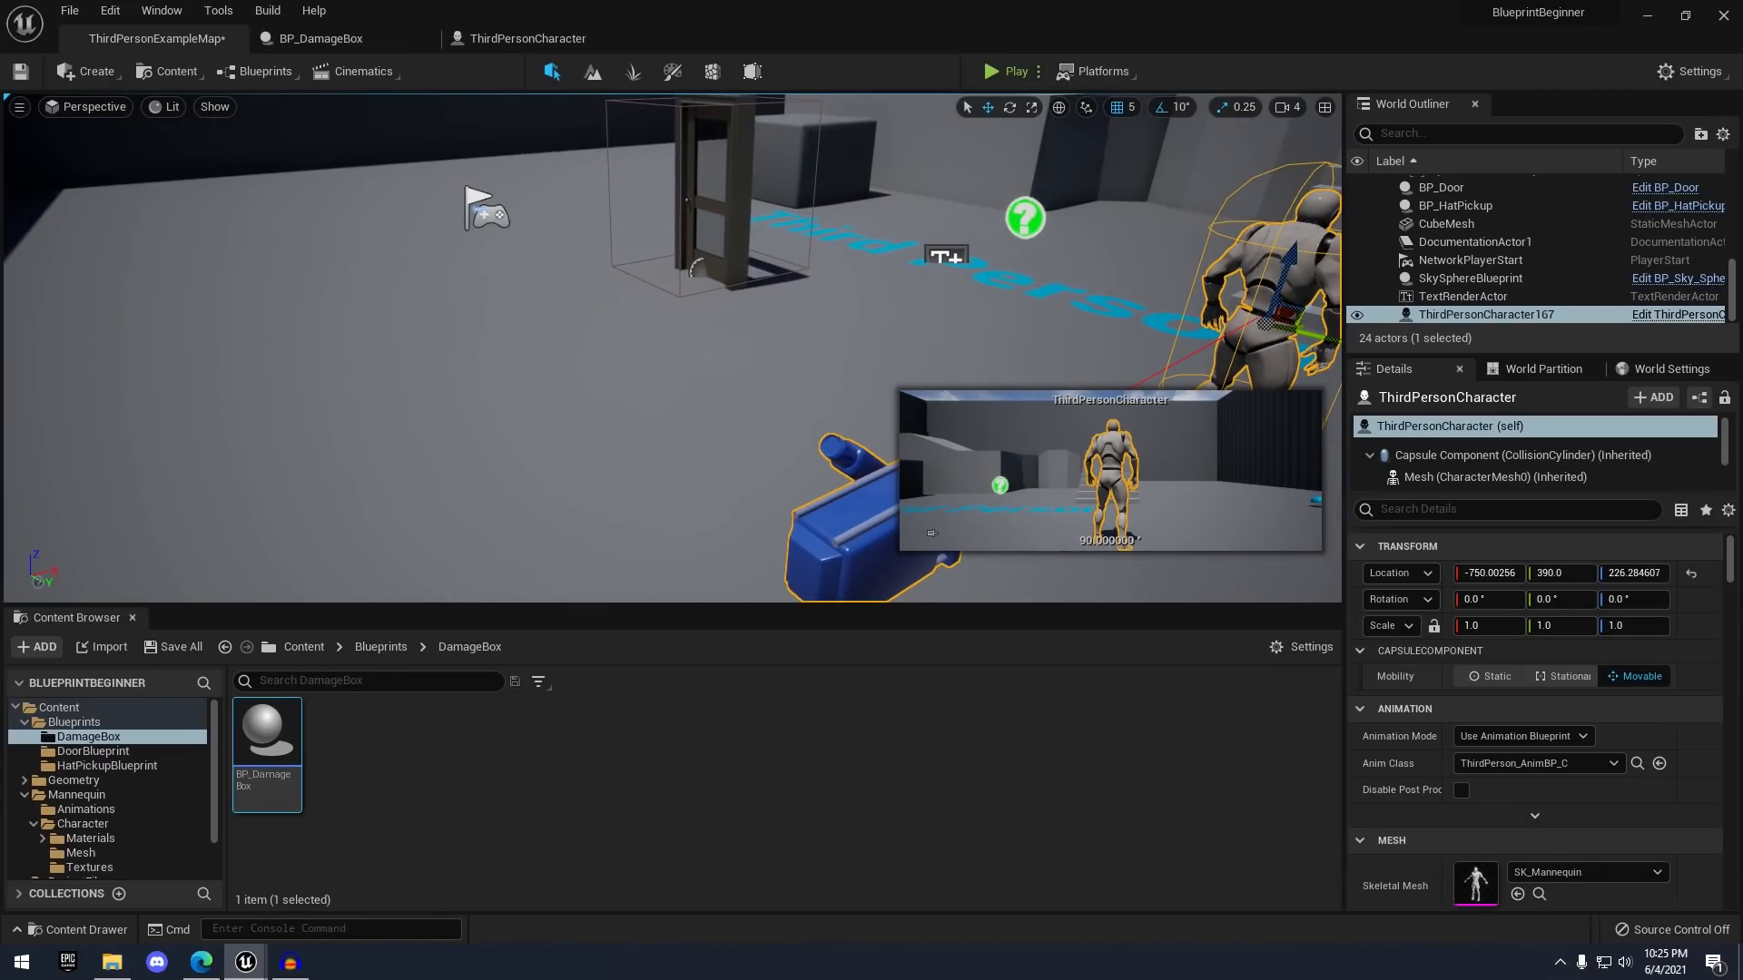
pyautogui.click(521, 720)
pyautogui.moveTo(261, 776); pyautogui.dragTo(415, 422)
# - Scale the placed damage box up to 4.0
pyautogui.press('f')
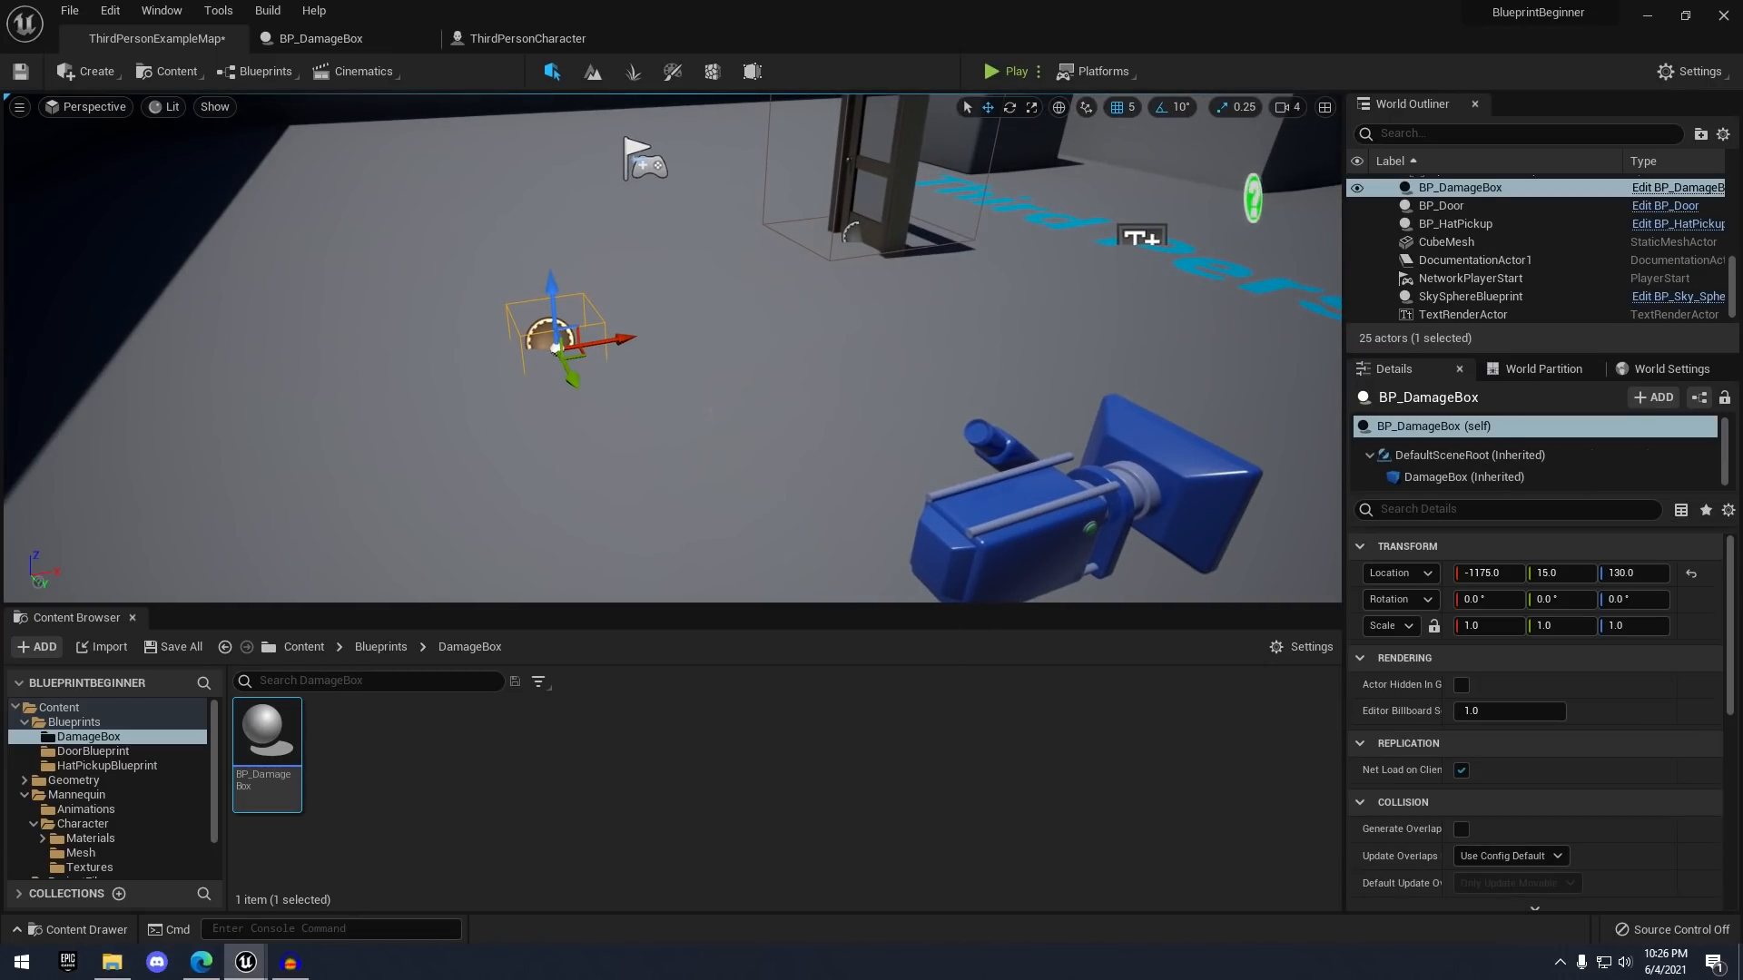
pyautogui.moveTo(709, 410); pyautogui.dragTo(630, 420, button='right')
pyautogui.press('s')
pyautogui.press('r')
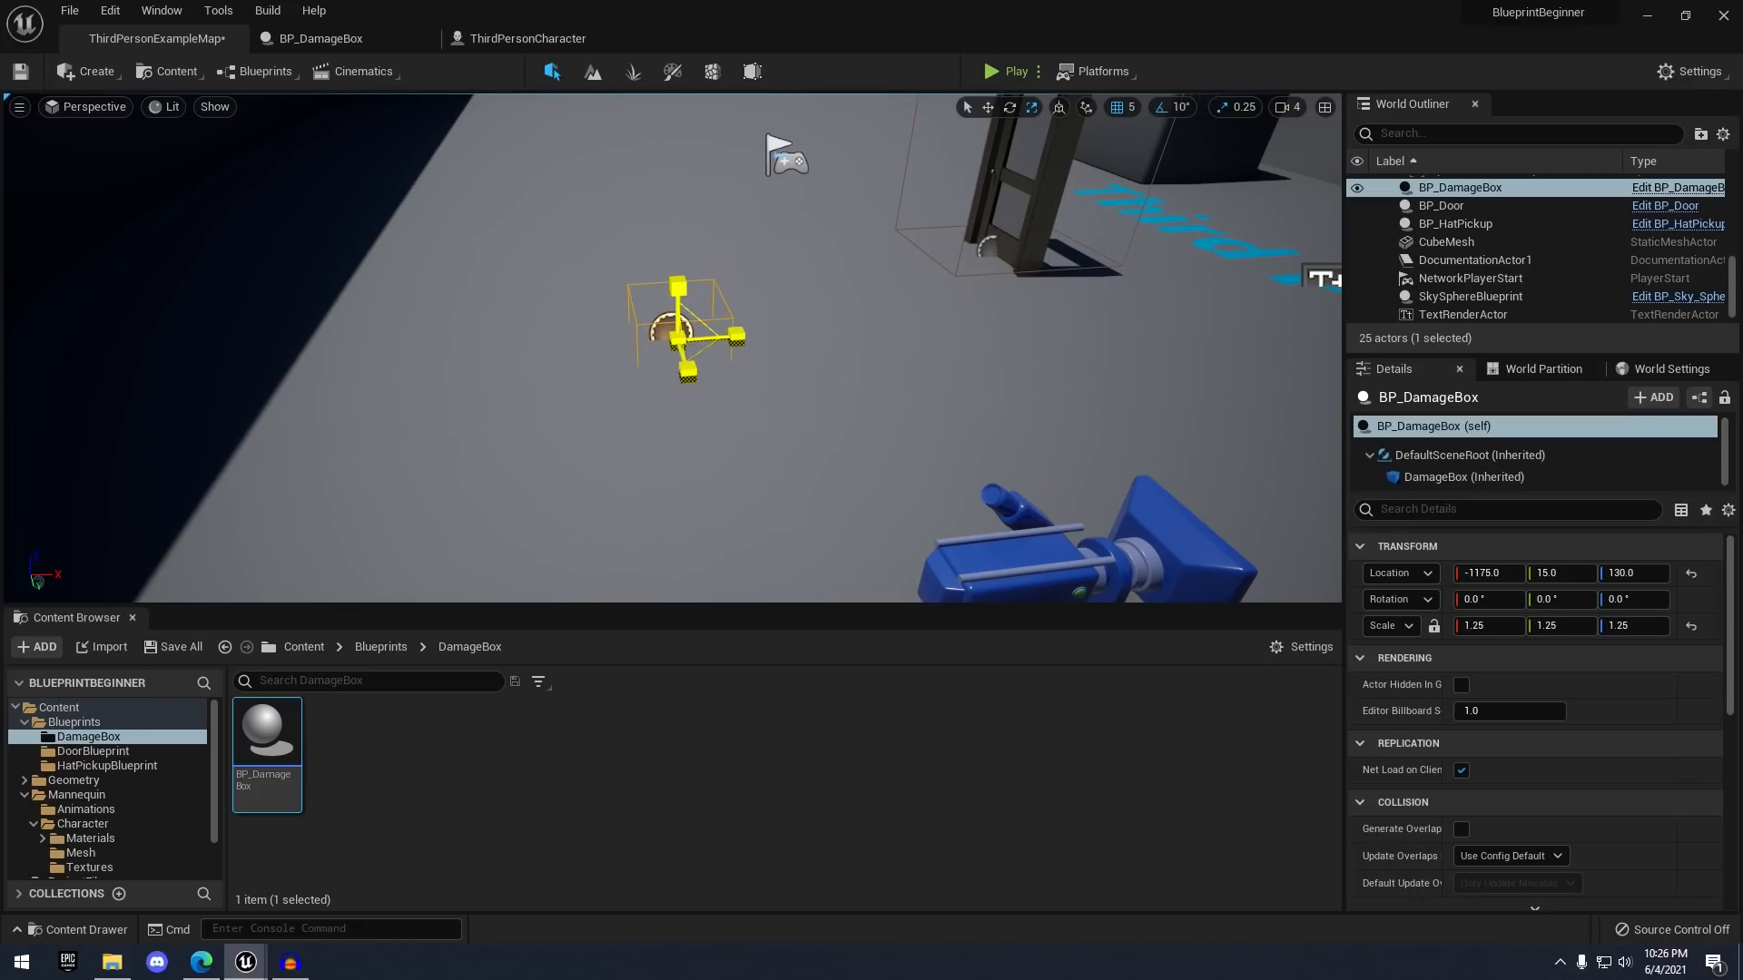
pyautogui.moveTo(678, 340); pyautogui.dragTo(744, 315)
pyautogui.press('w')
pyautogui.moveTo(678, 340); pyautogui.dragTo(744, 304, button='right')
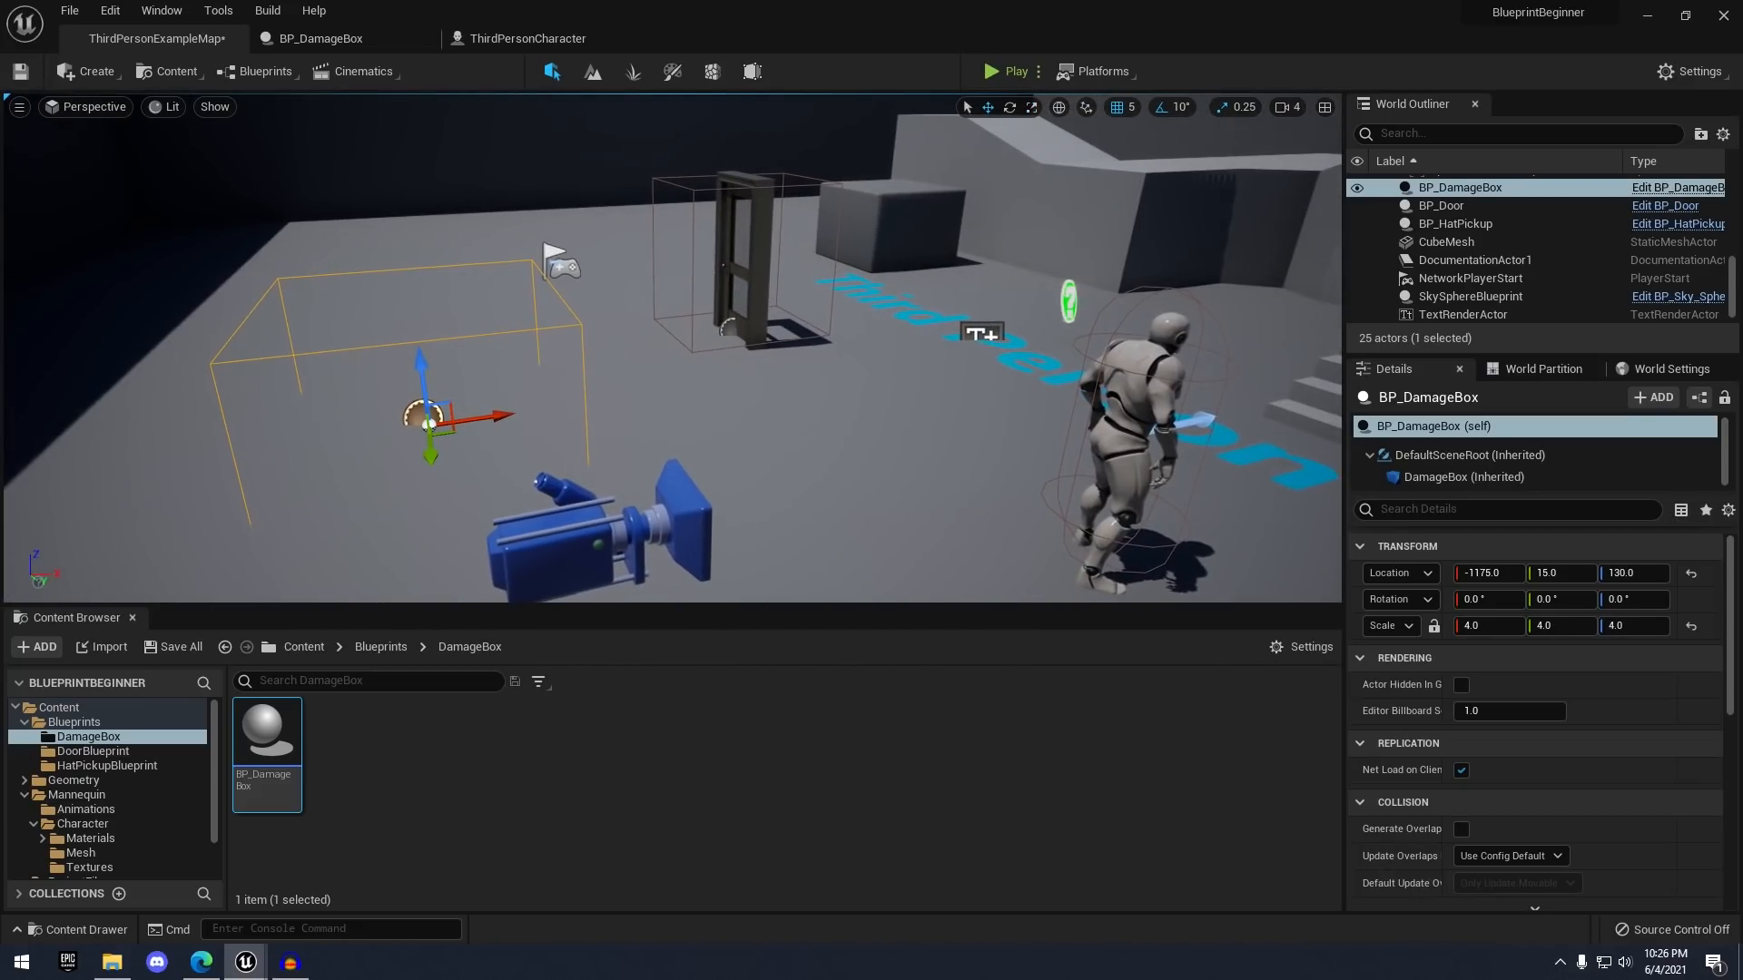
pyautogui.press('w')
pyautogui.moveTo(583, 179); pyautogui.dragTo(491, 204, button='right')
pyautogui.press('s')
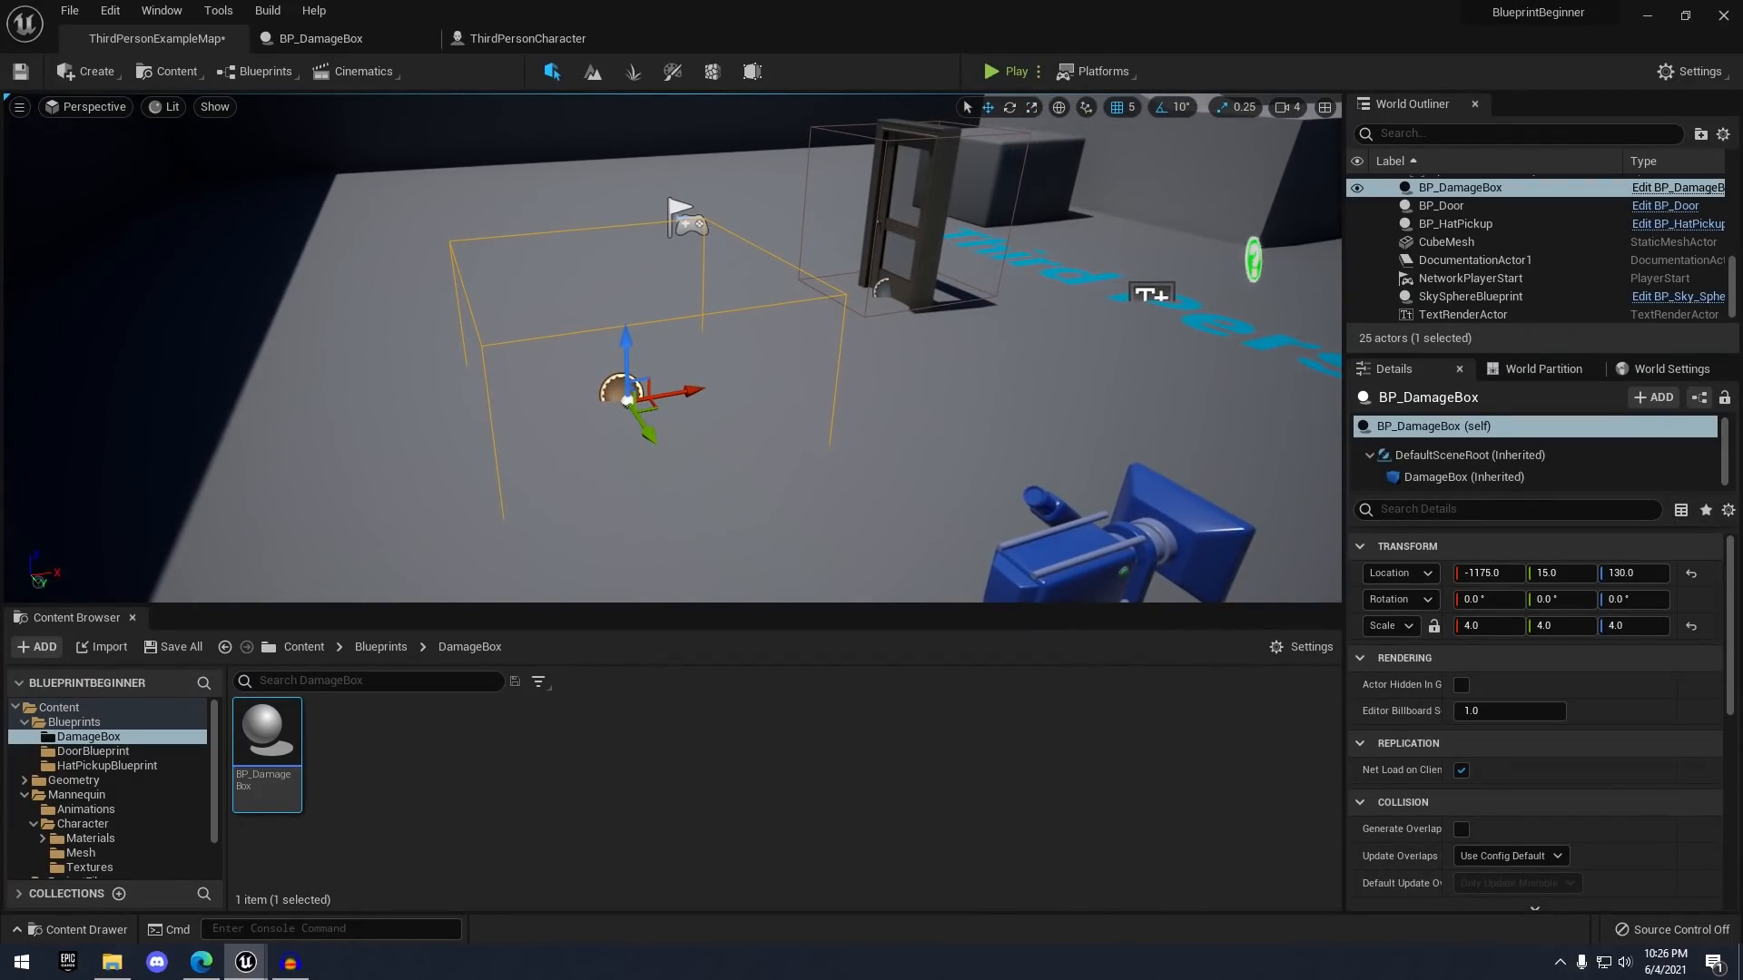
# - Play-test the level, then return to the BP_DamageBox blueprint graph
pyautogui.hotkey('alt', 'p')
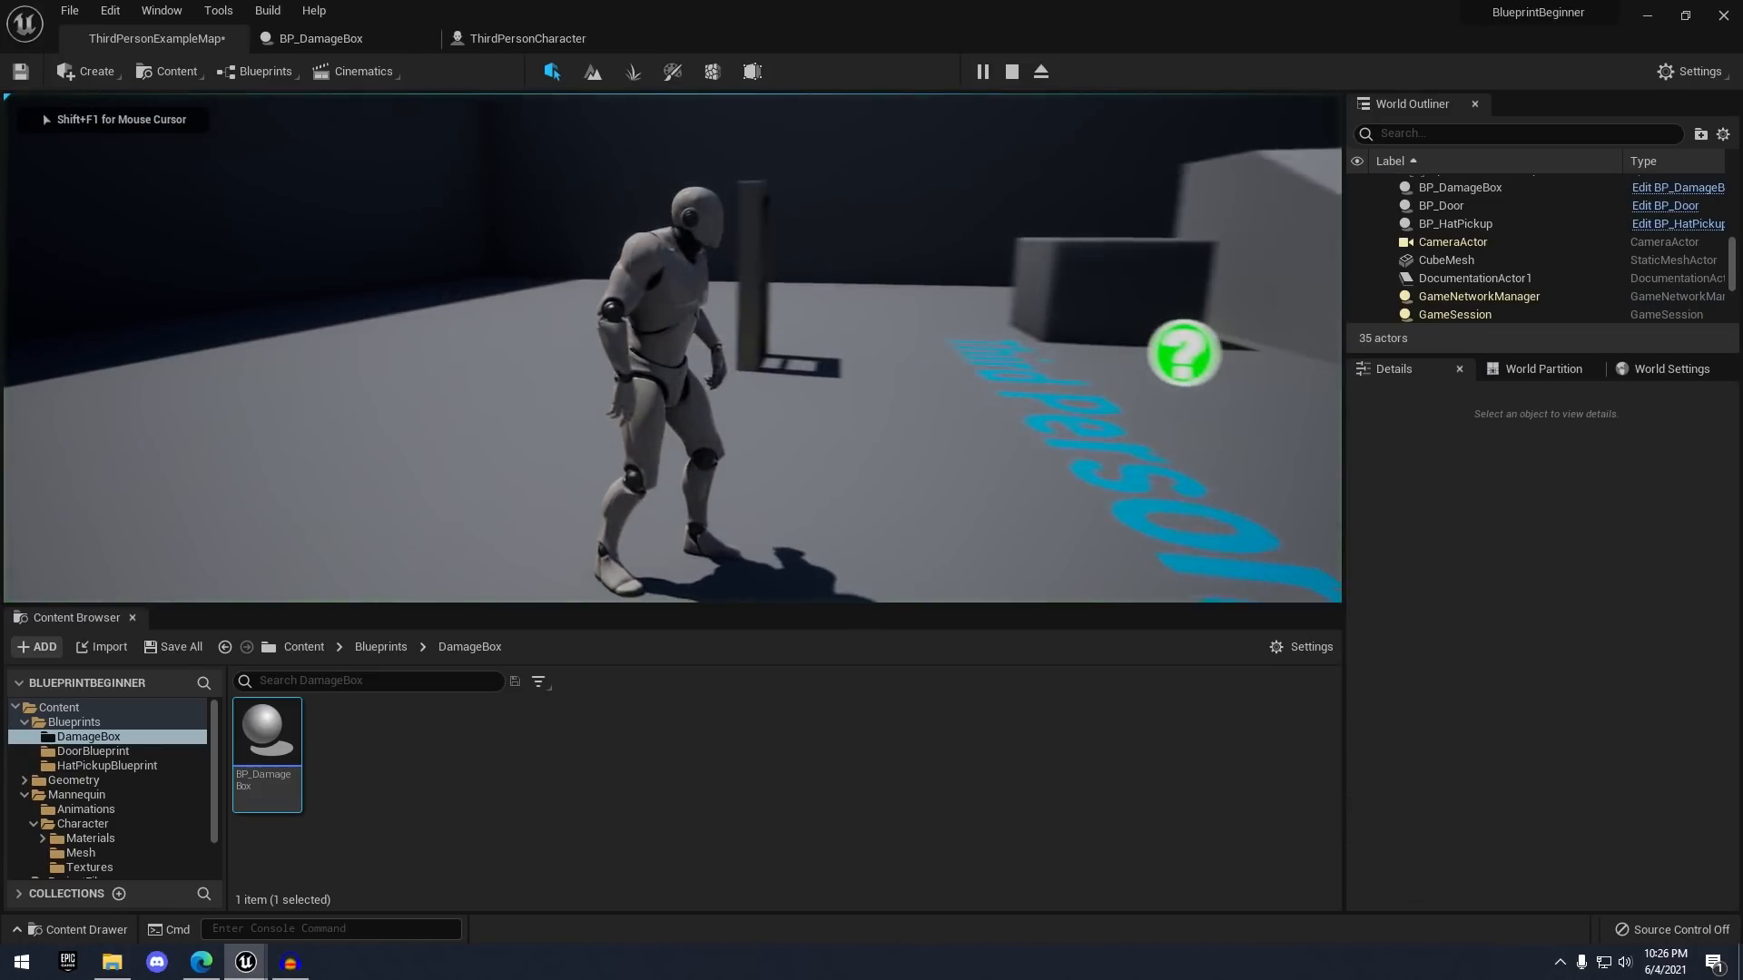
pyautogui.press('Escape')
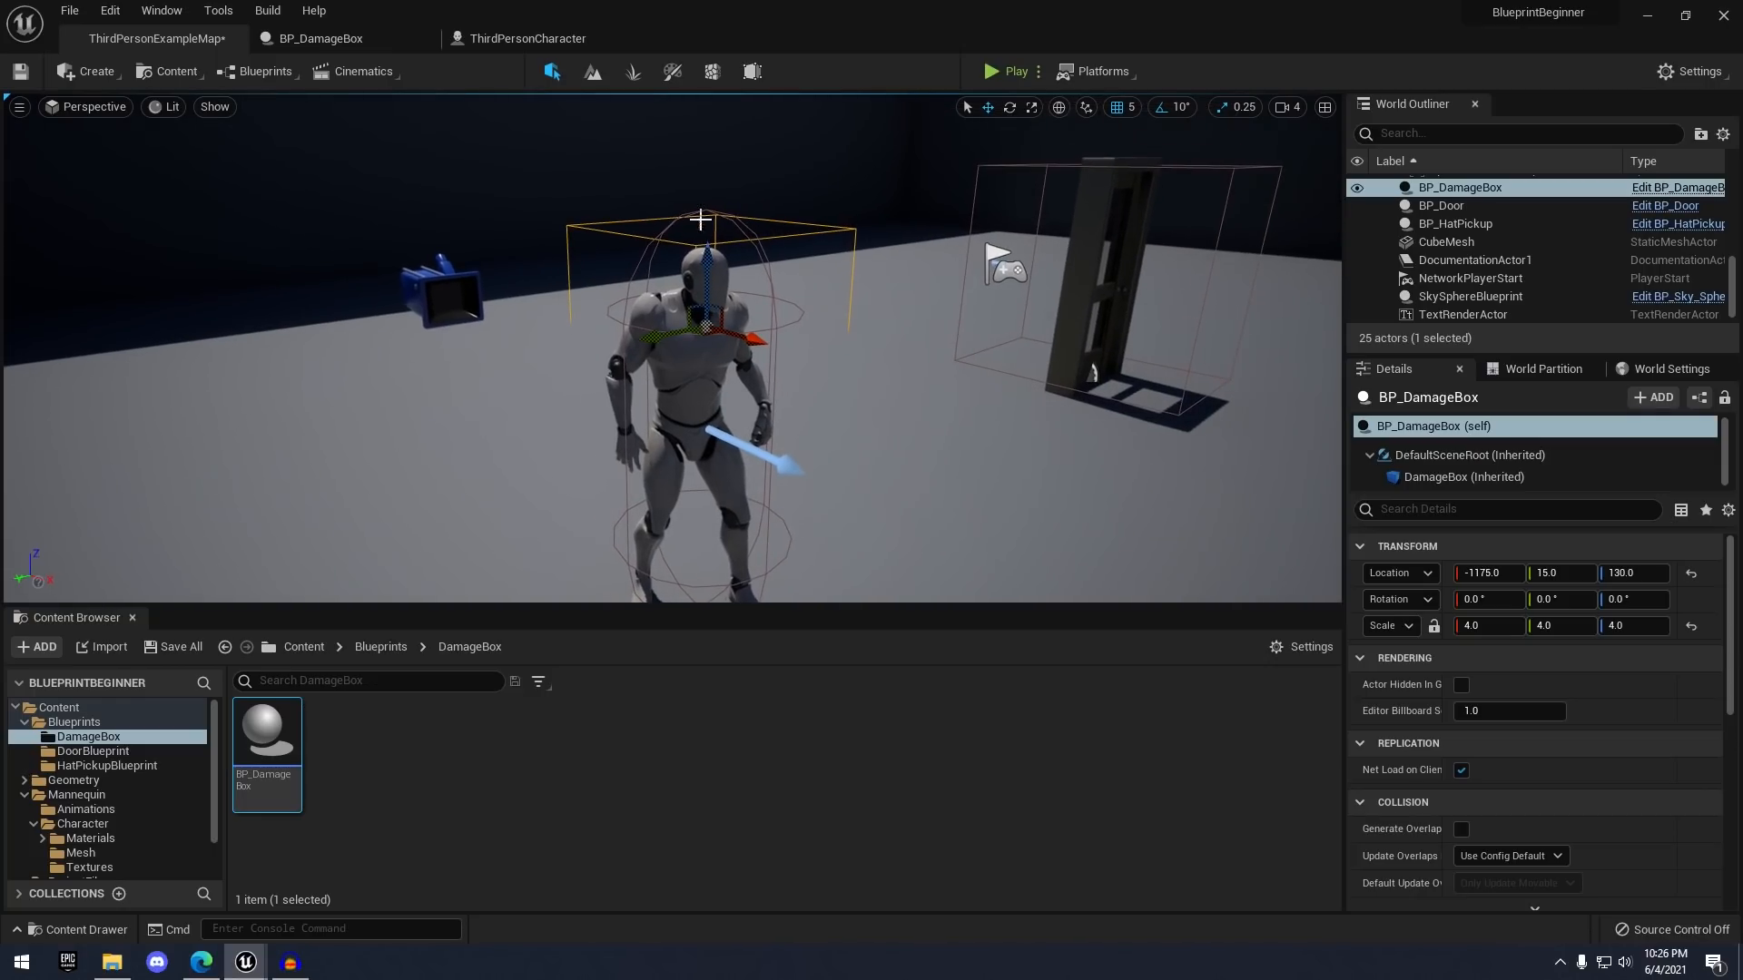
pyautogui.click(358, 38)
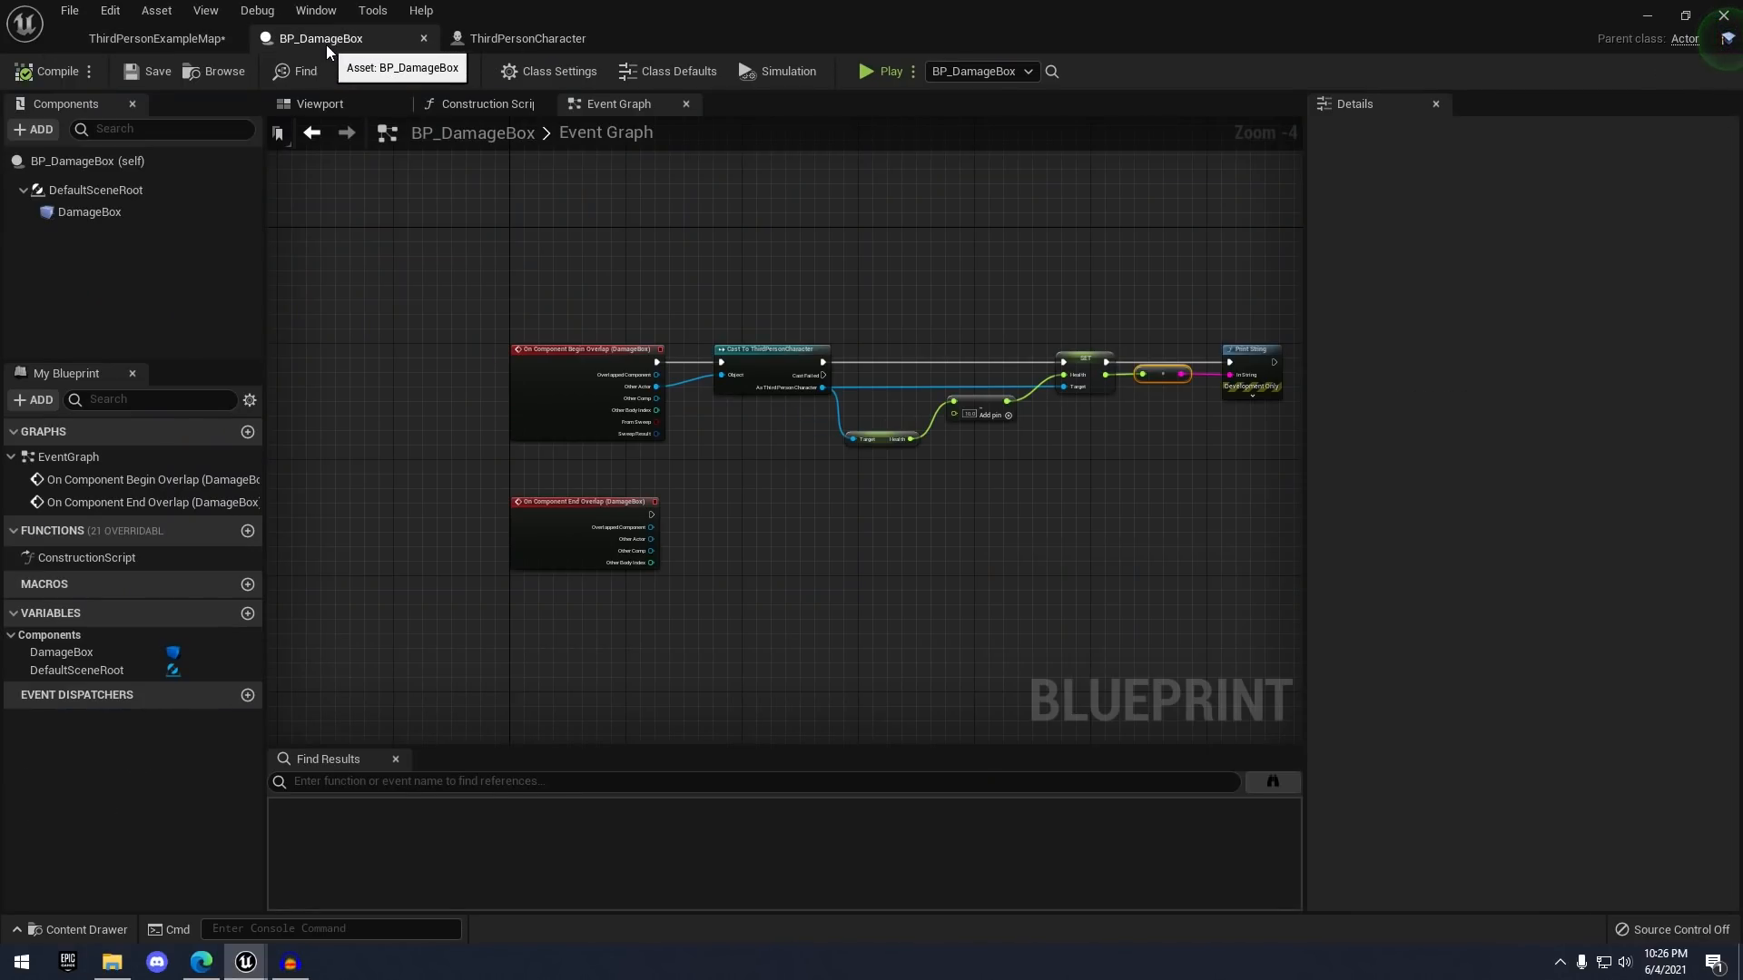
# - Turn off Hidden in Game on the DamageBox component, recompile, and return to ThirdPersonExampleMap
pyautogui.click(82, 213)
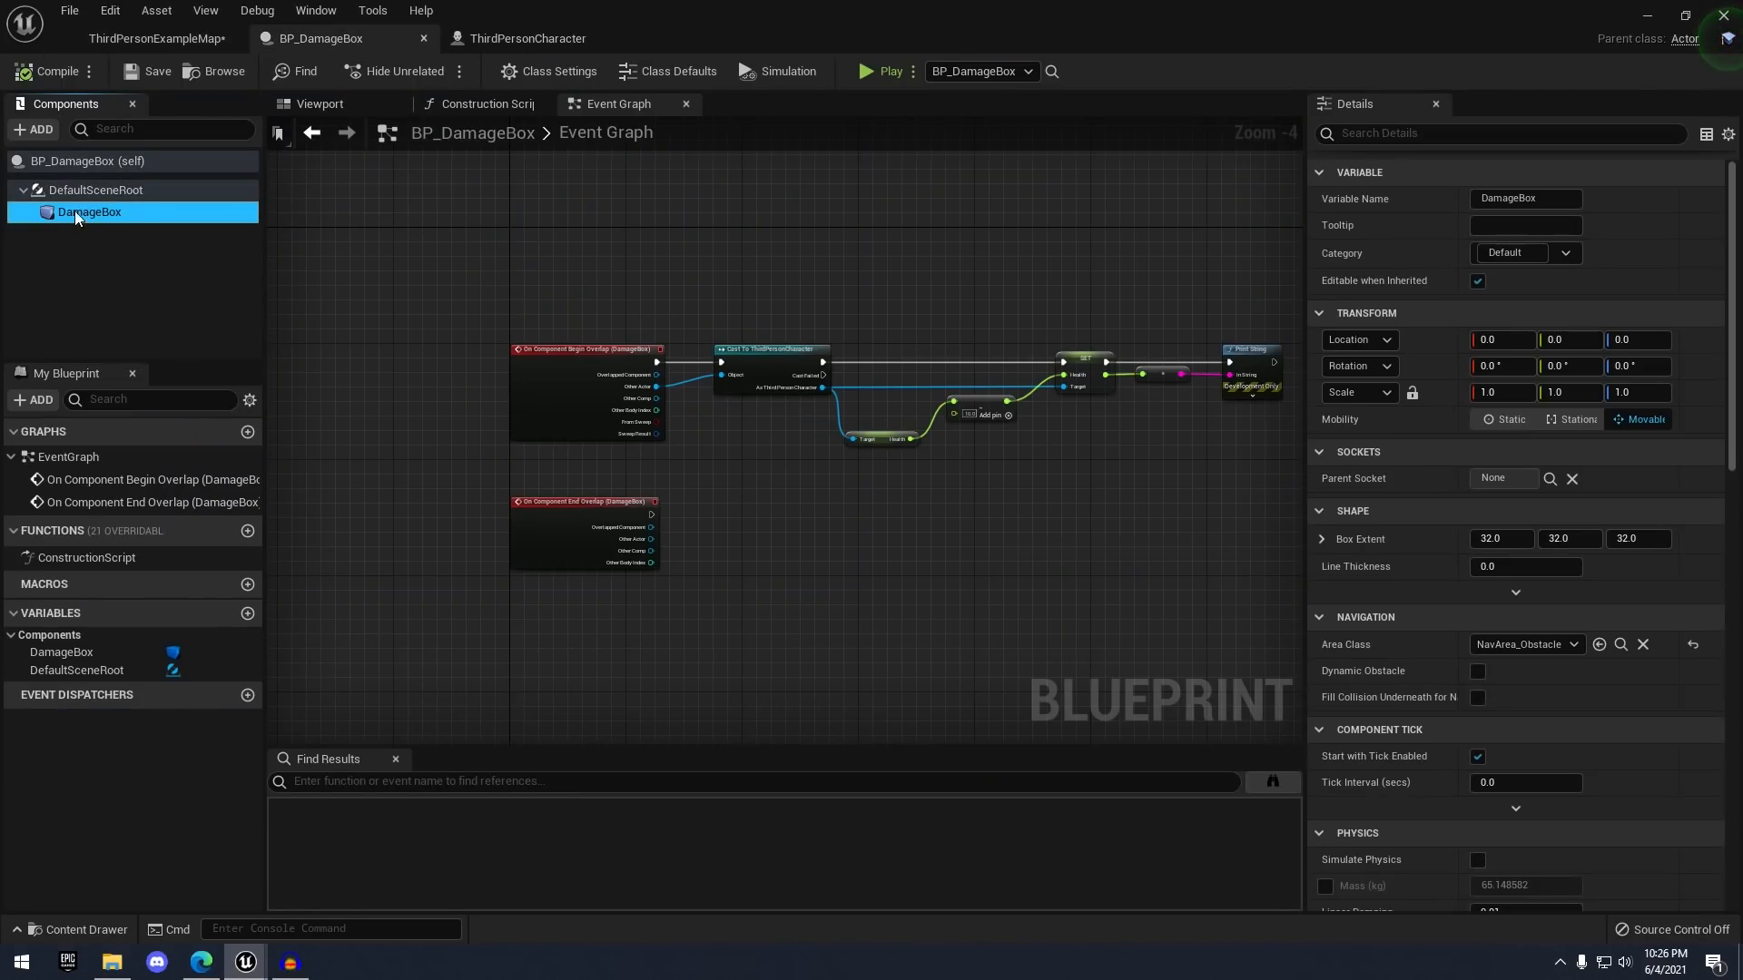
pyautogui.click(1369, 143)
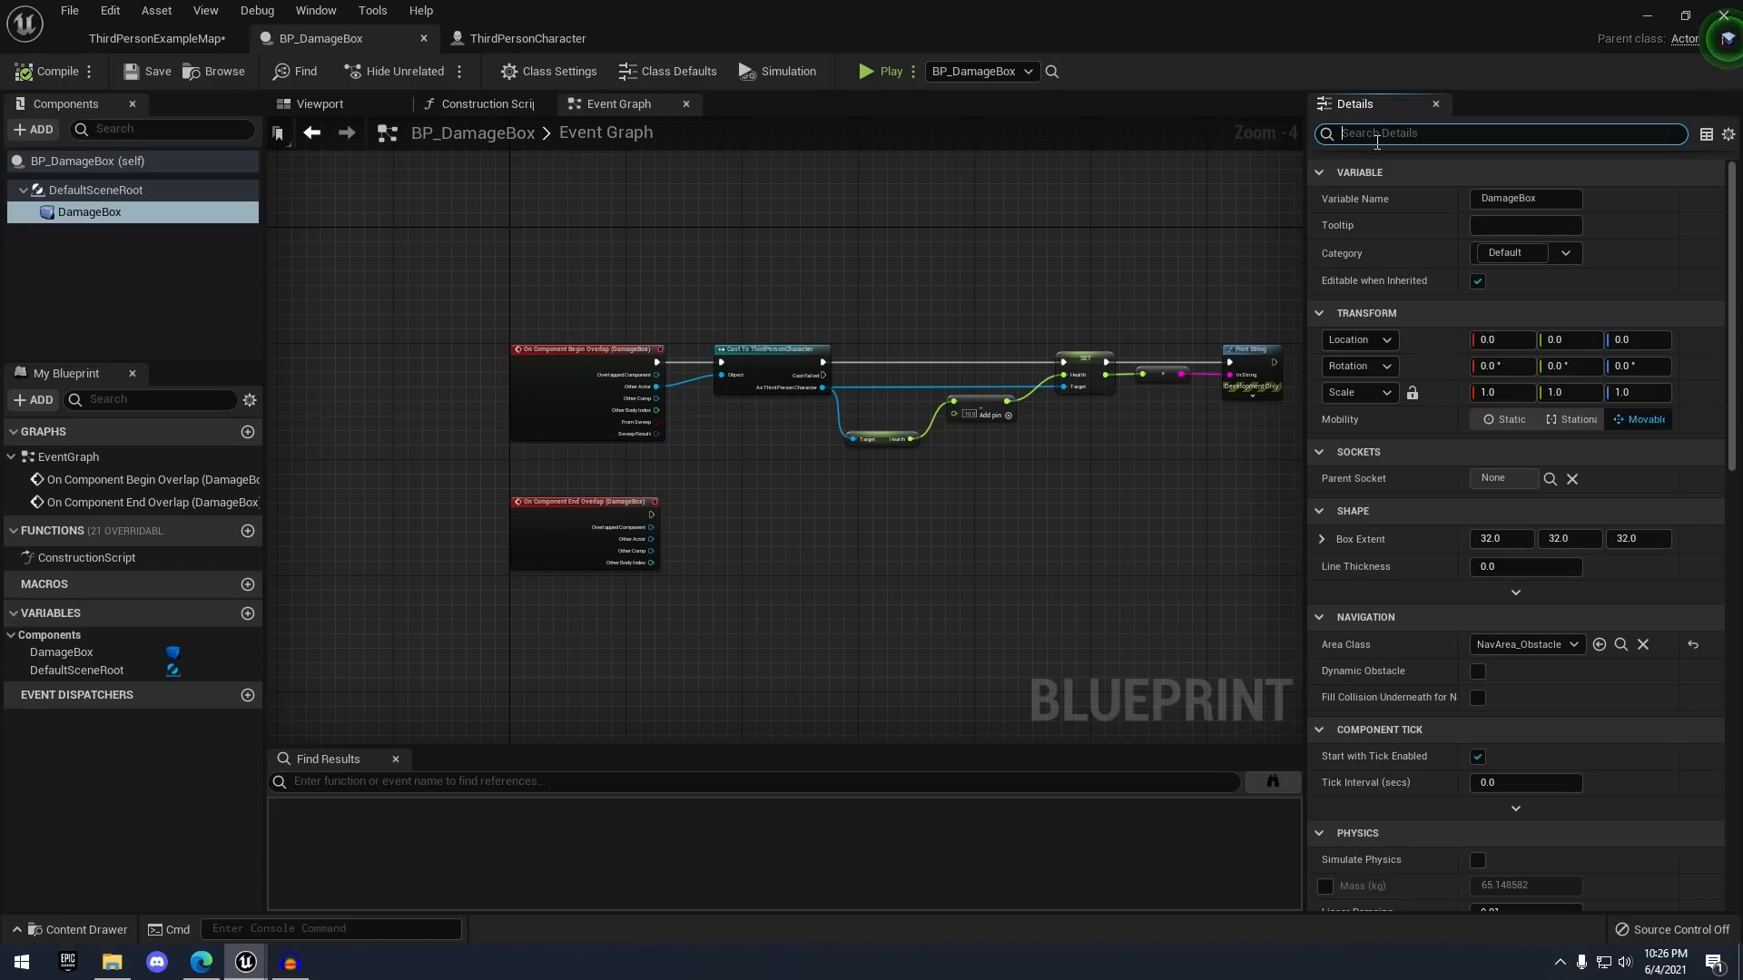
pyautogui.write('hid')
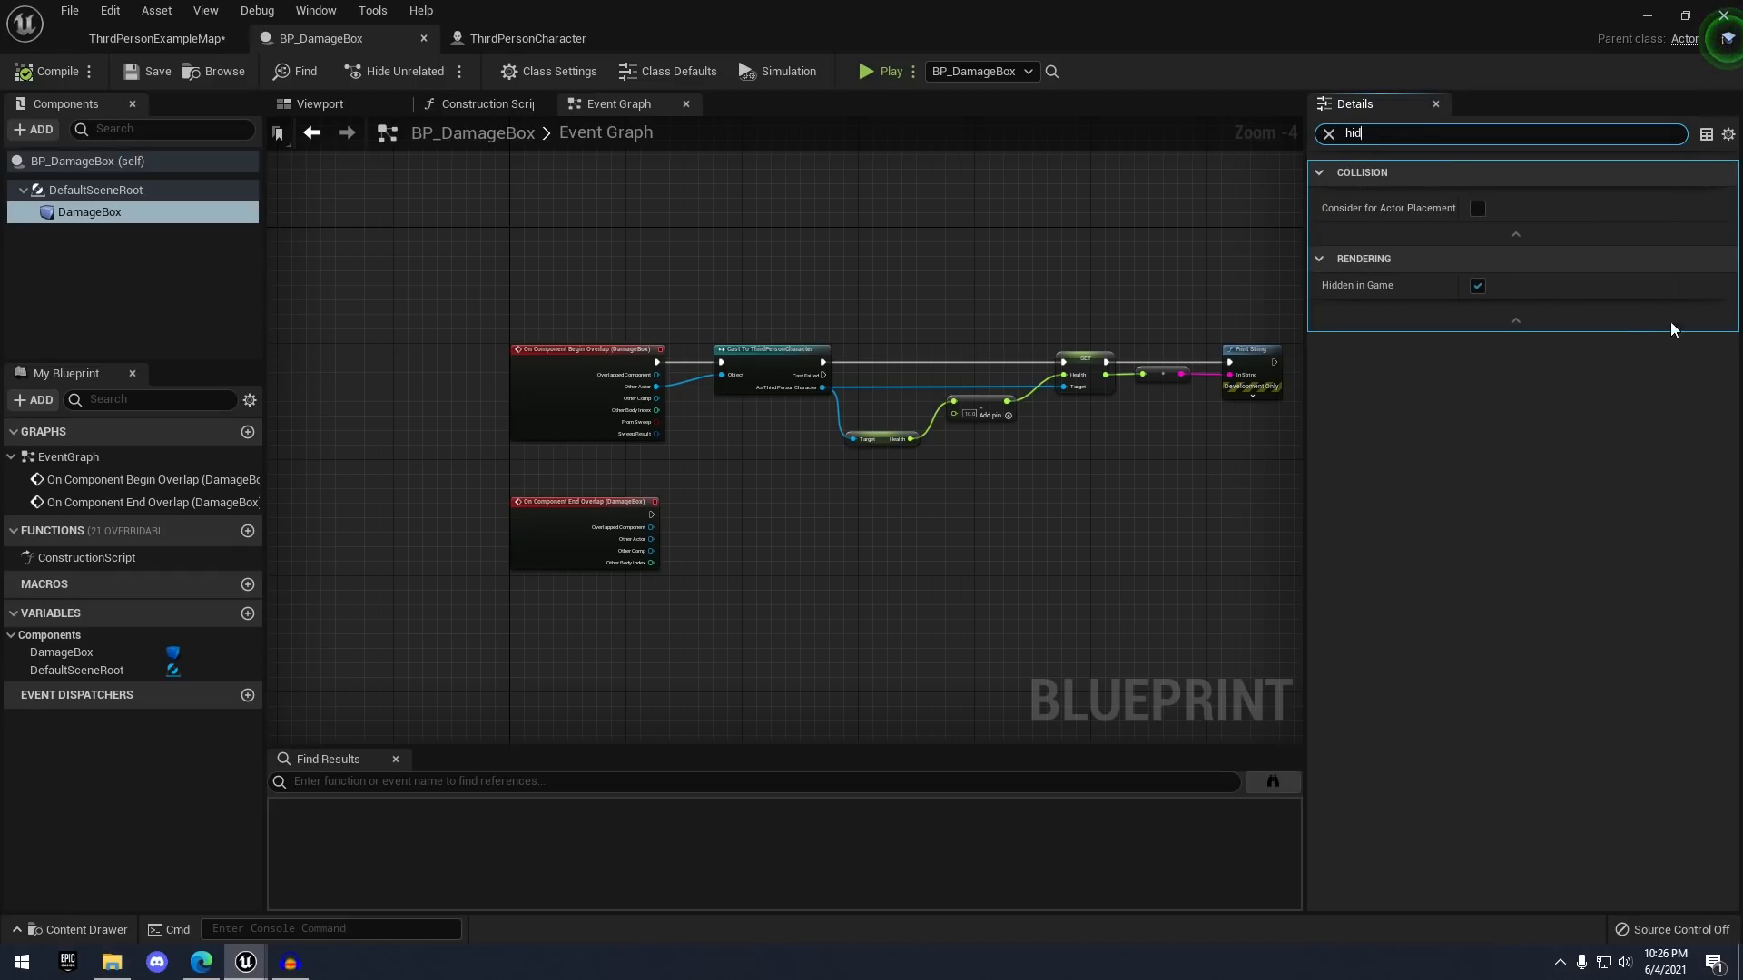
pyautogui.click(1477, 286)
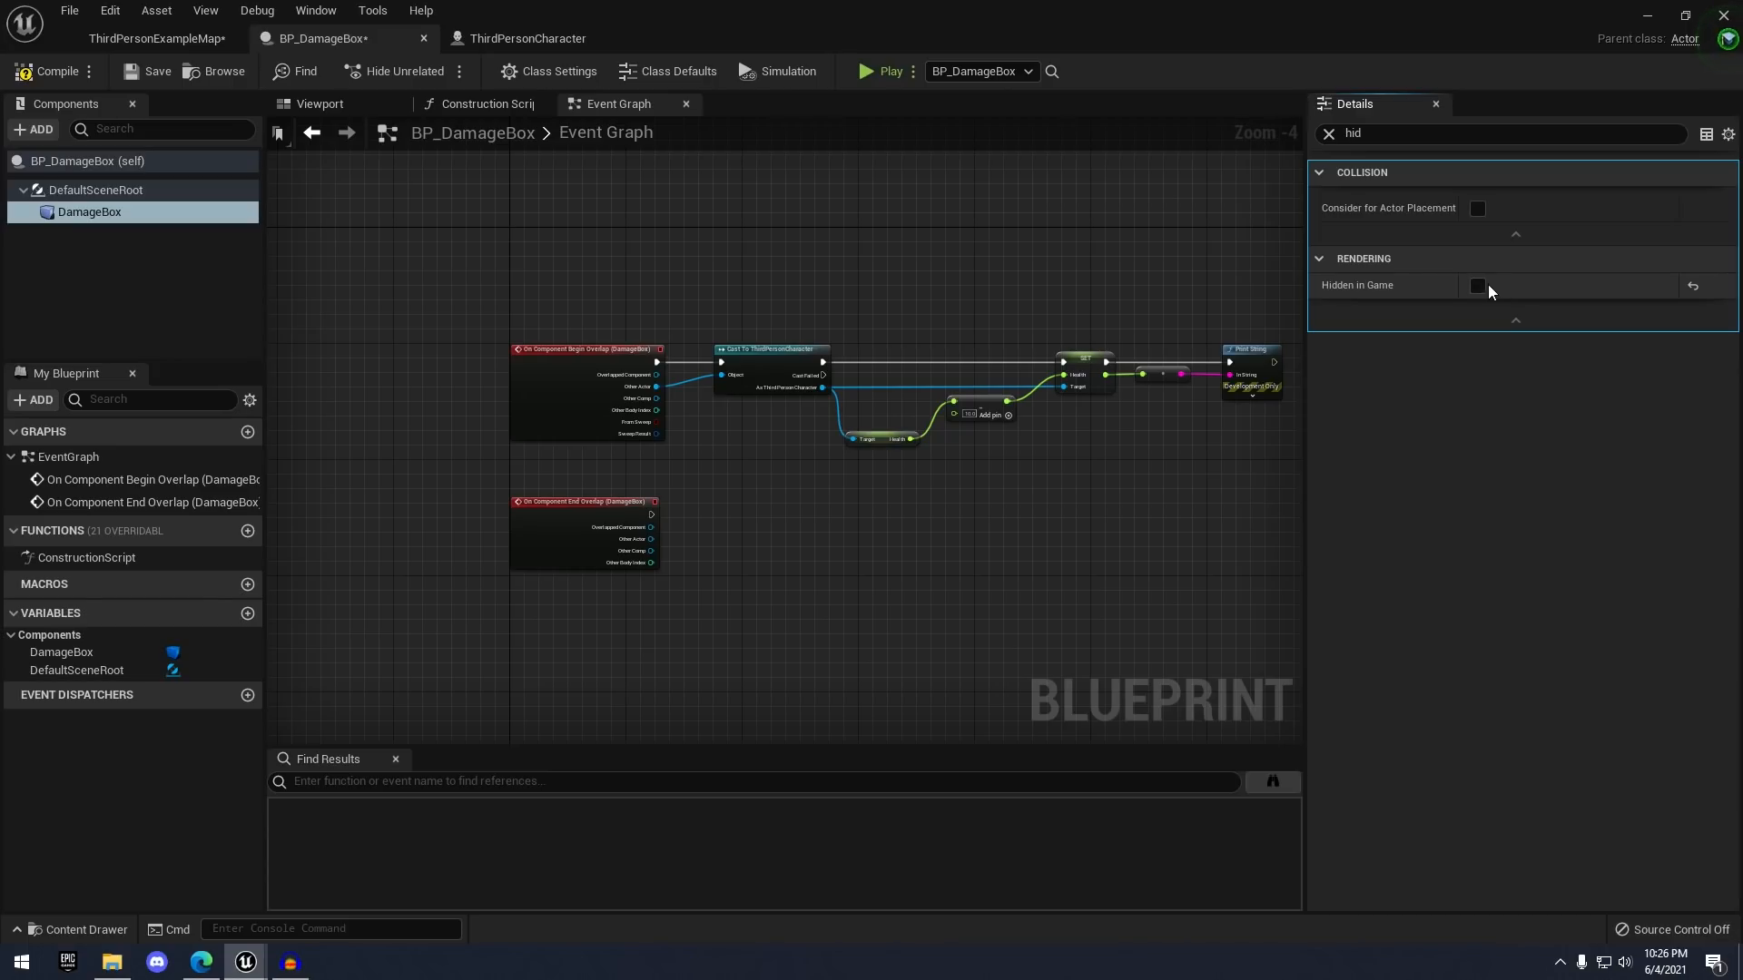
pyautogui.click(62, 69)
pyautogui.click(156, 40)
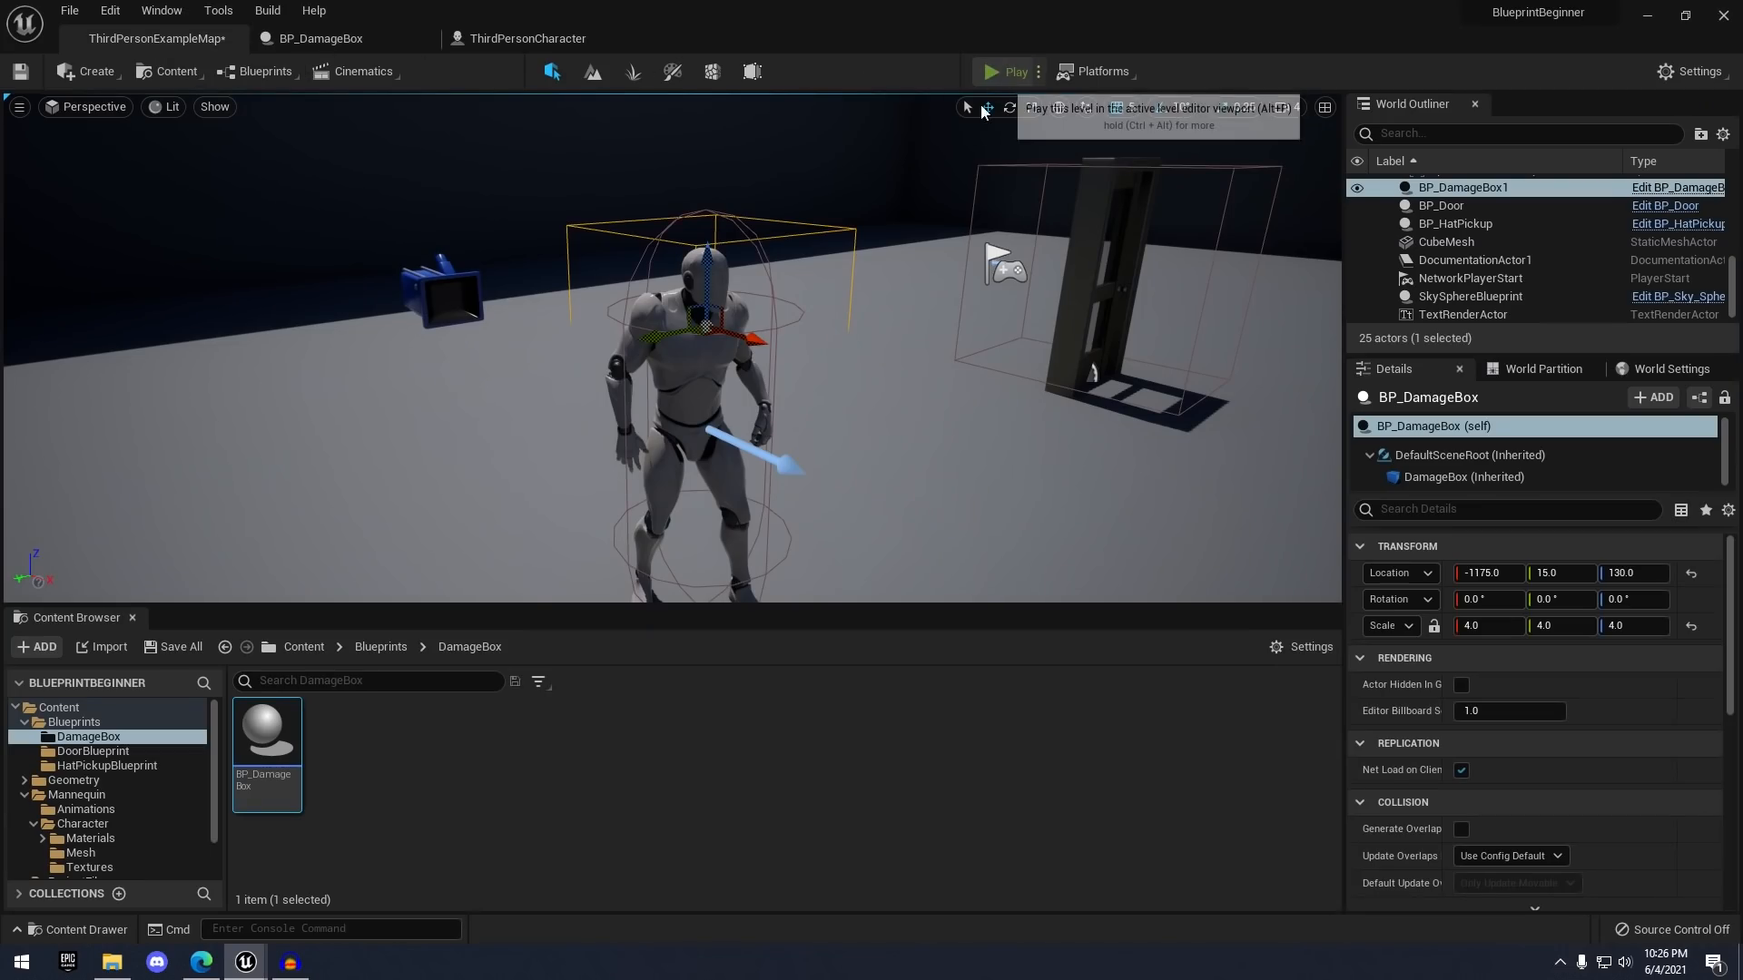
# - Play-test by running the character in and out of the damage box until Health prints 60, then stop
pyautogui.click(1005, 72)
pyautogui.press('w')
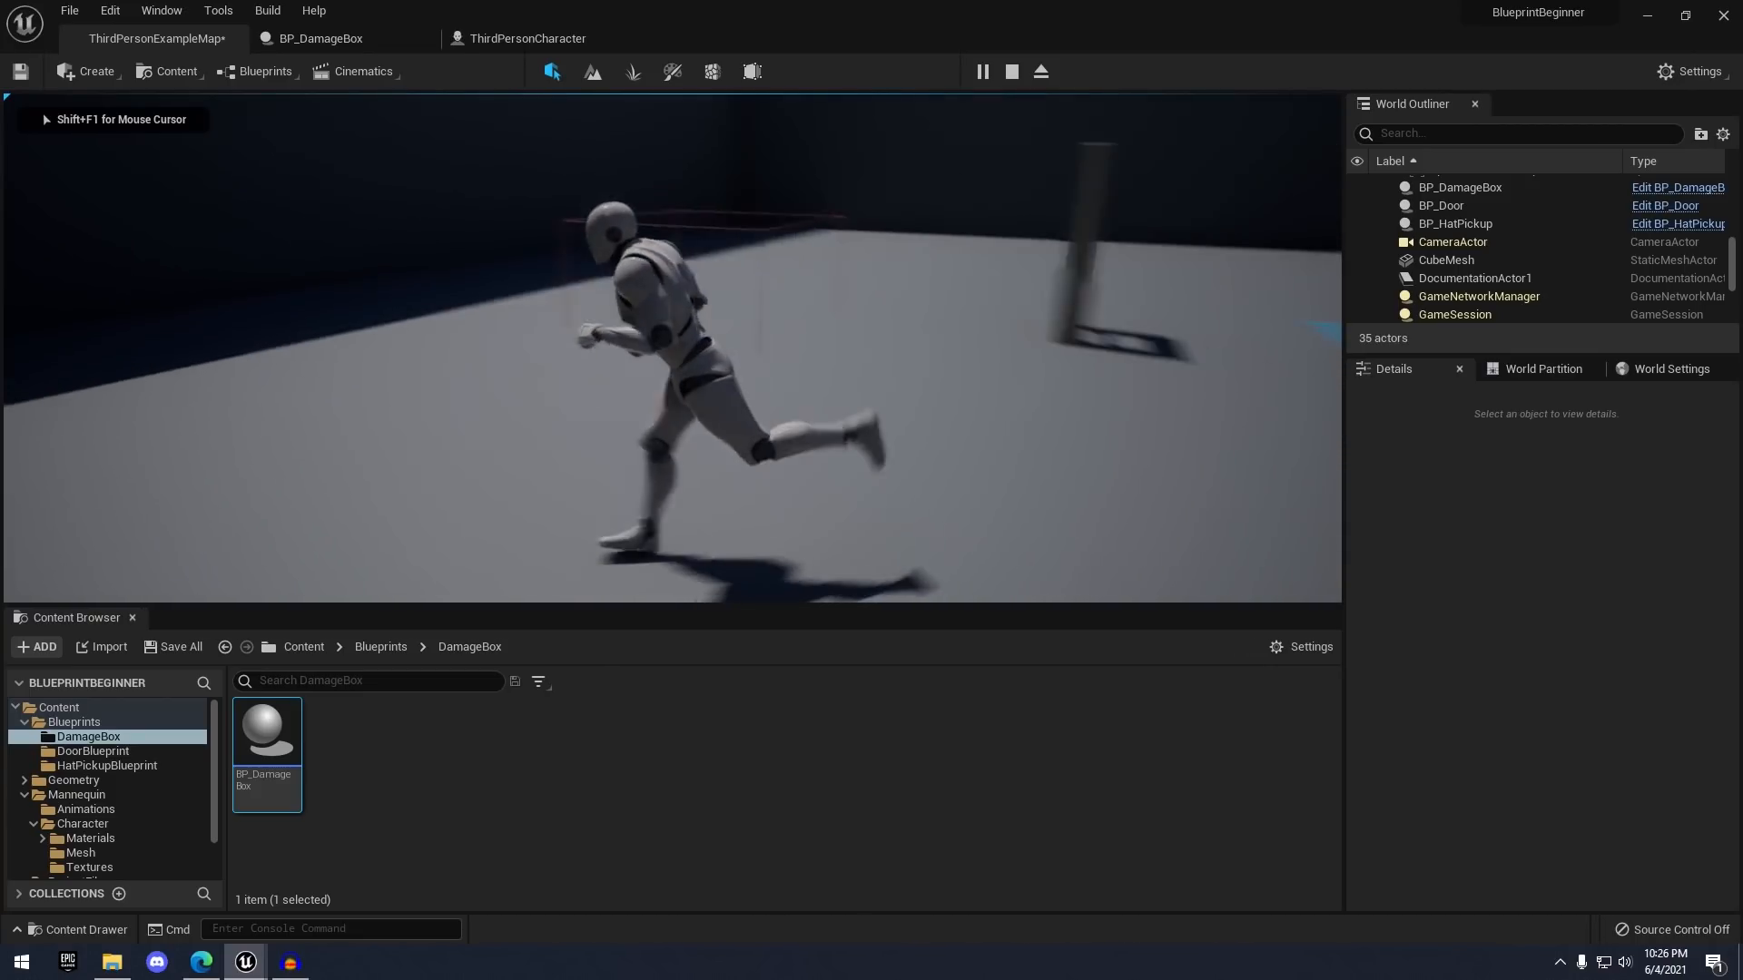
pyautogui.press('w')
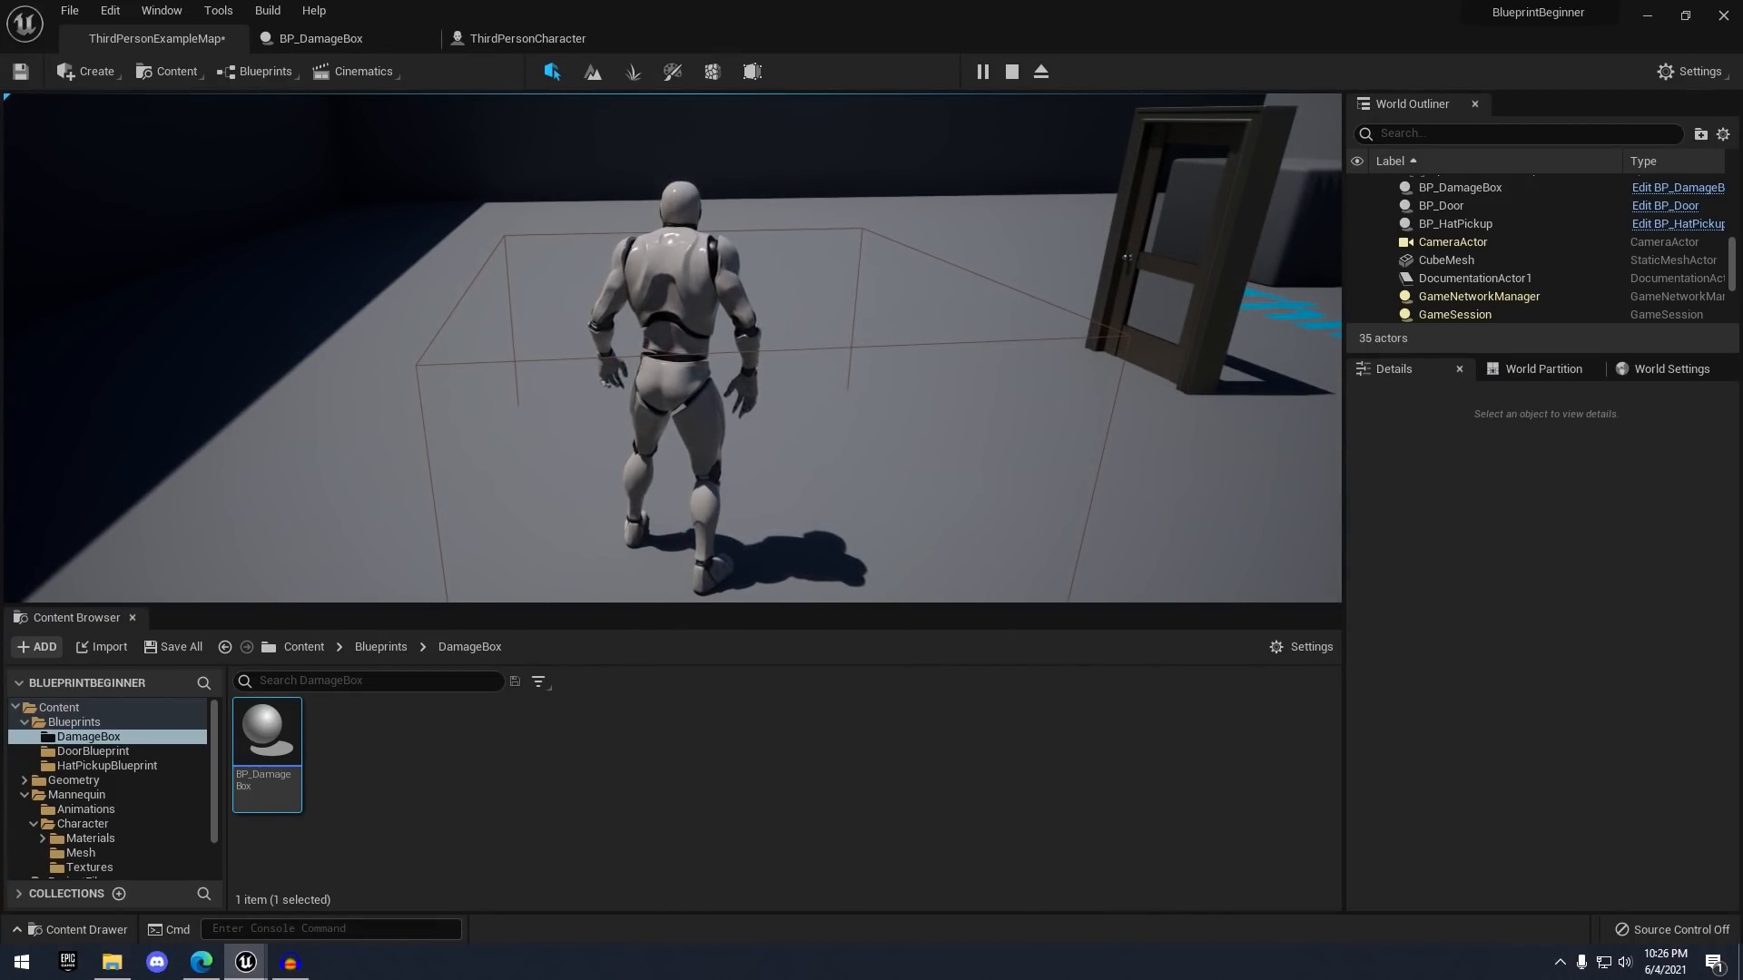
pyautogui.press('s')
pyautogui.press('w')
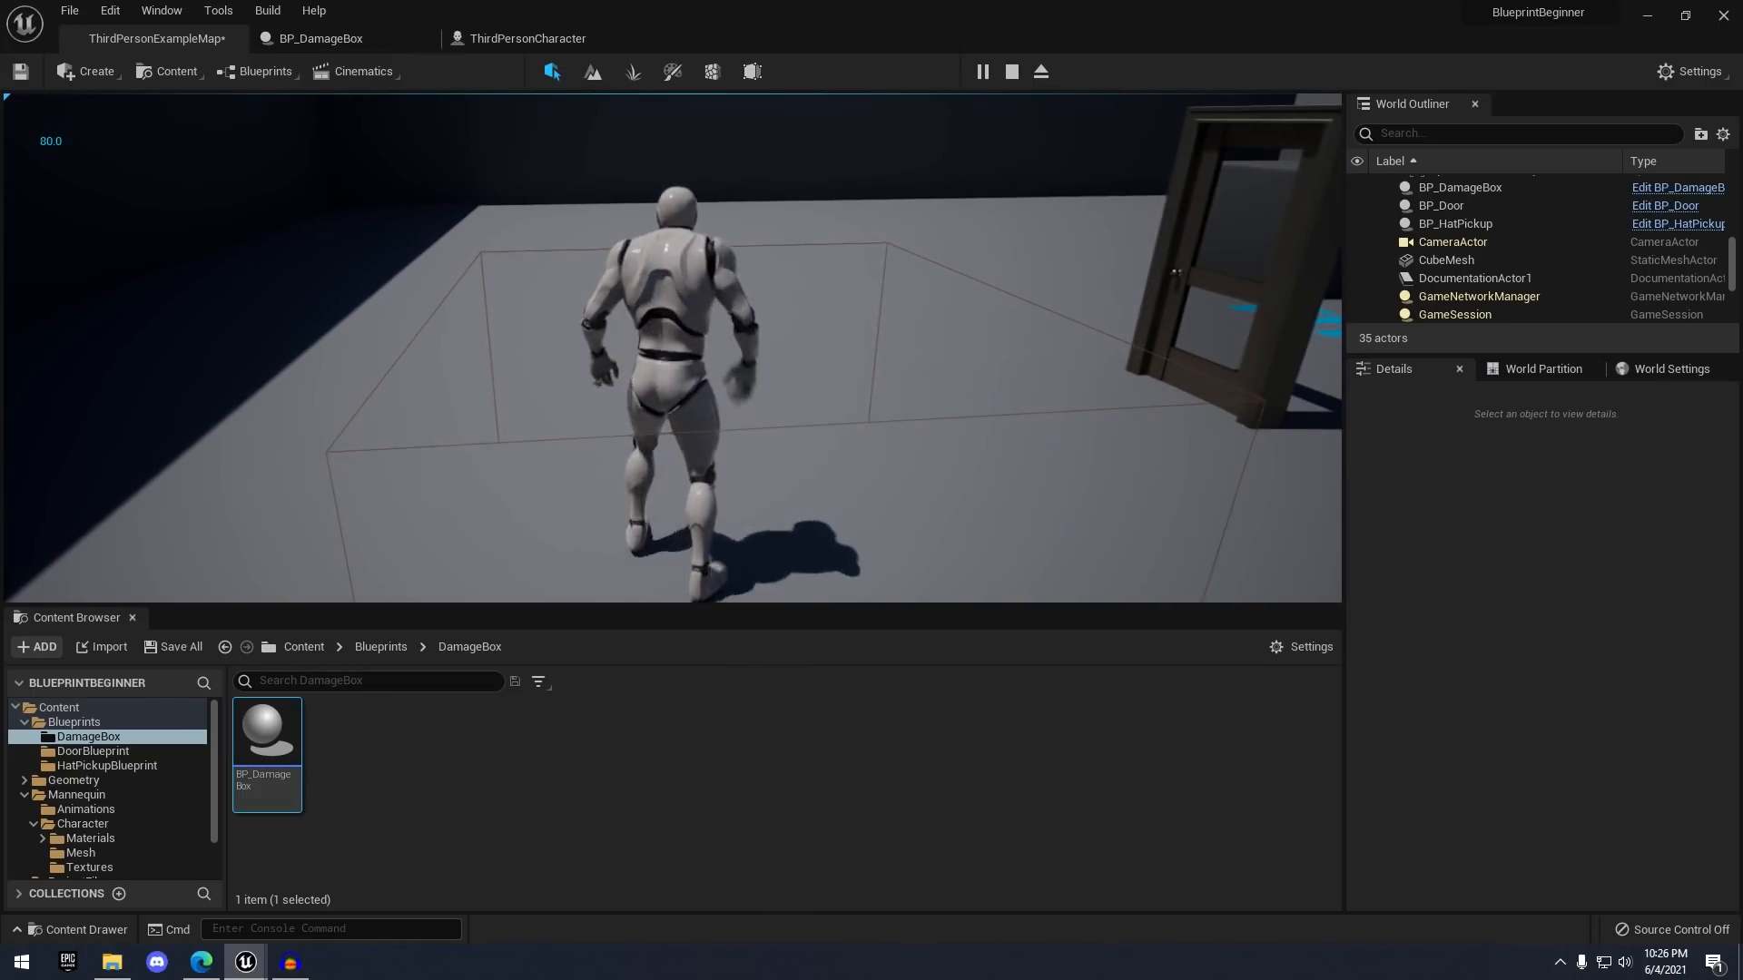
pyautogui.press('s')
pyautogui.press('w')
pyautogui.press('s')
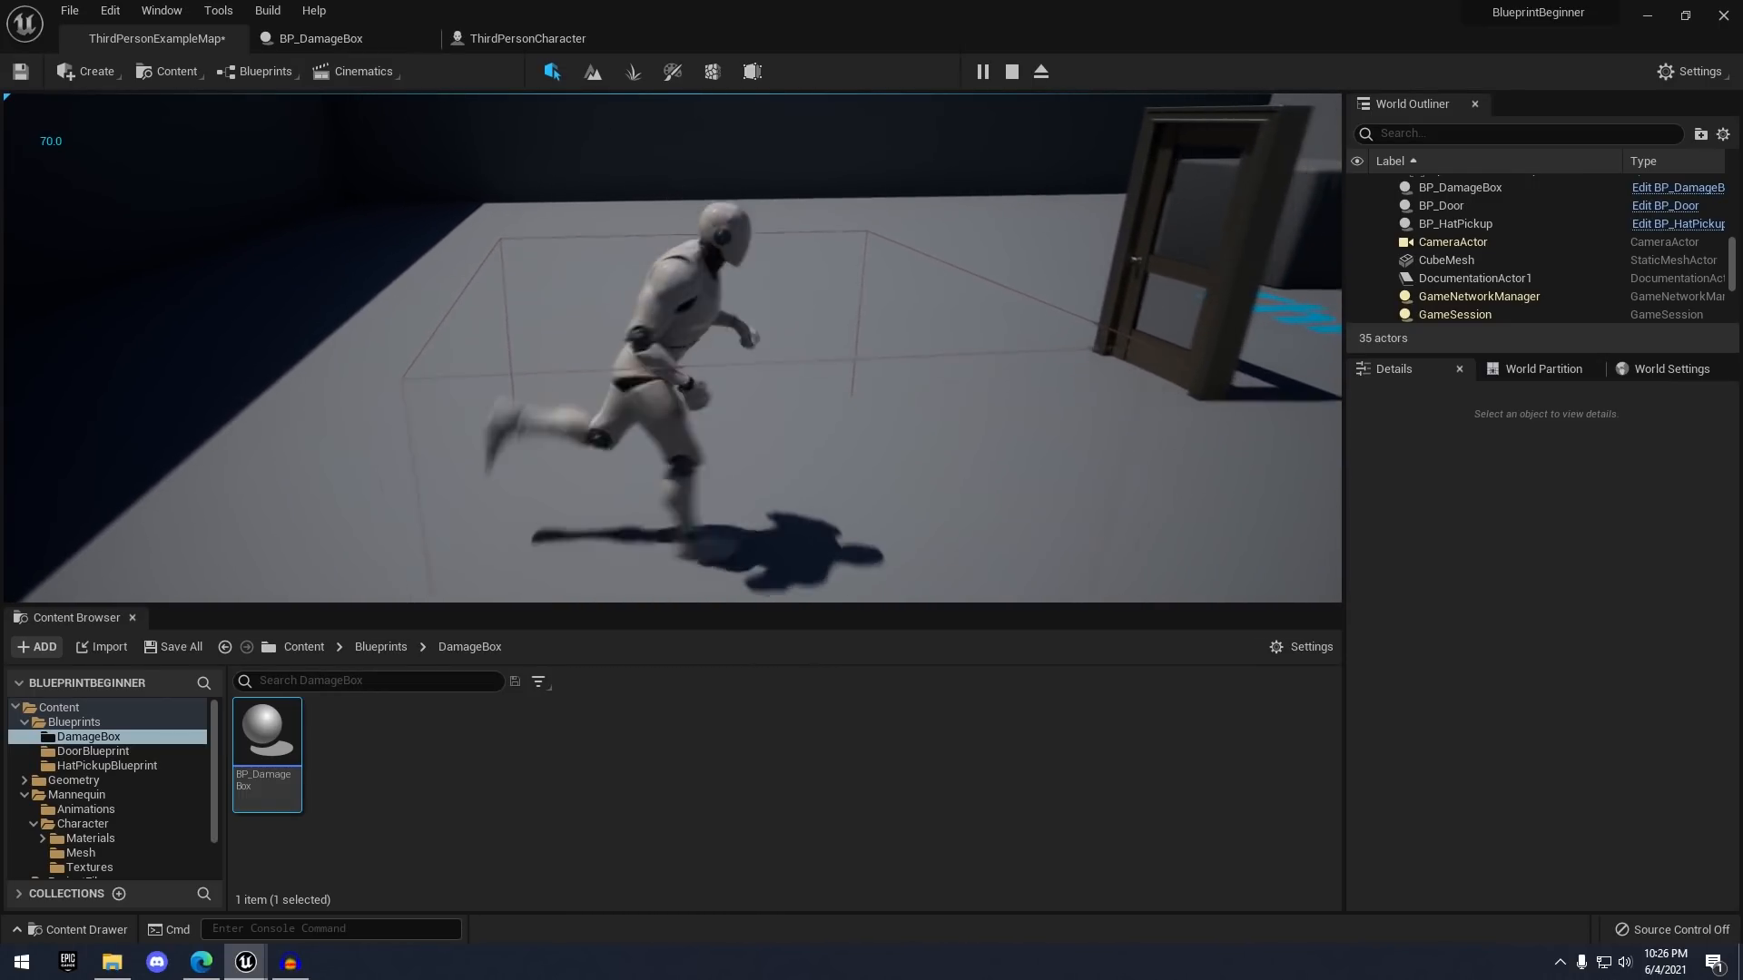
pyautogui.press('w')
pyautogui.press('s')
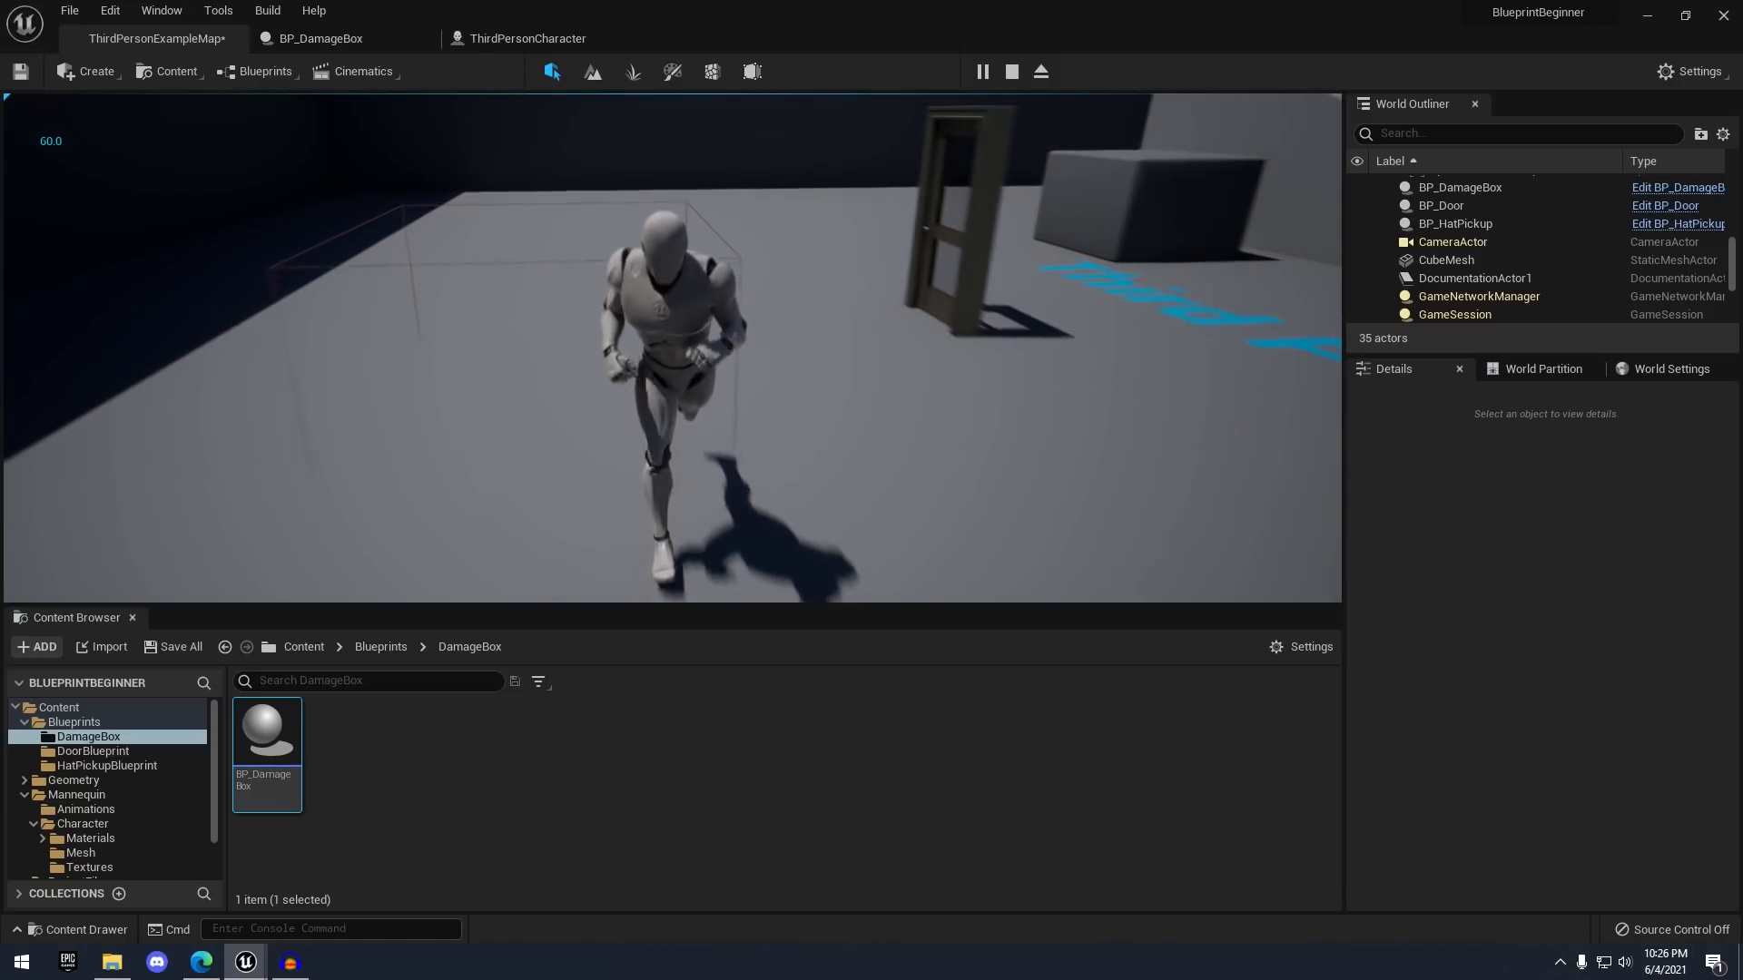
pyautogui.press('a')
pyautogui.press('w')
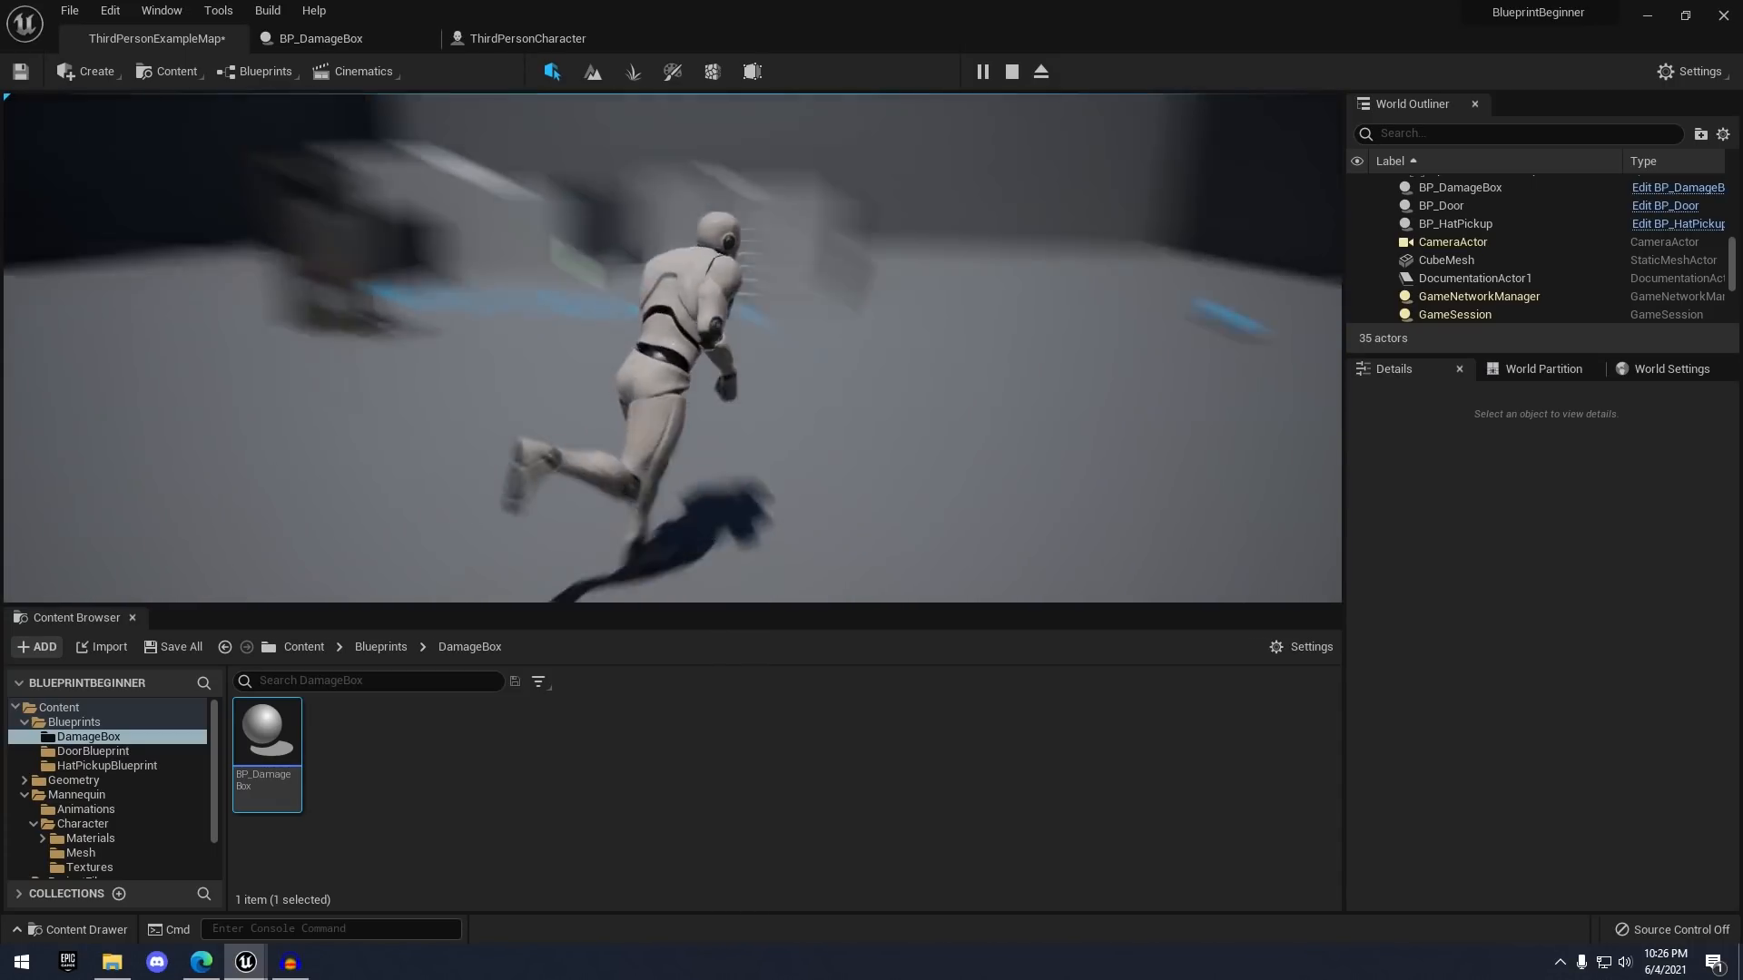
pyautogui.press('Escape')
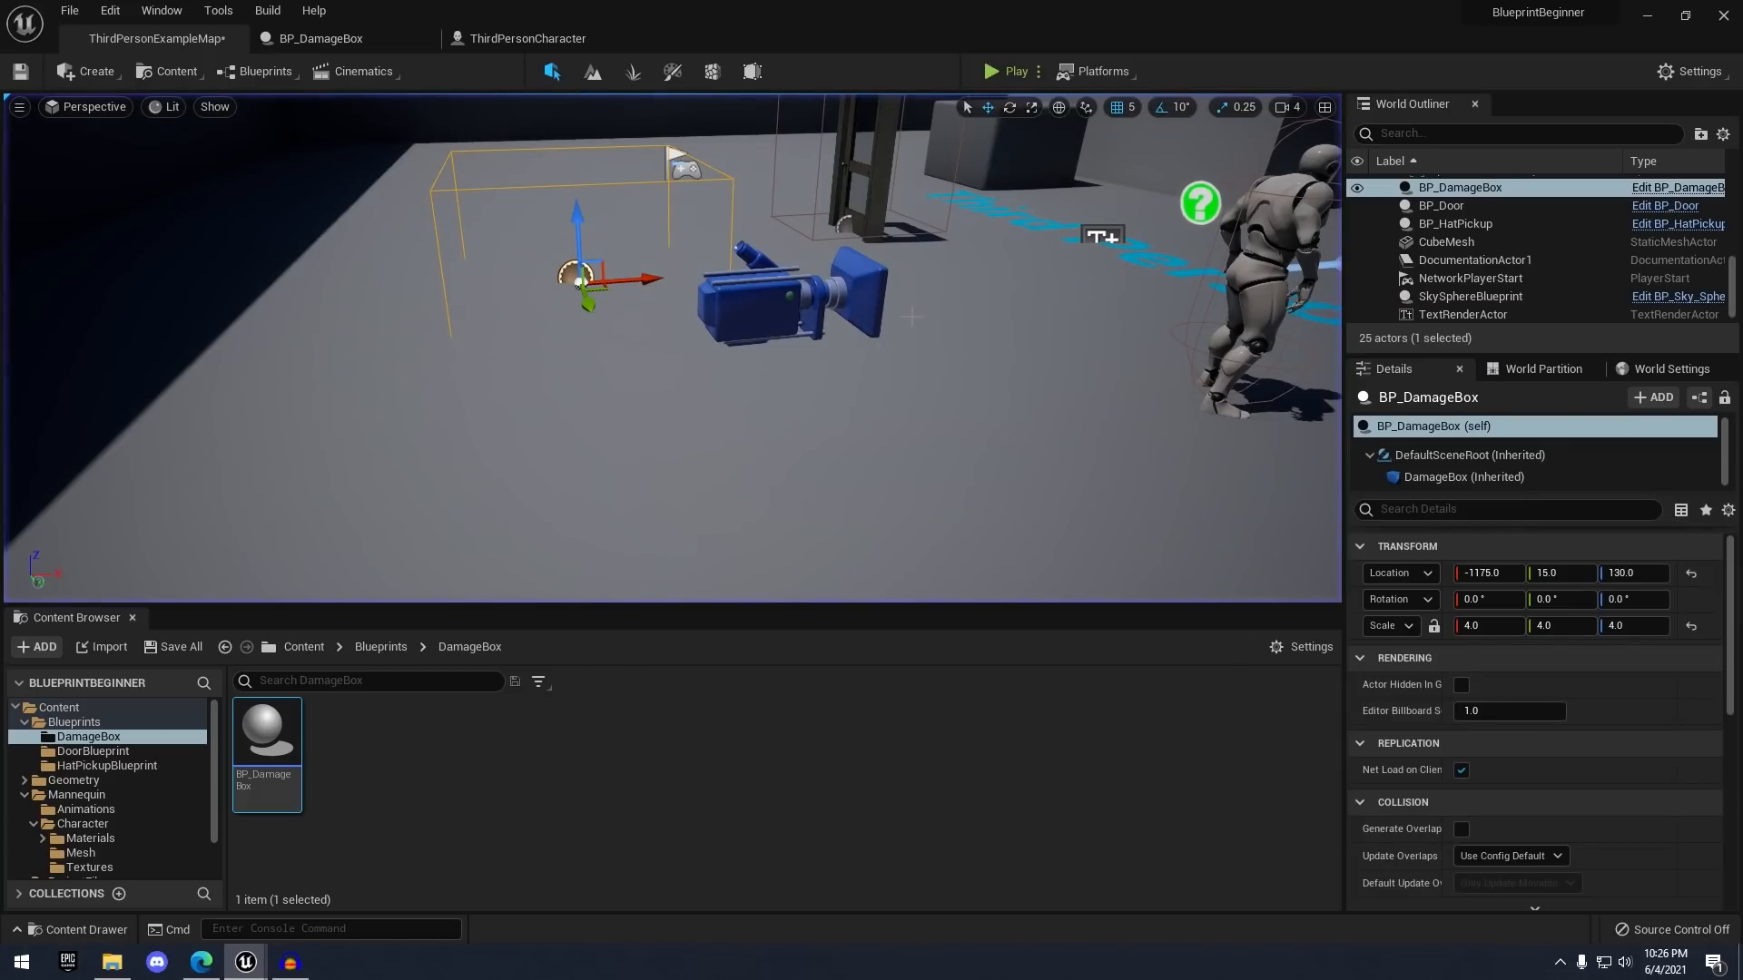
# - Return to BP_DamageBox's Event Graph after looking over the placed box
pyautogui.press('w')
pyautogui.moveTo(733, 329); pyautogui.dragTo(734, 382, button='right')
pyautogui.press('s')
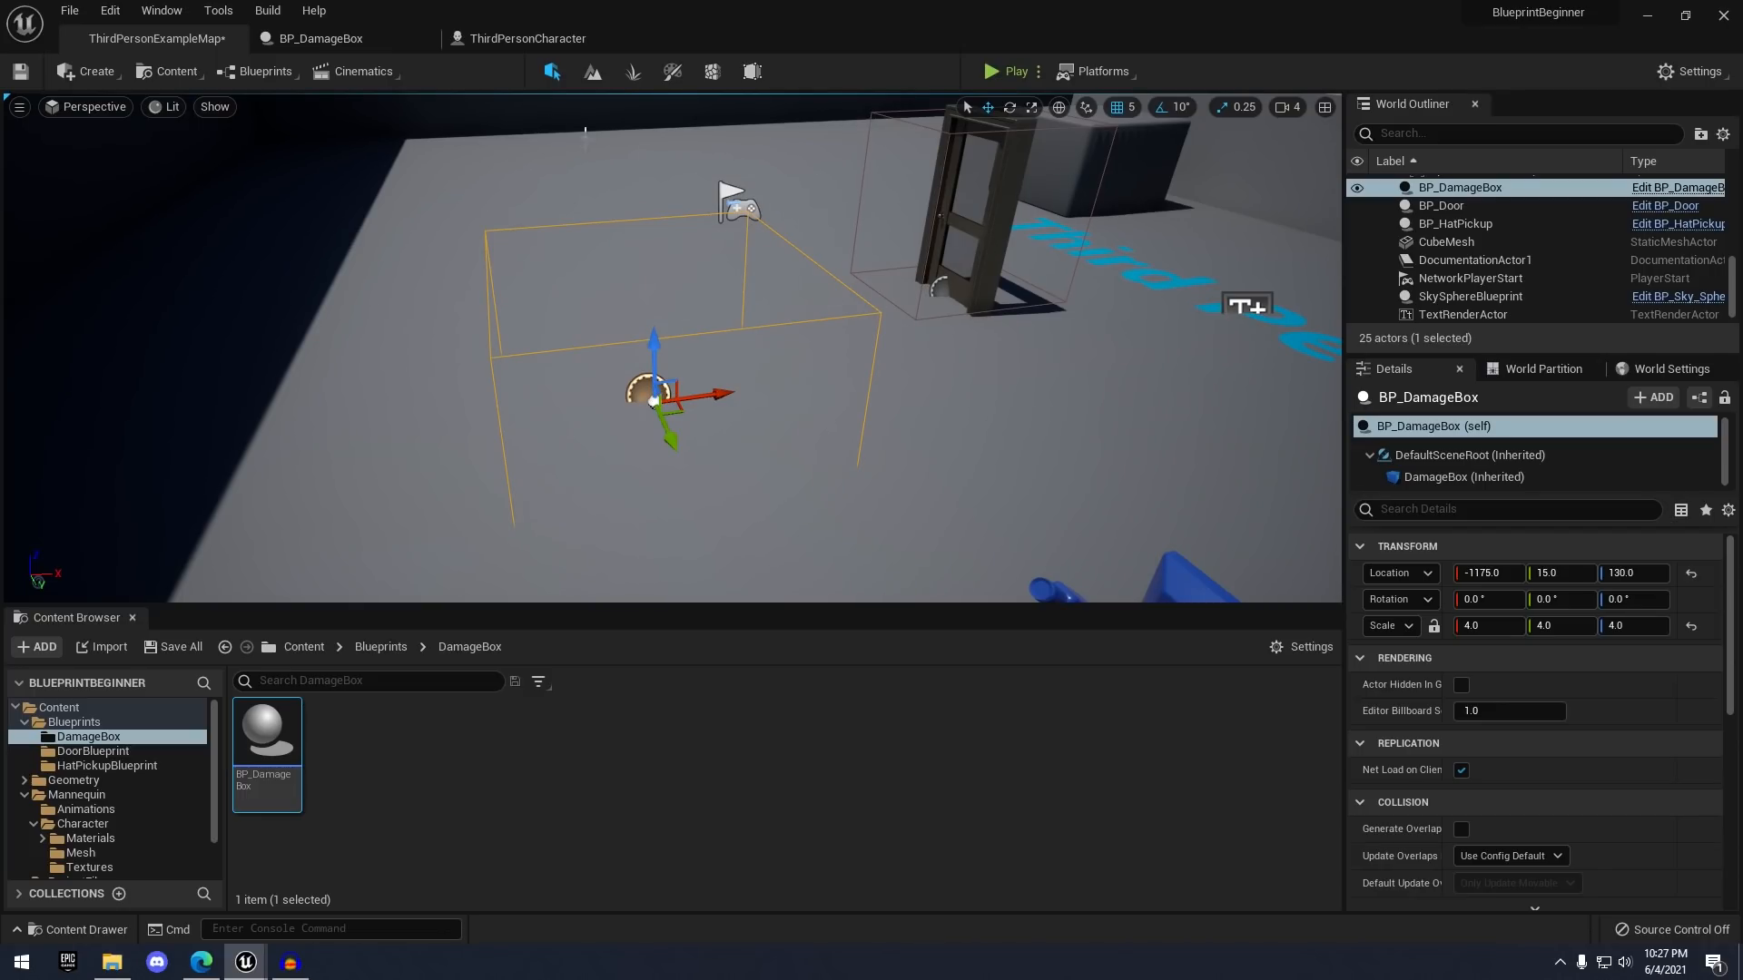
pyautogui.click(356, 35)
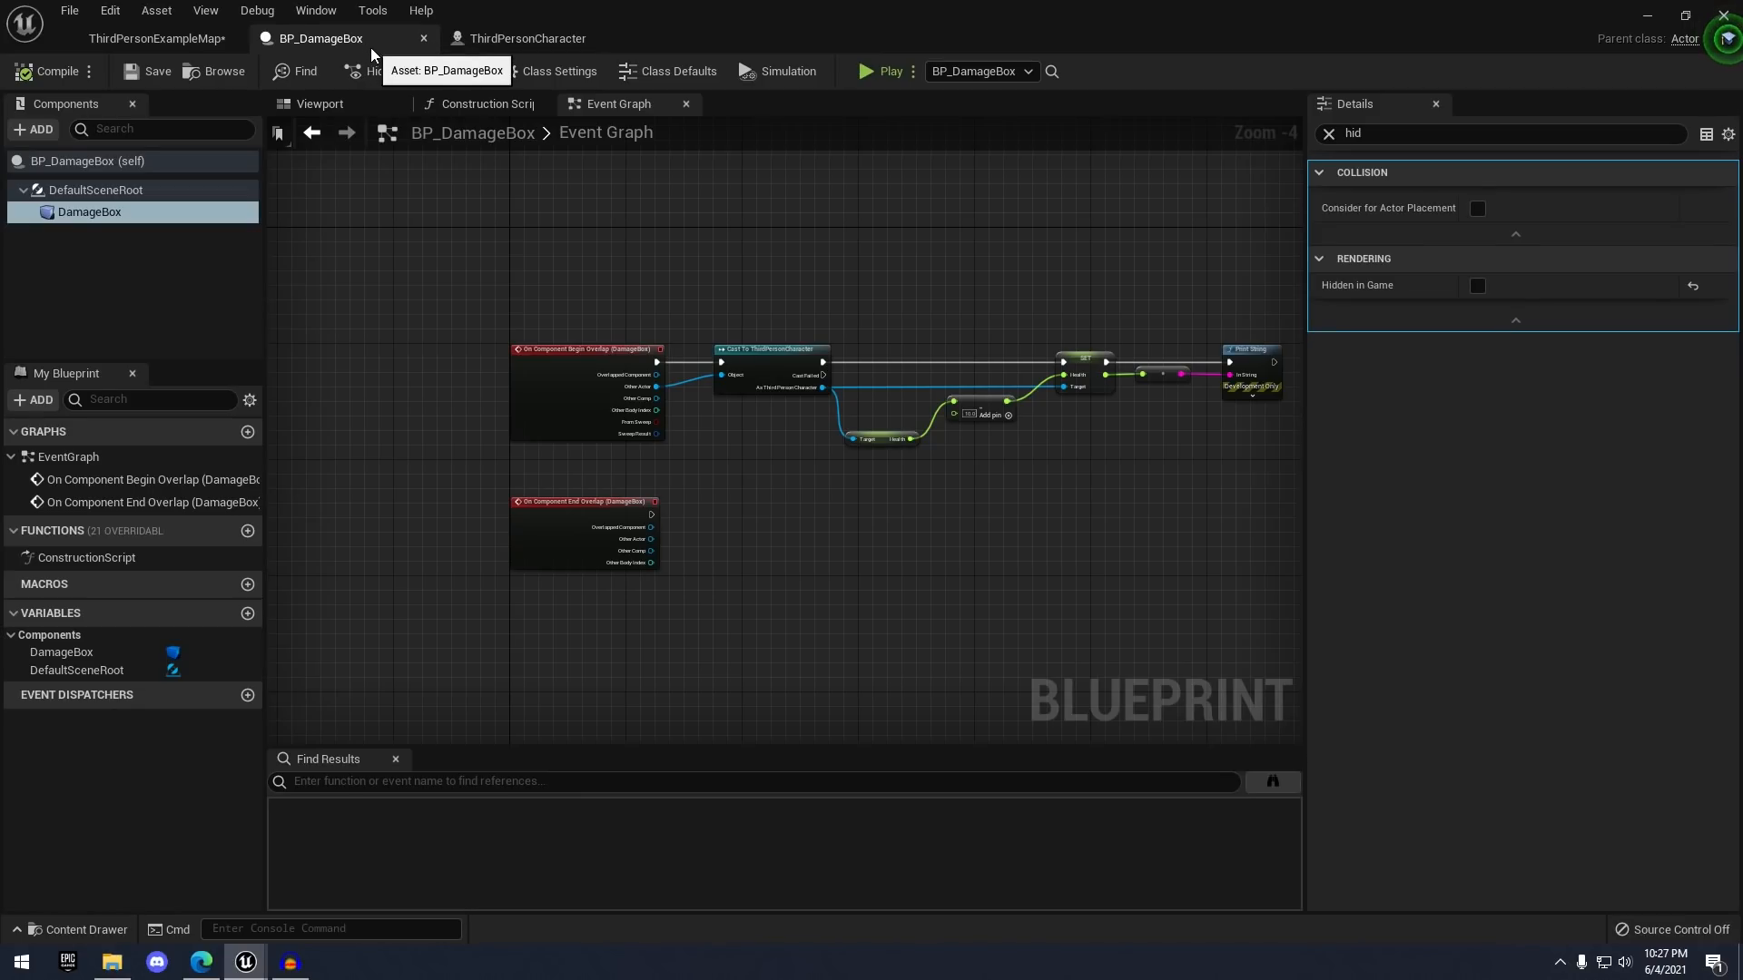
pyautogui.scroll(1, 877, 287)
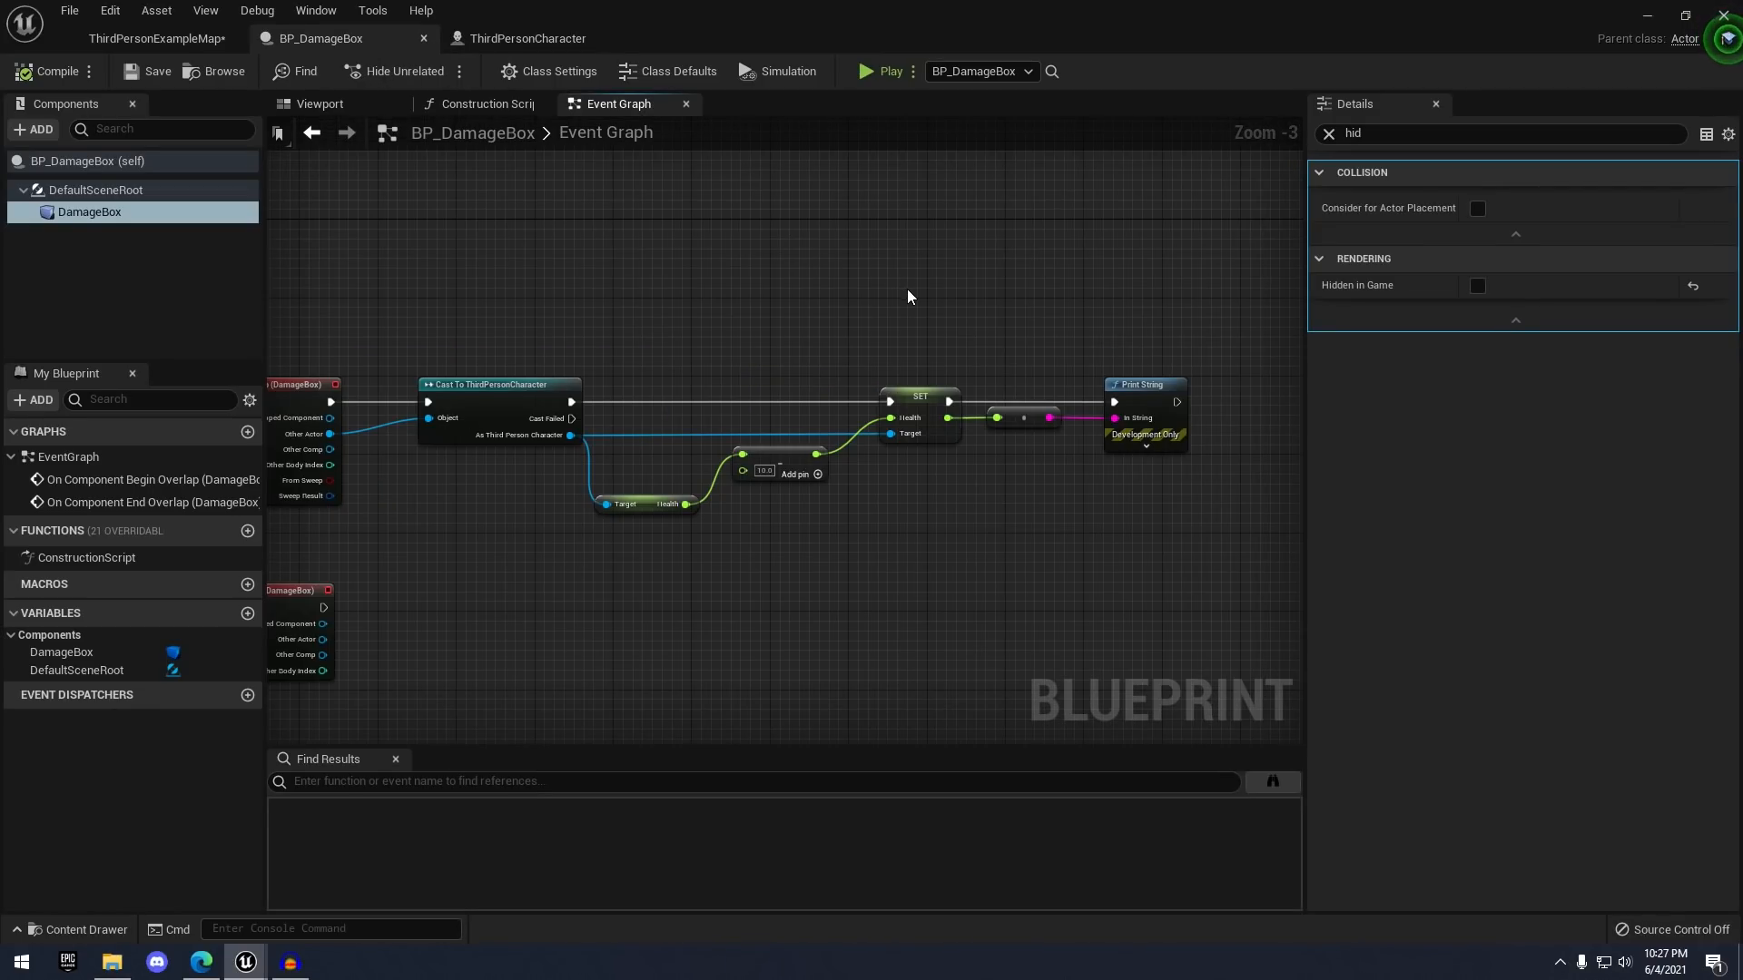
# - Delete the Get Health, Subtract, SET, conversion and Print String nodes, keeping the overlap events and cast
pyautogui.scroll(1, 871, 304)
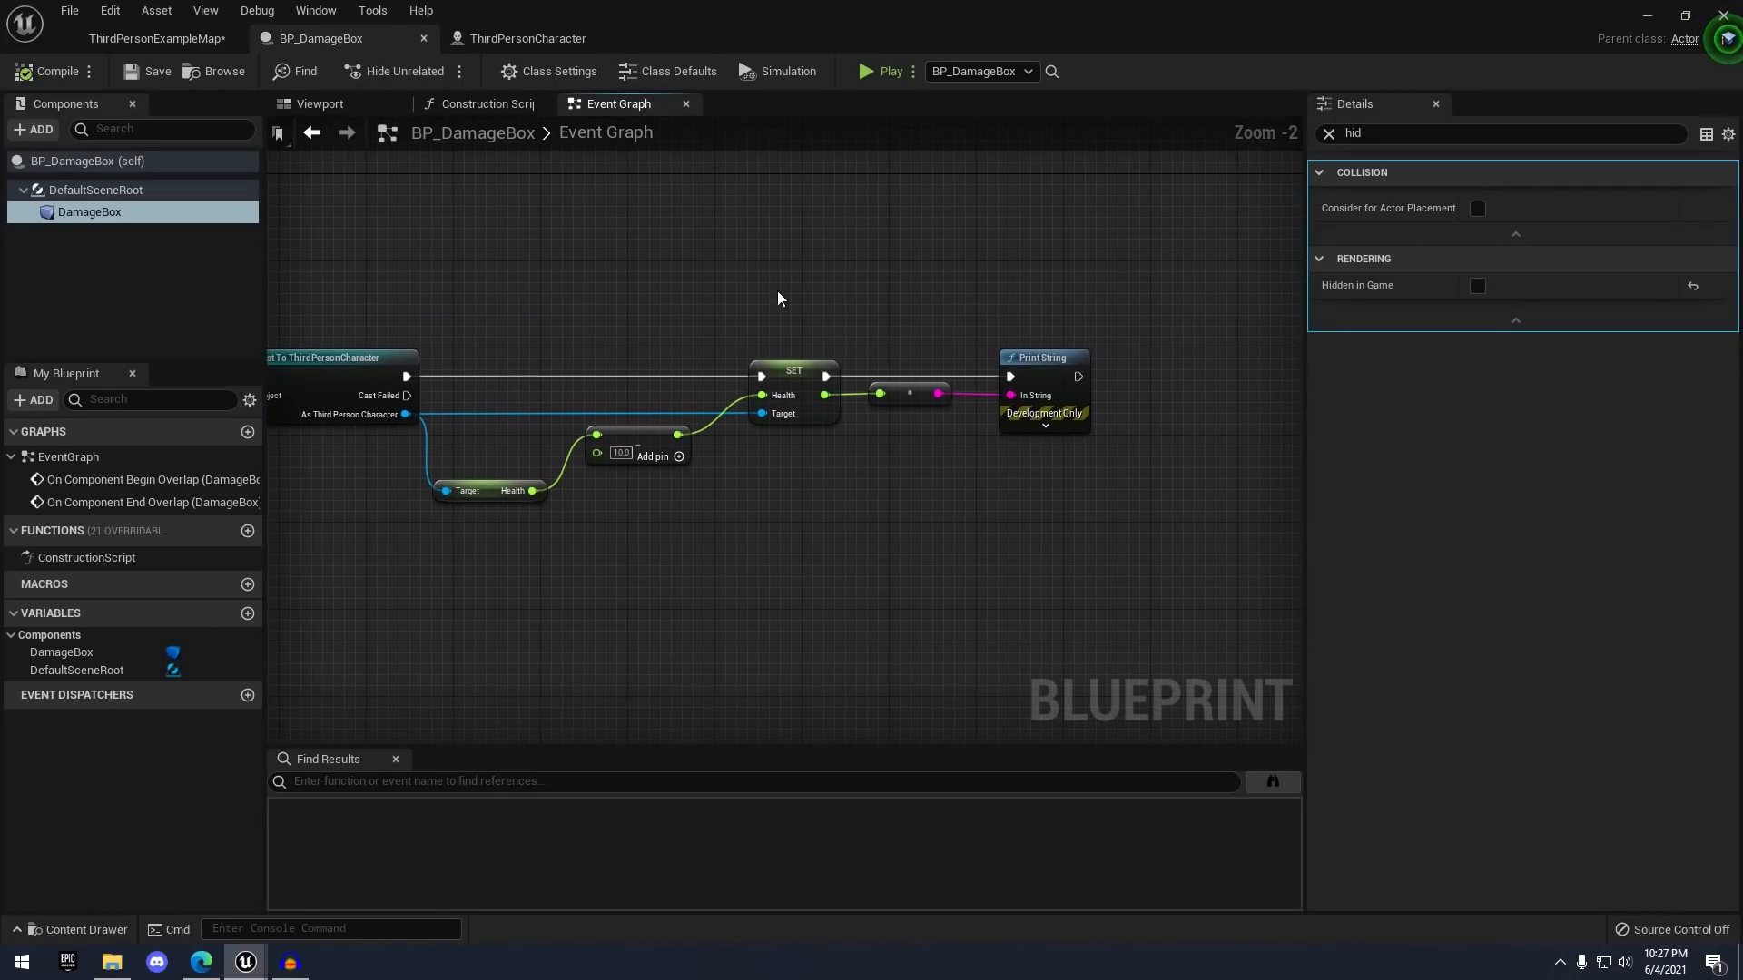
pyautogui.moveTo(677, 418)
pyautogui.mouseDown()
pyautogui.moveTo(788, 493)
pyautogui.moveTo(1061, 579)
pyautogui.mouseUp()
pyautogui.press('Delete')
pyautogui.moveTo(732, 363); pyautogui.dragTo(947, 351, button='right')
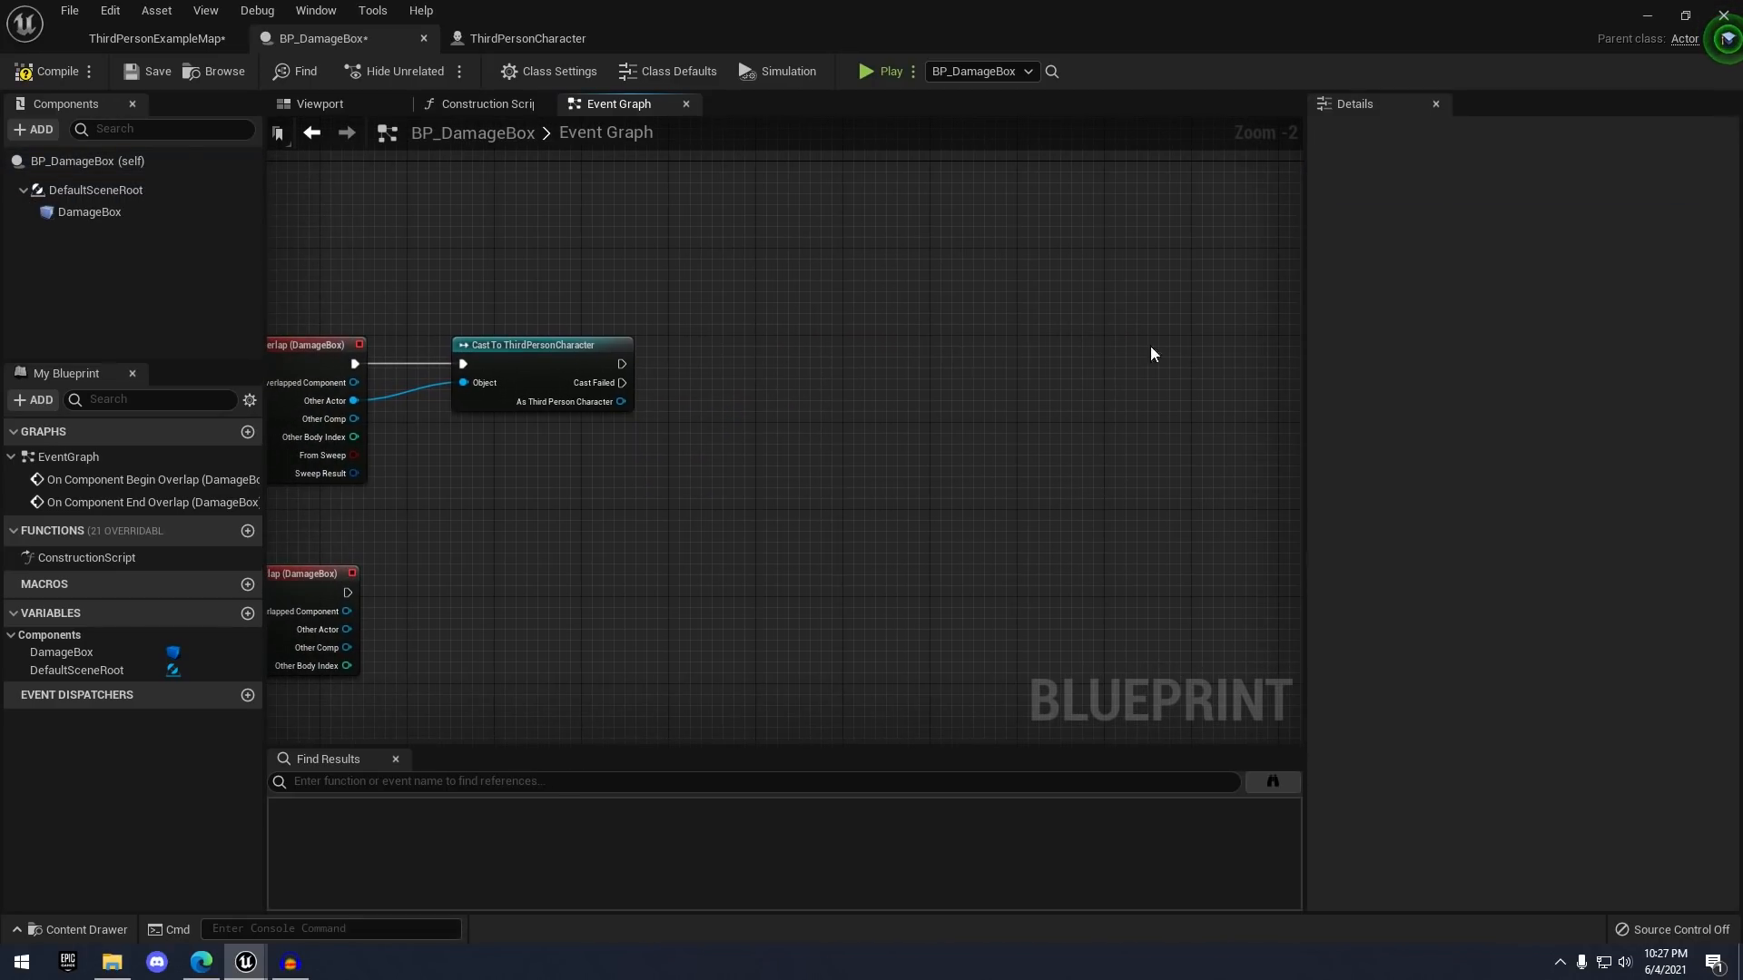
pyautogui.moveTo(681, 387); pyautogui.dragTo(886, 318, button='right')
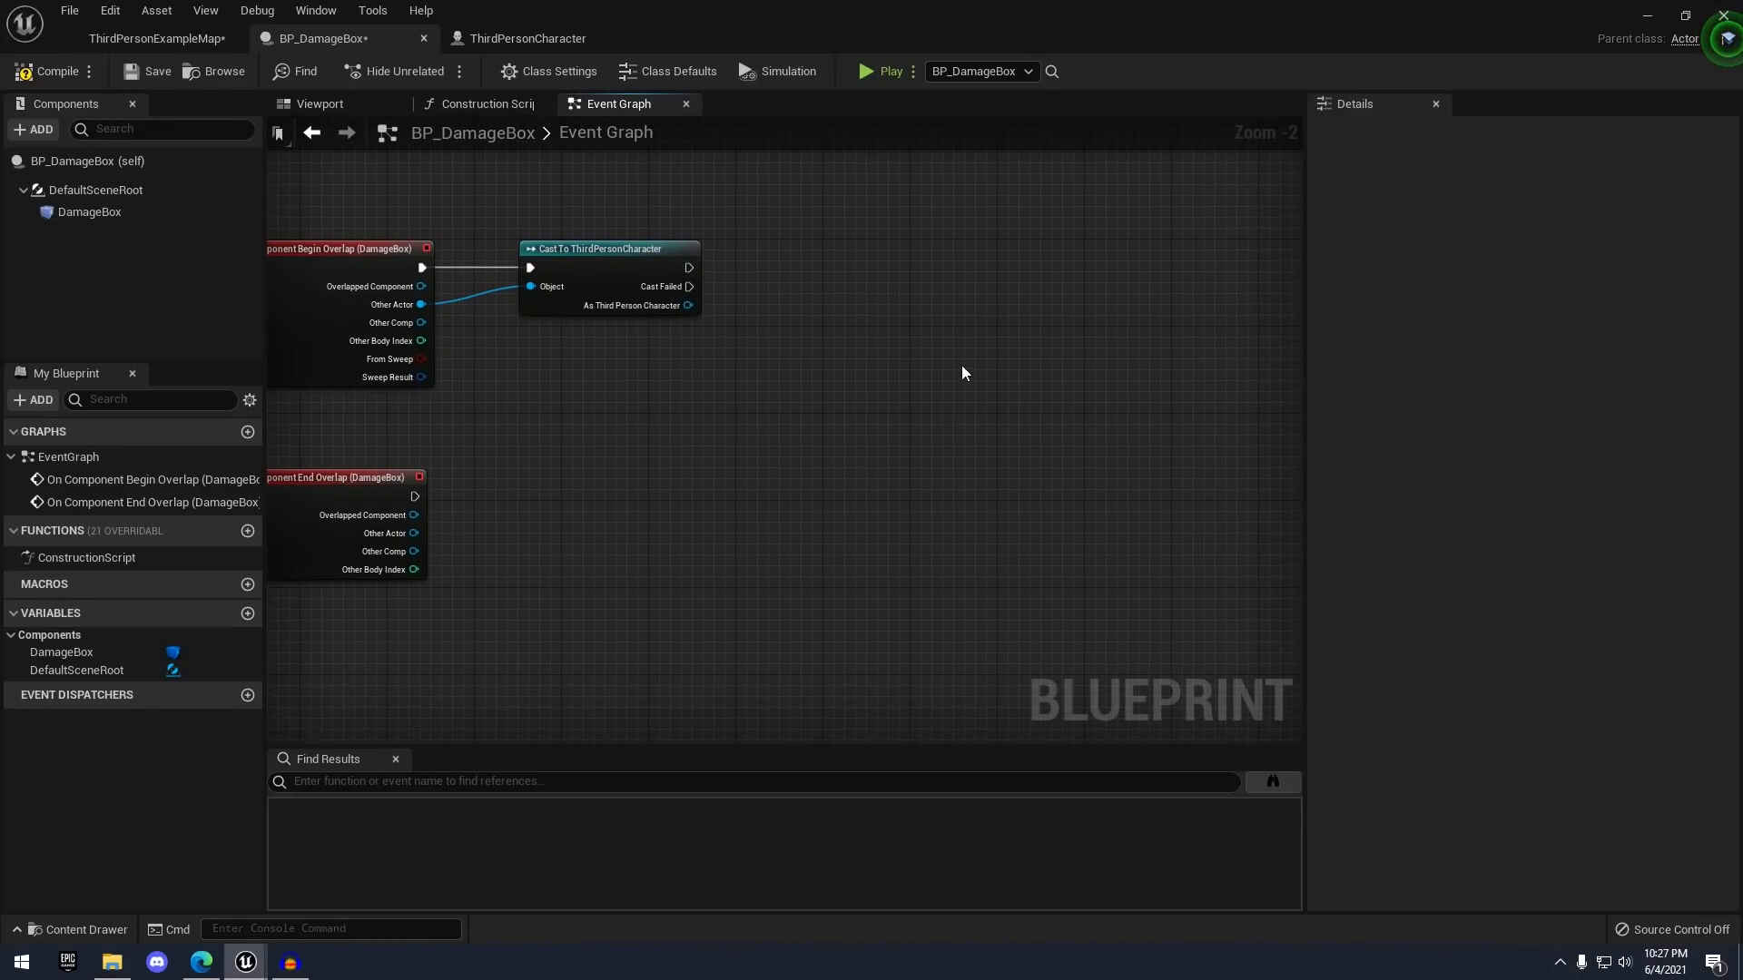
pyautogui.scroll(1, 848, 261)
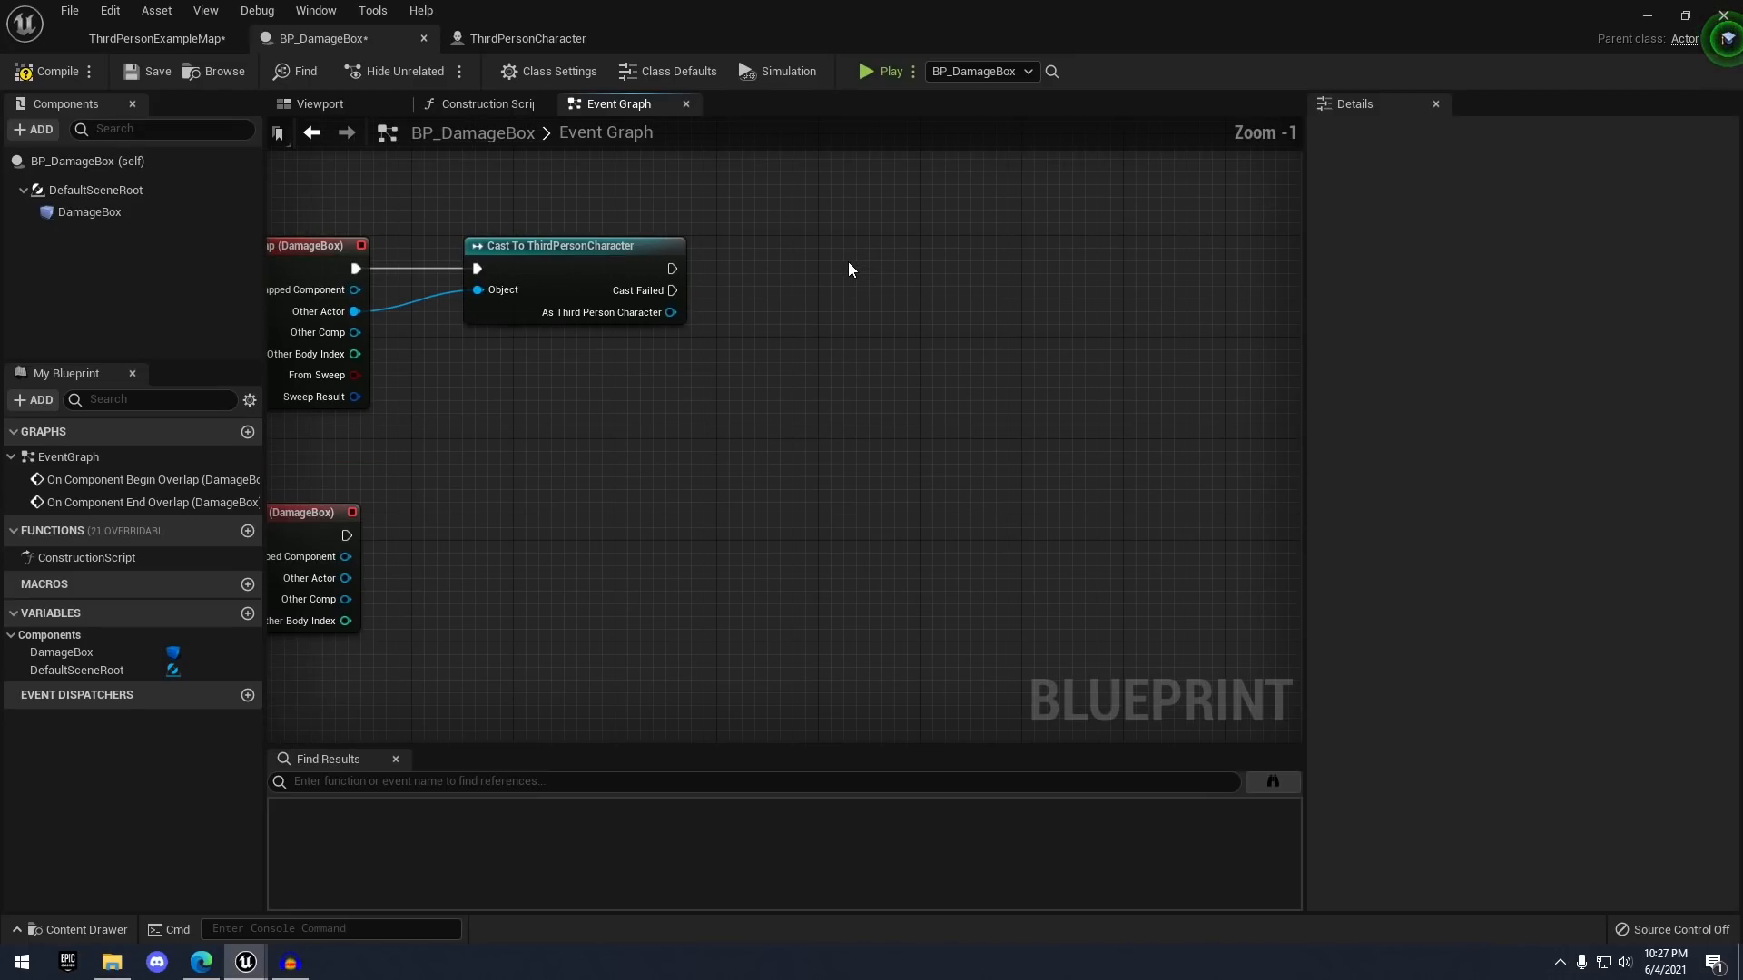
pyautogui.moveTo(758, 303); pyautogui.dragTo(845, 164, button='right')
pyautogui.moveTo(413, 355); pyautogui.dragTo(487, 496, button='right')
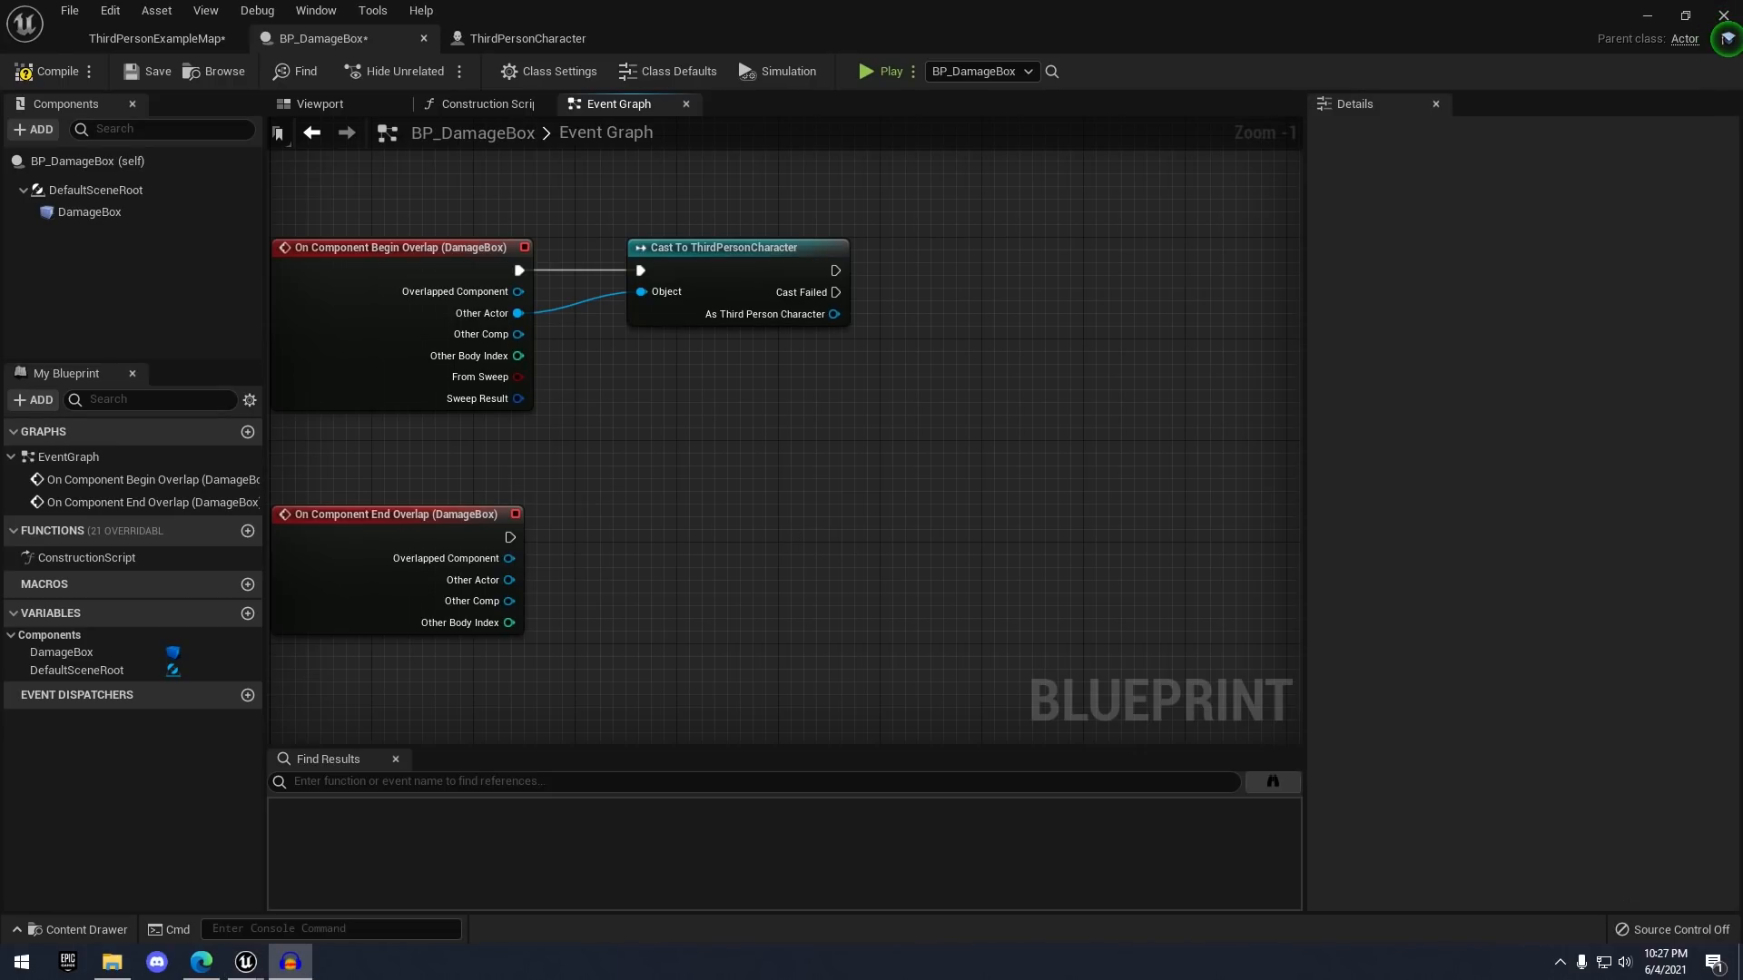
pyautogui.scroll(1, 757, 288)
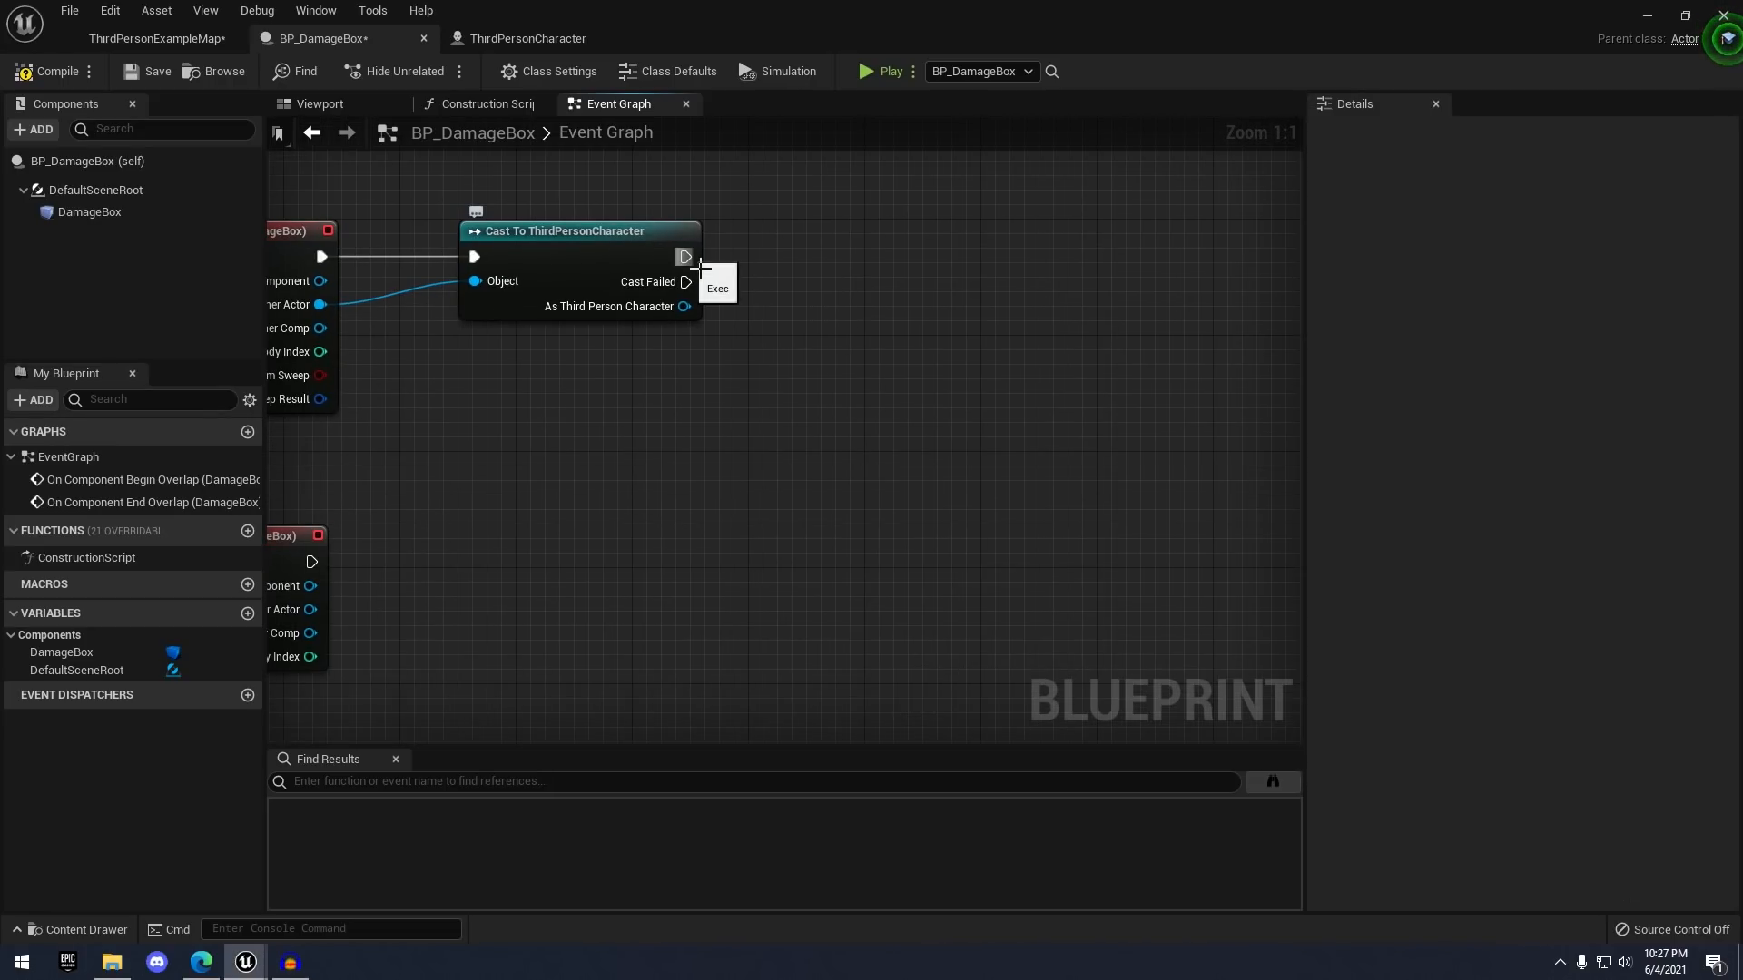
# - Promote the cast's As Third Person Character output to a variable, set right after the cast
pyautogui.moveTo(687, 258); pyautogui.dragTo(813, 256)
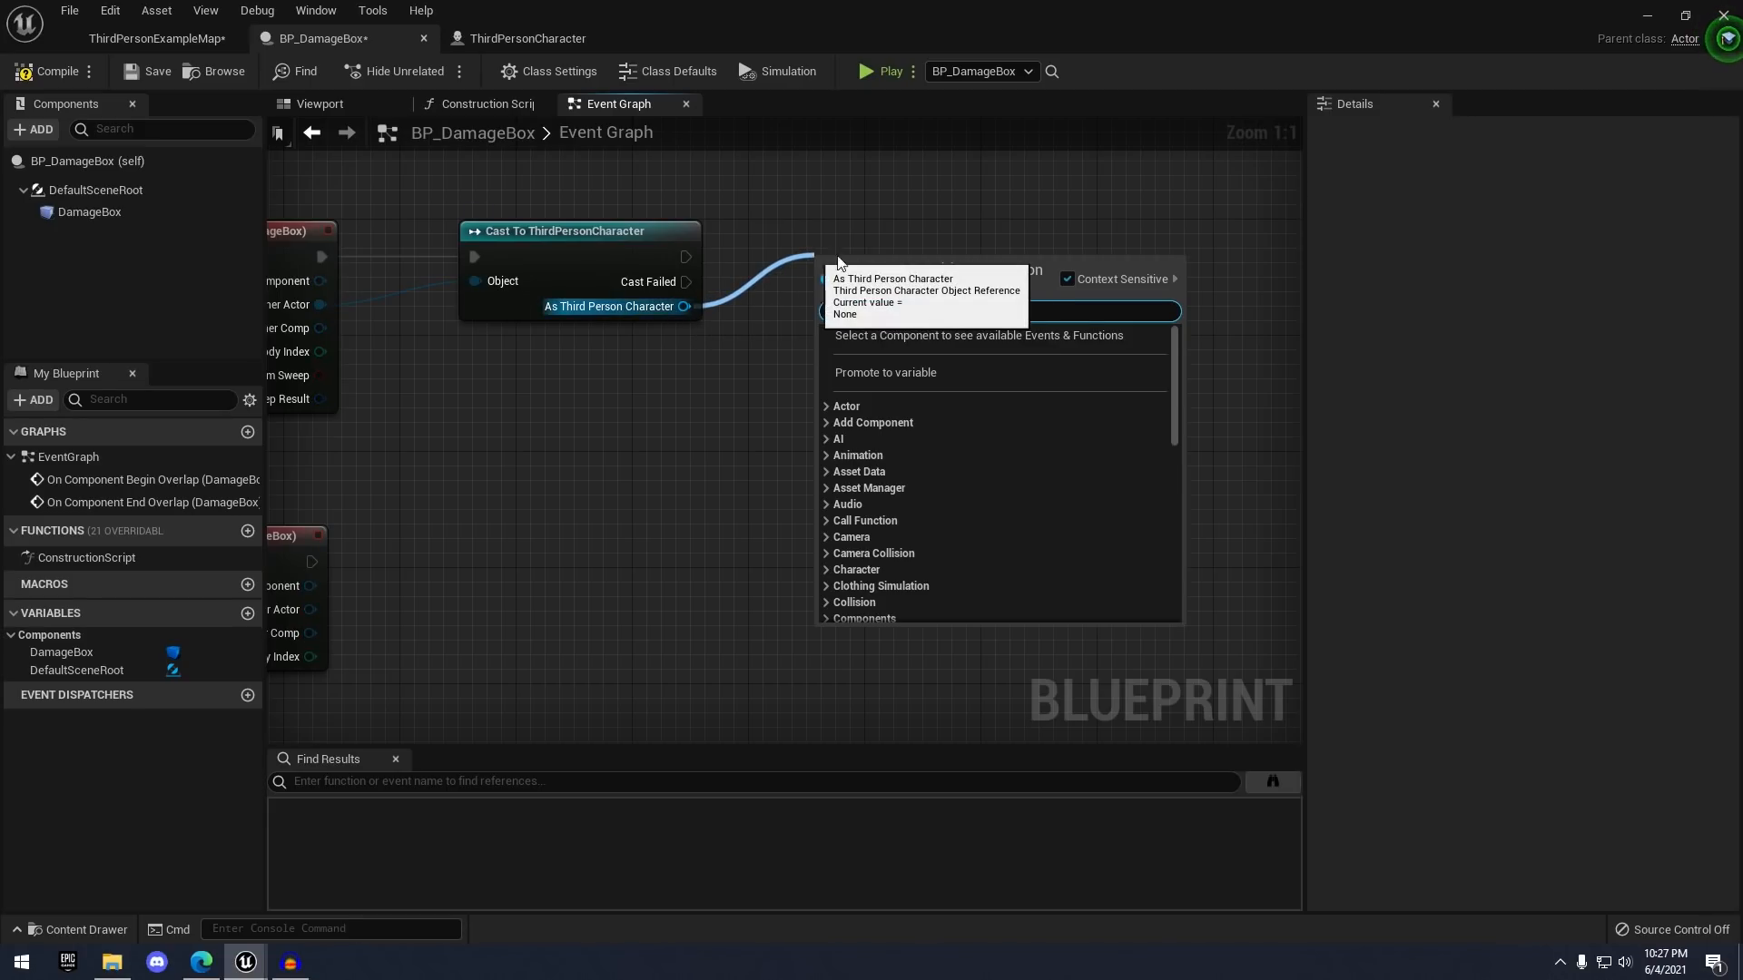
pyautogui.click(949, 374)
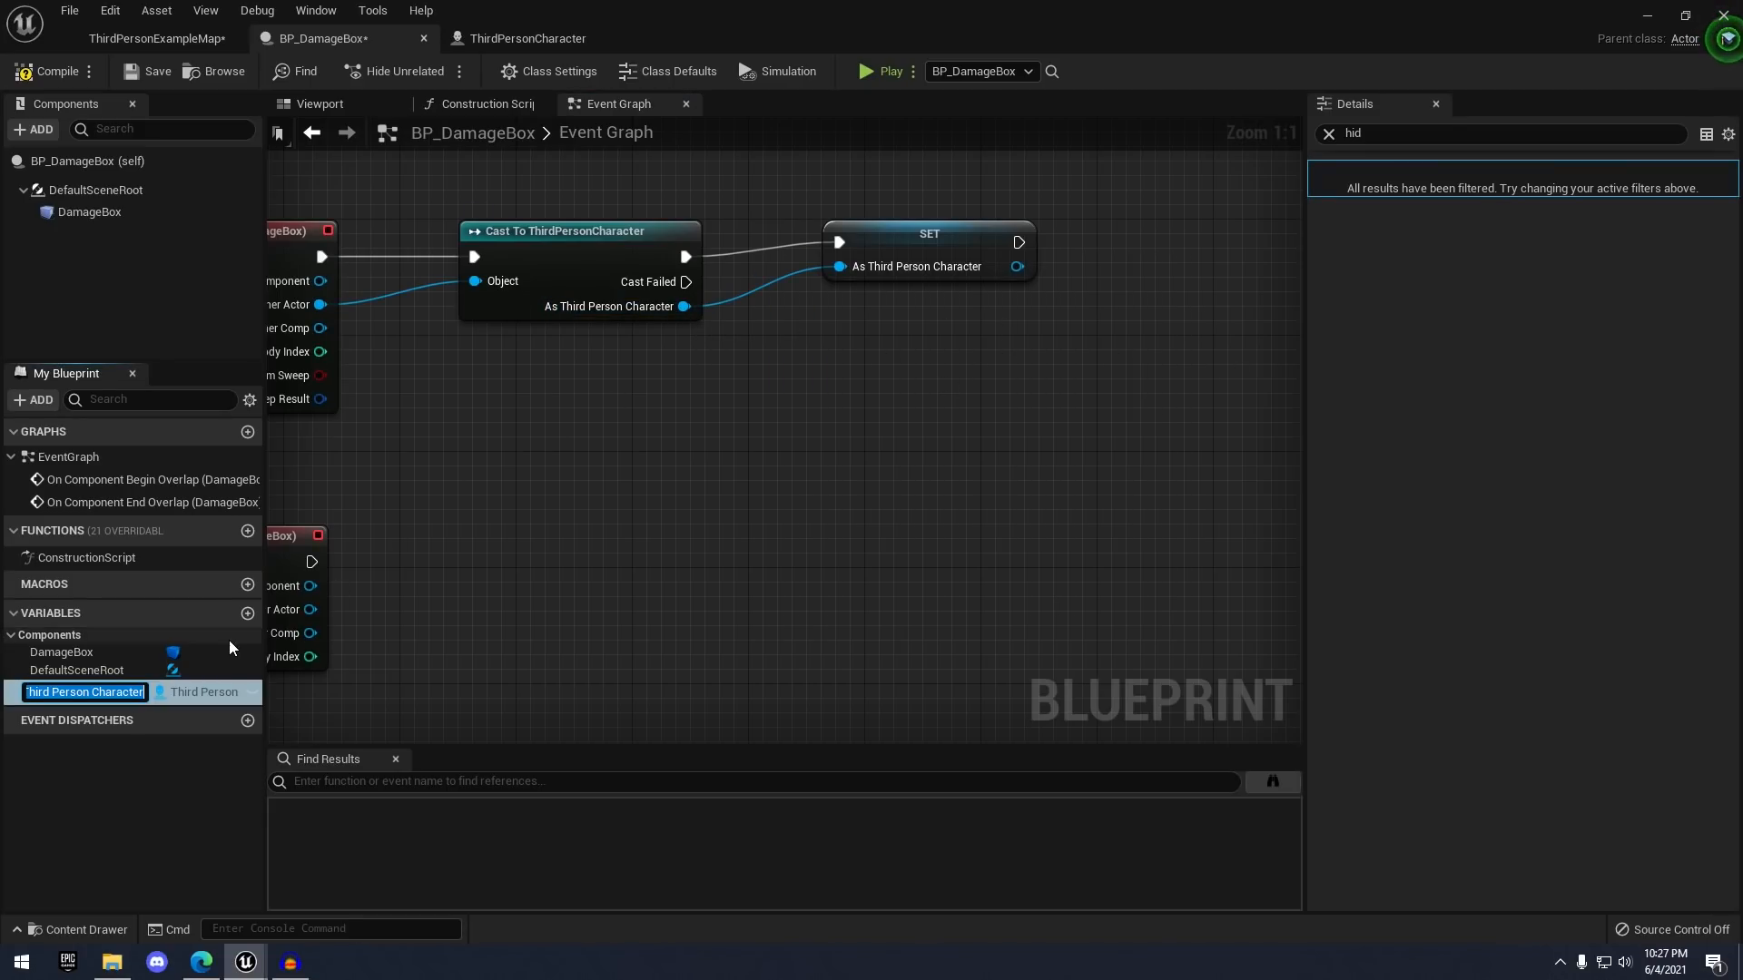
pyautogui.click(887, 365)
pyautogui.moveTo(926, 270); pyautogui.dragTo(912, 257)
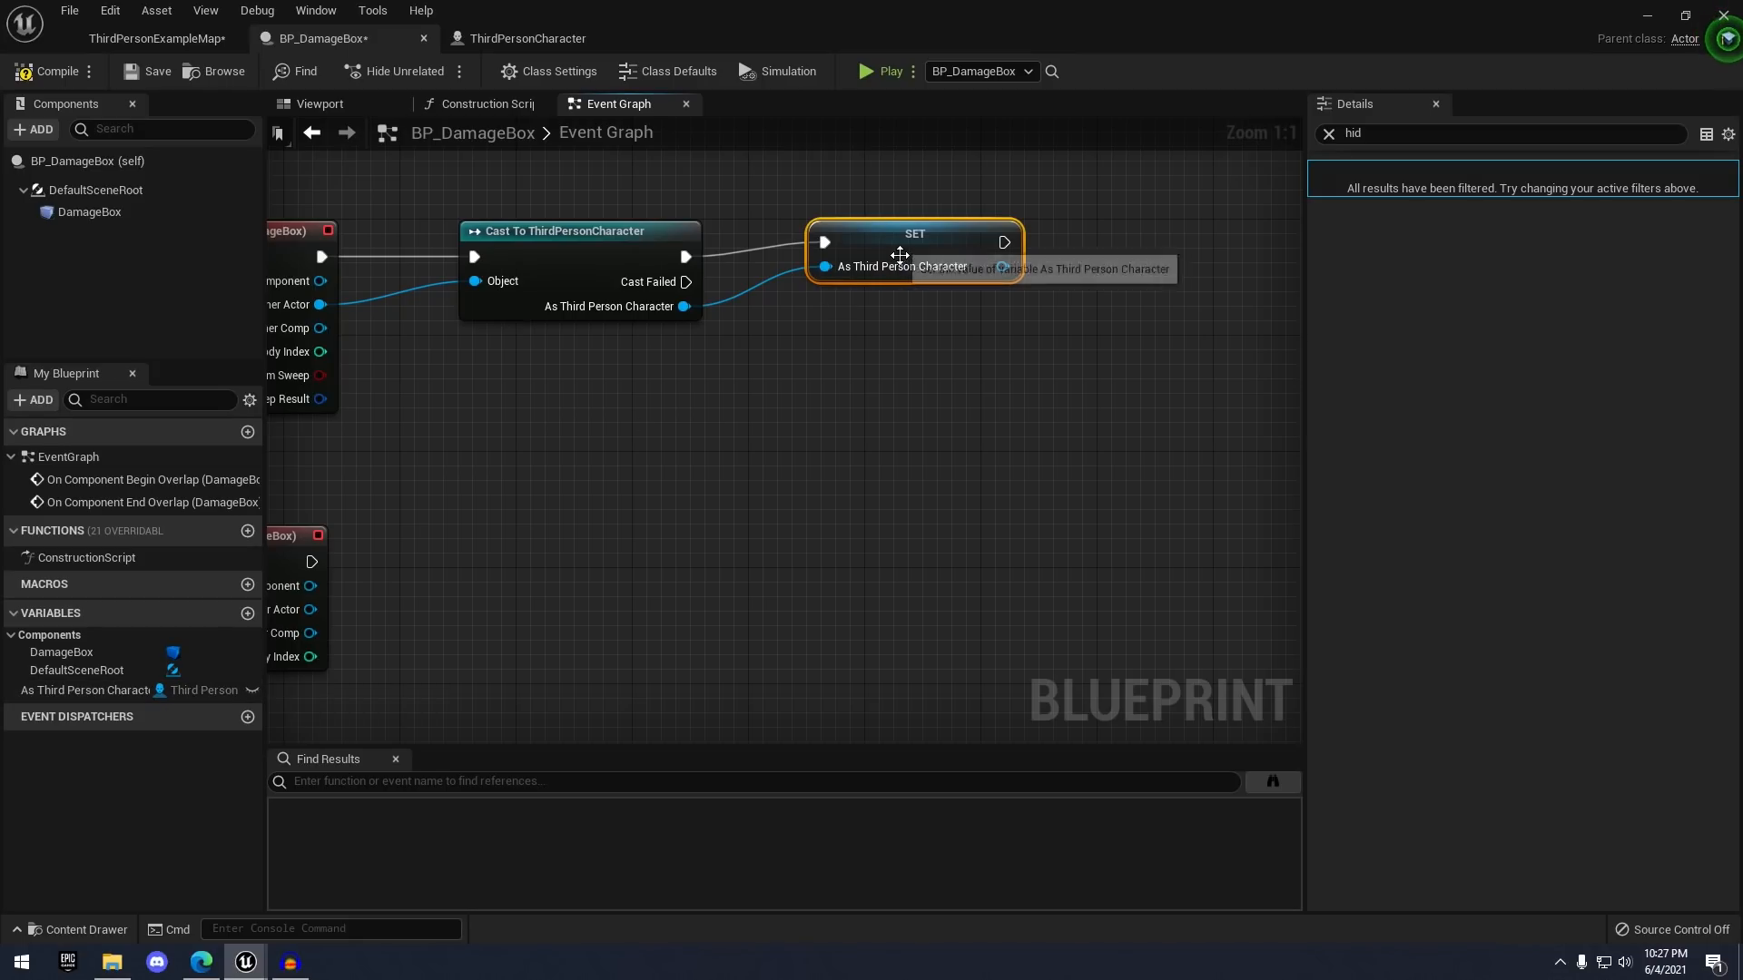
pyautogui.moveTo(898, 260); pyautogui.dragTo(1124, 261)
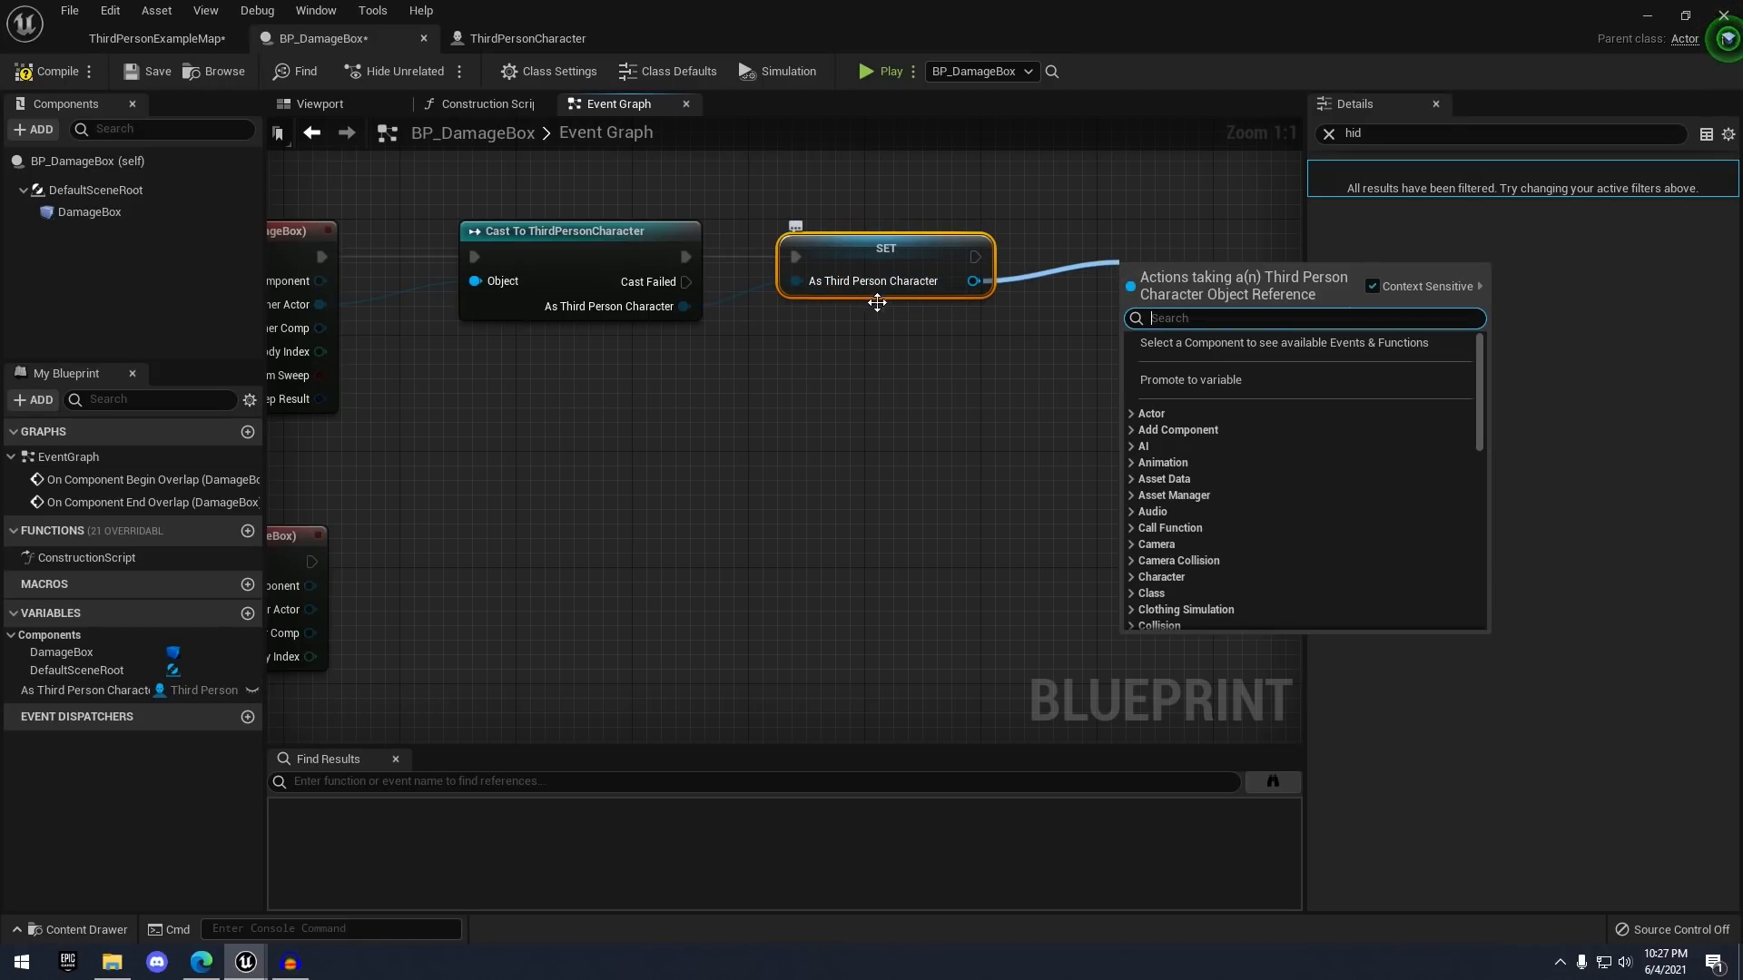
# - Search for 'set timer' from the SET node's execution output
pyautogui.moveTo(831, 314); pyautogui.dragTo(816, 249, button='right')
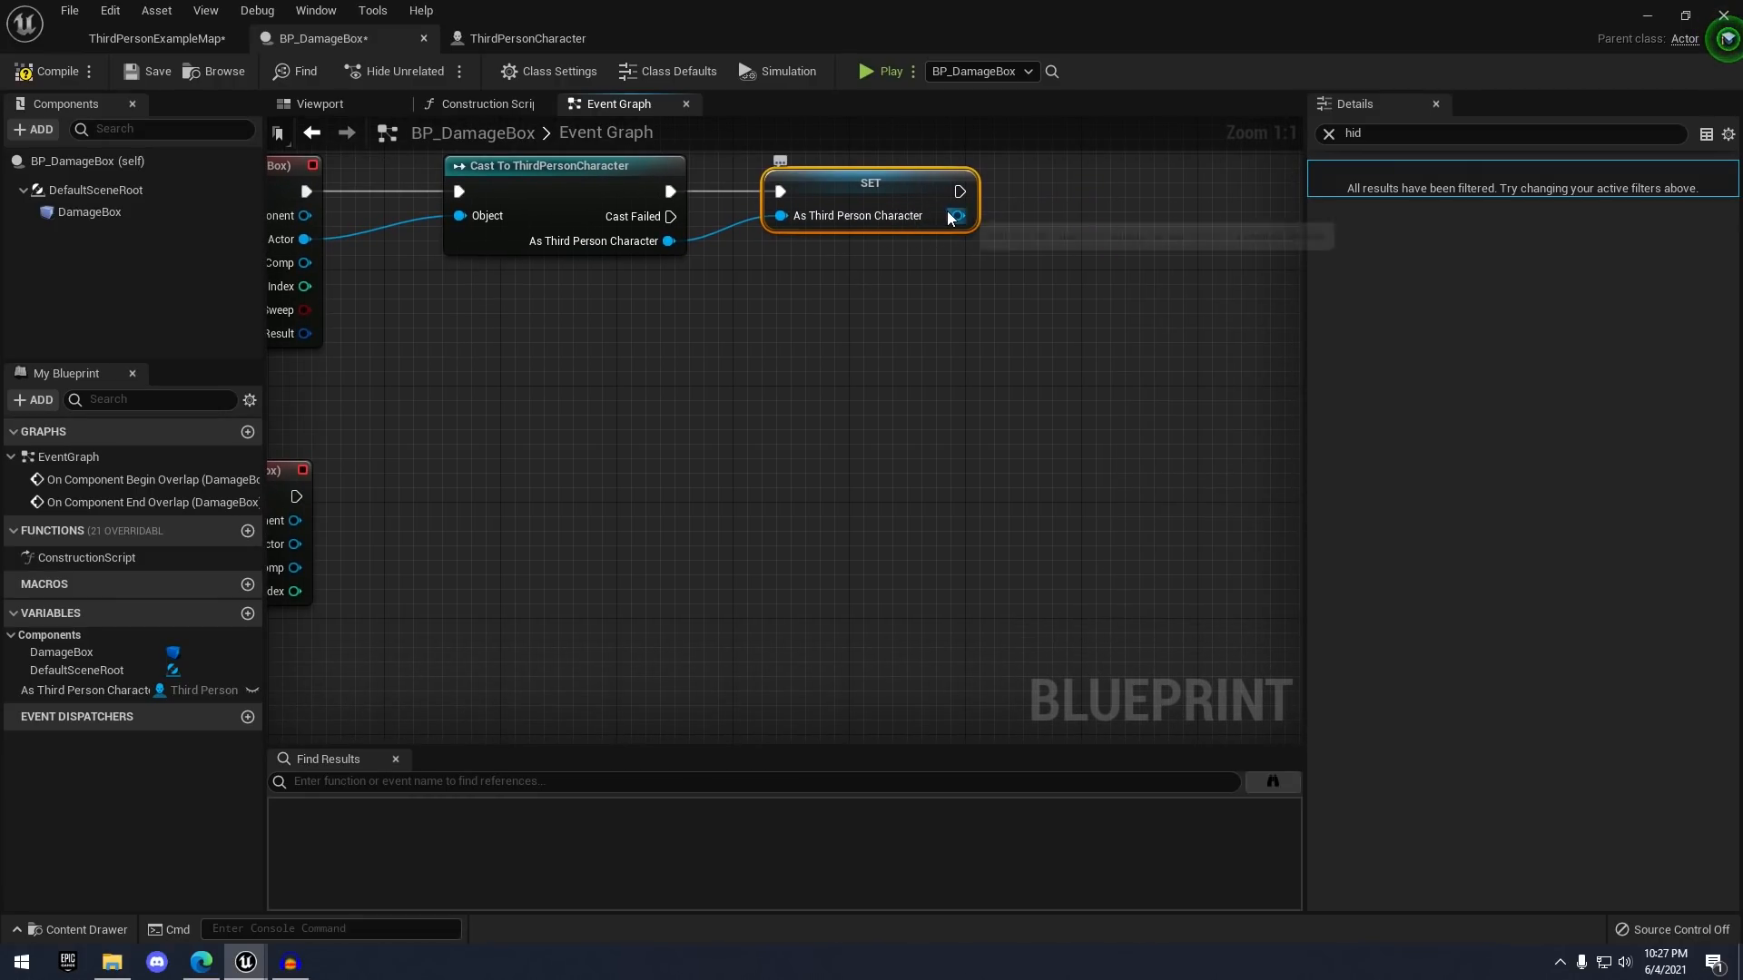
pyautogui.moveTo(958, 215); pyautogui.dragTo(1035, 288)
pyautogui.write('hi')
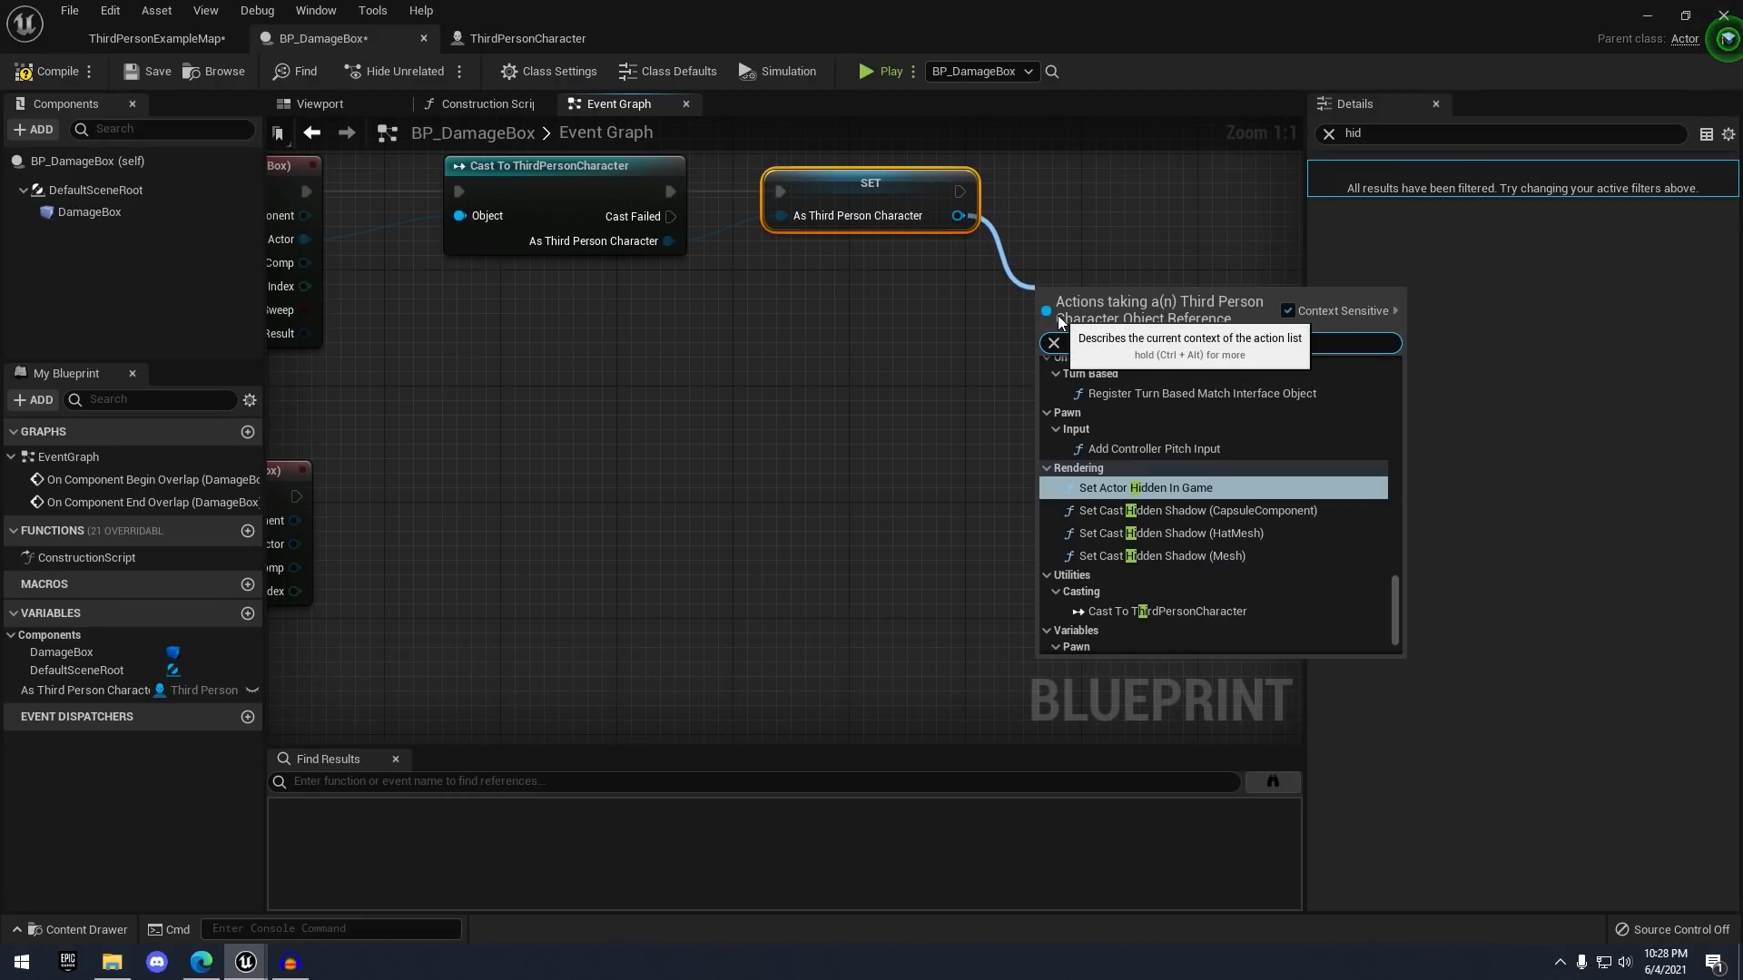
pyautogui.click(977, 227)
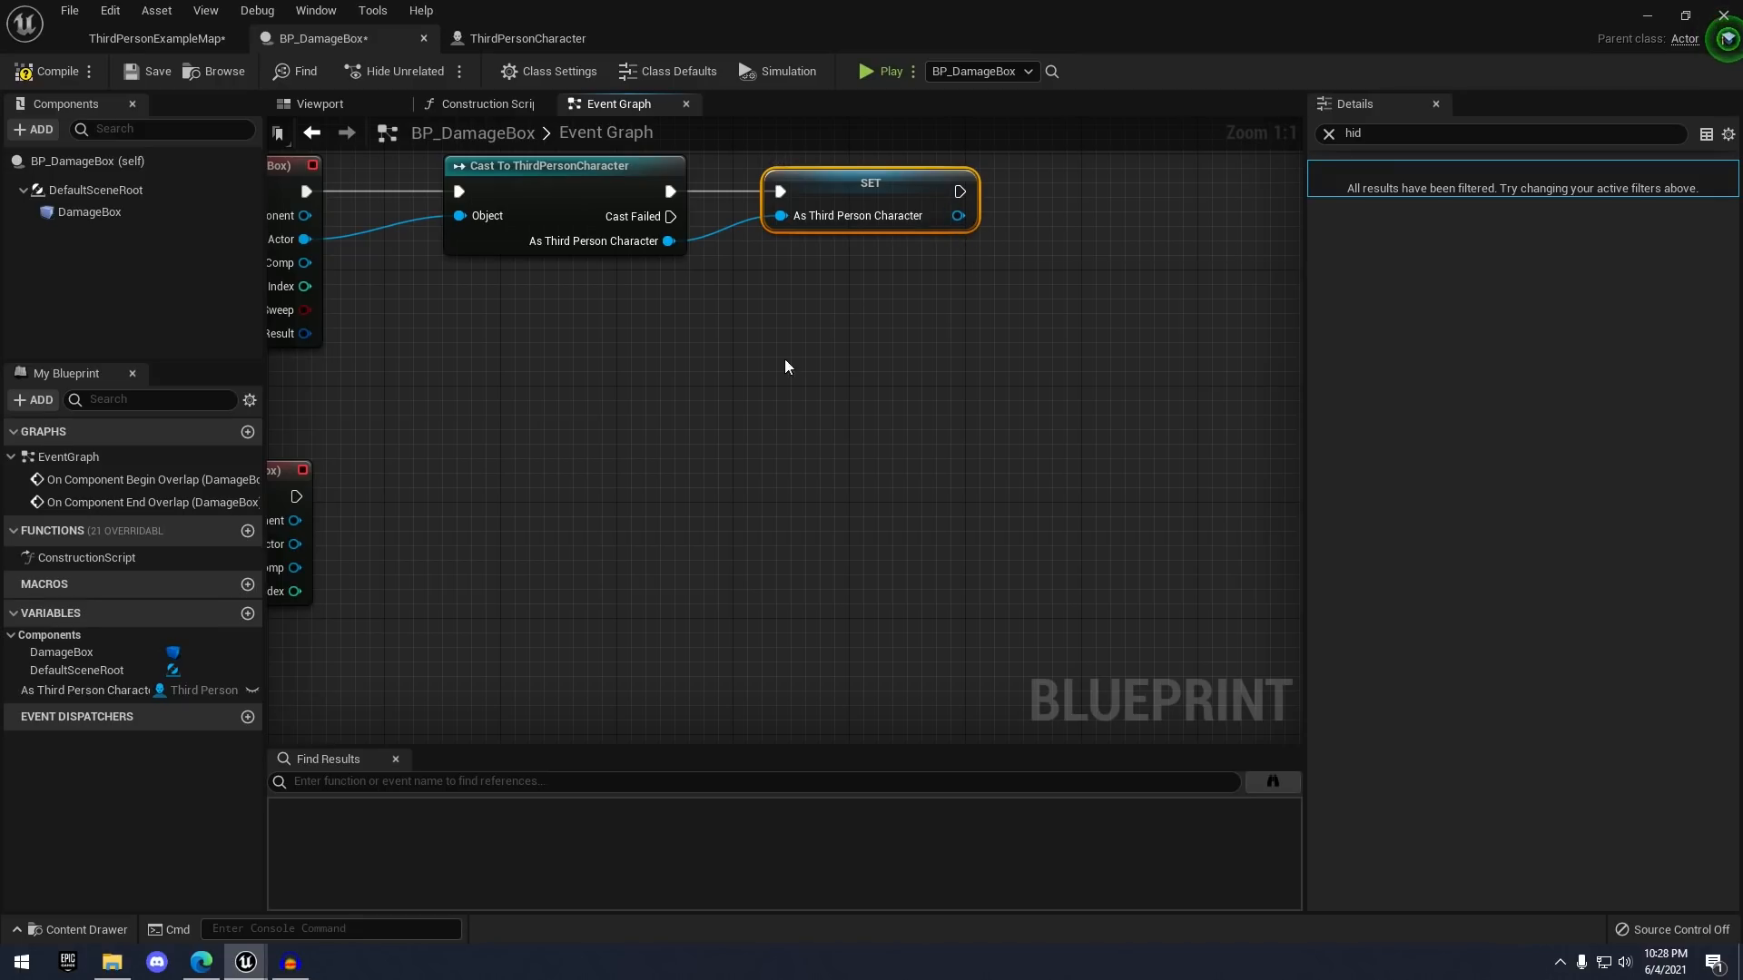
pyautogui.click(83, 693)
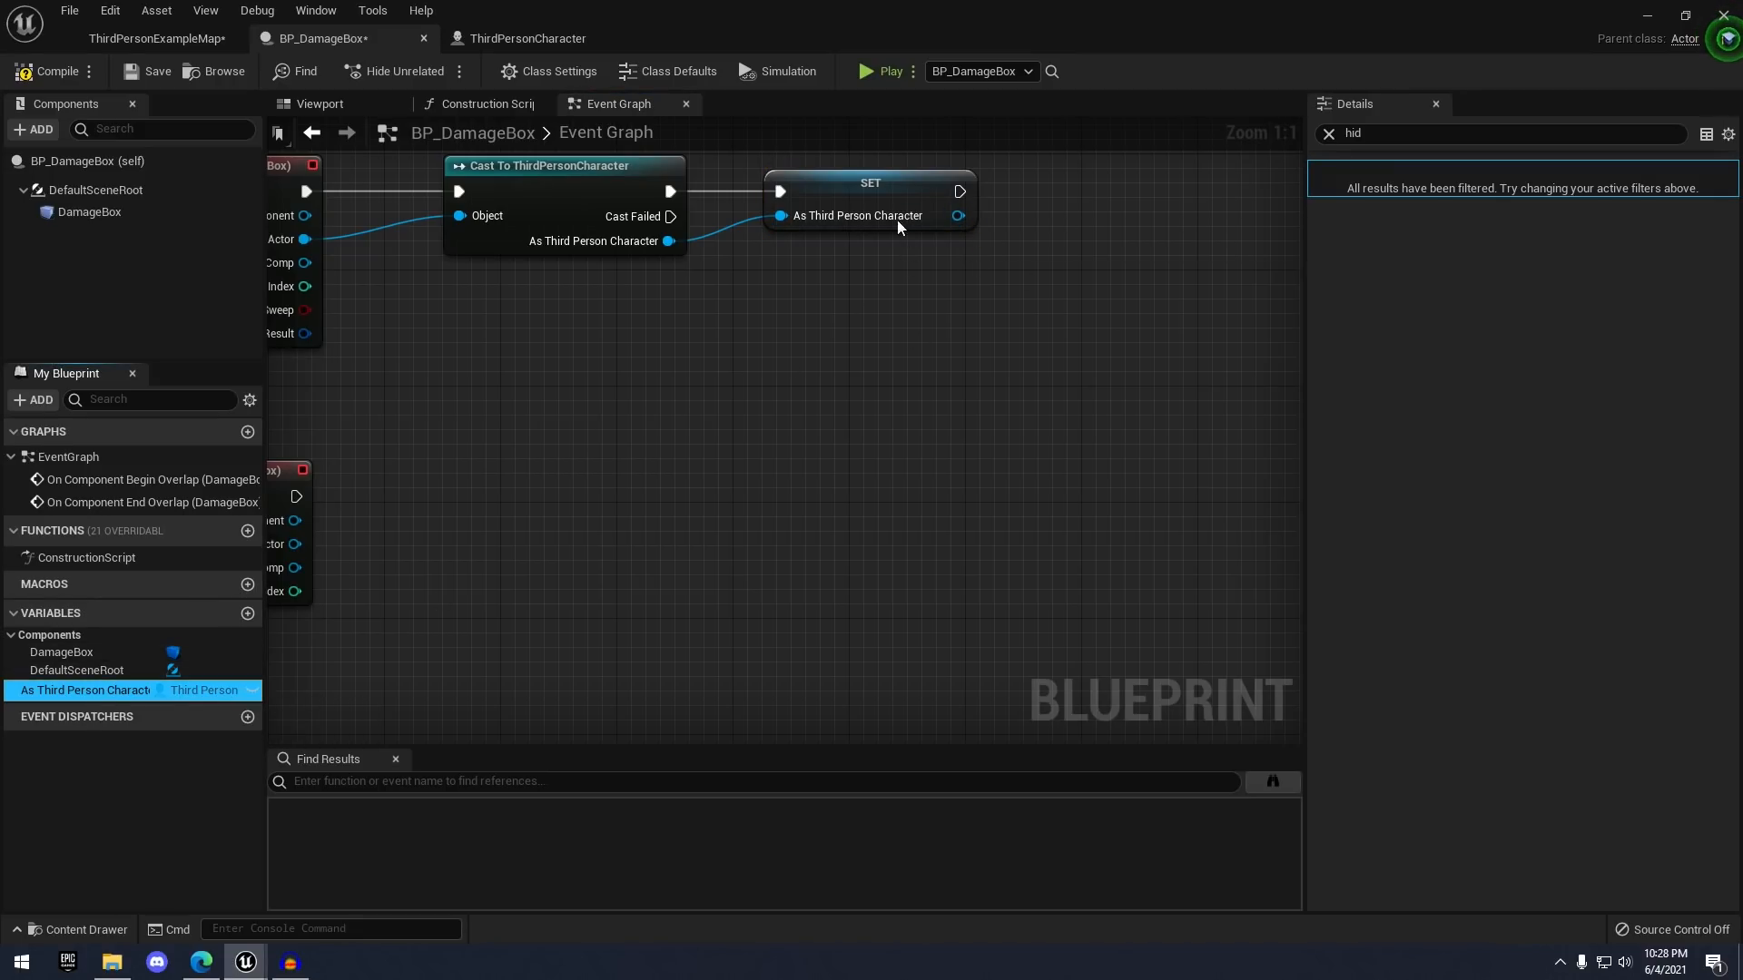
pyautogui.moveTo(896, 265); pyautogui.dragTo(807, 353, button='right')
pyautogui.moveTo(886, 280); pyautogui.dragTo(1022, 267)
pyautogui.write('set timer')
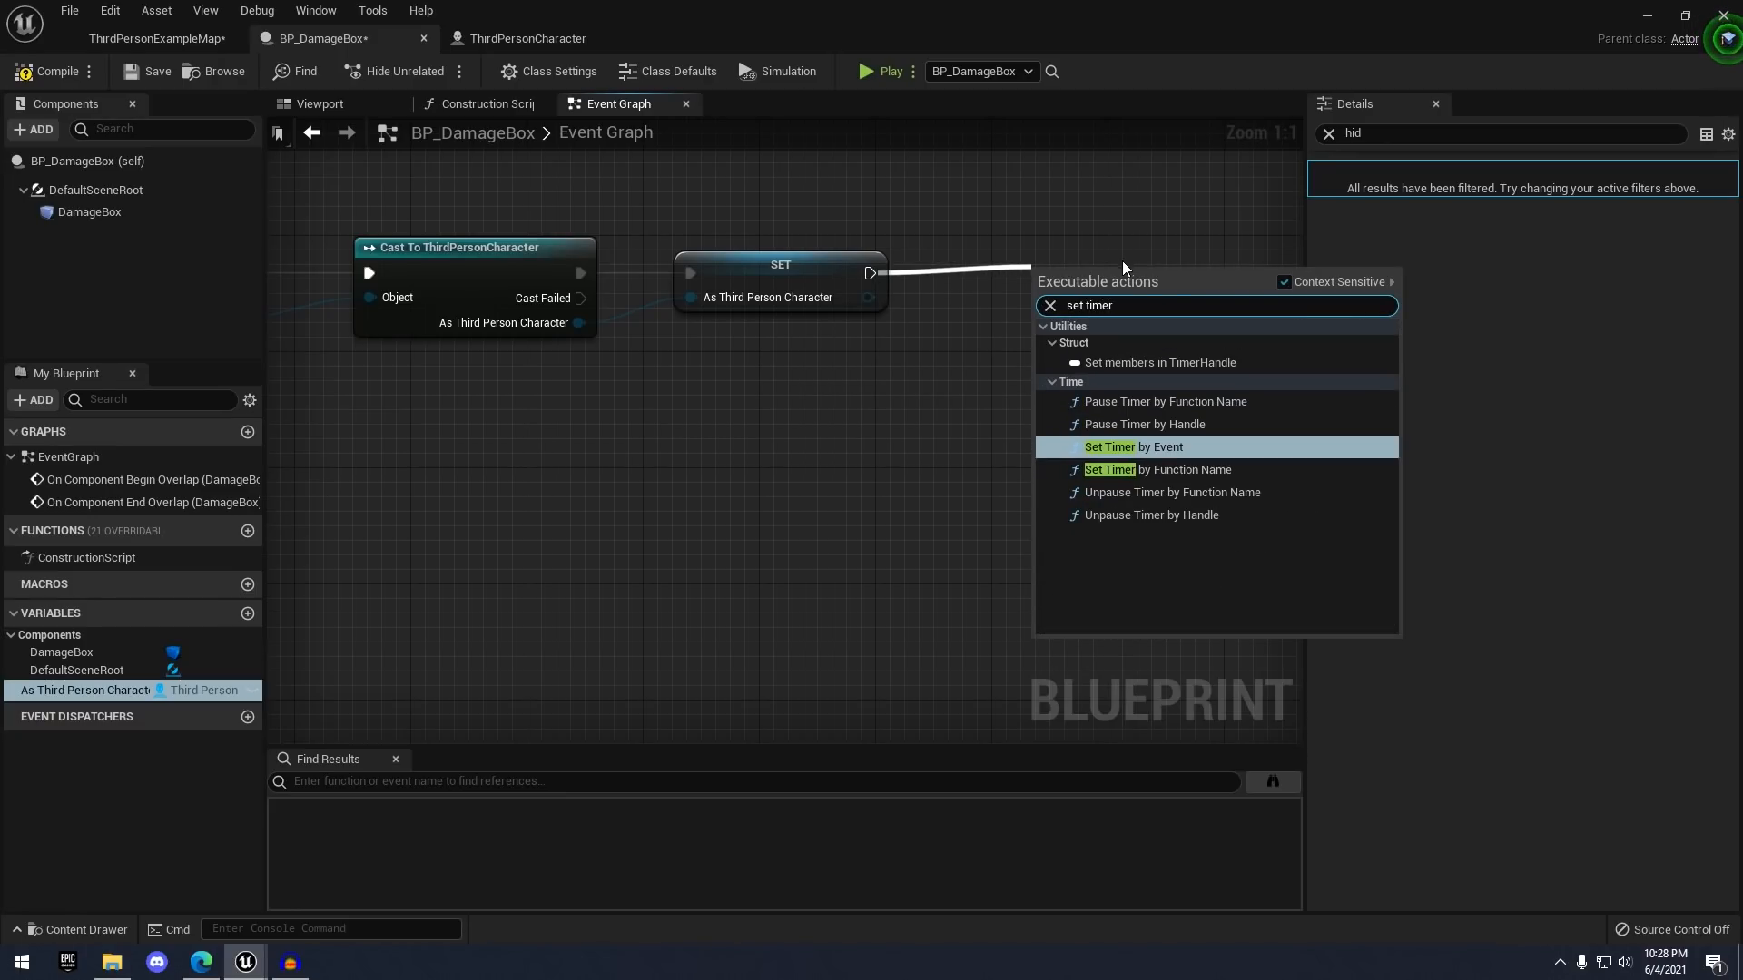
# - Add a Set Timer by Event node after SET
pyautogui.click(1152, 448)
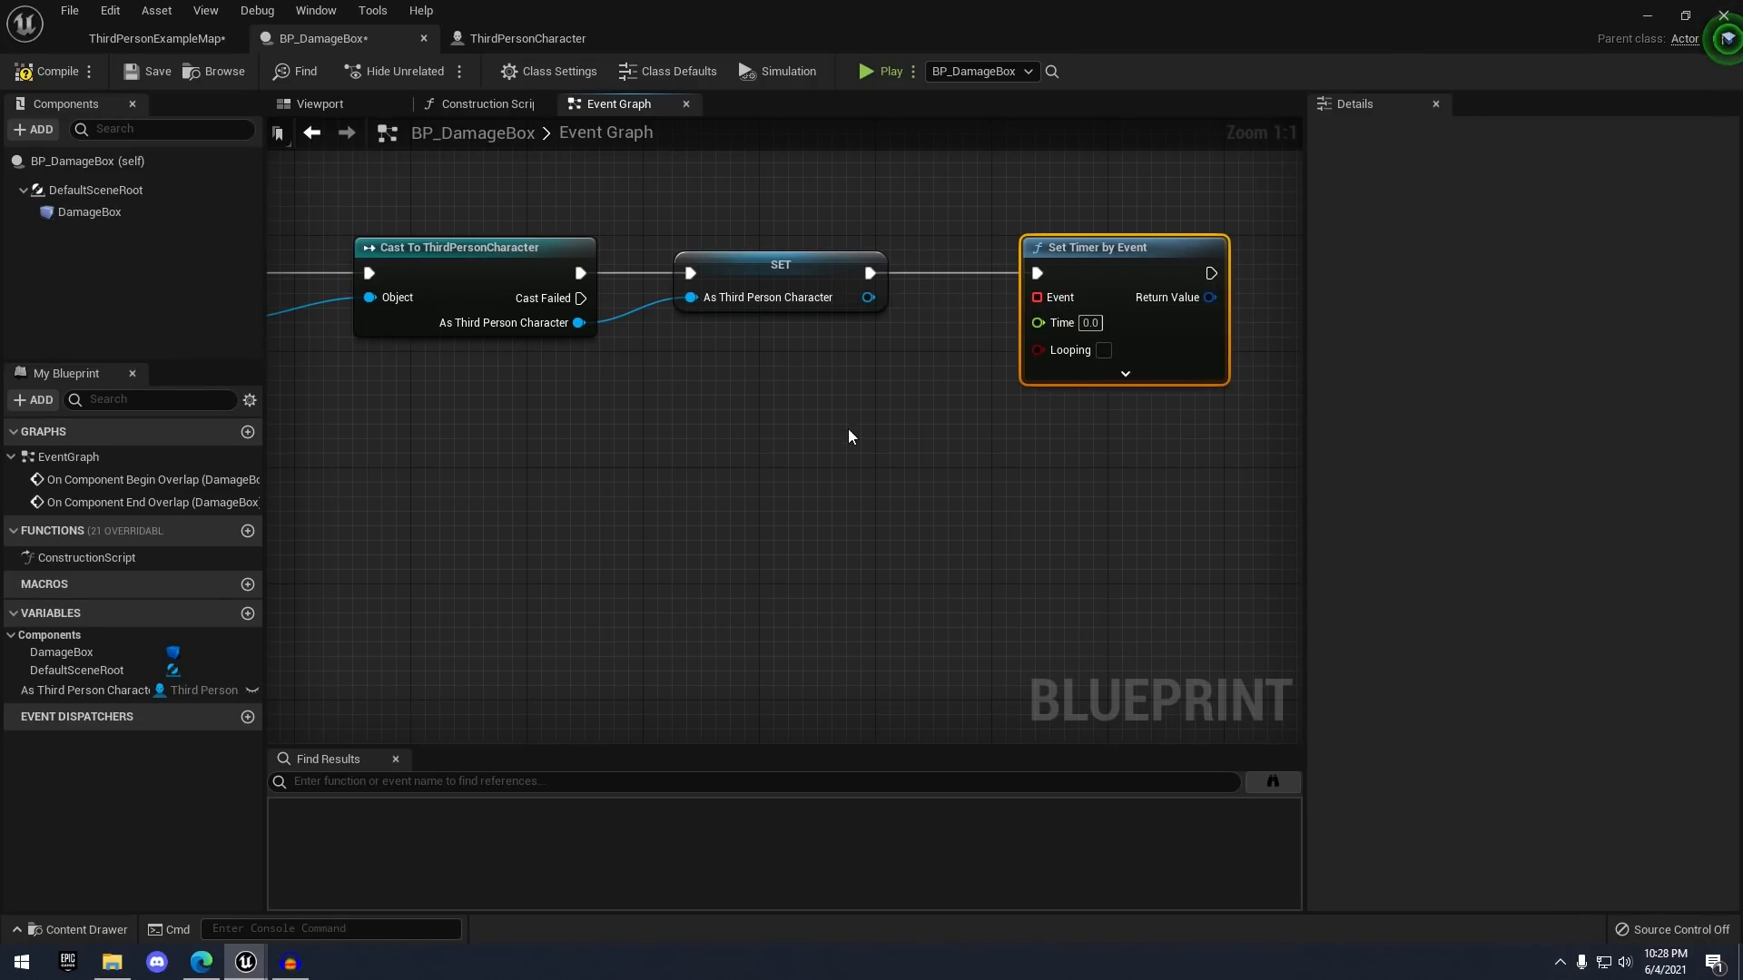
pyautogui.moveTo(907, 404); pyautogui.dragTo(939, 339, button='right')
pyautogui.scroll(-2, 878, 343)
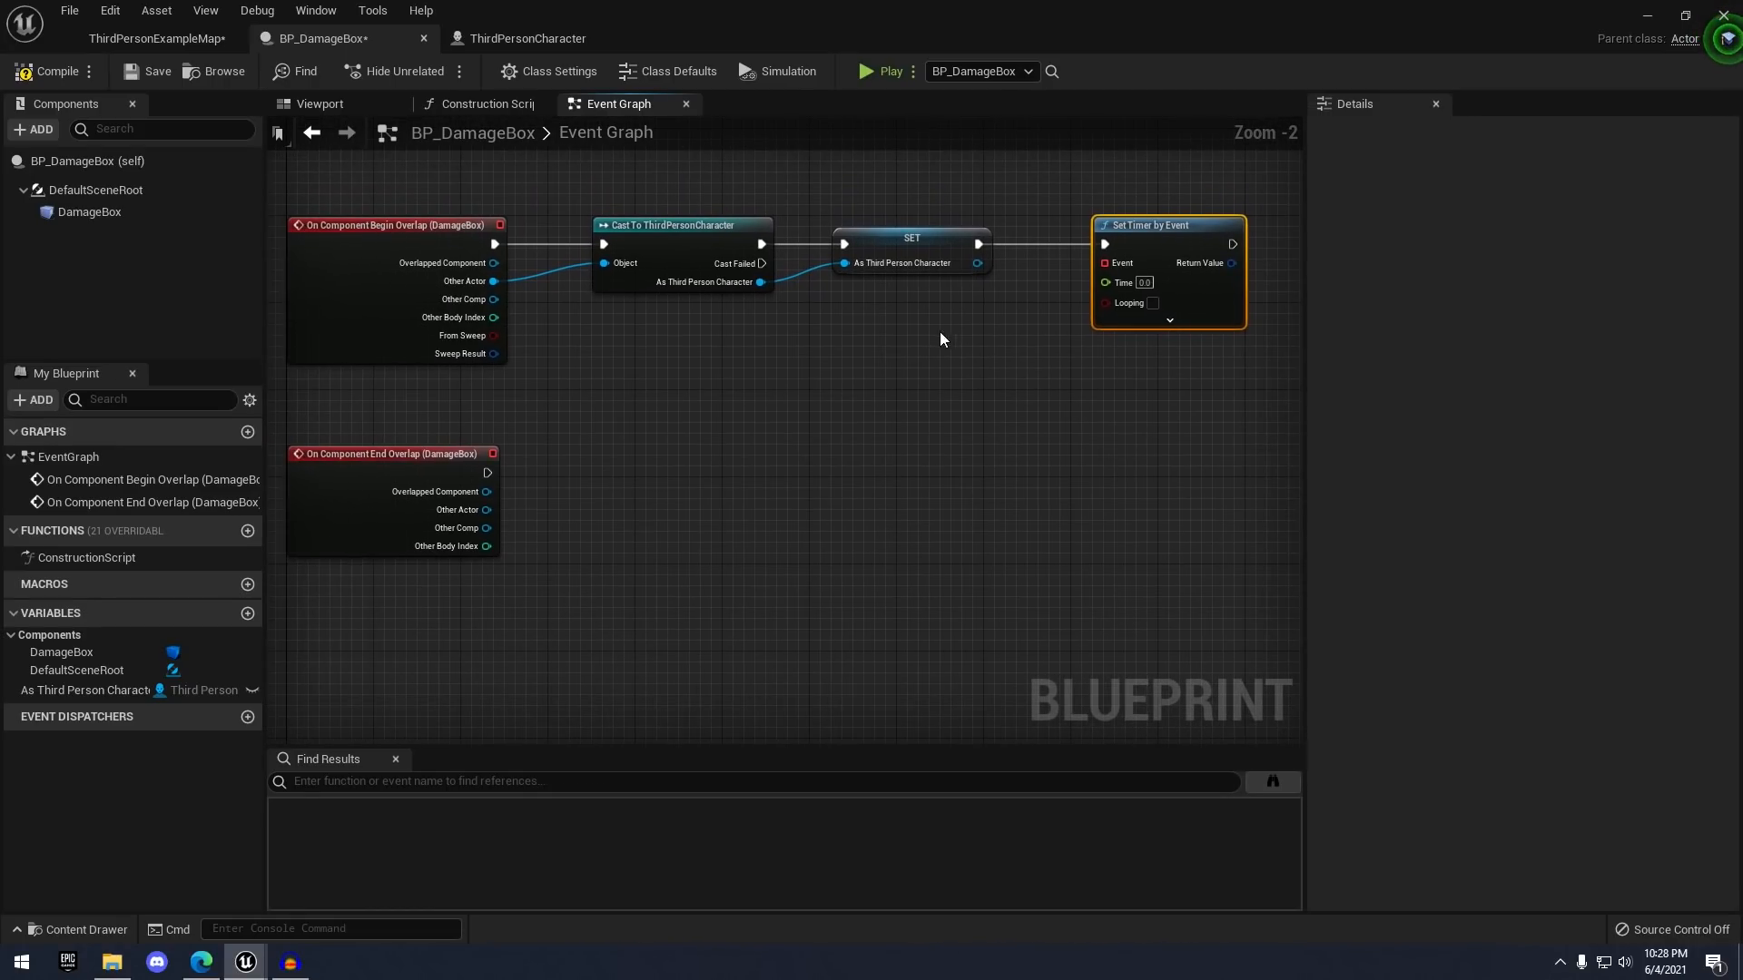
pyautogui.scroll(2, 962, 343)
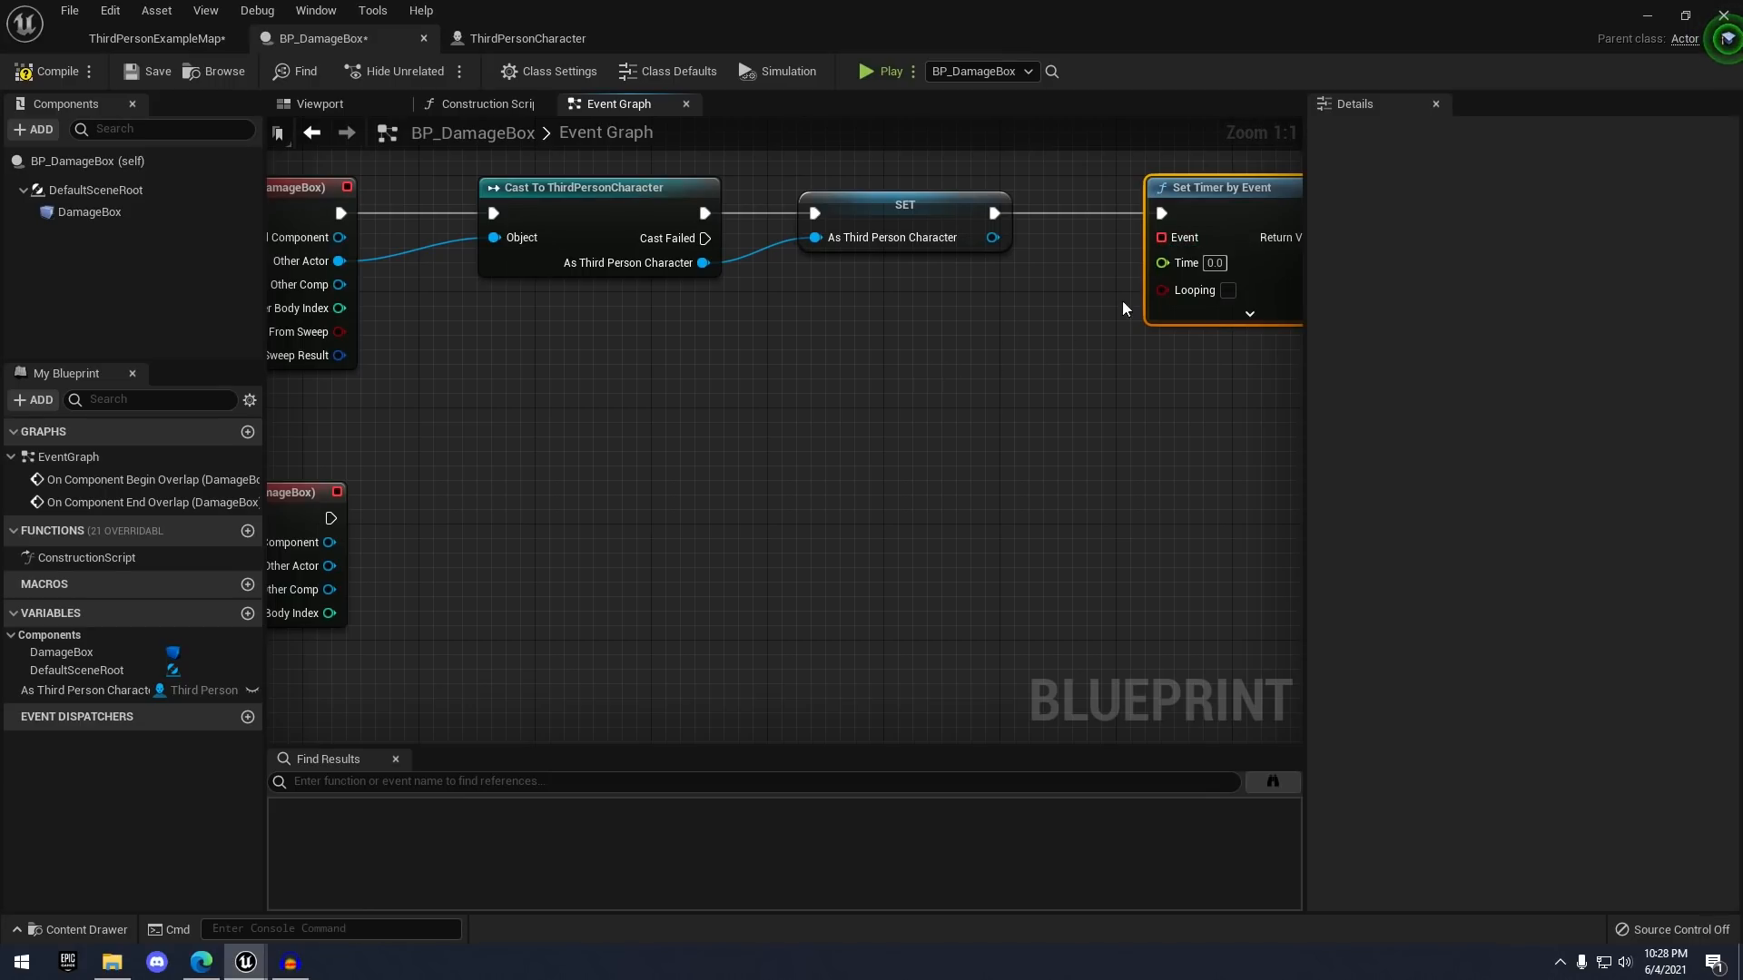
# - Bind a new custom event named DamagePlayer to the timer's Event input
pyautogui.moveTo(1162, 238); pyautogui.dragTo(907, 391)
pyautogui.write('add cu')
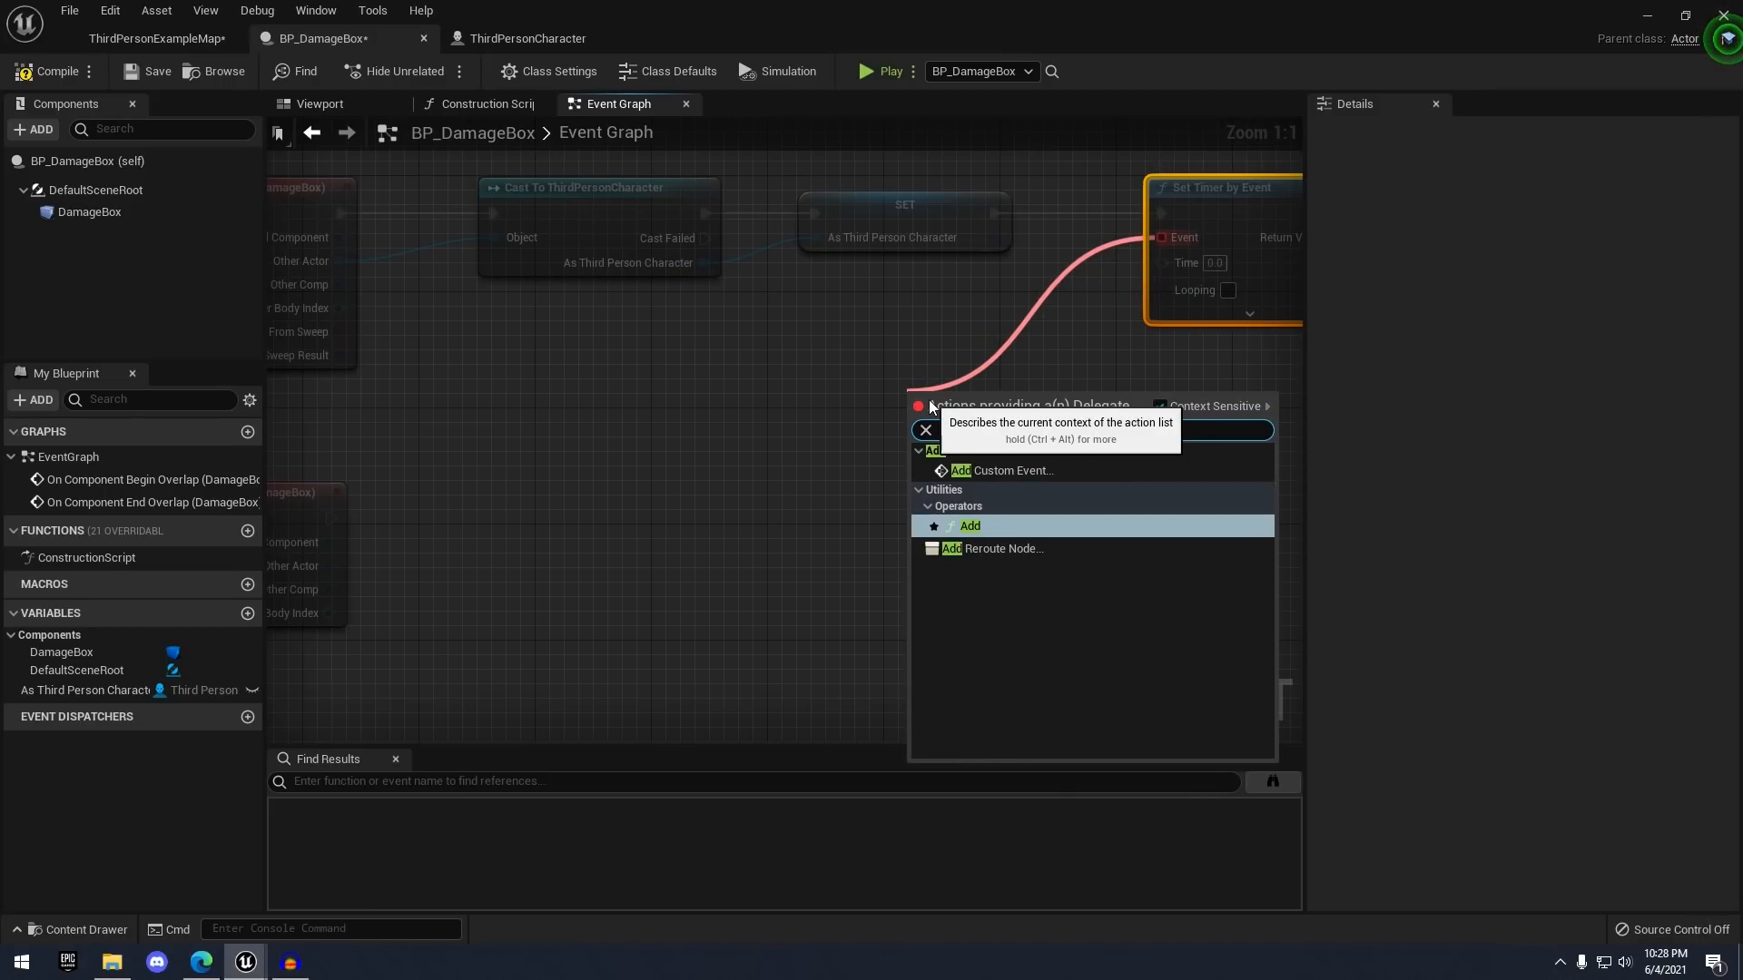
pyautogui.click(935, 479)
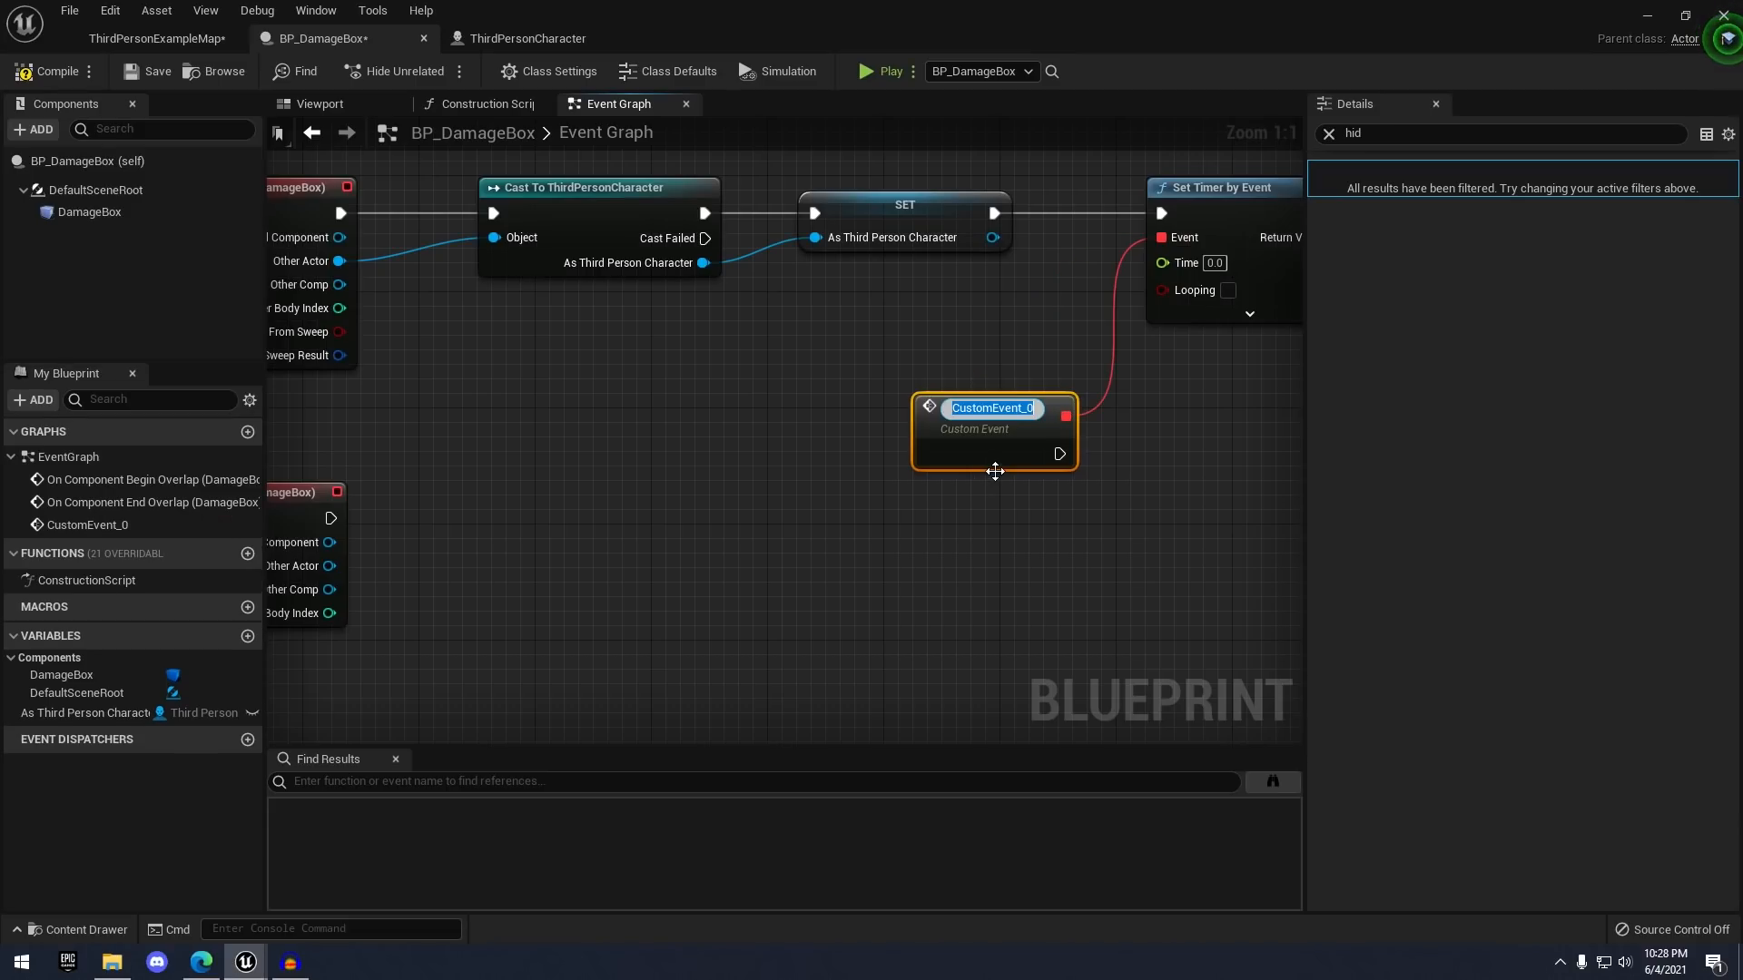
pyautogui.write('DamagePlayer')
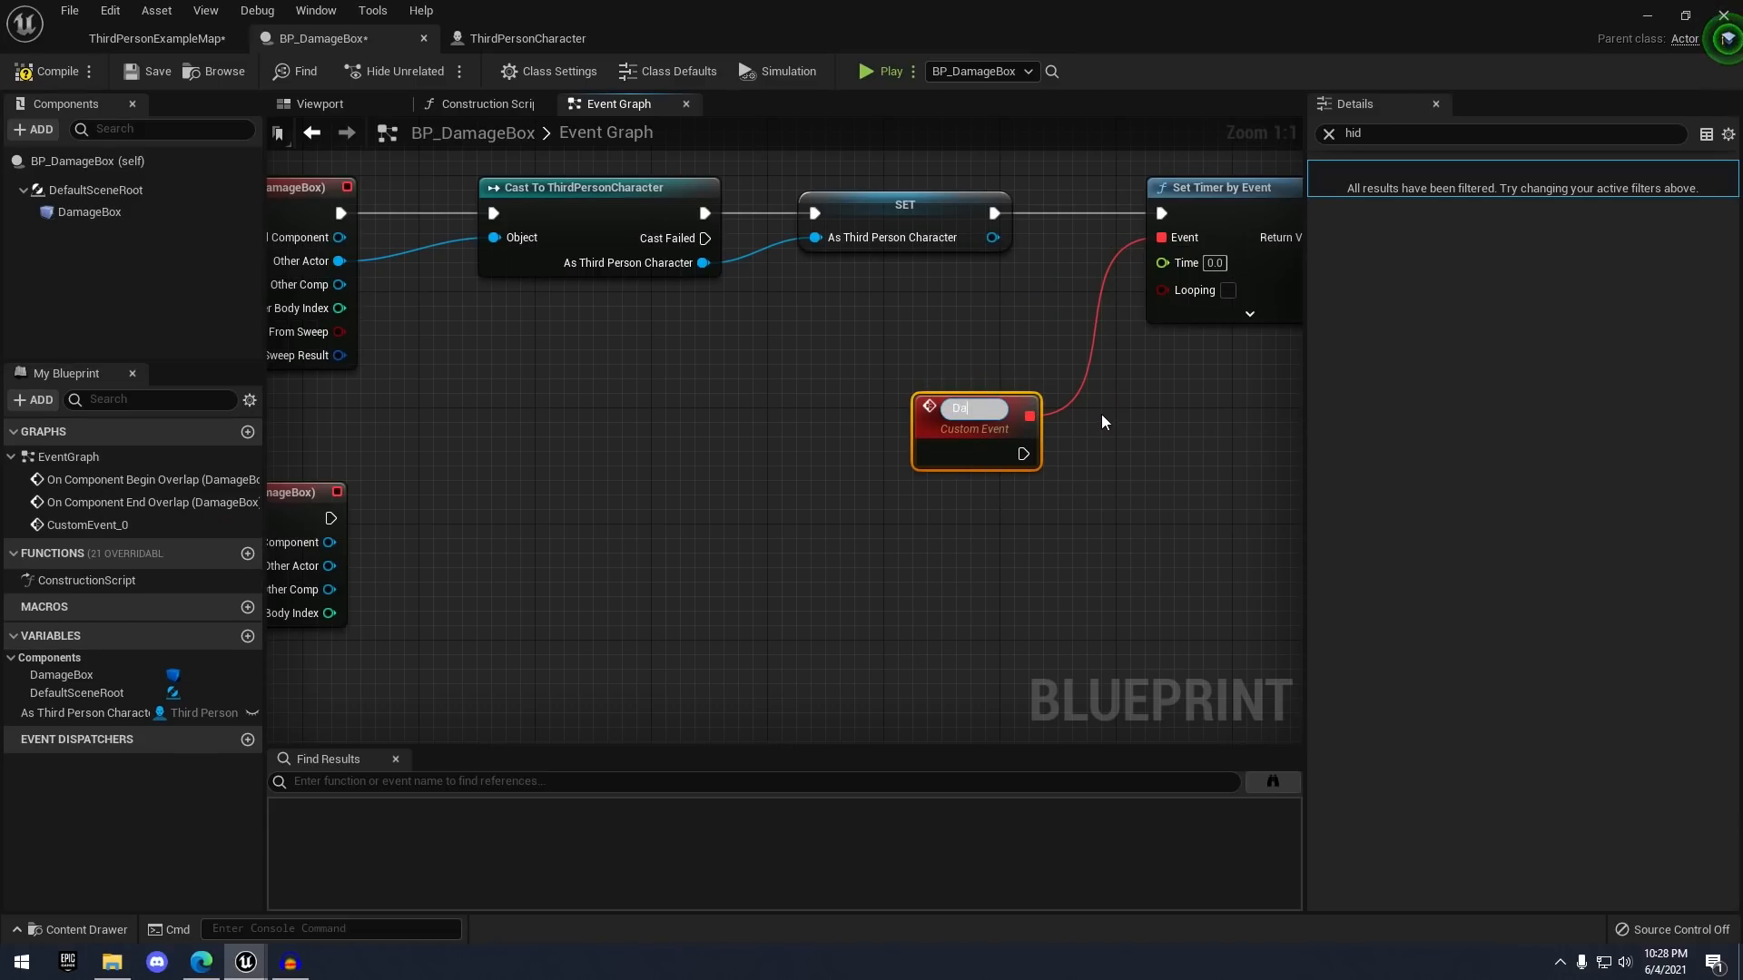
pyautogui.press('Return')
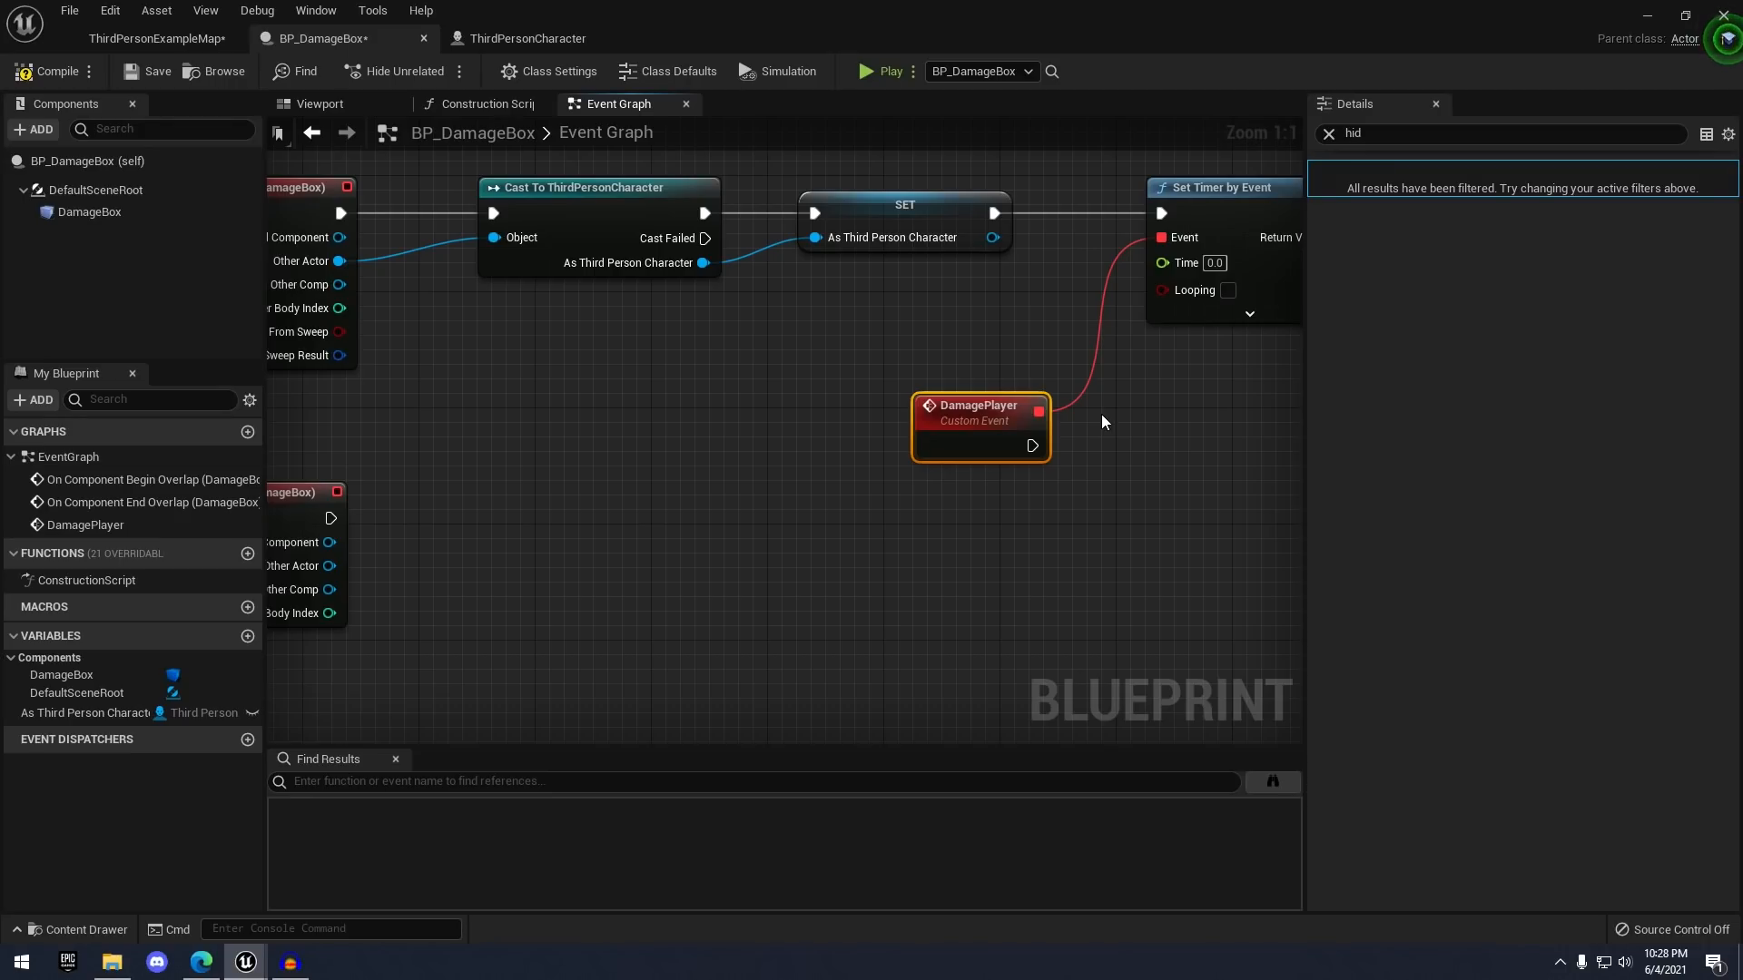
pyautogui.click(1102, 414)
pyautogui.moveTo(1101, 414); pyautogui.dragTo(807, 386, button='right')
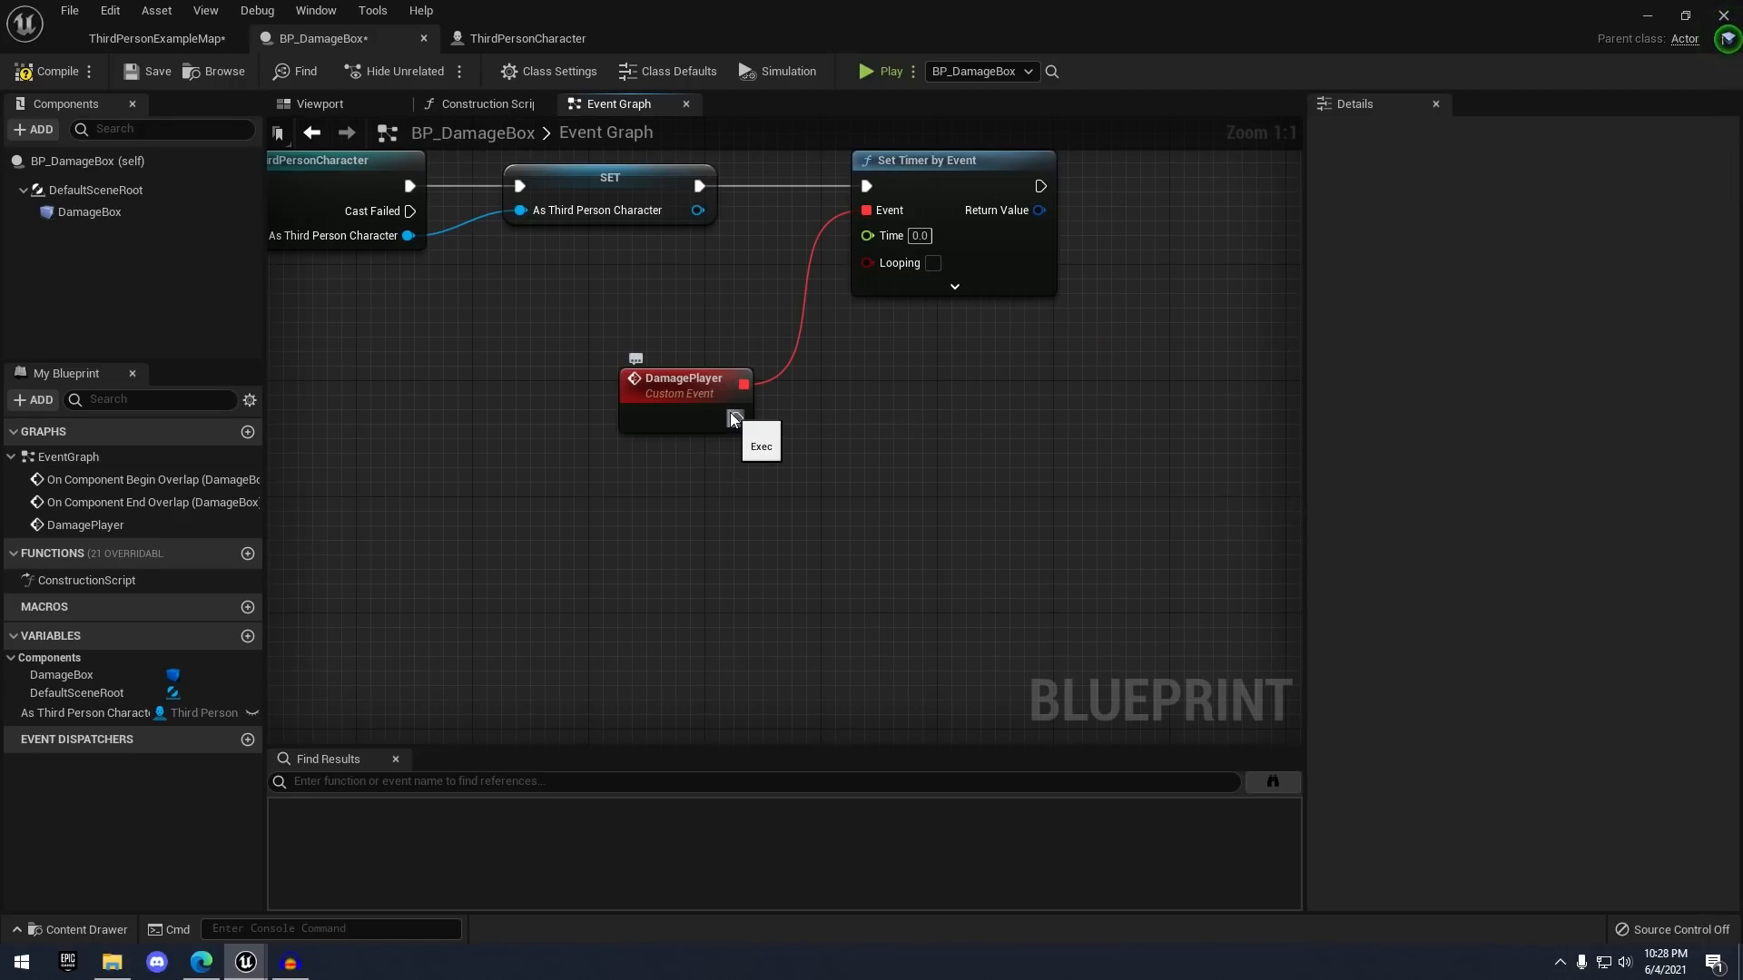
# - Add an Apply Damage node that runs from DamagePlayer
pyautogui.moveTo(737, 419); pyautogui.dragTo(895, 425)
pyautogui.write('appy')
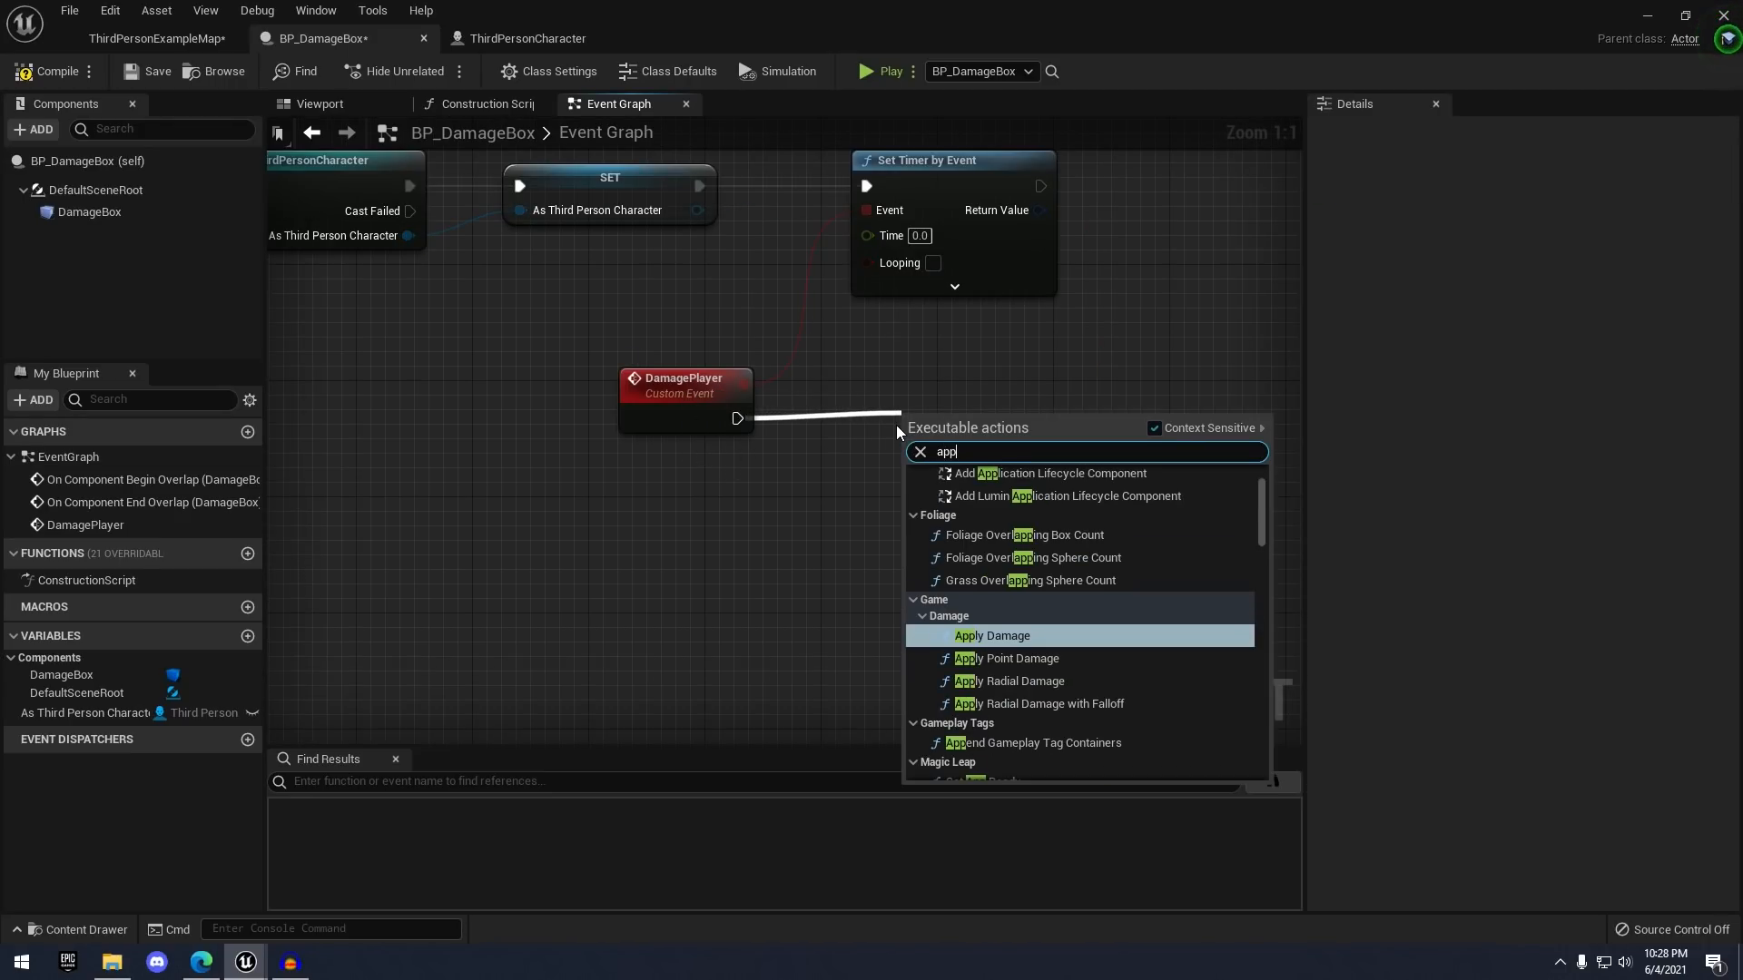
pyautogui.press('BackSpace')
pyautogui.press('BackSpace')
pyautogui.press('BackSpace')
pyautogui.write('pply')
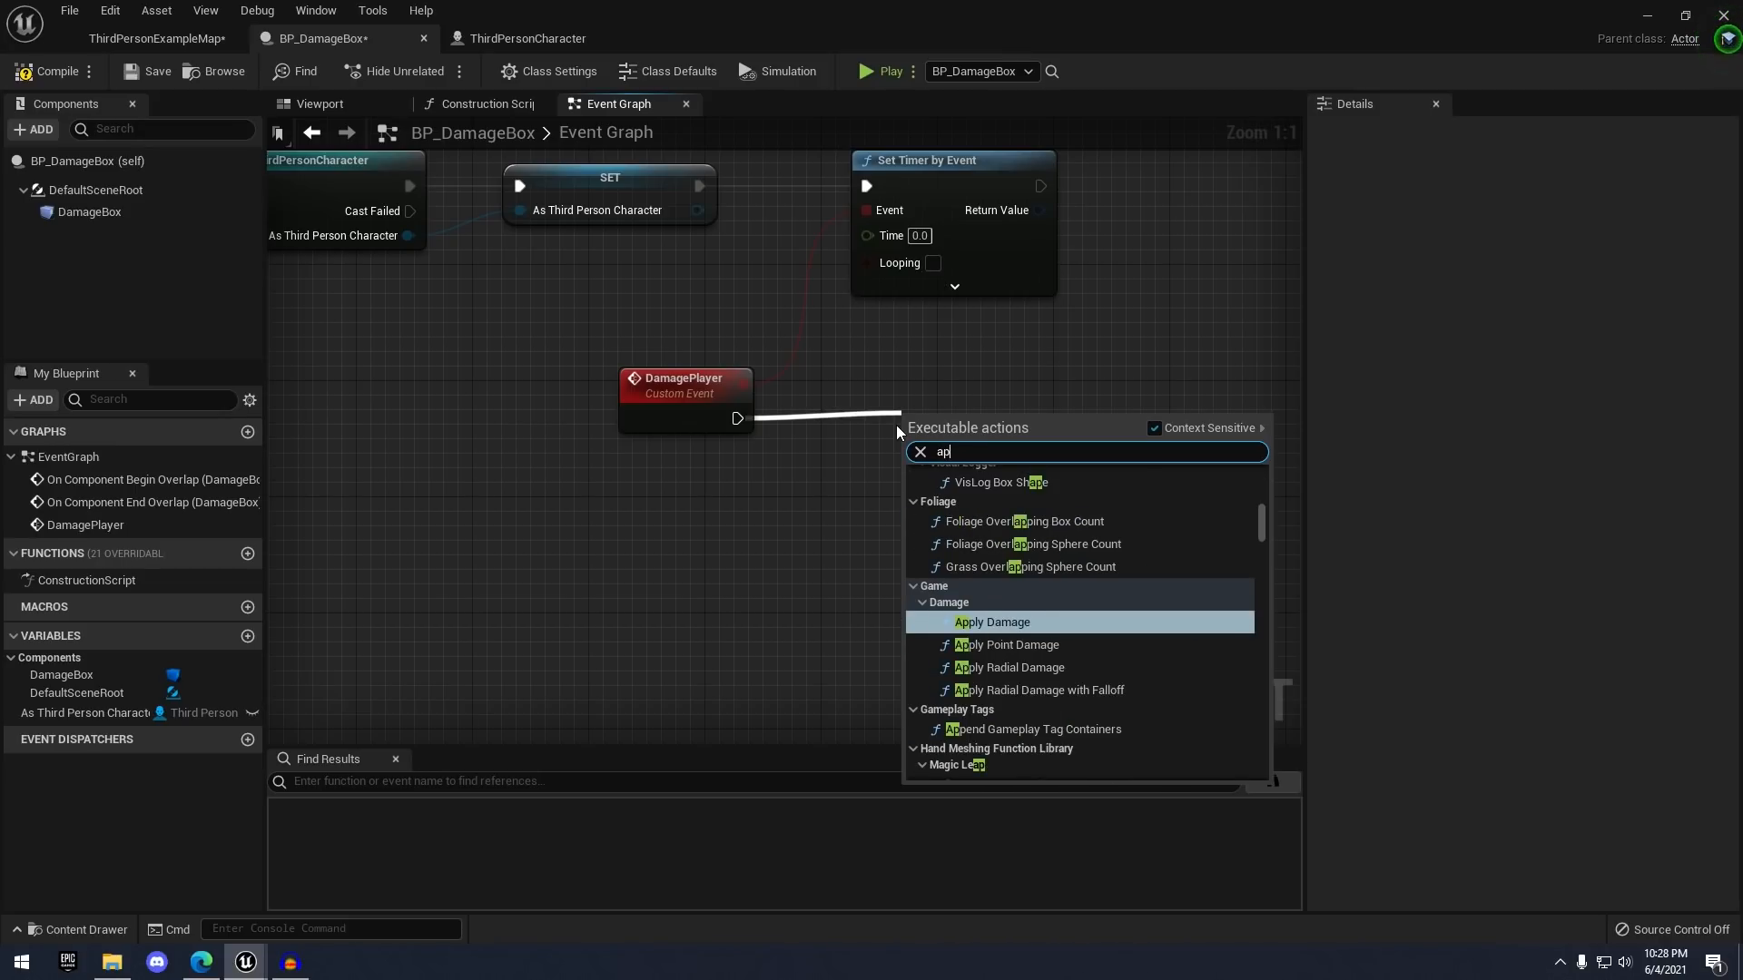
pyautogui.press('Return')
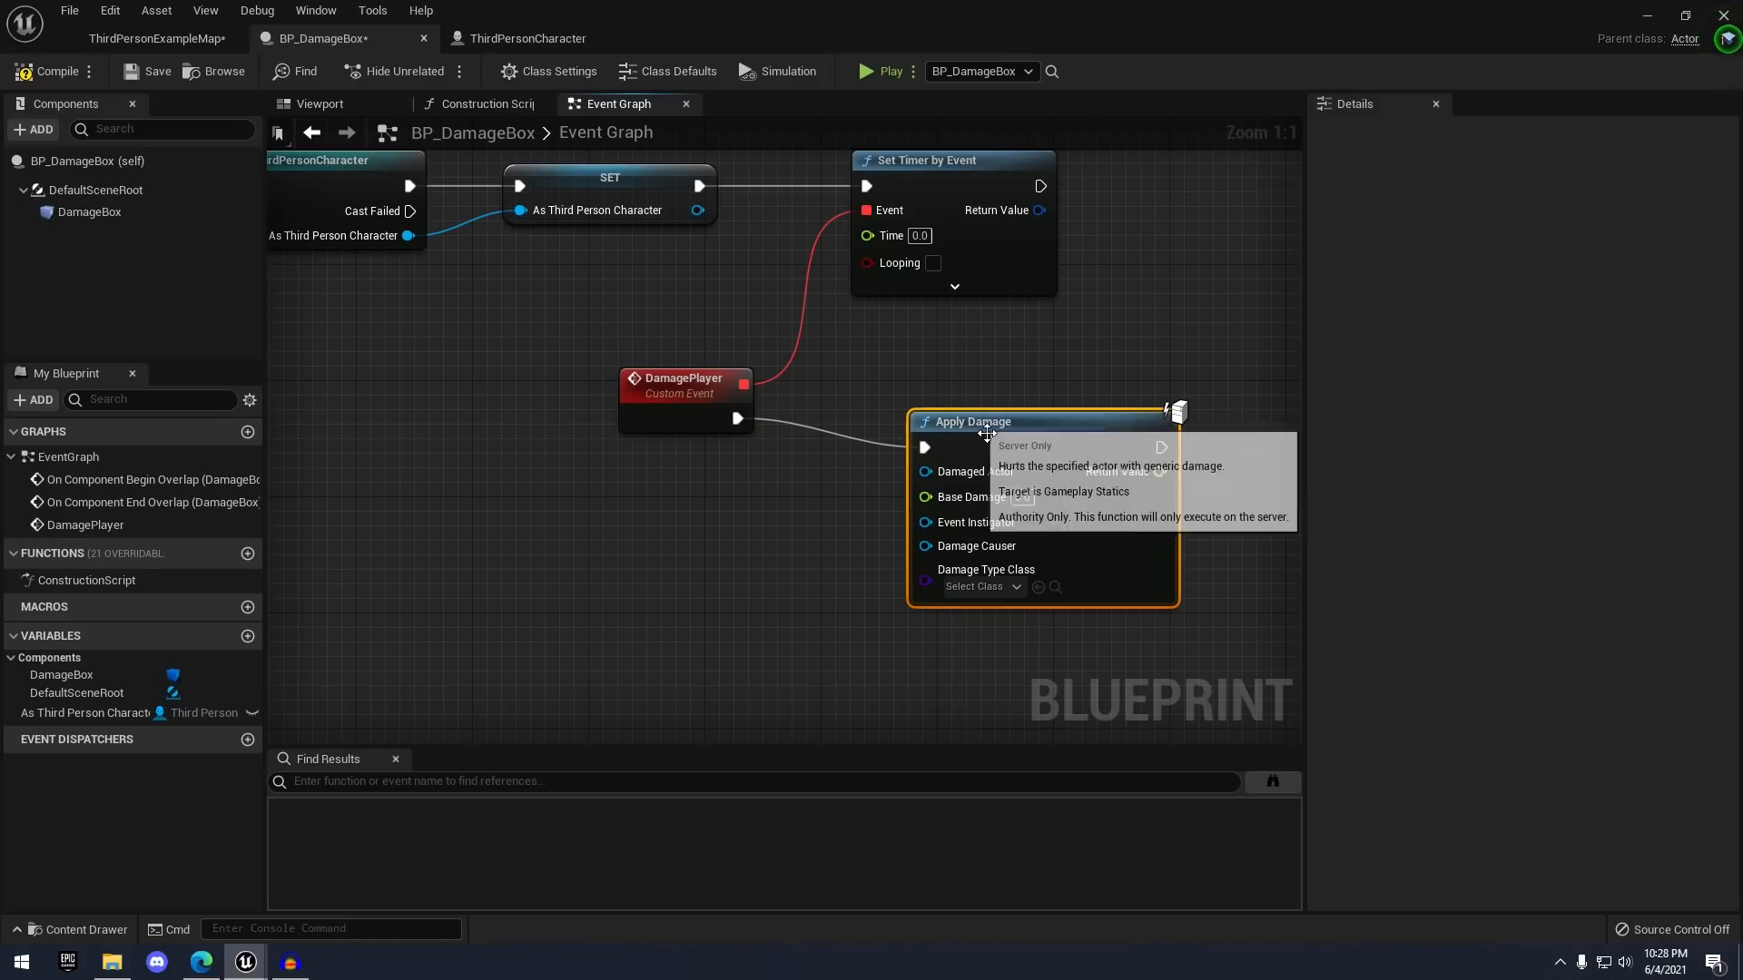
# - Make Apply Damage target the As Third Person Character variable with Base Damage 30
pyautogui.moveTo(985, 427); pyautogui.dragTo(999, 397)
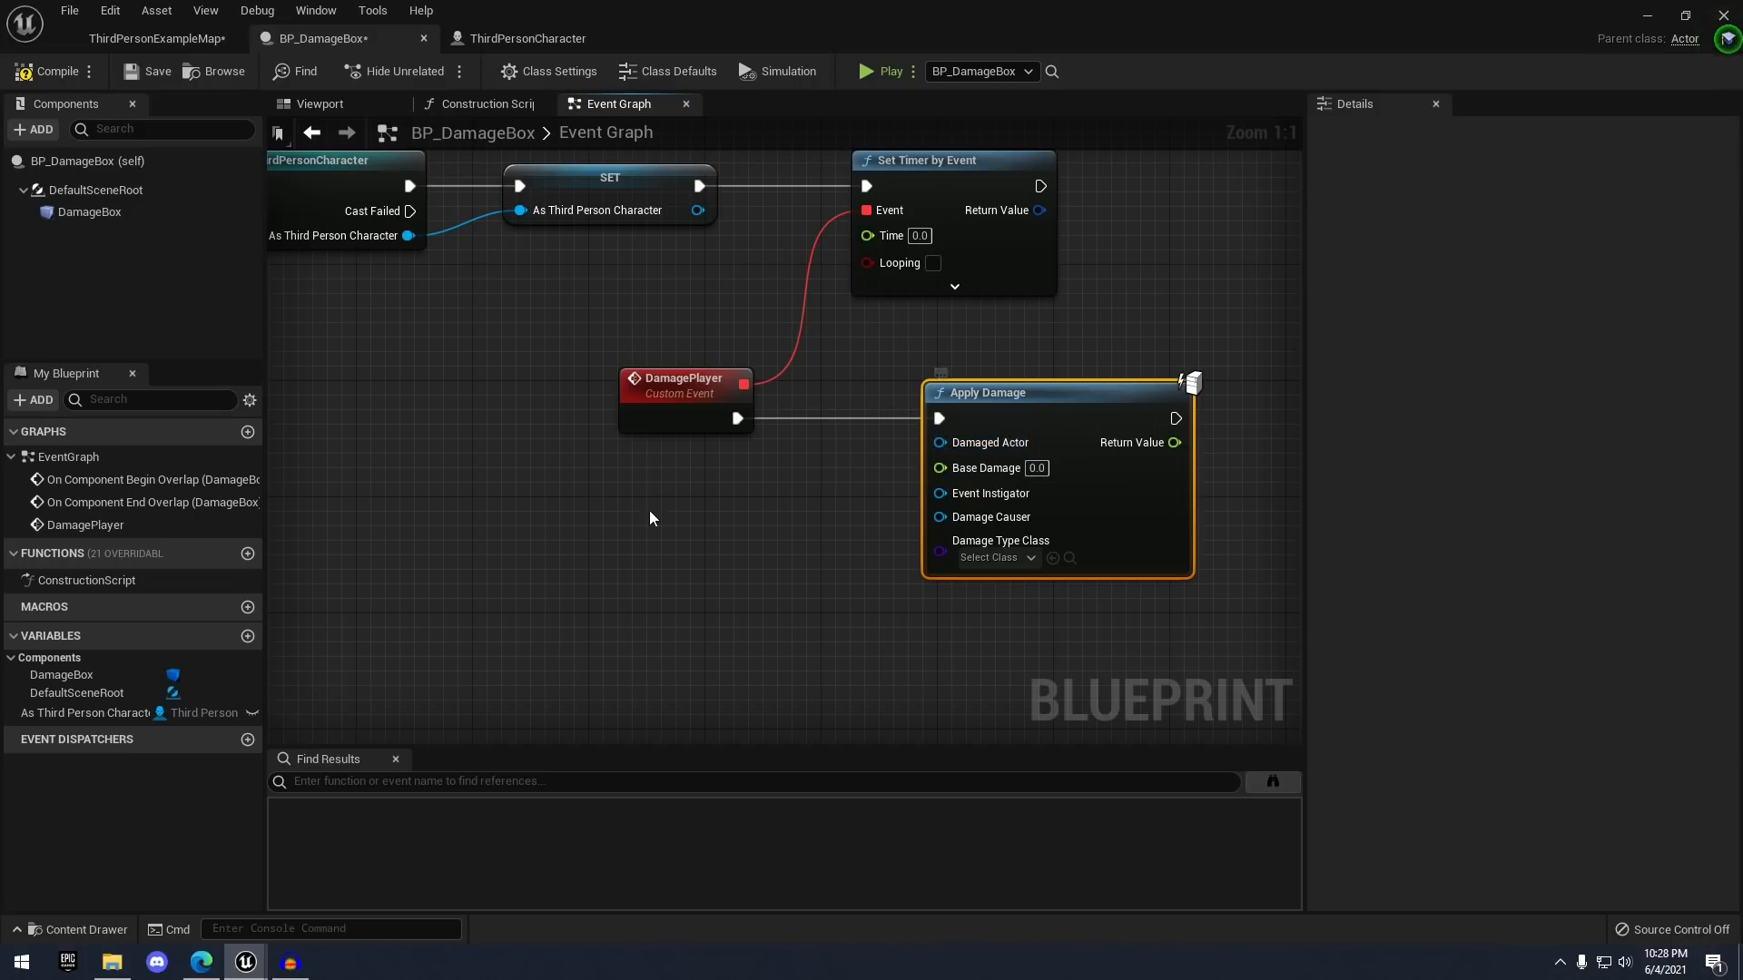
pyautogui.moveTo(182, 712); pyautogui.dragTo(956, 447)
pyautogui.click(736, 493)
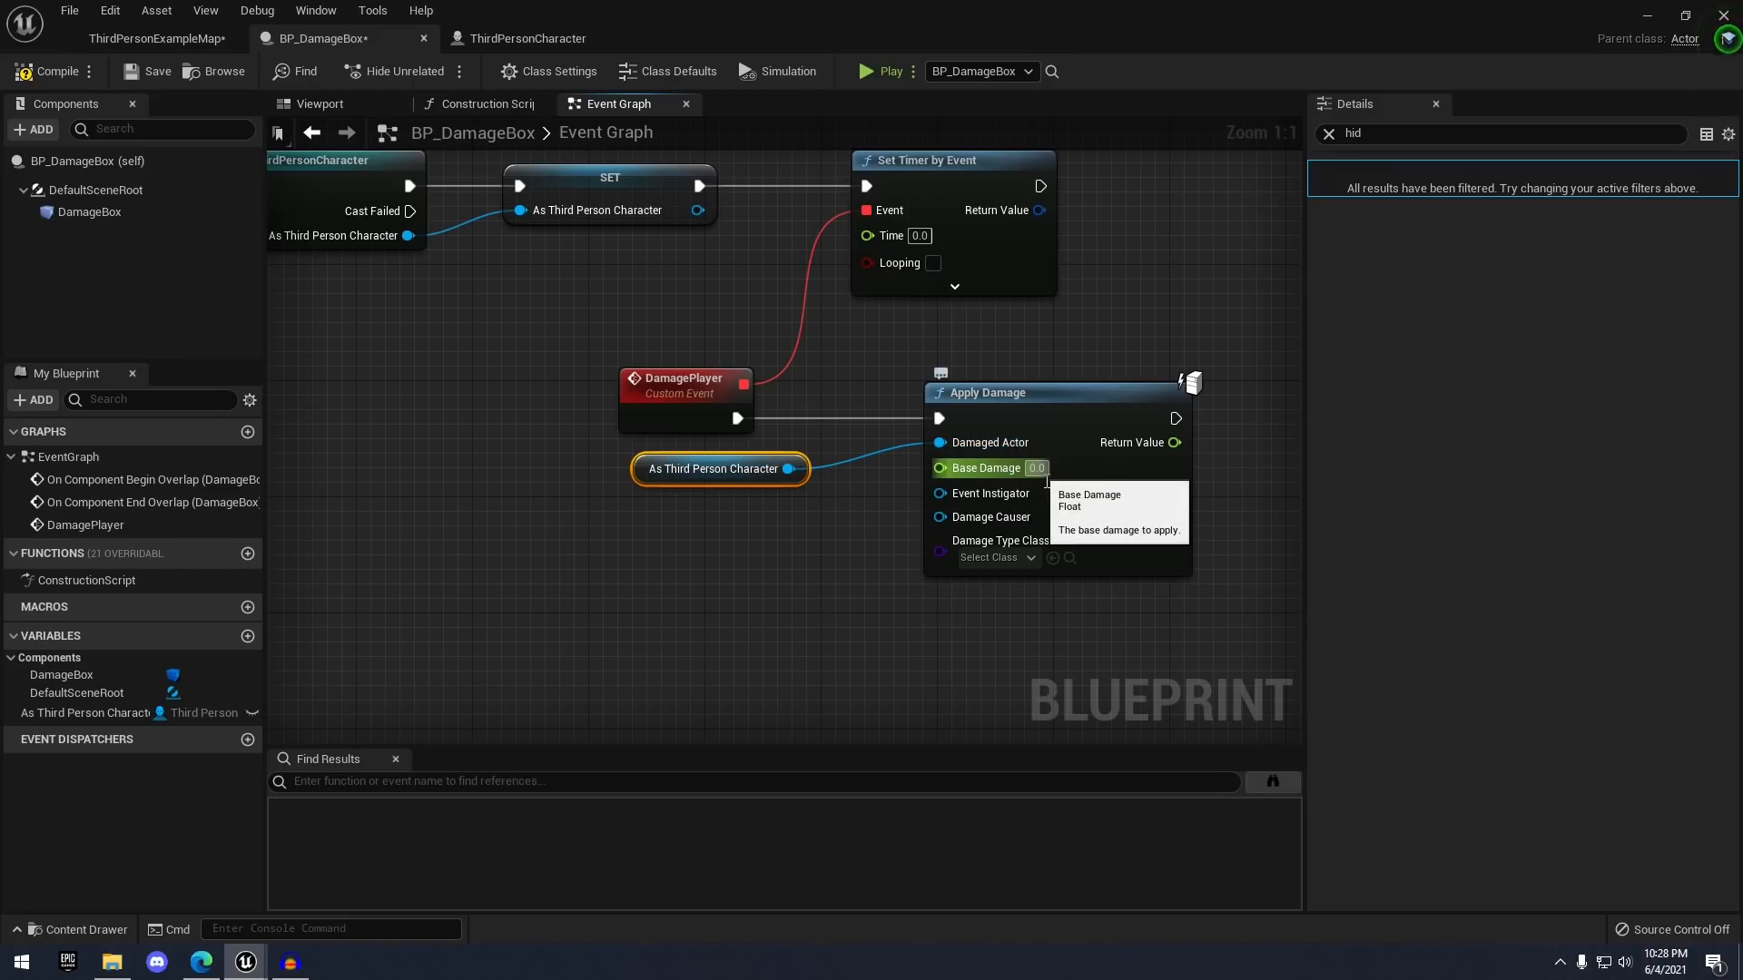
pyautogui.click(1042, 471)
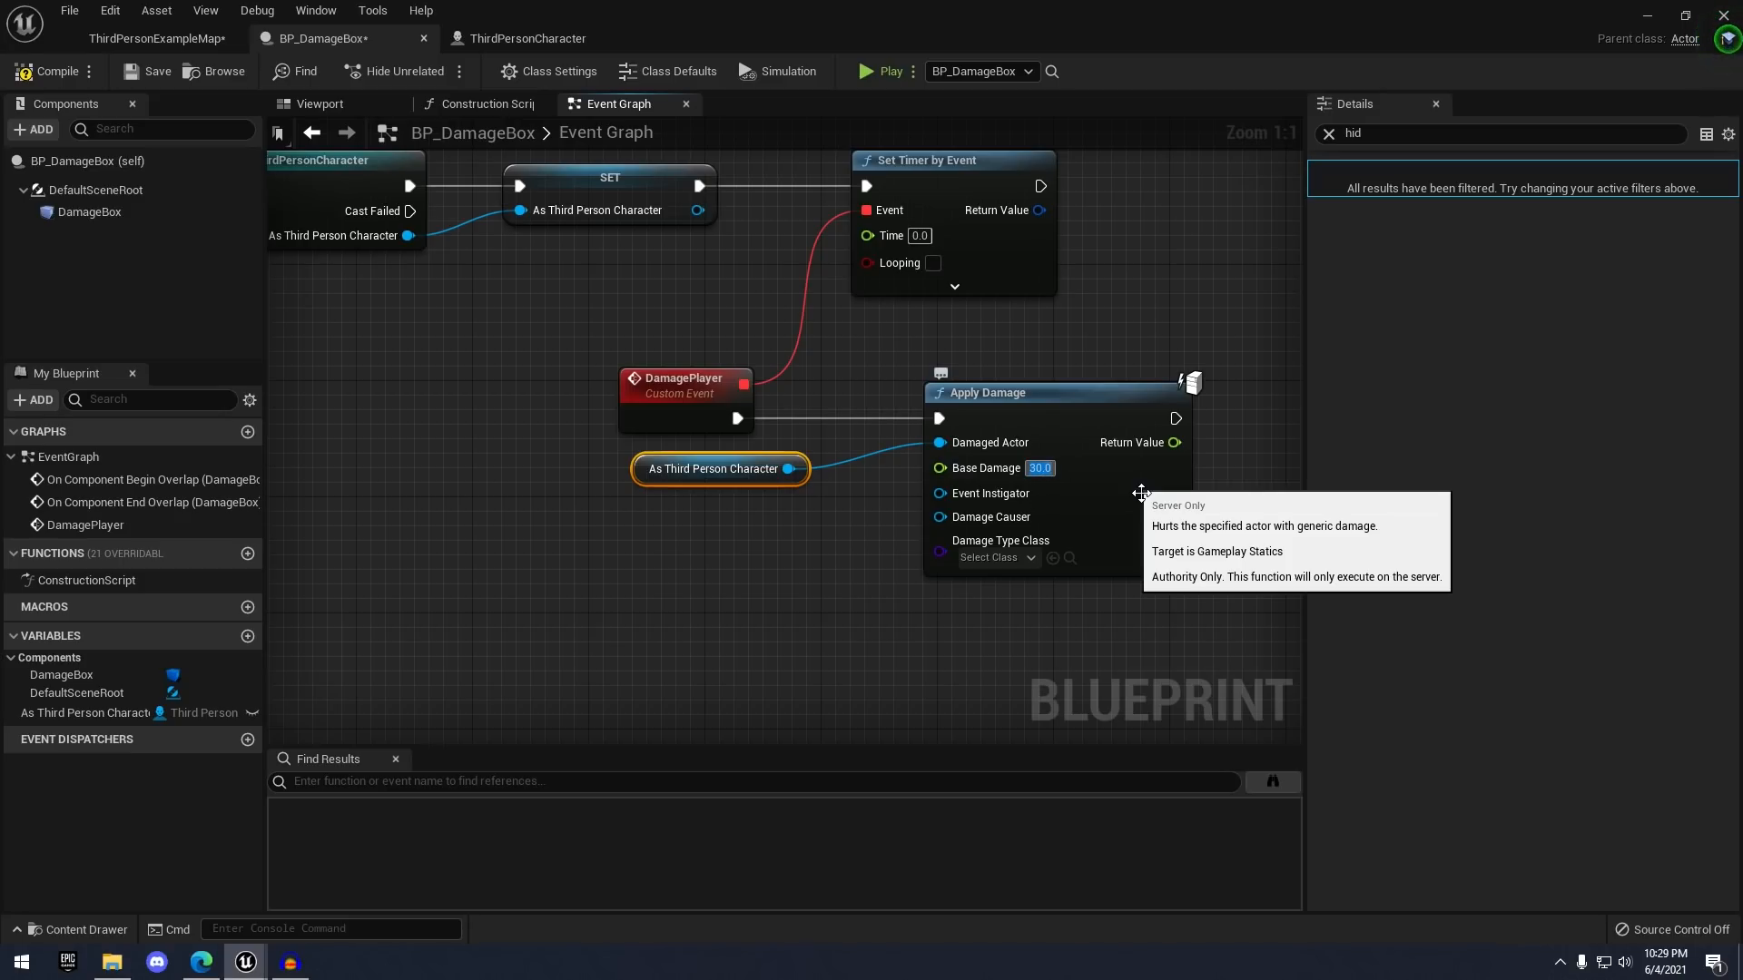
# - Set the timer to 2.0 seconds and make it loop
pyautogui.moveTo(1059, 334); pyautogui.dragTo(1020, 412, button='right')
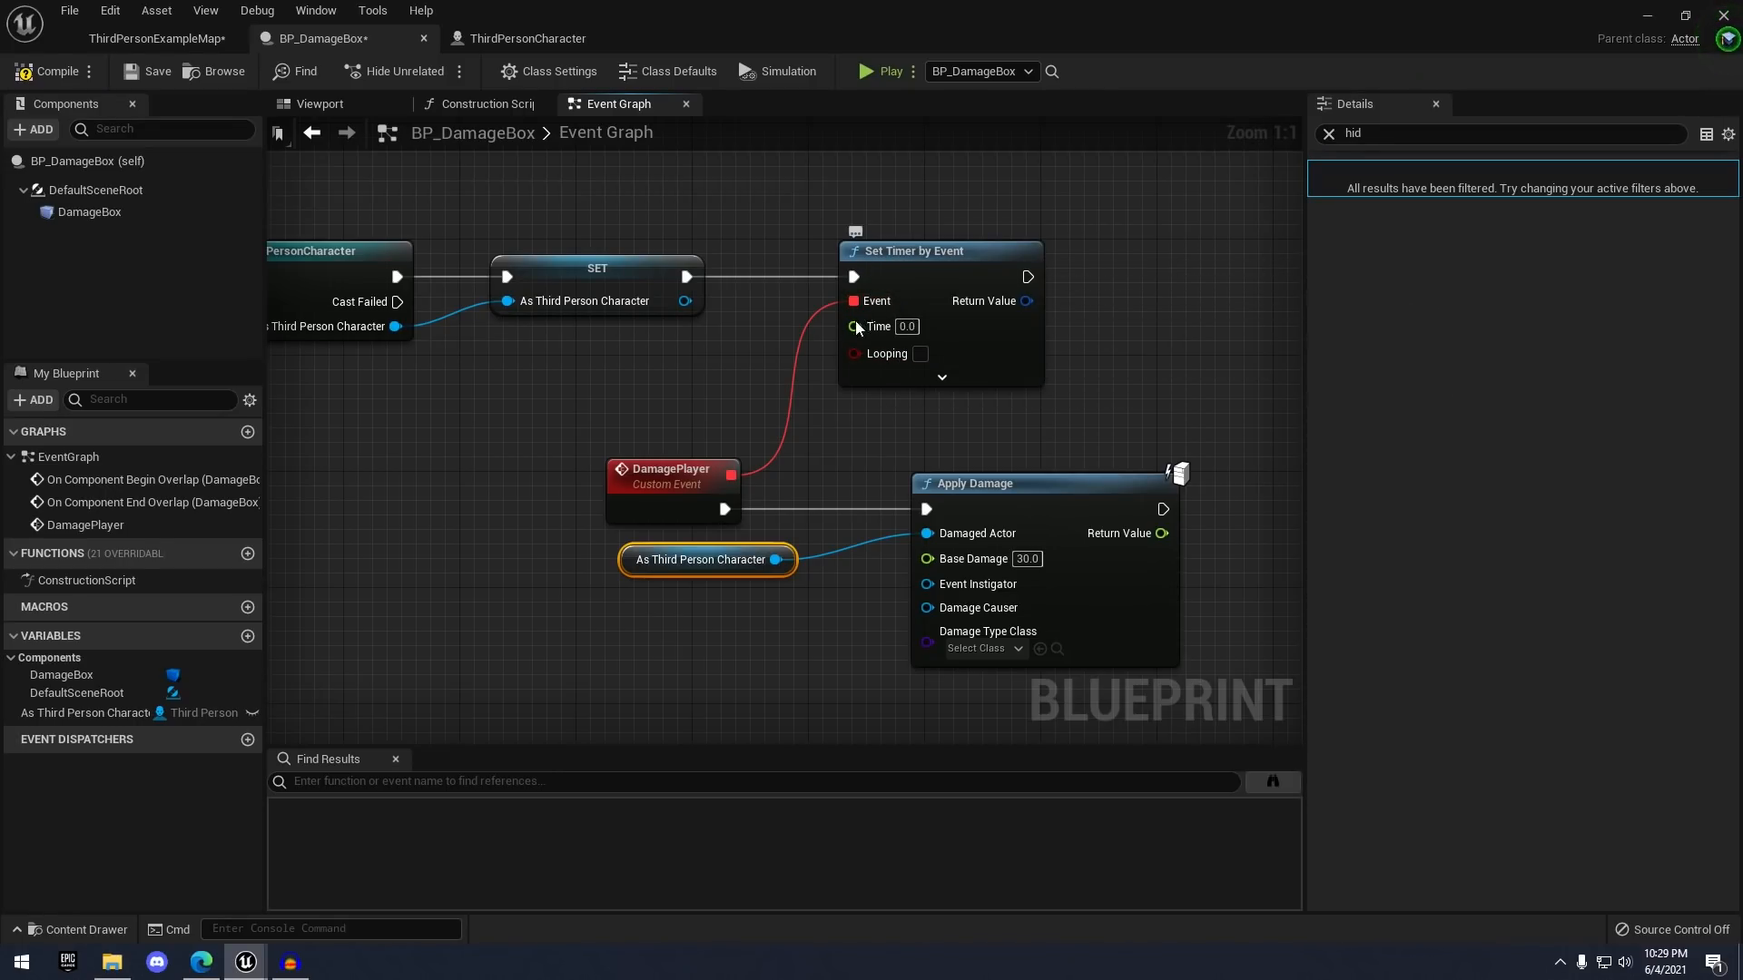
pyautogui.moveTo(866, 334); pyautogui.dragTo(941, 342)
pyautogui.click(920, 354)
# - Compile and save BP_DamageBox, then play-test the level map
pyautogui.click(42, 73)
pyautogui.click(150, 72)
pyautogui.scroll(-2, 481, 339)
pyautogui.scroll(2, 1007, 331)
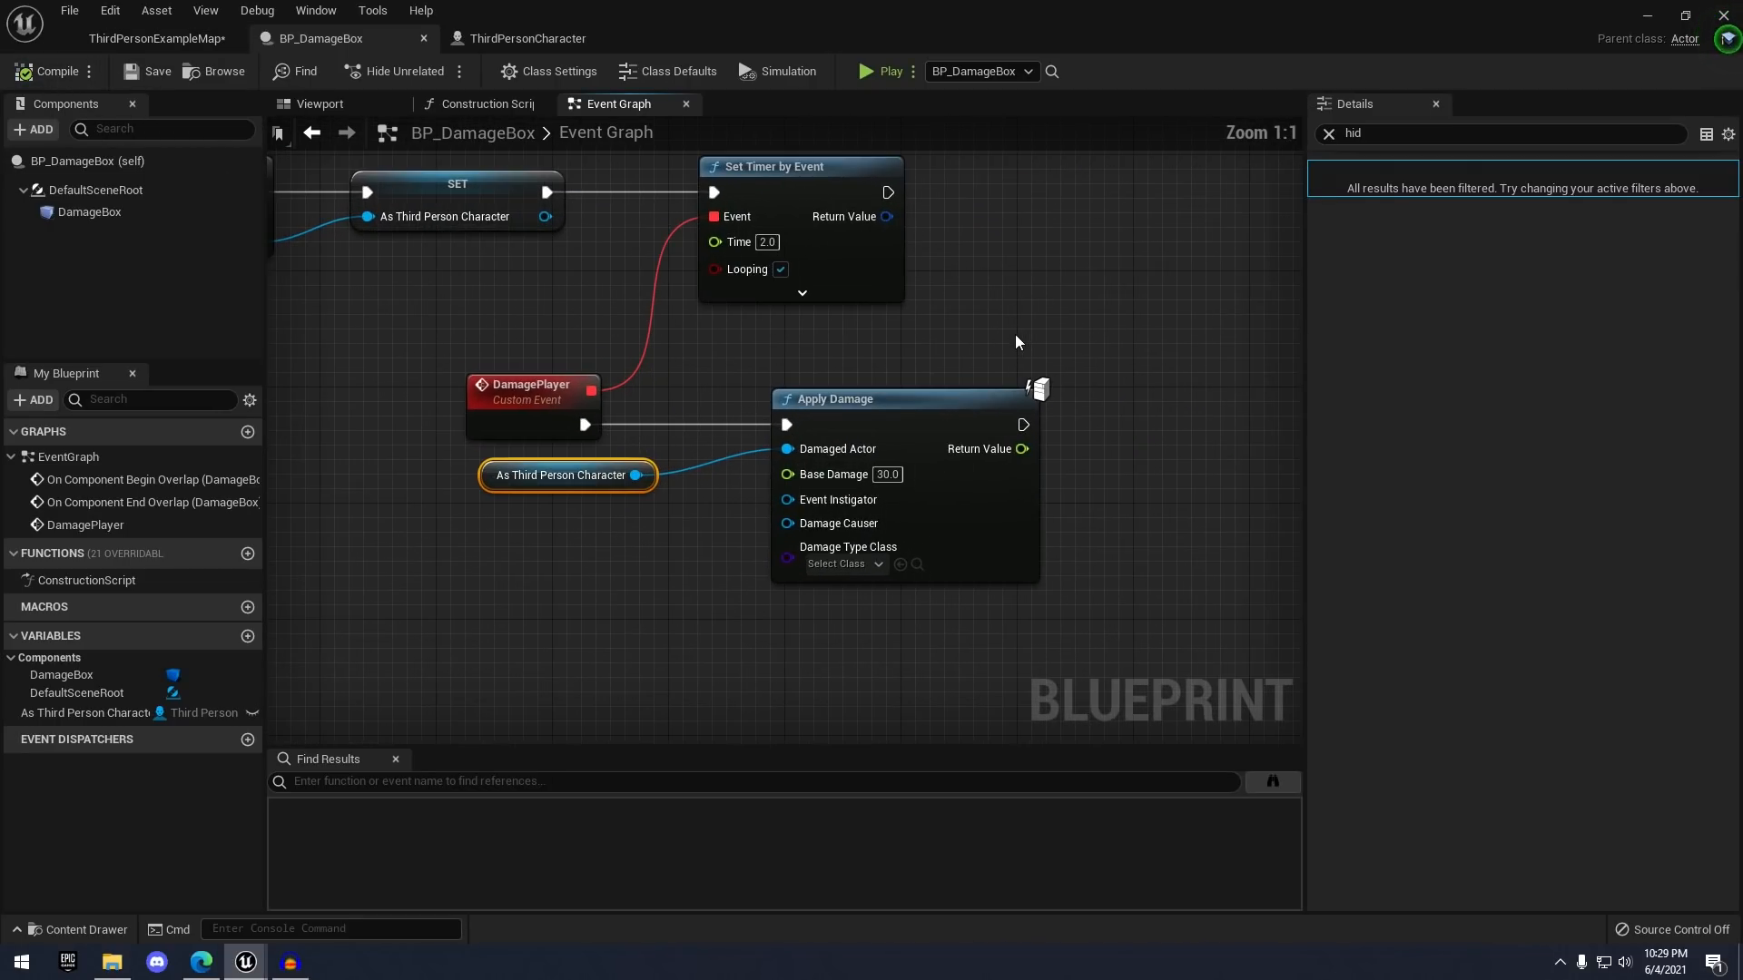
pyautogui.moveTo(1015, 334); pyautogui.dragTo(825, 270, button='right')
pyautogui.scroll(-1, 736, 237)
pyautogui.moveTo(736, 237); pyautogui.dragTo(984, 294, button='right')
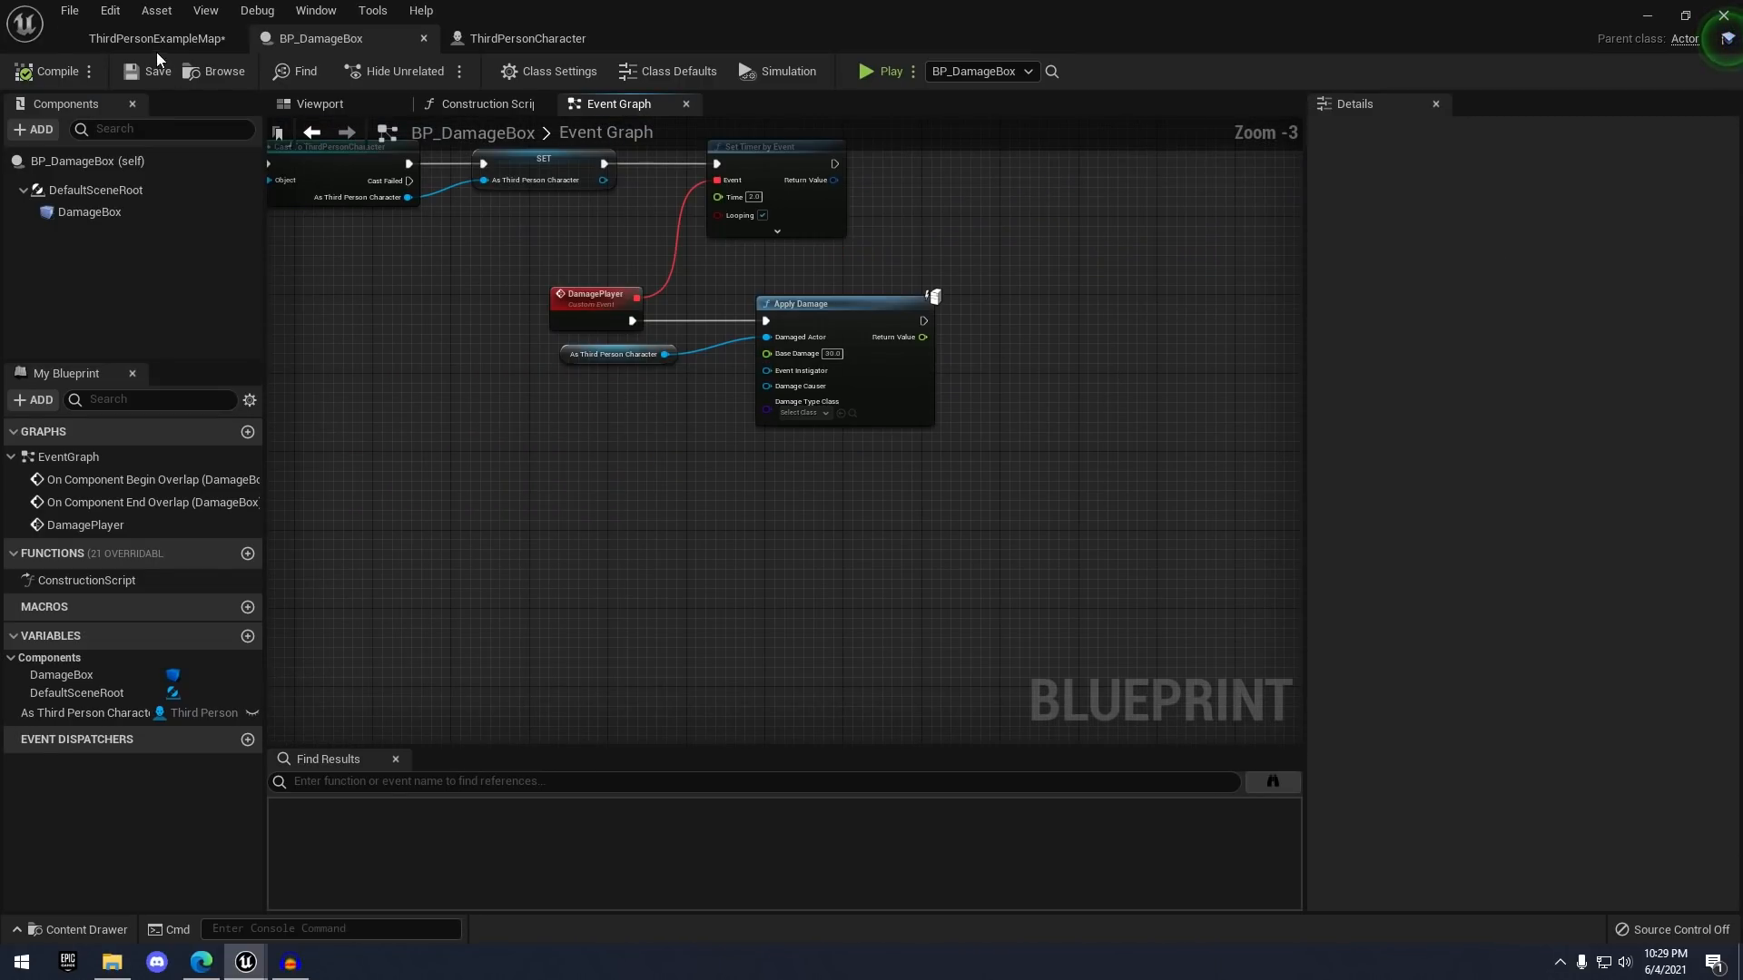
pyautogui.click(157, 39)
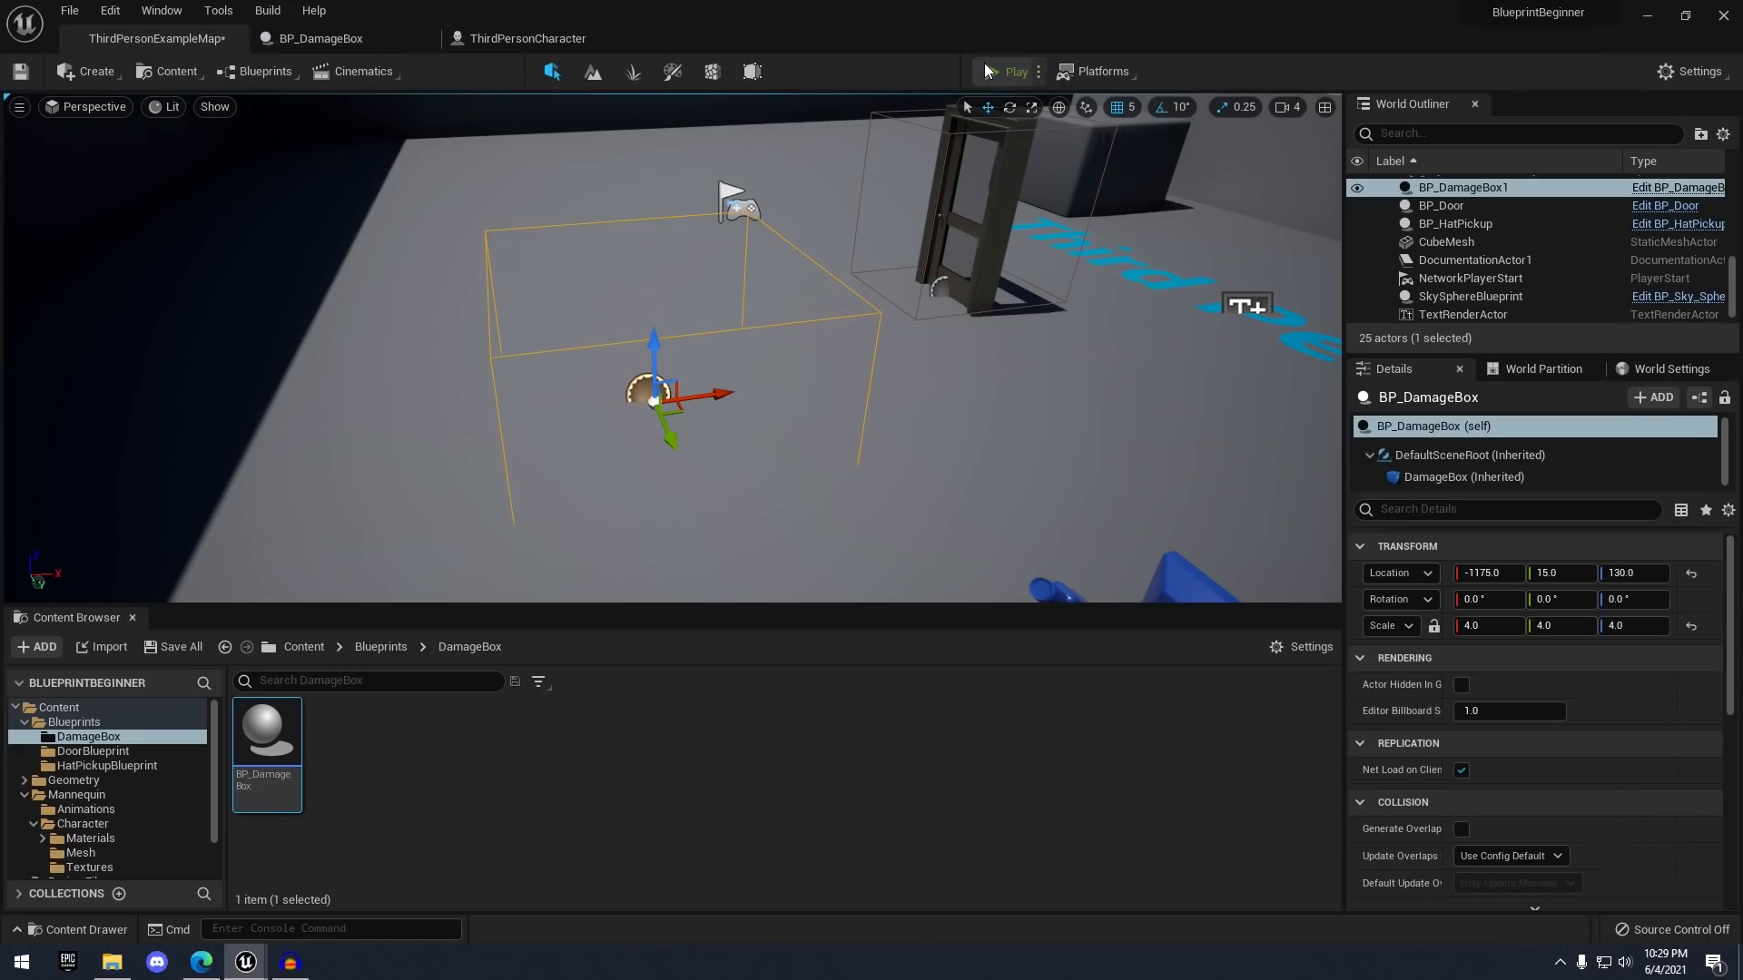
pyautogui.click(992, 71)
# - Steer the mannequin around the level with W, A, S, D and bring it to a stop
pyautogui.press('w')
pyautogui.press('s')
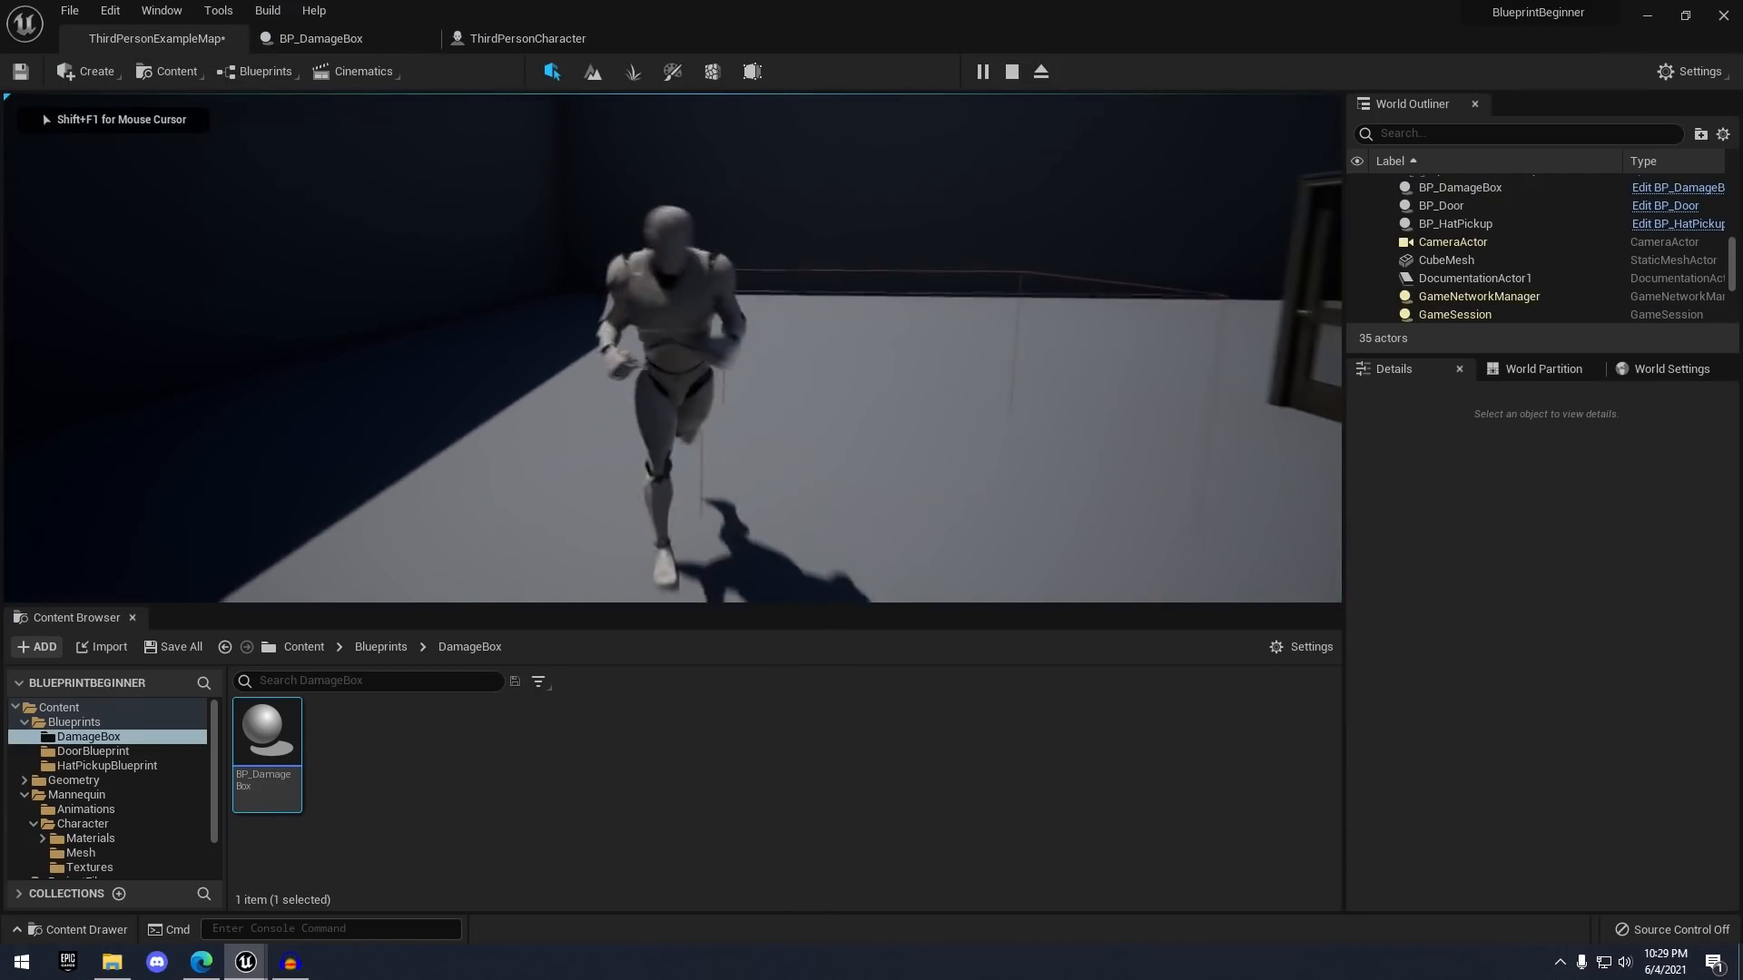
pyautogui.press('d')
pyautogui.press('a')
pyautogui.press('d')
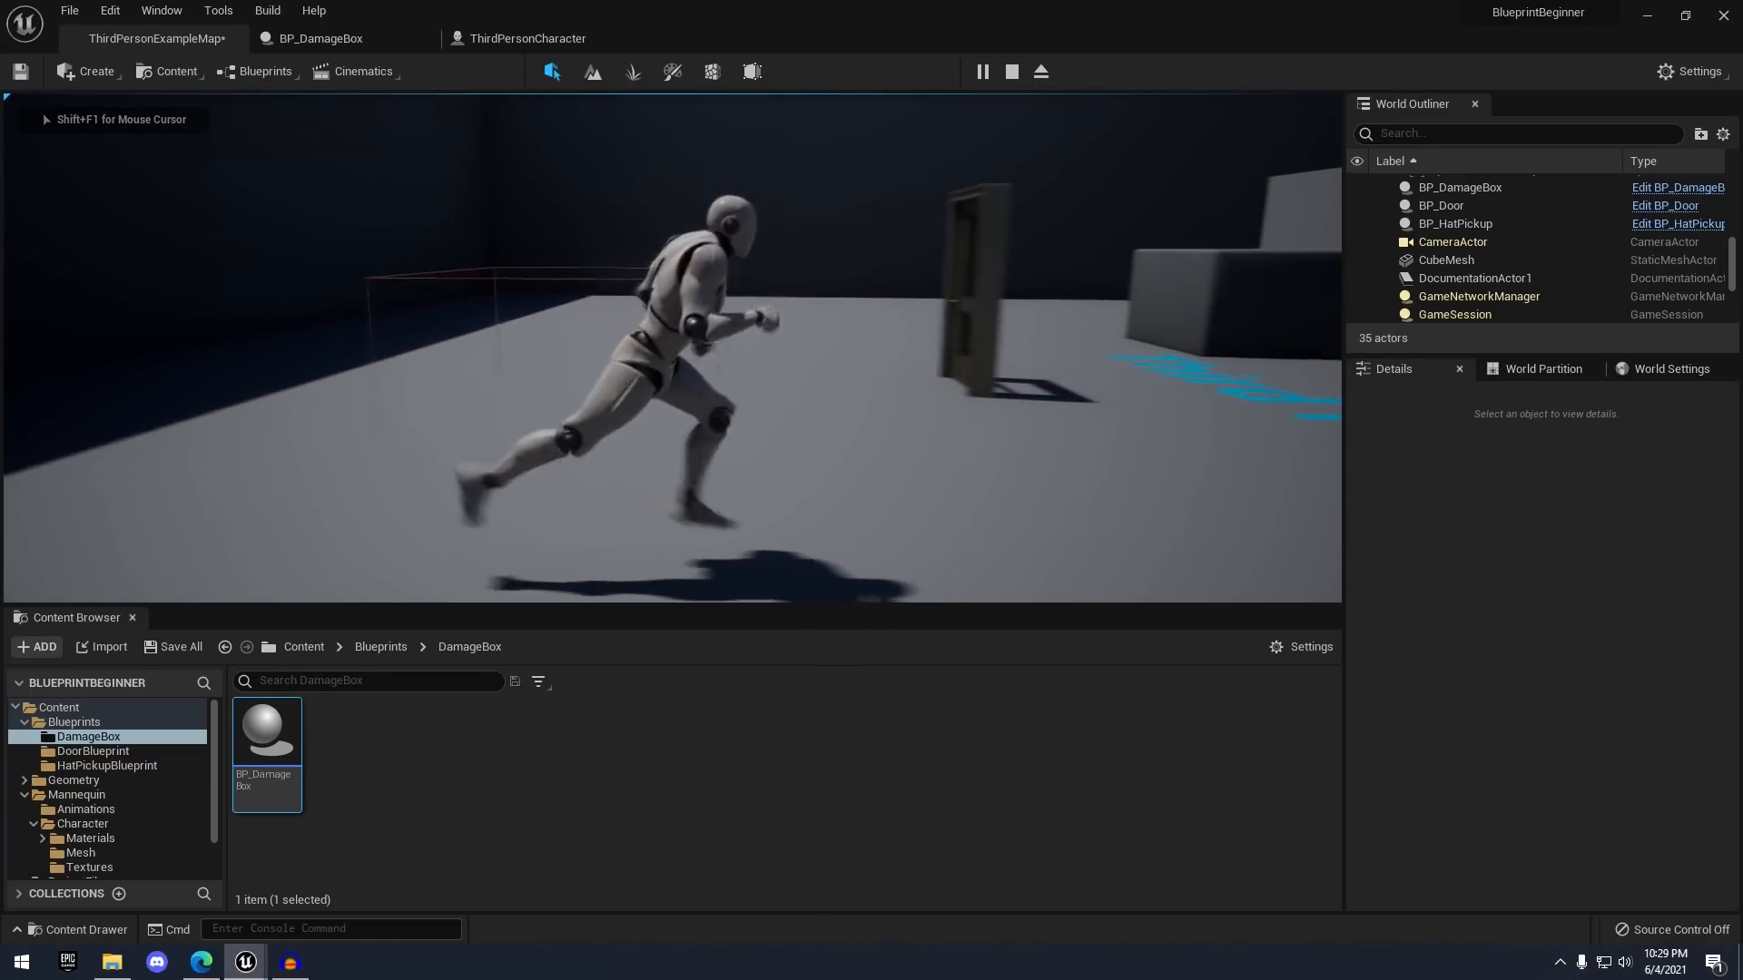
pyautogui.press('a')
pyautogui.press('s')
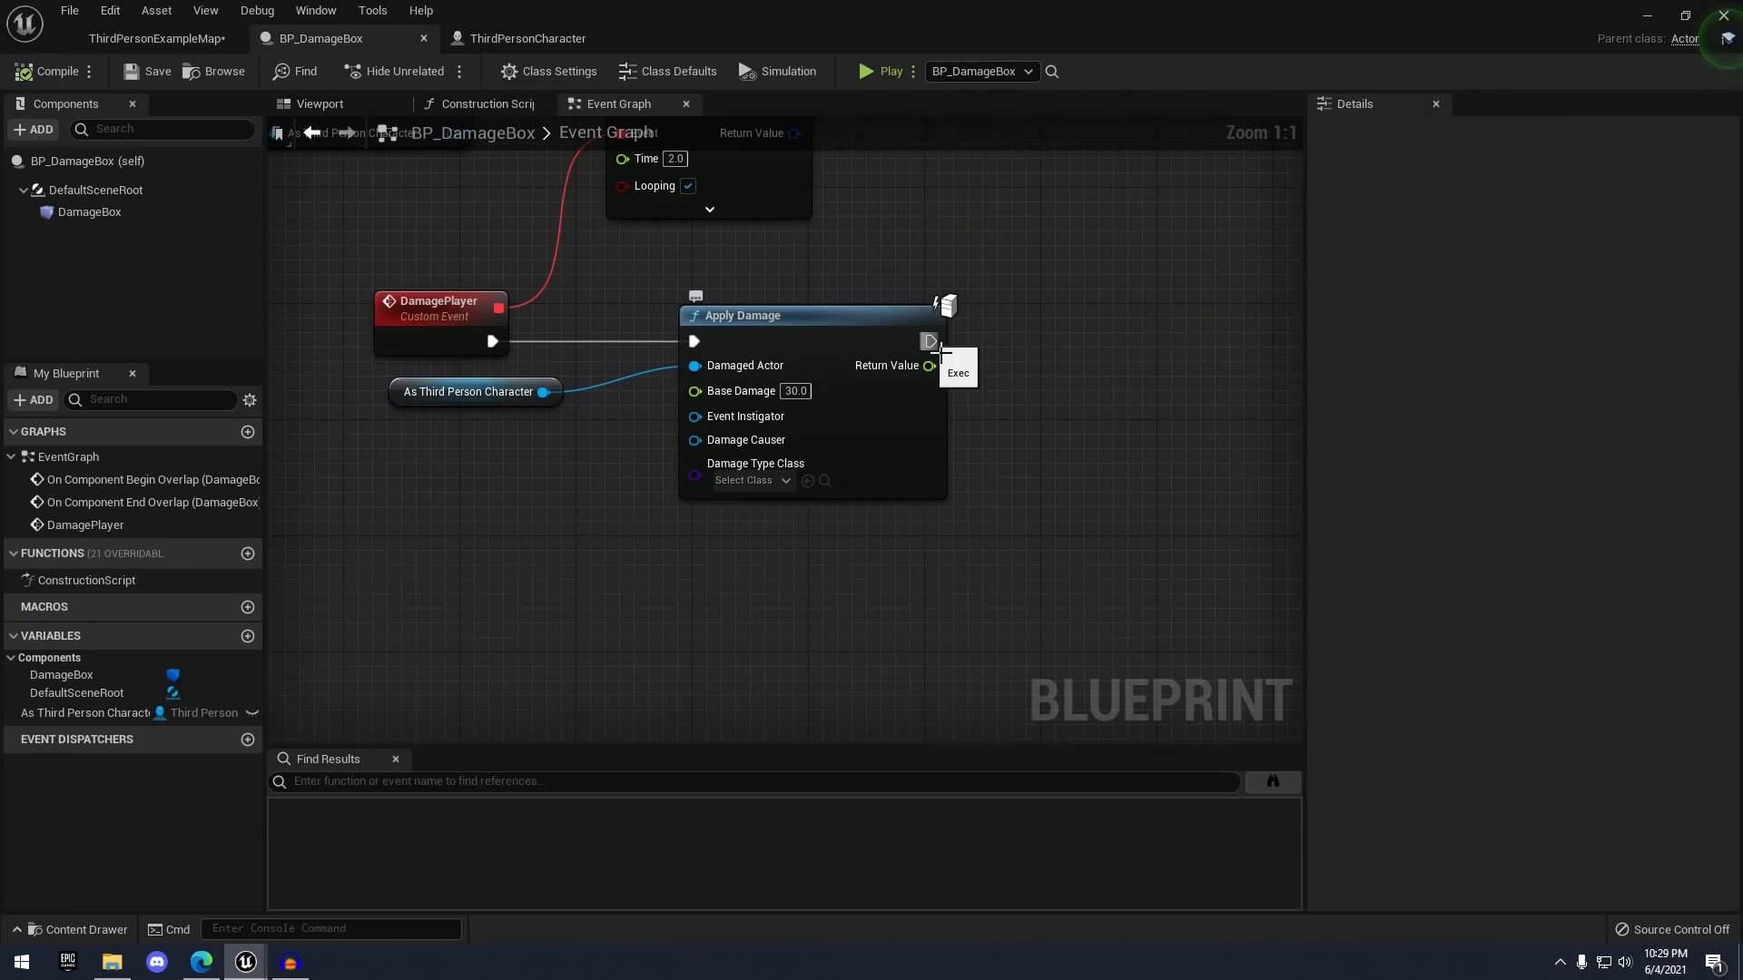
# - Add a Print String after Apply Damage and feed it Apply Damage's Return Value
pyautogui.moveTo(929, 341); pyautogui.dragTo(1087, 330)
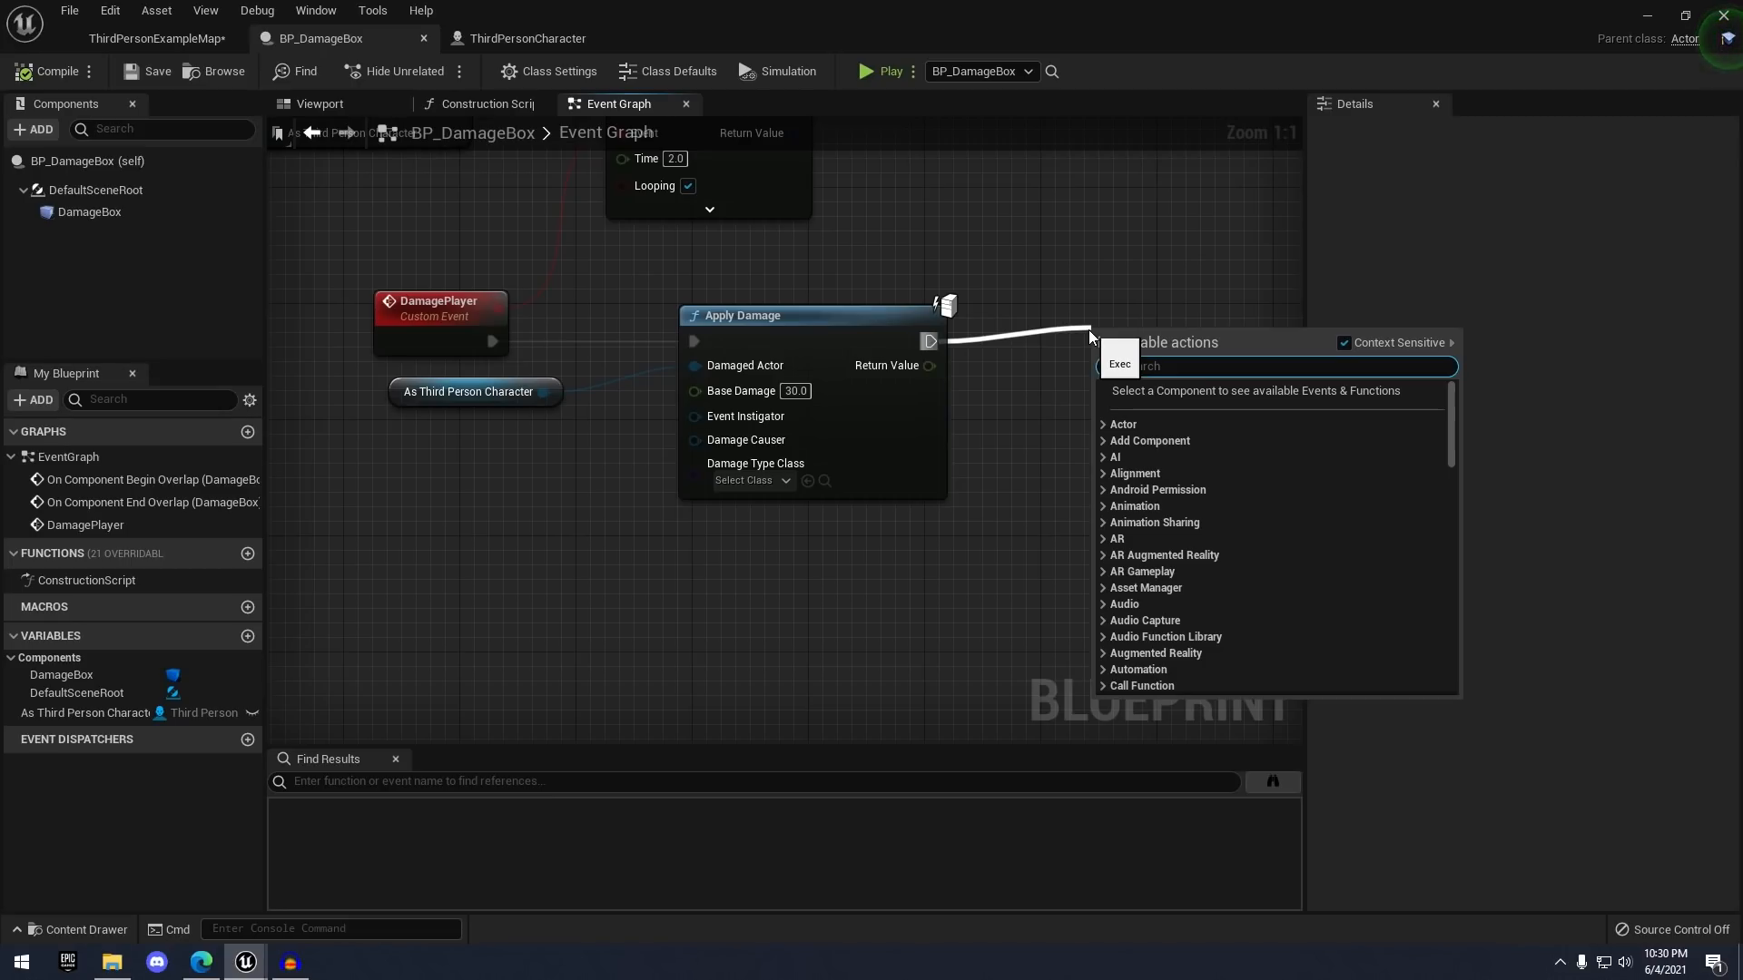
pyautogui.write('print string')
pyautogui.press('Return')
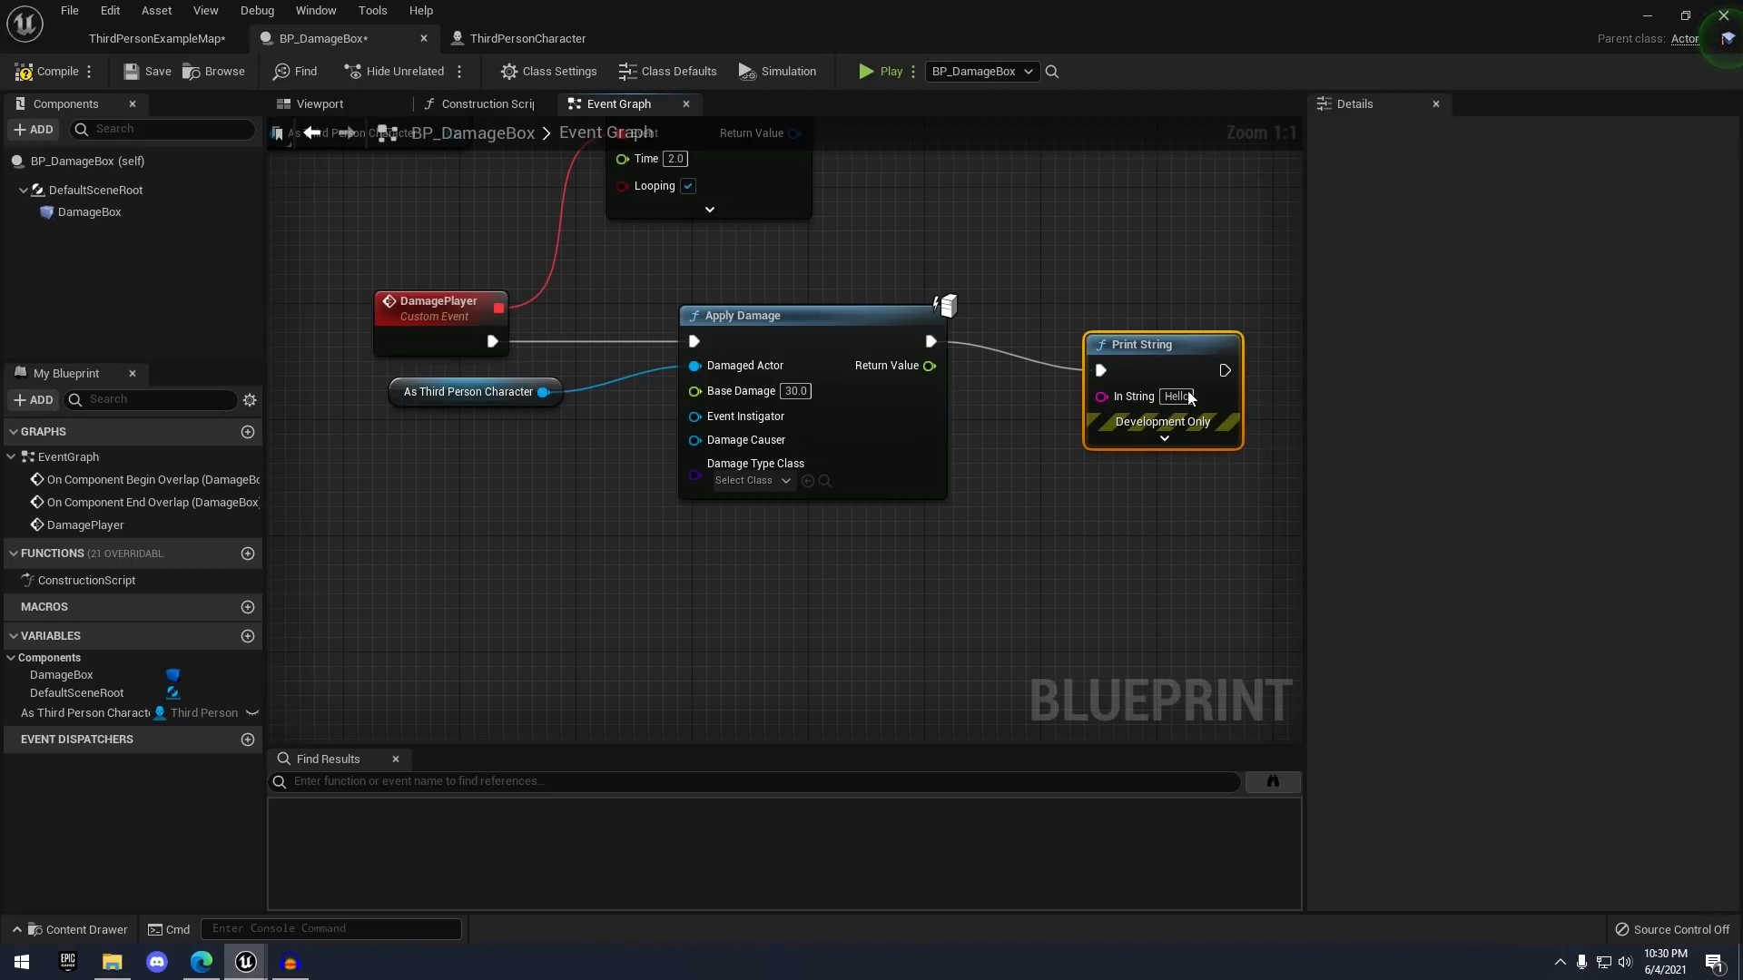
pyautogui.moveTo(1189, 397); pyautogui.dragTo(1304, 382)
pyautogui.moveTo(870, 365); pyautogui.dragTo(1229, 327)
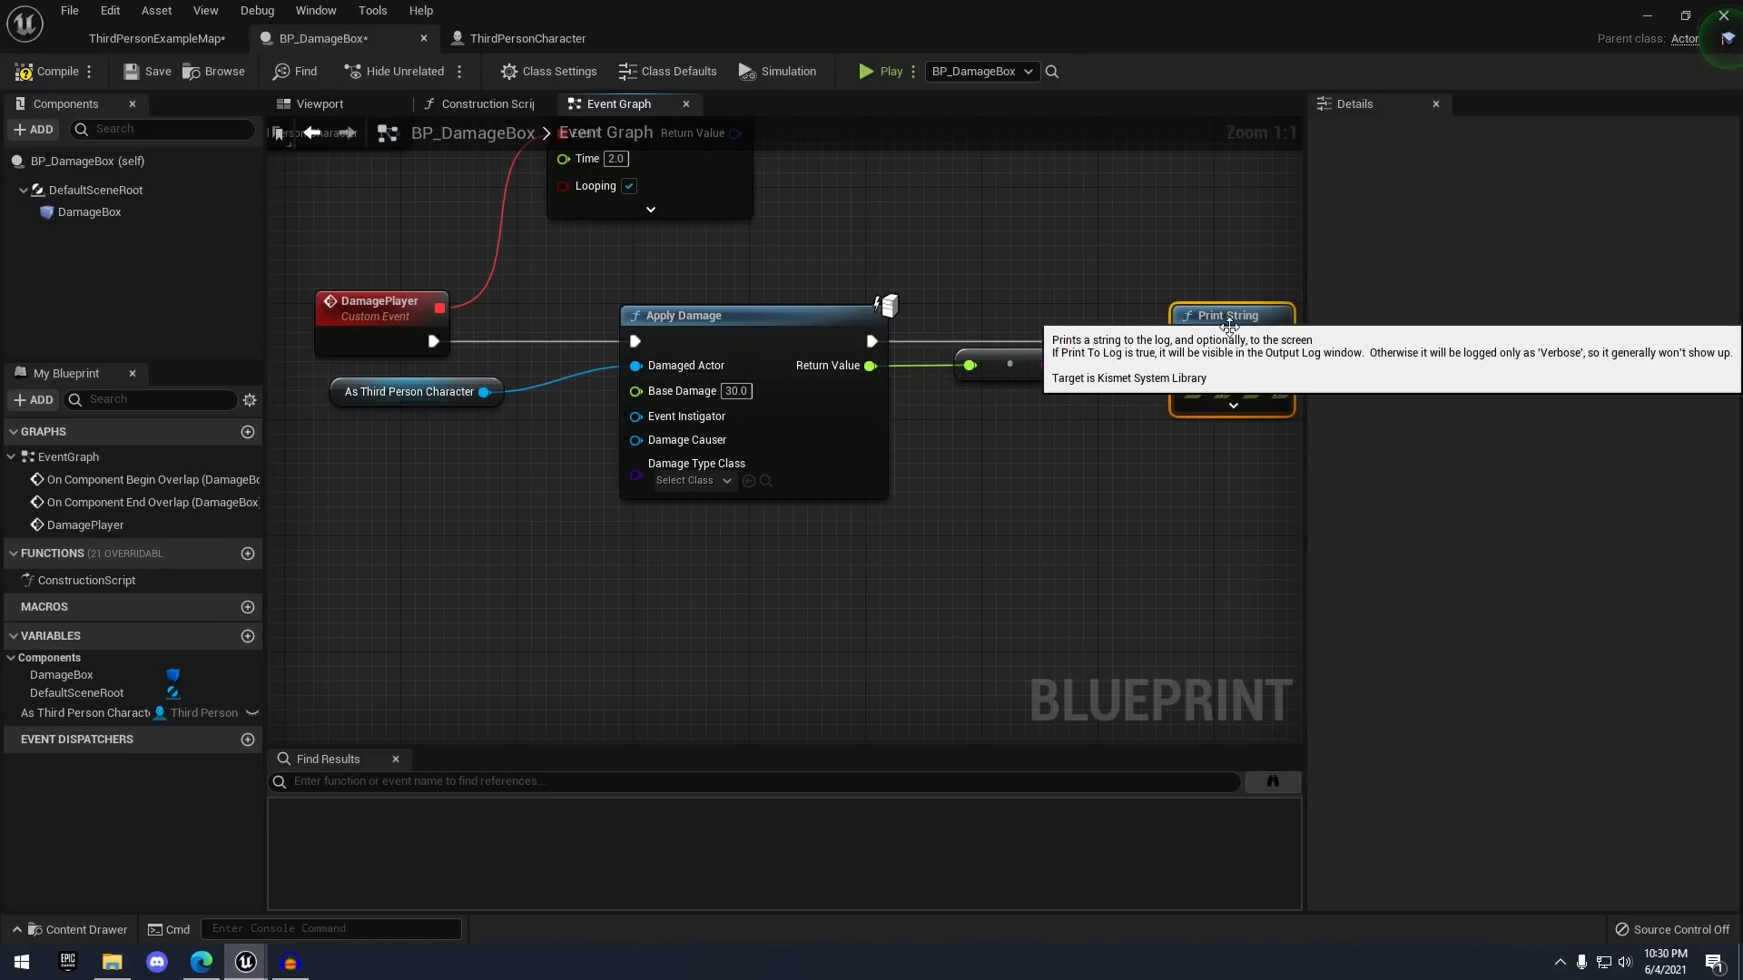
# - Compile and save BP_DamageBox, then play-test the level and run the mannequin into the damage box
pyautogui.click(55, 72)
pyautogui.click(146, 71)
pyautogui.click(158, 40)
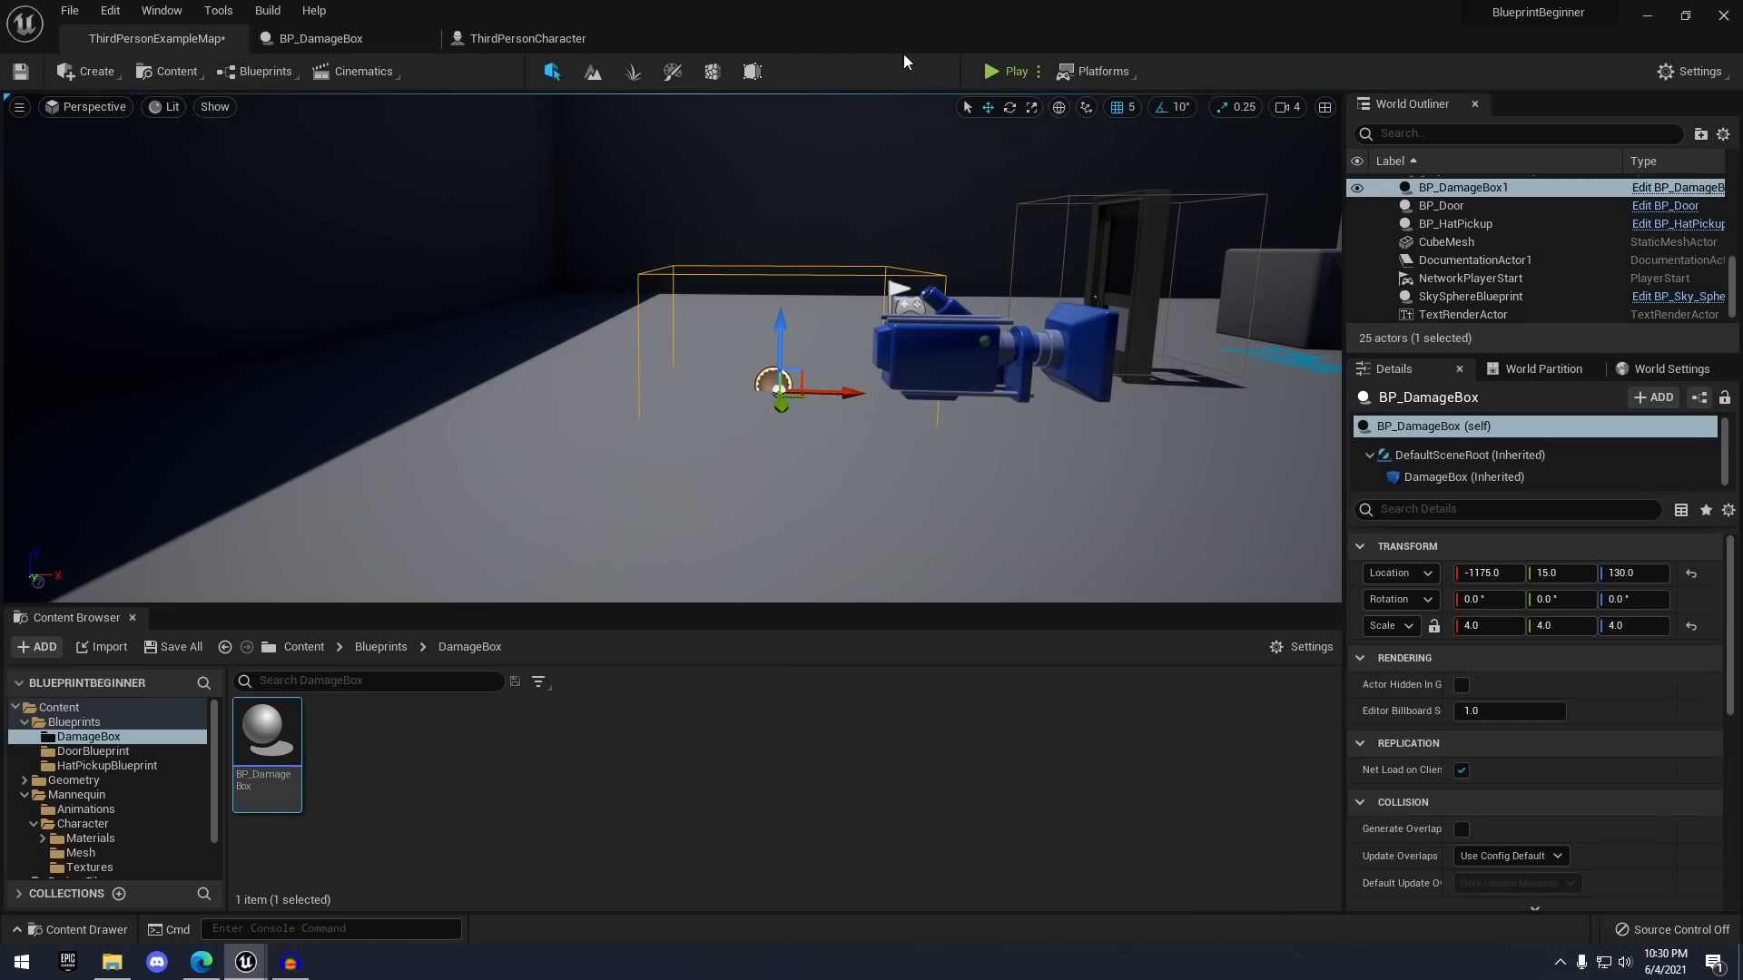
pyautogui.click(1006, 72)
pyautogui.press('w')
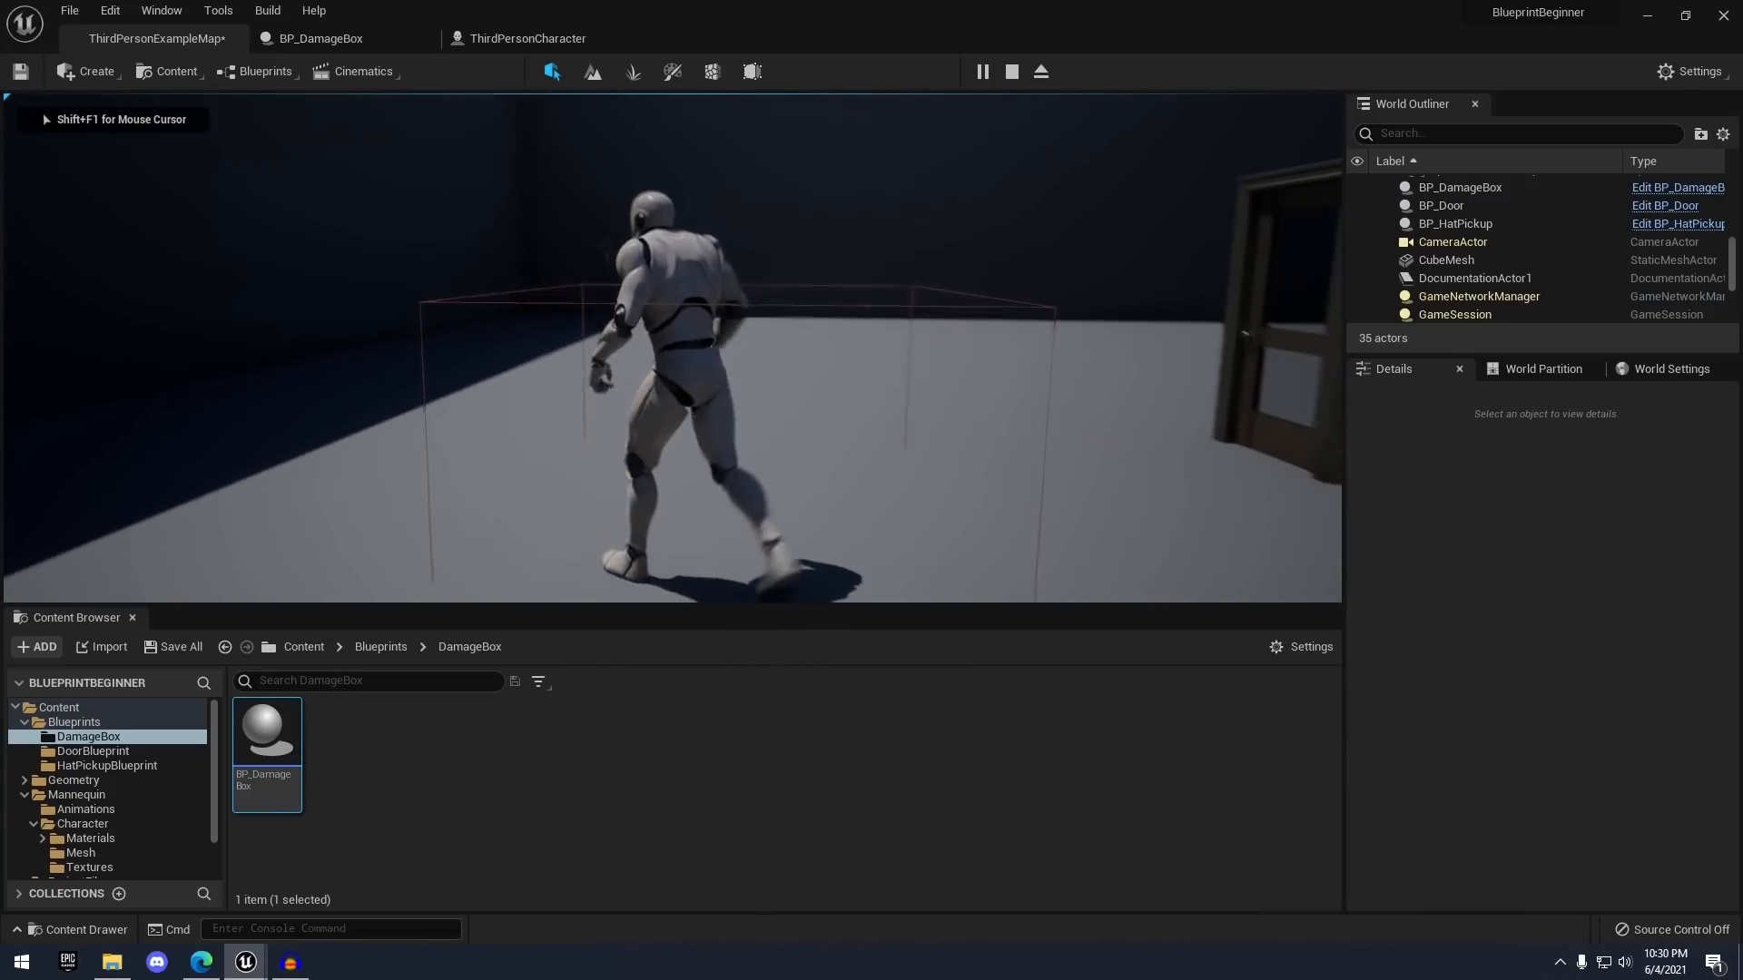
pyautogui.press('s')
pyautogui.press('w')
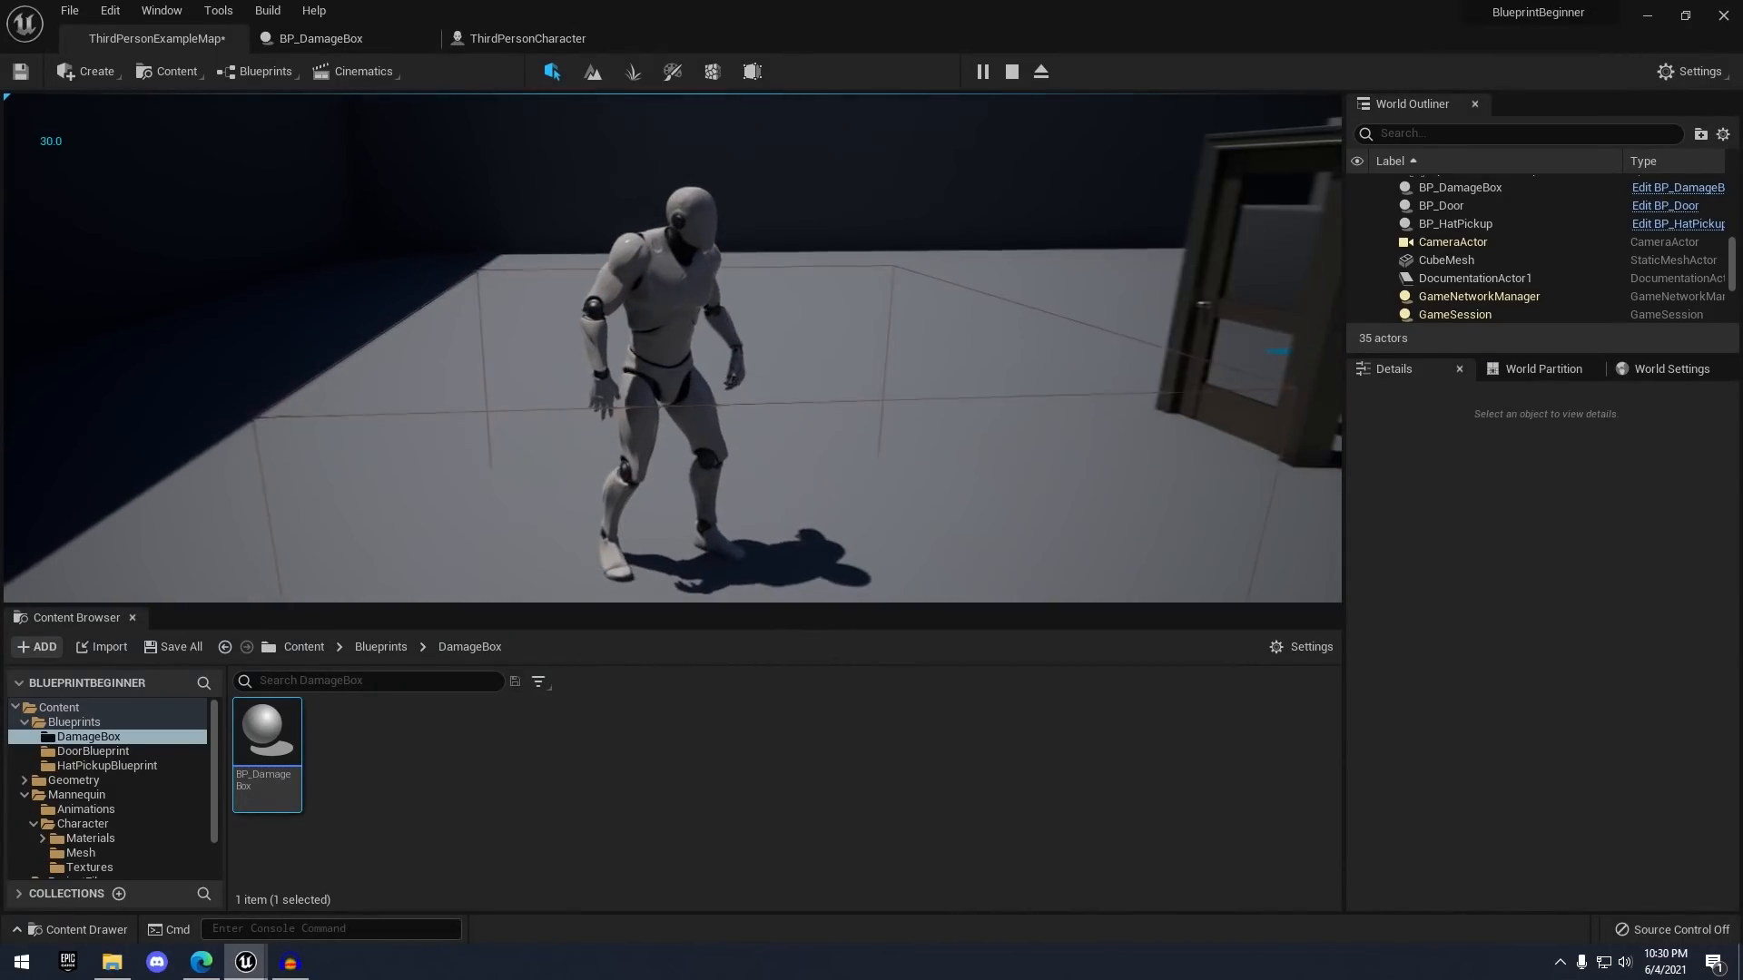
# - Stop the play-test and return to the BP_DamageBox graph to clear the Print String node
pyautogui.press('Escape')
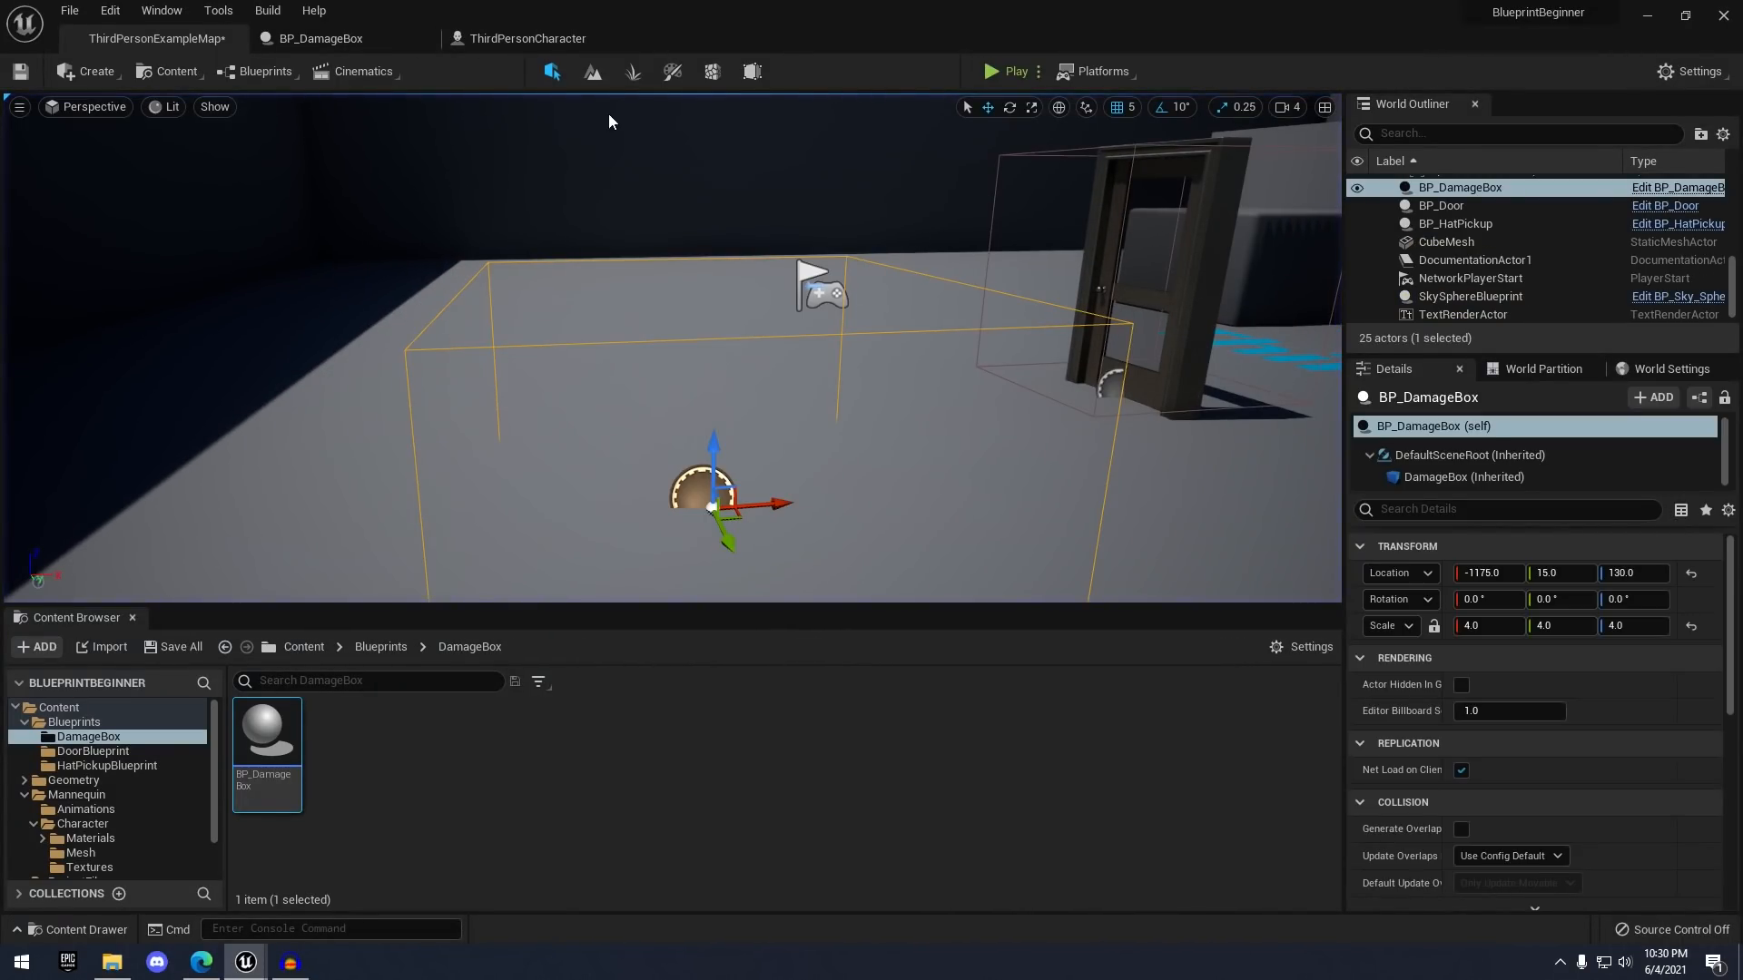
pyautogui.click(381, 46)
pyautogui.moveTo(1070, 261); pyautogui.dragTo(980, 261, button='right')
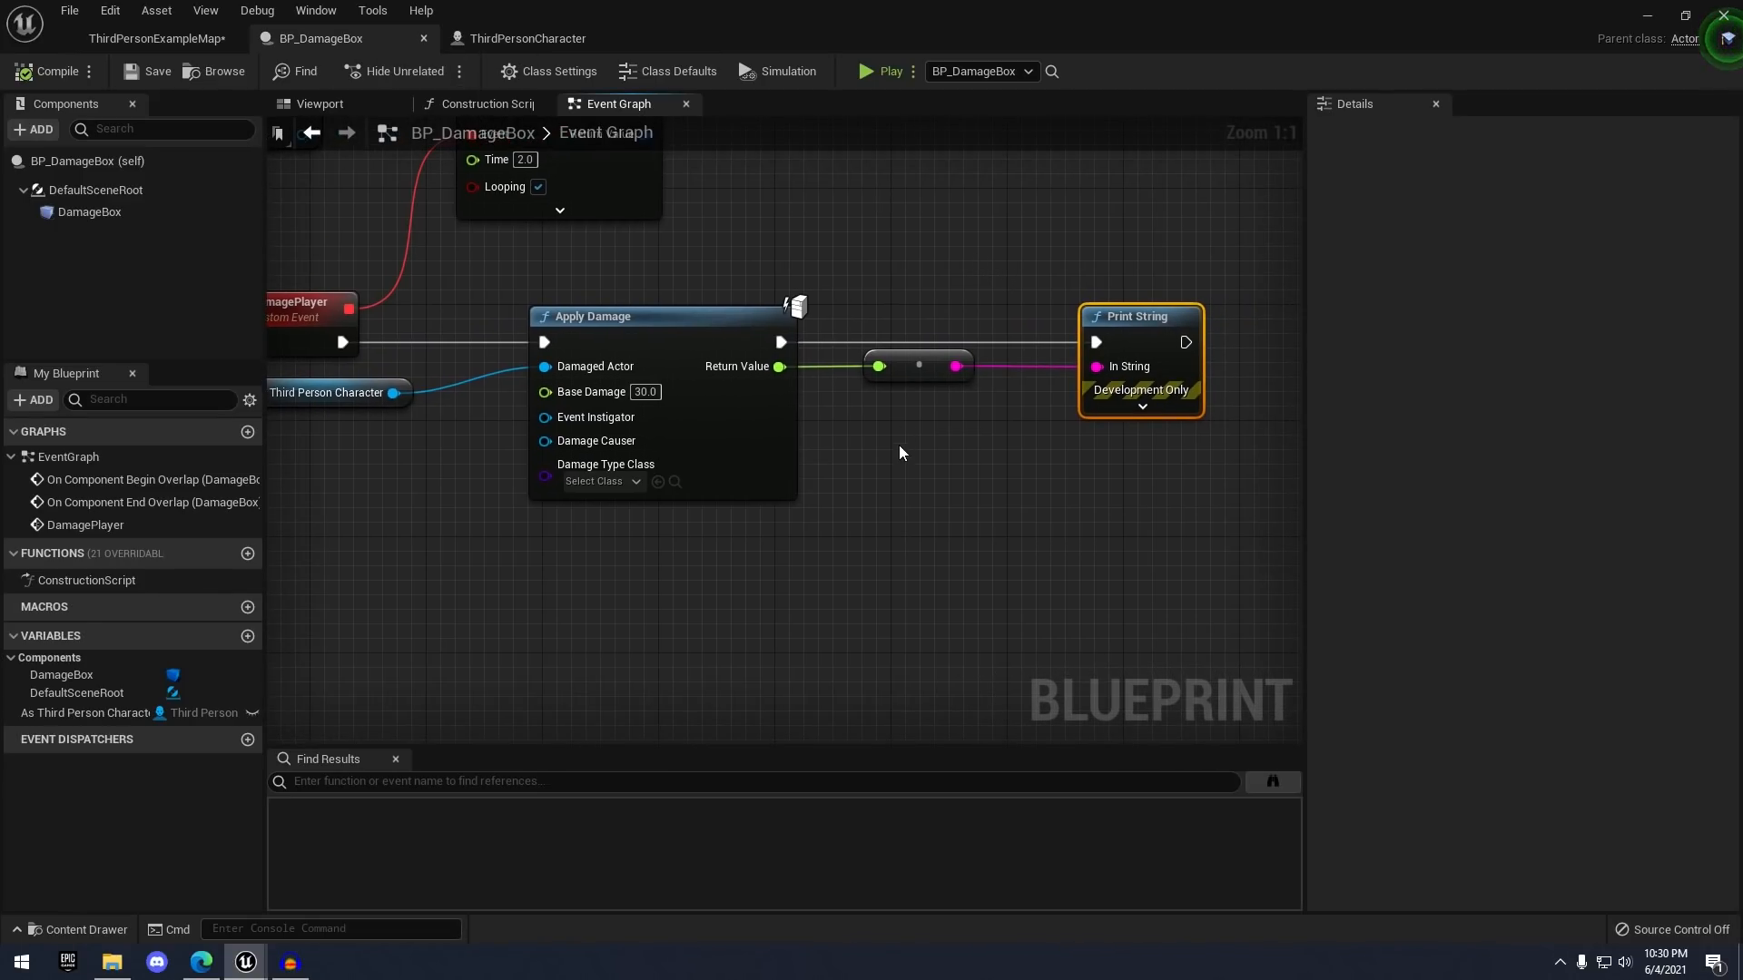
pyautogui.scroll(-2, 670, 159)
pyautogui.moveTo(703, 164); pyautogui.dragTo(812, 239, button='right')
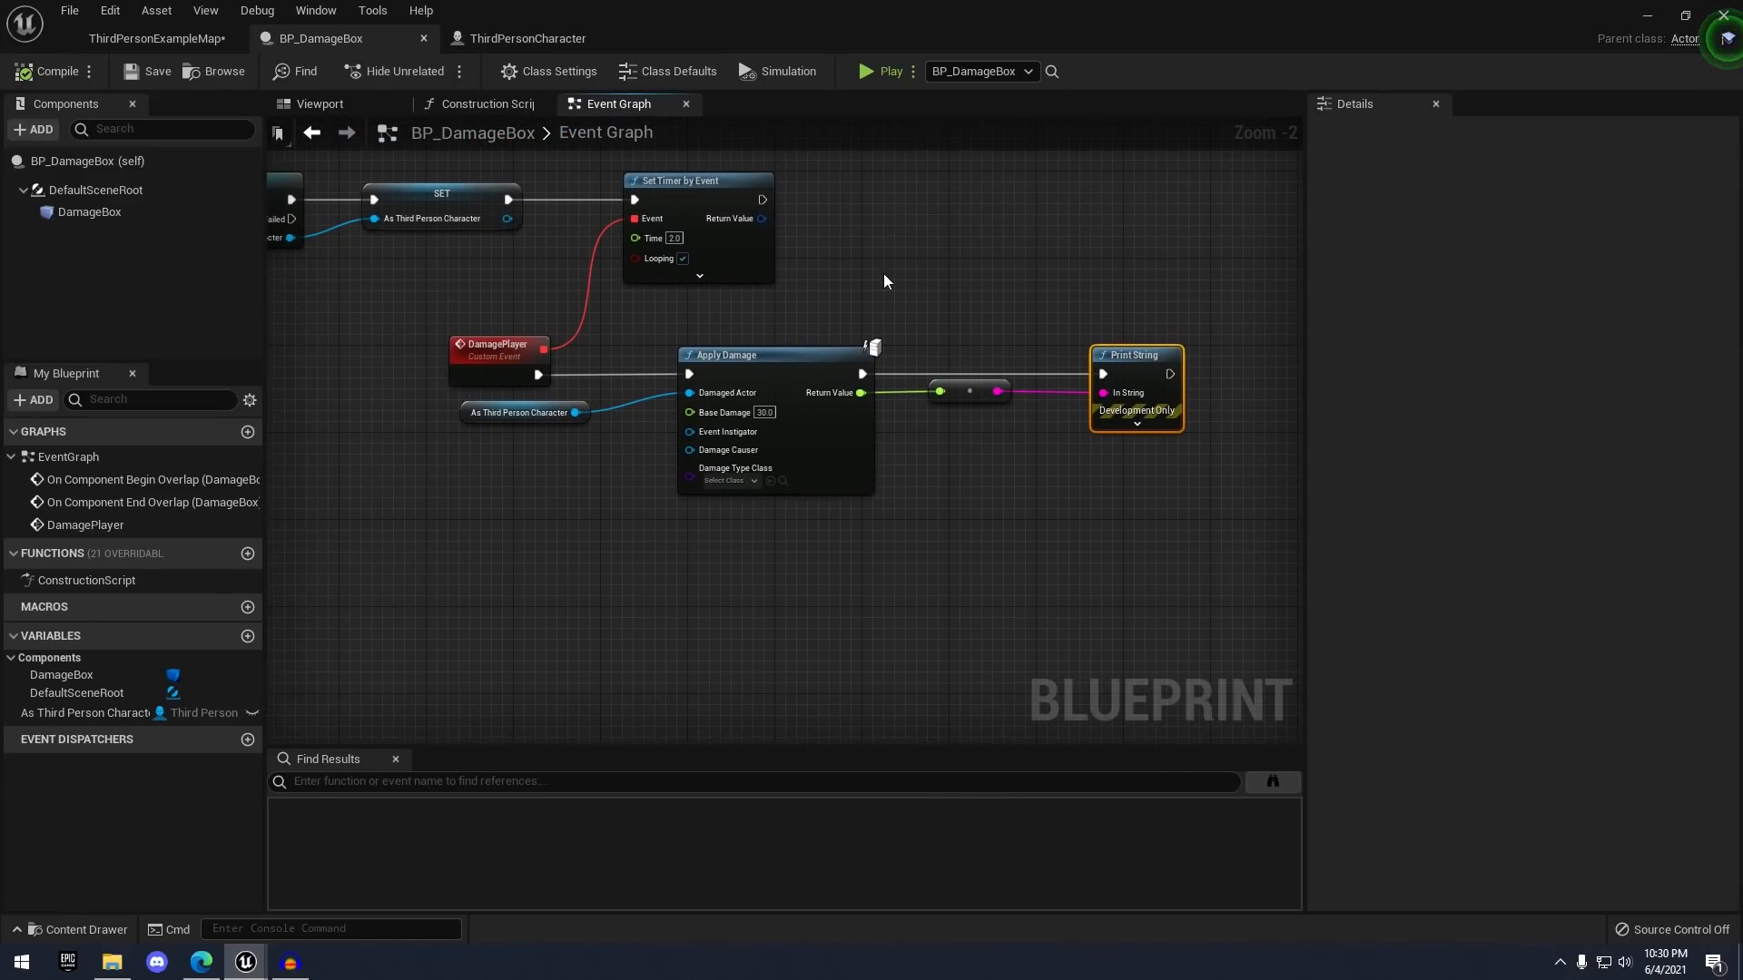
pyautogui.scroll(2, 1016, 303)
pyautogui.click(1075, 263)
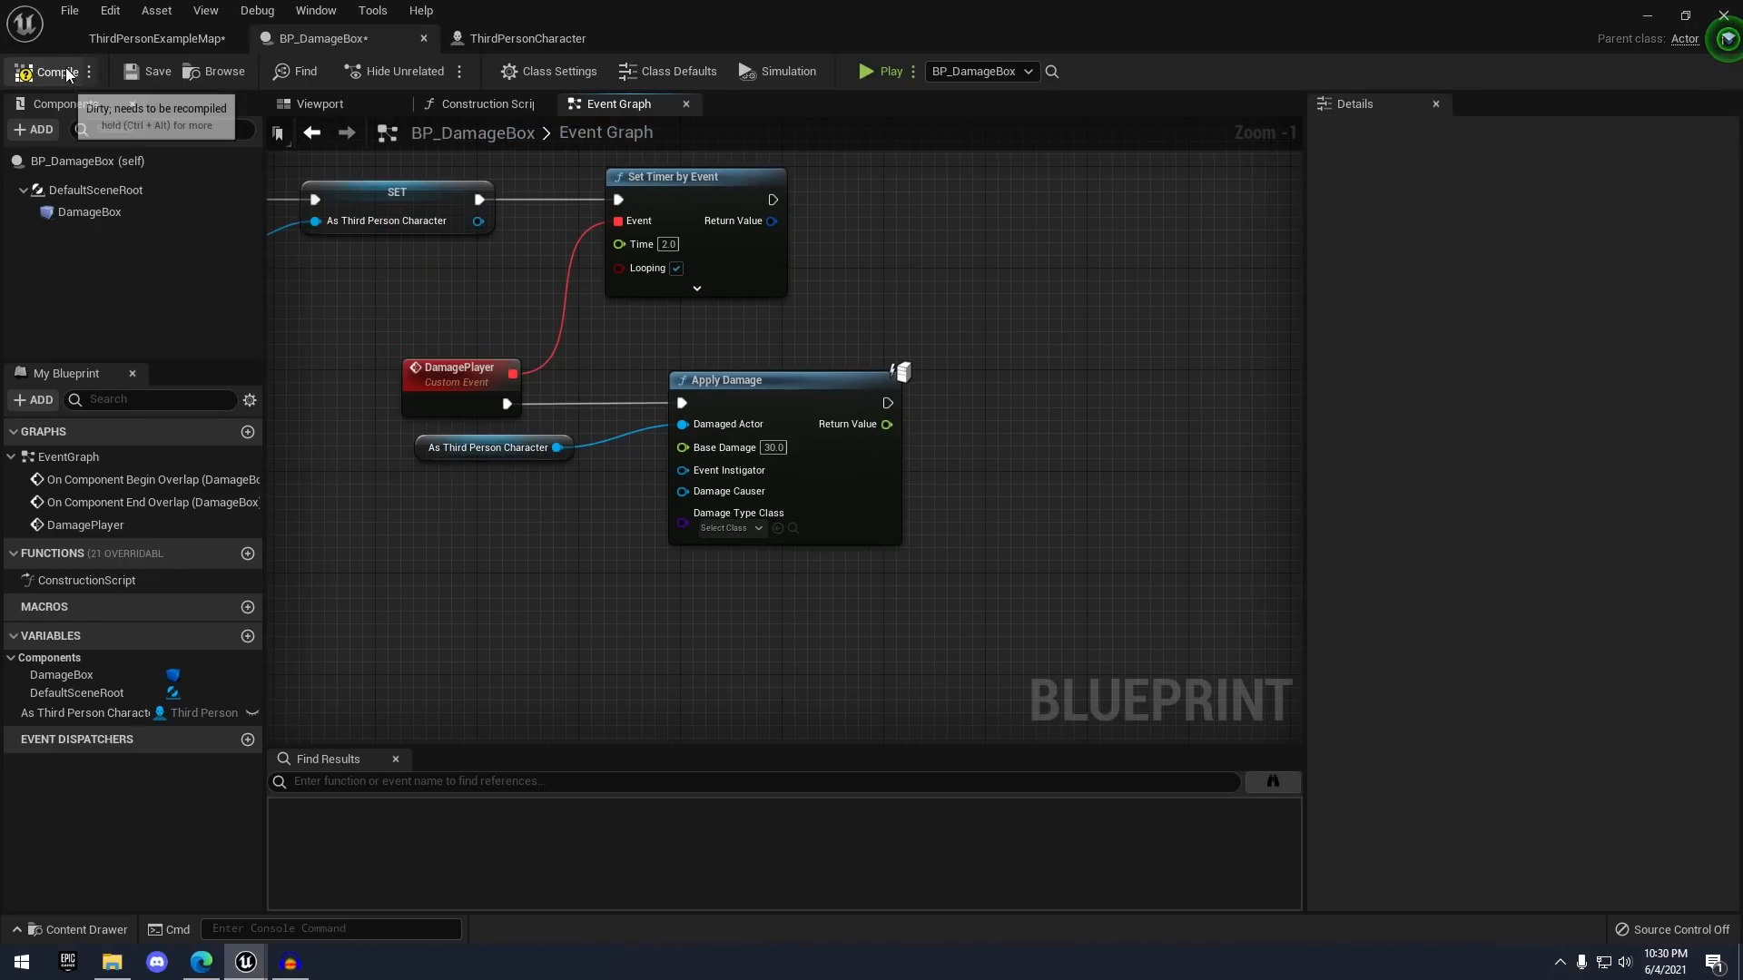
# - Compile and save BP_DamageBox, then review the Cast and overlap event nodes
pyautogui.click(70, 71)
pyautogui.click(134, 72)
pyautogui.moveTo(452, 271); pyautogui.dragTo(626, 283, button='right')
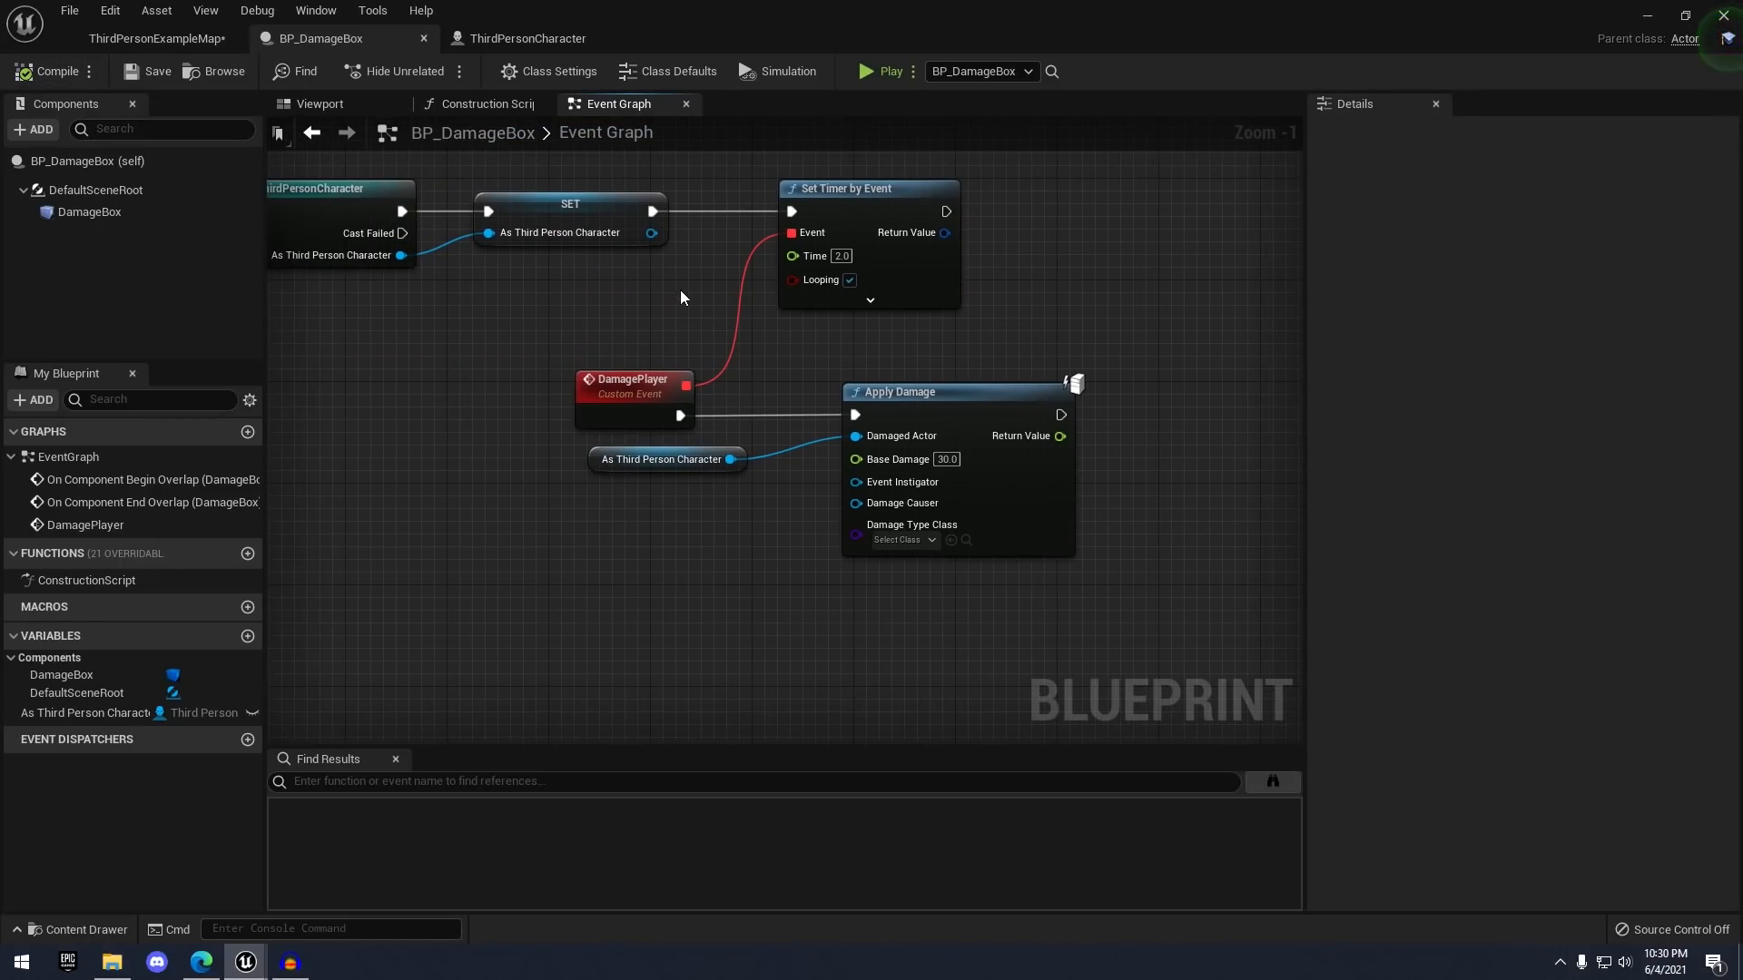
pyautogui.scroll(-2, 492, 394)
pyautogui.moveTo(496, 406); pyautogui.dragTo(644, 416, button='right')
pyautogui.moveTo(628, 341); pyautogui.dragTo(560, 293, button='right')
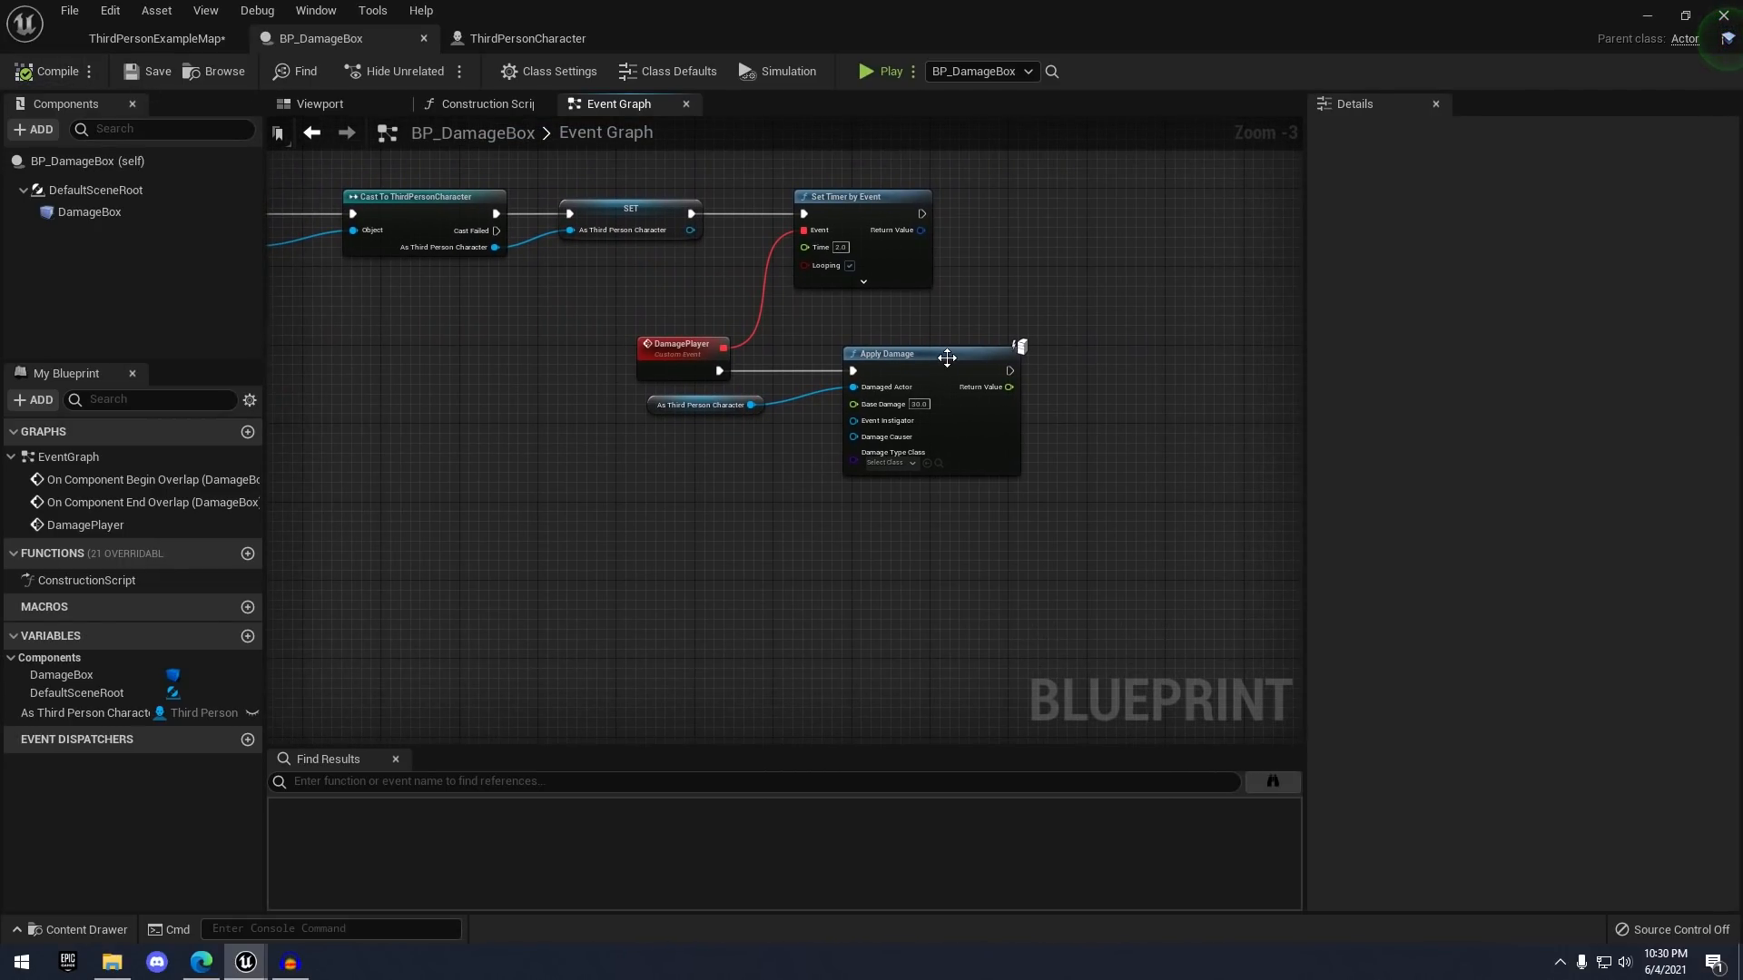
pyautogui.scroll(3, 947, 357)
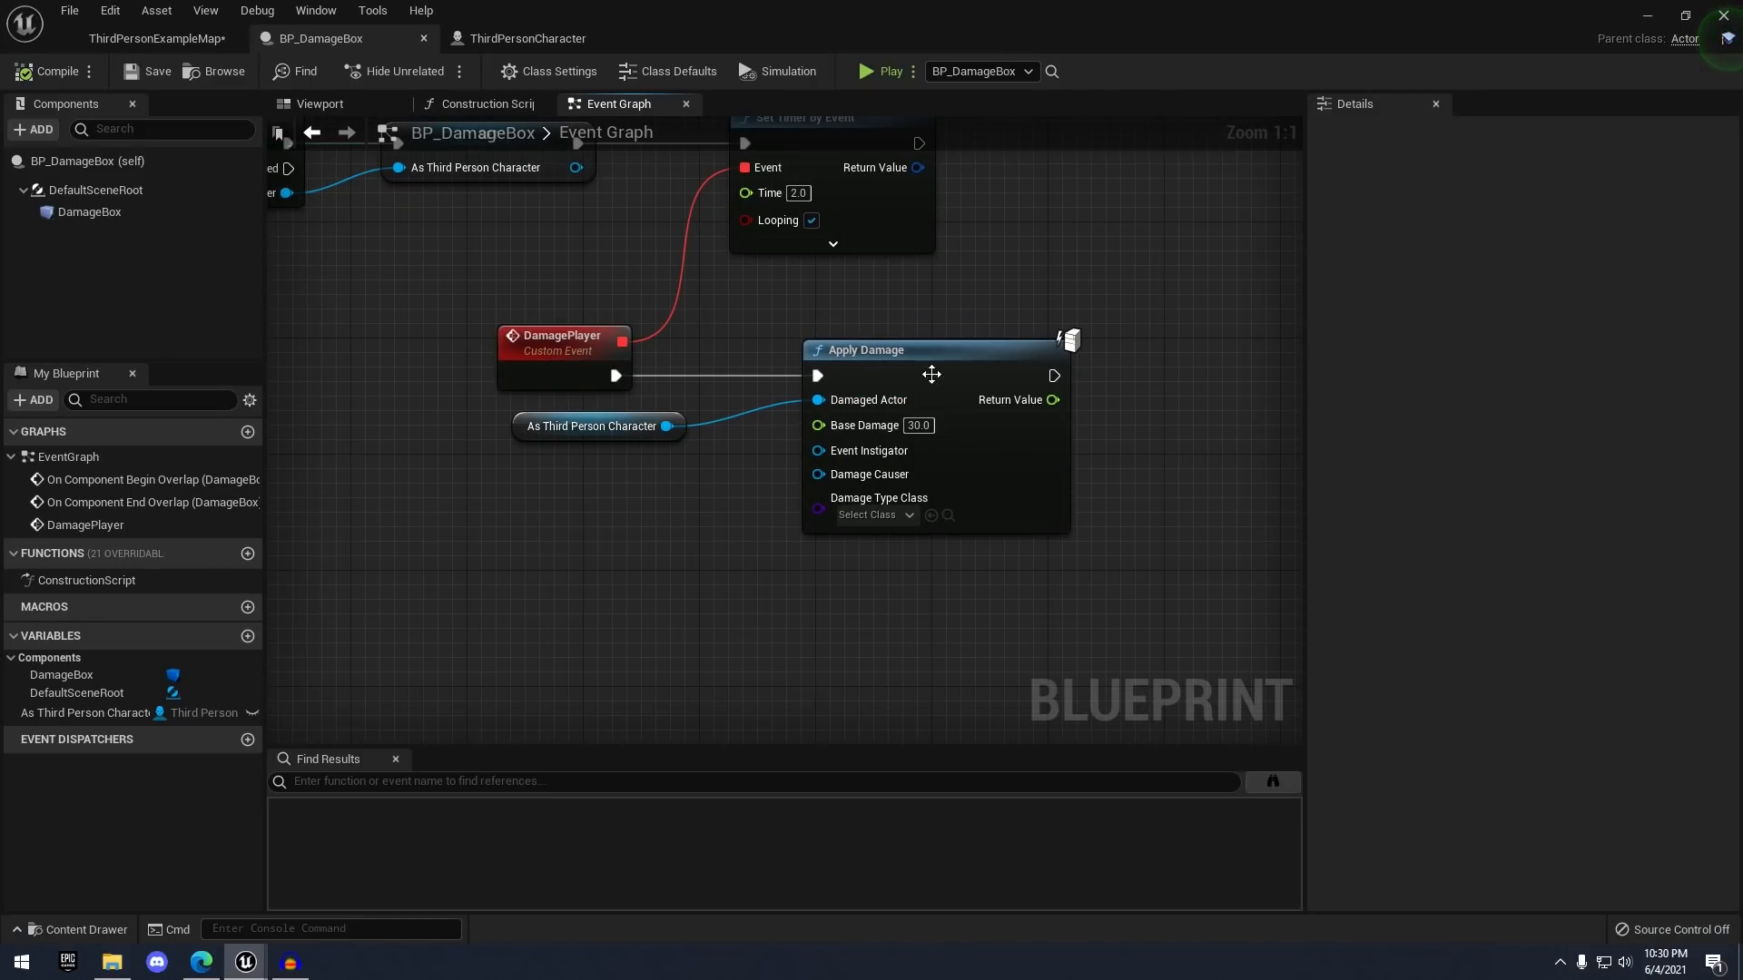
pyautogui.scroll(-3, 897, 499)
pyautogui.moveTo(846, 401); pyautogui.dragTo(1118, 328, button='right')
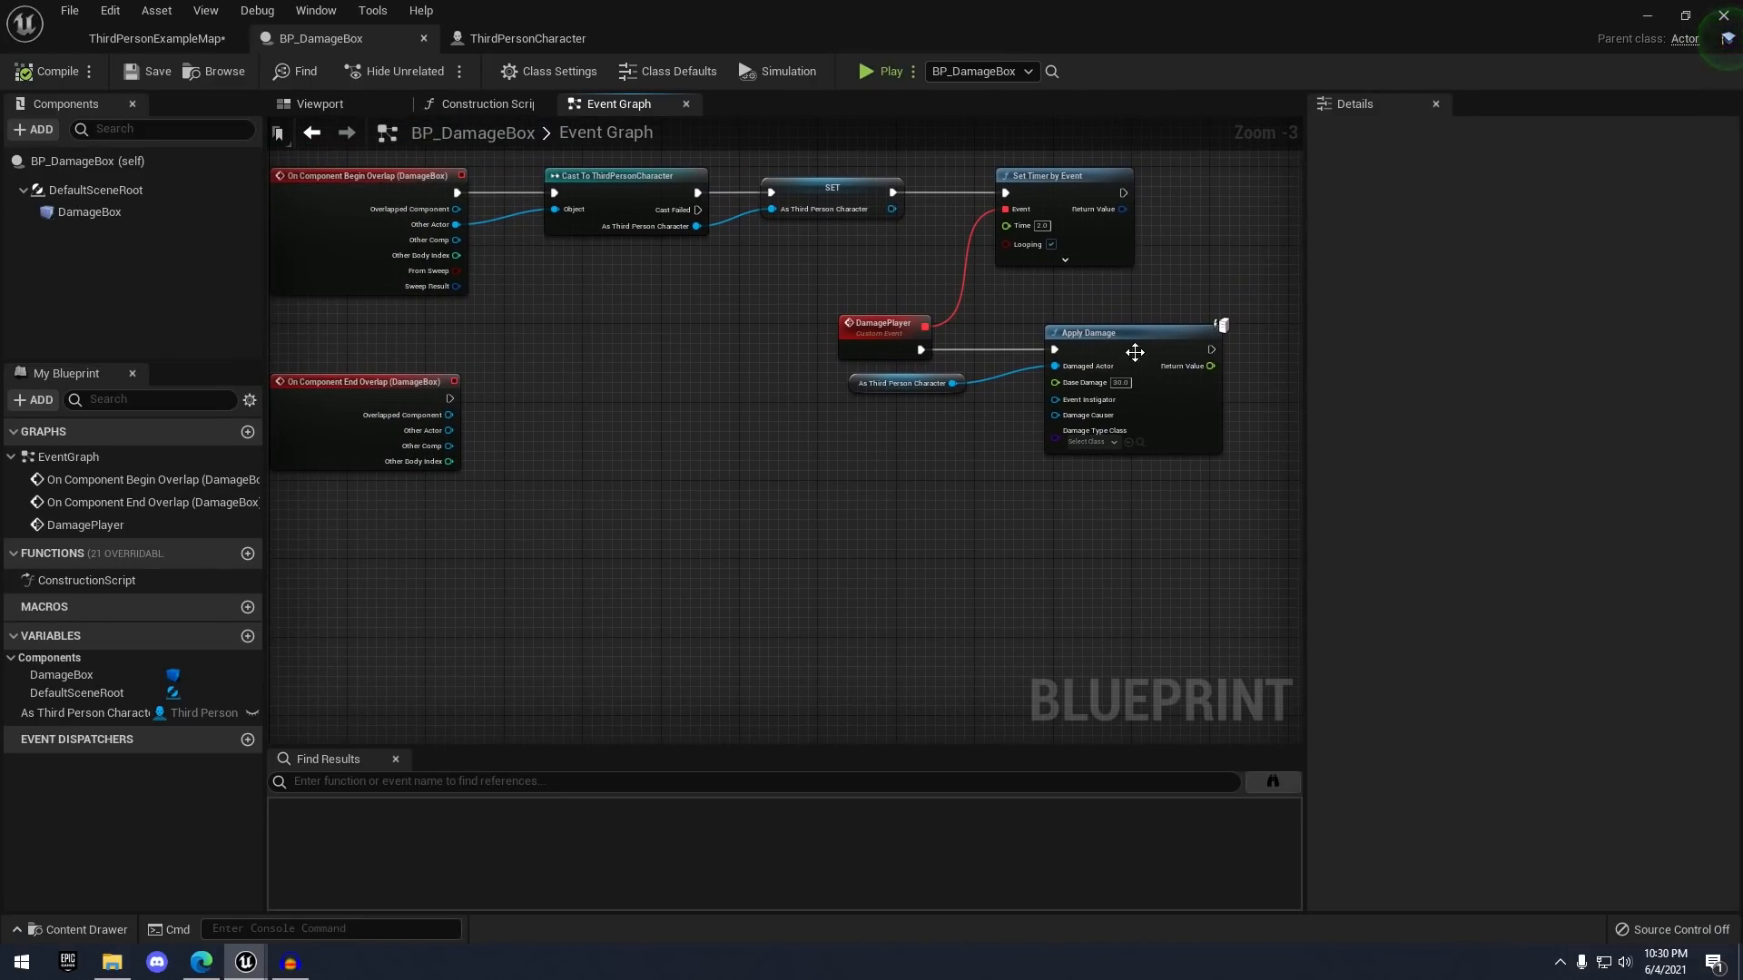
# - Add an Event AnyDamage node in empty space of ThirdPersonCharacter's event graph
pyautogui.click(581, 38)
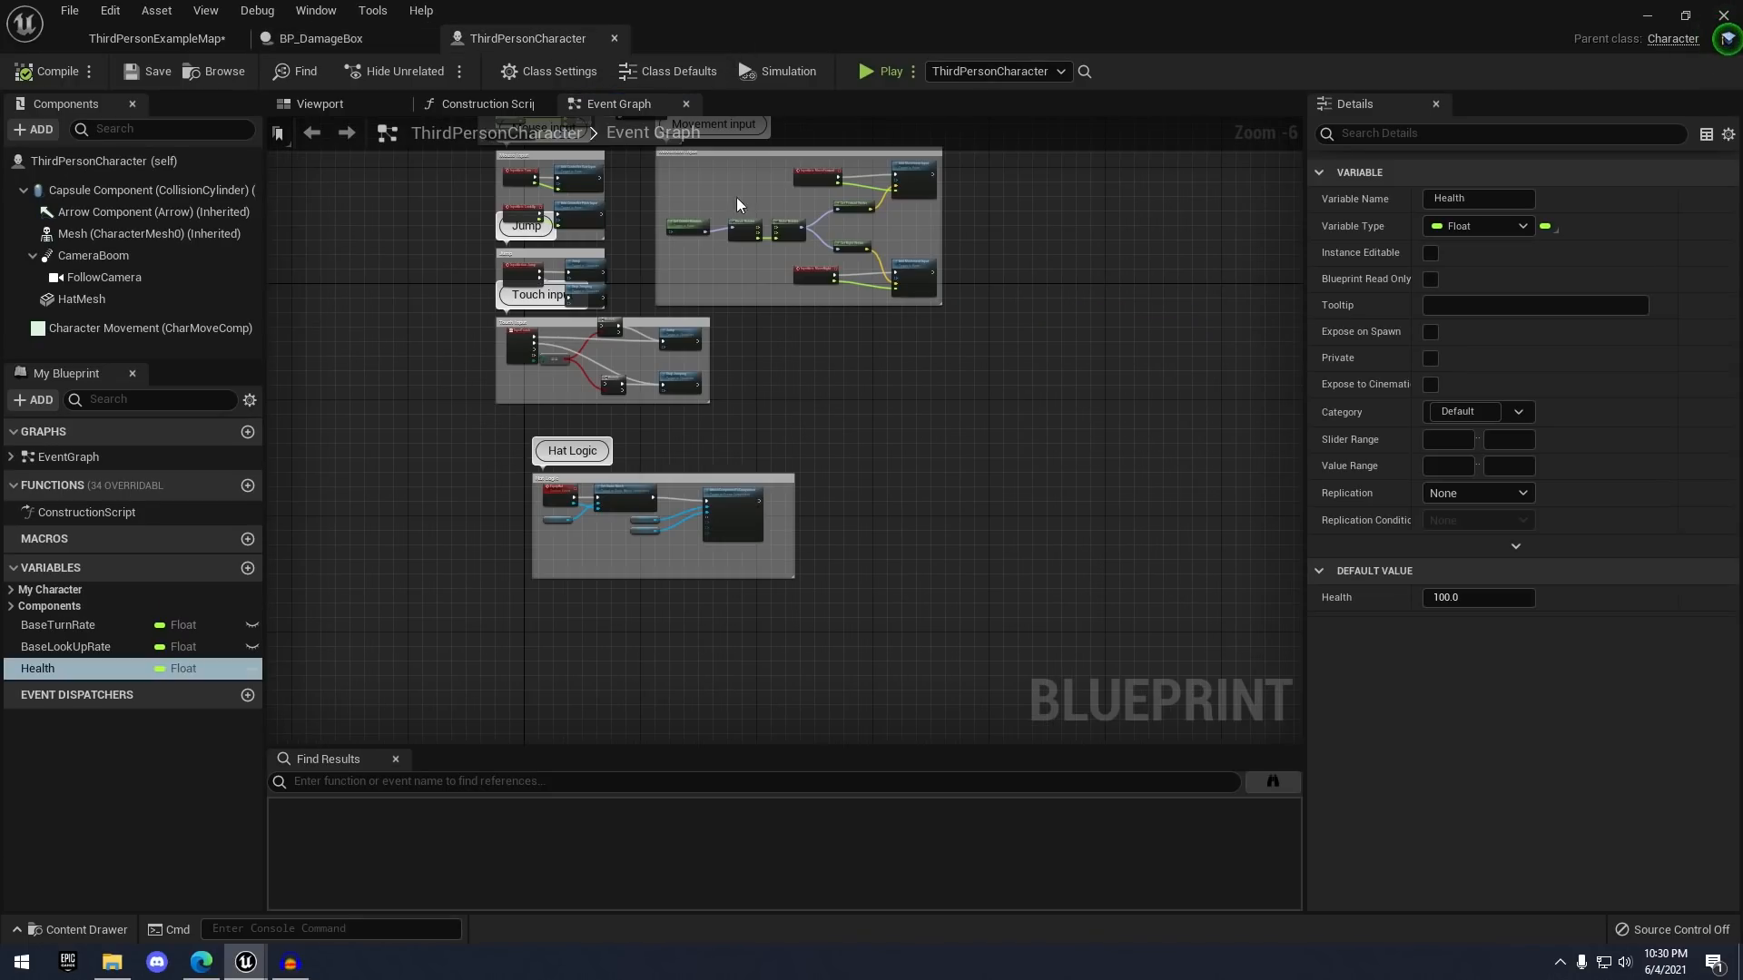
pyautogui.moveTo(844, 556); pyautogui.dragTo(884, 376, button='right')
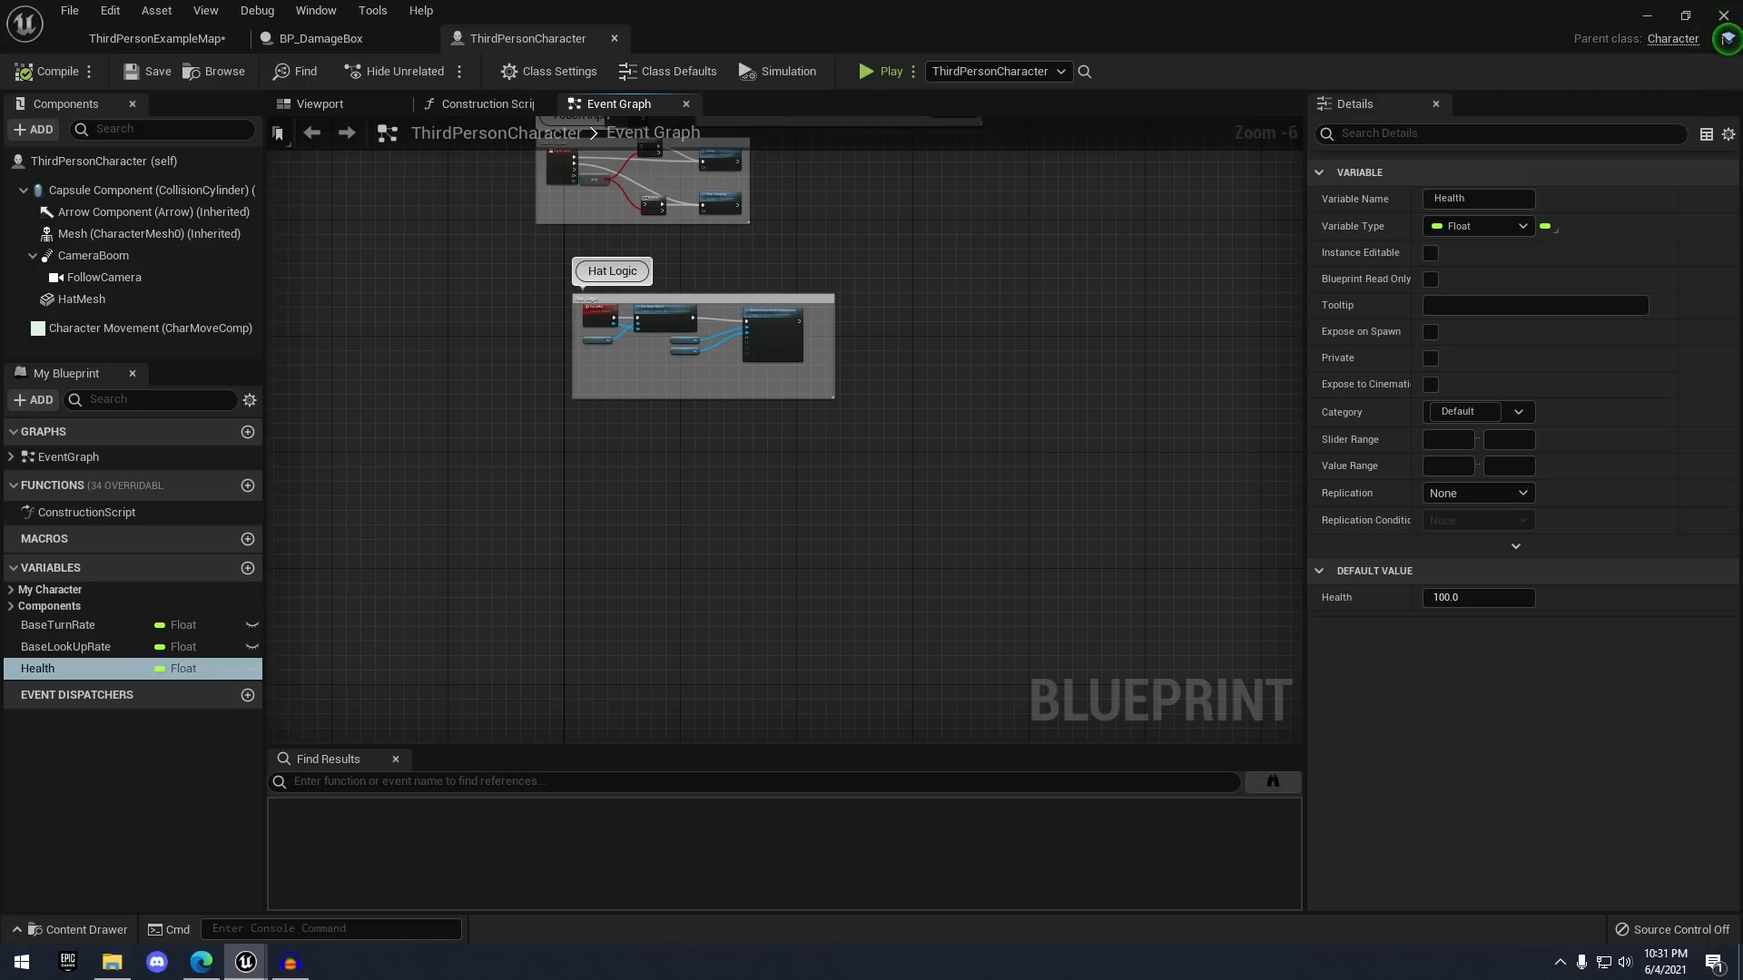
pyautogui.moveTo(781, 526); pyautogui.dragTo(774, 393, button='right')
pyautogui.scroll(2, 565, 319)
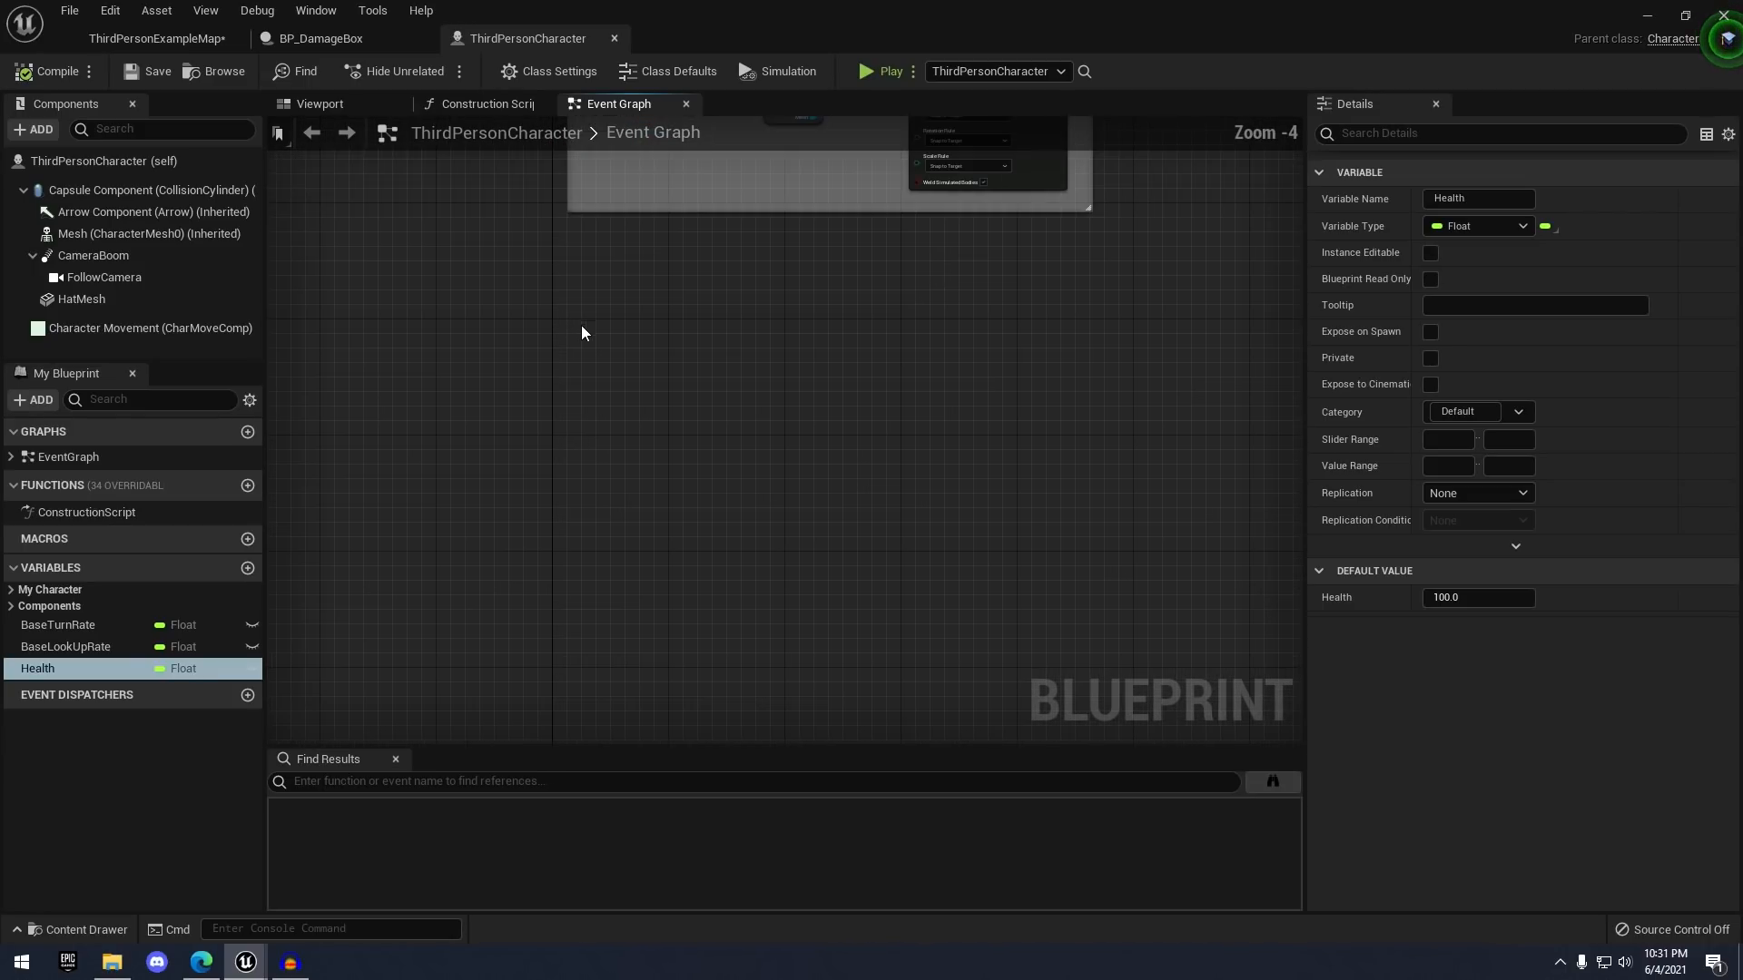
pyautogui.moveTo(588, 332); pyautogui.dragTo(514, 373, button='right')
pyautogui.rightClick(546, 448)
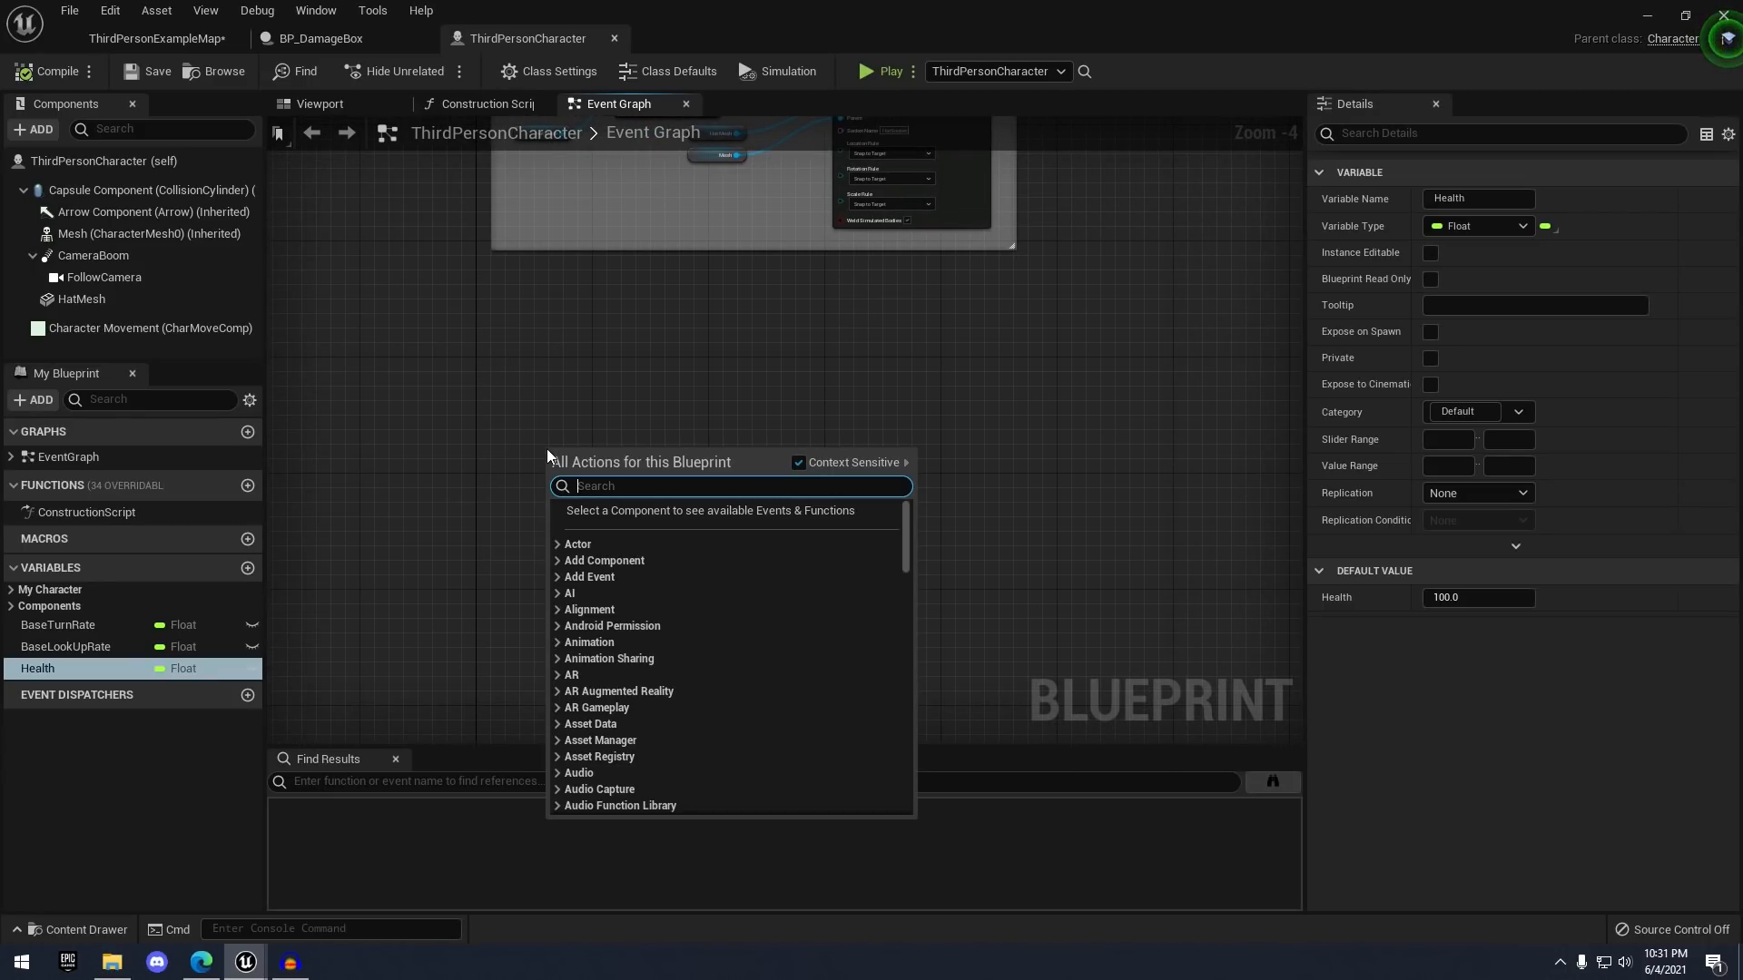
pyautogui.write('event any')
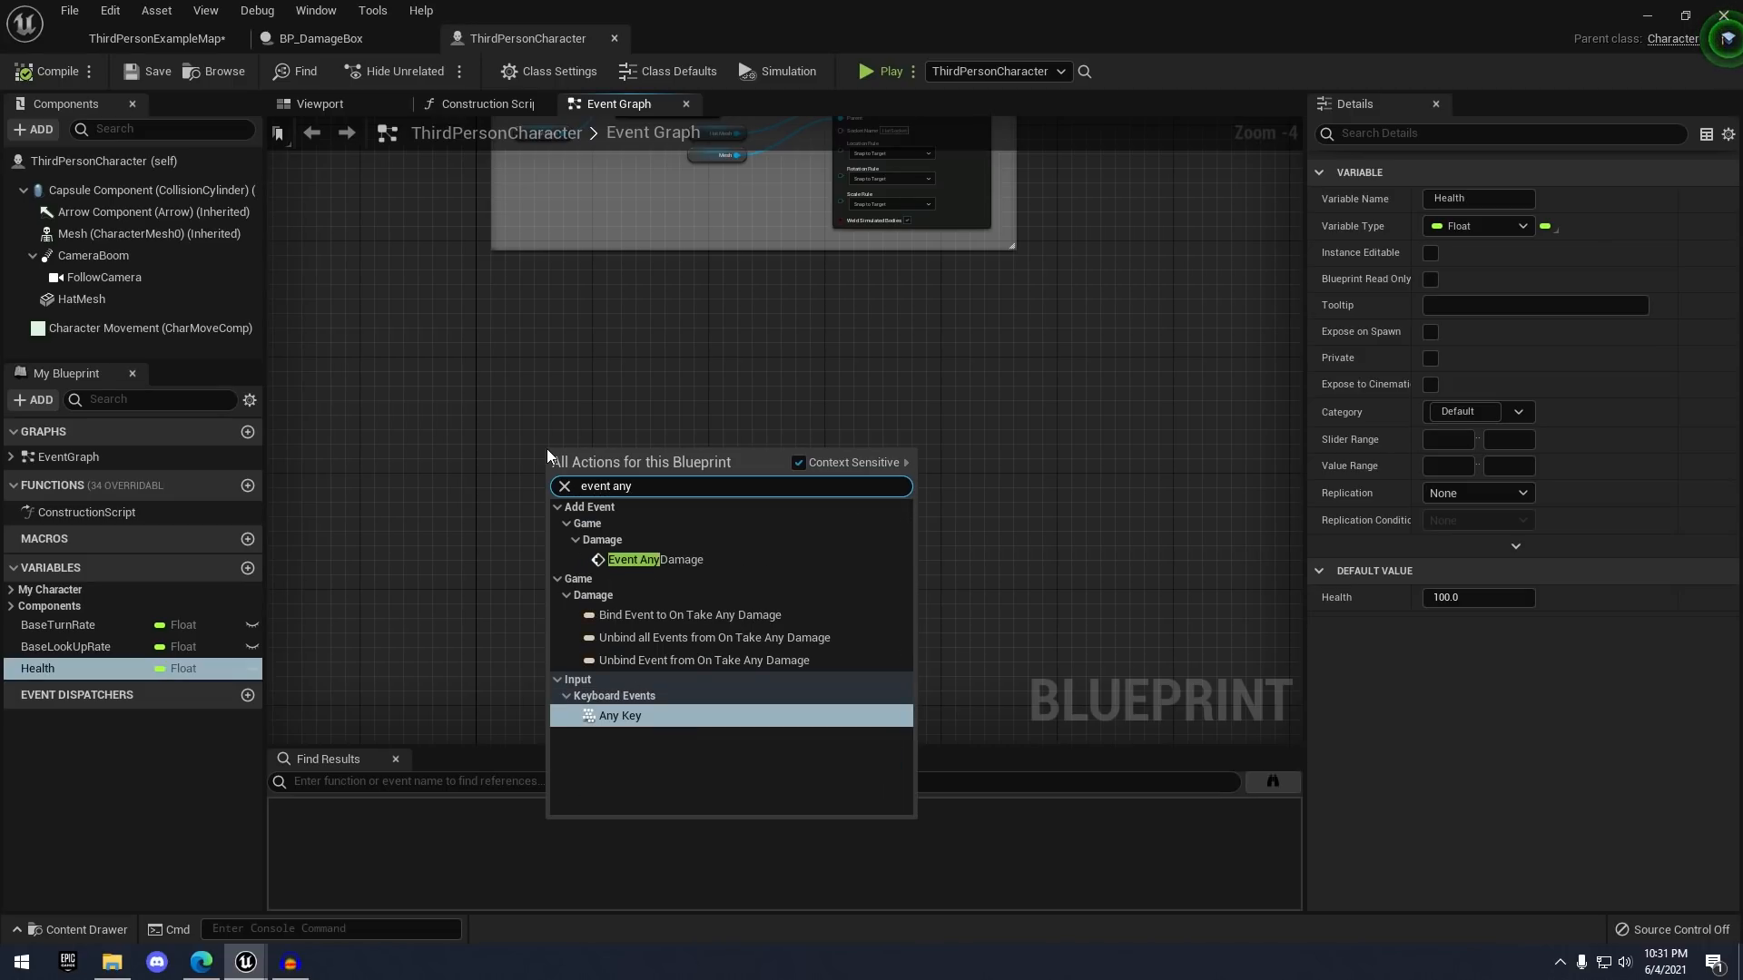
pyautogui.click(694, 559)
pyautogui.scroll(4, 828, 471)
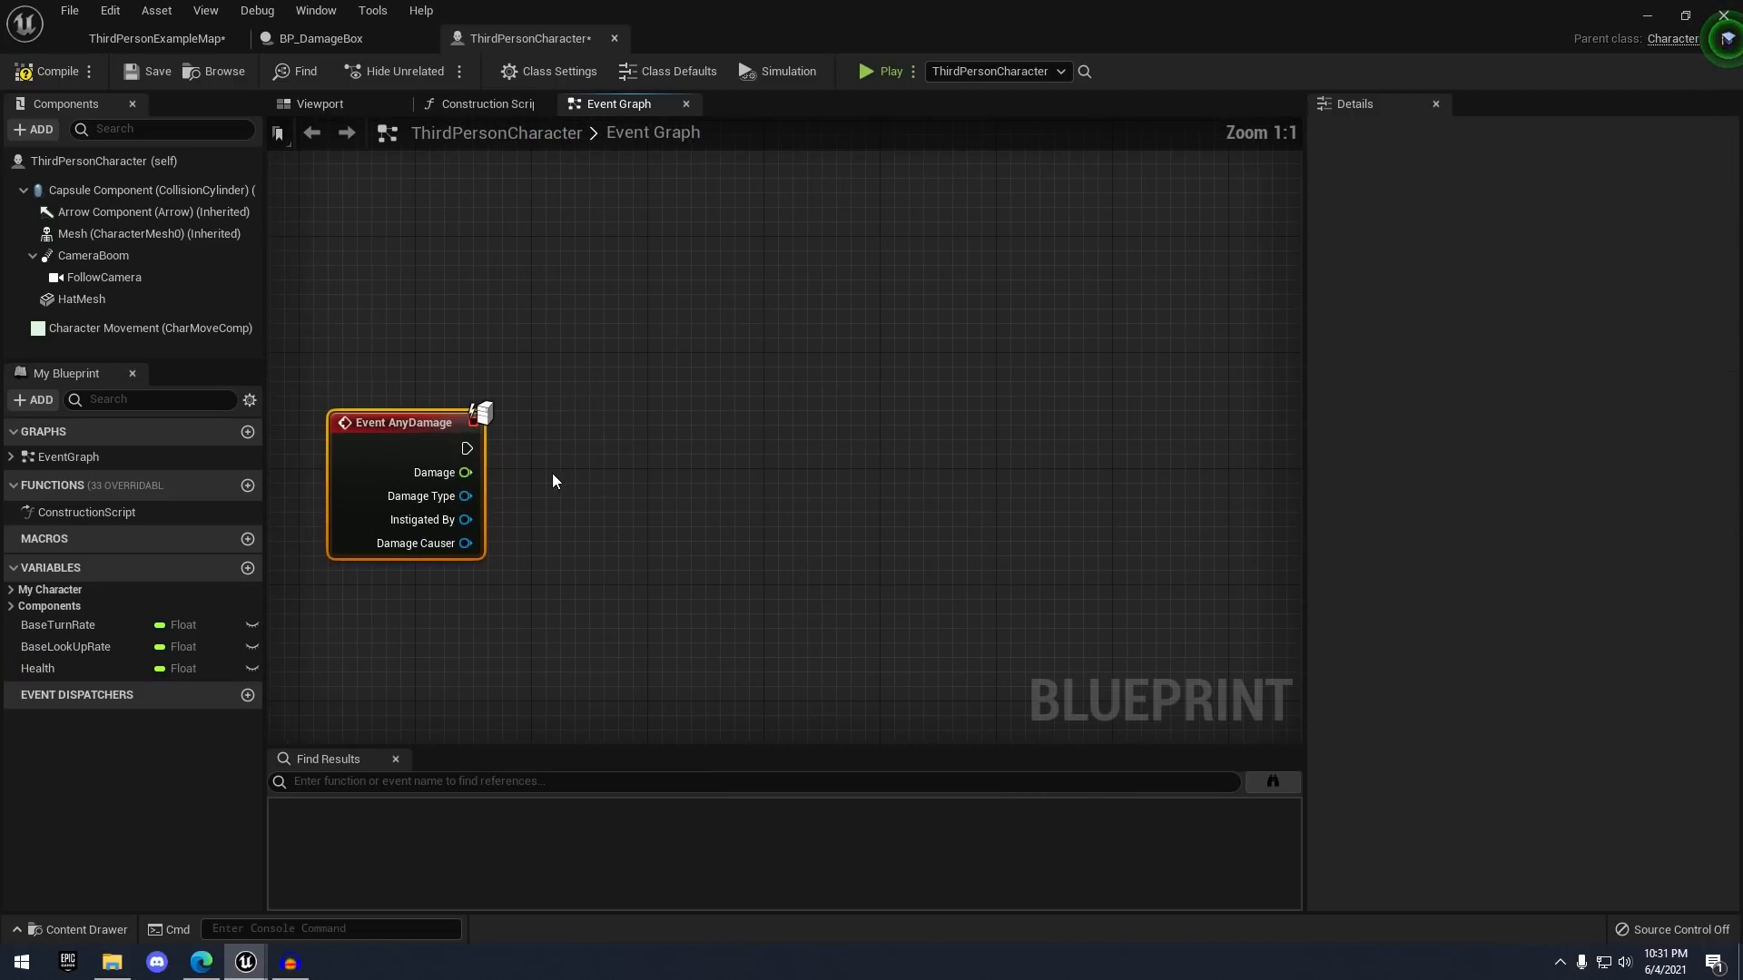
pyautogui.moveTo(365, 409); pyautogui.dragTo(476, 287)
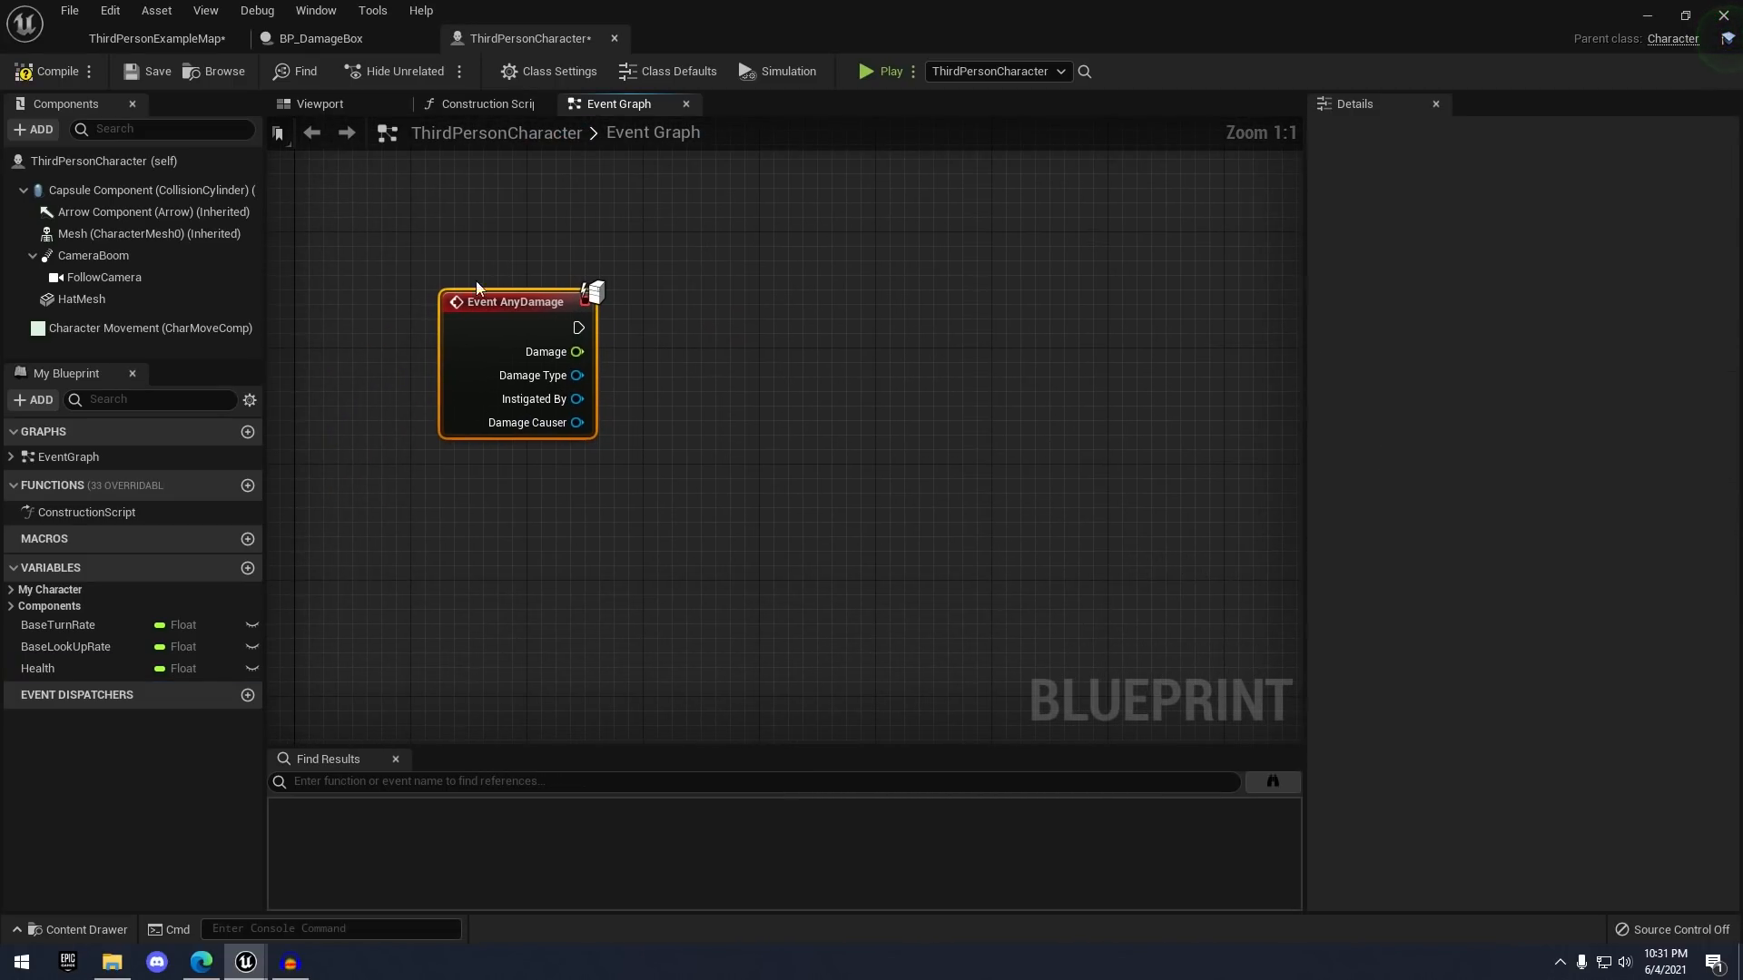
# - Glance at the BP_DamageBox graph, then place a Get Health node beside AnyDamage
pyautogui.click(376, 40)
pyautogui.scroll(4, 1180, 366)
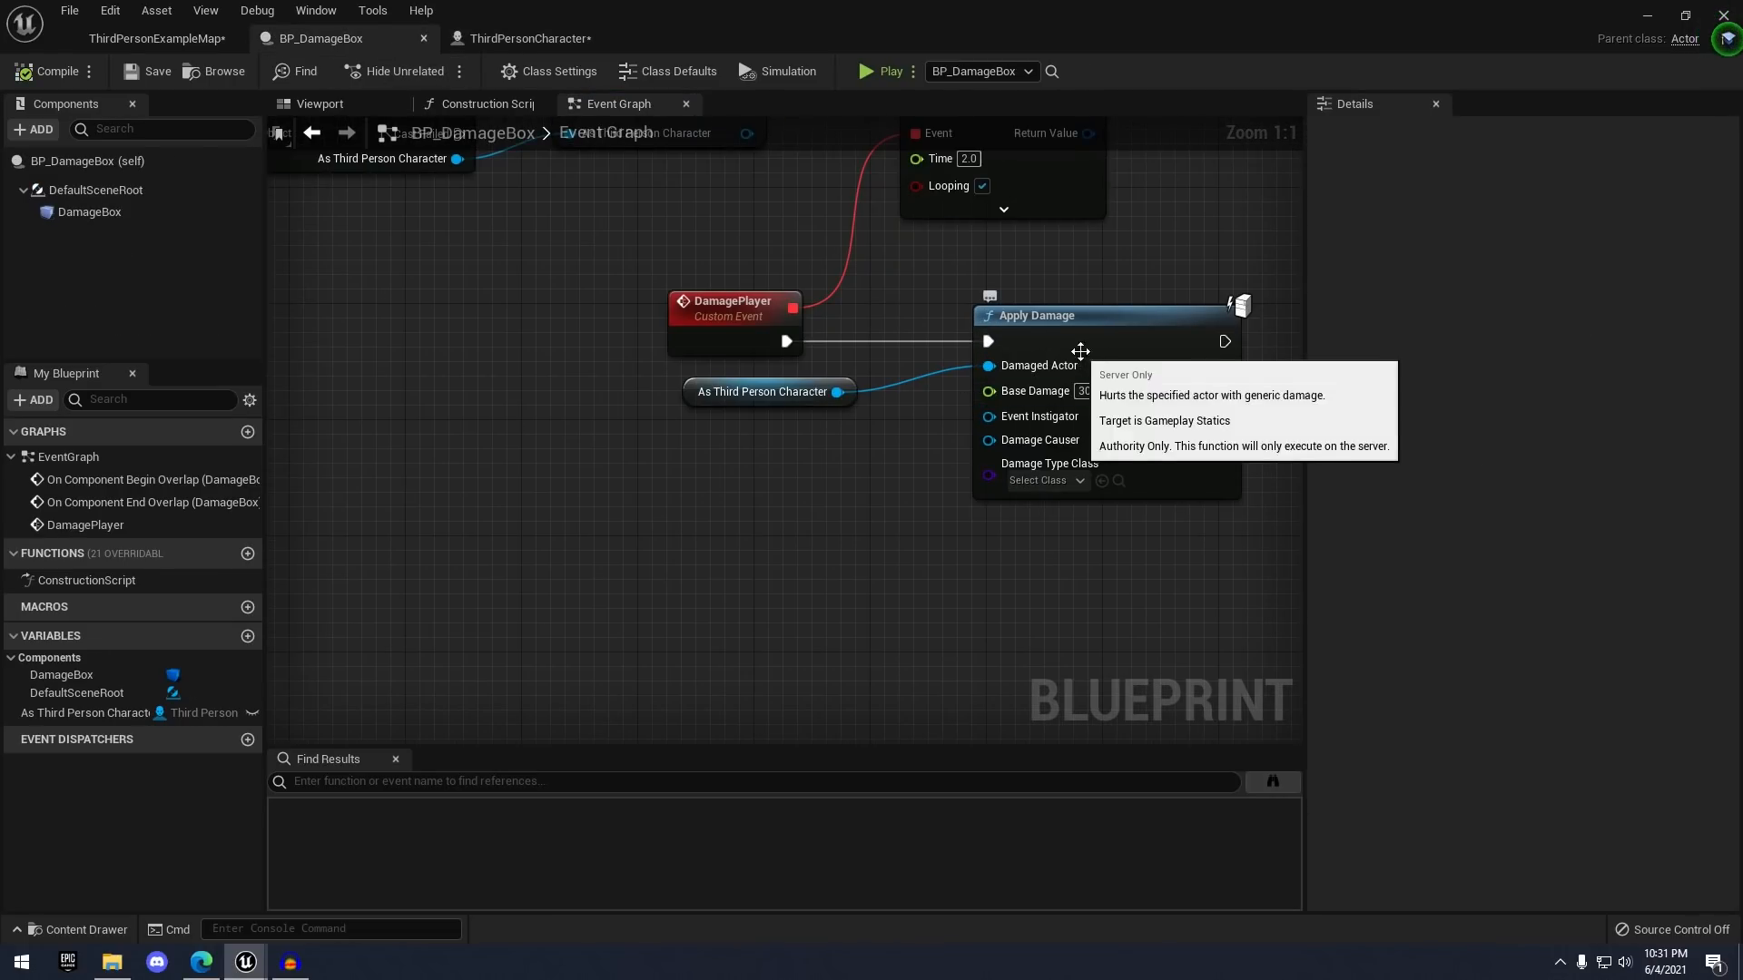
pyautogui.click(526, 38)
pyautogui.moveTo(684, 271); pyautogui.dragTo(662, 320, button='right')
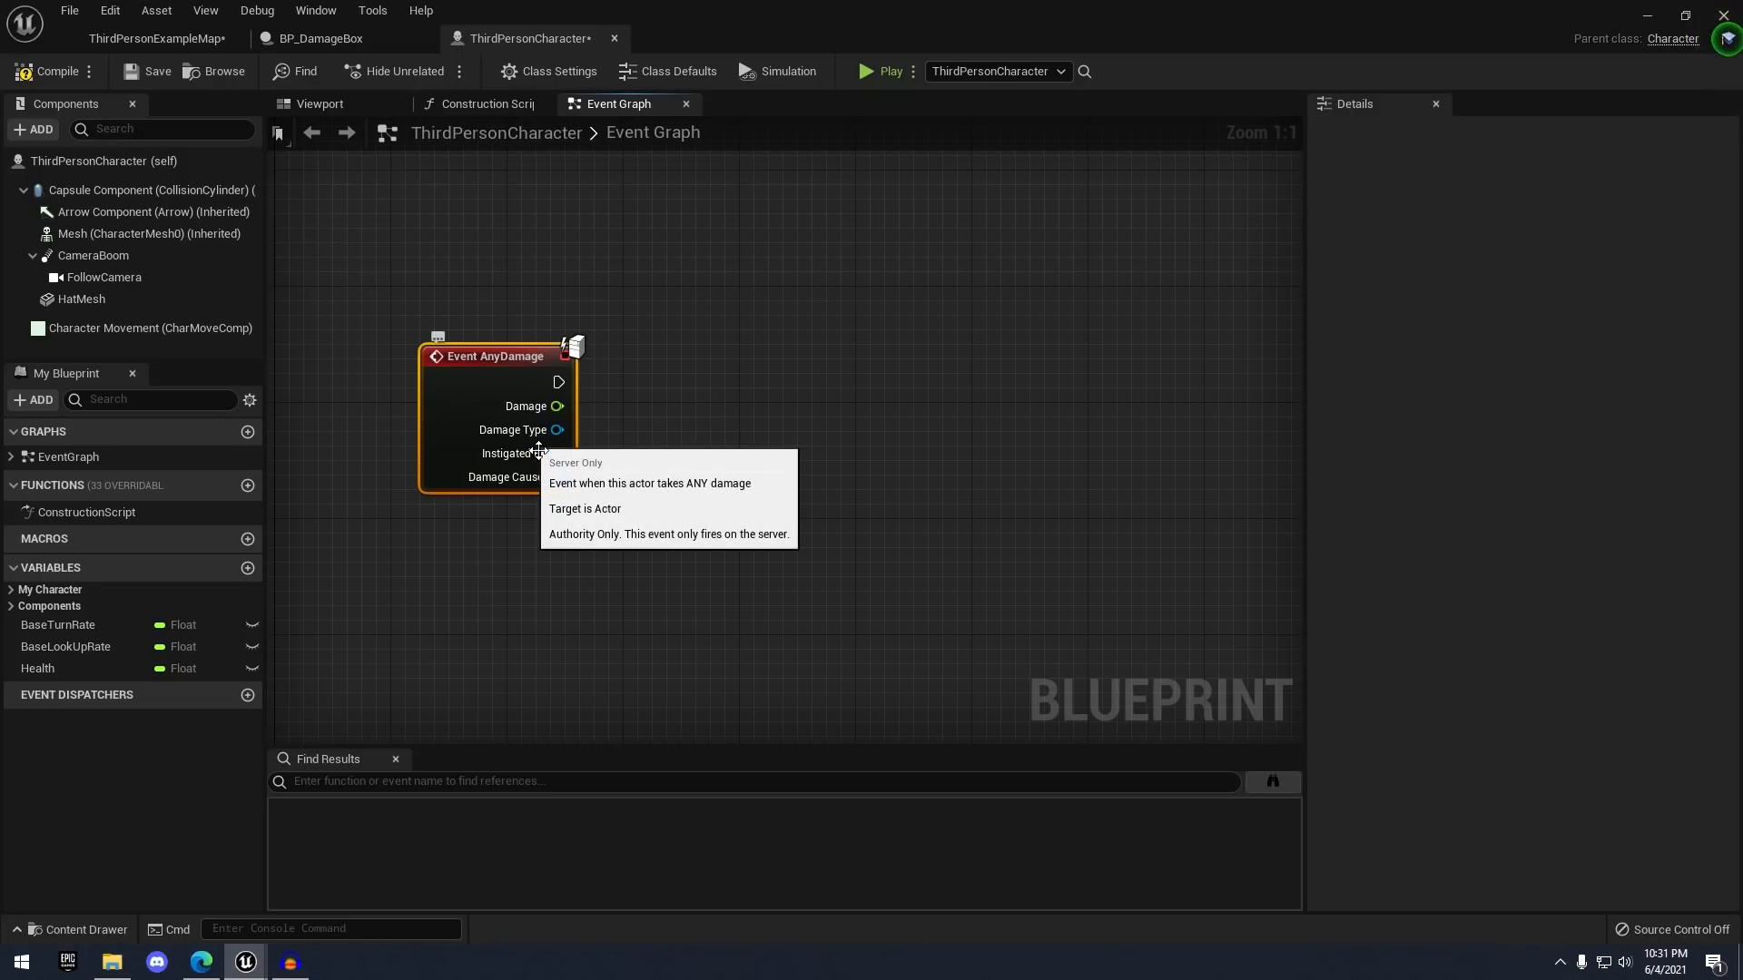
pyautogui.moveTo(37, 668)
pyautogui.mouseDown()
pyautogui.moveTo(530, 542)
pyautogui.moveTo(518, 568)
pyautogui.moveTo(767, 425)
pyautogui.mouseUp()
pyautogui.click(520, 581)
# - Subtract Damage from Health and store the result with SET Health, run on AnyDamage
pyautogui.write('sub')
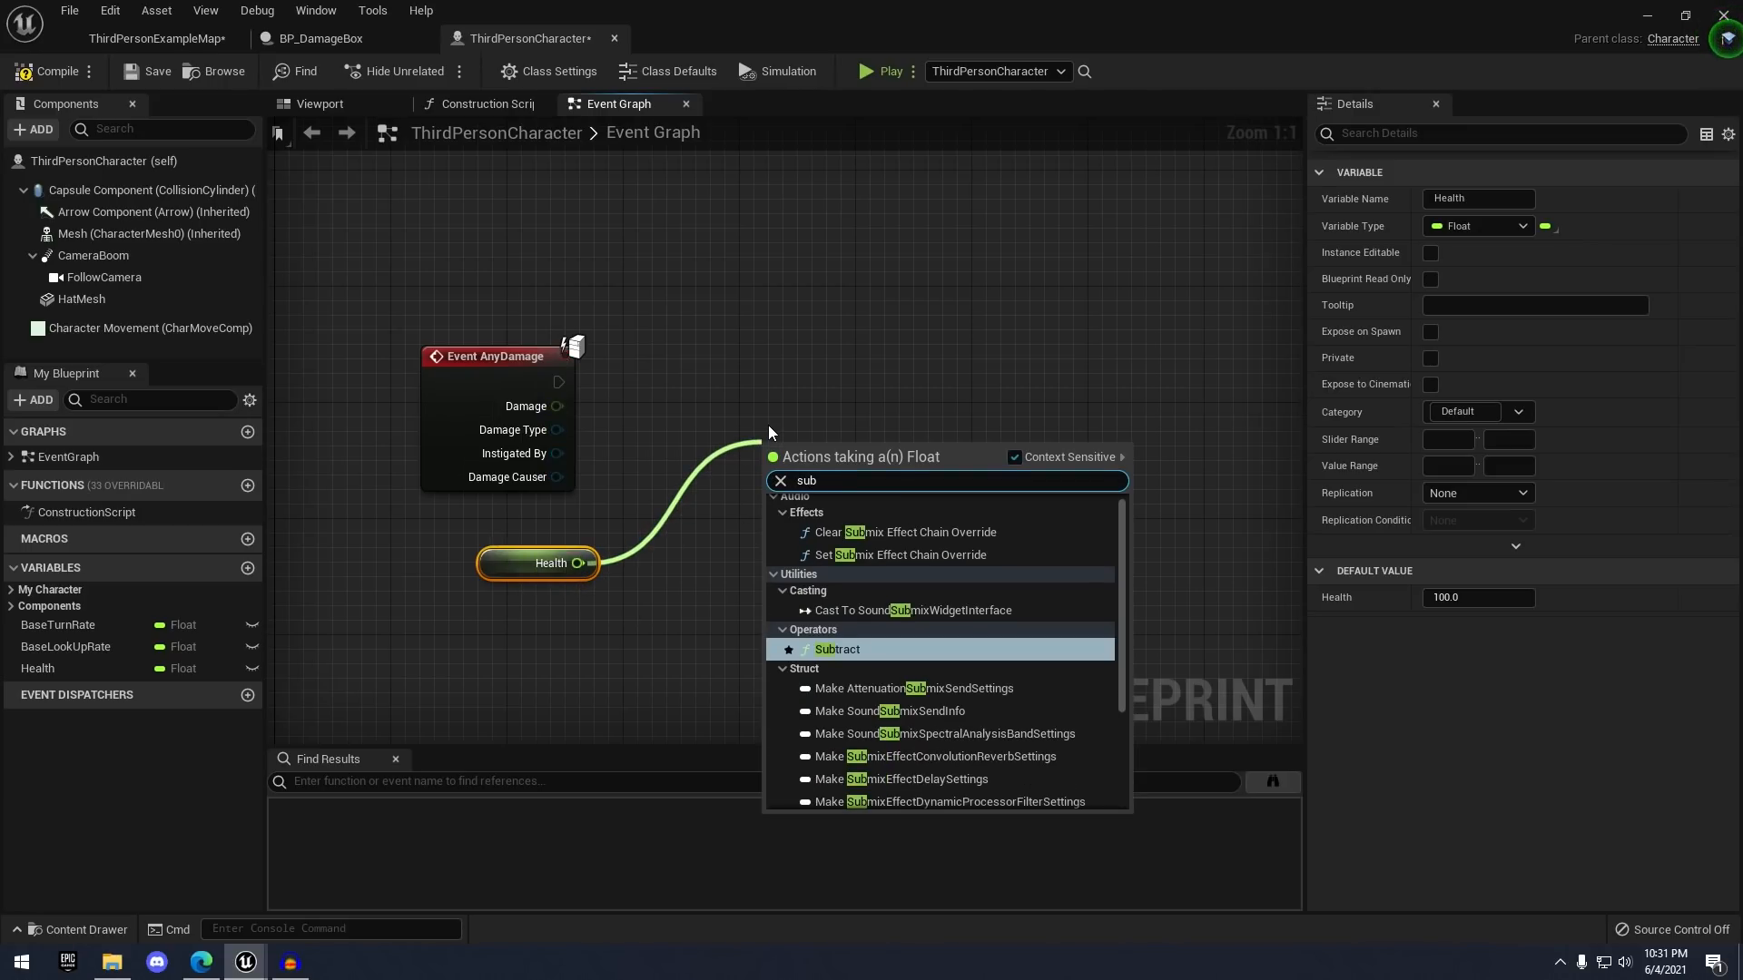
pyautogui.press('Return')
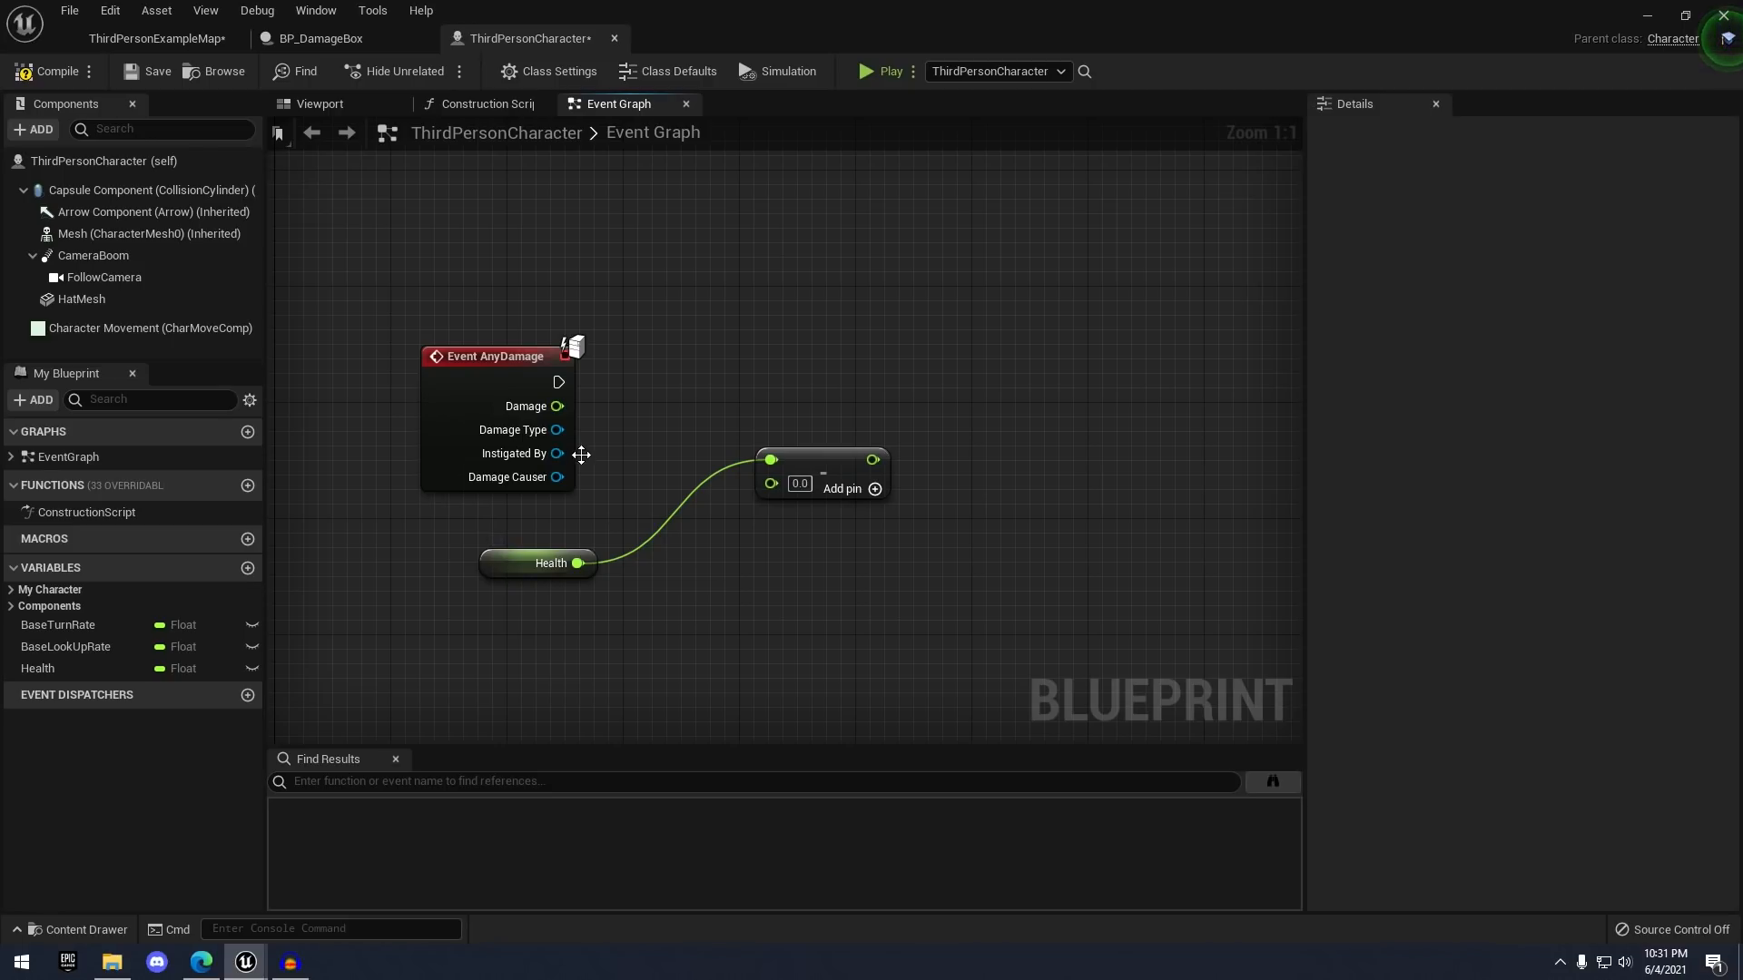
pyautogui.moveTo(755, 492); pyautogui.dragTo(780, 487)
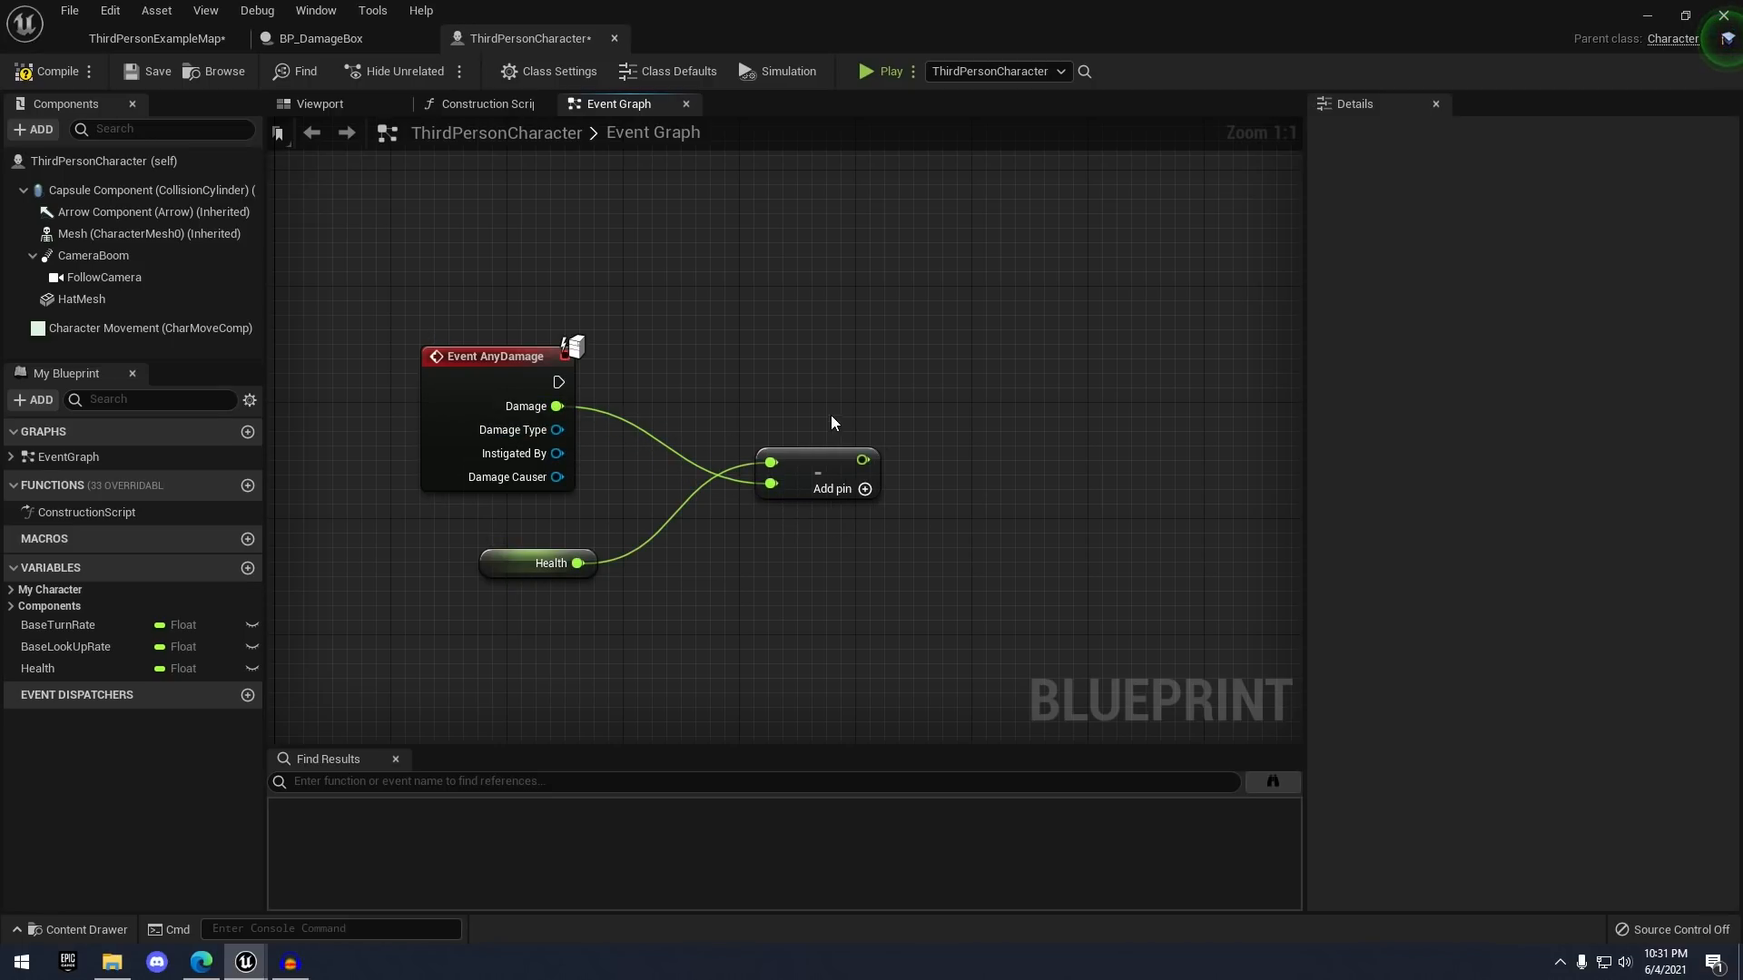
pyautogui.moveTo(112, 672)
pyautogui.mouseDown()
pyautogui.moveTo(935, 361)
pyautogui.moveTo(928, 376)
pyautogui.mouseUp()
pyautogui.click(938, 427)
pyautogui.moveTo(862, 460); pyautogui.dragTo(947, 421)
pyautogui.moveTo(558, 382); pyautogui.dragTo(987, 388)
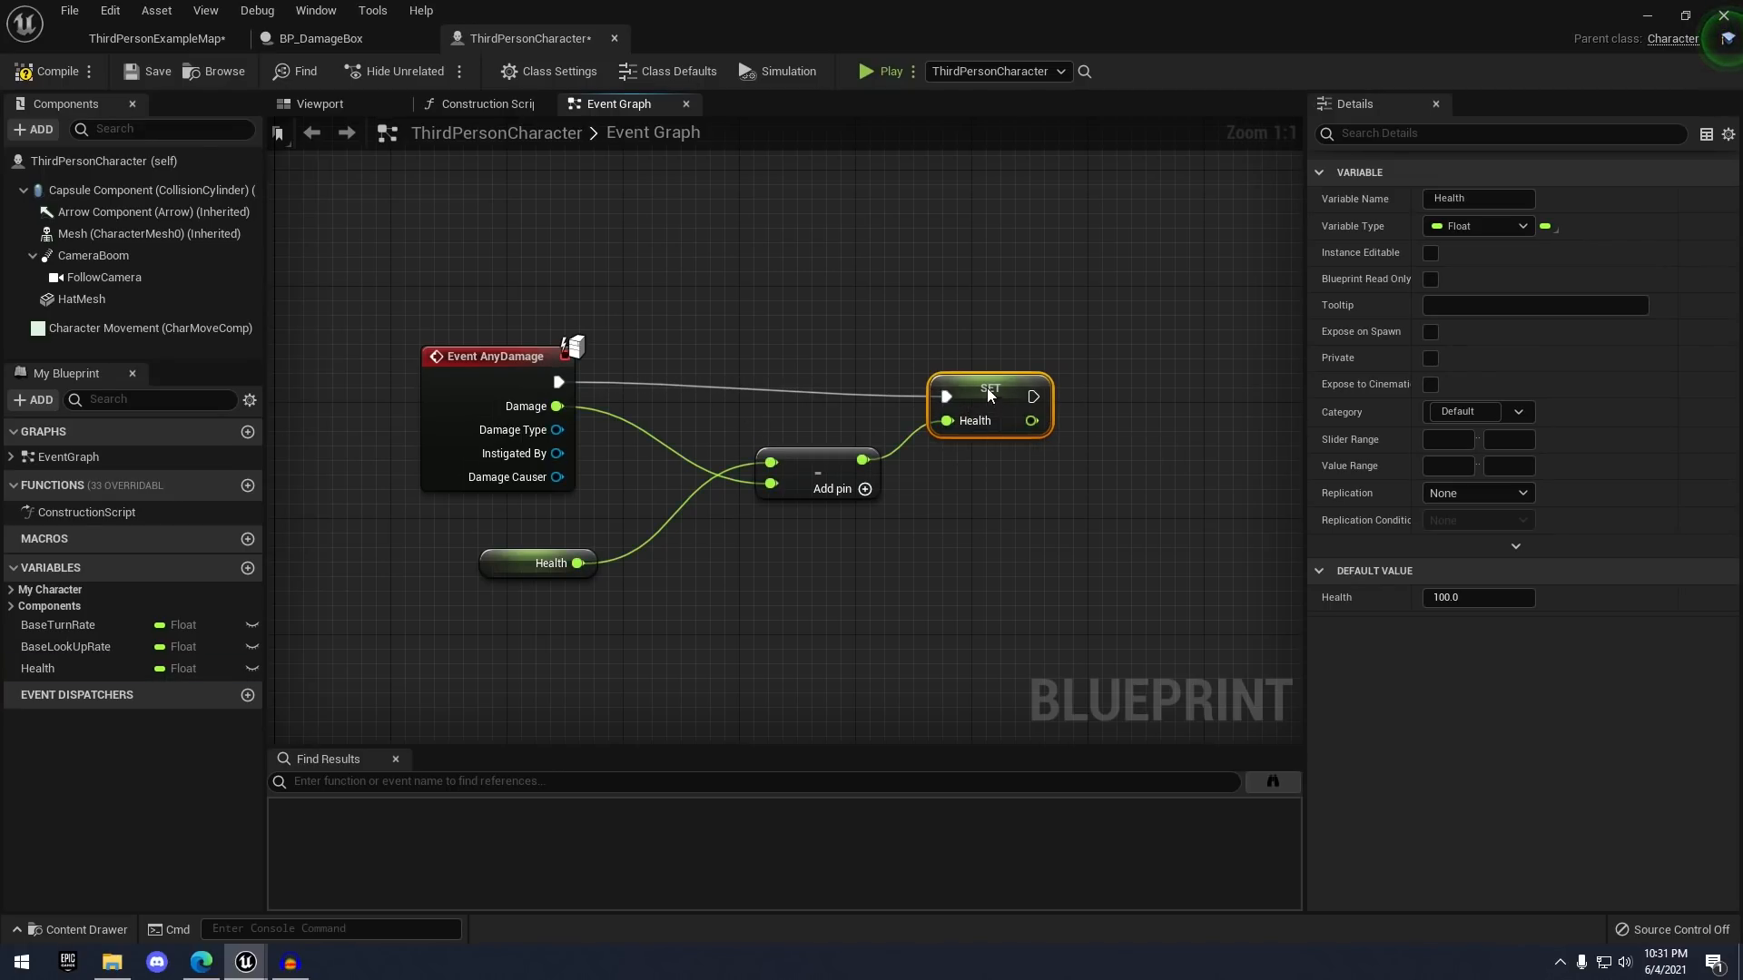
pyautogui.click(1006, 325)
pyautogui.moveTo(1006, 325); pyautogui.dragTo(939, 314, button='right')
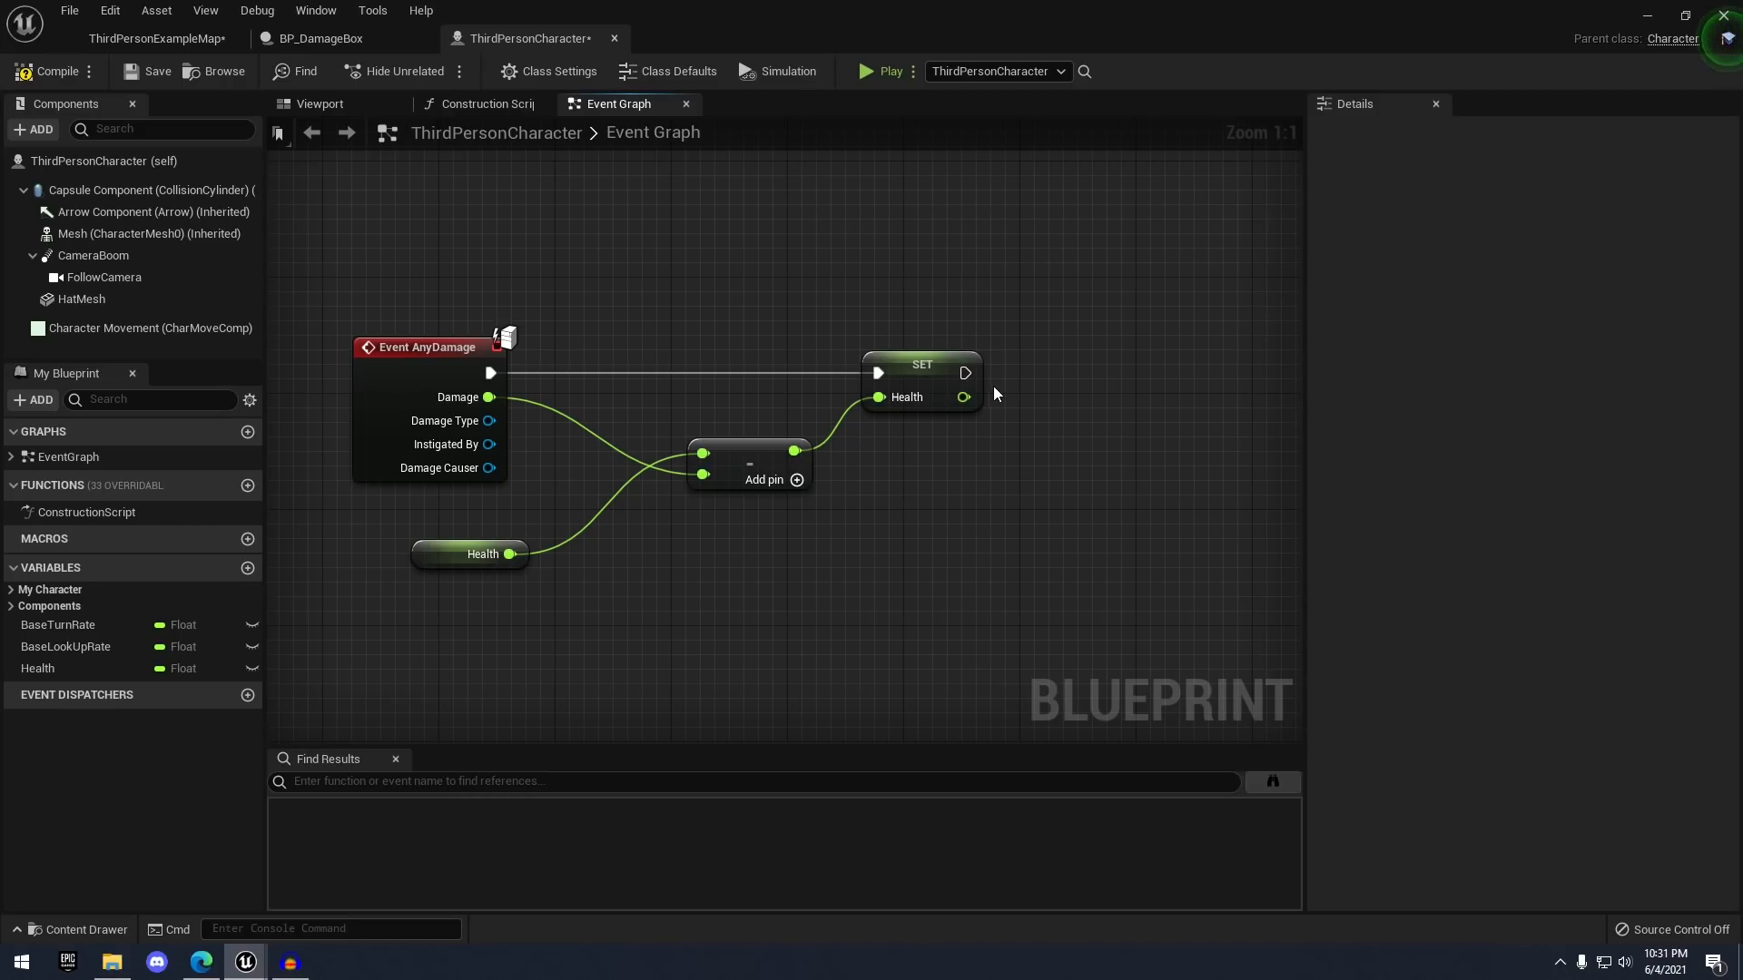
# - Print the new Health value after SET, then compile and save the character blueprint
pyautogui.moveTo(965, 373); pyautogui.dragTo(1200, 362)
pyautogui.write('print')
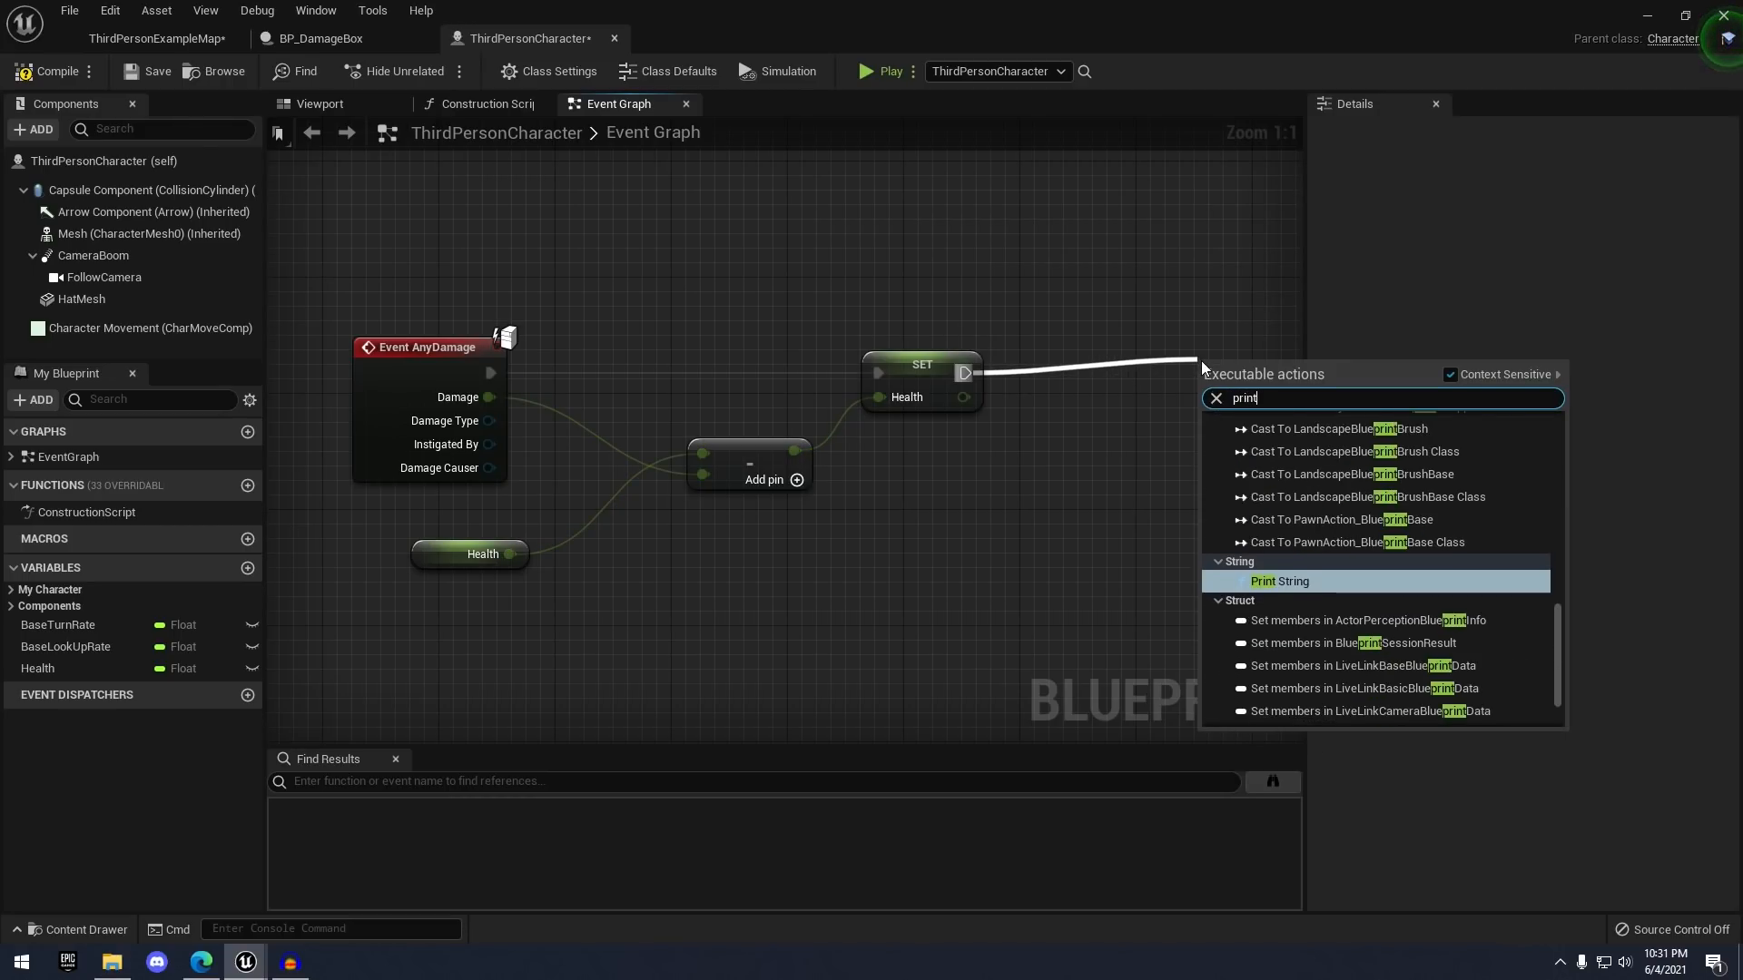
pyautogui.press('Return')
pyautogui.moveTo(1043, 370); pyautogui.dragTo(1013, 354, button='right')
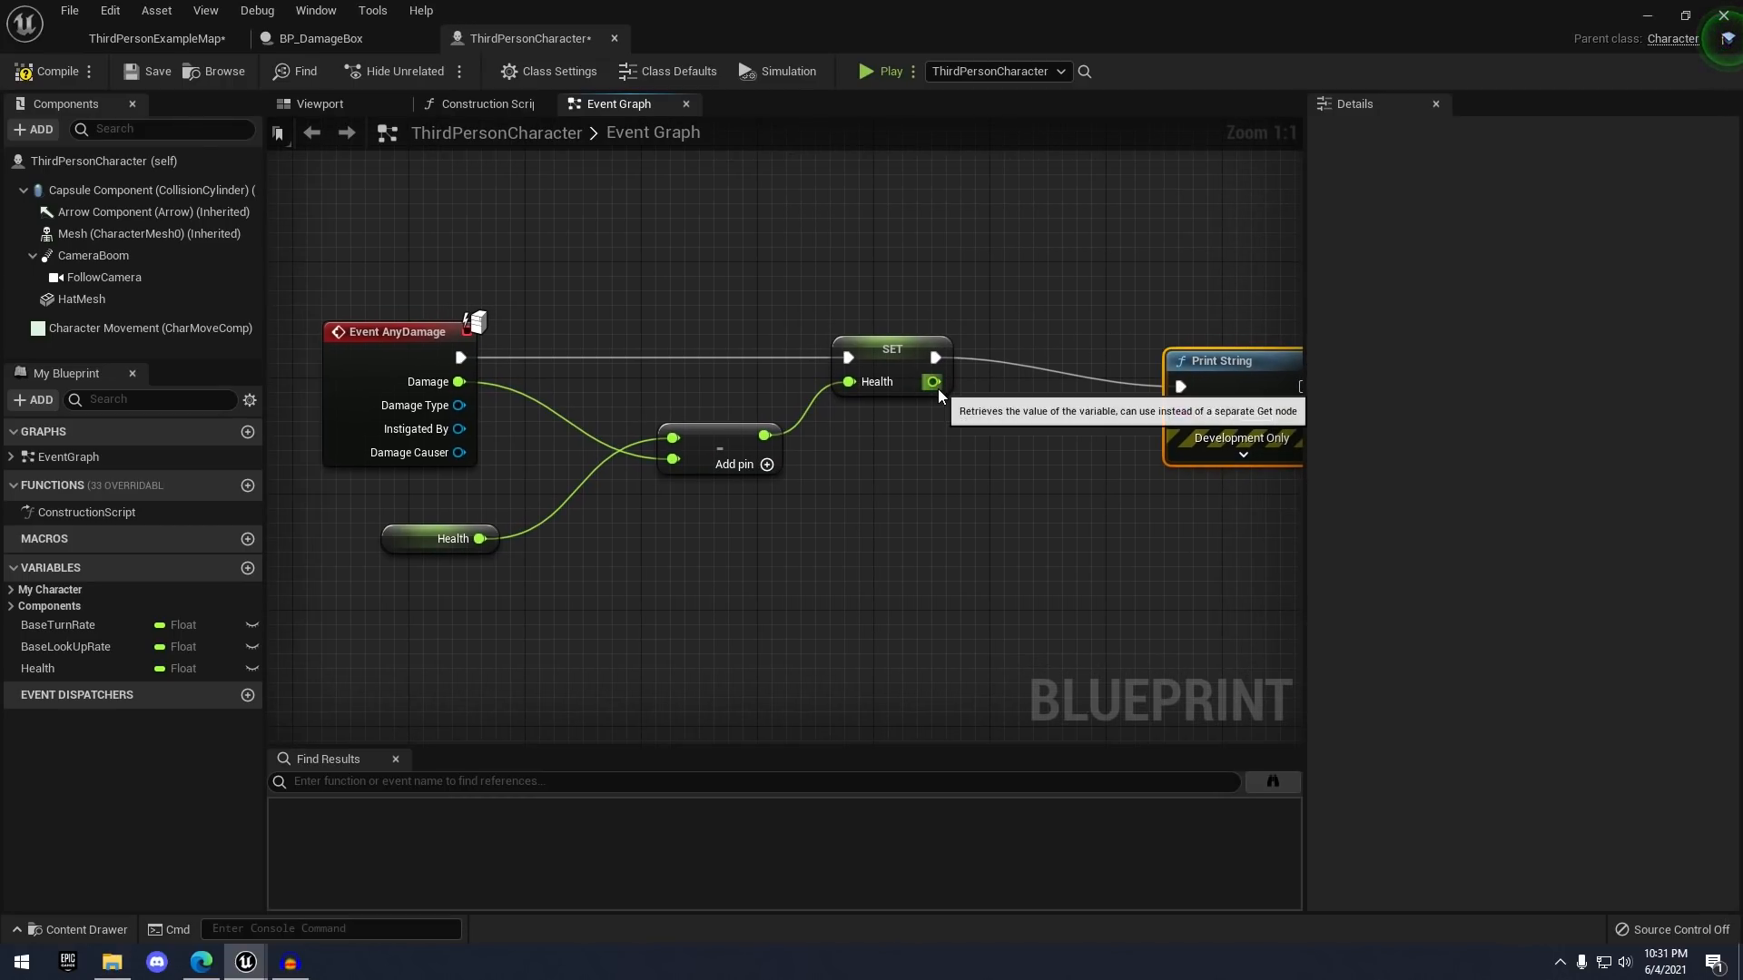
pyautogui.moveTo(938, 388); pyautogui.dragTo(1213, 411)
pyautogui.moveTo(1234, 367); pyautogui.dragTo(1236, 338)
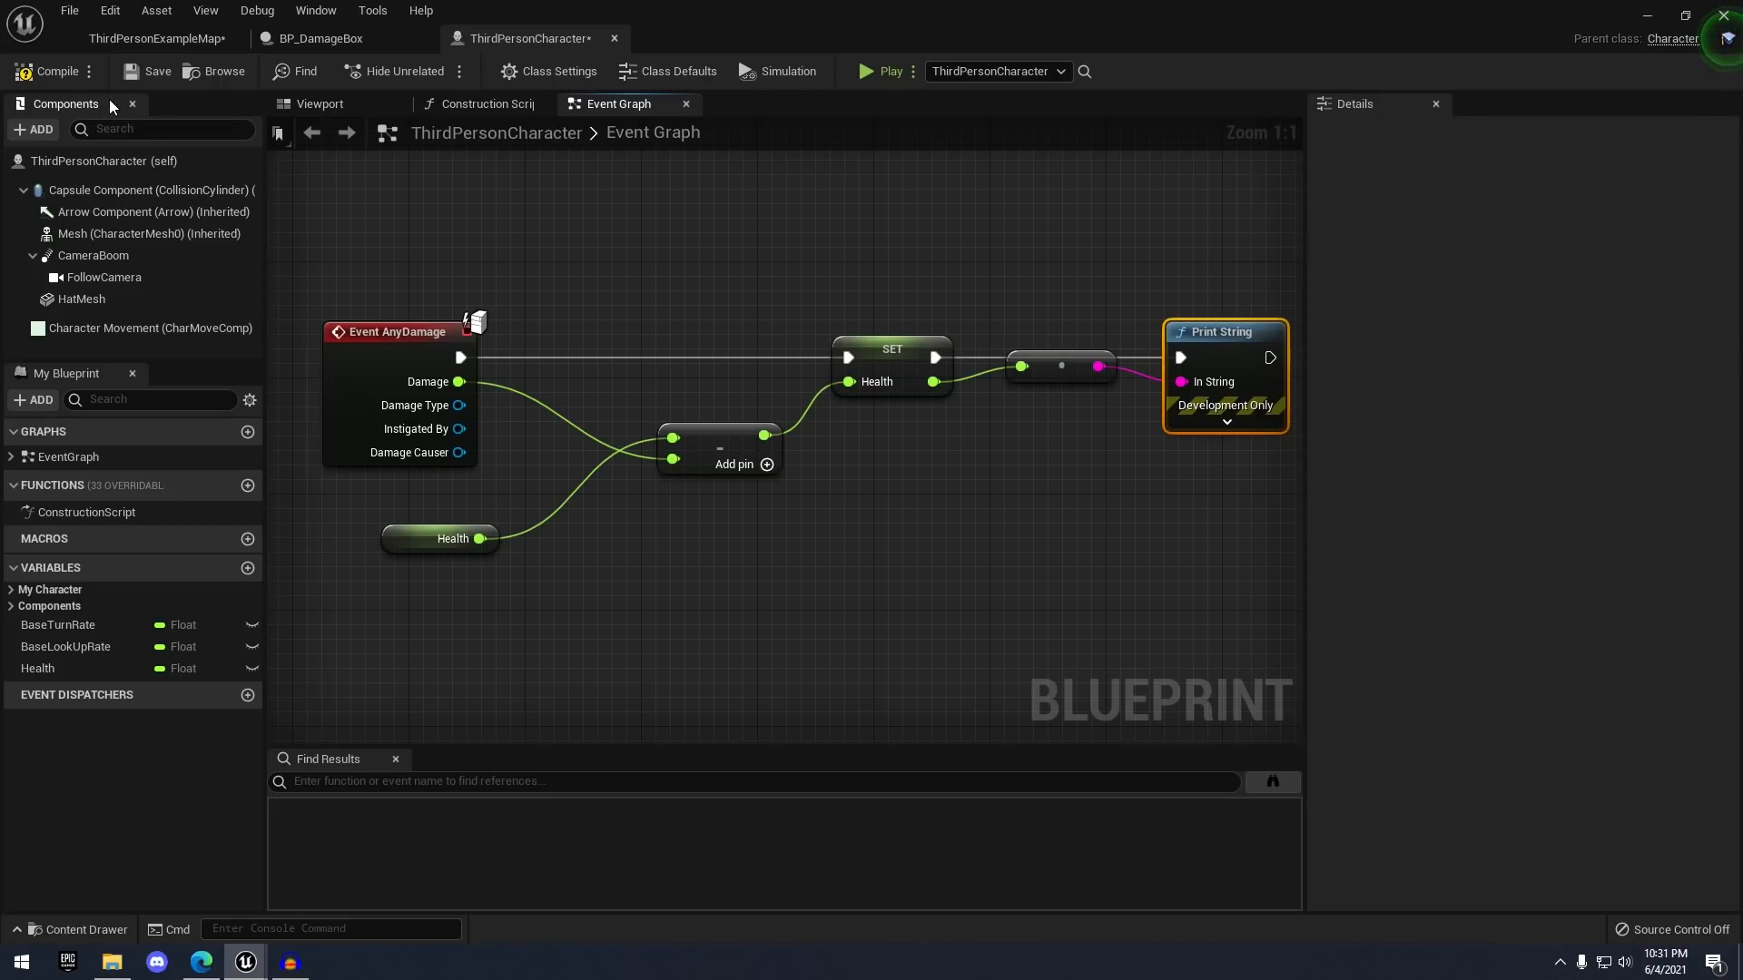
pyautogui.click(59, 70)
pyautogui.click(145, 71)
pyautogui.click(145, 36)
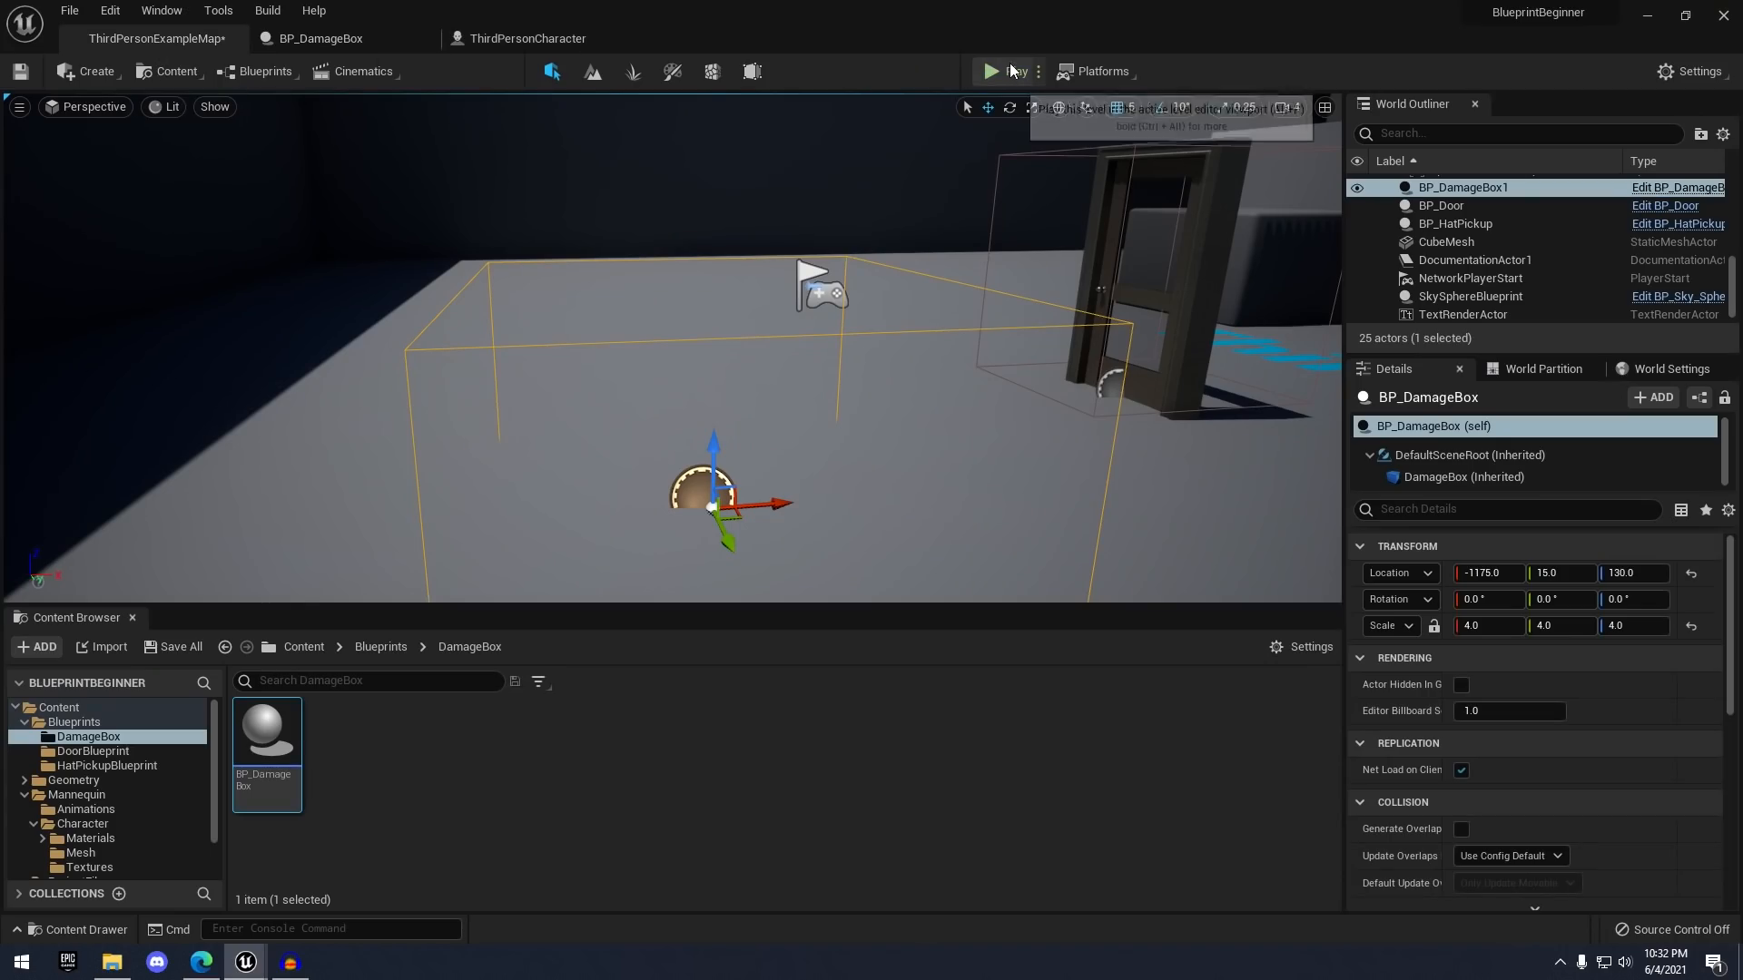
# - Play-test, run the character into the damage box to print Health, then review the AnyDamage graph
pyautogui.click(1010, 71)
pyautogui.press('w')
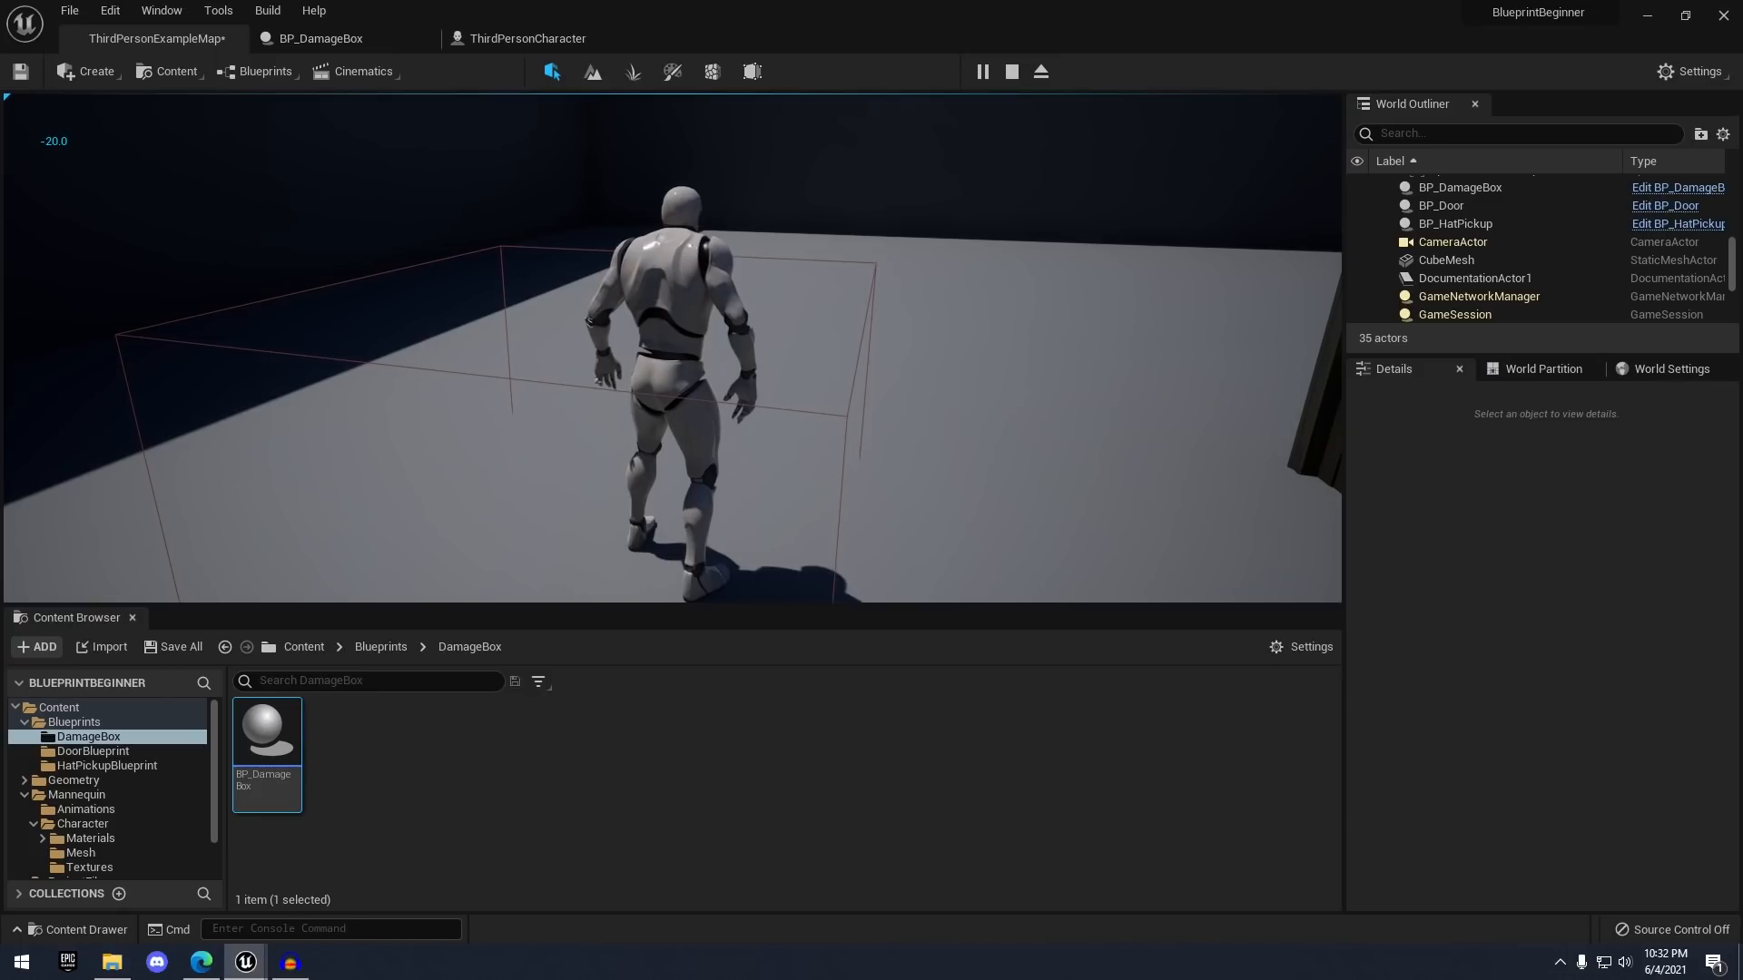
pyautogui.press('Escape')
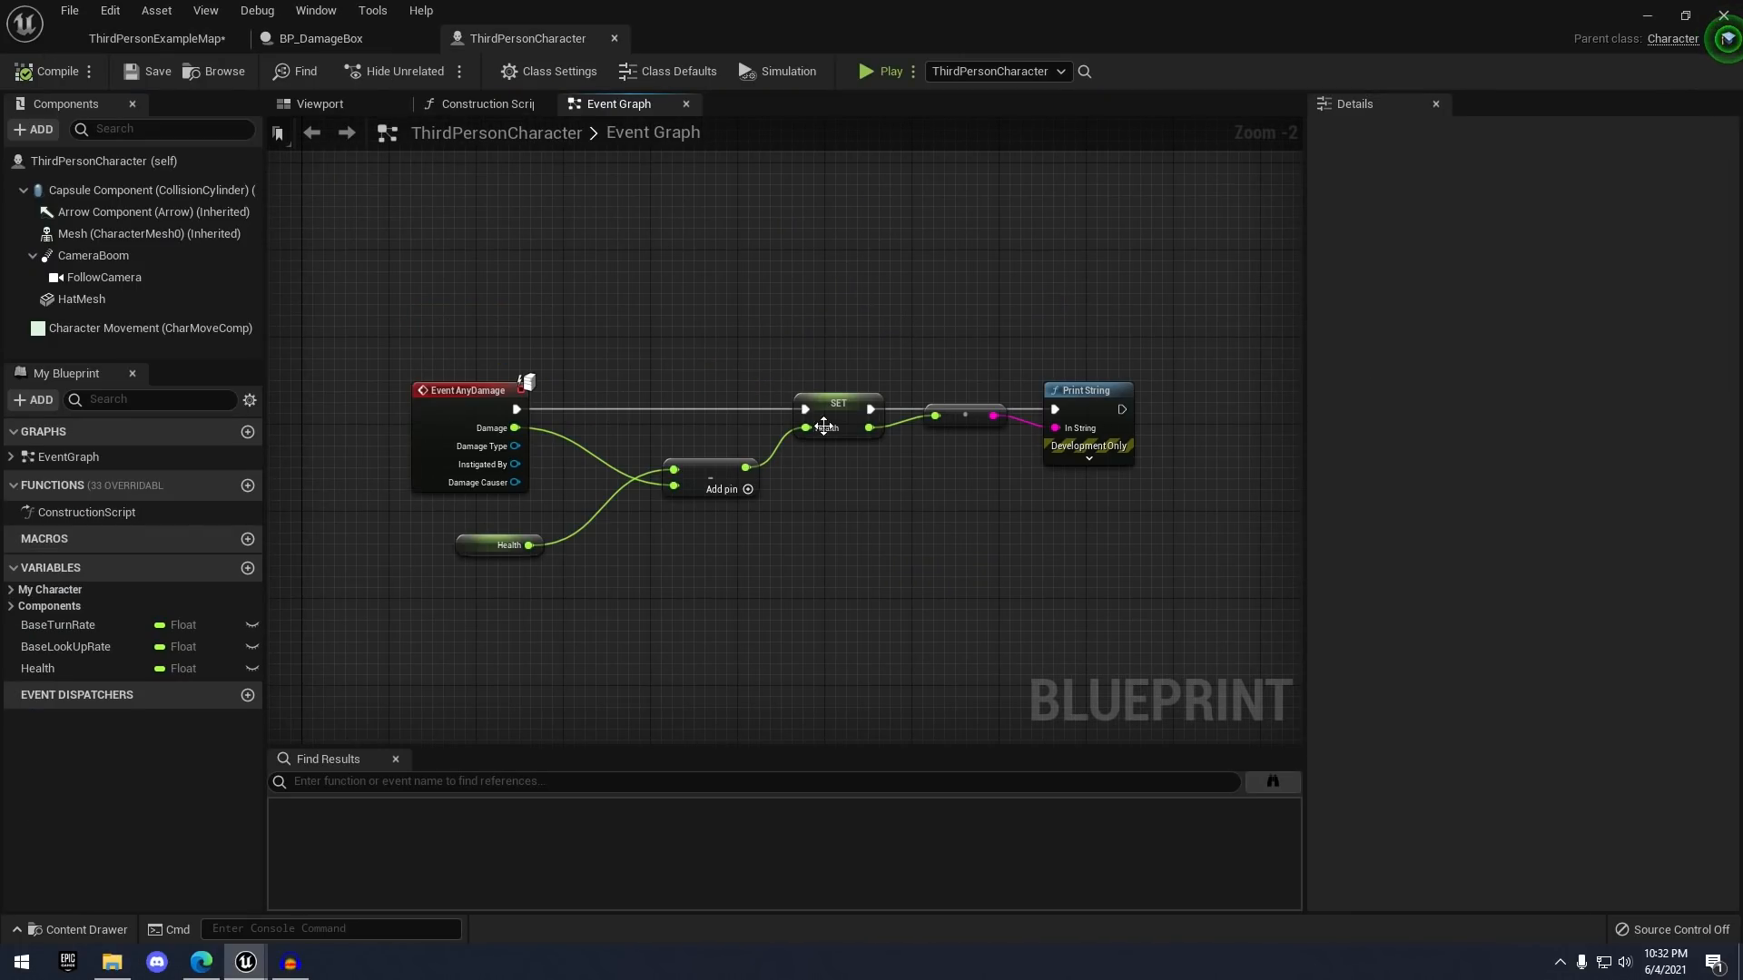
pyautogui.moveTo(883, 268); pyautogui.dragTo(846, 318, button='right')
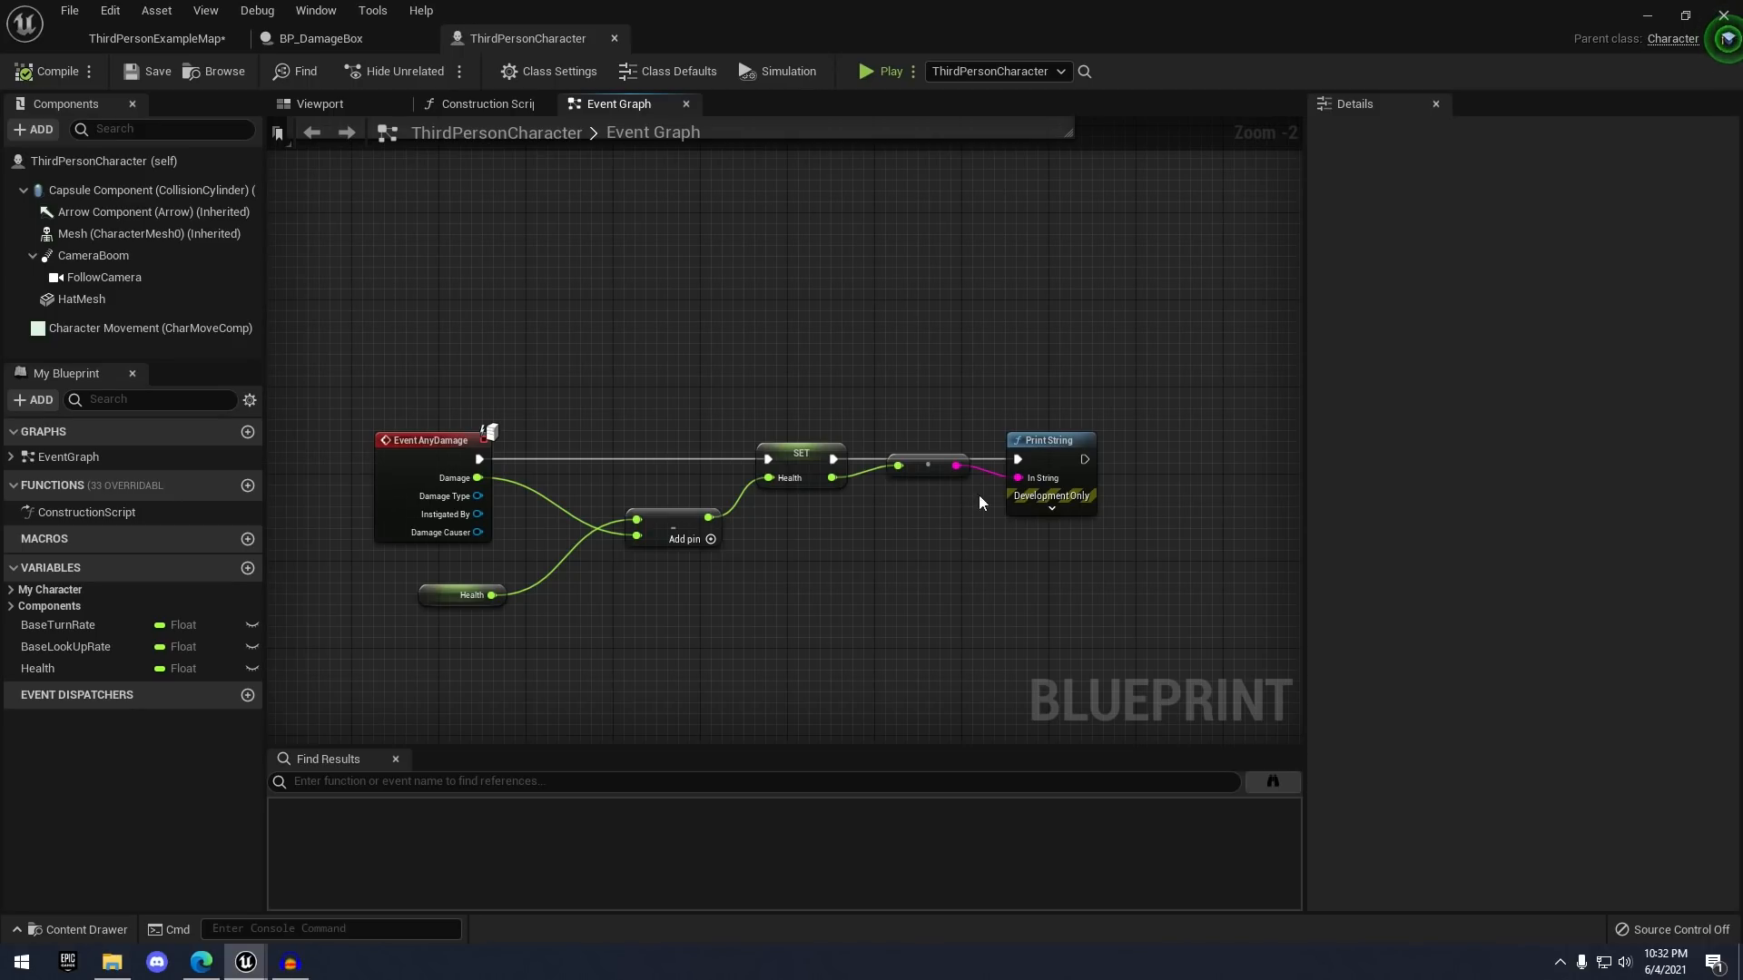
pyautogui.scroll(2, 1057, 413)
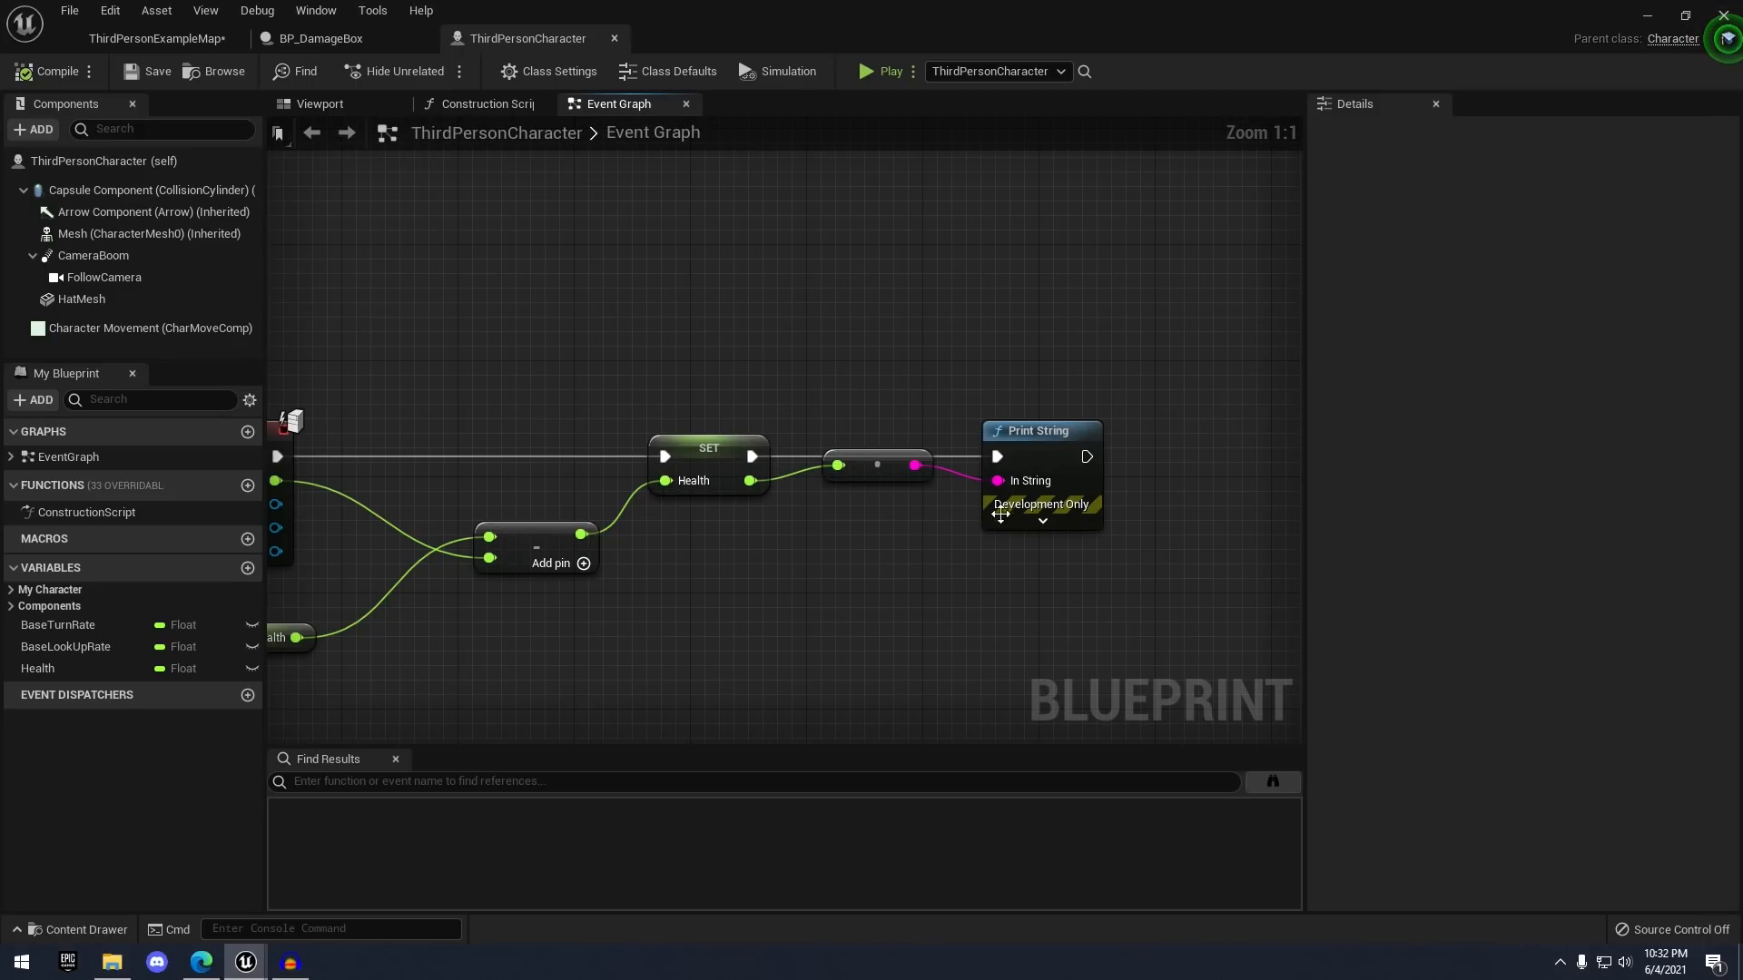
pyautogui.scroll(-1, 913, 366)
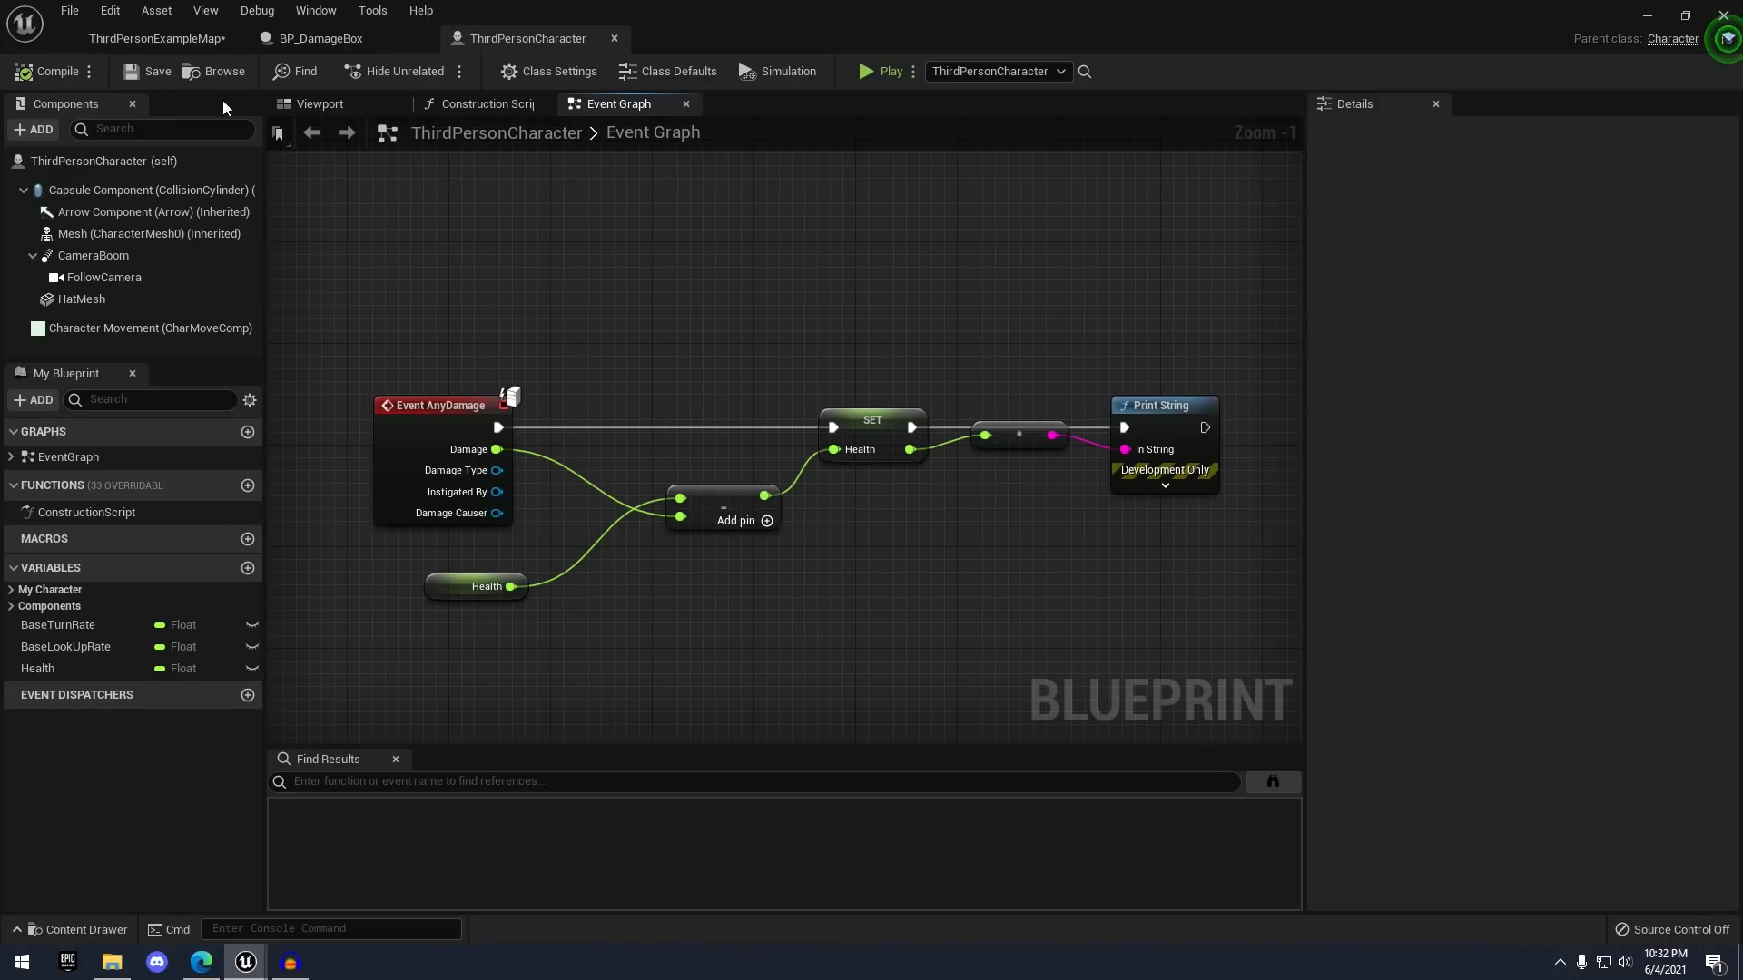
pyautogui.click(190, 37)
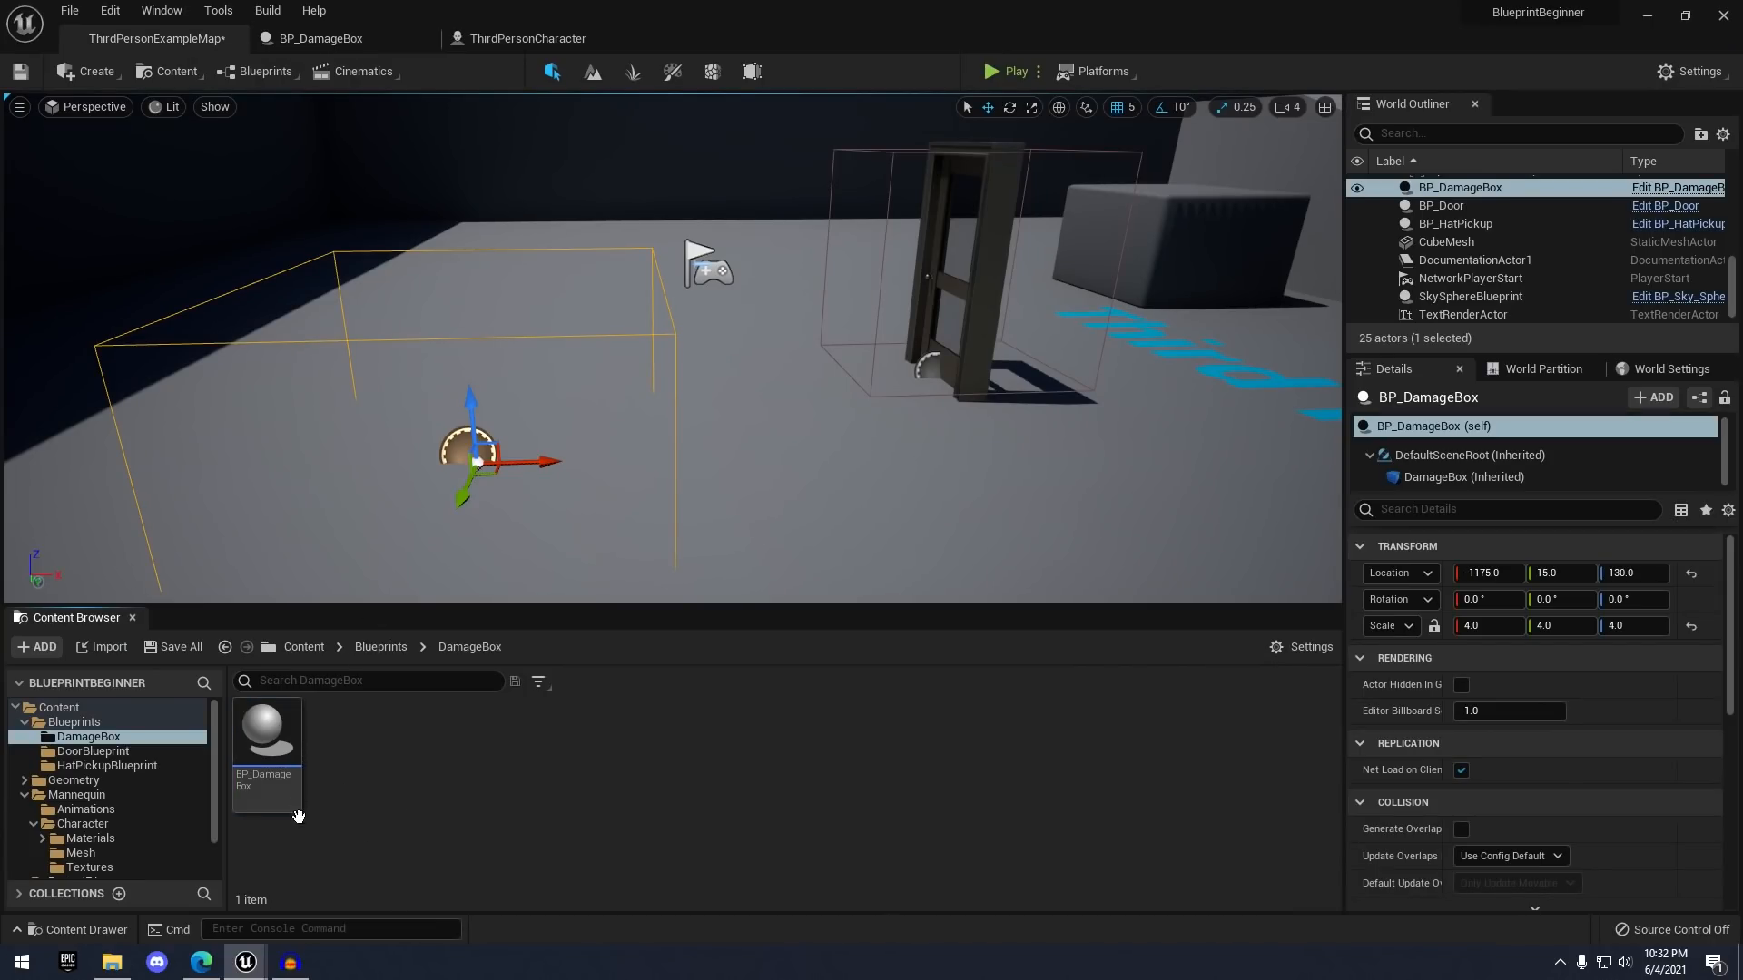
# - Add a User Interface > Widget Blueprint named HealthBar_W in DamageBox and open its designer
pyautogui.rightClick(423, 732)
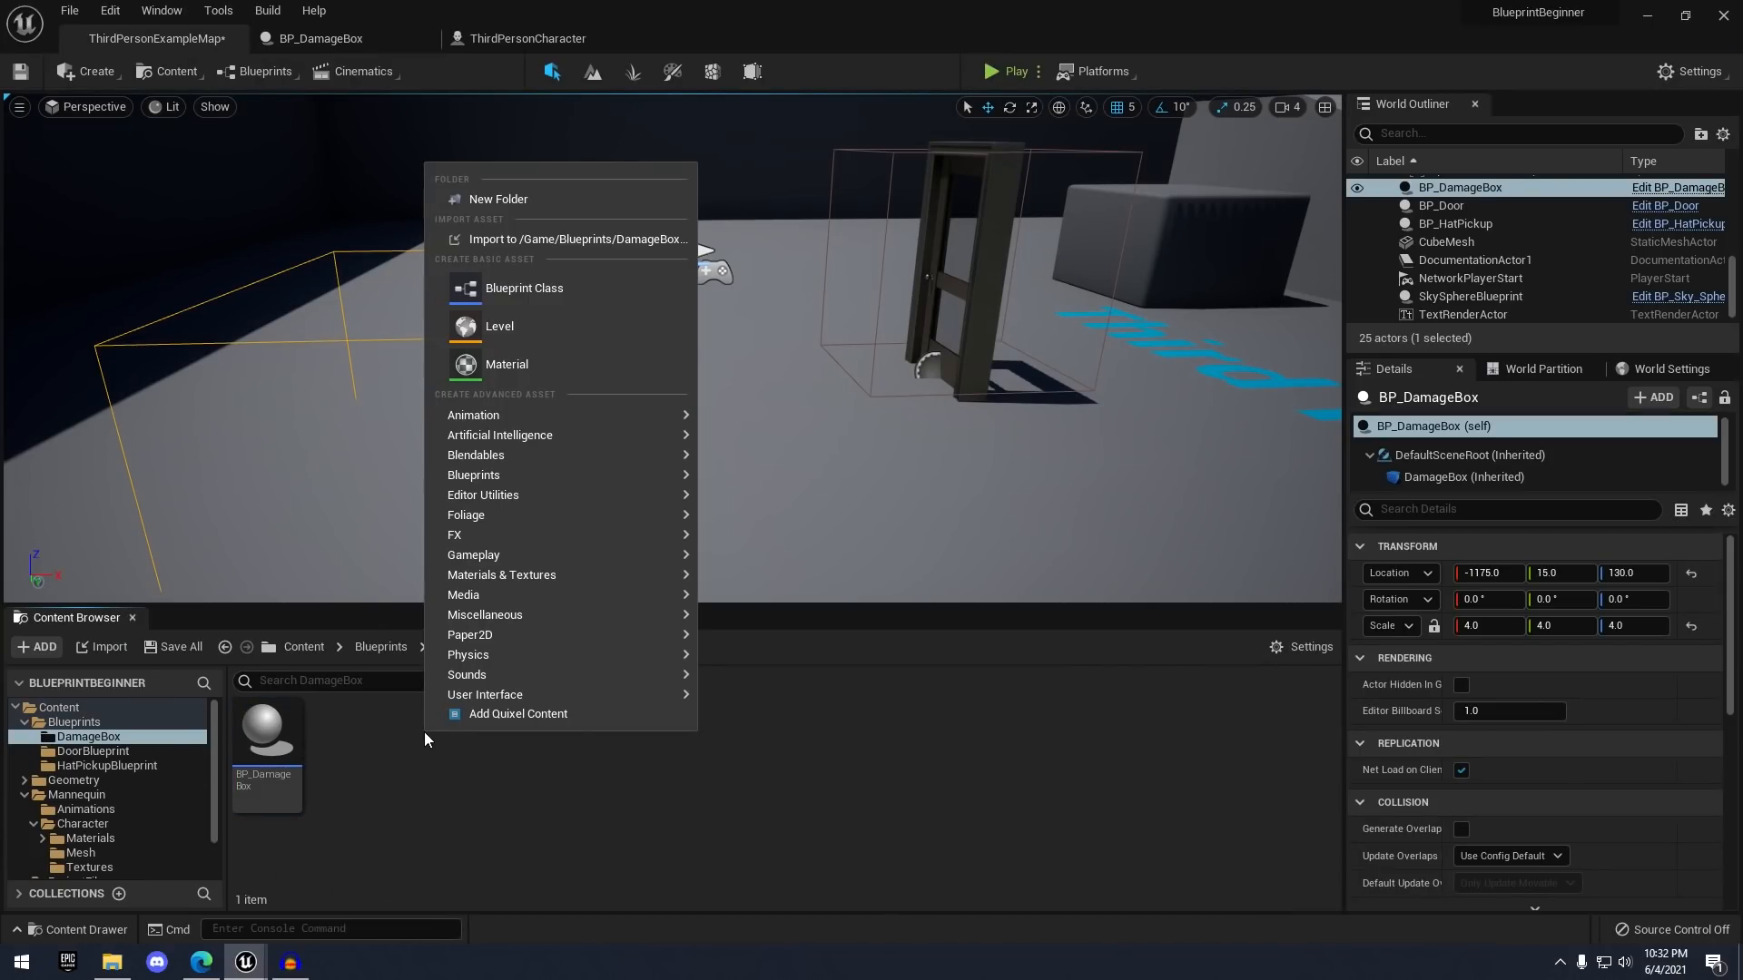
pyautogui.moveTo(464, 696)
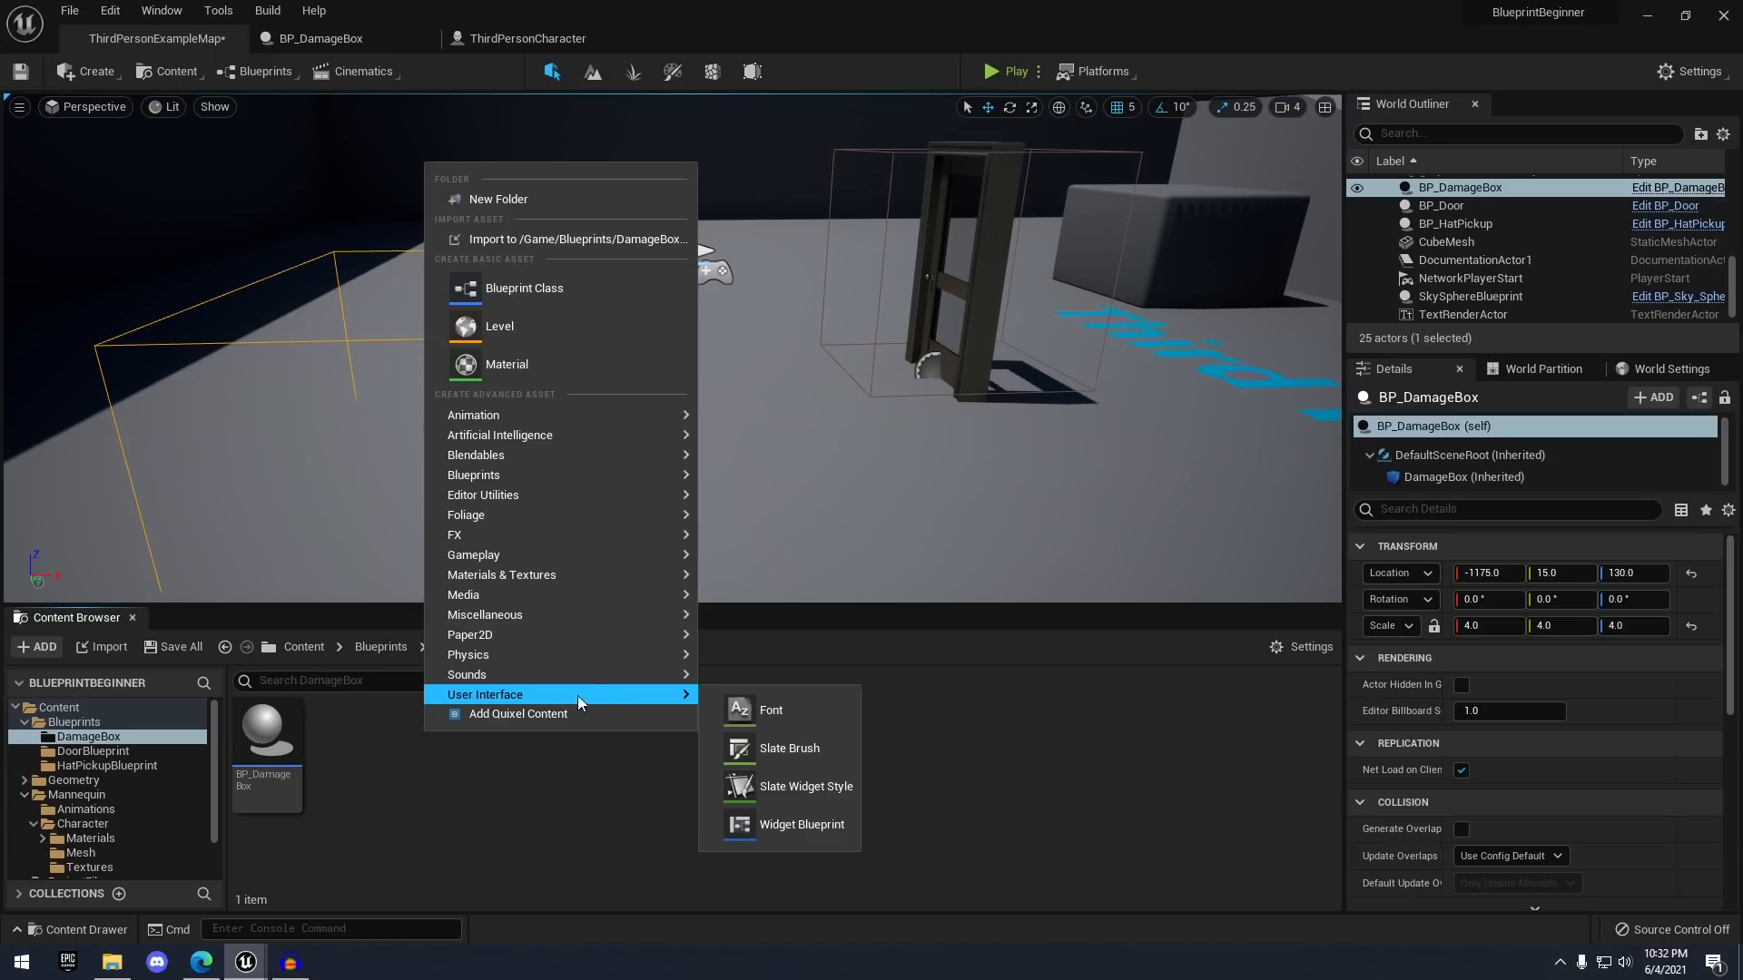
pyautogui.click(791, 822)
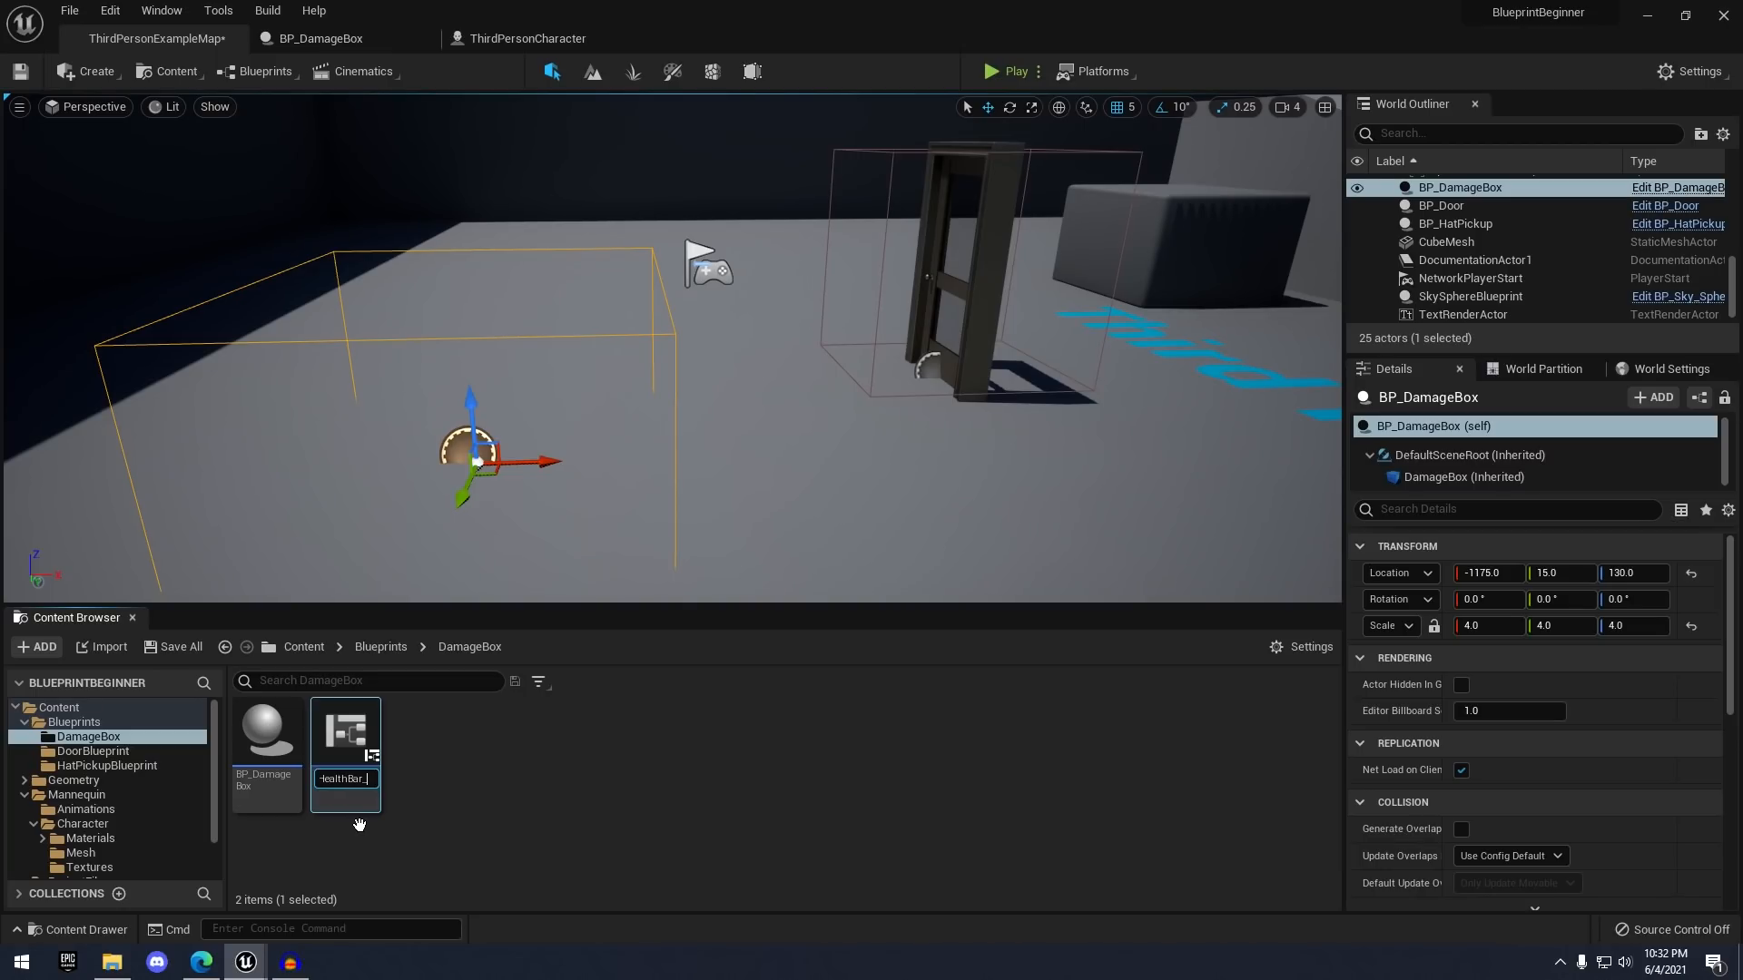
pyautogui.press('Return')
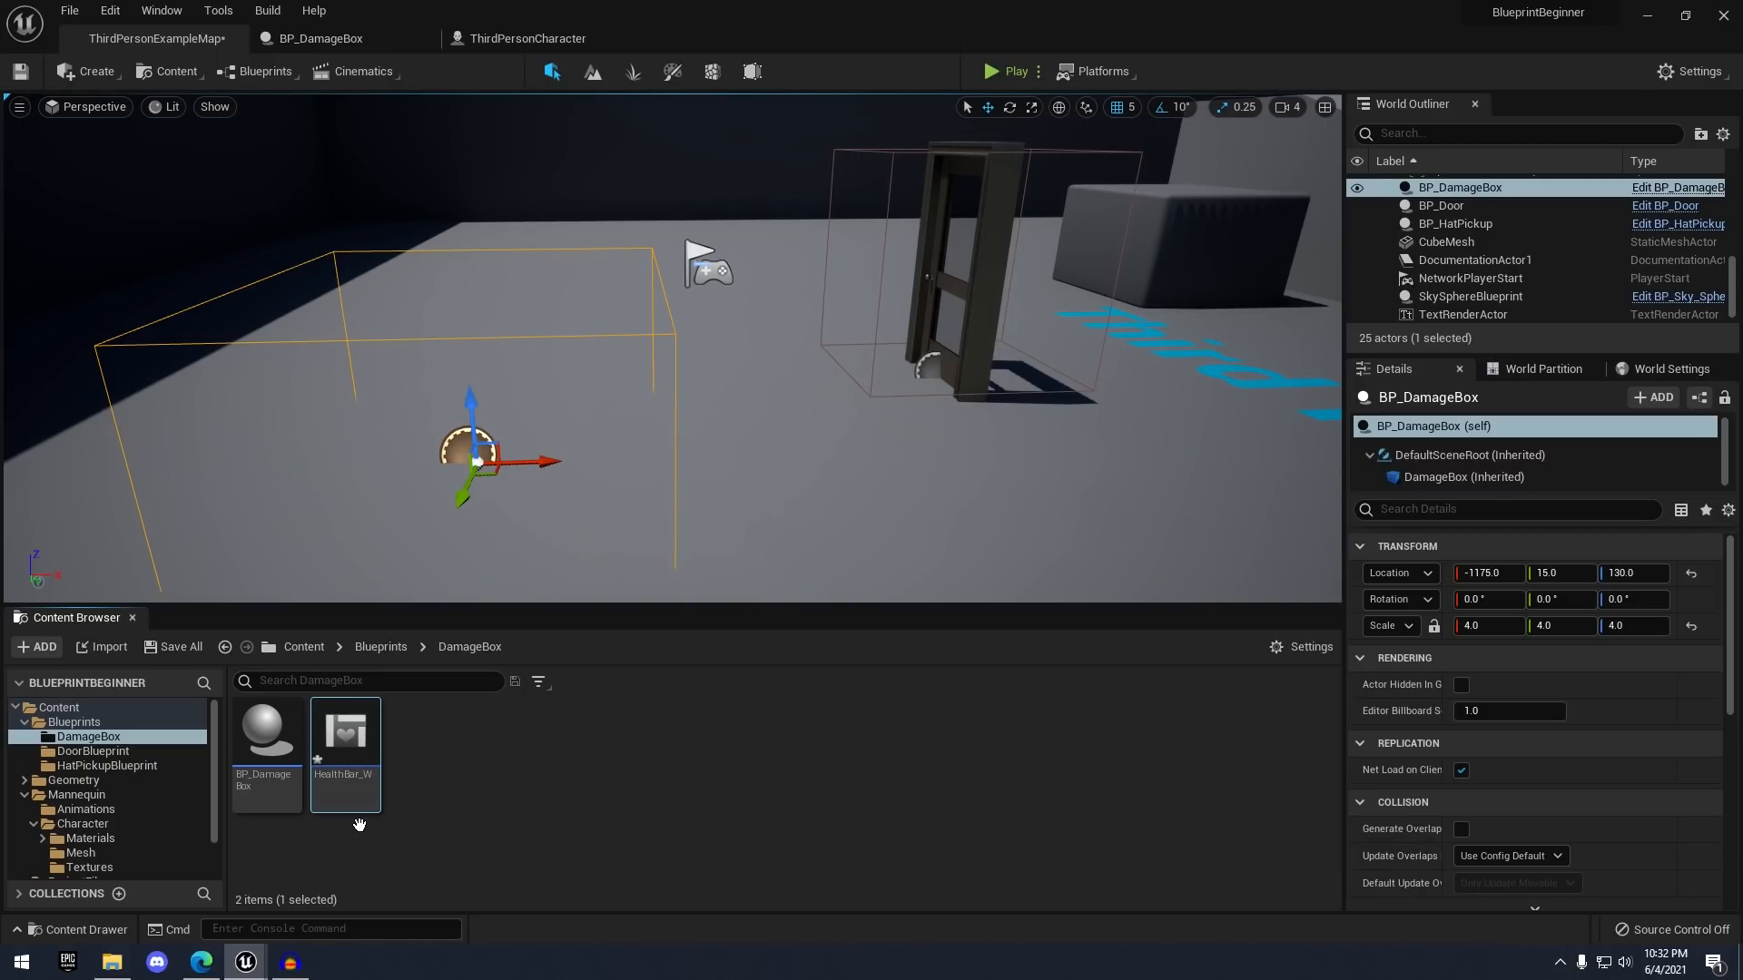
pyautogui.doubleClick(346, 737)
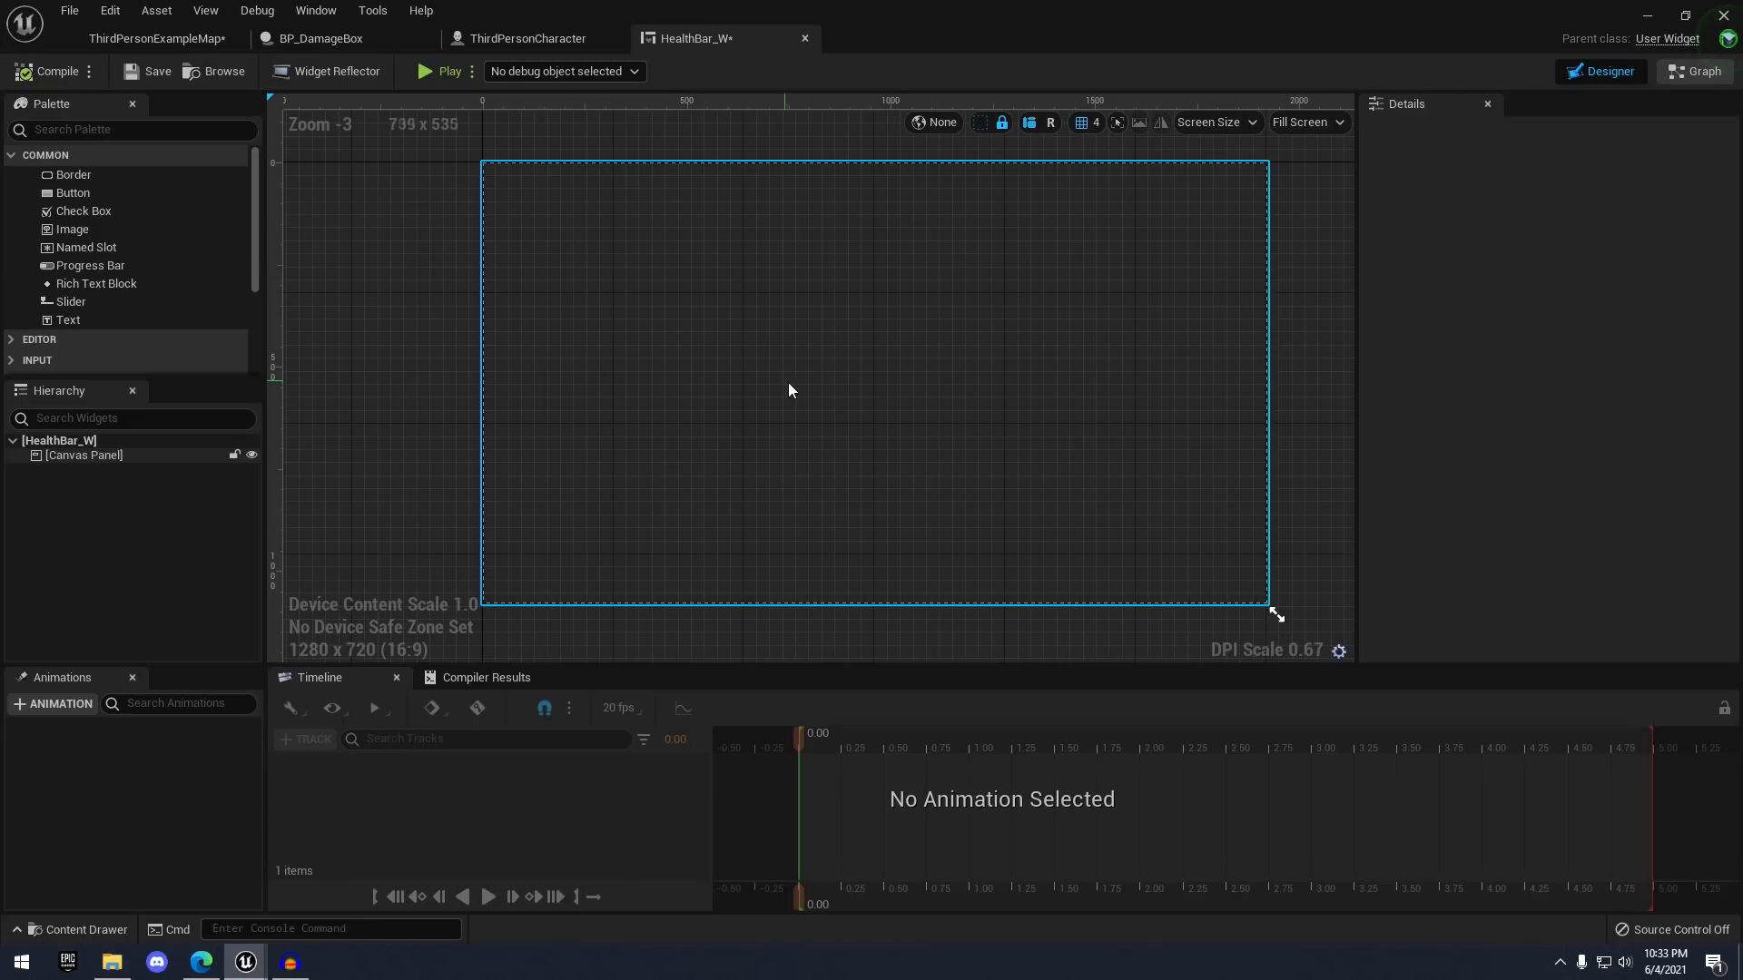
pyautogui.moveTo(790, 387); pyautogui.dragTo(780, 395, button='right')
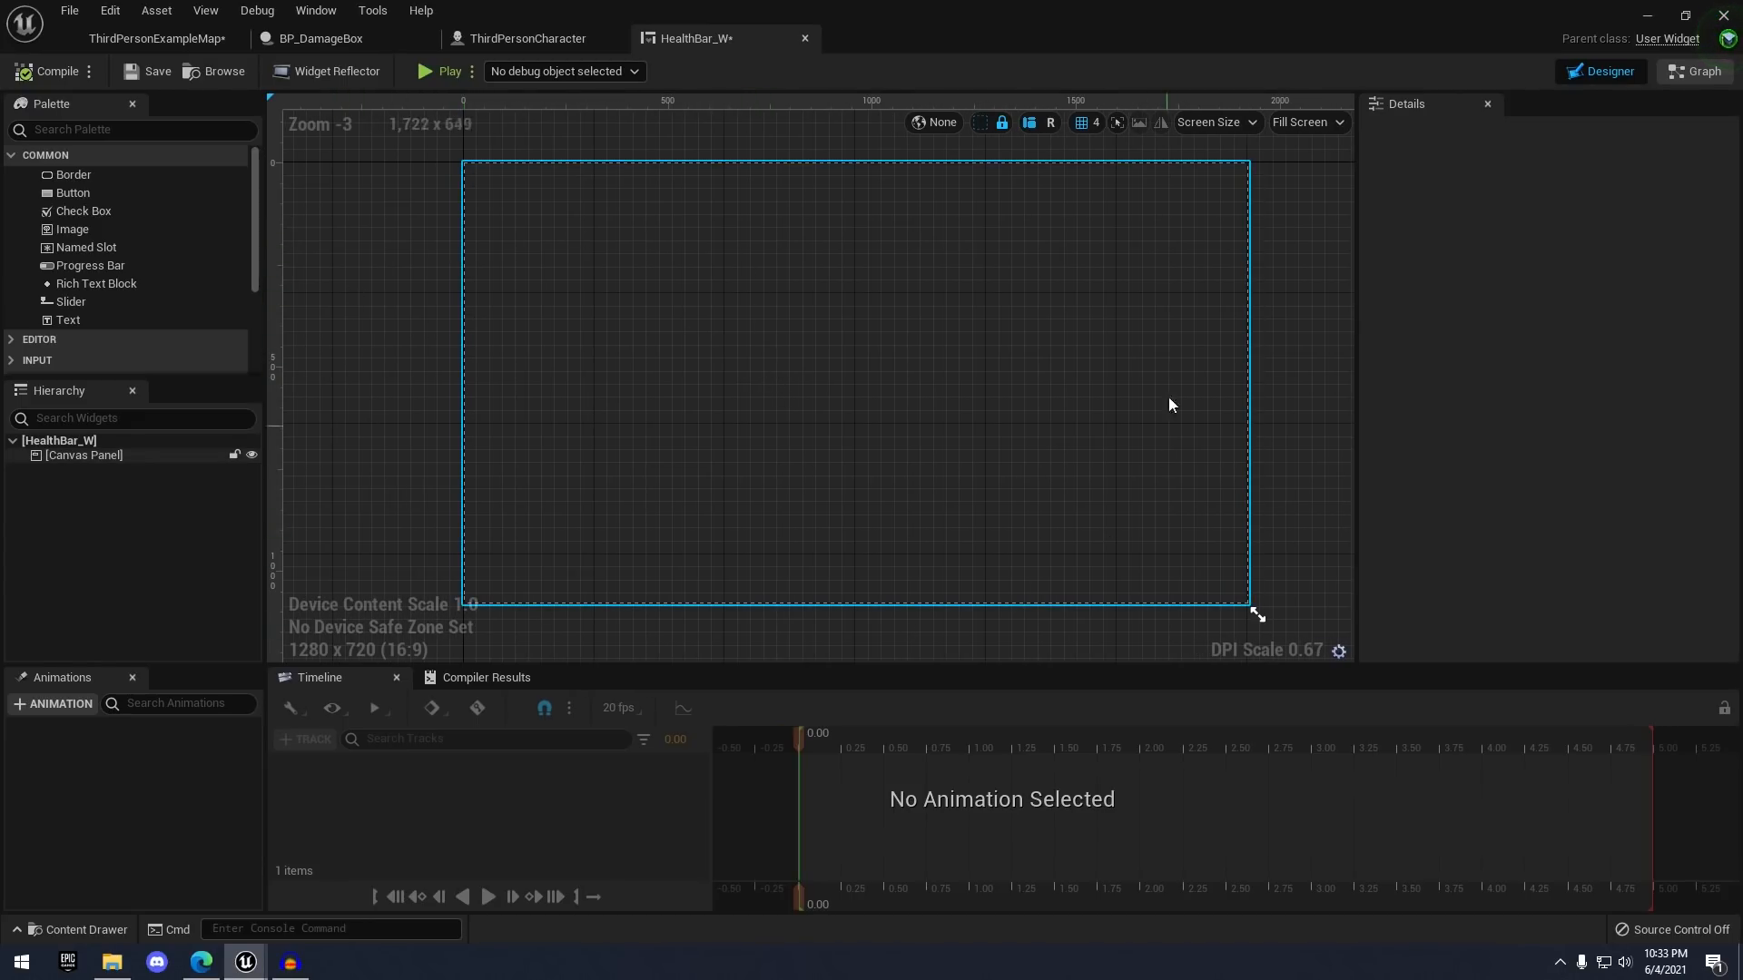
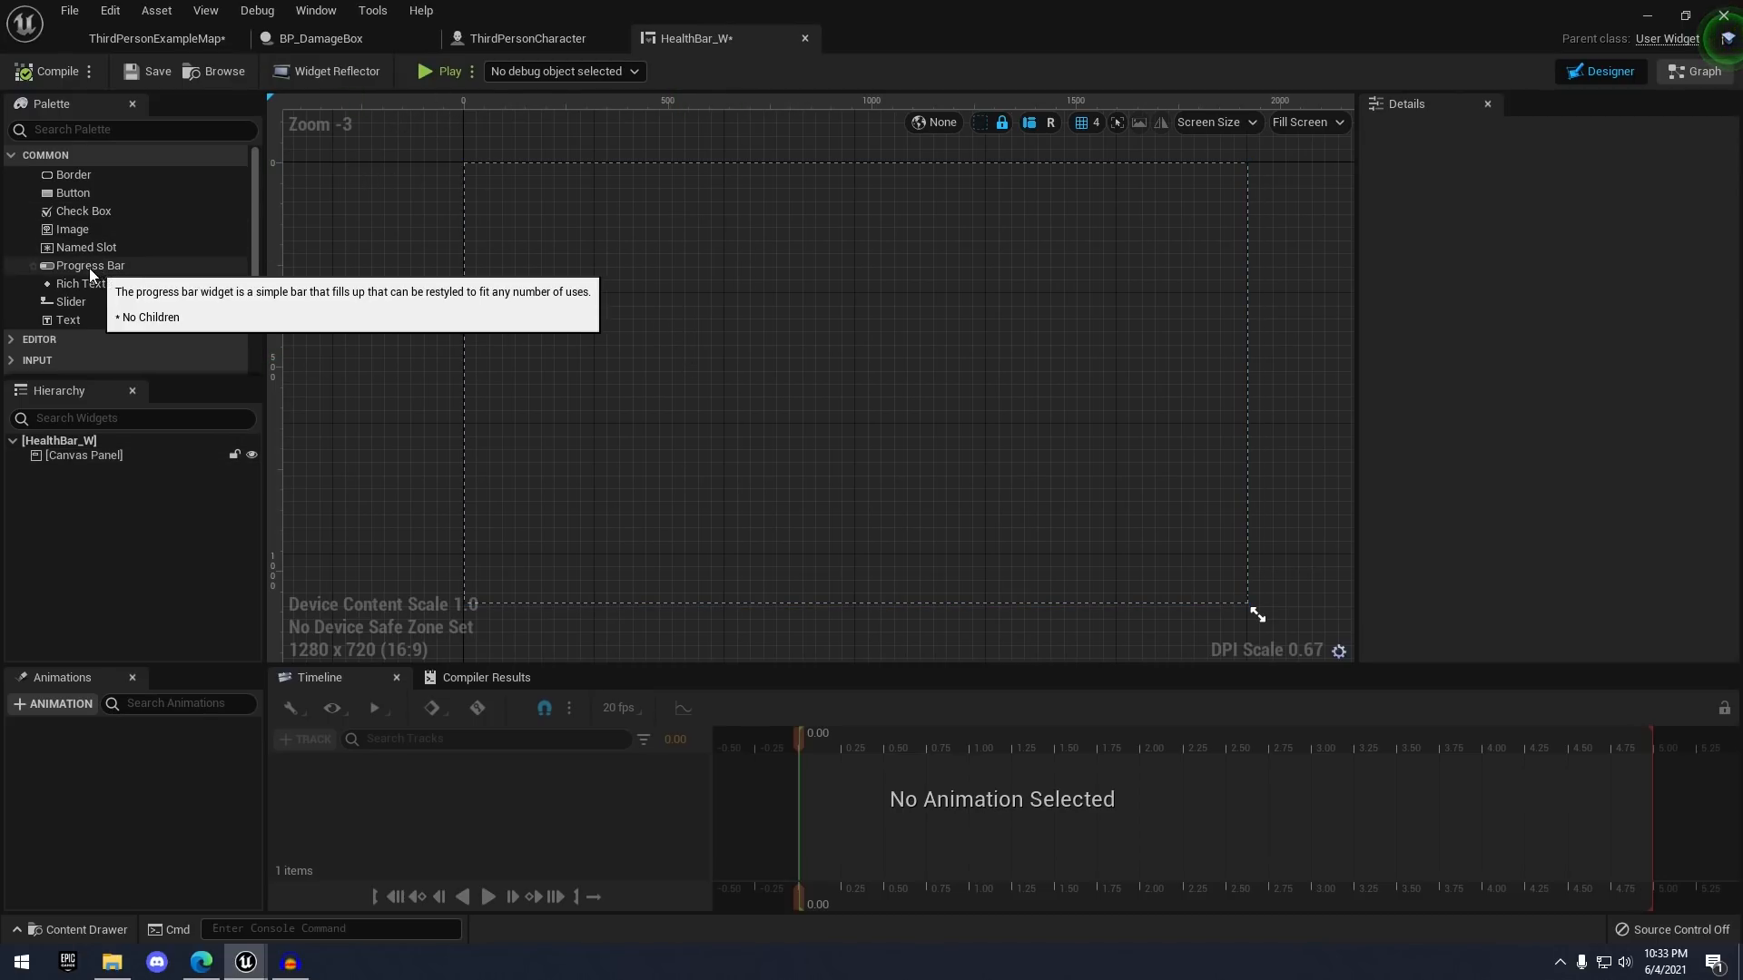
# - Drop a Progress Bar onto the HealthBar_W canvas and stretch it to about 513x67 at 68, 944
pyautogui.moveTo(73, 265); pyautogui.dragTo(500, 563)
pyautogui.scroll(5, 417, 530)
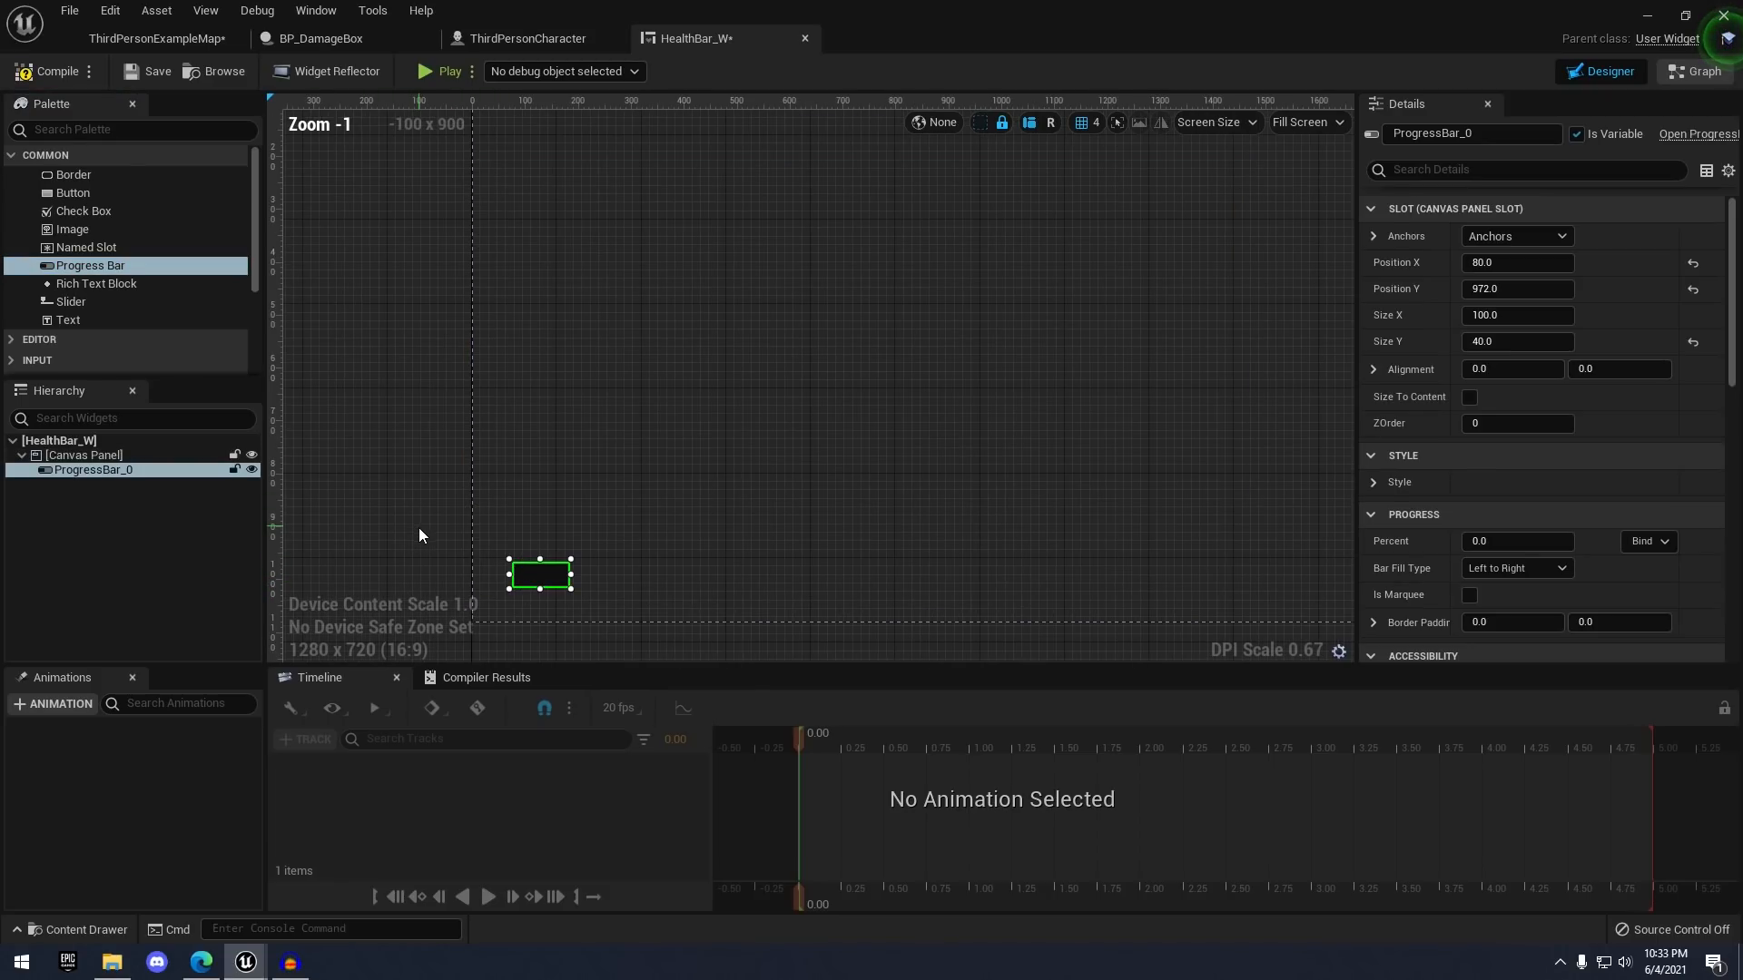
pyautogui.moveTo(655, 453); pyautogui.dragTo(1028, 480)
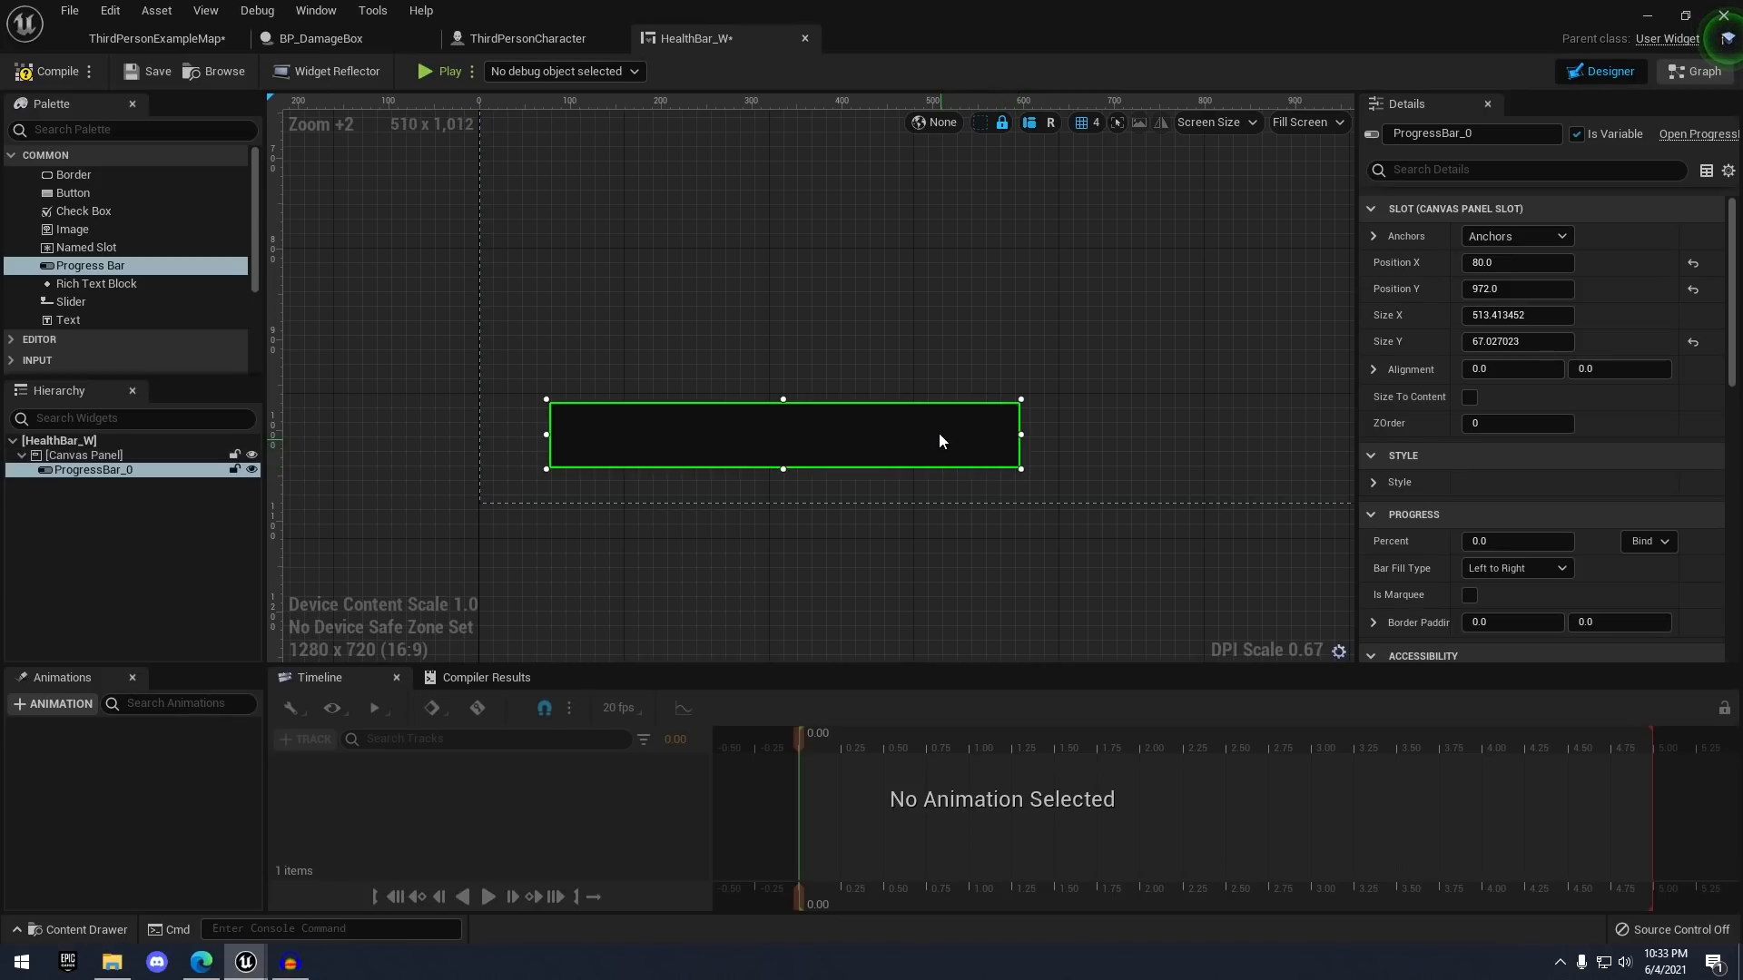
pyautogui.moveTo(938, 432); pyautogui.dragTo(950, 421)
pyautogui.scroll(-8, 1123, 291)
pyautogui.scroll(3, 1062, 365)
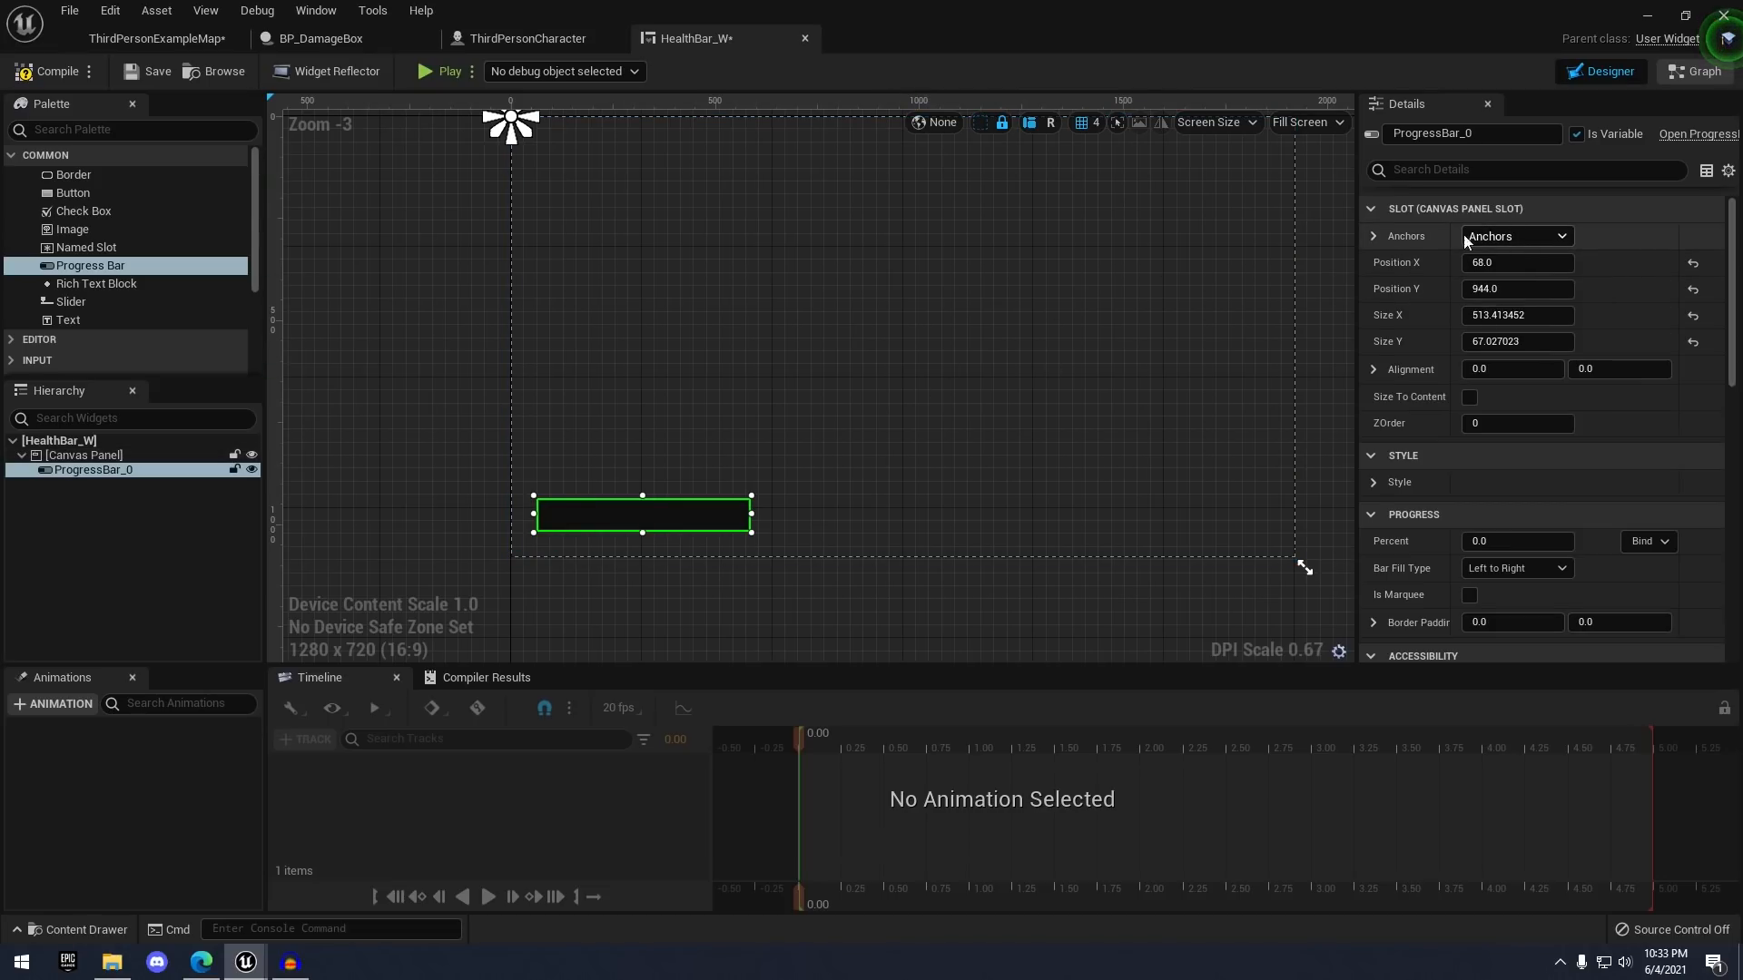
# - Anchor the progress bar bottom-left, fit the anchor points to its corners, then compile and save
pyautogui.click(1511, 236)
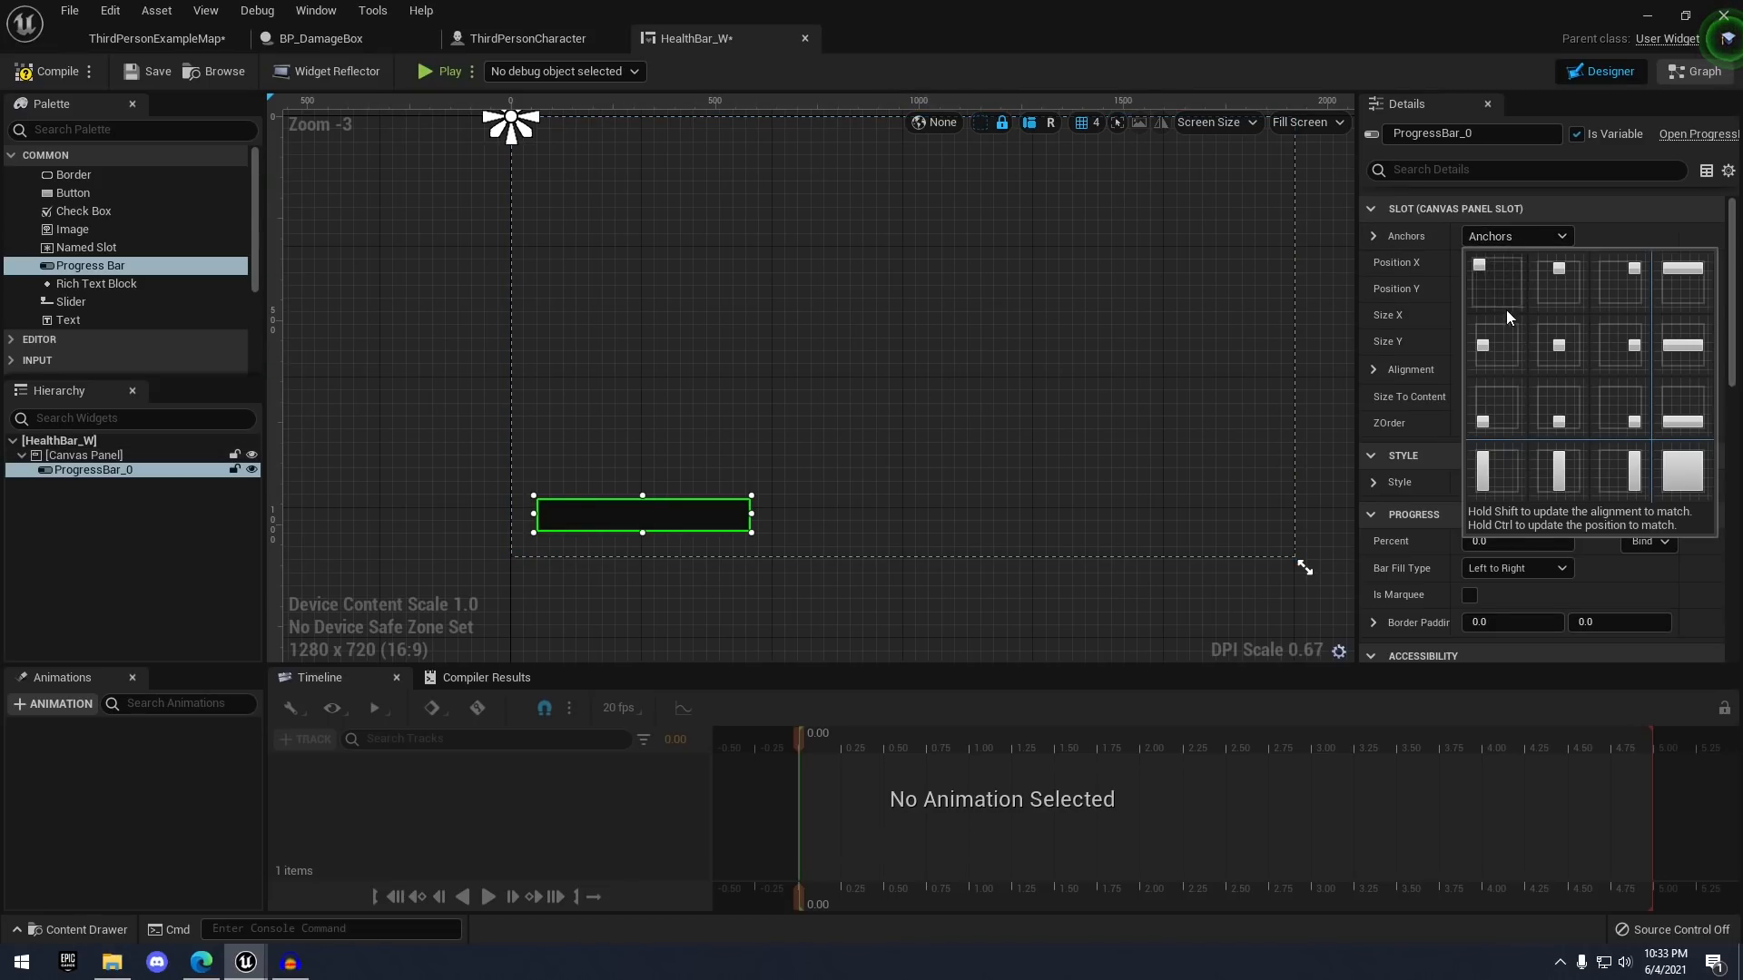
pyautogui.click(1495, 412)
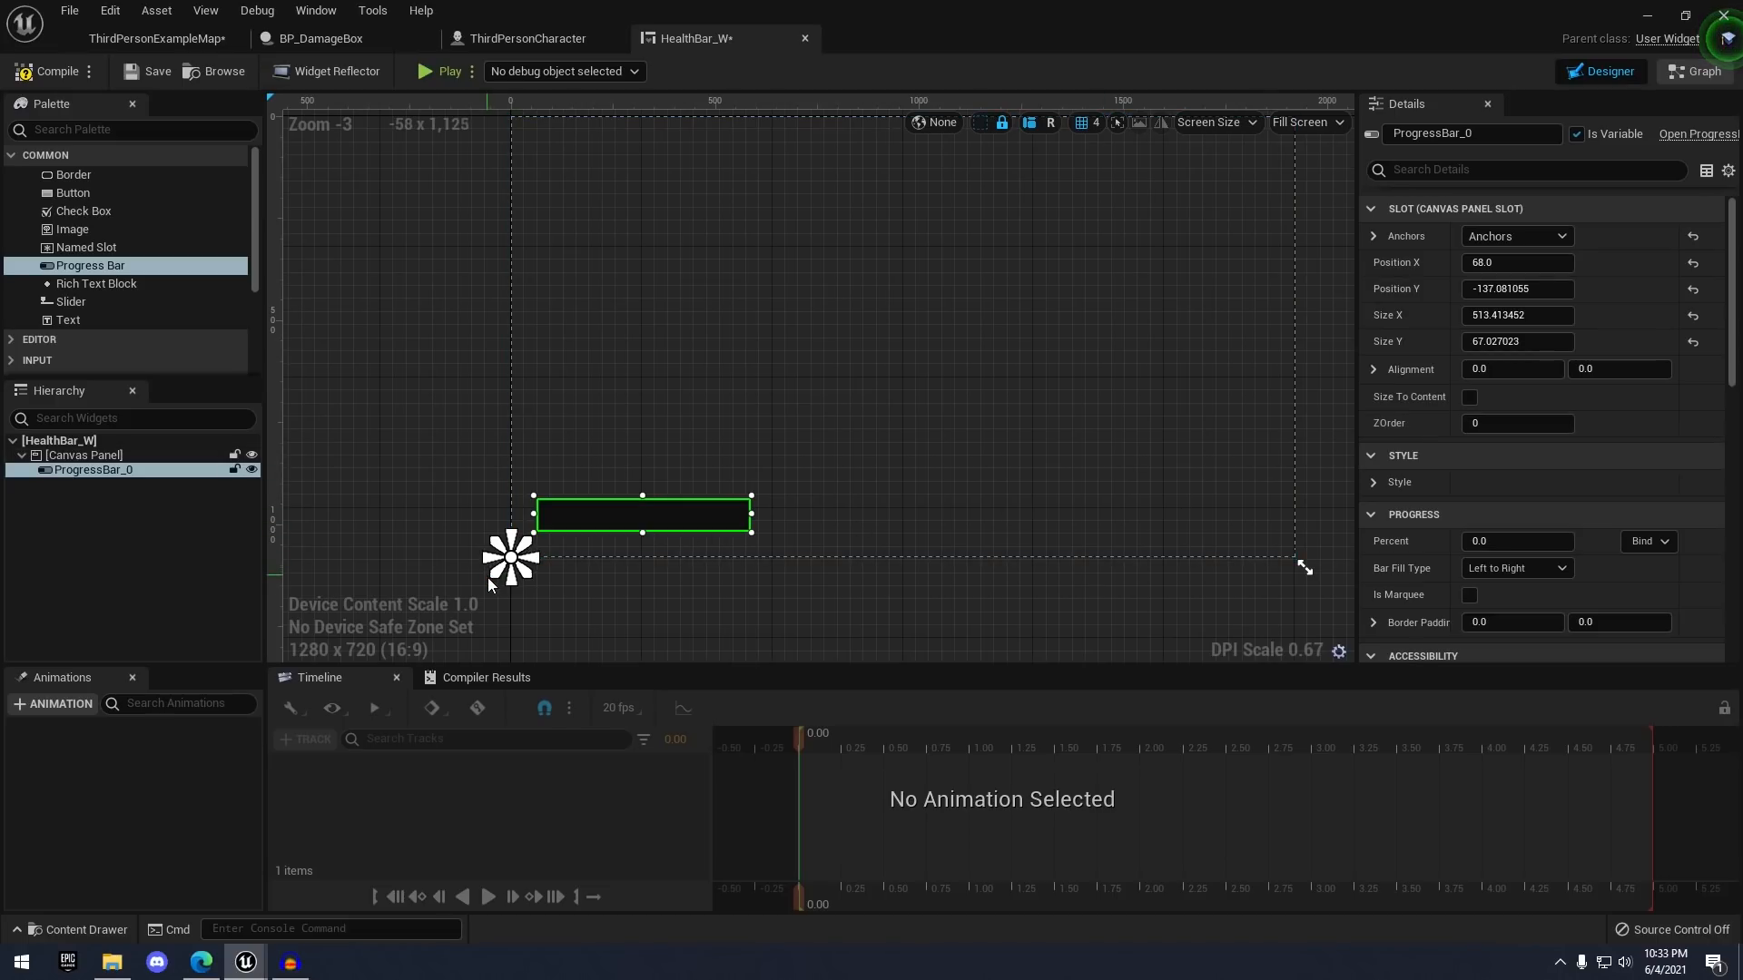
pyautogui.scroll(2, 491, 586)
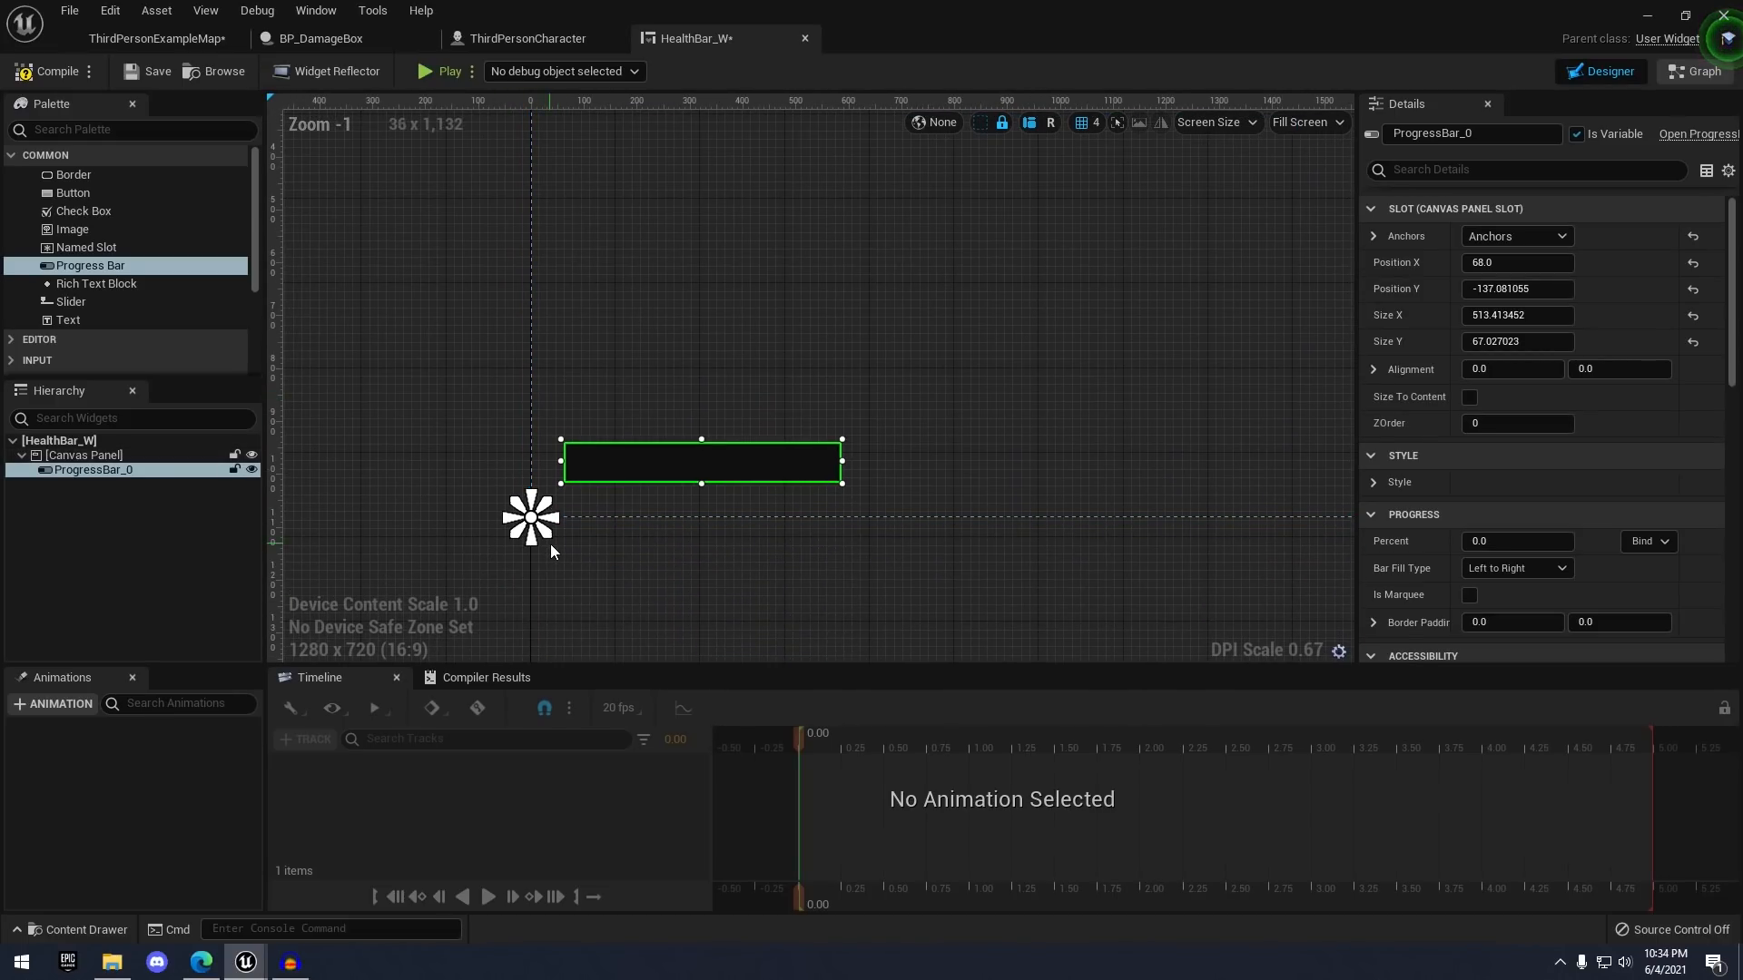
pyautogui.moveTo(555, 542); pyautogui.dragTo(858, 434)
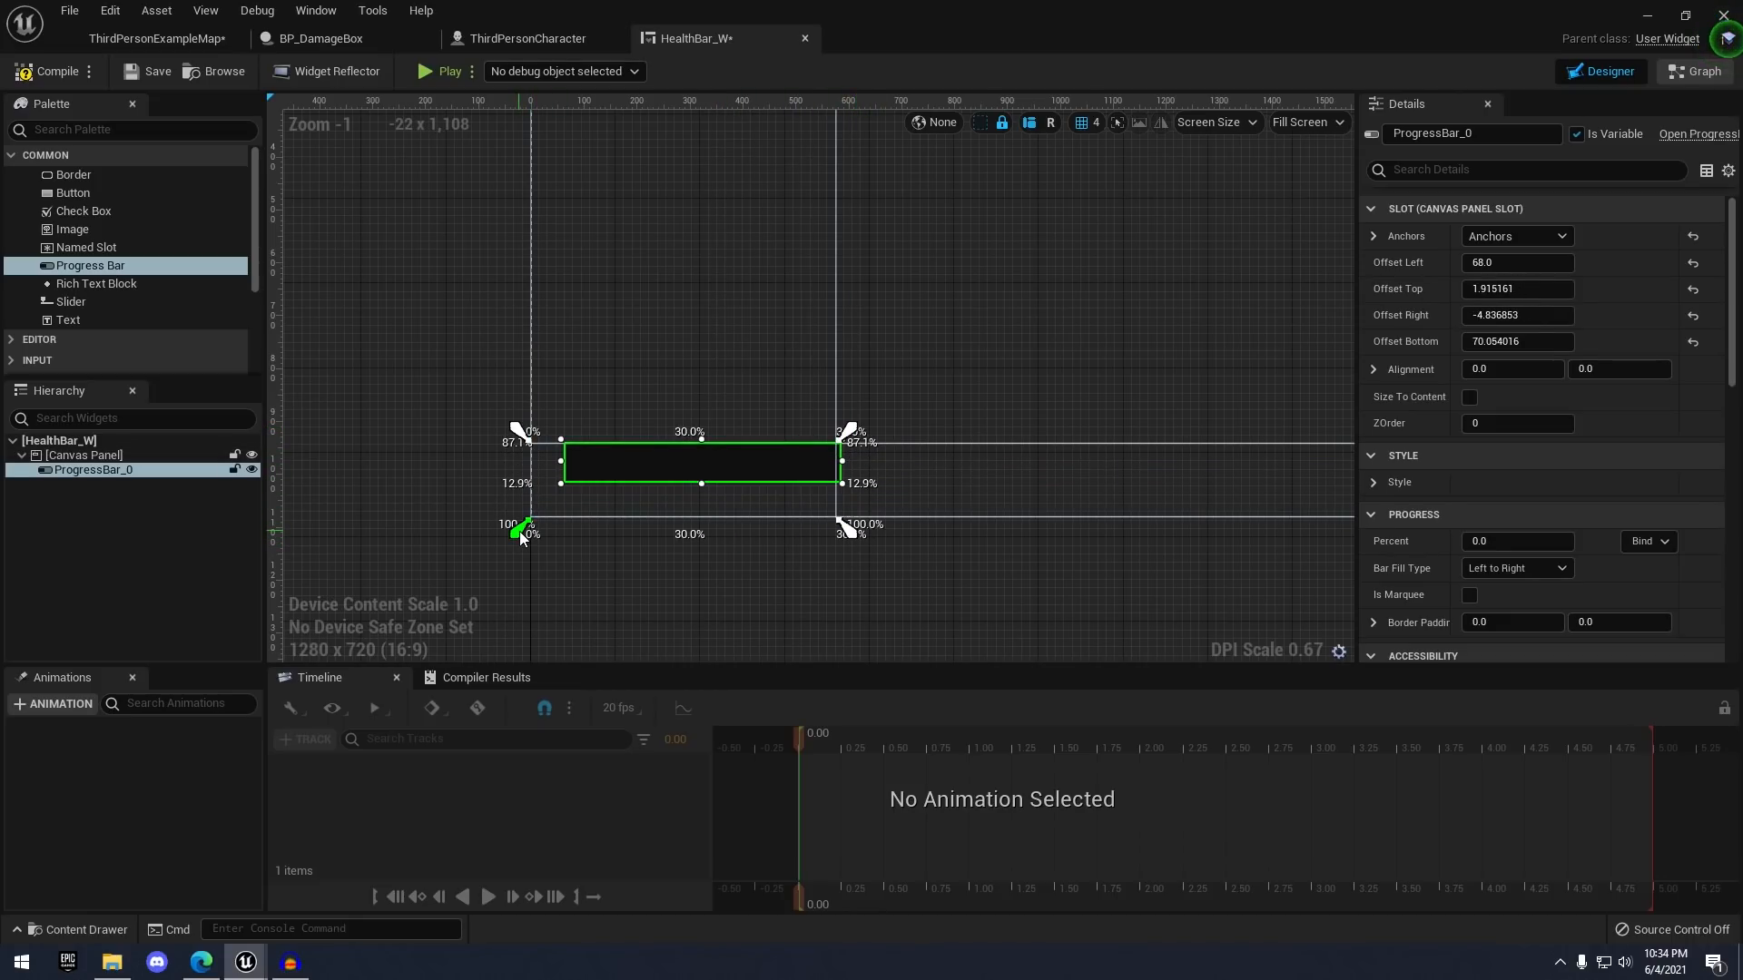
pyautogui.moveTo(534, 531); pyautogui.dragTo(554, 487)
pyautogui.scroll(-2, 859, 354)
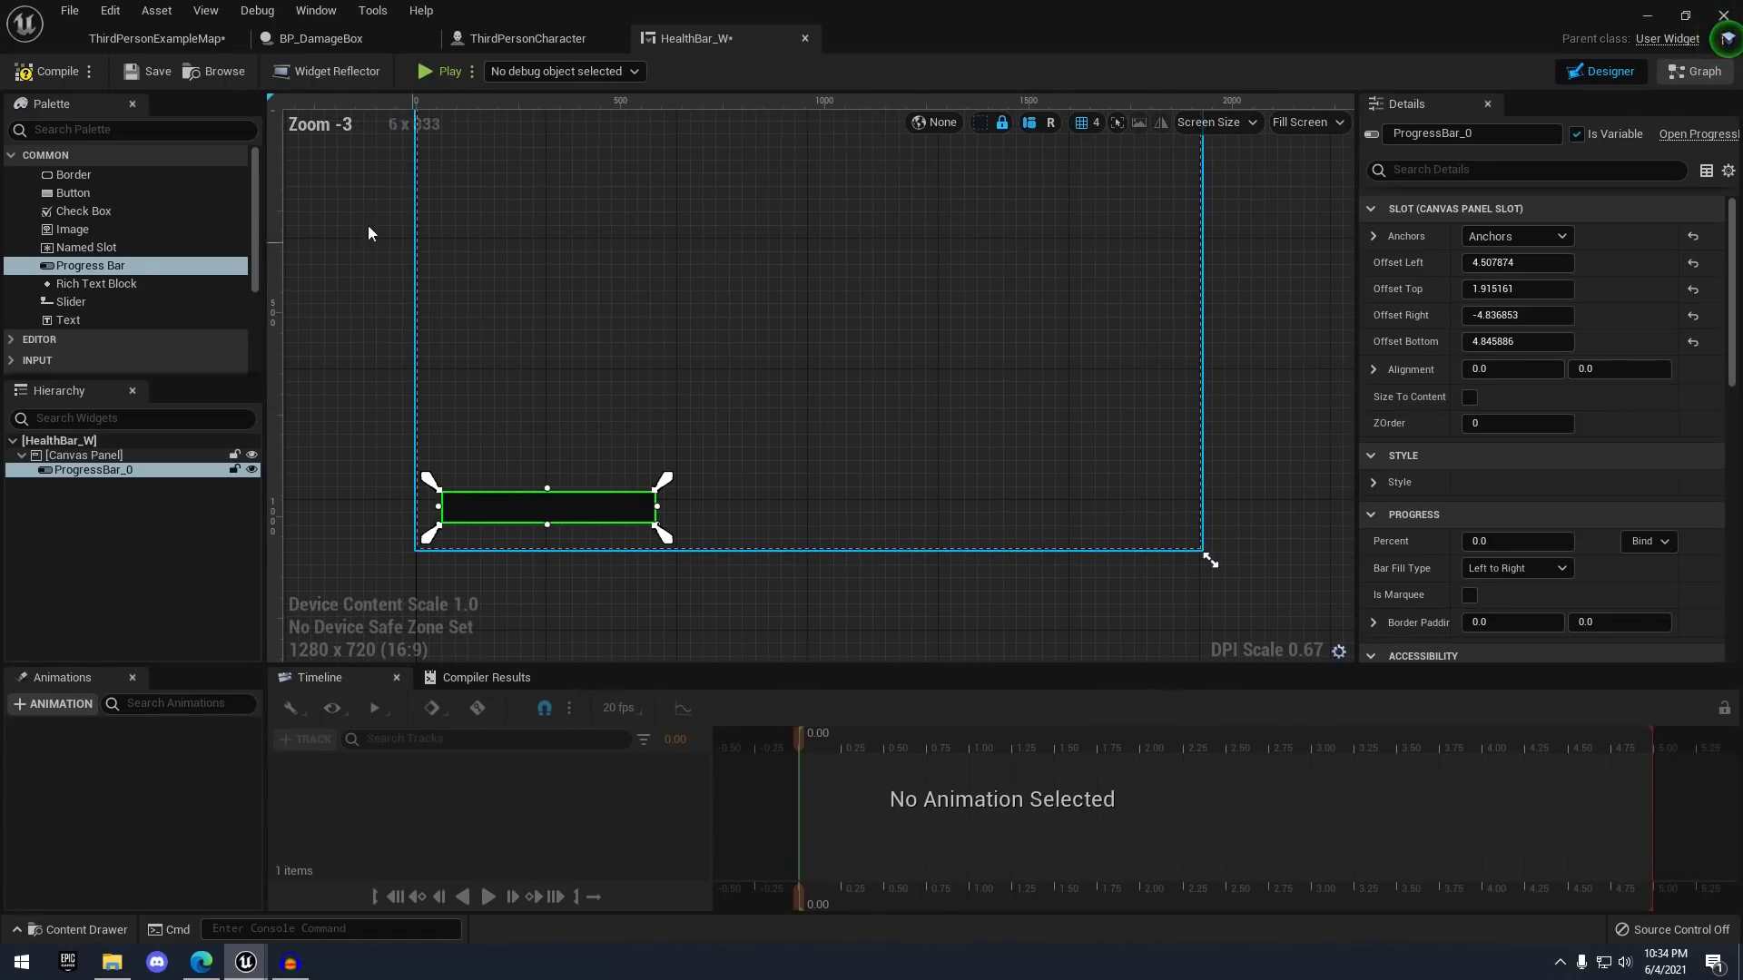
pyautogui.click(56, 79)
pyautogui.click(145, 74)
# - Preview the bar by adjusting its Percent value, leaving it at 0.0
pyautogui.moveTo(538, 255); pyautogui.dragTo(509, 292, button='right')
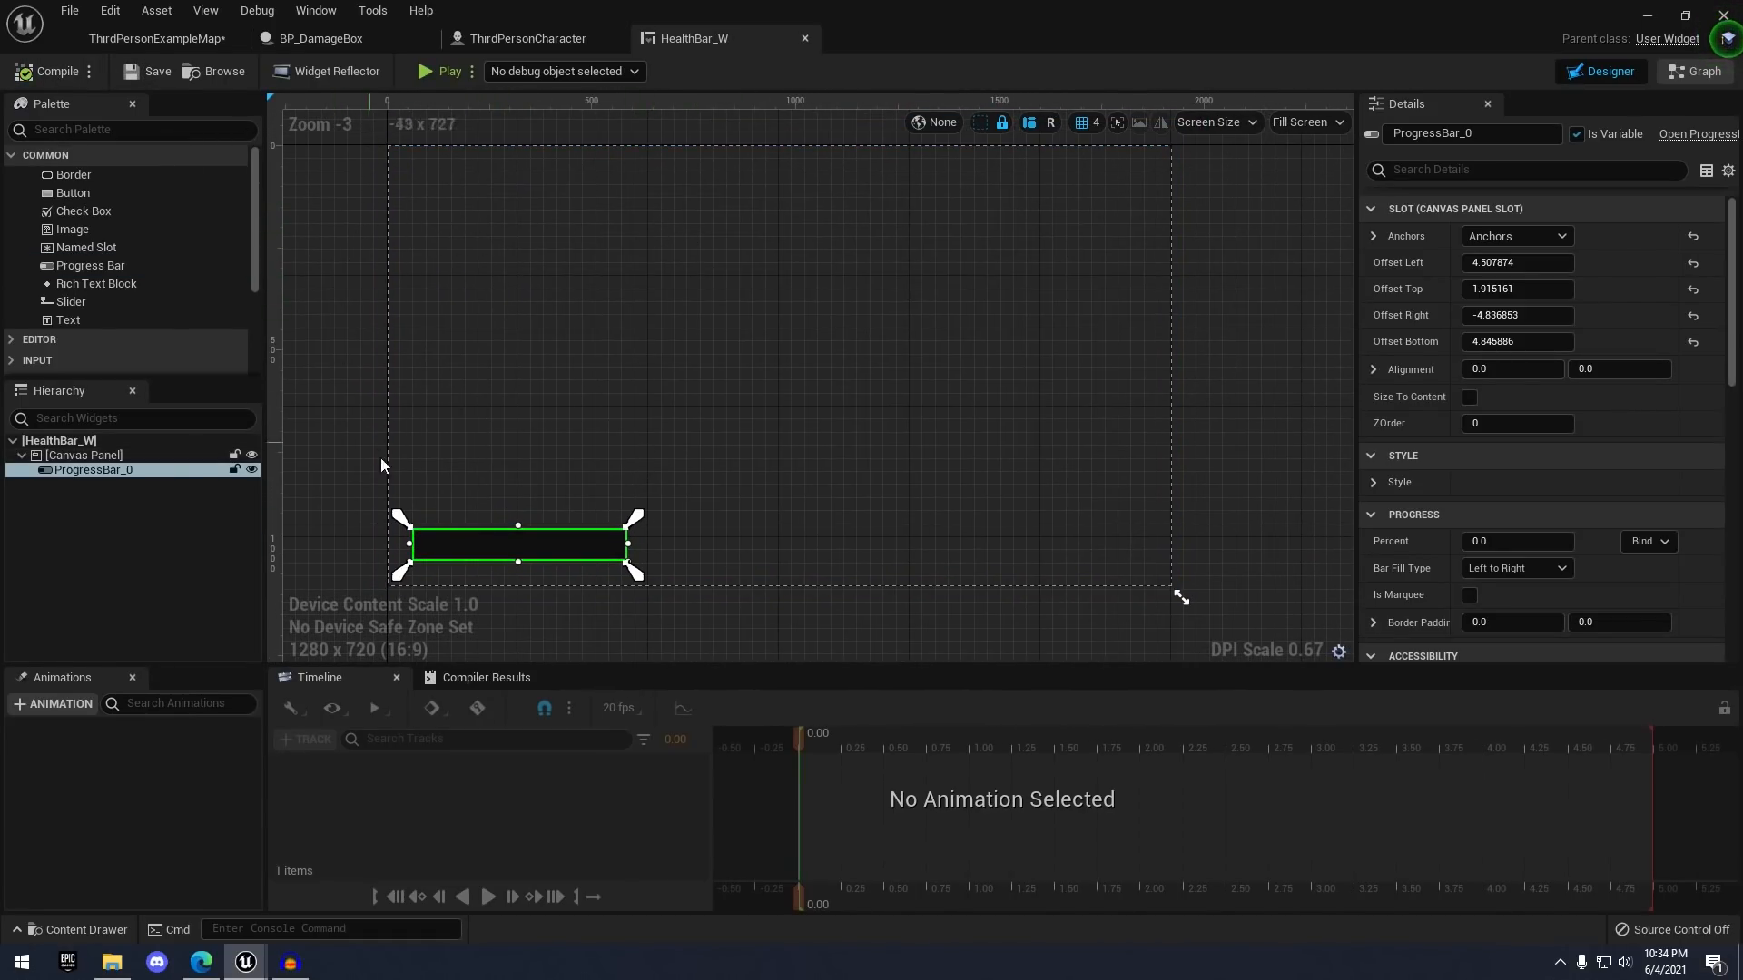
pyautogui.moveTo(776, 383); pyautogui.dragTo(802, 342, button='right')
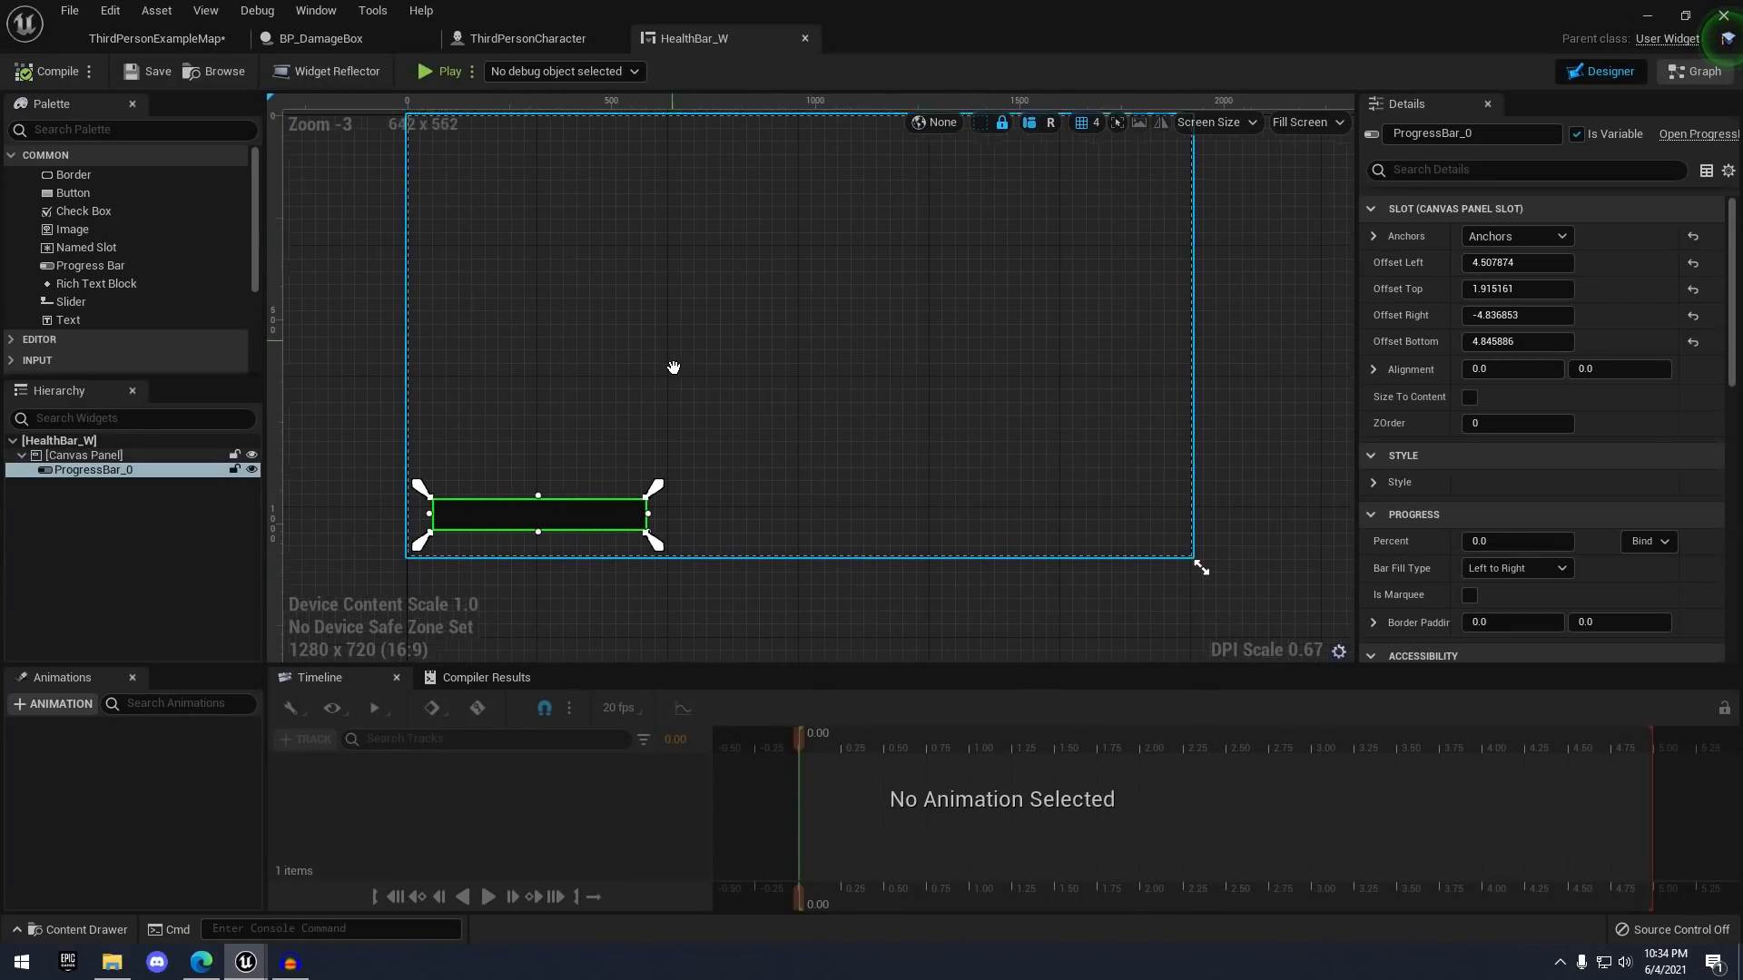
pyautogui.scroll(-1, 672, 370)
pyautogui.scroll(1, 653, 369)
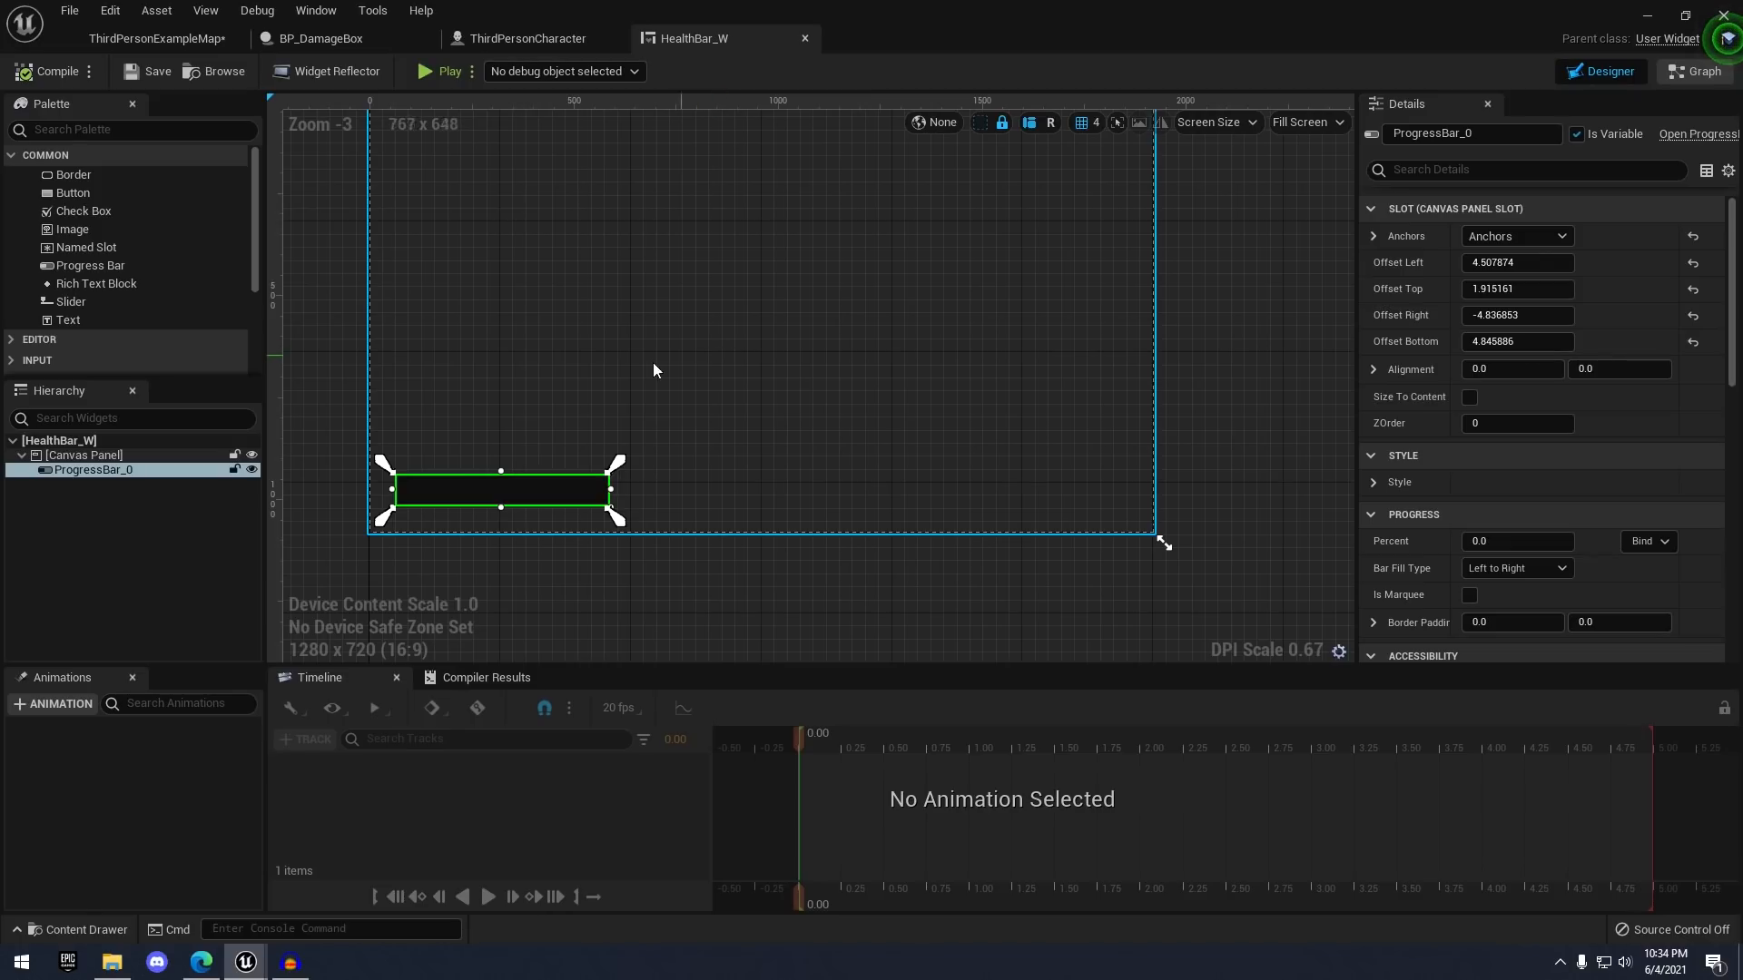
pyautogui.moveTo(516, 365); pyautogui.dragTo(504, 436, button='right')
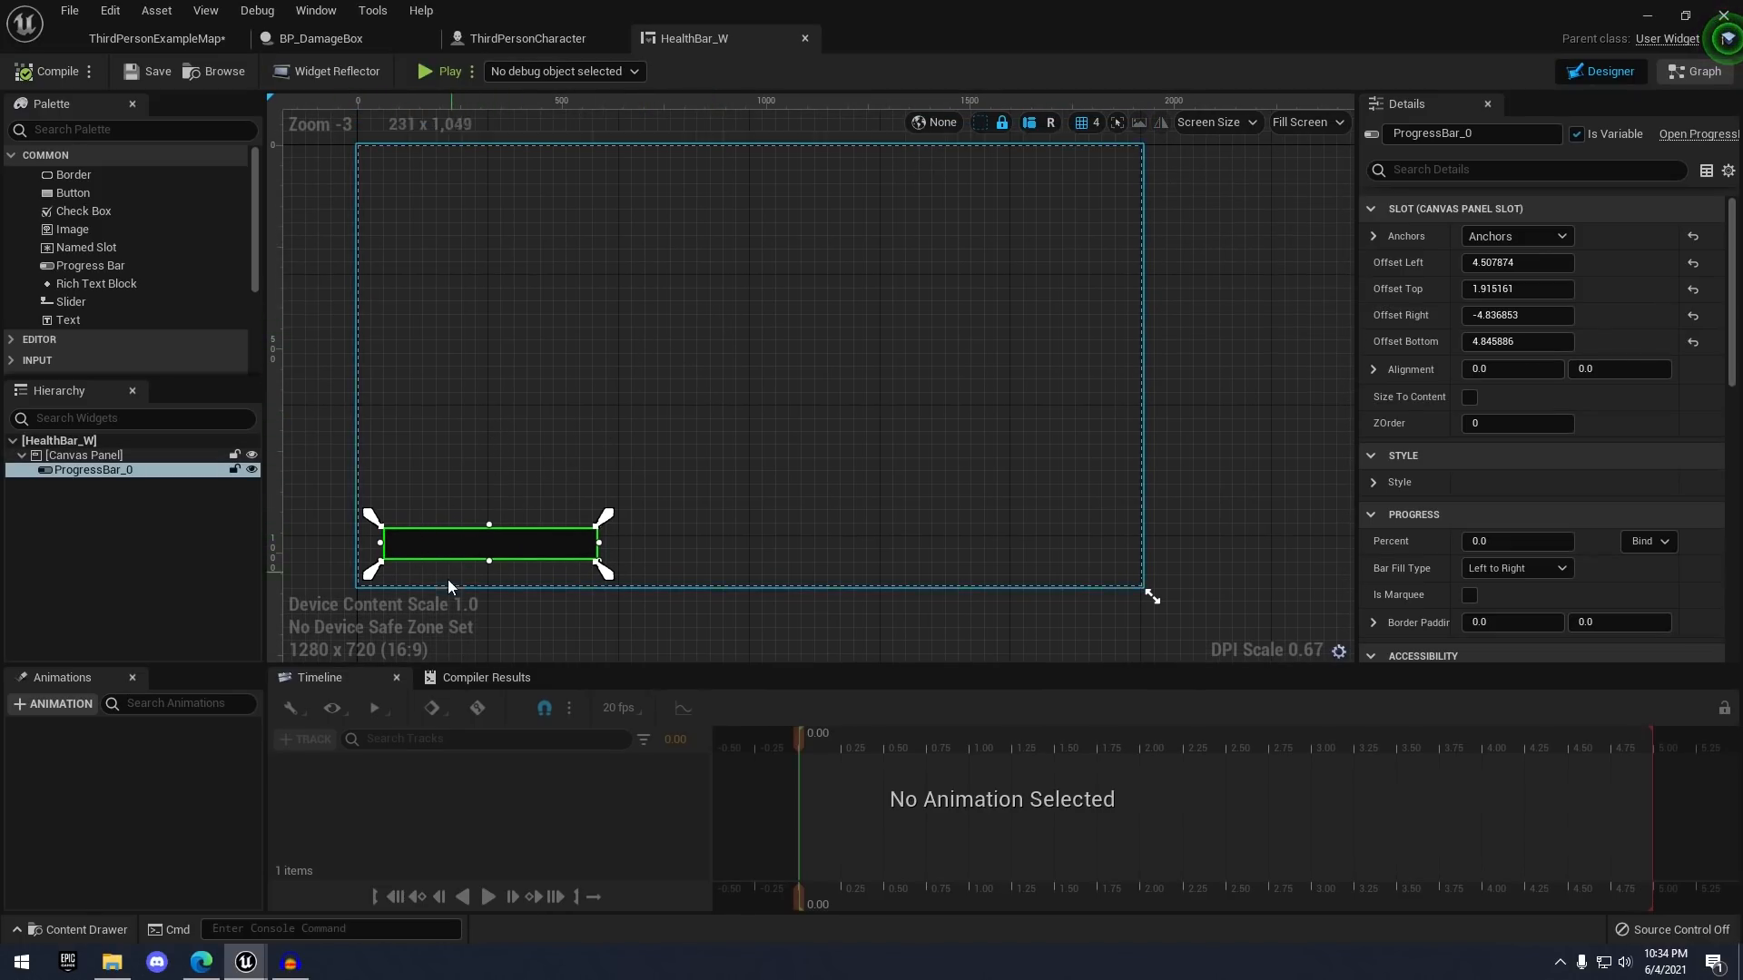
pyautogui.moveTo(464, 402); pyautogui.dragTo(528, 319, button='right')
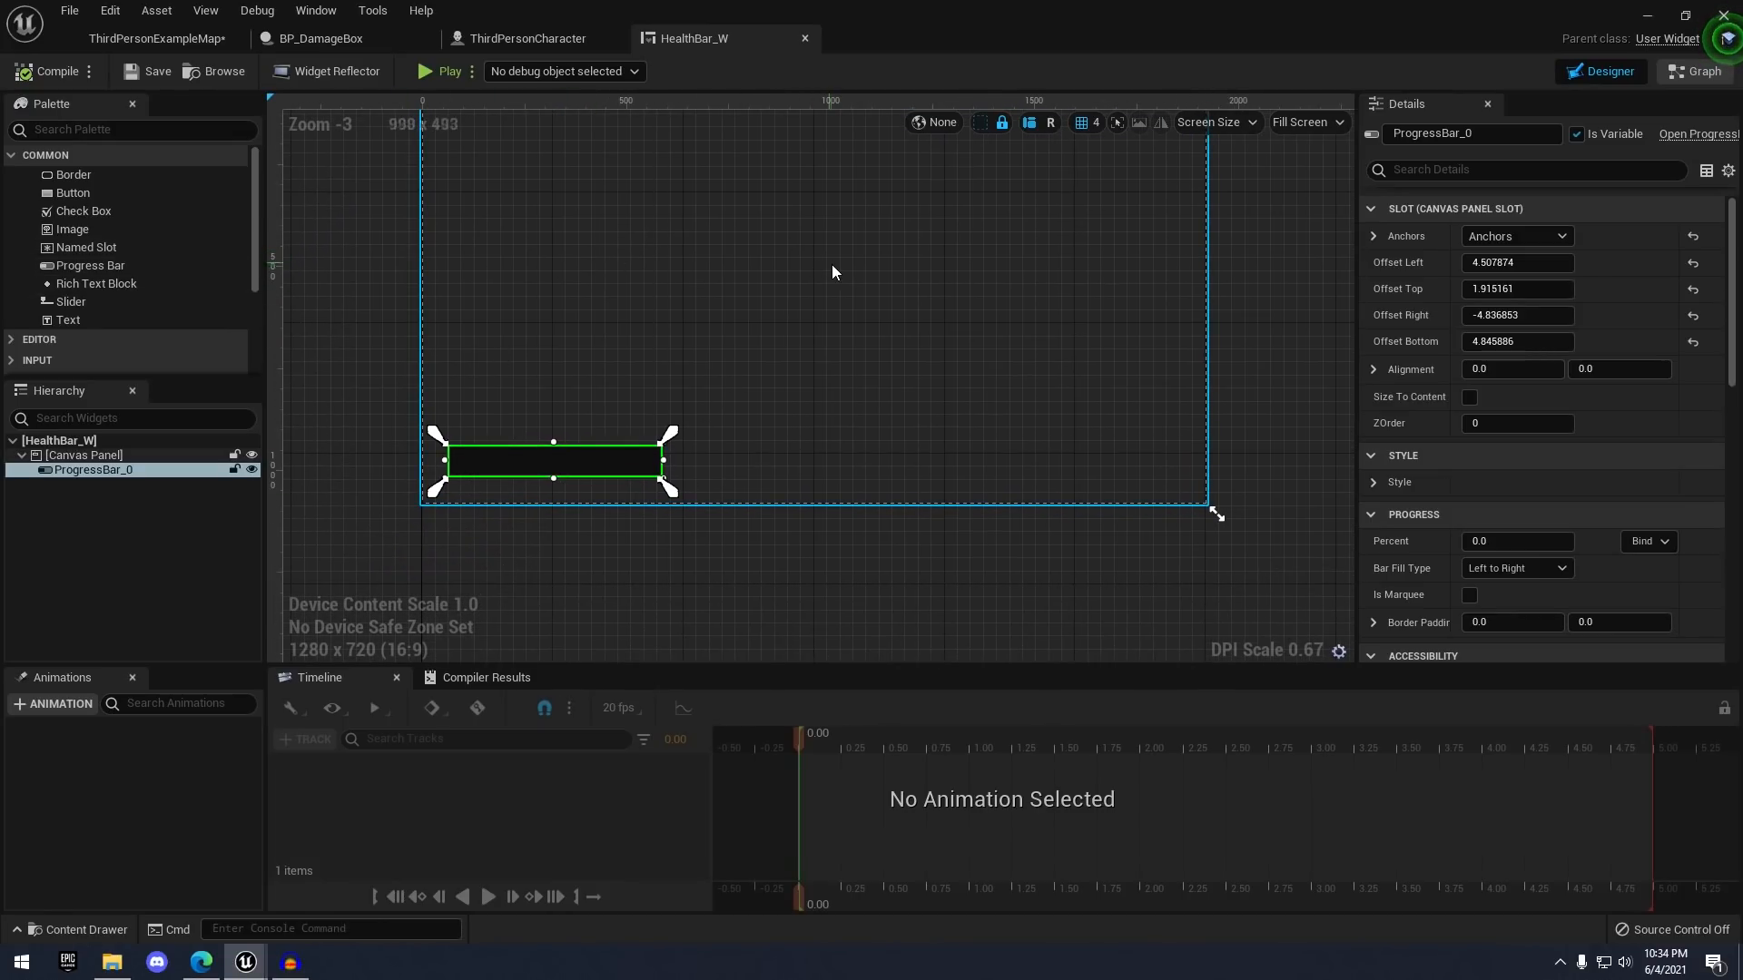
pyautogui.moveTo(672, 394); pyautogui.dragTo(729, 421, button='right')
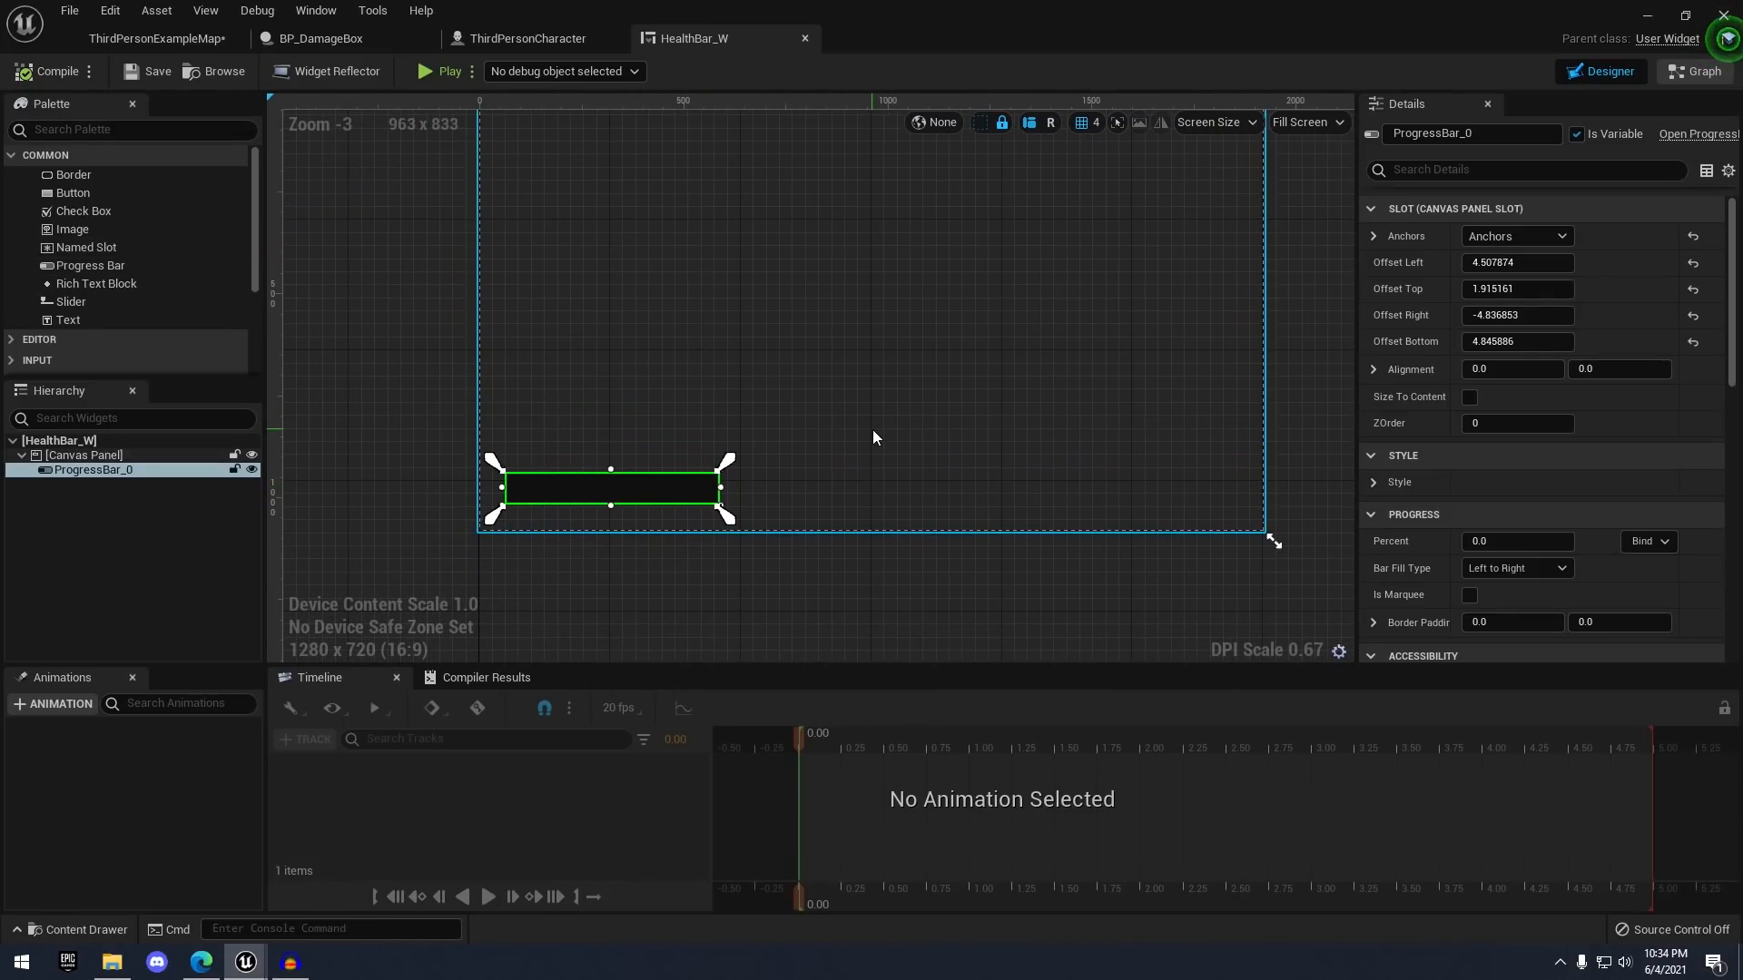
pyautogui.scroll(-2, 1603, 441)
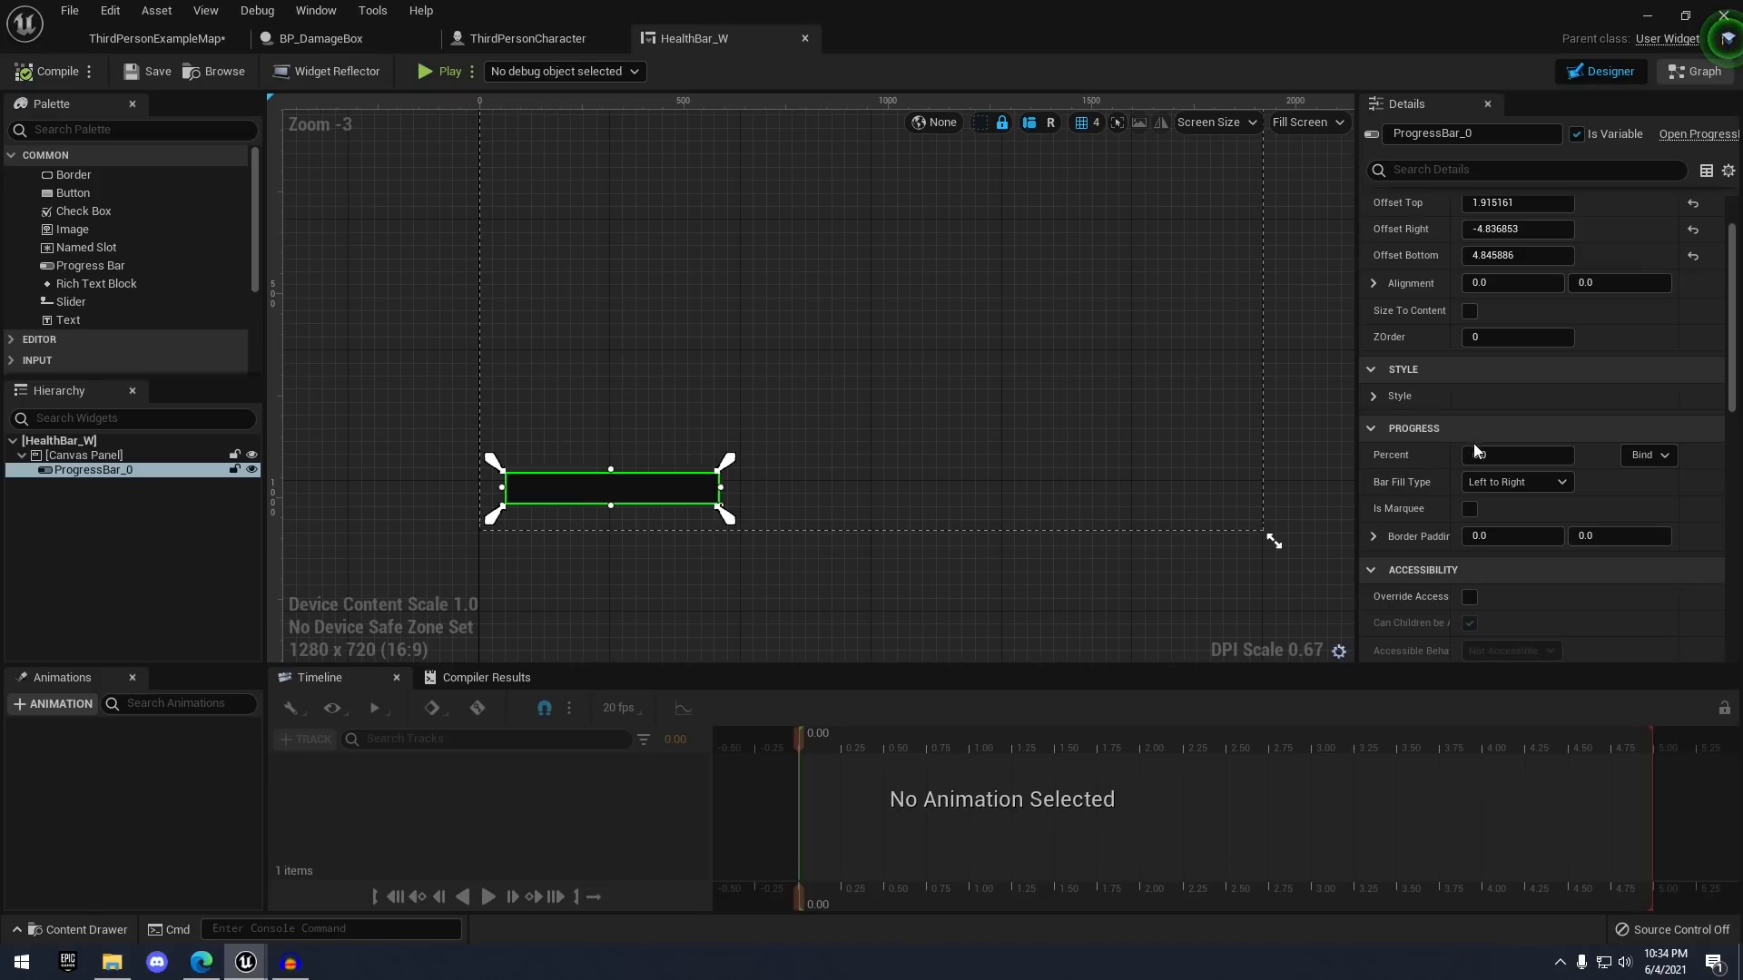
pyautogui.moveTo(1474, 451); pyautogui.dragTo(1528, 461)
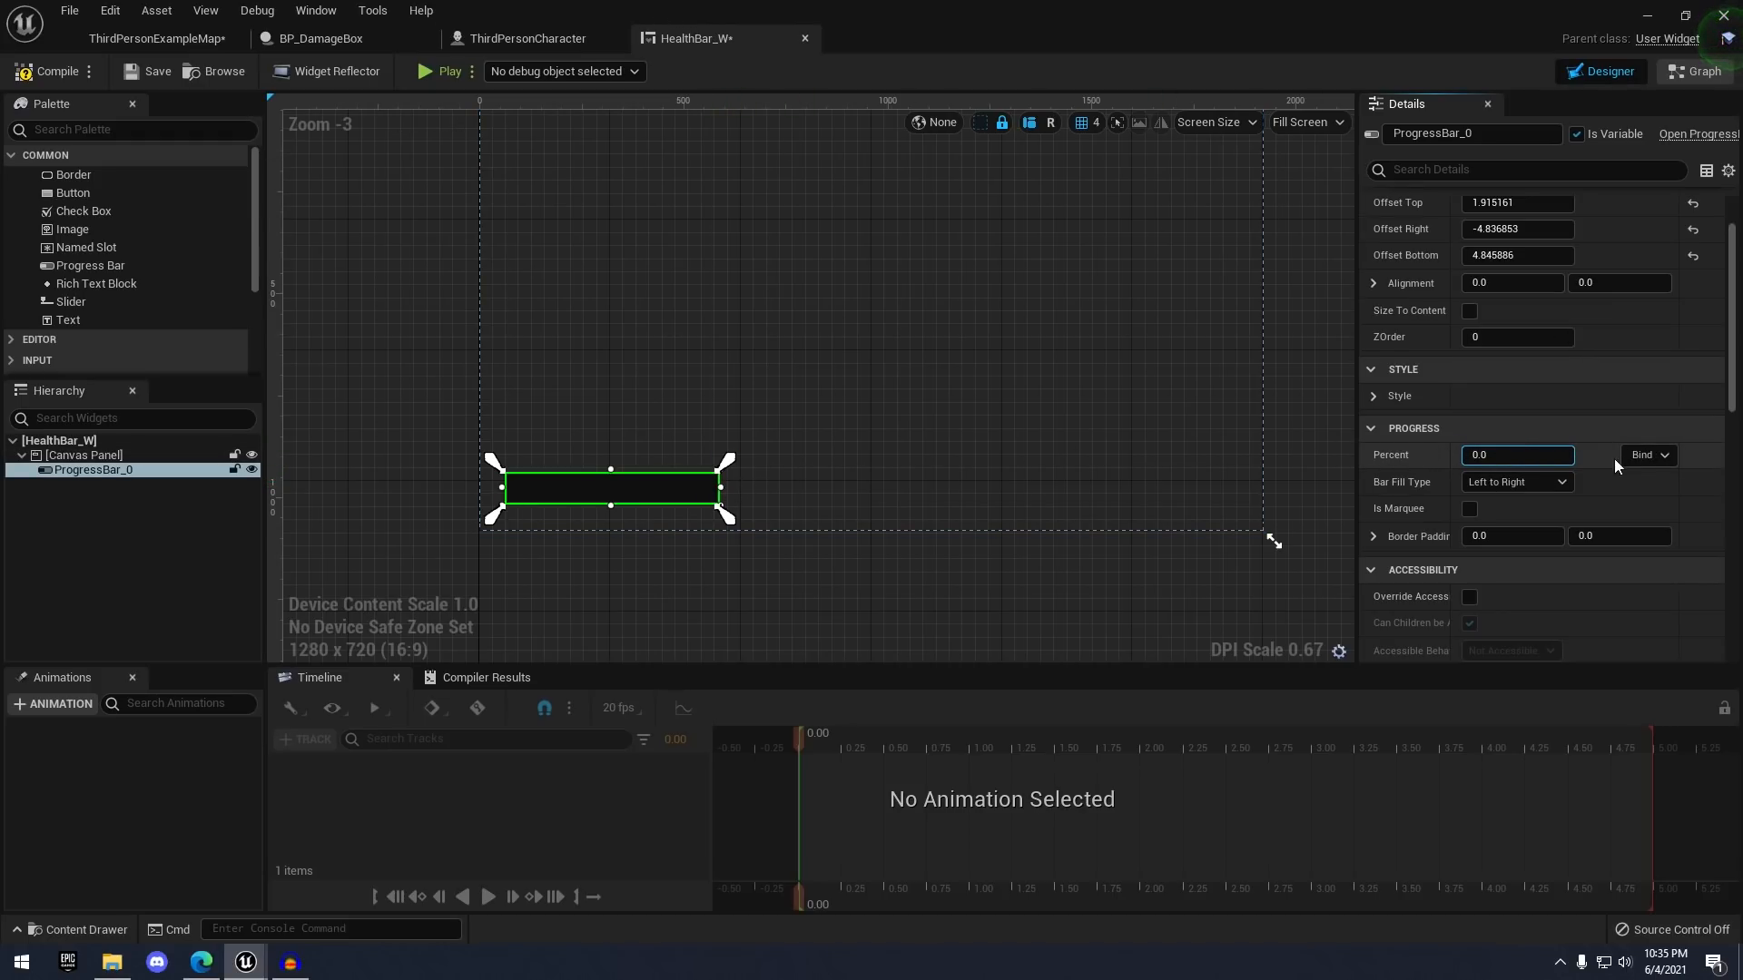
# - Create a binding function, GetPercent_0, for the progress bar's Percent
pyautogui.click(1645, 455)
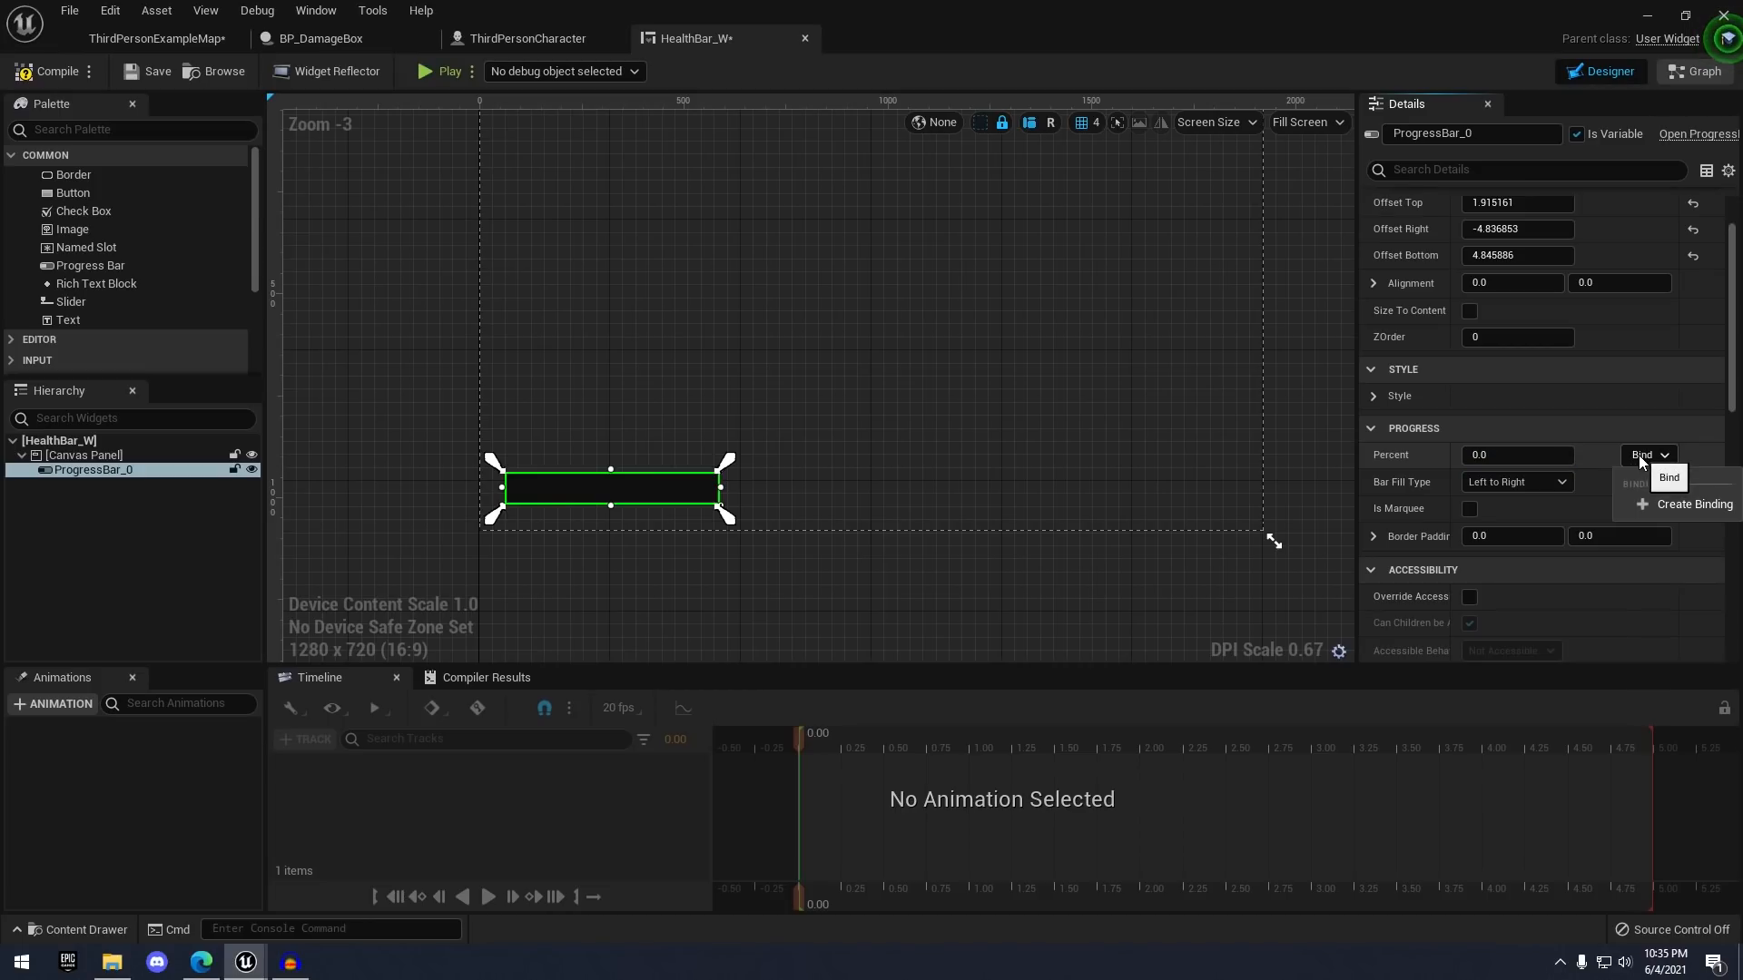
pyautogui.click(1694, 504)
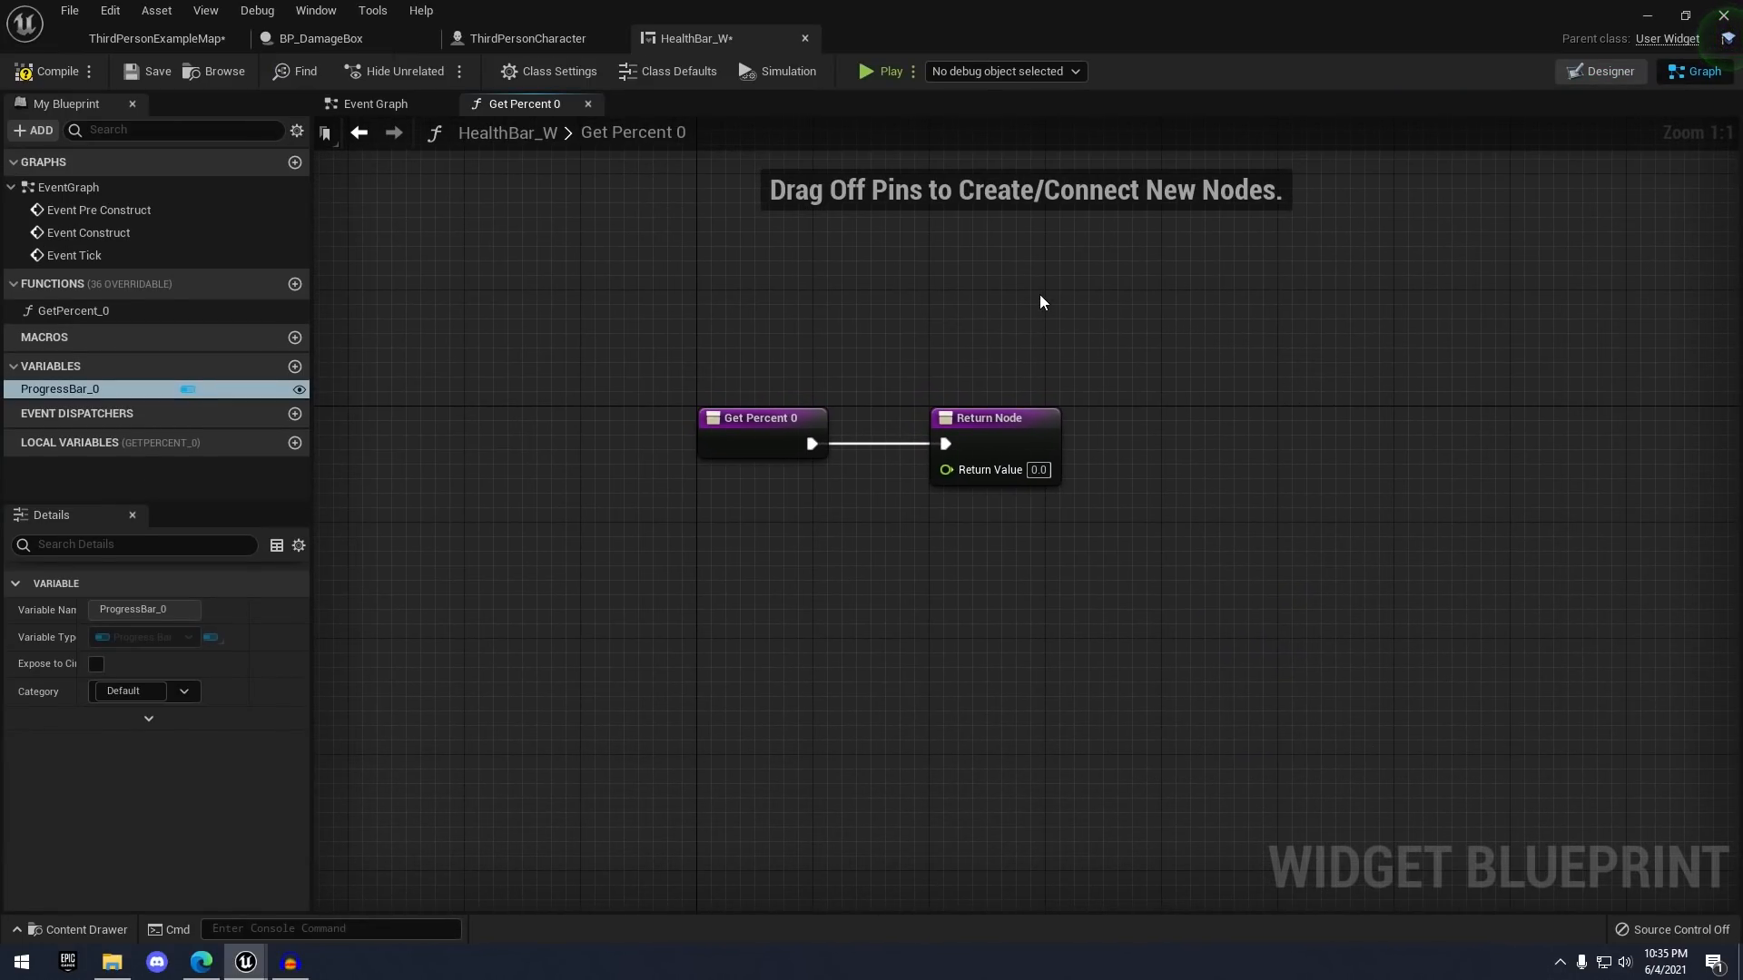
pyautogui.scroll(-1, 1072, 248)
pyautogui.moveTo(1072, 247); pyautogui.dragTo(863, 265, button='right')
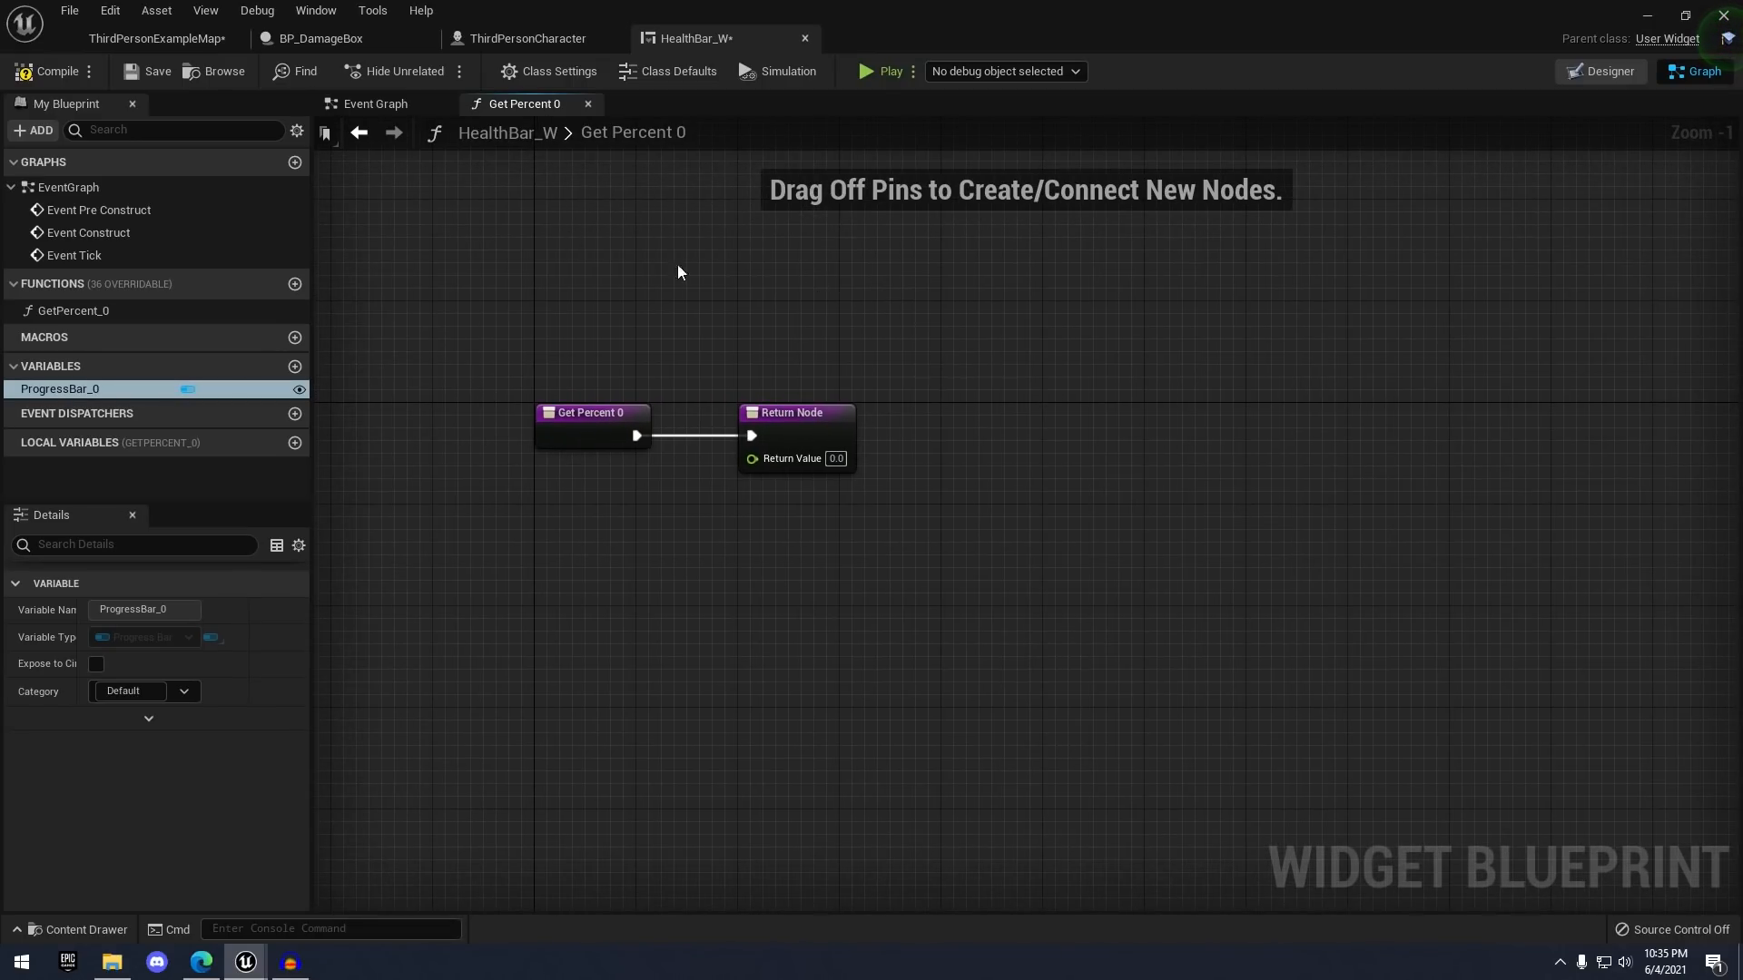
pyautogui.moveTo(487, 418); pyautogui.dragTo(658, 421, button='right')
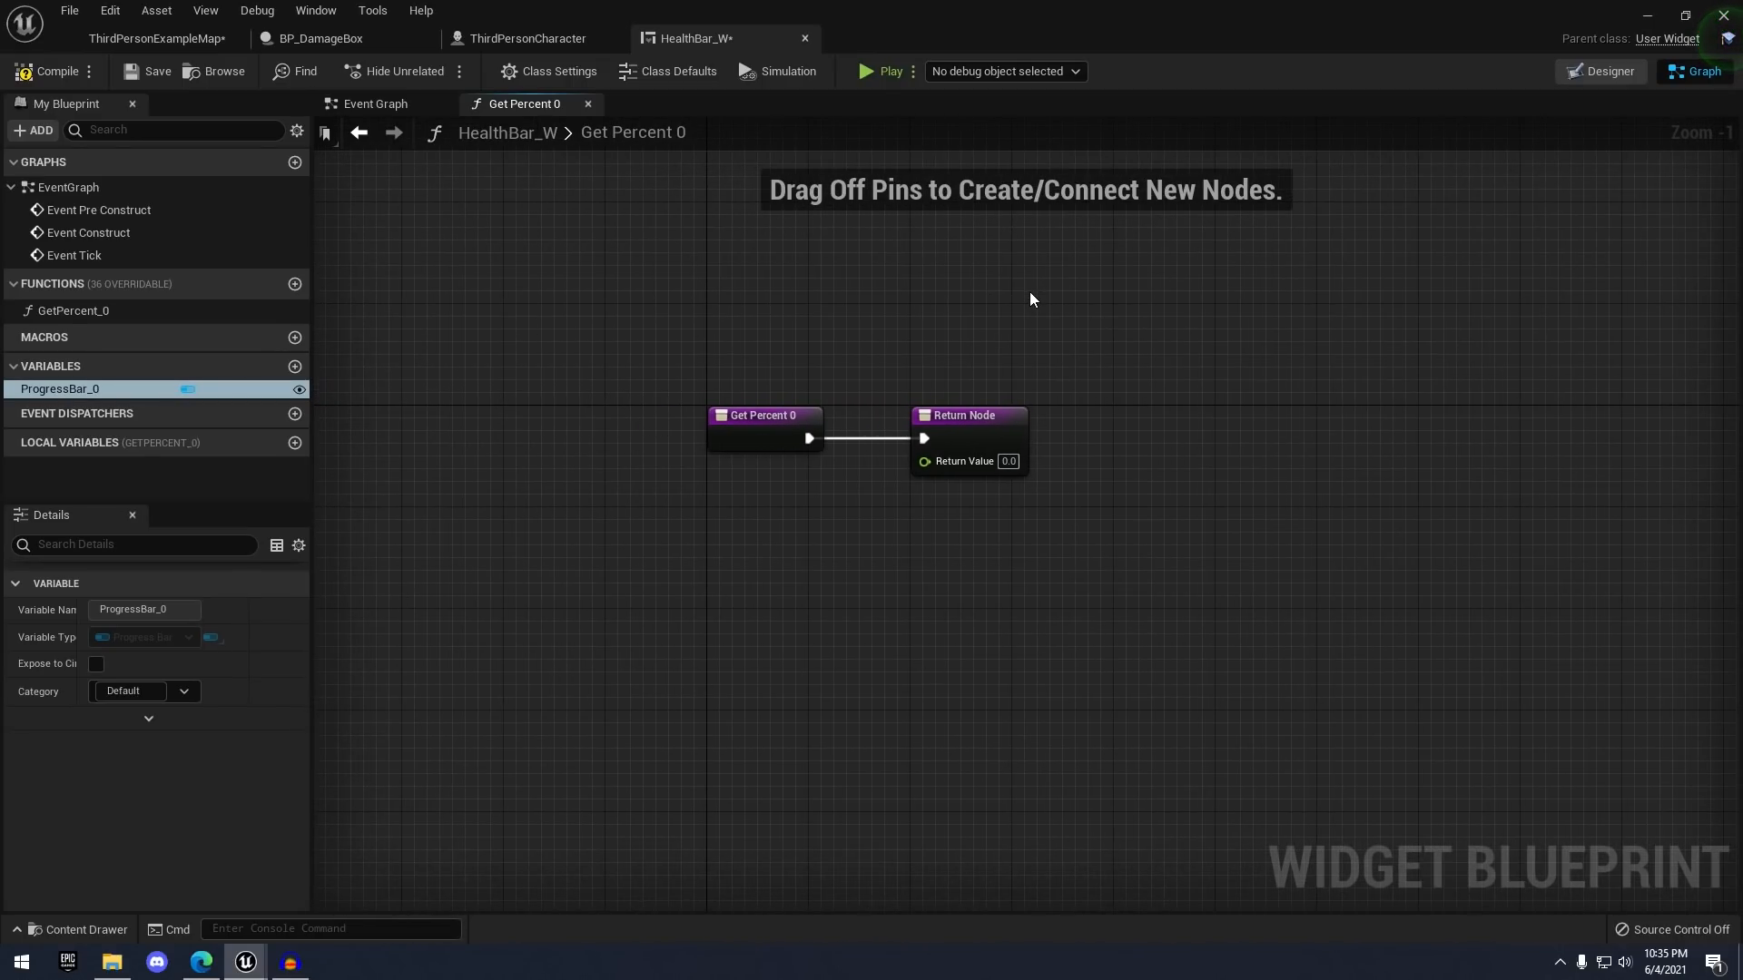
pyautogui.click(580, 42)
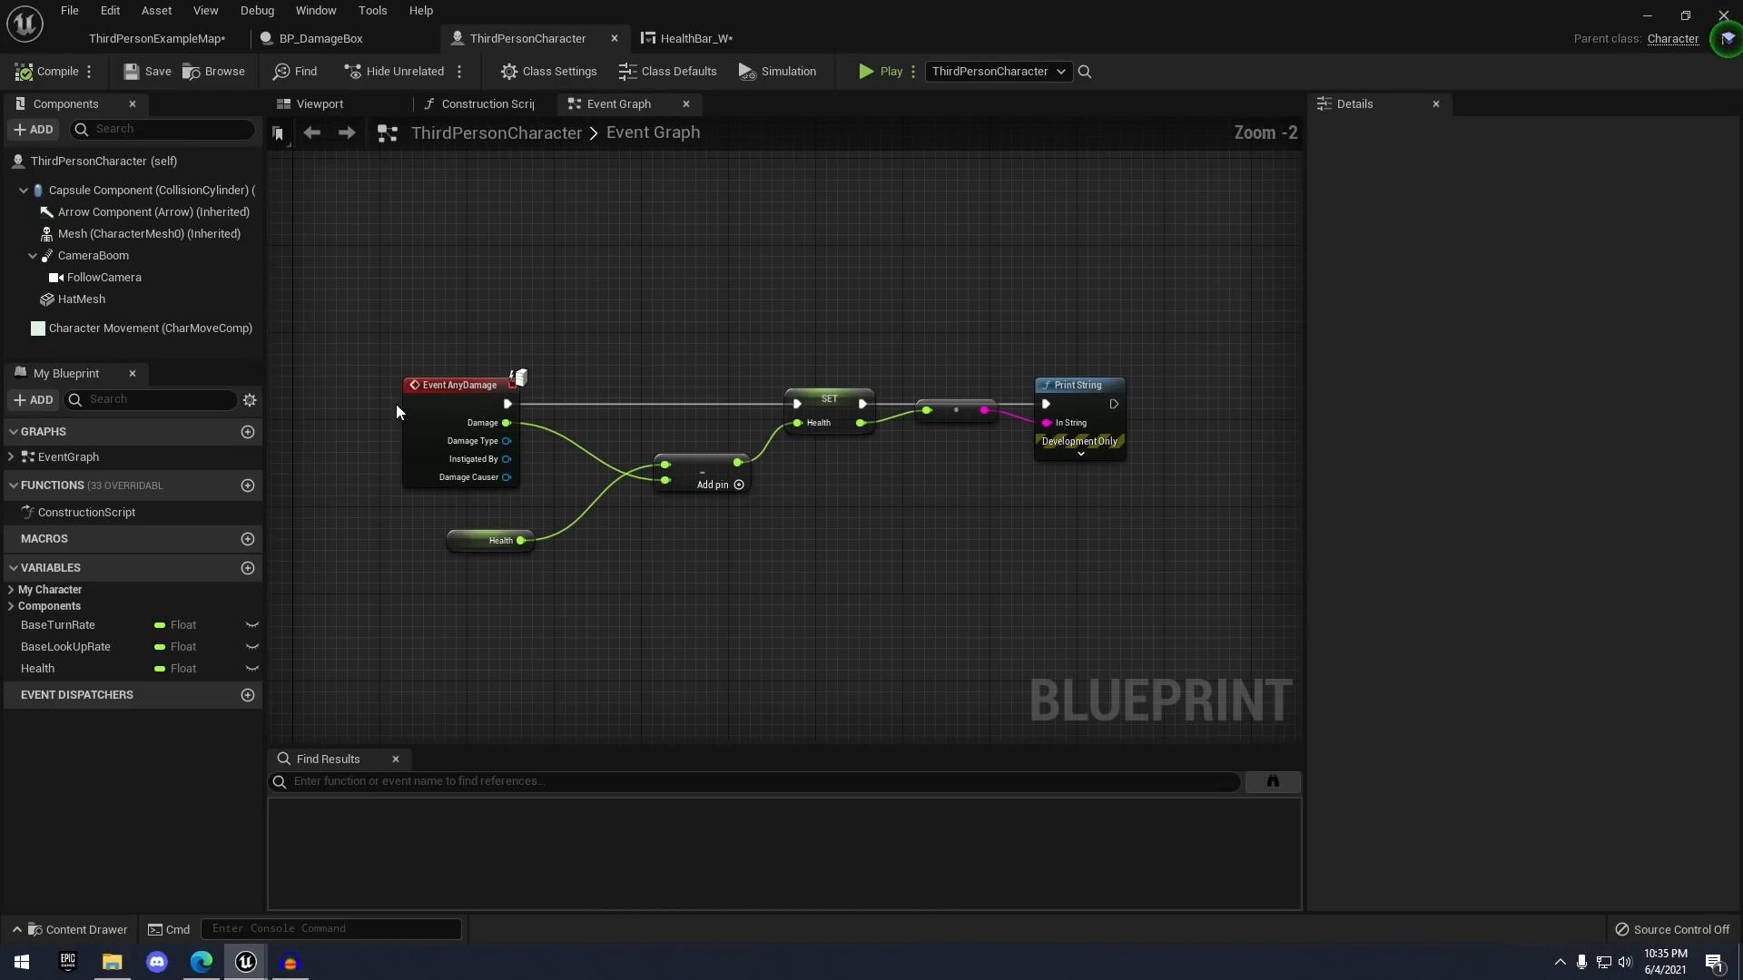
pyautogui.click(713, 38)
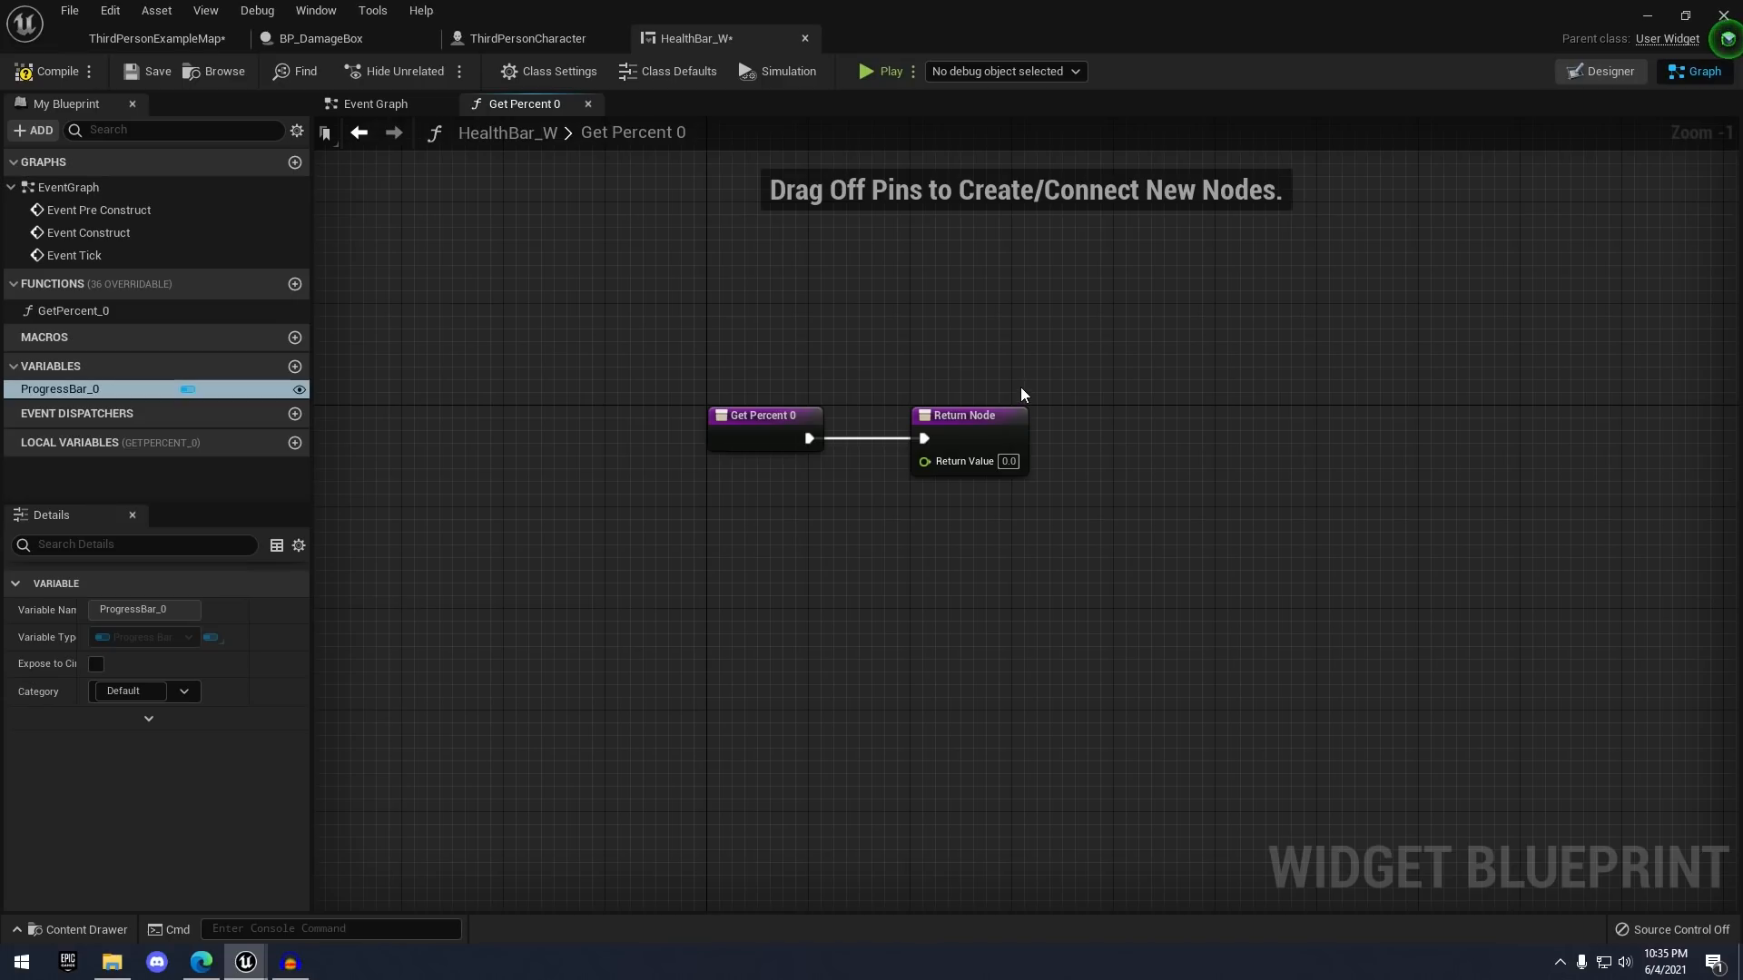
# - Move GetPercent_0's Return Node further right, away from the entry node
pyautogui.moveTo(801, 271); pyautogui.dragTo(775, 229, button='right')
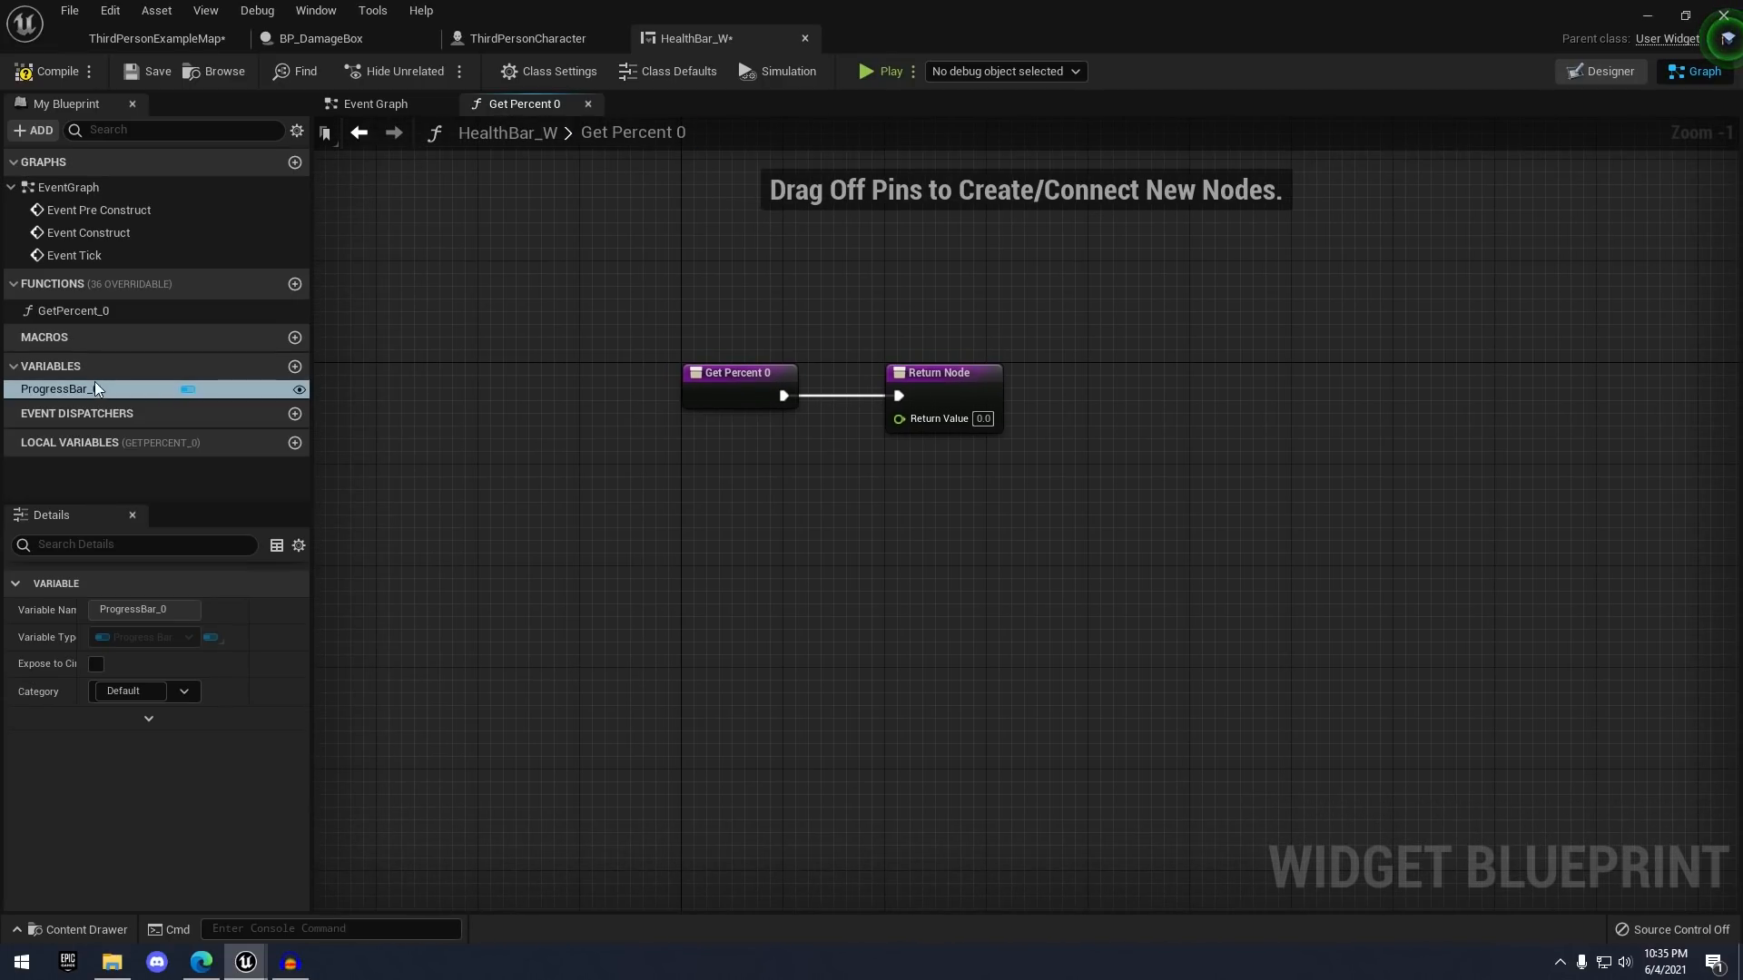
pyautogui.click(940, 389)
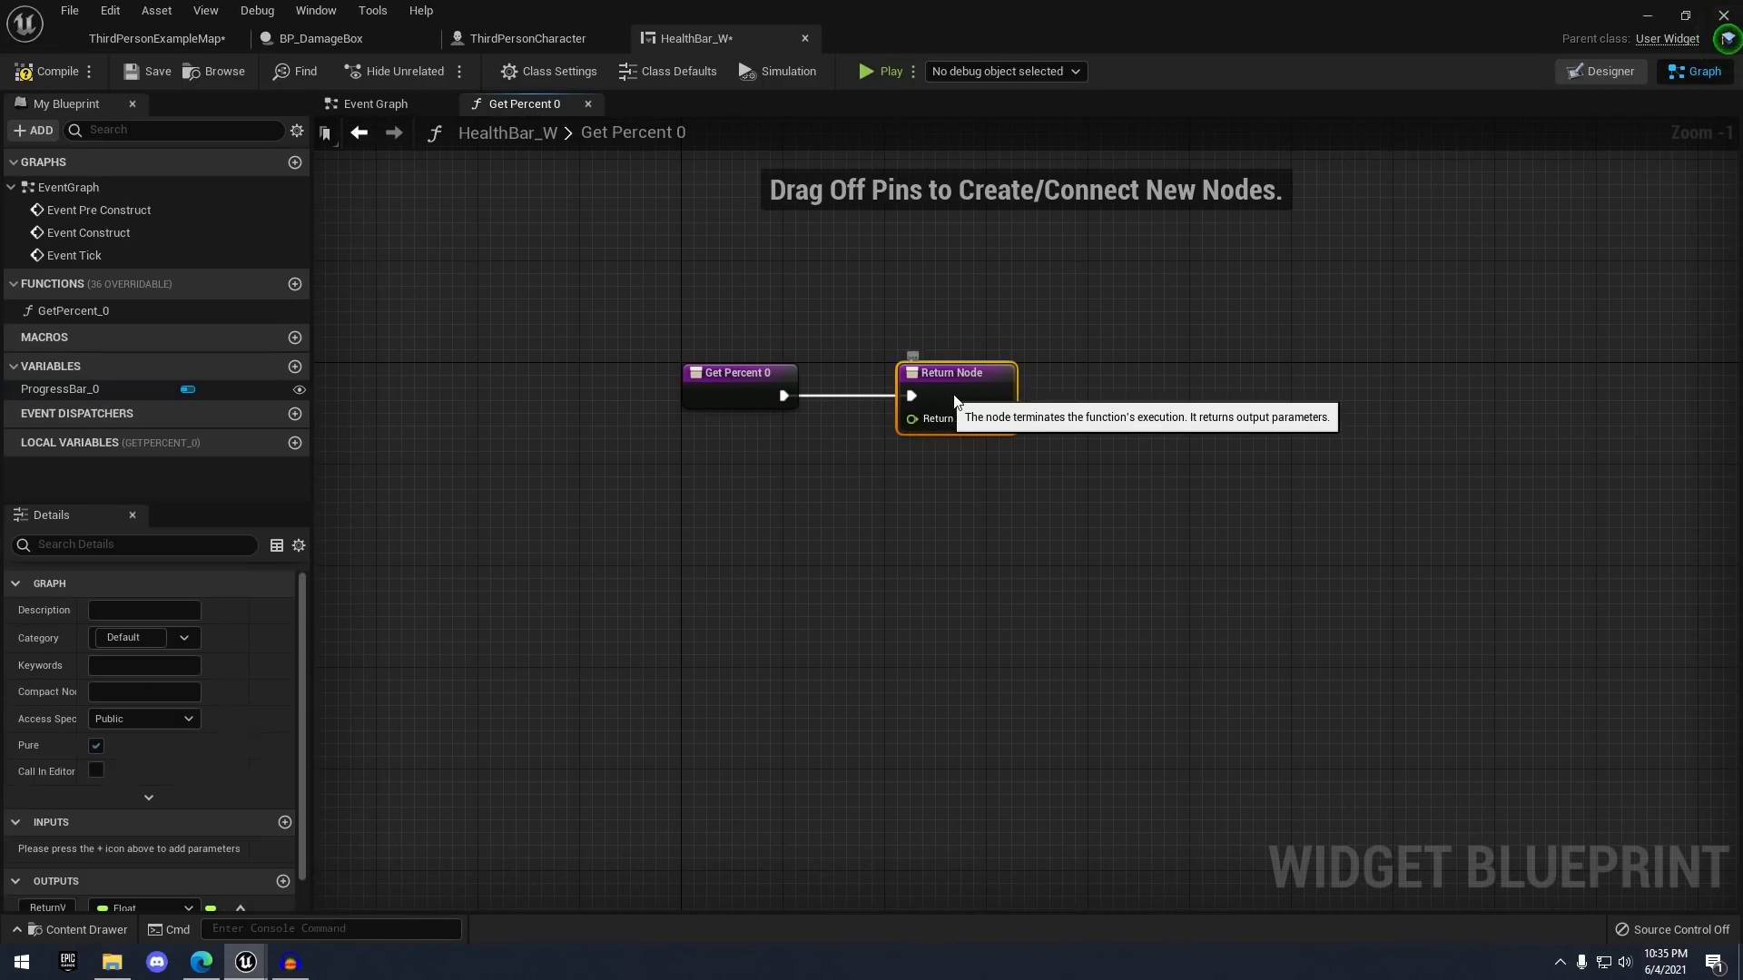
pyautogui.moveTo(940, 388); pyautogui.dragTo(1234, 401)
pyautogui.click(940, 454)
pyautogui.scroll(1, 819, 389)
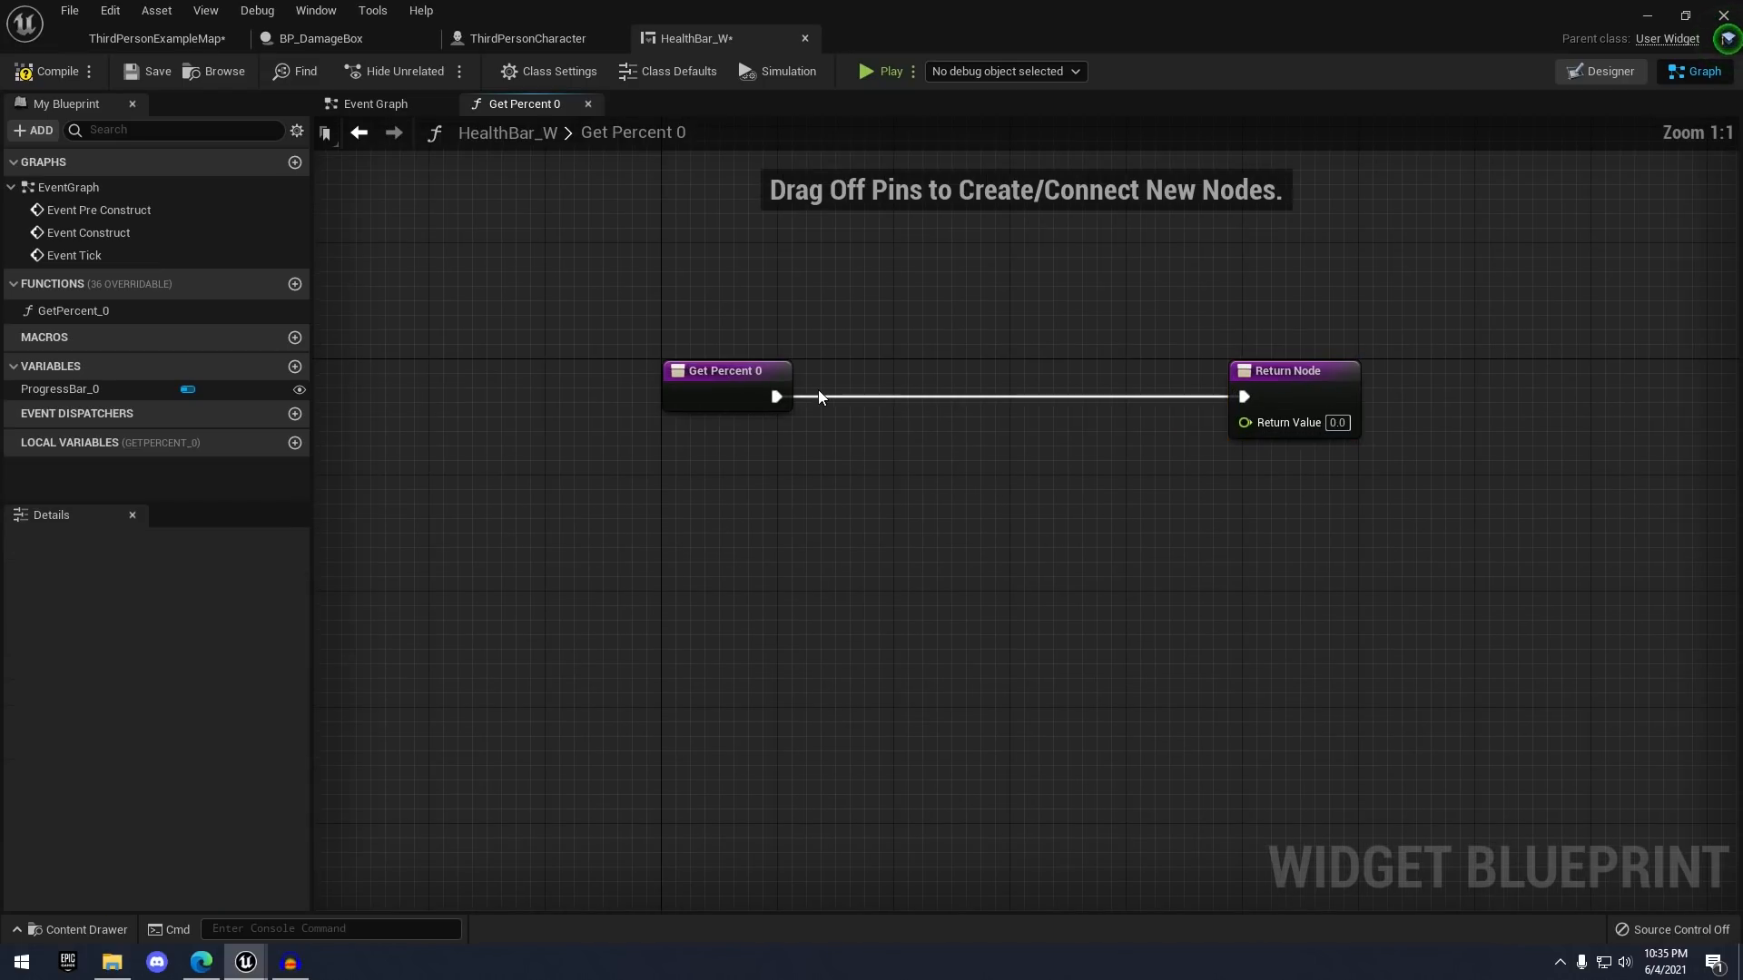
pyautogui.moveTo(856, 350); pyautogui.dragTo(820, 372, button='right')
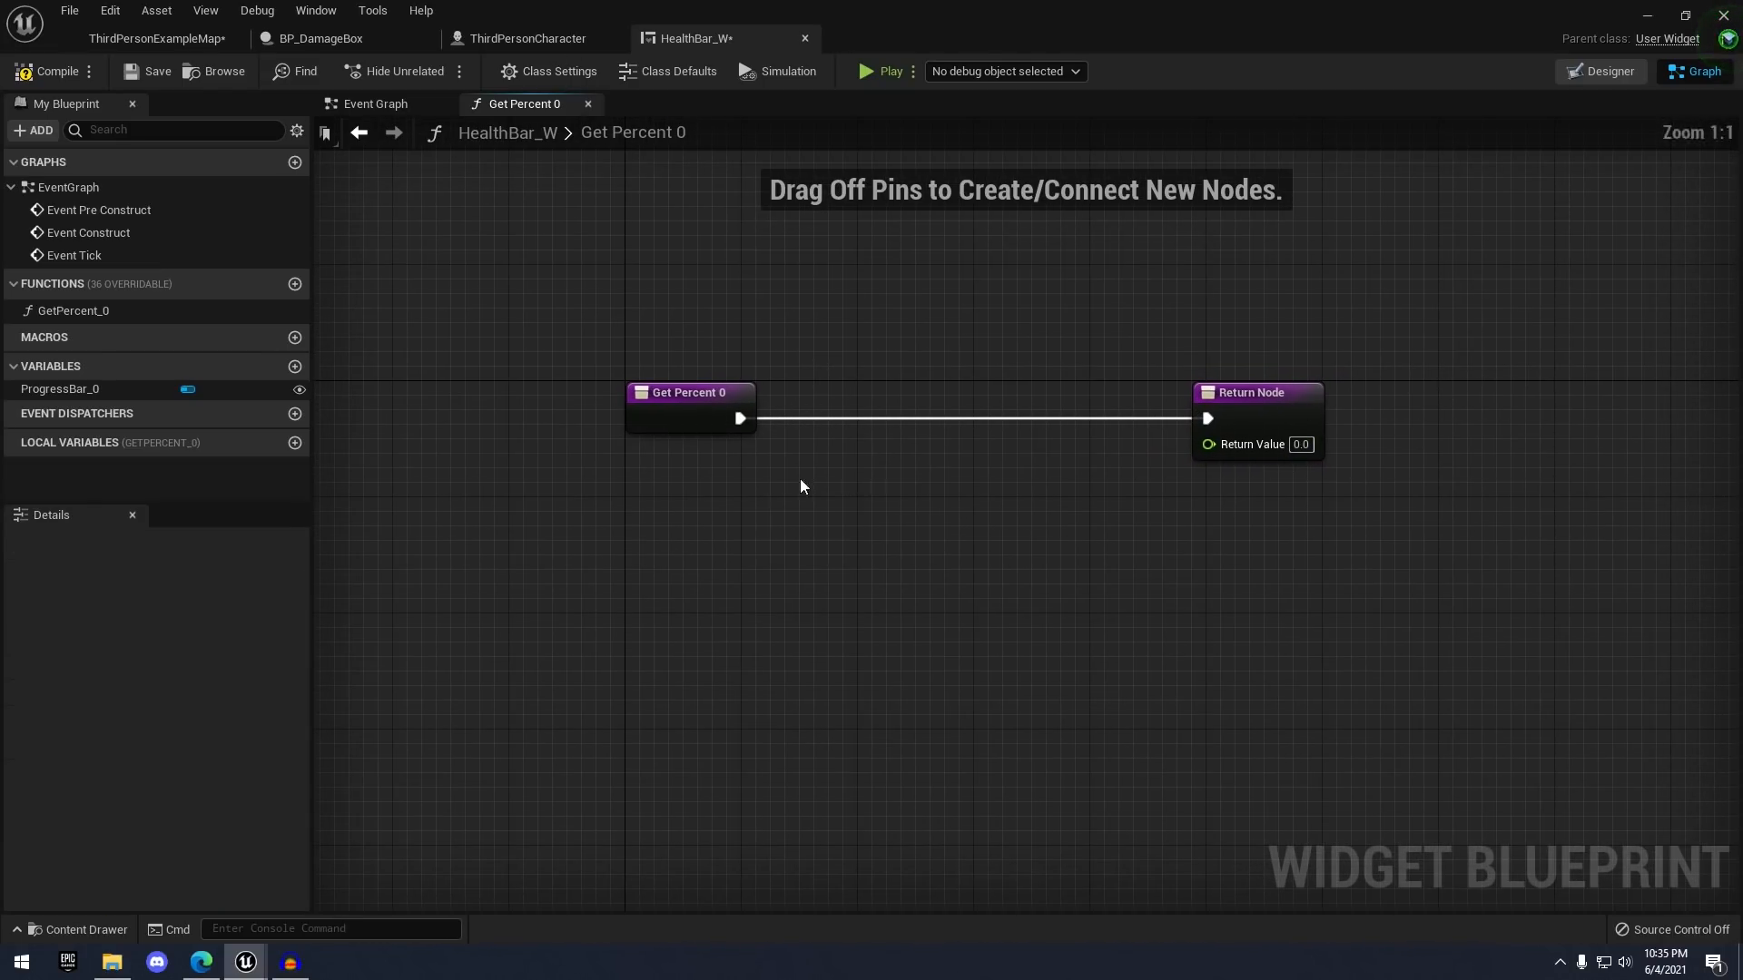
pyautogui.moveTo(670, 490); pyautogui.dragTo(673, 452, button='right')
# - Add Get Owning Player Pawn and cast it to ThirdPersonCharacter
pyautogui.rightClick(659, 466)
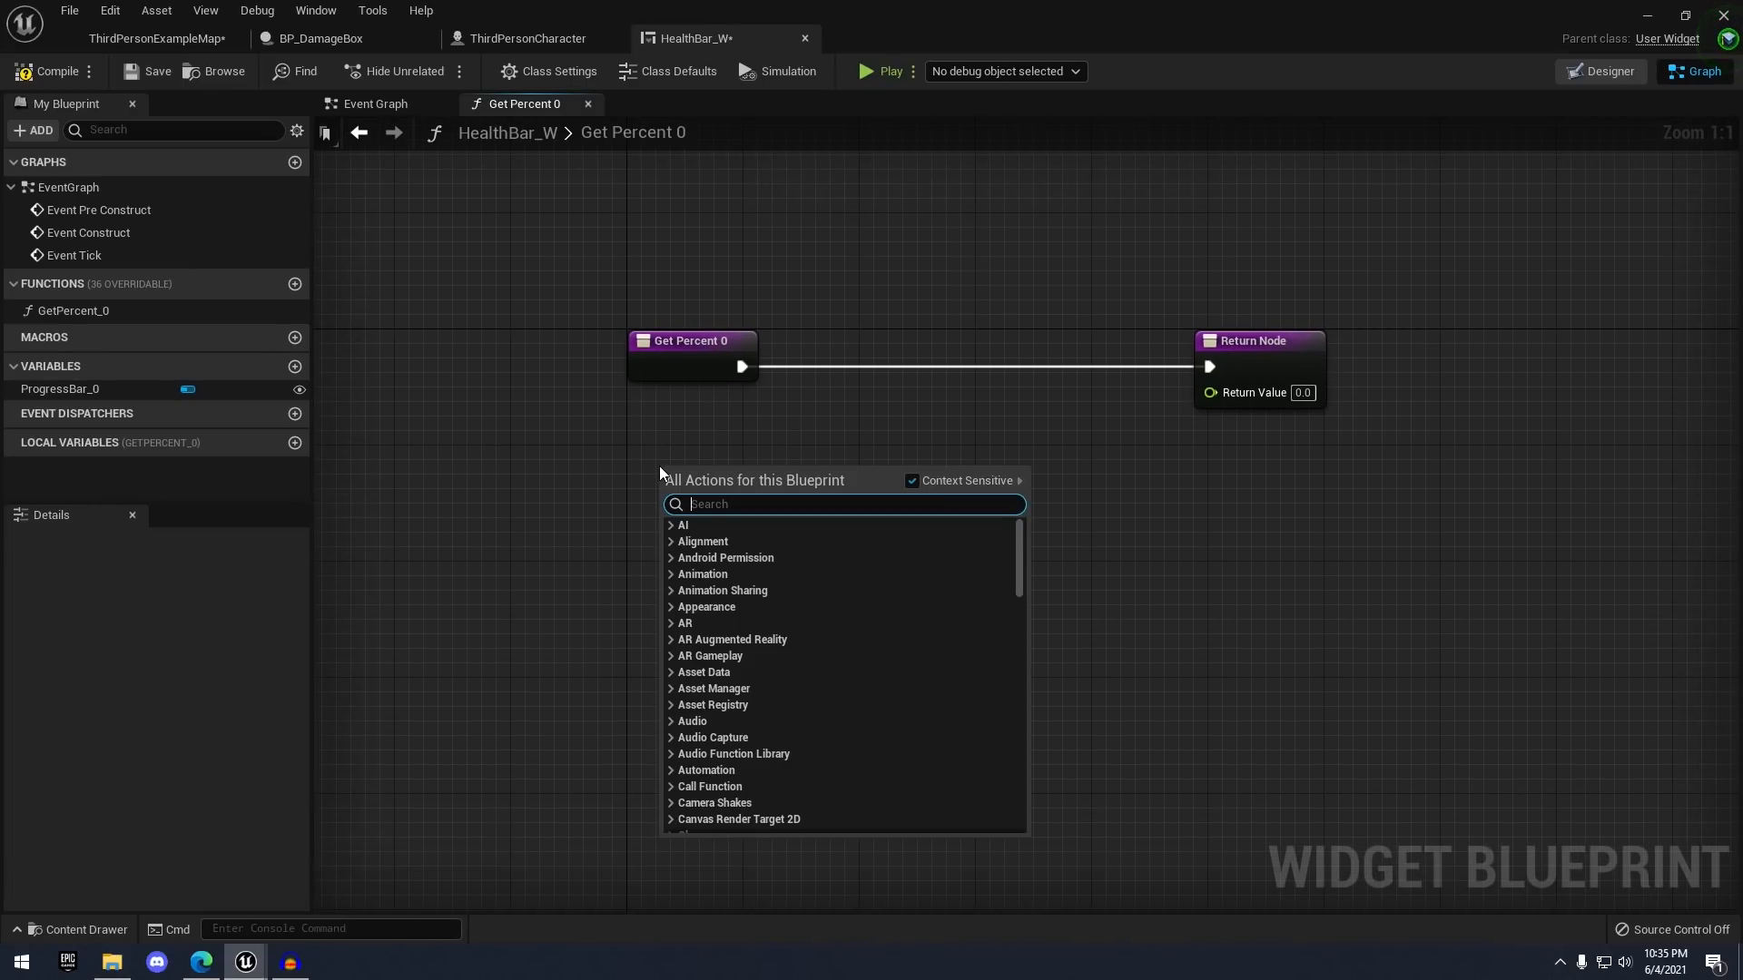
pyautogui.write('get owning p')
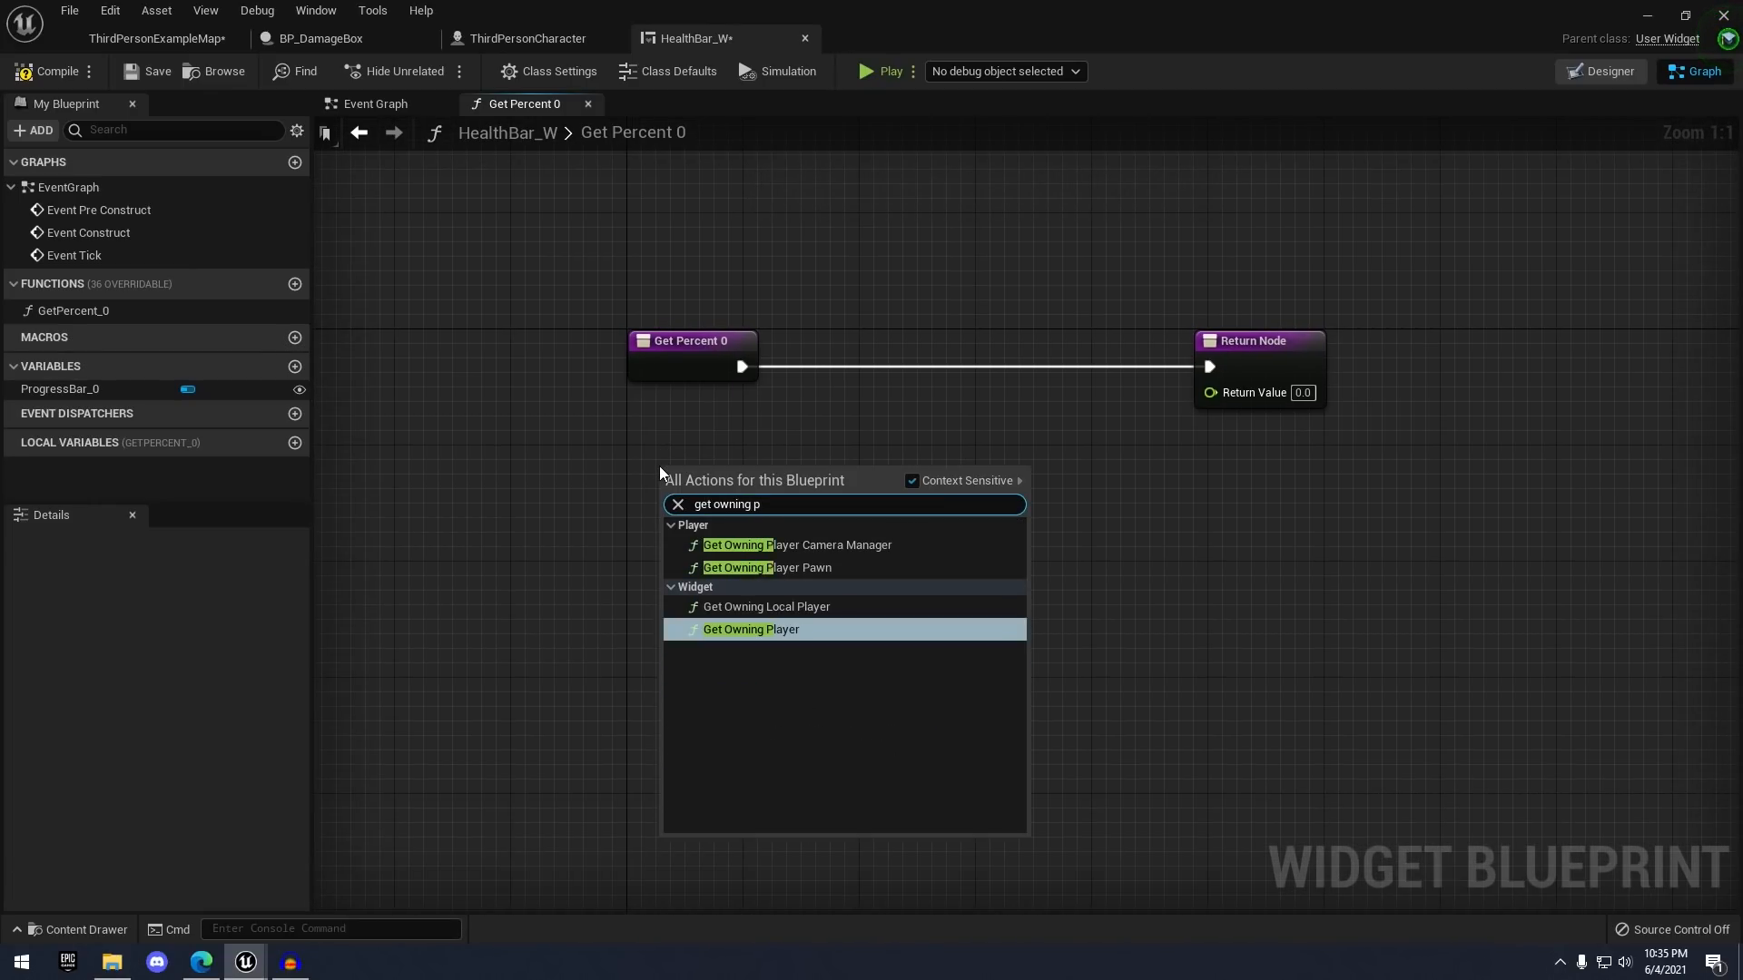
pyautogui.click(798, 567)
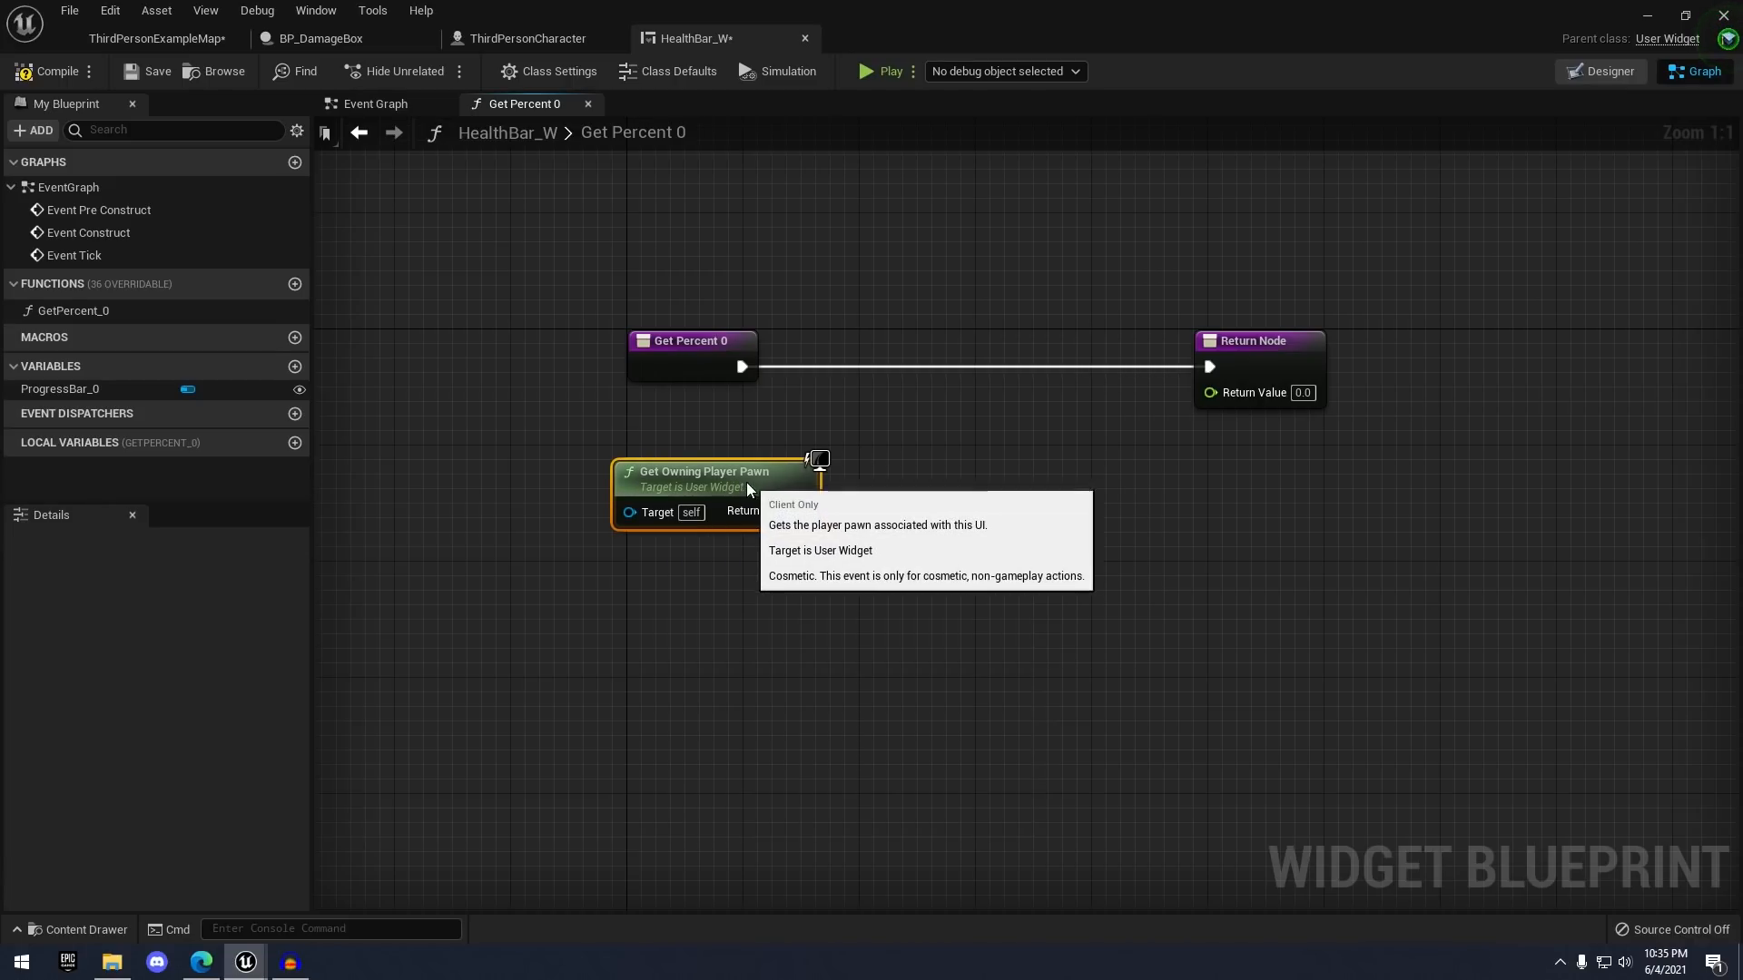
pyautogui.moveTo(801, 510); pyautogui.dragTo(880, 405)
pyautogui.write('cast t')
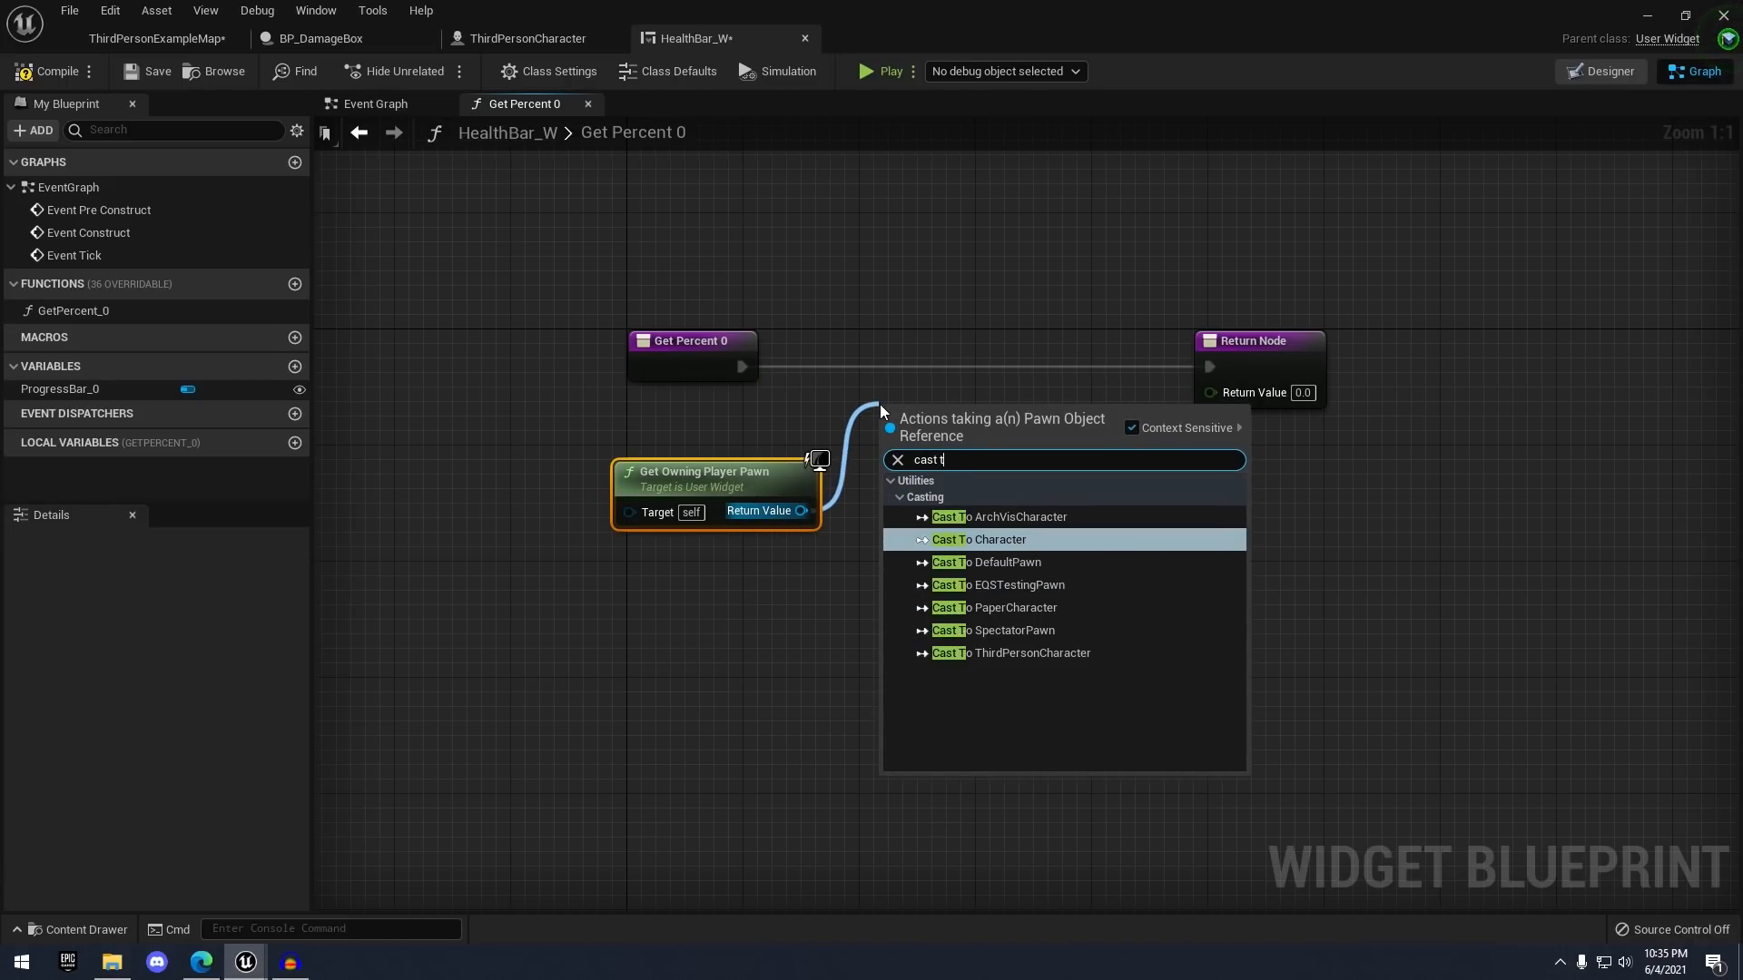
pyautogui.write('o third')
pyautogui.press('Return')
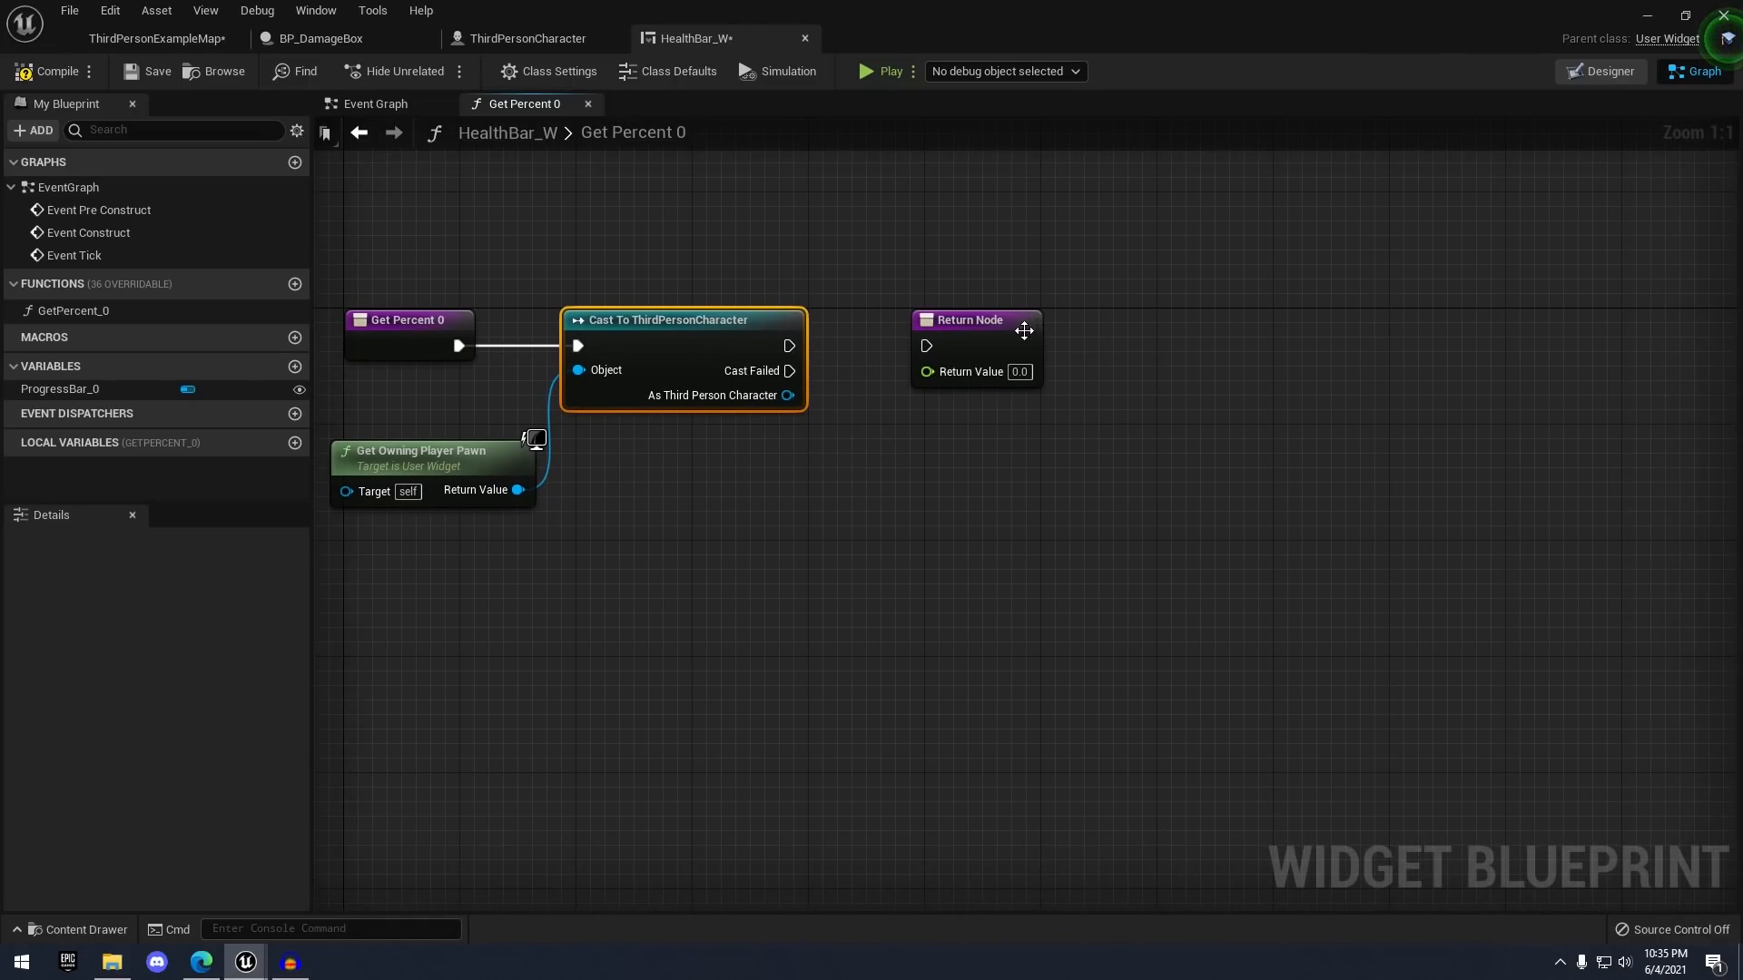
pyautogui.moveTo(944, 313); pyautogui.dragTo(1189, 296)
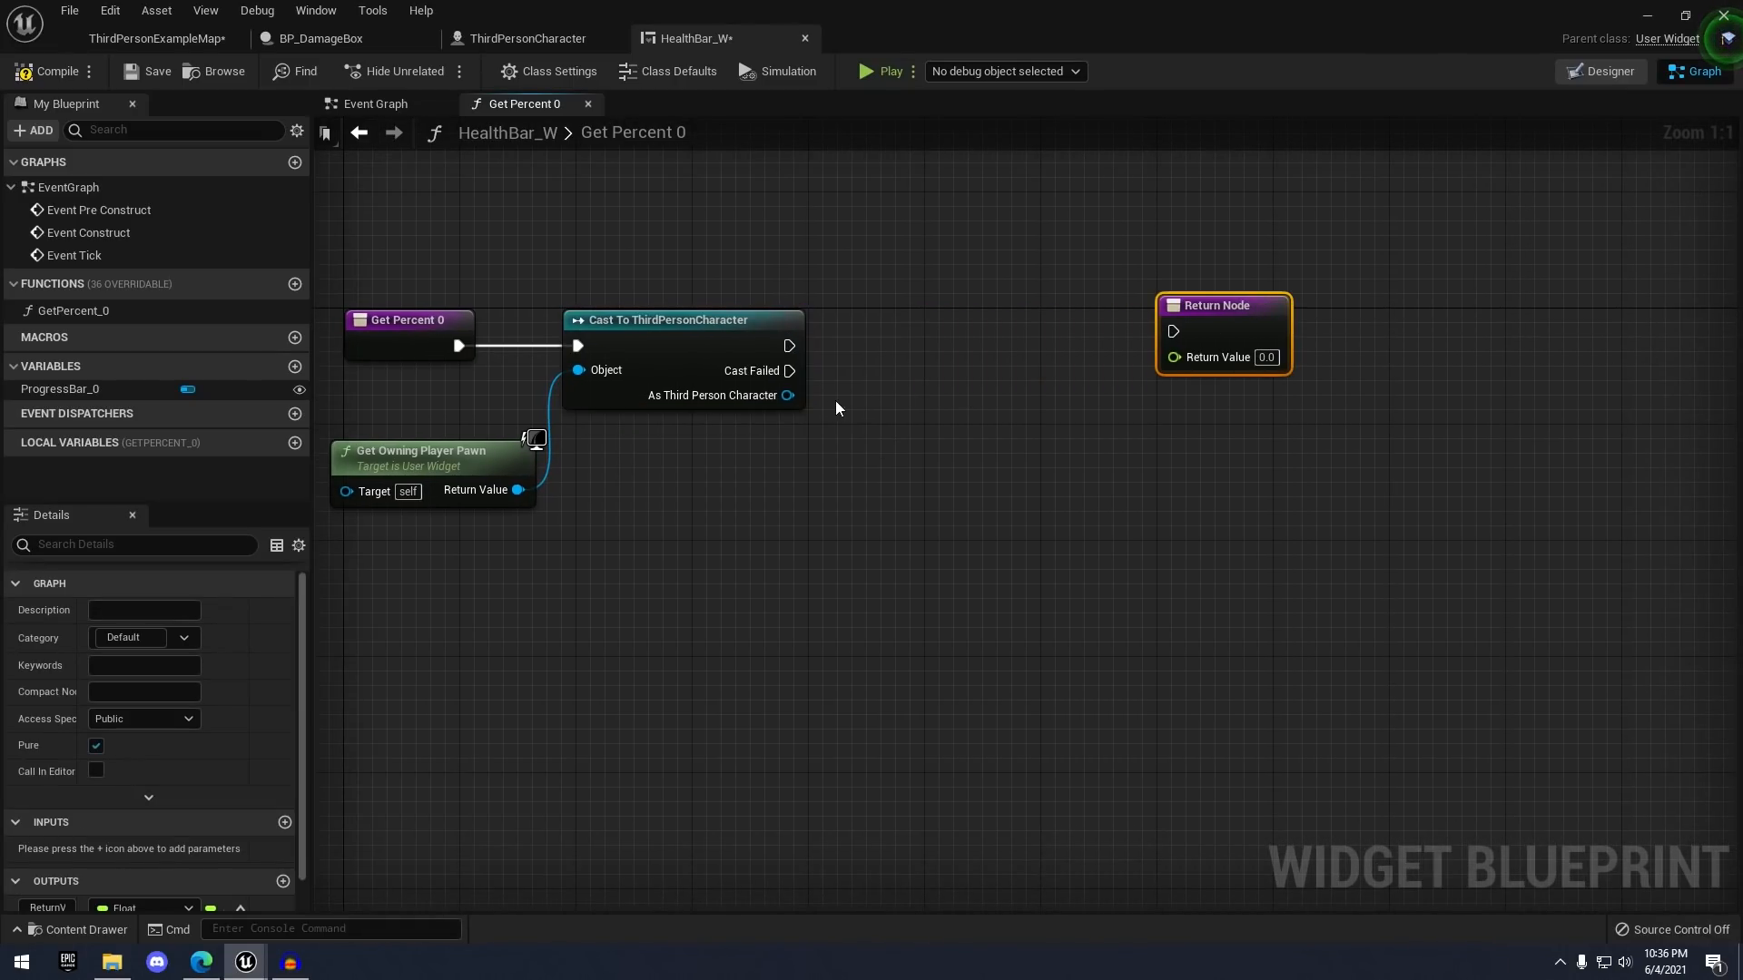
# - Add a Health getter from the cast's ThirdPersonCharacter output
pyautogui.moveTo(787, 395); pyautogui.dragTo(828, 516)
pyautogui.write('get')
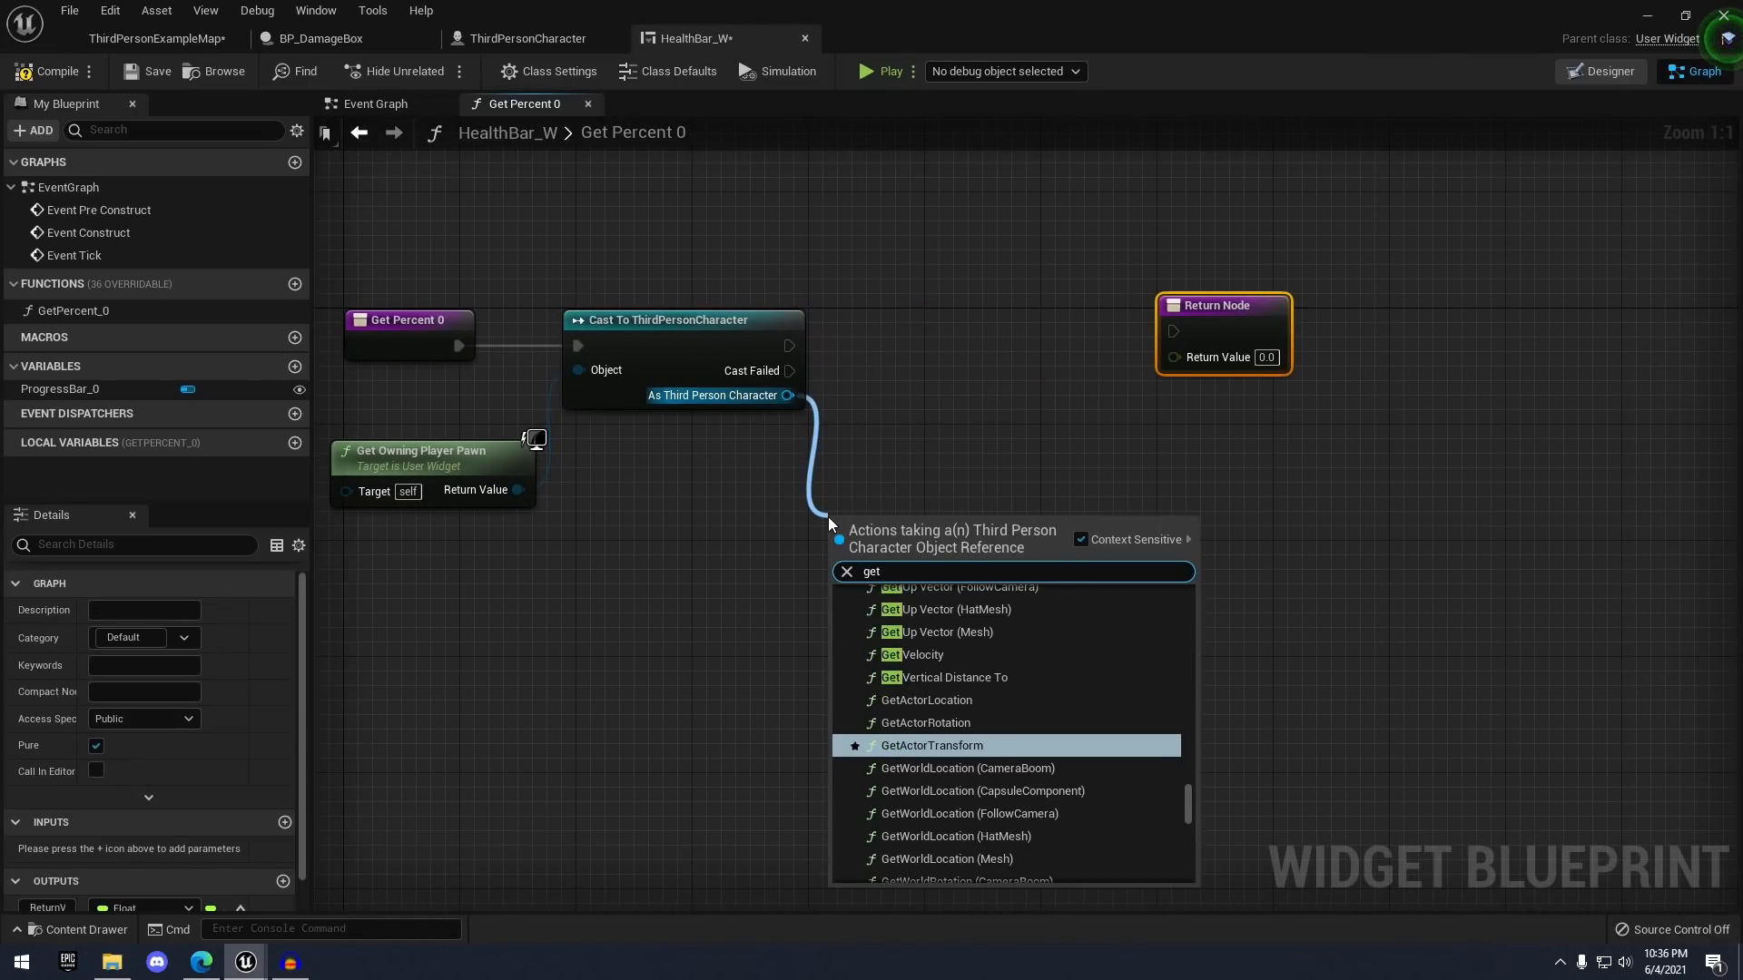
pyautogui.write(' health')
pyautogui.press('Return')
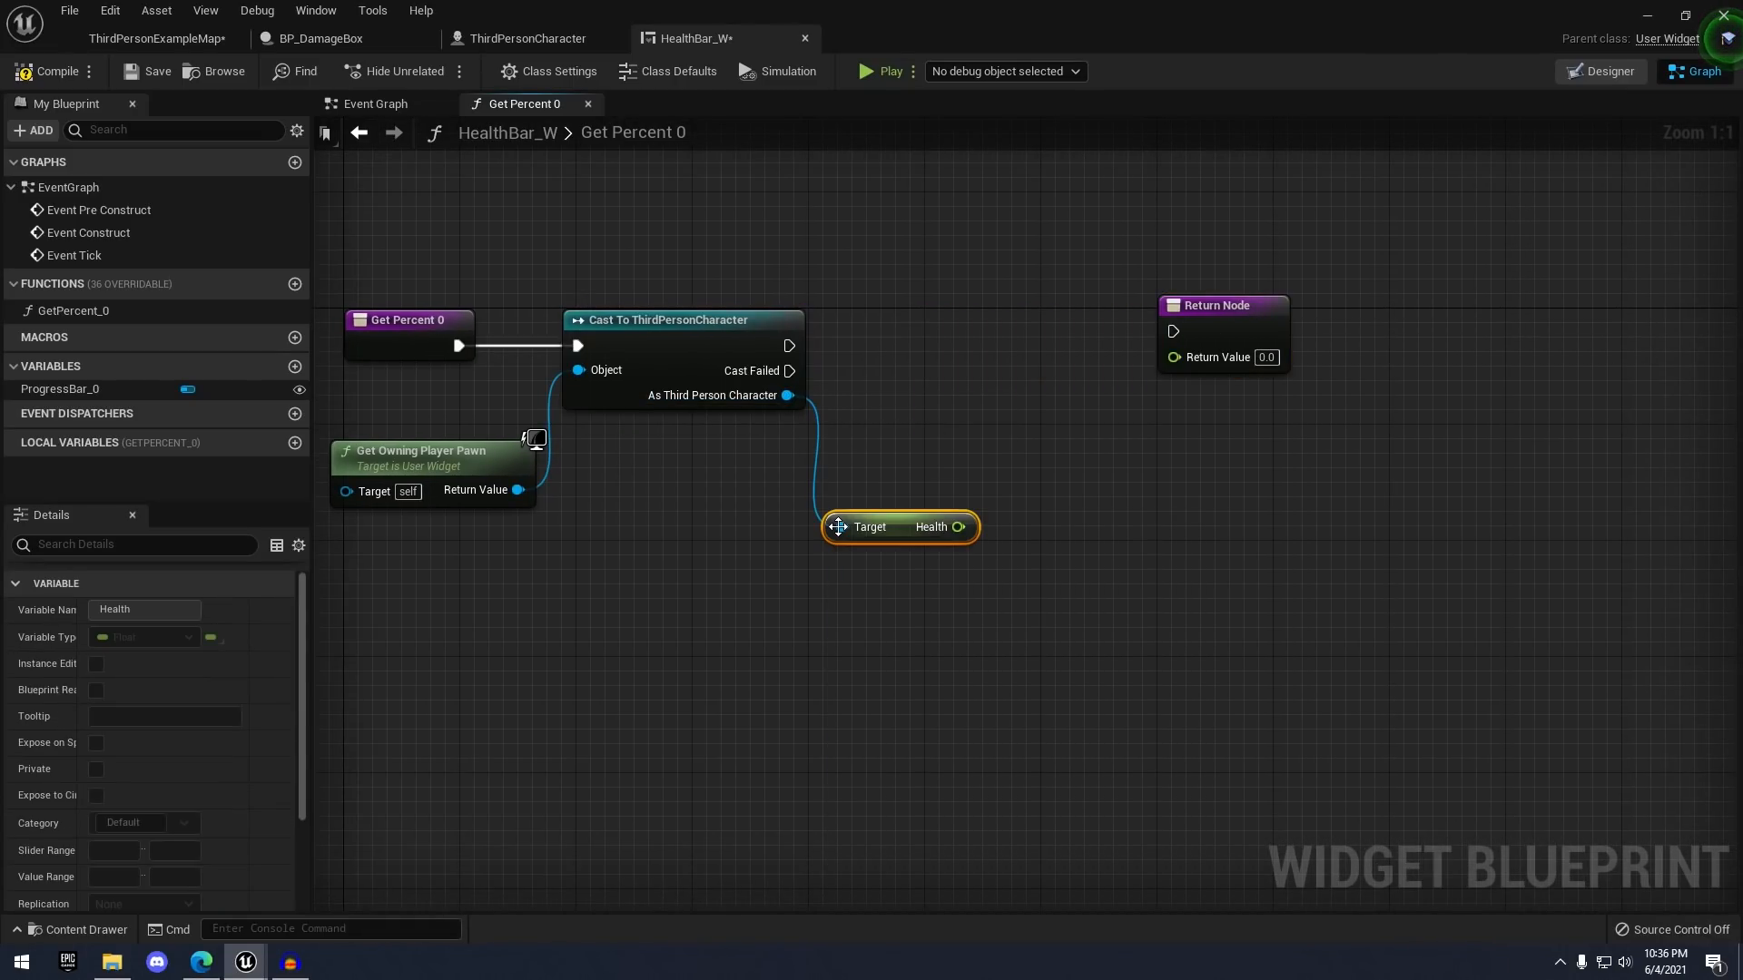
pyautogui.click(1101, 485)
pyautogui.moveTo(975, 526)
pyautogui.mouseDown()
pyautogui.moveTo(1191, 366)
pyautogui.moveTo(1137, 361)
pyautogui.moveTo(1122, 392)
pyautogui.moveTo(1186, 358)
pyautogui.moveTo(1172, 465)
pyautogui.mouseUp()
pyautogui.moveTo(899, 531); pyautogui.dragTo(868, 533)
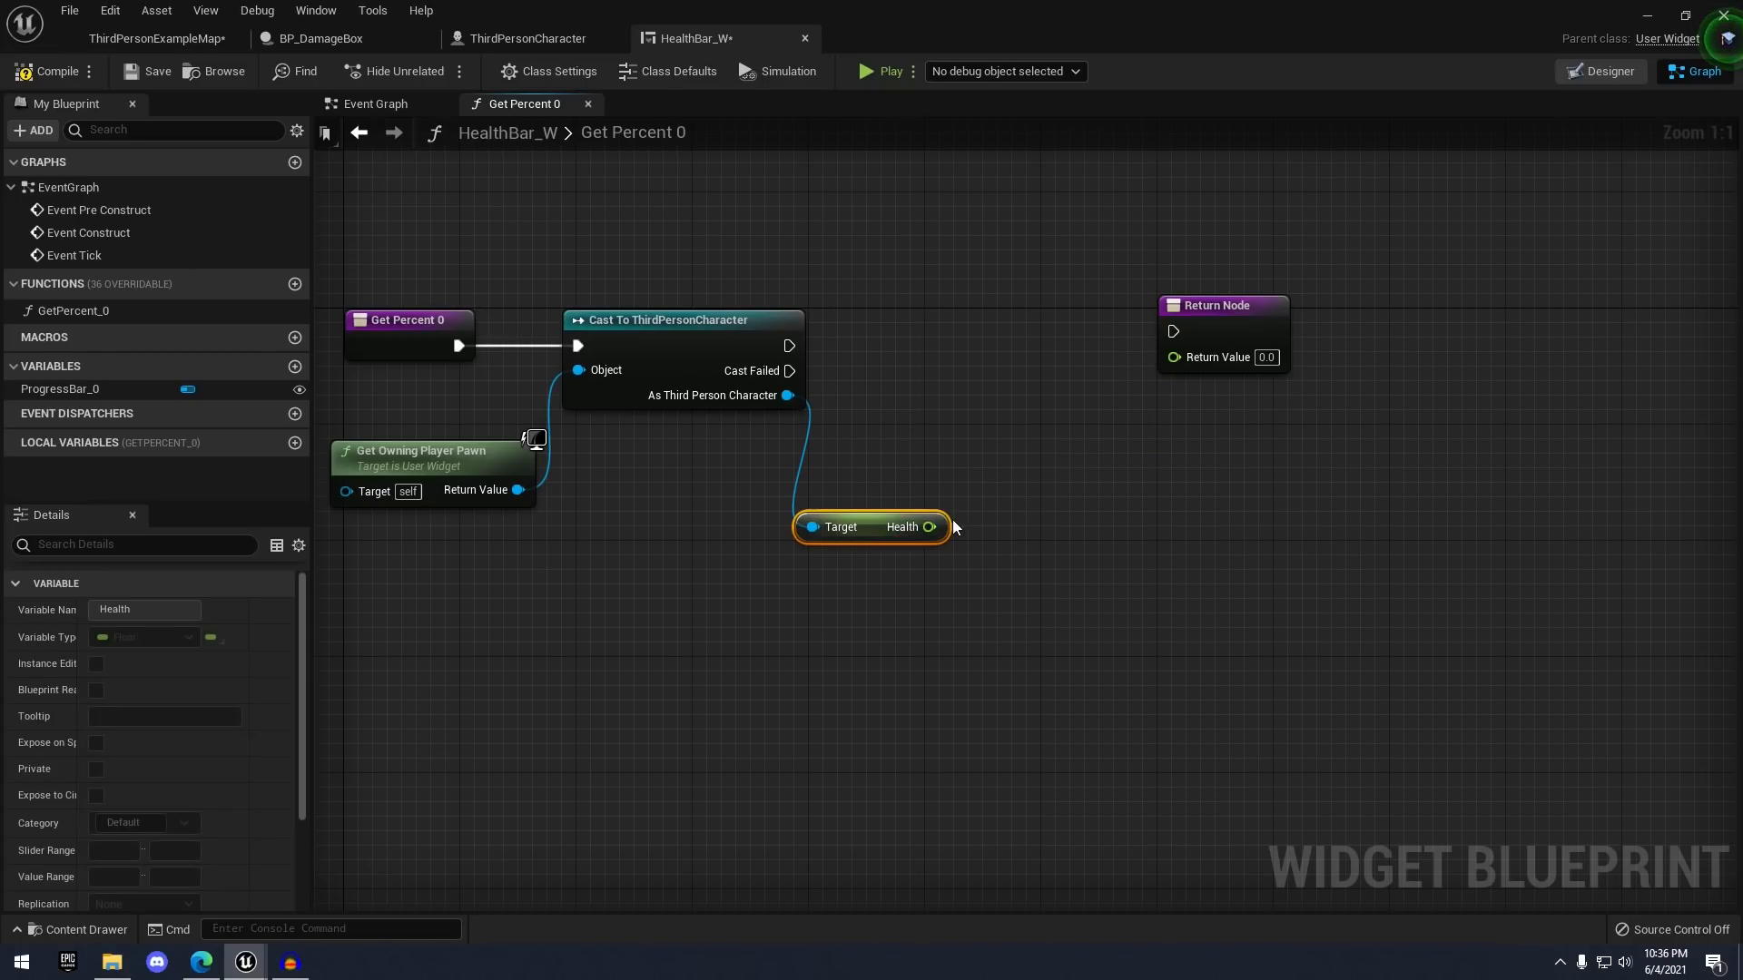
pyautogui.moveTo(1023, 426); pyautogui.dragTo(1089, 408, button='right')
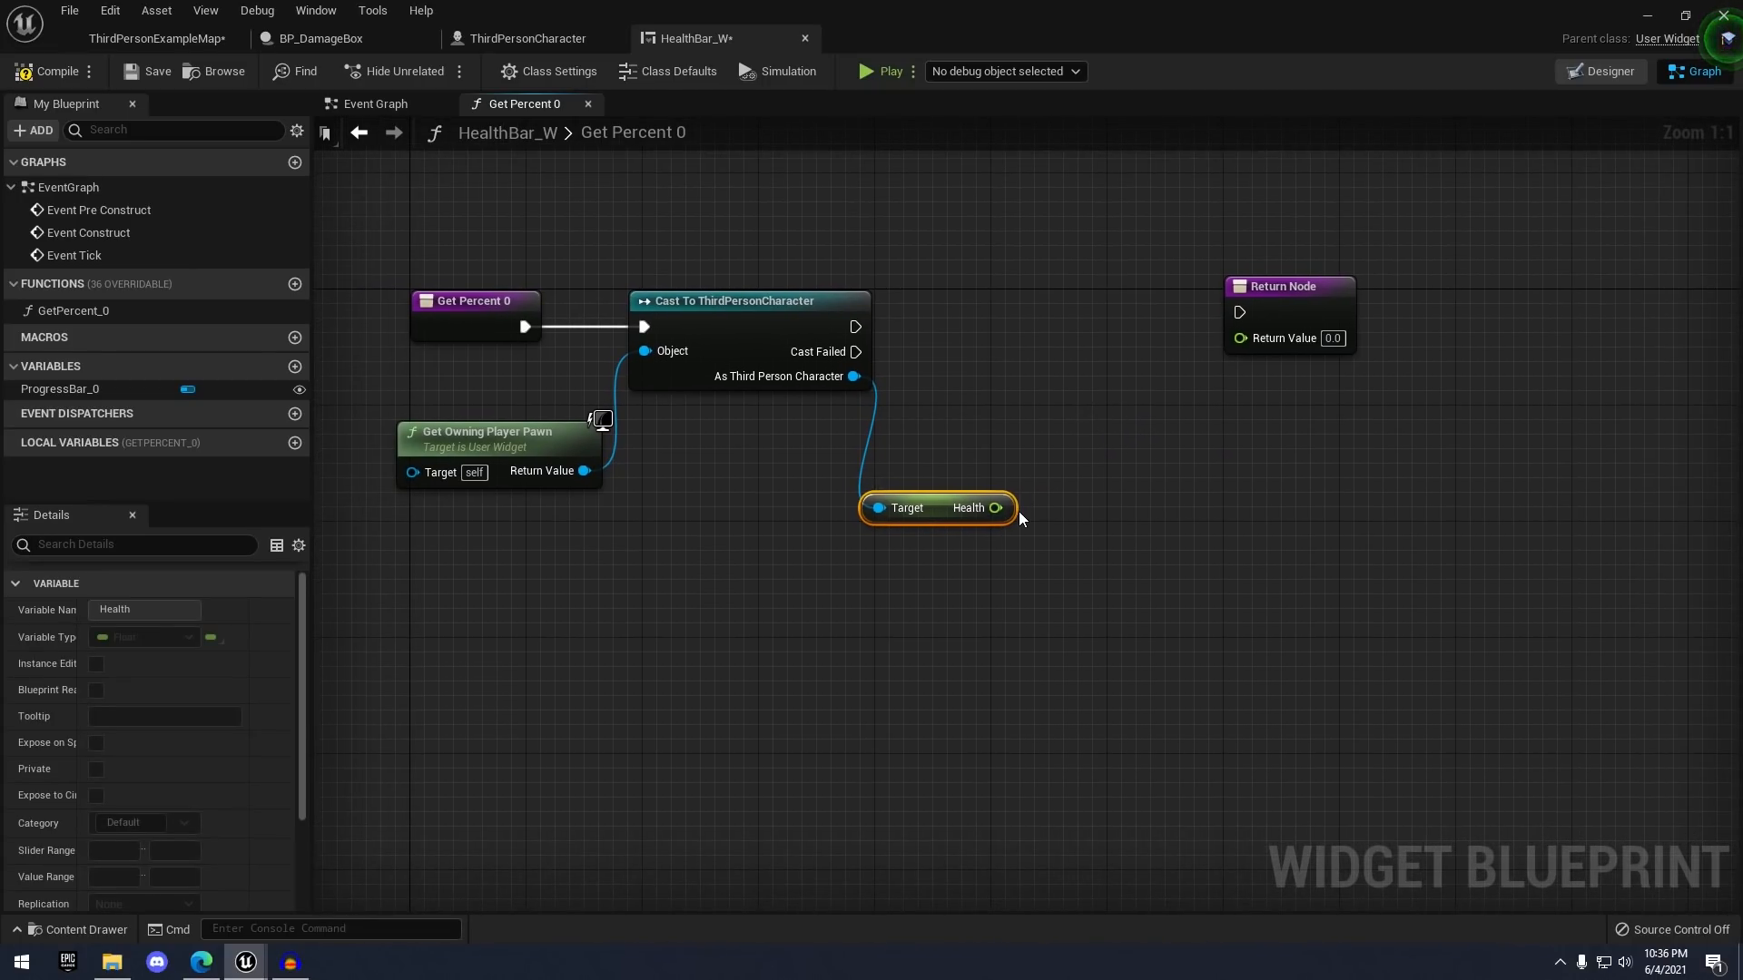
pyautogui.moveTo(1188, 526); pyautogui.dragTo(1178, 588, button='right')
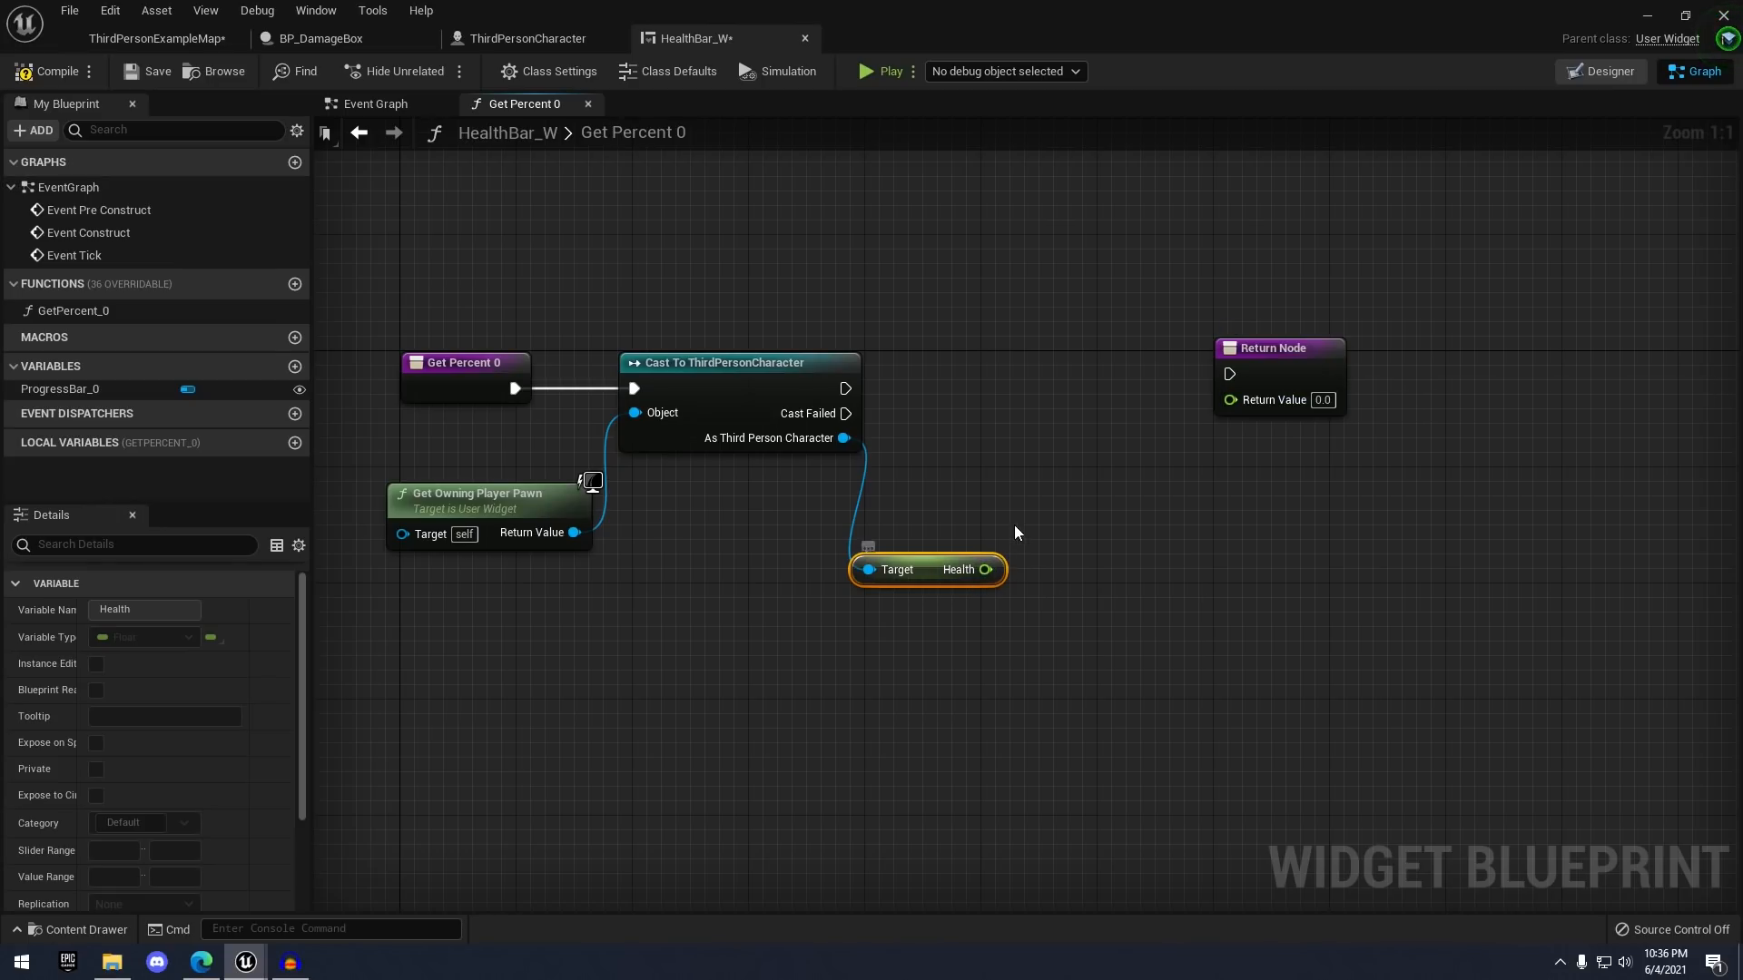
# - Multiply Health by 0.01 into Return Value and wire the cast's success exec to Return Node
pyautogui.moveTo(996, 572); pyautogui.dragTo(1090, 460)
pyautogui.write('mul')
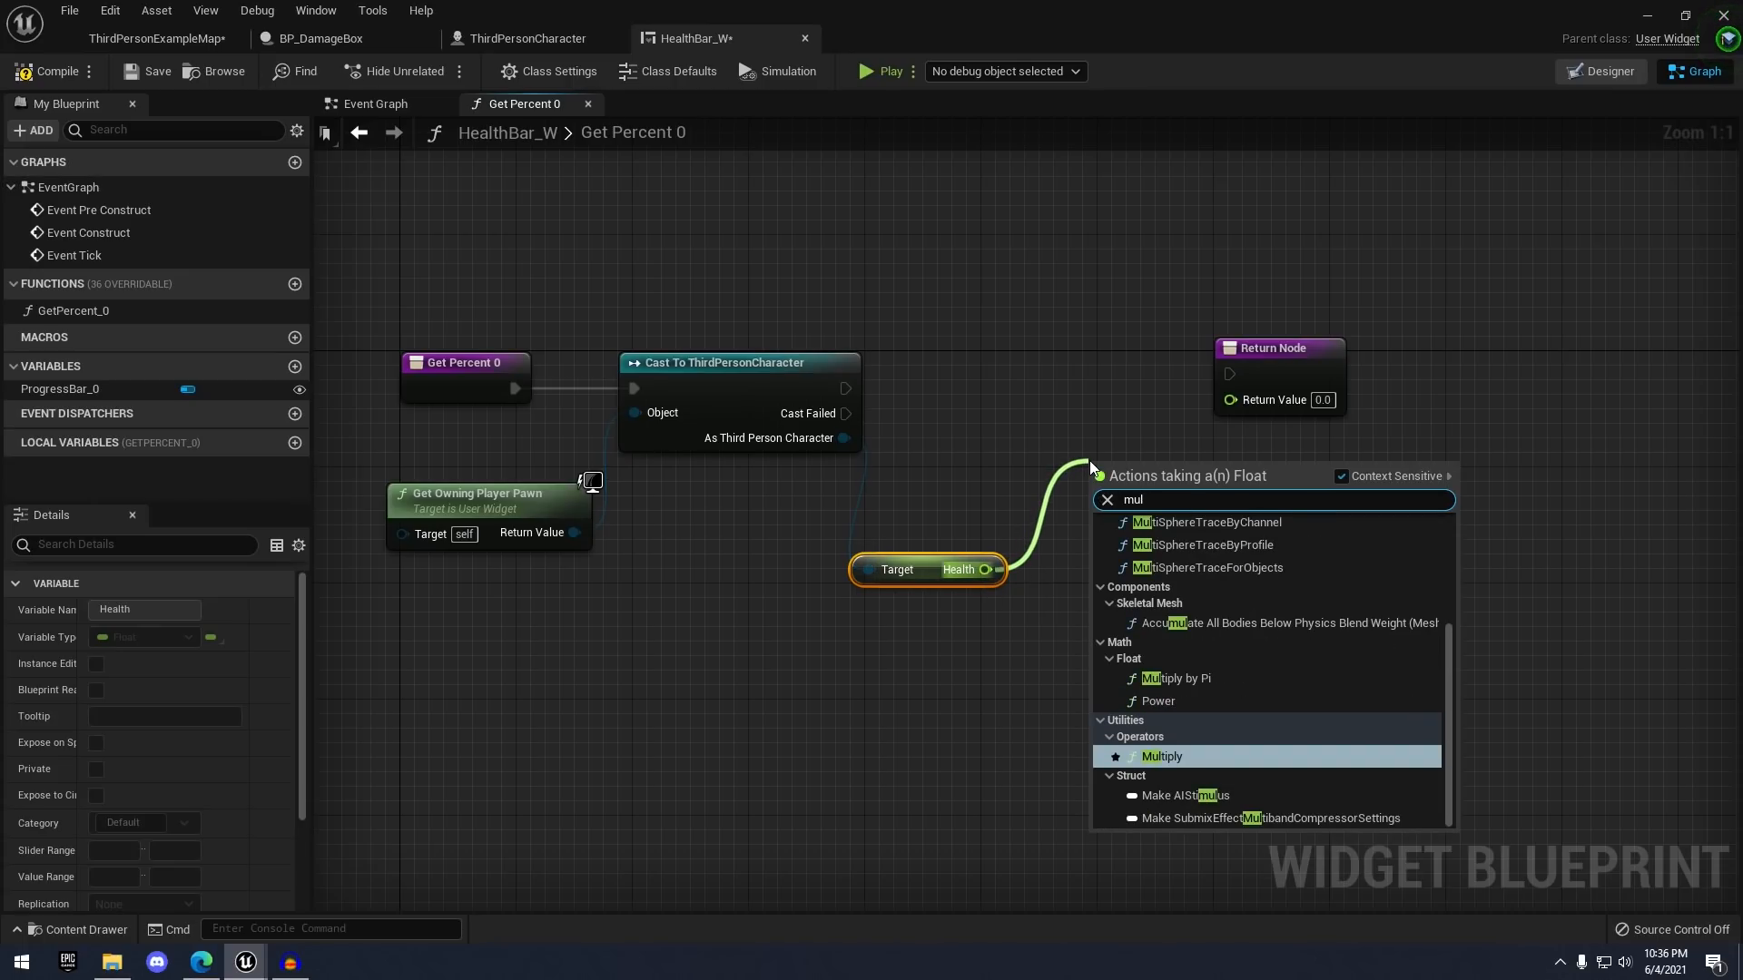
pyautogui.press('Return')
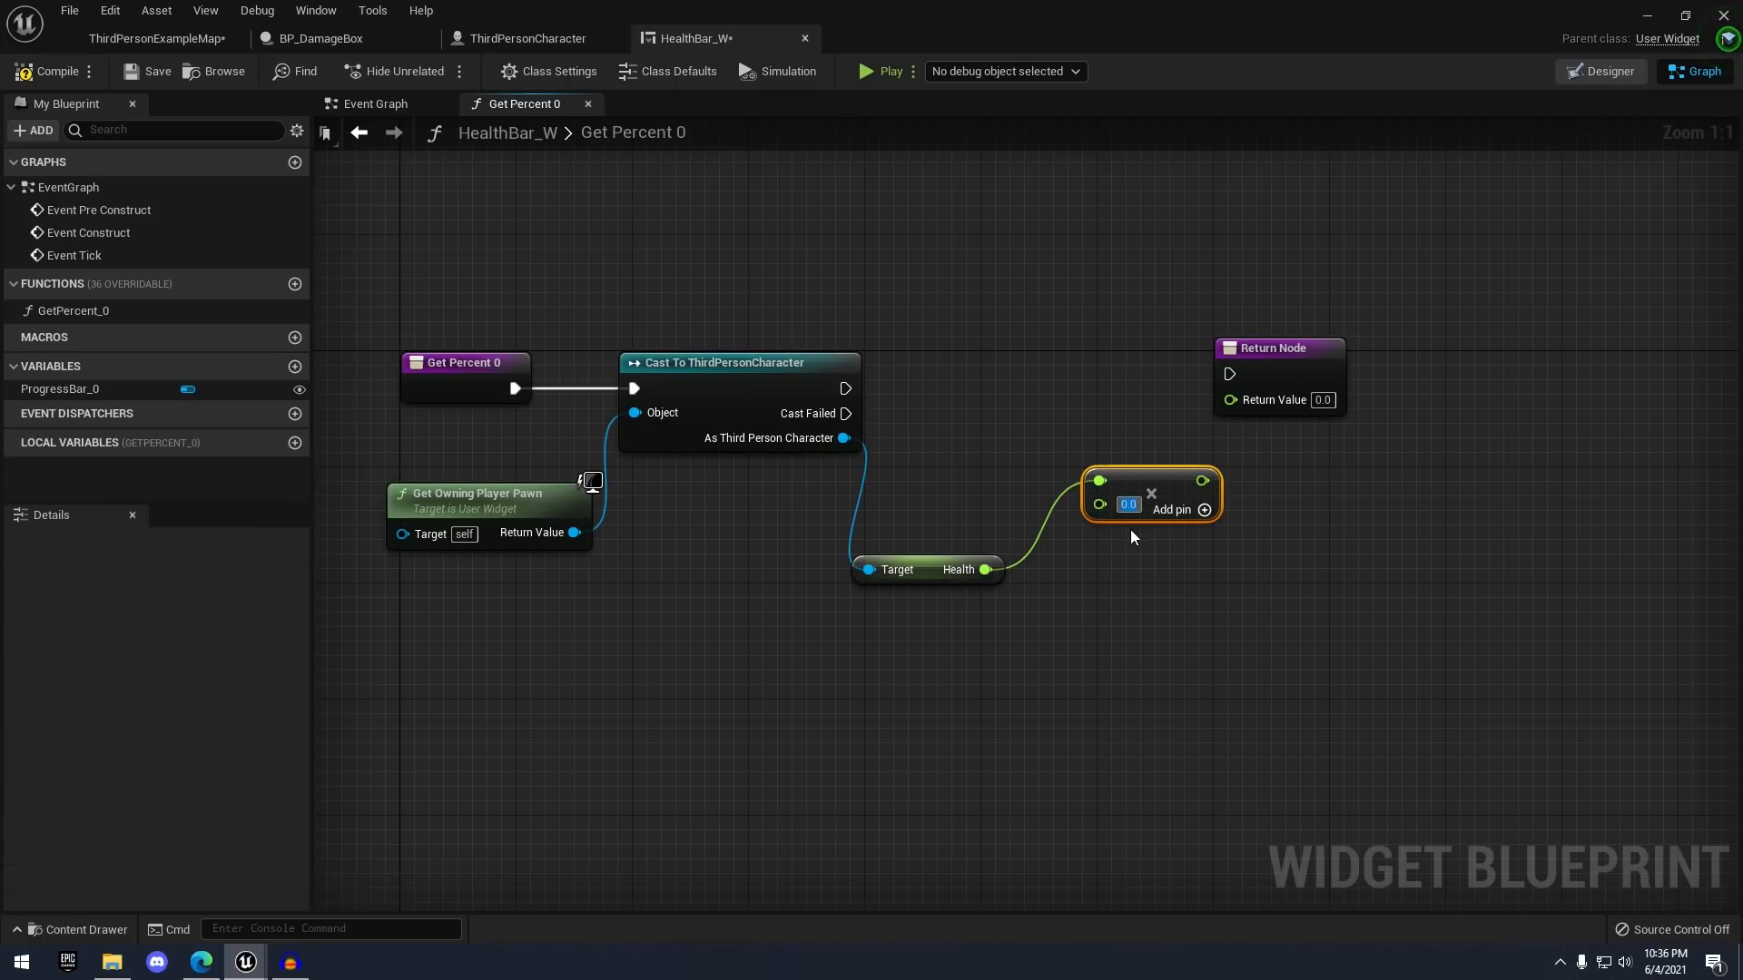
pyautogui.write('0.01')
pyautogui.moveTo(1173, 488); pyautogui.dragTo(1229, 398)
pyautogui.moveTo(842, 388); pyautogui.dragTo(1230, 374)
pyautogui.click(1278, 383)
pyautogui.scroll(-2, 1198, 363)
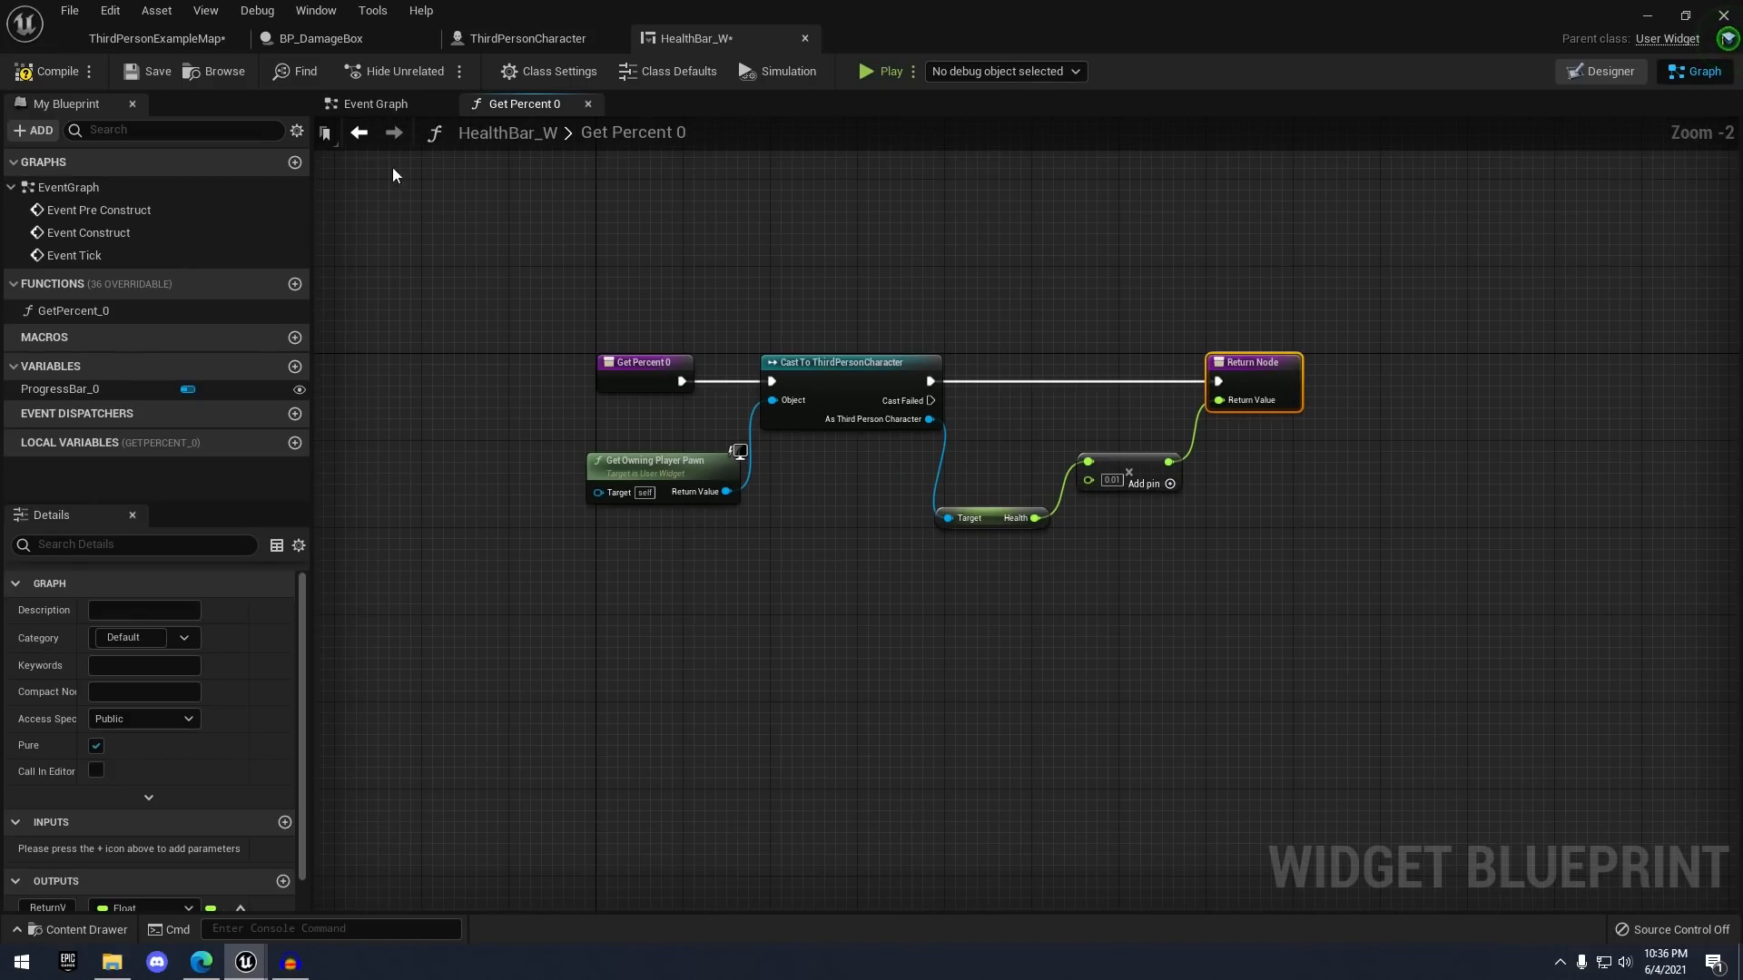
# - Compile HealthBar_W and place an Event BeginPlay node in ThirdPersonCharacter's event graph
pyautogui.click(47, 71)
pyautogui.click(547, 43)
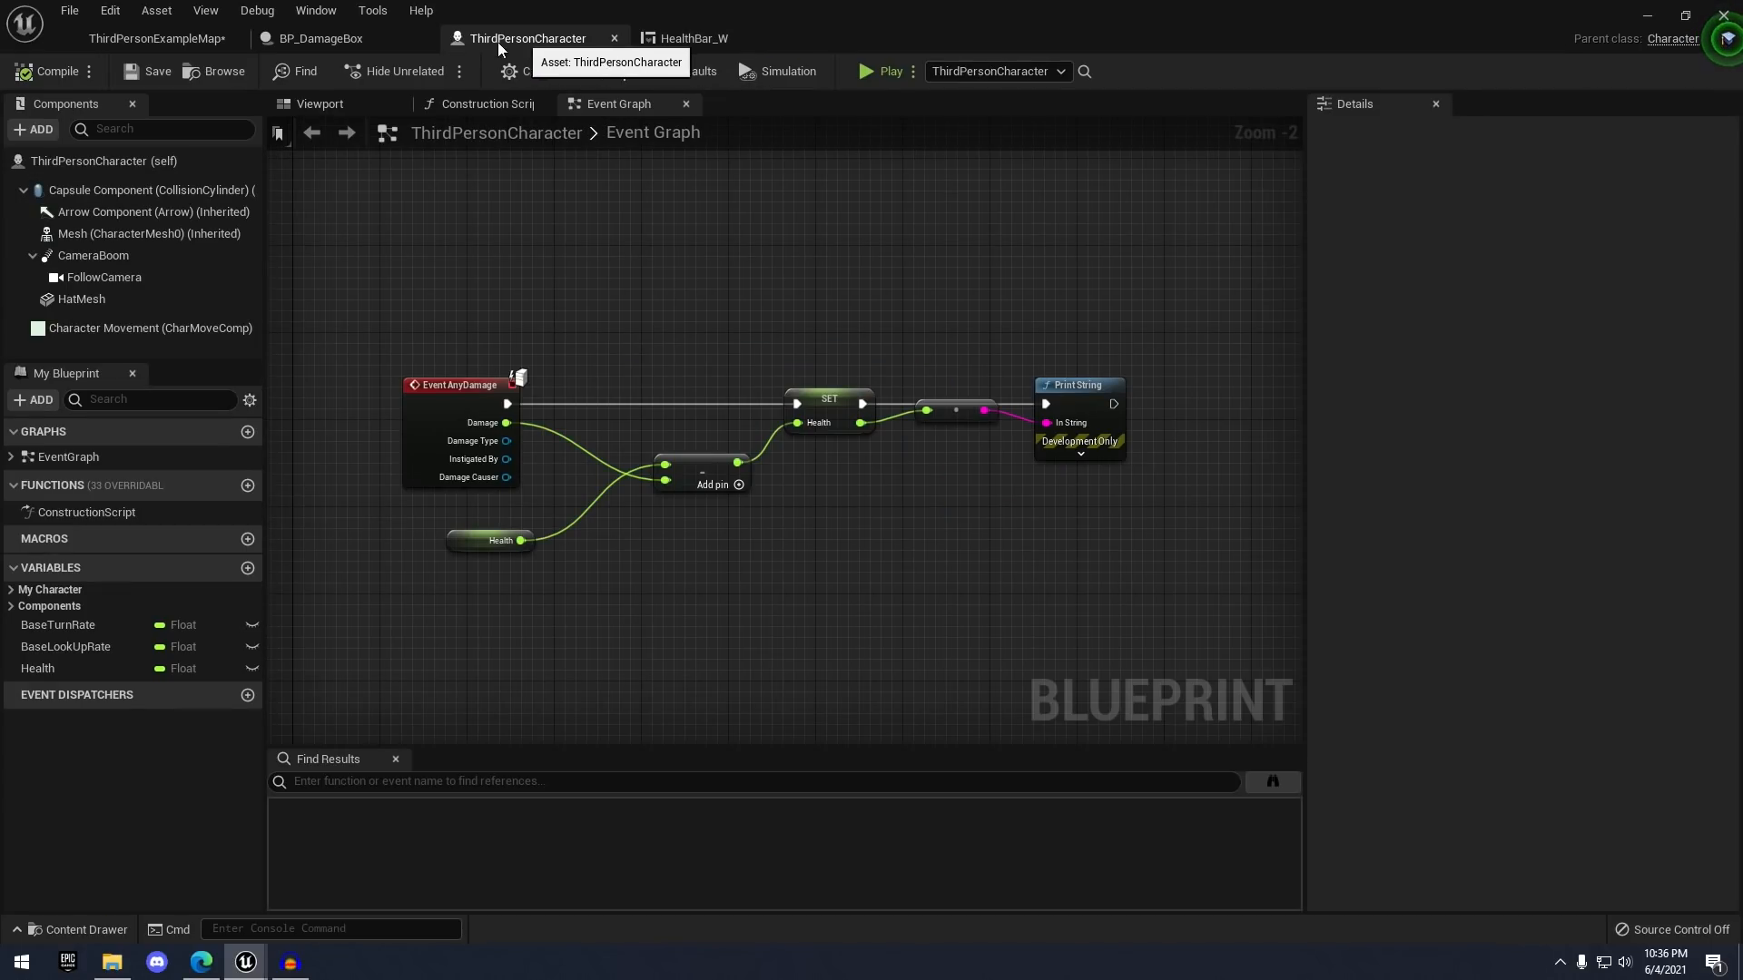
pyautogui.moveTo(681, 242); pyautogui.dragTo(777, 400, button='right')
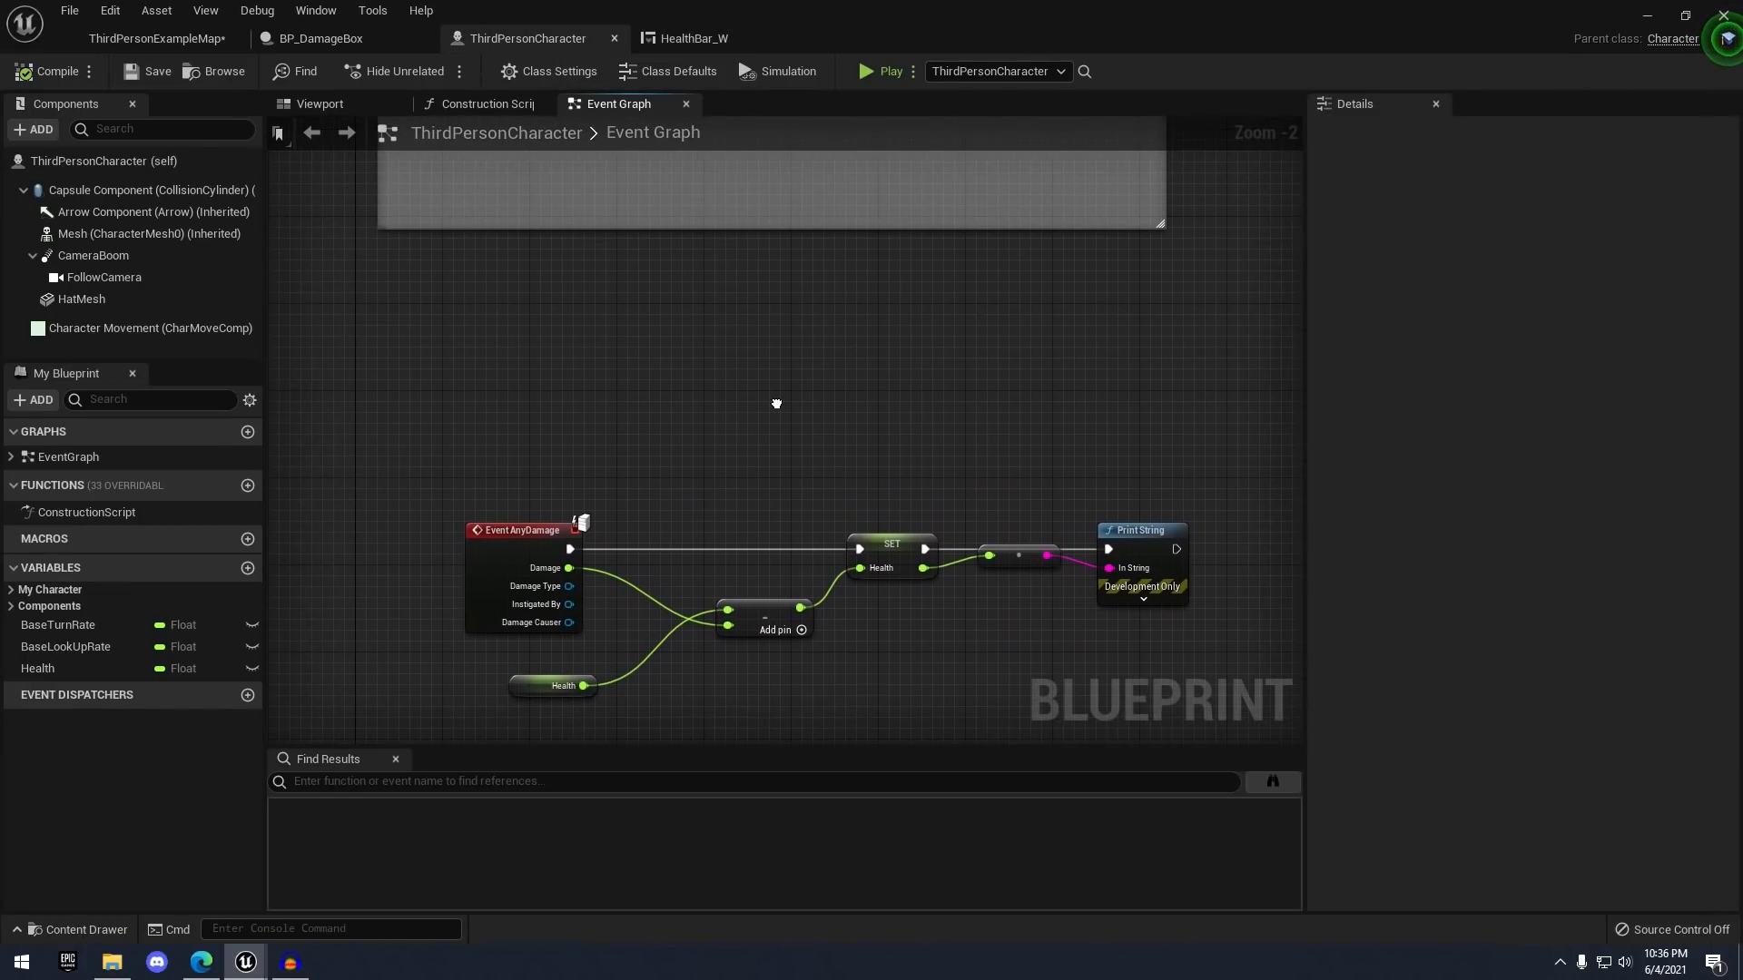
pyautogui.click(678, 40)
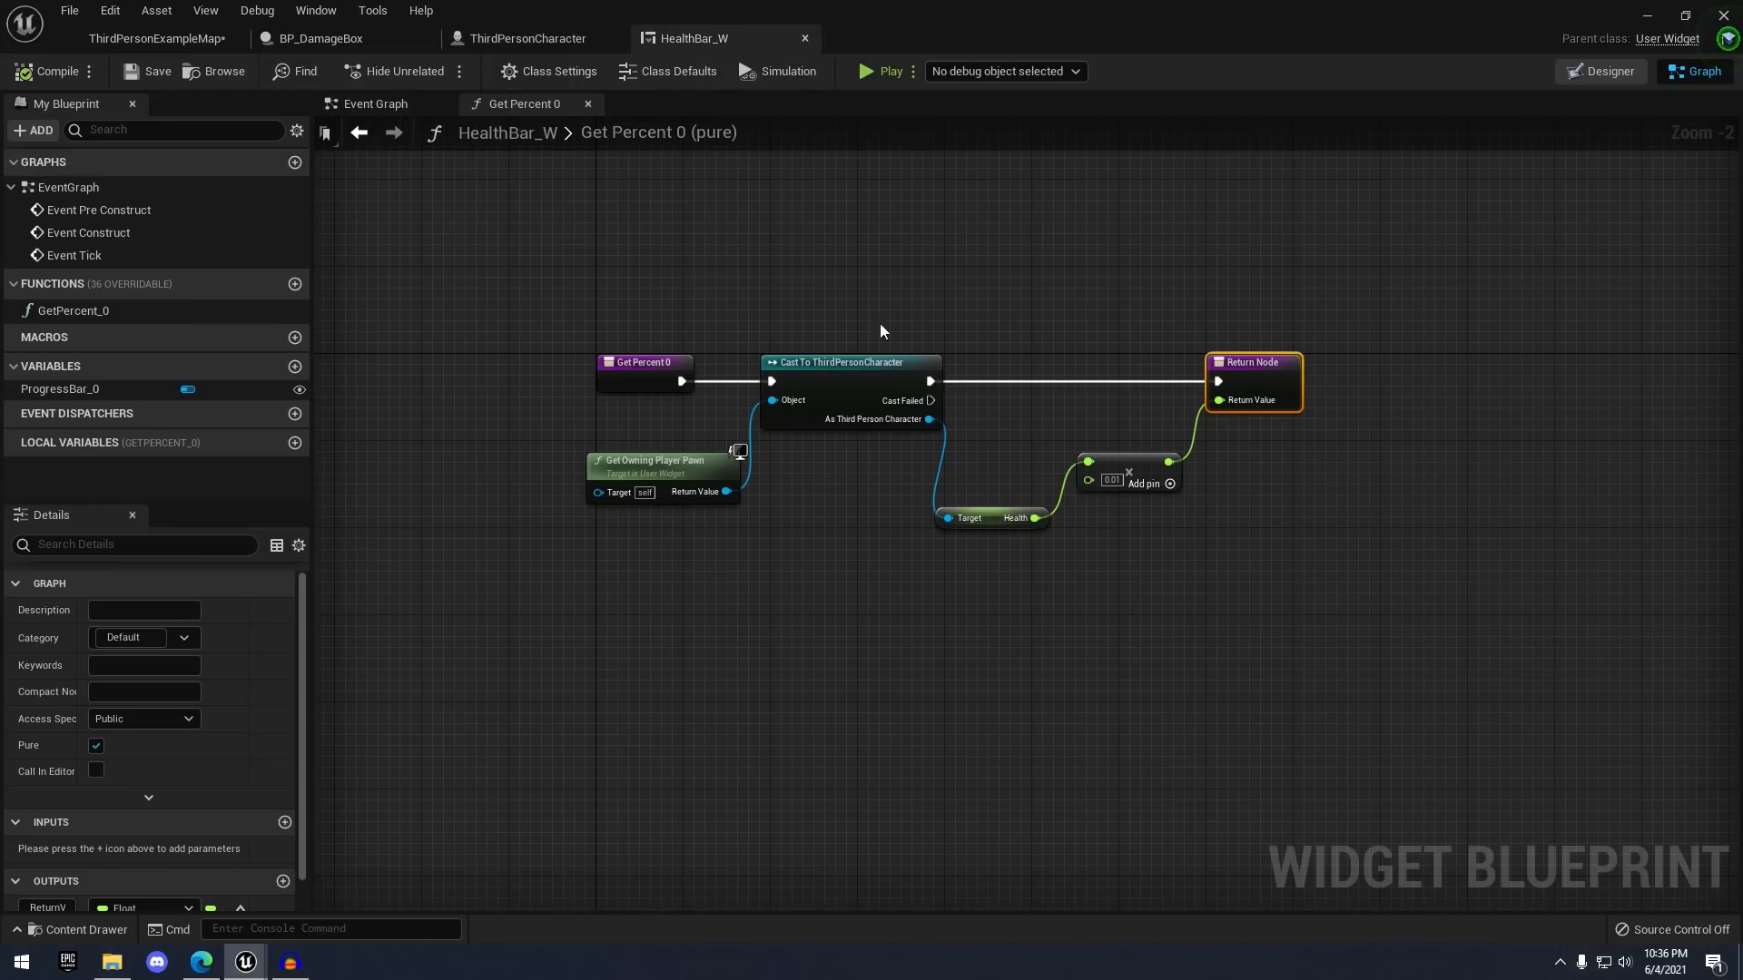
pyautogui.click(590, 40)
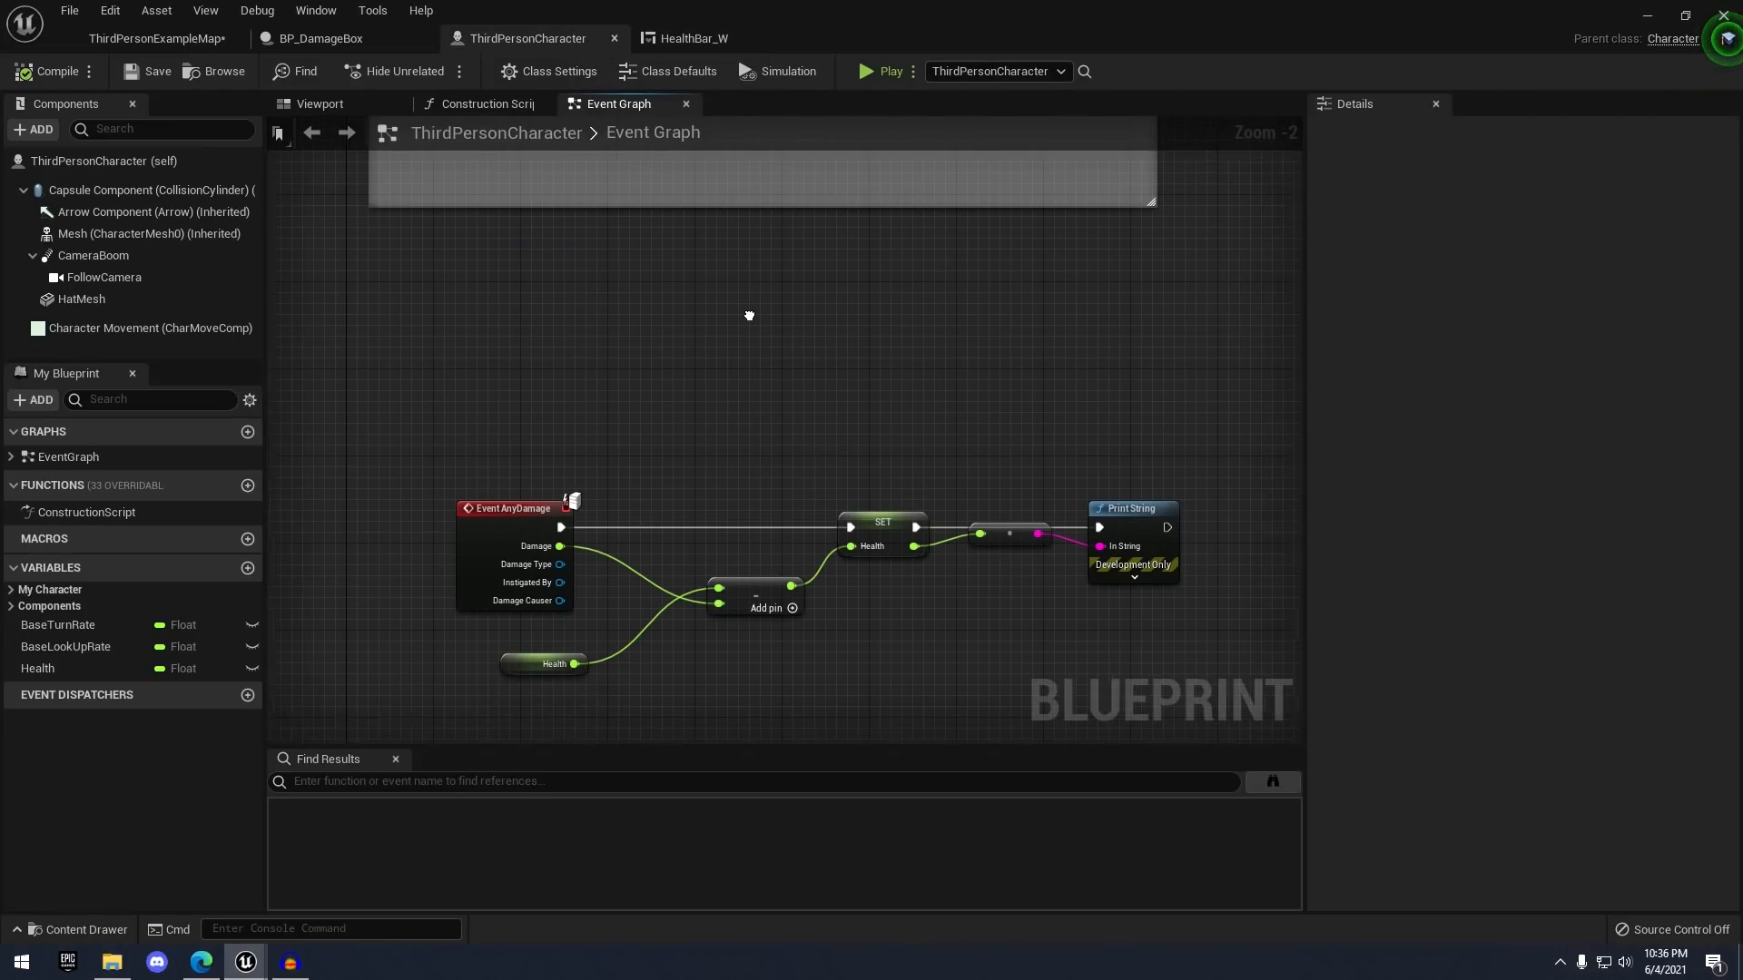
pyautogui.moveTo(599, 249); pyautogui.dragTo(626, 331, button='right')
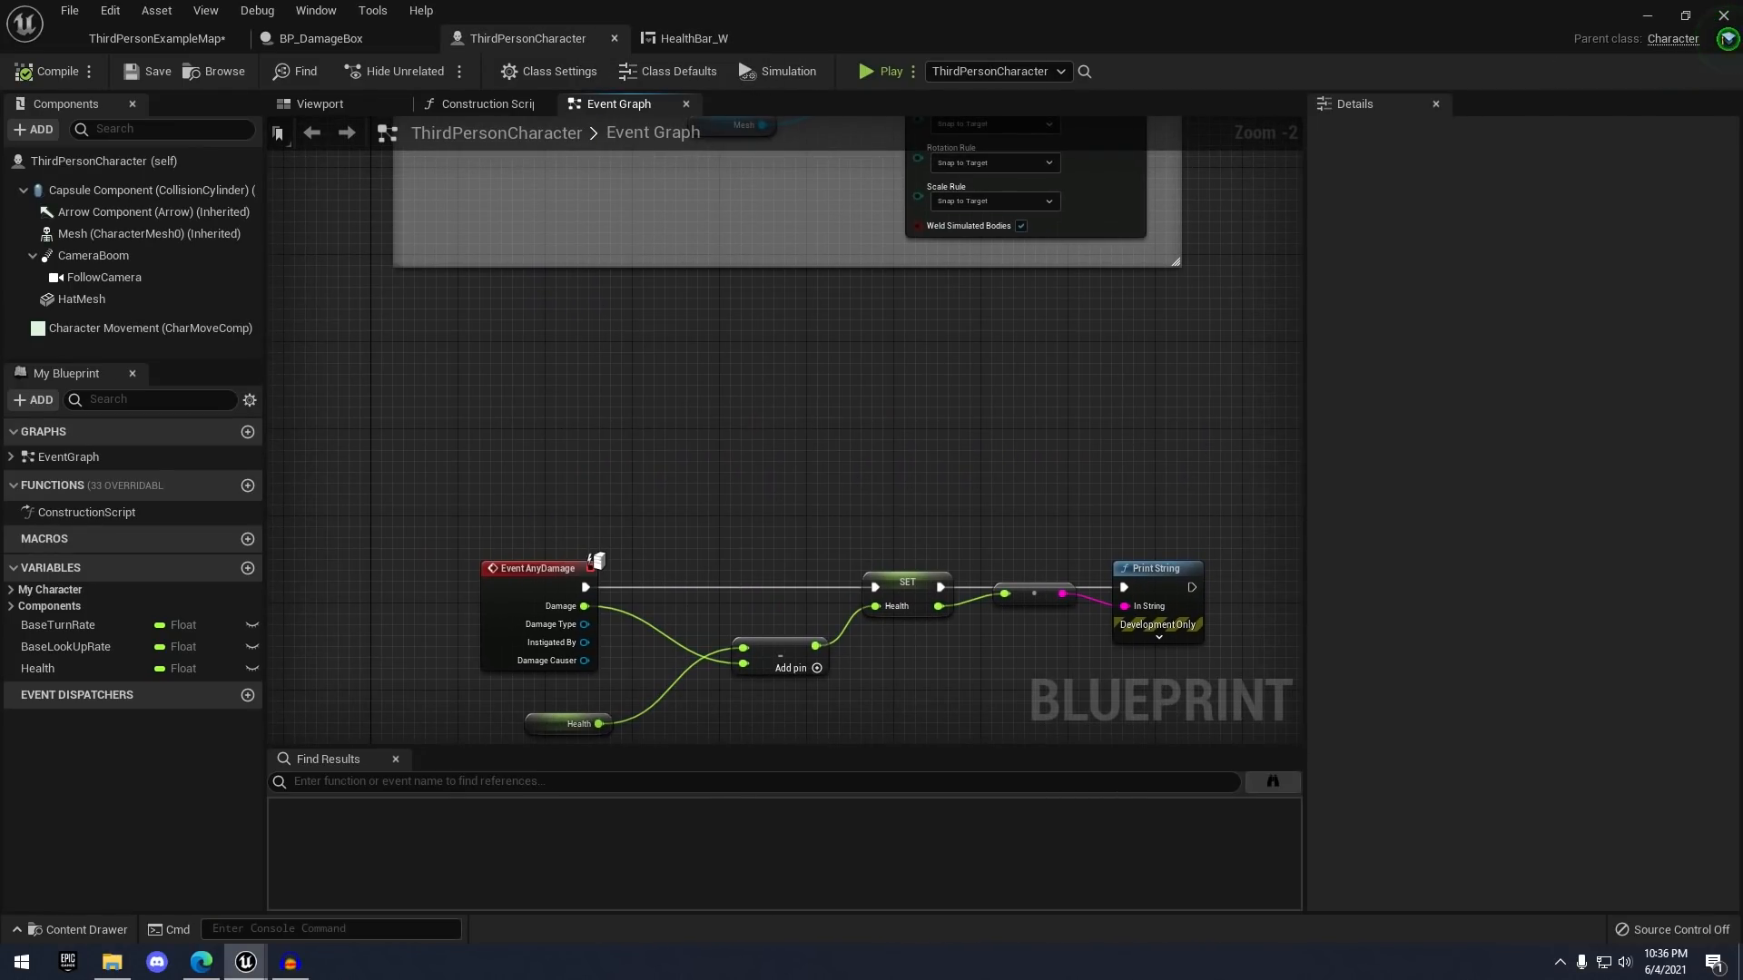
pyautogui.rightClick(543, 401)
pyautogui.write('event begin')
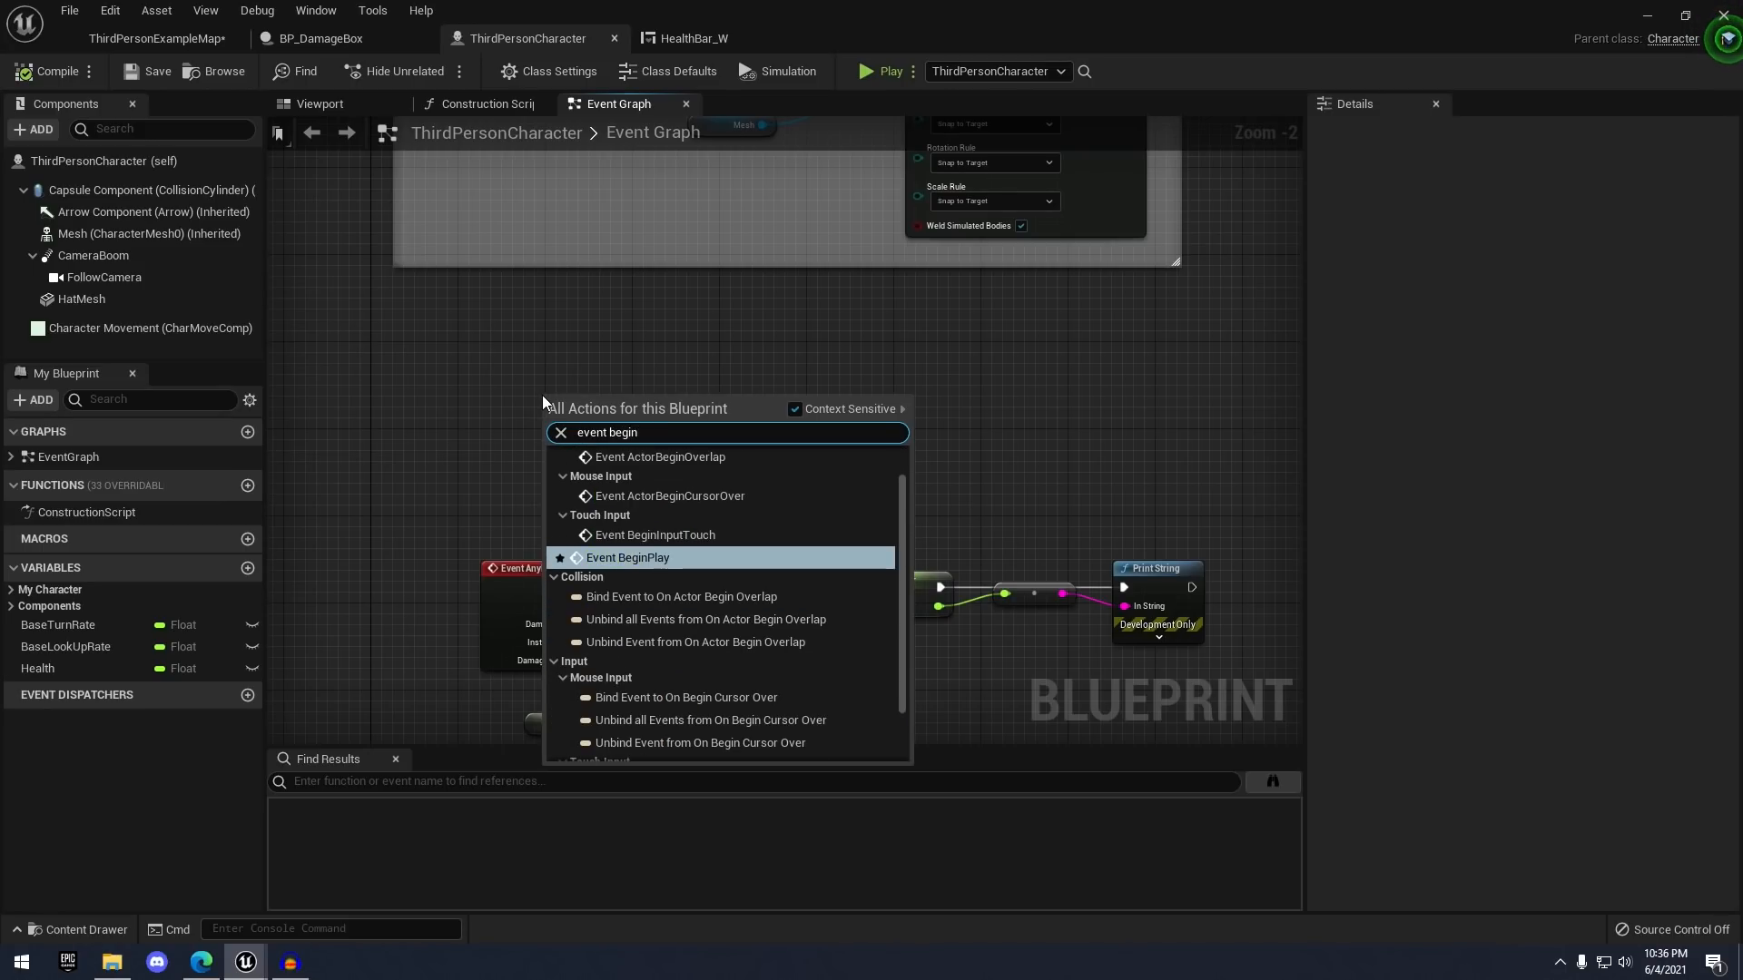
pyautogui.press('Return')
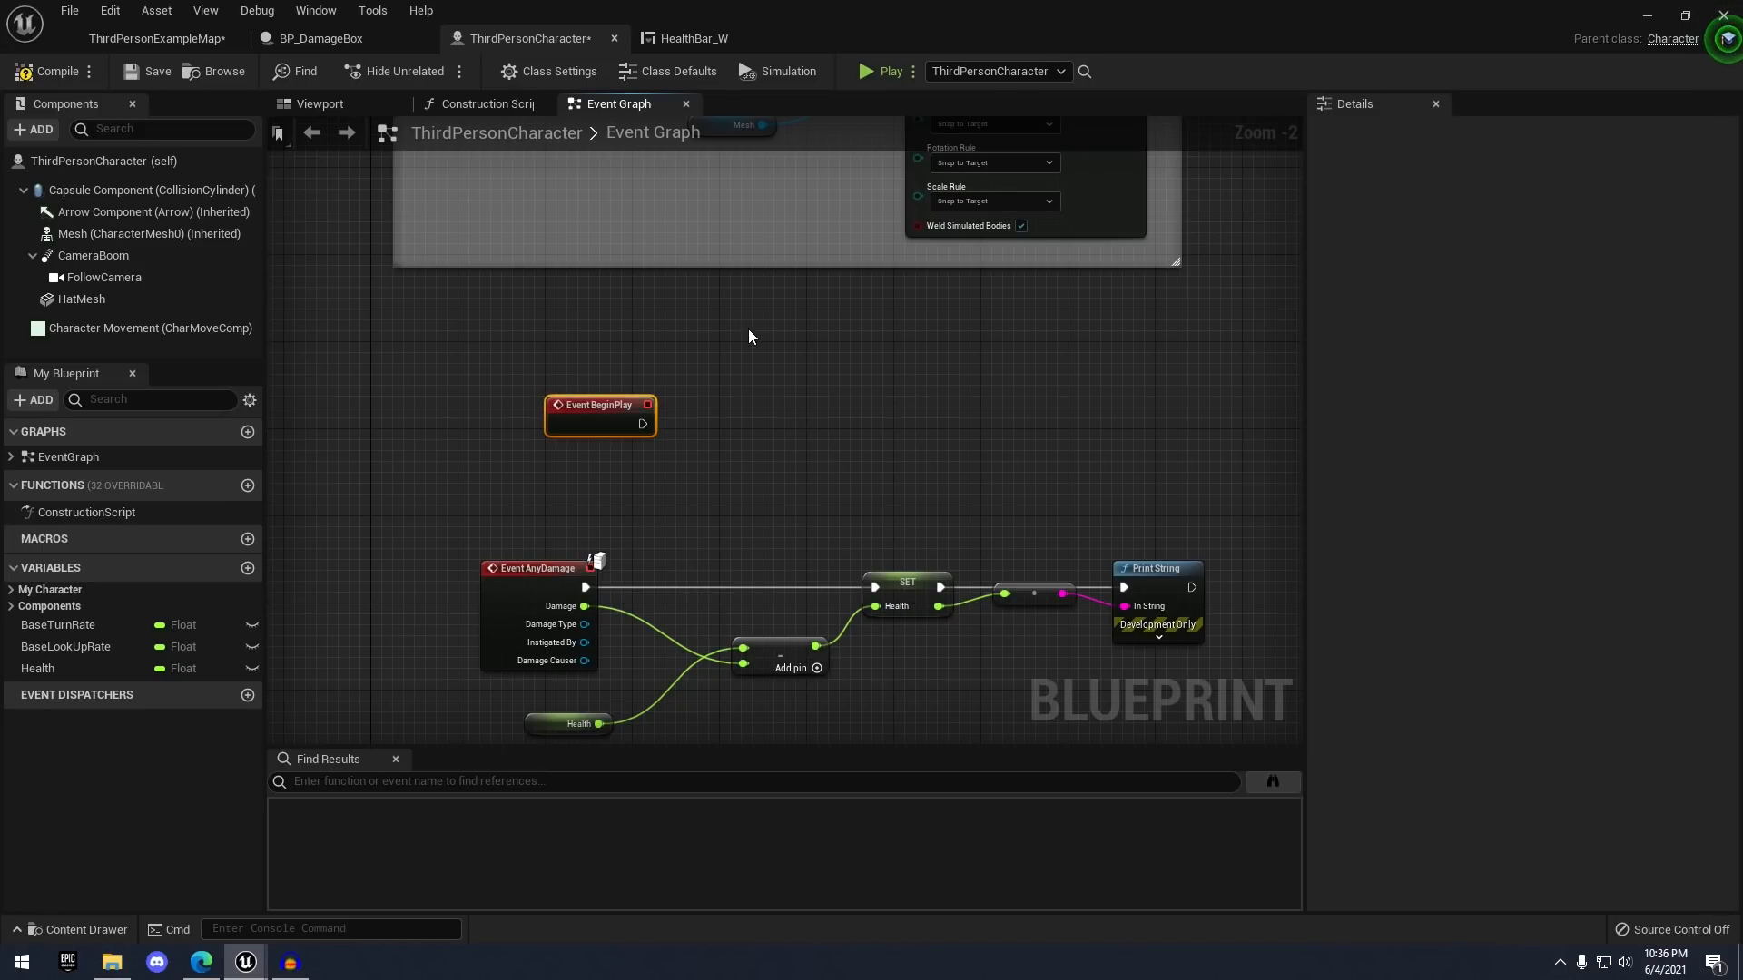
# - Add a Create Widget node after BeginPlay with its class set to HealthBar_W
pyautogui.scroll(2, 646, 438)
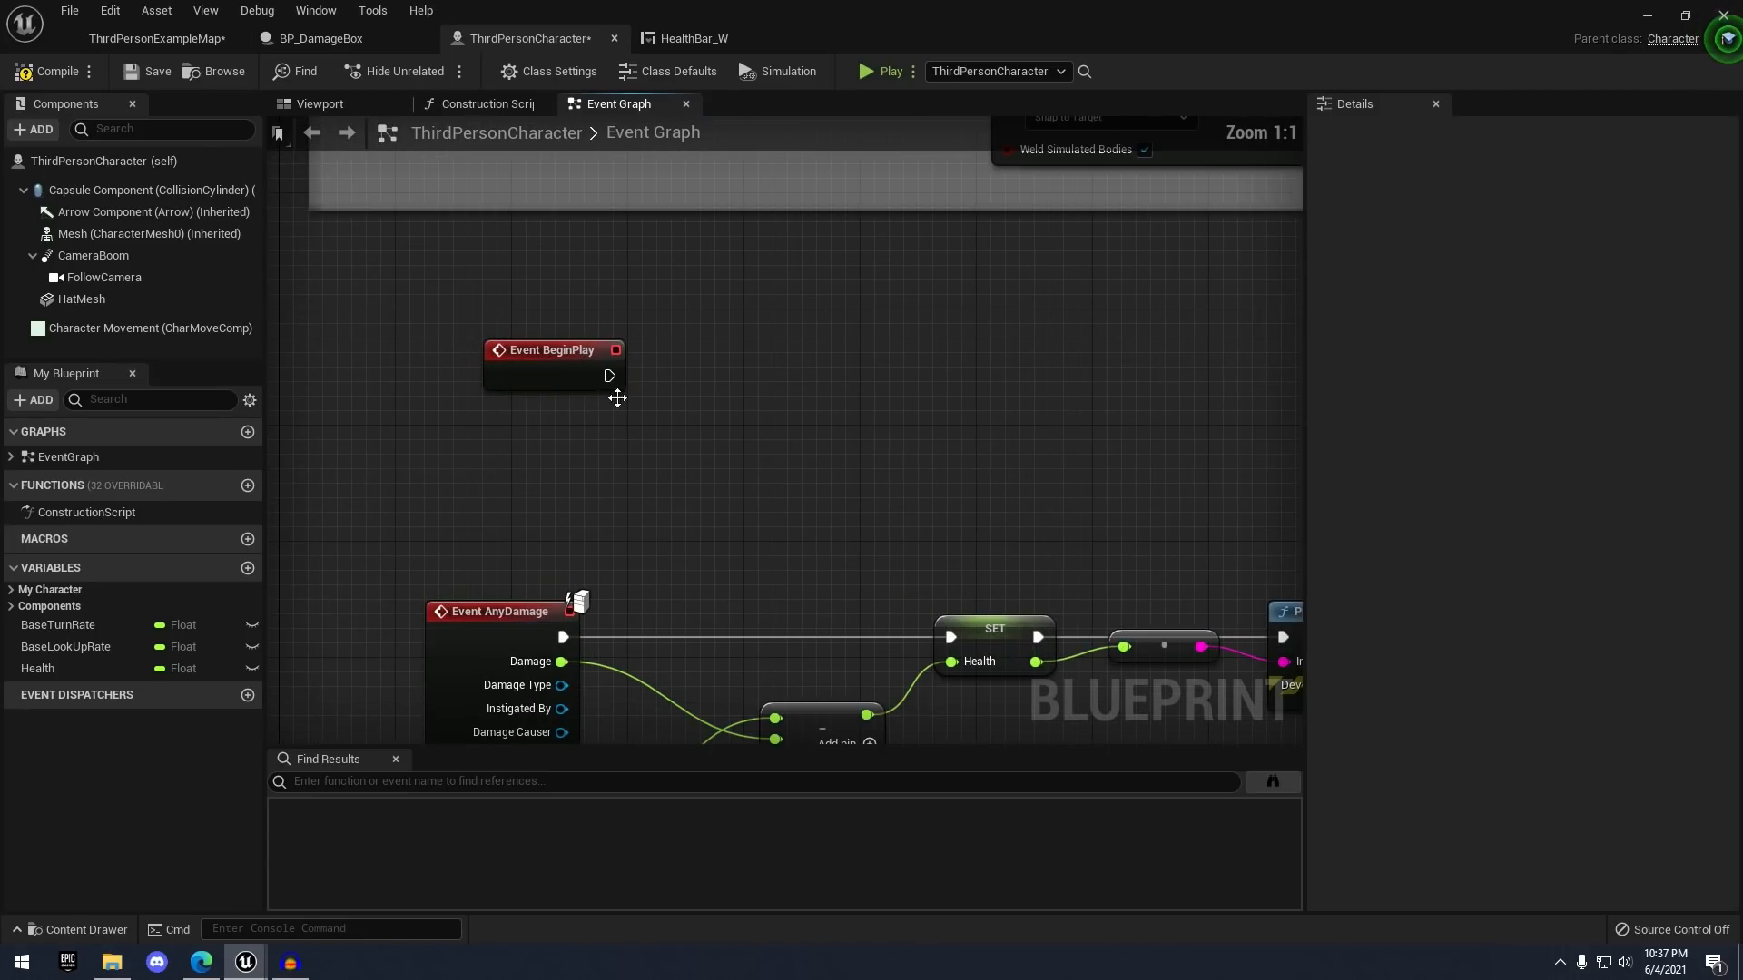
pyautogui.moveTo(608, 375); pyautogui.dragTo(705, 374)
pyautogui.write('create wid')
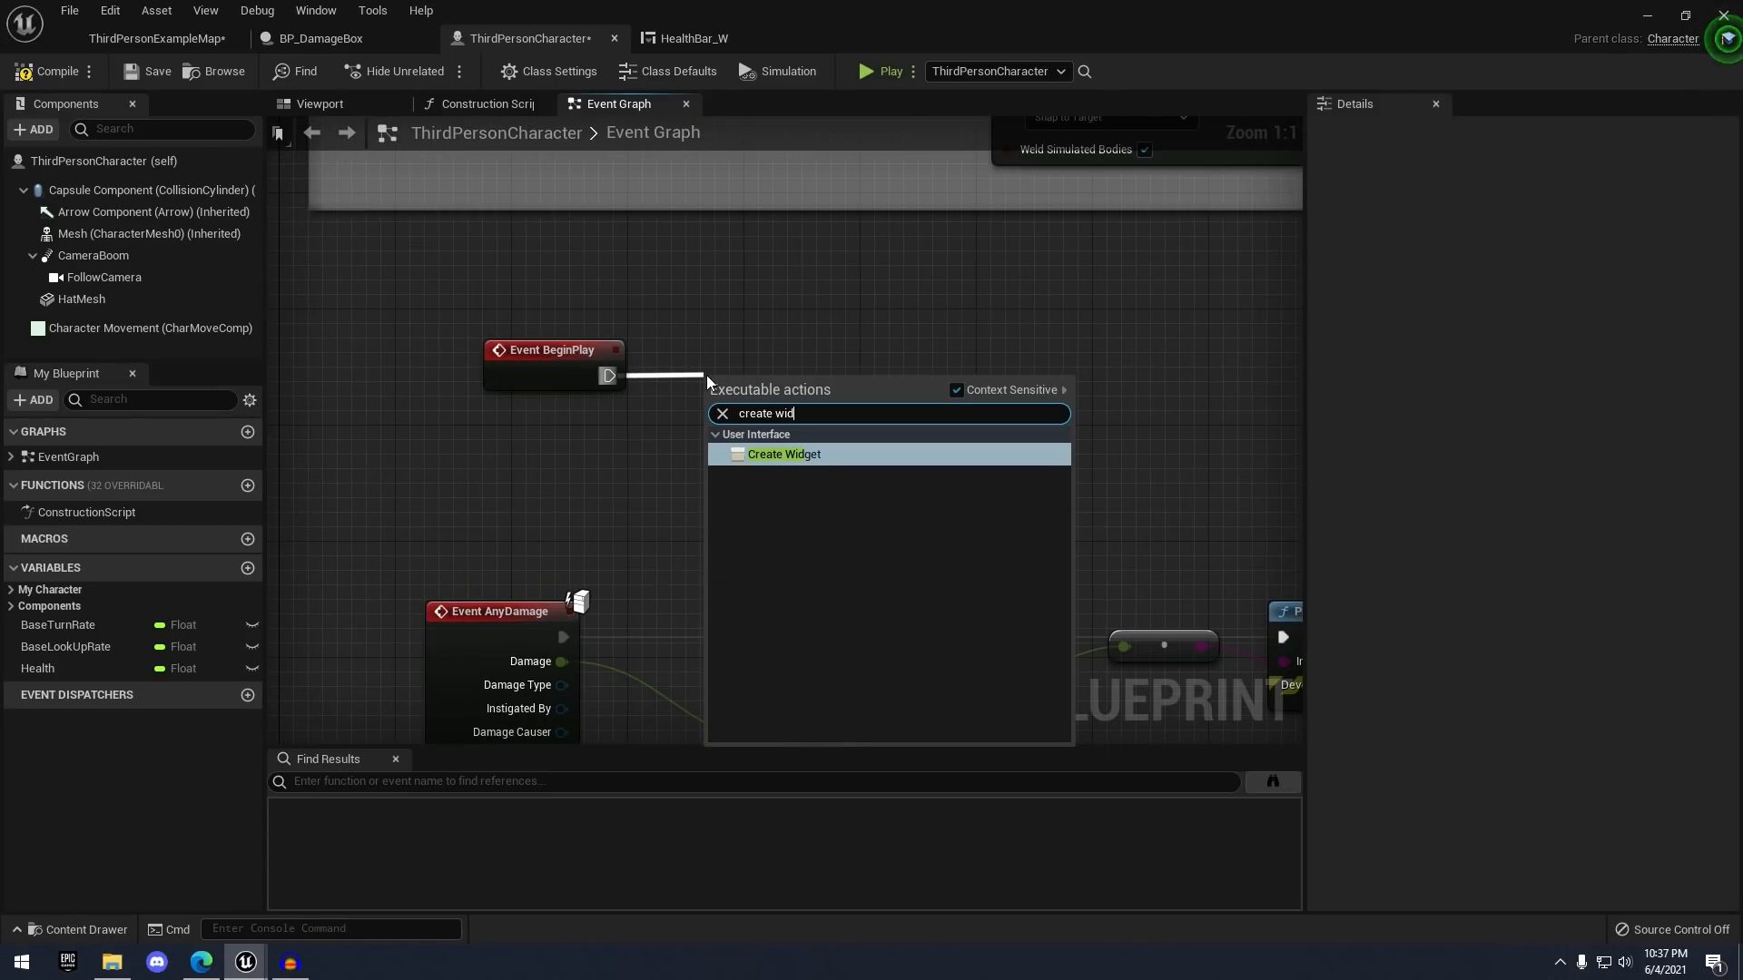
pyautogui.press('Return')
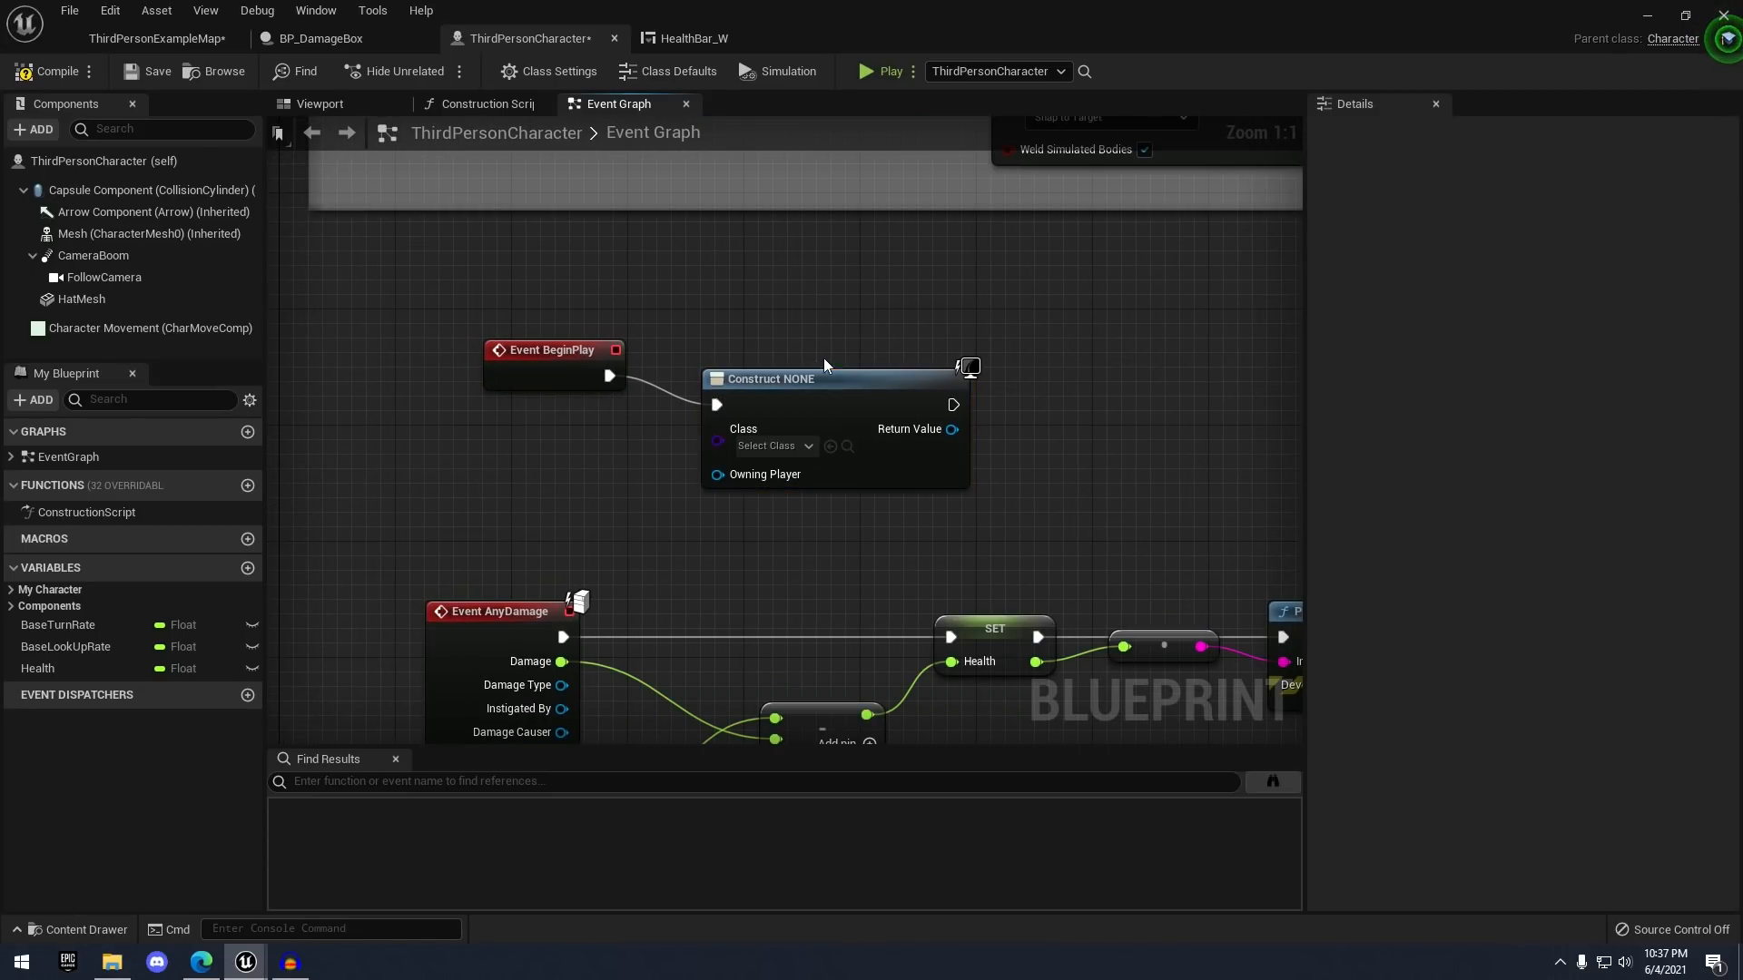
pyautogui.moveTo(860, 407); pyautogui.dragTo(903, 377)
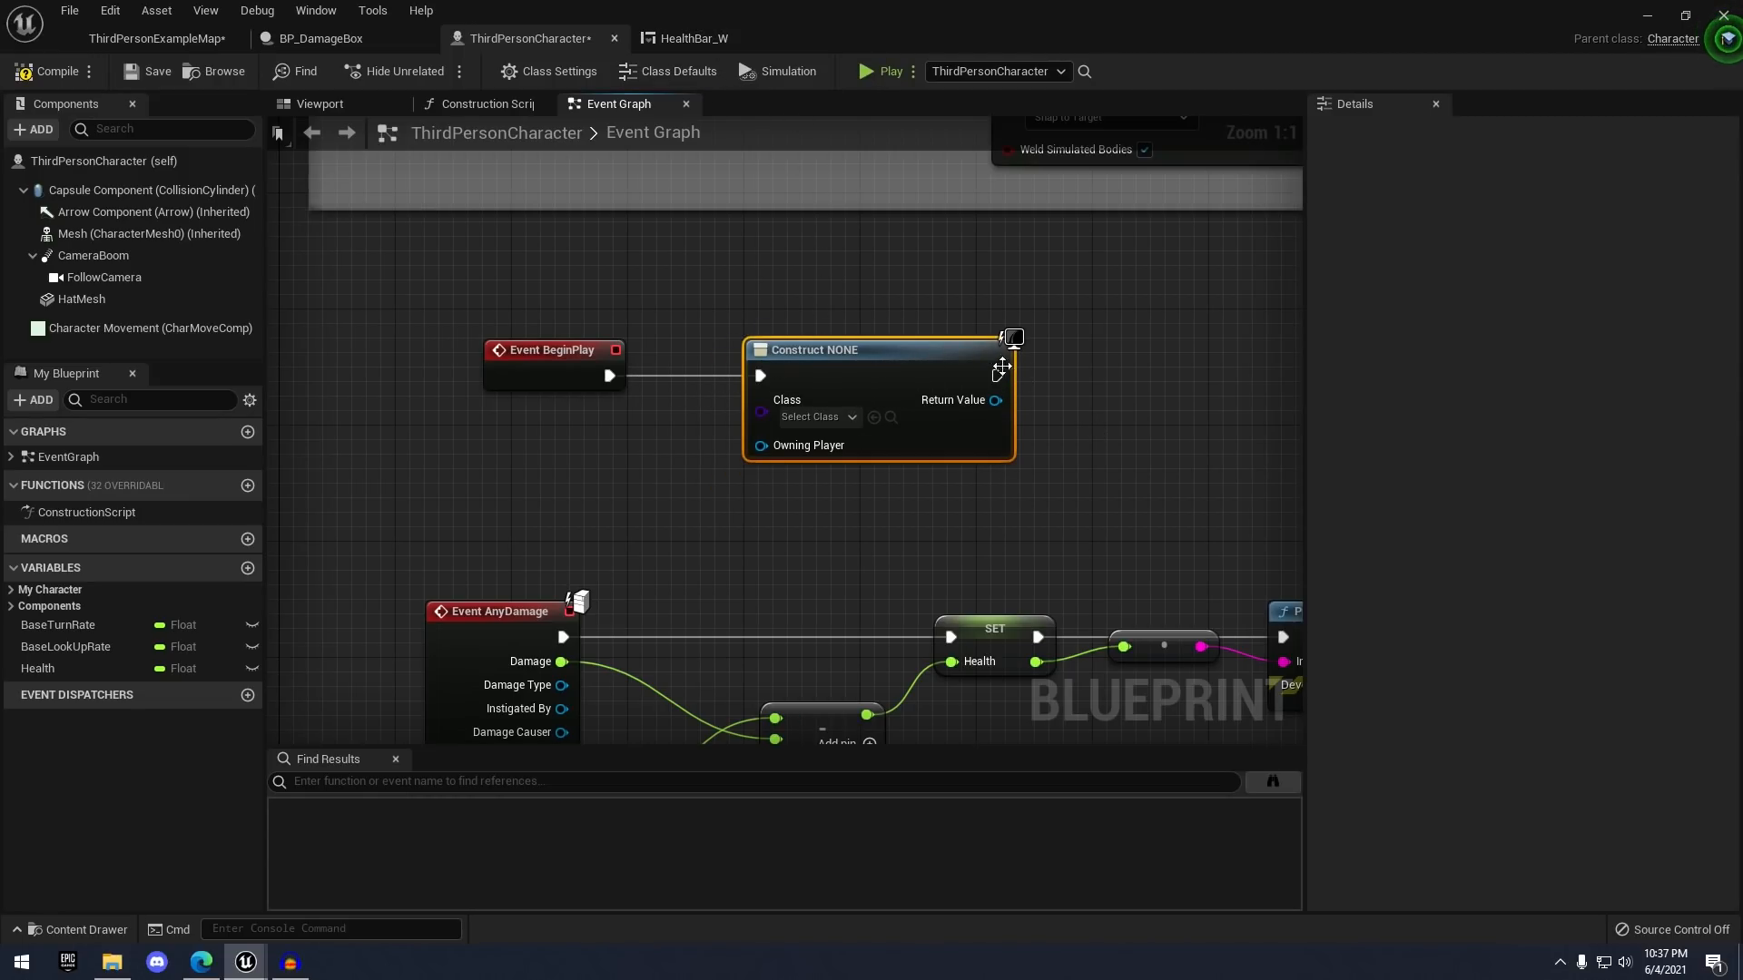
pyautogui.click(817, 417)
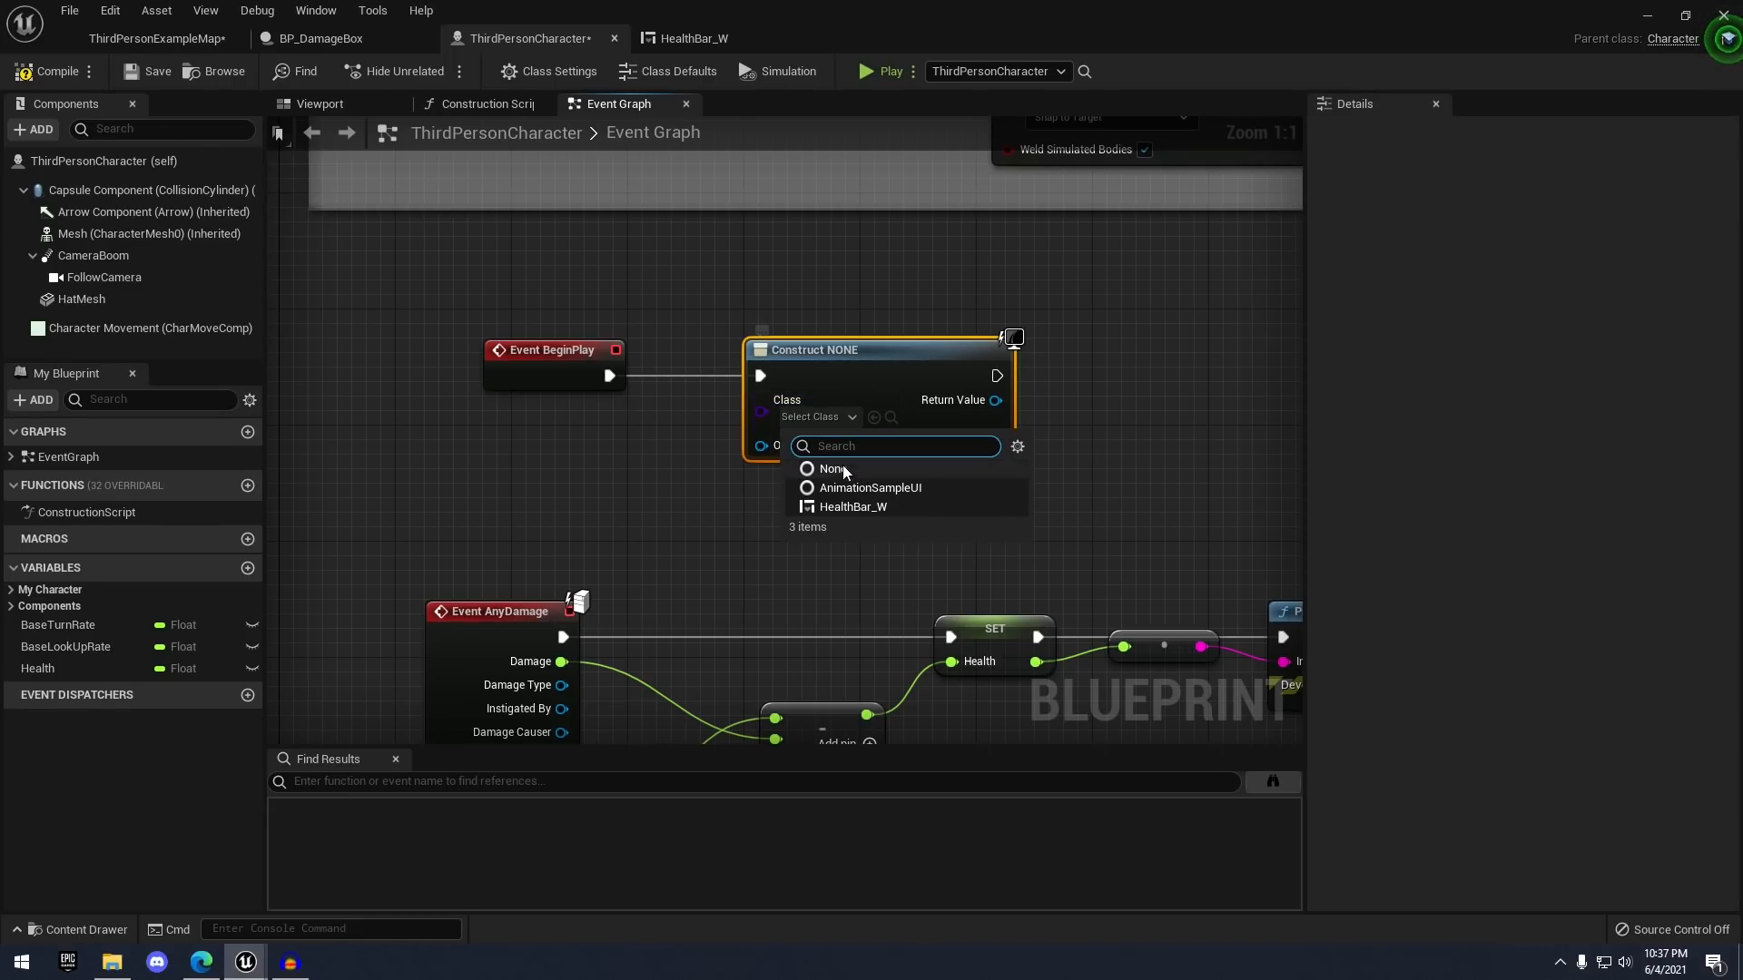
pyautogui.click(826, 505)
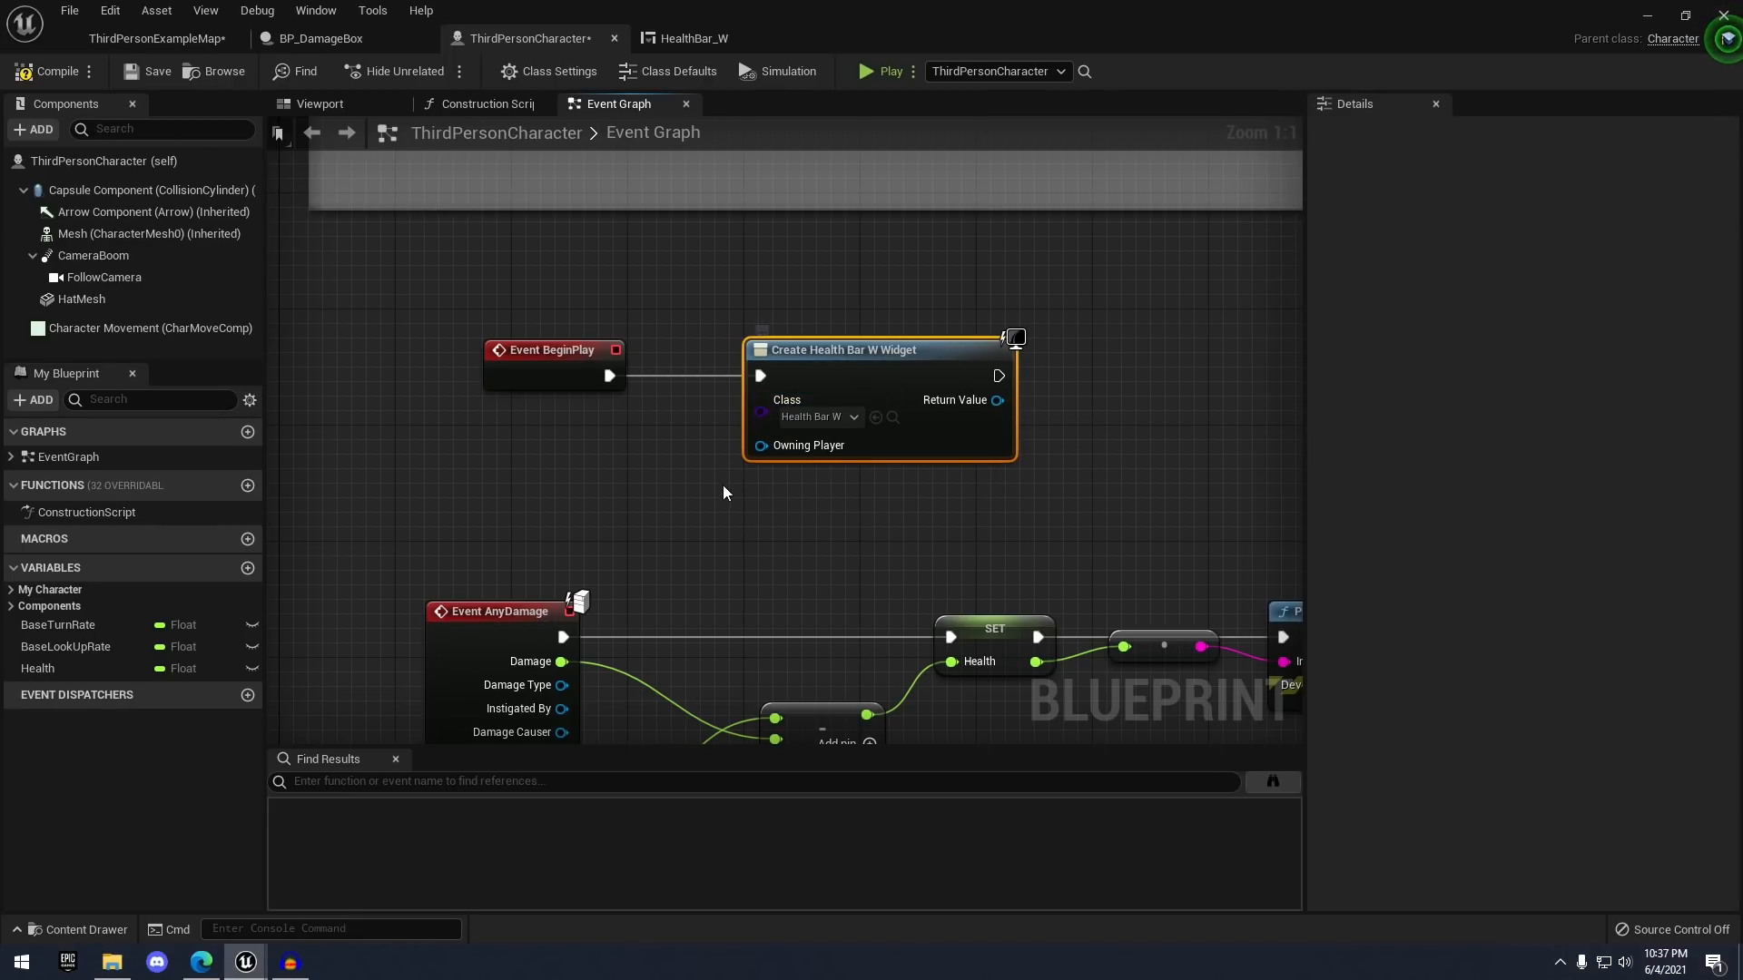
pyautogui.moveTo(793, 452); pyautogui.dragTo(864, 431, button='right')
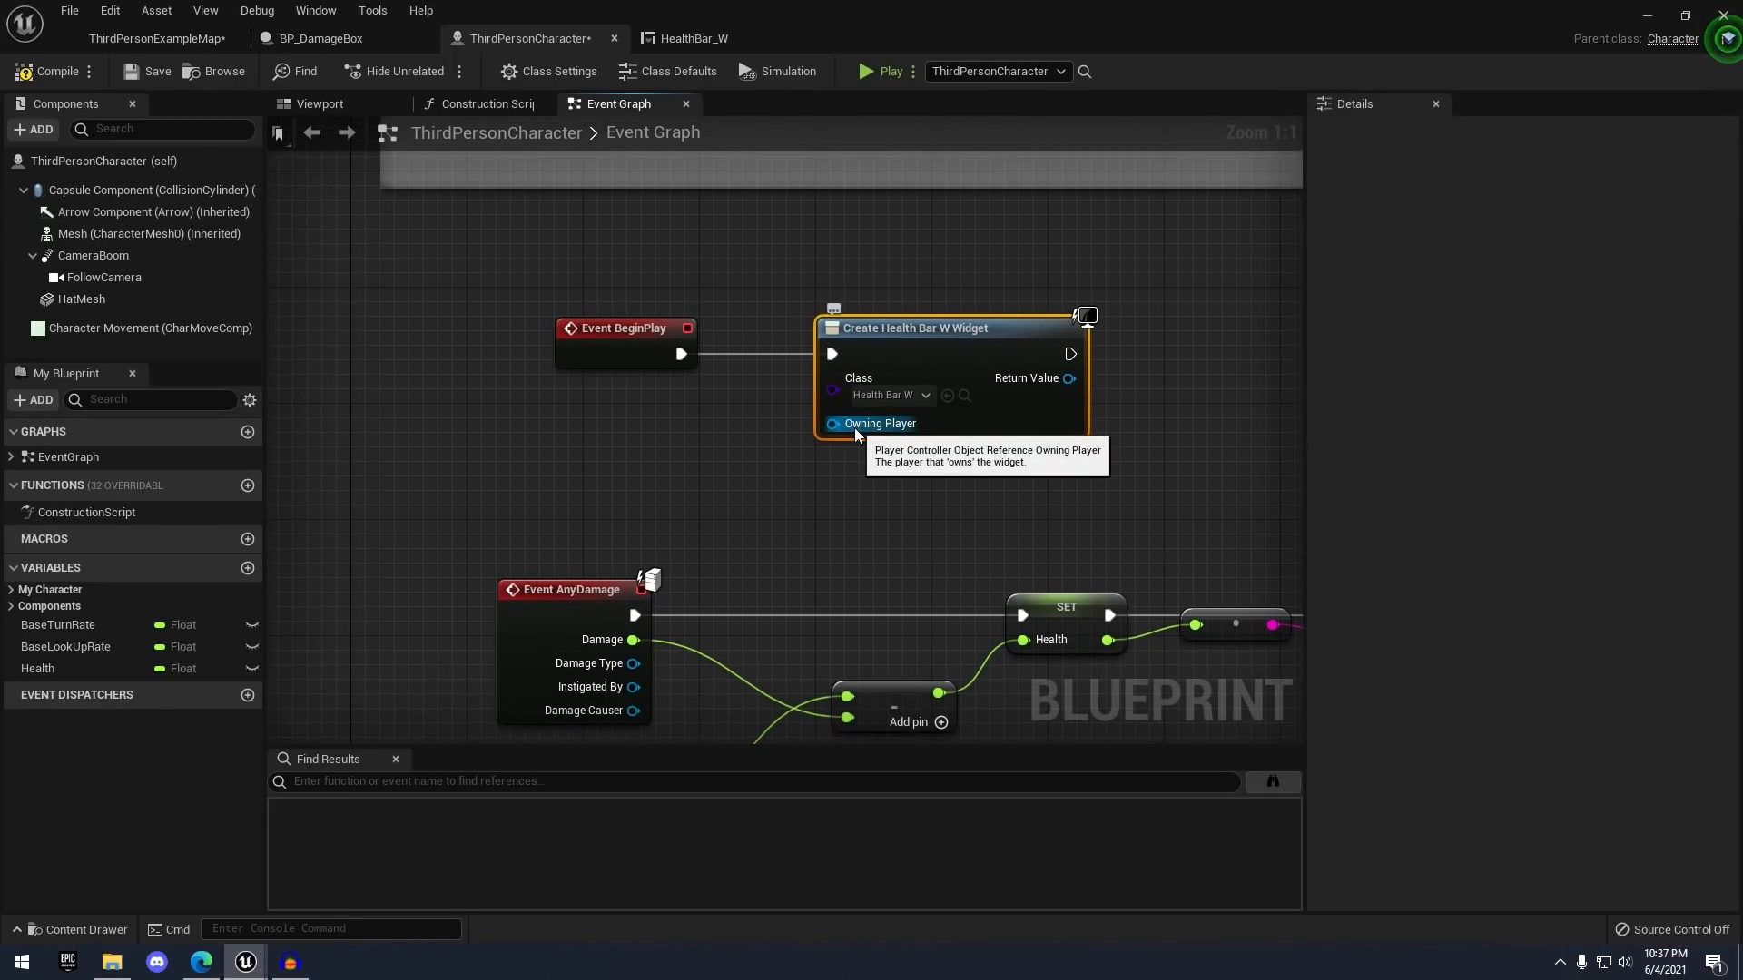
# - Feed Get Player Controller into Create Widget's Owning Player input
pyautogui.moveTo(858, 430); pyautogui.dragTo(613, 436)
pyautogui.write('get')
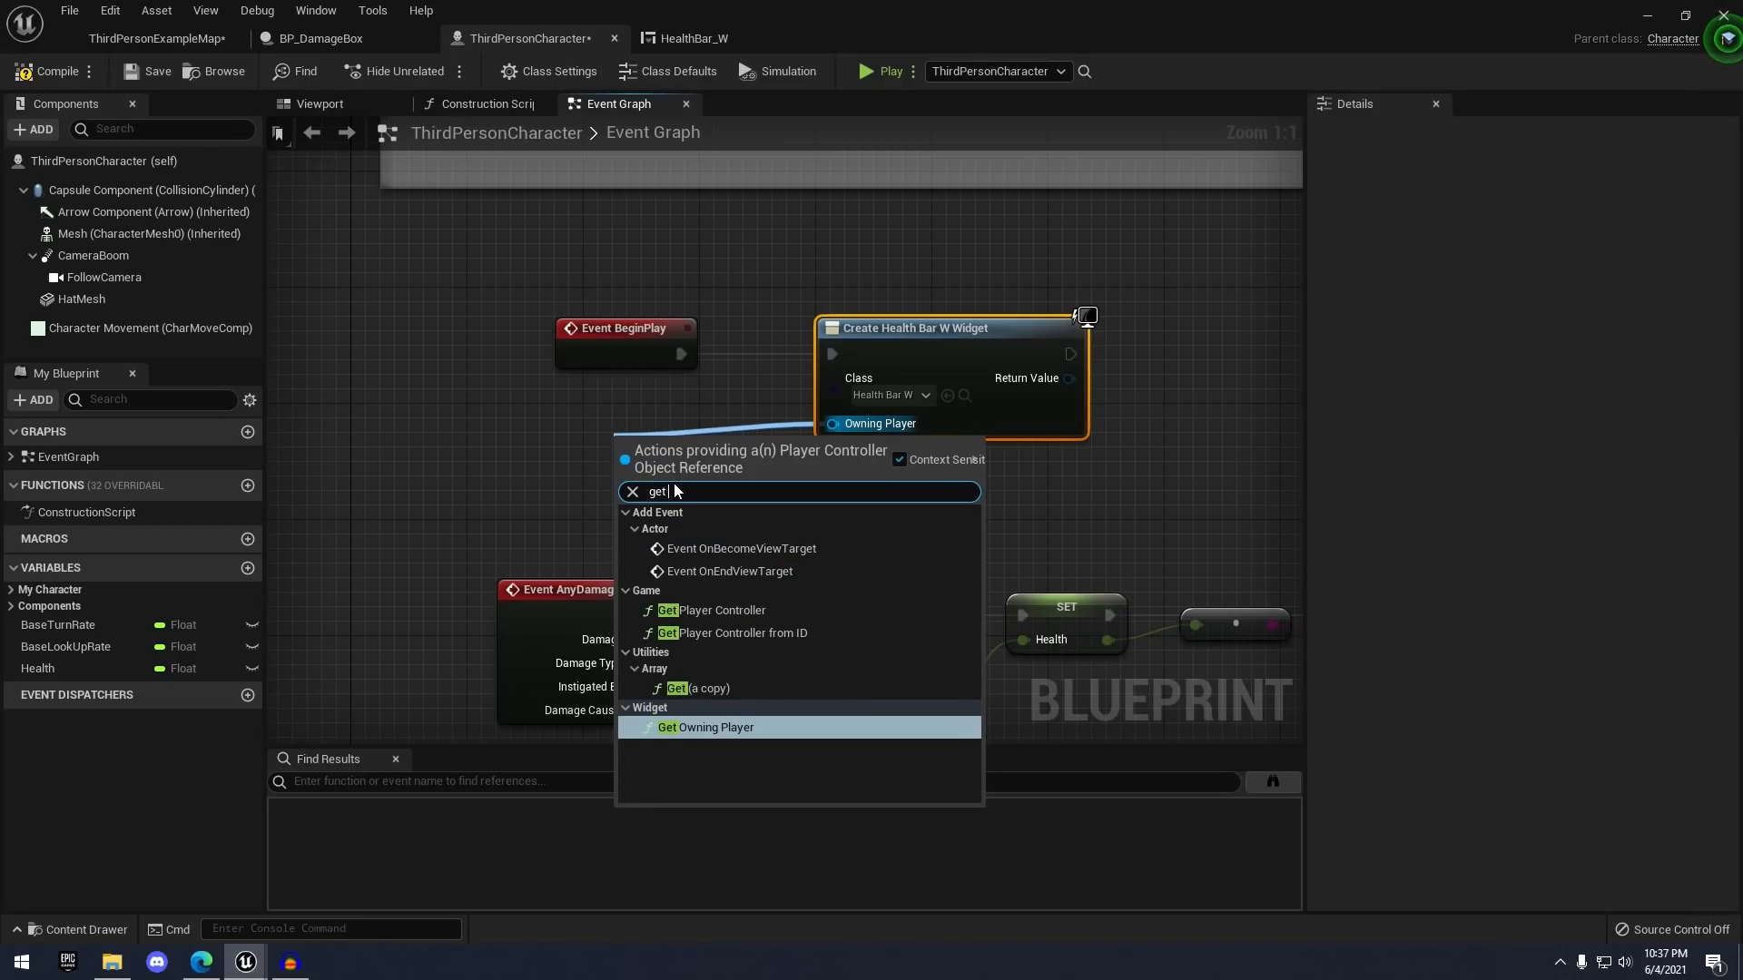
pyautogui.click(726, 610)
pyautogui.moveTo(719, 451); pyautogui.dragTo(634, 432)
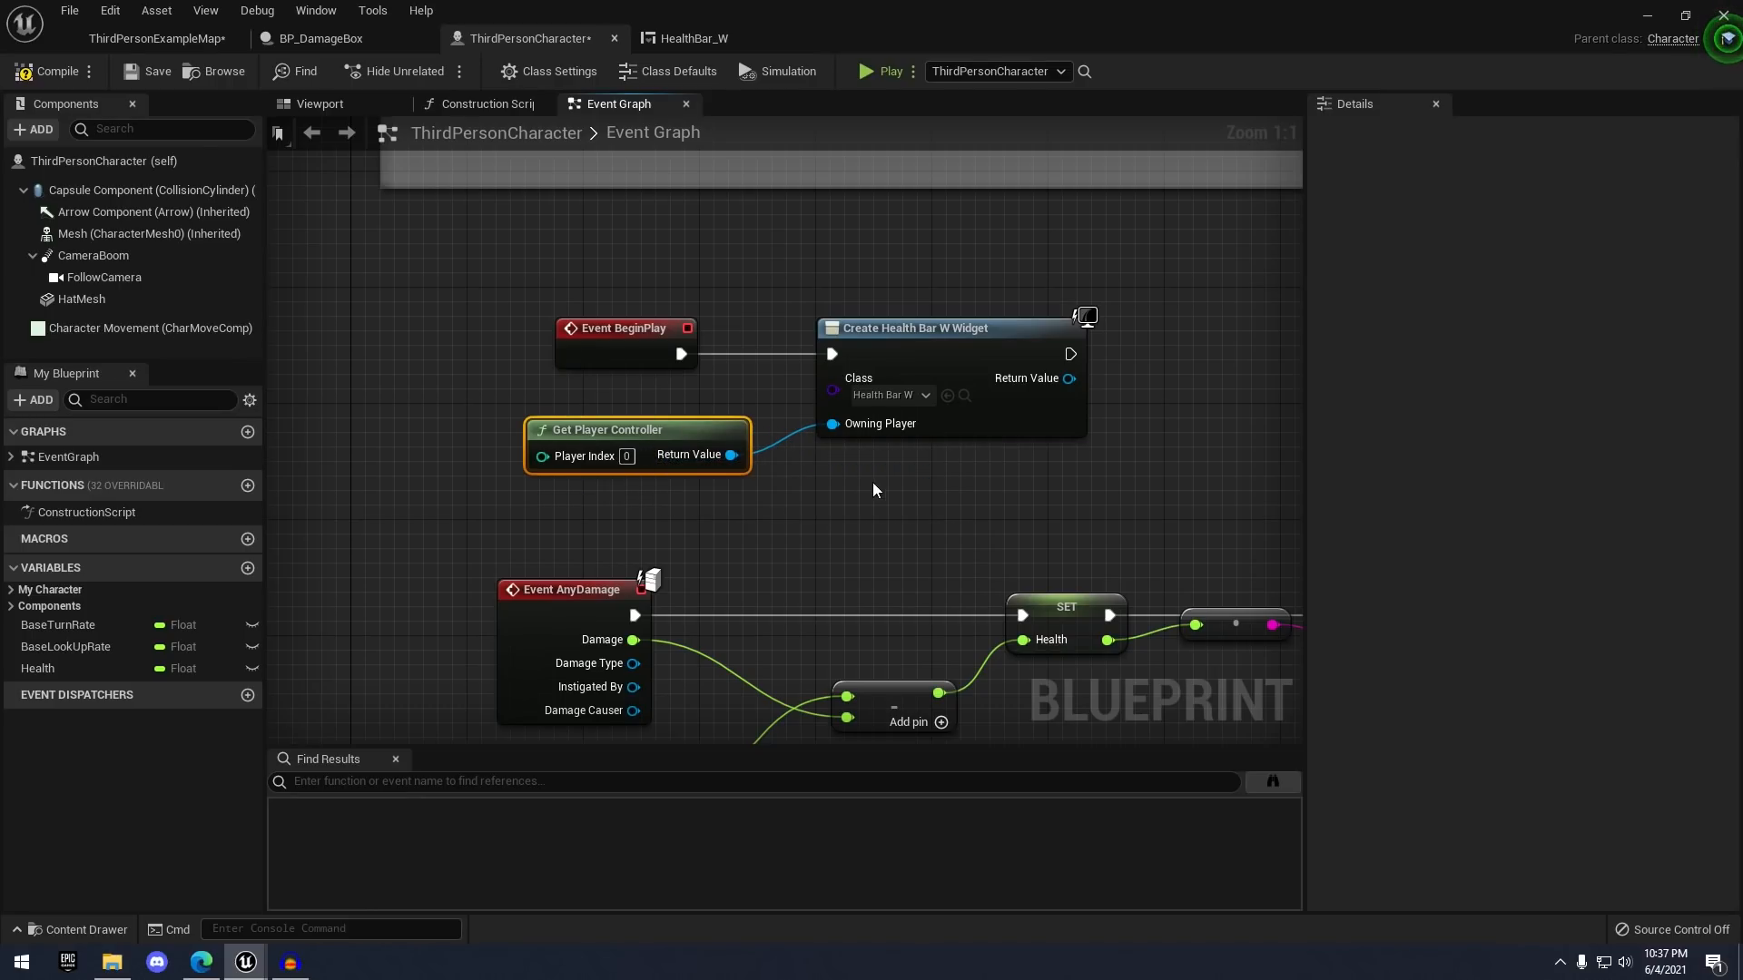
pyautogui.click(874, 482)
pyautogui.moveTo(874, 482); pyautogui.dragTo(736, 488, button='right')
# - Add the created widget to the viewport with an Add to Viewport node
pyautogui.moveTo(897, 392); pyautogui.dragTo(1047, 378)
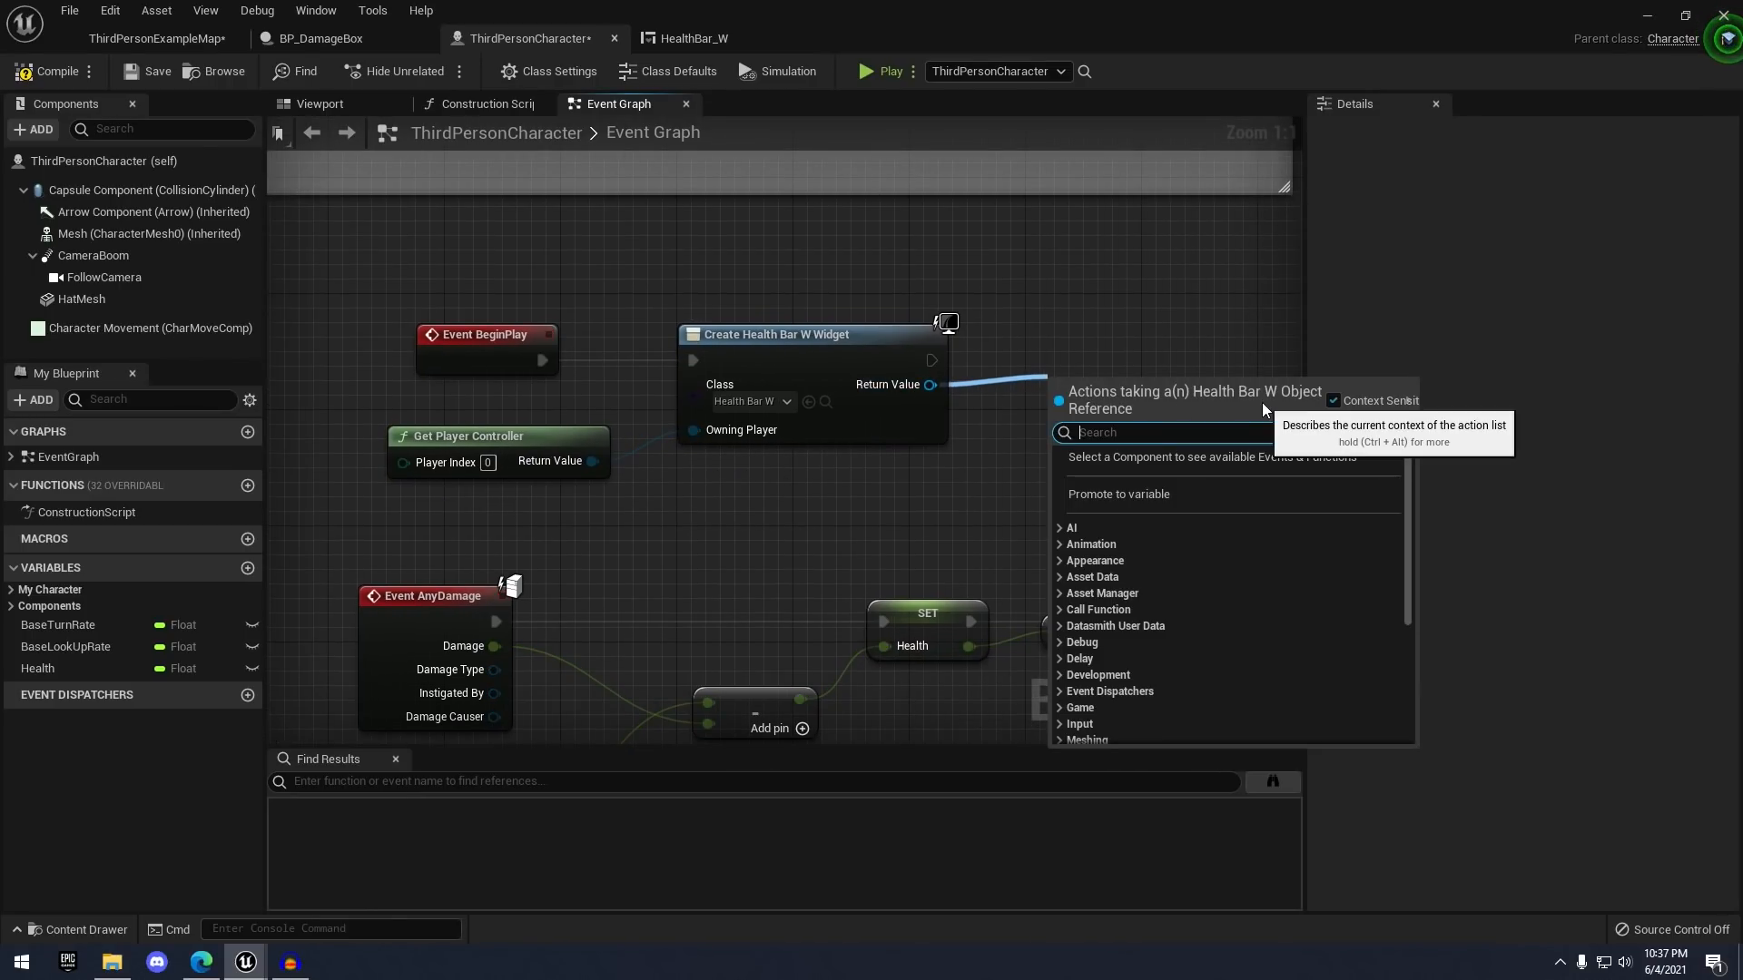
pyautogui.write('add to')
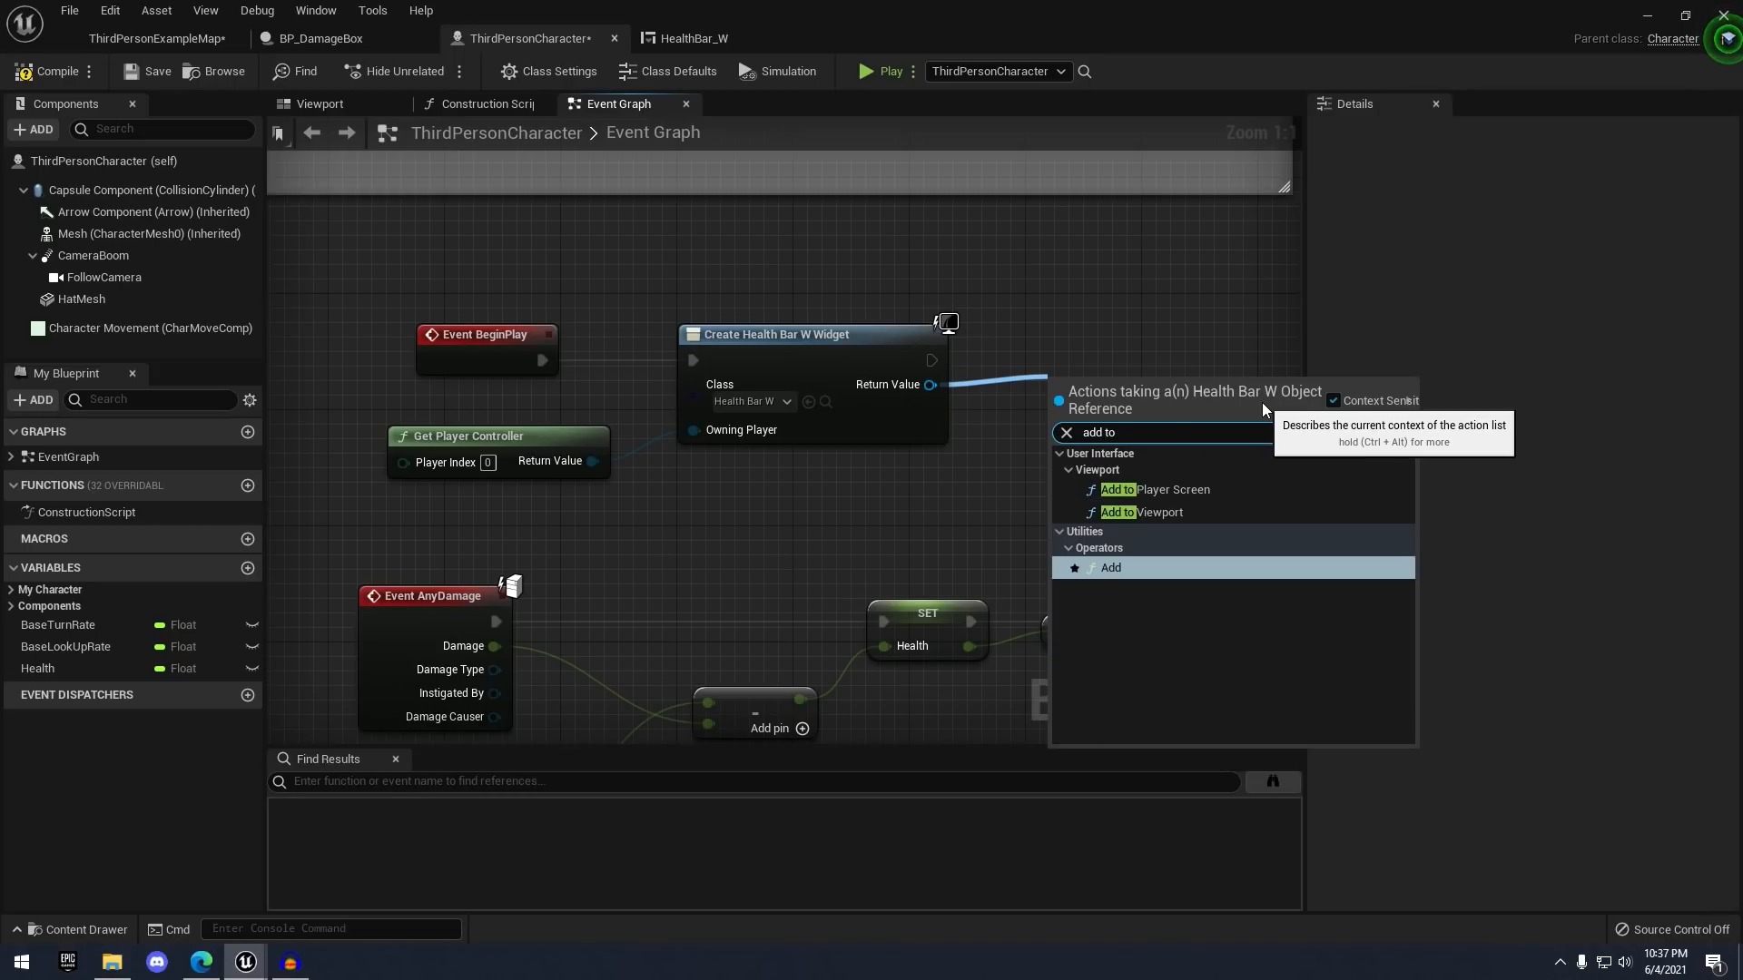
pyautogui.press('Down')
pyautogui.press('Down')
pyautogui.press('Return')
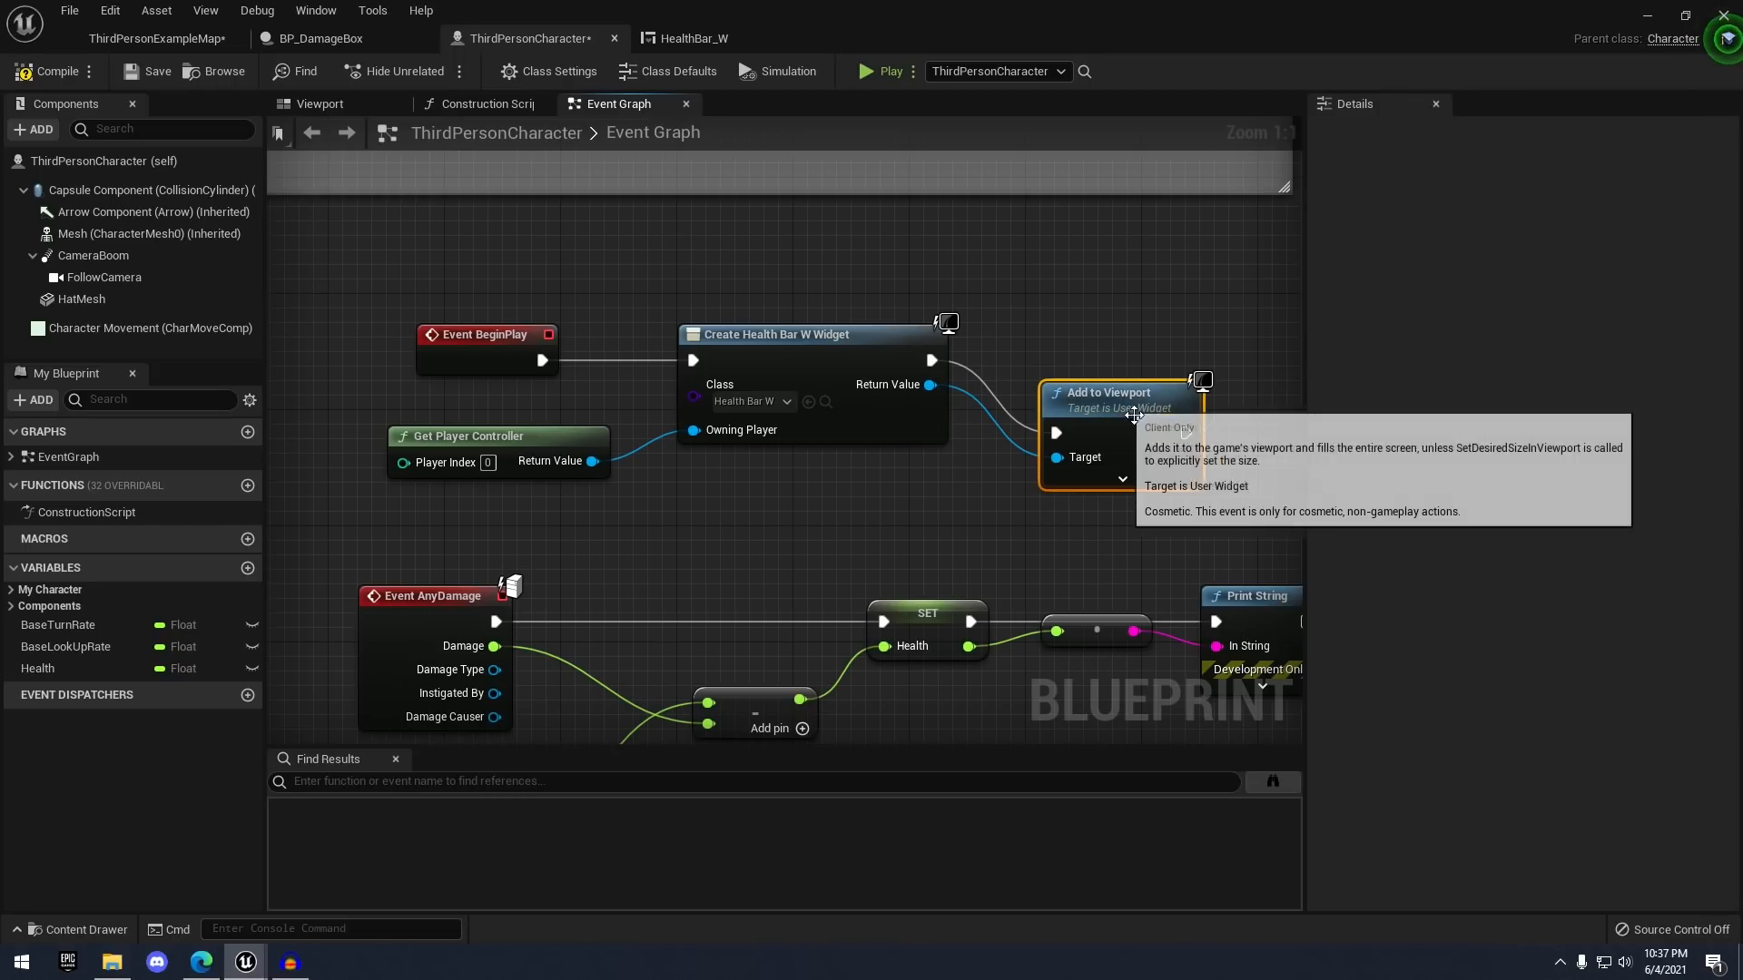
pyautogui.moveTo(1133, 415); pyautogui.dragTo(1132, 335)
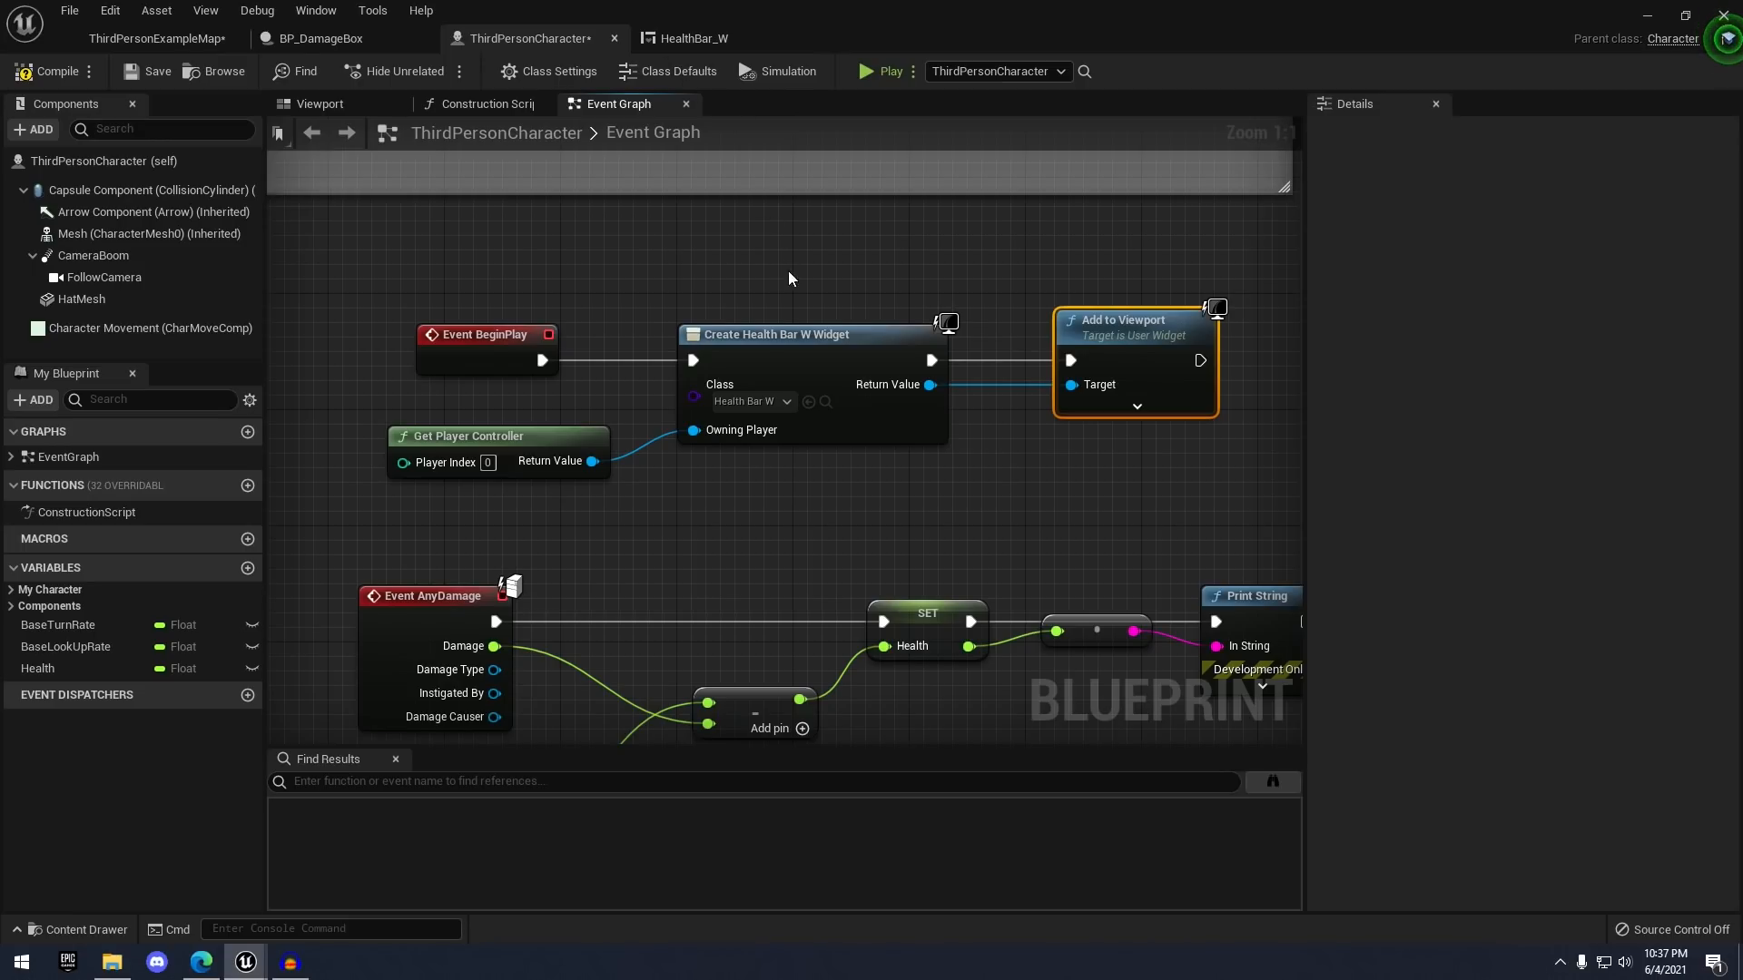
pyautogui.scroll(-3, 1071, 317)
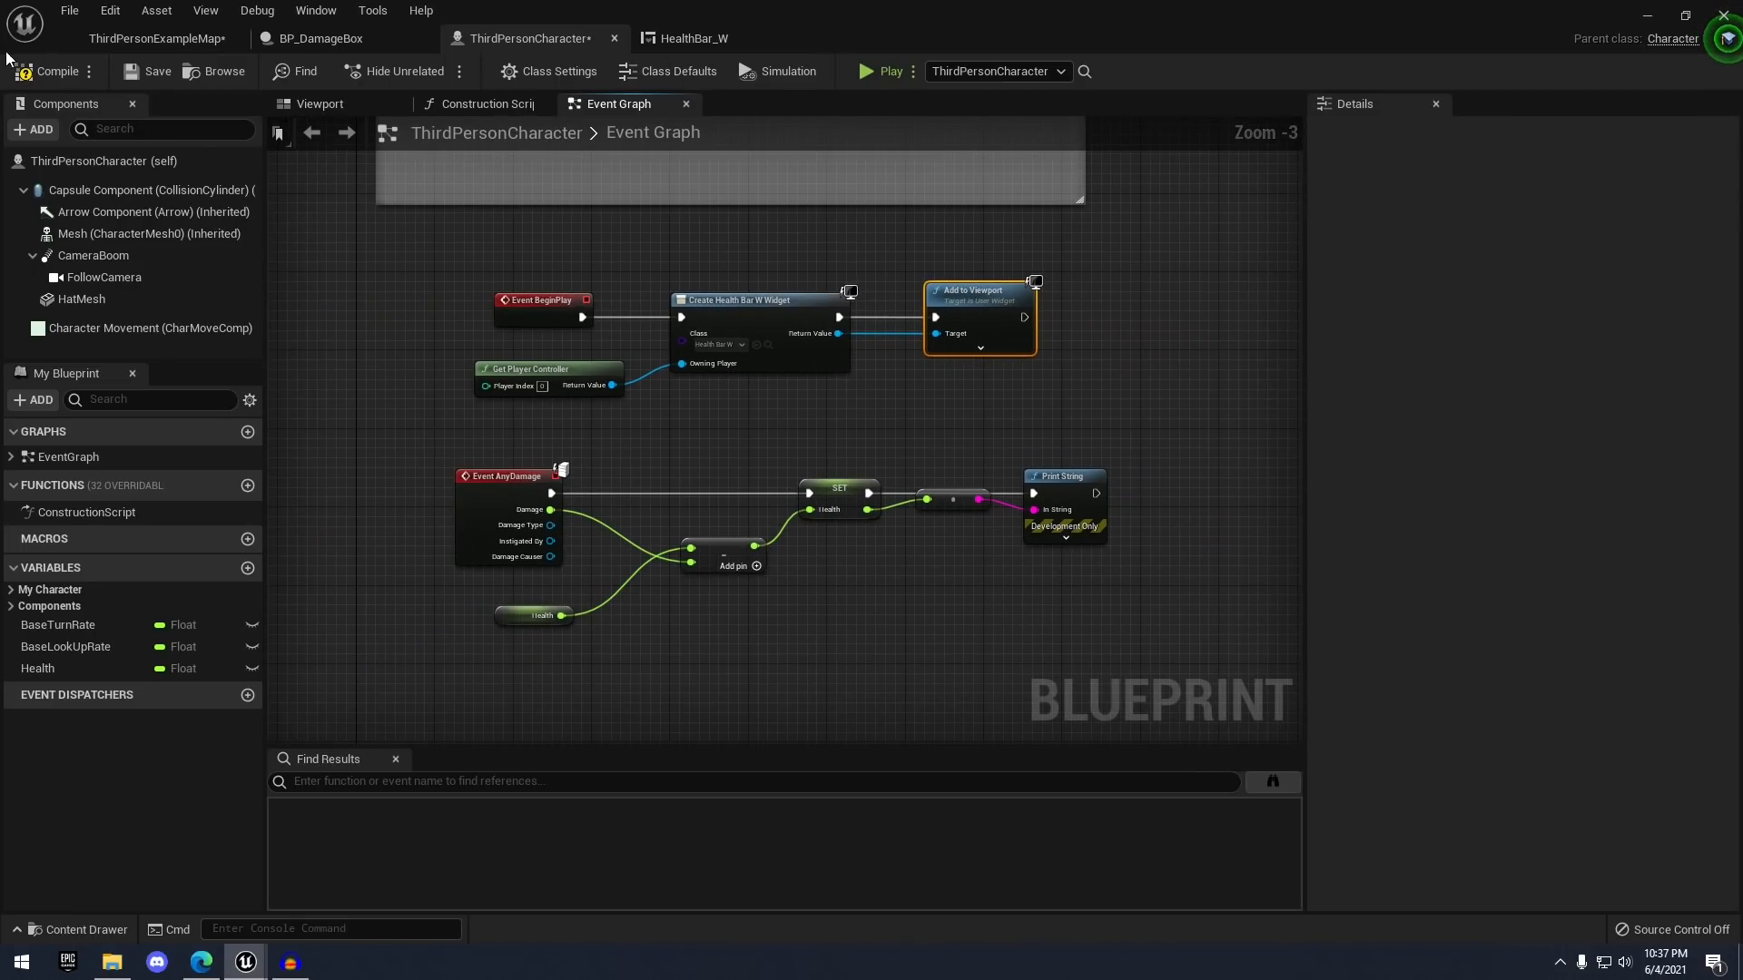
# - Save ThirdPersonCharacter, then play-test, running into the damage box until Health reaches -50.0
pyautogui.click(151, 73)
pyautogui.click(189, 42)
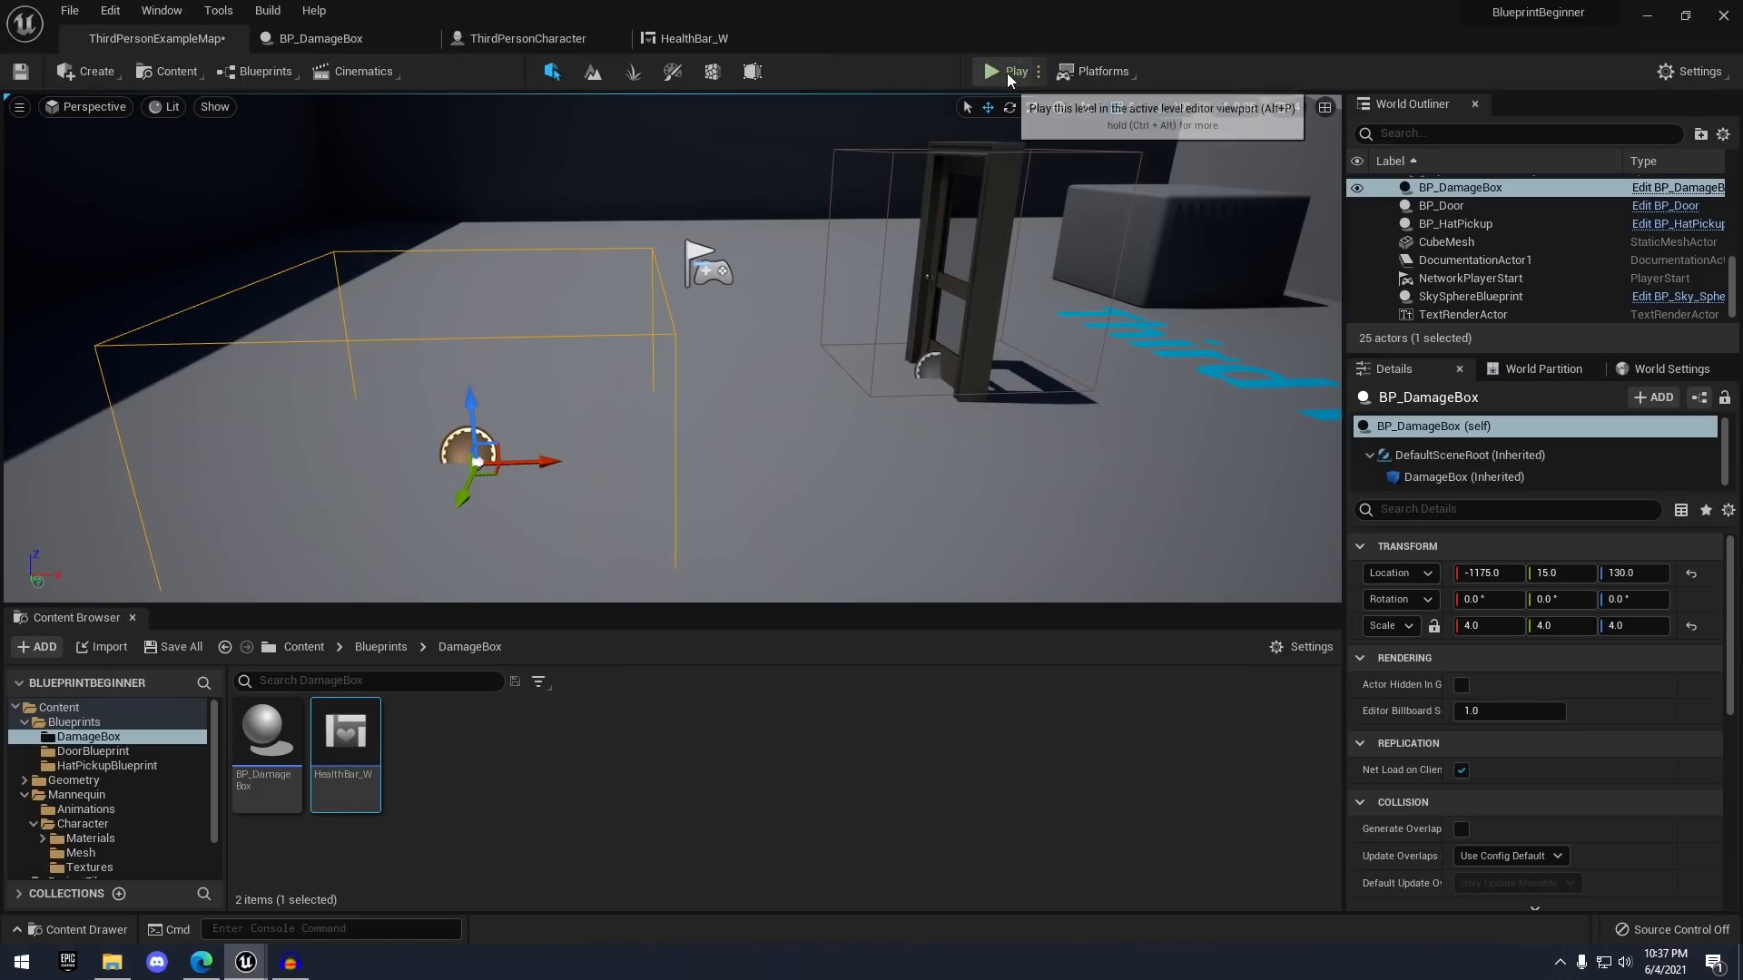
pyautogui.click(1005, 73)
pyautogui.click(1018, 128)
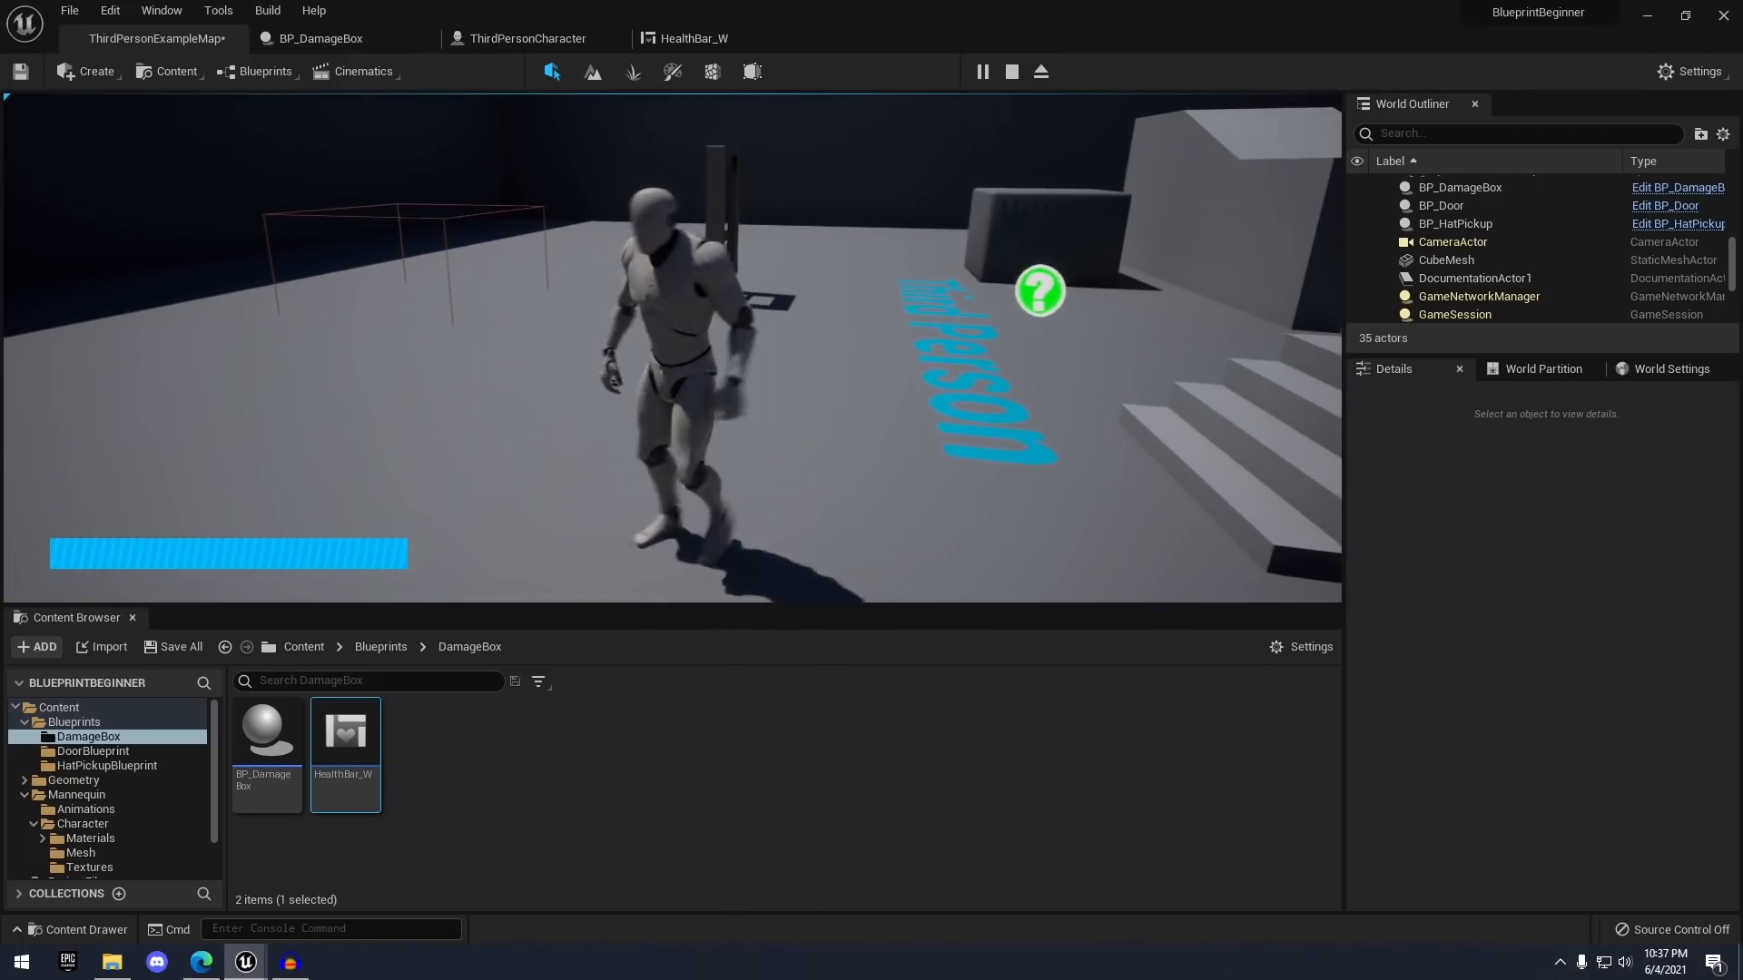
pyautogui.press('w')
pyautogui.press('w')
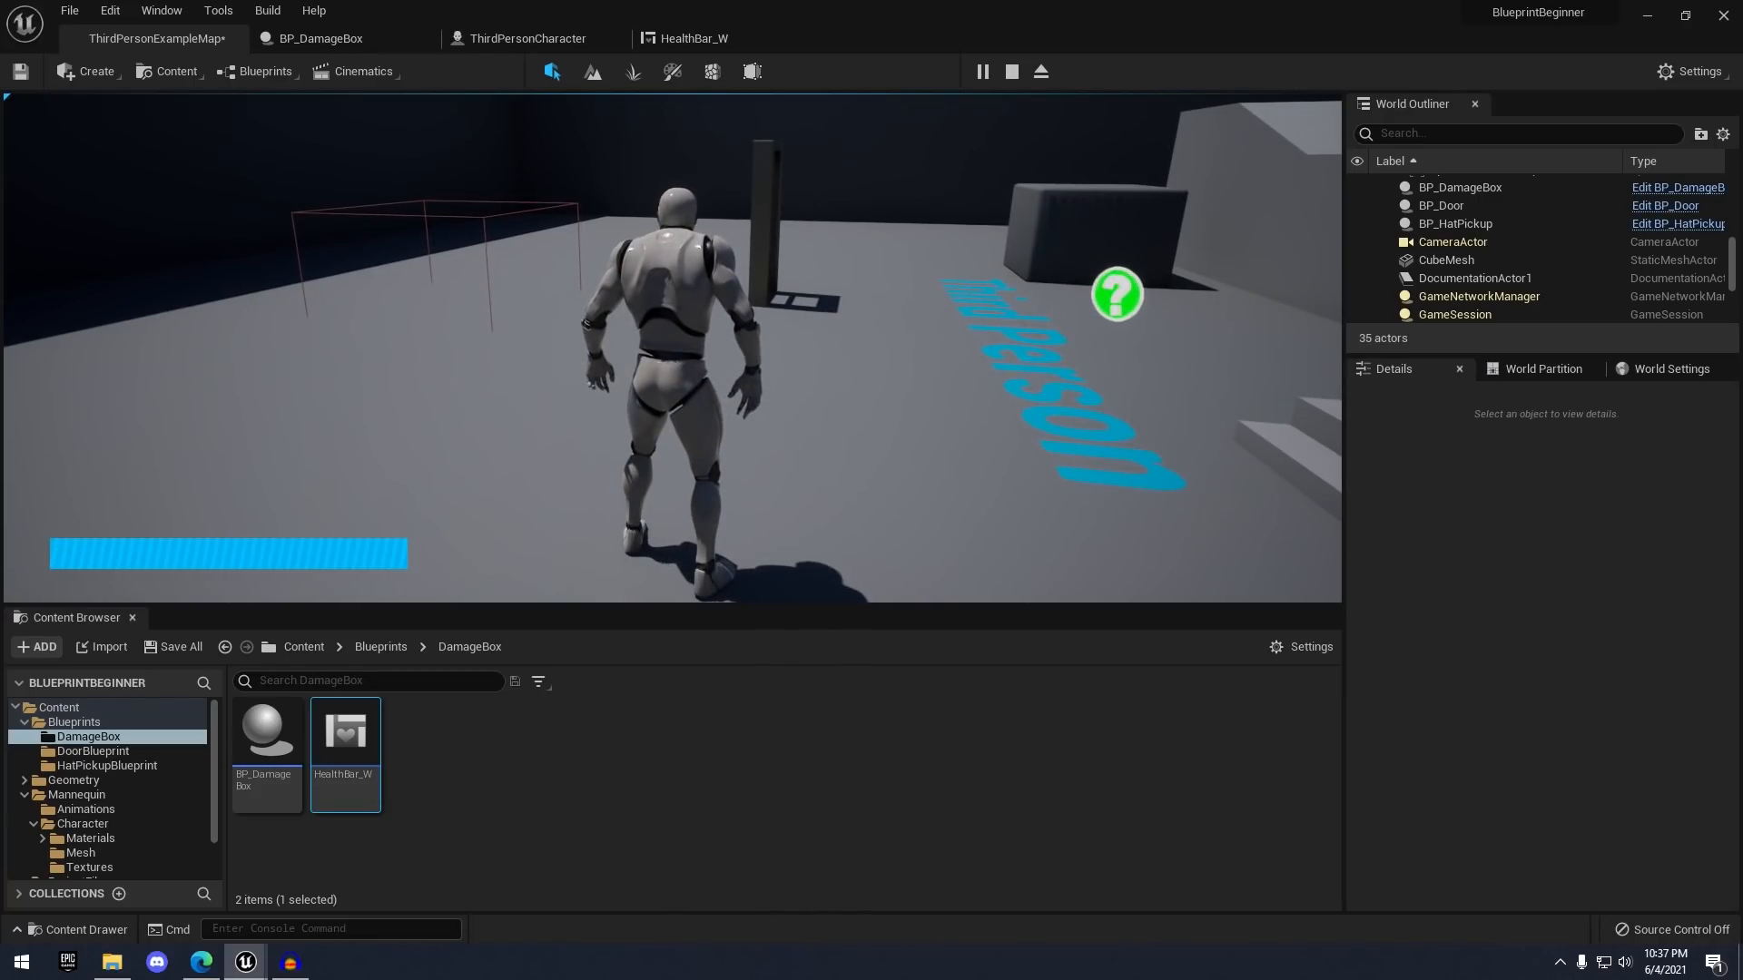
pyautogui.press('w')
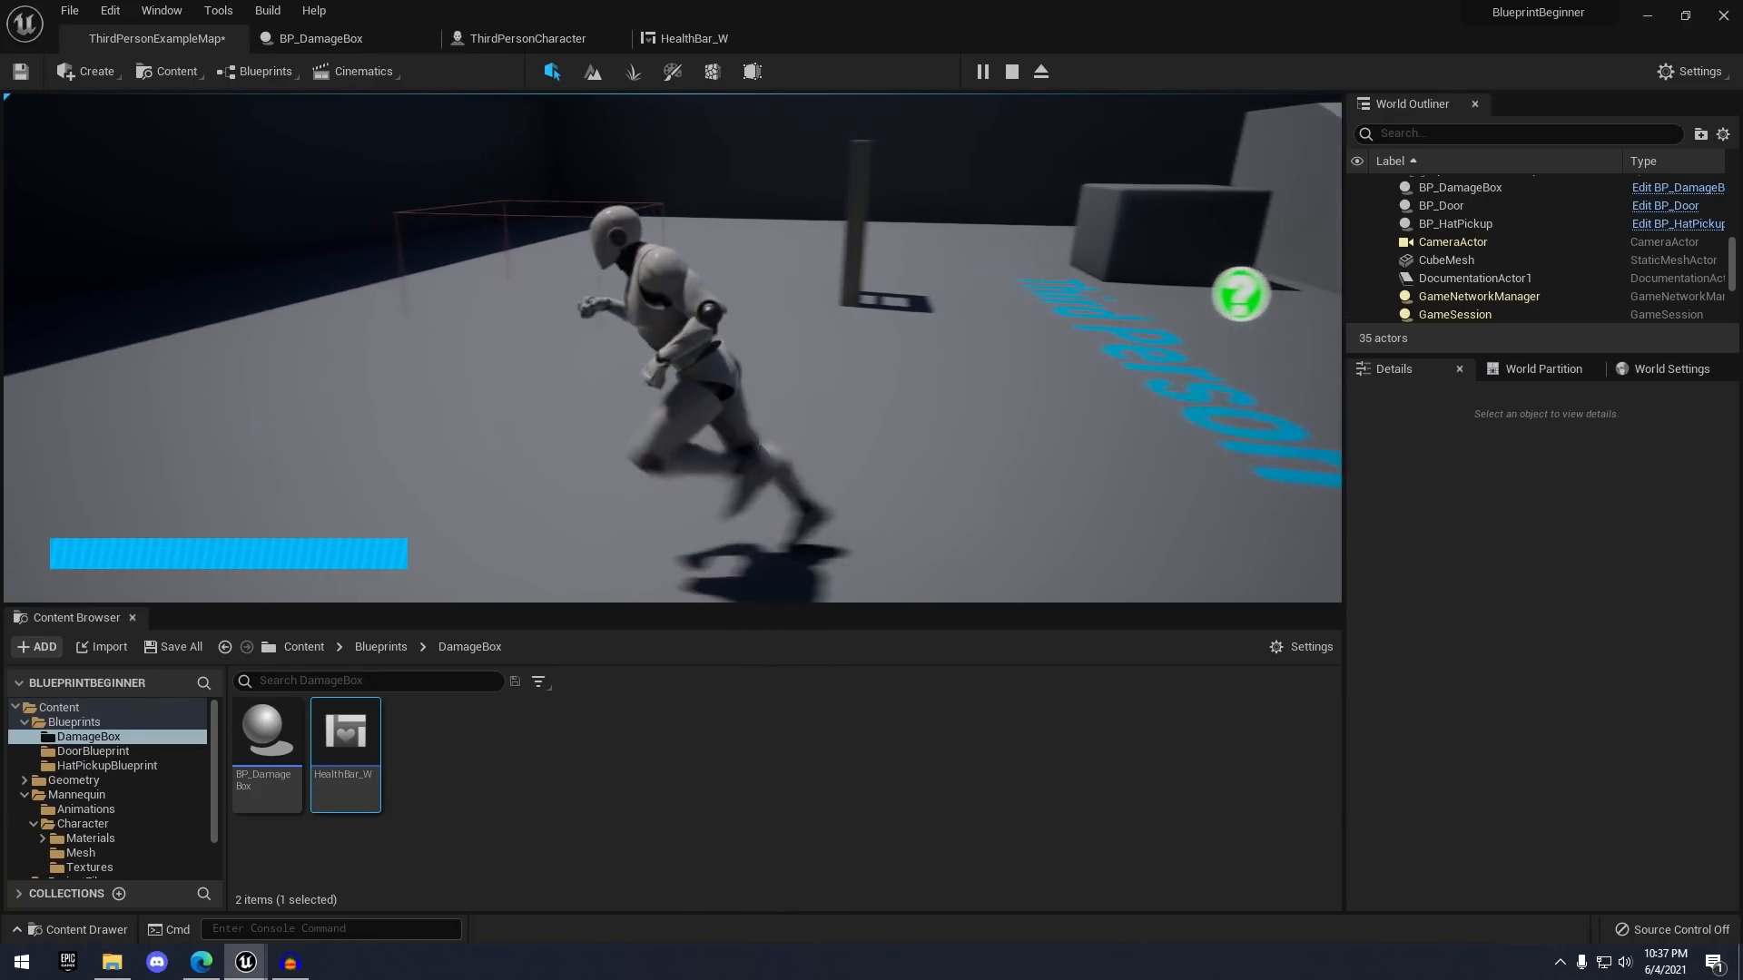
pyautogui.press('w')
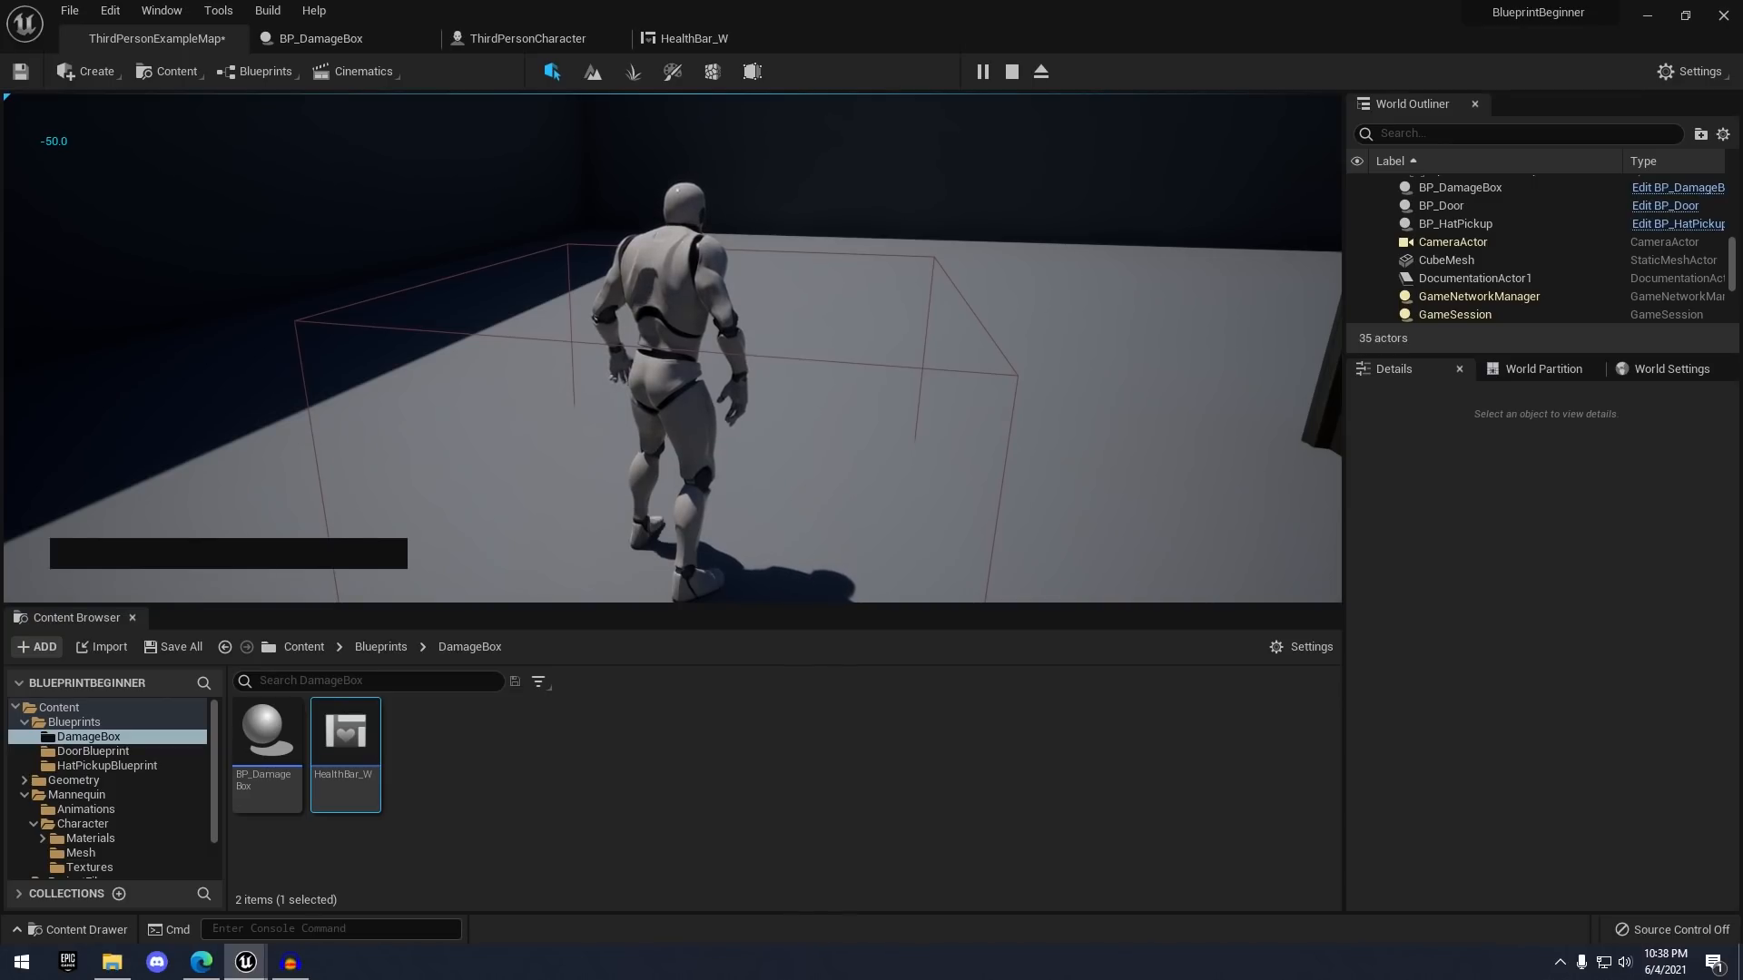
pyautogui.press('Escape')
# - Review HealthBar_W's designer and Get Percent 0 graph, then close its editor
pyautogui.click(544, 37)
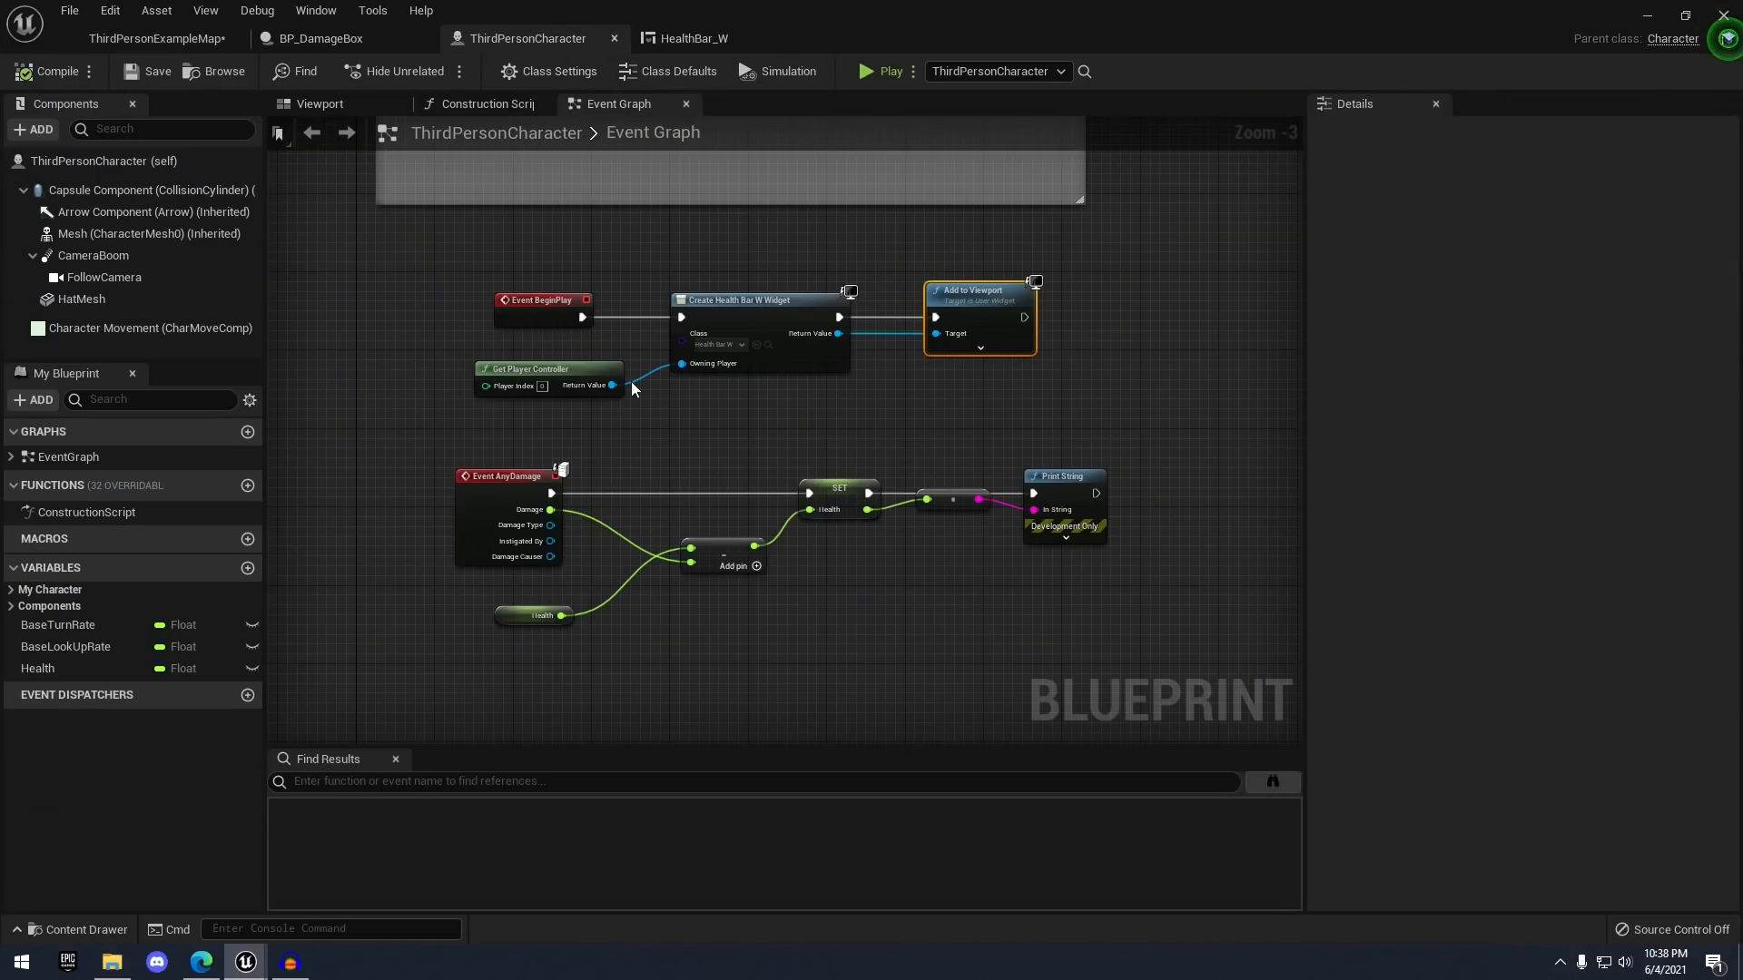
pyautogui.click(685, 38)
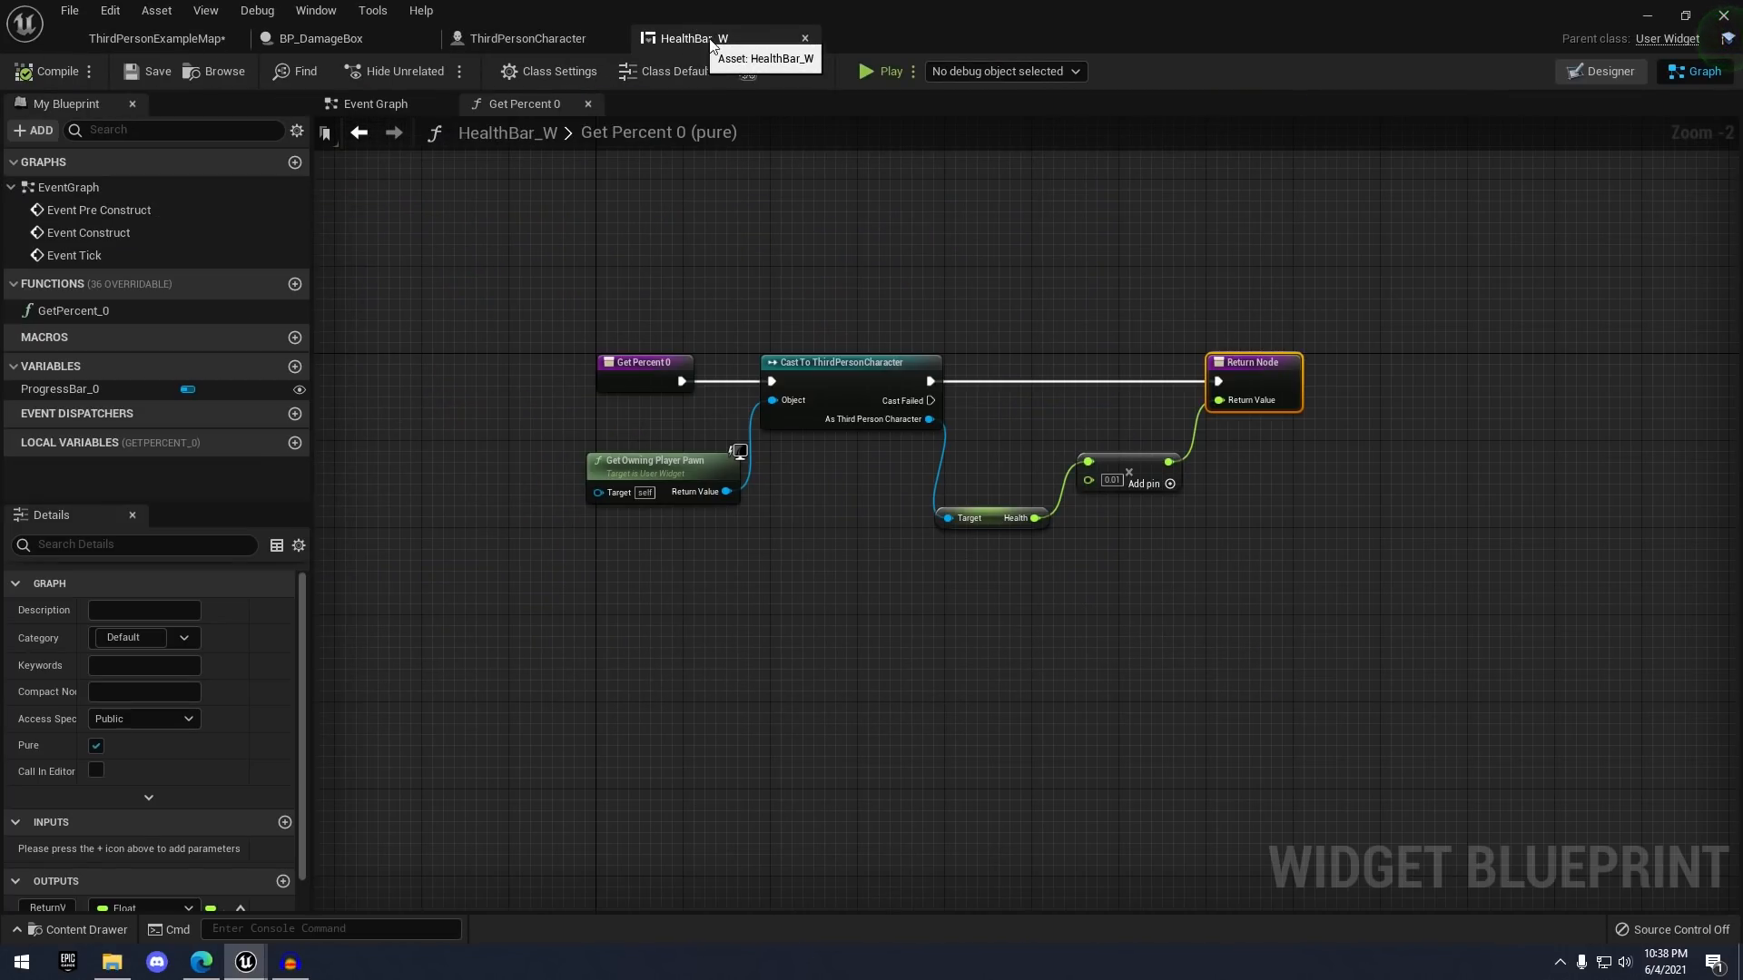
pyautogui.scroll(2, 821, 382)
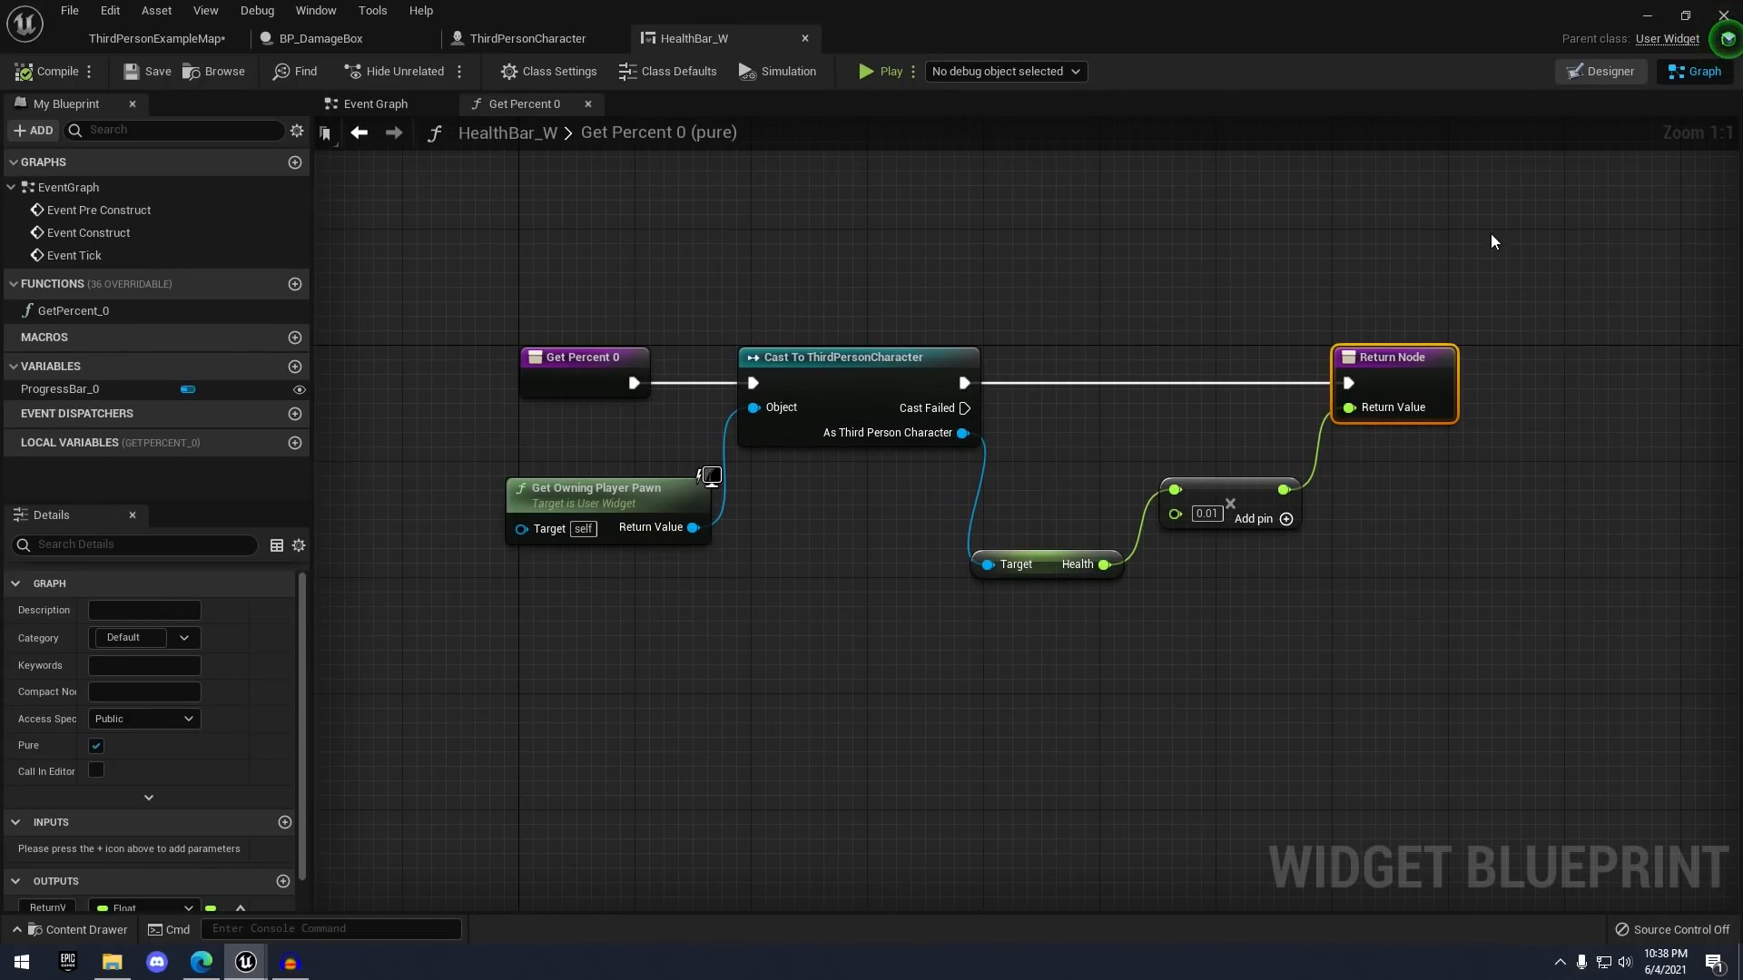
pyautogui.click(1602, 71)
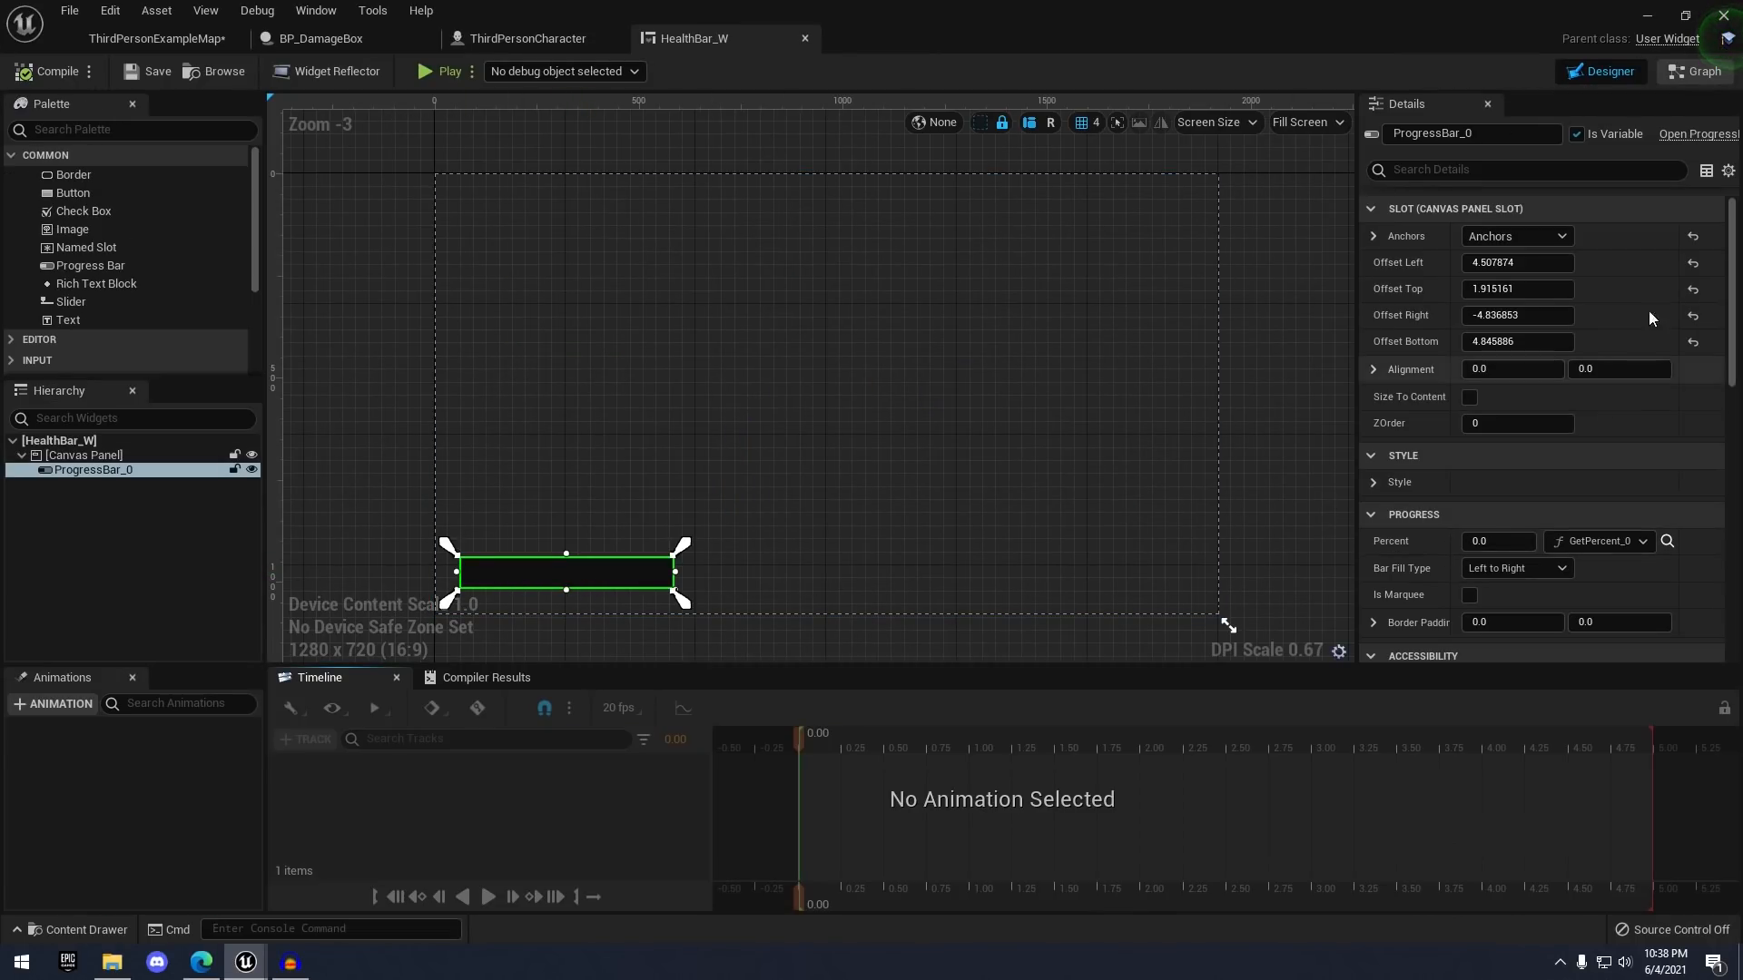
pyautogui.click(1694, 71)
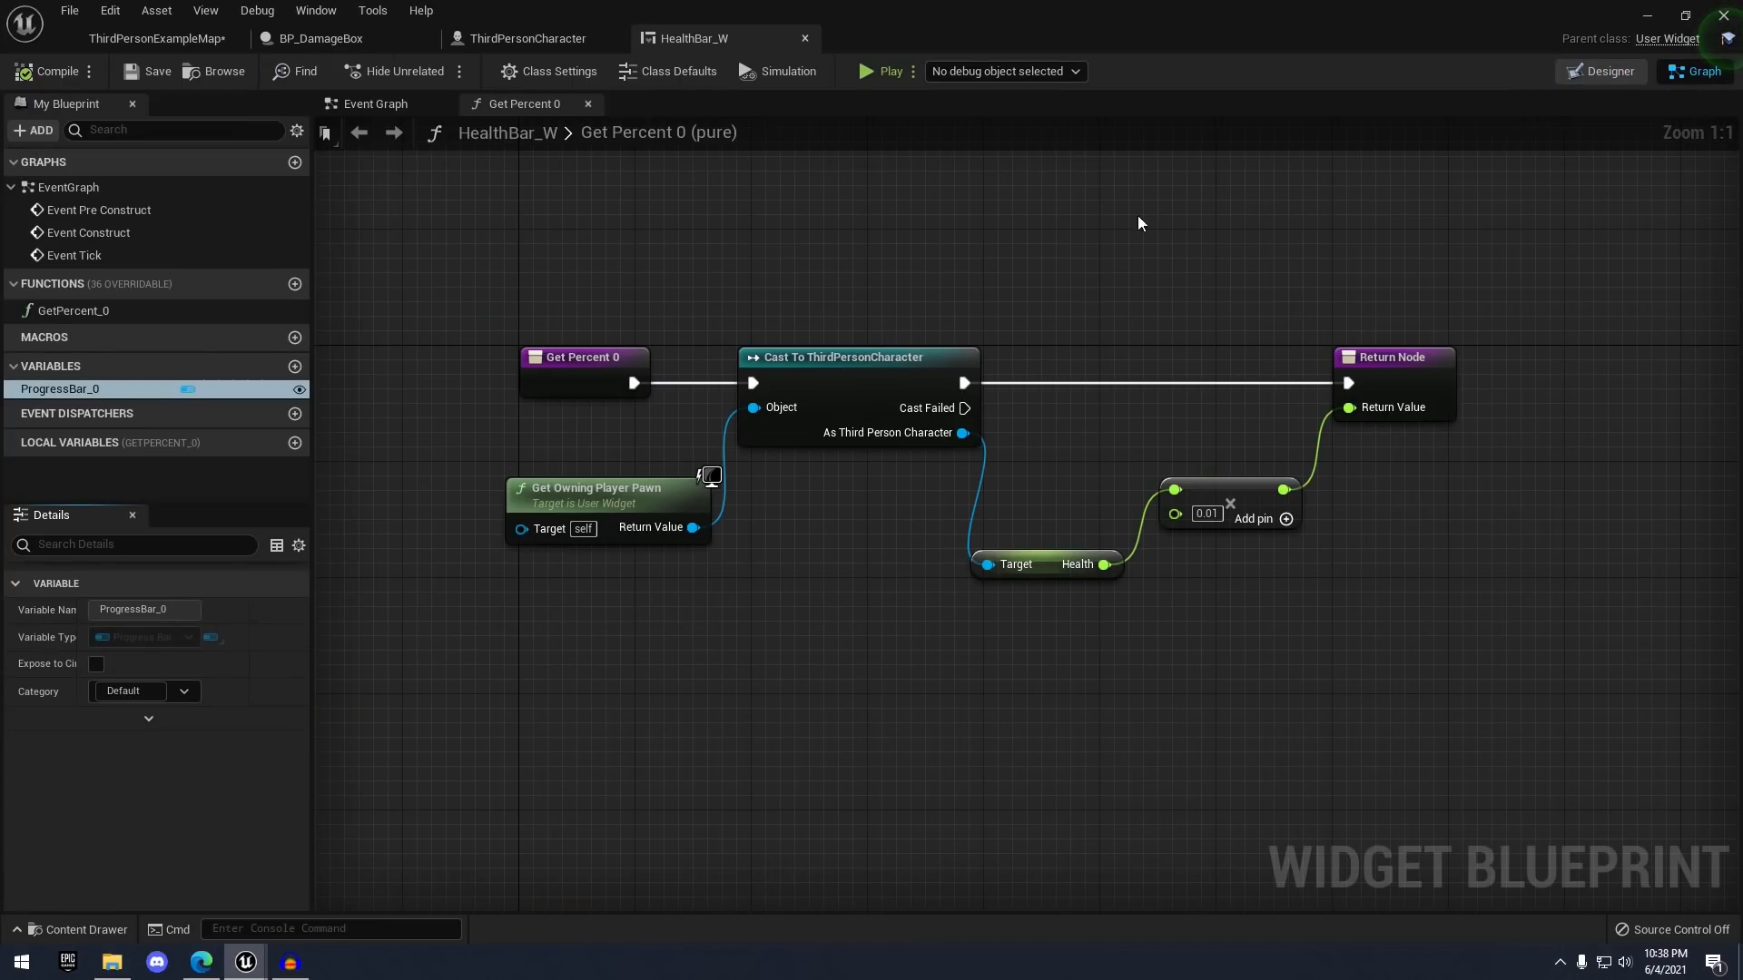
pyautogui.click(1042, 561)
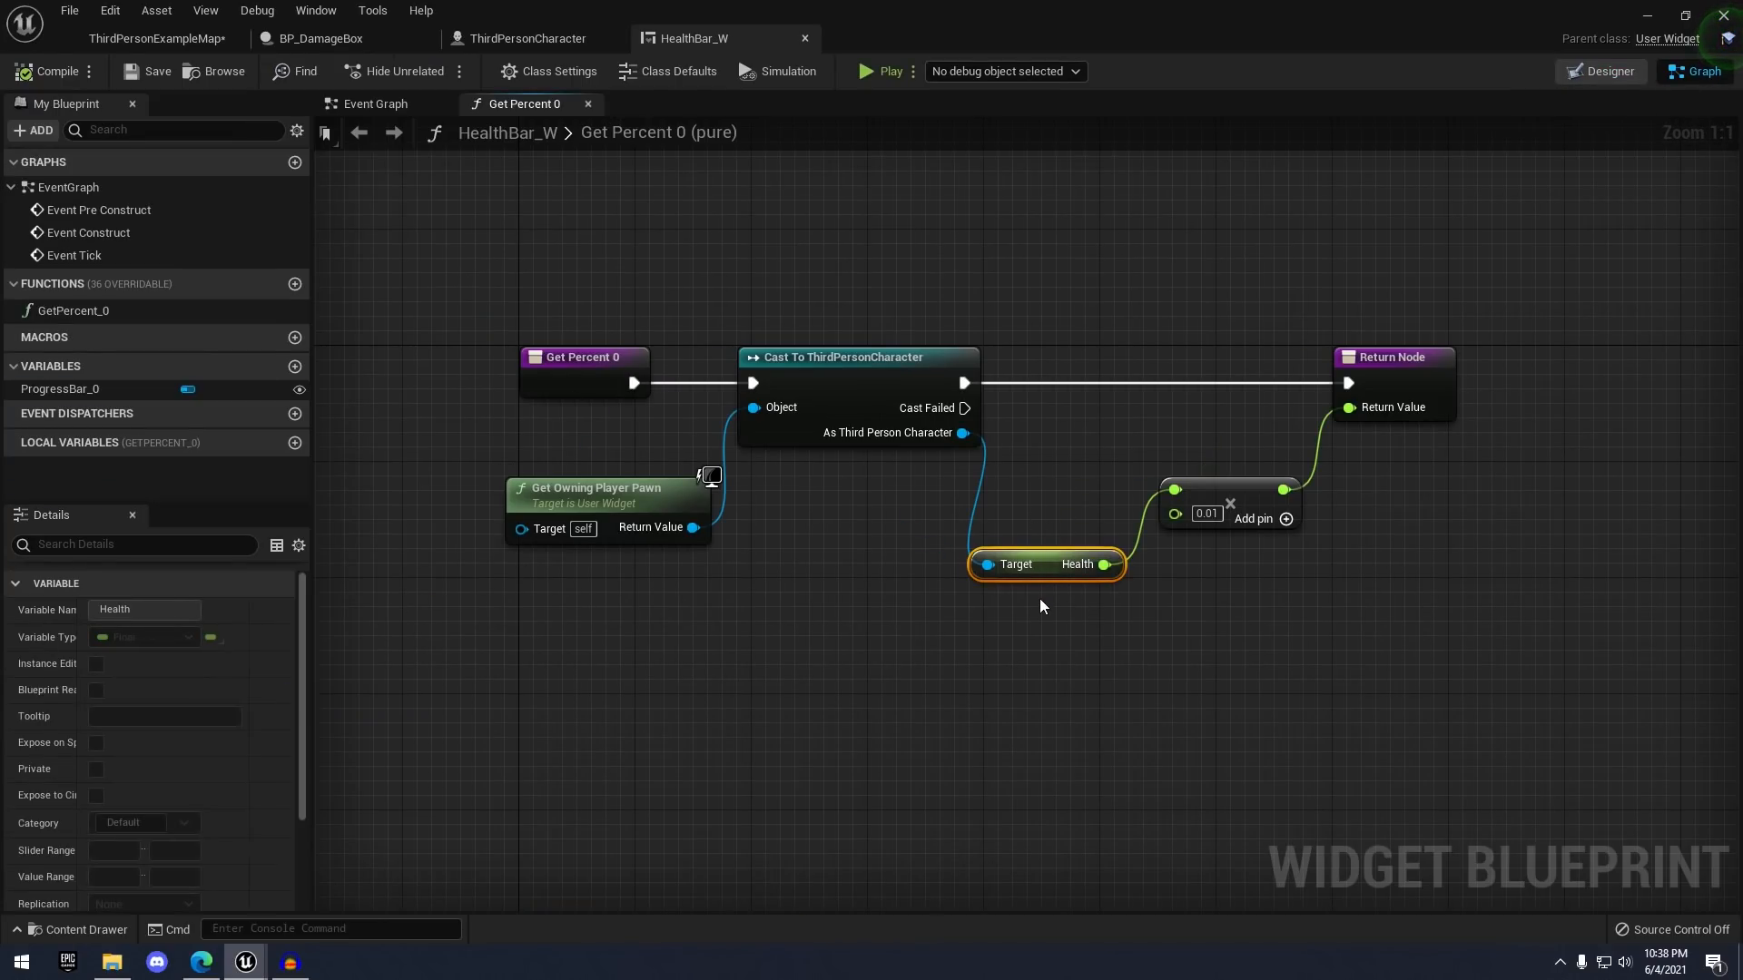
pyautogui.click(1161, 627)
pyautogui.moveTo(1003, 428); pyautogui.dragTo(1063, 400, button='right')
pyautogui.click(805, 39)
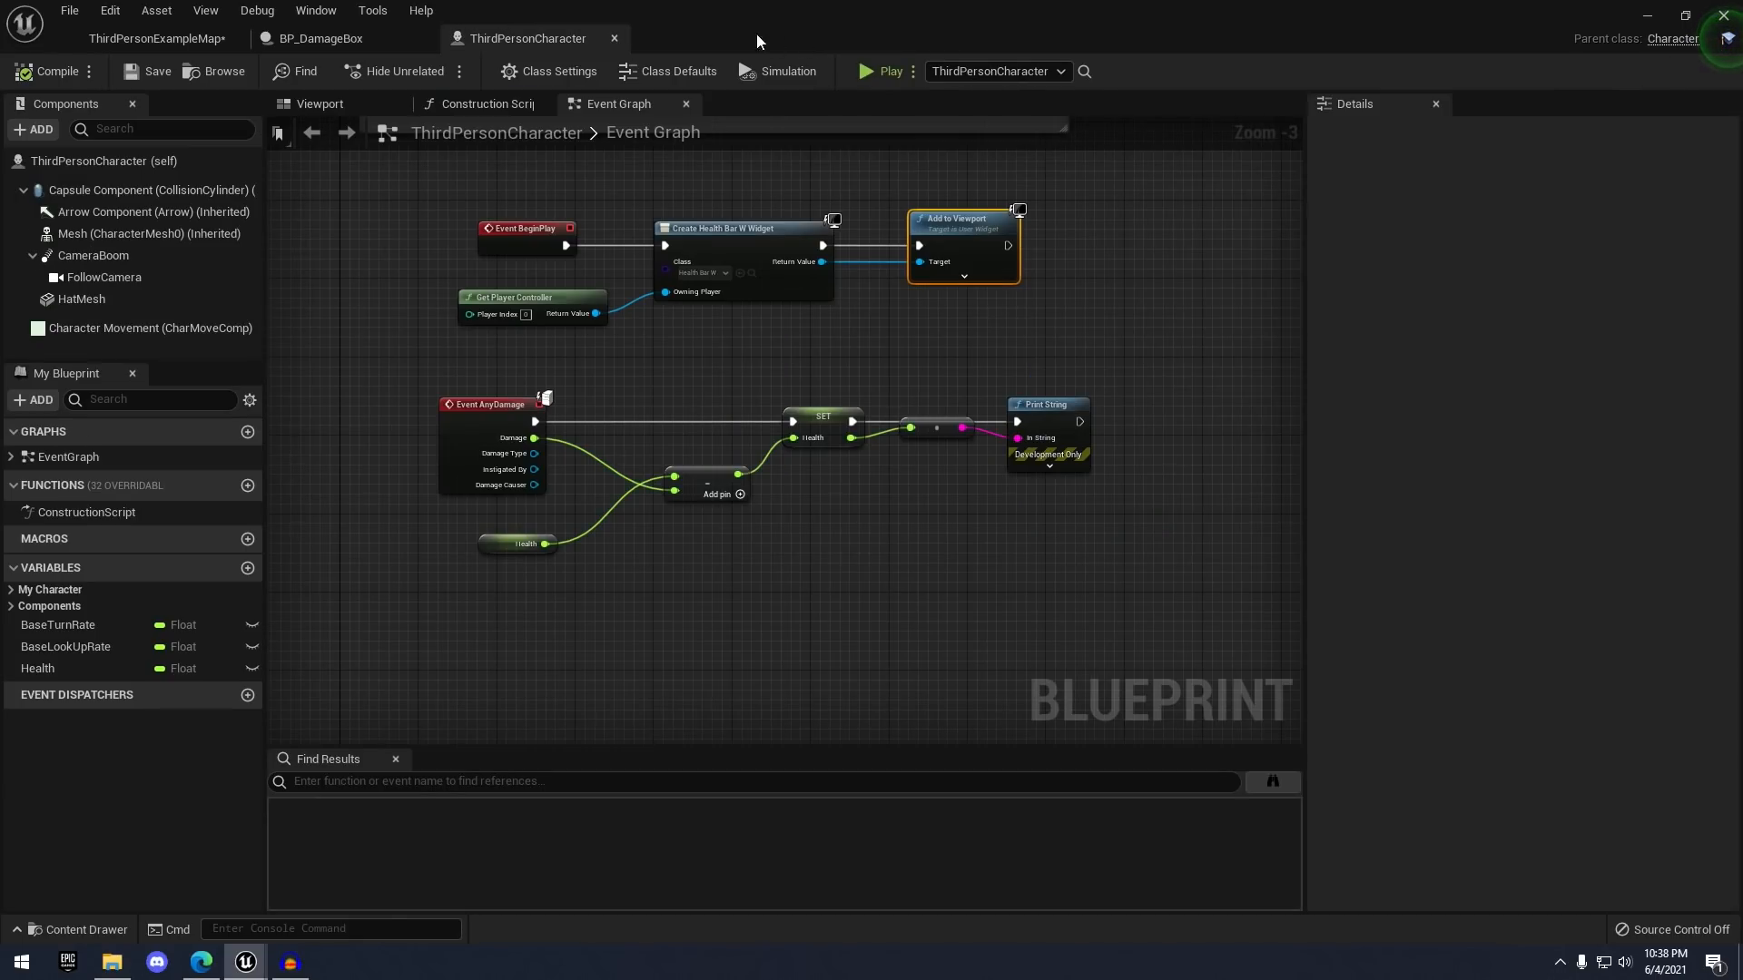
# - Wrap ThirdPersonCharacter's event graph nodes in a comment titled 'Health Bar Stuff'
pyautogui.scroll(-1, 726, 254)
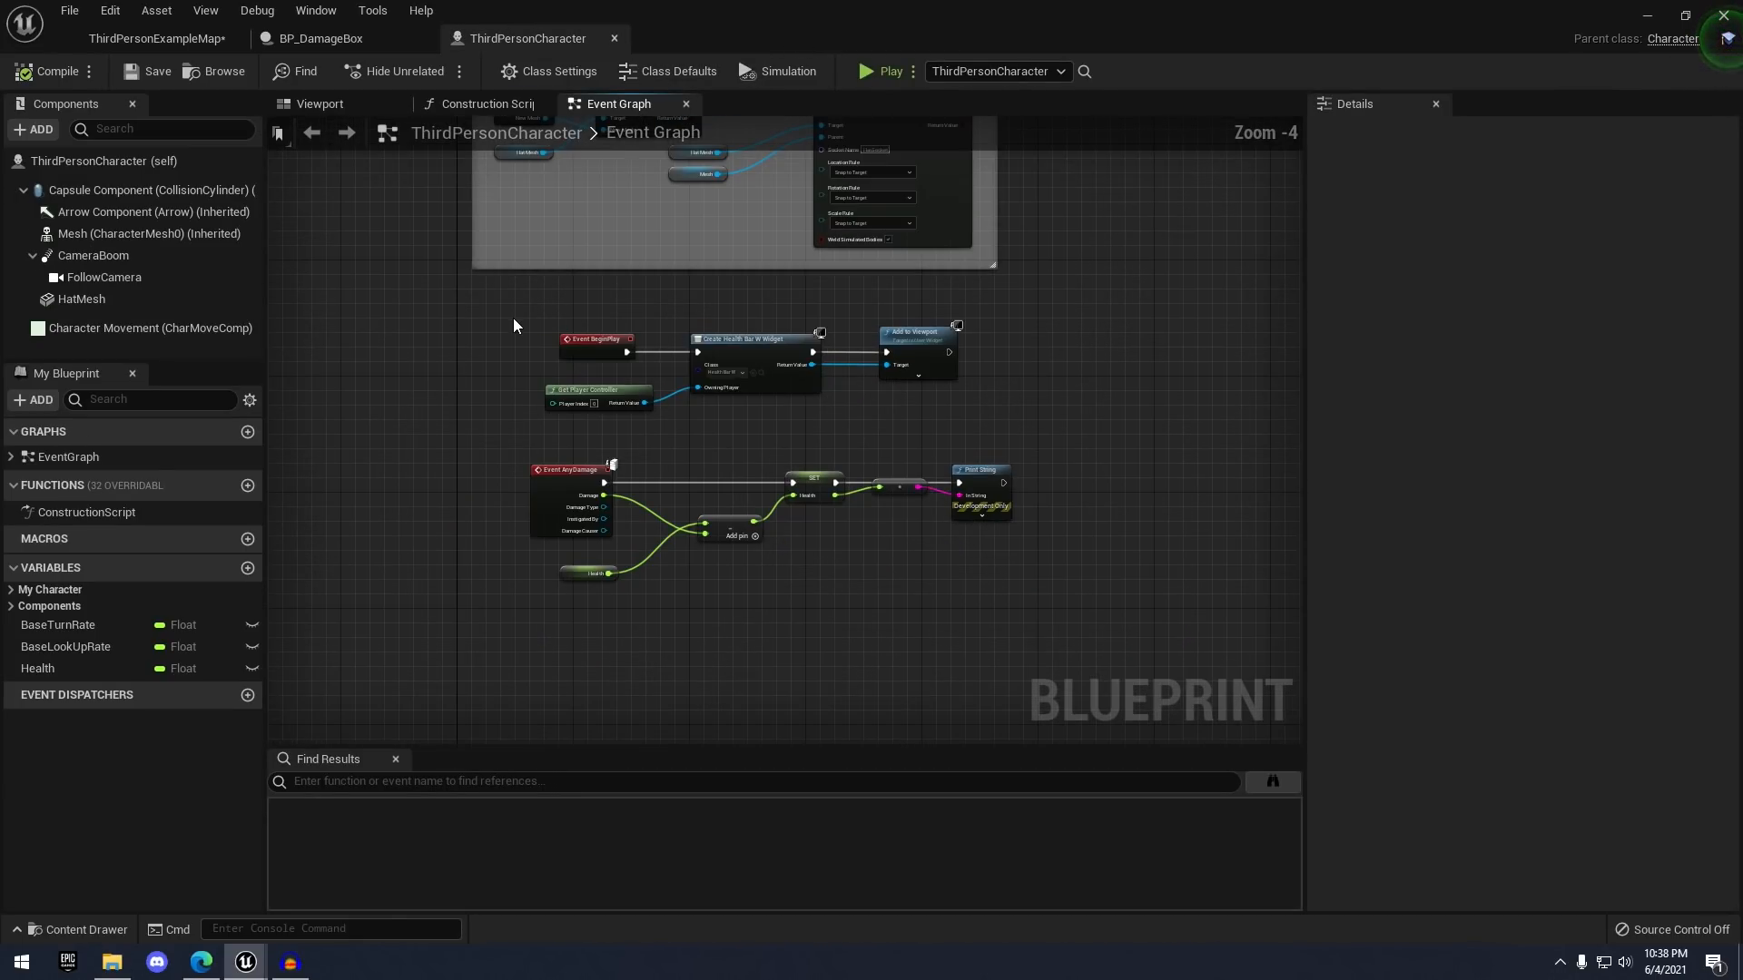
pyautogui.moveTo(514, 318); pyautogui.dragTo(1064, 647)
pyautogui.press('c')
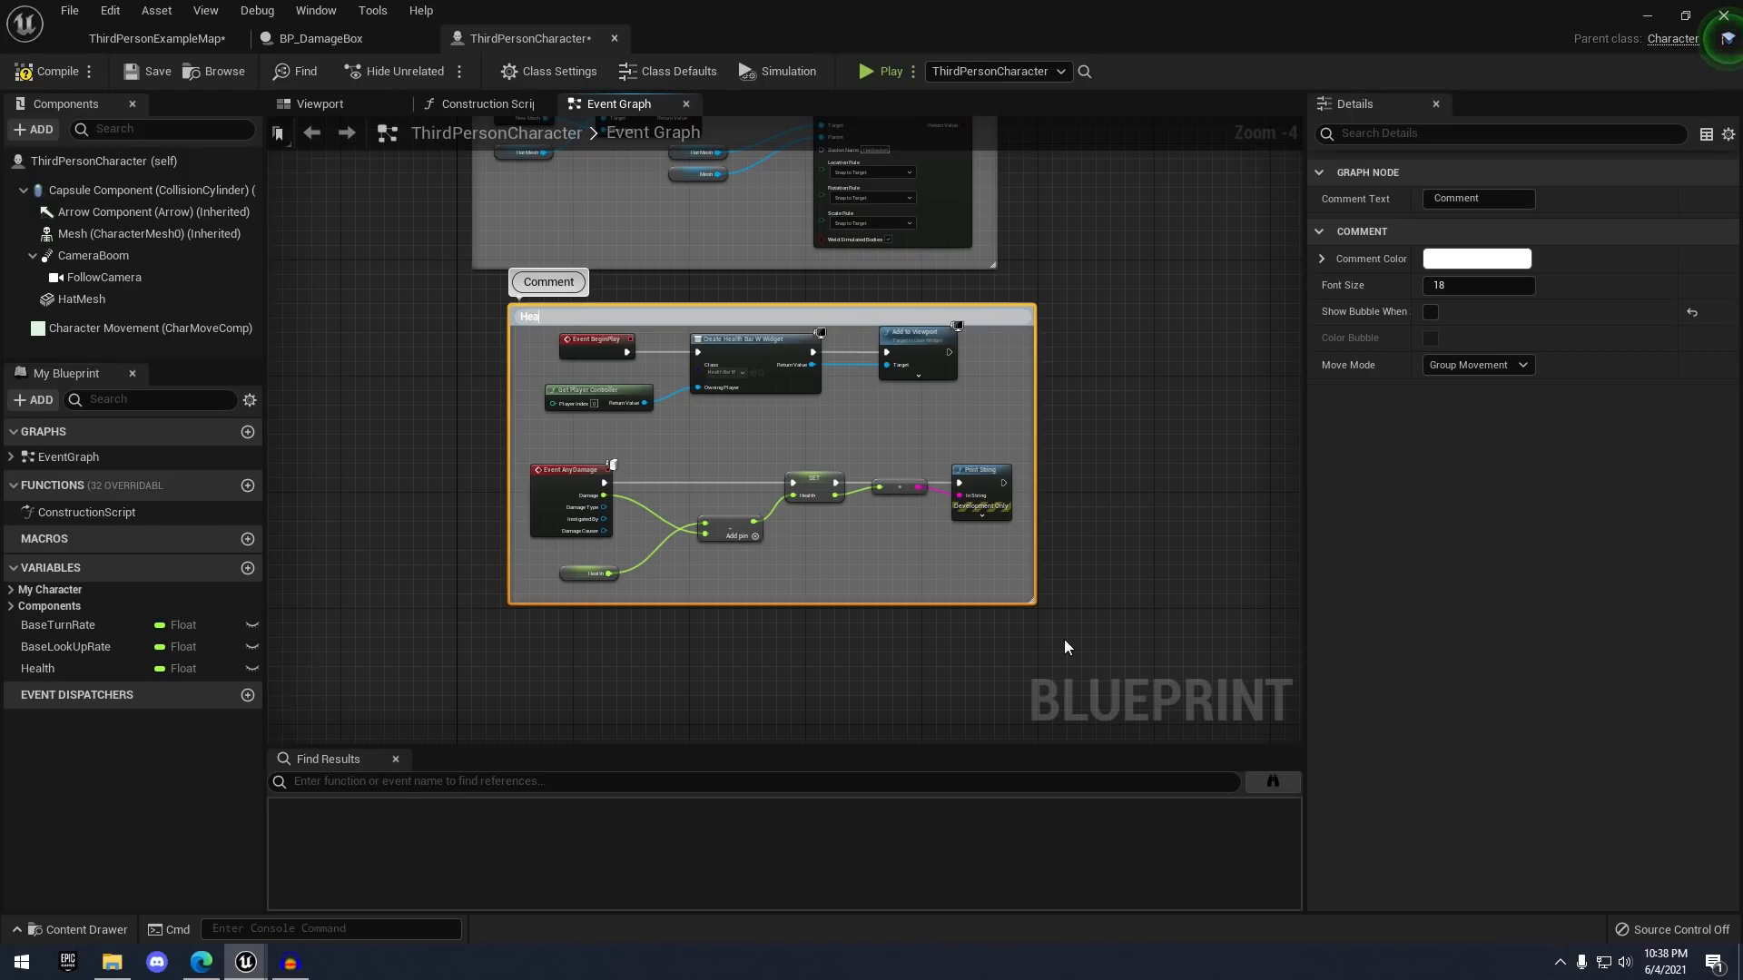
pyautogui.write('Health Bar Stuff')
pyautogui.press('Return')
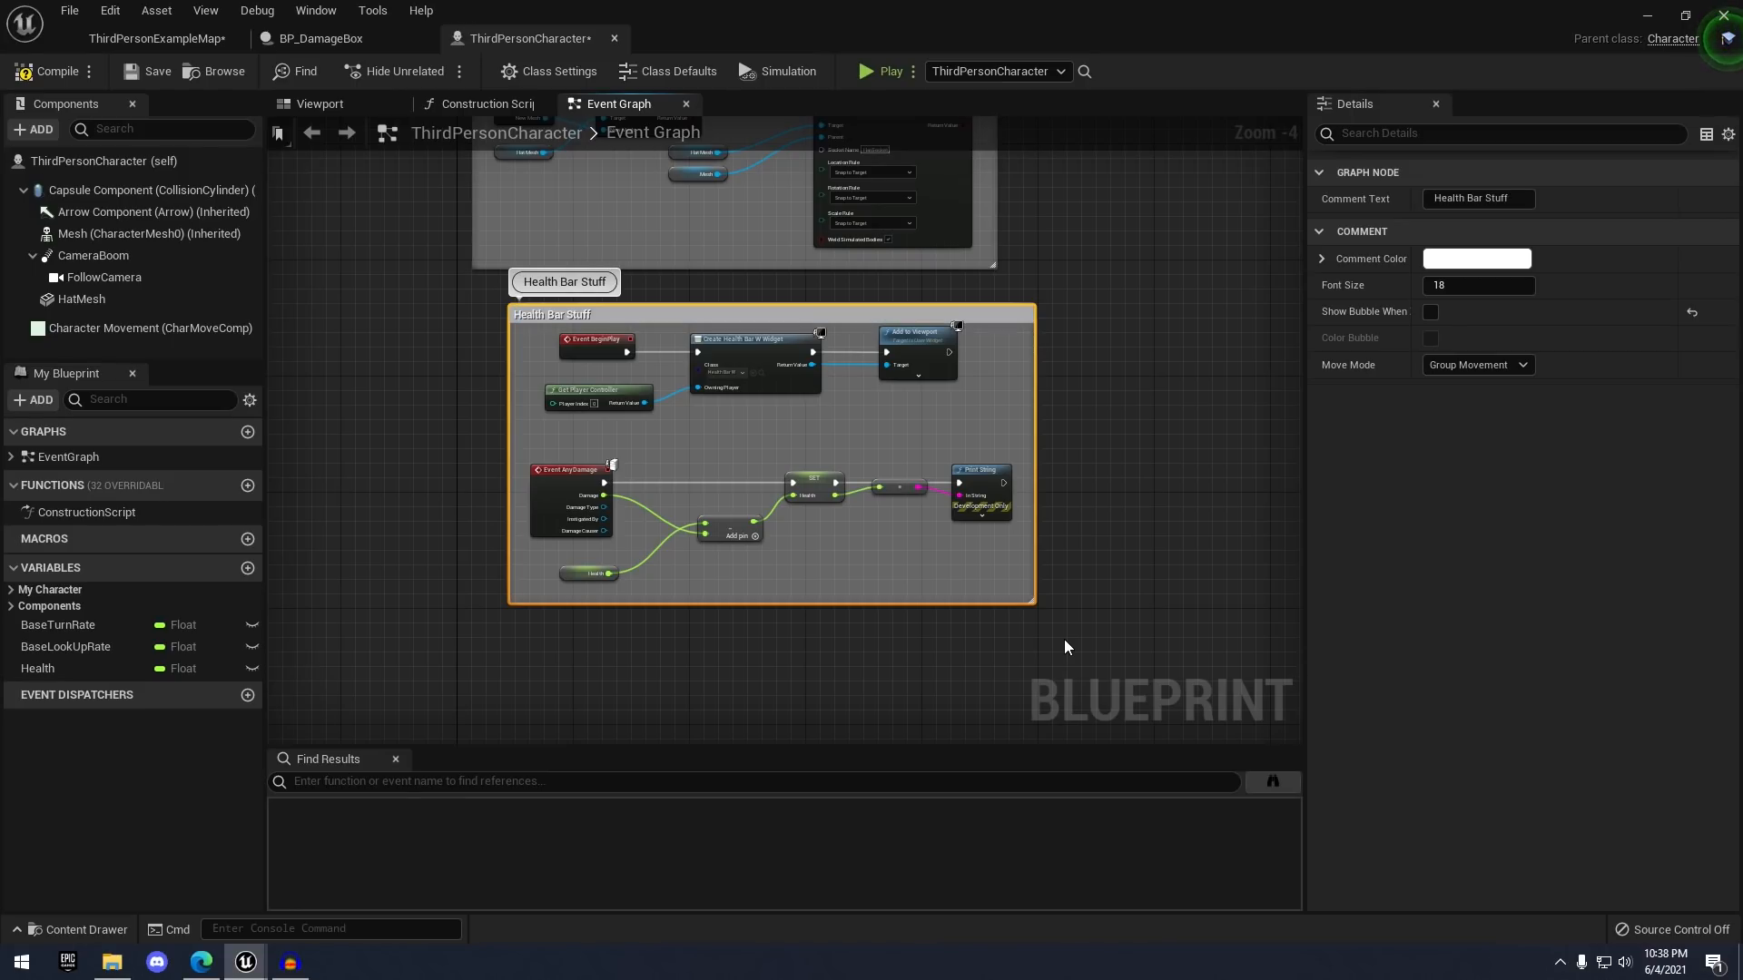
pyautogui.moveTo(656, 316); pyautogui.dragTo(627, 360)
pyautogui.click(718, 311)
pyautogui.scroll(-3, 759, 296)
pyautogui.moveTo(771, 295); pyautogui.dragTo(743, 393, button='right')
# - Play-test again, running into the damage box as Health drops through 70, 40 and 10
pyautogui.click(321, 38)
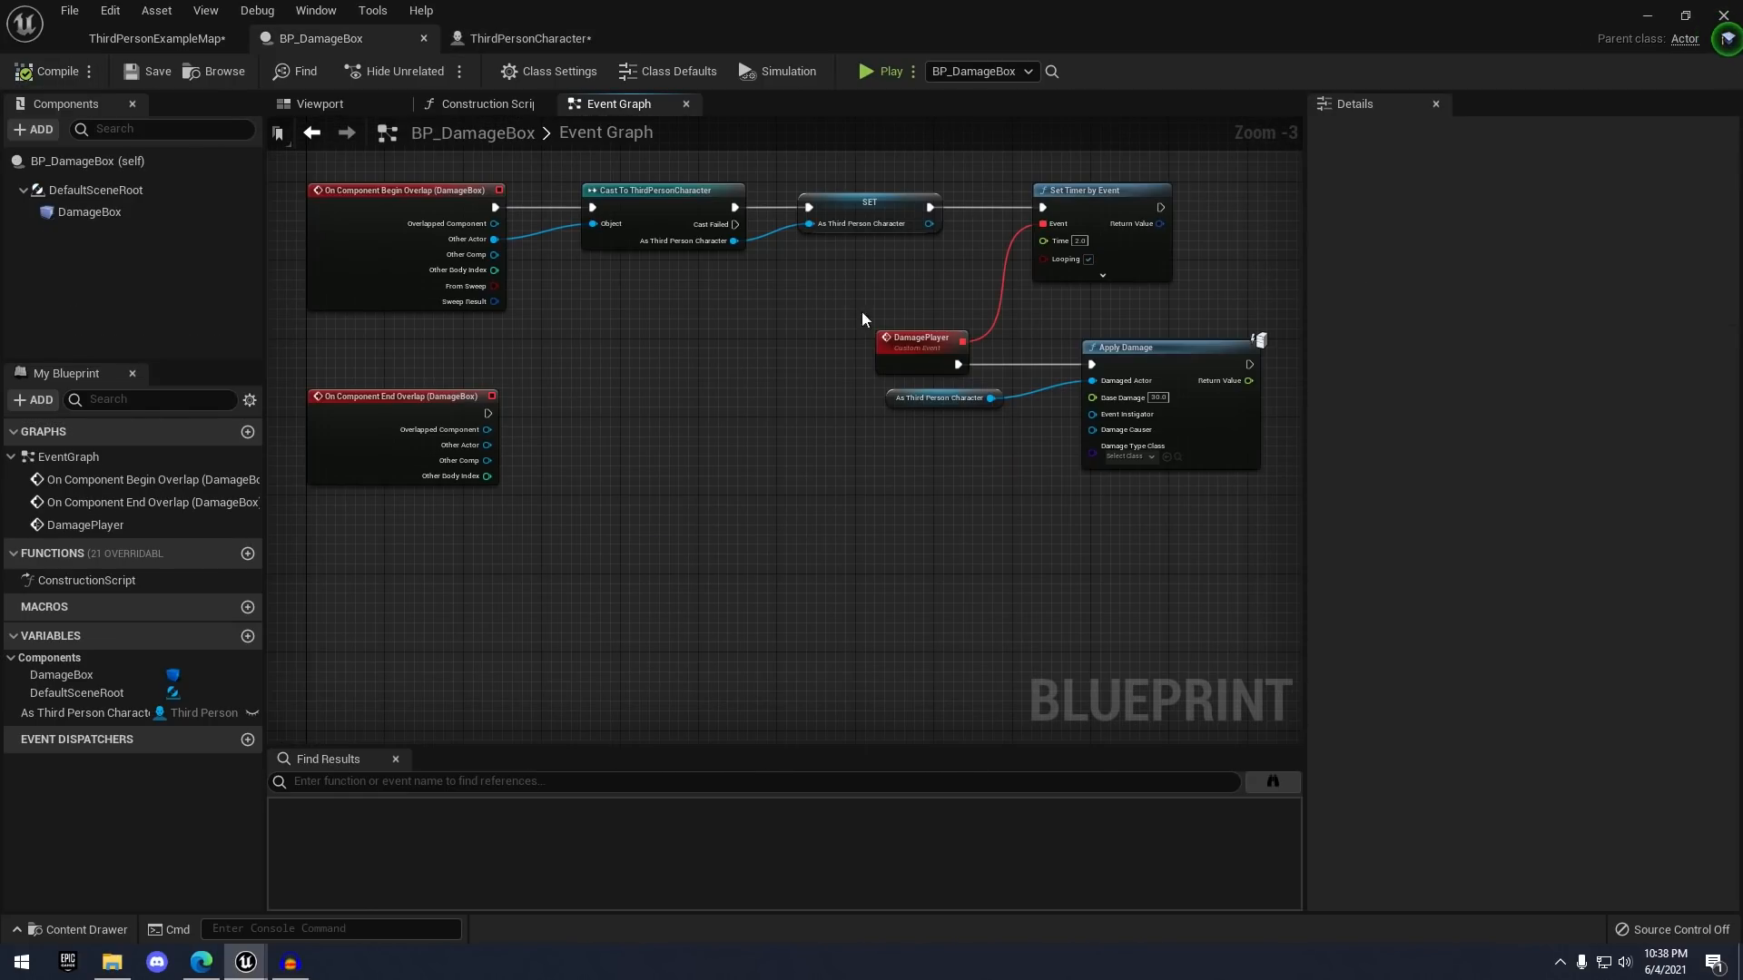
pyautogui.click(157, 38)
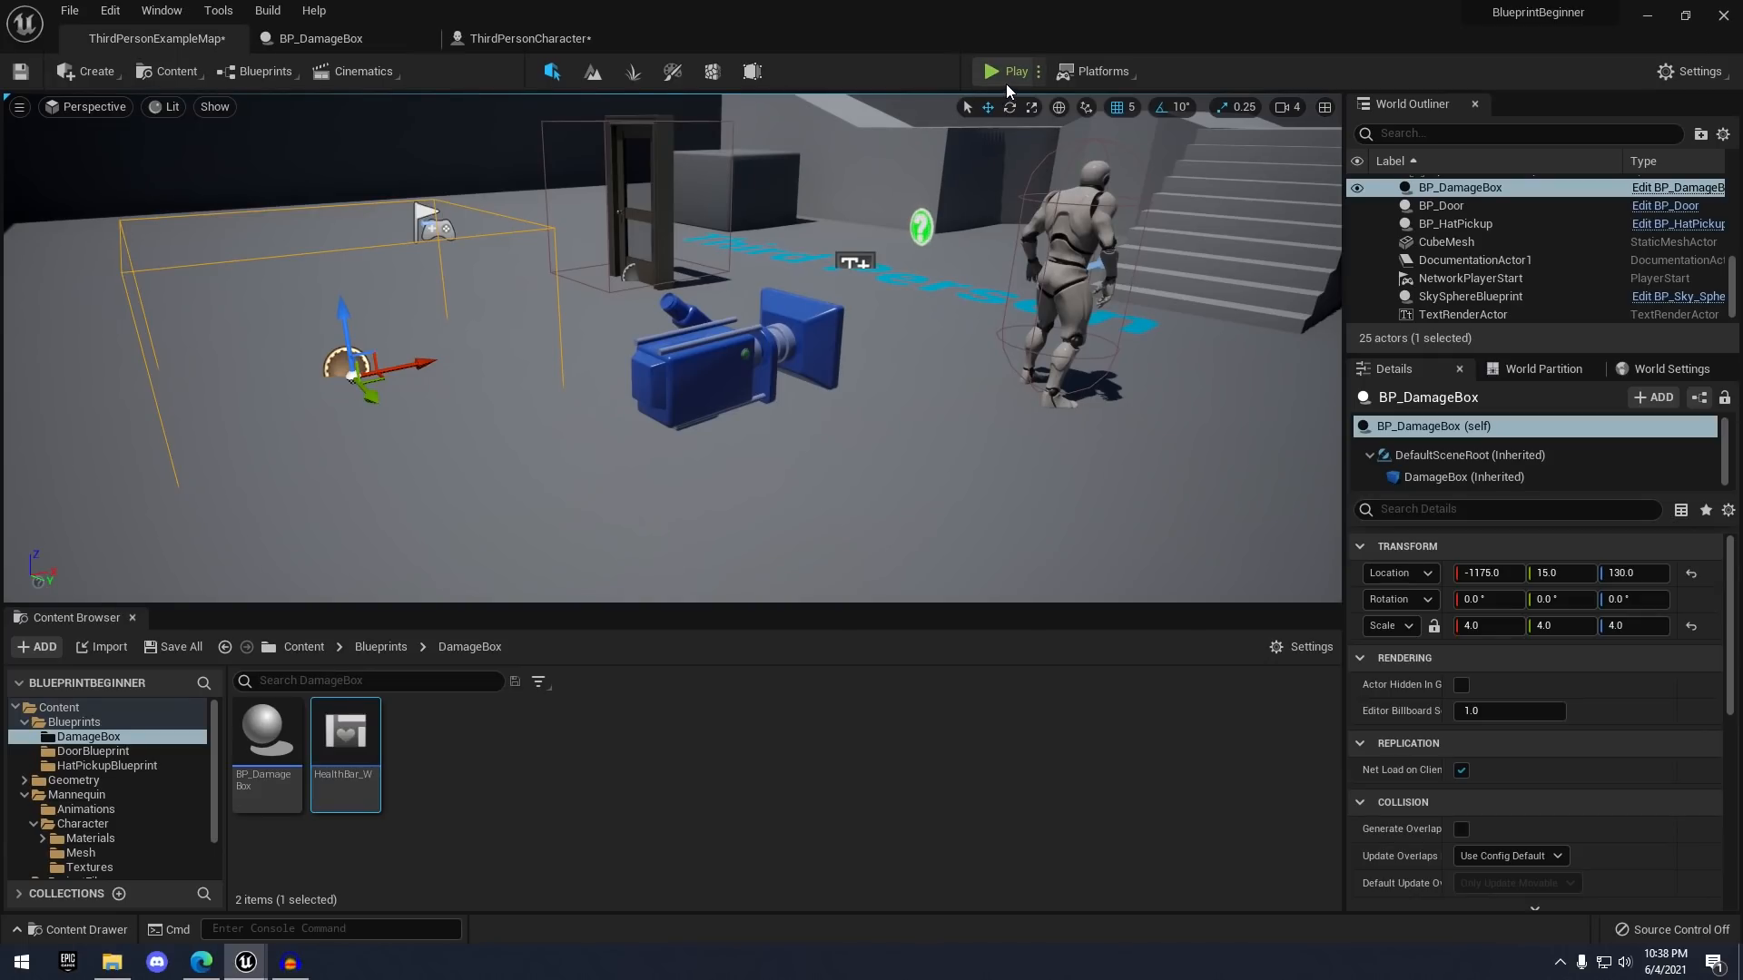
pyautogui.scroll(-2, 985, 345)
pyautogui.rightClick(986, 363)
pyautogui.click(1000, 71)
pyautogui.press('w')
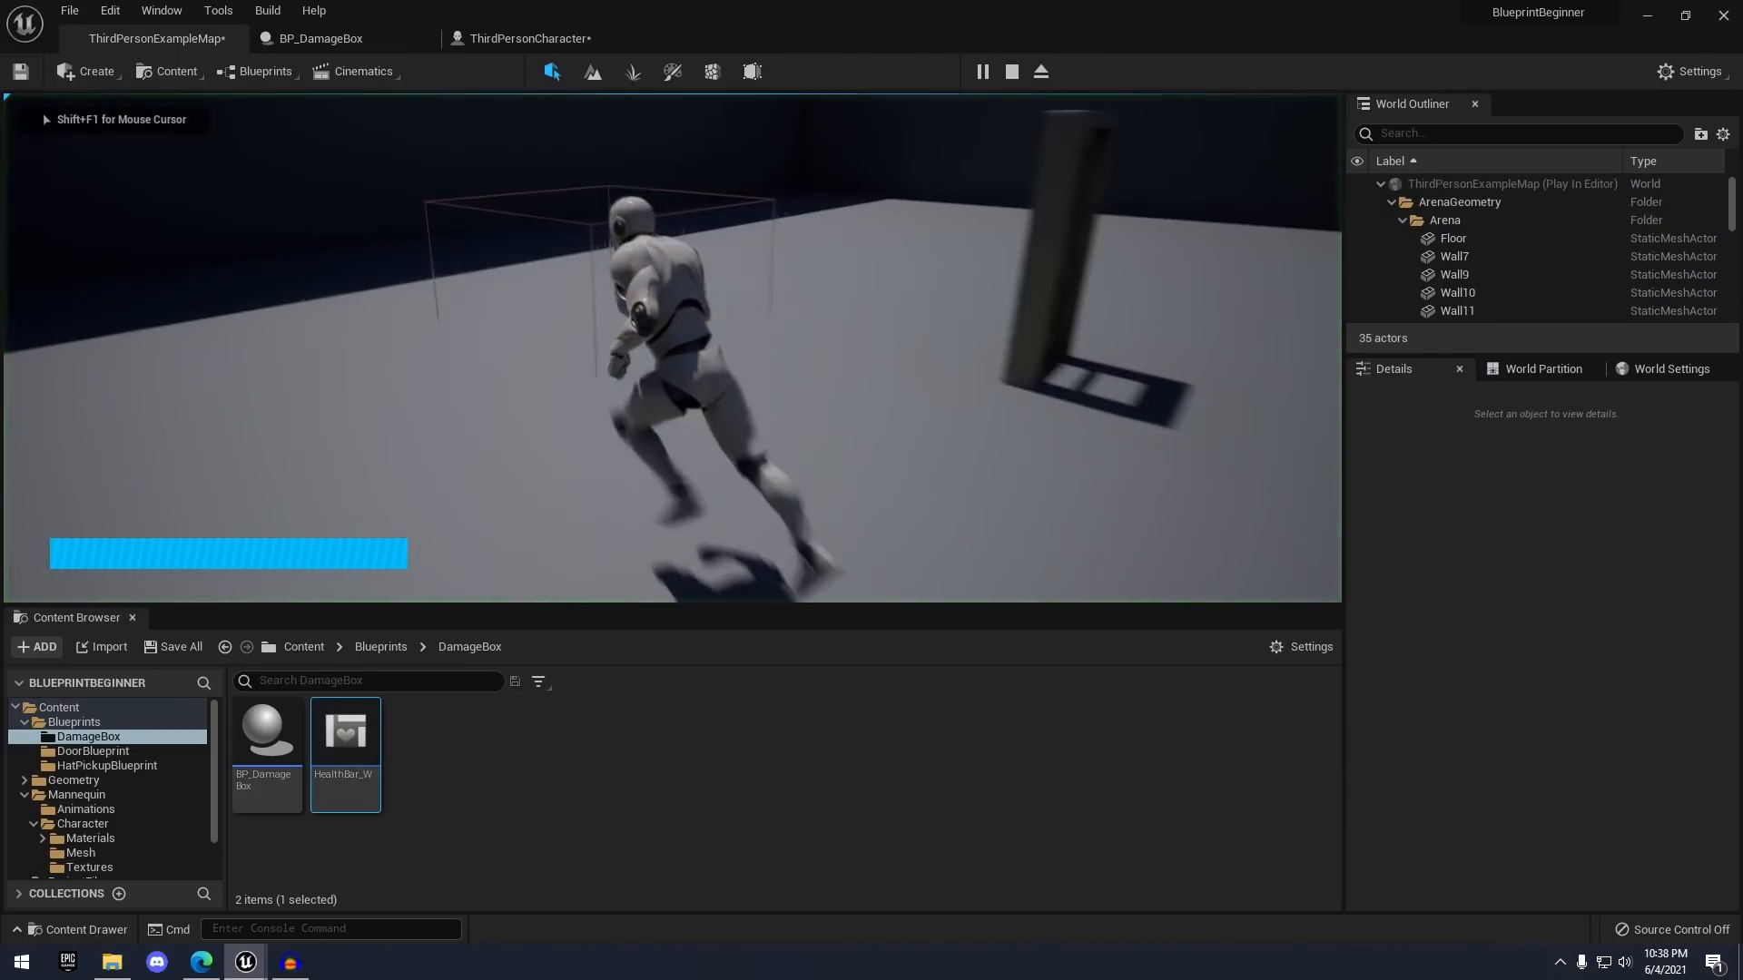
pyautogui.press('s')
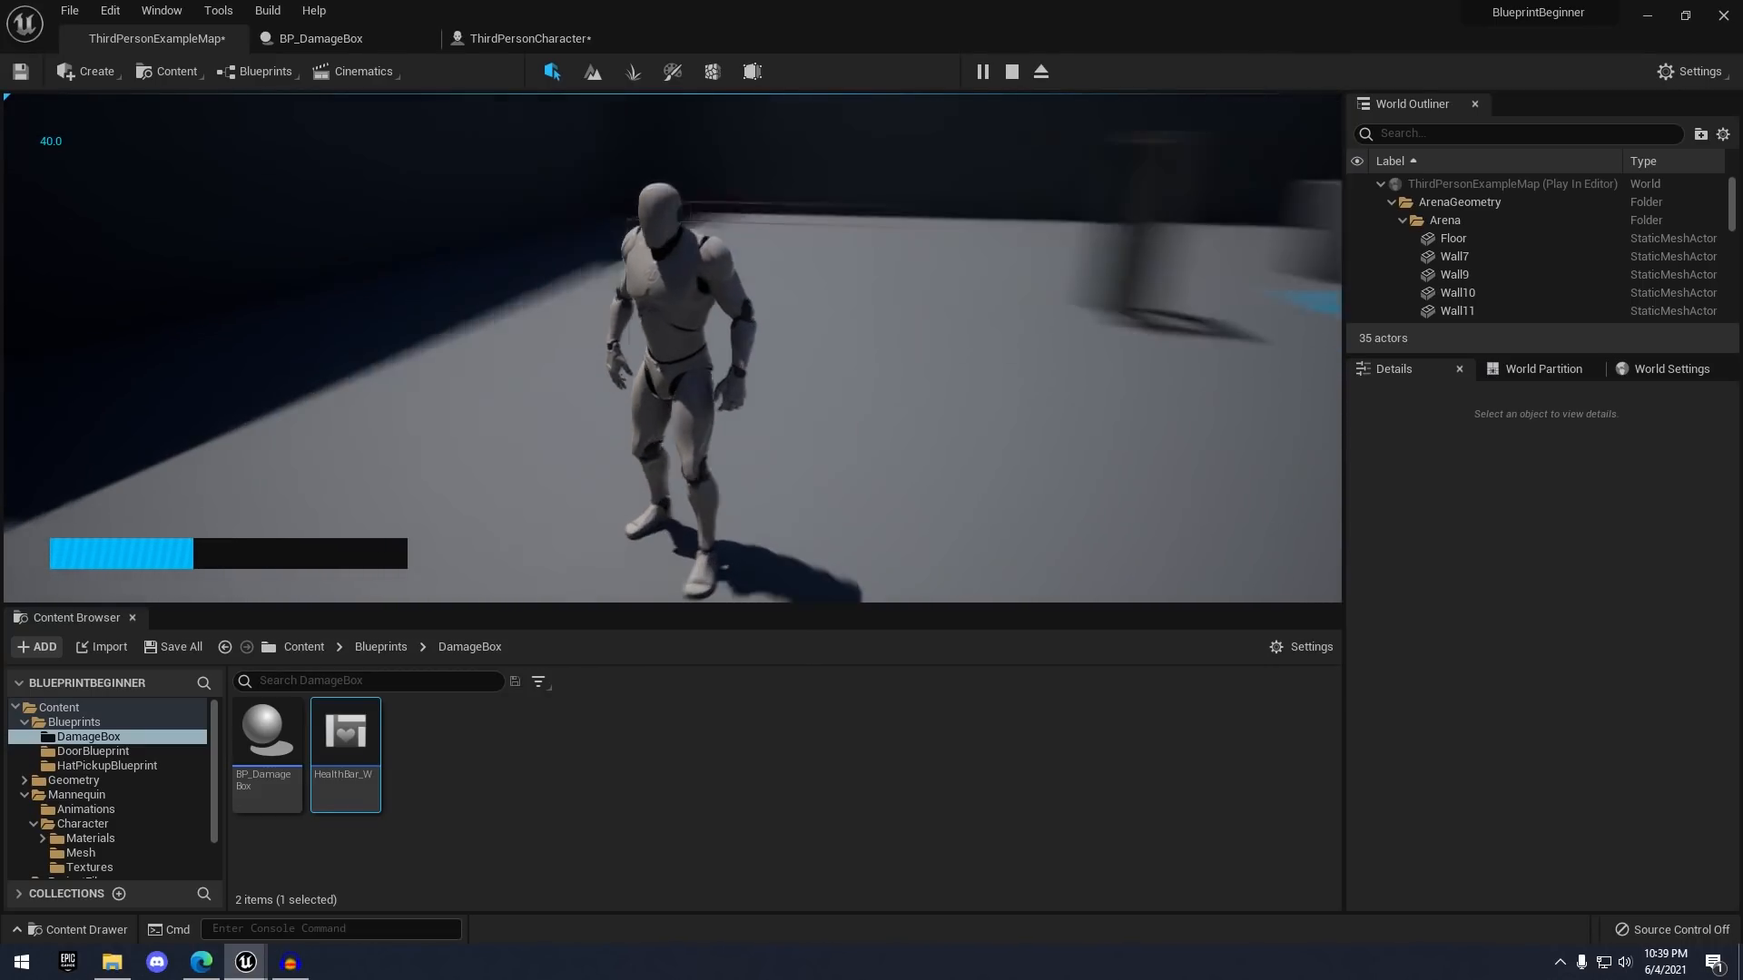
pyautogui.press('w')
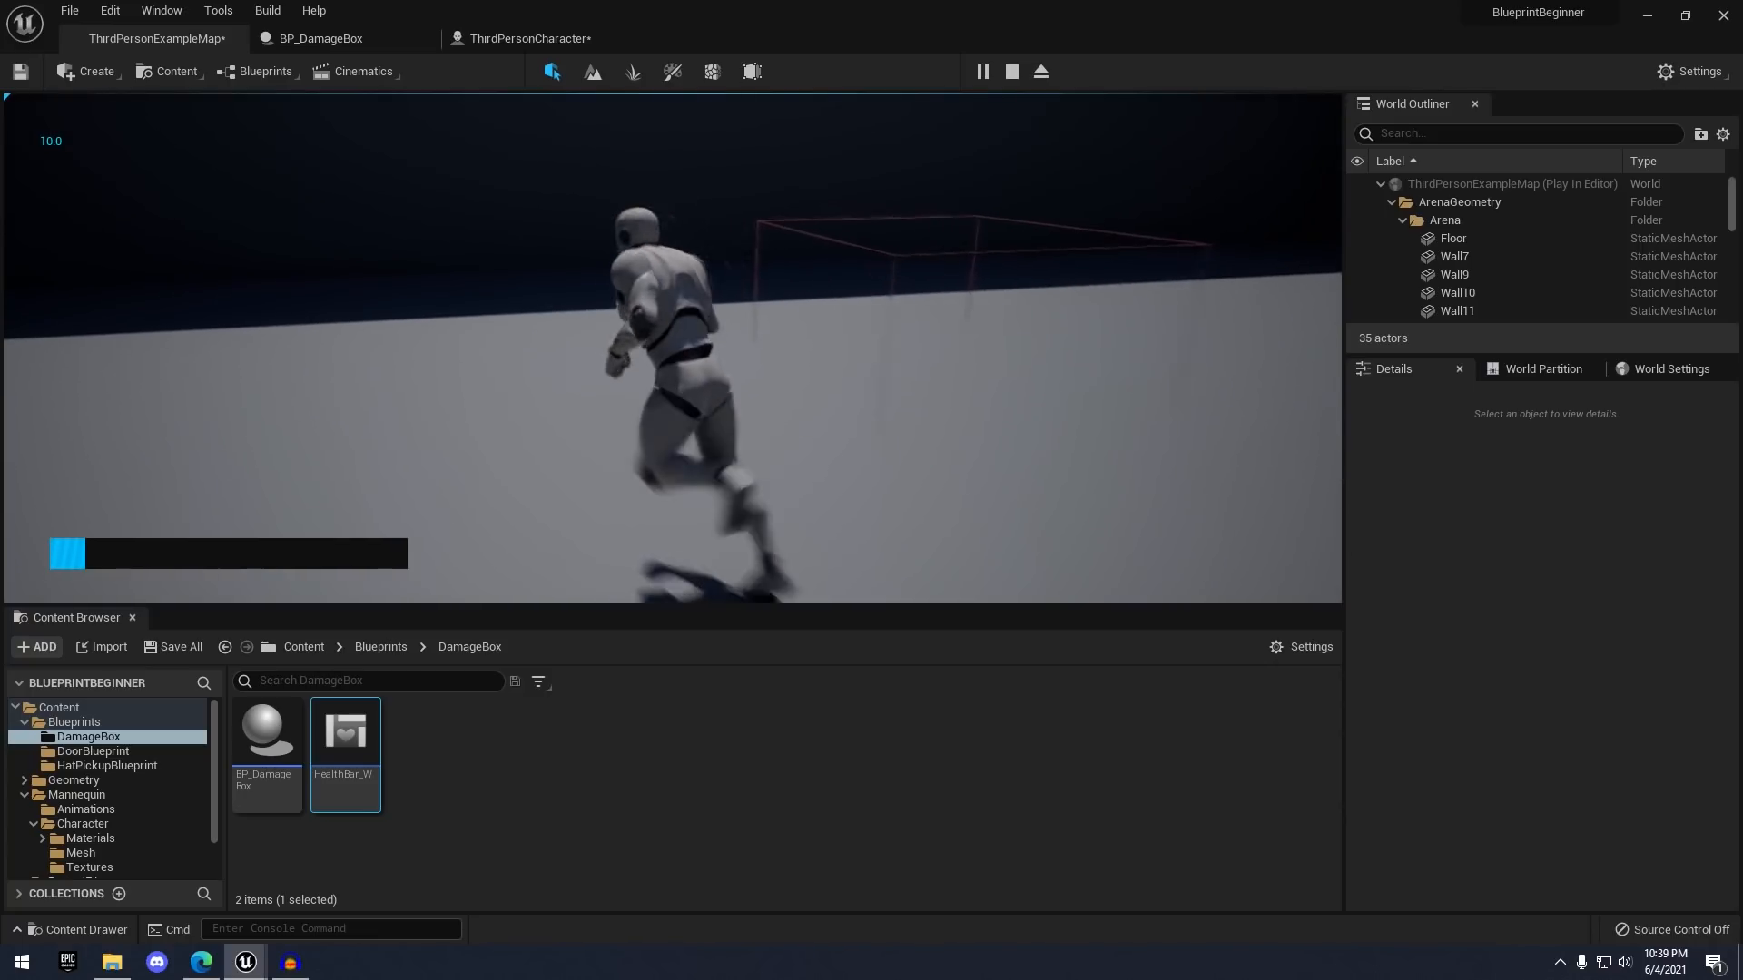
pyautogui.press('Escape')
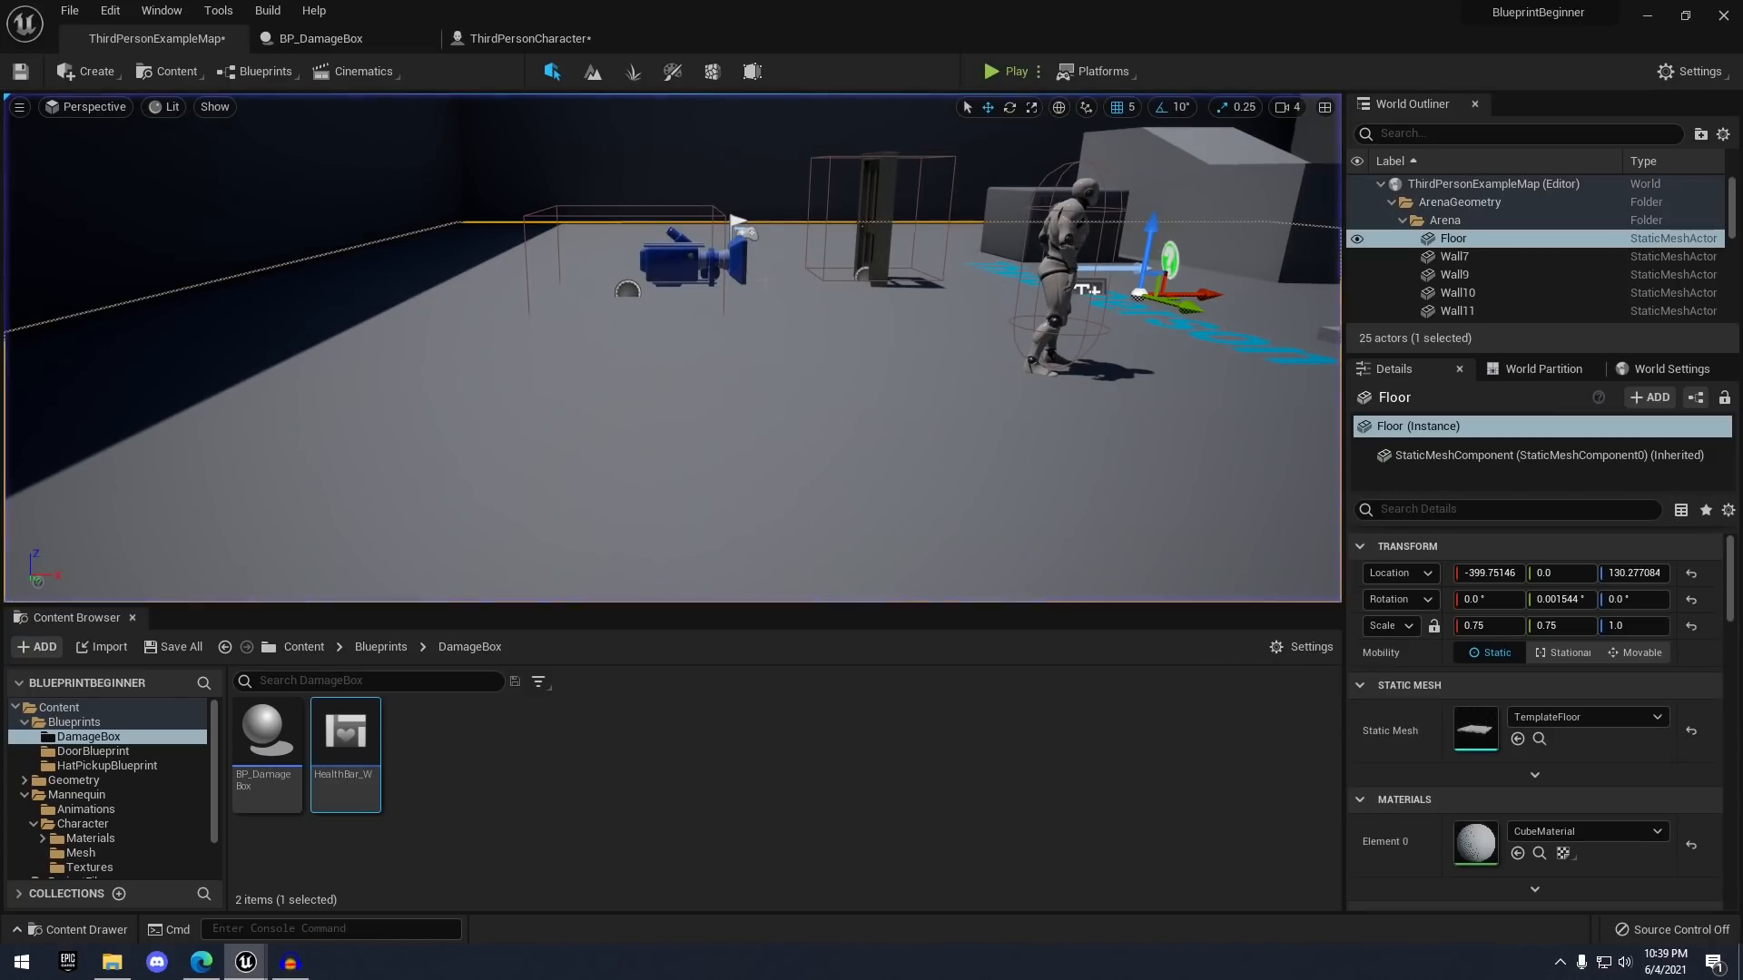
# - In BP_DamageBox's event graph, move the End Overlap event lower to make room
pyautogui.click(364, 49)
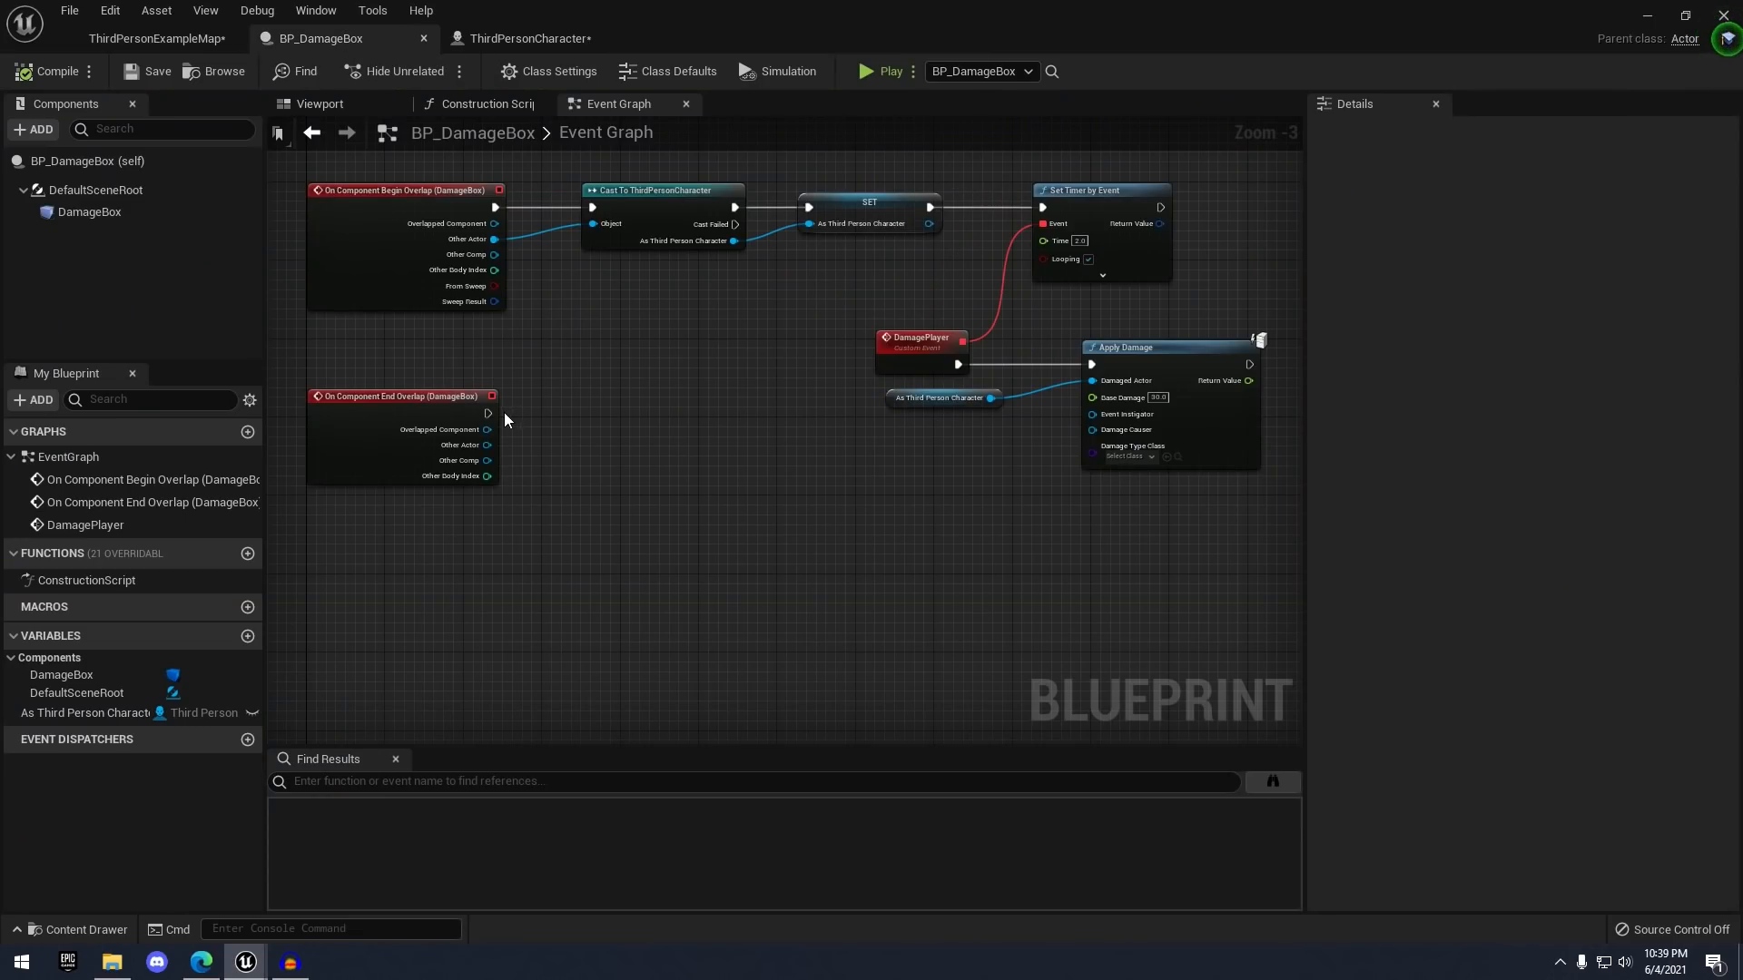
pyautogui.moveTo(505, 419); pyautogui.dragTo(507, 527)
pyautogui.moveTo(657, 402); pyautogui.dragTo(616, 379, button='right')
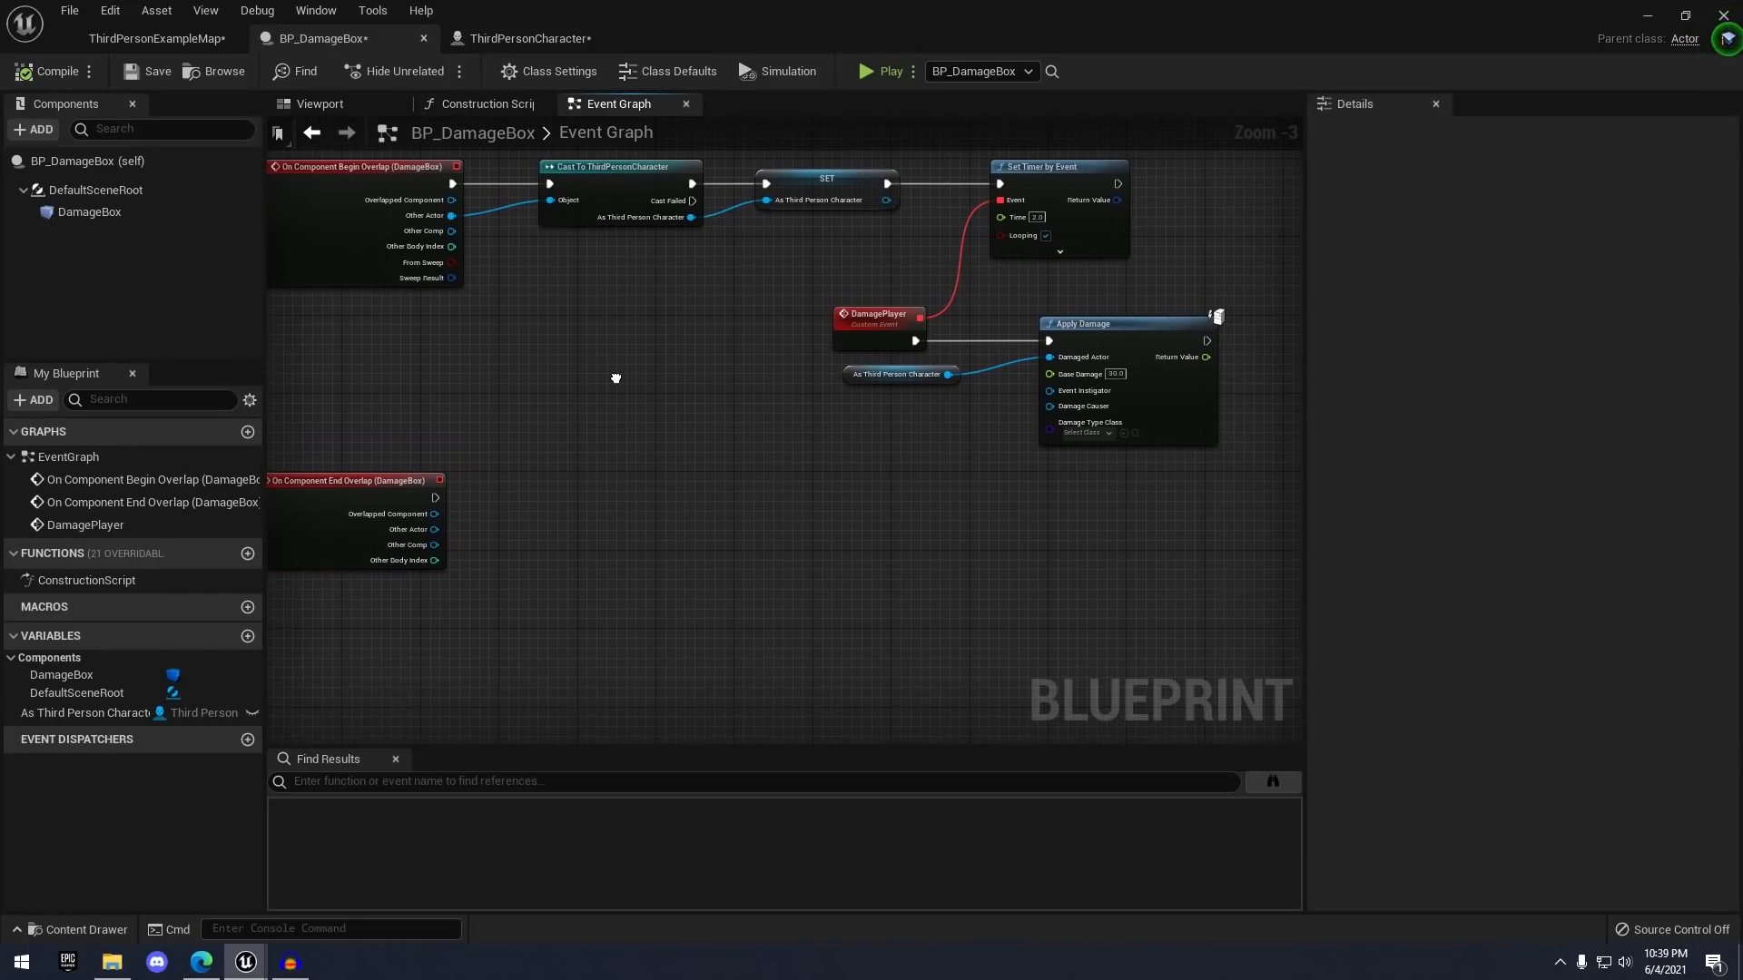
pyautogui.moveTo(914, 225); pyautogui.dragTo(713, 282, button='right')
pyautogui.moveTo(669, 499); pyautogui.dragTo(874, 420, button='right')
pyautogui.scroll(-1, 875, 420)
pyautogui.scroll(3, 982, 409)
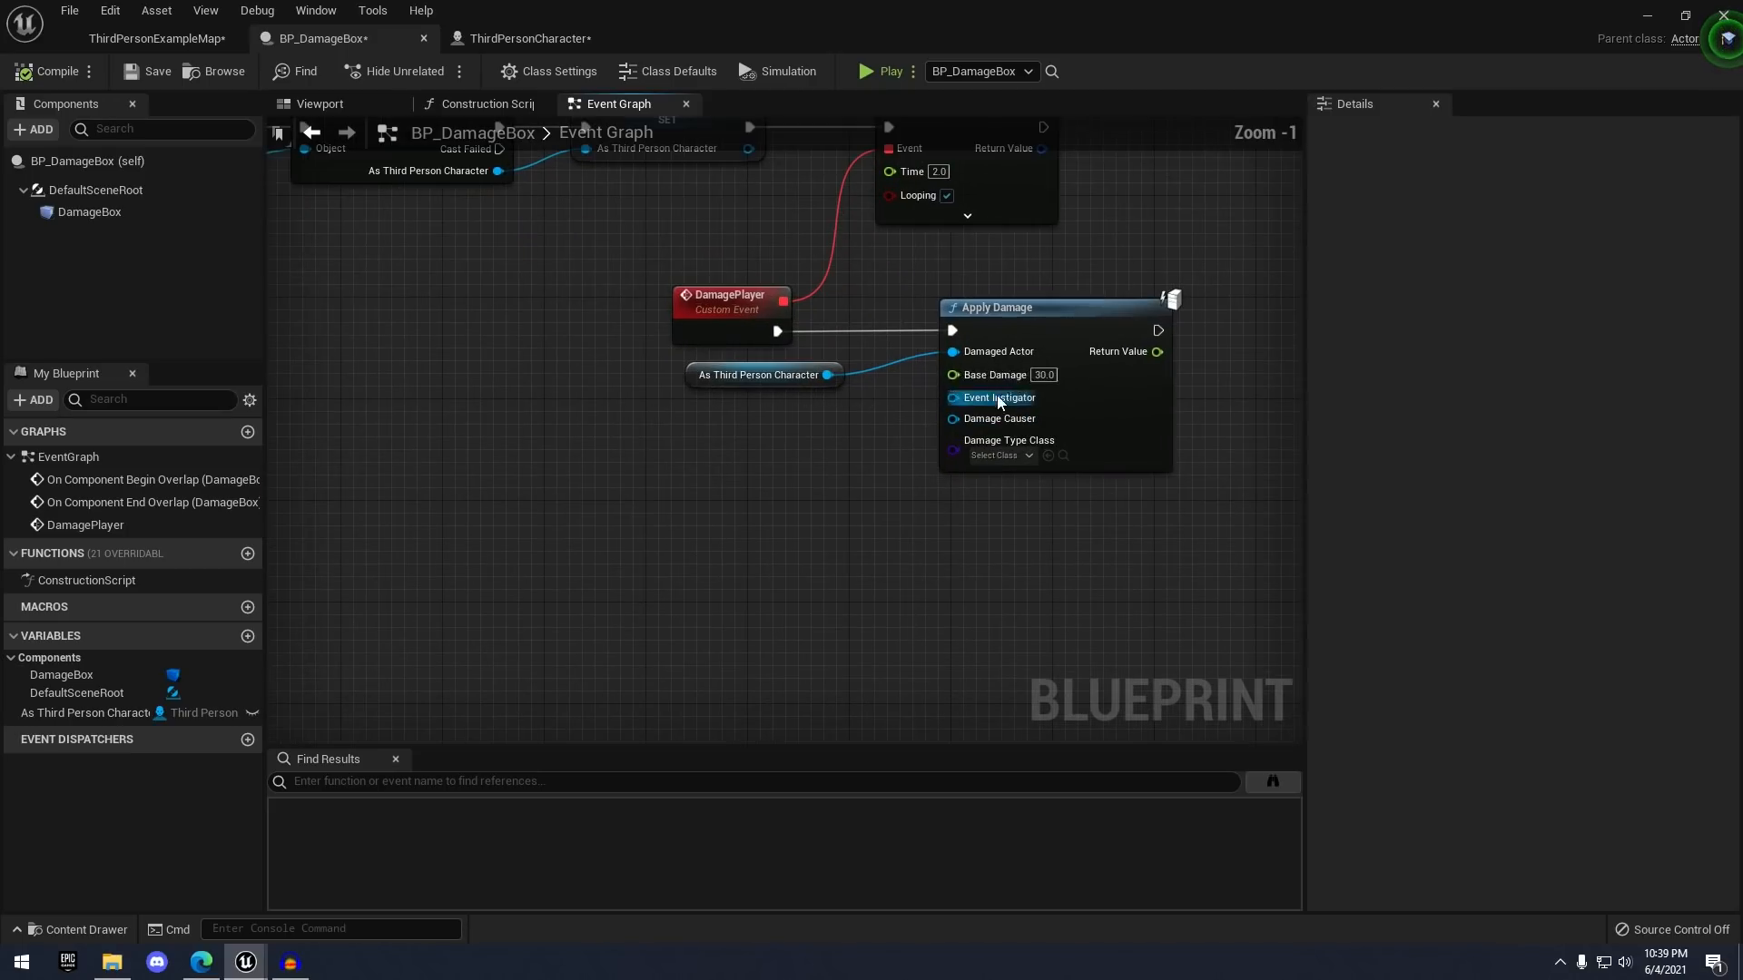
pyautogui.scroll(-3, 935, 331)
pyautogui.moveTo(657, 436); pyautogui.dragTo(733, 406, button='right')
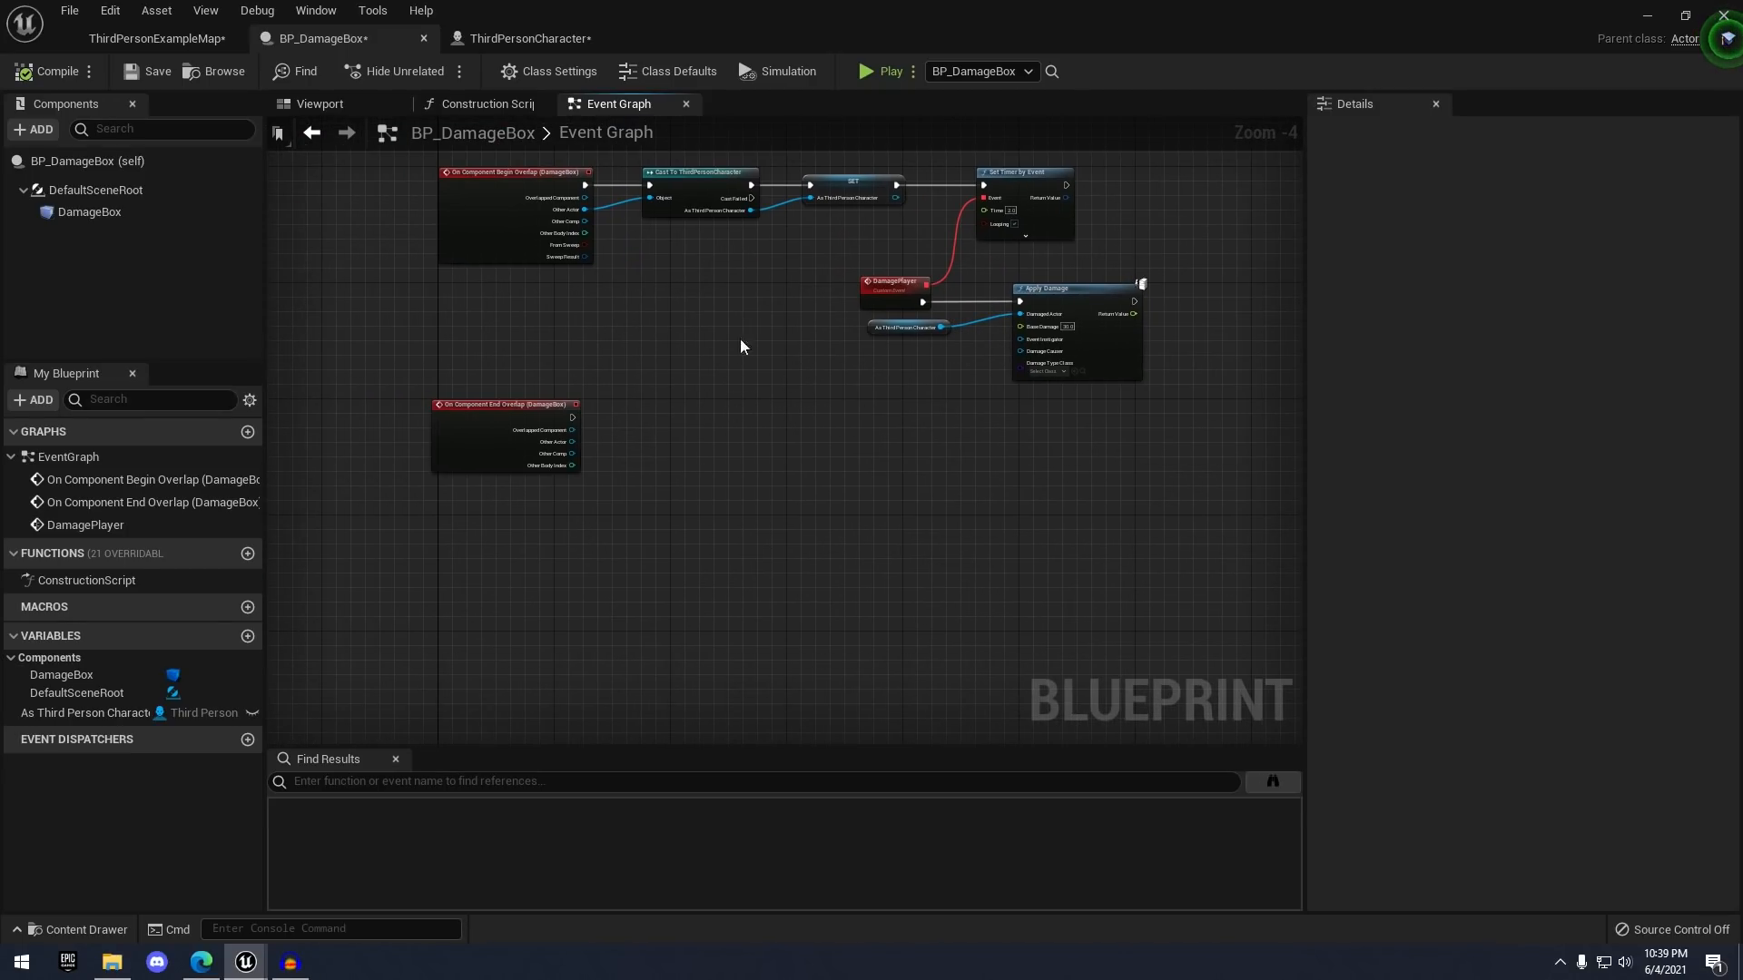
pyautogui.scroll(3, 662, 381)
# - Cast End Overlap's Other Actor to ThirdPersonCharacter with a new Cast node
pyautogui.moveTo(502, 466); pyautogui.dragTo(597, 419)
pyautogui.write('cast to th ird')
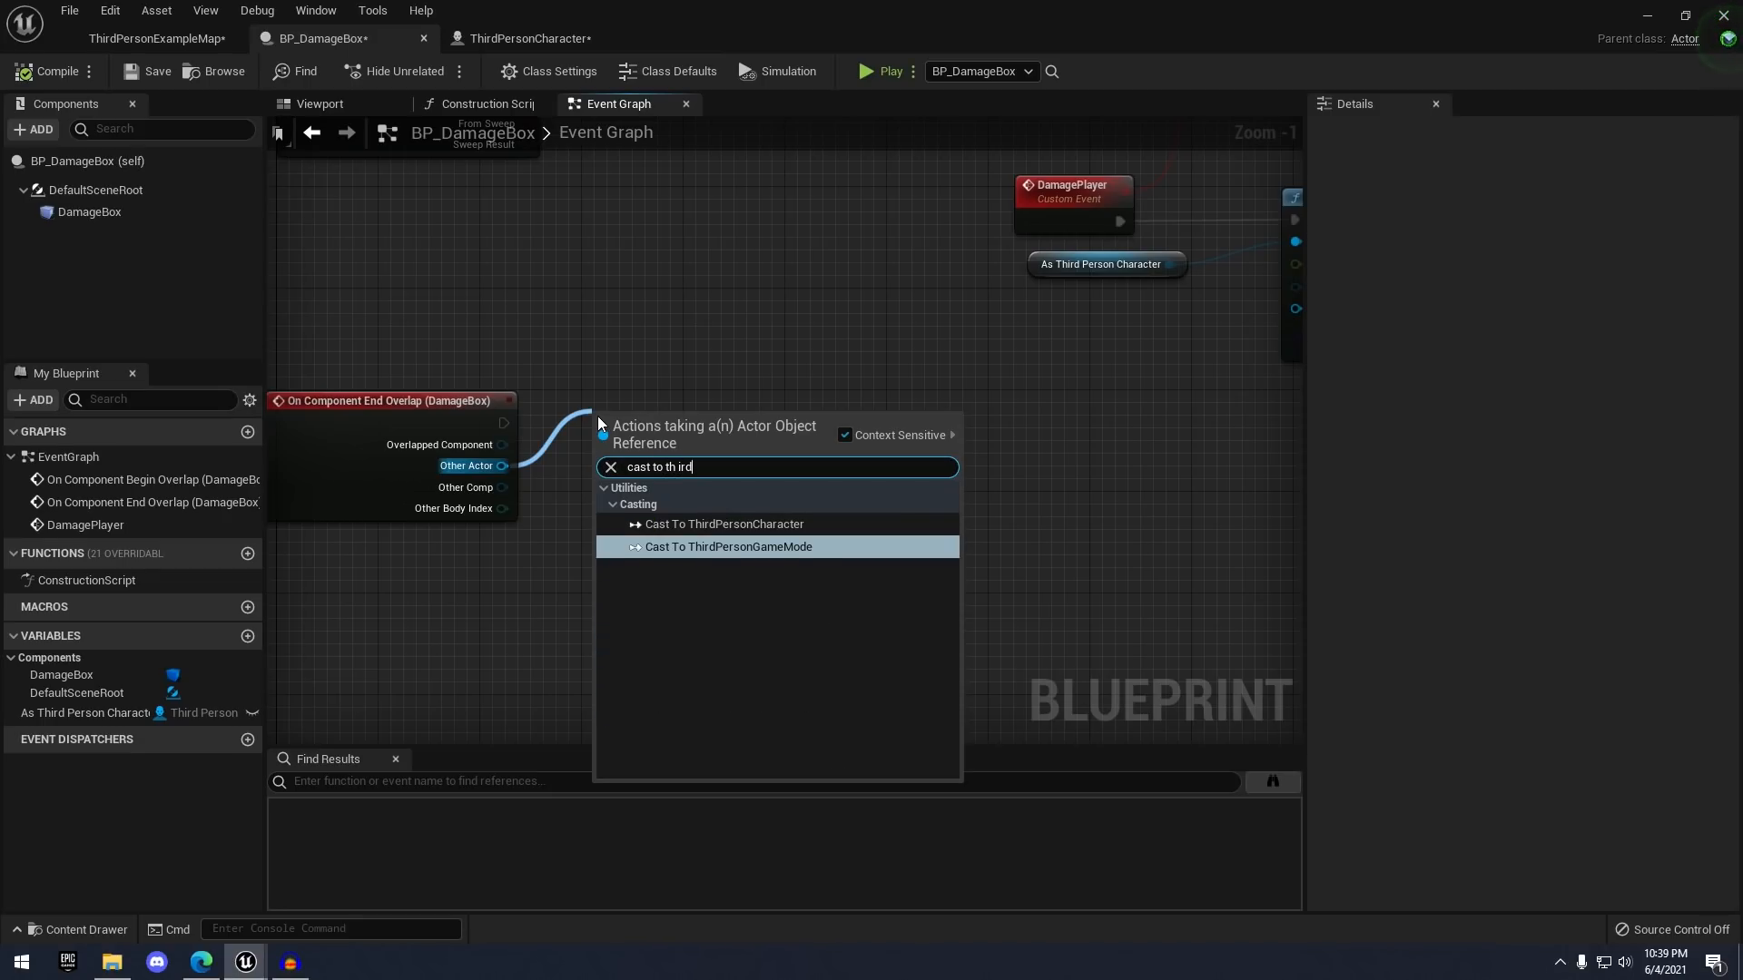
pyautogui.press('Up')
pyautogui.press('Return')
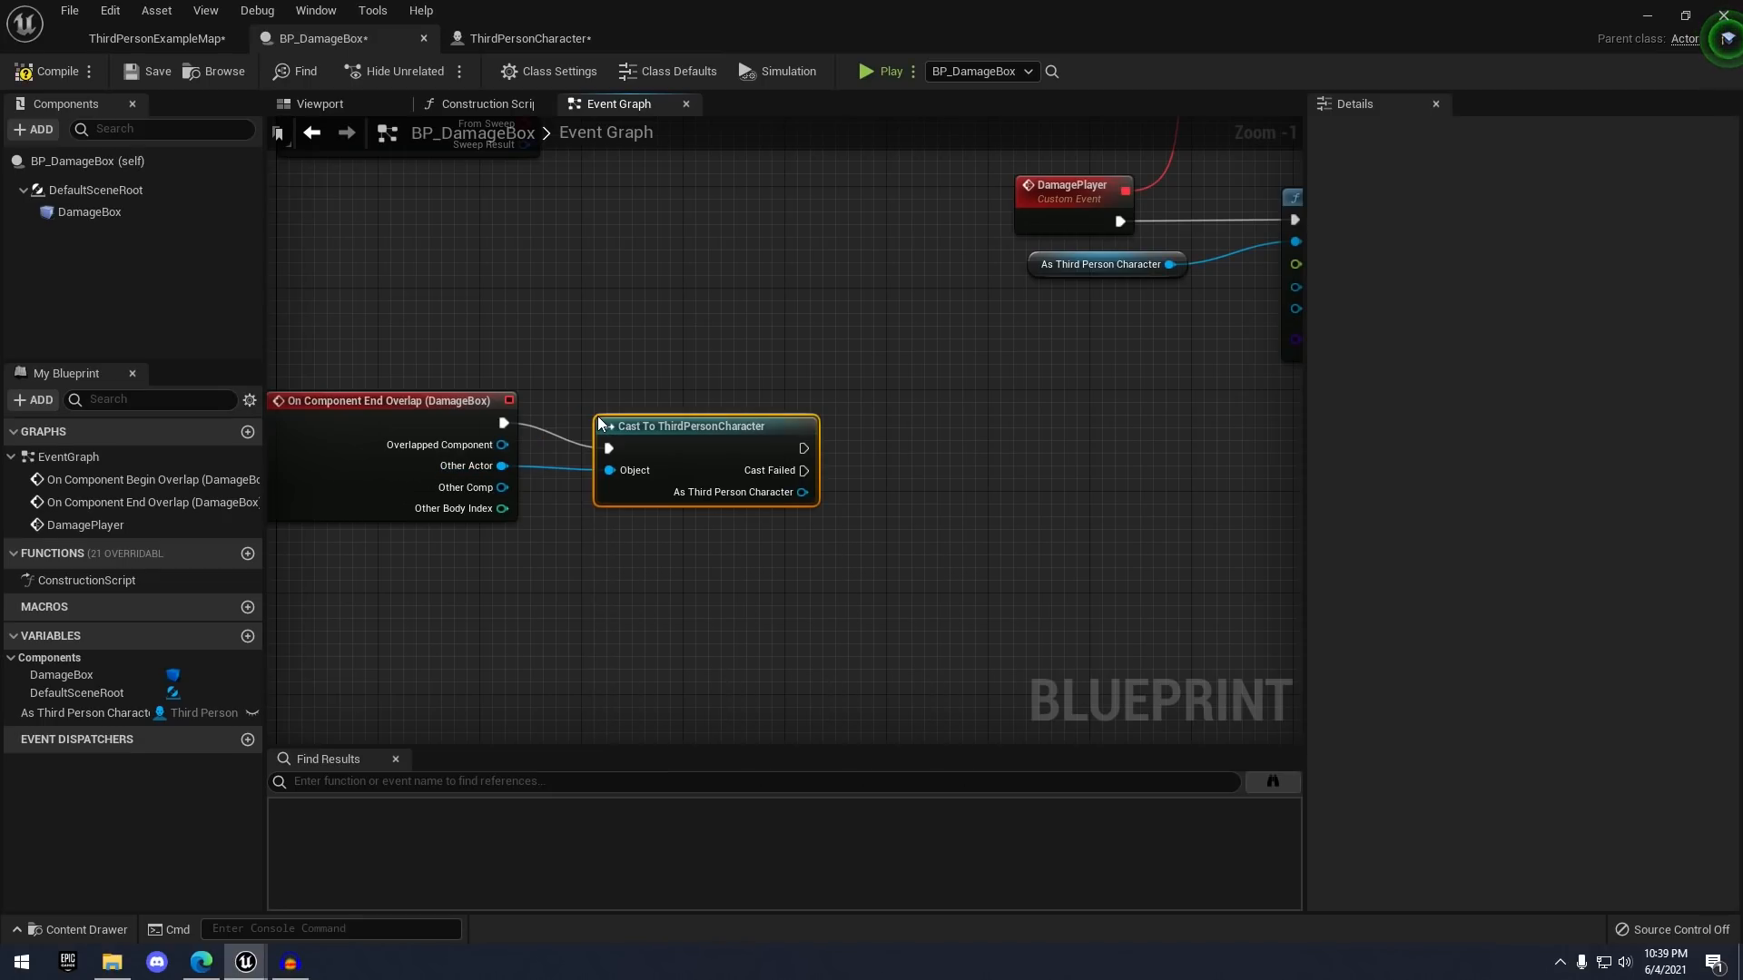
pyautogui.moveTo(867, 348); pyautogui.dragTo(822, 366, button='right')
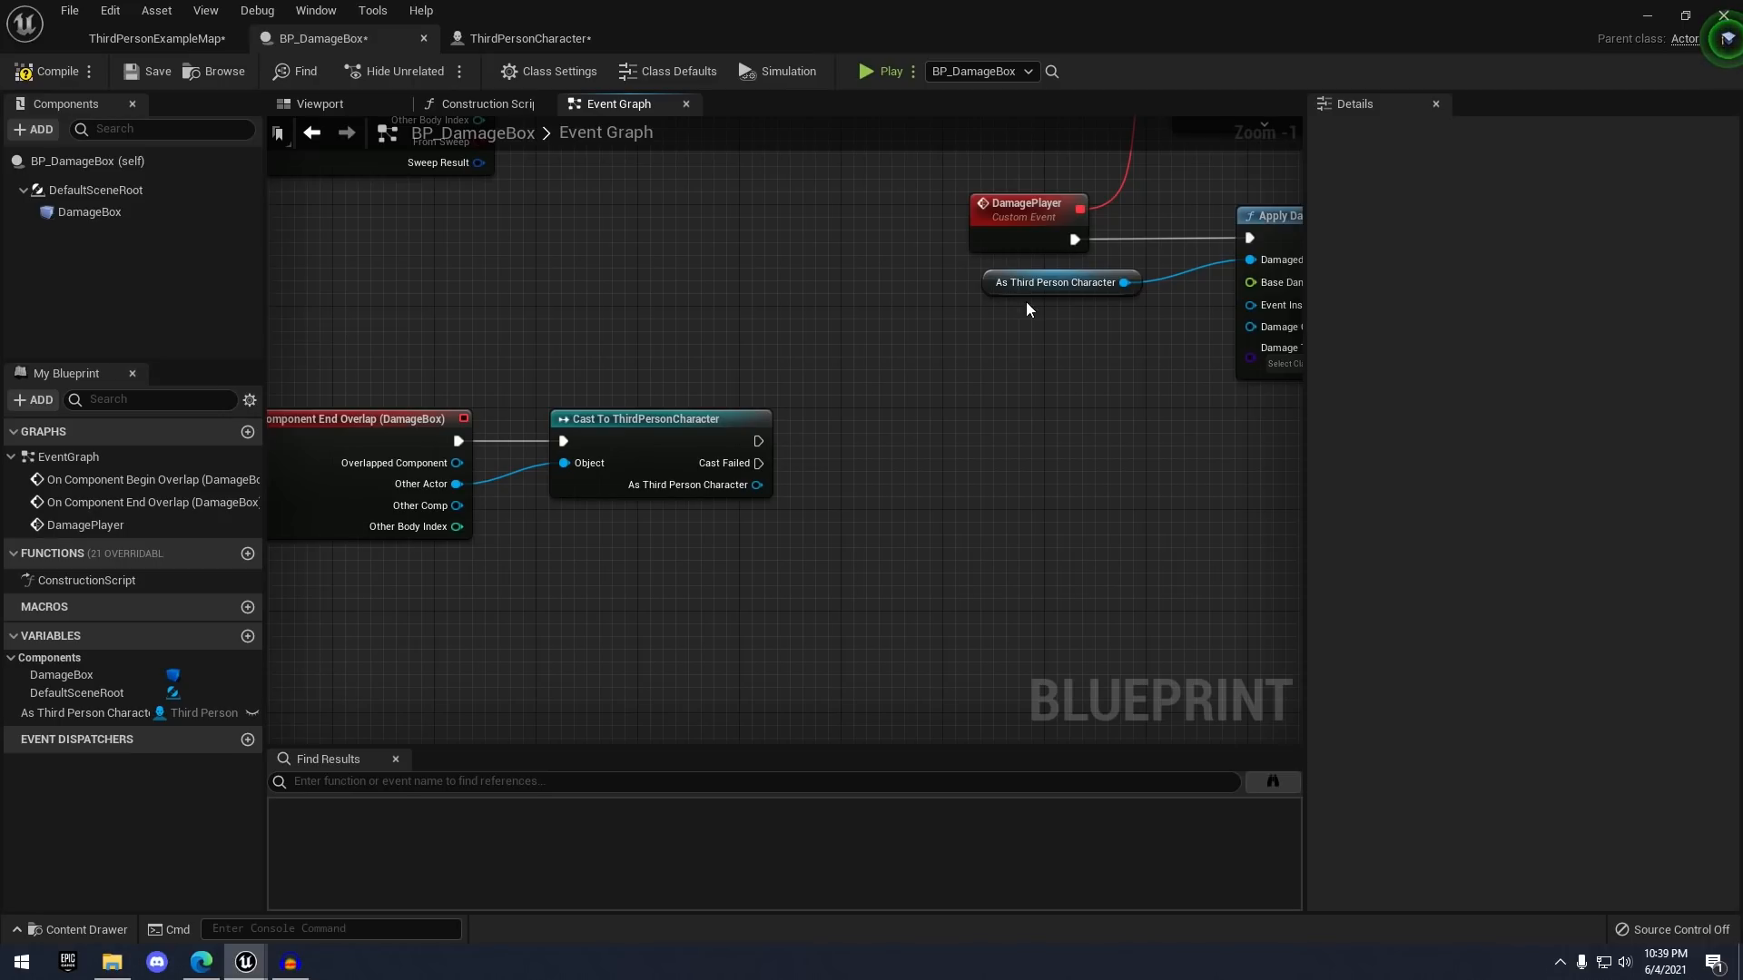
pyautogui.moveTo(986, 390); pyautogui.dragTo(827, 540, button='right')
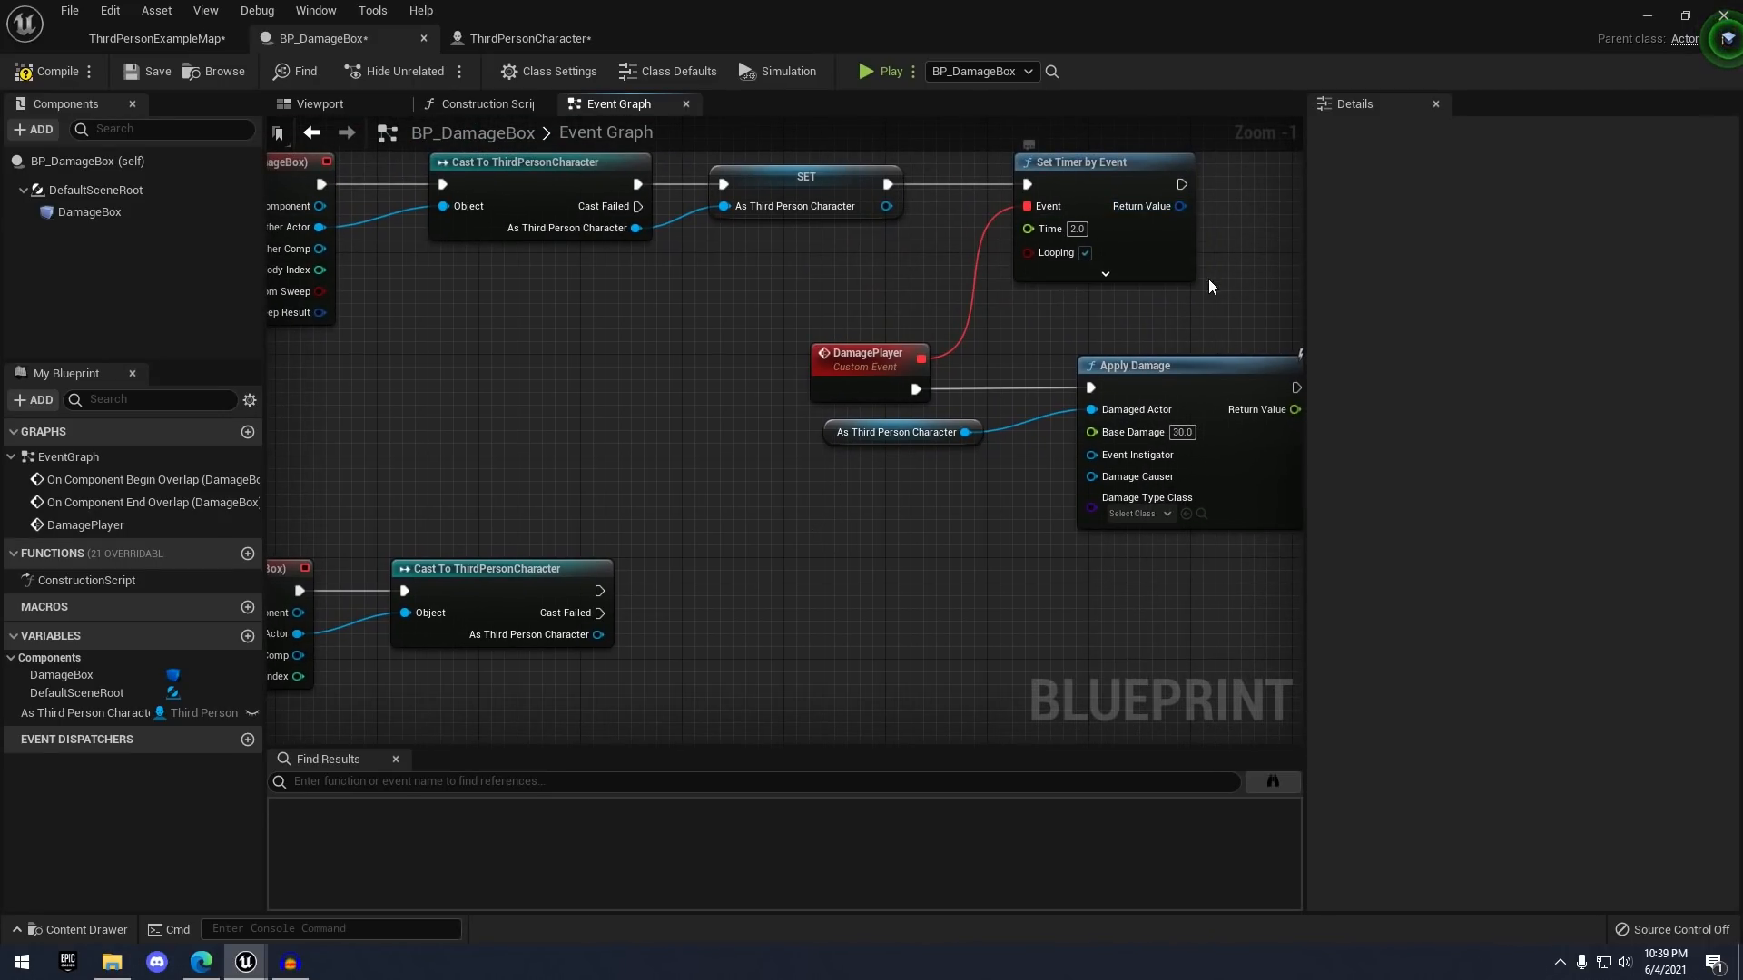
pyautogui.moveTo(598, 524); pyautogui.dragTo(497, 500, button='right')
pyautogui.moveTo(1067, 244); pyautogui.dragTo(918, 305, button='right')
pyautogui.scroll(1, 918, 305)
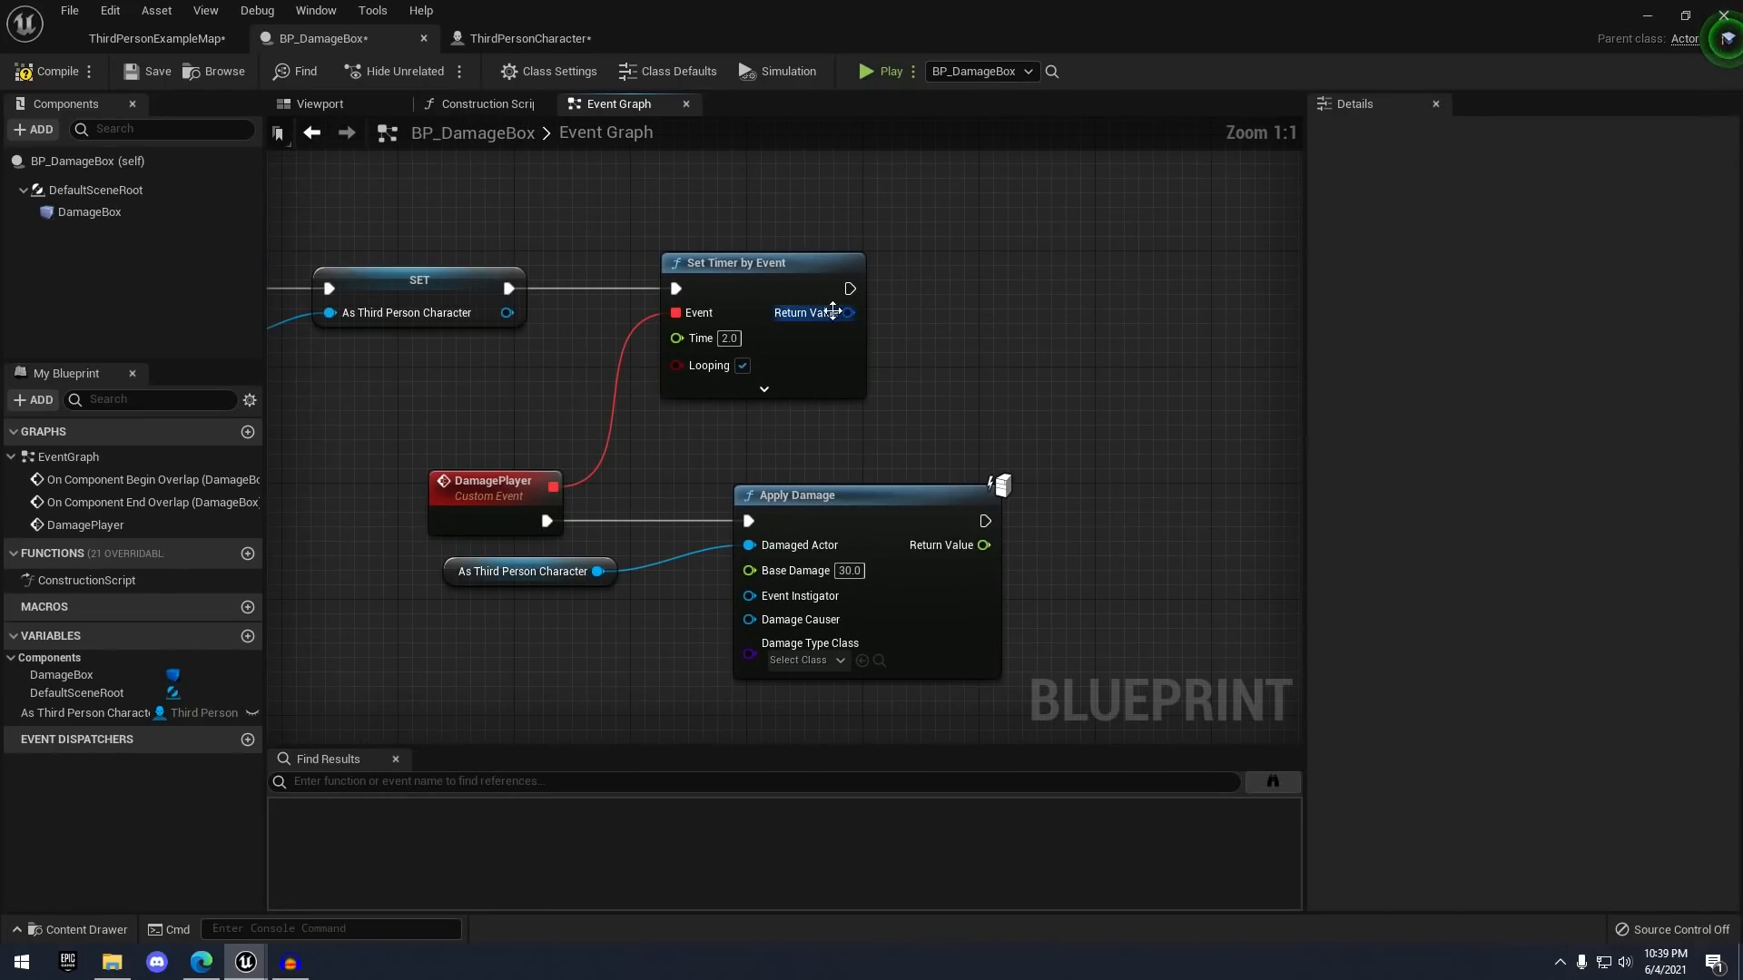
# - Promote Set Timer by Event's Return Value to a new variable named TimerRef
pyautogui.scroll(-1, 702, 469)
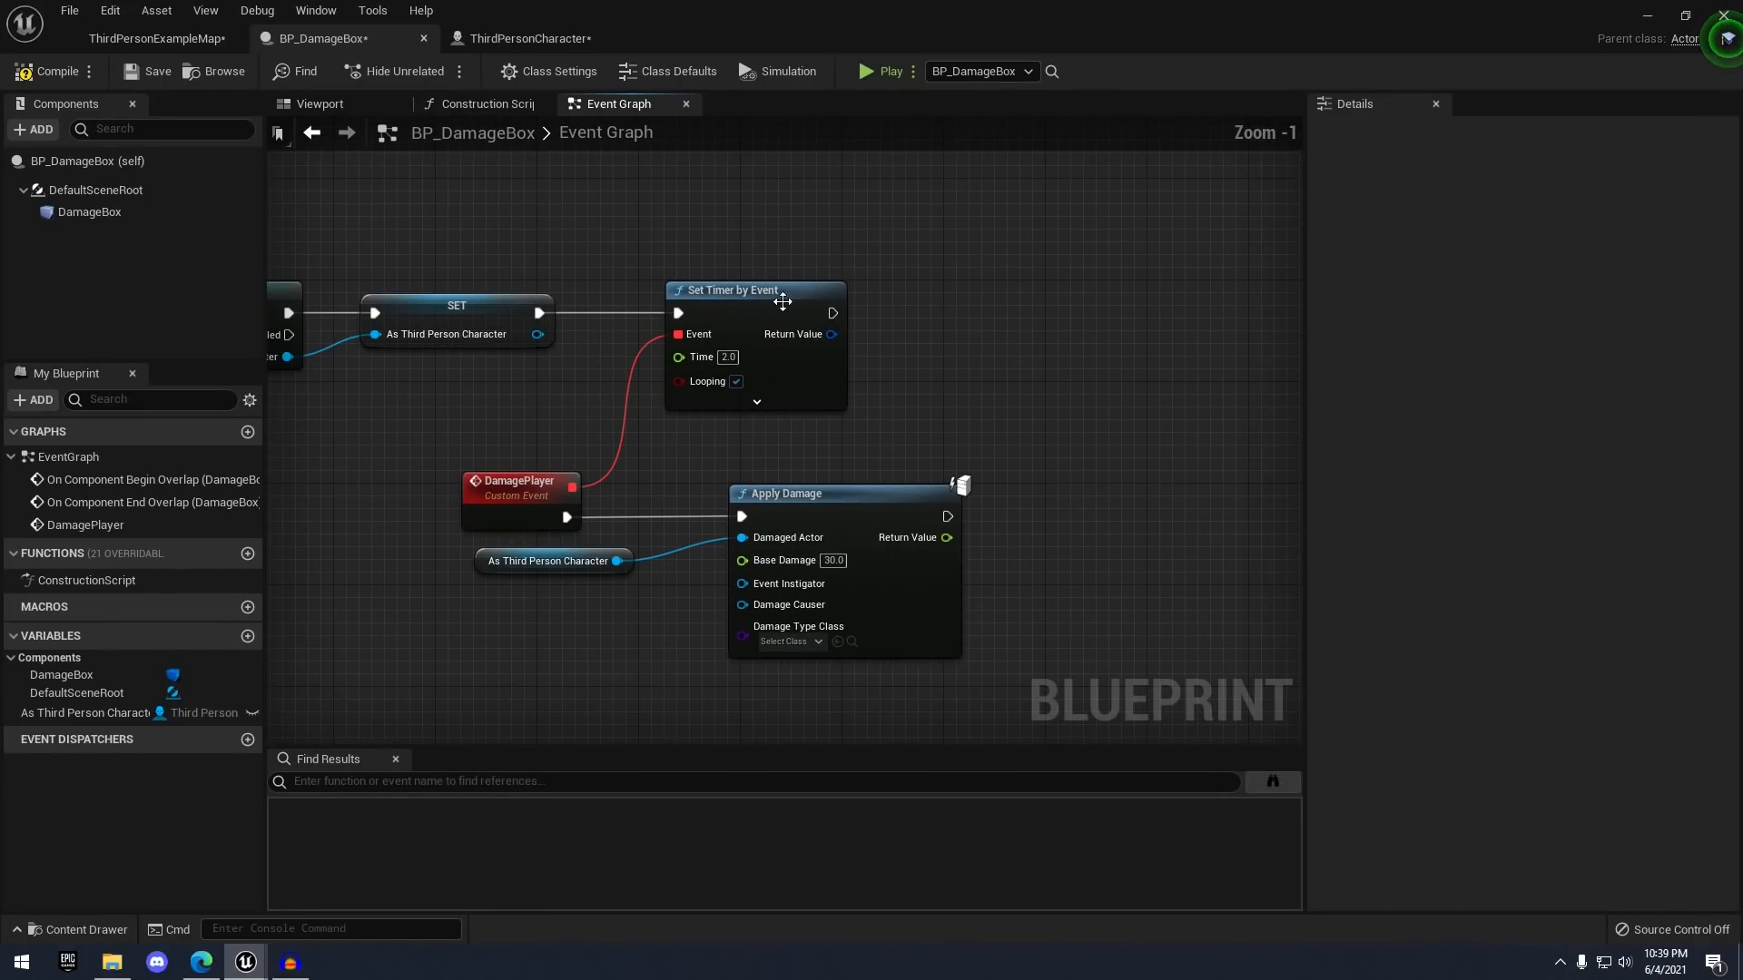
pyautogui.scroll(1, 795, 311)
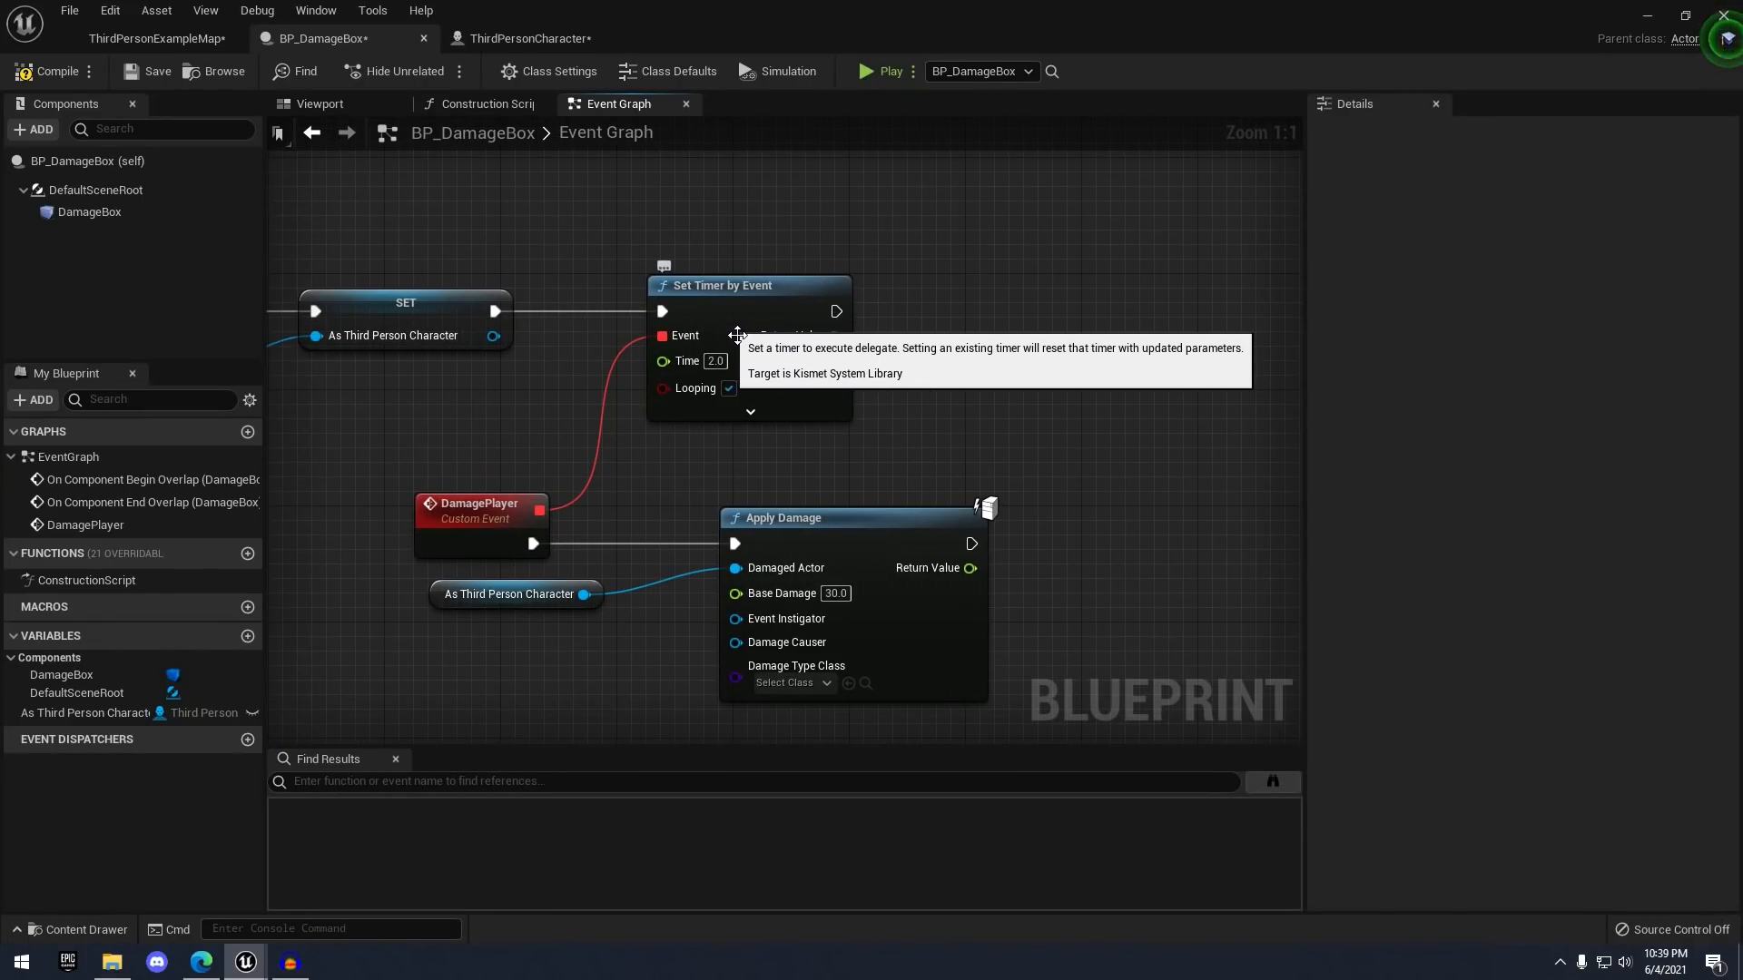
pyautogui.moveTo(830, 336); pyautogui.dragTo(935, 336)
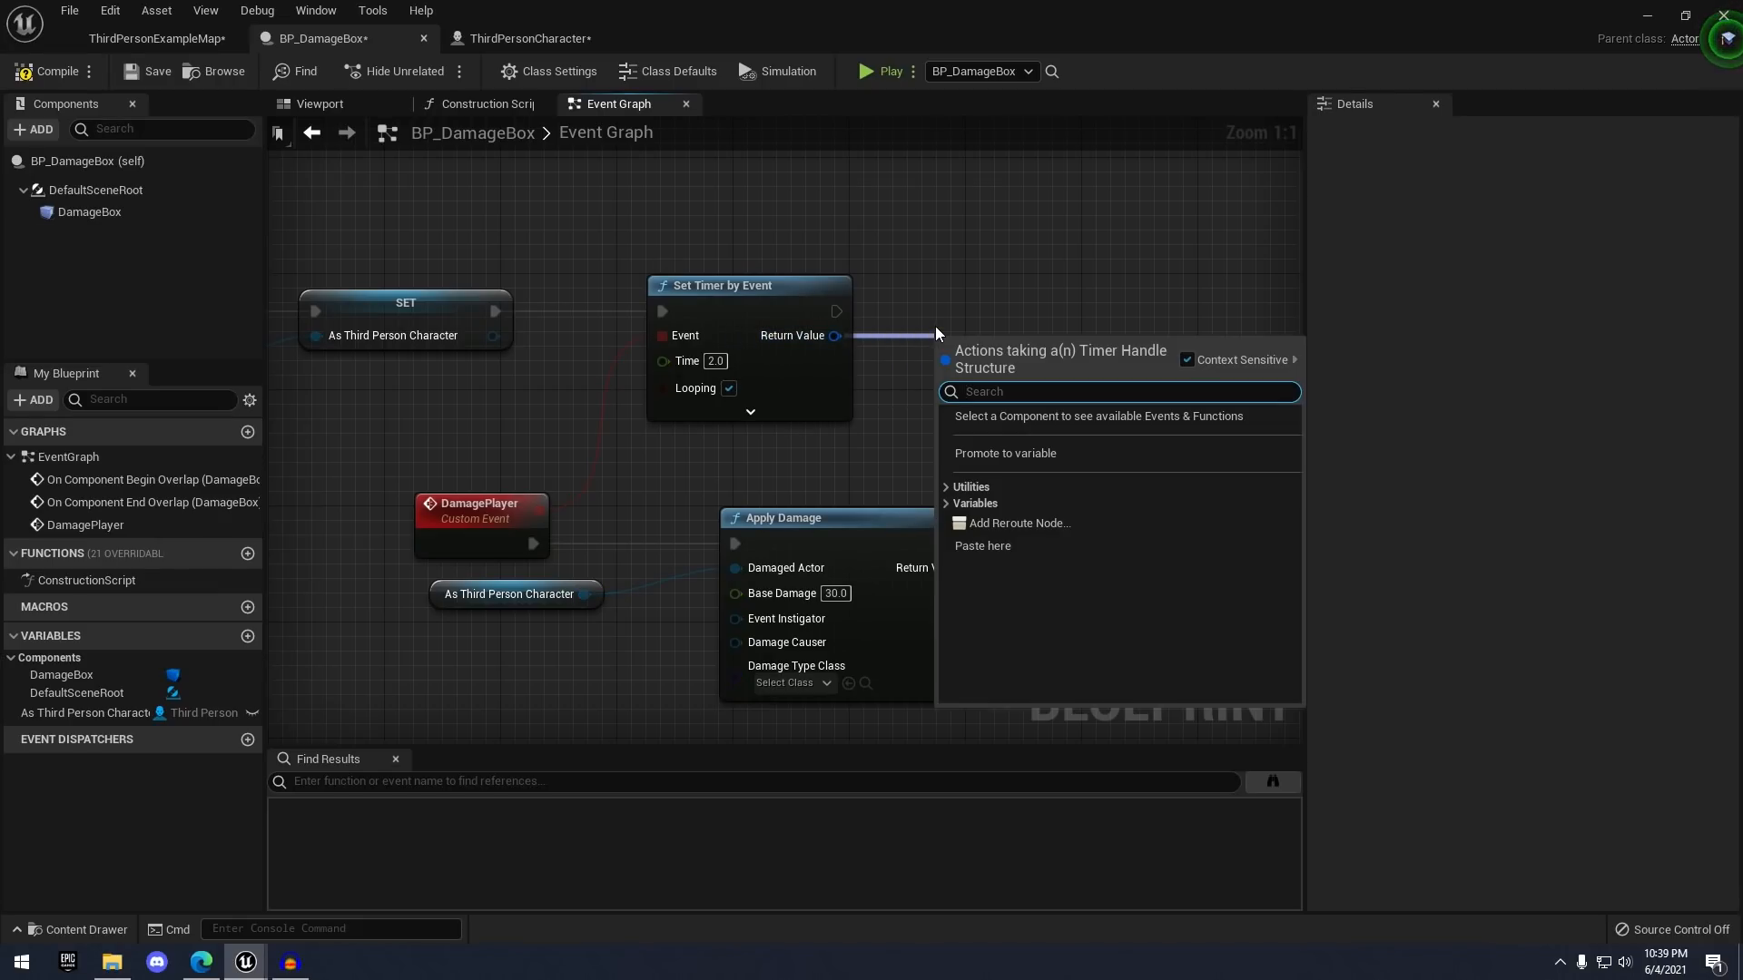
pyautogui.click(1000, 451)
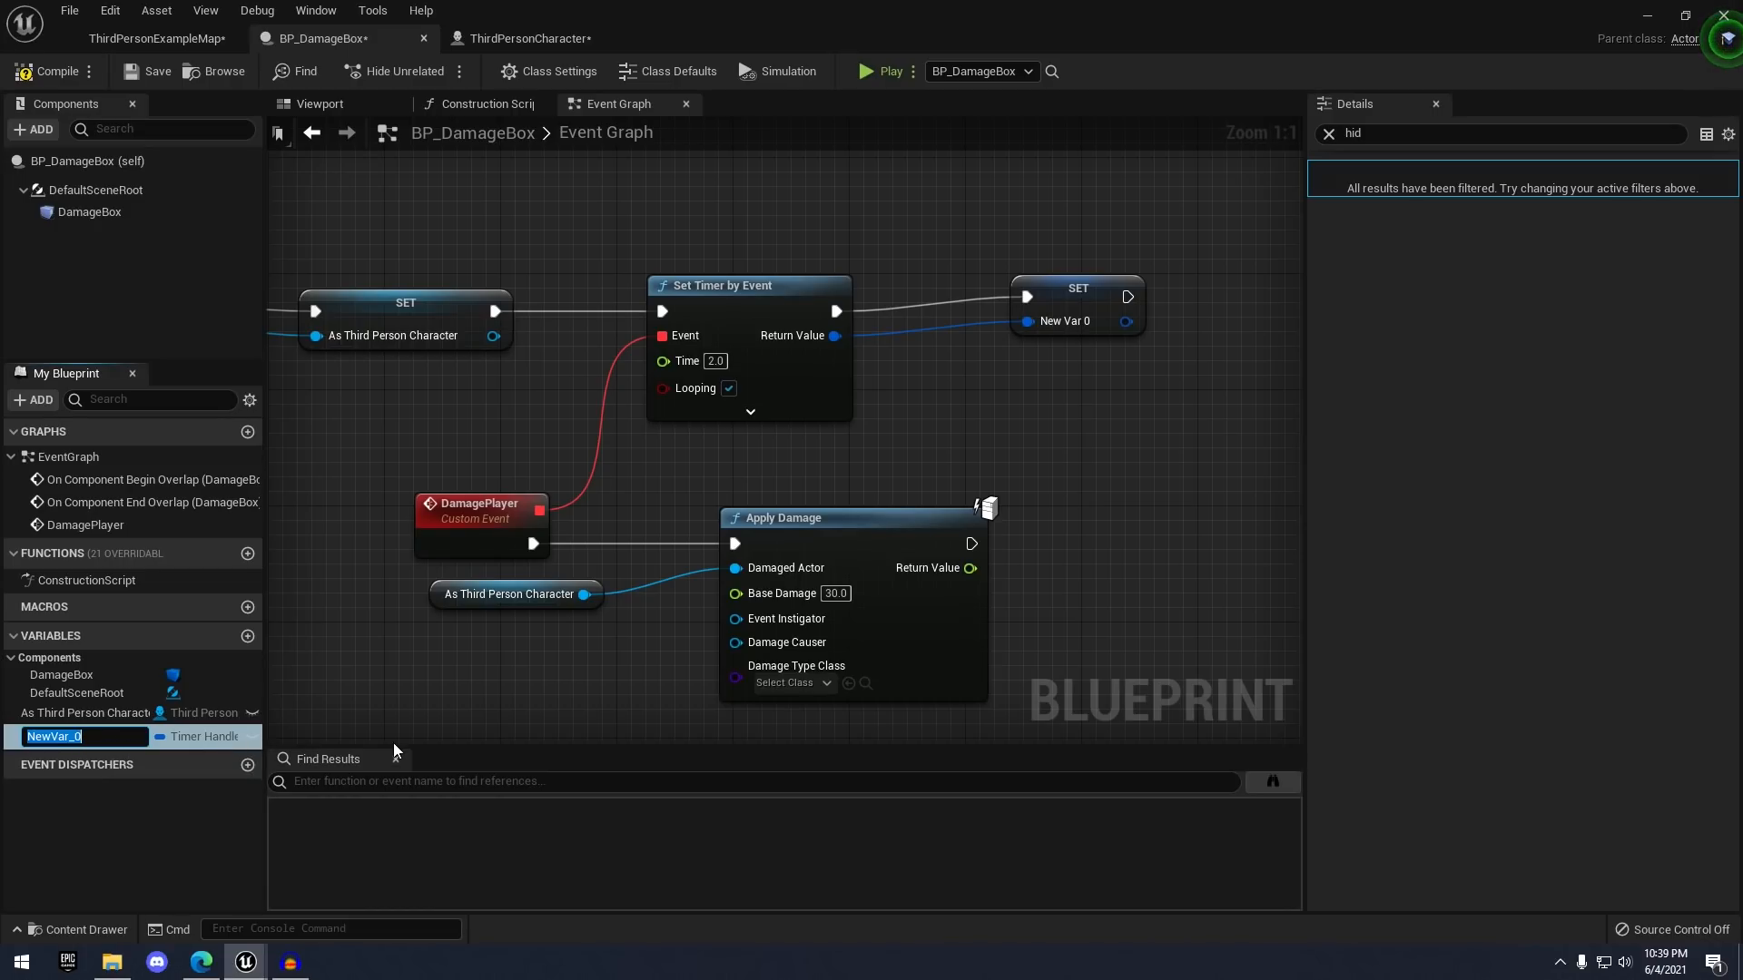
pyautogui.write('TimerRef')
pyautogui.press('Return')
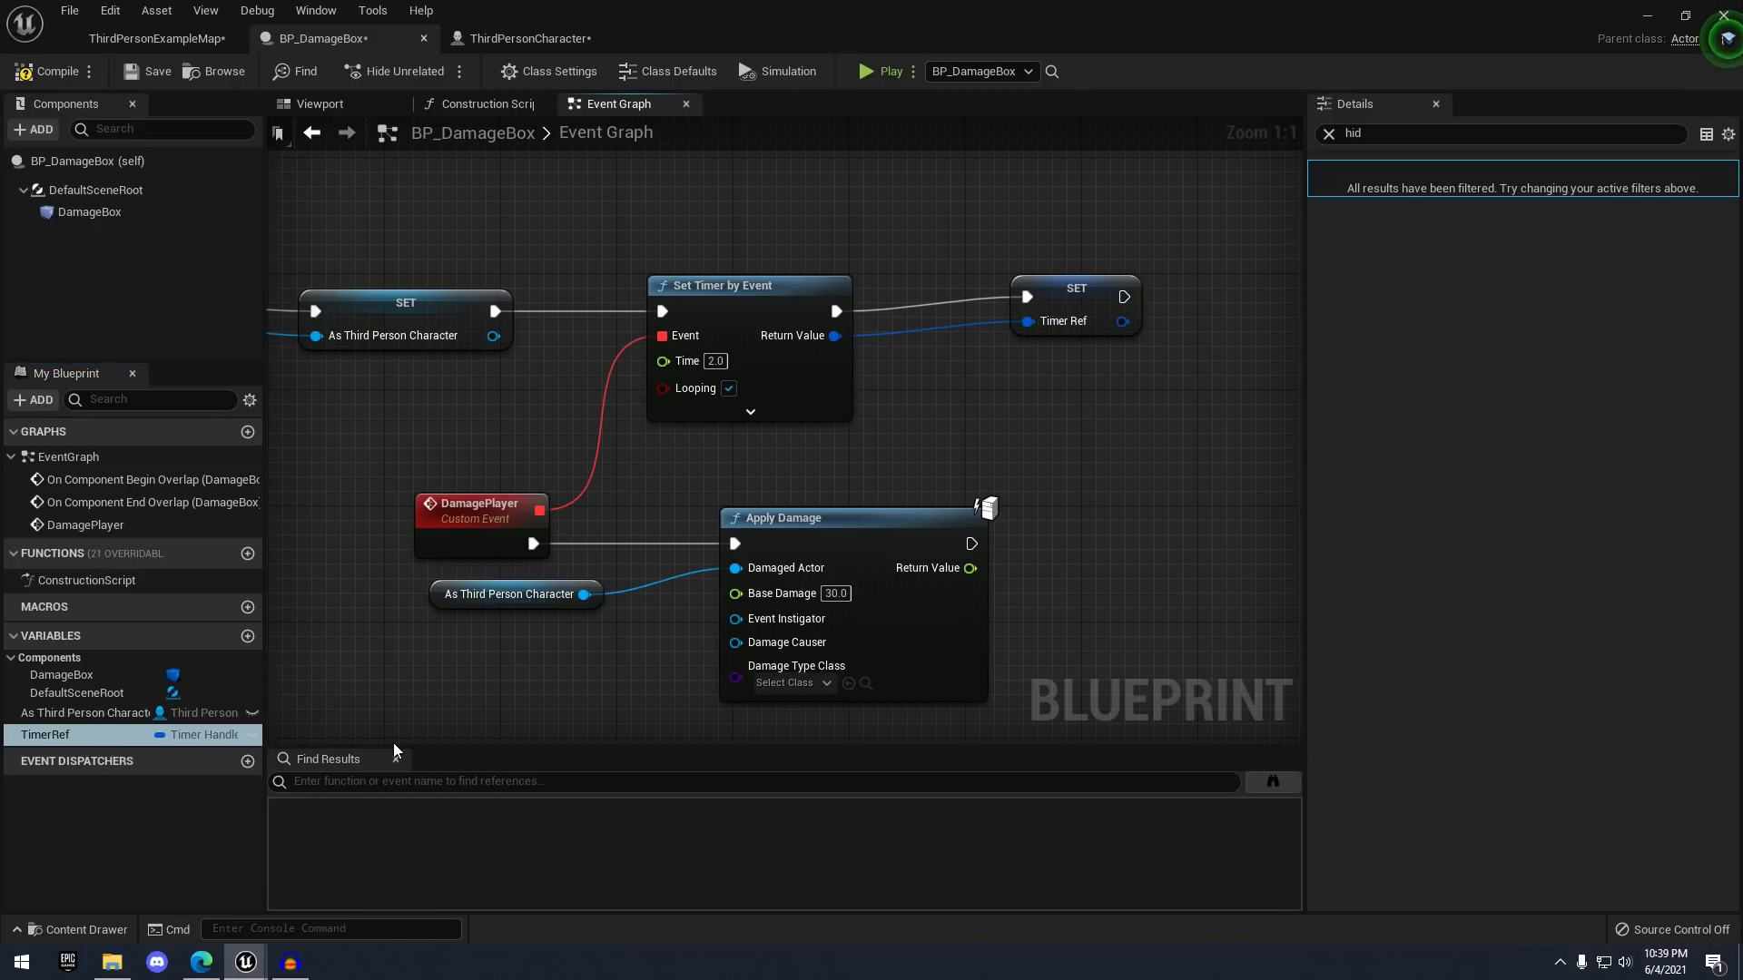
# - After the End Overlap cast, run Clear and Invalidate Timer by Handle on a TimerRef getter
pyautogui.moveTo(931, 463); pyautogui.dragTo(1075, 392, button='right')
pyautogui.moveTo(777, 497); pyautogui.dragTo(1031, 230, button='right')
pyautogui.moveTo(81, 735); pyautogui.dragTo(404, 651)
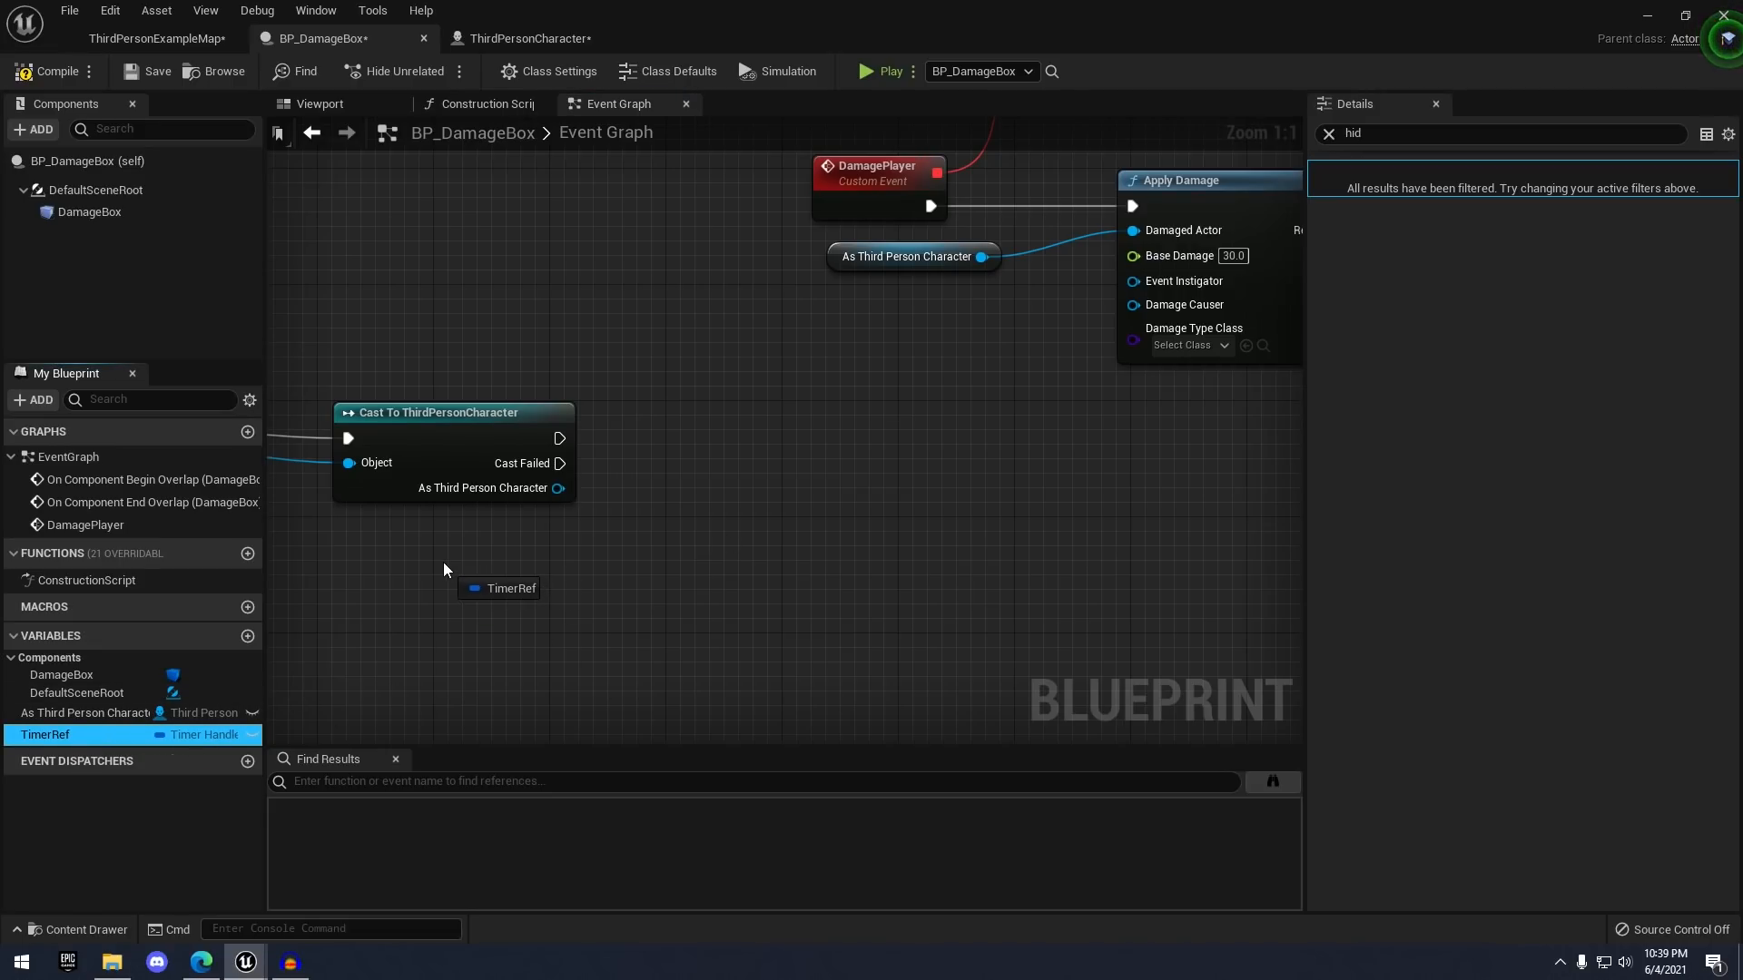
pyautogui.moveTo(443, 569); pyautogui.dragTo(634, 492)
pyautogui.click(501, 599)
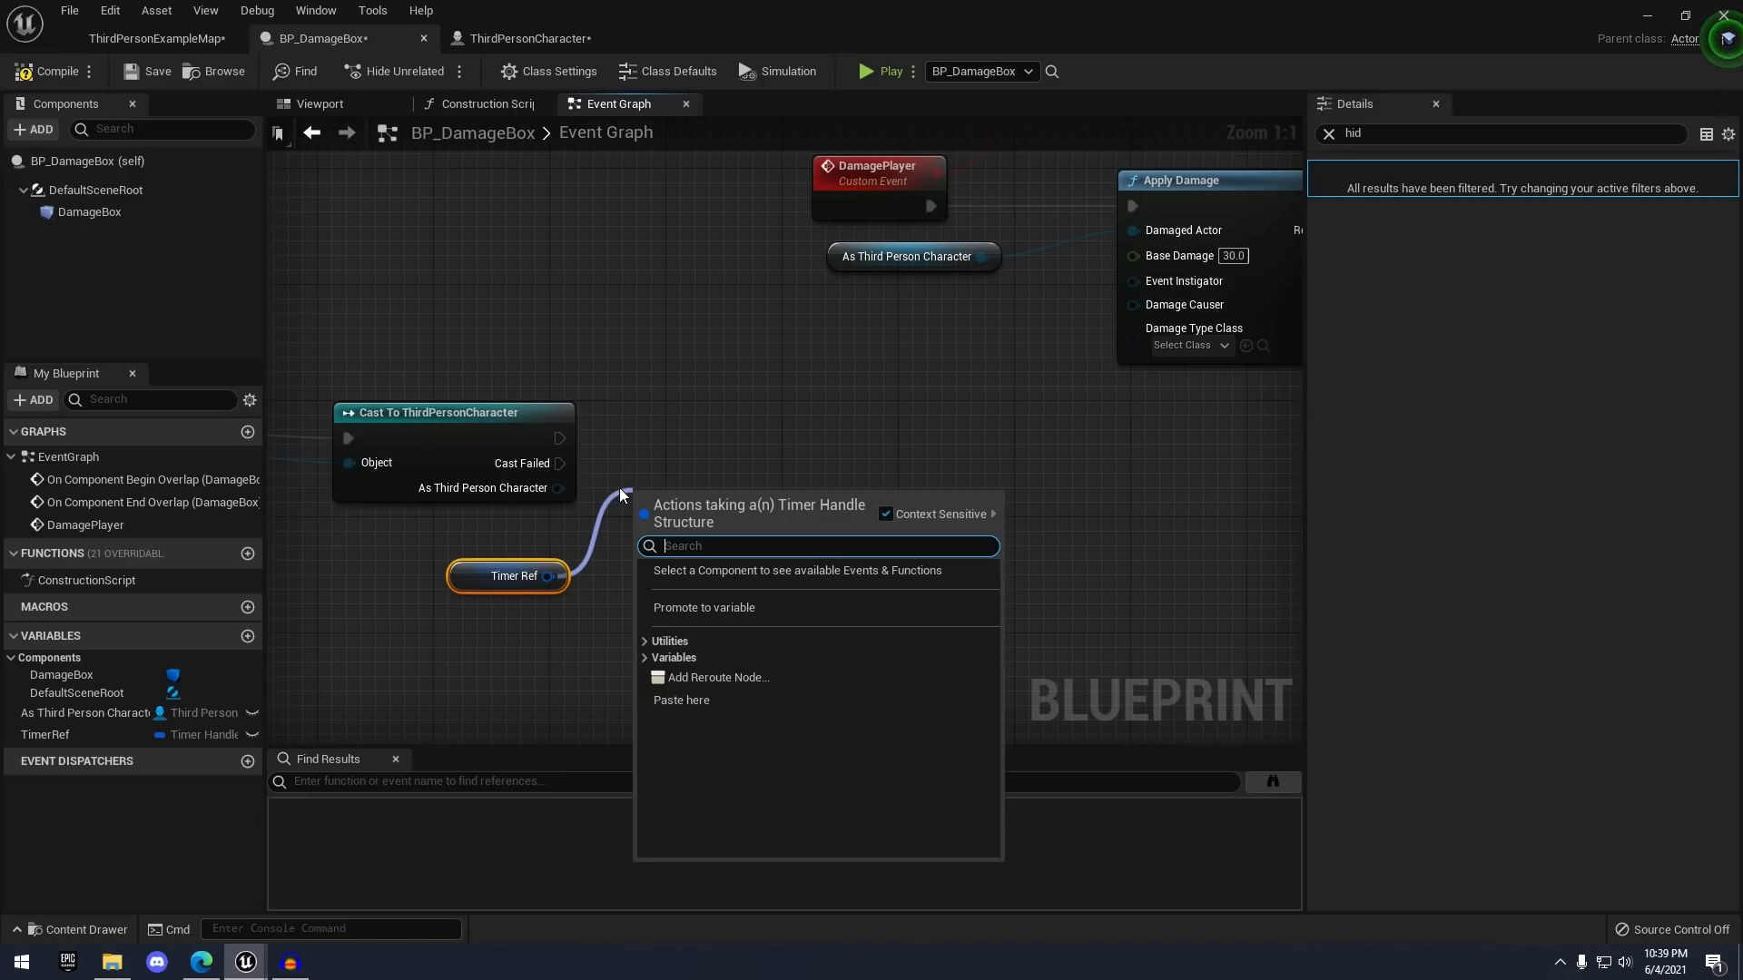
pyautogui.write('invali')
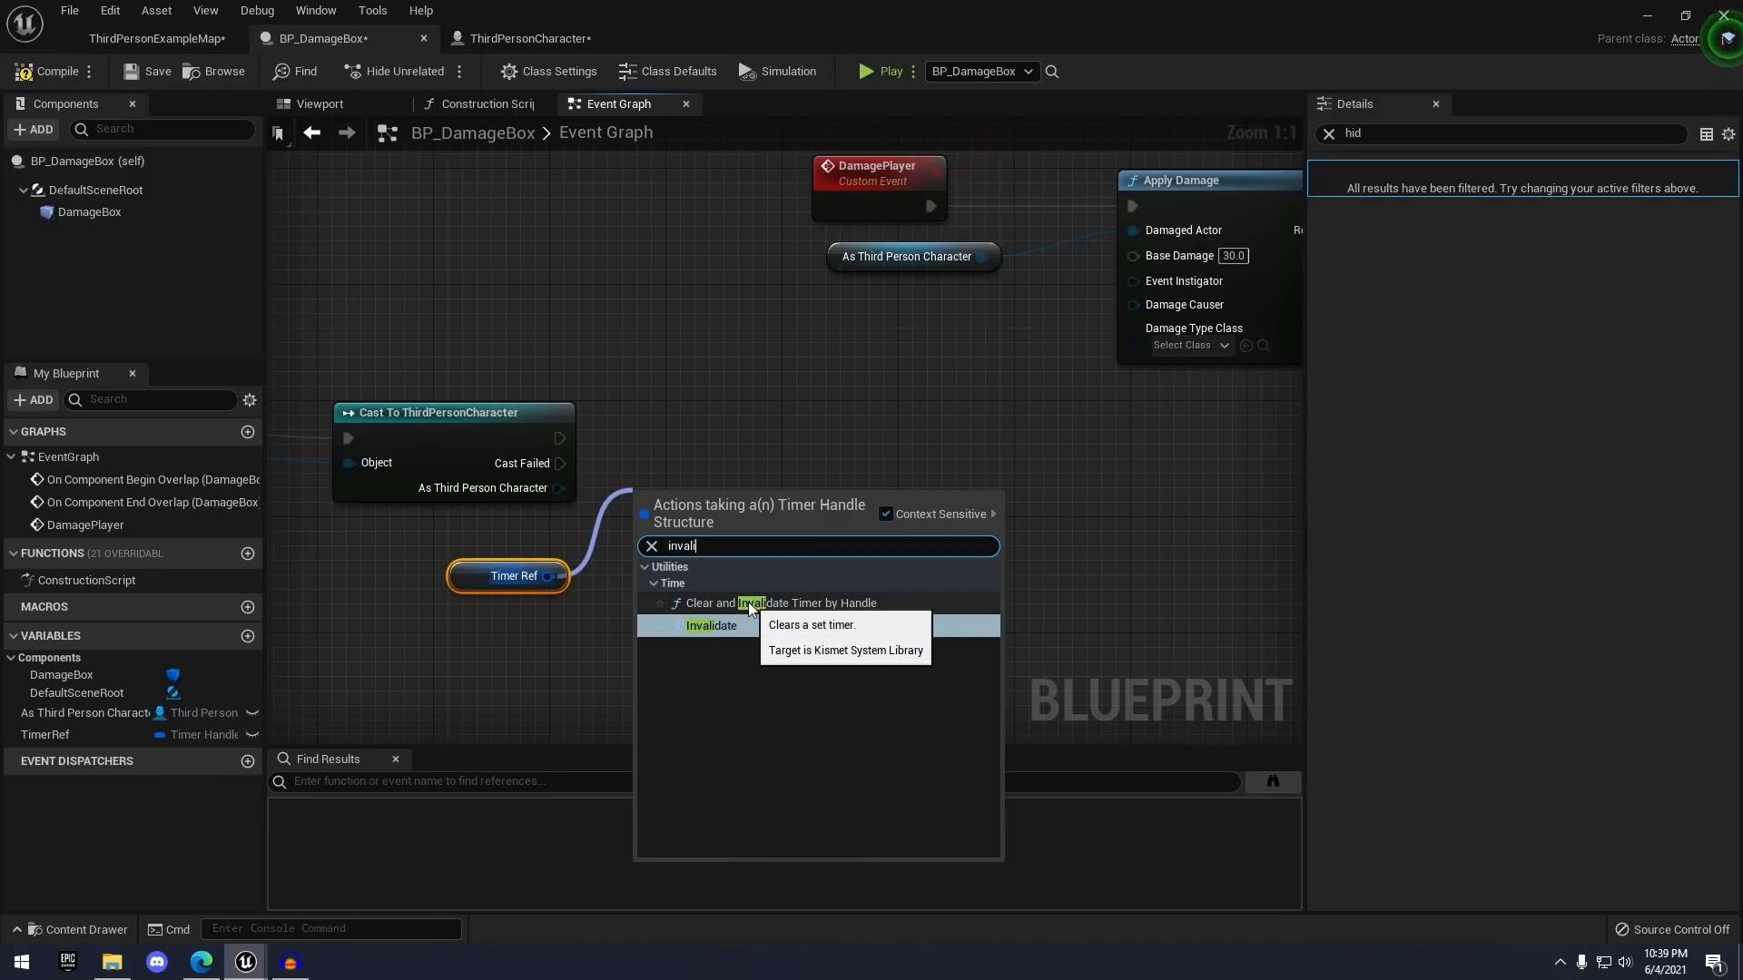
pyautogui.click(815, 602)
pyautogui.moveTo(784, 495); pyautogui.dragTo(769, 467)
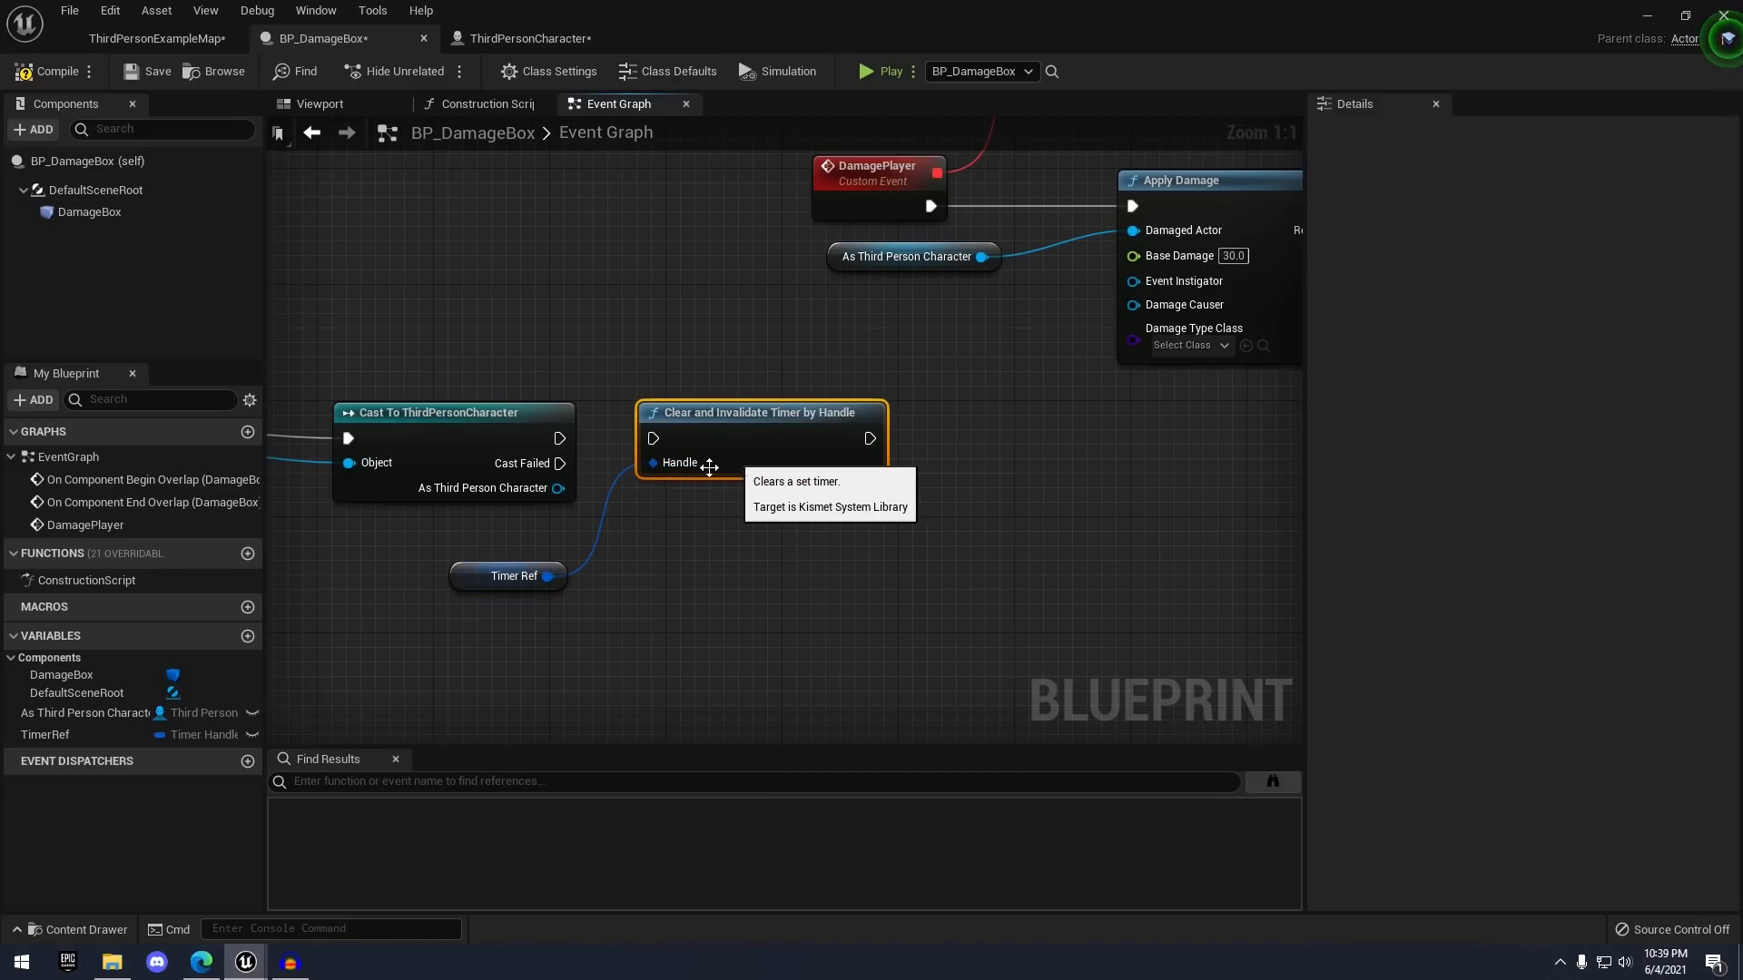
pyautogui.moveTo(560, 440); pyautogui.dragTo(654, 442)
# - Compile the BP_DamageBox Blueprint and return to the ThirdPersonExampleMap level
pyautogui.scroll(-4, 626, 377)
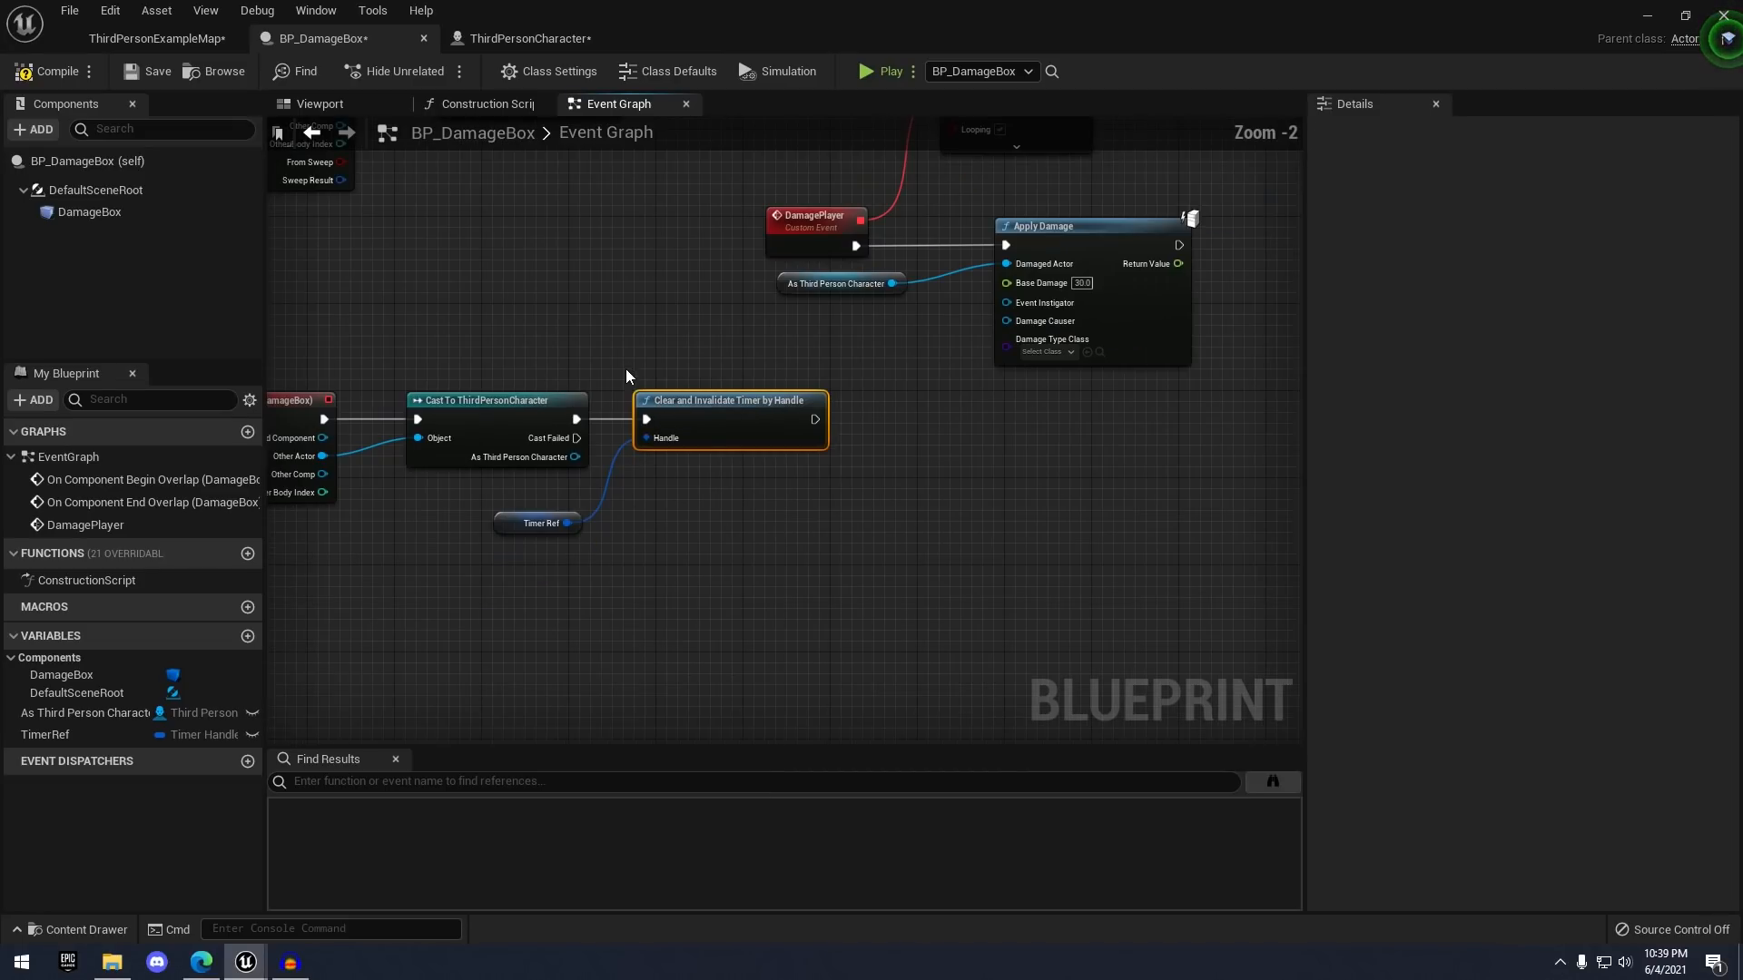
pyautogui.moveTo(669, 326); pyautogui.dragTo(774, 400, button='right')
pyautogui.click(60, 72)
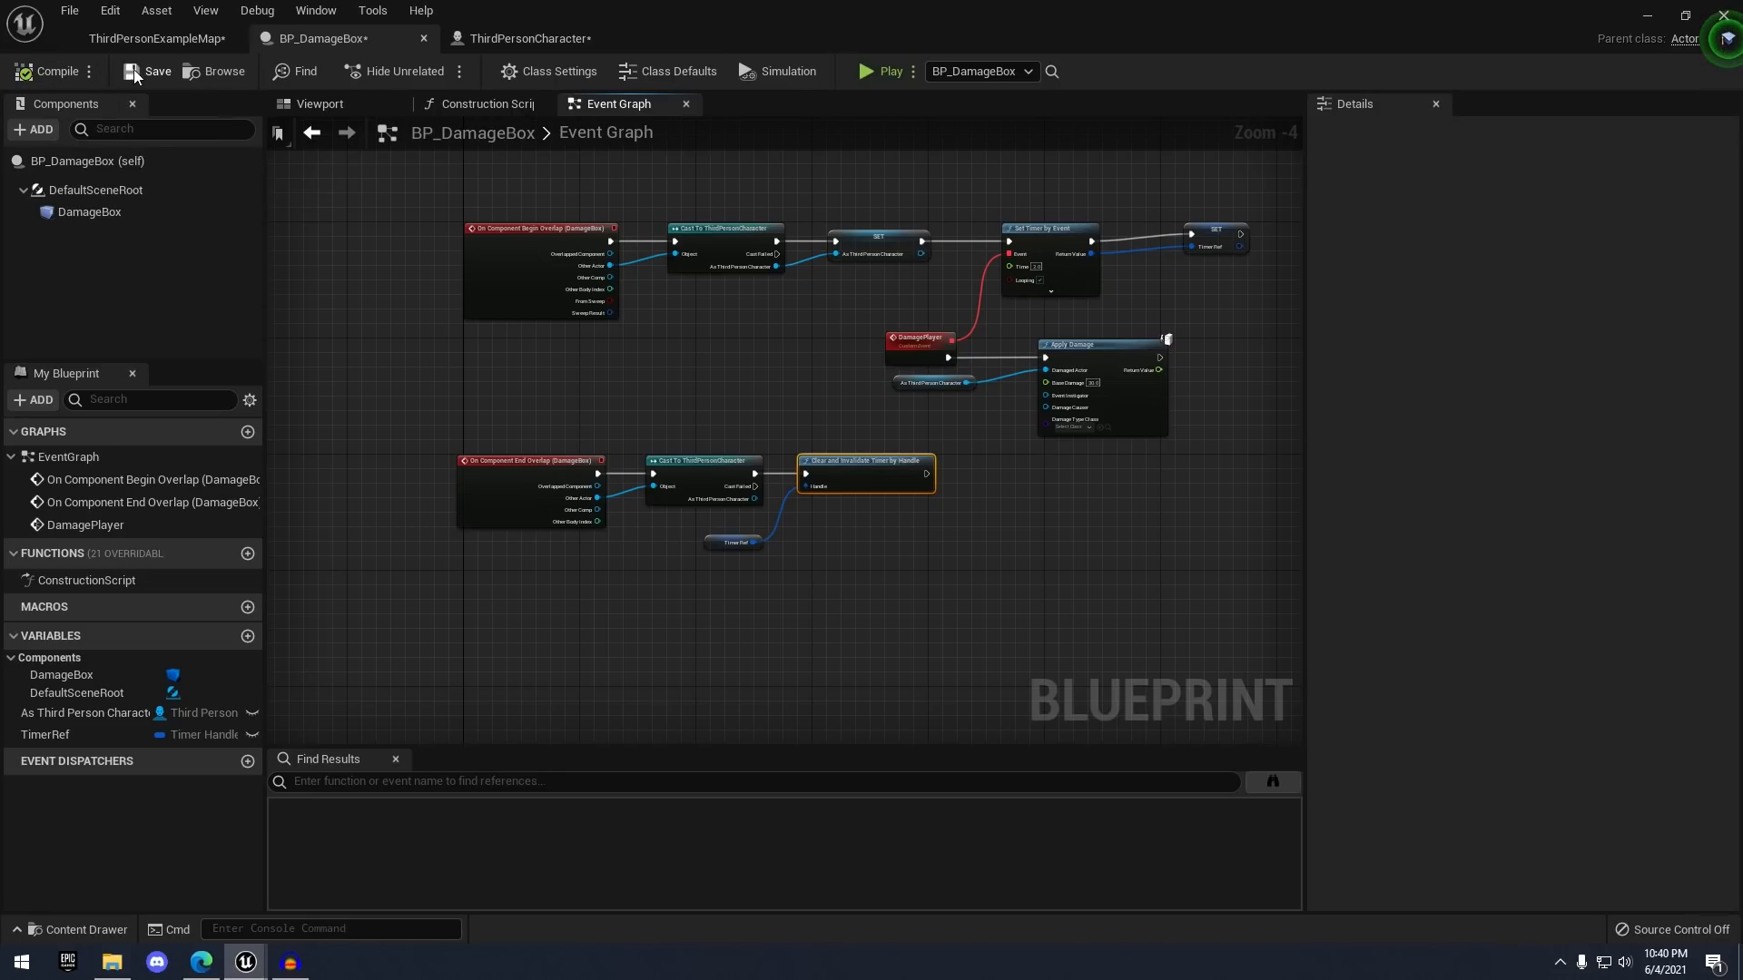
pyautogui.scroll(2, 504, 499)
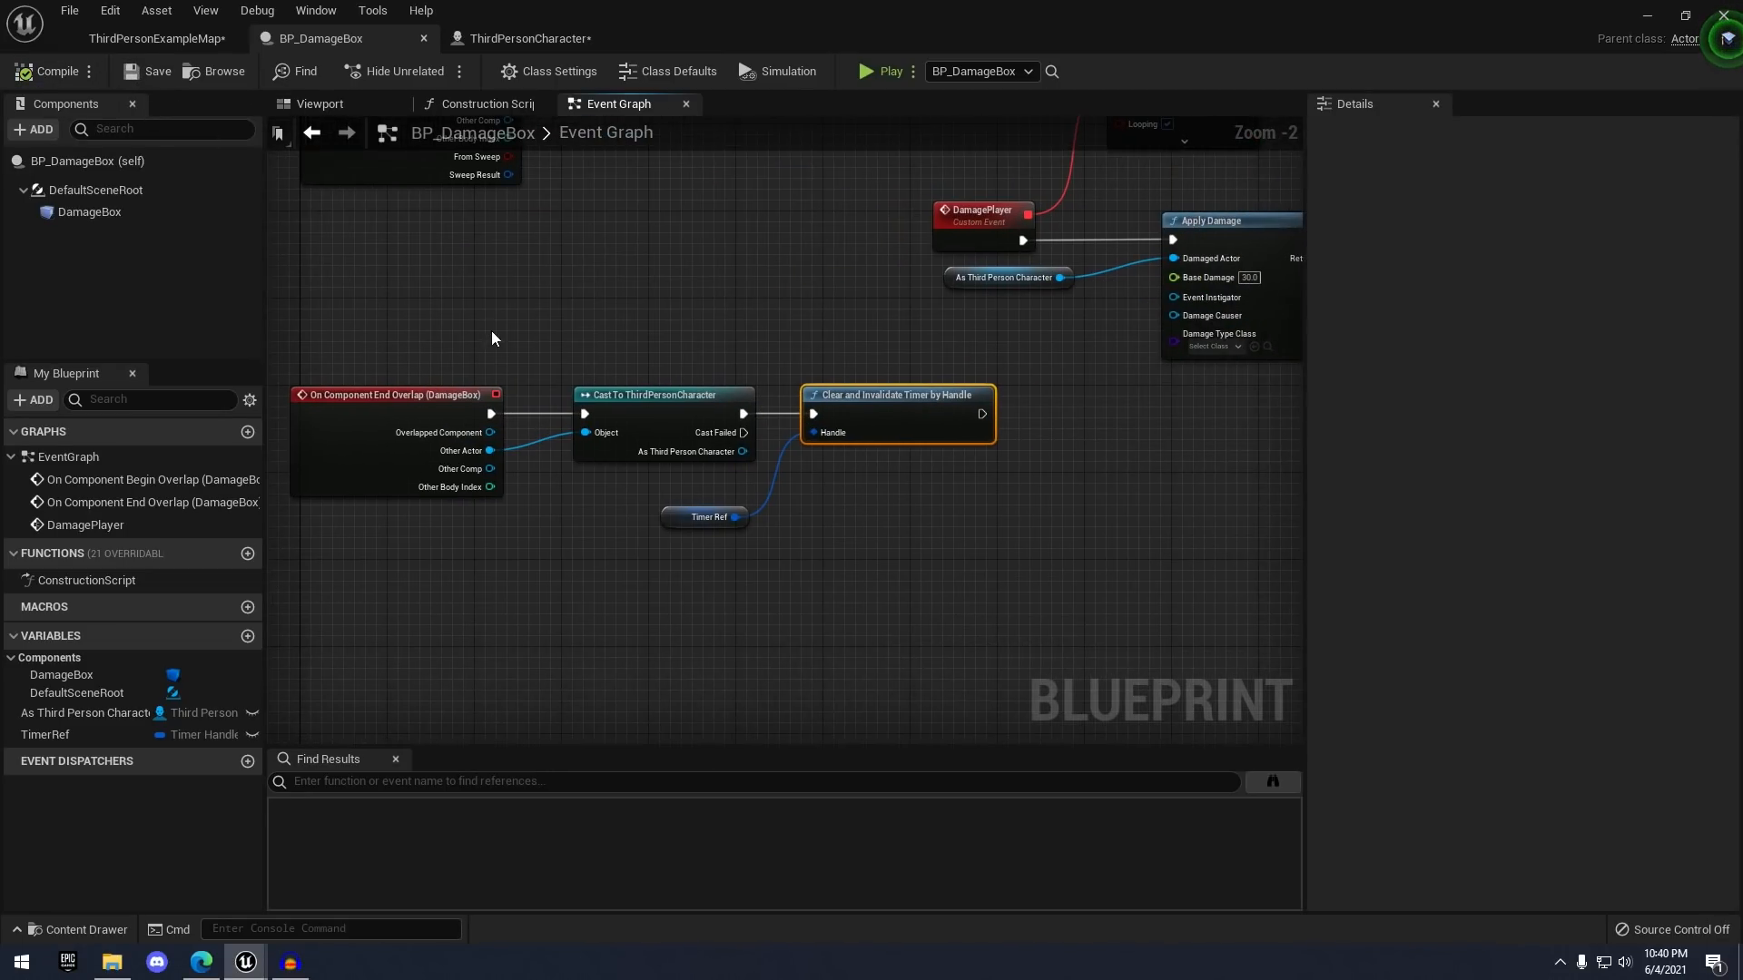
pyautogui.scroll(-1, 545, 345)
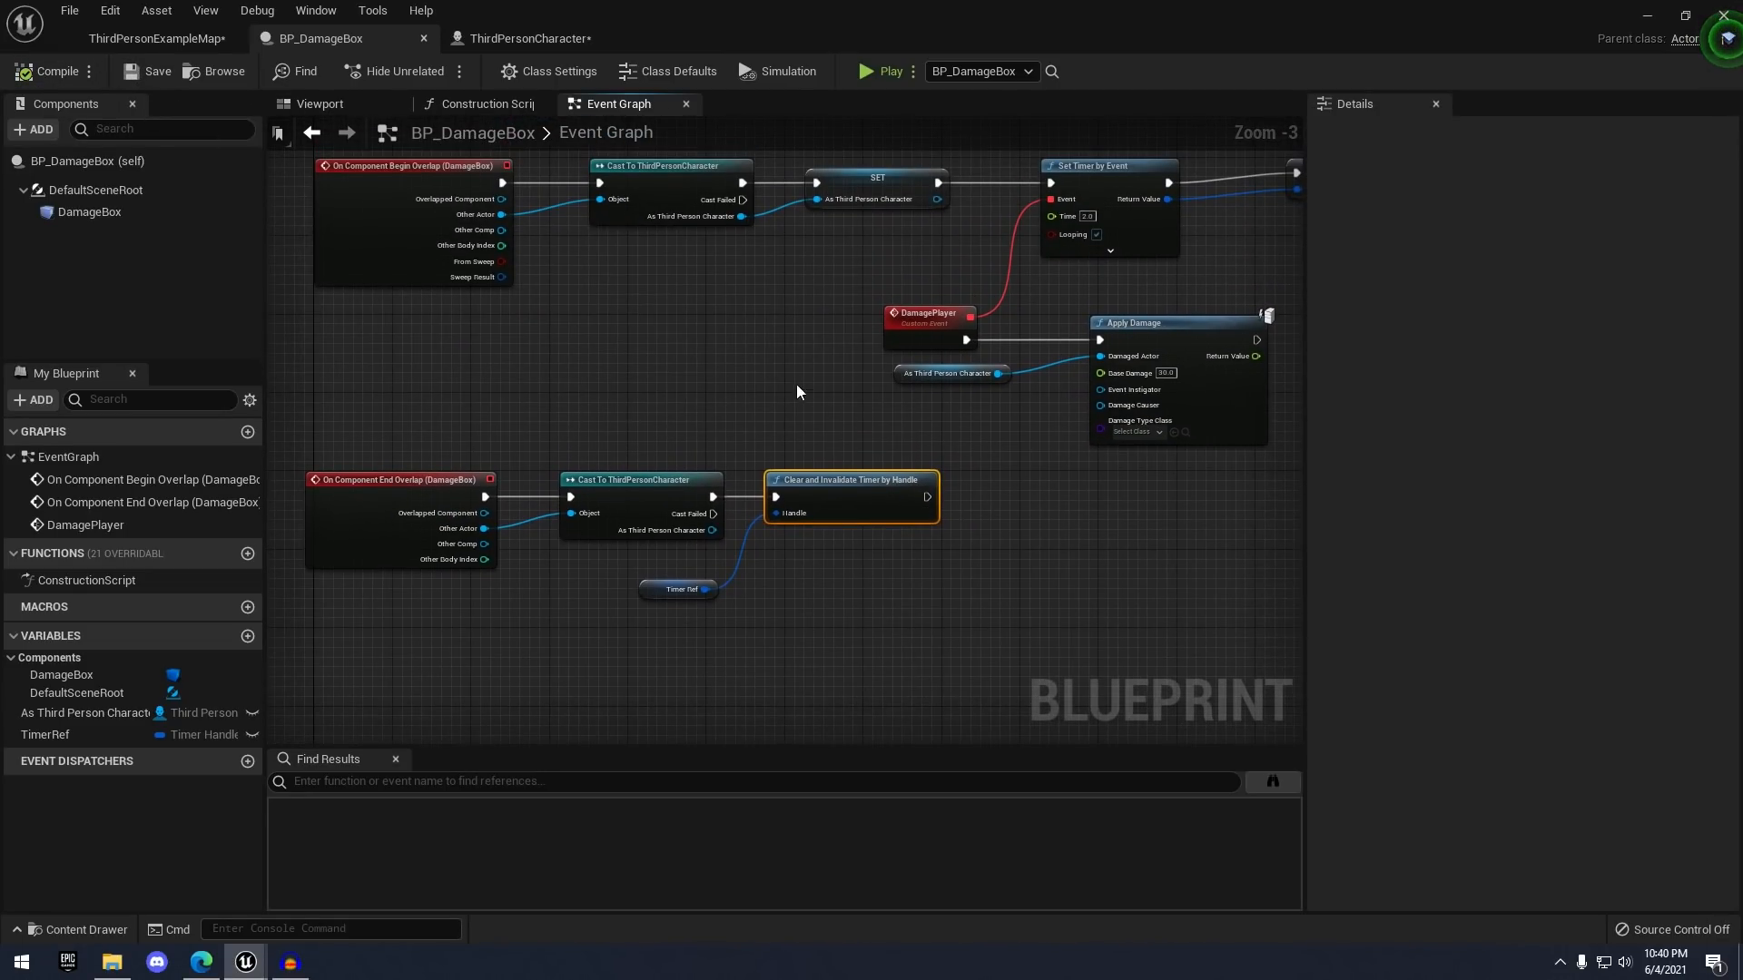
pyautogui.moveTo(797, 384); pyautogui.dragTo(669, 436, button='right')
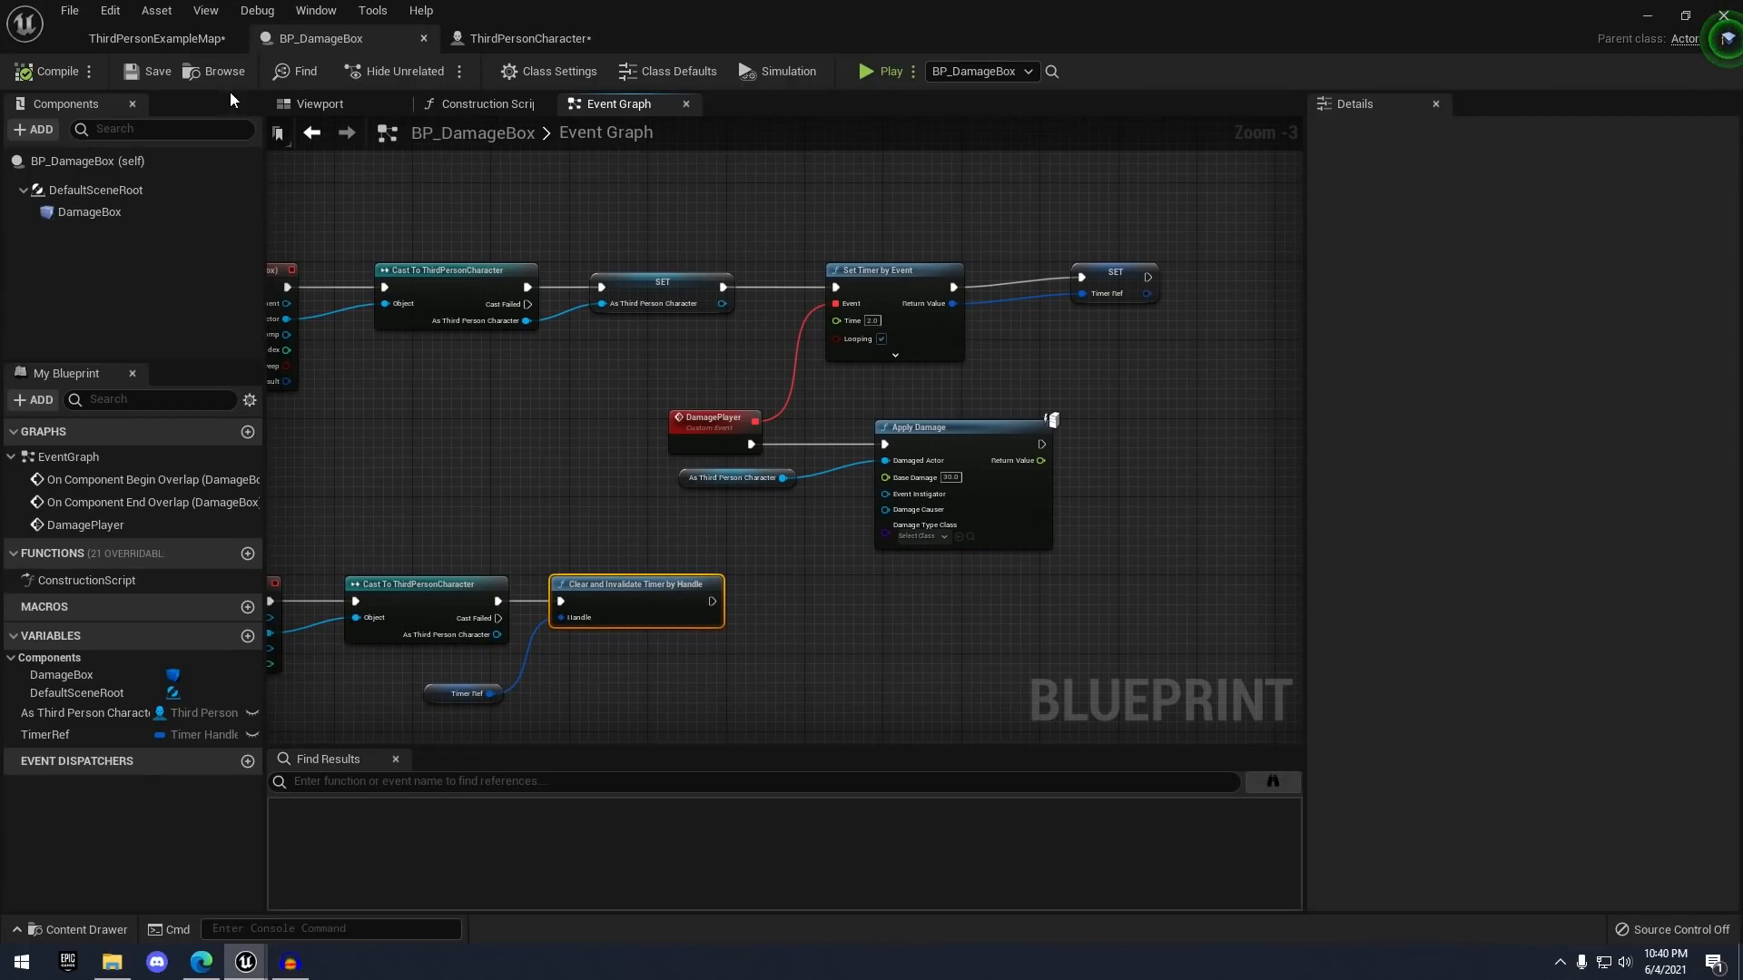
pyautogui.click(159, 38)
# - Play-test the level, running the character into the damage box and back out, then stop
pyautogui.click(1007, 79)
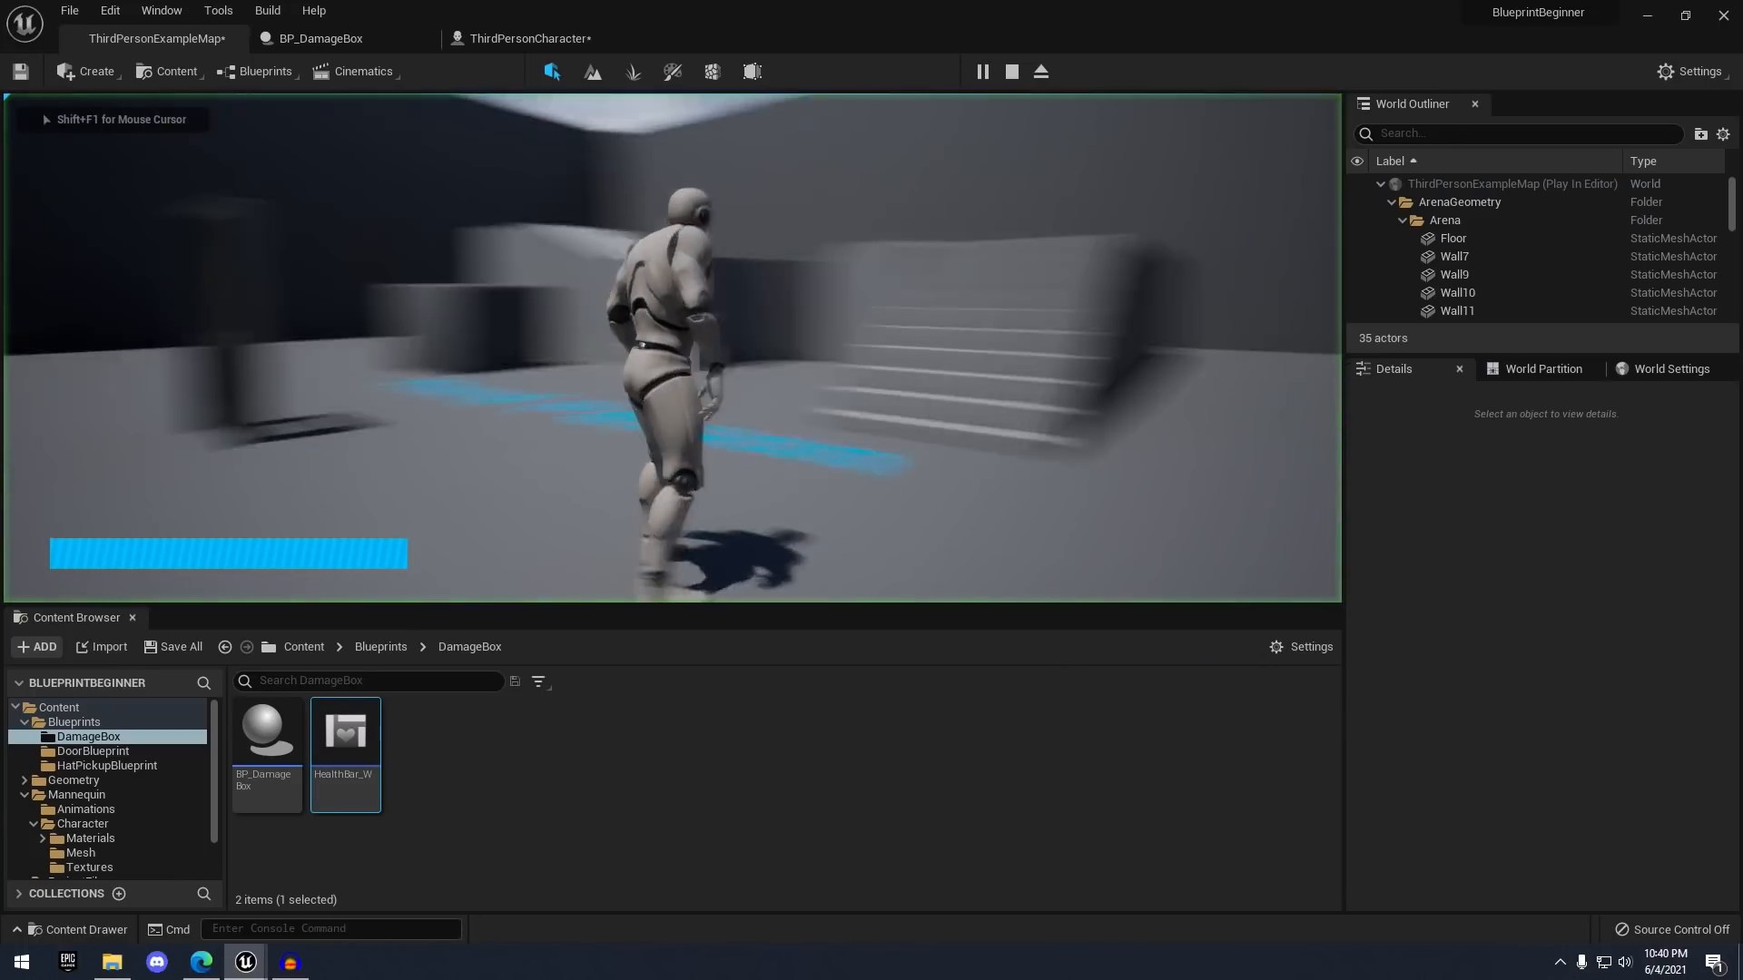
pyautogui.press('w')
pyautogui.press('w')
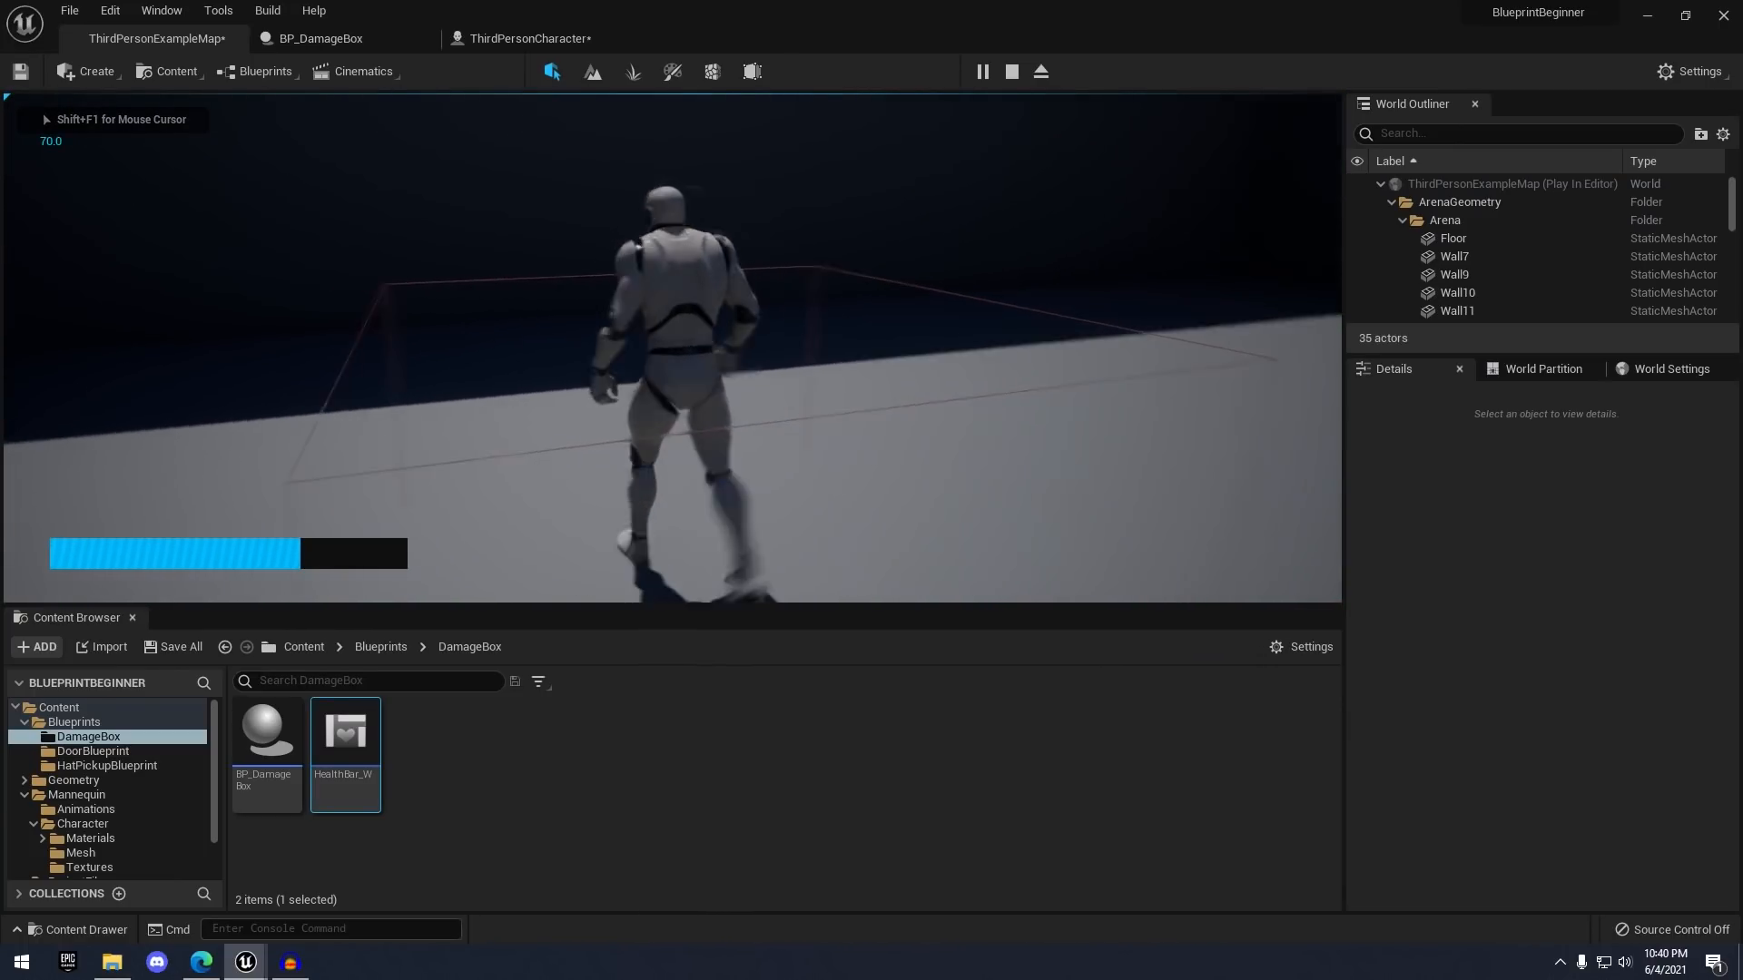
pyautogui.press('s')
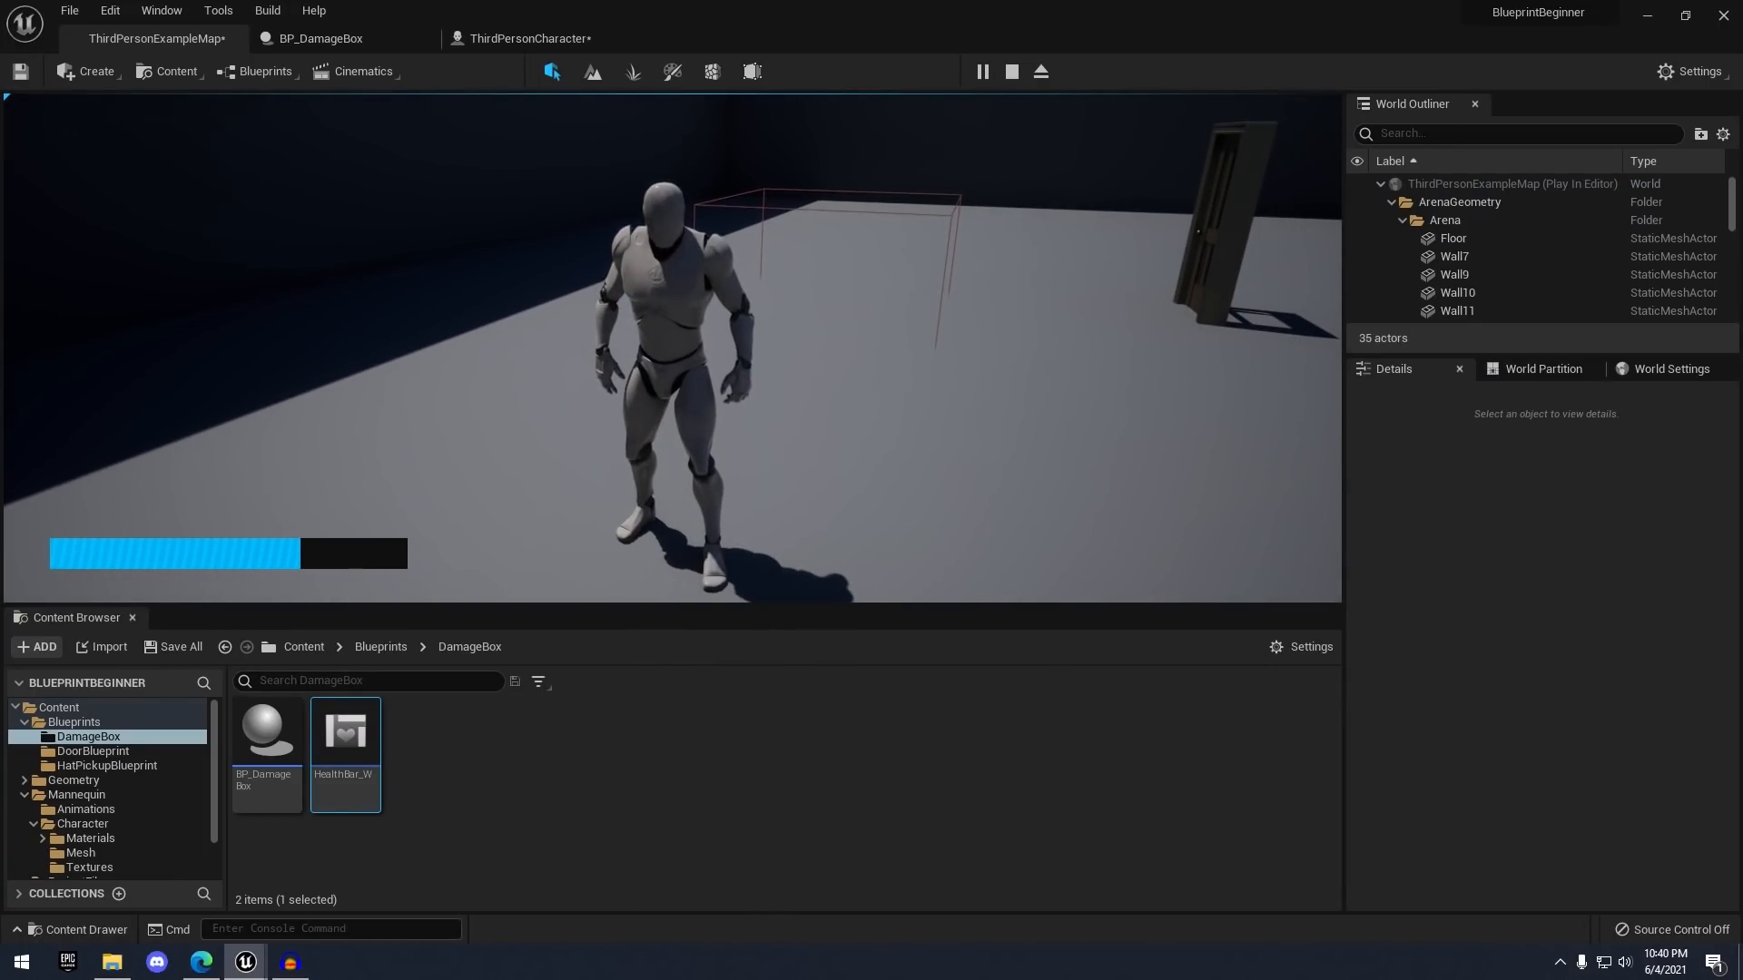
pyautogui.press('s')
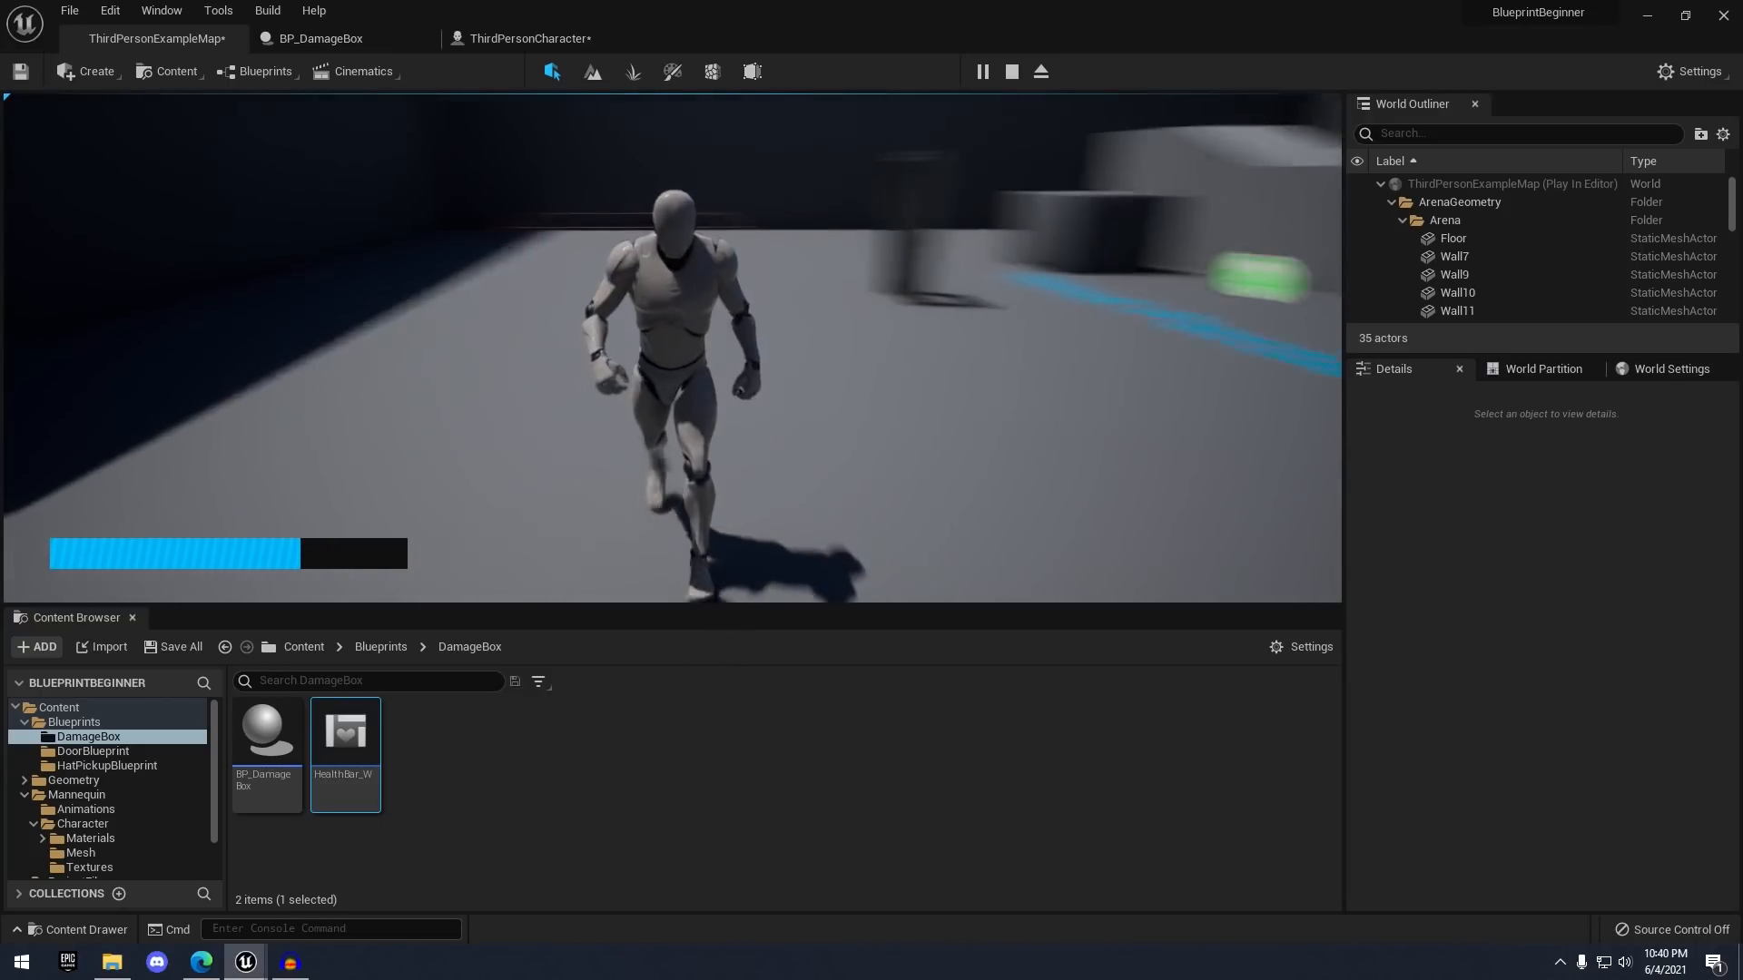
pyautogui.press('a')
pyautogui.press('w')
pyautogui.press('Escape')
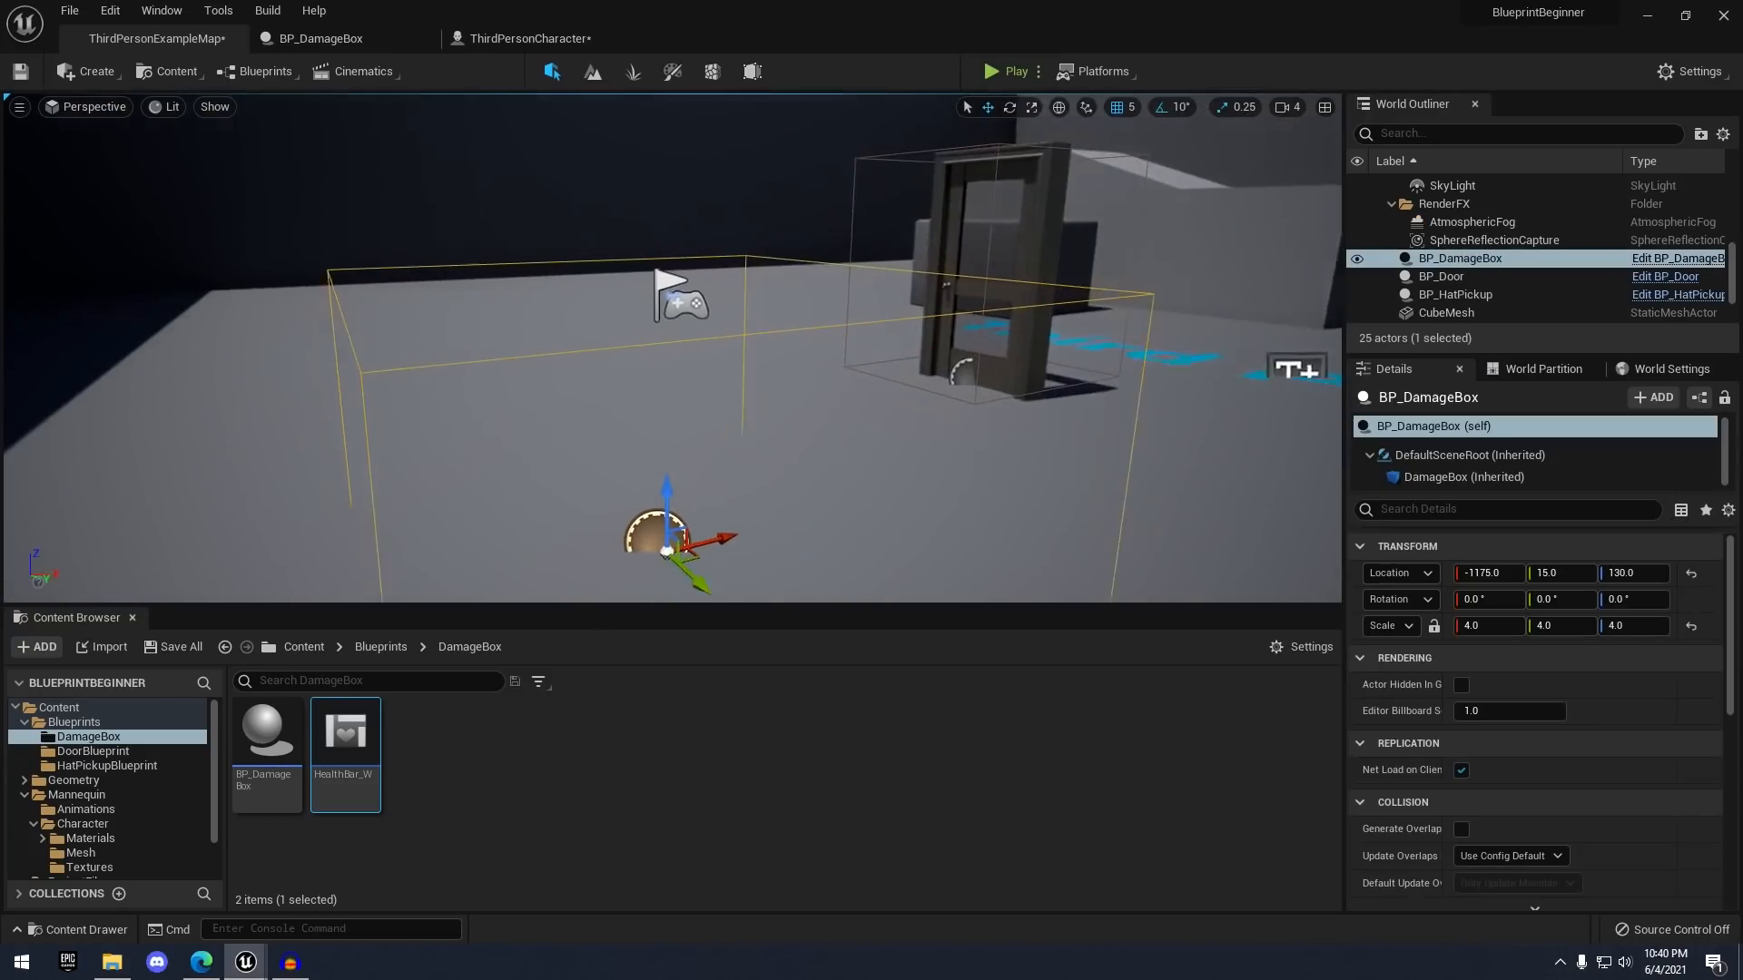
# - Fly the viewport camera around the damage box, then bring up the Epic Games Launcher
pyautogui.press('s')
pyautogui.moveTo(671, 348); pyautogui.dragTo(721, 427, button='right')
pyautogui.press('a')
pyautogui.press('s')
pyautogui.press('w')
pyautogui.press('s')
pyautogui.press('a')
pyautogui.press('w')
pyautogui.press('s')
pyautogui.press('d')
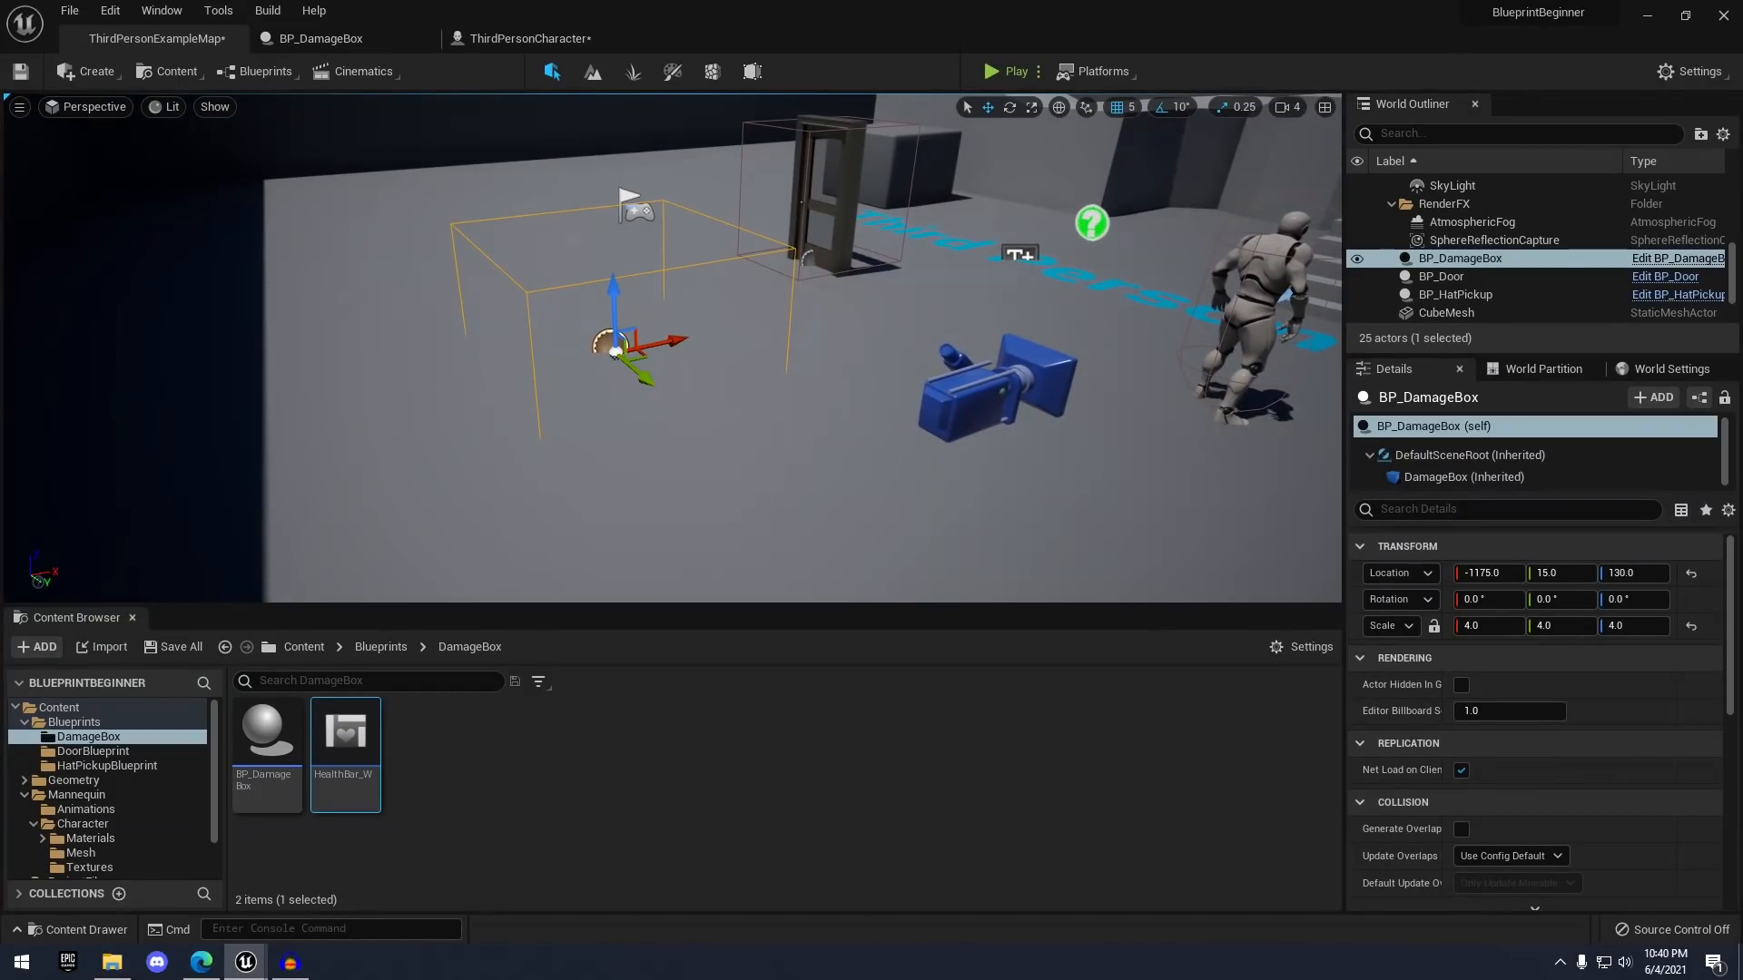
pyautogui.moveTo(1037, 366); pyautogui.dragTo(1028, 334, button='right')
pyautogui.press('d')
pyautogui.click(587, 723)
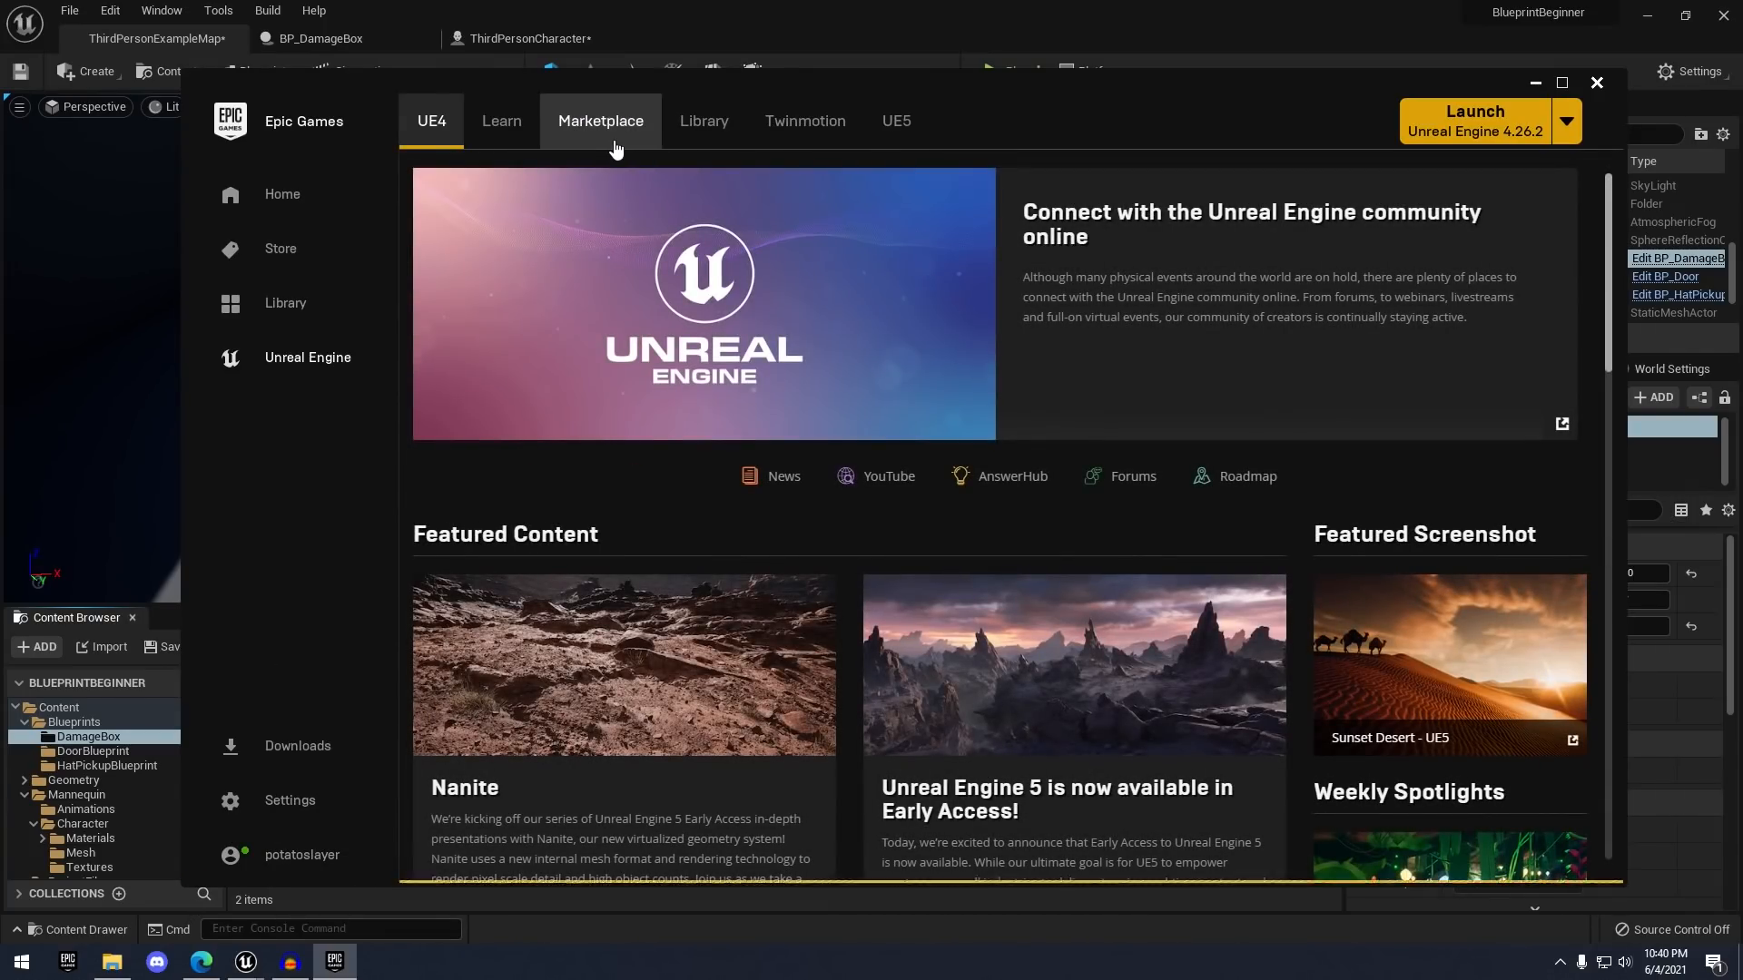
# - Search the Marketplace for 'fx', filter to free items, and open the FX Variety Pack page
pyautogui.click(1558, 84)
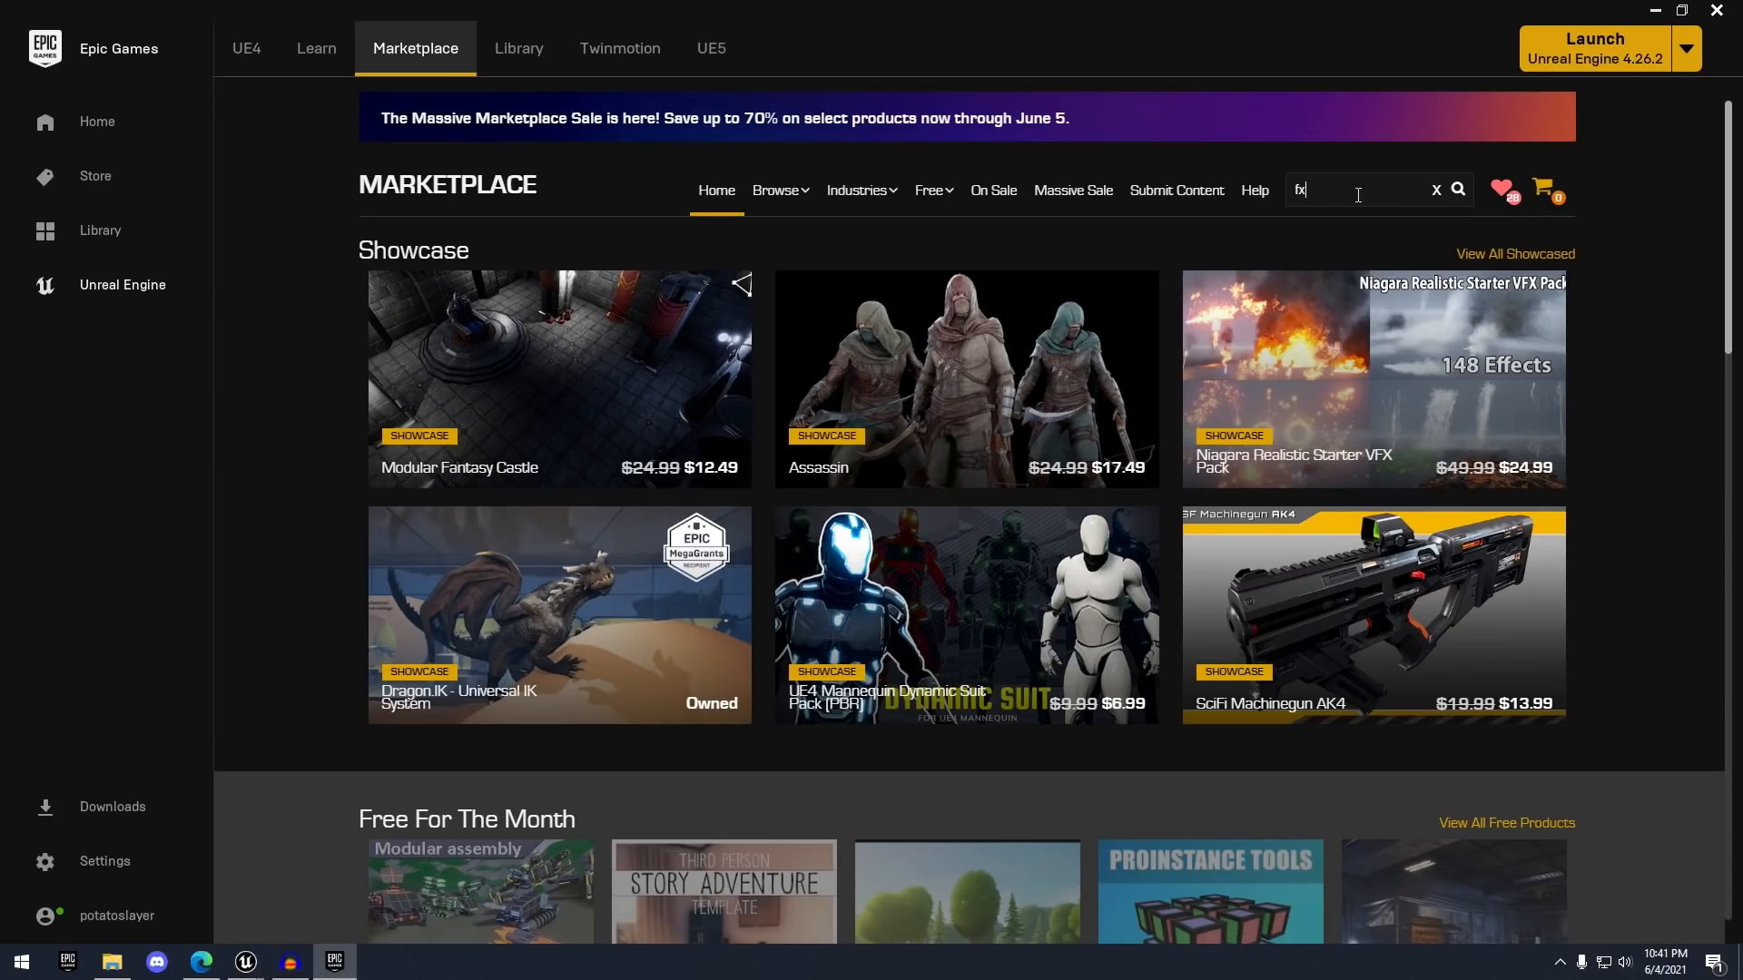
pyautogui.press('Return')
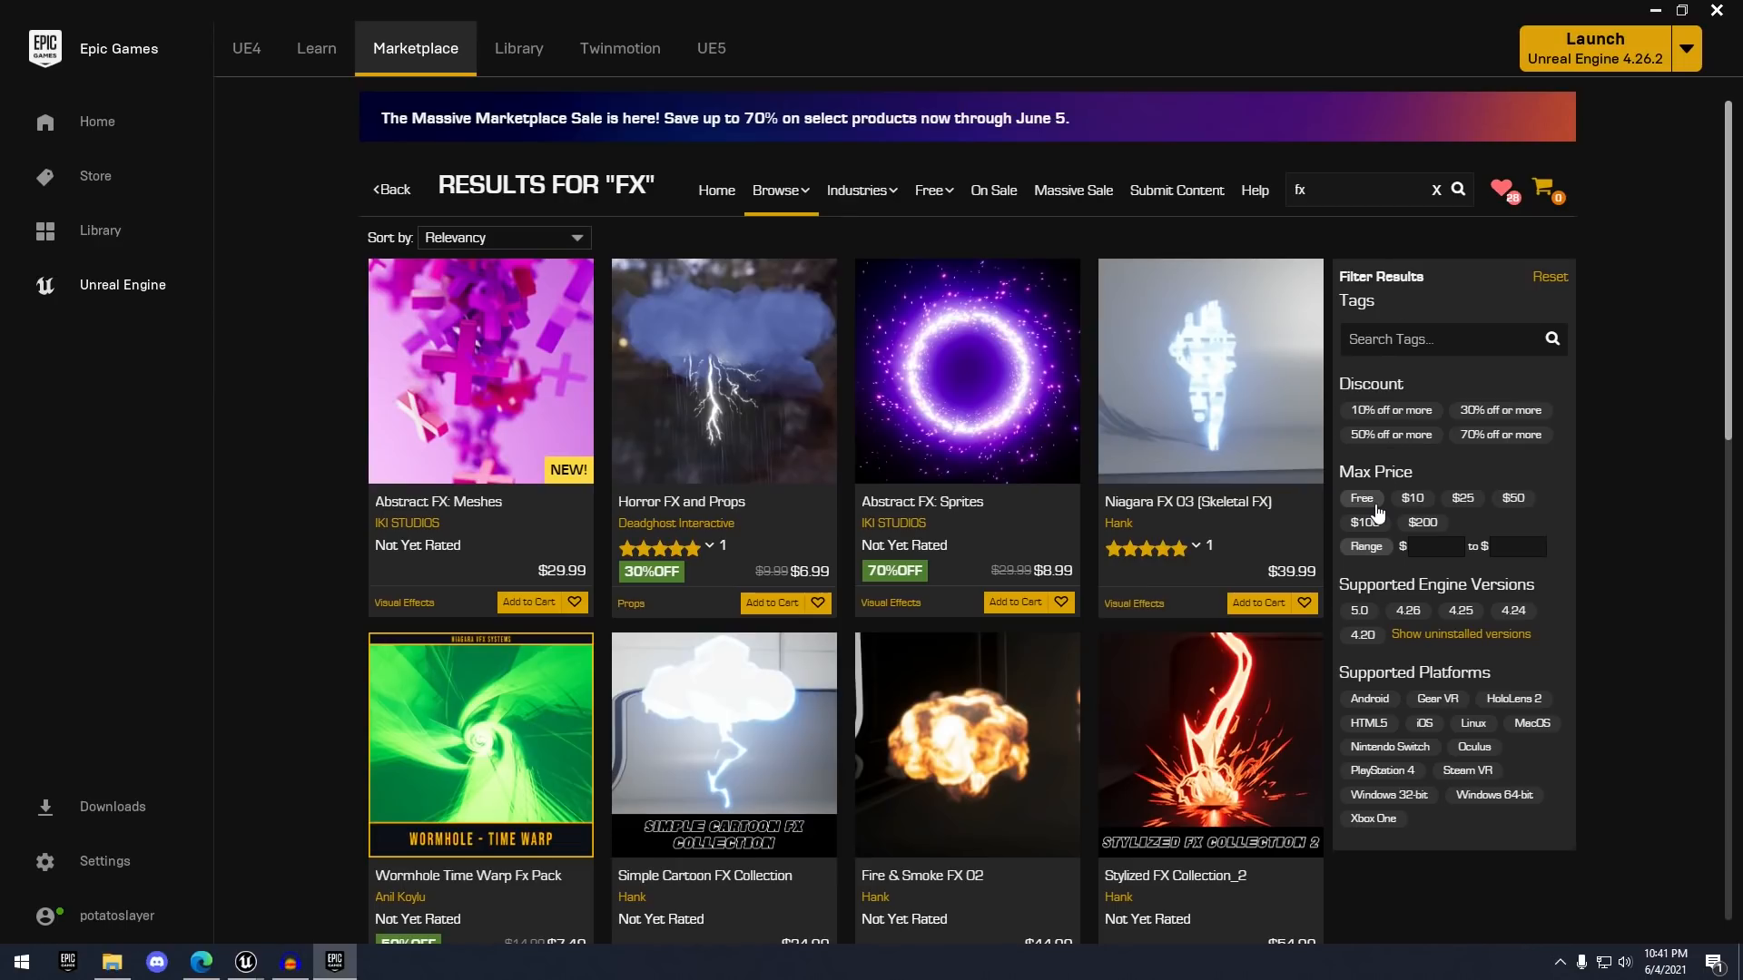
pyautogui.click(1363, 500)
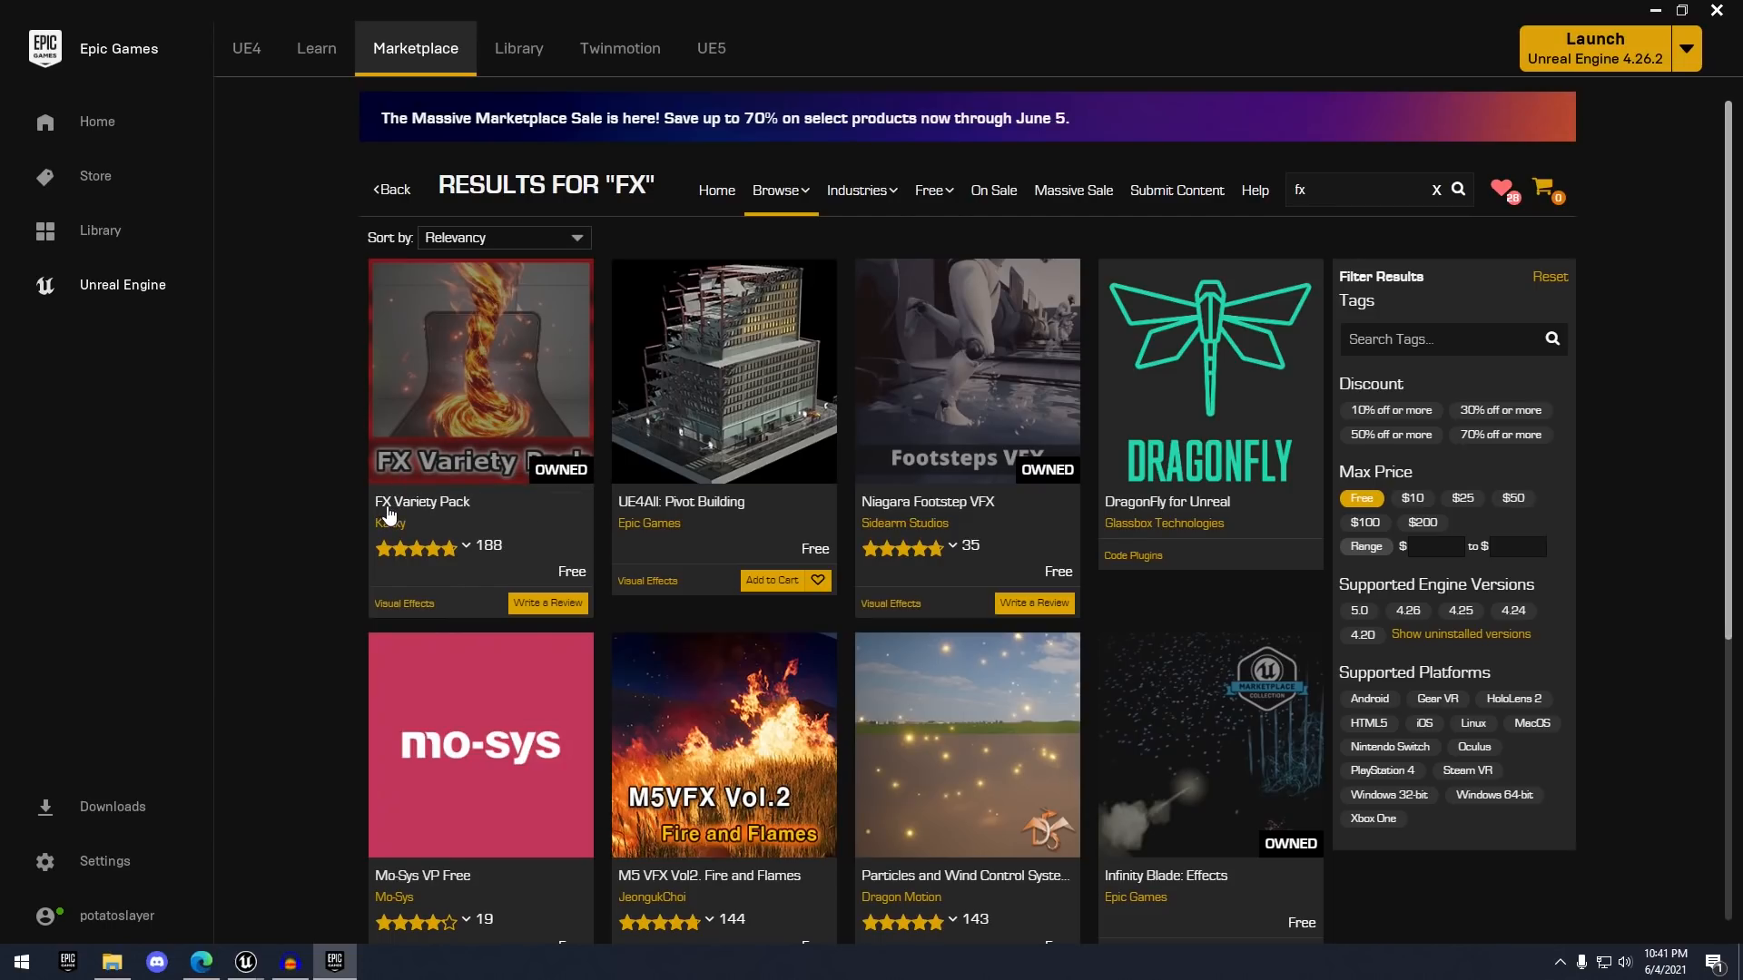
pyautogui.click(463, 514)
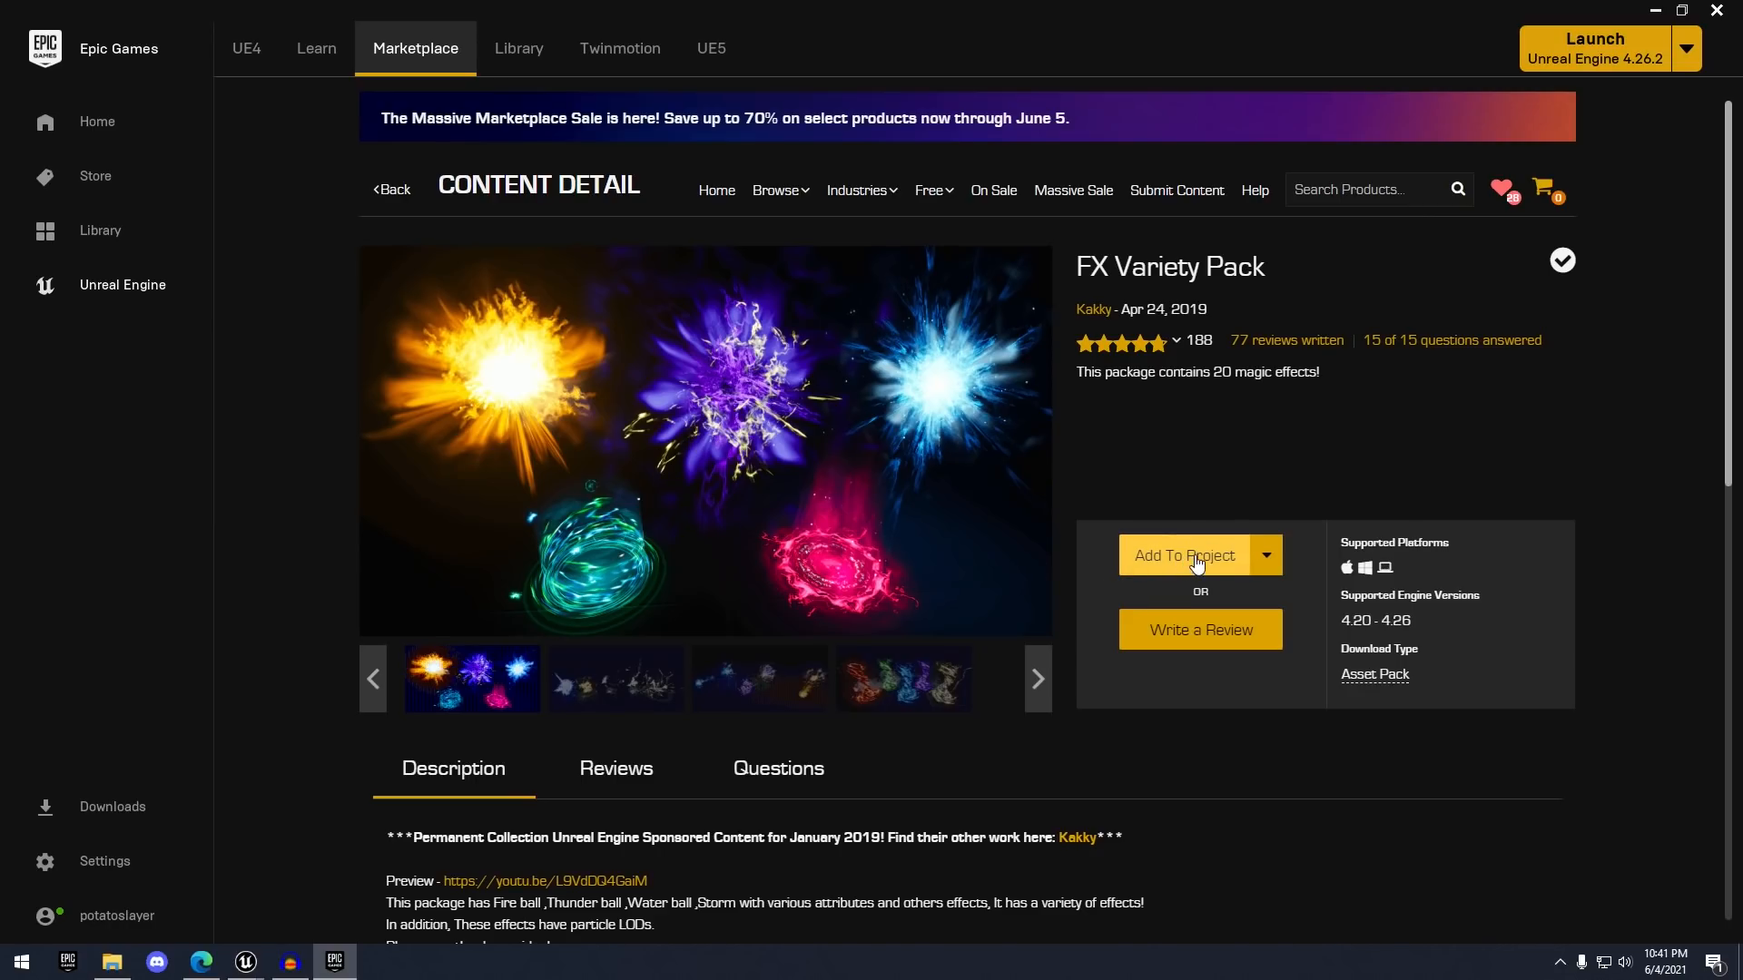
pyautogui.scroll(-2, 1312, 495)
pyautogui.scroll(2, 1293, 419)
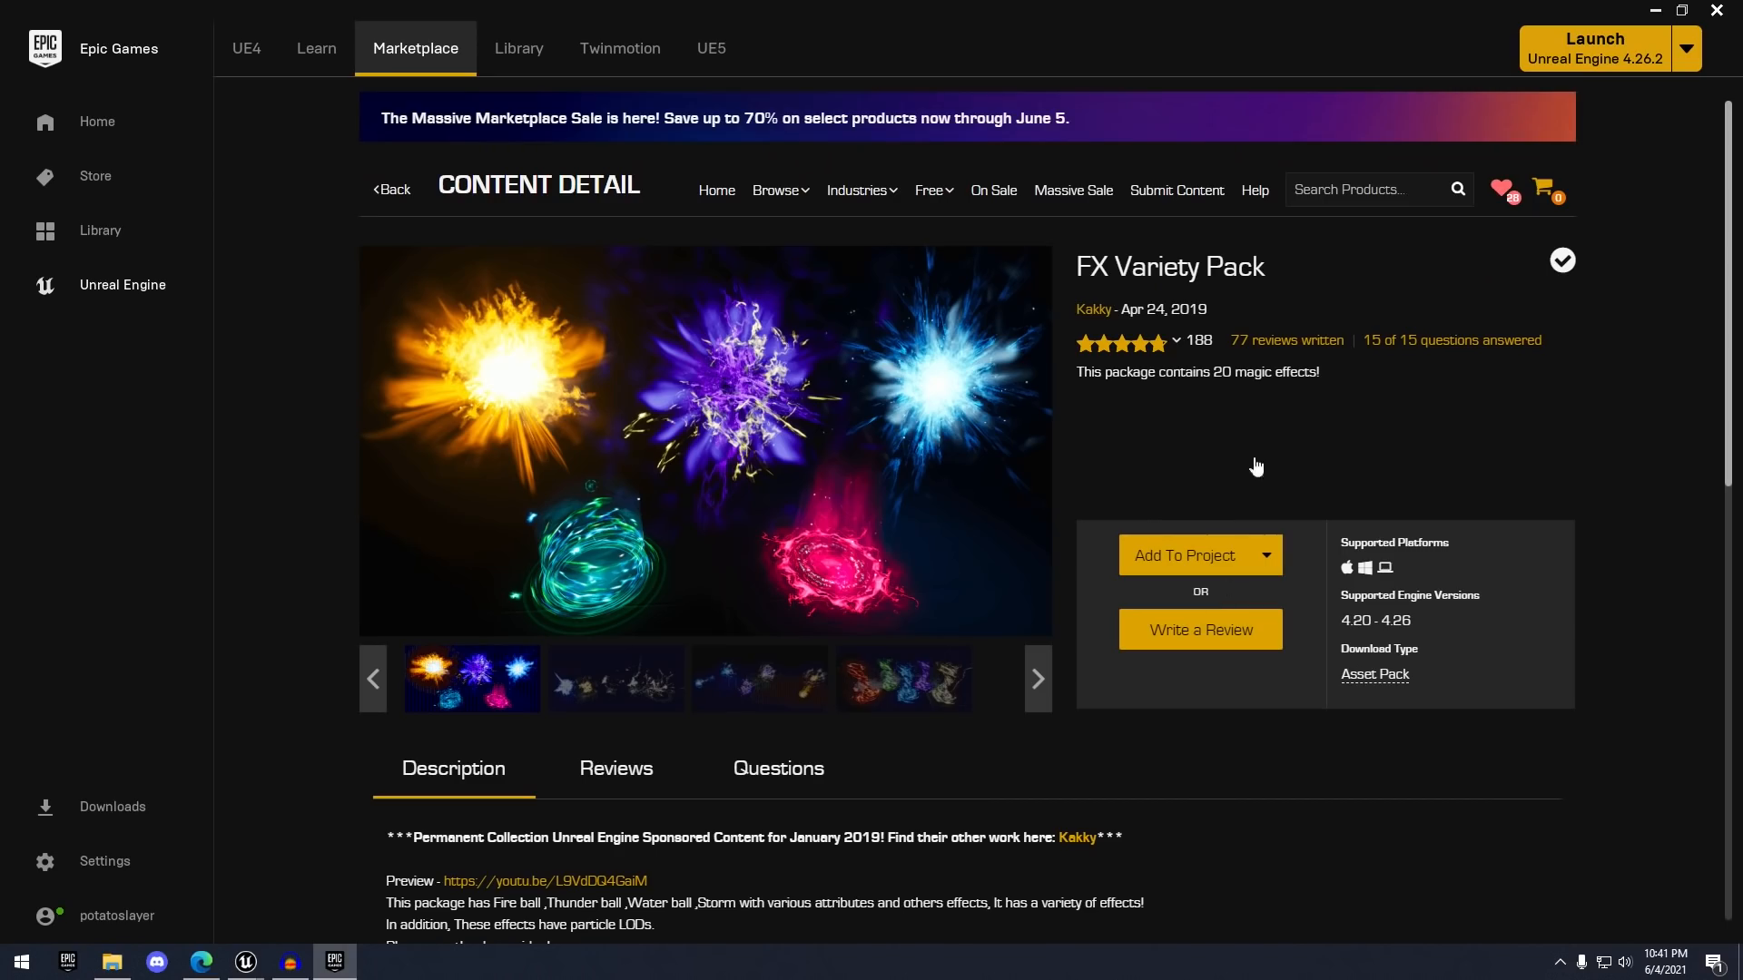
# - Close the stray file explorer and launcher windows and reopen the FX Variety Pack page
pyautogui.click(1194, 550)
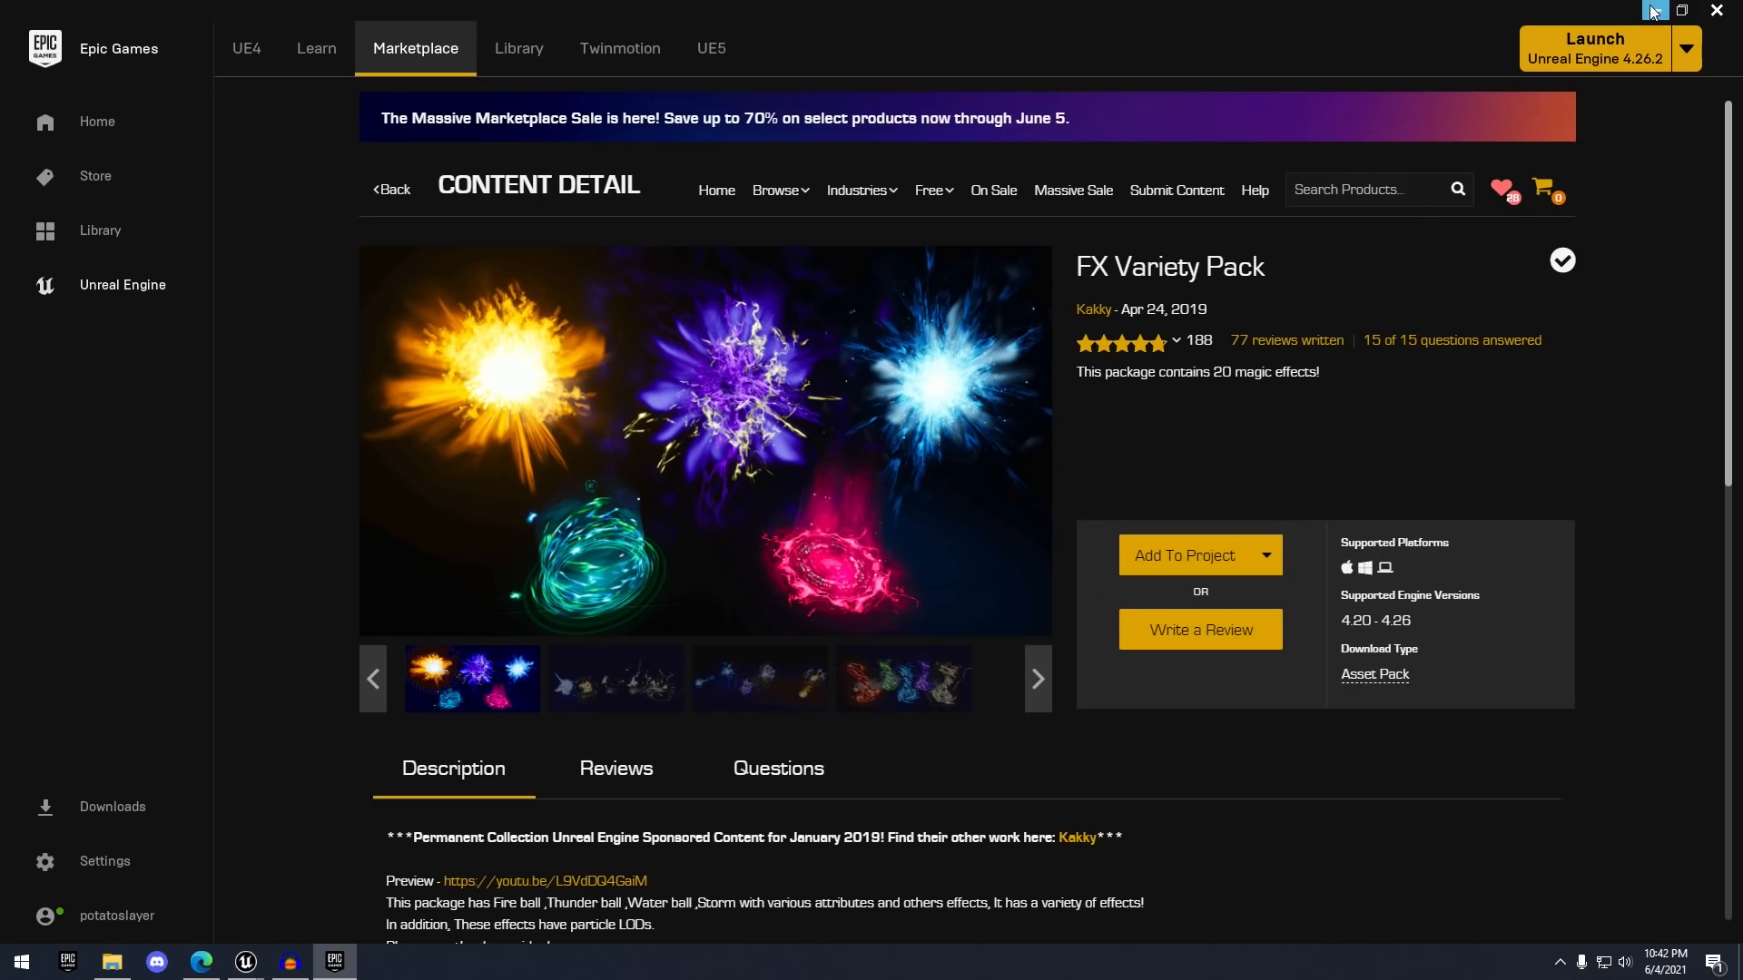
pyautogui.click(1653, 11)
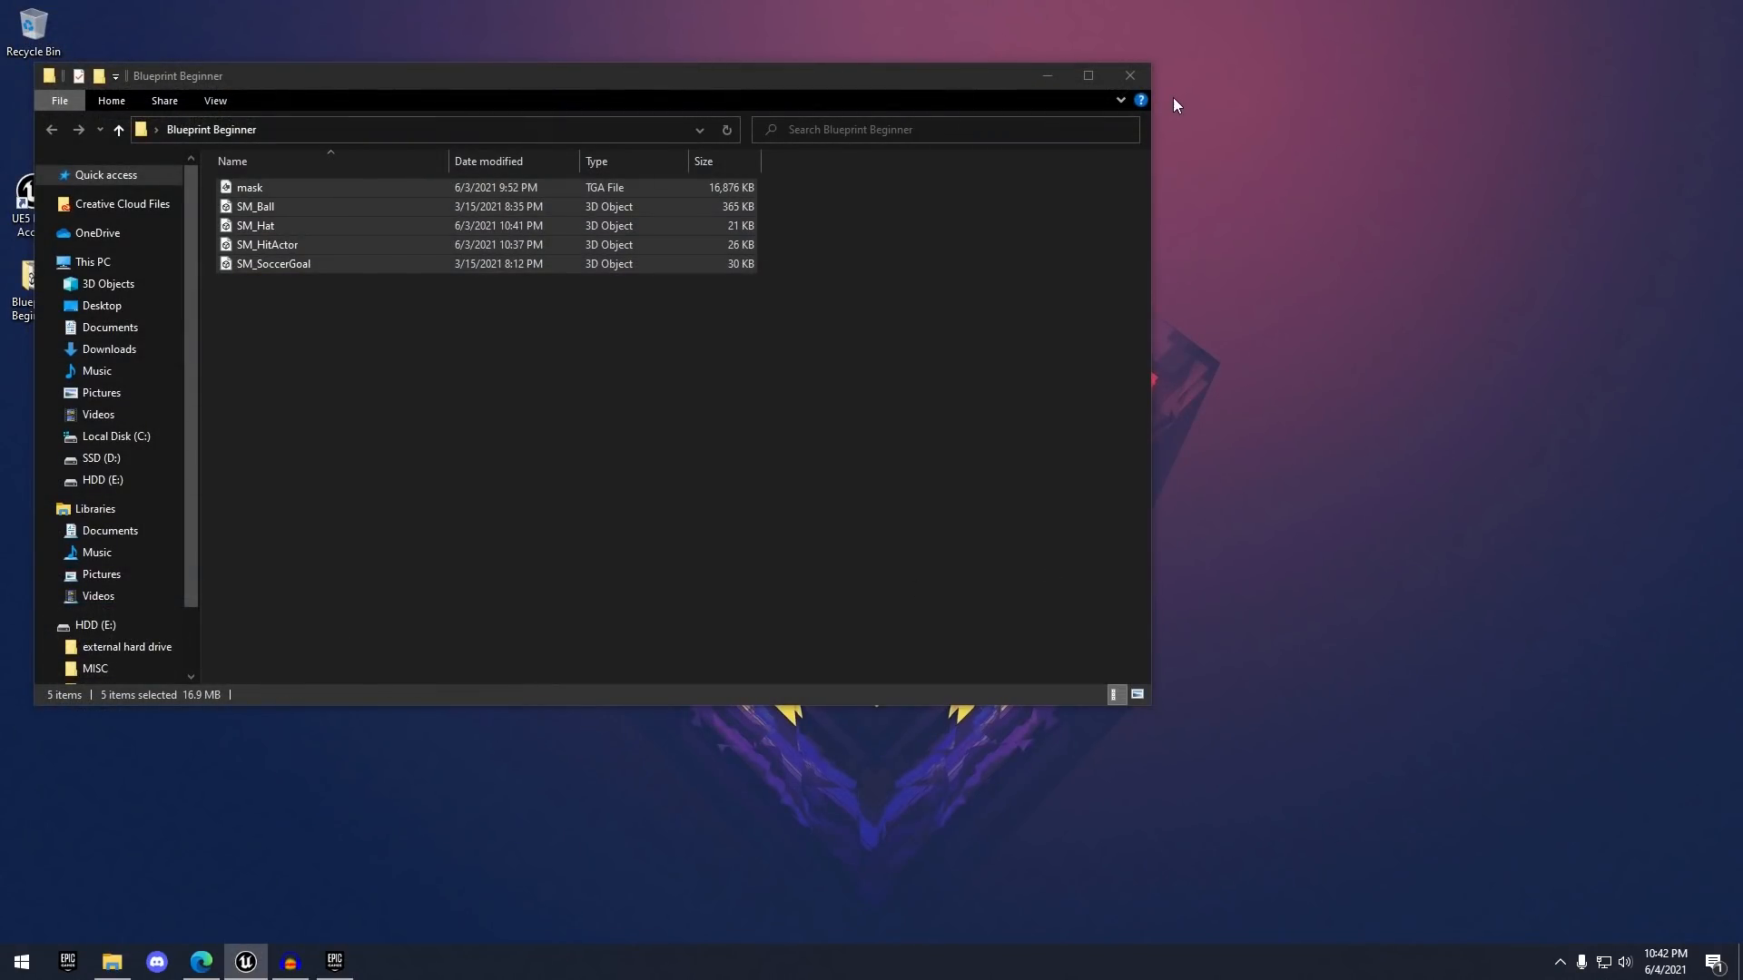
pyautogui.click(1129, 74)
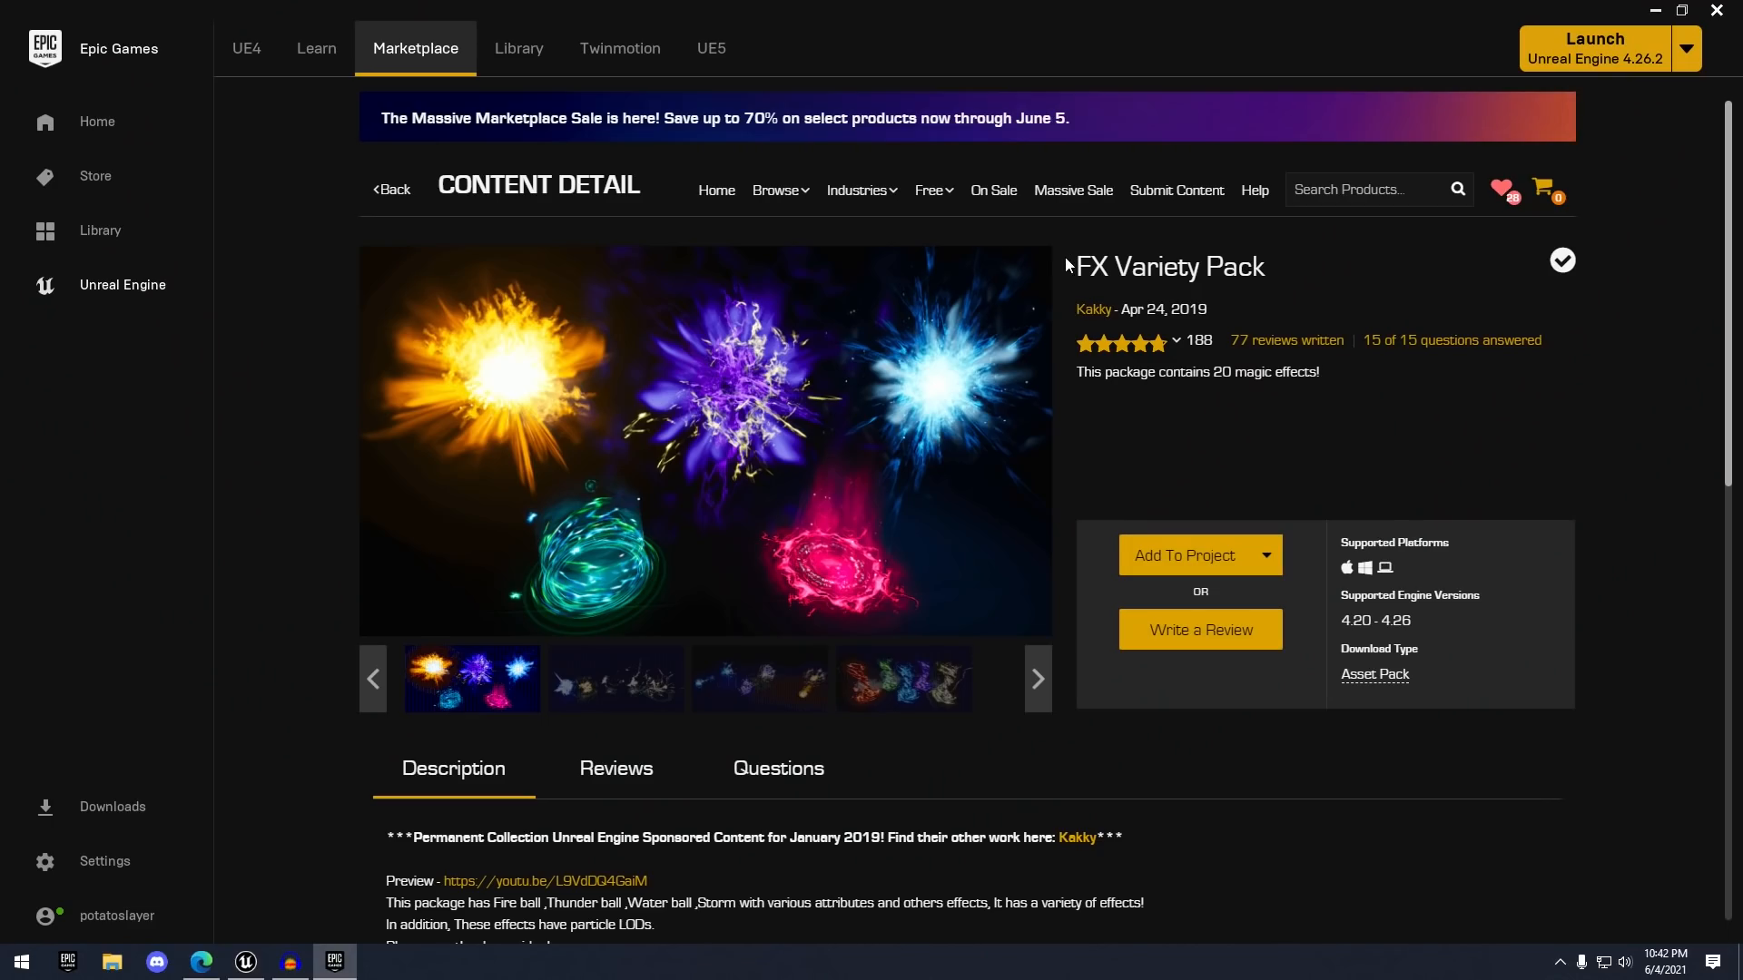
pyautogui.click(1715, 13)
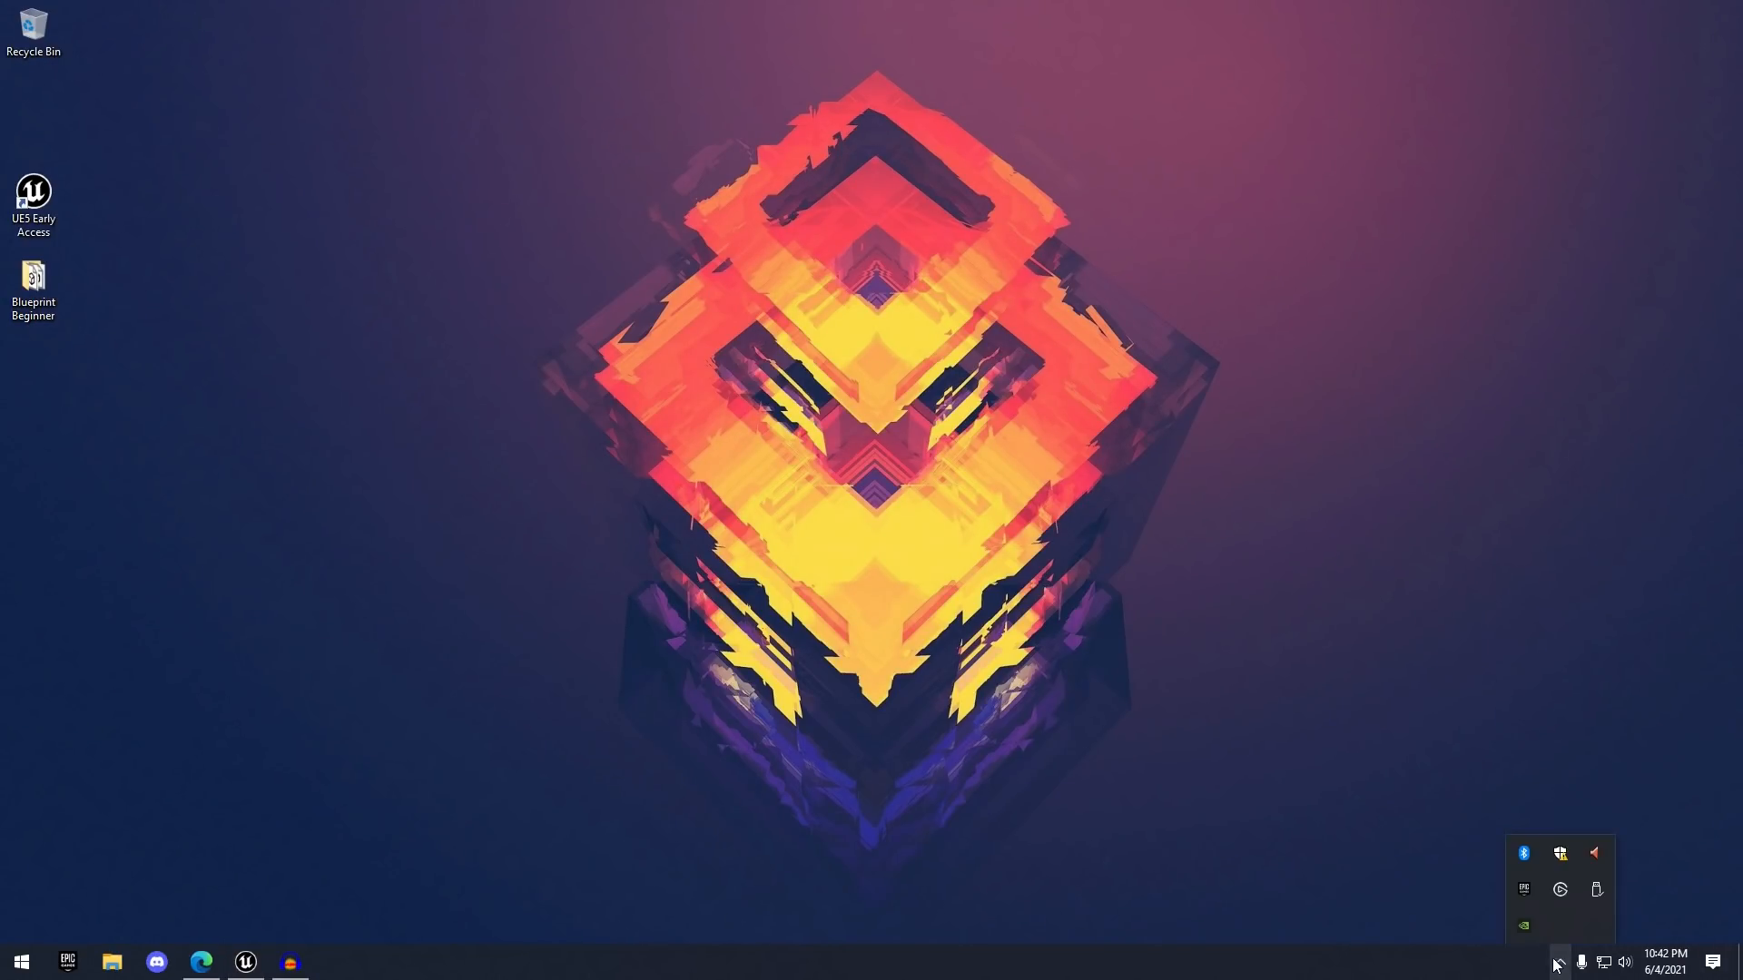
pyautogui.rightClick(1524, 890)
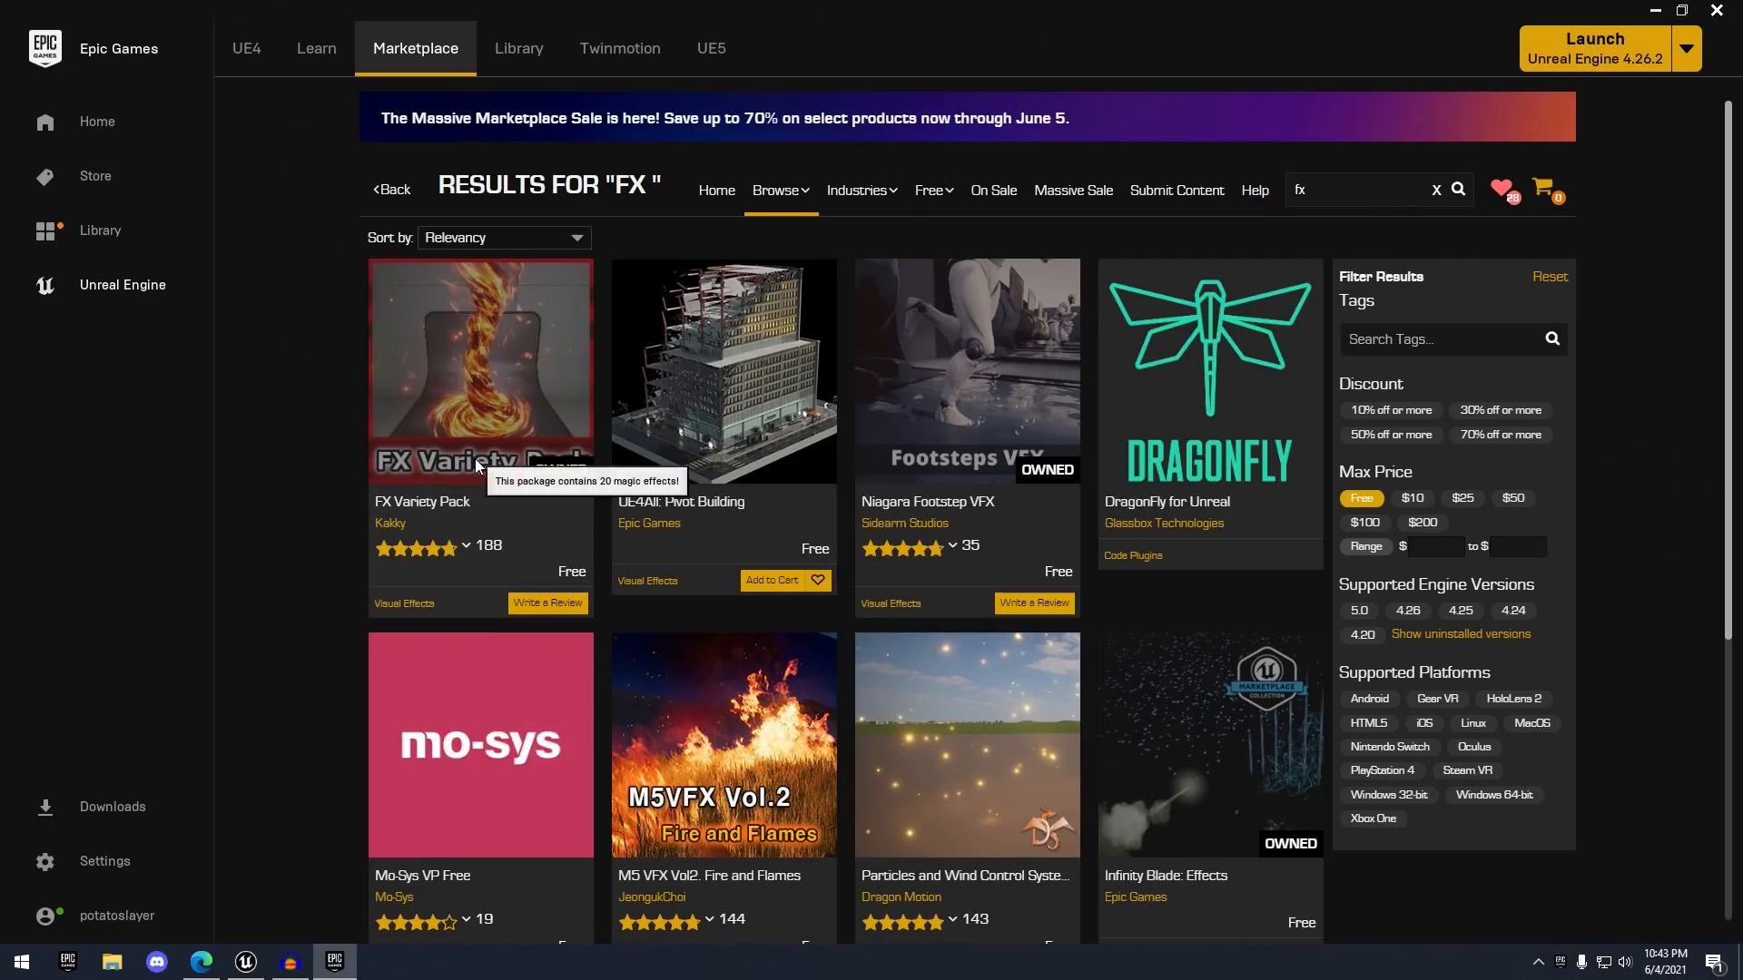
pyautogui.click(488, 399)
# - Add the pack's 4.26 version to the BlueprintBeginner project, then browse its gallery images
pyautogui.click(1185, 564)
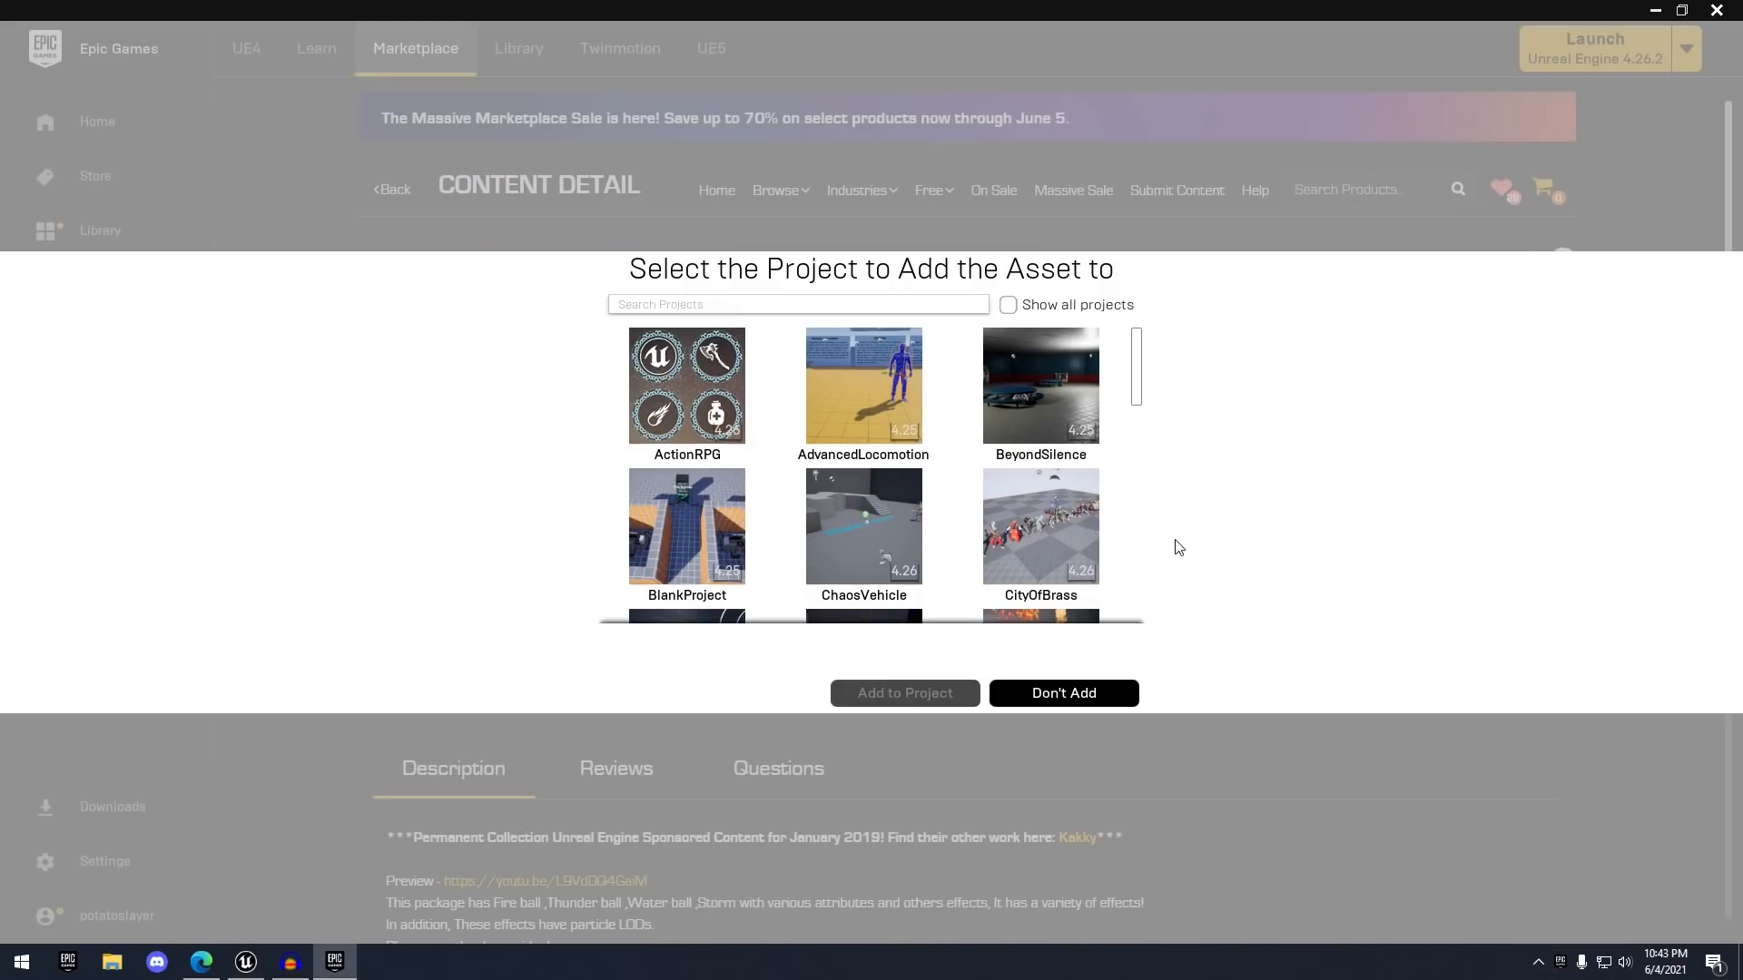
pyautogui.click(1009, 305)
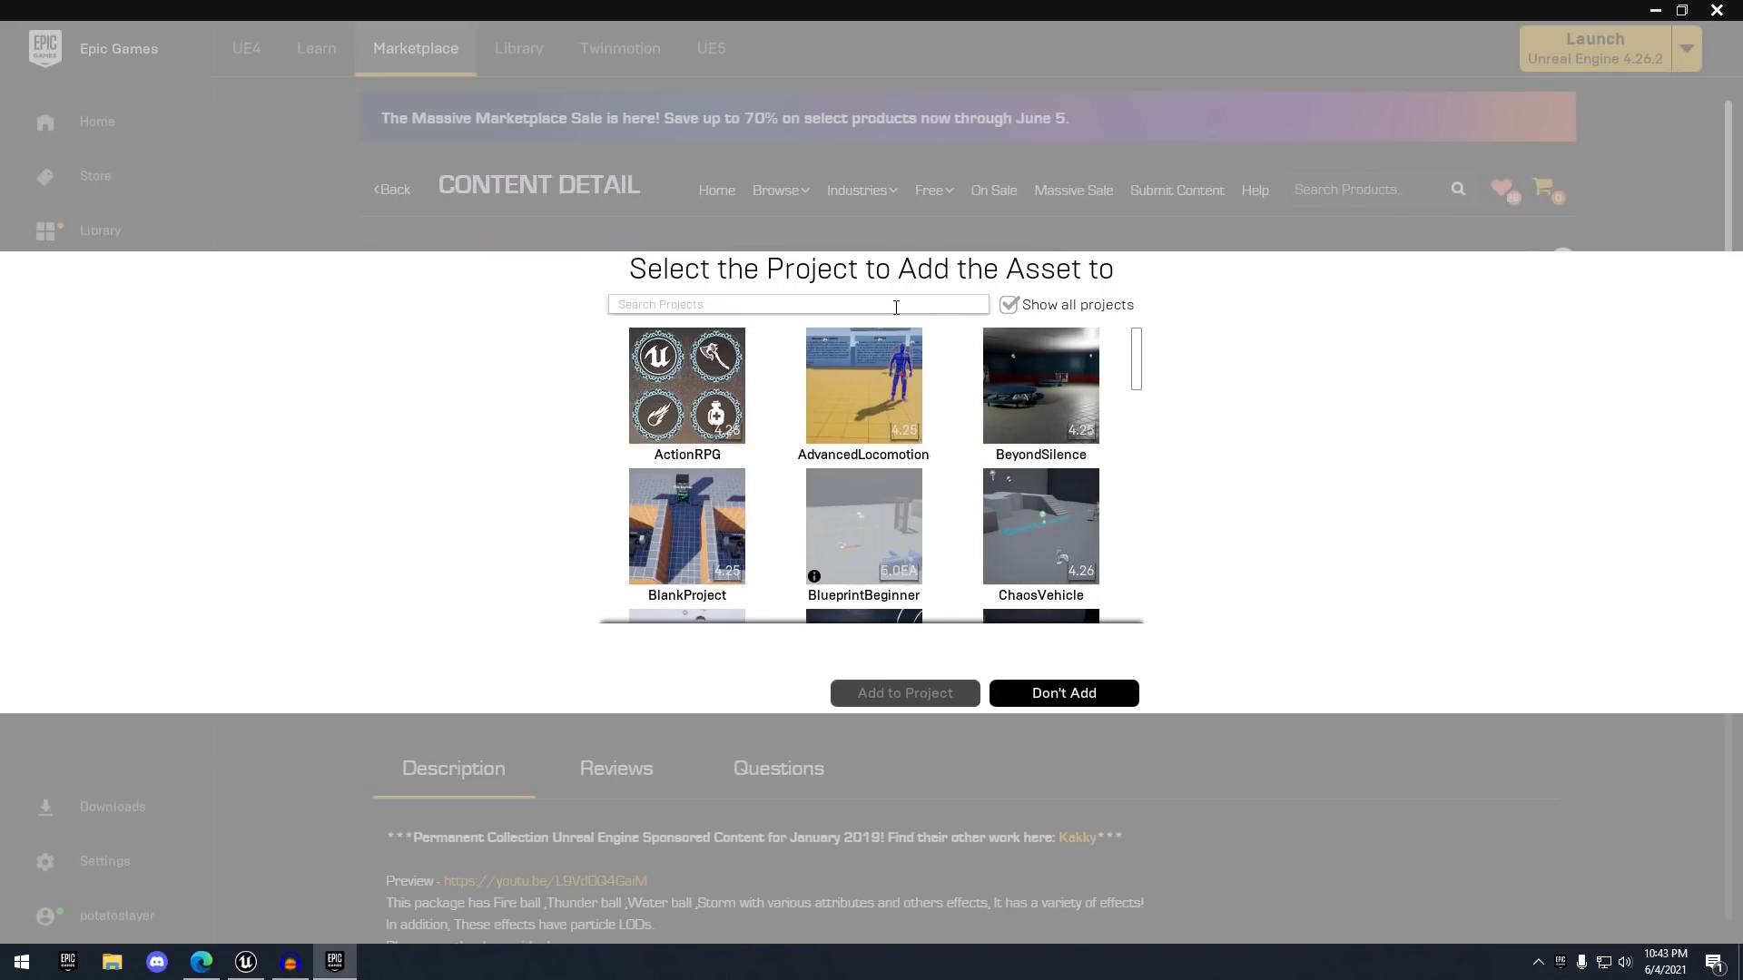
pyautogui.write('blue')
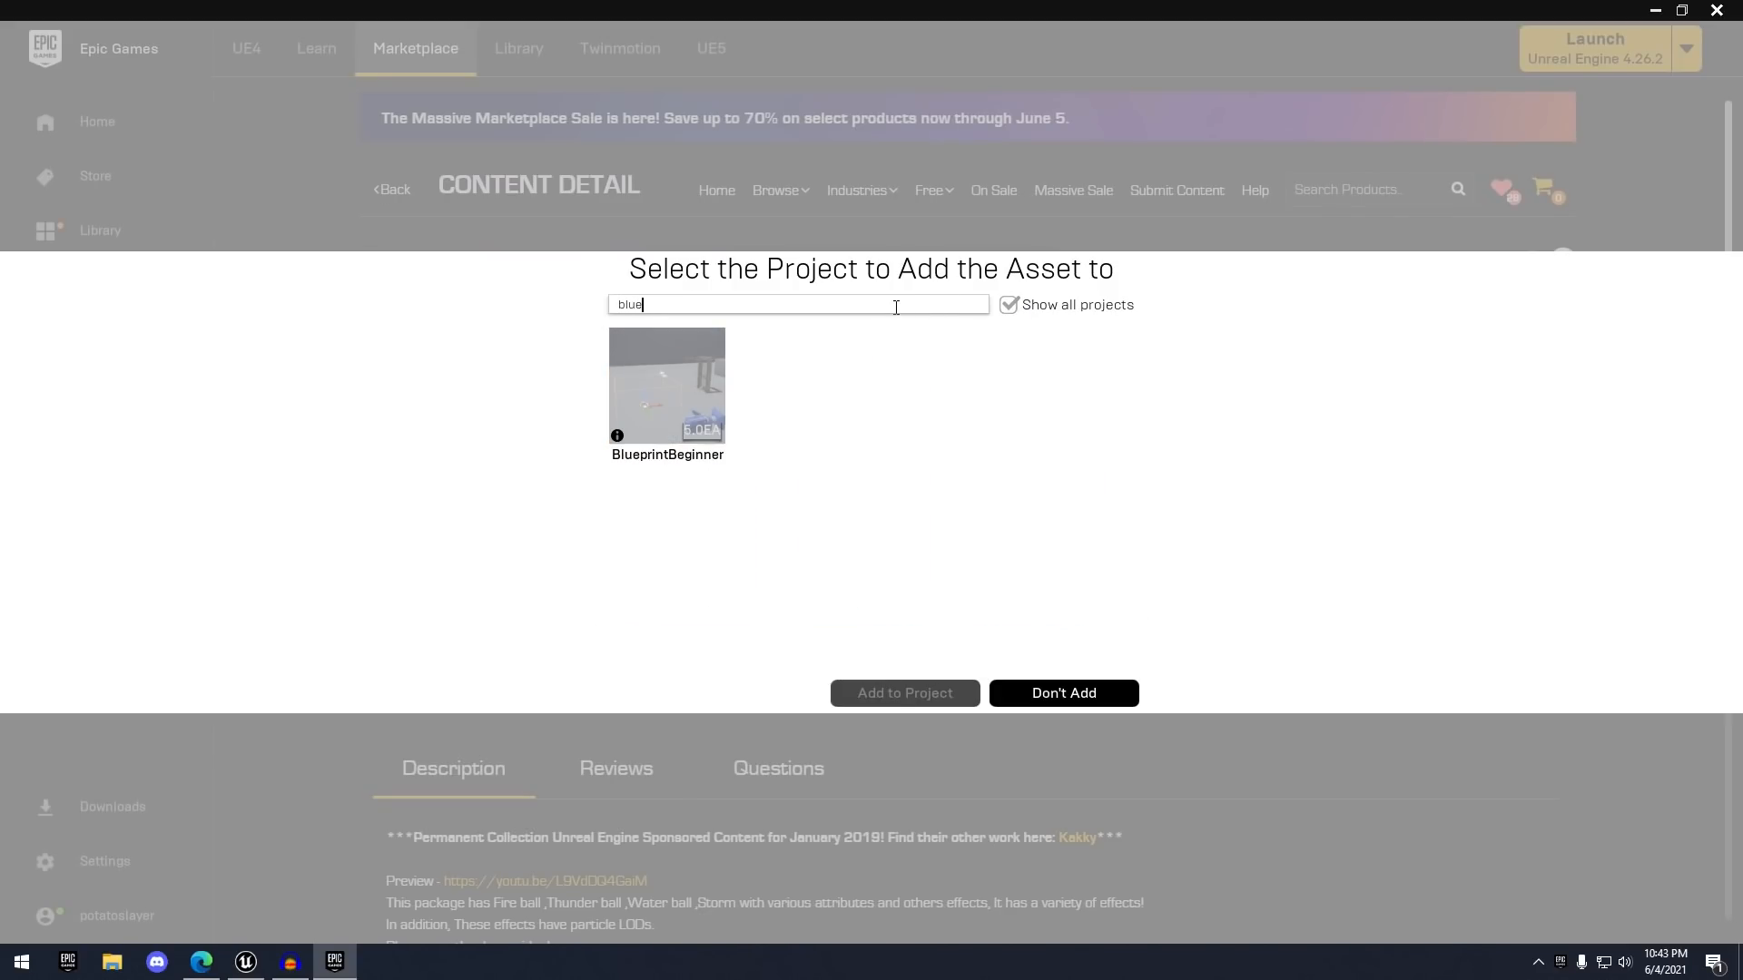
pyautogui.click(637, 418)
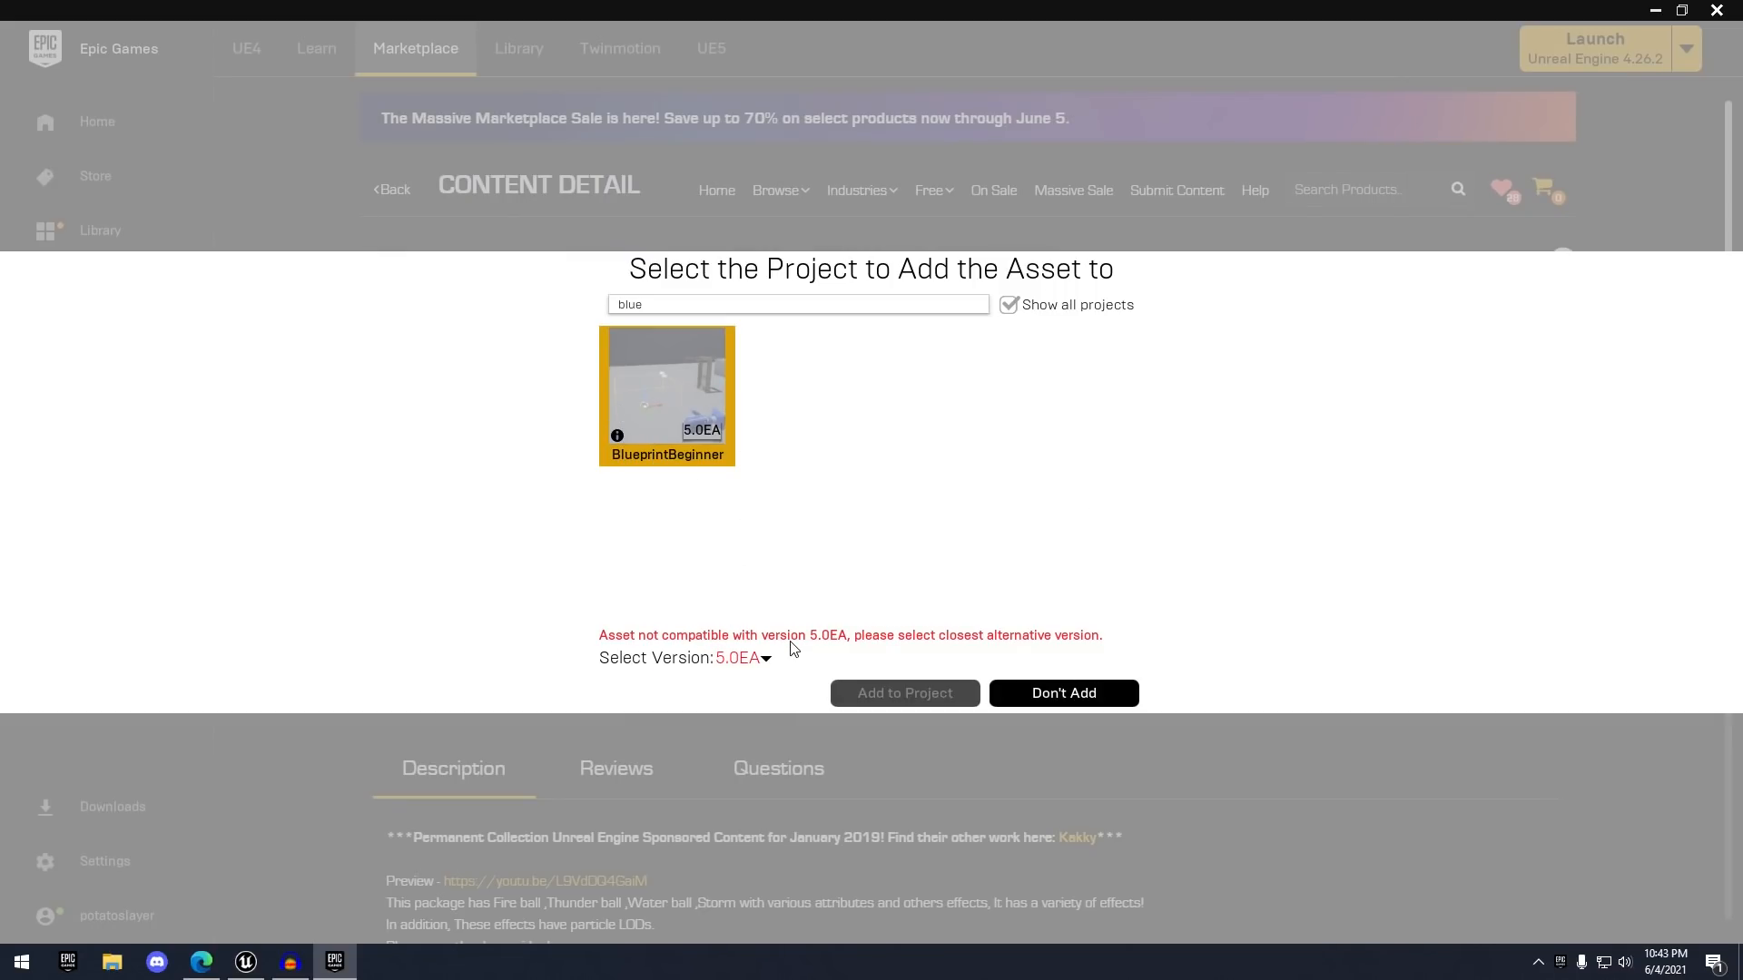
pyautogui.click(764, 660)
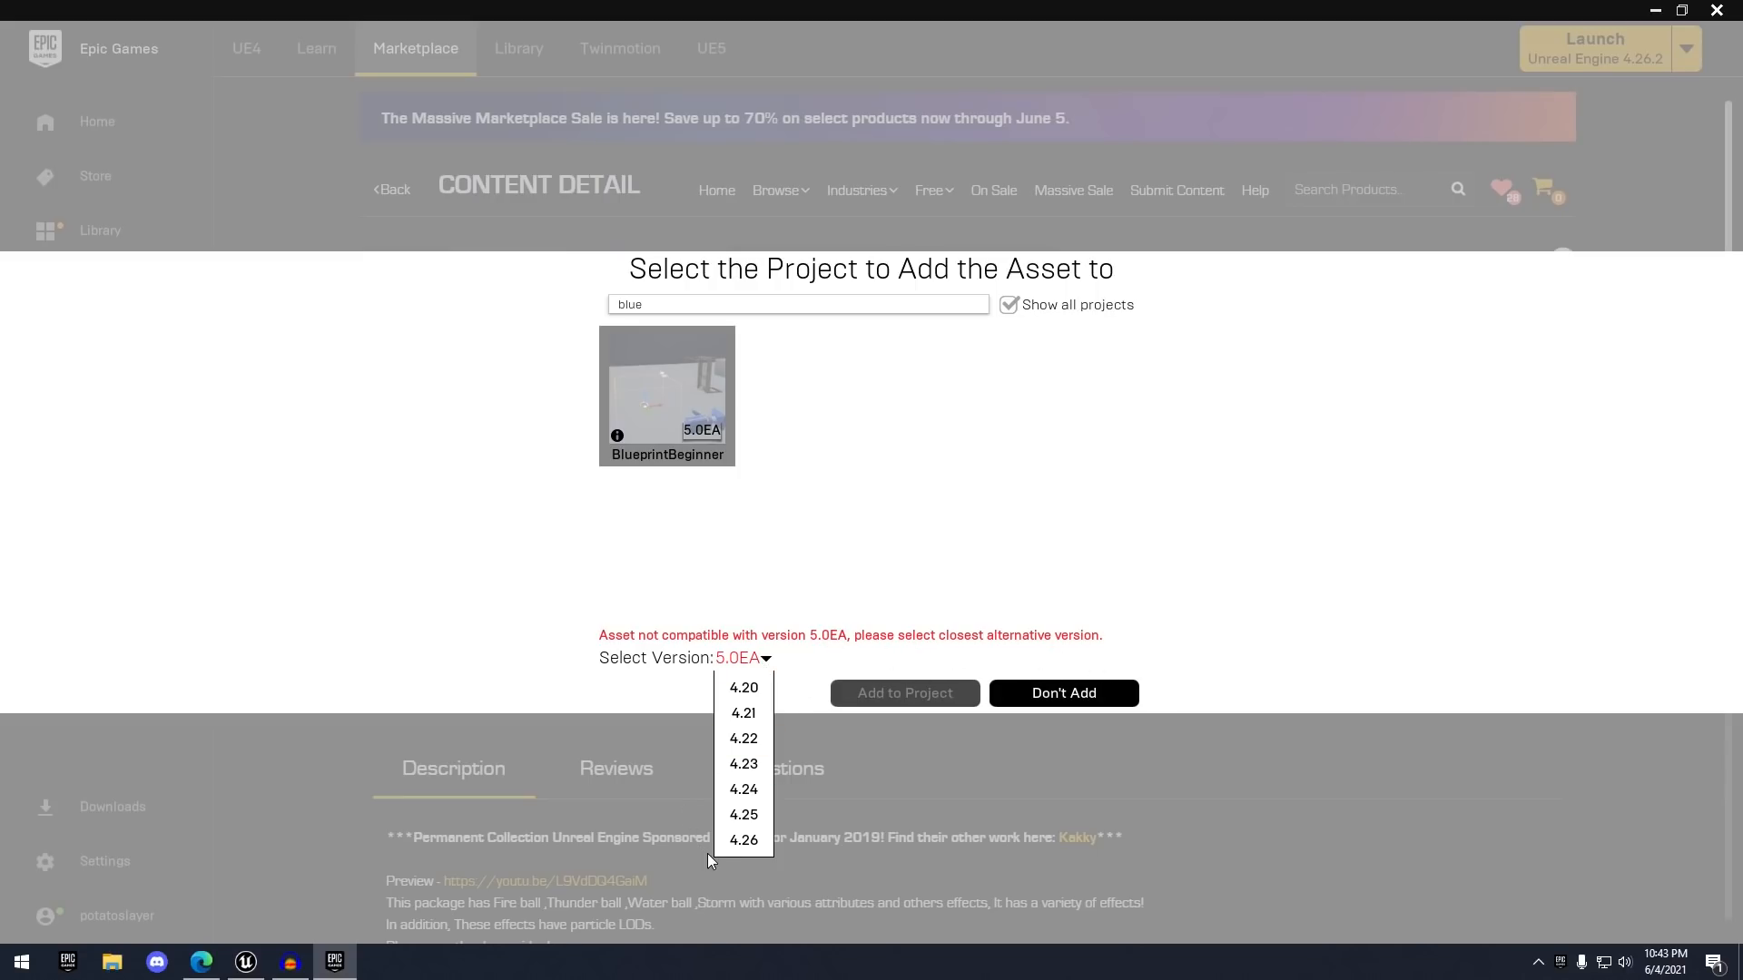
pyautogui.click(738, 840)
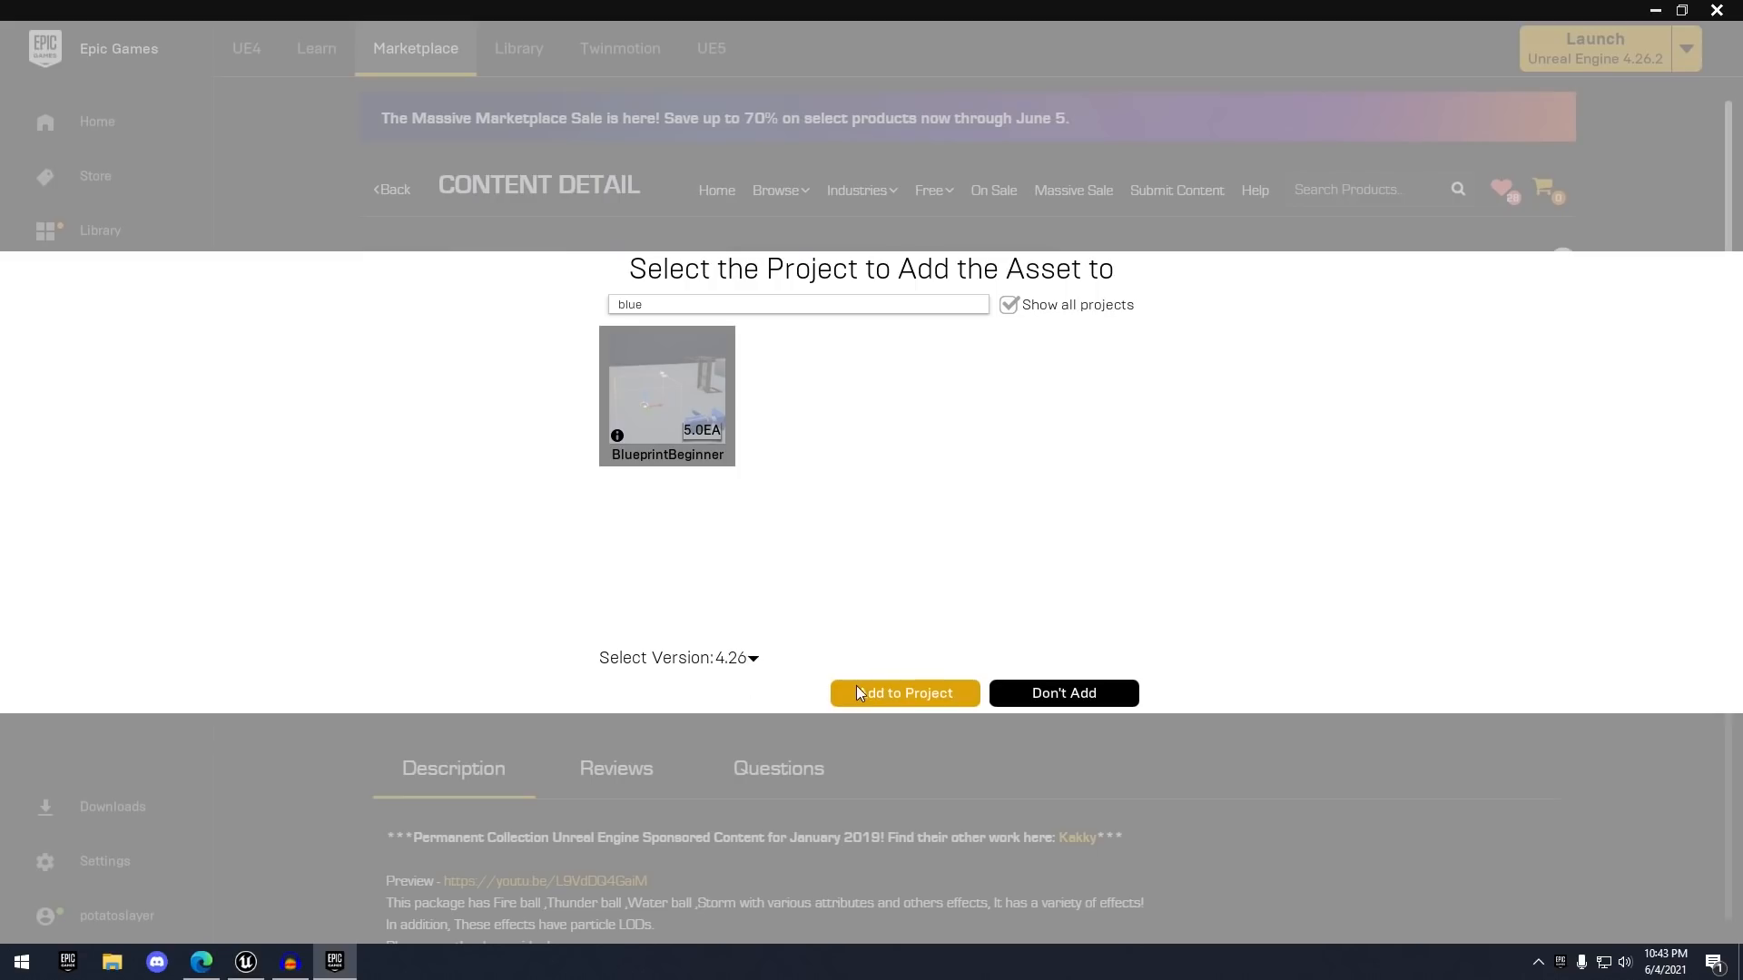
pyautogui.click(884, 699)
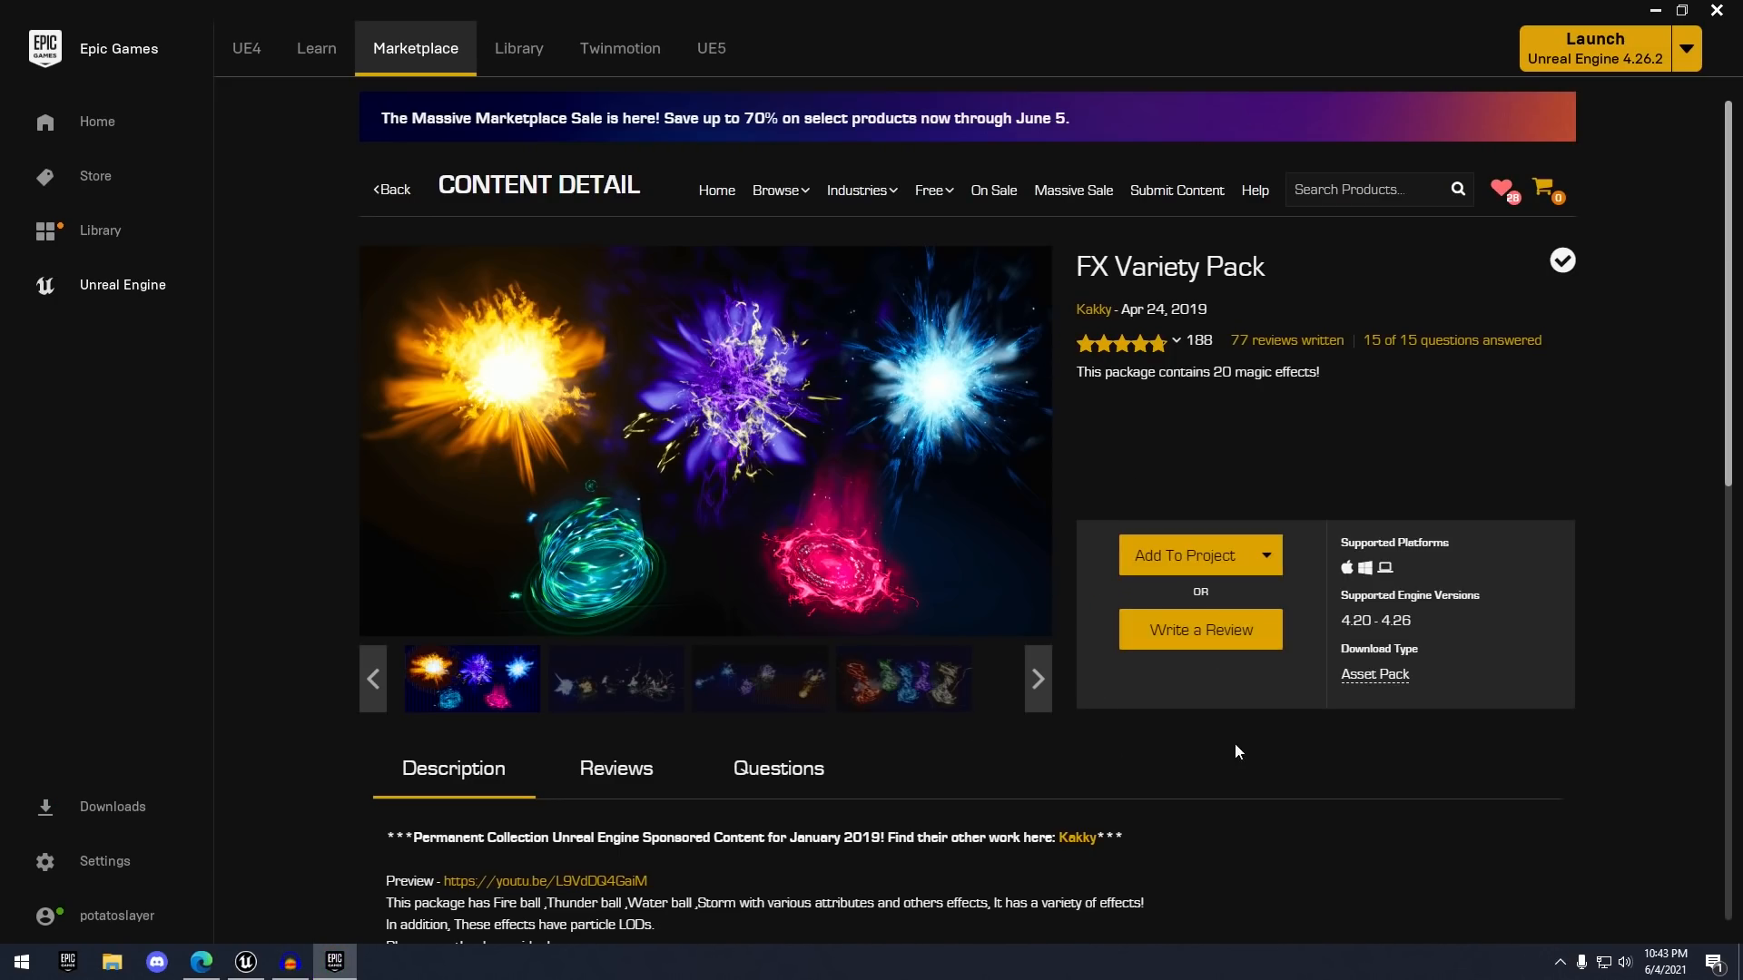
pyautogui.click(643, 705)
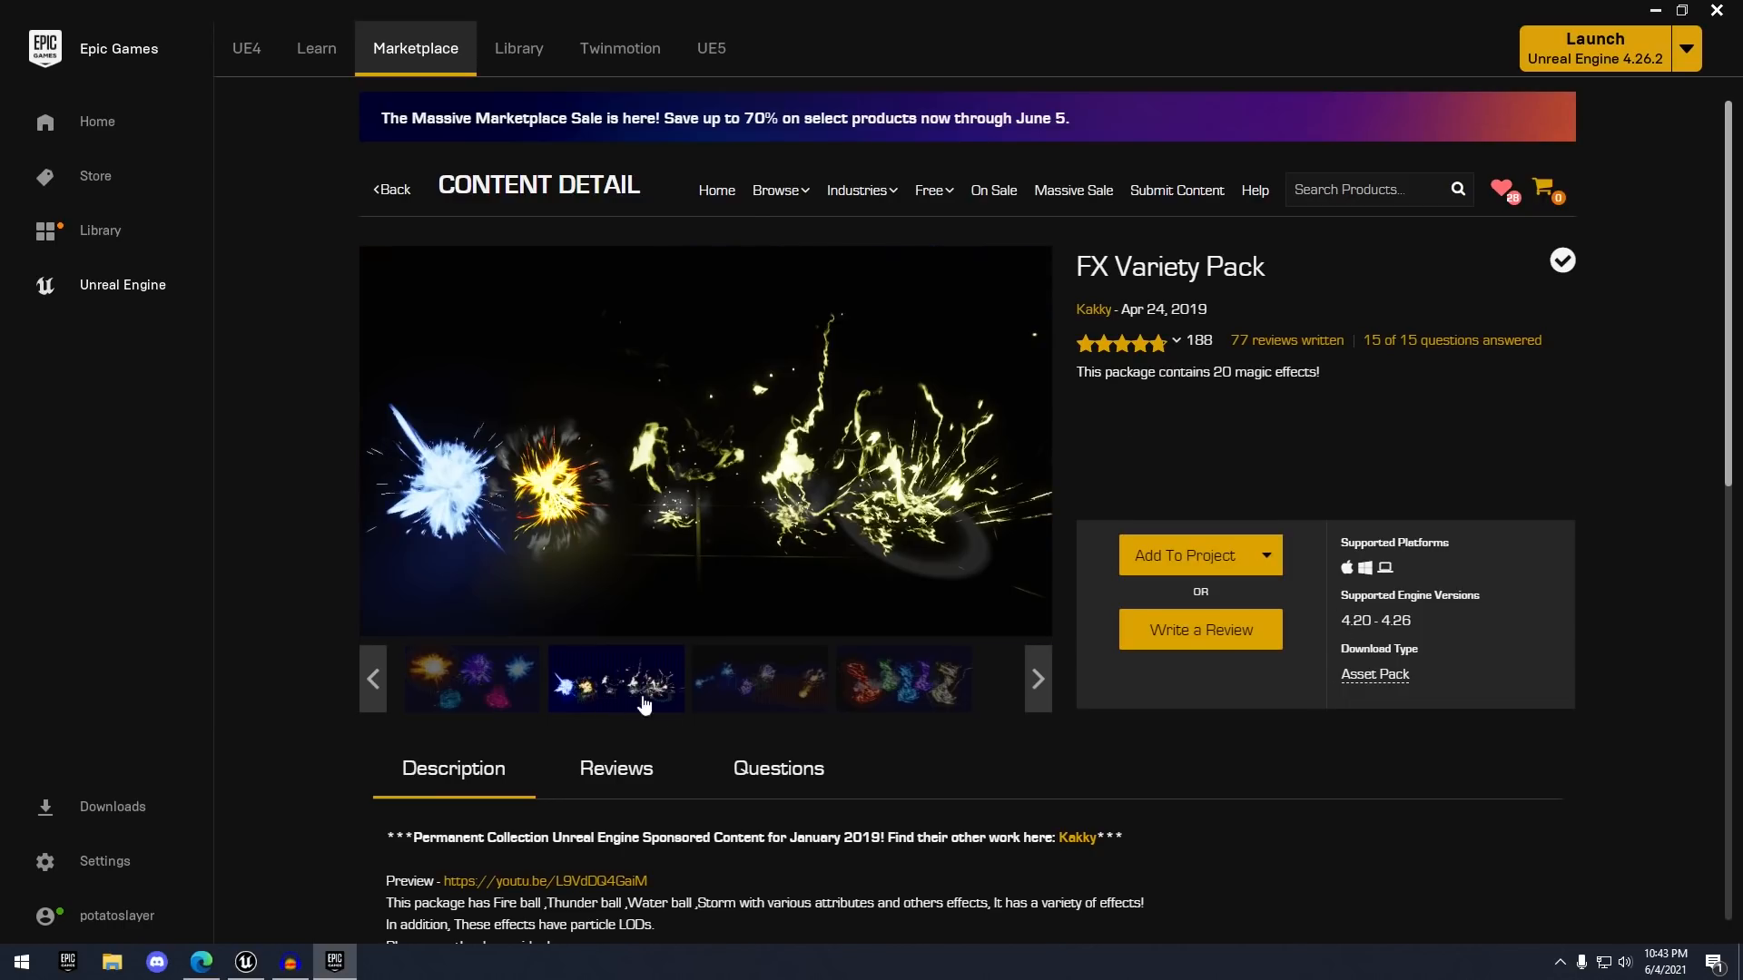
pyautogui.click(814, 699)
pyautogui.click(922, 697)
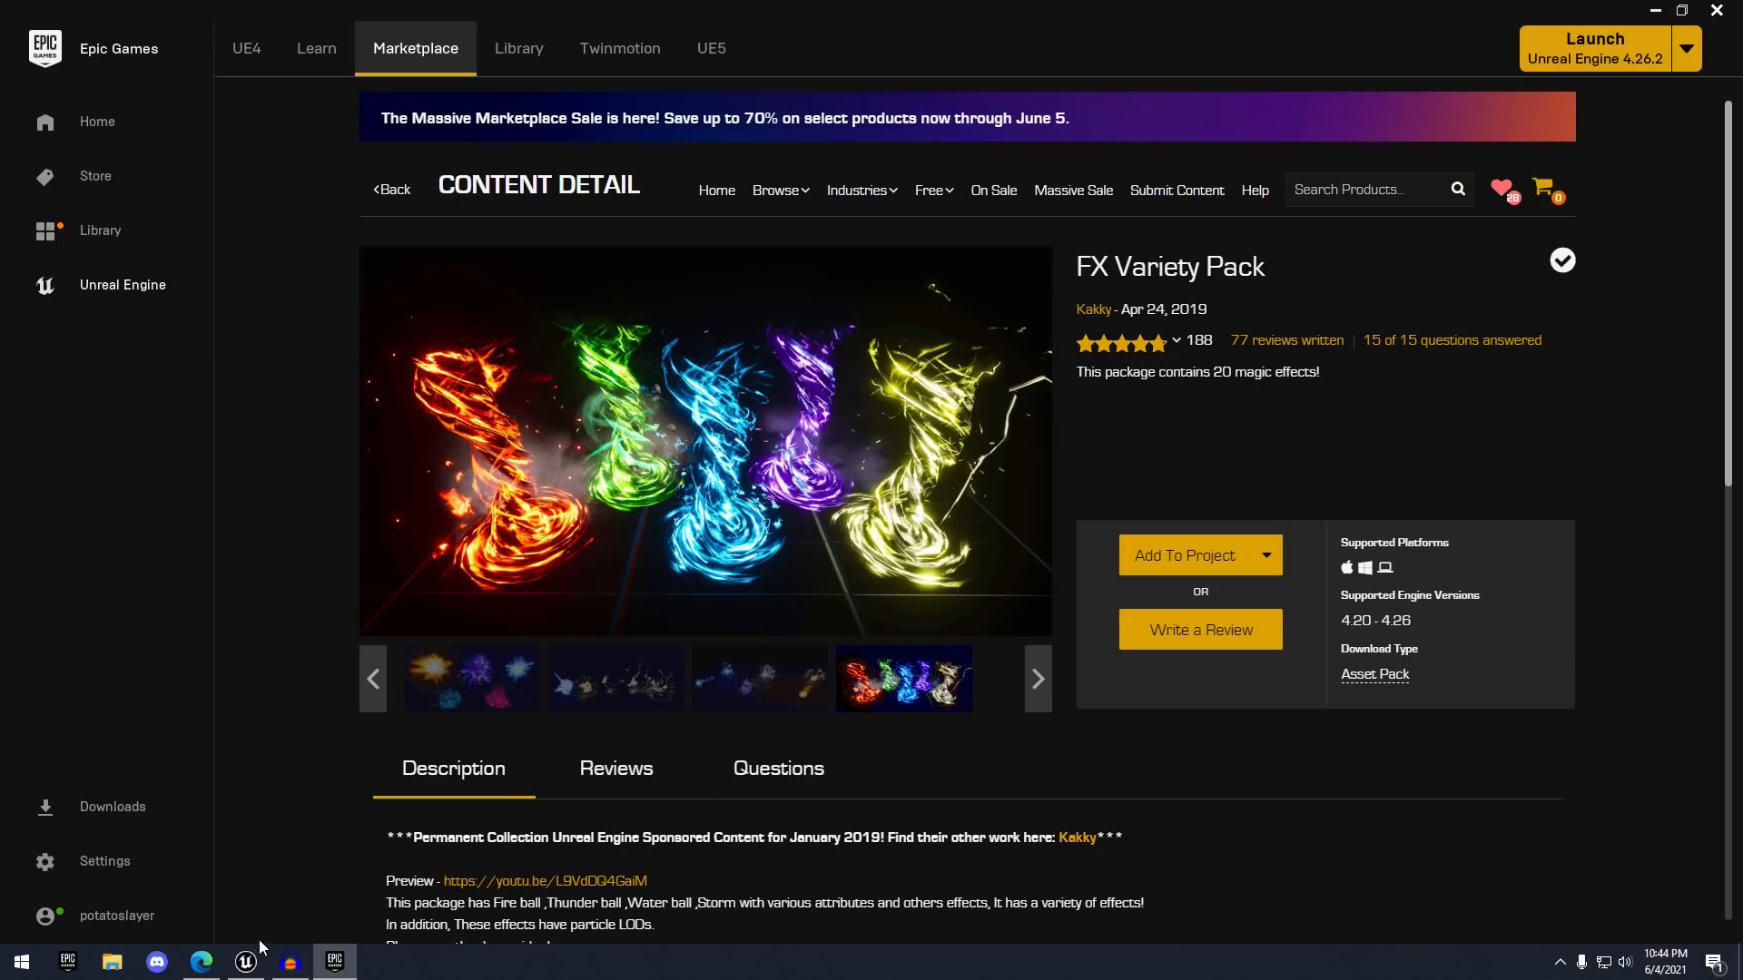
# - In Unreal Editor, open Content > FXVarietyPack > Particles and preview P_ky_magicCircle1, then close the preview
pyautogui.moveTo(255, 956)
pyautogui.click(201, 824)
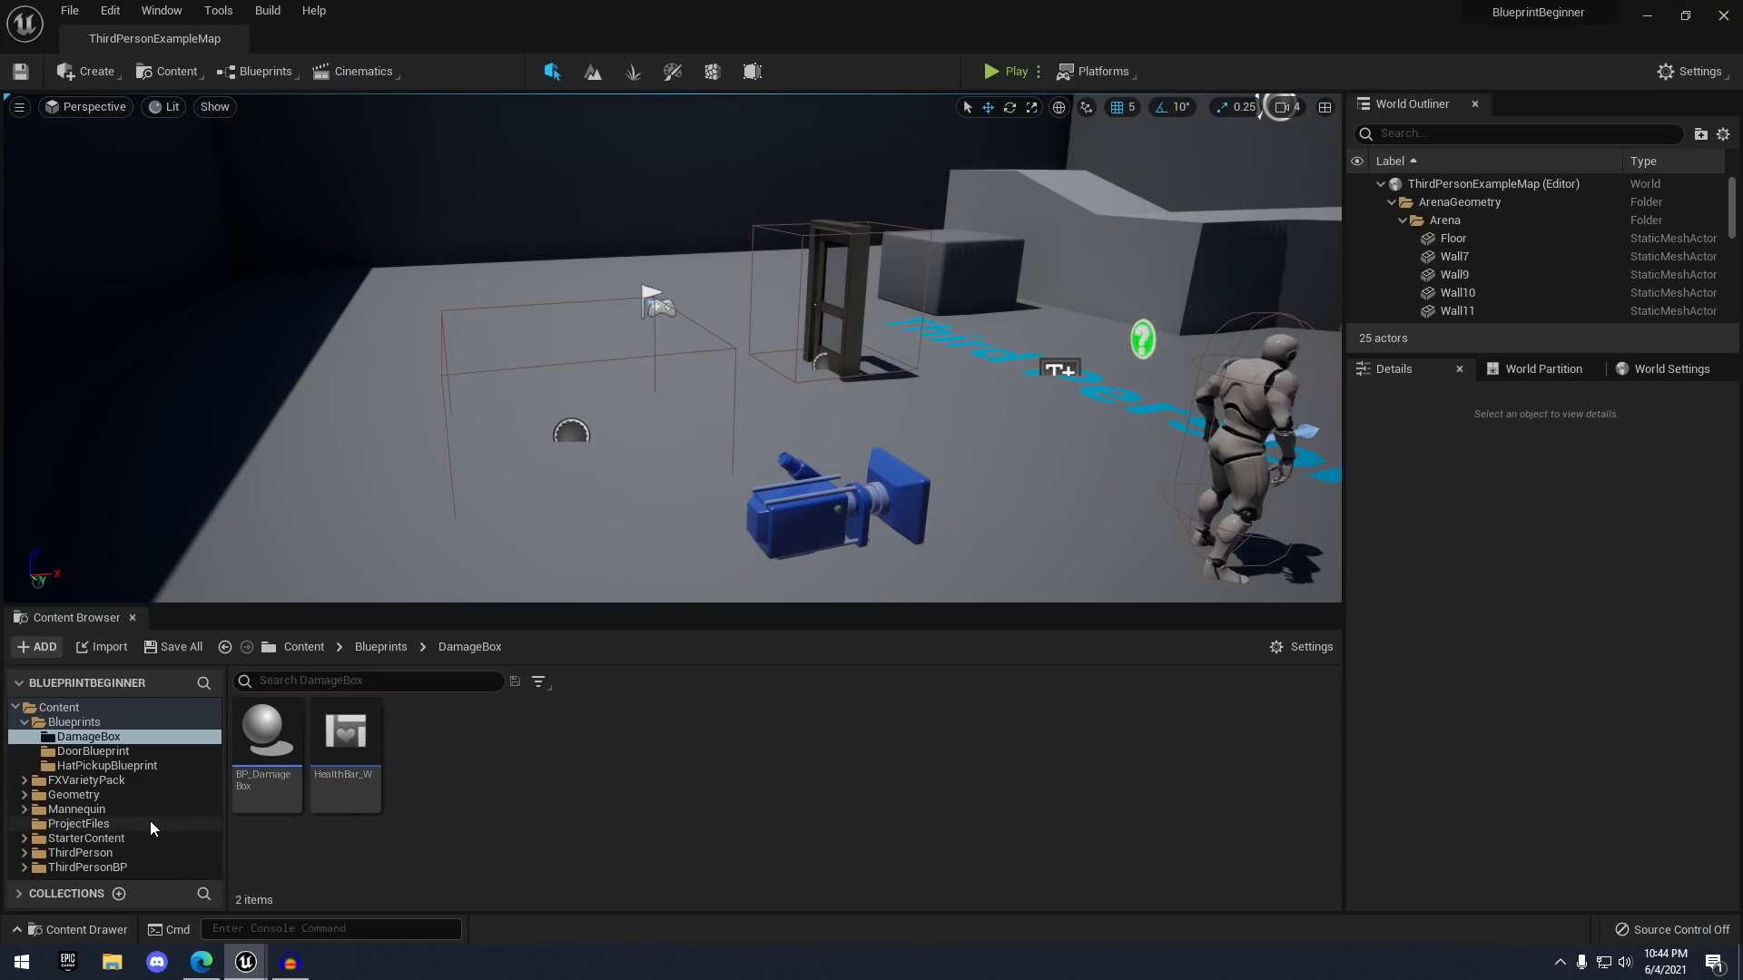
pyautogui.click(102, 780)
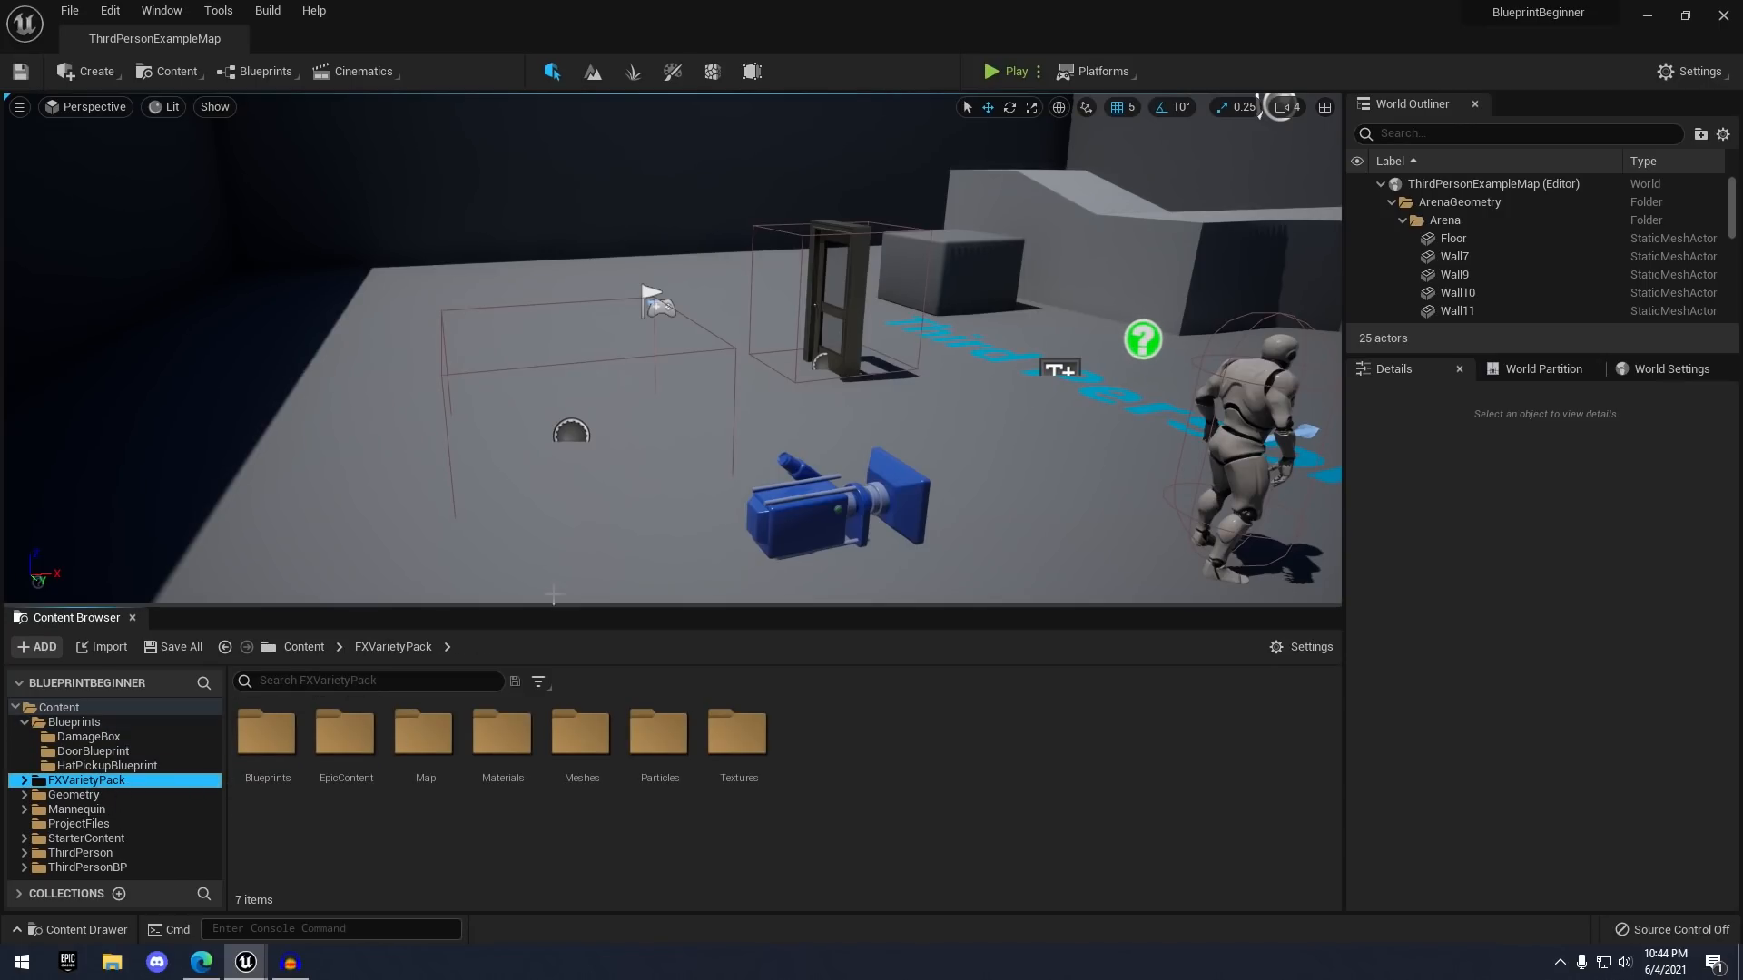
pyautogui.moveTo(545, 508); pyautogui.dragTo(463, 572, button='right')
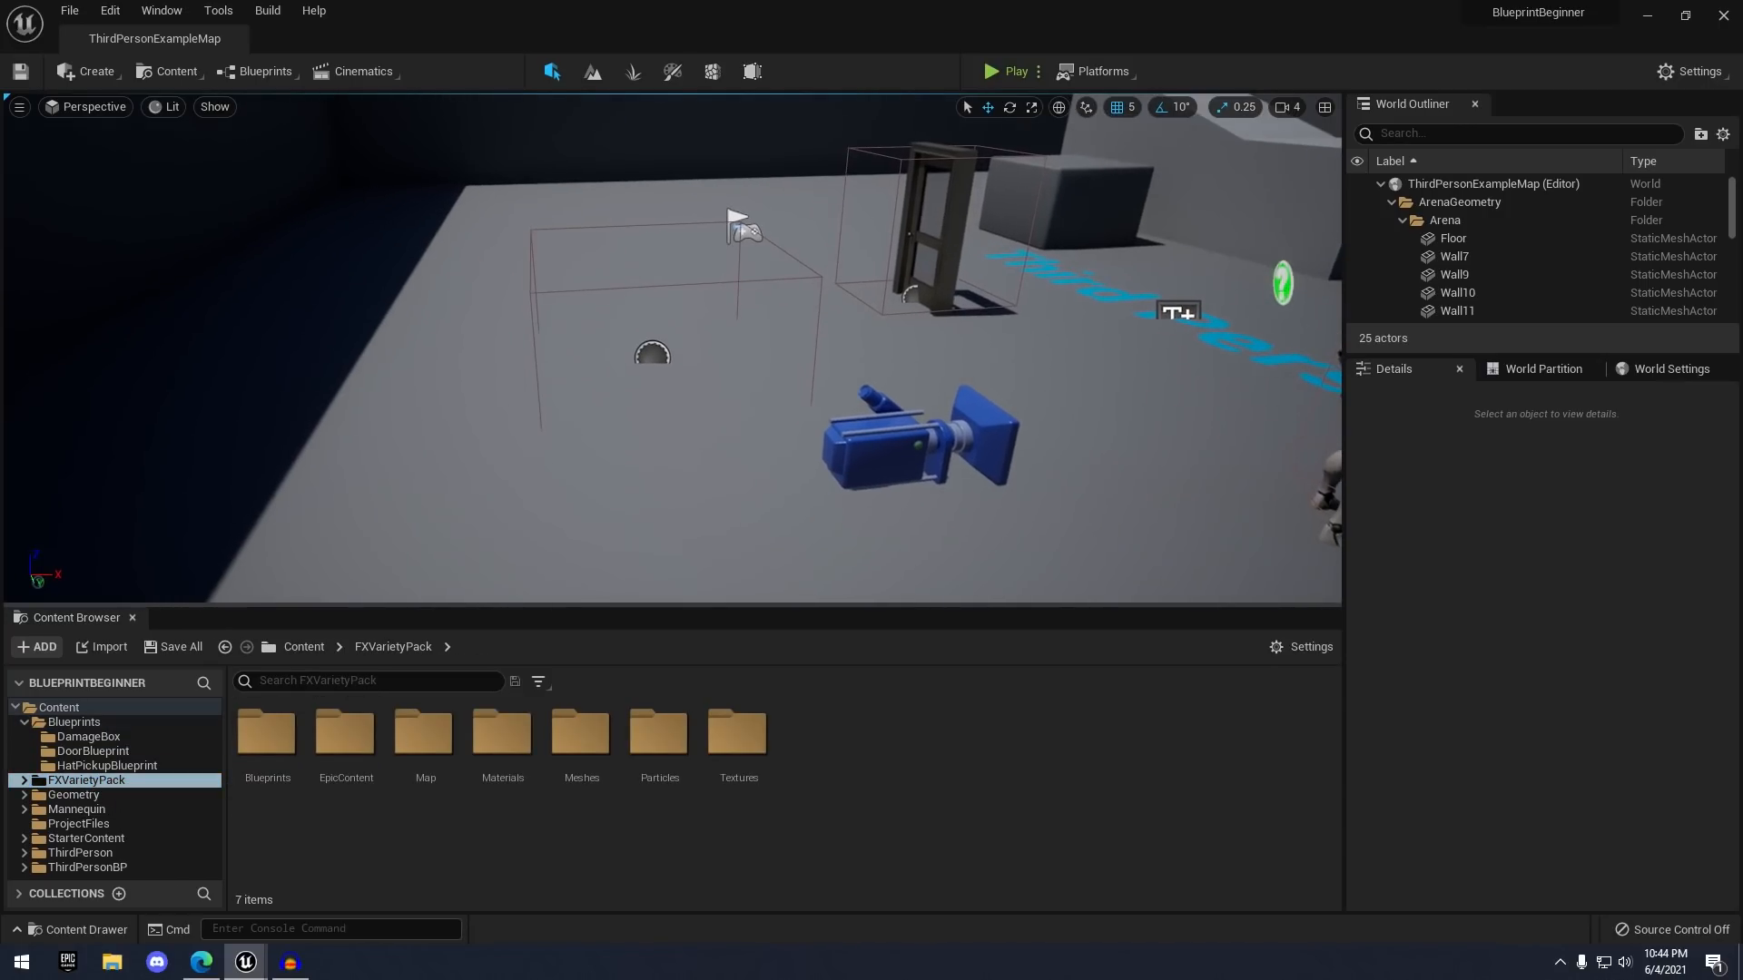
pyautogui.moveTo(666, 770); pyautogui.dragTo(672, 772)
pyautogui.doubleClick(671, 772)
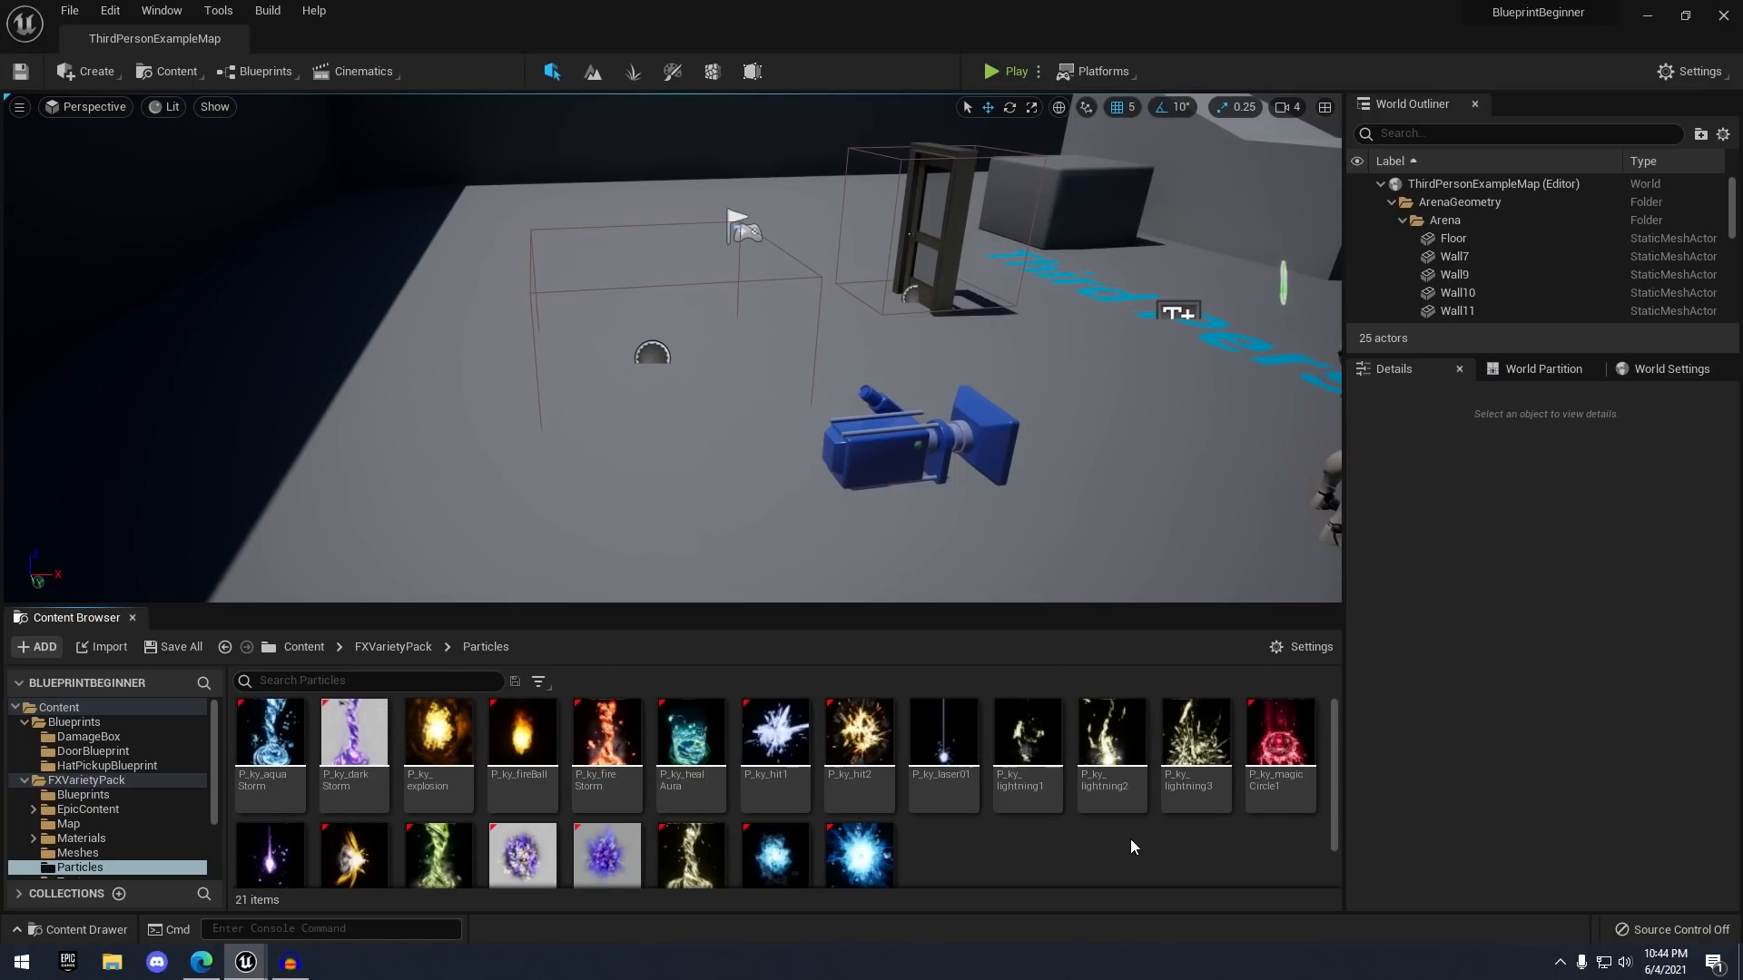
pyautogui.doubleClick(1311, 761)
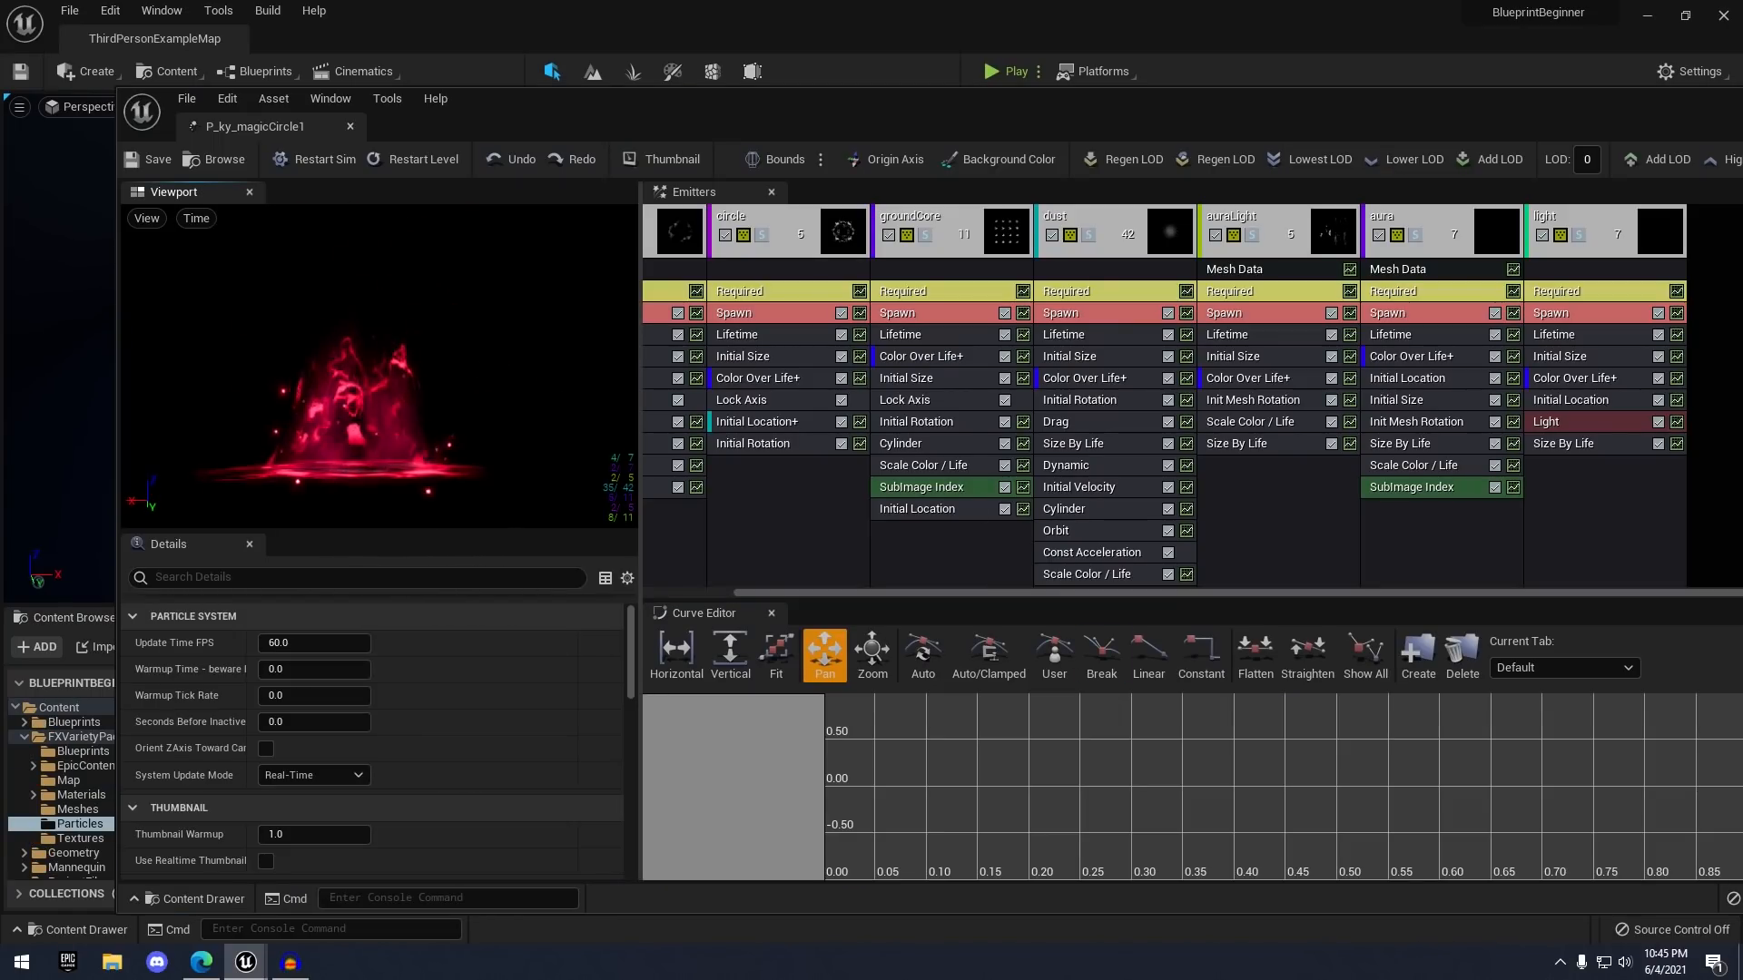
pyautogui.click(350, 126)
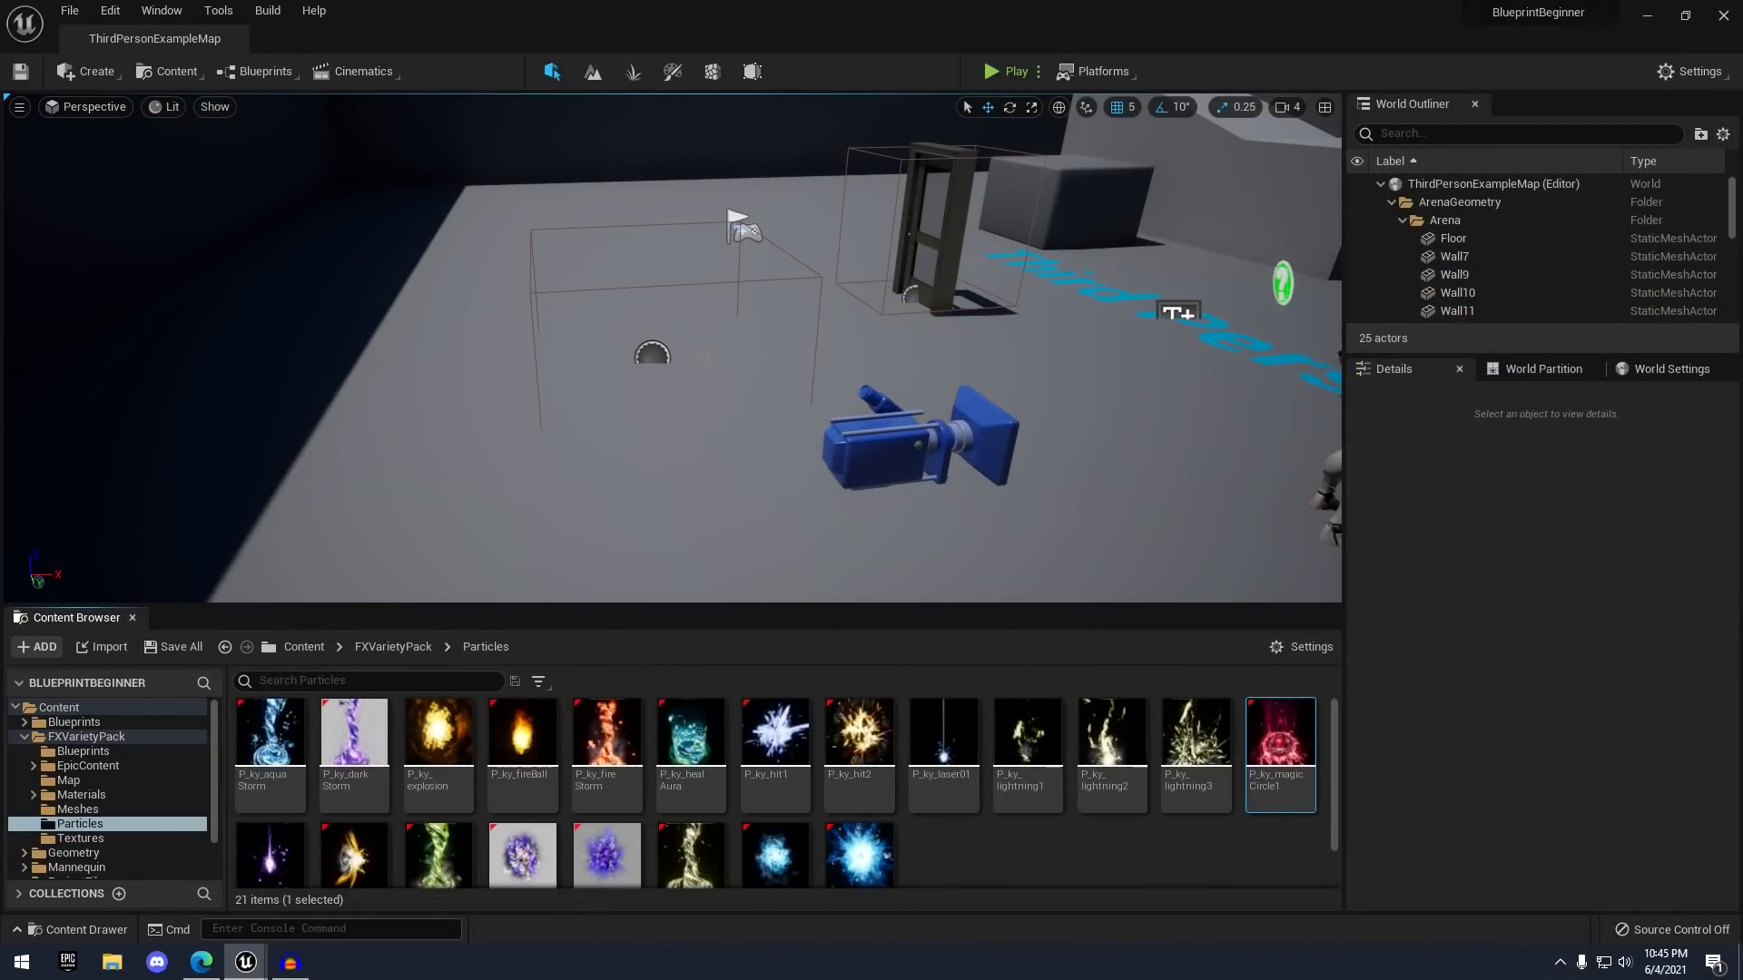
# - Open BP_DamageBox's Blueprint from the level and add an Event BeginPlay node
pyautogui.click(661, 359)
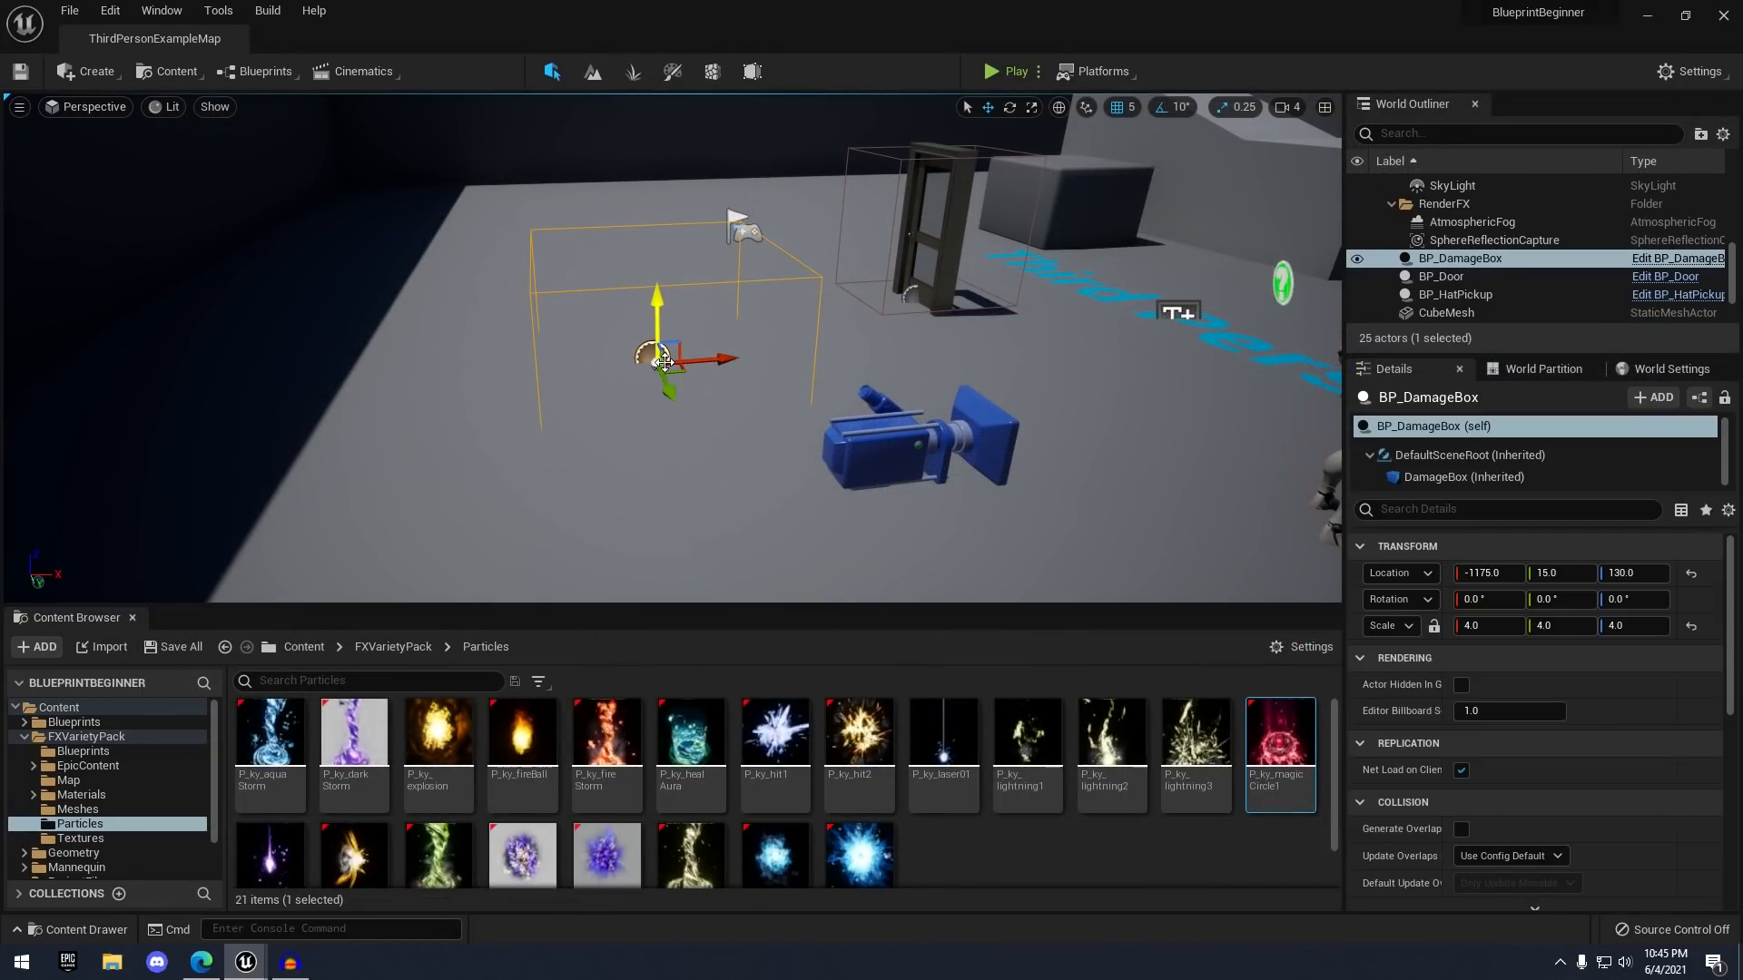
pyautogui.rightClick(663, 360)
pyautogui.click(708, 317)
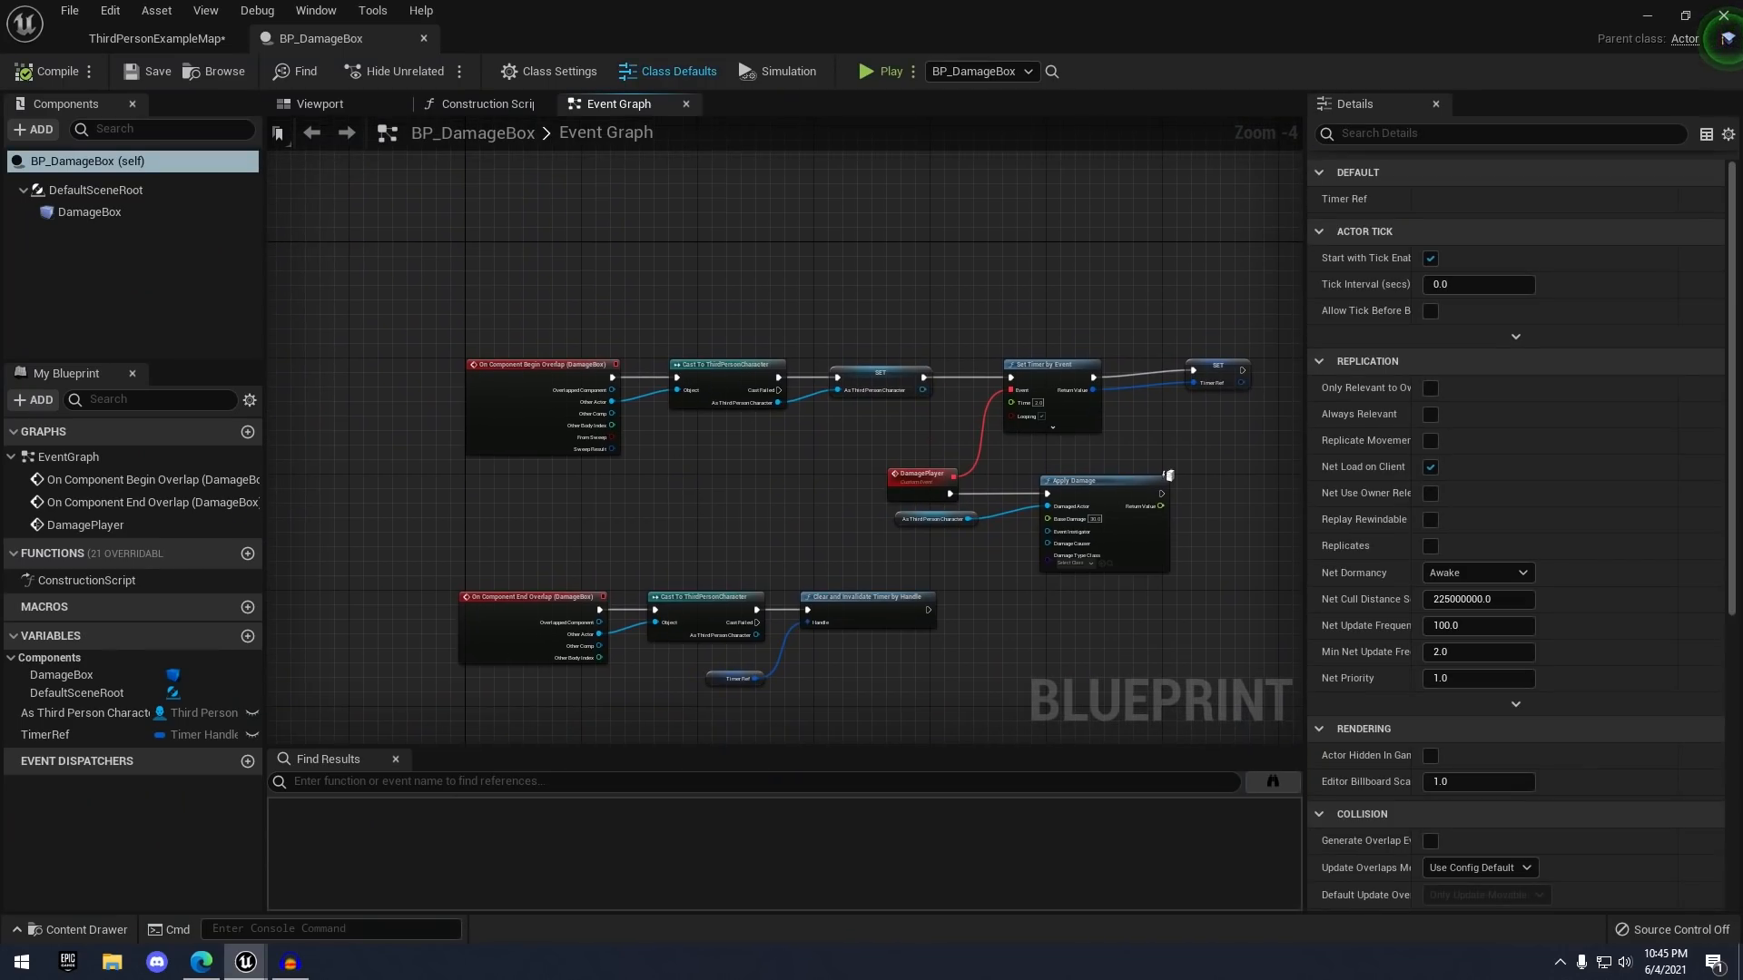
pyautogui.rightClick(591, 290)
pyautogui.write('event begin')
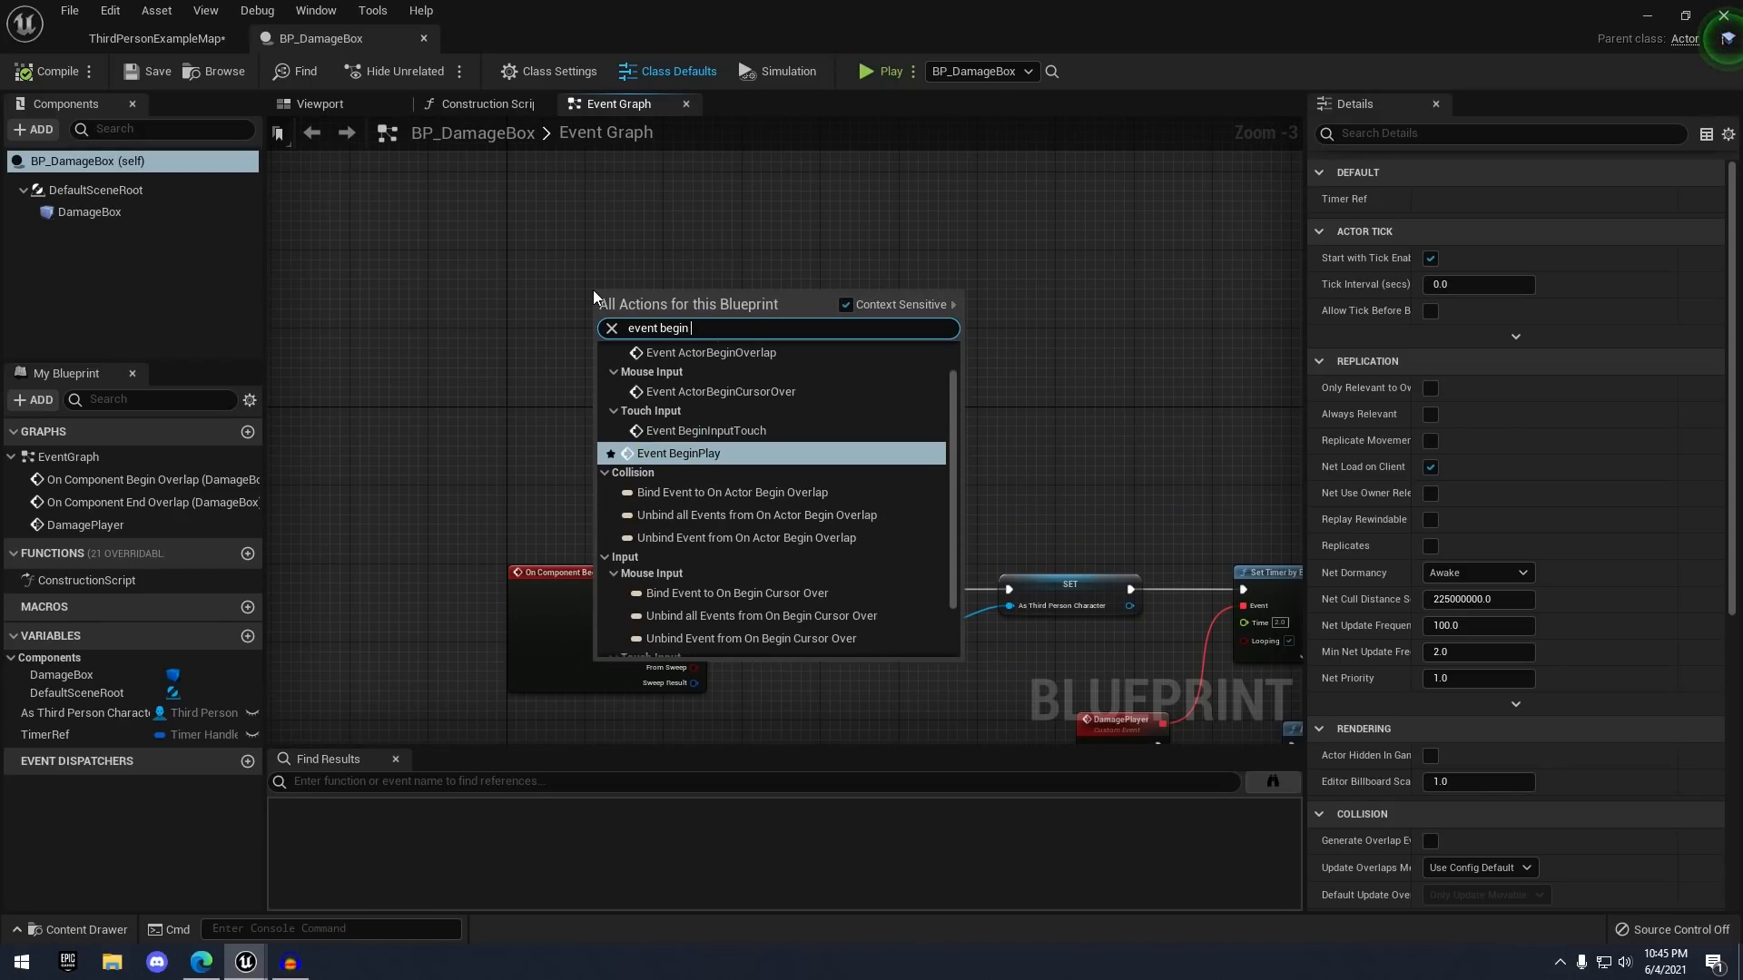
pyautogui.press('Return')
# - Connect a Spawn Emitter at Location node to Event BeginPlay
pyautogui.scroll(3, 594, 297)
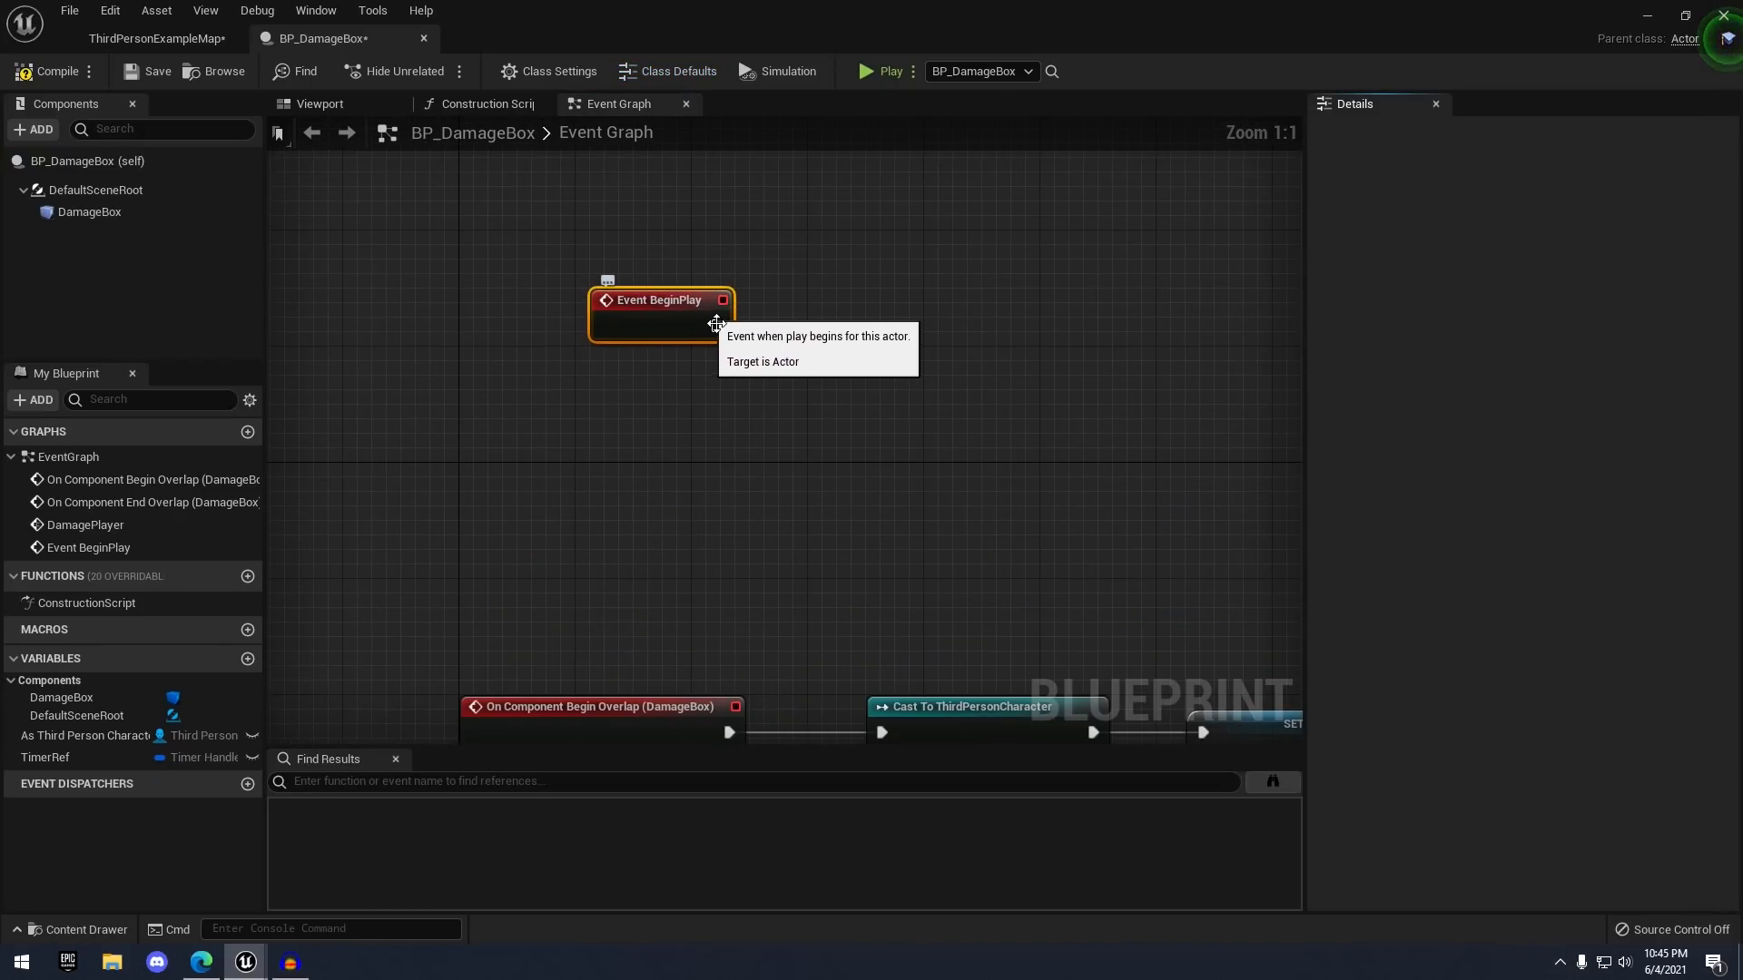
pyautogui.moveTo(715, 325); pyautogui.dragTo(868, 312)
pyautogui.write('spawn emit')
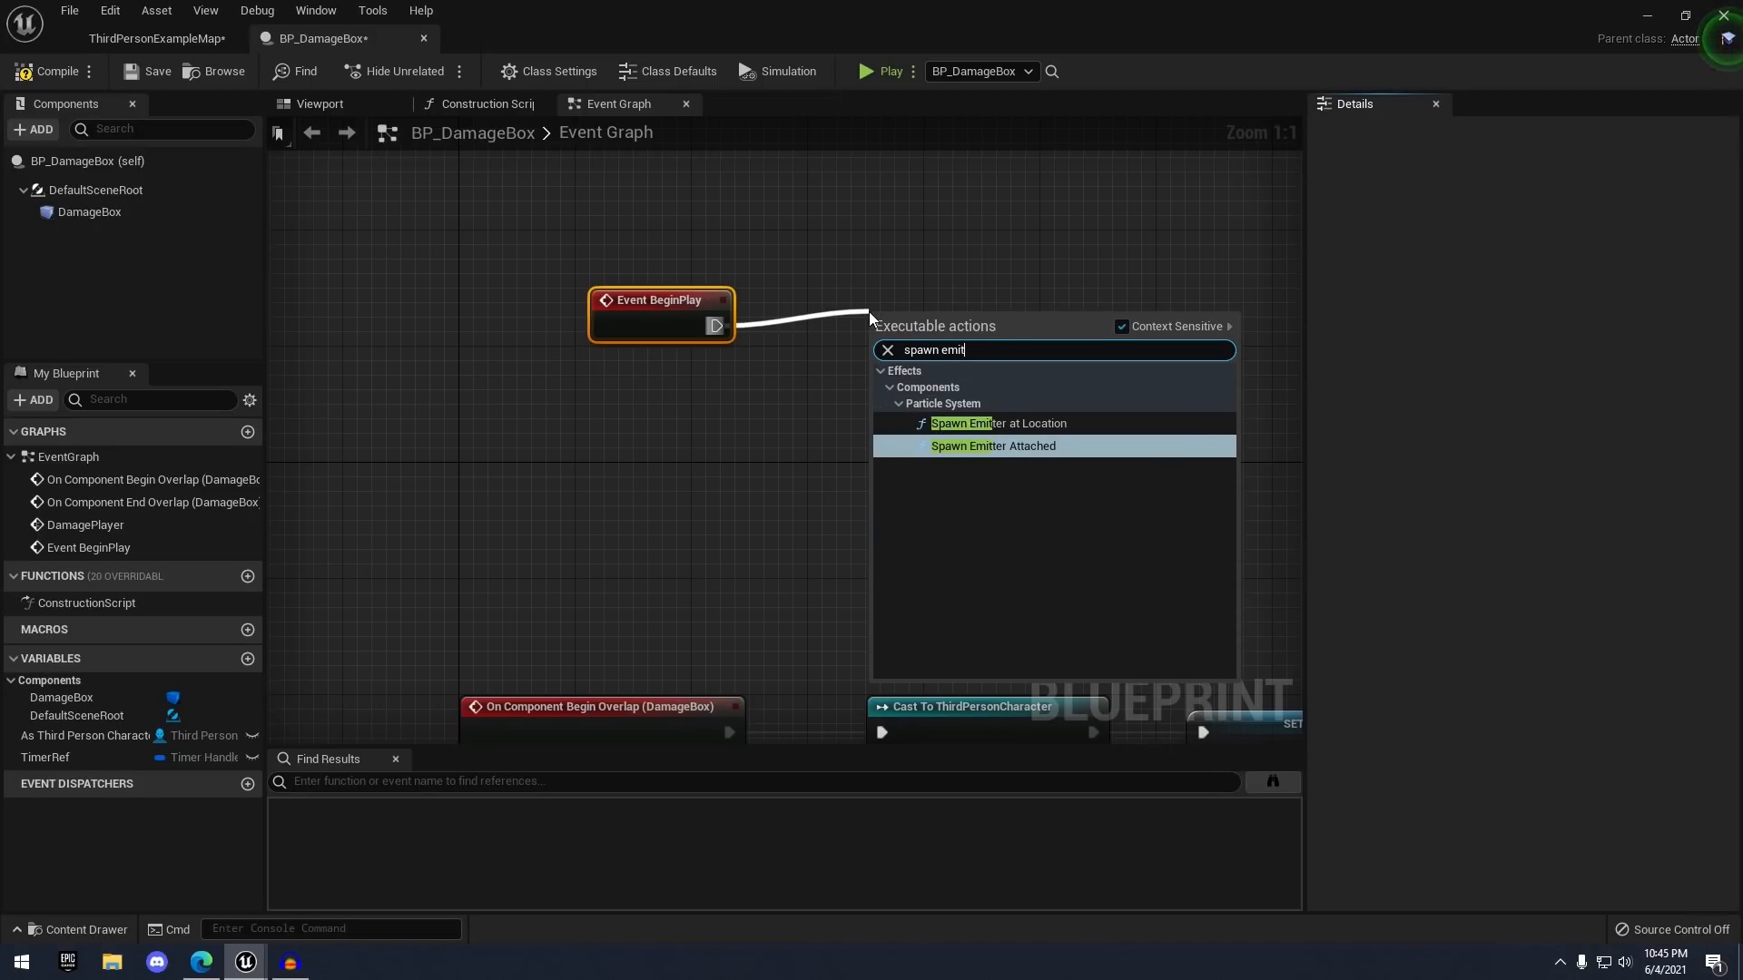
pyautogui.press('Up')
pyautogui.press('Return')
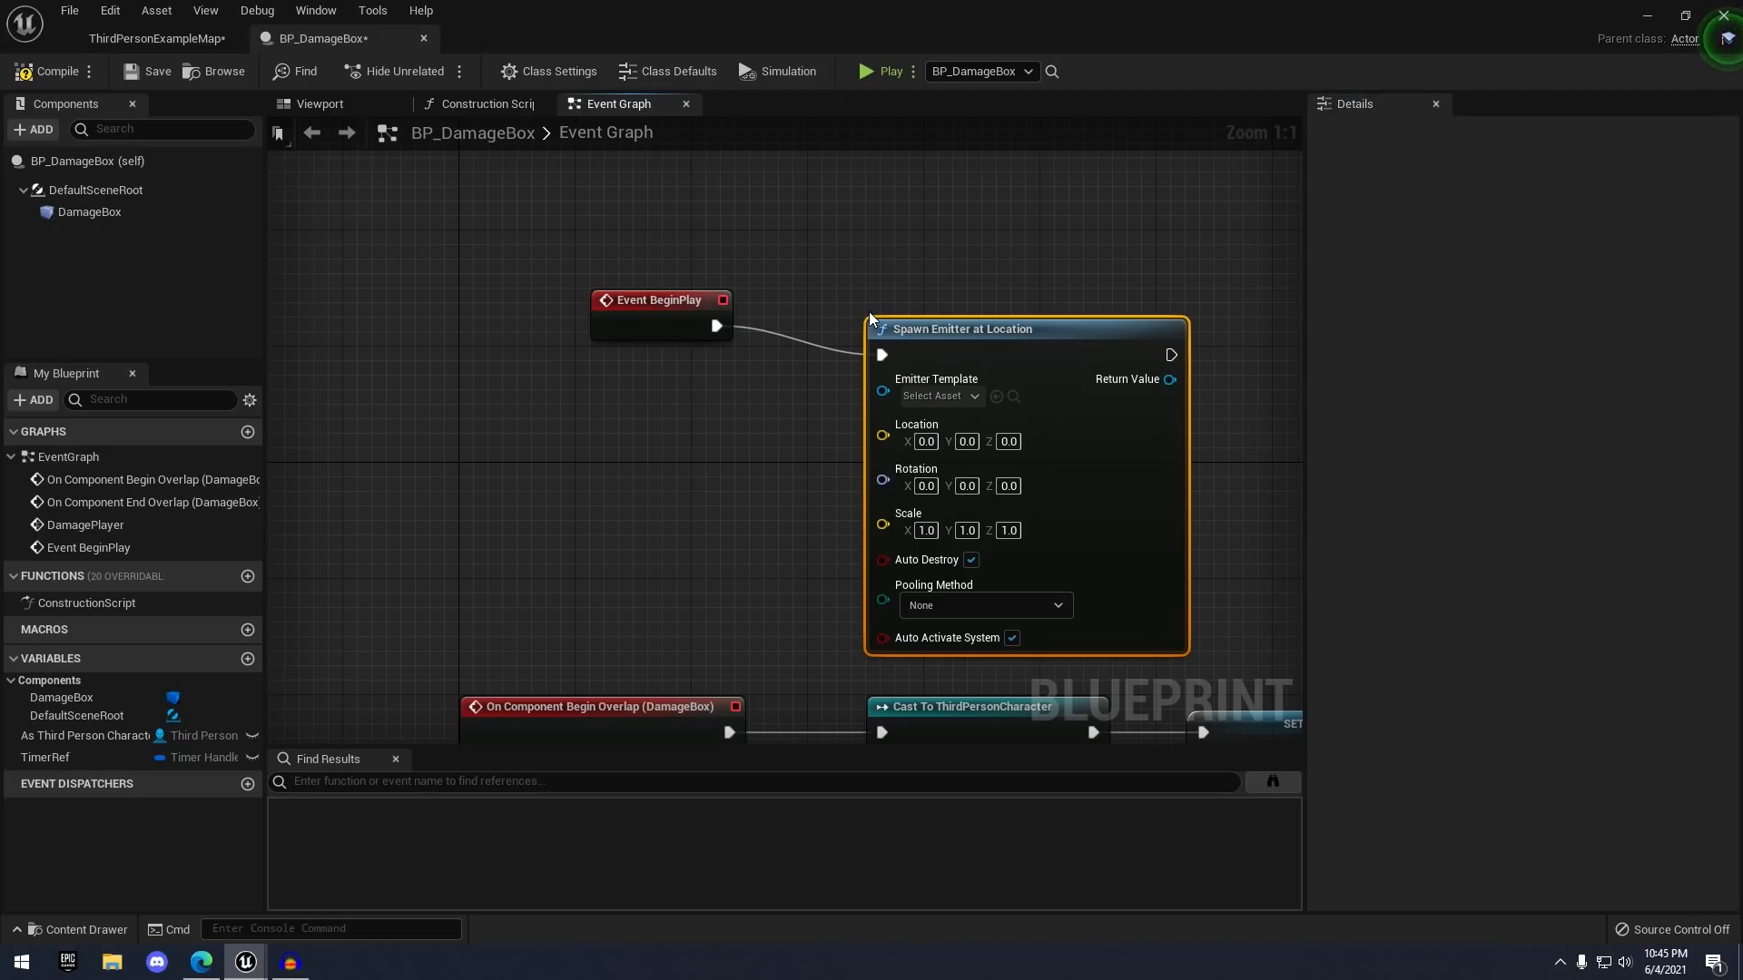
pyautogui.moveTo(980, 342); pyautogui.dragTo(965, 312)
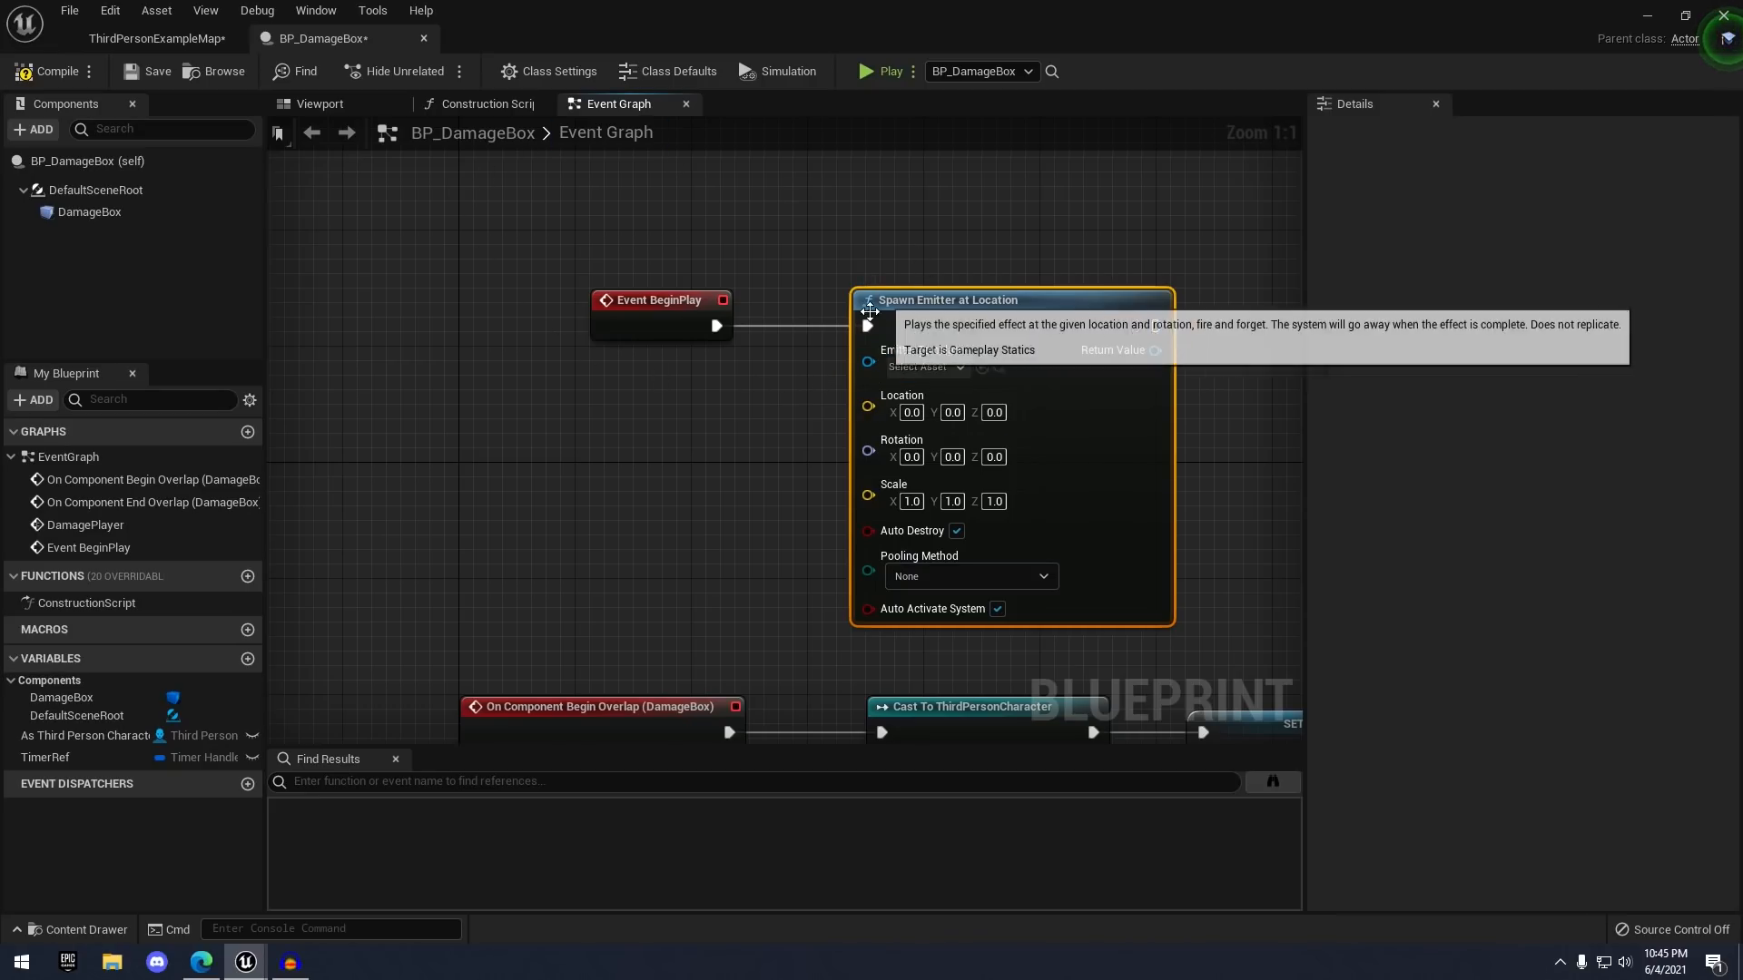
# - Add a GetActorLocation node and wire its Return Value into the emitter's Location
pyautogui.rightClick(639, 433)
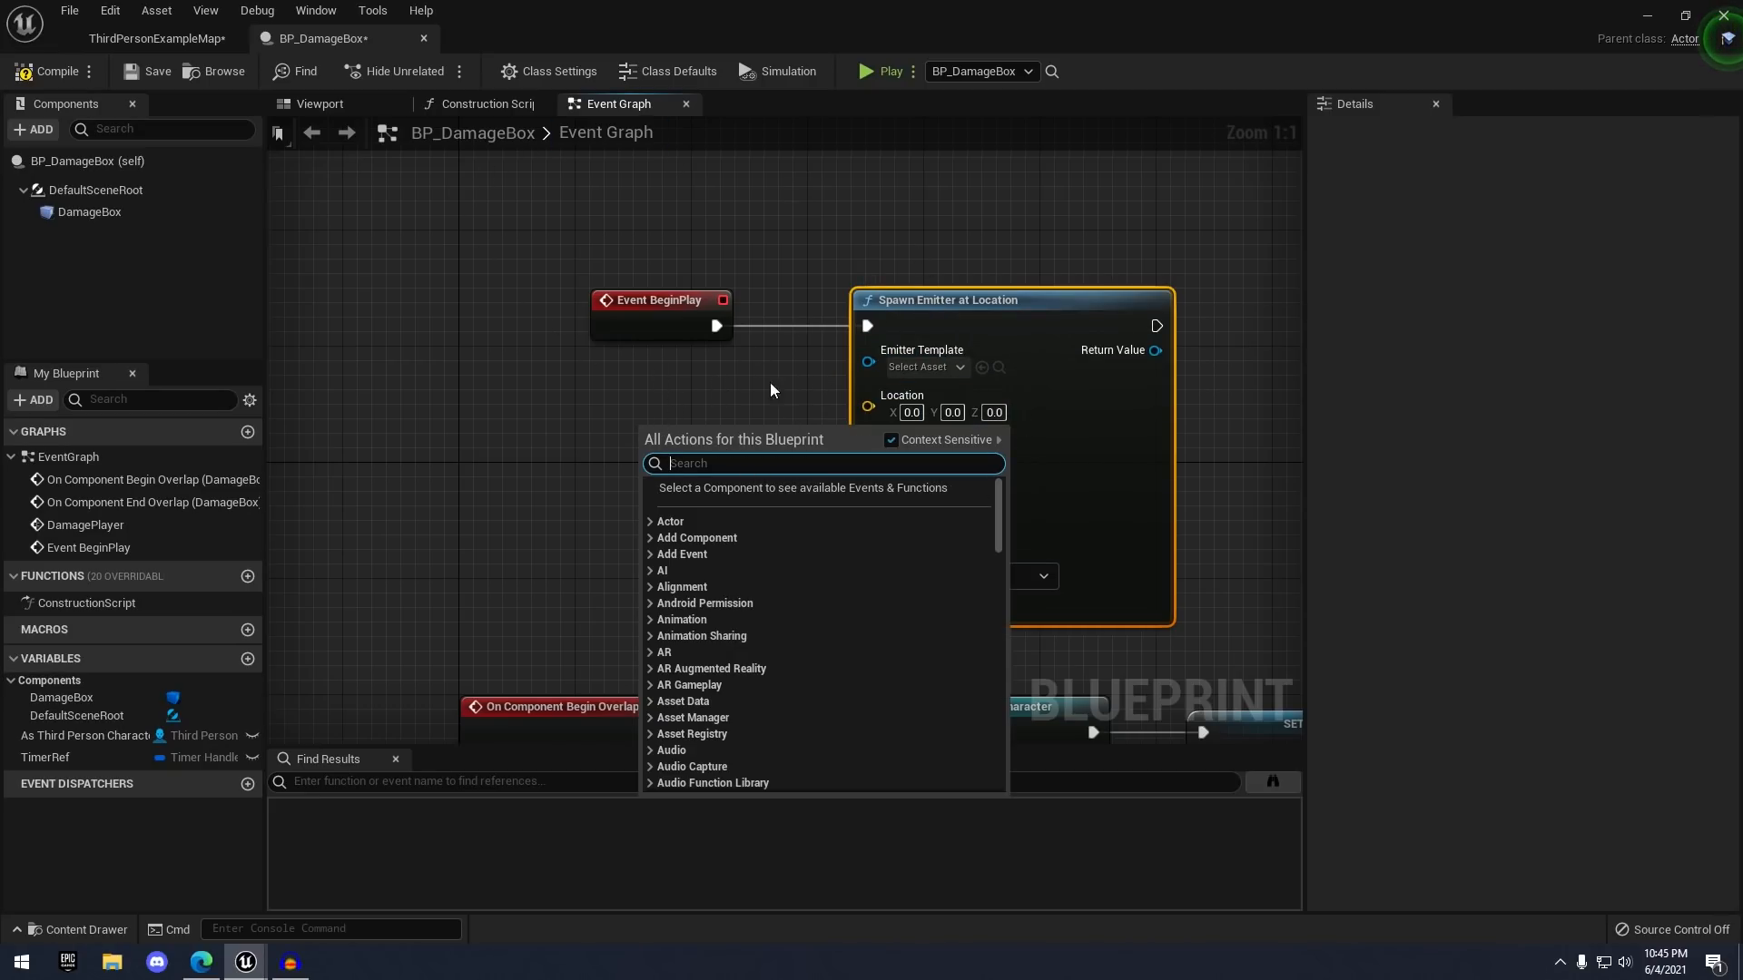
pyautogui.click(617, 423)
pyautogui.rightClick(628, 417)
pyautogui.write('get actor loc')
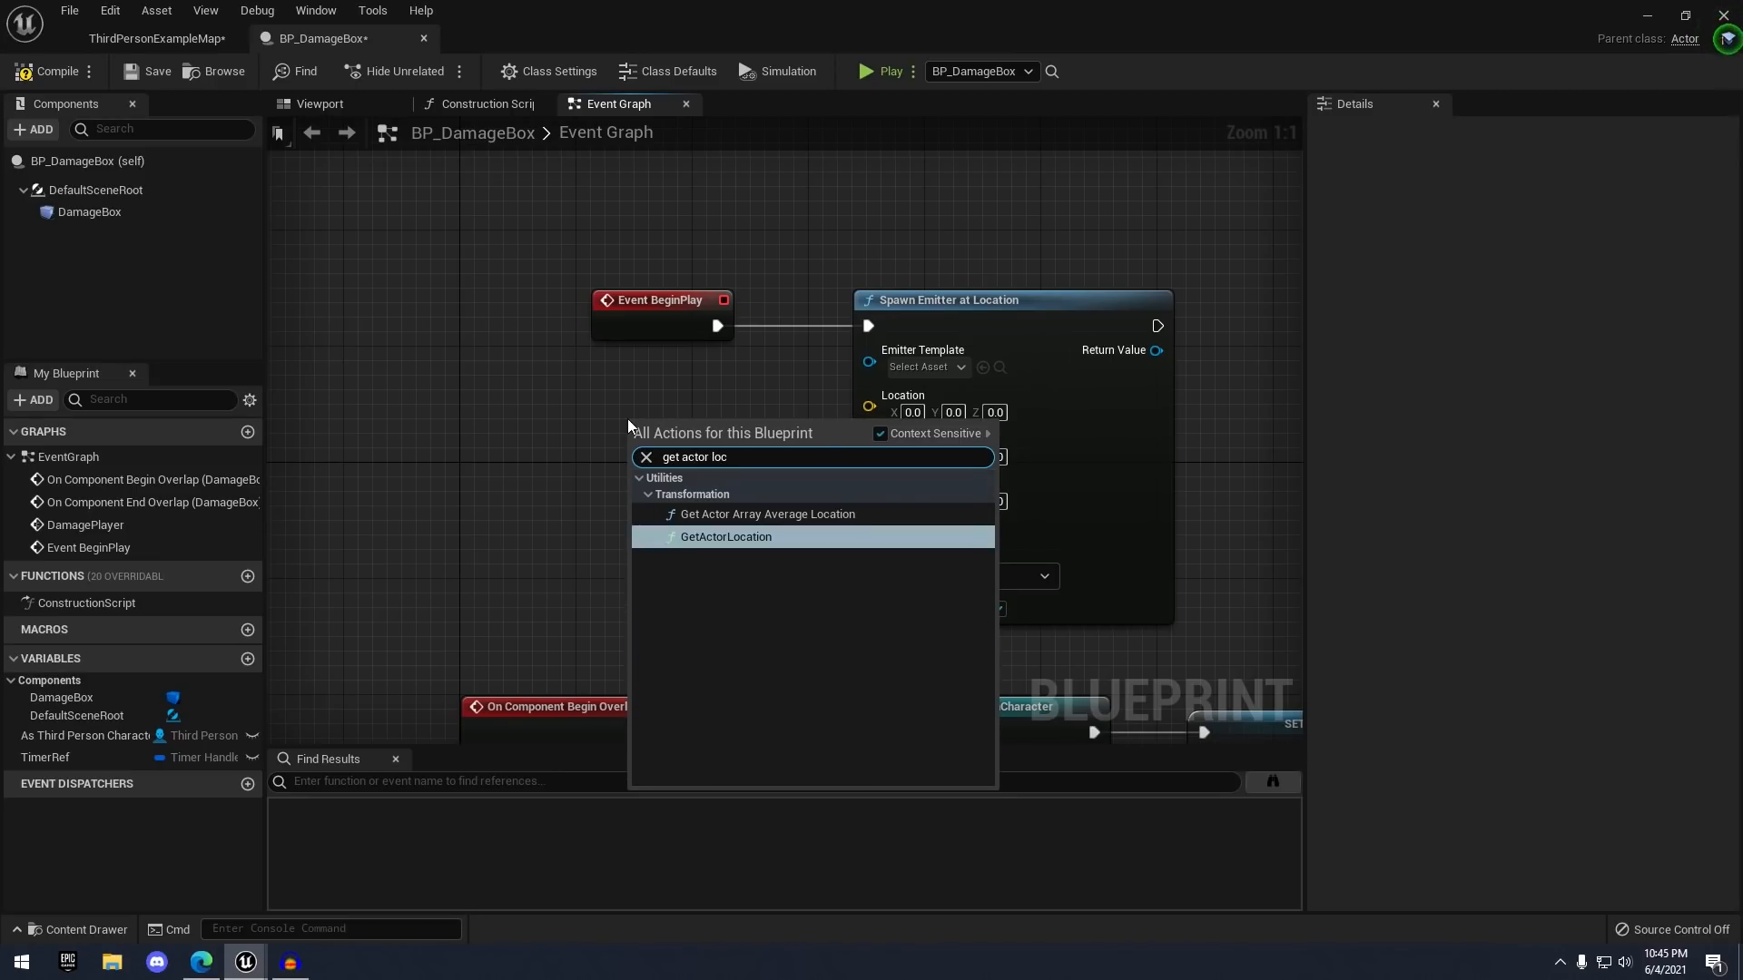
pyautogui.press('Return')
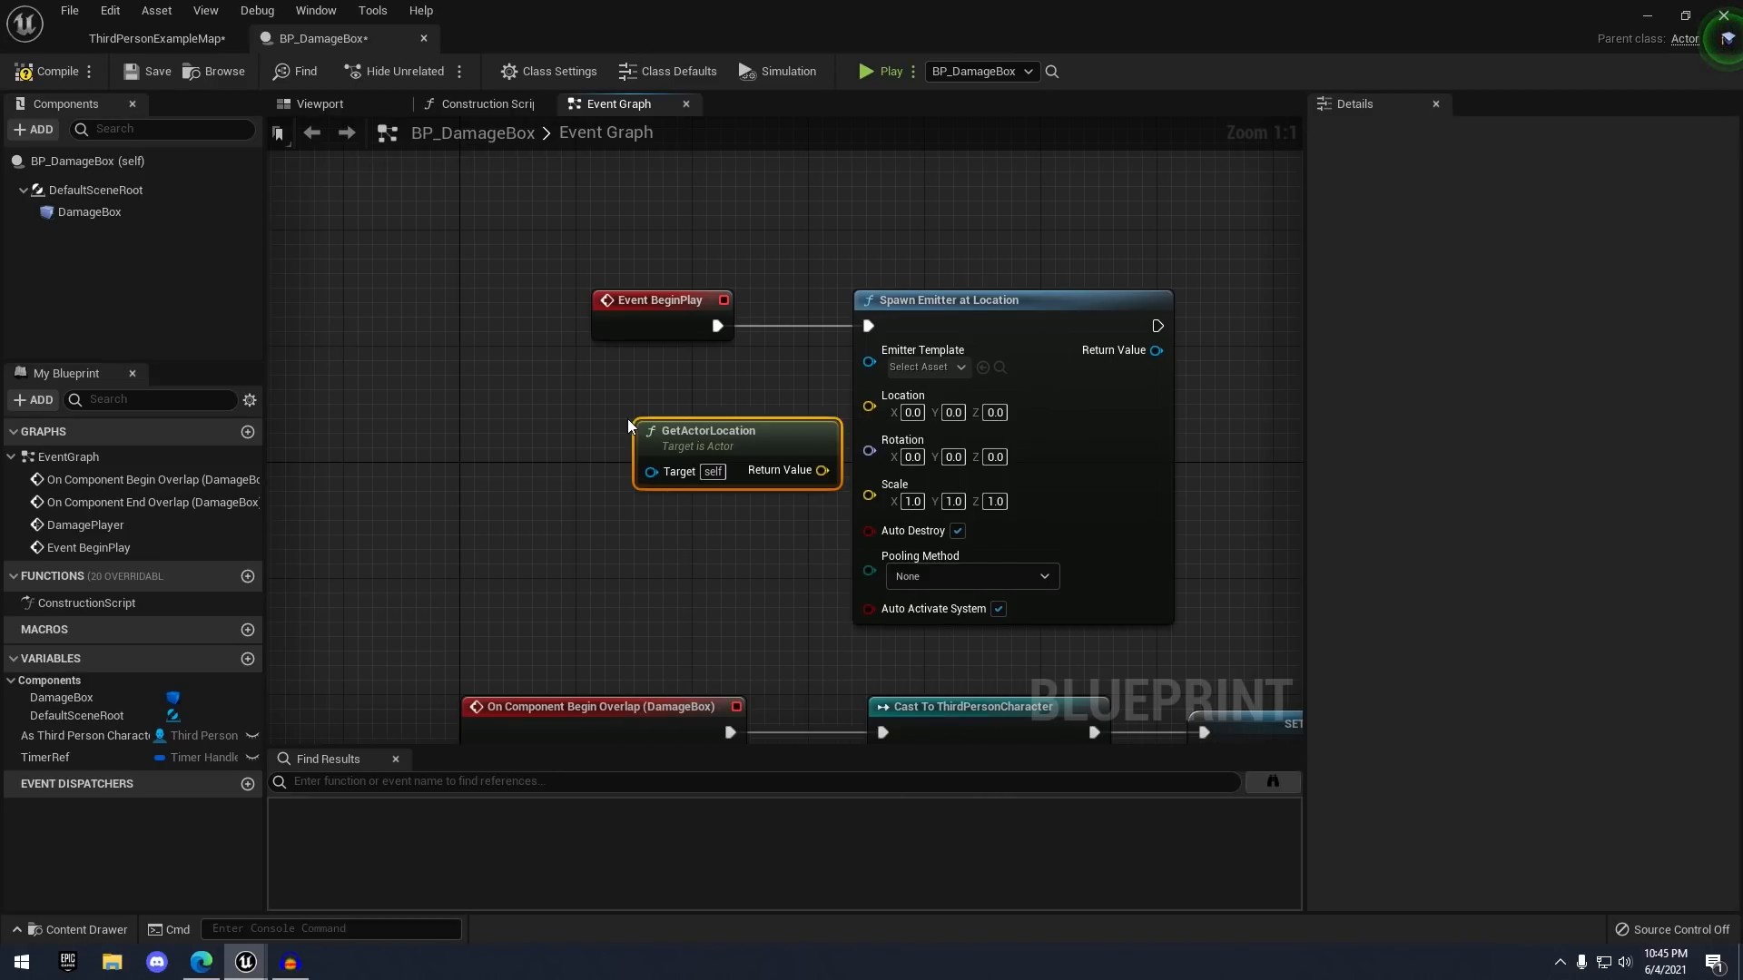
pyautogui.moveTo(650, 419); pyautogui.dragTo(581, 389)
pyautogui.moveTo(748, 441); pyautogui.dragTo(869, 407)
pyautogui.moveTo(927, 285); pyautogui.dragTo(853, 309, button='right')
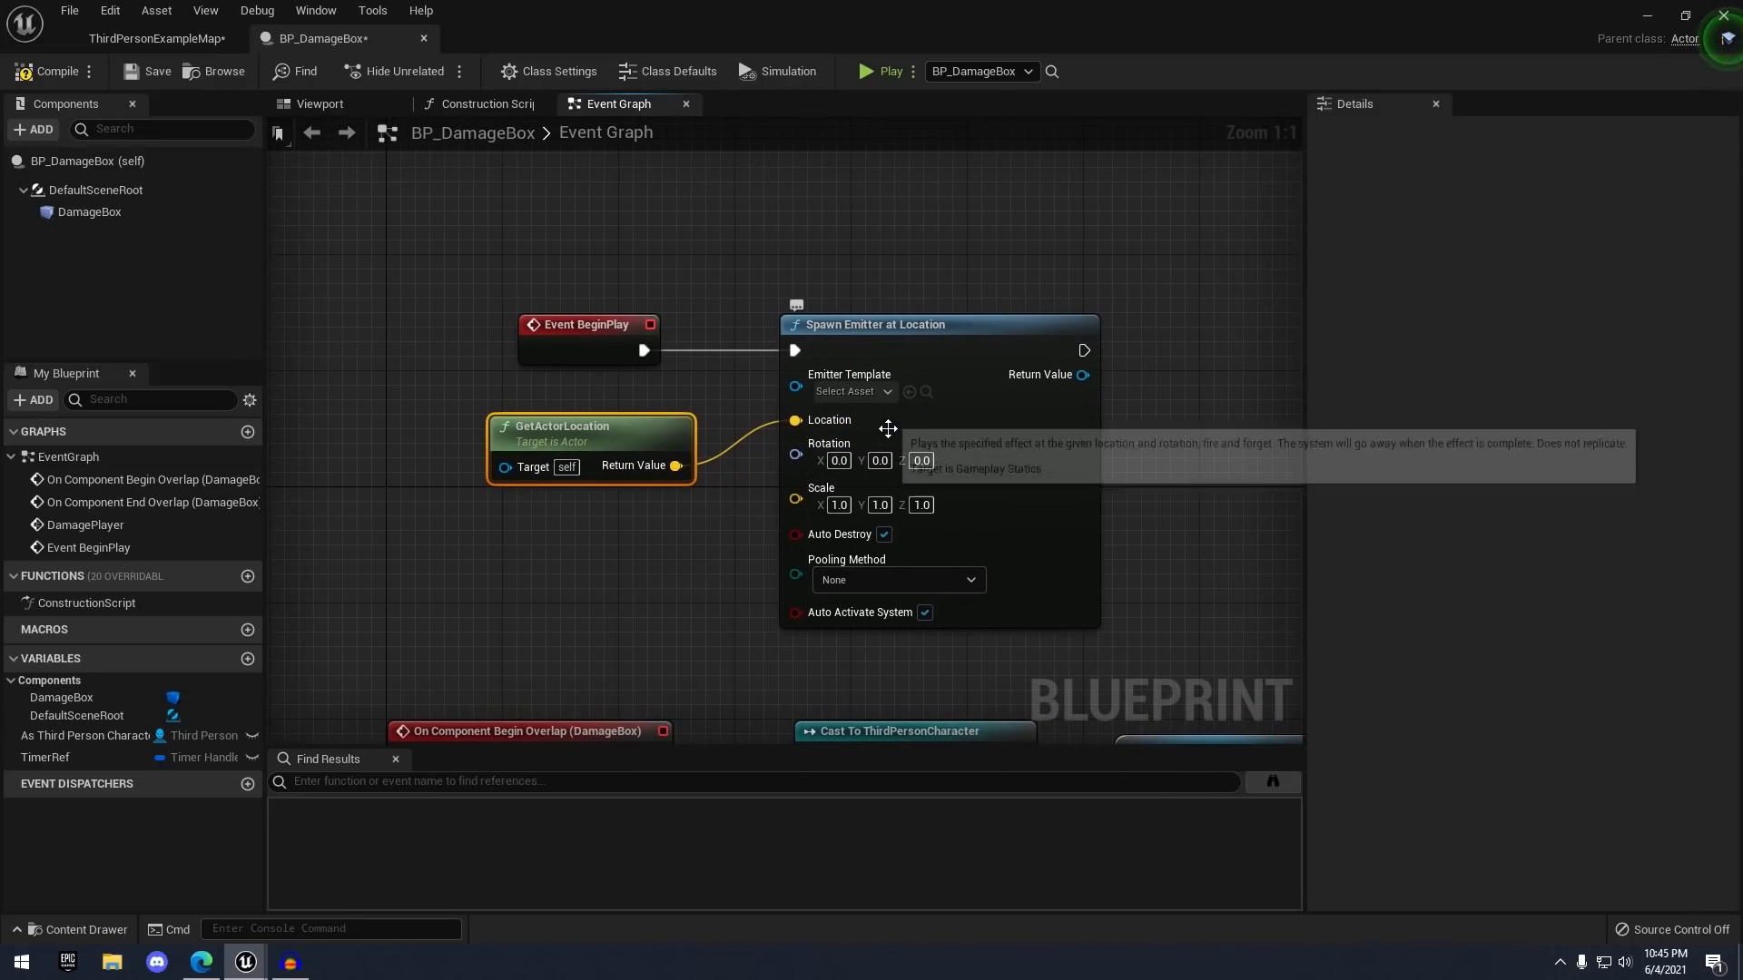
# - Assign the selected P_ky_magicCircle1 asset as Spawn Emitter at Location's Emitter Template
pyautogui.click(156, 38)
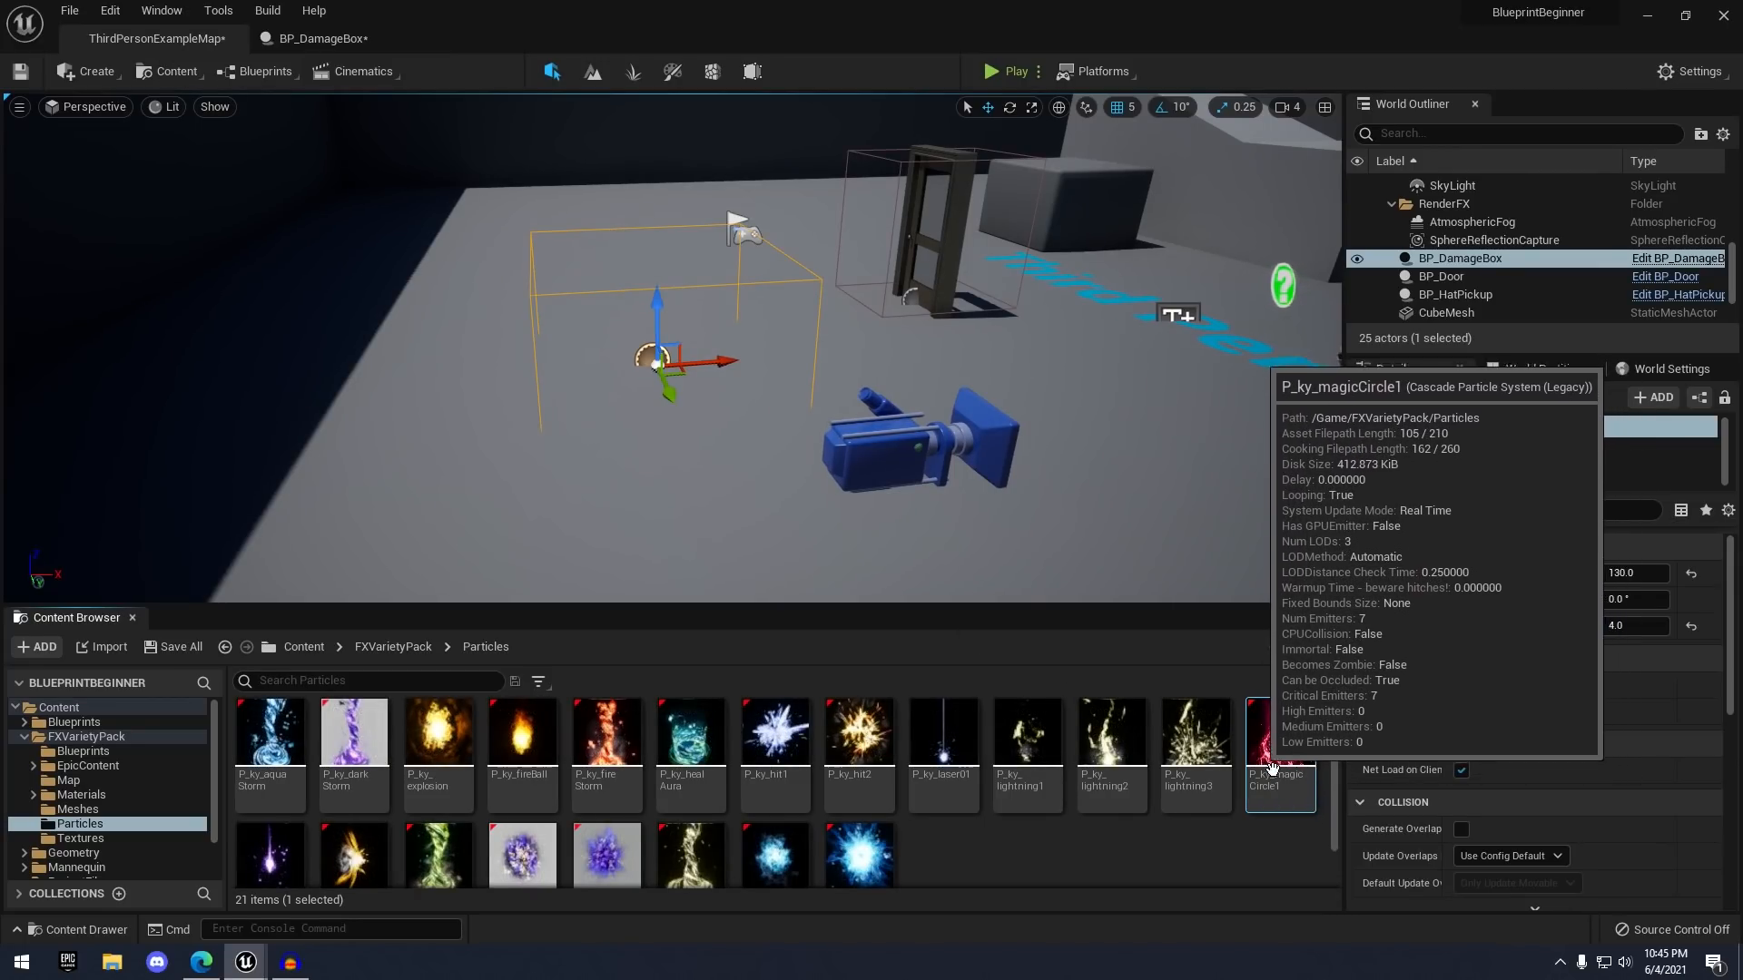
pyautogui.click(352, 40)
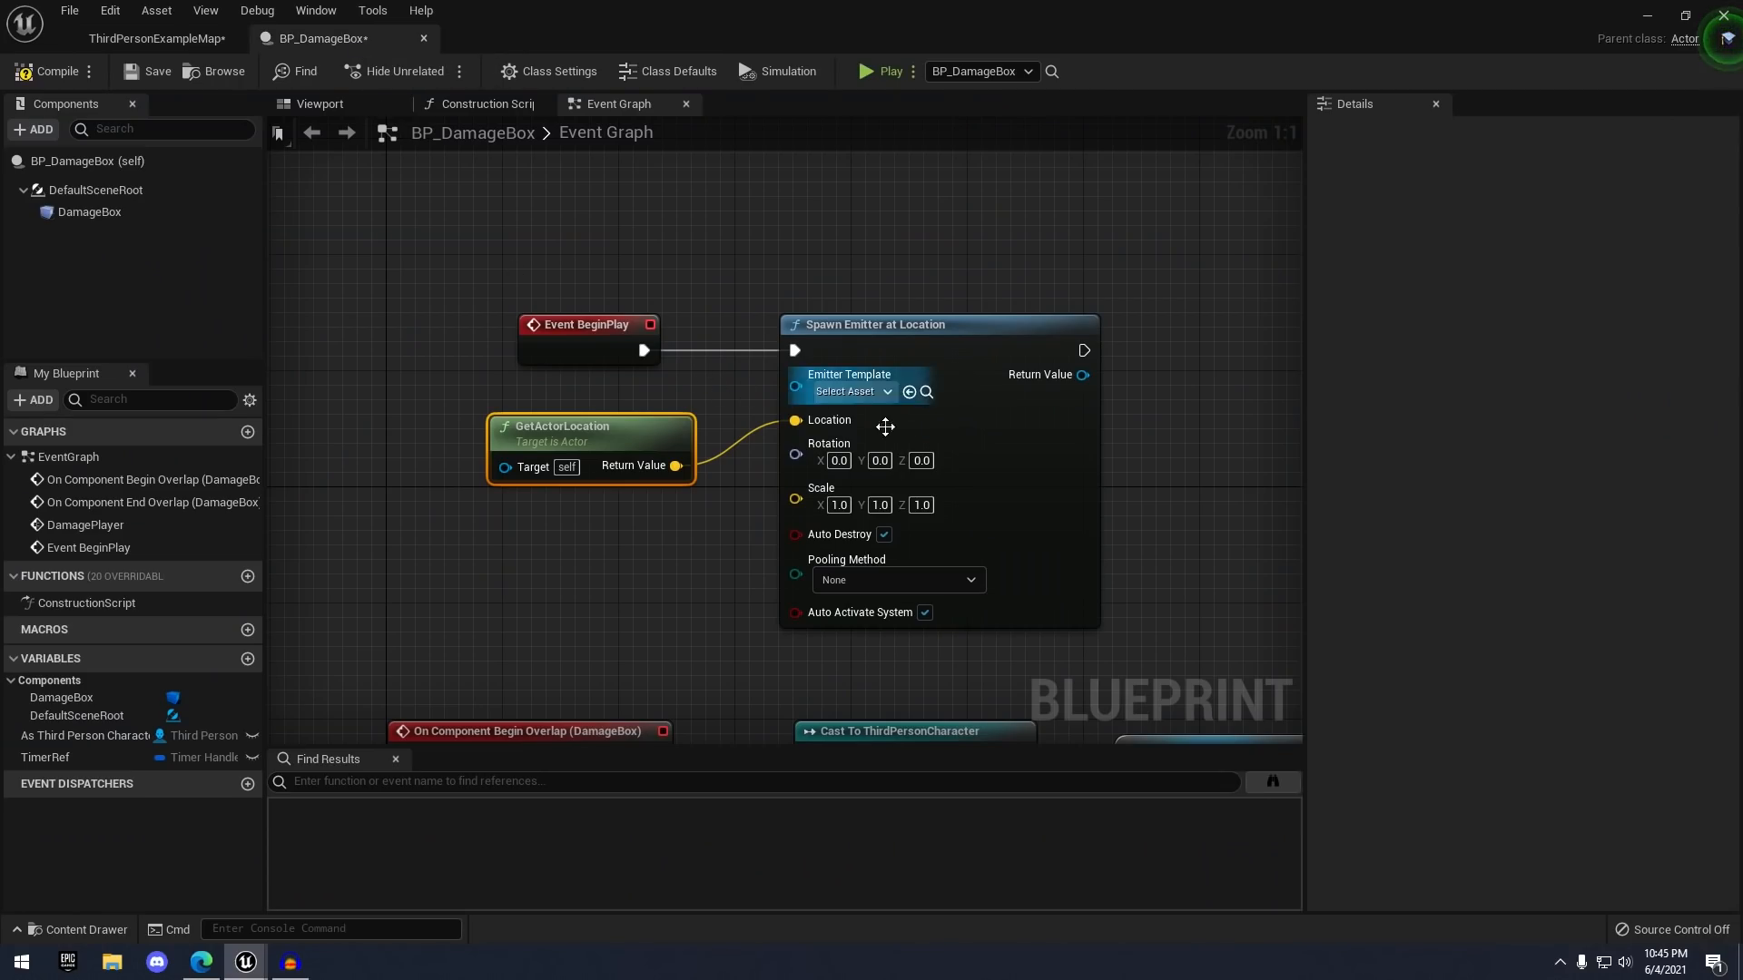
pyautogui.click(909, 391)
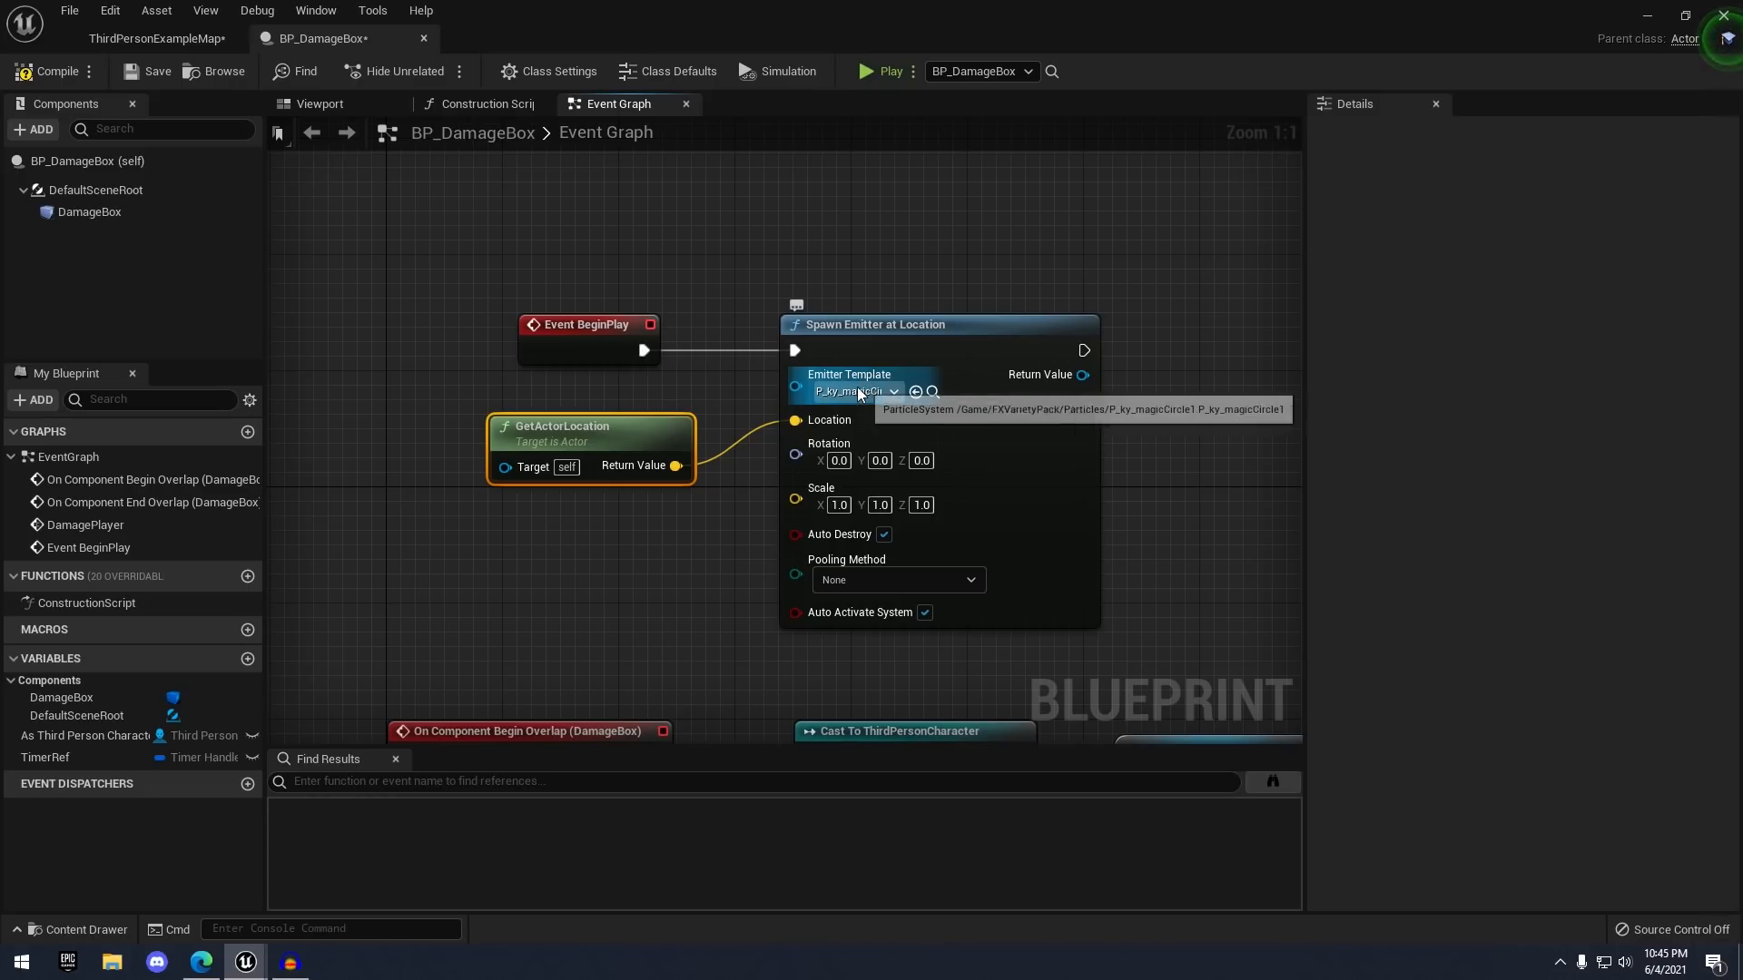
pyautogui.click(82, 929)
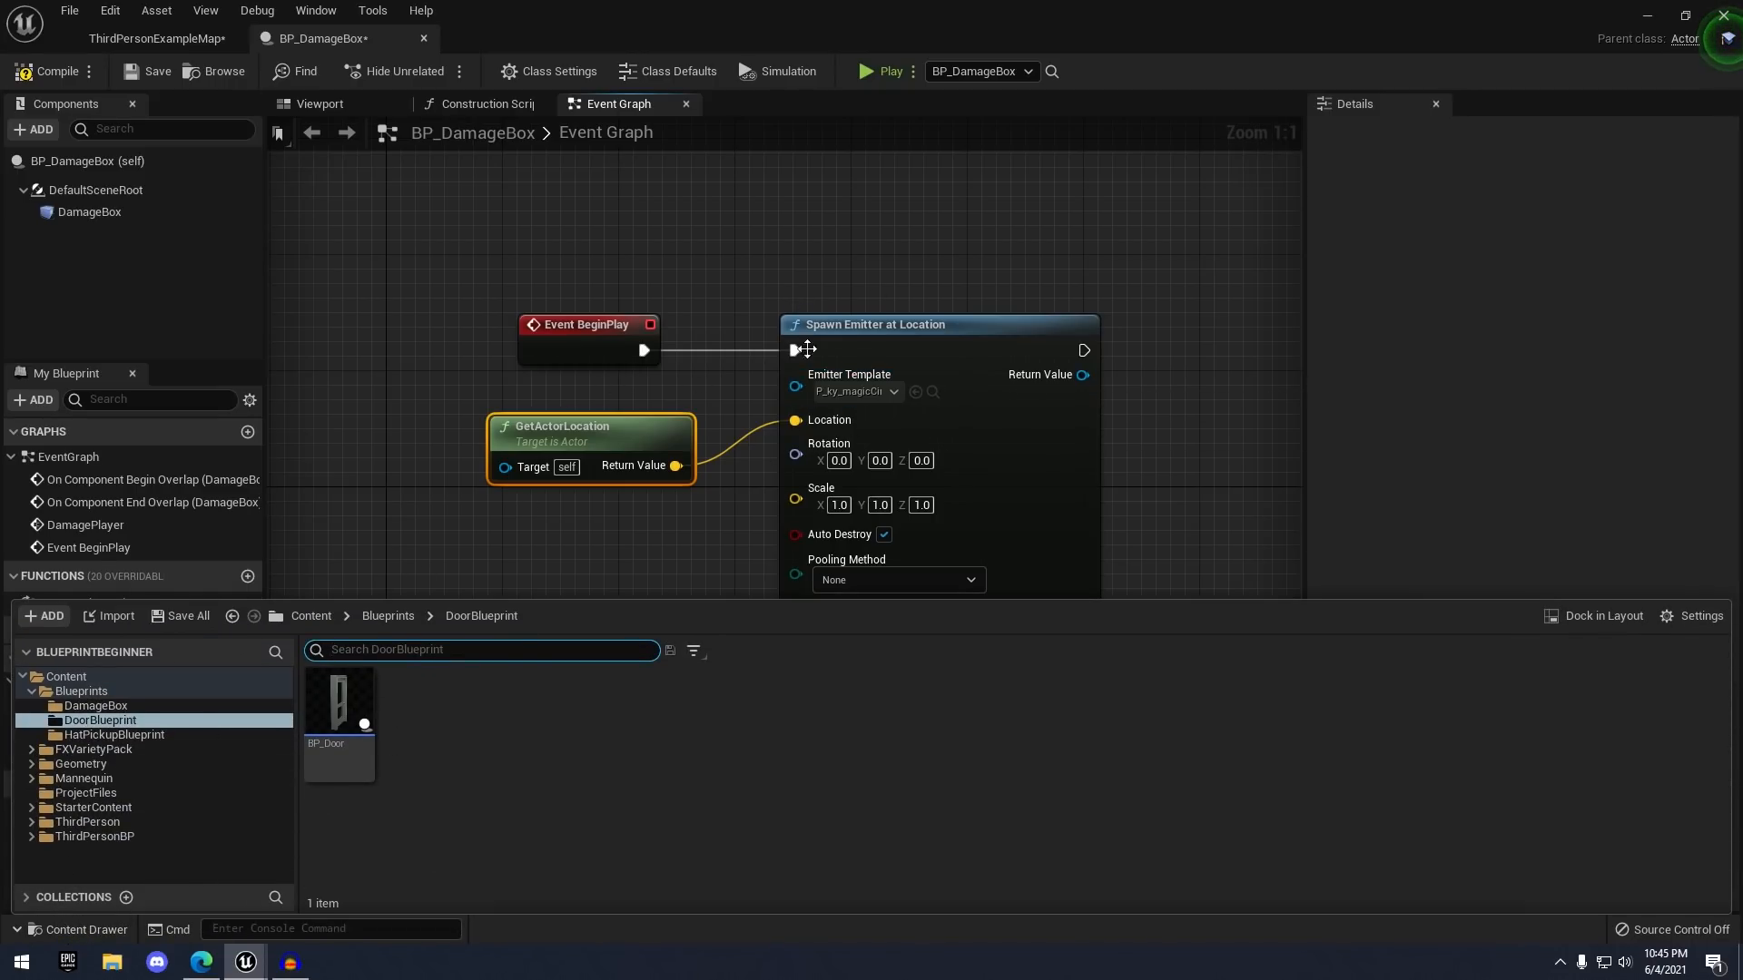
pyautogui.moveTo(806, 349); pyautogui.dragTo(807, 289, button='right')
pyautogui.scroll(-1, 874, 272)
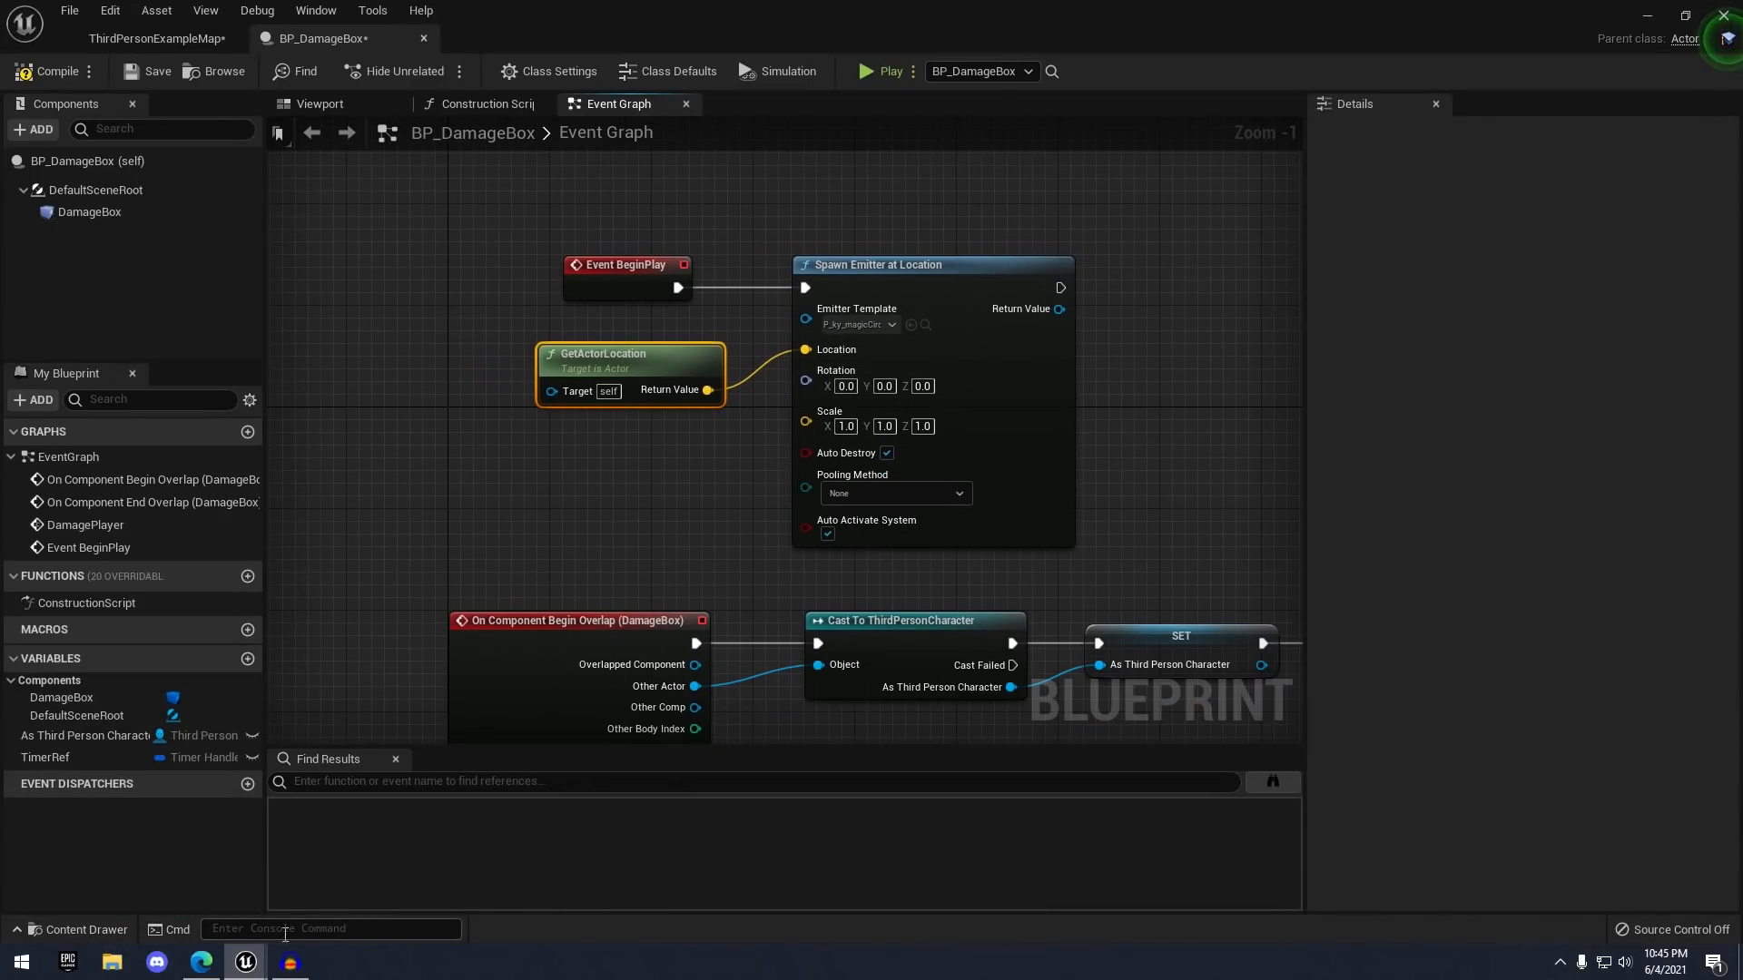
pyautogui.moveTo(689, 445); pyautogui.dragTo(655, 387, button='right')
pyautogui.scroll(-1, 659, 410)
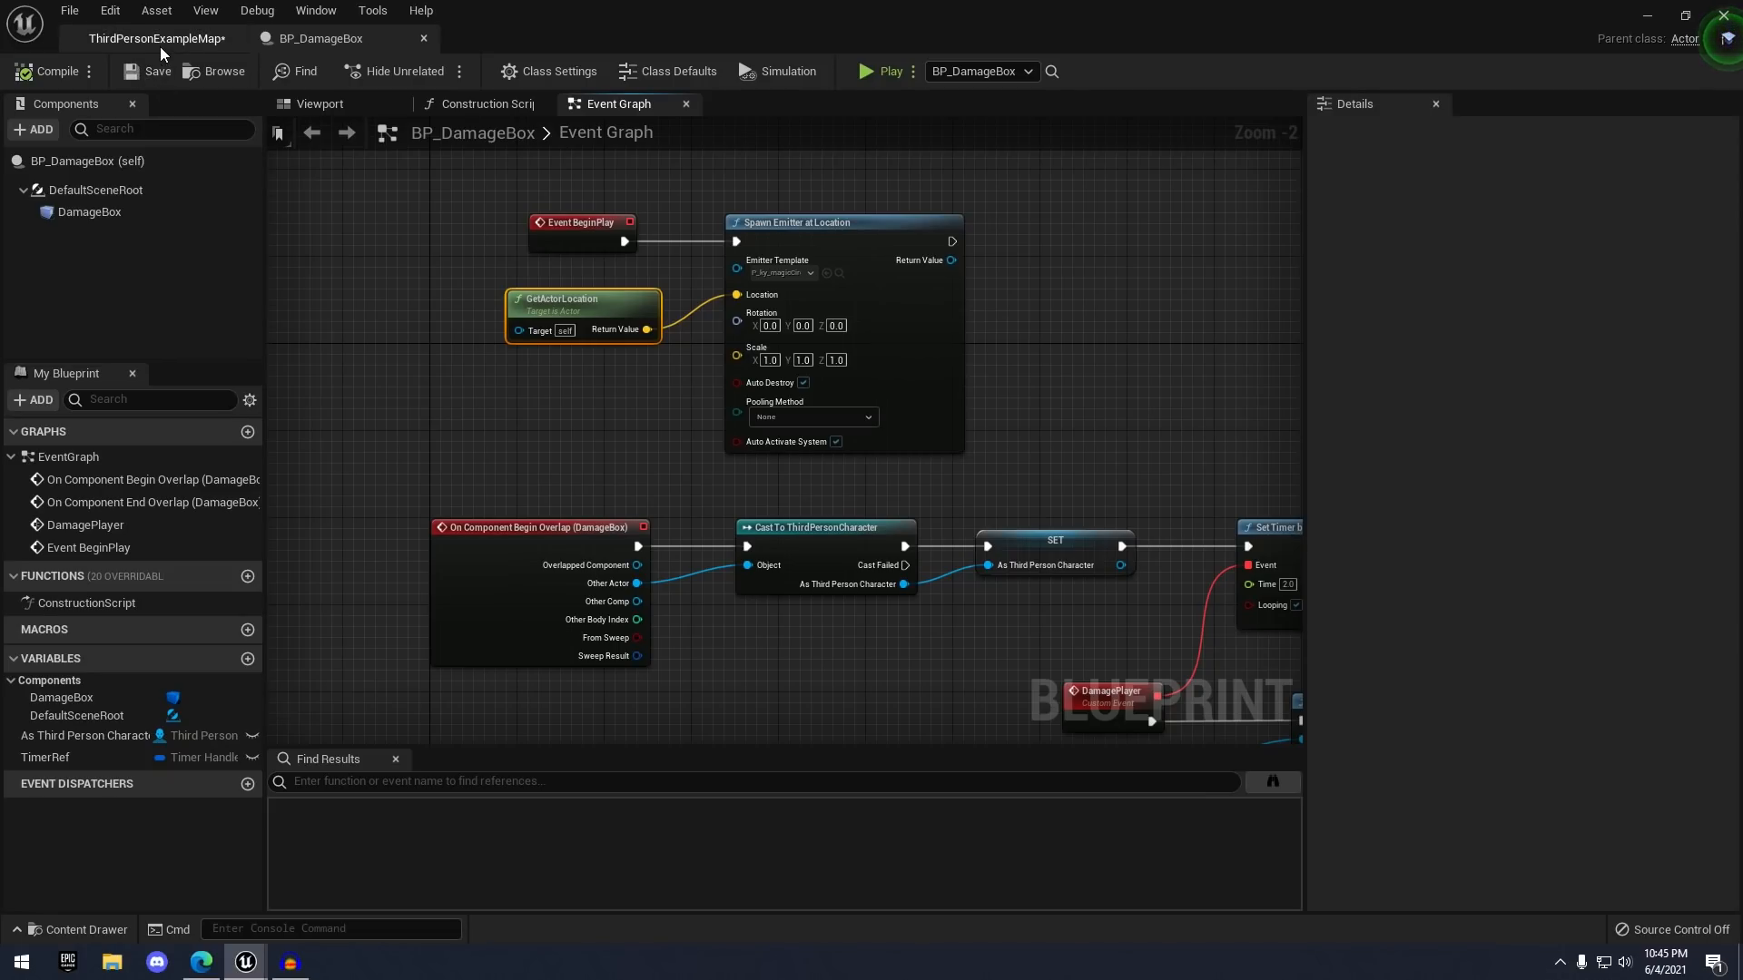
pyautogui.click(154, 38)
# - Play the level, walk the character into the red magic circle and out, then stop
pyautogui.click(993, 73)
pyautogui.press('w')
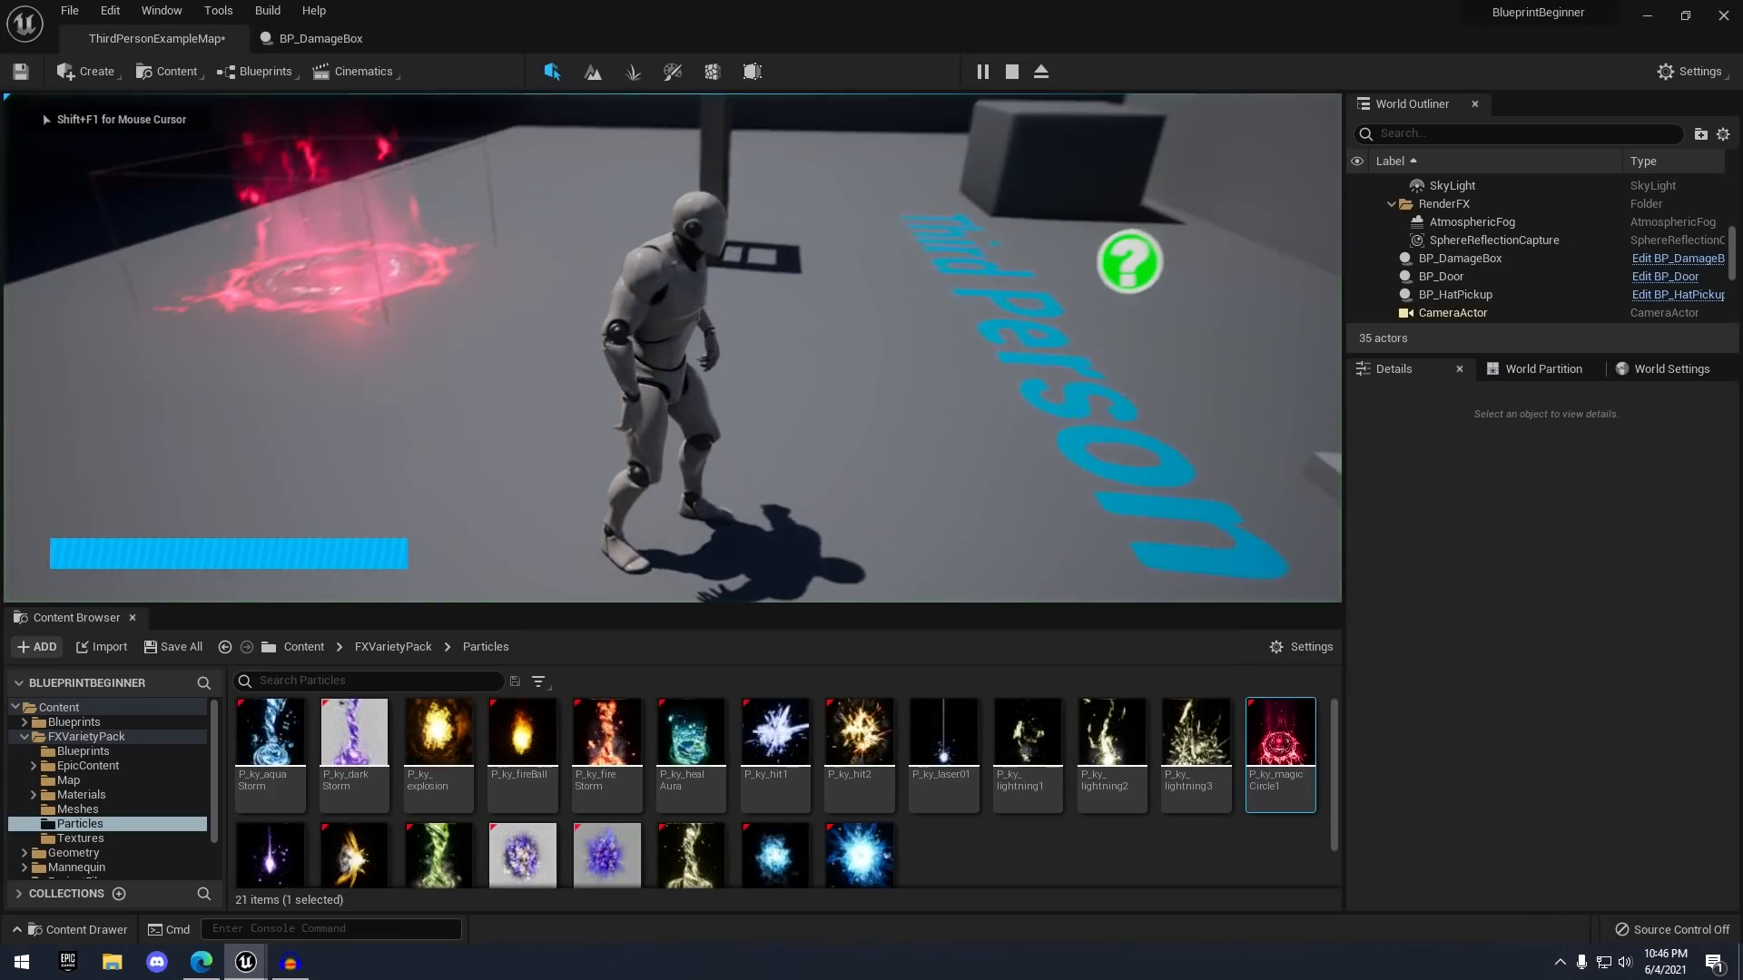
pyautogui.press('d')
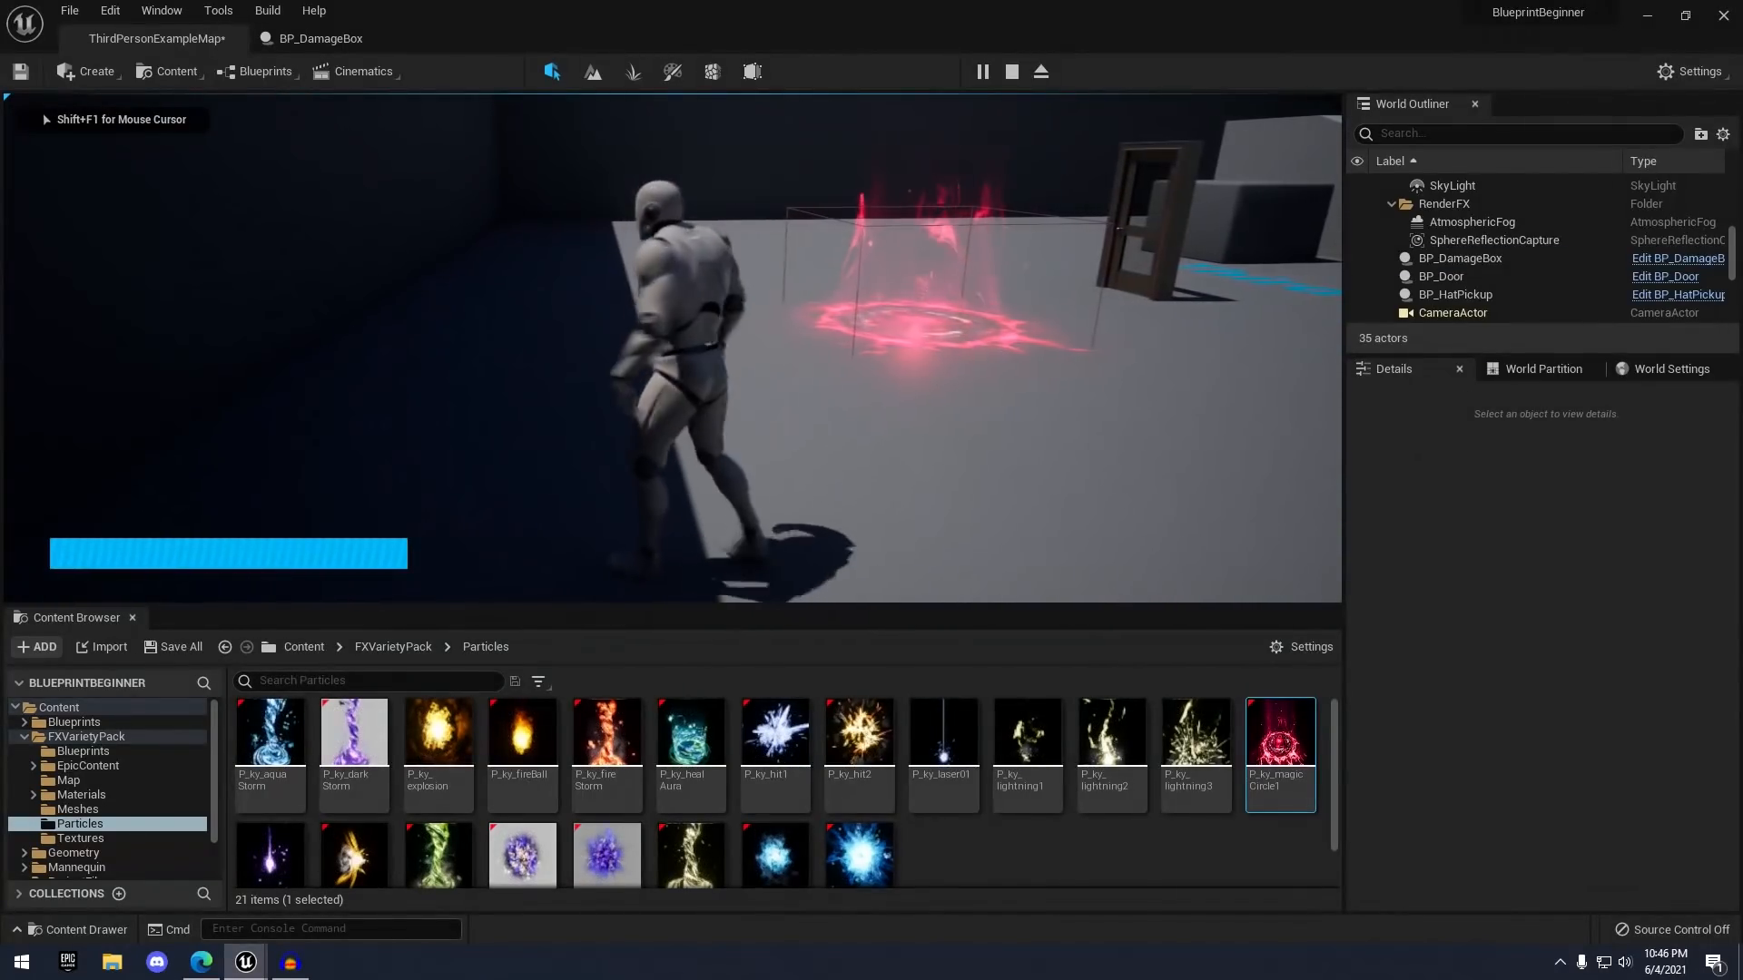
pyautogui.press('w')
pyautogui.press('s')
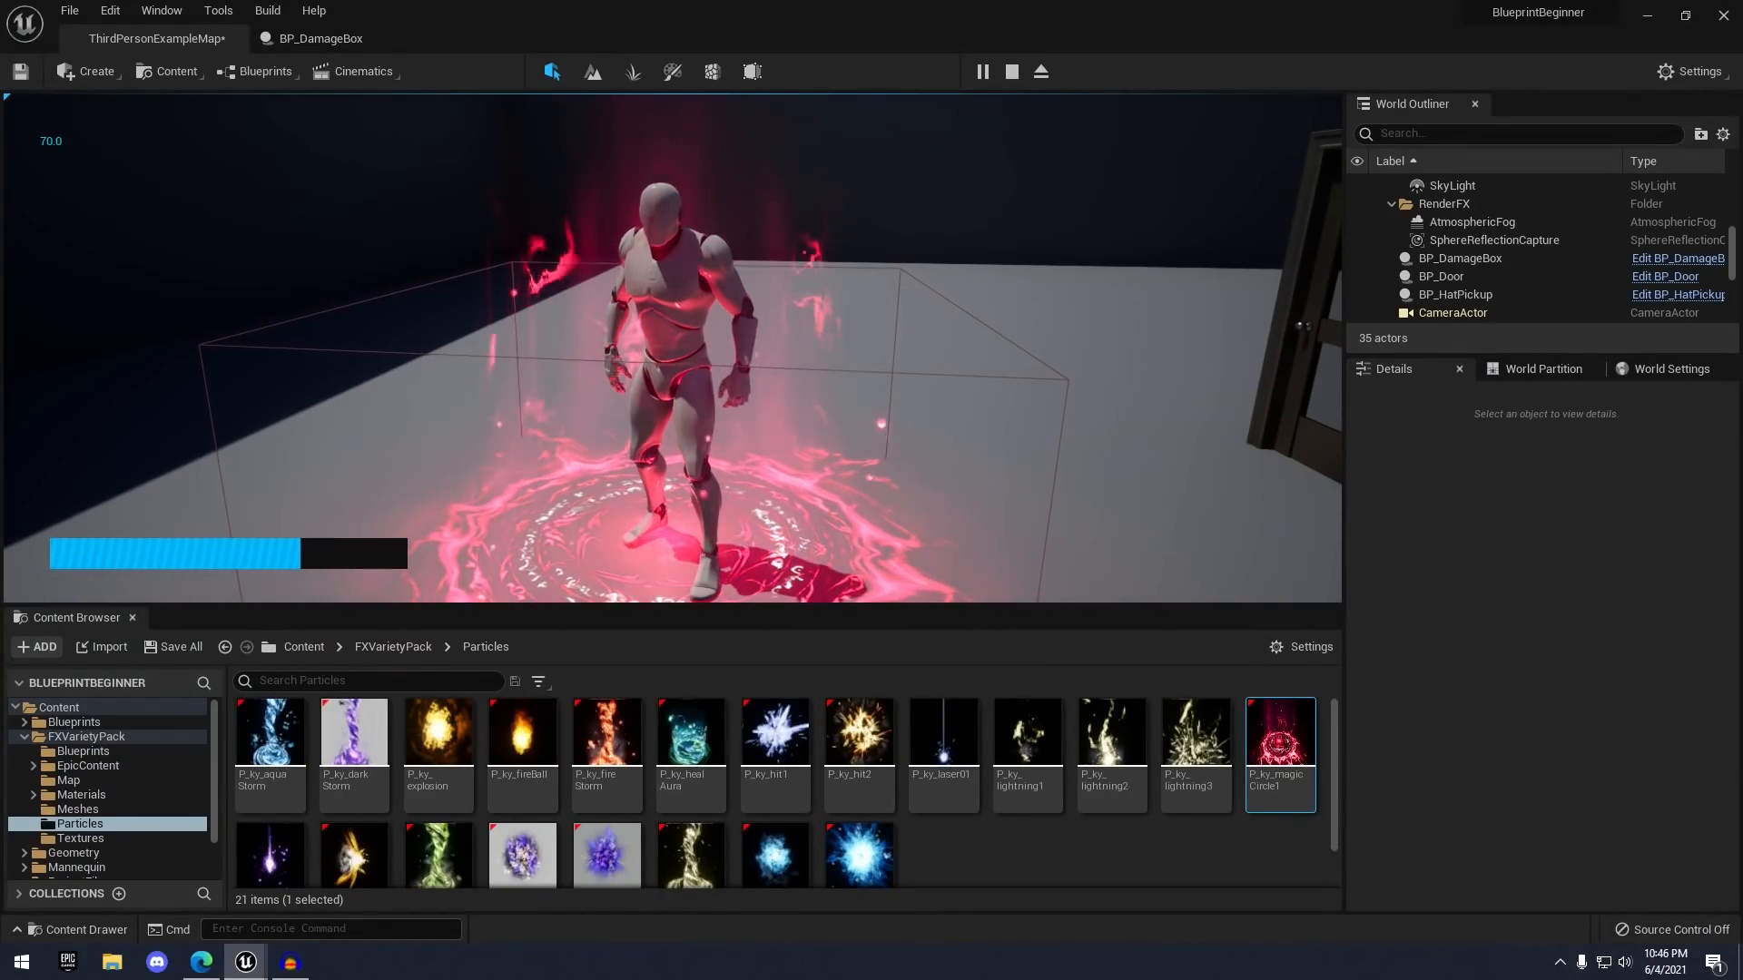
pyautogui.press('s')
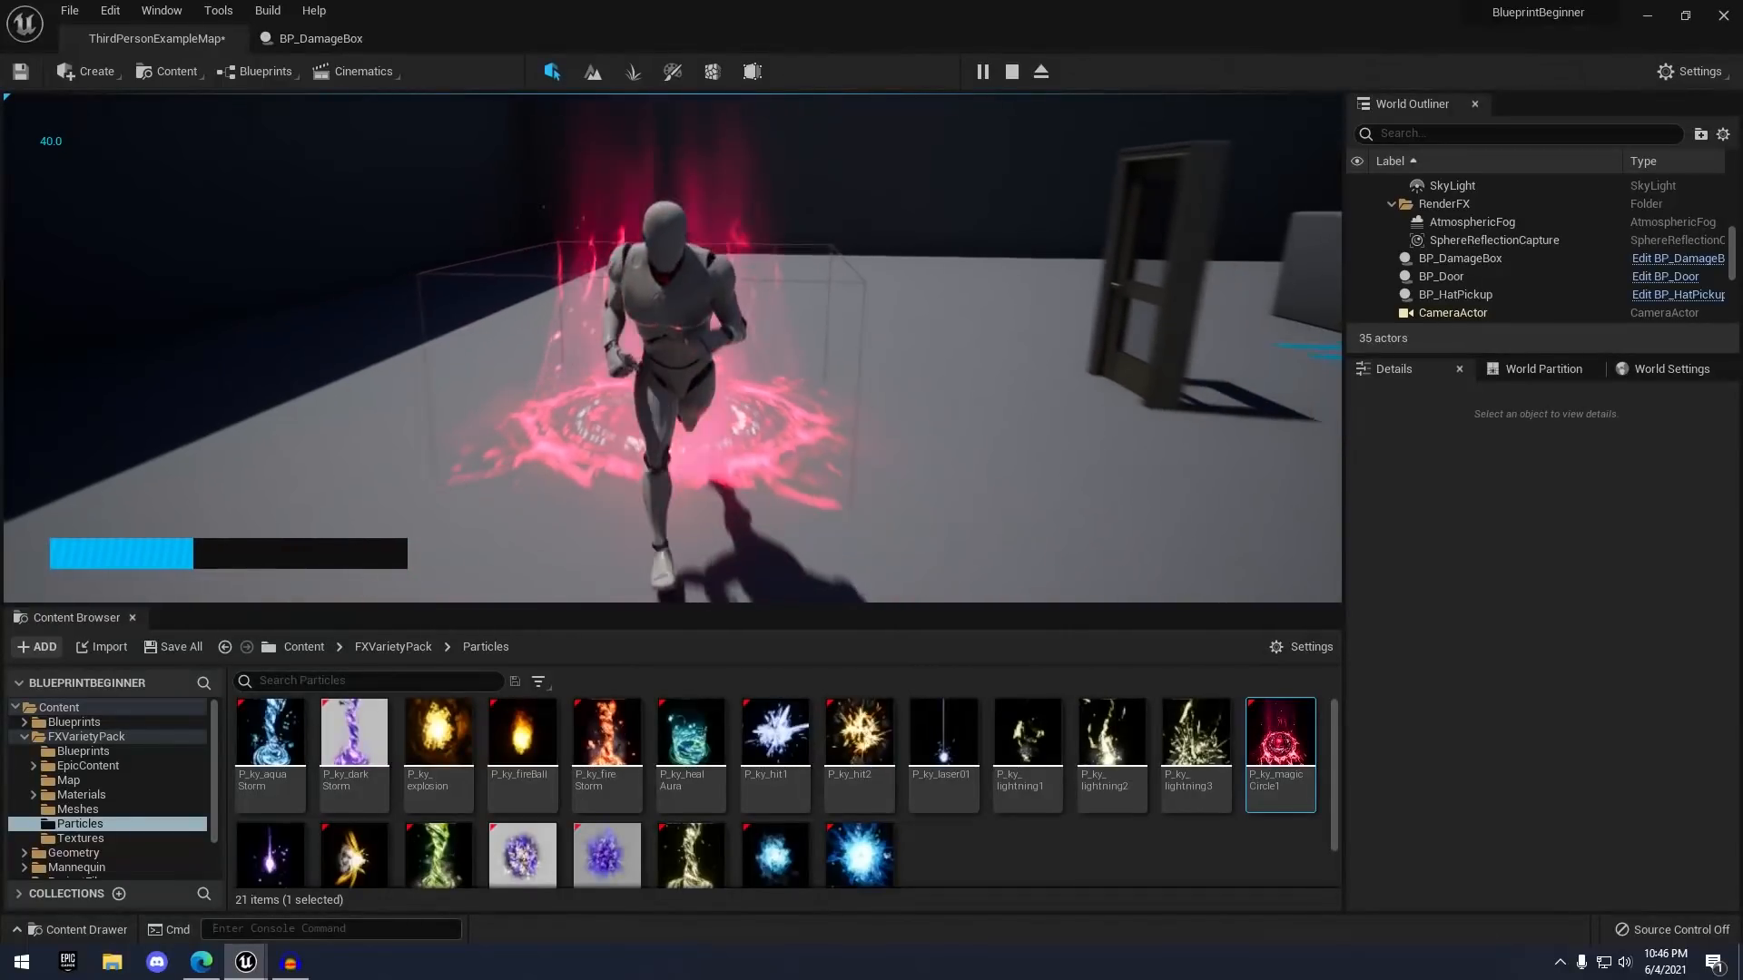
pyautogui.press('Escape')
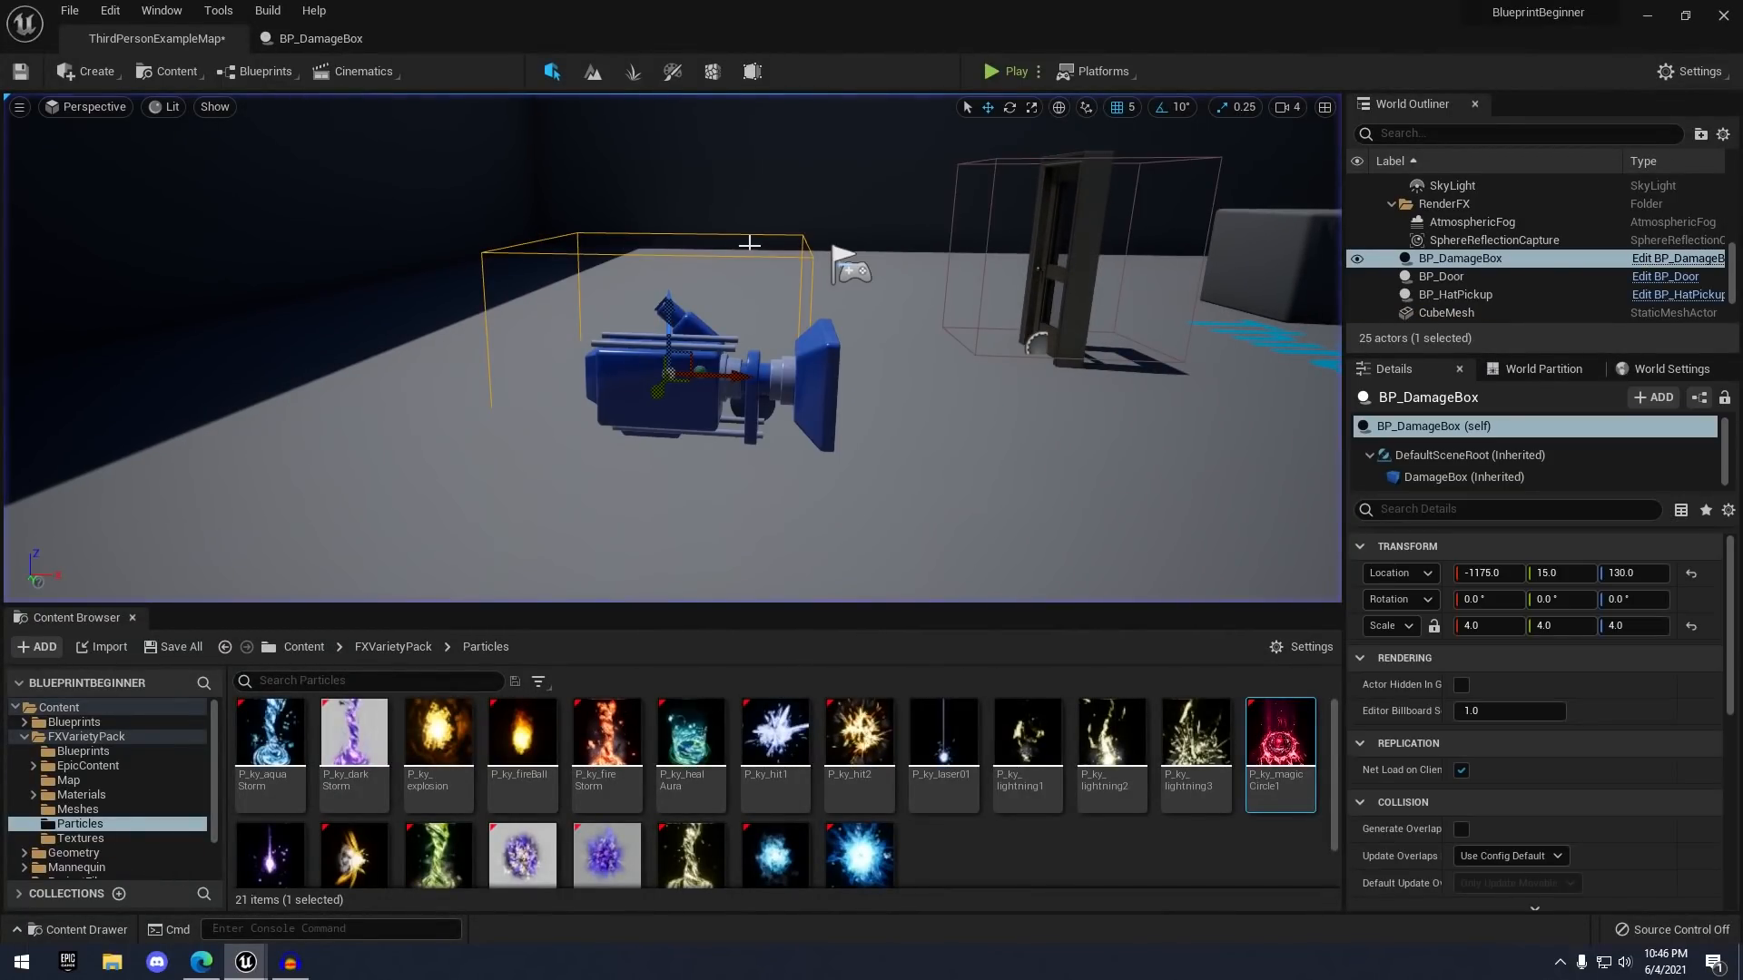
# - Turn on Hidden in Game for BP_DamageBox's DamageBox component via the 'hid' details search
pyautogui.click(347, 43)
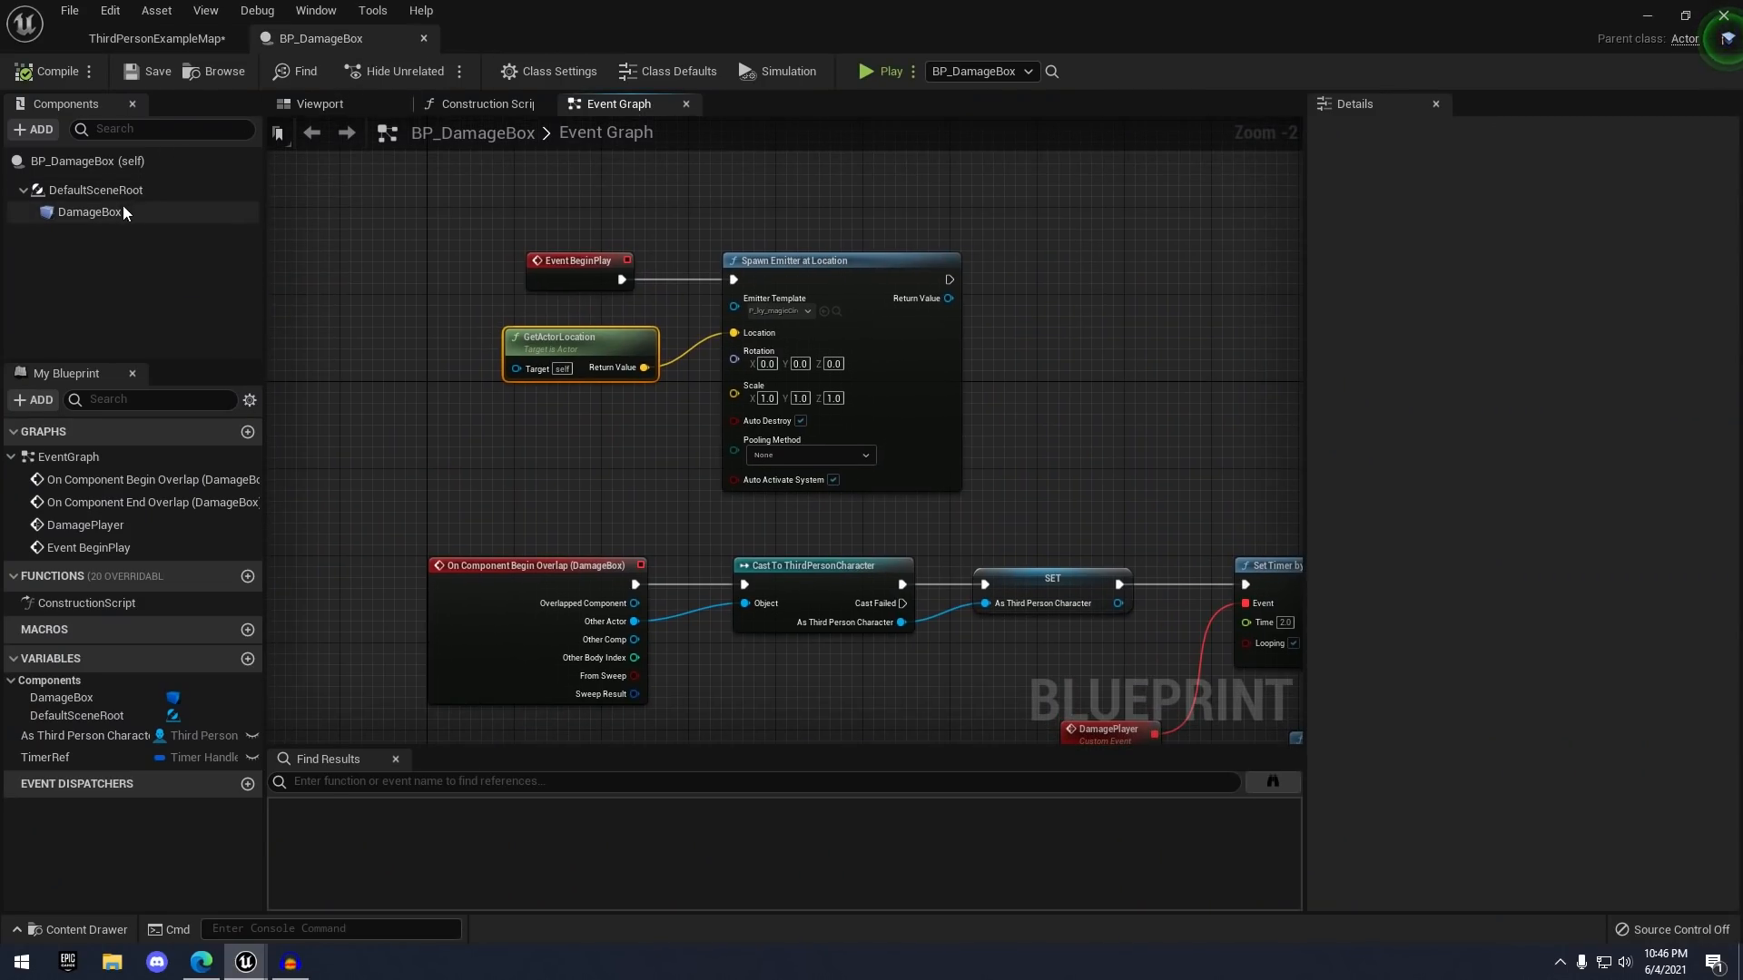
pyautogui.click(123, 211)
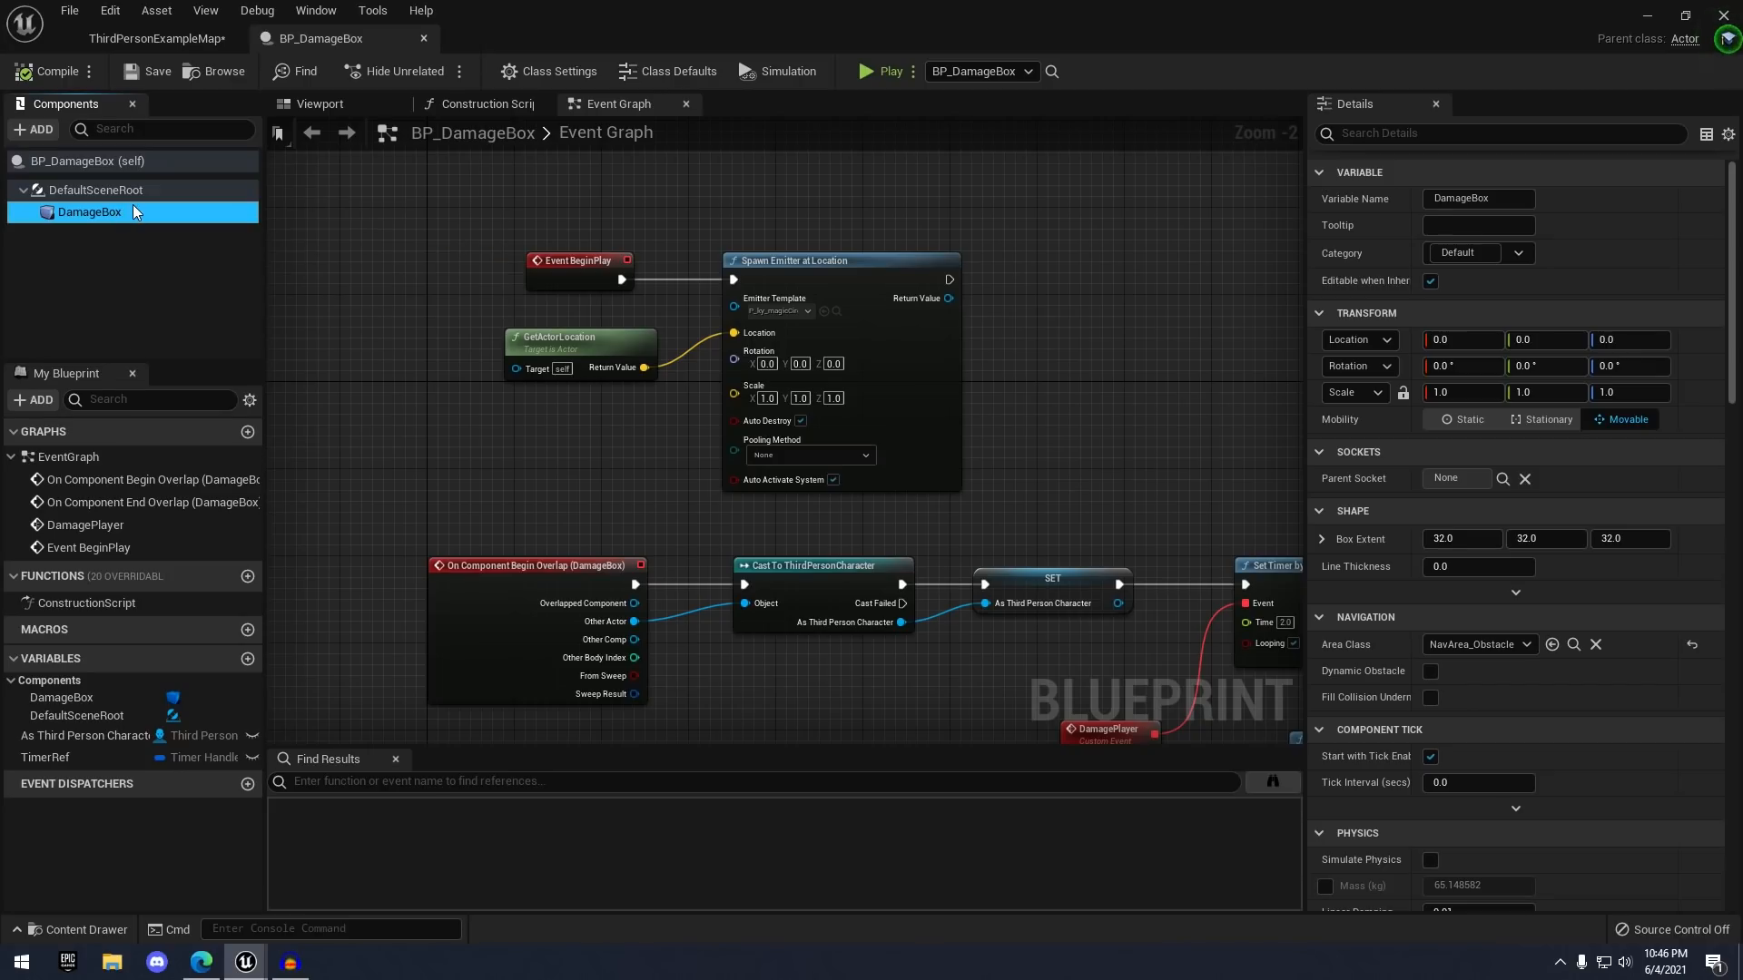
pyautogui.click(1455, 136)
pyautogui.write('hid')
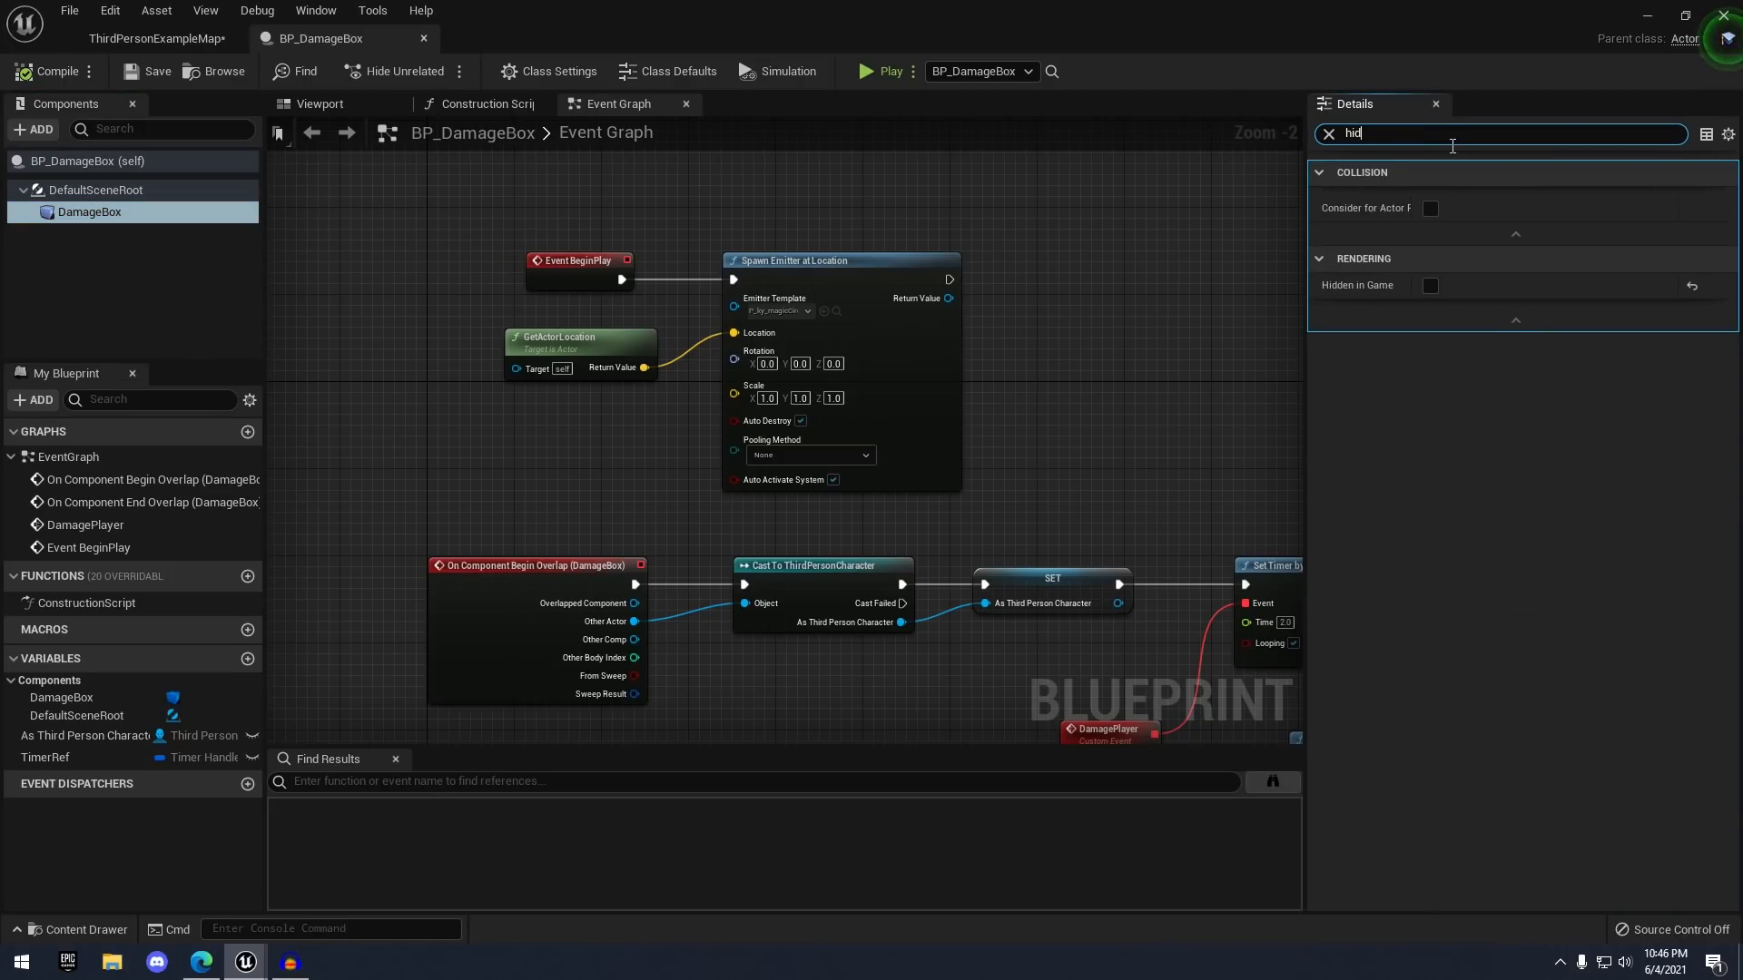
pyautogui.click(1430, 286)
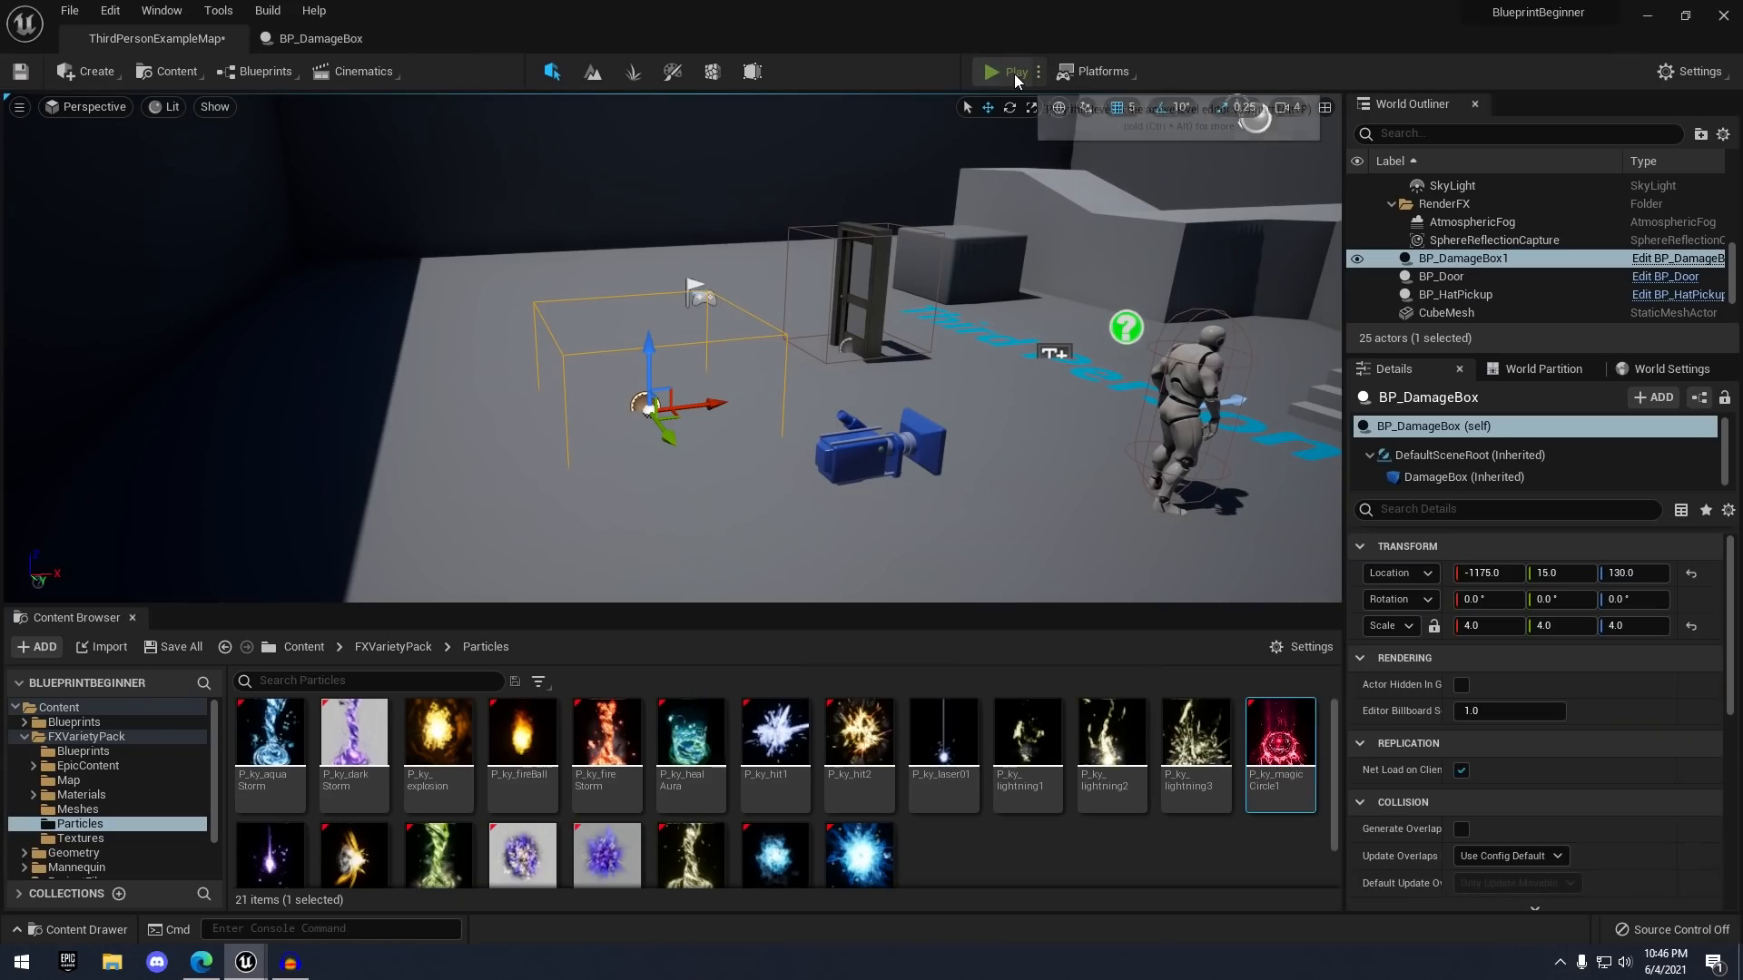
# - Play-test through the magic circle: health falls to 40 with no box outline, then orbit the editor view
pyautogui.click(1015, 73)
pyautogui.press('w')
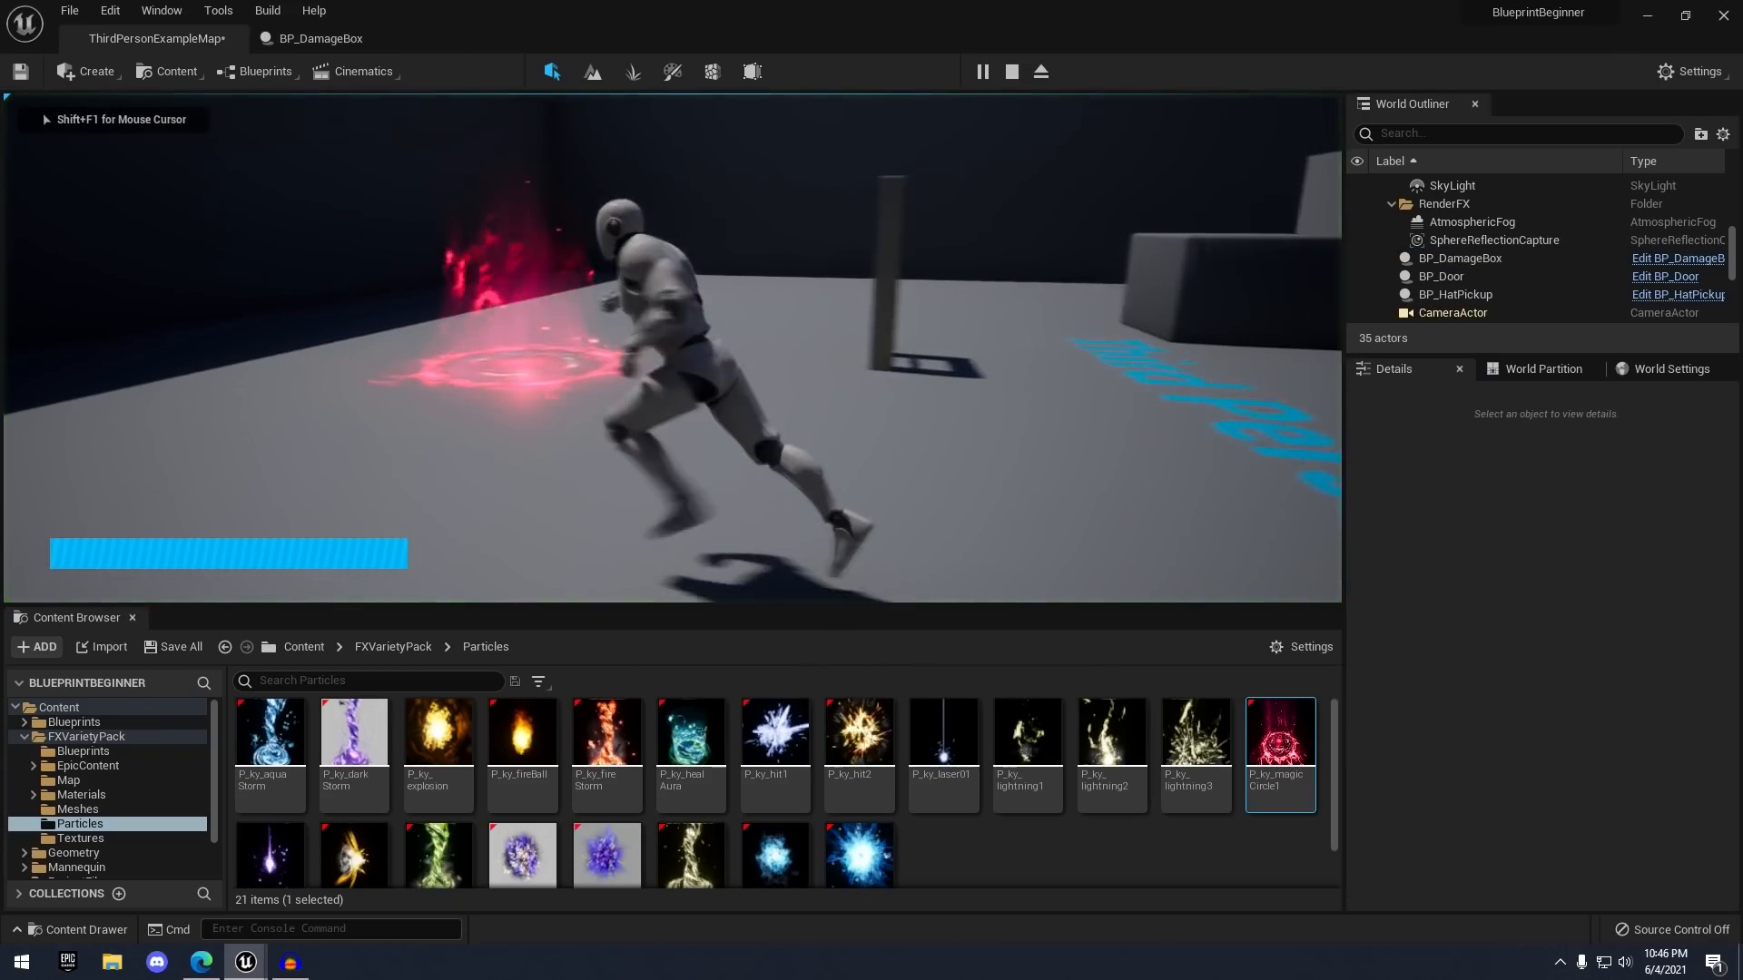
pyautogui.press('s')
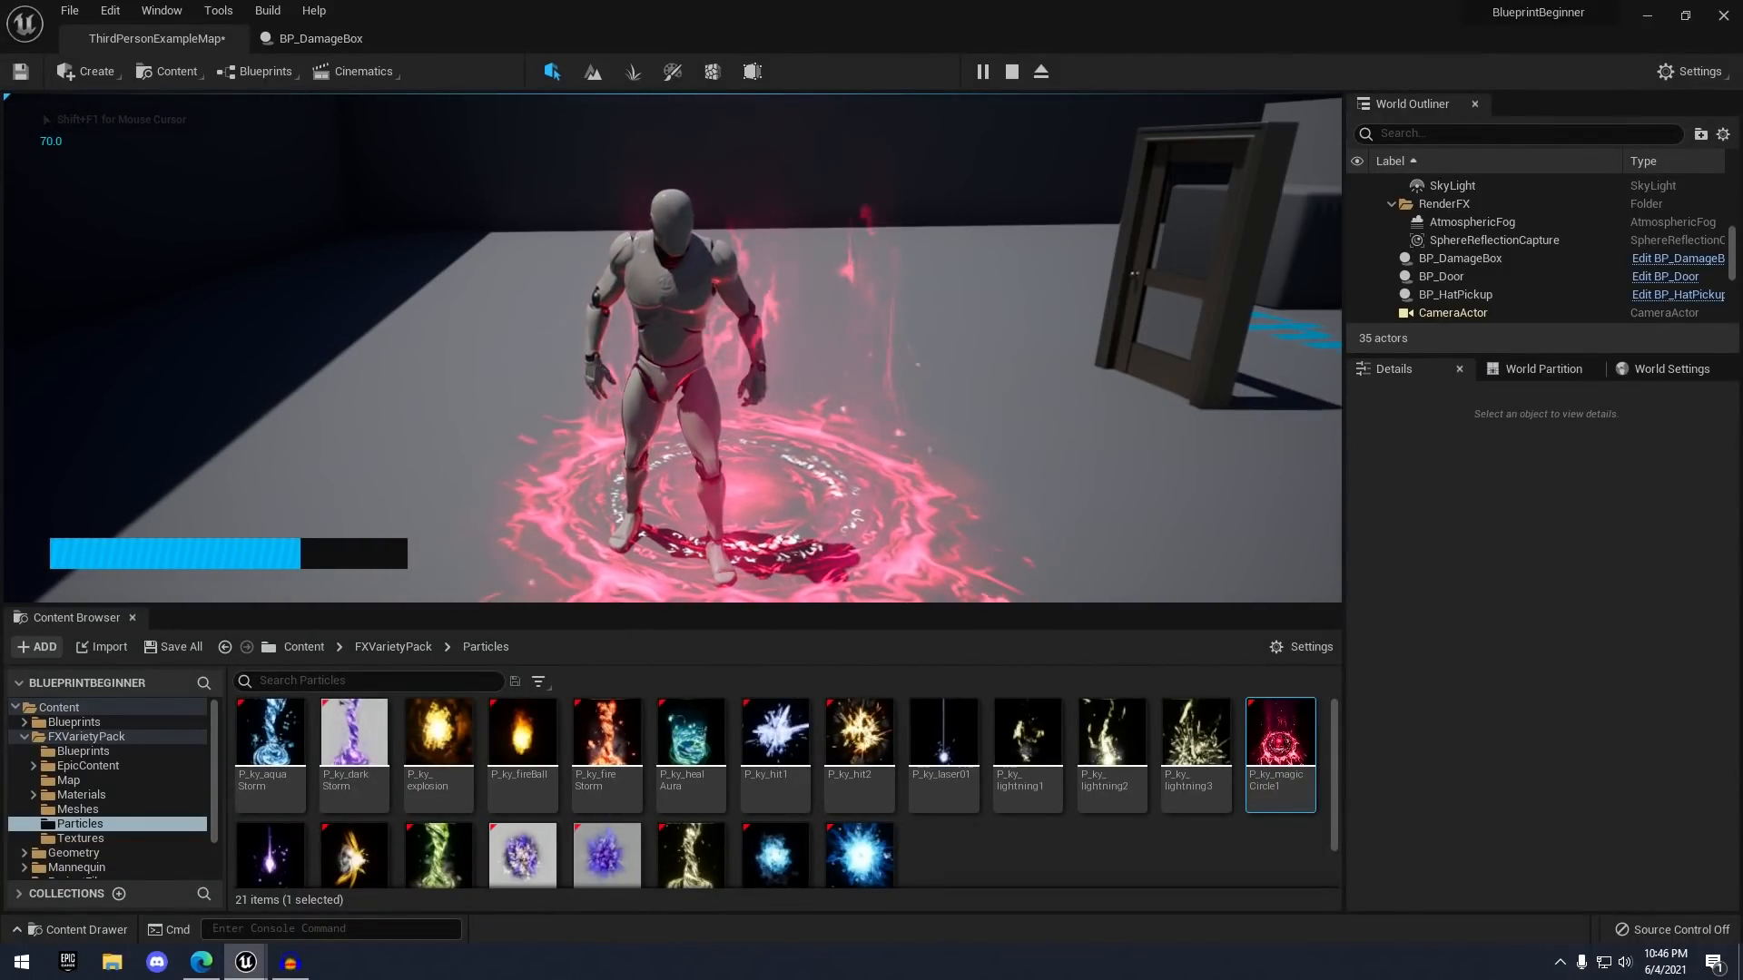
pyautogui.press('d')
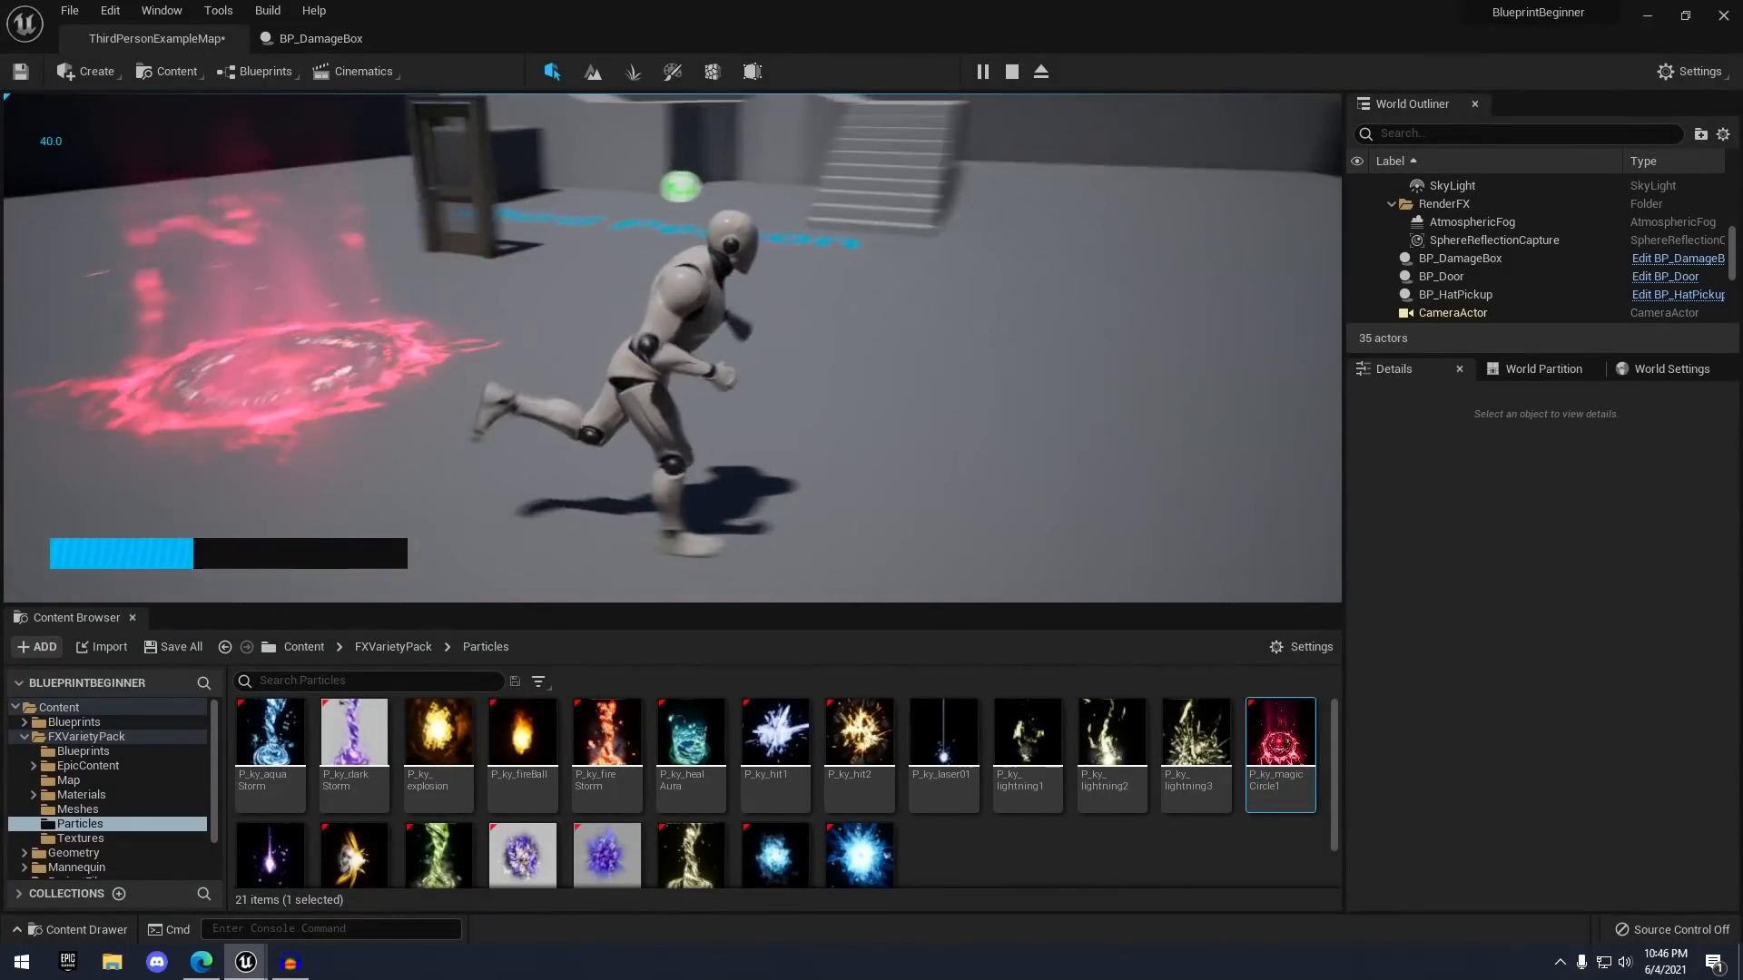
pyautogui.press('s')
pyautogui.press('w')
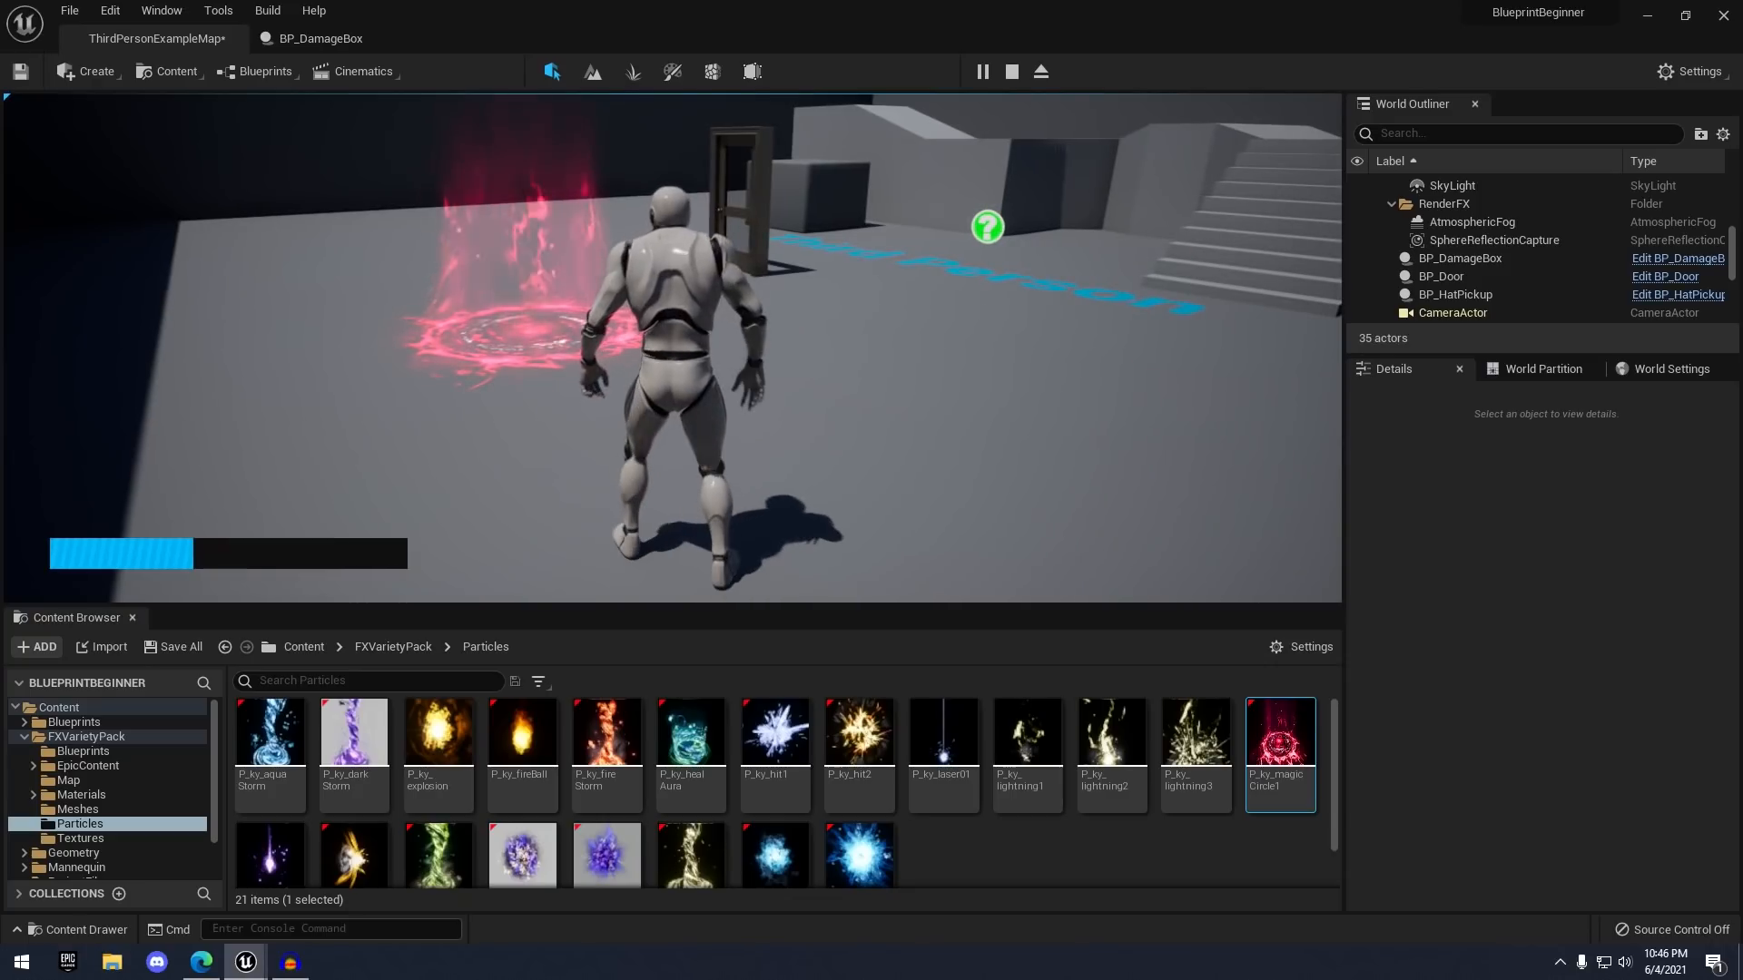
pyautogui.press('Escape')
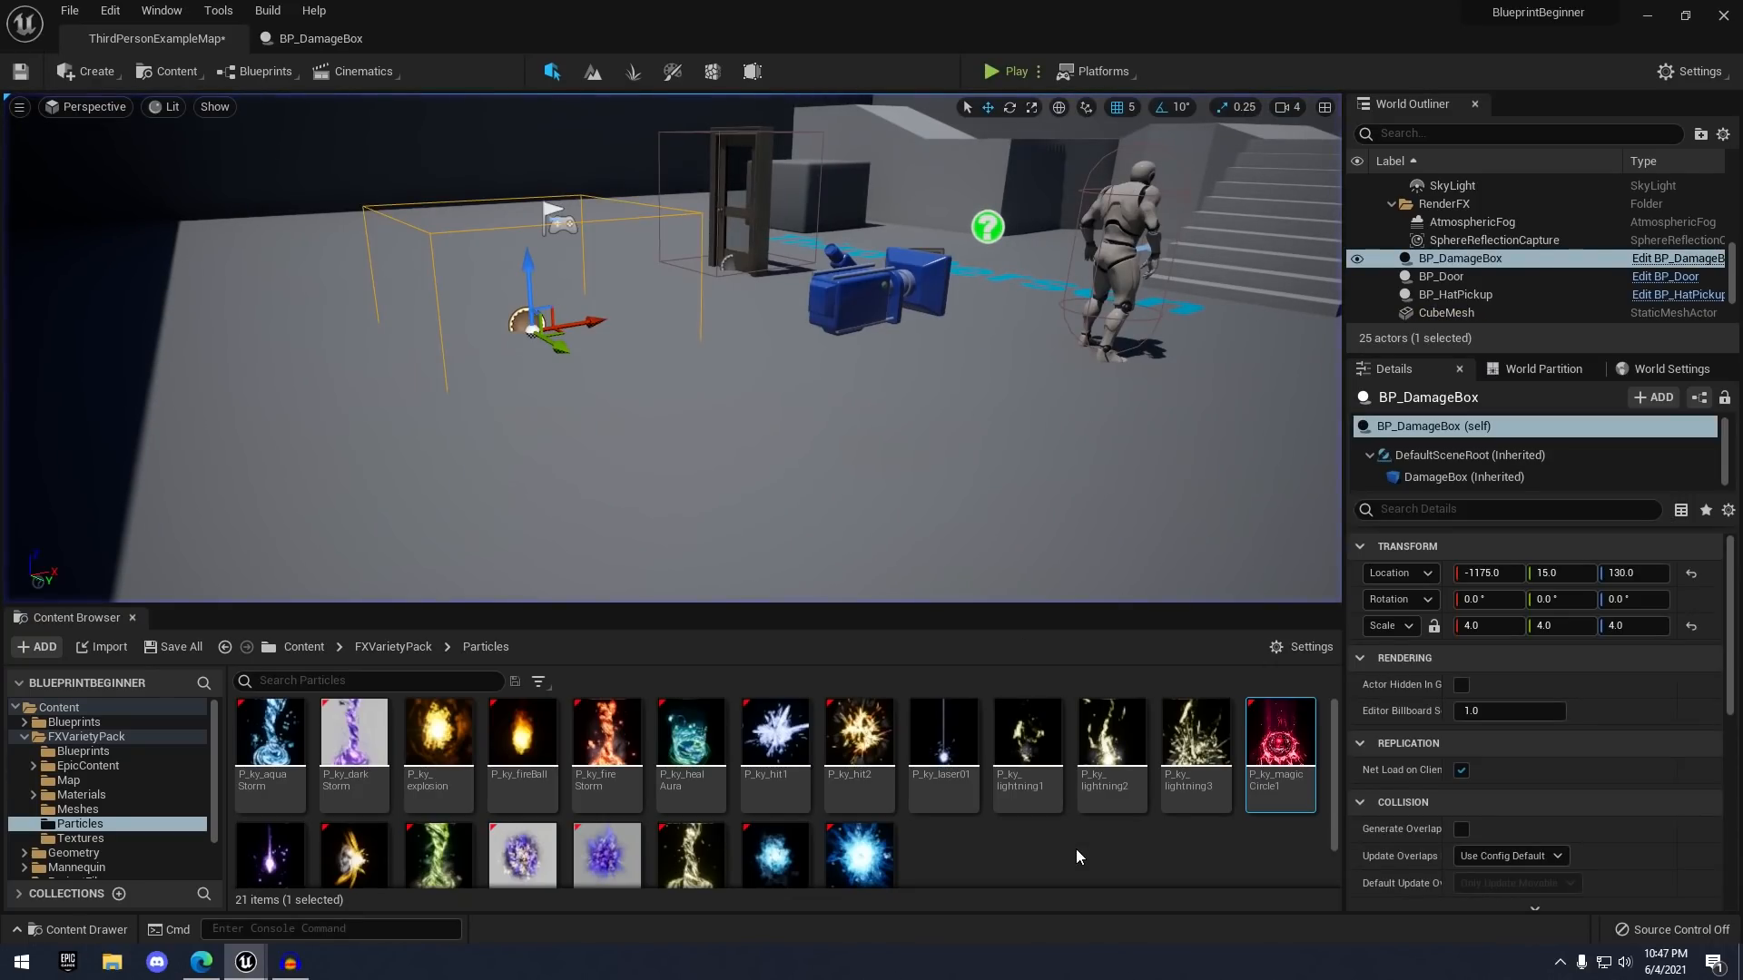
pyautogui.press('d')
pyautogui.moveTo(975, 393); pyautogui.dragTo(1021, 397, button='right')
pyautogui.press('a')
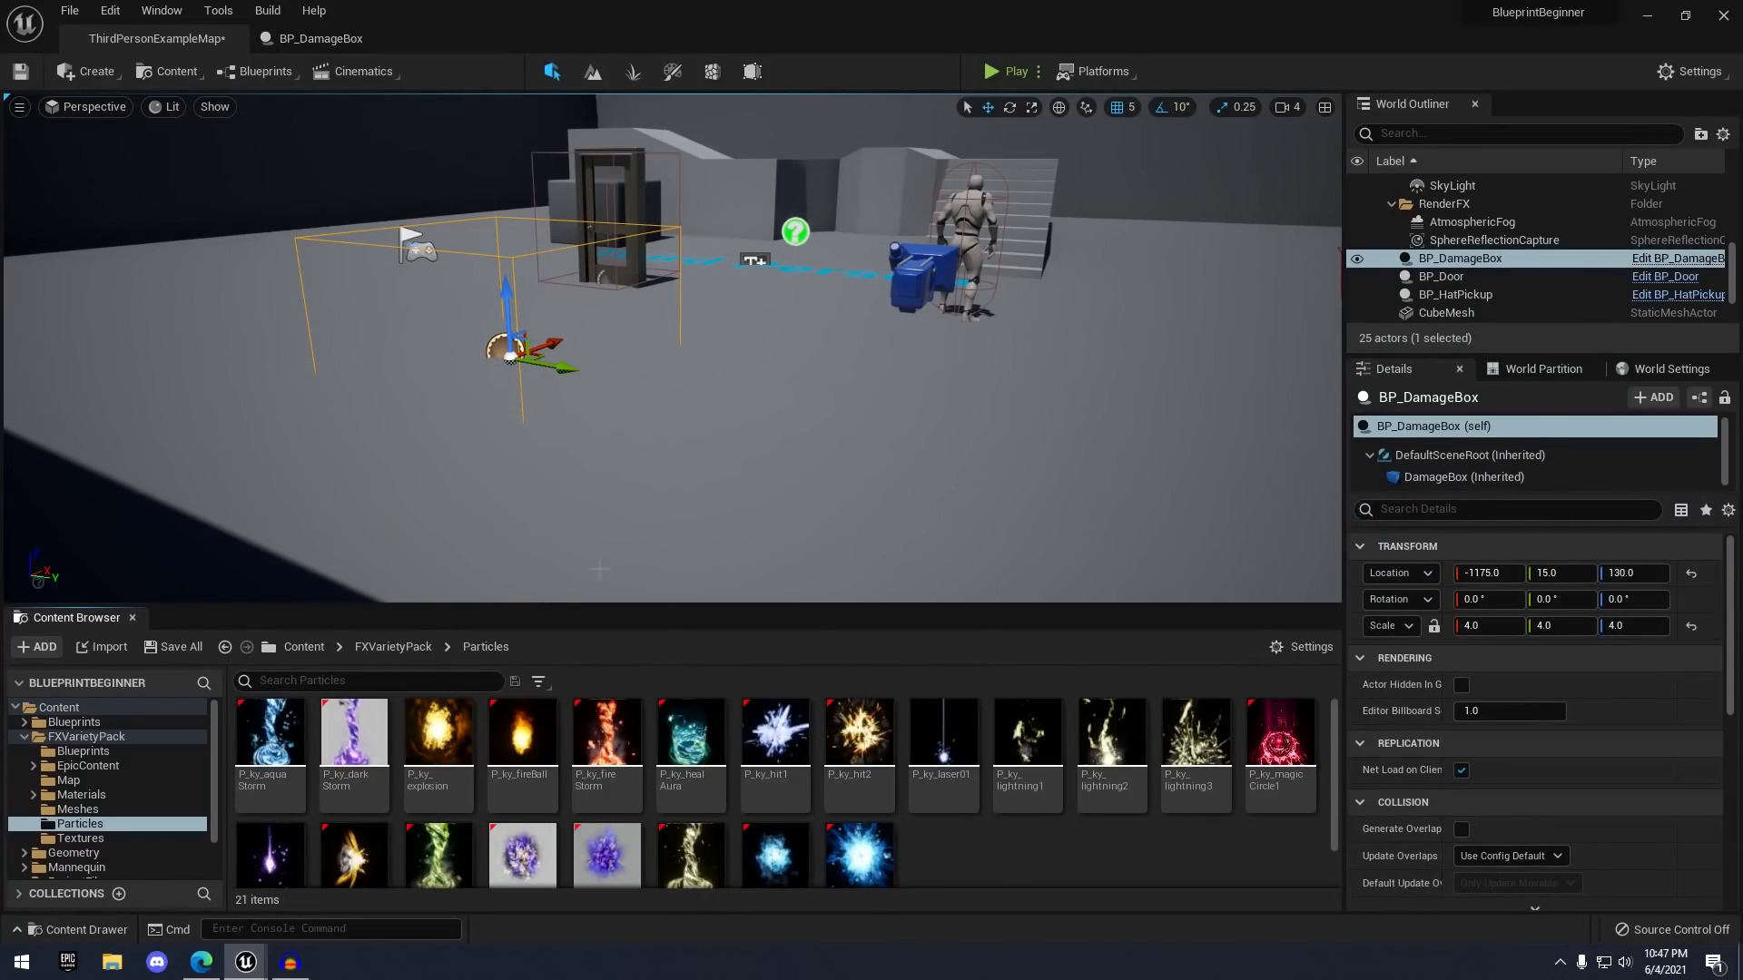
# - In Blueprints/DamageBox, create an Actor-based Blueprint Class named BP_HealthBox and open it
pyautogui.click(306, 647)
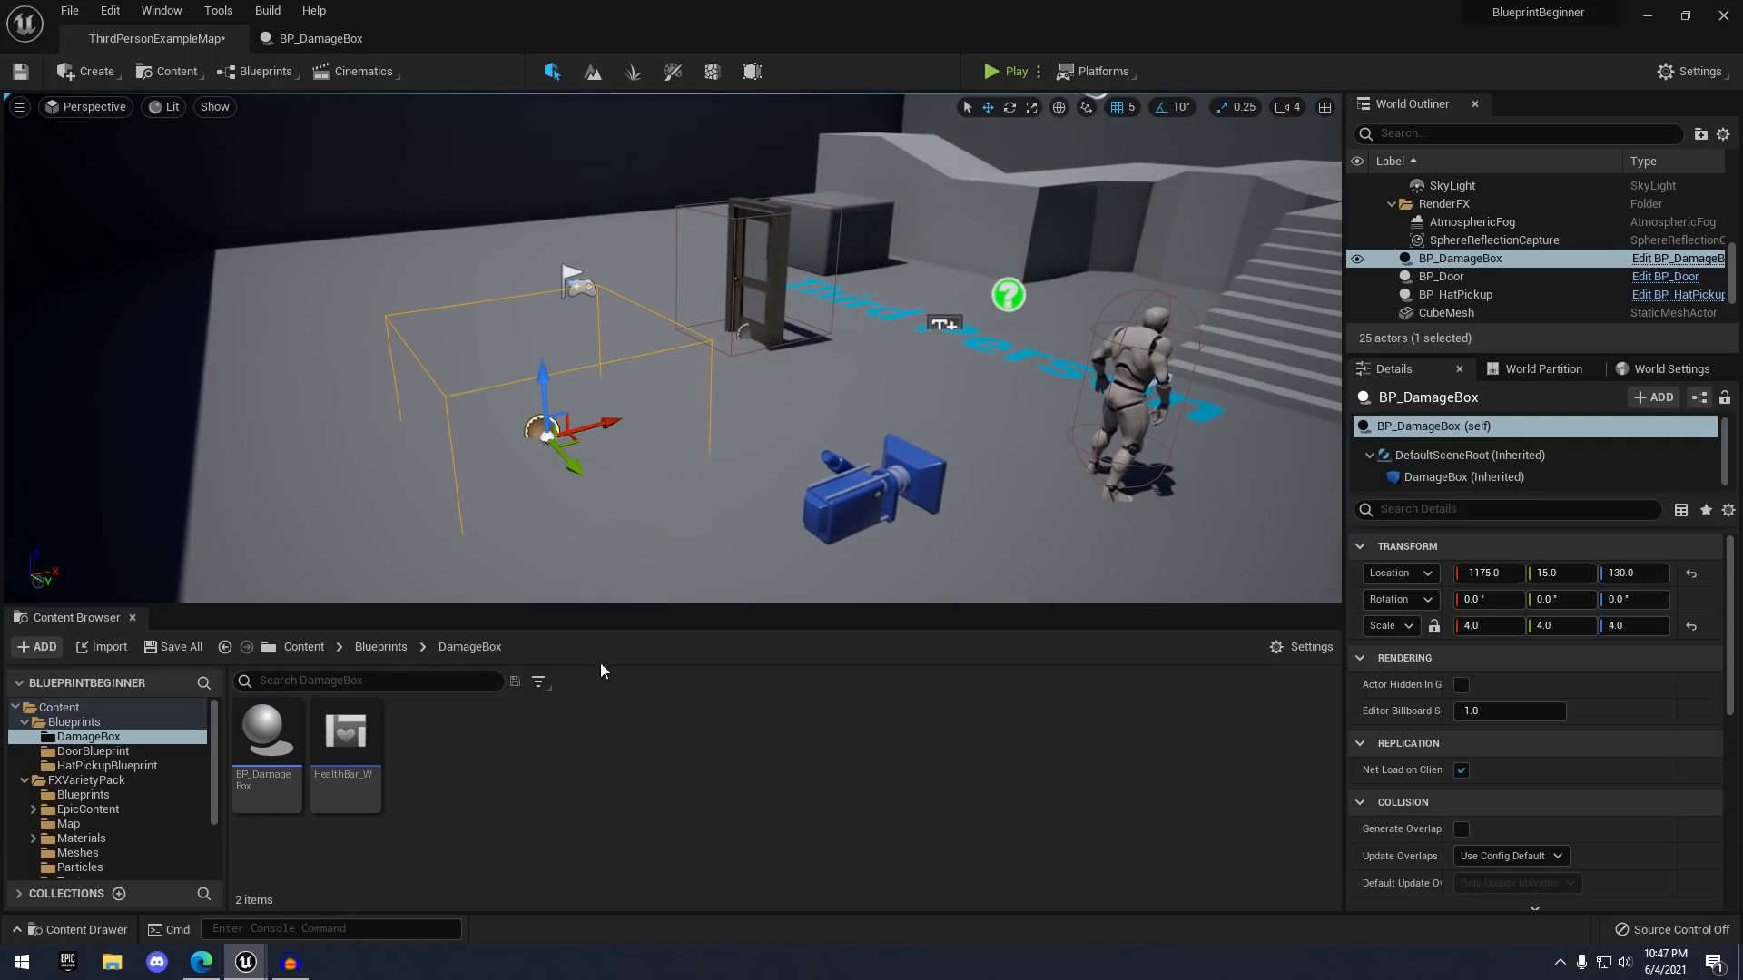
pyautogui.rightClick(515, 751)
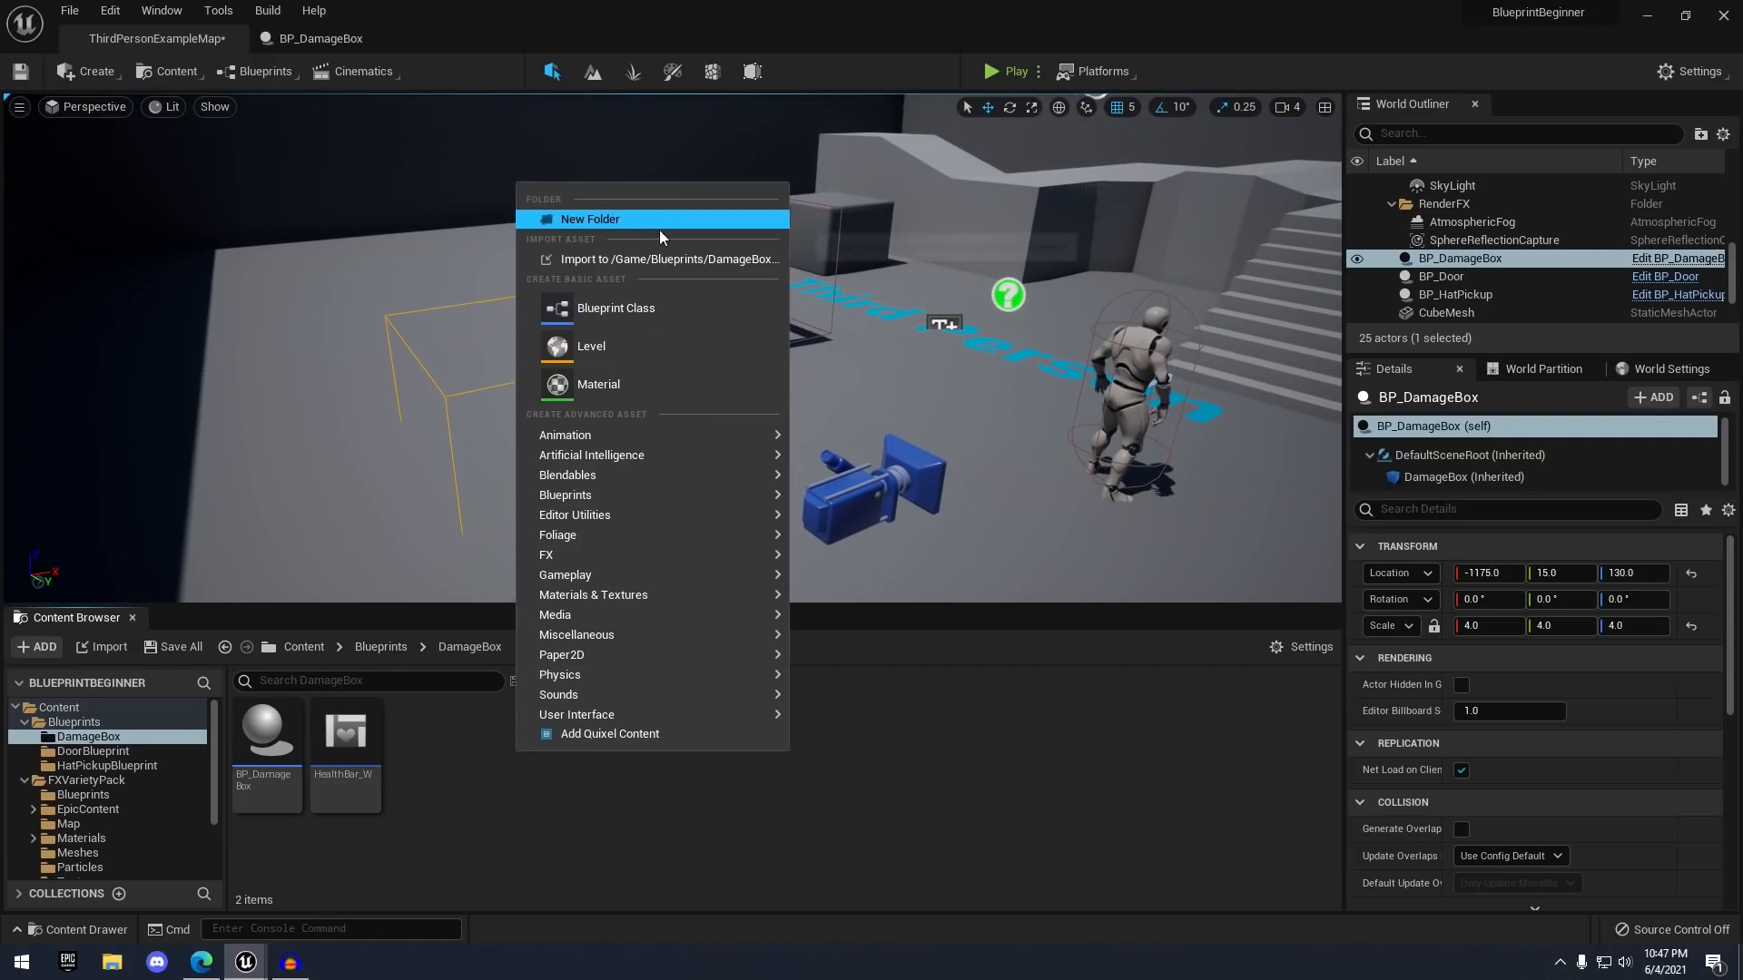
pyautogui.click(617, 309)
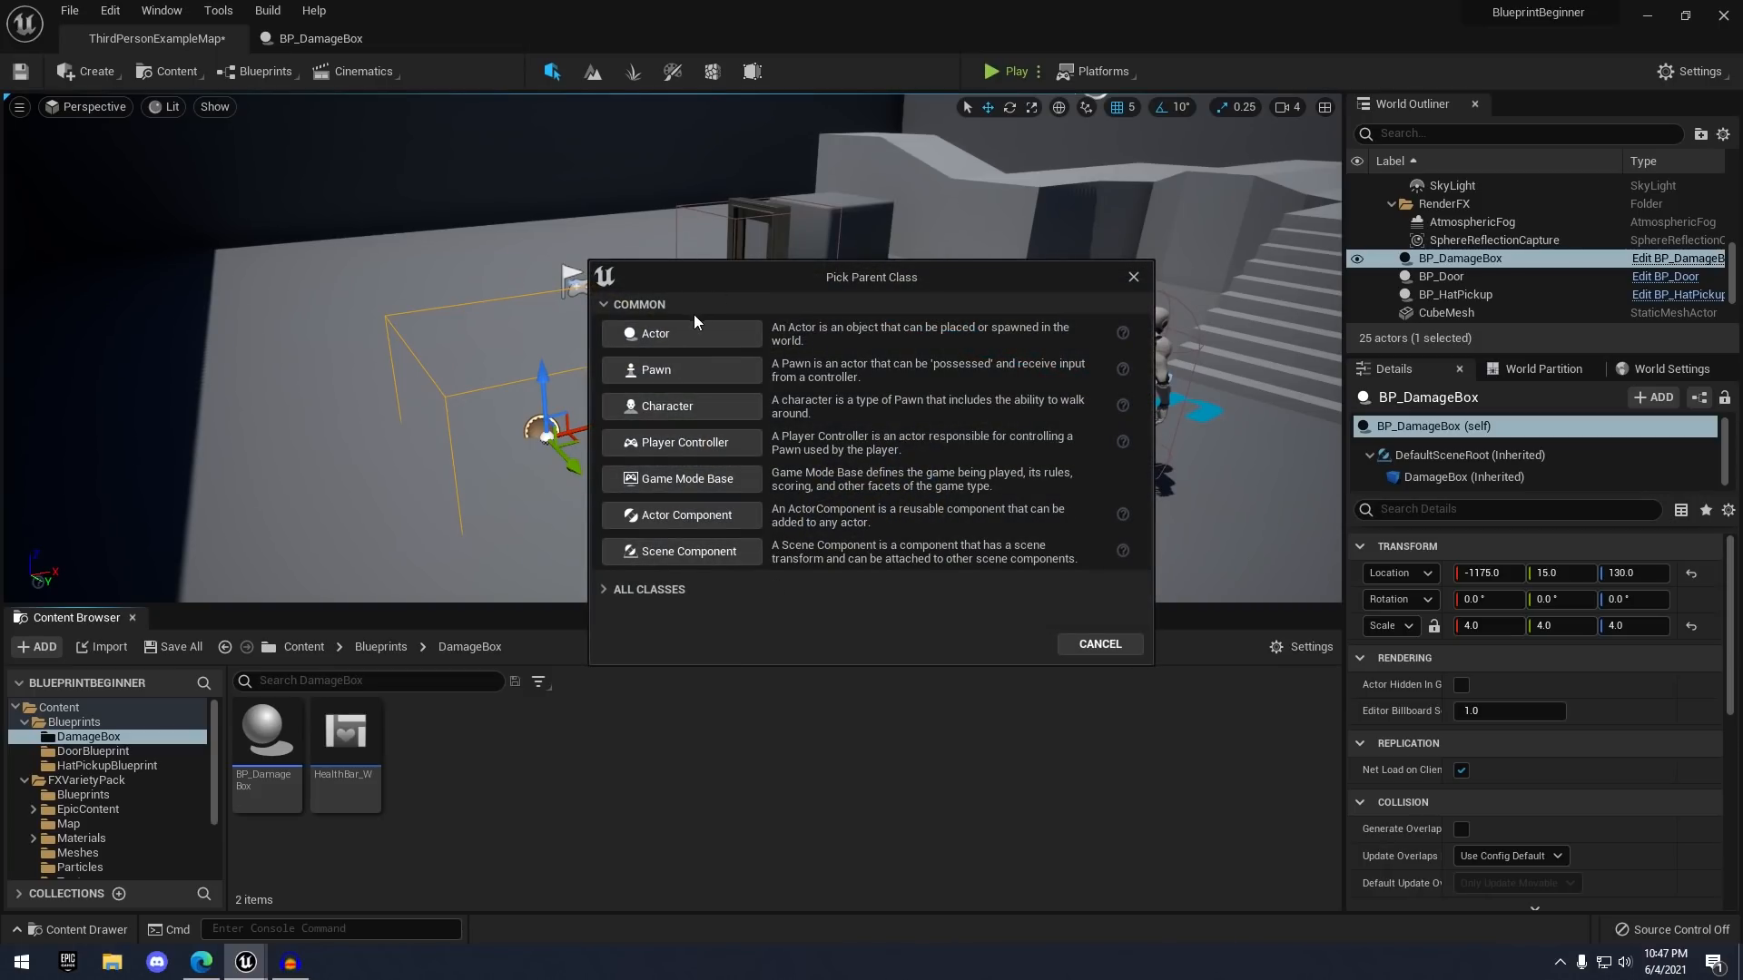
pyautogui.click(694, 333)
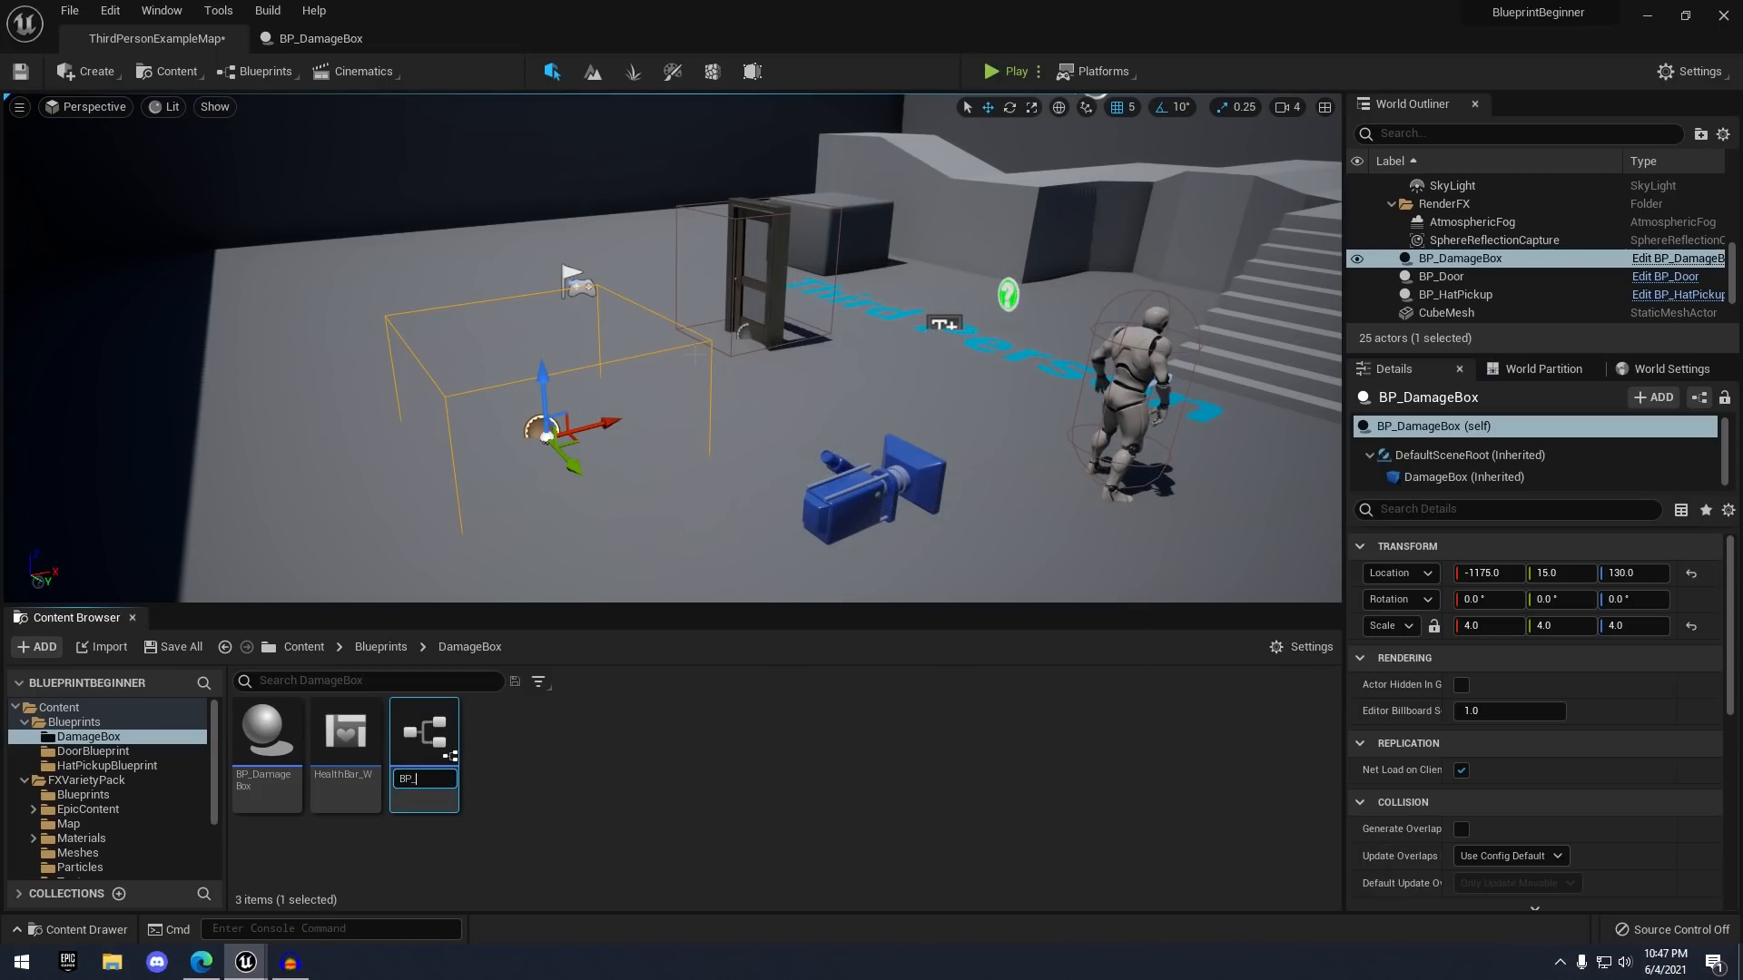
pyautogui.write('BP_HealthBox')
pyautogui.press('Return')
pyautogui.press('Return')
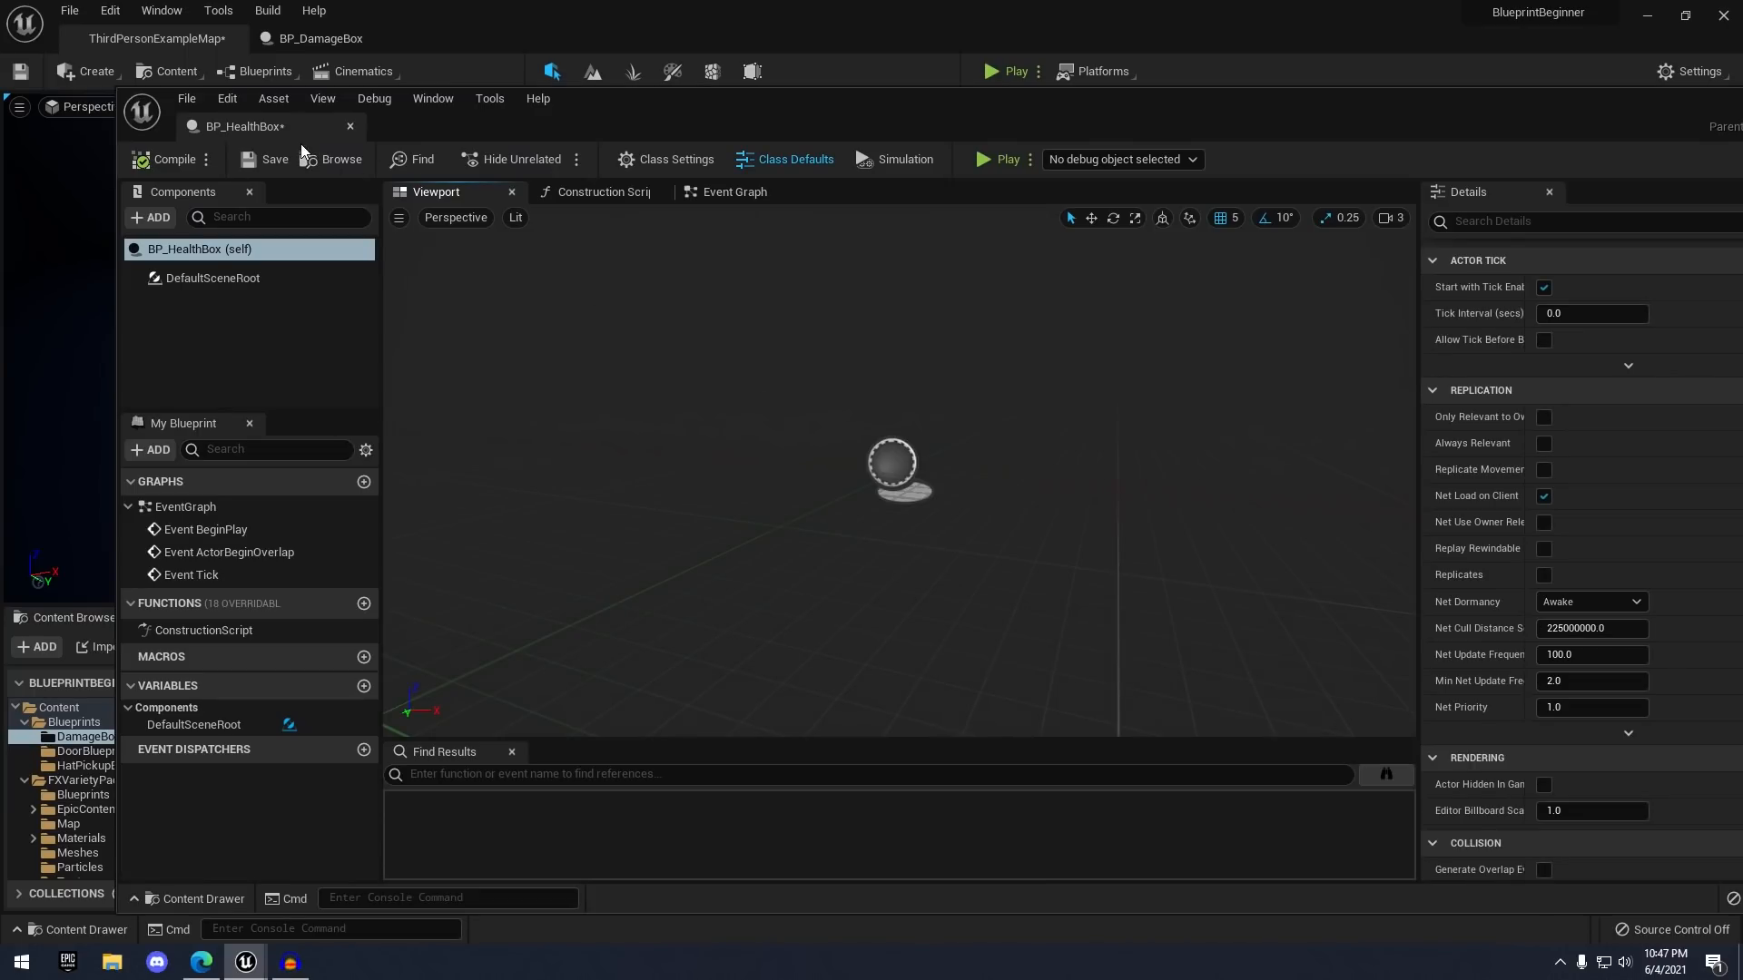
# - Dock the editor and add a Box Collision component named HealBox
pyautogui.moveTo(413, 106); pyautogui.dragTo(542, 40)
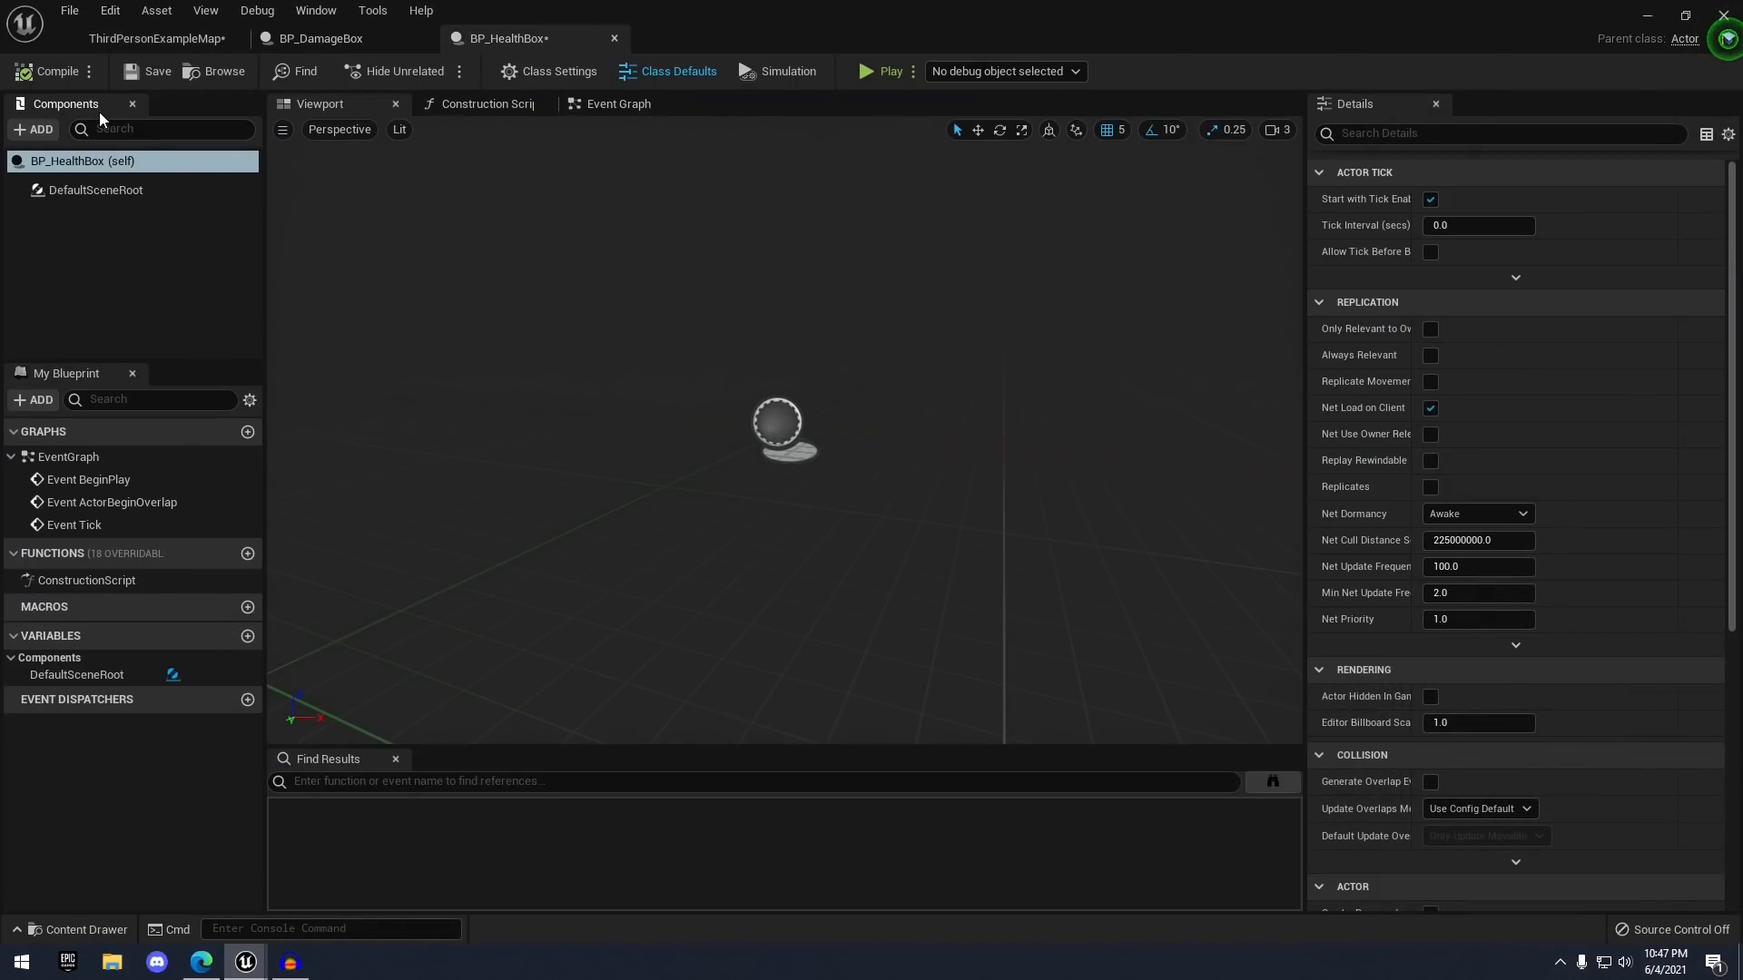
pyautogui.click(30, 130)
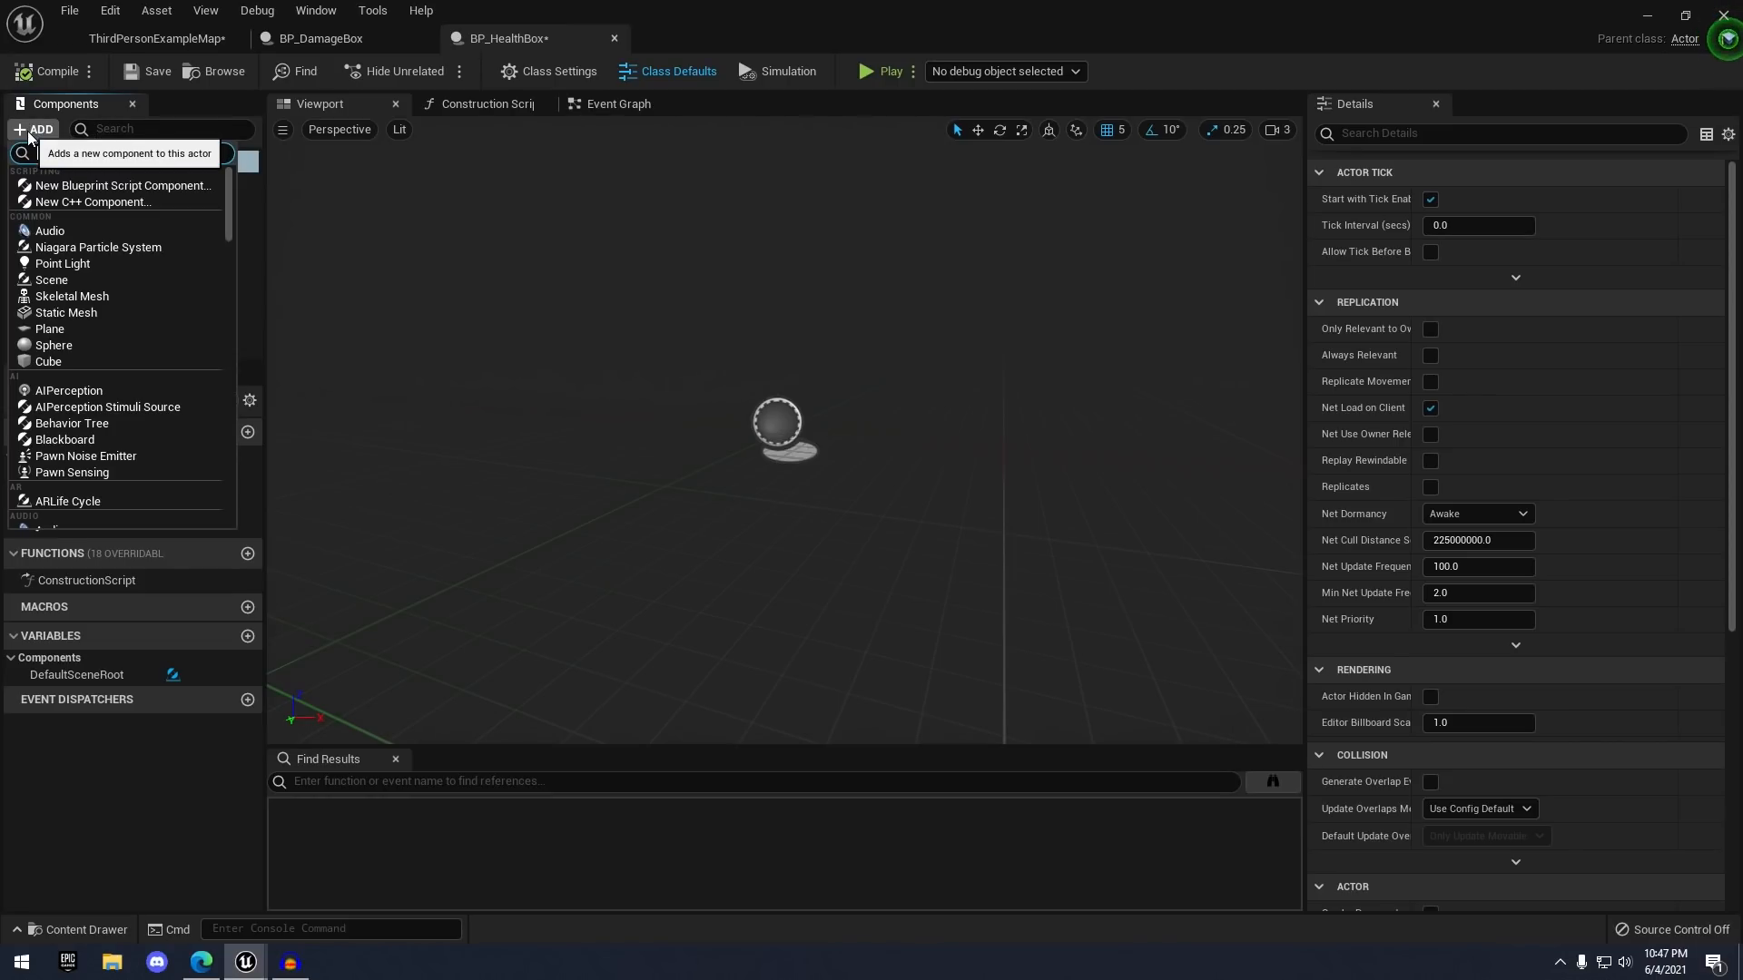
pyautogui.write('col')
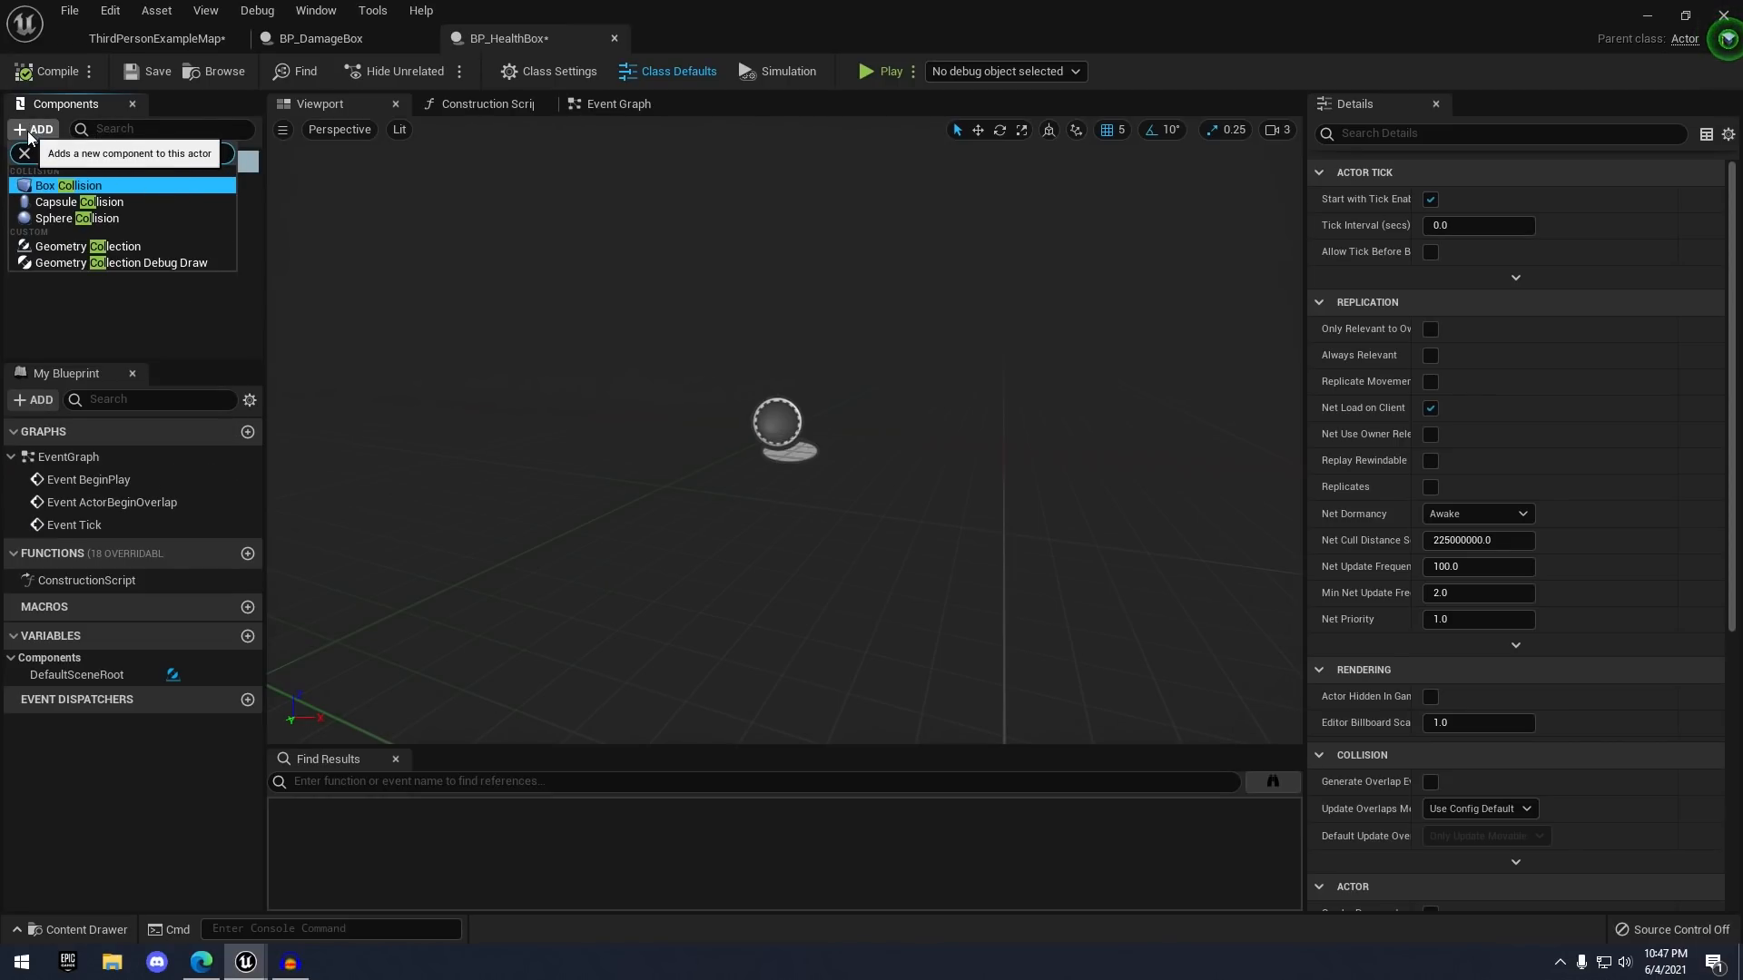
pyautogui.press('Return')
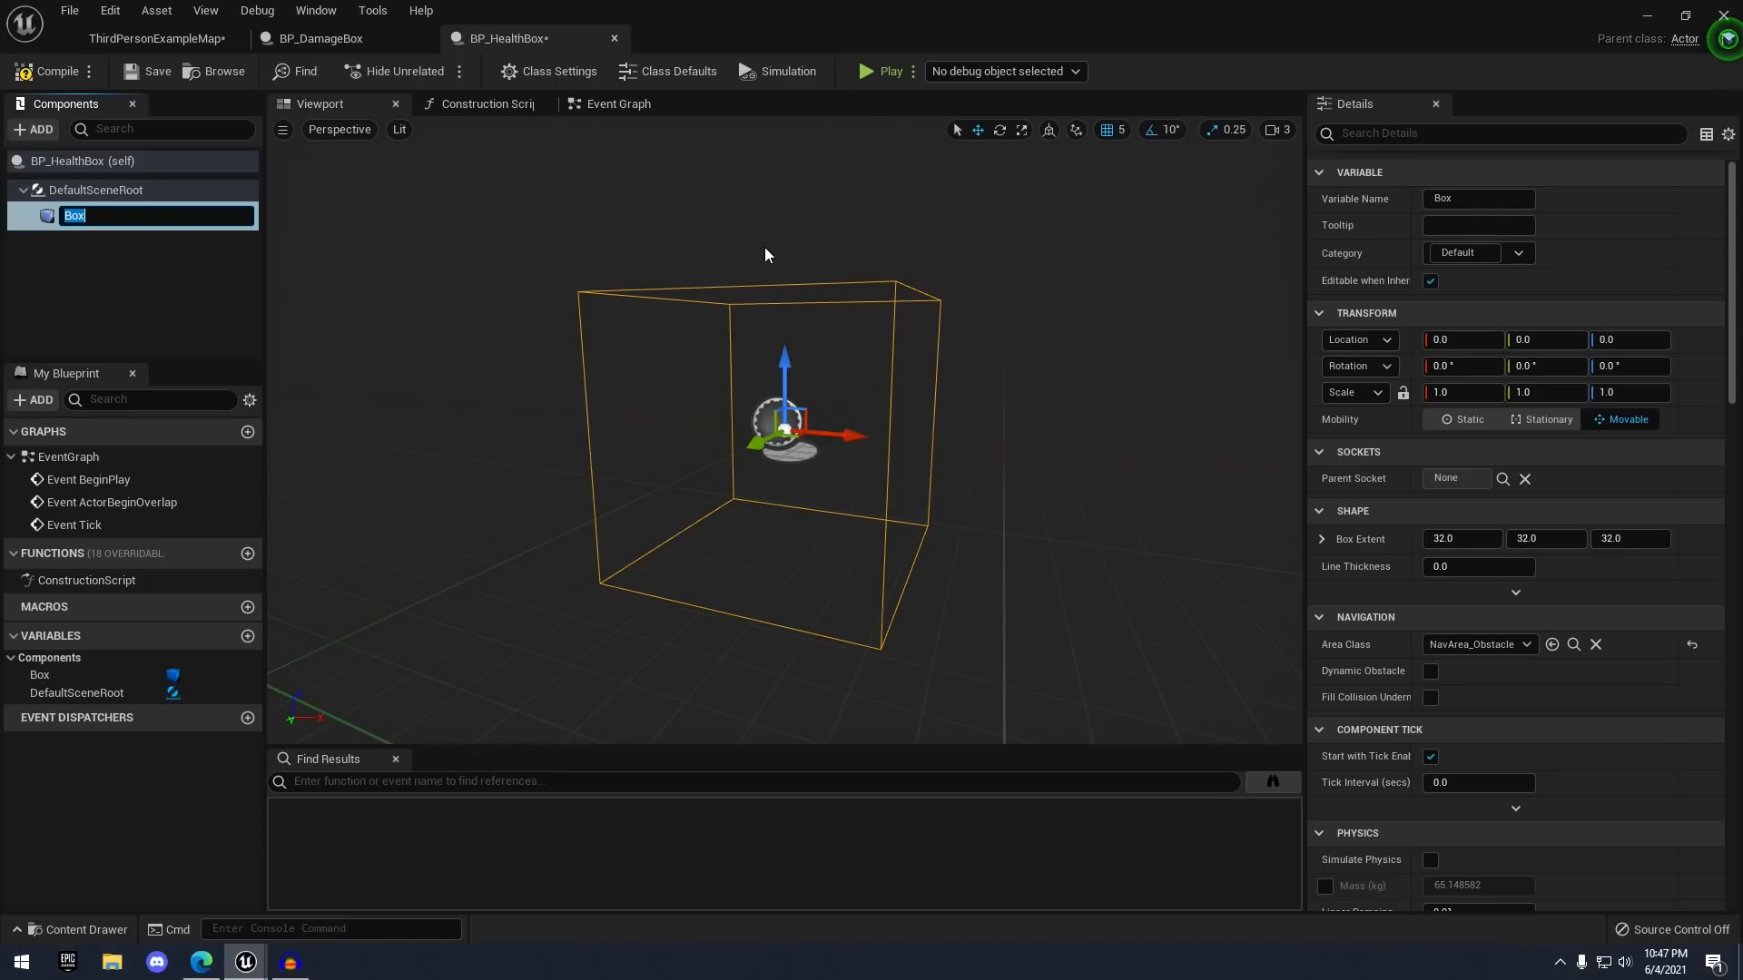
pyautogui.write('HealBox')
pyautogui.press('Return')
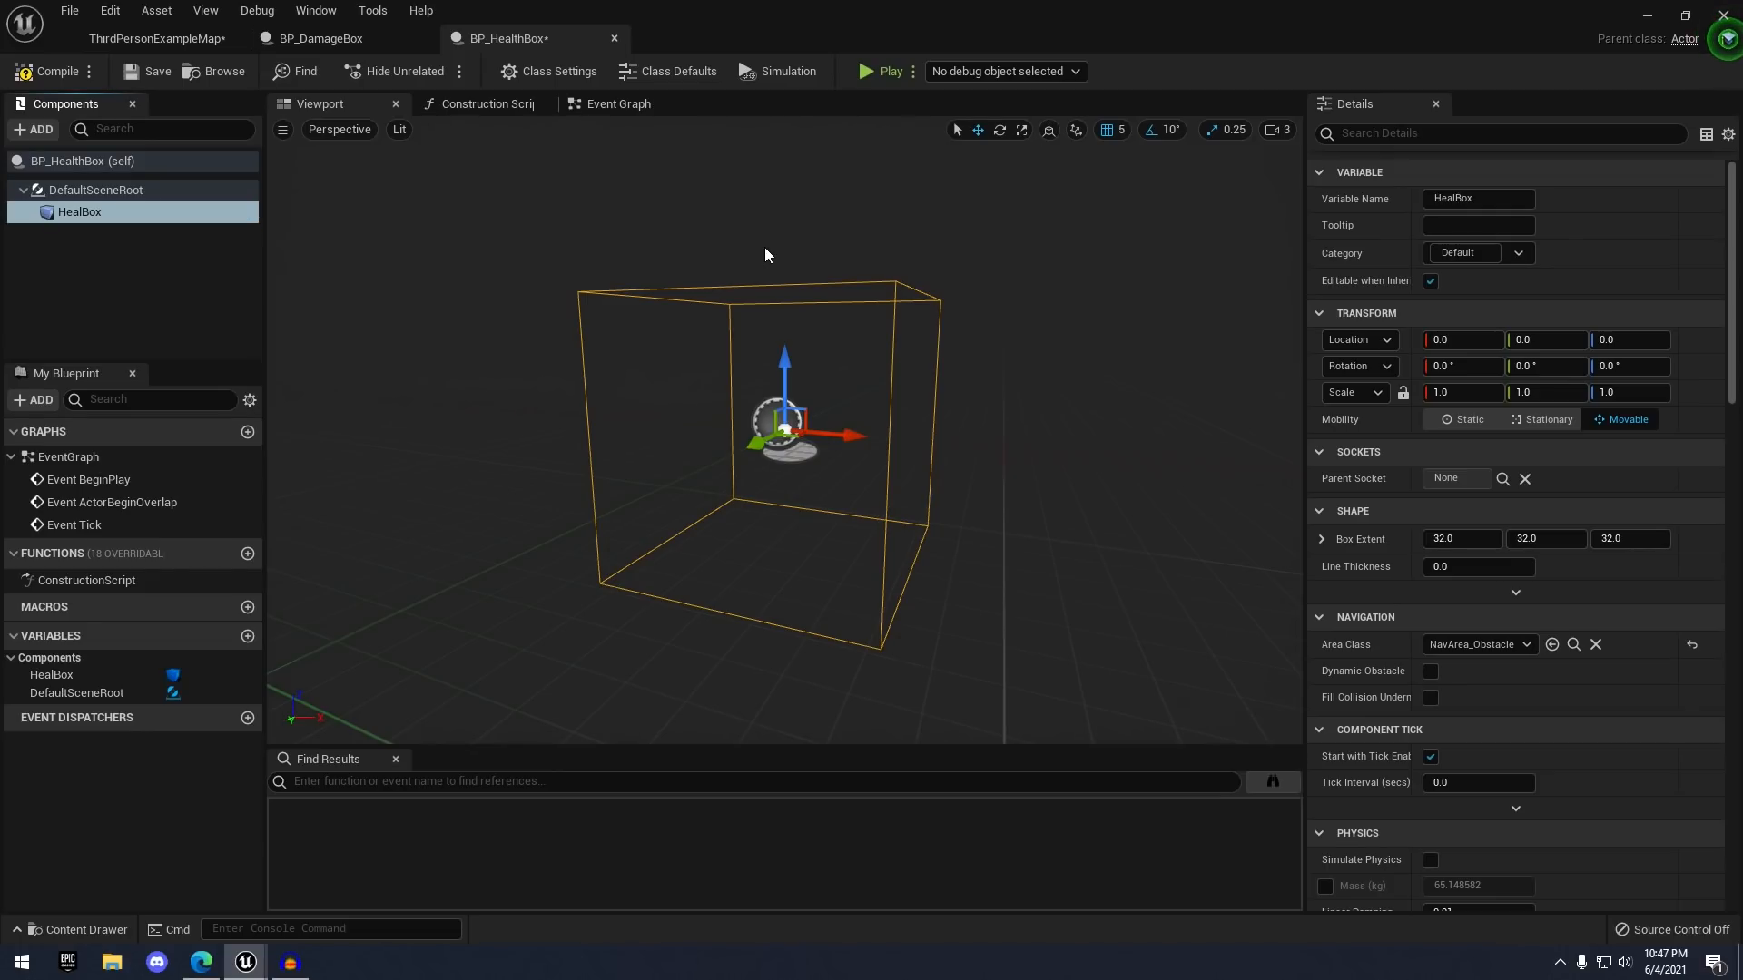
# - Delete the three default event nodes from the Event Graph
pyautogui.click(613, 97)
pyautogui.moveTo(683, 180); pyautogui.dragTo(548, 195, button='right')
pyautogui.scroll(-2, 455, 212)
pyautogui.moveTo(454, 216); pyautogui.dragTo(710, 588)
pyautogui.press('Delete')
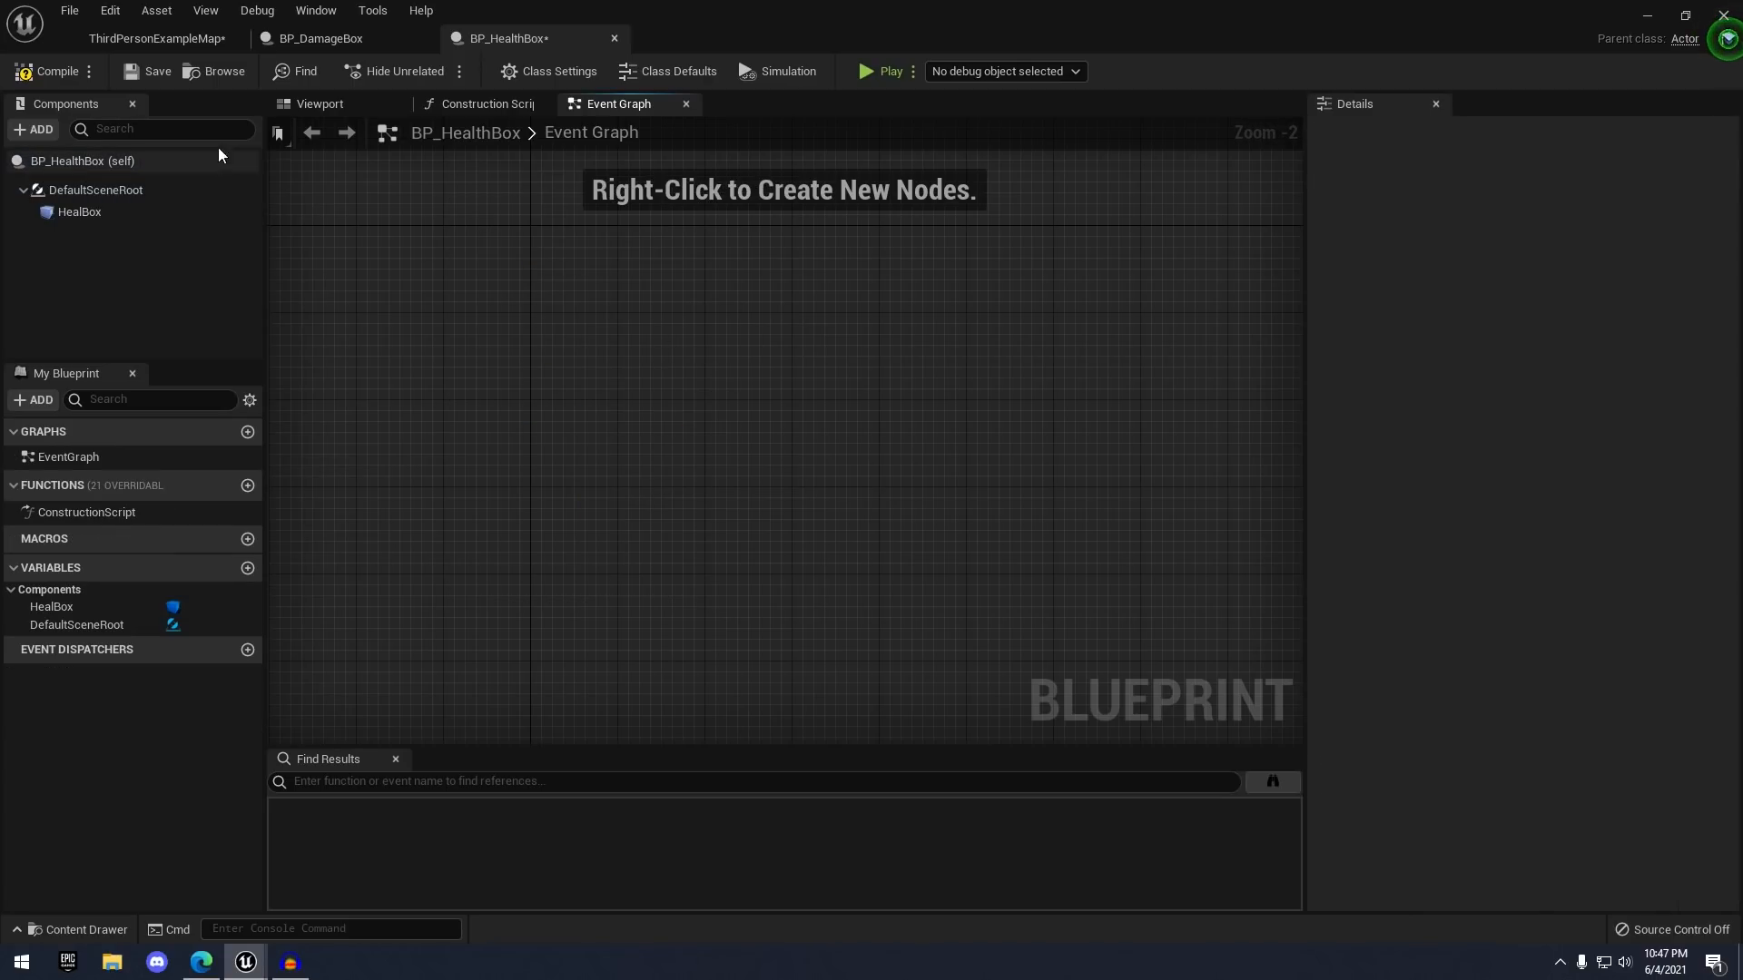
# - Compile and save BP_HealthBox, then scroll HealBox's Details down to its Events
pyautogui.click(56, 80)
pyautogui.click(145, 73)
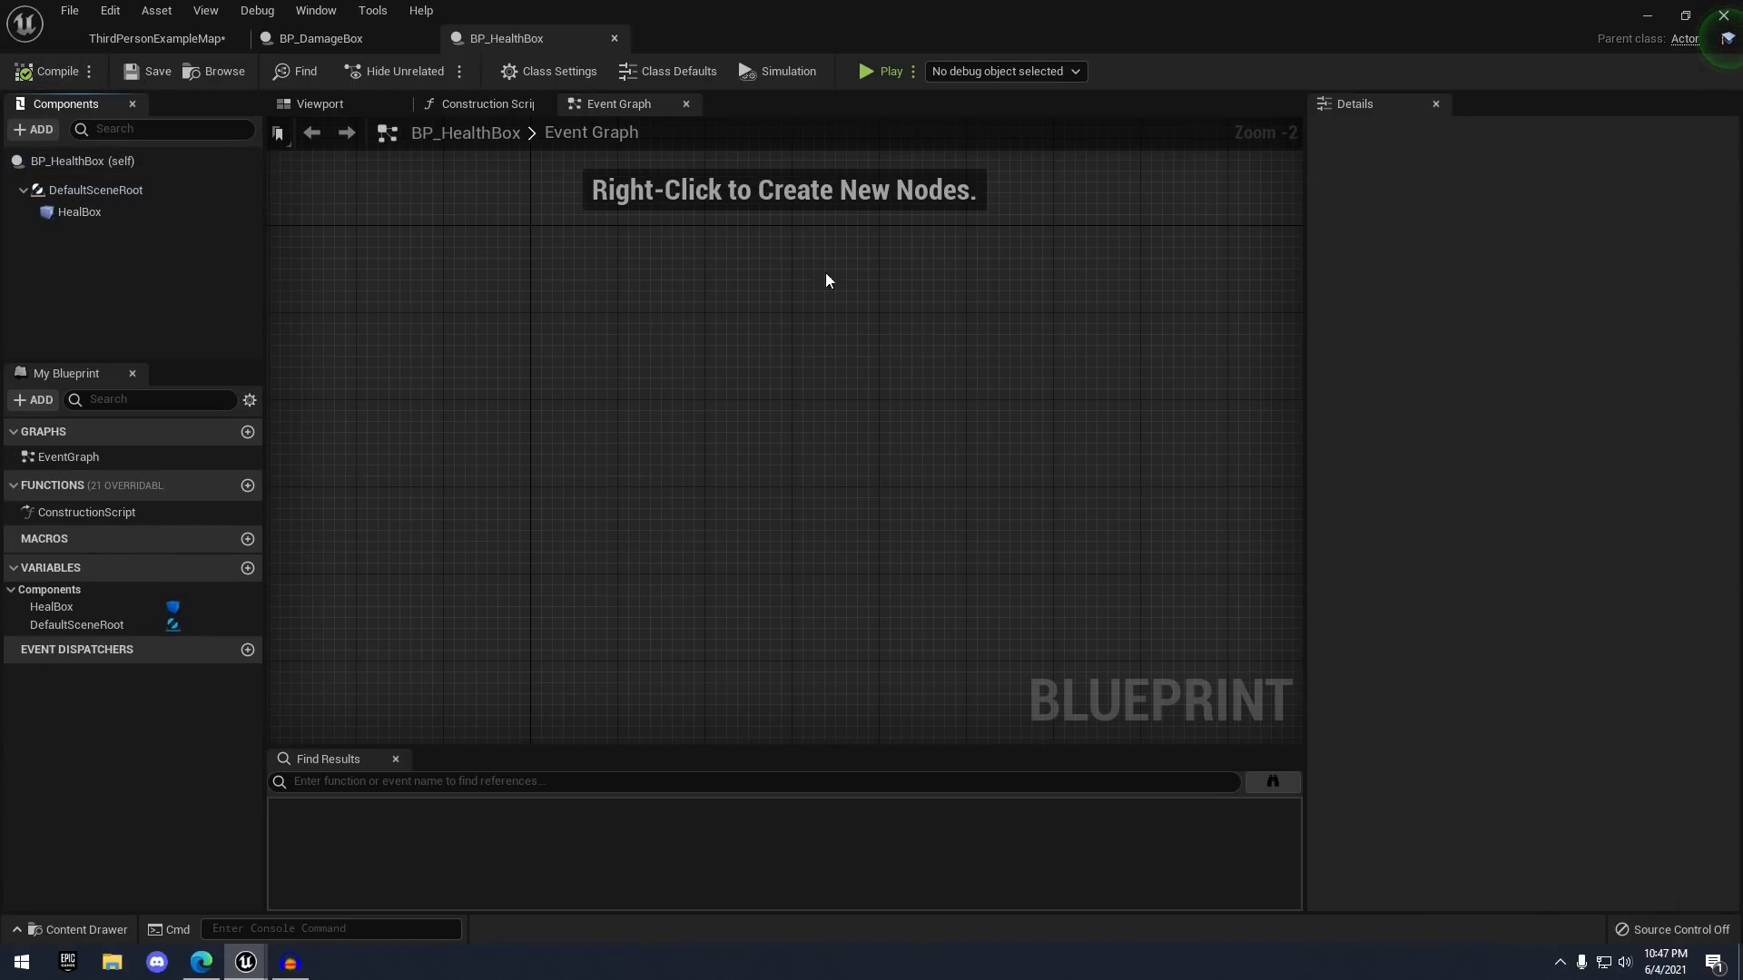
pyautogui.click(103, 218)
pyautogui.scroll(-10, 1450, 499)
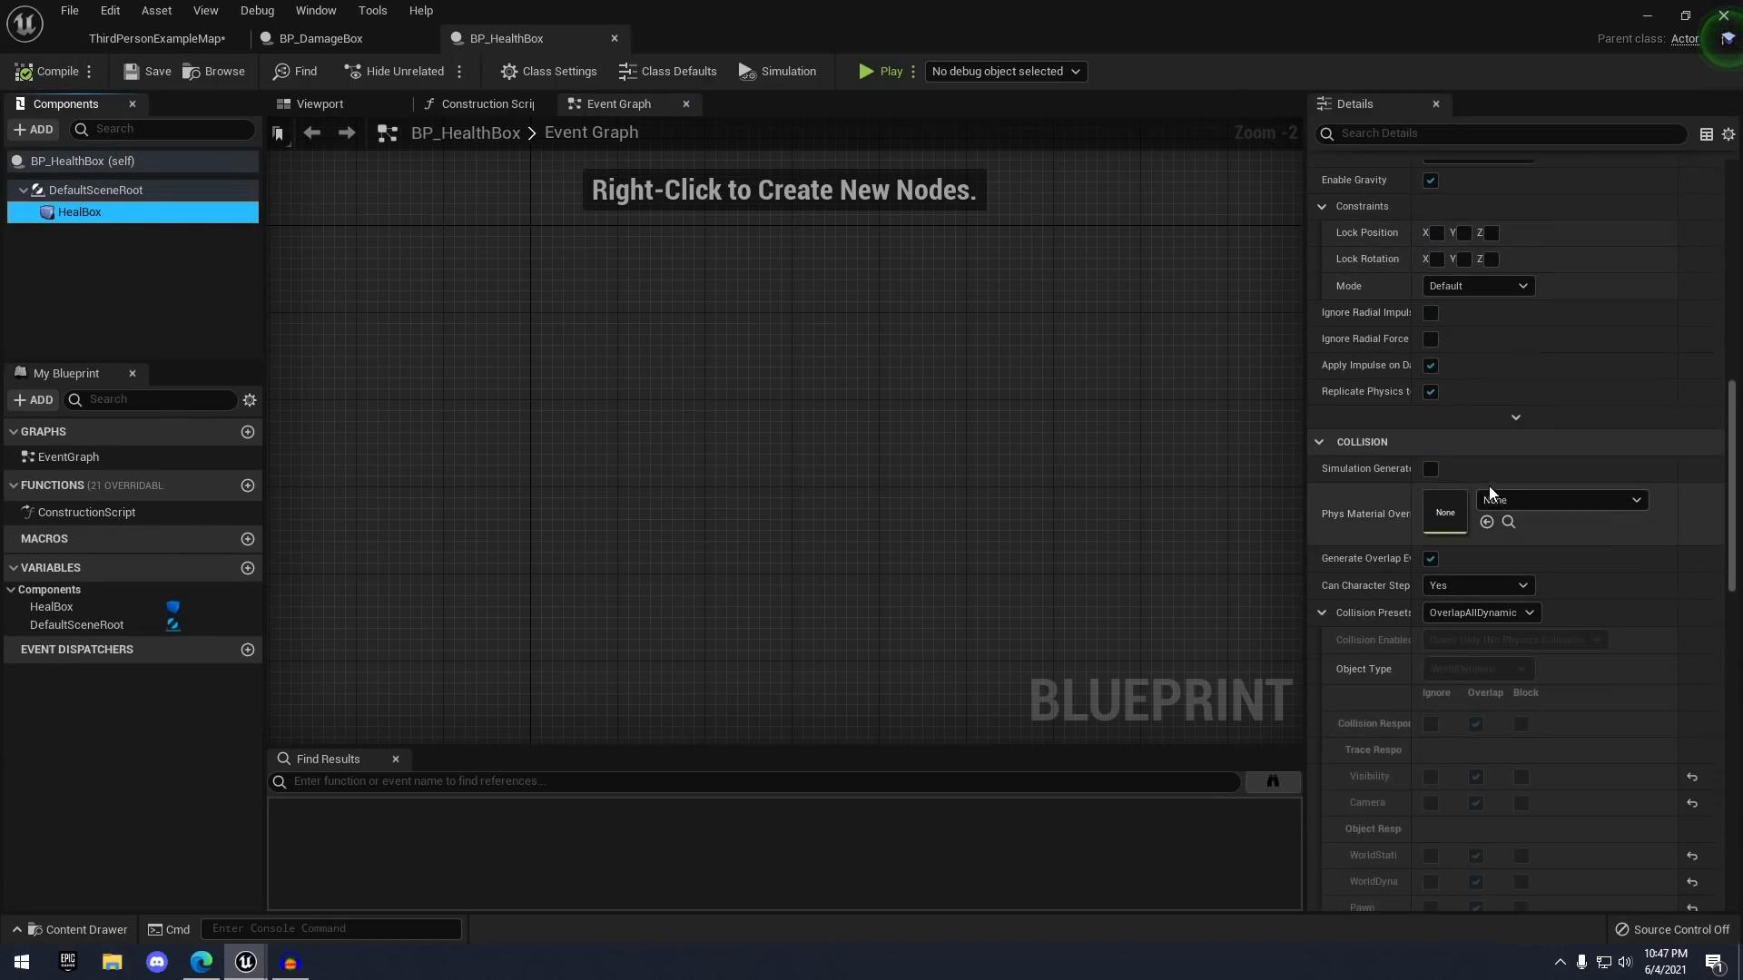
pyautogui.scroll(-15, 1485, 489)
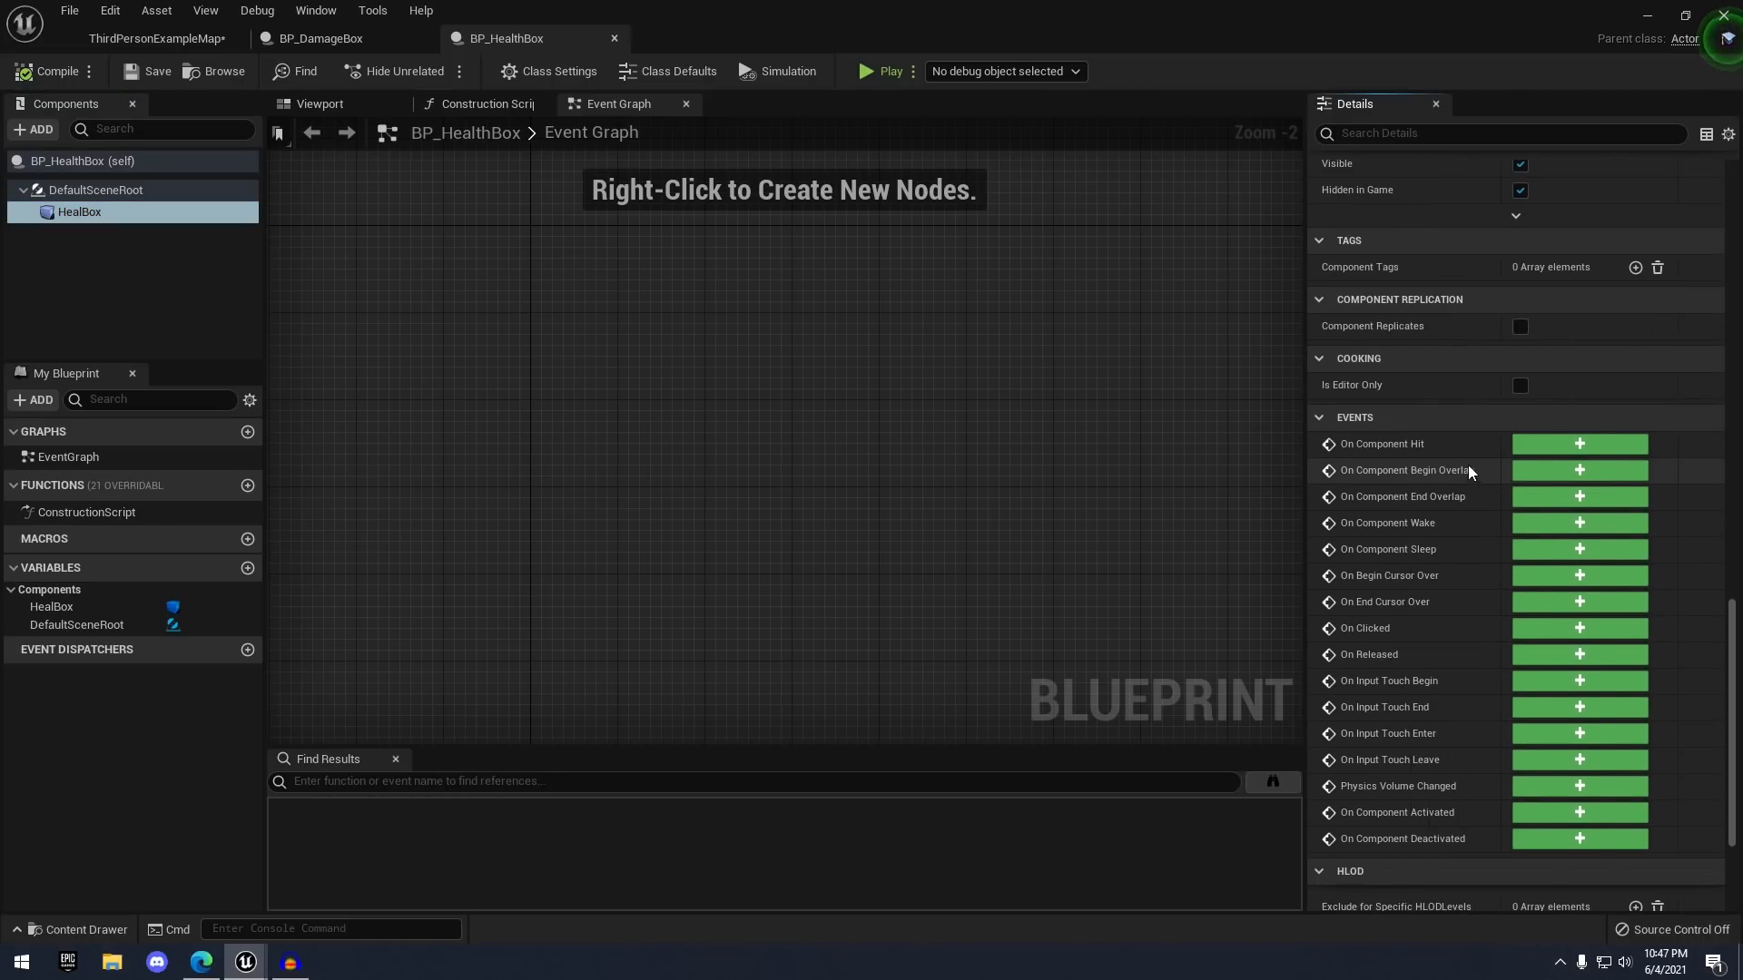
# - Add Begin Overlap and End Overlap events for HealBox and arrange them in the graph
pyautogui.click(1549, 470)
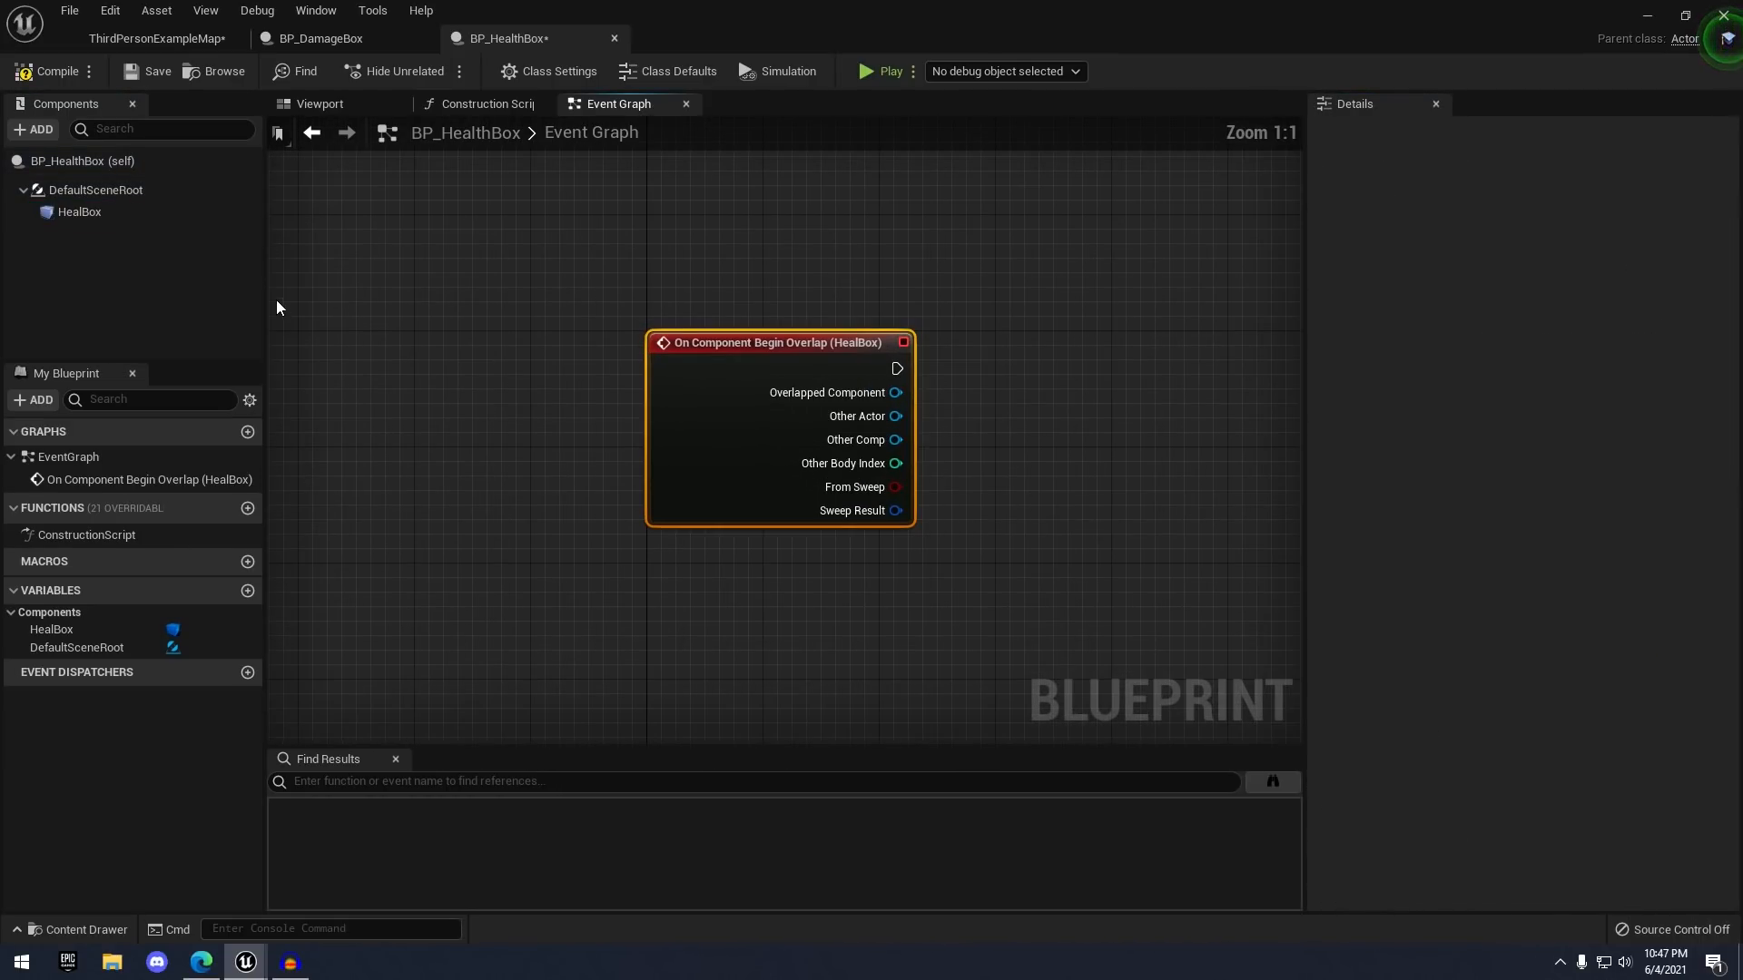
pyautogui.click(80, 211)
pyautogui.click(1554, 498)
pyautogui.moveTo(1114, 406); pyautogui.dragTo(731, 415, button='right')
pyautogui.scroll(-1, 908, 359)
pyautogui.moveTo(429, 474); pyautogui.dragTo(415, 576)
pyautogui.click(566, 397)
pyautogui.moveTo(566, 396); pyautogui.dragTo(591, 464, button='right')
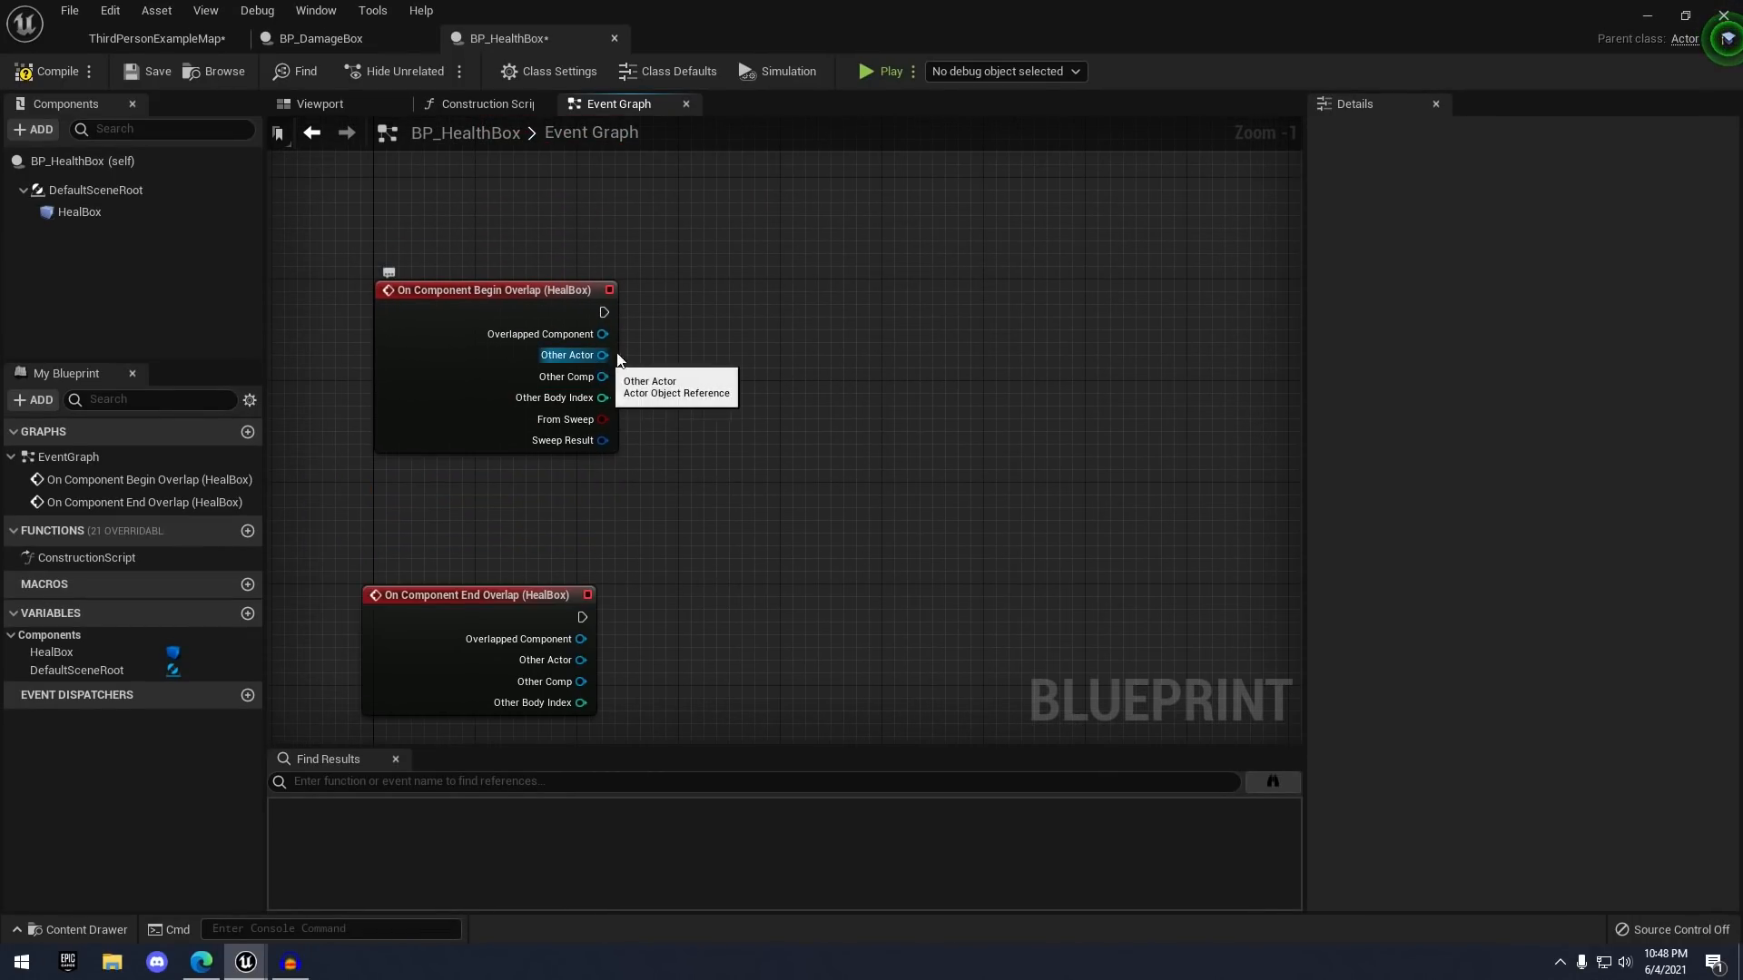
# - Cast Begin Overlap's Other Actor to ThirdPersonCharacter
pyautogui.moveTo(602, 355); pyautogui.dragTo(744, 267)
pyautogui.write('cast to third')
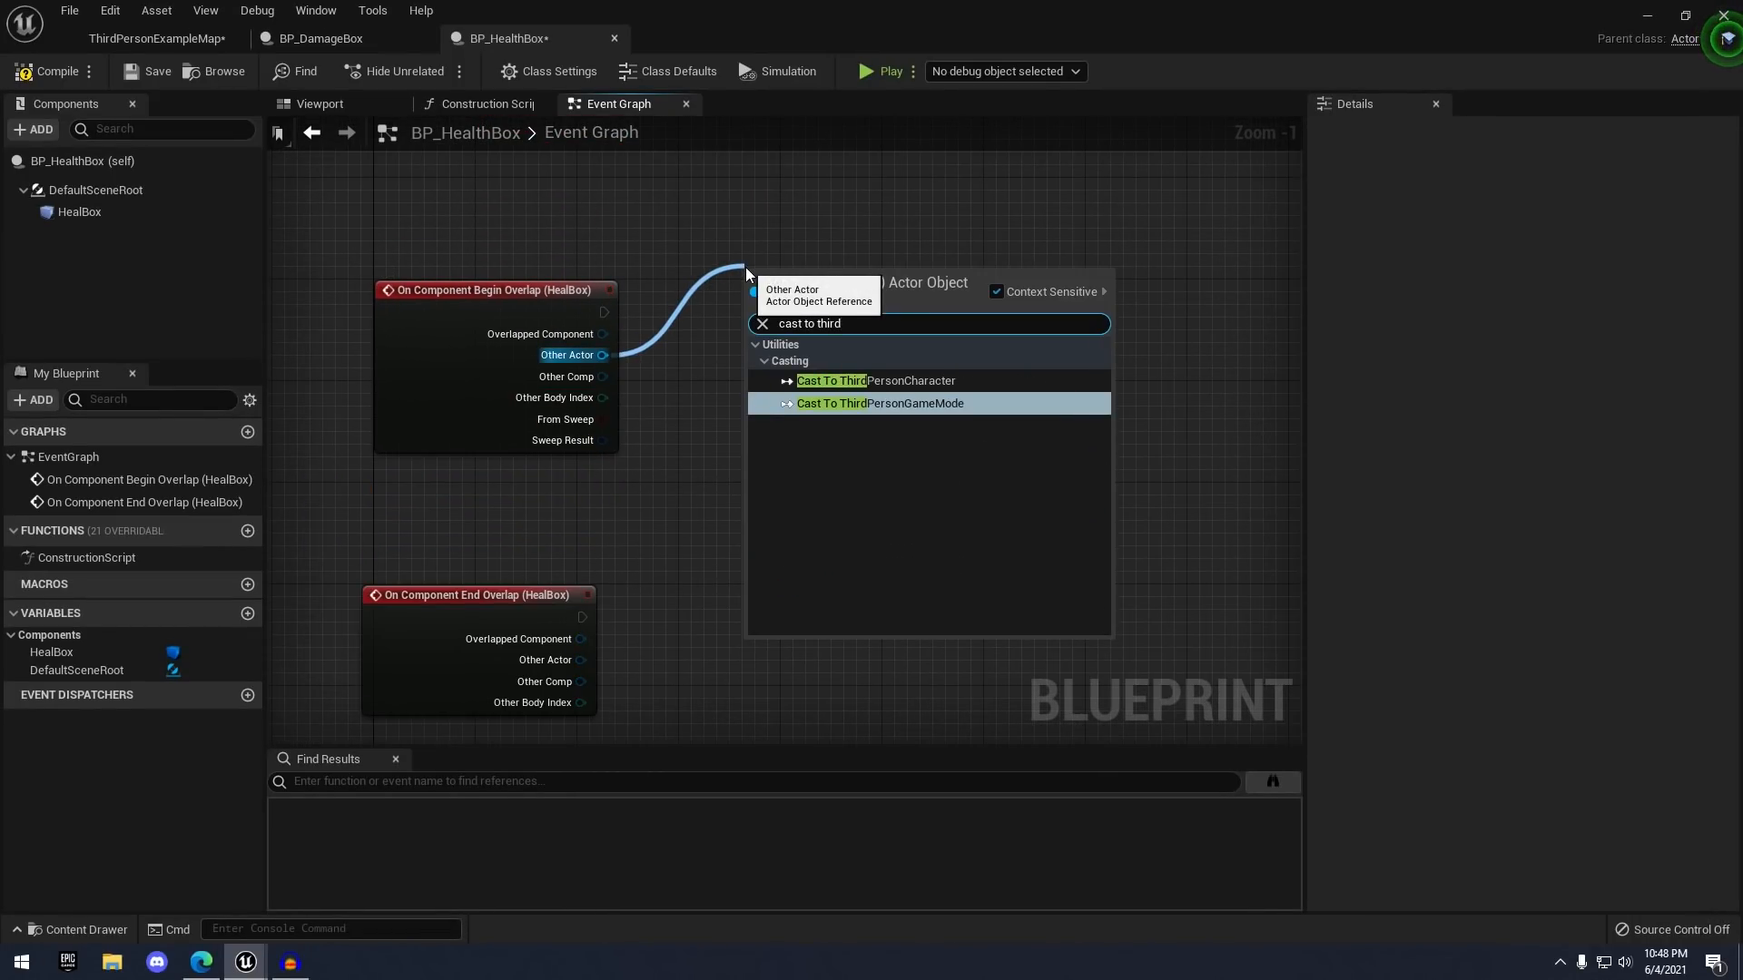
pyautogui.press('Return')
pyautogui.moveTo(850, 203); pyautogui.dragTo(787, 200, button='right')
pyautogui.moveTo(807, 277); pyautogui.dragTo(985, 314)
pyautogui.click(989, 282)
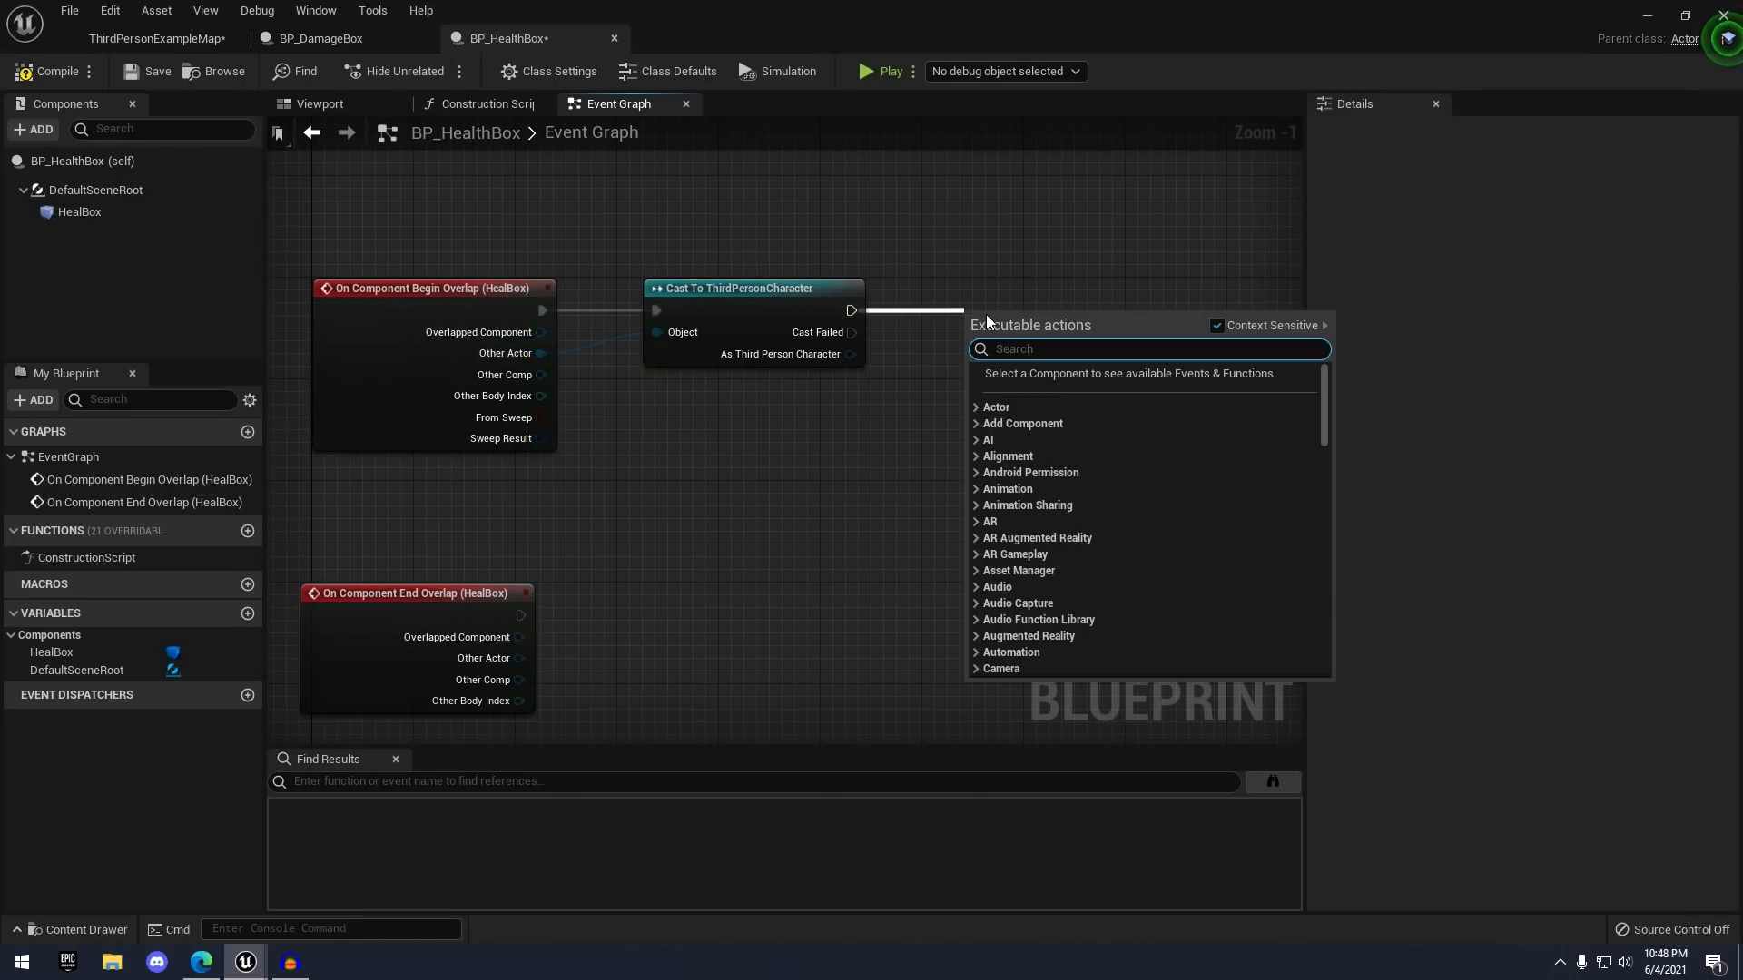
# - Add a Set Timer by Event node after the cast
pyautogui.write('set timer')
pyautogui.press('Return')
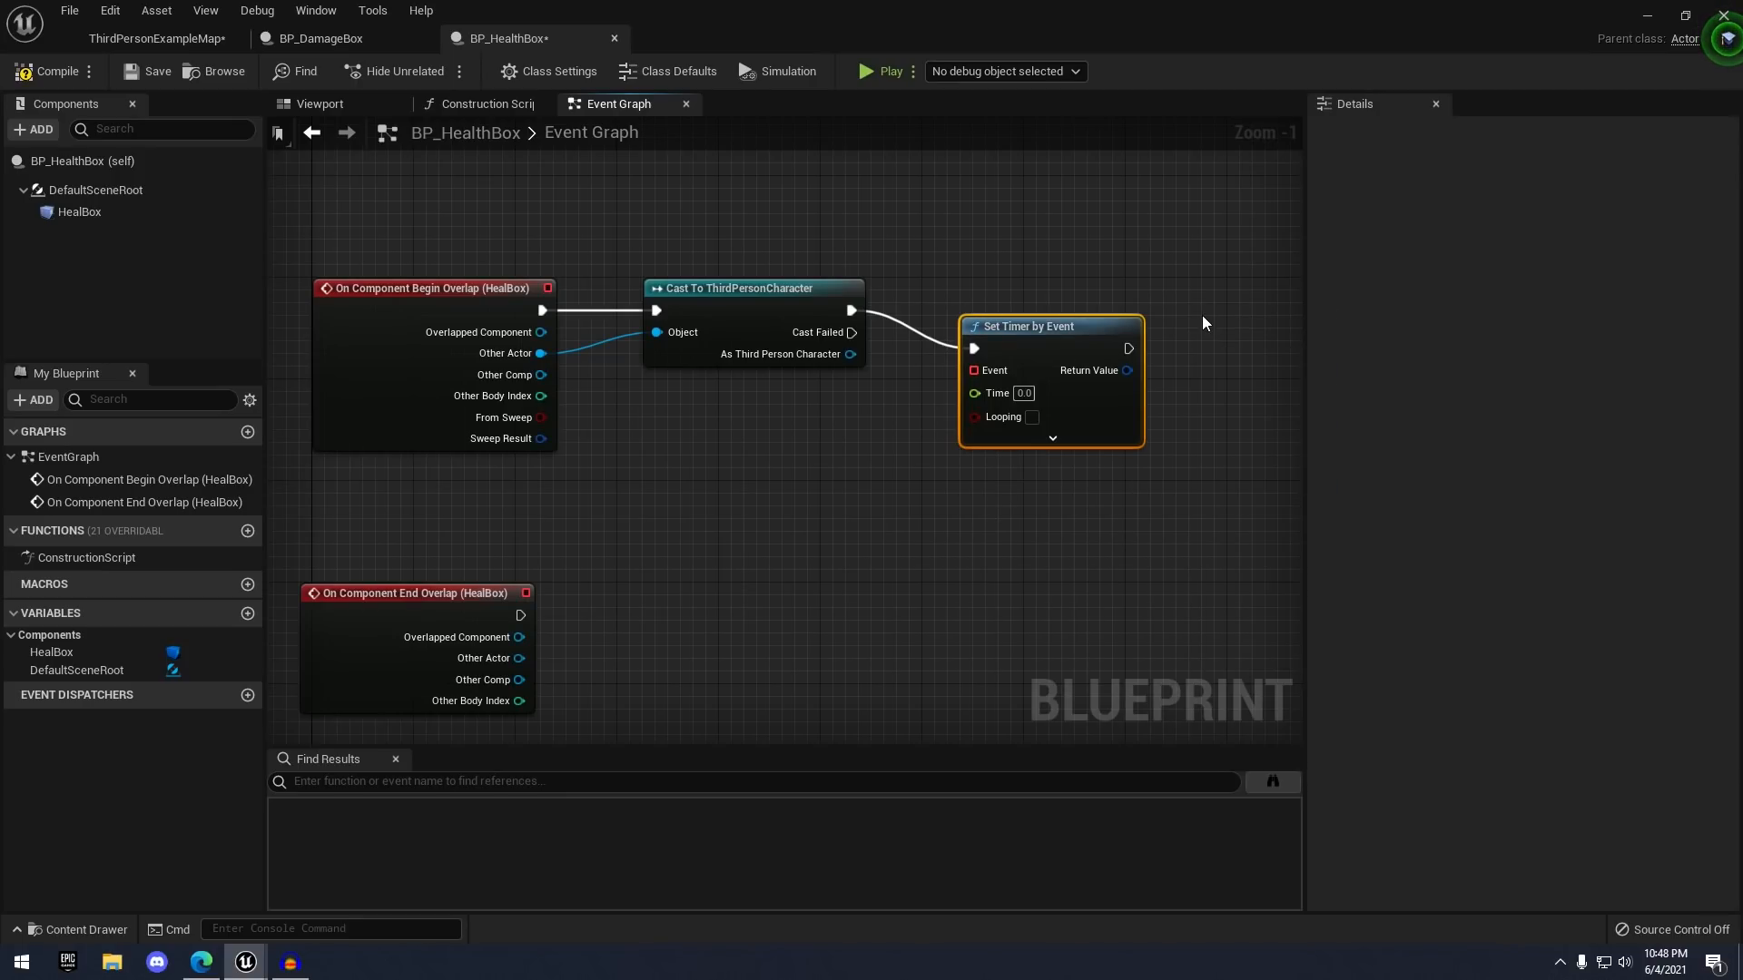
pyautogui.moveTo(1101, 349); pyautogui.dragTo(1162, 305)
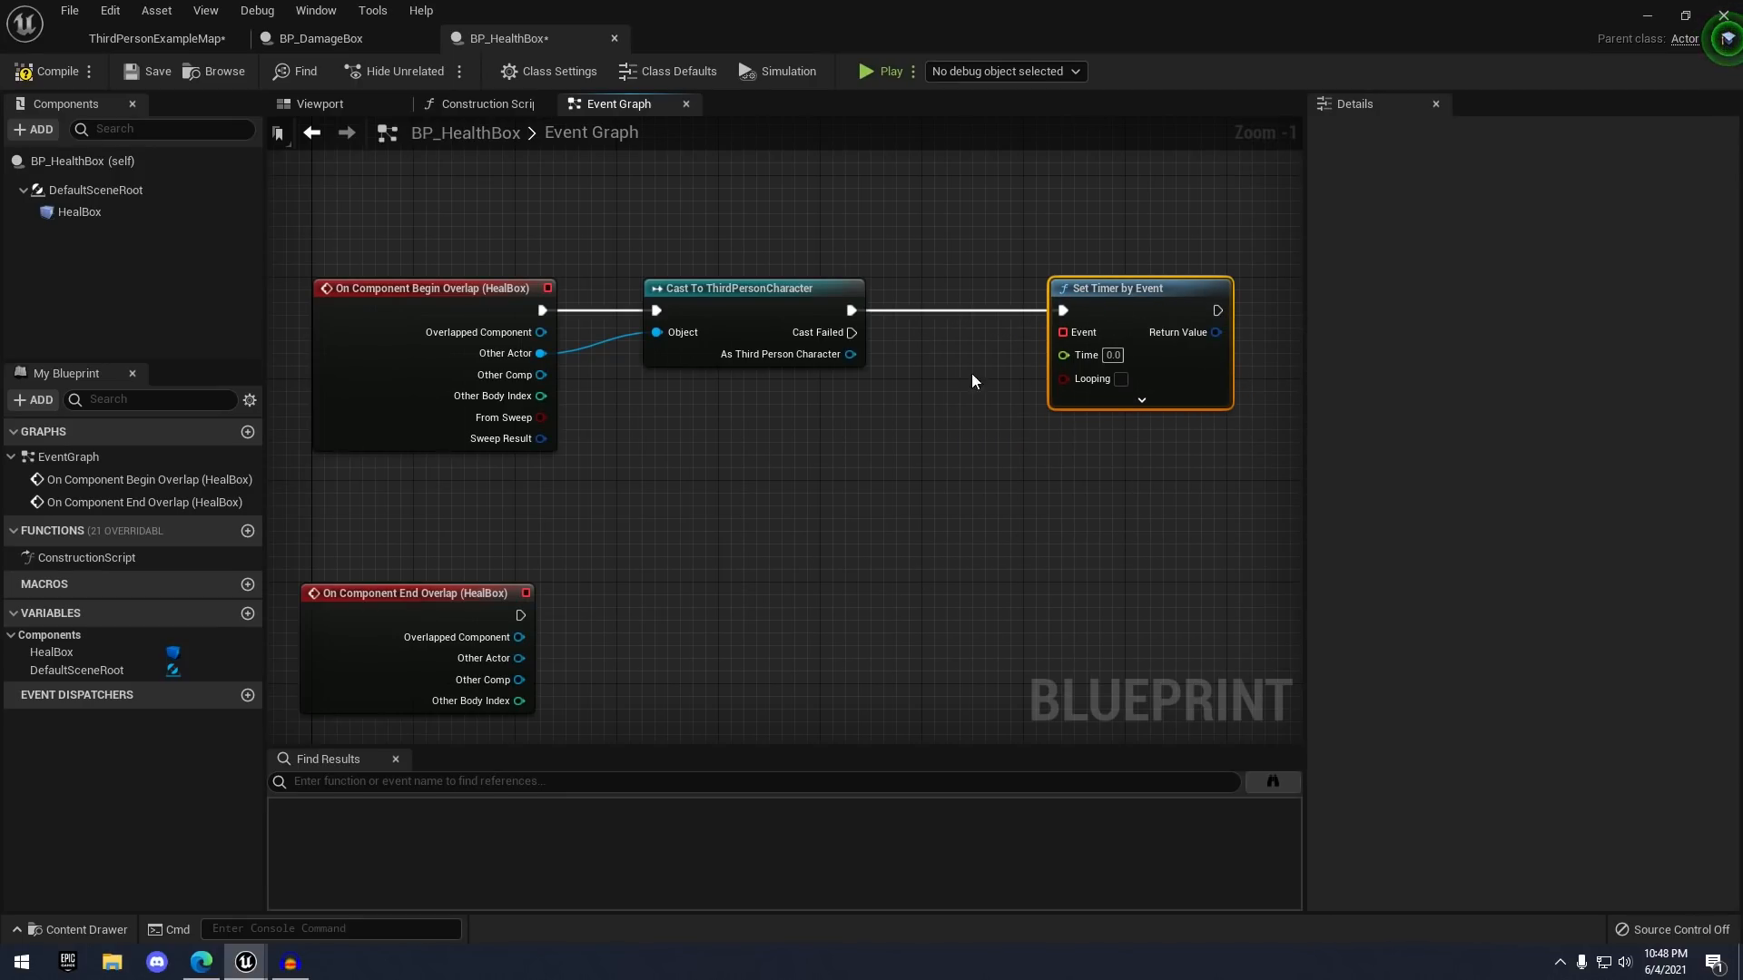
pyautogui.moveTo(972, 424); pyautogui.dragTo(1033, 399, button='right')
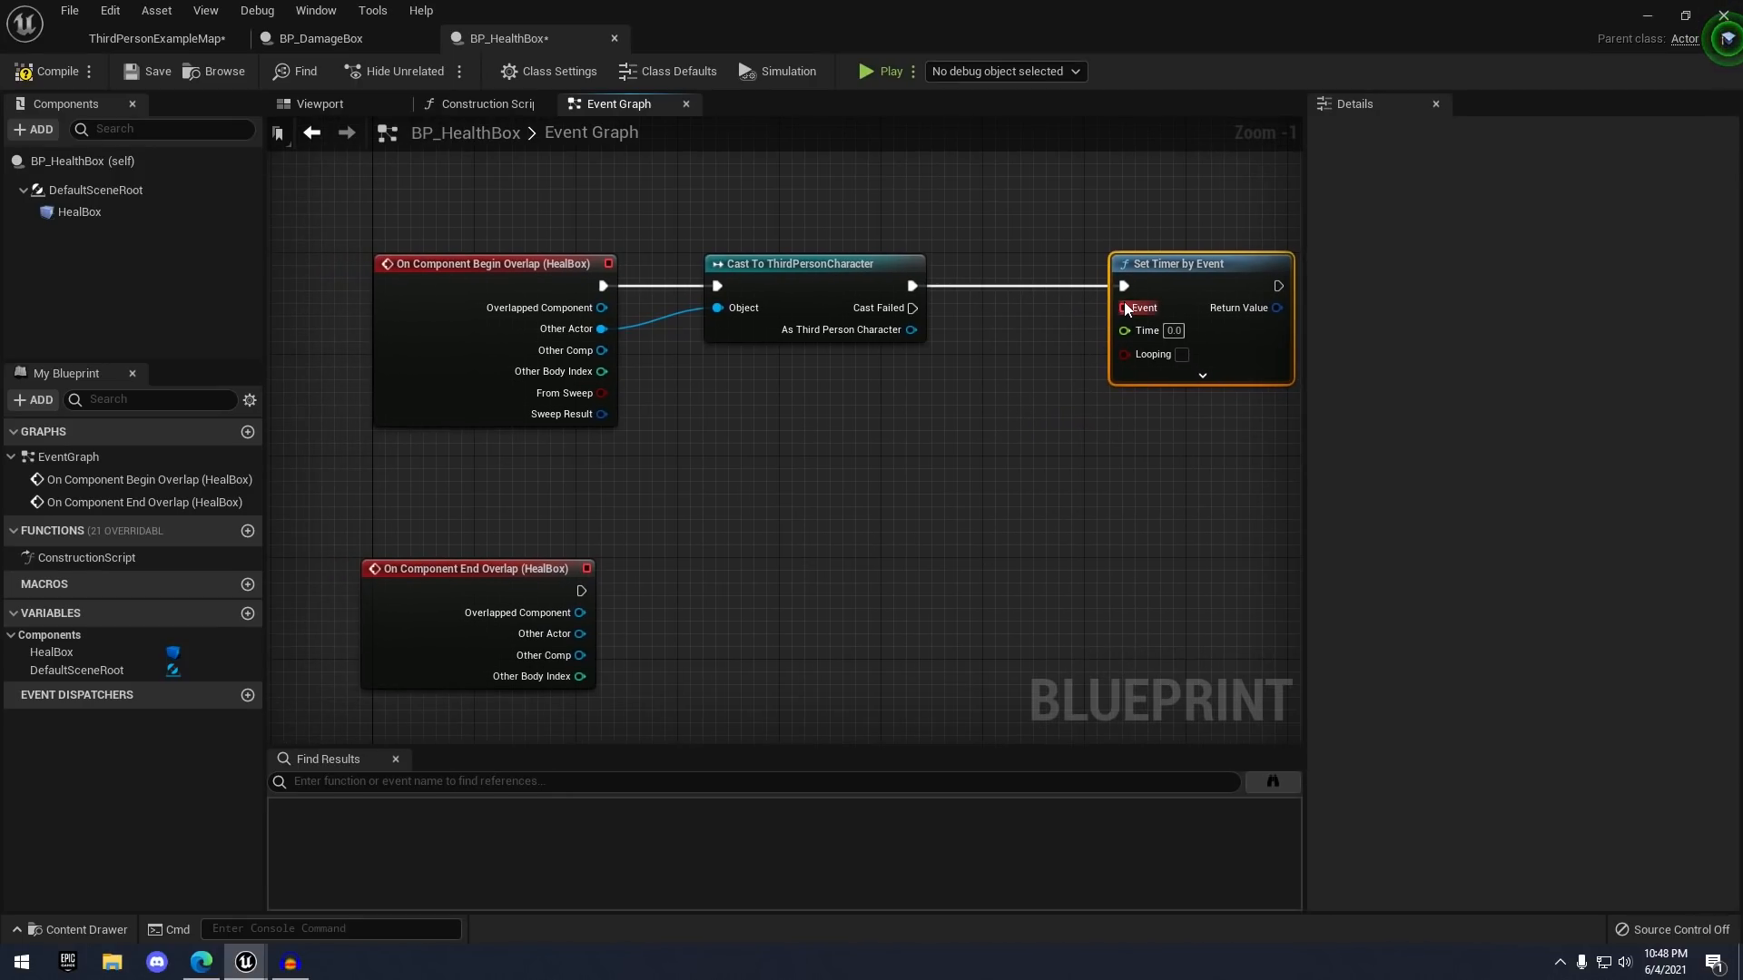
# - Bind the timer's Event pin to a new custom event named HealPlayer
pyautogui.moveTo(1124, 309); pyautogui.dragTo(940, 461)
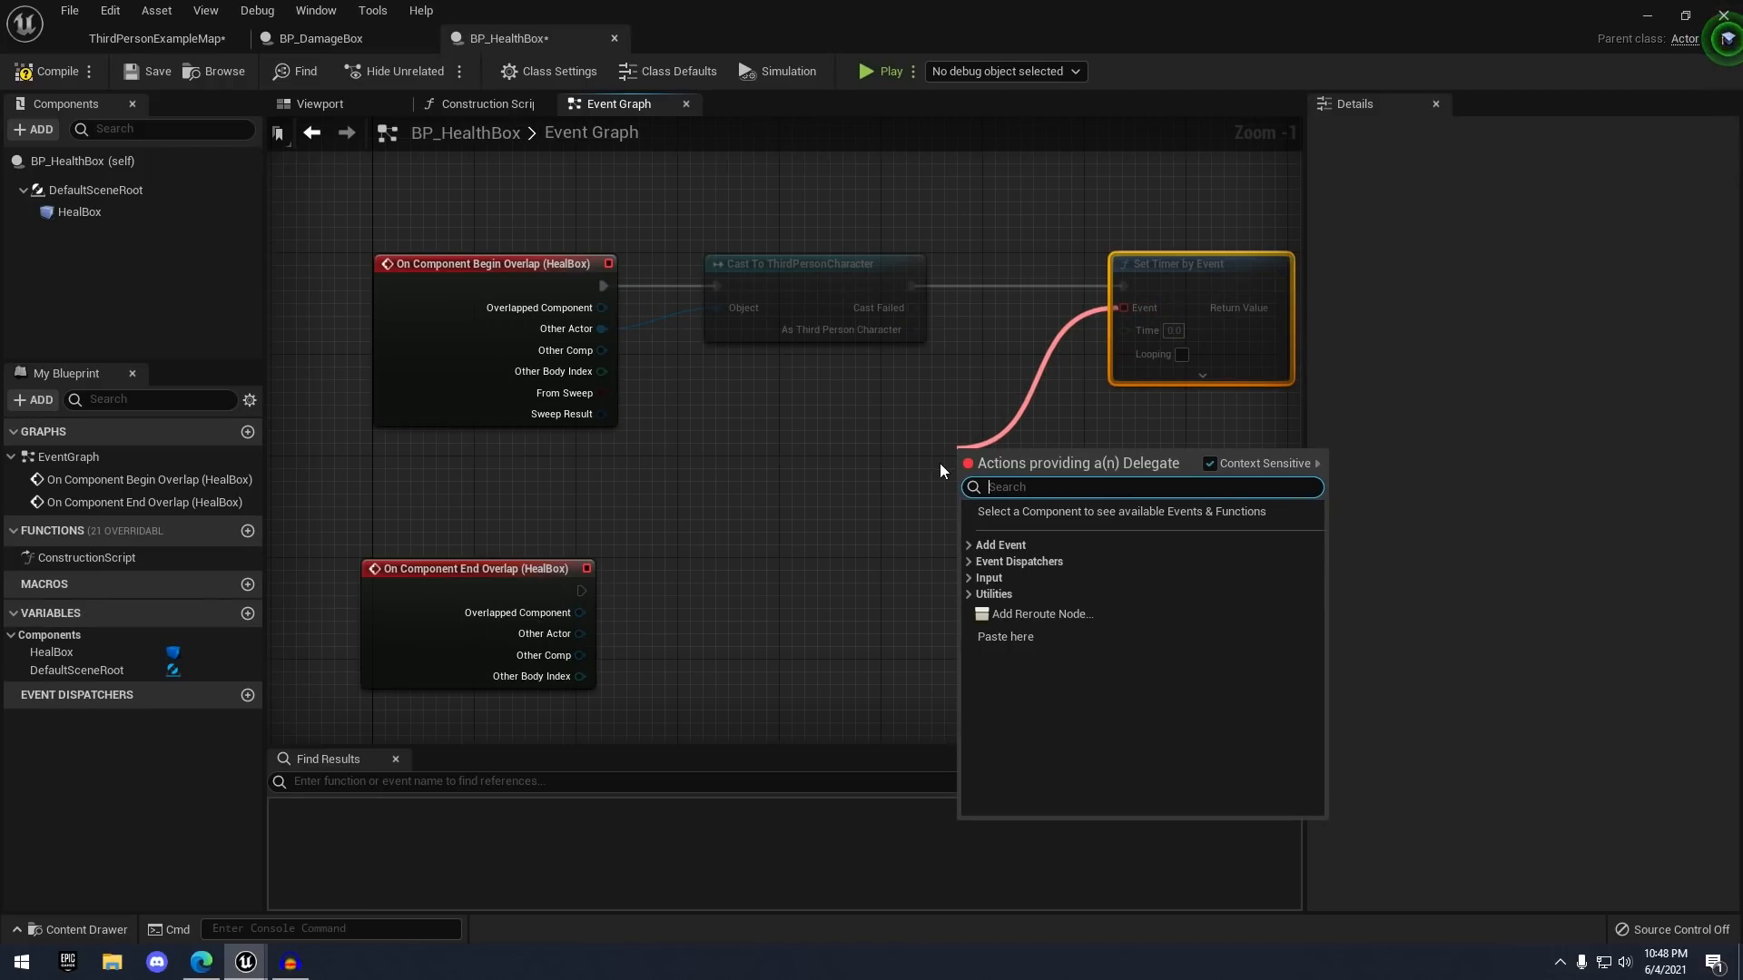
pyautogui.write('add custom')
pyautogui.press('Return')
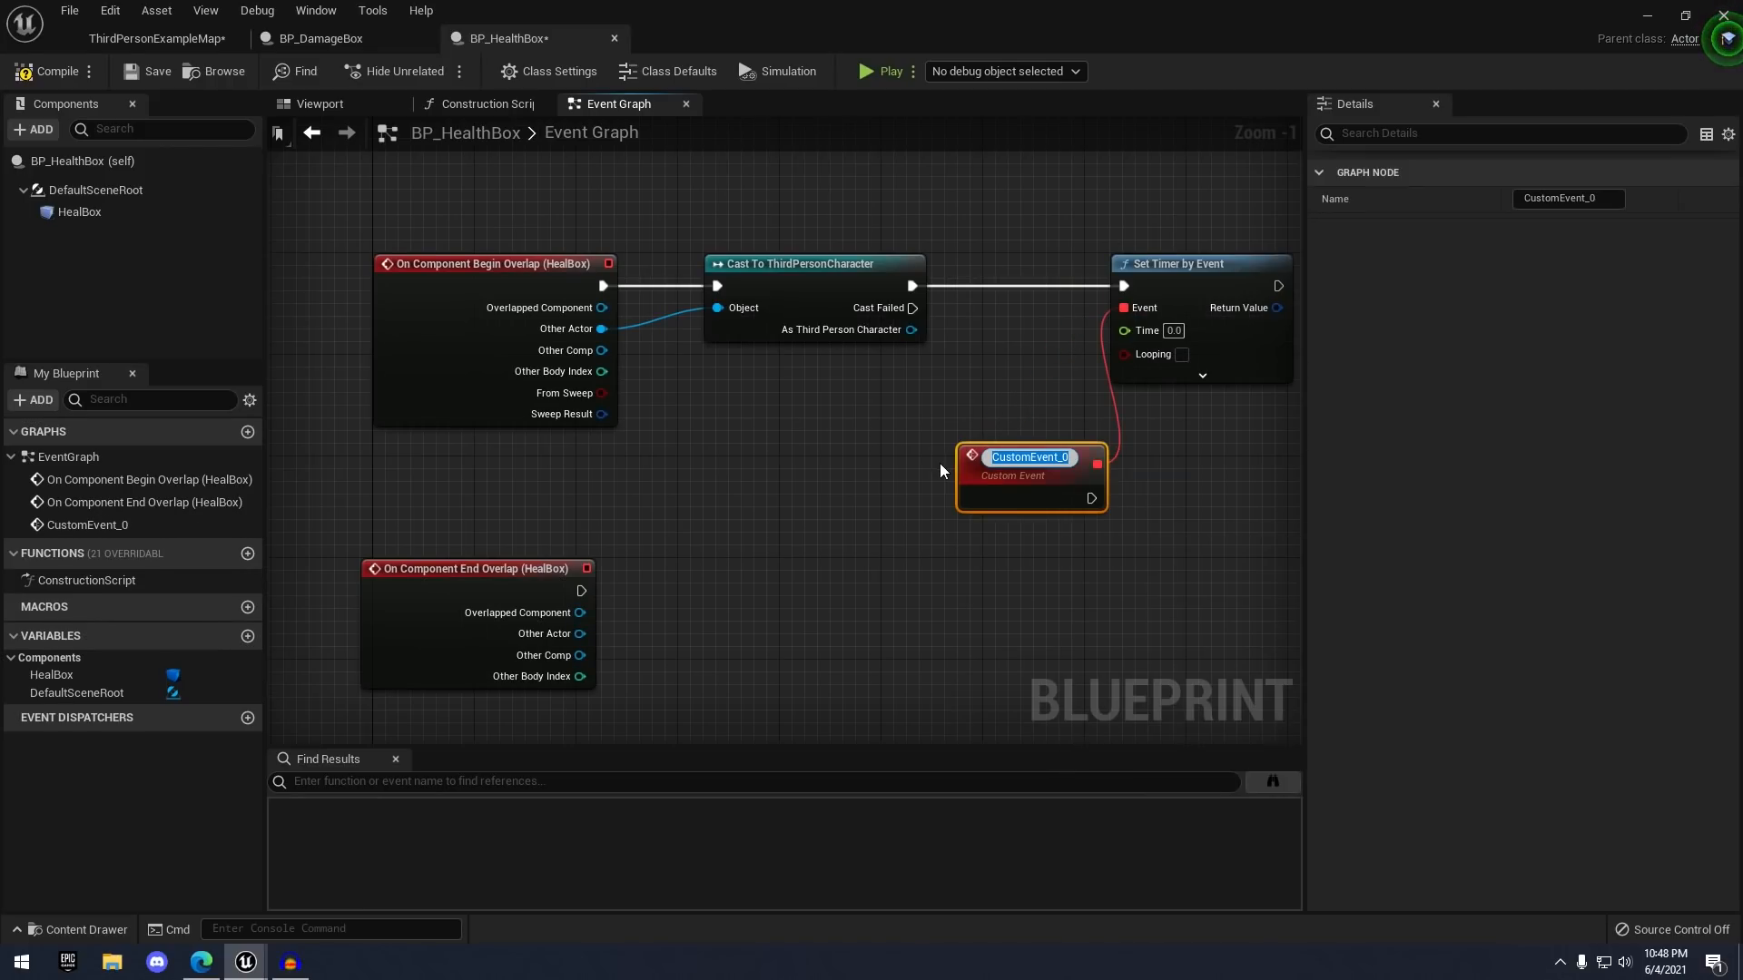
pyautogui.write('HealPlayer')
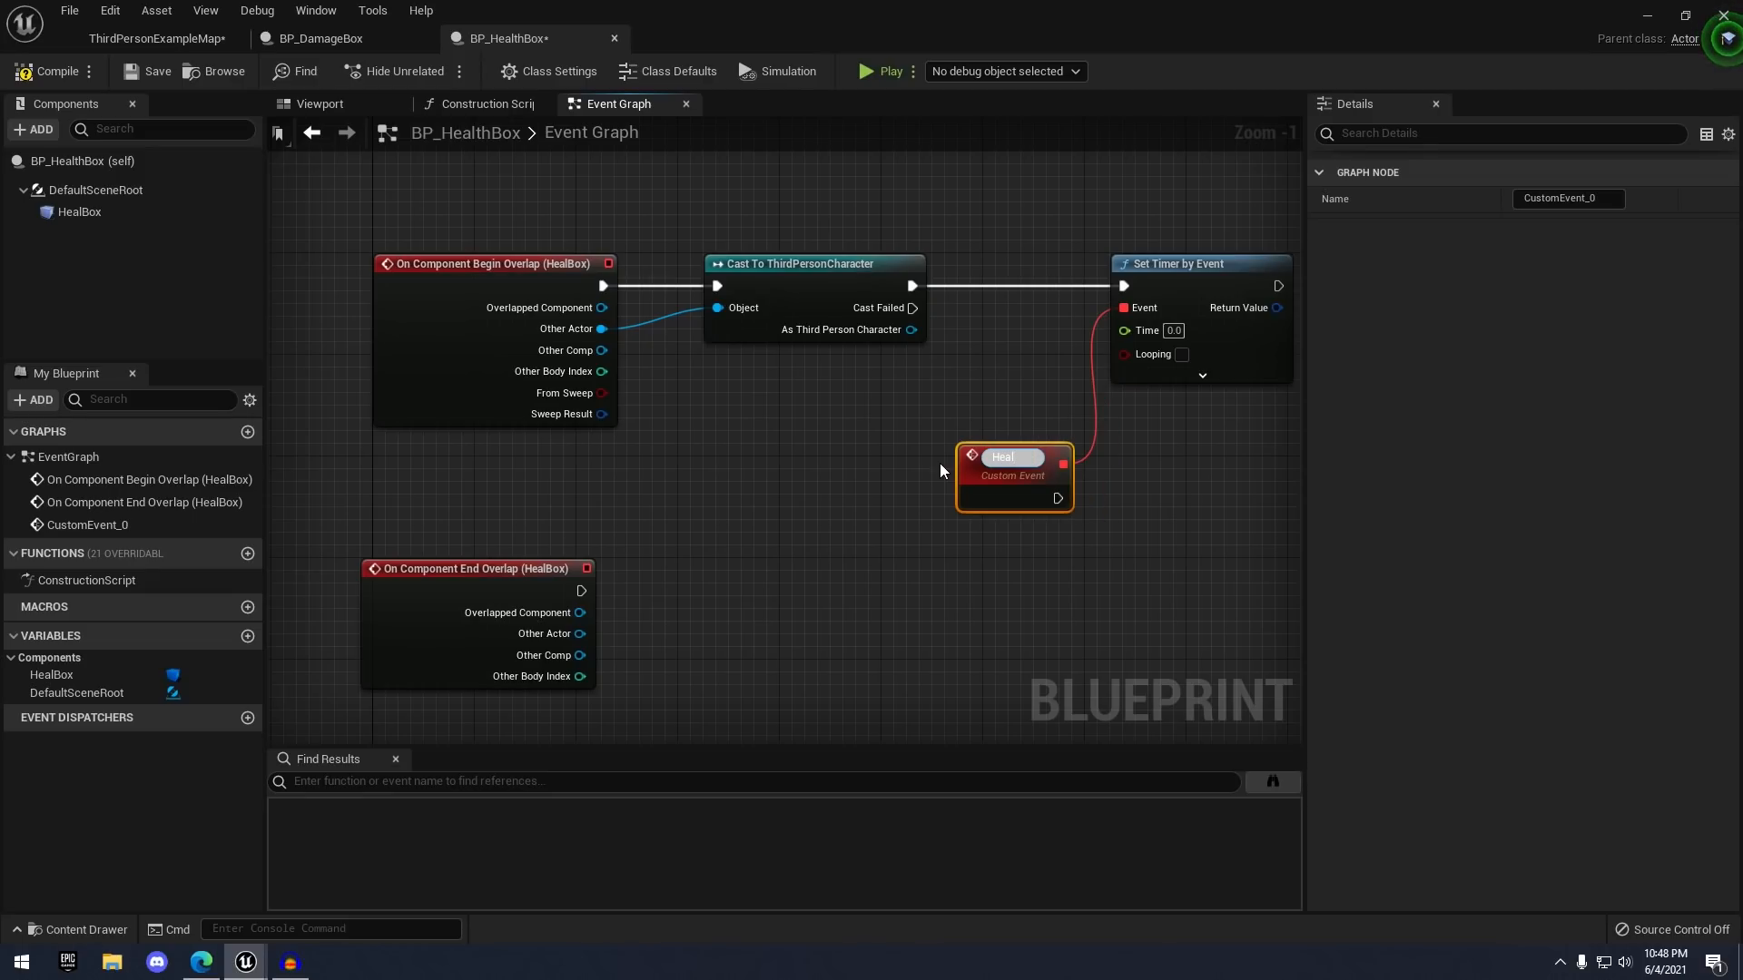
pyautogui.press('Return')
pyautogui.moveTo(999, 434); pyautogui.dragTo(964, 423, button='right')
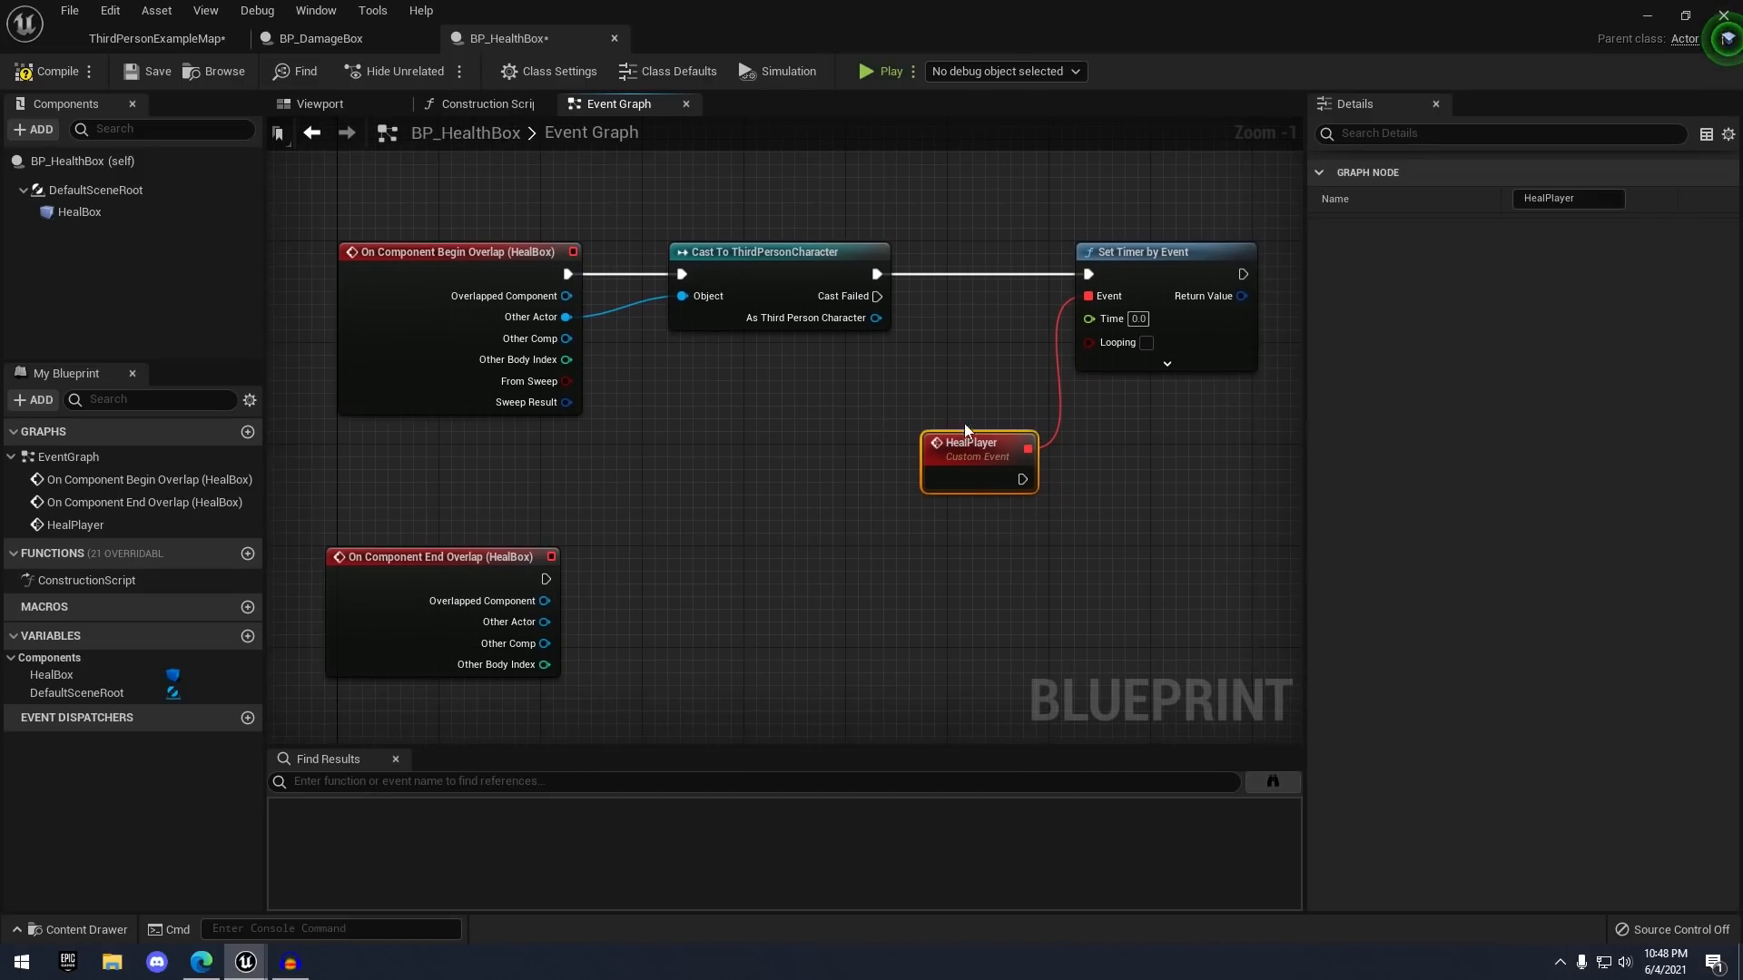
pyautogui.moveTo(967, 446); pyautogui.dragTo(930, 434)
pyautogui.click(1024, 492)
pyautogui.moveTo(1004, 473); pyautogui.dragTo(902, 460, button='right')
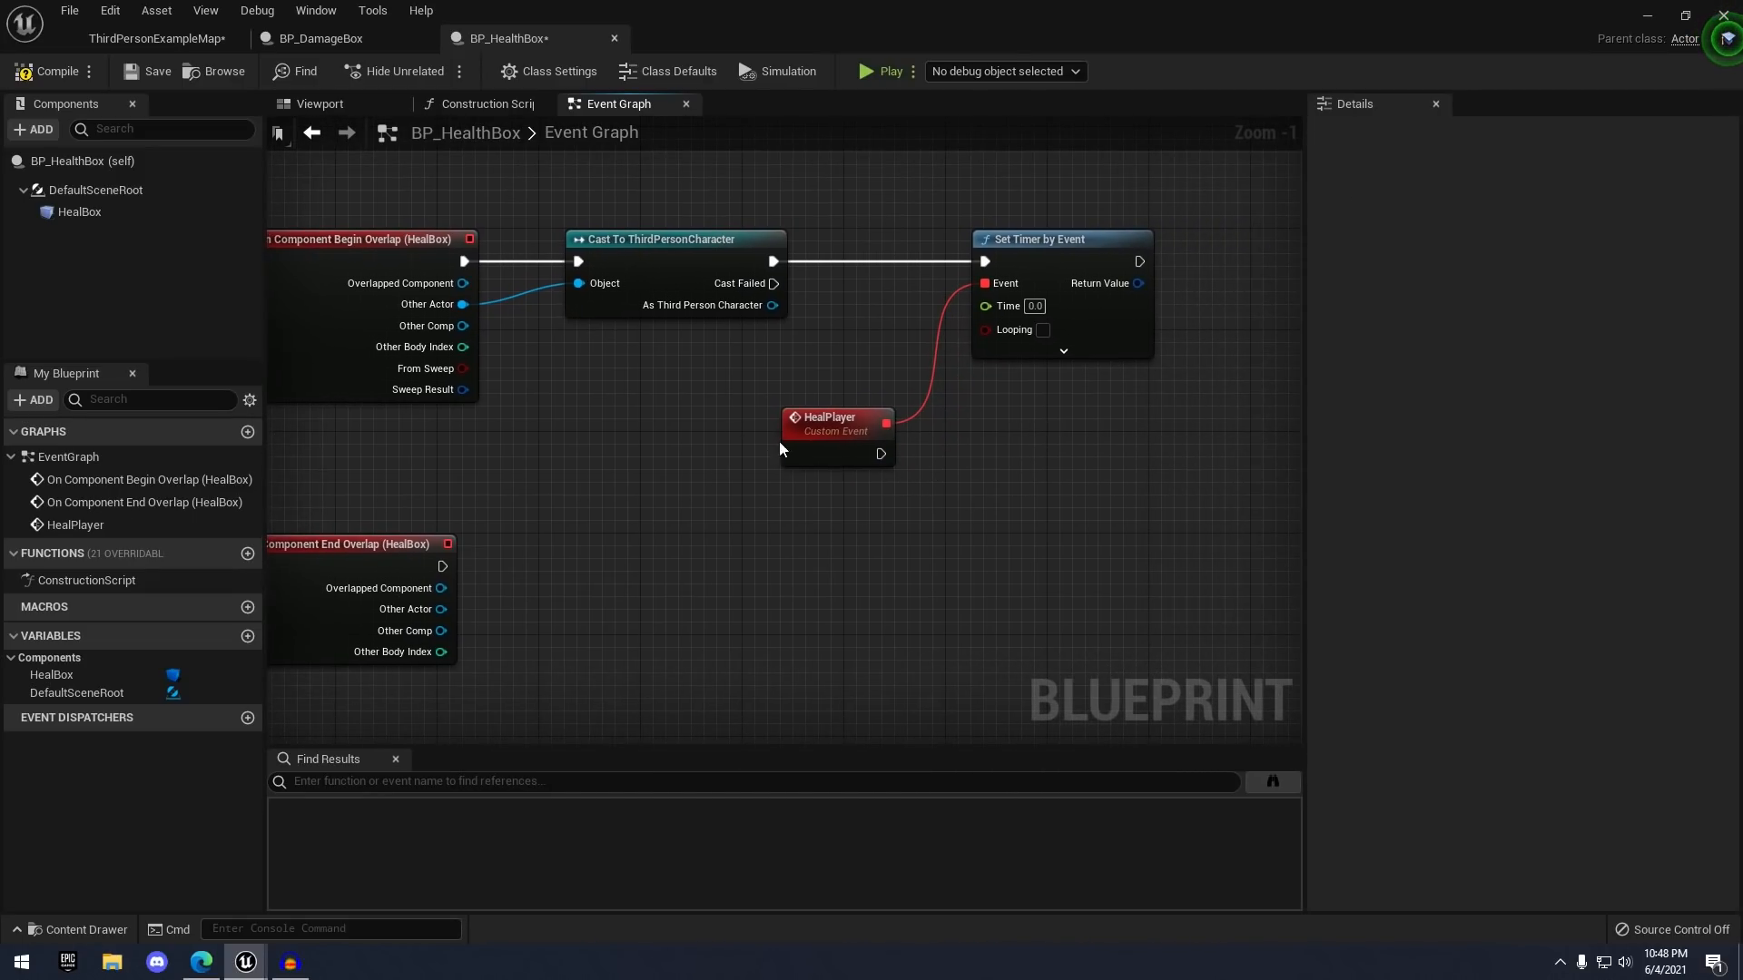
pyautogui.scroll(1, 969, 477)
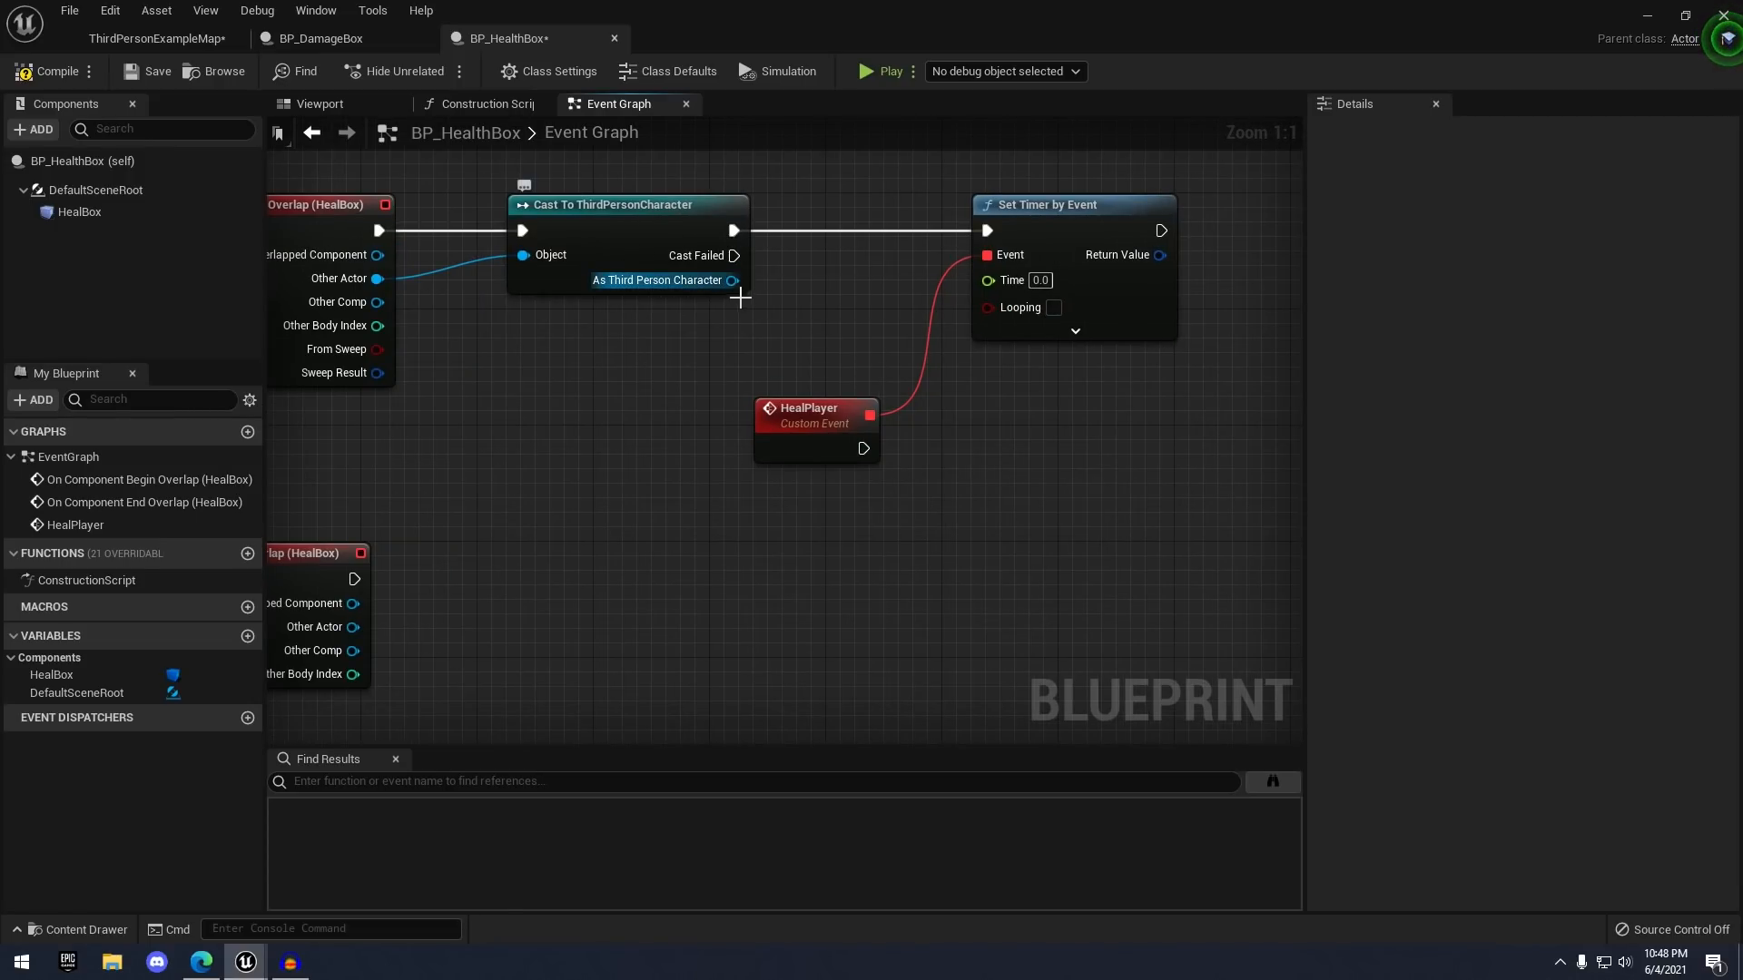
# - Get the character's Health and compare it with an equals (==) node against 100.0
pyautogui.moveTo(731, 280); pyautogui.dragTo(813, 536)
pyautogui.write('get')
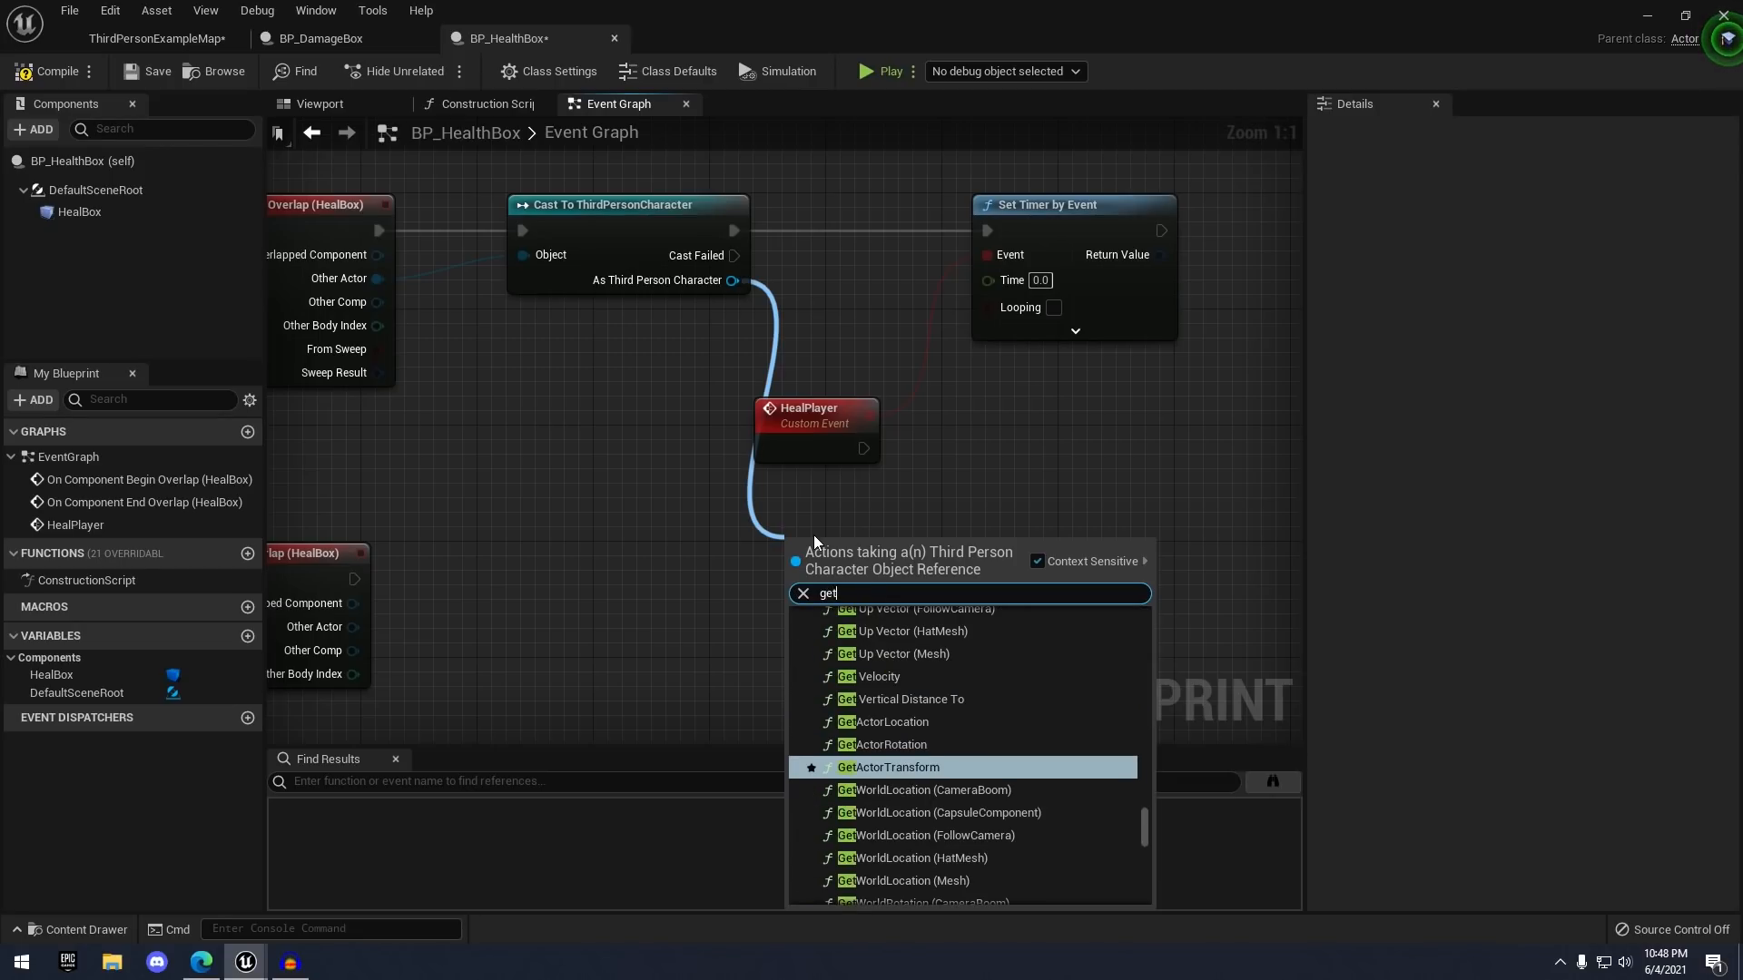
pyautogui.write(' health')
pyautogui.press('Return')
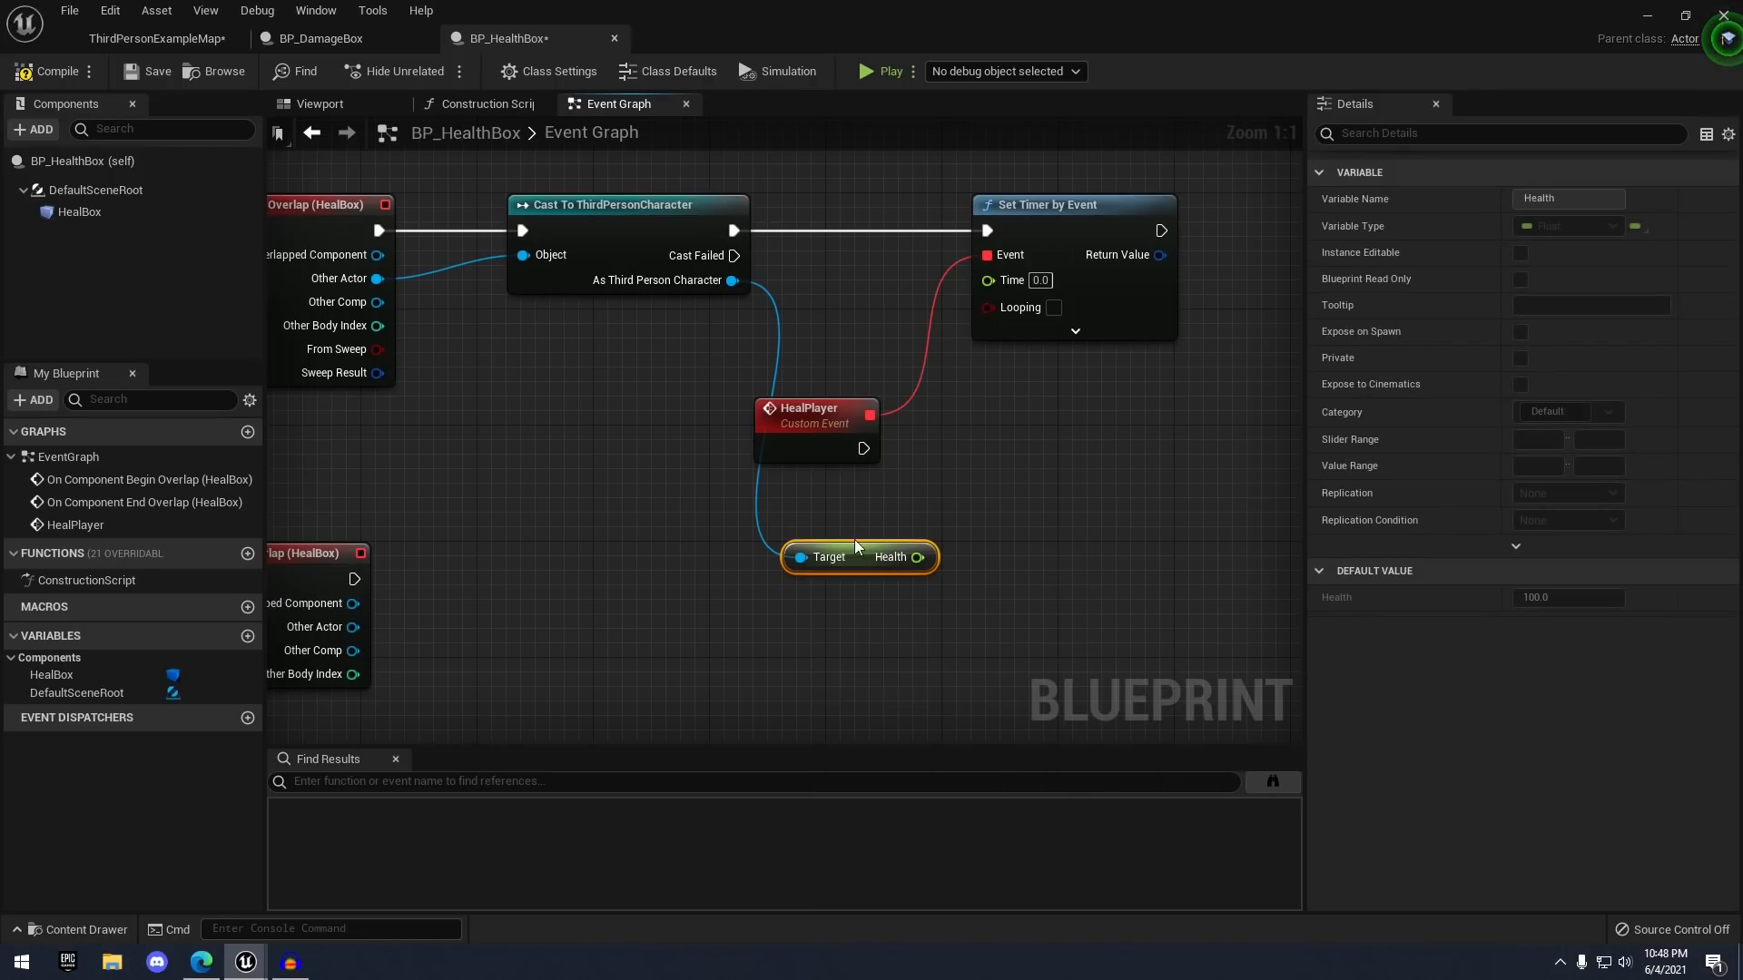
pyautogui.moveTo(873, 583); pyautogui.dragTo(933, 471)
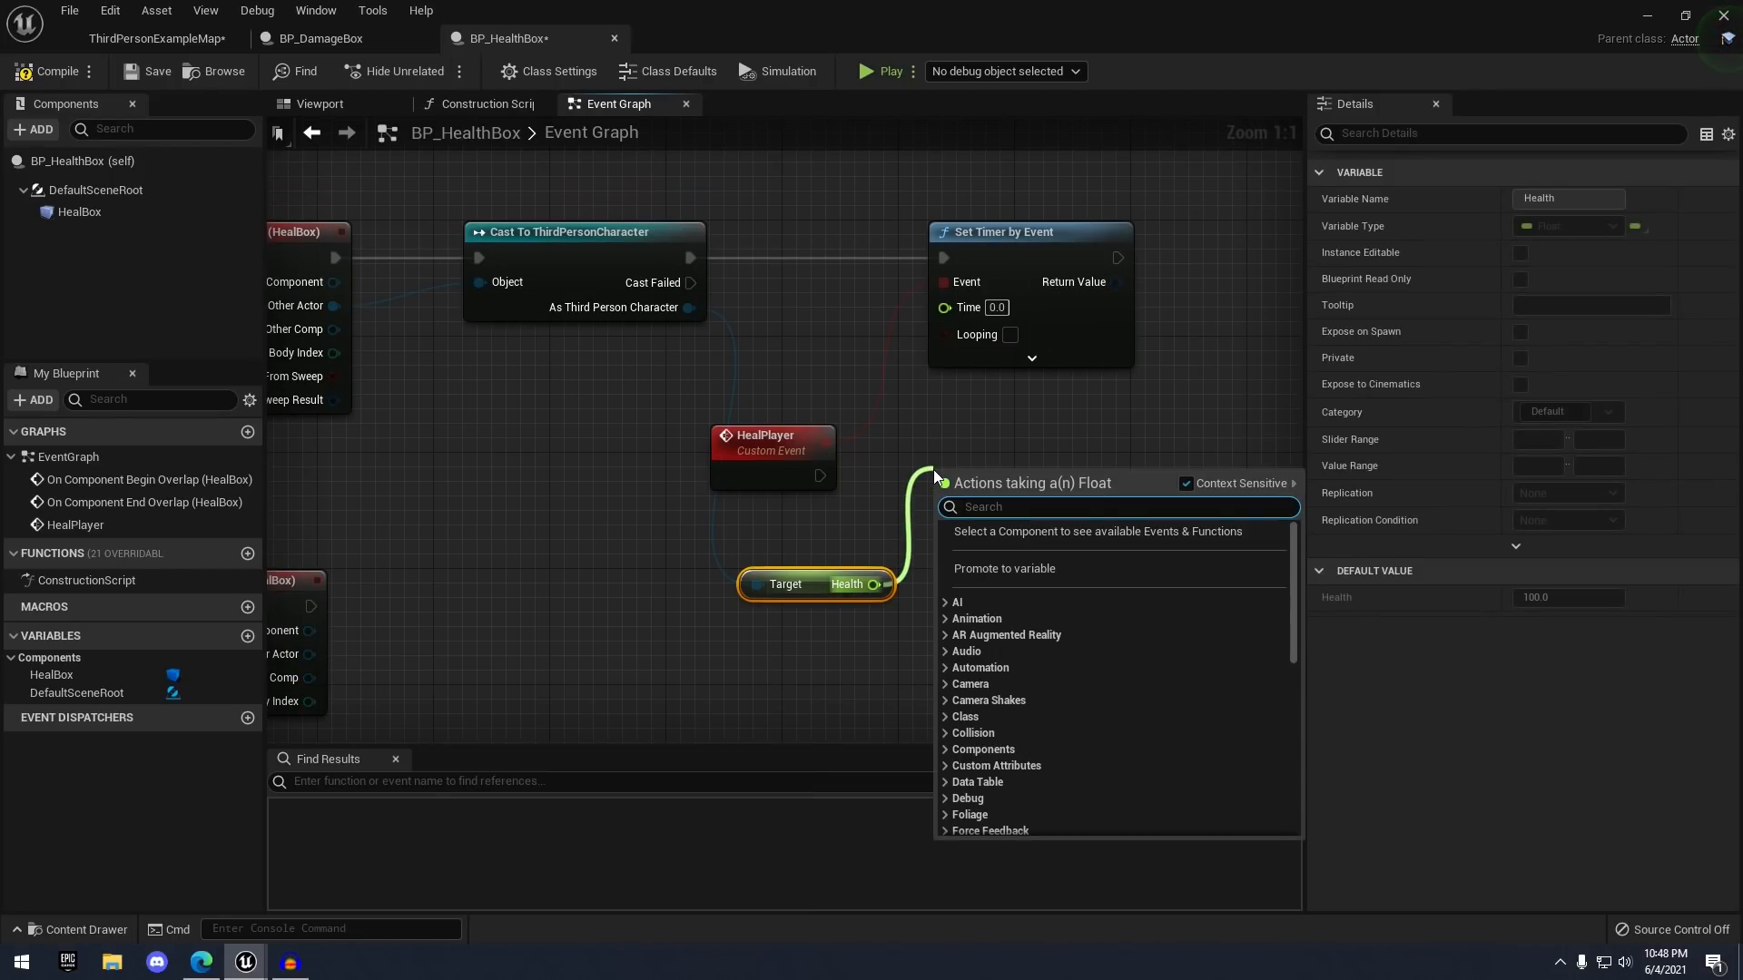
pyautogui.write('=')
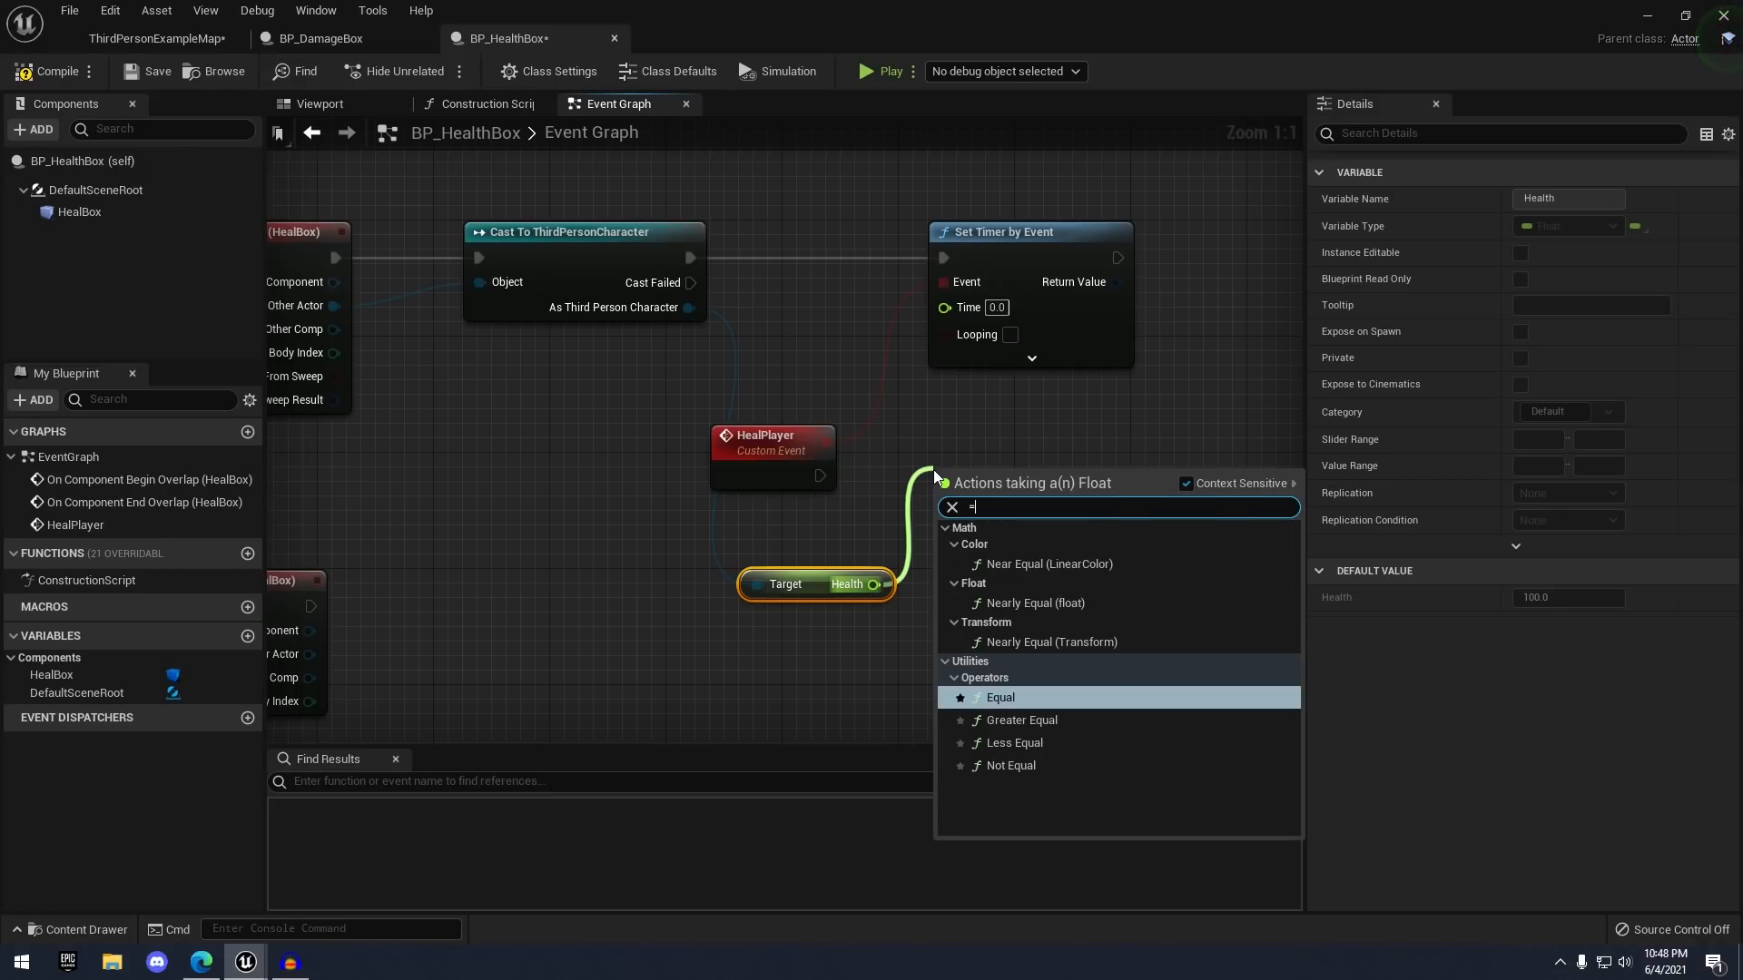
pyautogui.click(1022, 699)
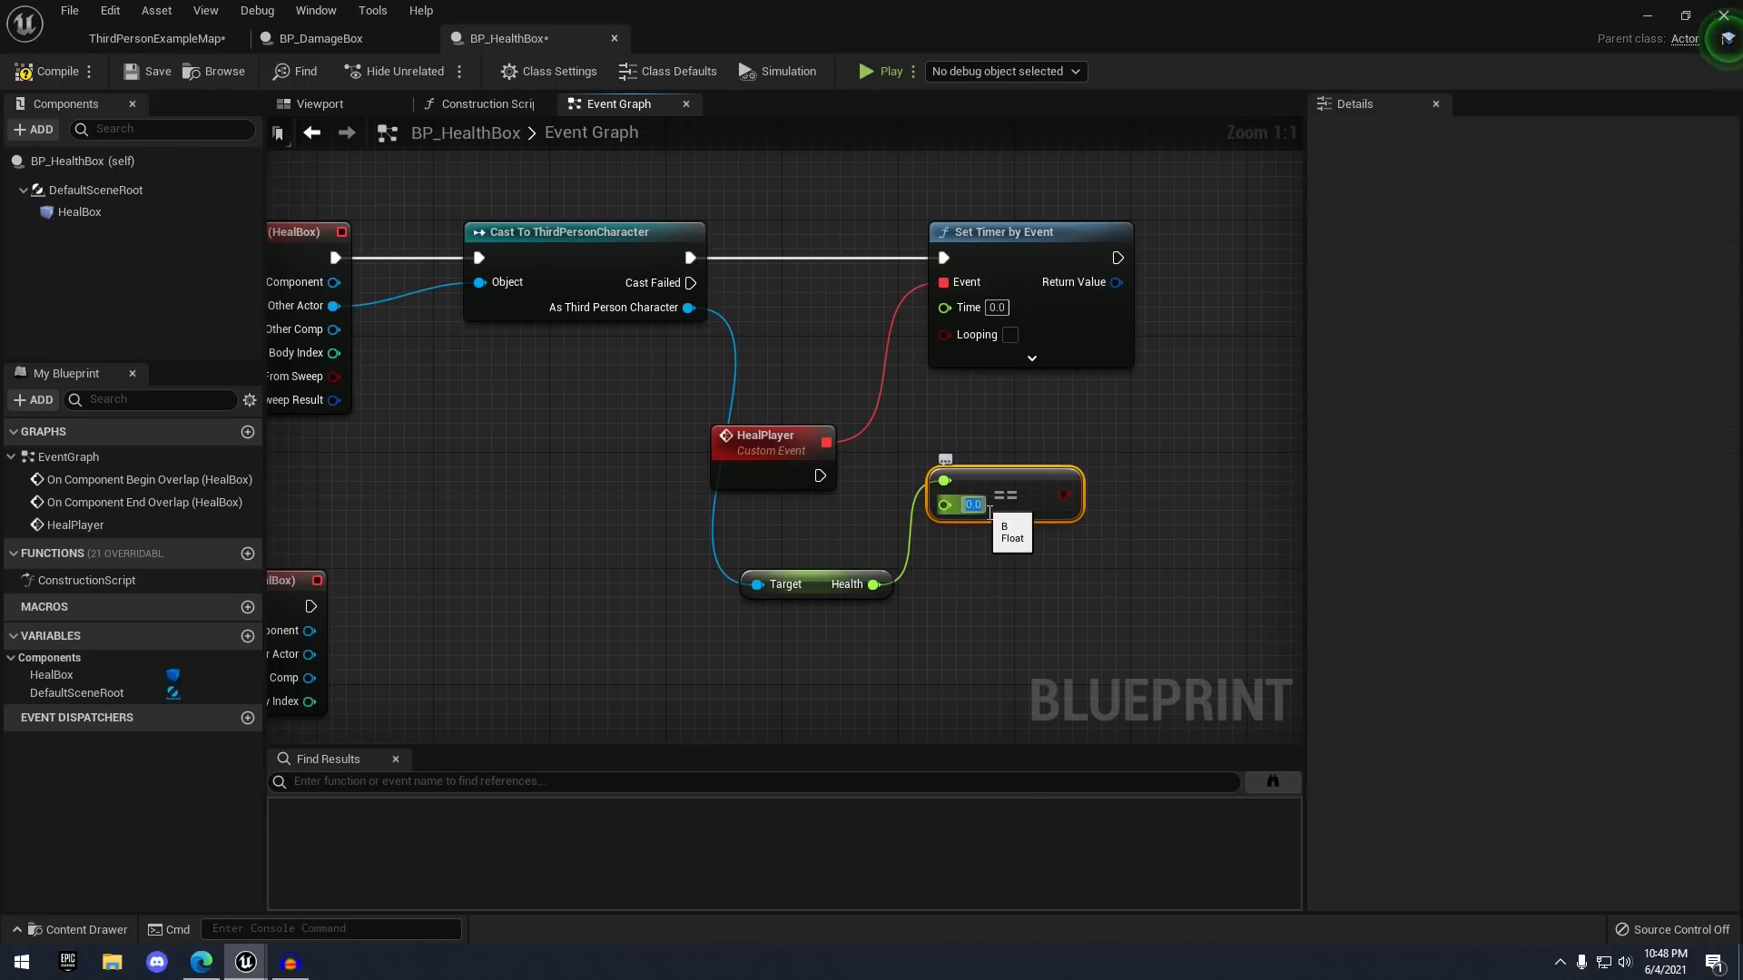
pyautogui.moveTo(1015, 493); pyautogui.dragTo(1004, 518)
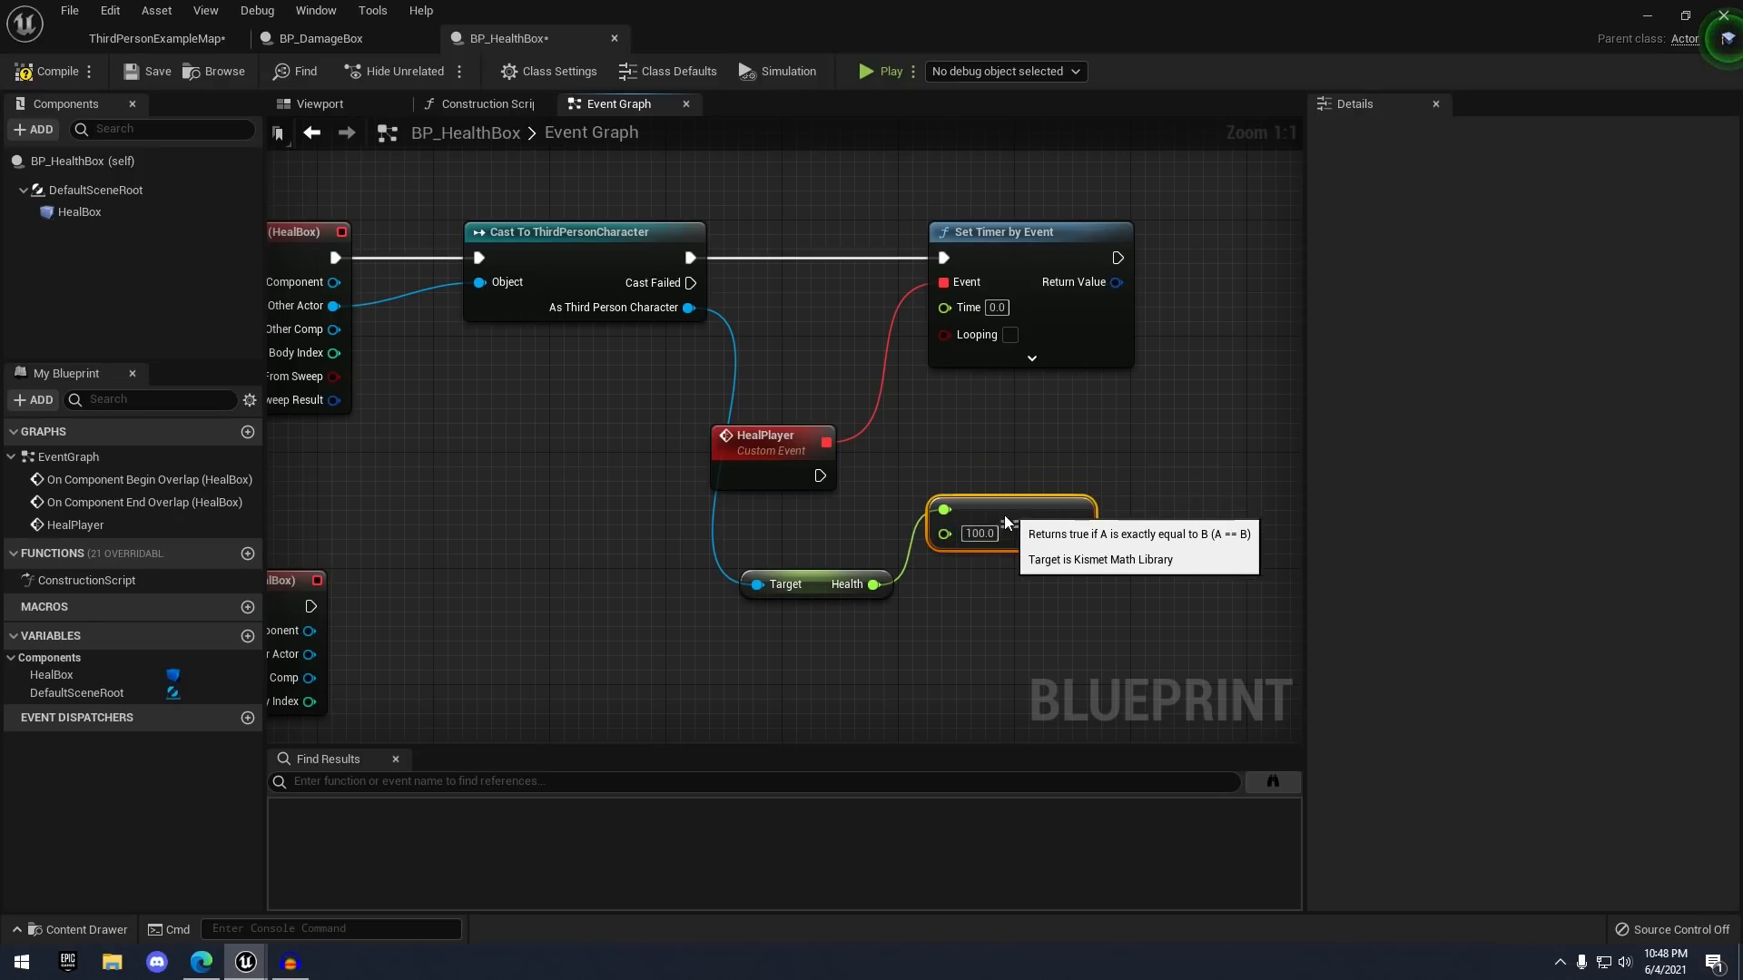
pyautogui.click(998, 465)
pyautogui.moveTo(837, 611); pyautogui.dragTo(705, 553, button='right')
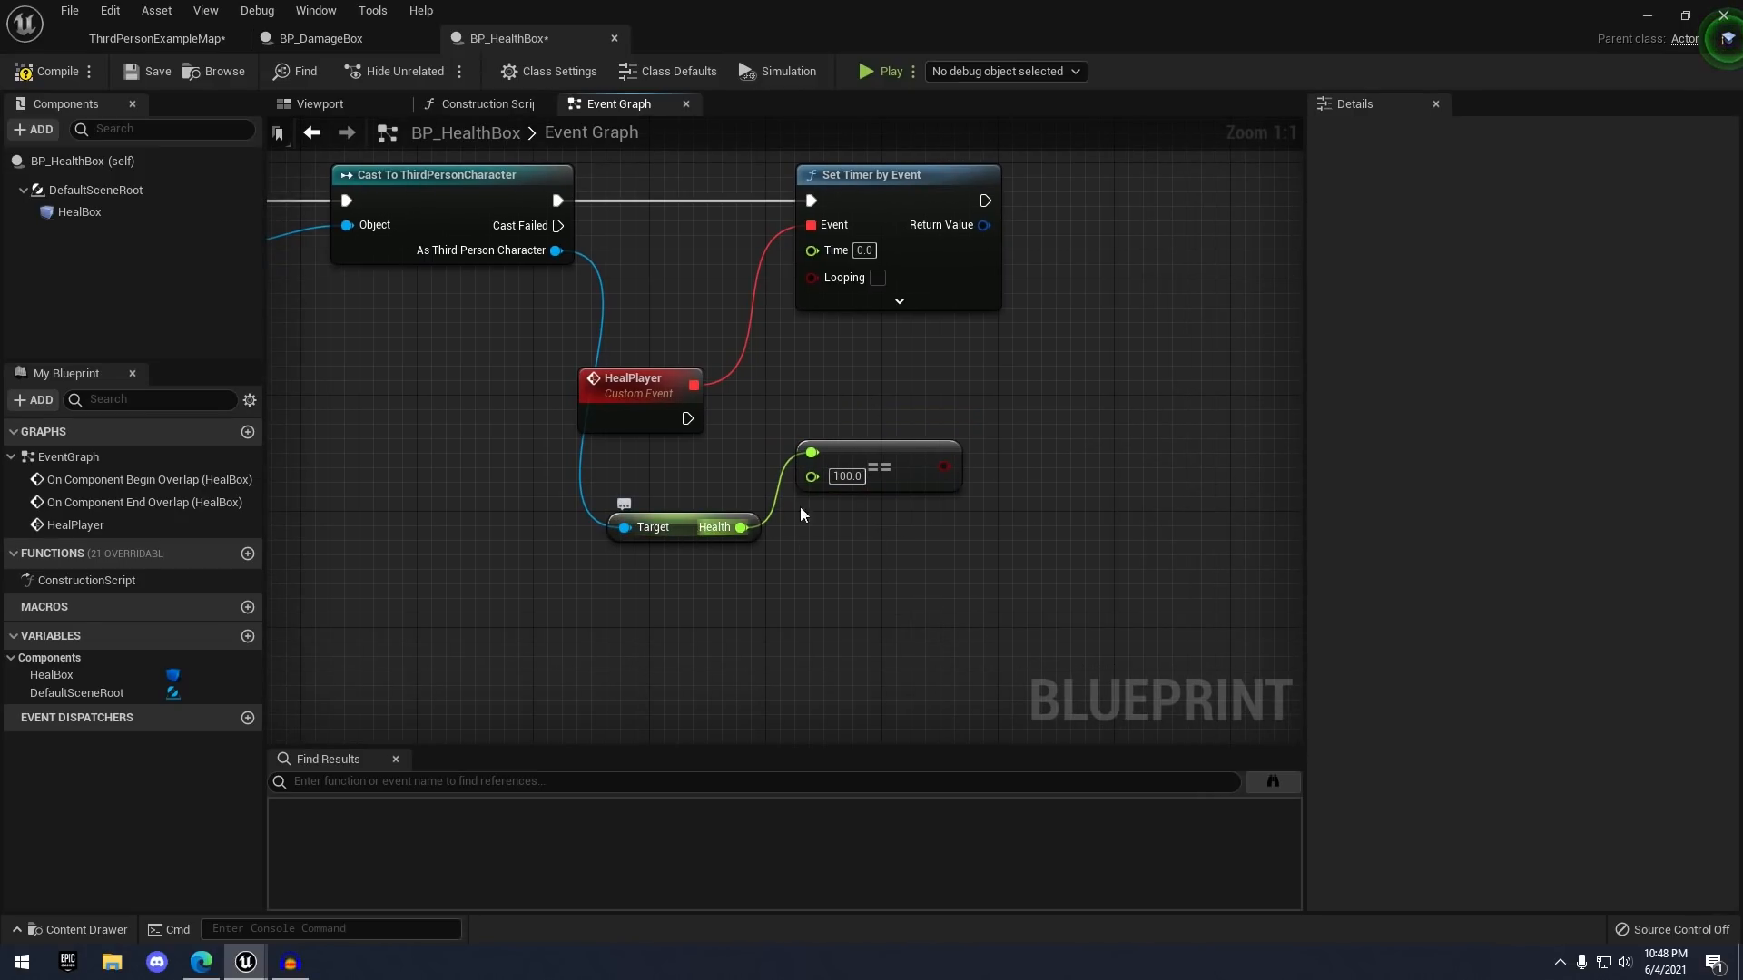
pyautogui.moveTo(919, 480); pyautogui.dragTo(919, 495)
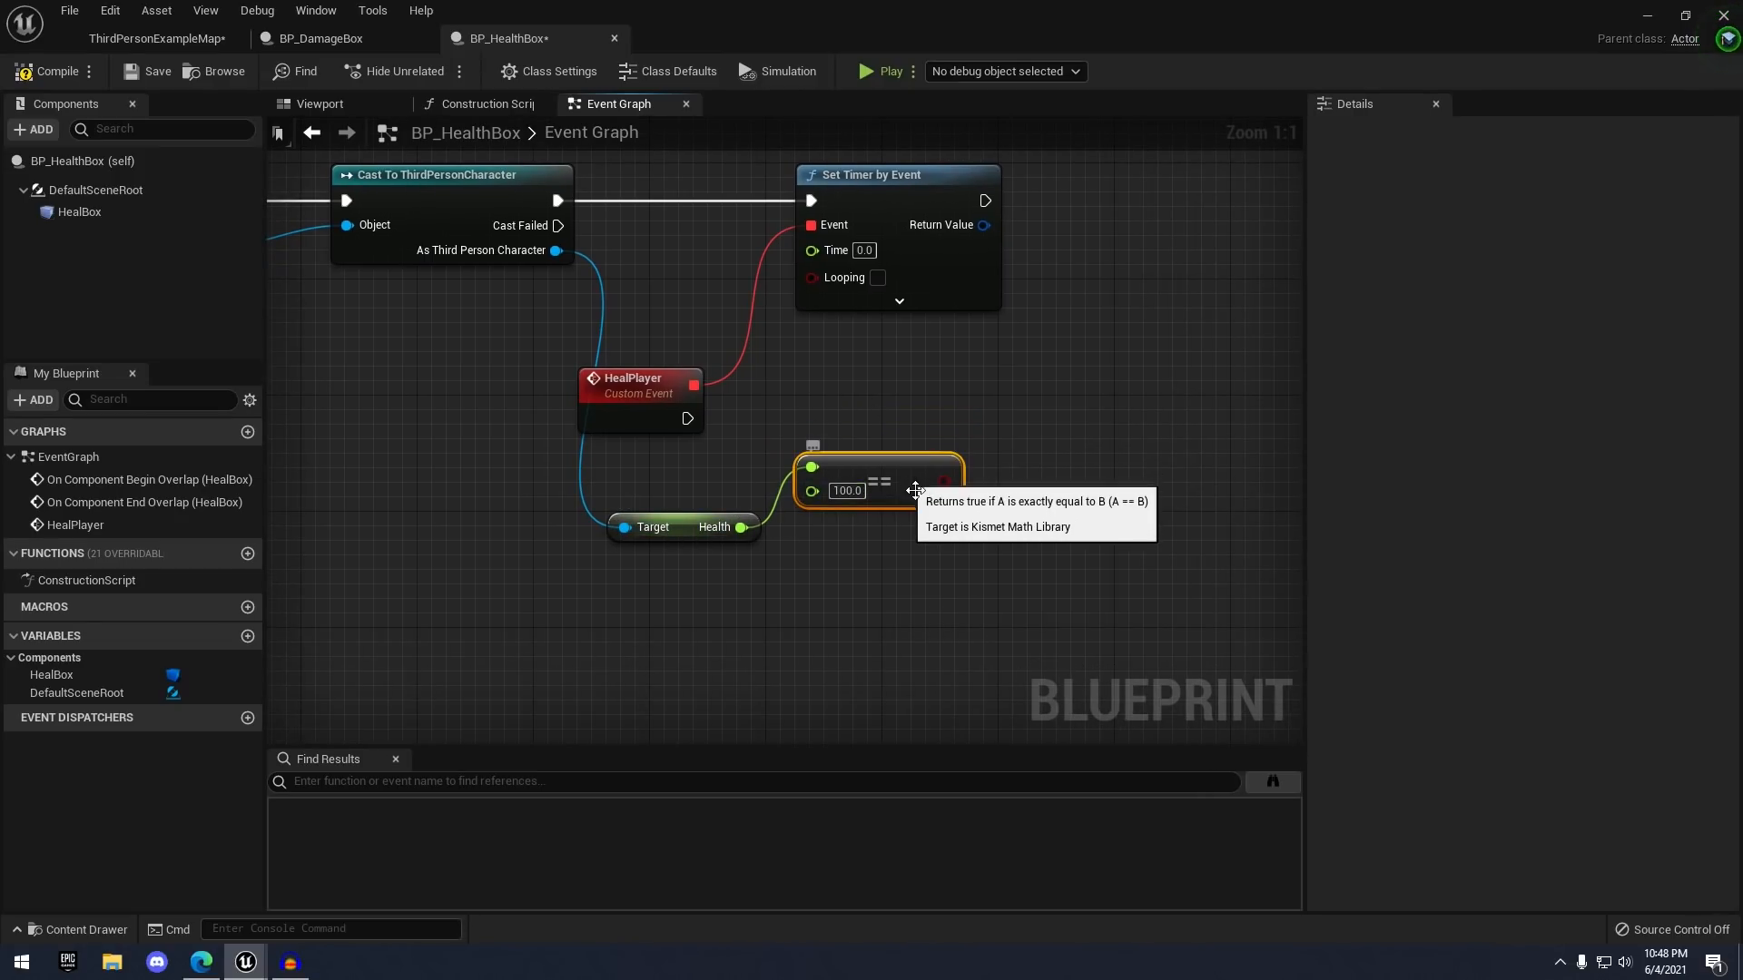
pyautogui.click(984, 454)
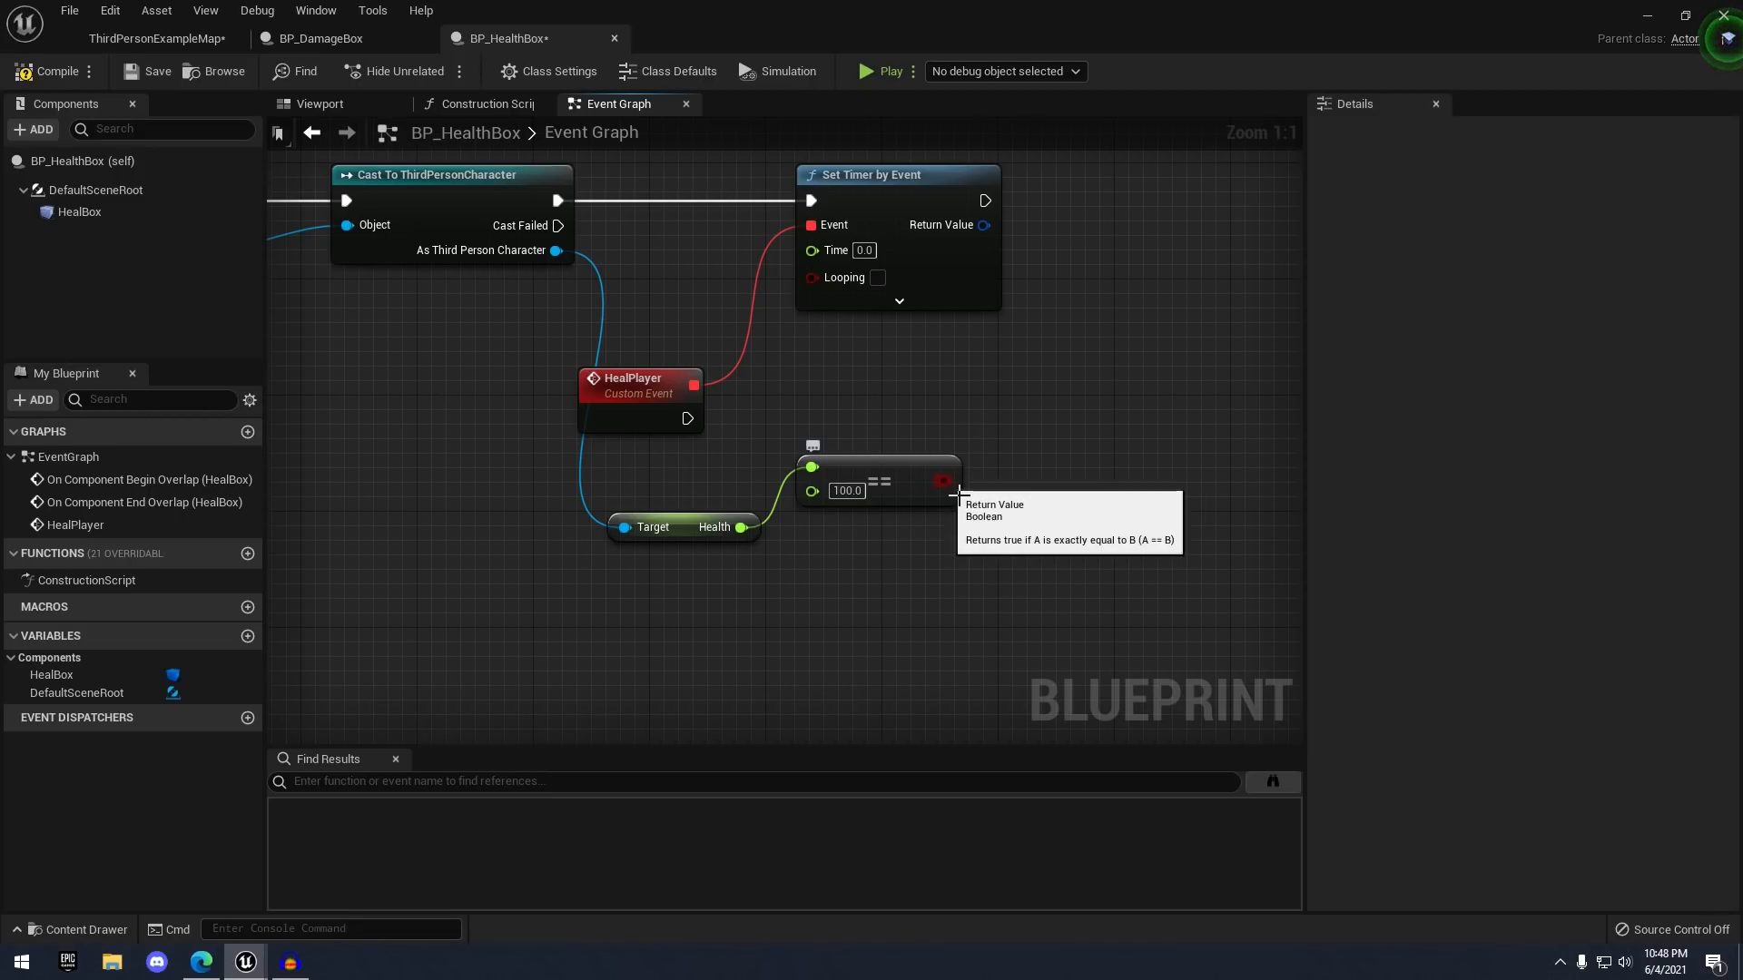
# - Add a Branch node driven by the equality result
pyautogui.moveTo(959, 440); pyautogui.dragTo(1030, 451, button='right')
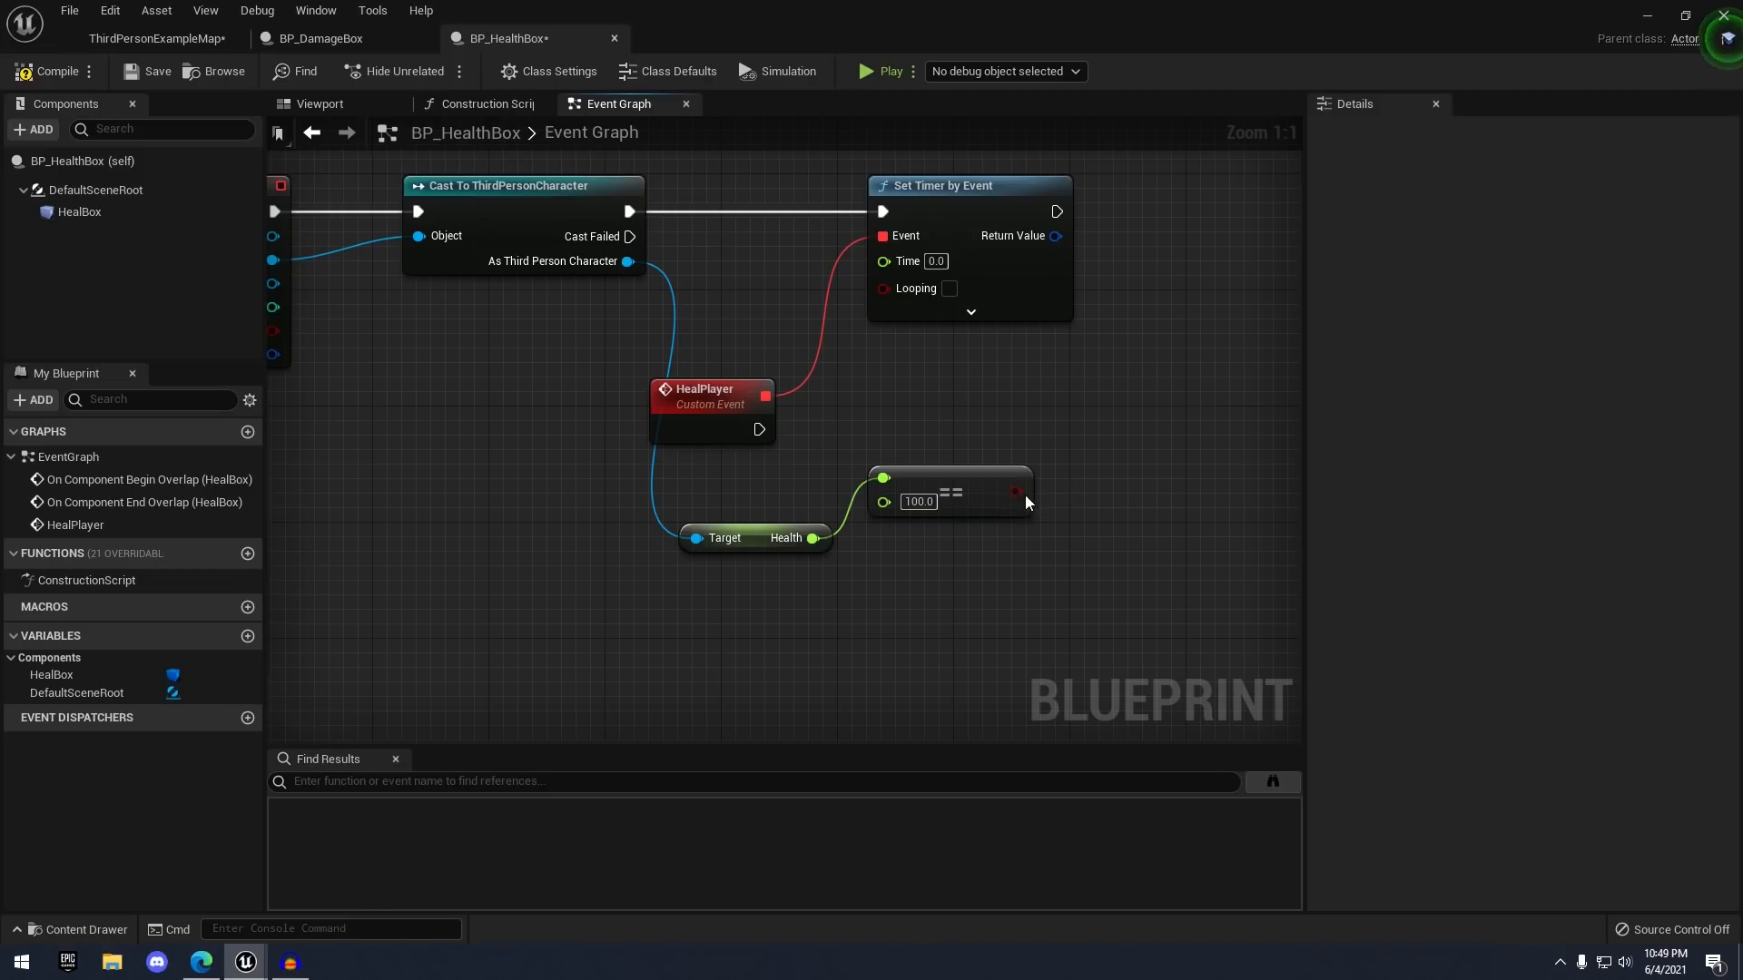
pyautogui.moveTo(1027, 503); pyautogui.dragTo(1066, 380)
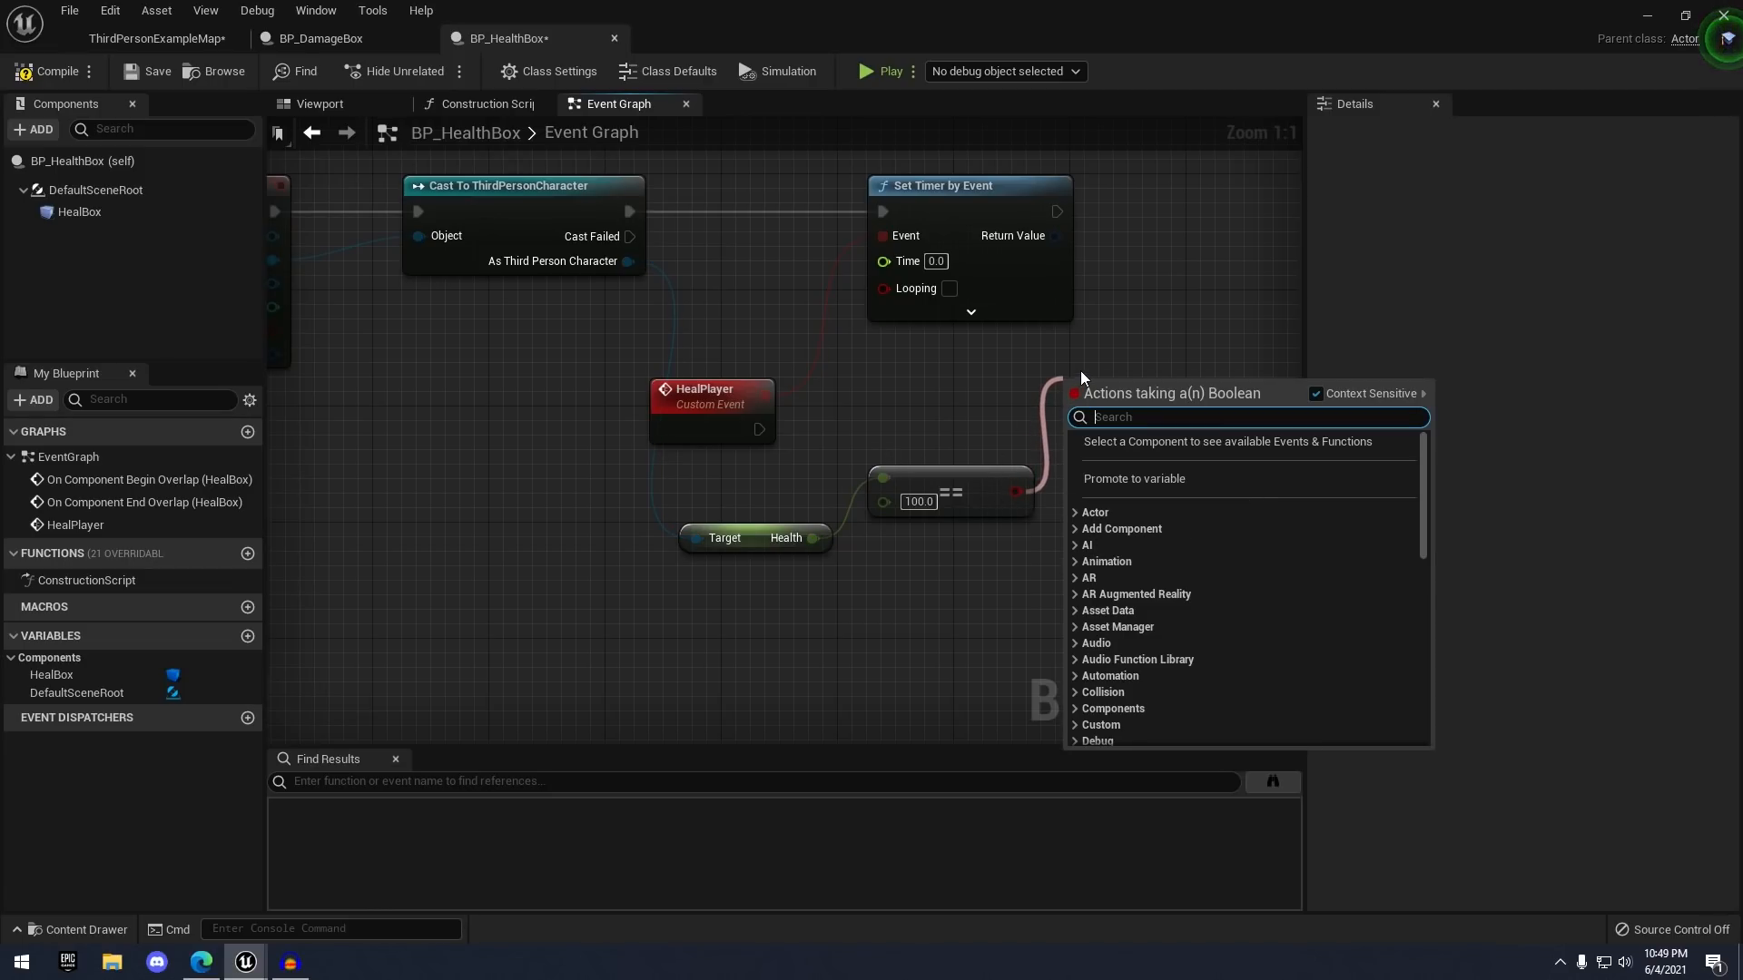
pyautogui.write('branch')
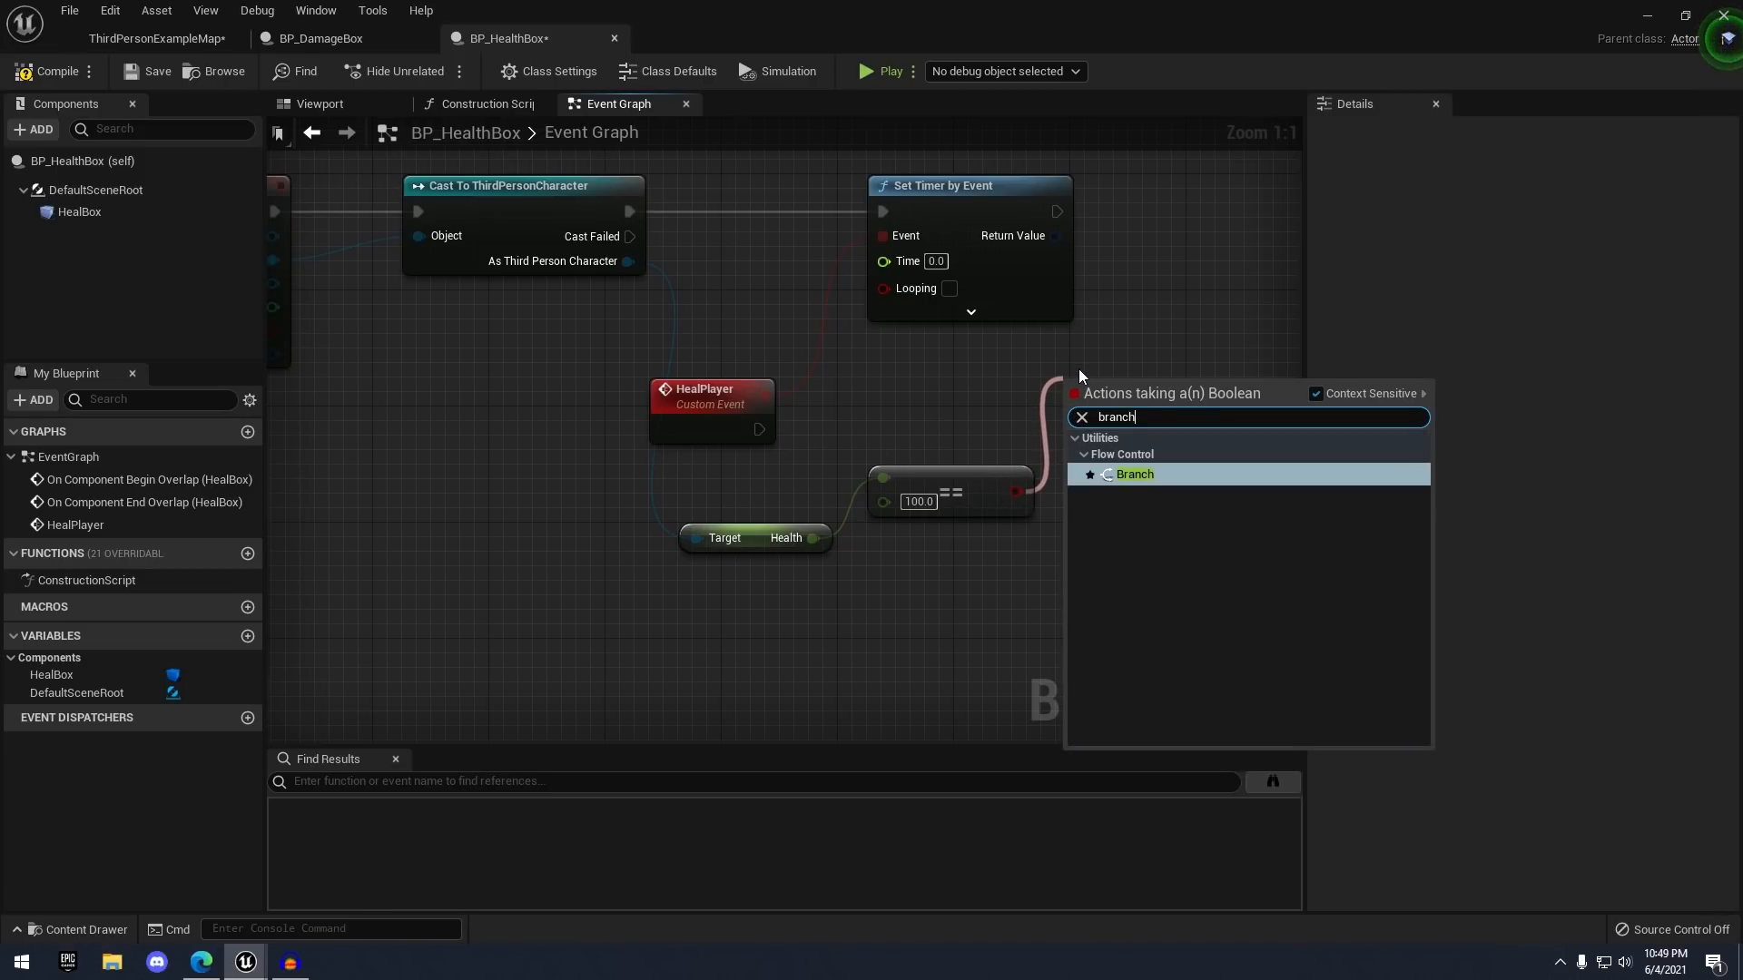
pyautogui.press('Return')
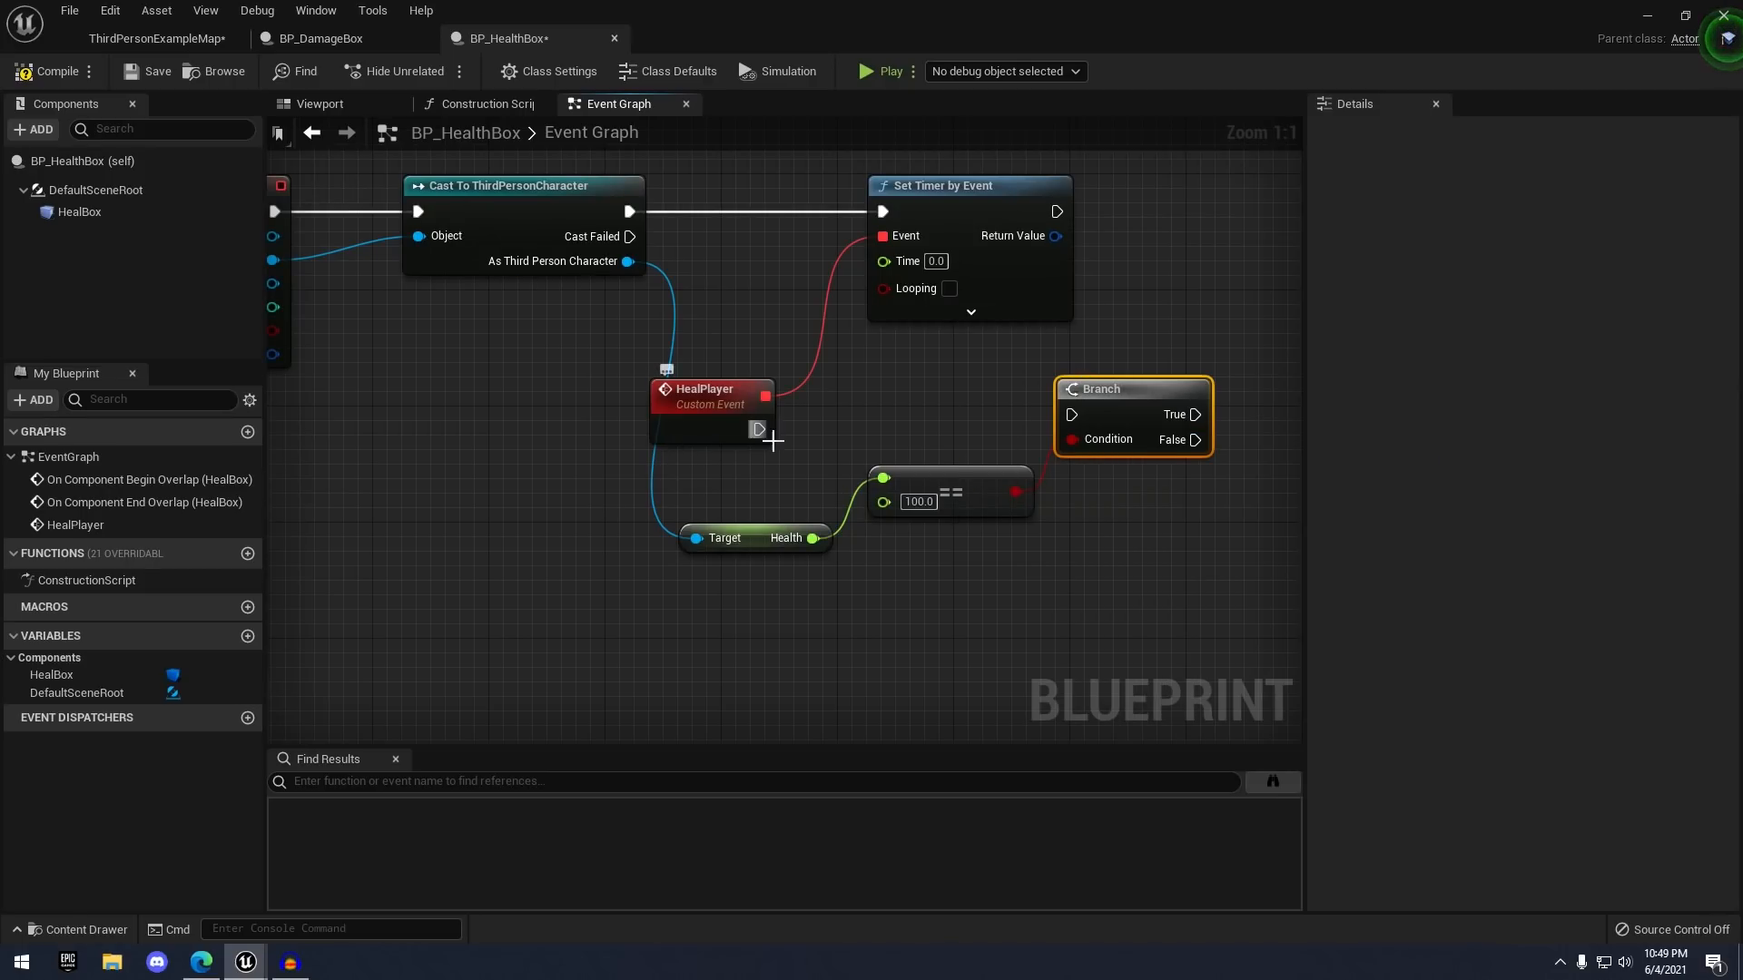
# - Connect HealPlayer's execution output to the Branch node
pyautogui.moveTo(760, 430)
pyautogui.mouseDown()
pyautogui.moveTo(1078, 419)
pyautogui.moveTo(724, 418)
pyautogui.mouseUp()
pyautogui.click(636, 318)
pyautogui.scroll(-1, 599, 241)
pyautogui.scroll(1, 689, 292)
pyautogui.moveTo(690, 282); pyautogui.dragTo(813, 327, button='right')
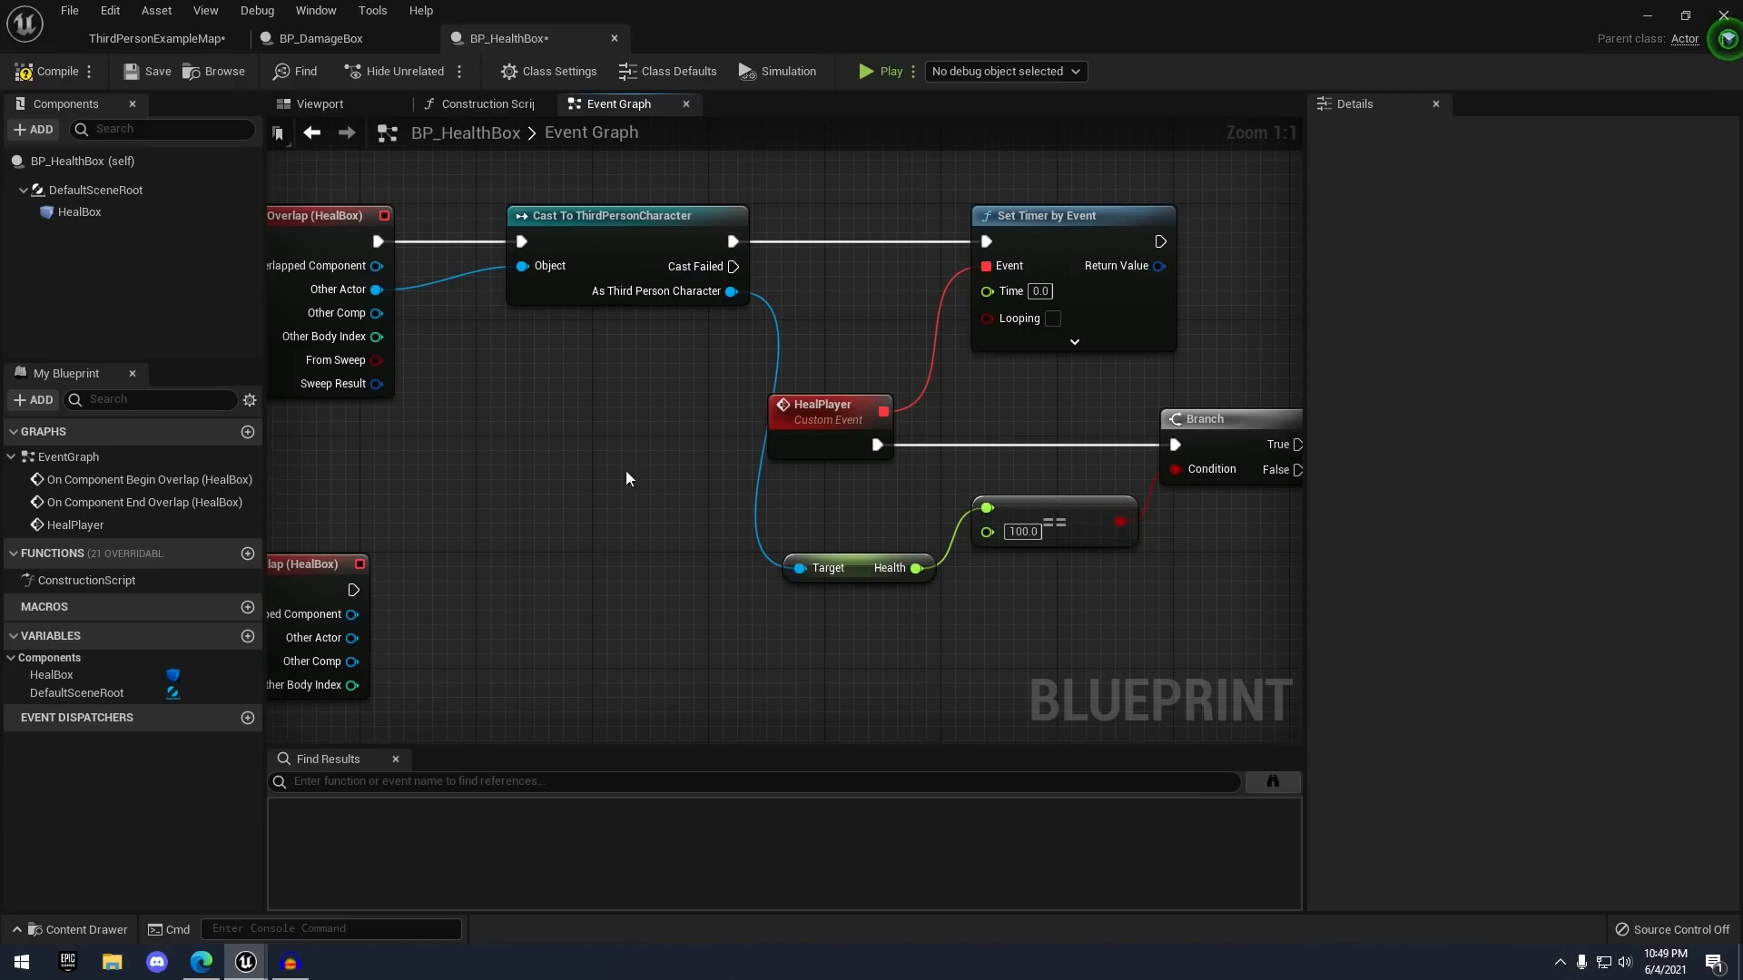
pyautogui.moveTo(1075, 412); pyautogui.dragTo(955, 356, button='right')
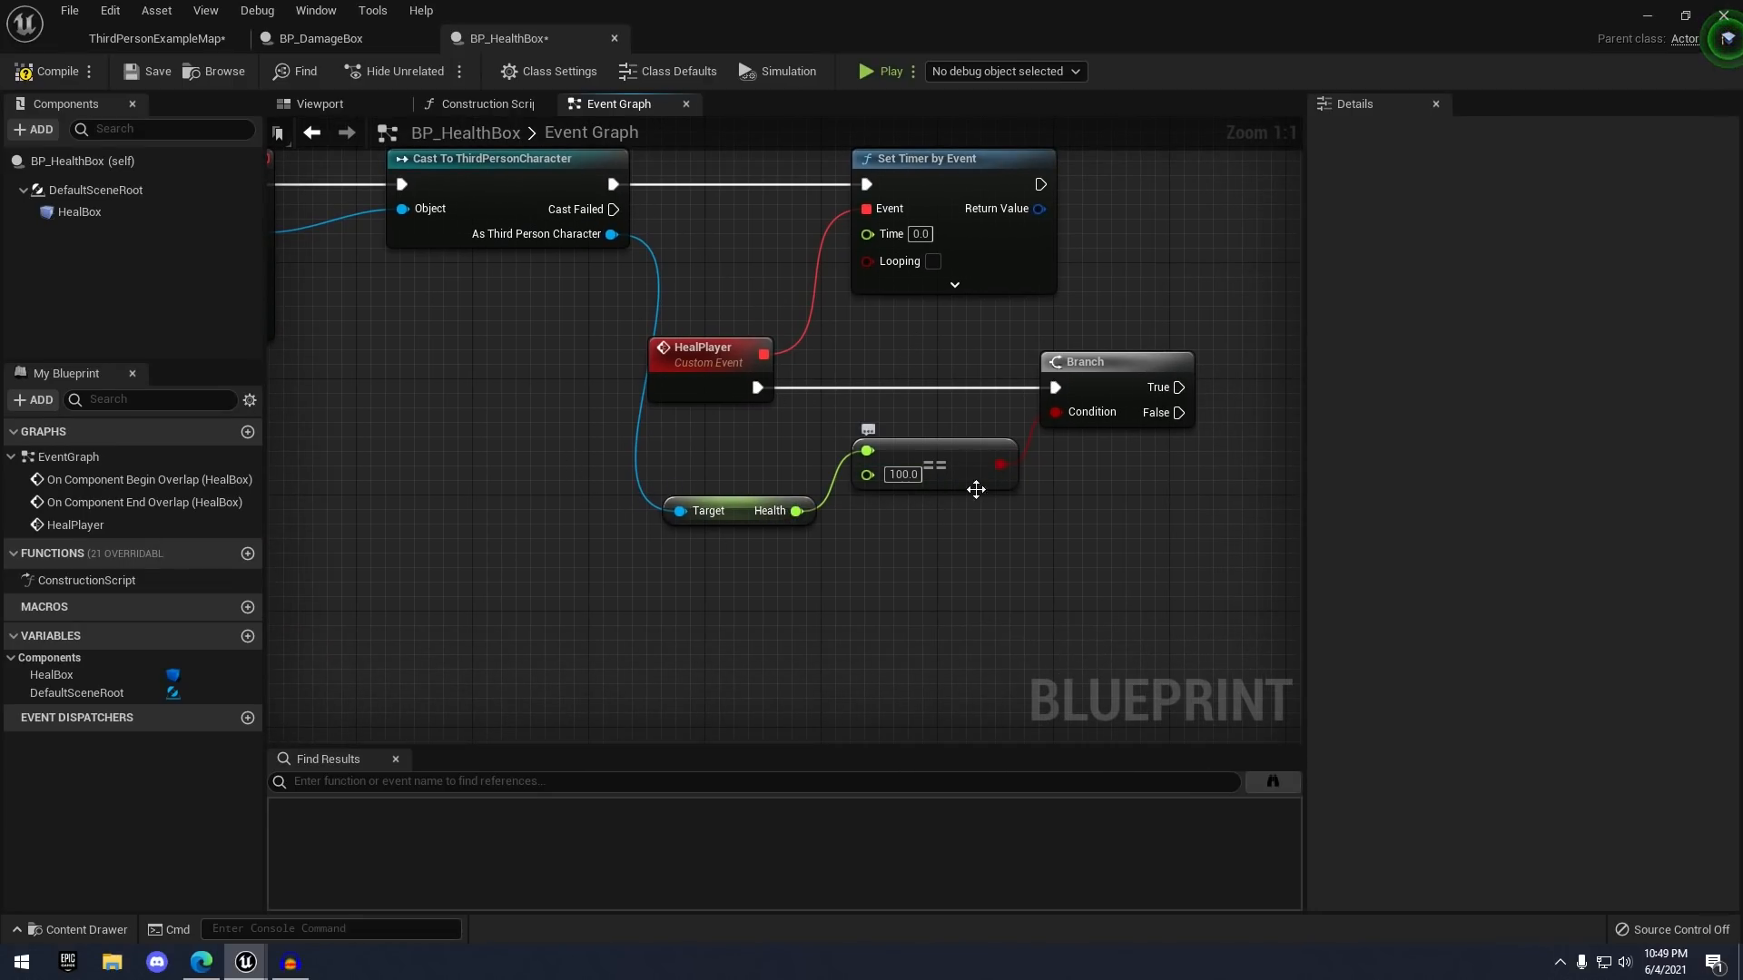
pyautogui.moveTo(975, 490); pyautogui.dragTo(870, 488, button='right')
pyautogui.moveTo(1000, 441); pyautogui.dragTo(914, 412, button='right')
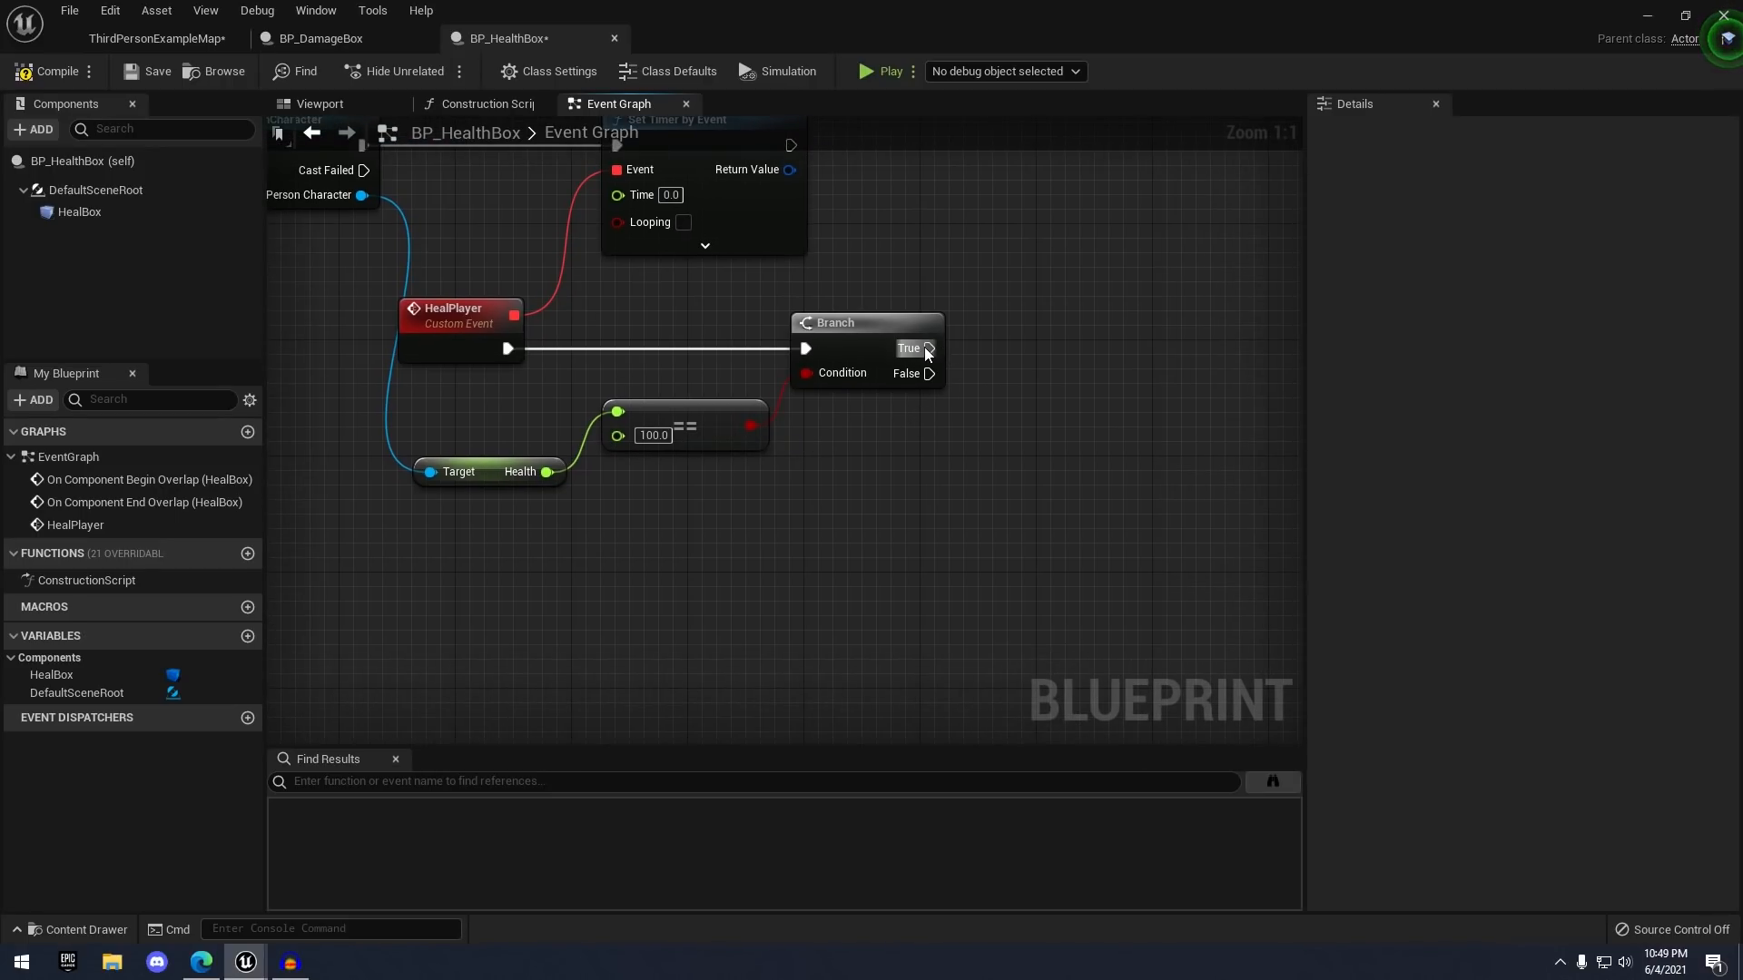
pyautogui.moveTo(929, 349); pyautogui.dragTo(1109, 253)
pyautogui.click(987, 278)
pyautogui.moveTo(1004, 425); pyautogui.dragTo(871, 360, button='right')
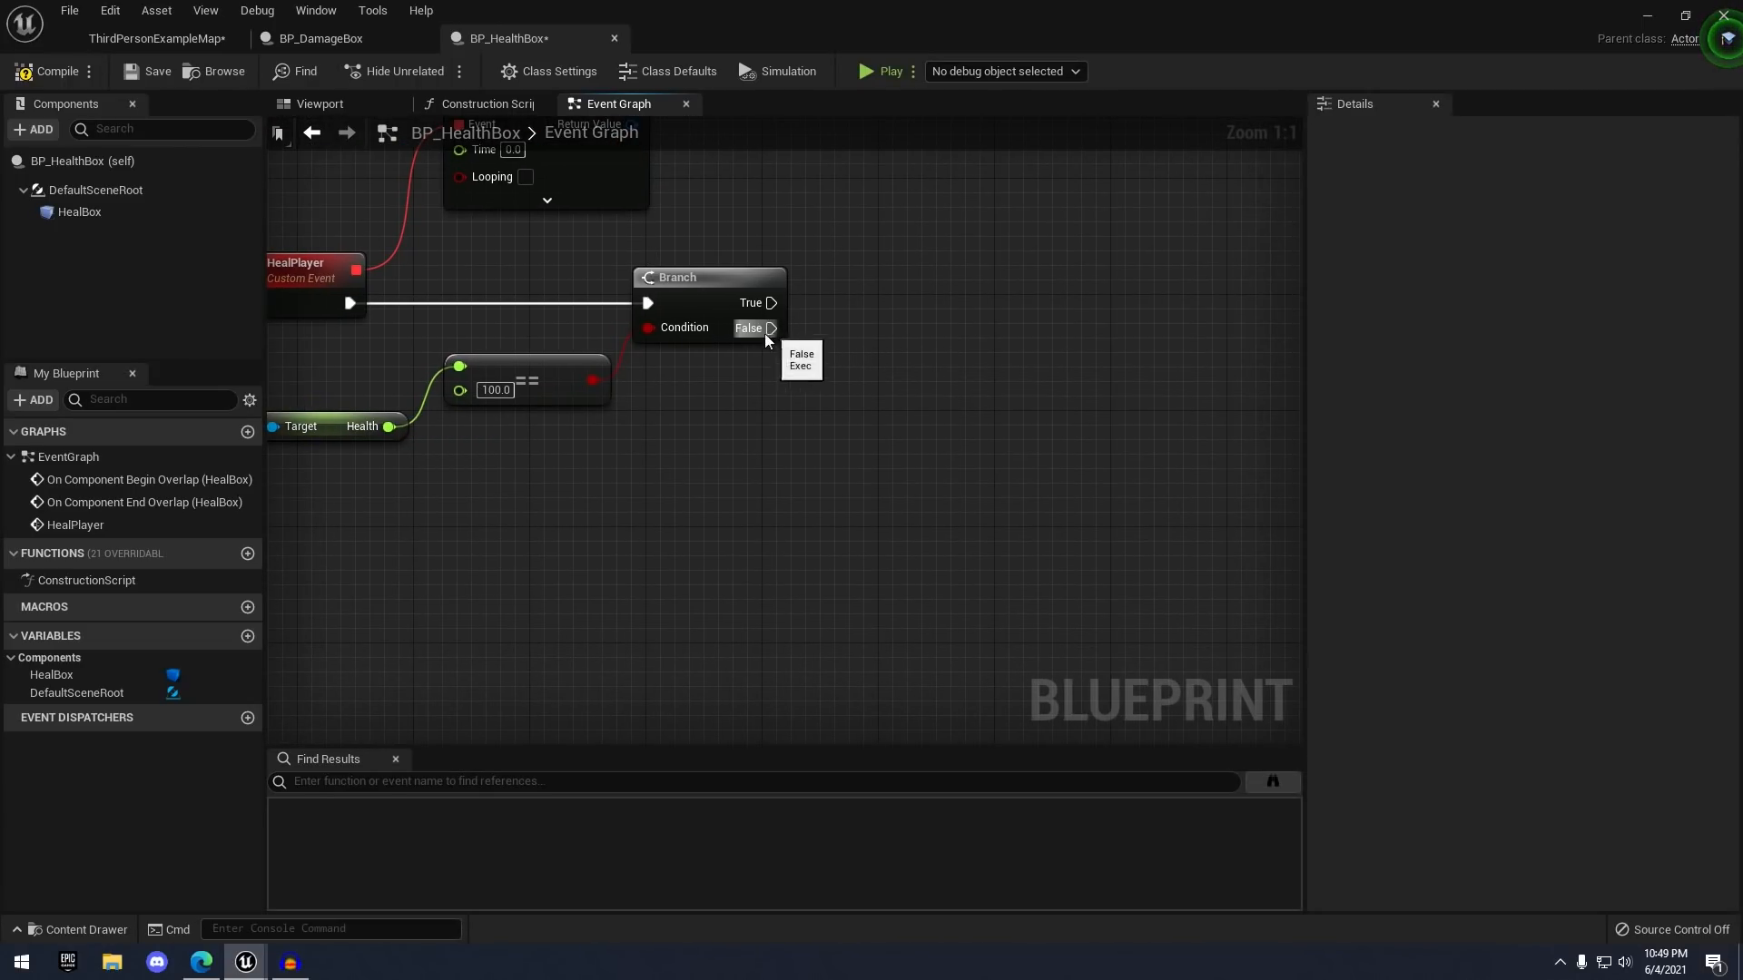
pyautogui.moveTo(765, 334); pyautogui.dragTo(1061, 408, button='right')
# - Add a second Get Health feeding an Add node that adds 10
pyautogui.moveTo(501, 222); pyautogui.dragTo(972, 525)
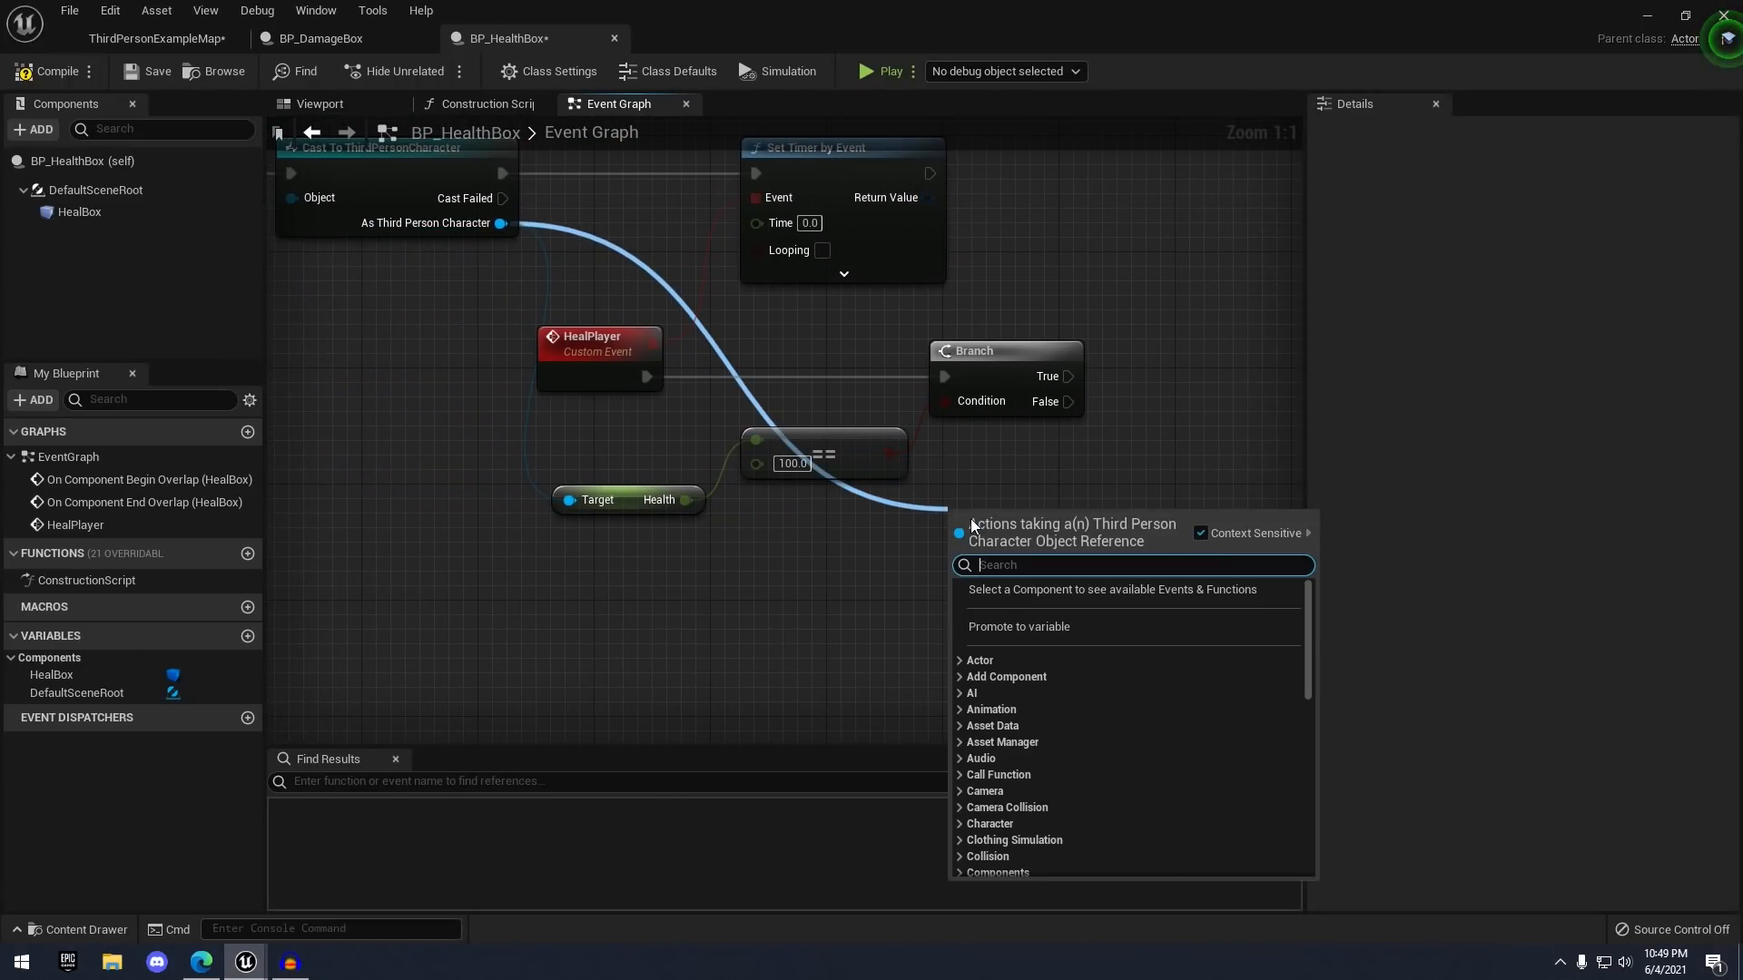
pyautogui.write('health')
pyautogui.press('Return')
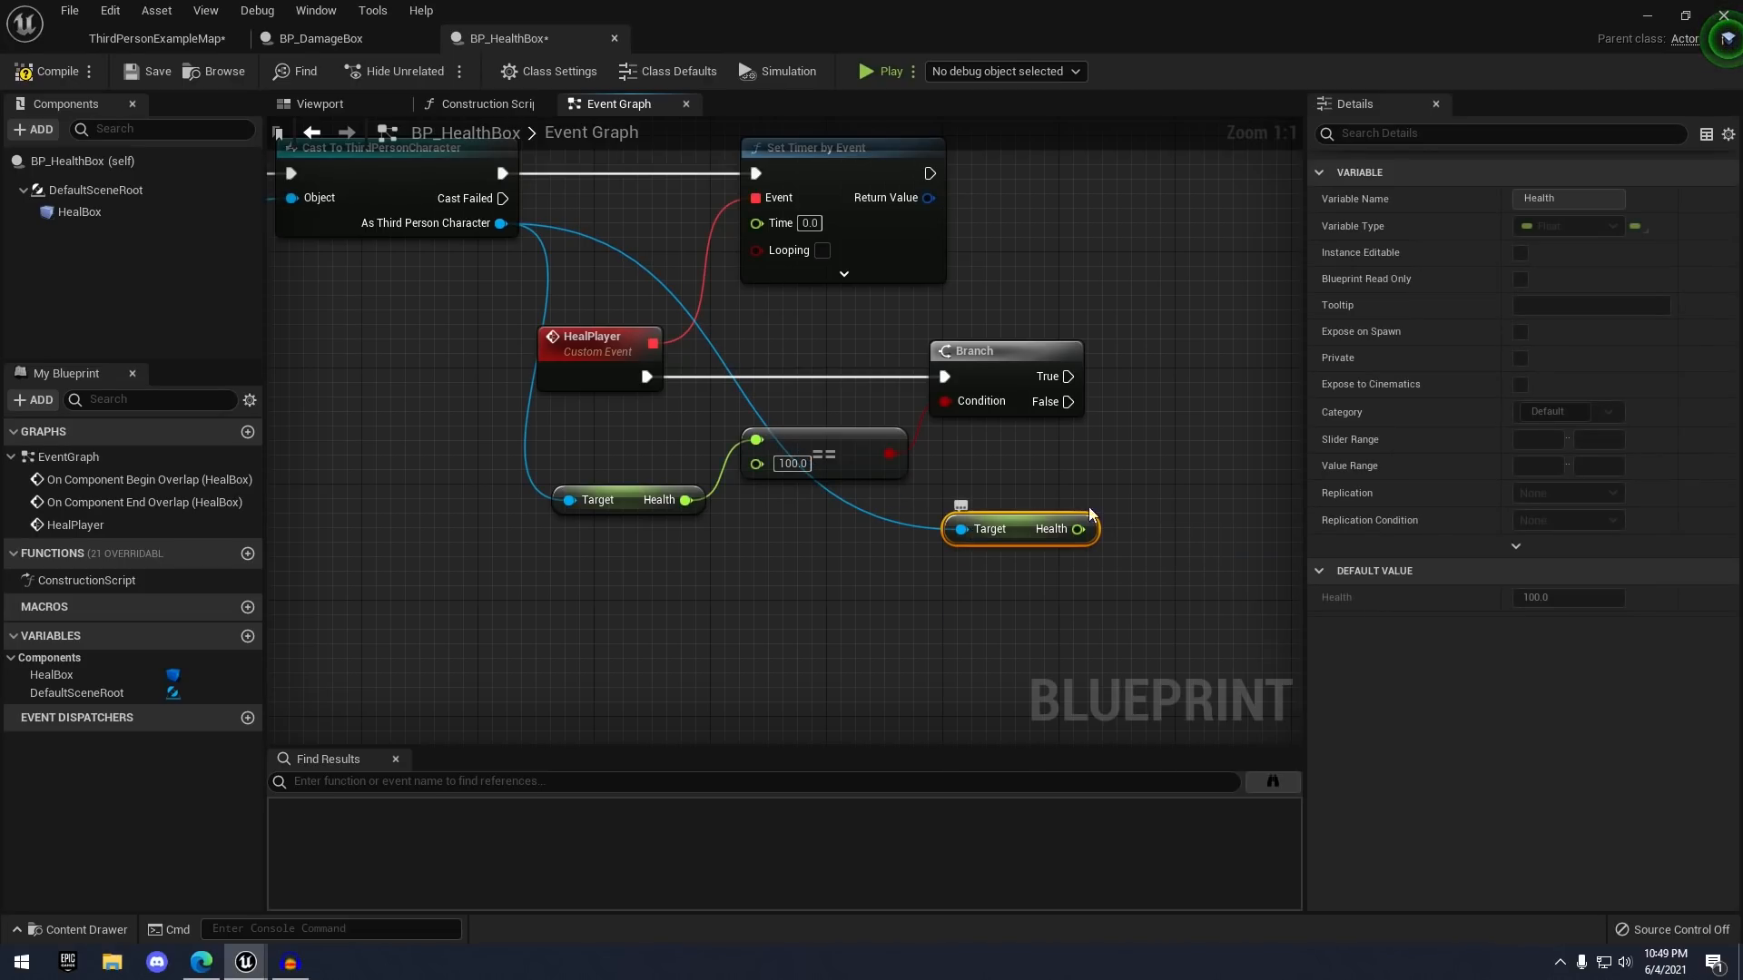
pyautogui.moveTo(1090, 514); pyautogui.dragTo(842, 560, button='right')
pyautogui.moveTo(816, 573); pyautogui.dragTo(944, 434)
pyautogui.write('add')
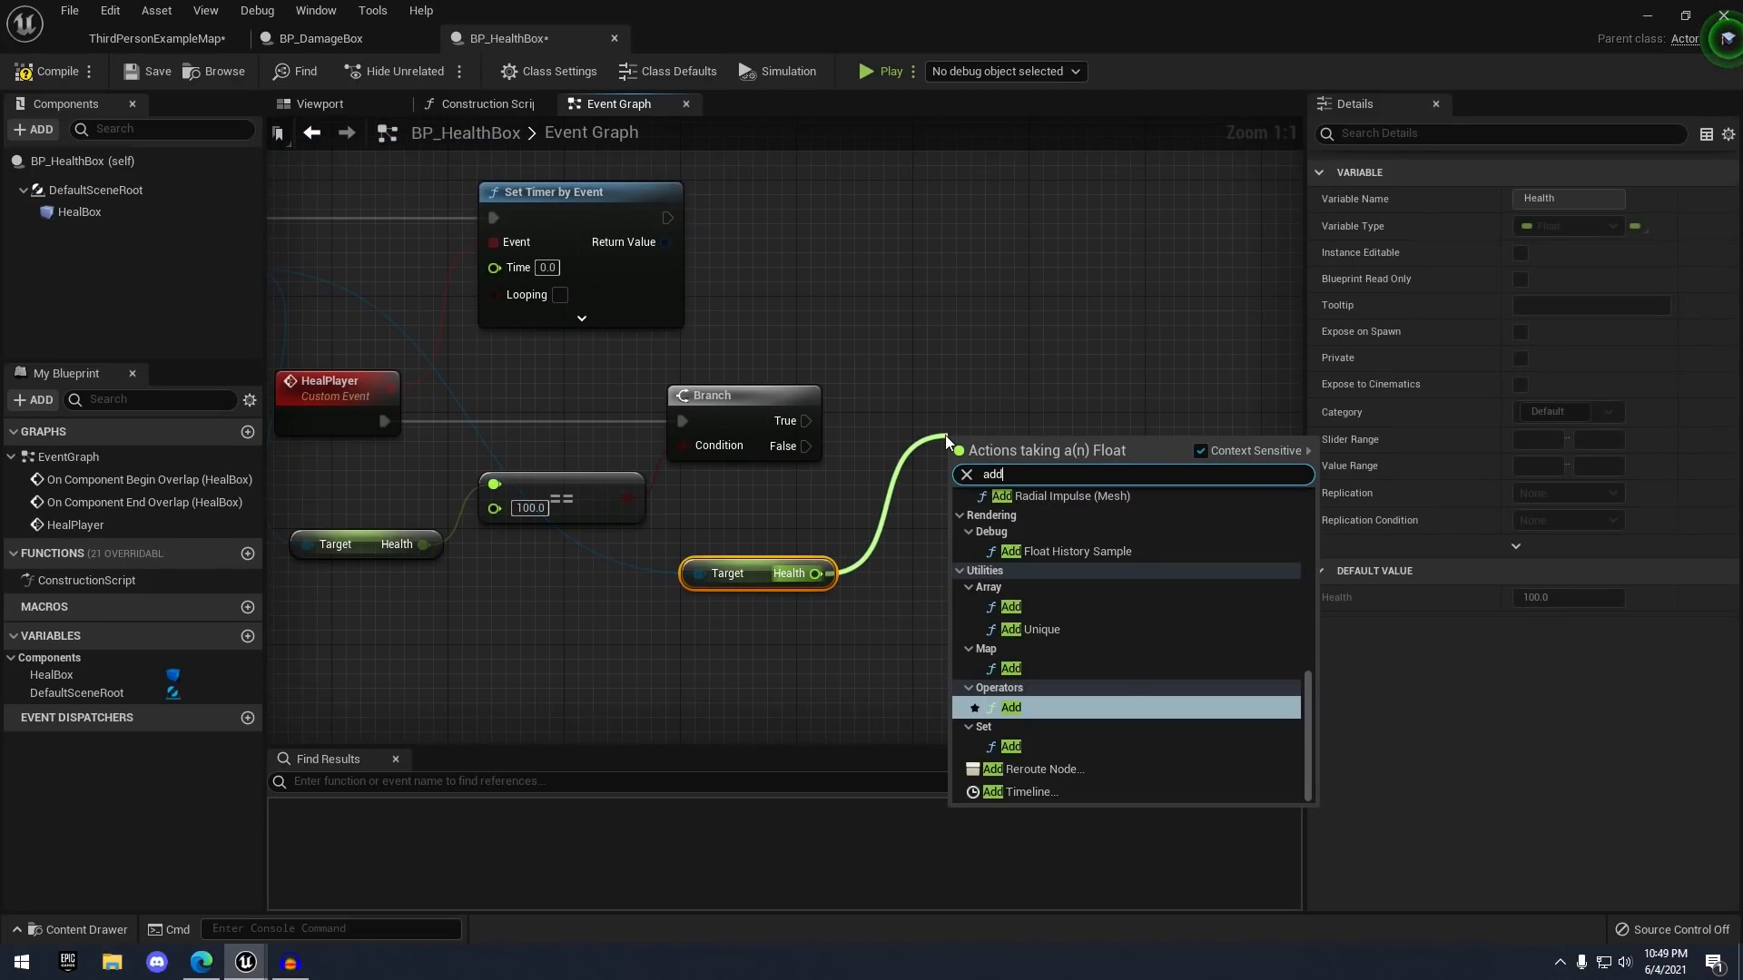
pyautogui.press('Return')
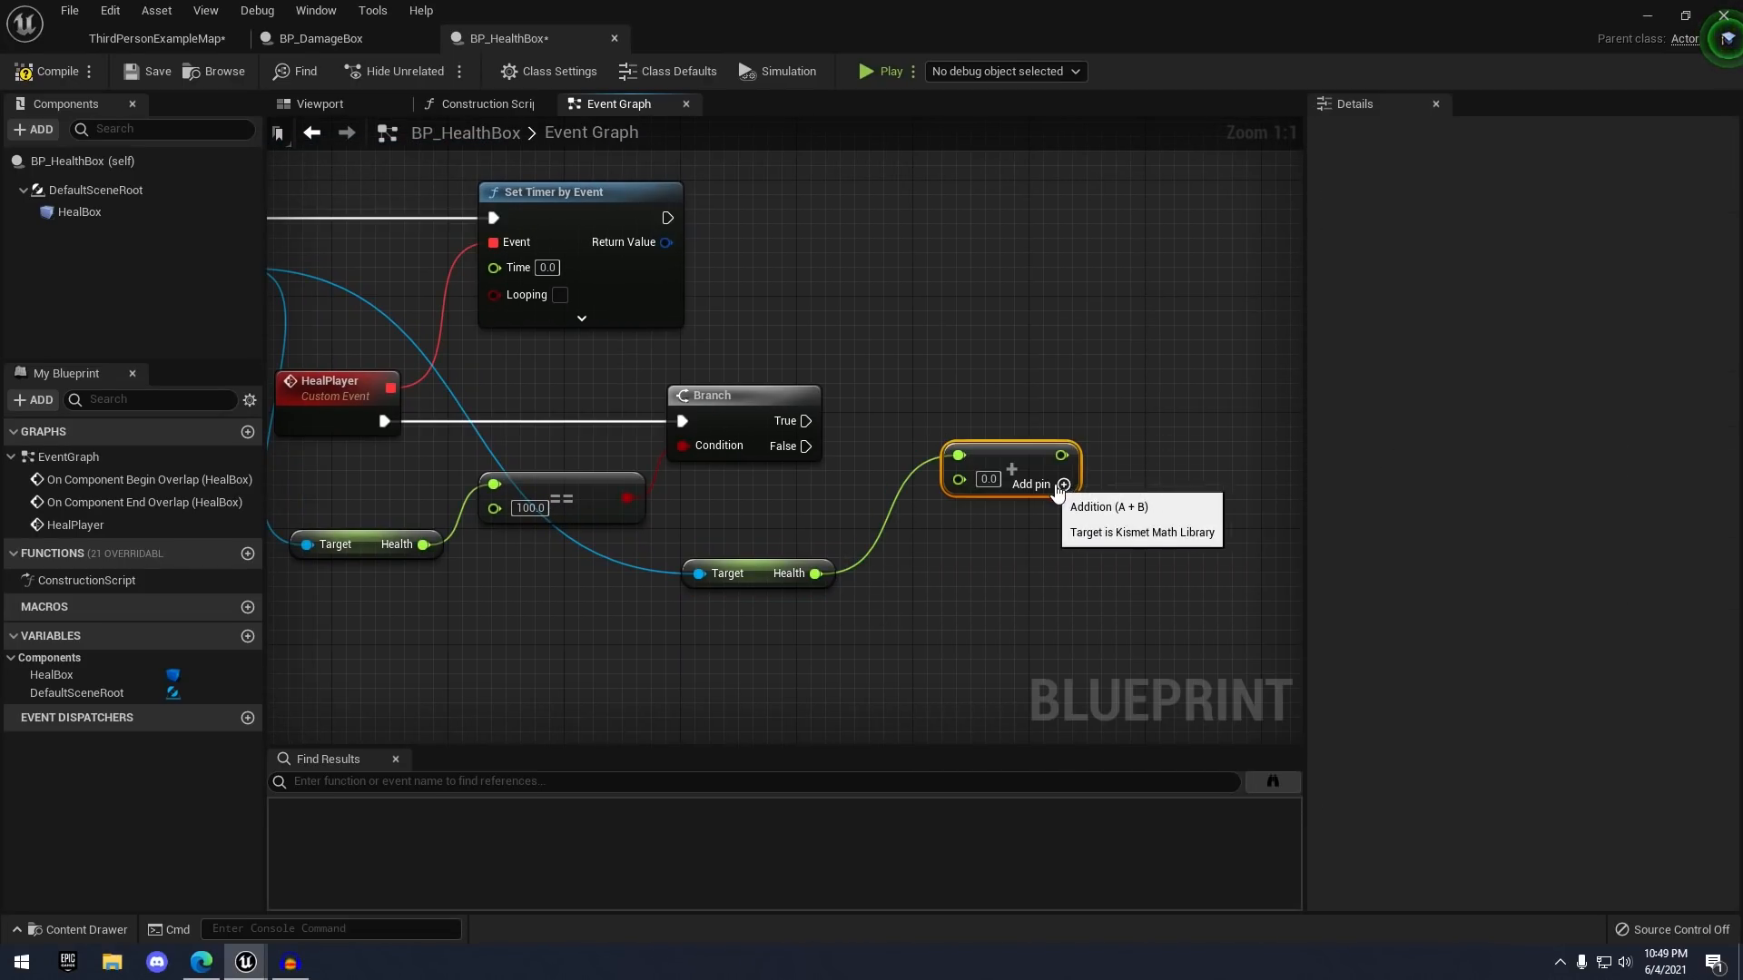
pyautogui.moveTo(813, 588); pyautogui.dragTo(828, 569)
pyautogui.click(923, 499)
pyautogui.moveTo(923, 499); pyautogui.dragTo(840, 514, button='right')
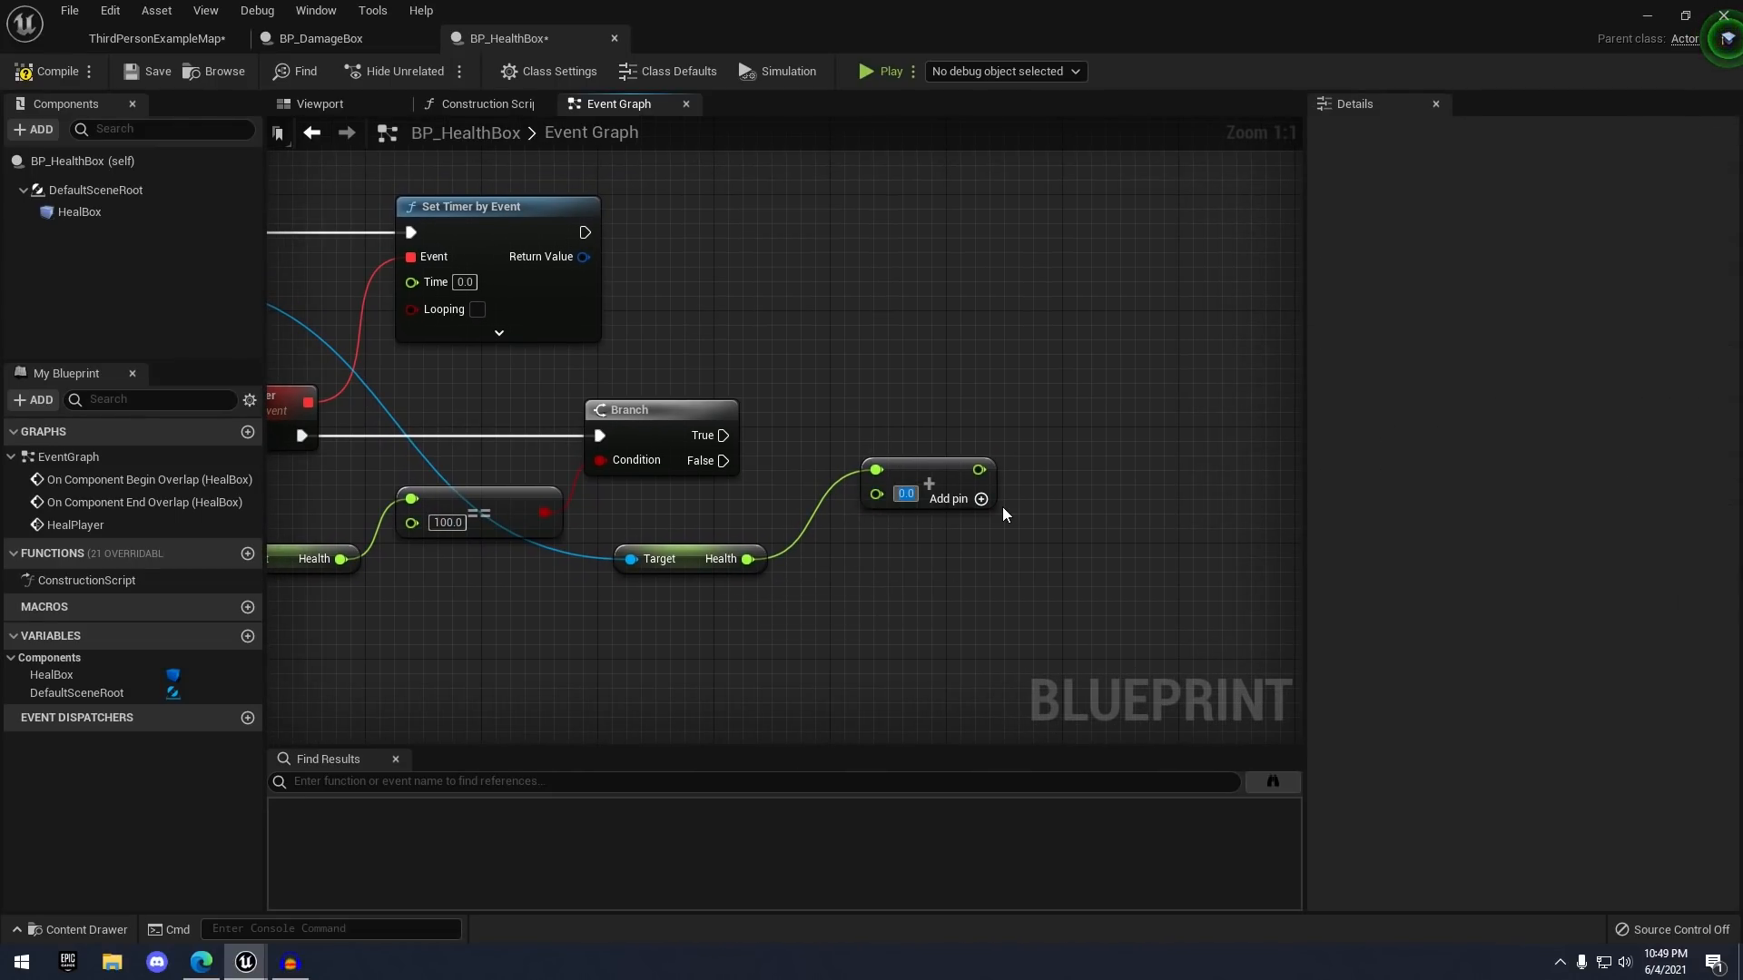
pyautogui.write('10')
pyautogui.press('Return')
pyautogui.moveTo(930, 491); pyautogui.dragTo(900, 520)
# - Create a Set Health node taking the sum, executed from the Branch's False output
pyautogui.moveTo(474, 334); pyautogui.dragTo(682, 363, button='right')
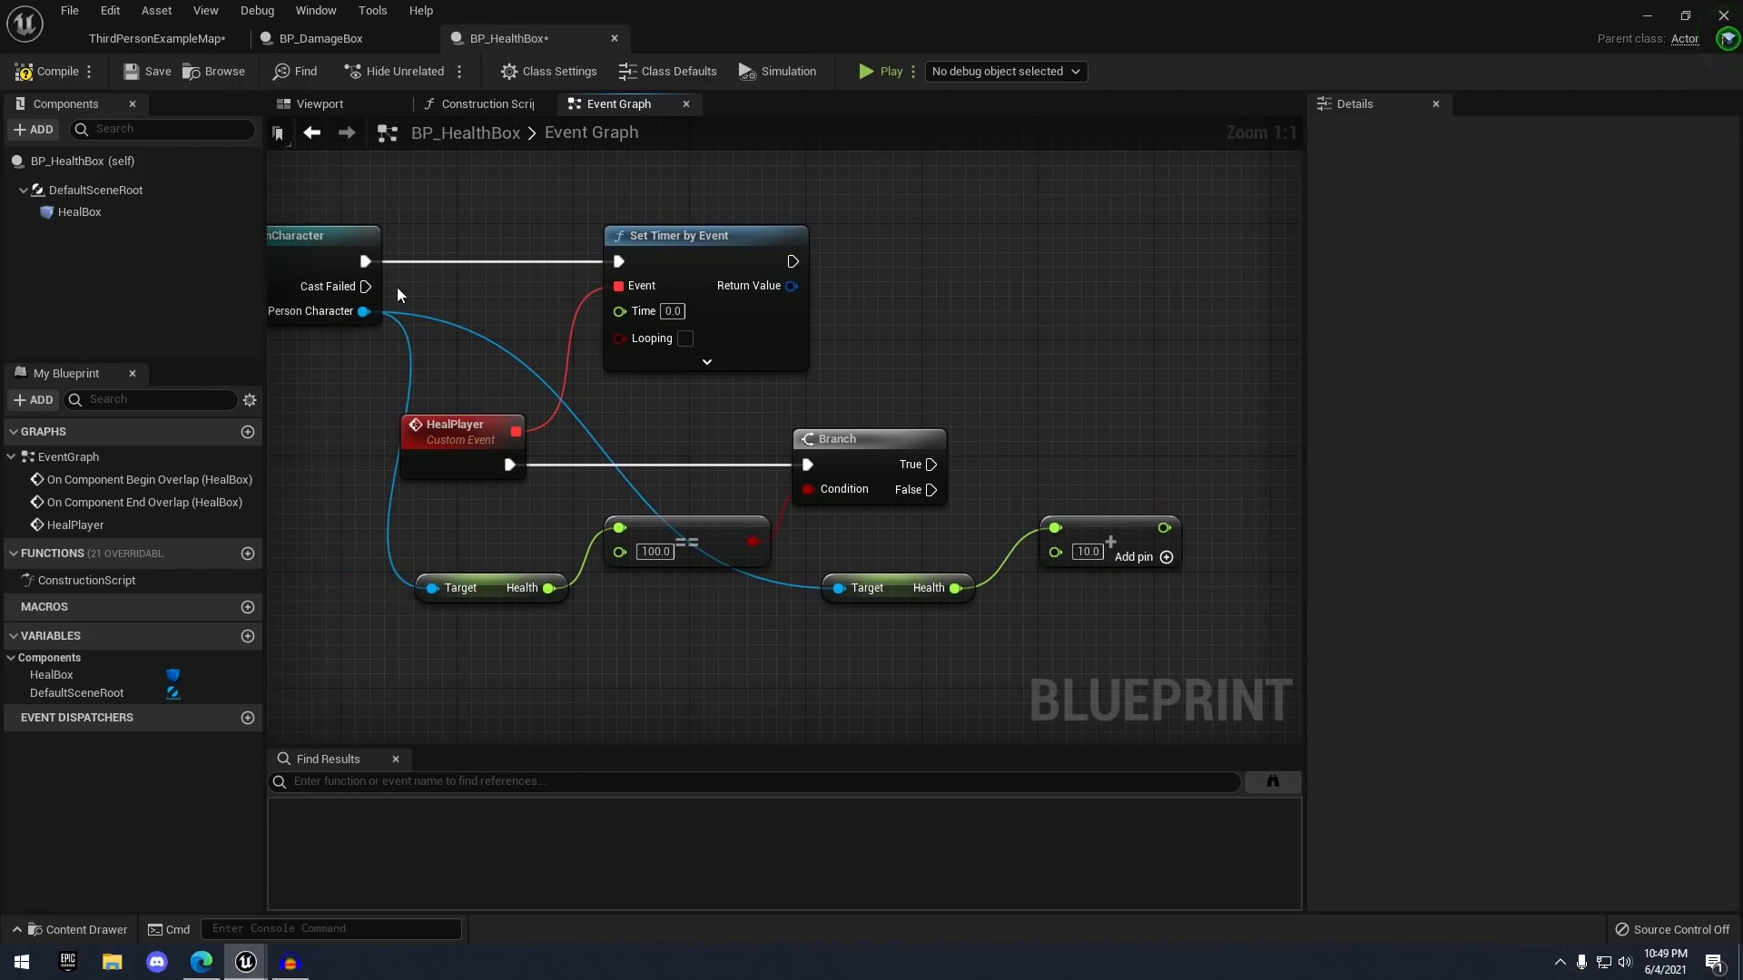
pyautogui.moveTo(379, 328); pyautogui.dragTo(1205, 465)
pyautogui.write('set hea')
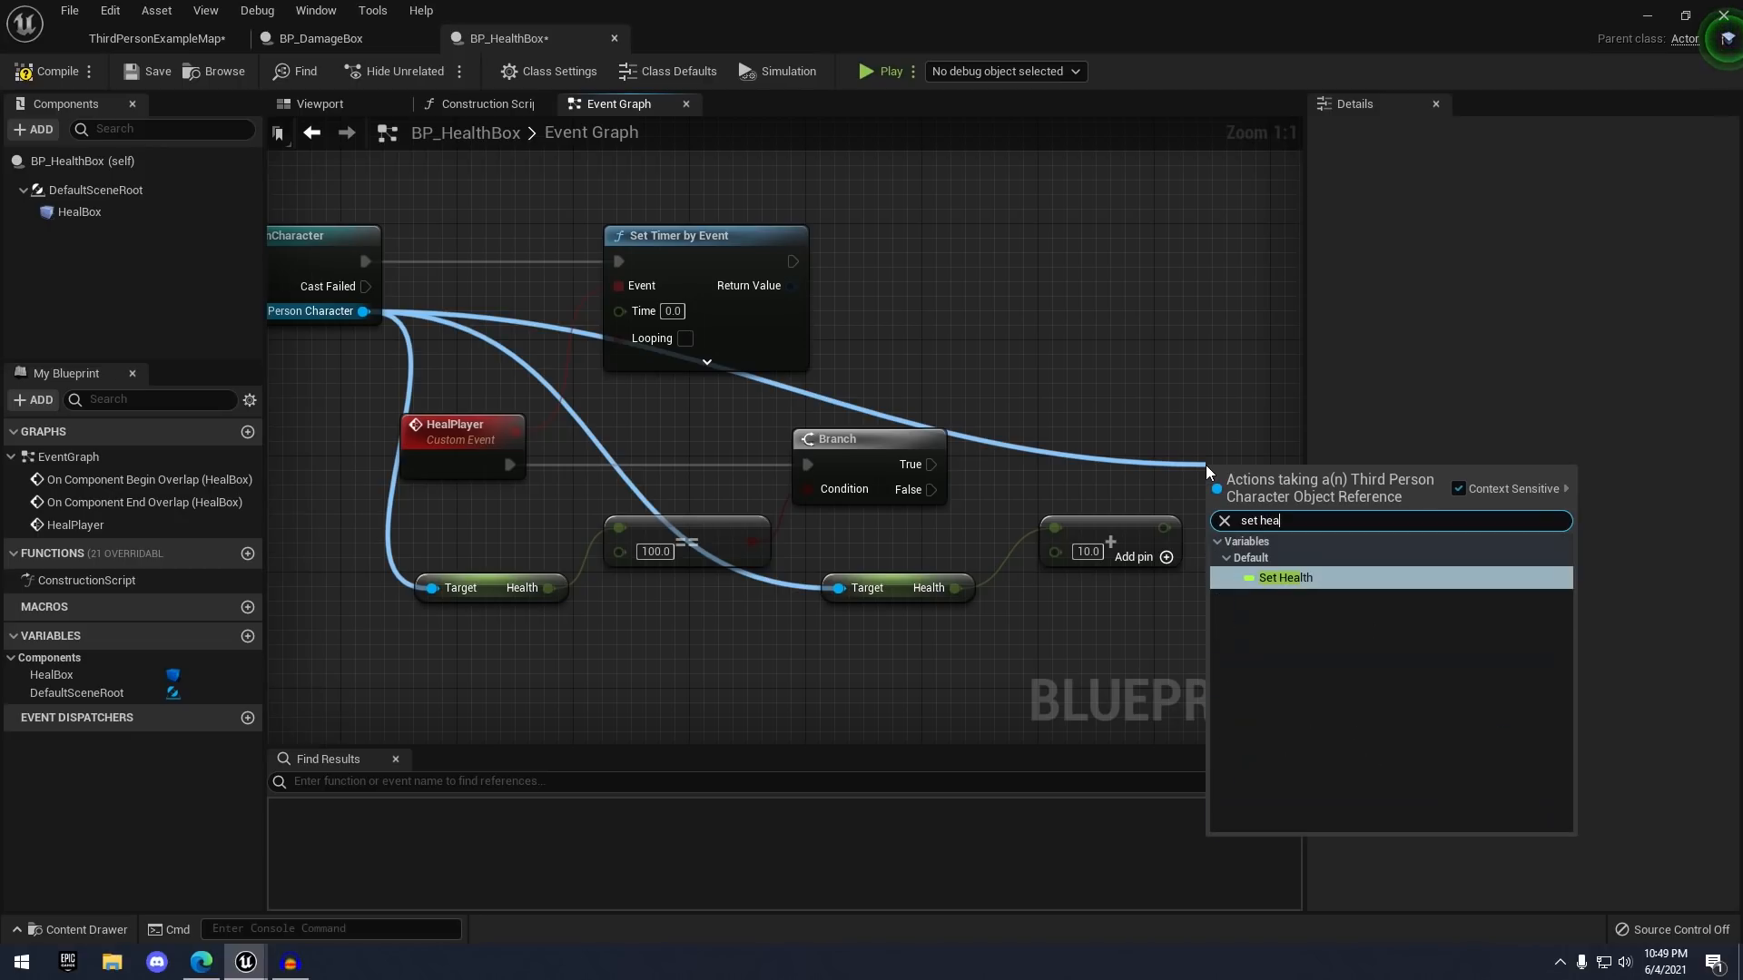
pyautogui.press('Return')
pyautogui.moveTo(1205, 465); pyautogui.dragTo(1028, 420, button='right')
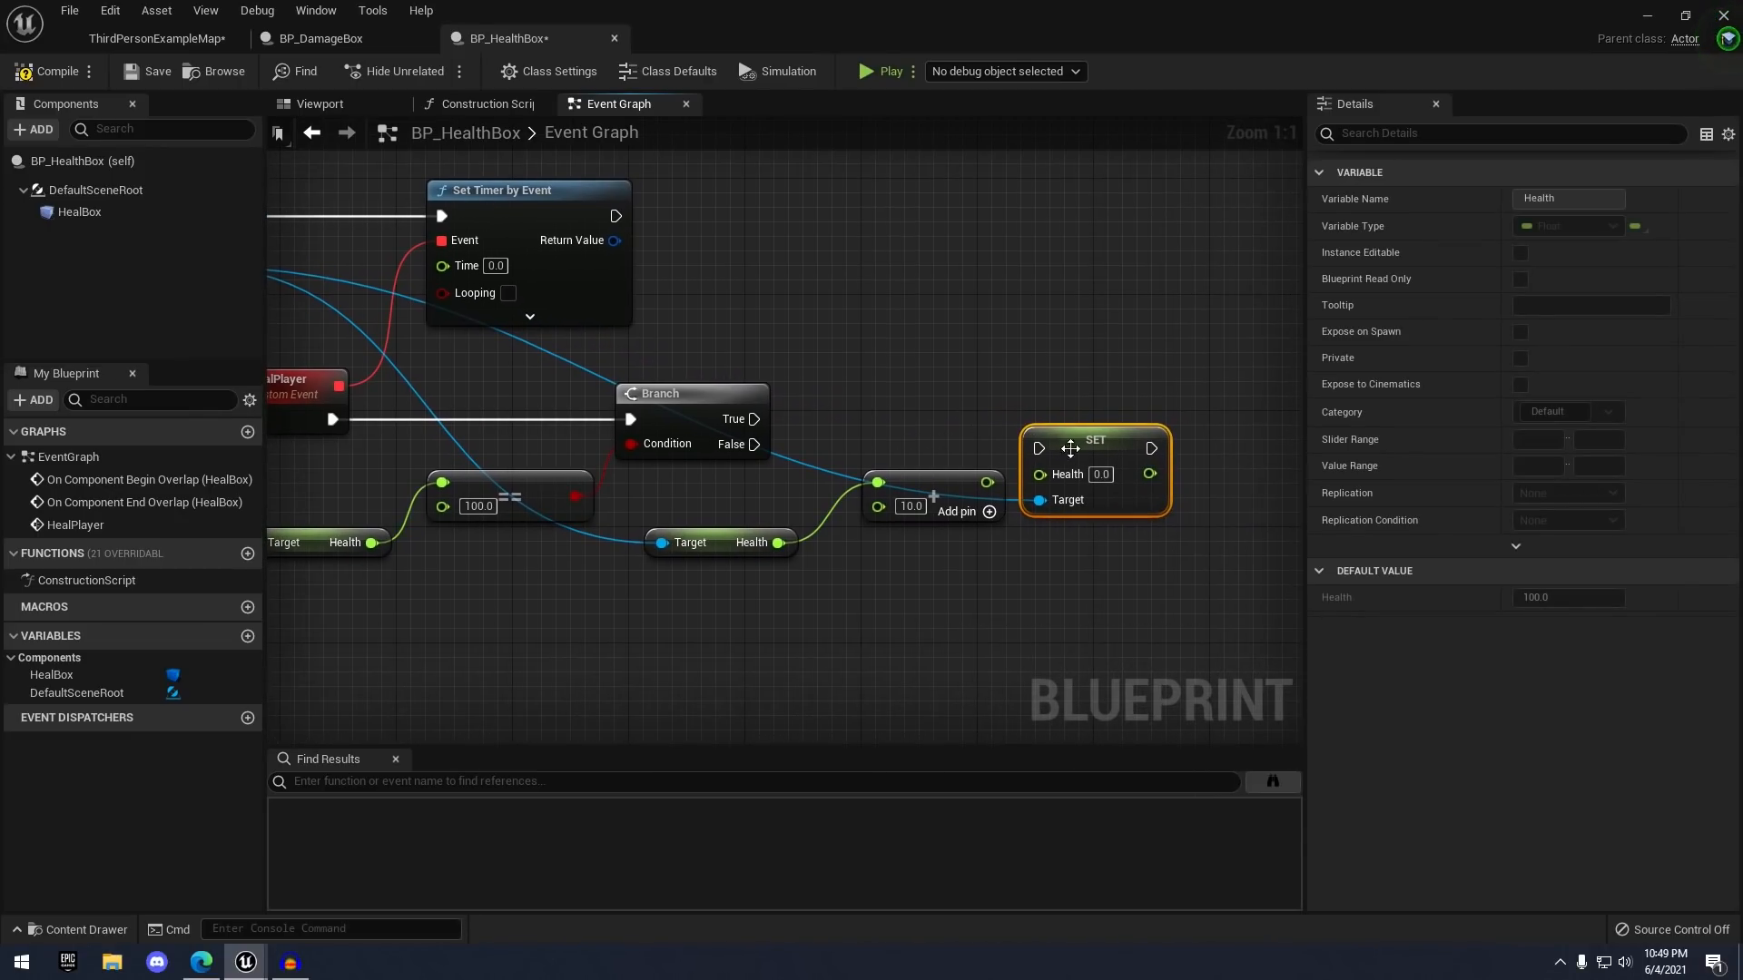
pyautogui.moveTo(1070, 448); pyautogui.dragTo(1146, 424)
pyautogui.moveTo(986, 482)
pyautogui.mouseDown()
pyautogui.moveTo(1119, 459)
pyautogui.moveTo(1112, 445)
pyautogui.moveTo(1150, 458)
pyautogui.mouseUp()
pyautogui.moveTo(753, 444); pyautogui.dragTo(986, 454)
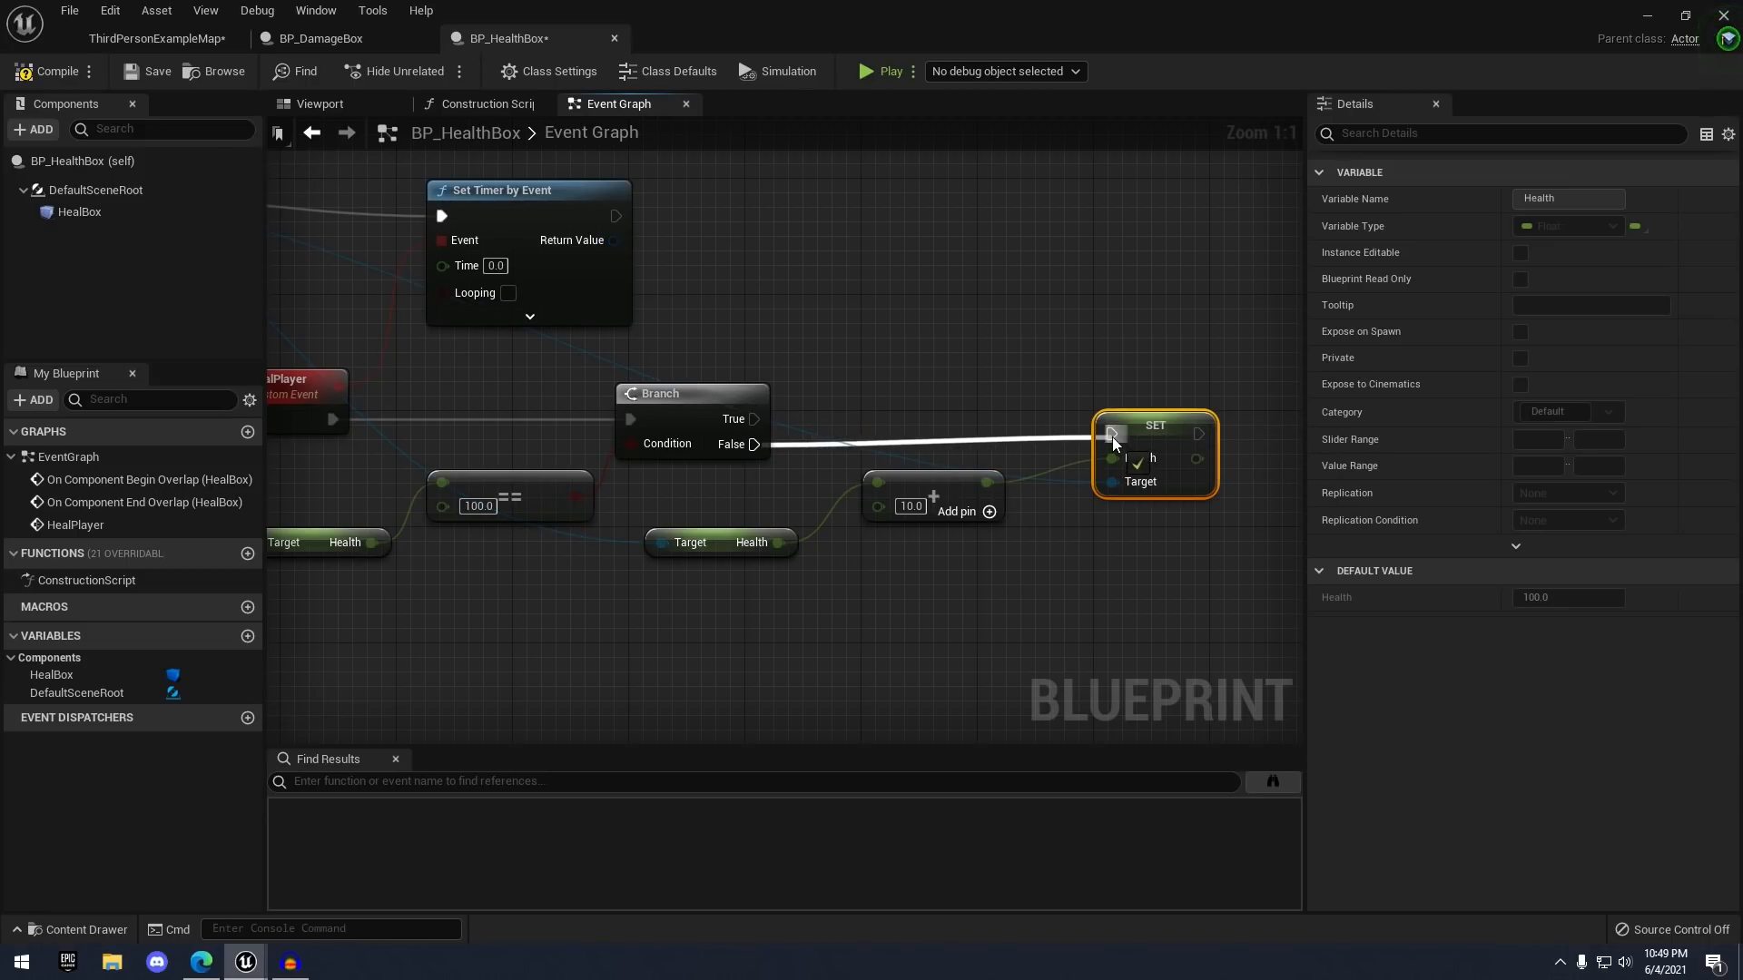
pyautogui.moveTo(1112, 438); pyautogui.dragTo(1111, 434)
pyautogui.scroll(-4, 1120, 384)
# - Set the Set Timer by Event Time to 1.5 and tick Looping
pyautogui.click(1145, 339)
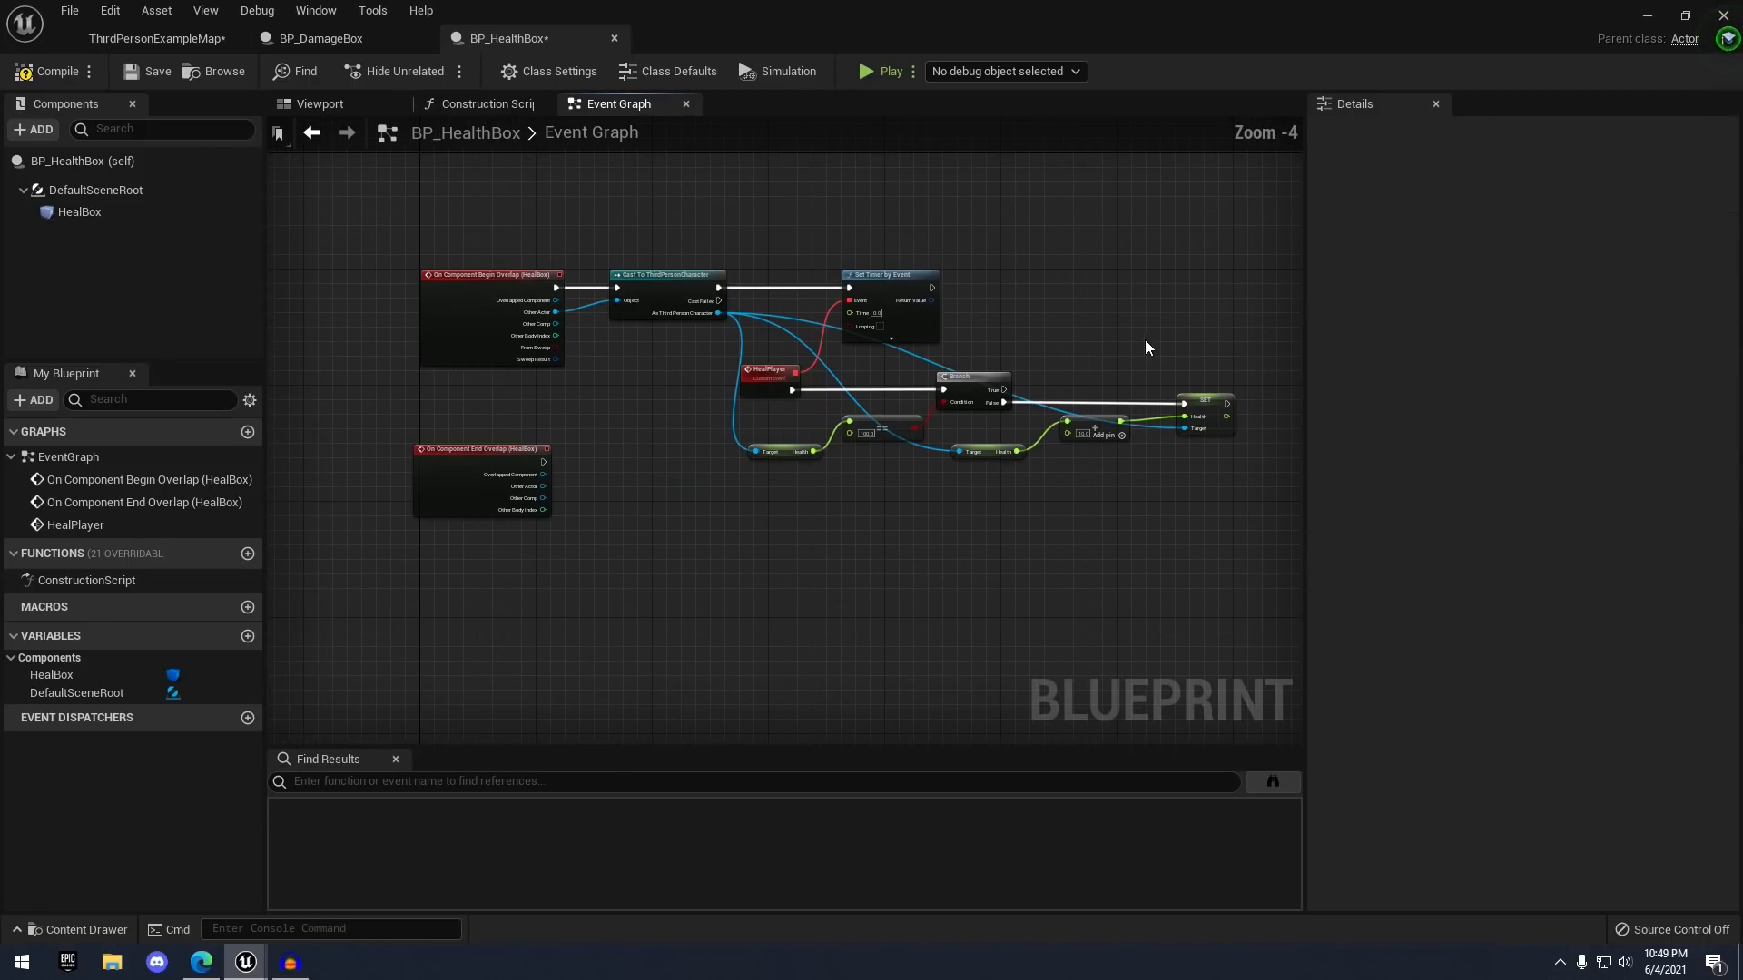
pyautogui.moveTo(1146, 340); pyautogui.dragTo(955, 350, button='right')
pyautogui.scroll(1, 906, 372)
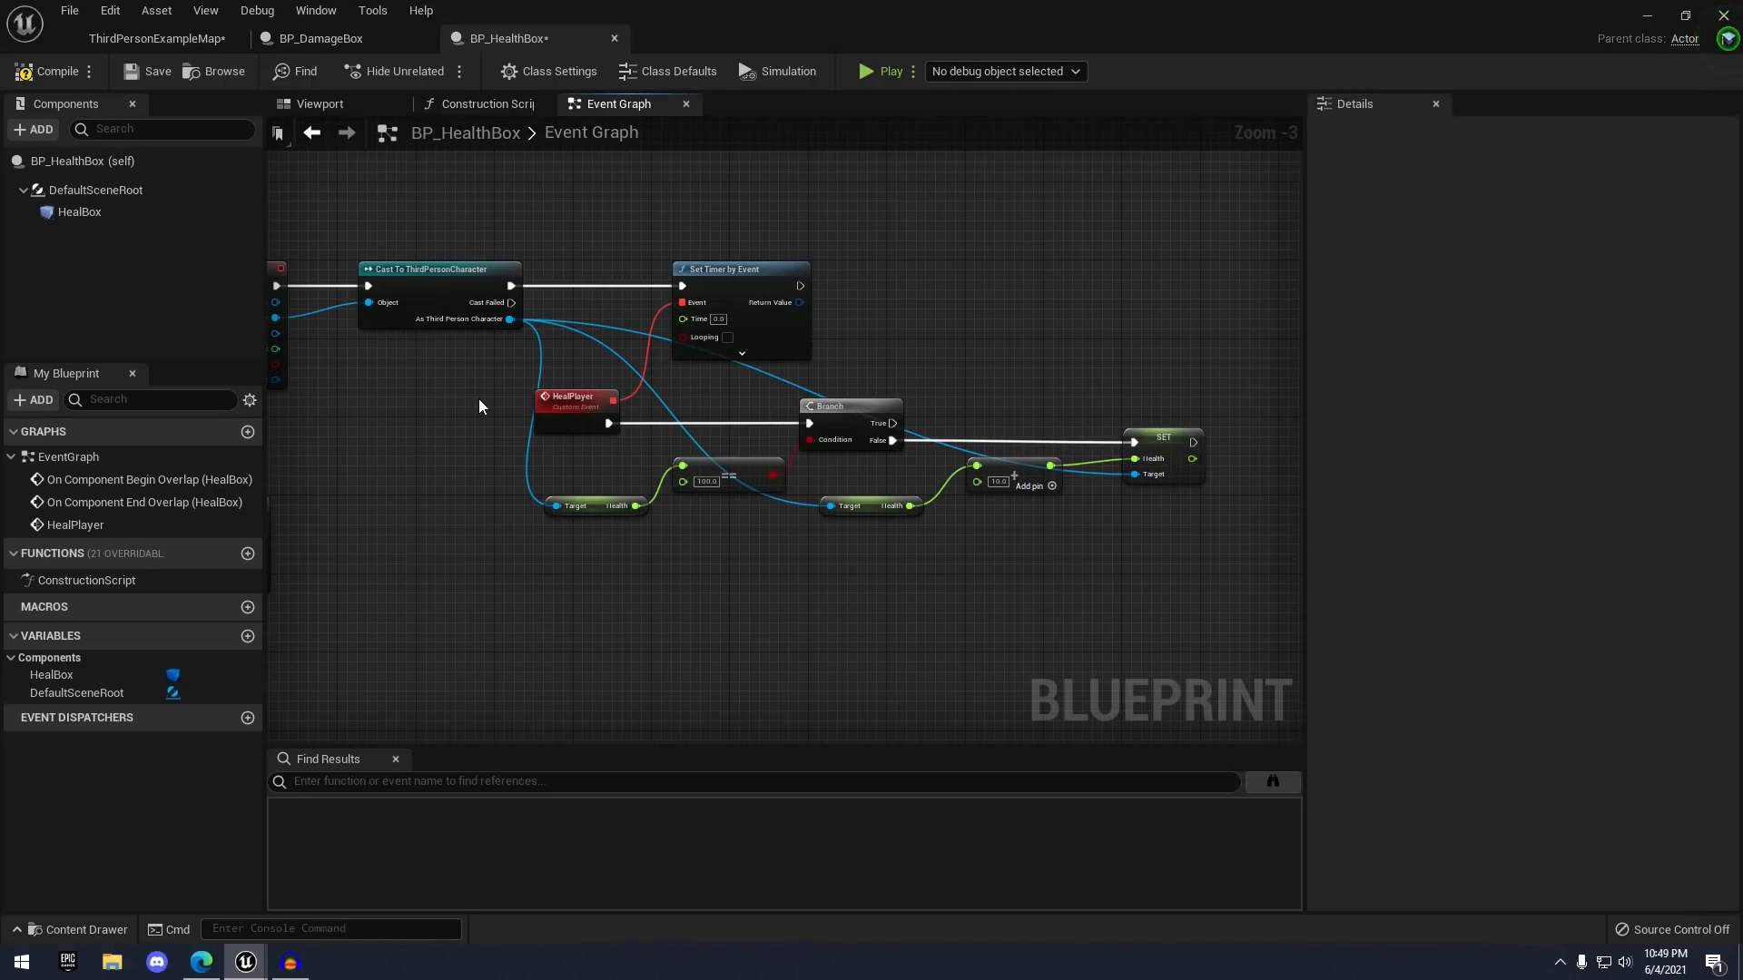
pyautogui.moveTo(555, 314); pyautogui.dragTo(769, 323, button='right')
pyautogui.moveTo(905, 456); pyautogui.dragTo(643, 380, button='right')
pyautogui.scroll(3, 642, 379)
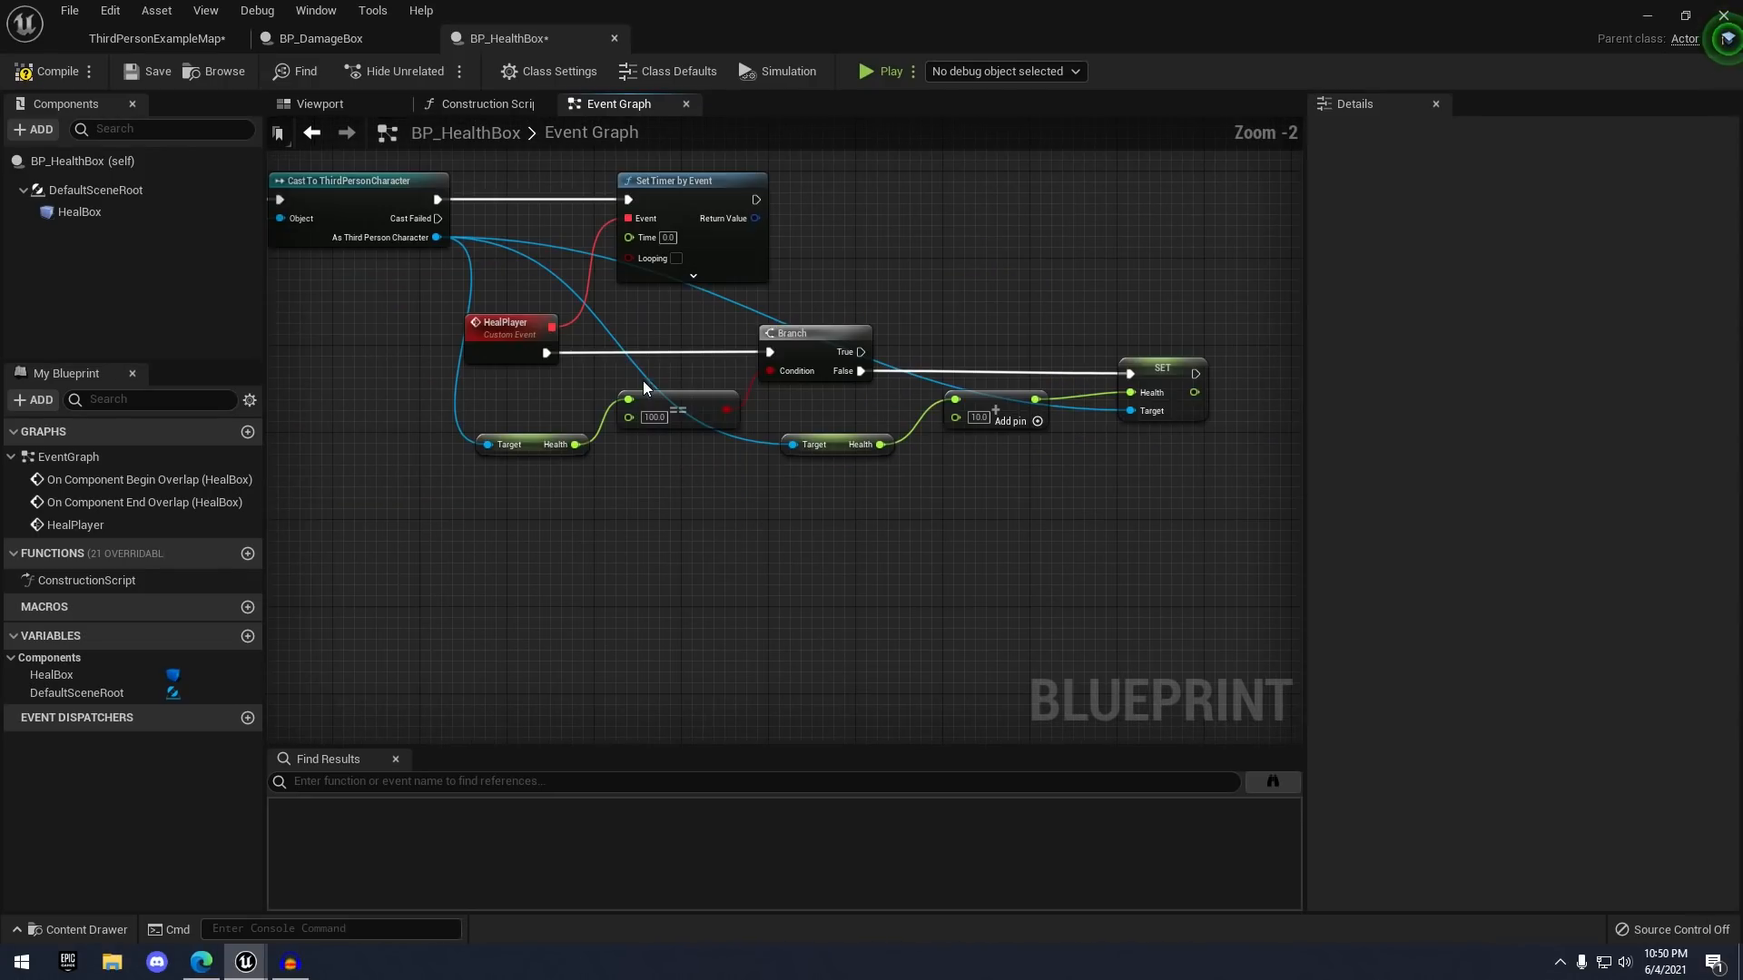
pyautogui.moveTo(740, 407); pyautogui.dragTo(584, 379, button='right')
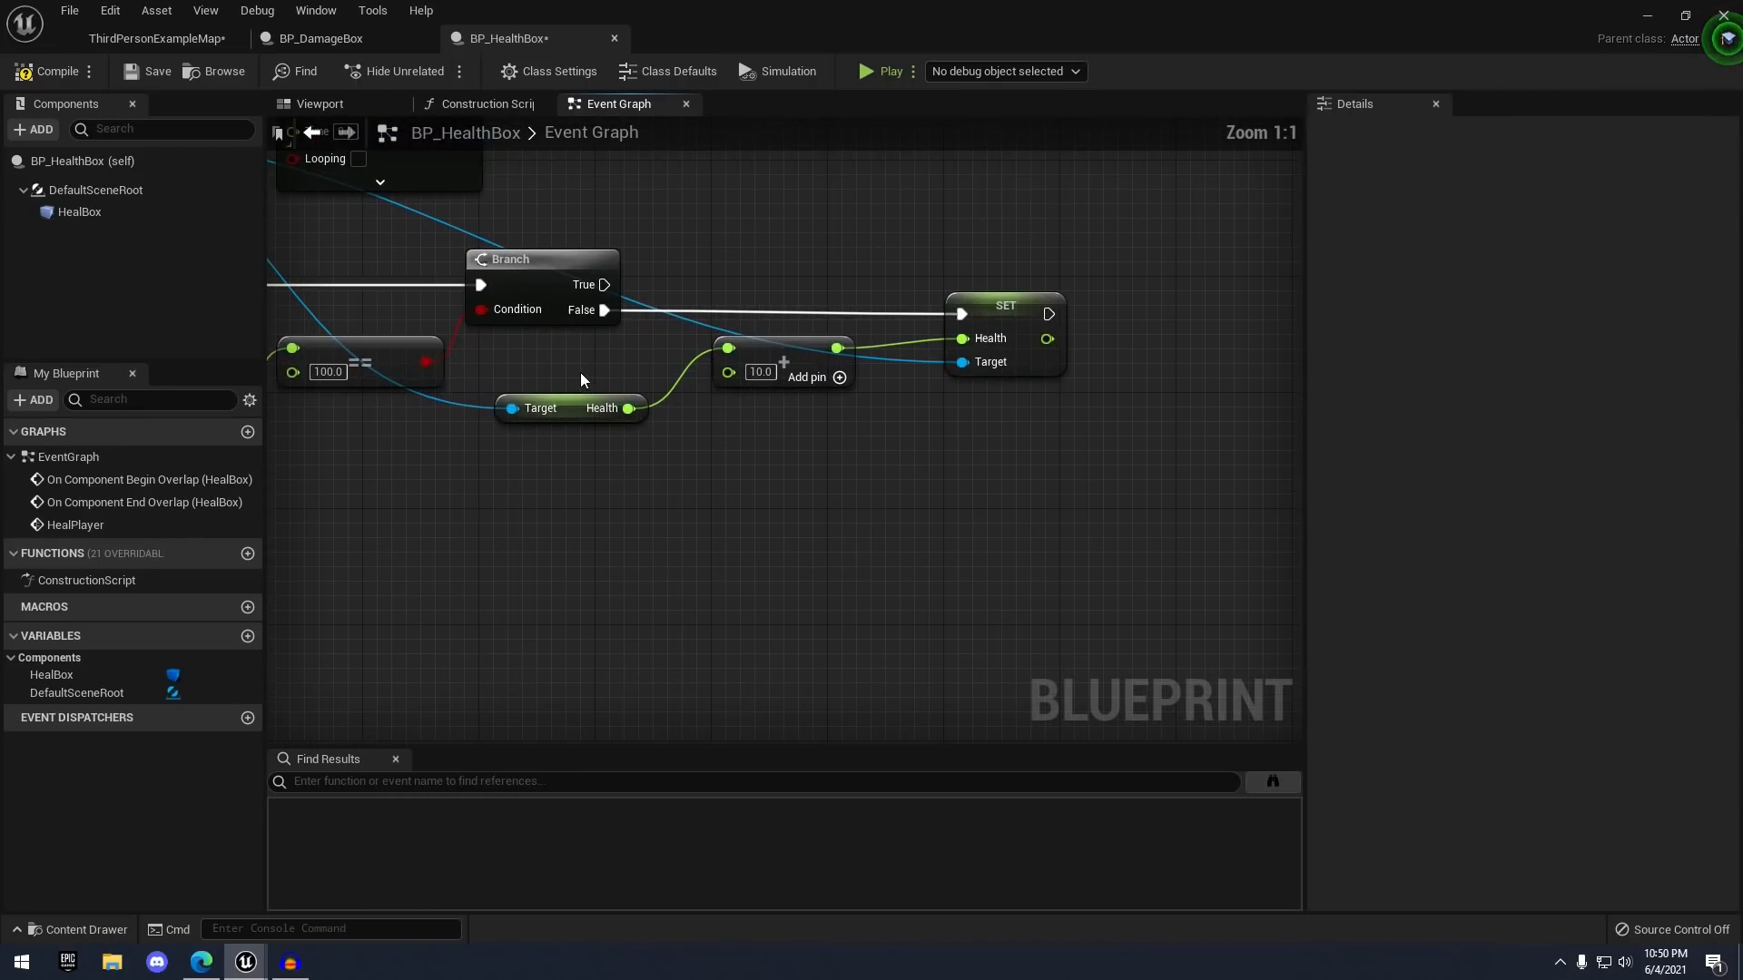
pyautogui.moveTo(720, 355); pyautogui.dragTo(1194, 467, button='right')
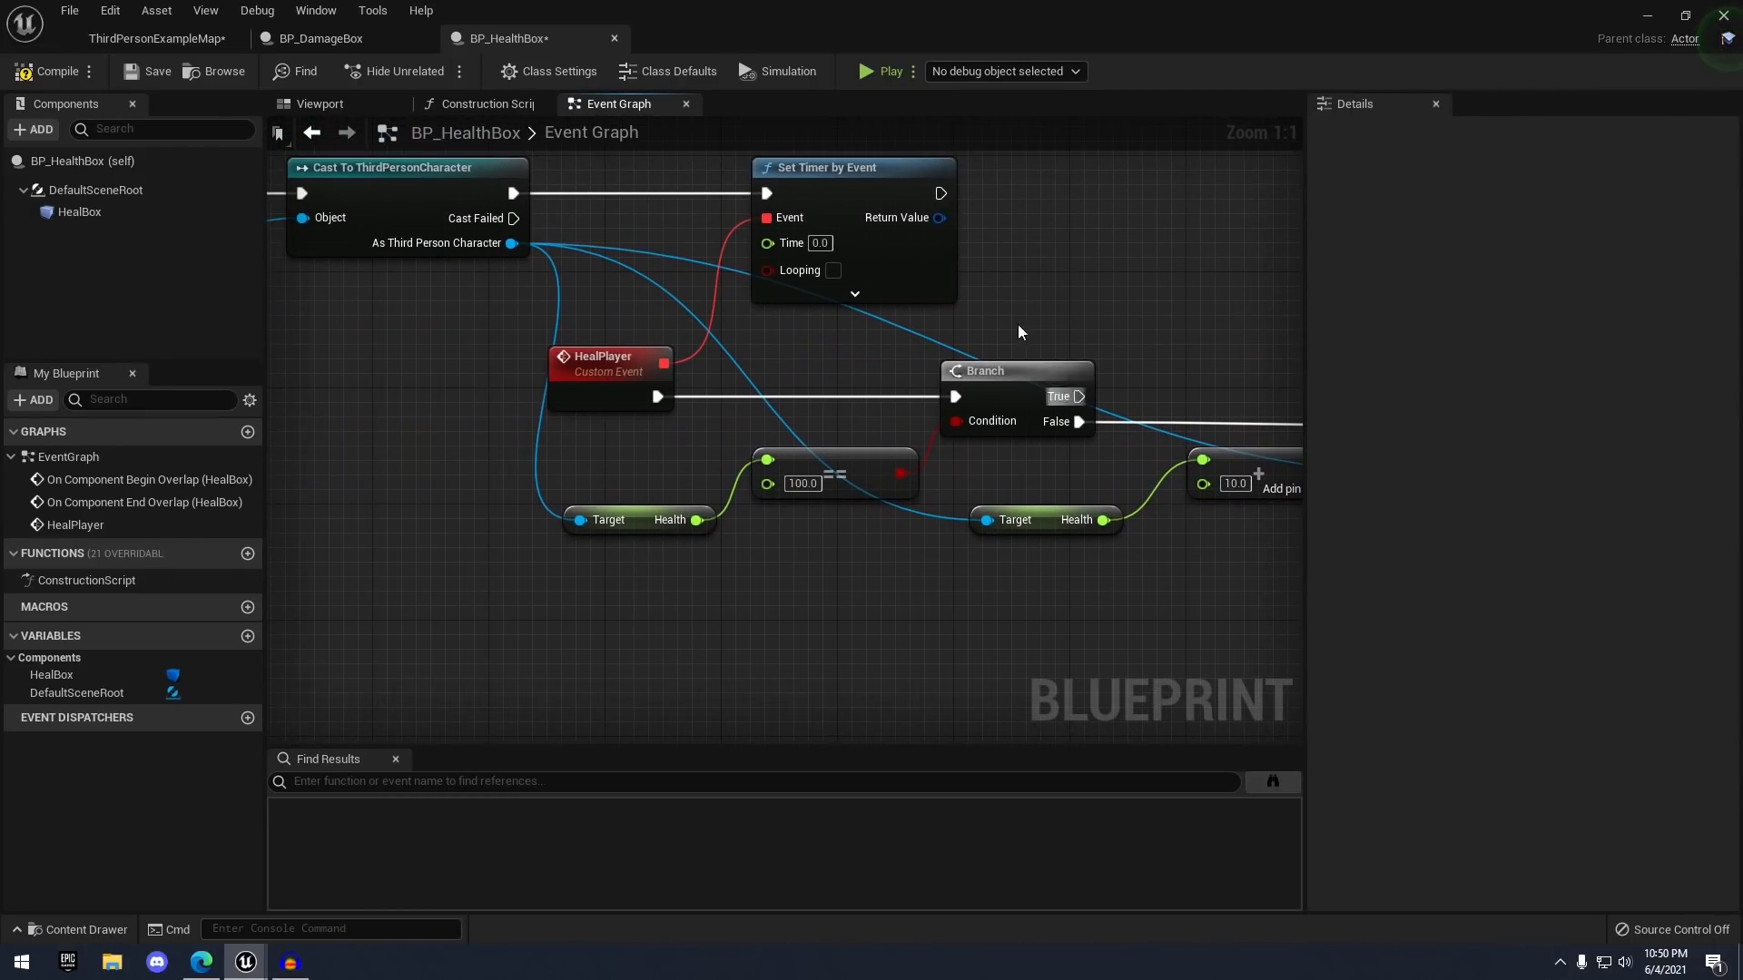
pyautogui.click(821, 245)
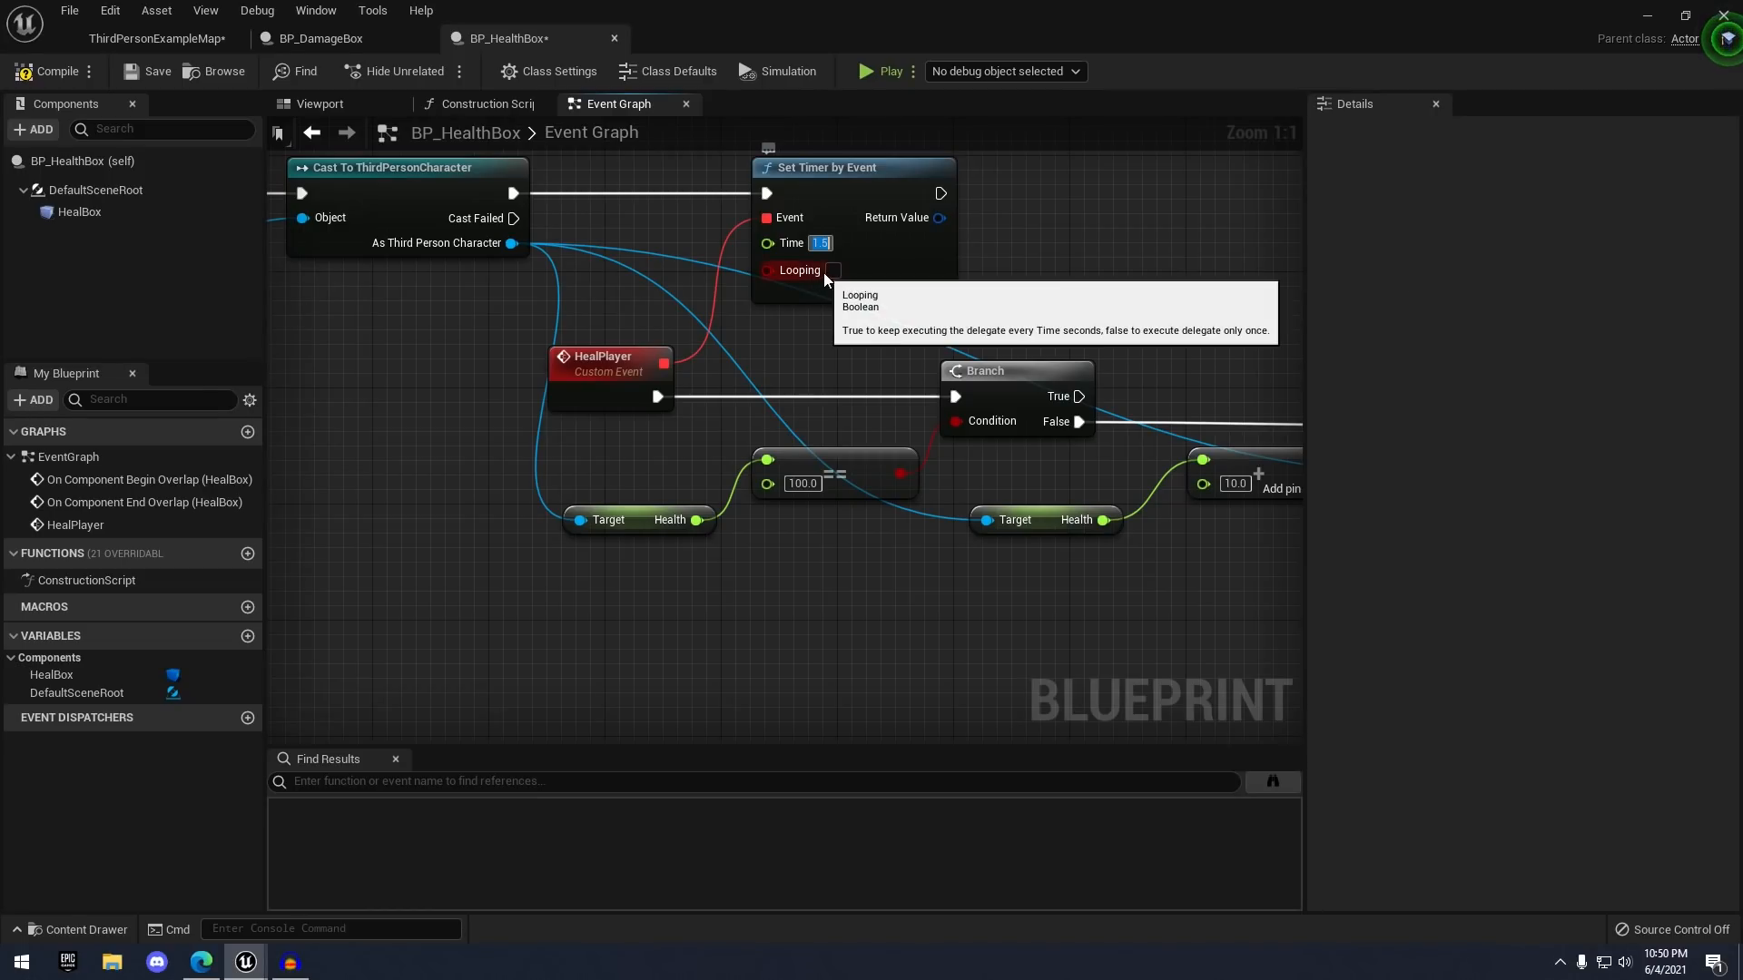
pyautogui.scroll(-2, 939, 287)
pyautogui.click(880, 277)
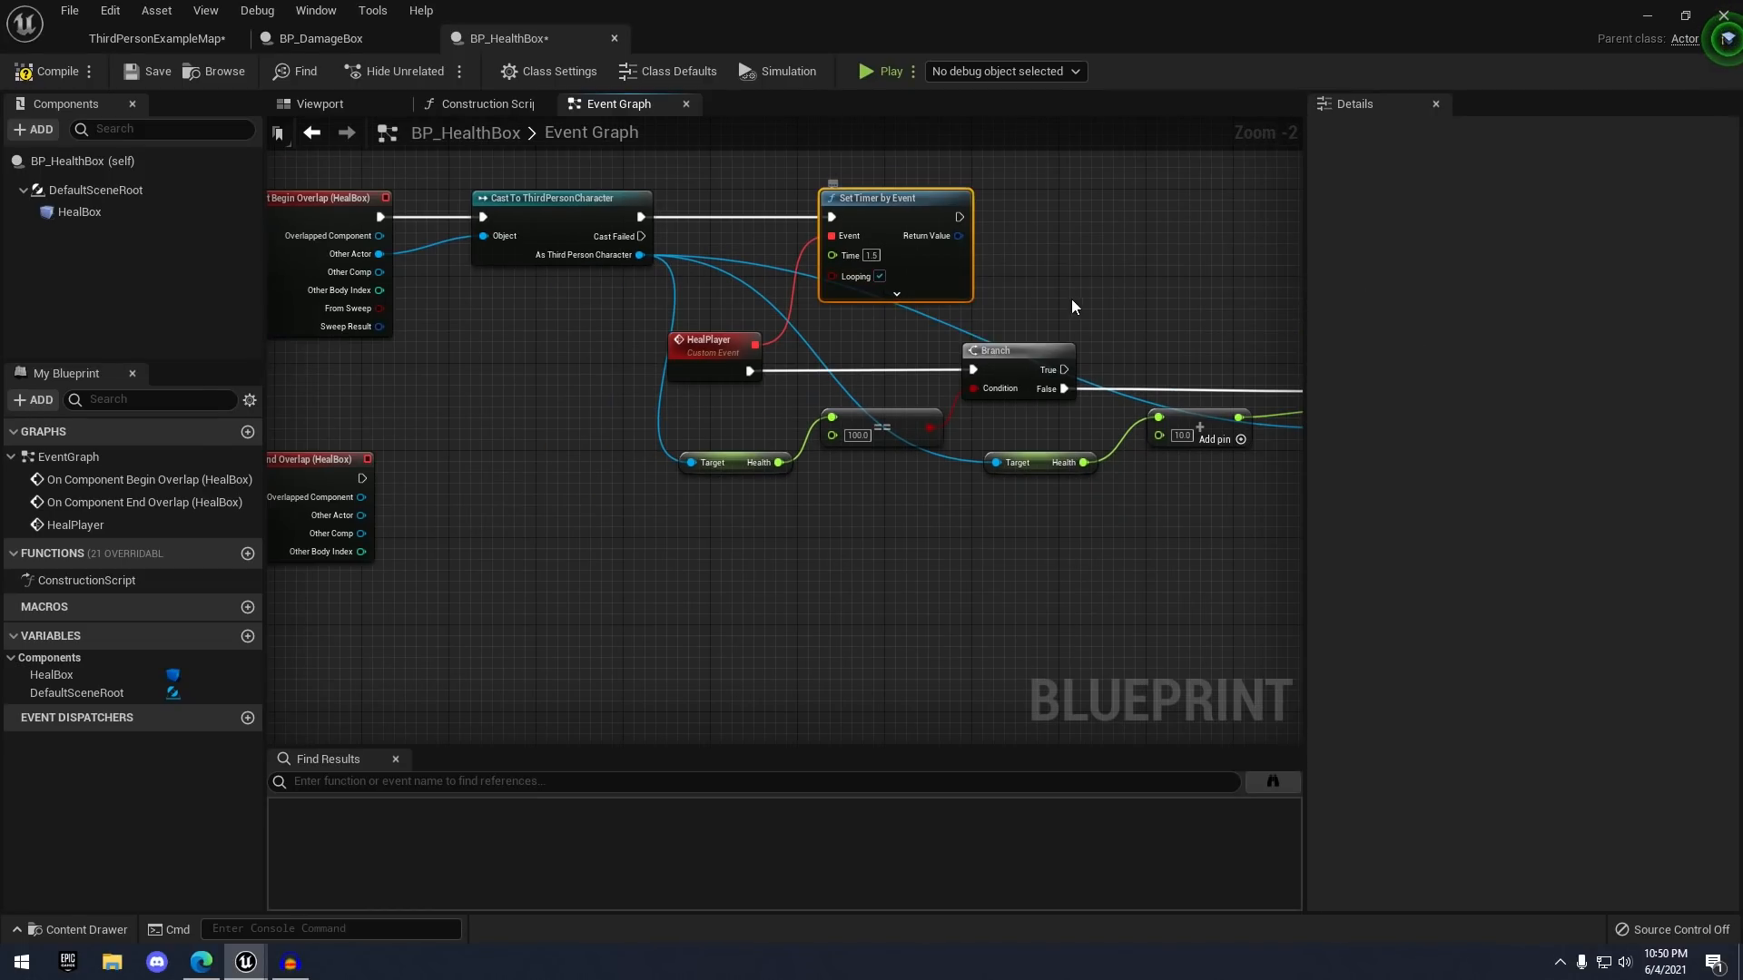
pyautogui.moveTo(1105, 501); pyautogui.dragTo(938, 459, button='right')
# - Compile and save BP_HealthBox, then drop an instance onto the level floor
pyautogui.hotkey('ctrl', 's')
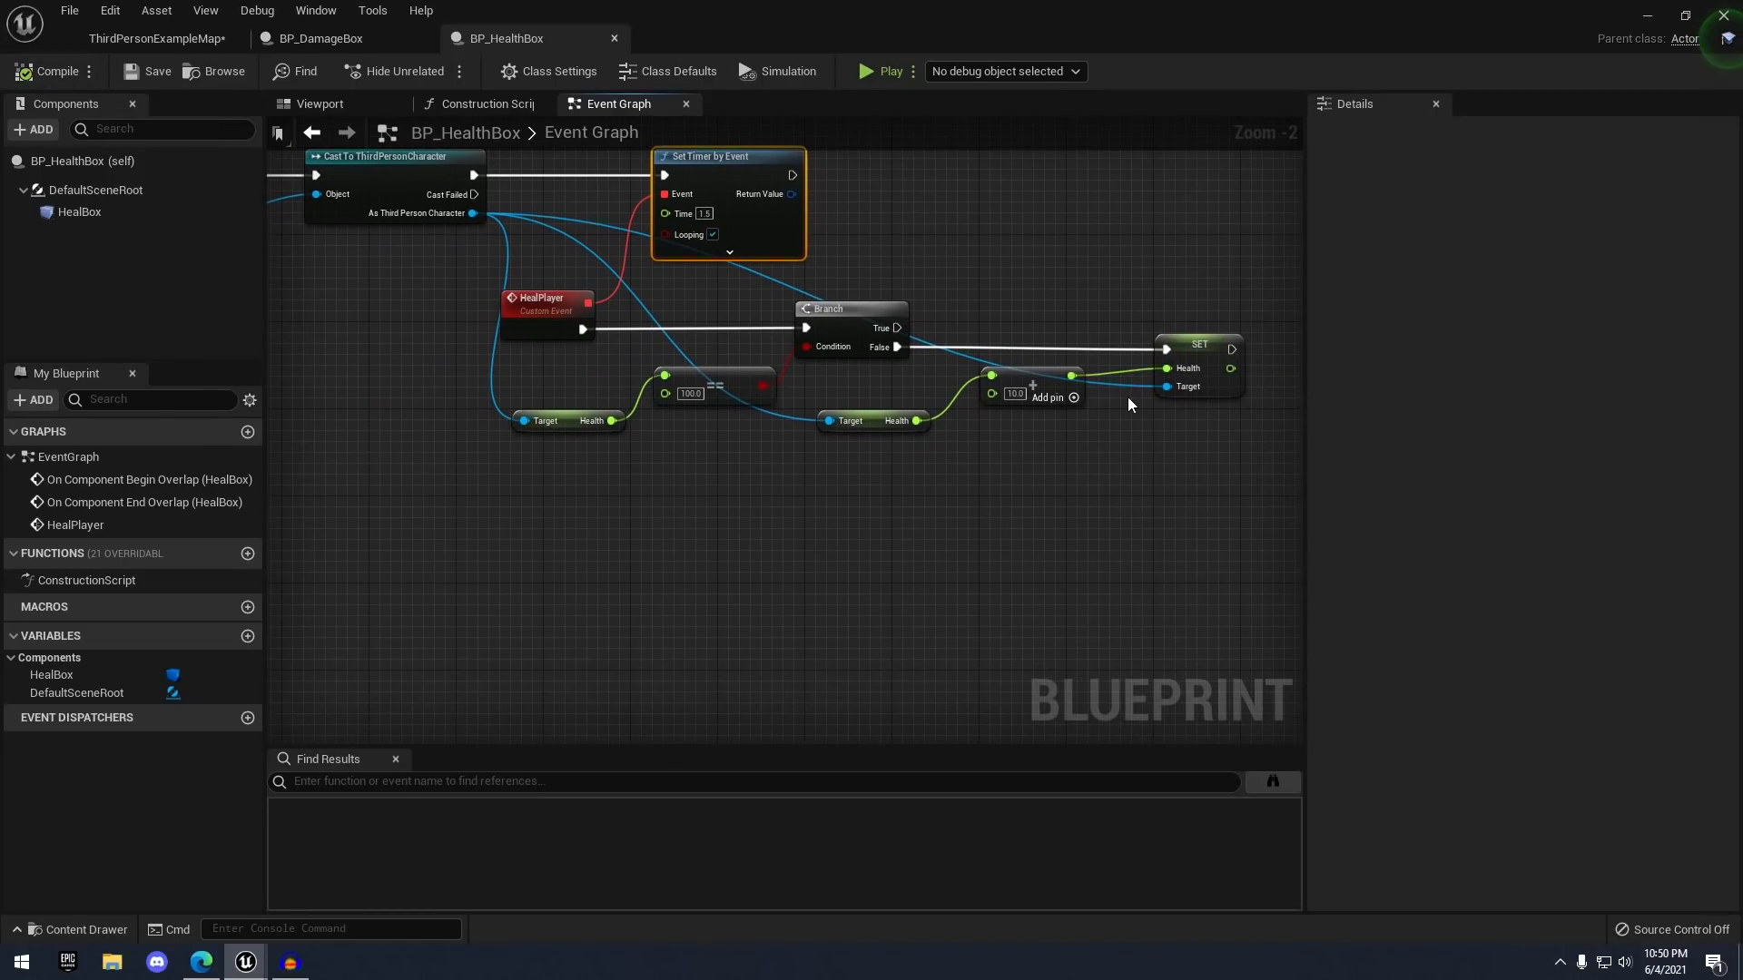
pyautogui.click(152, 44)
pyautogui.moveTo(978, 167); pyautogui.dragTo(1026, 296, button='right')
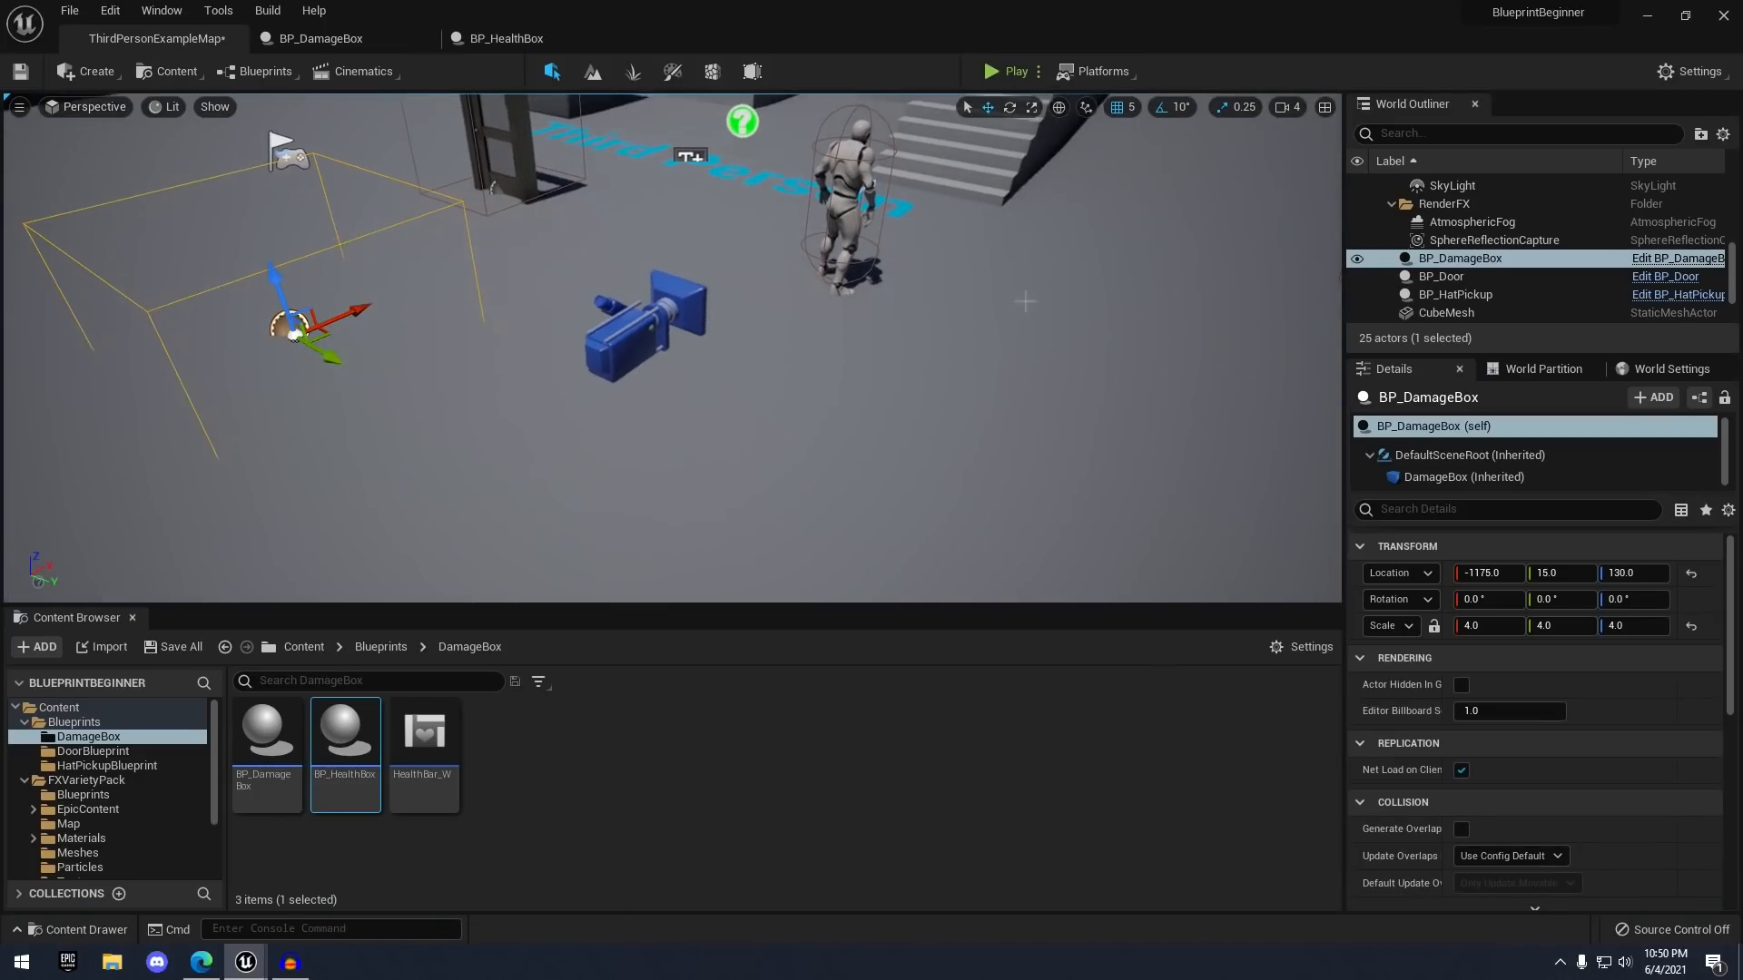
pyautogui.moveTo(581, 454); pyautogui.dragTo(626, 472, button='right')
pyautogui.press('s')
pyautogui.moveTo(403, 723); pyautogui.dragTo(719, 534)
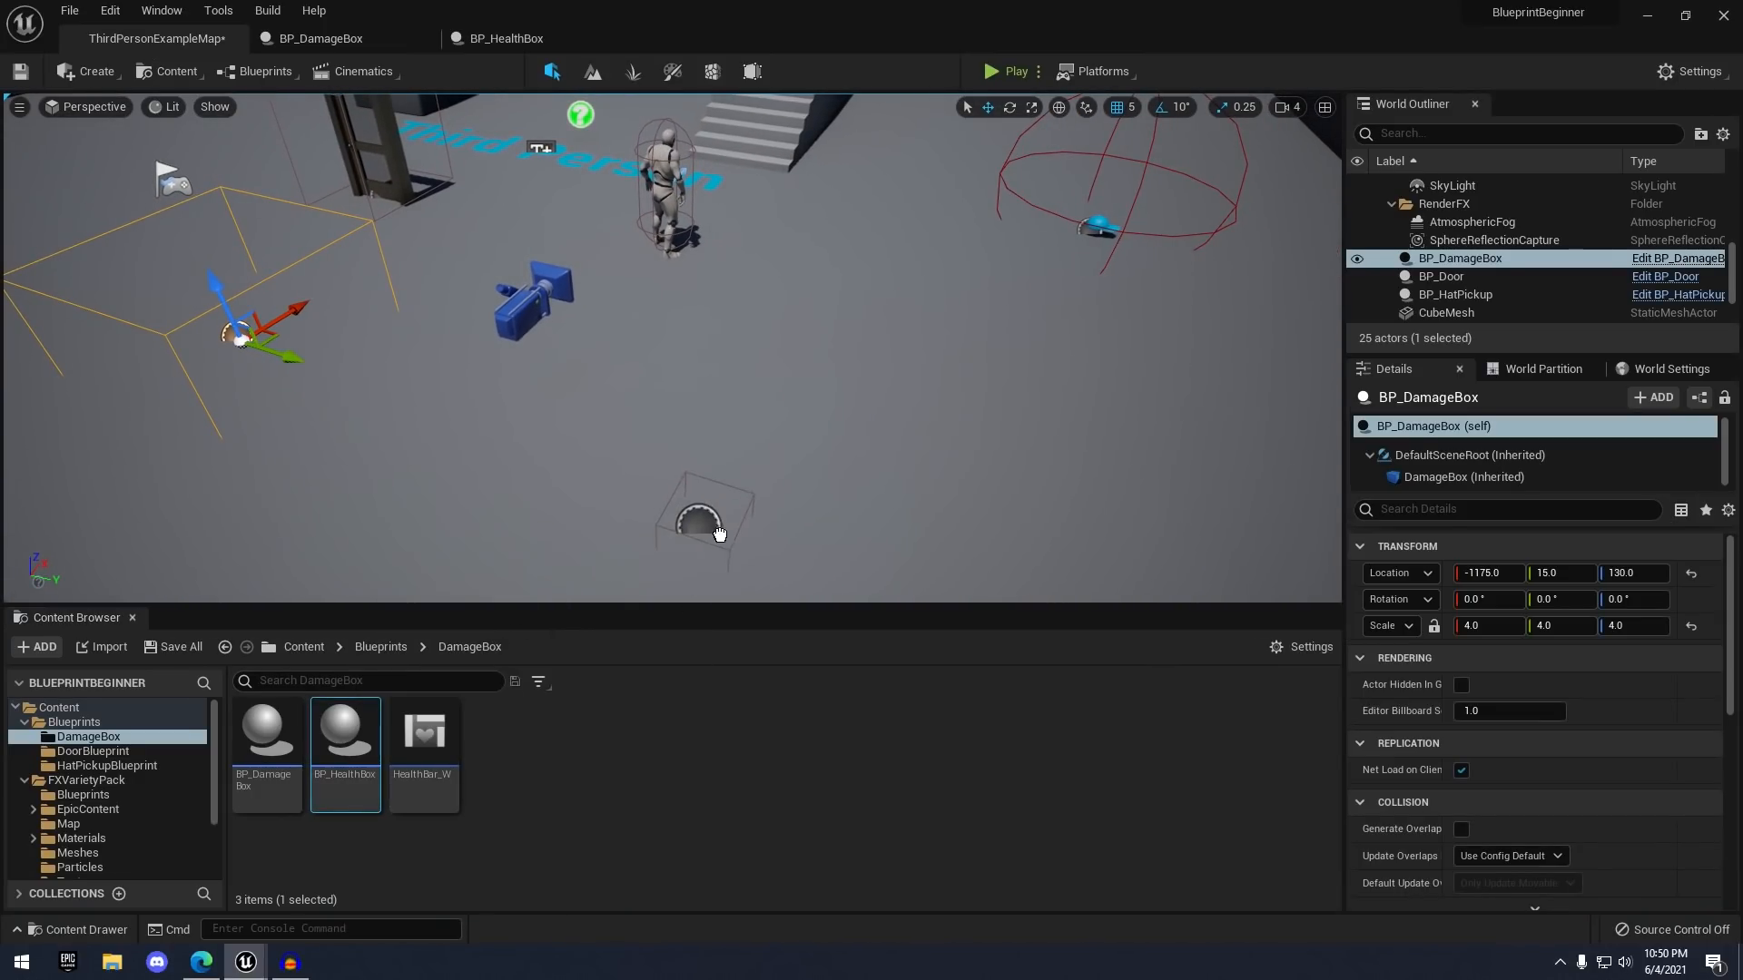
pyautogui.moveTo(788, 433); pyautogui.dragTo(781, 426)
pyautogui.press('f')
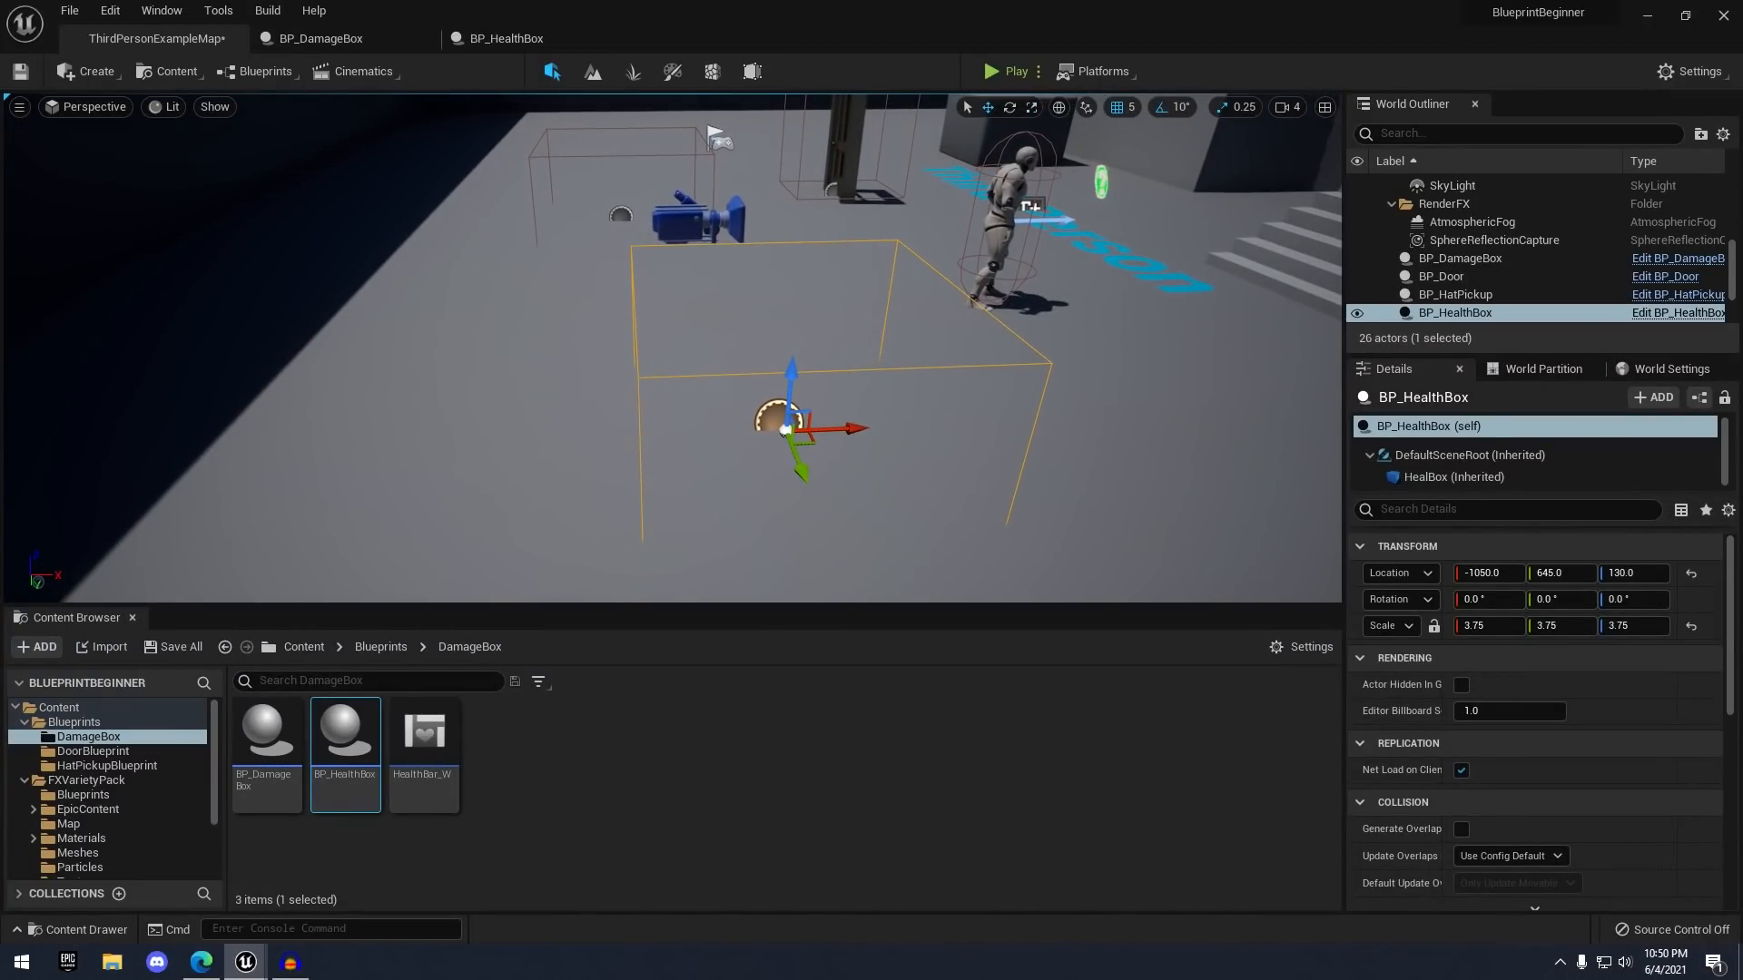
# - Go back to the BP_HealthBox event graph
pyautogui.moveTo(788, 400); pyautogui.dragTo(821, 413, button='right')
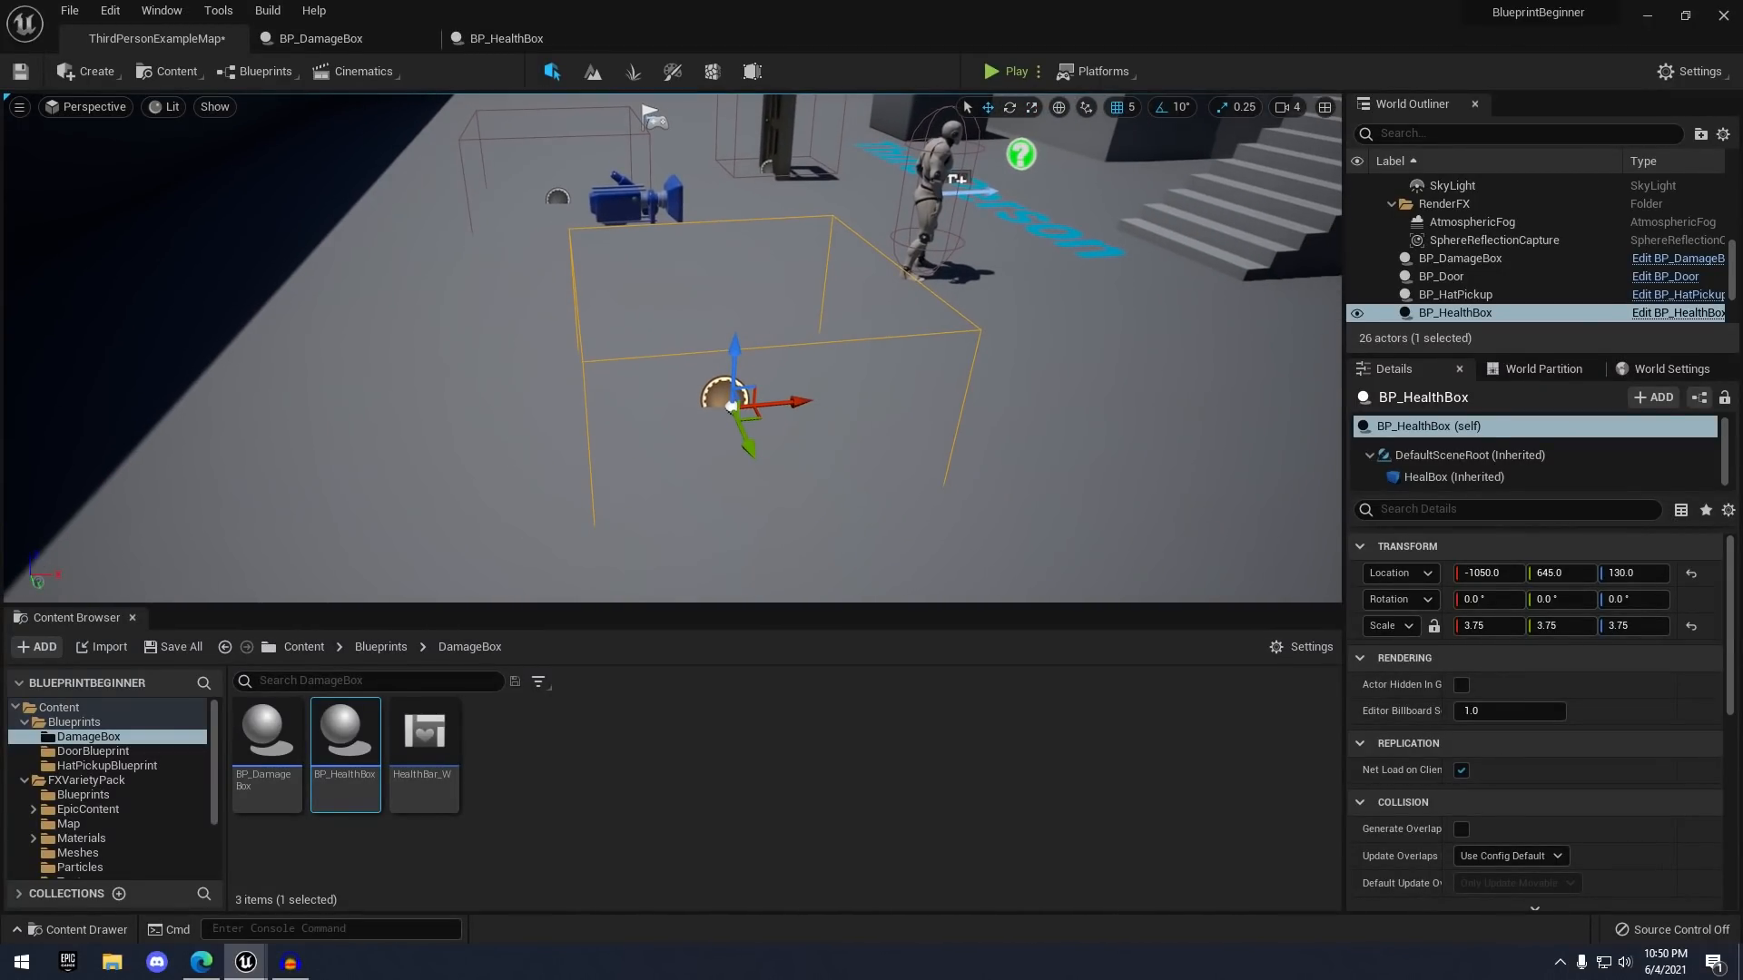
pyautogui.click(497, 41)
pyautogui.moveTo(684, 257); pyautogui.dragTo(898, 418, button='right')
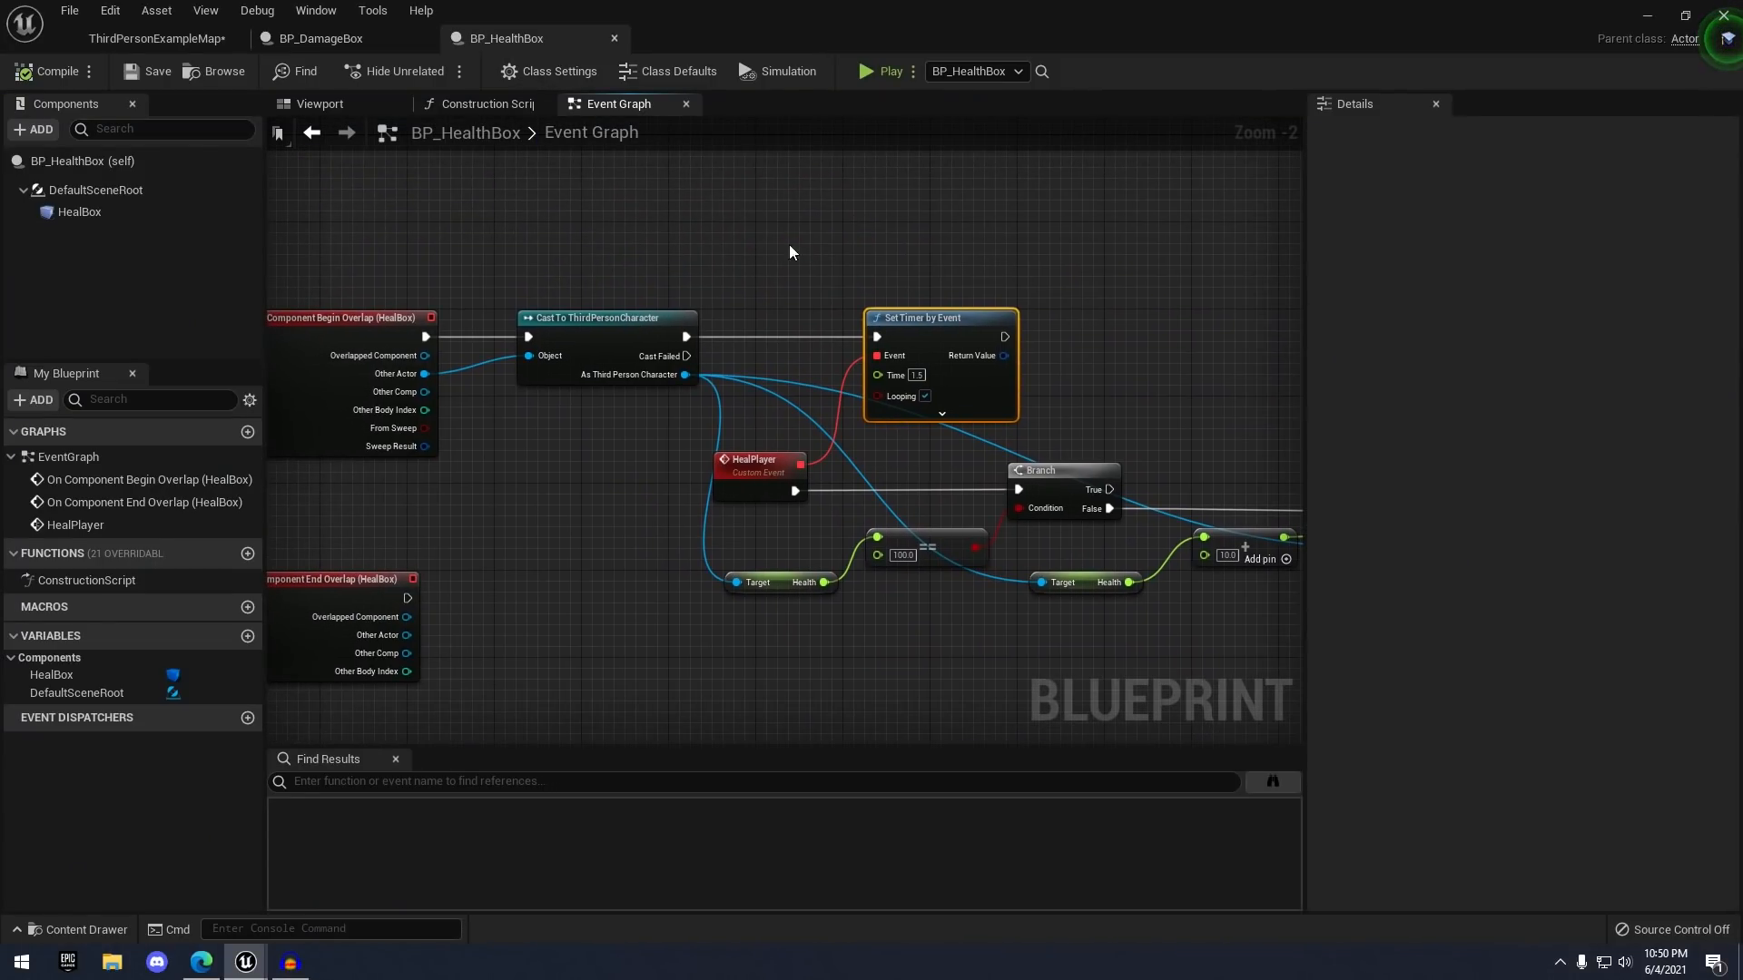
# - Add an Event BeginPlay node in empty space of BP_HealthBox's event graph
pyautogui.click(789, 253)
pyautogui.moveTo(717, 201); pyautogui.dragTo(781, 379, button='right')
pyautogui.rightClick(627, 274)
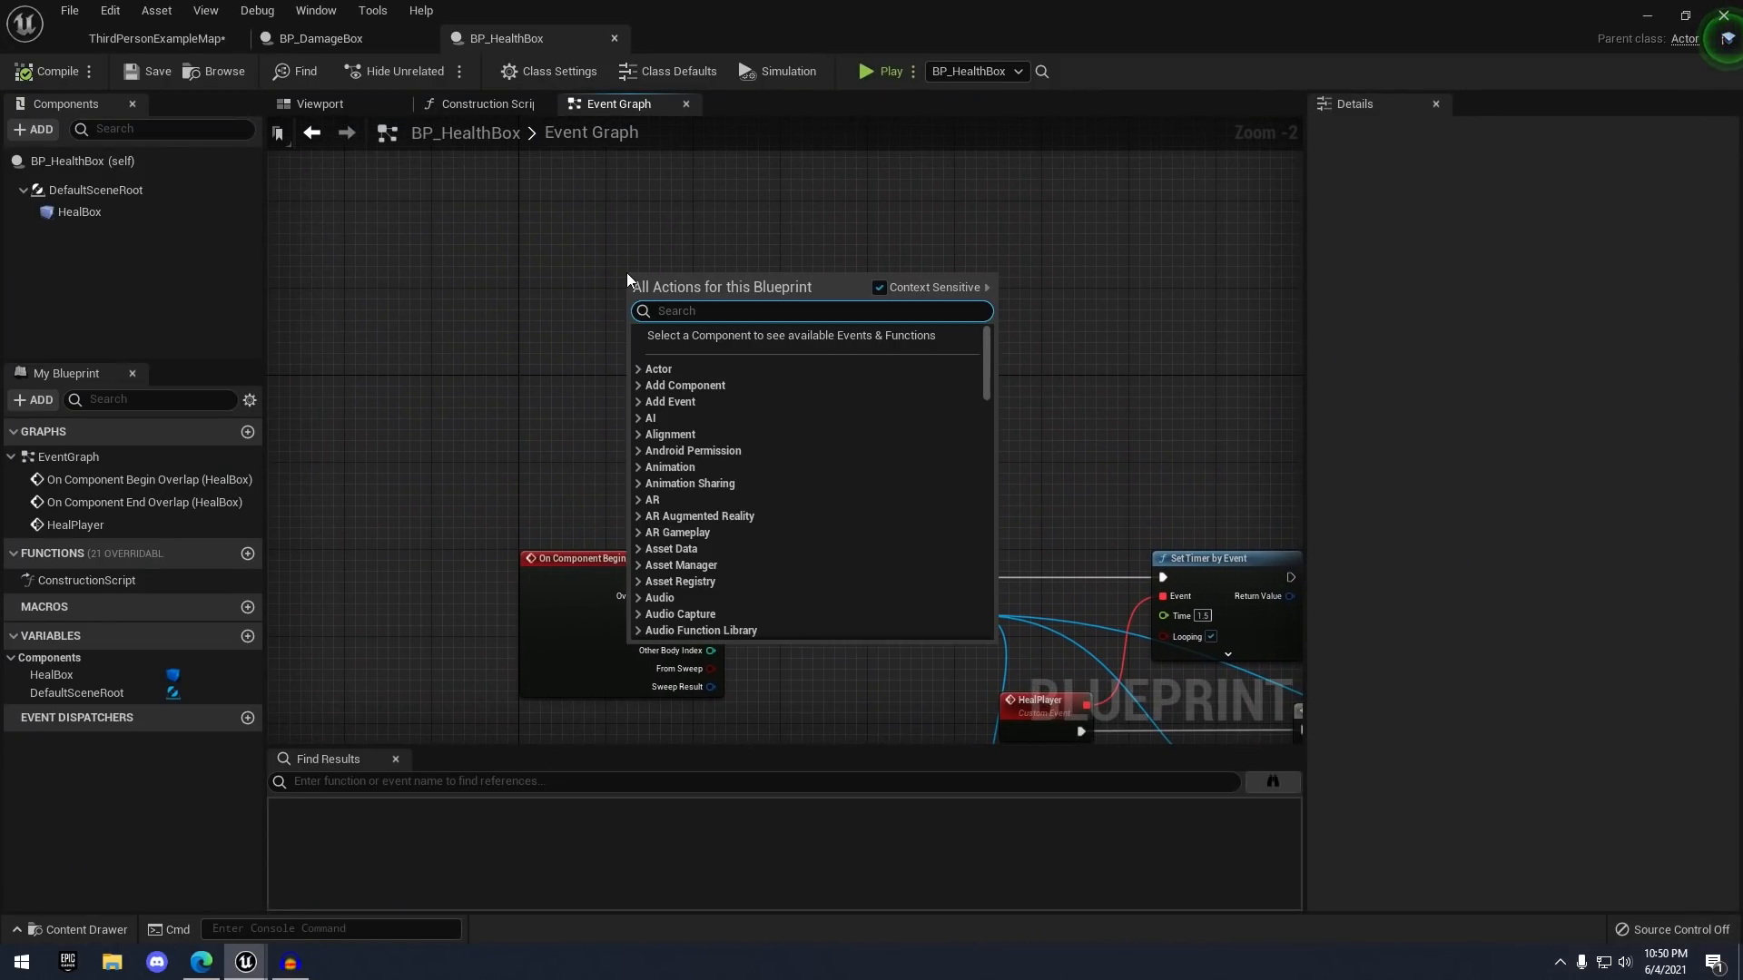
pyautogui.write('event beginplay')
pyautogui.press('Return')
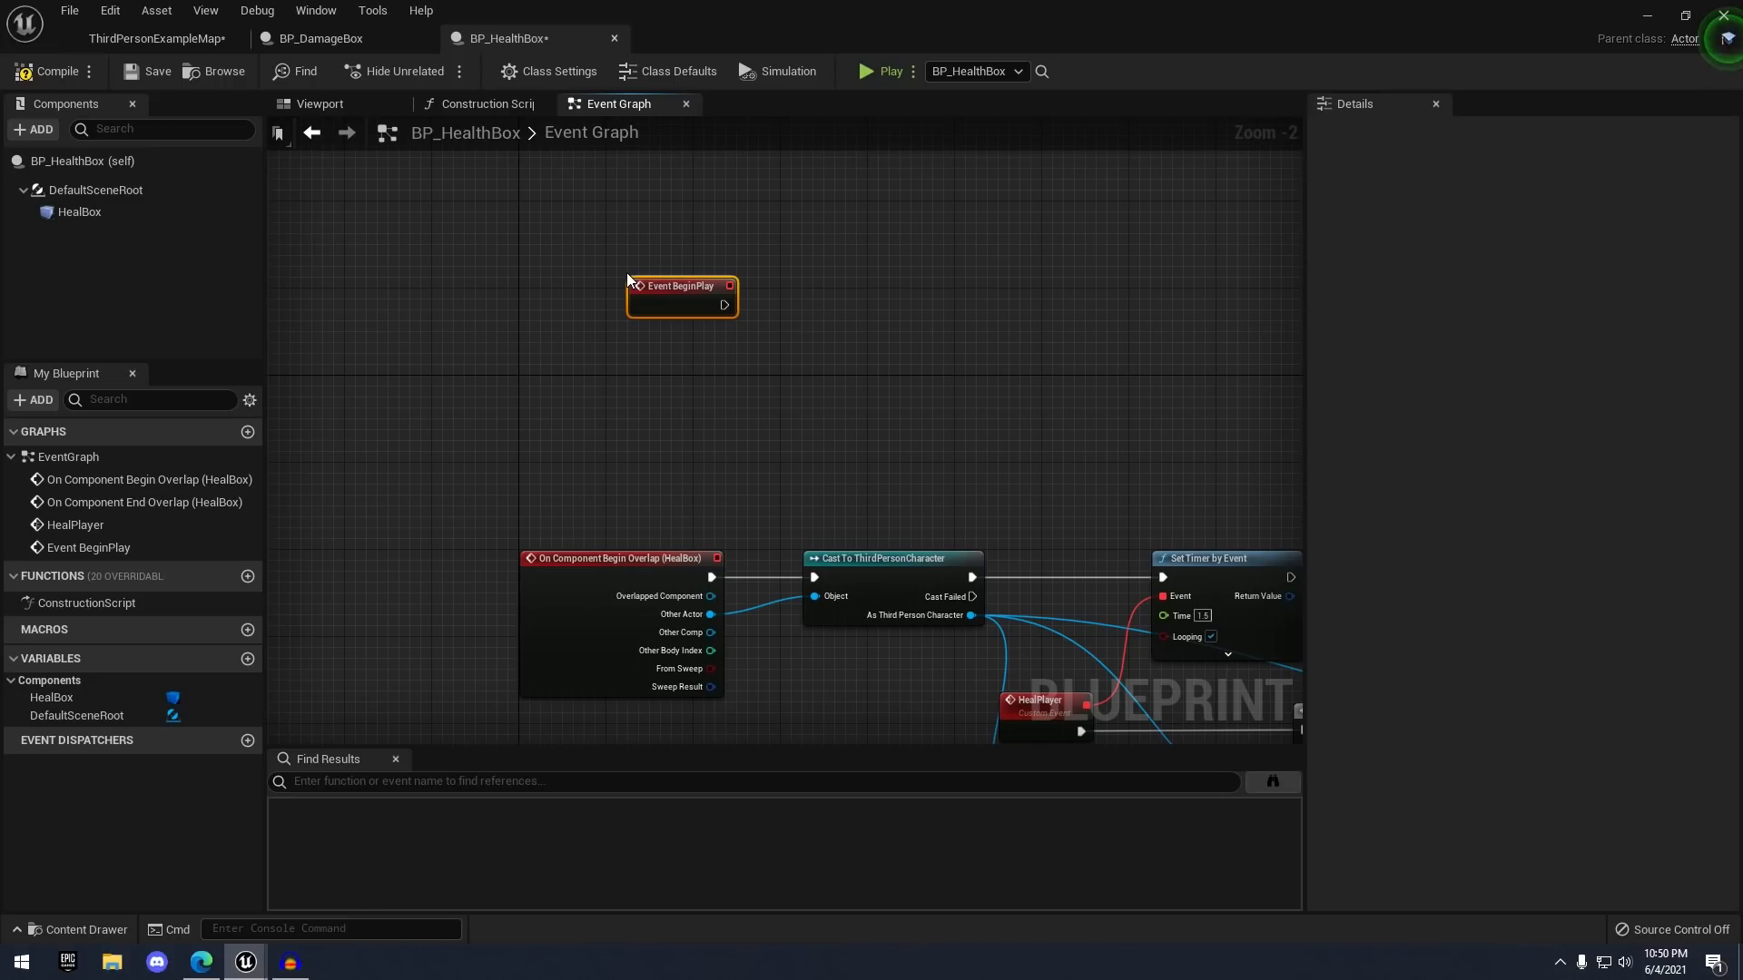
# - From BeginPlay, add Spawn Emitter at Location using the P_ky_healAura particle system
pyautogui.scroll(1, 627, 272)
pyautogui.scroll(1, 680, 313)
pyautogui.moveTo(746, 310); pyautogui.dragTo(873, 312)
pyautogui.write('spawn emit')
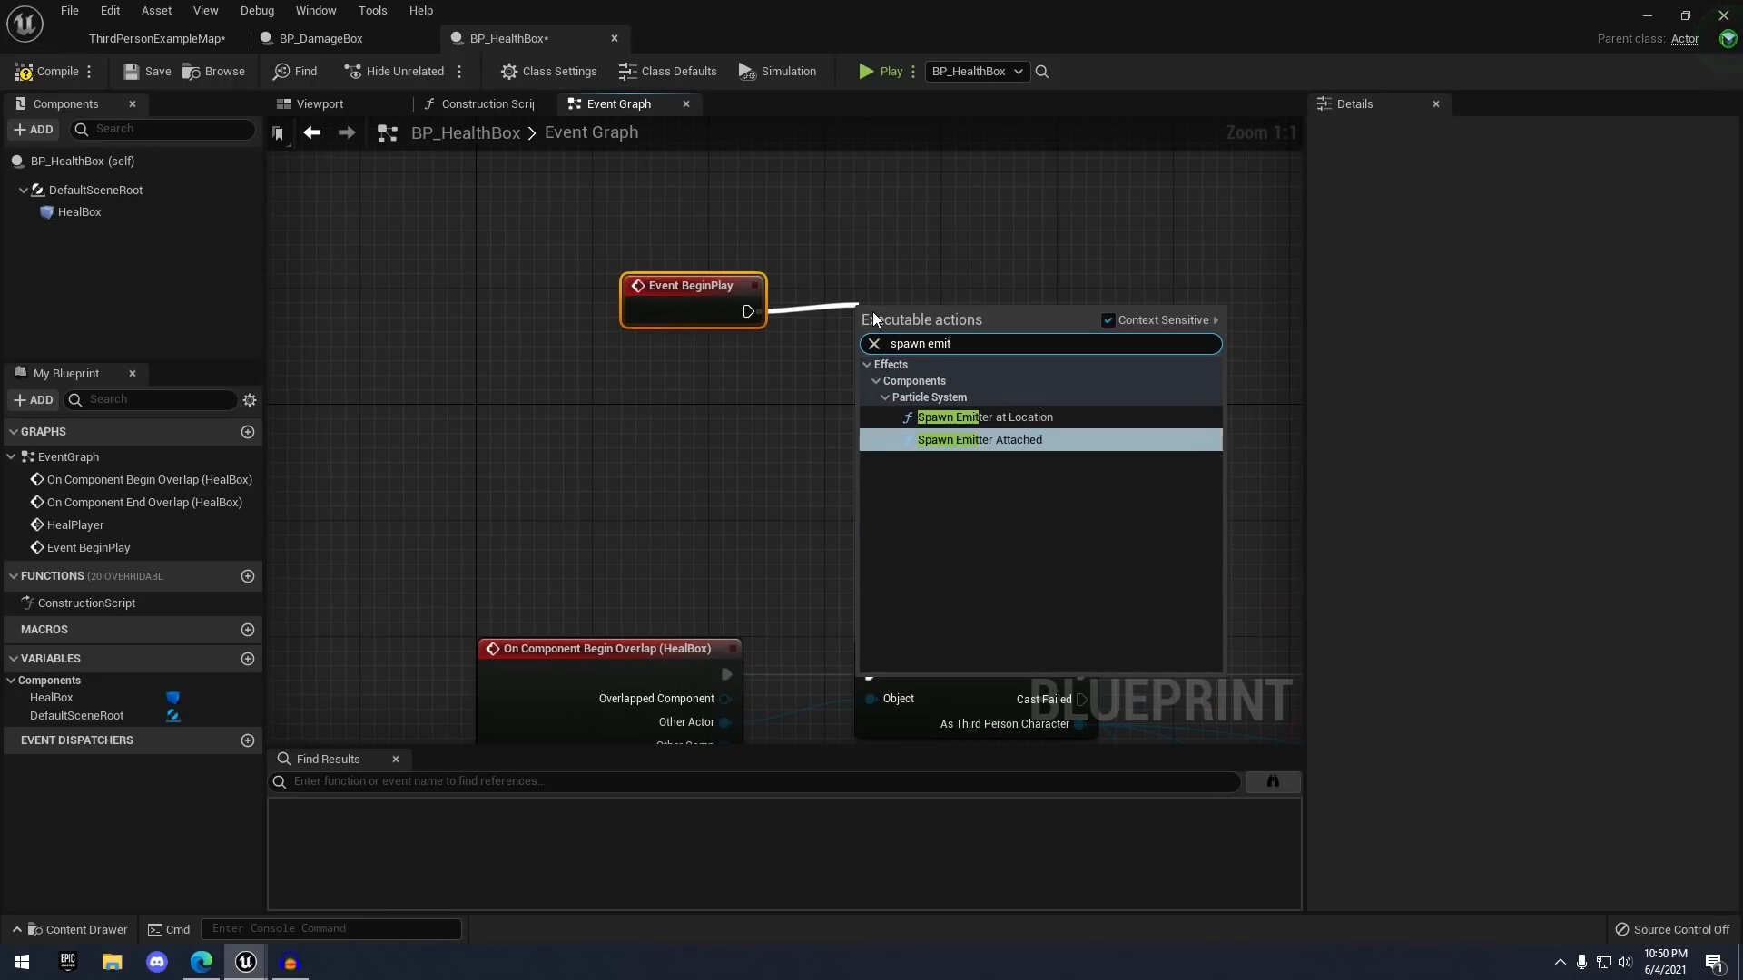
pyautogui.press('Up')
pyautogui.press('Return')
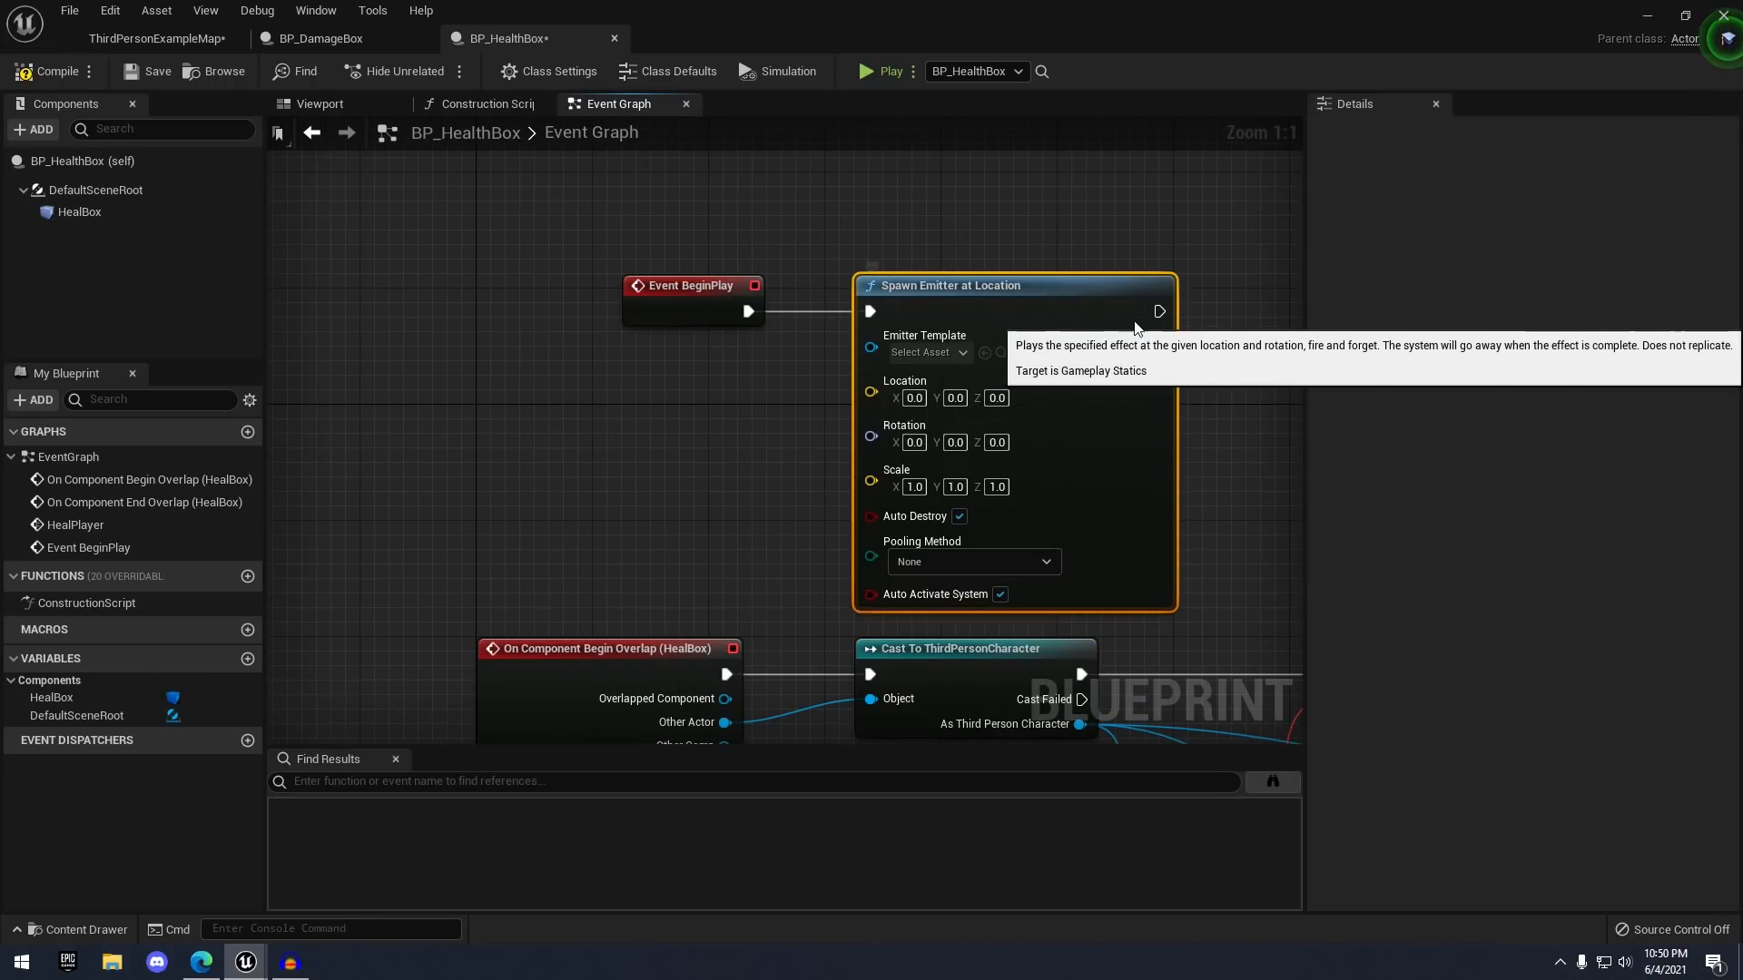
pyautogui.click(928, 307)
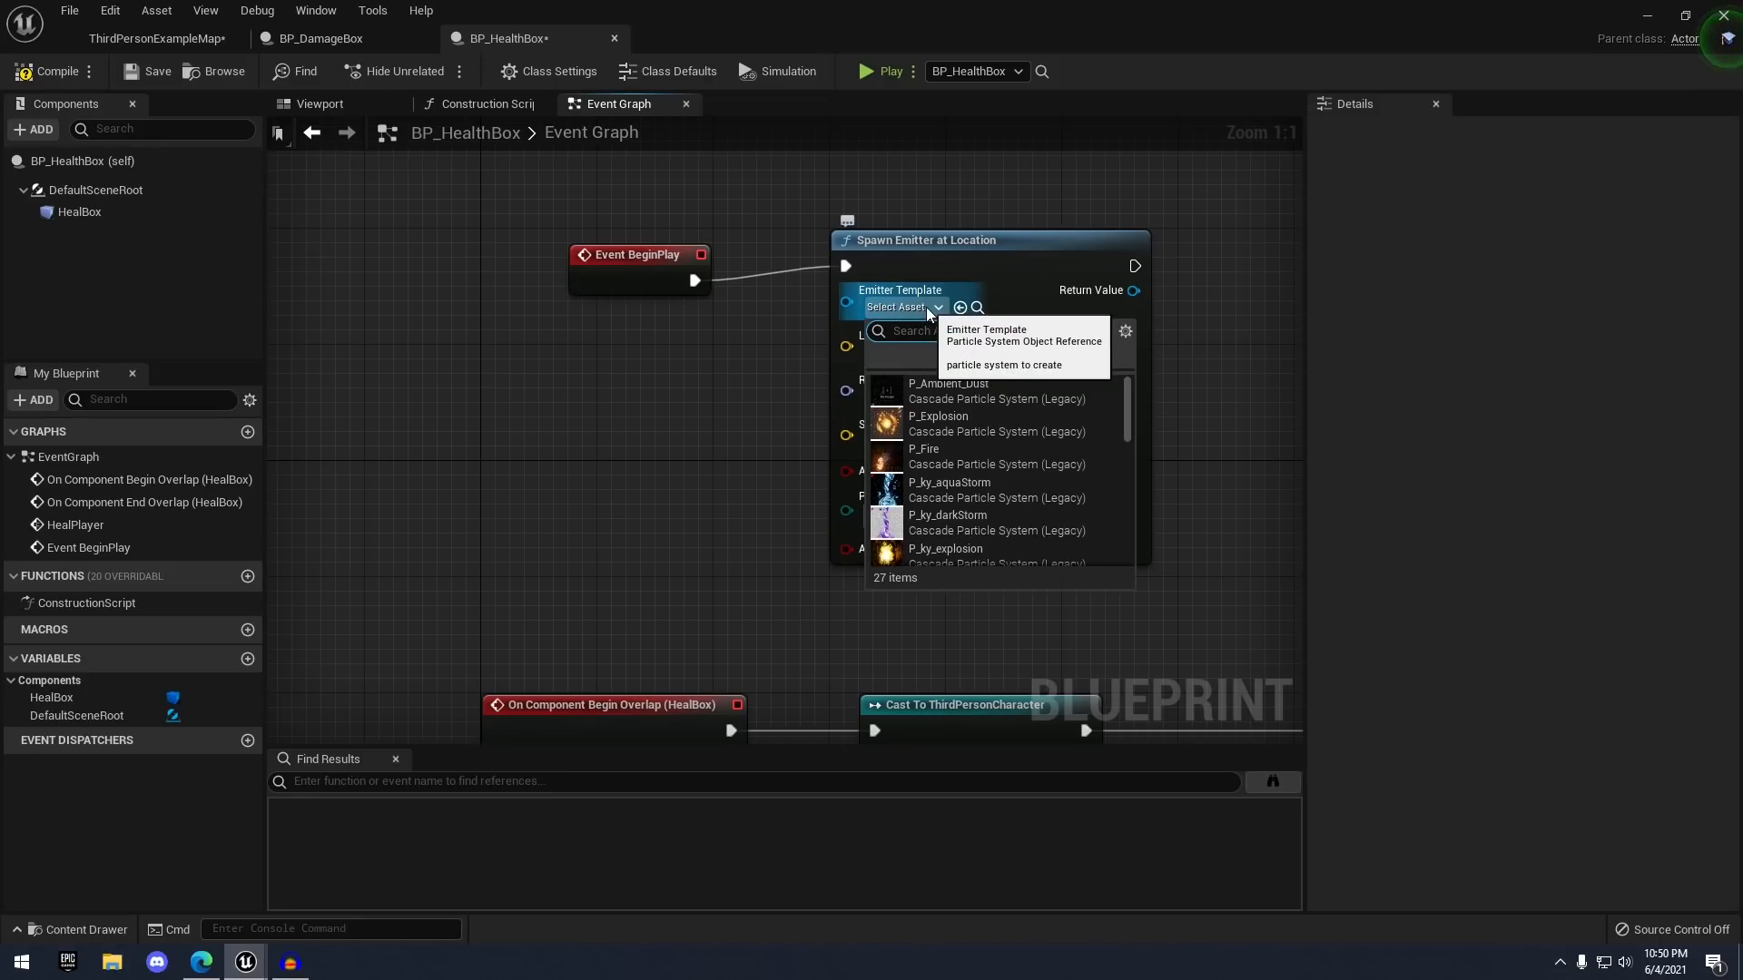
pyautogui.write('heal')
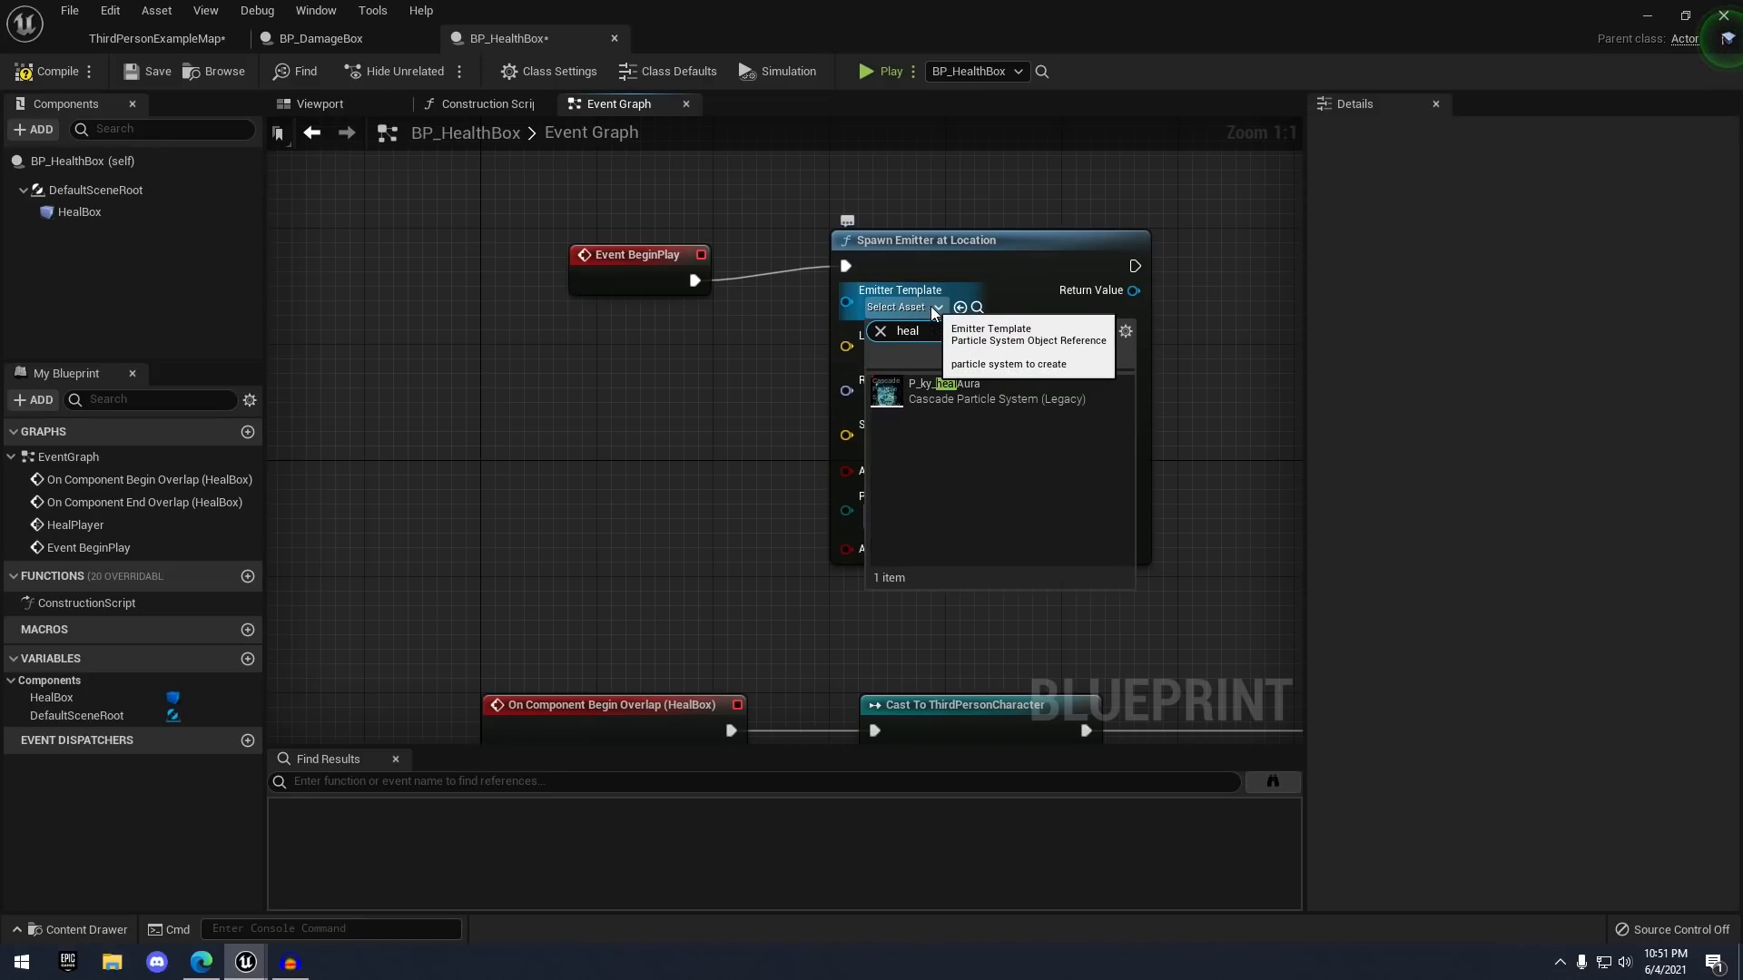
pyautogui.click(944, 391)
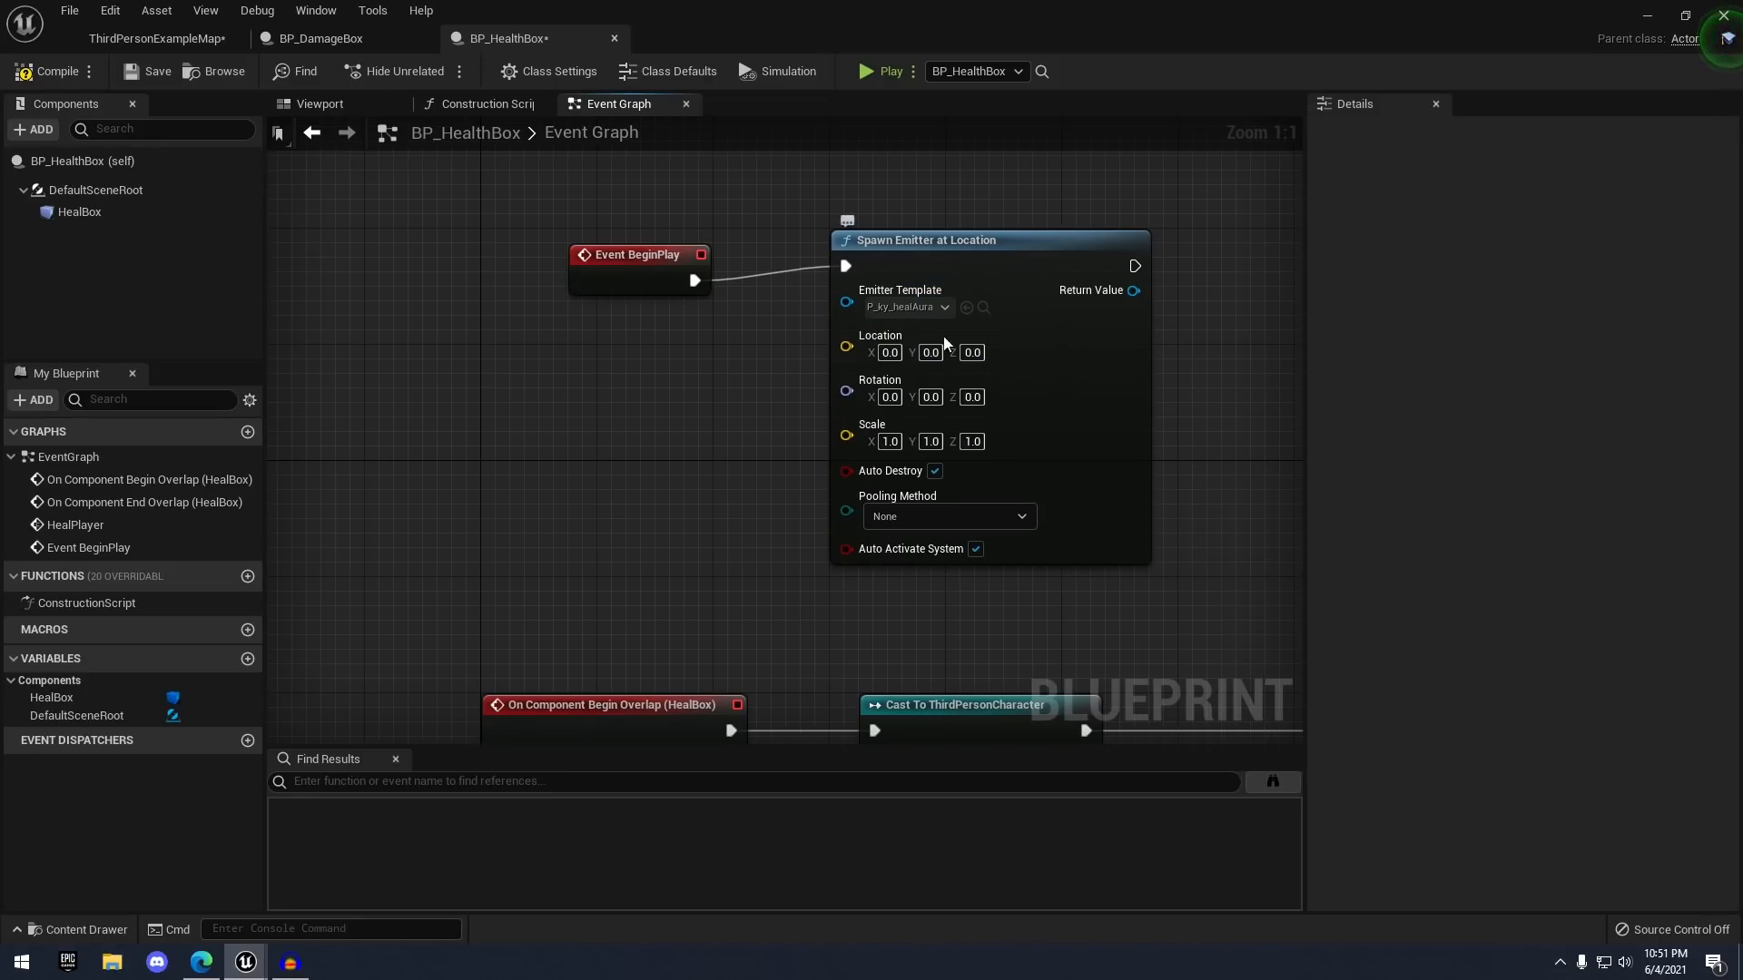
# - Add a GetActorLocation node and wire it into the emitter's Location input
pyautogui.moveTo(627, 281); pyautogui.dragTo(617, 266)
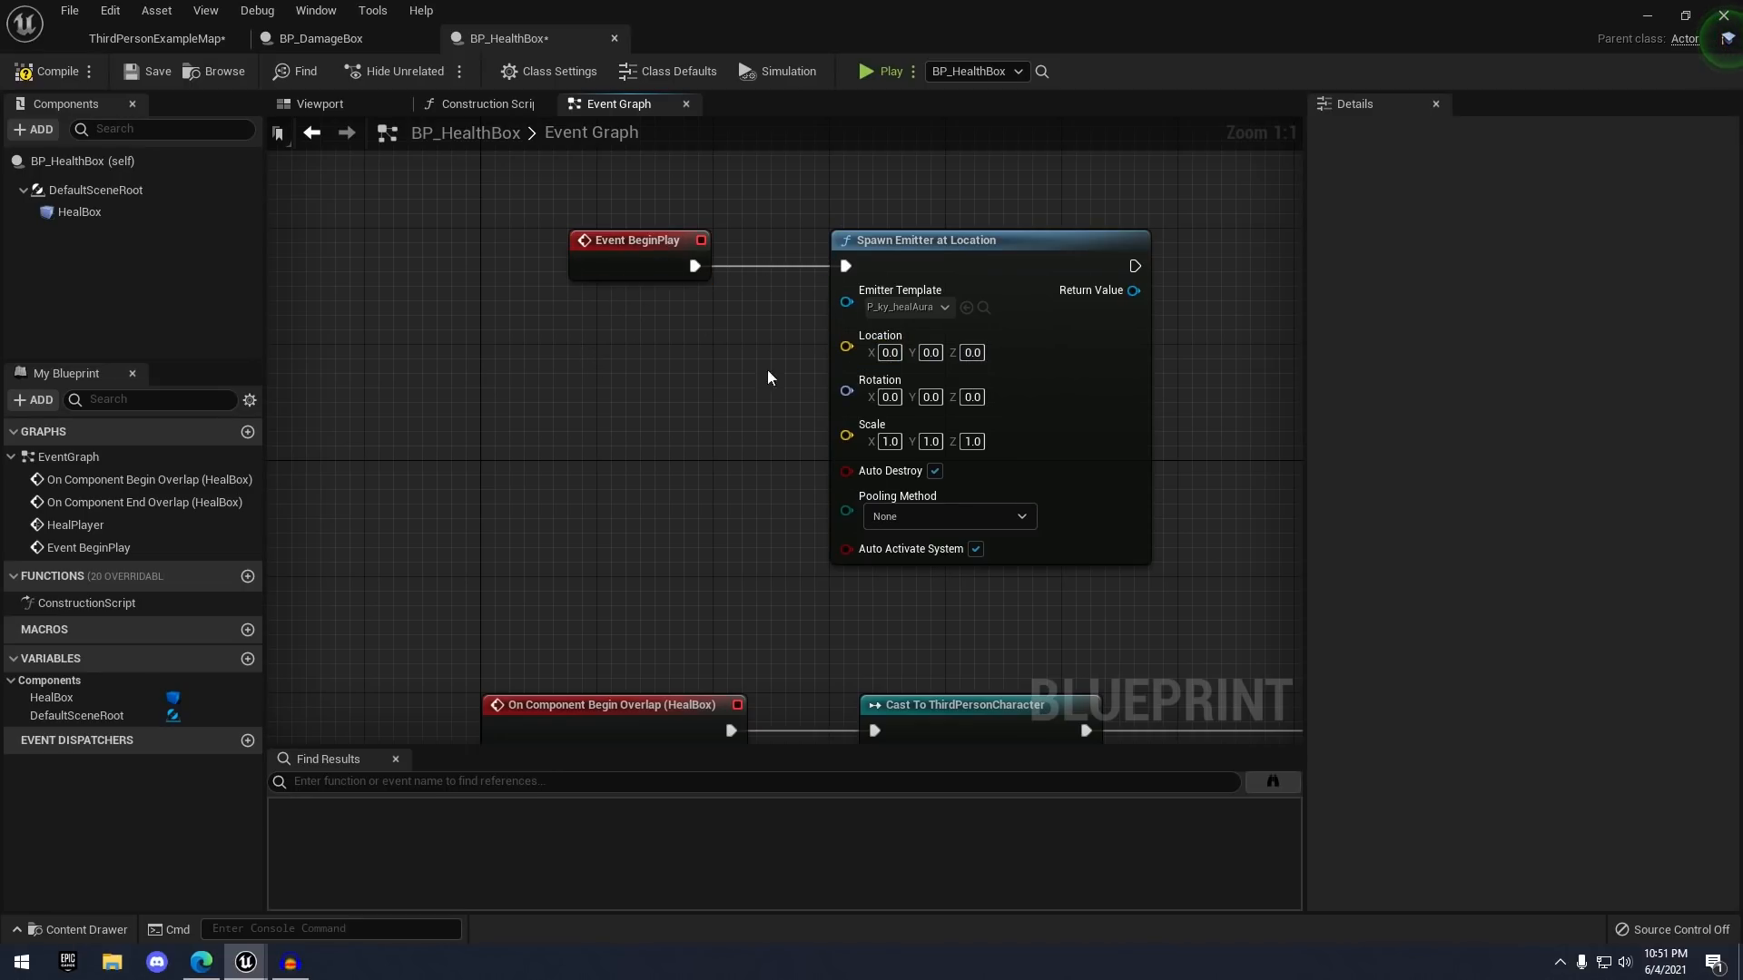
pyautogui.rightClick(605, 363)
pyautogui.write('get act')
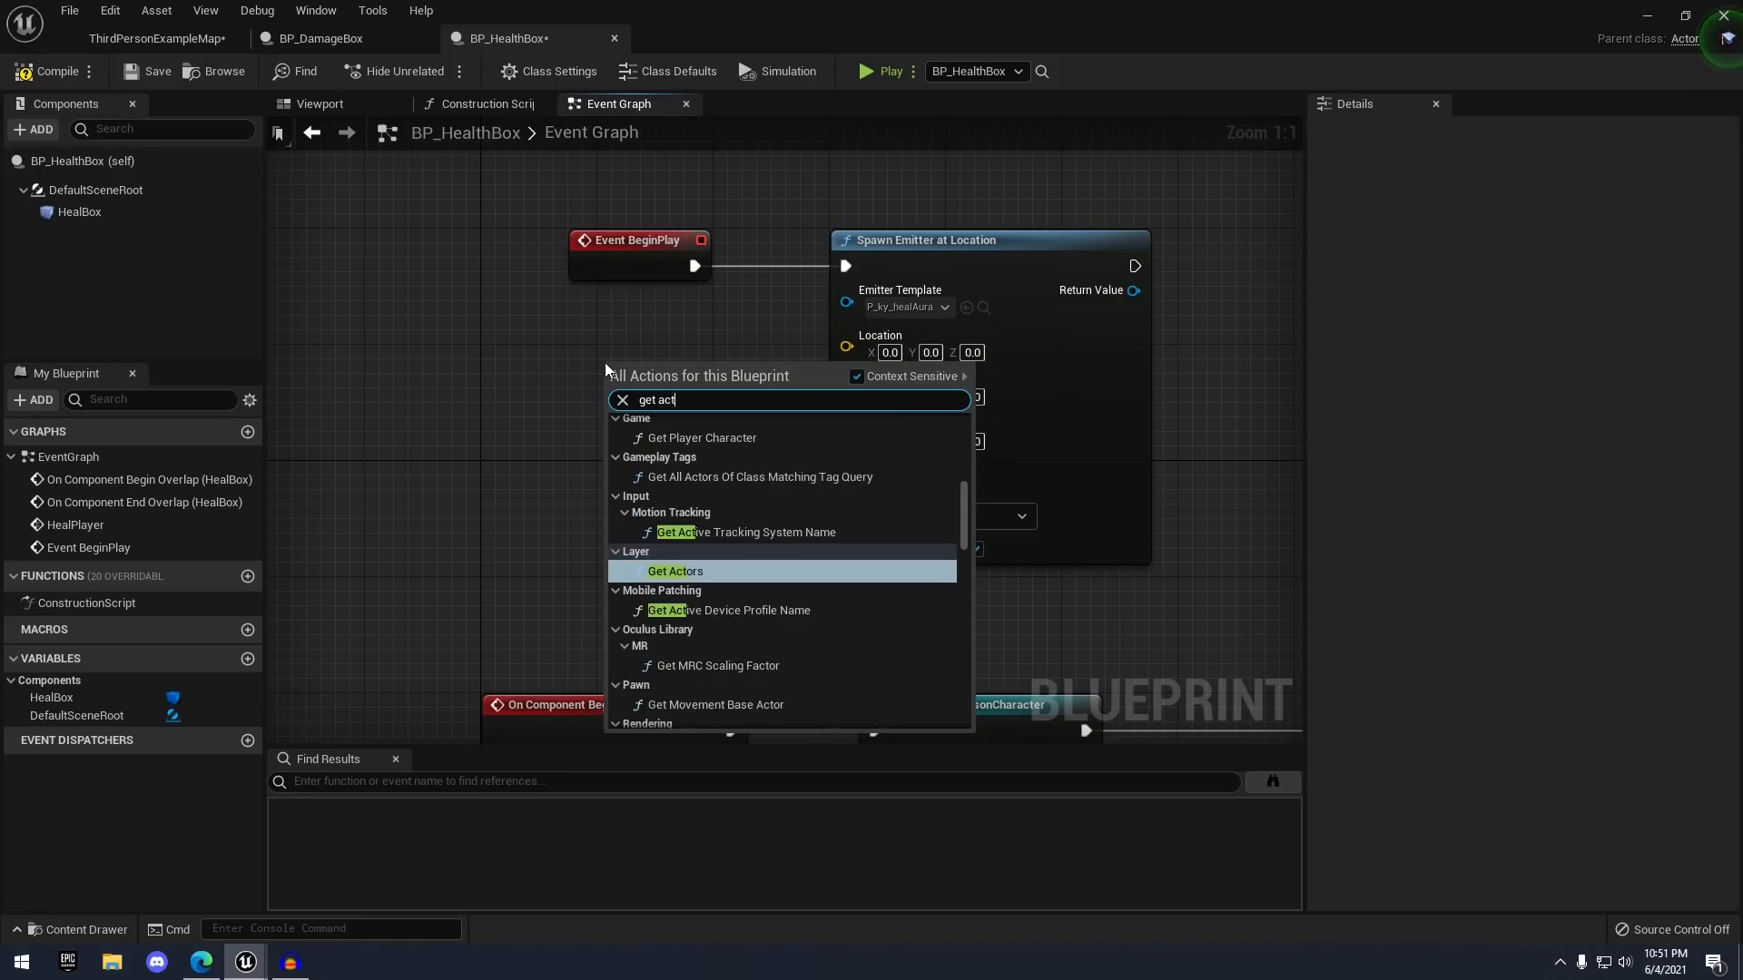
pyautogui.write('or loc')
pyautogui.press('Return')
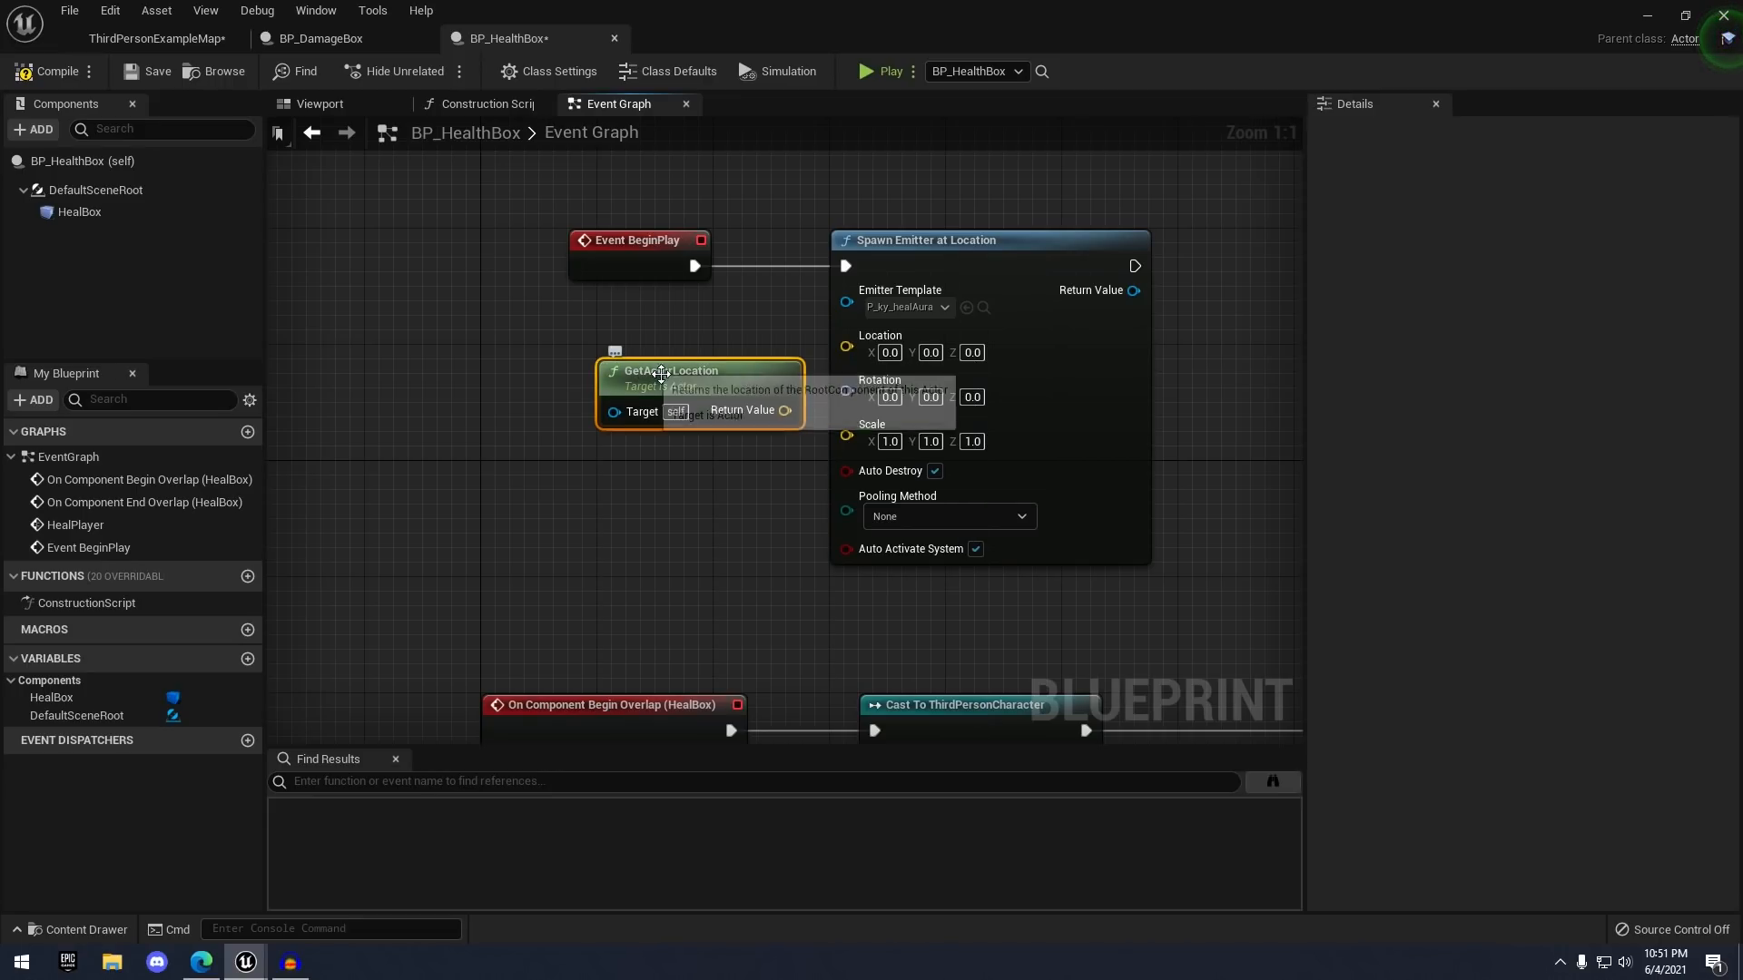
pyautogui.moveTo(708, 373); pyautogui.dragTo(664, 344)
pyautogui.moveTo(744, 383); pyautogui.dragTo(848, 348)
# - Compile and save BP_HealthBox, then return to the level map editor
pyautogui.scroll(-2, 808, 454)
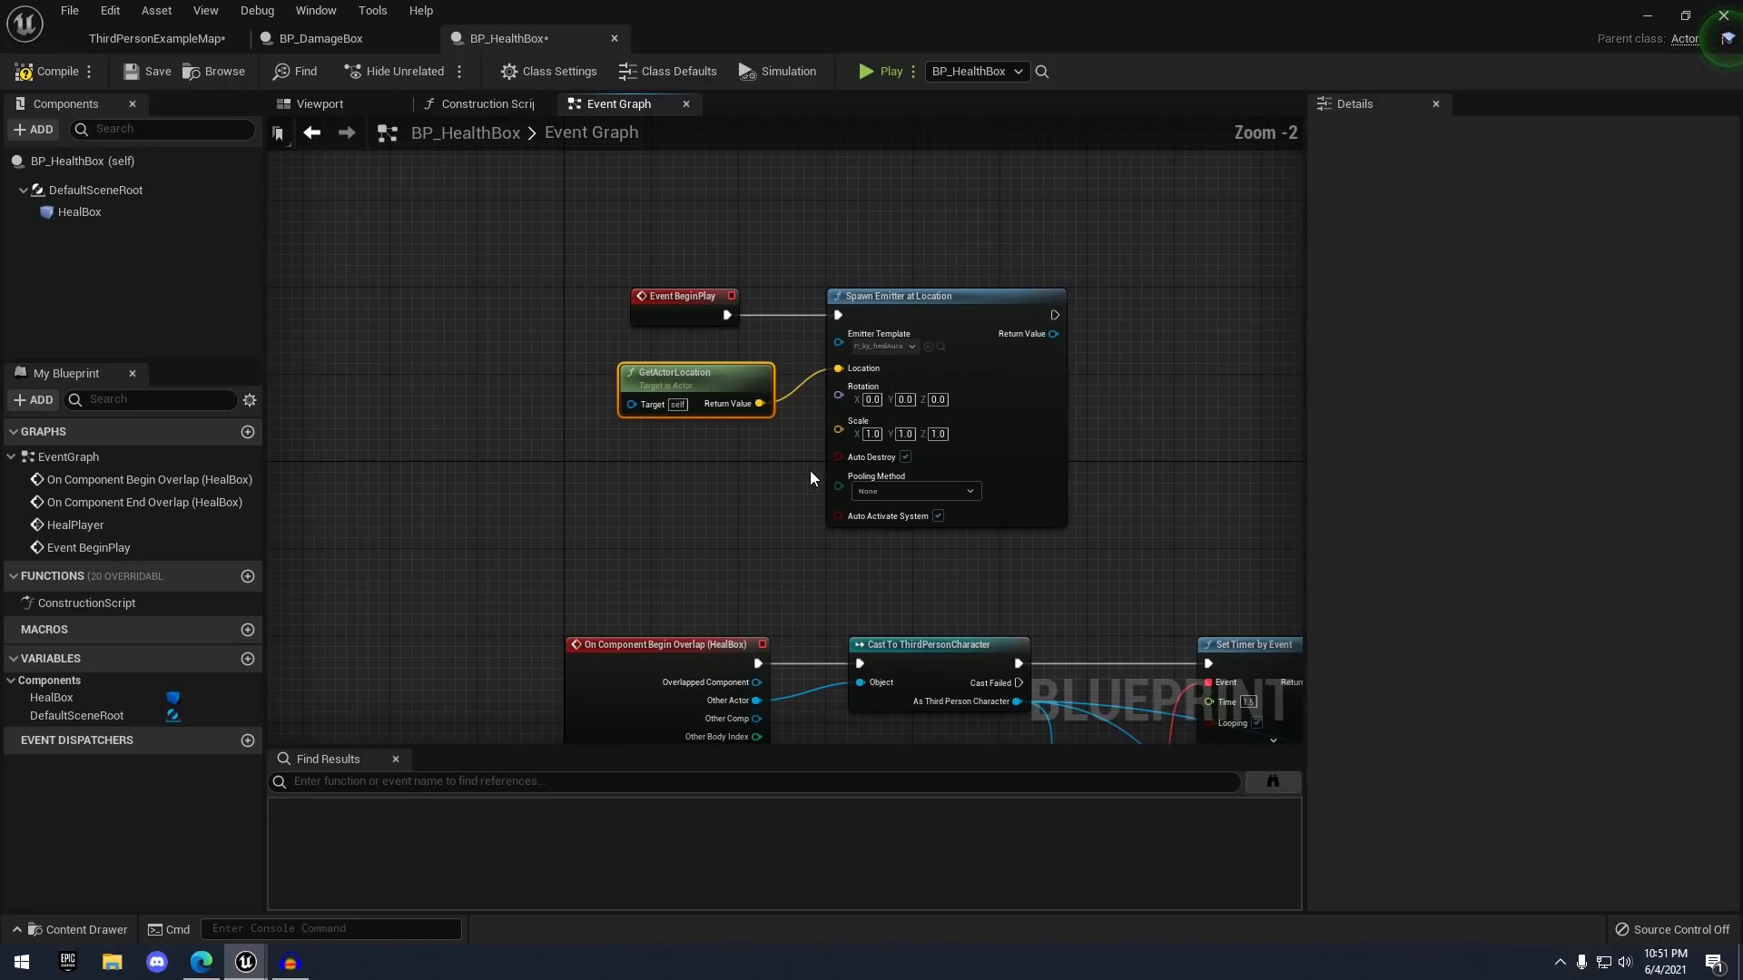
pyautogui.moveTo(776, 508); pyautogui.dragTo(617, 330, button='right')
pyautogui.moveTo(616, 330); pyautogui.dragTo(501, 219, button='right')
pyautogui.scroll(-3, 501, 220)
pyautogui.click(56, 72)
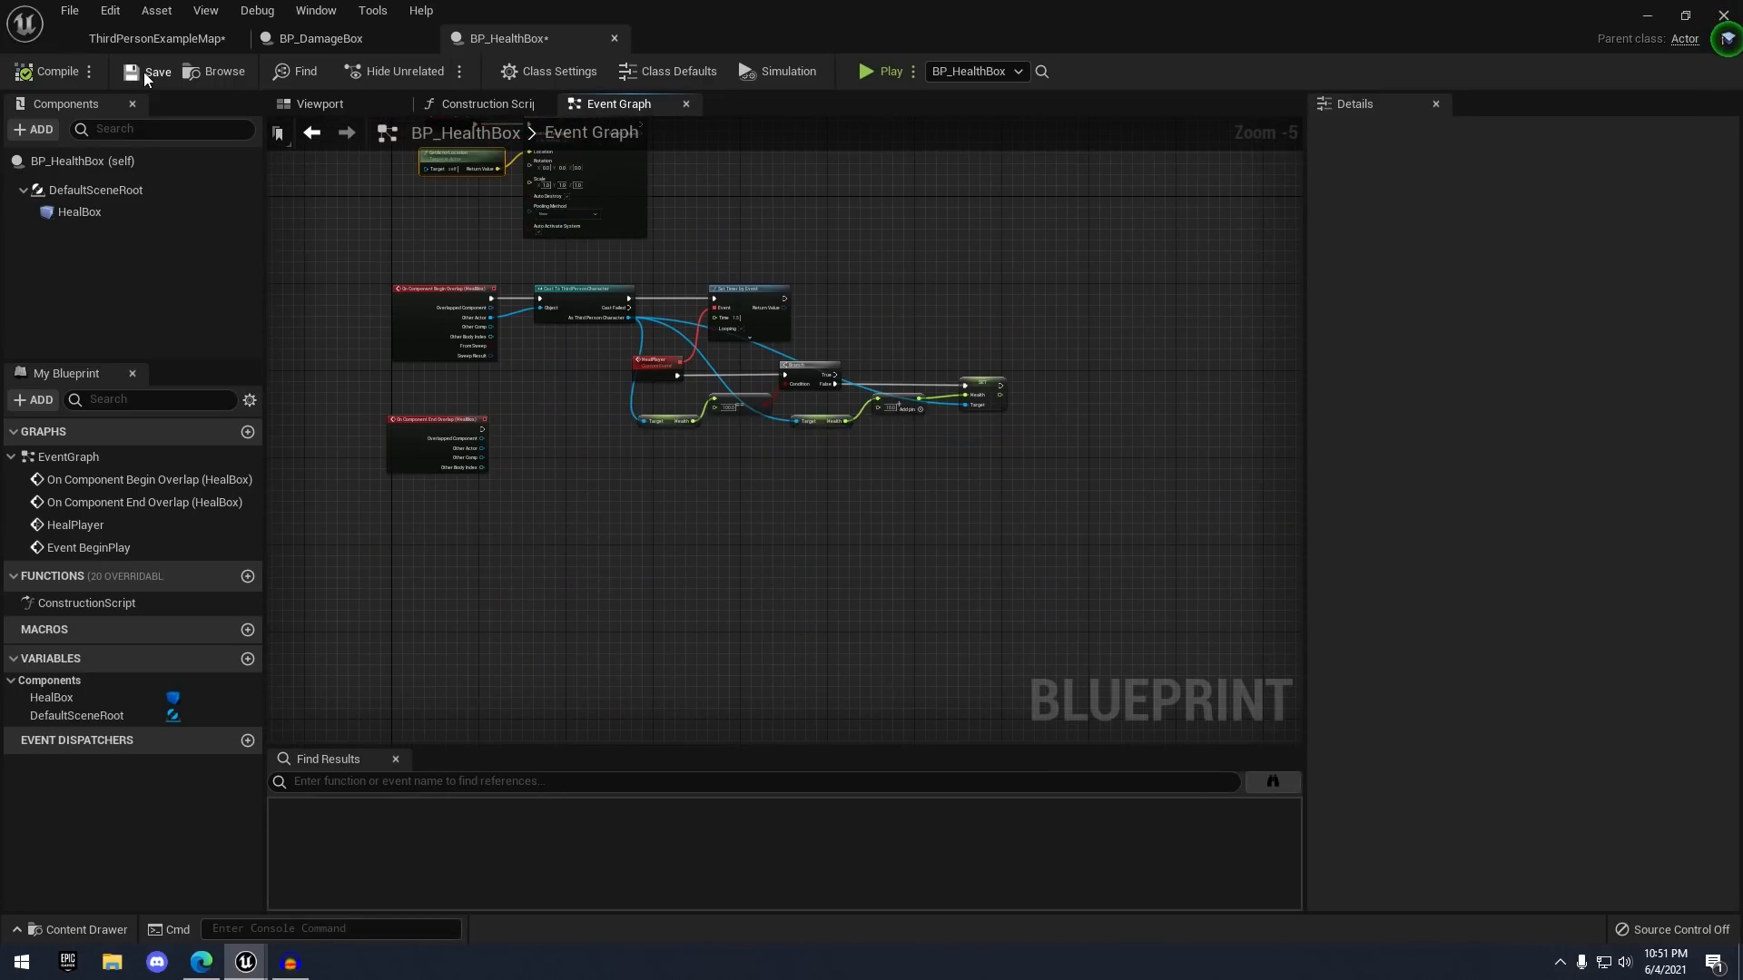
pyautogui.click(146, 72)
pyautogui.click(157, 38)
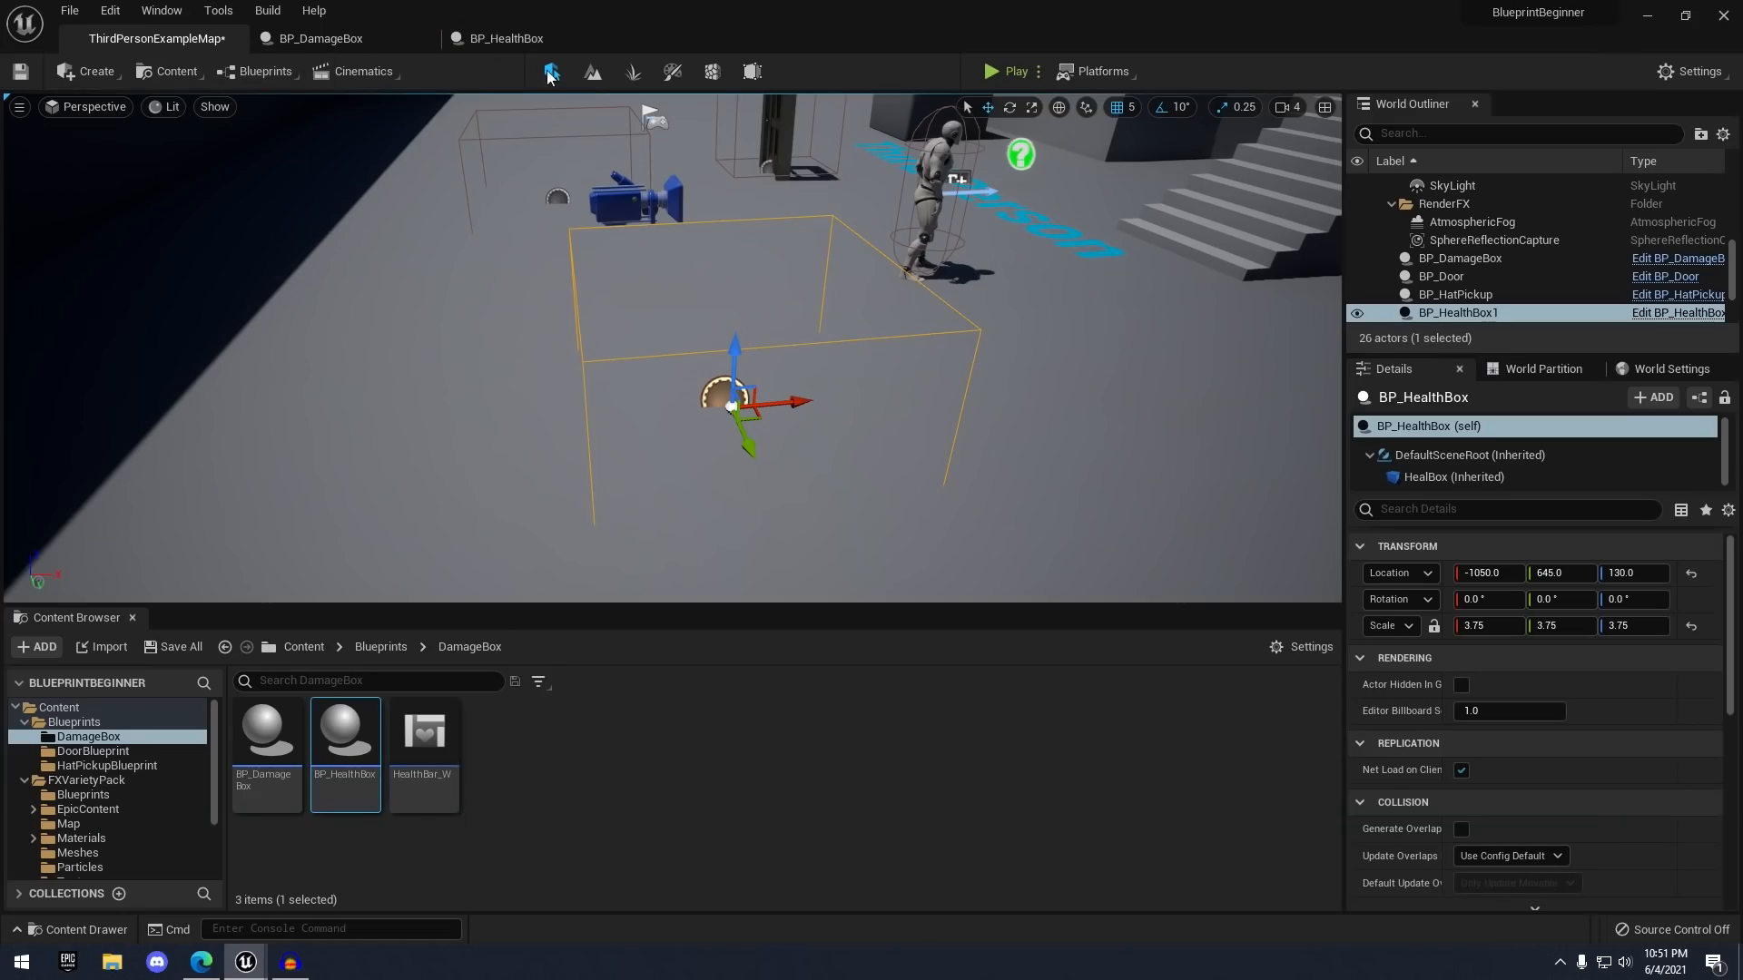
# - Play-test by running through the red damage effect into the green health box, then reopen BP_HealthBox
pyautogui.click(999, 71)
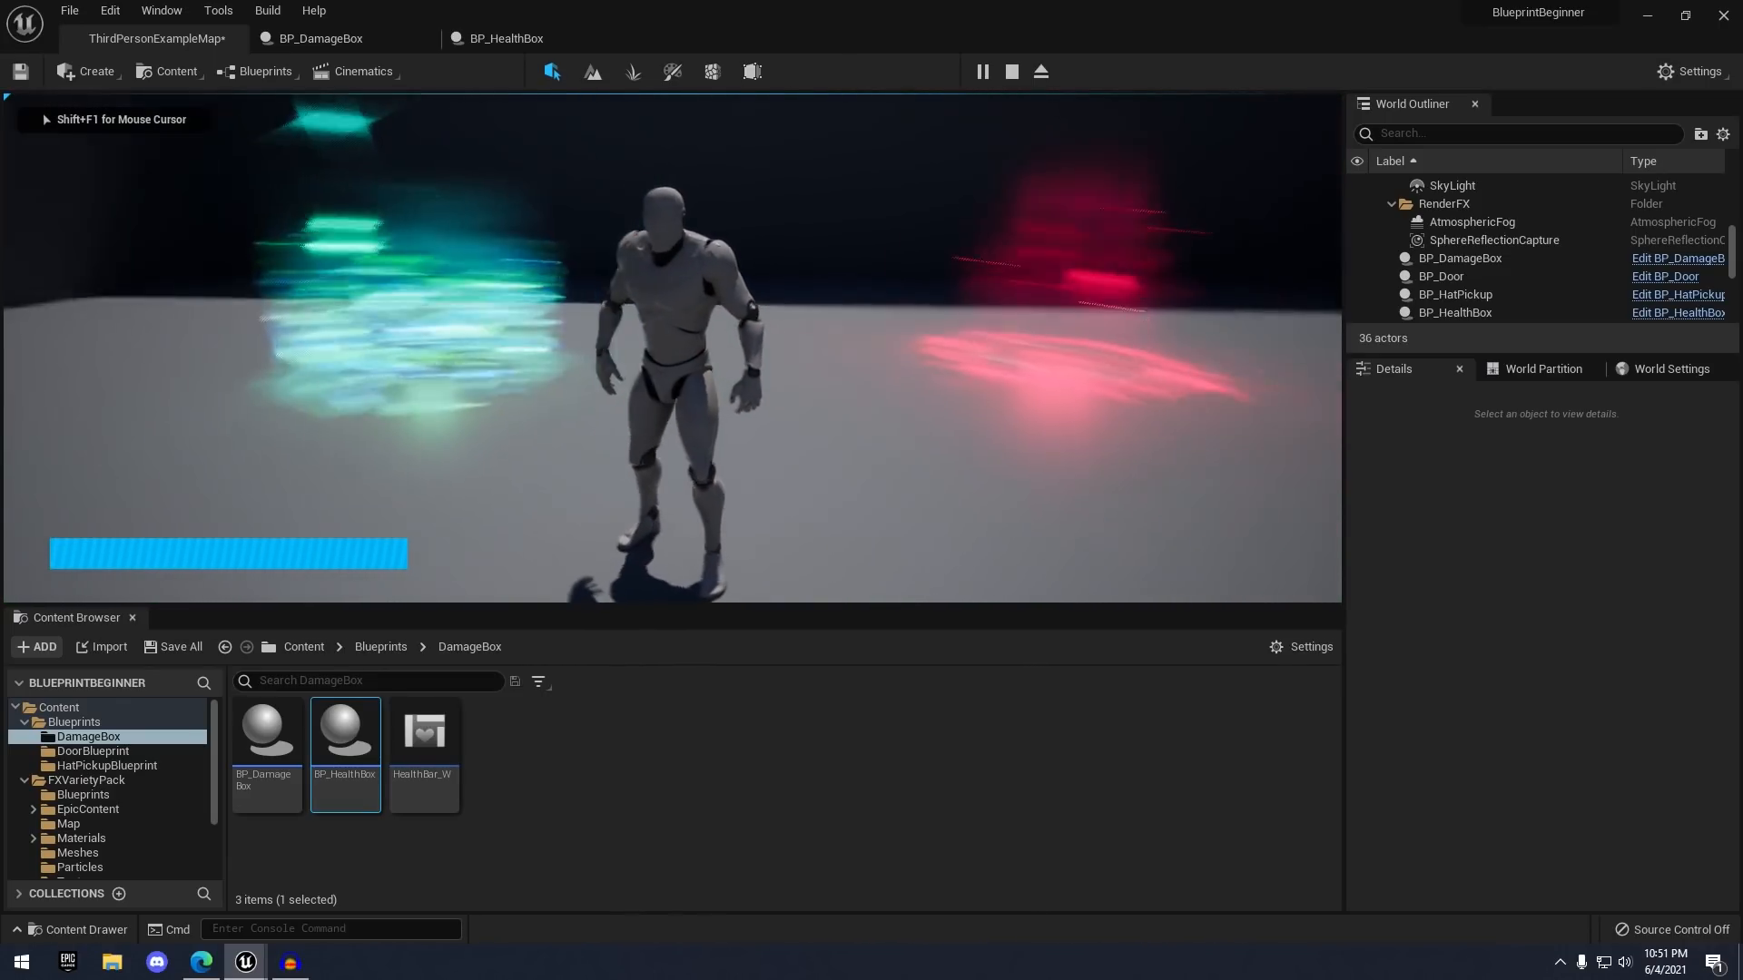
pyautogui.press('w')
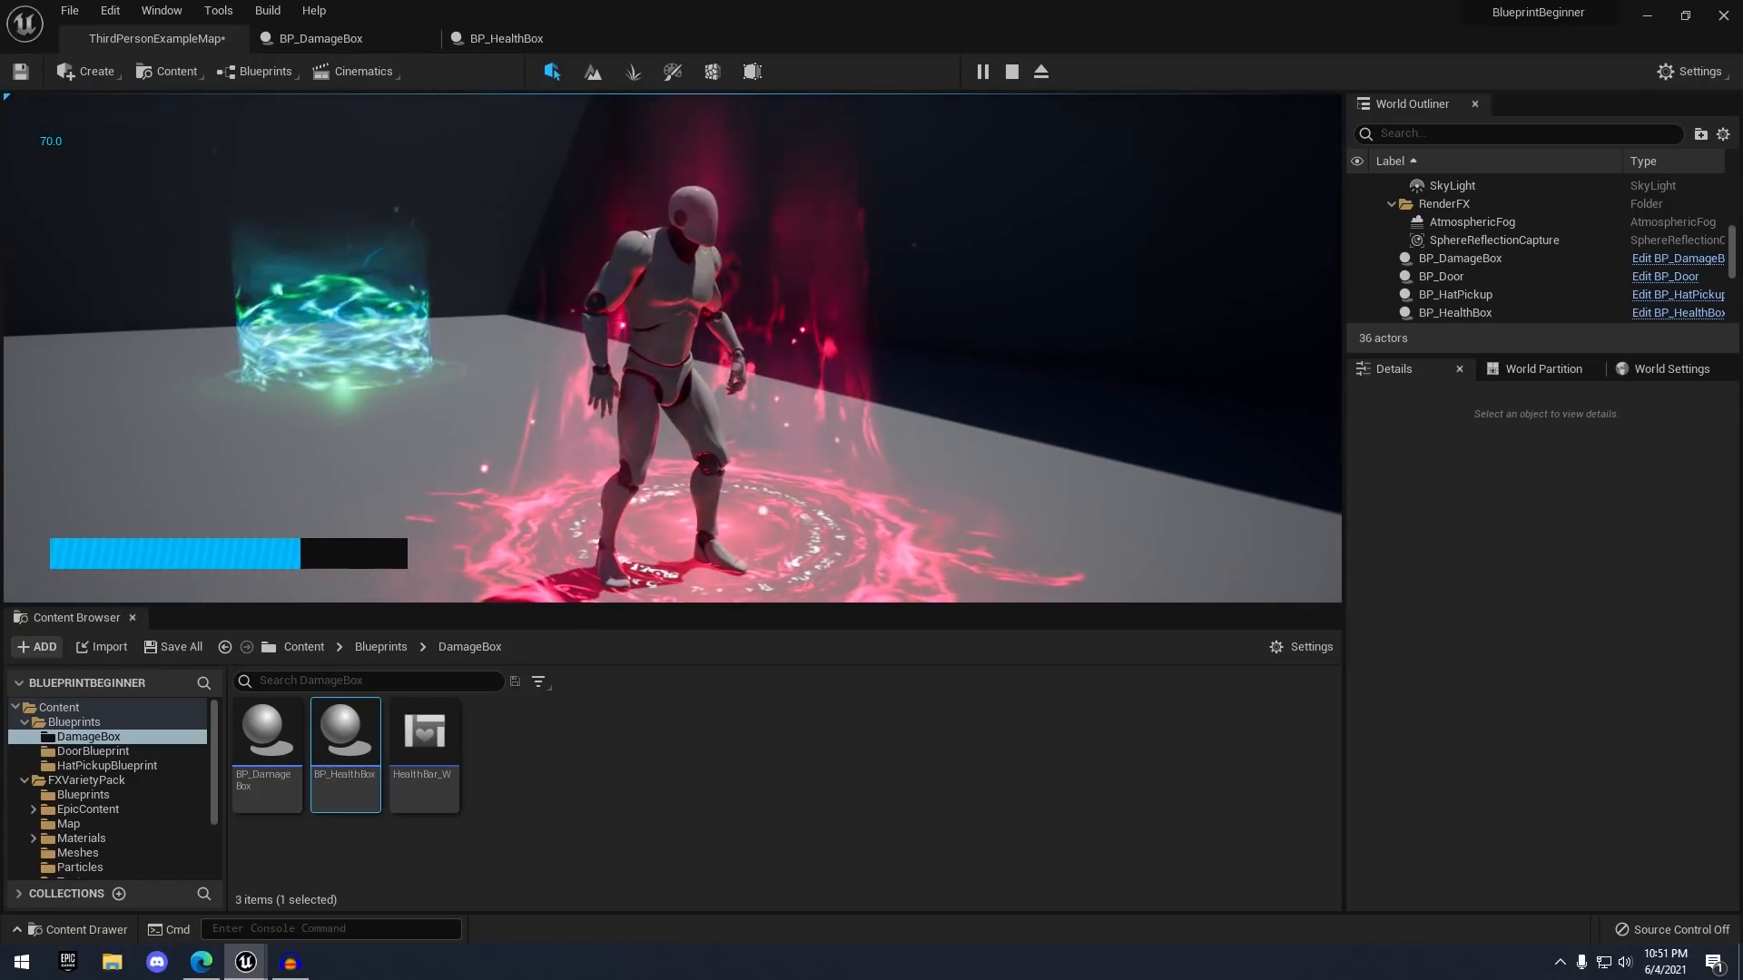
pyautogui.press('w')
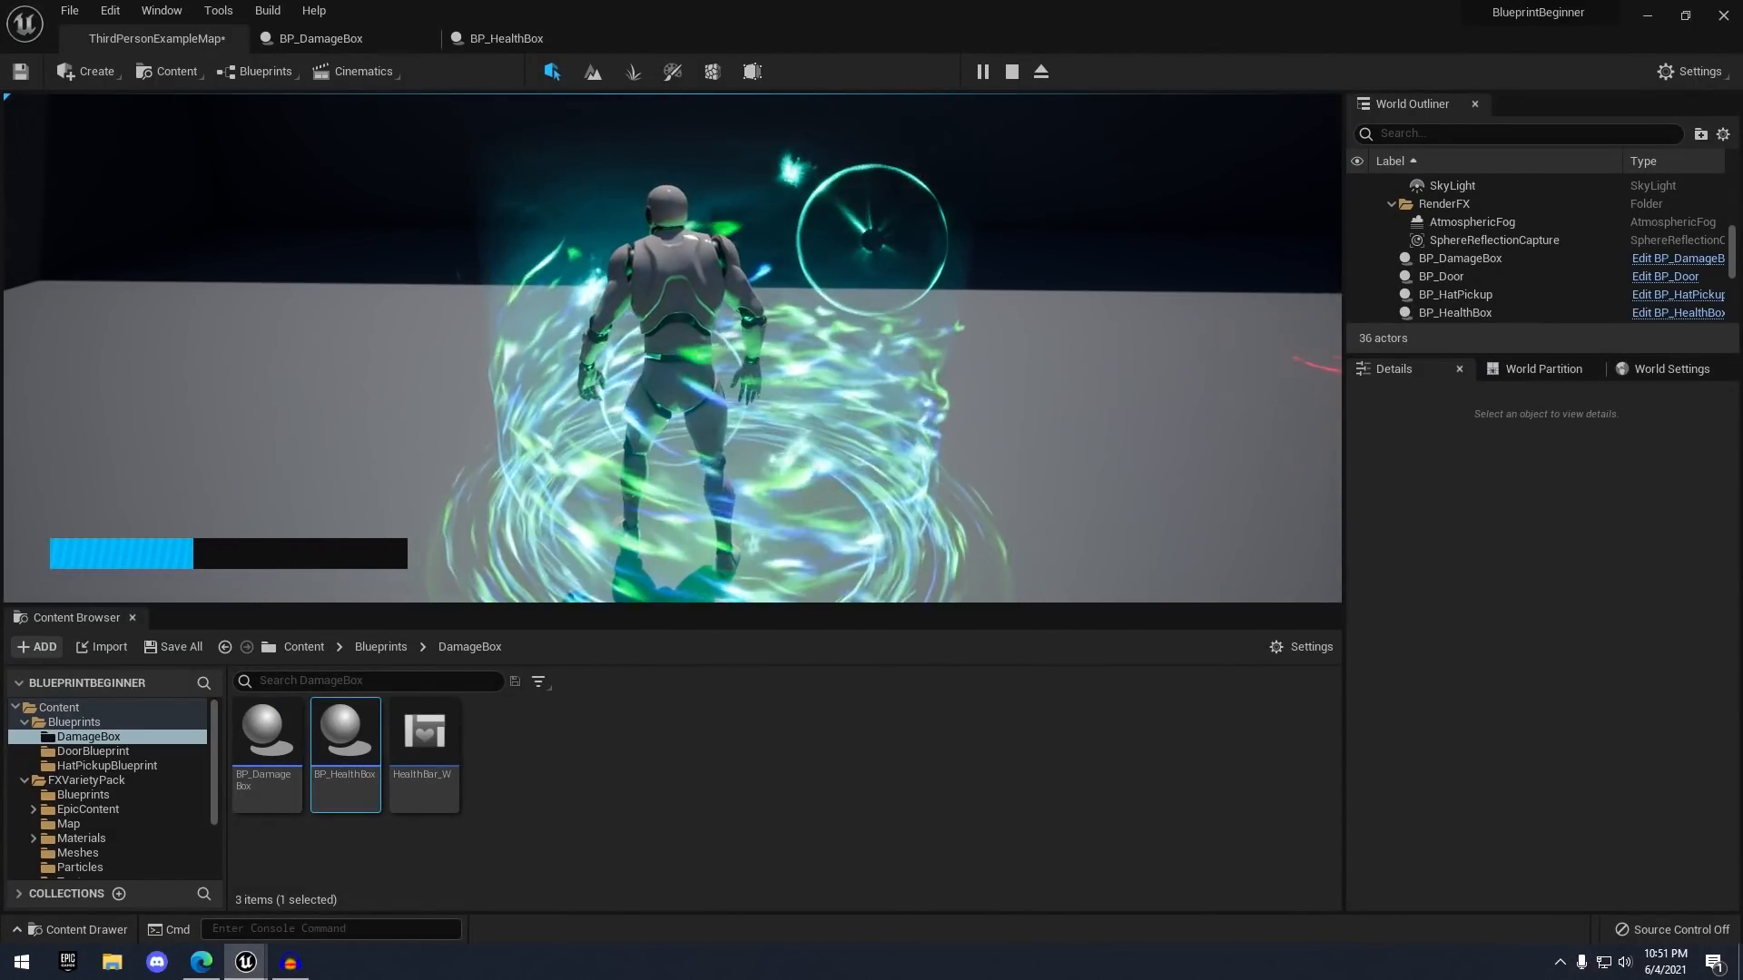
pyautogui.press('s')
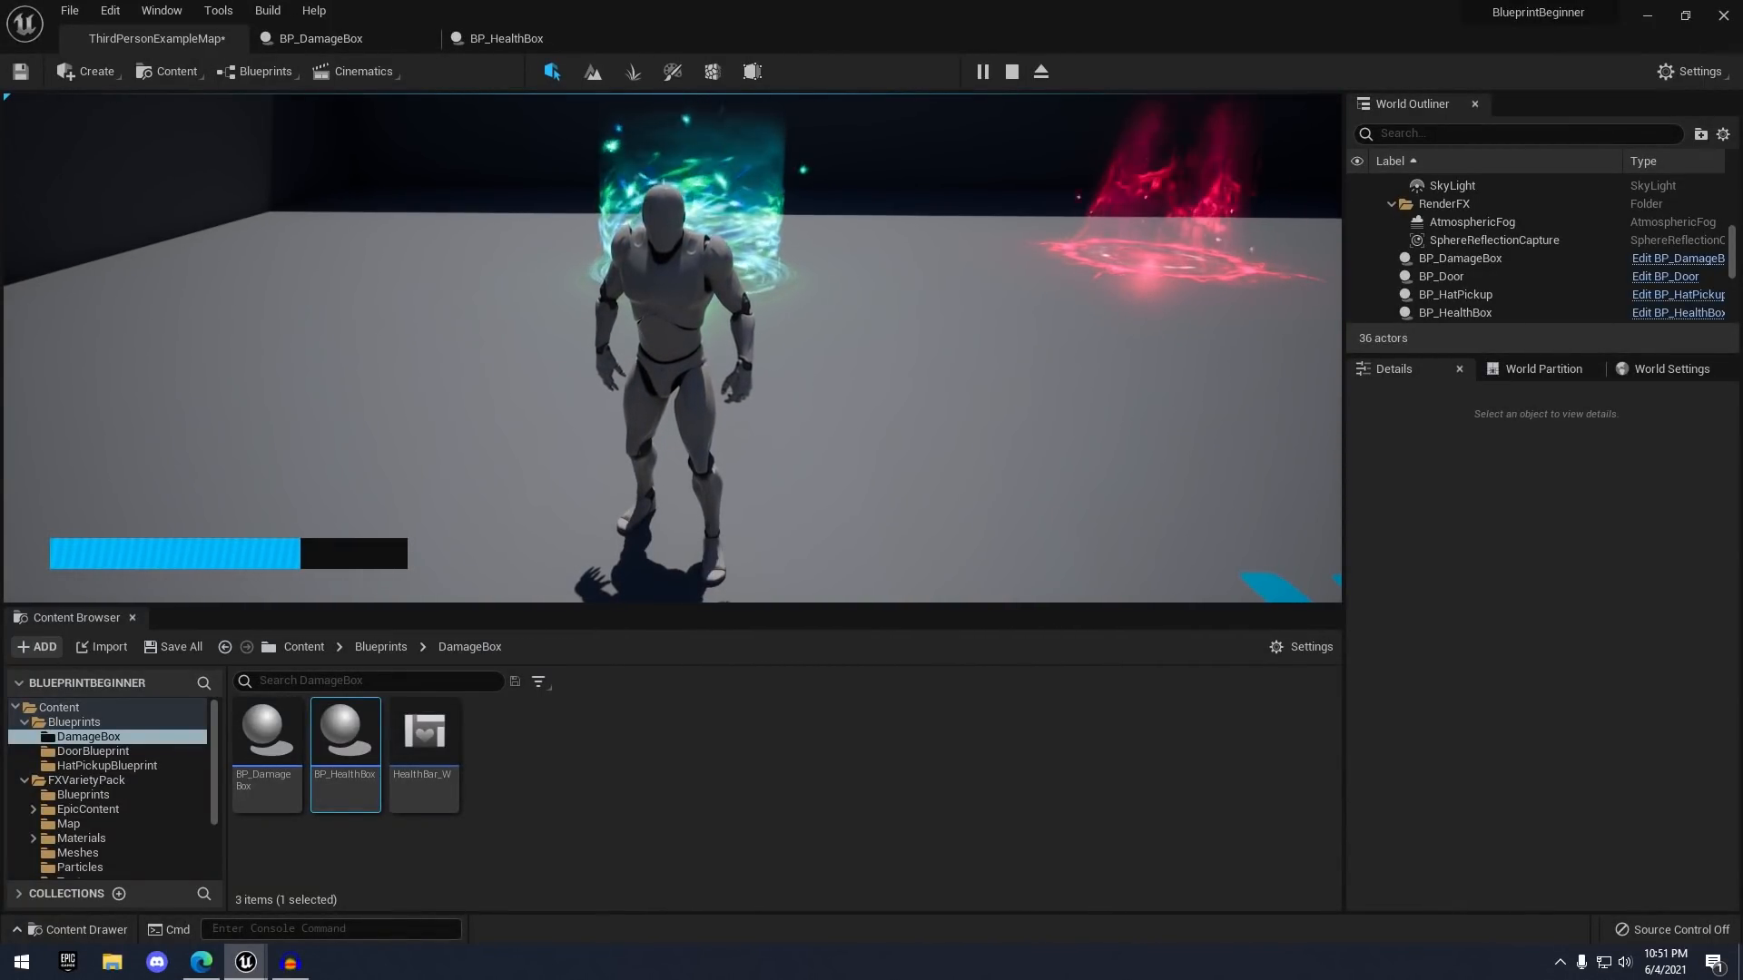
pyautogui.press('w')
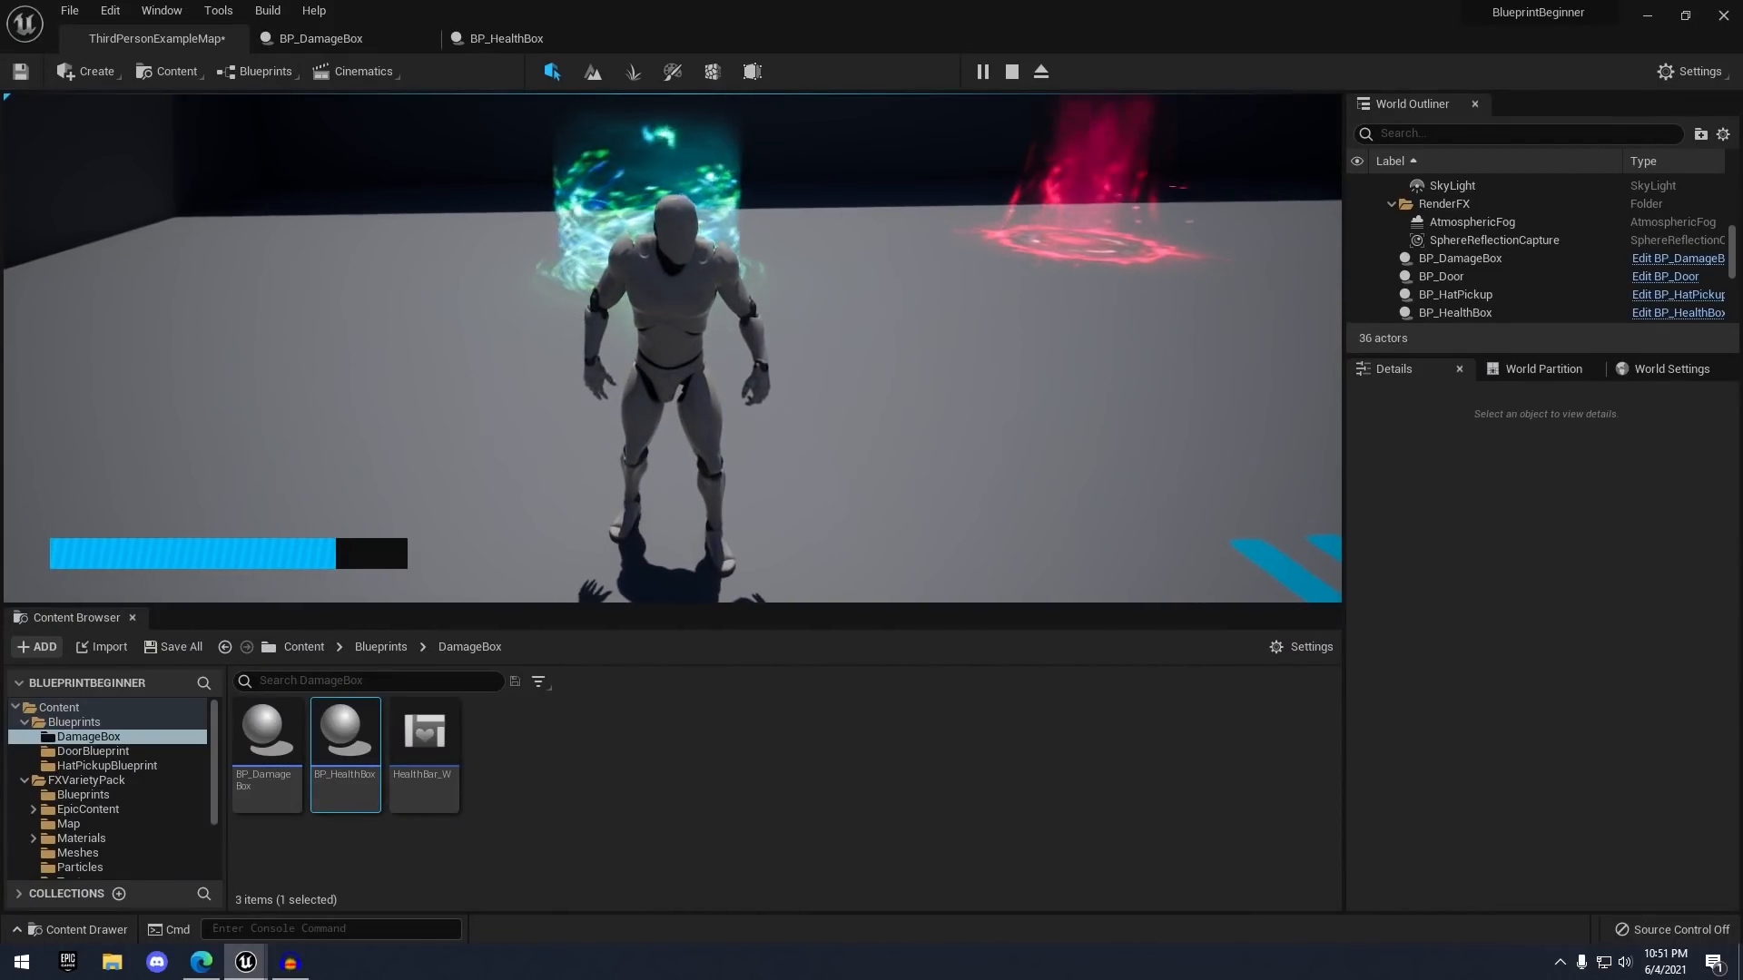
pyautogui.press('Escape')
pyautogui.click(507, 38)
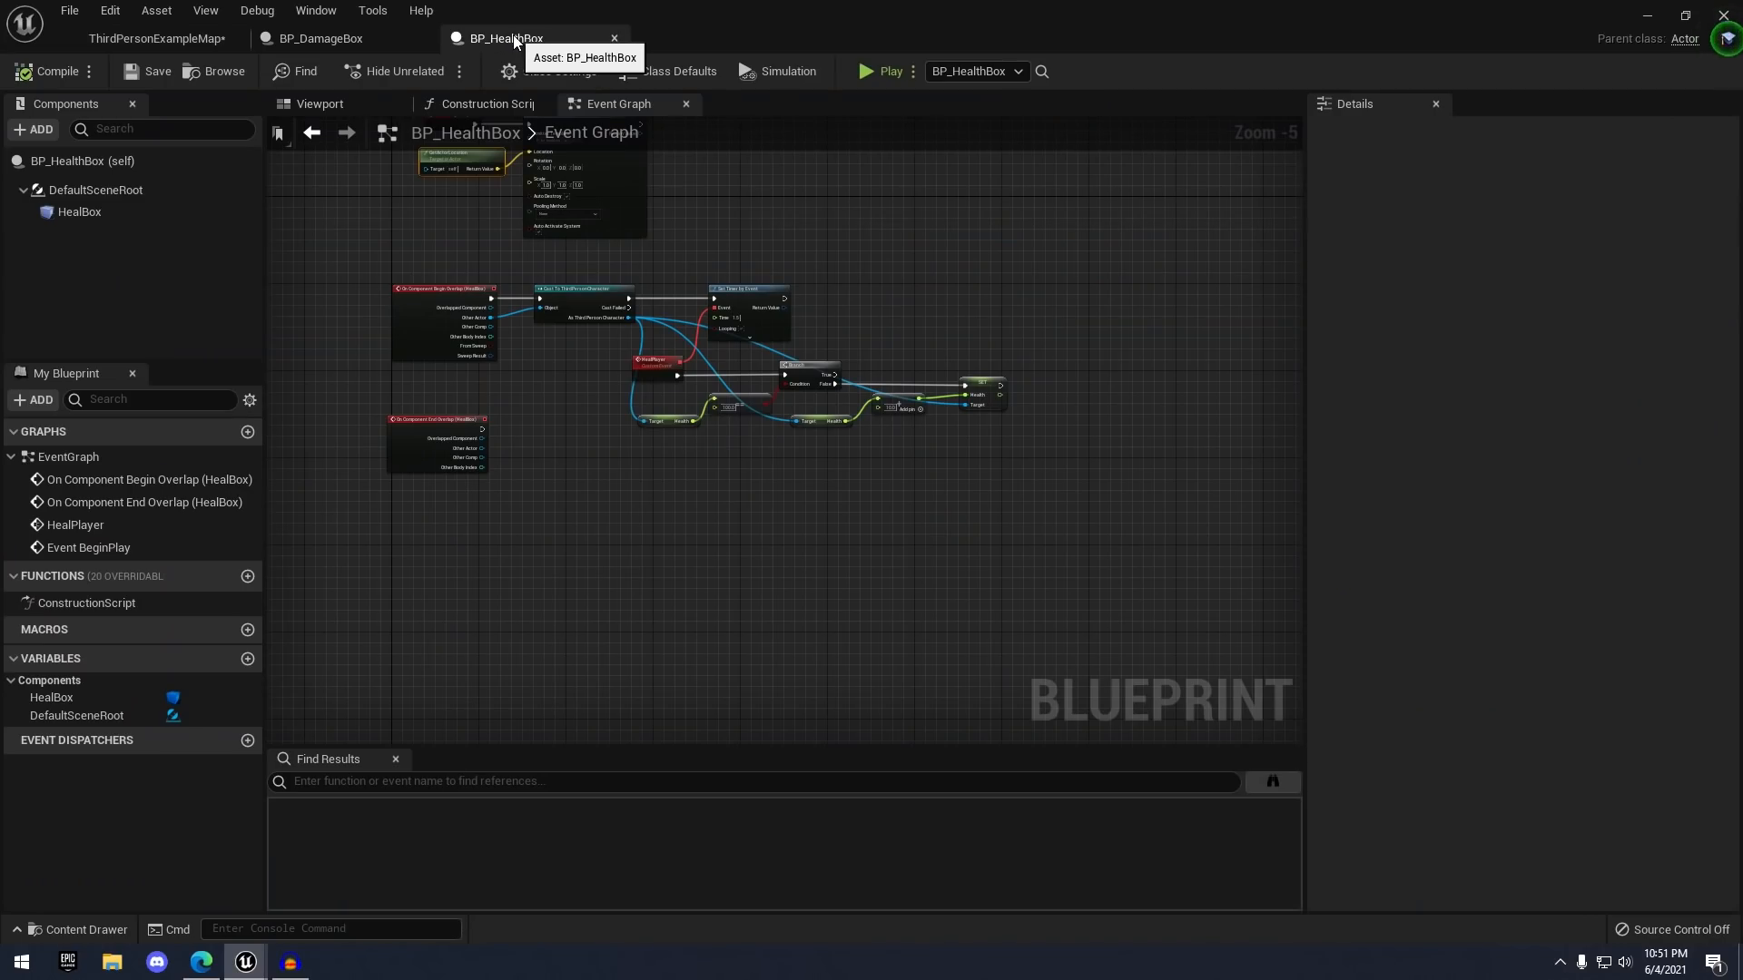
# - Promote the Set Timer by Event Return Value to a variable named TimerRef
pyautogui.scroll(2, 472, 427)
pyautogui.moveTo(475, 486); pyautogui.dragTo(520, 350, button='right')
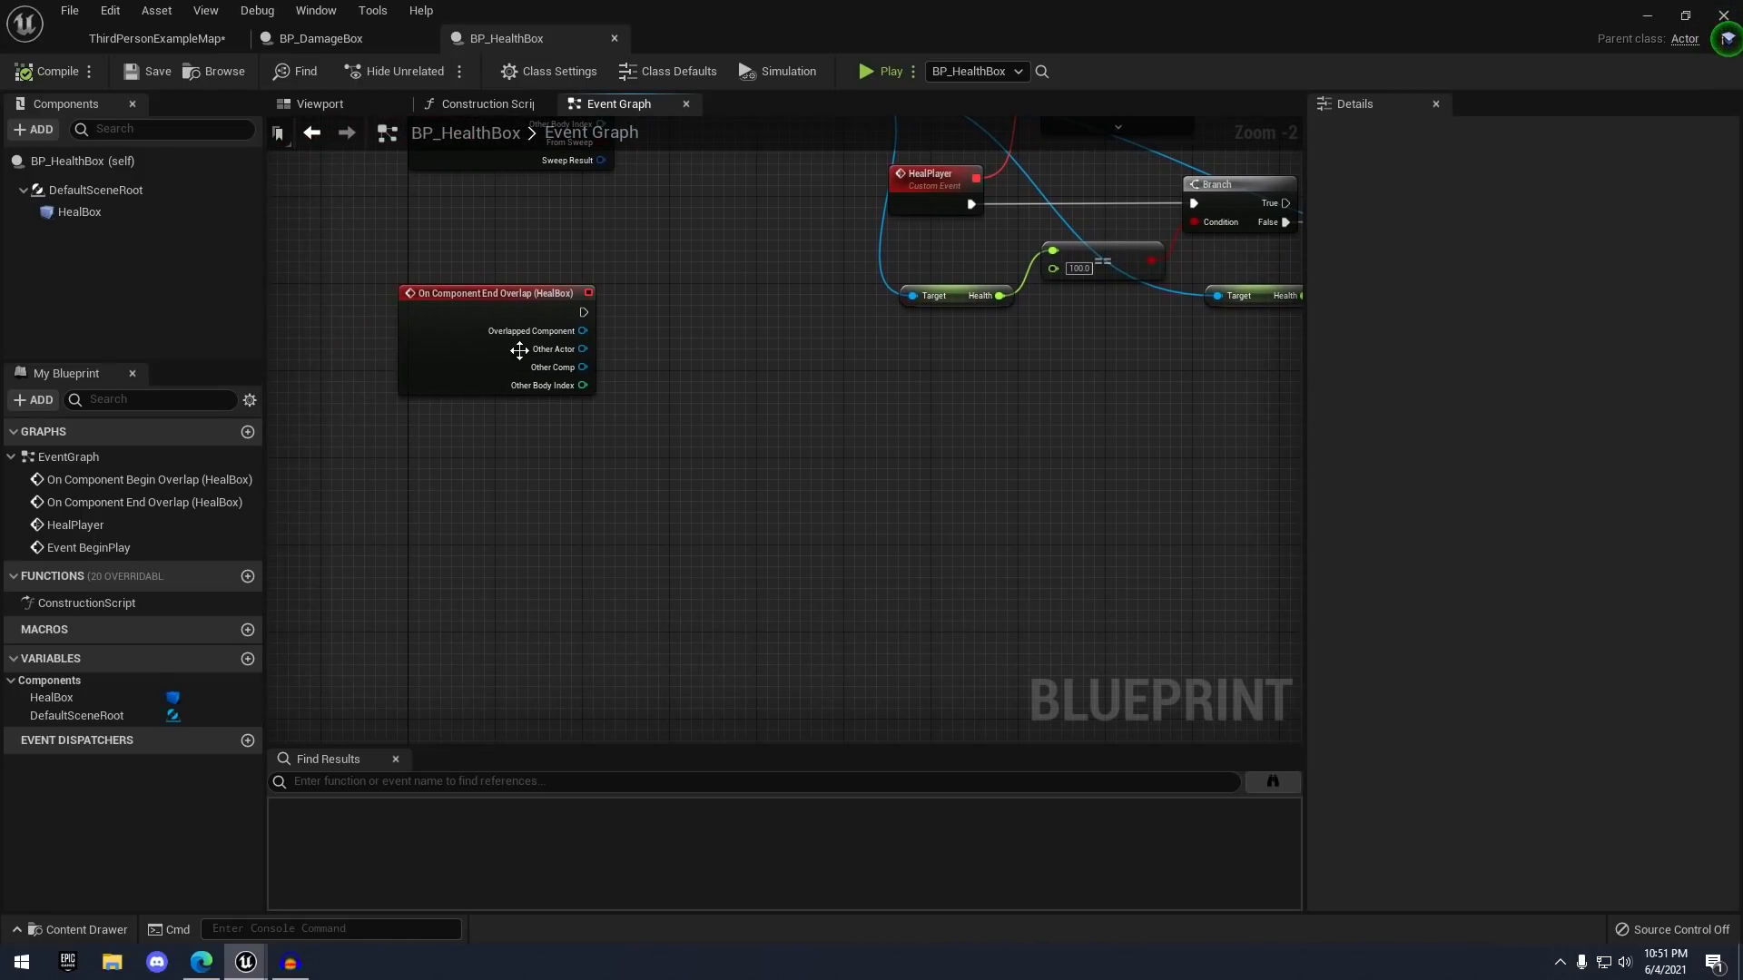
pyautogui.moveTo(459, 345); pyautogui.dragTo(445, 445)
pyautogui.click(730, 428)
pyautogui.scroll(-1, 730, 428)
pyautogui.moveTo(730, 428); pyautogui.dragTo(575, 572, button='right')
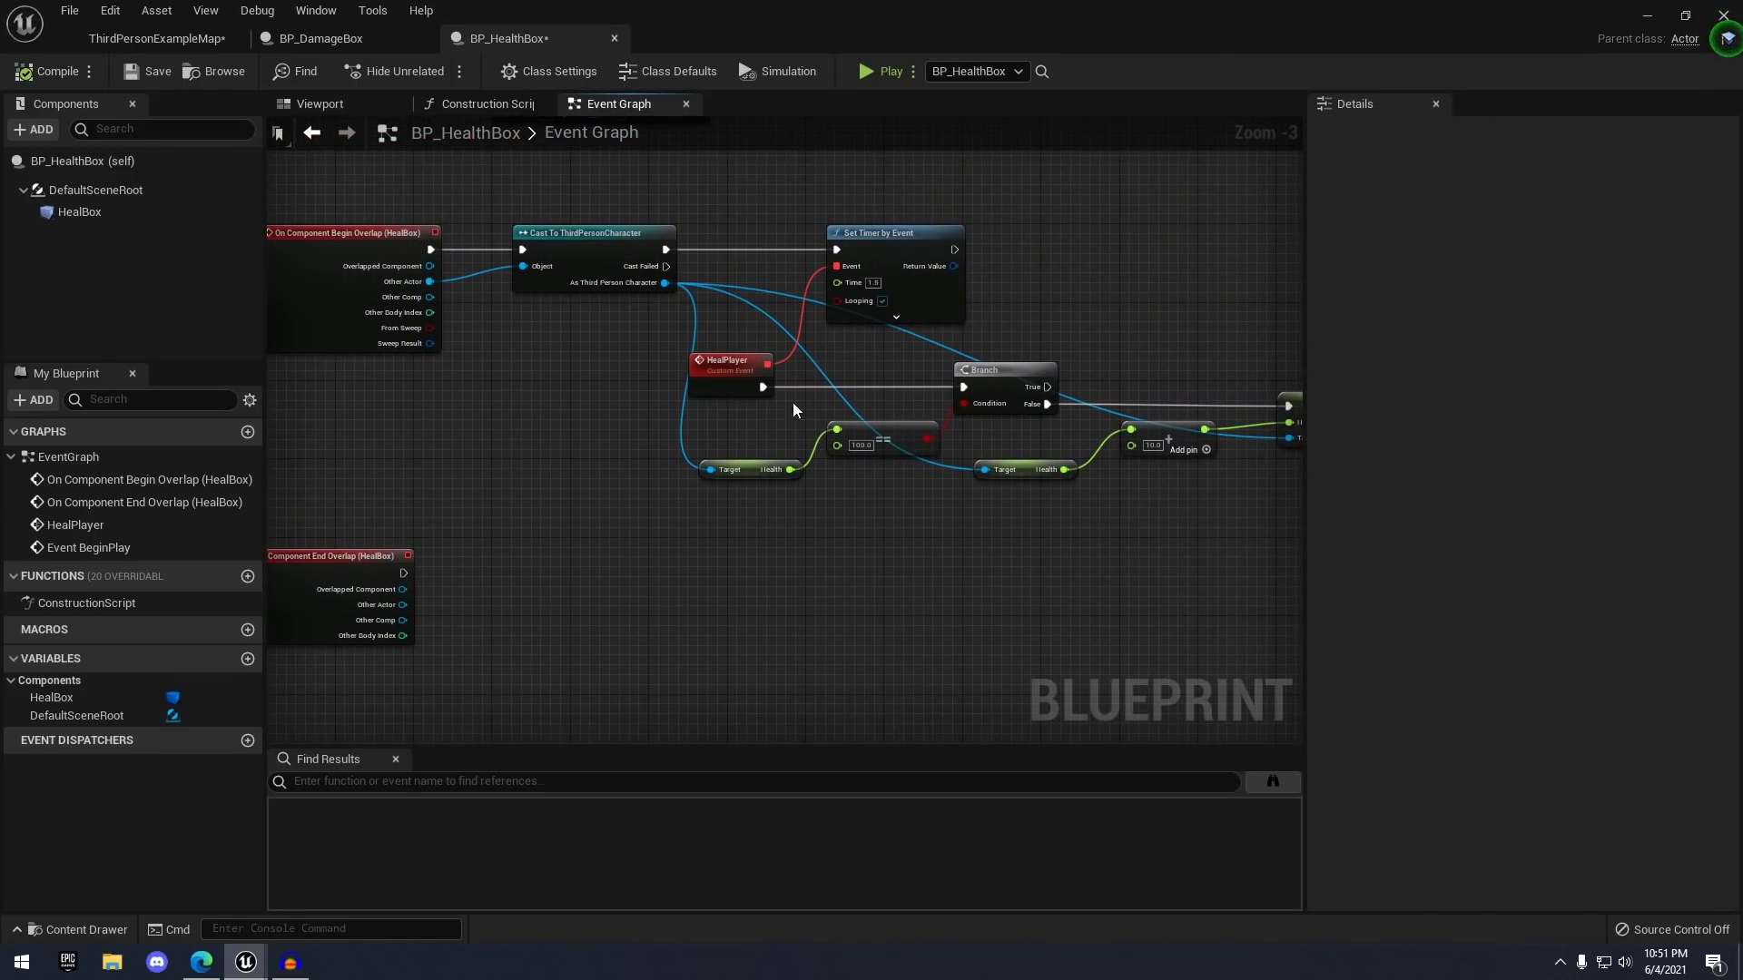
pyautogui.moveTo(1064, 253); pyautogui.dragTo(759, 262, button='right')
pyautogui.scroll(3, 759, 261)
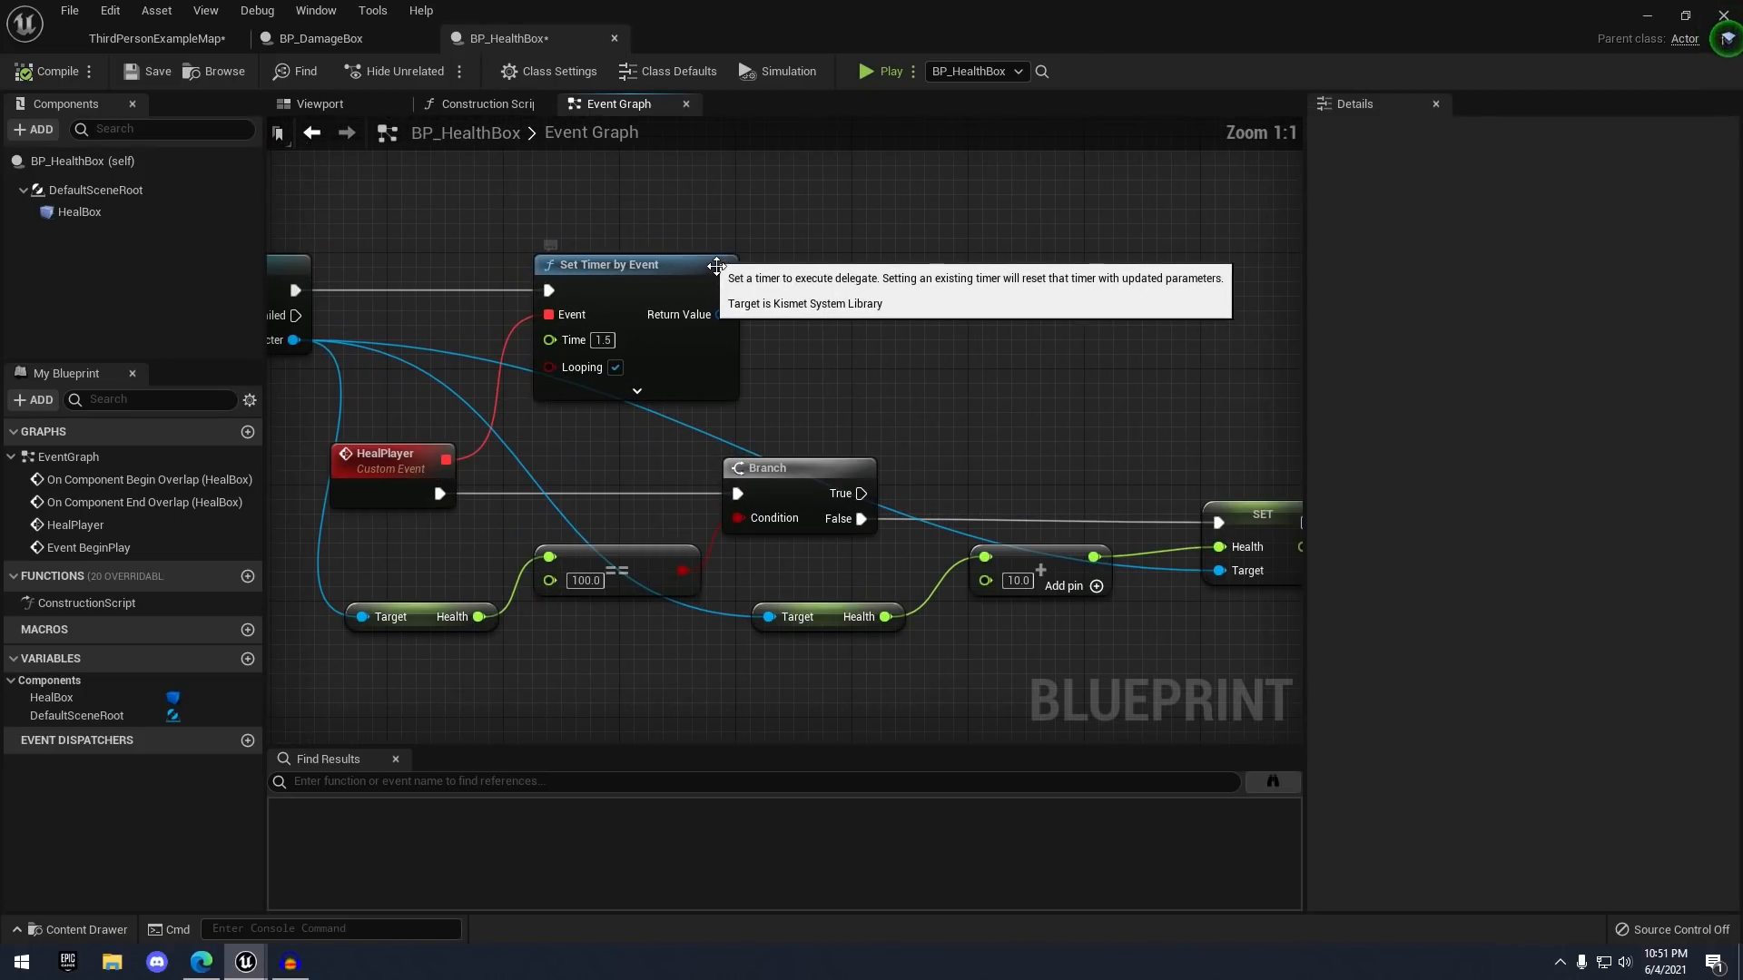
pyautogui.moveTo(747, 338); pyautogui.dragTo(840, 325, button='right')
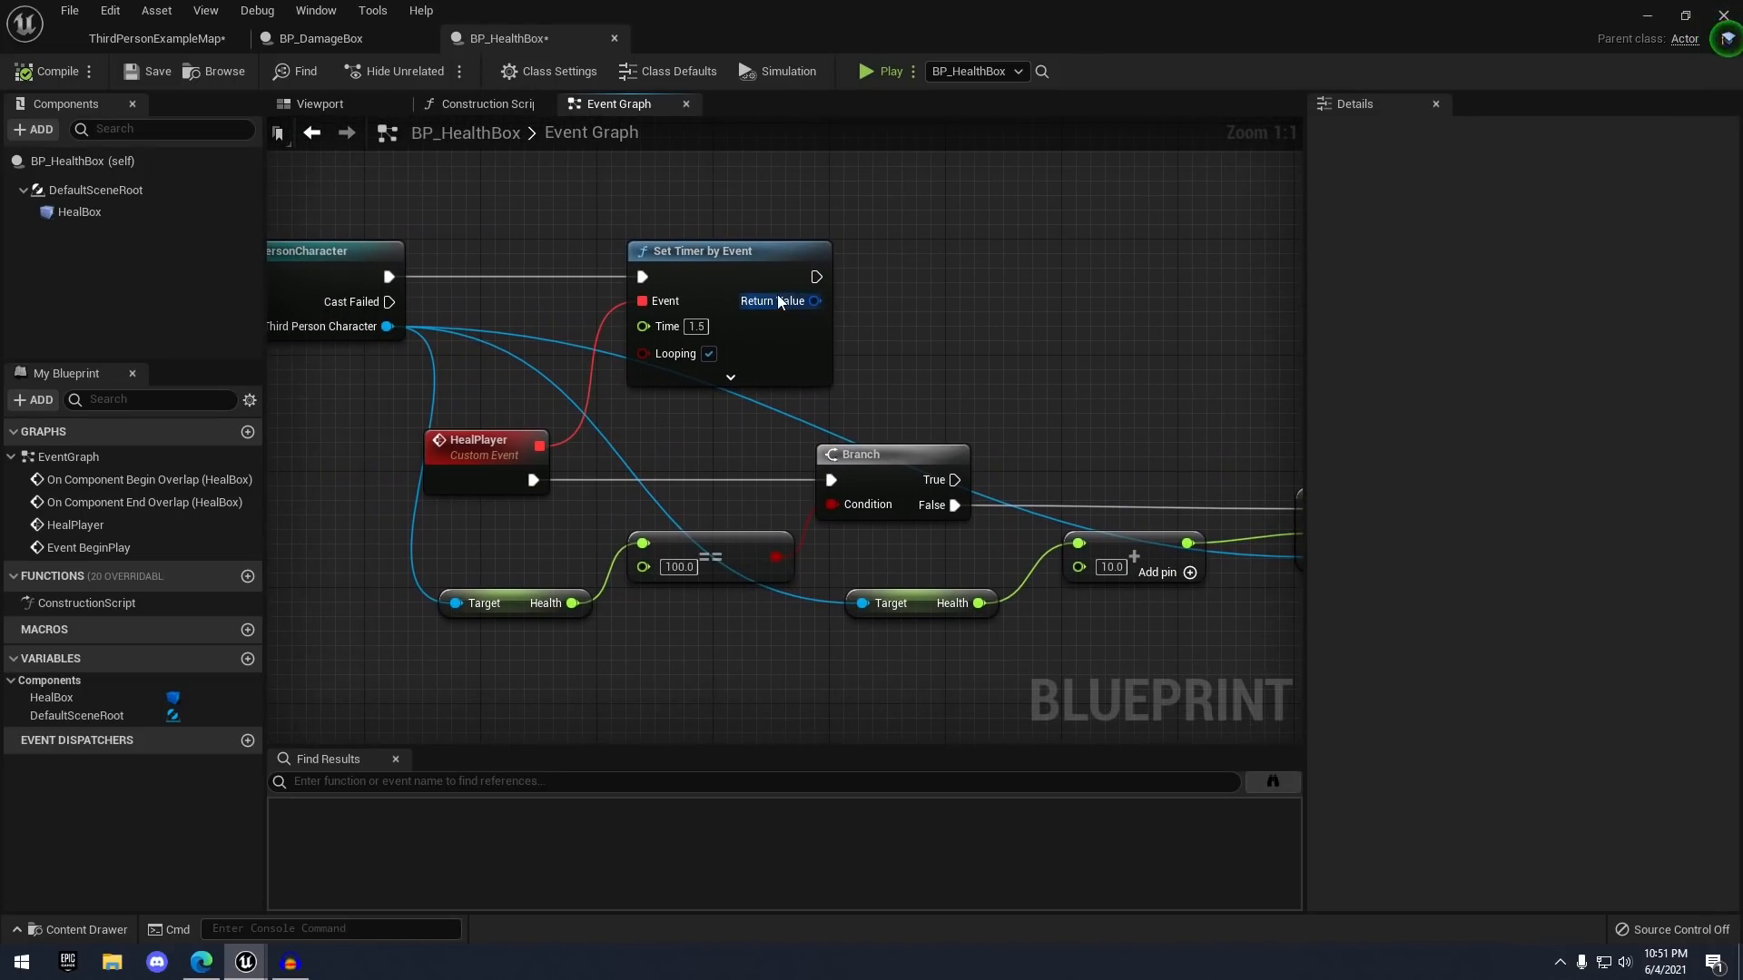
pyautogui.moveTo(814, 301); pyautogui.dragTo(928, 309)
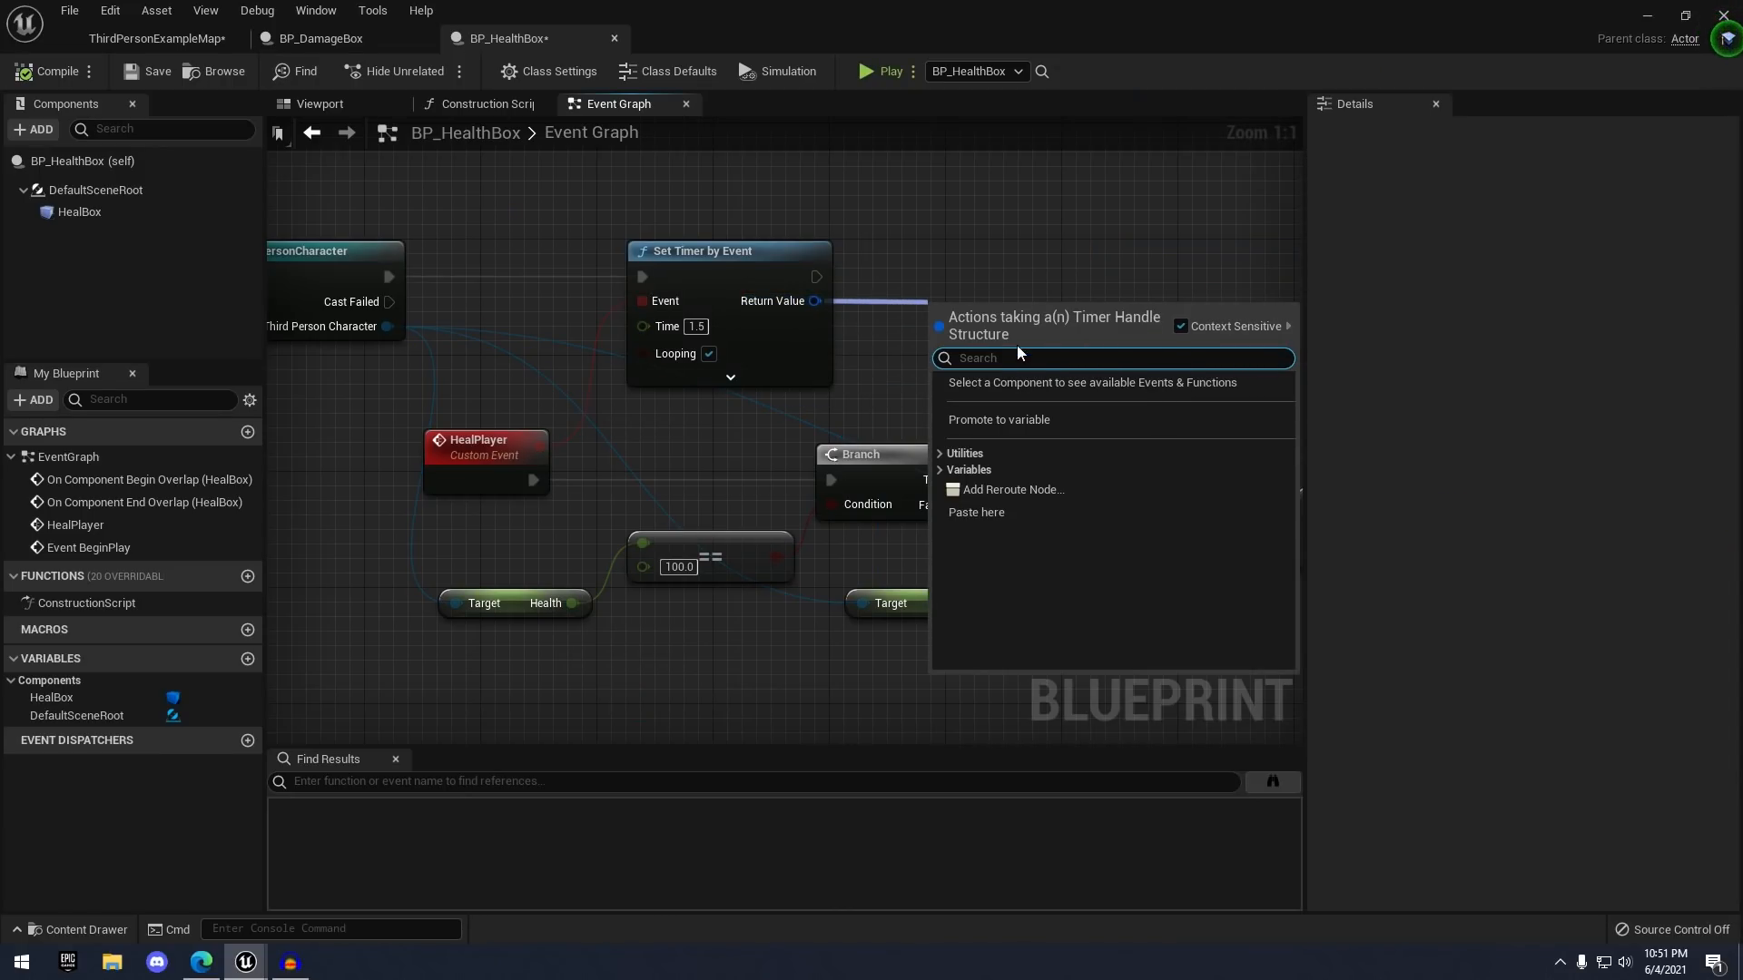
pyautogui.click(1010, 420)
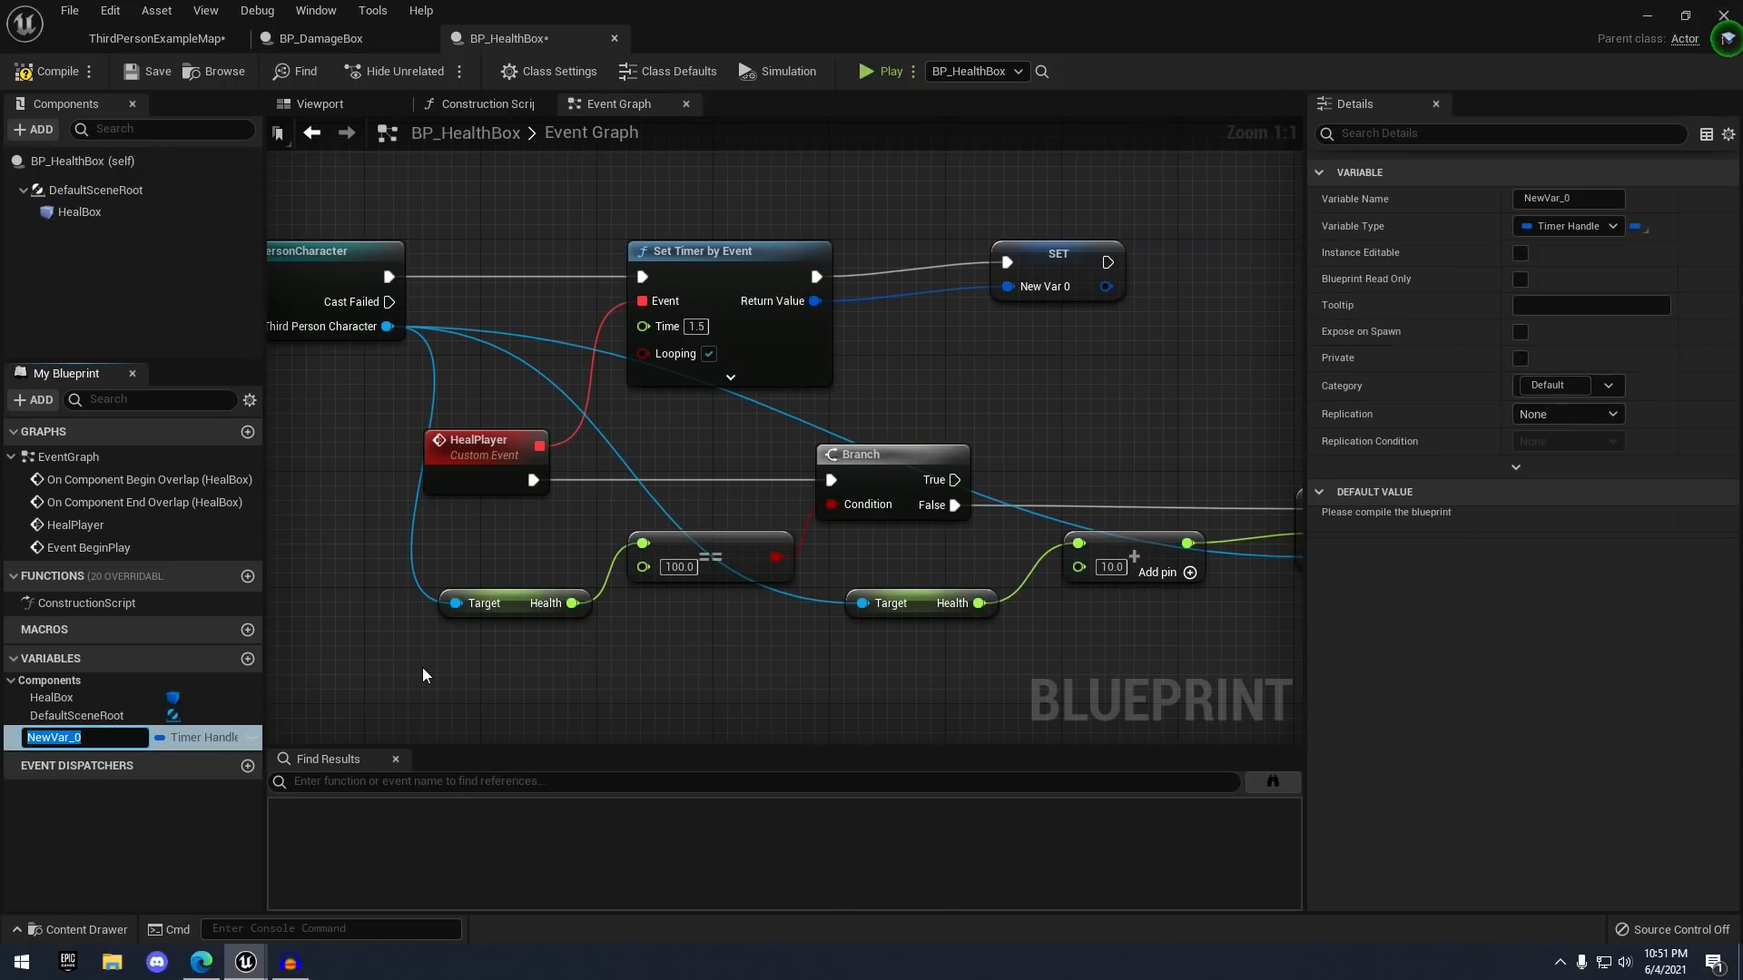
pyautogui.write('TimerRef')
pyautogui.press('Return')
# - From End Overlap's Other Actor, add a Cast To ThirdPersonCharacter node
pyautogui.scroll(-3, 878, 474)
pyautogui.moveTo(878, 474); pyautogui.dragTo(1157, 260, button='right')
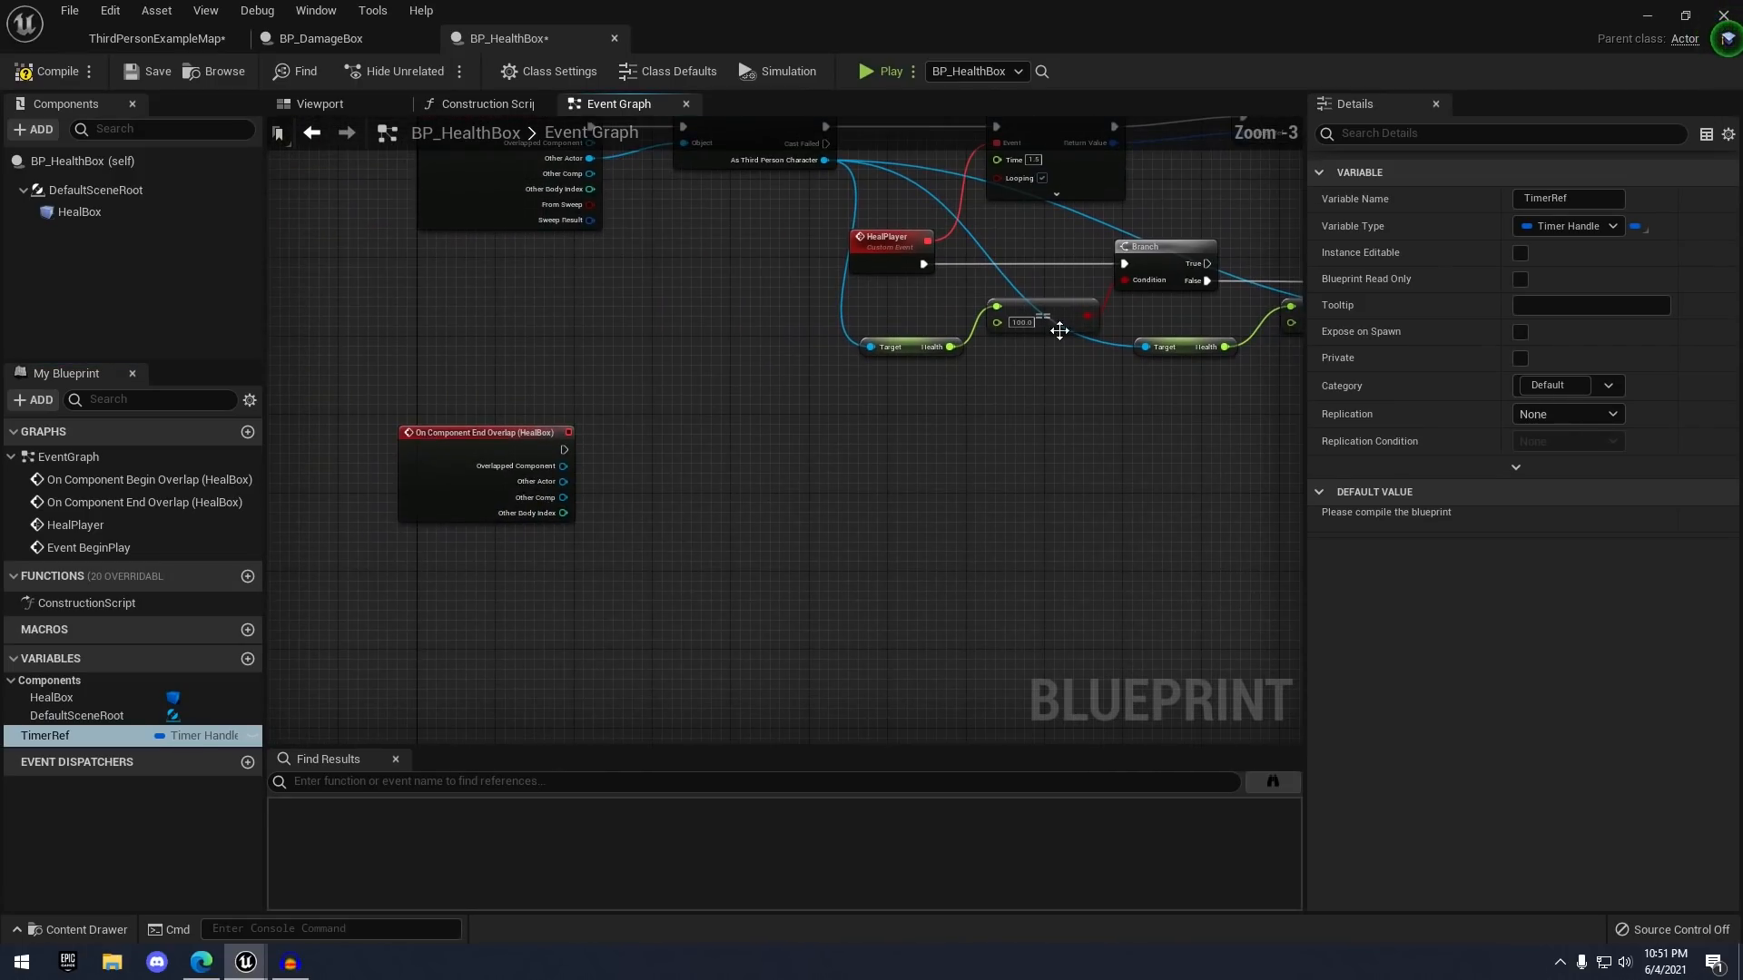
pyautogui.moveTo(619, 496); pyautogui.dragTo(770, 438, button='right')
pyautogui.scroll(3, 771, 437)
pyautogui.moveTo(684, 418); pyautogui.dragTo(844, 369)
pyautogui.write('cast to third')
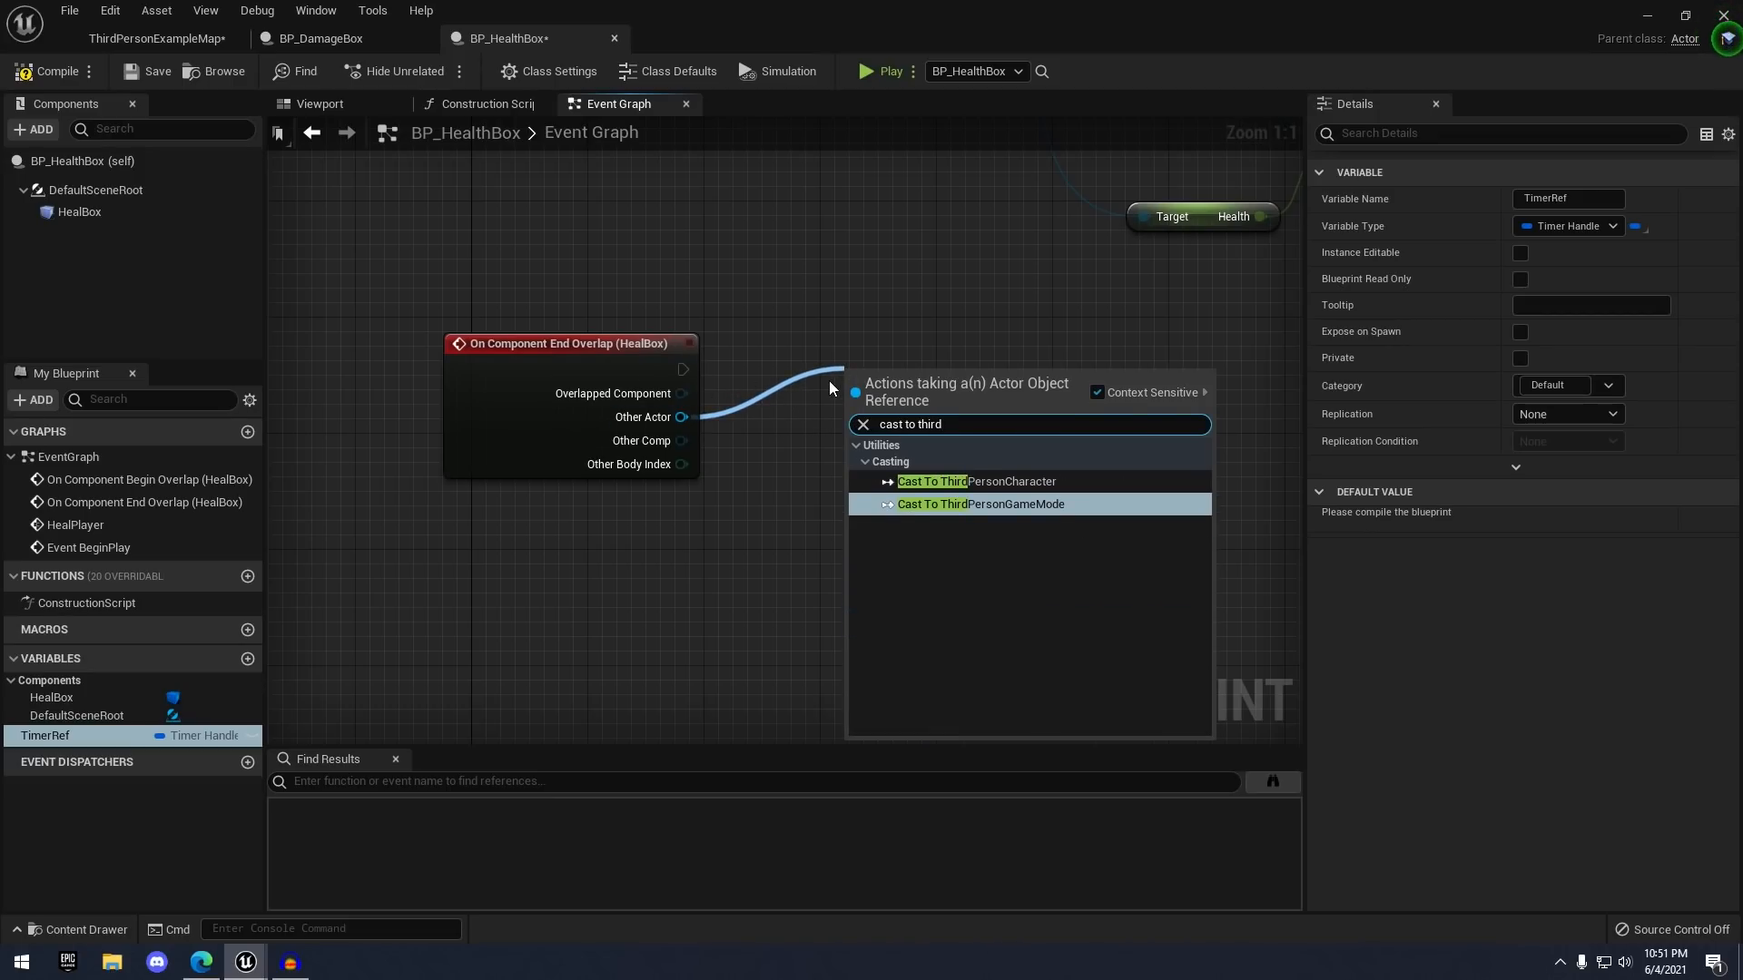
pyautogui.press('Up')
pyautogui.press('Return')
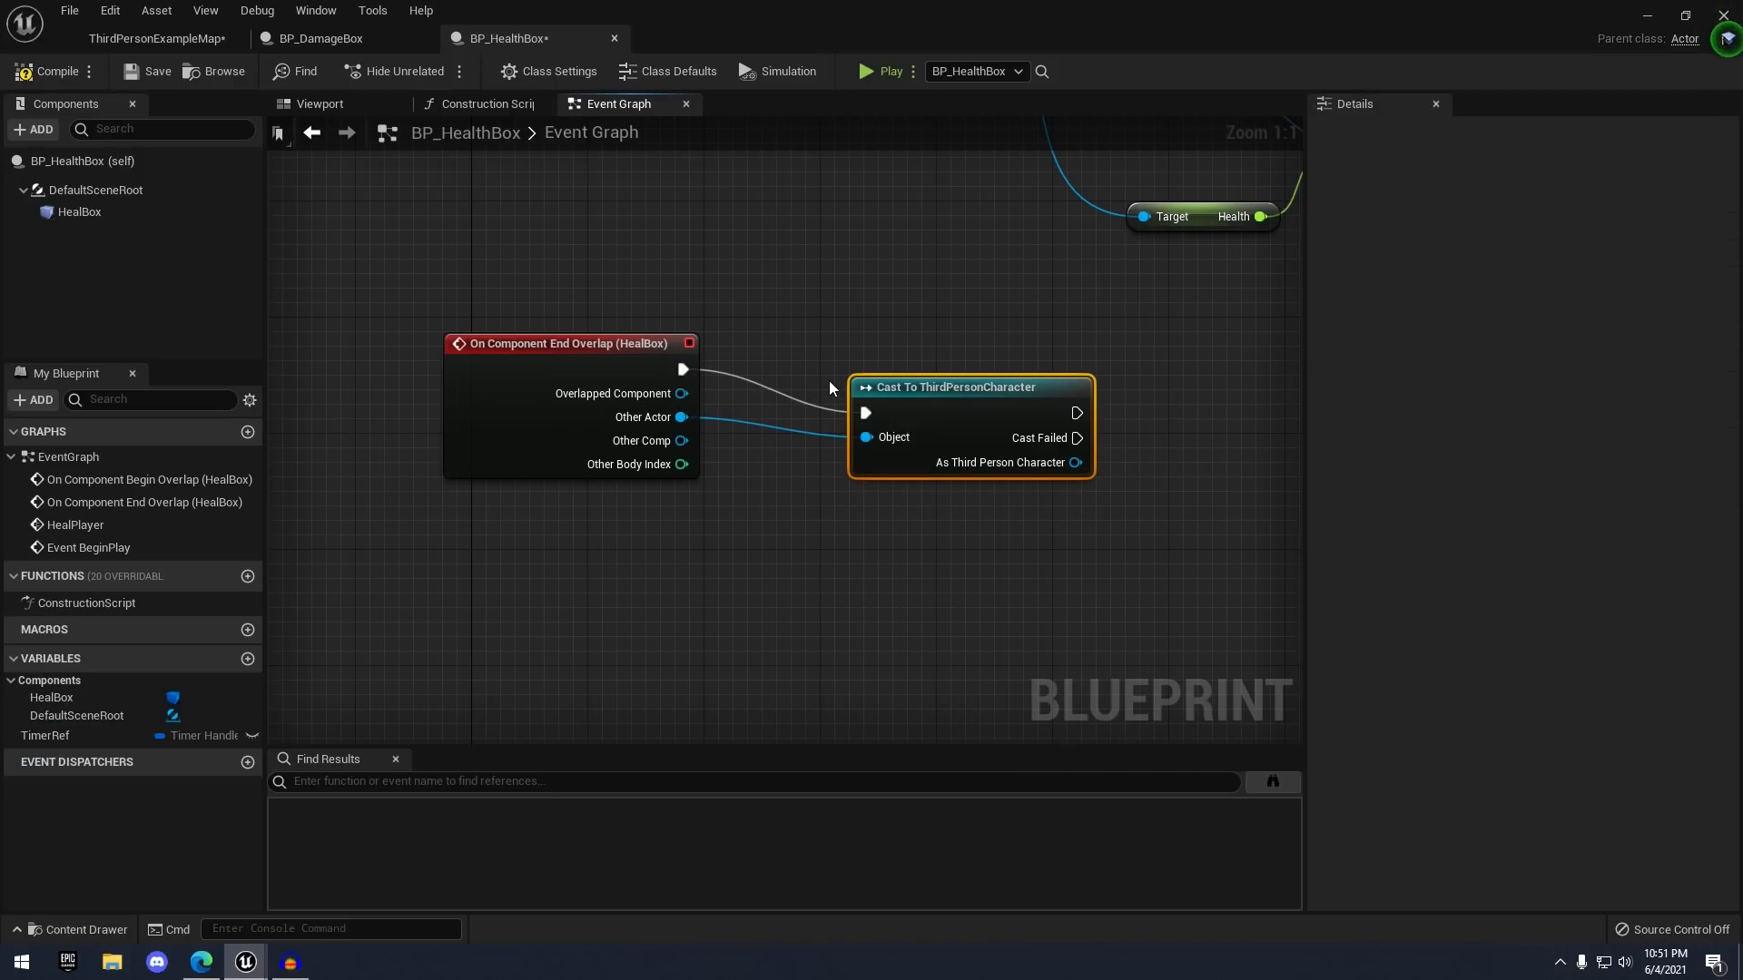
# - After the cast, clear the TimerRef timer with Clear and Invalidate Timer by Handle
pyautogui.moveTo(871, 427); pyautogui.dragTo(517, 368, button='right')
pyautogui.moveTo(72, 733); pyautogui.dragTo(918, 330)
pyautogui.click(652, 537)
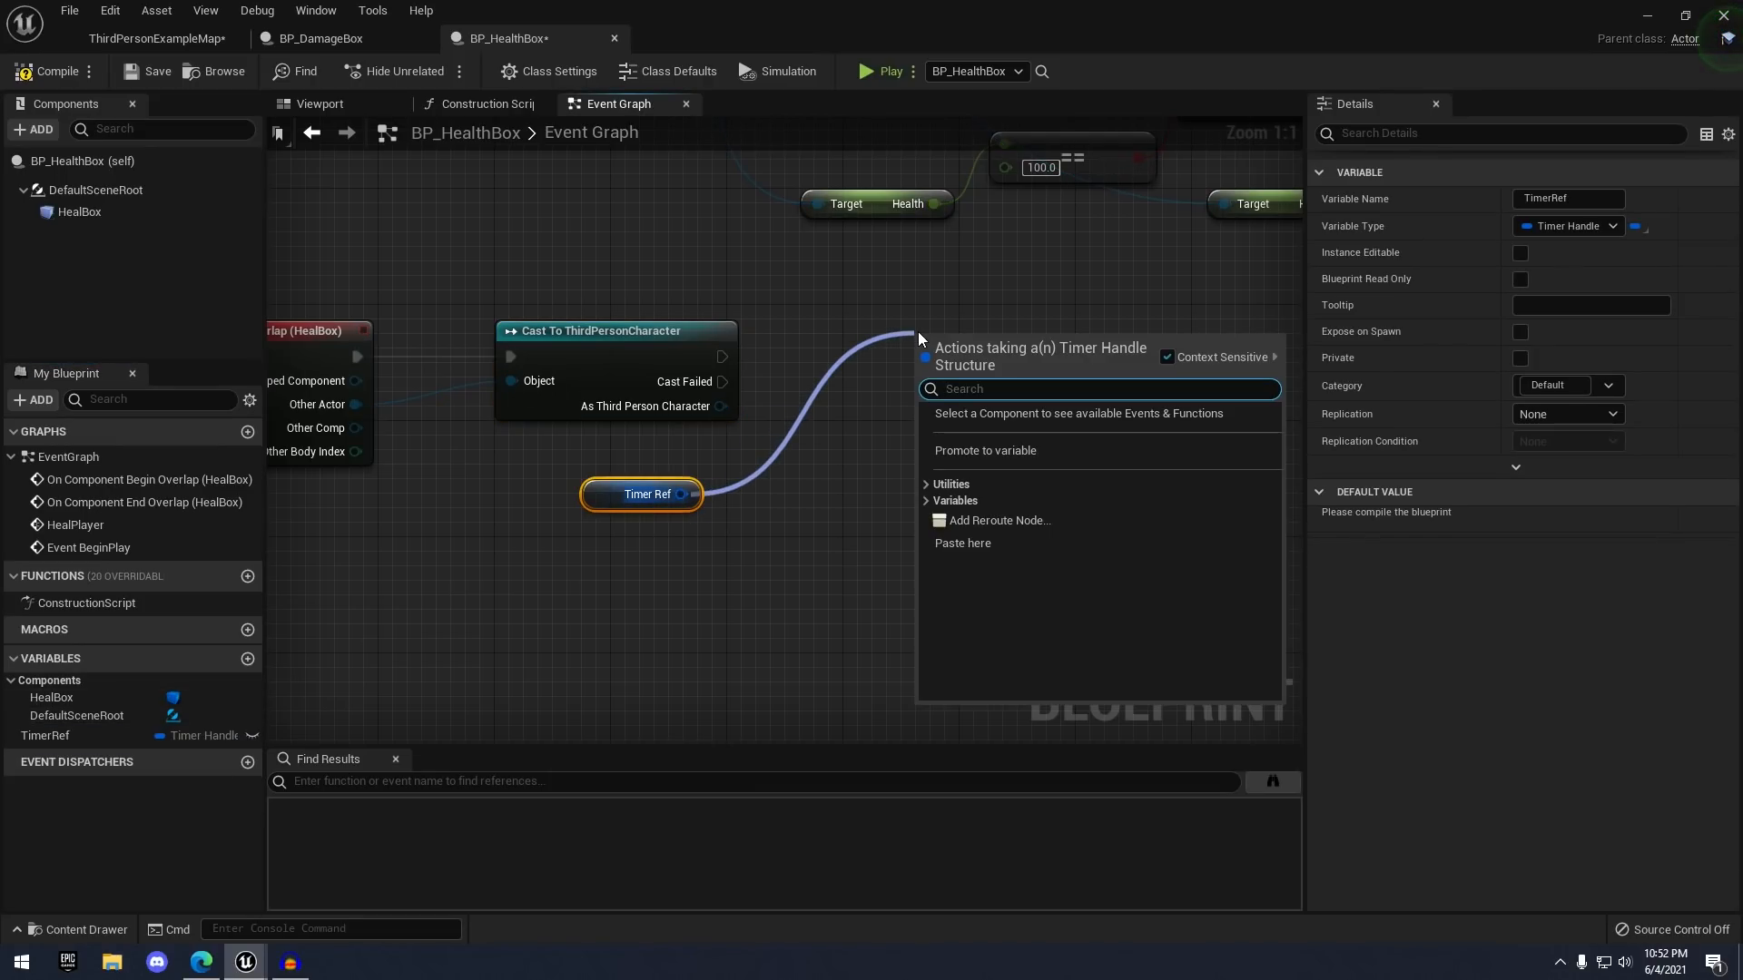
pyautogui.write('clear a')
pyautogui.press('Return')
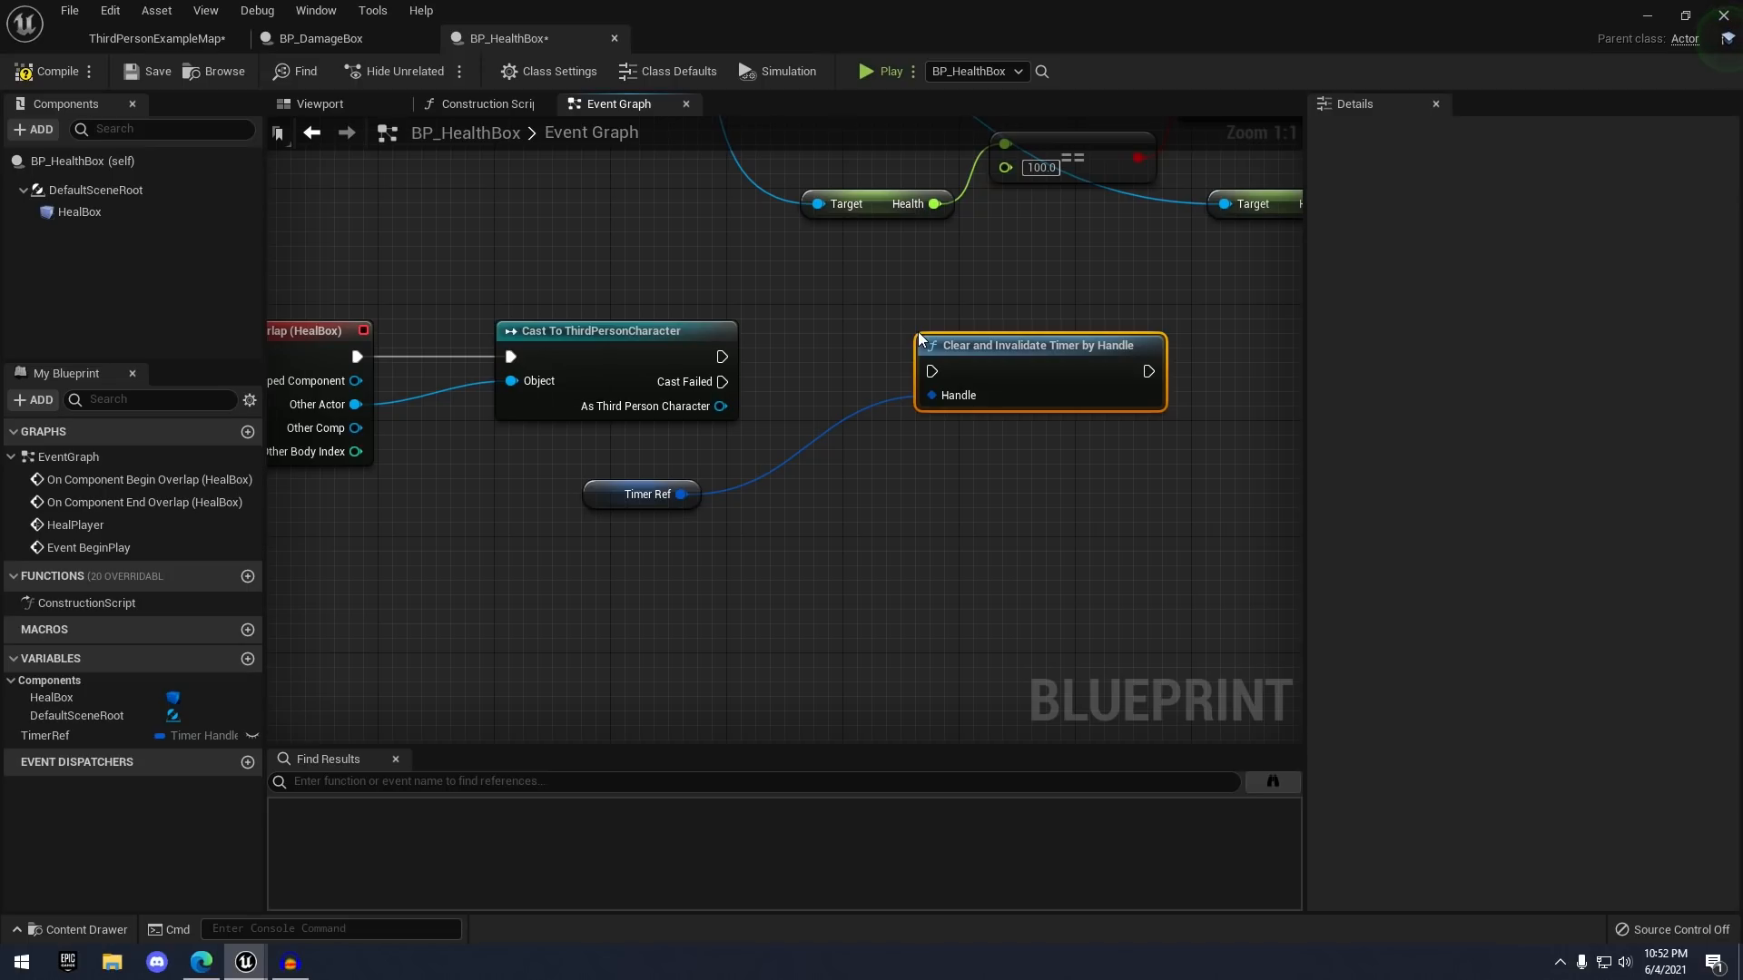
pyautogui.moveTo(722, 356); pyautogui.dragTo(934, 370)
# - Return to the level map editor
pyautogui.scroll(-1, 550, 238)
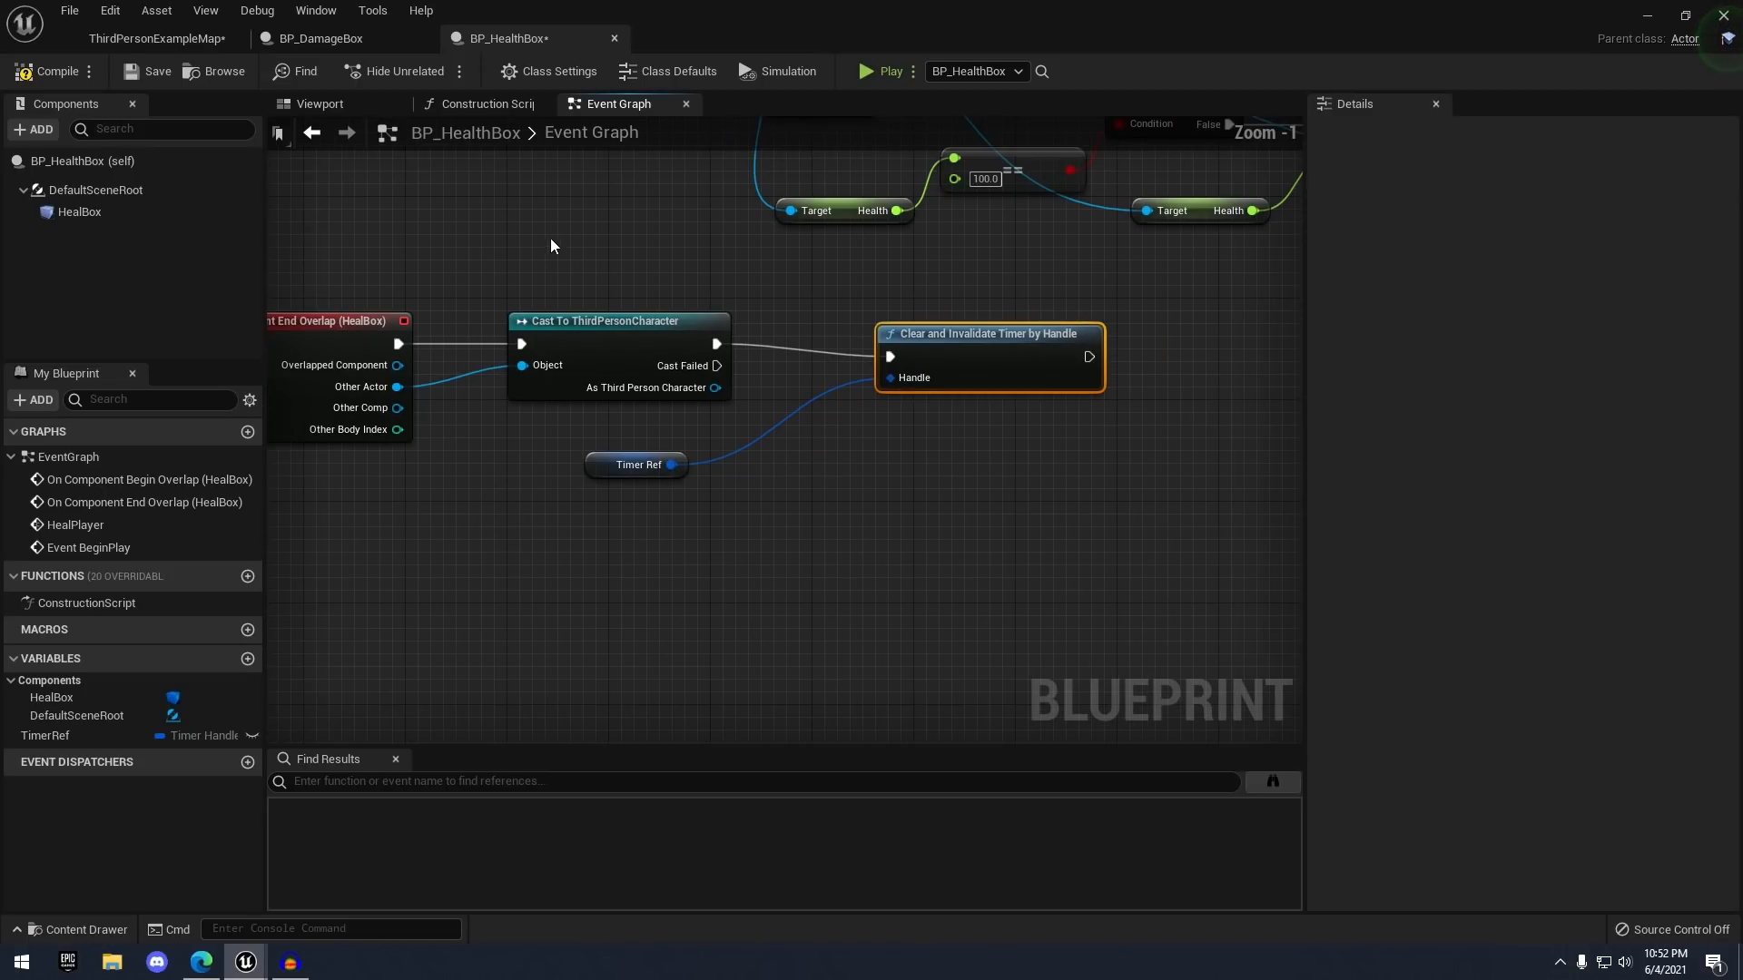
pyautogui.scroll(-1, 772, 236)
pyautogui.scroll(-2, 1180, 635)
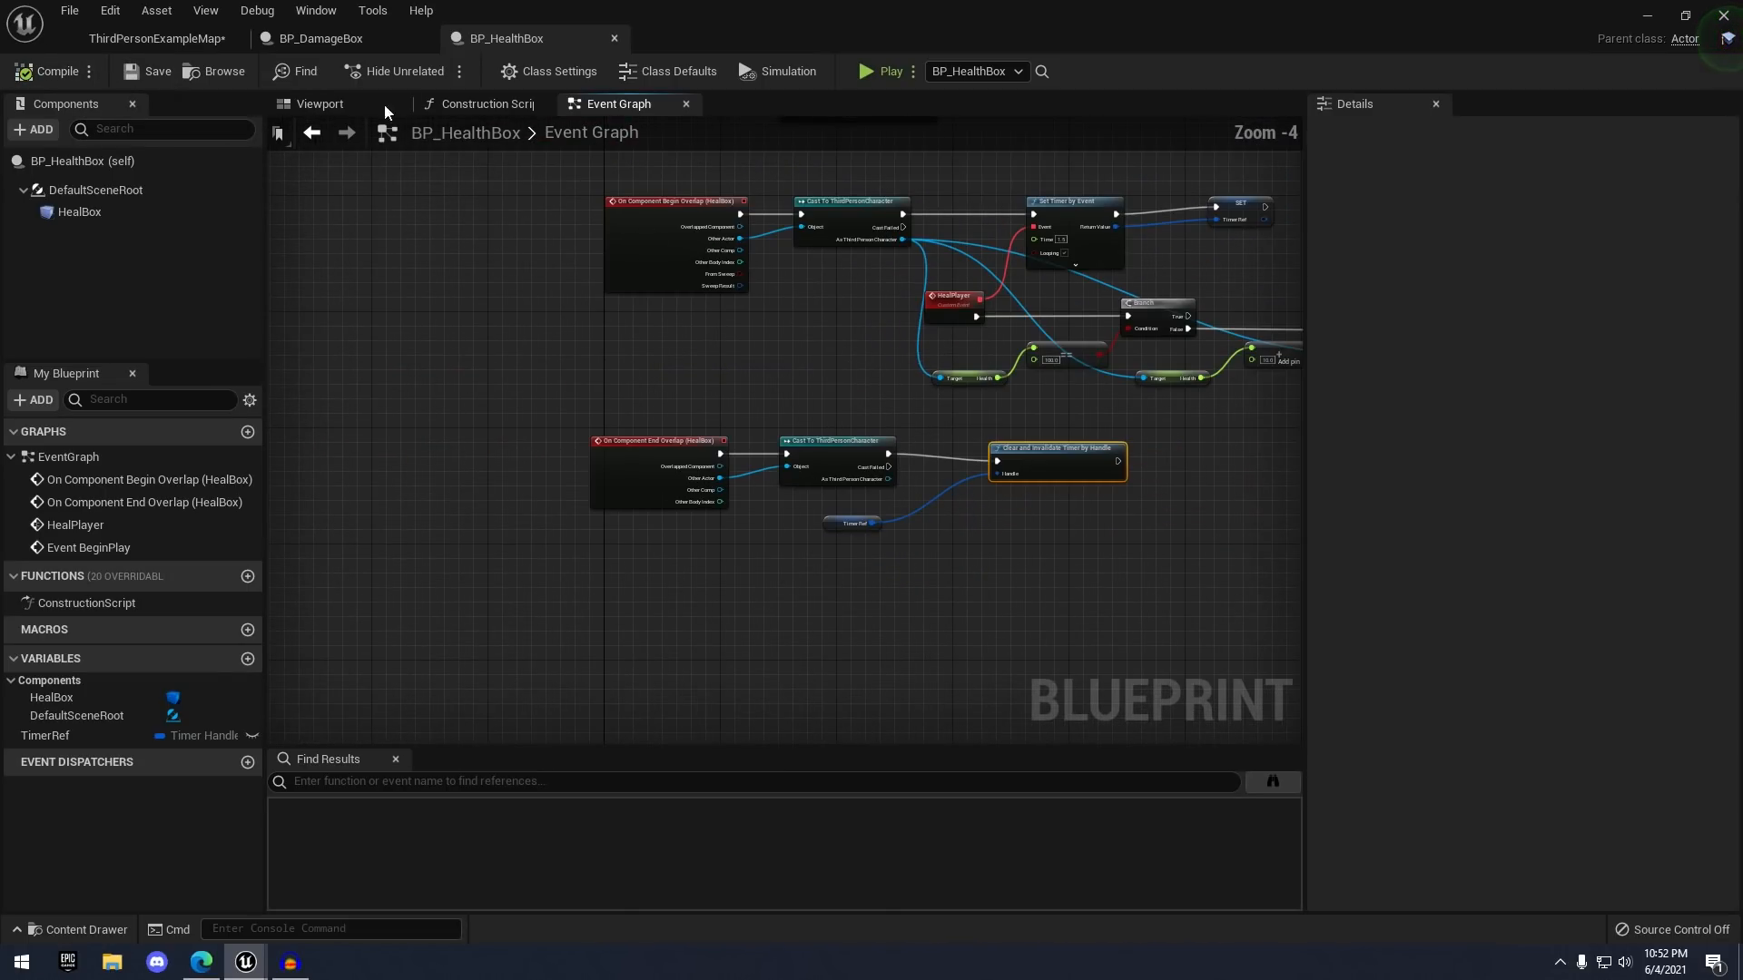
pyautogui.click(157, 38)
# - Play-test by walking into the damage effect, the green heal box, and back out of each
pyautogui.click(1000, 76)
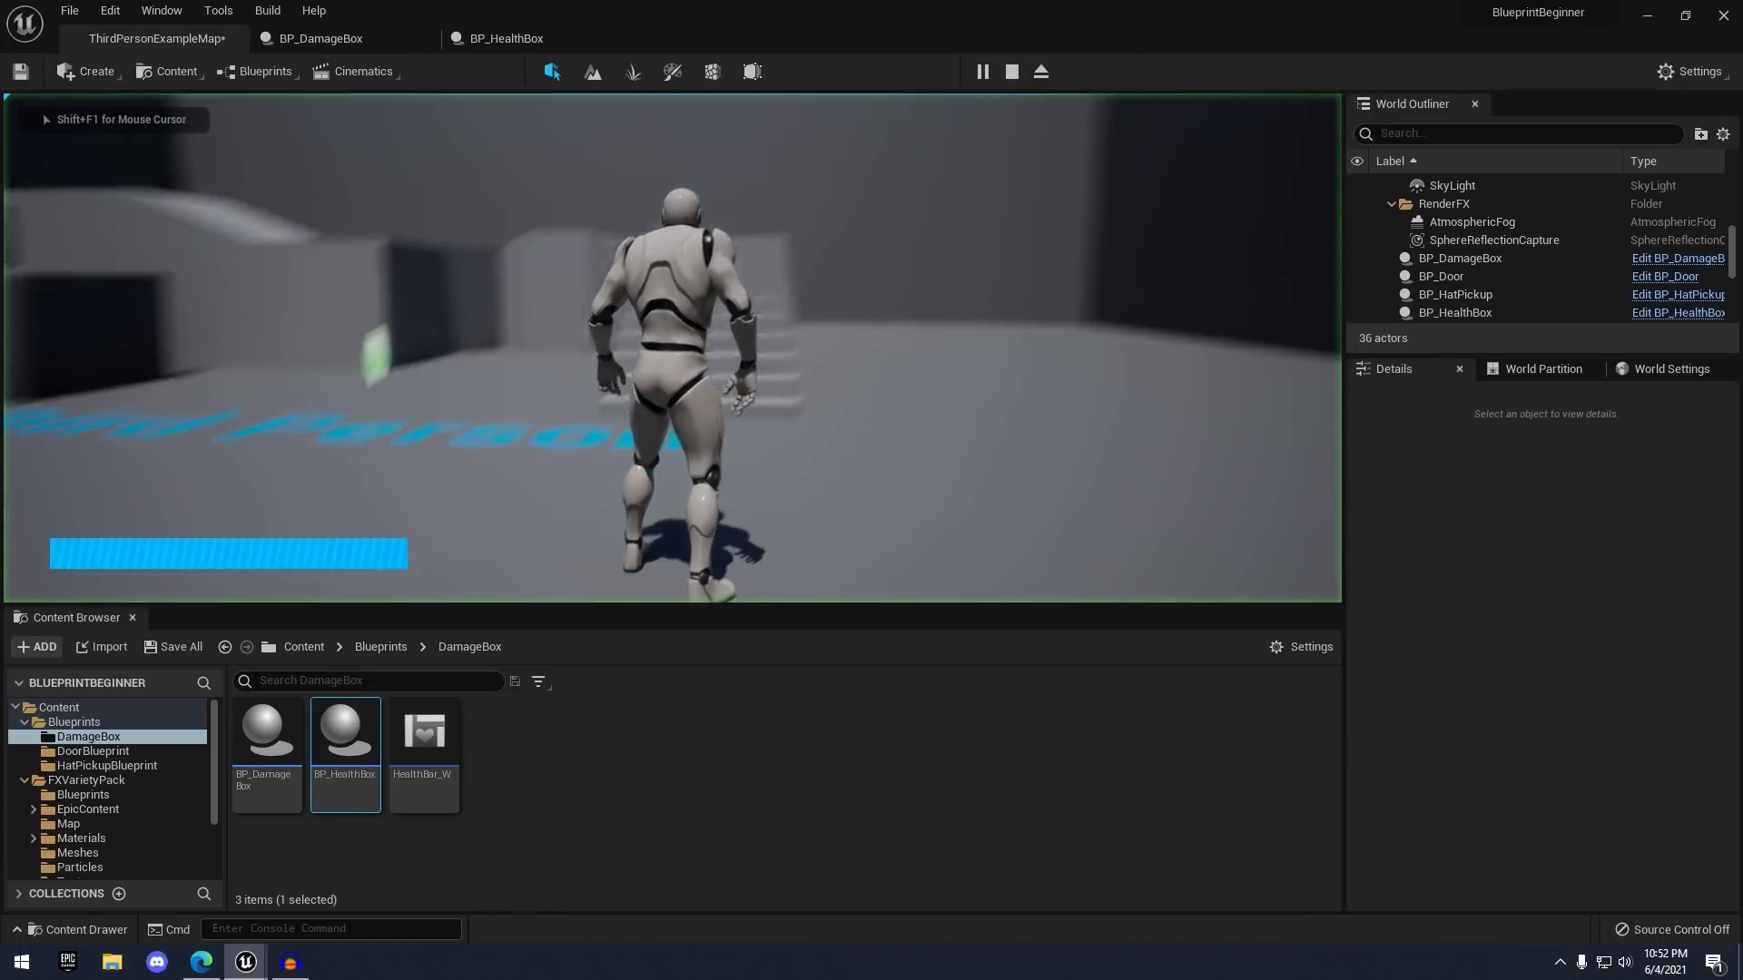
pyautogui.press('w')
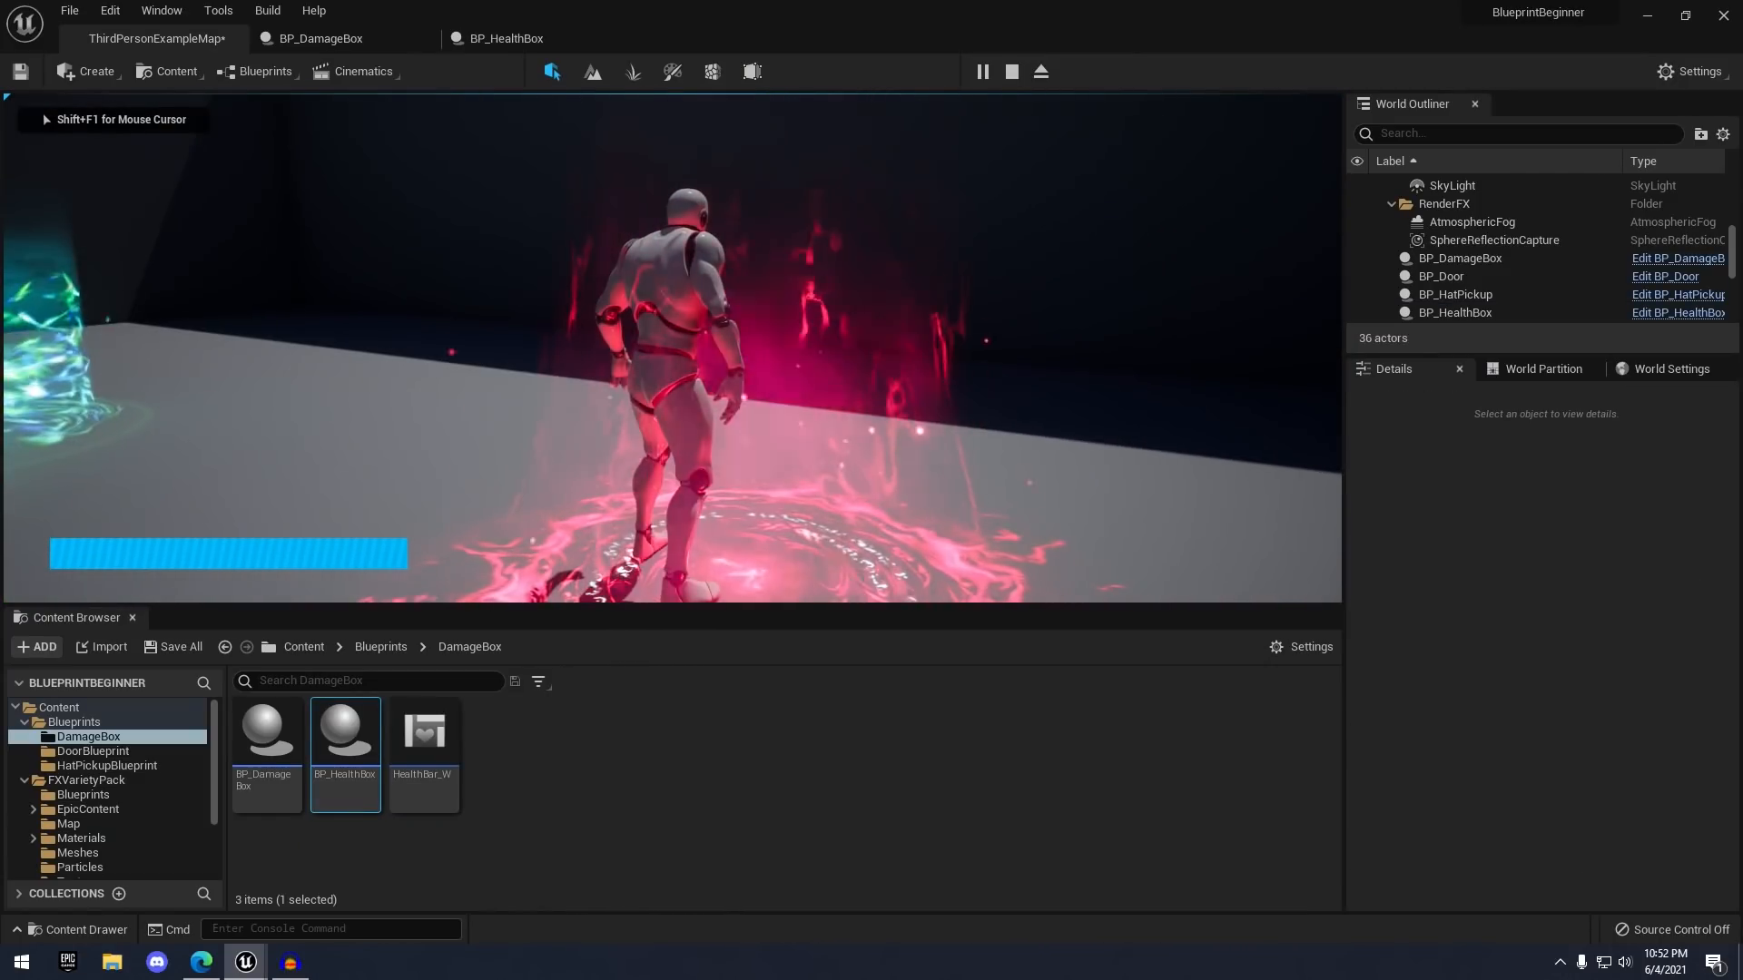
pyautogui.press('s')
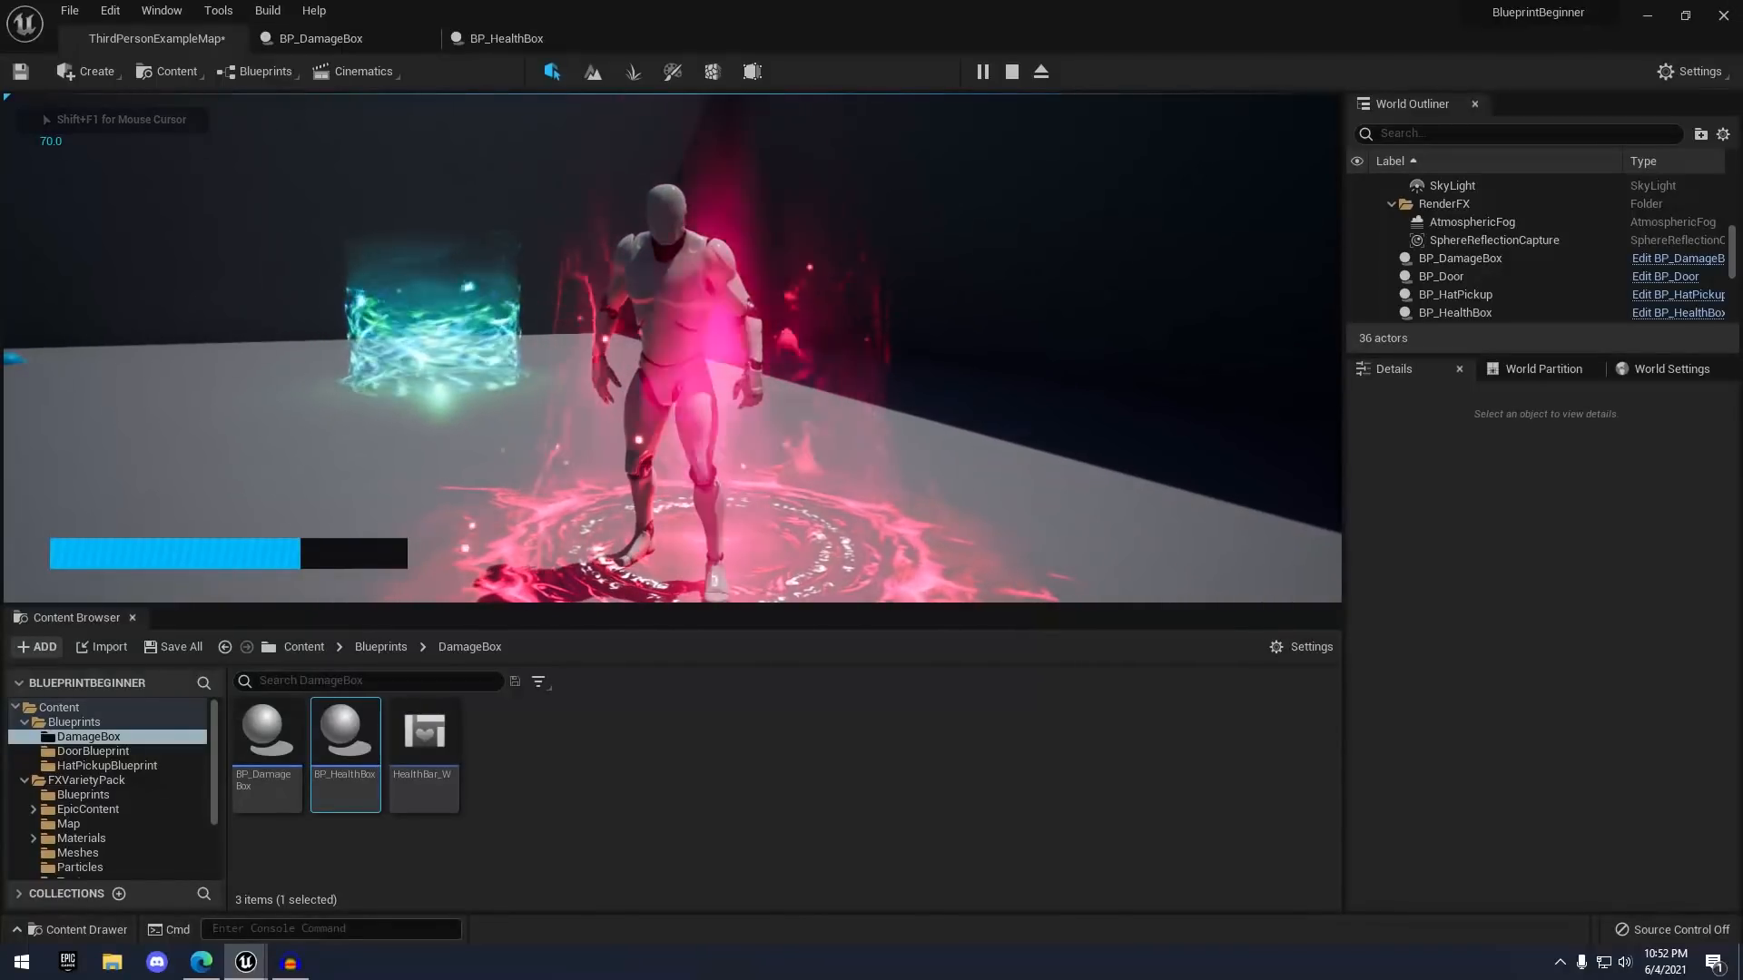
pyautogui.press('w')
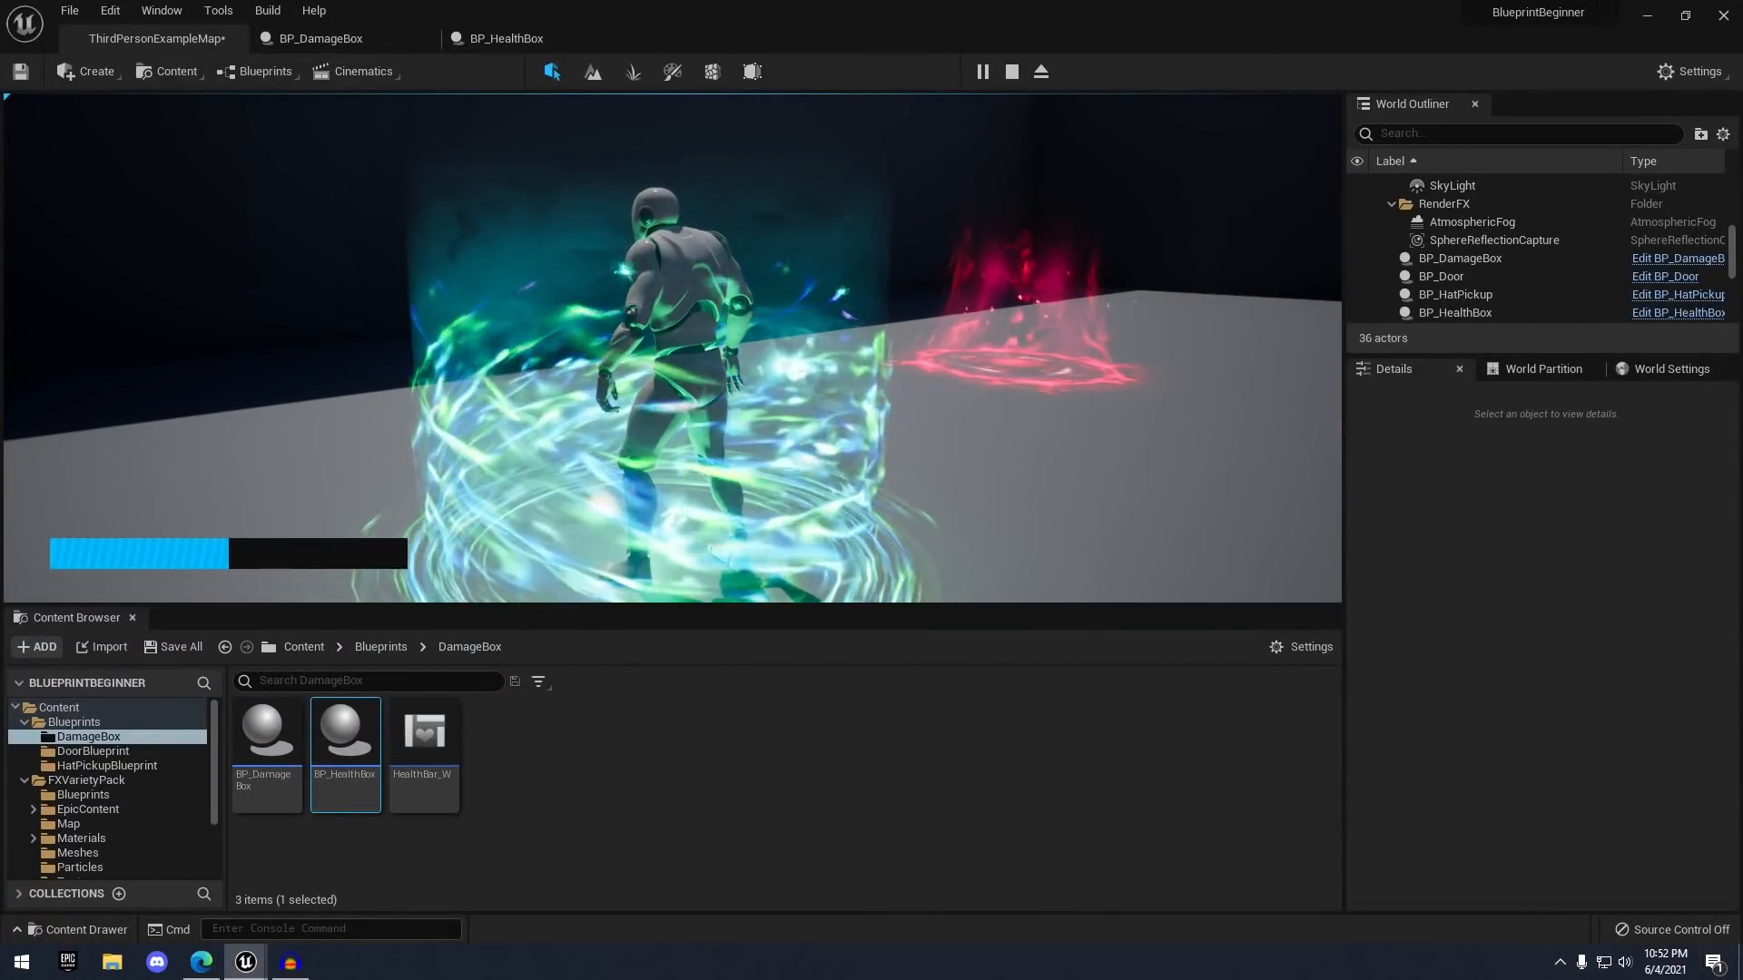
pyautogui.press('s')
pyautogui.press('d')
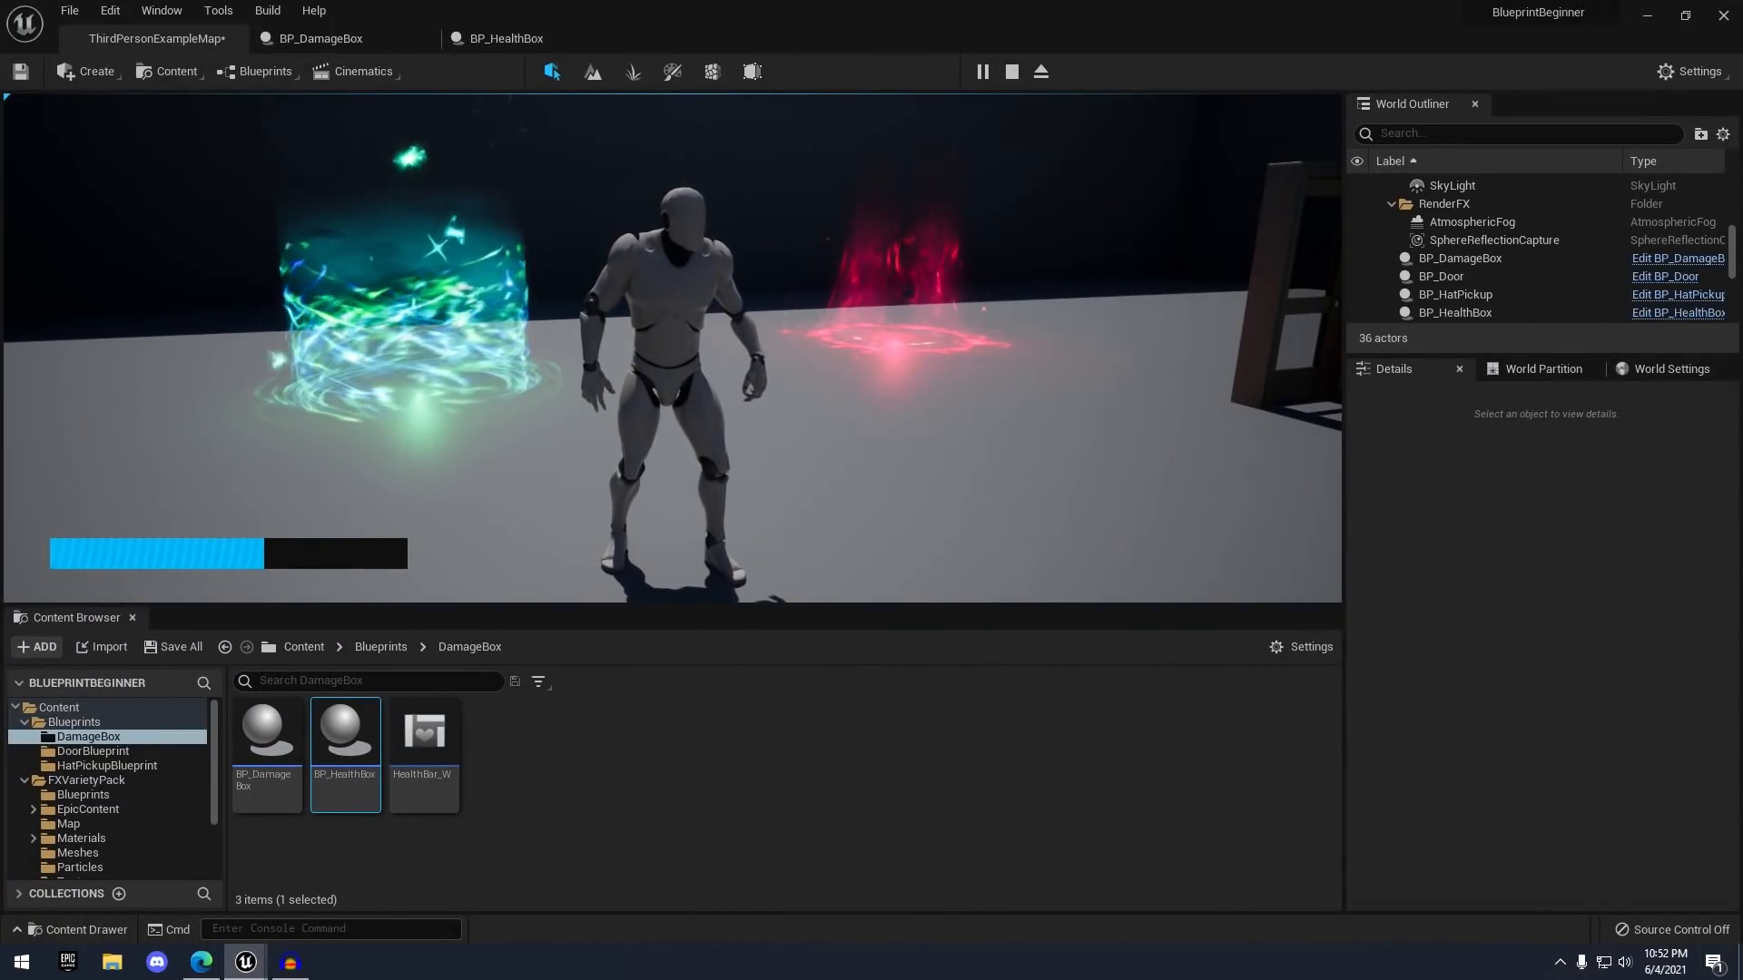
pyautogui.press('w')
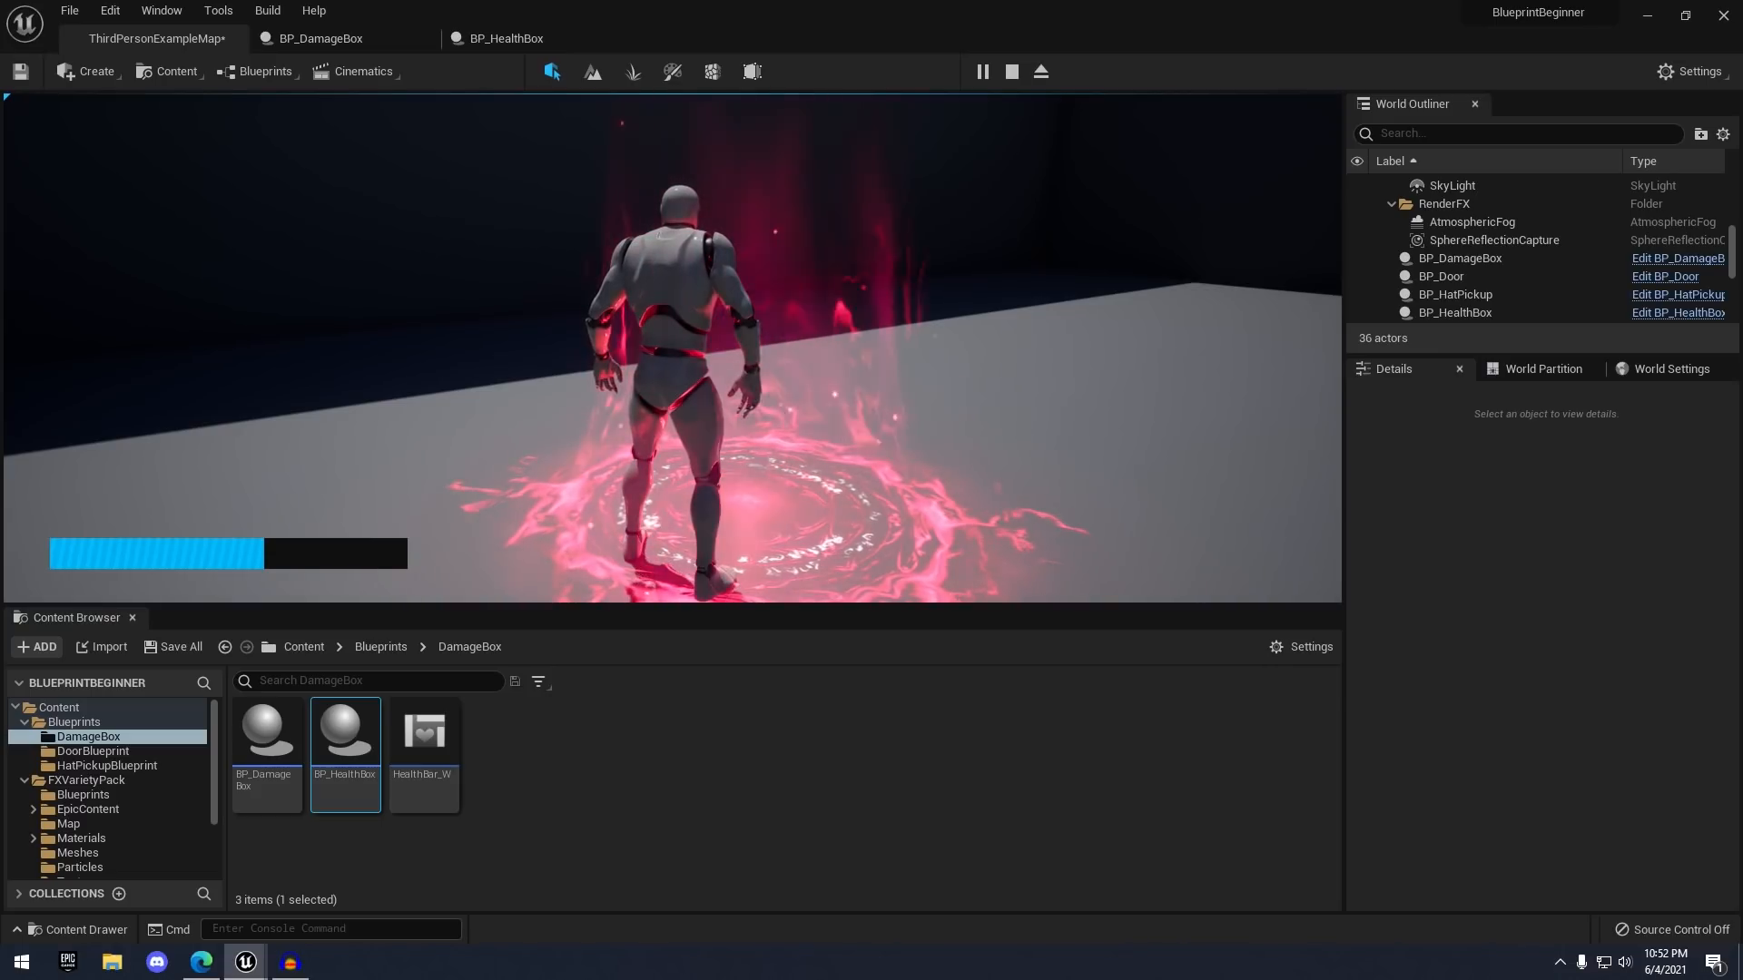
pyautogui.press('s')
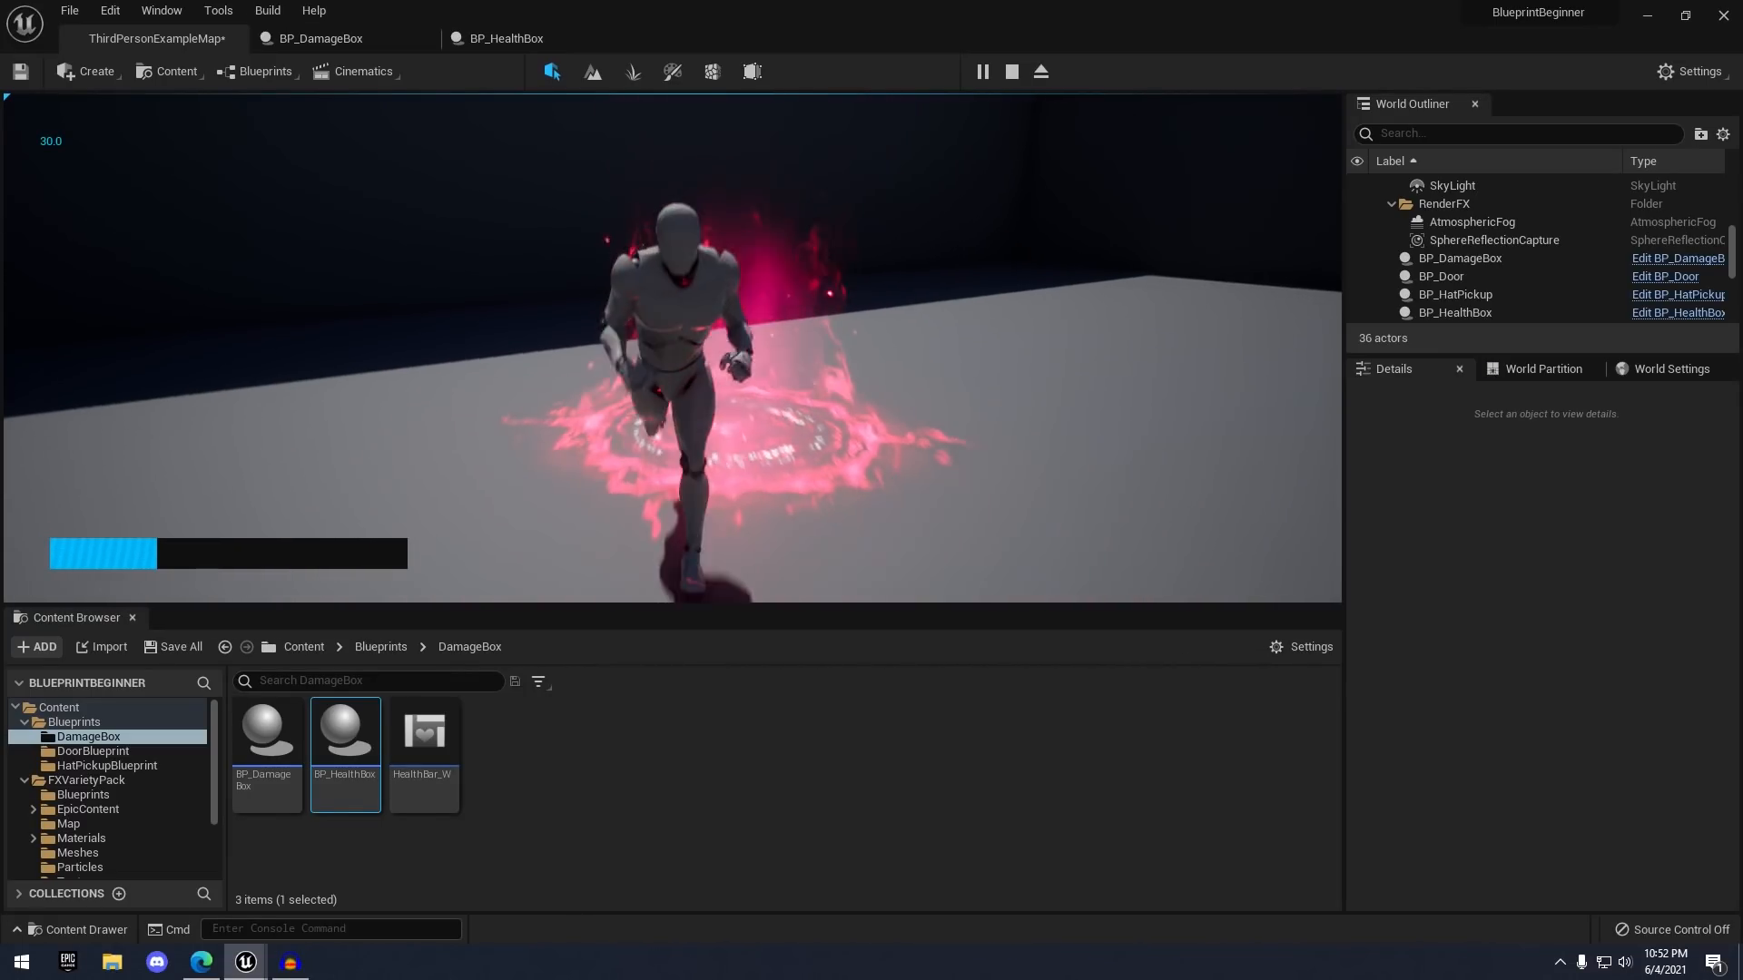
pyautogui.press('a')
pyautogui.press('a')
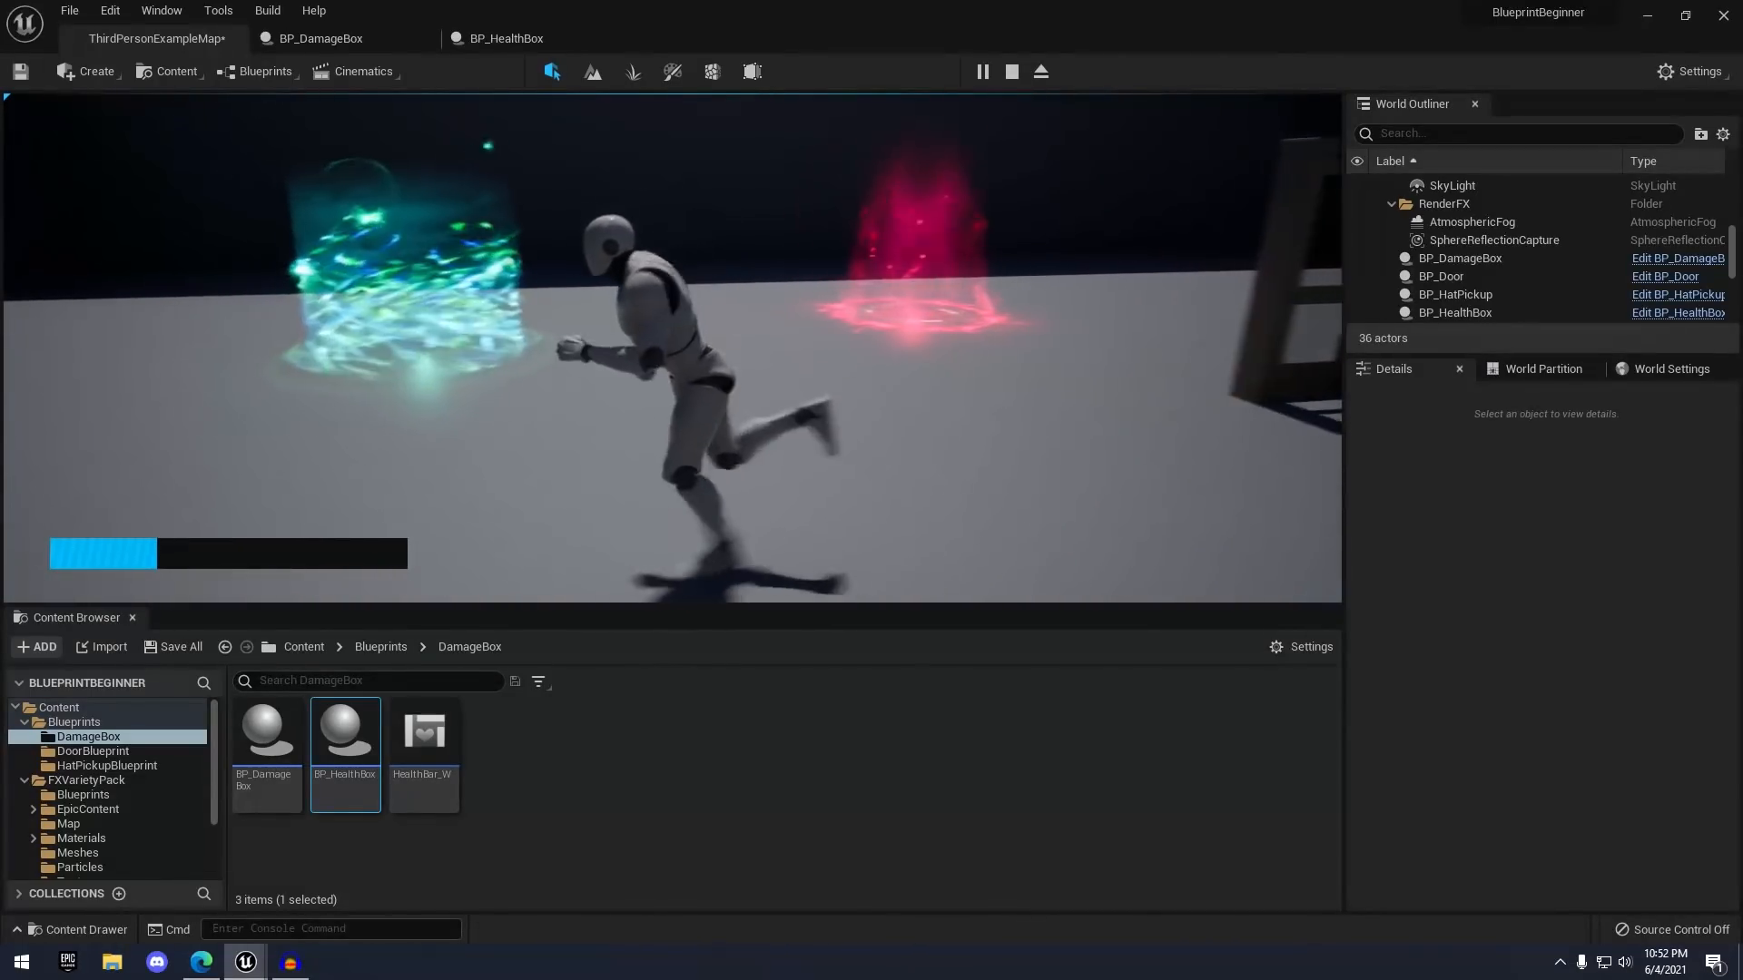
pyautogui.press('d')
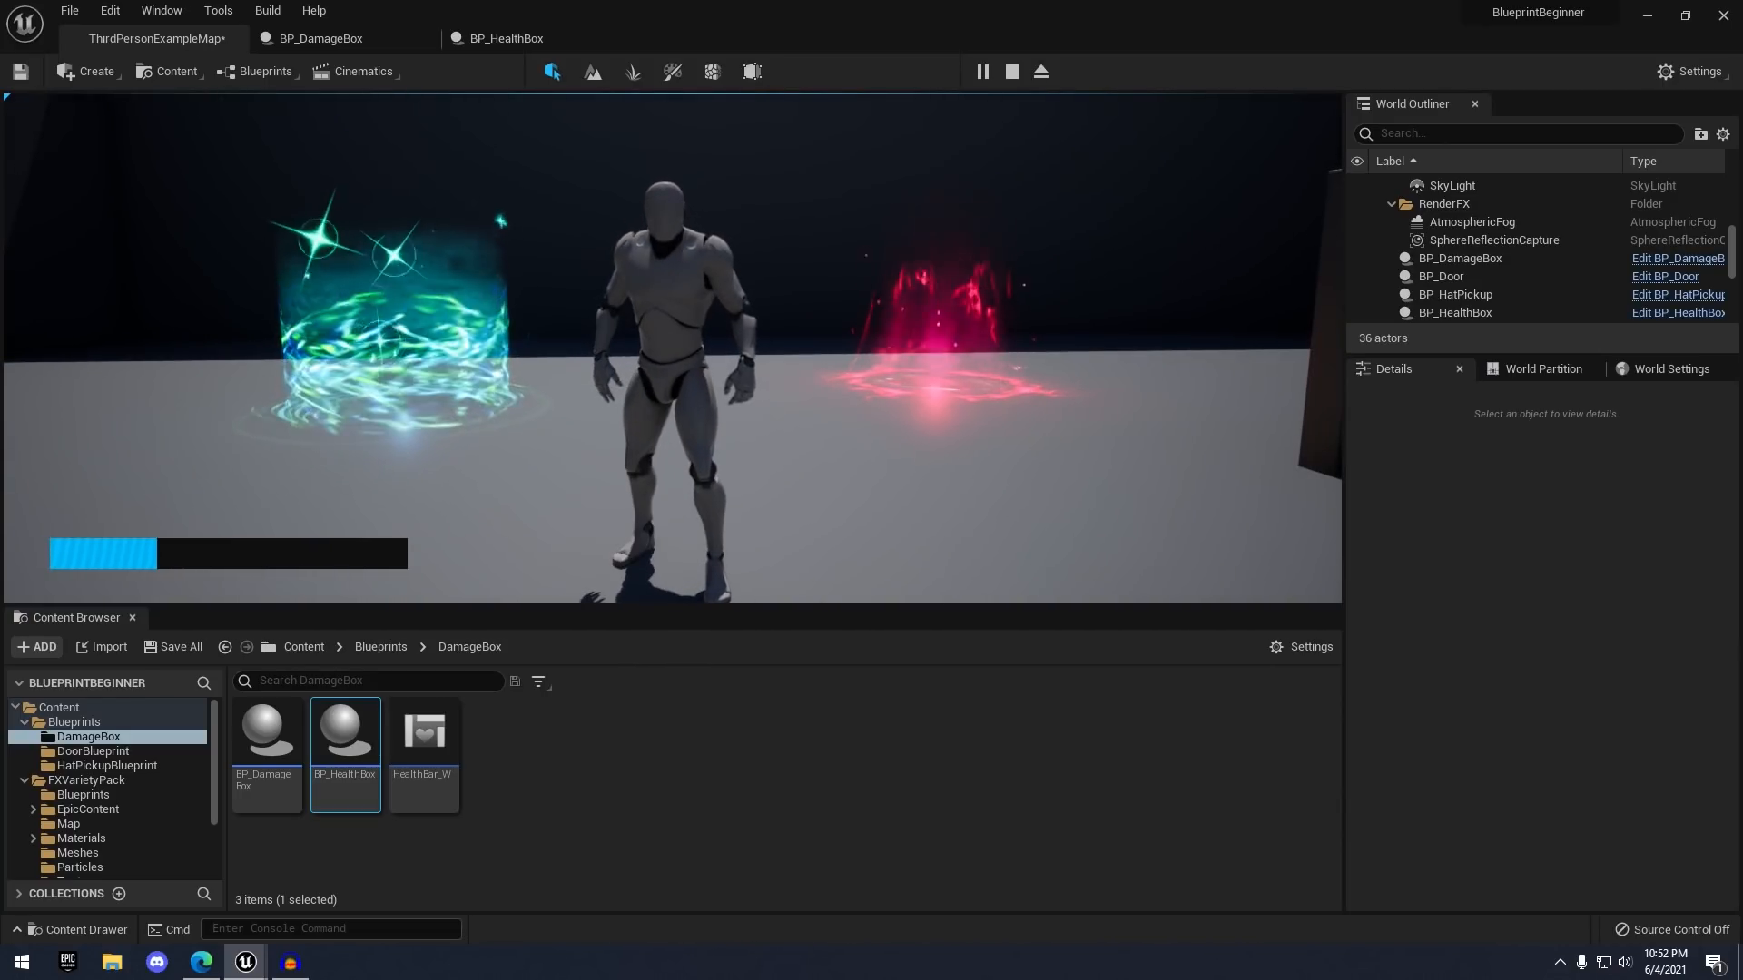
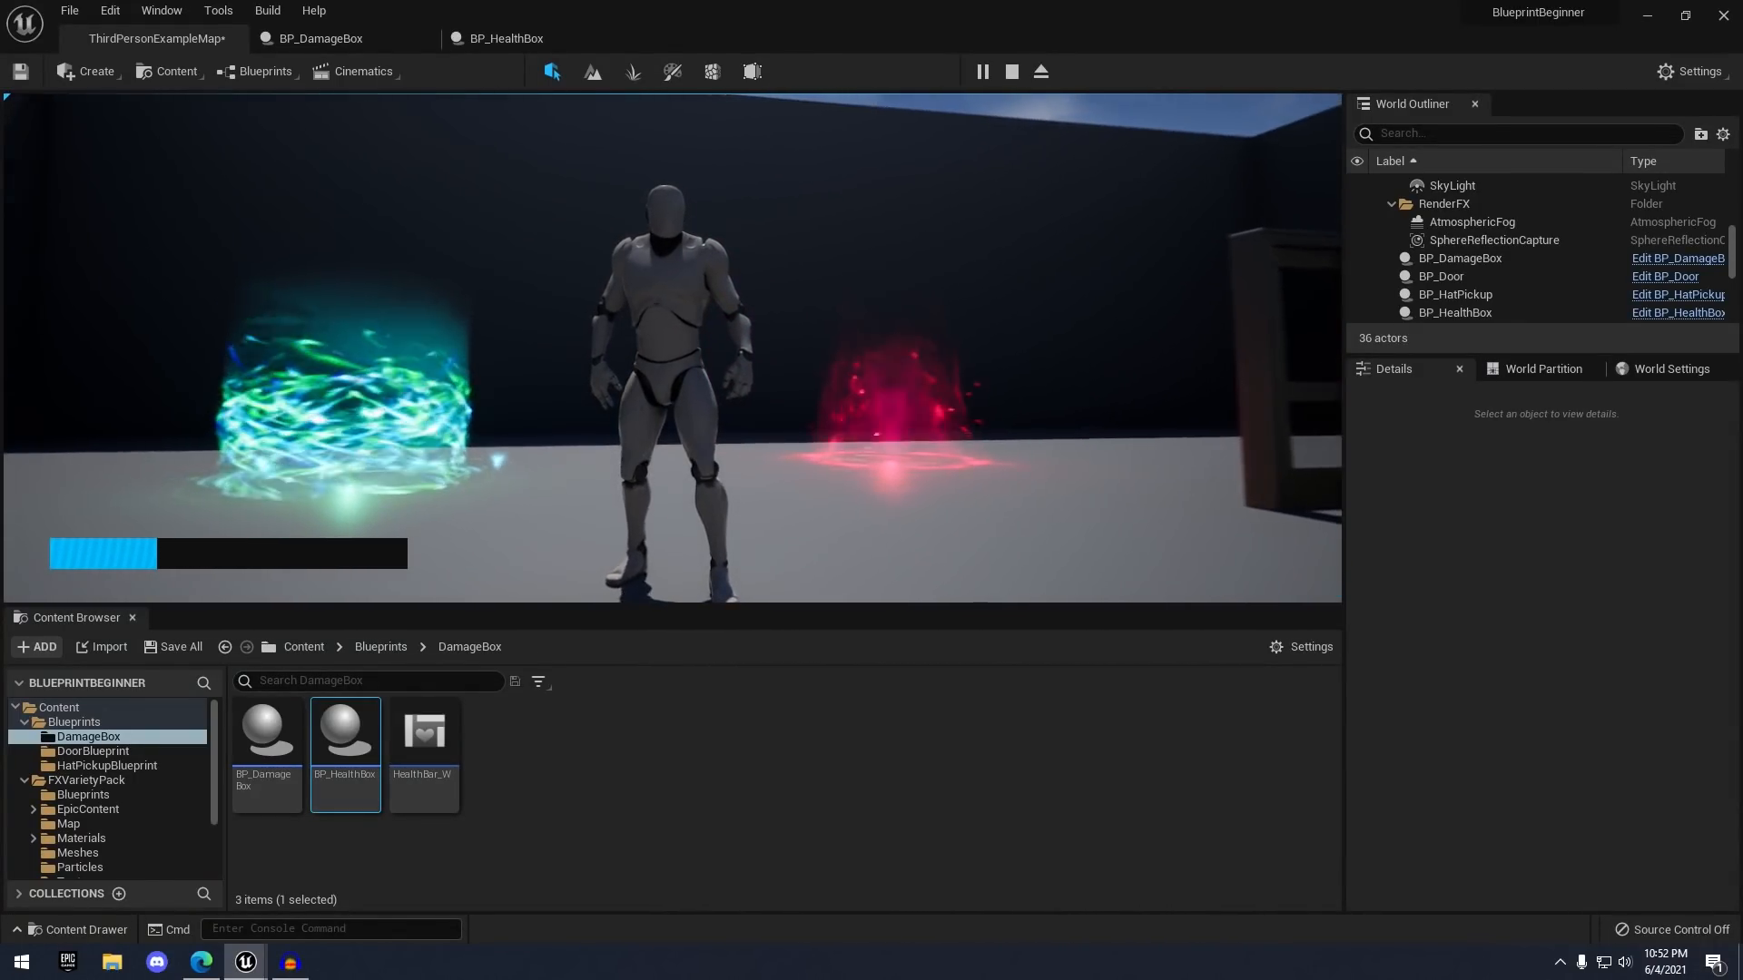
# - End the Play in Editor session and fly the viewport back toward the health box and stairs
pyautogui.press('Escape')
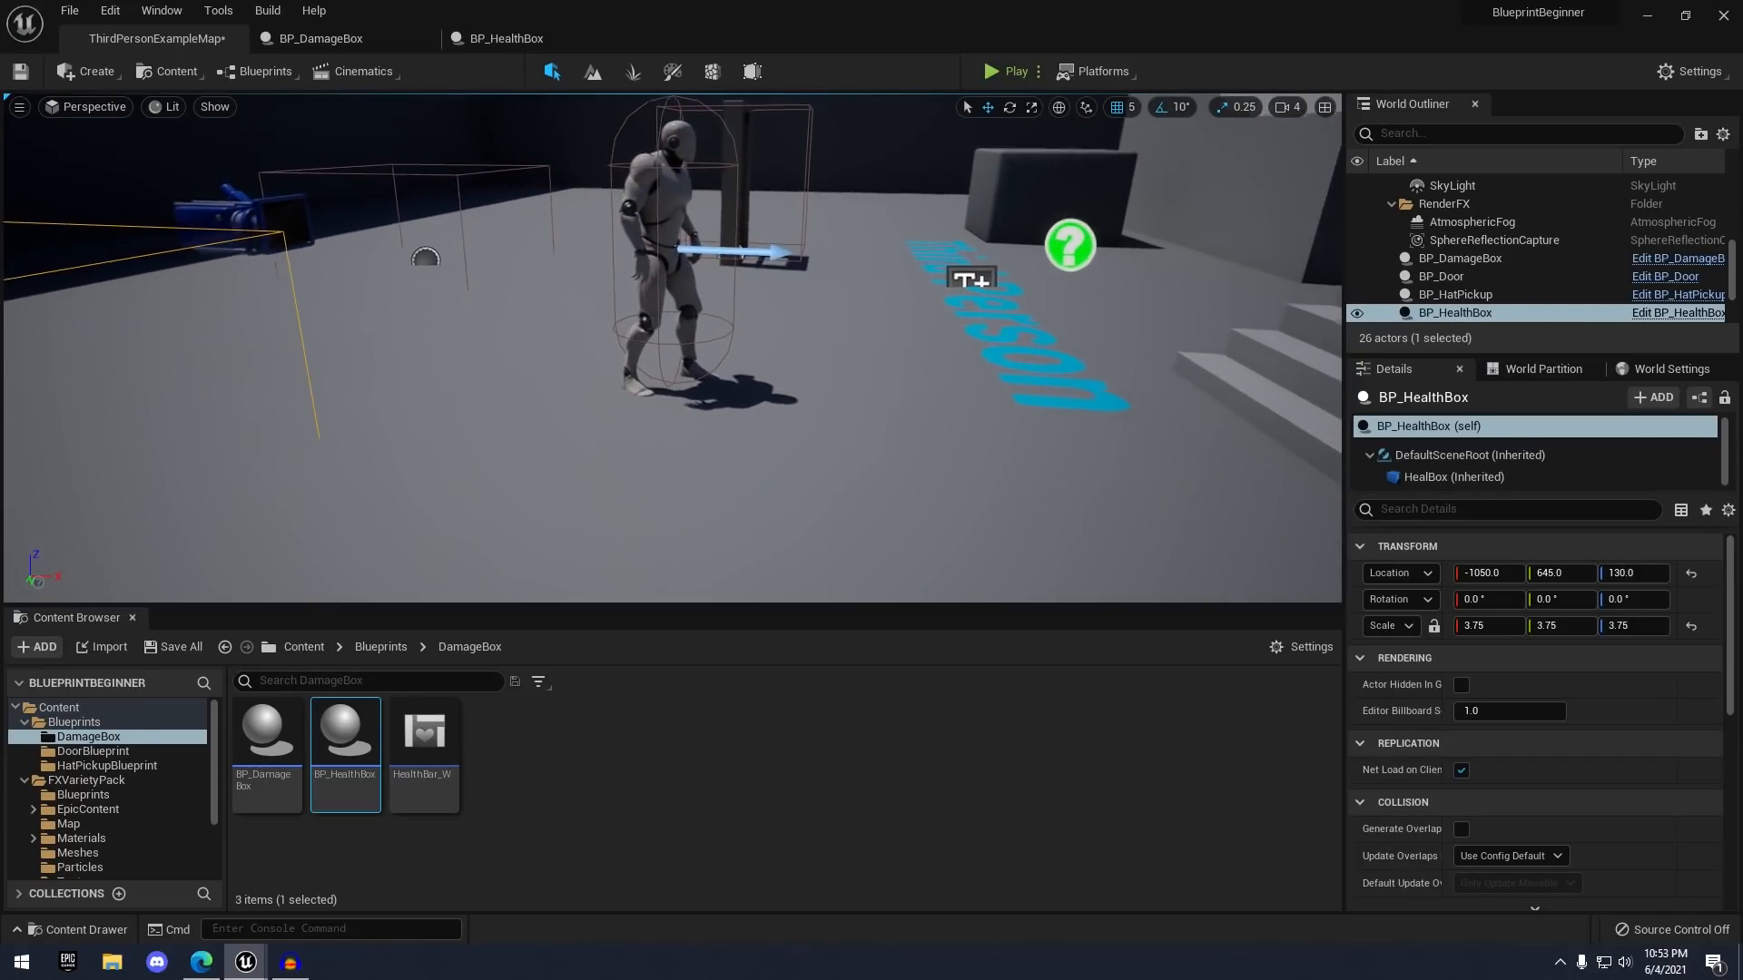
pyautogui.press('s')
pyautogui.moveTo(1118, 474)
pyautogui.mouseDown(button='right')
pyautogui.moveTo(1138, 474)
pyautogui.moveTo(1118, 474)
pyautogui.mouseUp(button='right')
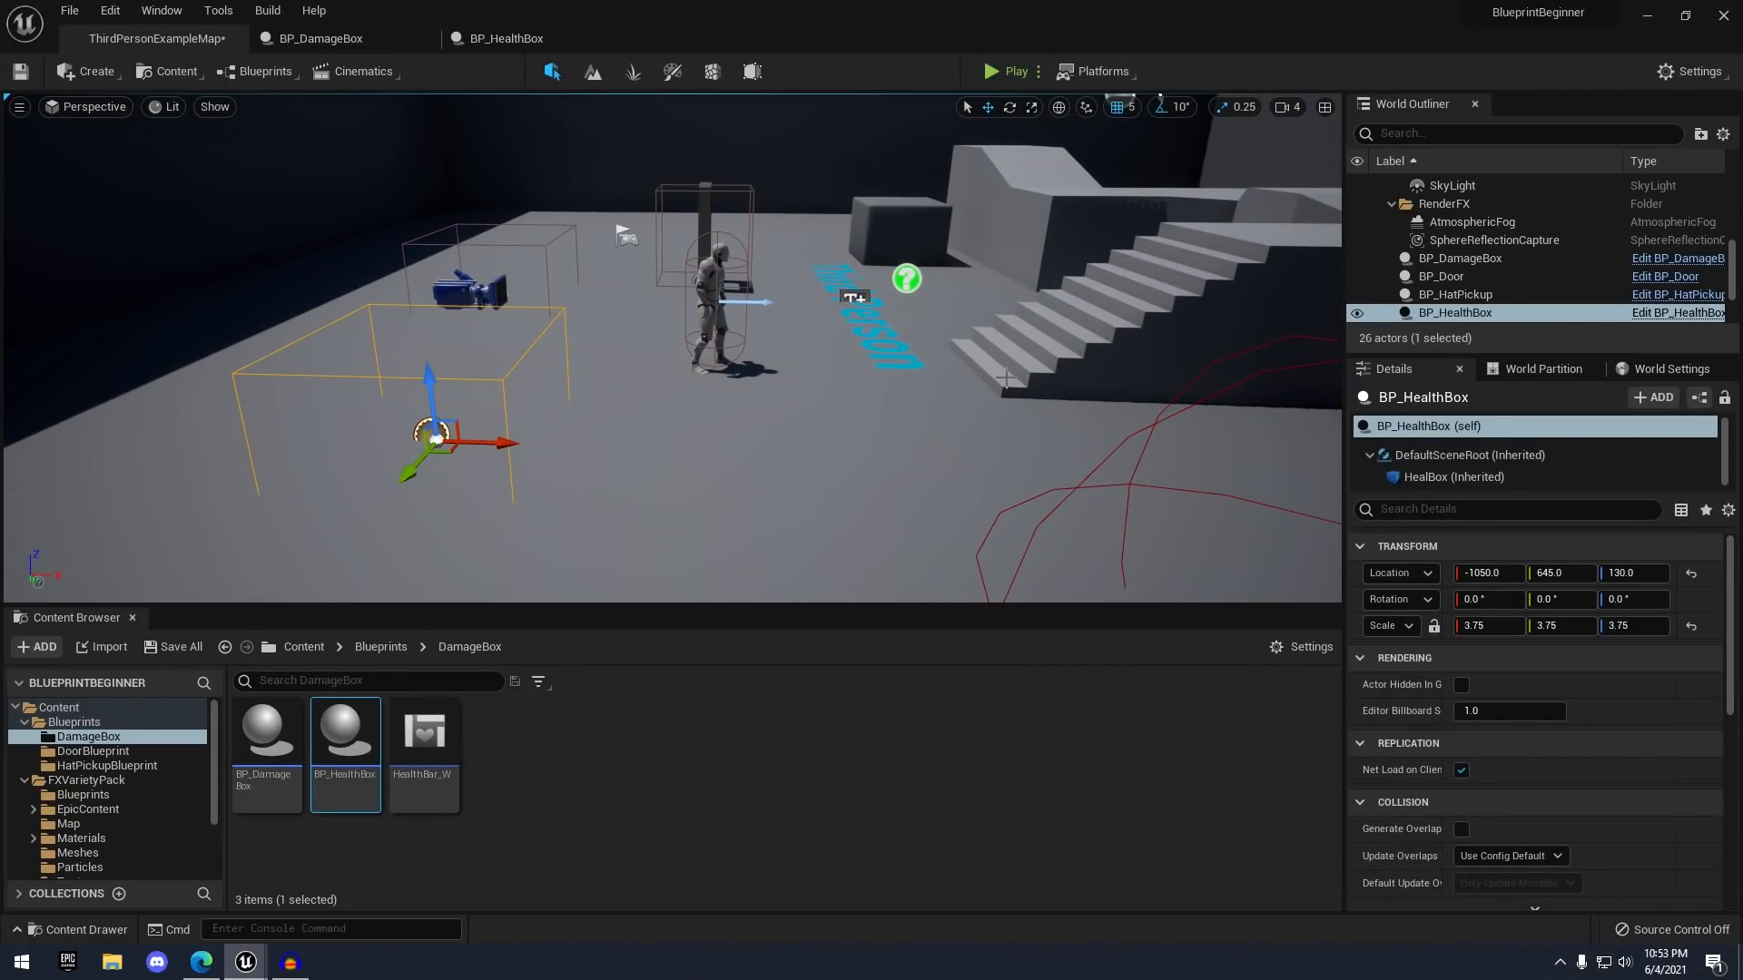
pyautogui.moveTo(1005, 379); pyautogui.dragTo(1080, 381, button='right')
# - Create a new folder named SoccerBlueprints inside the Blueprints folder
pyautogui.press('w')
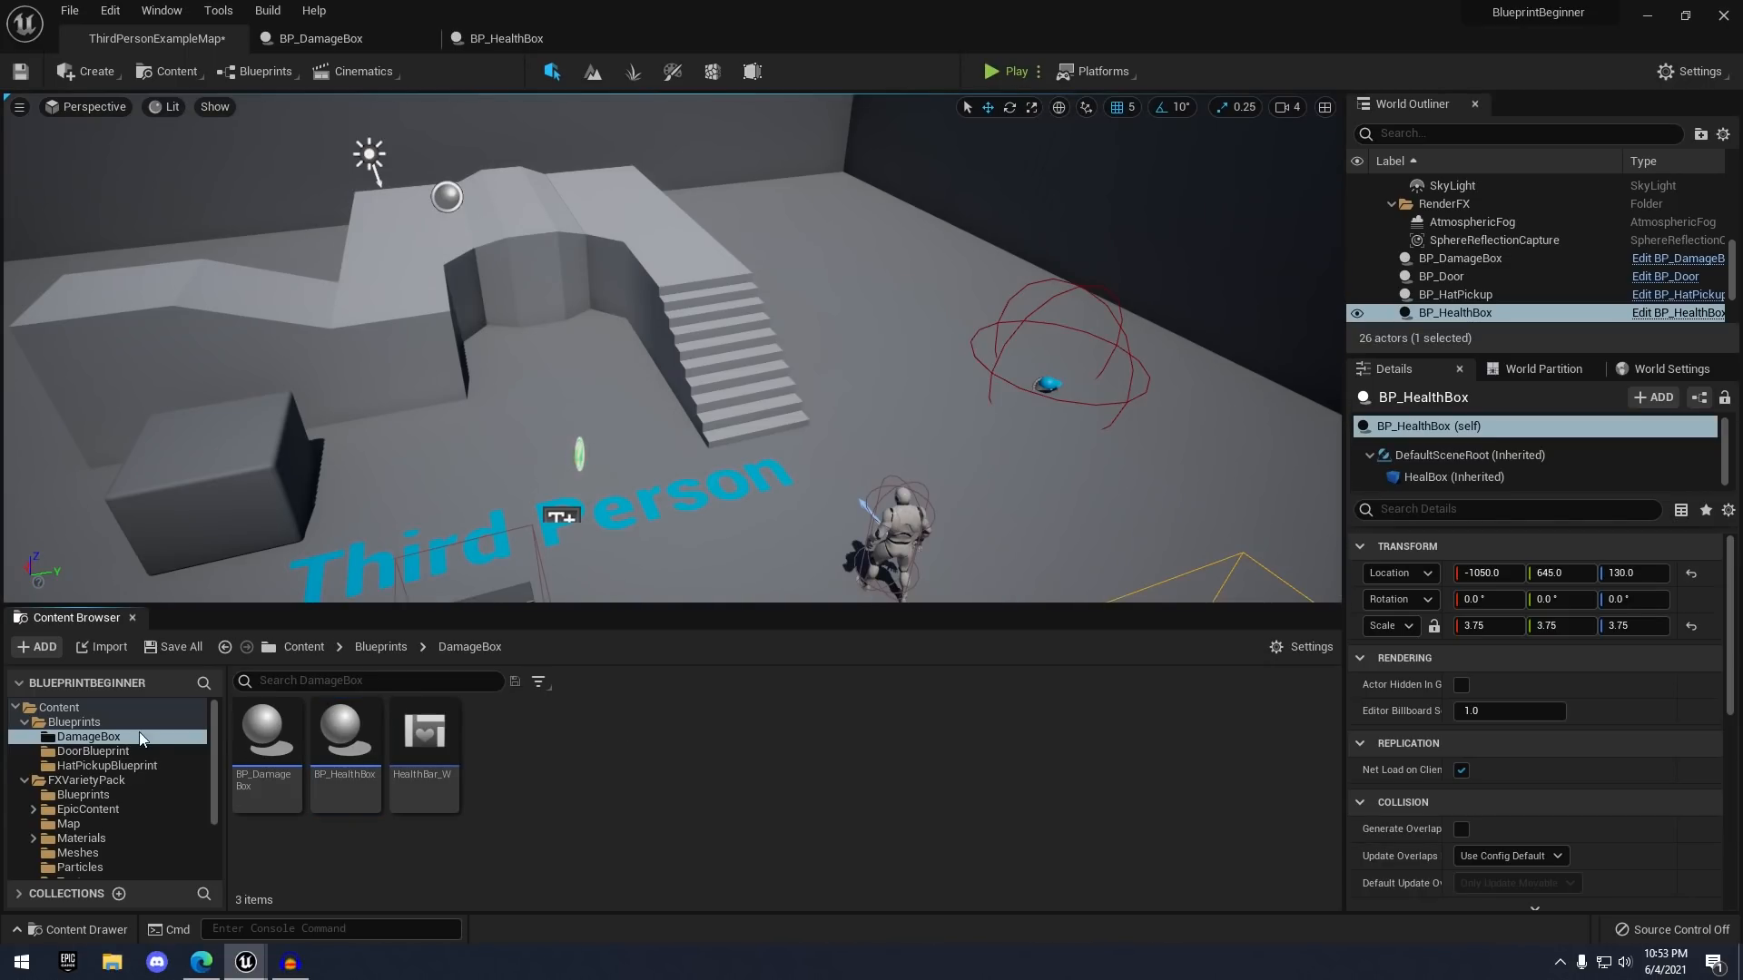
pyautogui.click(127, 724)
pyautogui.rightClick(506, 761)
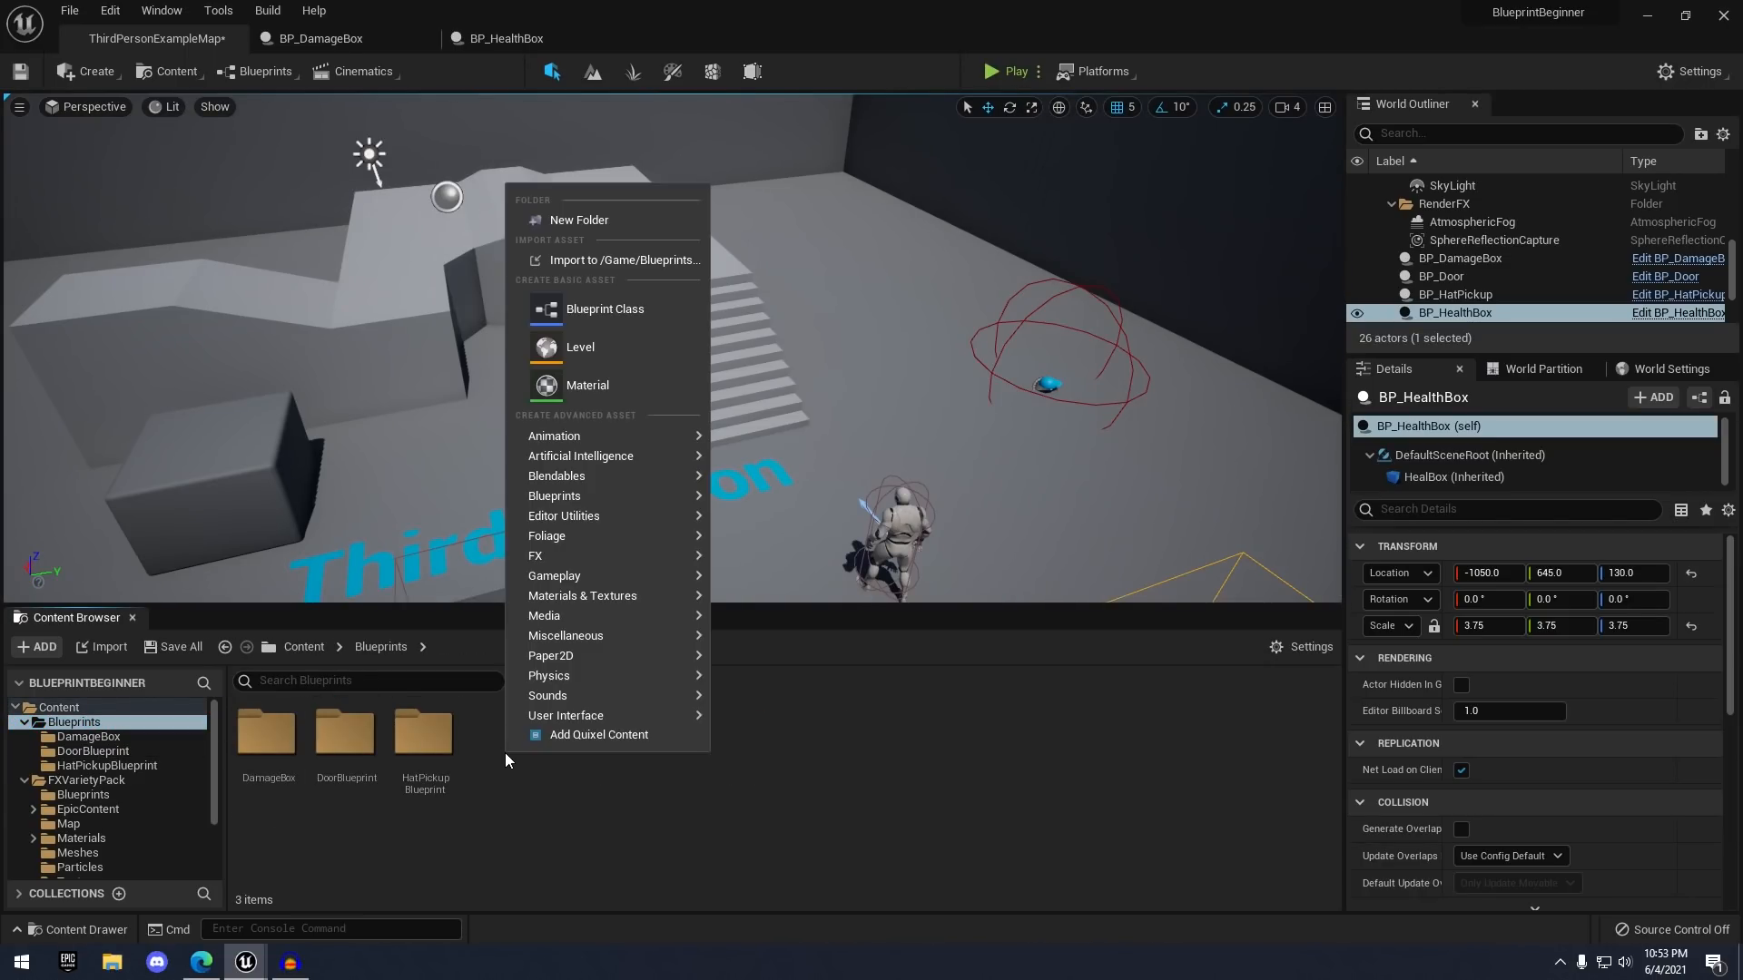
pyautogui.click(590, 220)
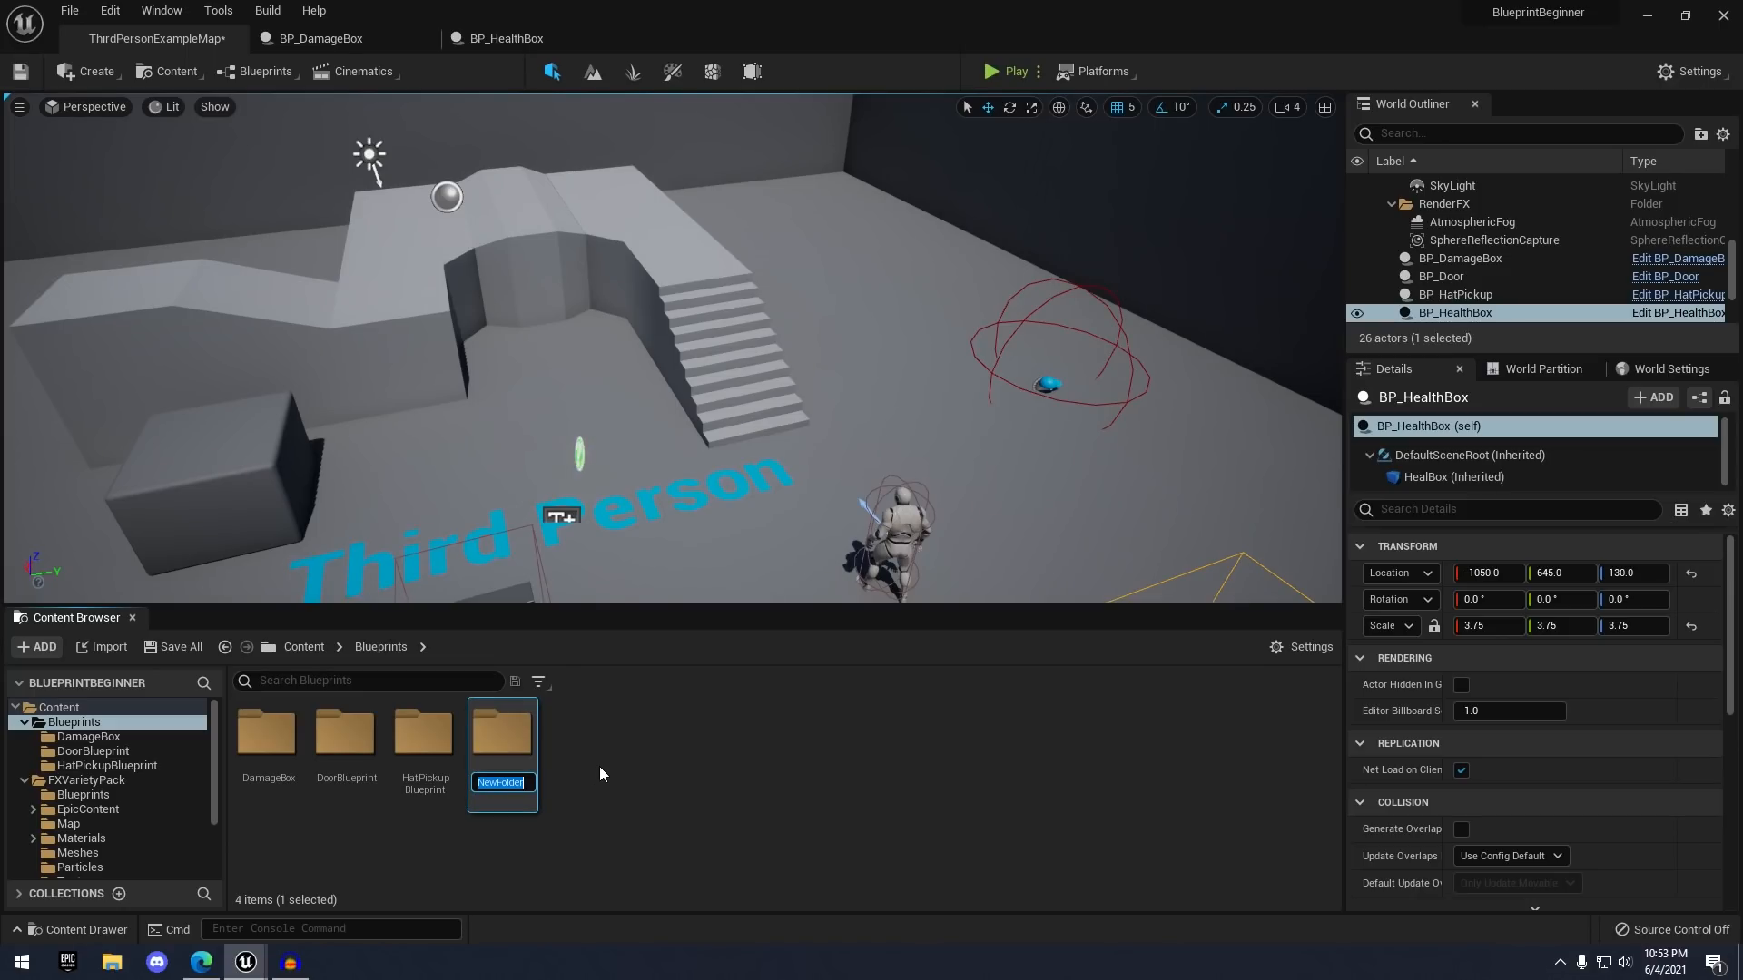
pyautogui.write('SoccerB')
pyautogui.write('lueprints')
pyautogui.press('Return')
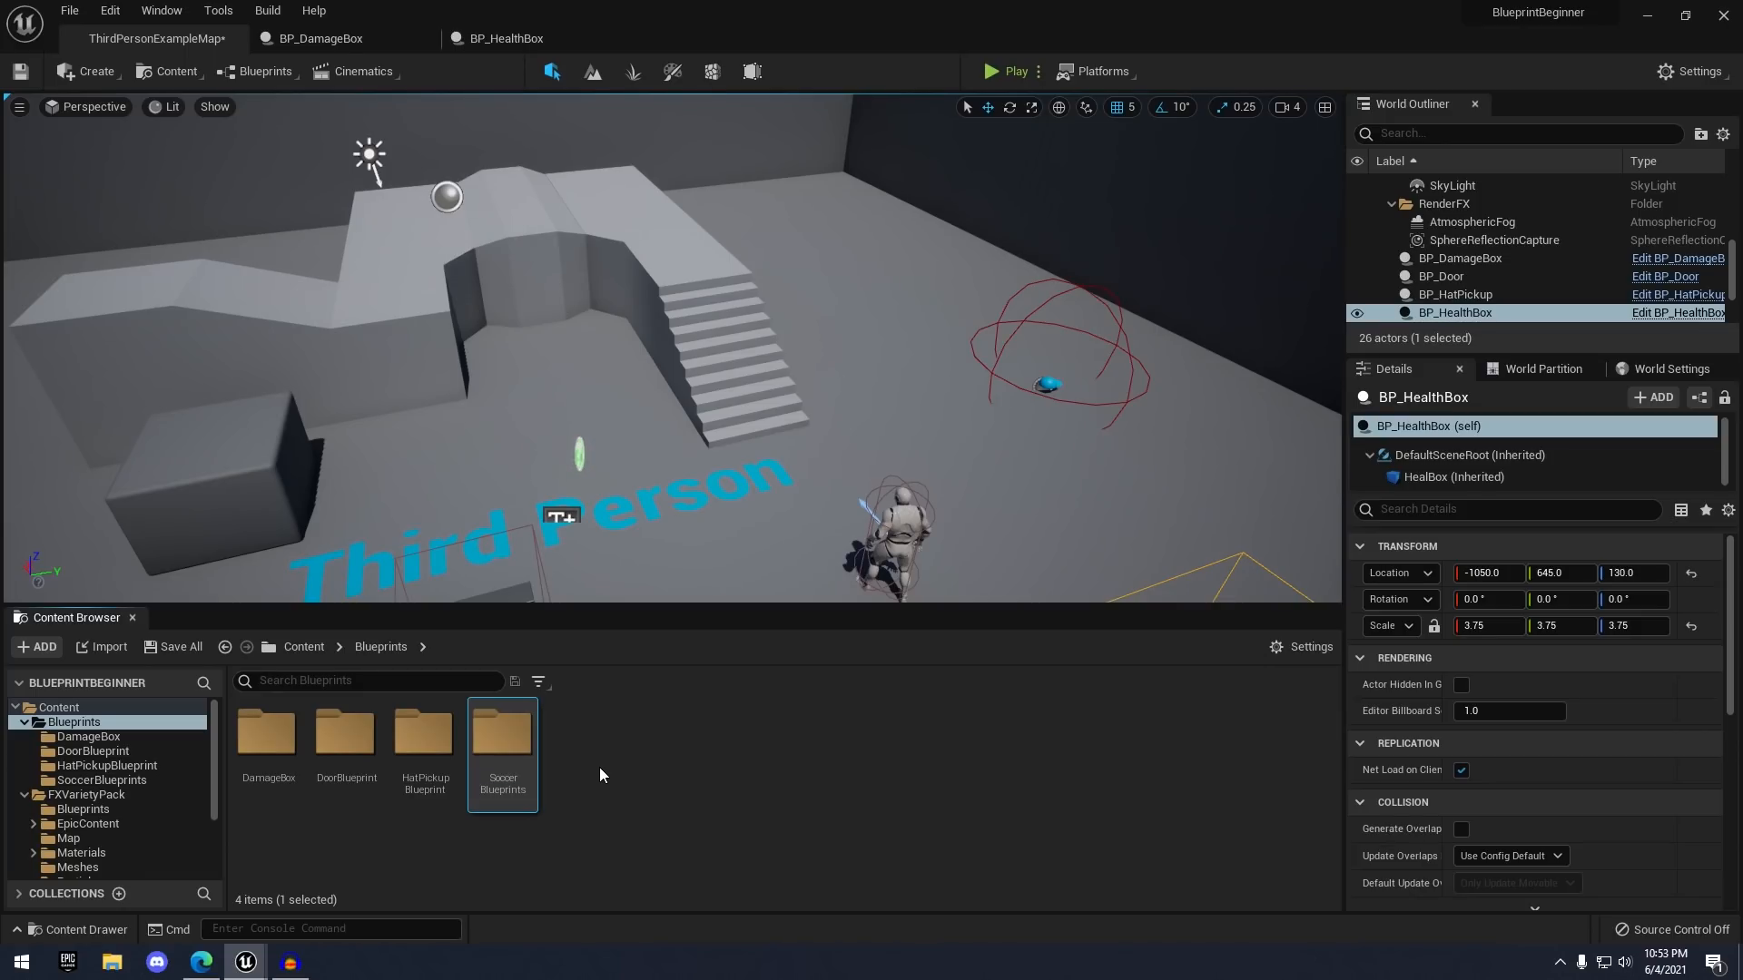
# - Inside SoccerBlueprints, create an Actor Blueprint Class named BP_SoccerGoal
pyautogui.doubleClick(517, 730)
pyautogui.rightClick(435, 753)
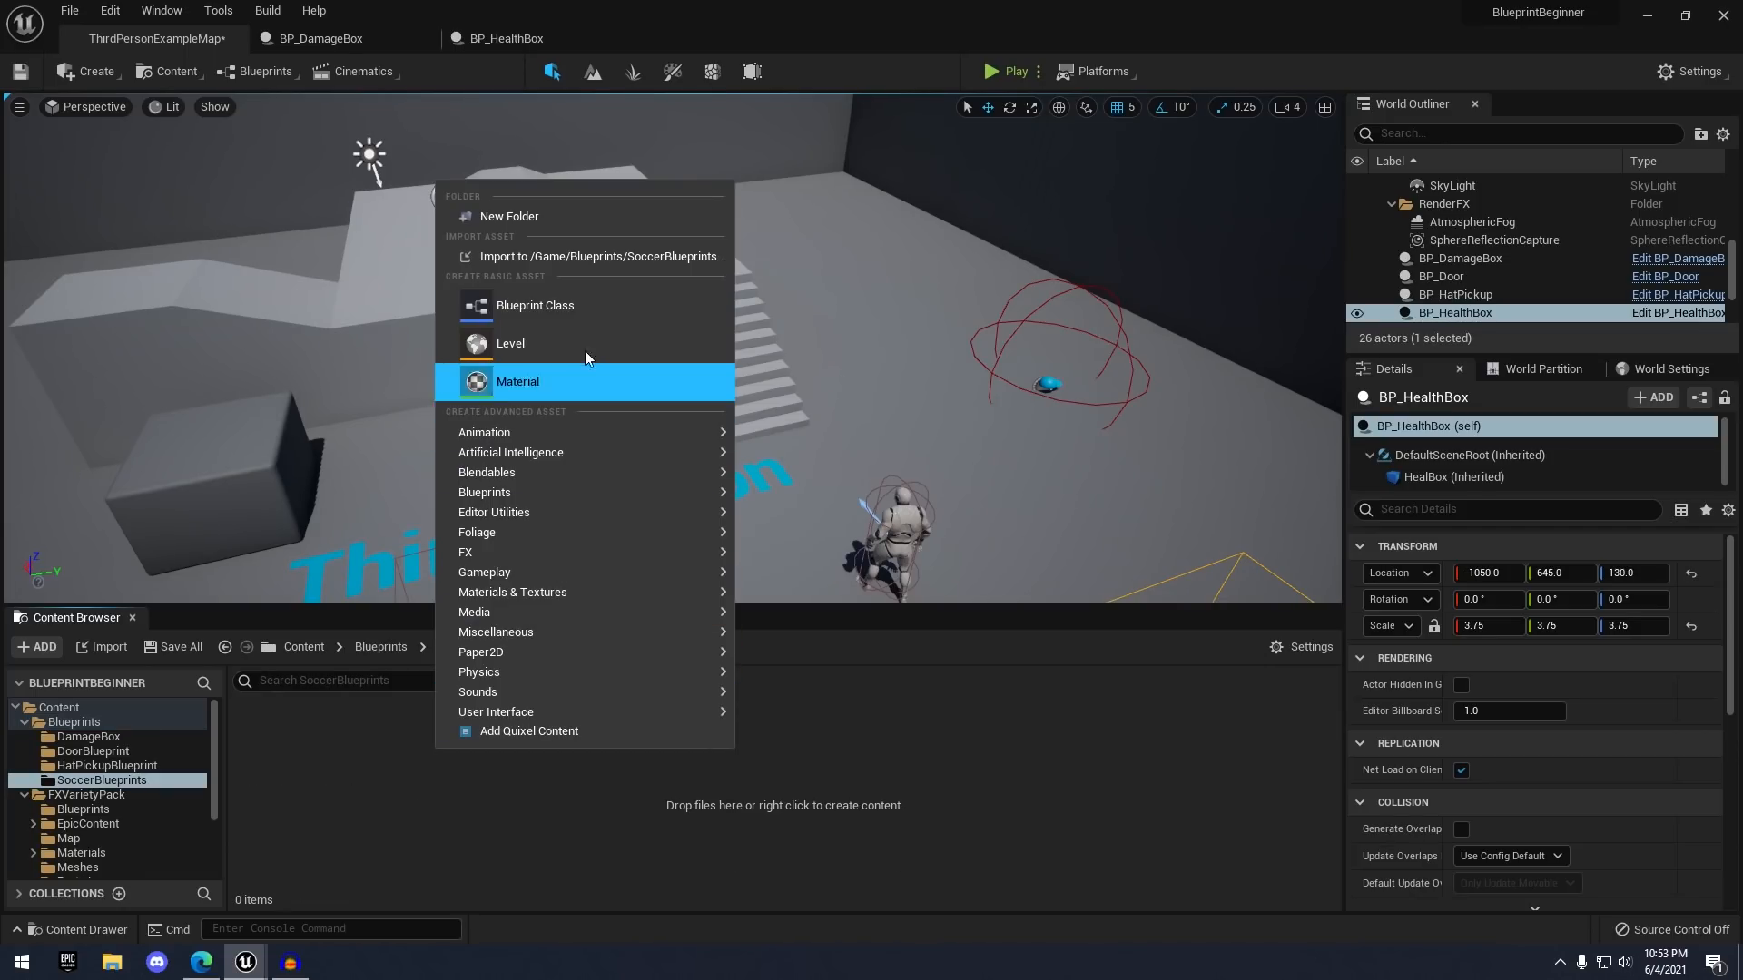
pyautogui.click(585, 304)
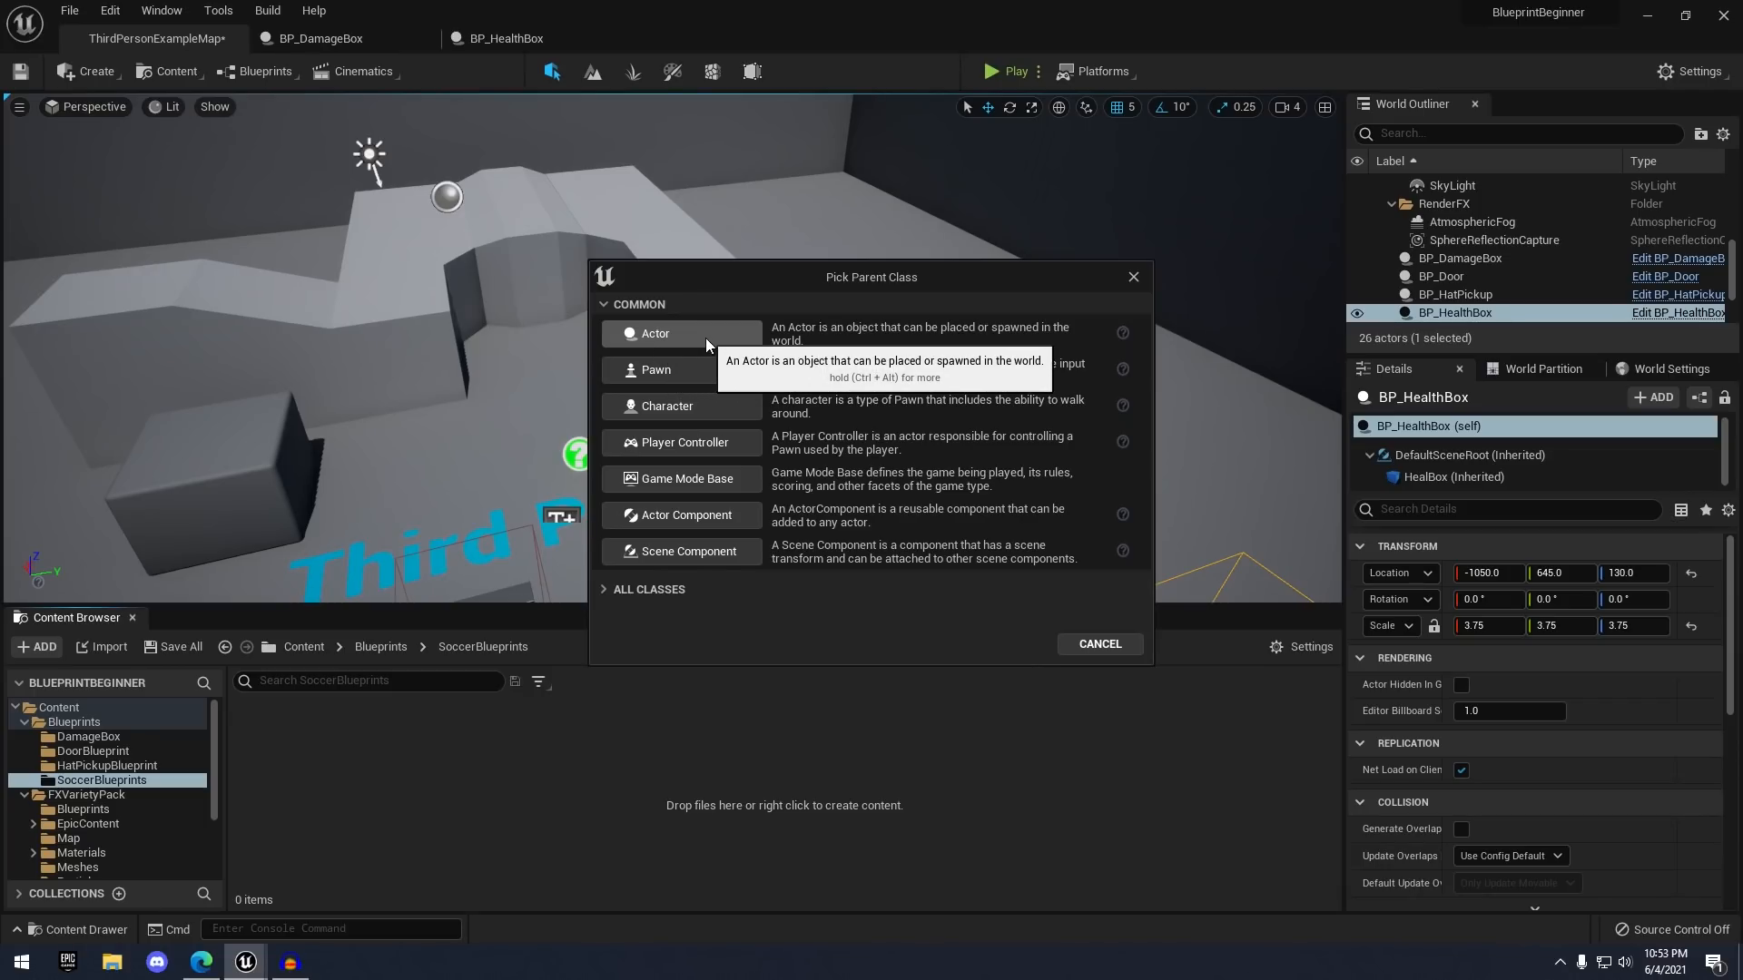
pyautogui.click(705, 336)
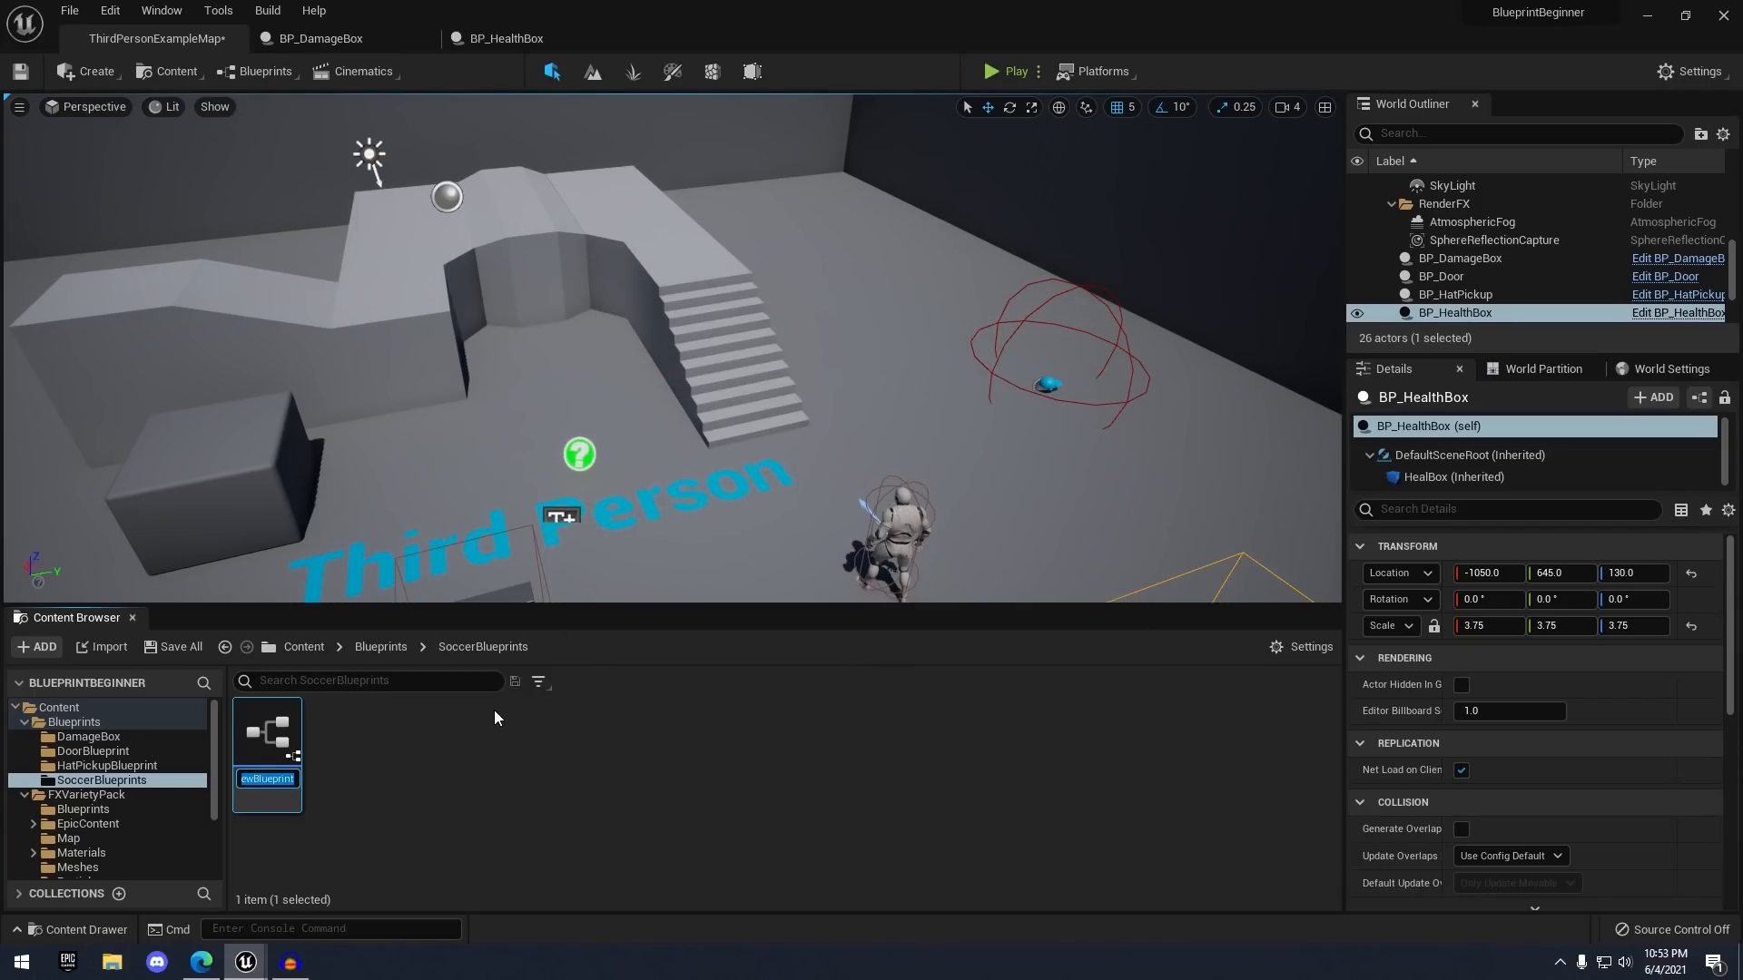
pyautogui.write('BP_')
pyautogui.write('Soccer')
pyautogui.write('Goal')
pyautogui.press('Return')
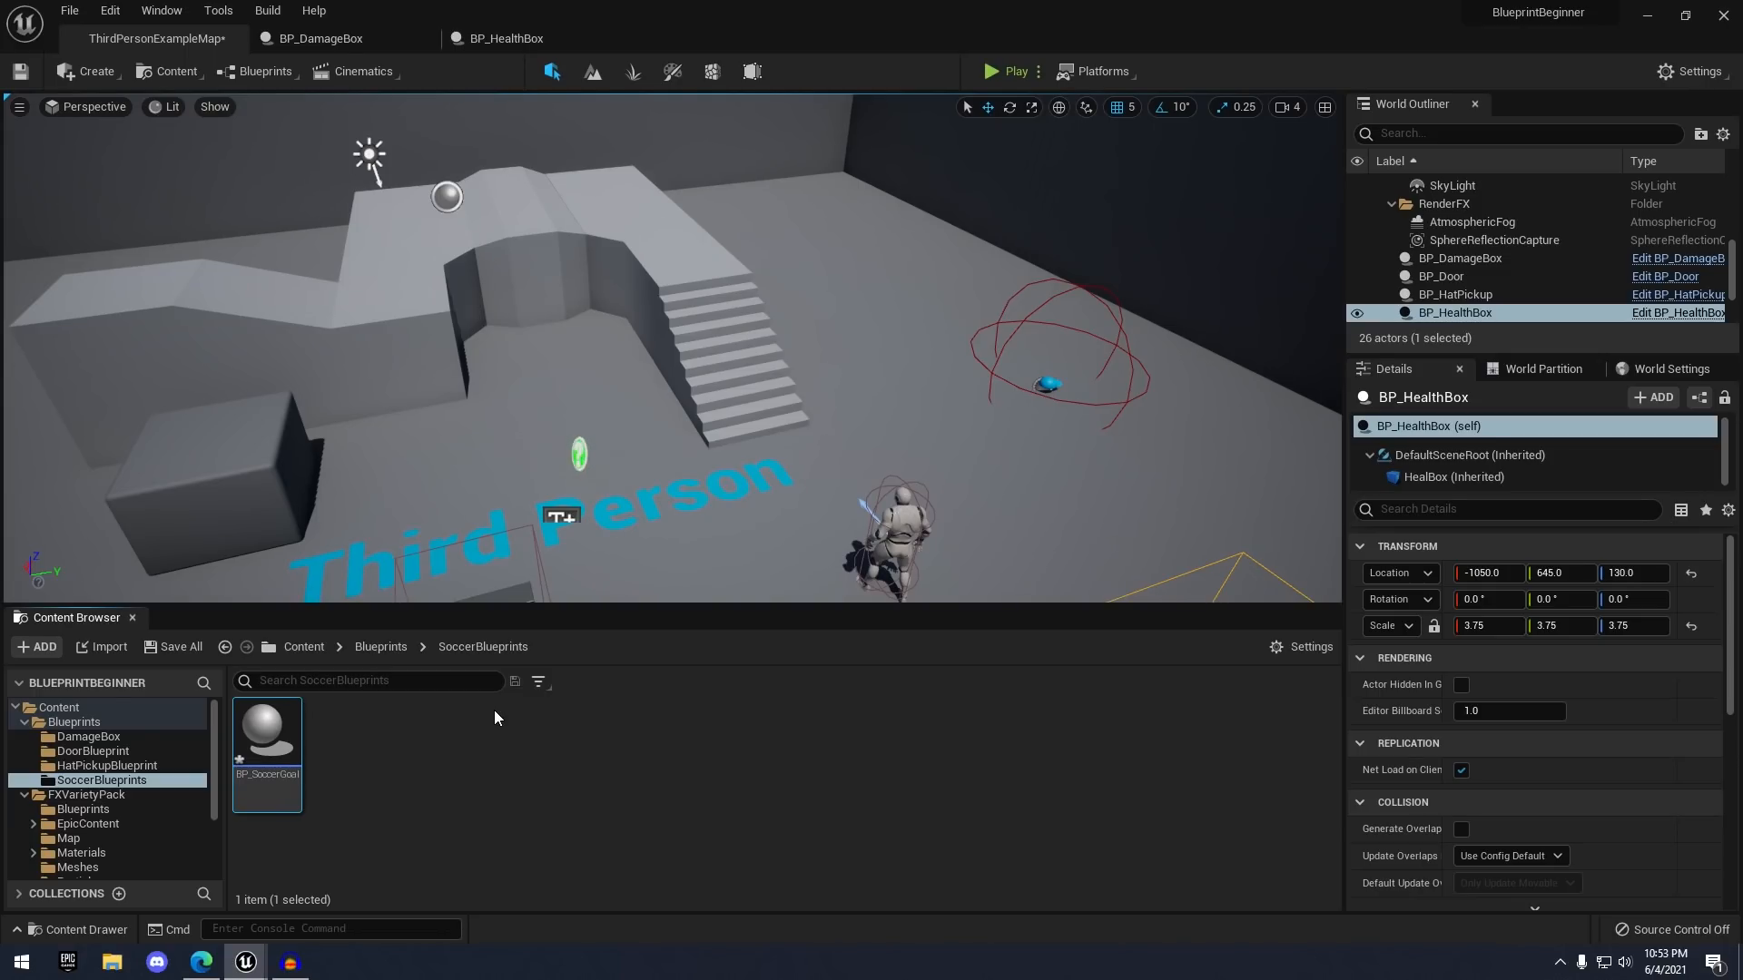
# - Add a Static Mesh component renamed SoccerGoal to BP_SoccerGoal, then return to ThirdPersonExampleMap
pyautogui.doubleClick(291, 735)
pyautogui.click(33, 129)
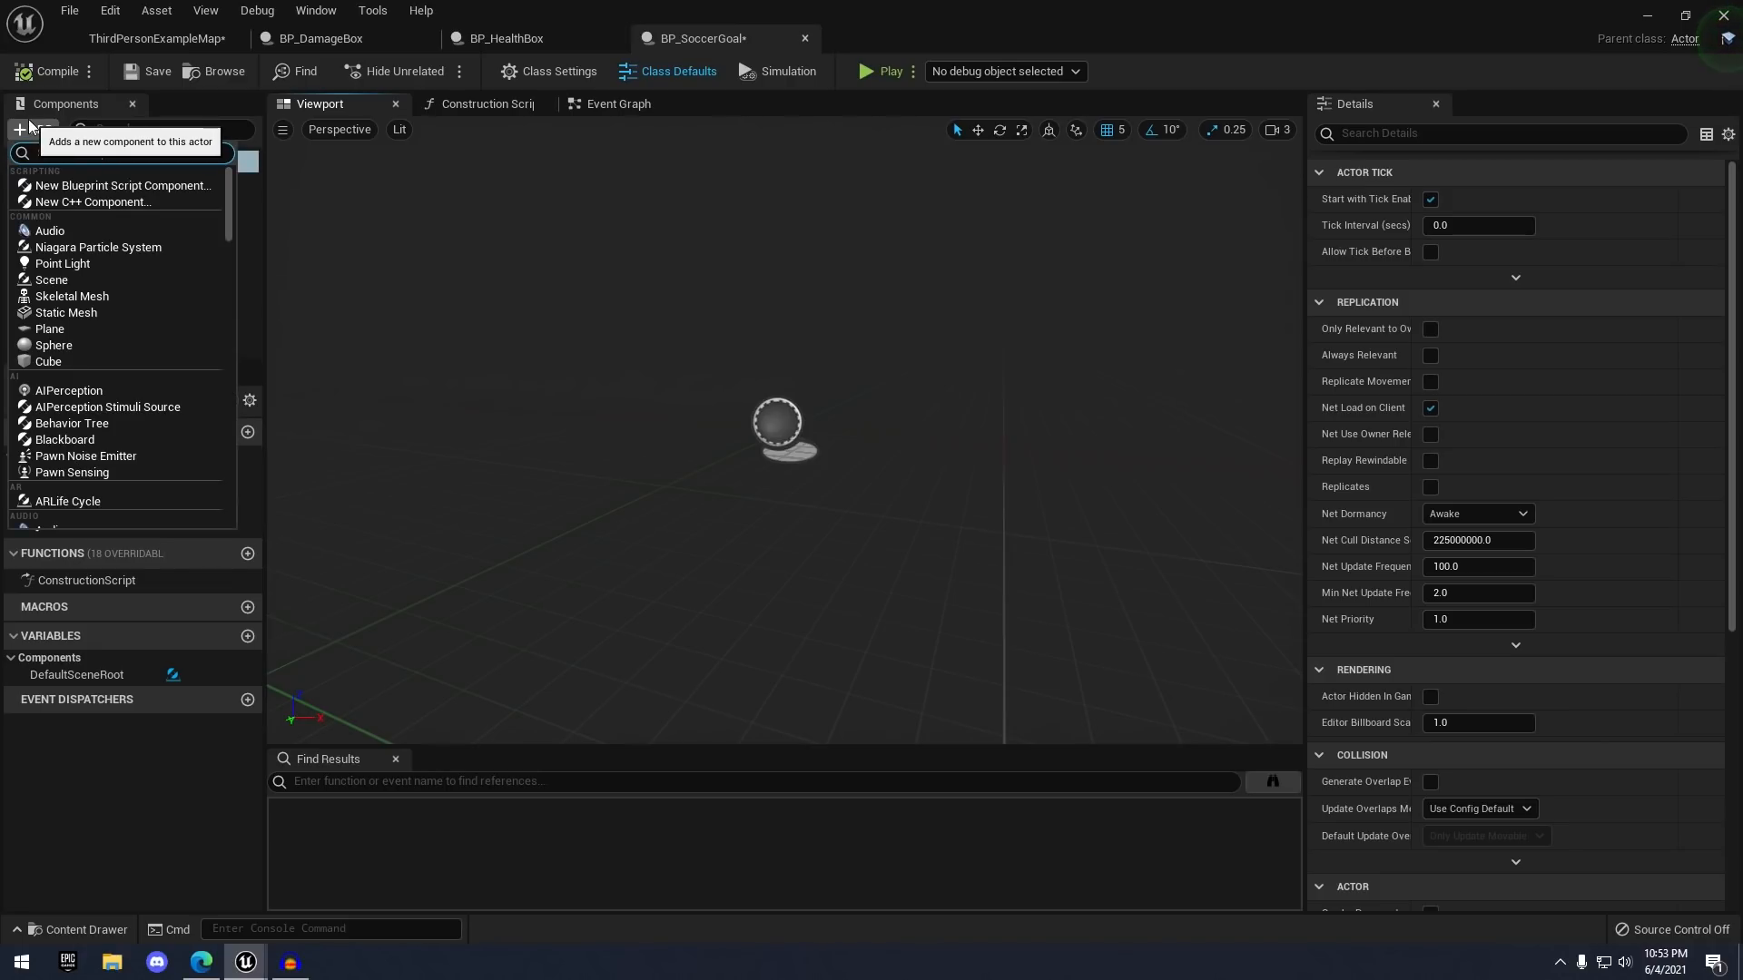
pyautogui.write('stat')
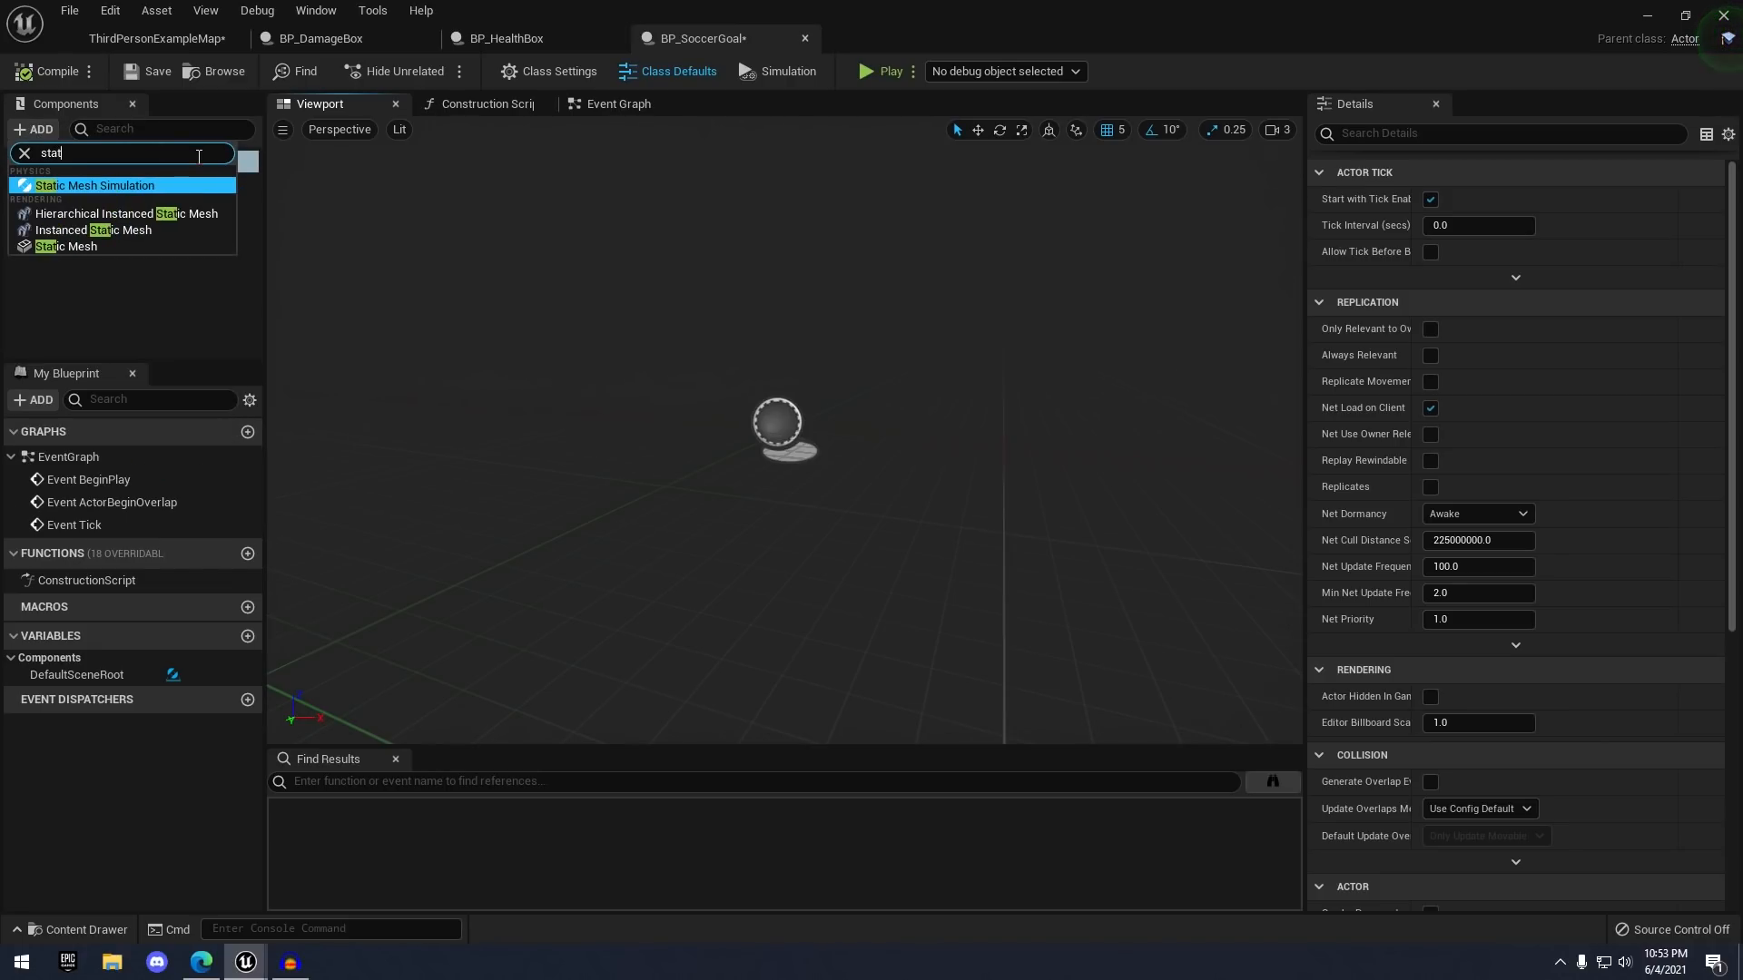
pyautogui.press('Down')
pyautogui.press('Down')
pyautogui.press('Return')
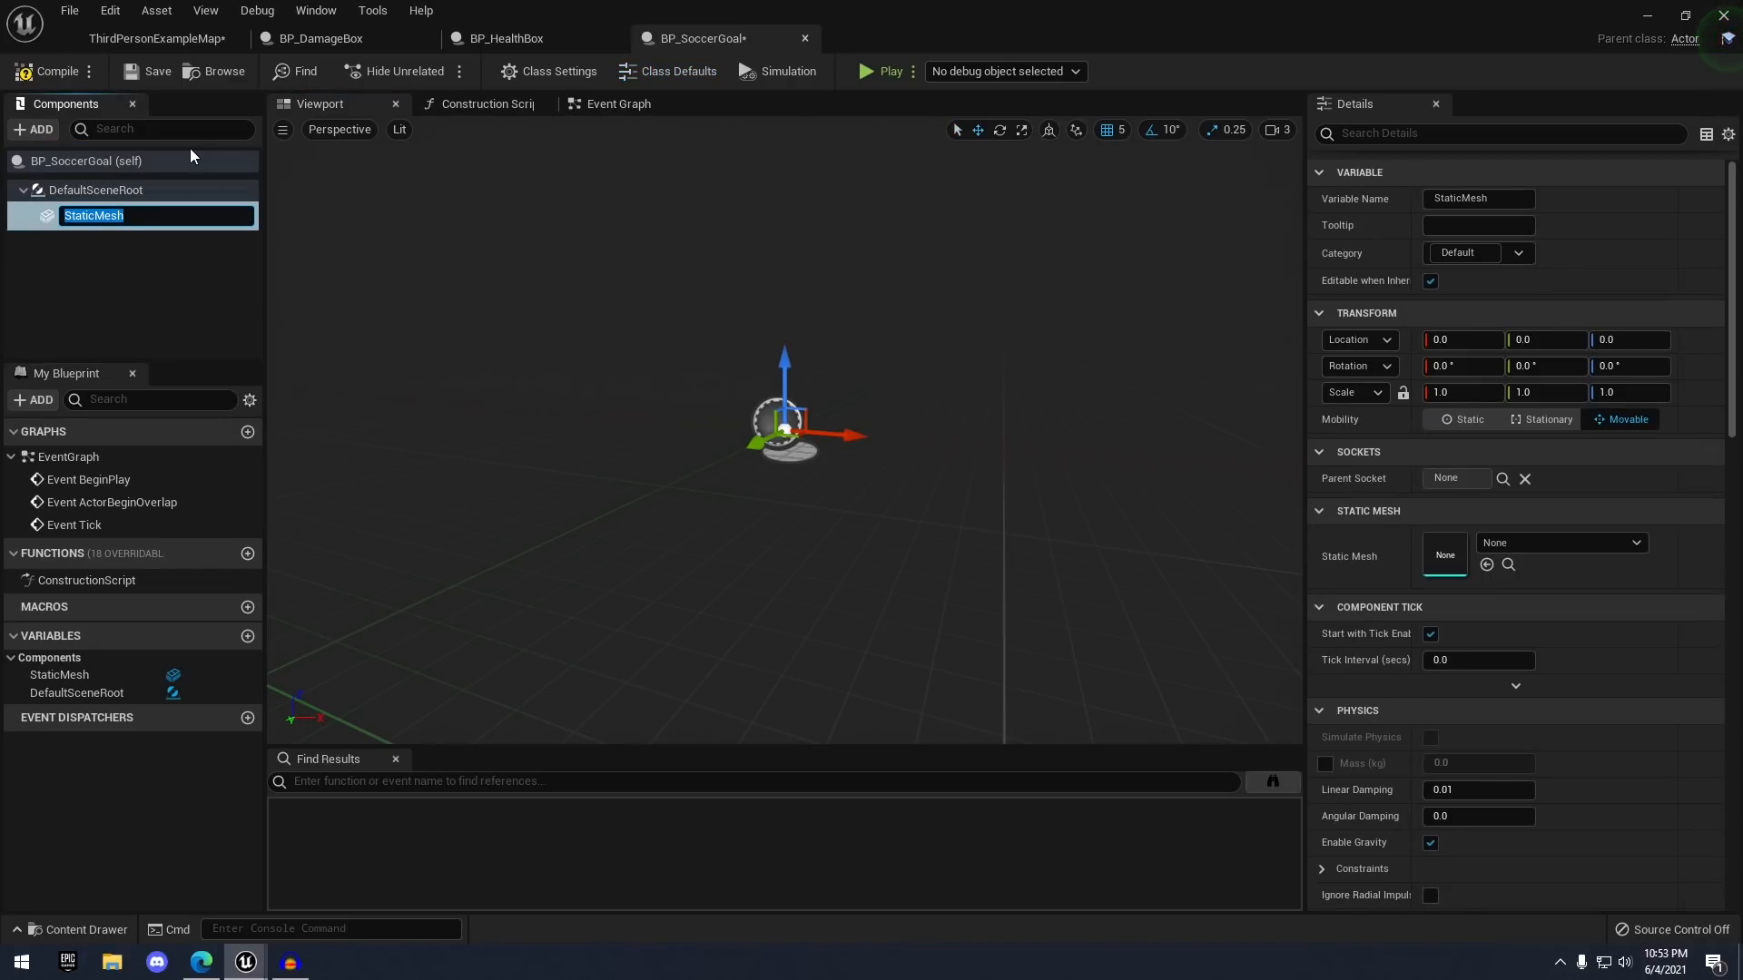
pyautogui.write('SockerGo')
pyautogui.press('BackSpace')
pyautogui.press('BackSpace')
pyautogui.press('BackSpace')
pyautogui.press('BackSpace')
pyautogui.press('BackSpace')
pyautogui.write('cerGoal')
pyautogui.press('Return')
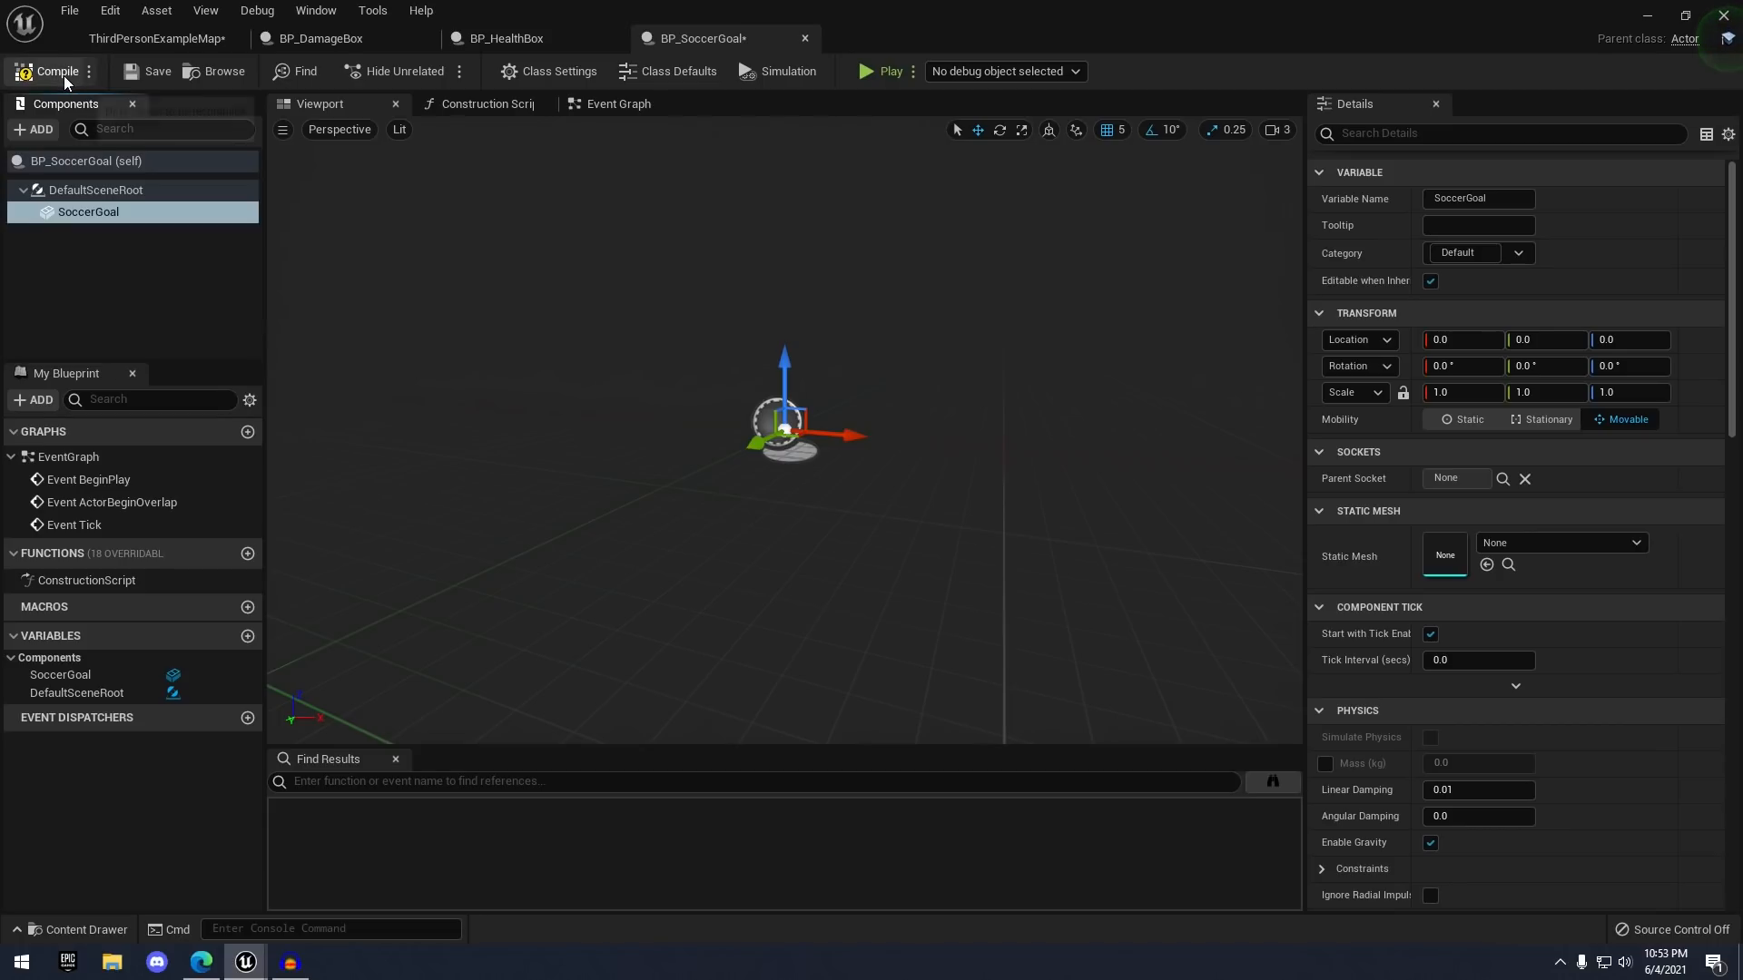
pyautogui.click(156, 40)
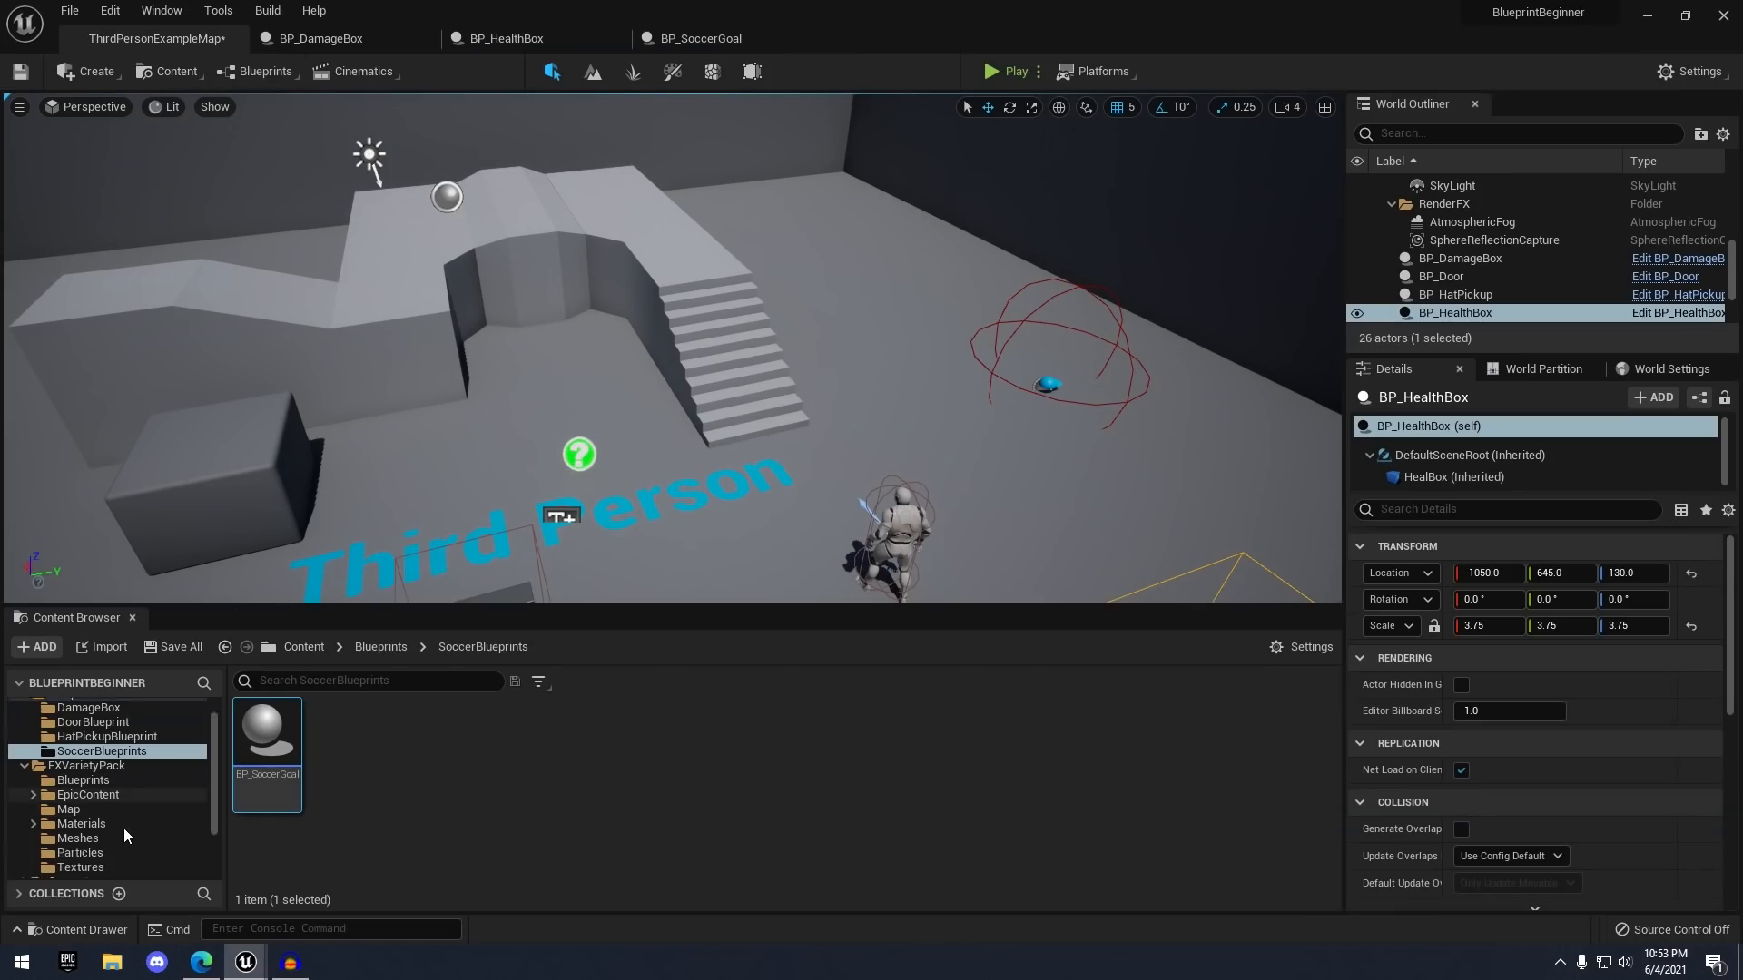
pyautogui.scroll(-3, 123, 827)
# - Show the ProjectFiles folder and check the Blueprint Beginner source files on the desktop
pyautogui.click(118, 827)
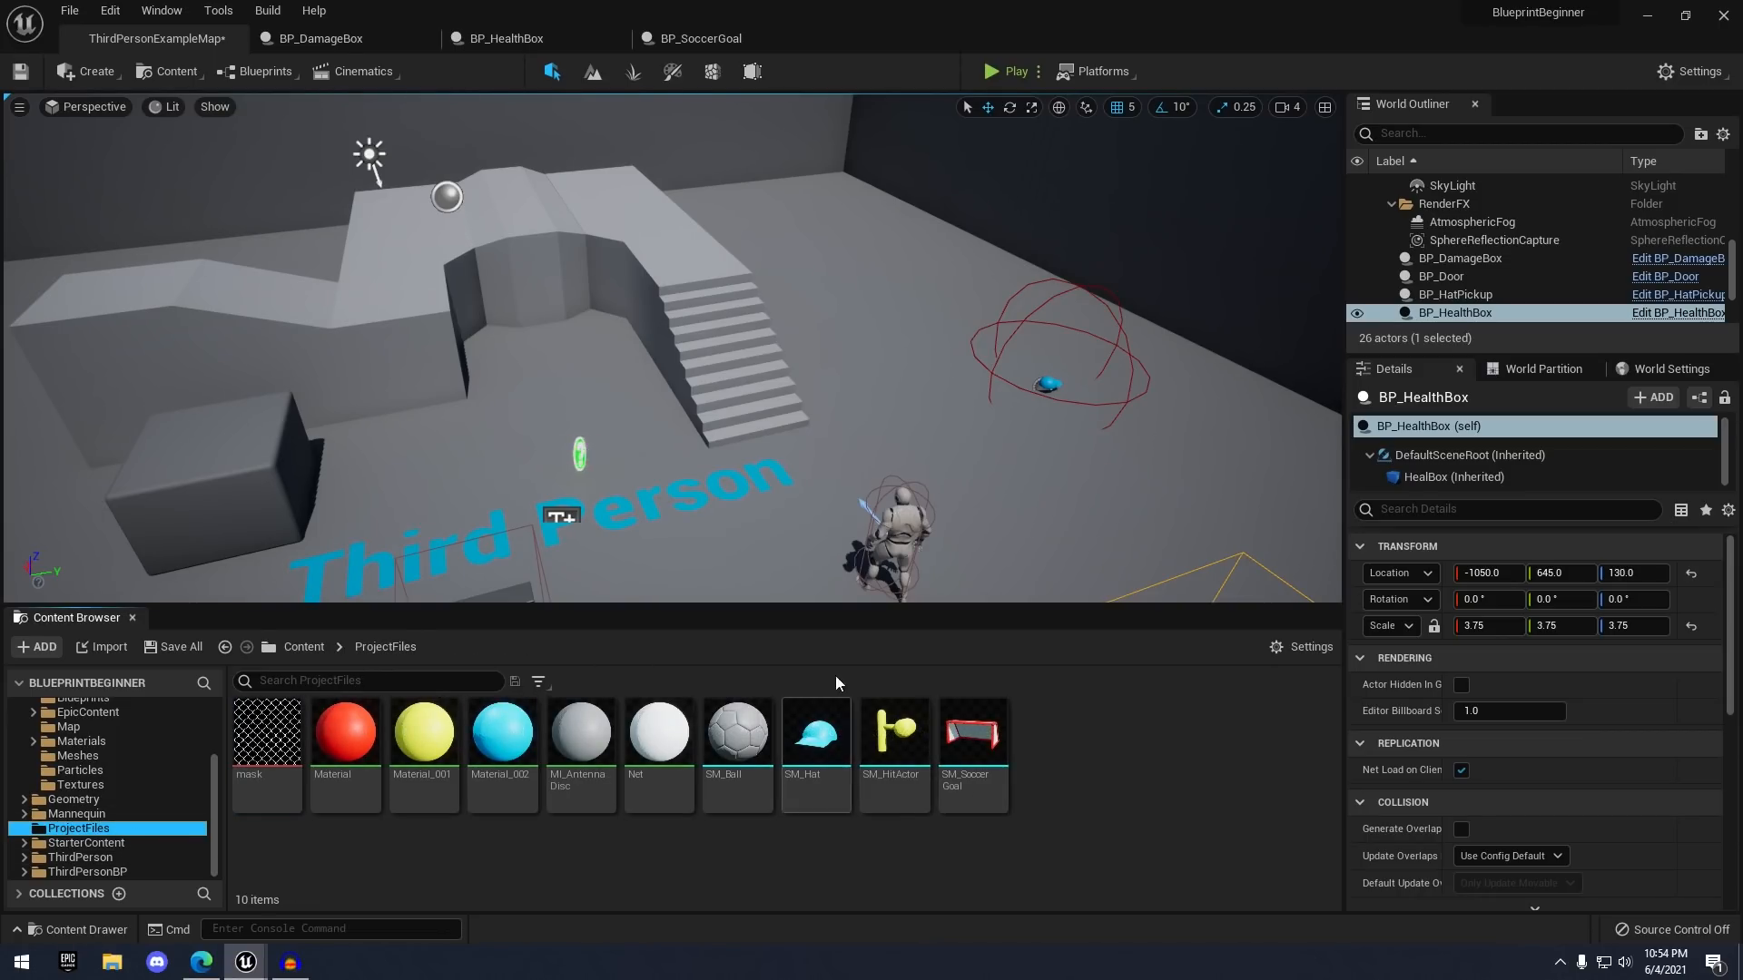
pyautogui.doubleClick(957, 9)
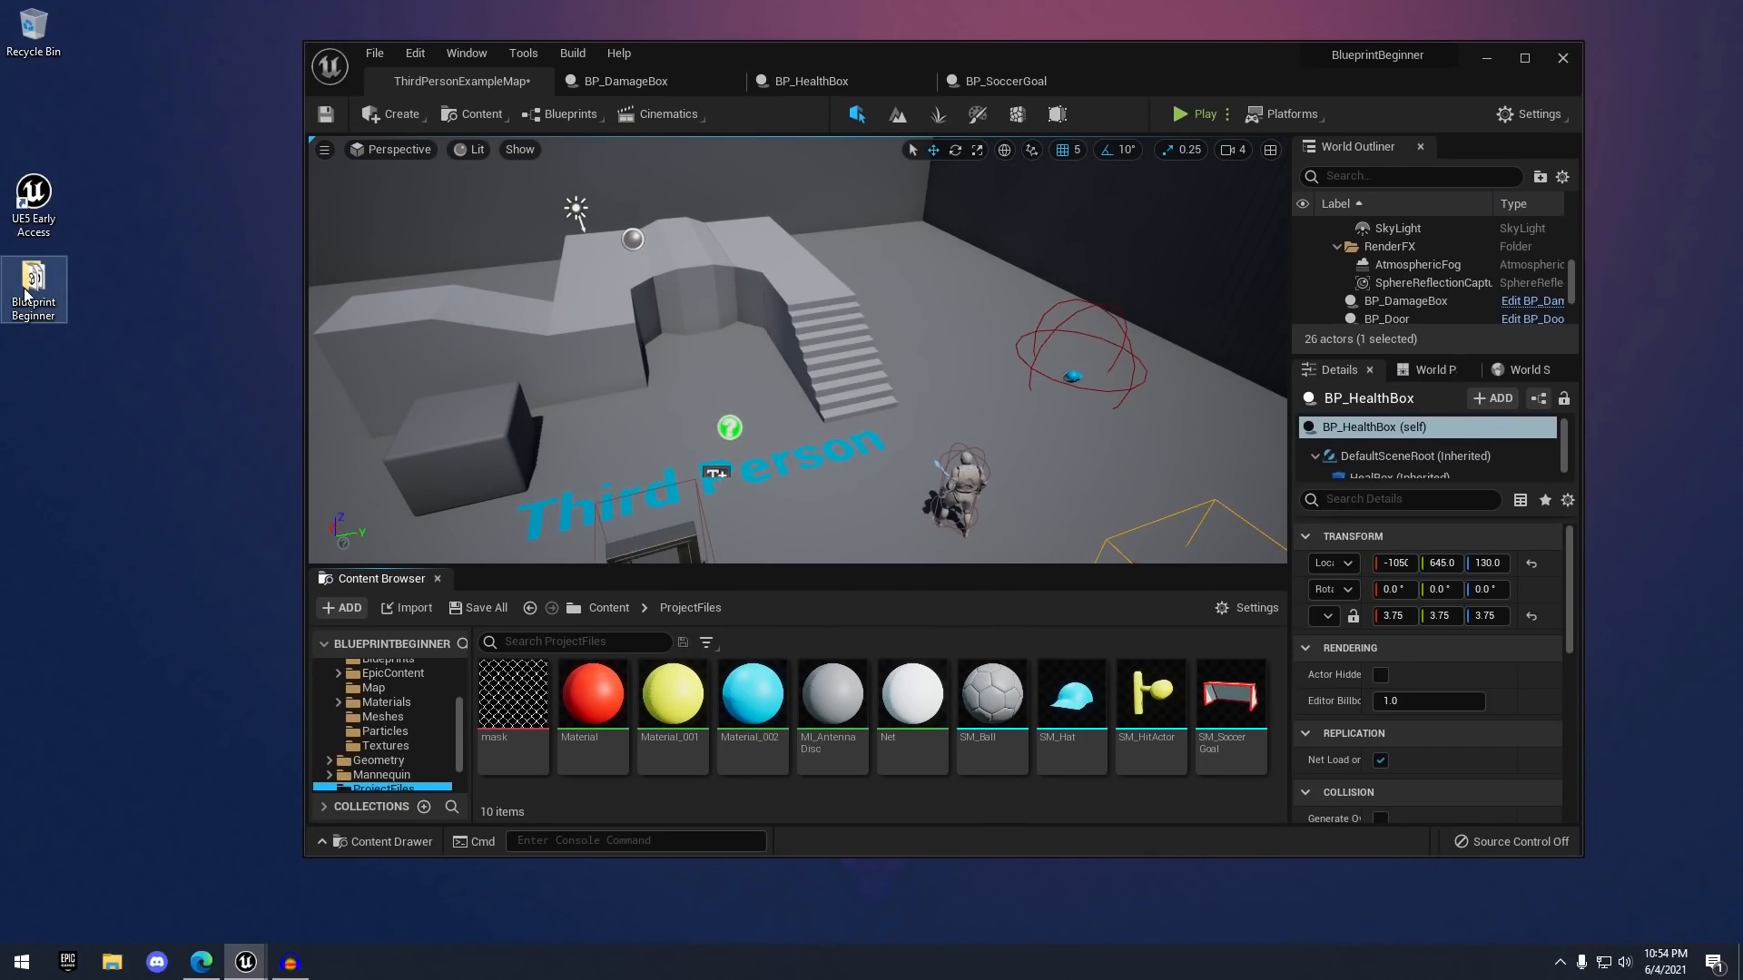
pyautogui.doubleClick(26, 293)
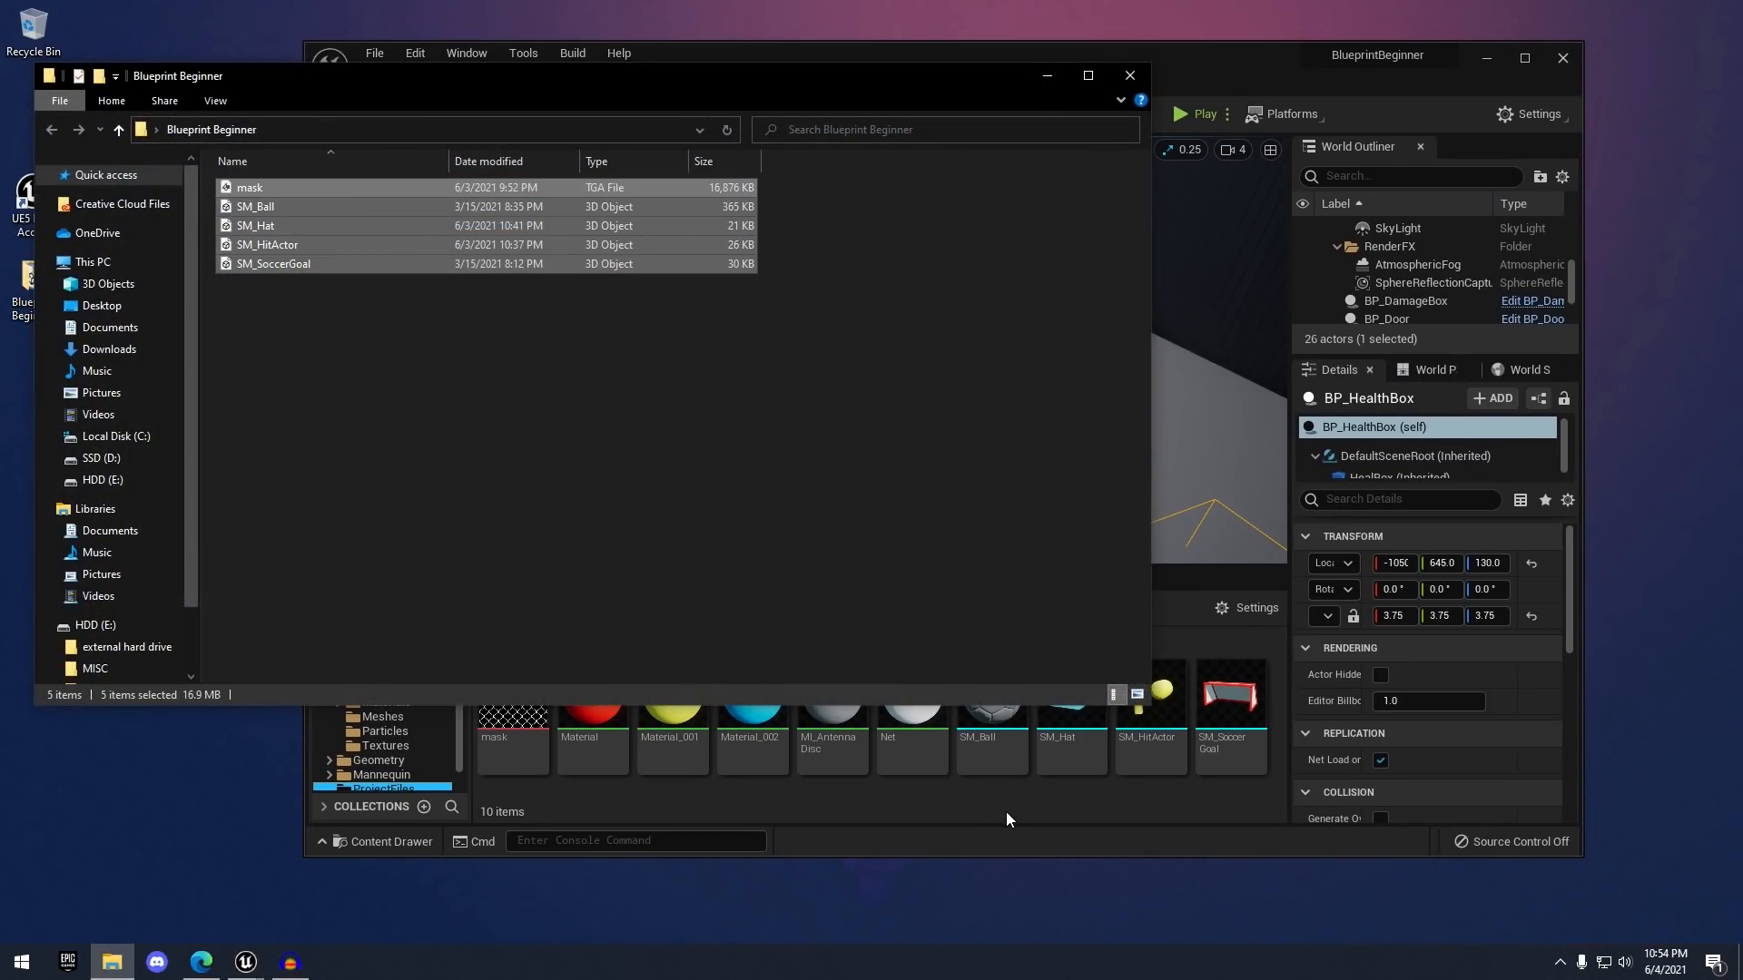
pyautogui.click(1005, 812)
pyautogui.hotkey('alt', 'Tab')
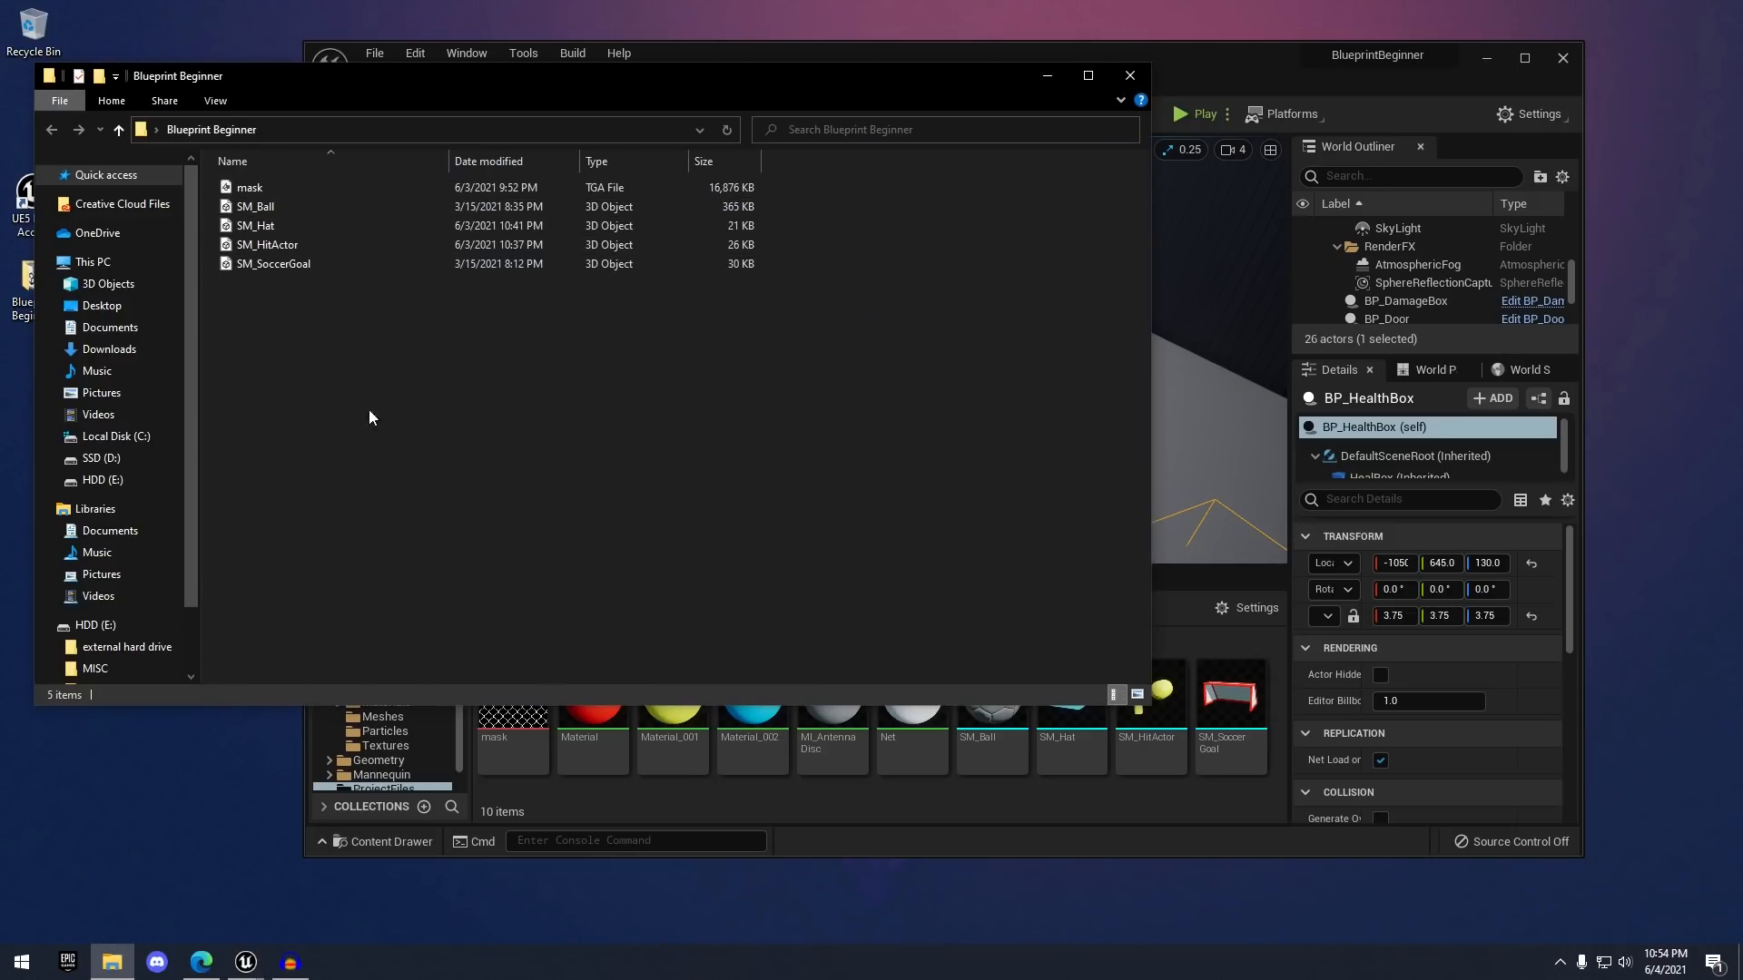
pyautogui.click(1130, 75)
pyautogui.doubleClick(908, 53)
# - Open the SM_SoccerGoal mesh and orbit its preview to inspect the whole goal
pyautogui.doubleClick(998, 741)
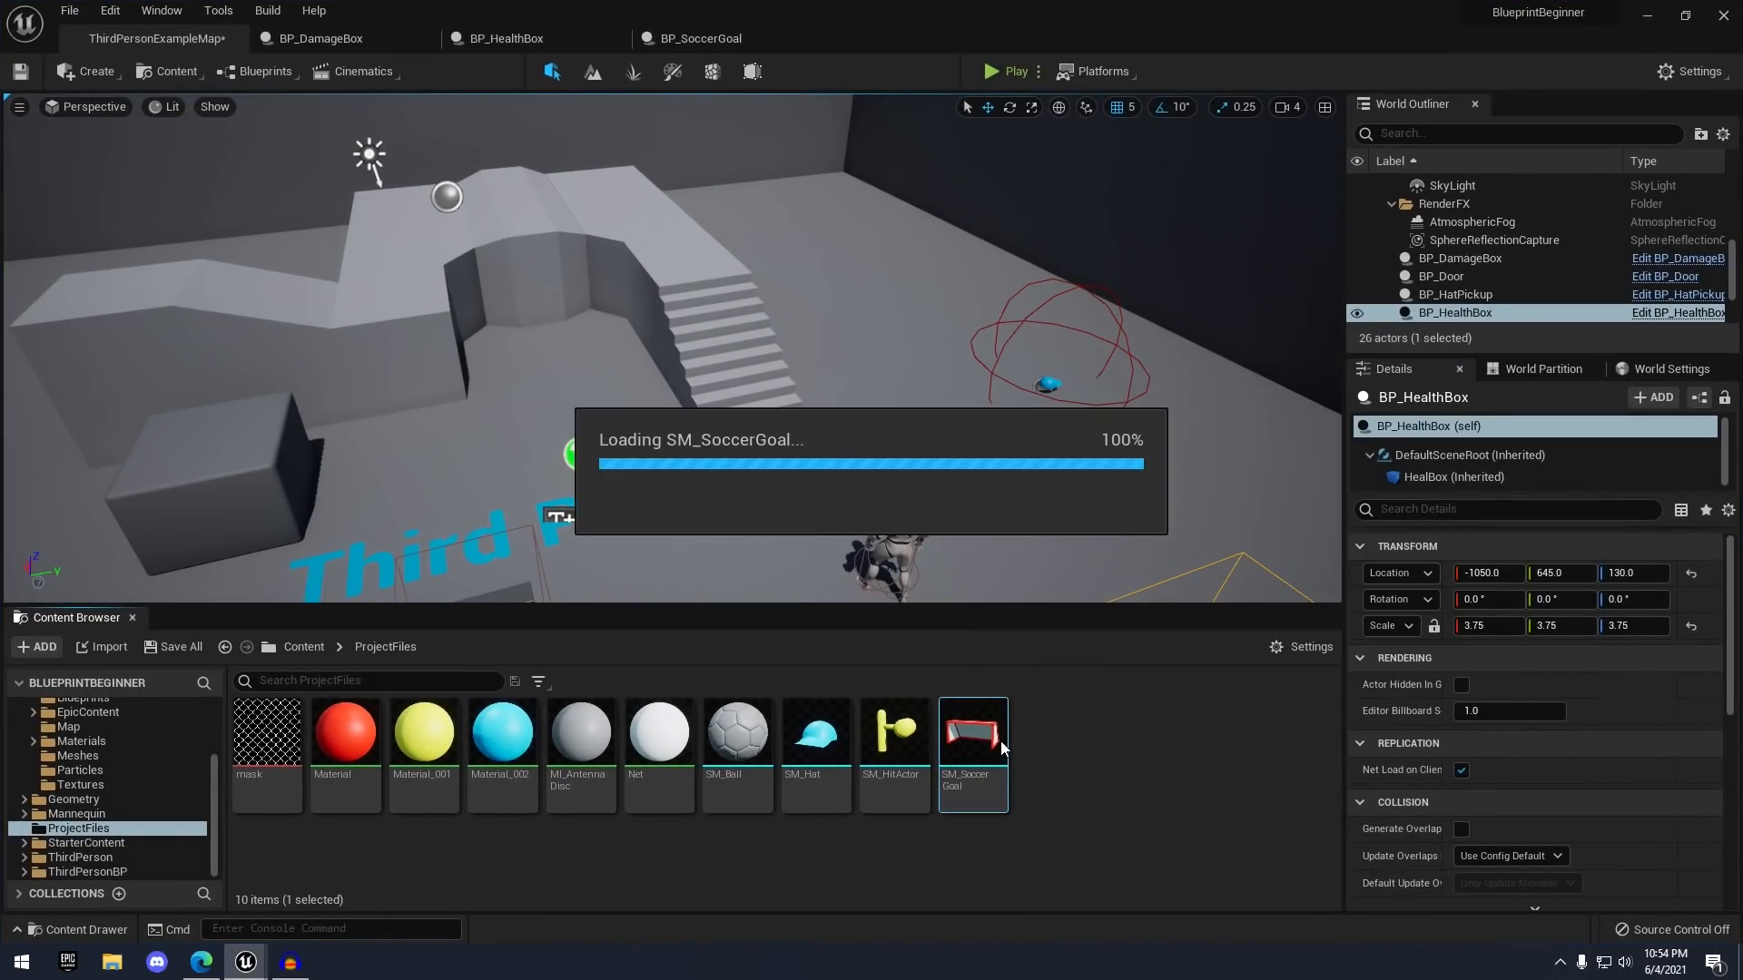
pyautogui.scroll(-5, 896, 521)
pyautogui.keyDown('alt'); pyautogui.moveTo(897, 520); pyautogui.dragTo(72, 520); pyautogui.keyUp('alt')
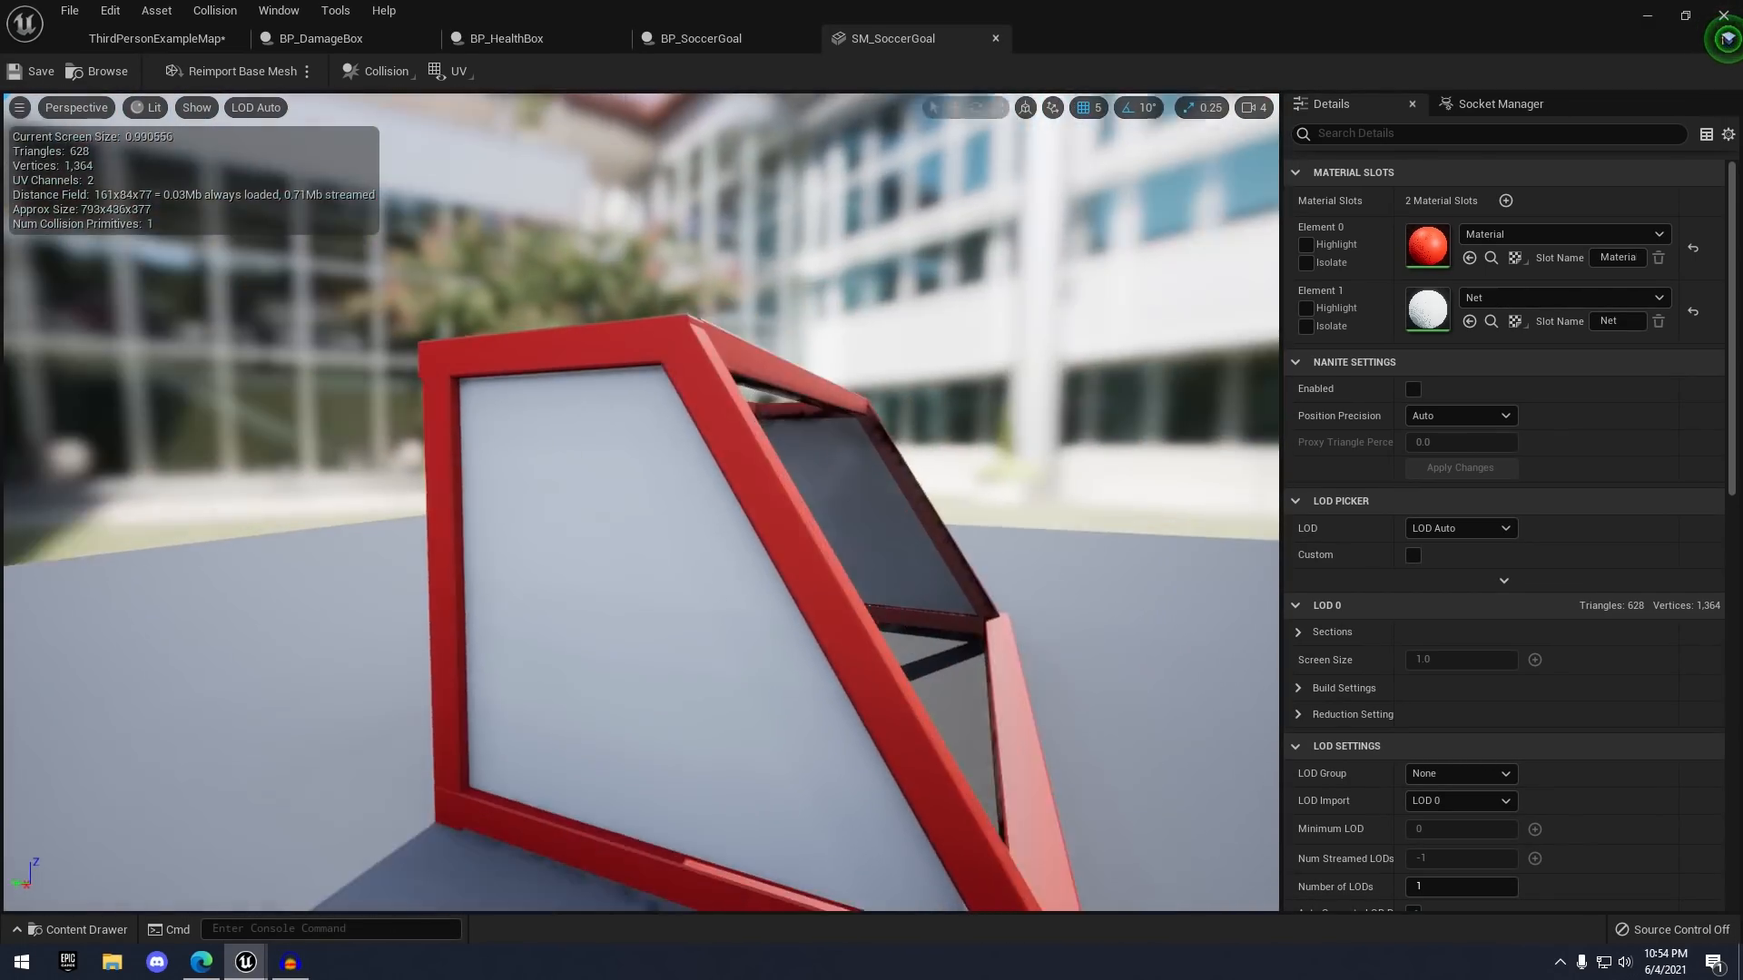
pyautogui.keyDown('alt'); pyautogui.moveTo(641, 520); pyautogui.dragTo(332, 508); pyautogui.keyUp('alt')
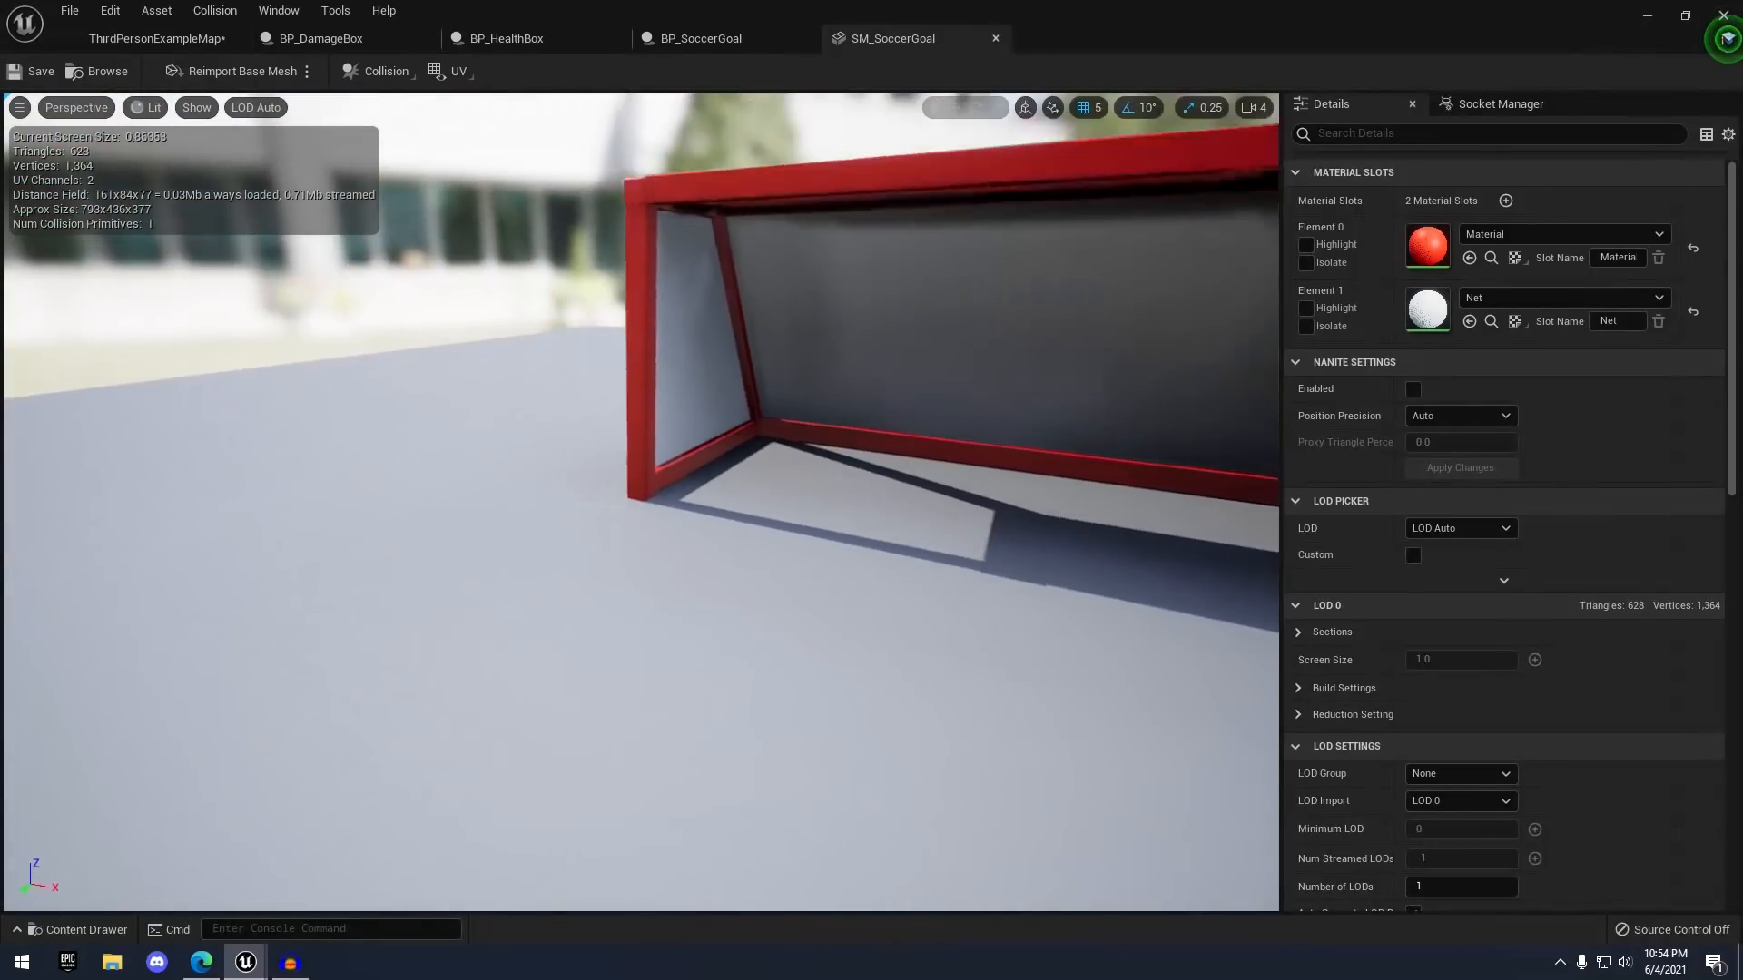
pyautogui.moveTo(899, 300); pyautogui.dragTo(981, 363, button='right')
pyautogui.press('f')
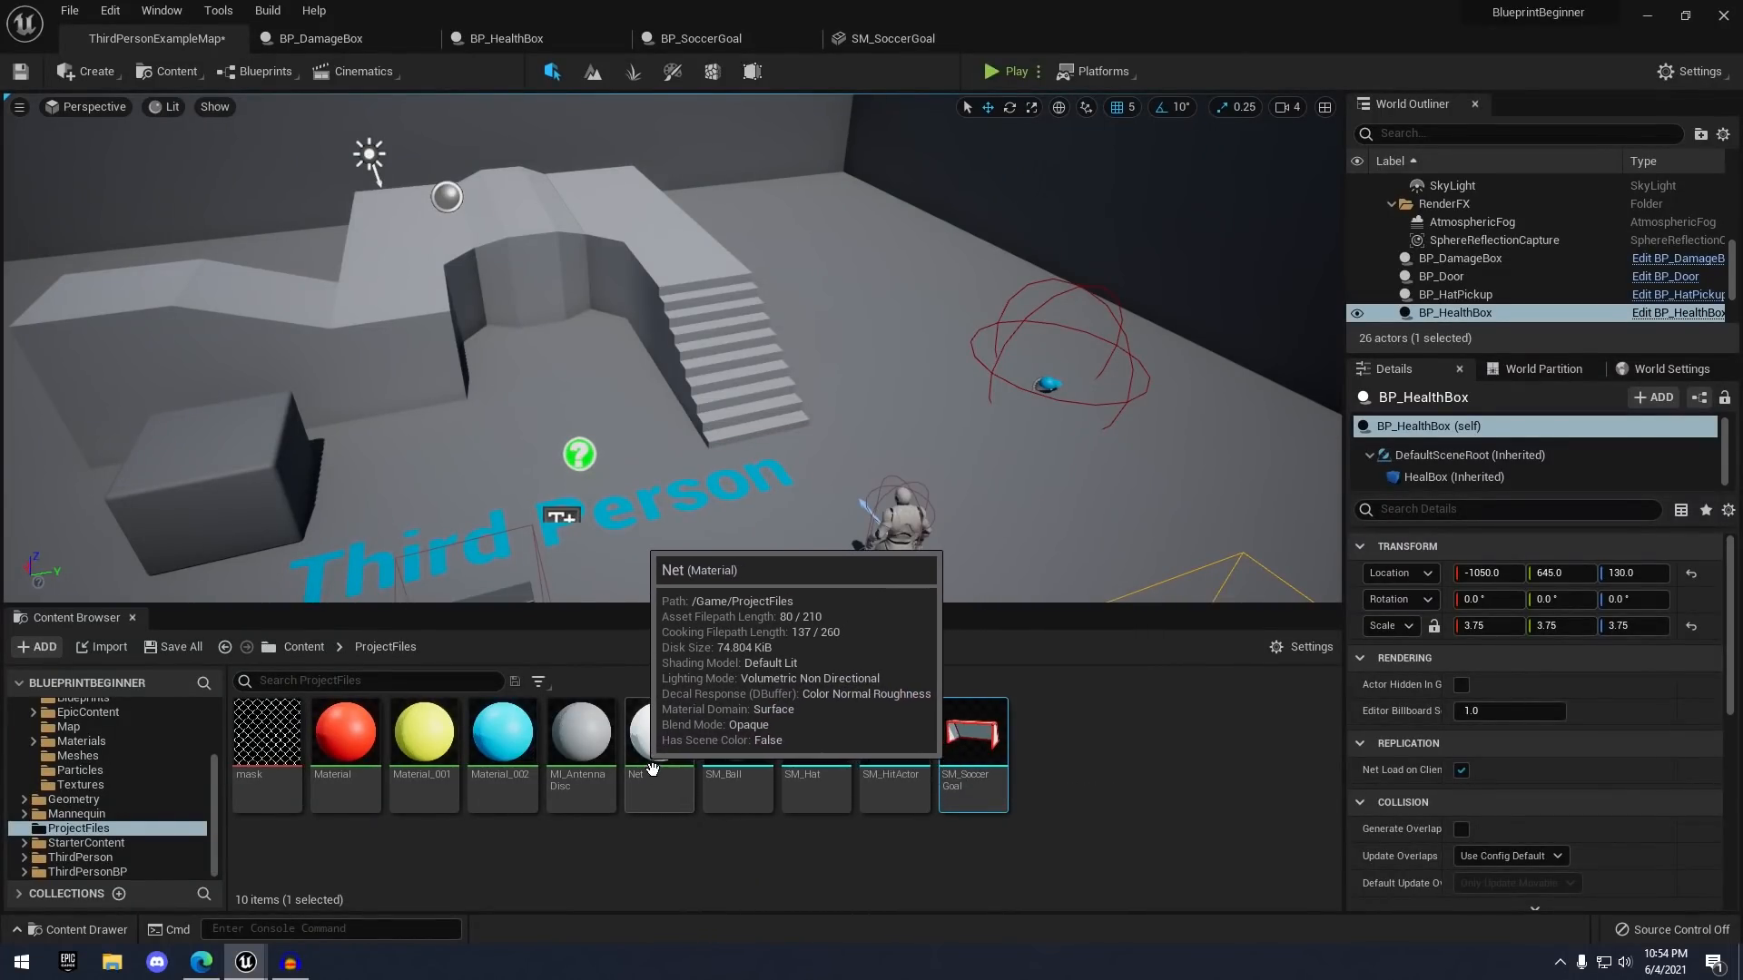
# - Open the Net material and drag the mask texture into its graph
pyautogui.doubleClick(665, 747)
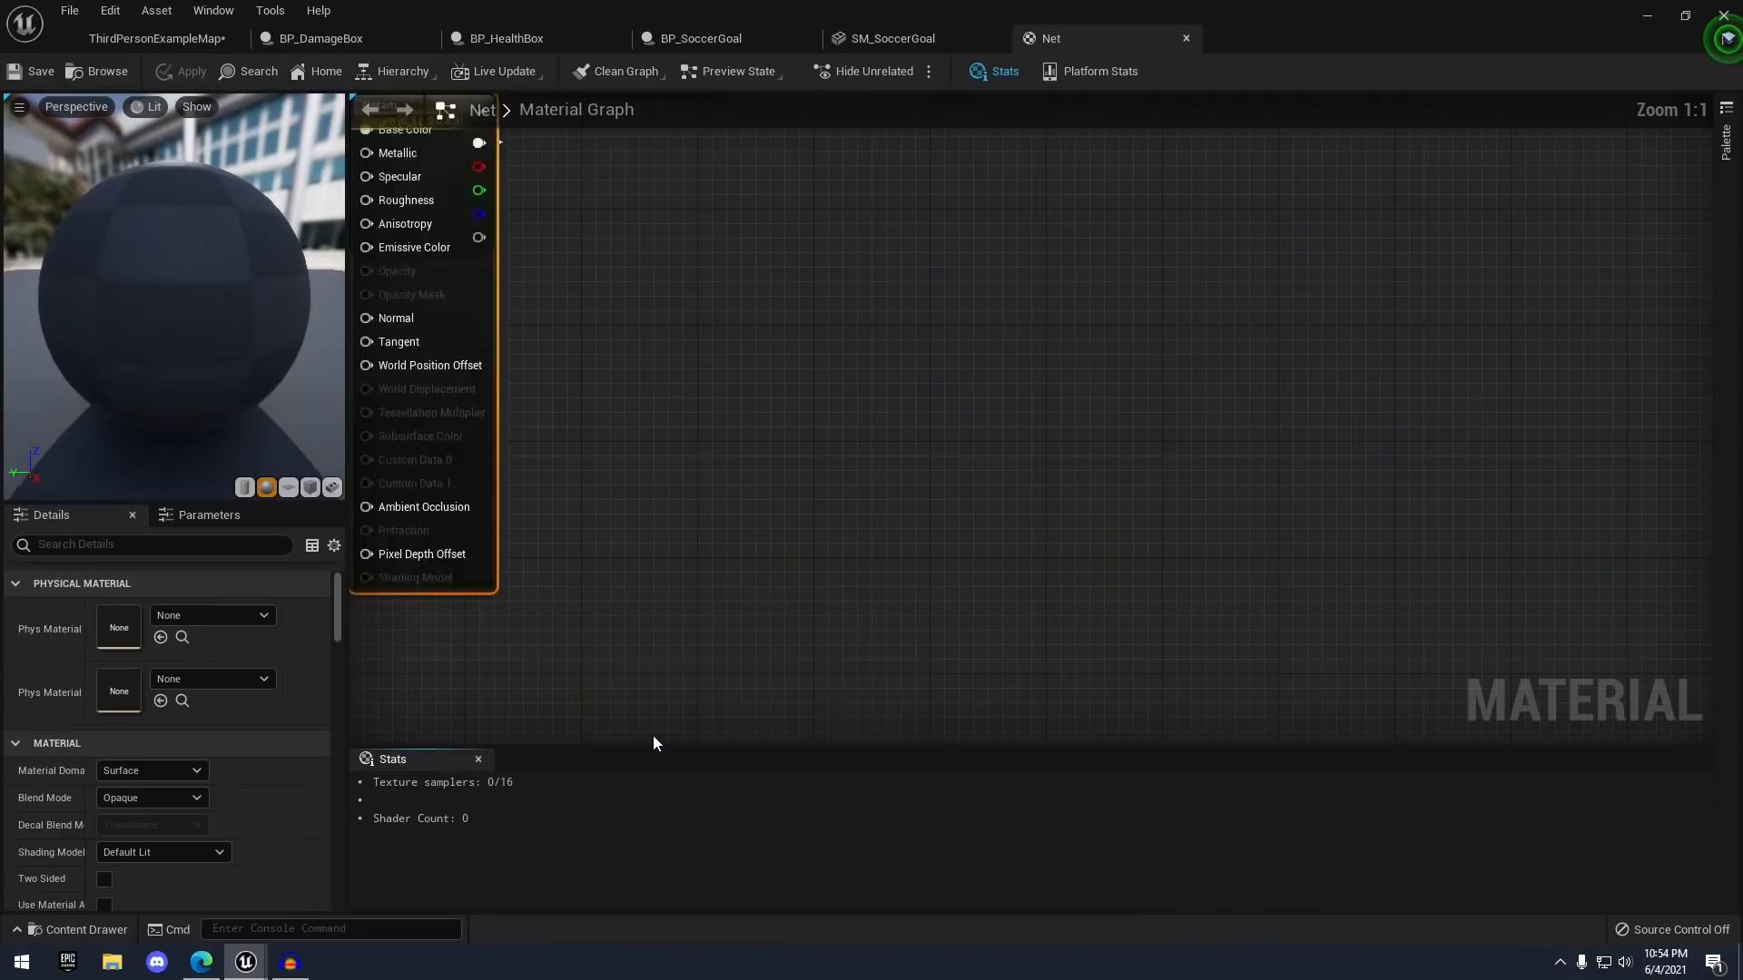
pyautogui.moveTo(1082, 417); pyautogui.dragTo(1285, 401)
pyautogui.moveTo(977, 422); pyautogui.dragTo(915, 479, button='right')
pyautogui.click(173, 38)
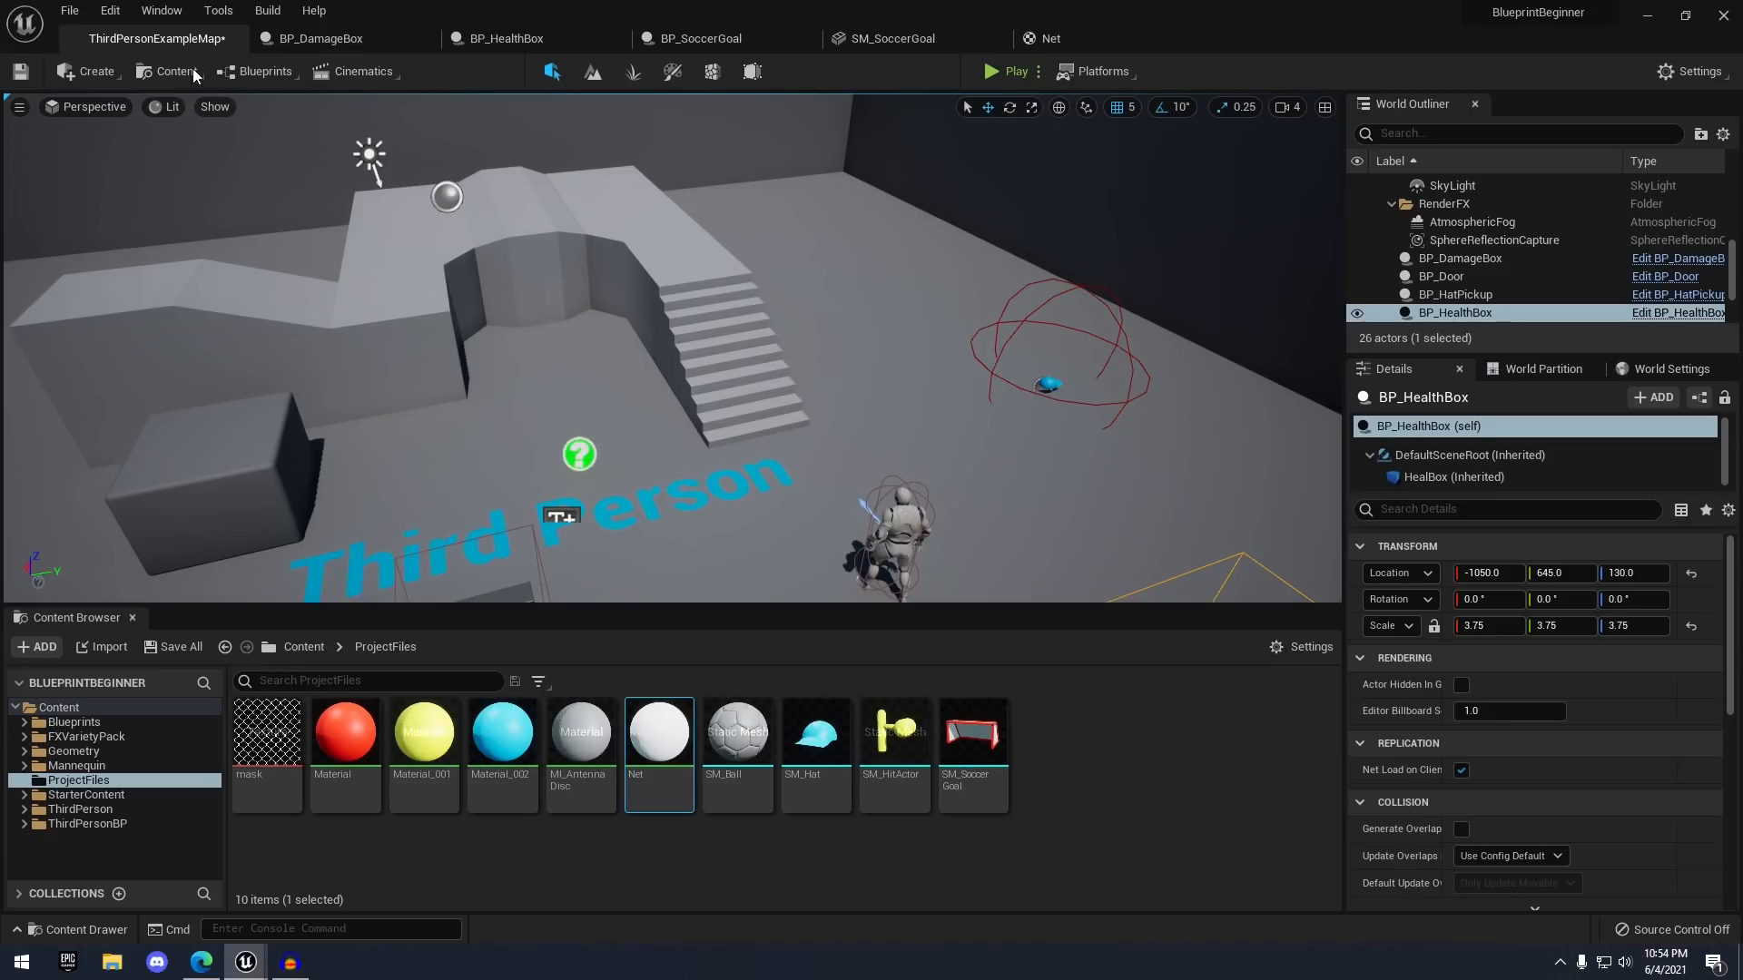
pyautogui.click(272, 763)
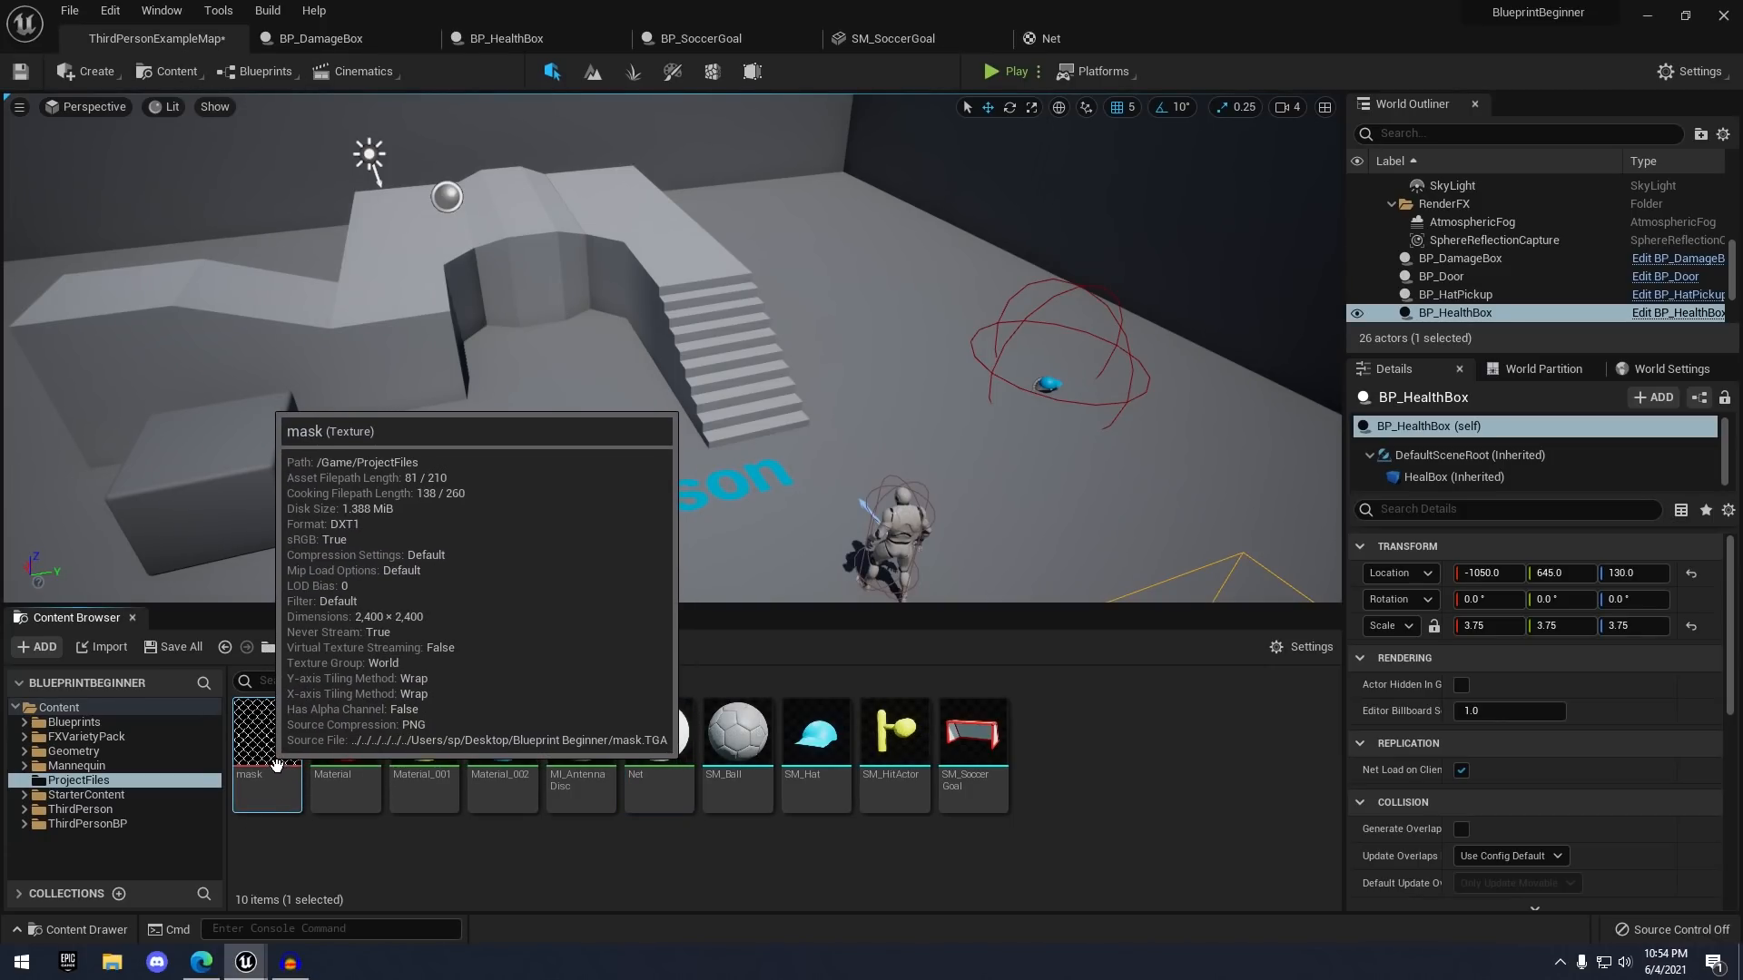
pyautogui.moveTo(278, 749); pyautogui.dragTo(802, 467)
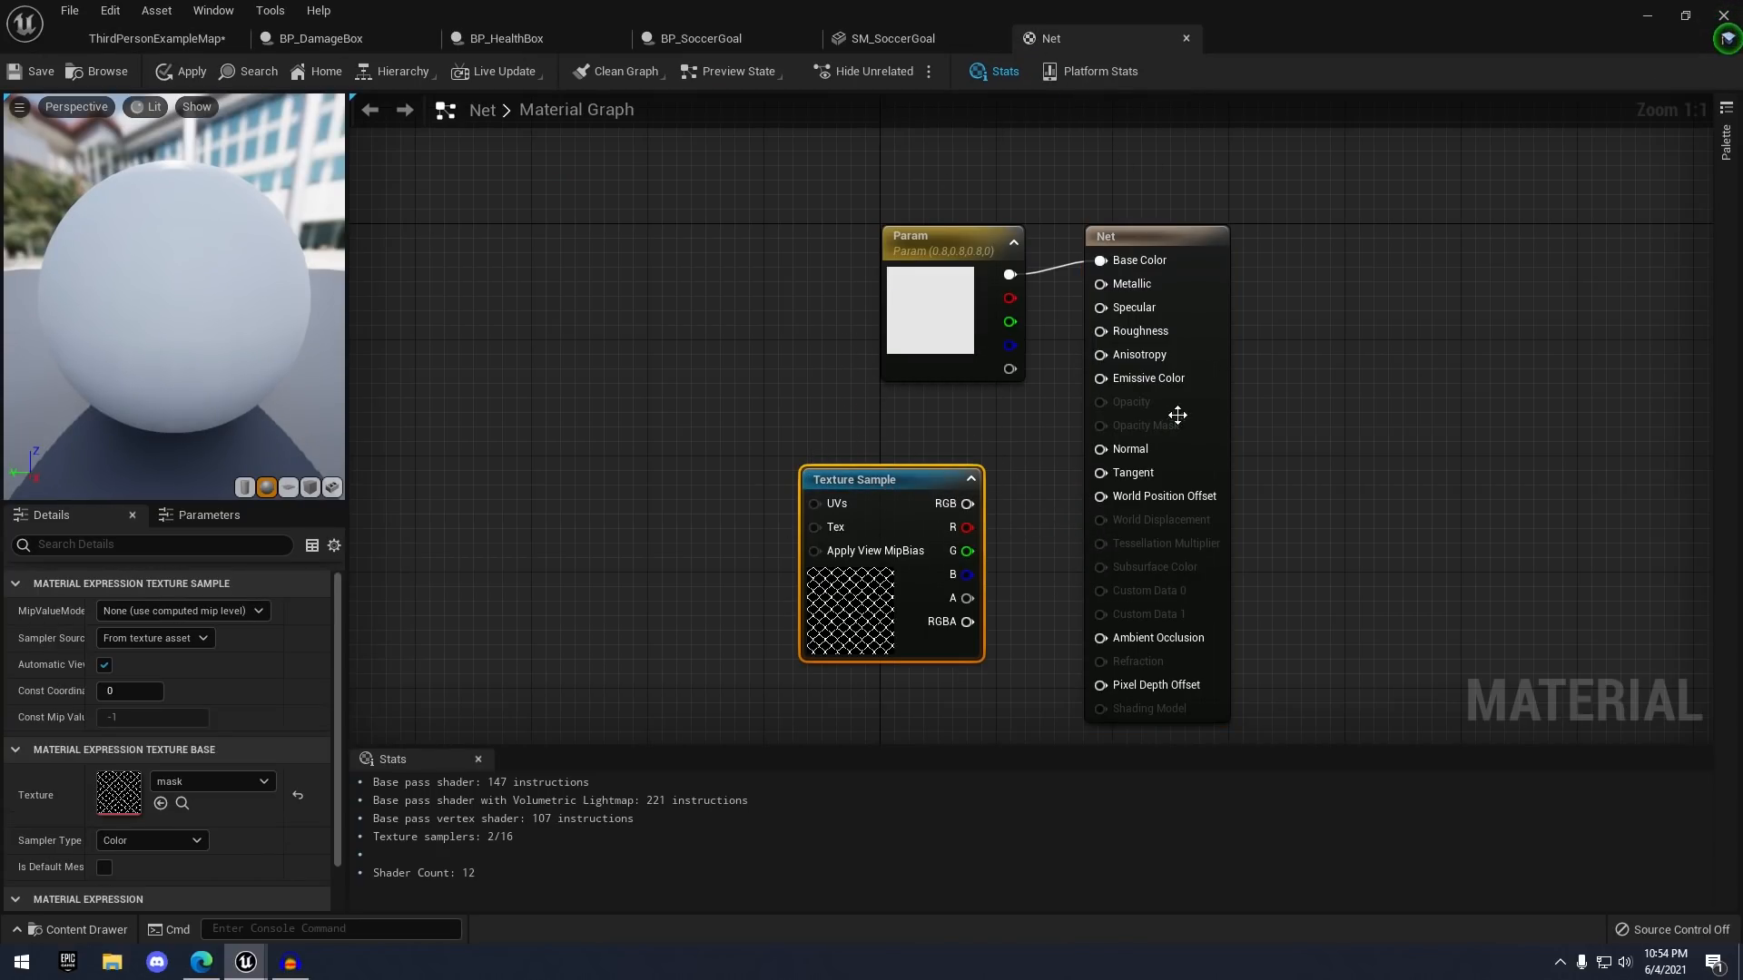
# - Set the Net material's blend mode to Masked and connect the mask texture to Opacity Mask
pyautogui.click(1200, 324)
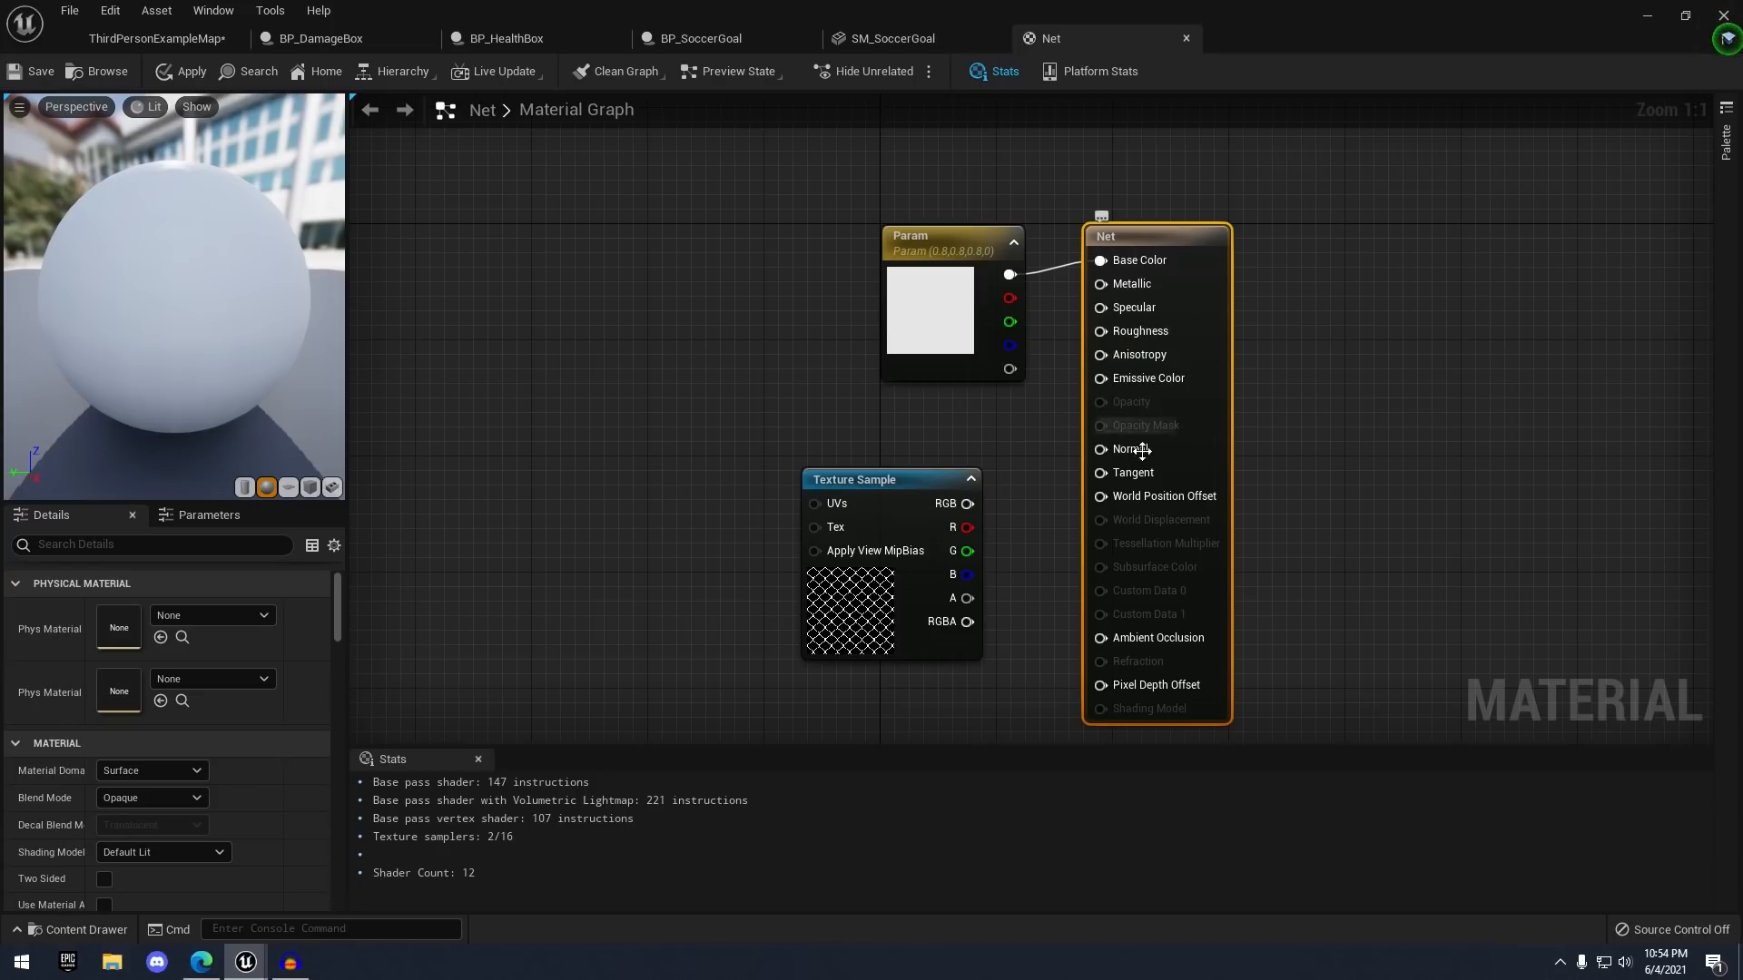
pyautogui.click(106, 797)
pyautogui.click(141, 828)
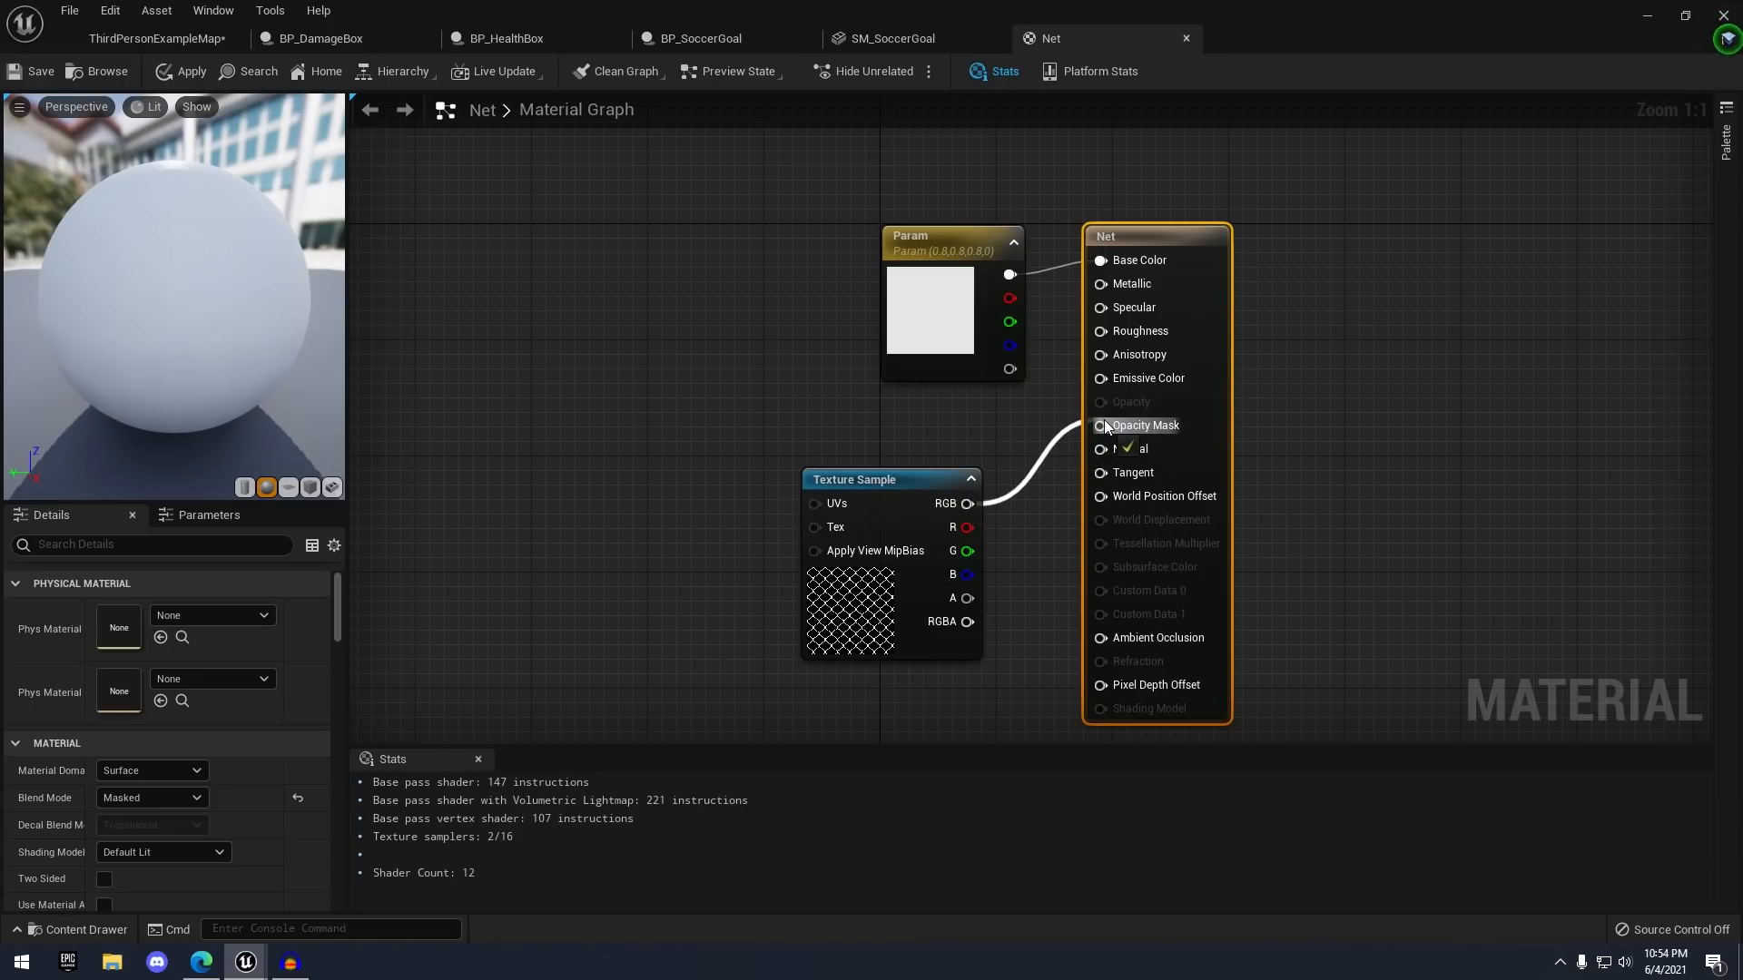
pyautogui.moveTo(1104, 421); pyautogui.dragTo(1102, 424)
pyautogui.moveTo(907, 434); pyautogui.dragTo(791, 440, button='right')
pyautogui.moveTo(829, 365); pyautogui.dragTo(800, 364)
pyautogui.click(706, 410)
pyautogui.moveTo(682, 425); pyautogui.dragTo(737, 443, button='right')
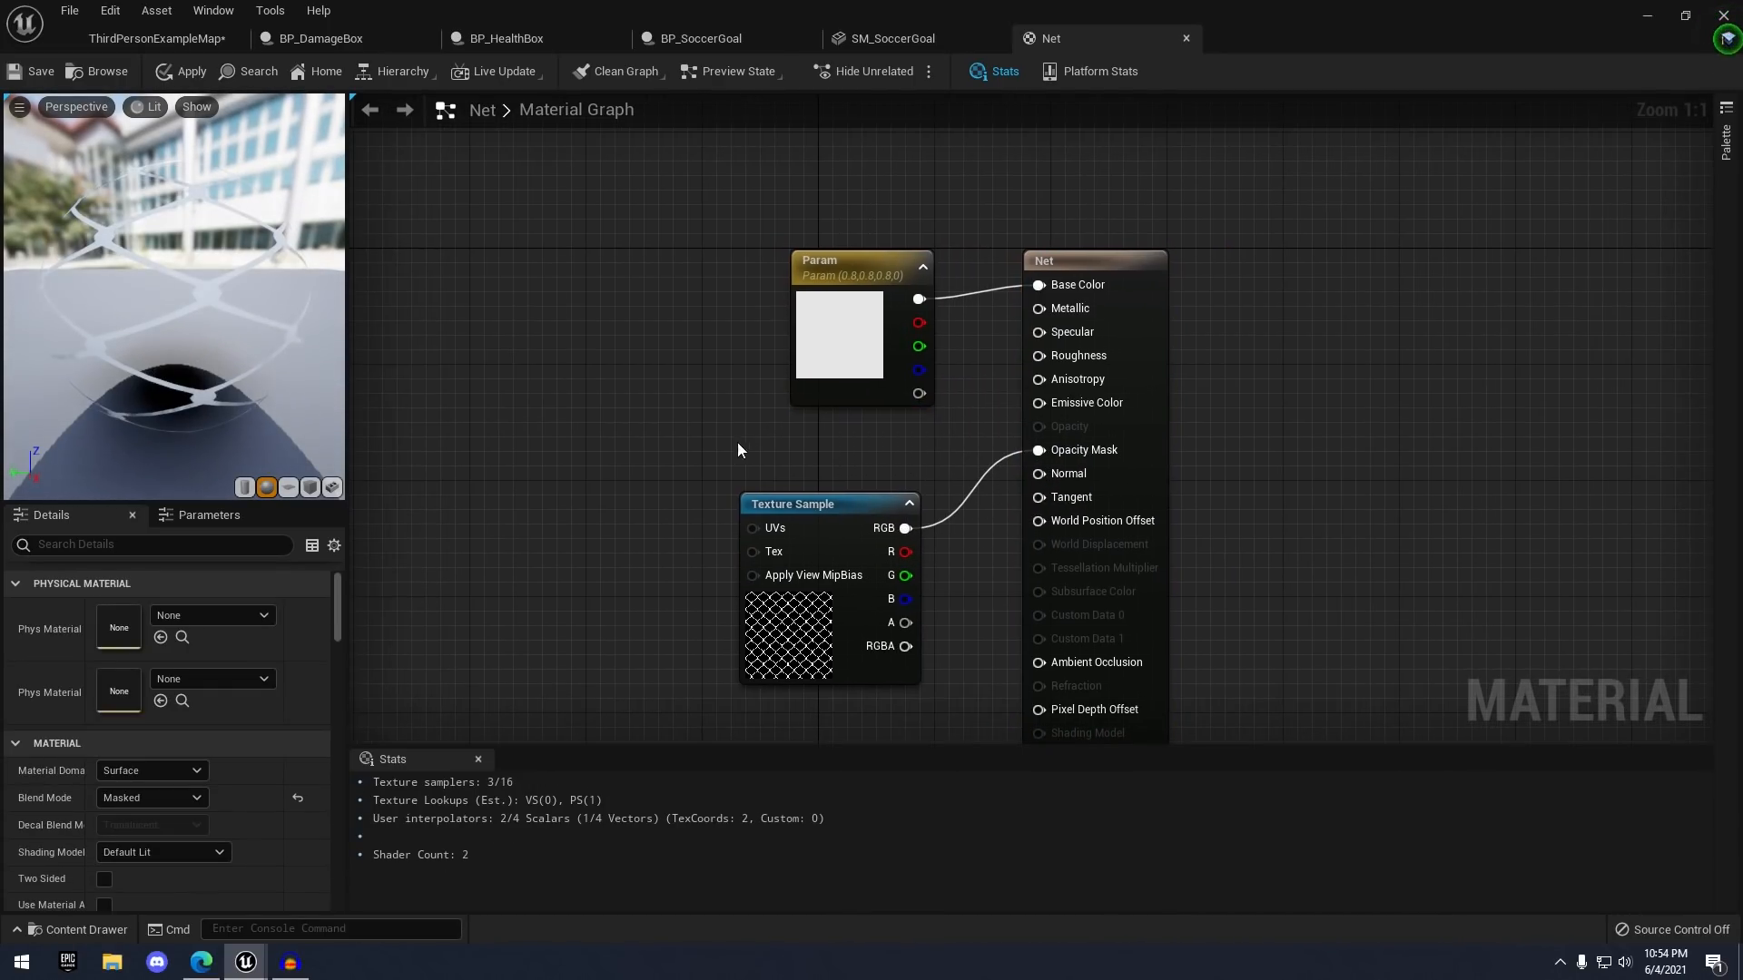
# - Enable Two Sided on the Net material, save it, and close its editor
pyautogui.moveTo(249, 299); pyautogui.dragTo(227, 345)
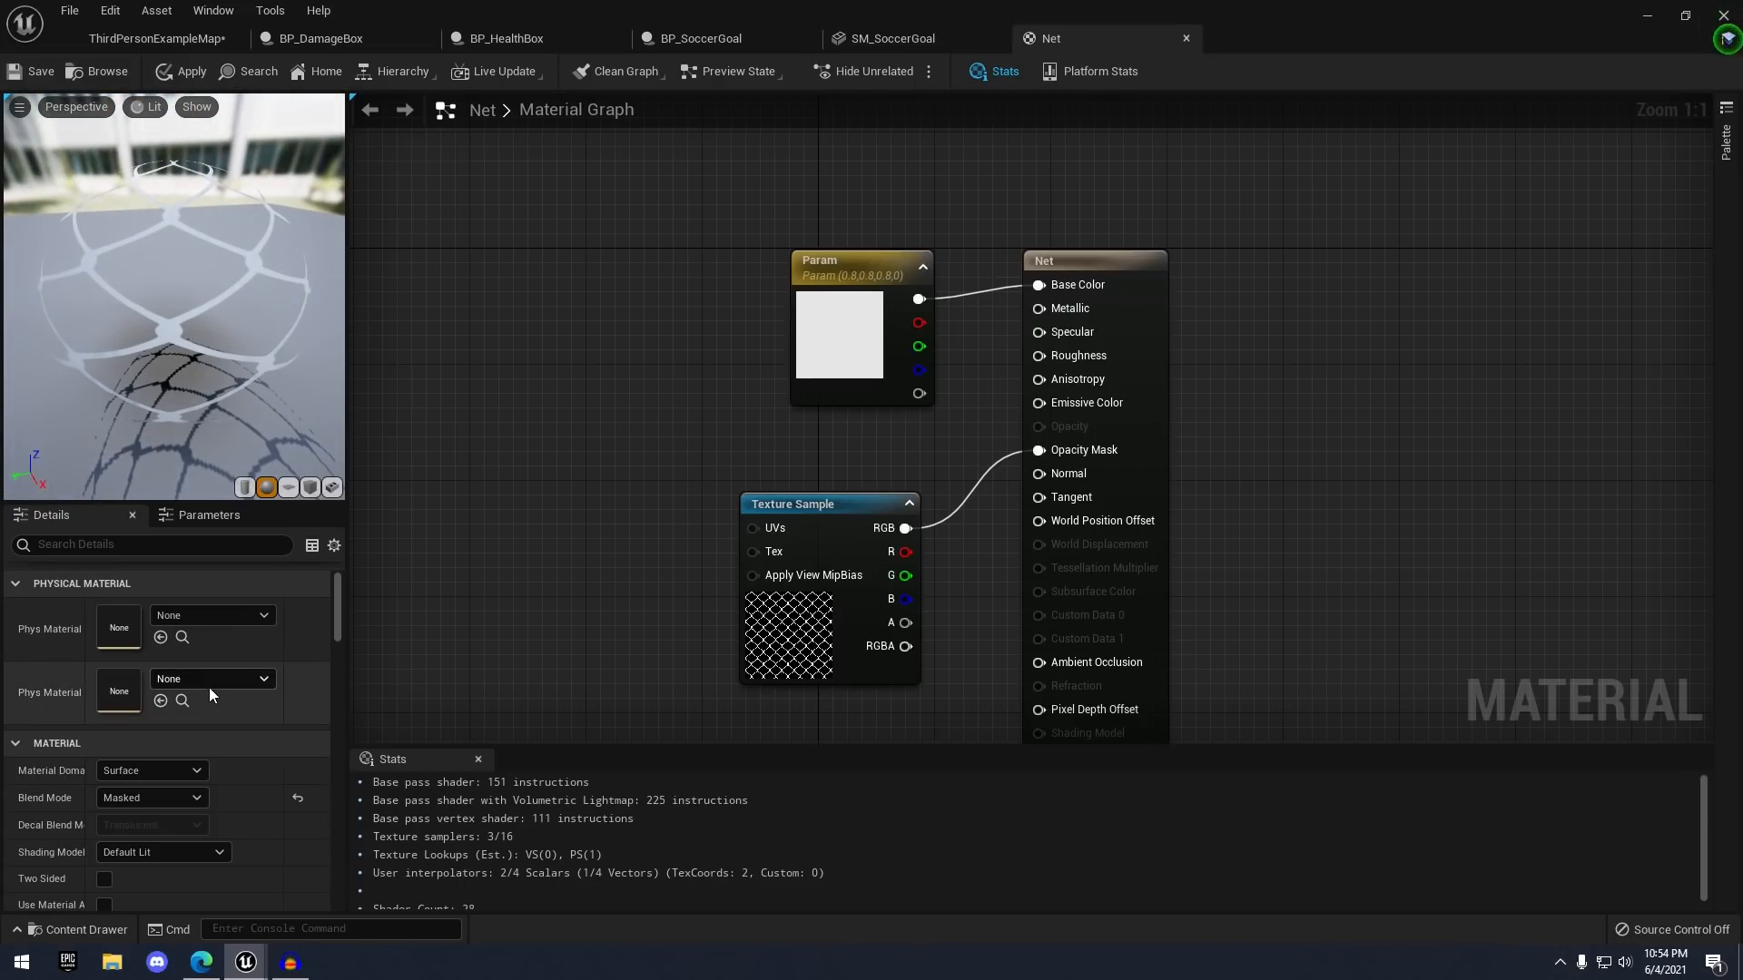
pyautogui.click(1163, 331)
pyautogui.moveTo(1088, 441); pyautogui.dragTo(1105, 372, button='right')
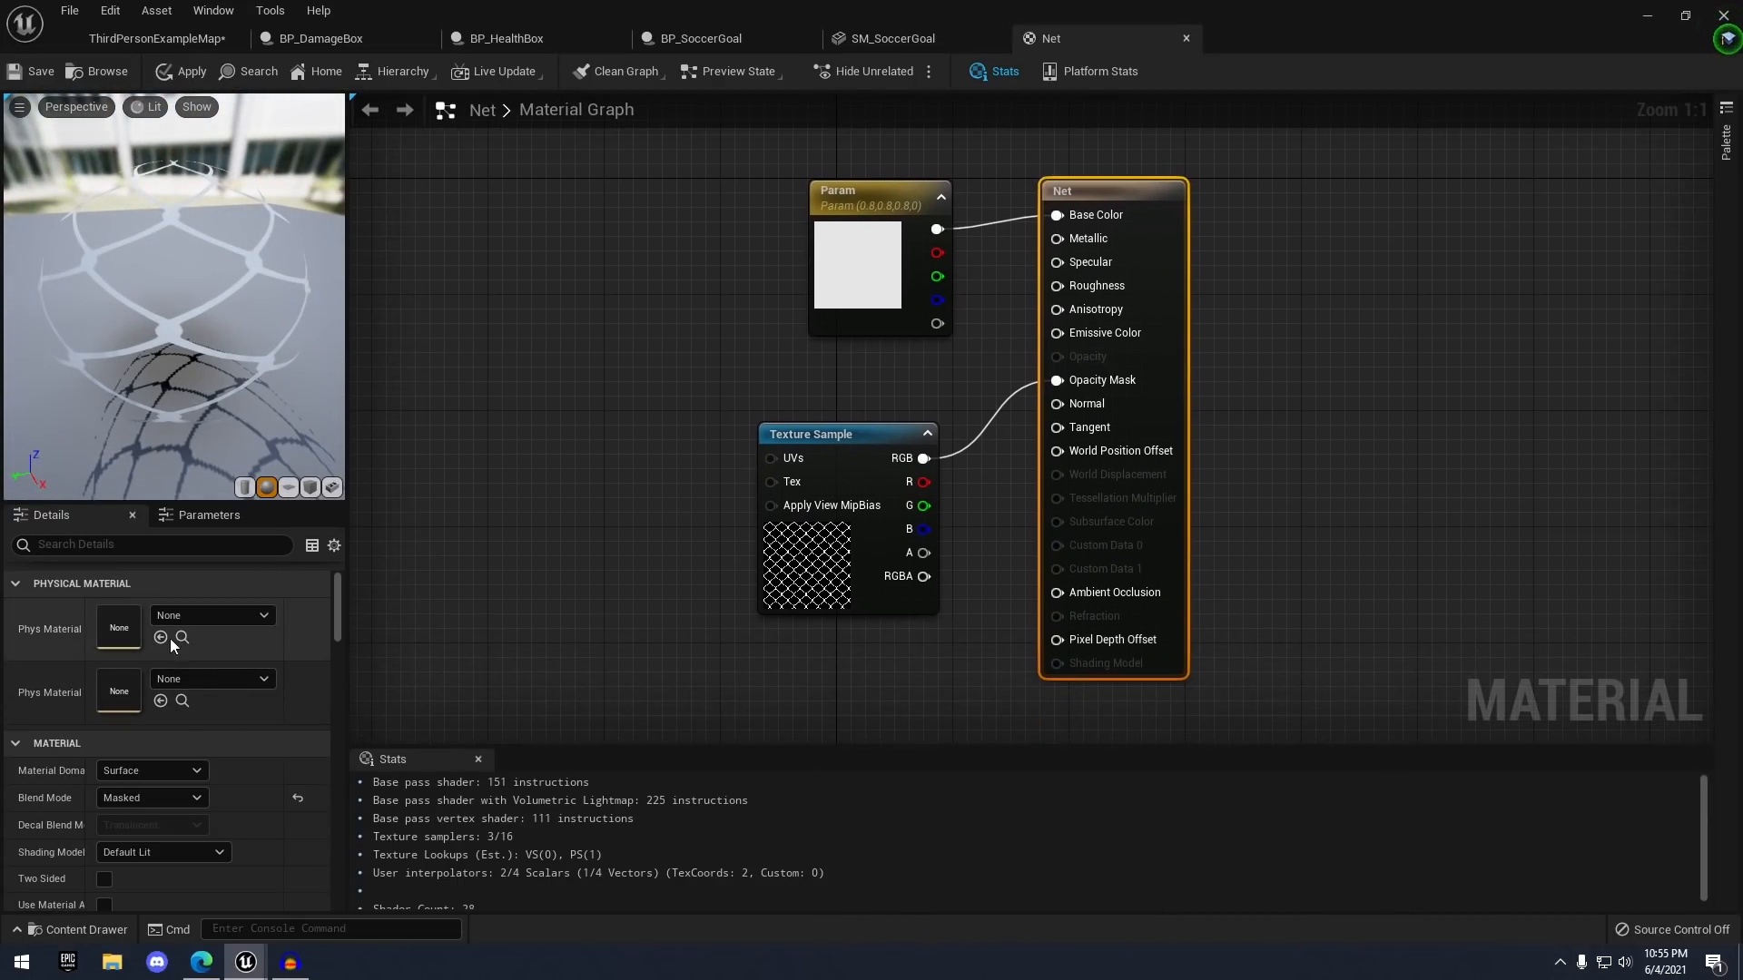
pyautogui.scroll(-2, 156, 717)
pyautogui.click(101, 823)
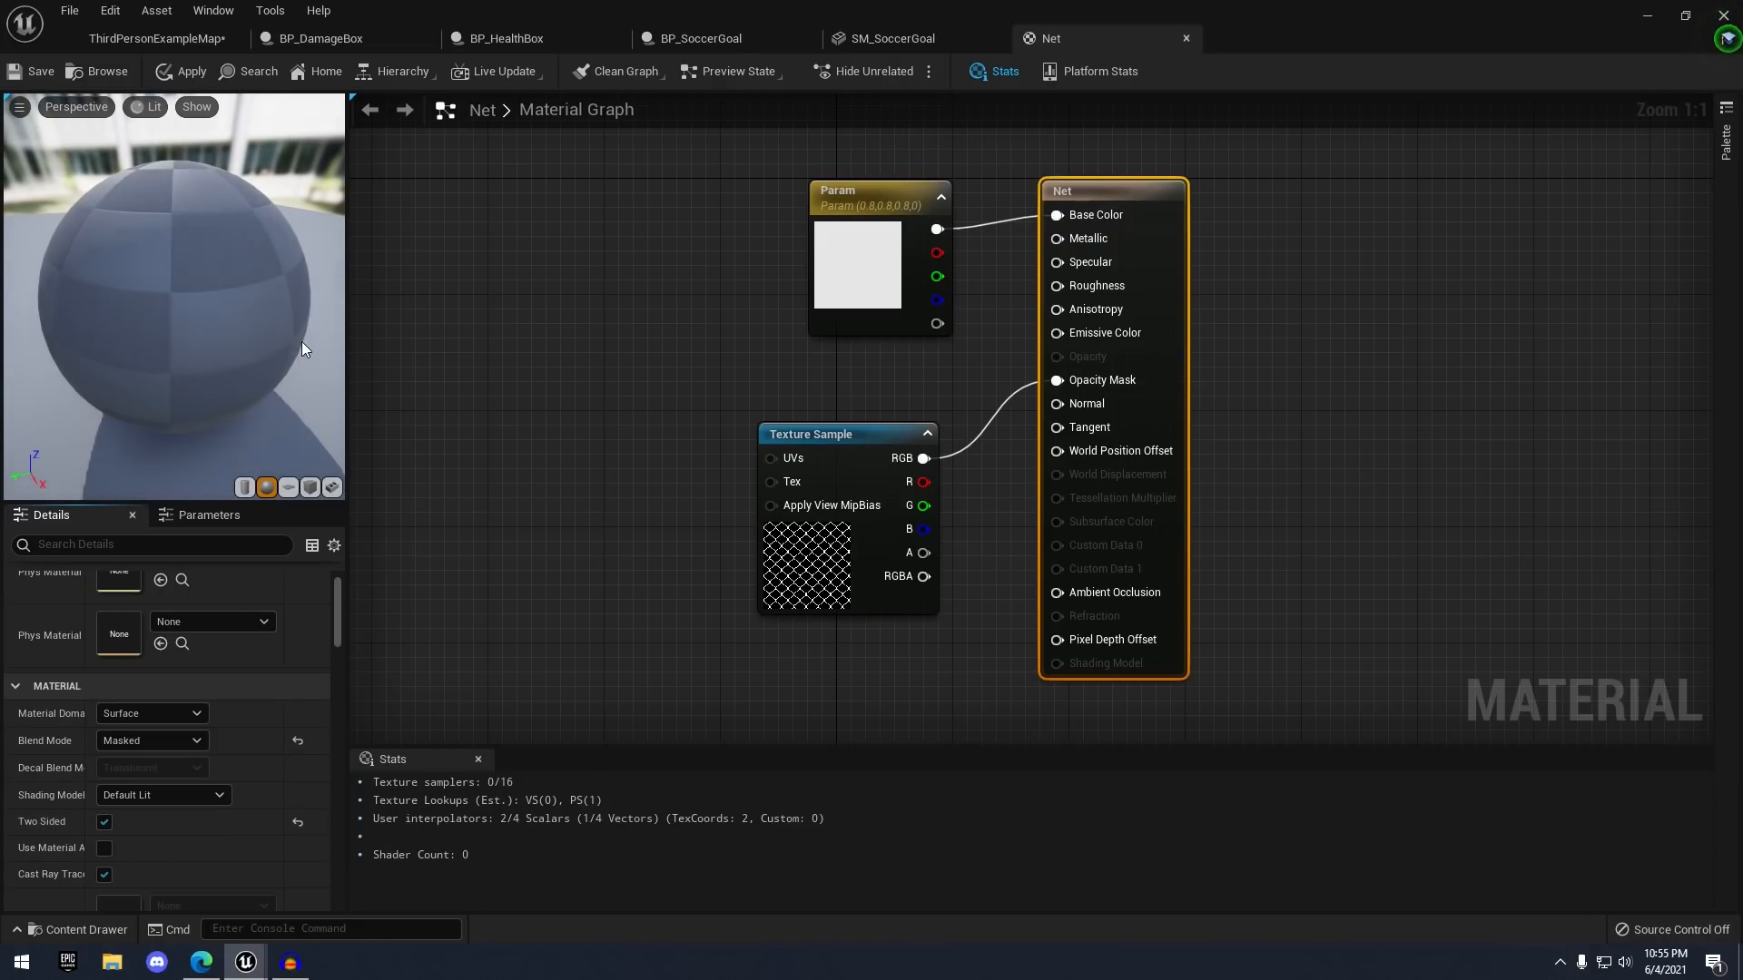
pyautogui.moveTo(202, 314); pyautogui.dragTo(340, 295)
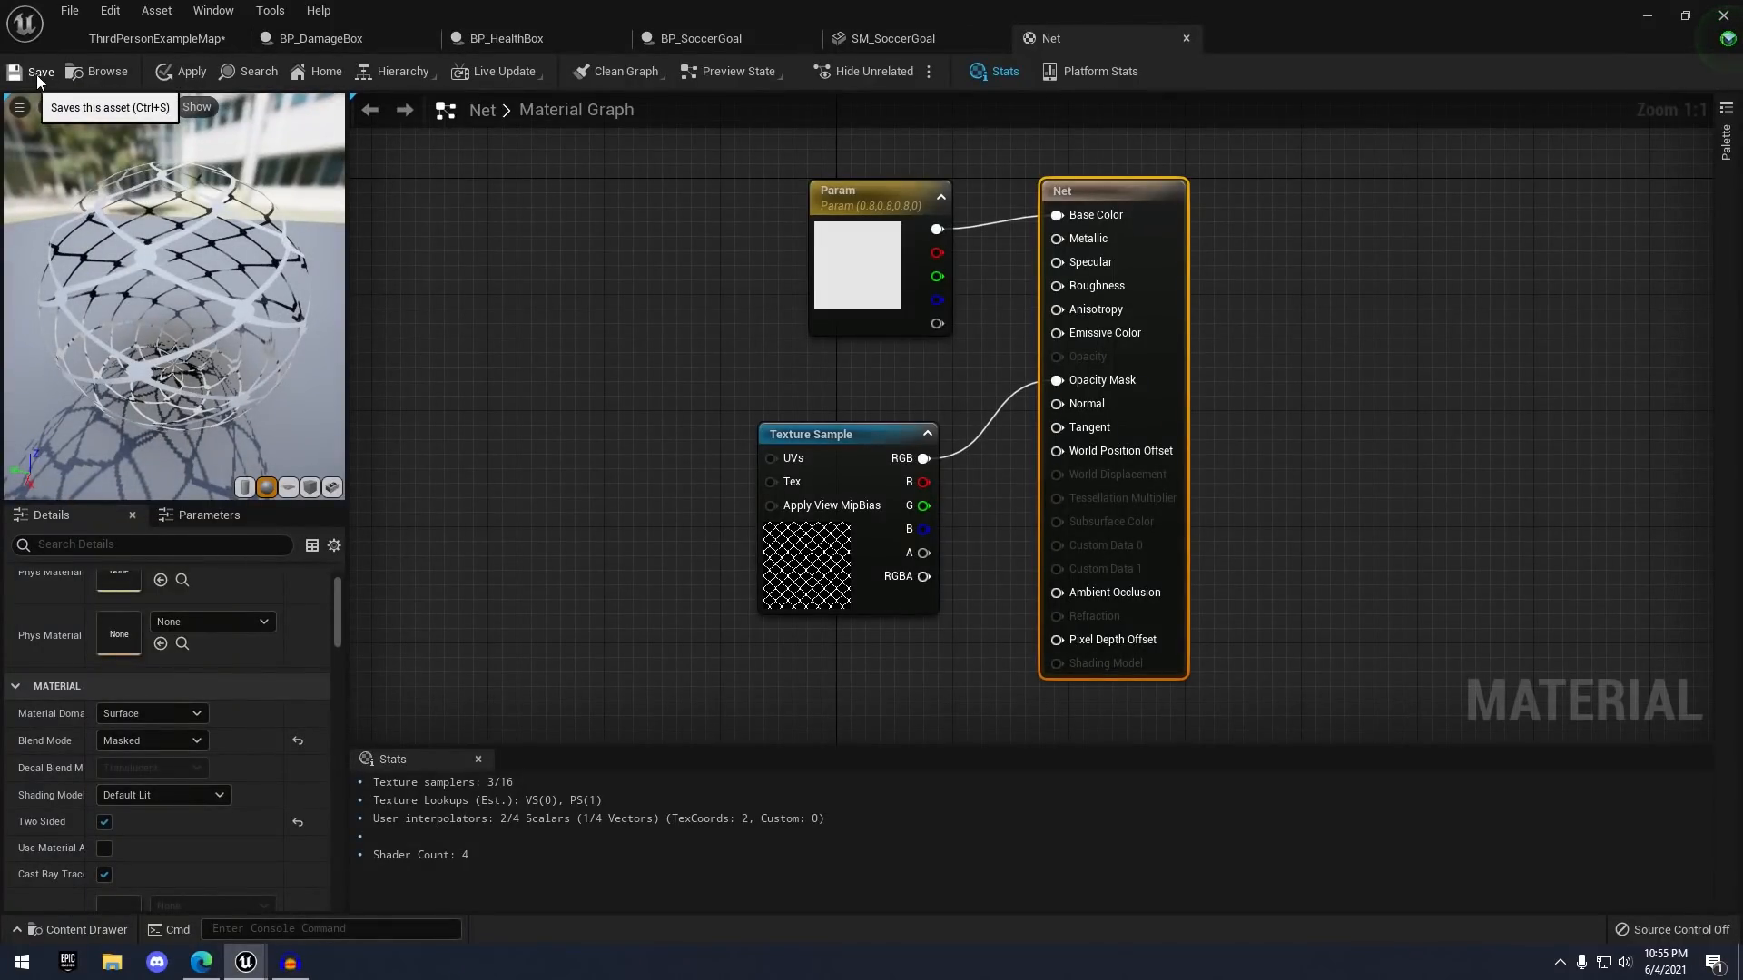
pyautogui.click(36, 74)
pyautogui.click(1187, 39)
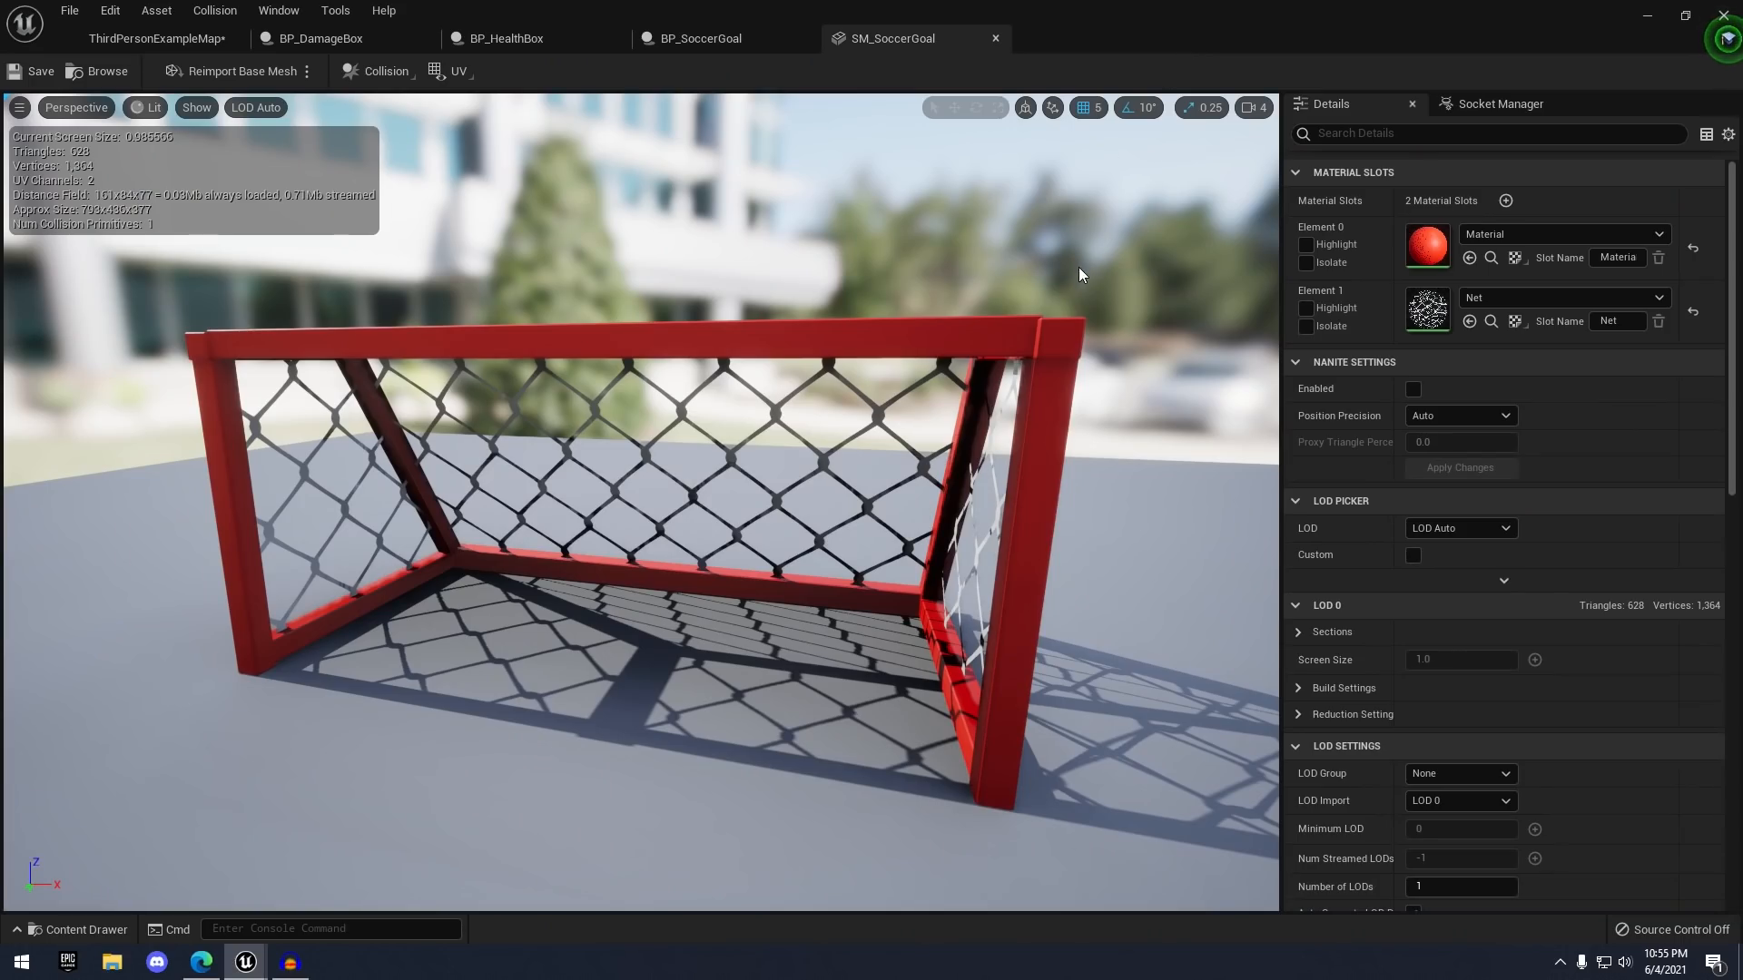
# - Assign SM_SoccerGoal as the SoccerGoal component's static mesh in BP_SoccerGoal, then return to the level
pyautogui.moveTo(1078, 267); pyautogui.dragTo(1044, 245)
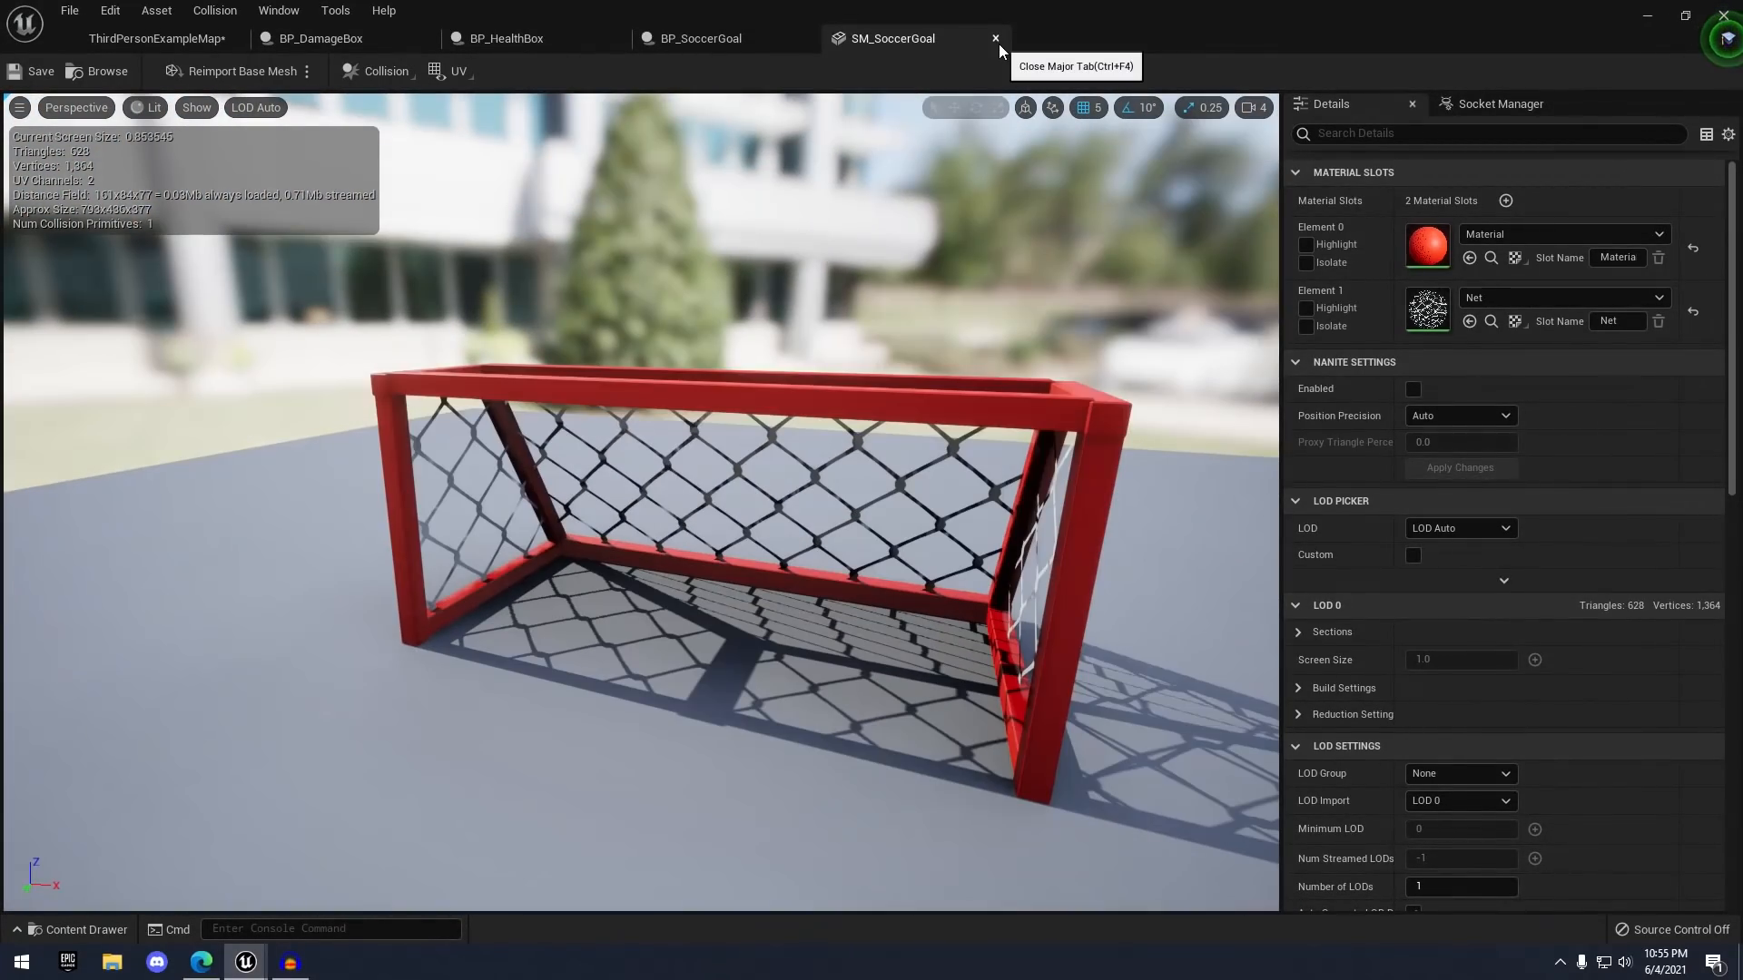
pyautogui.click(721, 46)
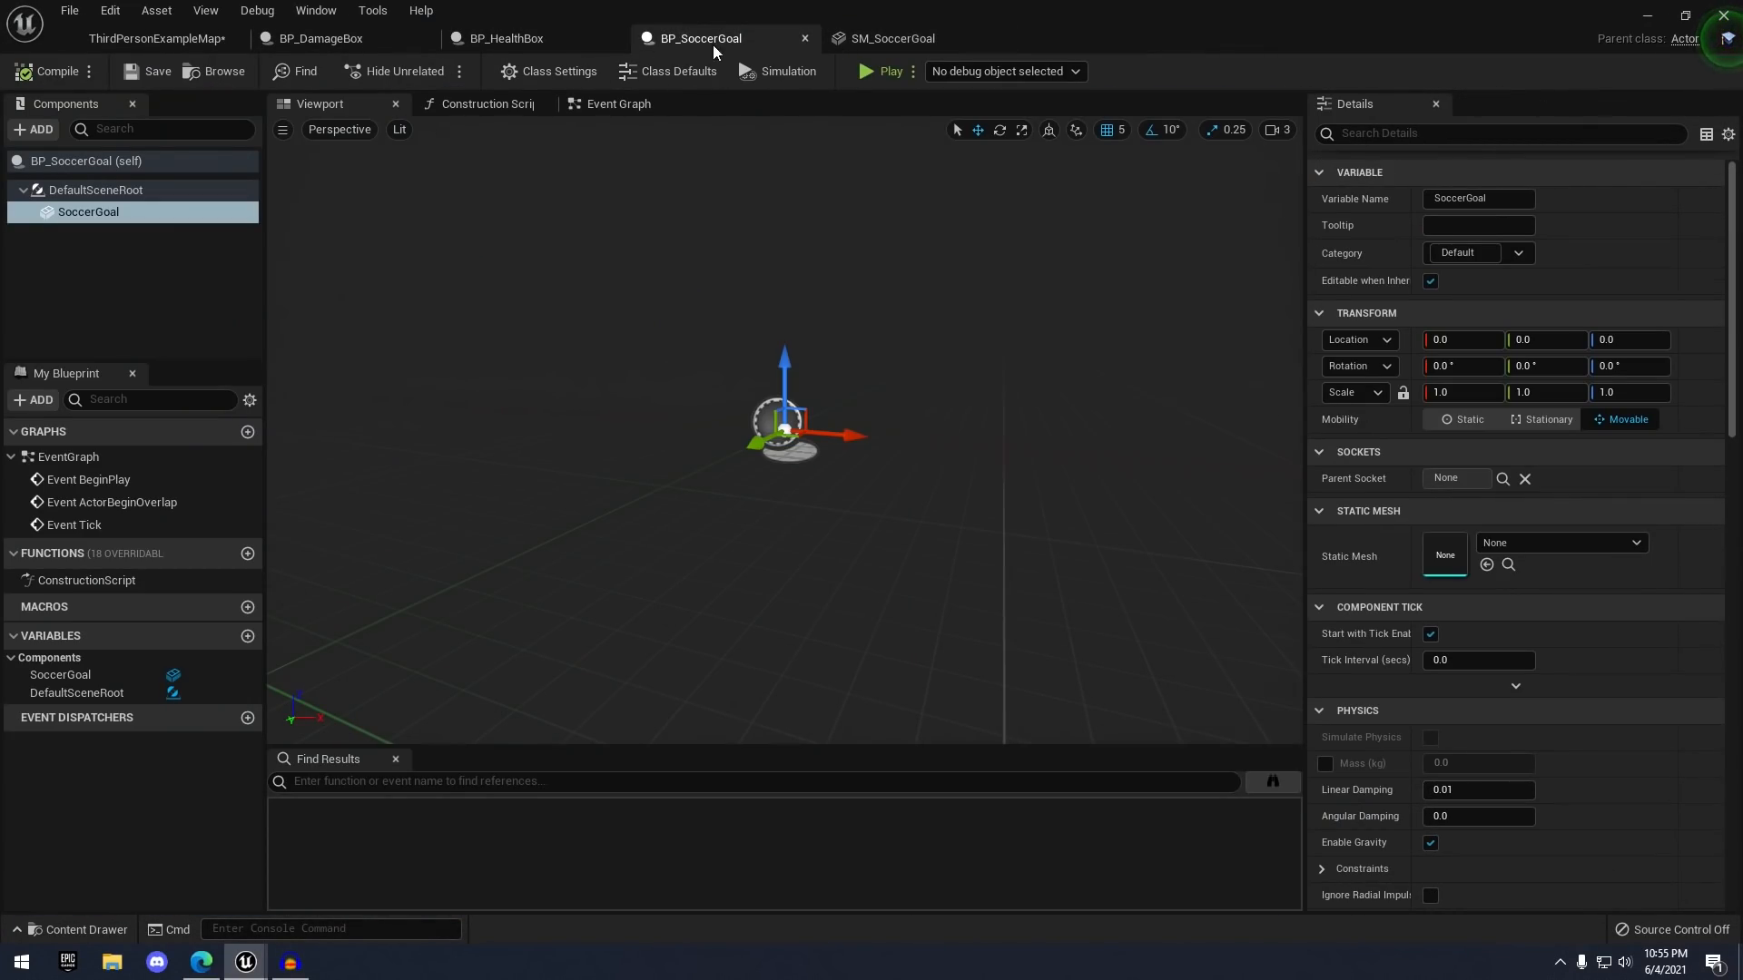
pyautogui.moveTo(840, 236); pyautogui.dragTo(760, 165, button='right')
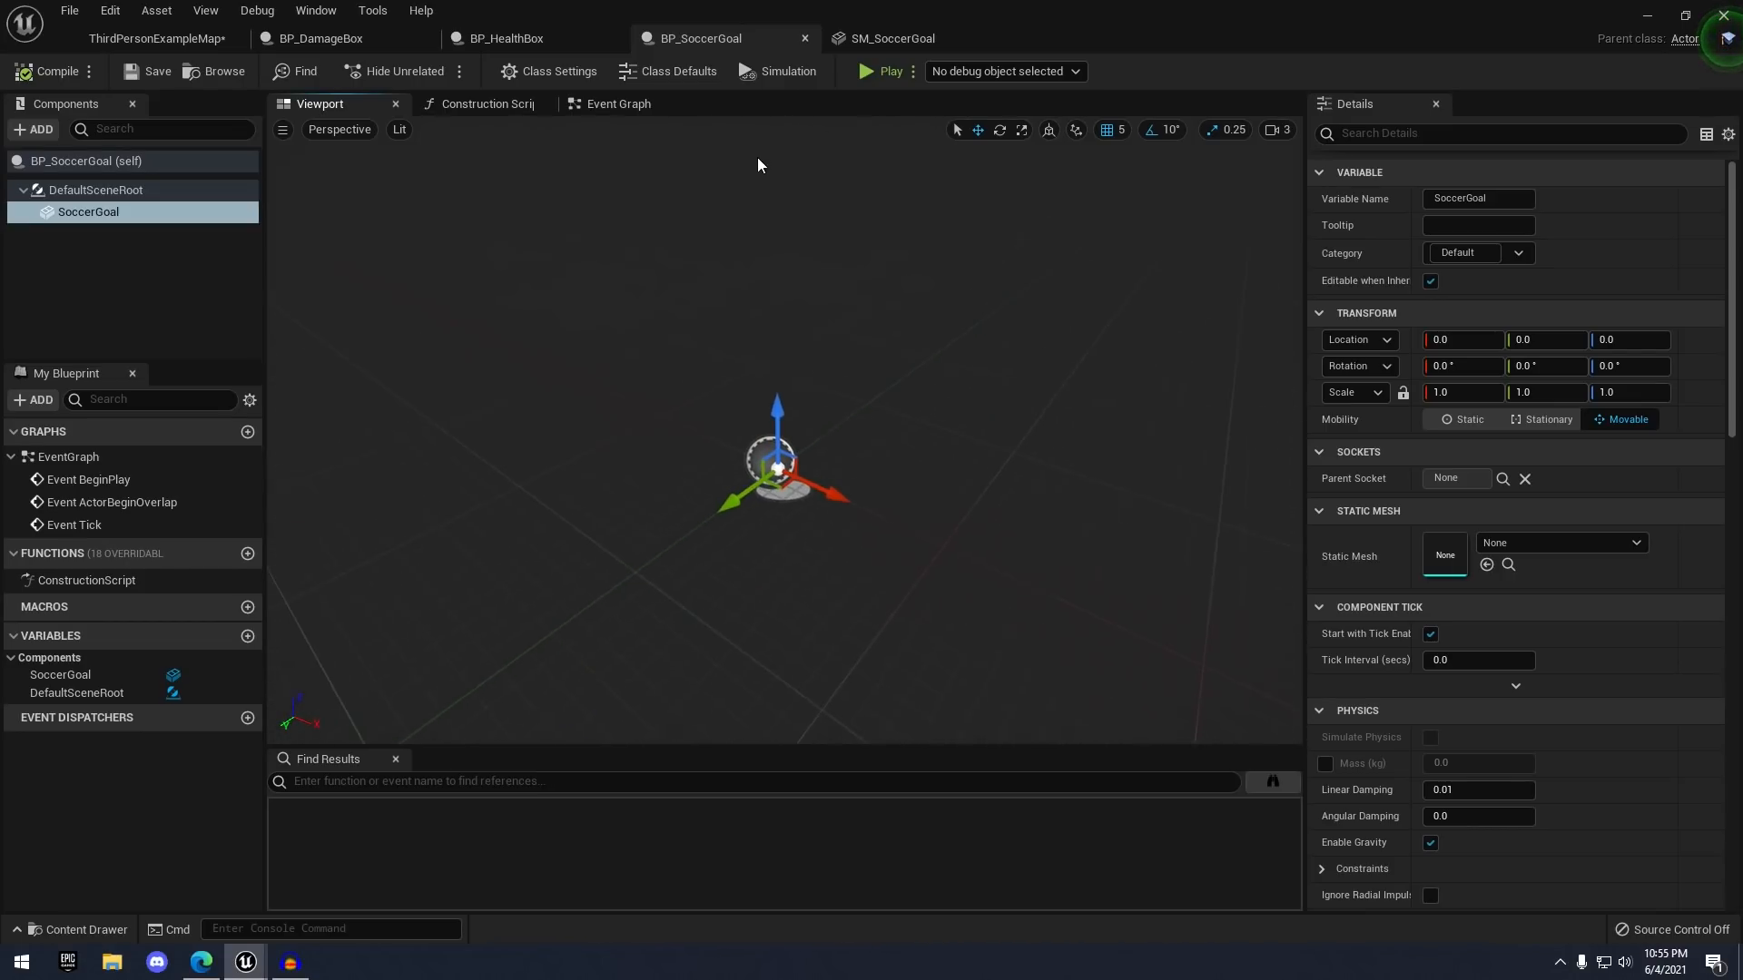
pyautogui.click(159, 211)
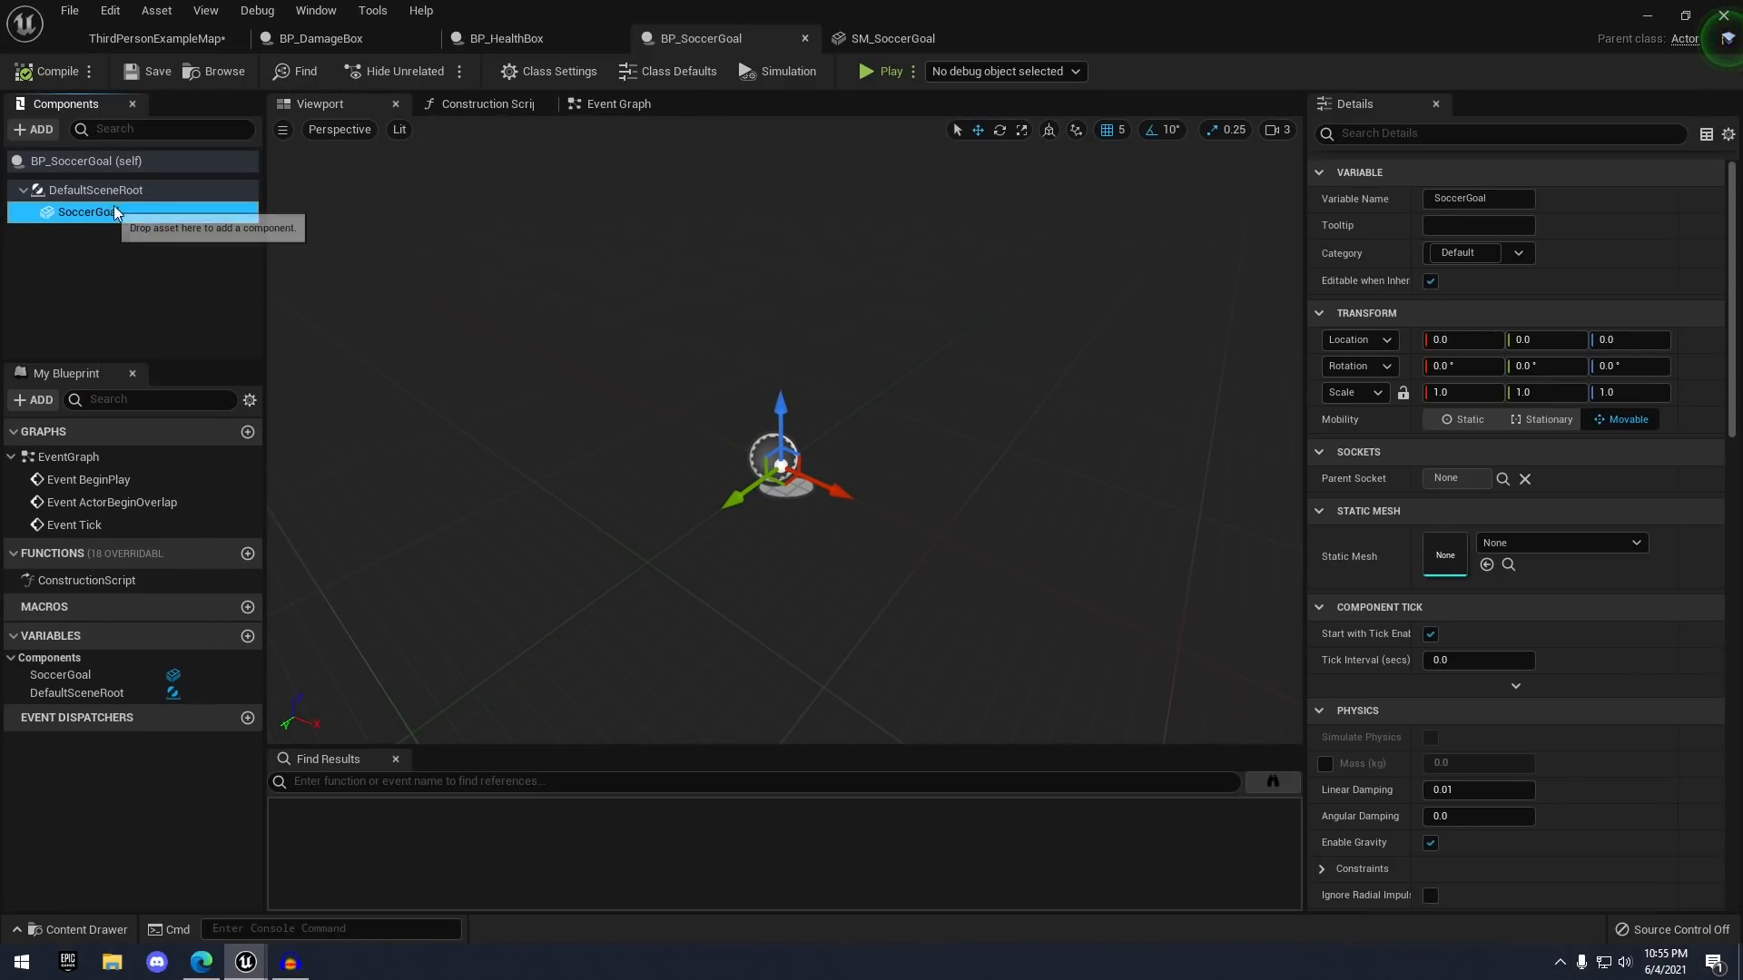
pyautogui.click(1533, 544)
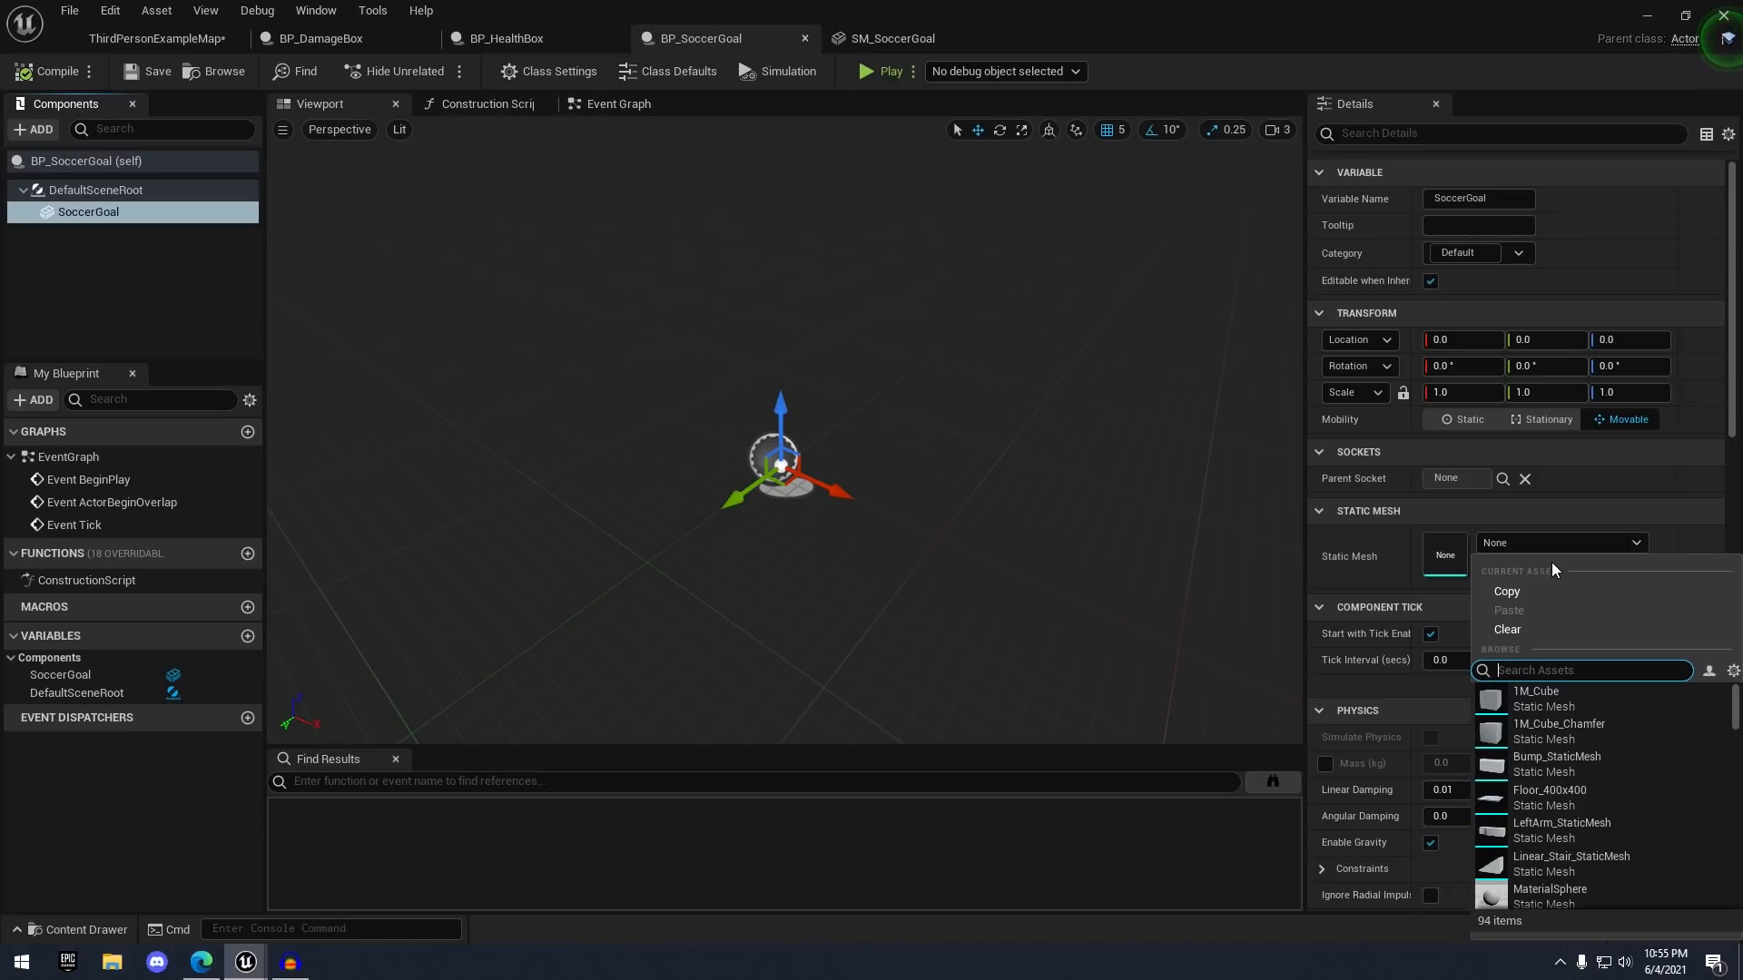
pyautogui.write('goal')
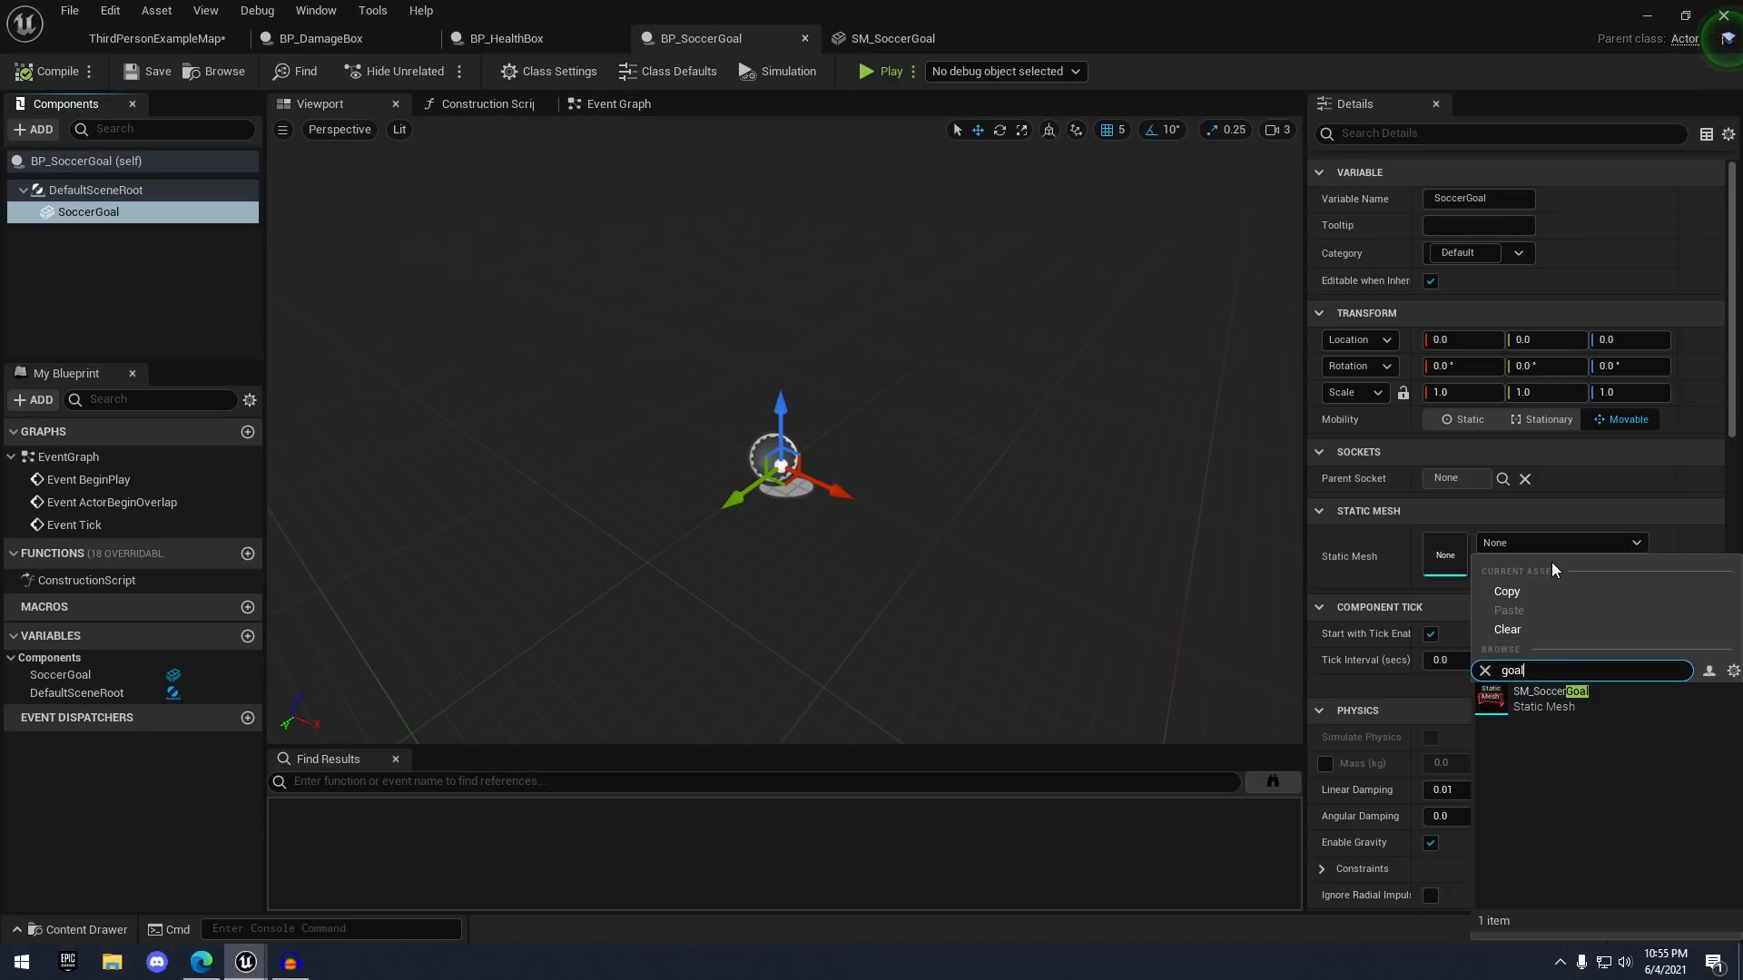
pyautogui.press('Down')
pyautogui.press('Return')
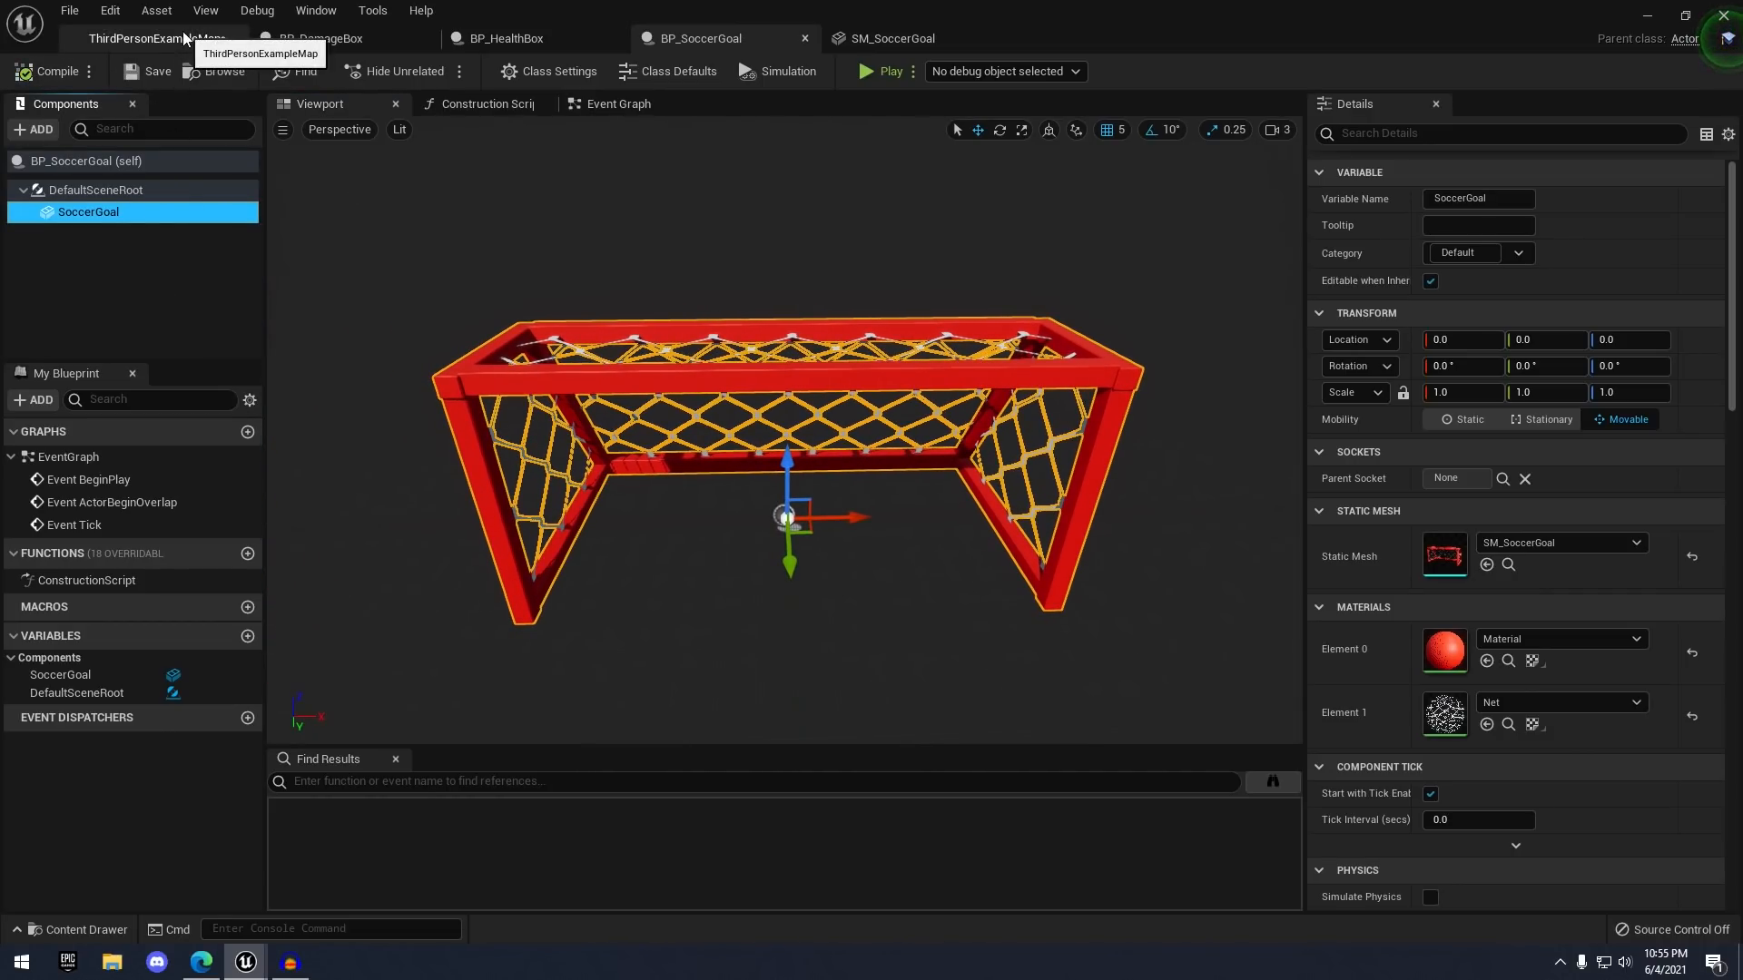
pyautogui.click(154, 38)
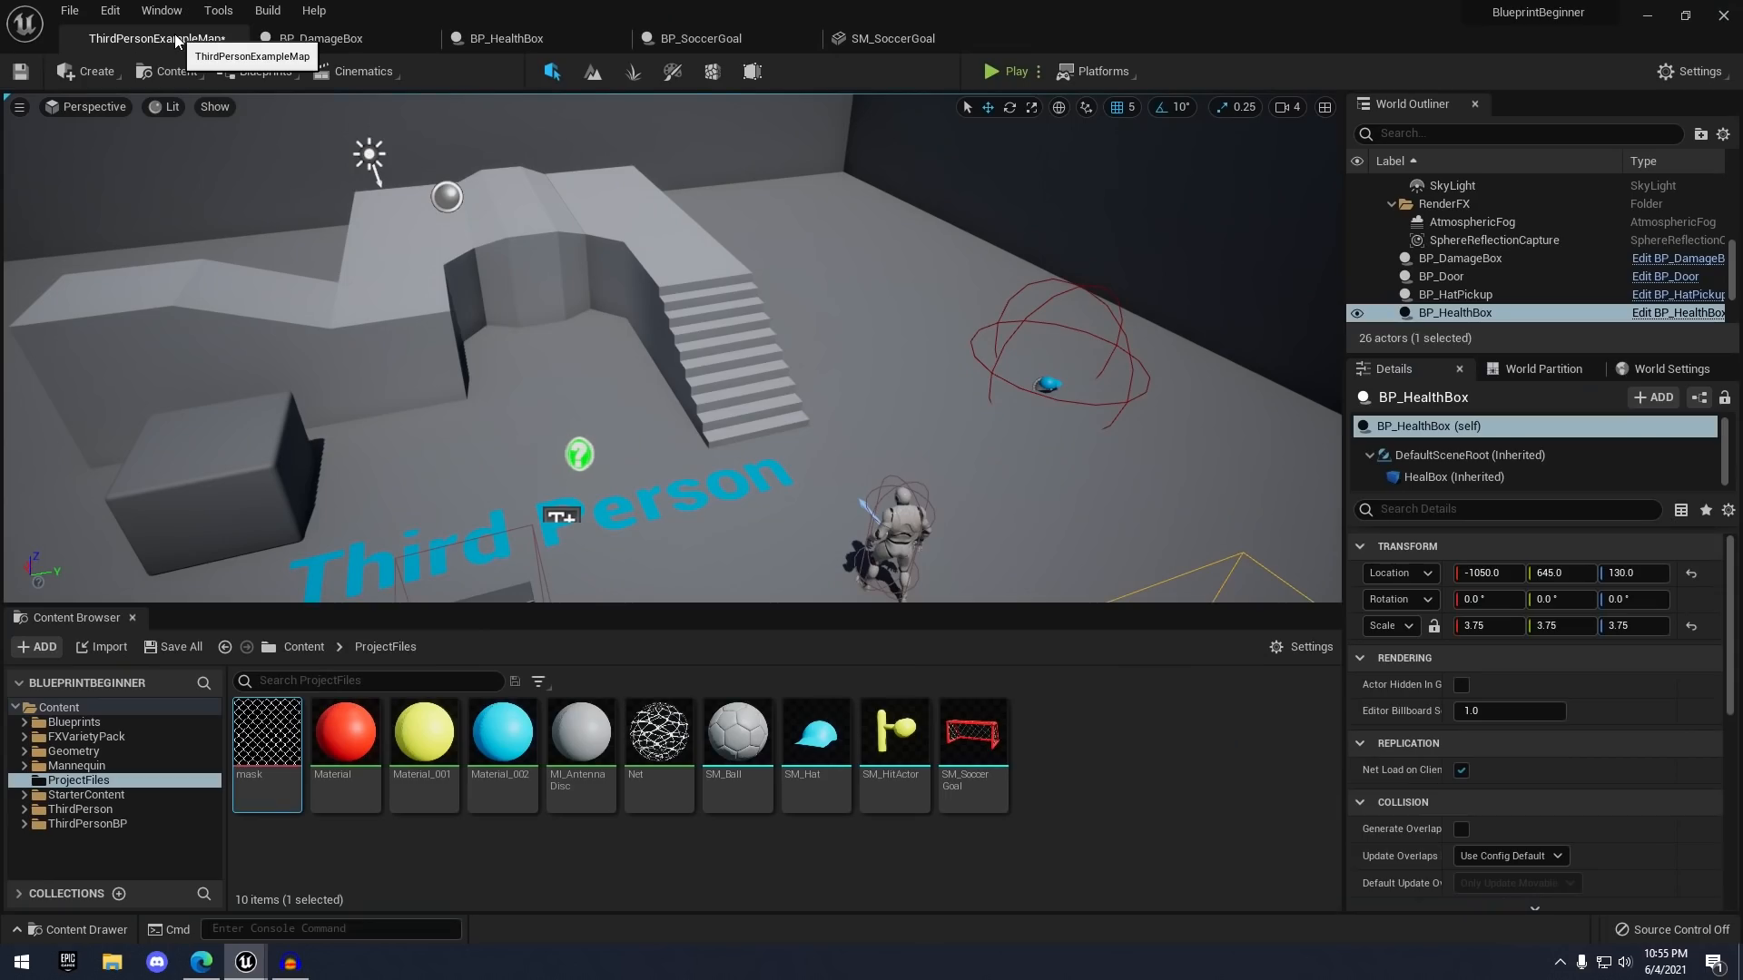
pyautogui.click(86, 722)
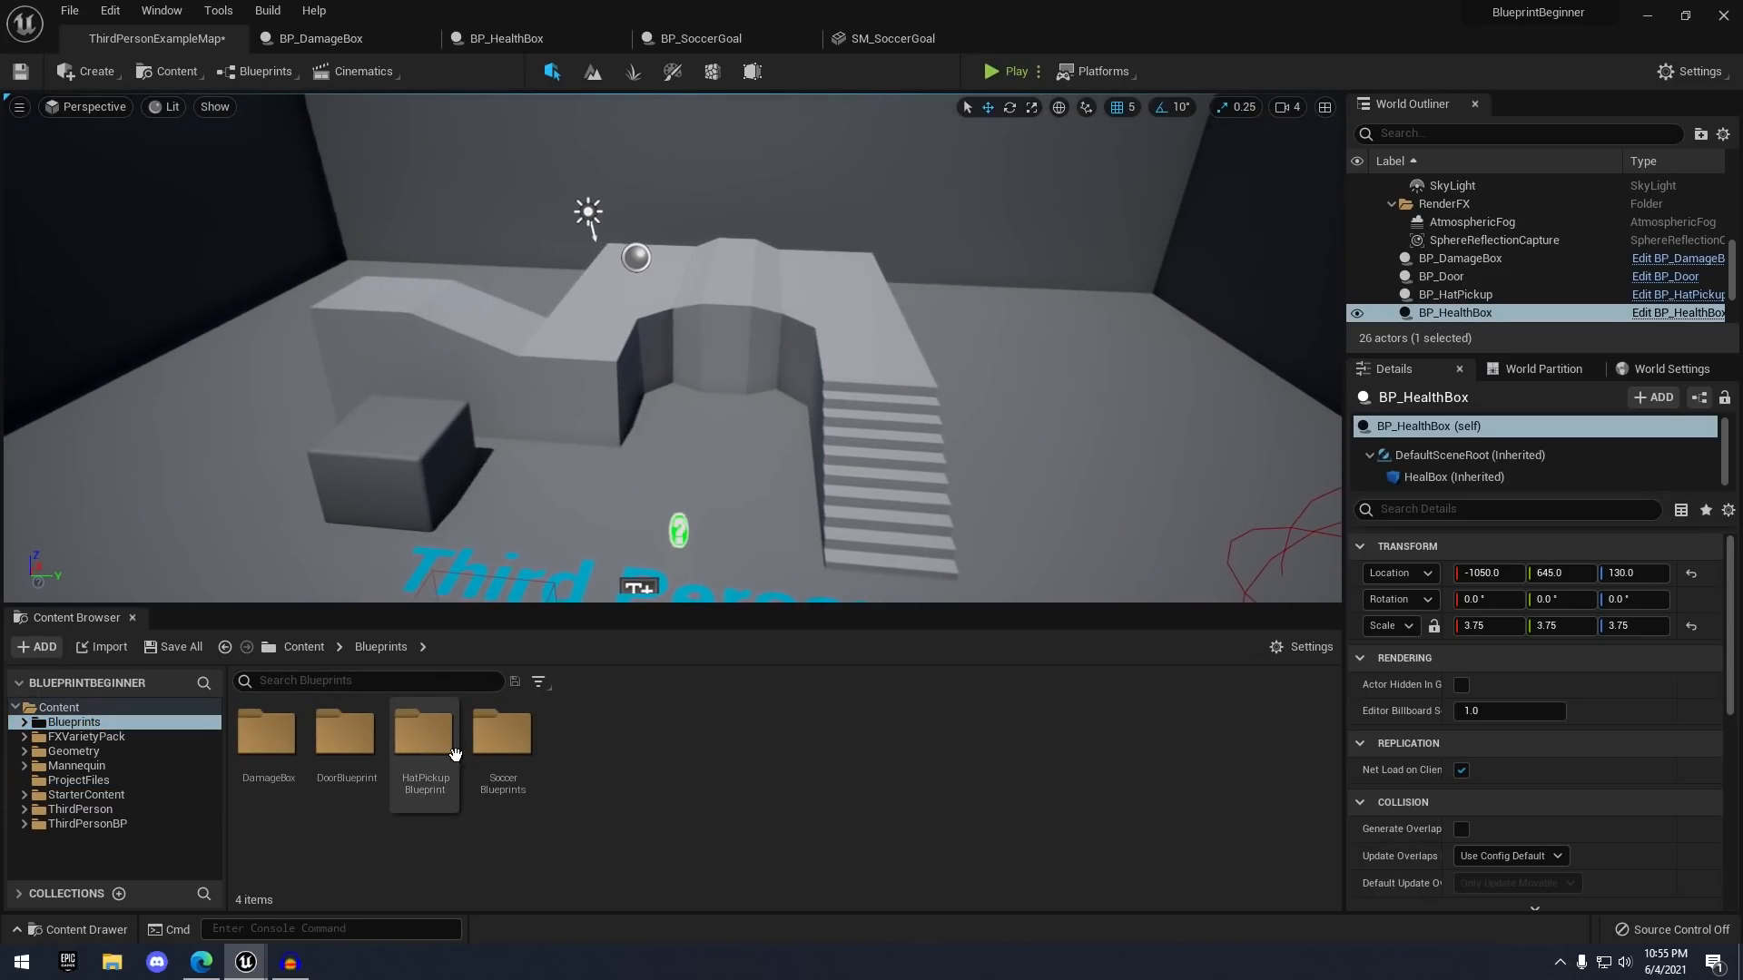
# - Drag BP_SoccerGoal from the SoccerBlueprints folder into the level
pyautogui.doubleClick(505, 742)
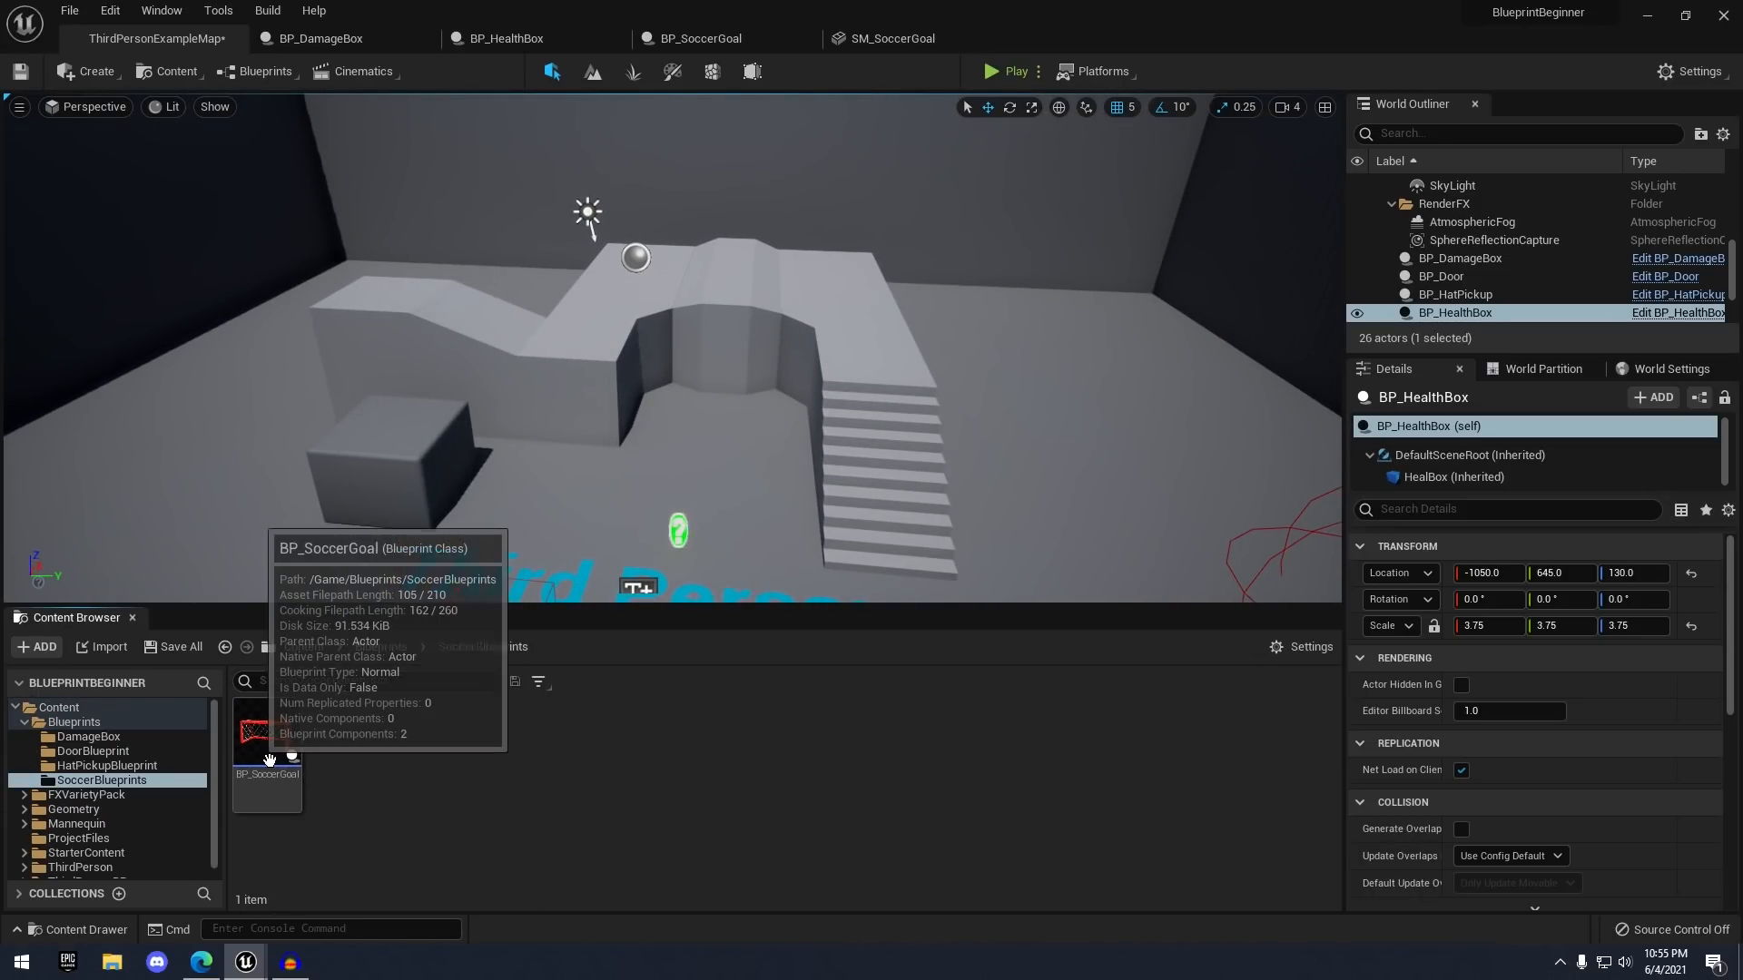
pyautogui.moveTo(270, 759); pyautogui.dragTo(1023, 511)
pyautogui.scroll(-5, 872, 451)
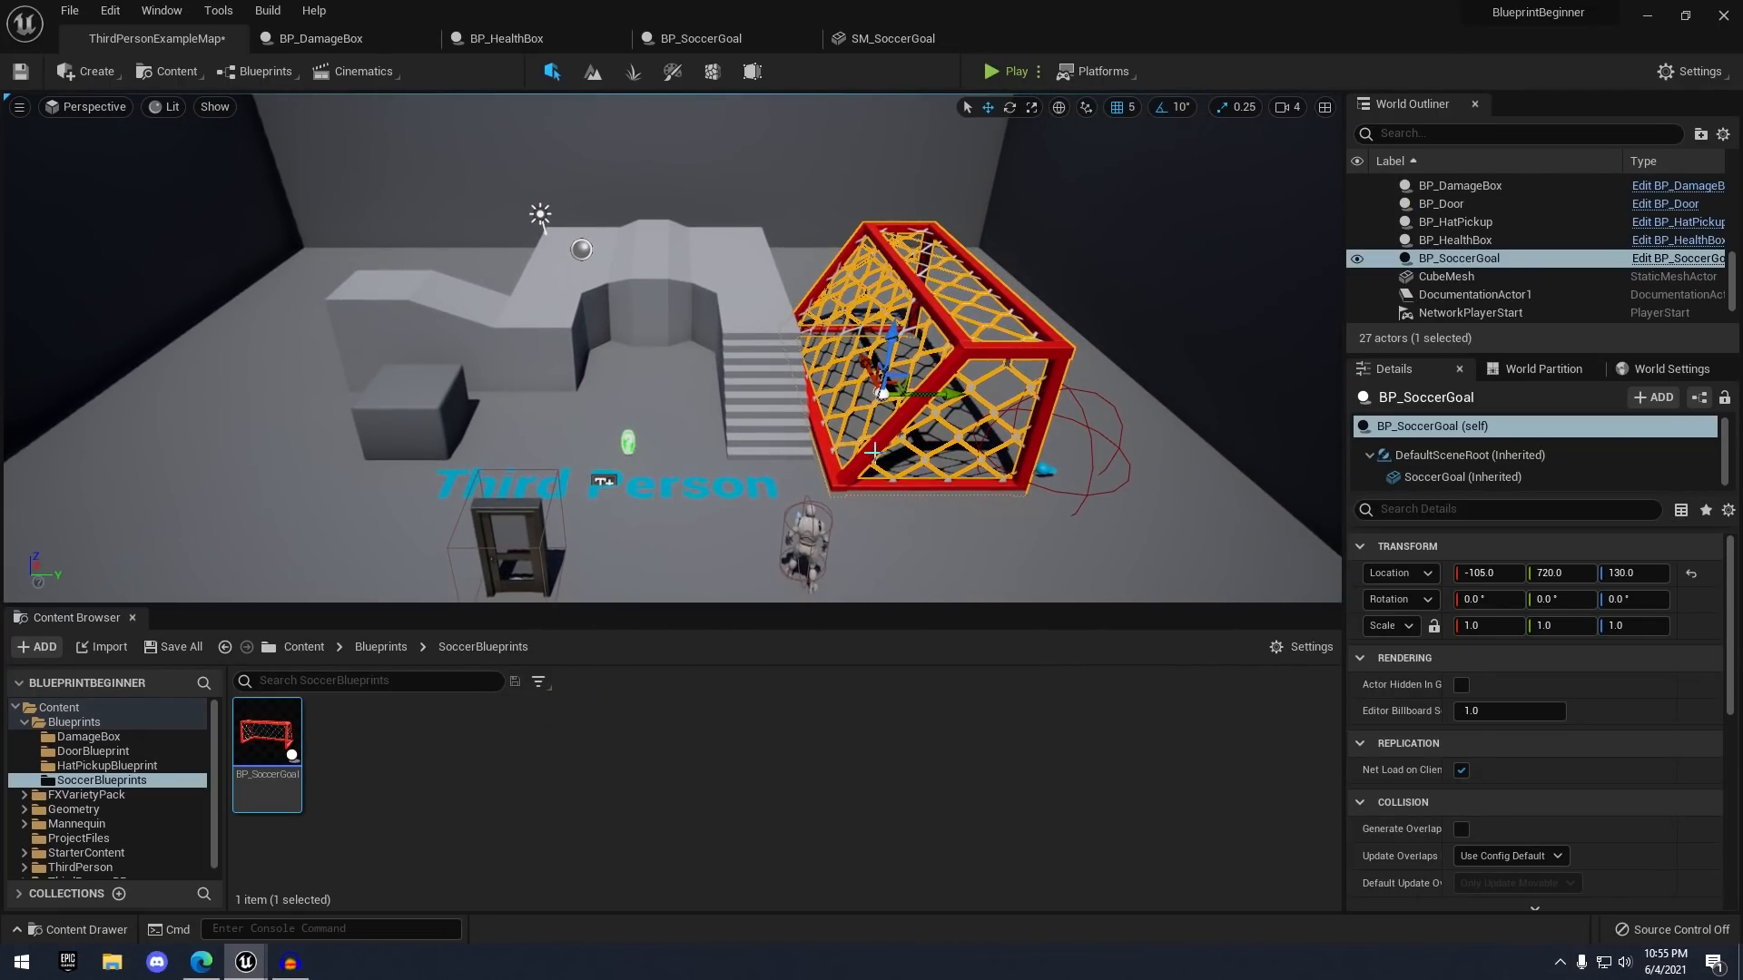
pyautogui.scroll(4, 872, 451)
# - Delete the stairs, walkway pieces, arm, Ramp_StaticMesh and CubeMesh block from the level
pyautogui.click(833, 382)
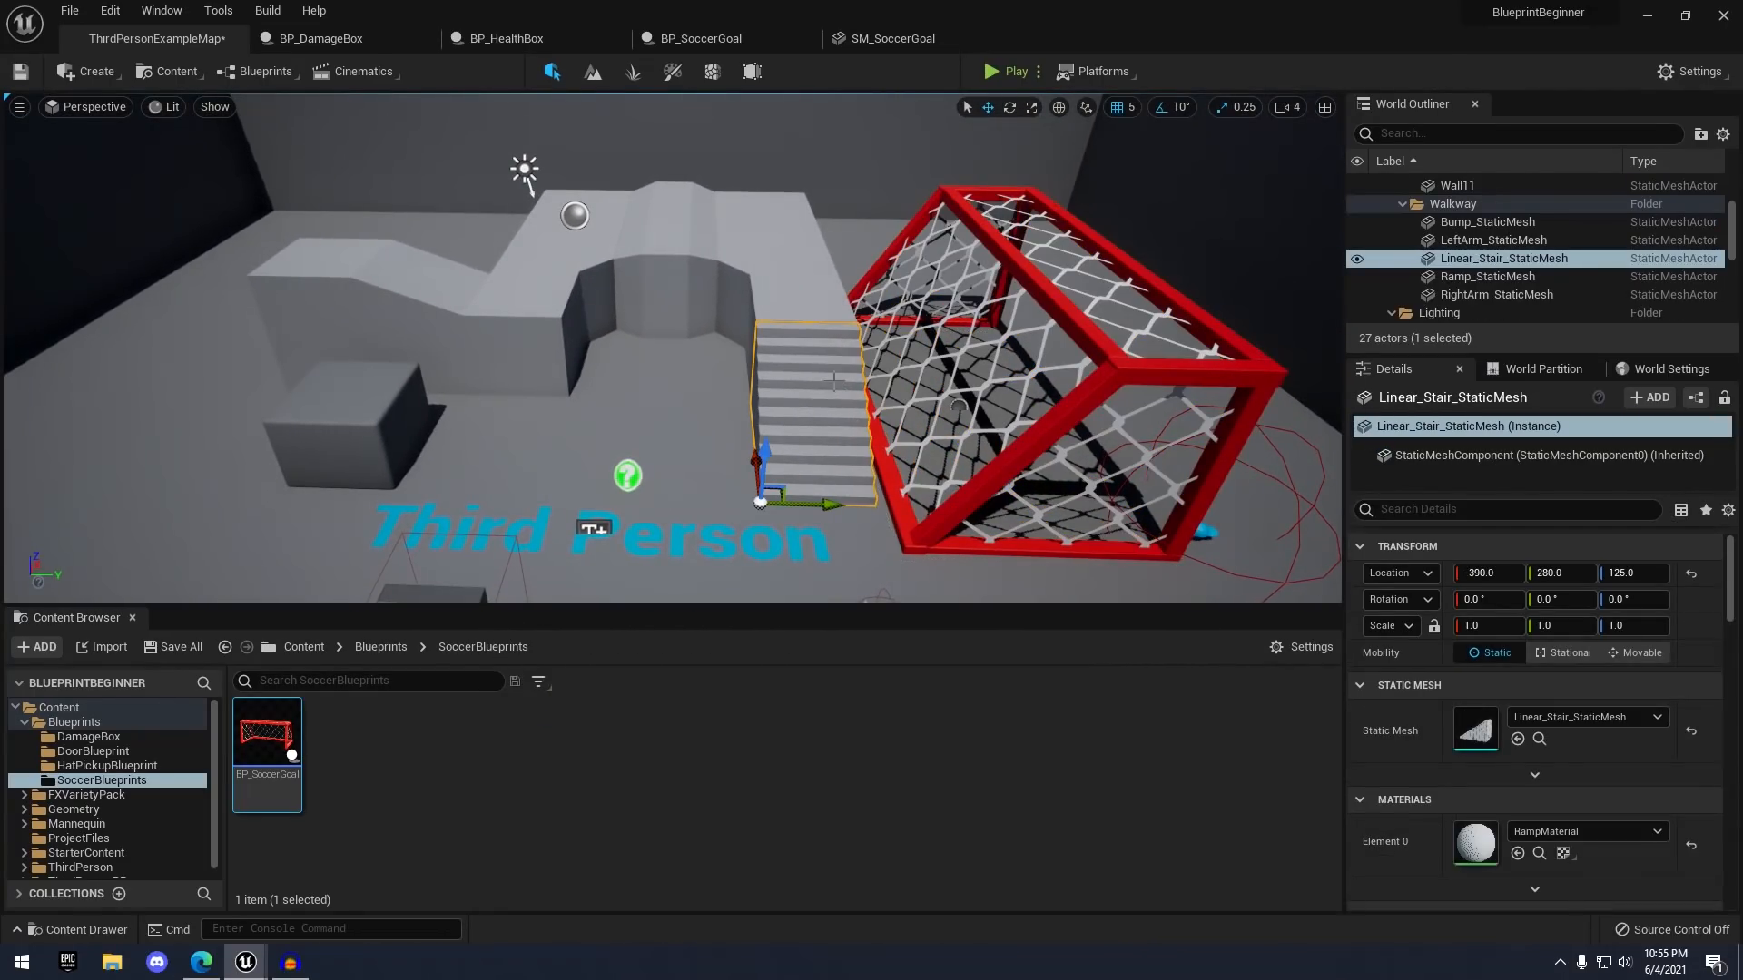
pyautogui.press('Delete')
pyautogui.click(787, 282)
pyautogui.press('Delete')
pyautogui.click(674, 285)
pyautogui.press('Delete')
pyautogui.click(568, 294)
pyautogui.press('Delete')
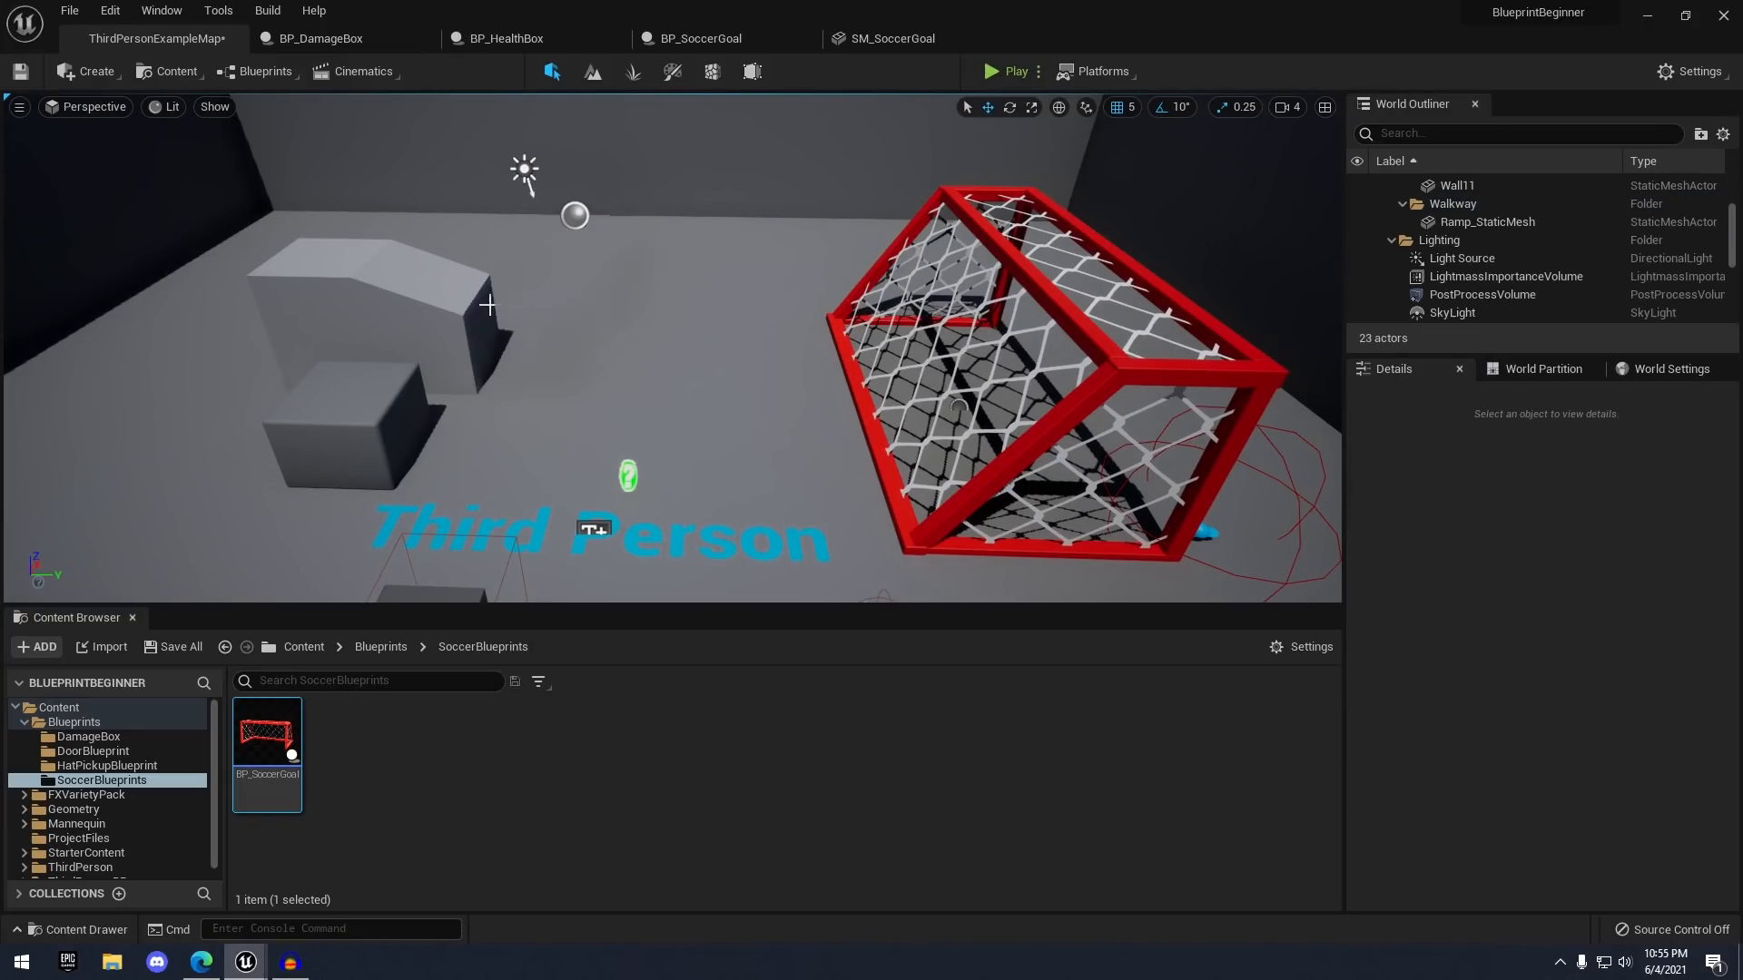
pyautogui.click(488, 348)
pyautogui.press('Delete')
pyautogui.click(394, 392)
pyautogui.press('Delete')
pyautogui.moveTo(880, 346); pyautogui.dragTo(888, 399, button='right')
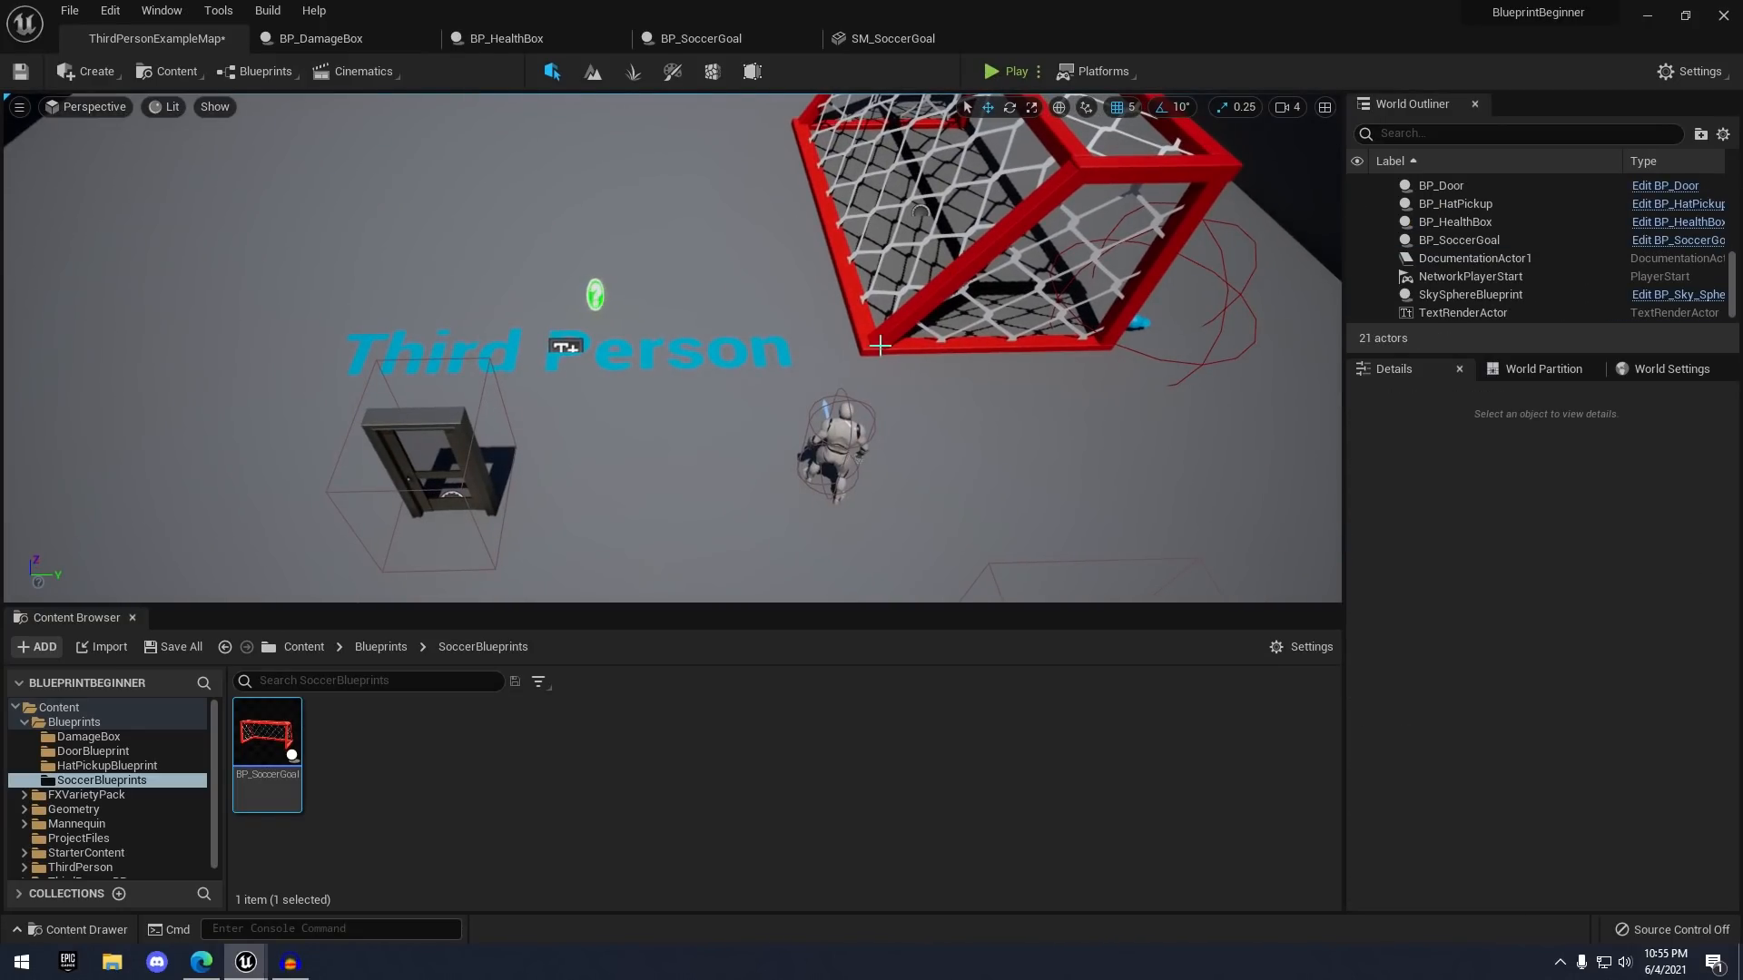
# - Move the soccer goal to X 195, Y 225 and rotate it 90° around Z
pyautogui.click(928, 327)
pyautogui.moveTo(928, 327); pyautogui.dragTo(907, 295, button='right')
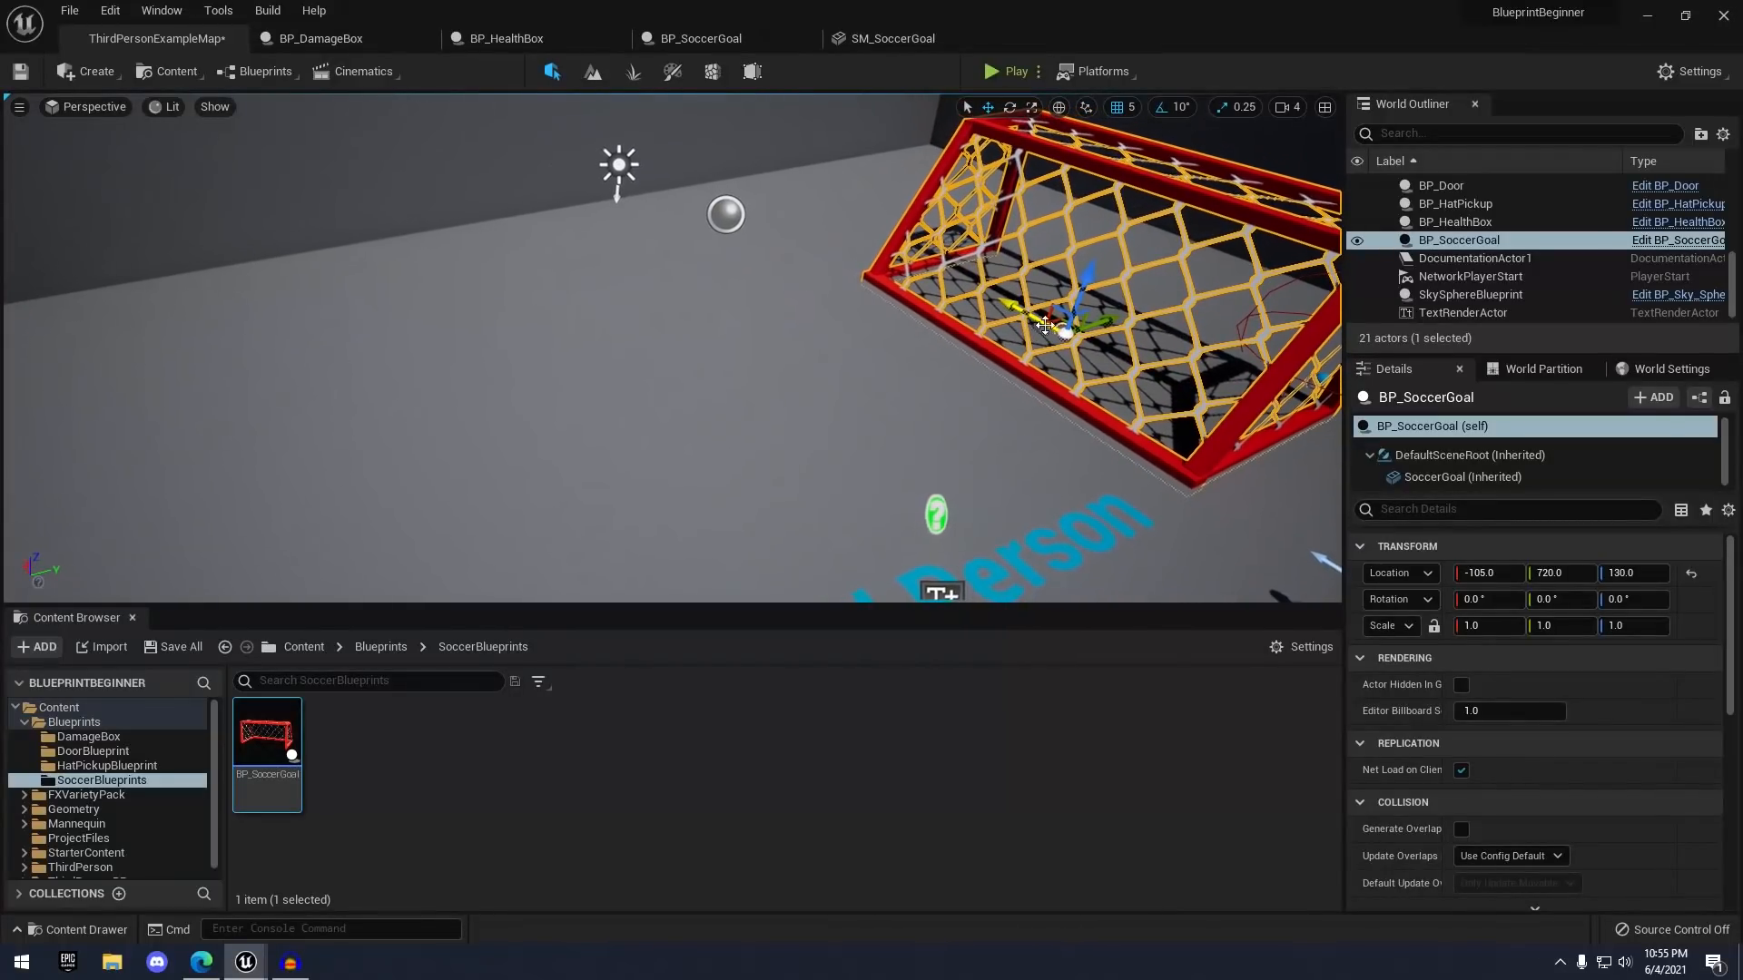
pyautogui.moveTo(1031, 297); pyautogui.dragTo(830, 318)
pyautogui.moveTo(887, 397)
pyautogui.mouseDown(button='right')
pyautogui.moveTo(935, 398)
pyautogui.moveTo(887, 398)
pyautogui.mouseUp(button='right')
pyautogui.press('e')
pyautogui.moveTo(723, 388); pyautogui.dragTo(641, 356)
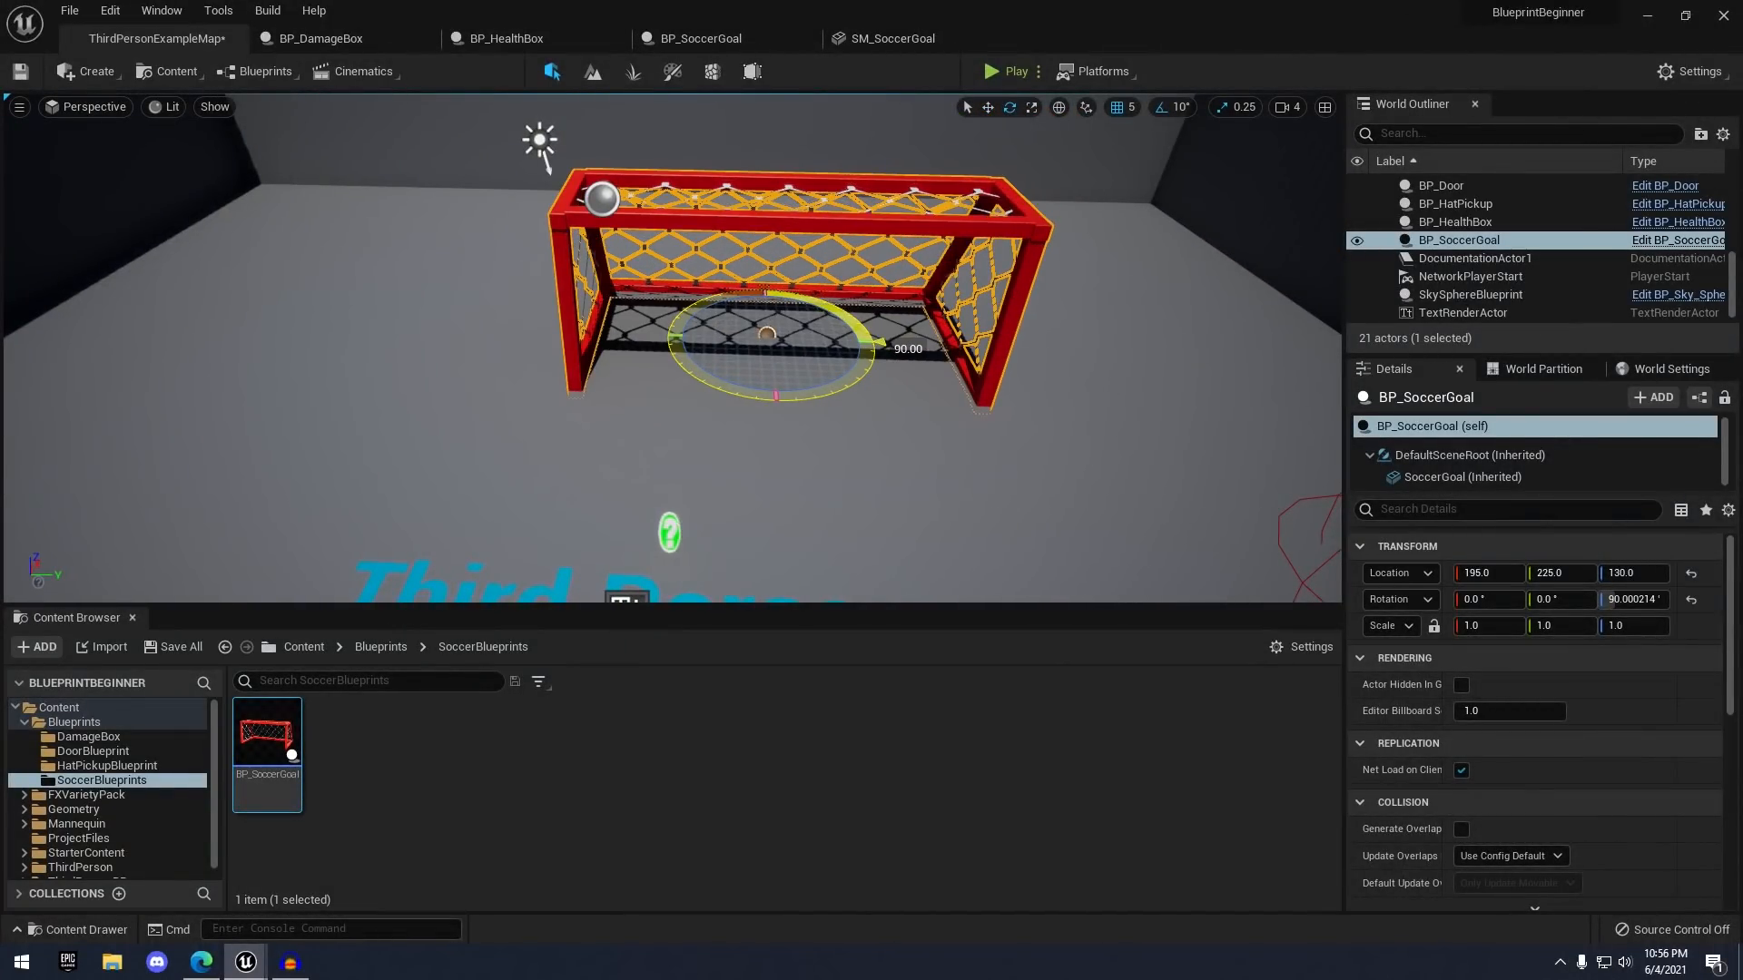
pyautogui.press('w')
pyautogui.moveTo(786, 363); pyautogui.dragTo(671, 382, button='right')
# - Float BP_SoccerGoal's editor as its own window and enlarge it to see the component details
pyautogui.click(711, 40)
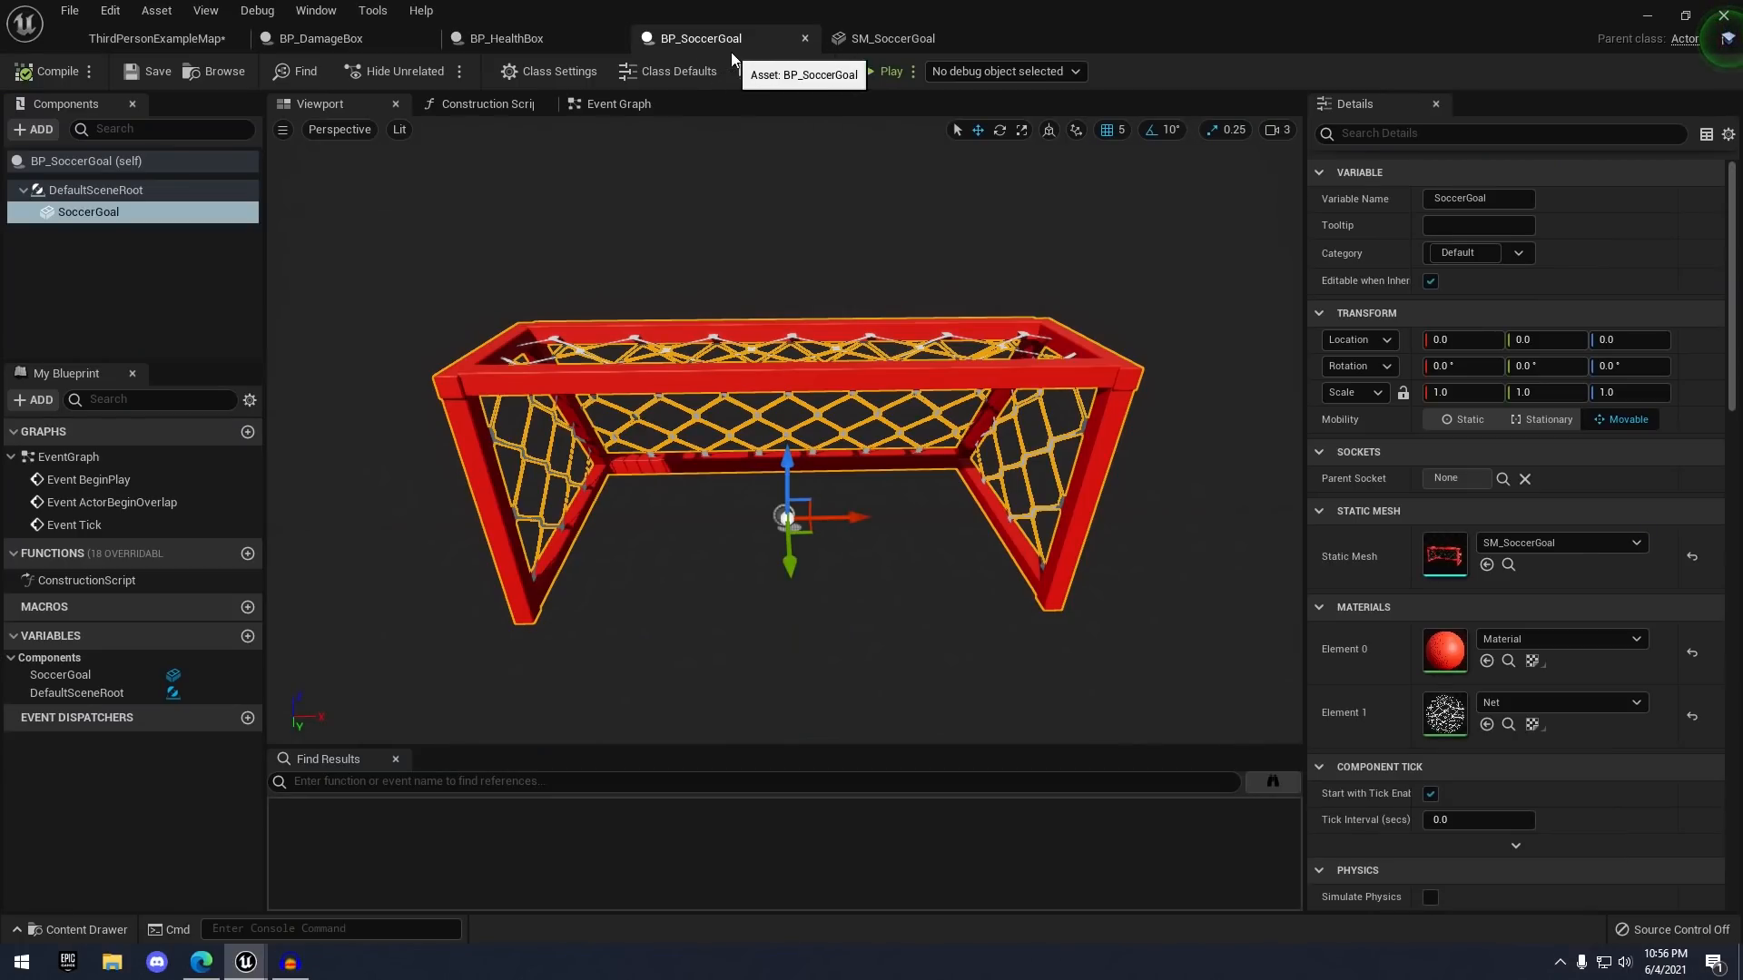
pyautogui.moveTo(802, 144); pyautogui.dragTo(812, 306)
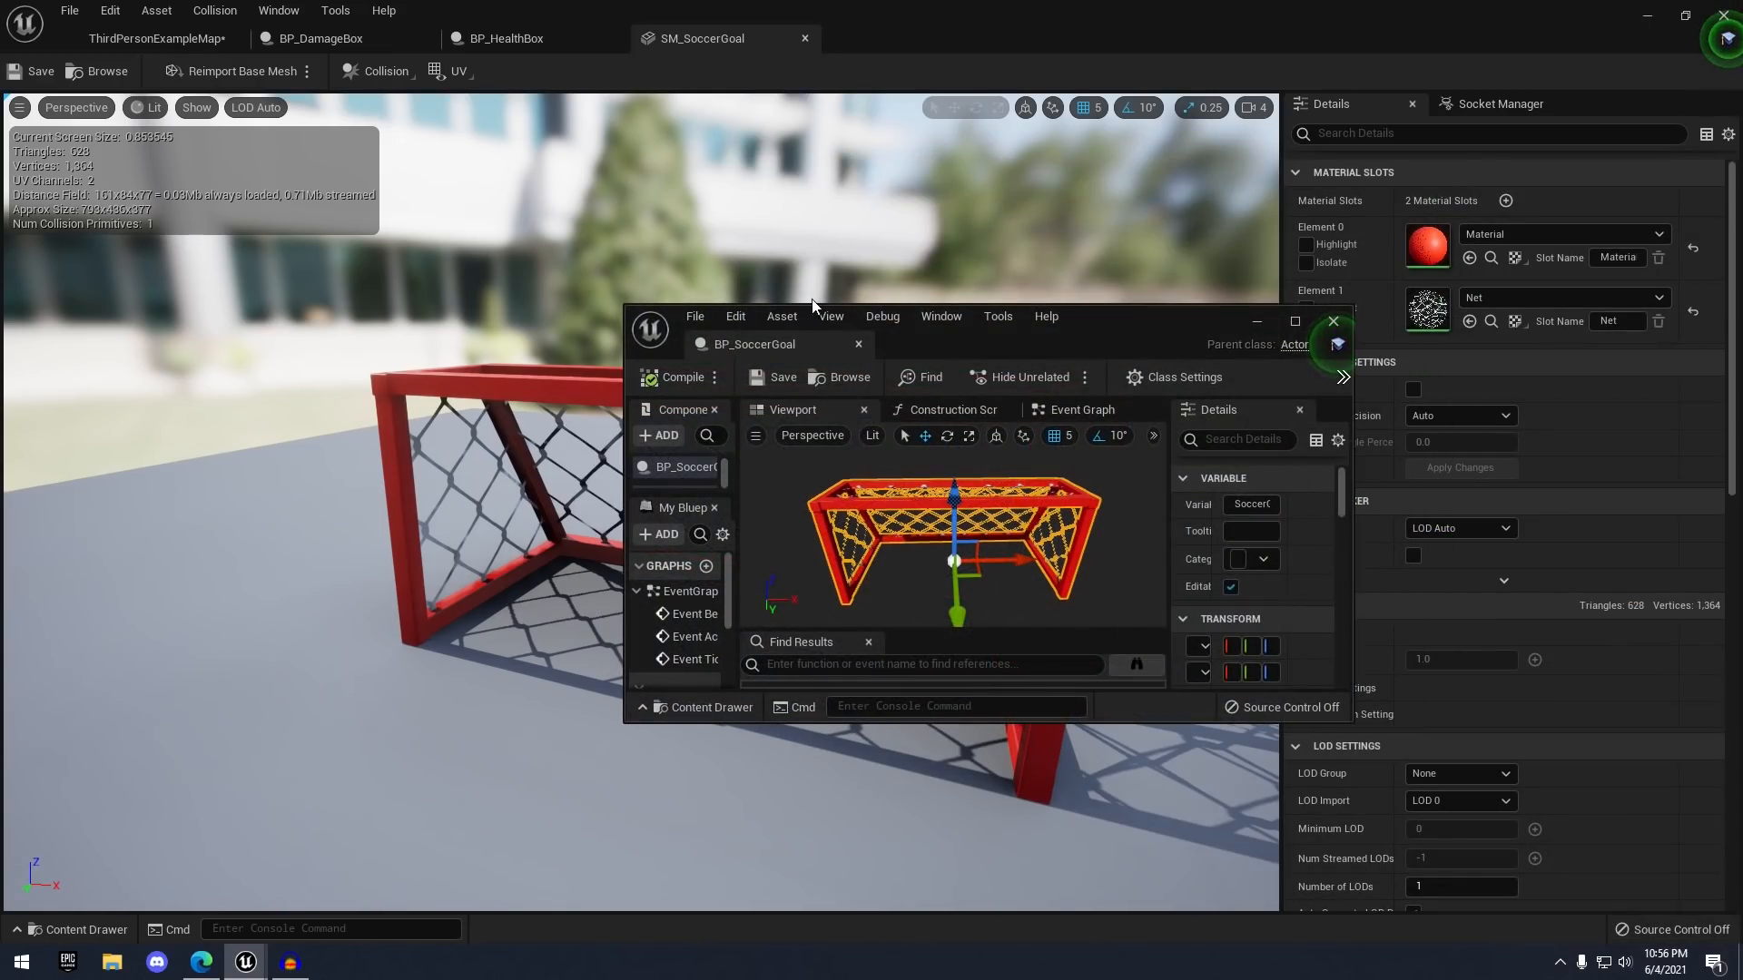
pyautogui.click(177, 40)
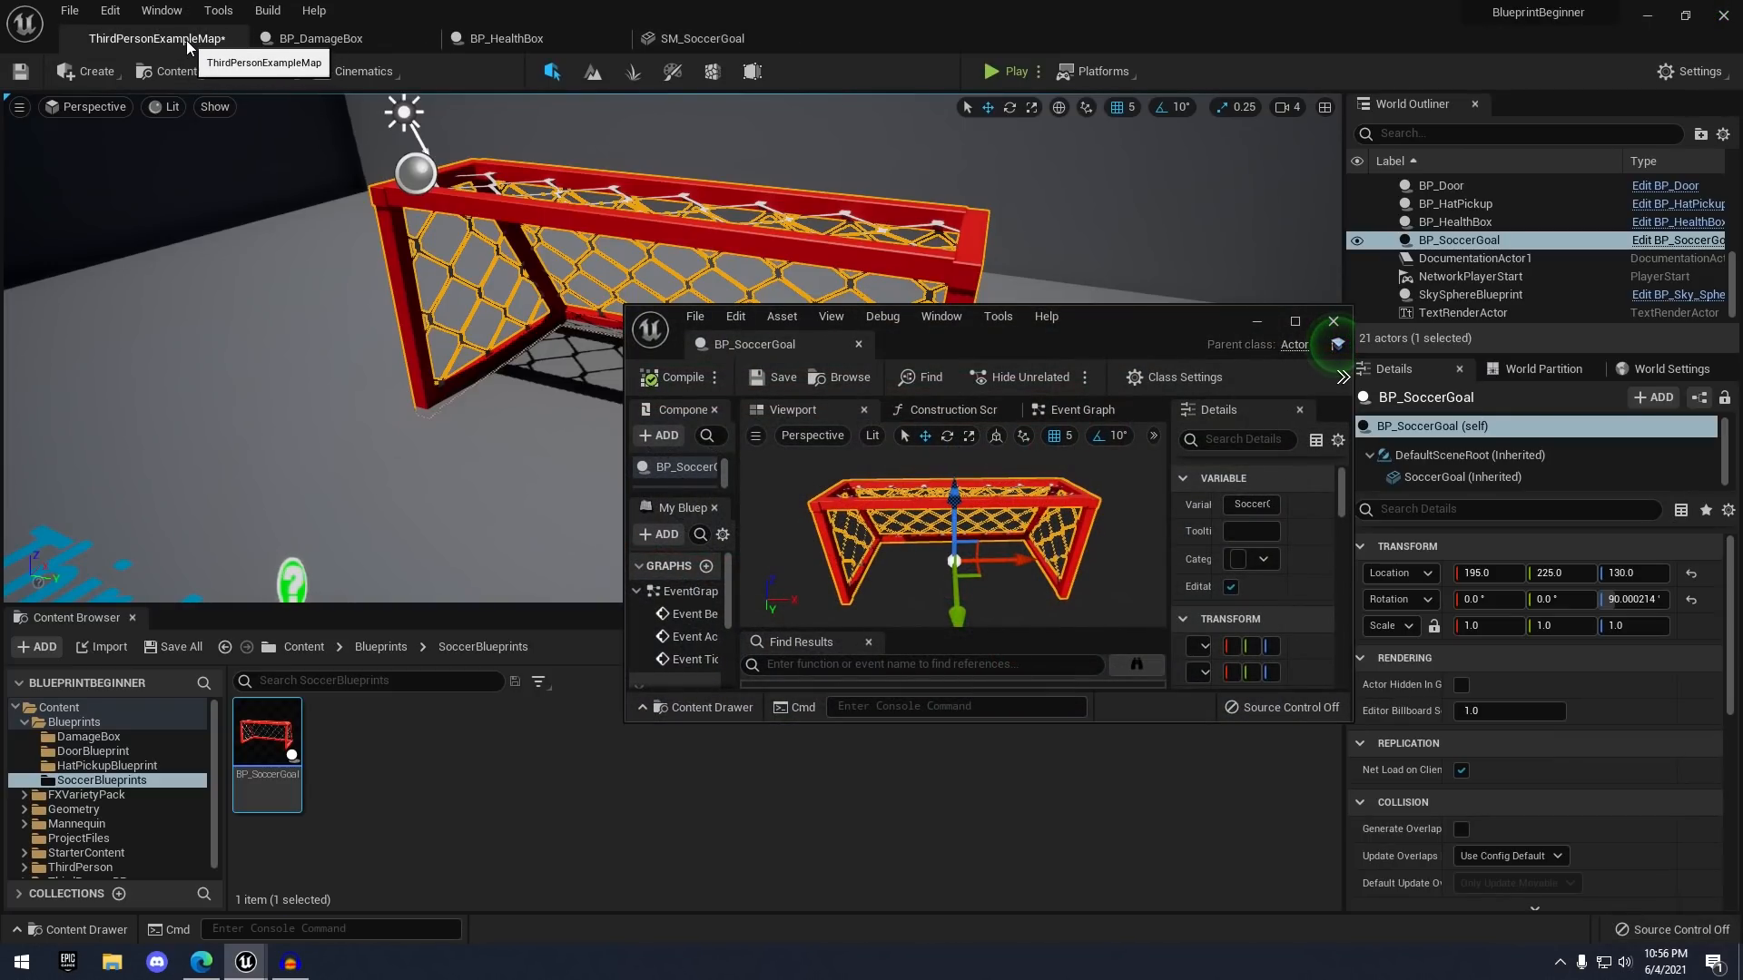
pyautogui.moveTo(658, 315); pyautogui.dragTo(549, 155)
pyautogui.moveTo(1126, 164); pyautogui.dragTo(1337, 233)
pyautogui.moveTo(1472, 481); pyautogui.dragTo(1304, 483)
# - Set the SoccerGoal component's scale to 0.5 on X, Y and Z
pyautogui.click(1479, 621)
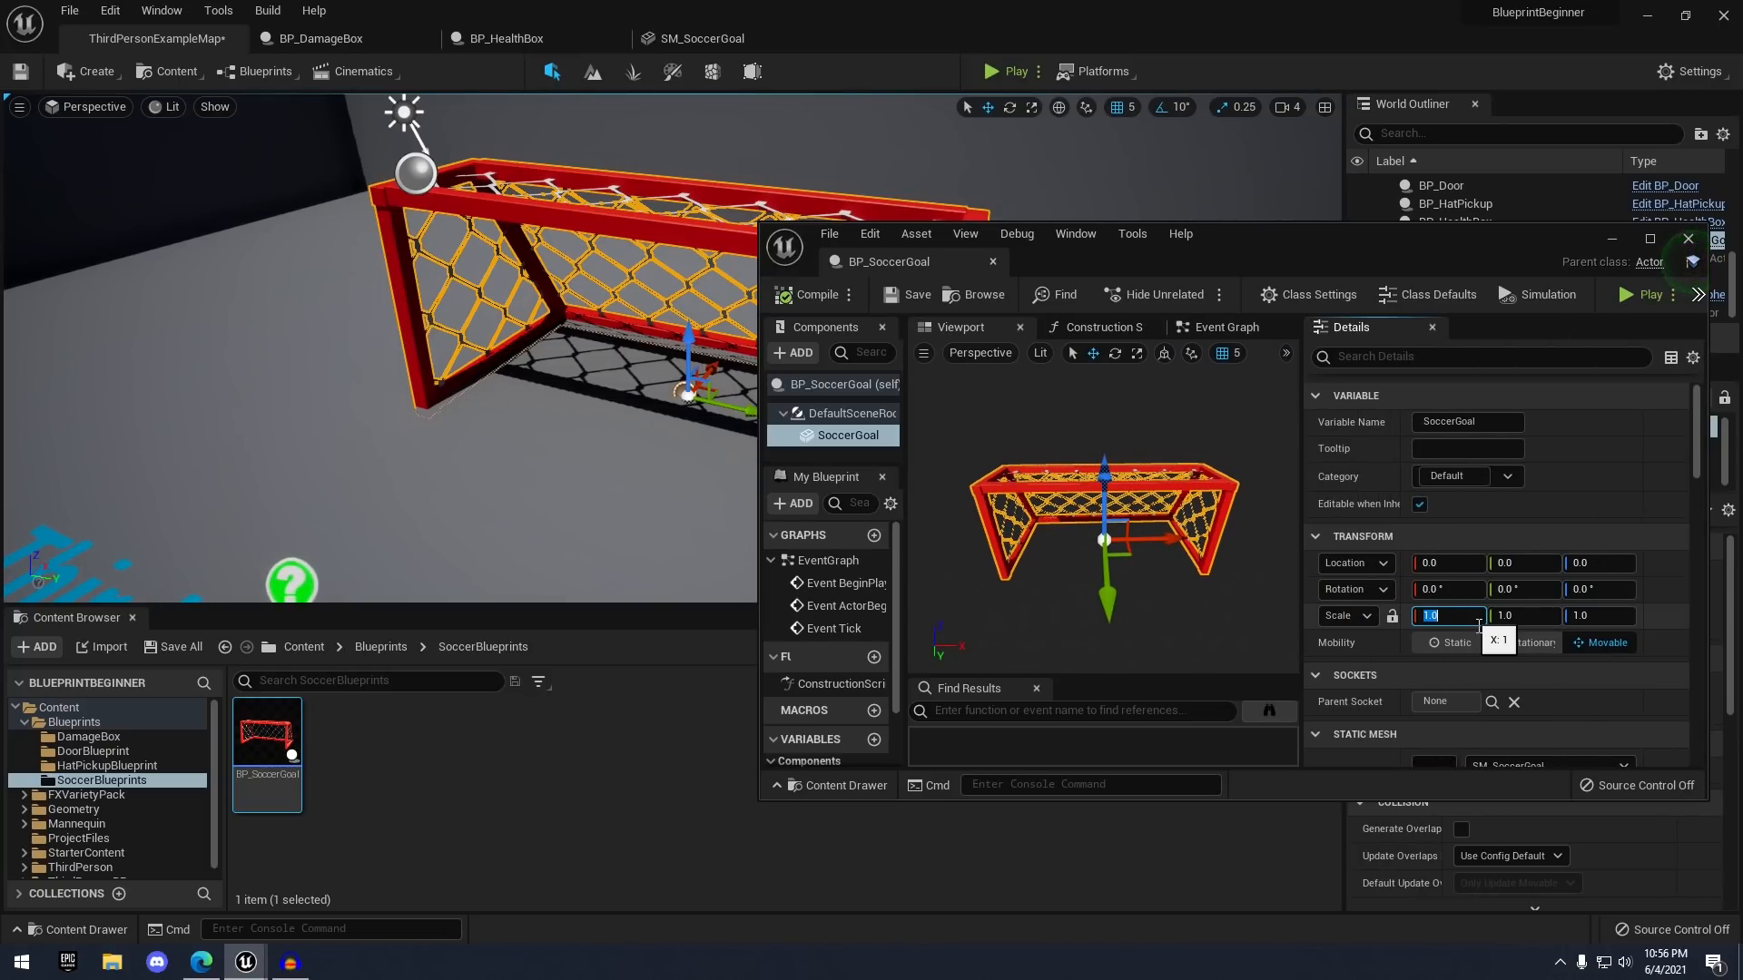
pyautogui.write('.5')
pyautogui.press('Tab')
pyautogui.write('.5')
pyautogui.press('Tab')
pyautogui.write('.5')
pyautogui.press('Return')
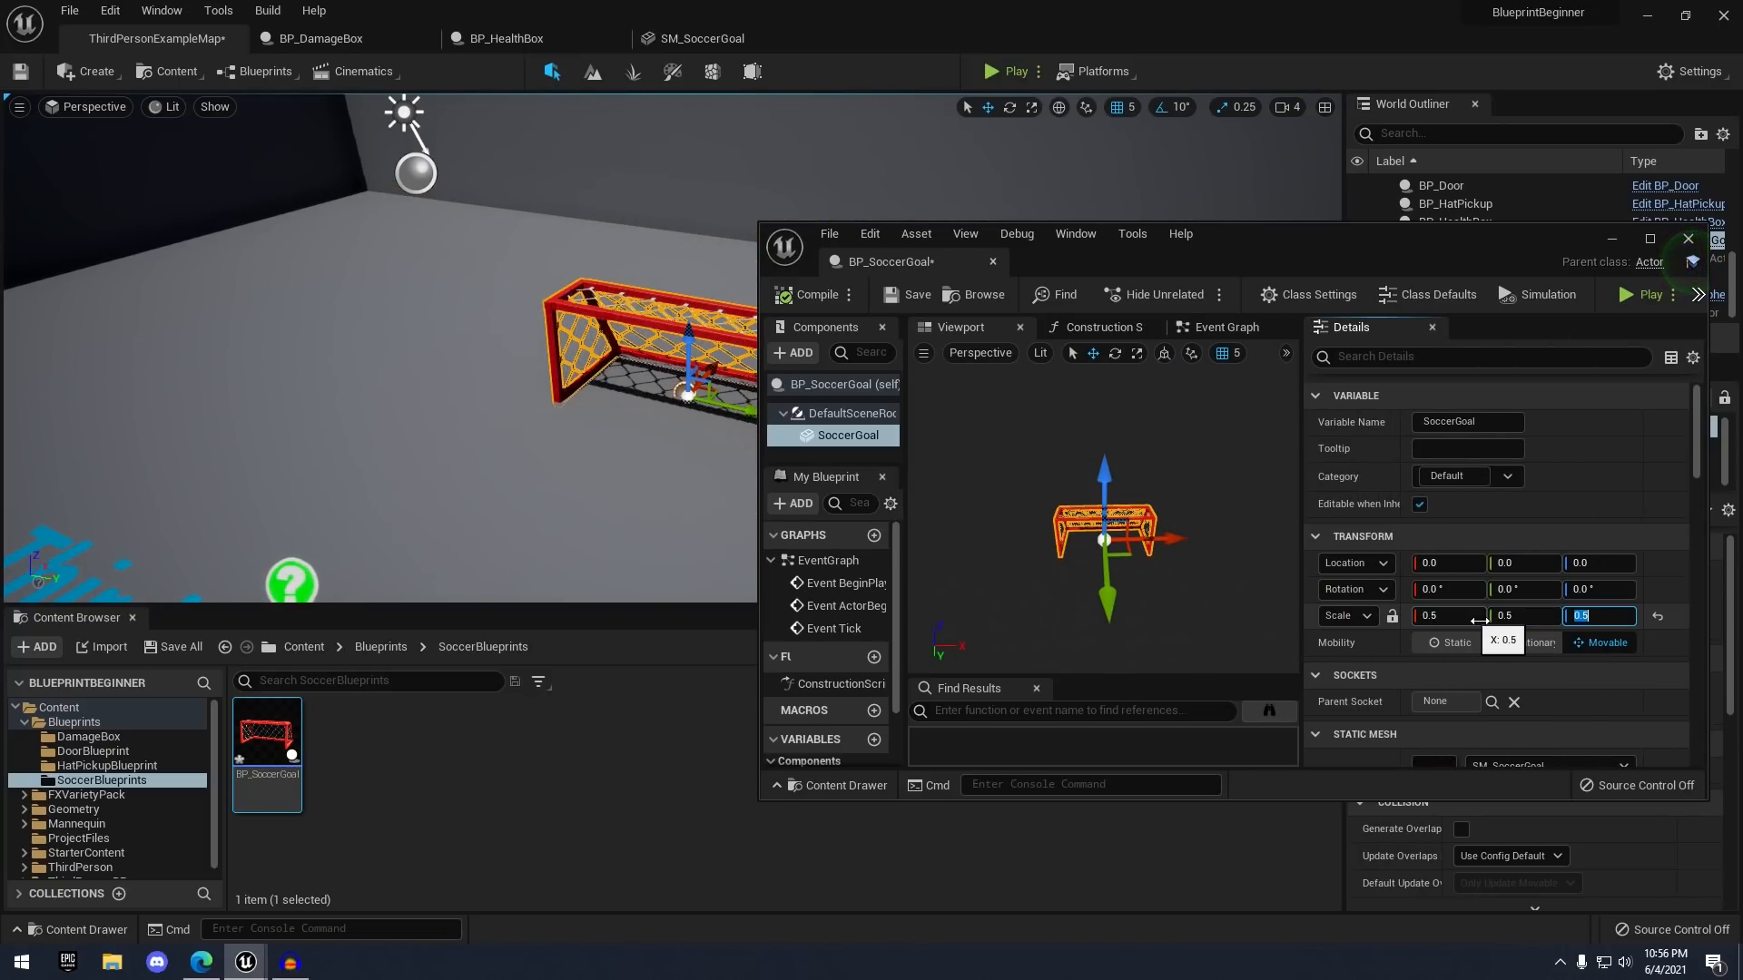
pyautogui.moveTo(635, 436); pyautogui.dragTo(599, 490, button='right')
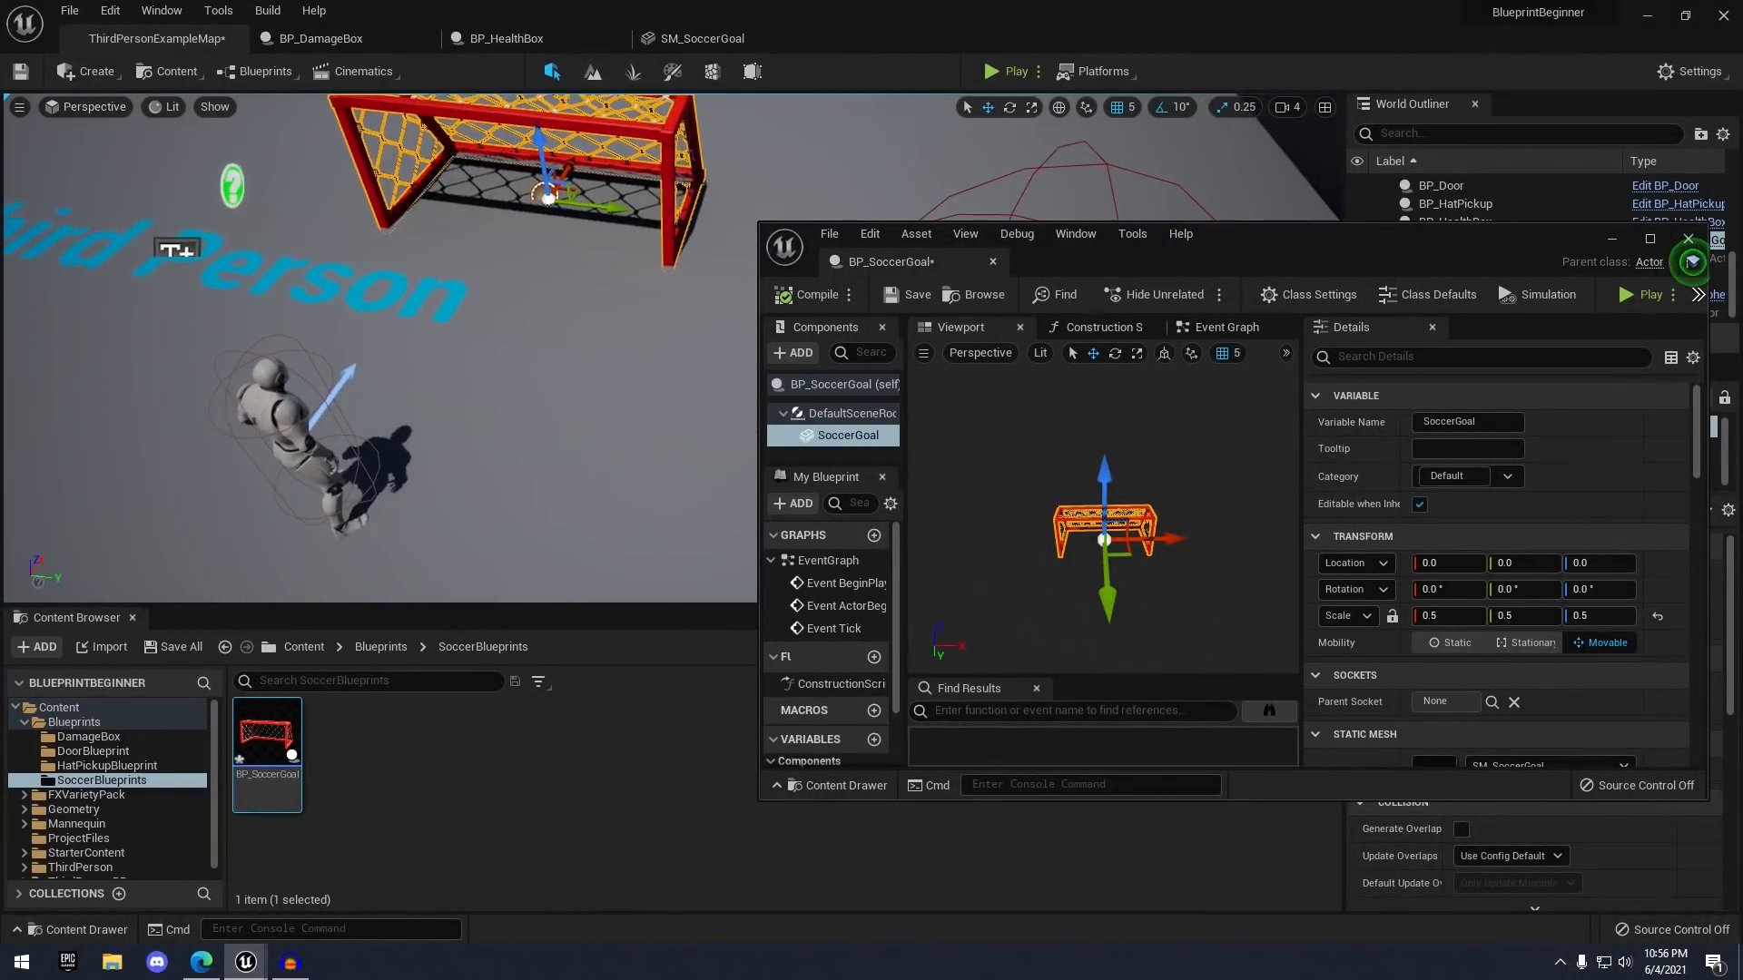
# - Dock the blueprint editor back, compile and save BP_SoccerGoal, and frame the goal in the preview
pyautogui.moveTo(907, 263); pyautogui.dragTo(920, 44)
pyautogui.click(60, 76)
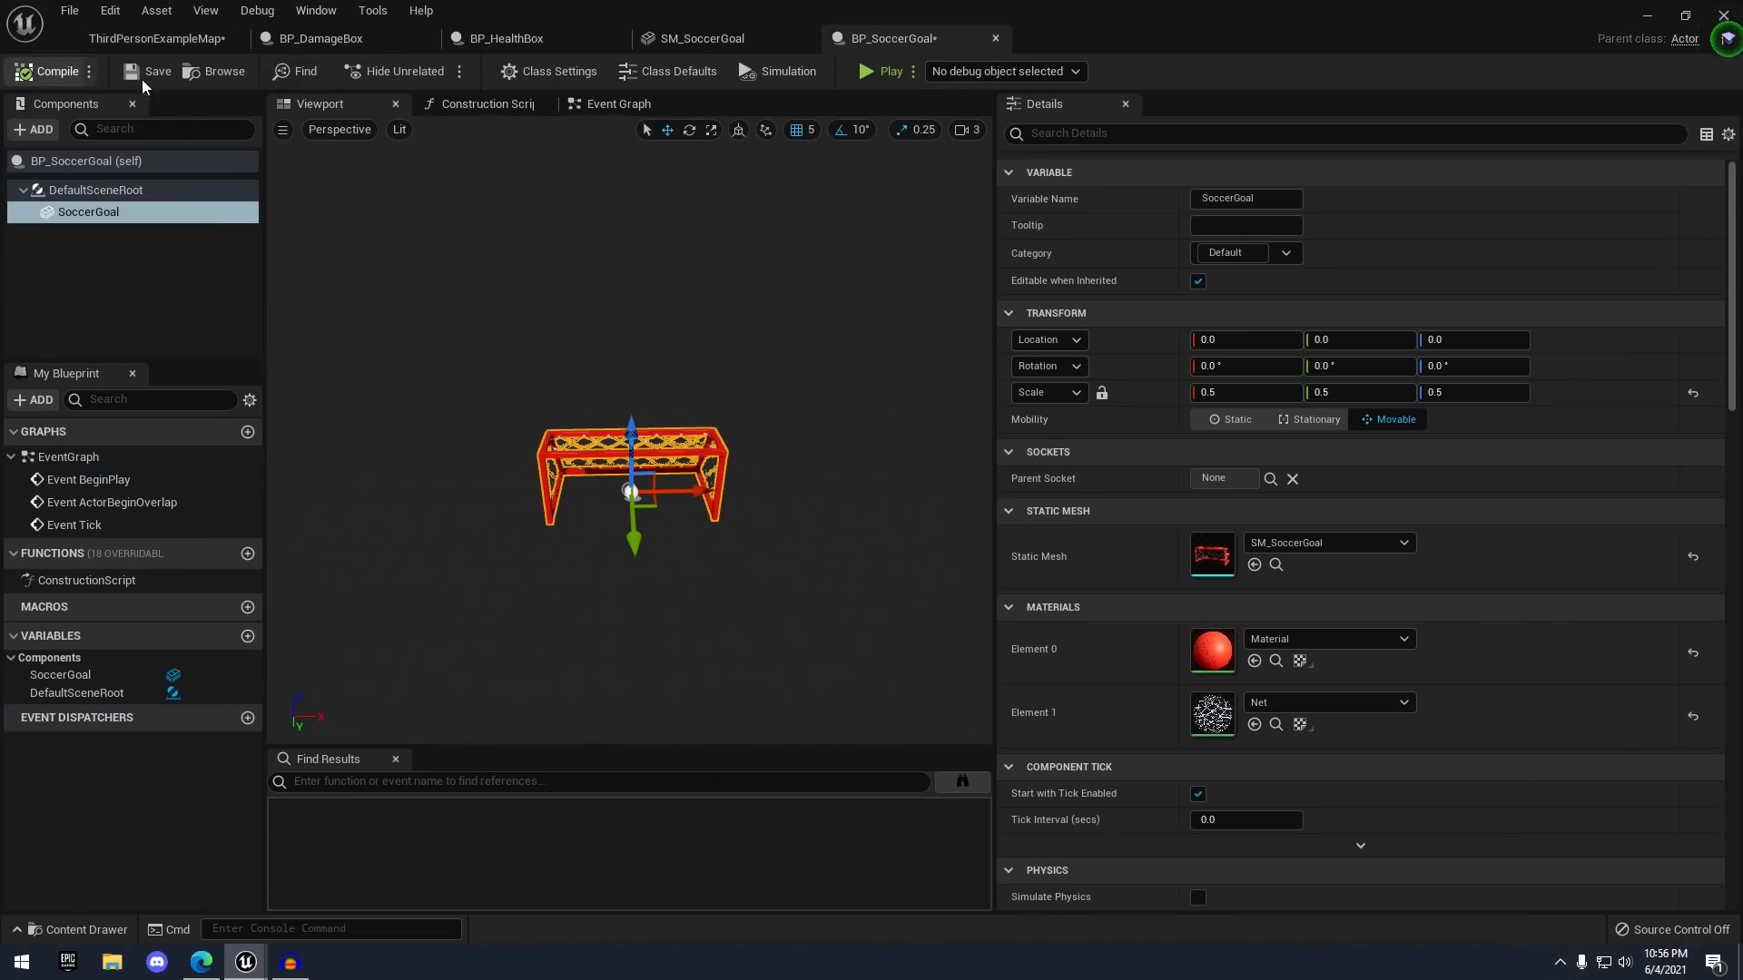
pyautogui.click(145, 78)
pyautogui.moveTo(995, 238); pyautogui.dragTo(1307, 232)
pyautogui.click(62, 73)
pyautogui.click(161, 76)
pyautogui.moveTo(397, 189)
pyautogui.mouseDown(button='right')
pyautogui.moveTo(425, 233)
pyautogui.moveTo(372, 292)
pyautogui.moveTo(373, 192)
pyautogui.mouseUp(button='right')
pyautogui.press('w')
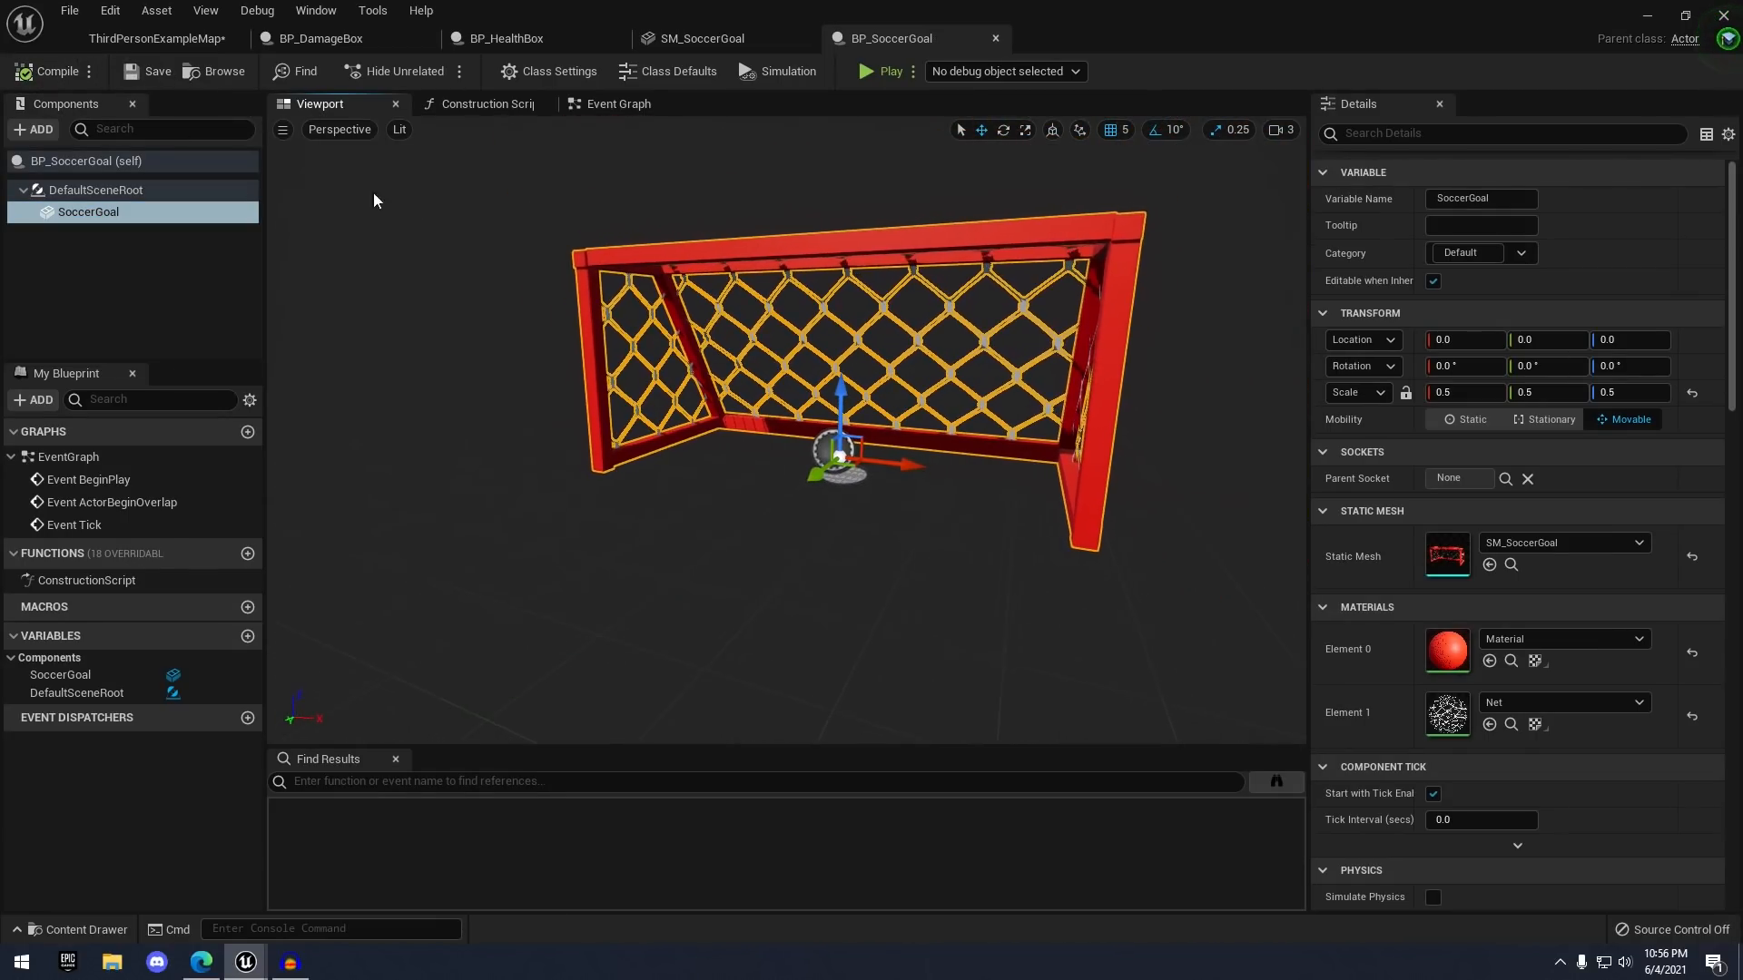
# - Add a Box Collision component to the BP_SoccerGoal blueprint
pyautogui.click(38, 130)
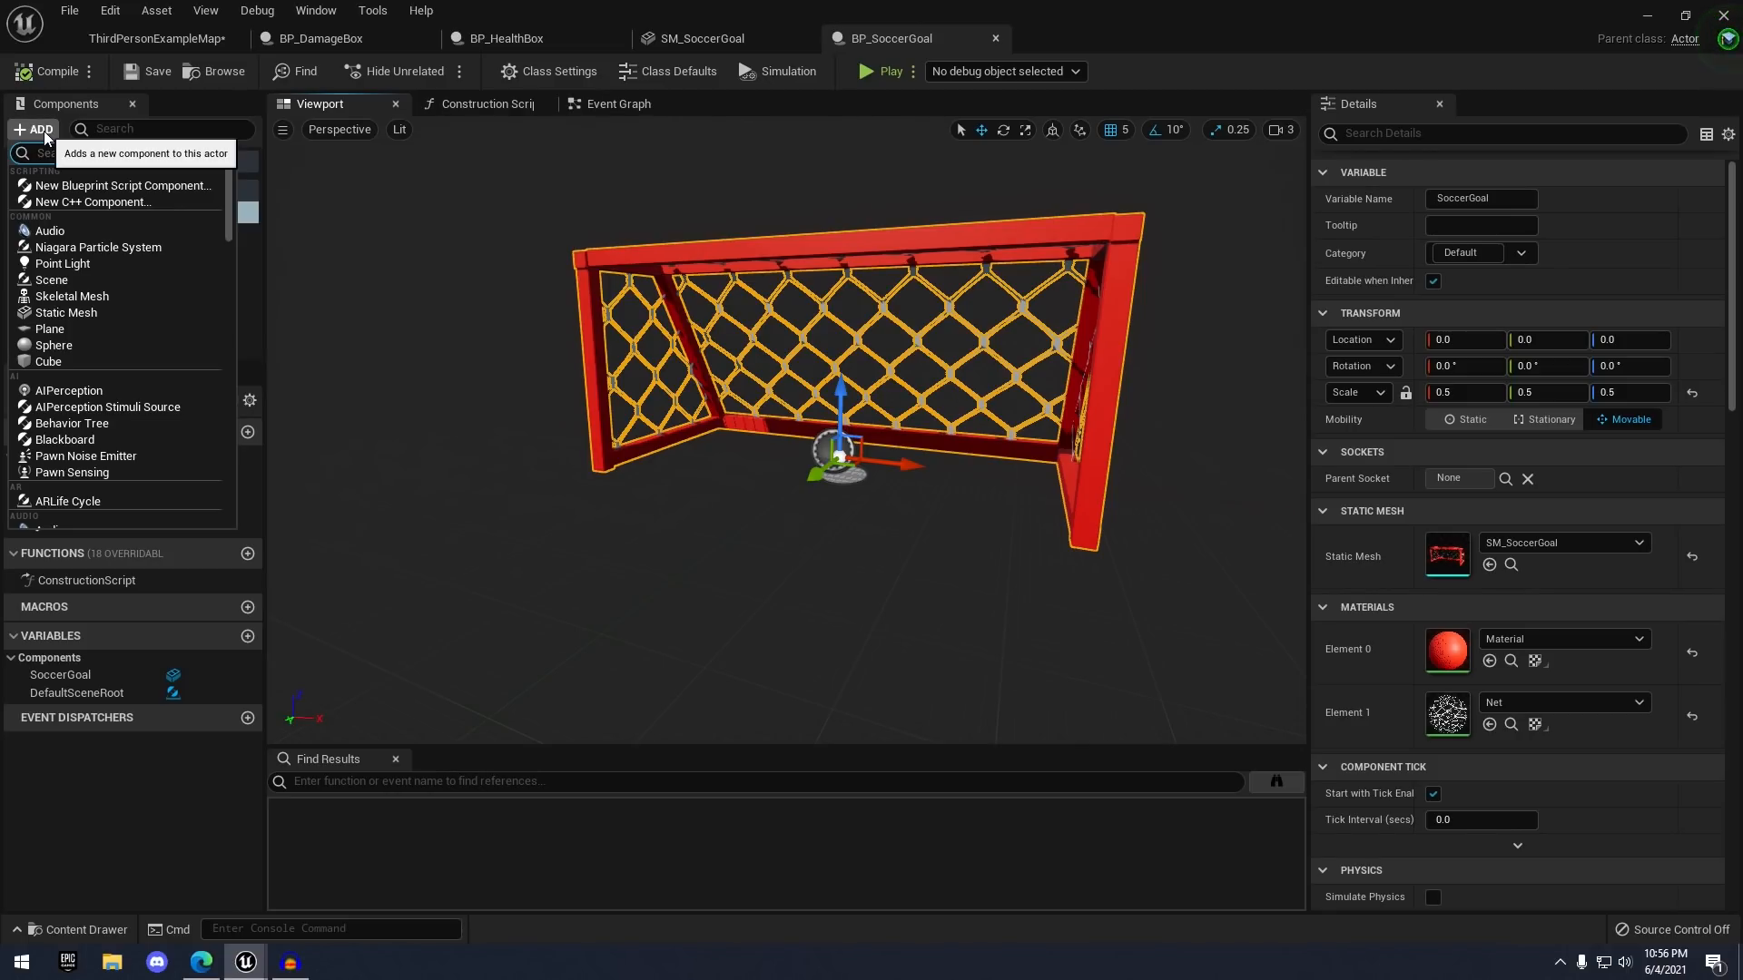
pyautogui.write('box')
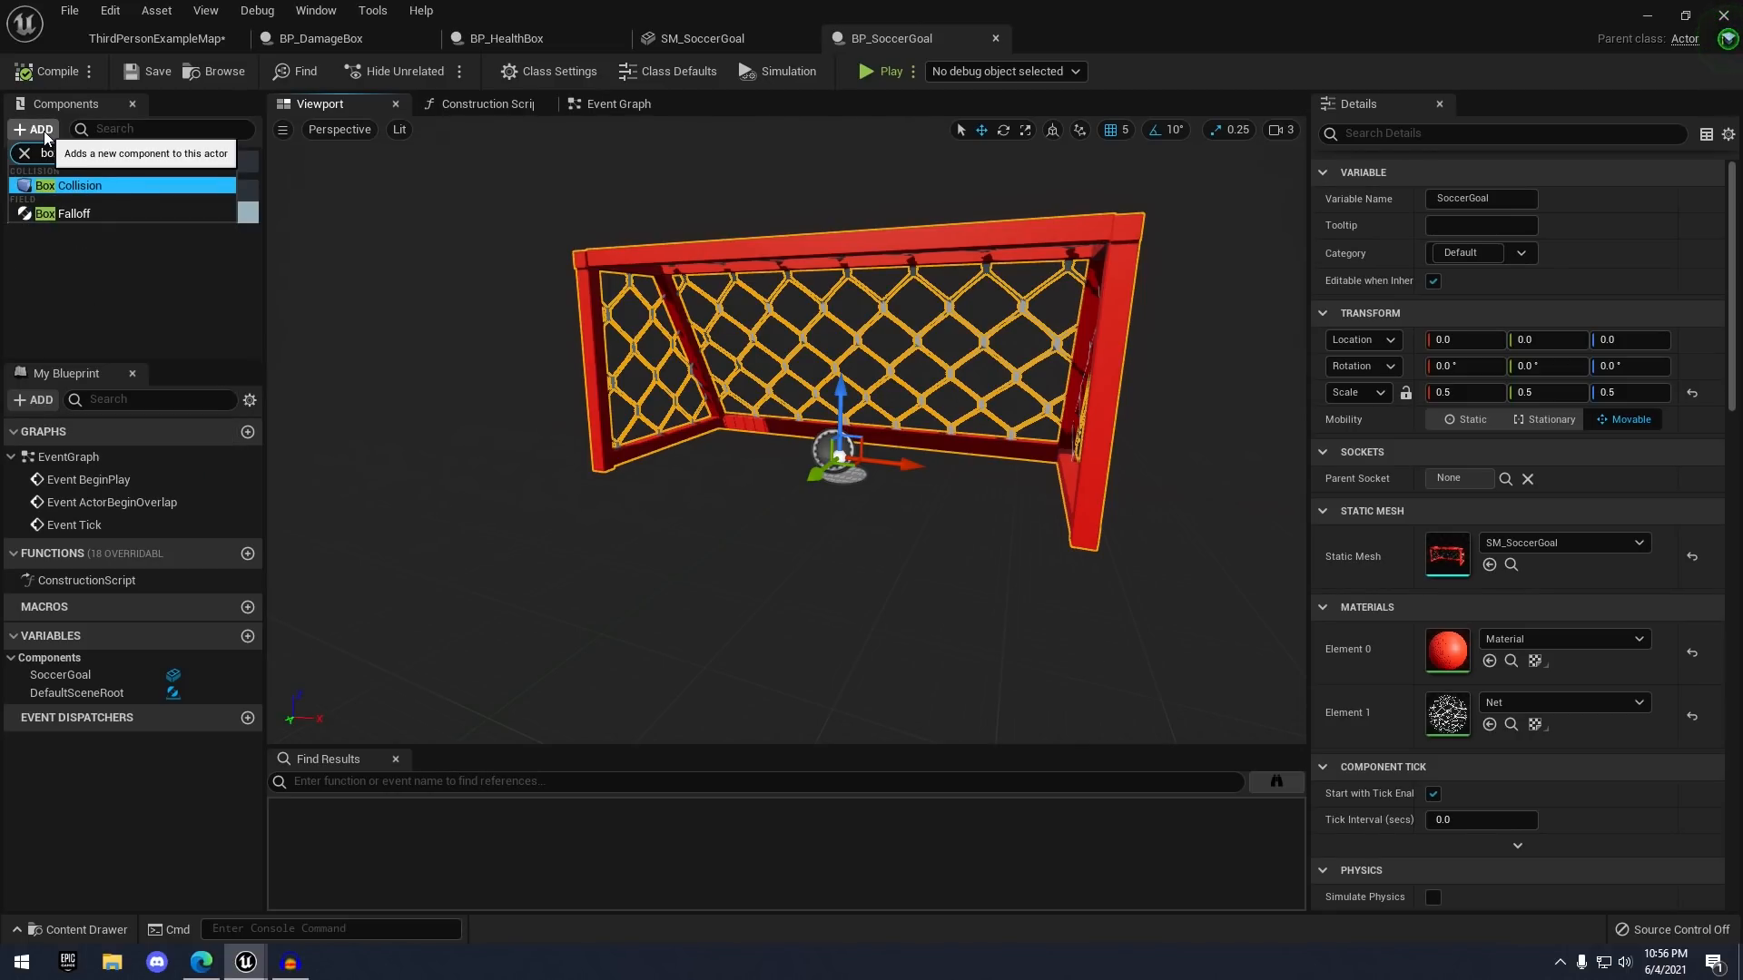
pyautogui.press('Return')
pyautogui.press('Return')
pyautogui.press('w')
pyautogui.moveTo(860, 362); pyautogui.dragTo(882, 365, button='right')
pyautogui.press('s')
# - Stretch the box across the goal's width and depth, then move it to Y 60, Z 80
pyautogui.press('r')
pyautogui.moveTo(835, 448); pyautogui.dragTo(980, 463)
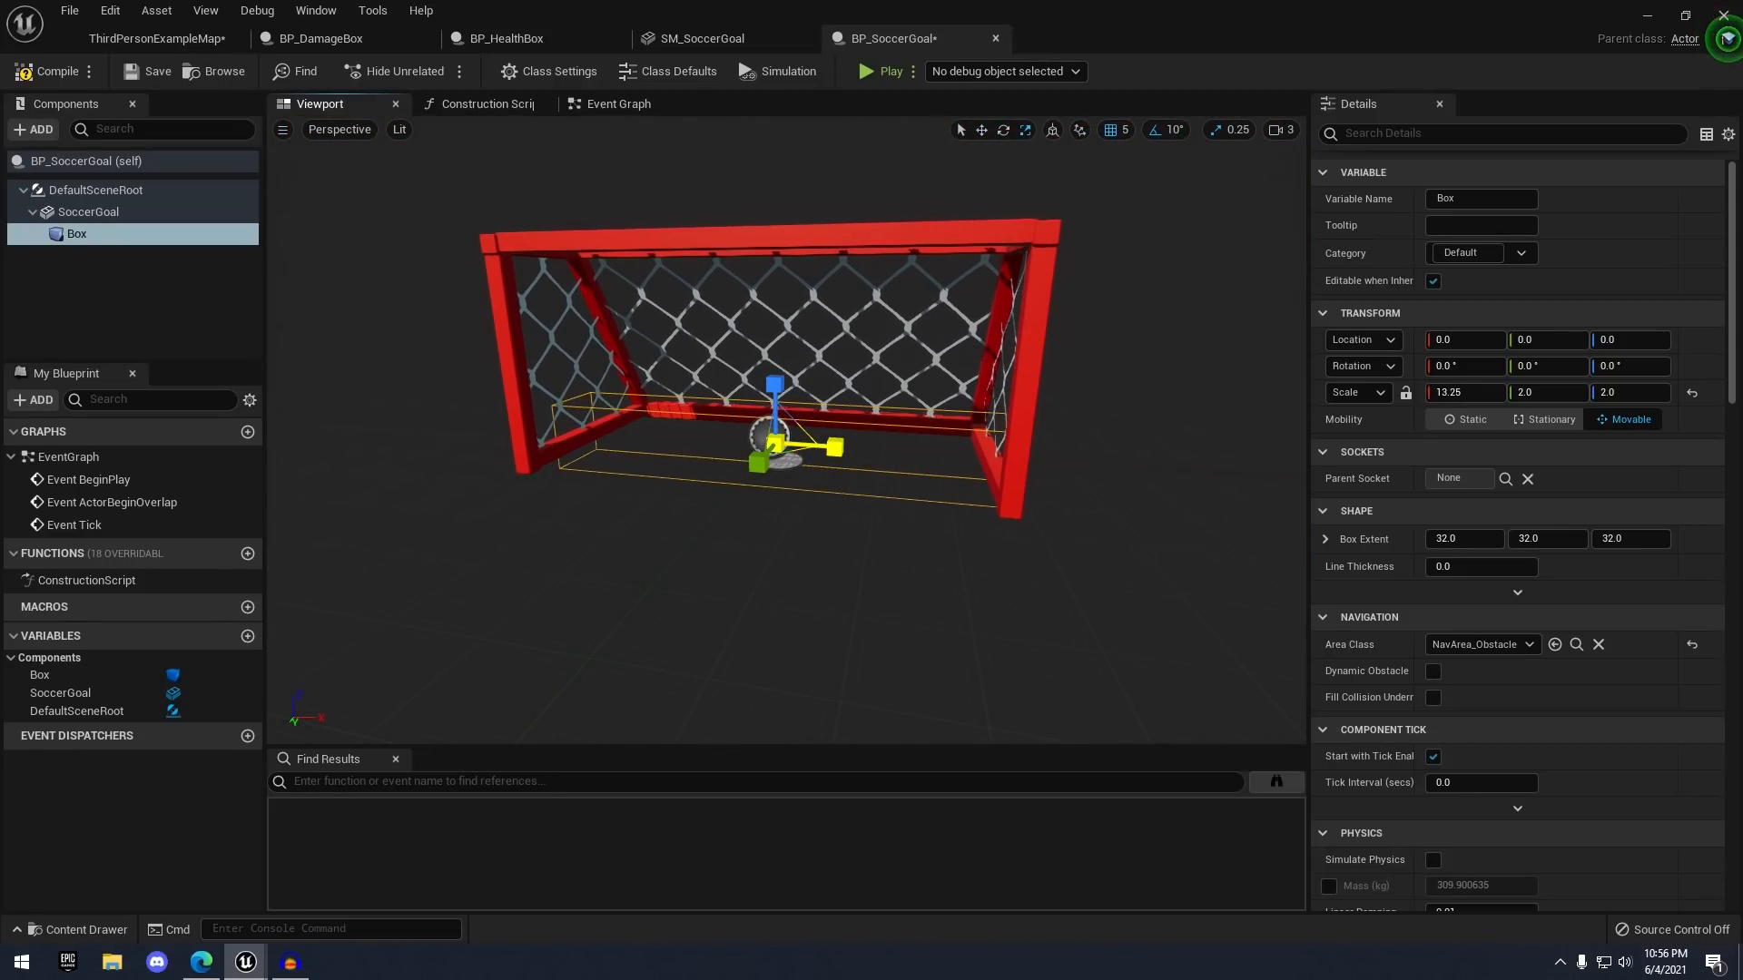
pyautogui.moveTo(835, 448); pyautogui.dragTo(707, 443, button='right')
pyautogui.press('d')
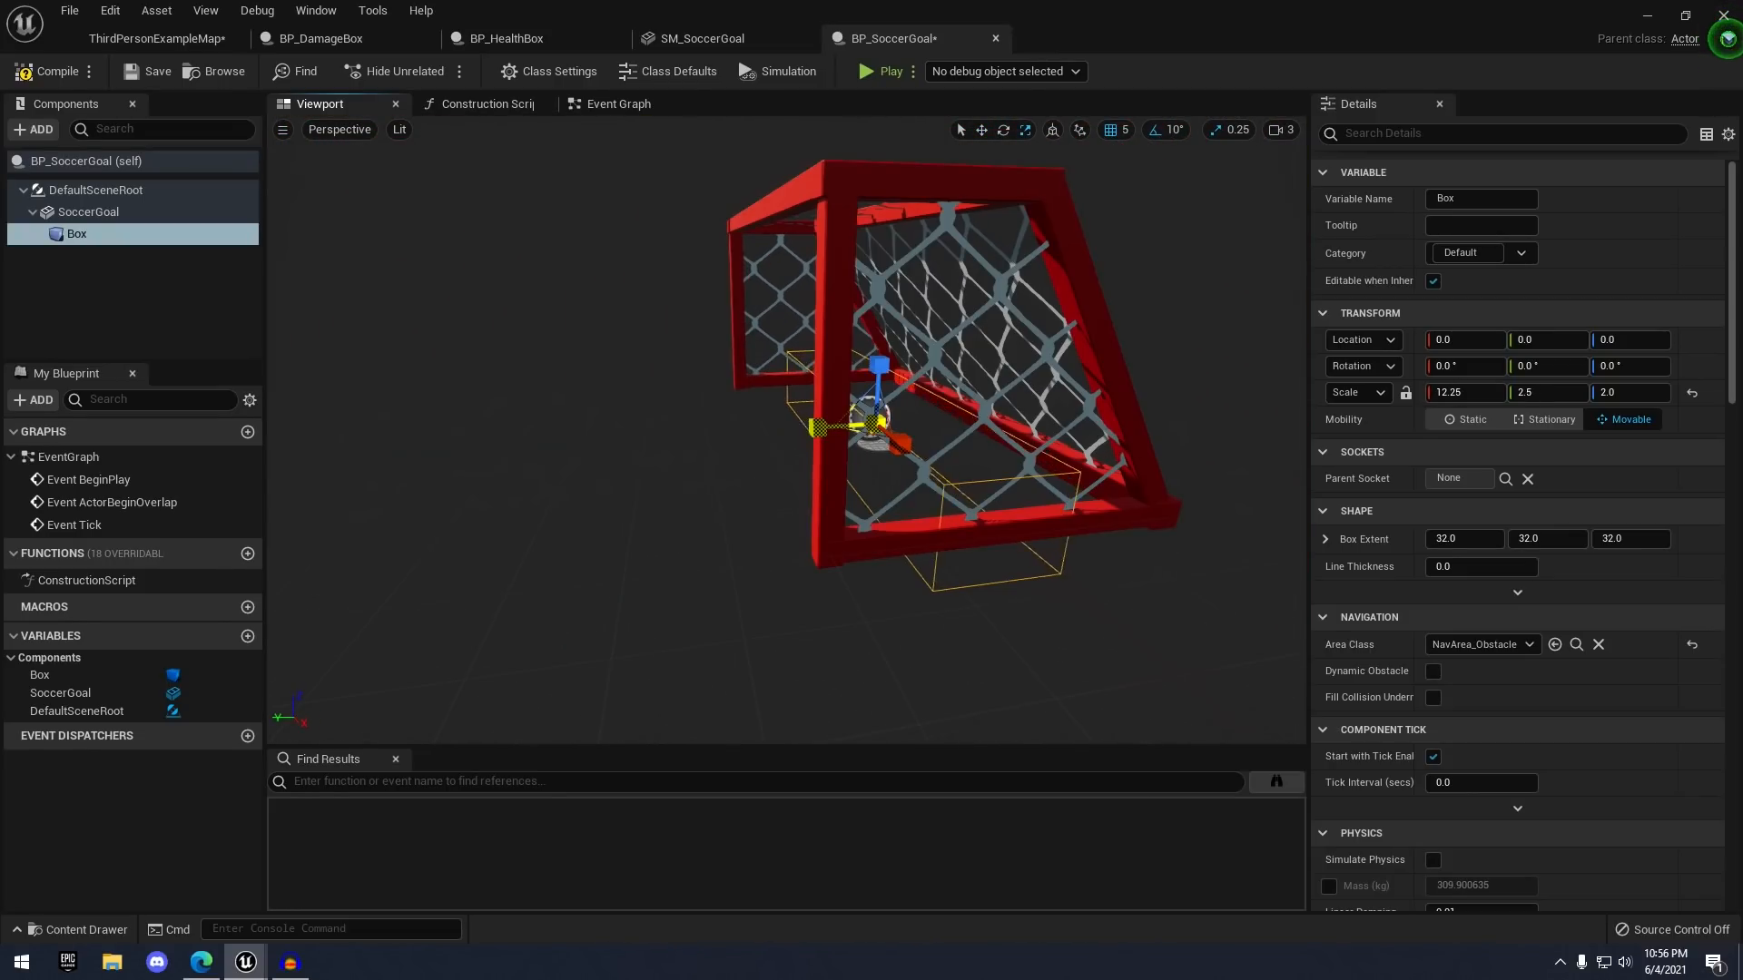
pyautogui.moveTo(819, 428); pyautogui.dragTo(783, 432)
pyautogui.press('w')
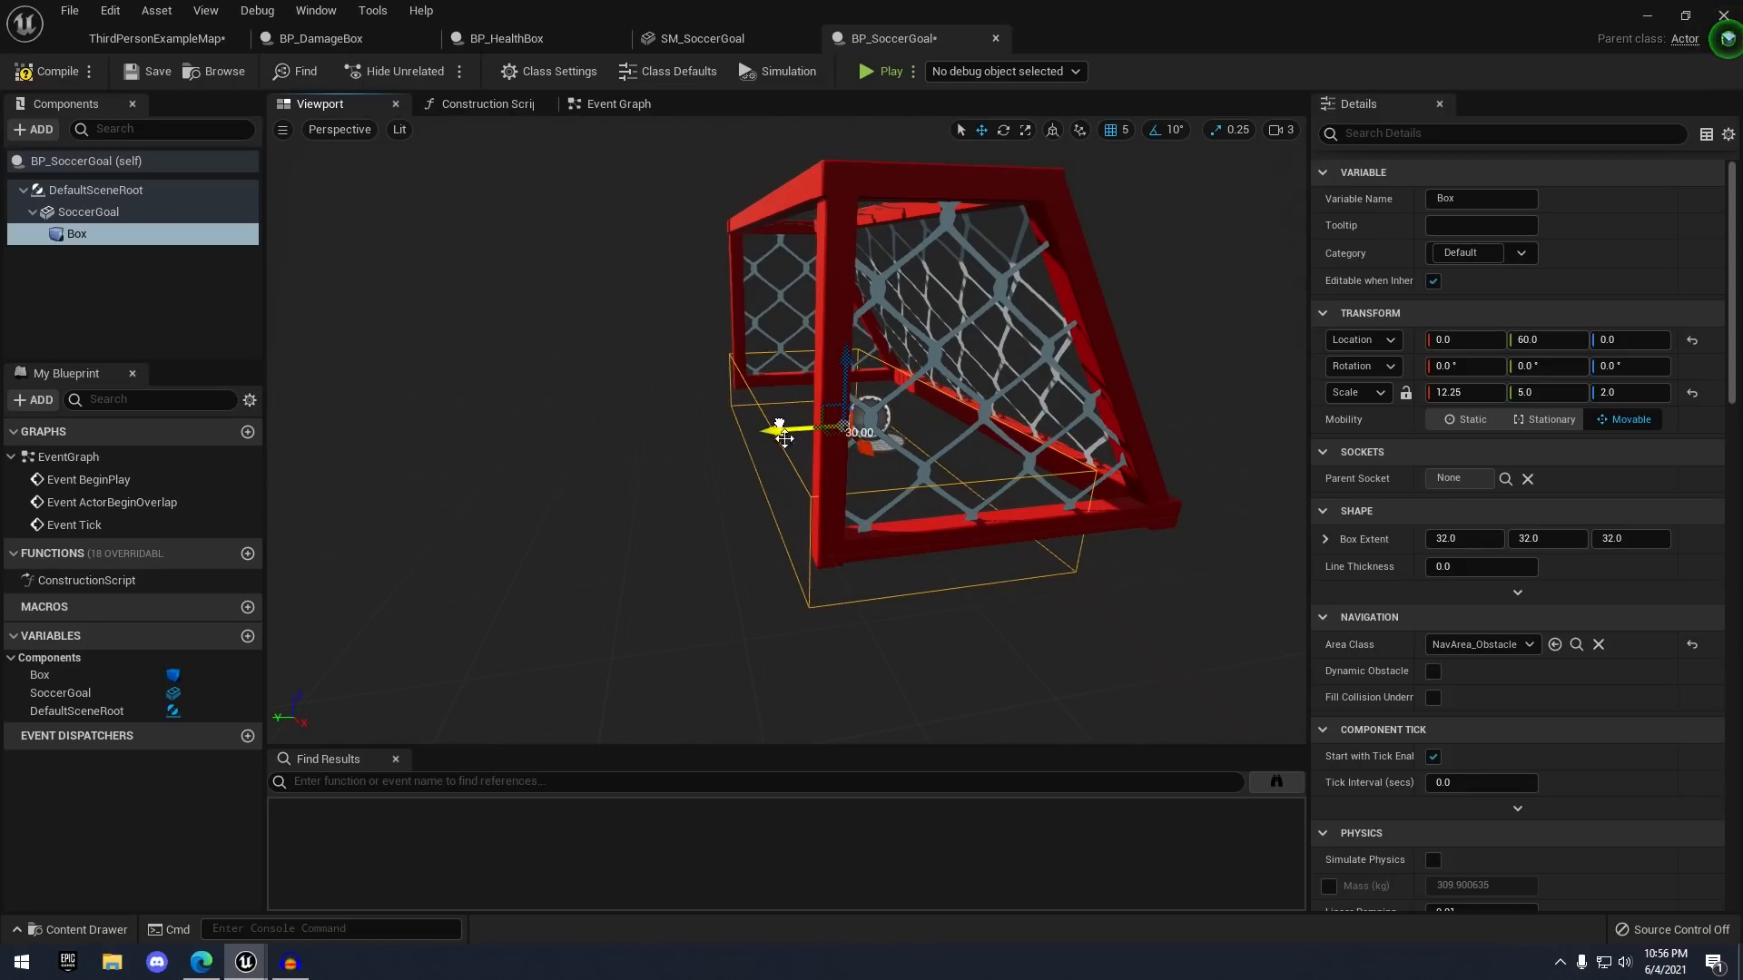
pyautogui.press('a')
pyautogui.moveTo(783, 432); pyautogui.dragTo(848, 411, button='right')
pyautogui.moveTo(848, 411); pyautogui.dragTo(848, 380)
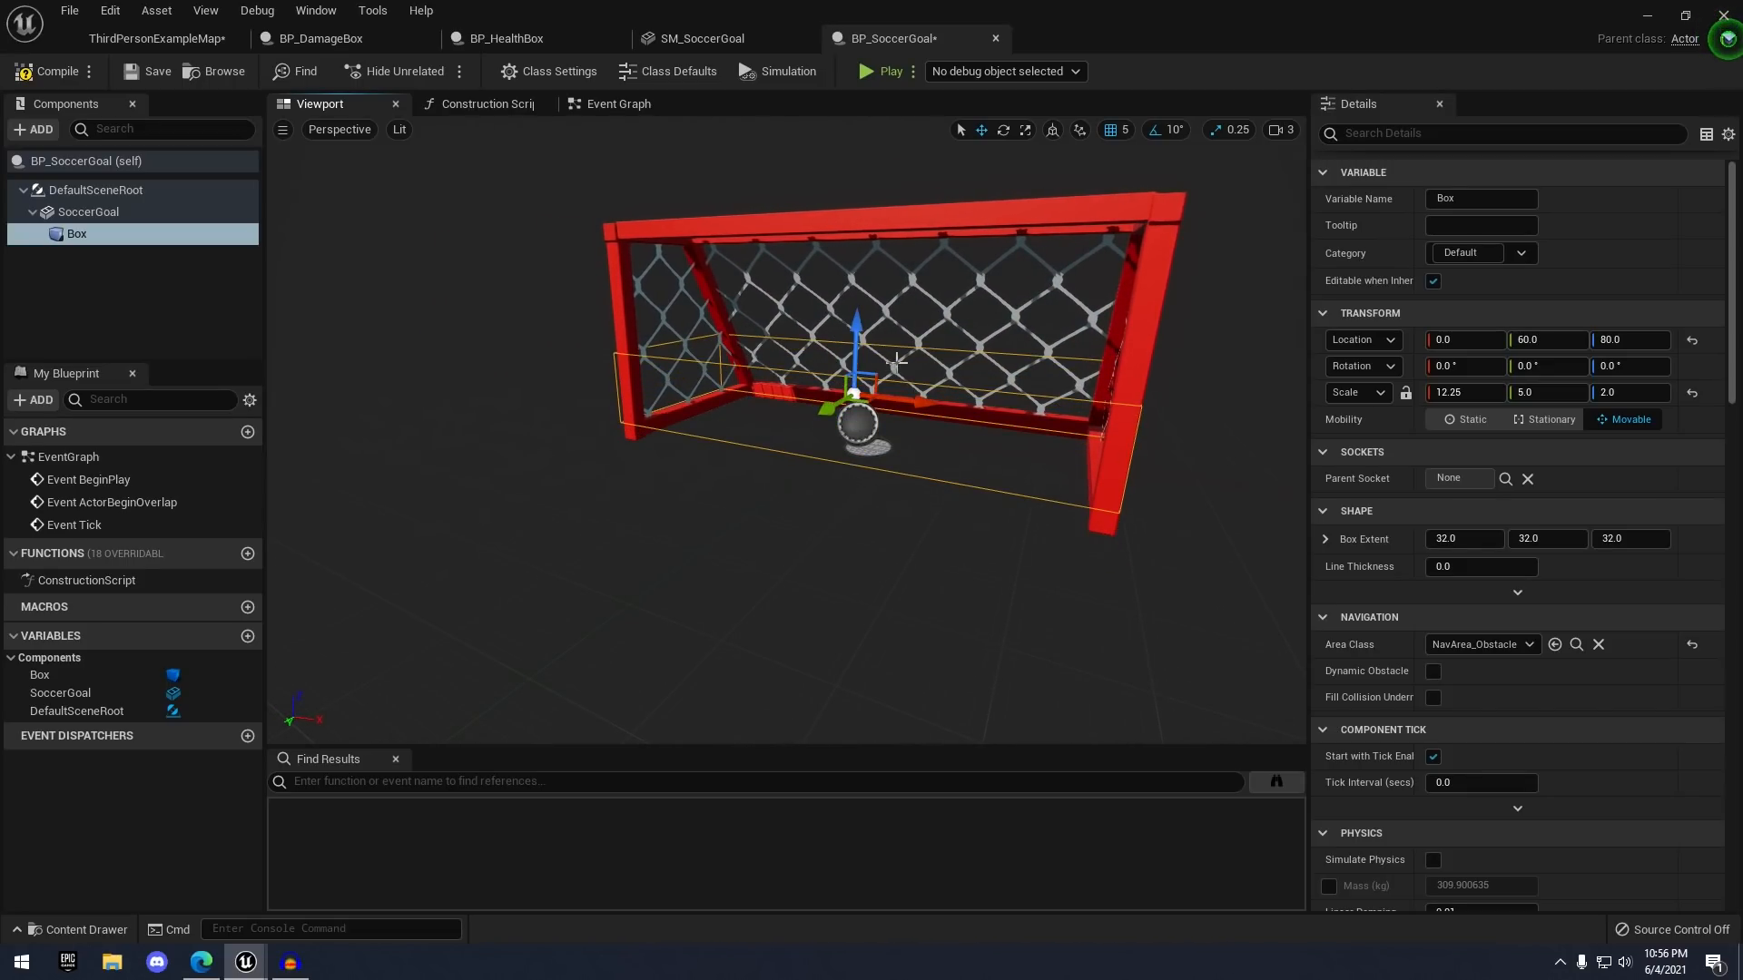
# - Scale the collision box taller and raise it to Z 170 to fill the goal mouth
pyautogui.moveTo(848, 380); pyautogui.dragTo(770, 360, button='right')
pyautogui.press('e')
pyautogui.press('r')
pyautogui.moveTo(753, 363); pyautogui.dragTo(757, 382)
pyautogui.moveTo(750, 348); pyautogui.dragTo(748, 287)
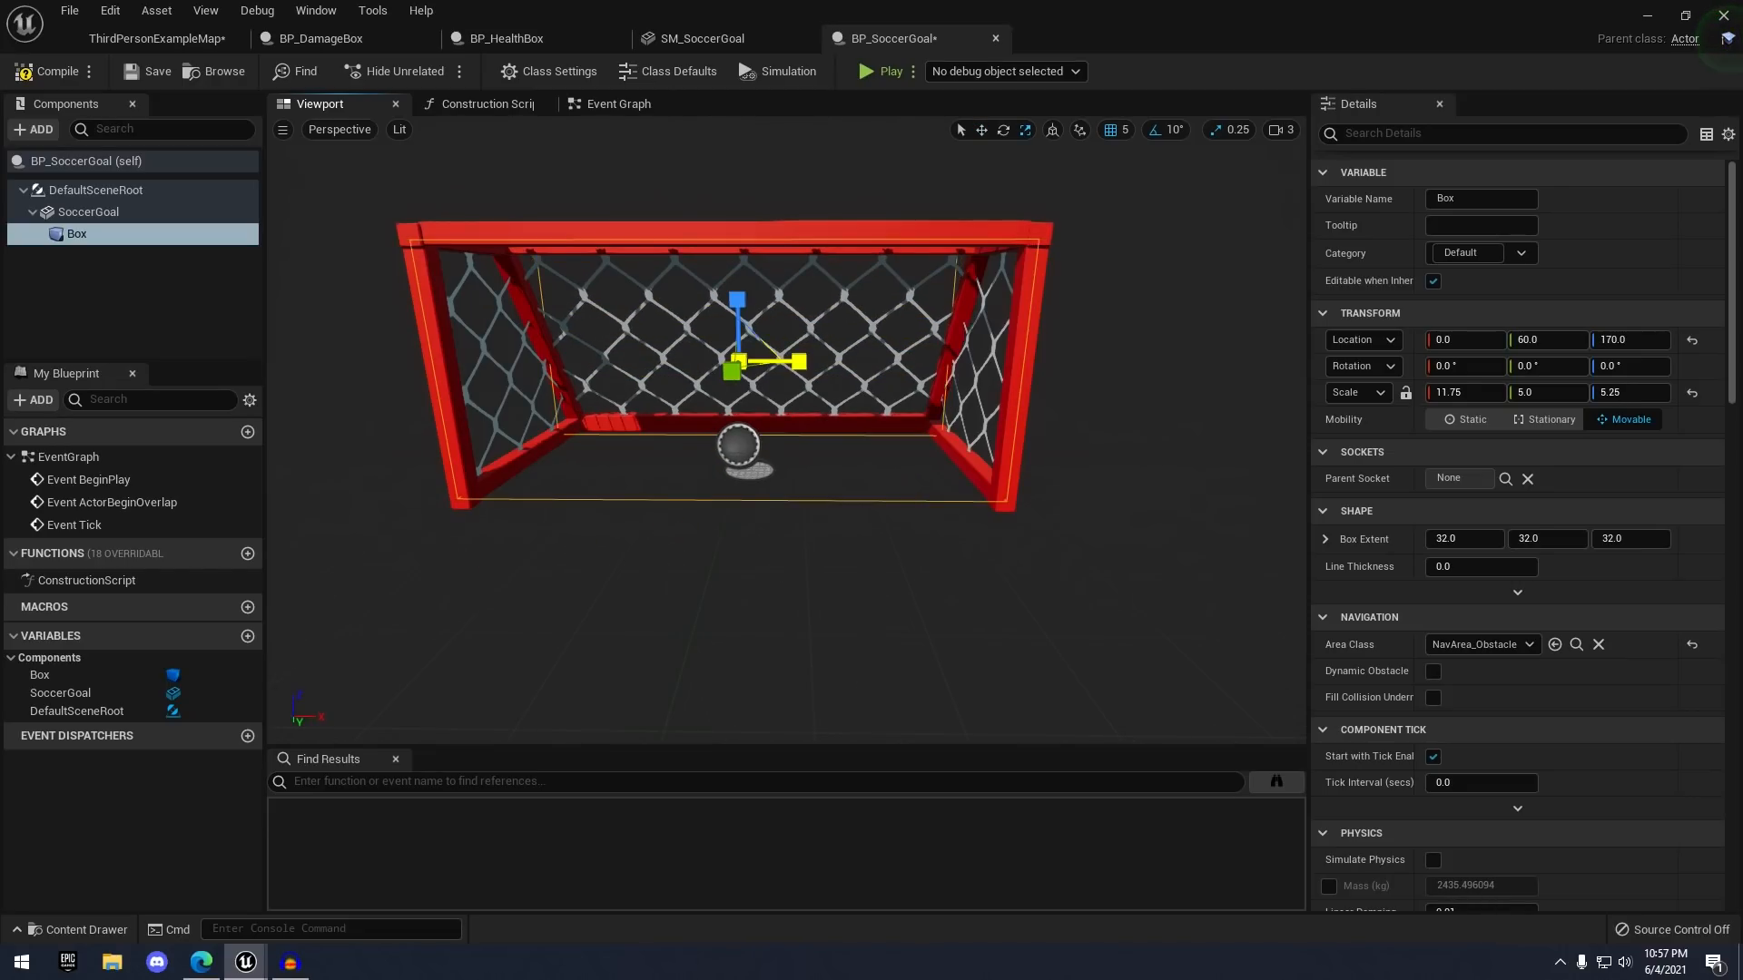
pyautogui.press('w')
pyautogui.moveTo(807, 367); pyautogui.dragTo(862, 382, button='right')
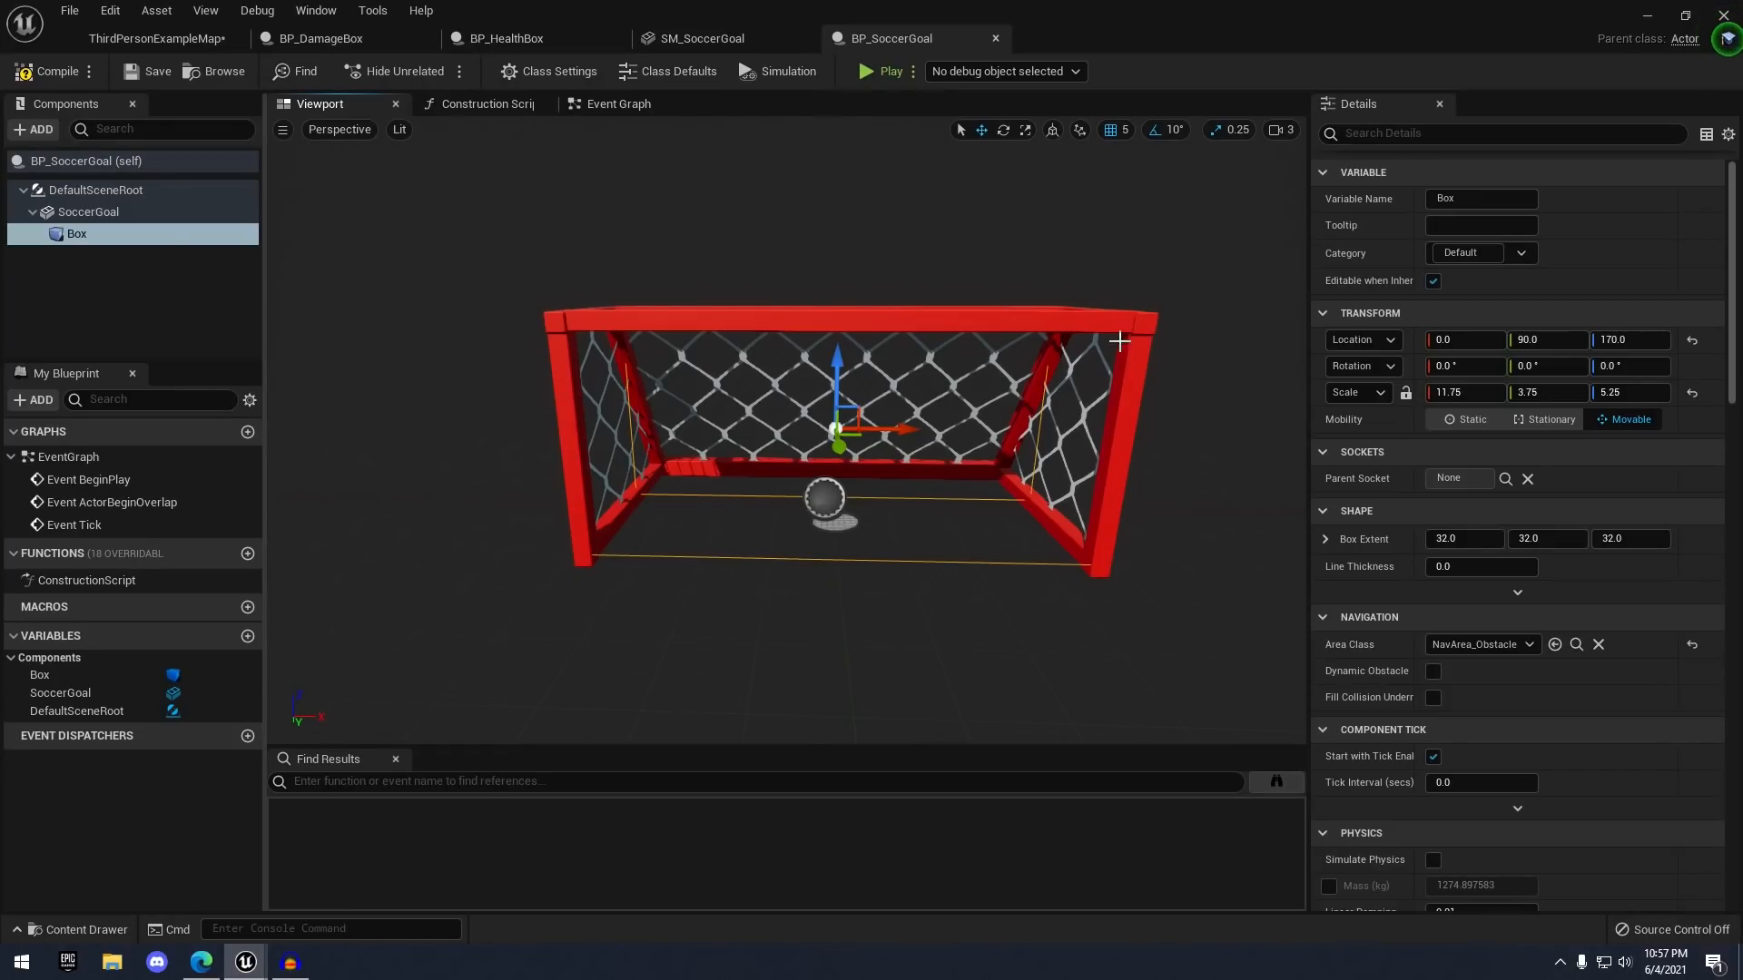
# - Select the Box and widen the Details property column so event names show fully
pyautogui.click(95, 236)
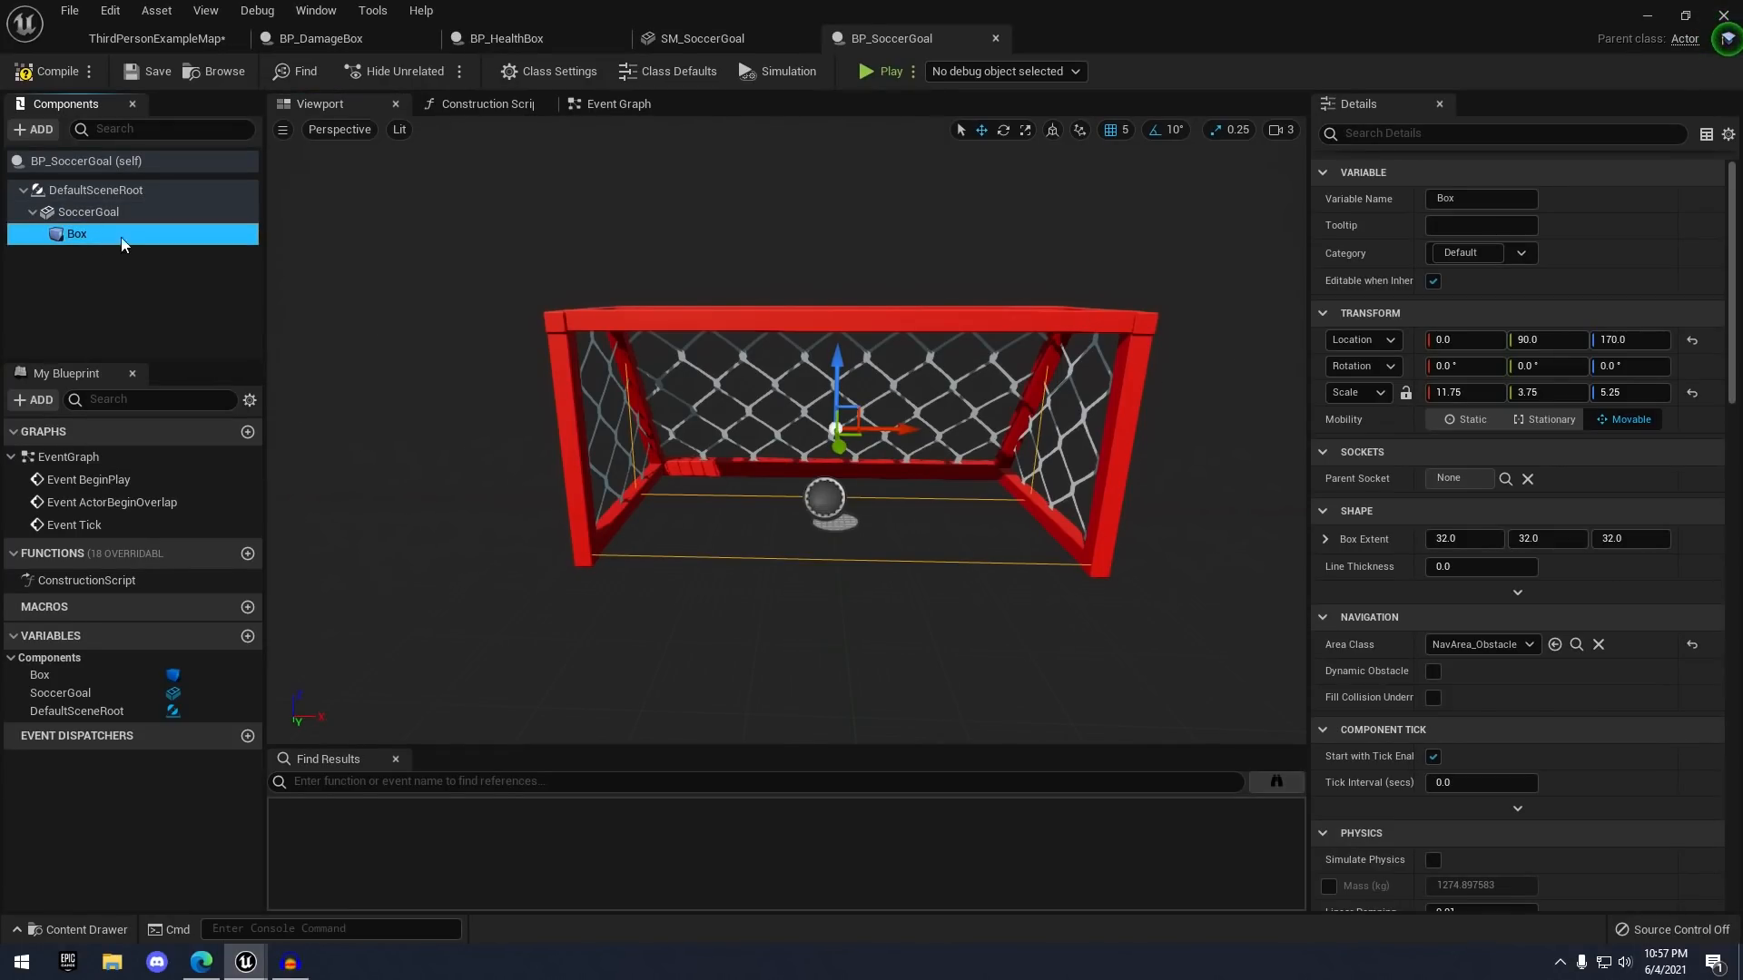
pyautogui.scroll(-10, 1451, 477)
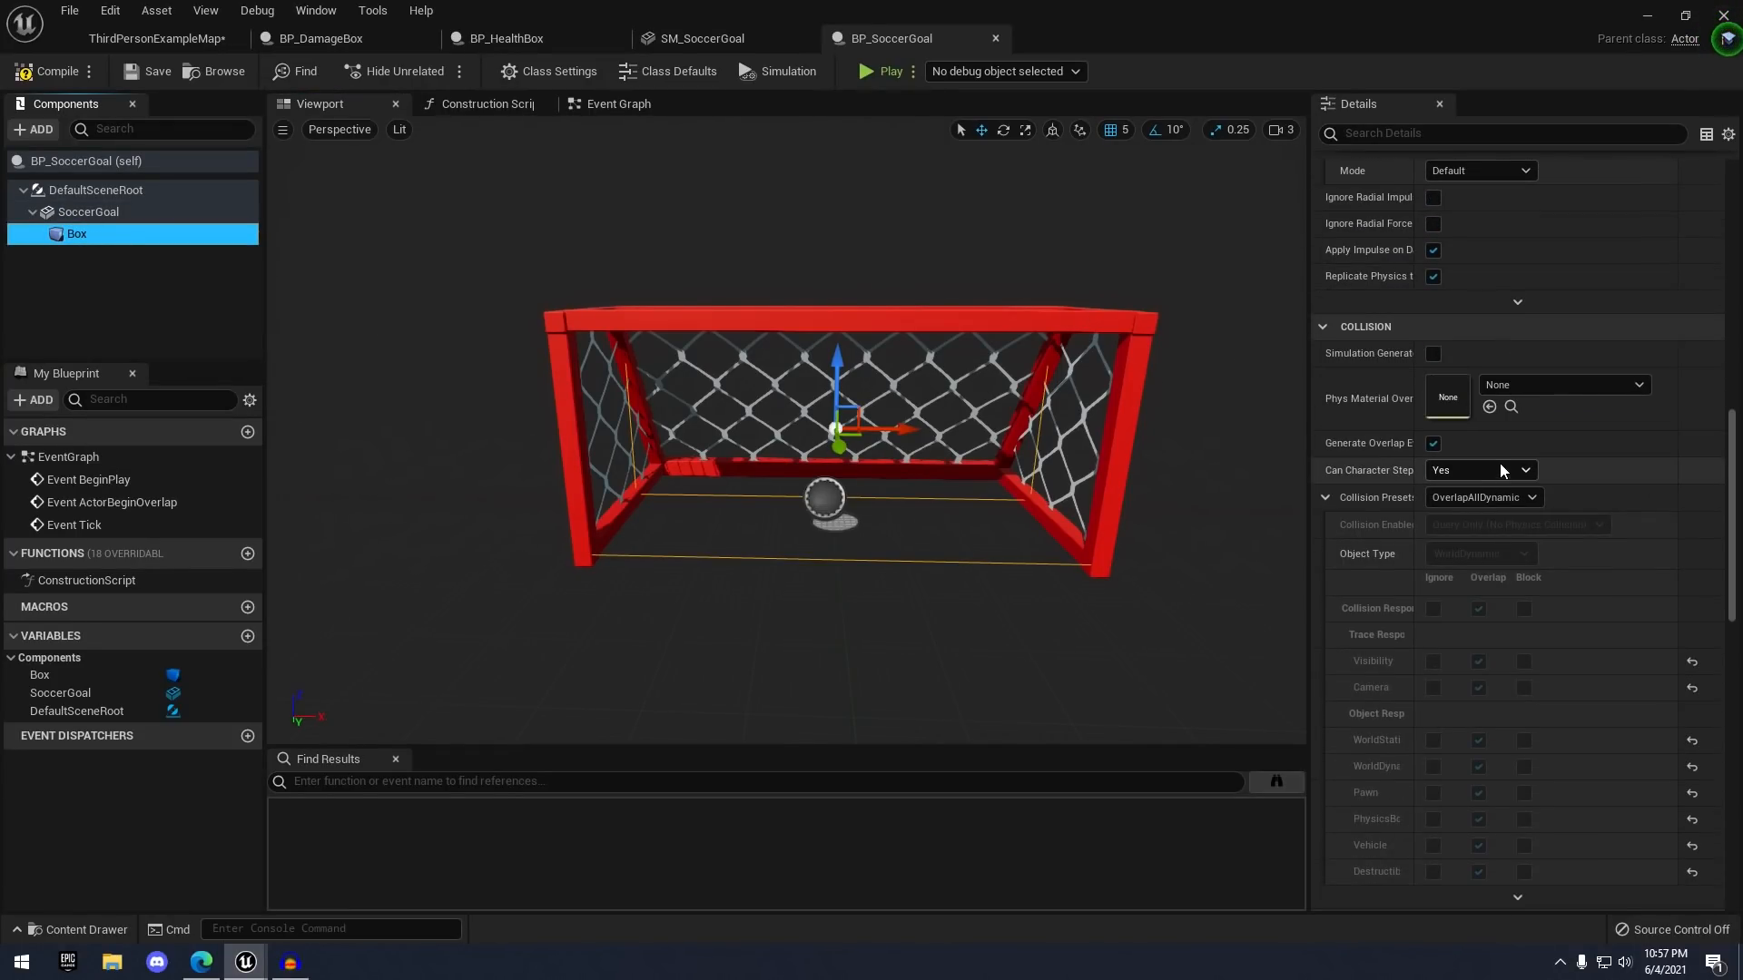
pyautogui.scroll(-3, 1489, 517)
pyautogui.moveTo(1423, 558); pyautogui.dragTo(1498, 549)
# - Add an On Component Begin Overlap (Box) event, then return to the goal's Viewport
pyautogui.click(1570, 530)
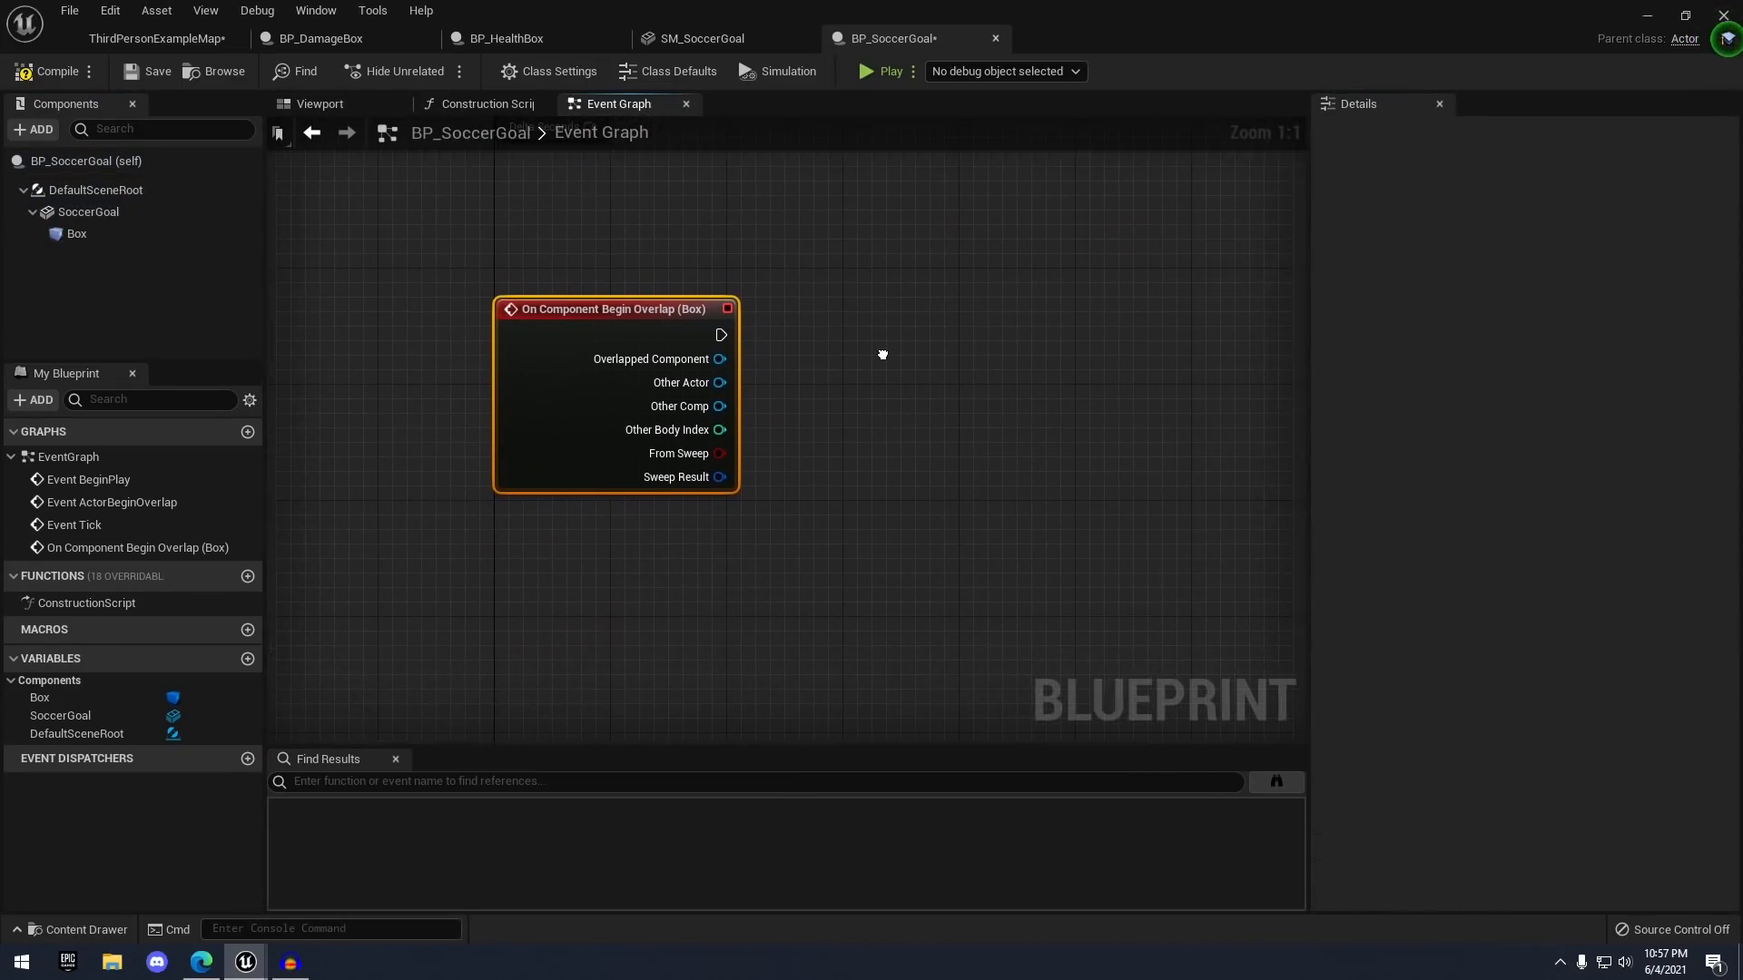
pyautogui.scroll(-2, 875, 329)
pyautogui.moveTo(750, 392); pyautogui.dragTo(746, 399, button='right')
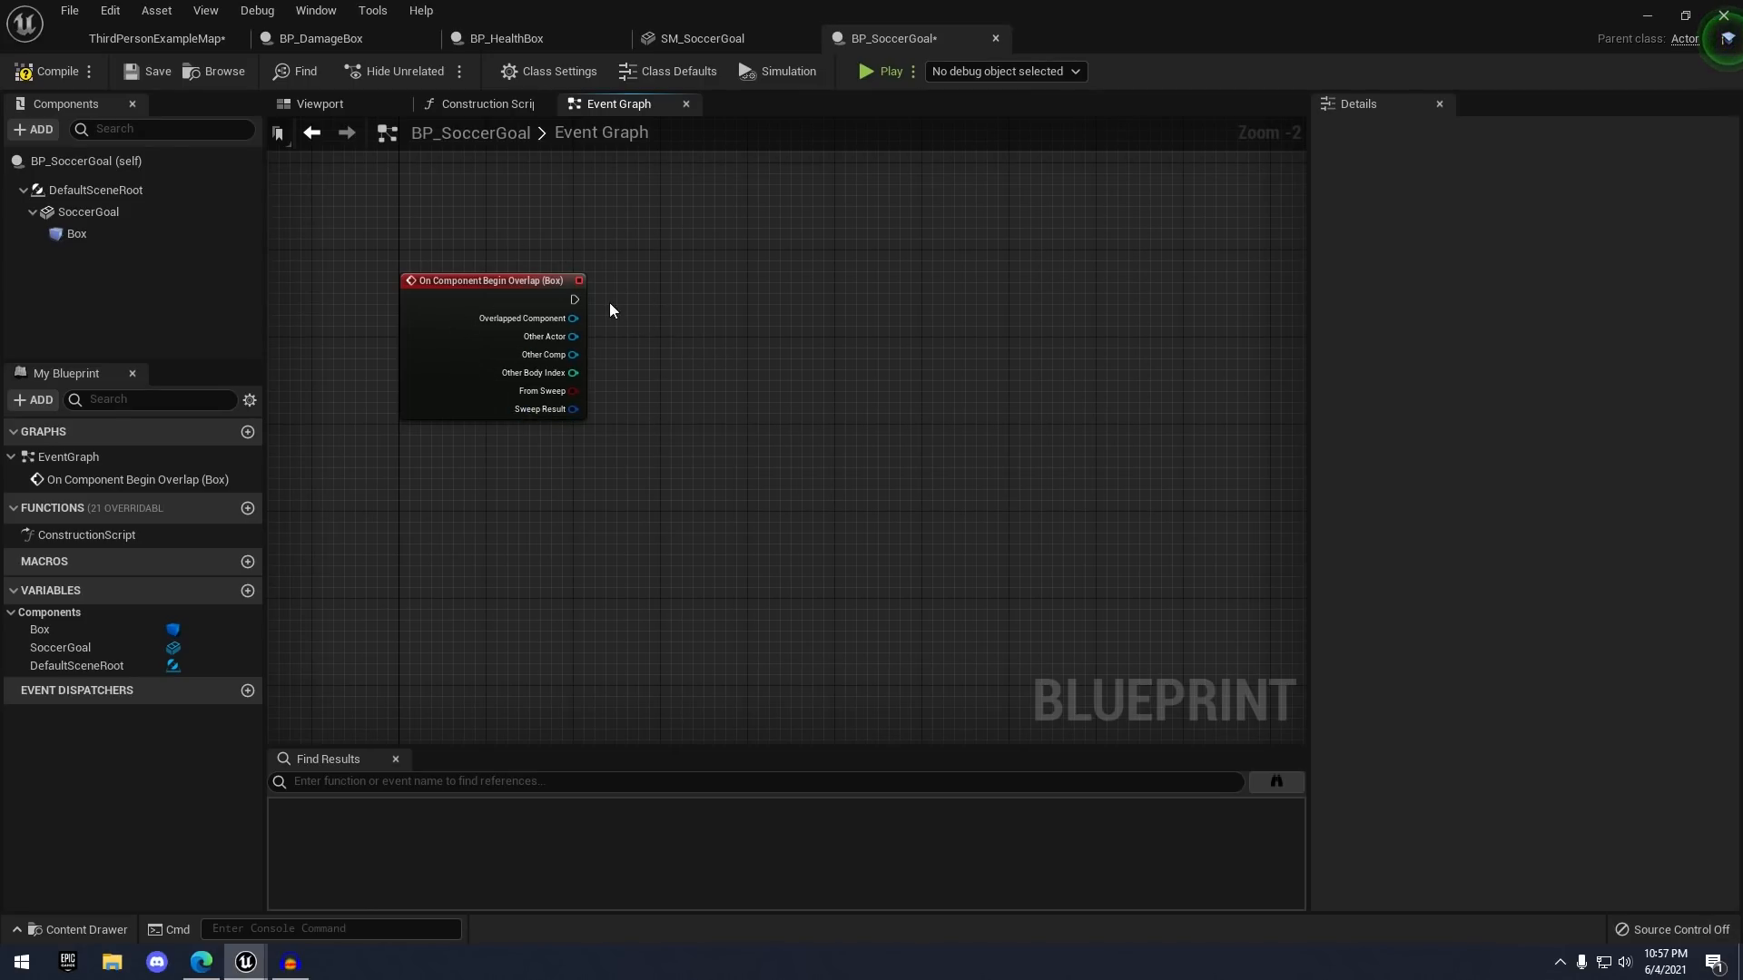
pyautogui.click(320, 103)
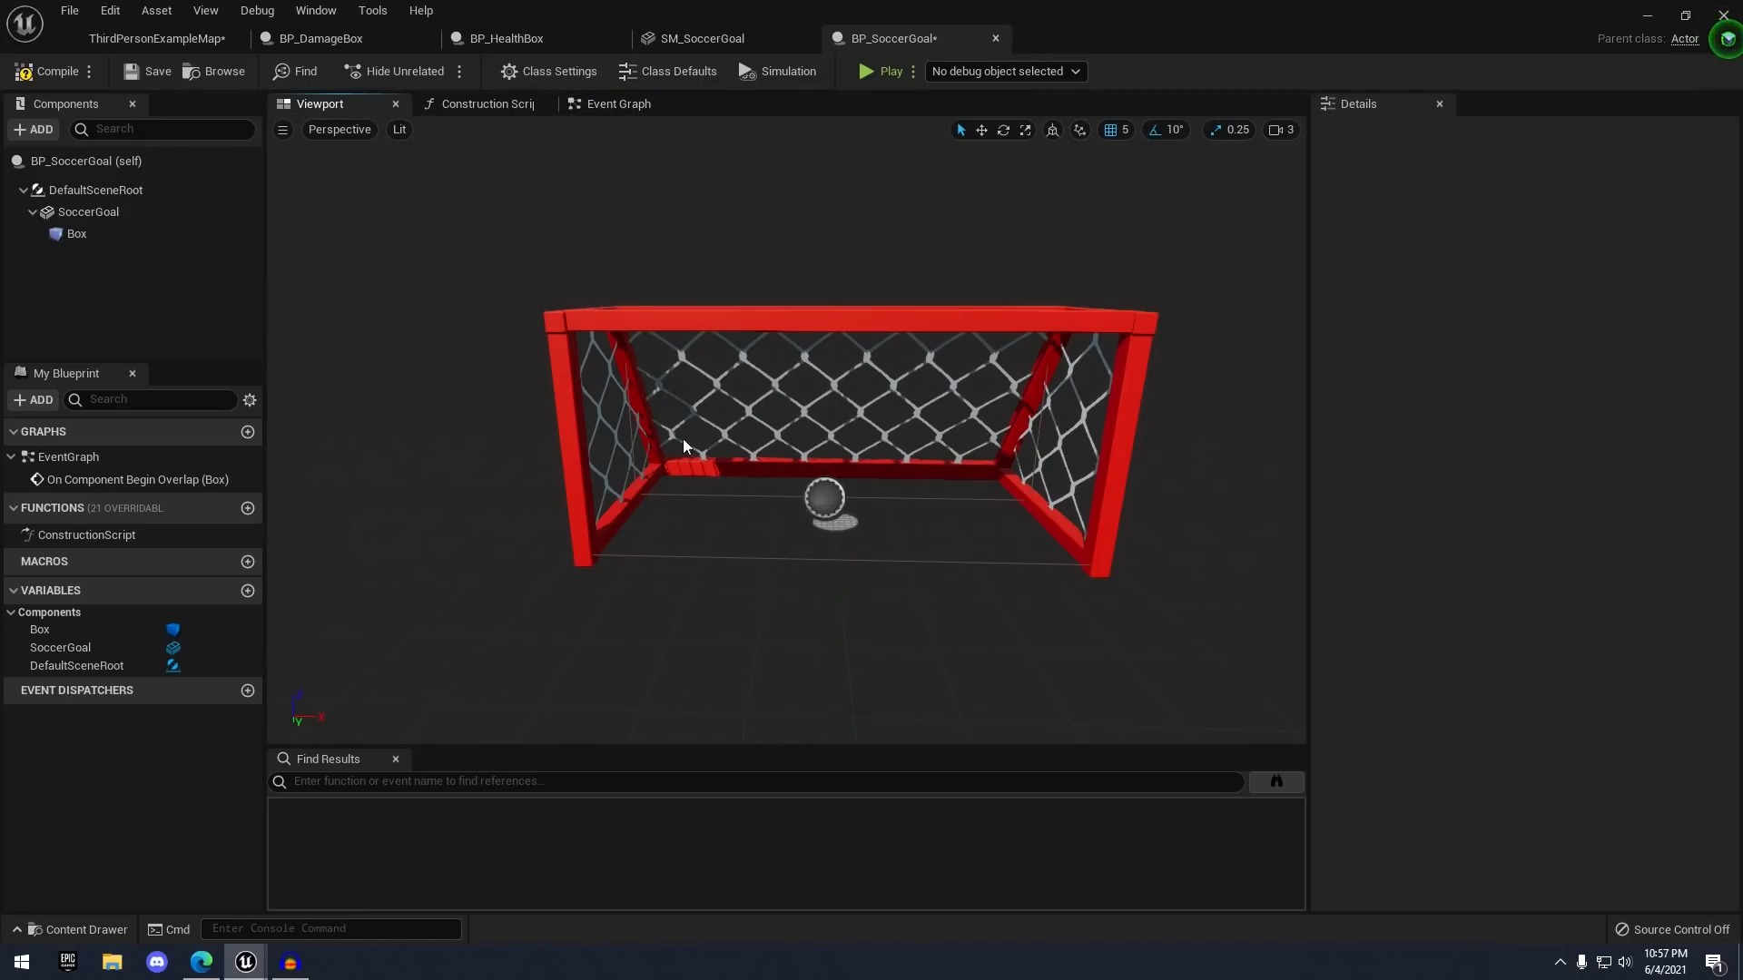
pyautogui.scroll(-3, 686, 445)
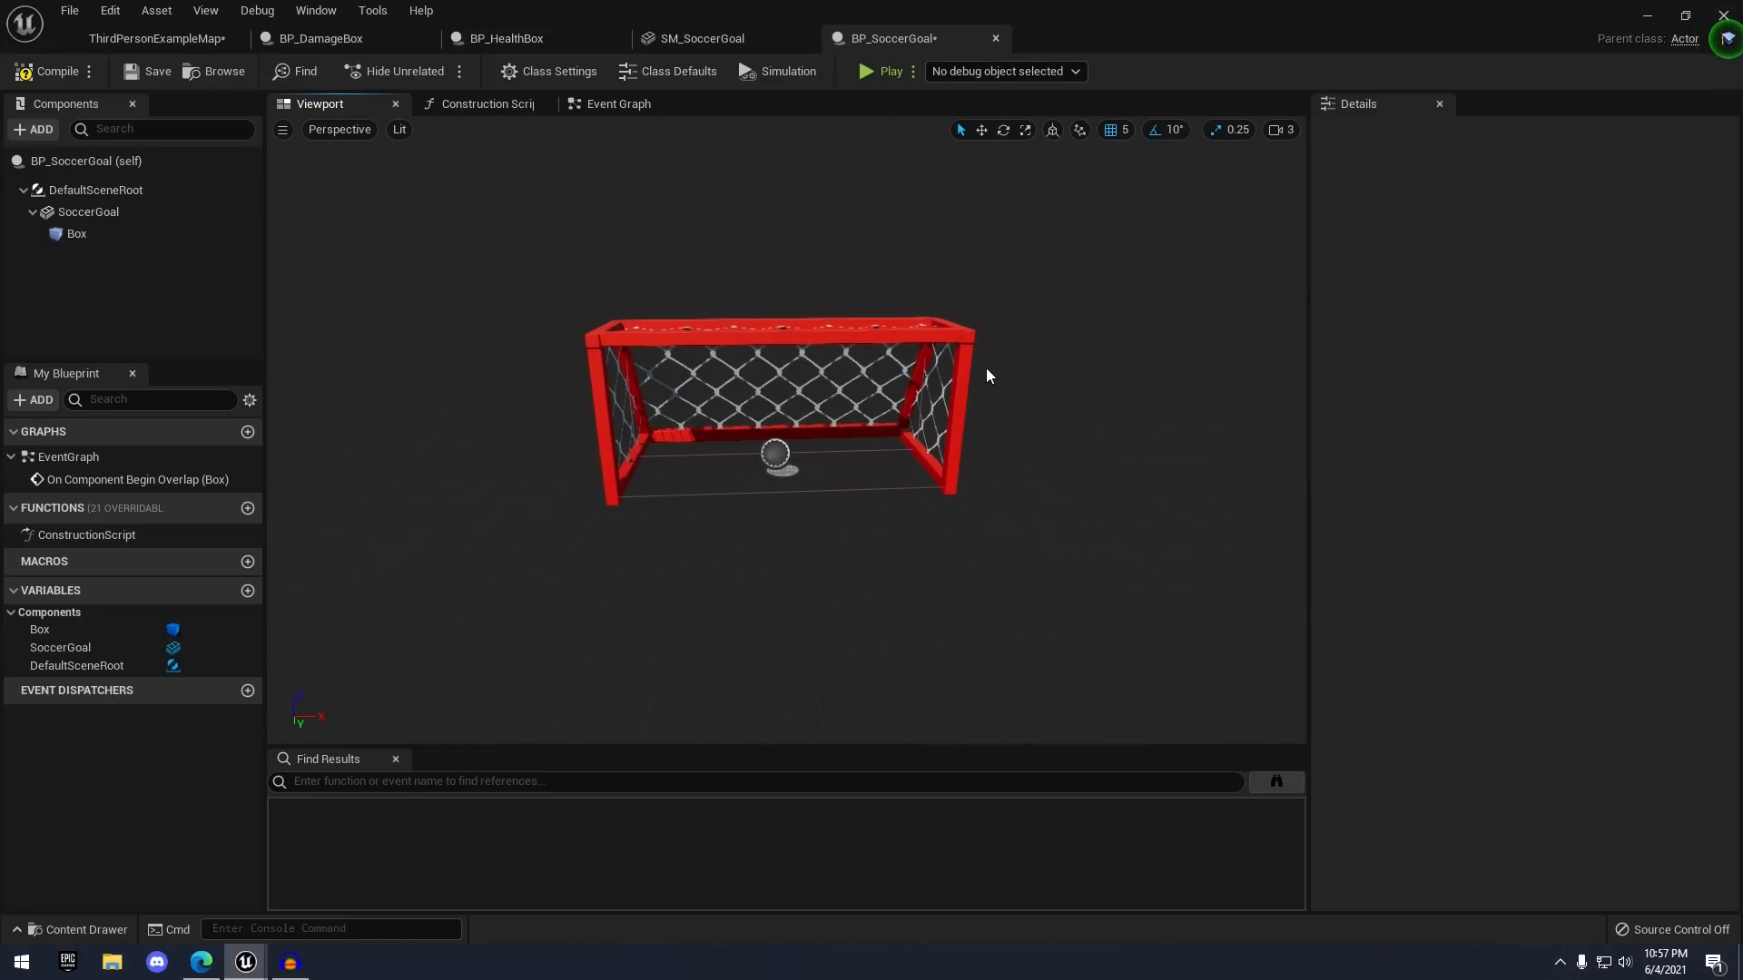
pyautogui.scroll(4, 984, 381)
pyautogui.scroll(-4, 1024, 382)
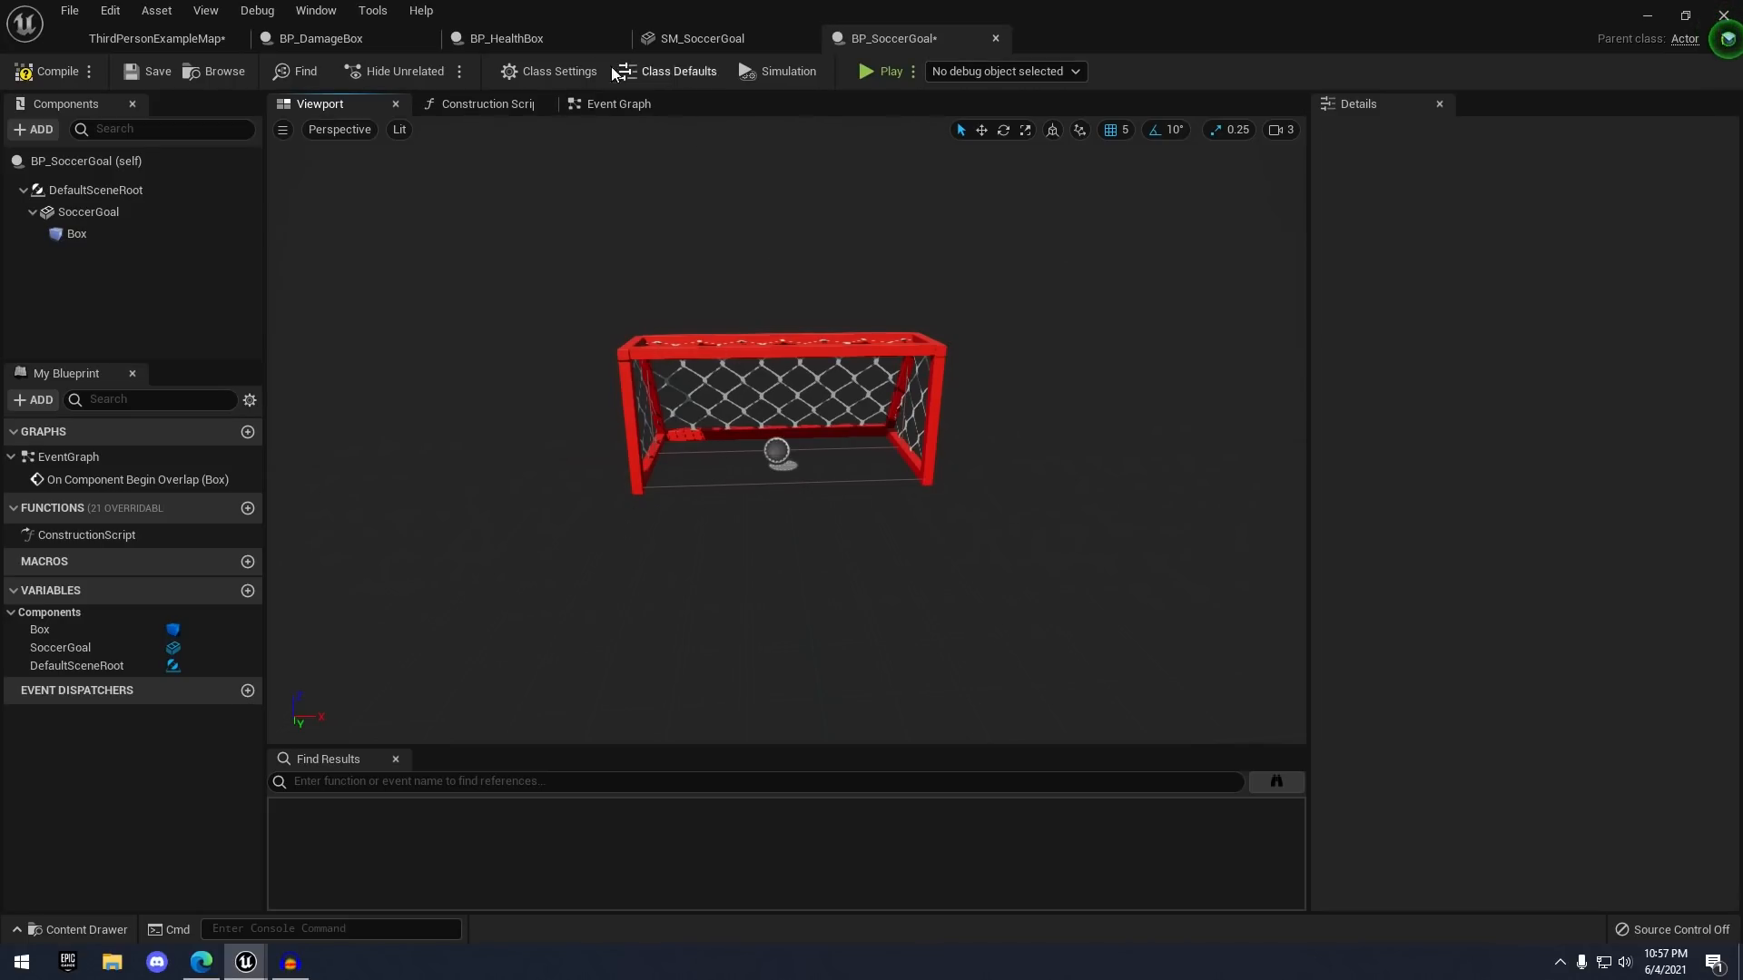
# - Create a new Actor blueprint class named BP_SoccerBall in the Content Browser
pyautogui.click(179, 44)
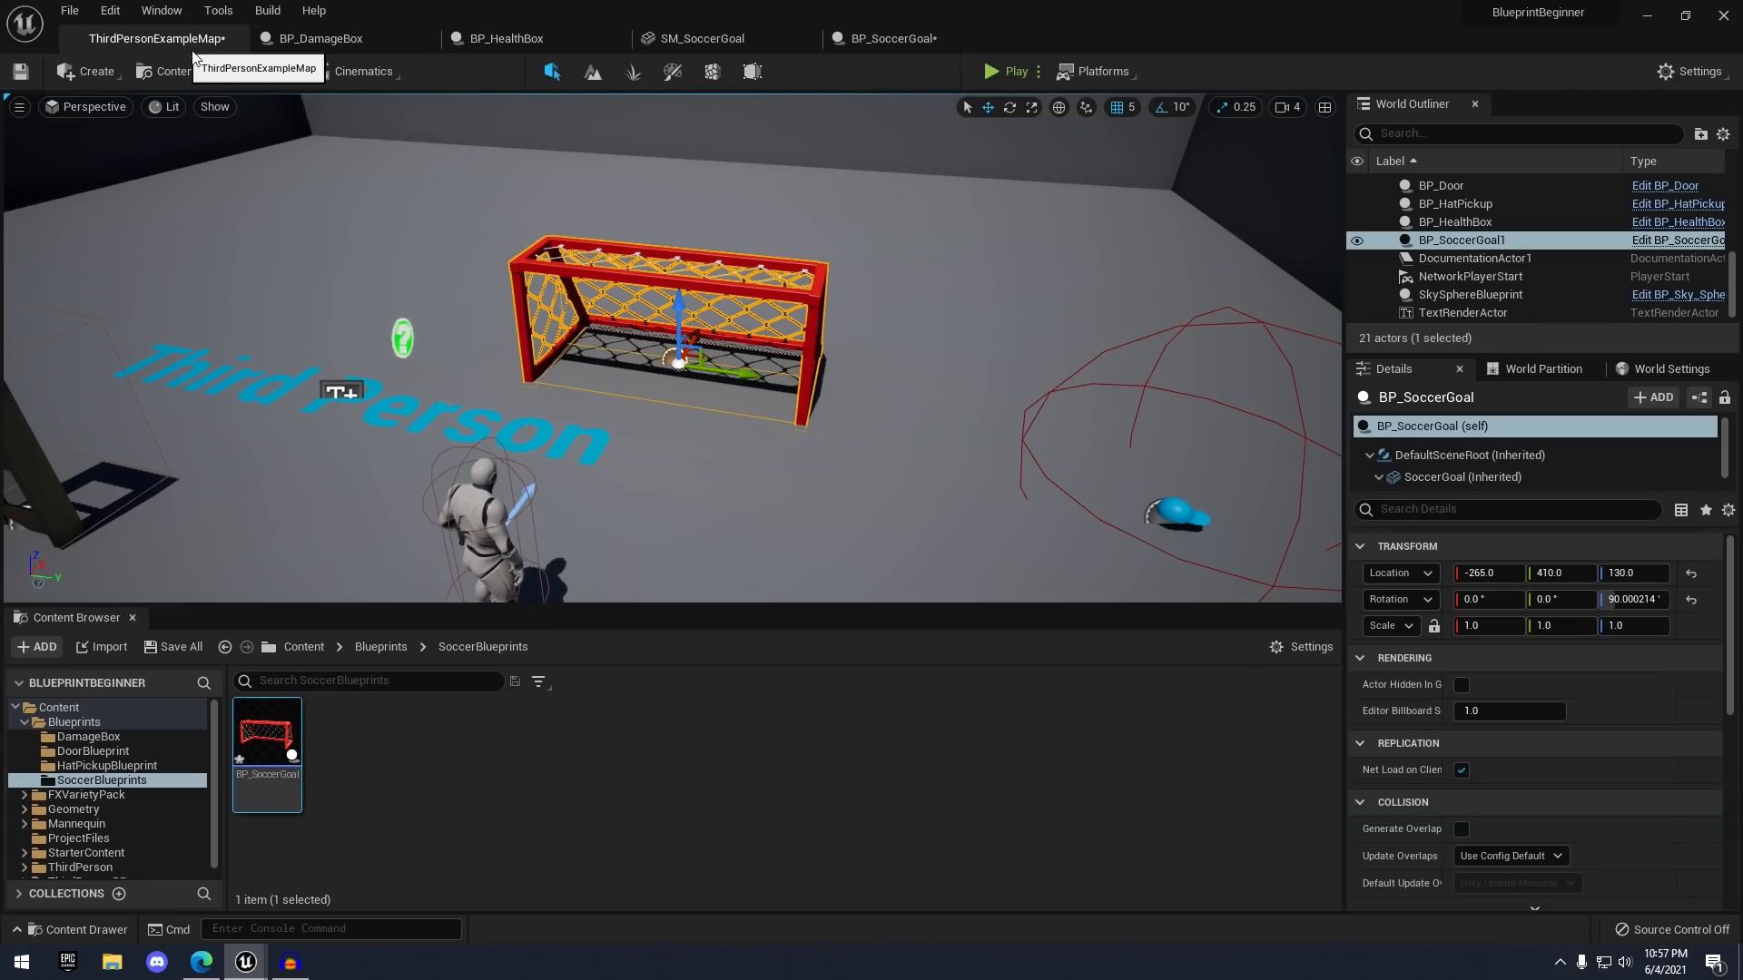
pyautogui.click(738, 735)
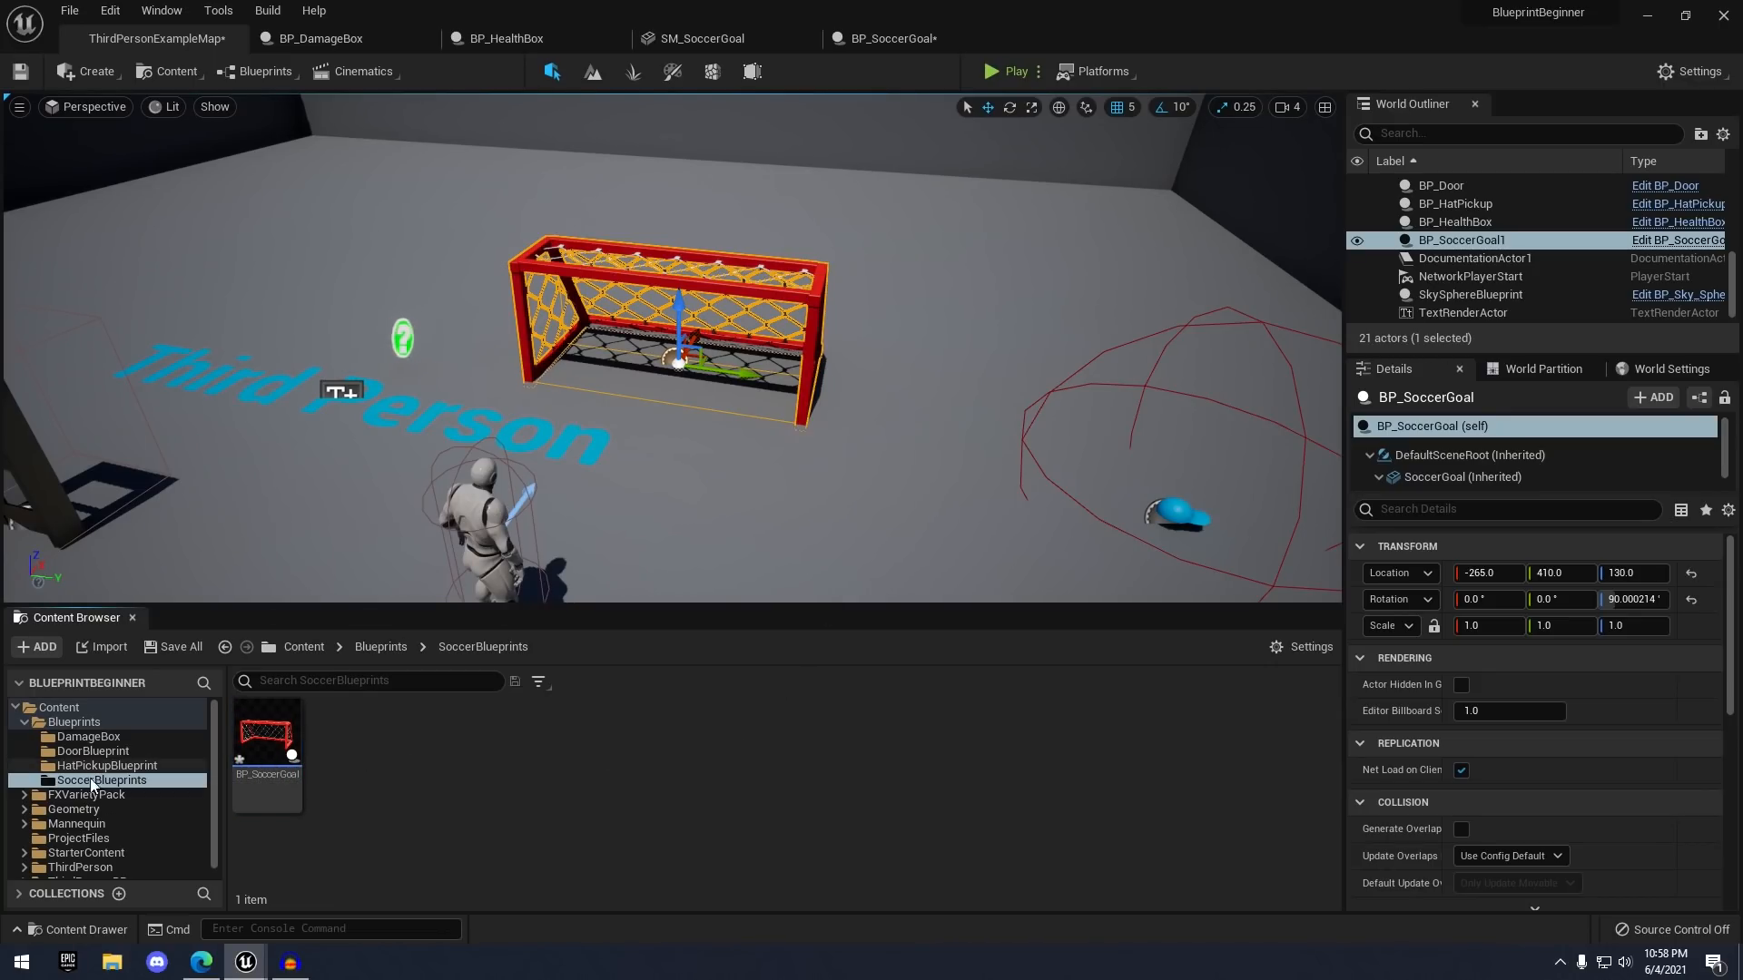
pyautogui.rightClick(445, 737)
pyautogui.click(575, 291)
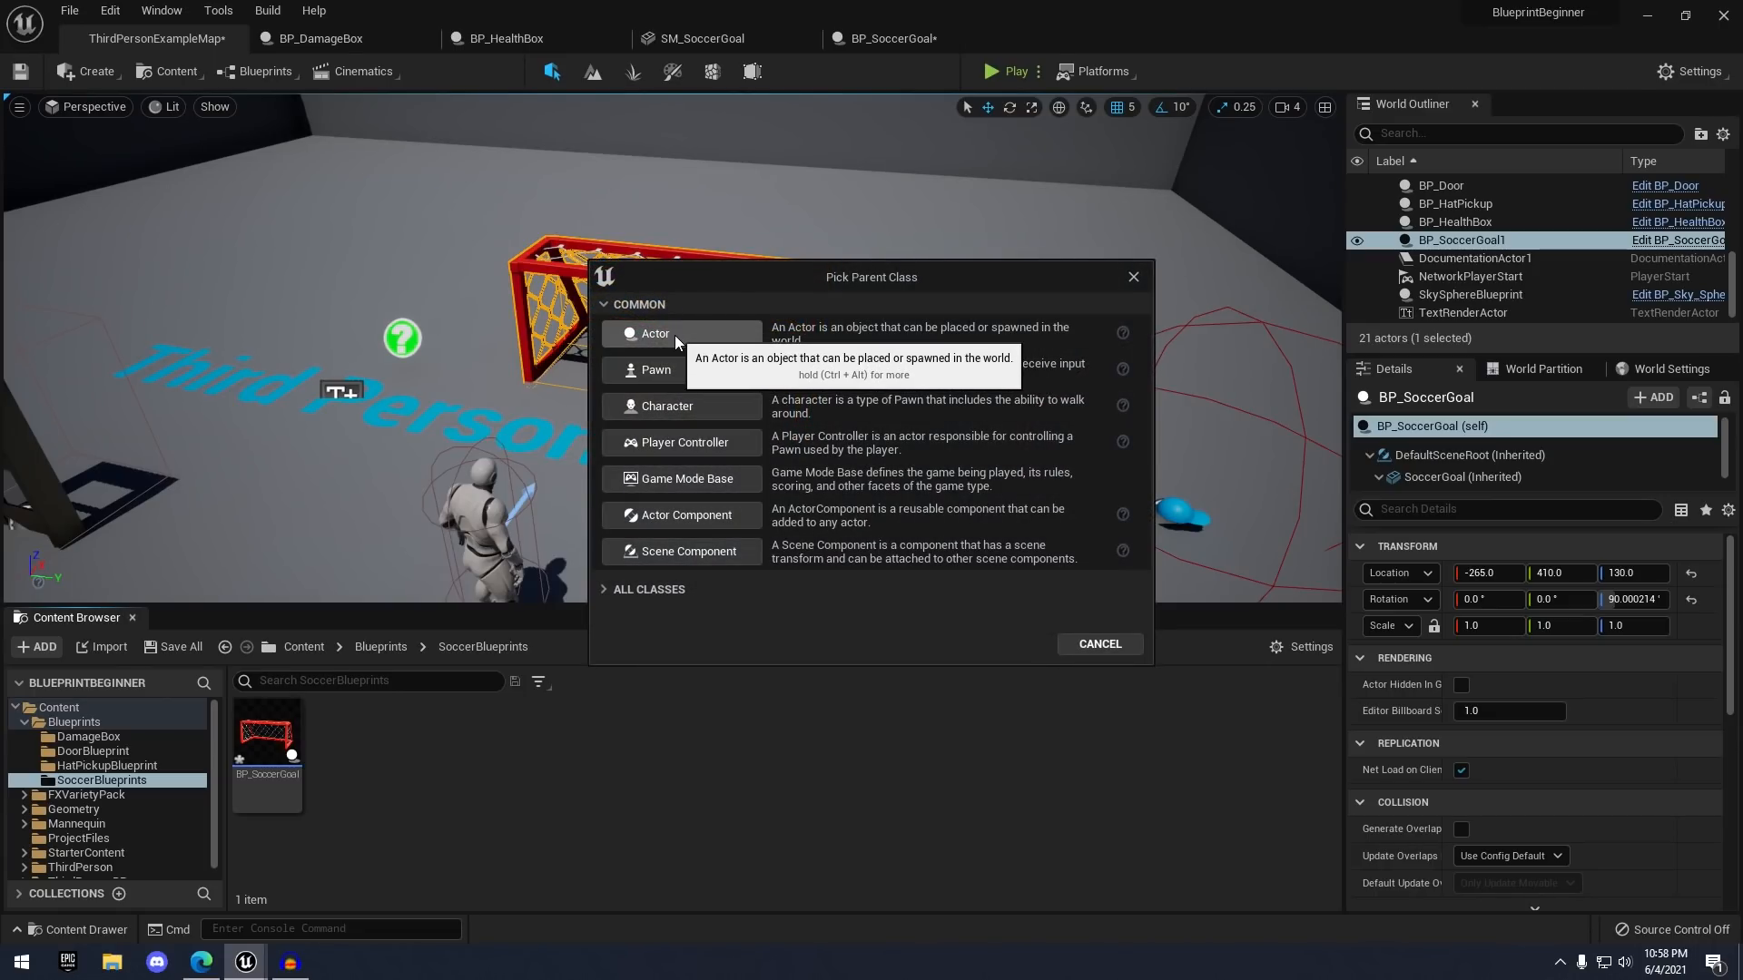
pyautogui.click(673, 335)
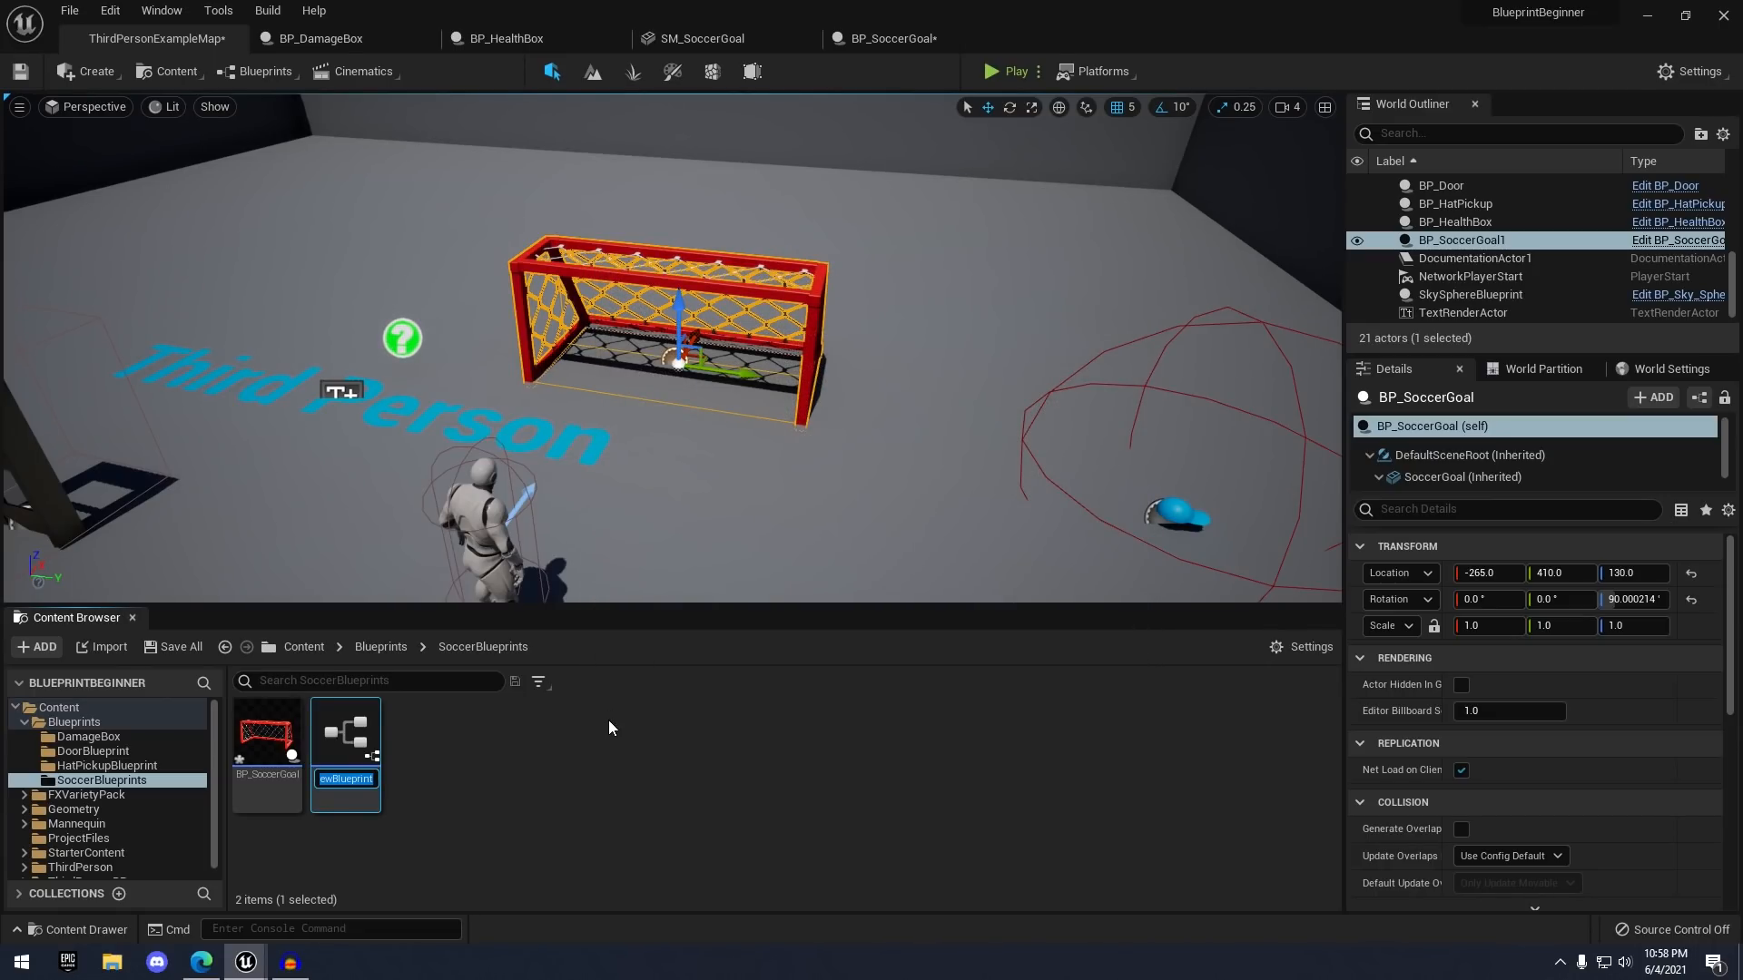
pyautogui.write('BP')
pyautogui.write('_SoccerBall')
pyautogui.press('Return')
# - Open BP_SoccerBall and add a Static Mesh component named BallMesh
pyautogui.doubleClick(267, 731)
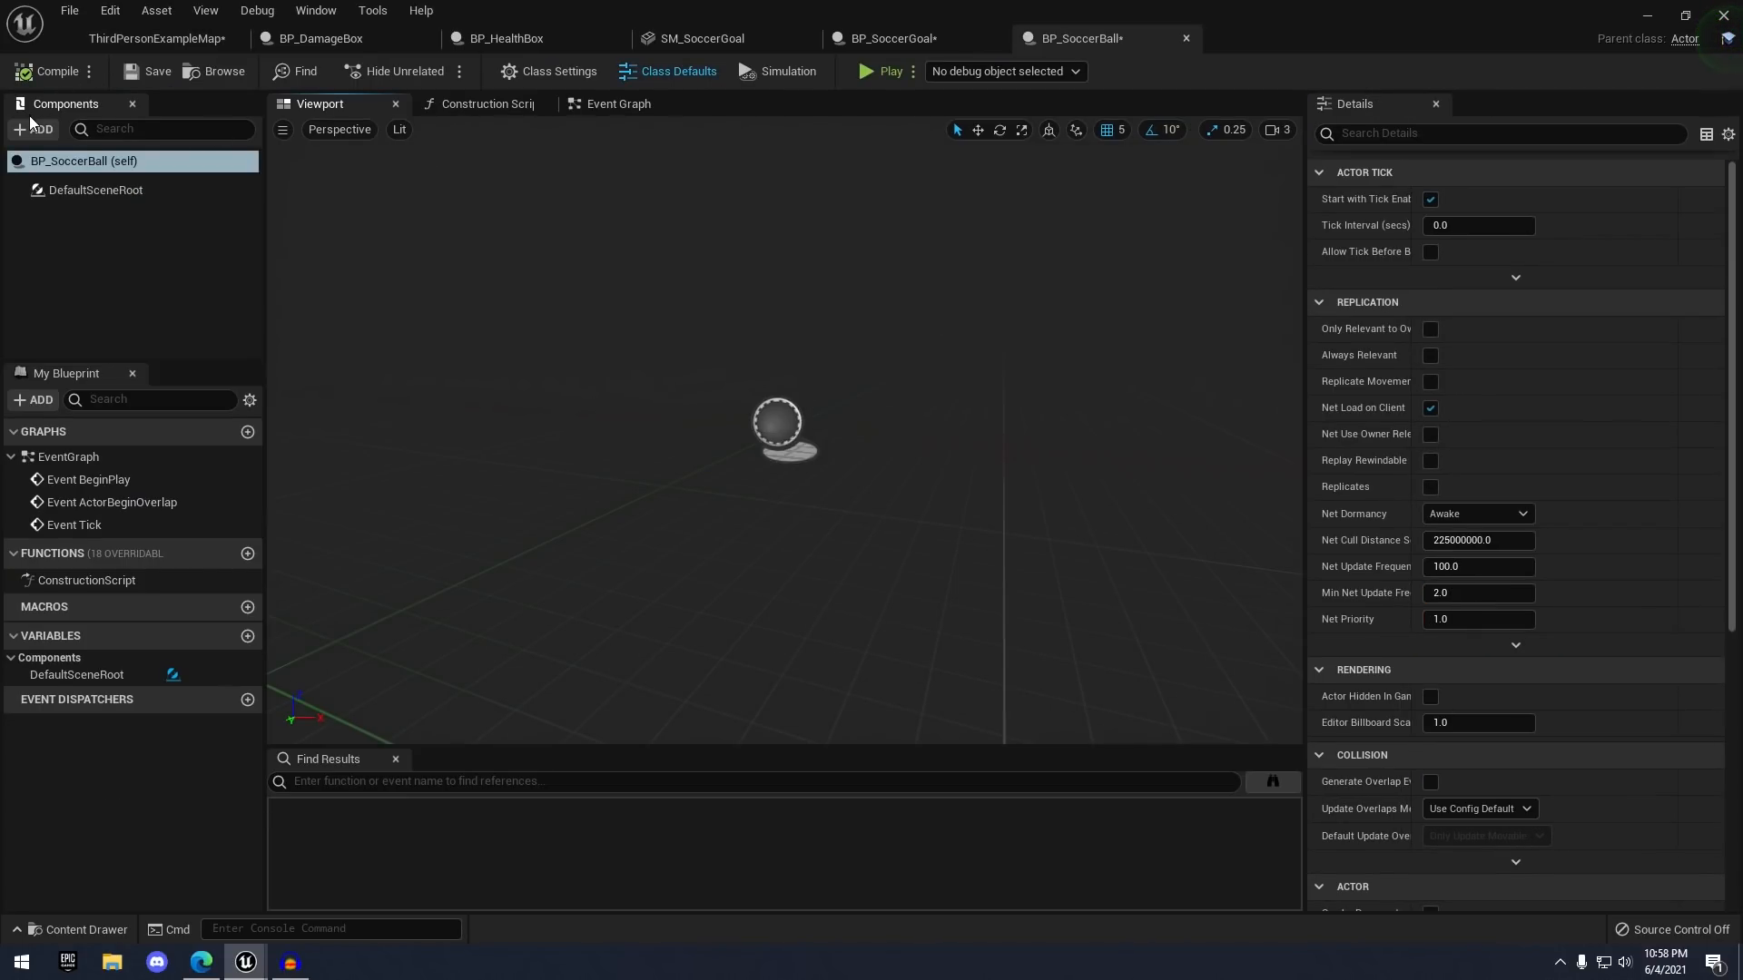
pyautogui.click(34, 128)
pyautogui.write('sta')
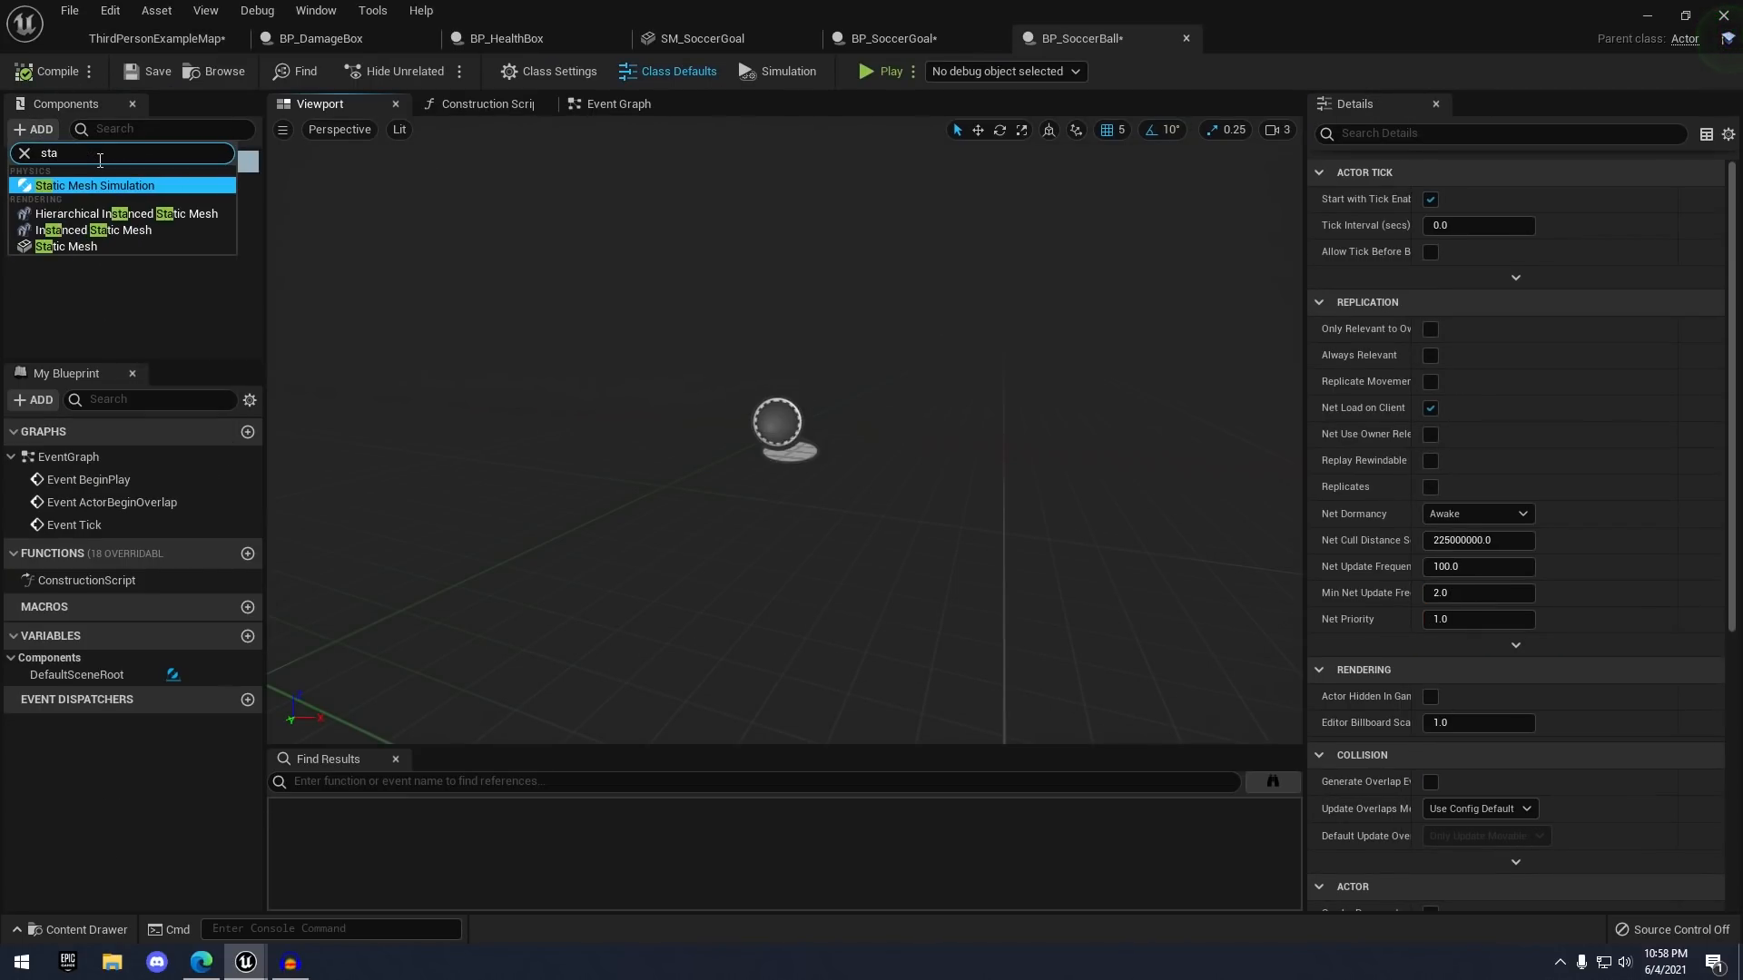
pyautogui.press('BackSpace')
pyautogui.press('BackSpace')
pyautogui.press('BackSpace')
pyautogui.write('static')
pyautogui.press('Down')
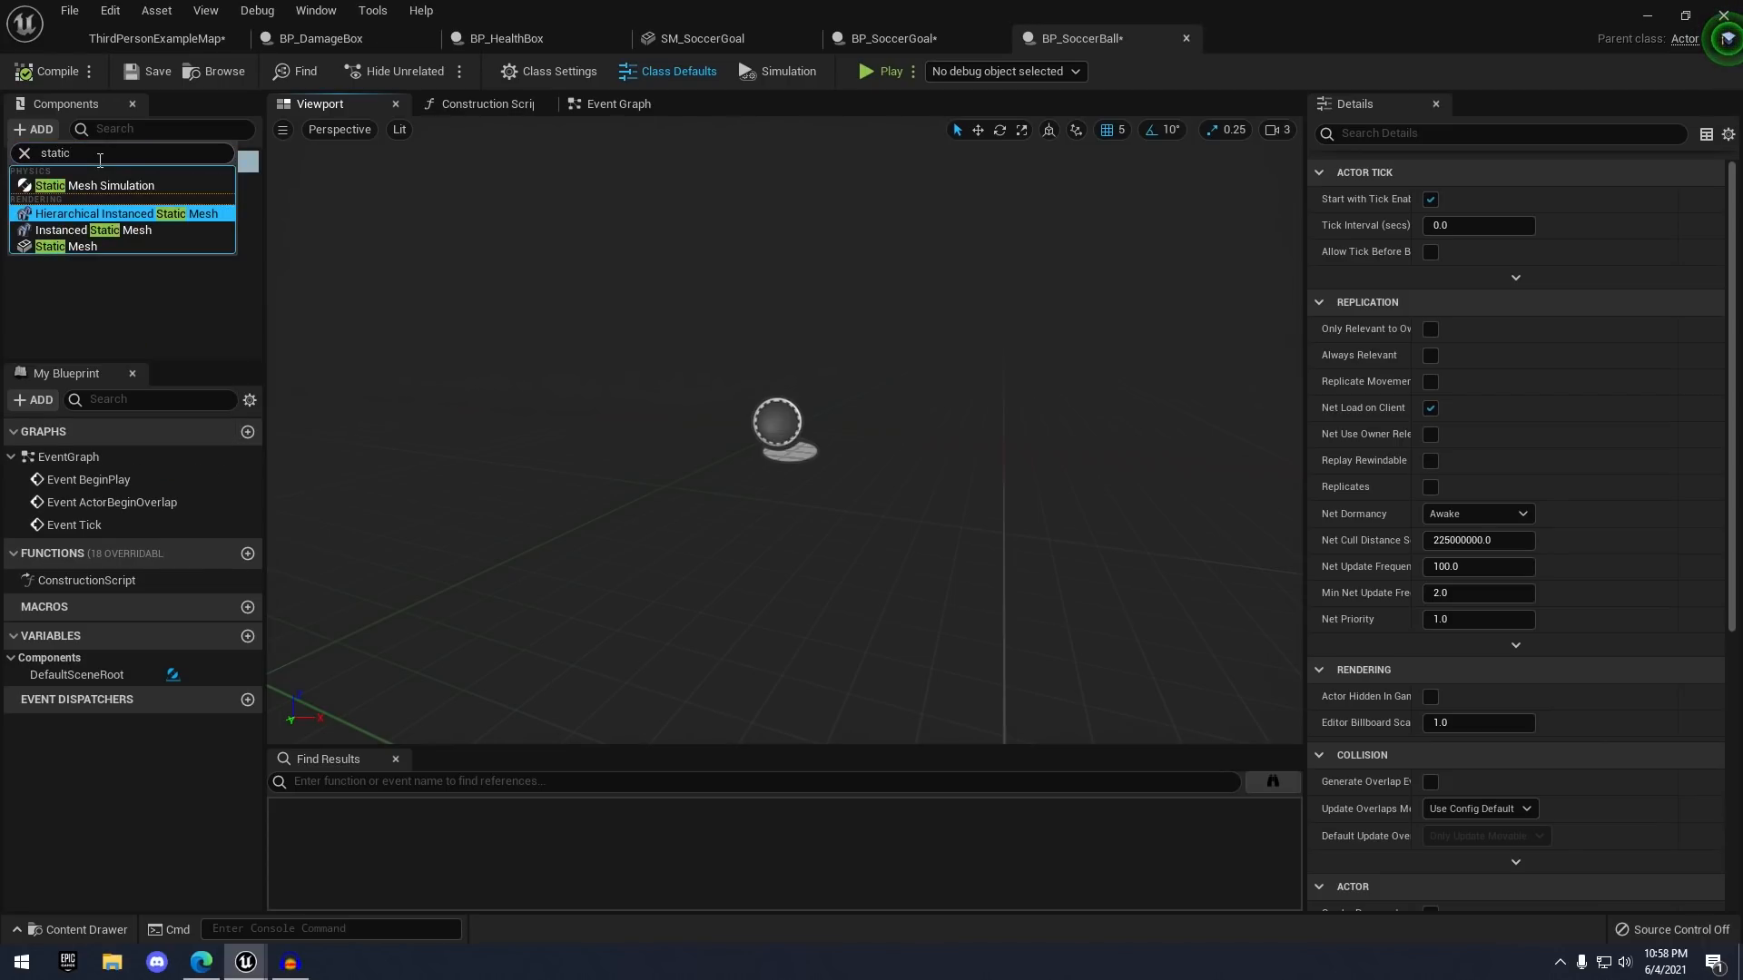
pyautogui.press('Down')
pyautogui.press('Down')
pyautogui.press('Return')
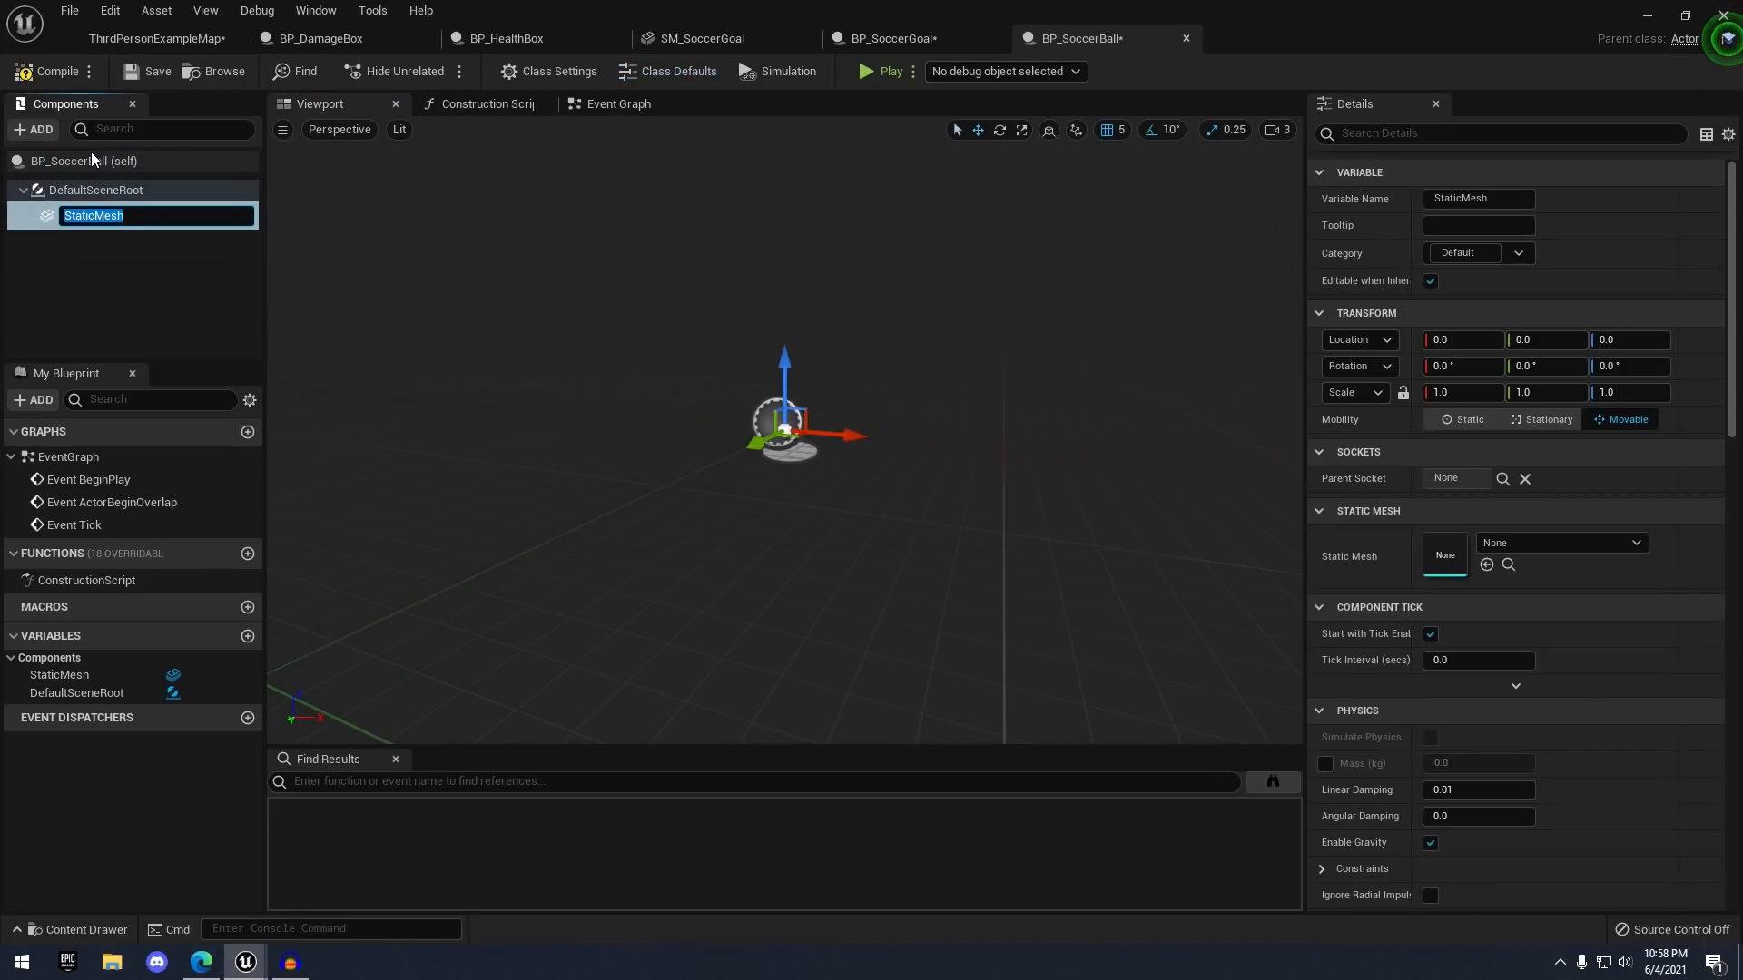
pyautogui.write('BallMesh')
pyautogui.press('Return')
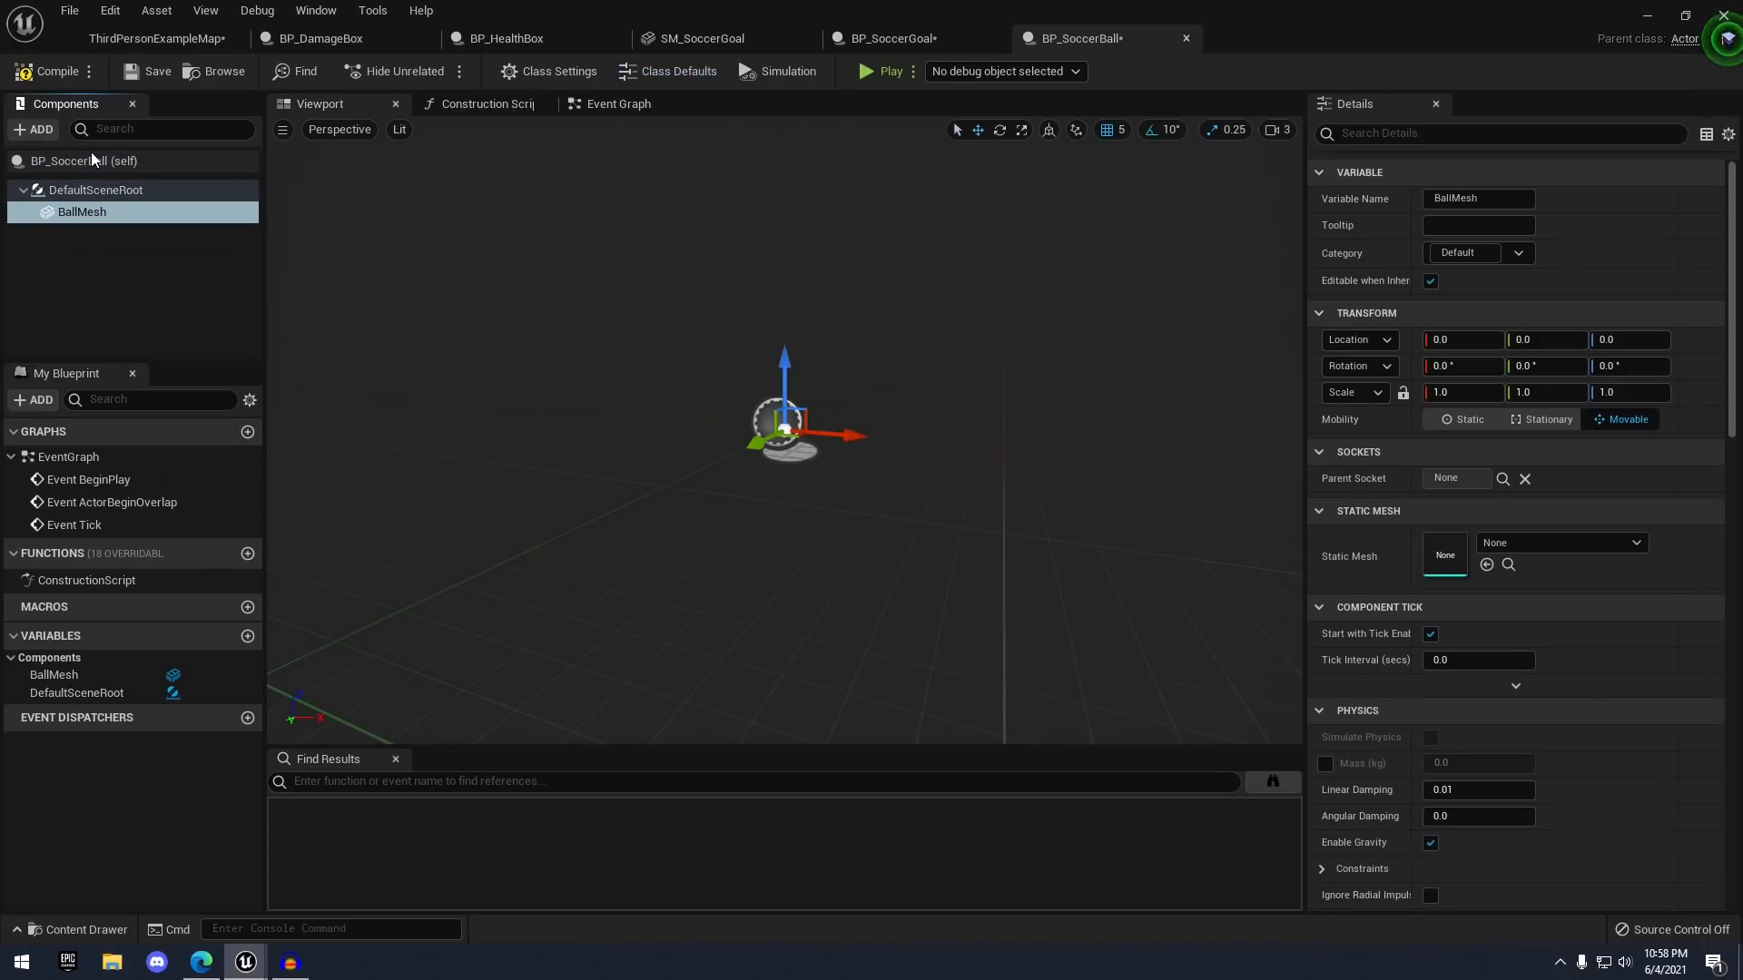
# - Assign the SM_Ball mesh to the BallMesh component
pyautogui.click(1527, 545)
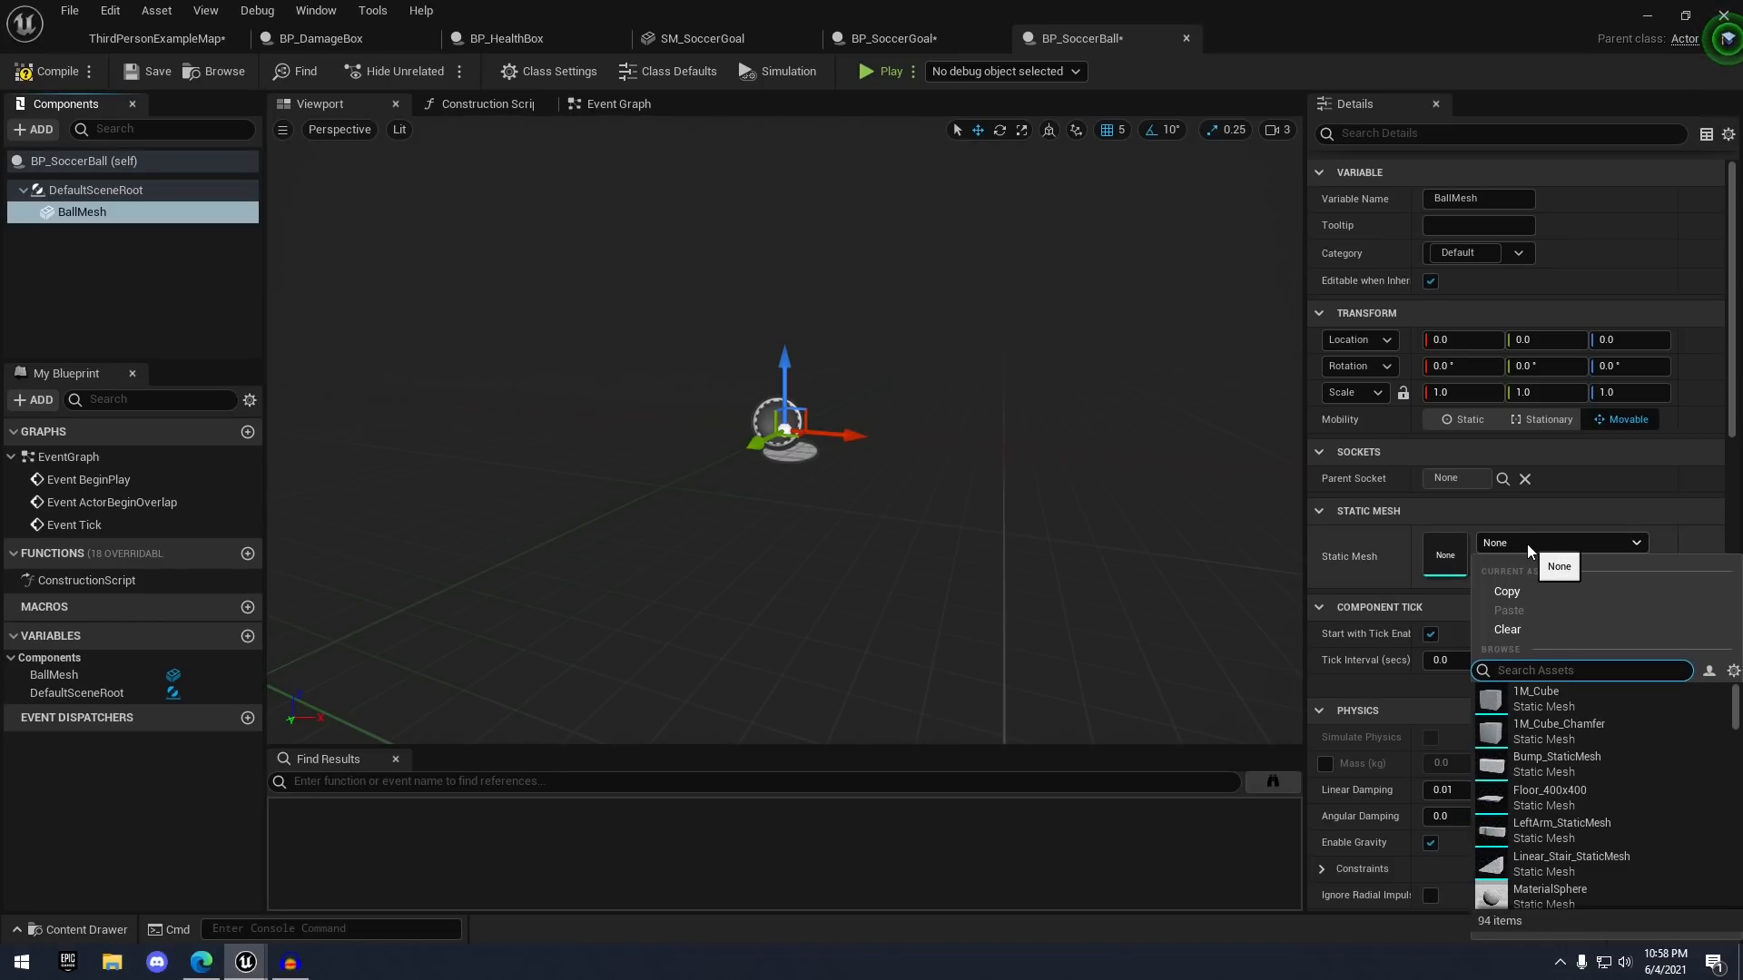
pyautogui.write('sm_')
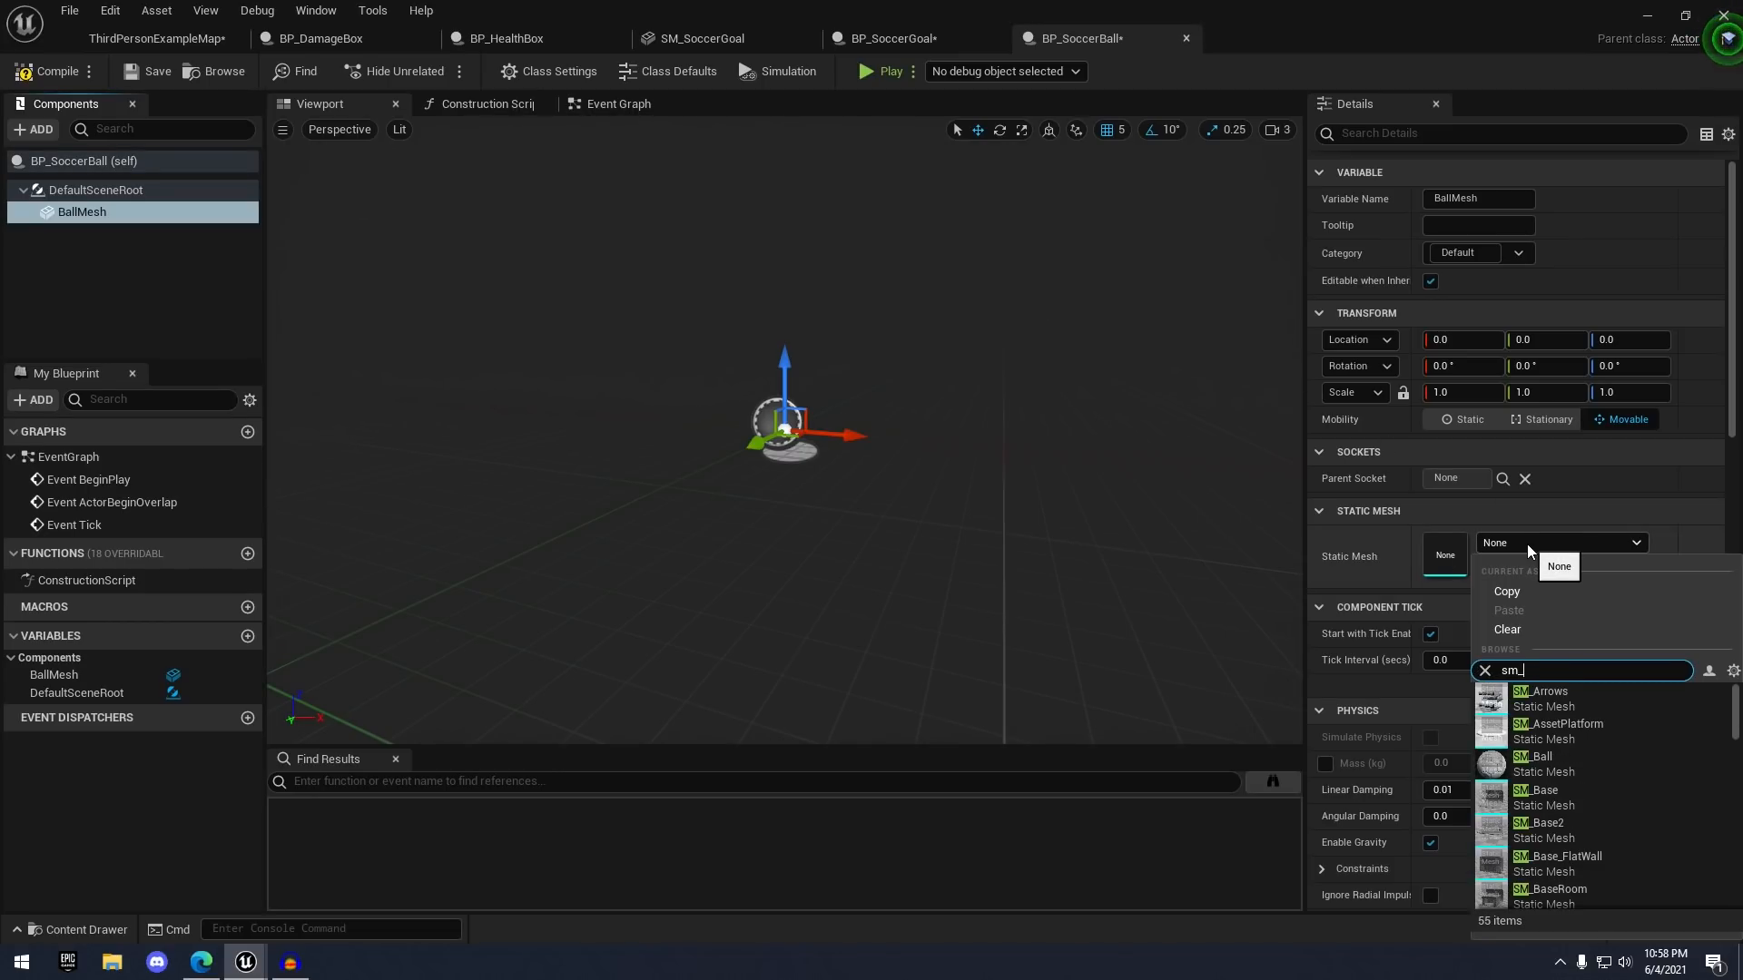
pyautogui.write('ball')
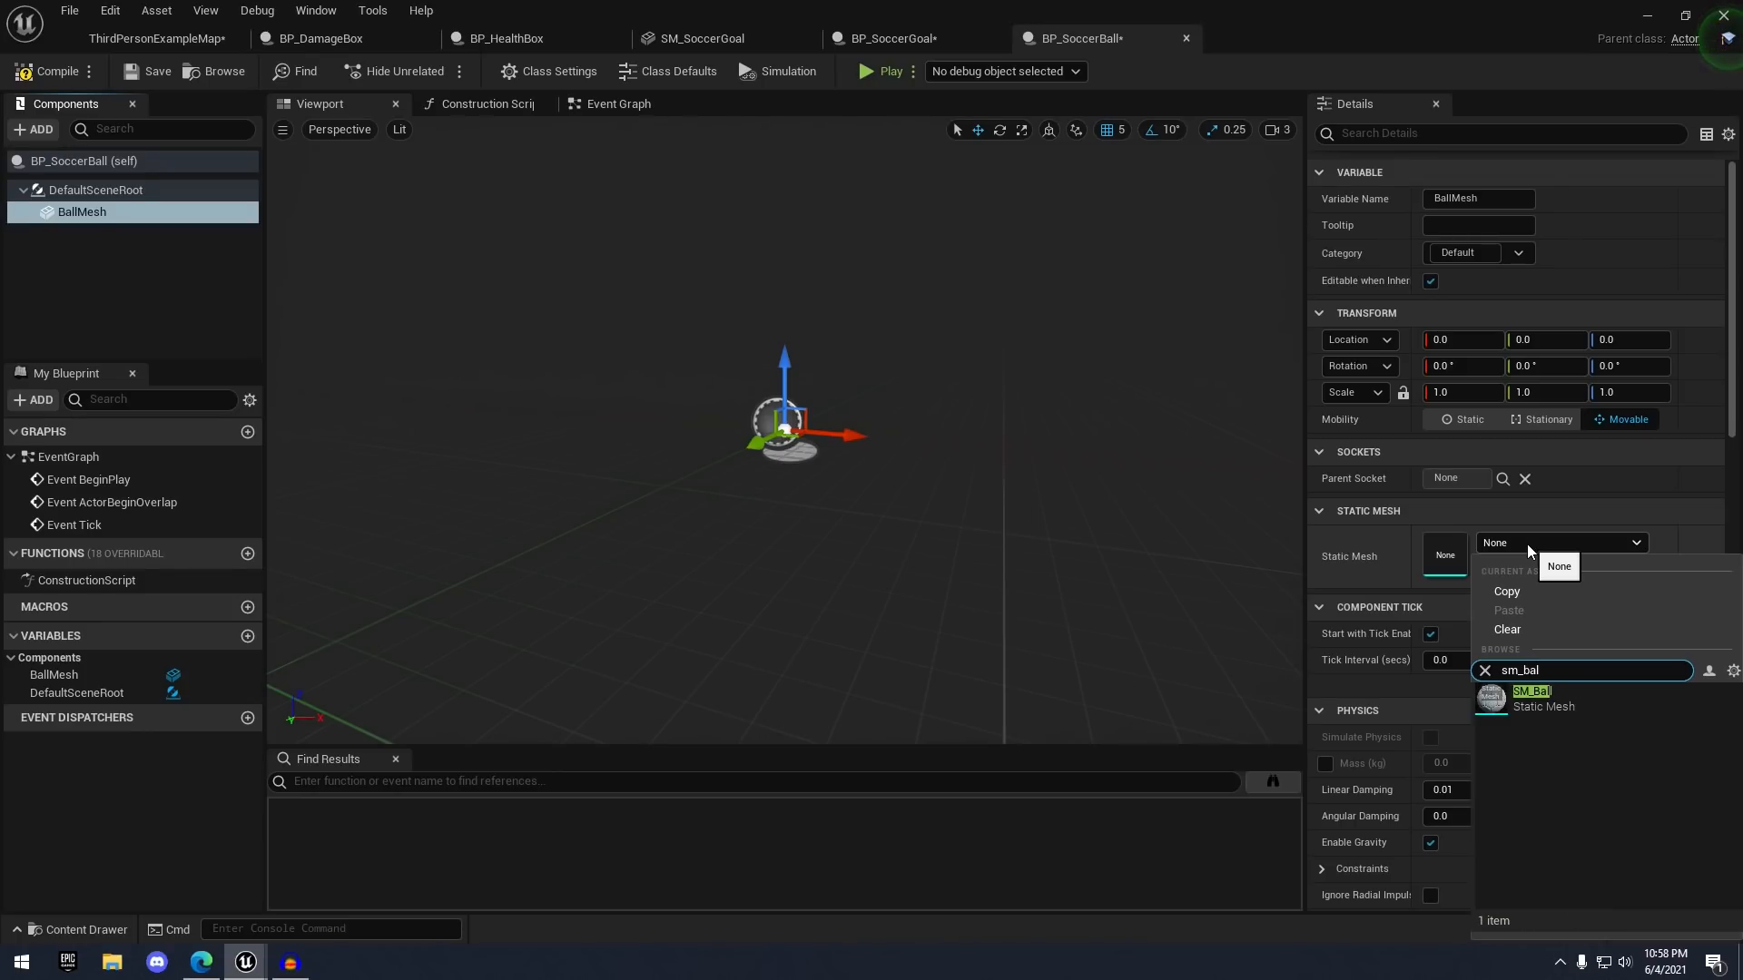
pyautogui.press('Return')
pyautogui.scroll(-8, 969, 454)
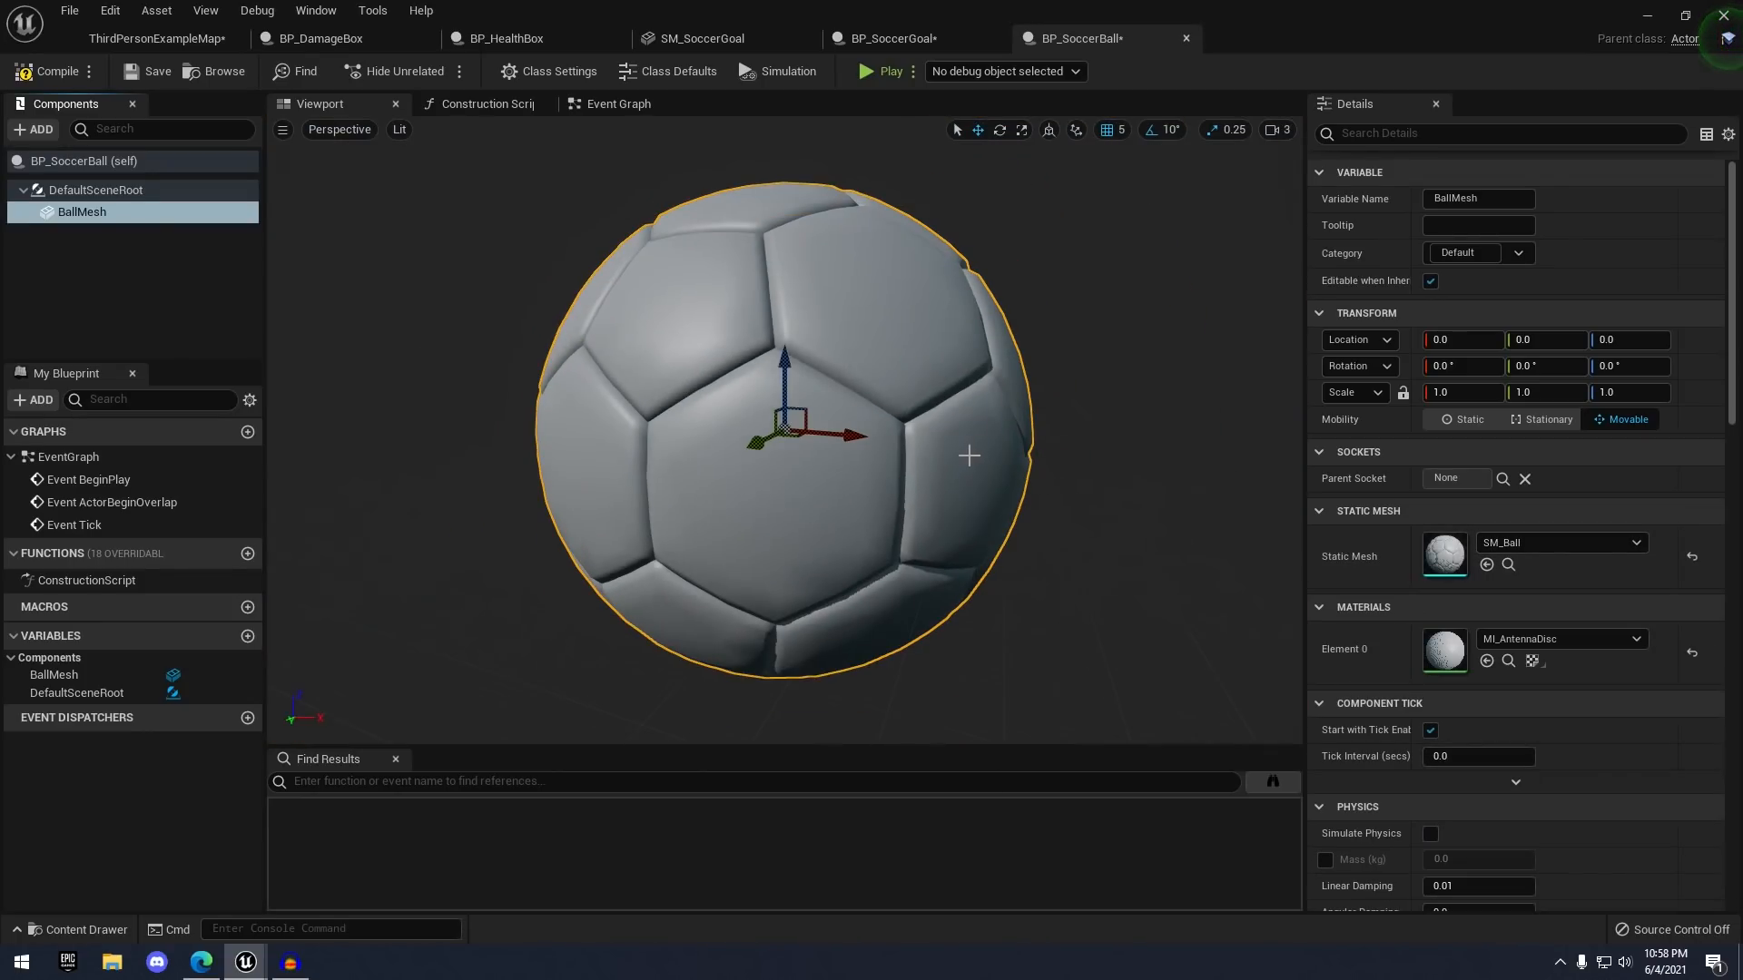
# - Save the ball blueprint and place a BP_SoccerBall in the level left of the goal
pyautogui.hotkey('ctrl', 's')
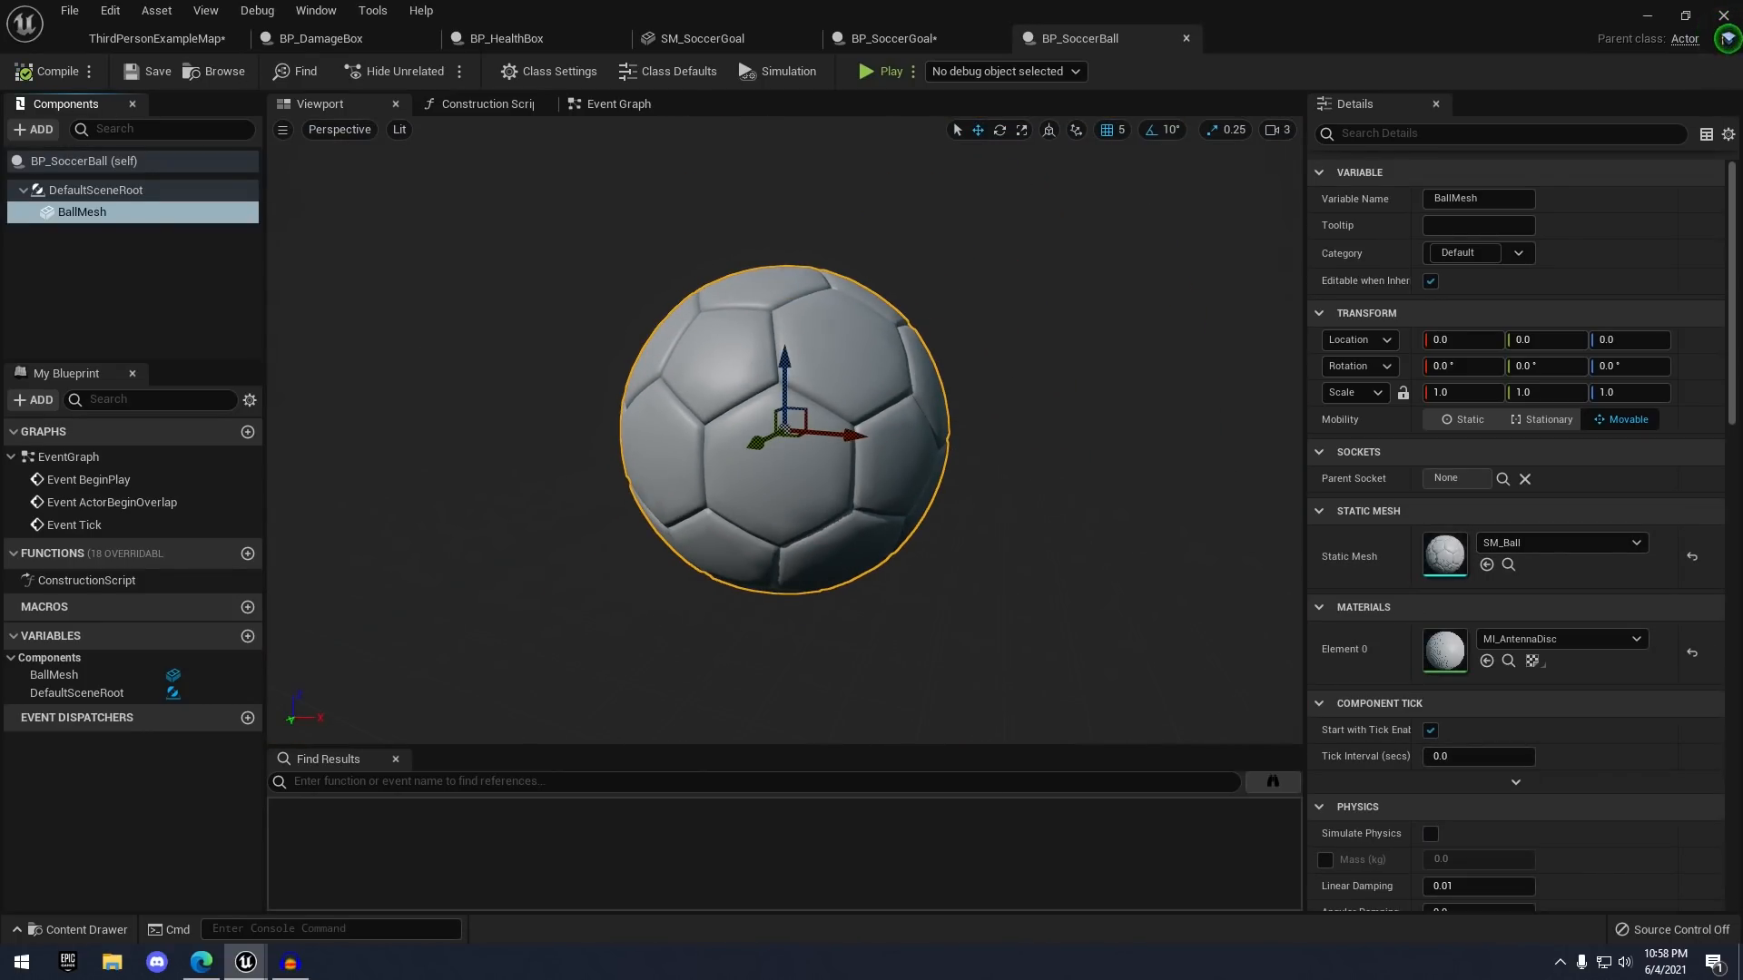
pyautogui.click(226, 69)
pyautogui.press('s')
pyautogui.moveTo(336, 305); pyautogui.dragTo(360, 302, button='right')
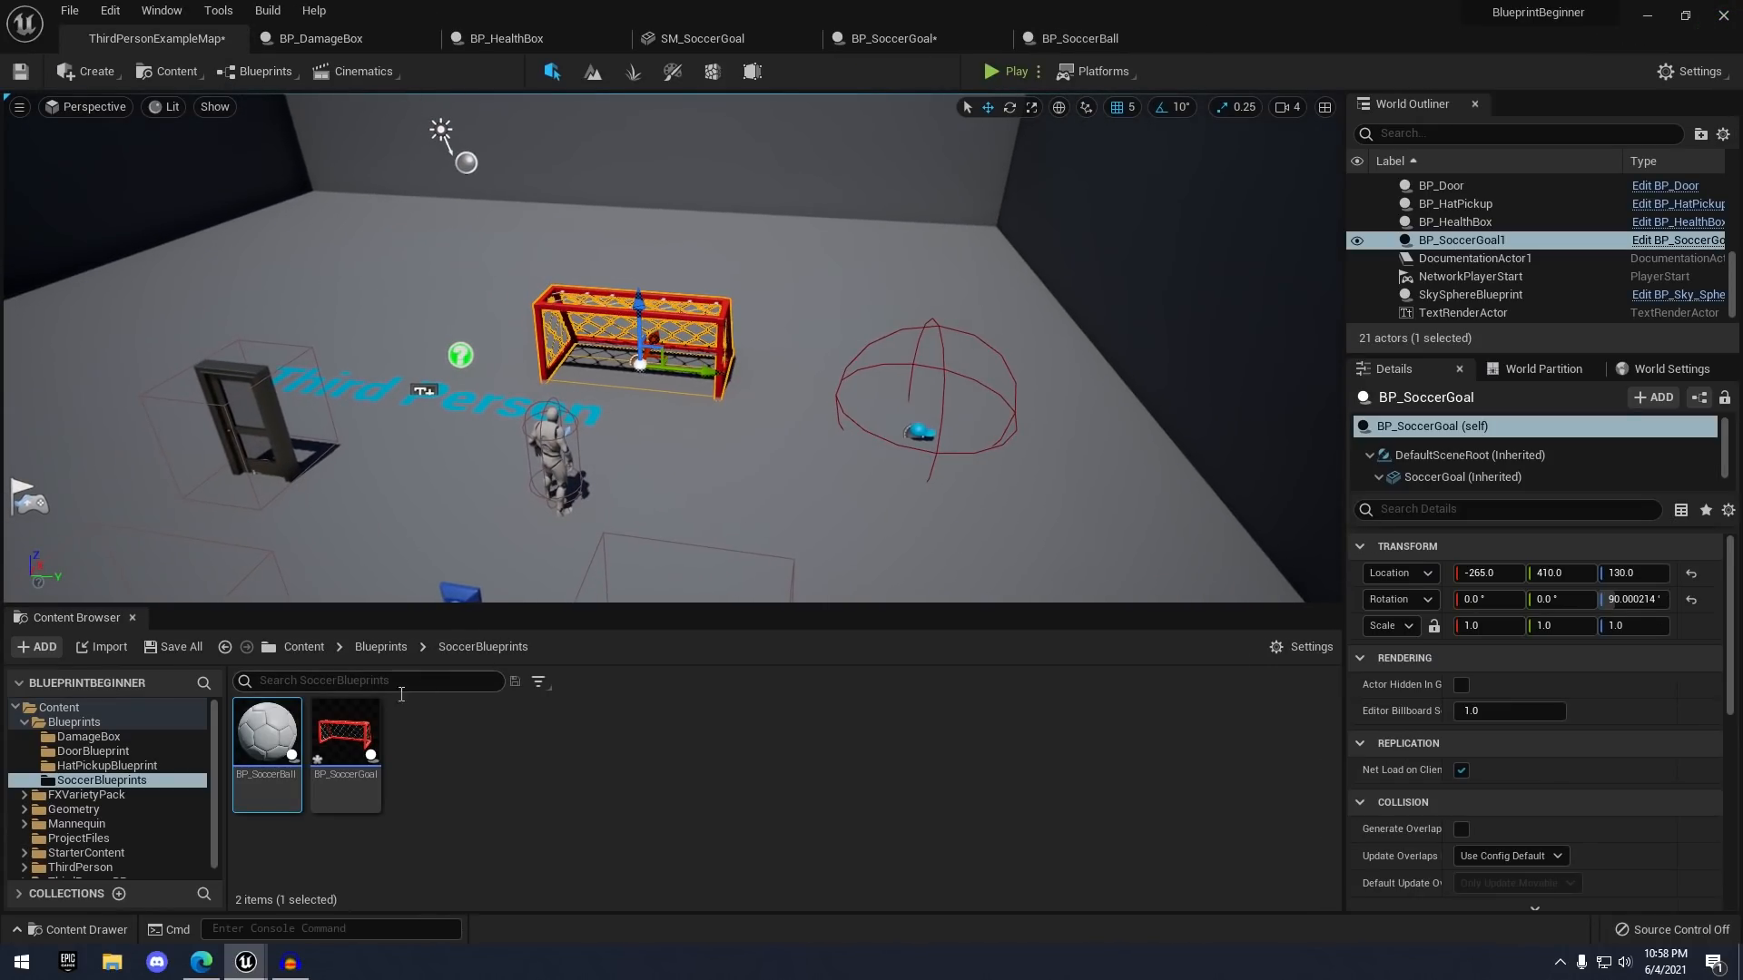
pyautogui.moveTo(298, 755); pyautogui.dragTo(449, 391)
pyautogui.press('f')
pyautogui.press('d')
pyautogui.moveTo(449, 390); pyautogui.dragTo(312, 447, button='right')
pyautogui.press('s')
# - Set BallMesh's scale to 0.1 on X, Y and Z, then save the blueprint
pyautogui.click(1071, 41)
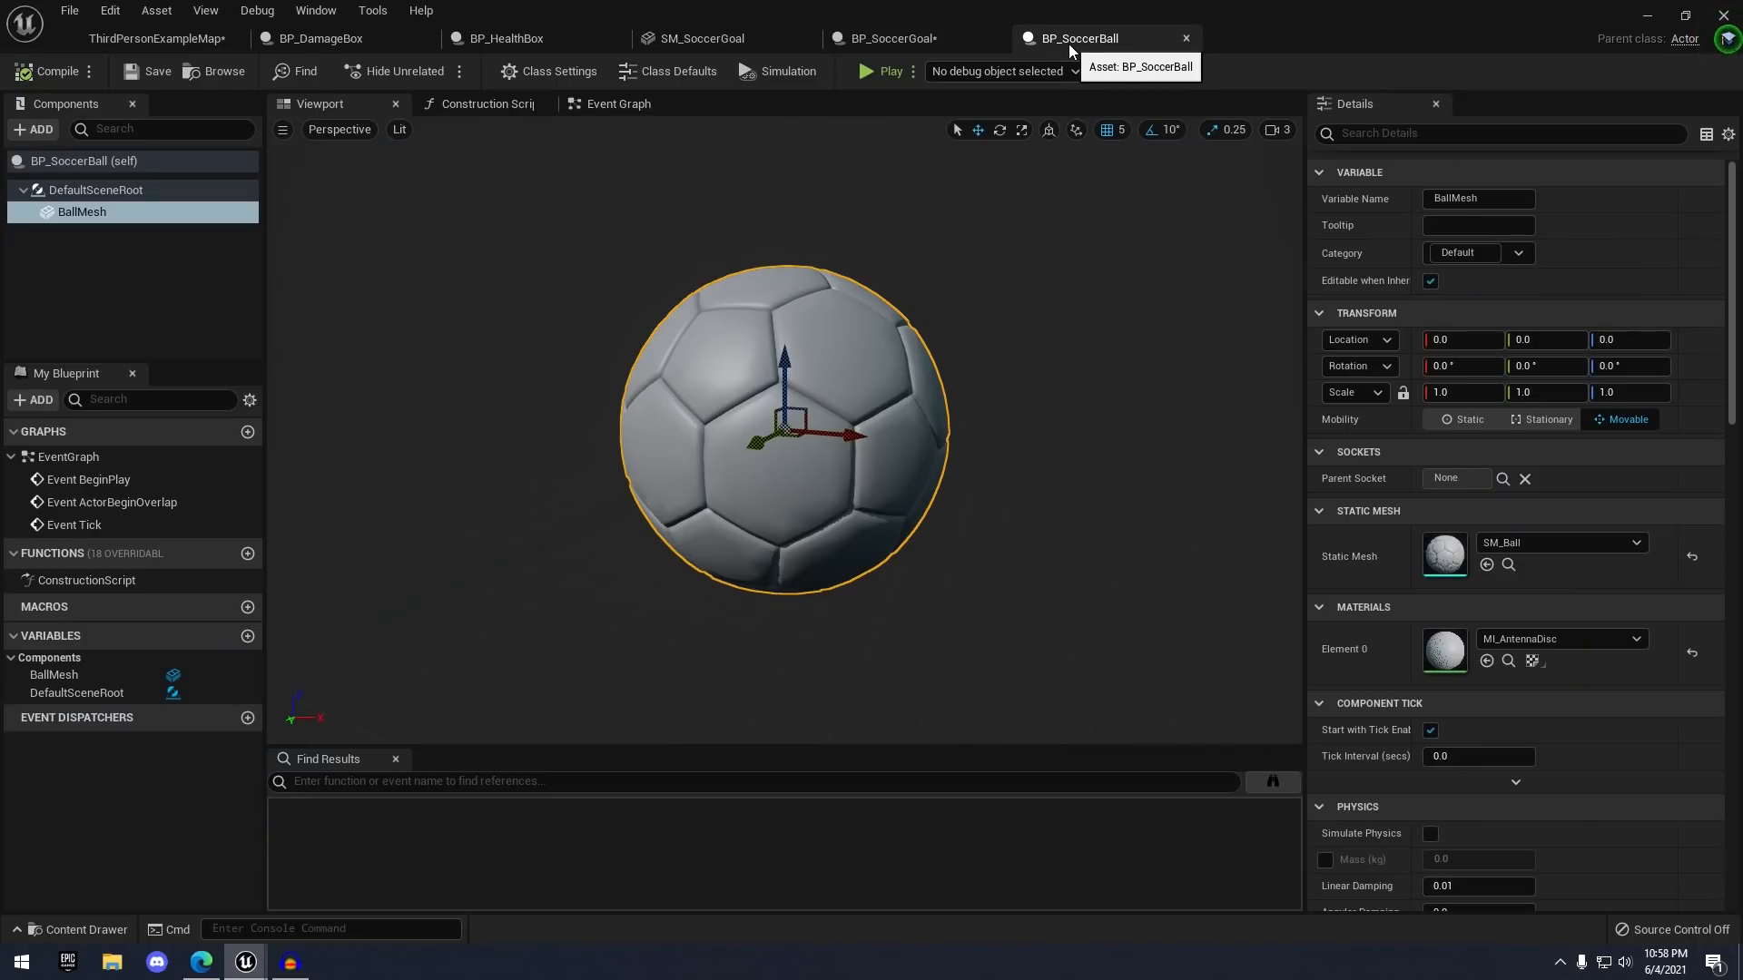
pyautogui.click(1443, 392)
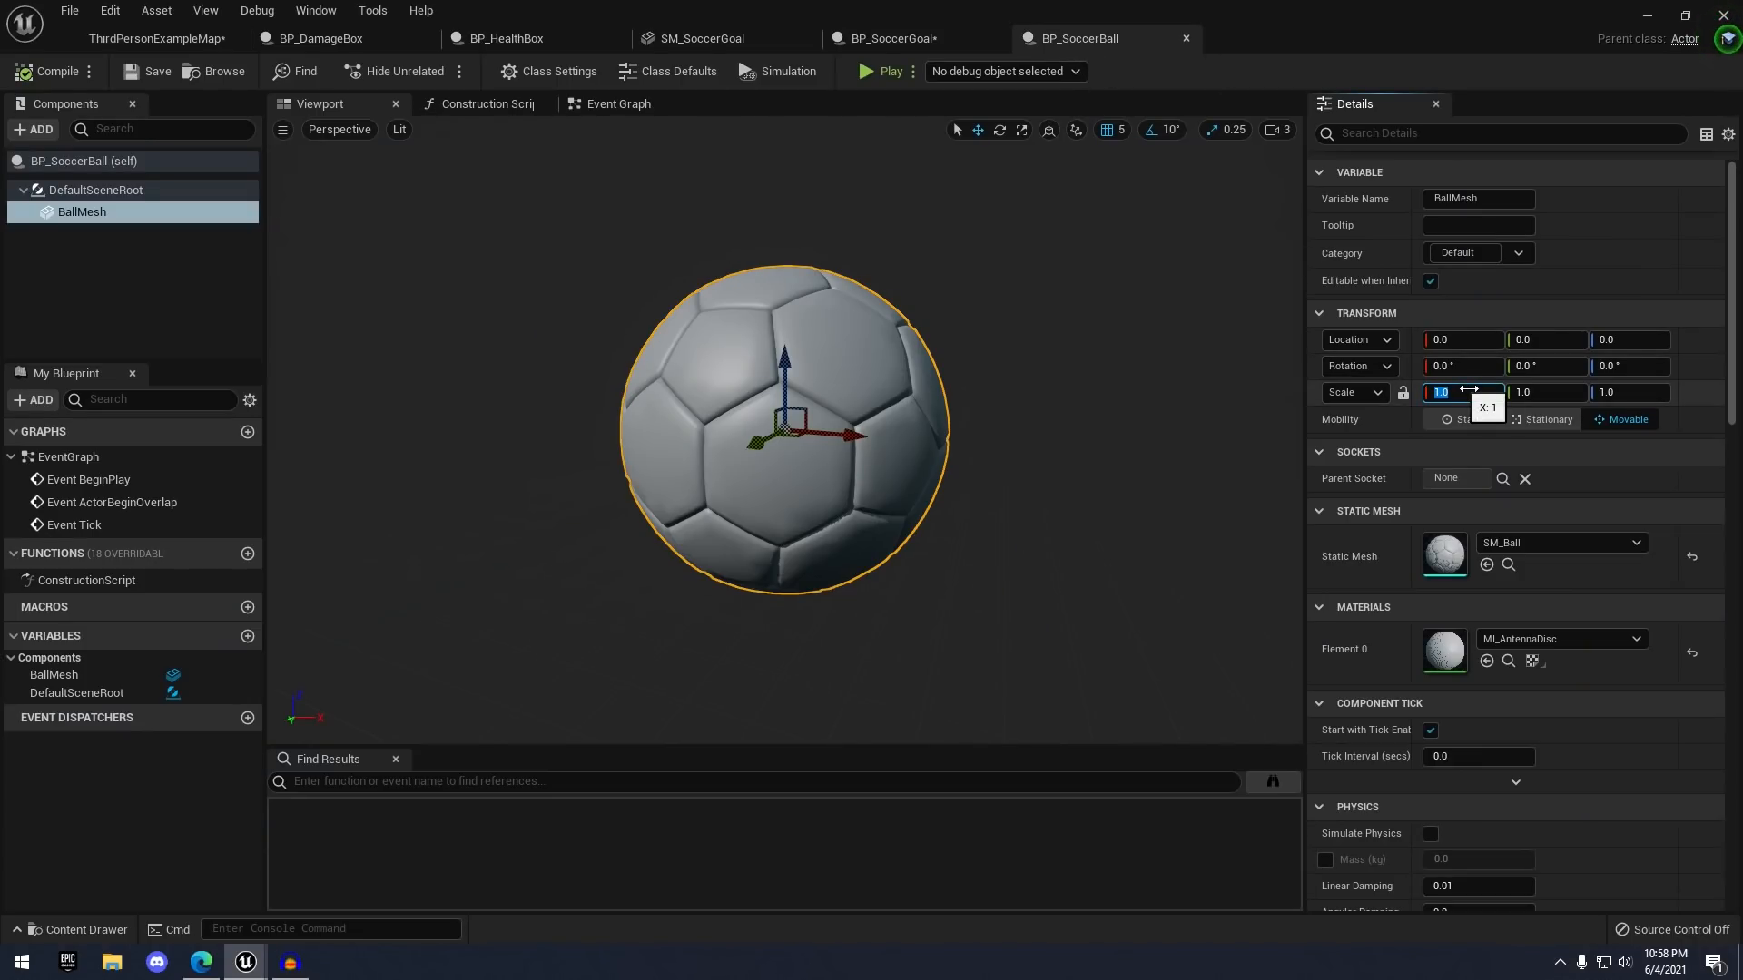
pyautogui.write('.1')
pyautogui.press('Tab')
pyautogui.write('.1')
pyautogui.press('Tab')
pyautogui.write('.1')
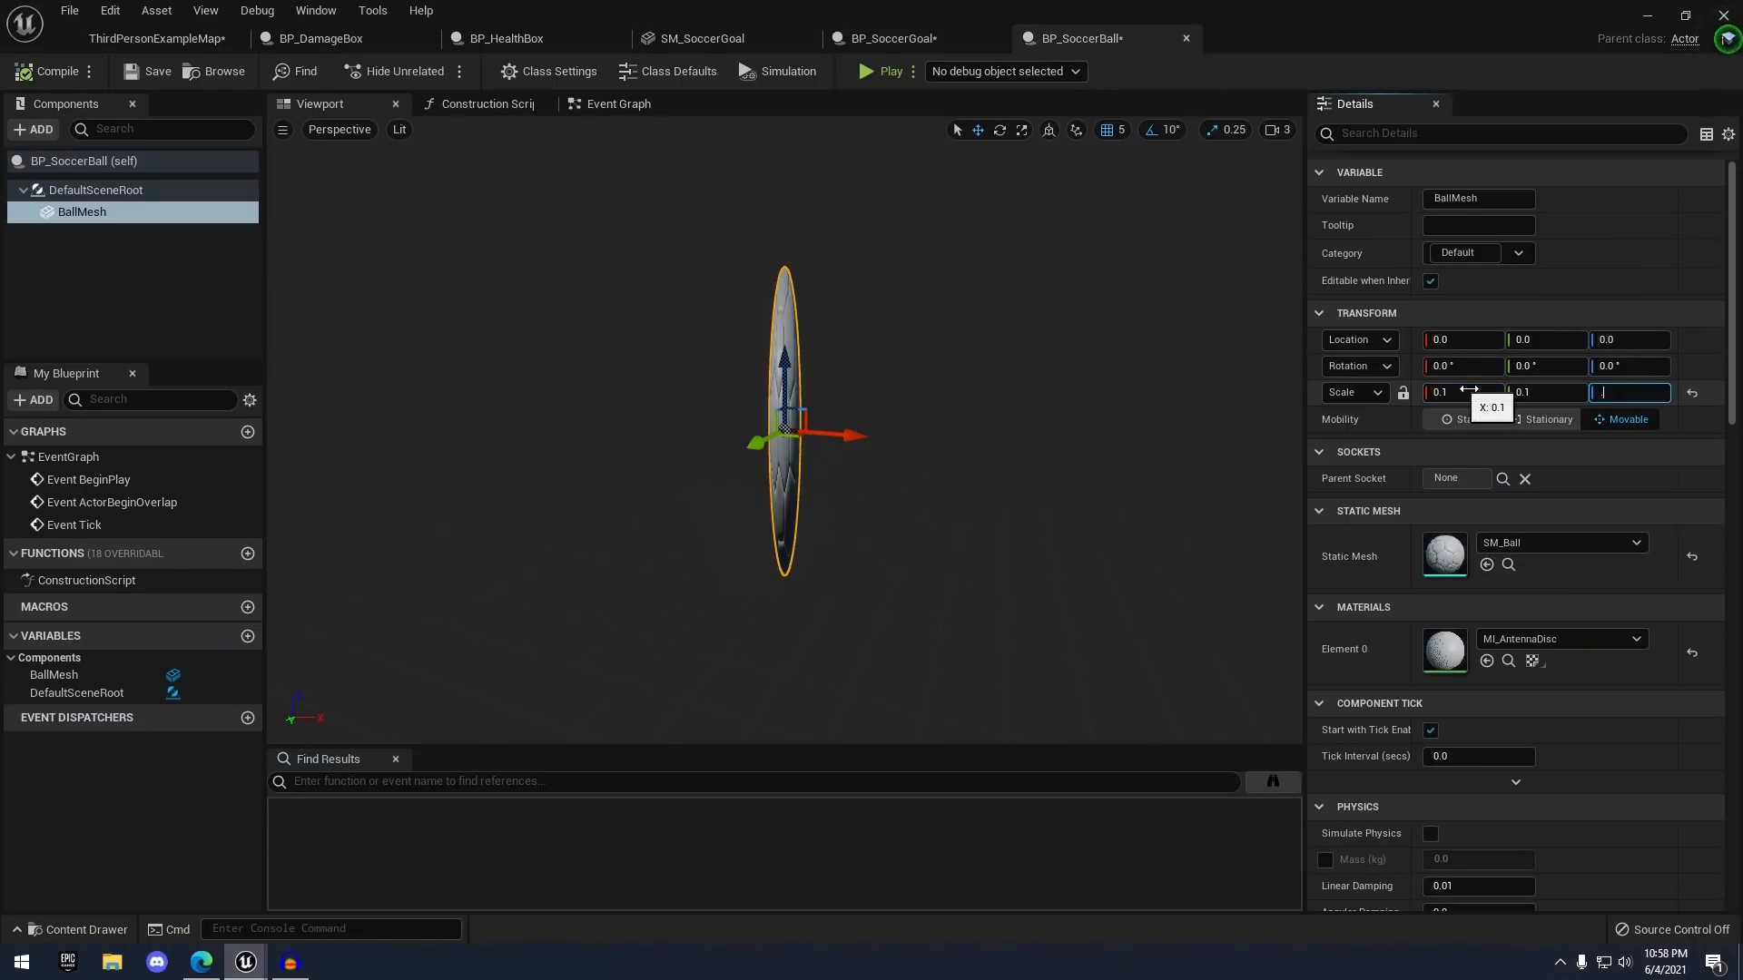
pyautogui.press('Return')
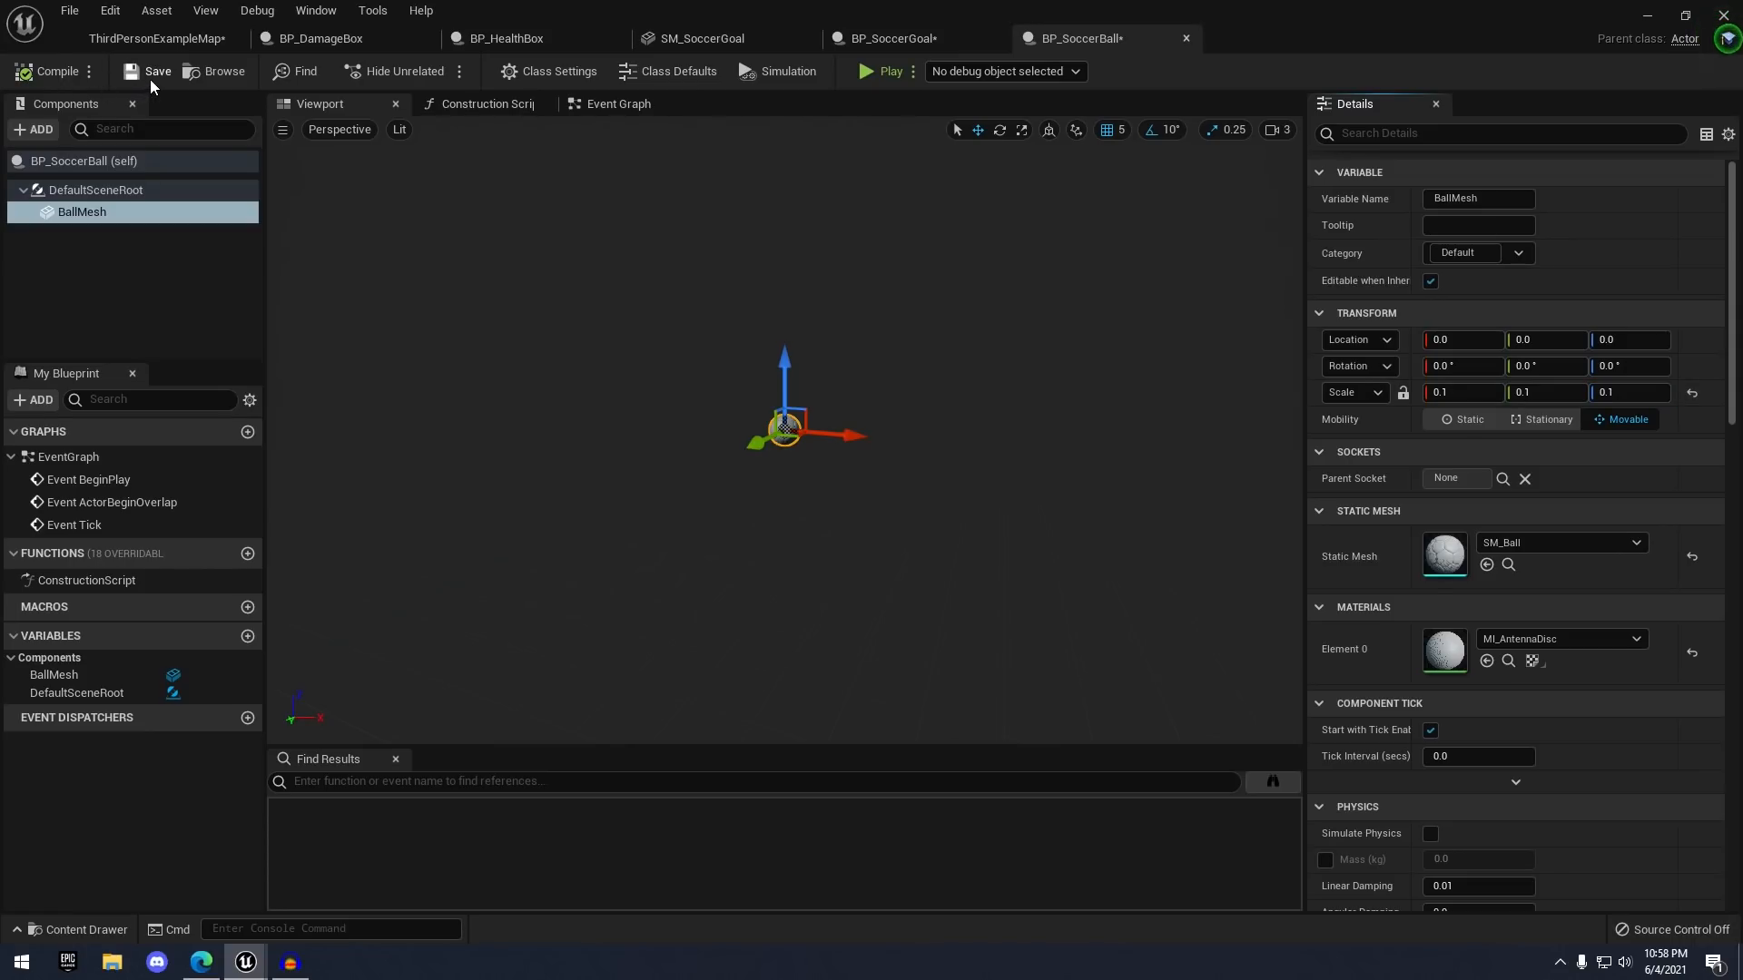
pyautogui.click(154, 72)
# - Raise the placed ball to Z 175 and shift it sideways to Y 425
pyautogui.click(157, 38)
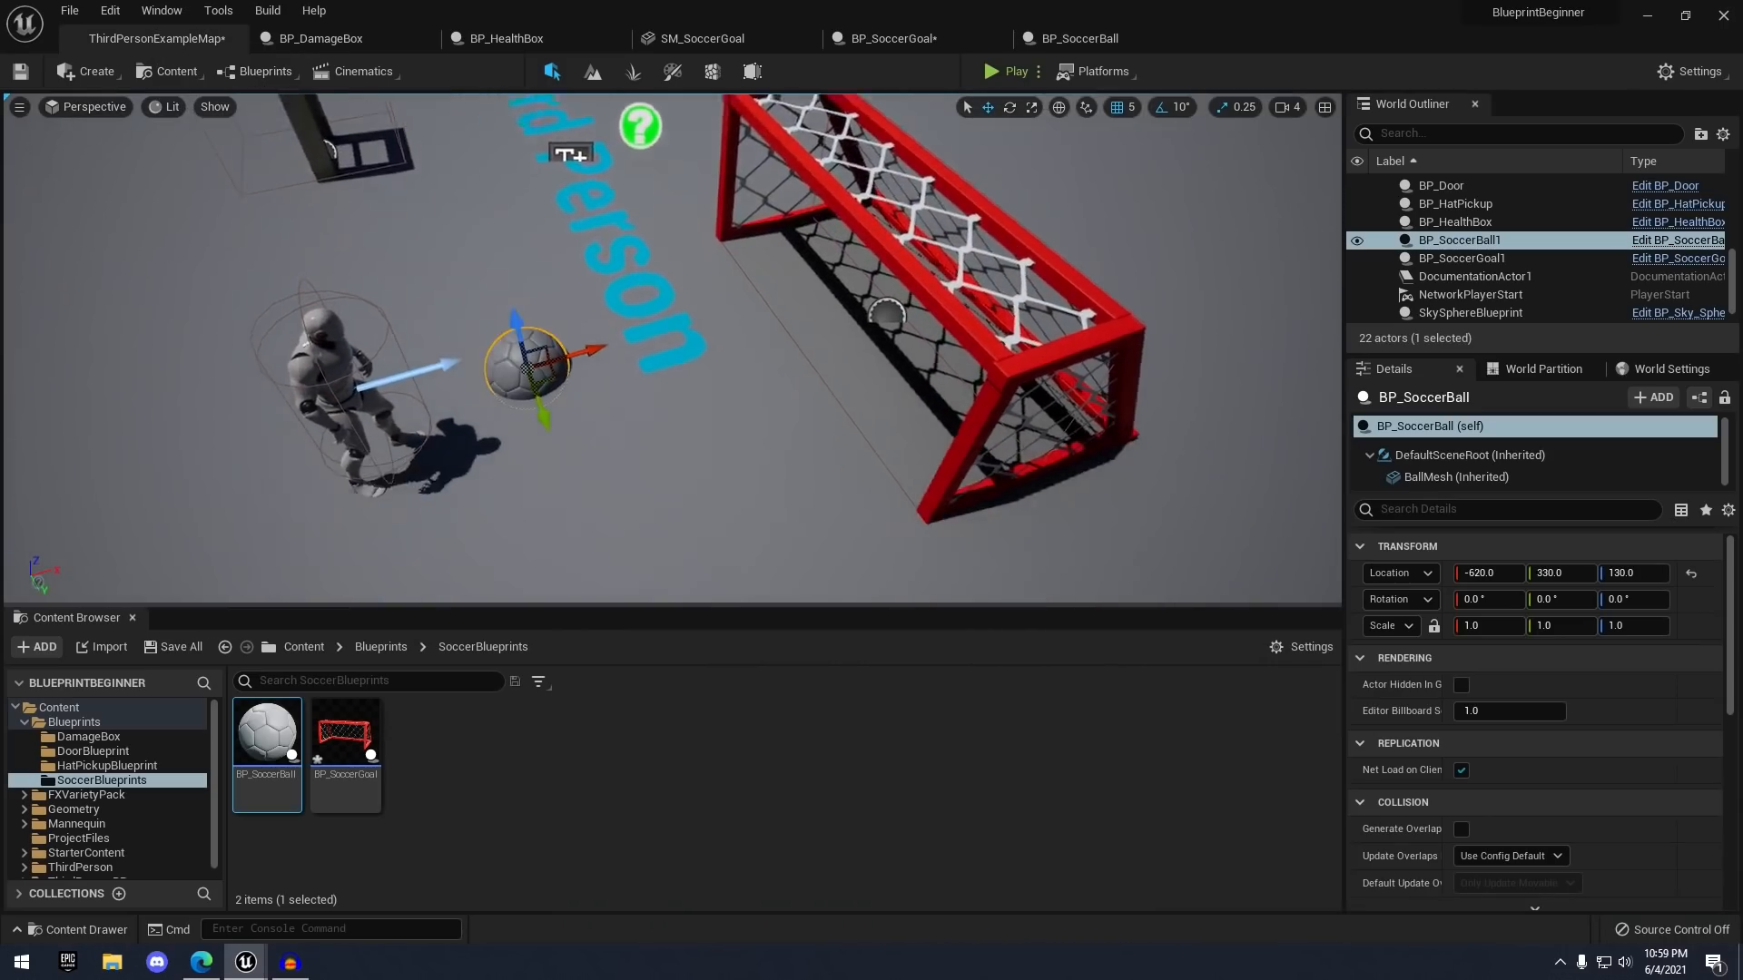
pyautogui.press('f')
pyautogui.moveTo(730, 236); pyautogui.dragTo(726, 134)
pyautogui.moveTo(863, 243); pyautogui.dragTo(854, 304, button='right')
pyautogui.moveTo(723, 337); pyautogui.dragTo(810, 405)
pyautogui.moveTo(846, 437)
pyautogui.mouseDown(button='right')
pyautogui.moveTo(830, 424)
pyautogui.moveTo(844, 413)
pyautogui.moveTo(846, 437)
pyautogui.mouseUp(button='right')
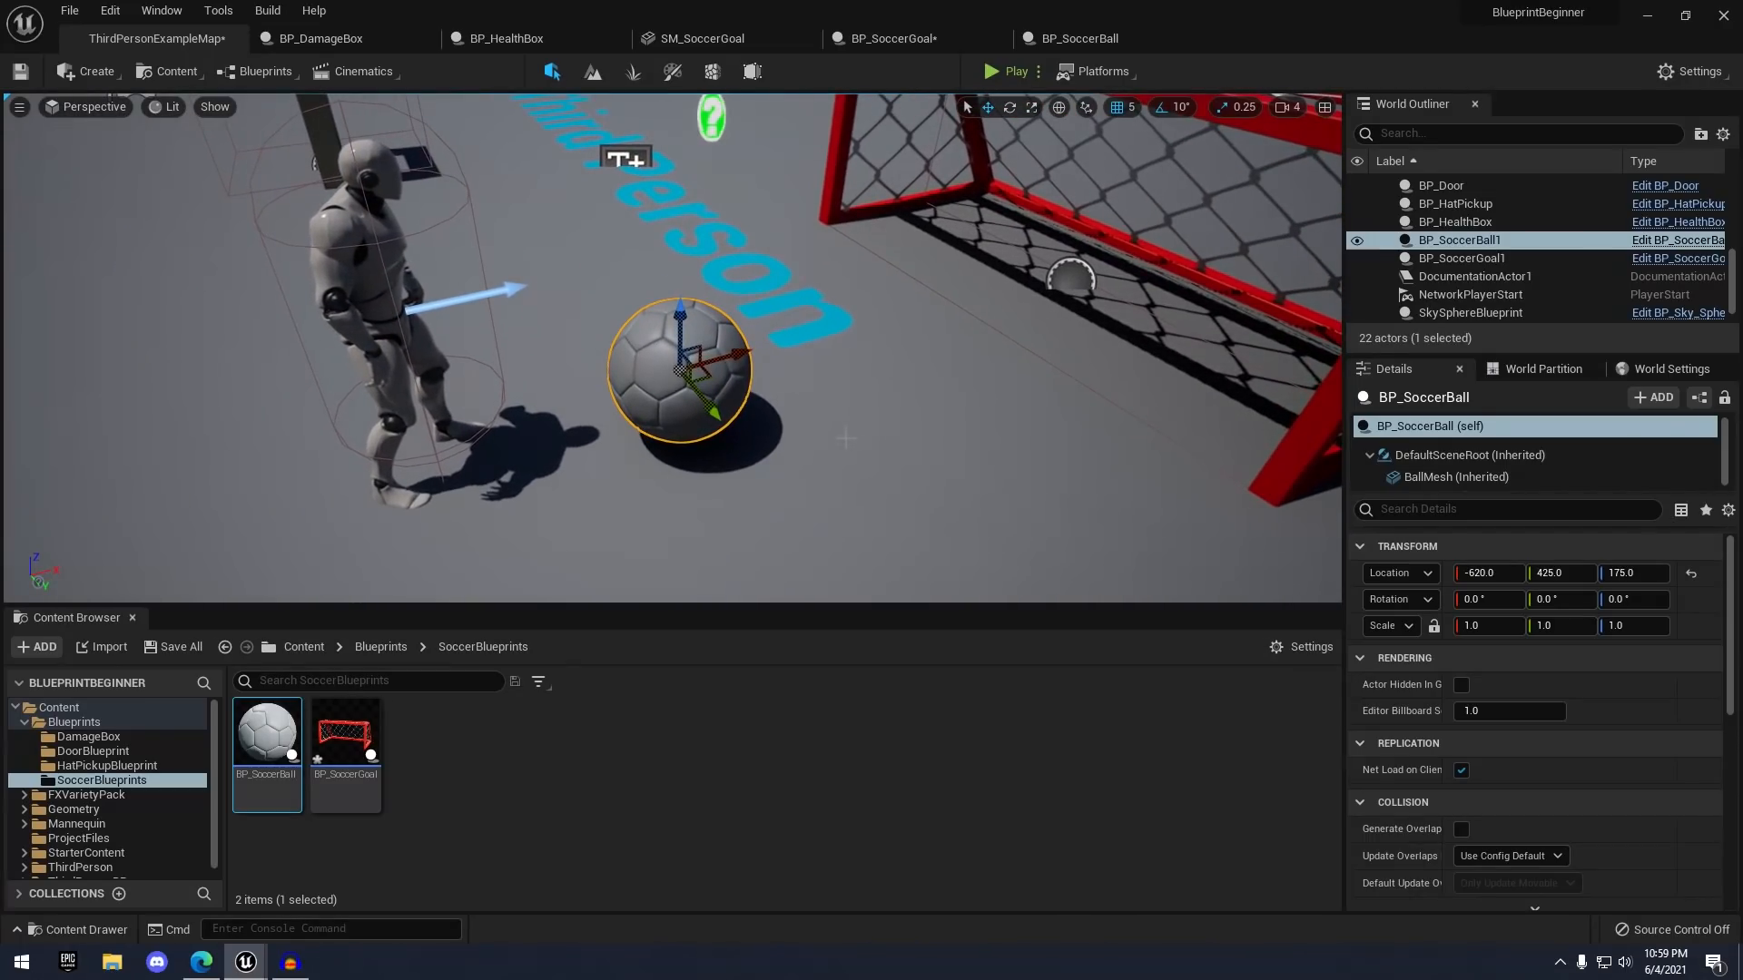
pyautogui.moveTo(853, 362)
pyautogui.mouseDown(button='right')
pyautogui.moveTo(858, 304)
pyautogui.moveTo(853, 362)
pyautogui.mouseUp(button='right')
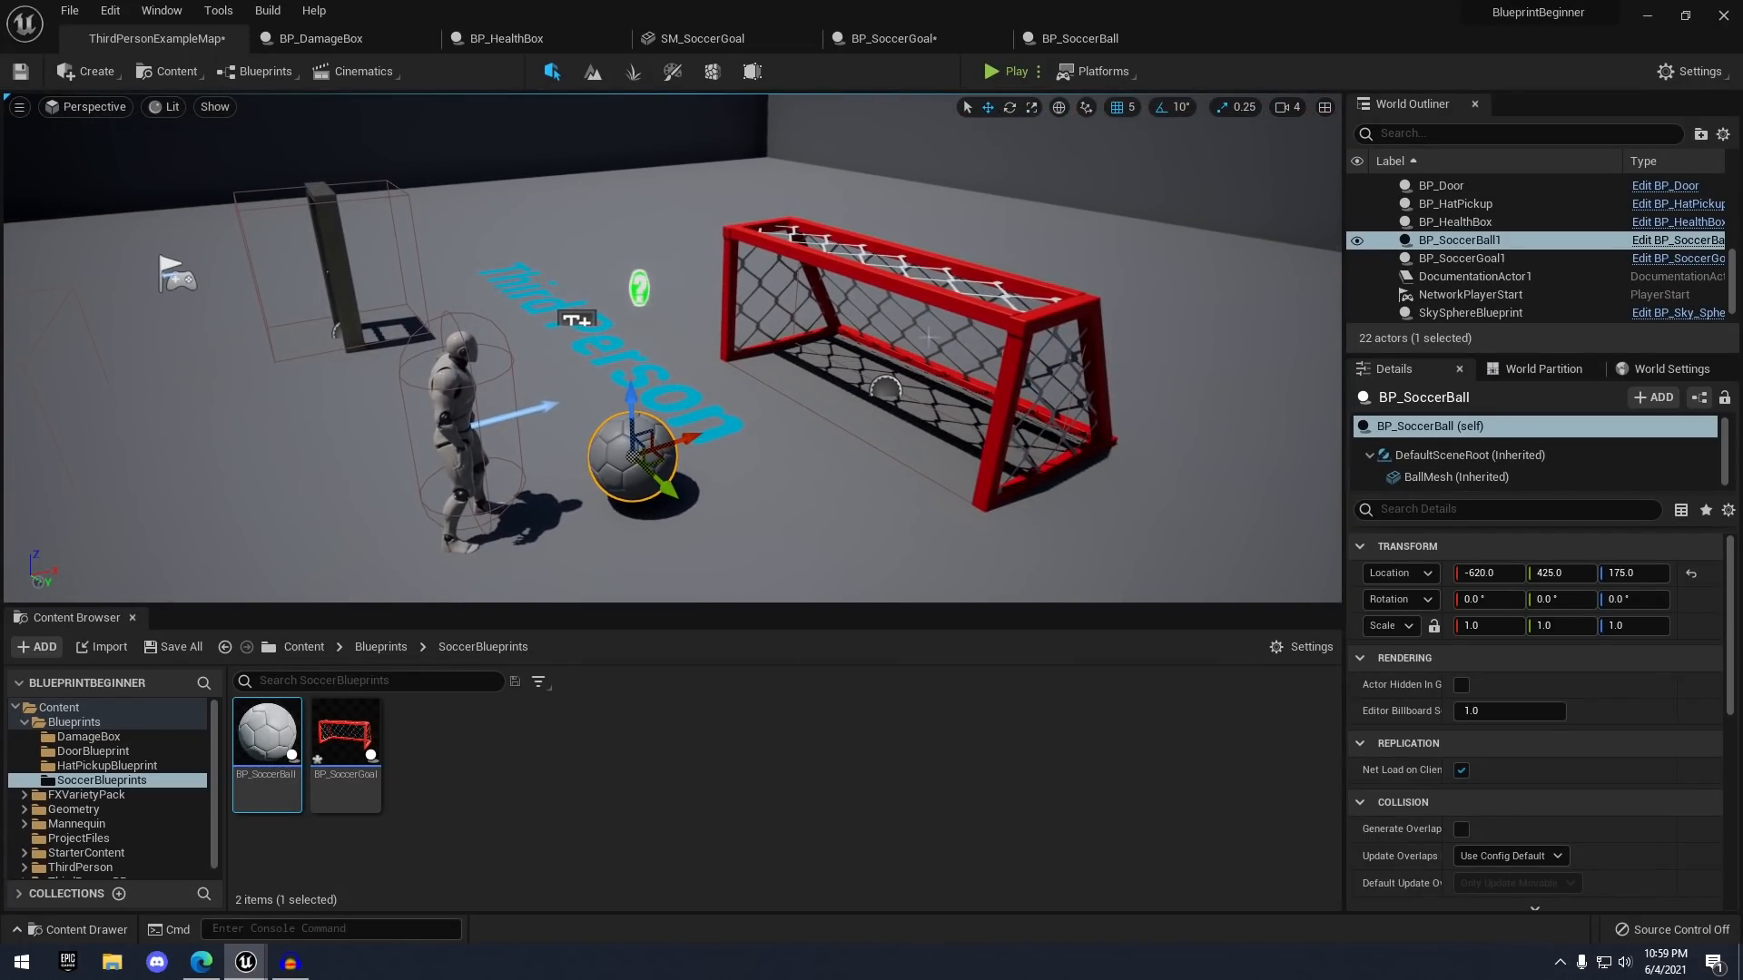
pyautogui.click(1034, 38)
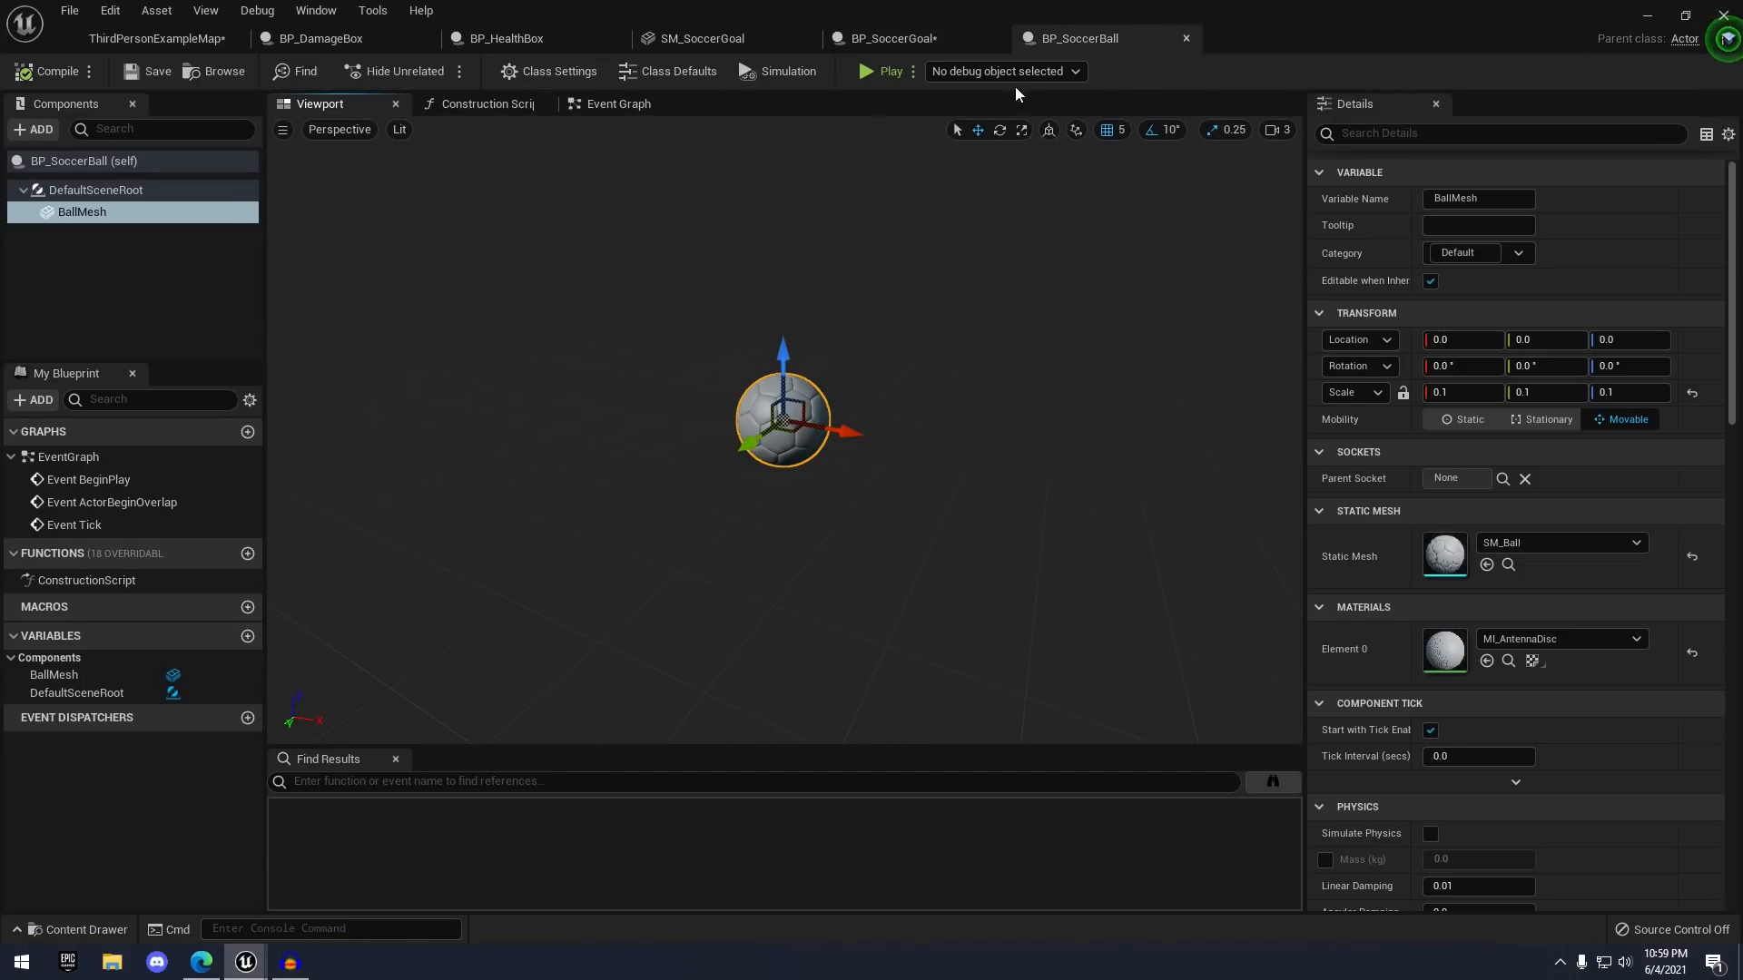
# - In BP_SoccerGoal's event graph, cast the overlap's Other Actor to BP_SoccerBall
pyautogui.click(884, 41)
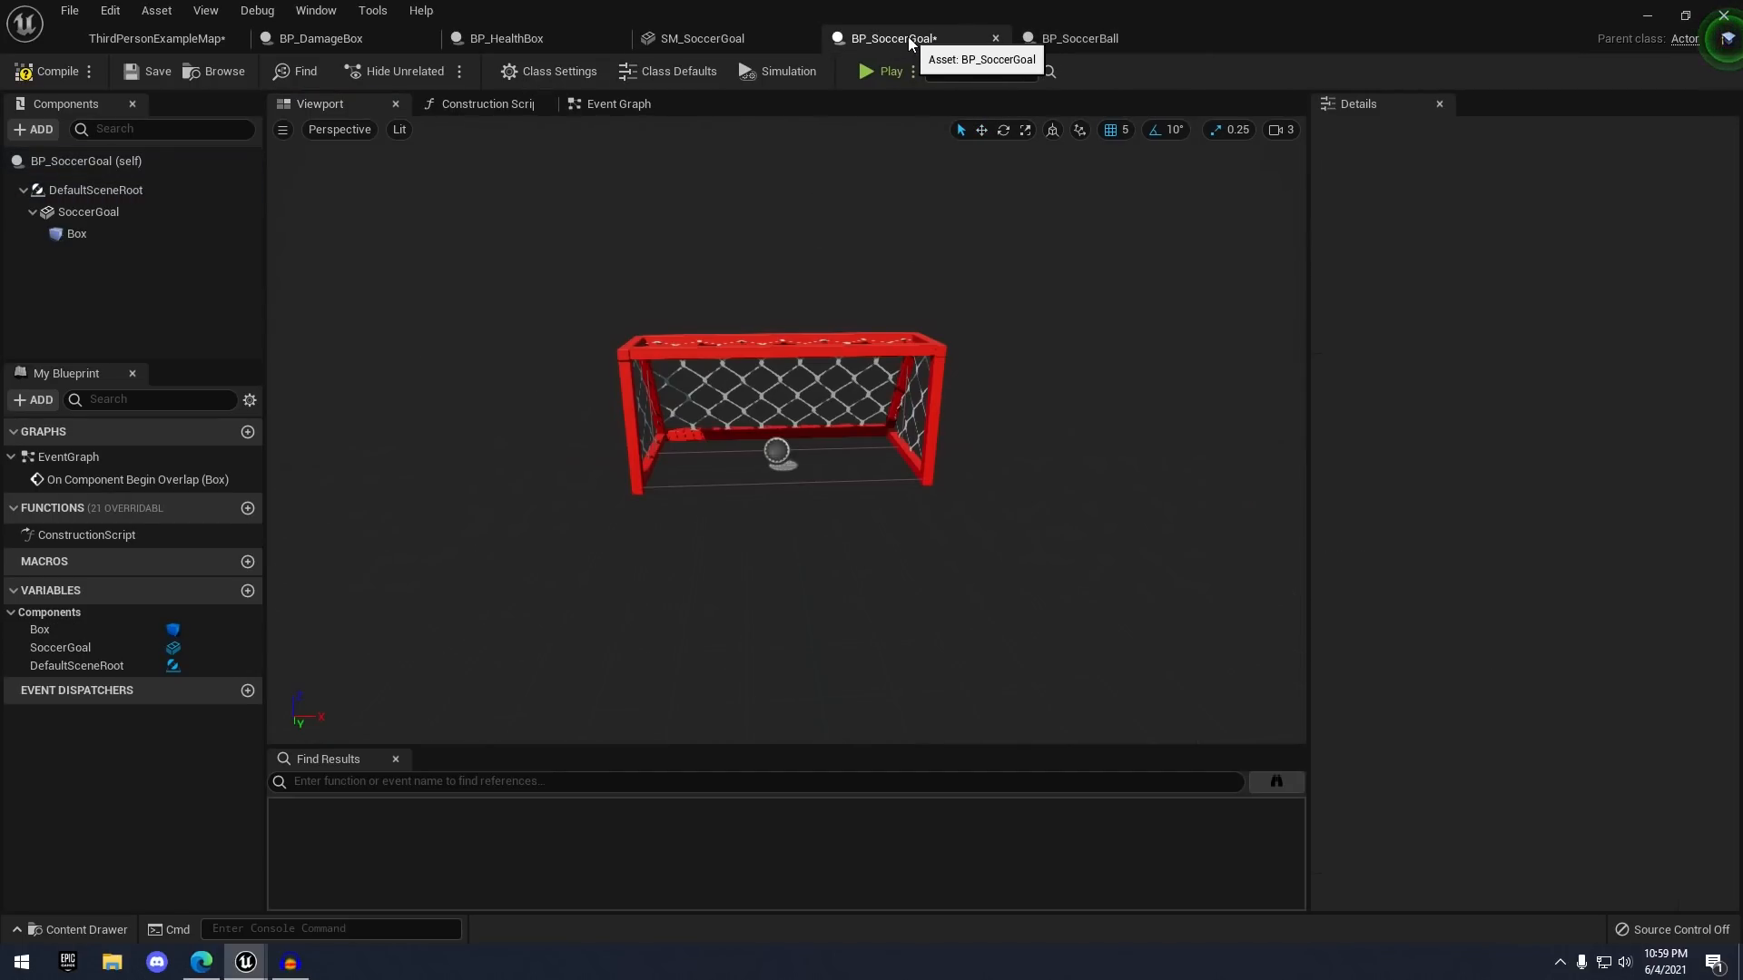
pyautogui.click(637, 103)
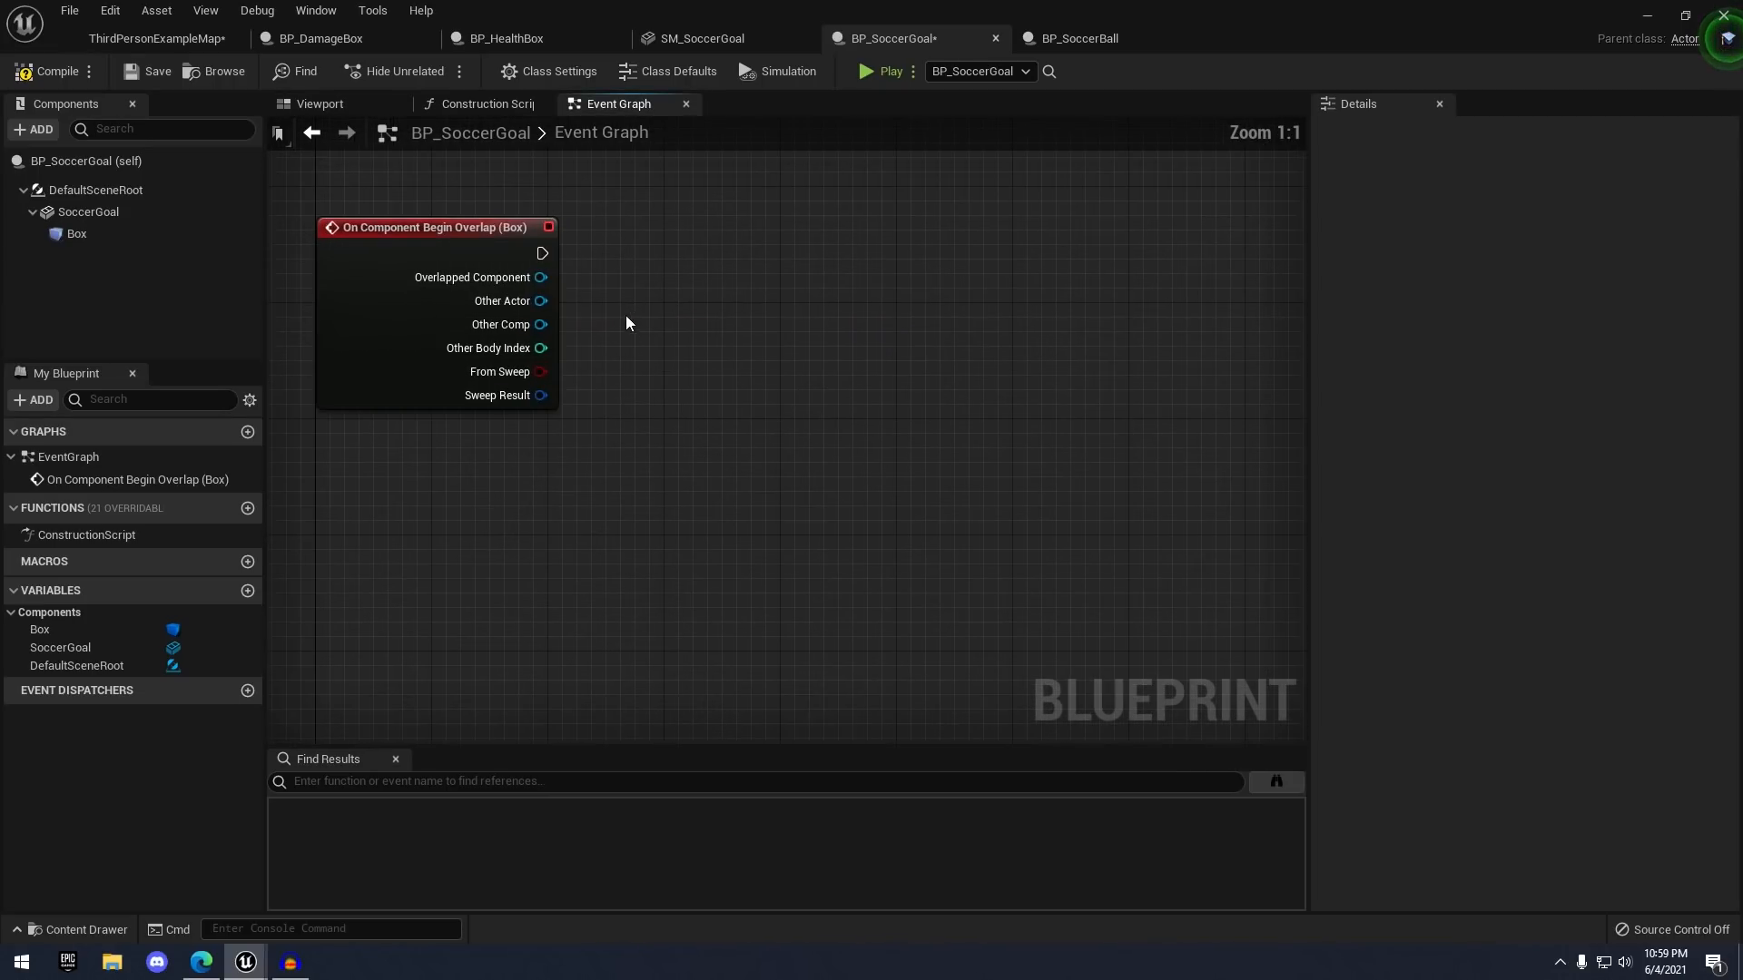
pyautogui.moveTo(523, 300); pyautogui.dragTo(683, 232)
pyautogui.write('cast to bp_')
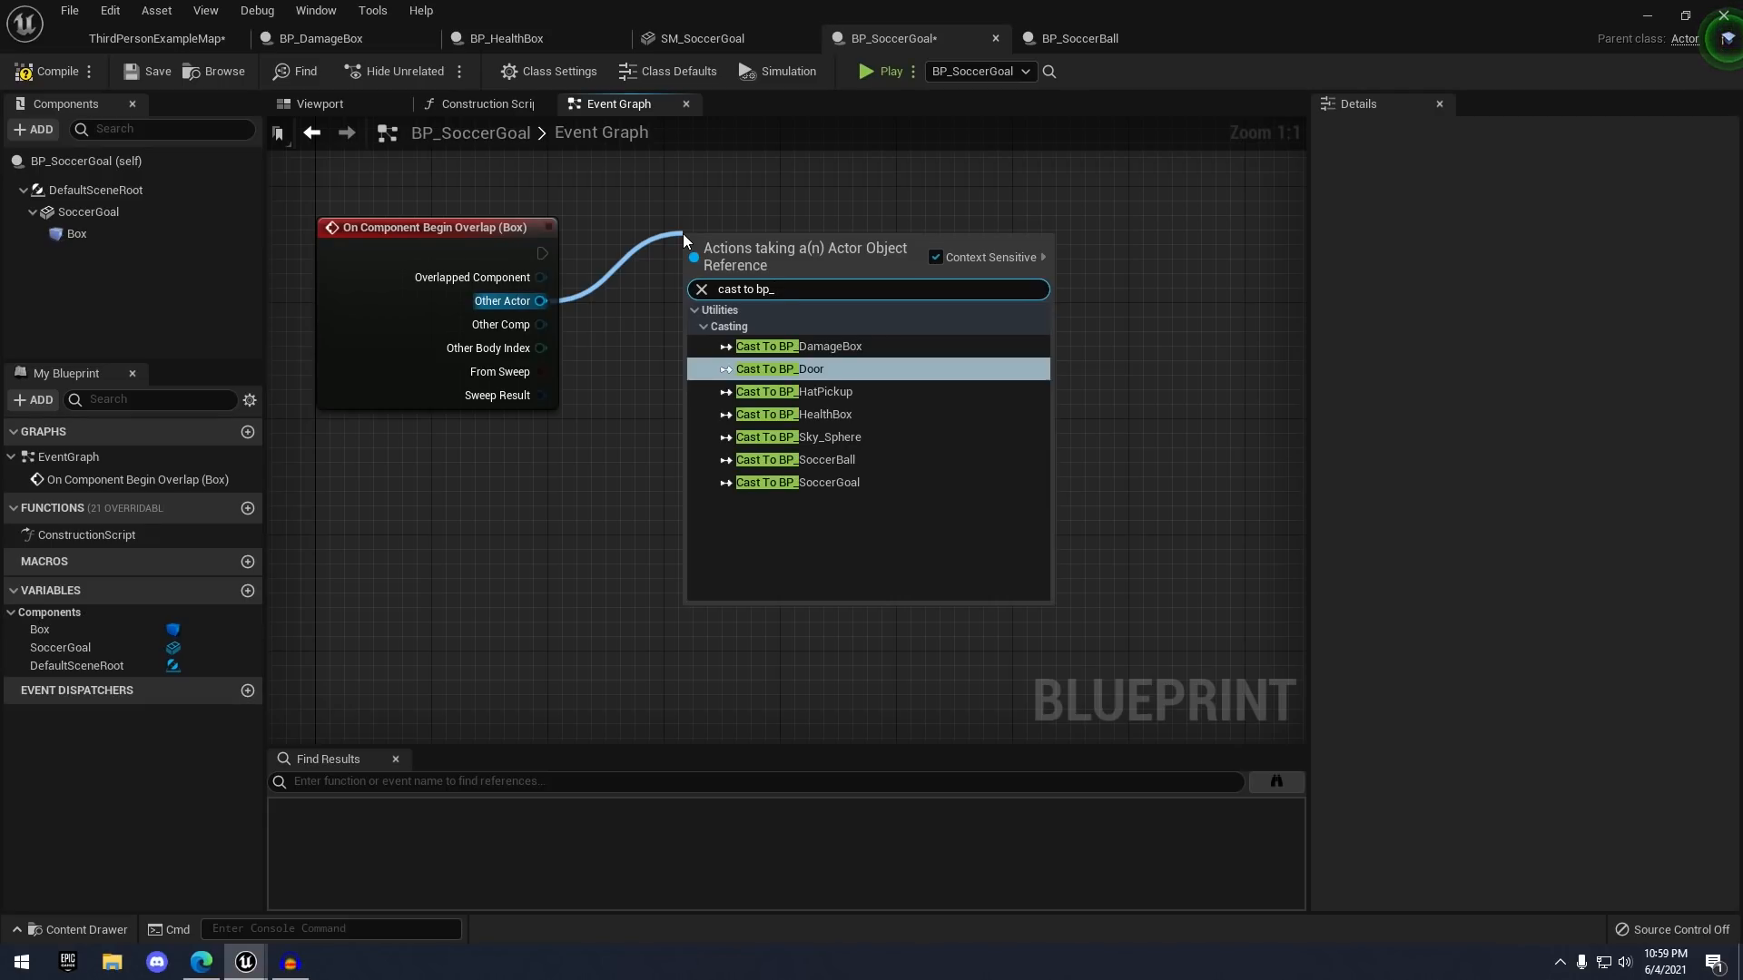
pyautogui.press('Down')
pyautogui.press('Down')
pyautogui.press('Down')
pyautogui.press('Down')
pyautogui.press('Return')
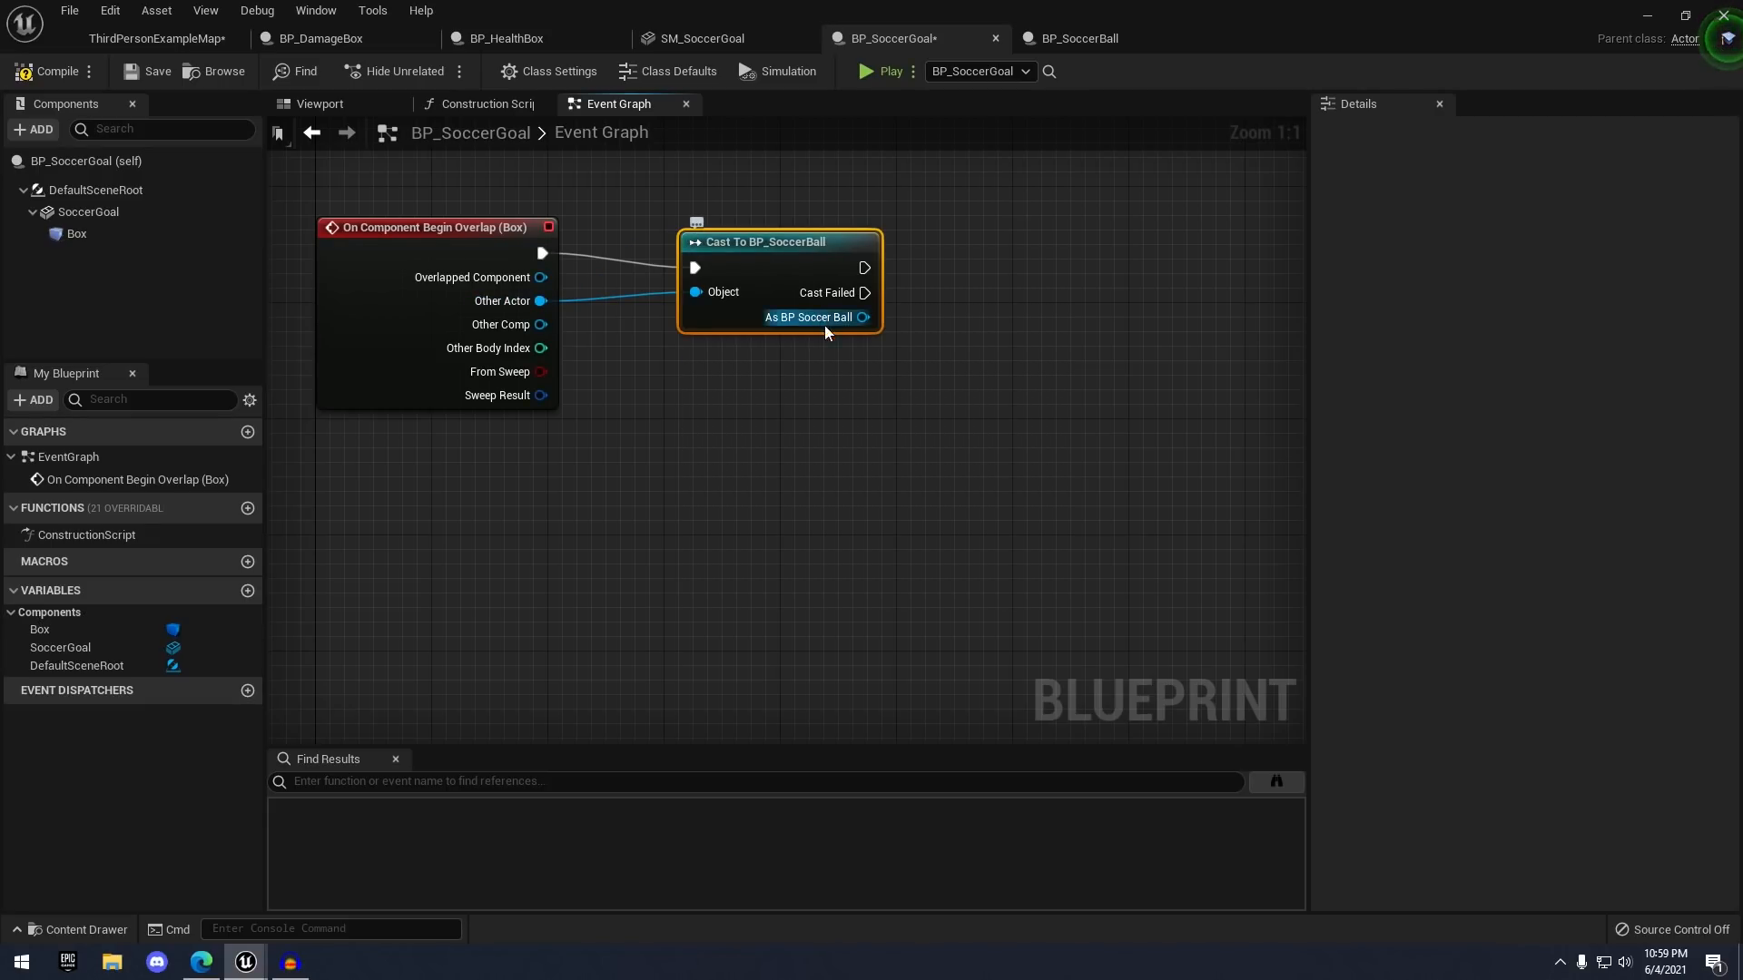
pyautogui.click(603, 261)
pyautogui.moveTo(604, 262); pyautogui.dragTo(599, 319, button='right')
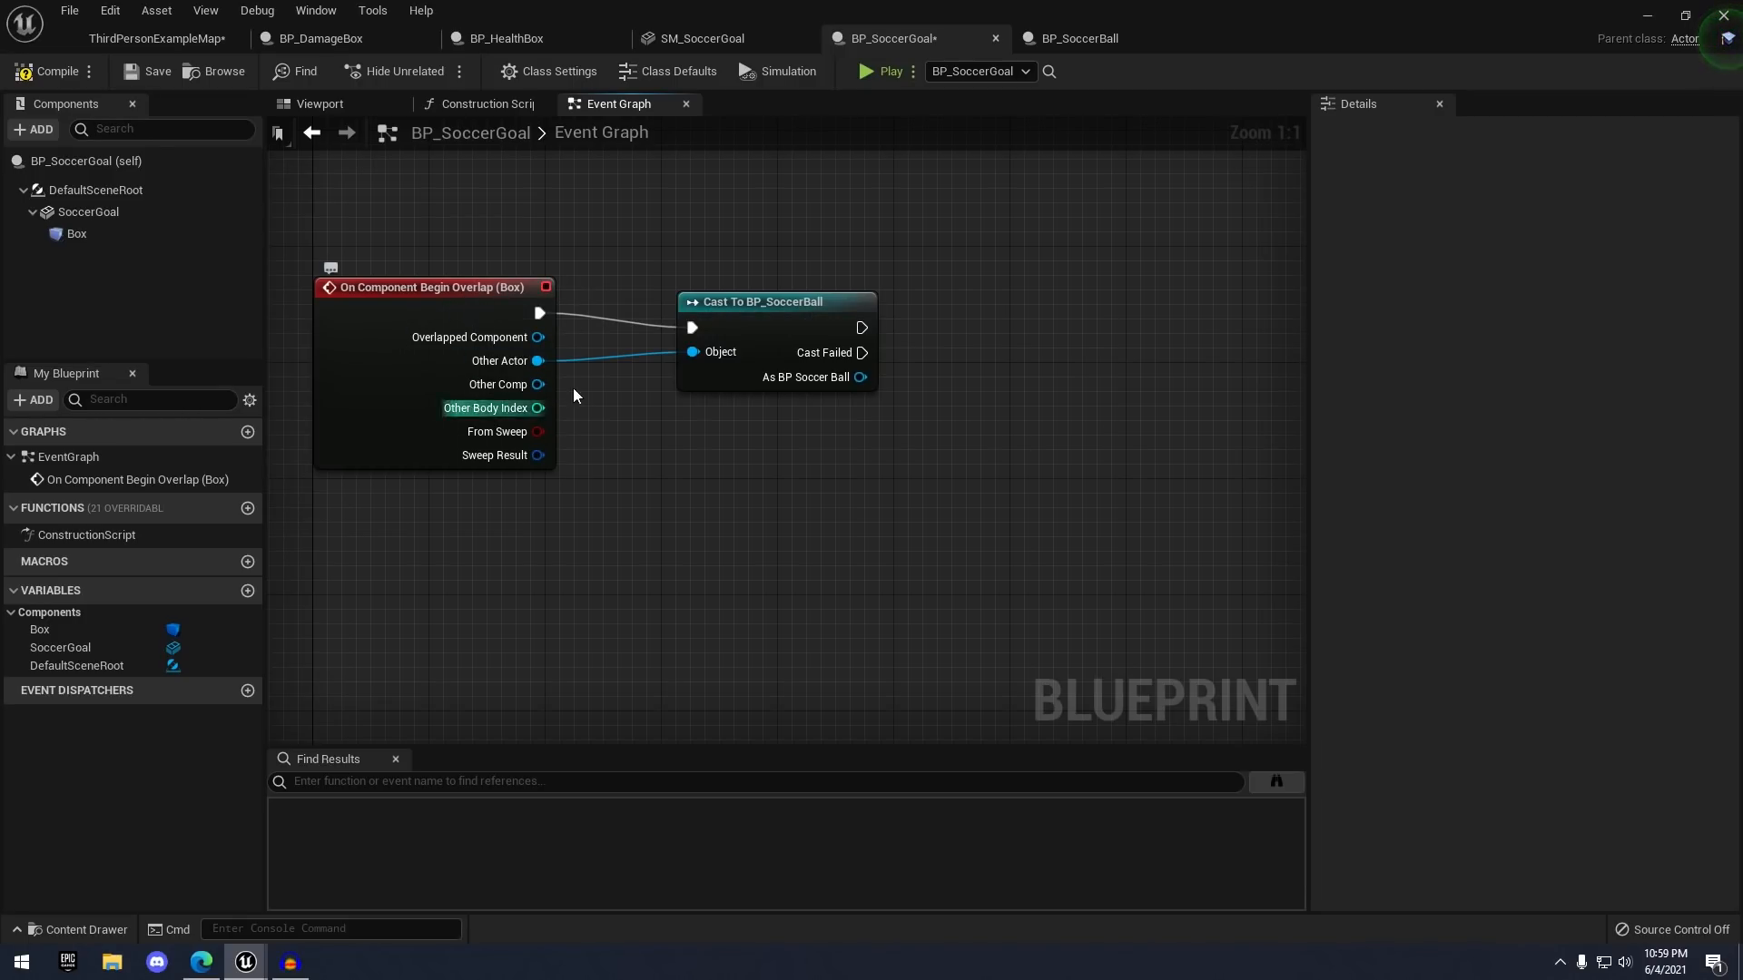
pyautogui.click(329, 104)
pyautogui.scroll(4, 732, 470)
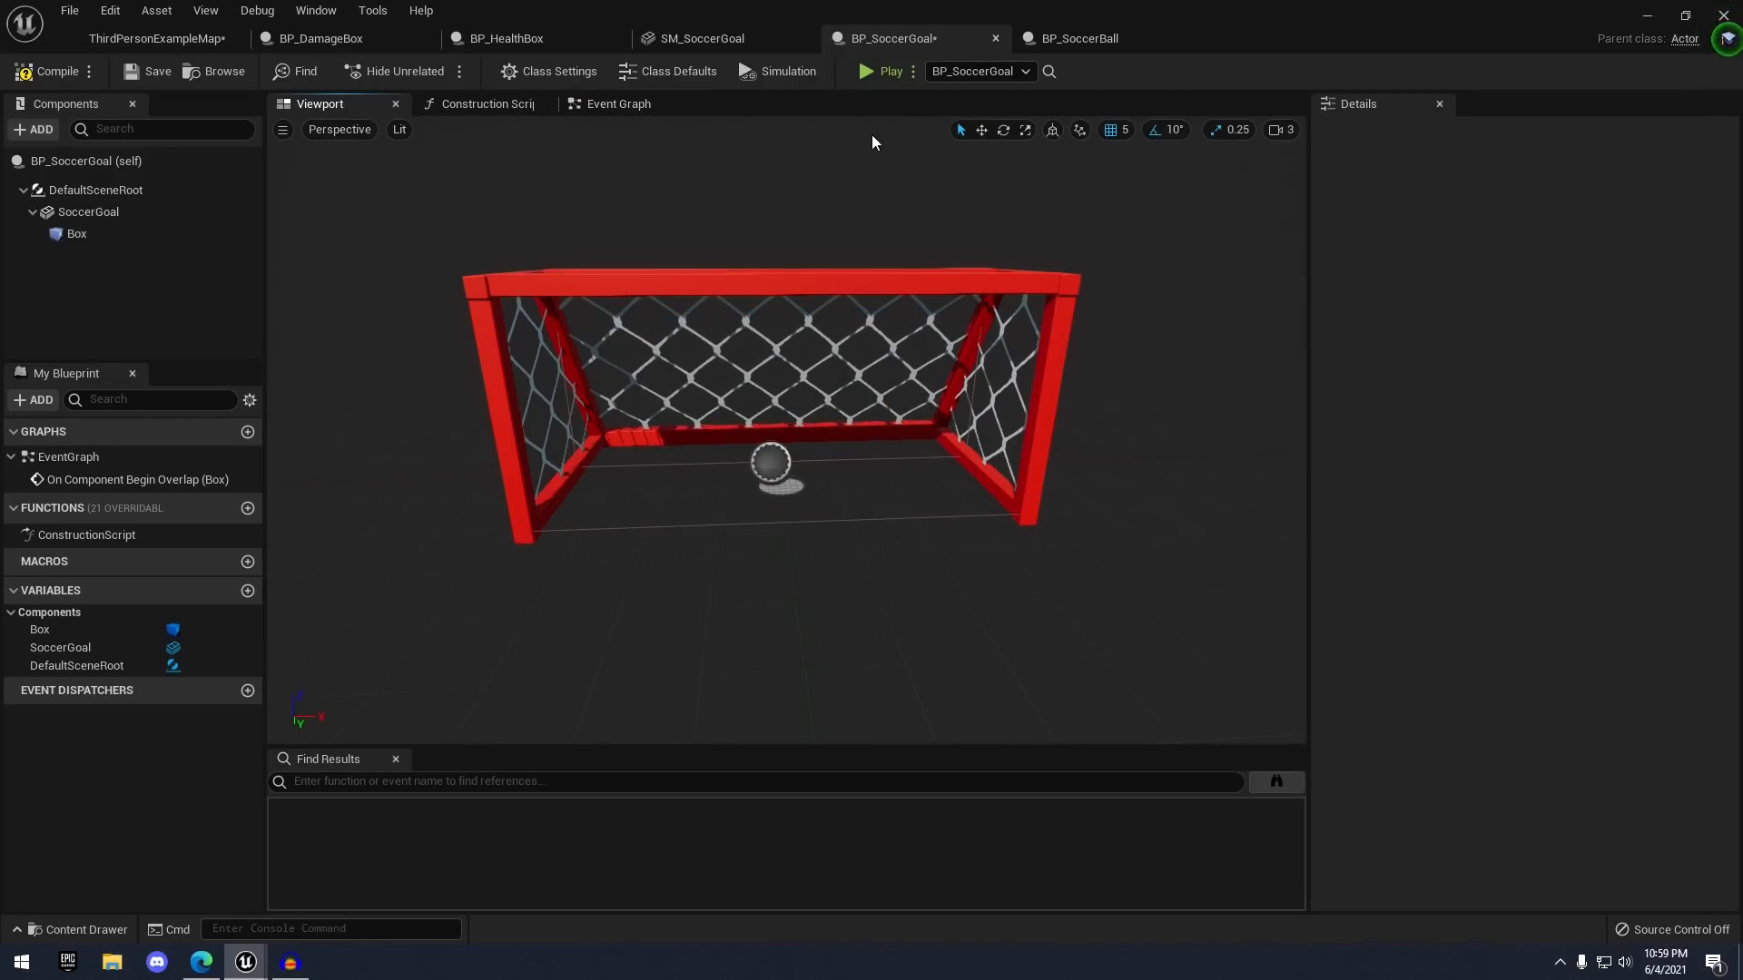
pyautogui.click(618, 104)
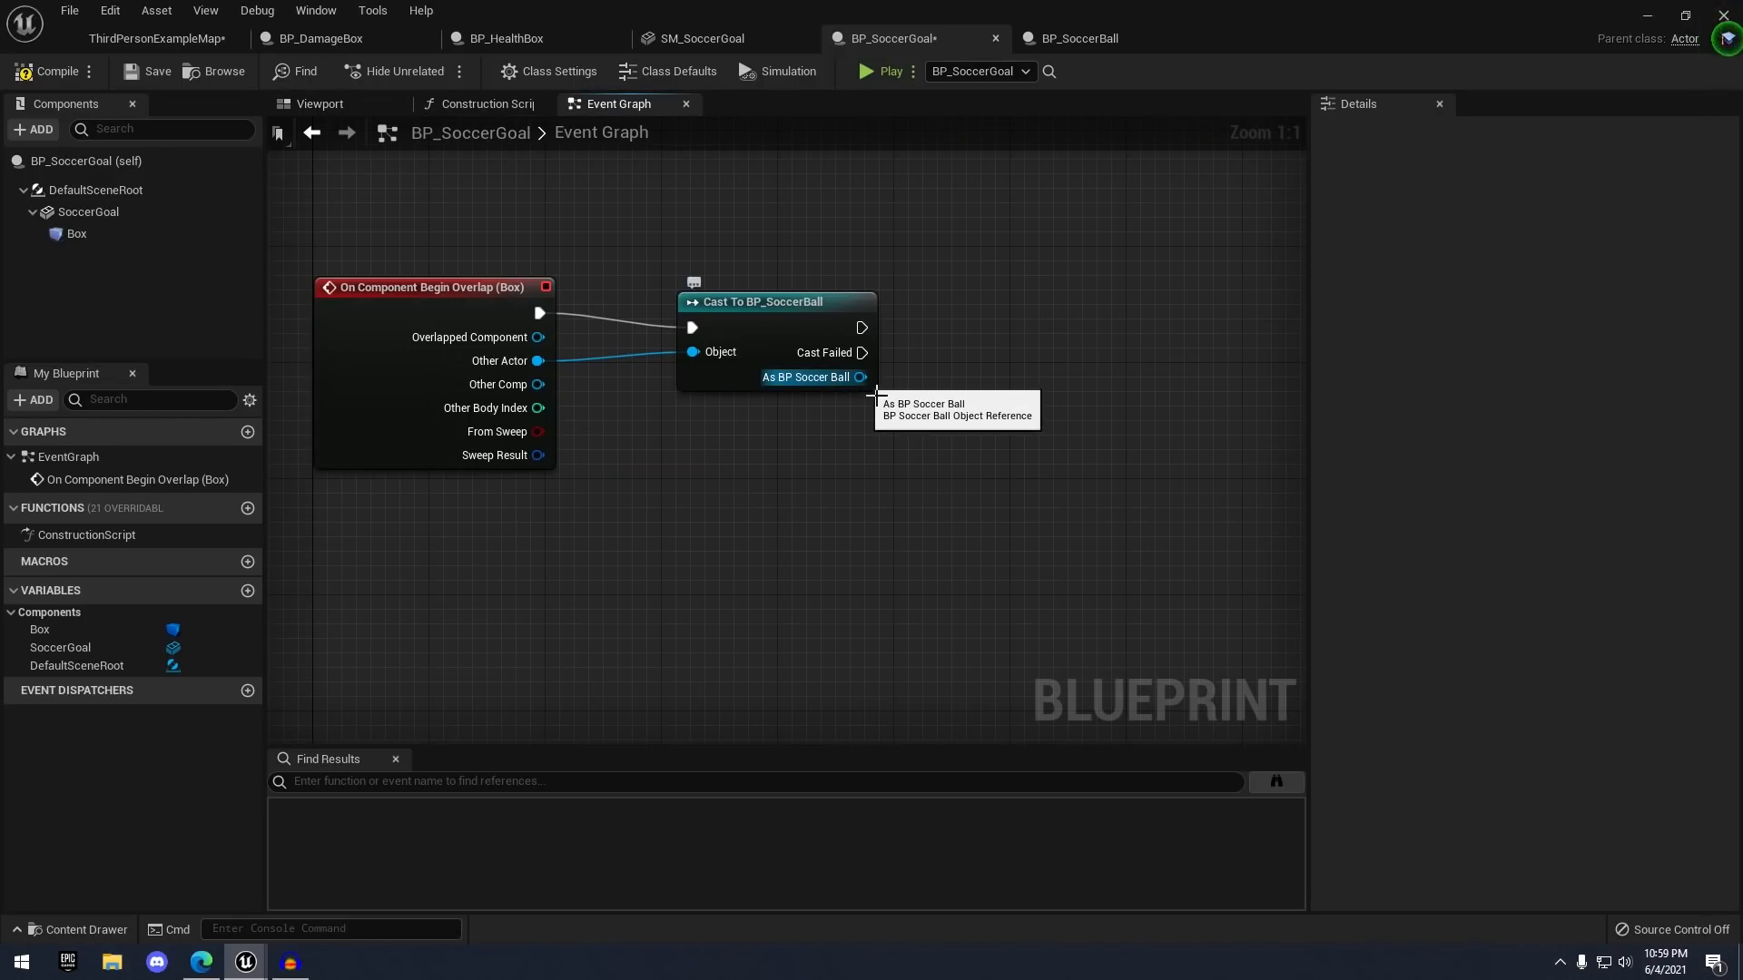
# - Add a Spawn Emitter at Location node after the cast's success execution
pyautogui.moveTo(860, 378); pyautogui.dragTo(975, 339)
pyautogui.moveTo(861, 327); pyautogui.dragTo(1026, 292)
pyautogui.write('spawn emitter')
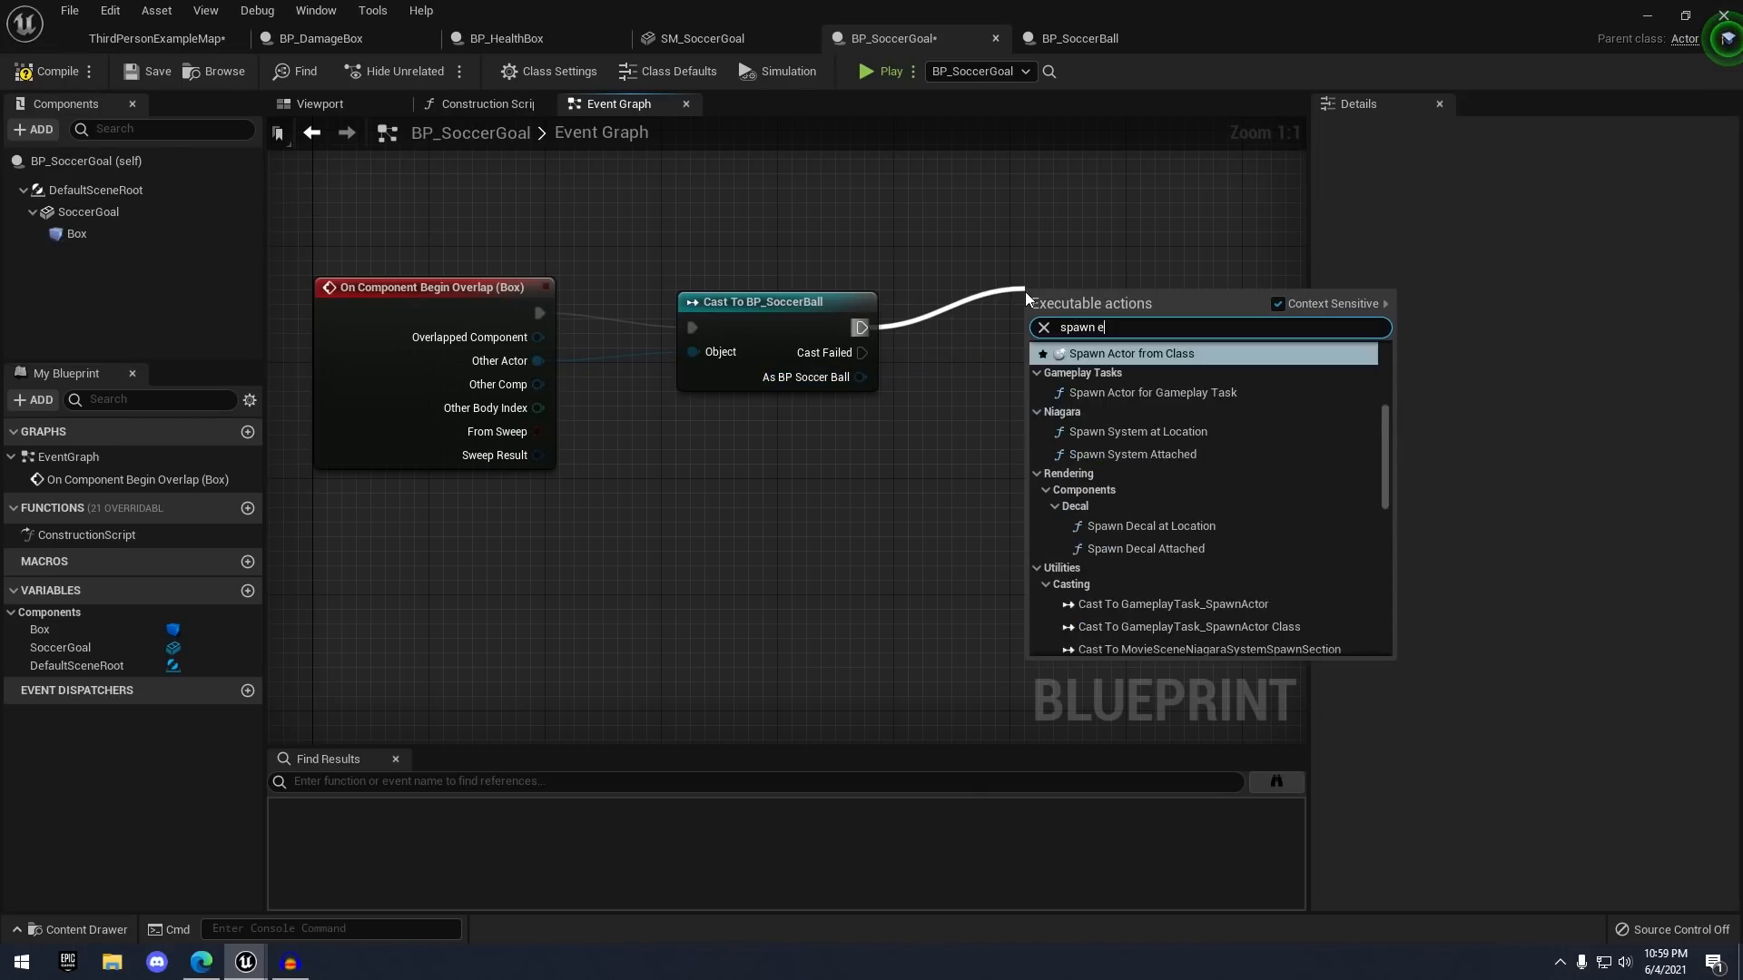
pyautogui.press('Return')
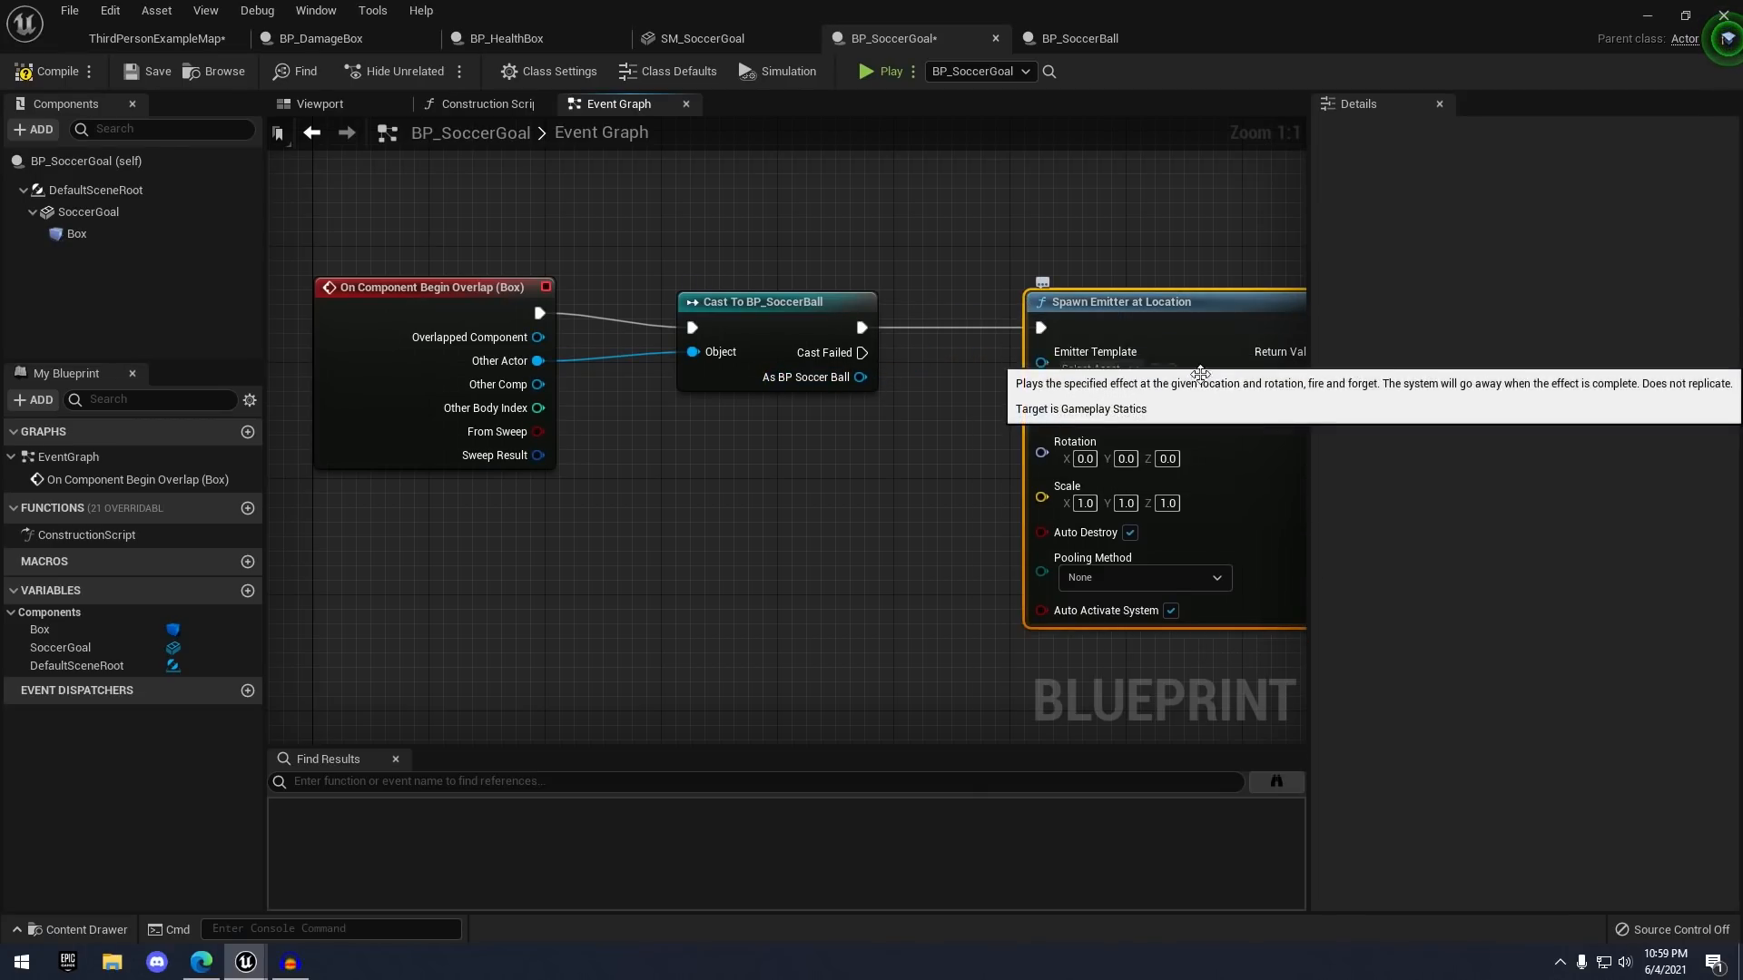
pyautogui.moveTo(824, 463); pyautogui.dragTo(961, 435, button='right')
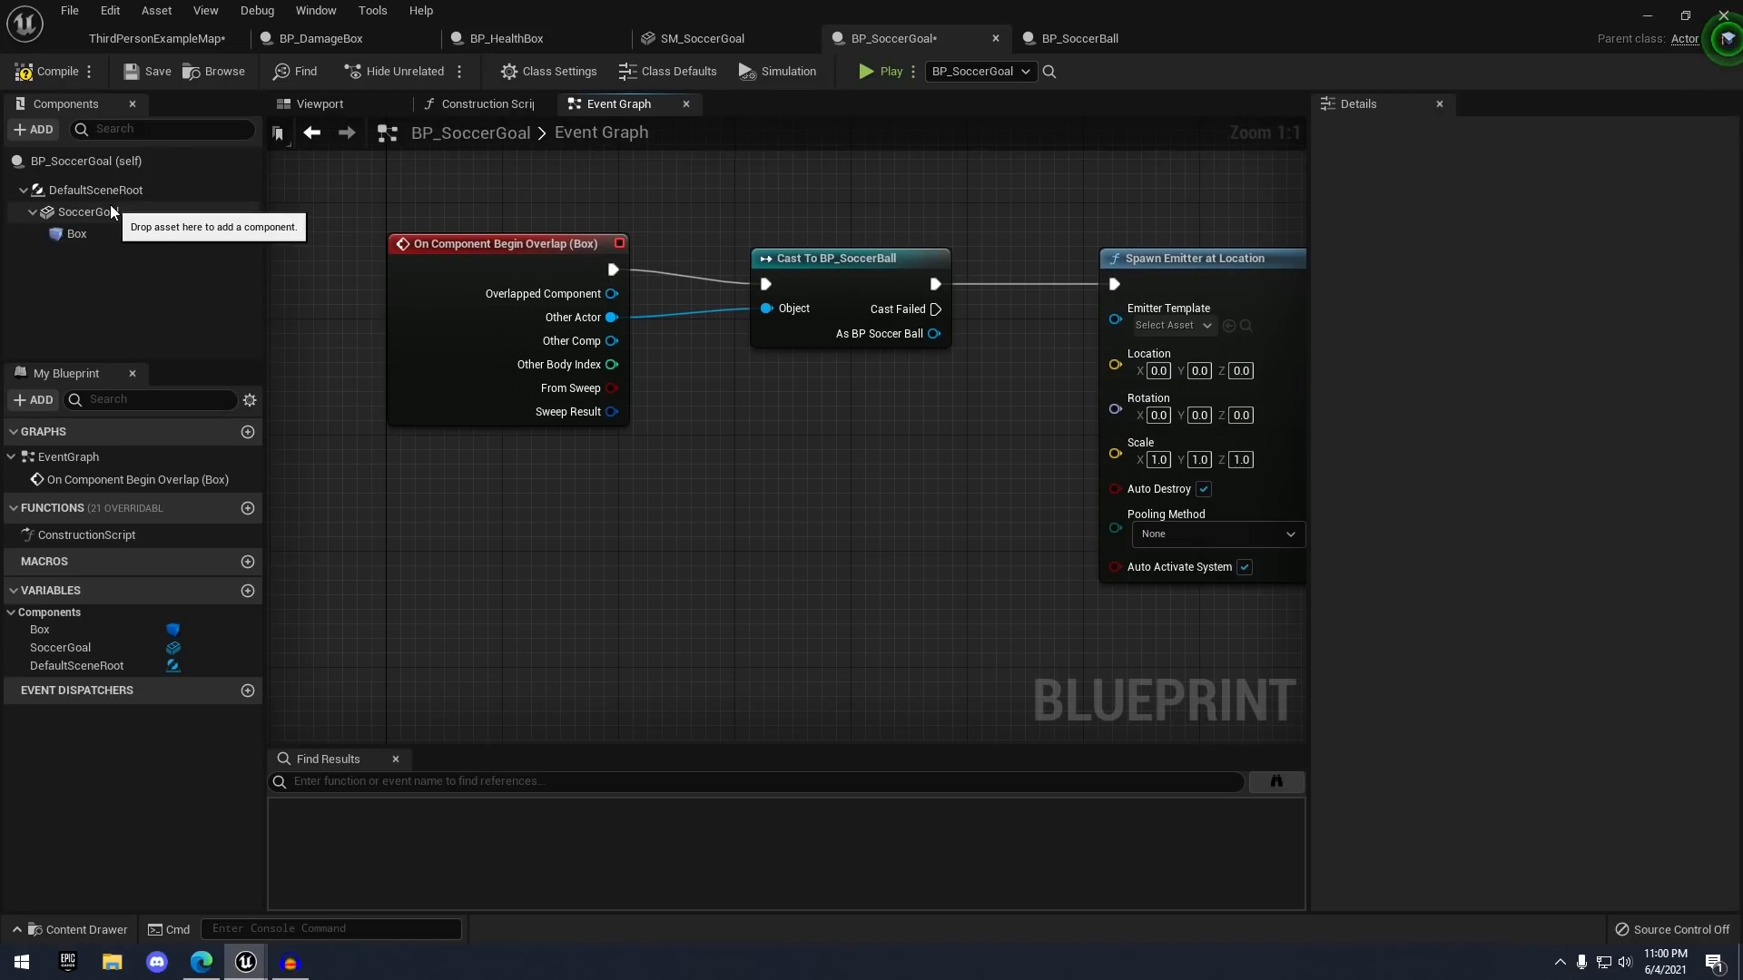
# - Feed the SoccerGoal component's GetWorldLocation into the emitter's Location input
pyautogui.click(109, 211)
pyautogui.click(74, 162)
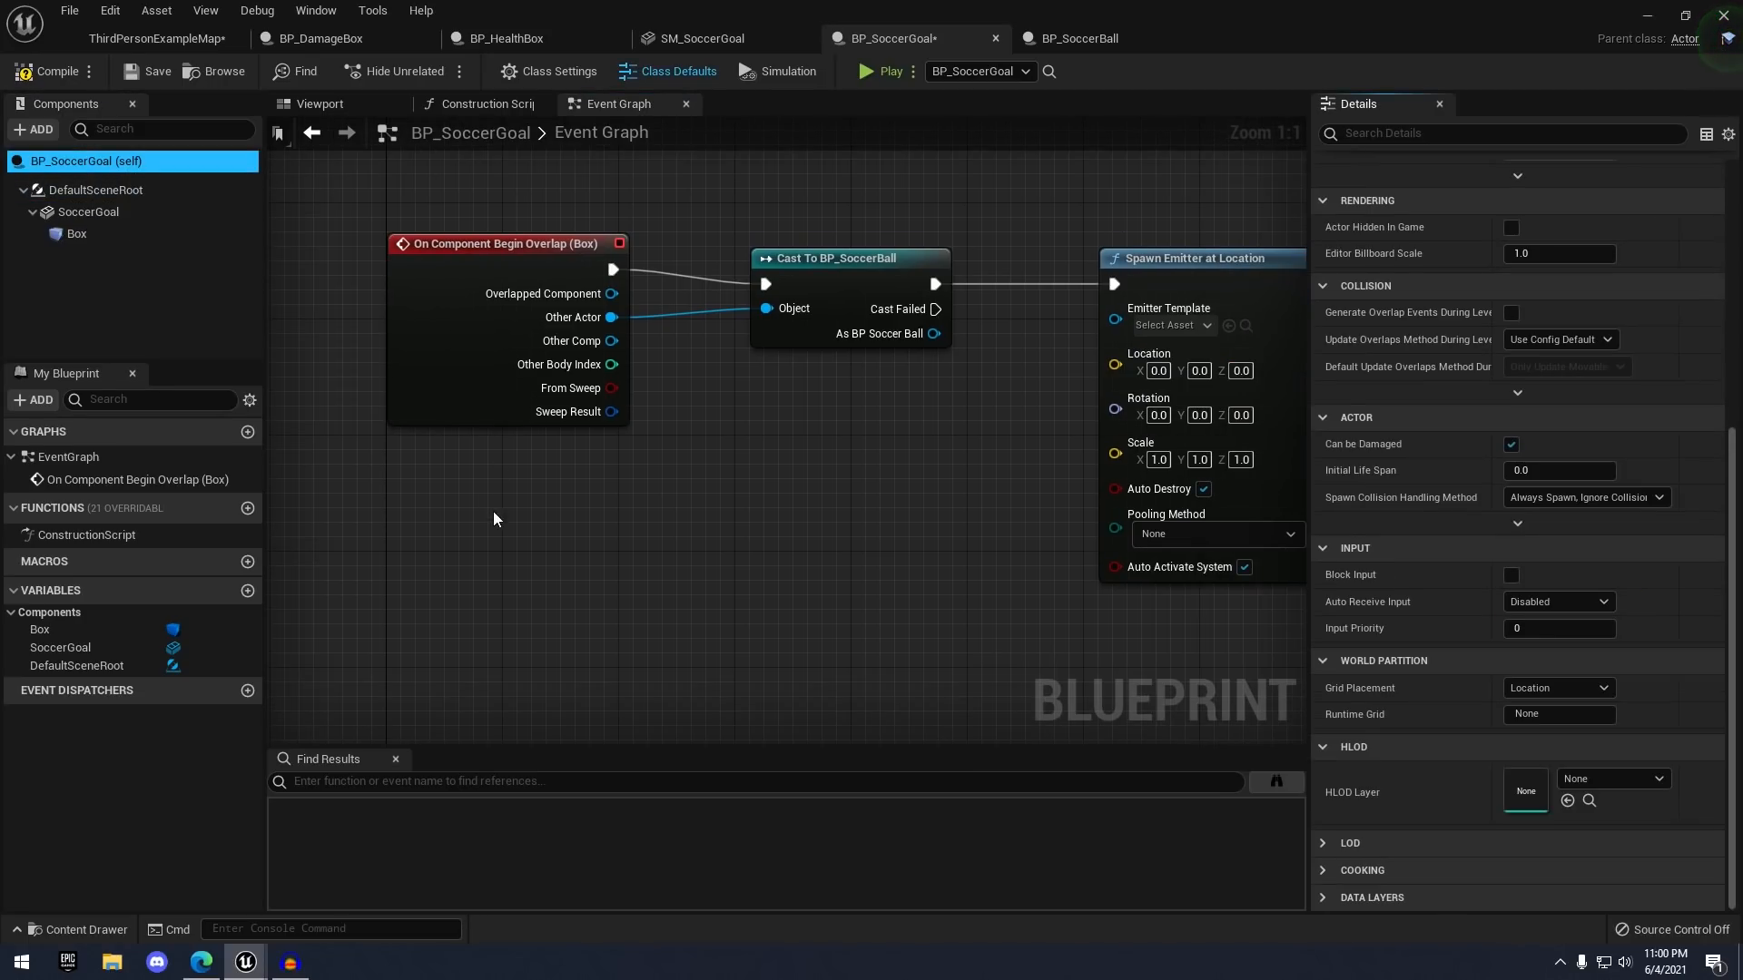
pyautogui.moveTo(80, 204); pyautogui.dragTo(758, 497)
pyautogui.write('get world')
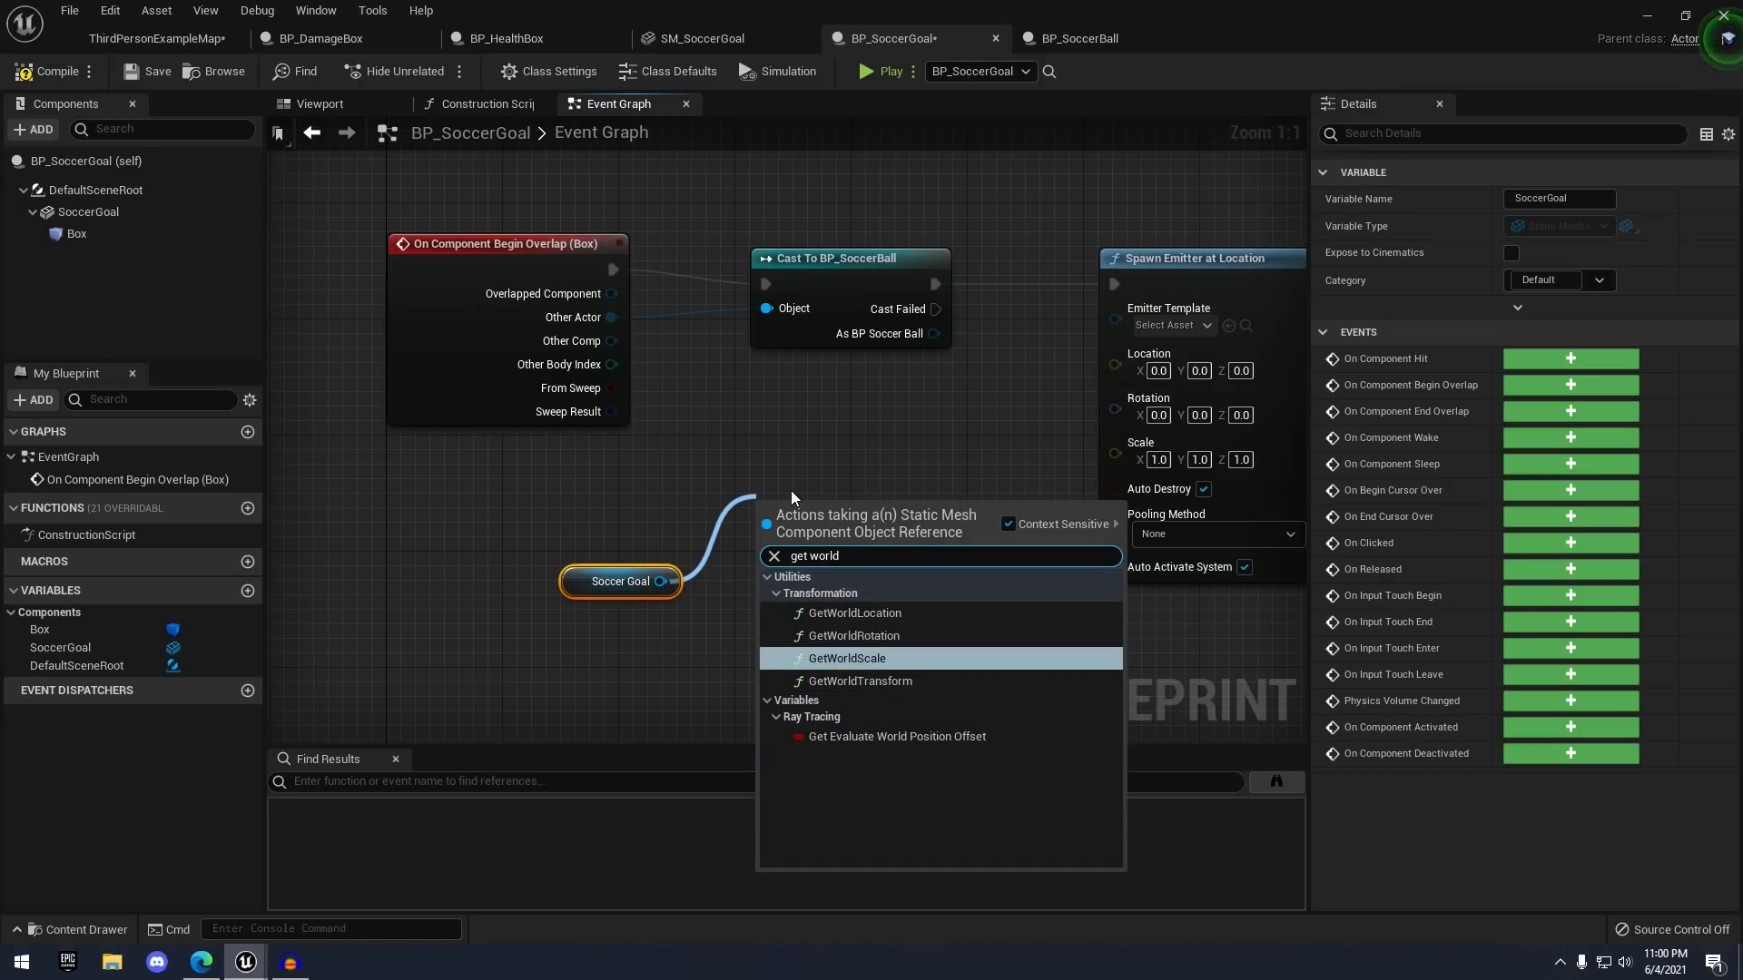
pyautogui.press('Down')
pyautogui.press('Up')
pyautogui.press('Up')
pyautogui.press('Up')
pyautogui.press('Return')
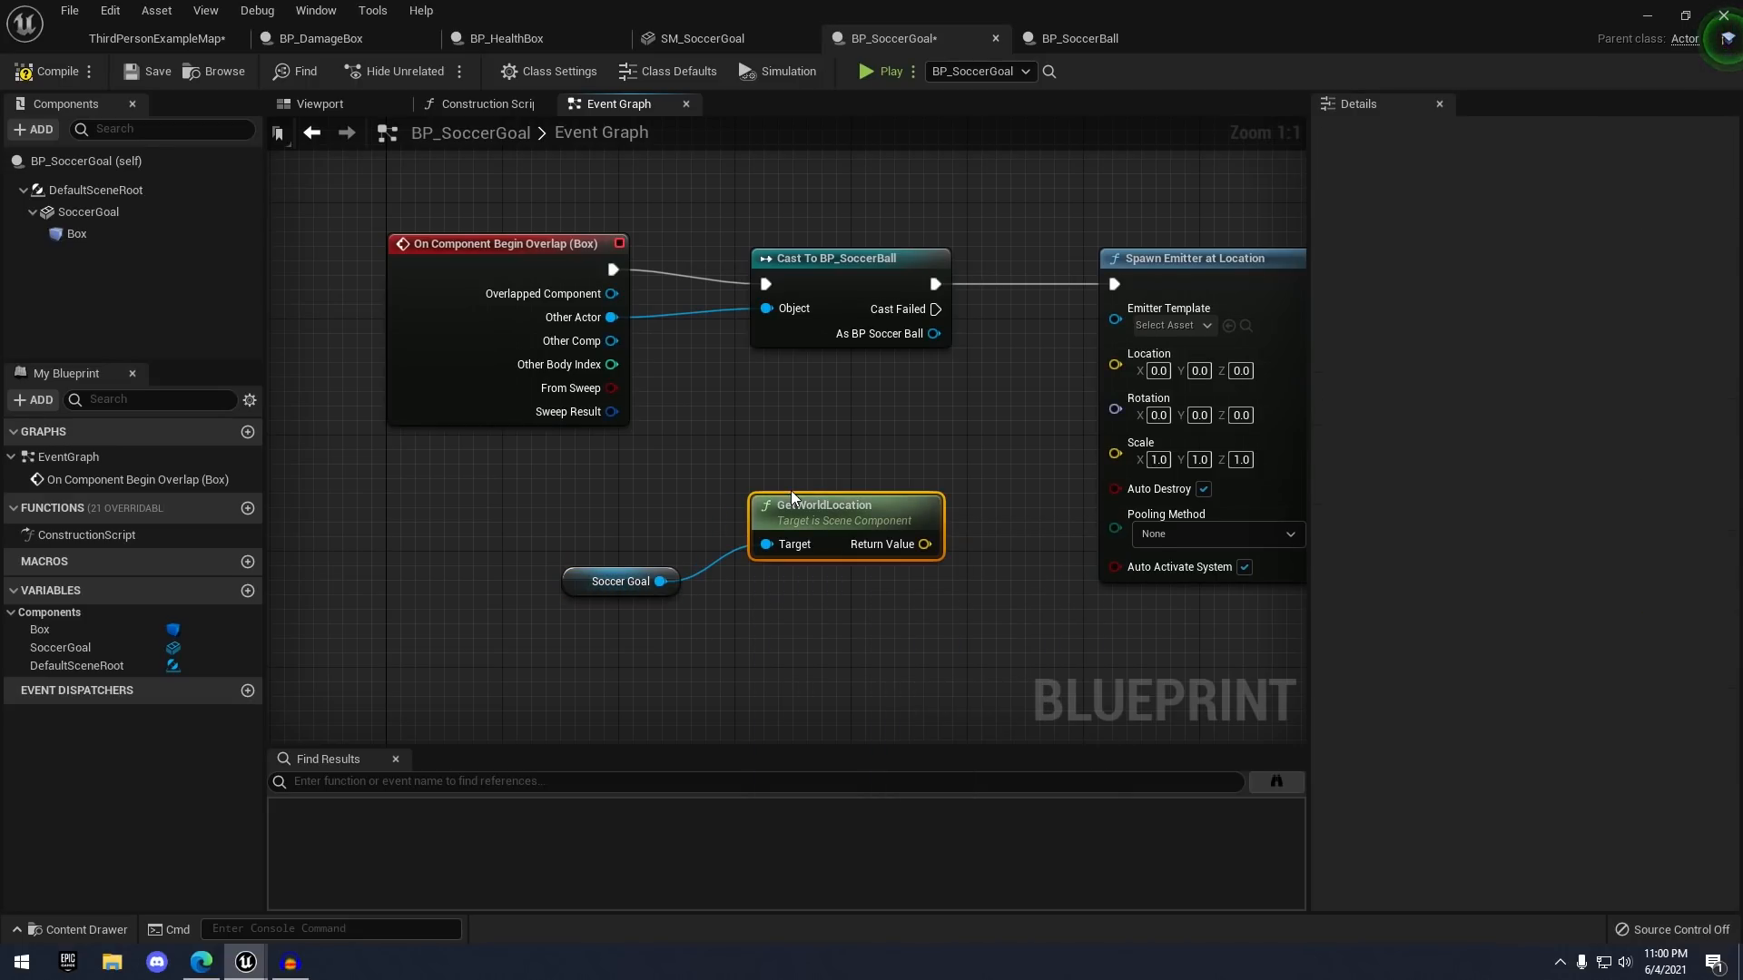
pyautogui.moveTo(791, 490); pyautogui.dragTo(657, 538, button='right')
pyautogui.moveTo(792, 592); pyautogui.dragTo(981, 412)
pyautogui.scroll(-2, 981, 412)
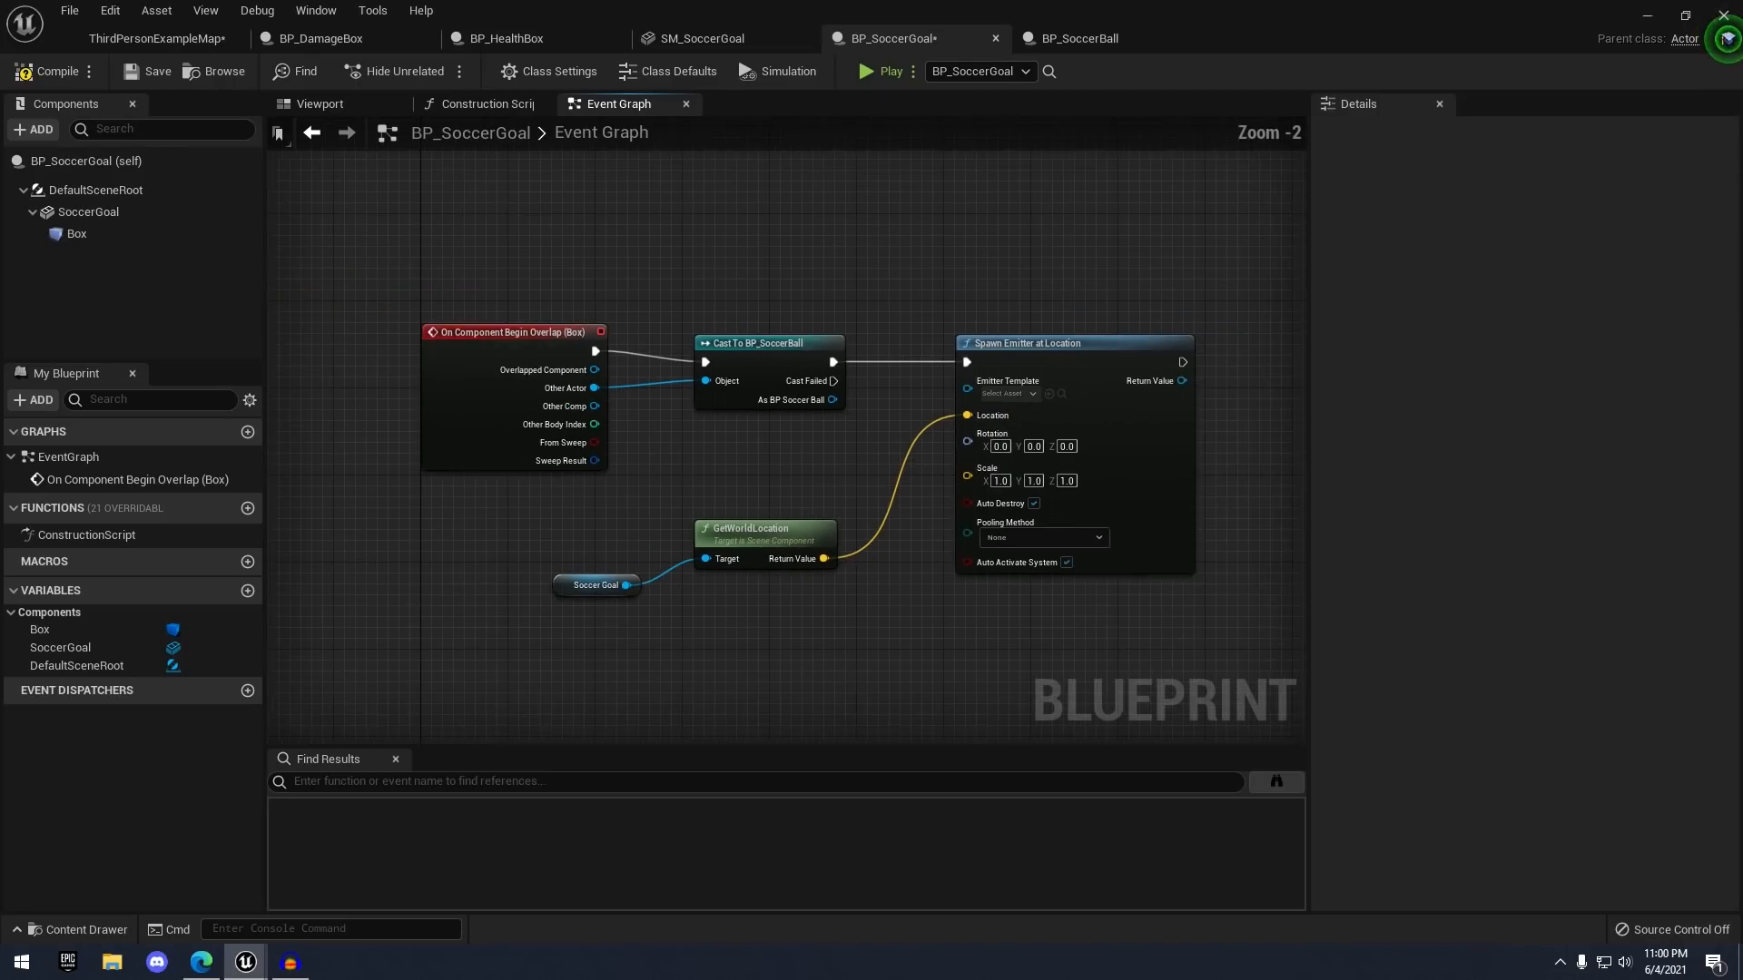
pyautogui.scroll(2, 811, 379)
# - Set the emitter template to P_ky_hit1 and save the soccer goal blueprint
pyautogui.click(855, 369)
pyautogui.scroll(-3, 1008, 556)
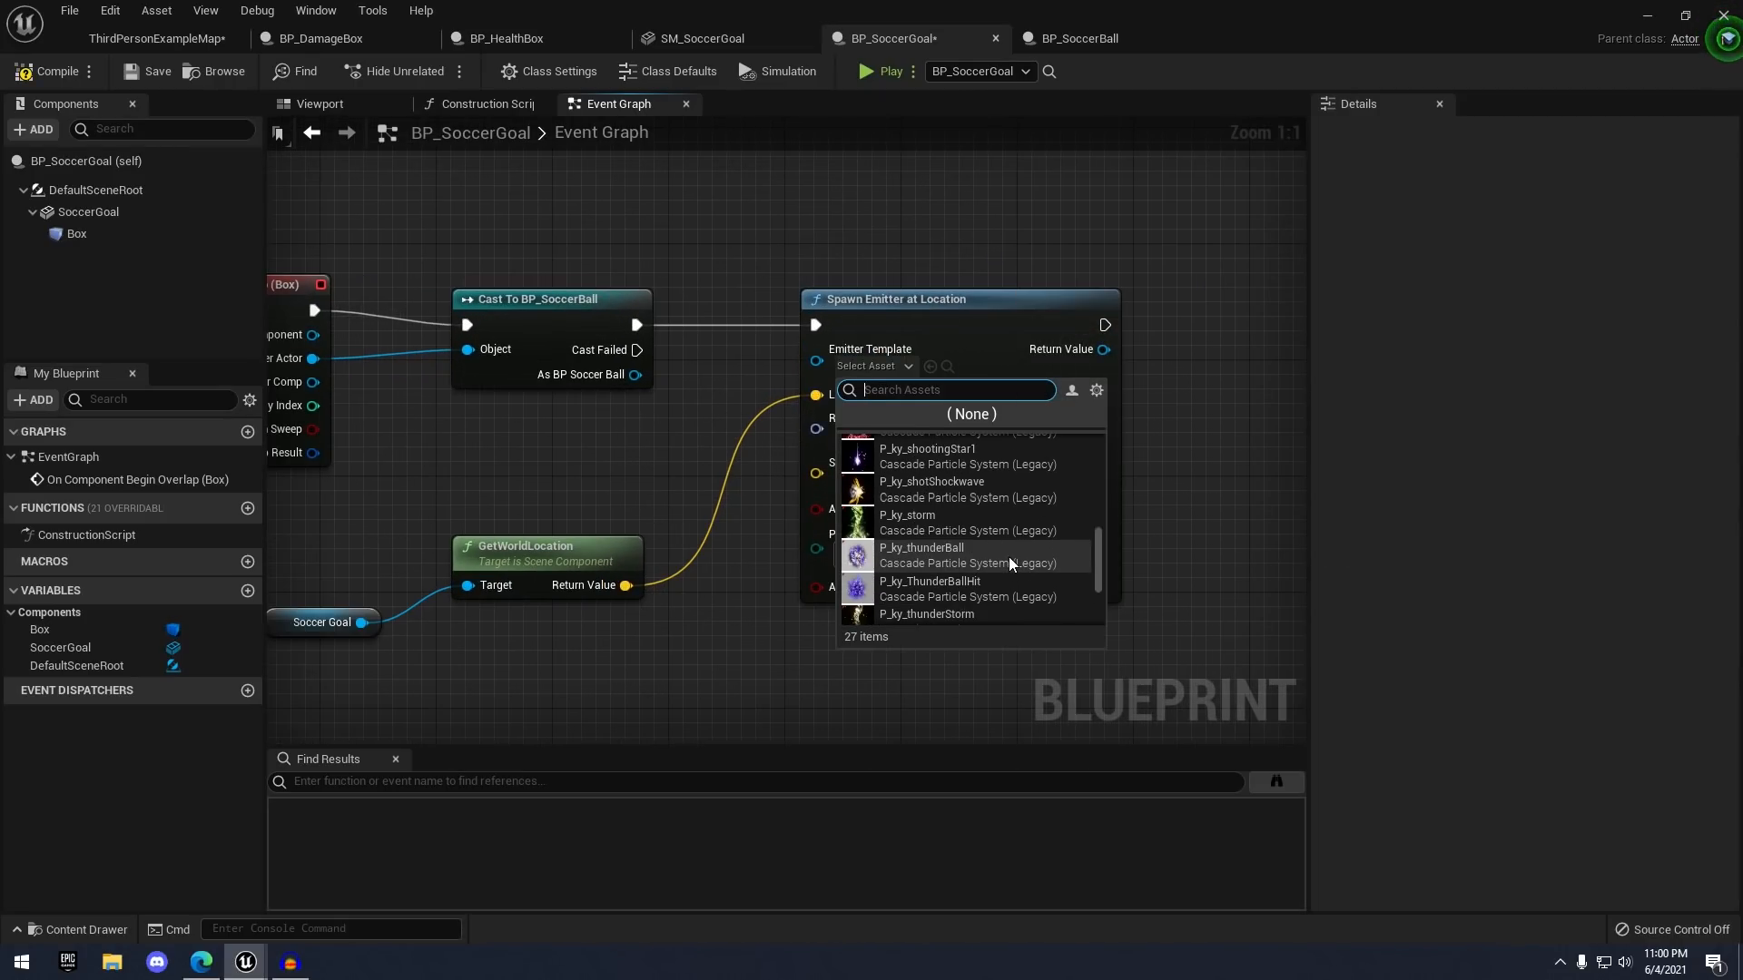
pyautogui.scroll(5, 999, 554)
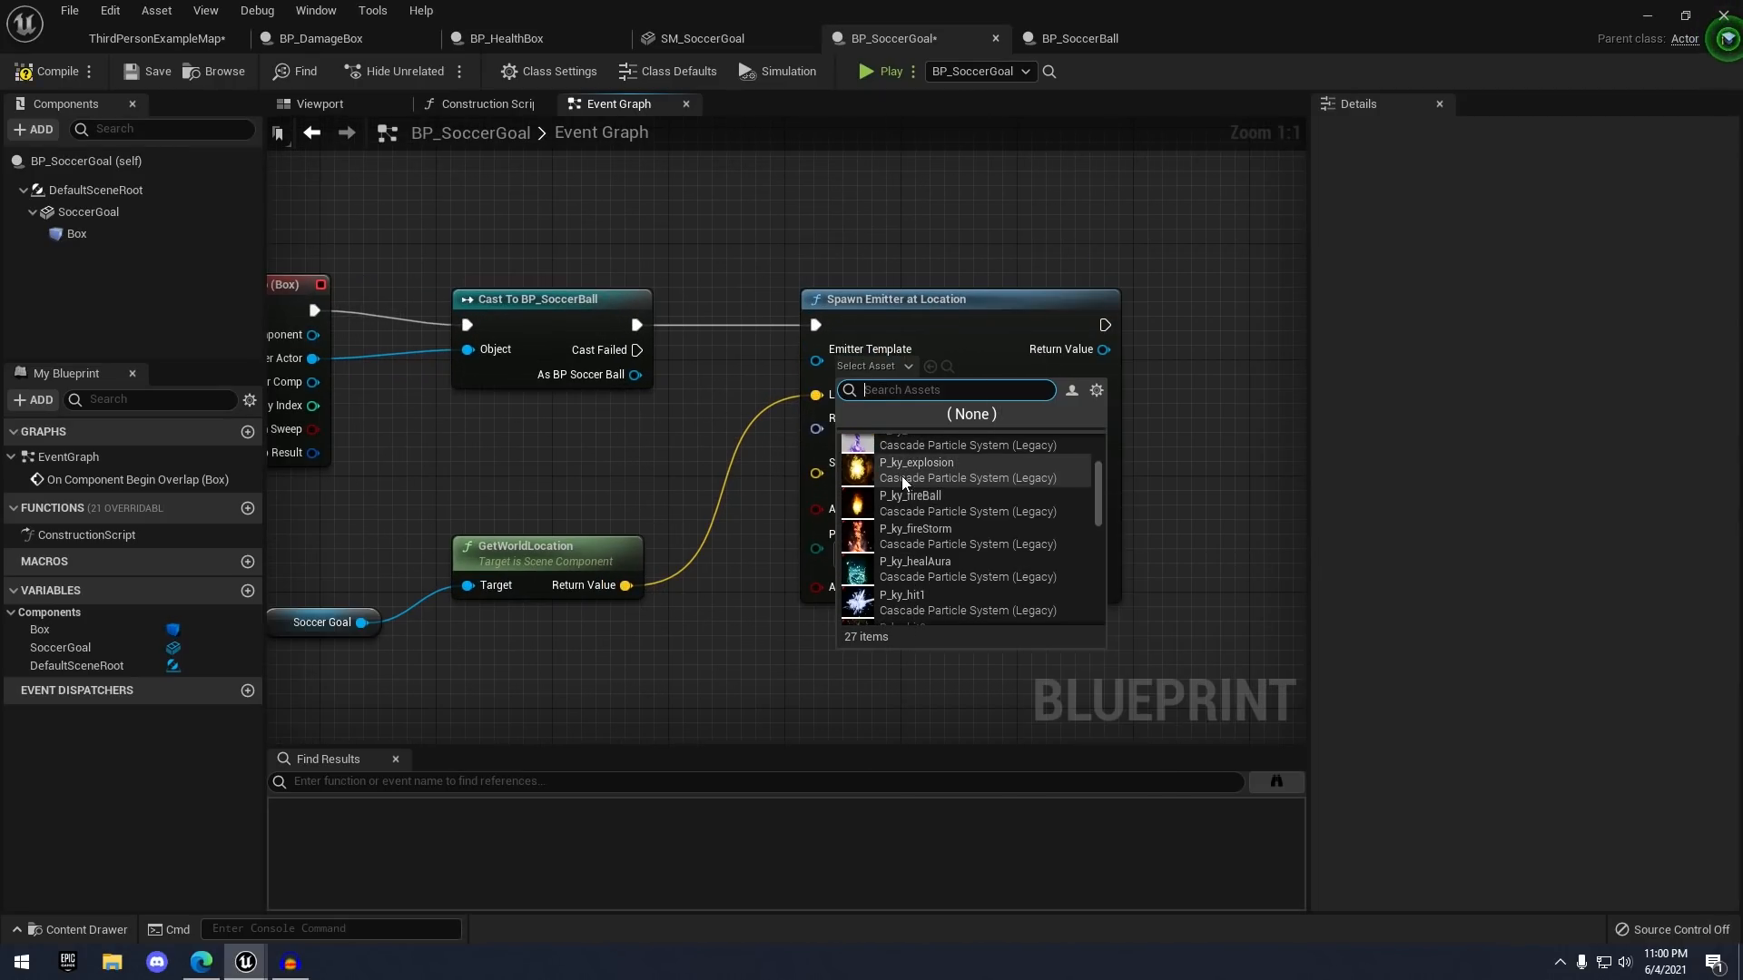
pyautogui.scroll(-2, 953, 527)
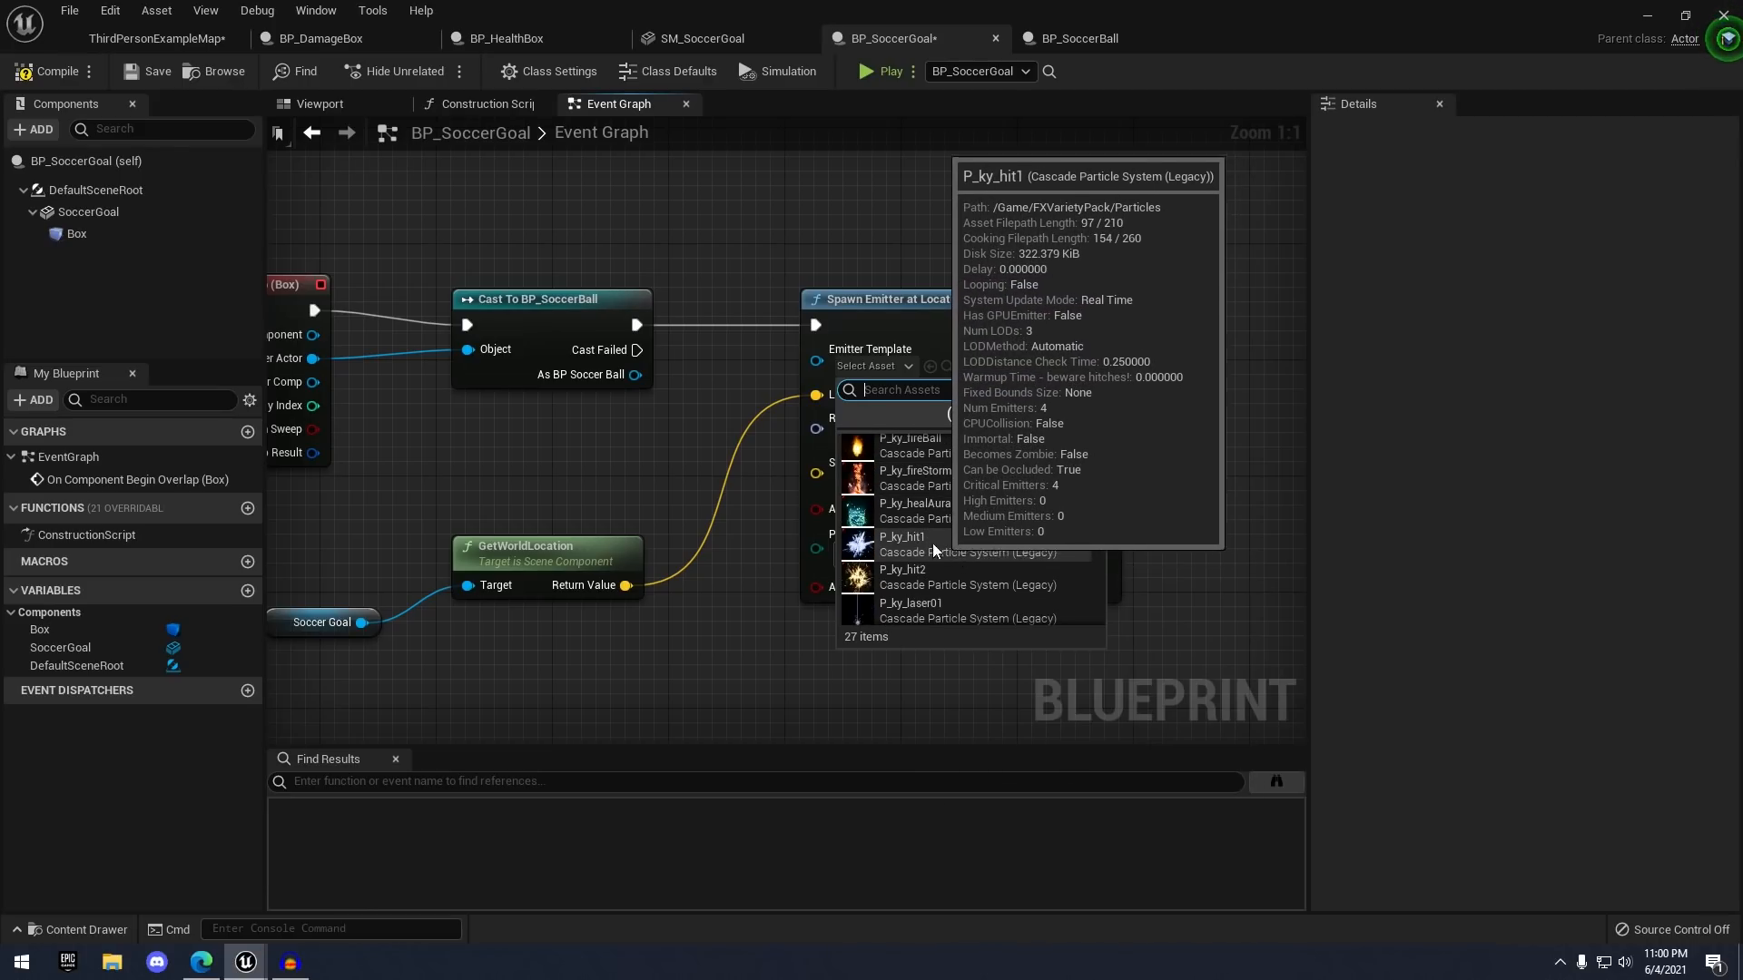
pyautogui.click(908, 543)
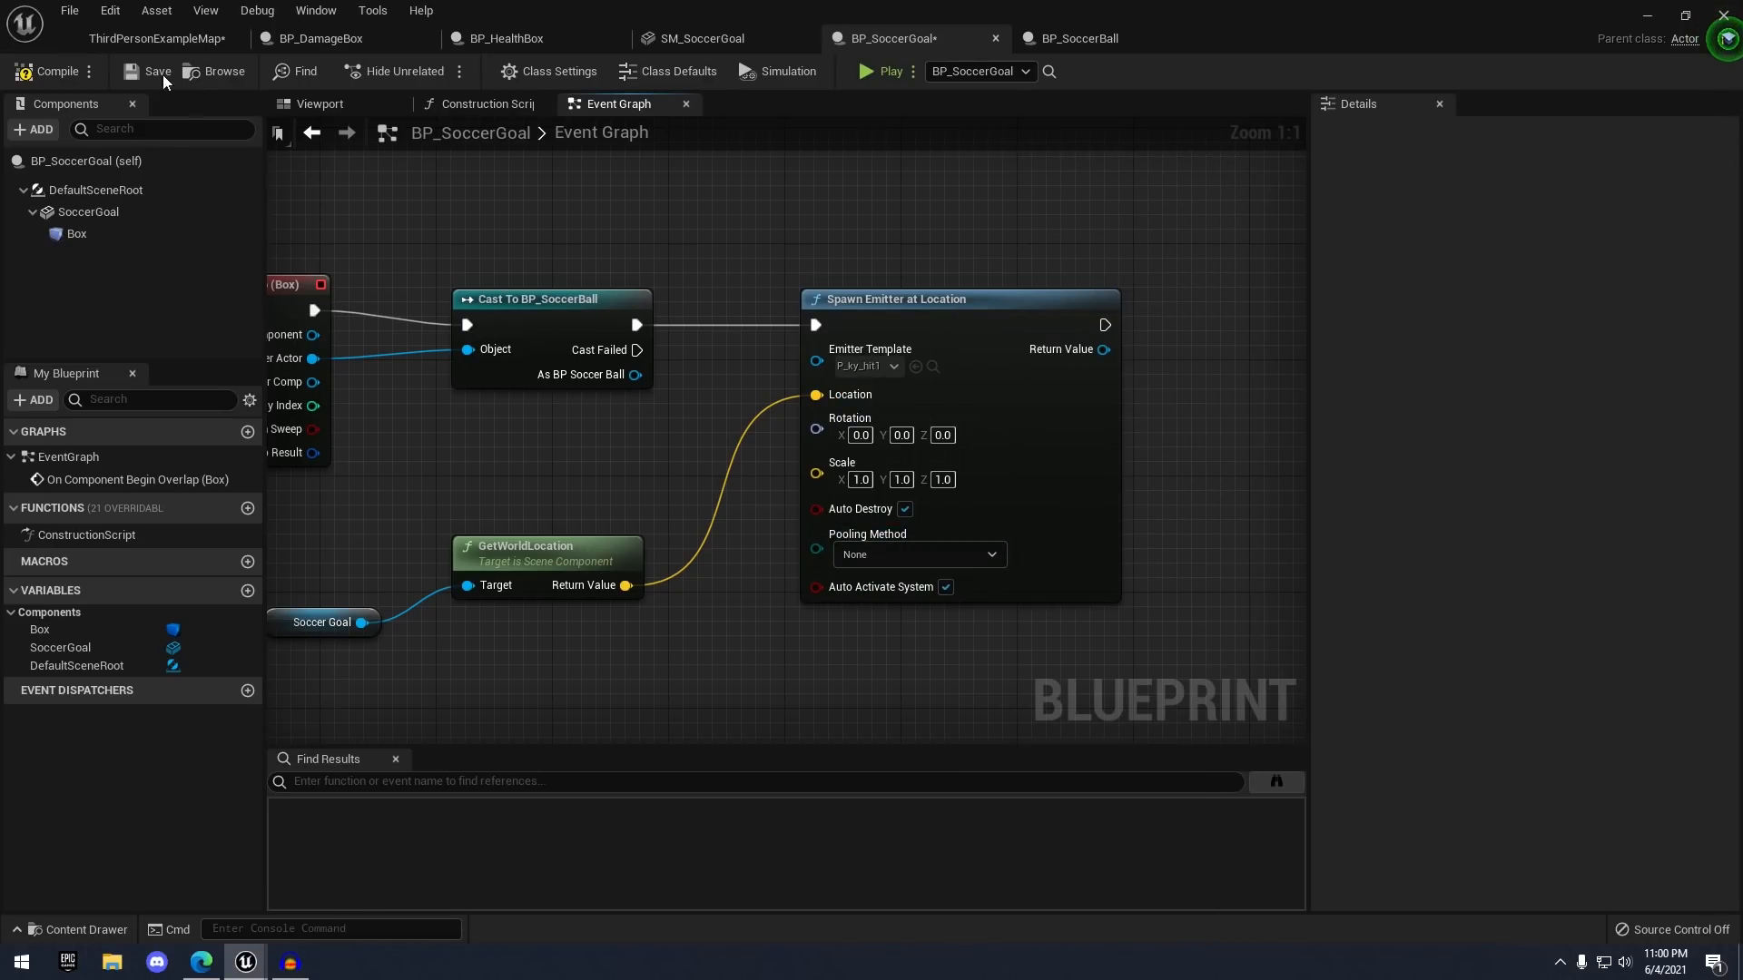
pyautogui.click(158, 71)
pyautogui.scroll(-1, 830, 436)
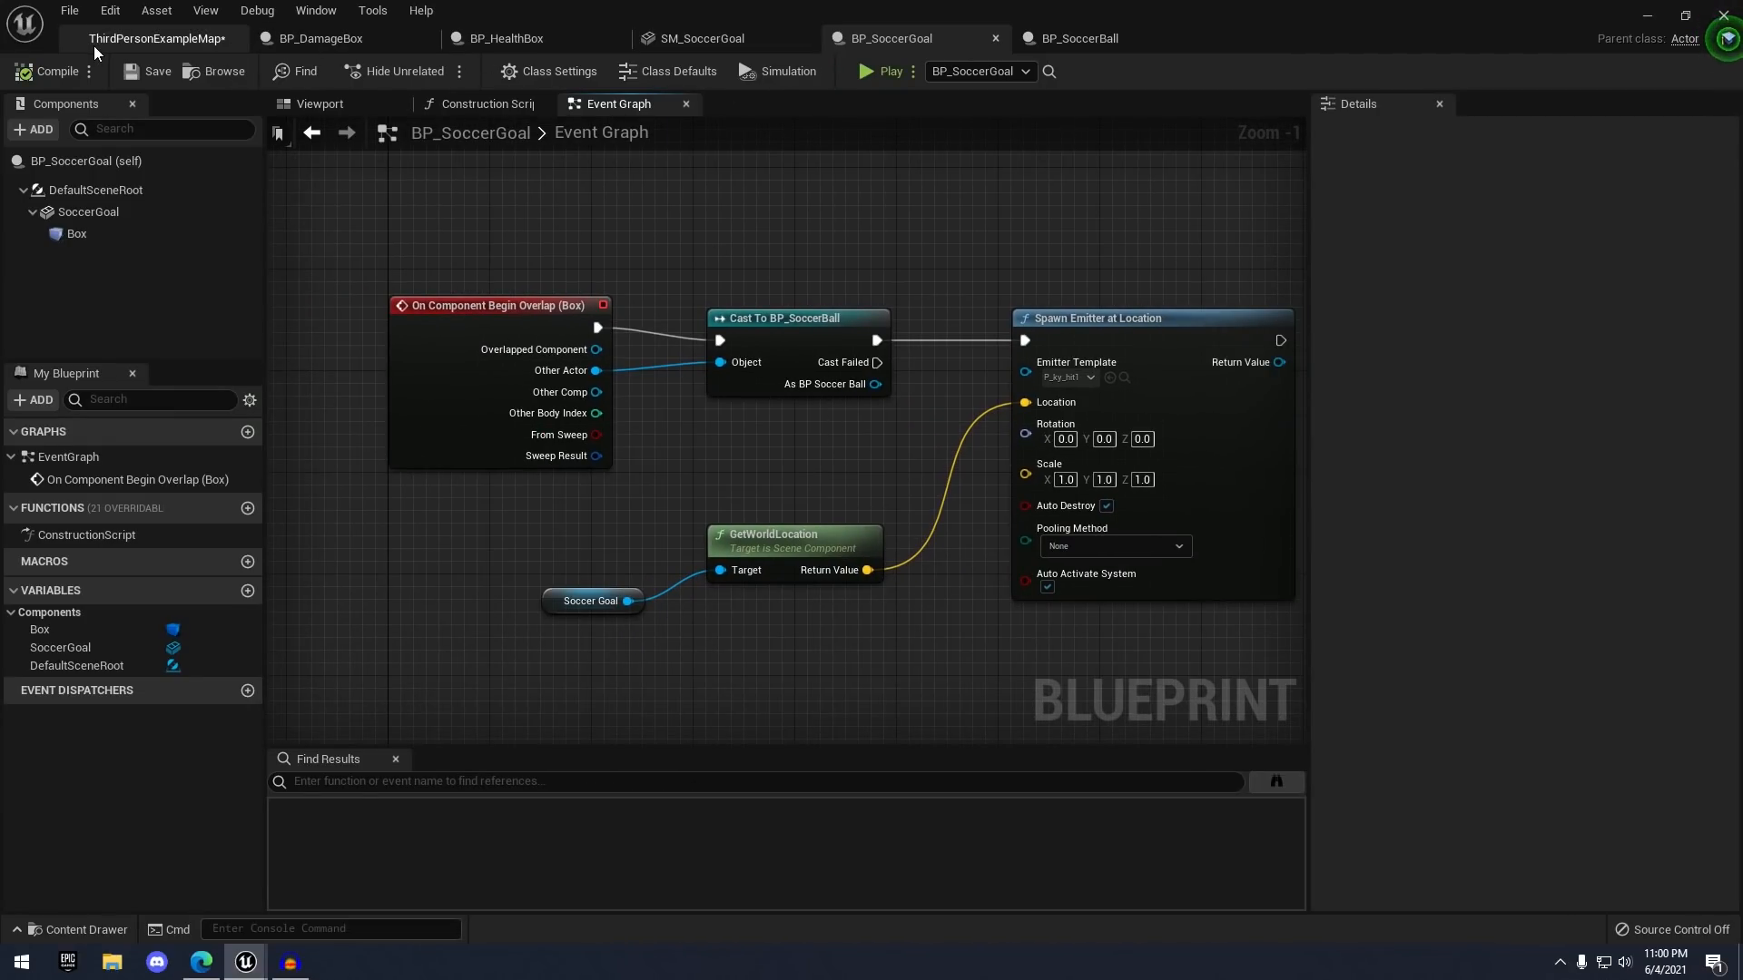
pyautogui.click(147, 41)
# - Play the level, run the character around the ball with WASD, then stop with Esc
pyautogui.moveTo(836, 321); pyautogui.dragTo(823, 347, button='right')
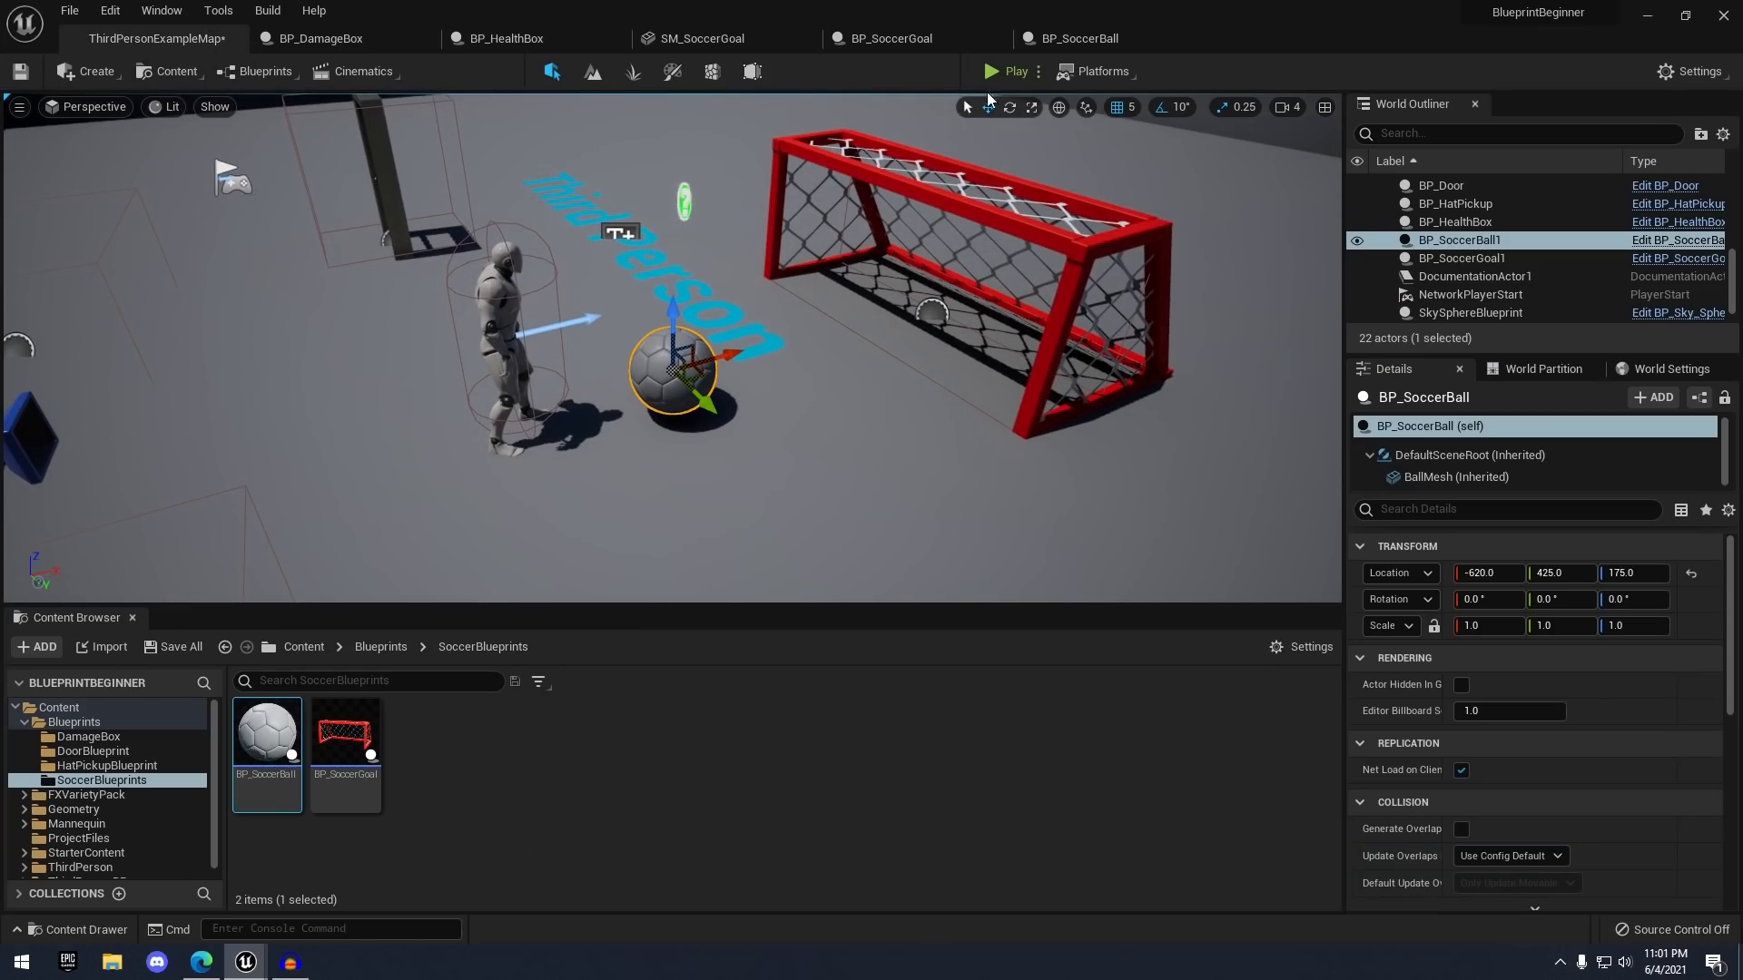
pyautogui.click(994, 77)
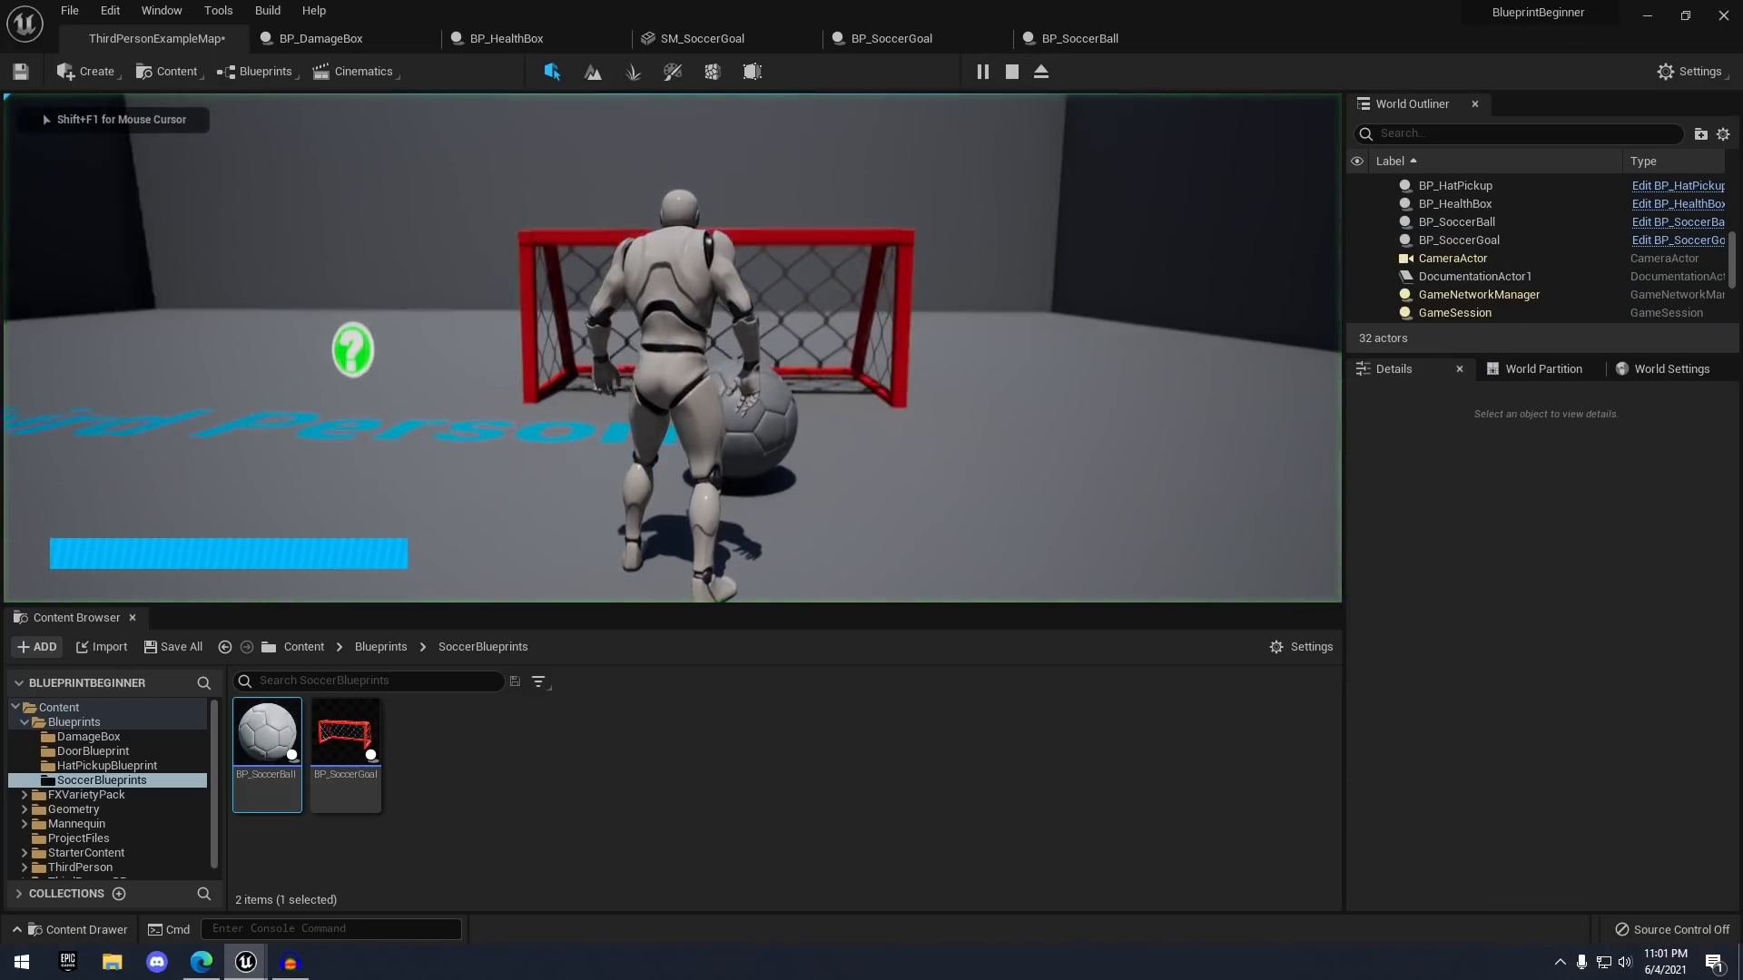
pyautogui.press('s')
pyautogui.press('d')
pyautogui.press('w')
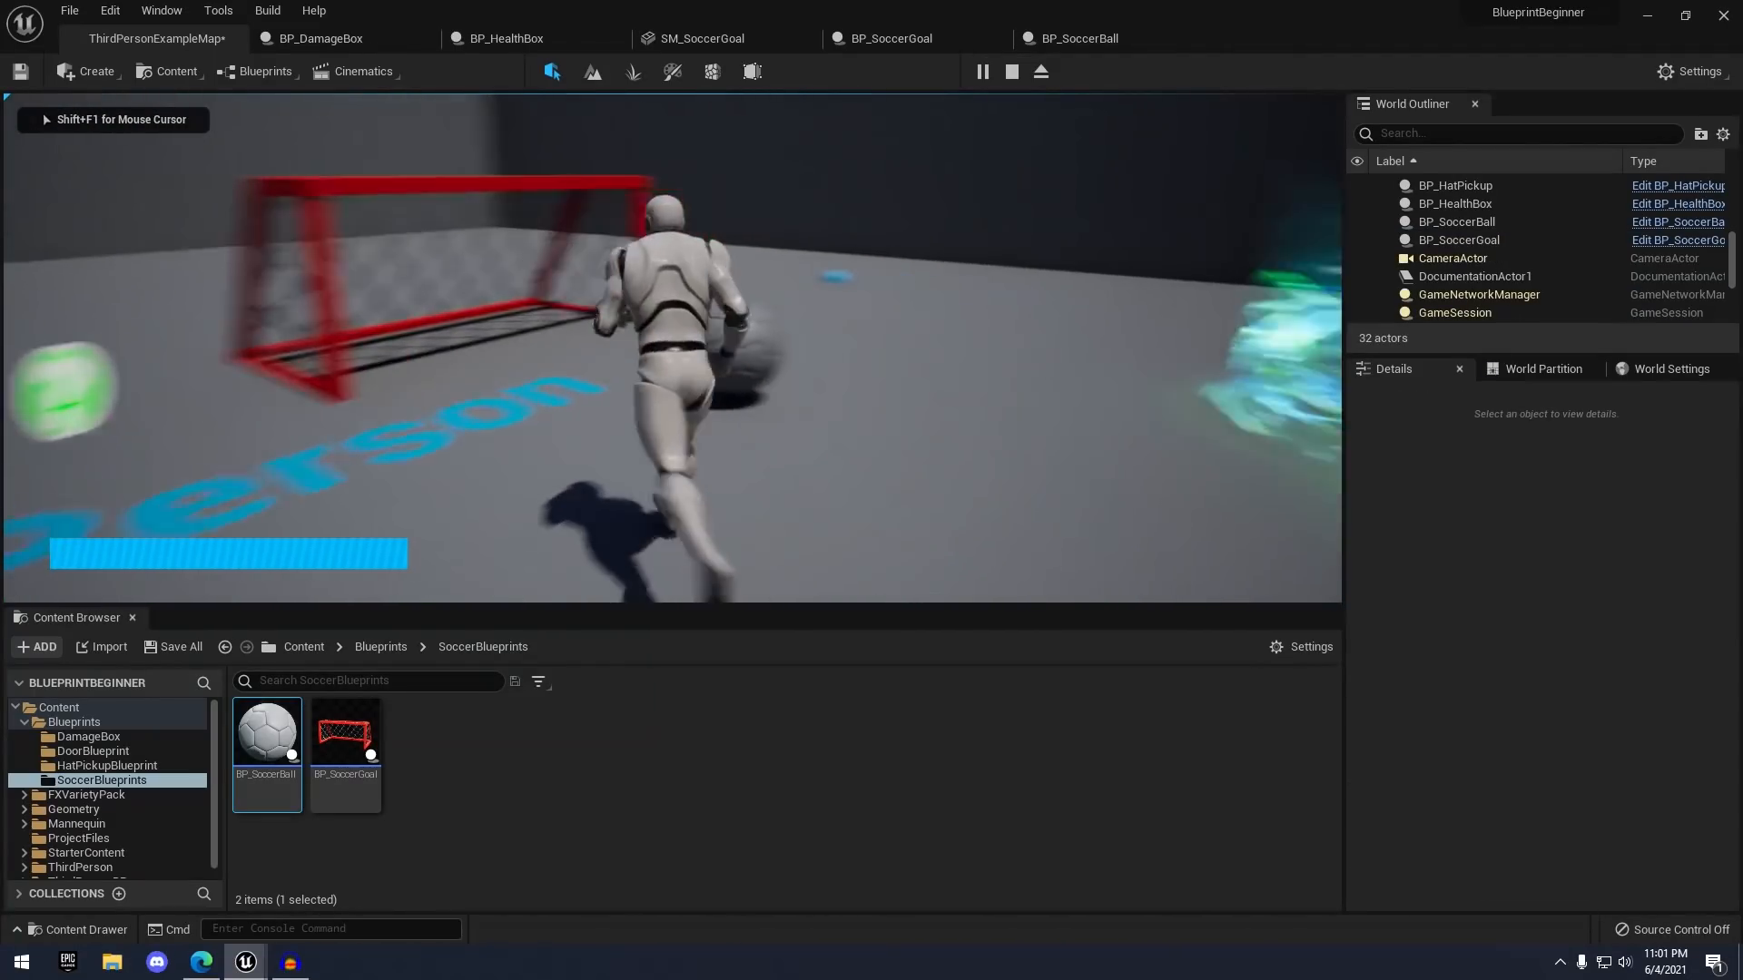
pyautogui.press('a')
pyautogui.press('w')
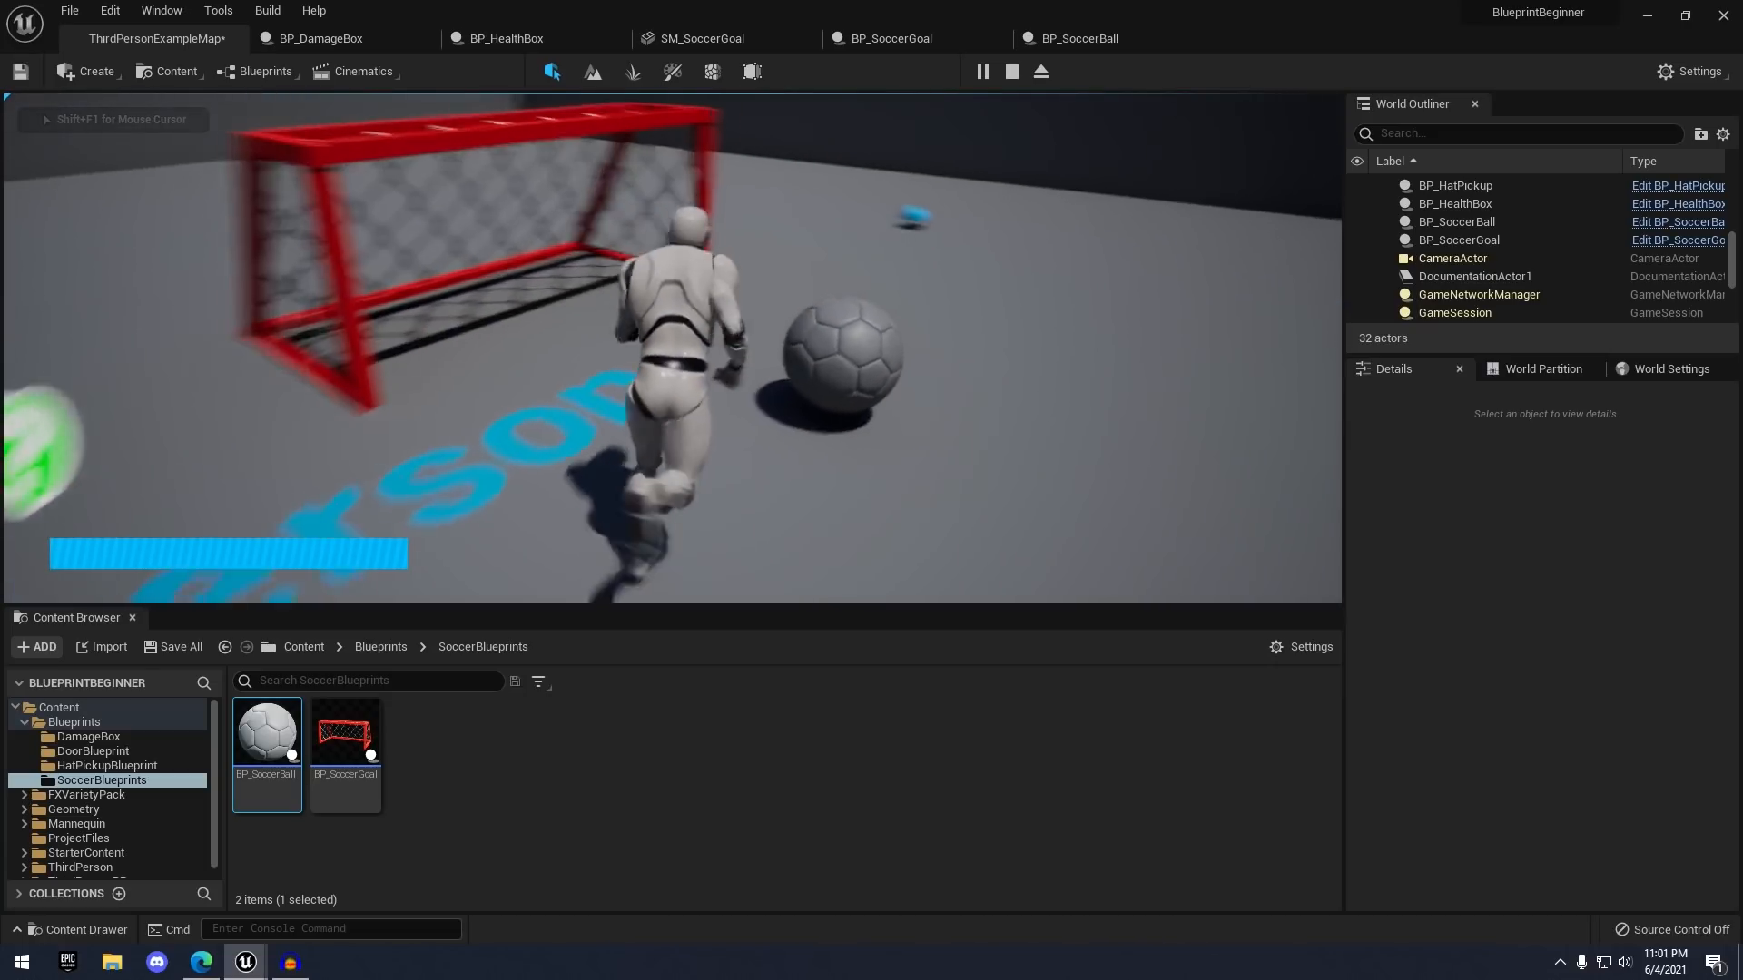
pyautogui.press('d')
pyautogui.press('s')
pyautogui.press('w')
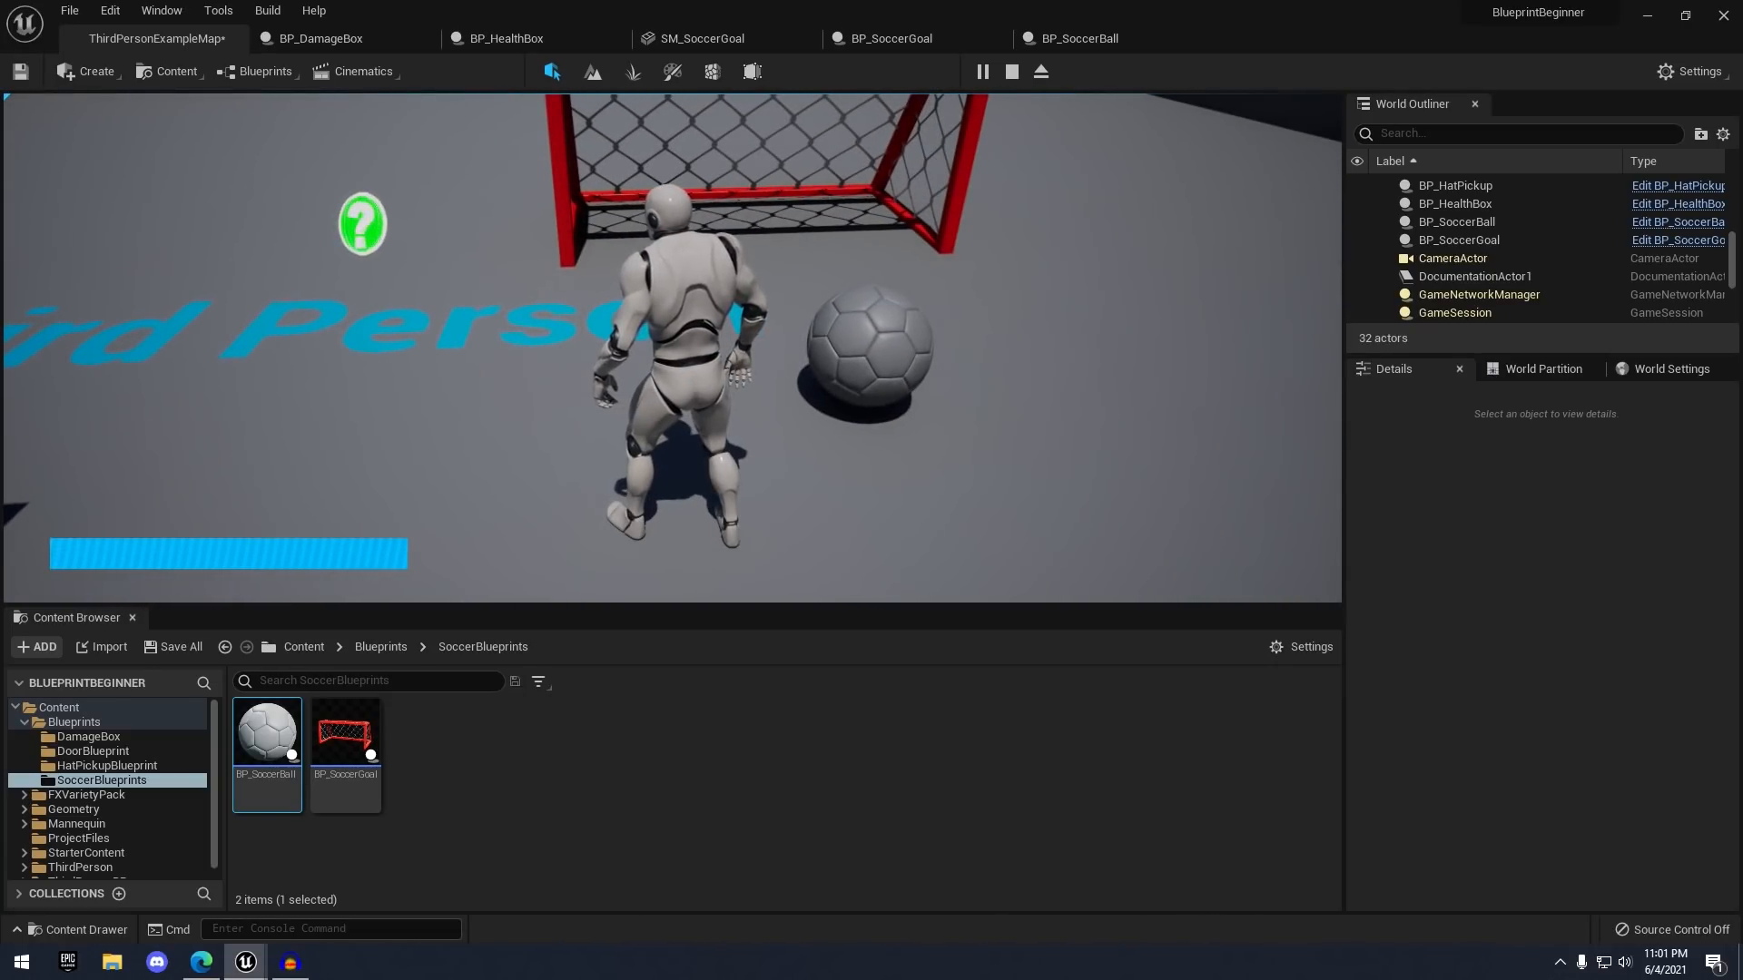
pyautogui.press('Escape')
pyautogui.click(1080, 39)
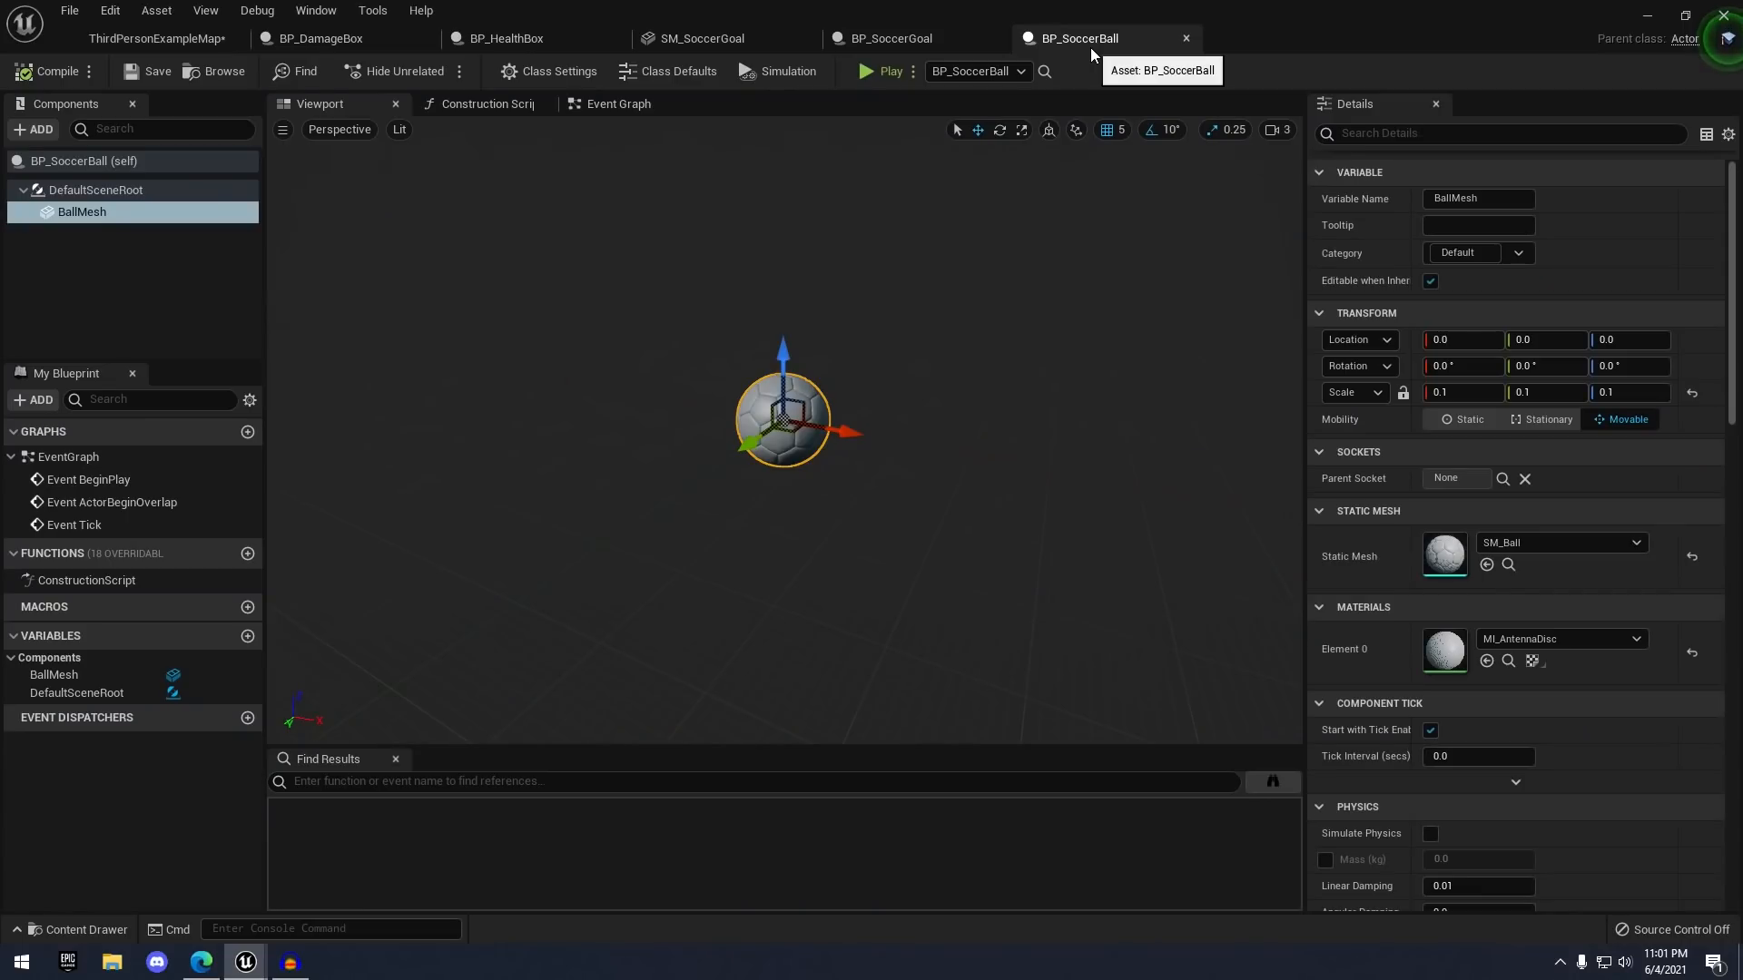
# - Enable physics simulation and a 20 kg mass override on the ball, then save BP_SoccerBall
pyautogui.scroll(-6, 1467, 648)
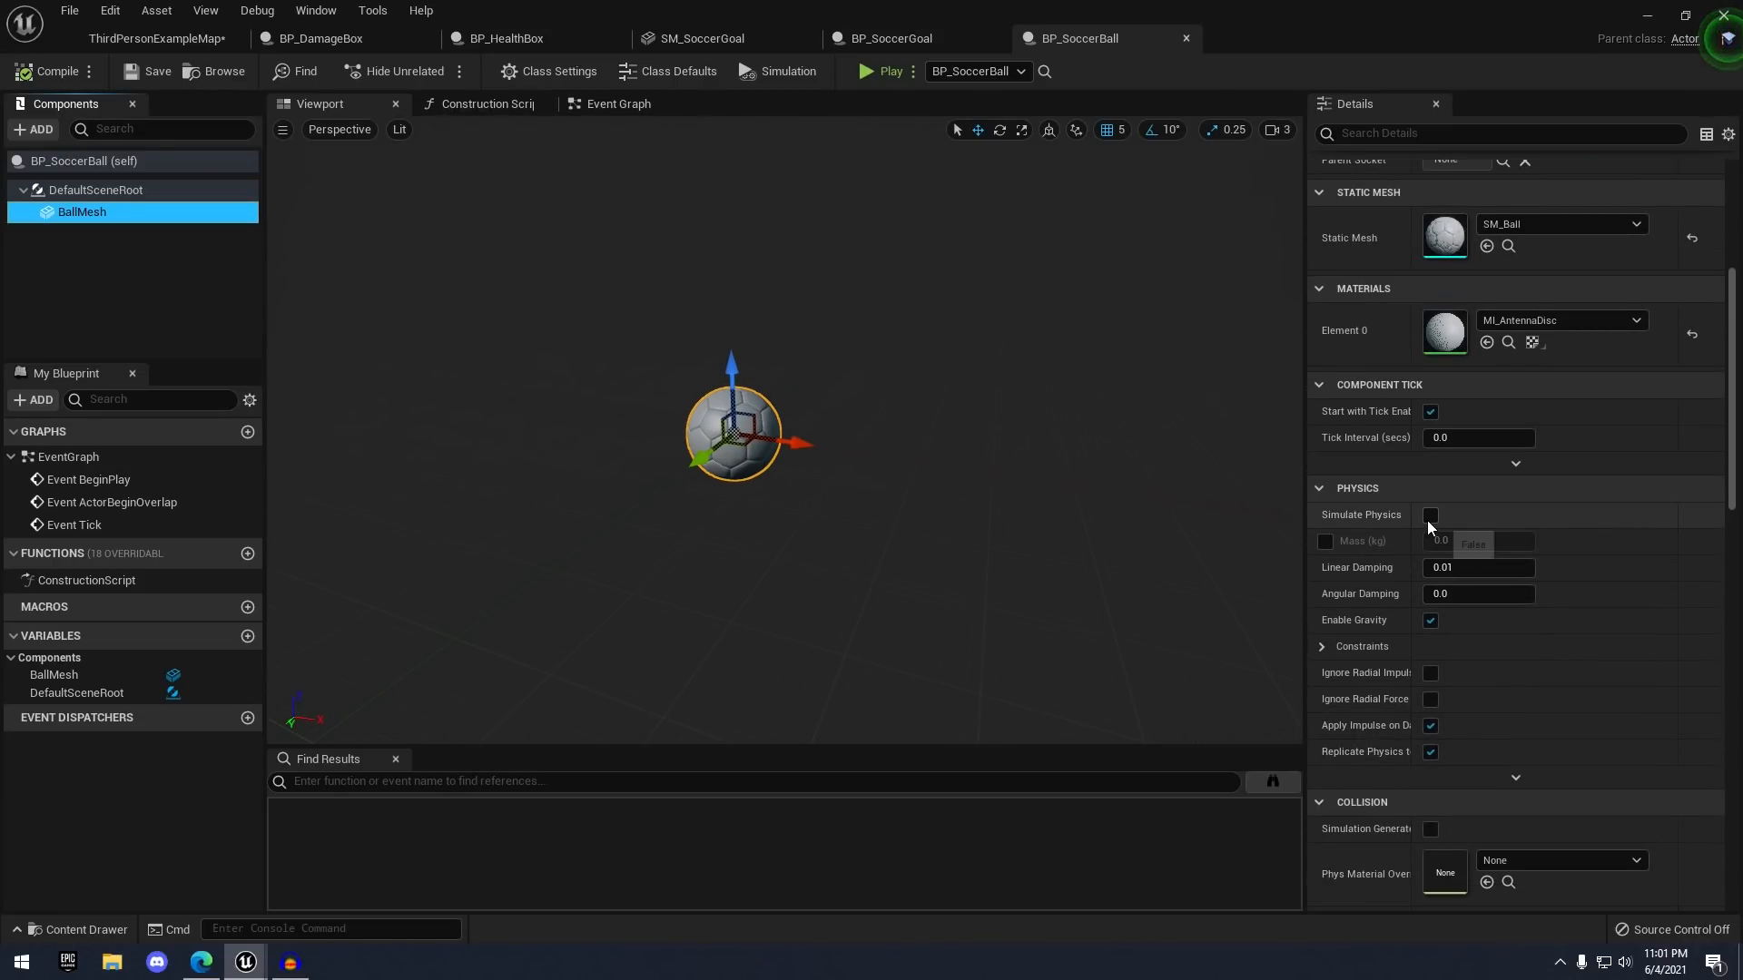
pyautogui.click(1430, 515)
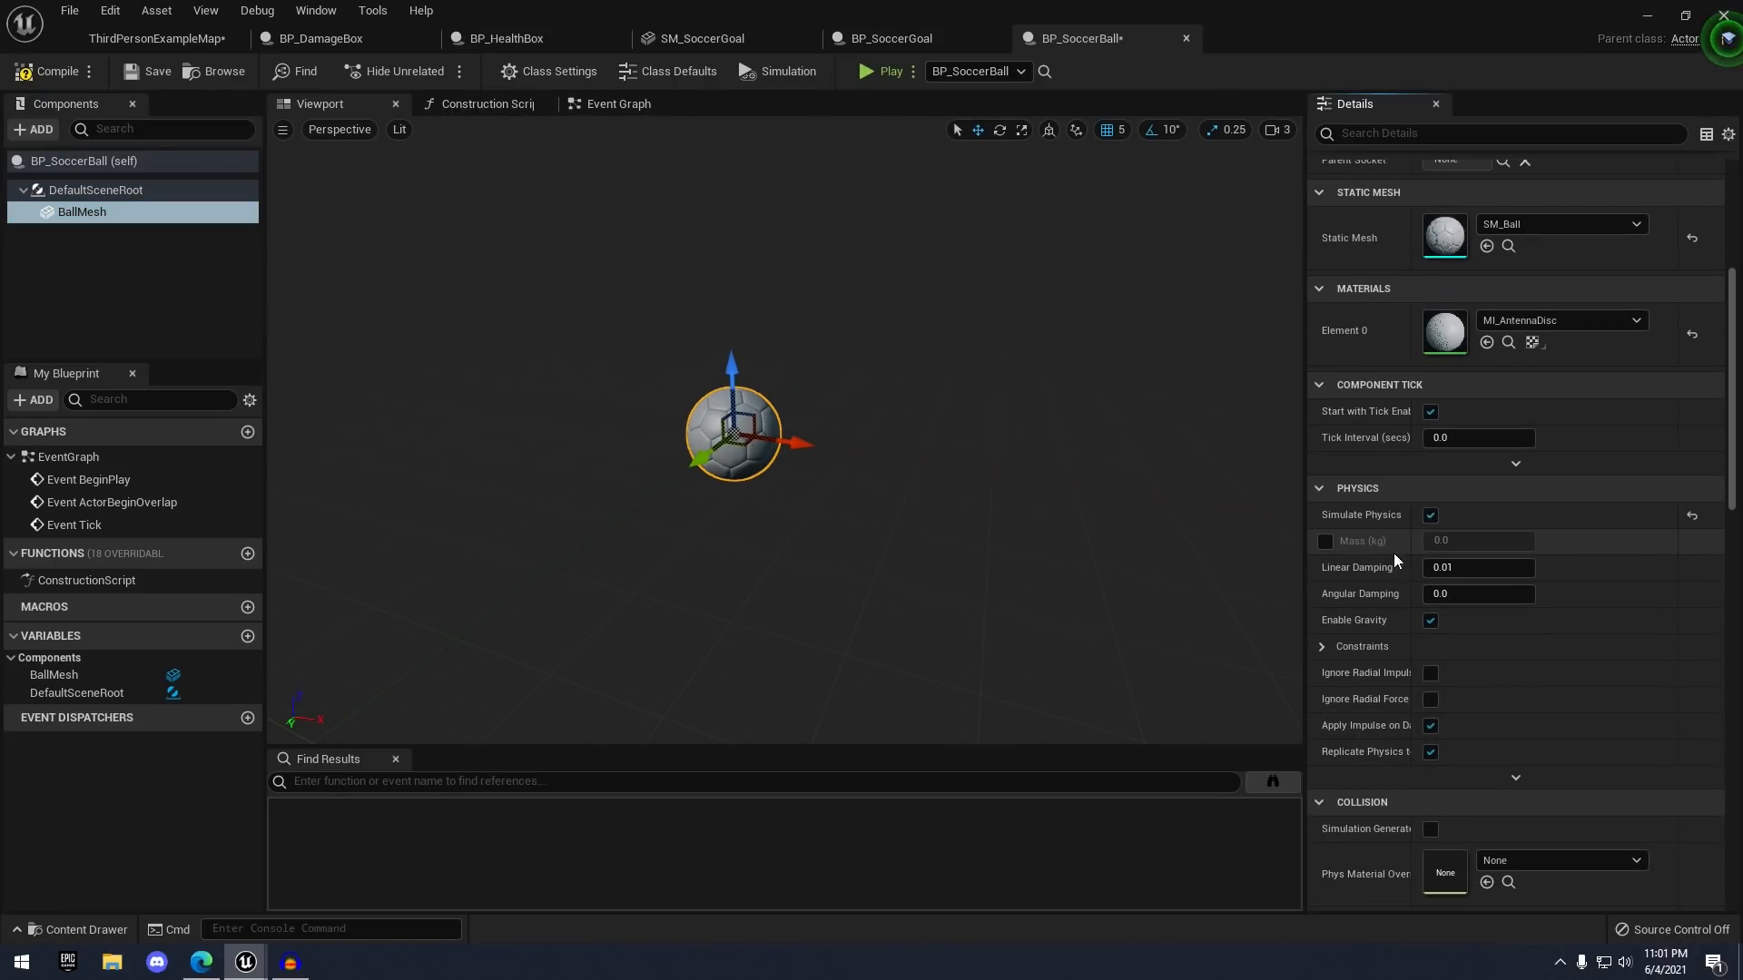
pyautogui.click(1325, 541)
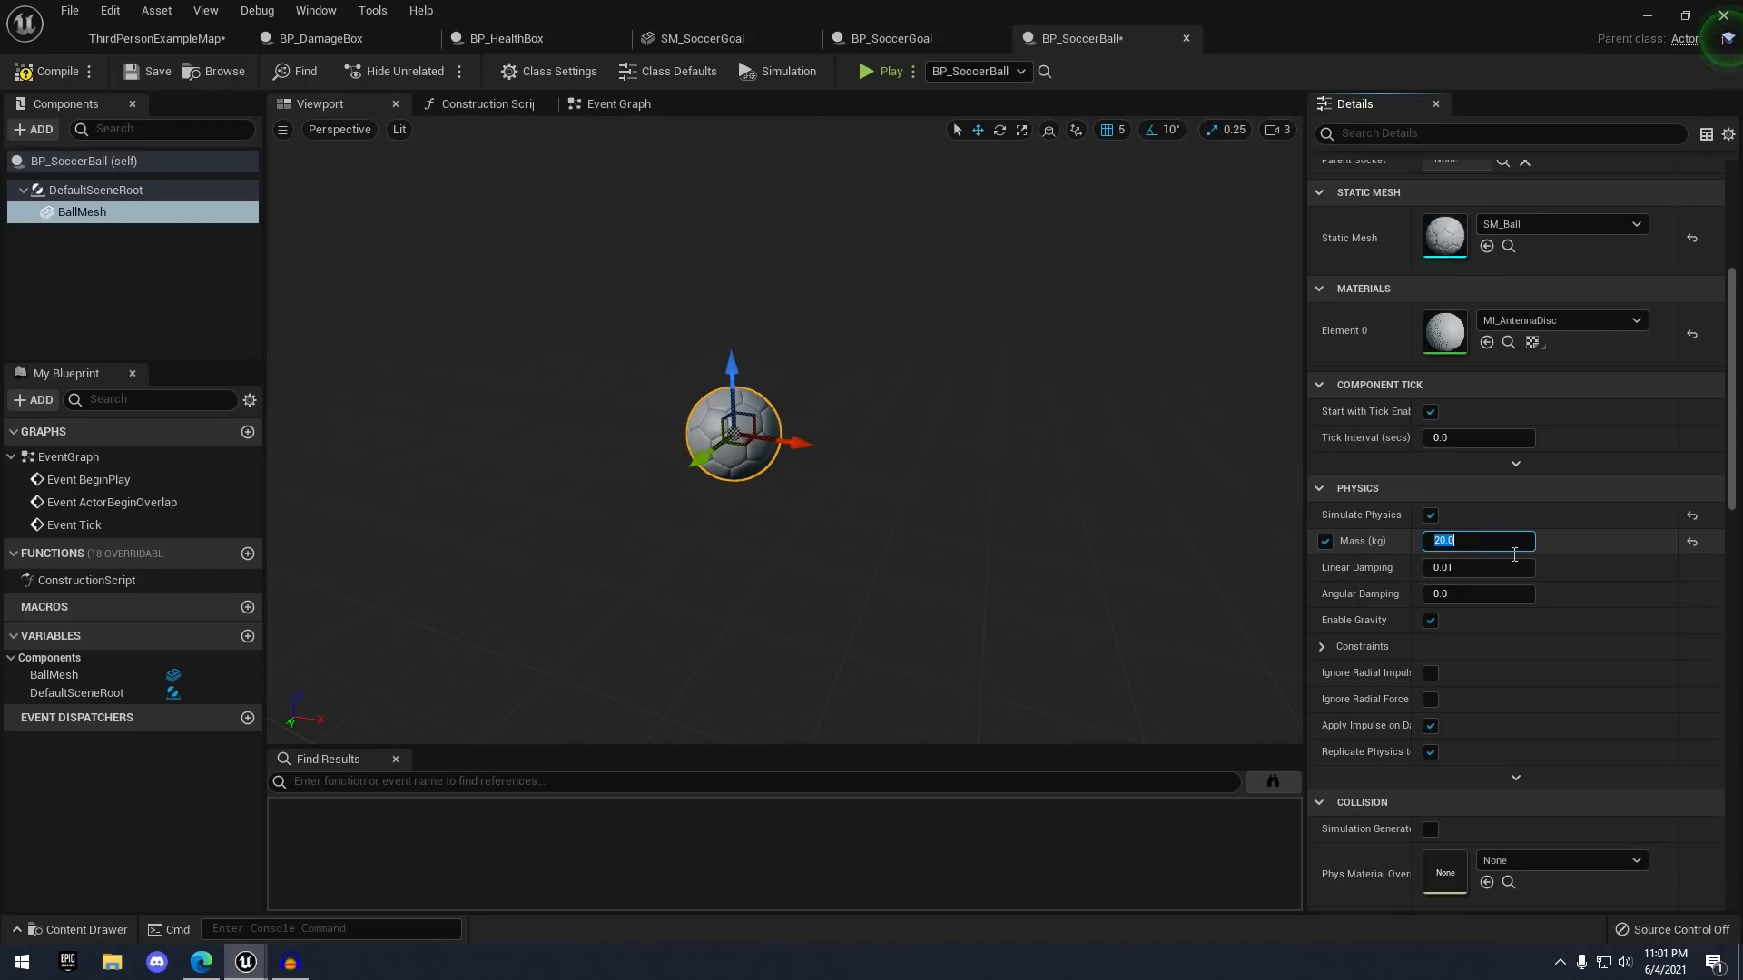
pyautogui.click(148, 71)
# - Play-test the map, running the character into the heavier ball toward the goal, then stop
pyautogui.click(172, 39)
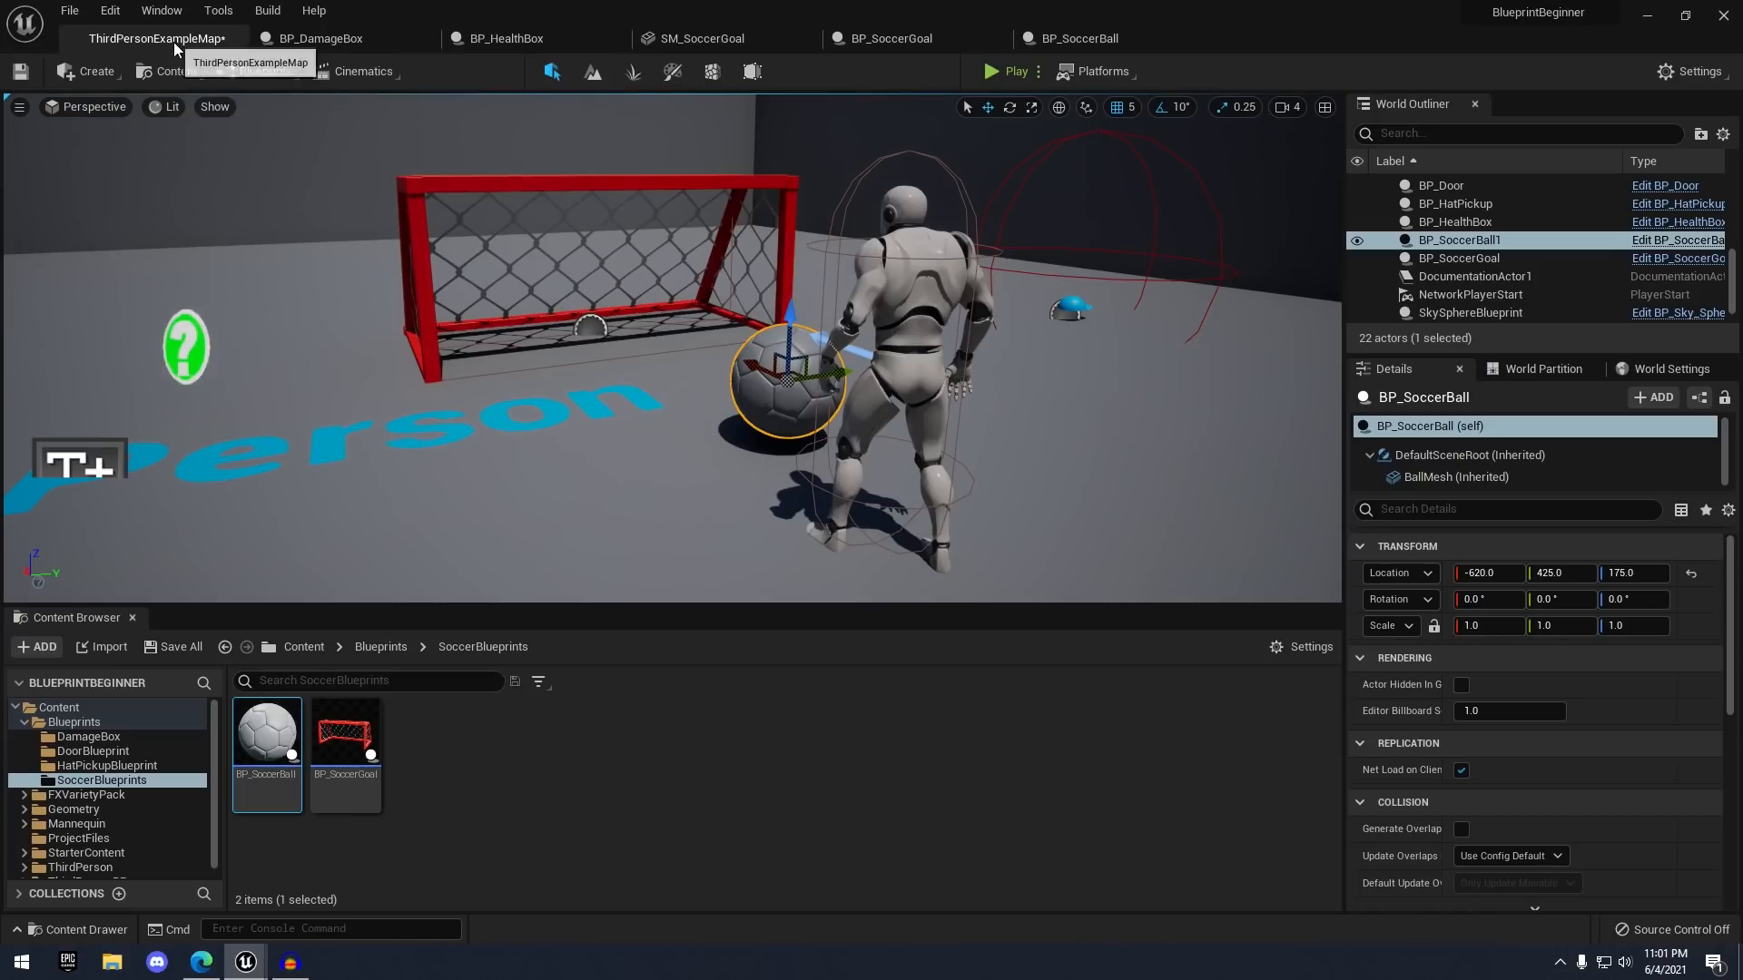
pyautogui.click(999, 74)
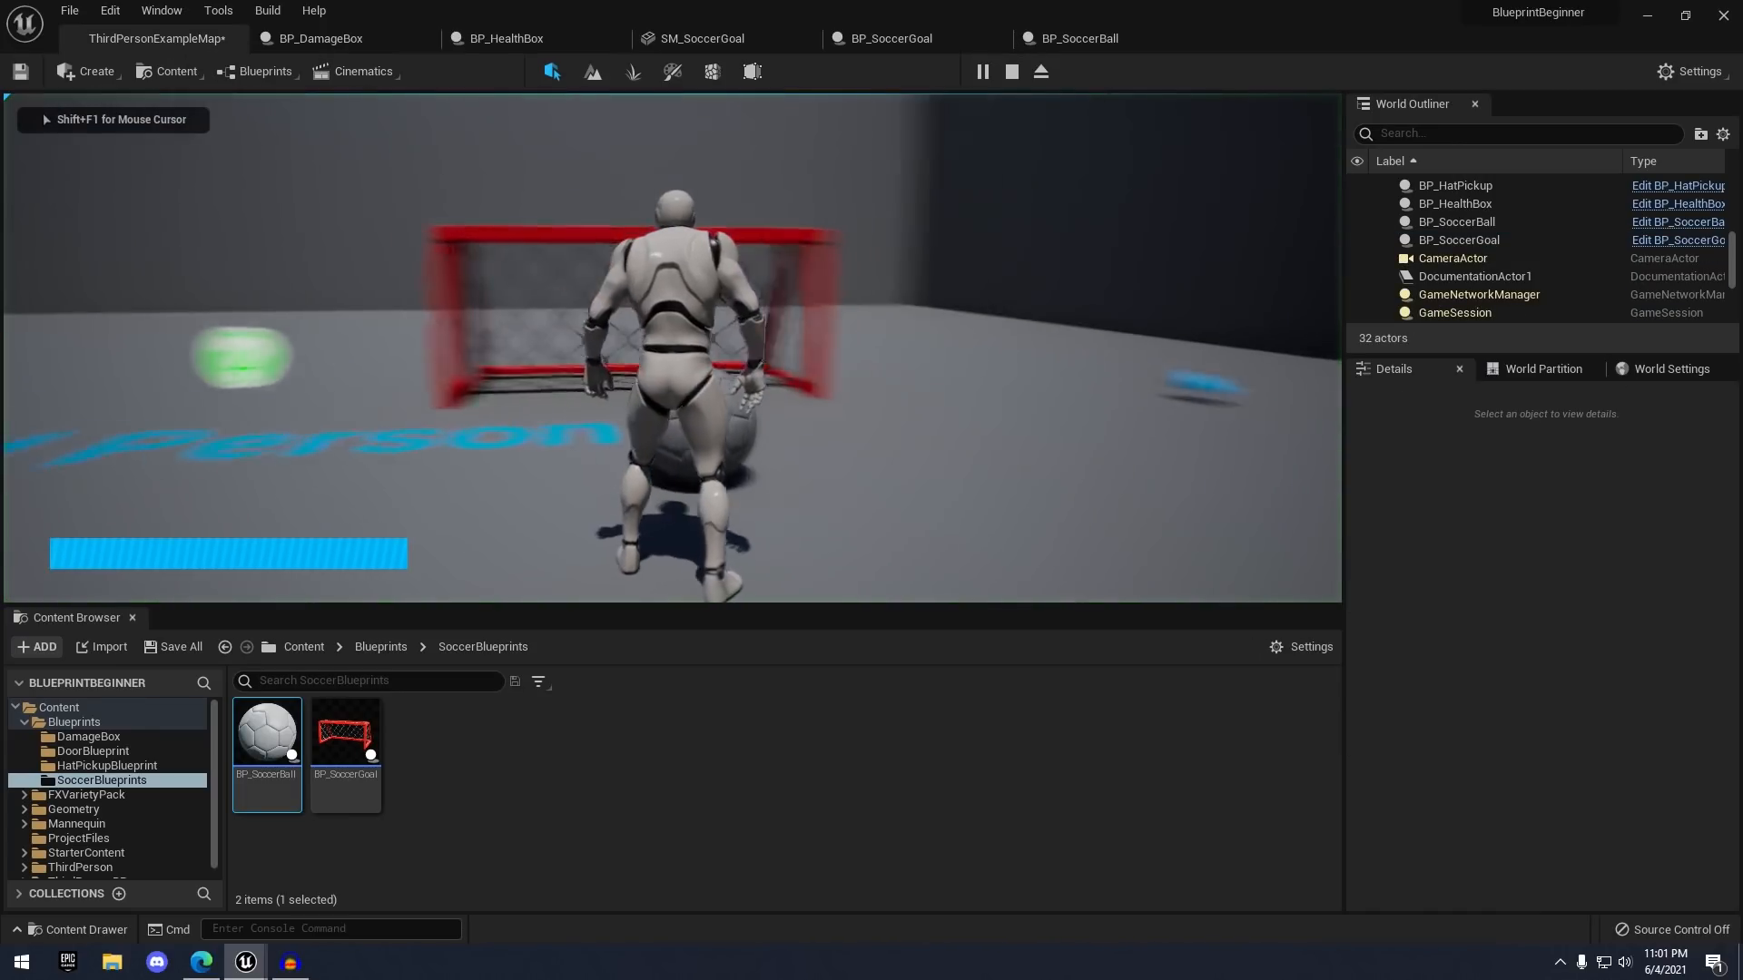
pyautogui.press('w')
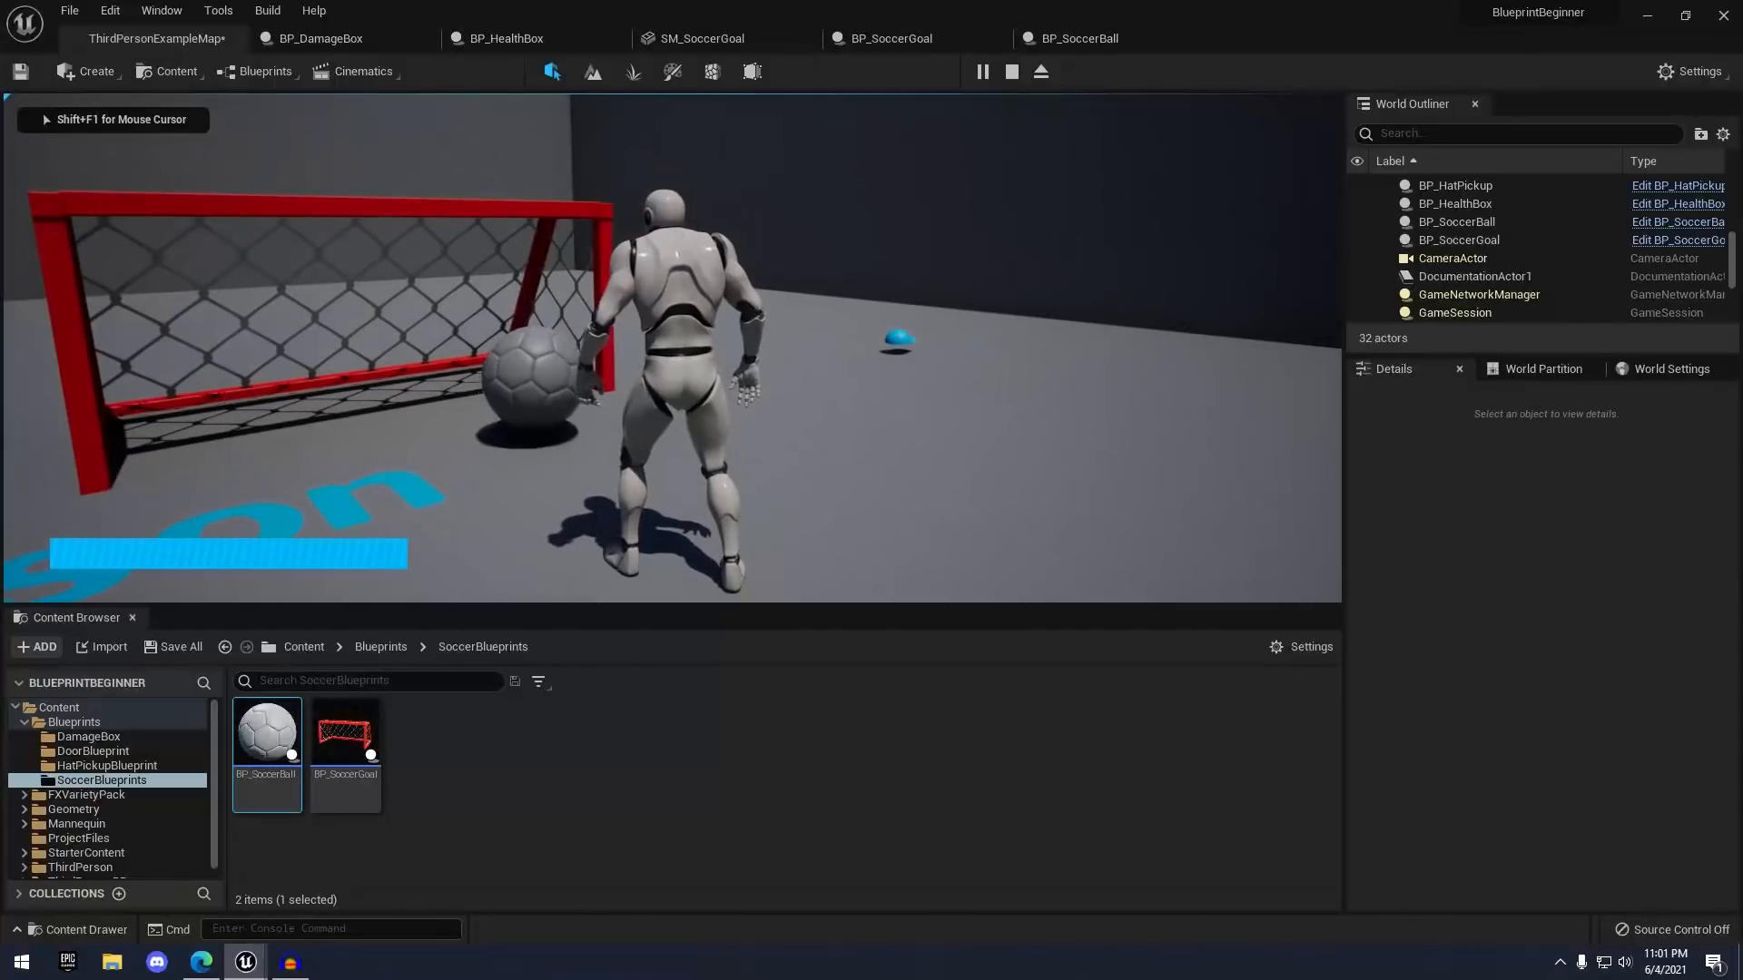
pyautogui.press('w')
pyautogui.press('a')
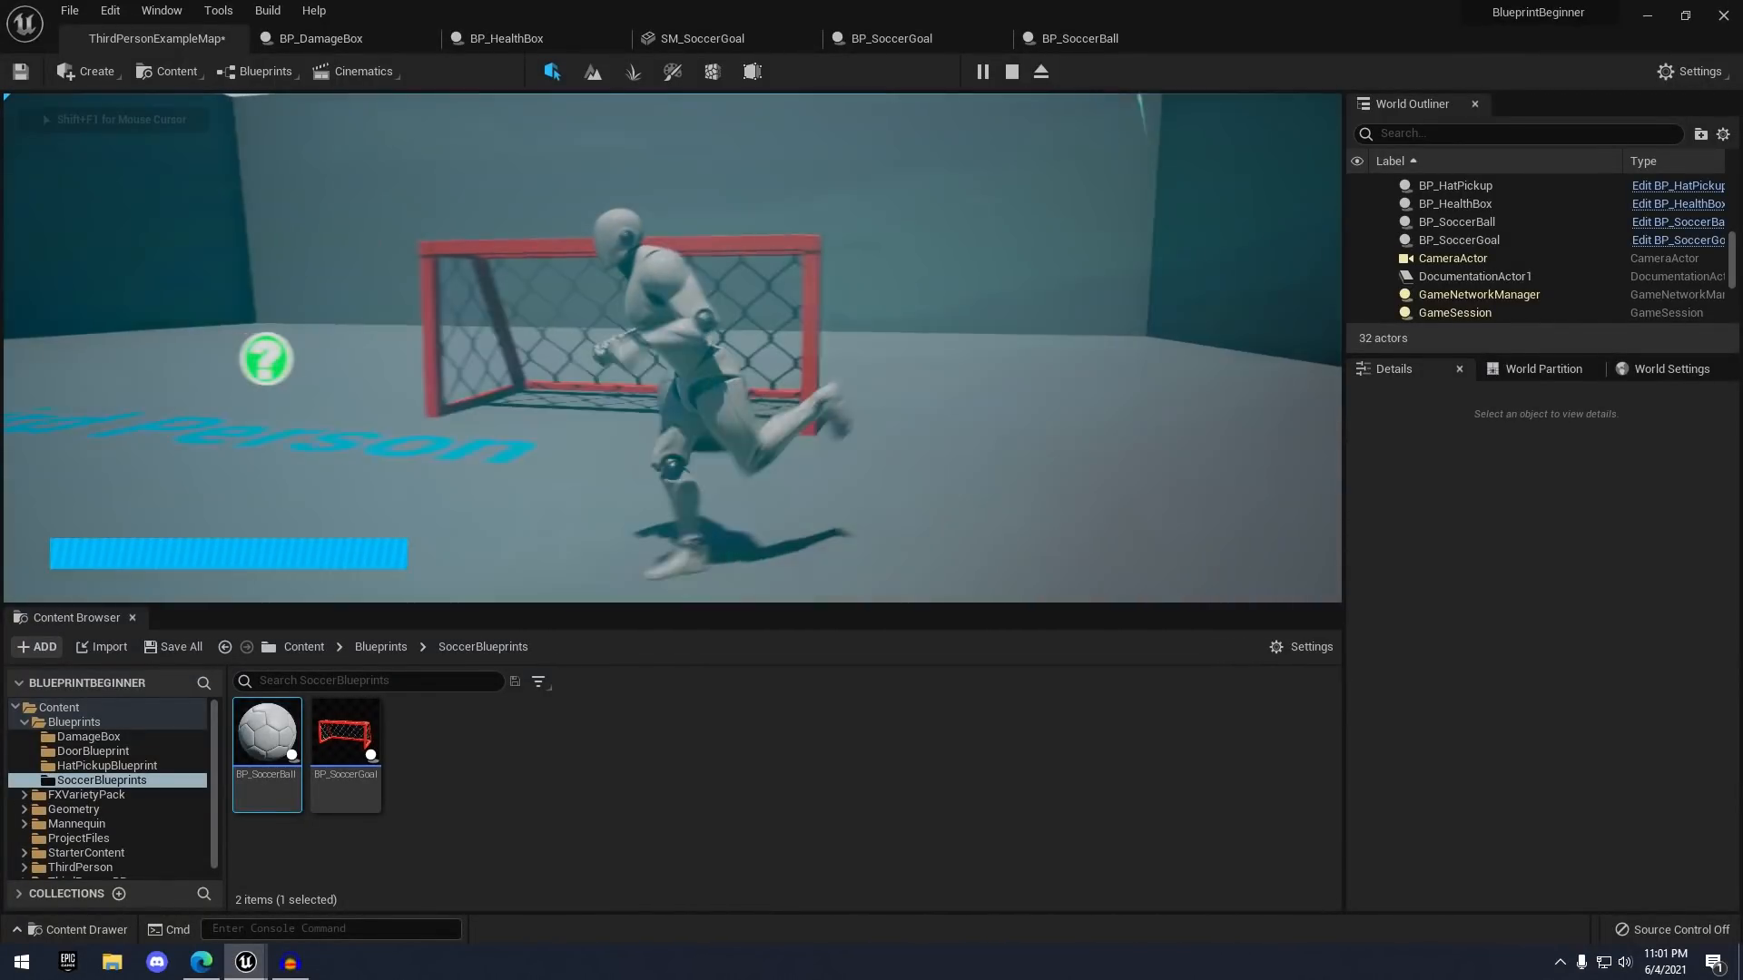
pyautogui.press('w')
pyautogui.press('s')
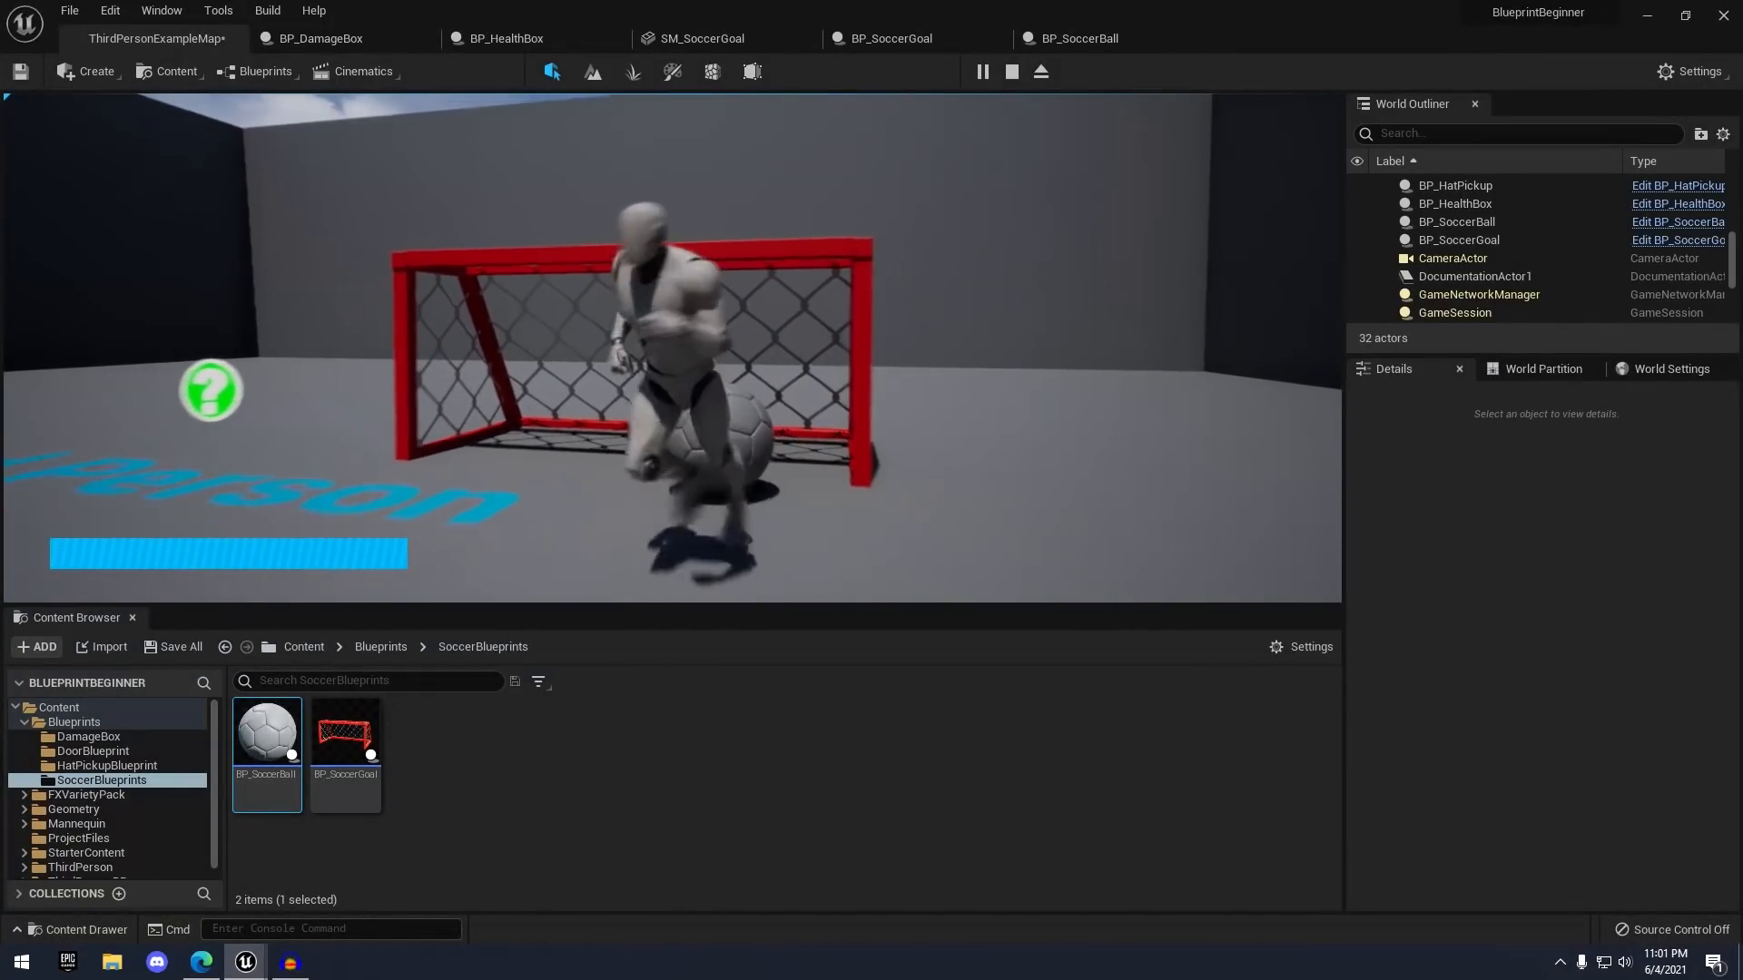
pyautogui.press('d')
pyautogui.press('w')
pyautogui.press('s')
pyautogui.press('w')
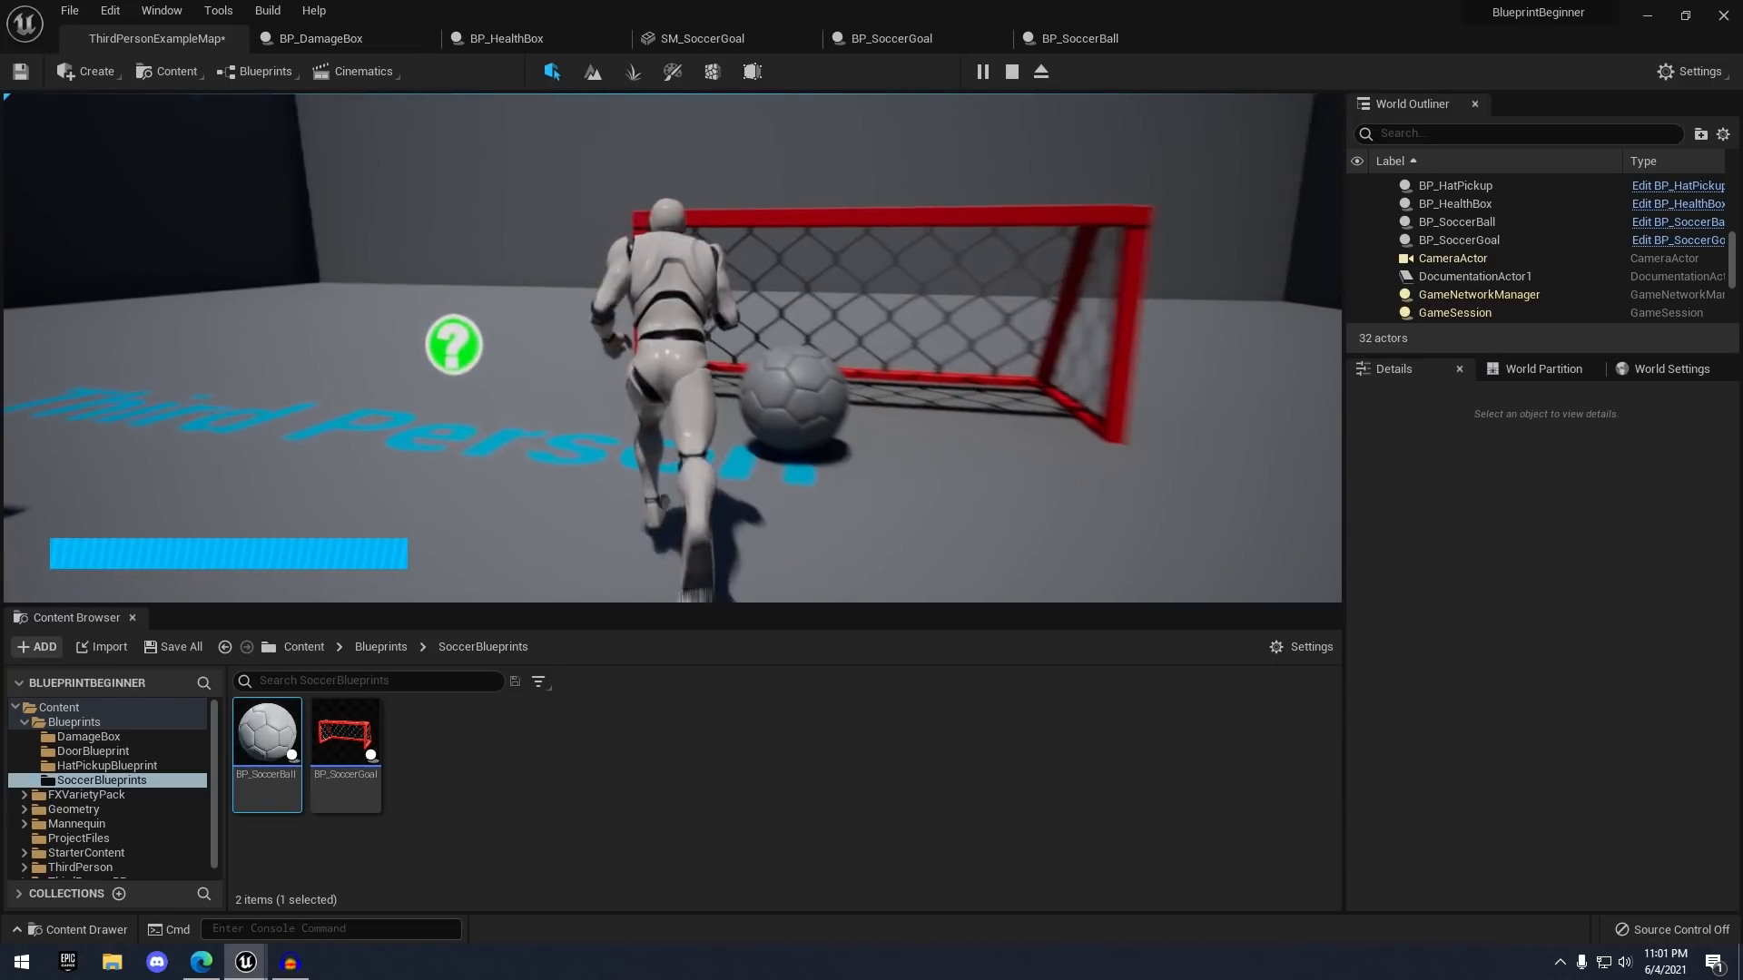
pyautogui.press('w')
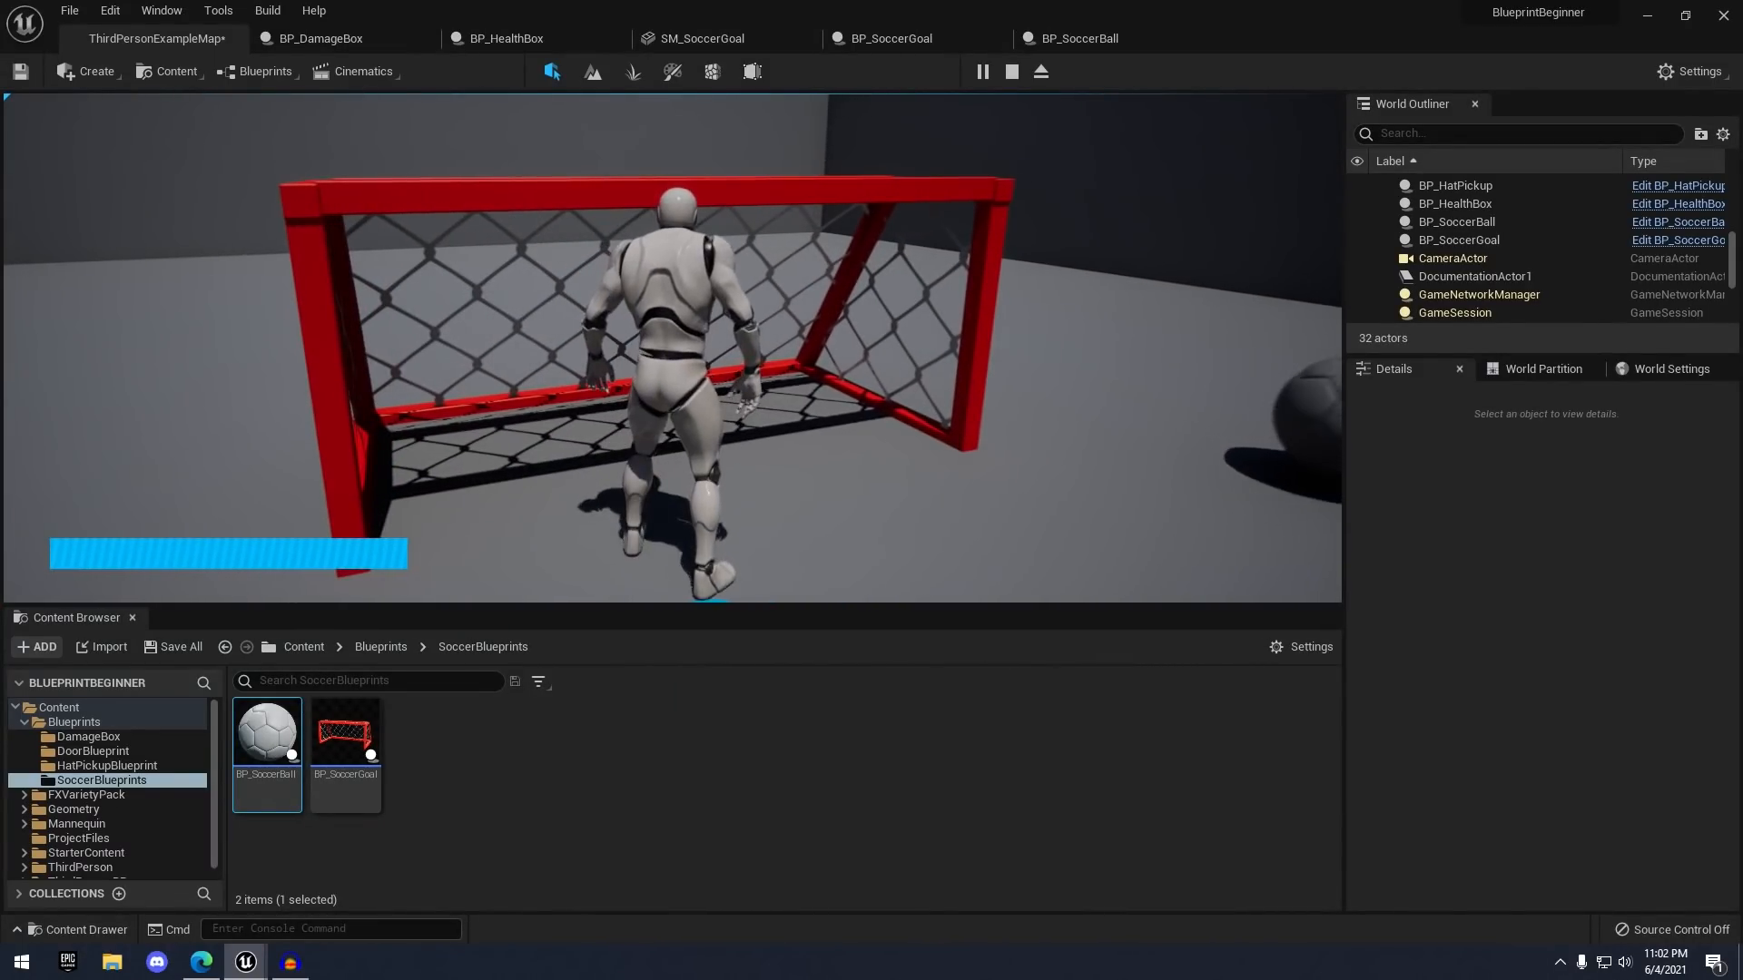
pyautogui.press('s')
pyautogui.press('Escape')
# - Fly the editor view around the goal and bring up the goal's context options
pyautogui.press('w')
pyautogui.moveTo(899, 182); pyautogui.dragTo(812, 218, button='right')
pyautogui.press('s')
pyautogui.press('a')
pyautogui.moveTo(656, 247); pyautogui.dragTo(887, 282, button='right')
pyautogui.press('d')
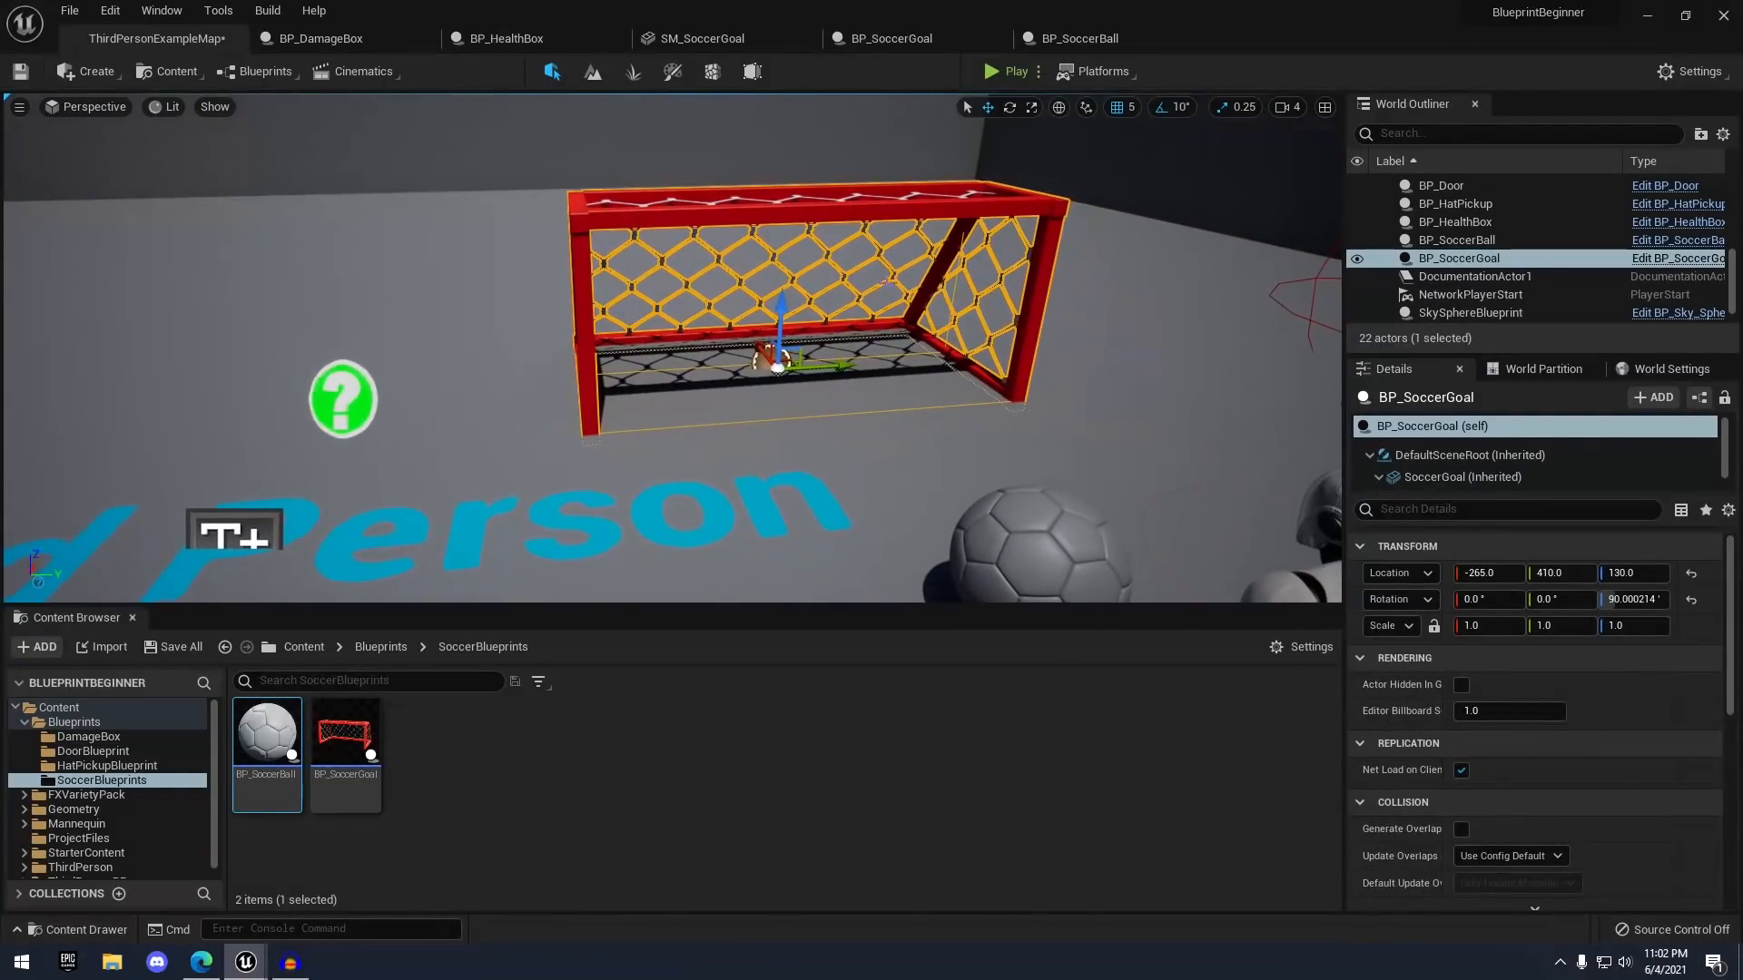
pyautogui.rightClick(836, 214)
# - Set SM_SoccerGoal's Collision Complexity to Use Complex Collision As Simple
pyautogui.click(722, 36)
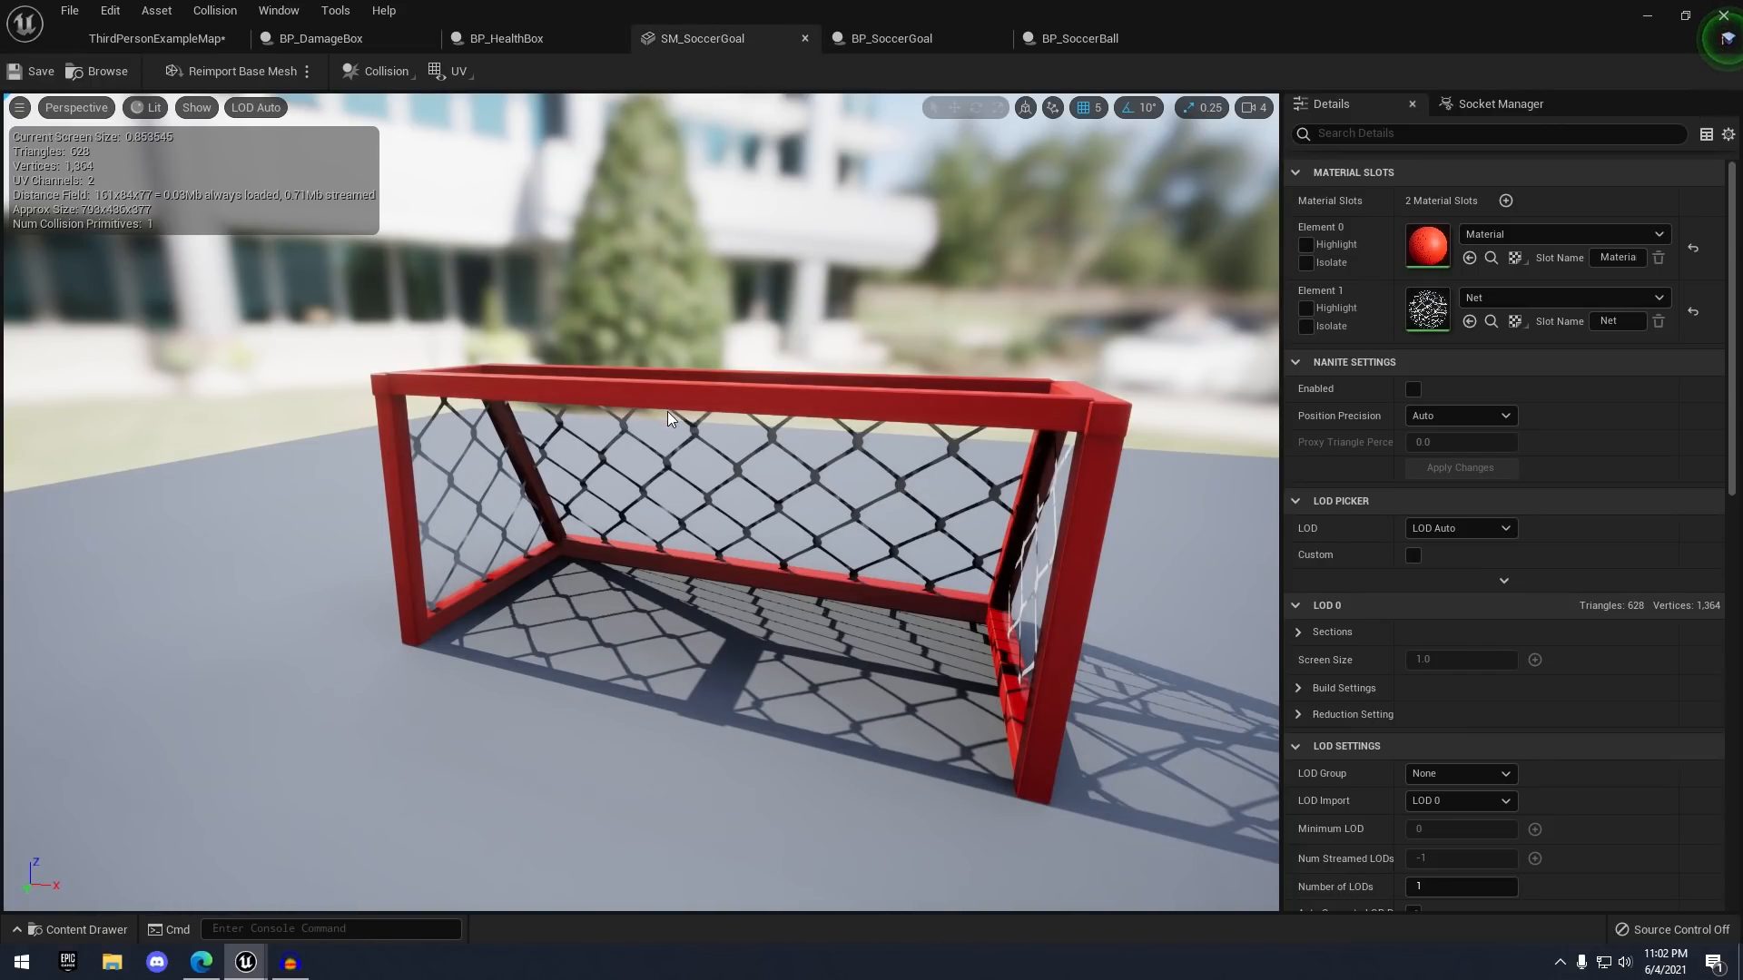
pyautogui.moveTo(667, 411); pyautogui.dragTo(595, 404, button='right')
pyautogui.scroll(-20, 1407, 513)
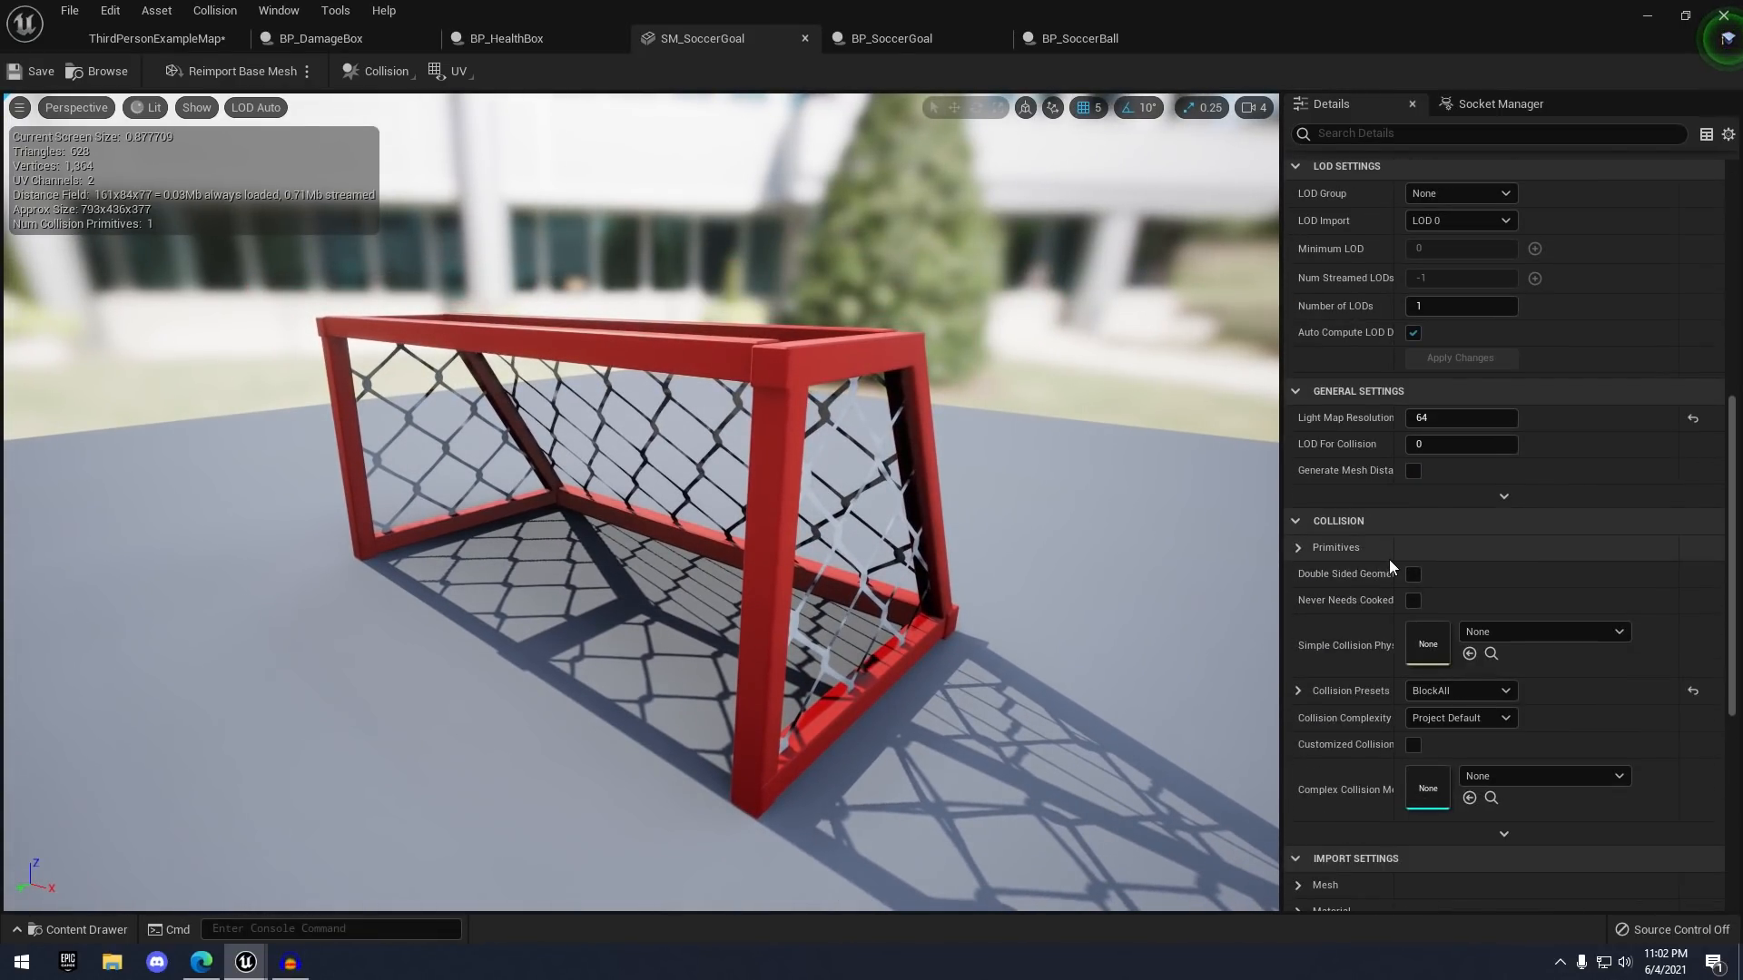
pyautogui.scroll(-4, 1389, 559)
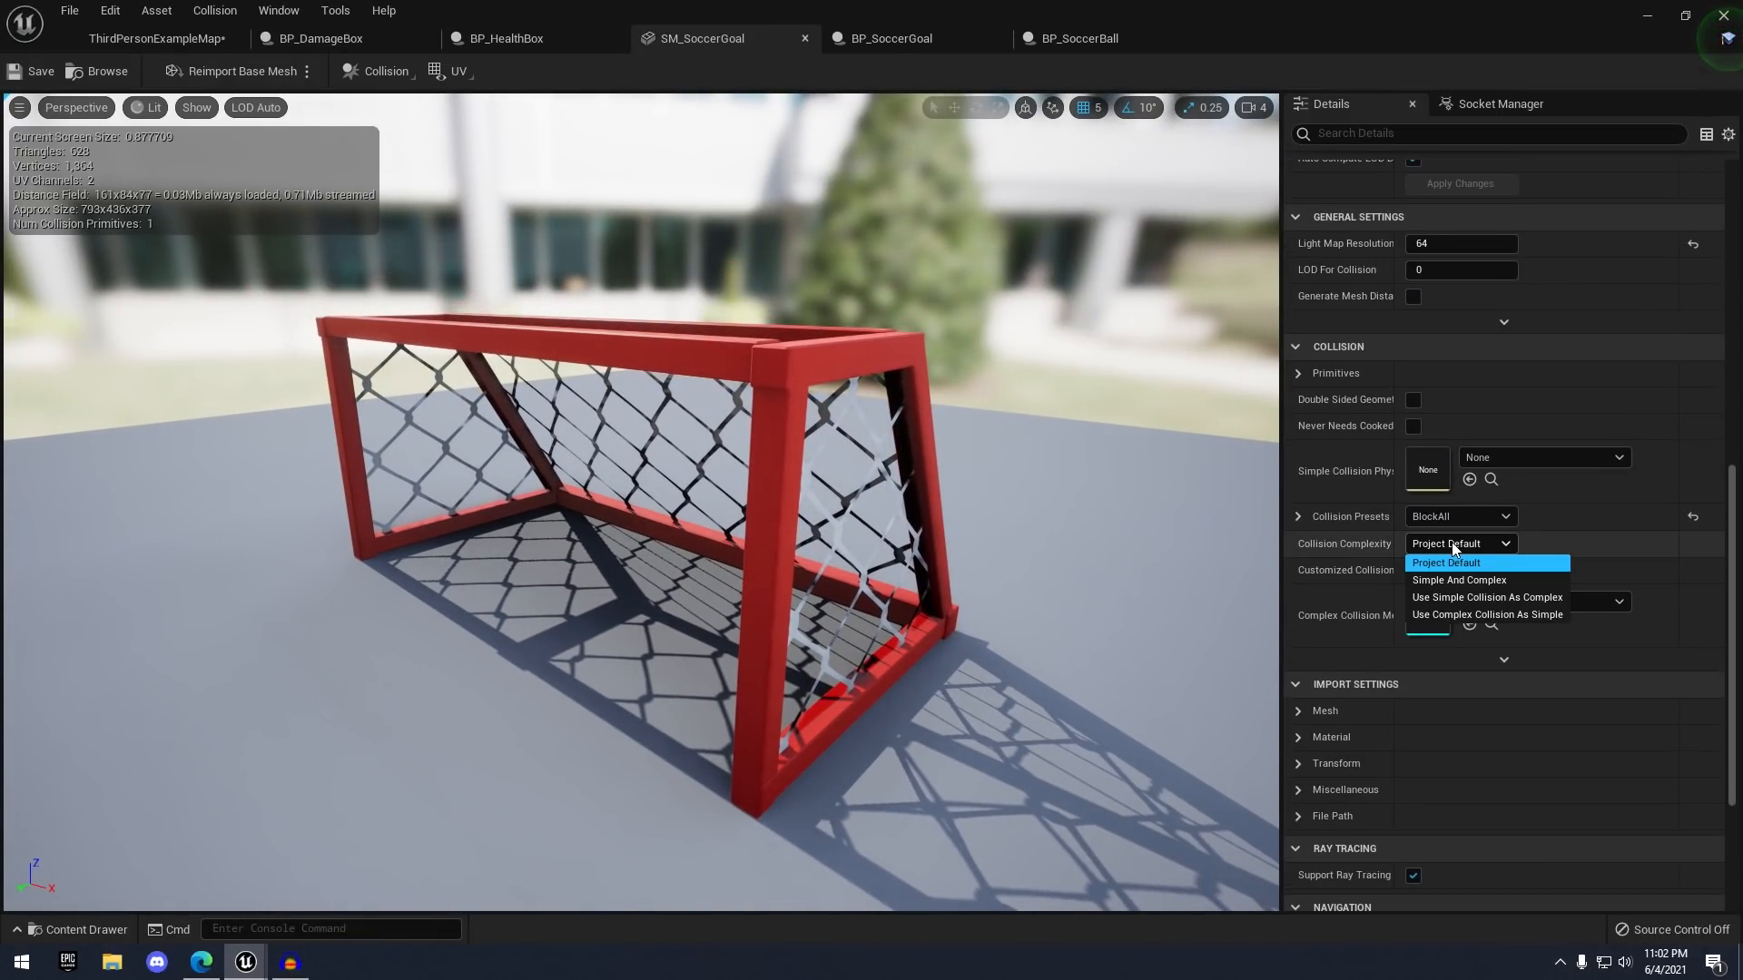
pyautogui.click(1470, 615)
pyautogui.moveTo(1136, 531); pyautogui.dragTo(1211, 562)
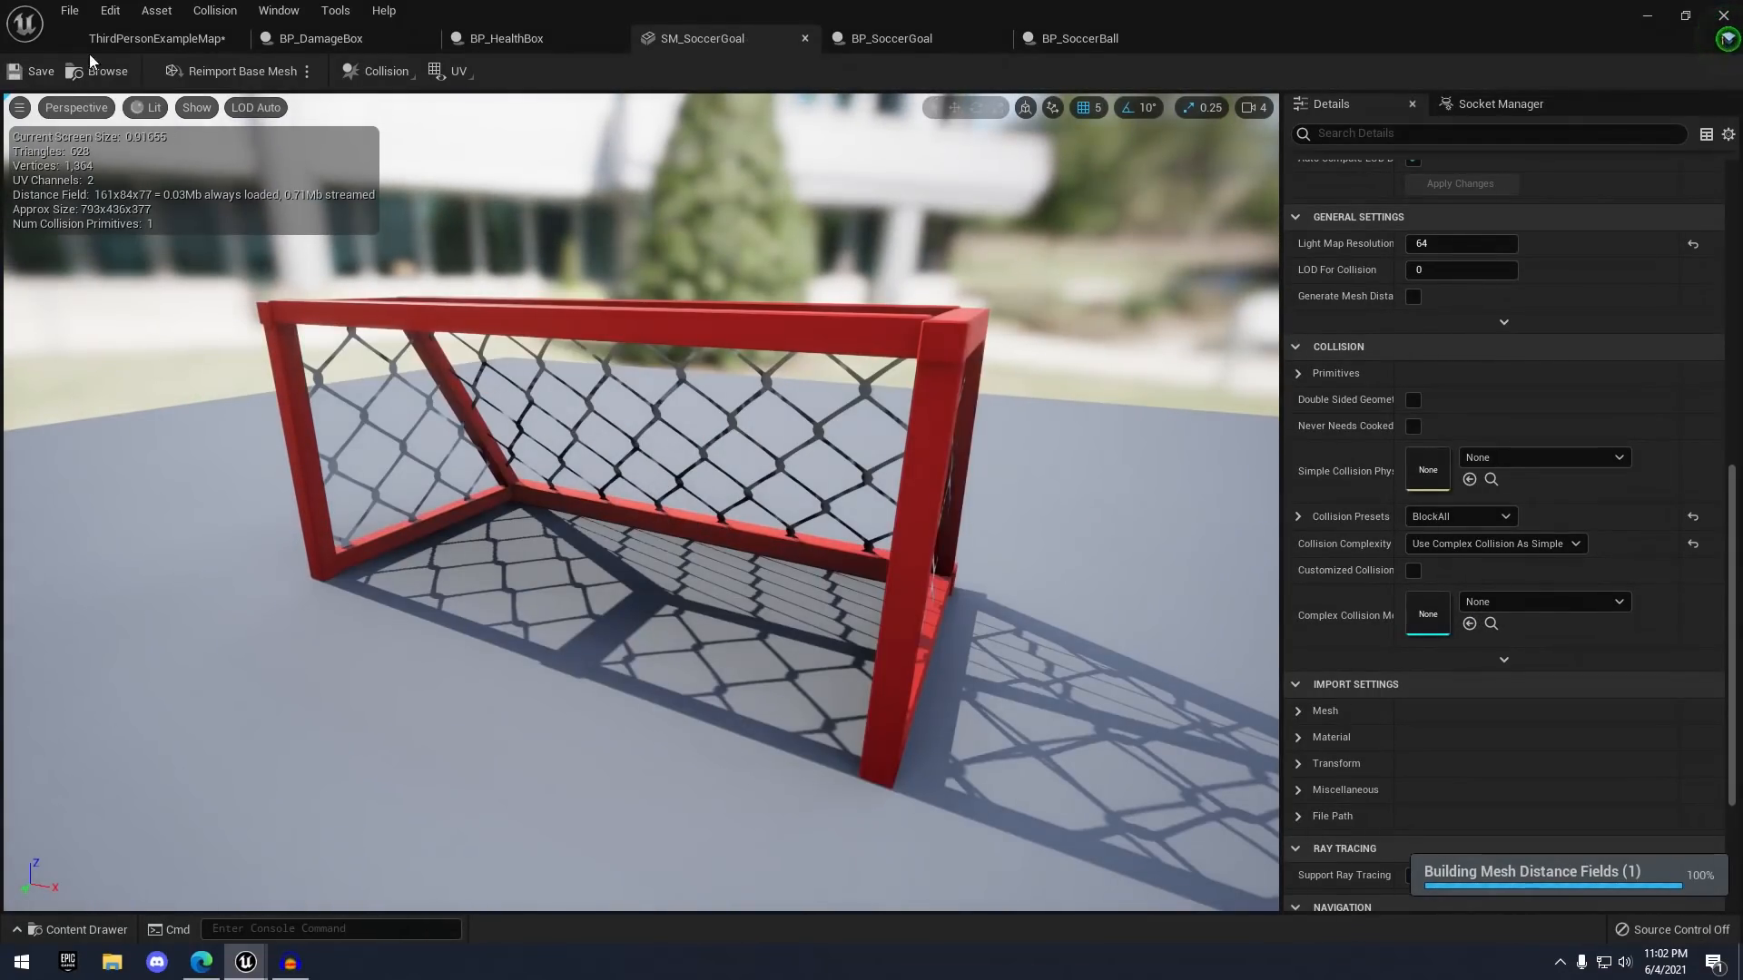
# - Return to the ThirdPersonExampleMap and select the soccer ball near the goal
pyautogui.click(96, 42)
pyautogui.moveTo(891, 313); pyautogui.dragTo(799, 363, button='right')
pyautogui.click(945, 315)
# - Raise the soccer ball to Z 225 and start a play-test driving it toward the goal
pyautogui.moveTo(864, 299); pyautogui.dragTo(868, 266)
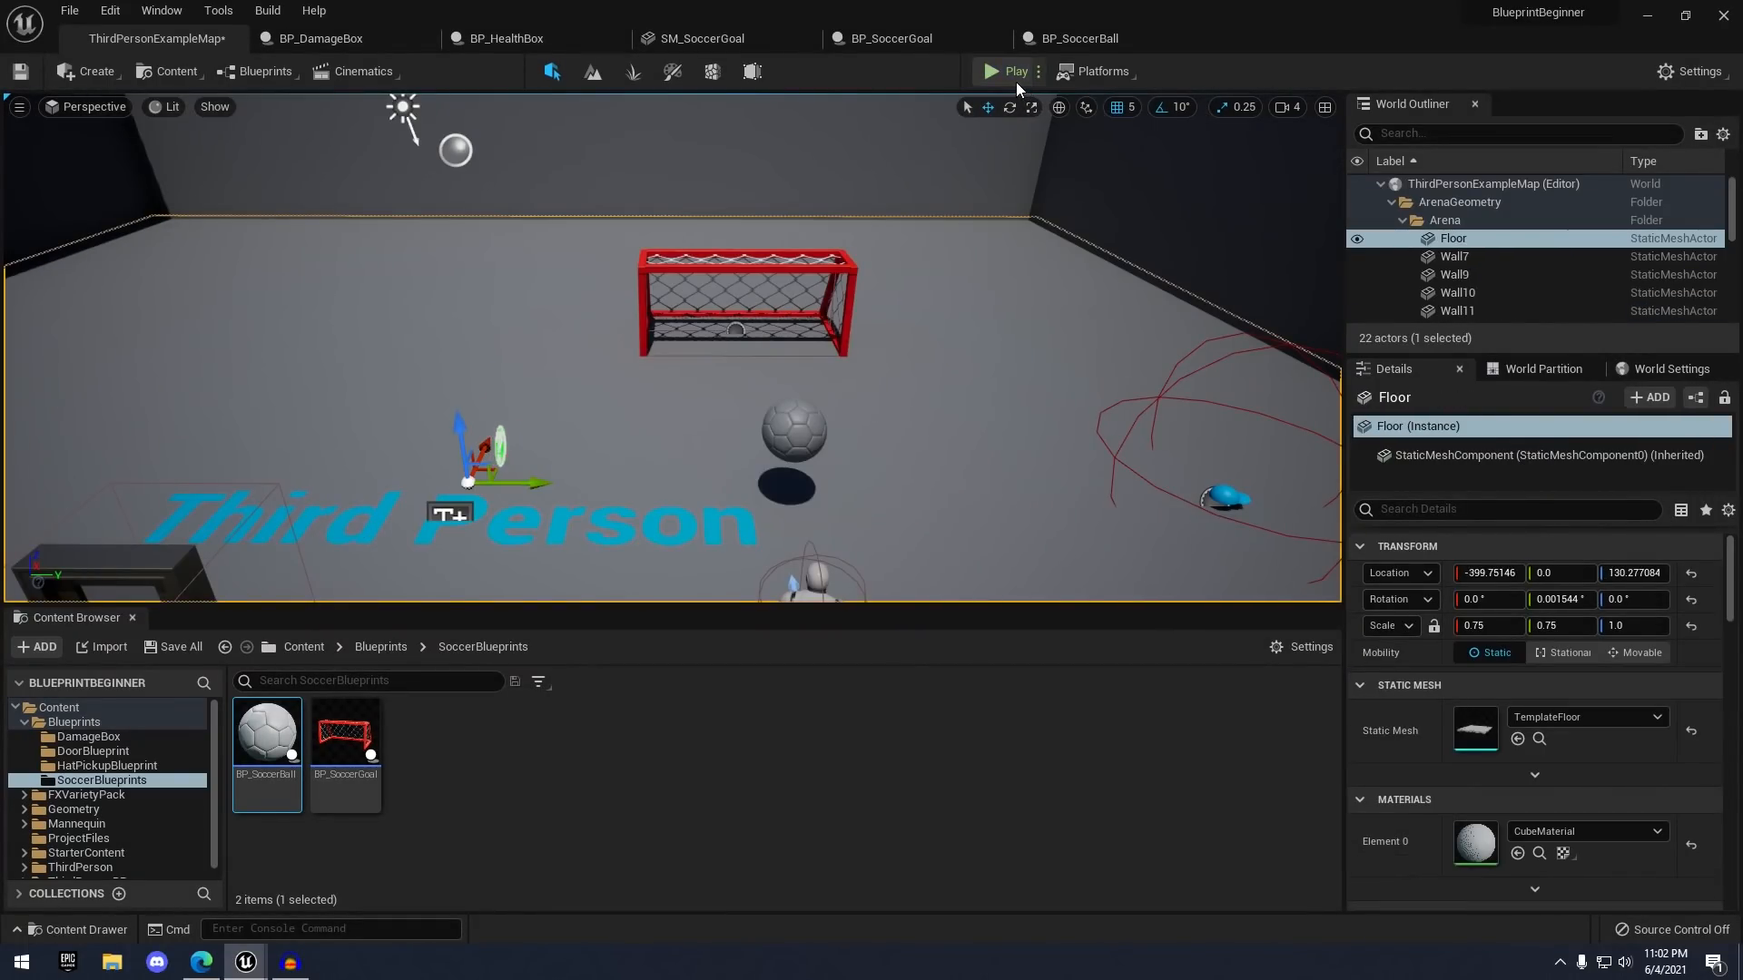
pyautogui.click(1007, 76)
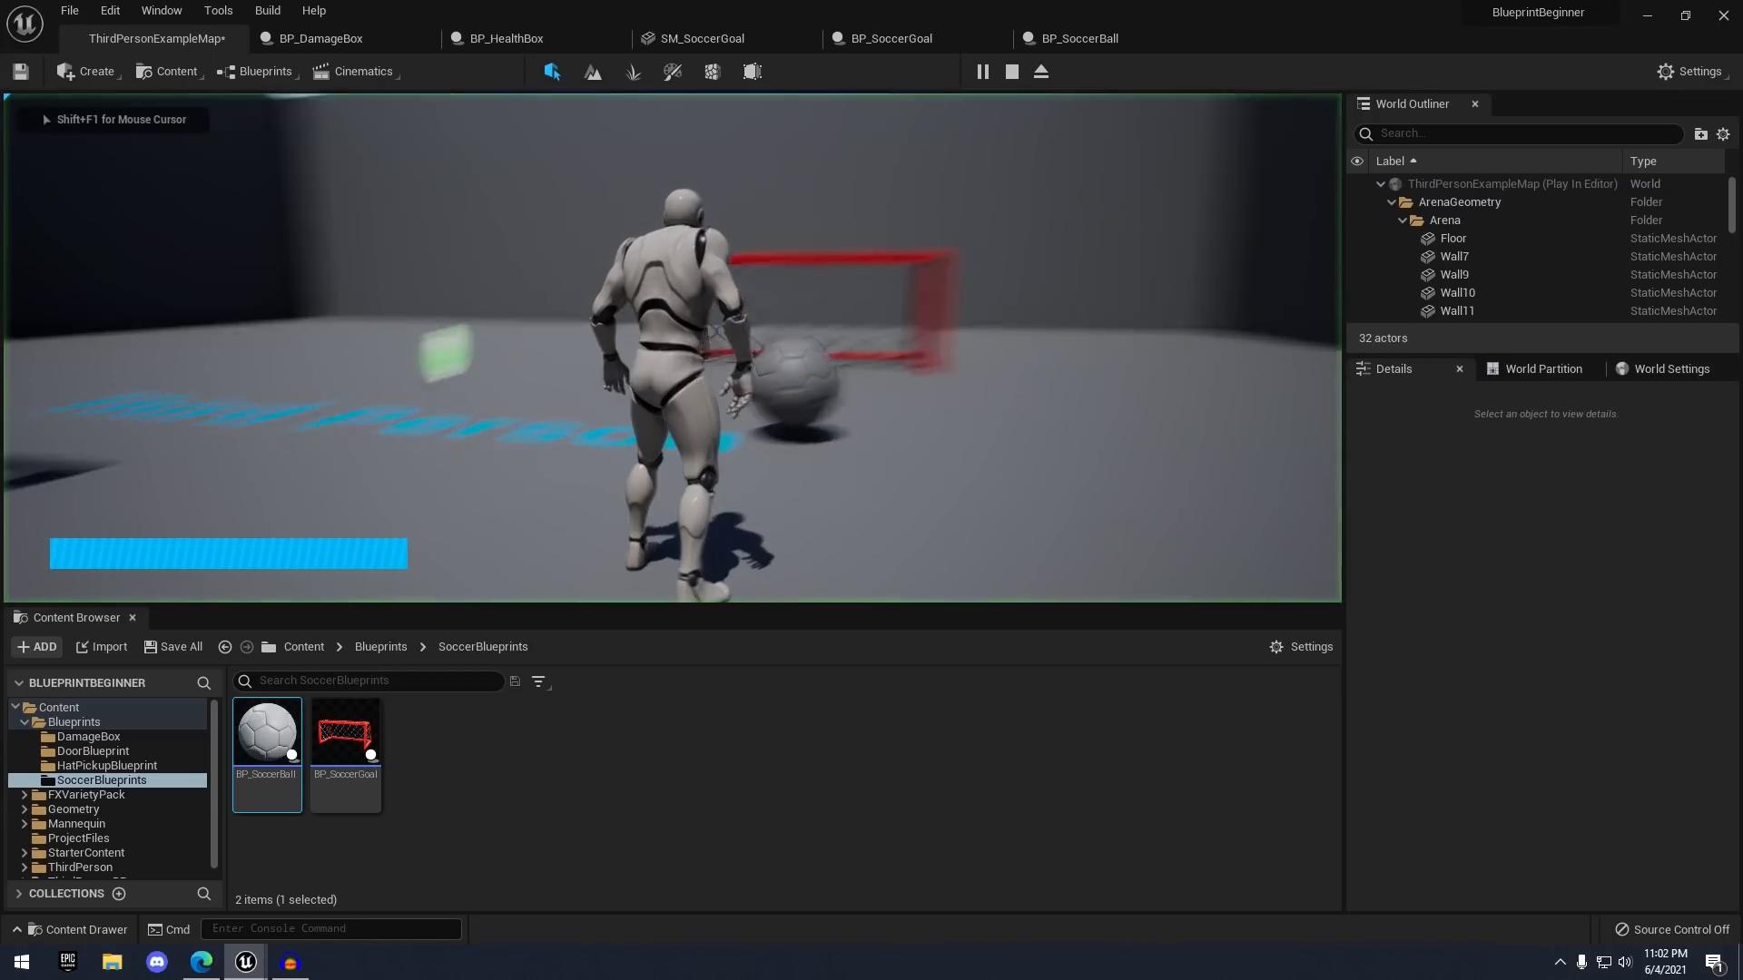
pyautogui.press('w')
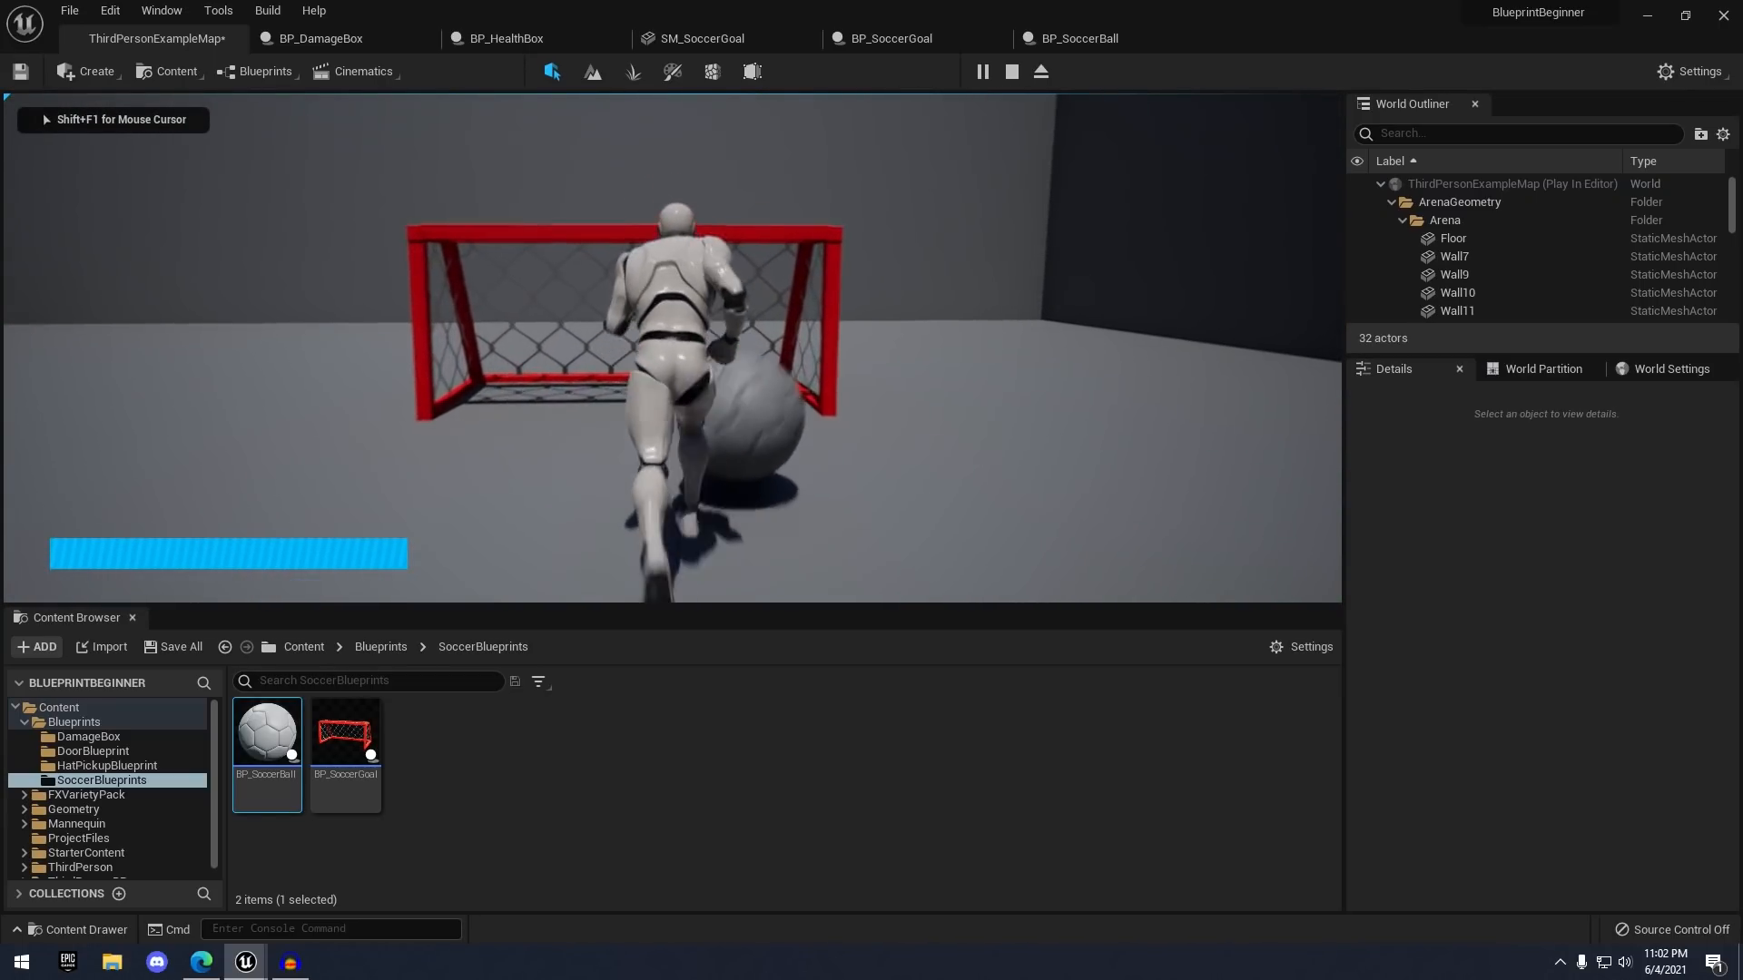
pyautogui.press('a')
pyautogui.press('s')
# - Keep pushing the ball until it stays in the net, stop playing, and reframe the goal
pyautogui.press('w')
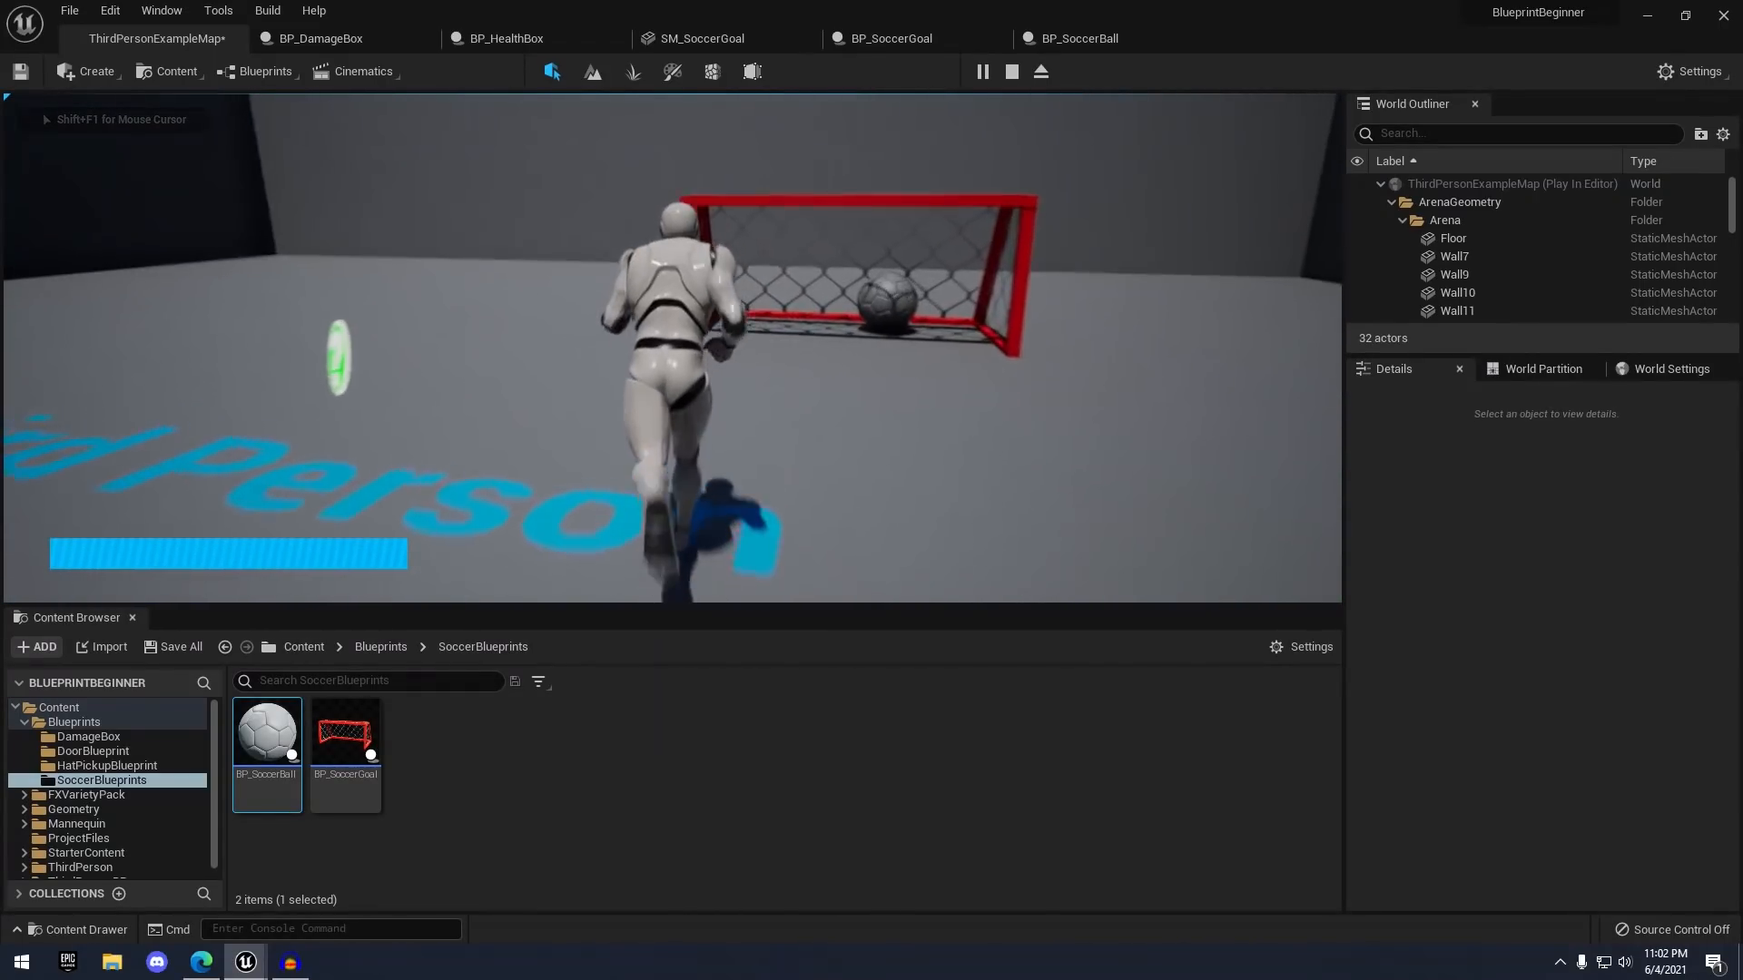
pyautogui.press('s')
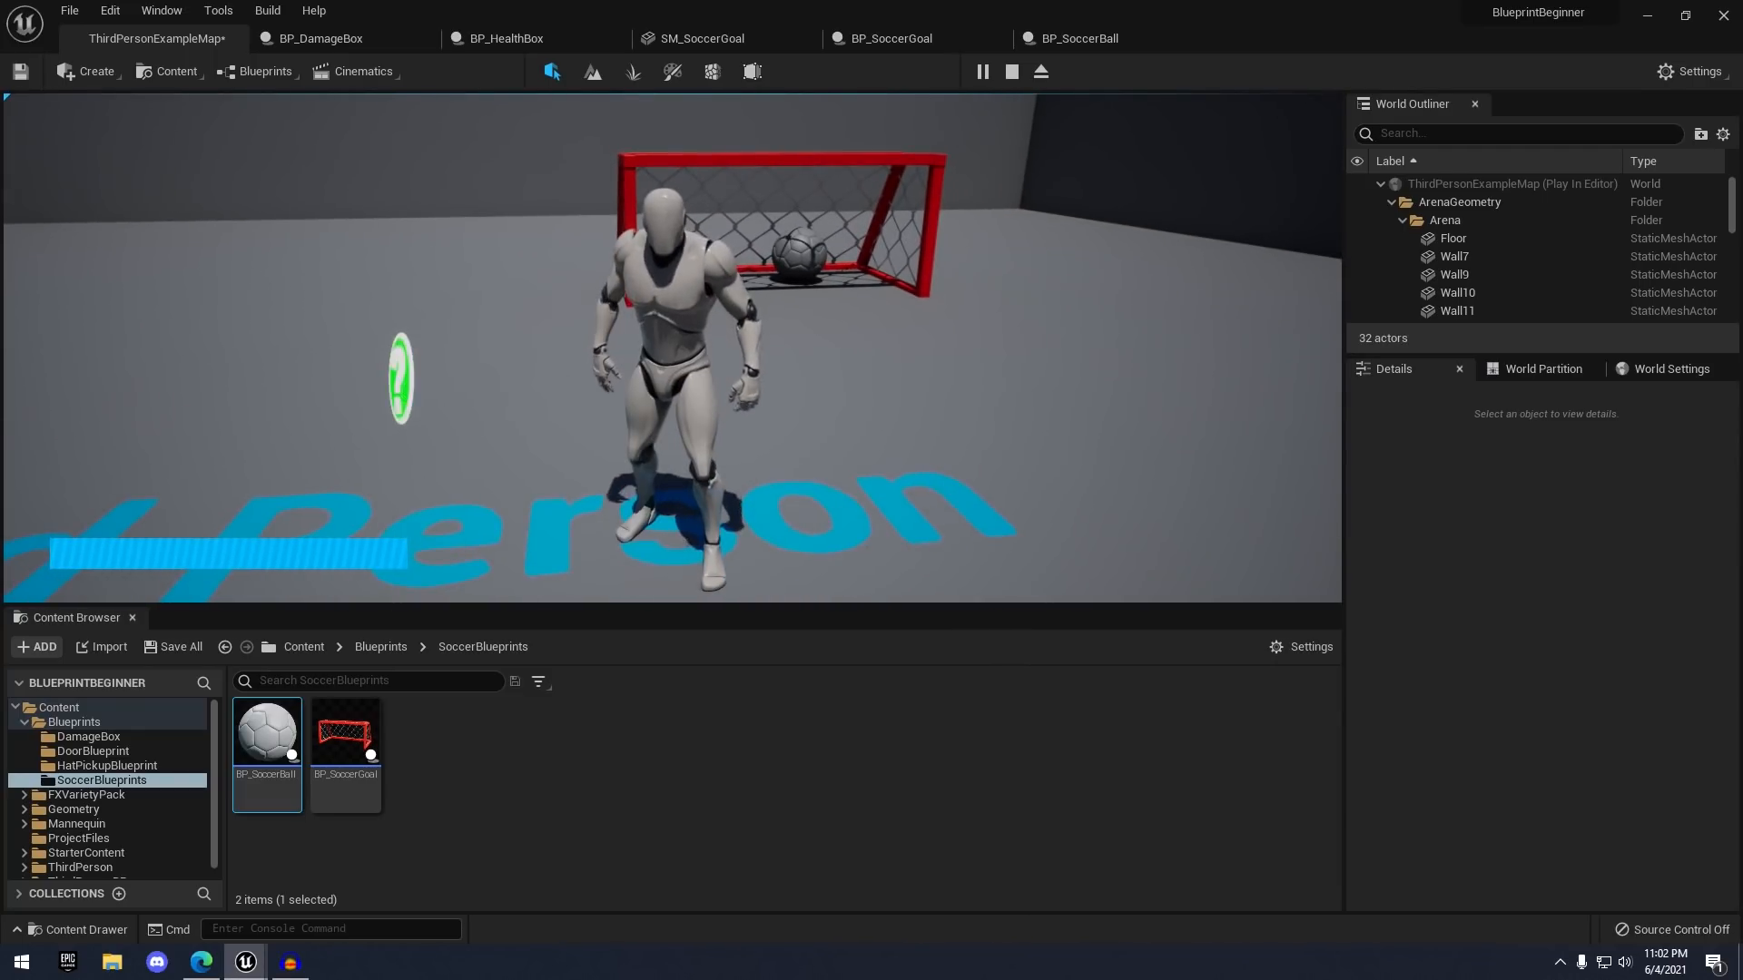
pyautogui.press('w')
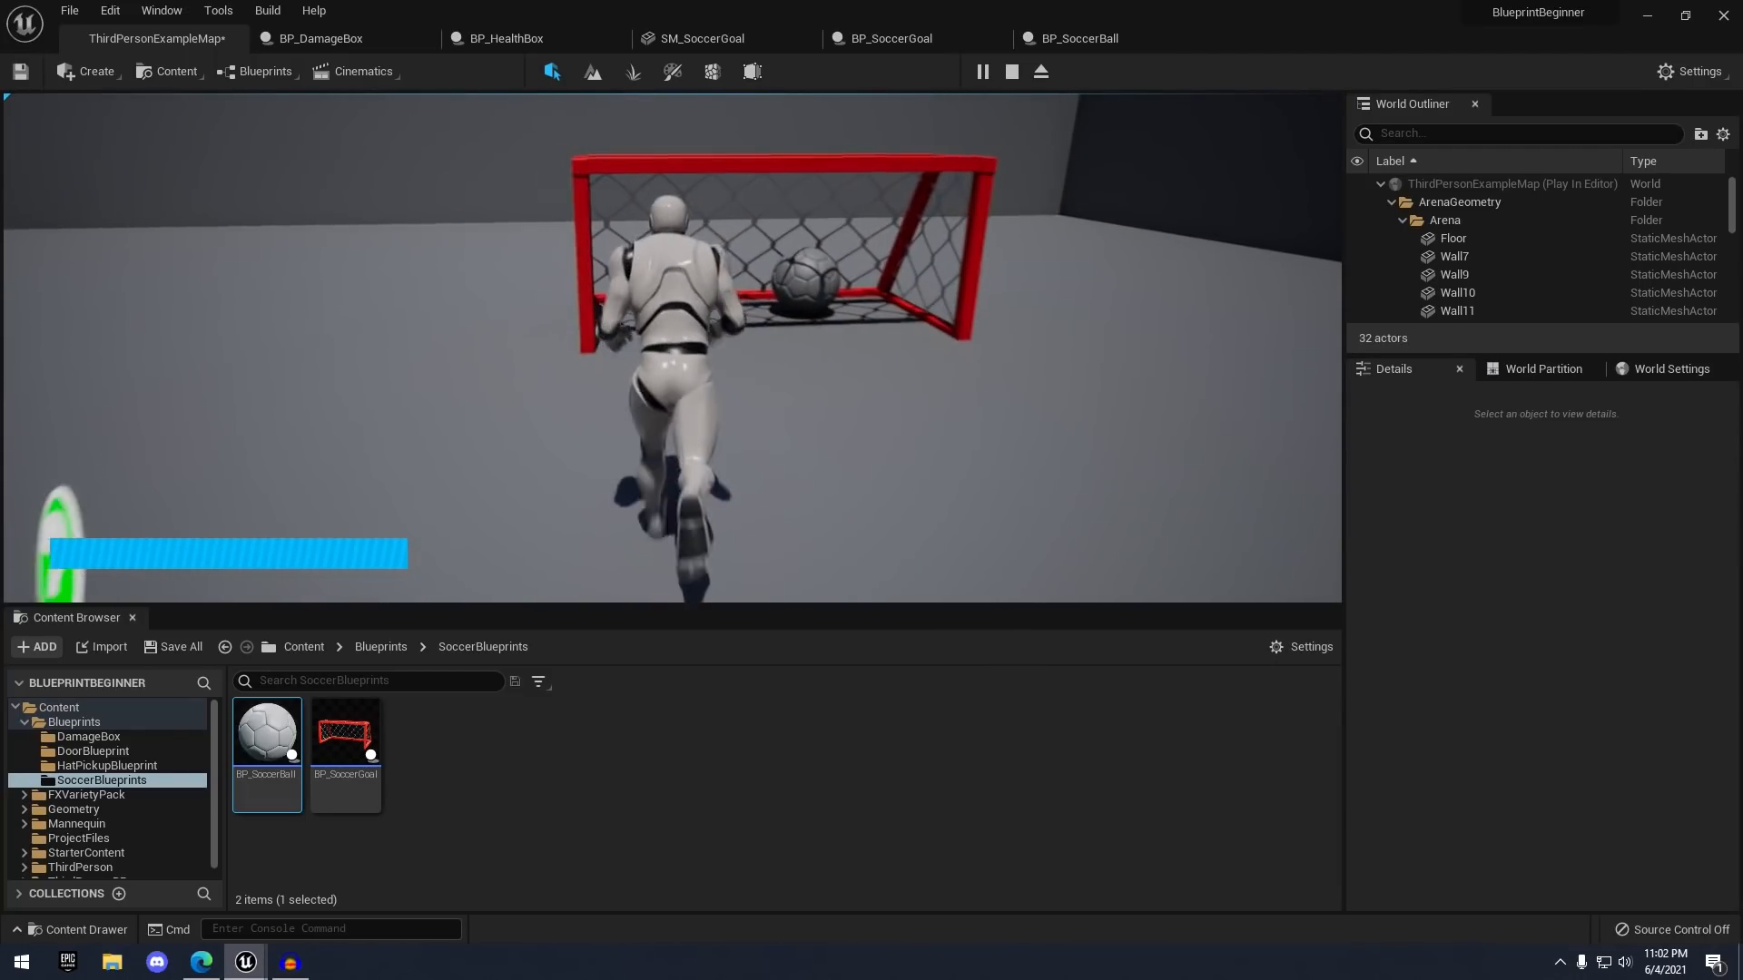
pyautogui.press('w')
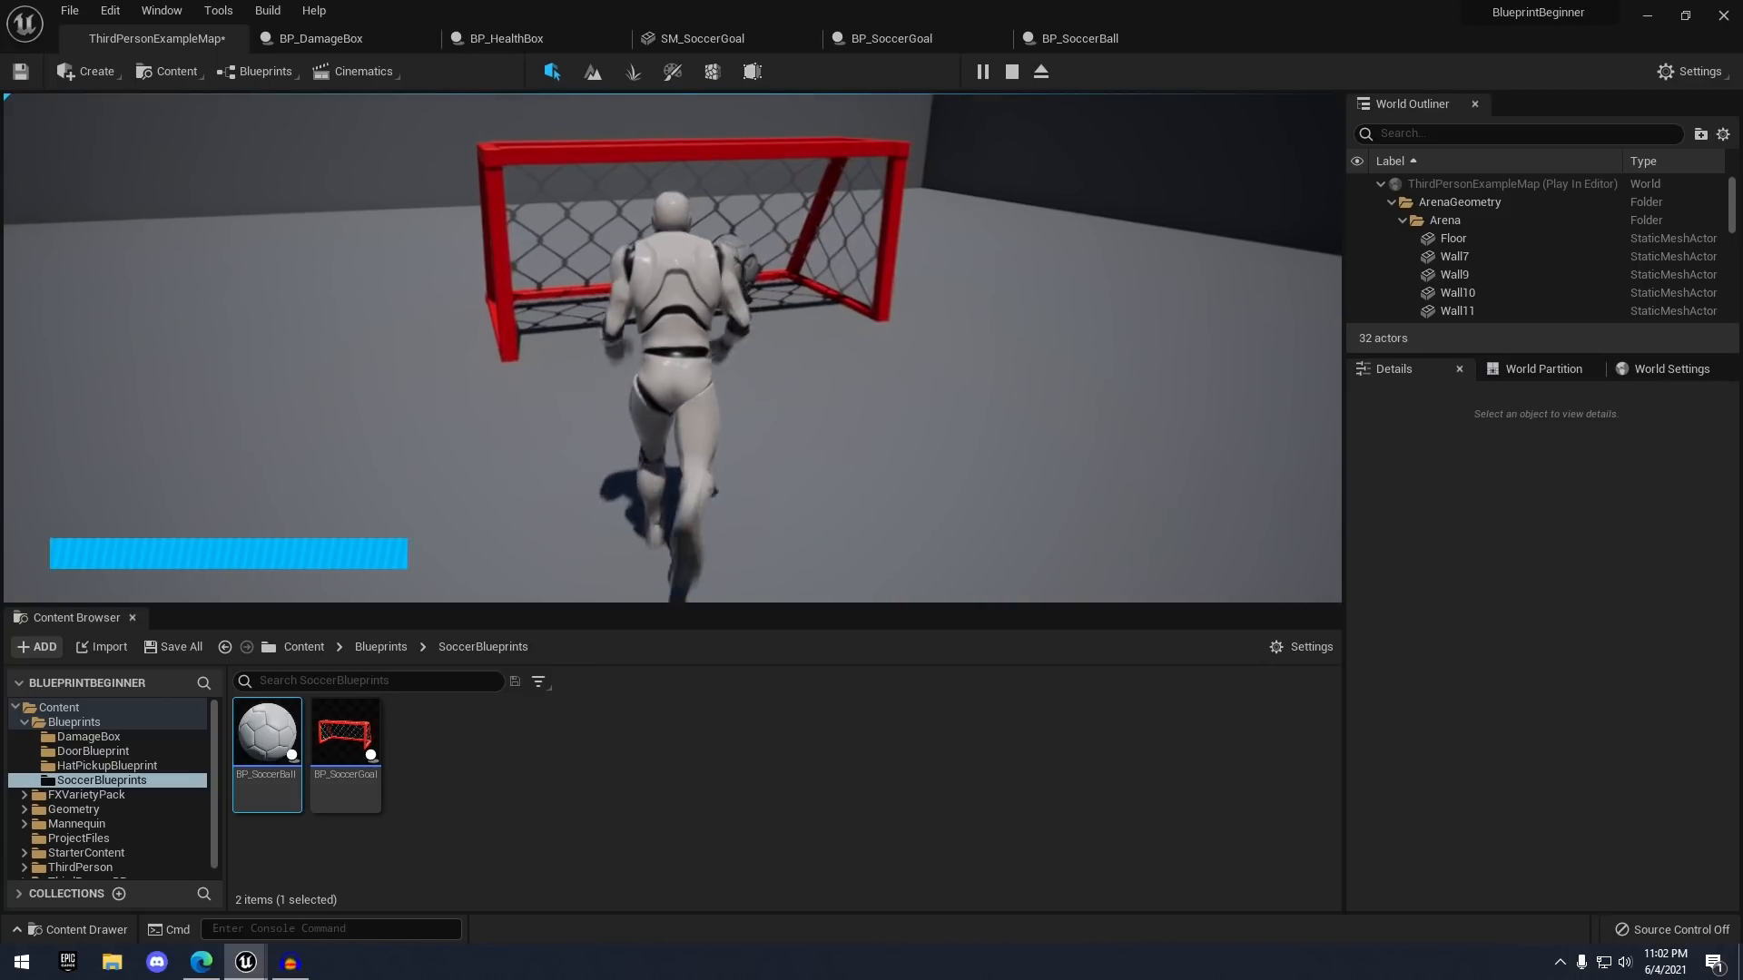
pyautogui.press('s')
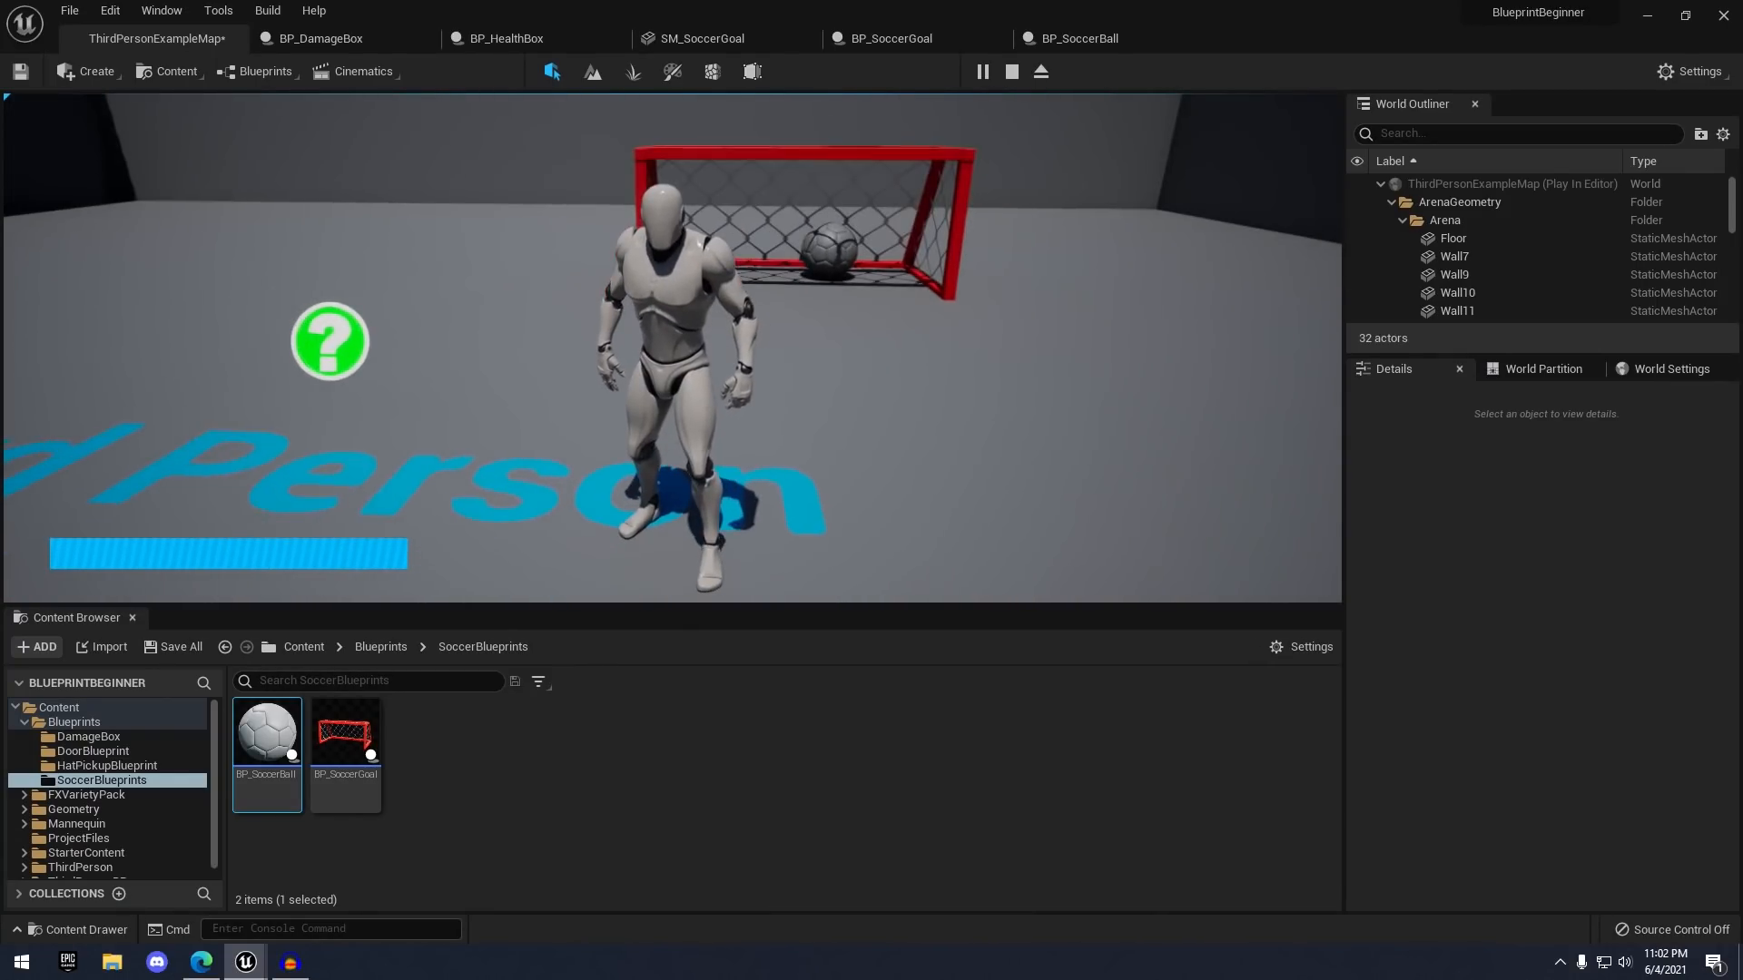
pyautogui.press('Escape')
pyautogui.scroll(-5, 669, 318)
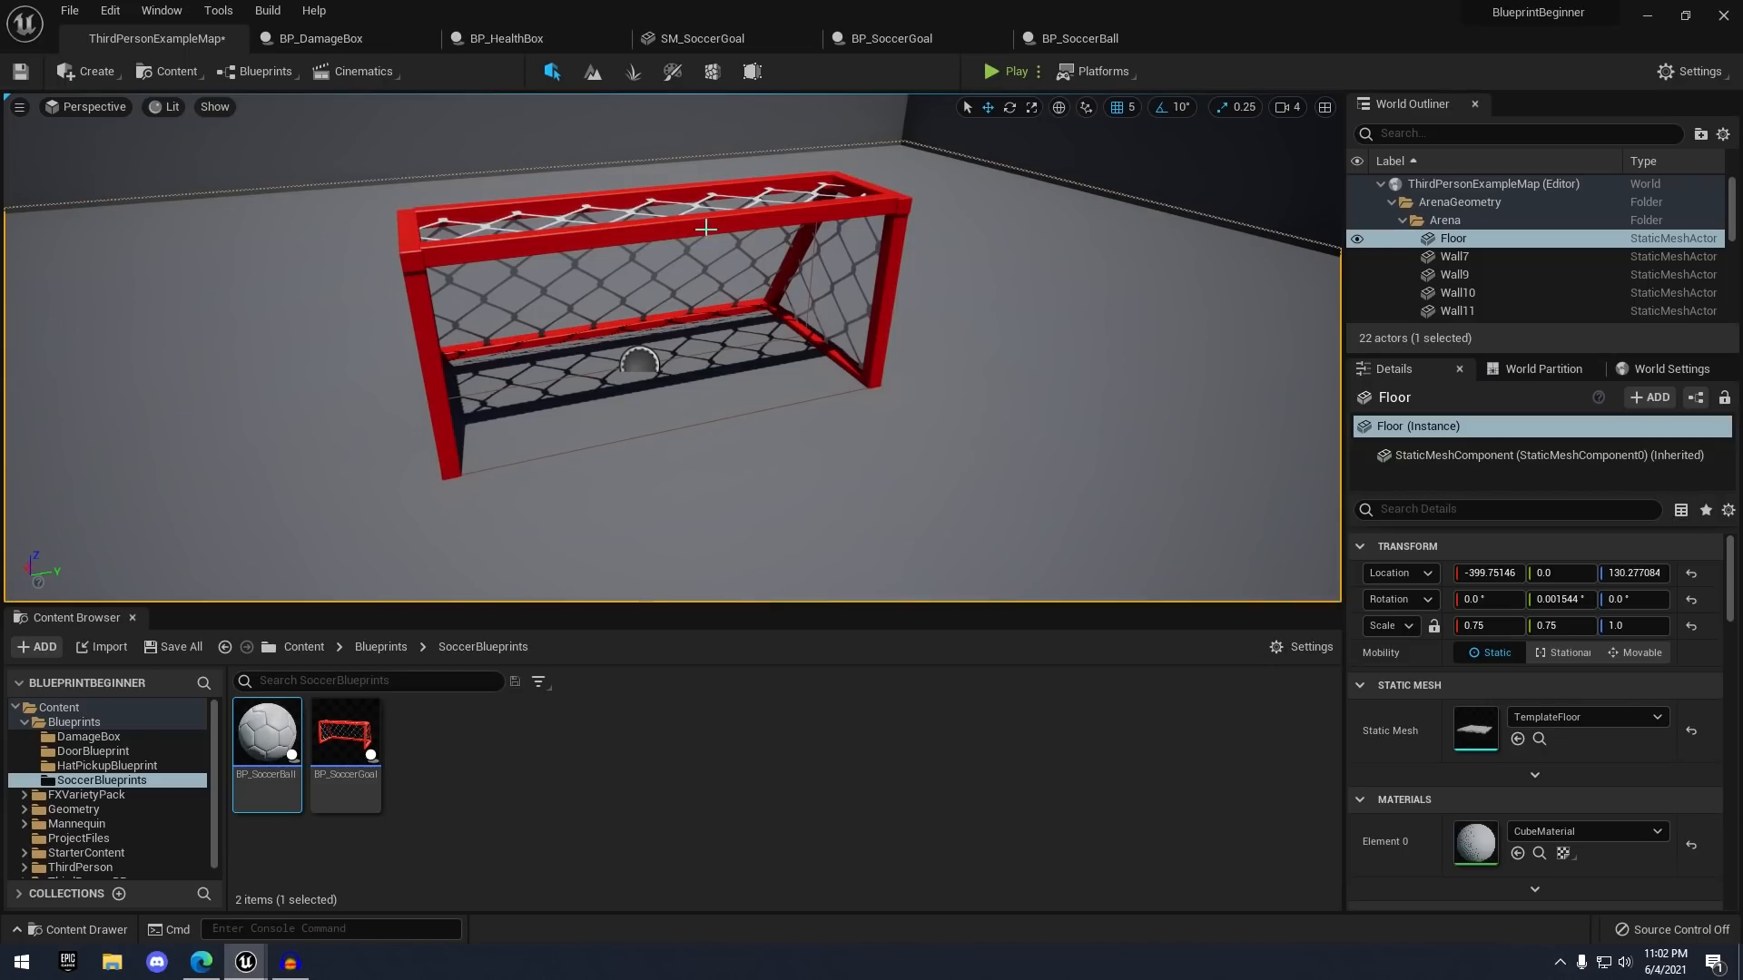
pyautogui.moveTo(672, 345); pyautogui.dragTo(673, 300, button='right')
# - Open the BP_SoccerGoal event graph and frame the overlap event chain
pyautogui.press('w')
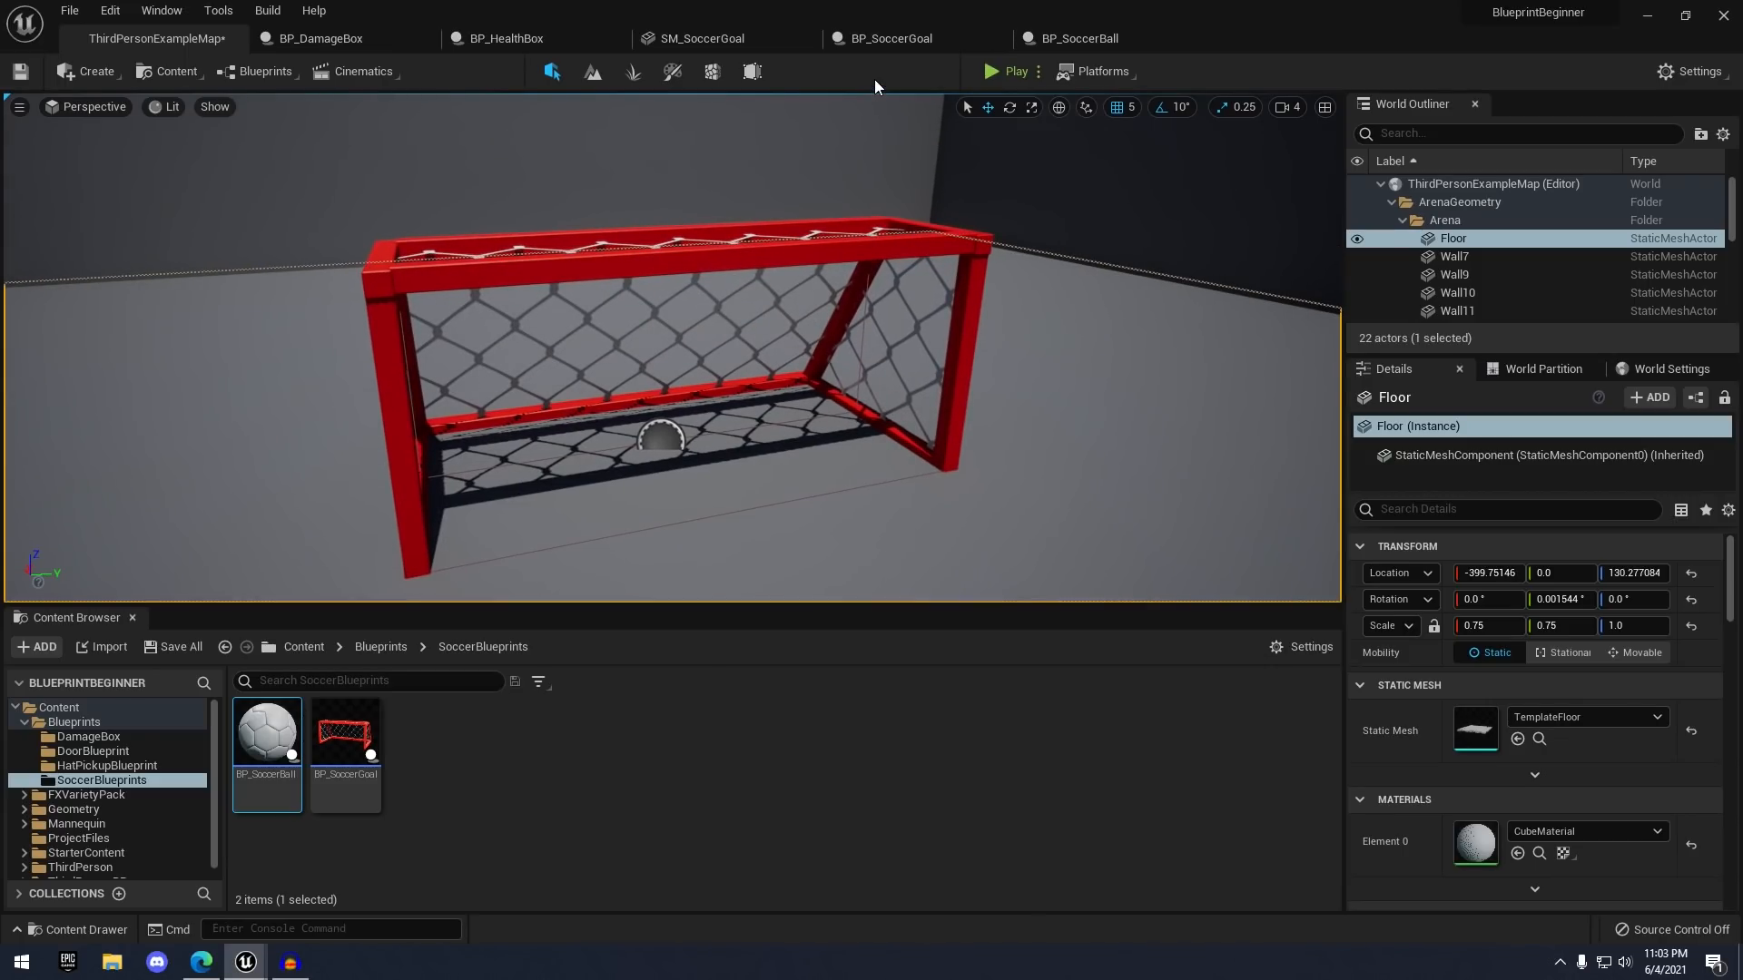
pyautogui.click(731, 46)
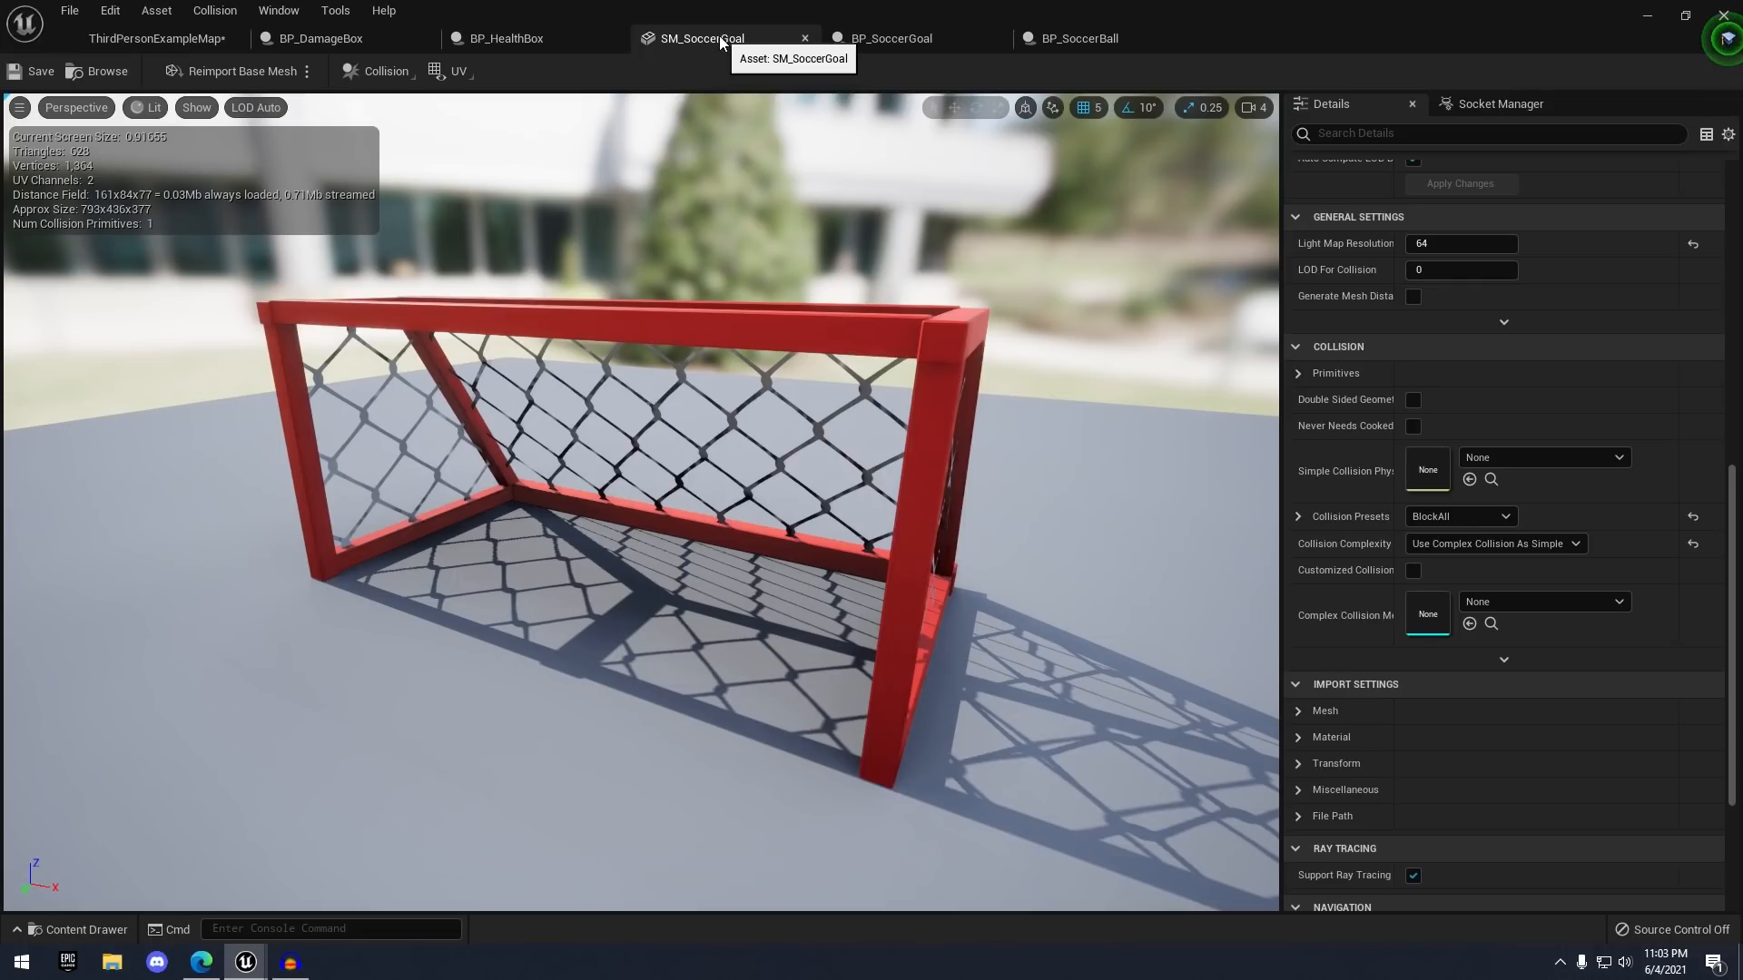
pyautogui.click(856, 39)
pyautogui.scroll(-1, 928, 210)
pyautogui.moveTo(1035, 366); pyautogui.dragTo(757, 346, button='right')
pyautogui.scroll(2, 782, 393)
pyautogui.moveTo(540, 338); pyautogui.dragTo(664, 304, button='right')
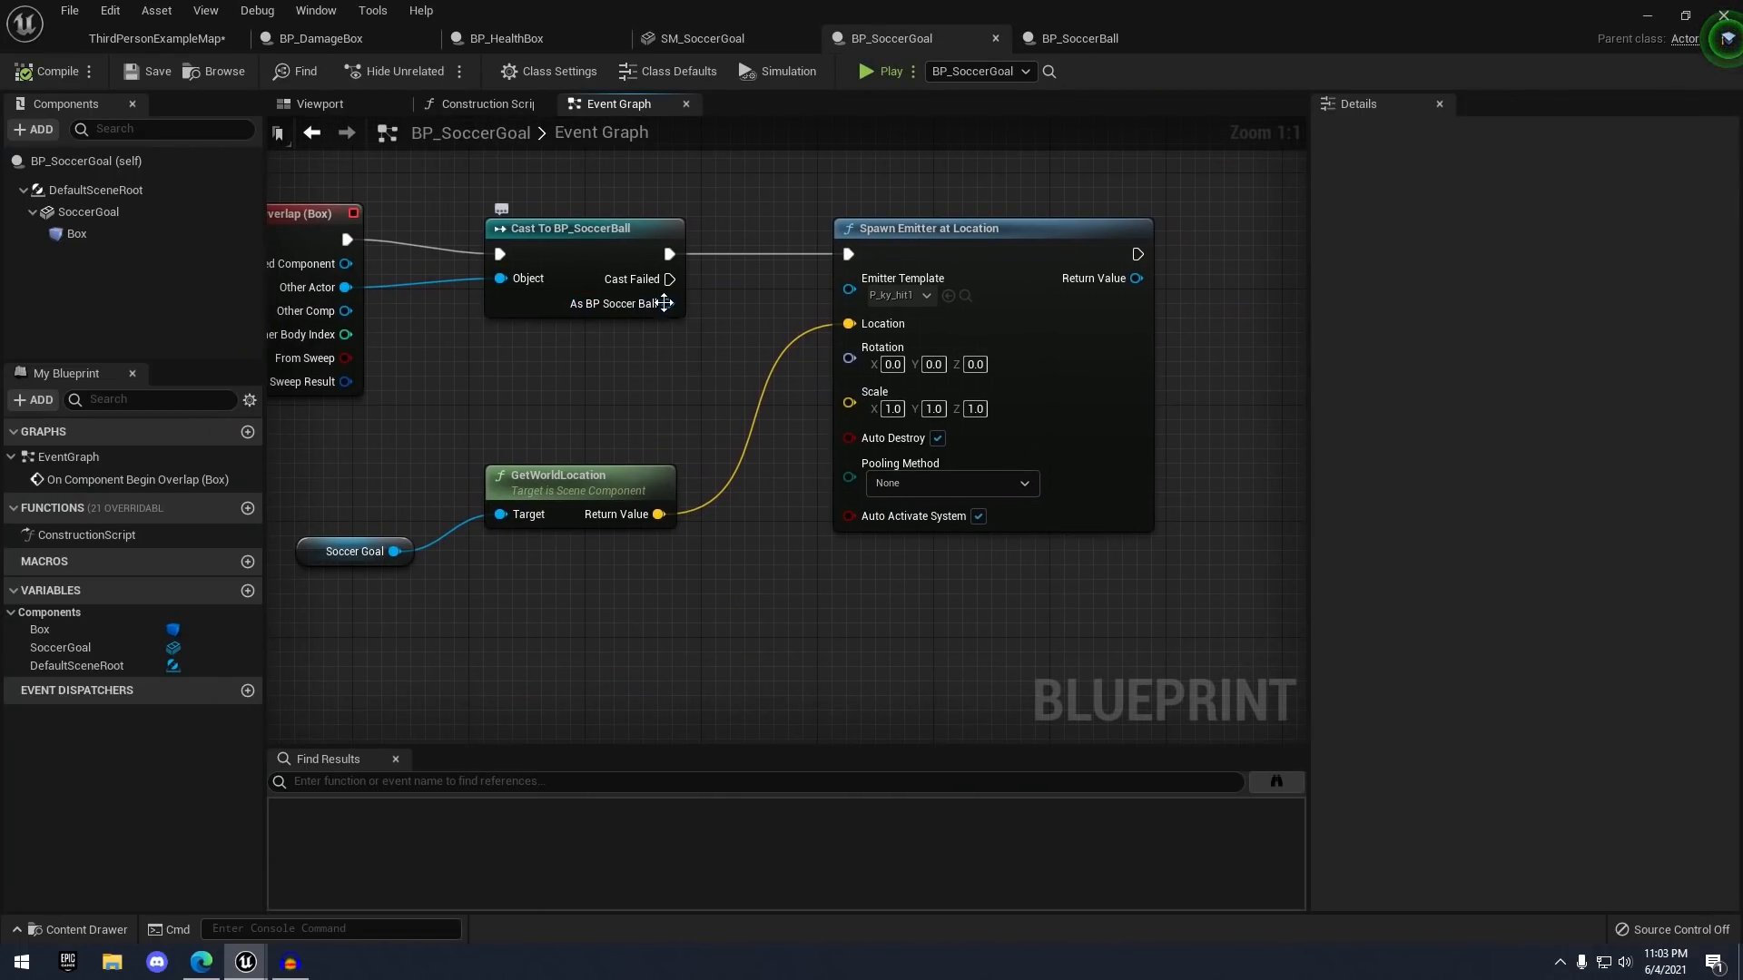
pyautogui.scroll(-1, 657, 303)
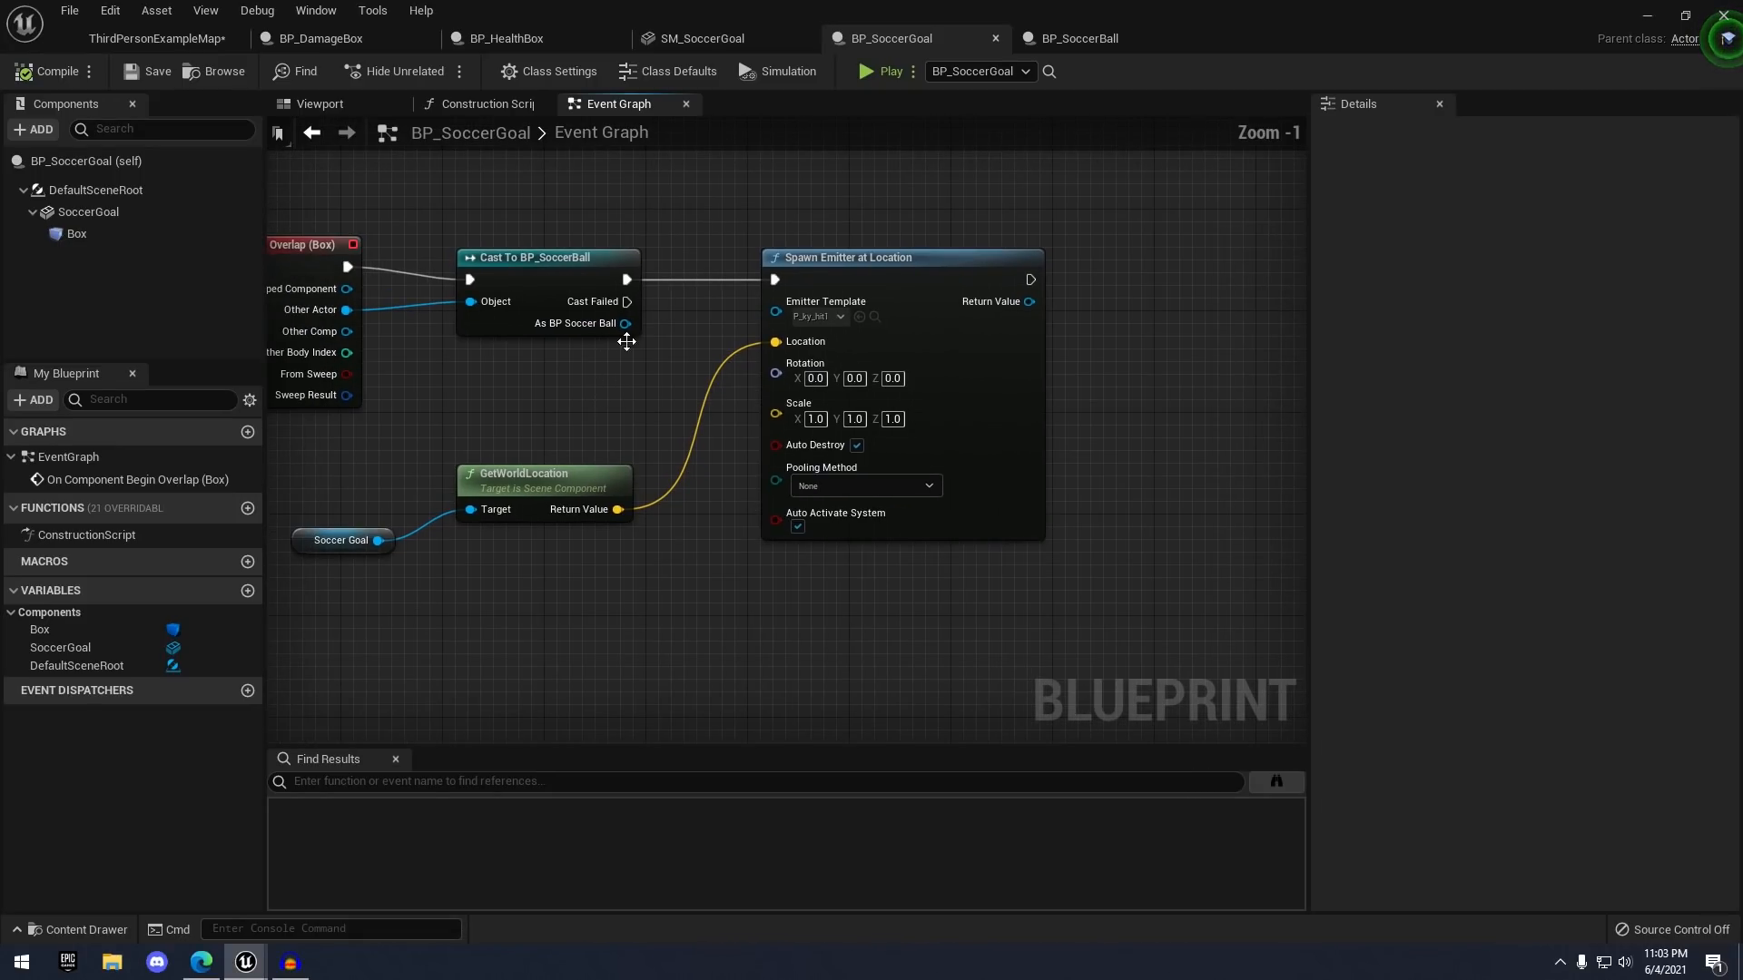
# - Add a DestroyActor node for the cast soccer ball, running after the effect spawns
pyautogui.moveTo(612, 324); pyautogui.dragTo(1126, 328)
pyautogui.write('destroy a')
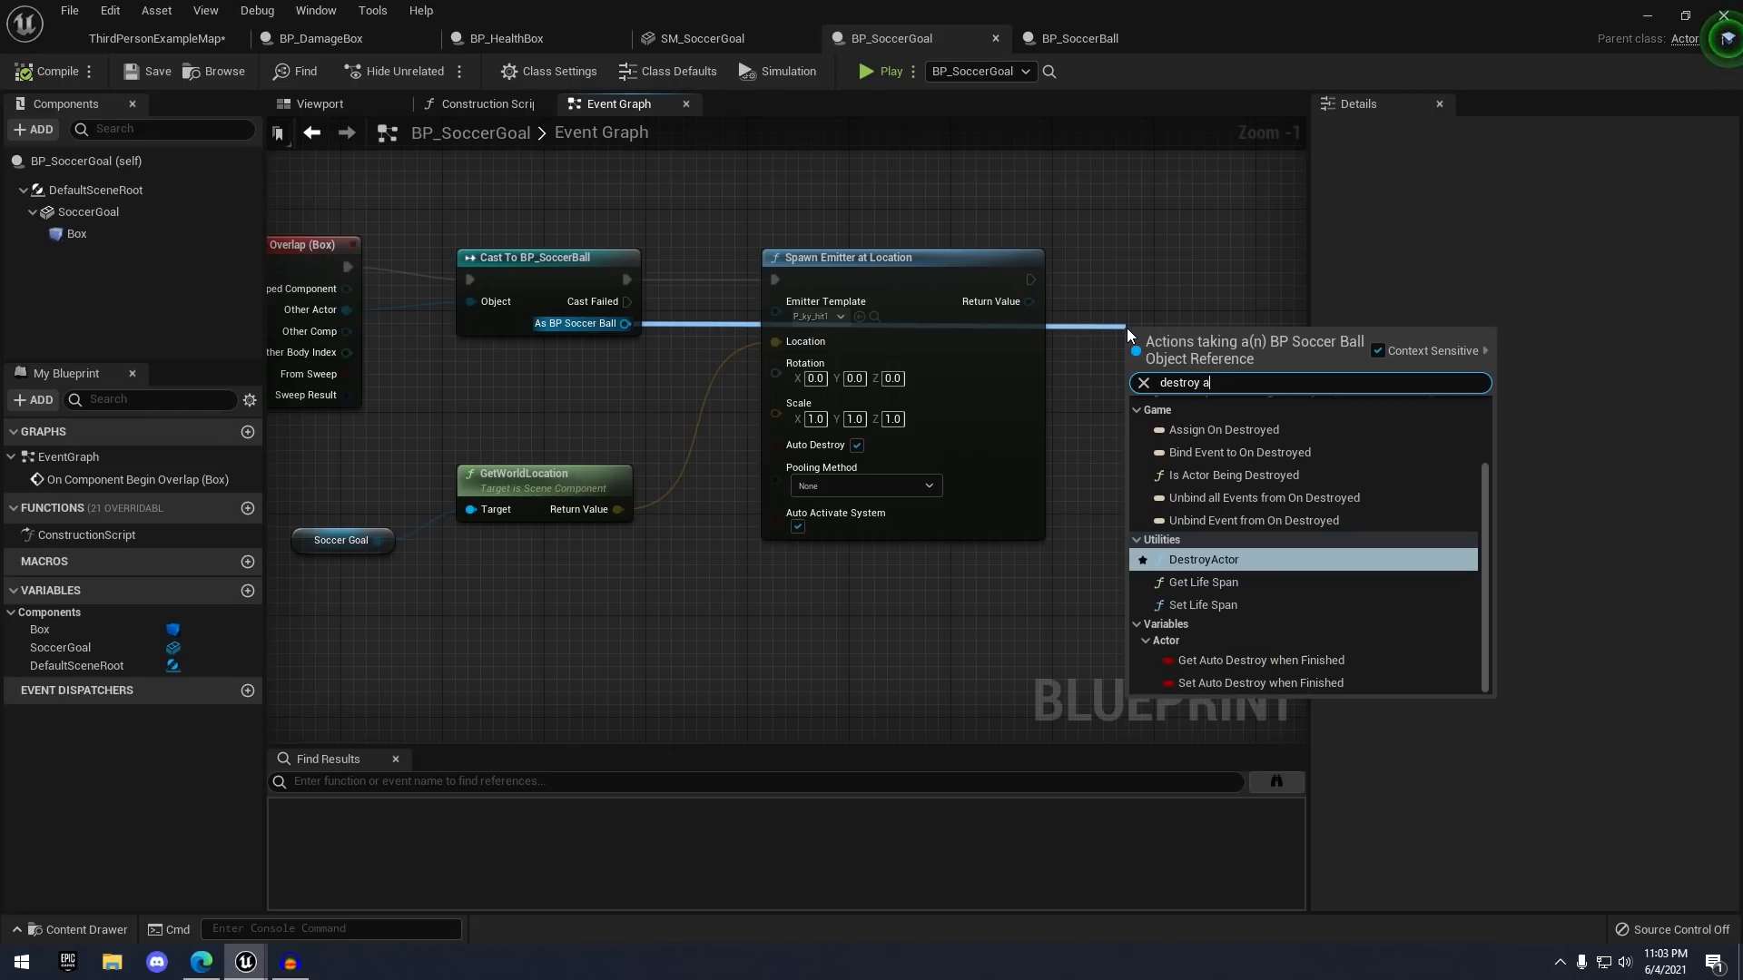
pyautogui.press('Return')
pyautogui.moveTo(1247, 393); pyautogui.dragTo(1289, 352)
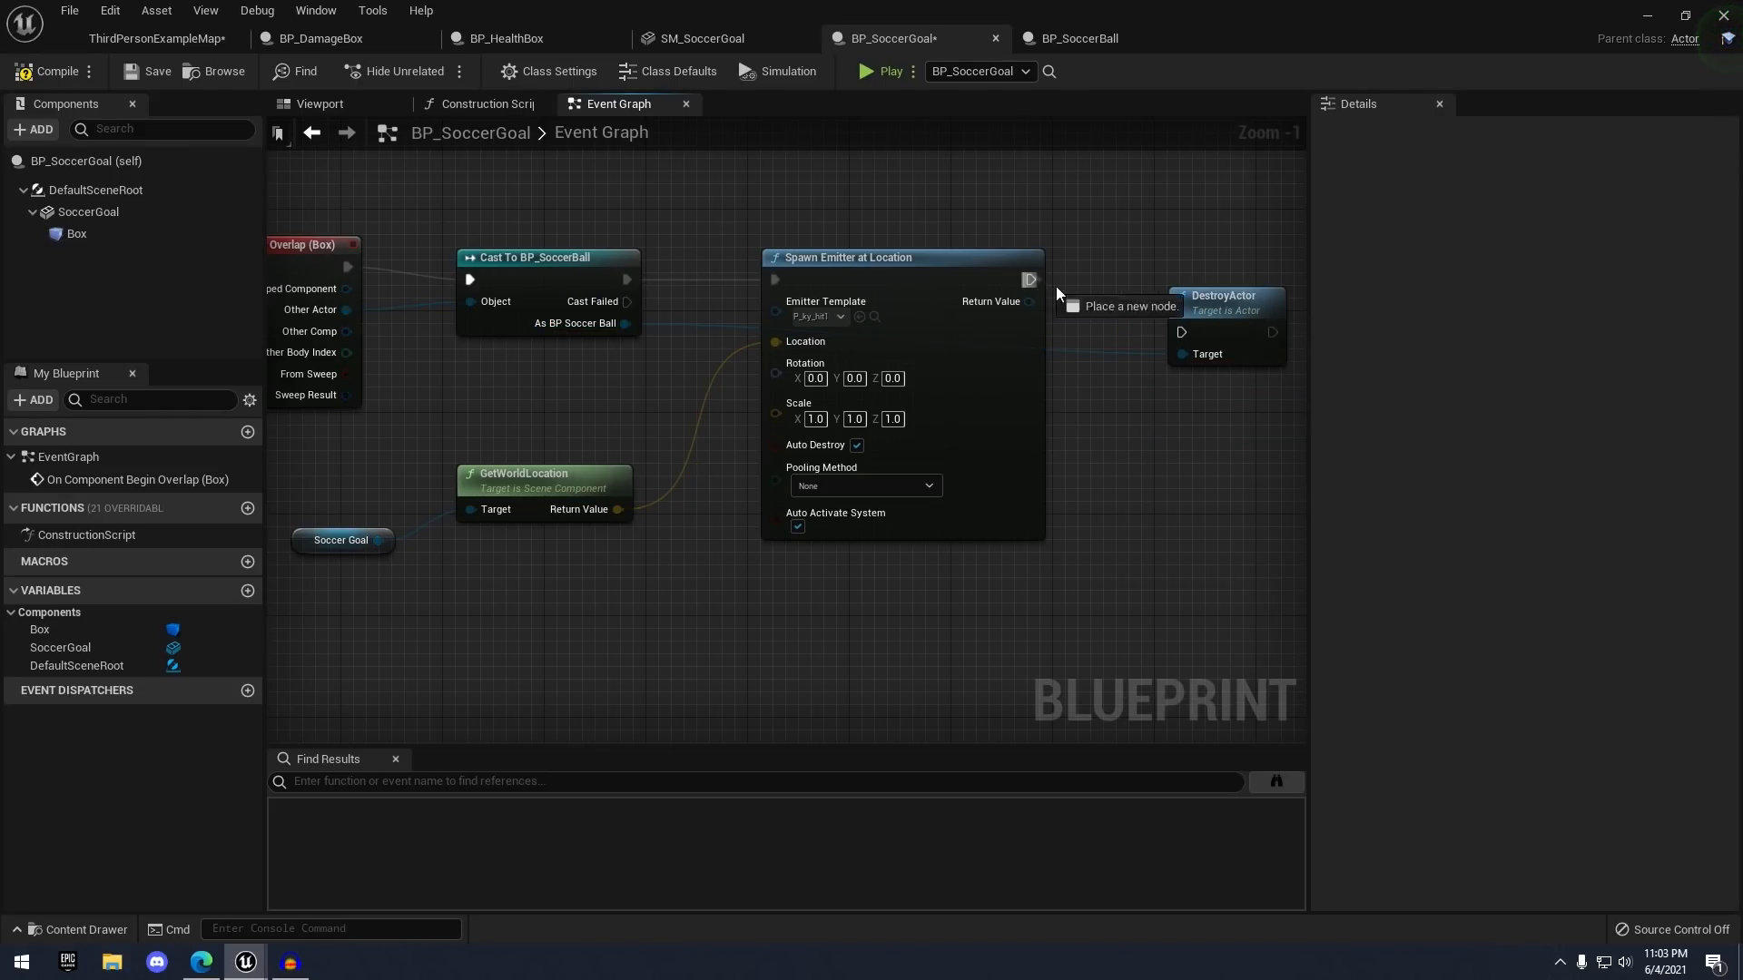
pyautogui.moveTo(1196, 337); pyautogui.dragTo(1196, 337)
pyautogui.moveTo(1223, 323); pyautogui.dragTo(1247, 276)
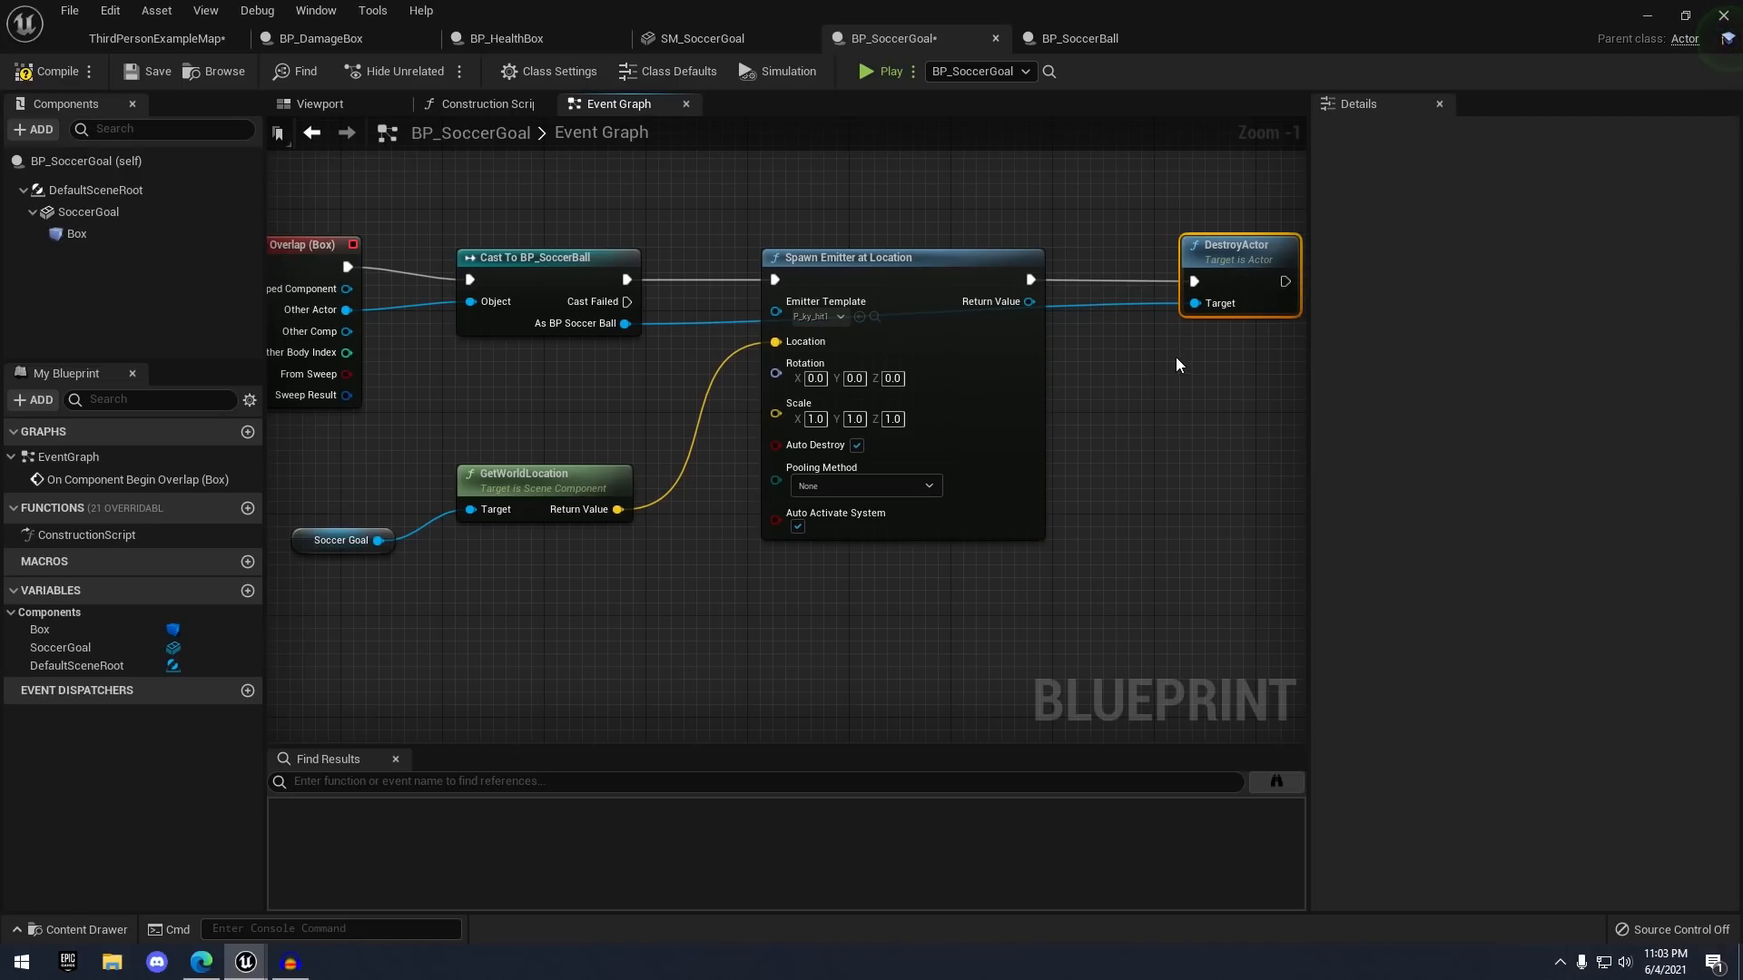
pyautogui.moveTo(969, 371); pyautogui.dragTo(1152, 330, button='right')
pyautogui.scroll(1, 994, 318)
pyautogui.moveTo(946, 387); pyautogui.dragTo(1031, 405, button='right')
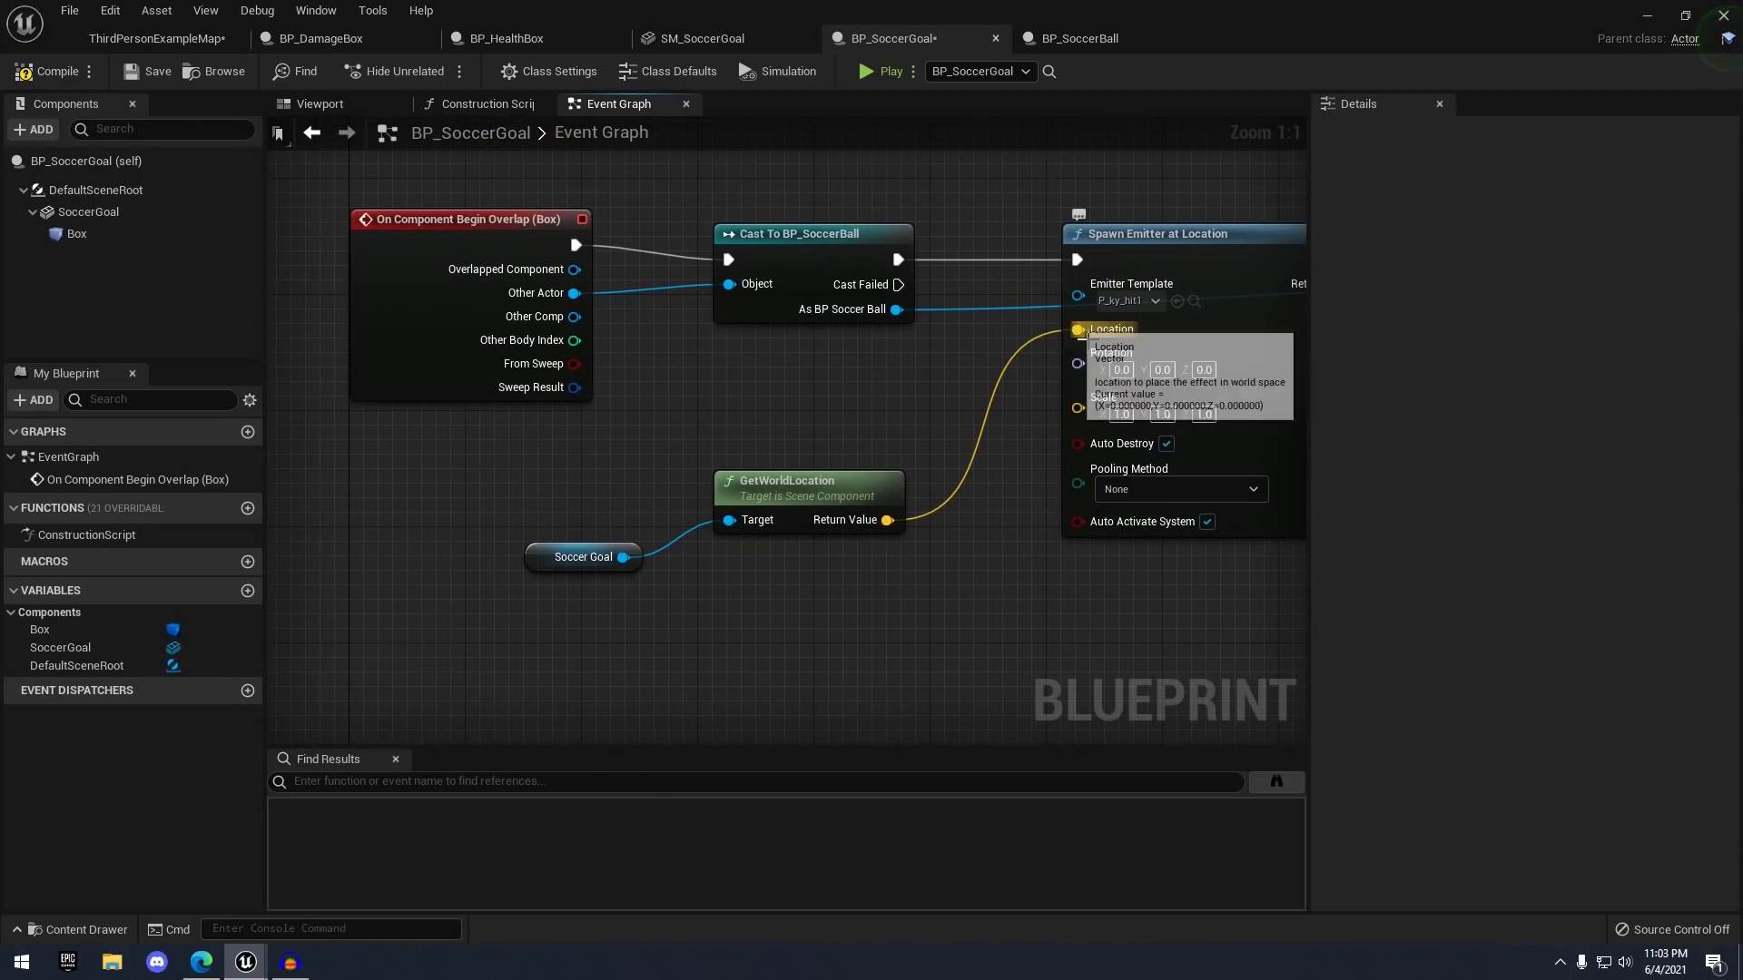
# - Disconnect GetWorldLocation from the emitter's Location and feed it from a new Make Vector node
pyautogui.keyDown('alt'); pyautogui.click(1077, 330); pyautogui.keyUp('alt')
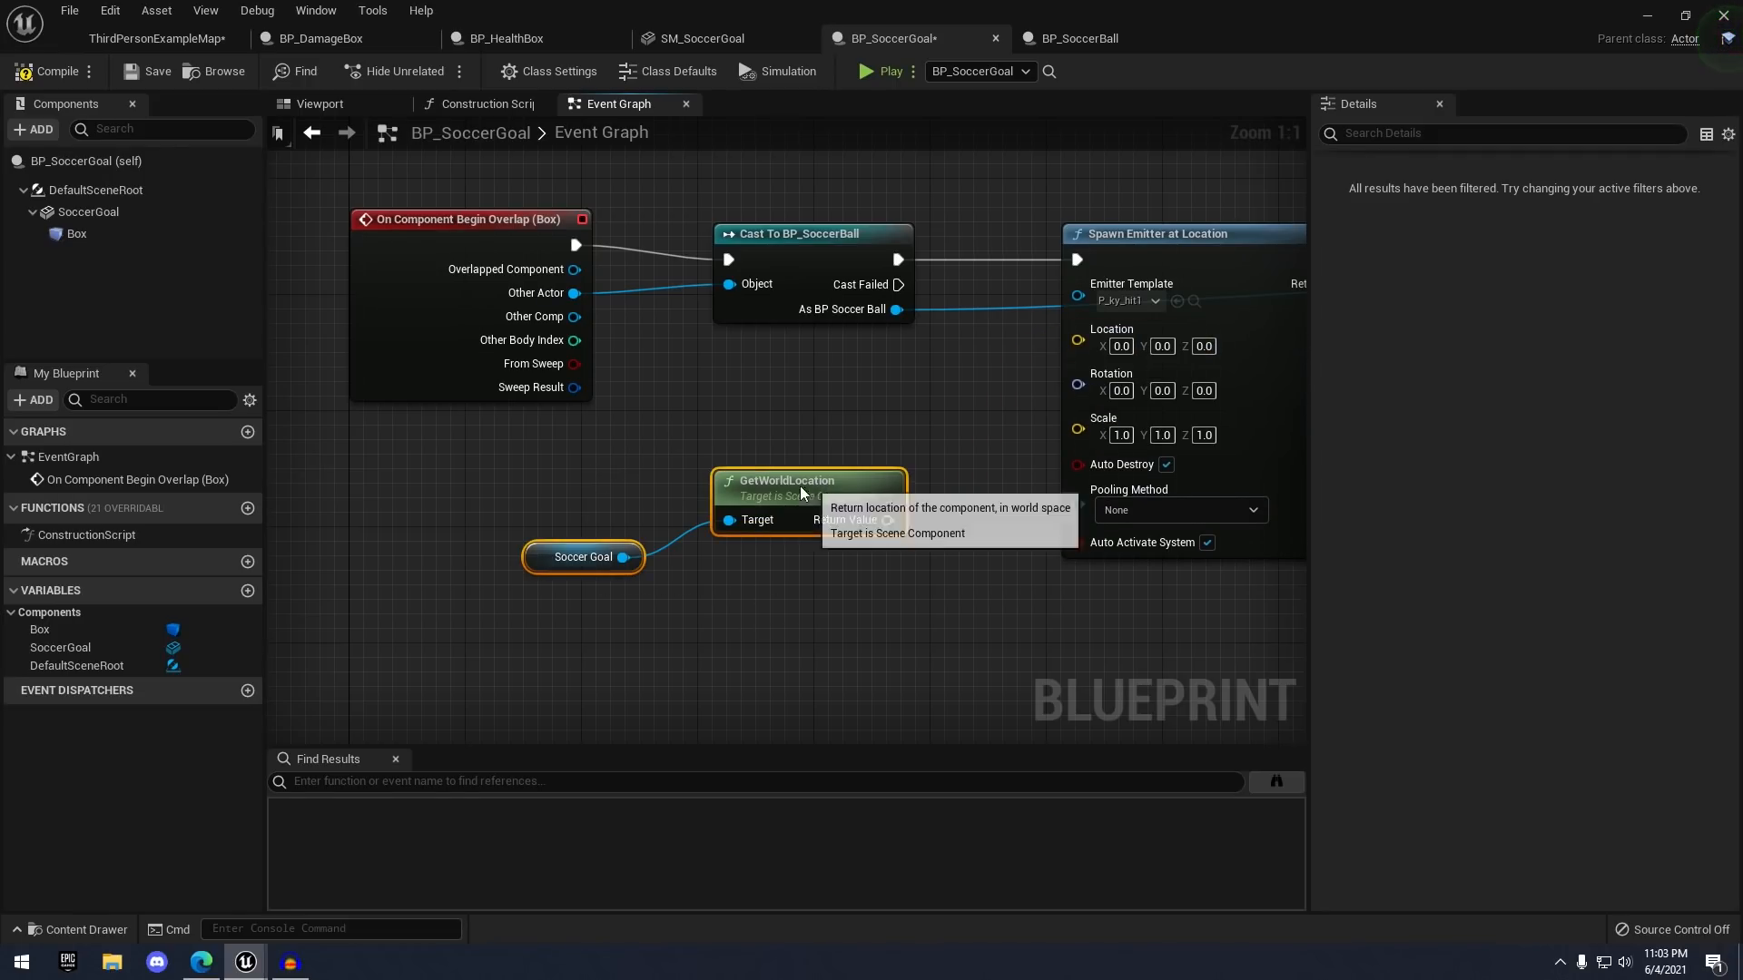
pyautogui.moveTo(726, 494); pyautogui.dragTo(493, 494)
pyautogui.moveTo(1098, 351); pyautogui.dragTo(1194, 322, button='right')
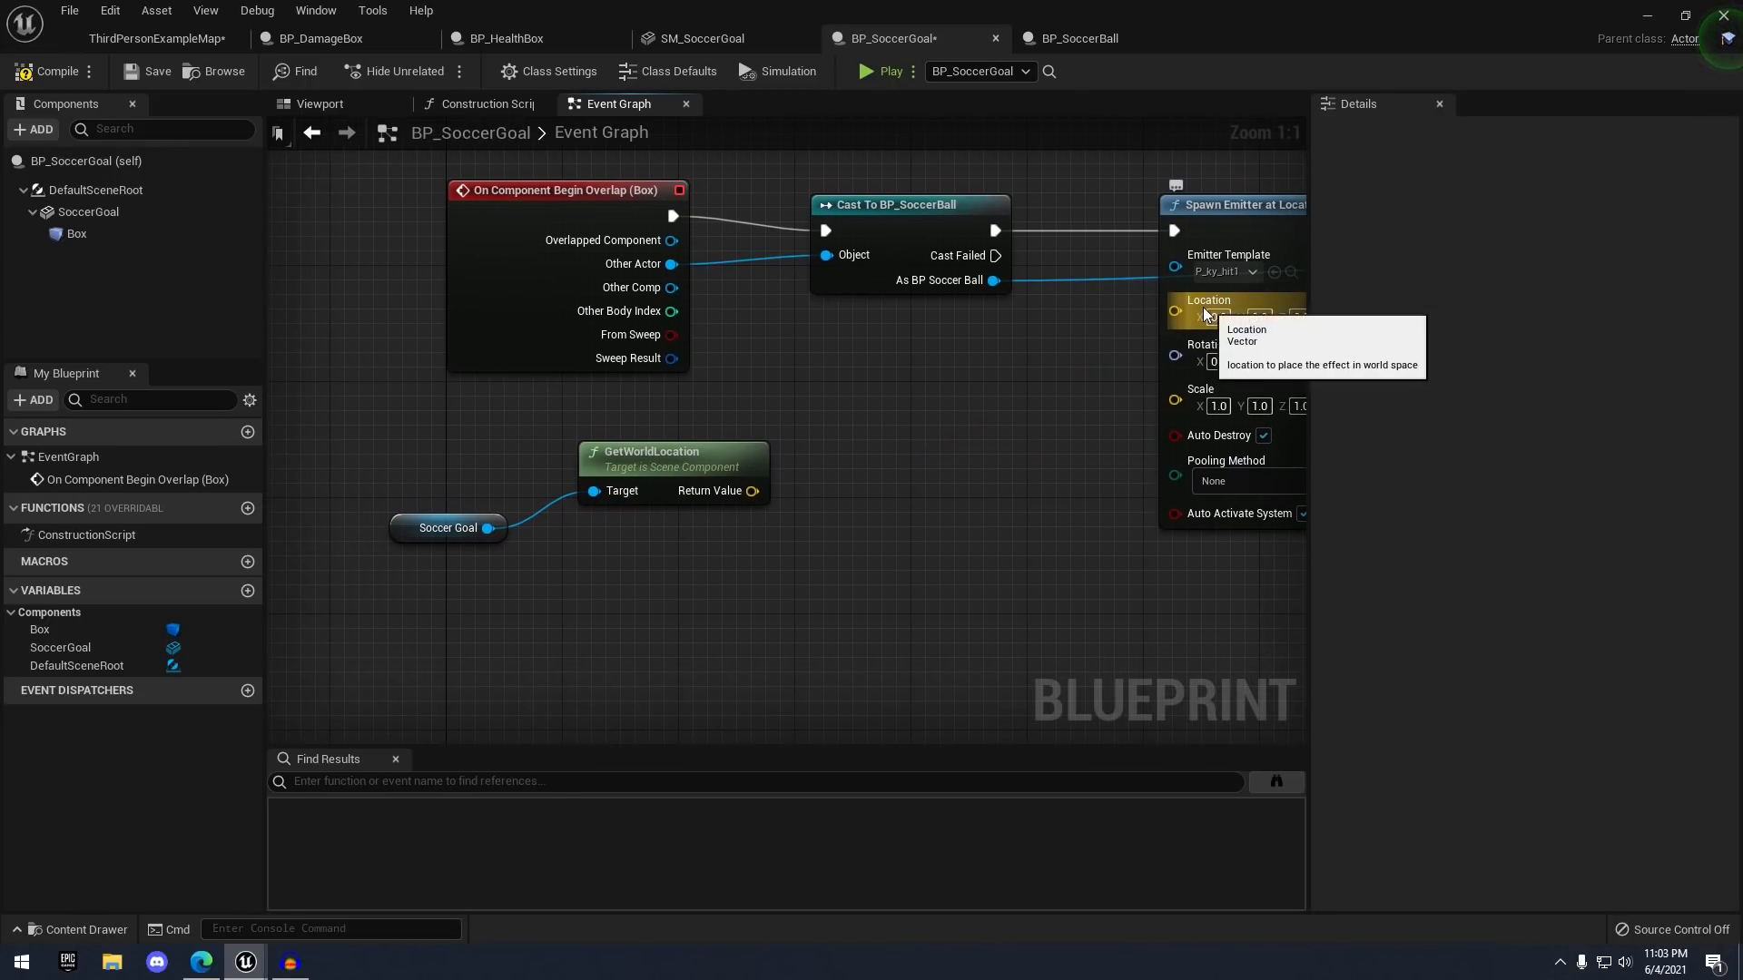
pyautogui.moveTo(1195, 320); pyautogui.dragTo(1123, 338)
pyautogui.moveTo(1049, 486); pyautogui.dragTo(1049, 487)
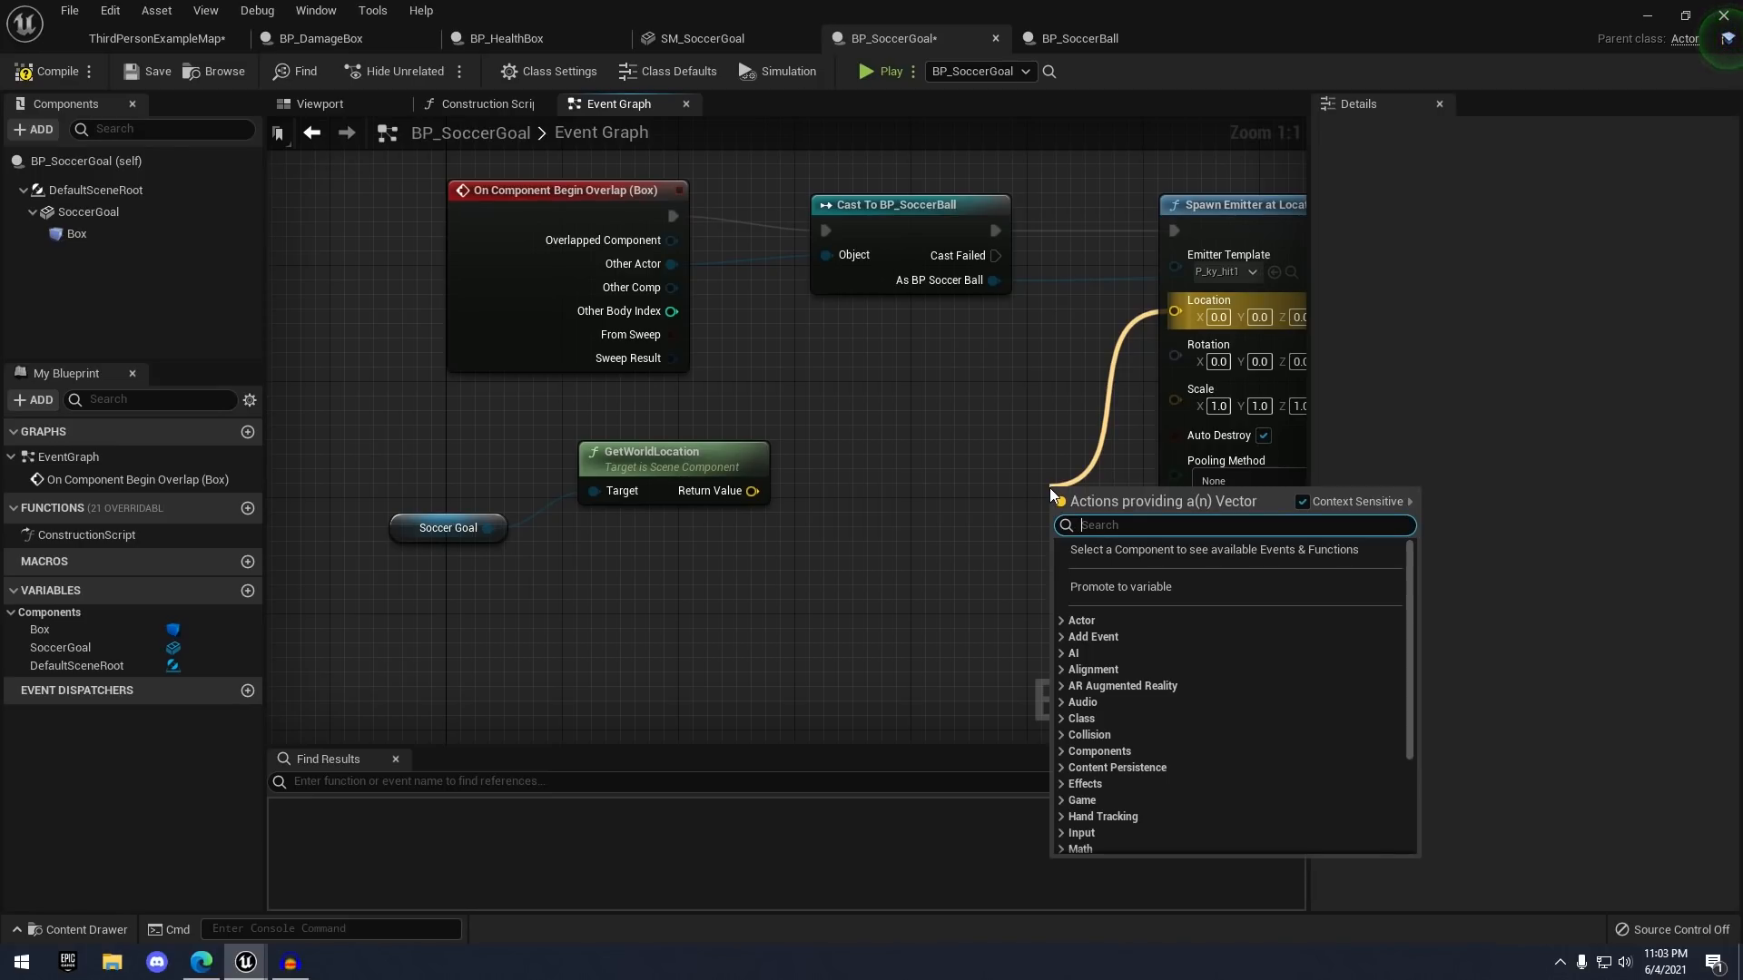
pyautogui.write('make v')
pyautogui.press('Return')
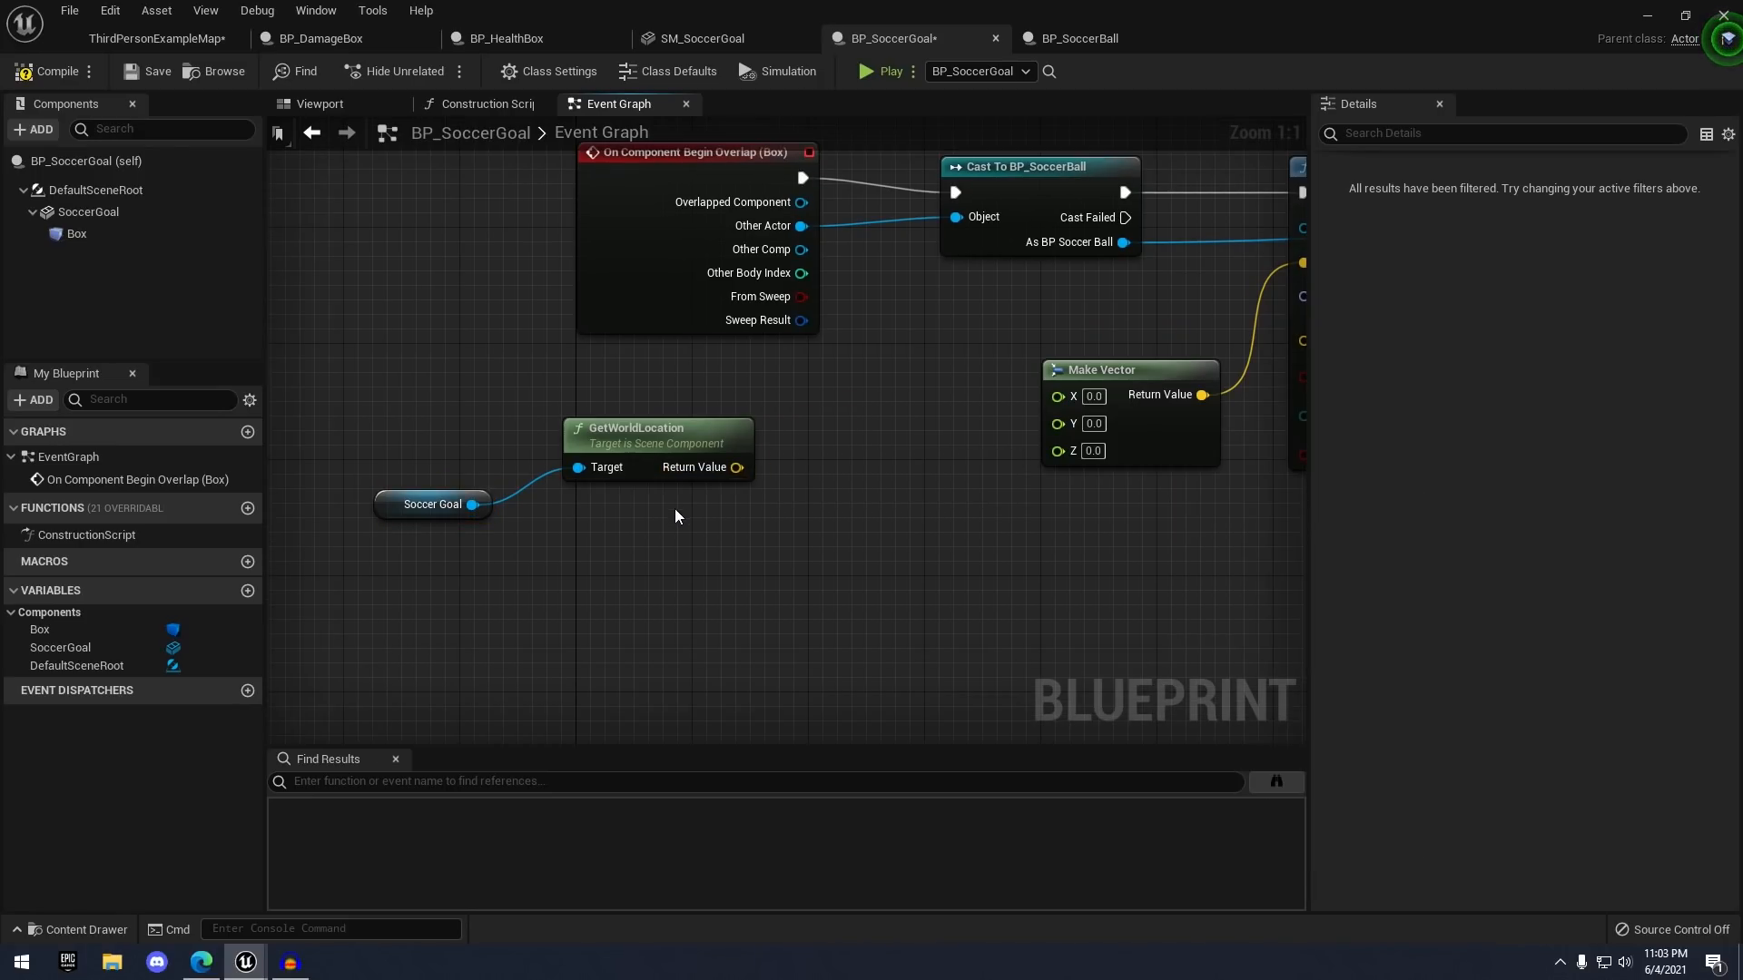
# - Break the goal's world location and wire its X and Y into the Make Vector
pyautogui.moveTo(736, 466); pyautogui.dragTo(798, 445)
pyautogui.write('break')
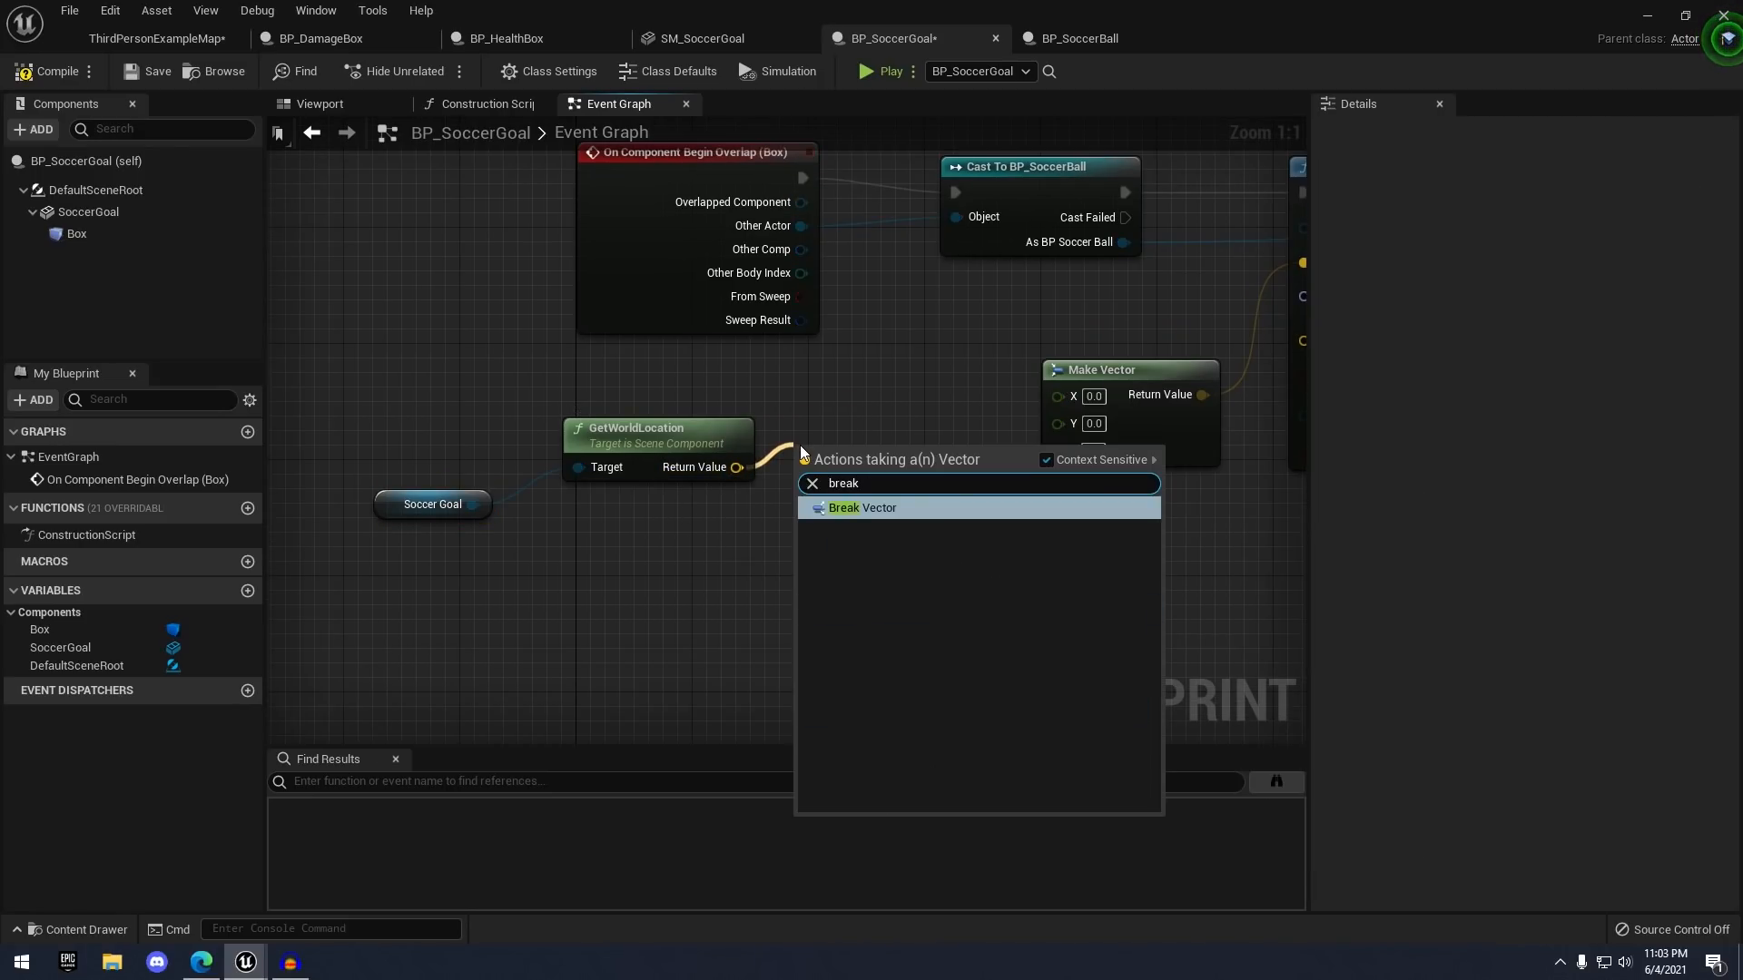
pyautogui.press('Return')
pyautogui.moveTo(784, 495); pyautogui.dragTo(859, 443)
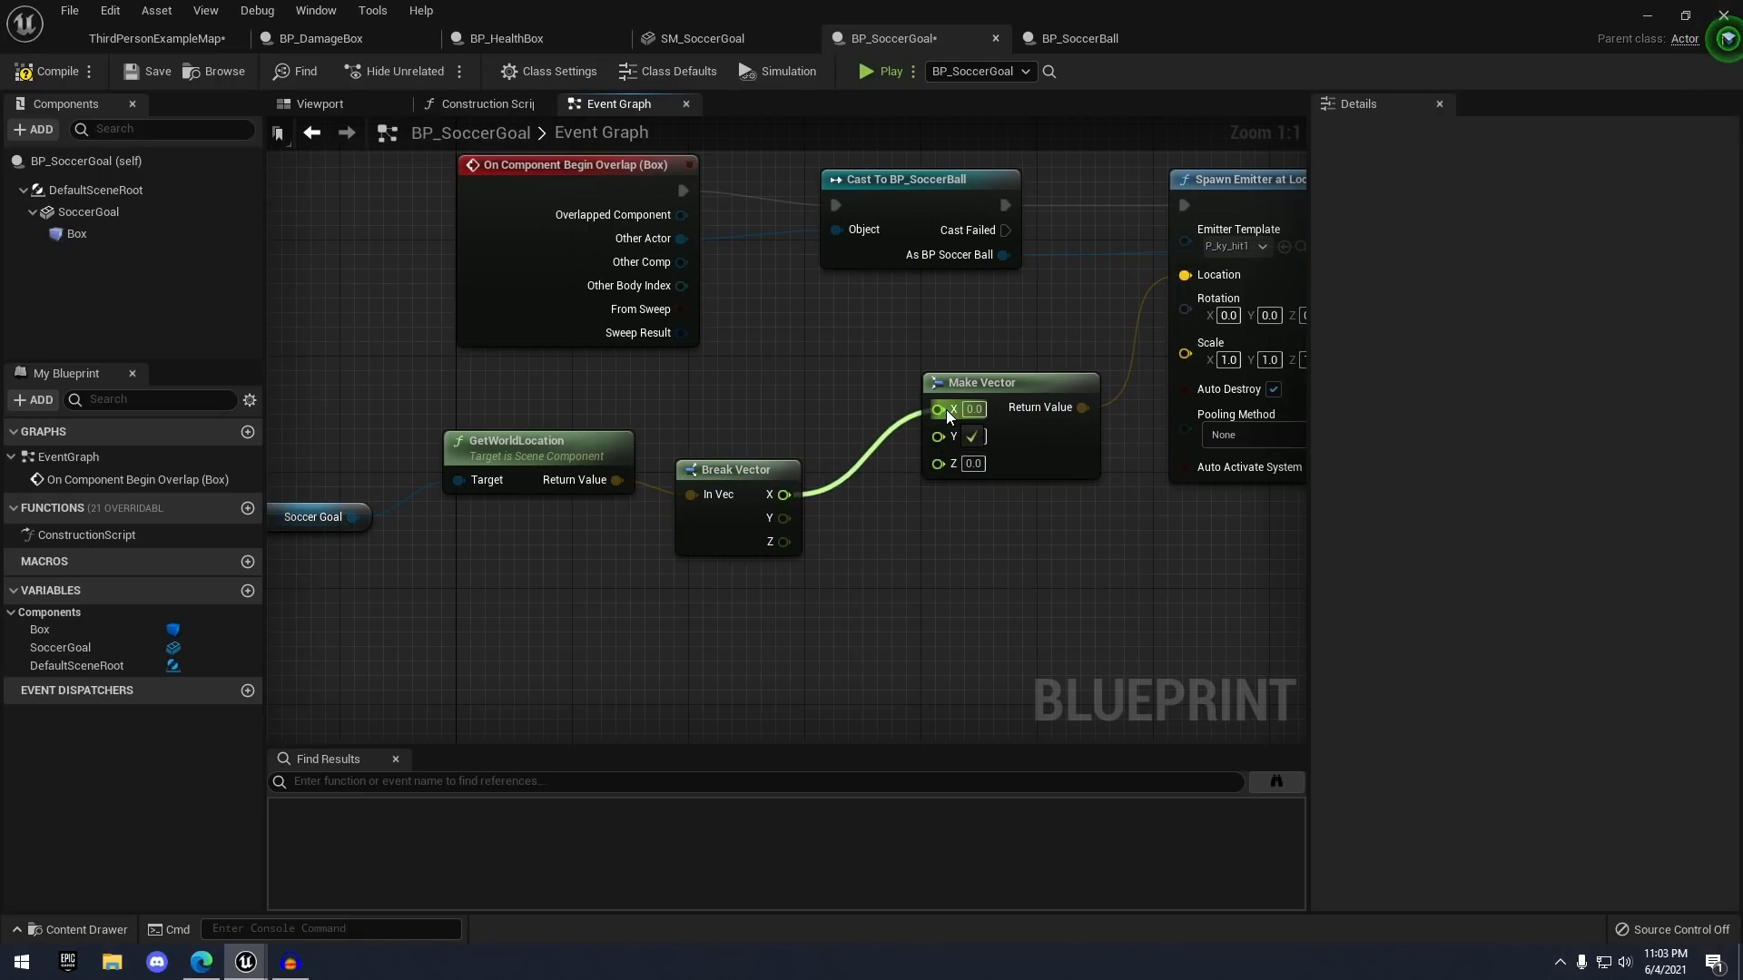
pyautogui.moveTo(946, 411); pyautogui.dragTo(944, 413)
pyautogui.moveTo(783, 518); pyautogui.dragTo(939, 437)
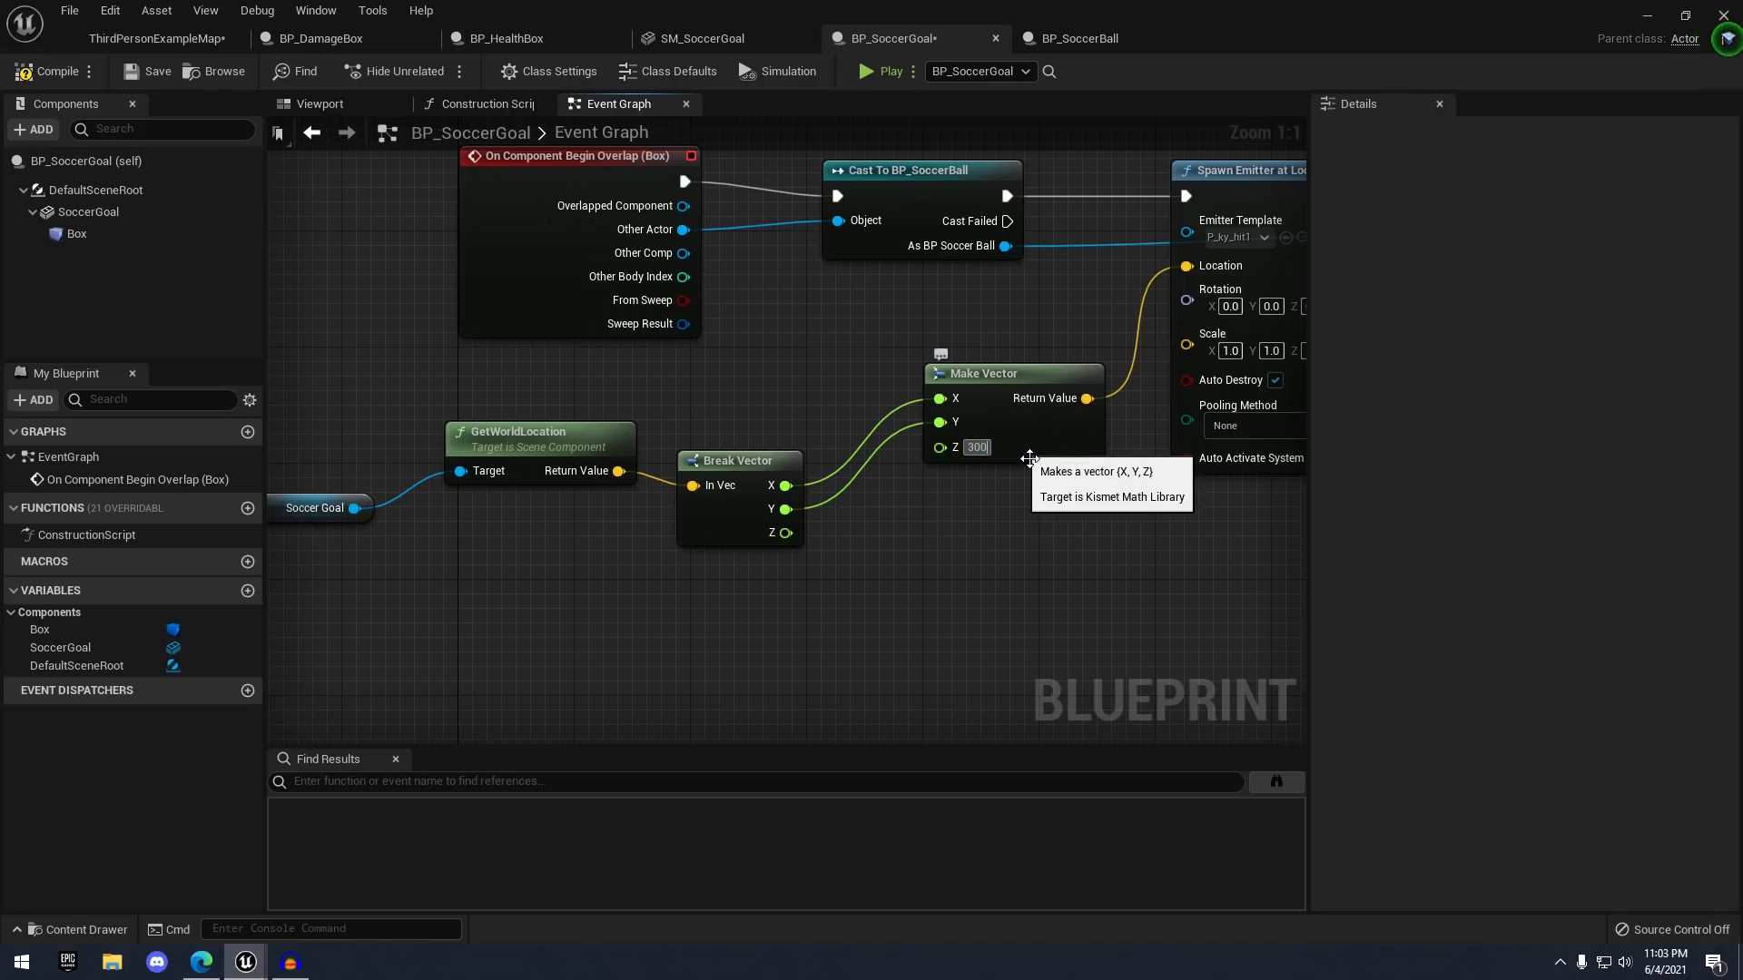
pyautogui.scroll(-2, 1030, 458)
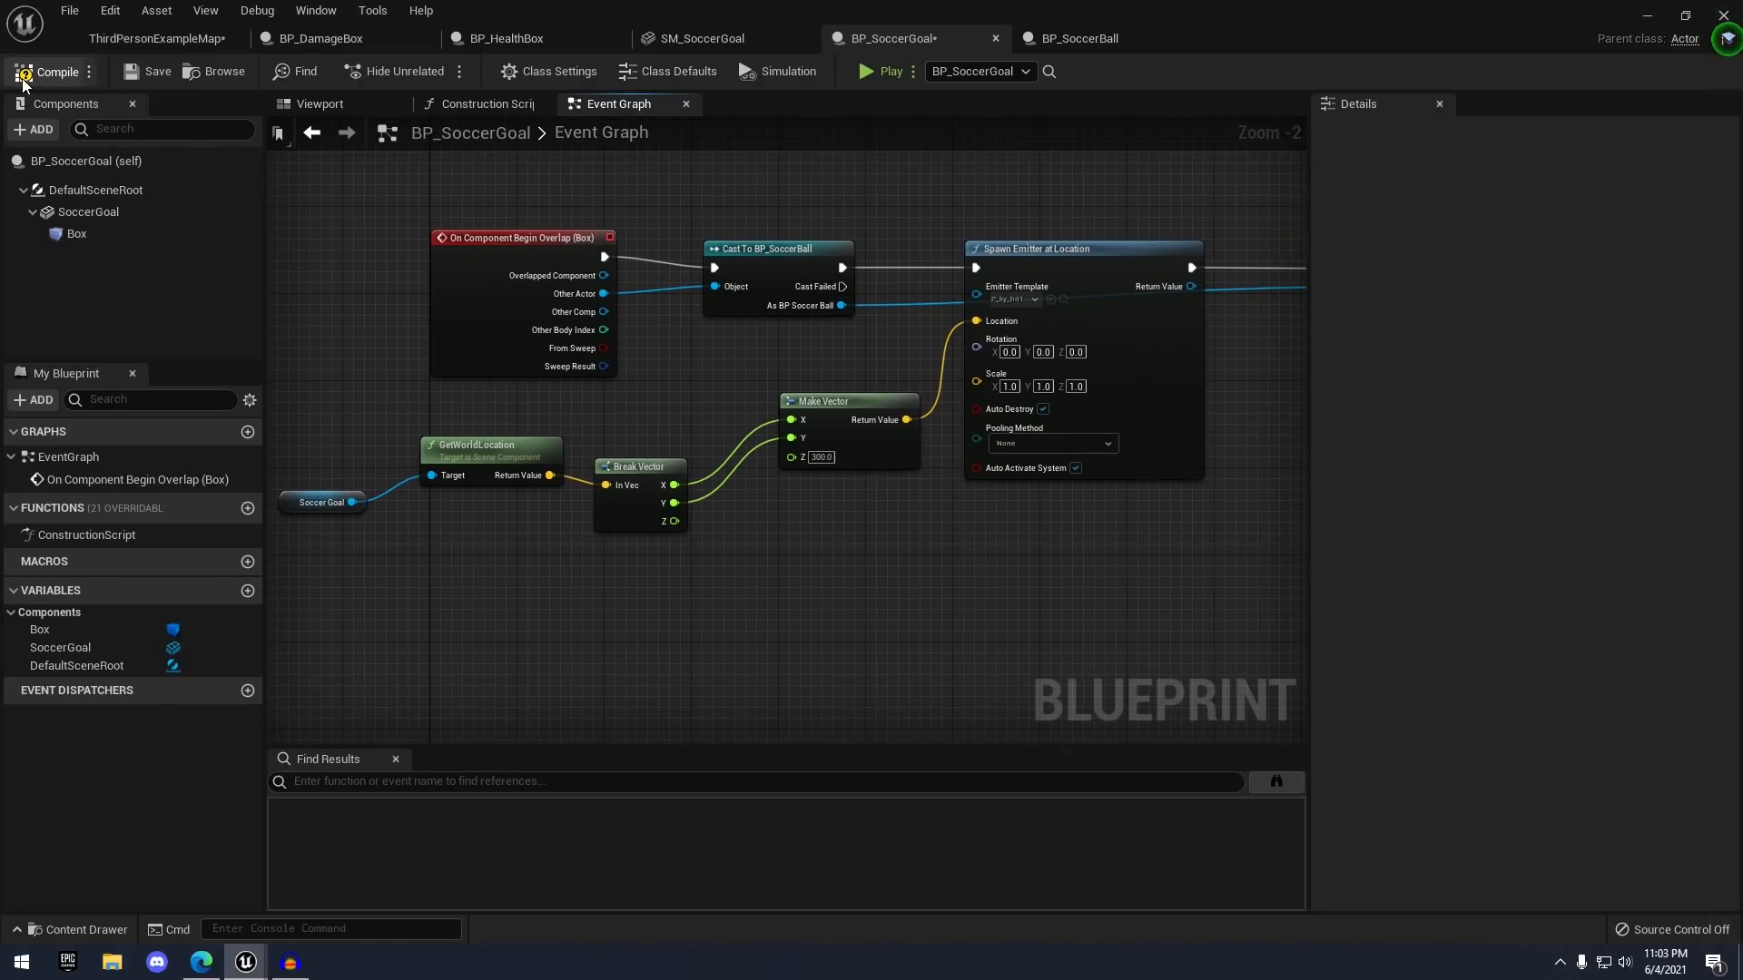
pyautogui.scroll(-2, 917, 350)
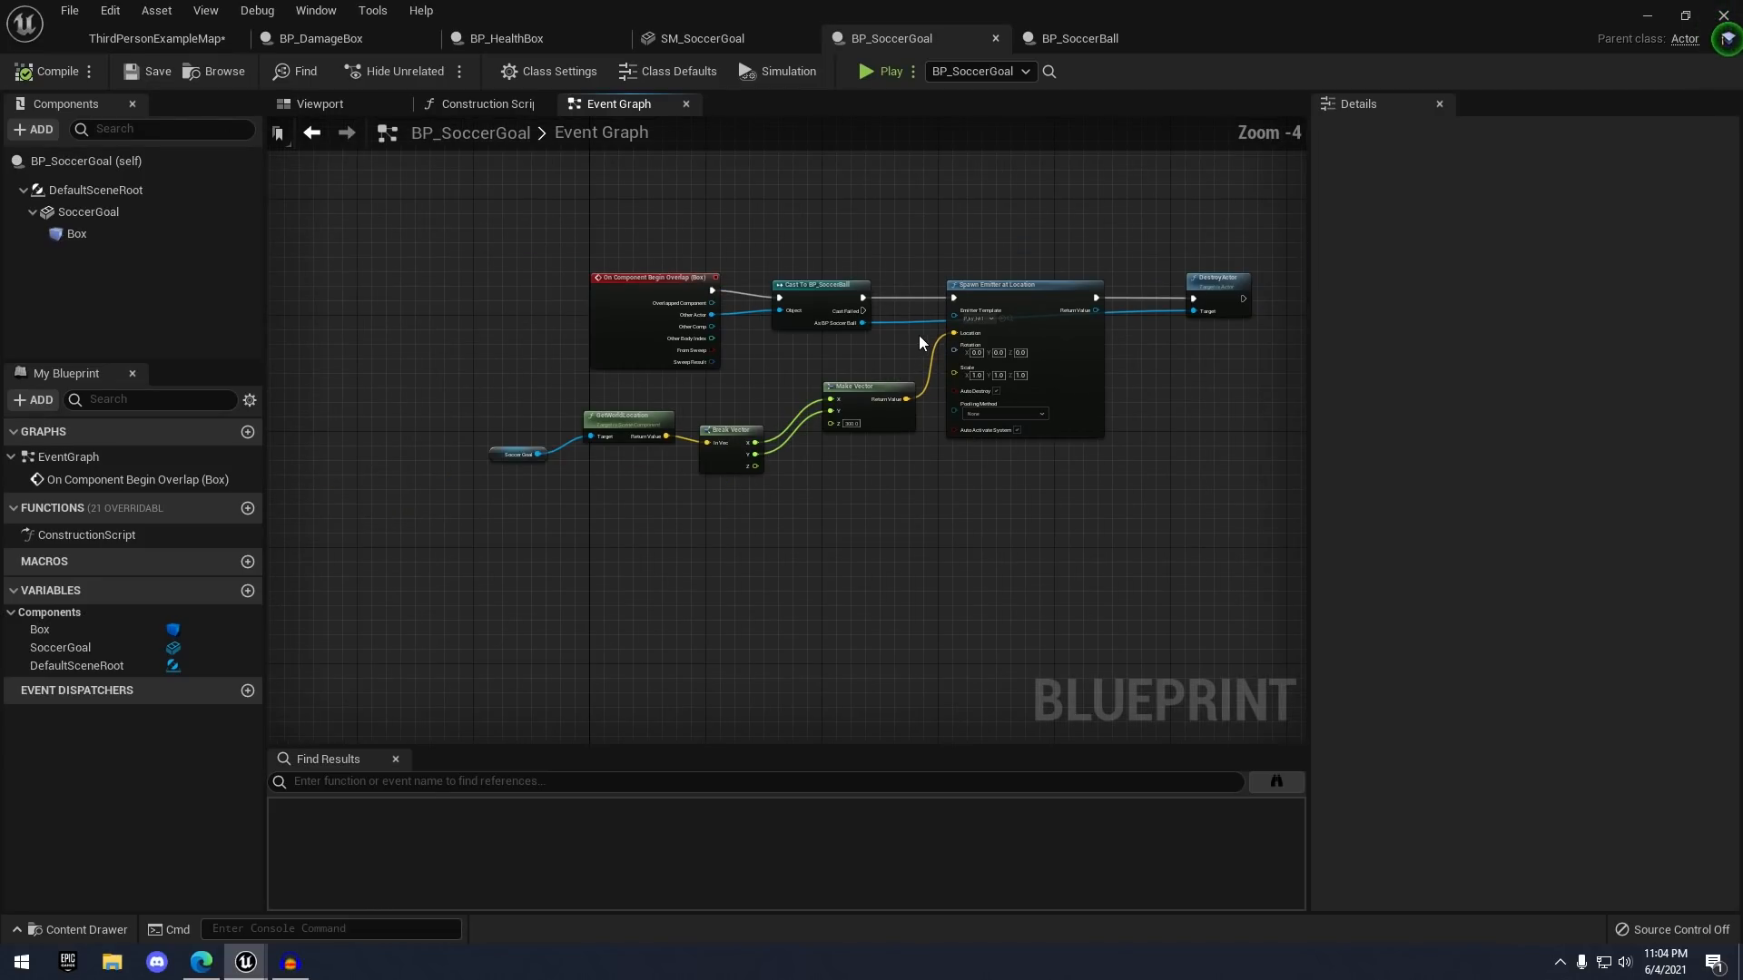
pyautogui.scroll(1, 948, 334)
pyautogui.moveTo(946, 318); pyautogui.dragTo(821, 303, button='right')
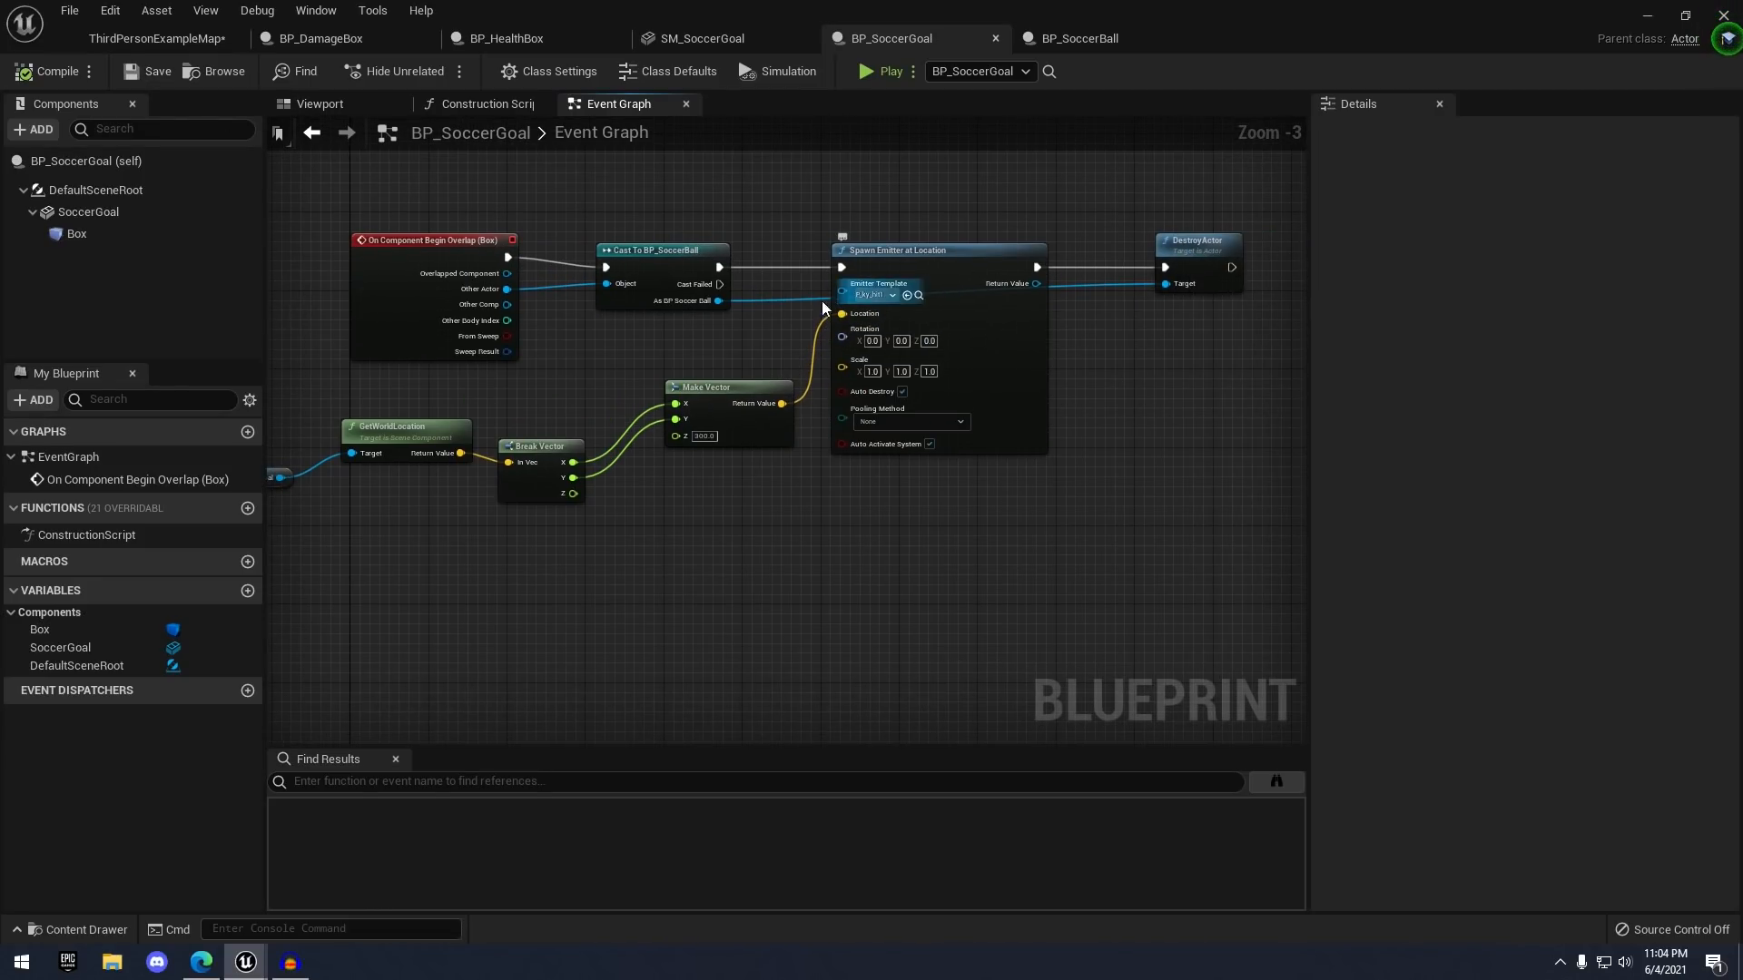
# - Play-test the ThirdPersonExampleMap, running and jumping in front of the goal, then stop
pyautogui.click(161, 38)
pyautogui.click(1005, 72)
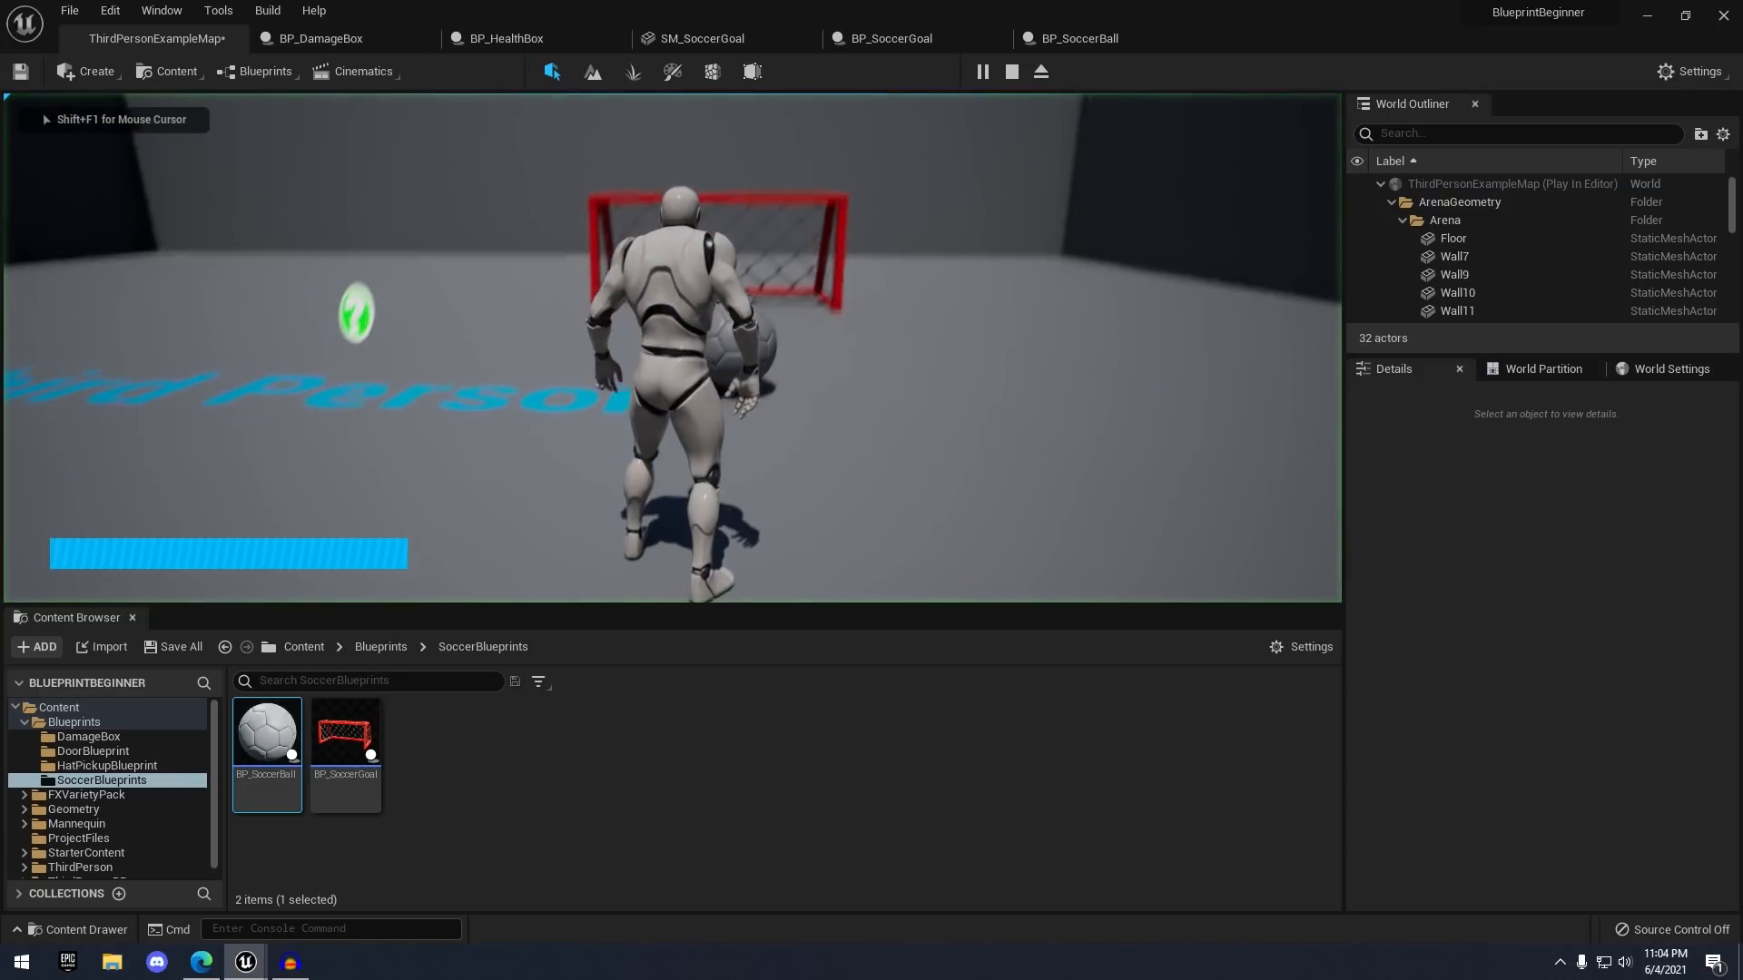
pyautogui.press('s')
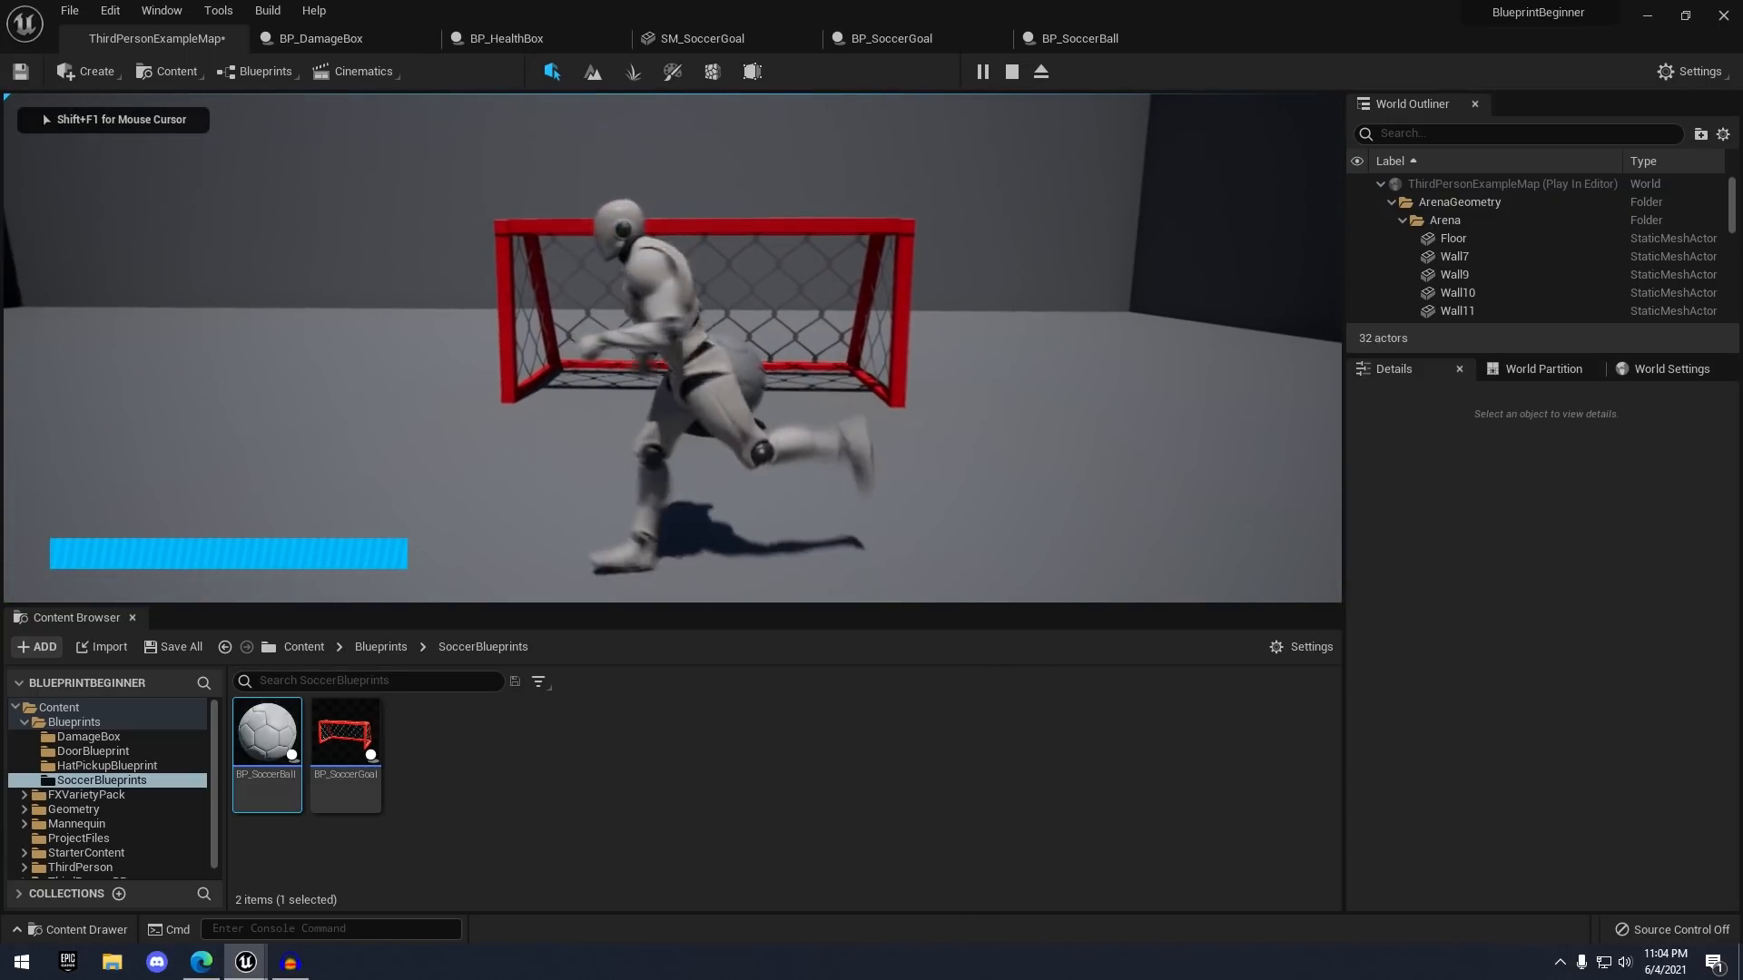
pyautogui.press('a')
pyautogui.press('w')
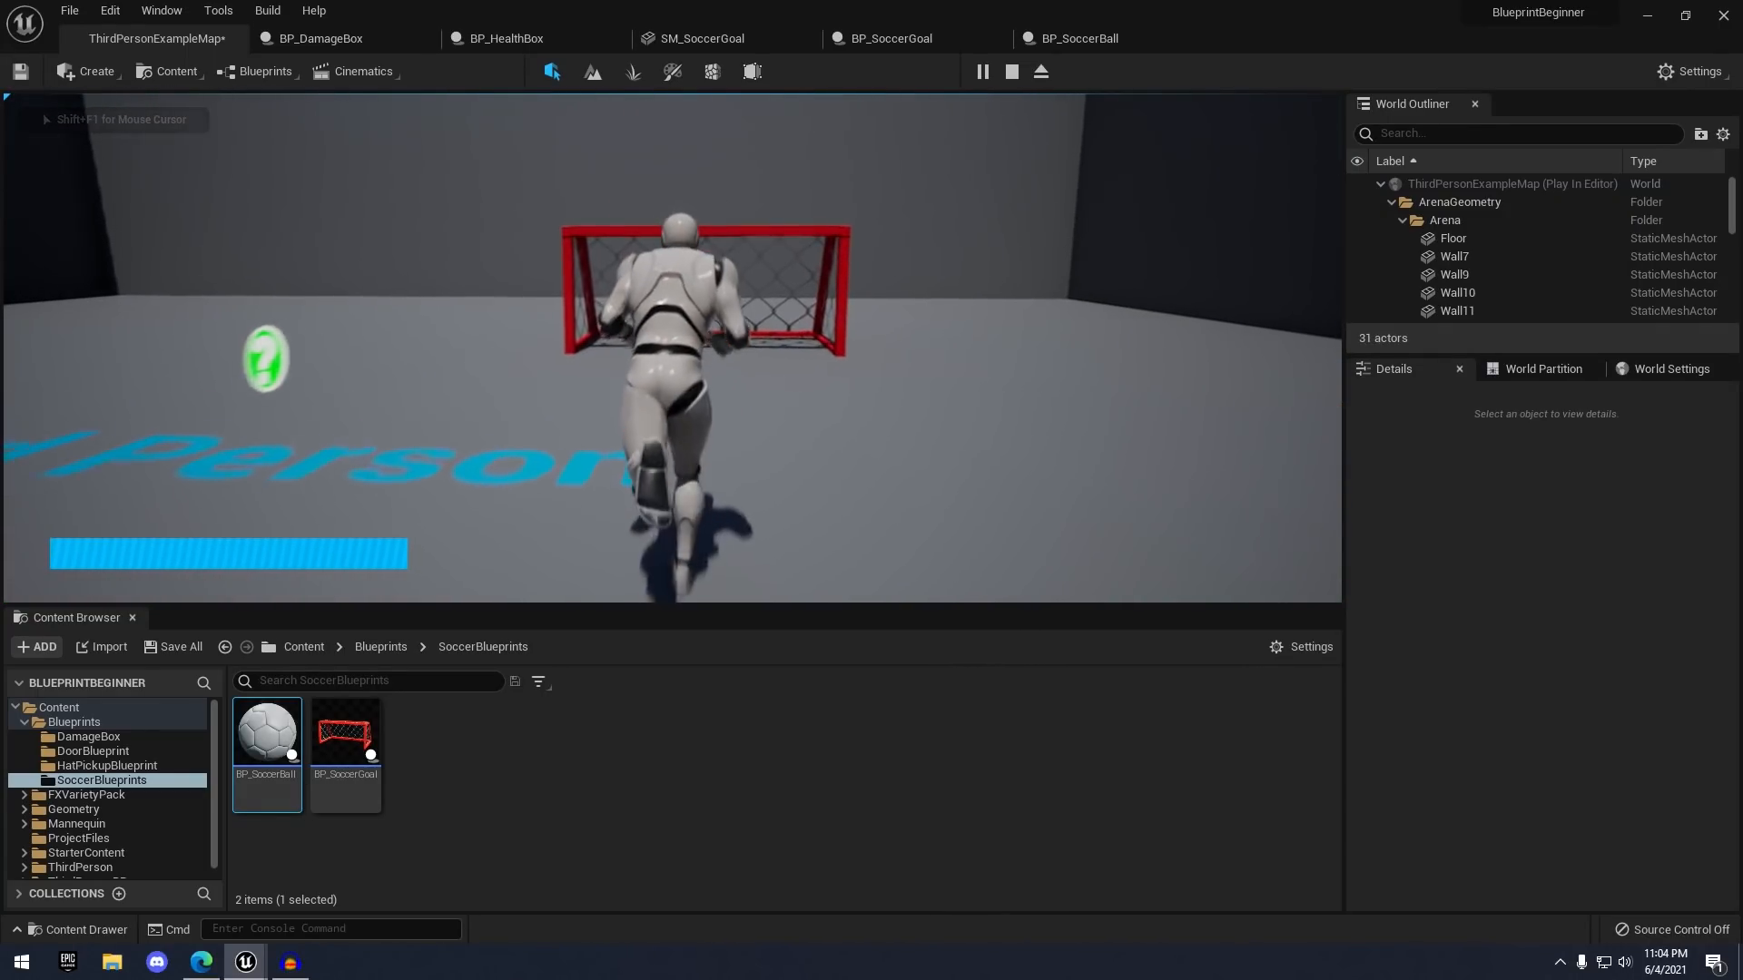
pyautogui.press('space')
pyautogui.press('s')
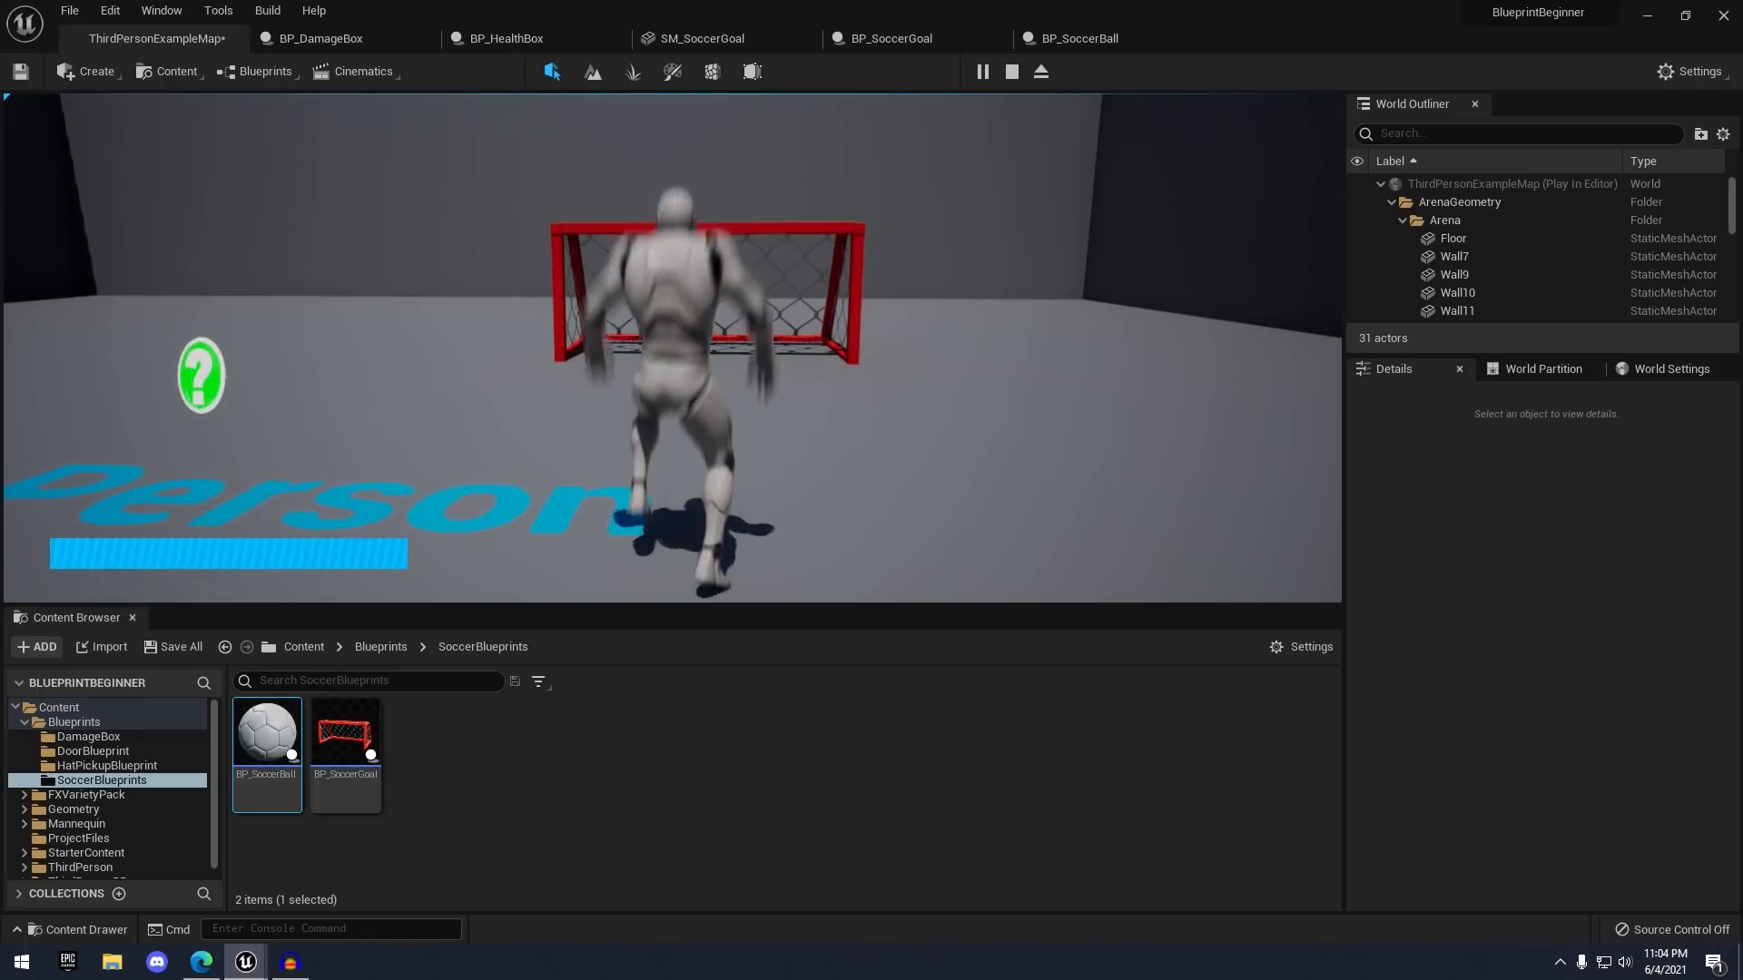
pyautogui.press('Escape')
# - Select the soccer ball, play again, and chase the ball into the goal before stopping
pyautogui.moveTo(934, 179); pyautogui.dragTo(653, 273, button='right')
pyautogui.click(1080, 286)
pyautogui.click(1008, 74)
pyautogui.click(988, 215)
pyautogui.press('w')
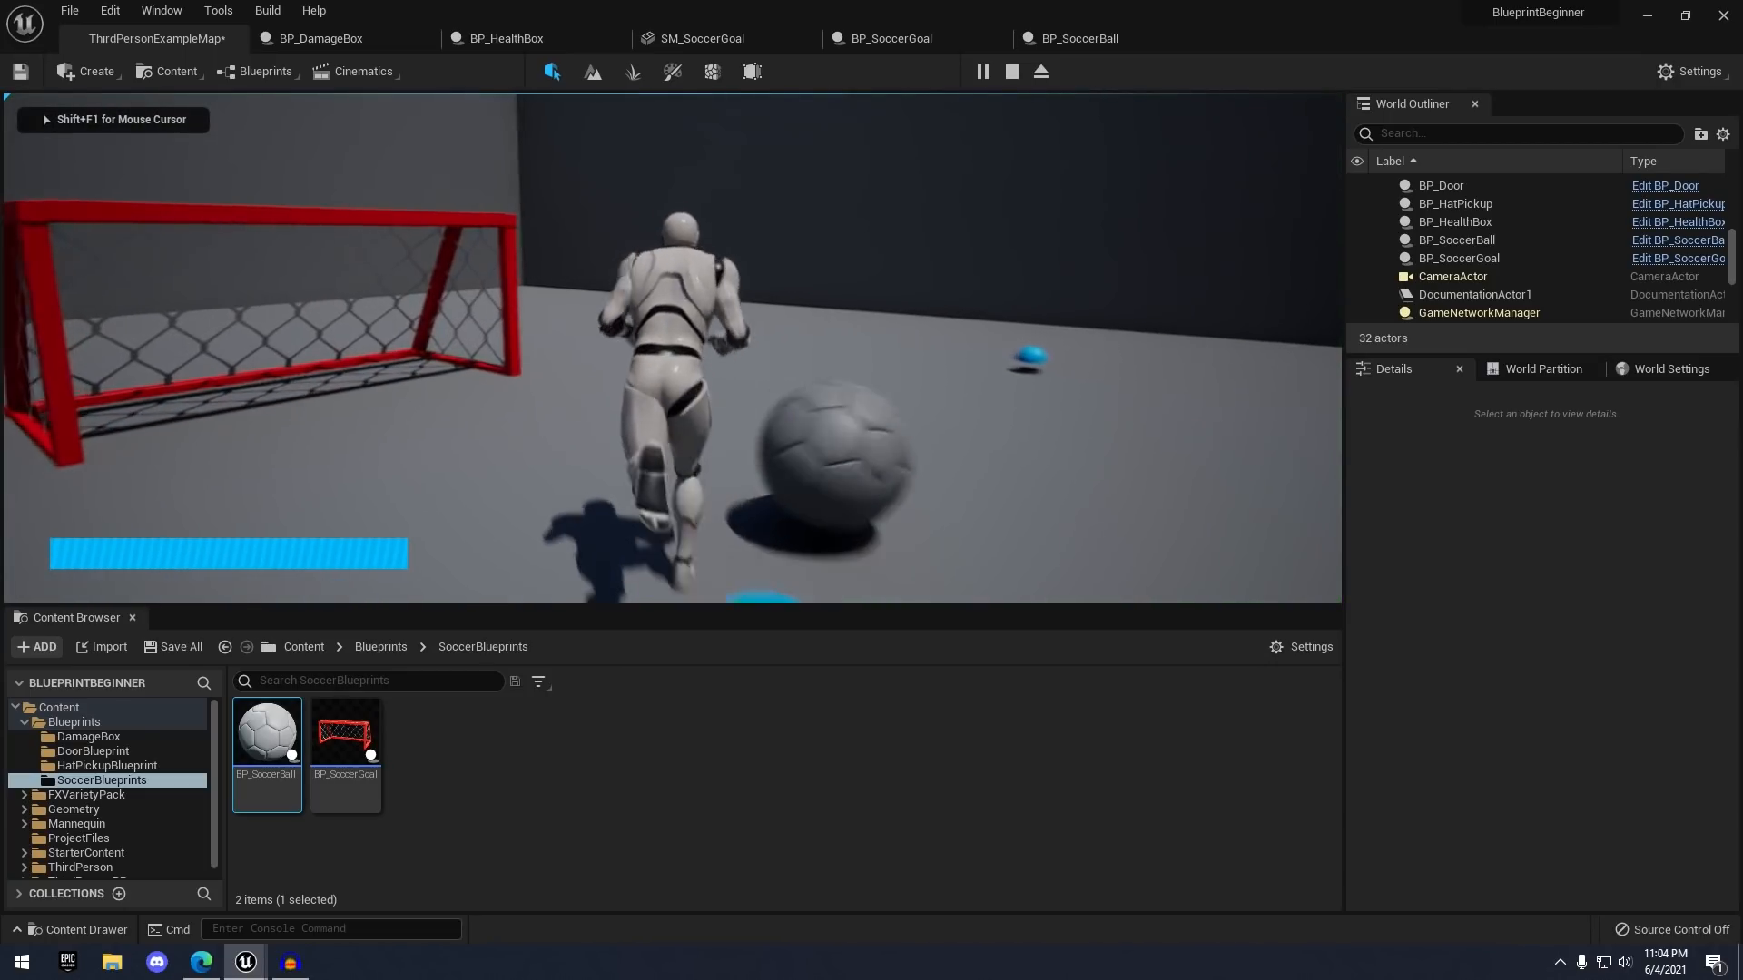
pyautogui.press('s')
pyautogui.press('w')
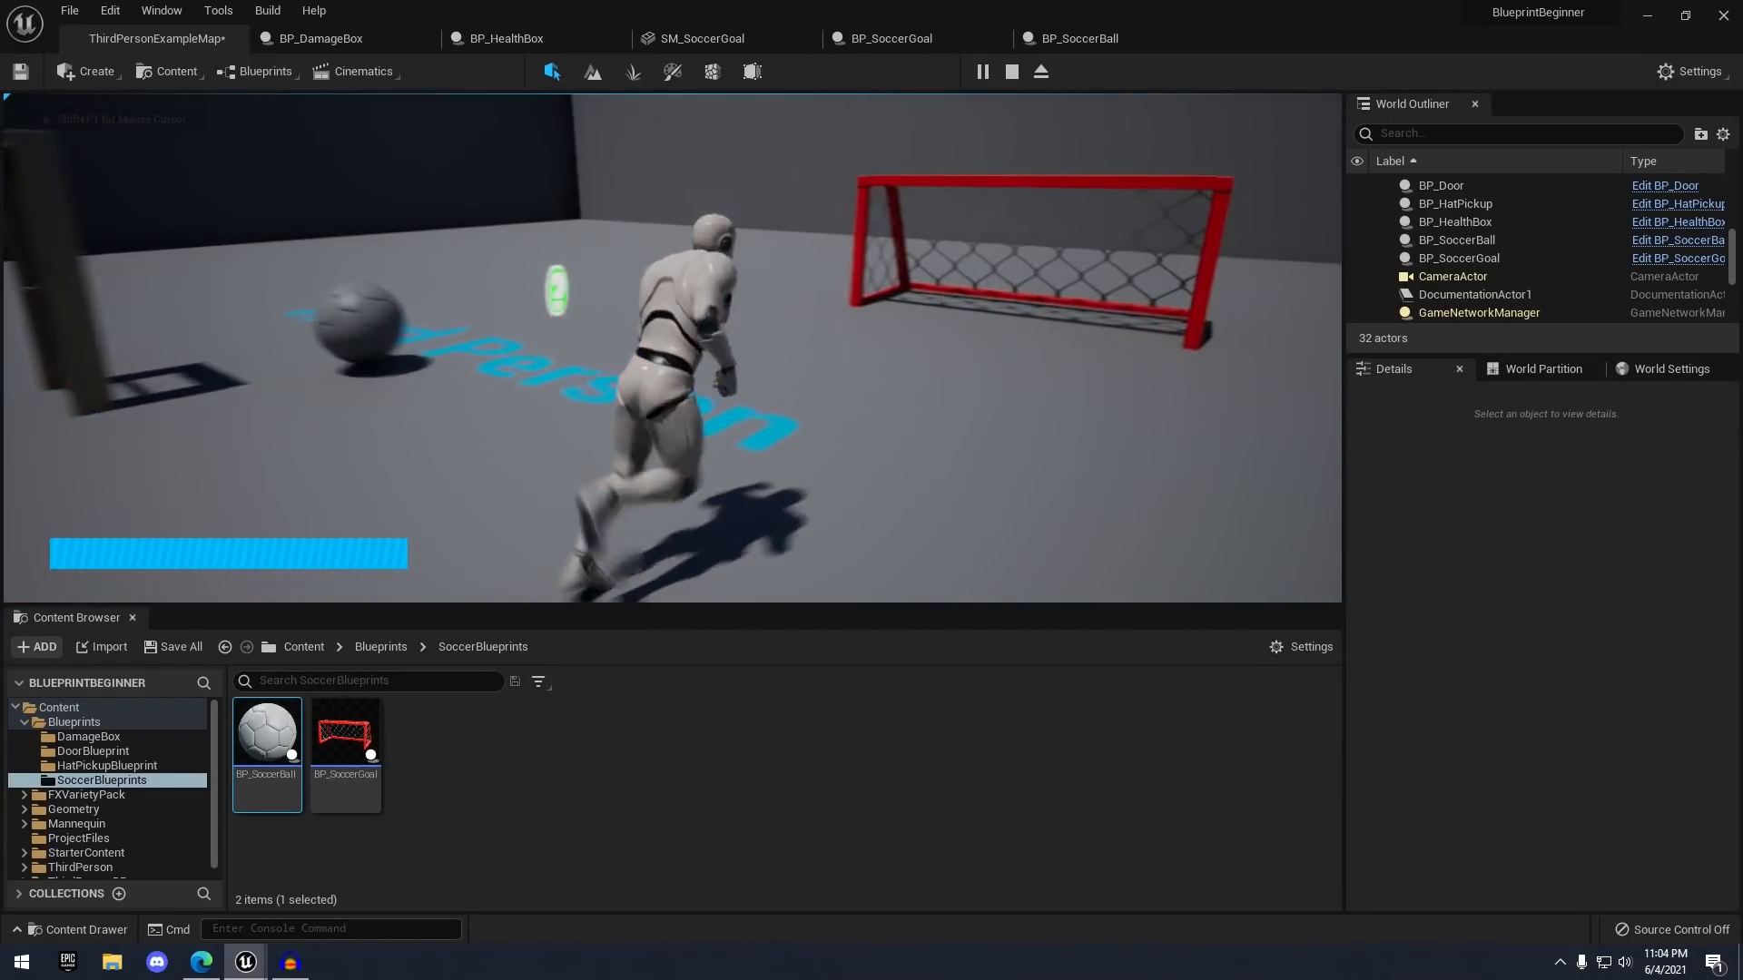
pyautogui.press('Escape')
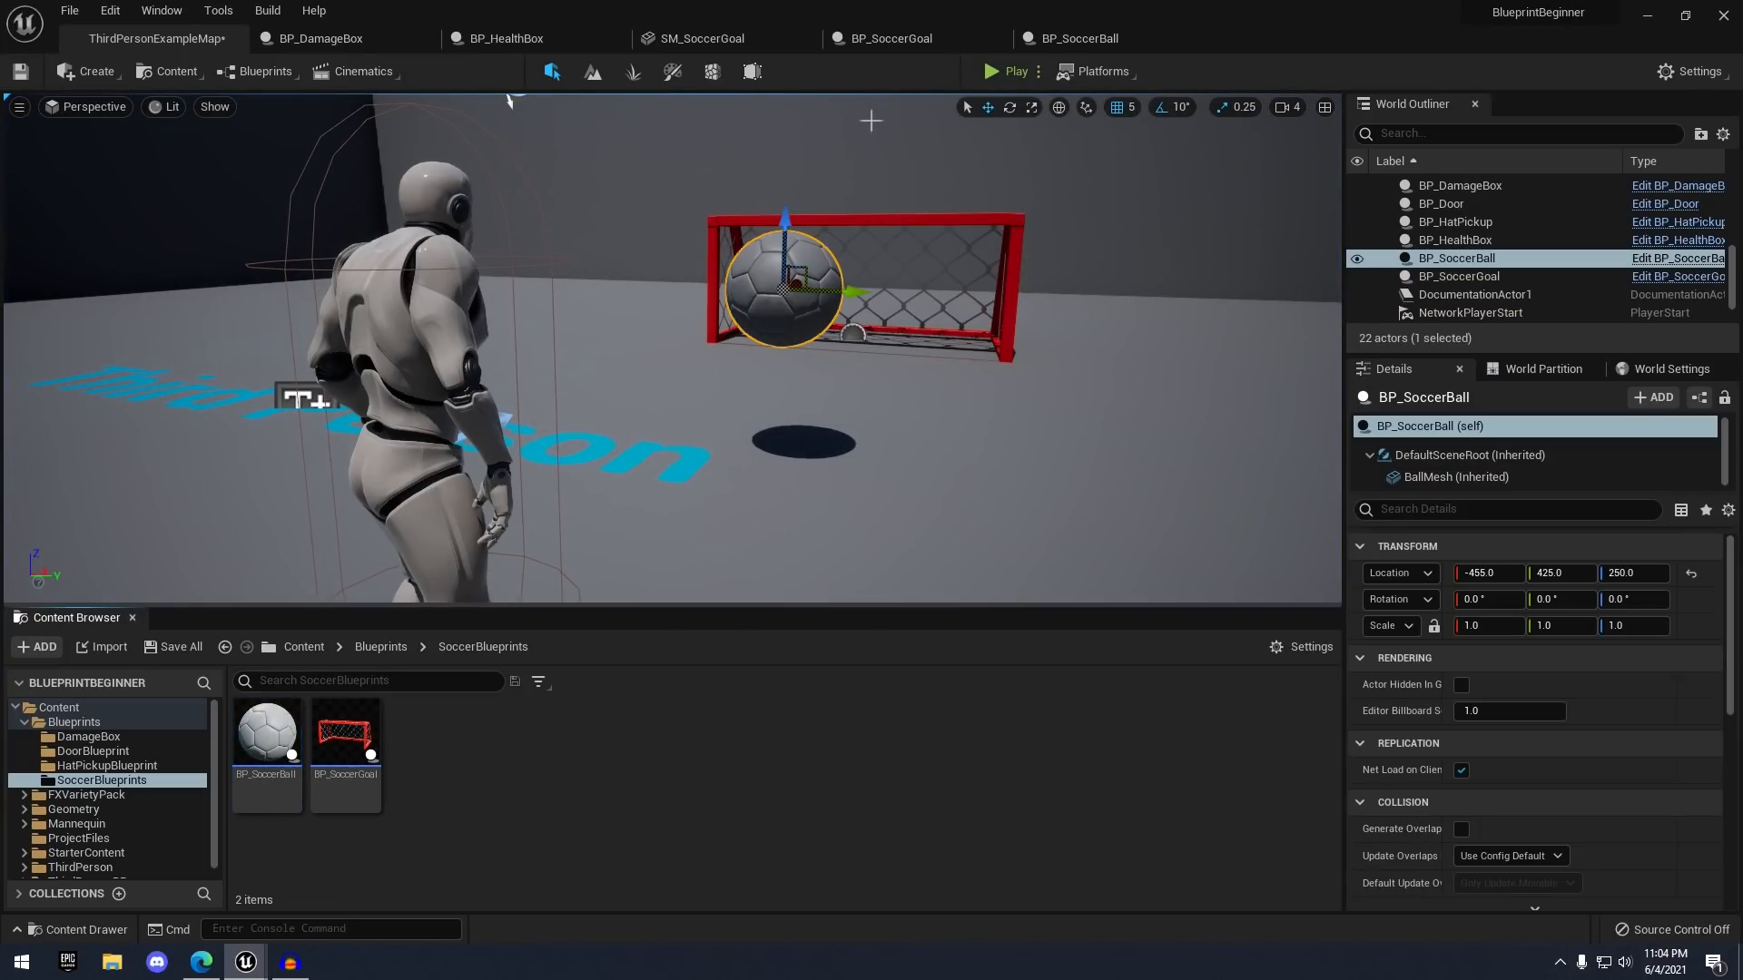
# - Open the SM_Ball mesh from the ProjectFiles folder
pyautogui.scroll(-1, 165, 804)
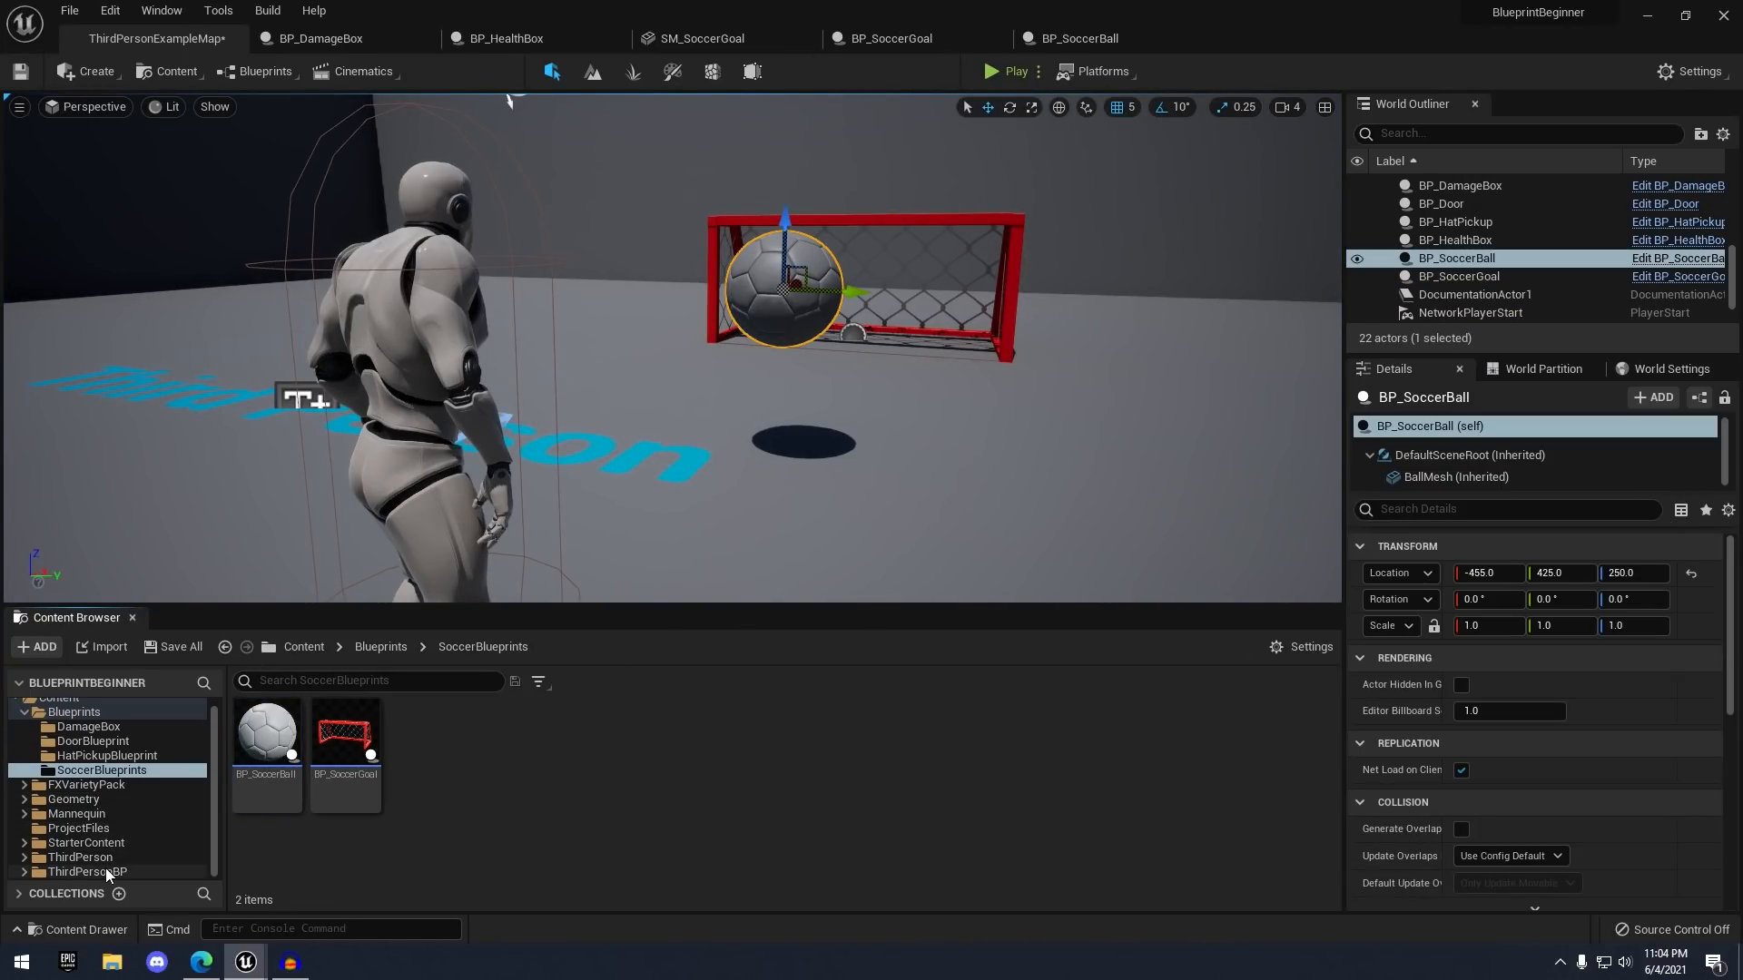
pyautogui.click(113, 832)
pyautogui.doubleClick(735, 771)
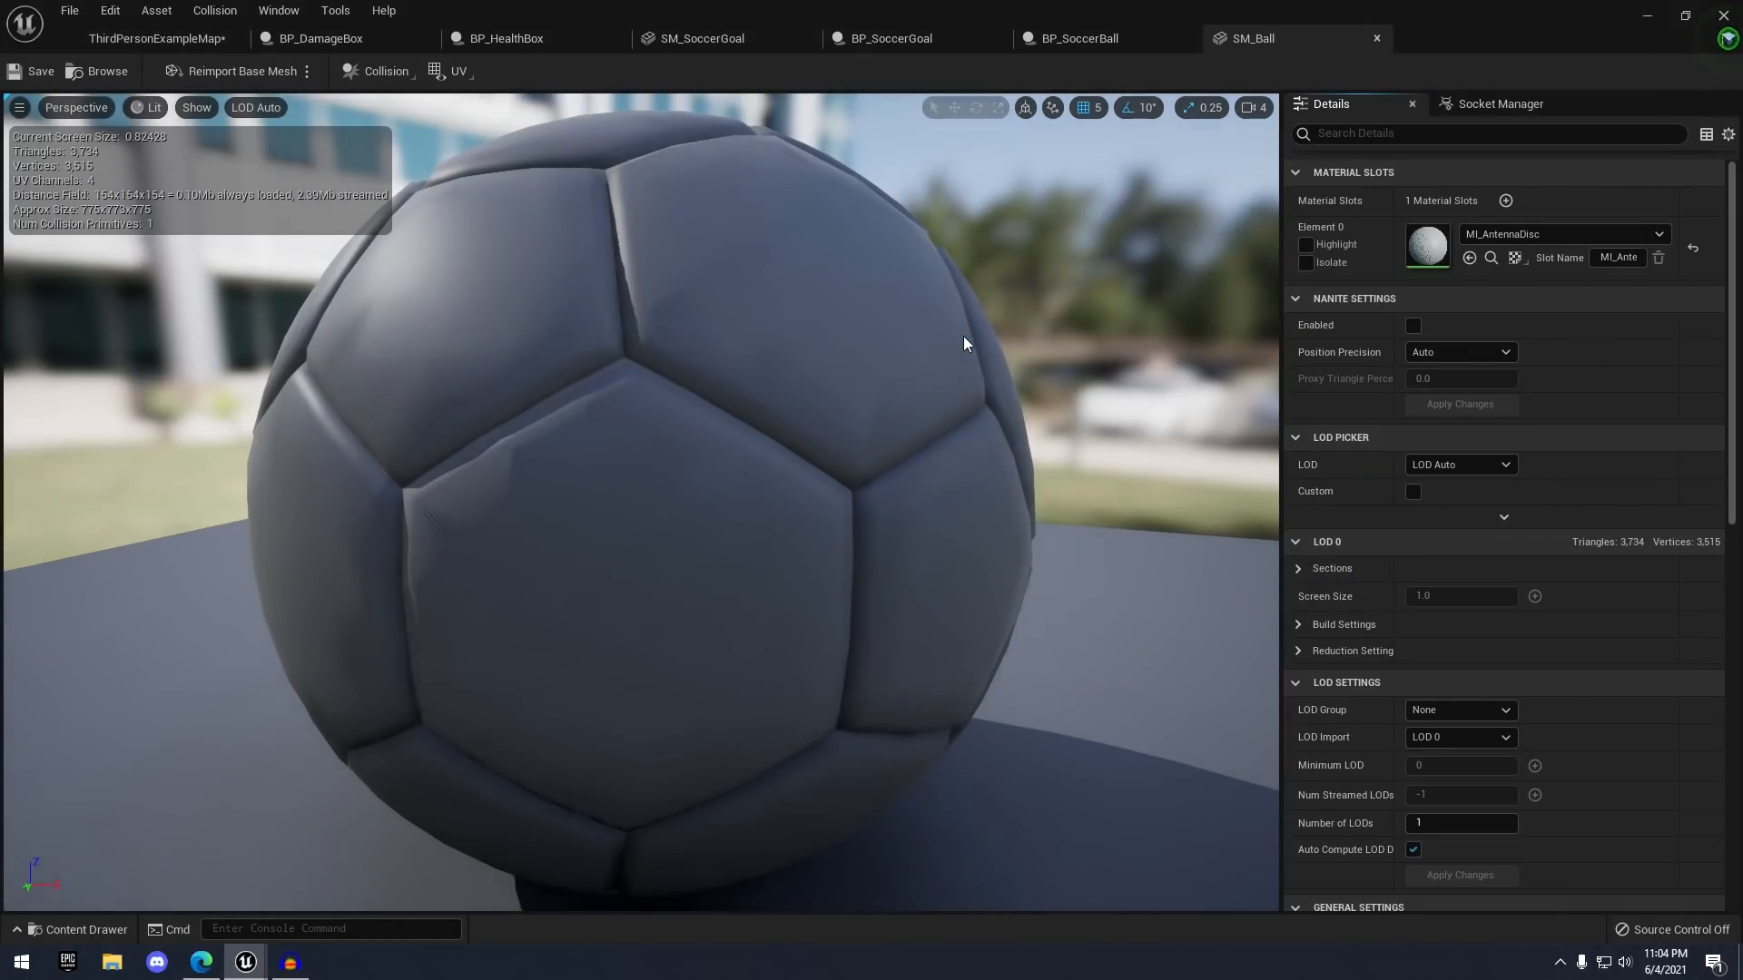
# - Remove SM_Ball's existing collision and add a single sphere simplified collision
pyautogui.click(387, 70)
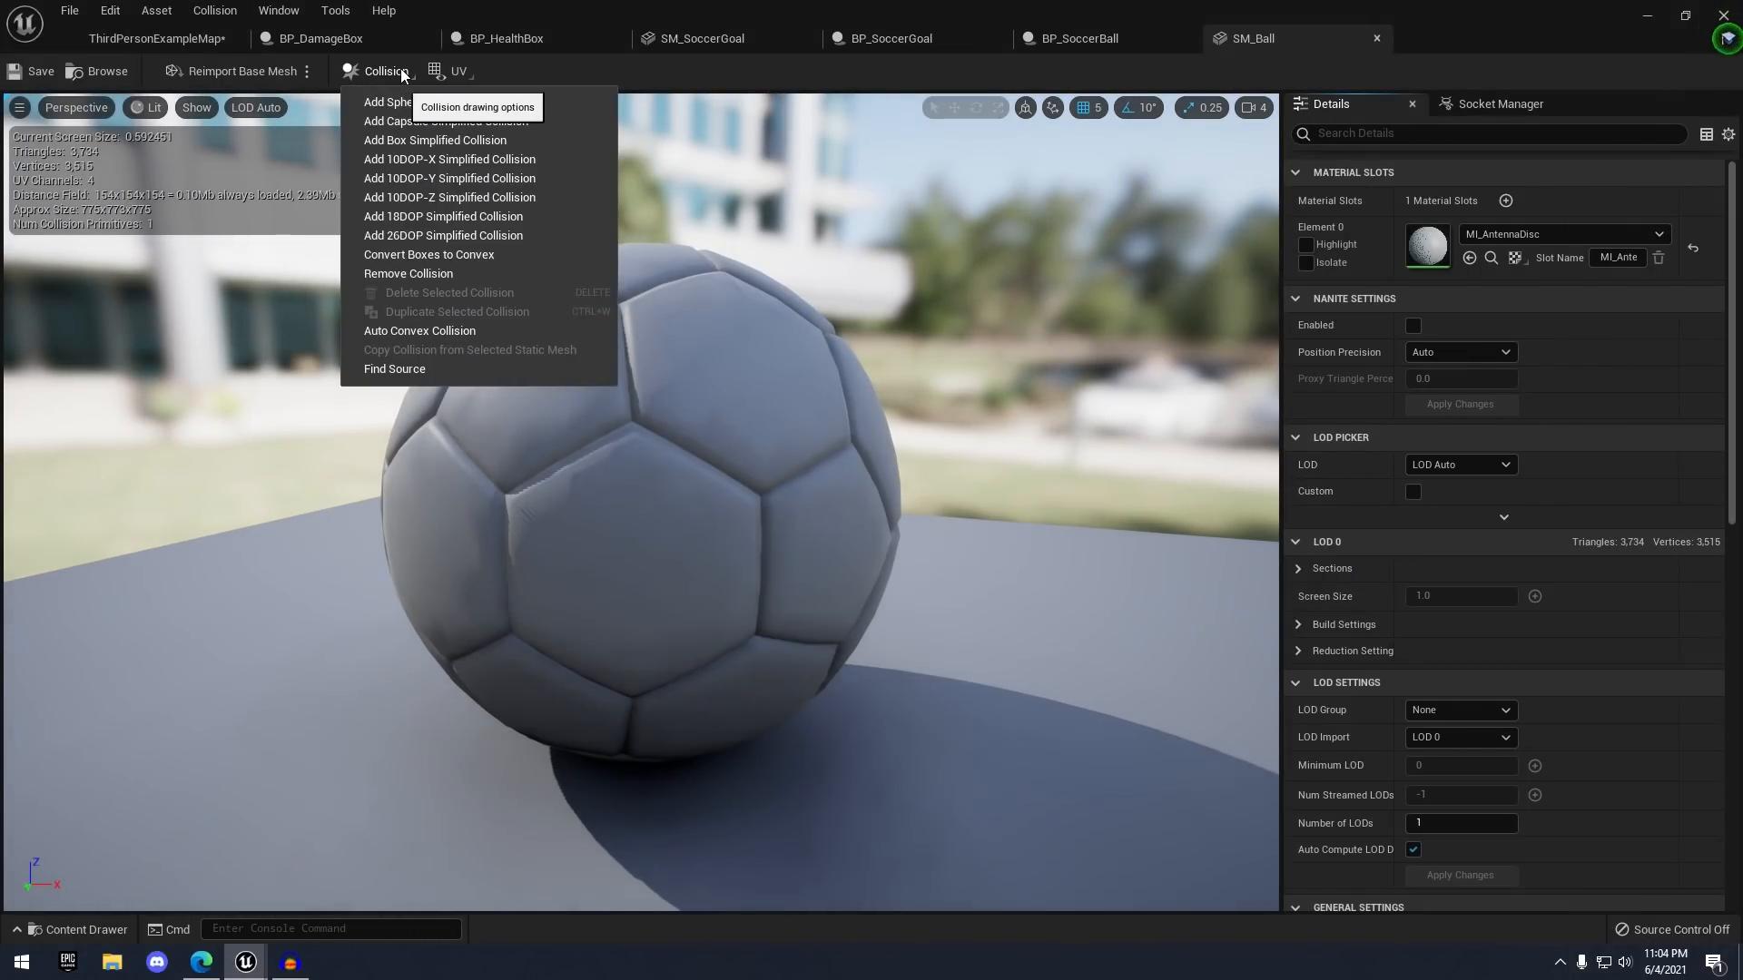
pyautogui.click(420, 273)
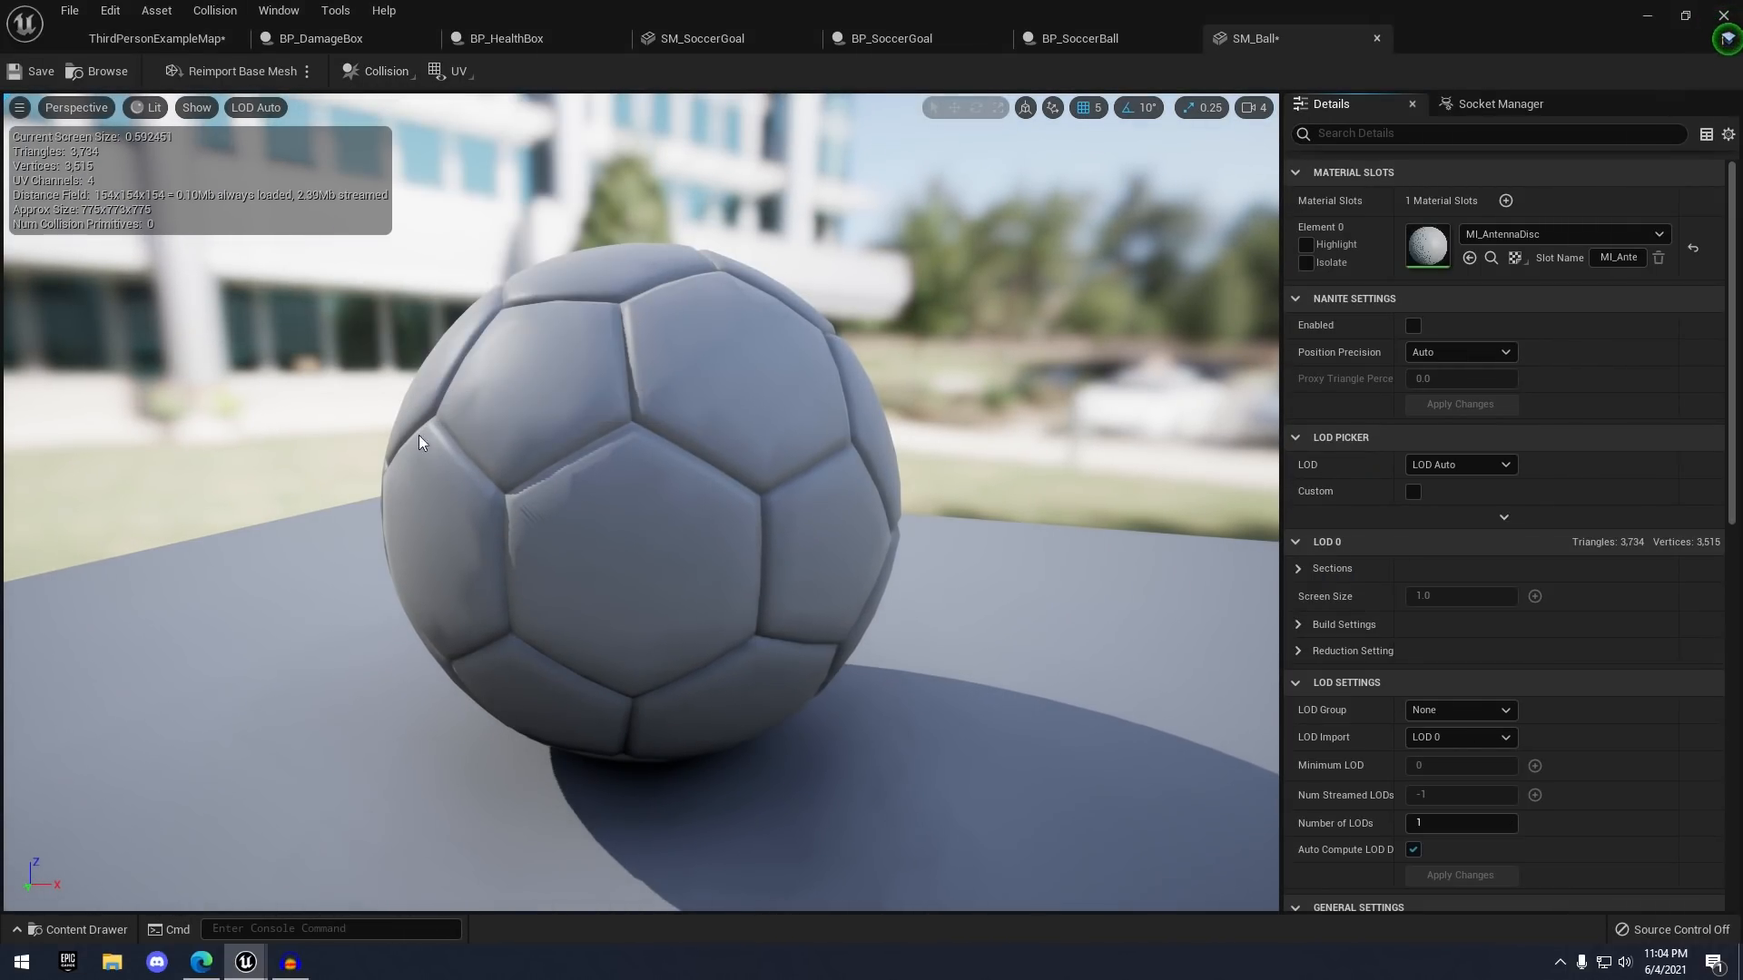
pyautogui.click(400, 74)
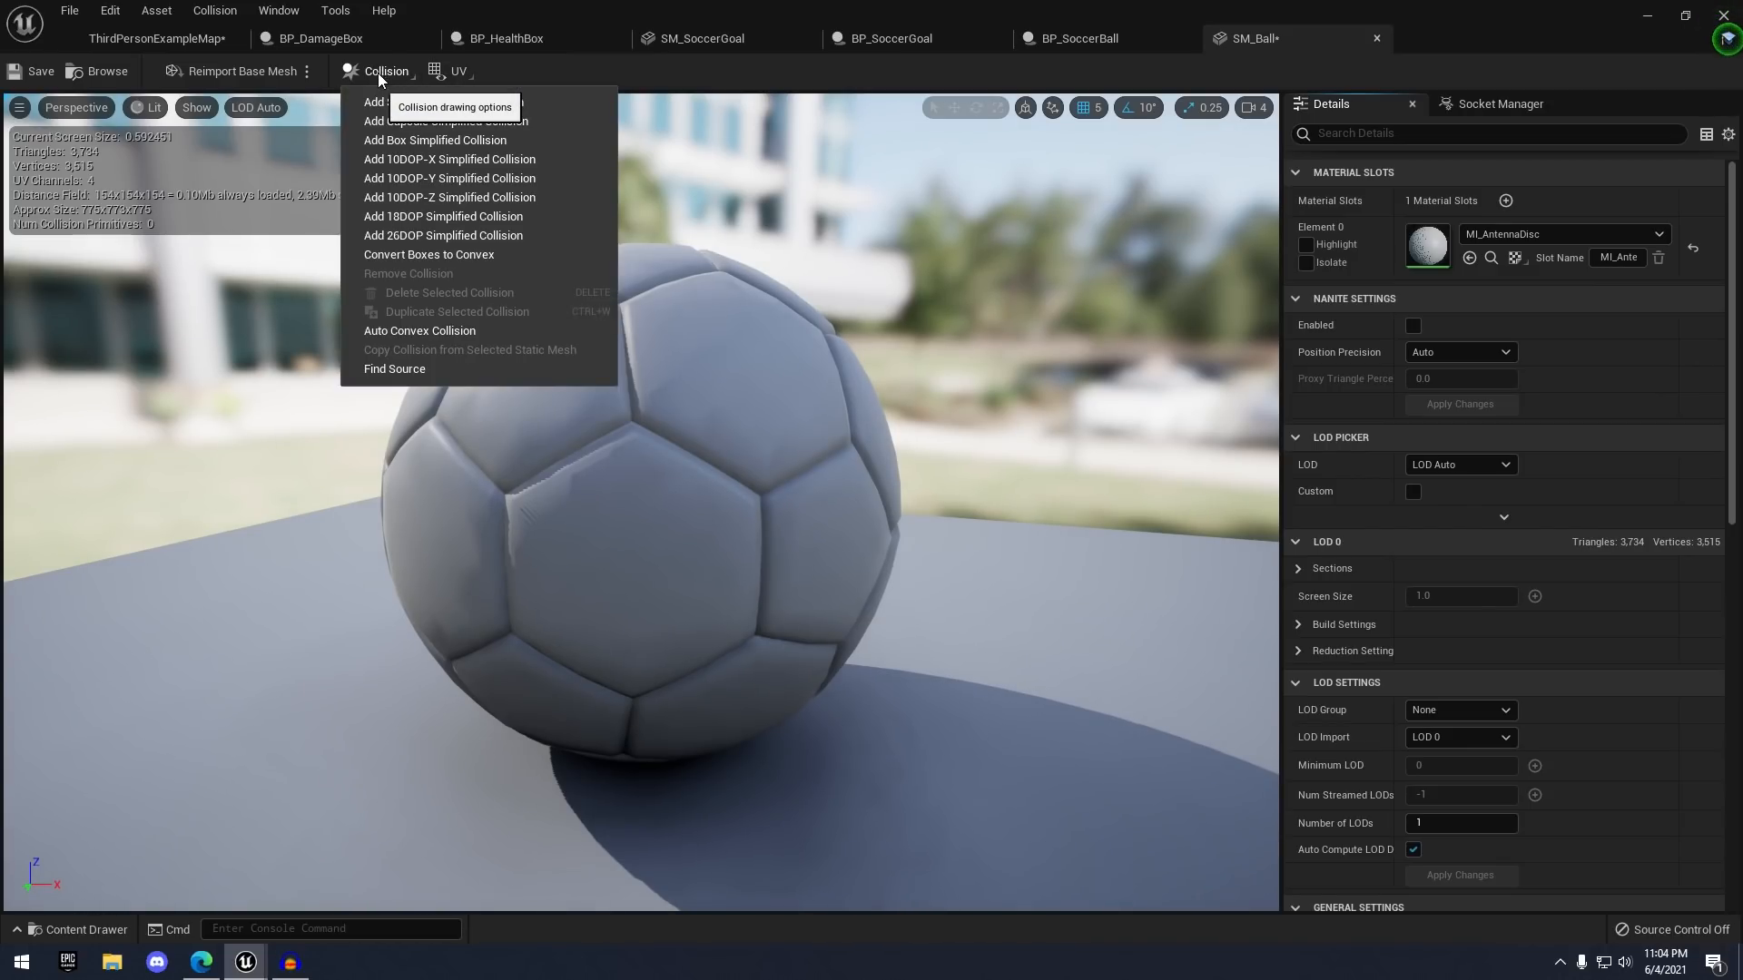
pyautogui.click(461, 103)
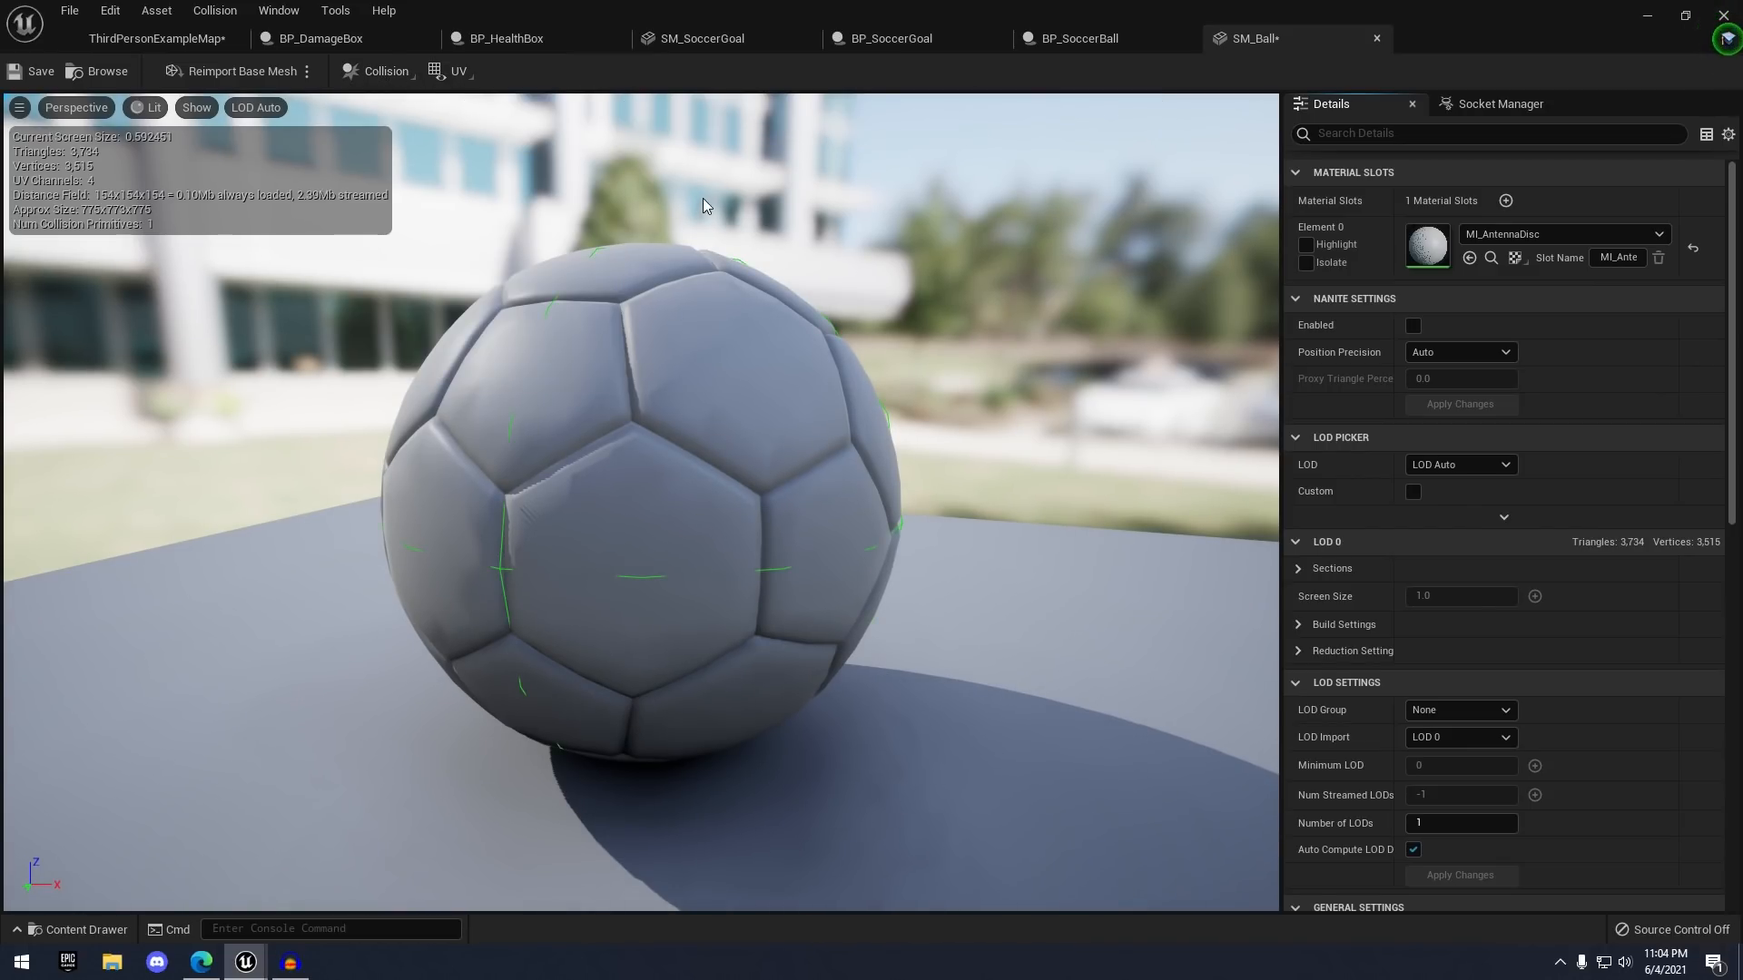
pyautogui.moveTo(703, 198); pyautogui.dragTo(844, 182)
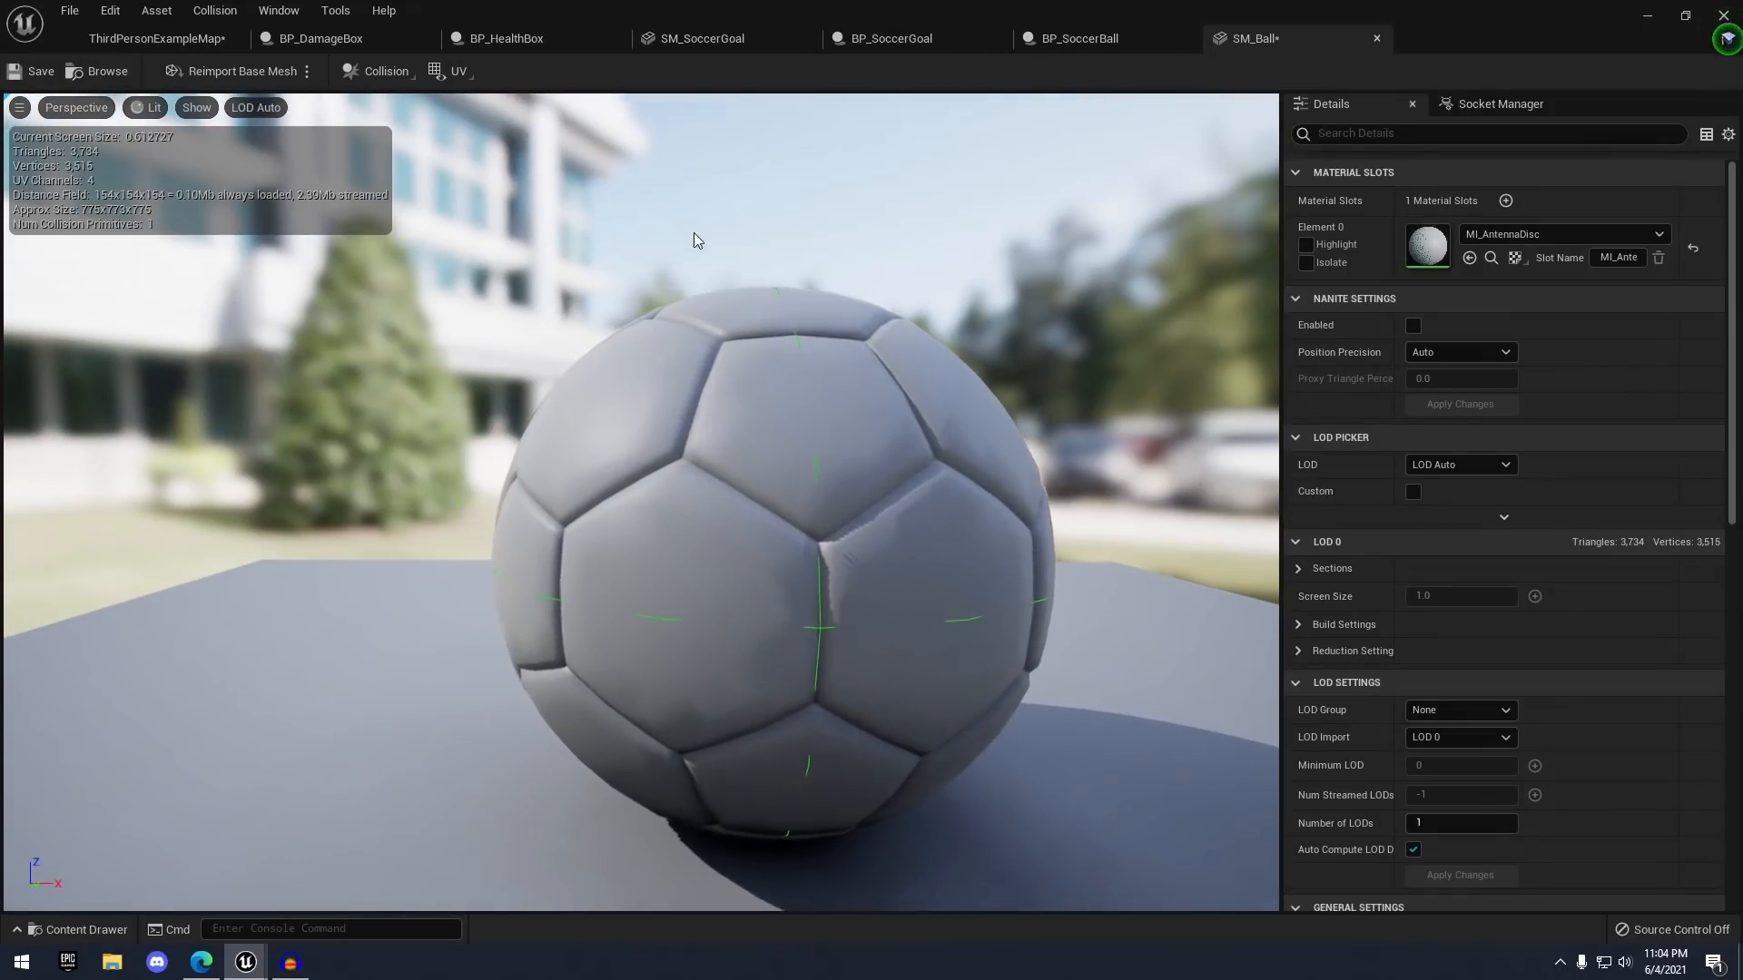
pyautogui.moveTo(886, 646); pyautogui.dragTo(760, 648)
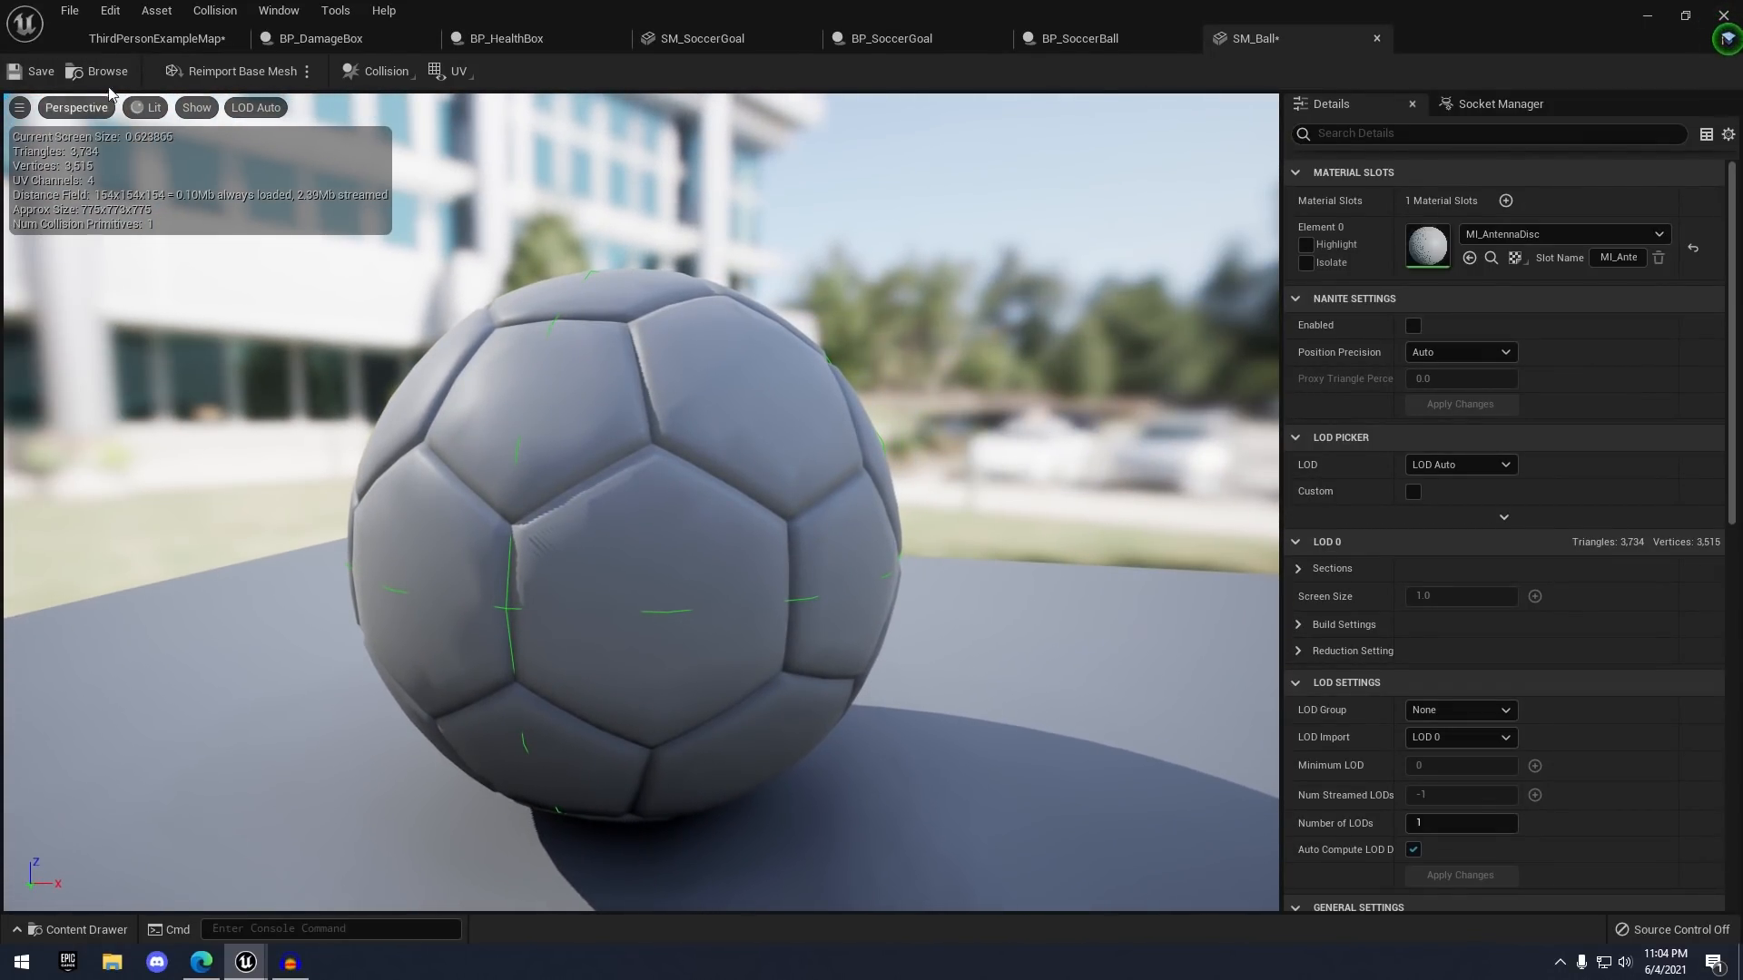
# - Play the ThirdPersonExampleMap and knock the ball around with the character
pyautogui.click(134, 42)
pyautogui.click(982, 71)
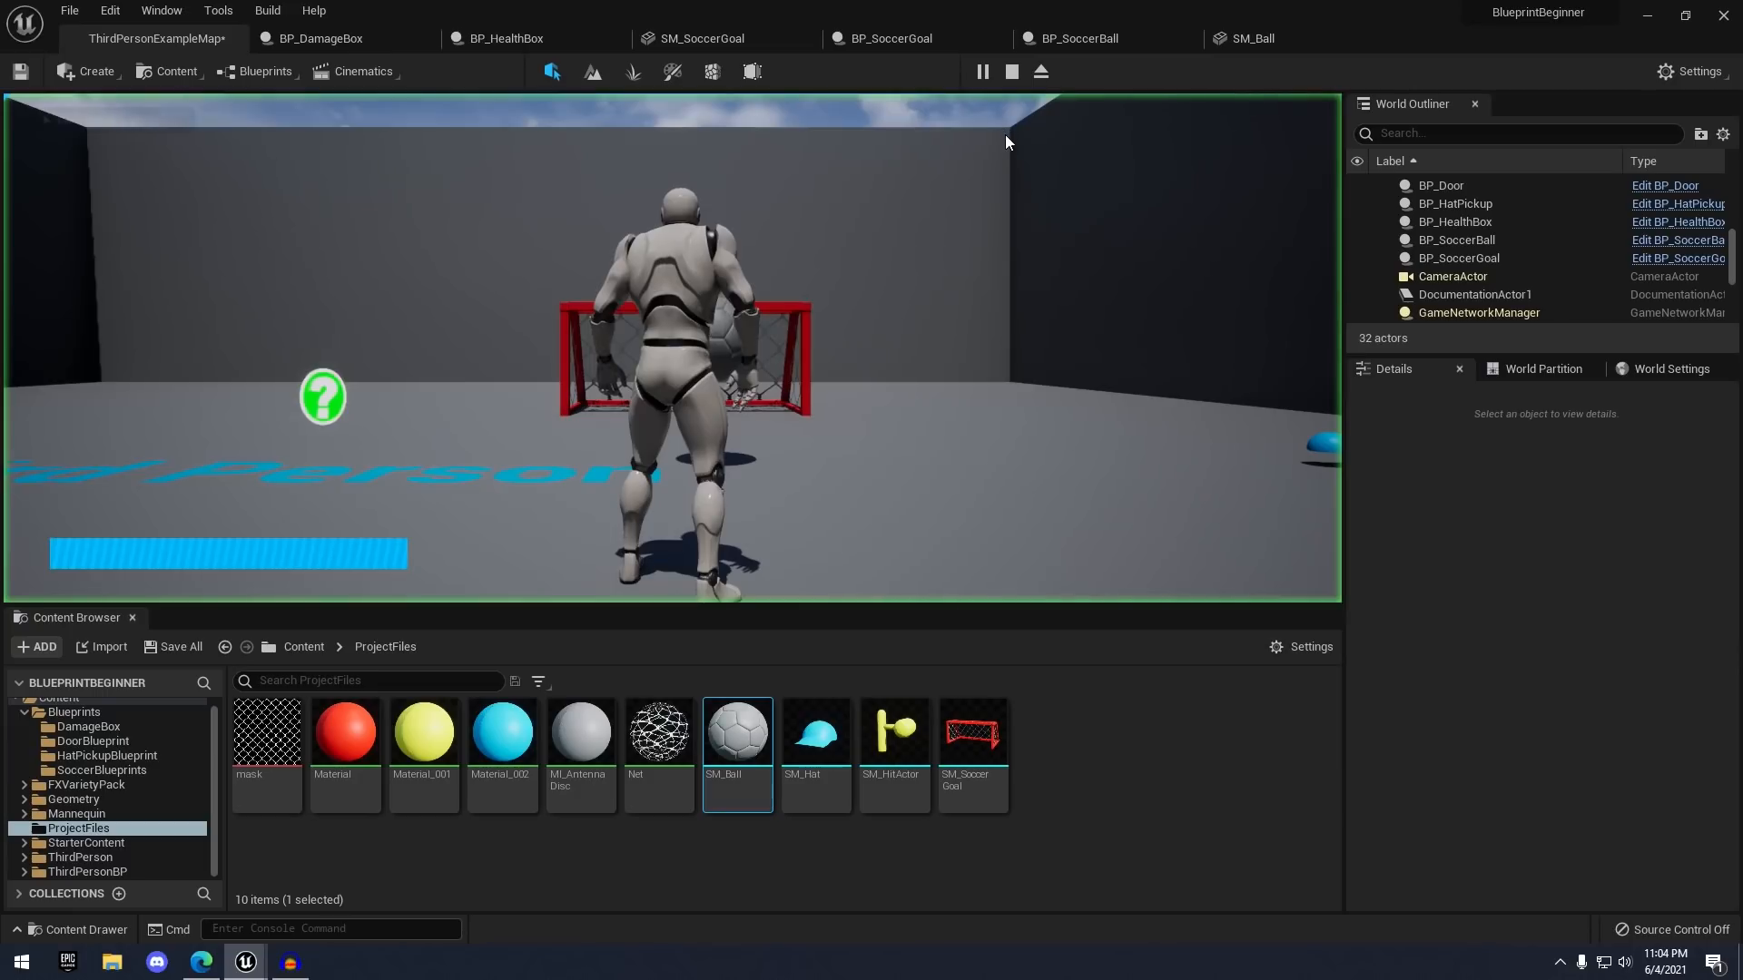
pyautogui.press('w')
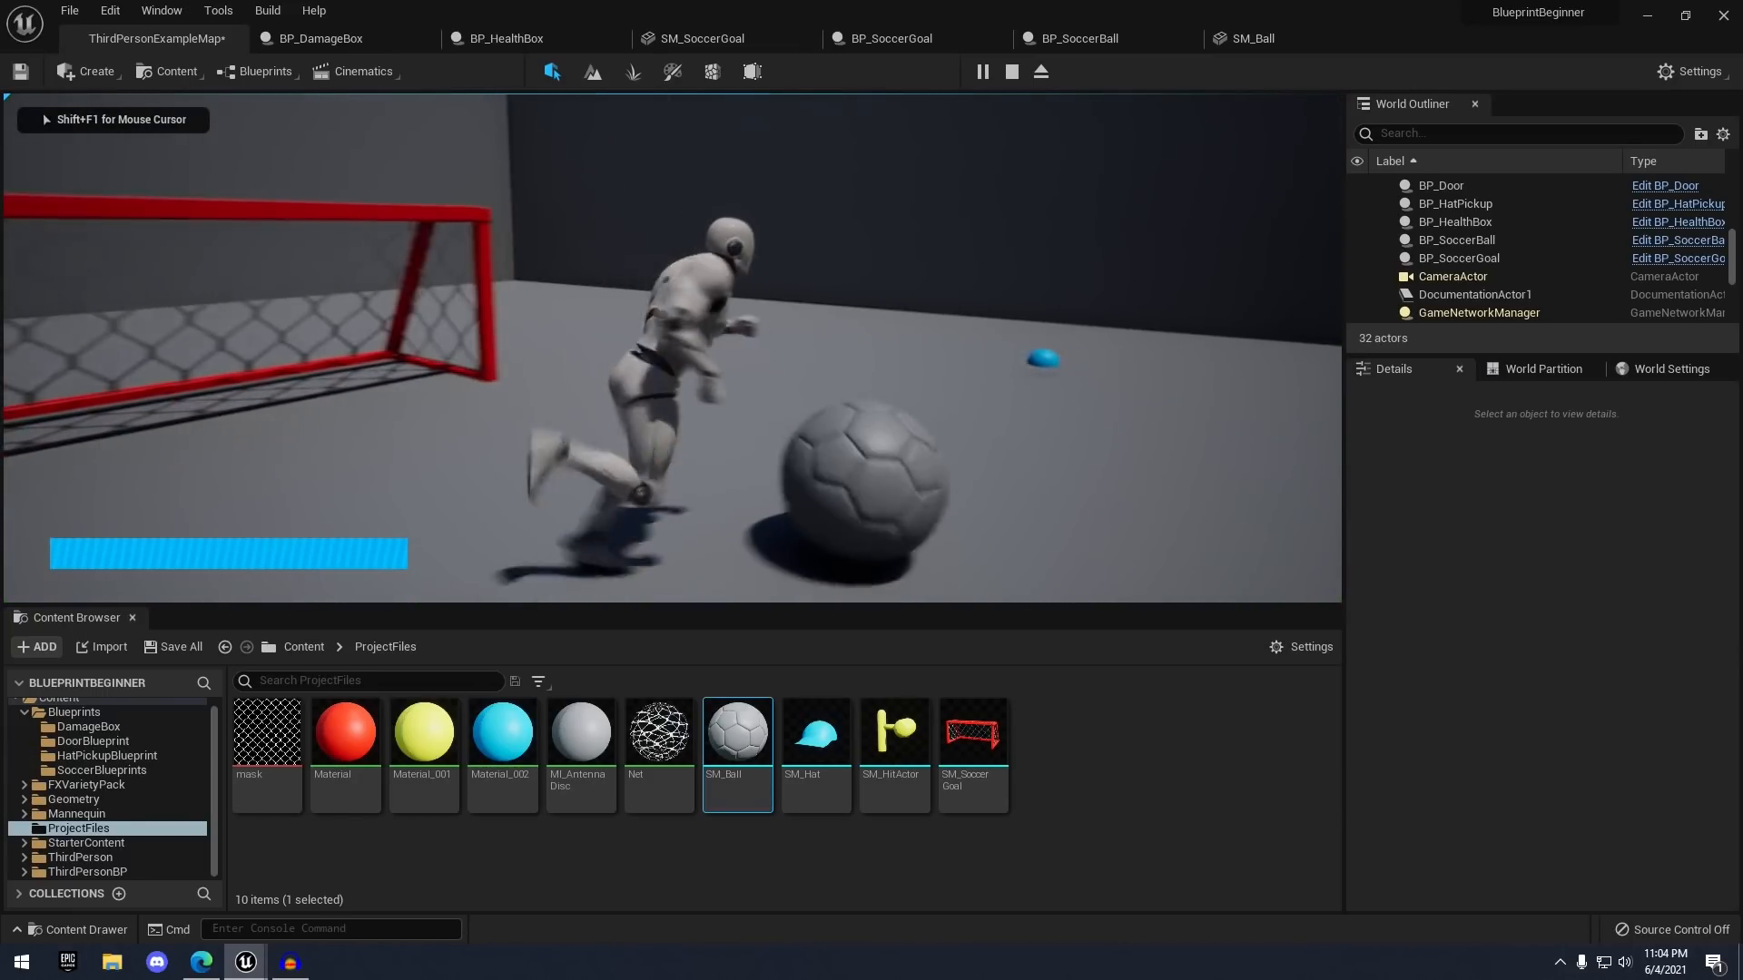
pyautogui.press('w')
pyautogui.press('w')
pyautogui.press('d')
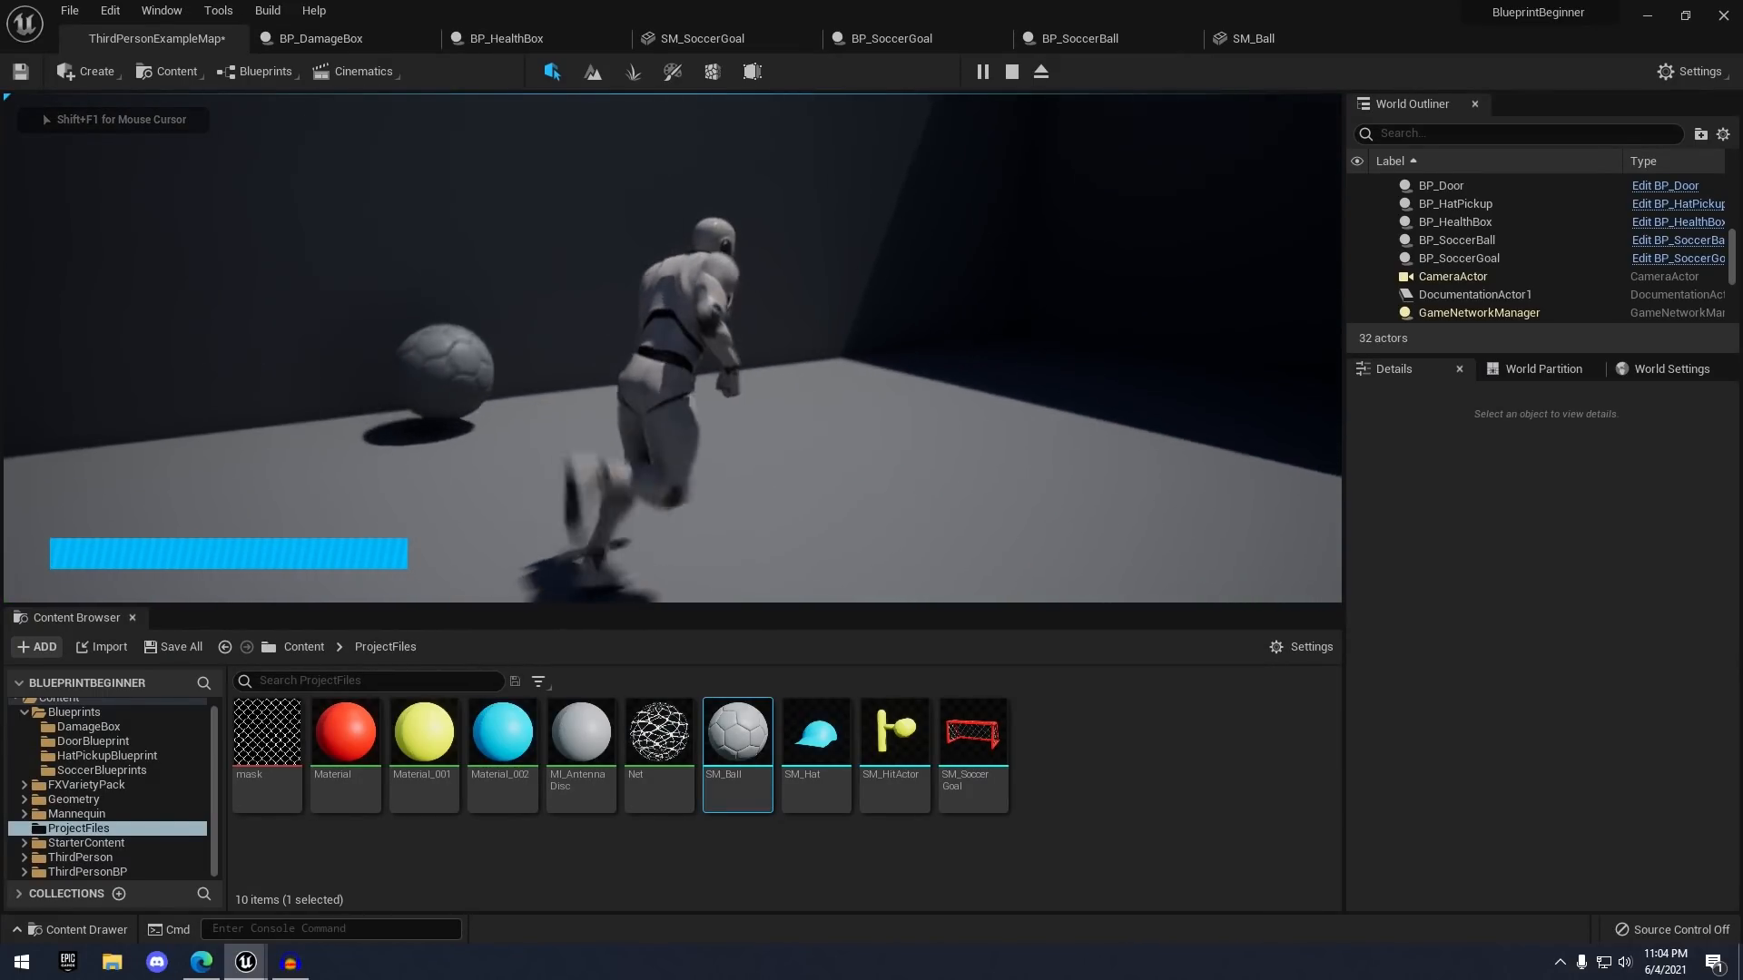
pyautogui.press('w')
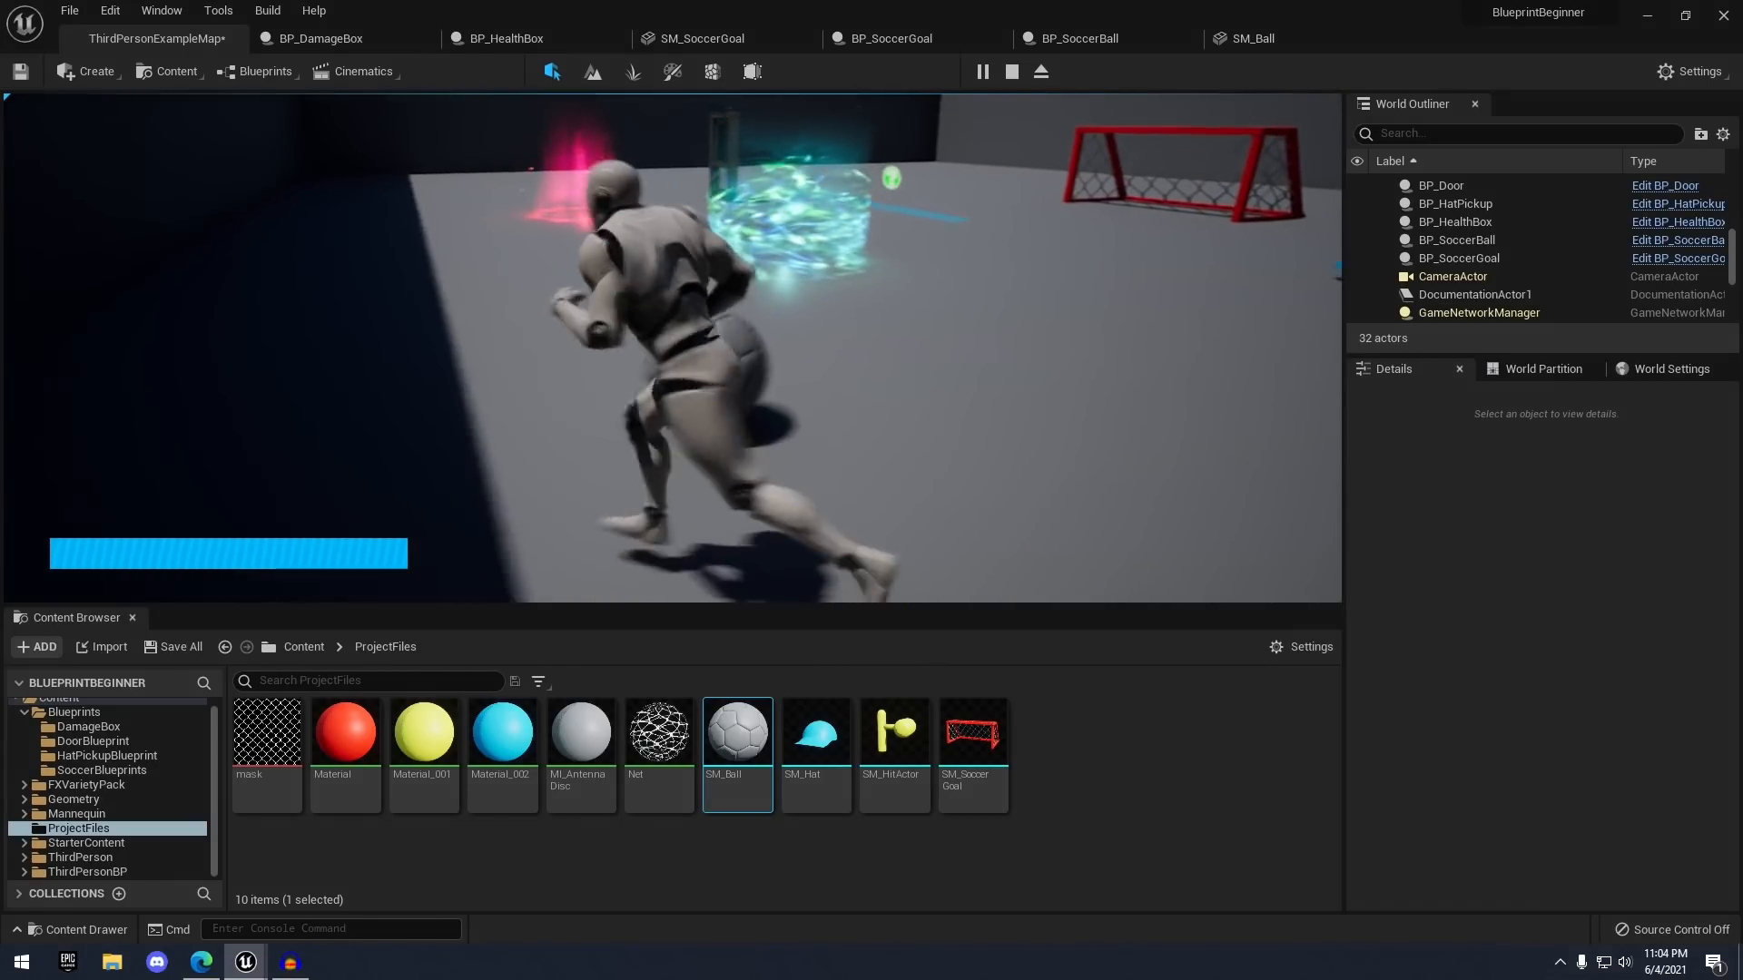
pyautogui.click(1011, 71)
# - Restart play, push the ball into the red goal, run around the level, then end the session
pyautogui.click(1011, 72)
pyautogui.press('w')
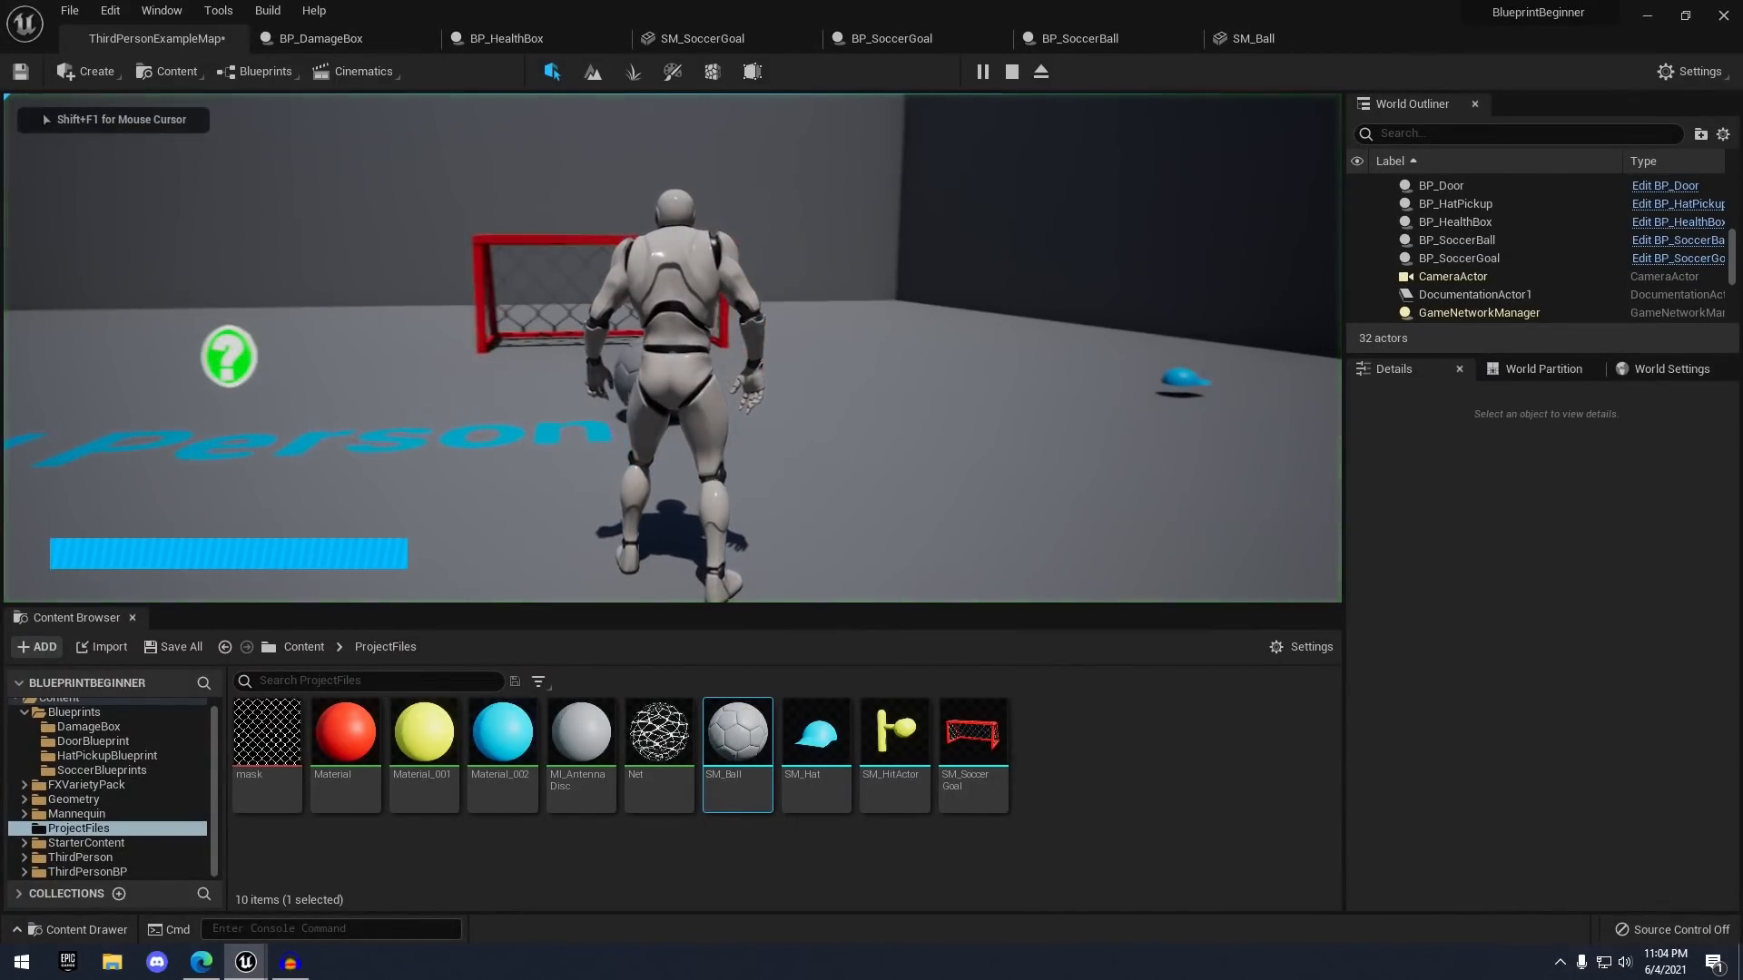
pyautogui.press('s')
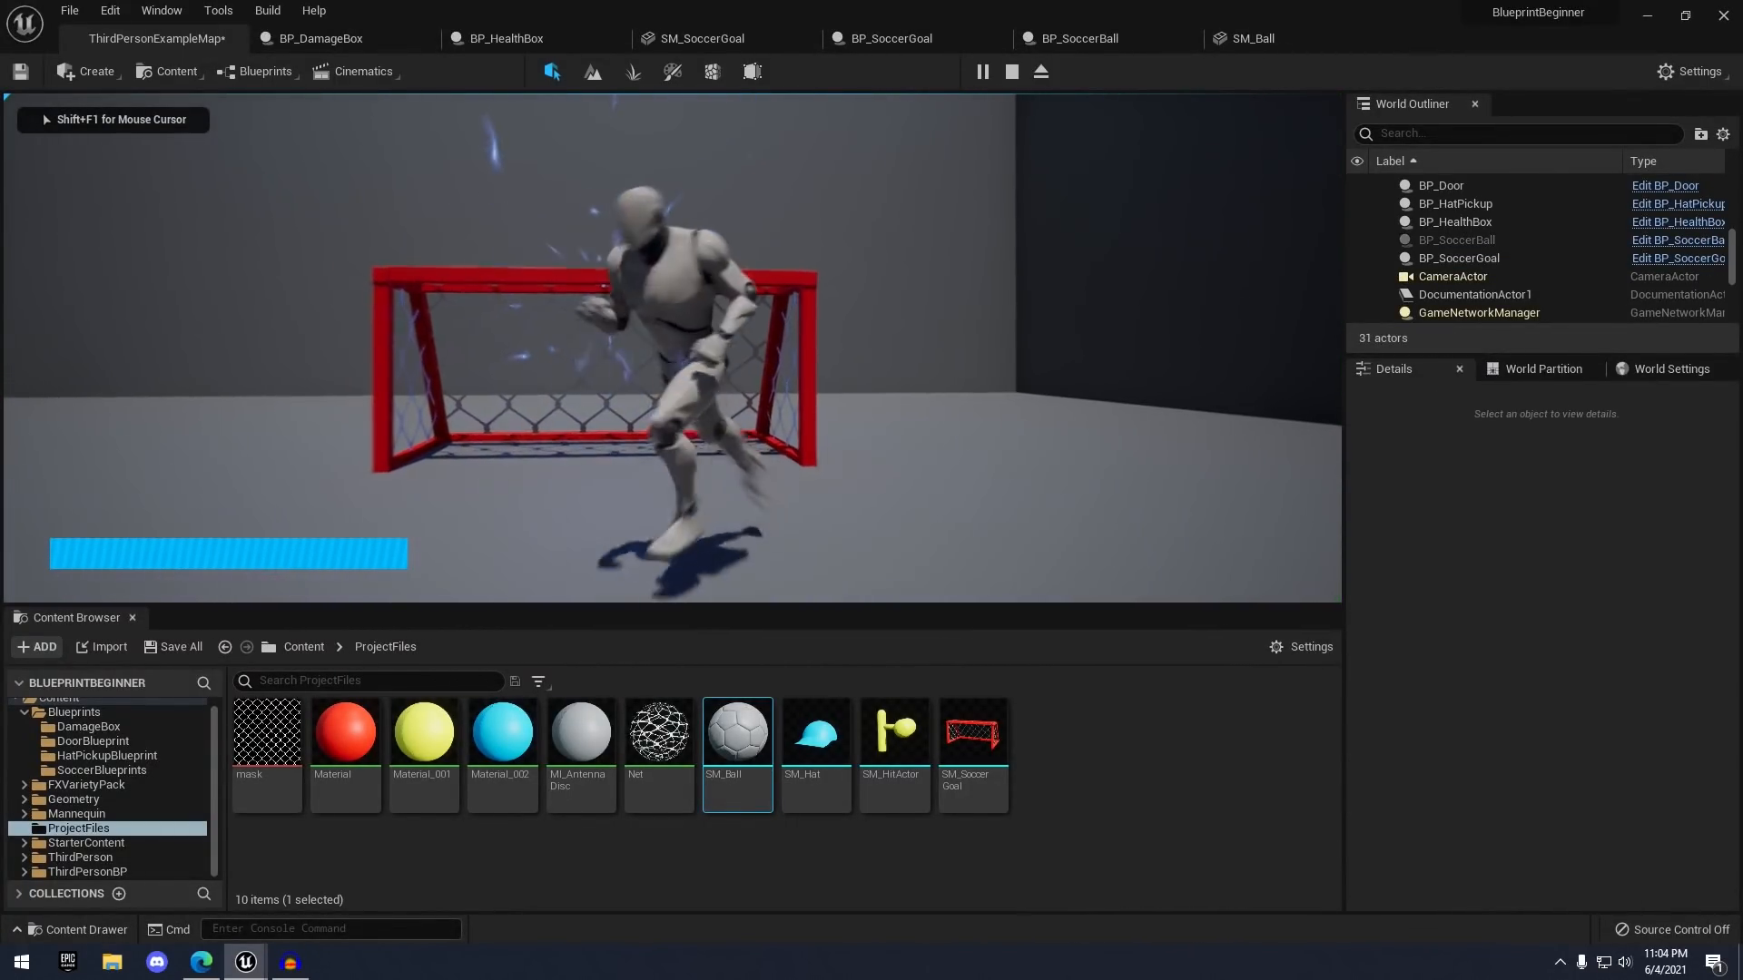
pyautogui.press('a')
pyautogui.press('w')
pyautogui.press('d')
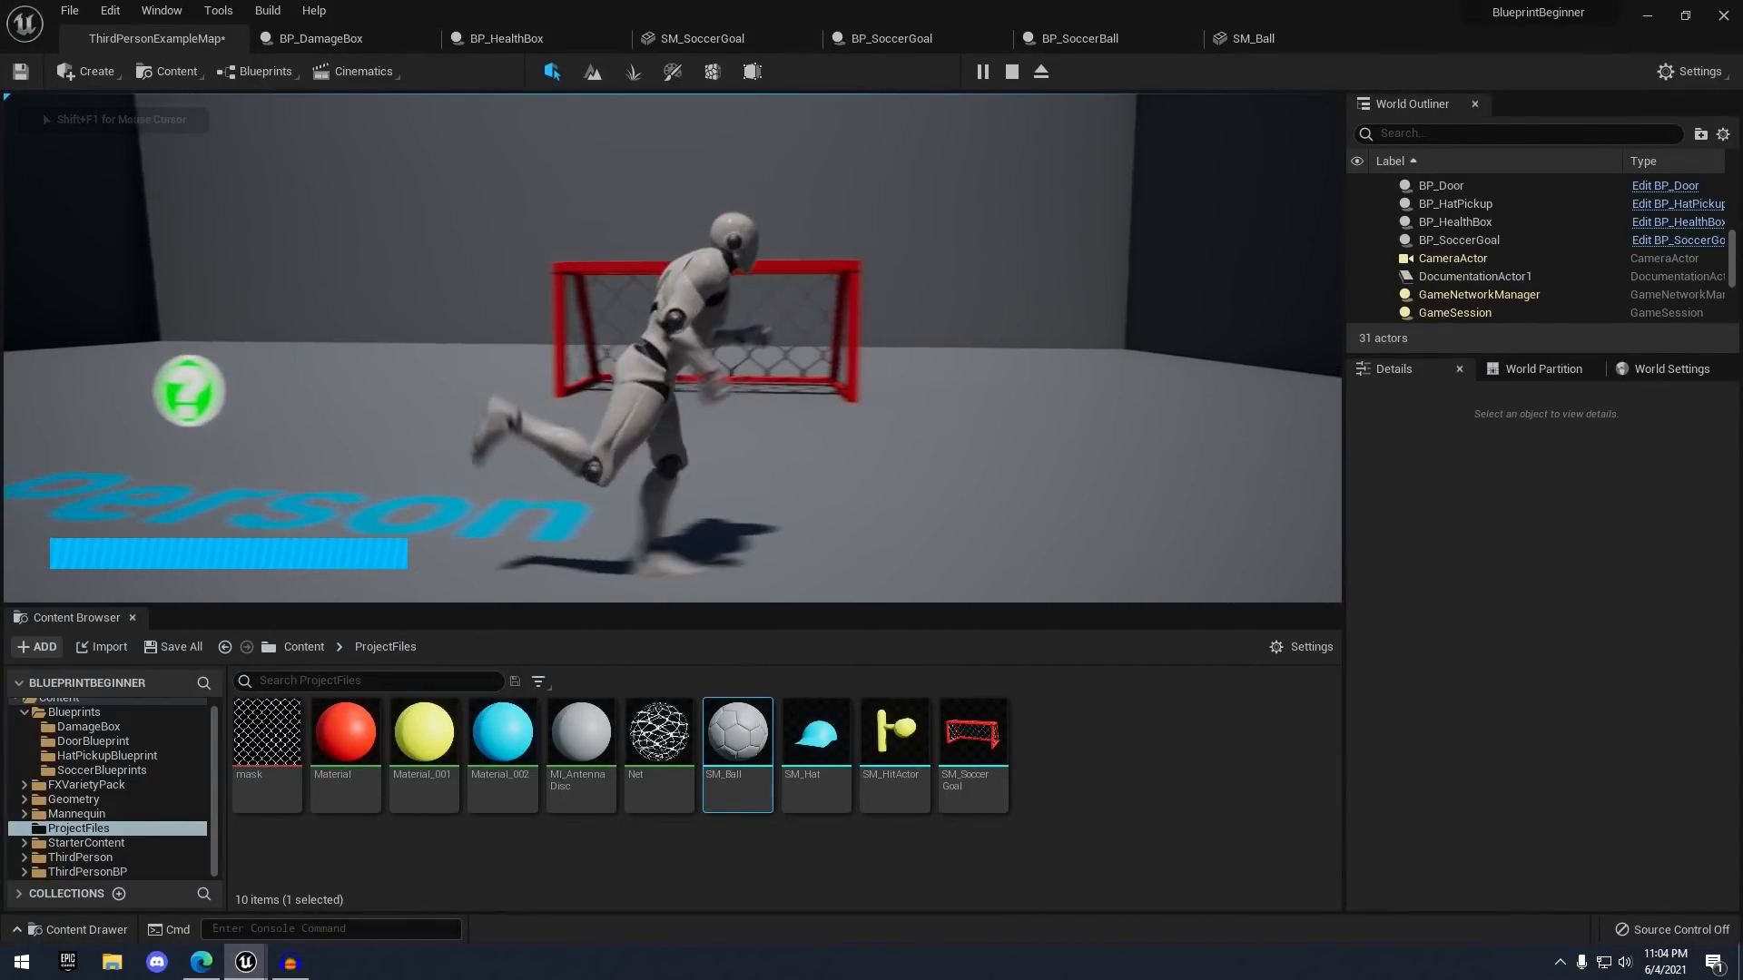
pyautogui.press('s')
pyautogui.press('a')
pyautogui.press('w')
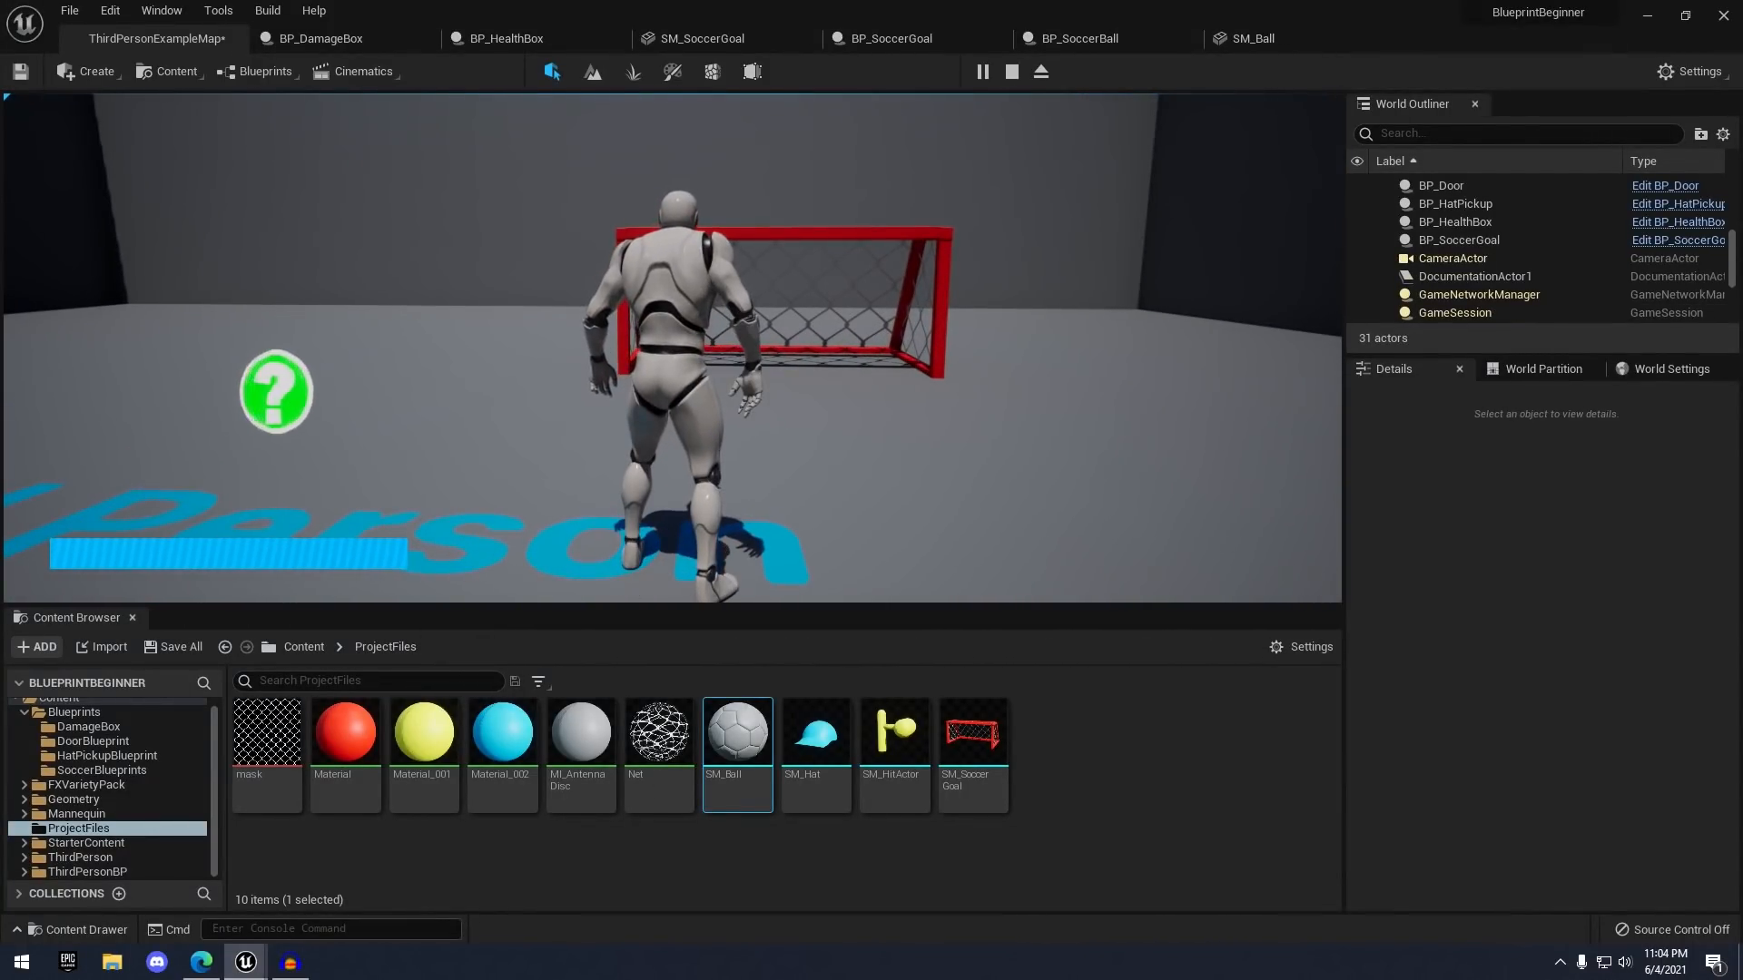
pyautogui.press('a')
pyautogui.press('w')
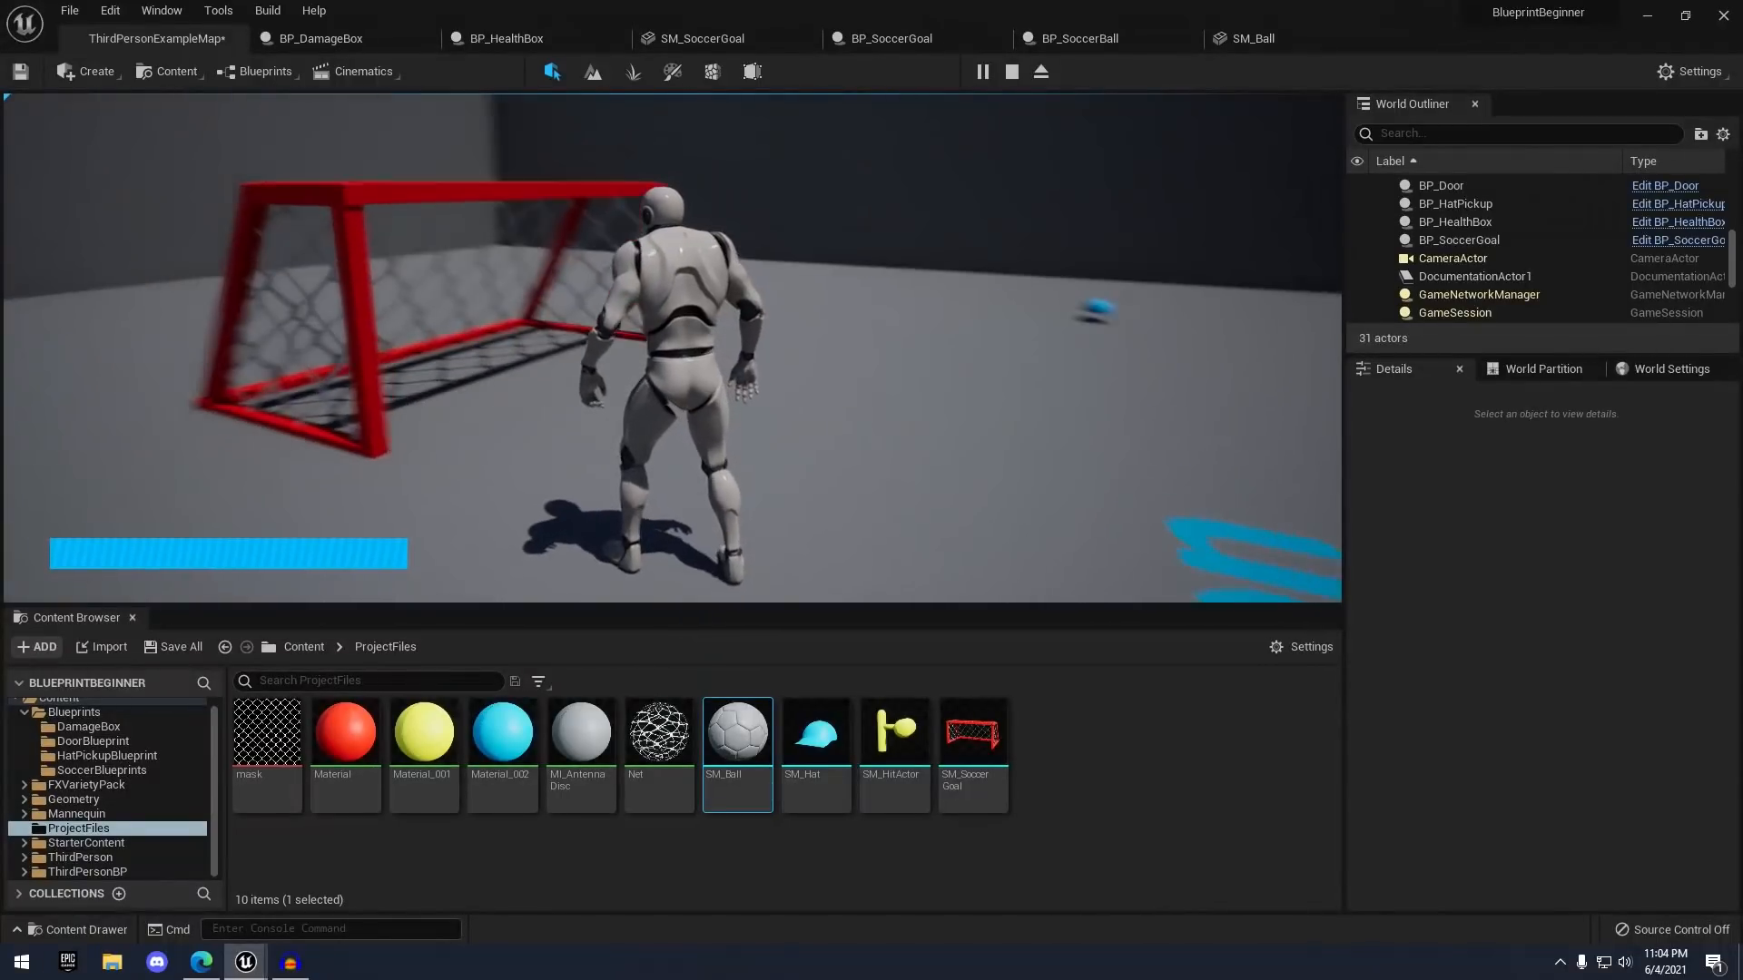
pyautogui.press('s')
pyautogui.press('a')
pyautogui.press('w')
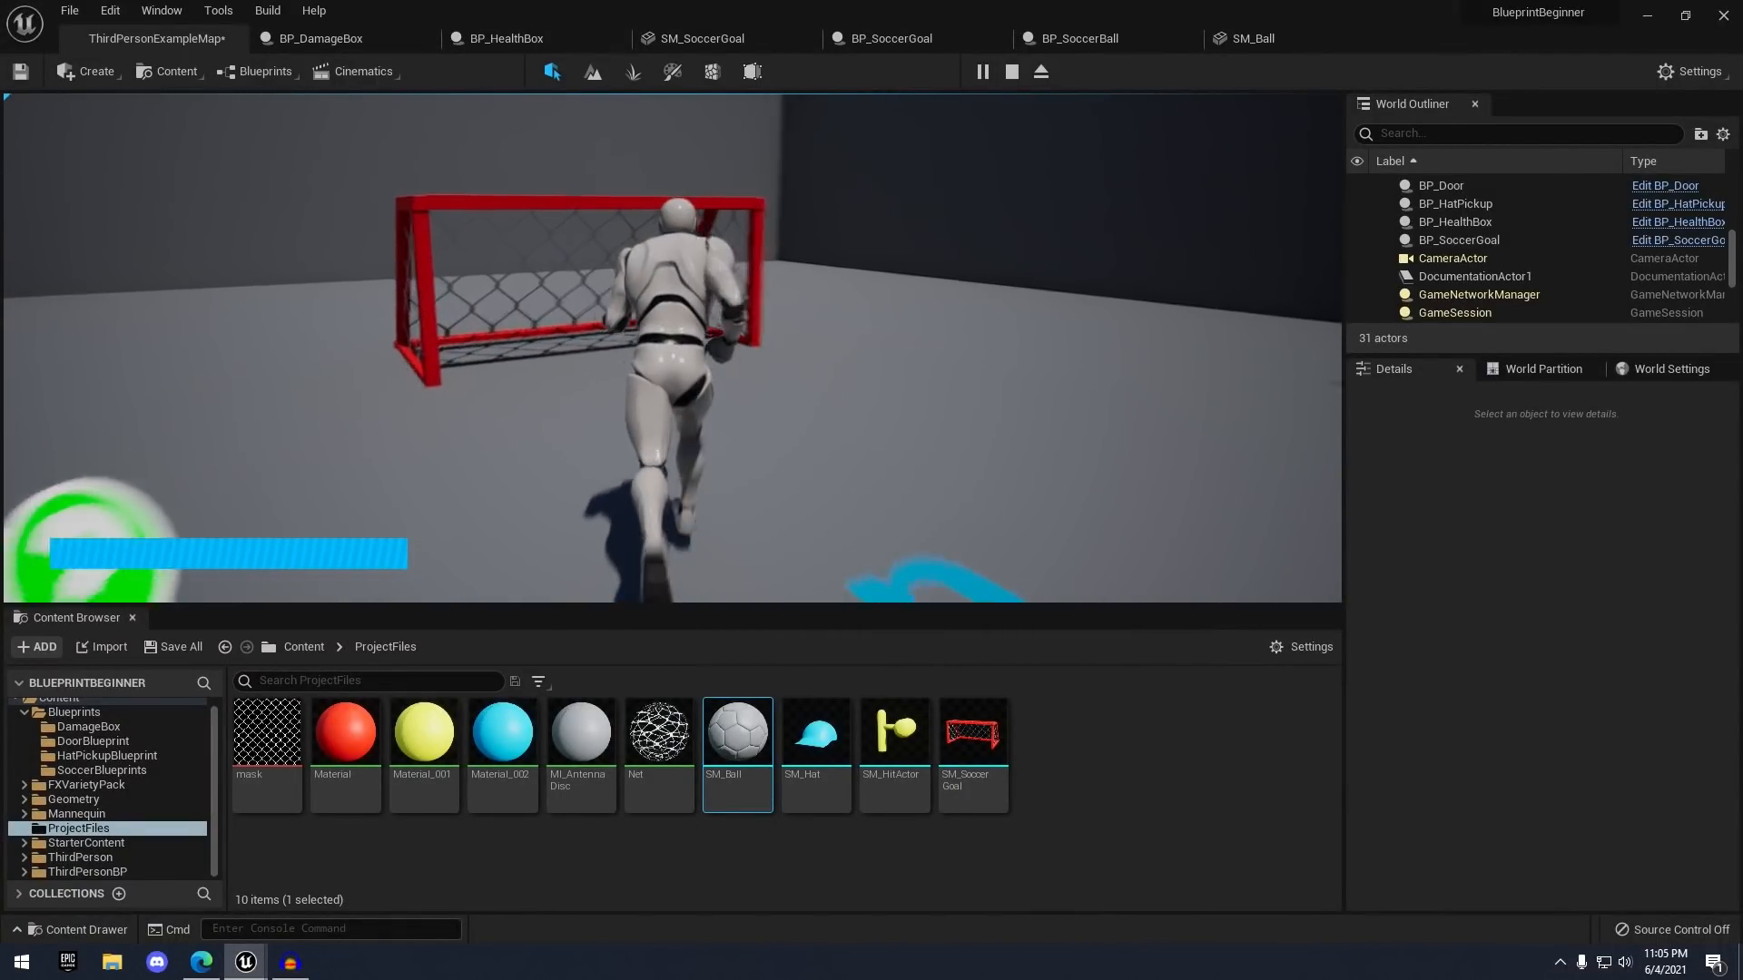
pyautogui.press('s')
pyautogui.press('w')
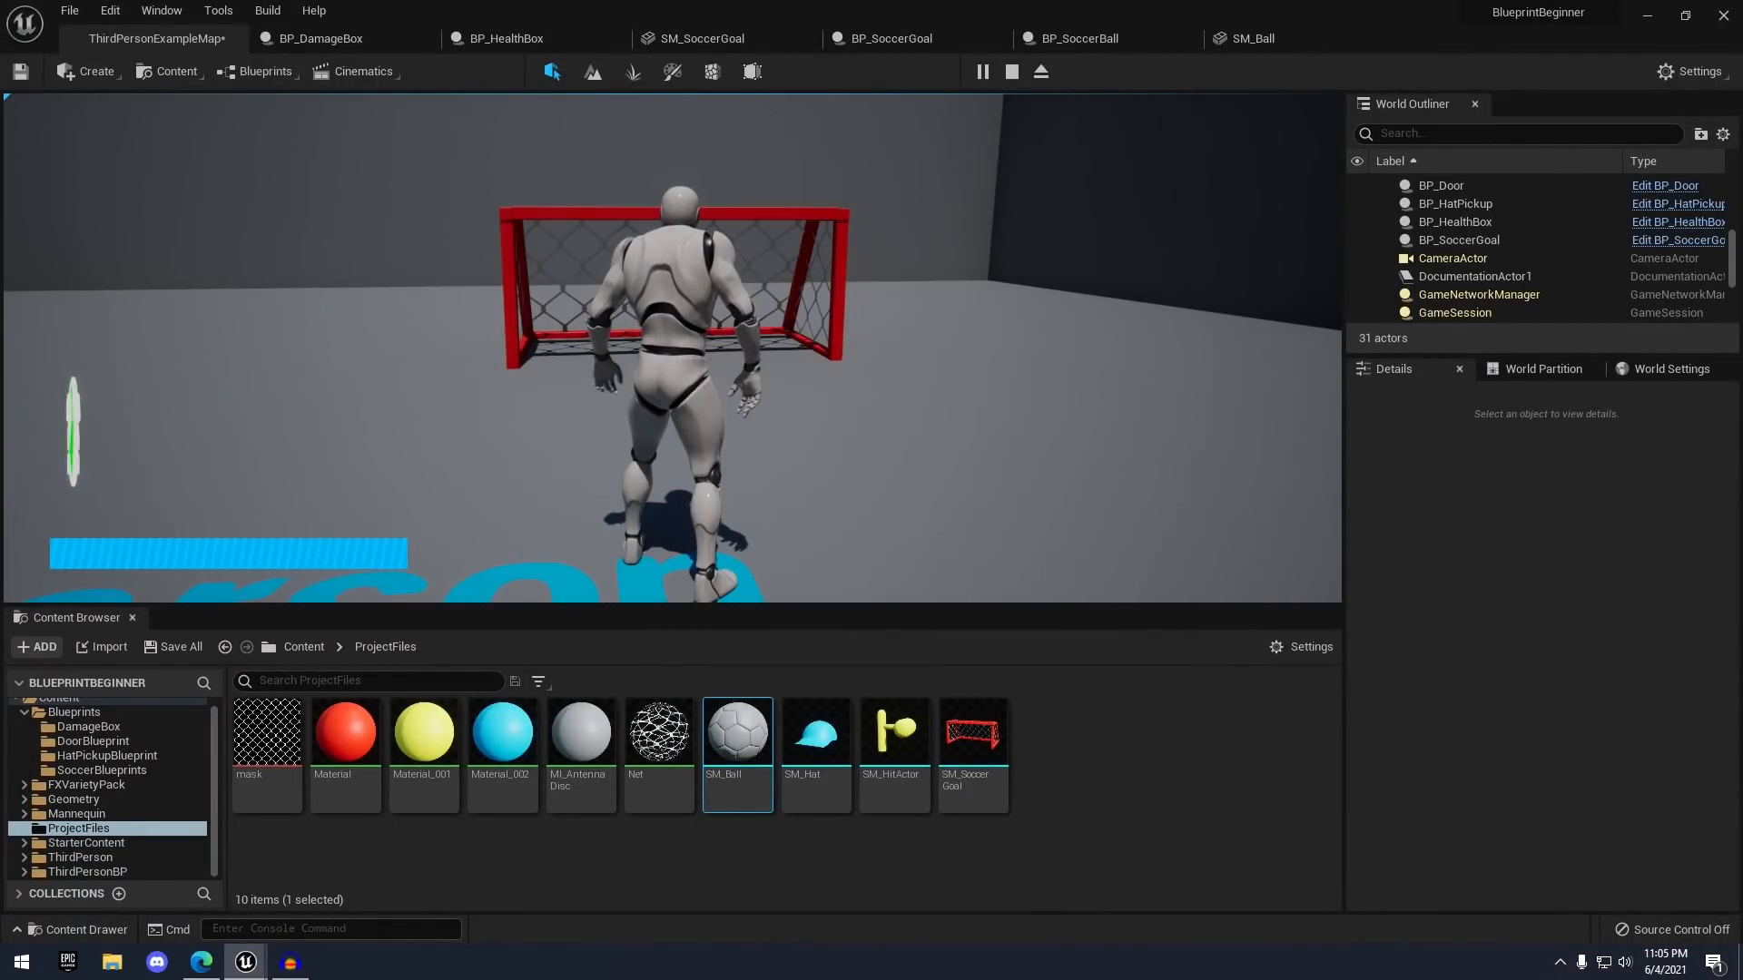
pyautogui.press('w')
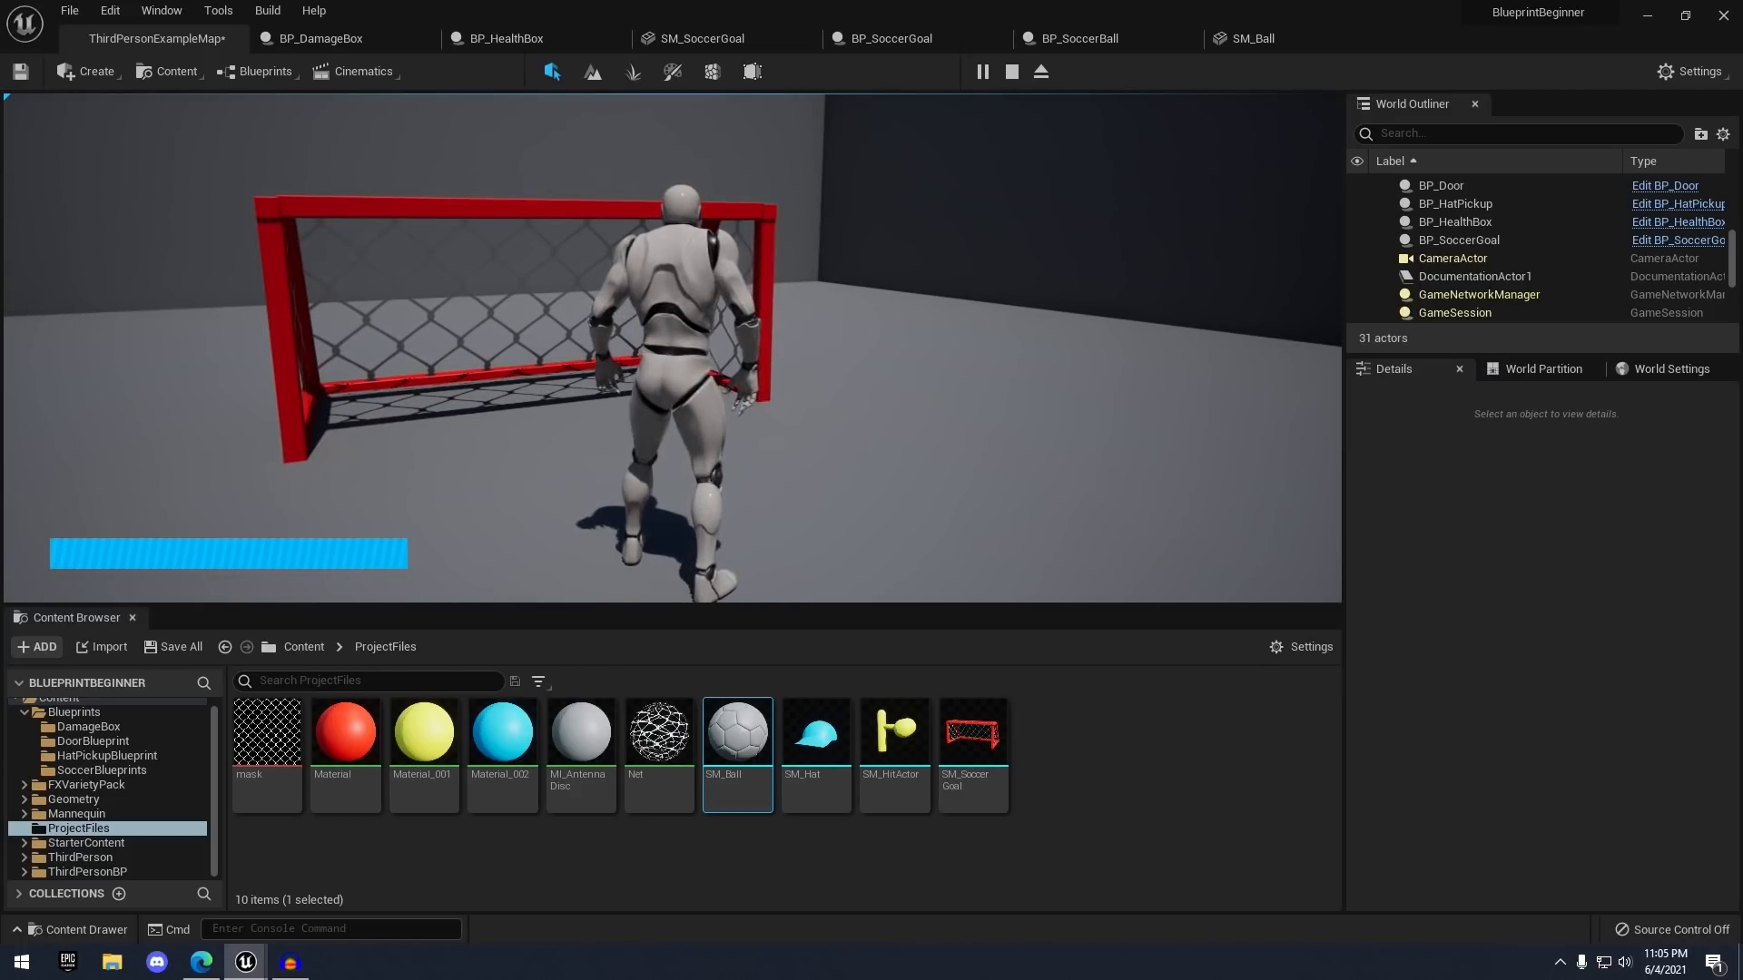
pyautogui.press('s')
pyautogui.press('Escape')
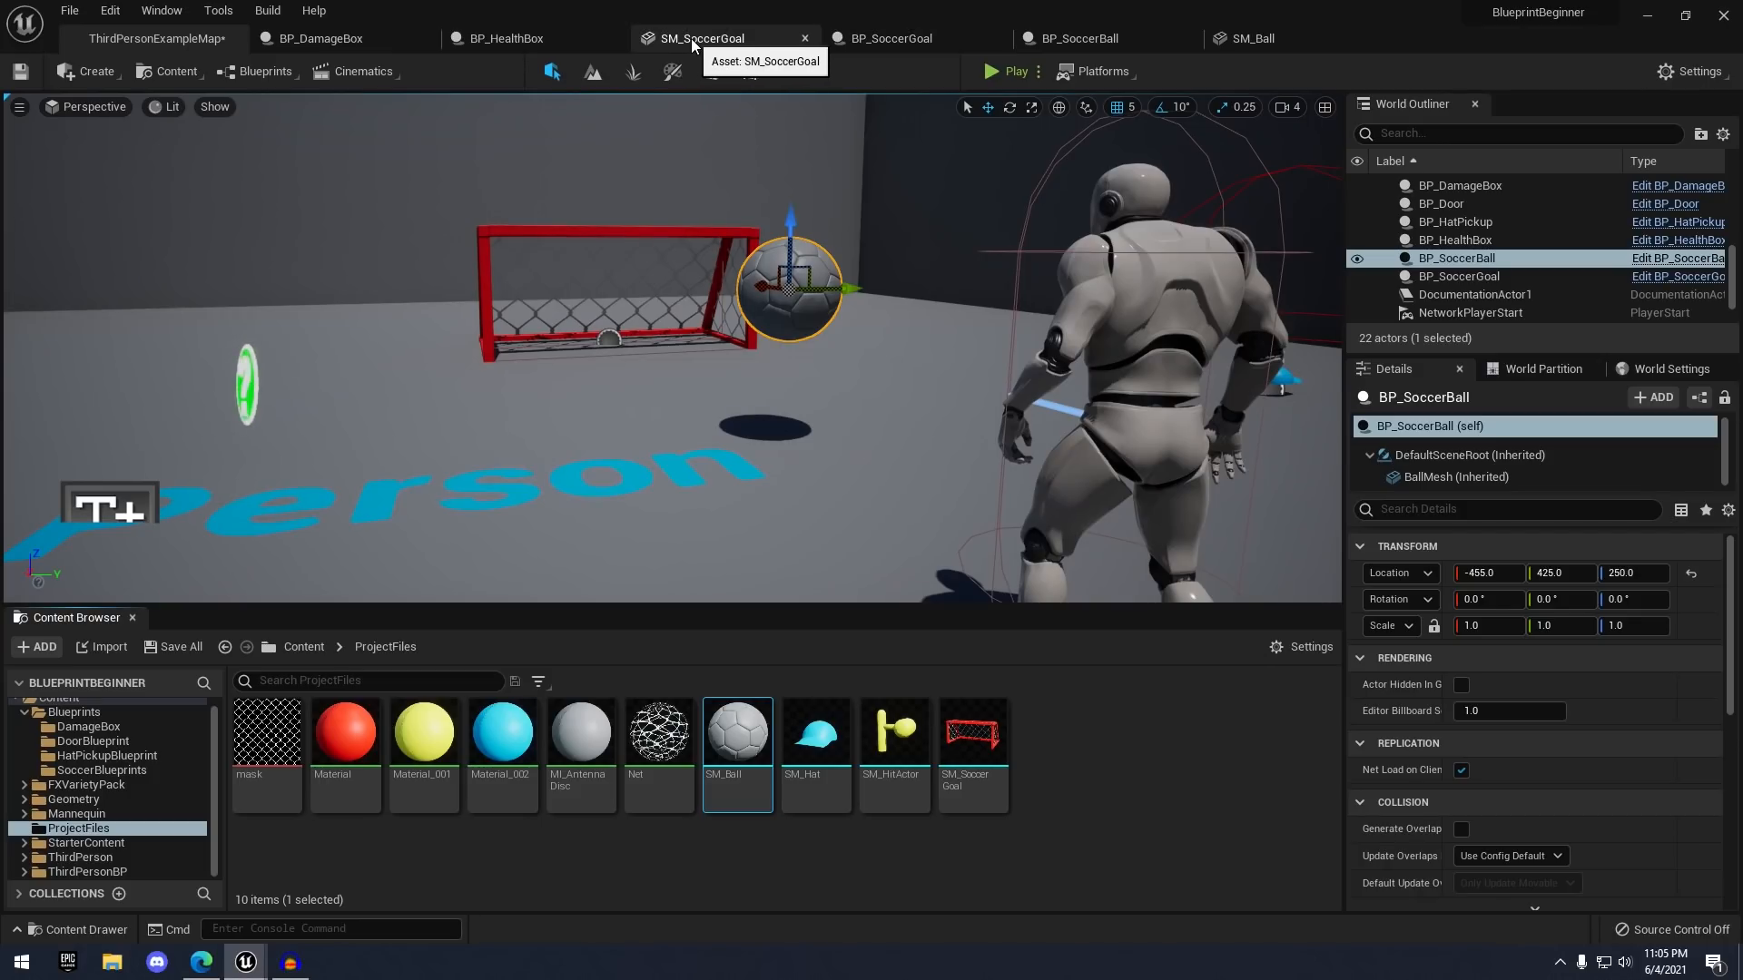
# - In BP_SoccerGoal's Event Graph, add a Delay of 2.0 seconds after DestroyActor
pyautogui.click(917, 39)
pyautogui.scroll(-1, 953, 210)
pyautogui.moveTo(922, 142); pyautogui.dragTo(948, 190, button='right')
pyautogui.moveTo(1195, 285); pyautogui.dragTo(896, 294, button='right')
pyautogui.scroll(3, 895, 294)
pyautogui.moveTo(890, 290); pyautogui.dragTo(971, 292)
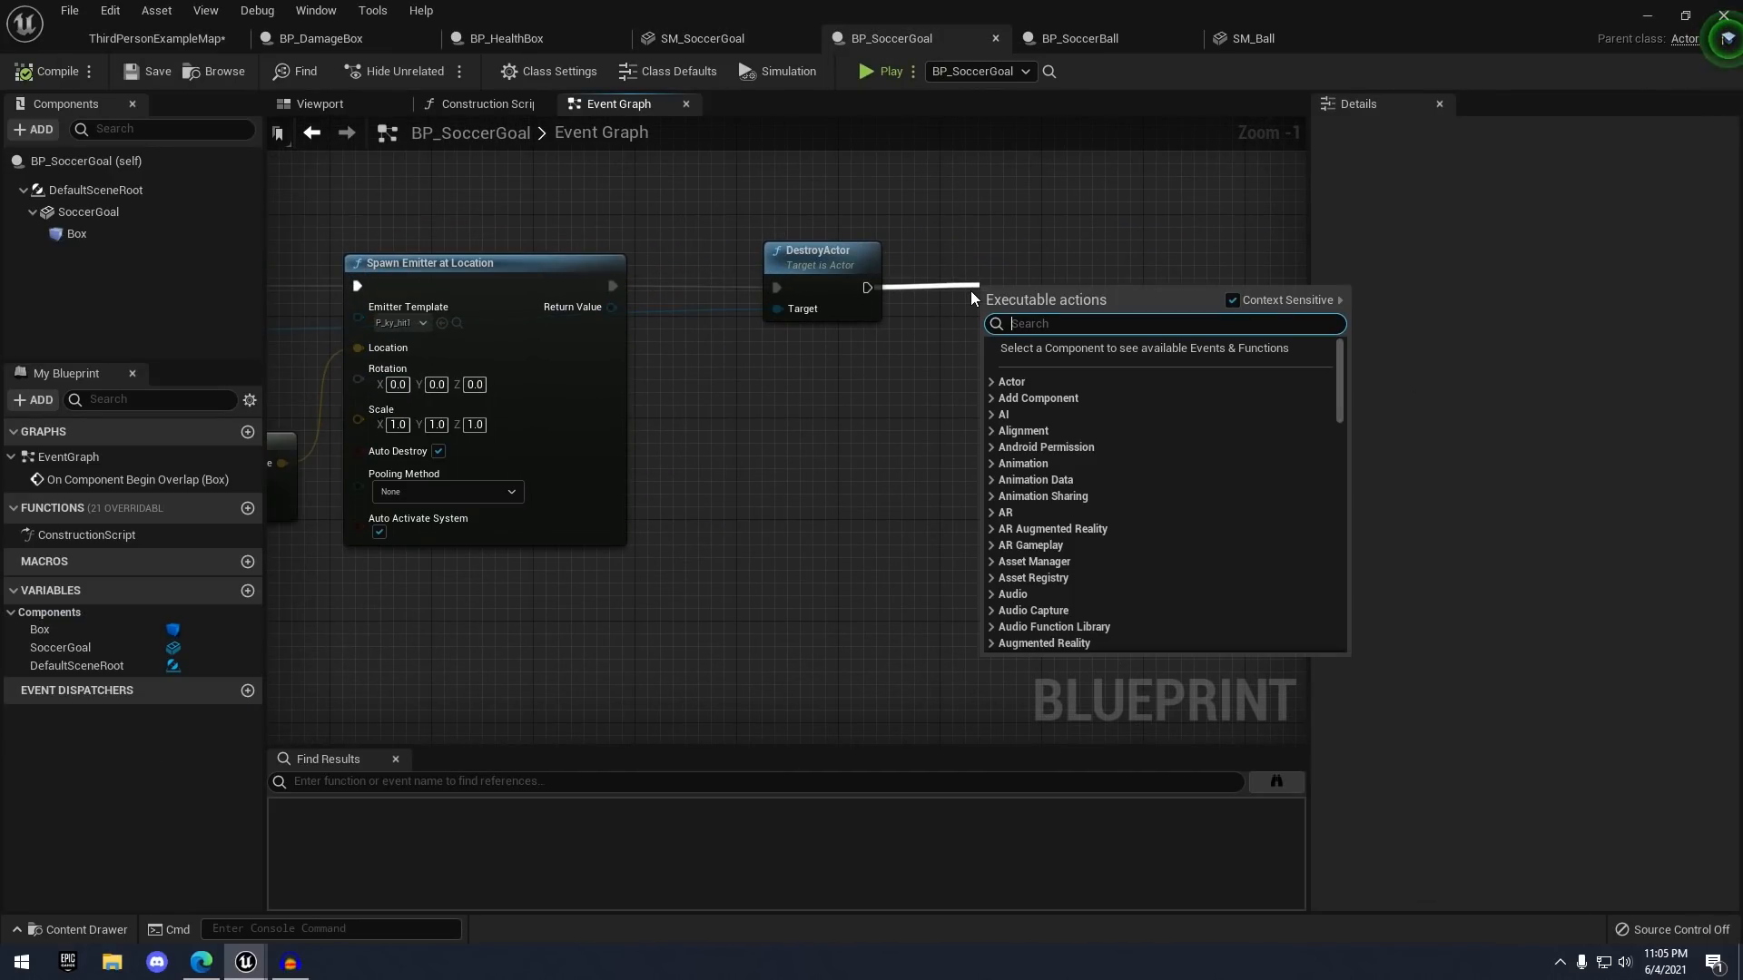
pyautogui.write('delay')
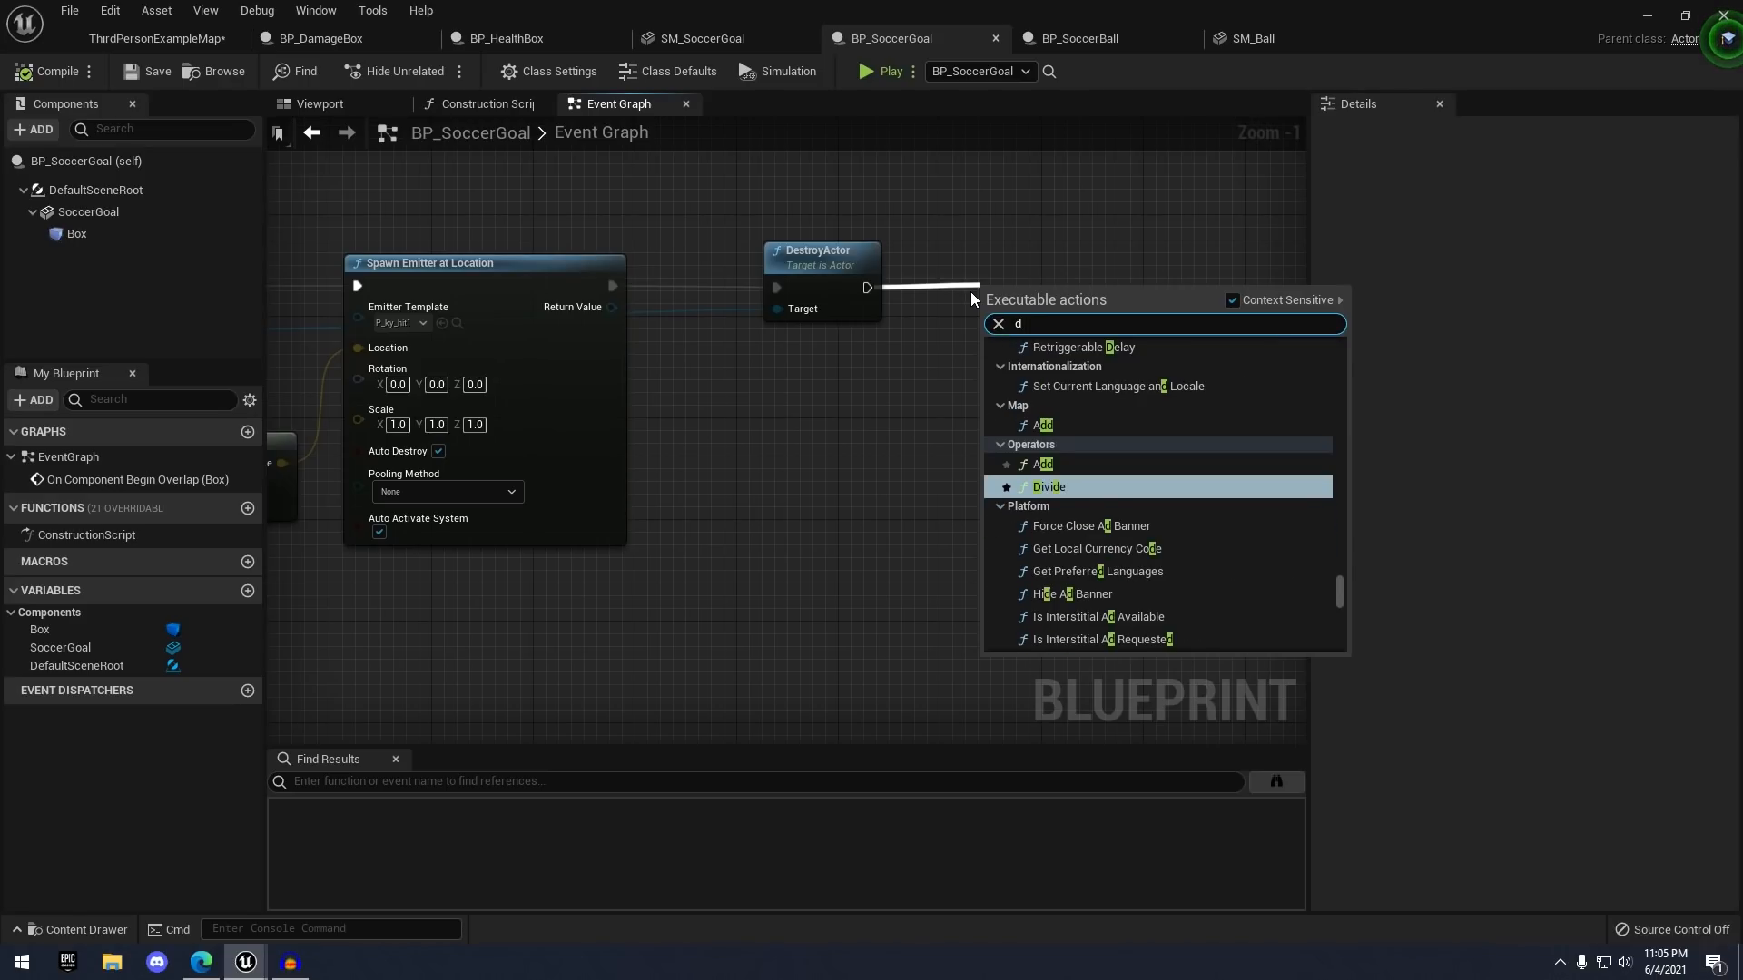
pyautogui.press('Return')
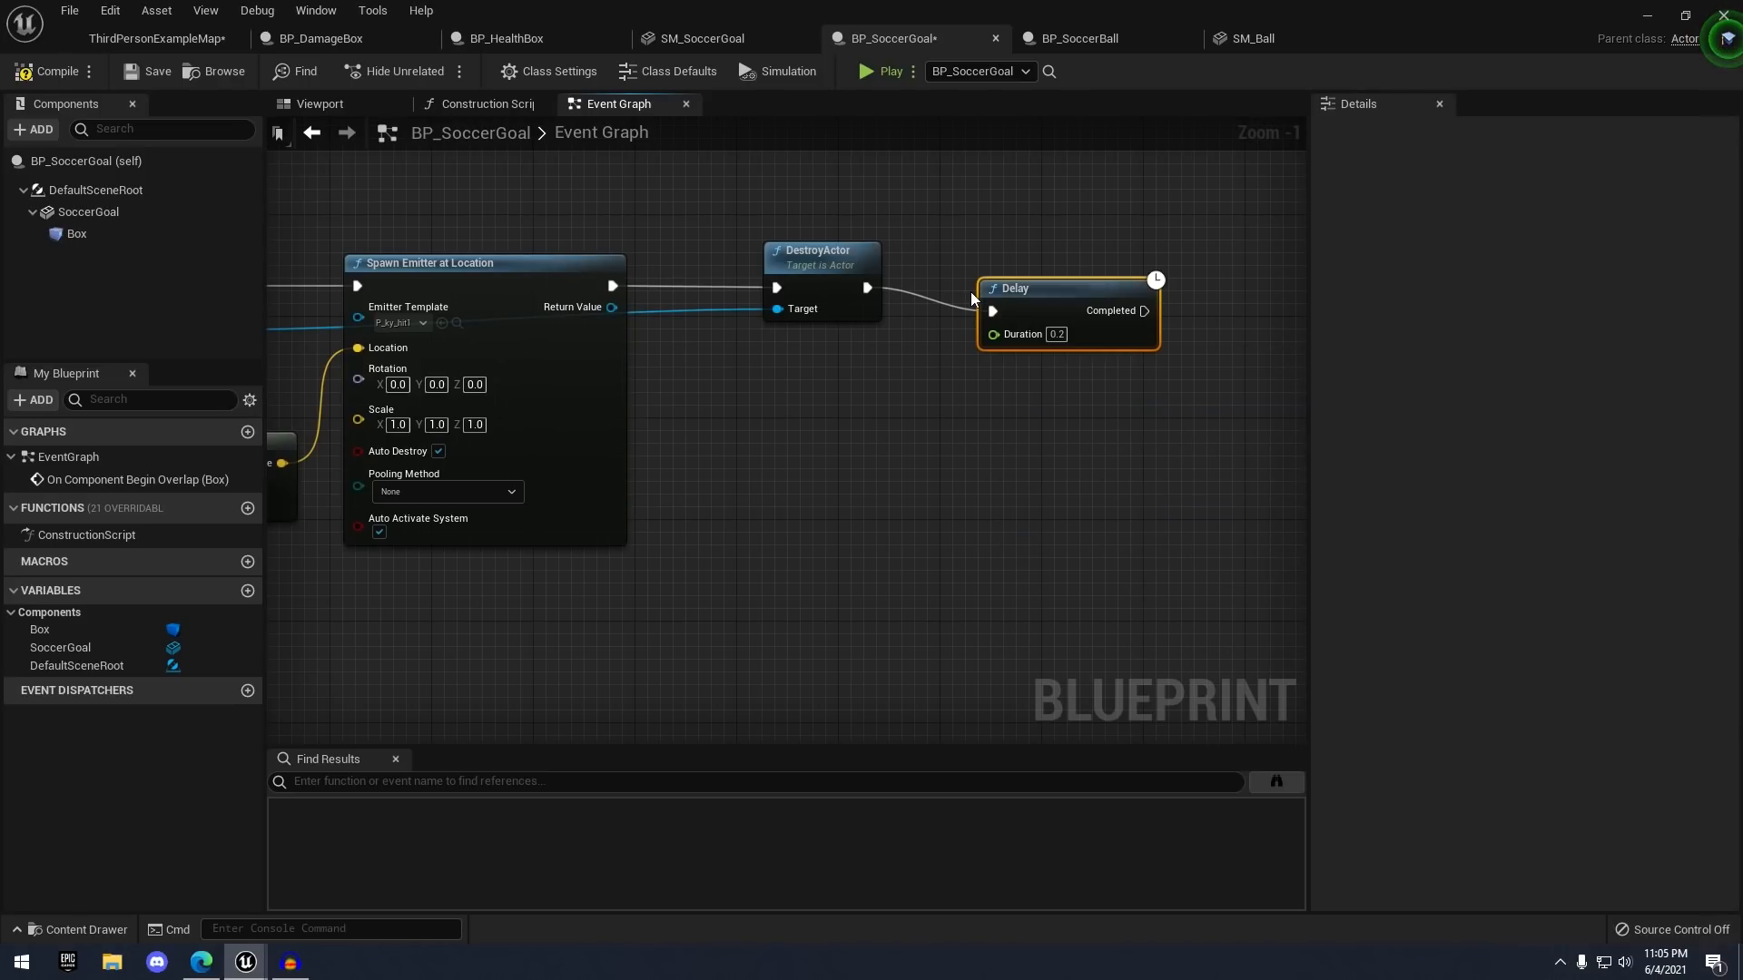
pyautogui.scroll(1, 973, 291)
pyautogui.moveTo(1072, 278); pyautogui.dragTo(1061, 258)
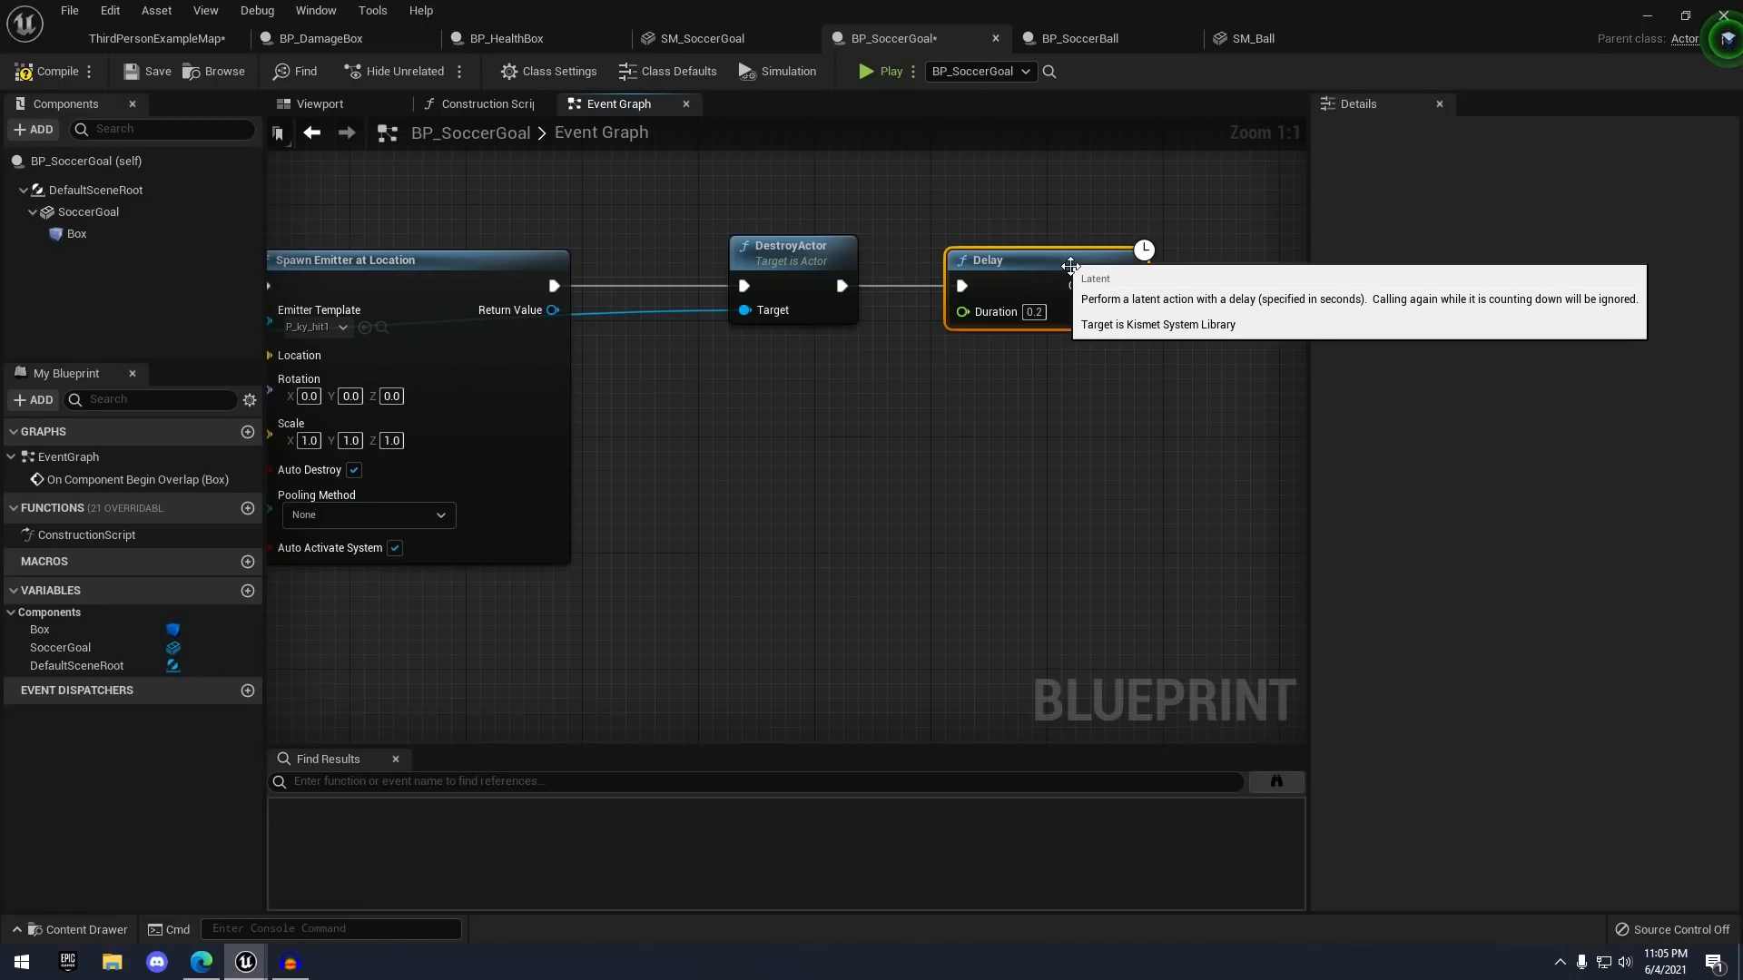
pyautogui.write('2')
pyautogui.click(1088, 361)
# - Add a Spawn Actor from Class node off the Delay's Completed output
pyautogui.scroll(-2, 1086, 372)
pyautogui.scroll(-2, 925, 367)
pyautogui.moveTo(1087, 284); pyautogui.dragTo(942, 279, button='right')
pyautogui.scroll(2, 964, 296)
pyautogui.scroll(2, 904, 339)
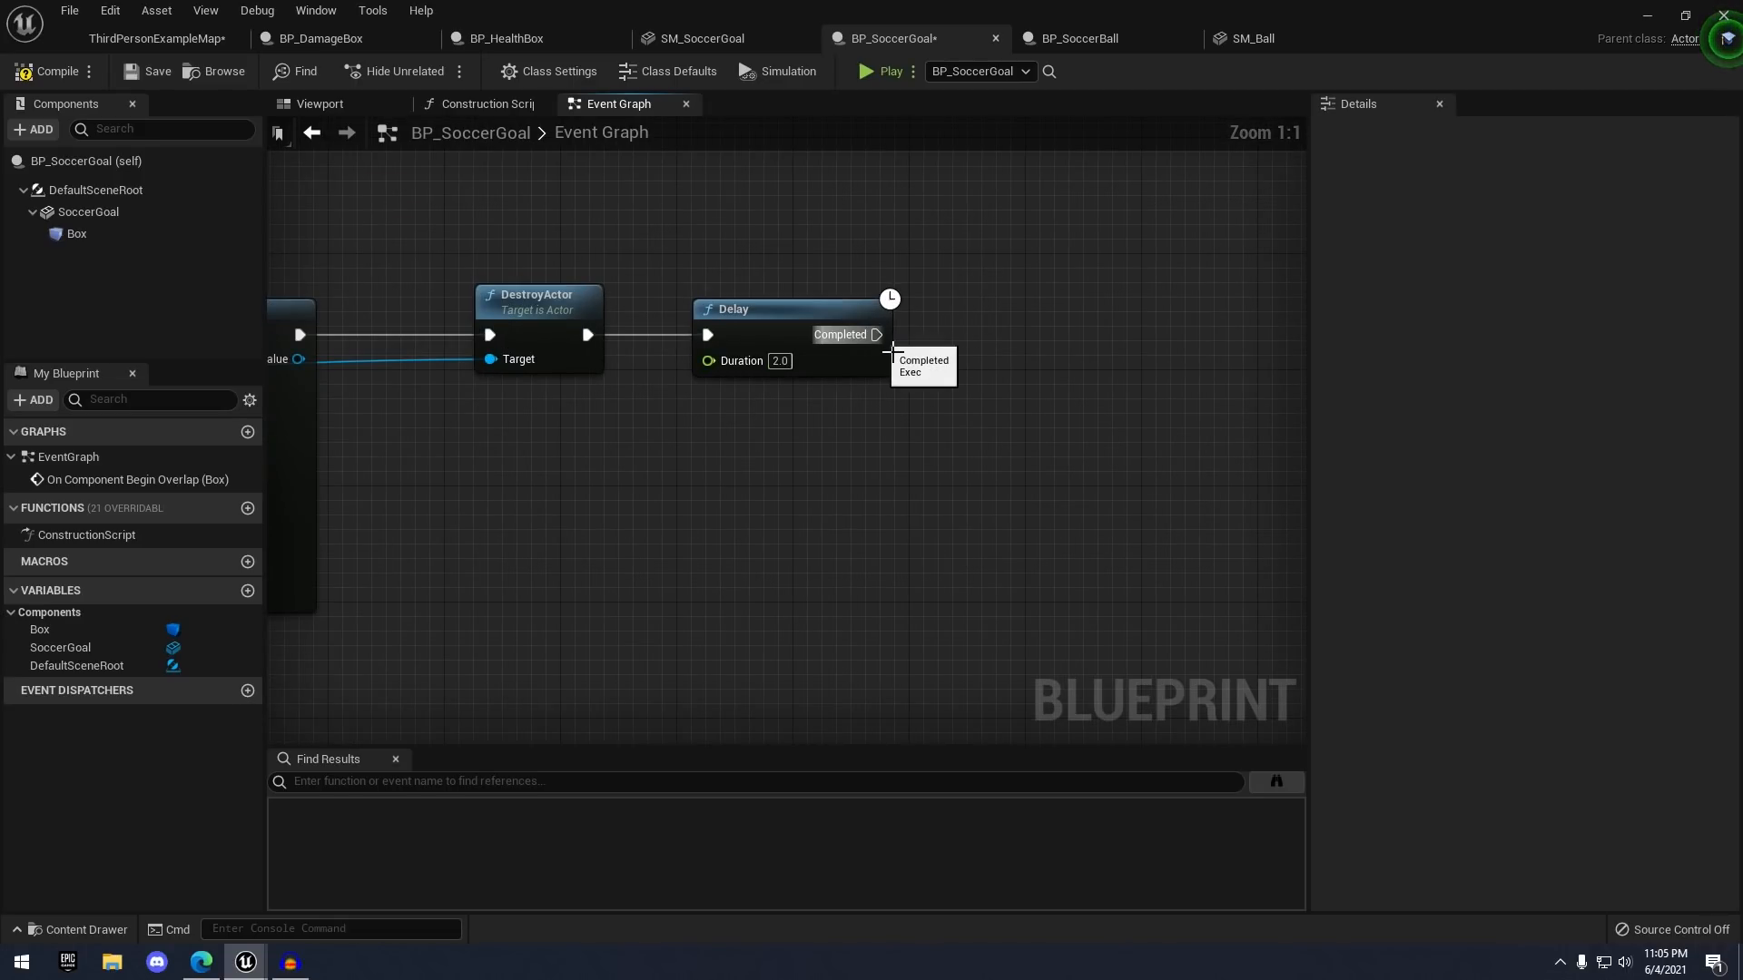
pyautogui.moveTo(1086, 334); pyautogui.dragTo(1086, 334)
pyautogui.write('spawn actor')
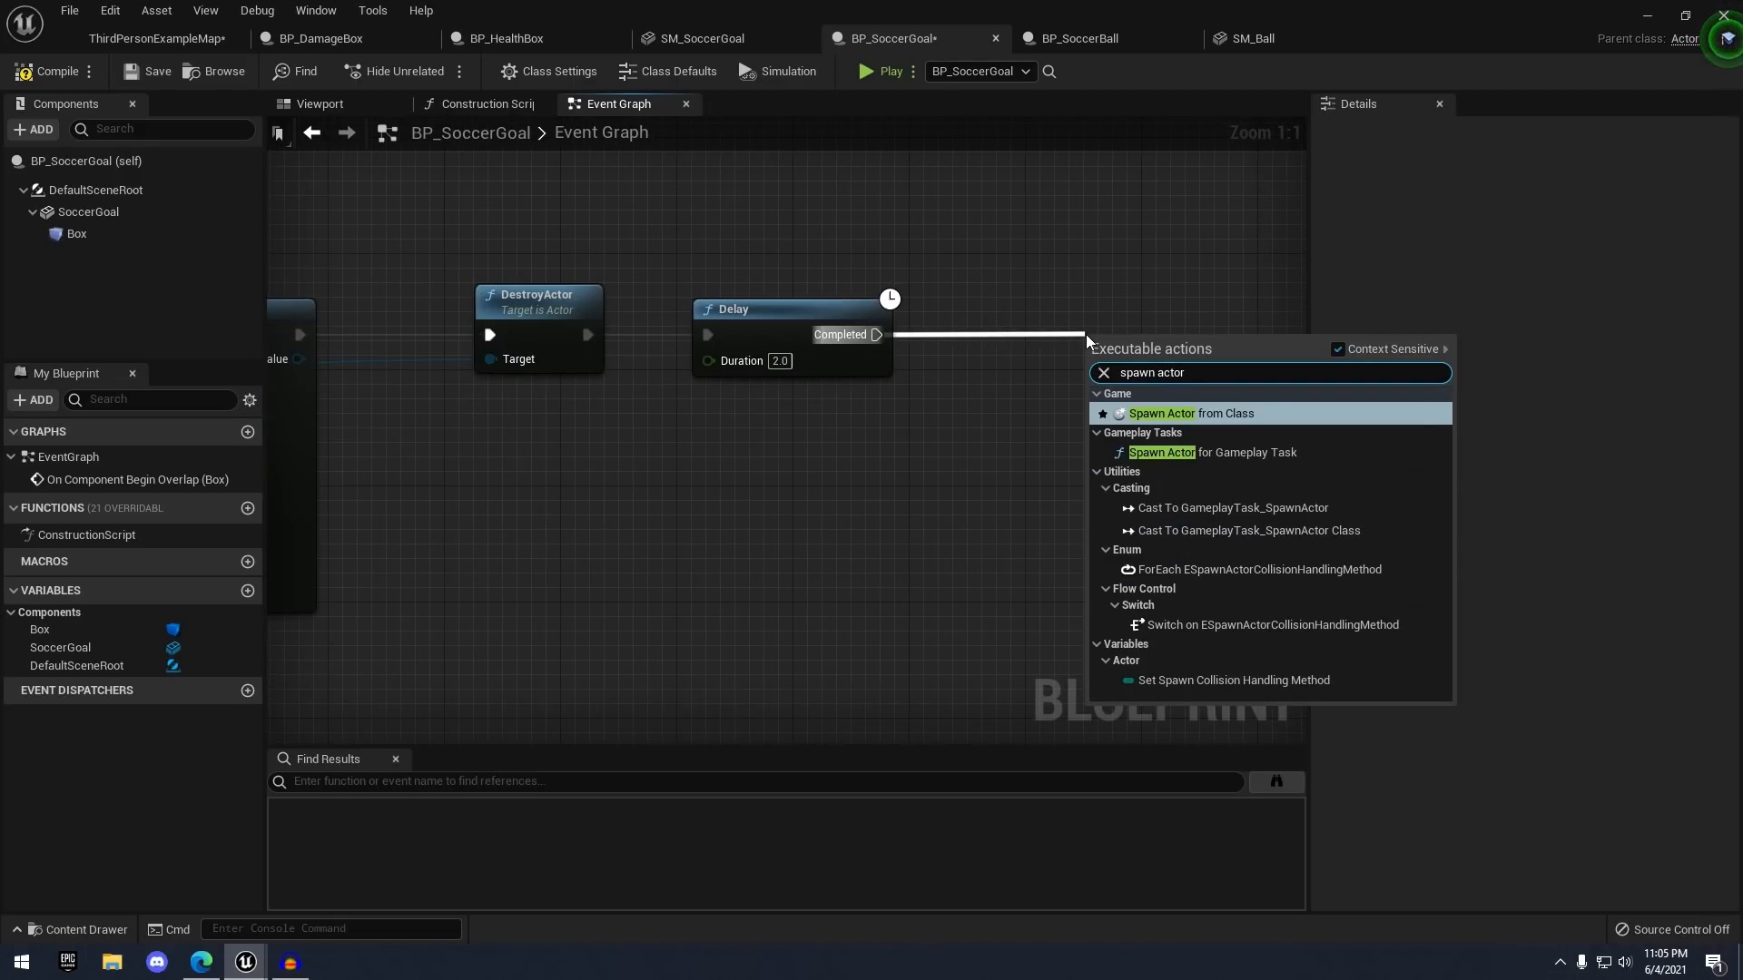
pyautogui.press('Return')
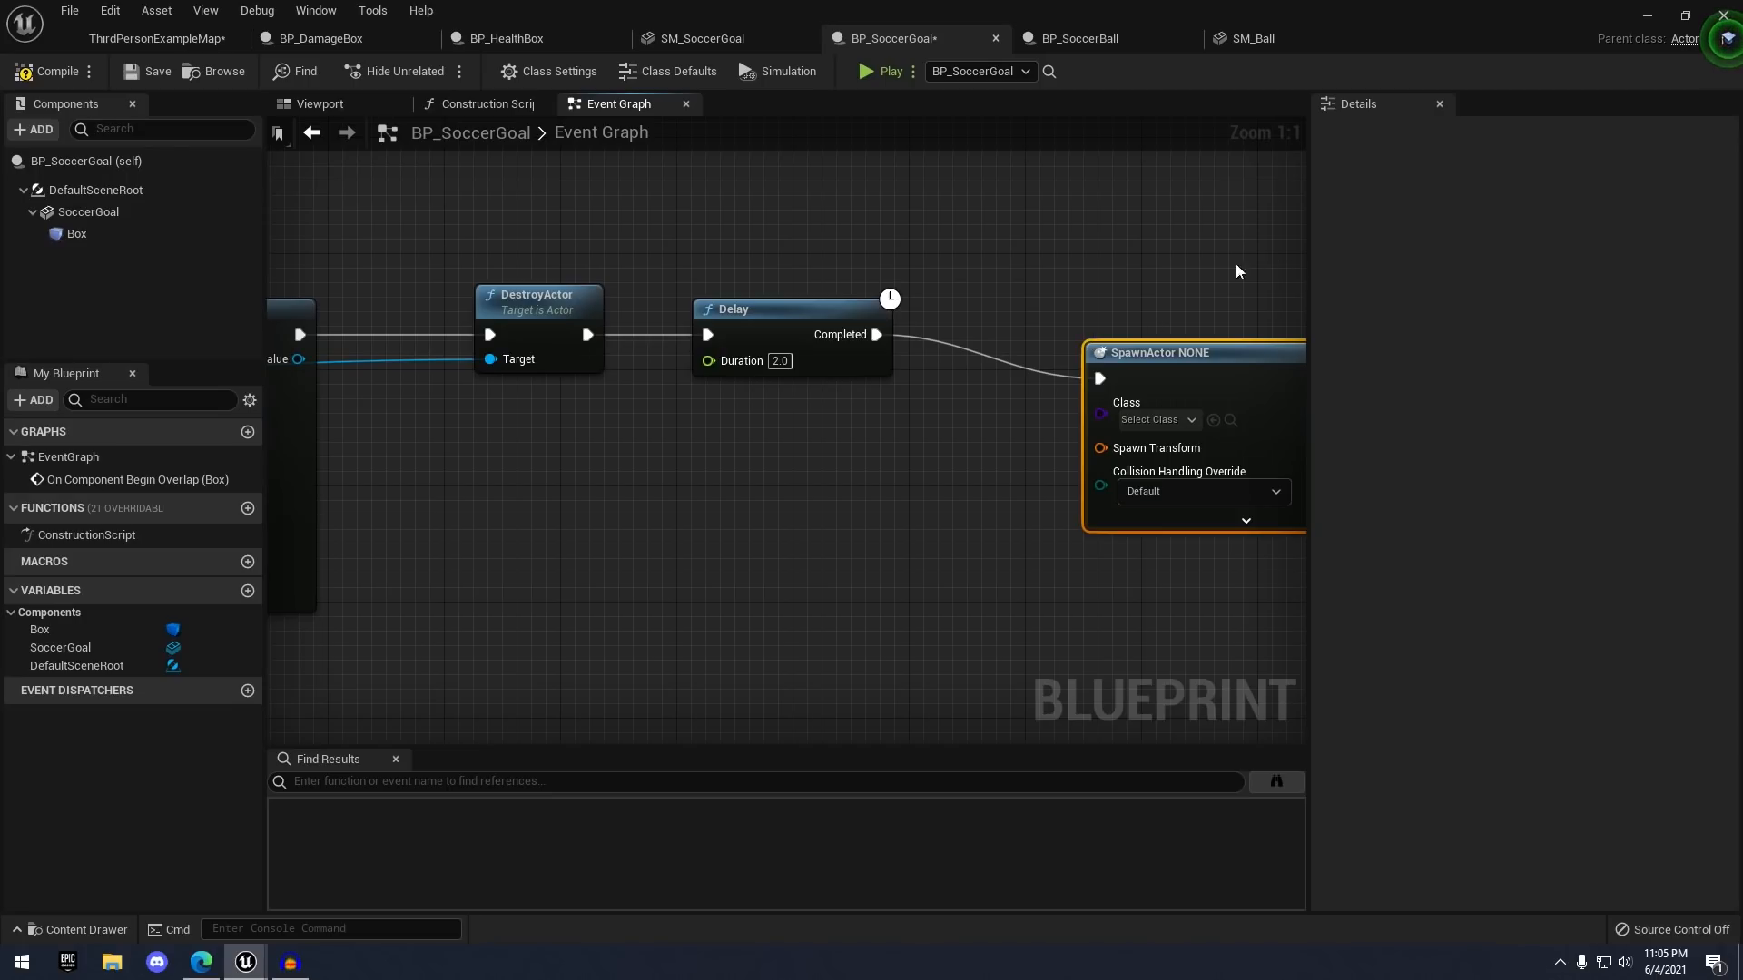
# - Set the Spawn Actor node's class to BP_SoccerBall
pyautogui.scroll(-1, 1180, 245)
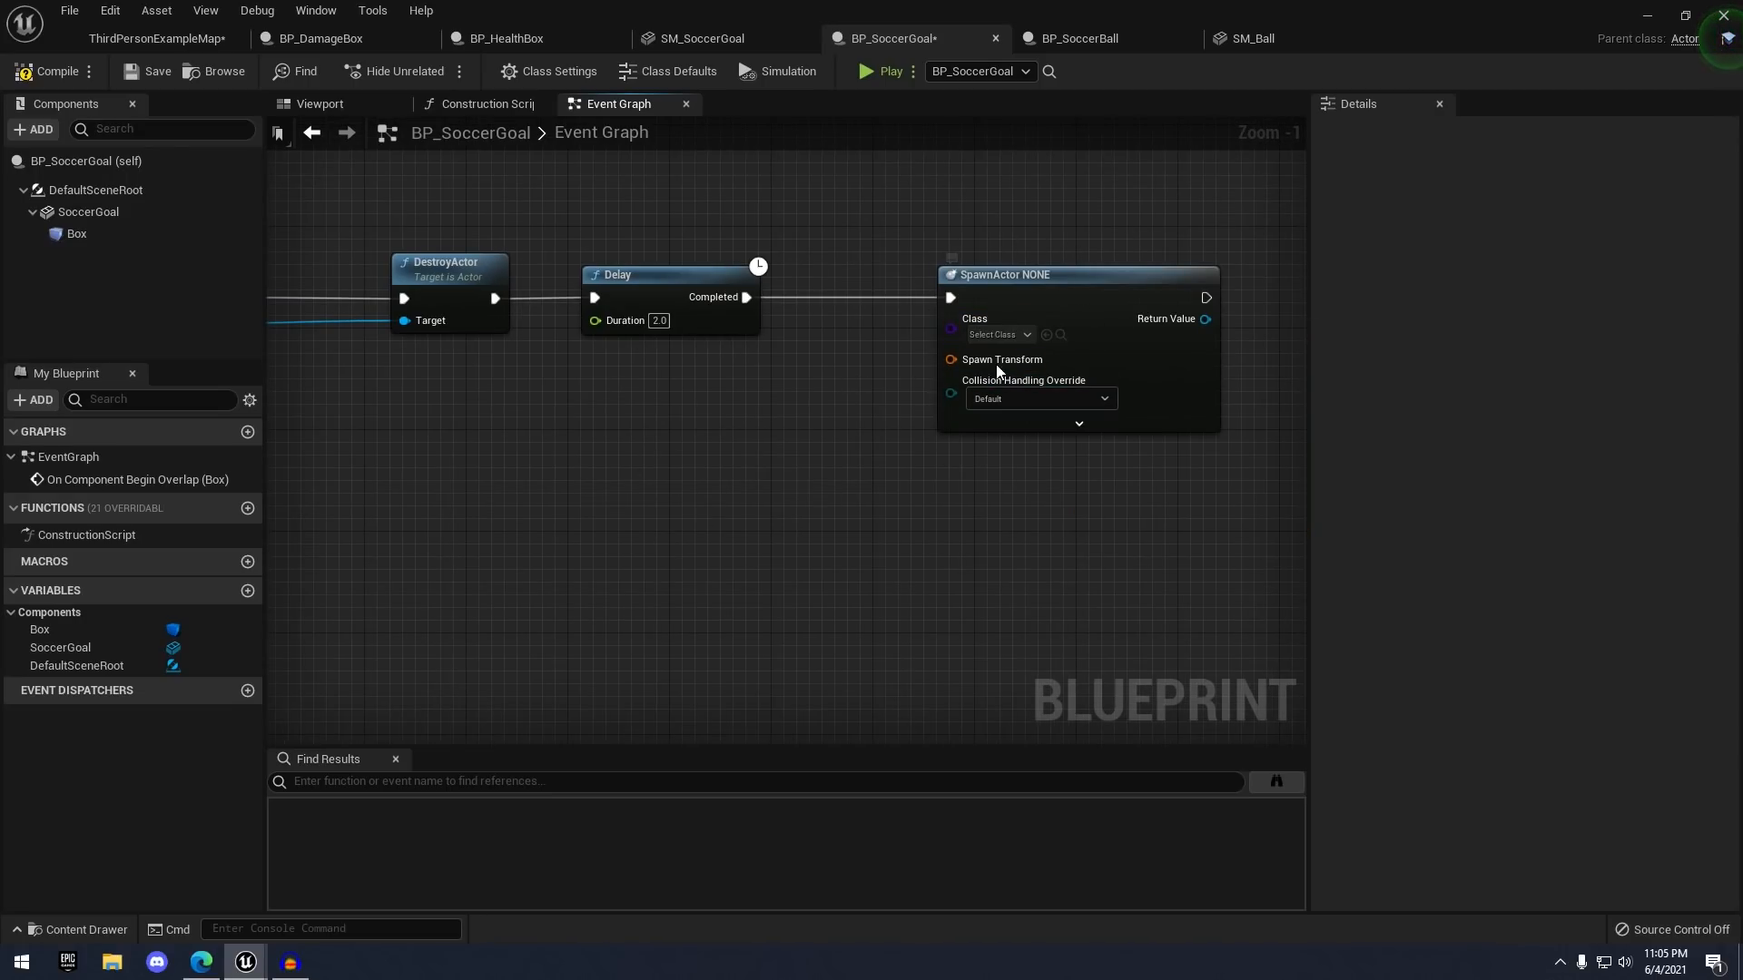
pyautogui.click(999, 334)
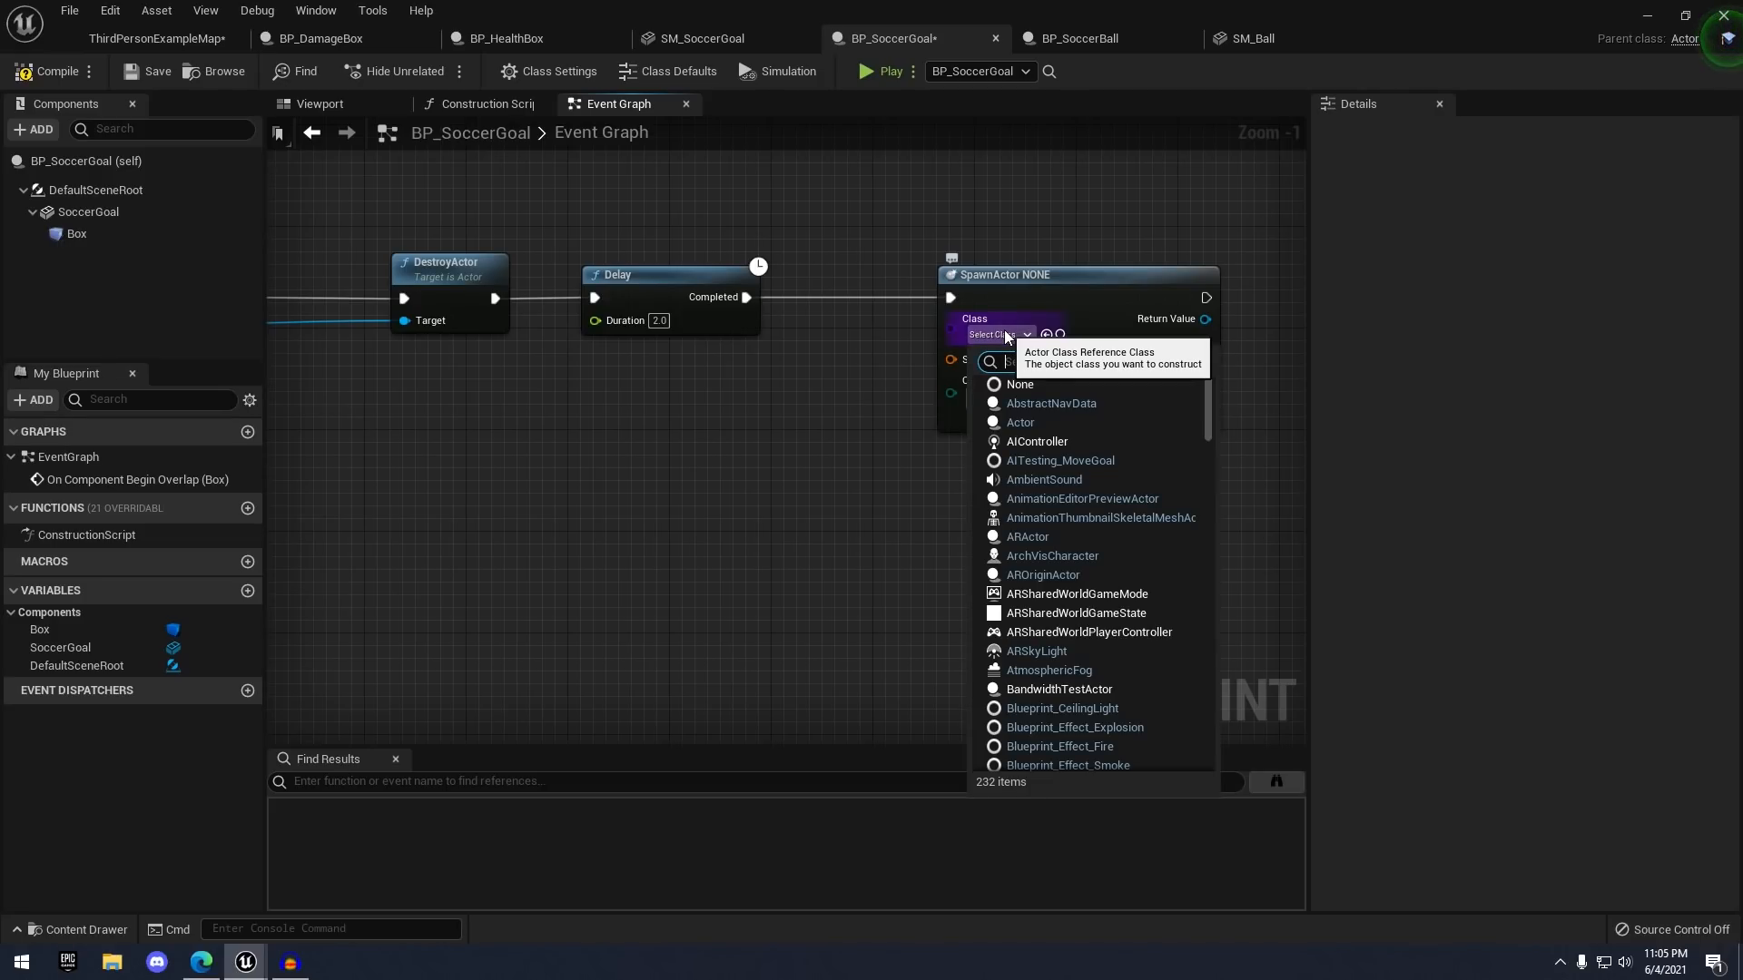
pyautogui.write('b')
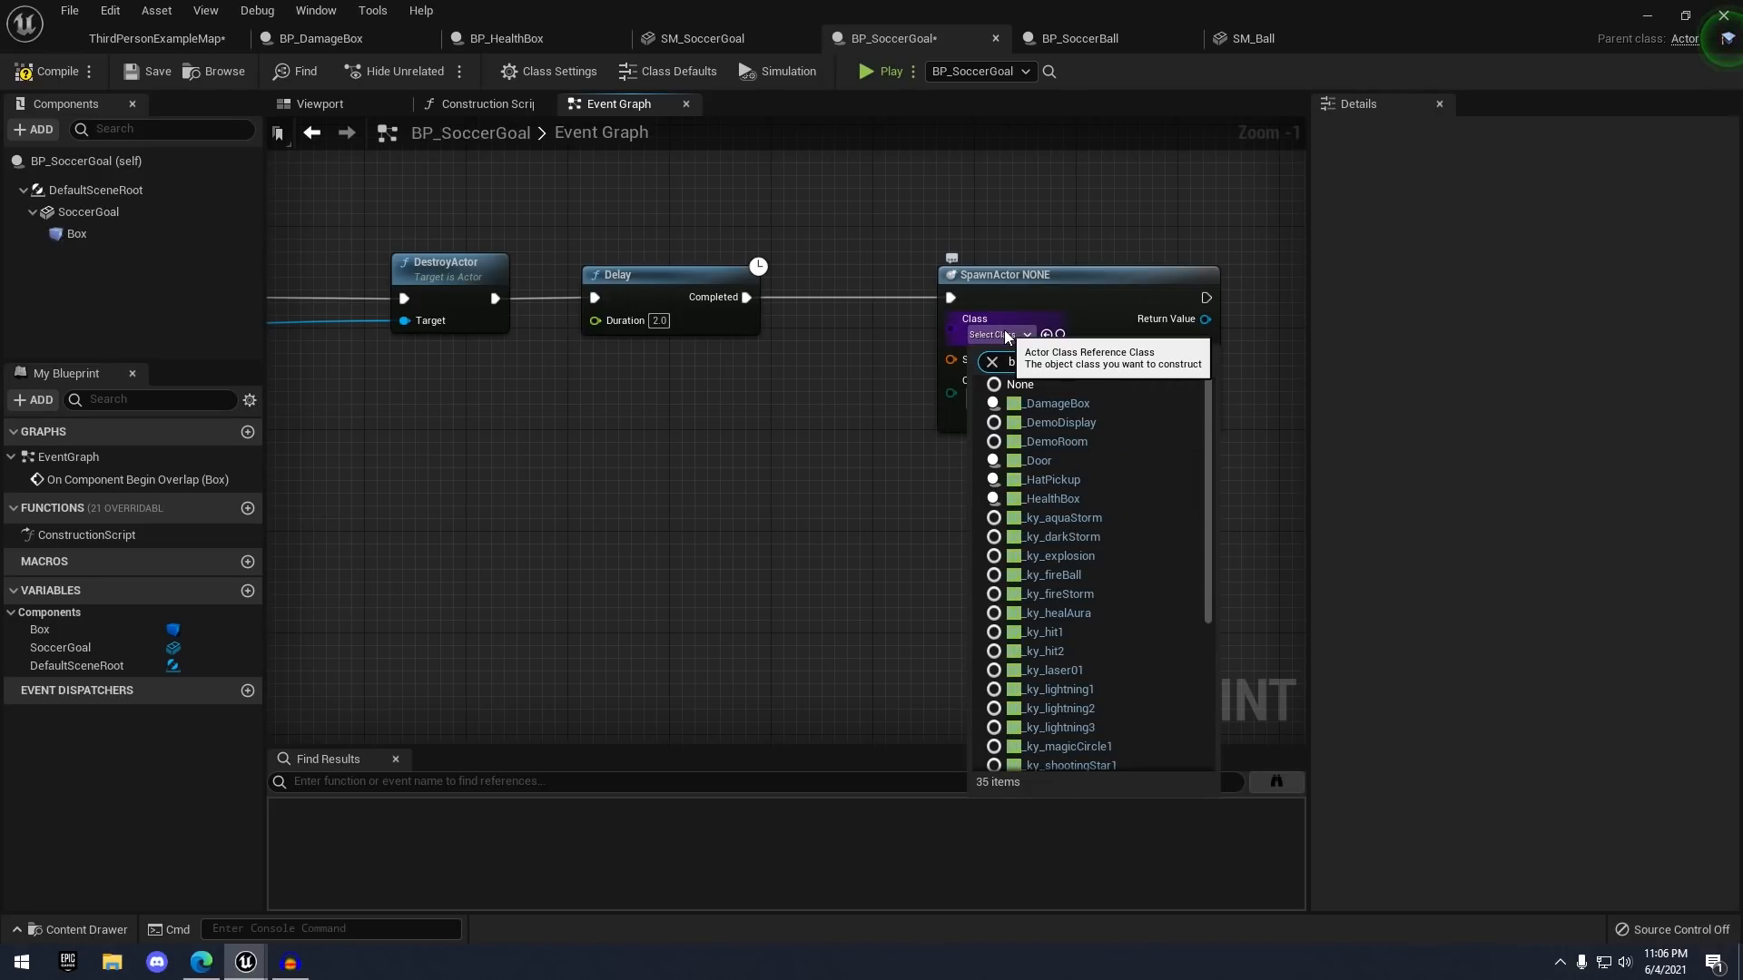
pyautogui.write('p_bal')
pyautogui.press('BackSpace')
pyautogui.press('BackSpace')
pyautogui.press('BackSpace')
pyautogui.write('soc')
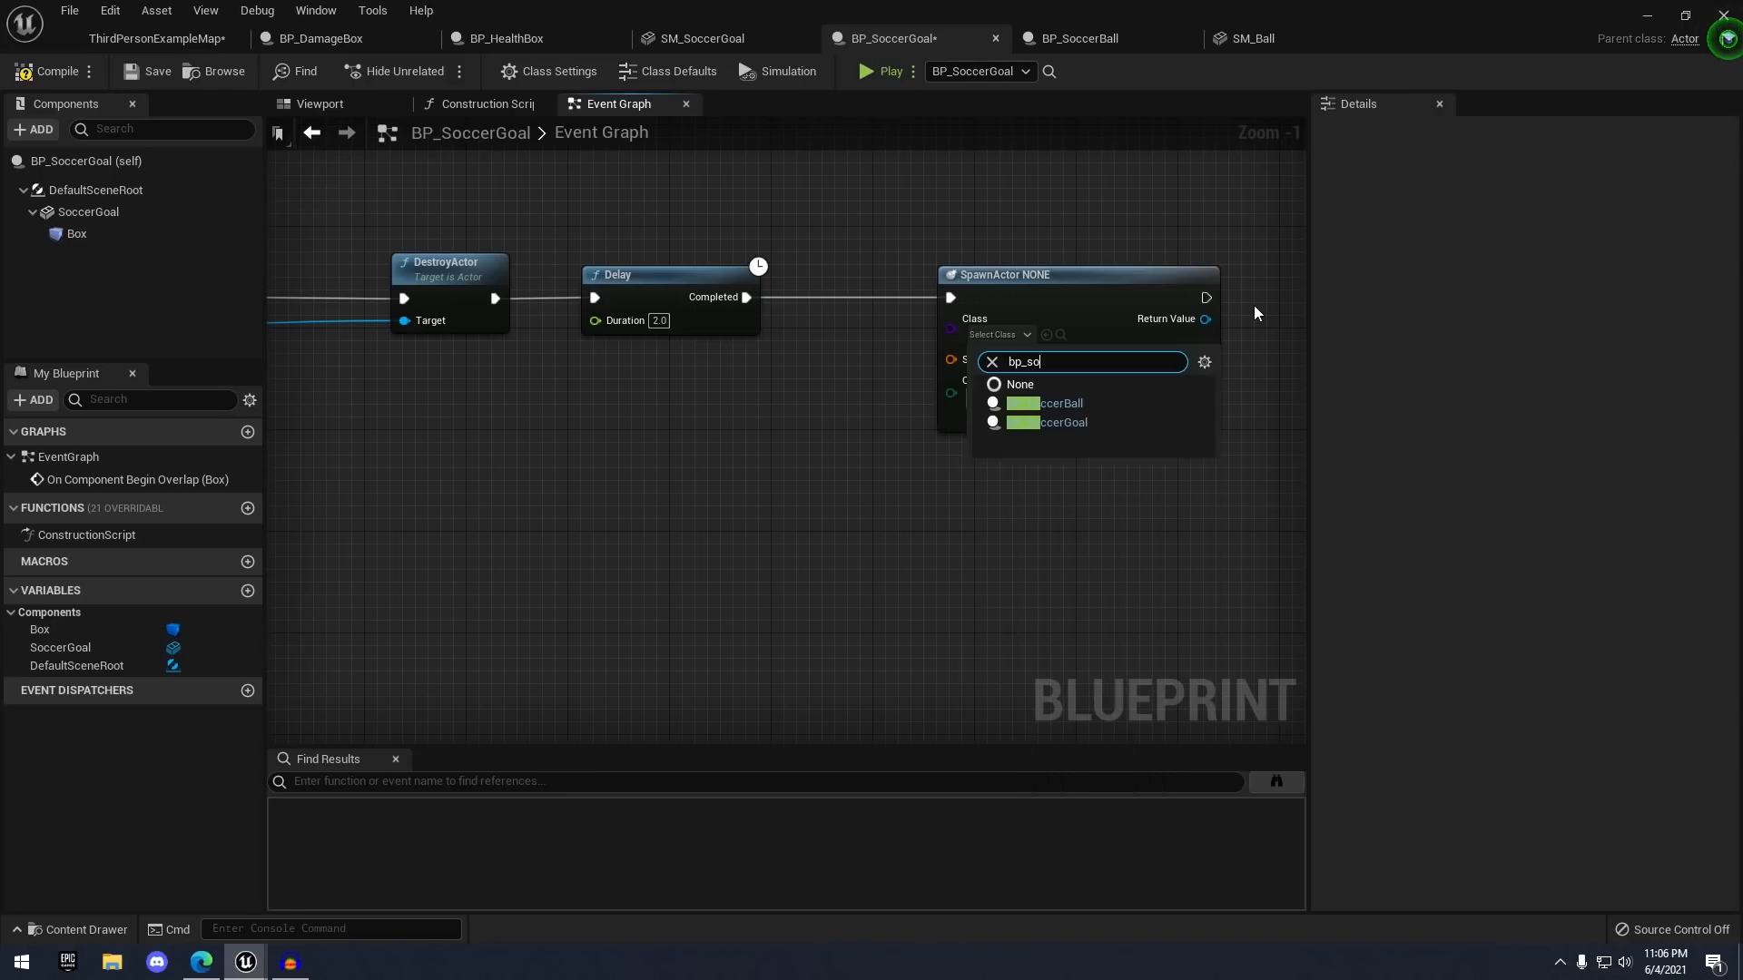
pyautogui.press('Down')
pyautogui.press('Down')
pyautogui.press('Return')
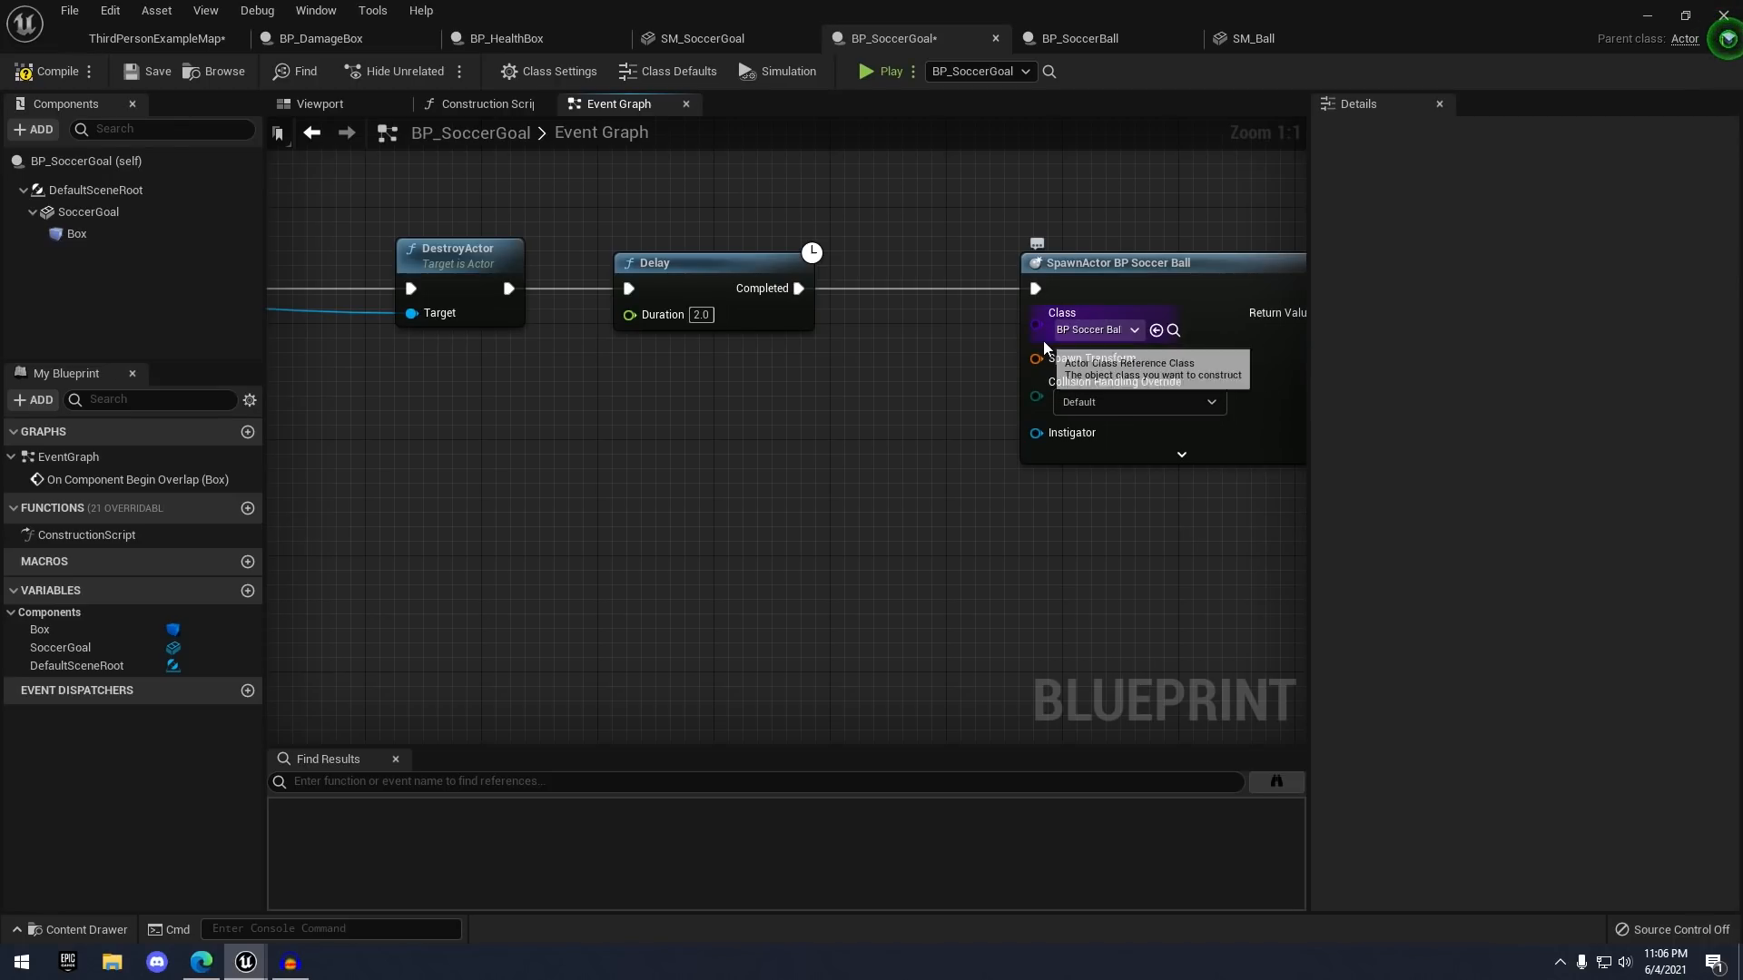
# - Split the Spawn Transform pin and promote its Location to a BallSpawnLocation variable
pyautogui.rightClick(1049, 361)
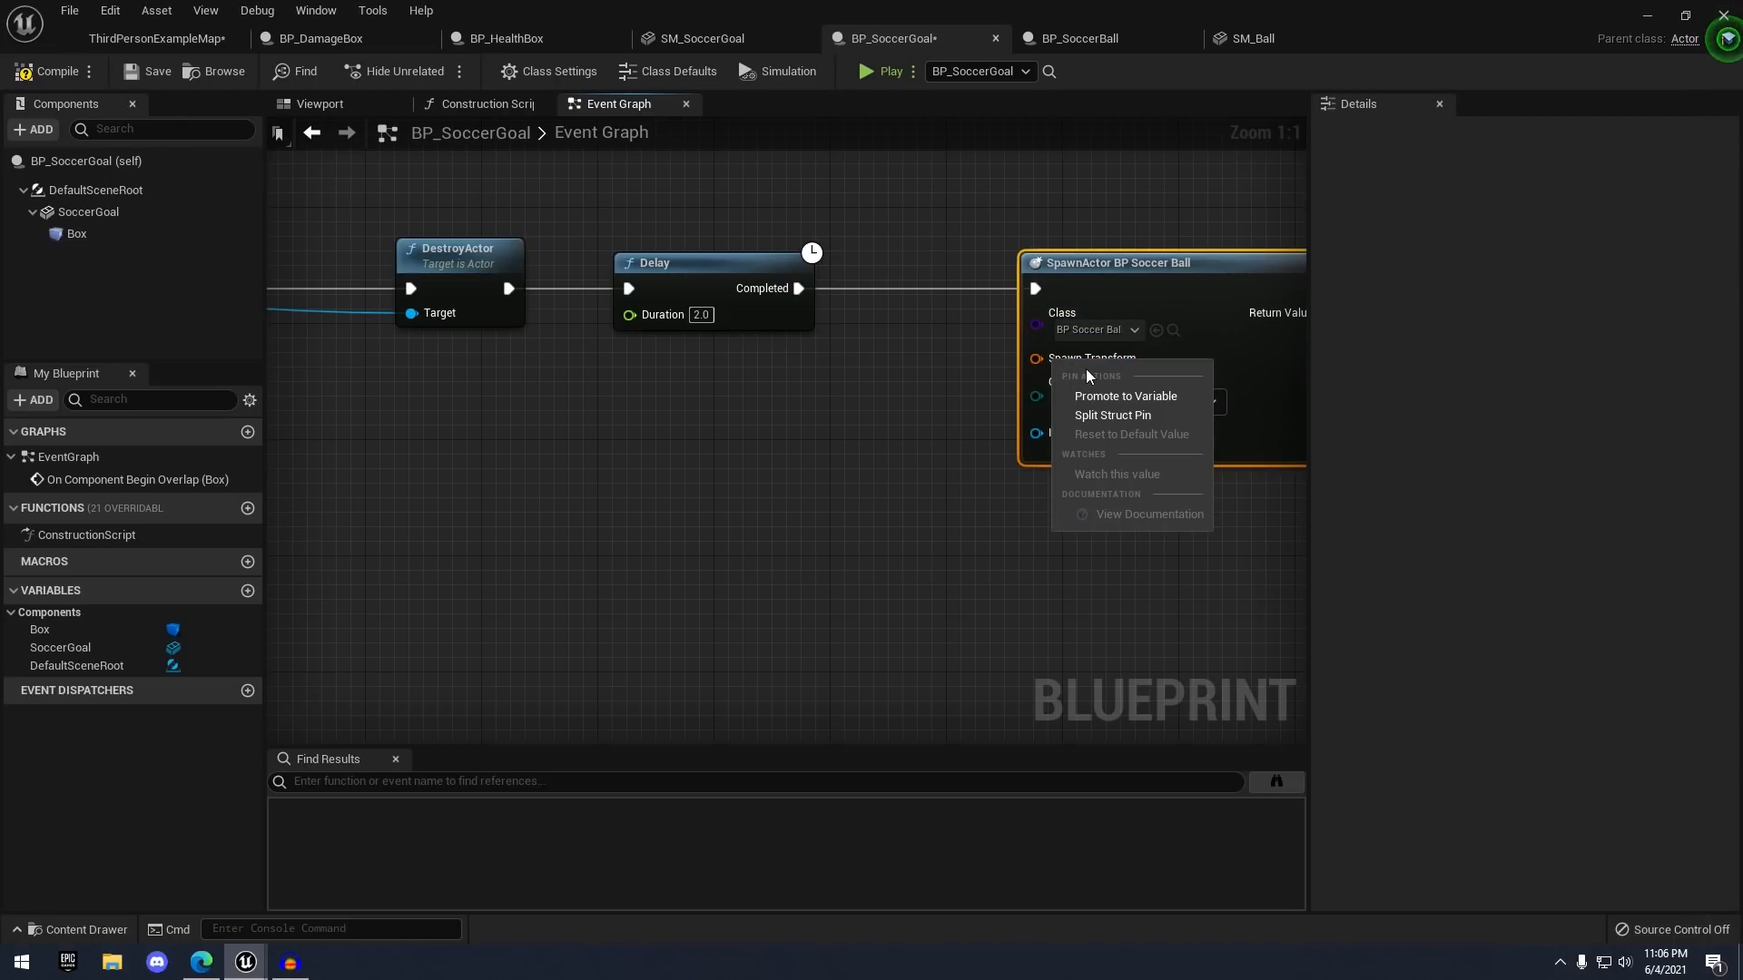
pyautogui.click(1098, 414)
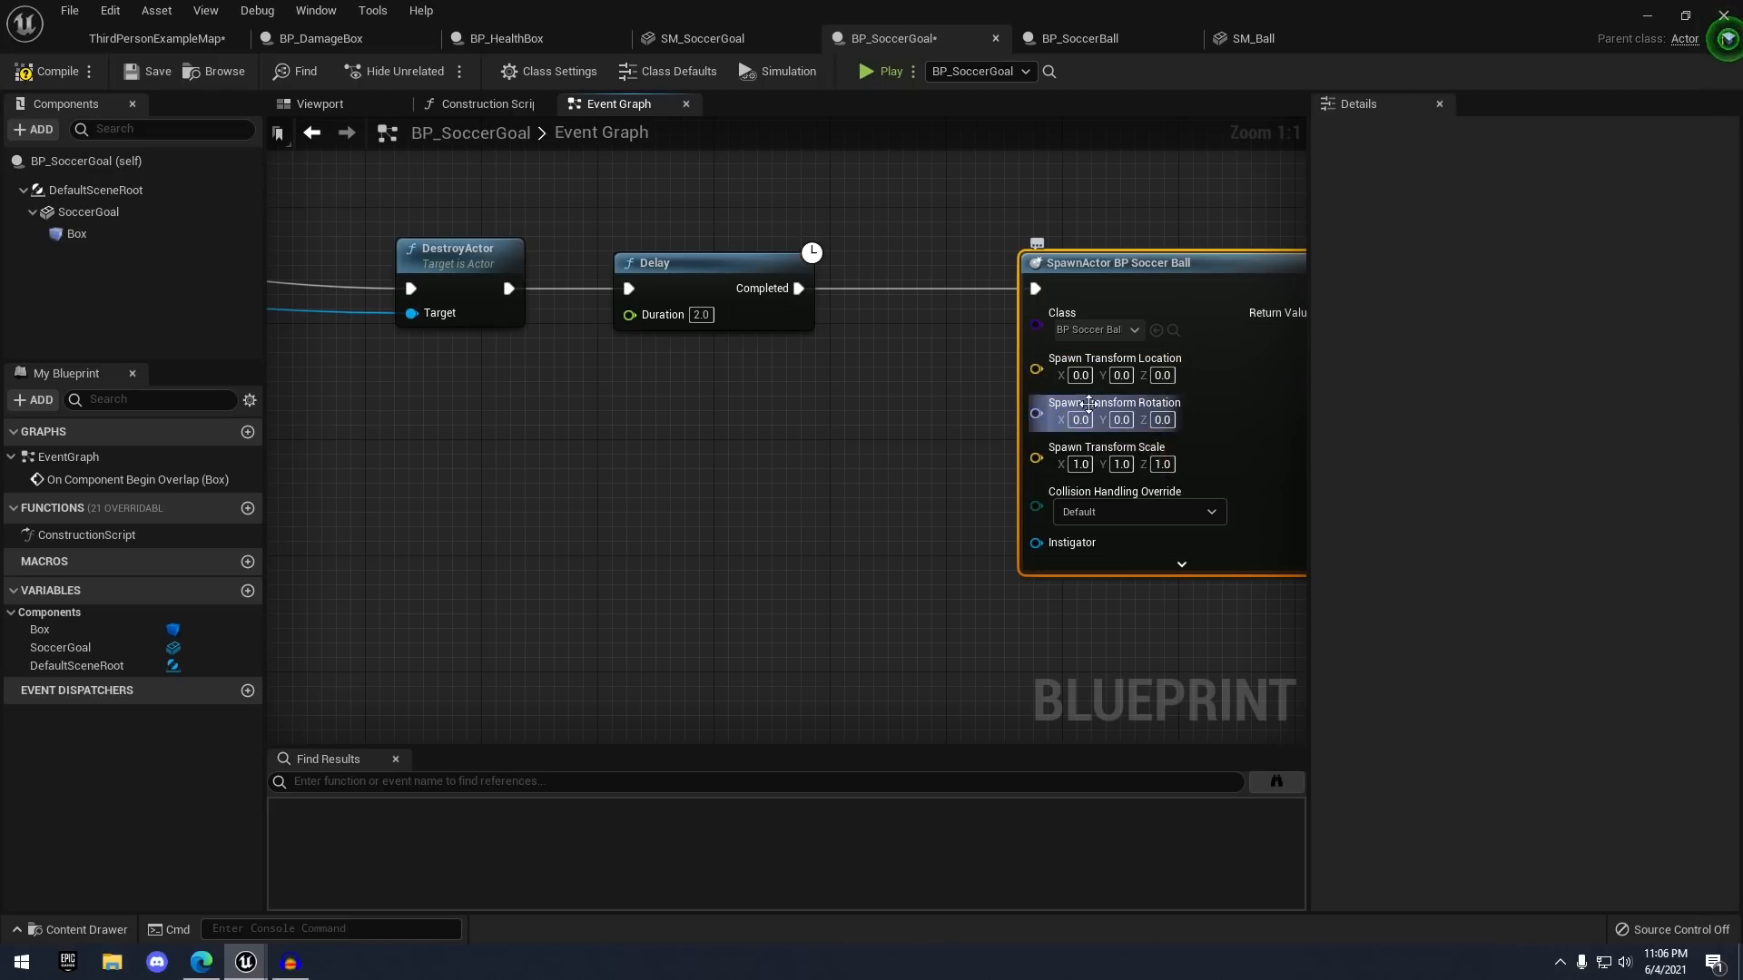
pyautogui.moveTo(923, 429); pyautogui.dragTo(959, 453, button='right')
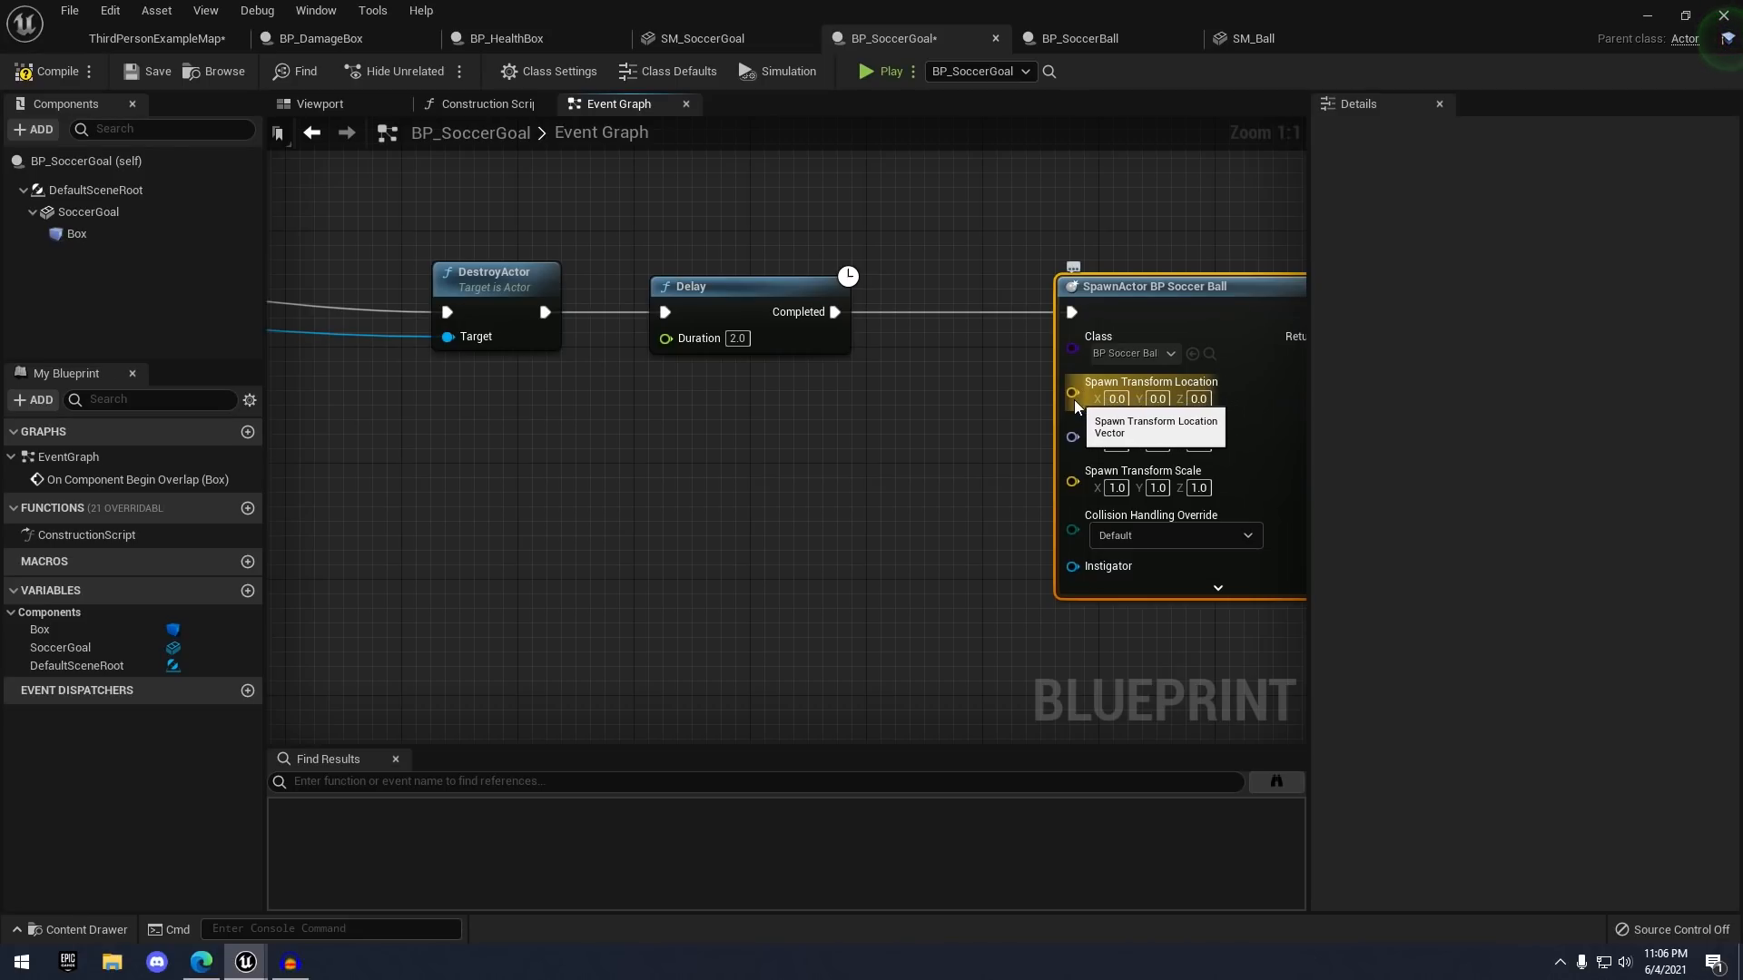
pyautogui.moveTo(1072, 393); pyautogui.dragTo(887, 402)
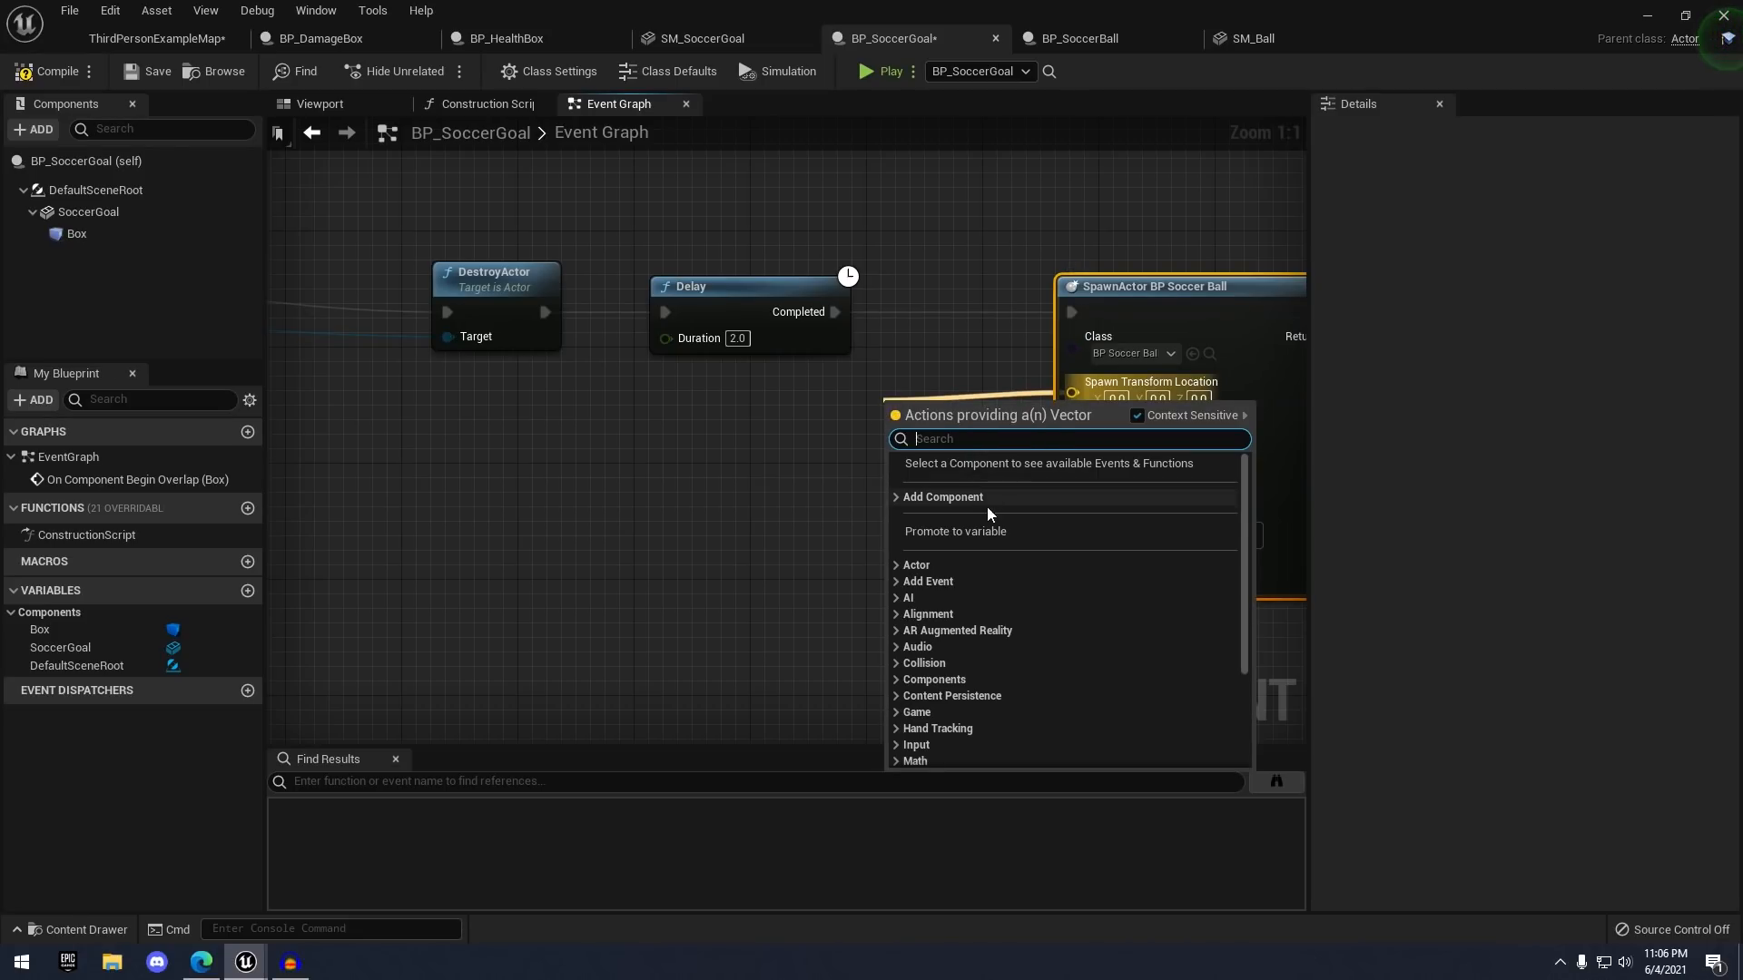
pyautogui.click(977, 530)
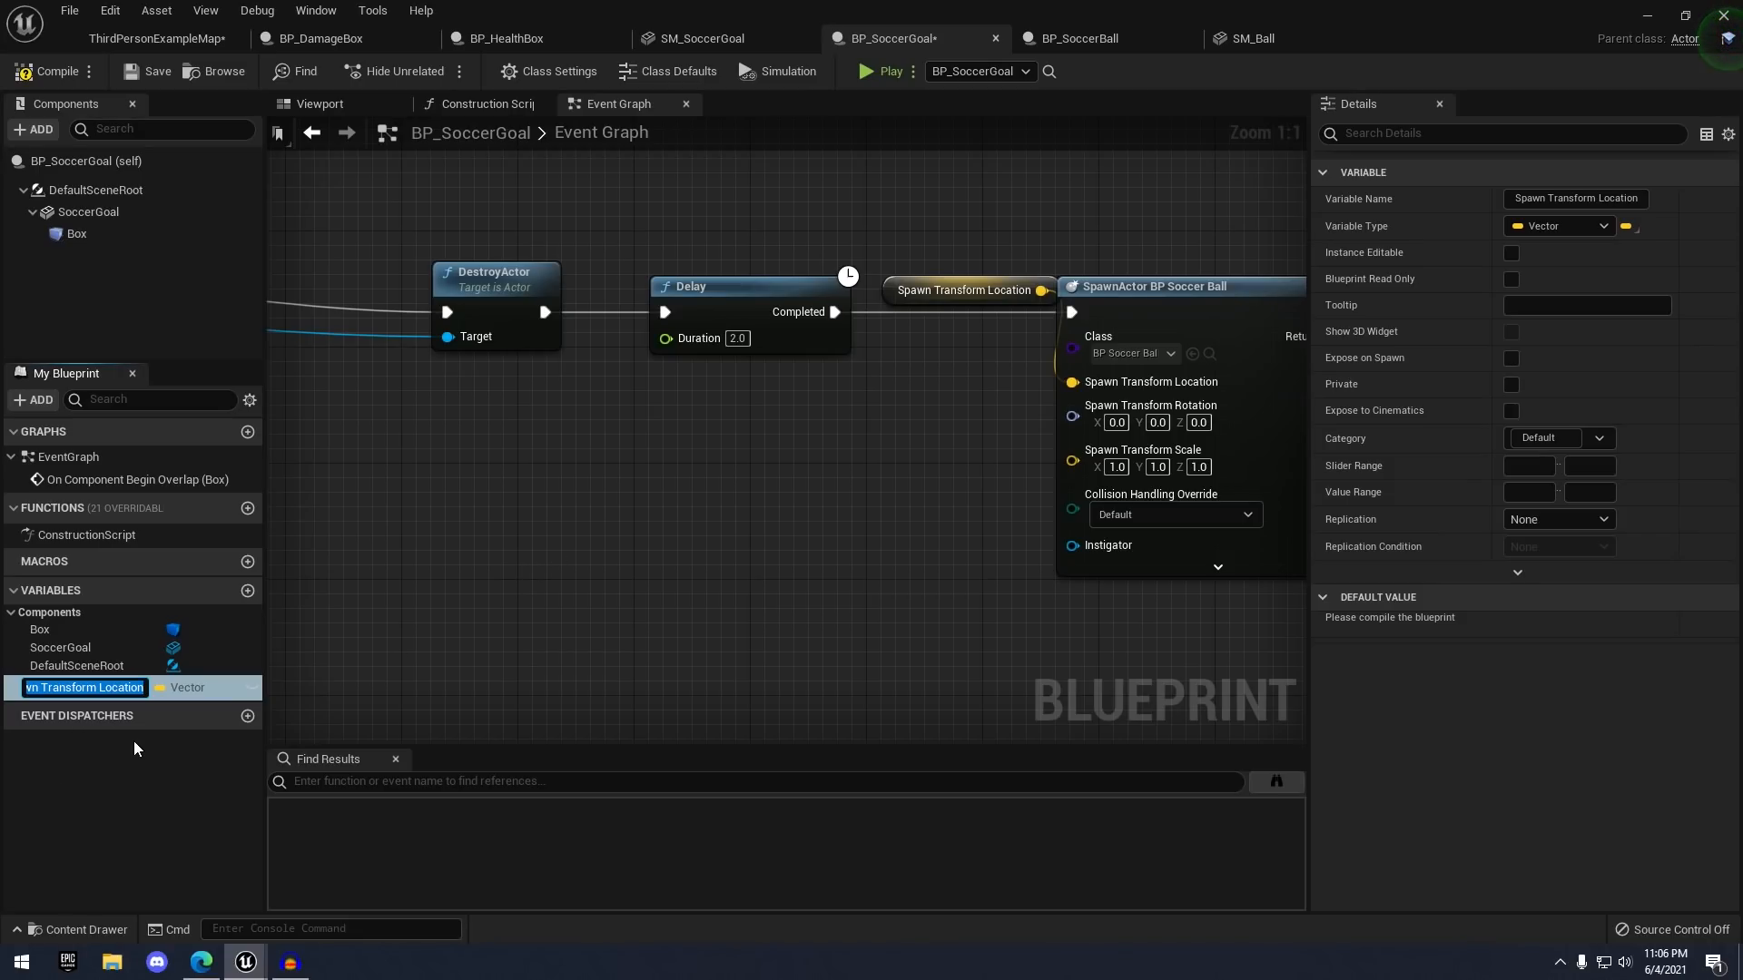
pyautogui.write('BallSpawnLocation')
pyautogui.press('Return')
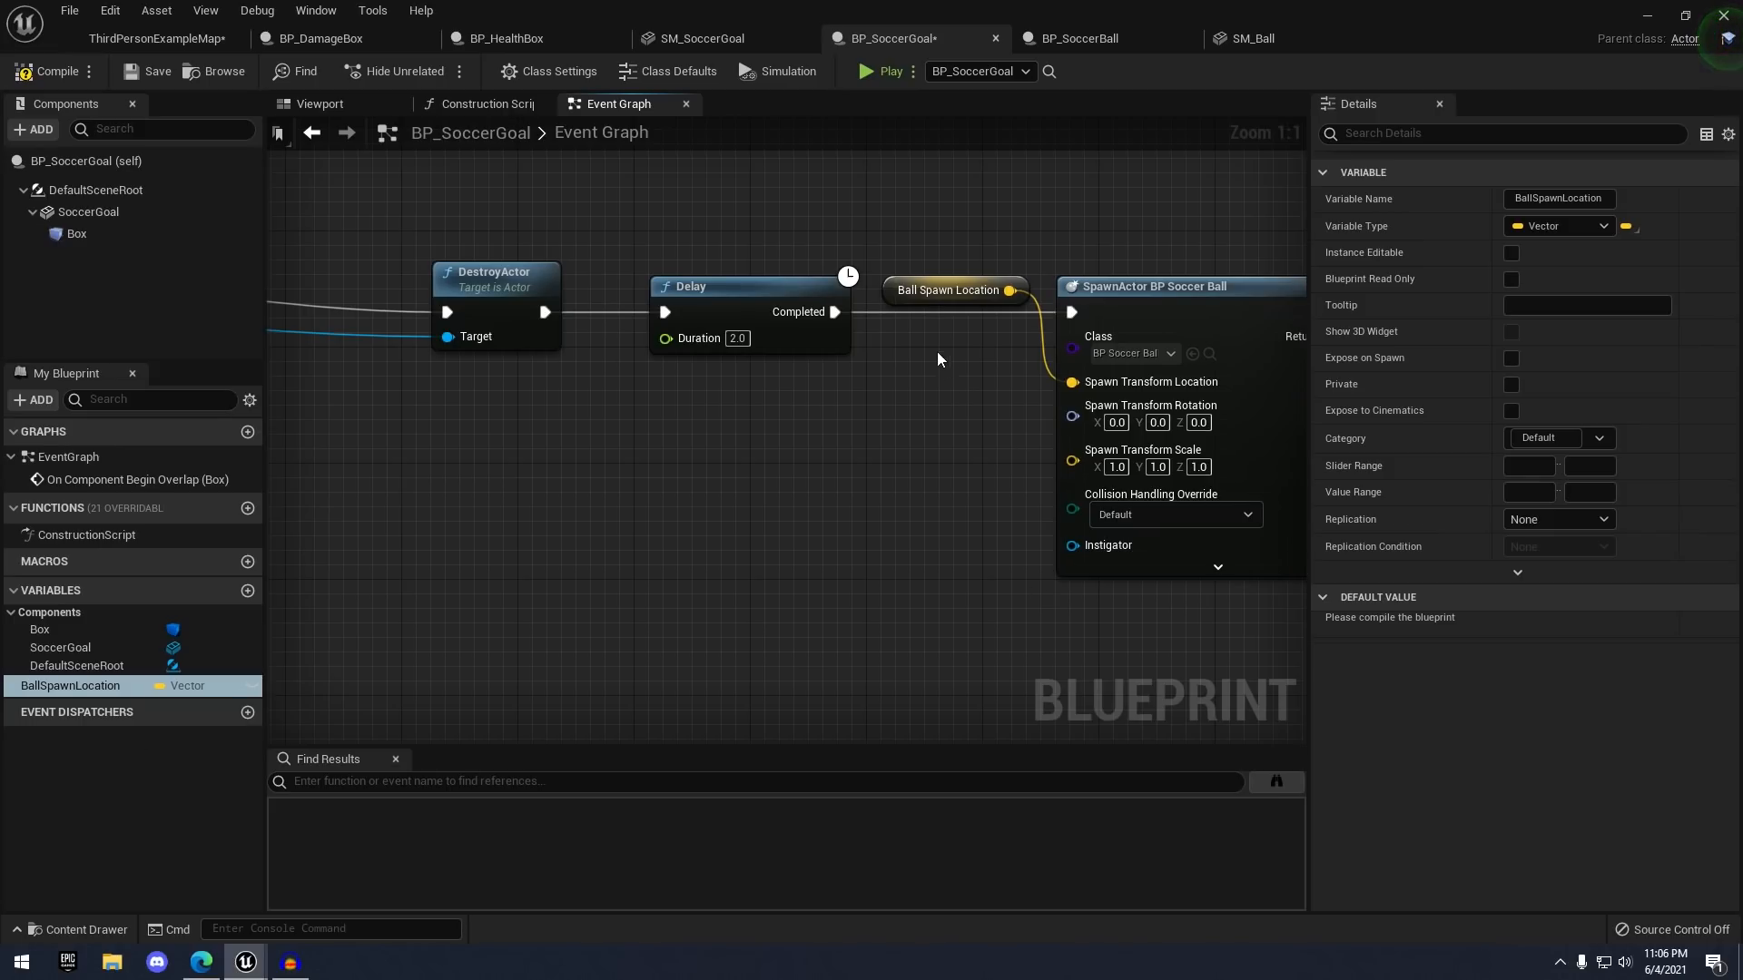
pyautogui.moveTo(893, 301); pyautogui.dragTo(877, 410)
# - Compile and save BP_SoccerGoal
pyautogui.click(46, 71)
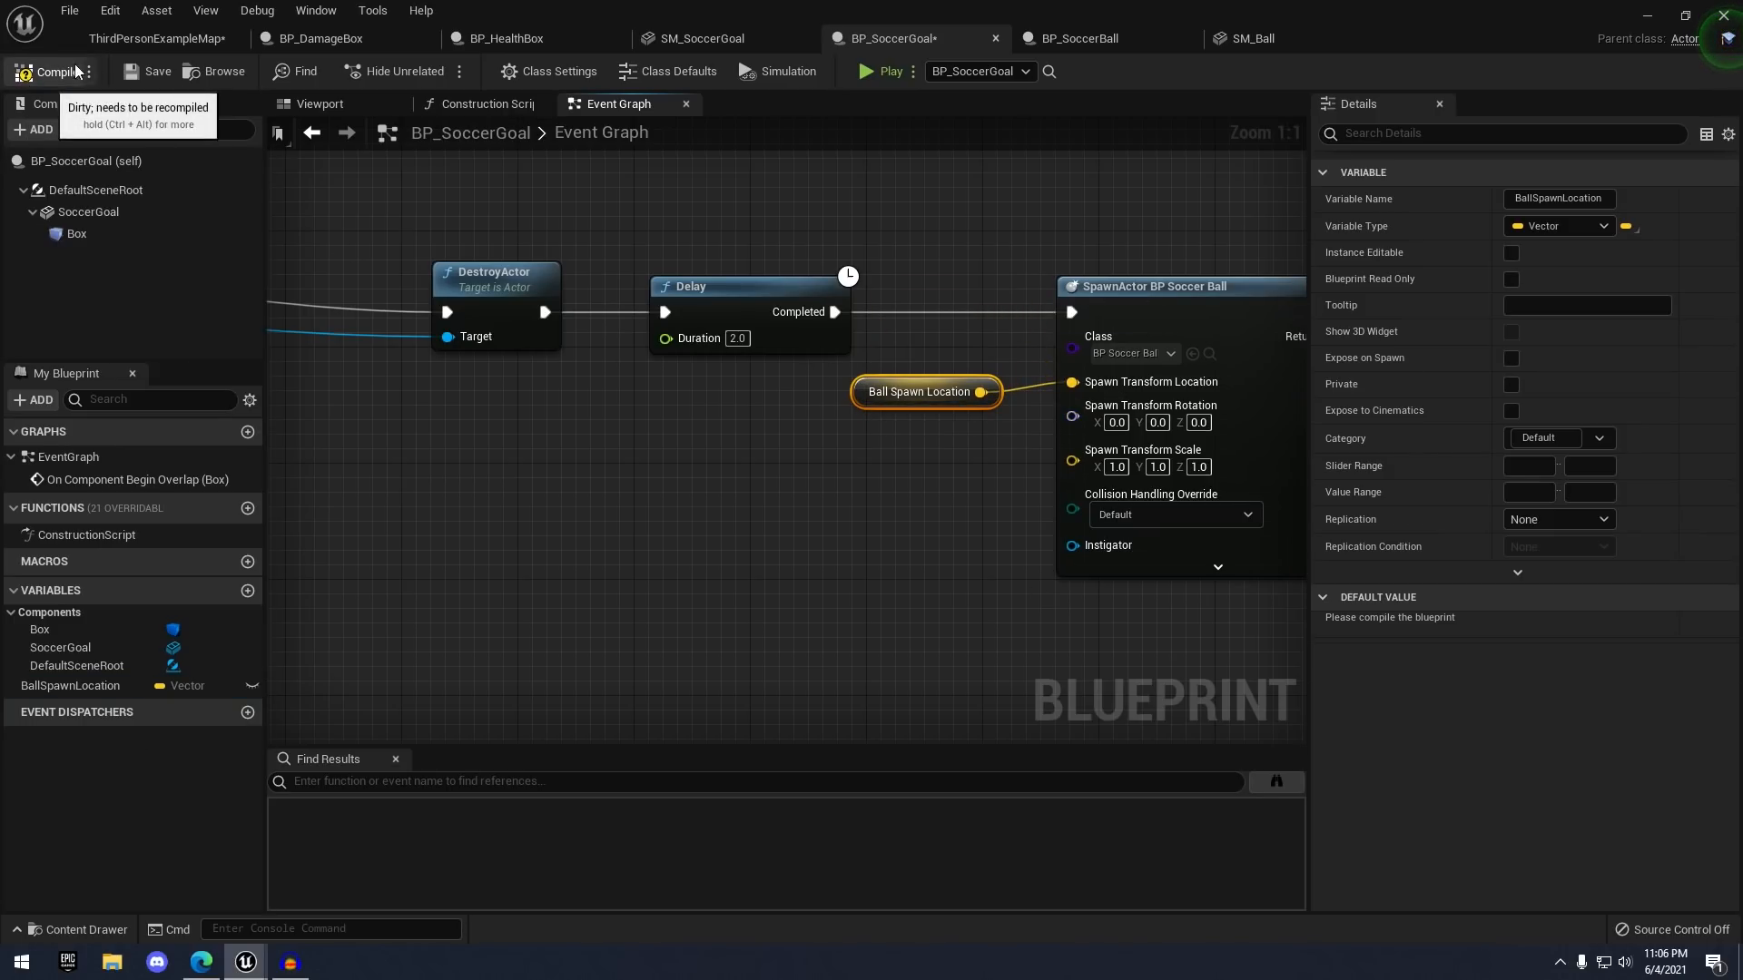
pyautogui.click(150, 71)
pyautogui.moveTo(891, 443); pyautogui.dragTo(705, 570, button='right')
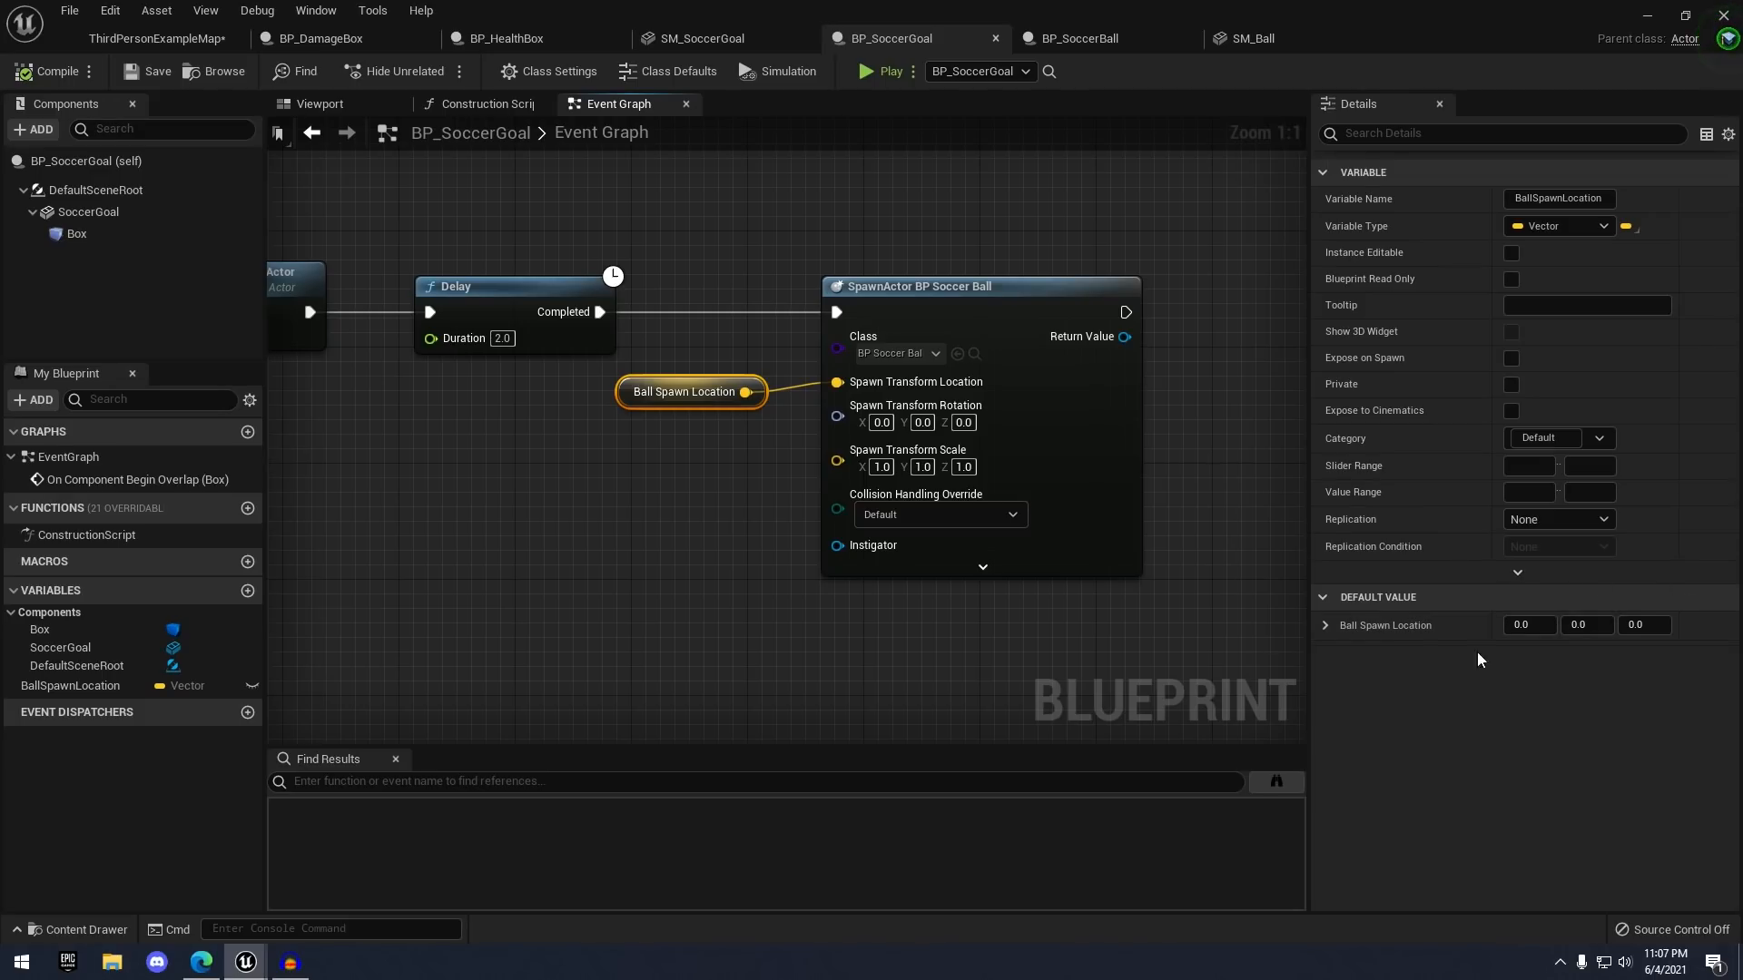
# - Return to ThirdPersonExampleMap and focus the viewport on the soccer ball near the goal
pyautogui.click(94, 45)
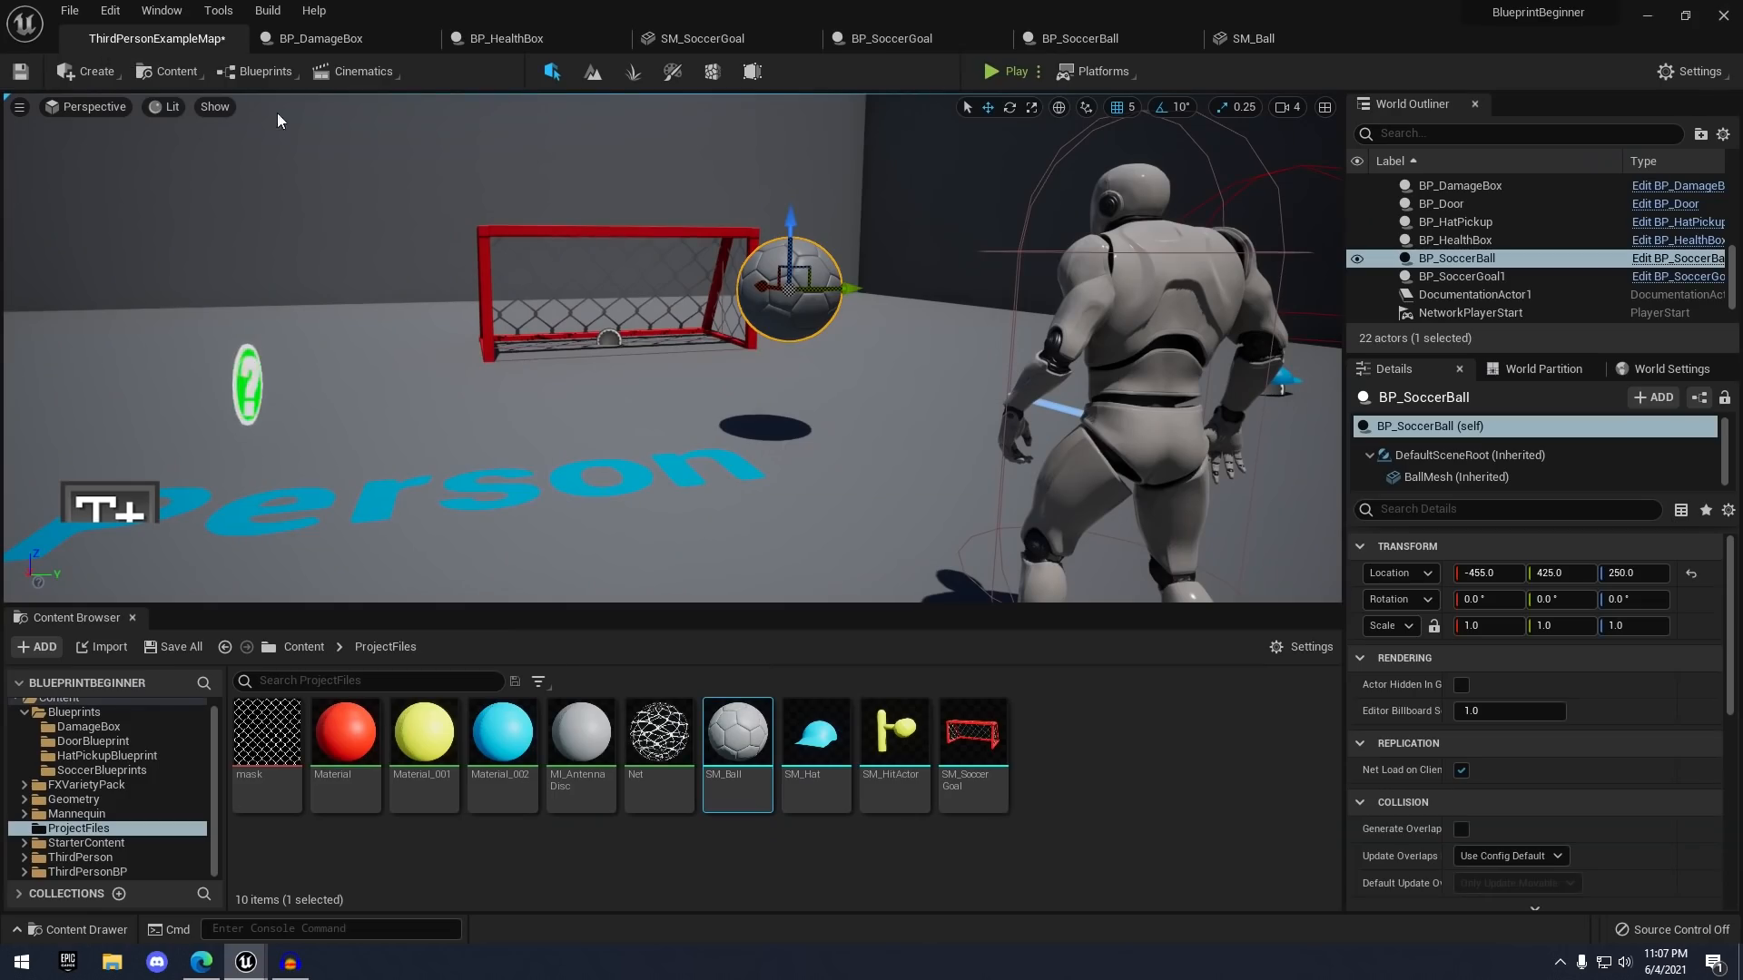
pyautogui.scroll(-6, 796, 304)
pyautogui.moveTo(796, 304); pyautogui.dragTo(784, 281, button='right')
pyautogui.scroll(4, 796, 304)
pyautogui.press('f')
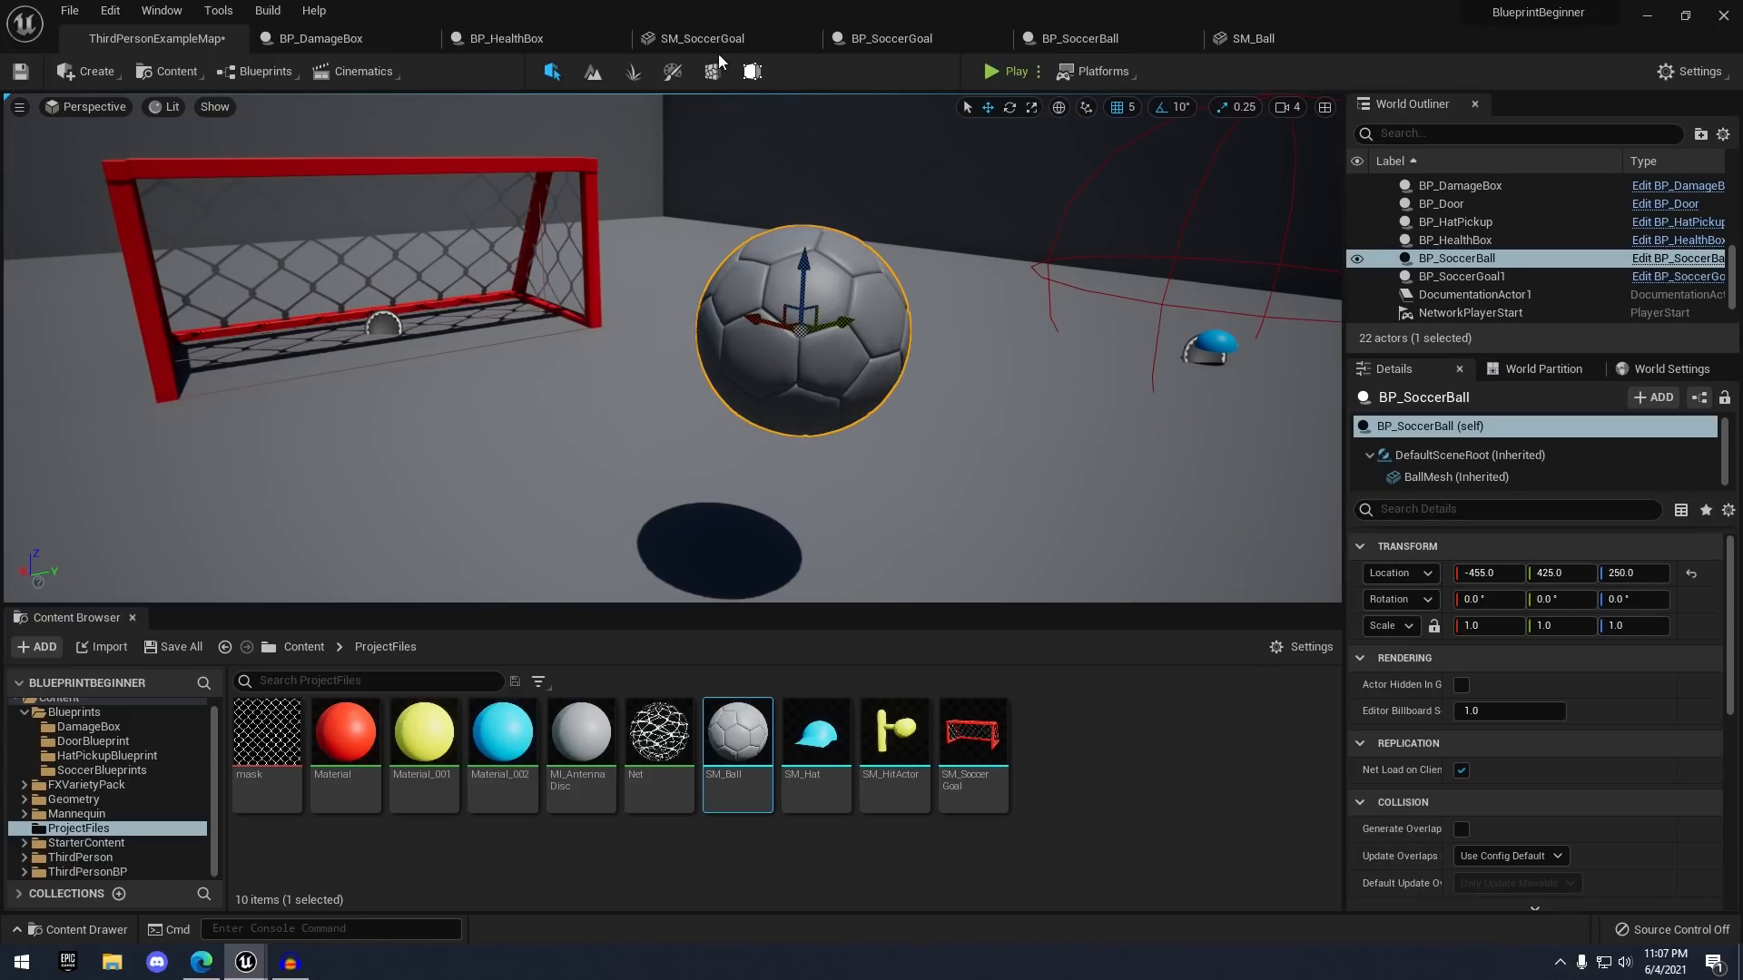
pyautogui.click(907, 38)
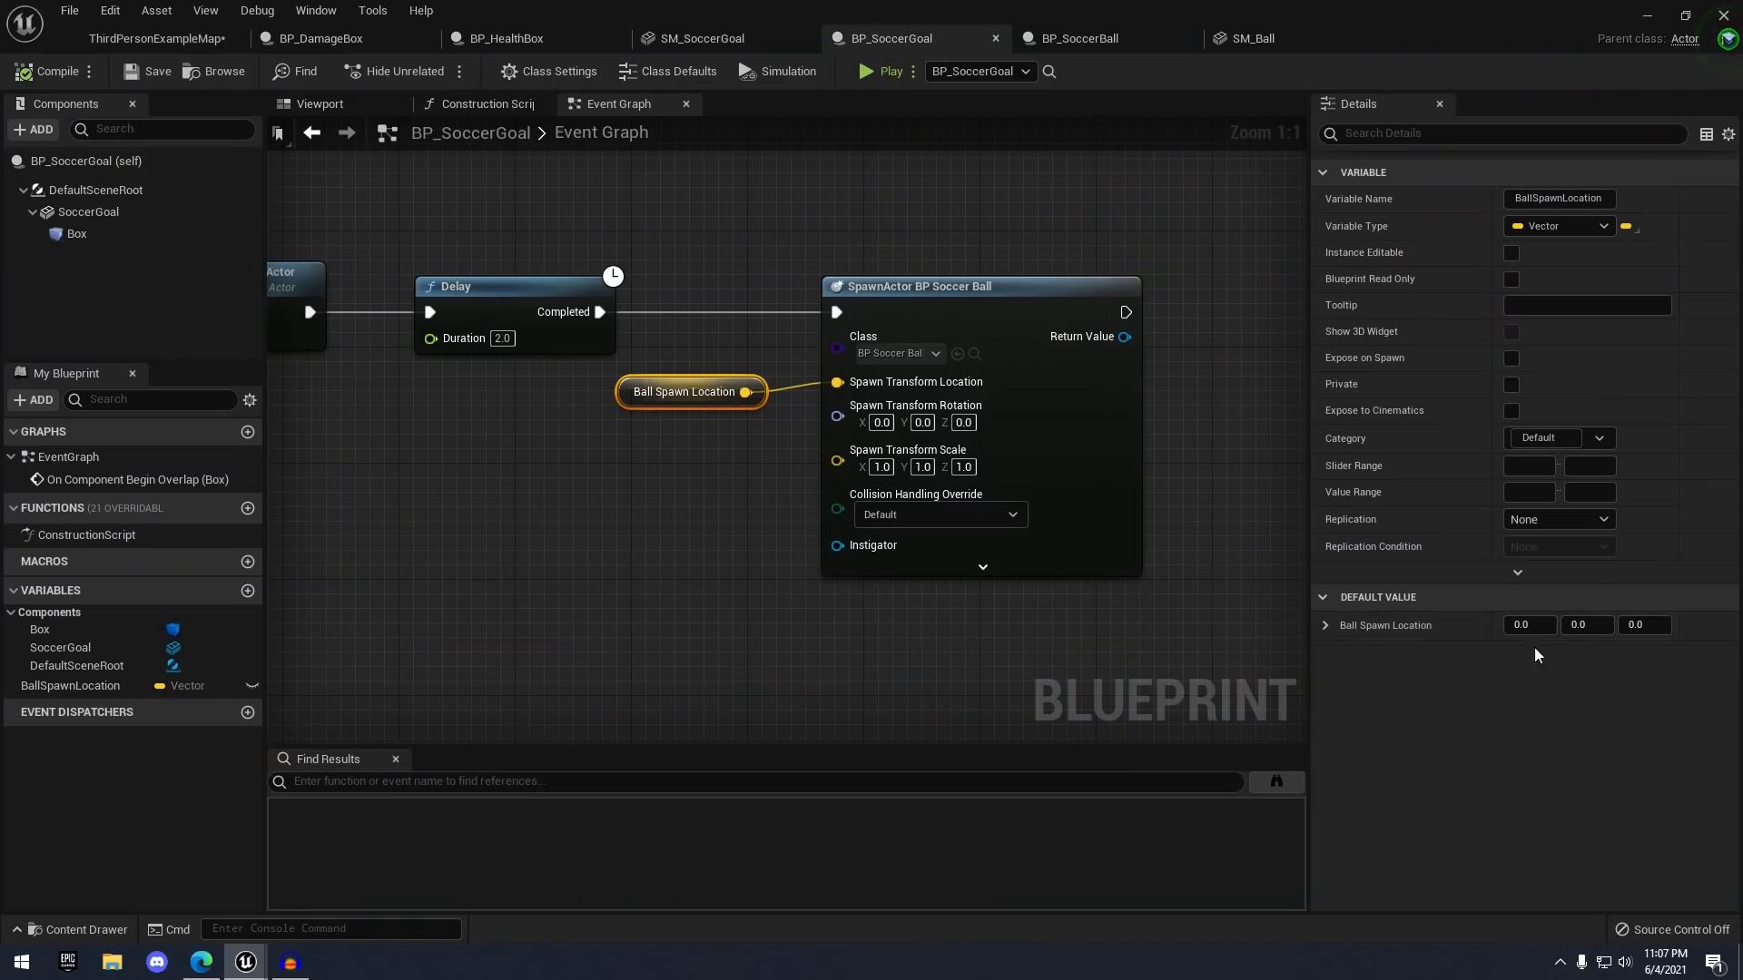
pyautogui.click(200, 38)
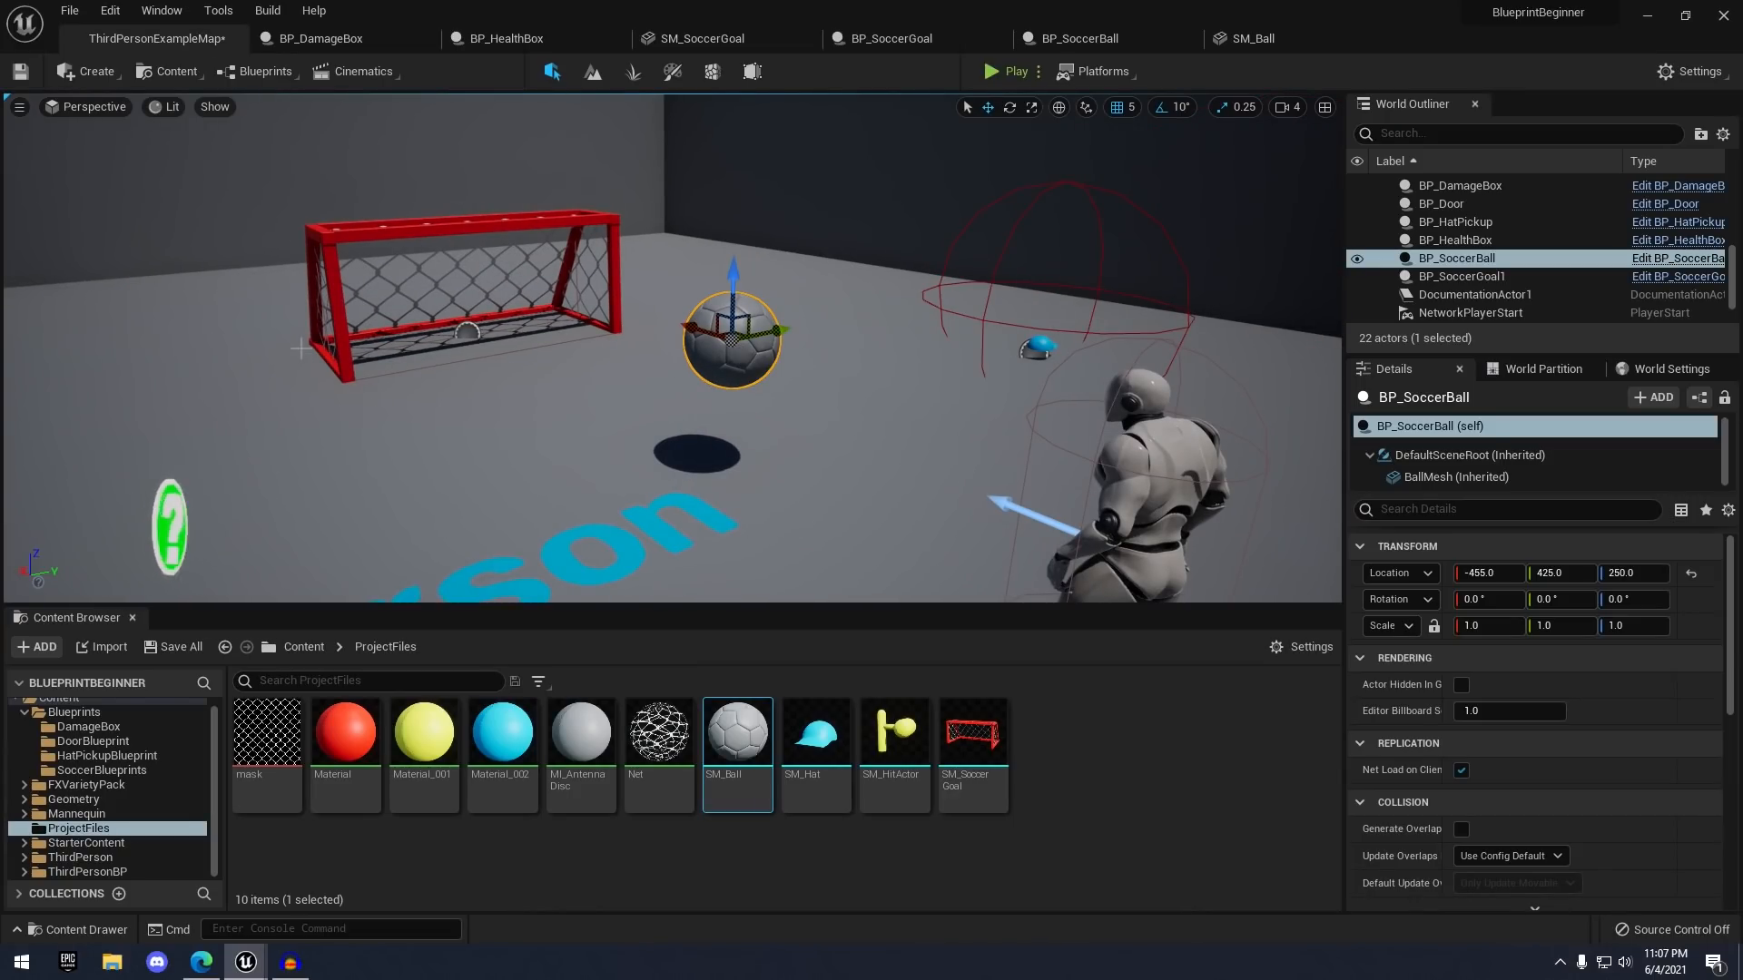
# - Switch to the BP_SoccerGoal editor tab and pan its Event Graph into view
pyautogui.click(717, 38)
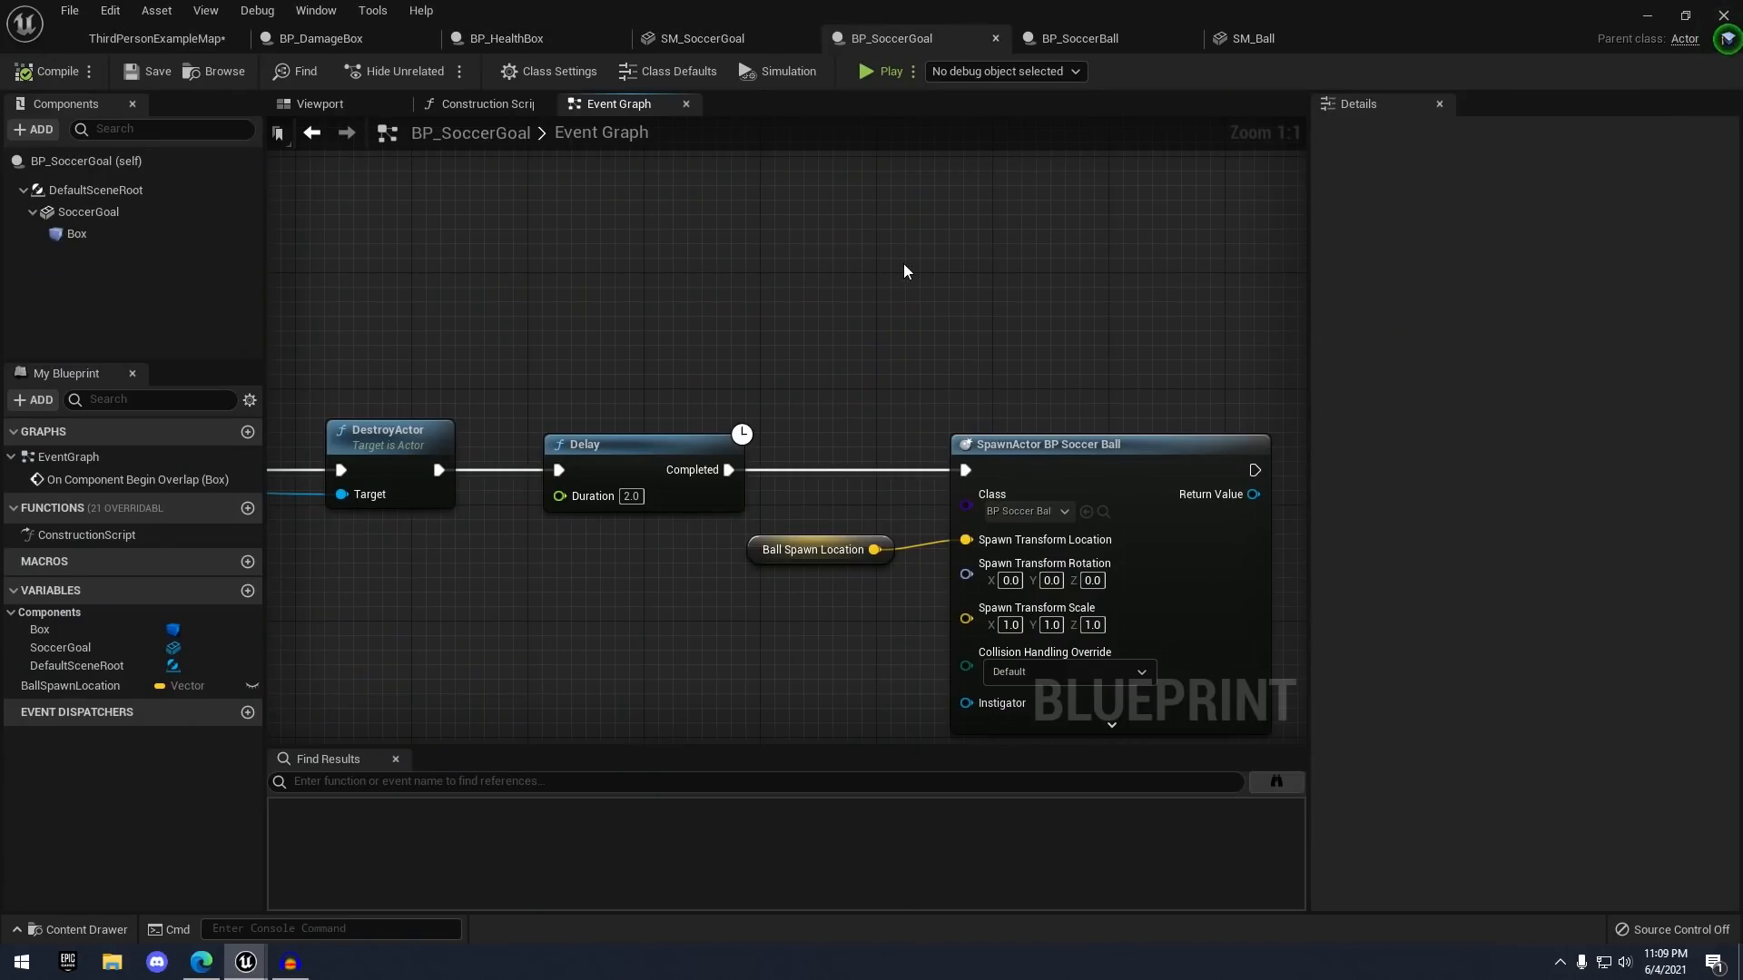
pyautogui.moveTo(906, 269); pyautogui.dragTo(984, 209, button='right')
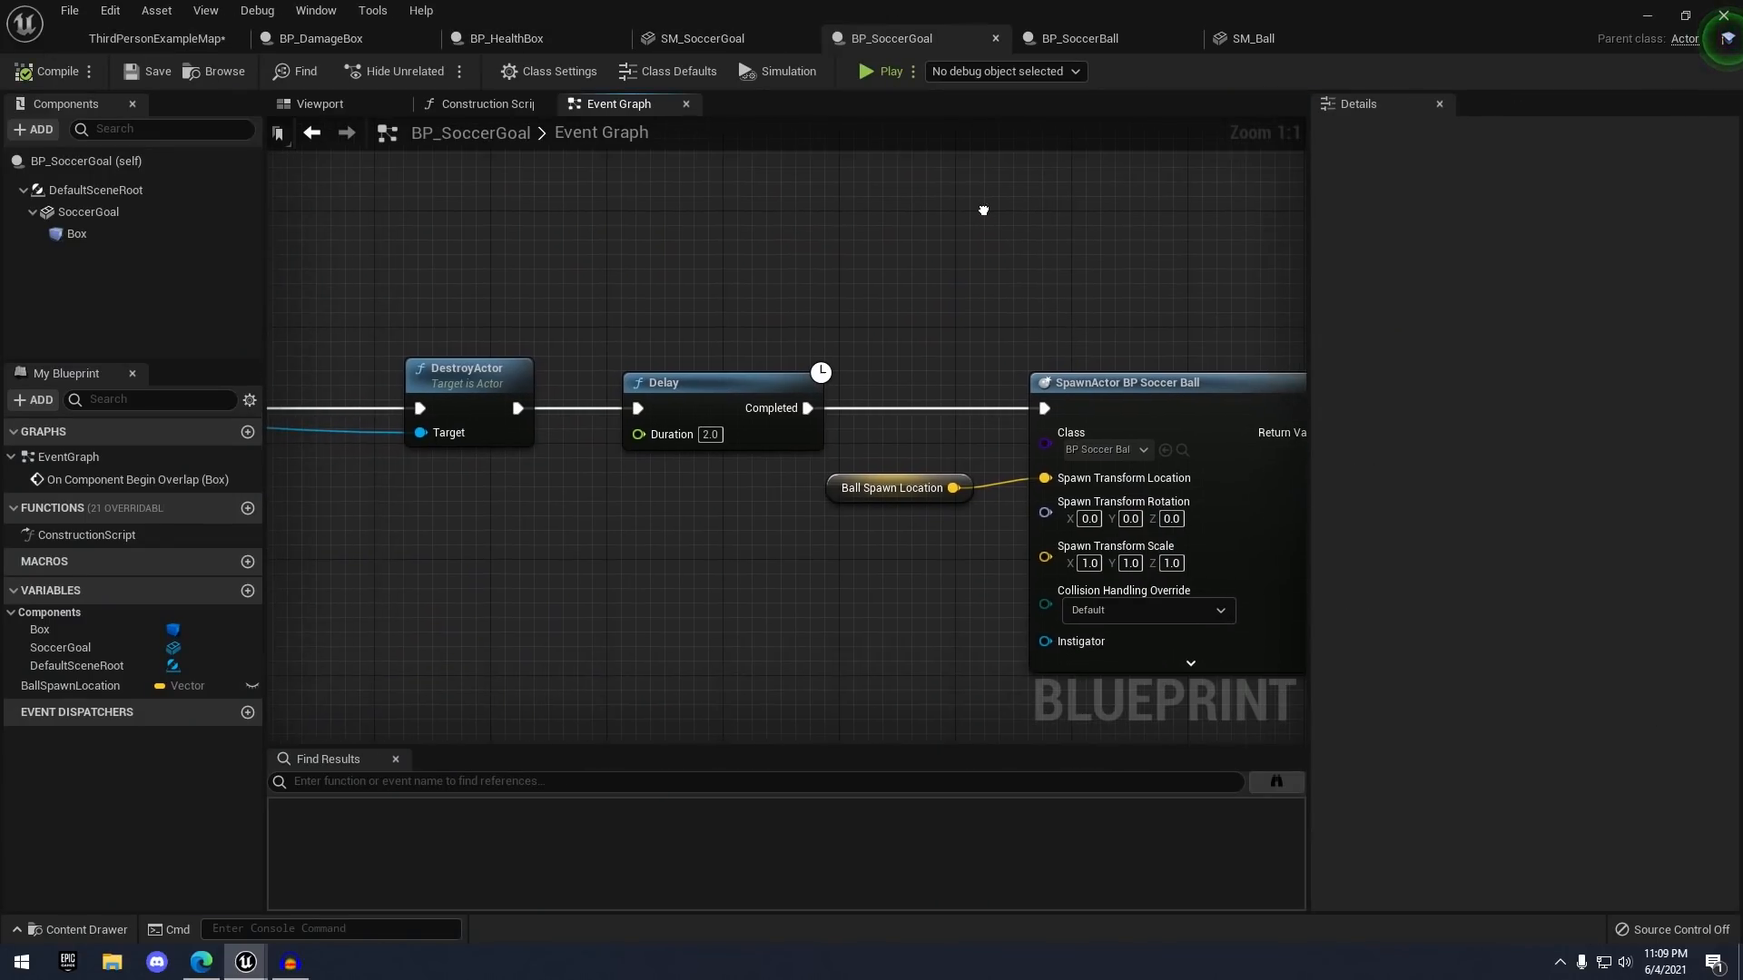
# - Add a variable named SoccerBallRef typed as a BP Soccer Ball Object Reference
pyautogui.click(248, 591)
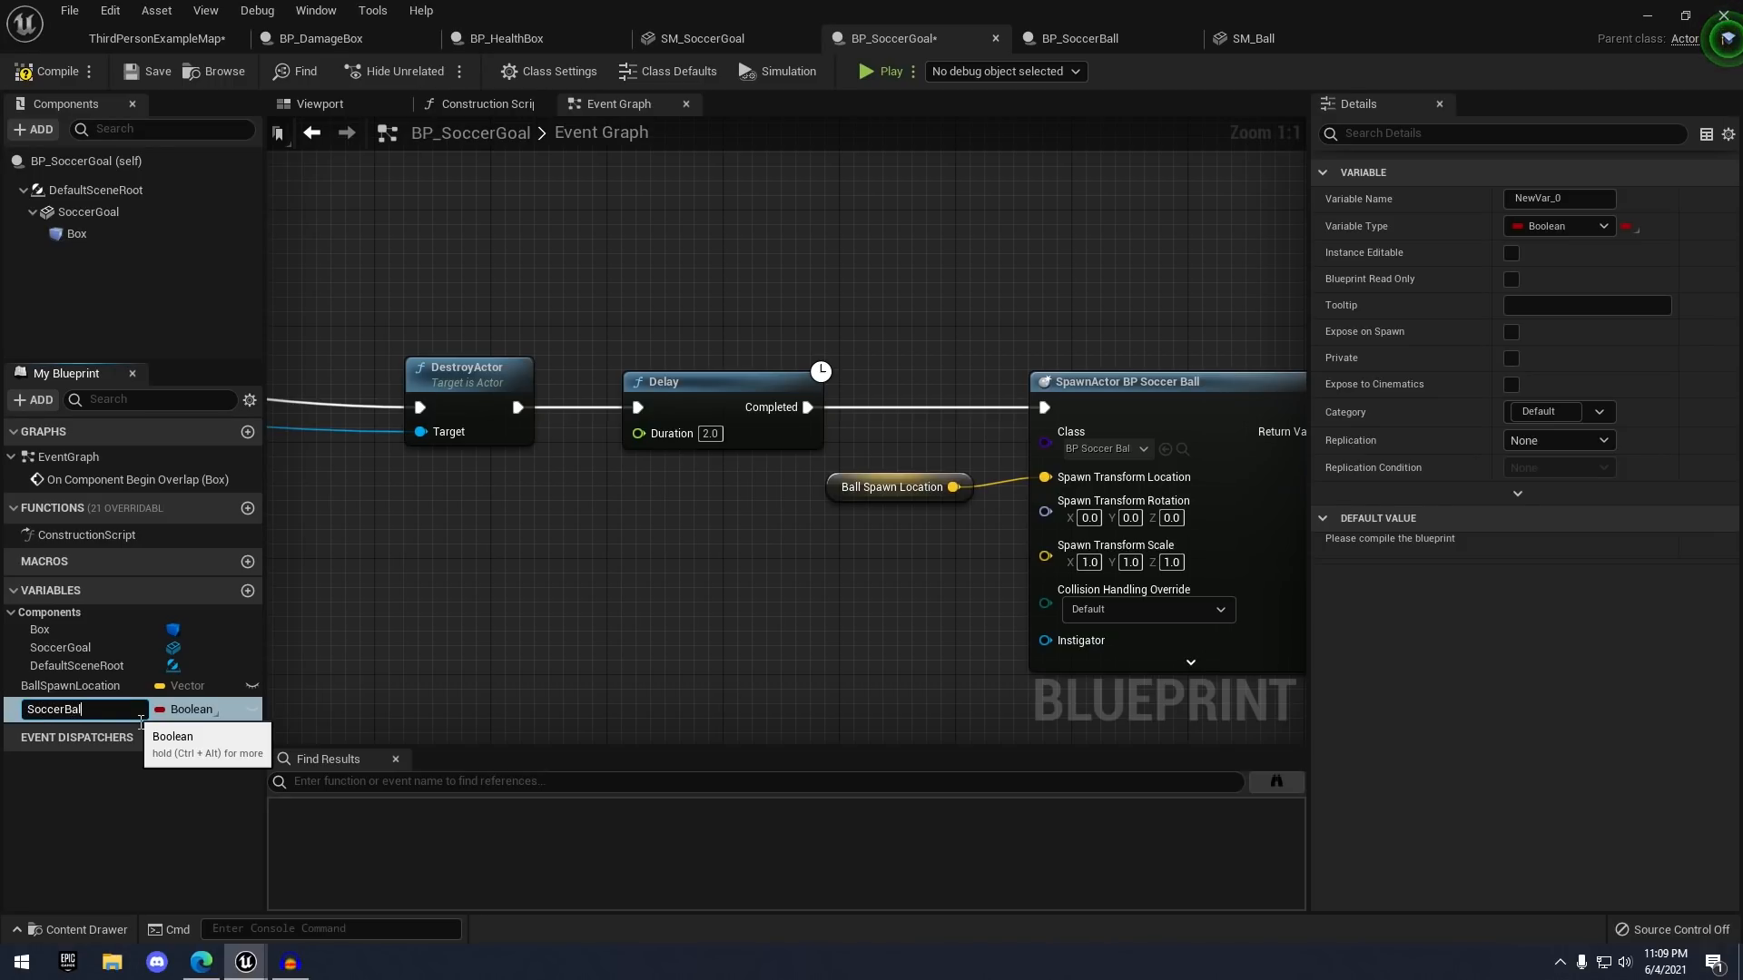
pyautogui.write('SoccerBallRef')
pyautogui.press('Return')
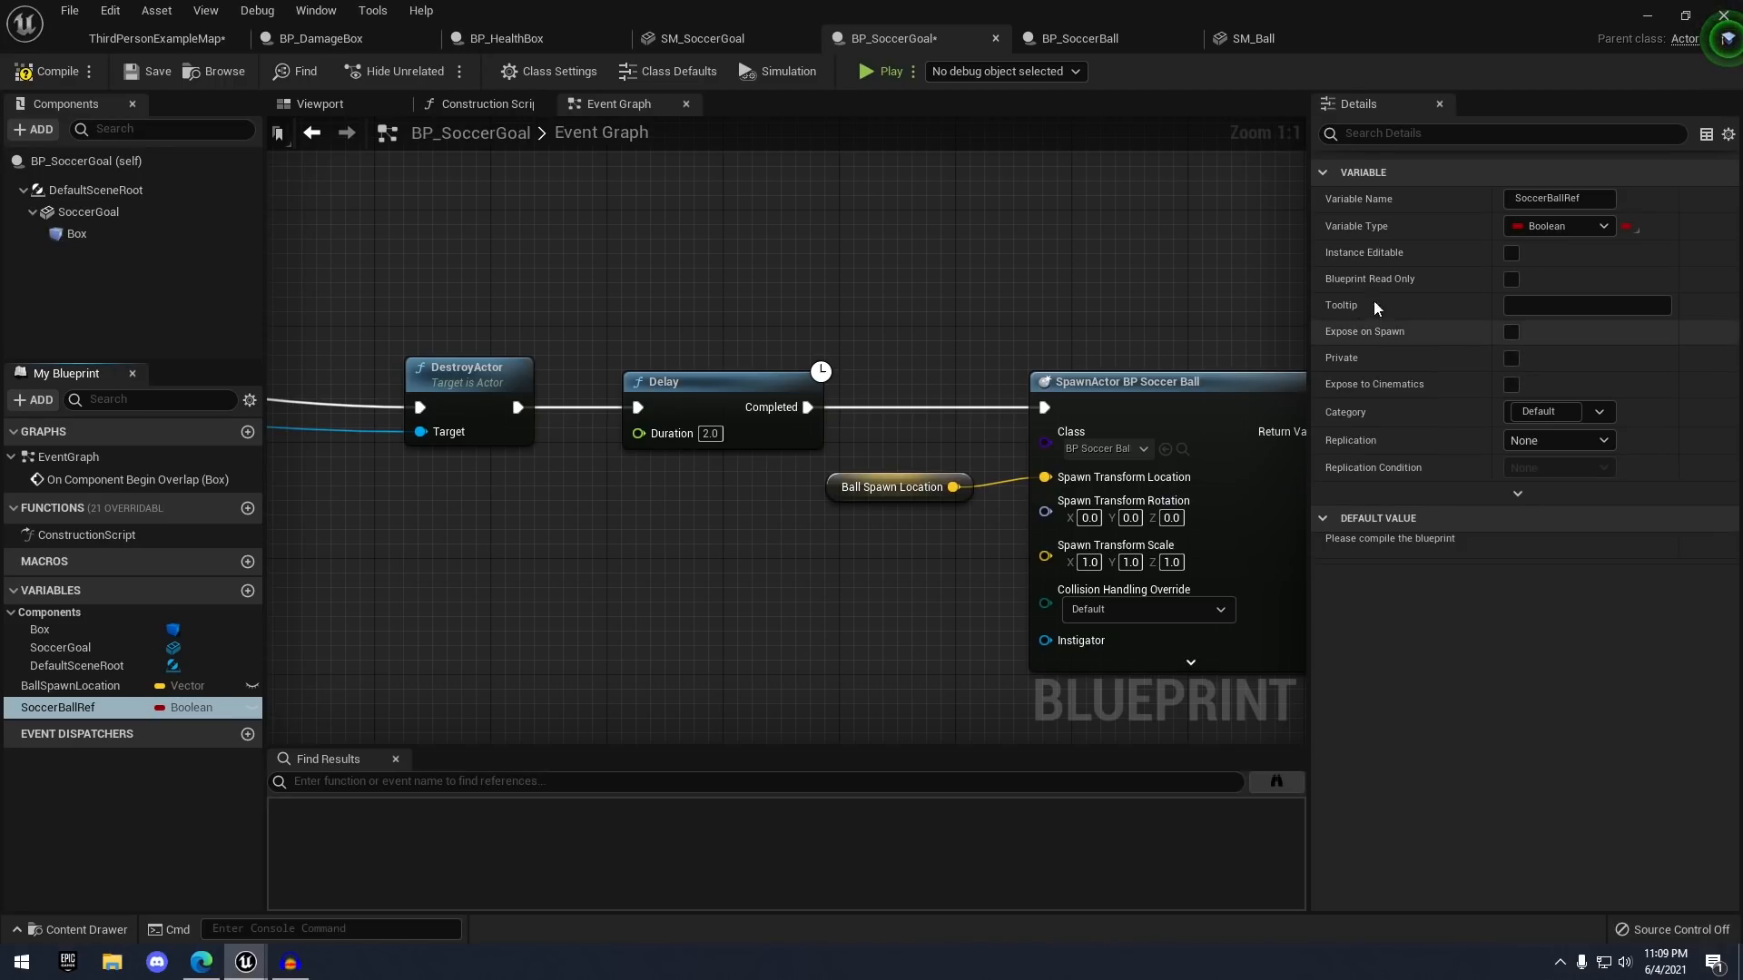
pyautogui.click(1543, 226)
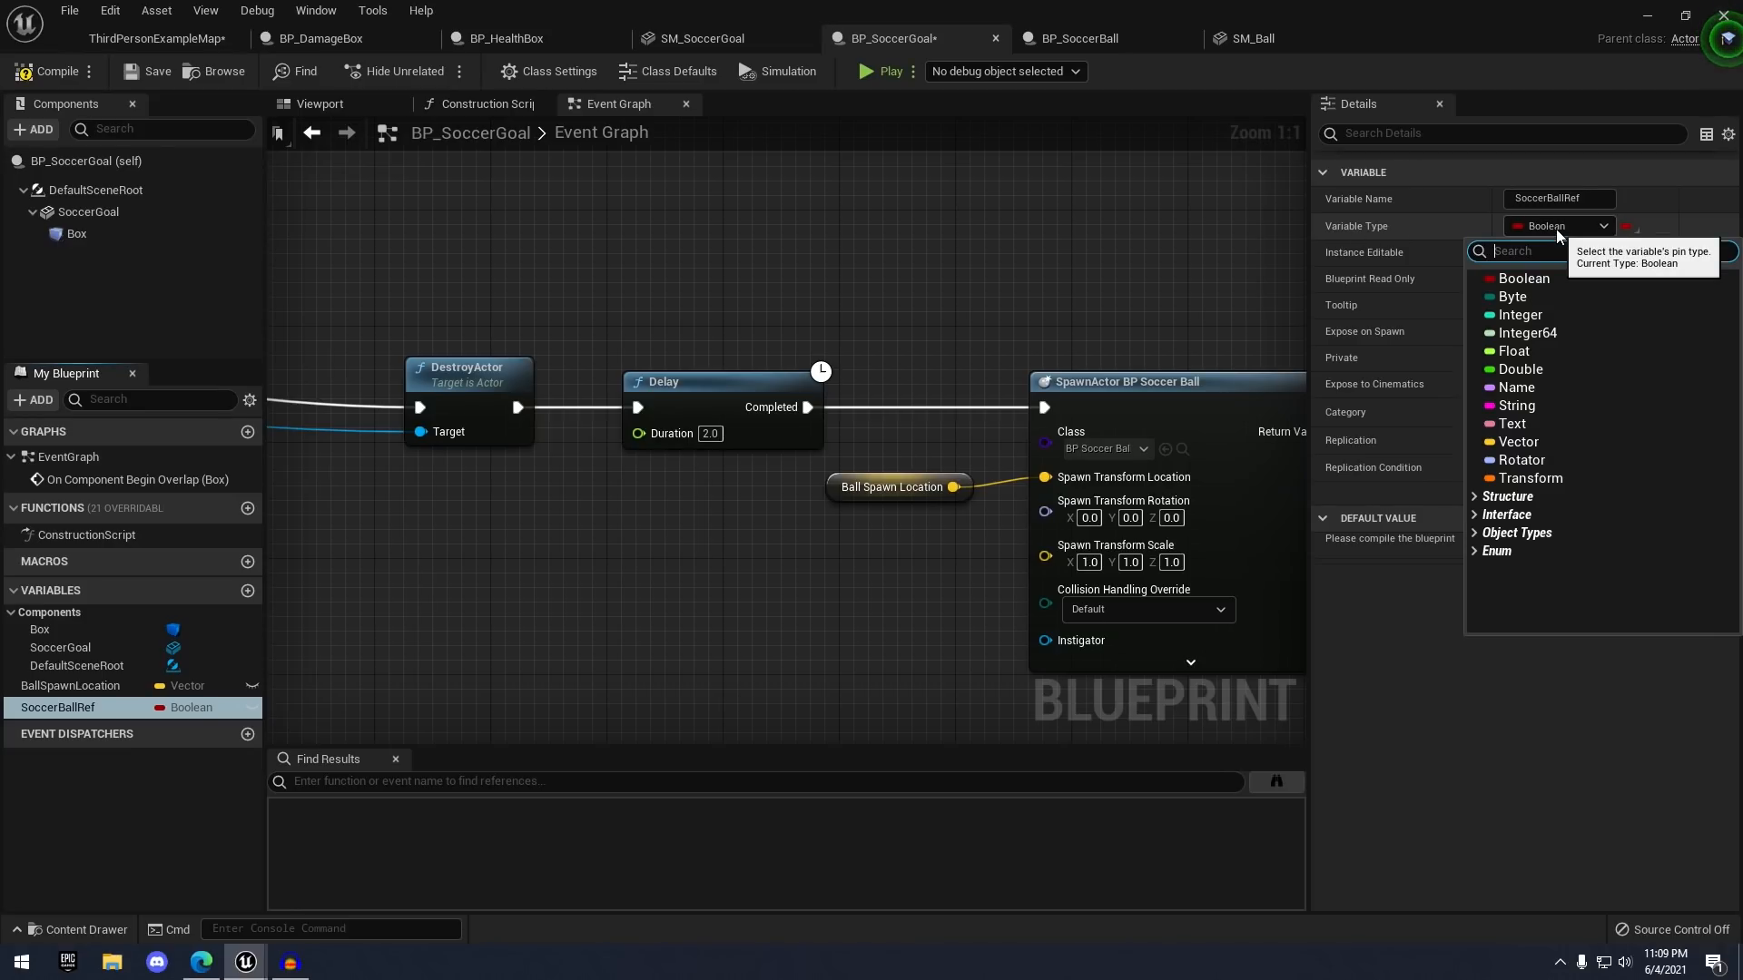
pyautogui.write('bp_soc')
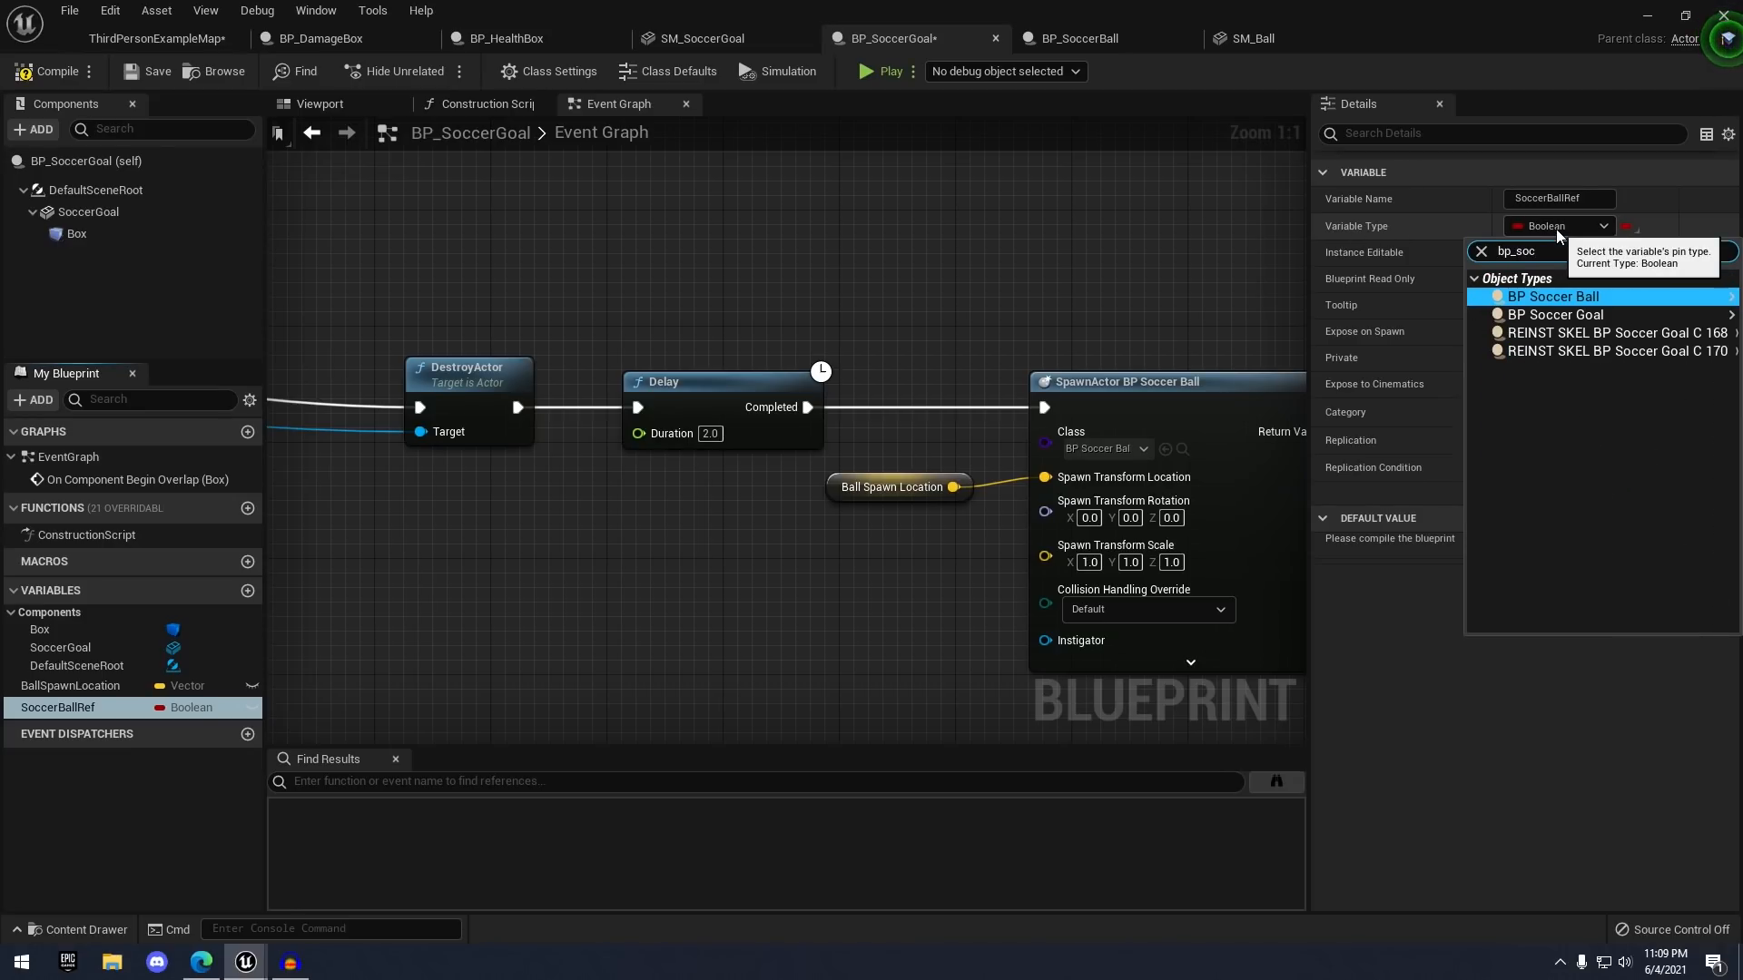
pyautogui.press('Return')
pyautogui.click(1406, 298)
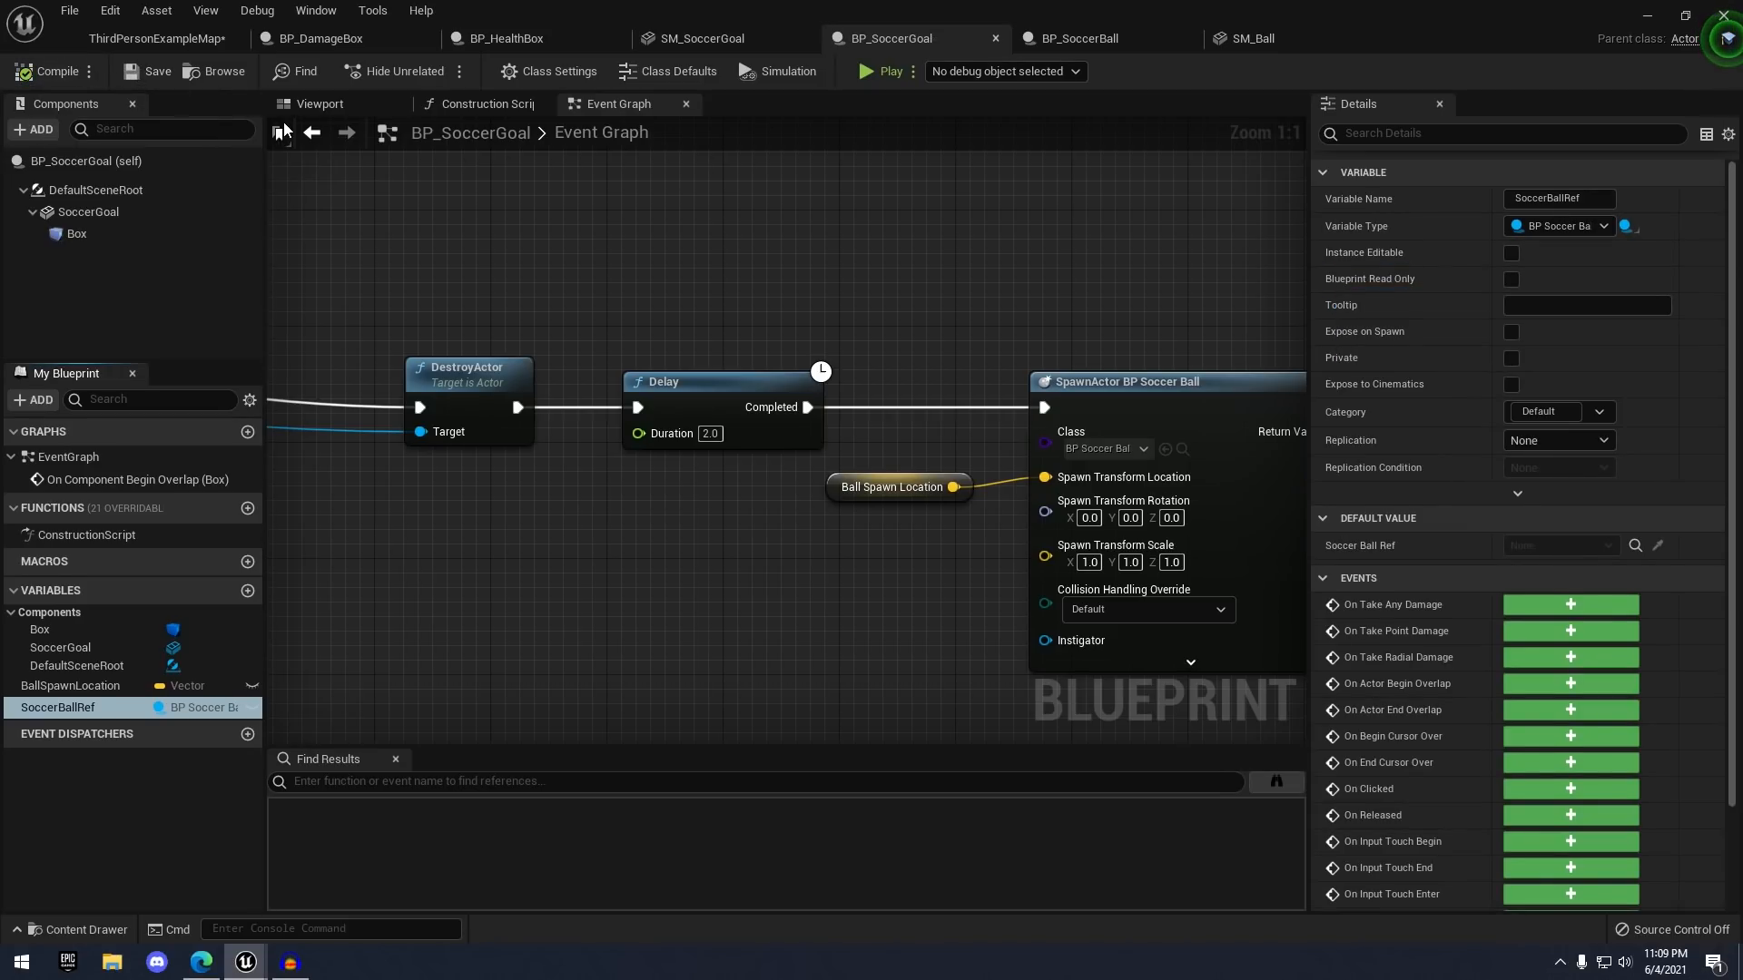
pyautogui.moveTo(486, 169); pyautogui.dragTo(736, 343, button='right')
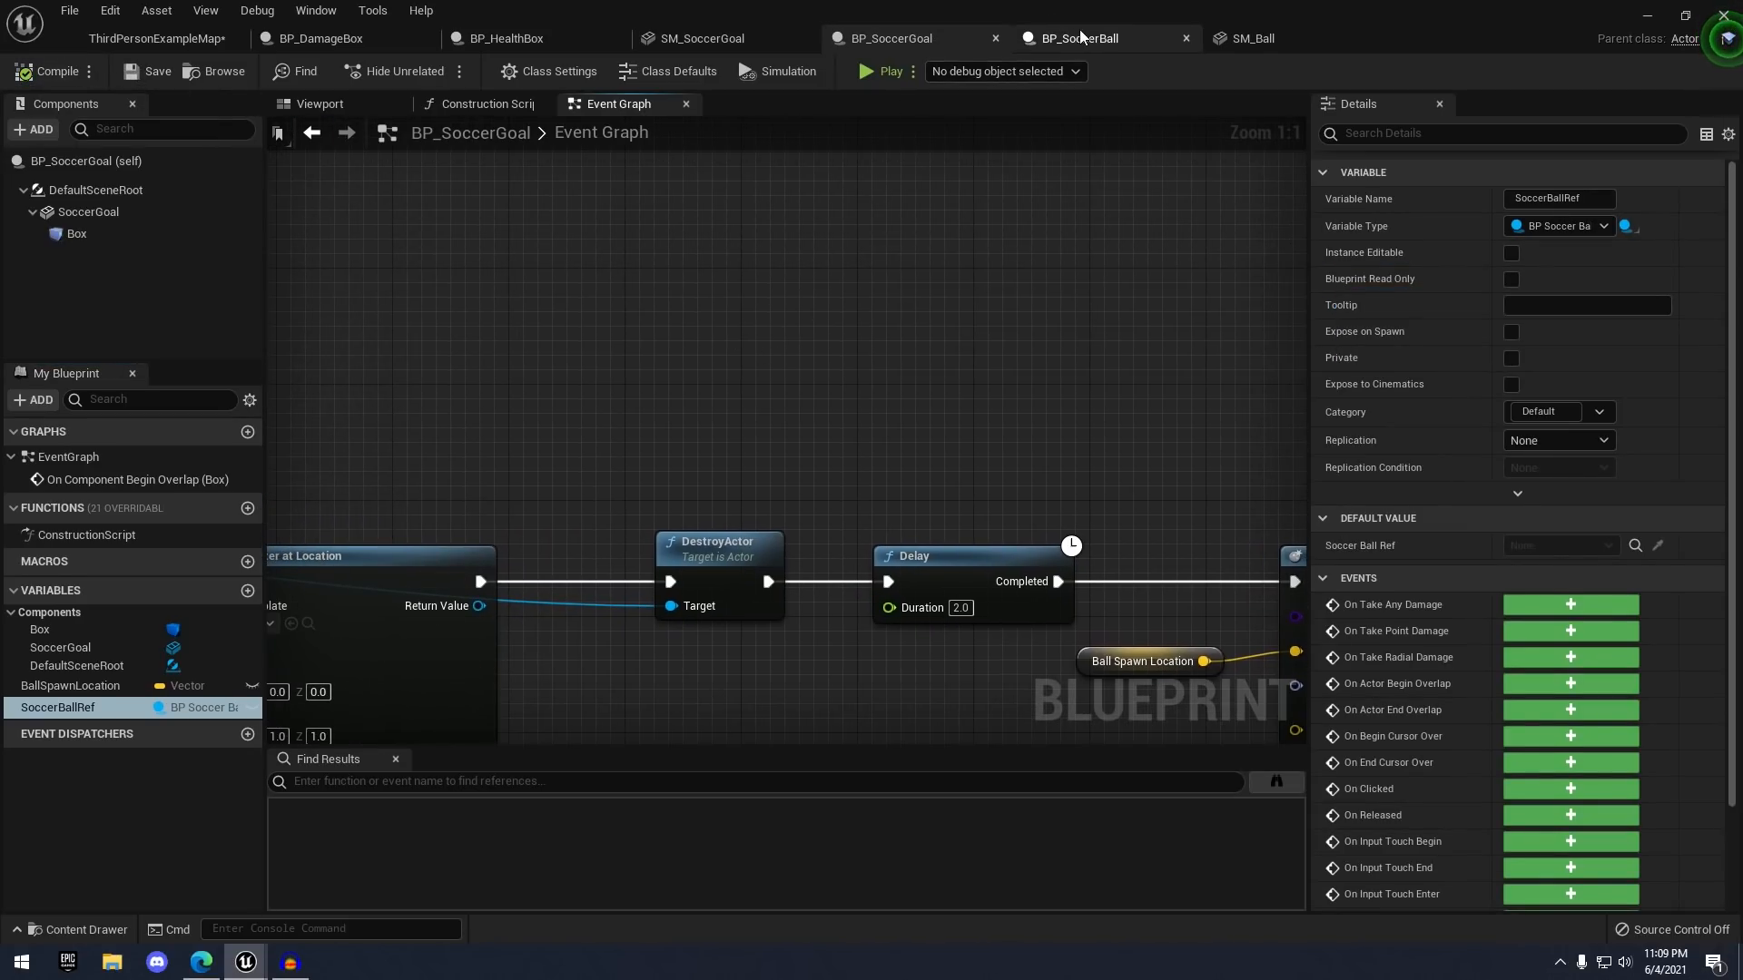
pyautogui.click(1030, 40)
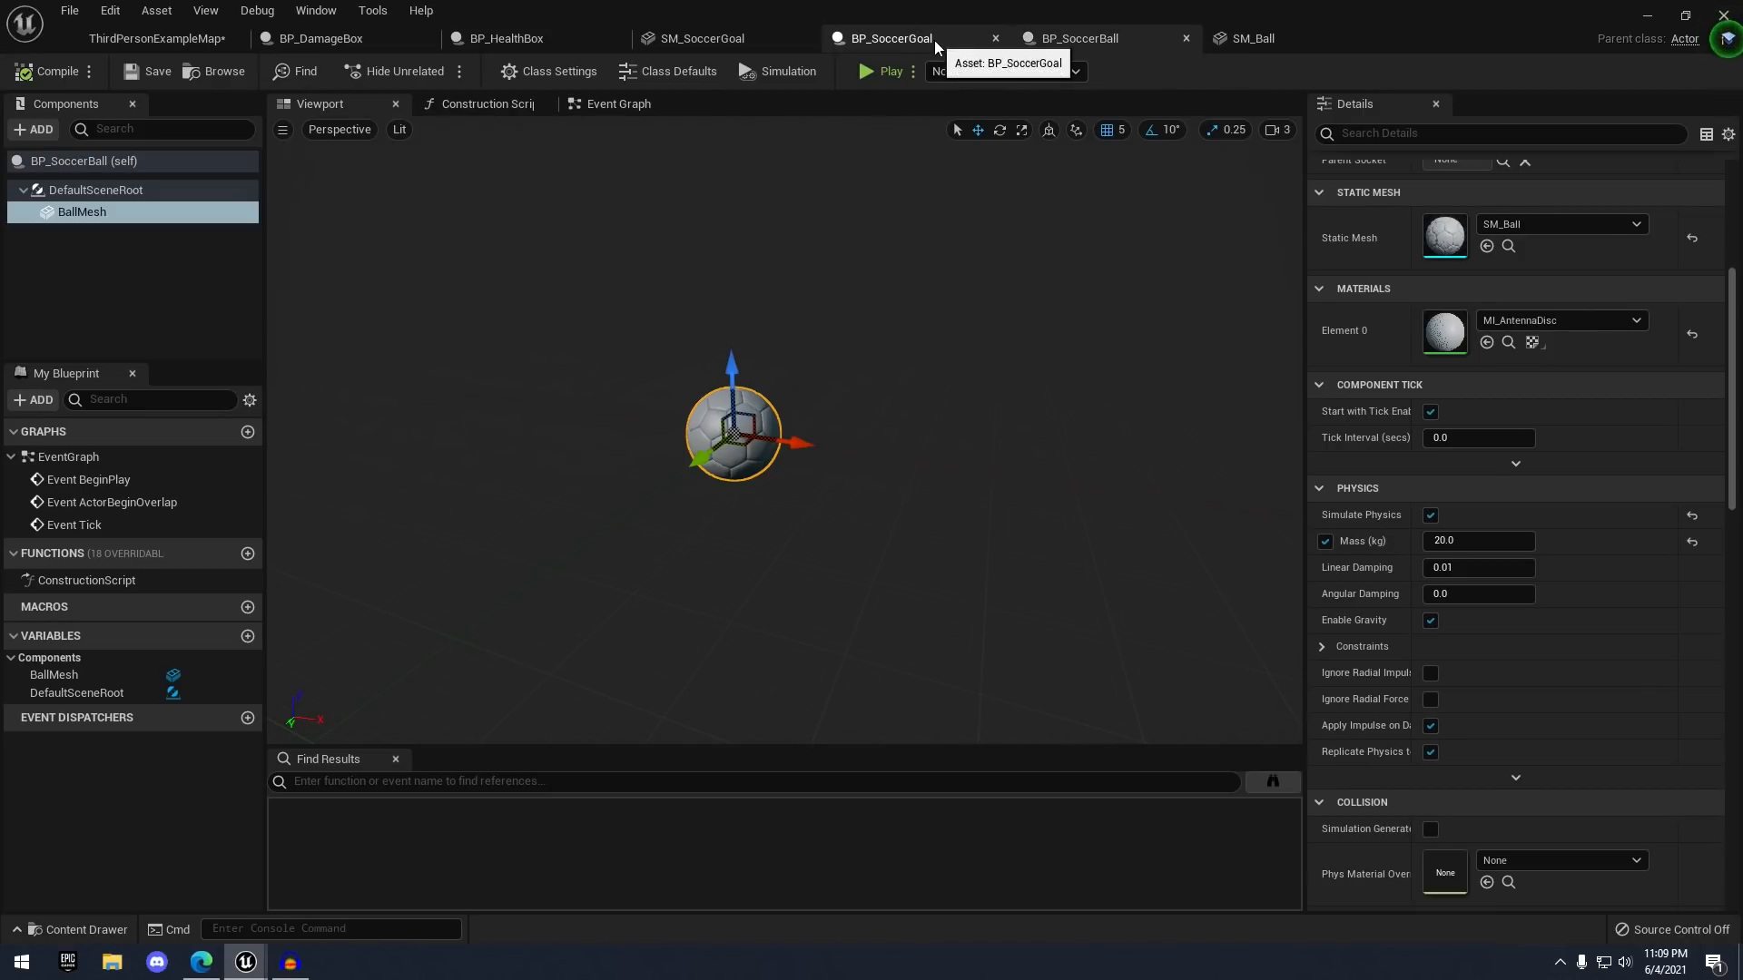
pyautogui.click(908, 38)
pyautogui.scroll(-3, 983, 221)
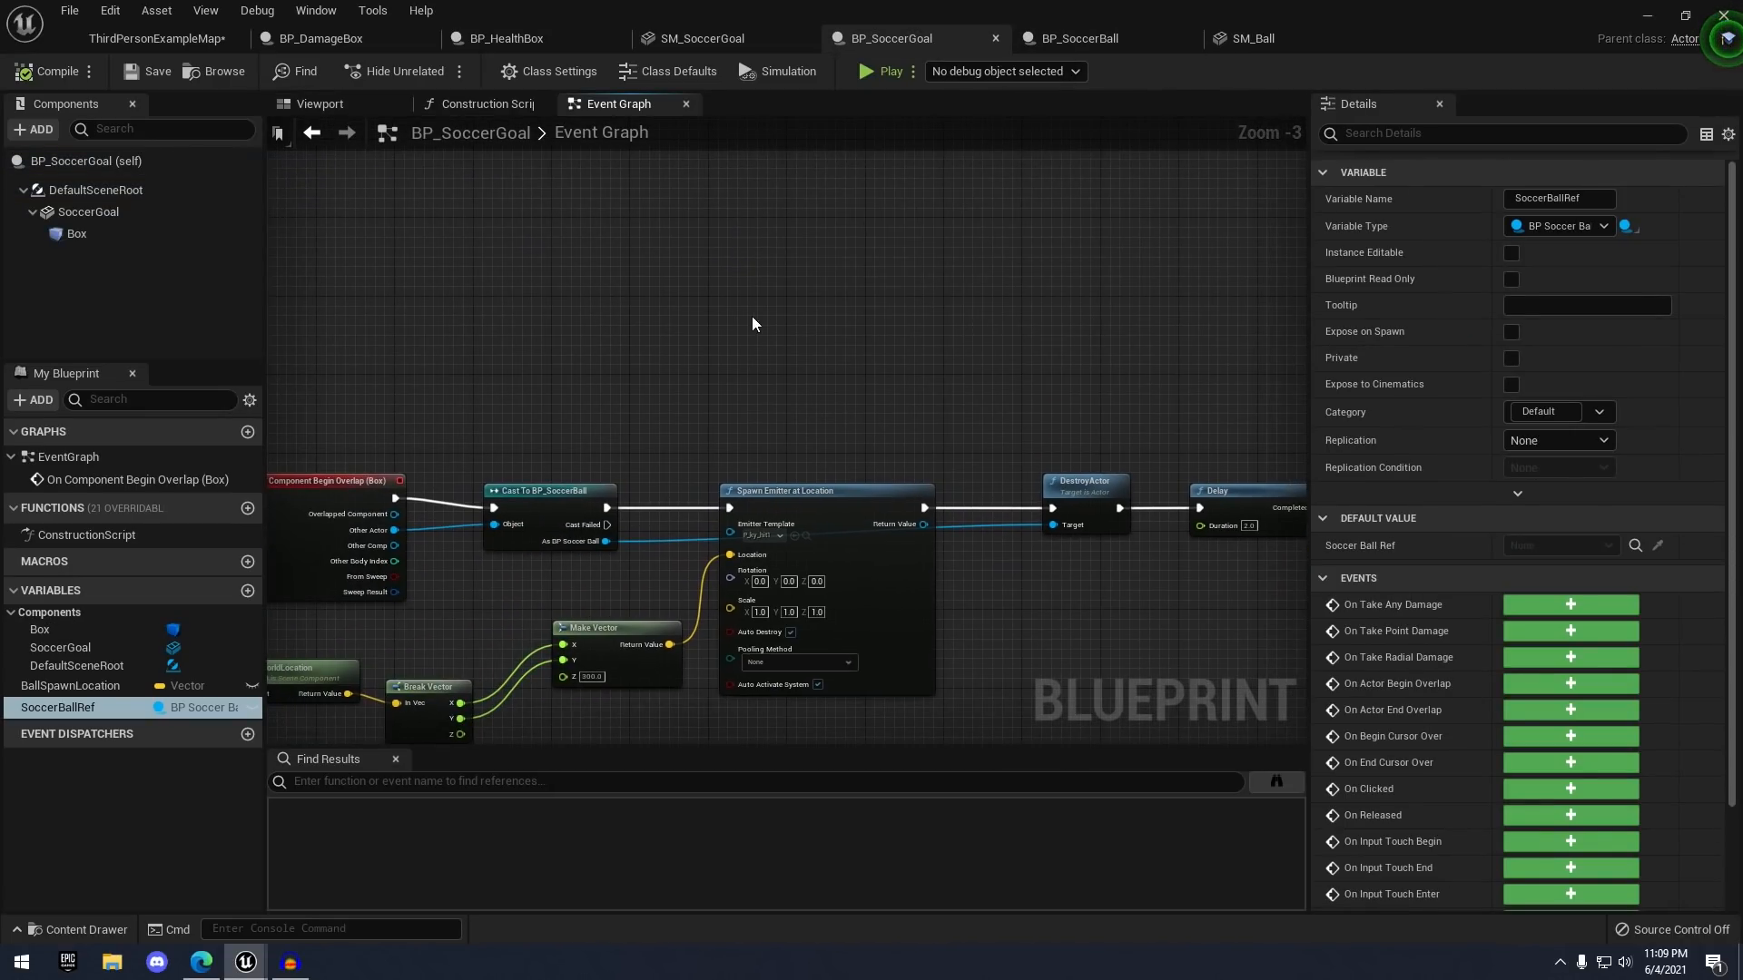
# - Add Event BeginPlay wired into an Is Valid check on a SoccerBallRef getter
pyautogui.scroll(2, 771, 320)
pyautogui.rightClick(662, 307)
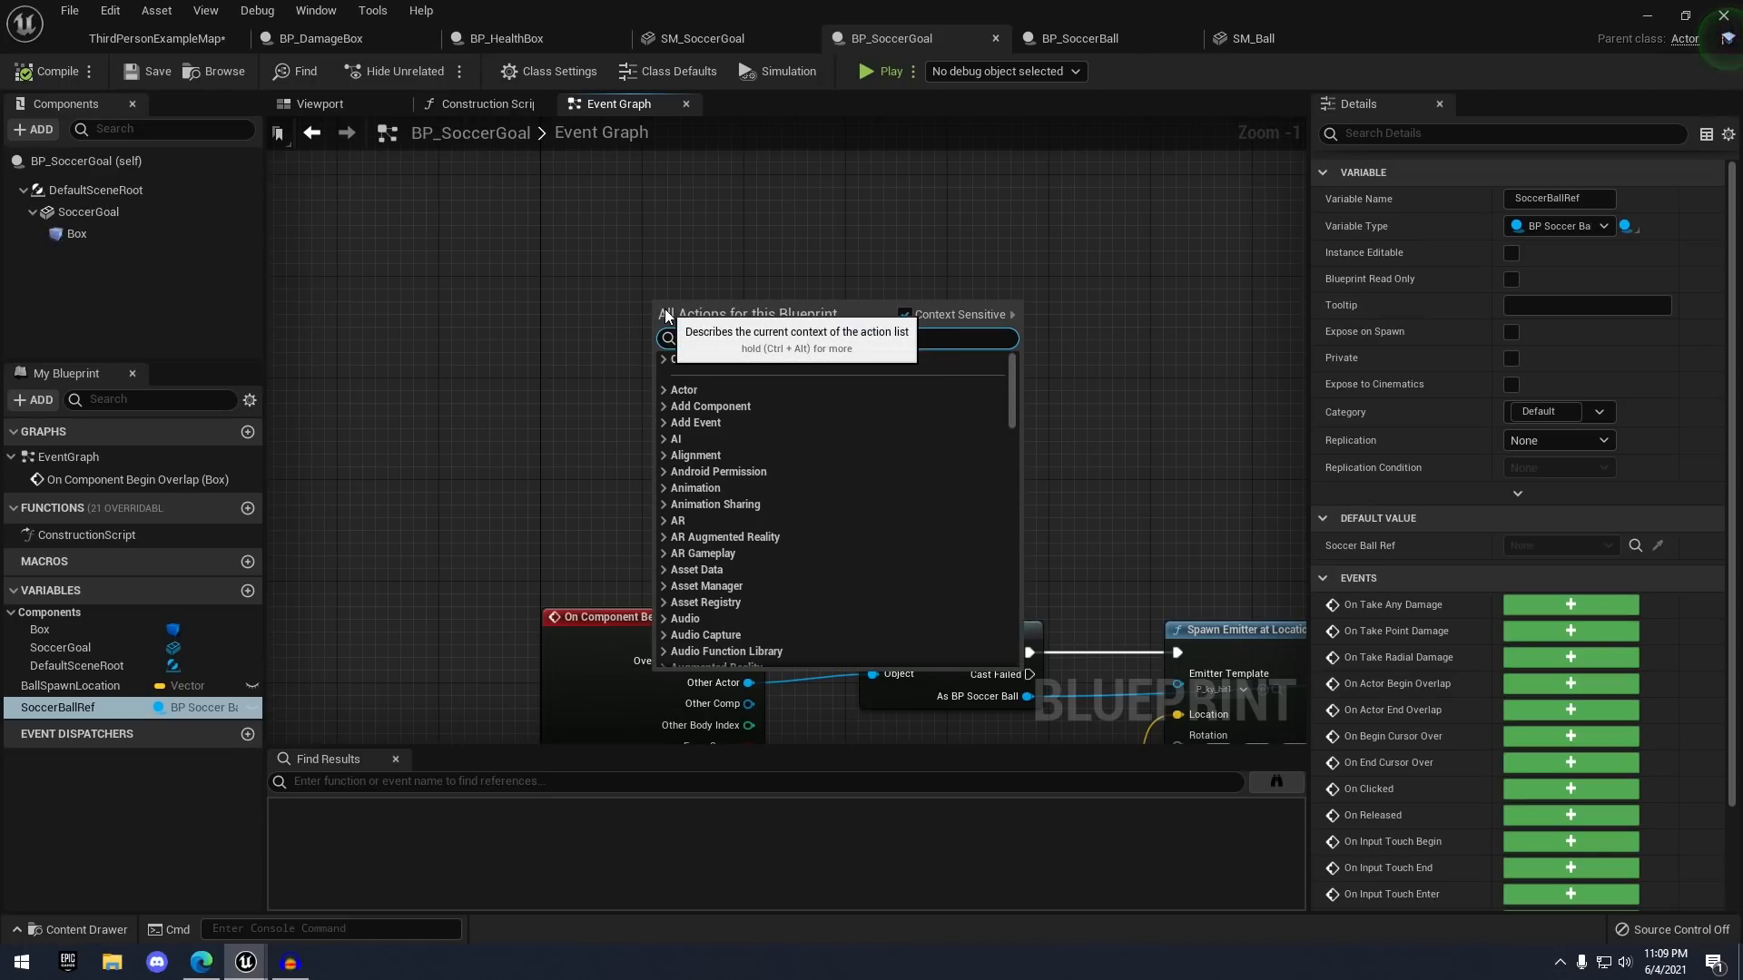
pyautogui.write('event begin')
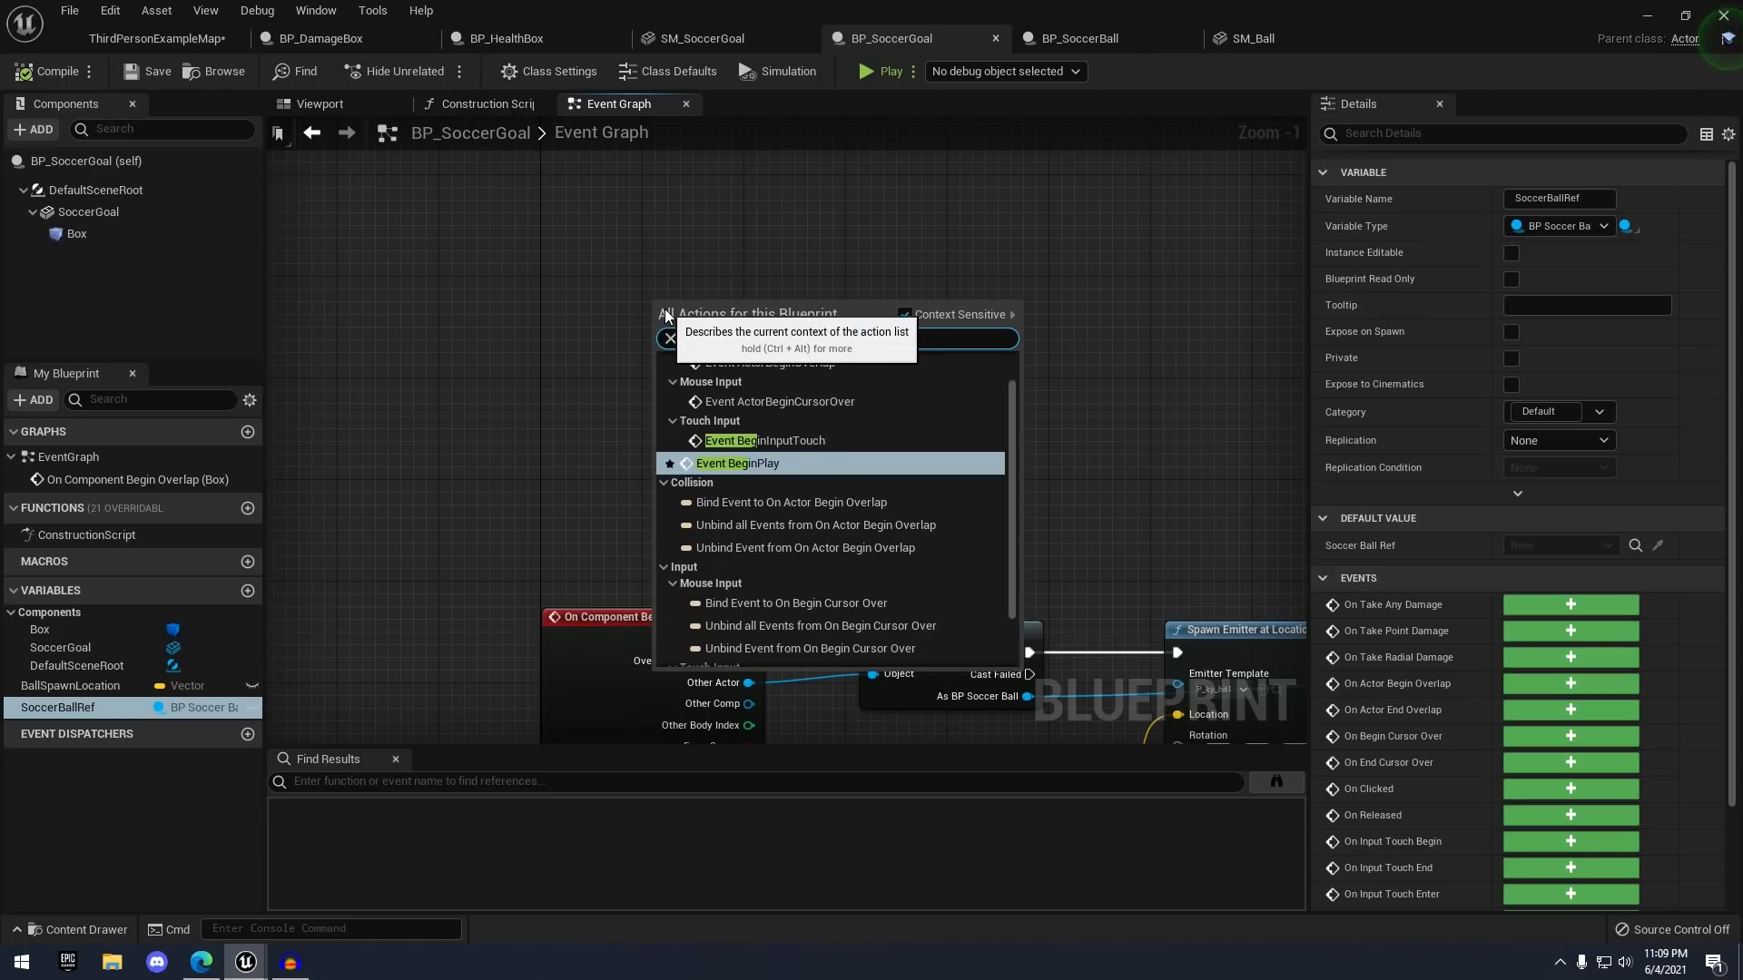
pyautogui.press('Return')
pyautogui.scroll(1, 703, 329)
pyautogui.moveTo(59, 730); pyautogui.dragTo(874, 314)
pyautogui.click(717, 424)
pyautogui.write('is val')
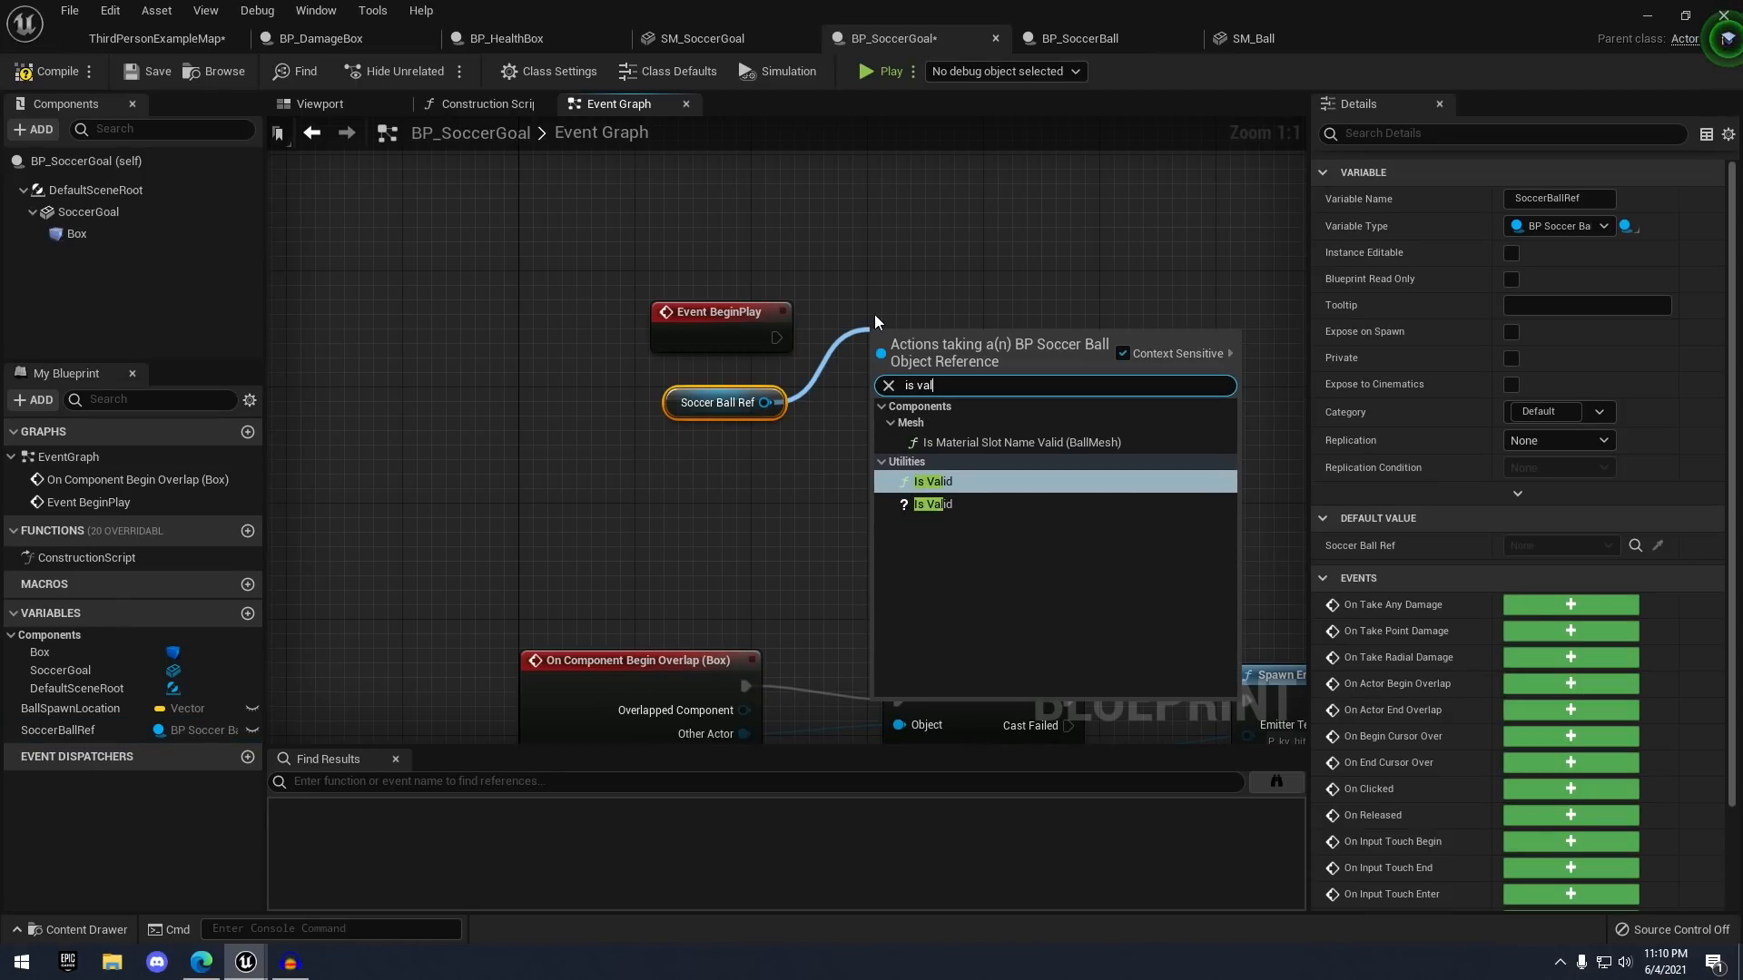
pyautogui.press('Down')
pyautogui.press('Return')
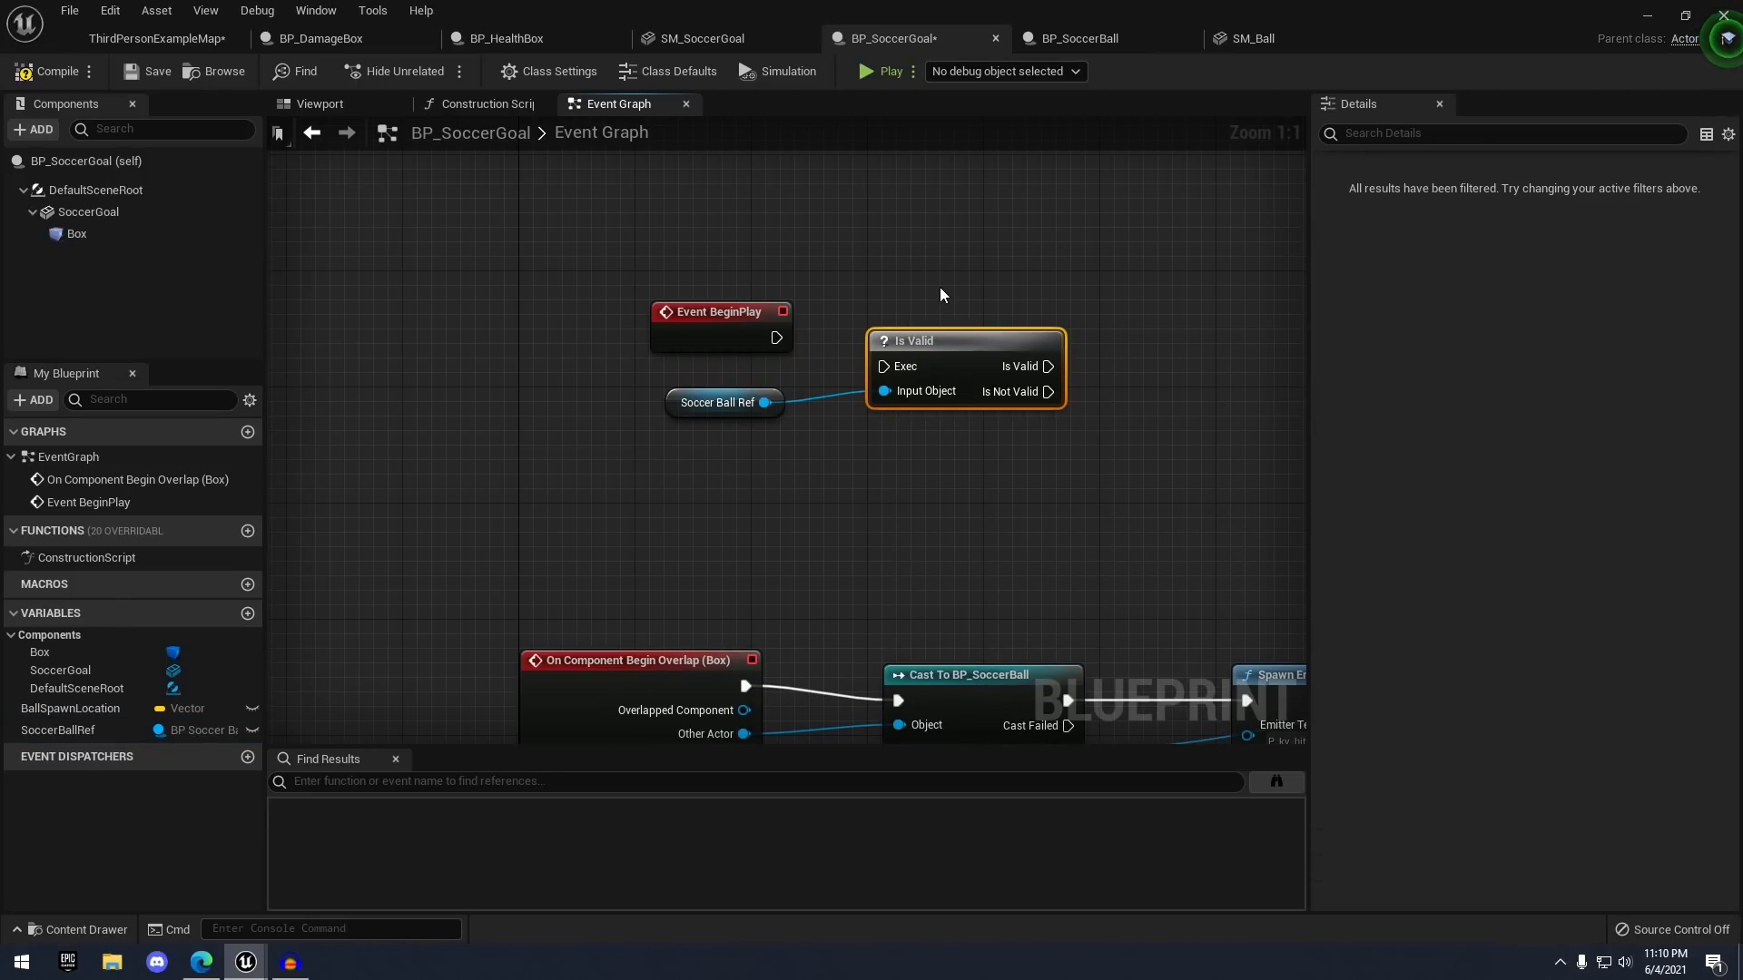
pyautogui.moveTo(776, 338); pyautogui.dragTo(900, 368)
pyautogui.moveTo(977, 372); pyautogui.dragTo(952, 344)
pyautogui.click(755, 438)
# - On Is Valid, set BallSpawnLocation from the ball's GetActorLocation
pyautogui.moveTo(833, 402); pyautogui.dragTo(662, 391, button='right')
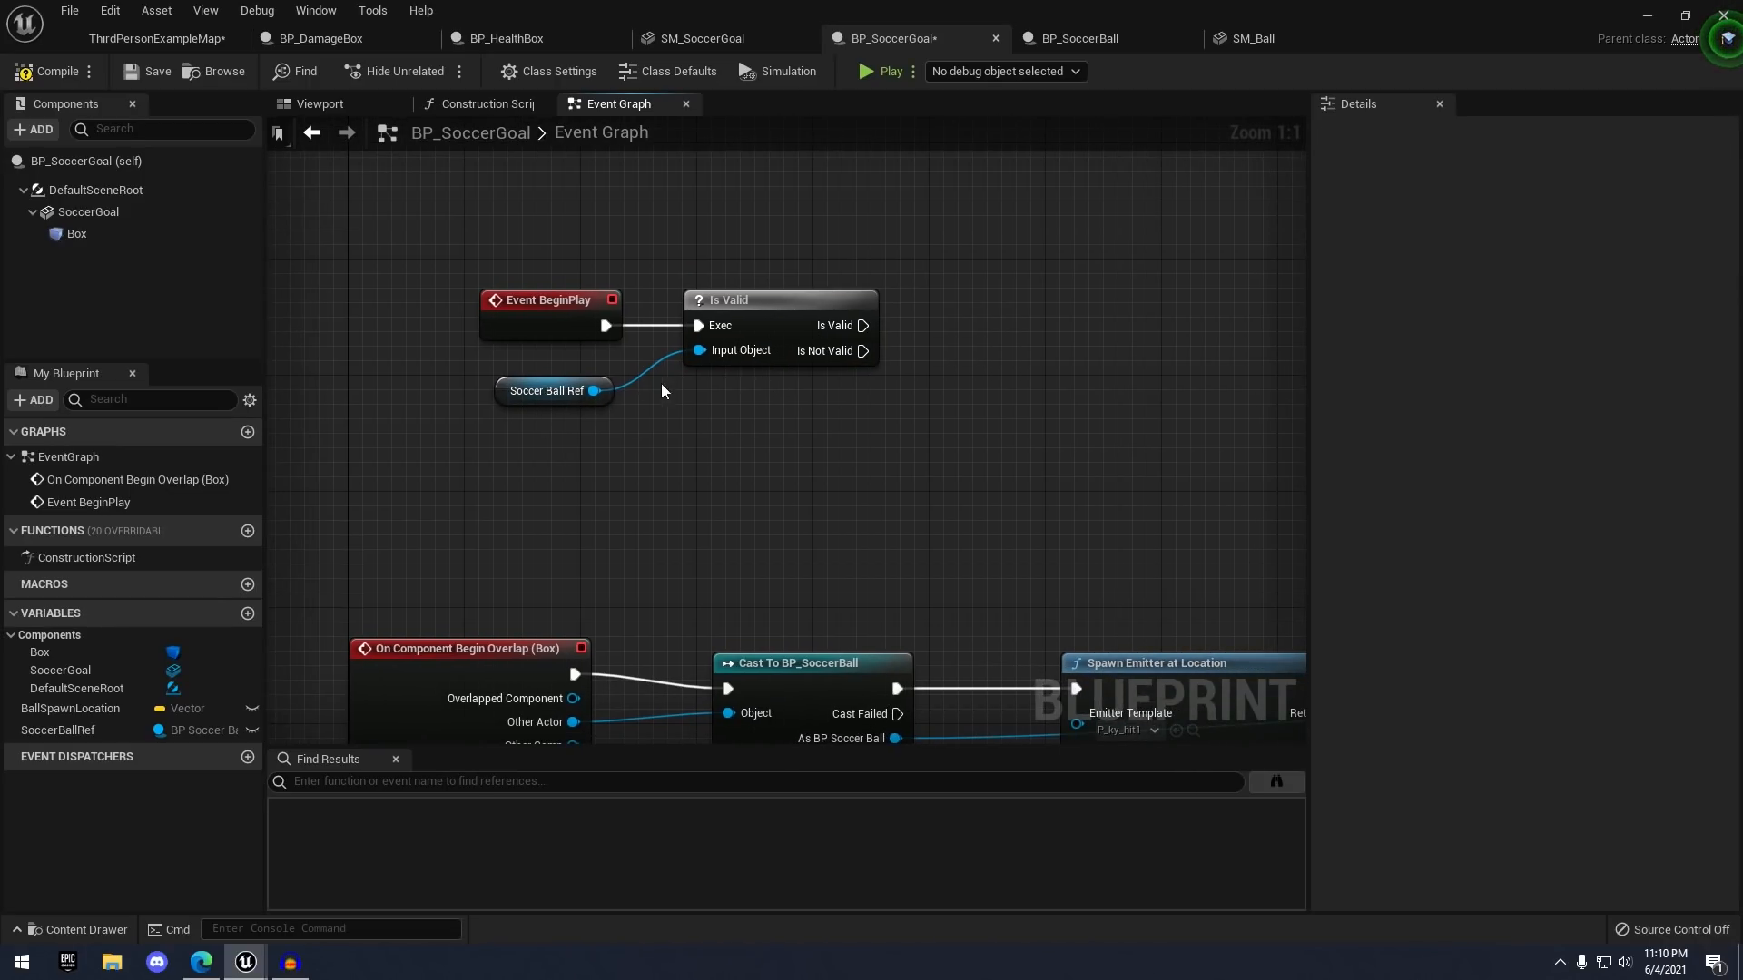
pyautogui.scroll(-2, 772, 600)
pyautogui.scroll(2, 825, 436)
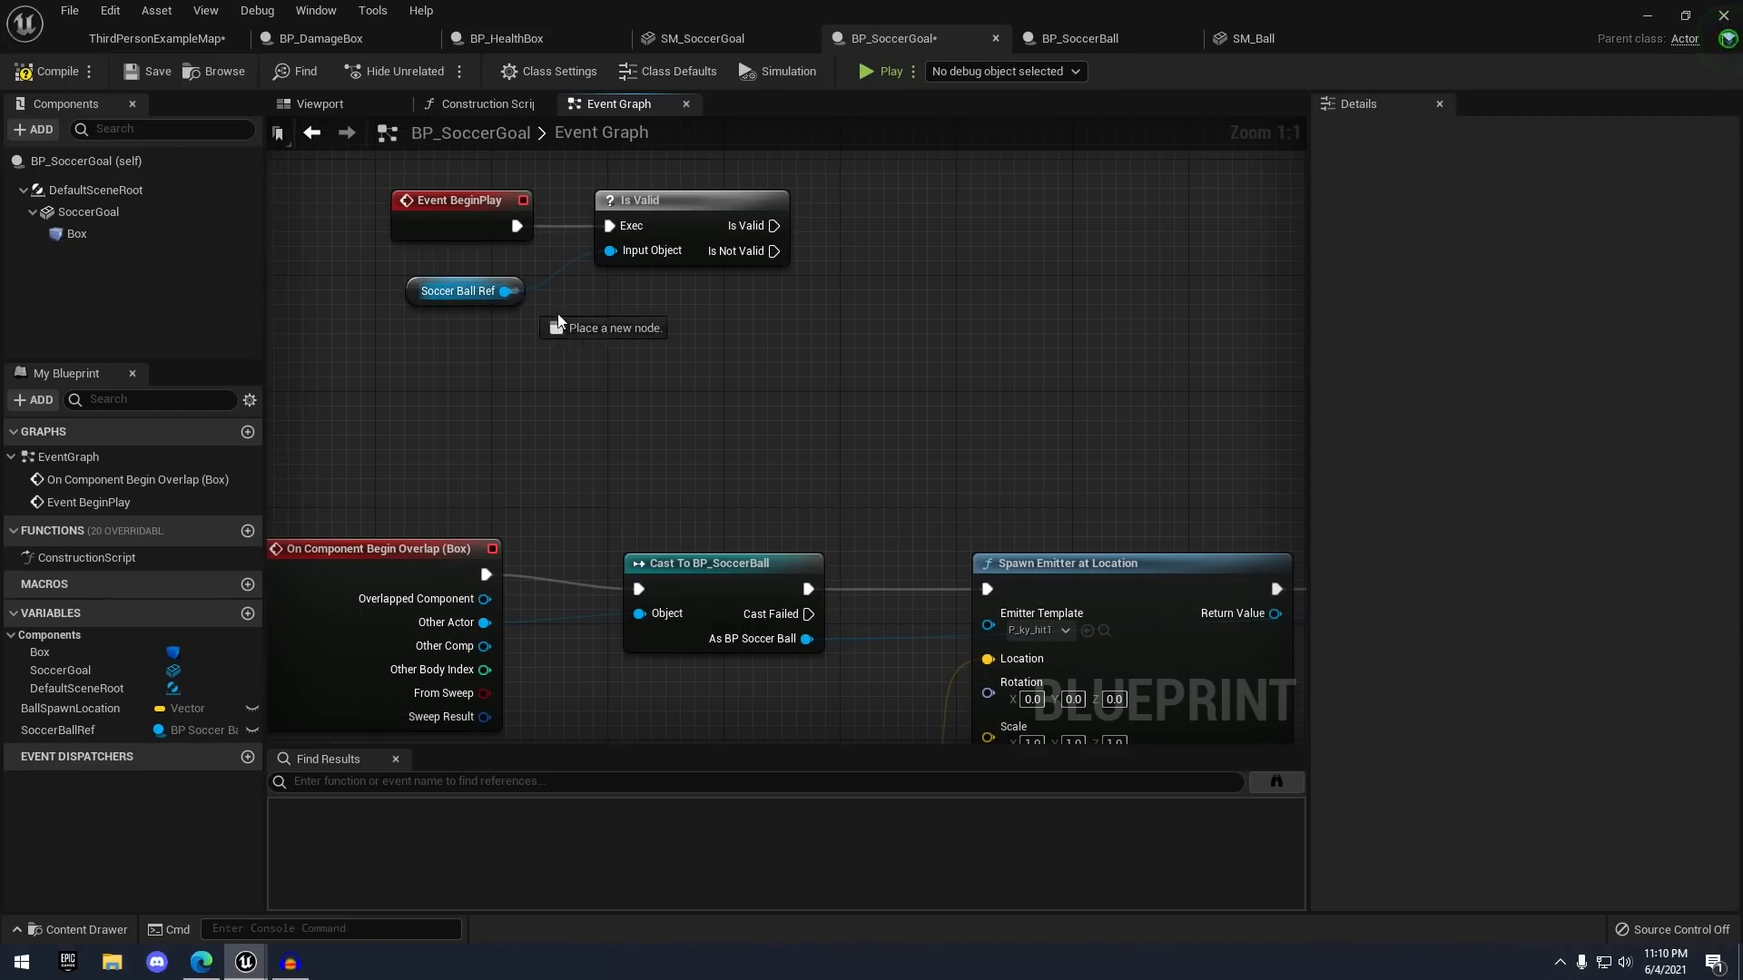
pyautogui.moveTo(559, 319); pyautogui.dragTo(769, 340)
pyautogui.write('get actor')
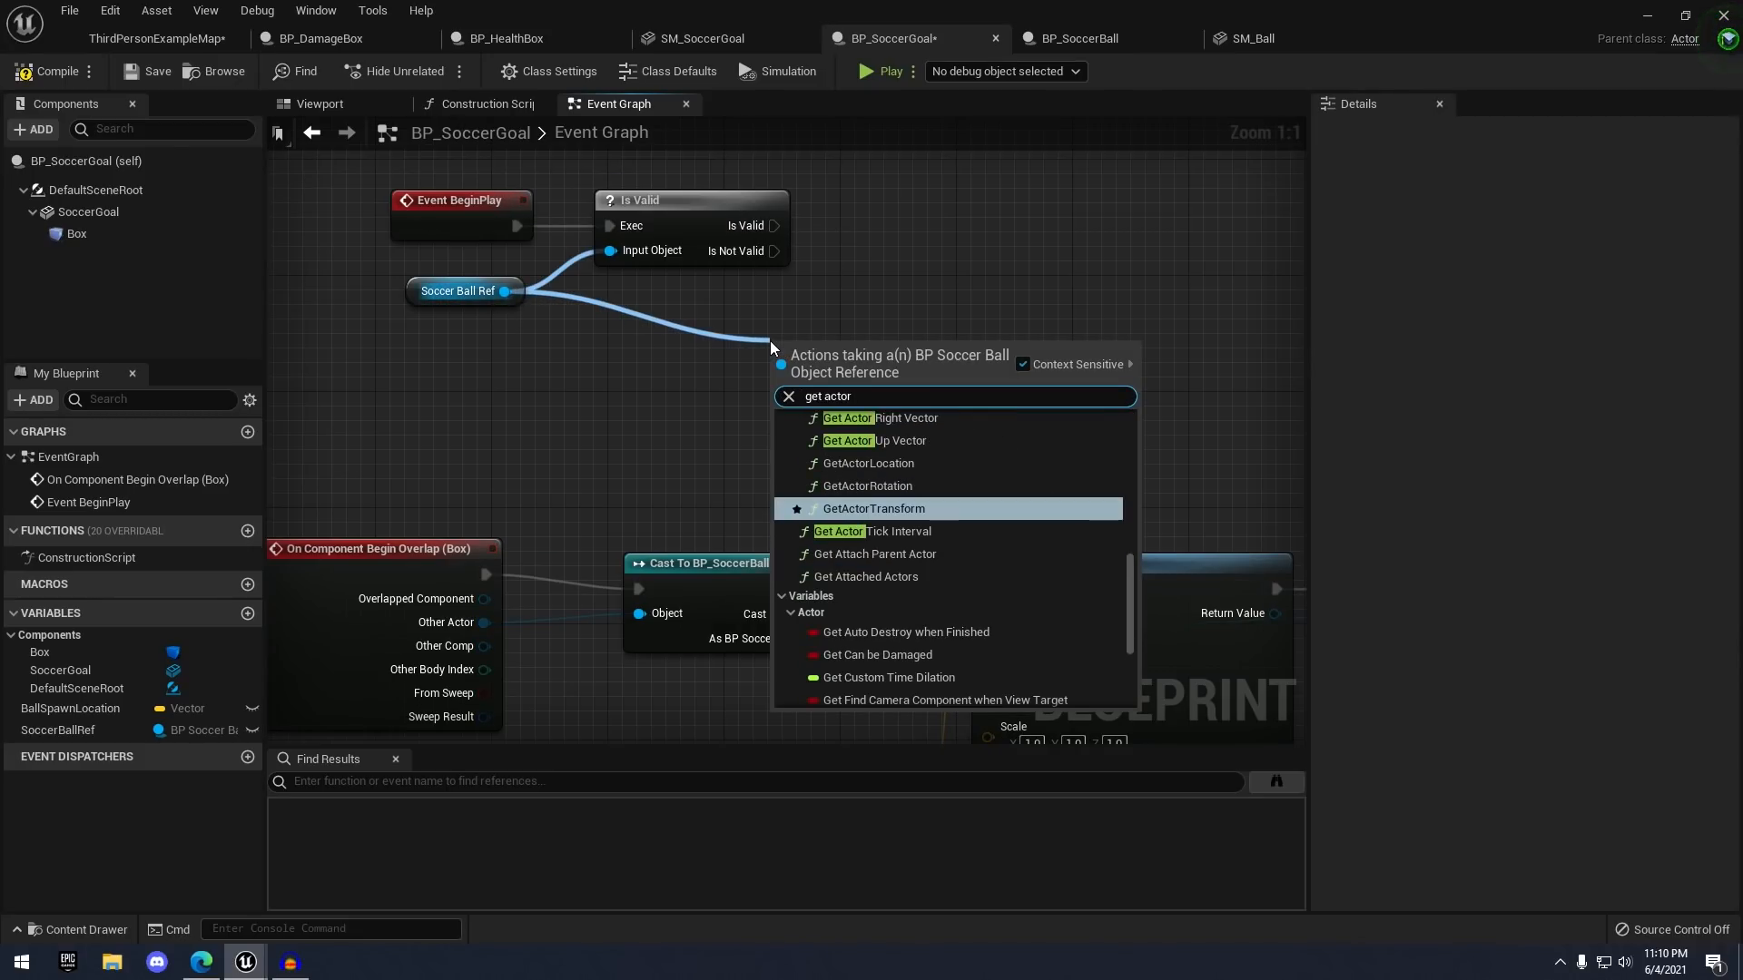
pyautogui.write(' loc')
pyautogui.press('Return')
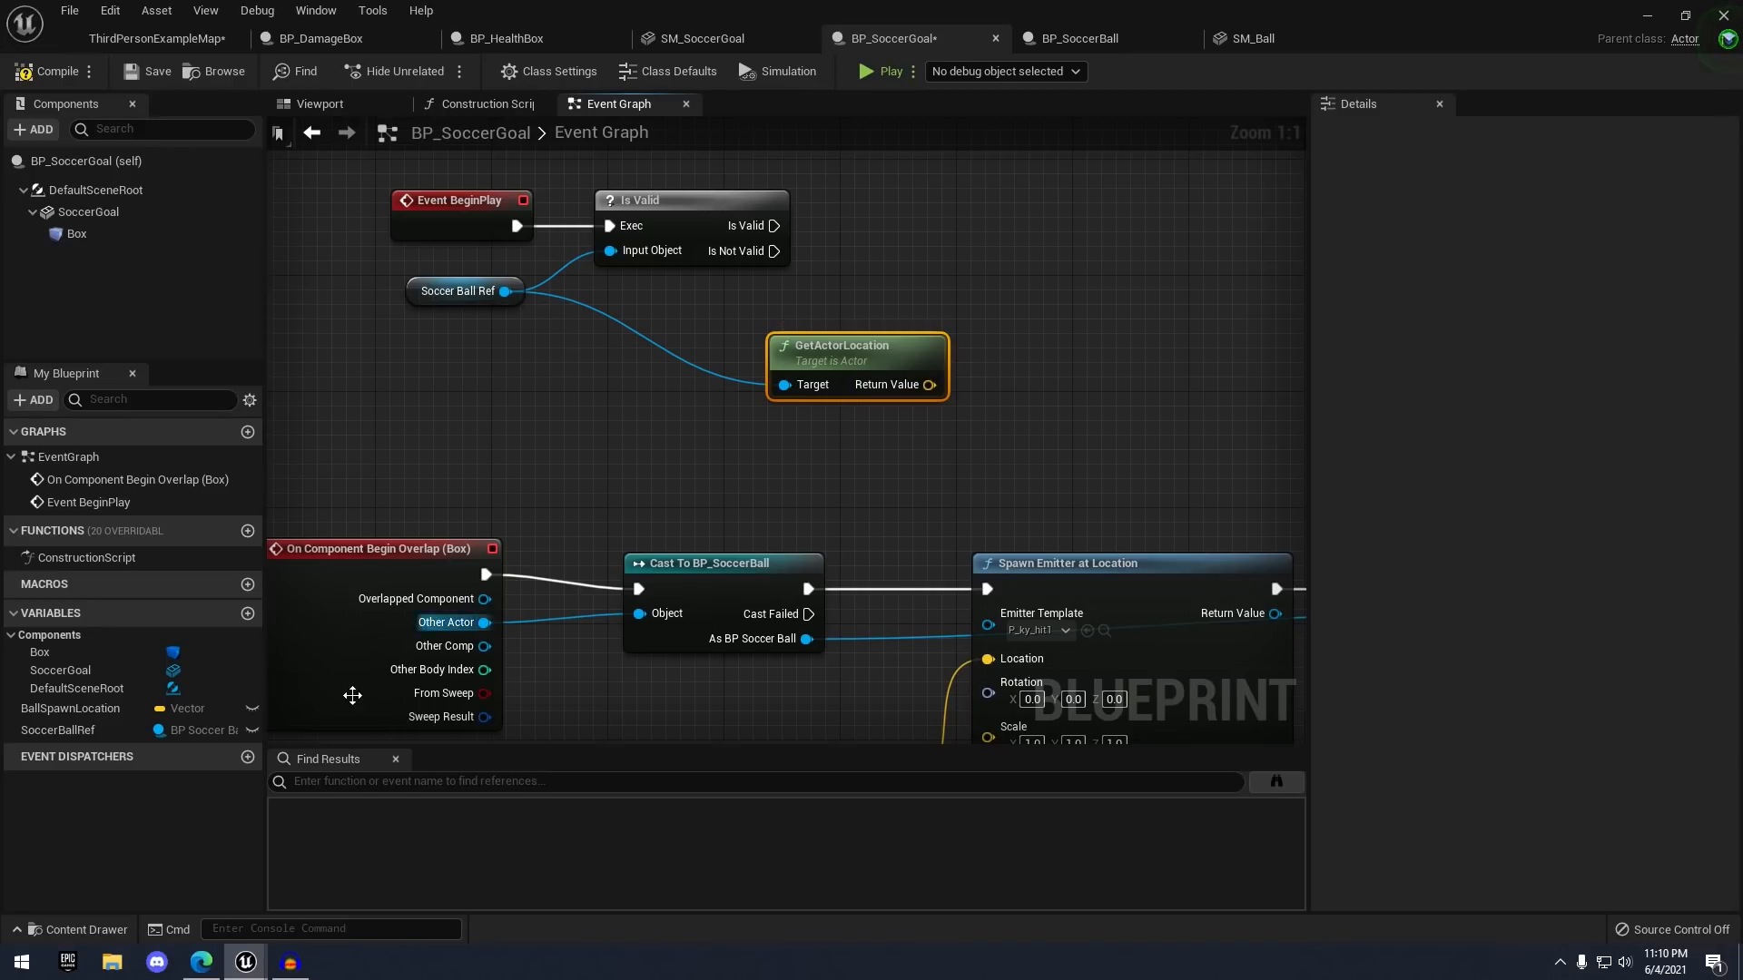
pyautogui.moveTo(87, 717); pyautogui.dragTo(1017, 273)
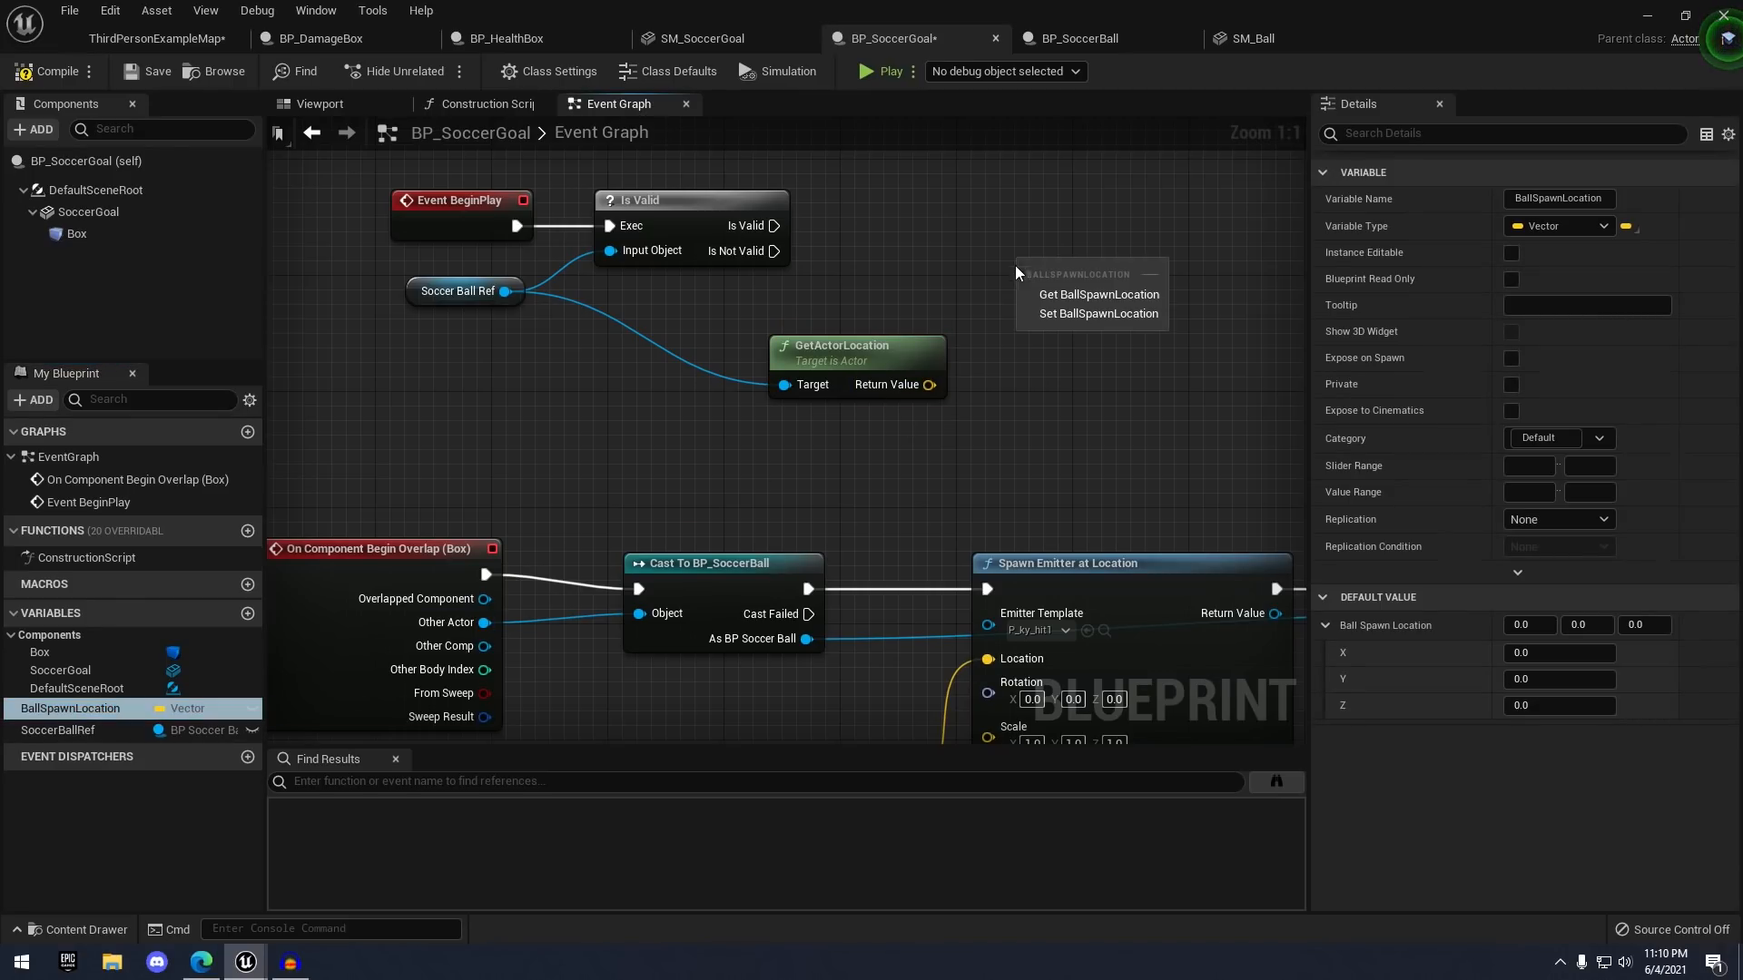
pyautogui.click(1057, 314)
pyautogui.moveTo(930, 385); pyautogui.dragTo(985, 304)
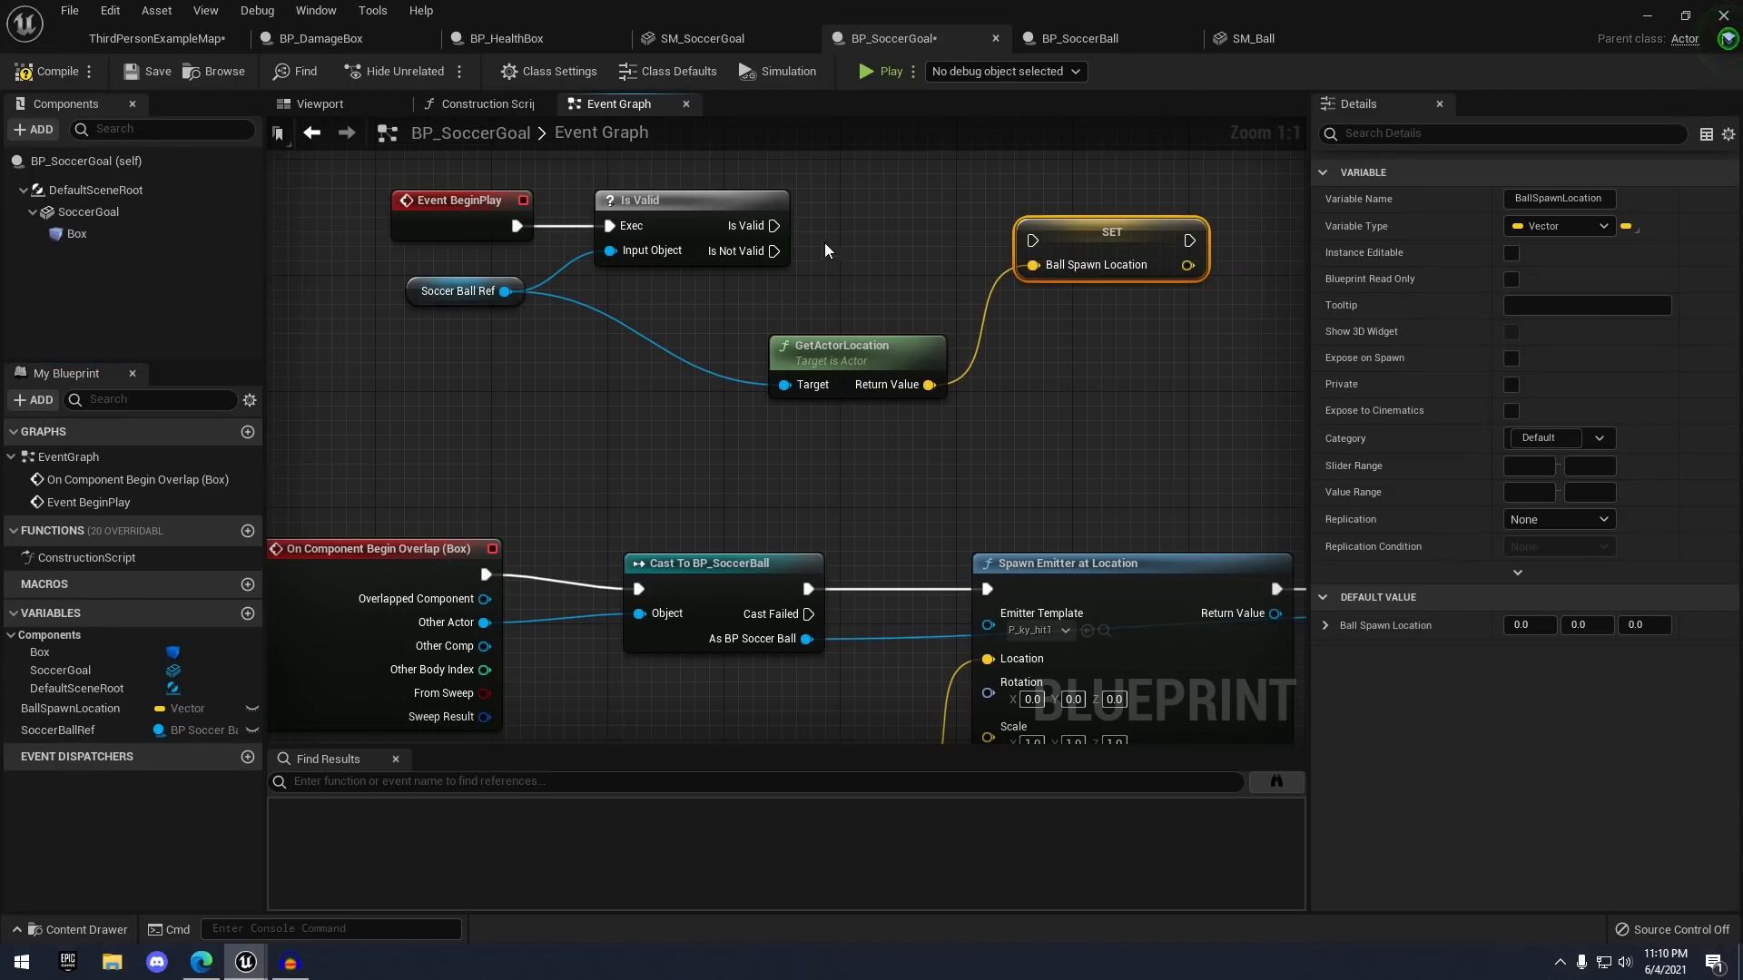
pyautogui.moveTo(774, 226); pyautogui.dragTo(1035, 239)
pyautogui.moveTo(1051, 235); pyautogui.dragTo(1051, 221)
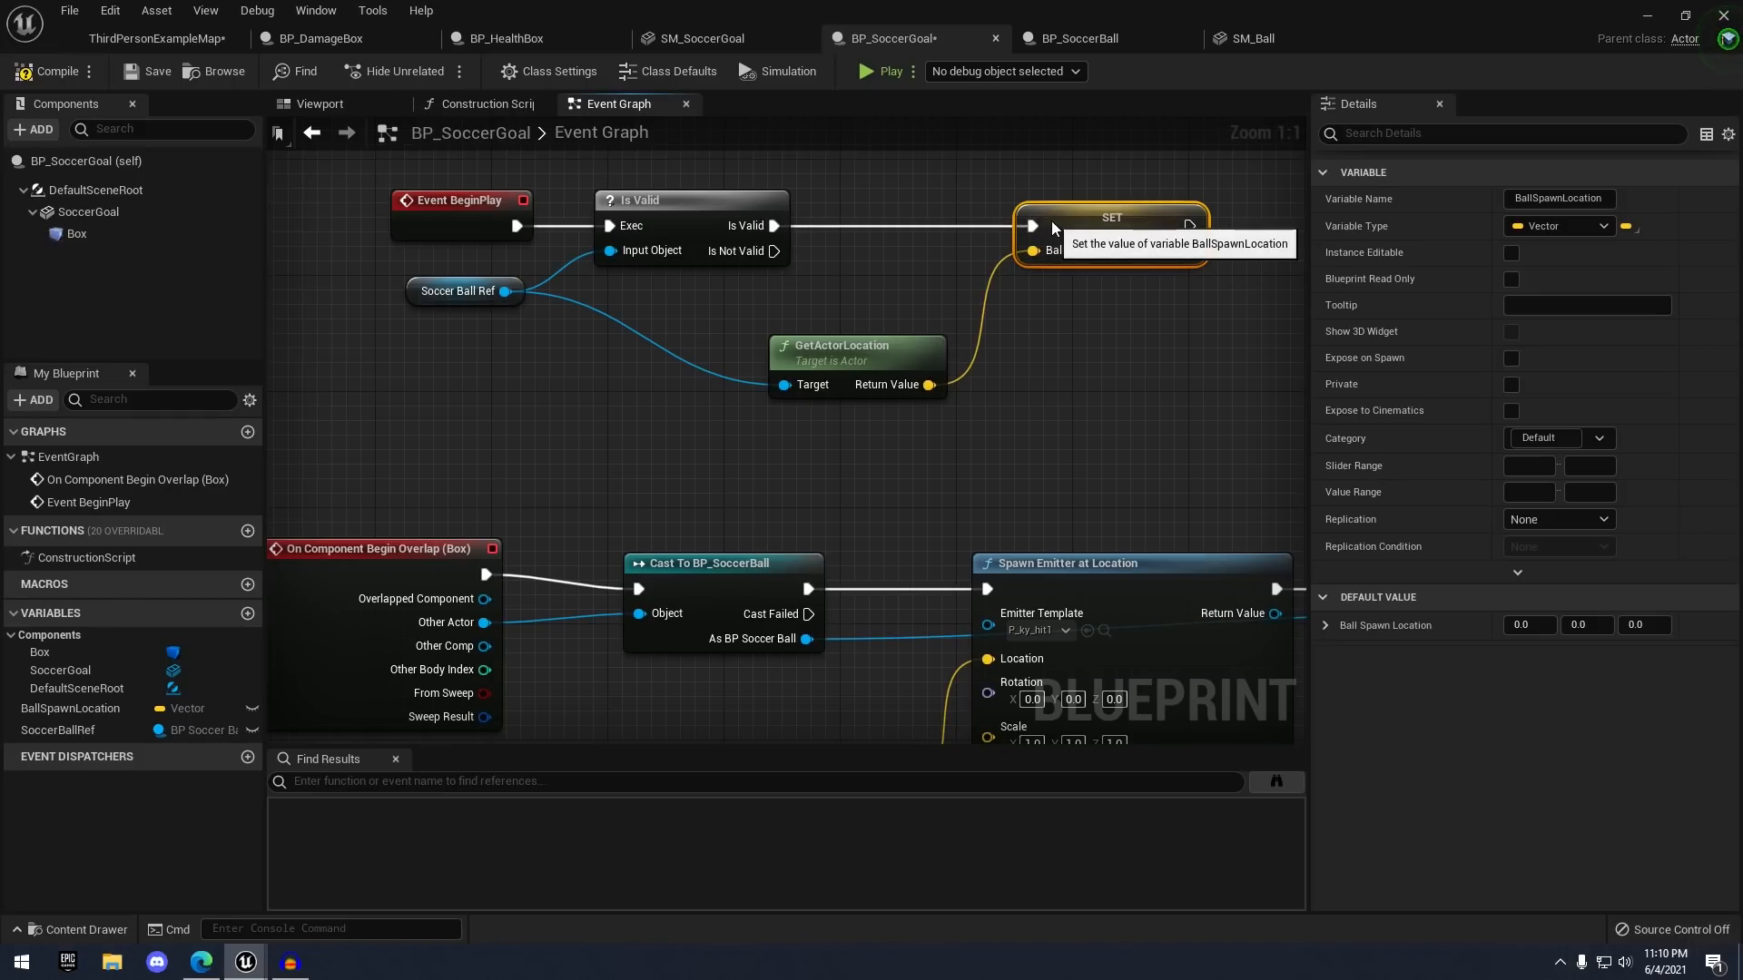
pyautogui.click(1067, 349)
pyautogui.scroll(-1, 1067, 349)
pyautogui.moveTo(1068, 349); pyautogui.dragTo(1056, 374, button='right')
pyautogui.moveTo(563, 303); pyautogui.dragTo(449, 323, button='right')
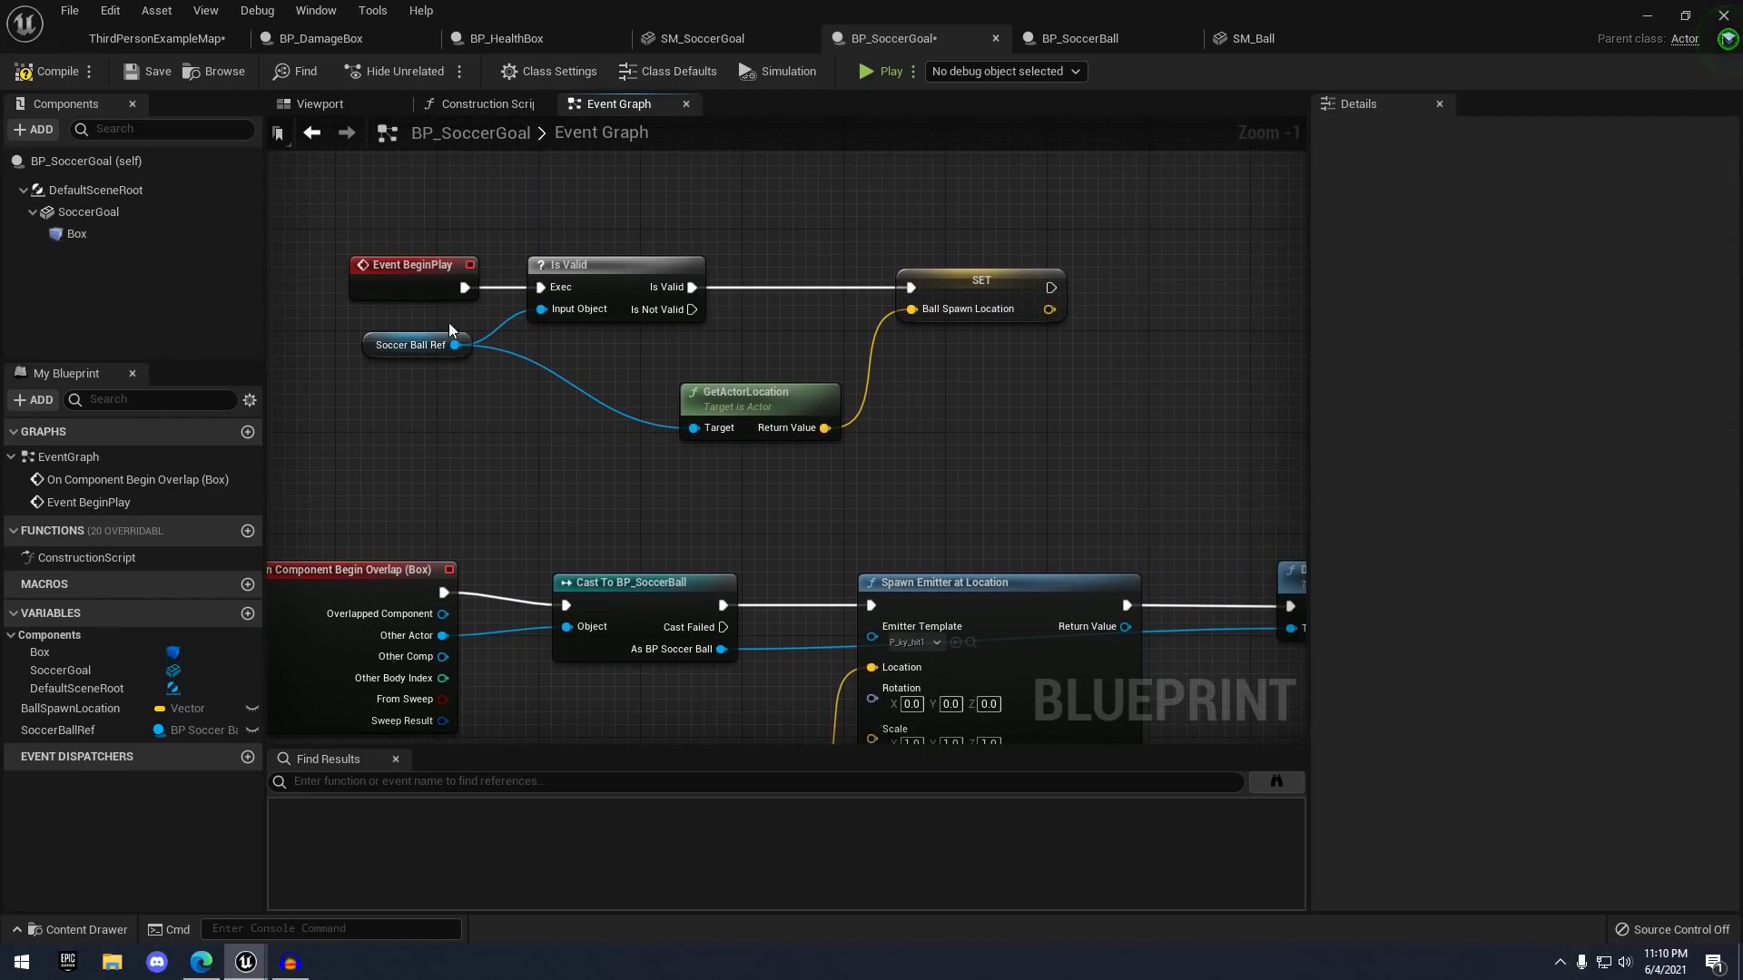
# - Make SoccerBallRef Instance Editable and Expose on Spawn, then save the blueprint
pyautogui.click(407, 351)
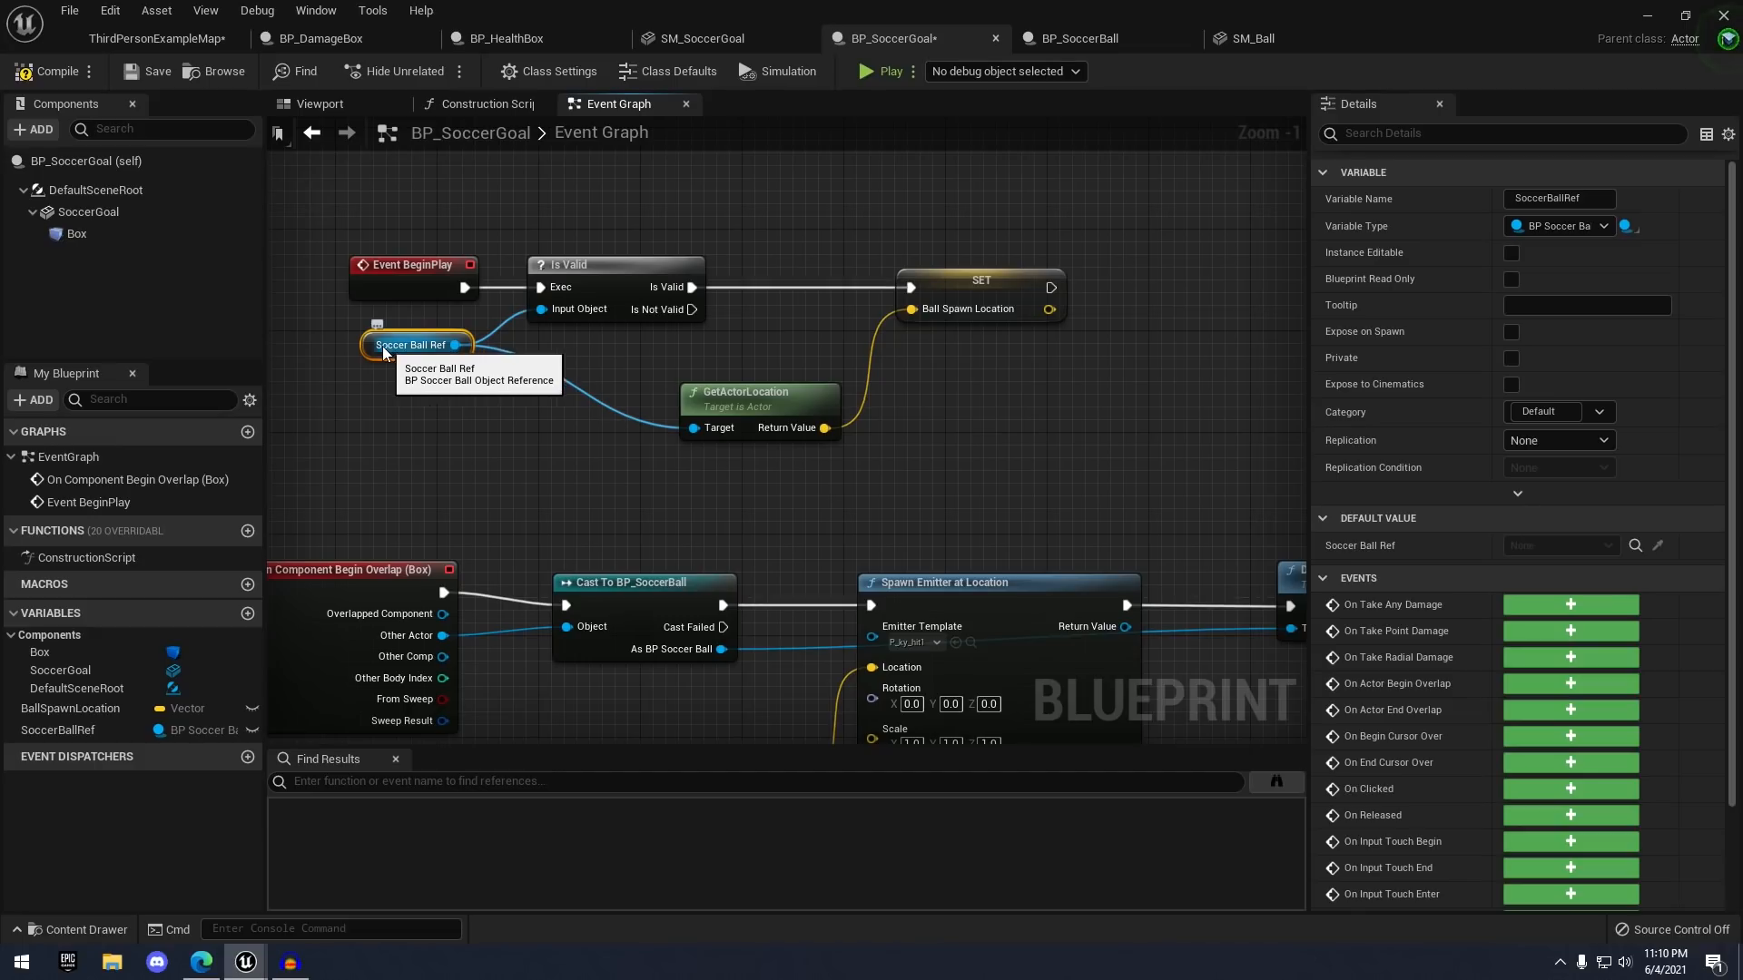
pyautogui.click(1510, 253)
pyautogui.click(1510, 332)
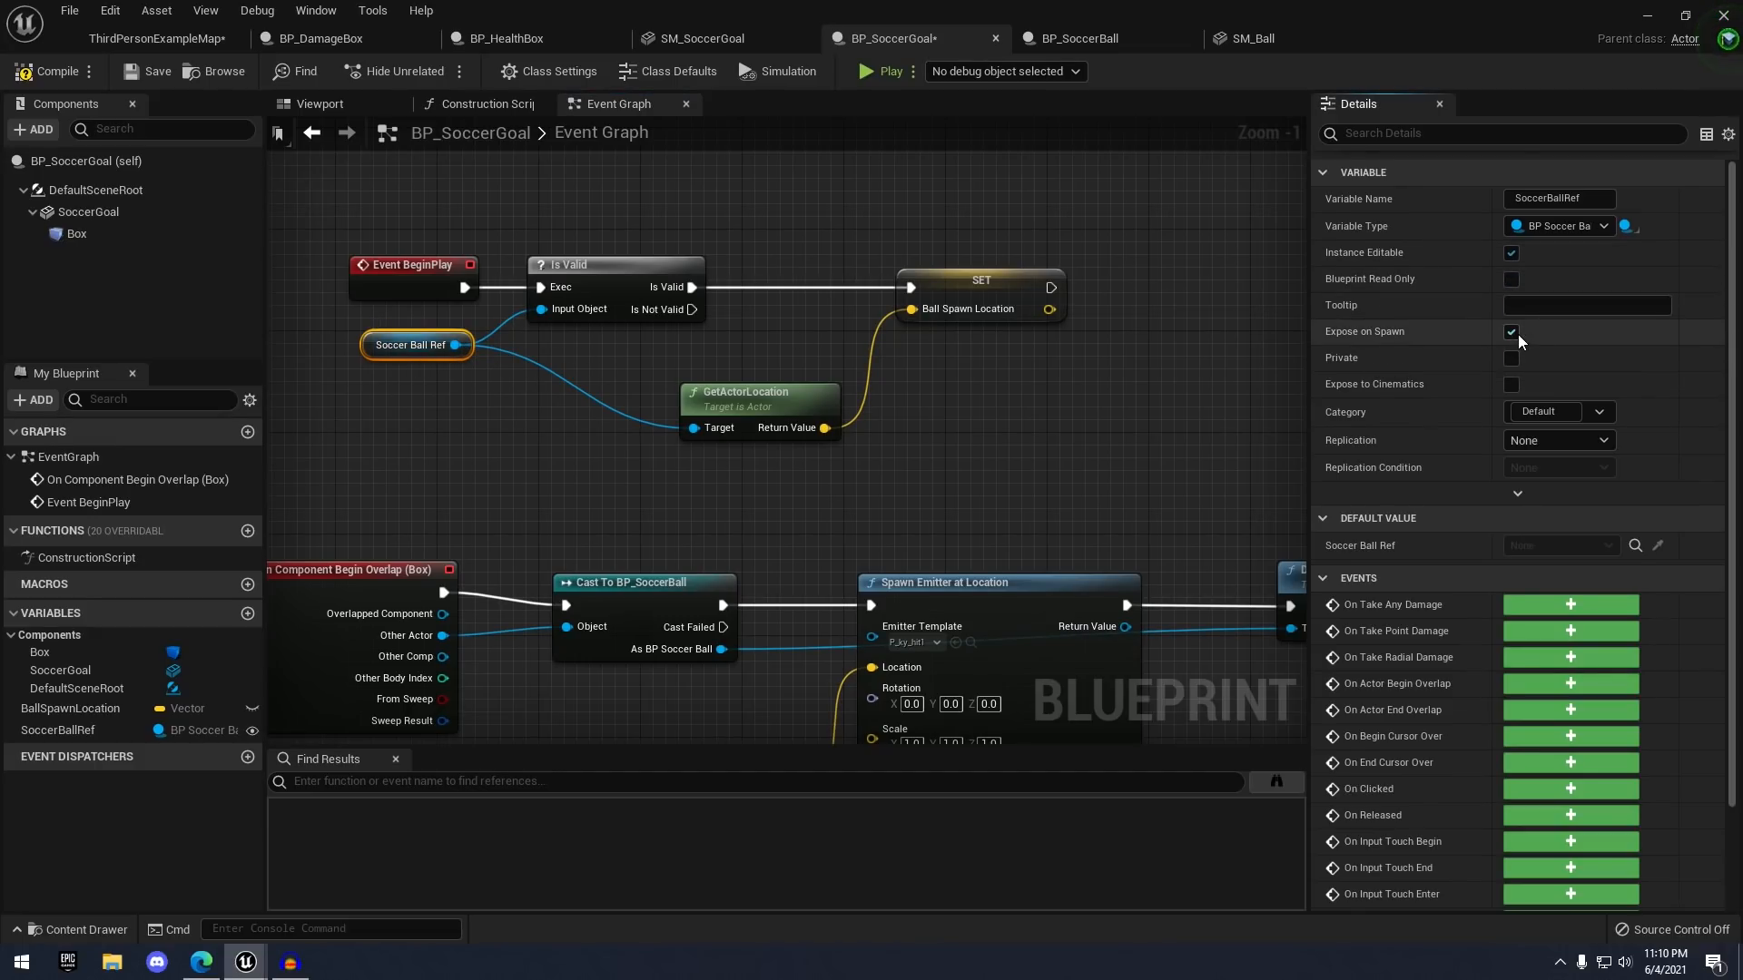
pyautogui.hotkey('ctrl', 's')
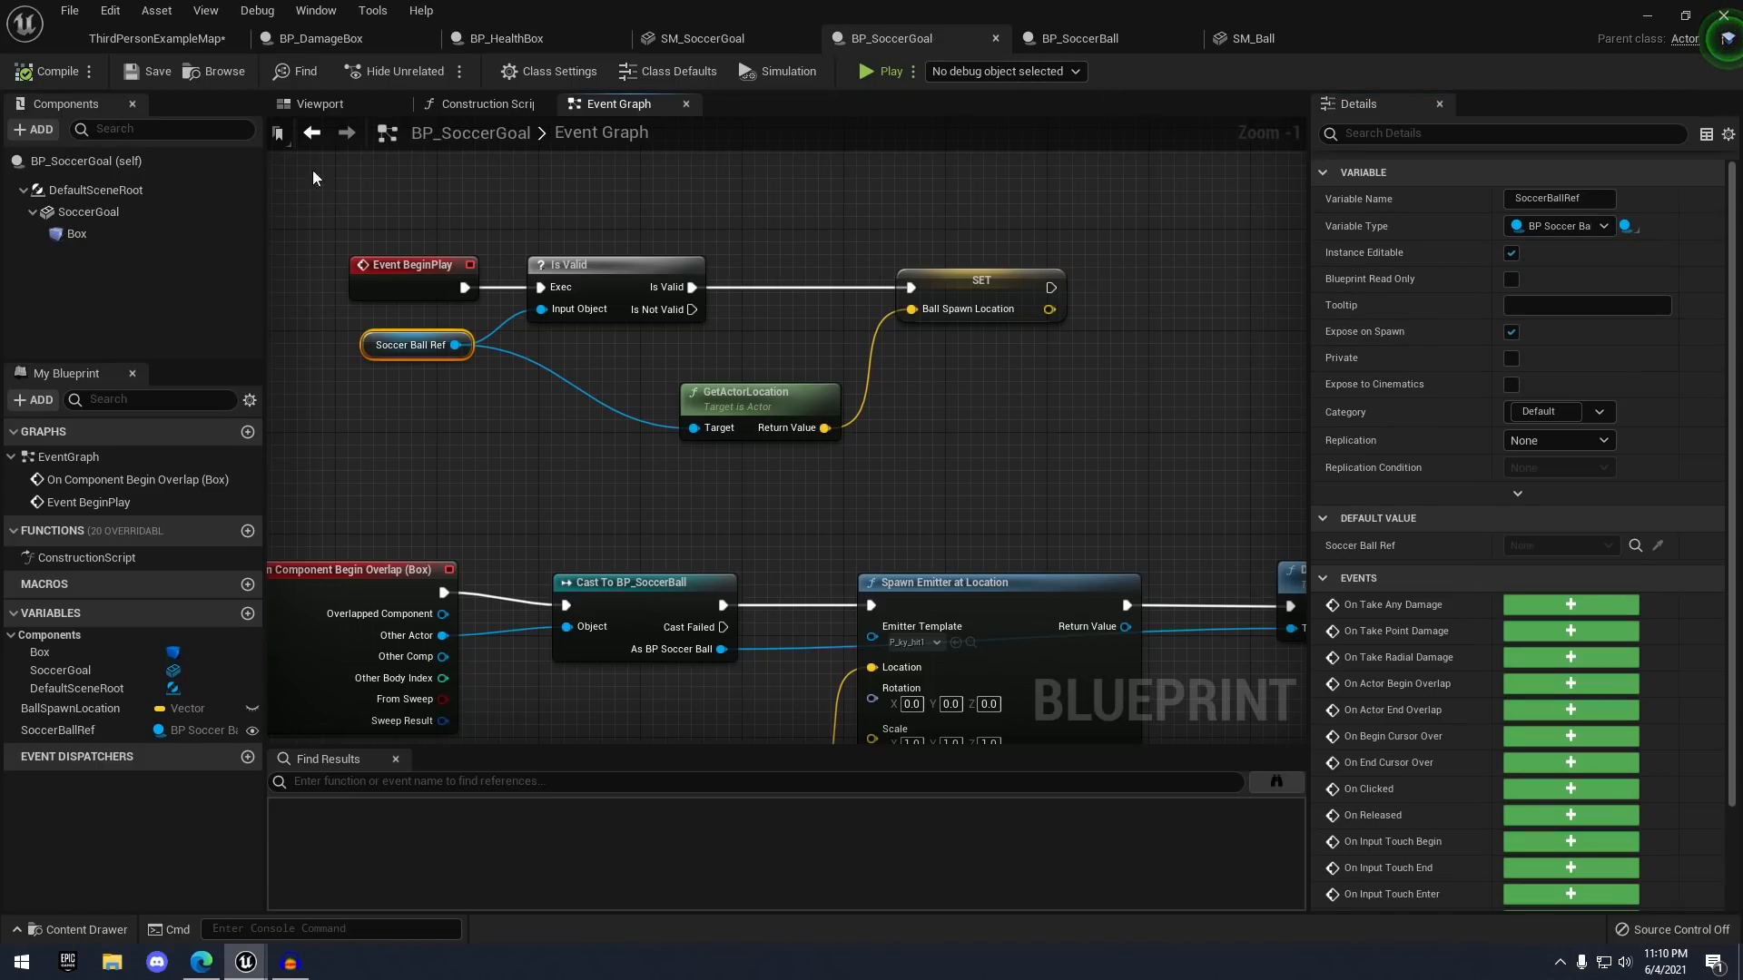
pyautogui.click(158, 38)
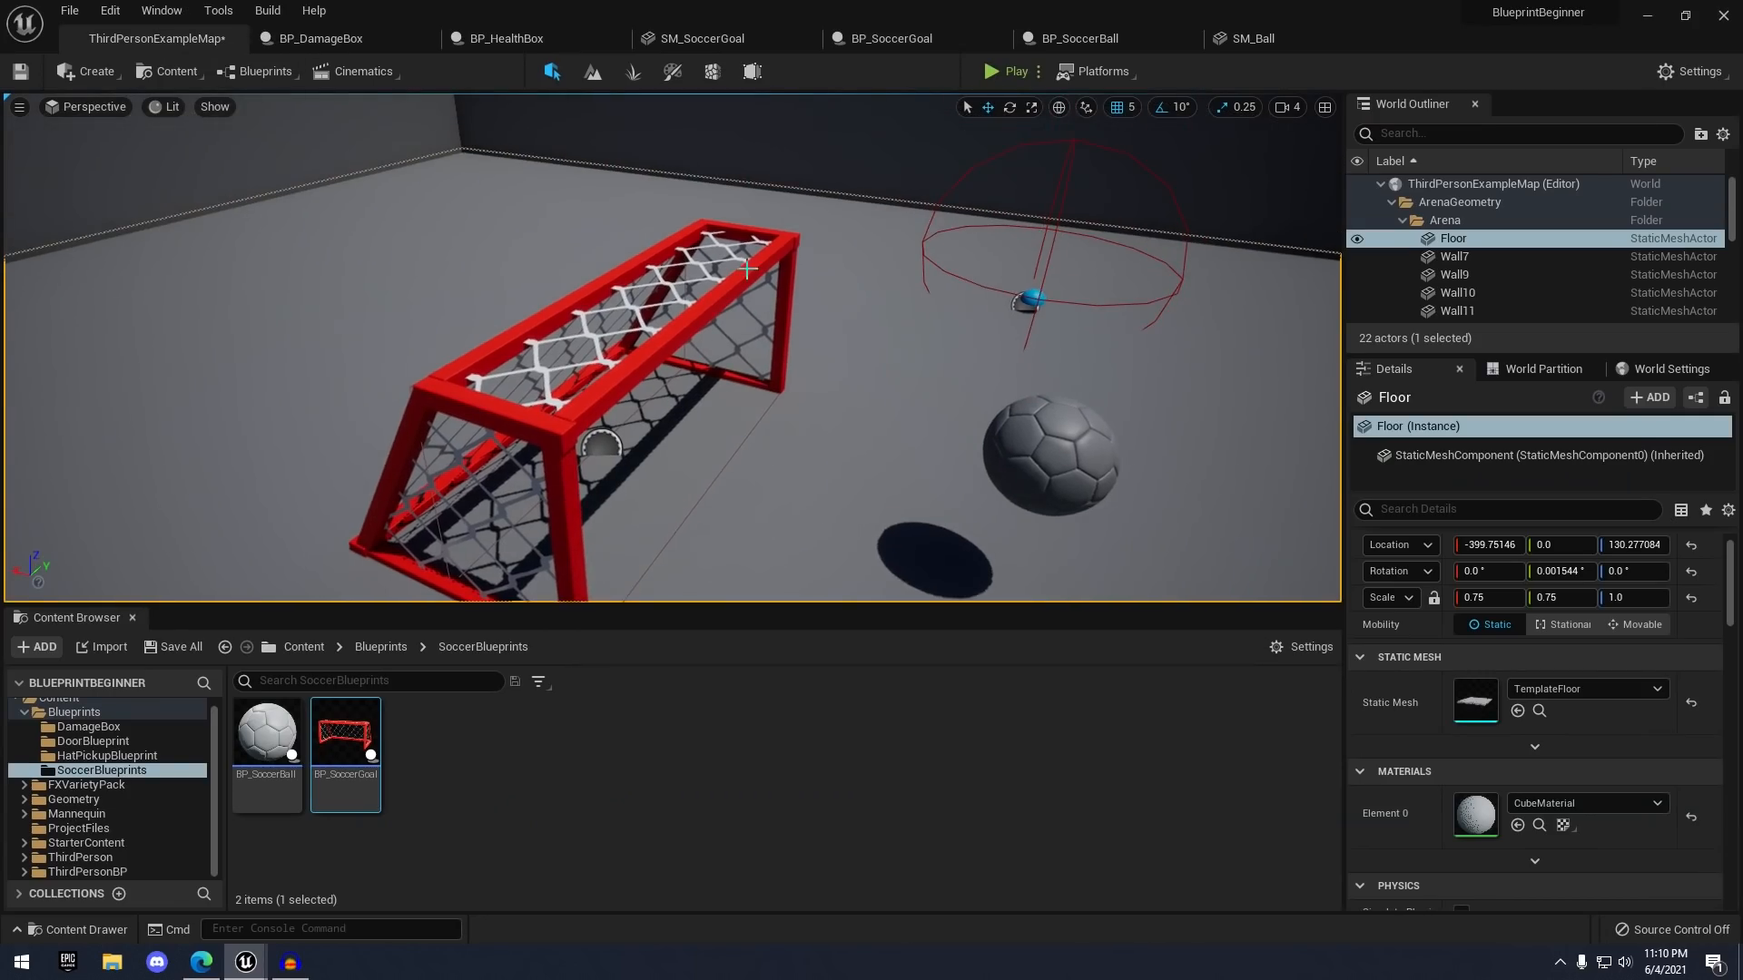
# - Select and frame the soccer goal, picking the soccer ball as its ball reference
pyautogui.click(746, 267)
pyautogui.press('f')
pyautogui.moveTo(746, 267); pyautogui.dragTo(694, 334, button='right')
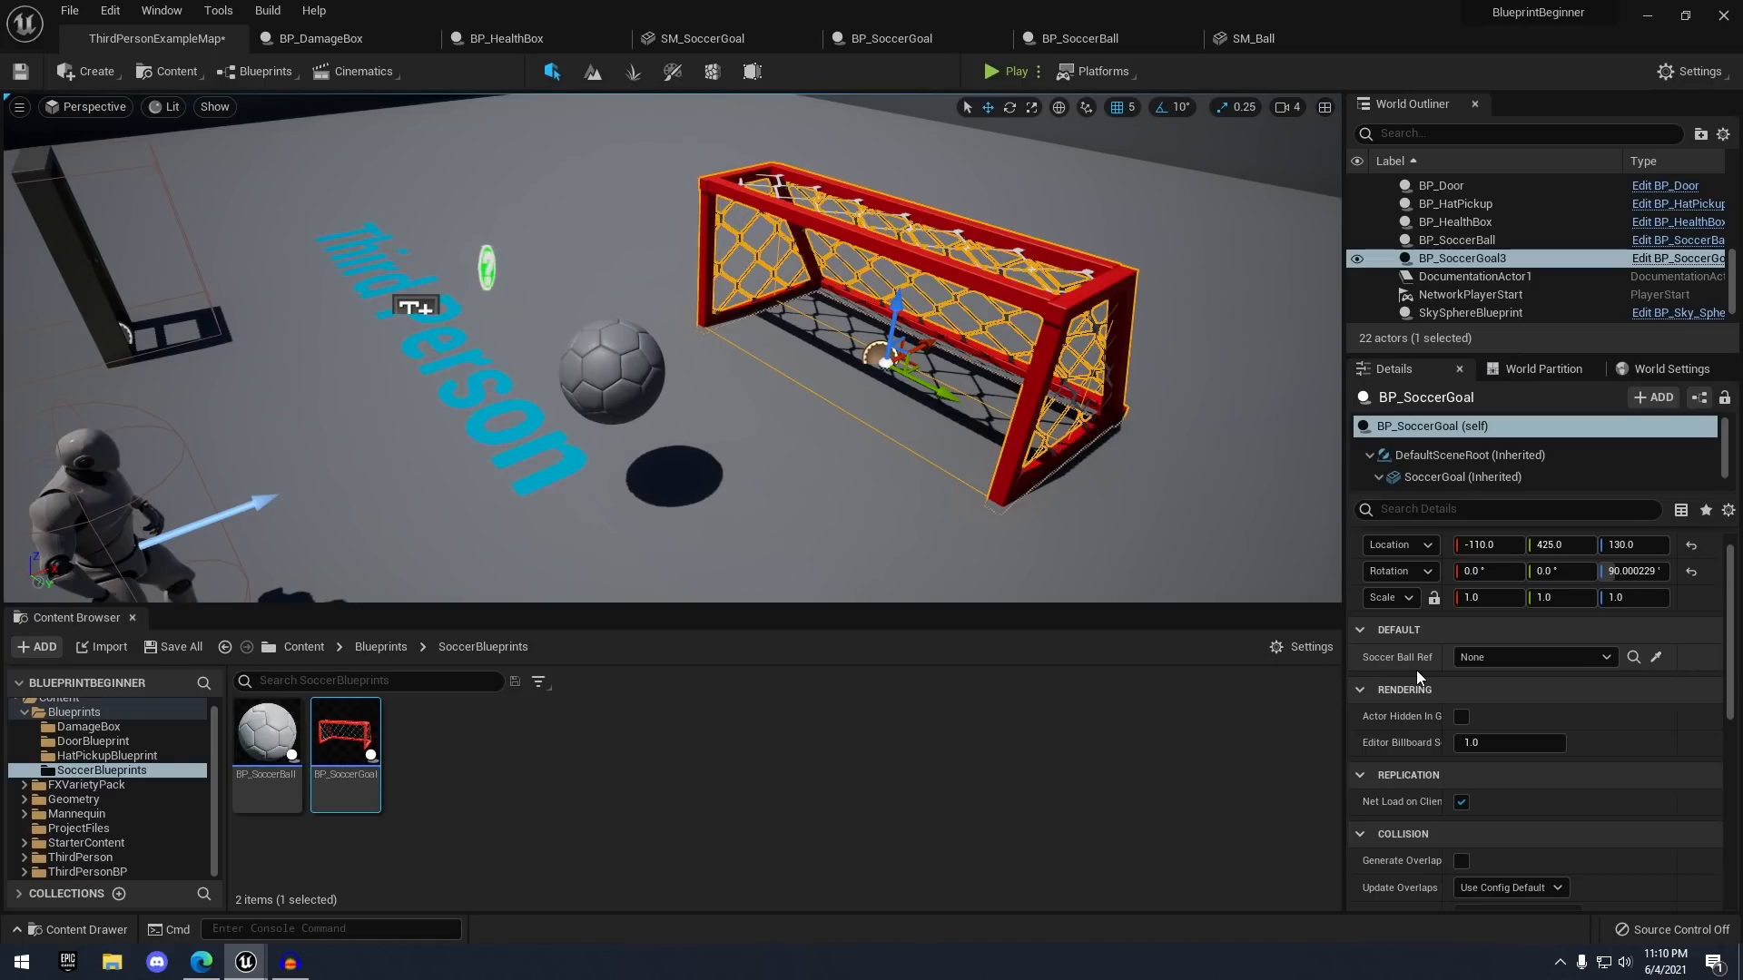
pyautogui.moveTo(1167, 526); pyautogui.dragTo(1071, 536, button='right')
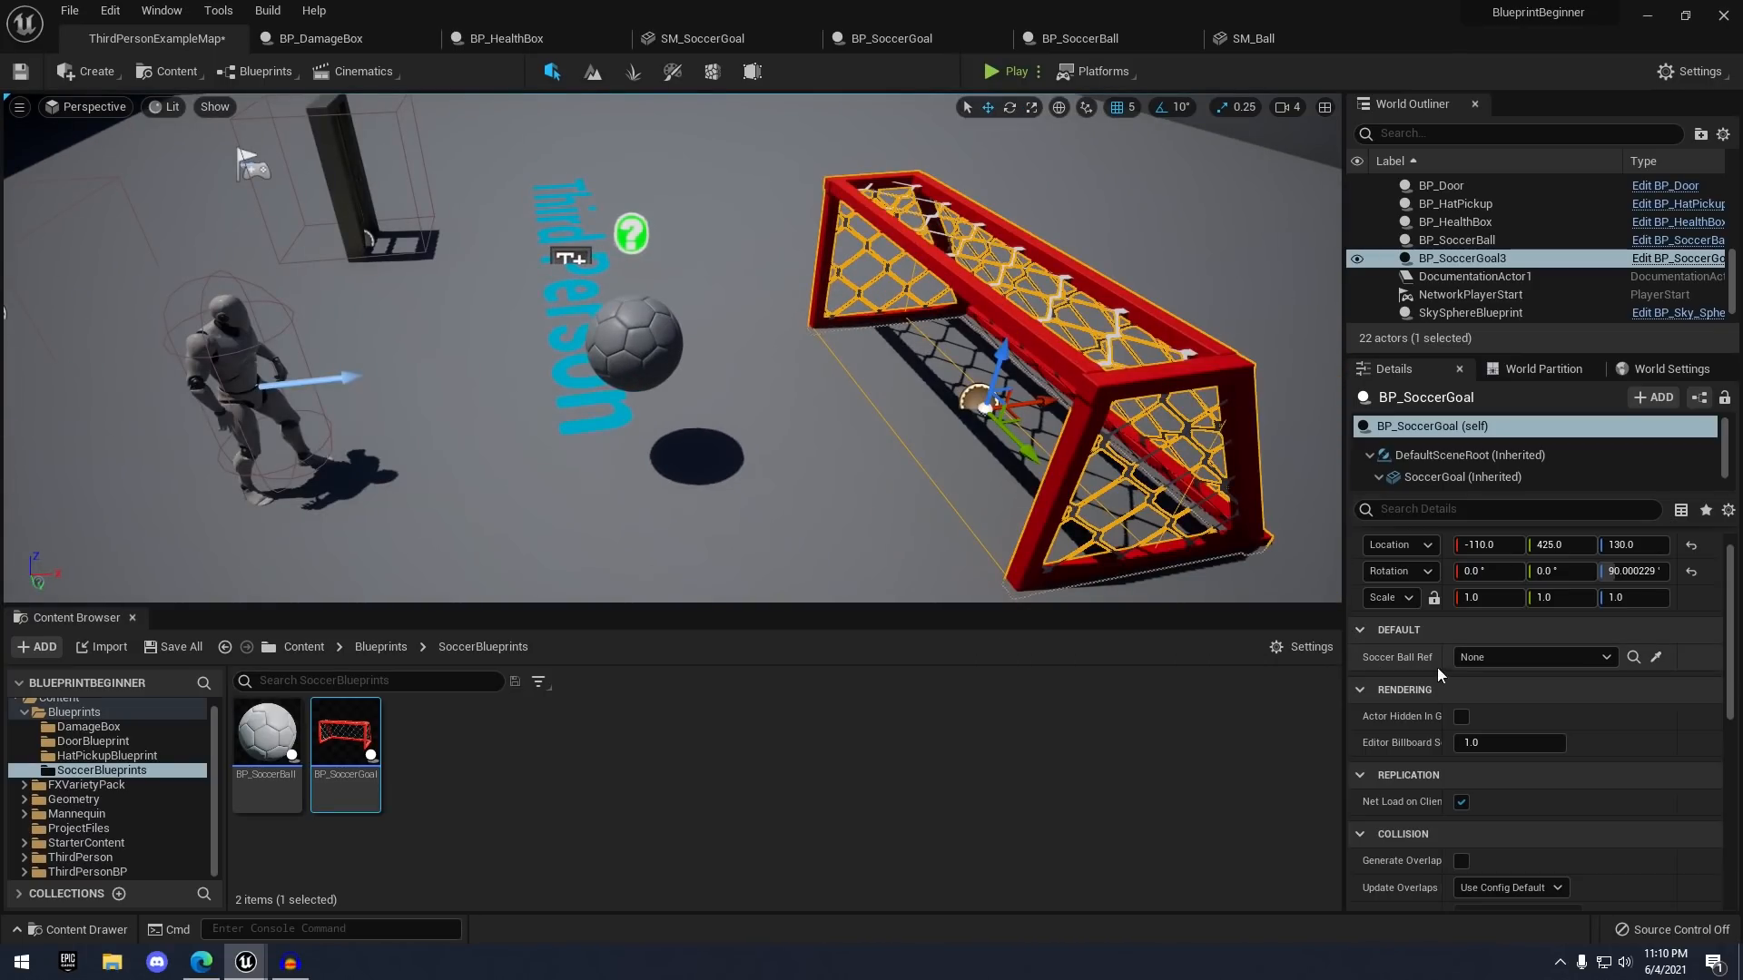
pyautogui.click(1656, 660)
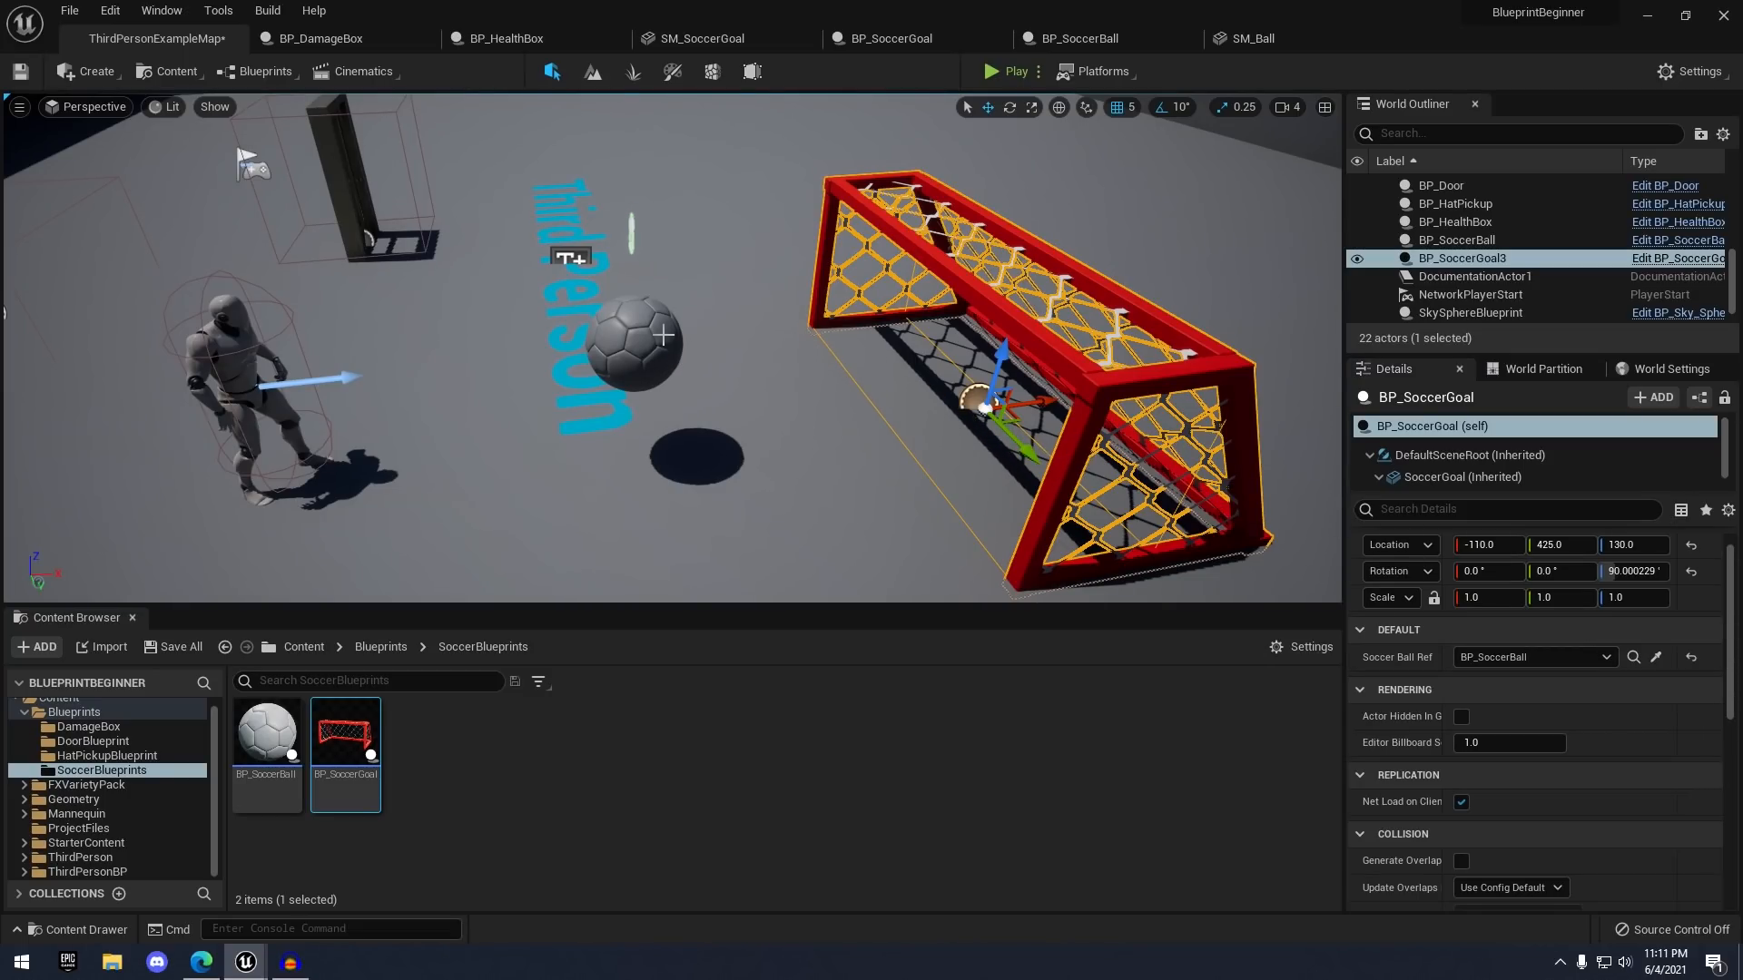
# - Slide the soccer goal along X toward the ball
pyautogui.moveTo(804, 364); pyautogui.dragTo(849, 371, button='right')
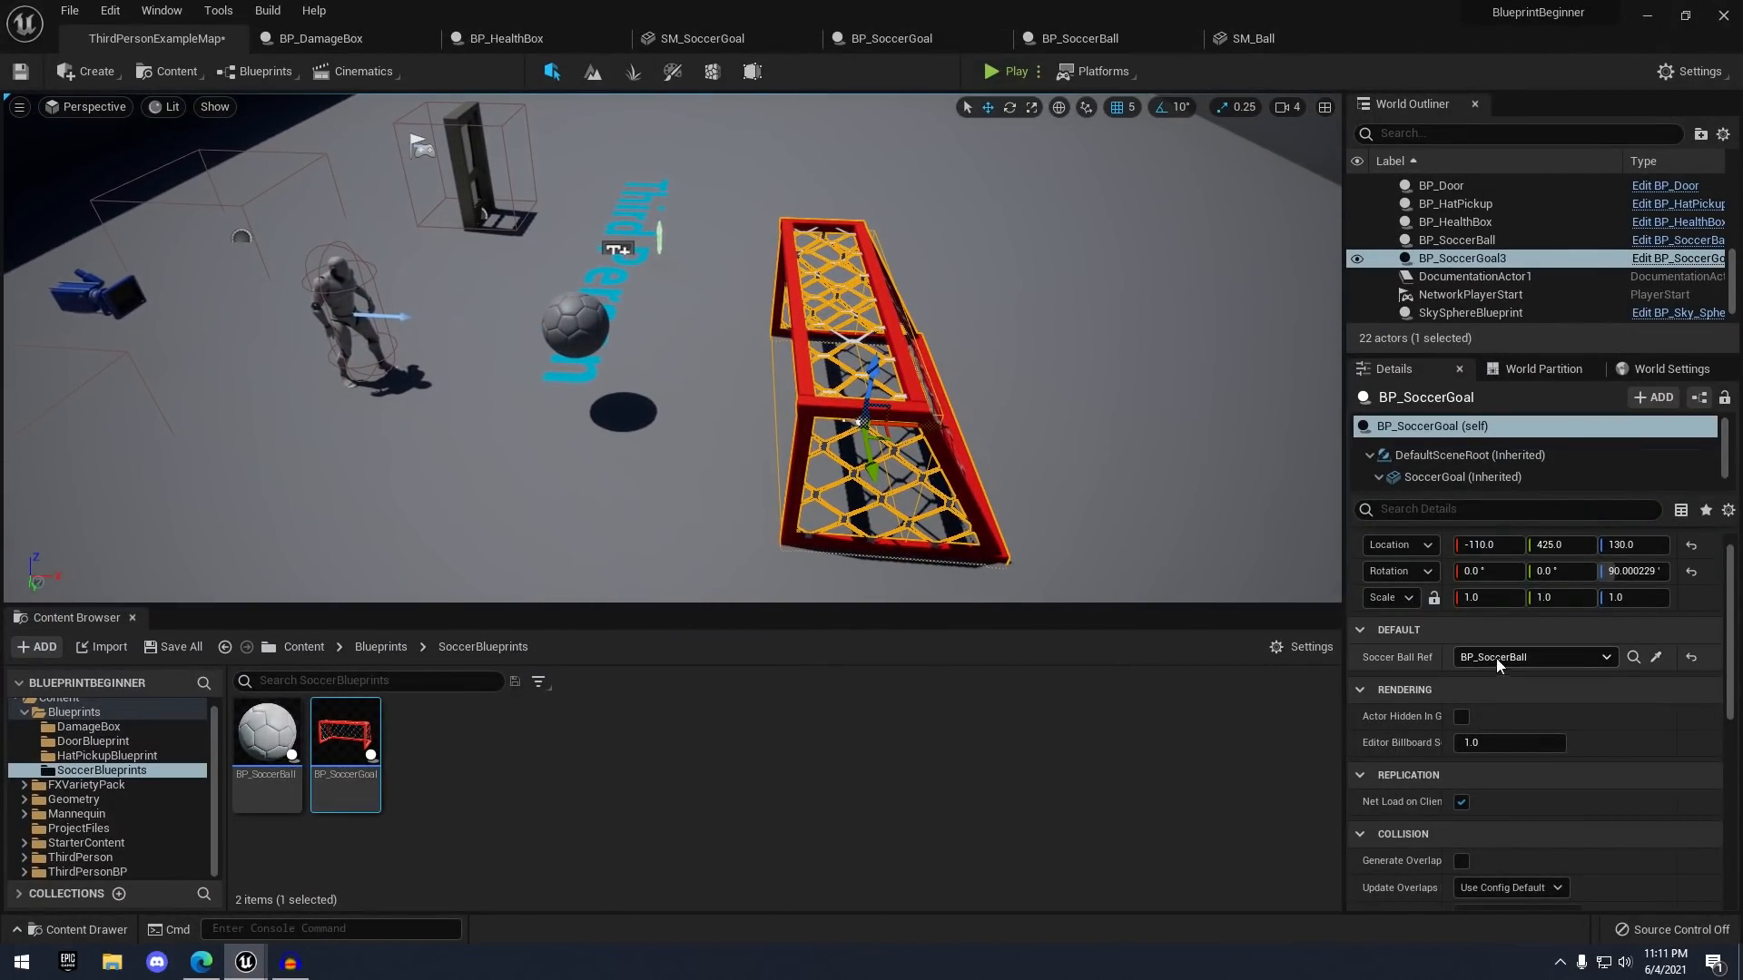
pyautogui.moveTo(672, 384); pyautogui.dragTo(771, 376, button='right')
pyautogui.moveTo(821, 372); pyautogui.dragTo(1180, 352)
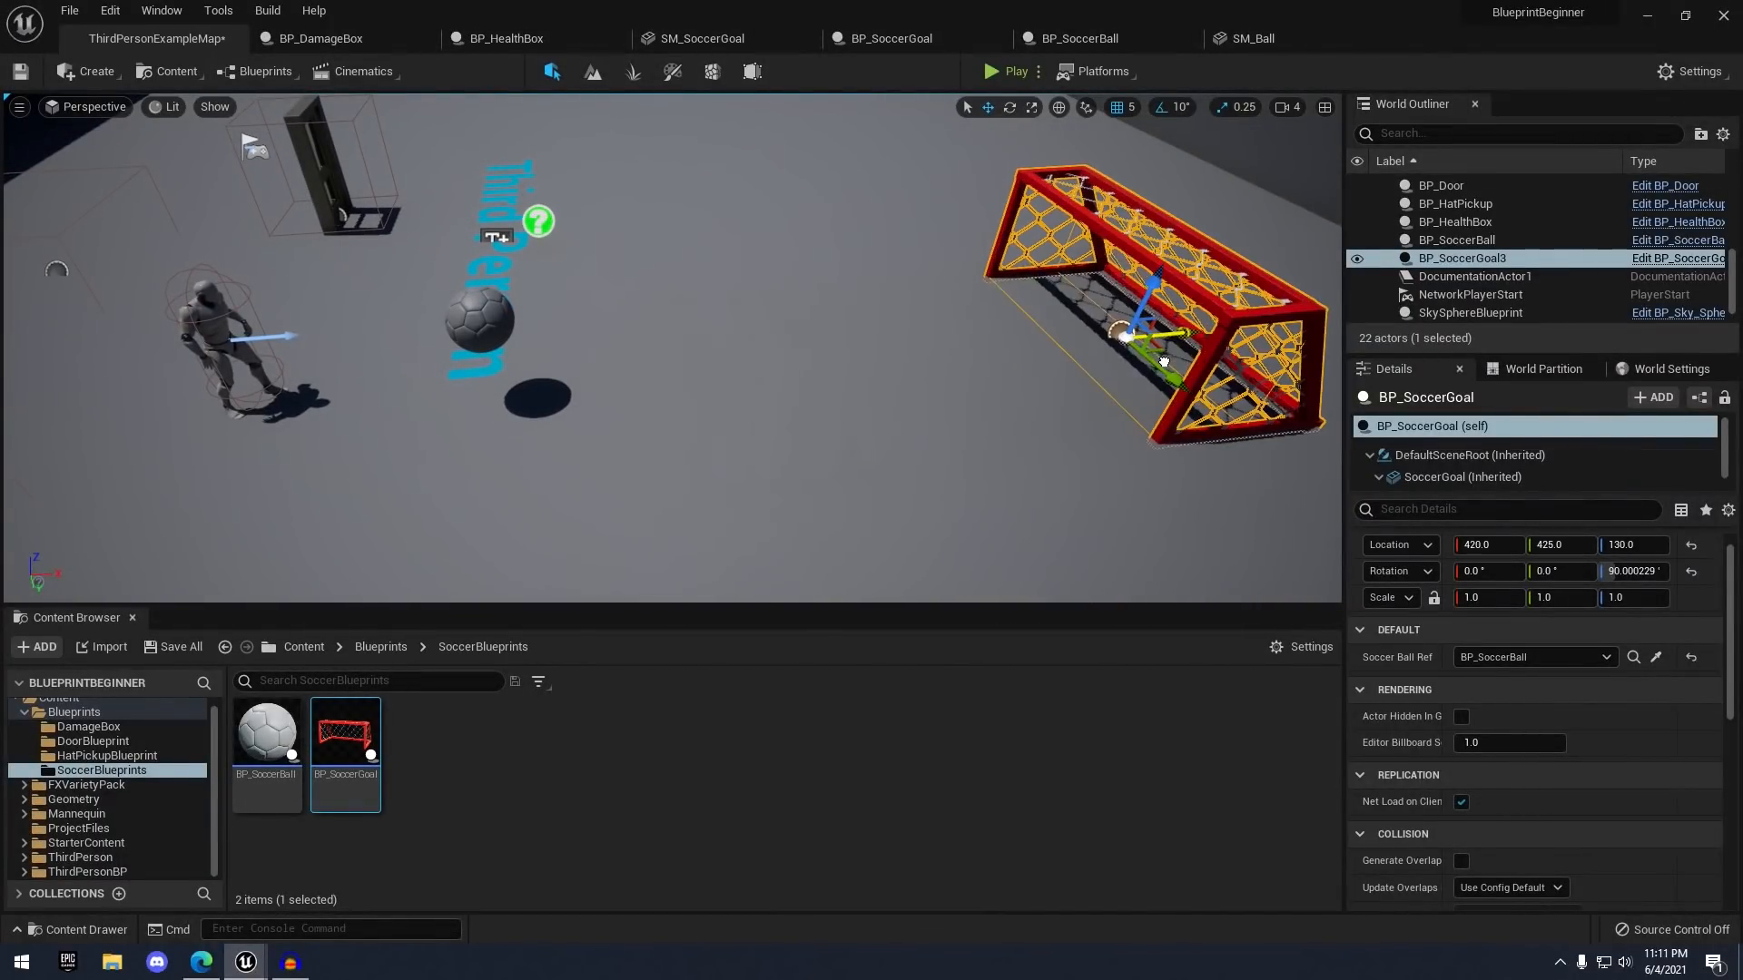
pyautogui.moveTo(1089, 336); pyautogui.dragTo(993, 291, button='right')
pyautogui.moveTo(954, 228); pyautogui.dragTo(897, 271)
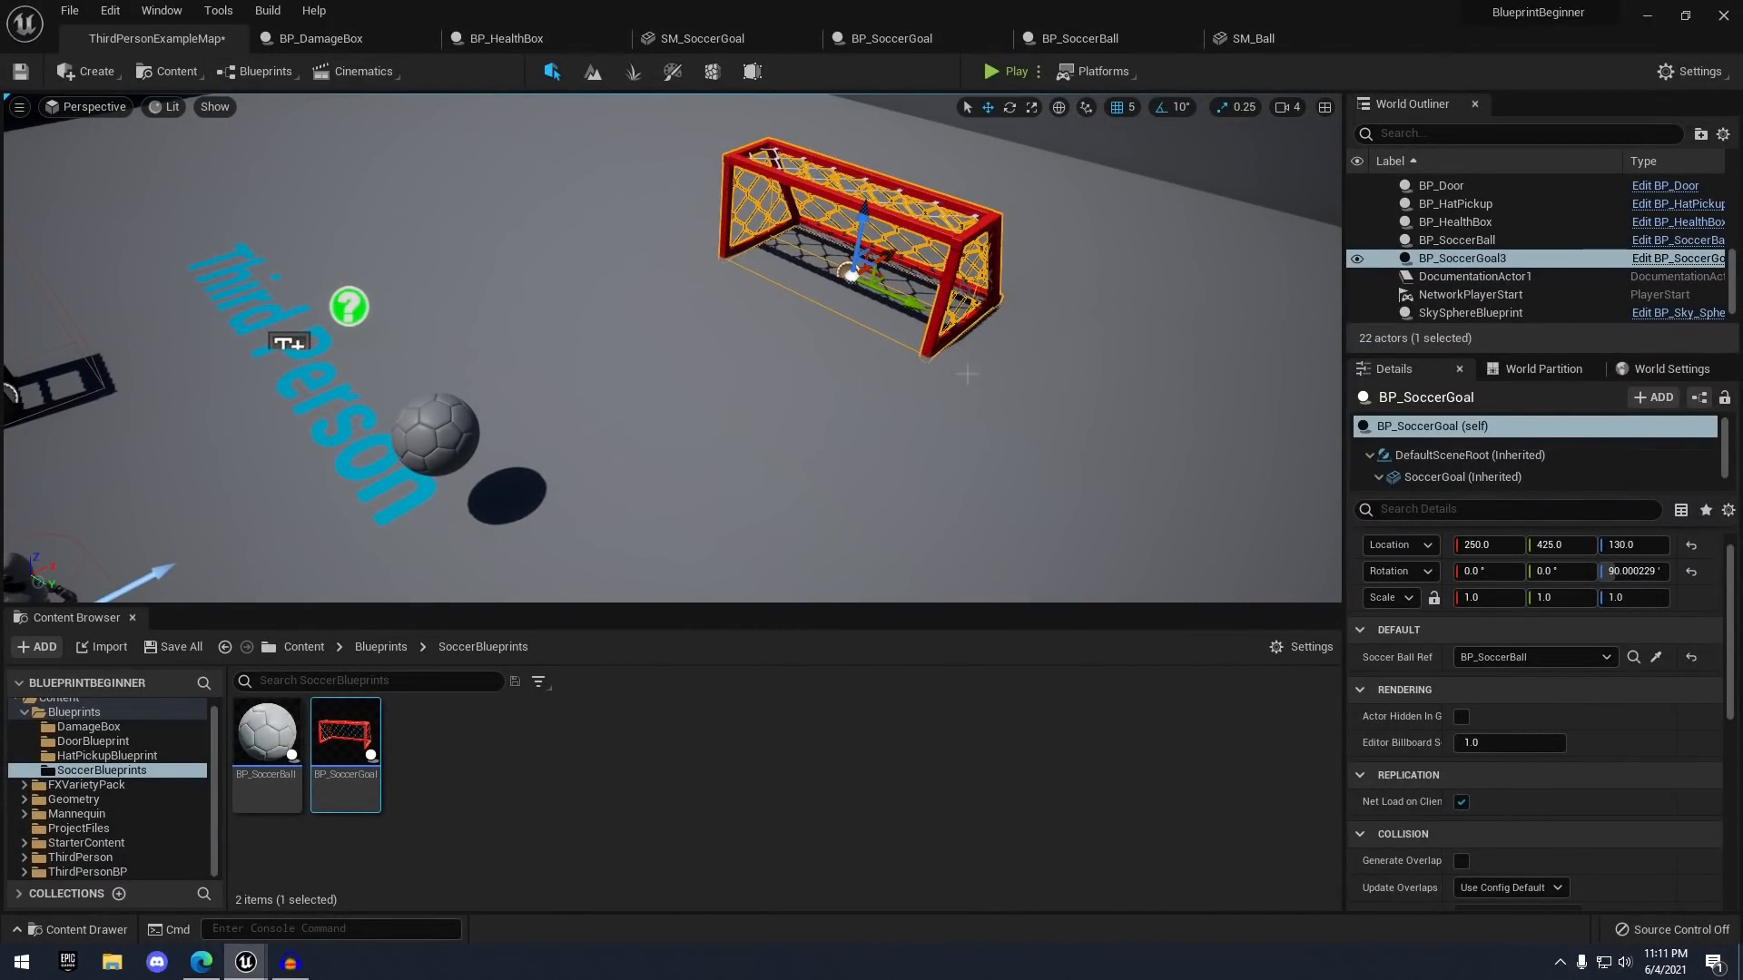
pyautogui.moveTo(897, 270); pyautogui.dragTo(876, 358, button='right')
# - Select the soccer ball and move it along Y to 390
pyautogui.click(596, 443)
pyautogui.moveTo(596, 443)
pyautogui.mouseDown(button='right')
pyautogui.moveTo(612, 428)
pyautogui.moveTo(595, 419)
pyautogui.mouseUp(button='right')
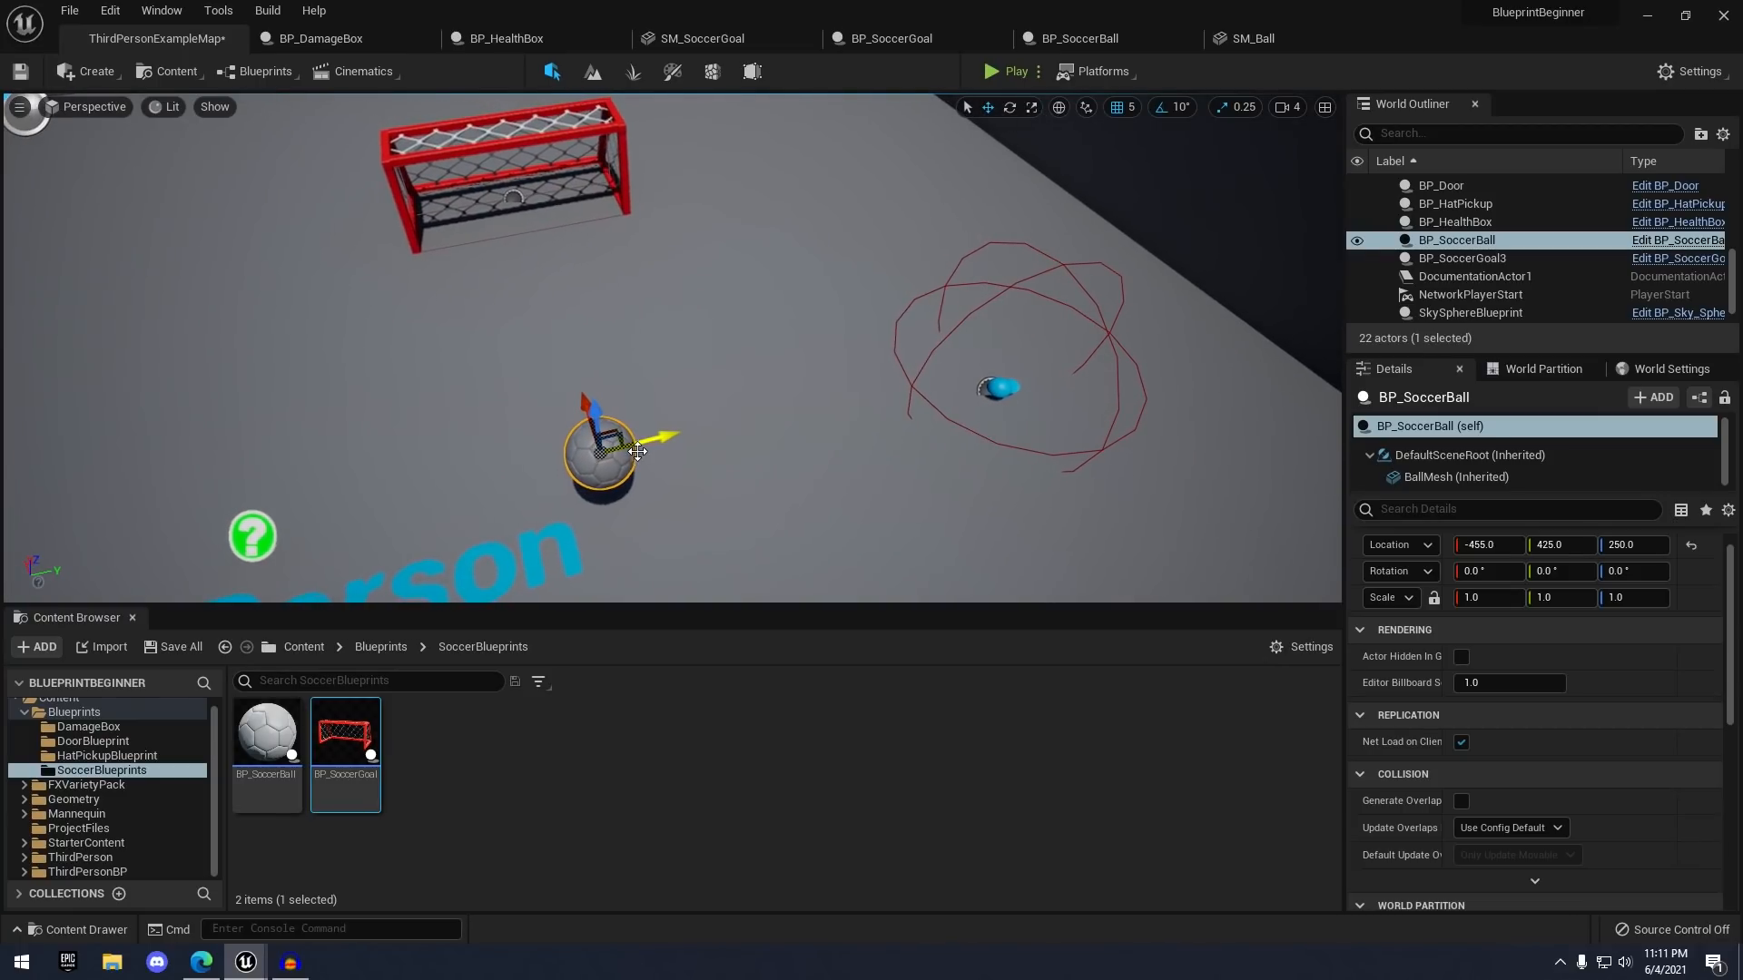
pyautogui.moveTo(594, 420); pyautogui.dragTo(763, 406)
pyautogui.moveTo(804, 346); pyautogui.dragTo(626, 361)
pyautogui.moveTo(627, 361); pyautogui.dragTo(697, 347, button='right')
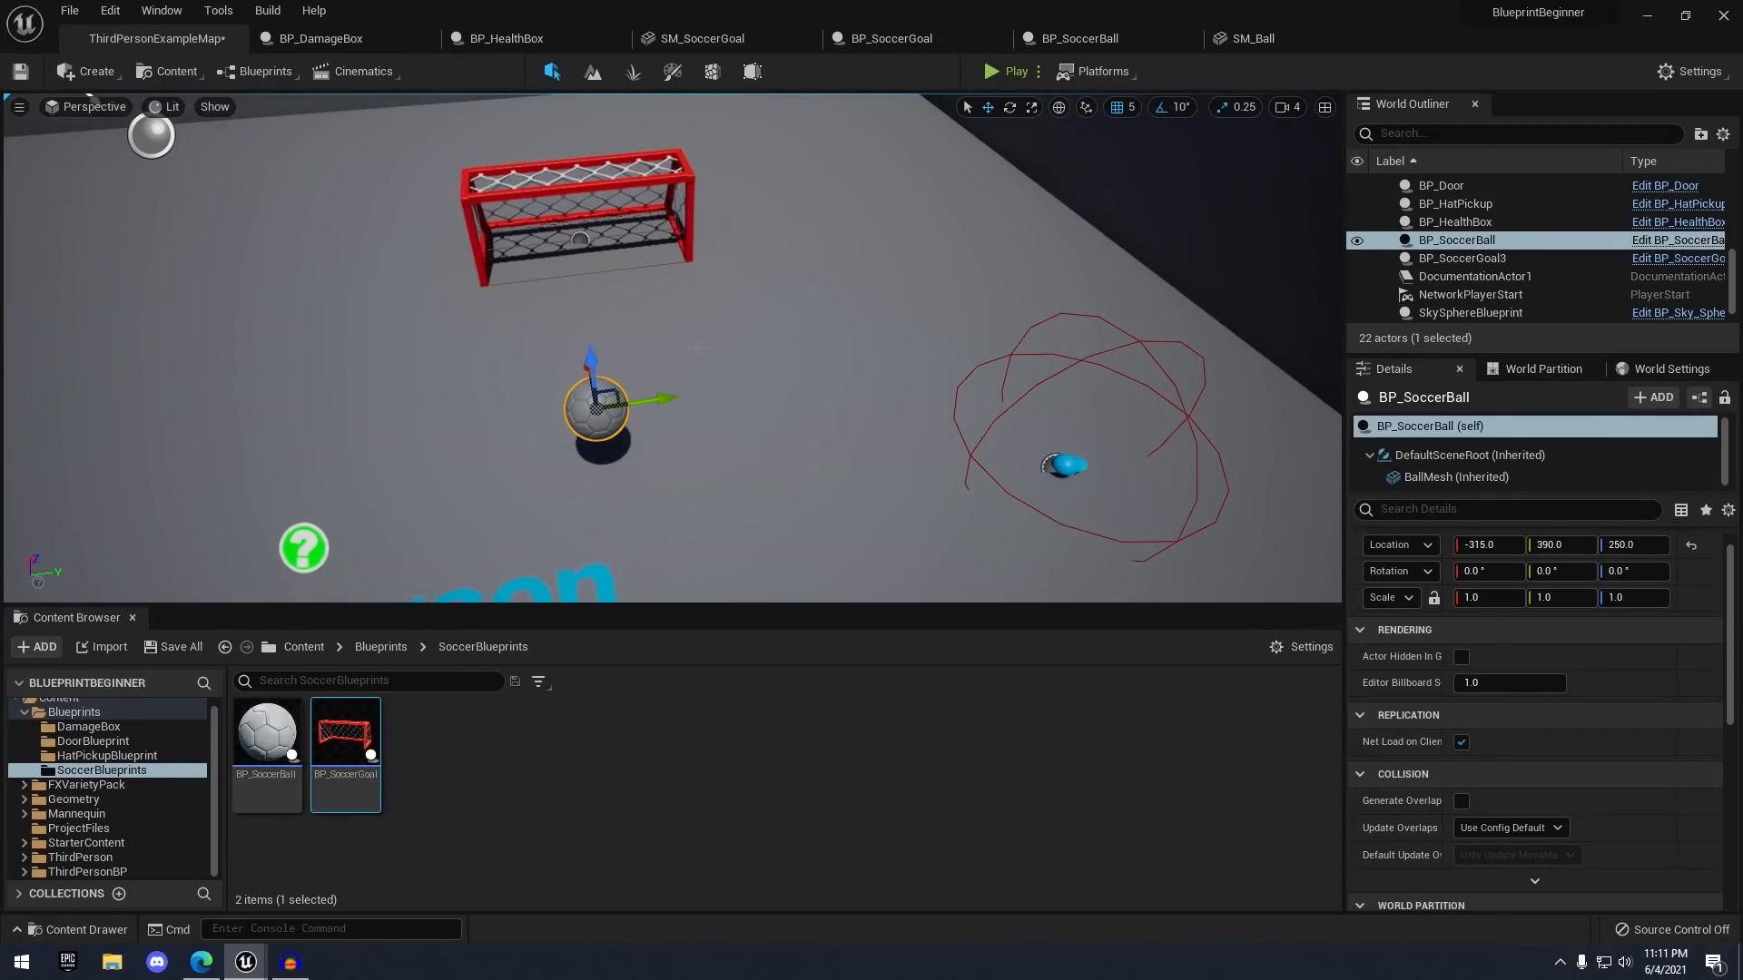
# - Play-test the level, scoring a goal and watching the ball respawn
pyautogui.click(1002, 182)
pyautogui.press('w')
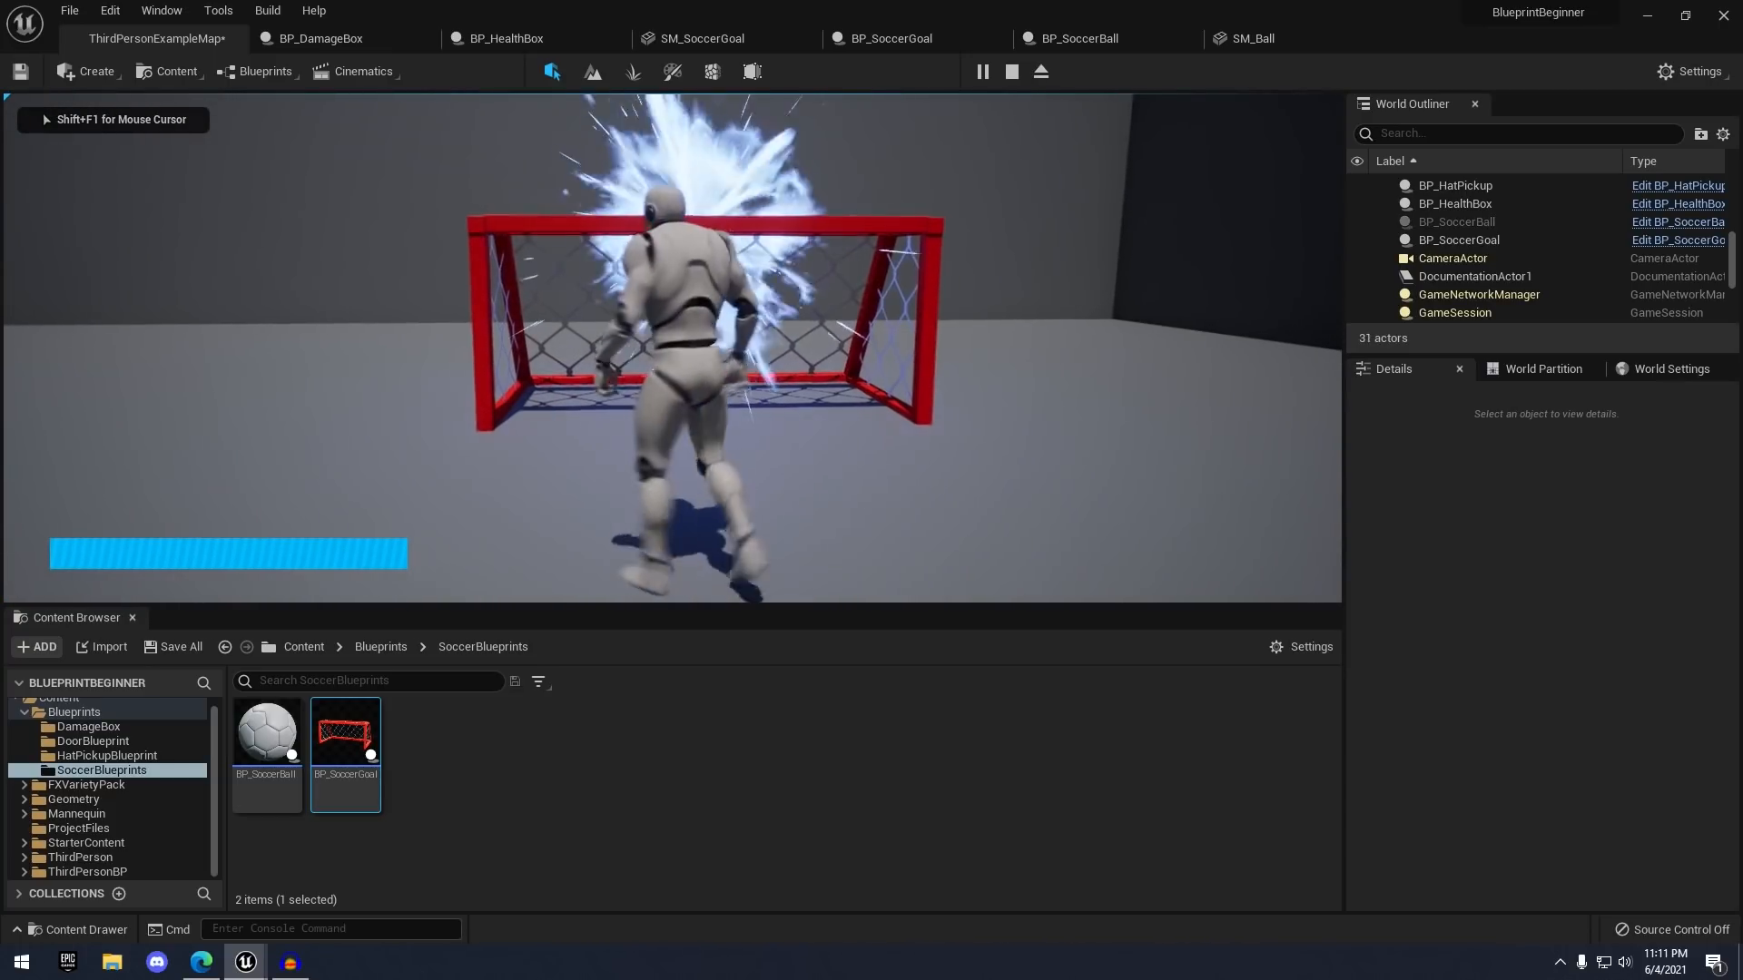
pyautogui.press('s')
pyautogui.press('a')
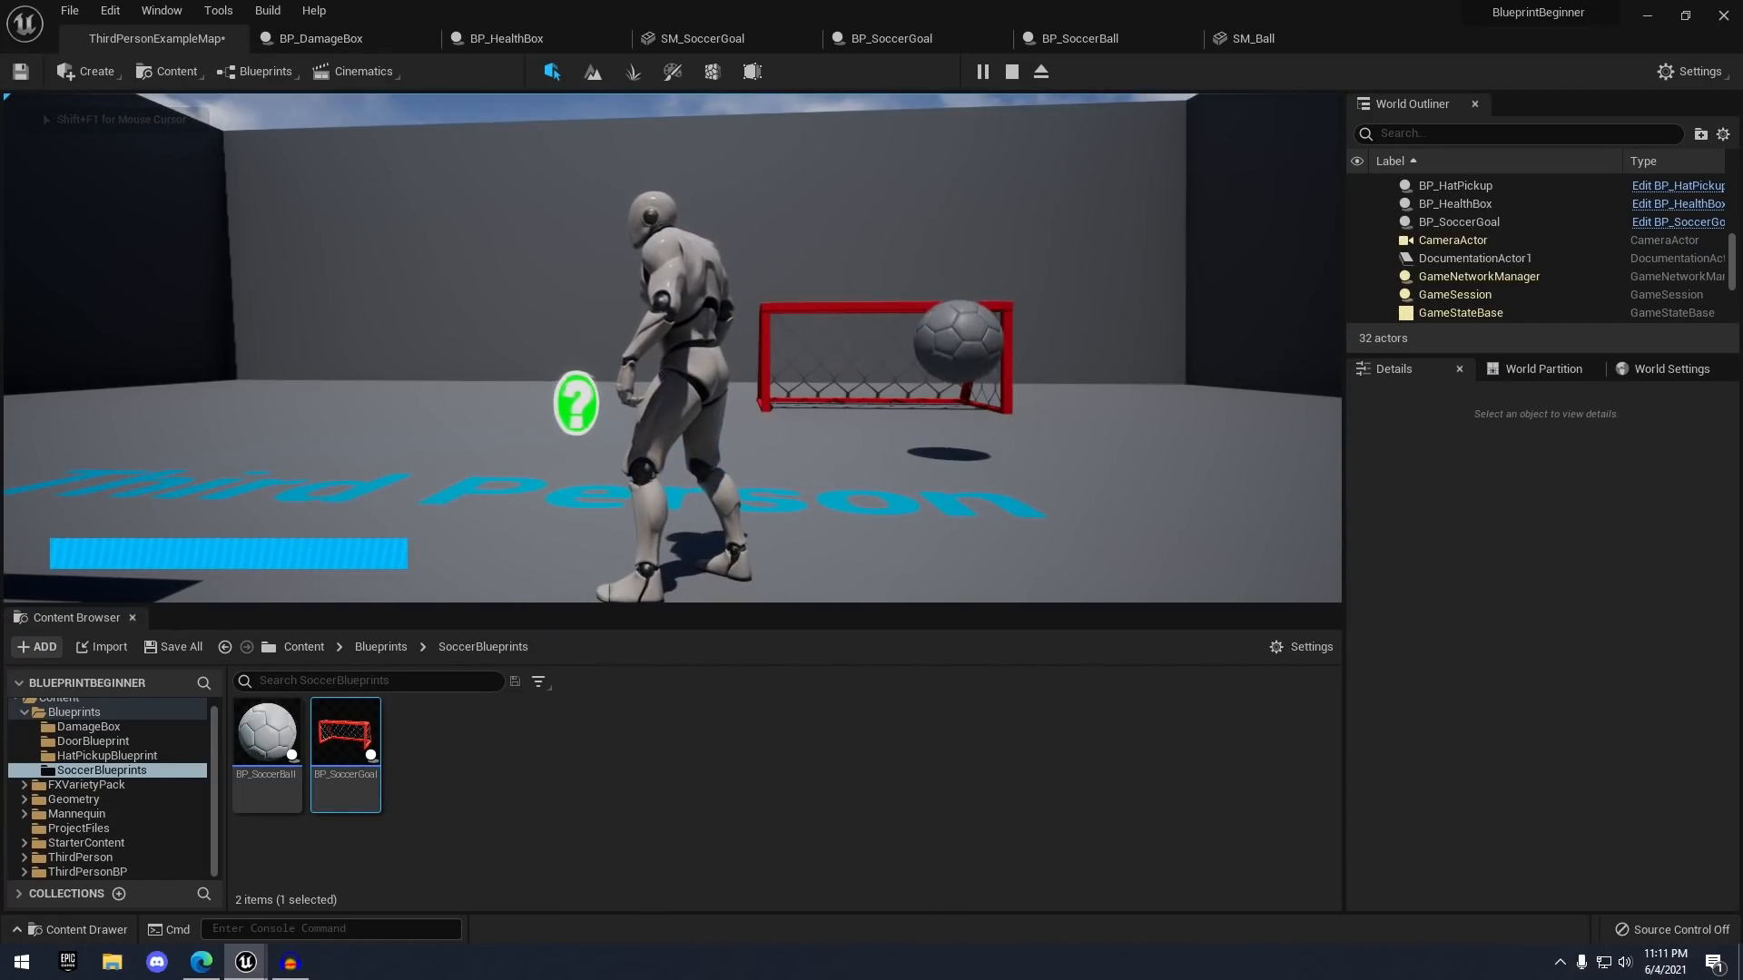
pyautogui.press('w')
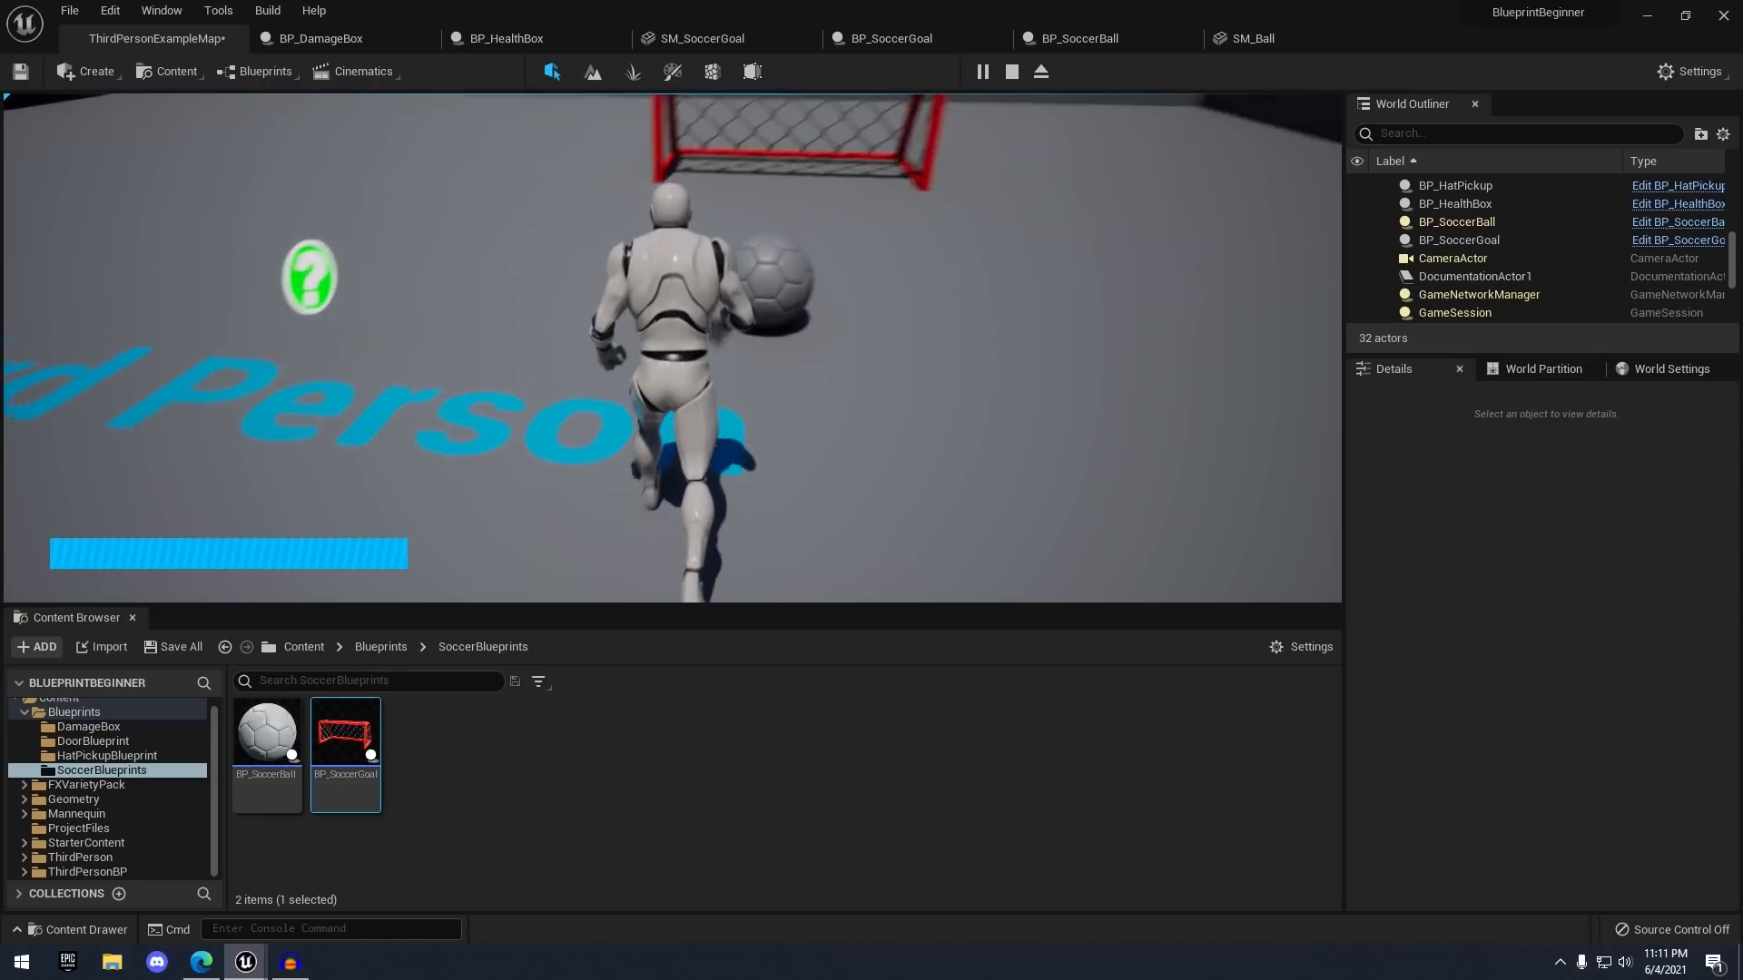
pyautogui.press('Escape')
# - Move the ball along Y to 630 and play-test scoring again
pyautogui.press('f')
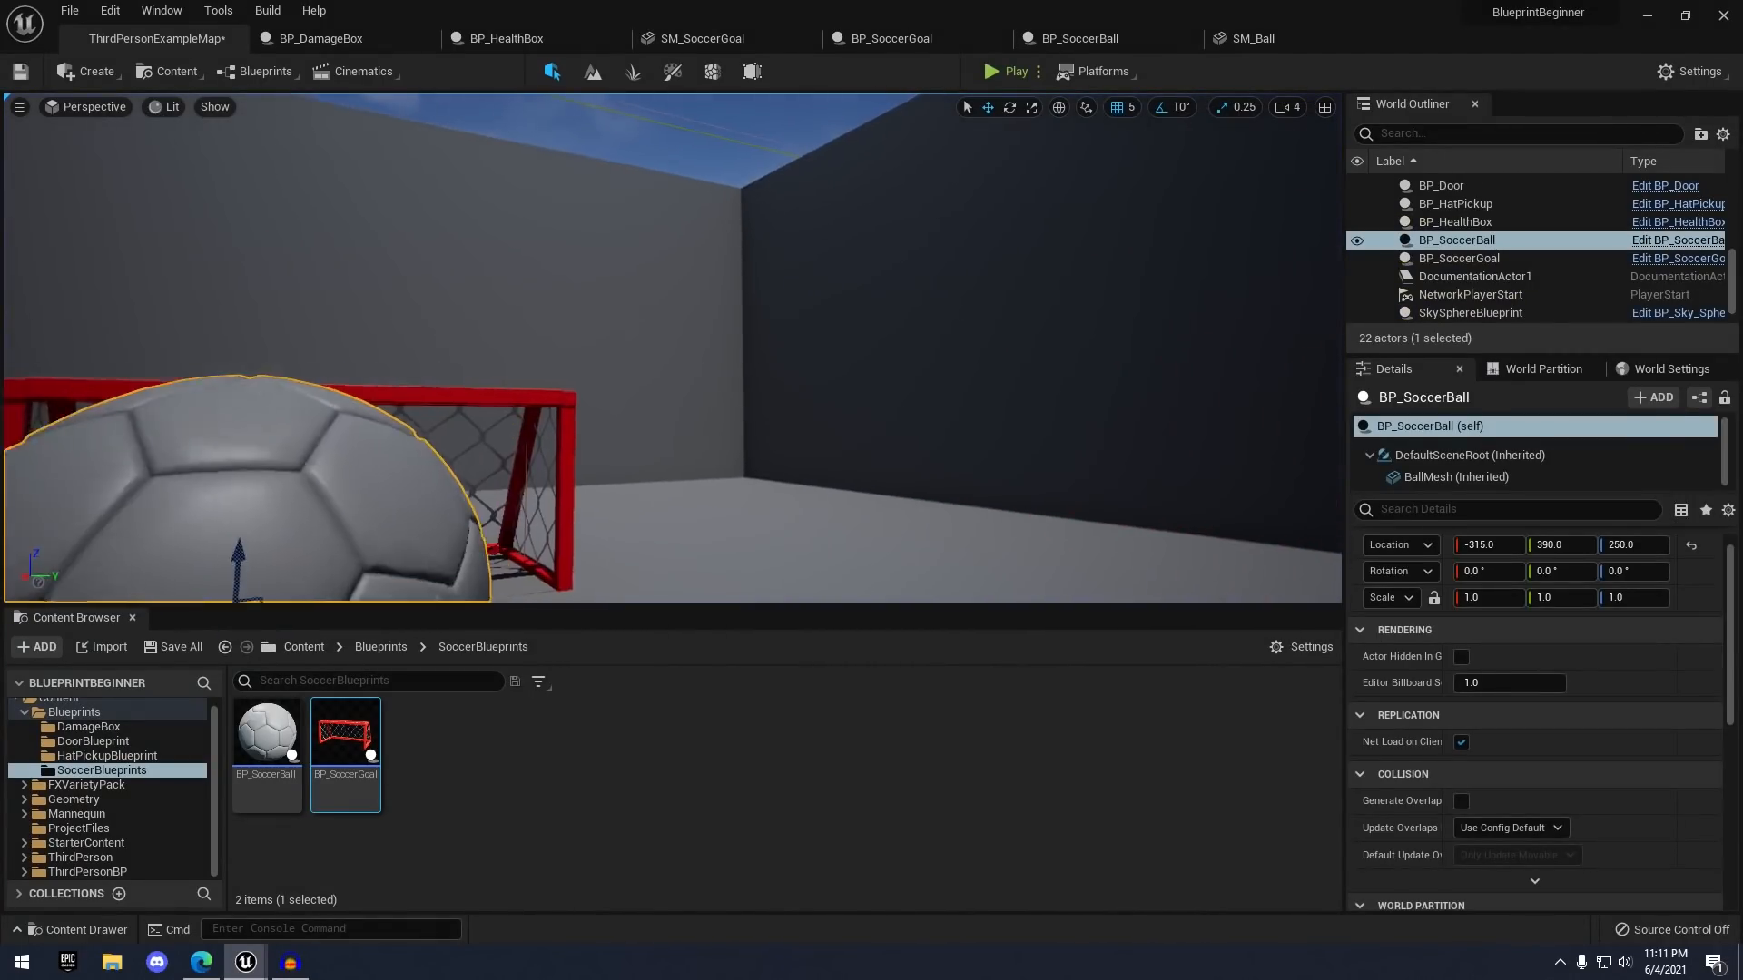
pyautogui.moveTo(727, 270); pyautogui.dragTo(887, 226)
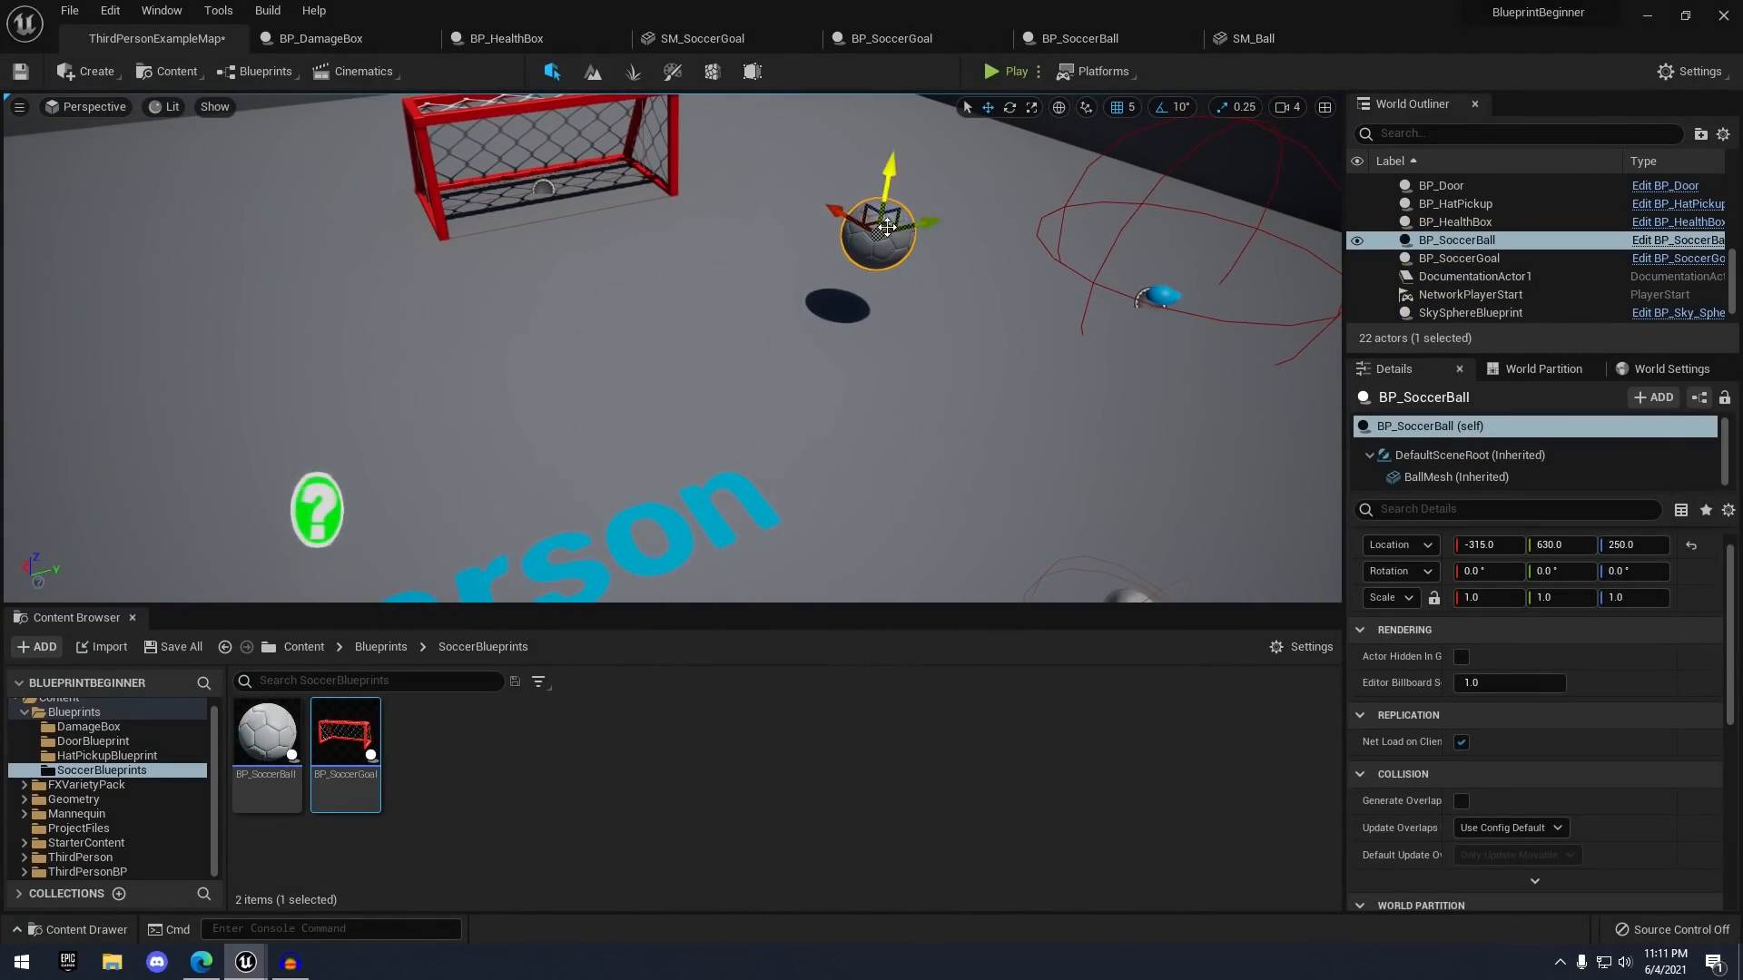
pyautogui.click(1011, 71)
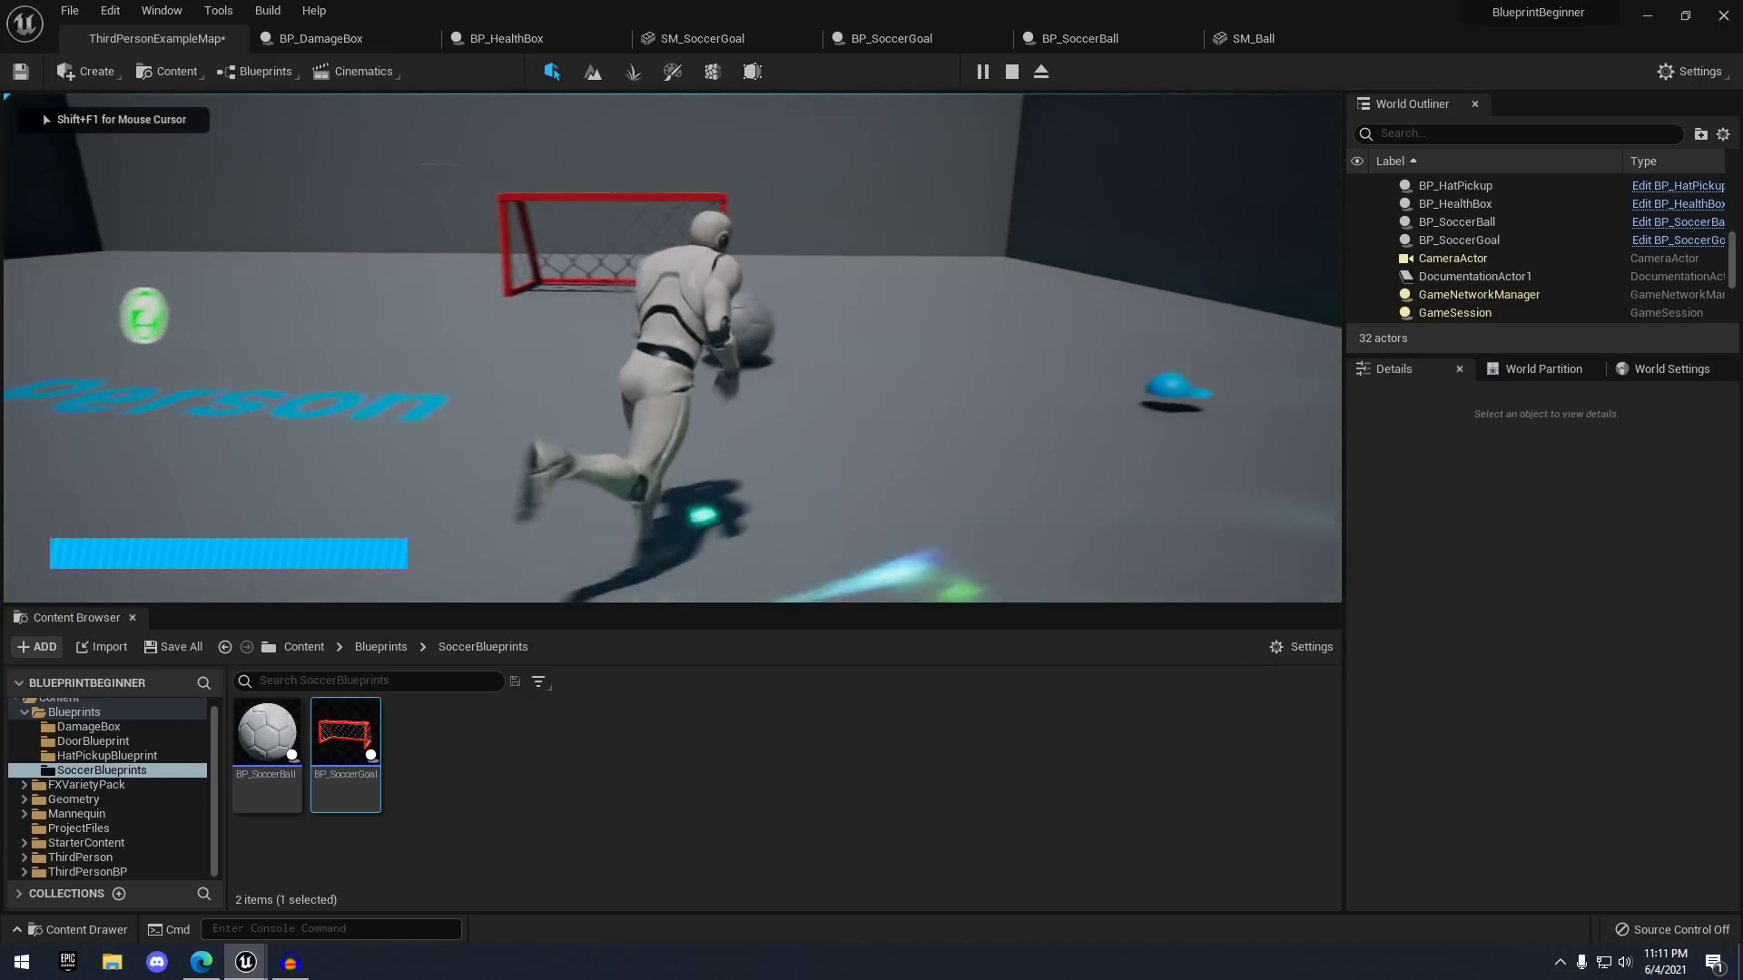
pyautogui.press('w')
pyautogui.press('a')
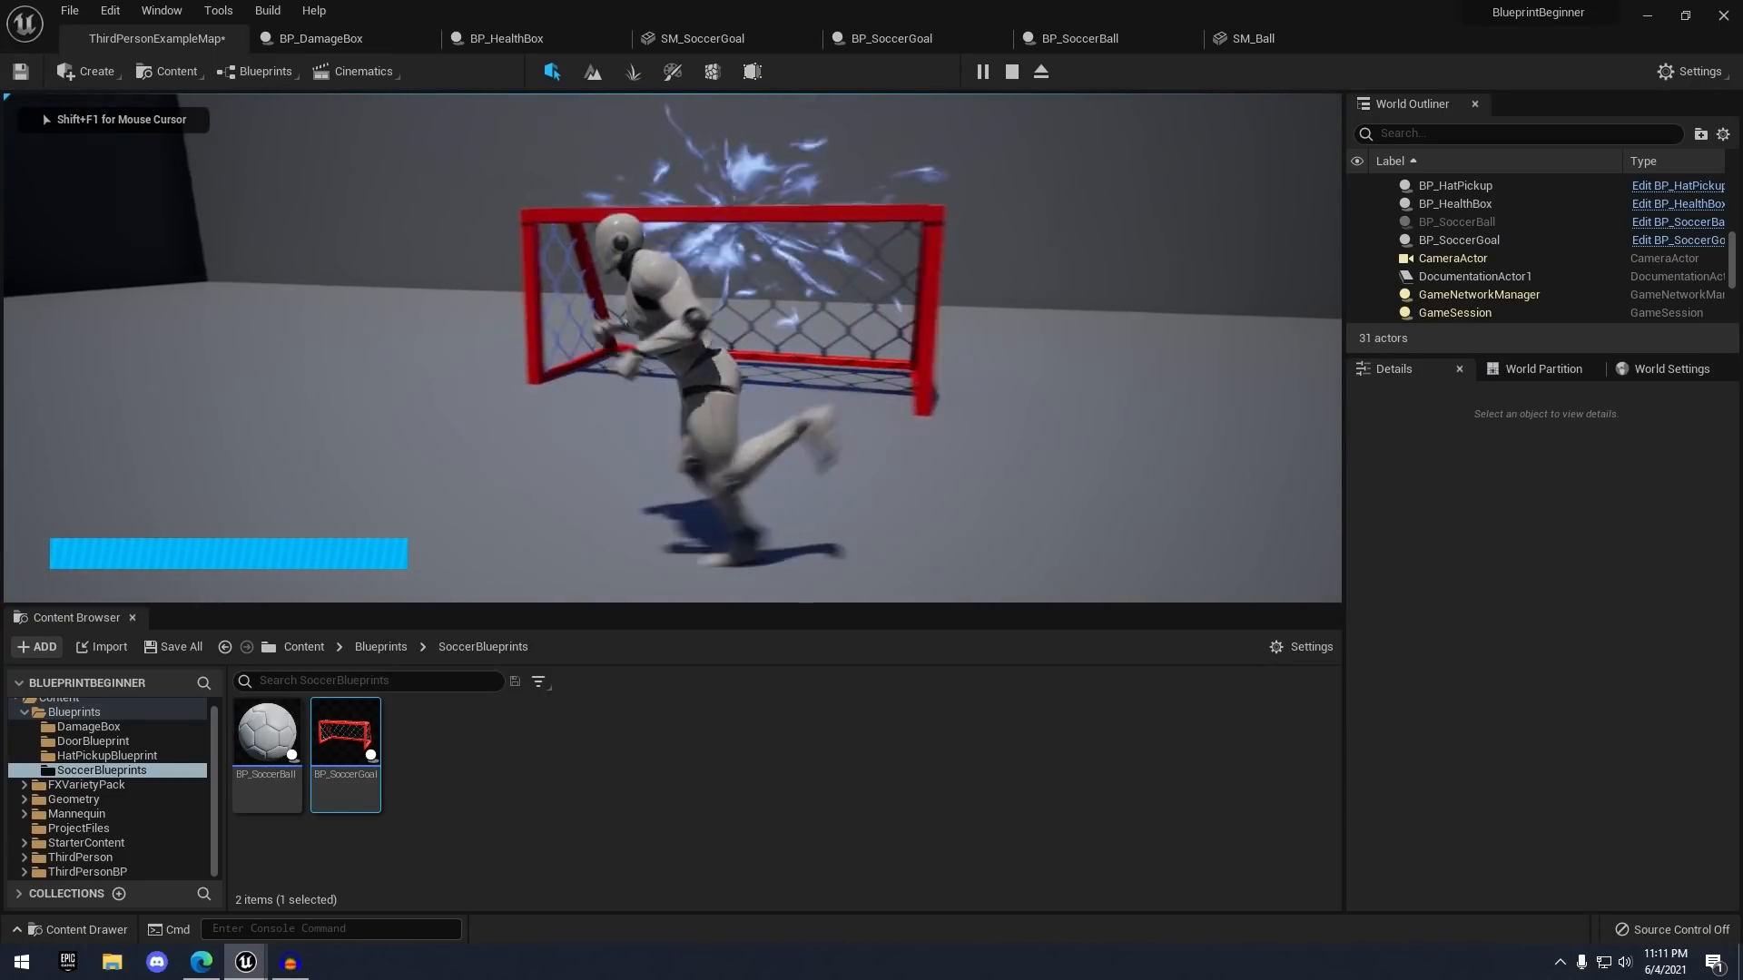
pyautogui.press('s')
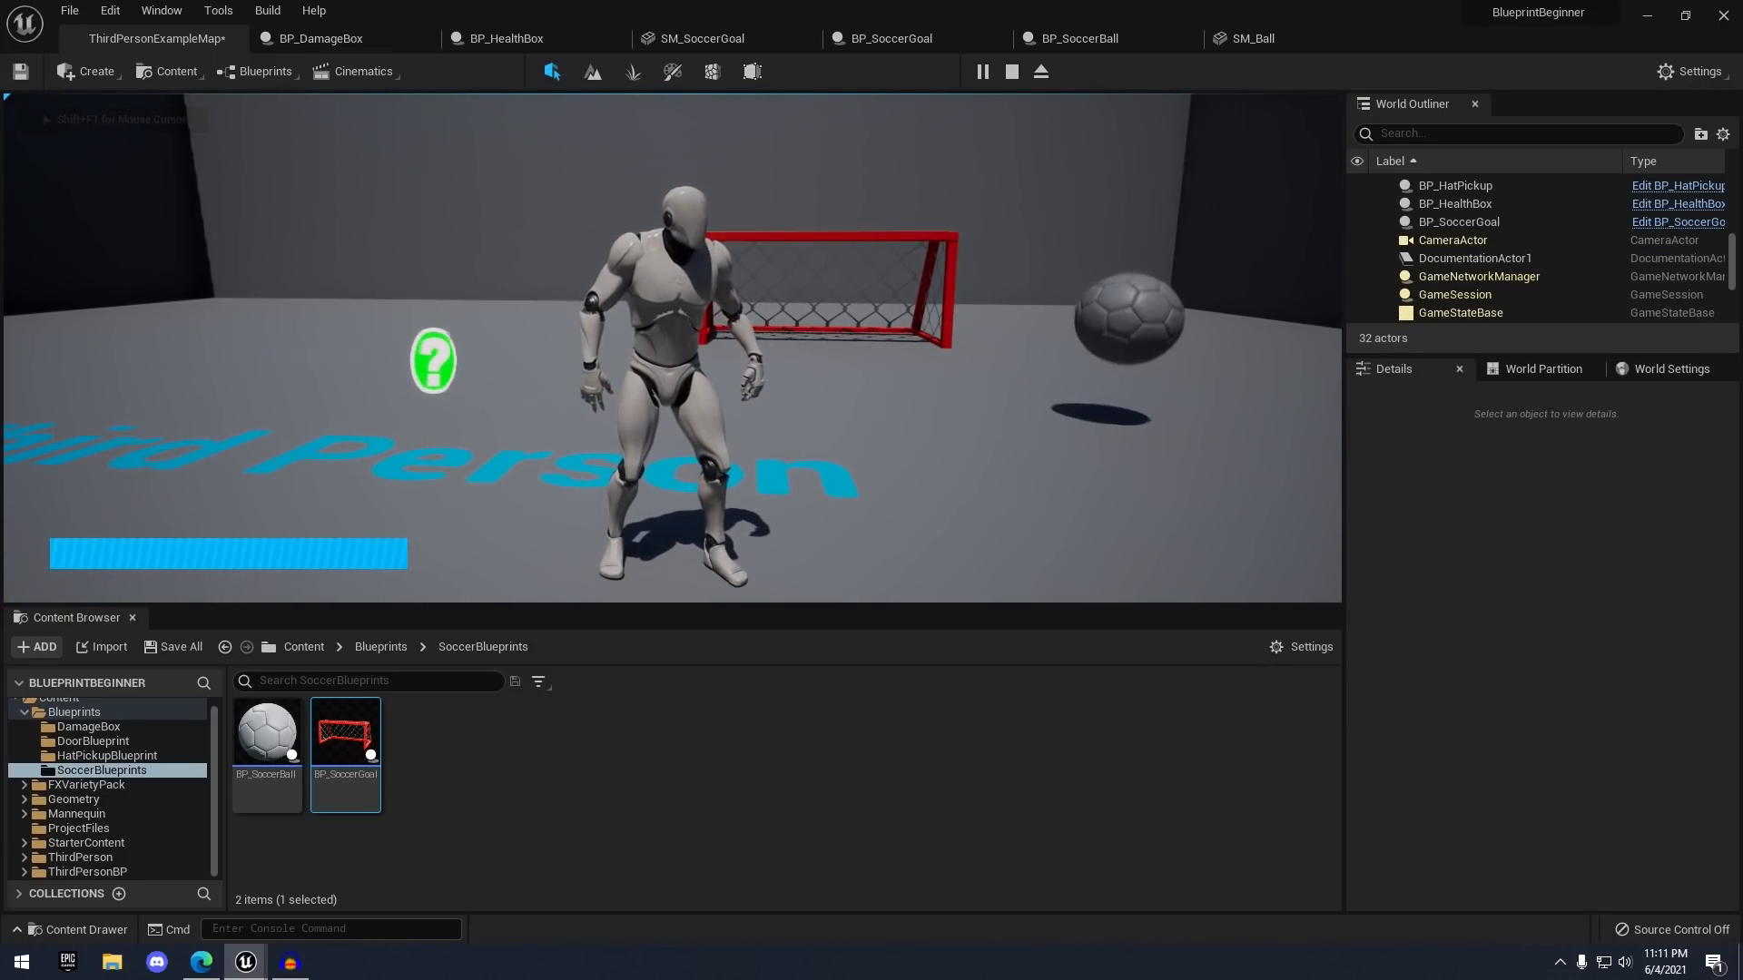
pyautogui.press('w')
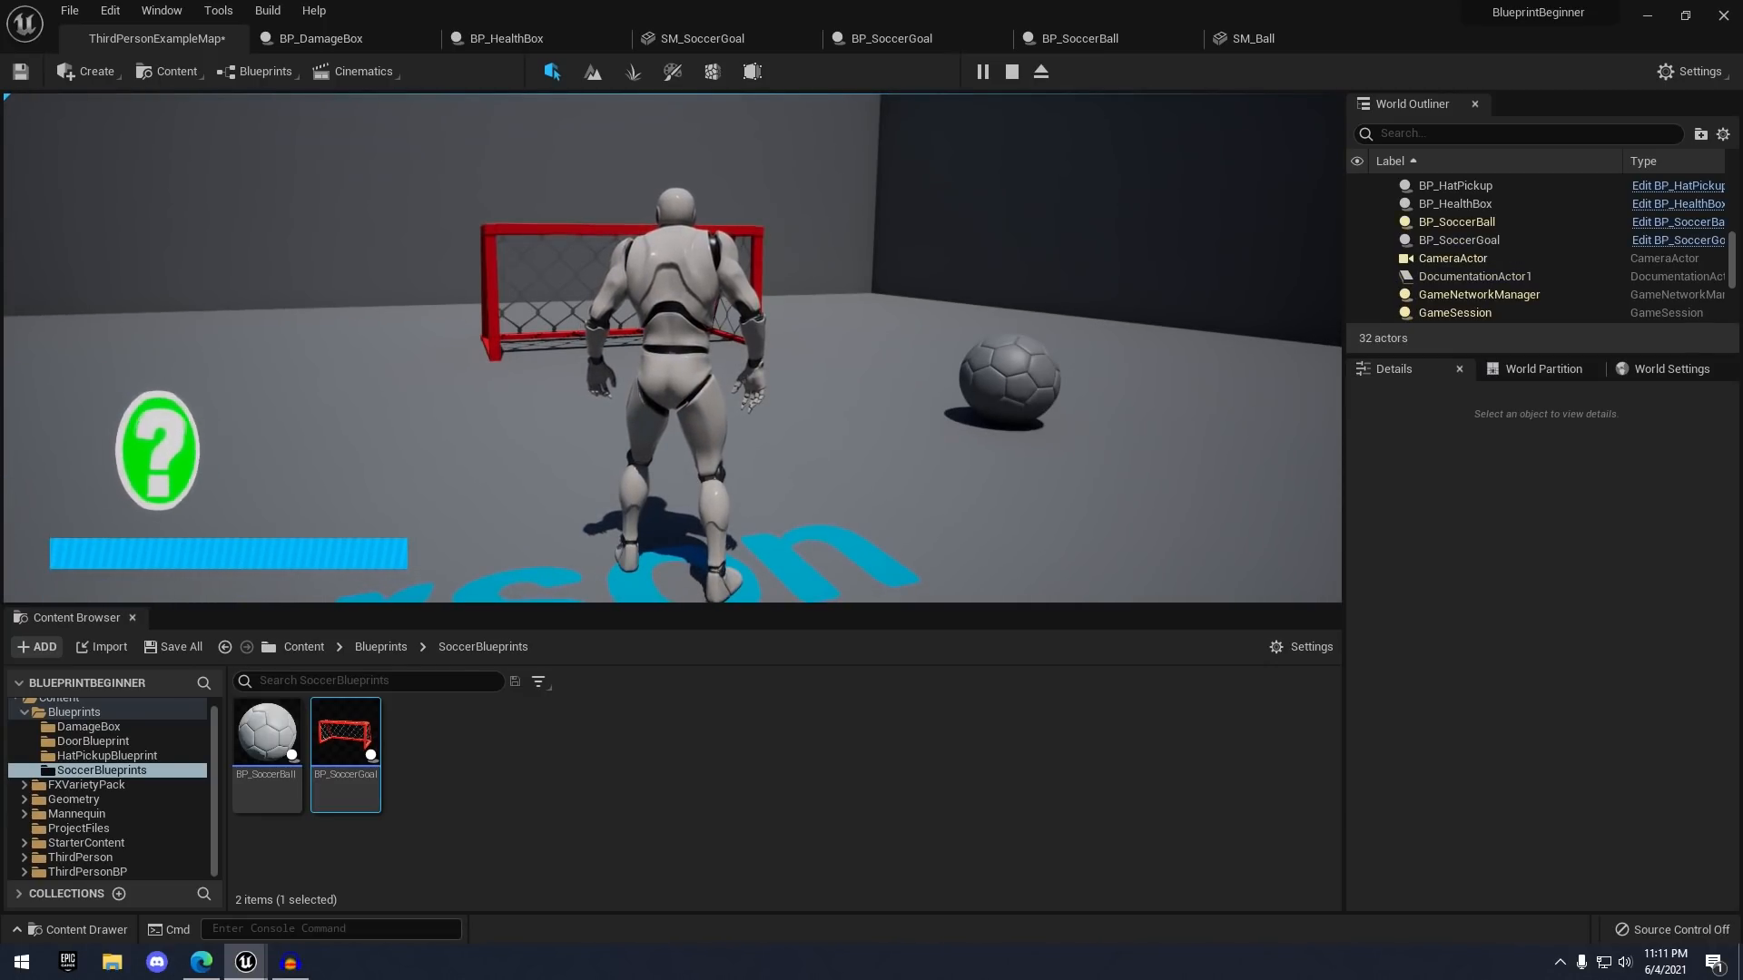
pyautogui.press('Escape')
# - Save the level and select the soccer goal in the viewport
pyautogui.press('w')
pyautogui.moveTo(1020, 221); pyautogui.dragTo(1077, 282, button='right')
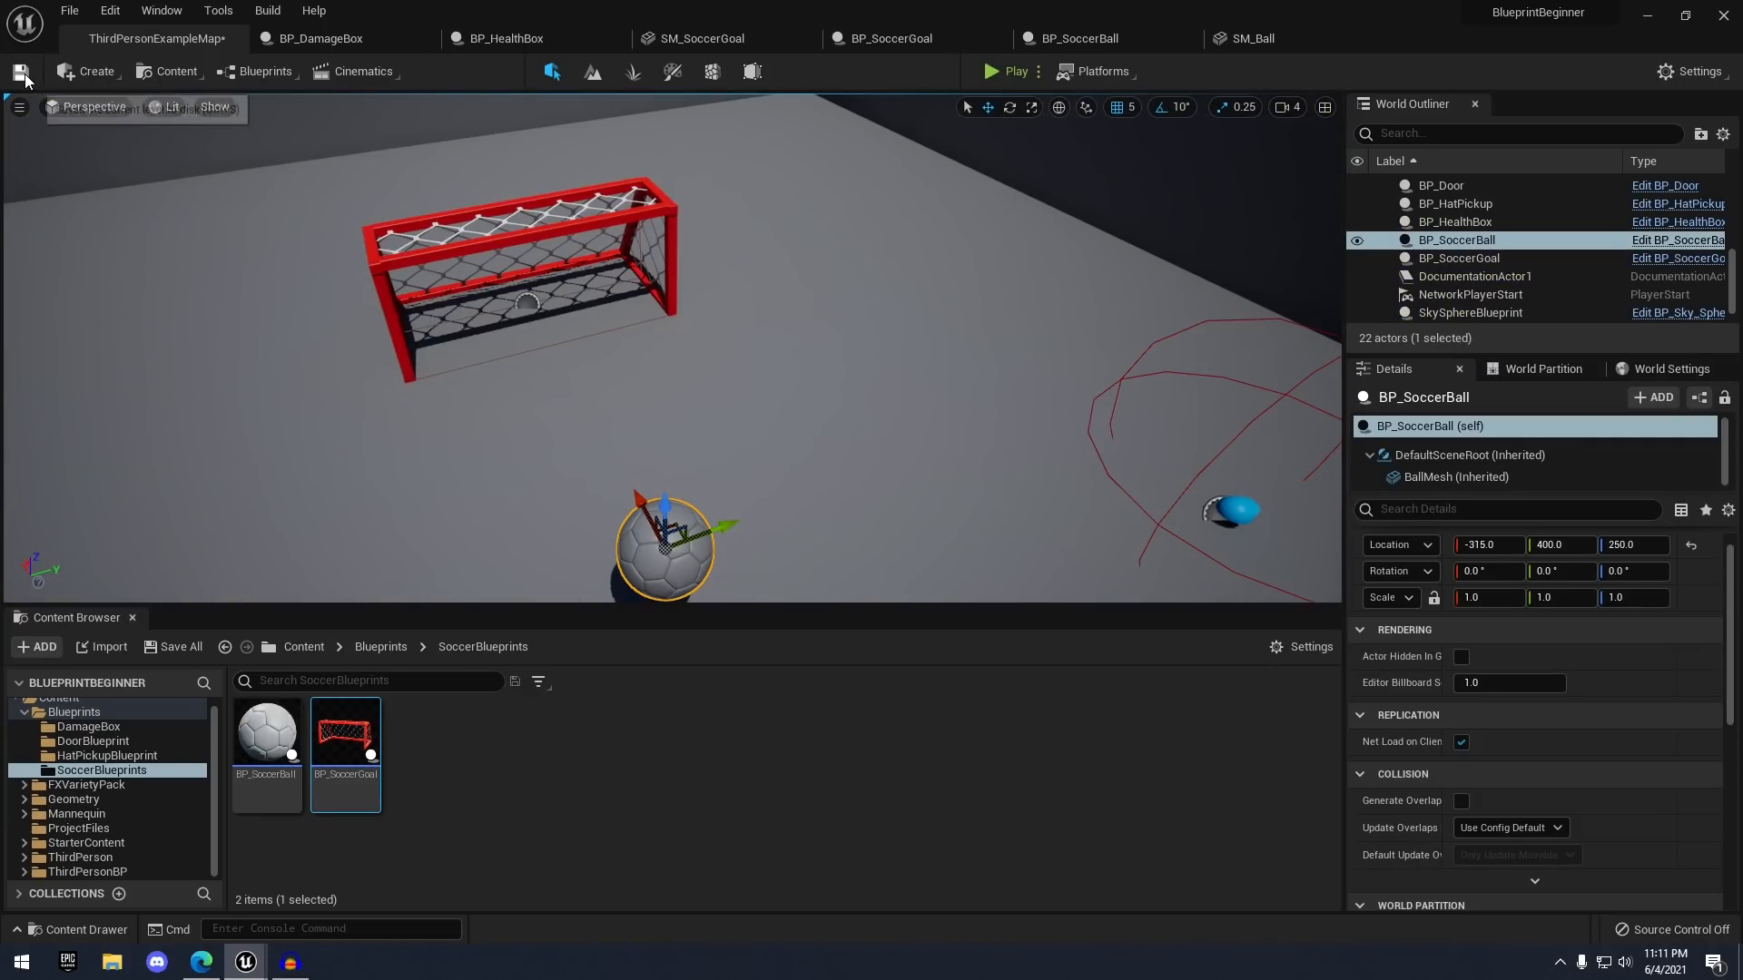
pyautogui.click(20, 72)
pyautogui.click(664, 249)
pyautogui.moveTo(636, 252); pyautogui.dragTo(664, 250, button='right')
pyautogui.press('a')
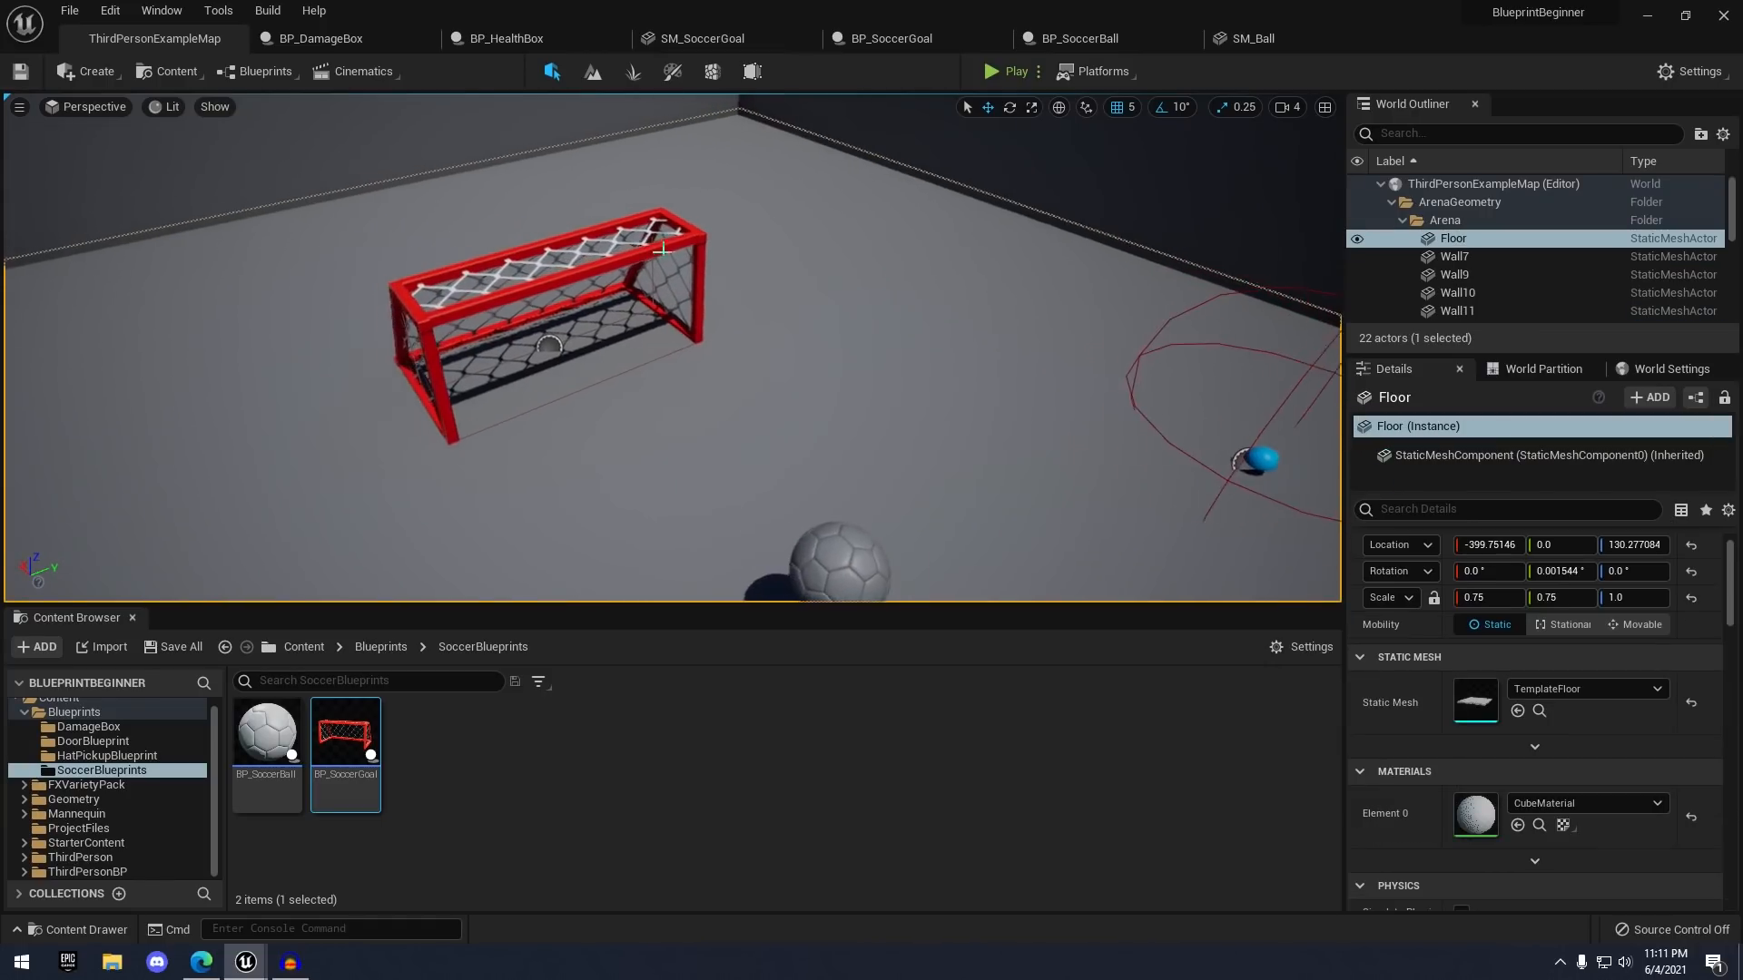
pyautogui.click(663, 250)
pyautogui.press('w')
pyautogui.moveTo(1159, 513); pyautogui.dragTo(1244, 485, button='right')
pyautogui.press('s')
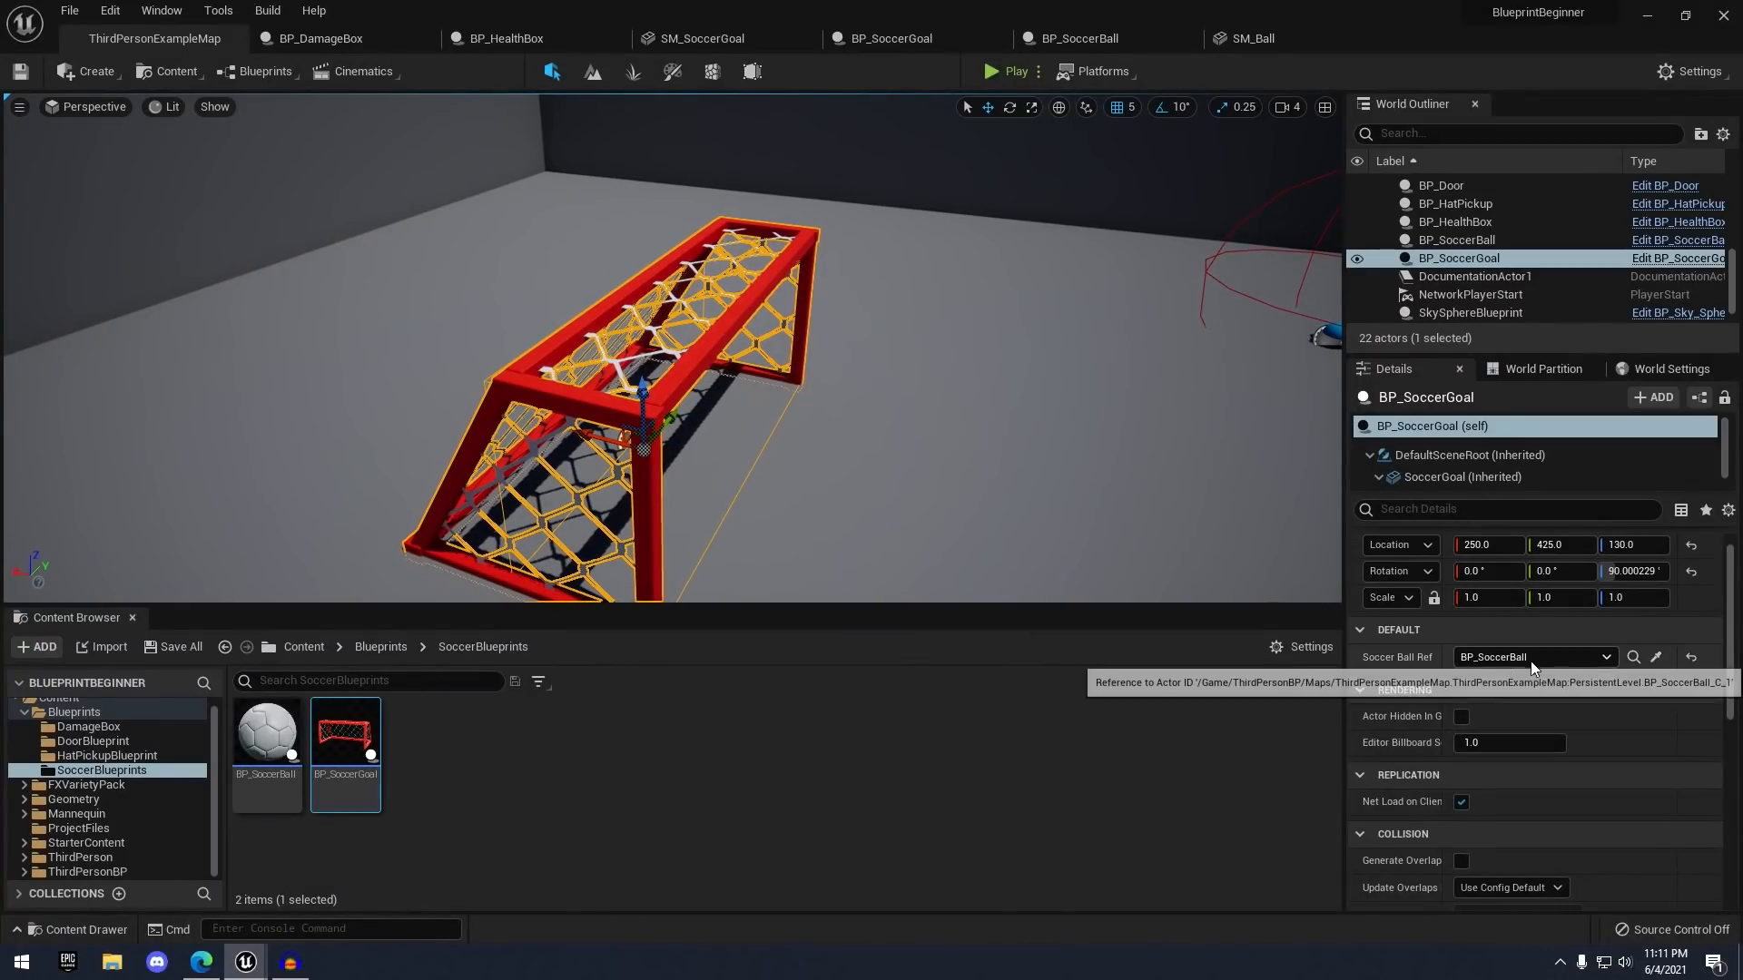
pyautogui.moveTo(1163, 595)
pyautogui.mouseDown(button='right')
pyautogui.moveTo(1243, 590)
pyautogui.moveTo(1189, 586)
pyautogui.mouseUp(button='right')
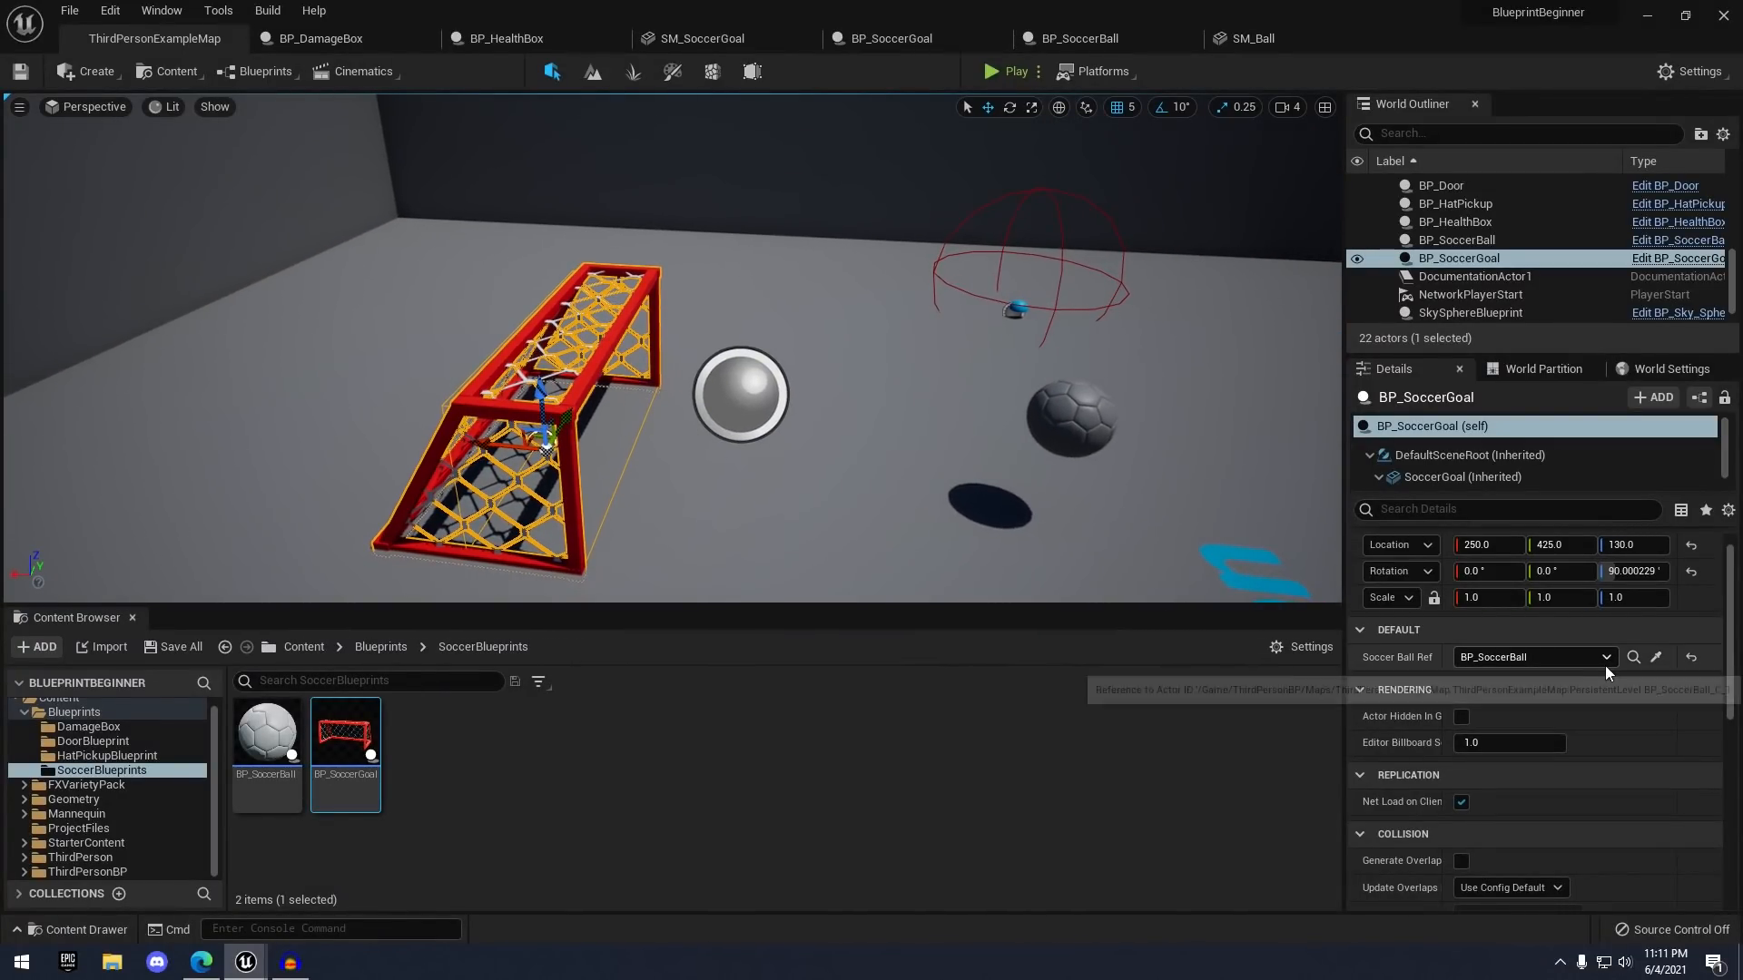
# - Pick BP_SoccerBall with the Soccer Ball Ref eyedropper in the goal's Details
pyautogui.click(1656, 656)
pyautogui.press('a')
pyautogui.moveTo(1171, 508); pyautogui.dragTo(1112, 475, button='right')
pyautogui.press('d')
pyautogui.press('d')
pyautogui.press('s')
# - Check the goal's Event Graph, then view the goal from the front and side in the level
pyautogui.click(915, 40)
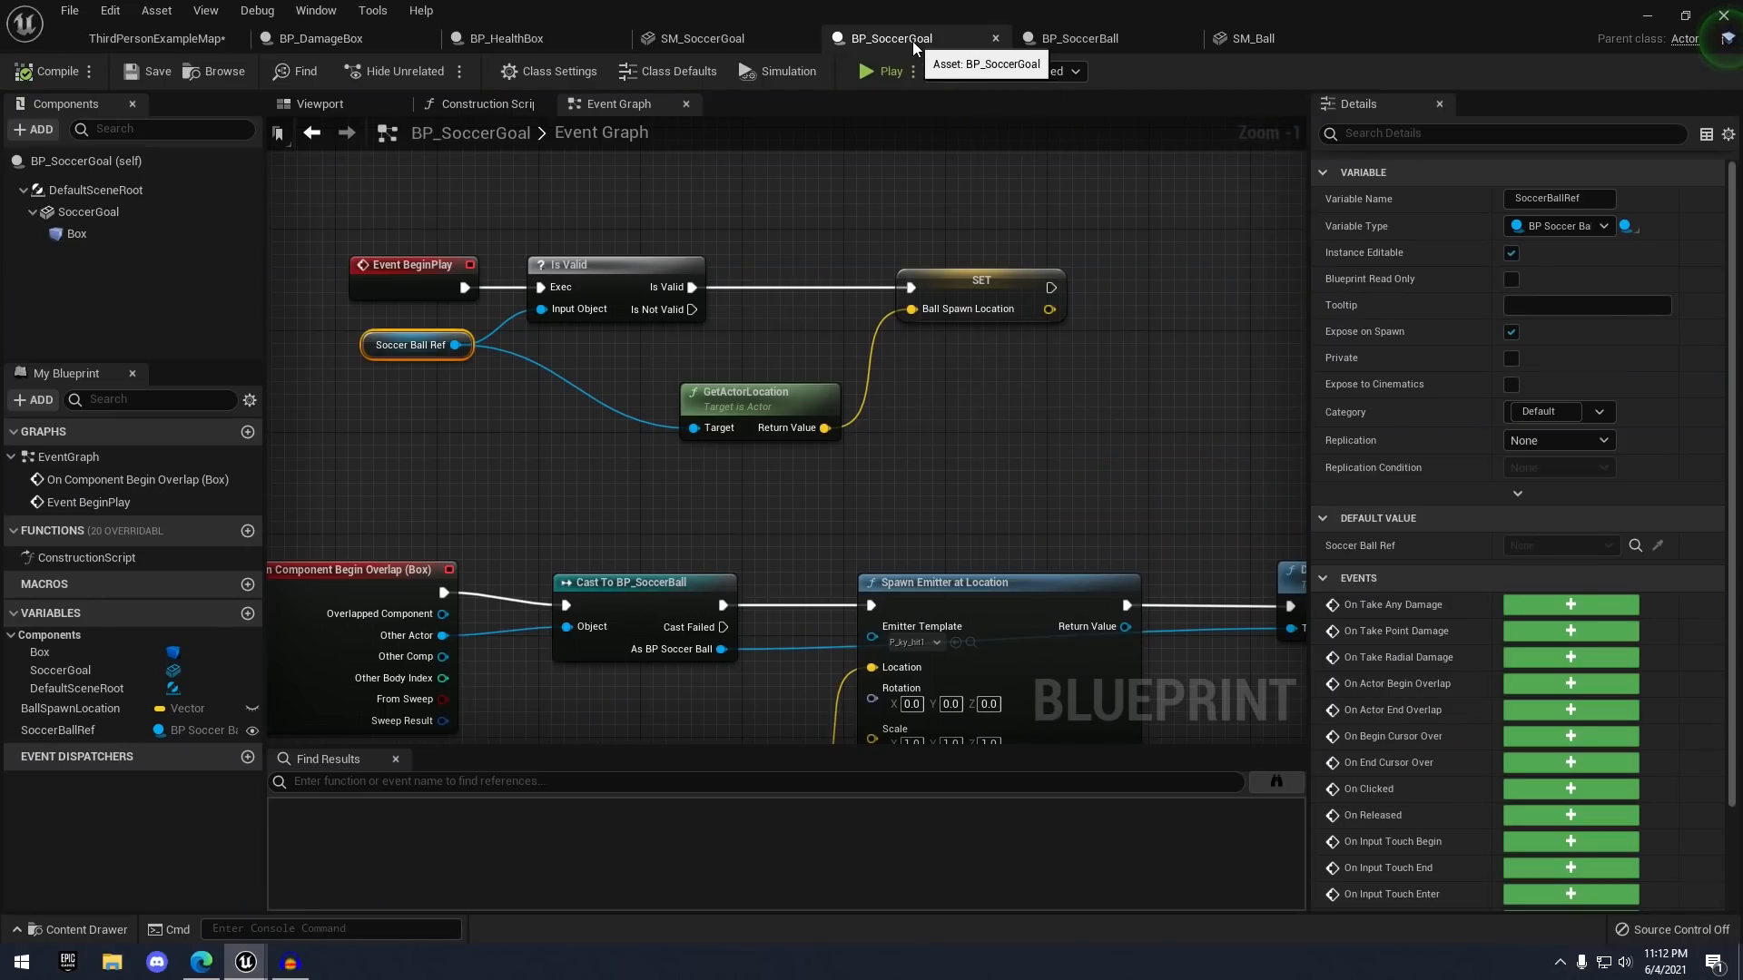
pyautogui.click(156, 38)
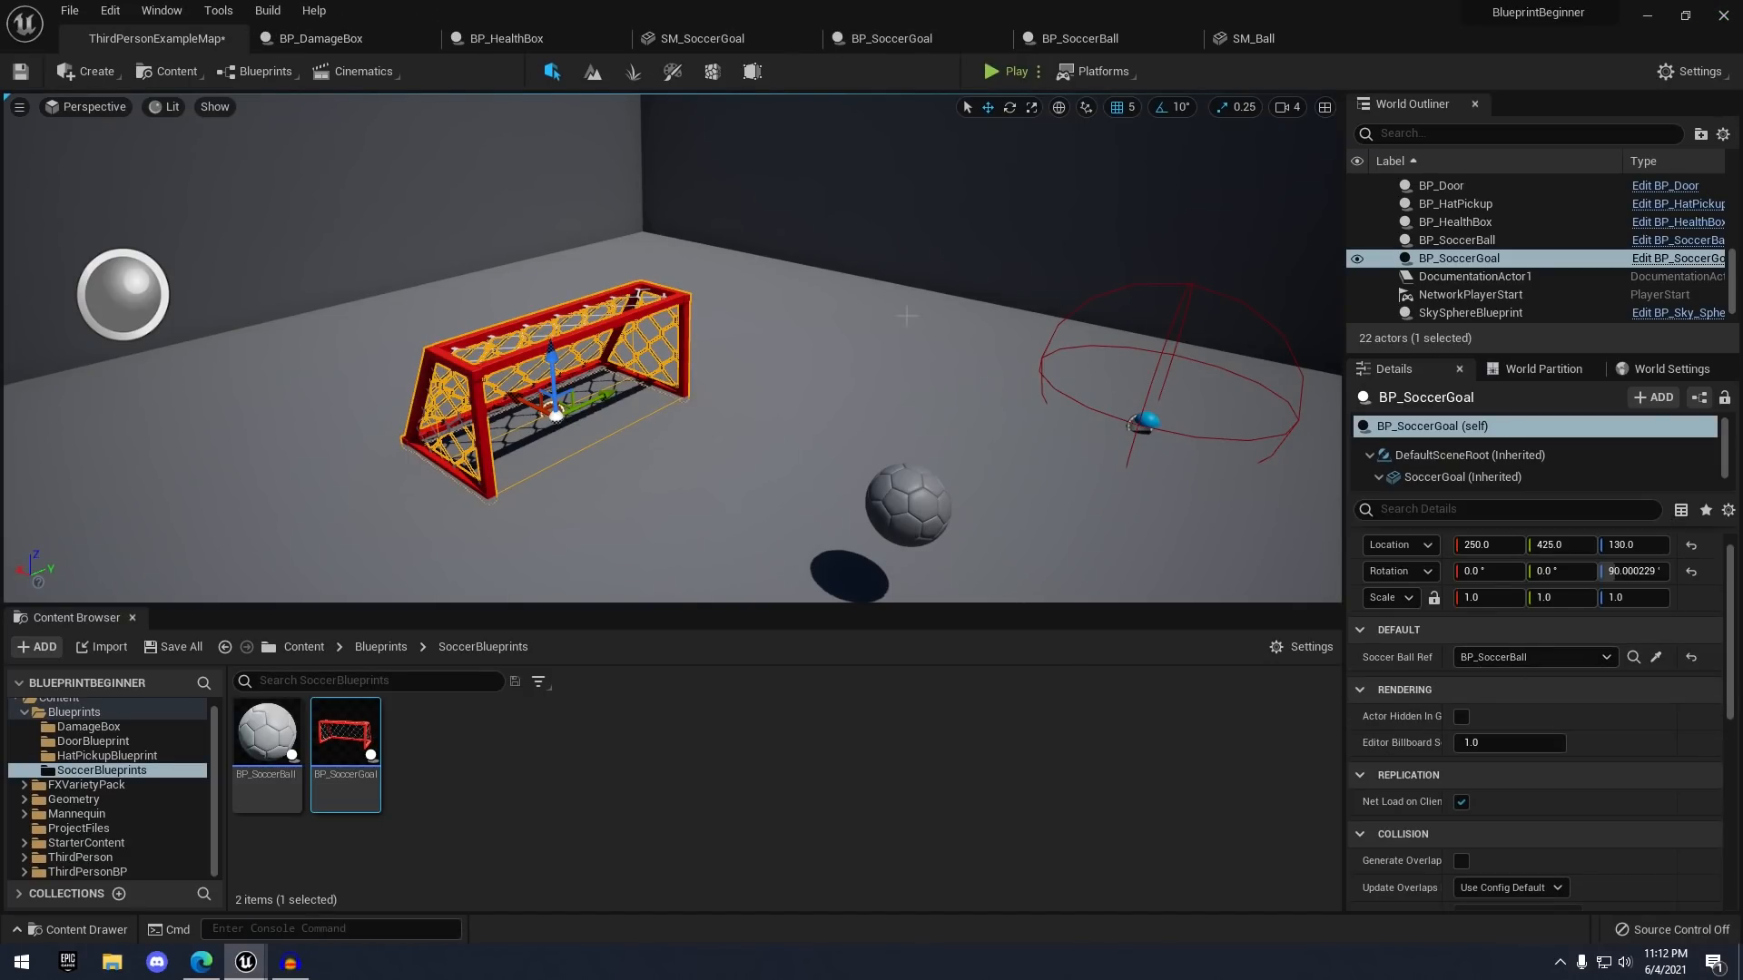
pyautogui.press('d')
pyautogui.moveTo(712, 326); pyautogui.dragTo(531, 329, button='right')
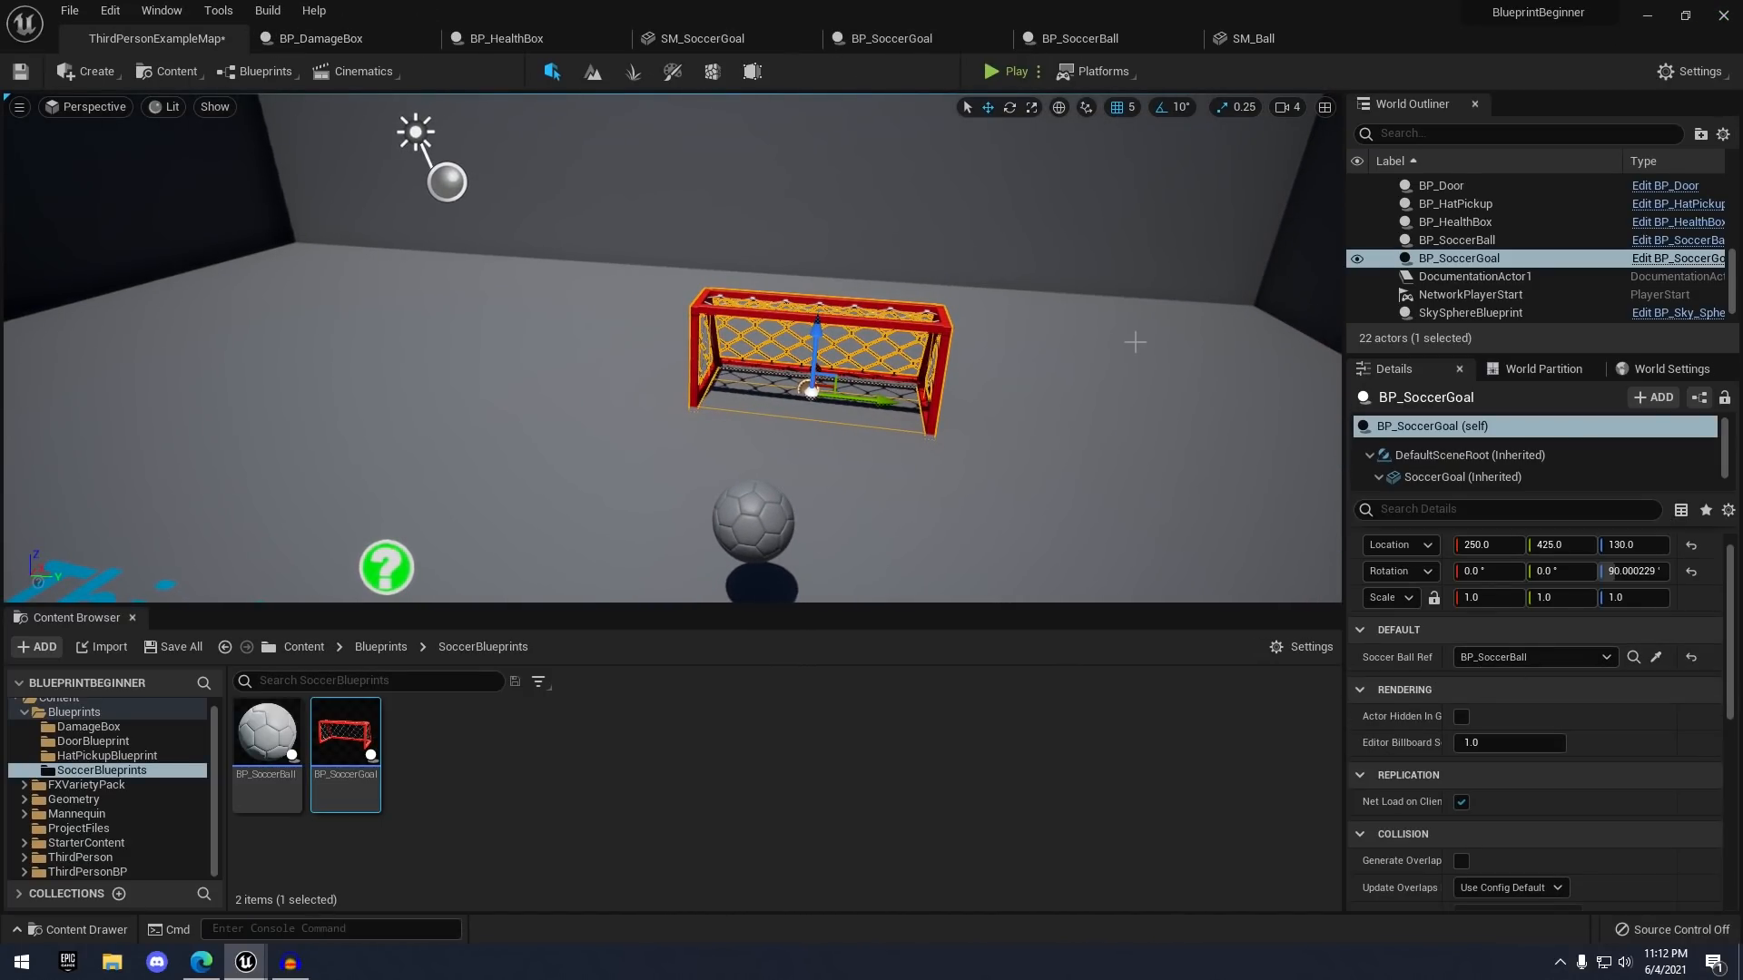
pyautogui.press('d')
pyautogui.moveTo(1134, 342); pyautogui.dragTo(930, 347, button='right')
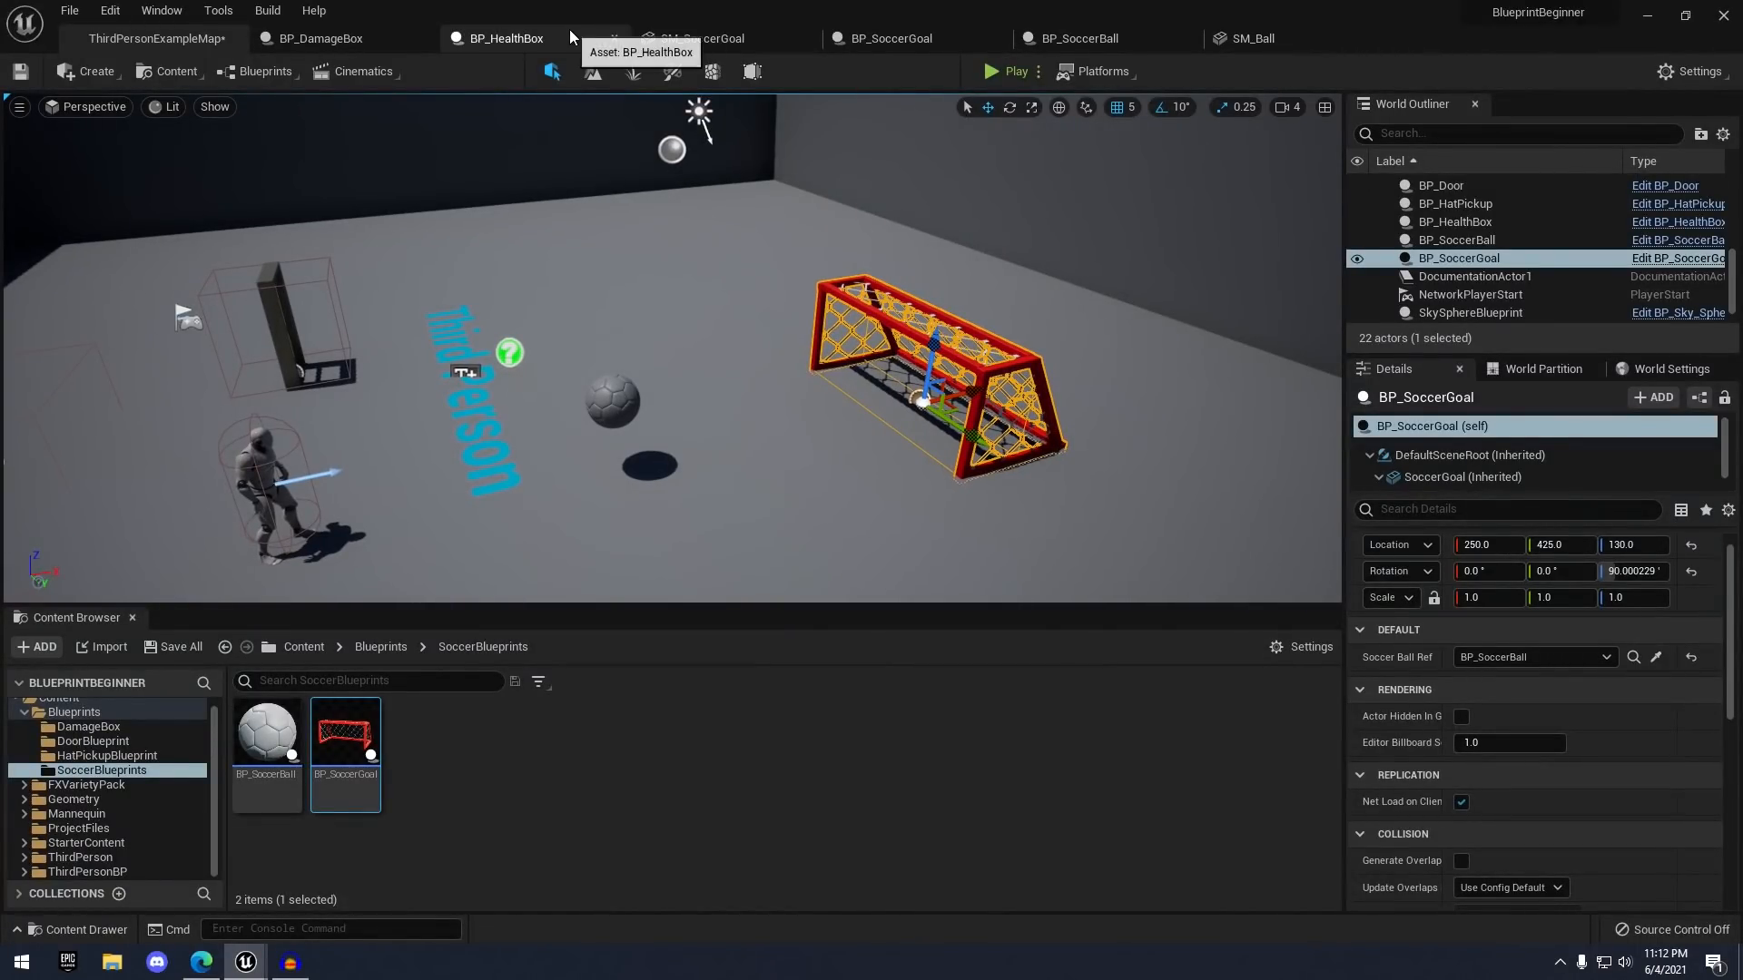
# - Start a play test with Alt+P and score twice, dribbling the respawned ball in
pyautogui.hotkey('alt', 'p')
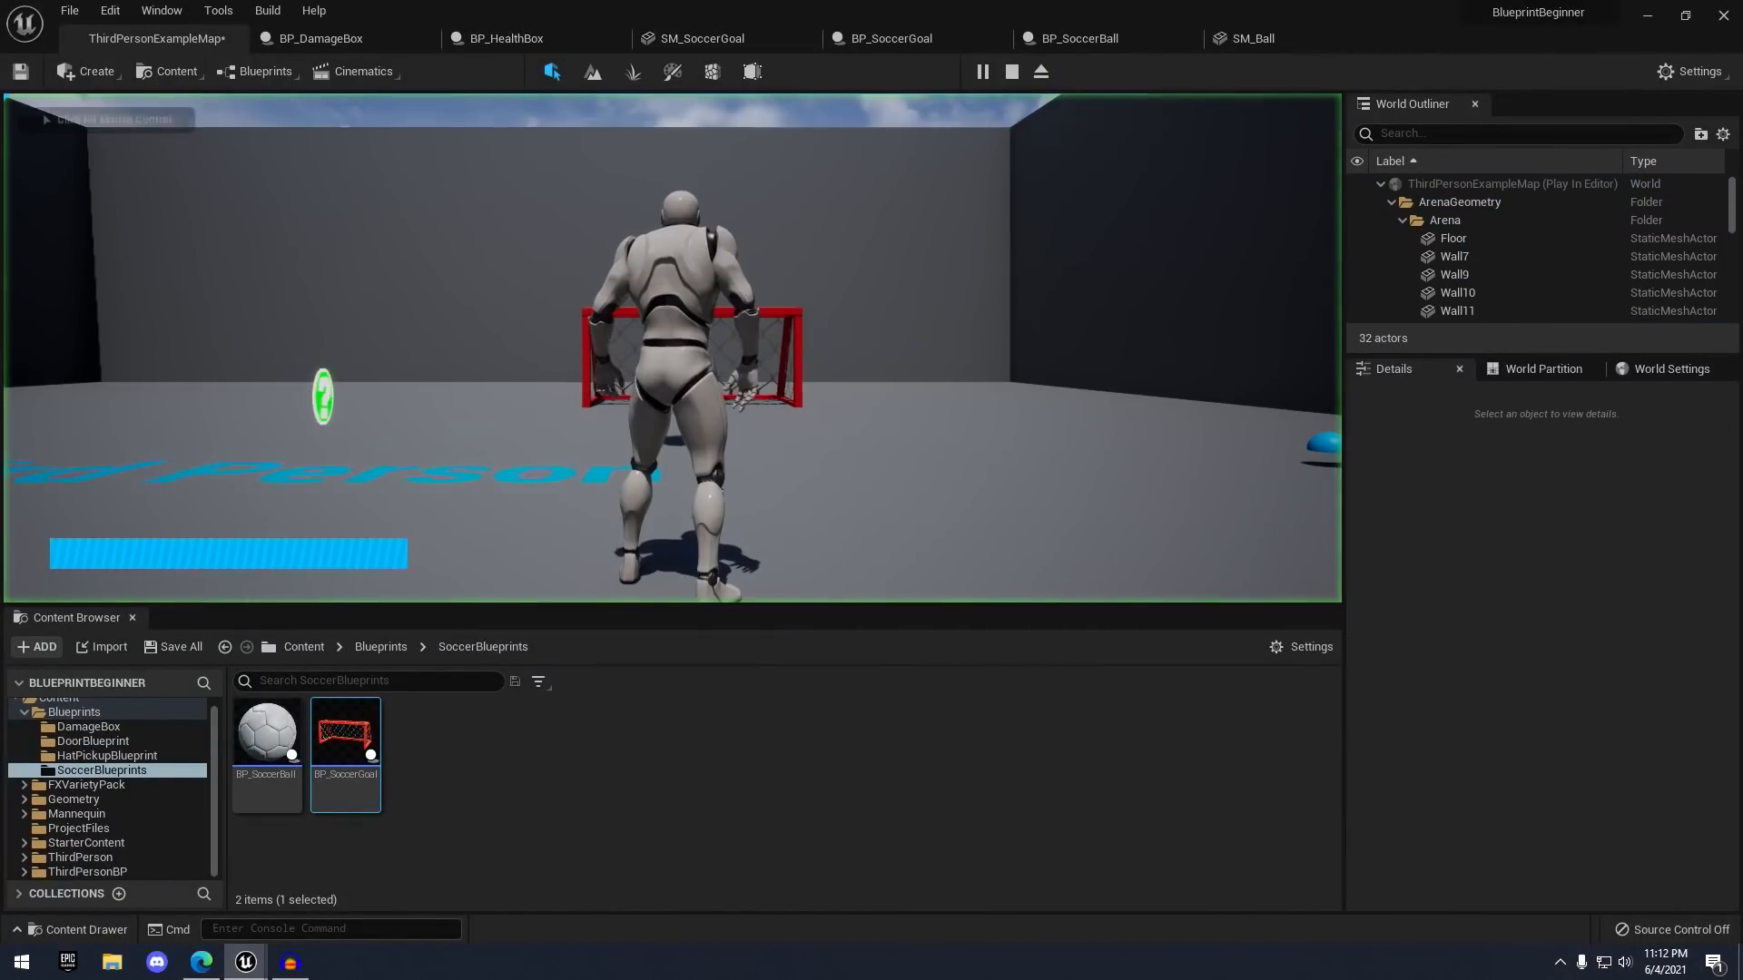
pyautogui.press('w')
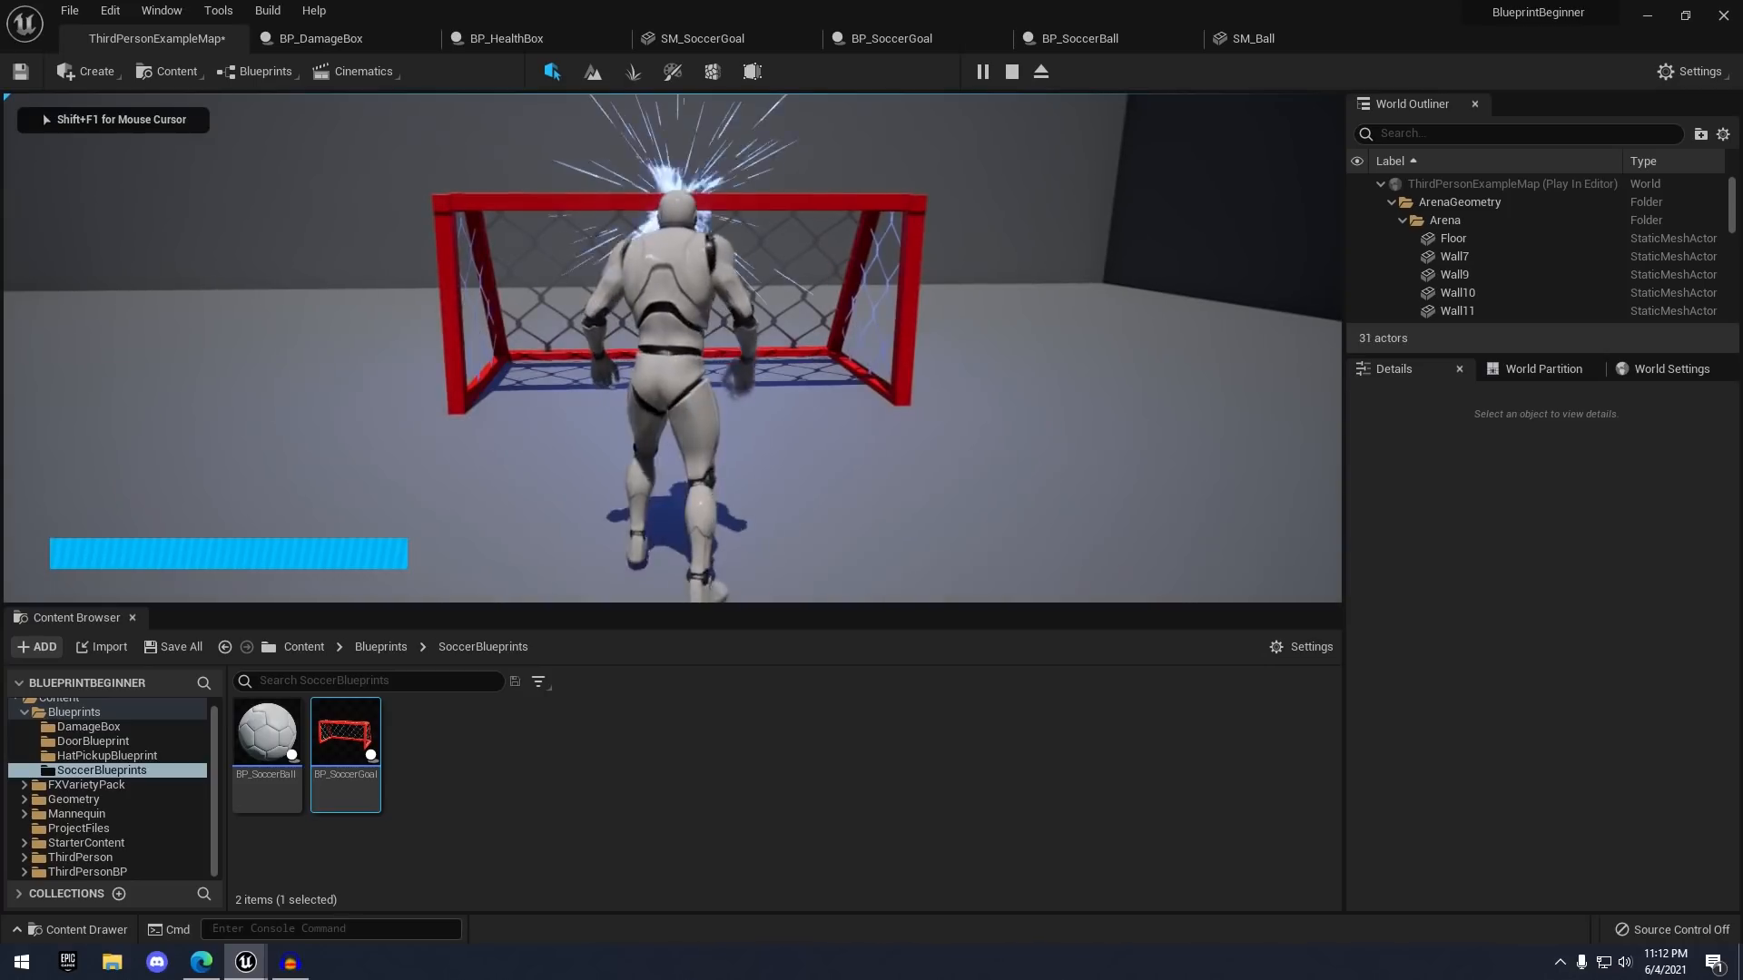
pyautogui.press('s')
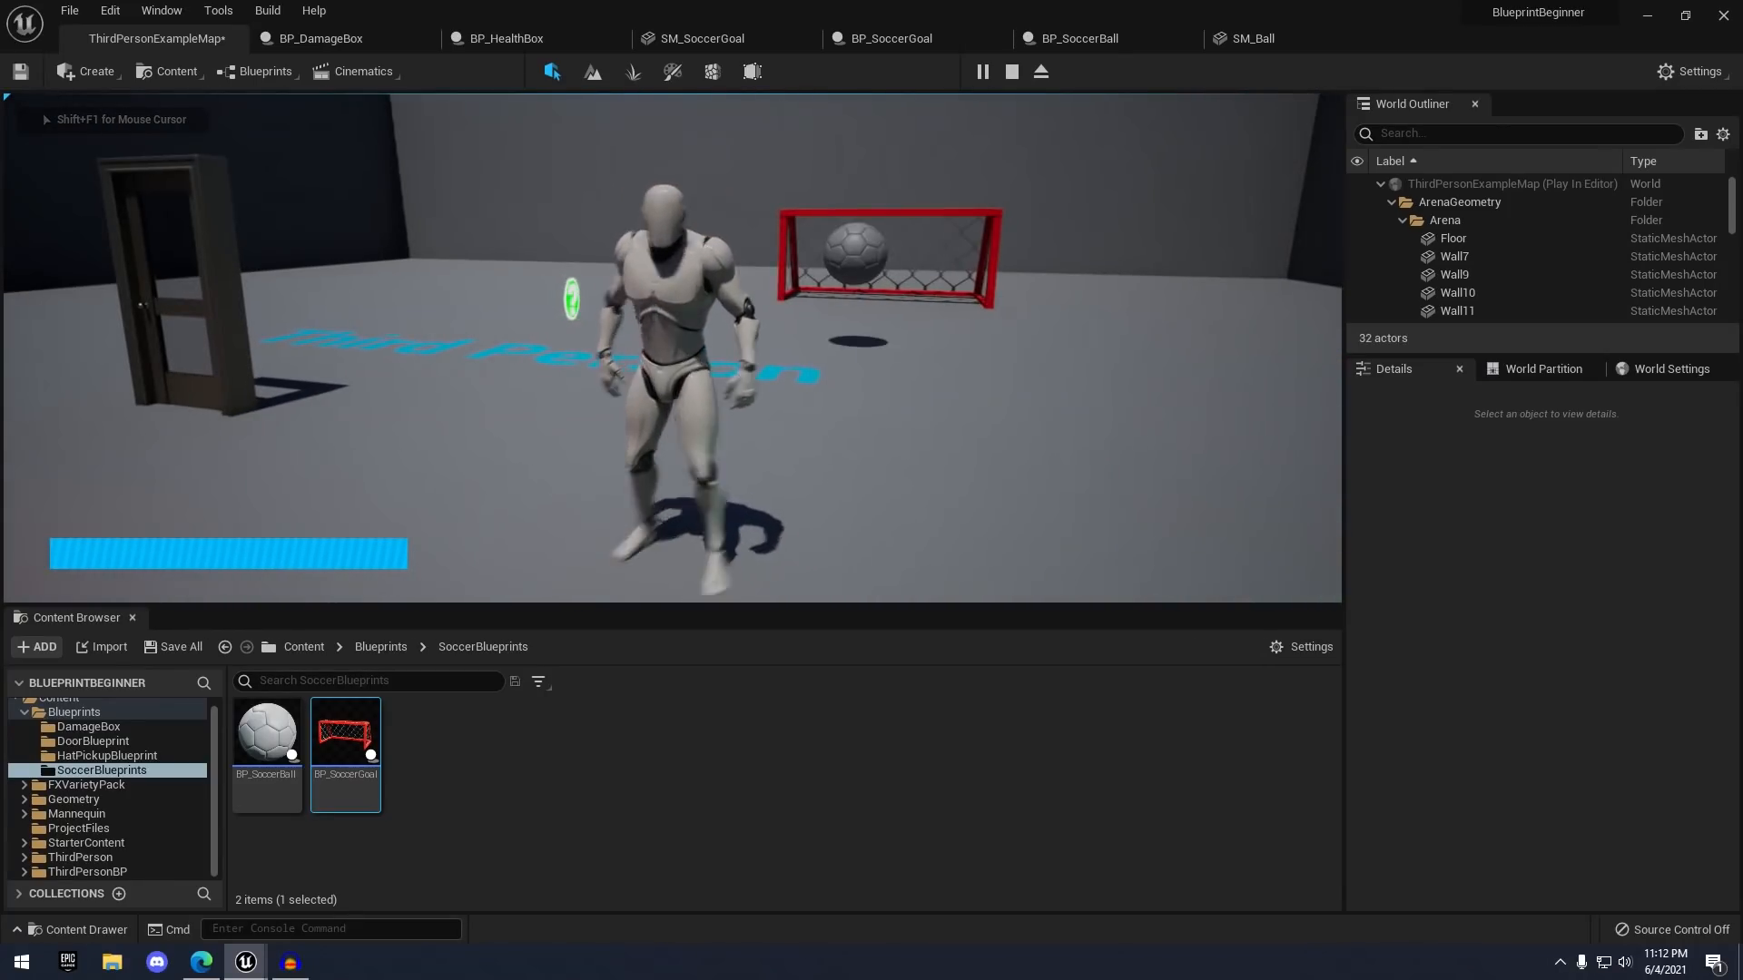
pyautogui.press('w')
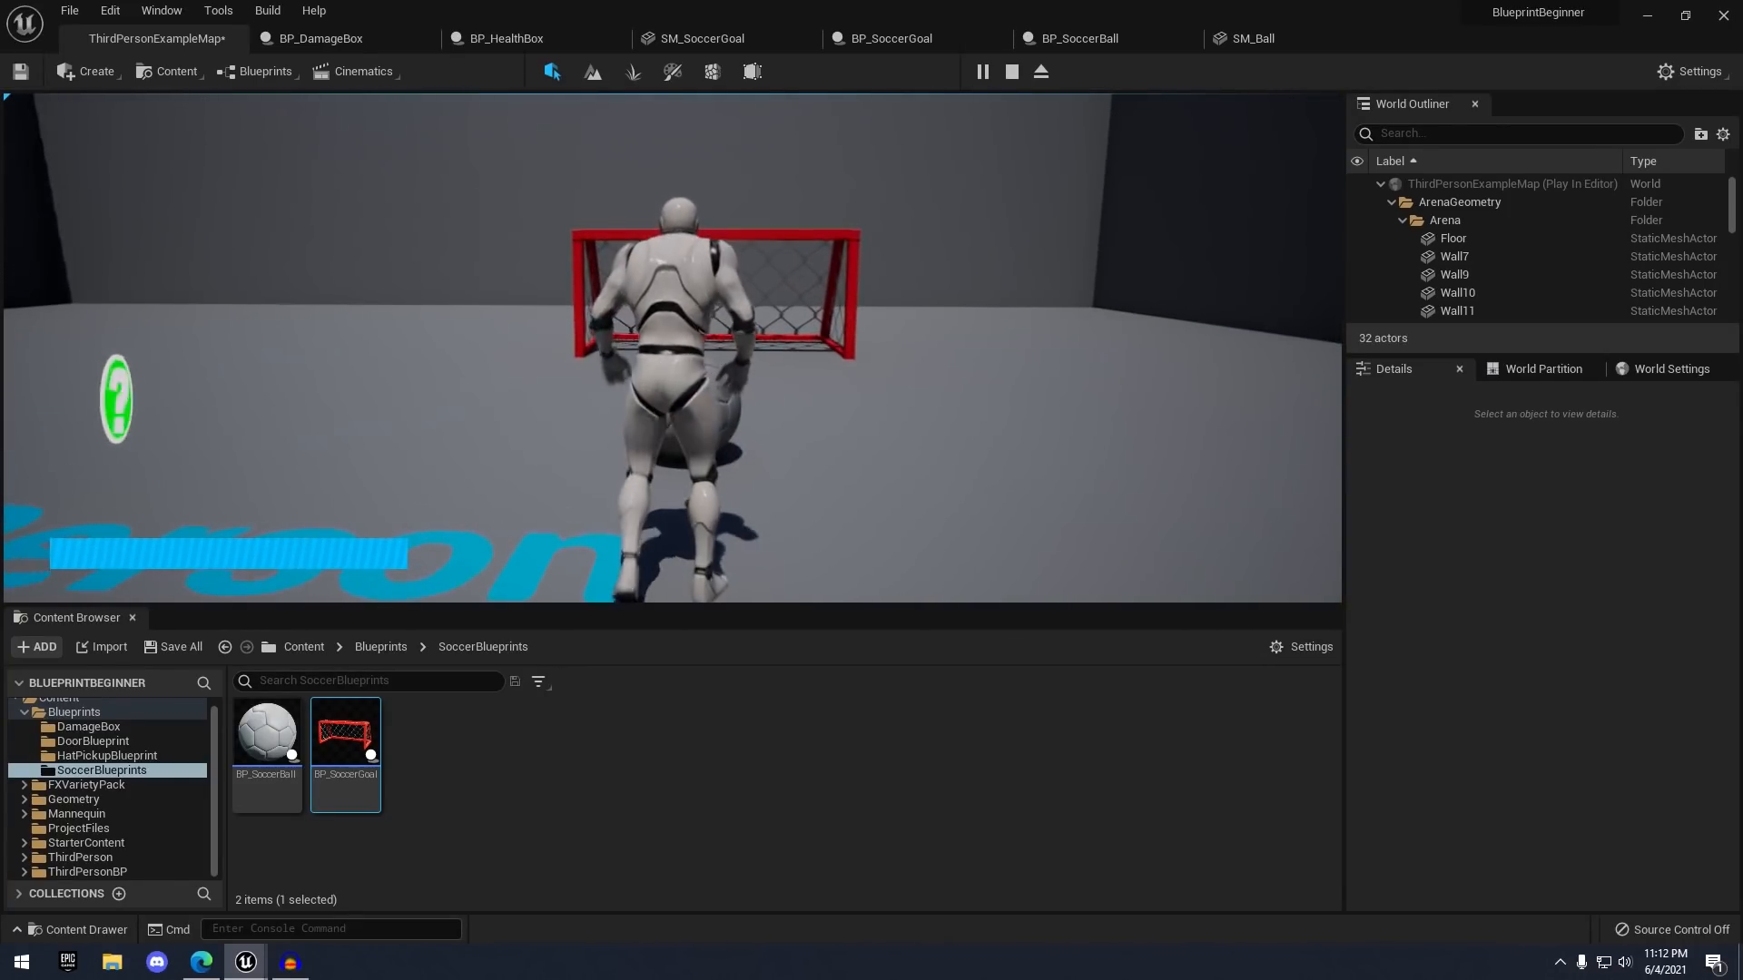
pyautogui.press('d')
pyautogui.press('w')
pyautogui.press('a')
pyautogui.press('w')
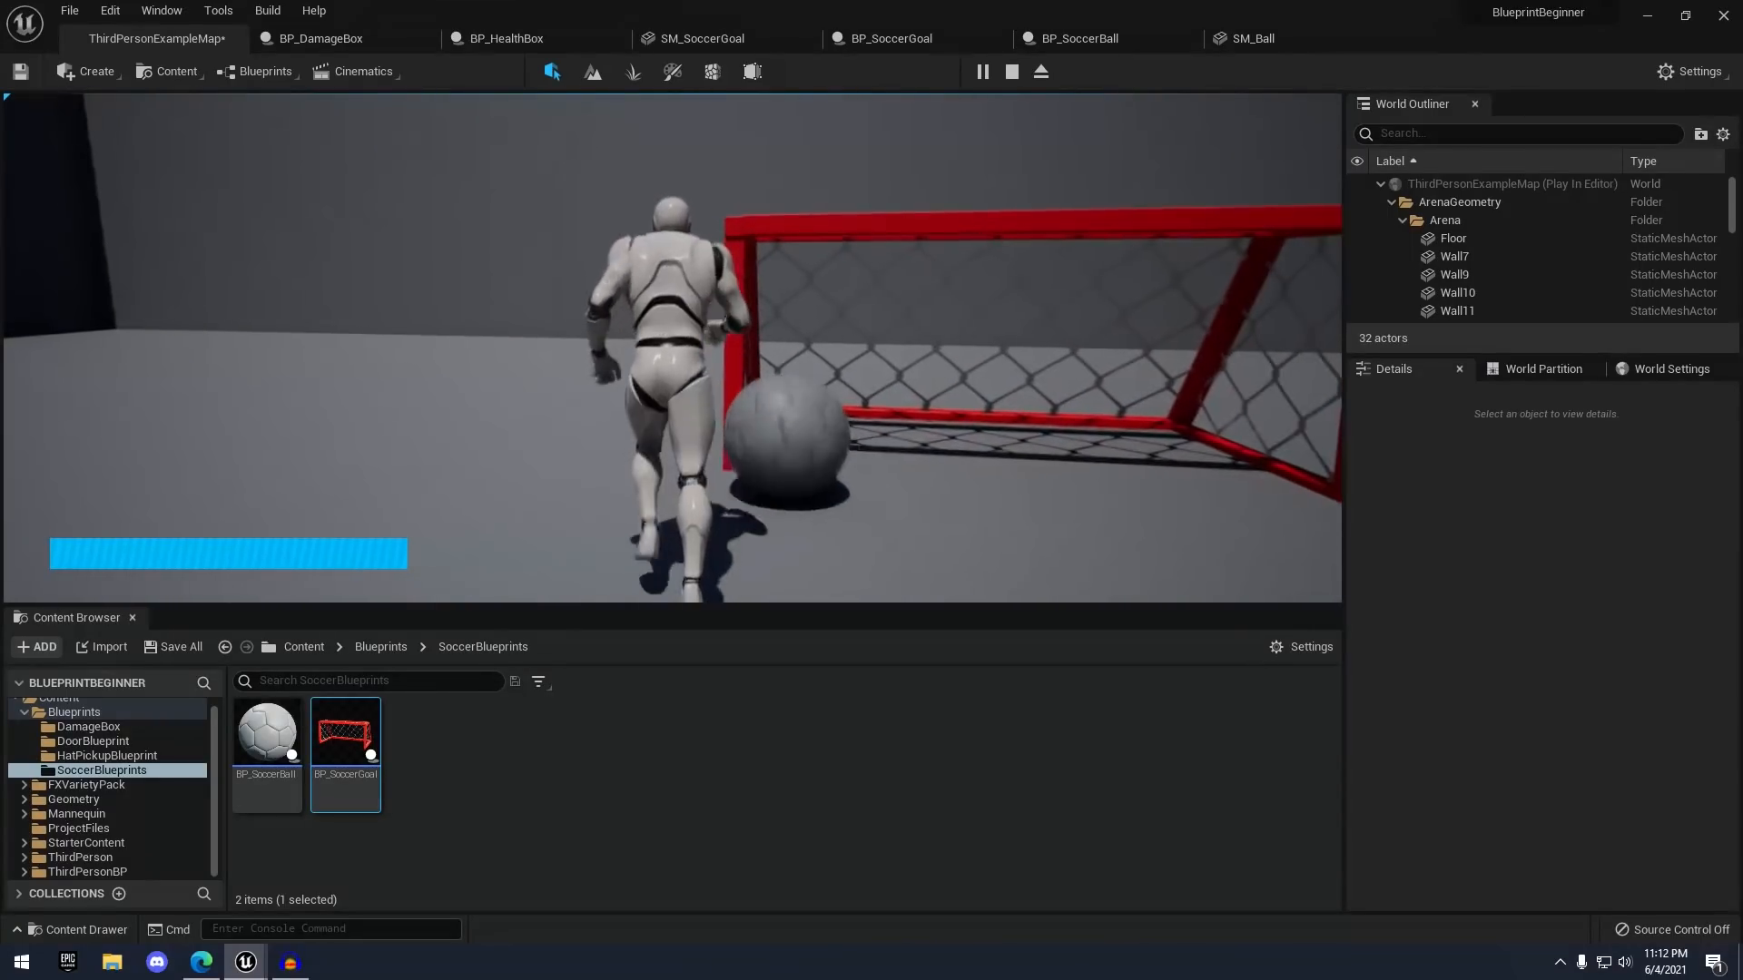
pyautogui.press('a')
pyautogui.press('s')
pyautogui.press('d')
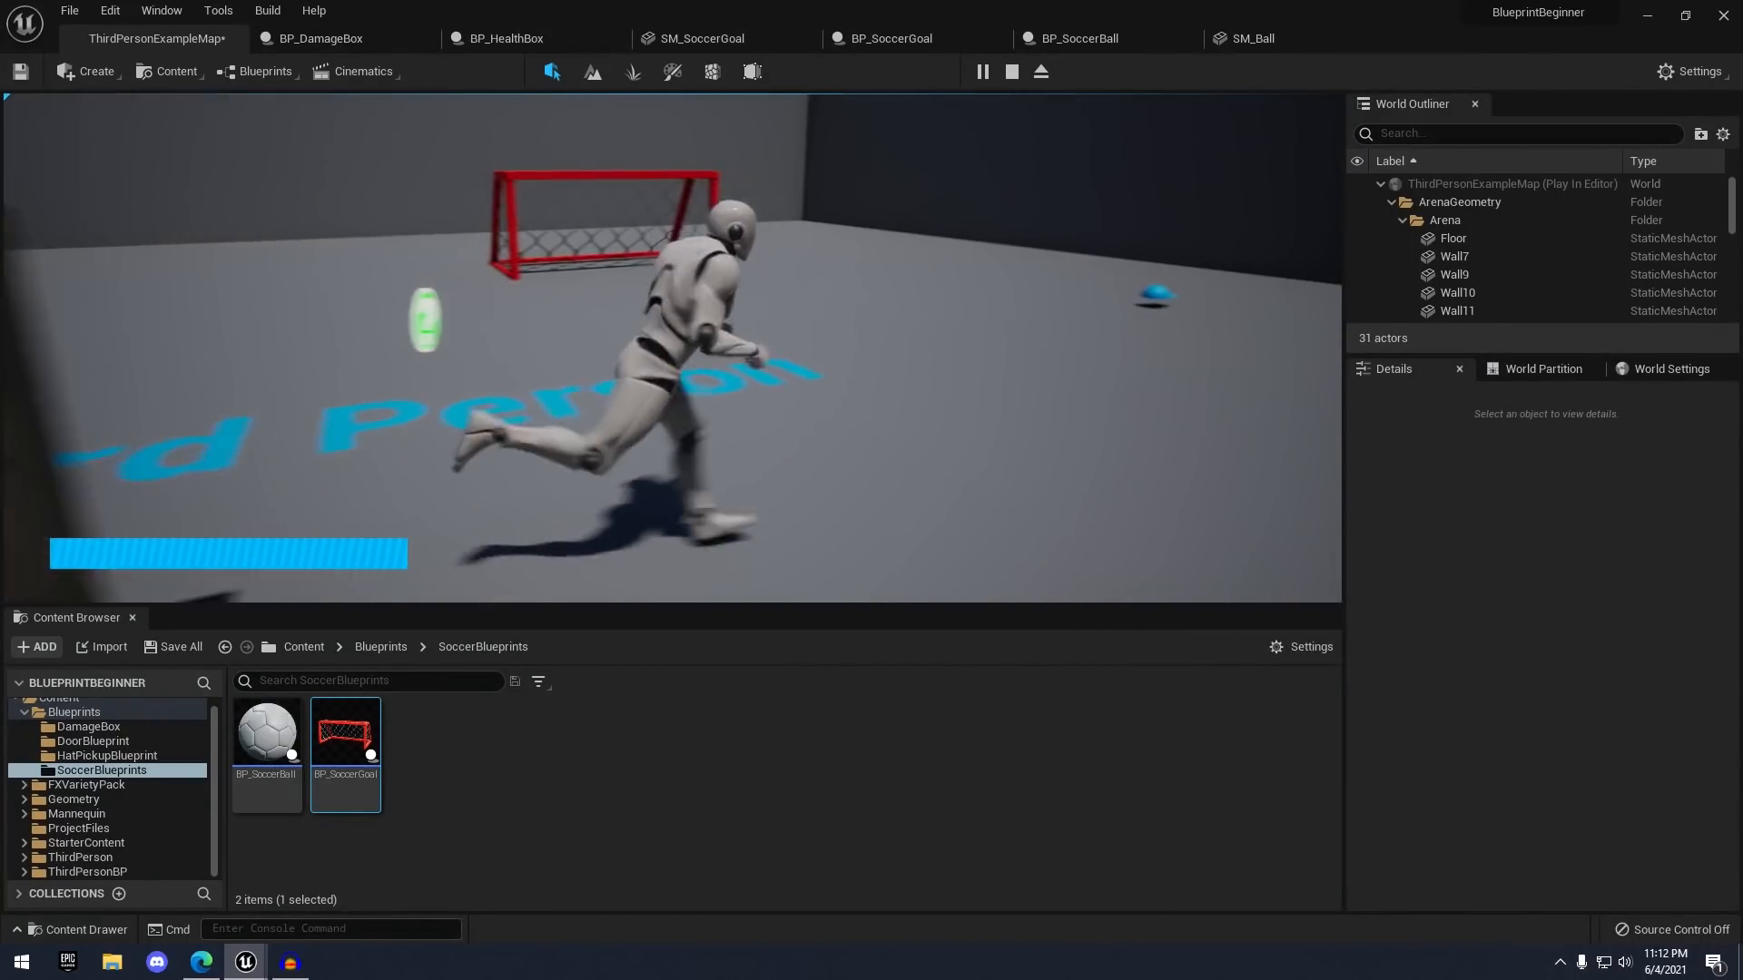
pyautogui.press('s')
pyautogui.press('s')
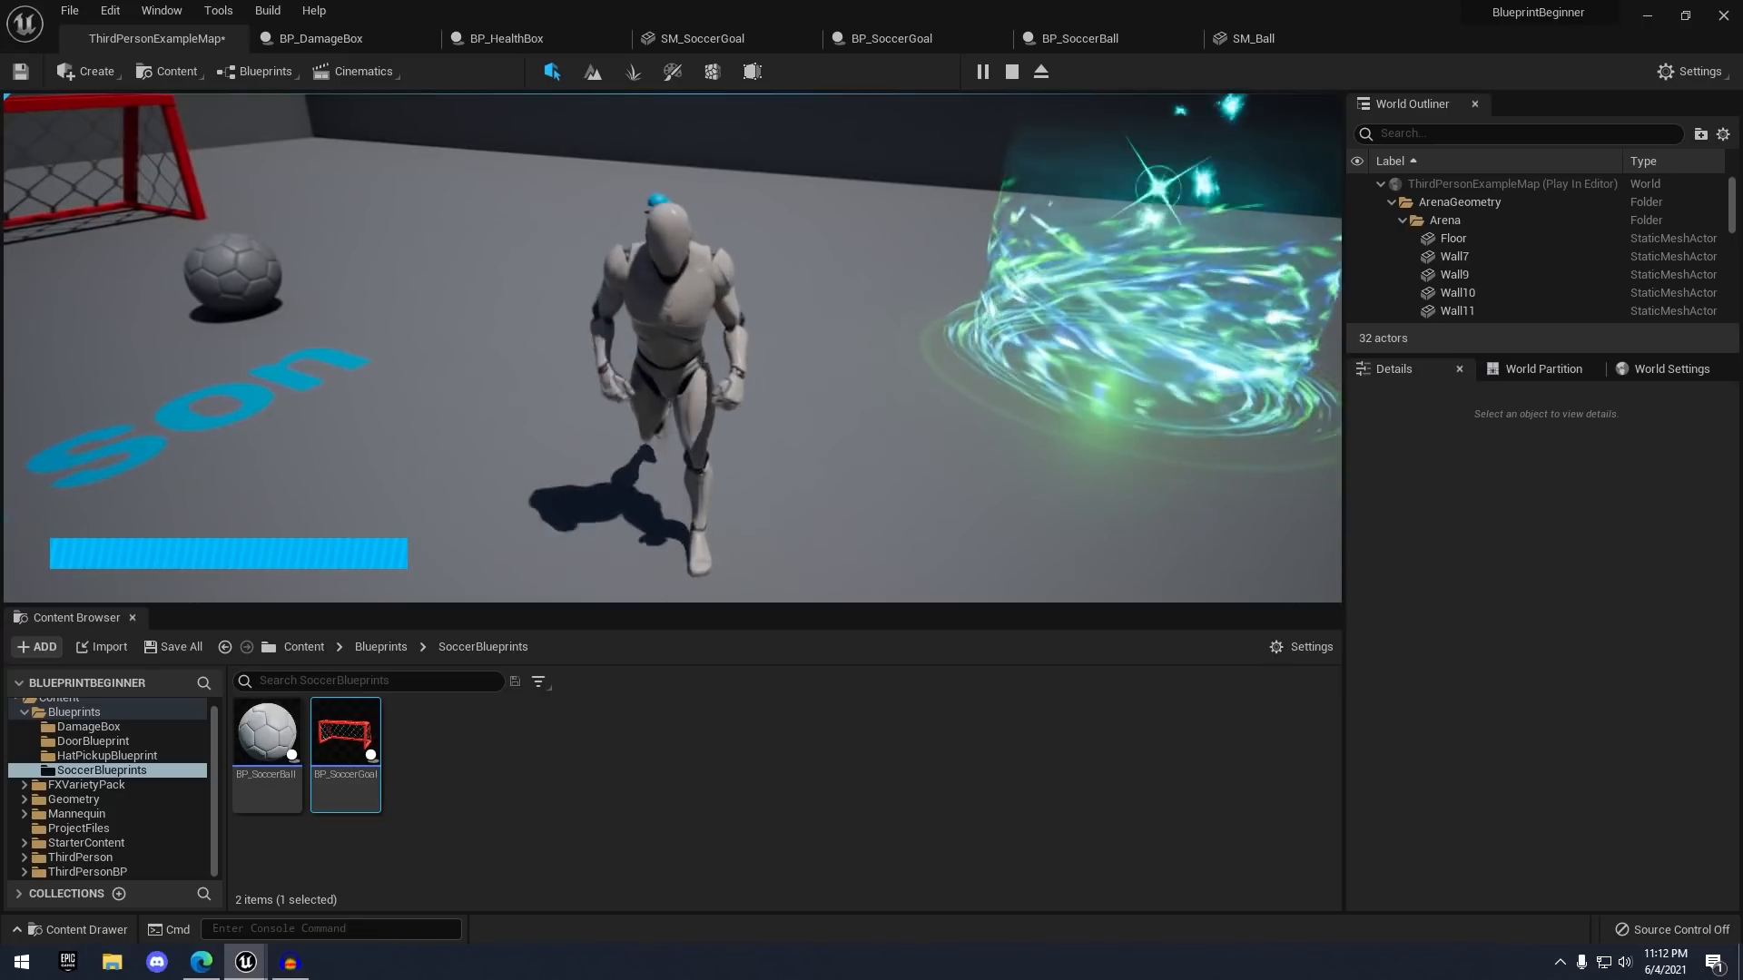
pyautogui.press('d')
pyautogui.press('w')
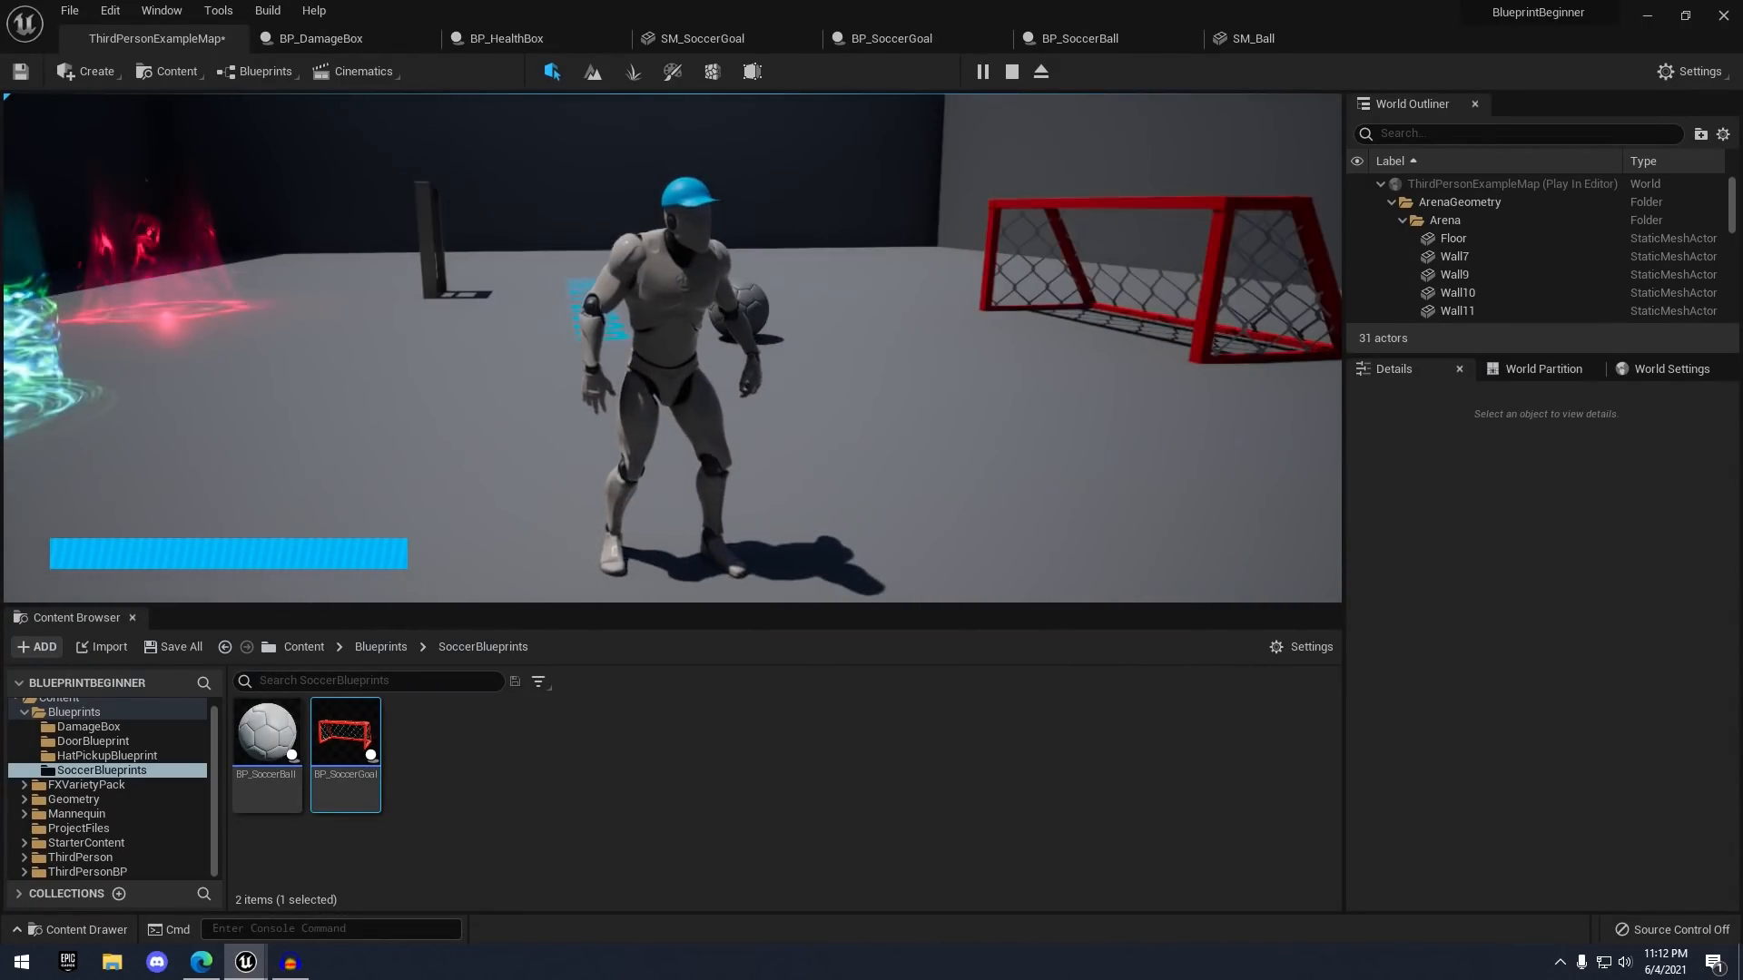
pyautogui.press('w')
pyautogui.press('w')
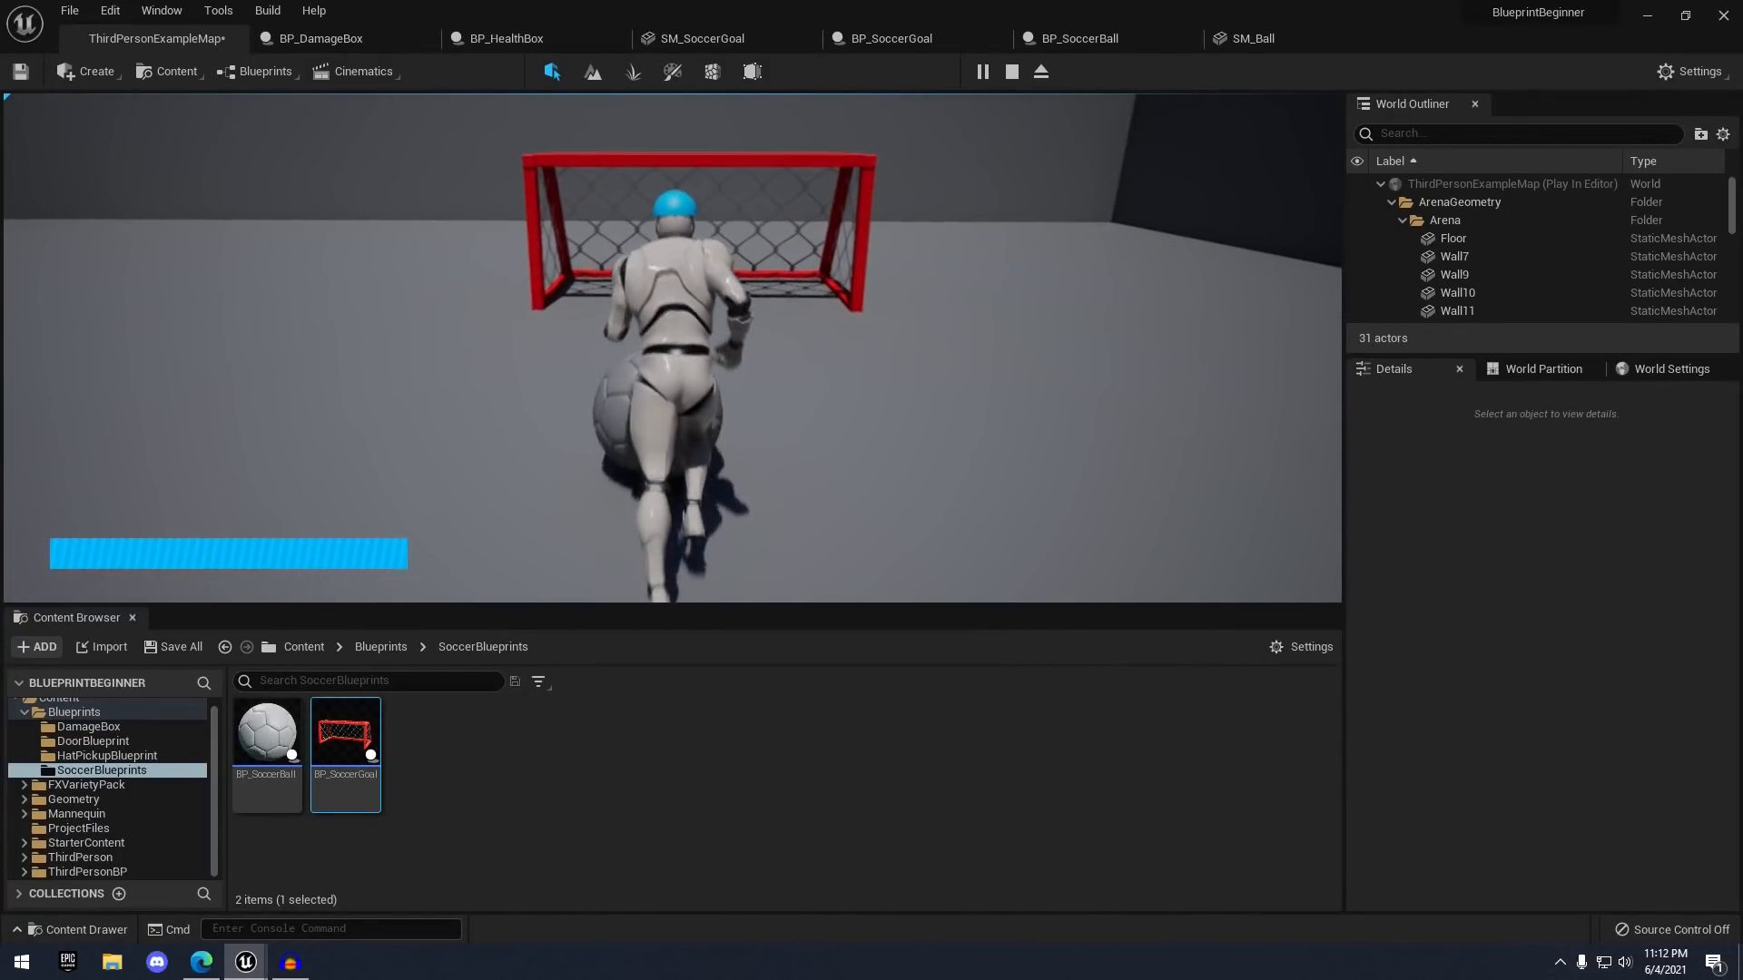
# - Score once more, run the character around the arena, then stop playing
pyautogui.press('s')
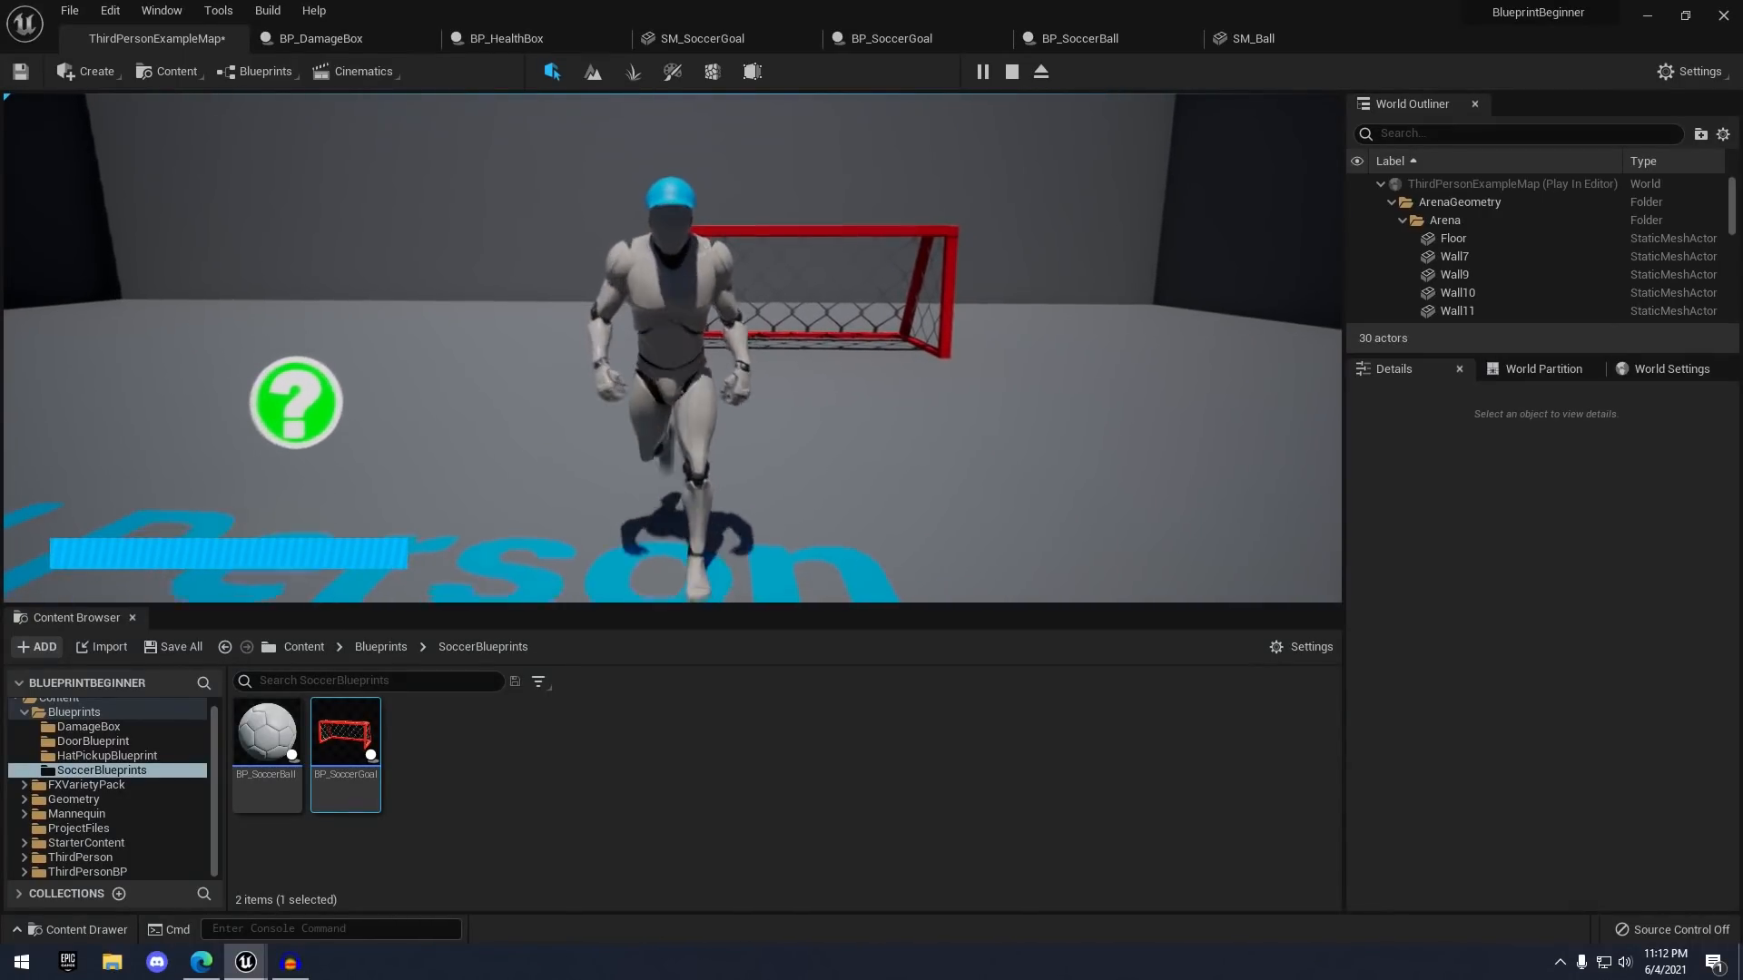
pyautogui.press('d')
pyautogui.press('s')
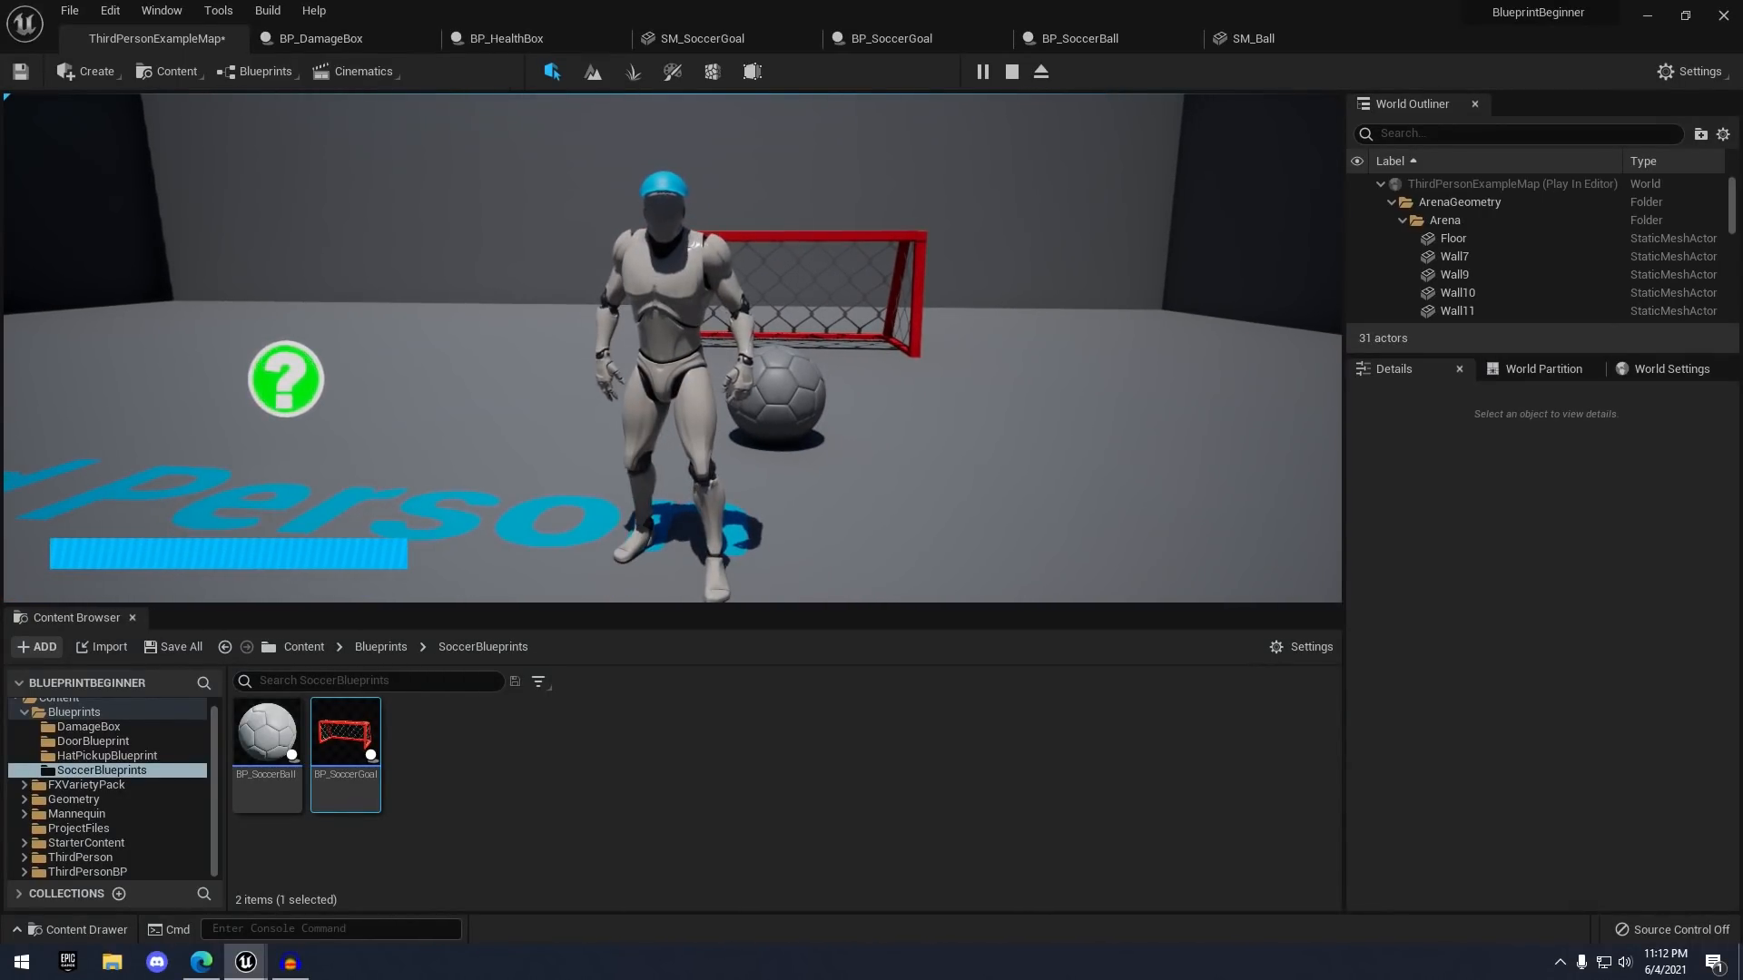
pyautogui.press('a')
pyautogui.press('s')
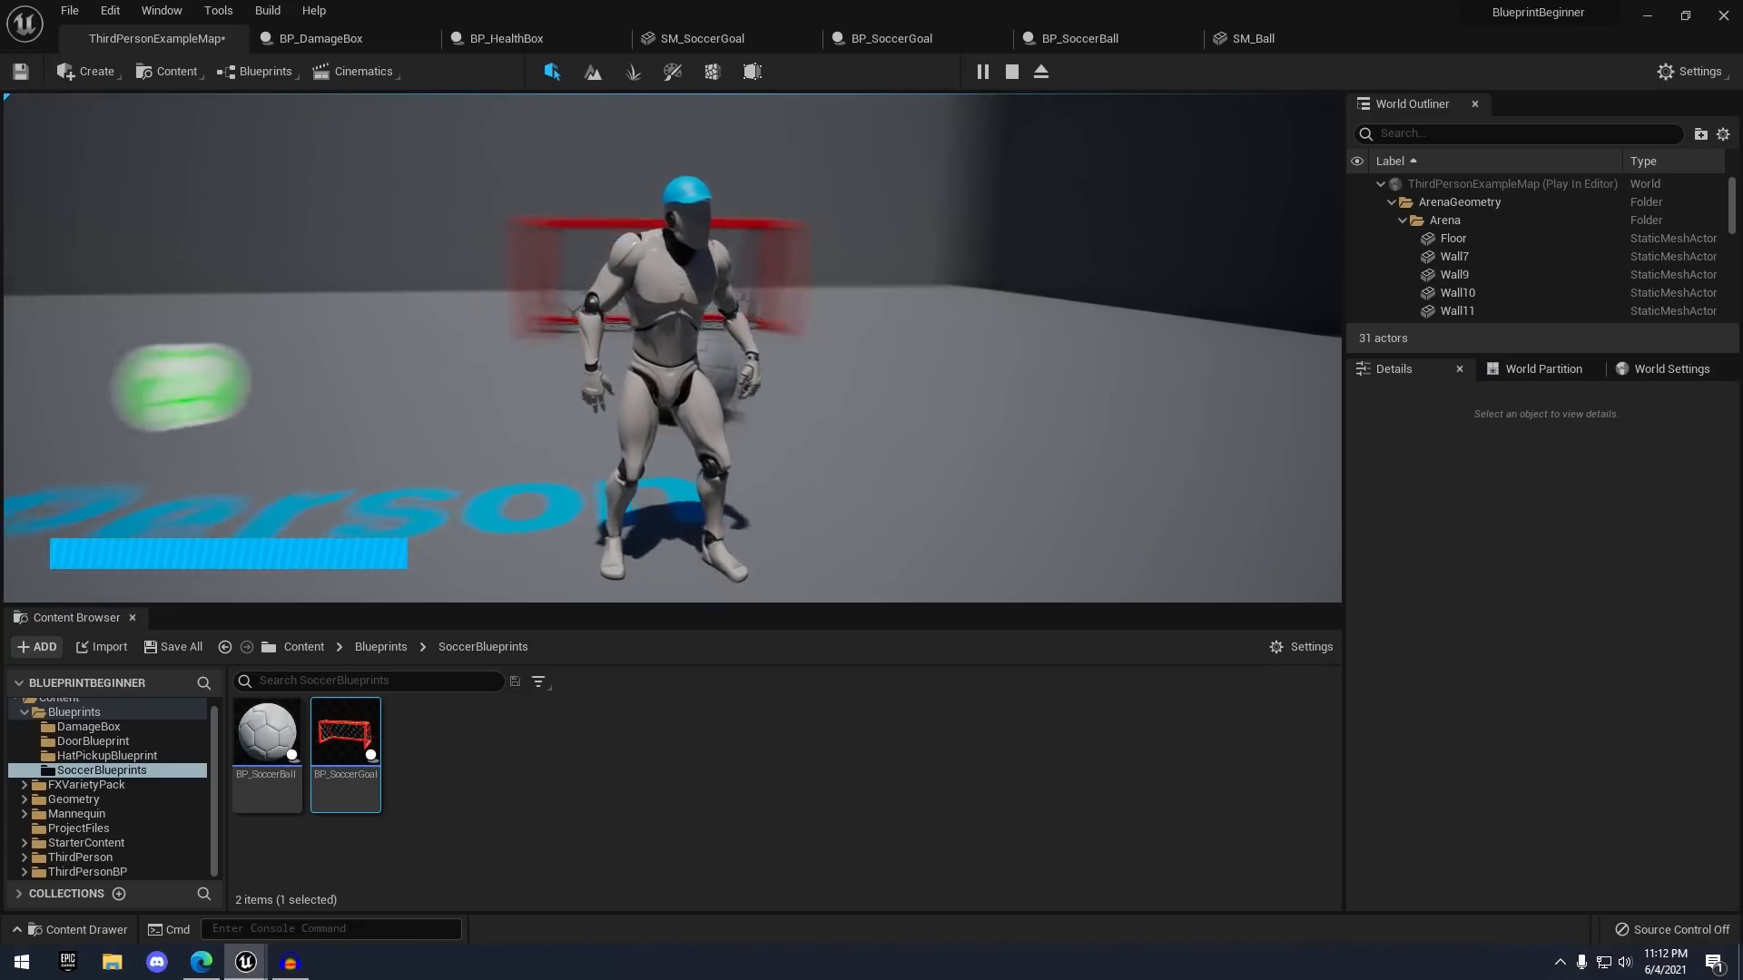
pyautogui.press('a')
pyautogui.press('d')
pyautogui.press('s')
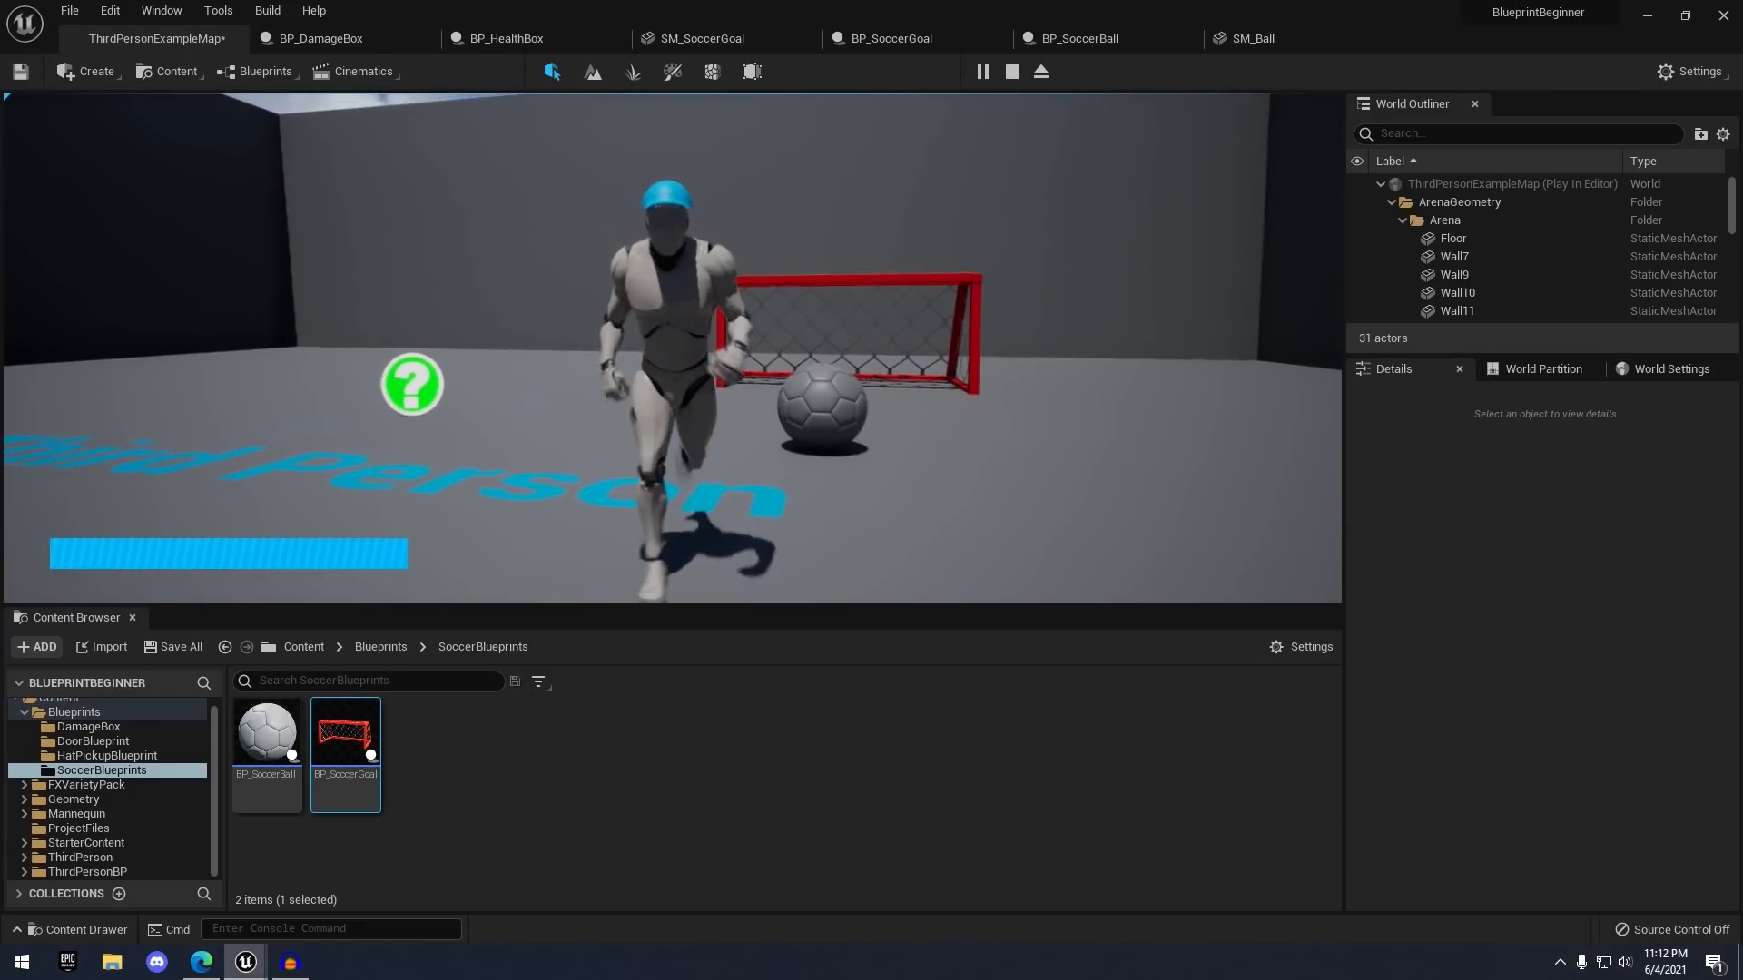
pyautogui.press('s')
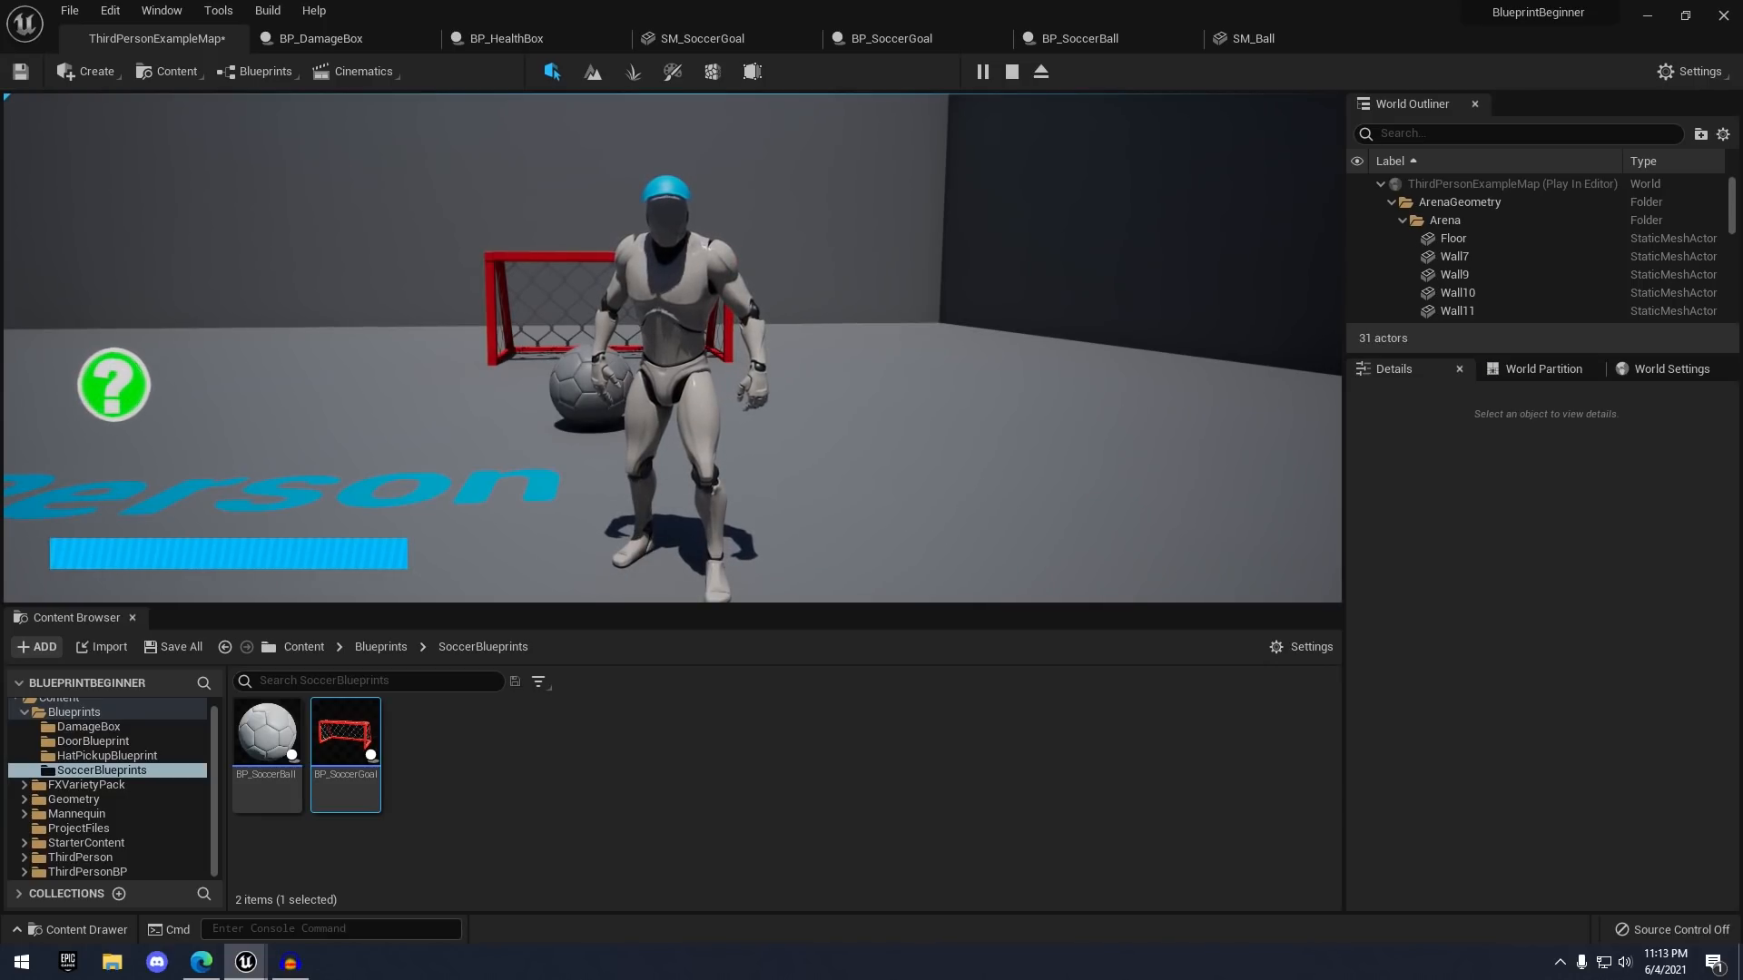
pyautogui.press('w')
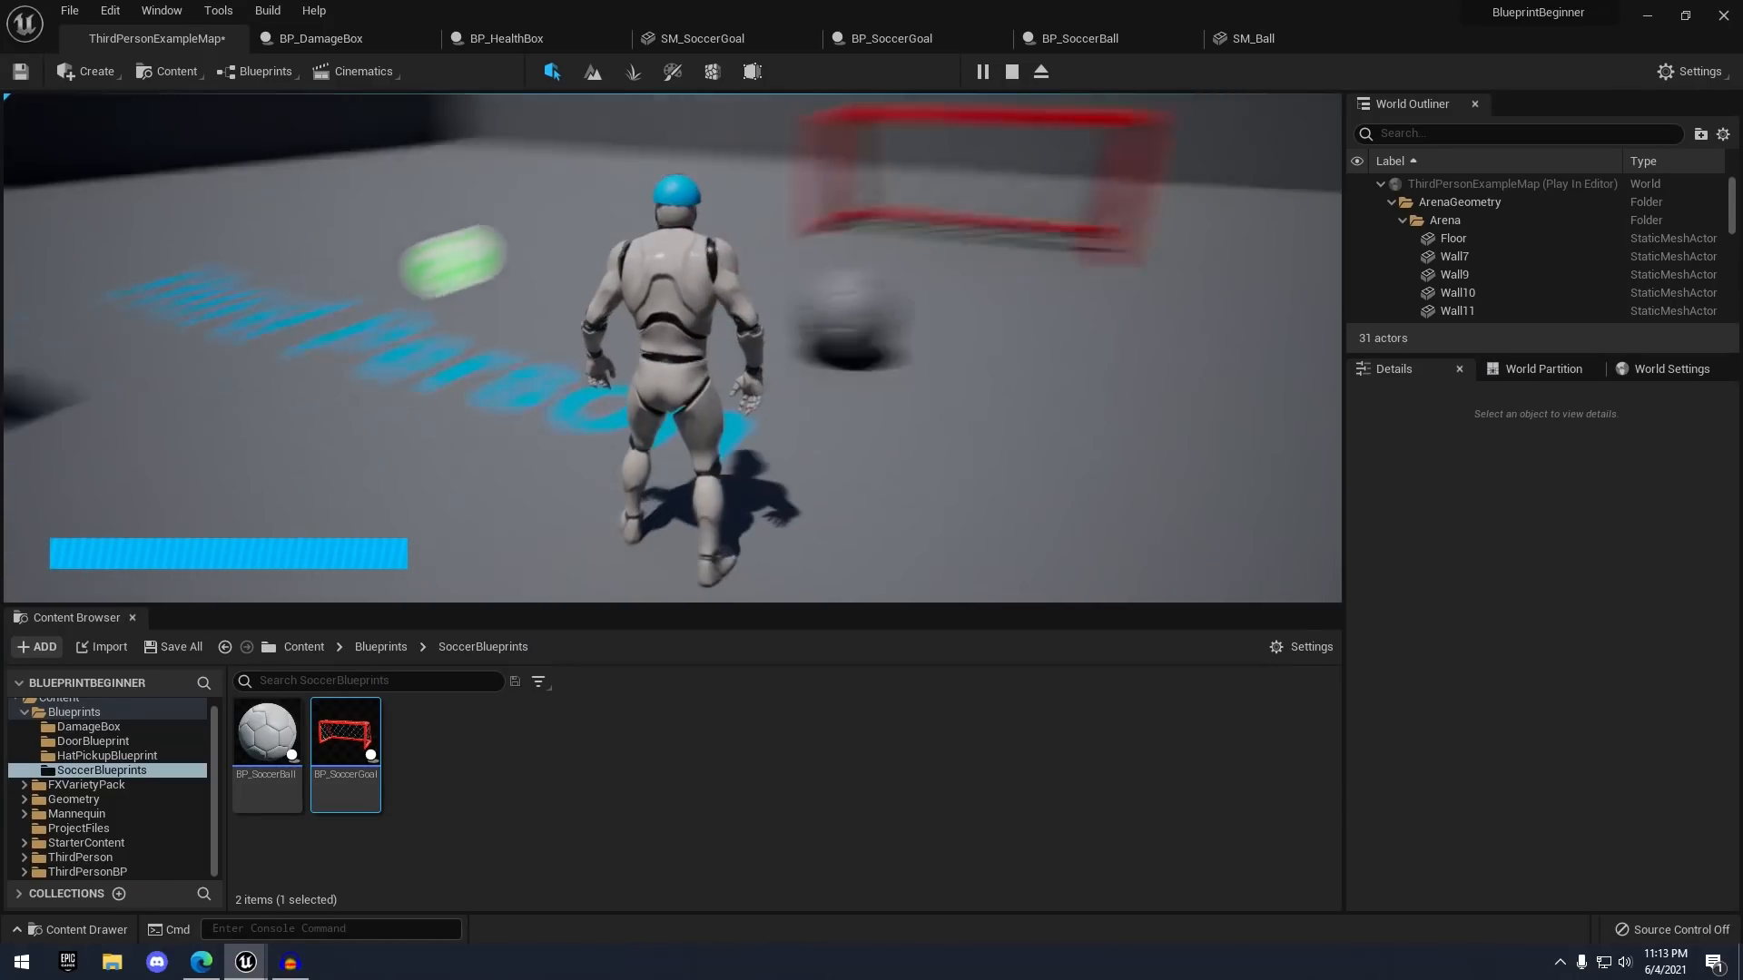
pyautogui.press('s')
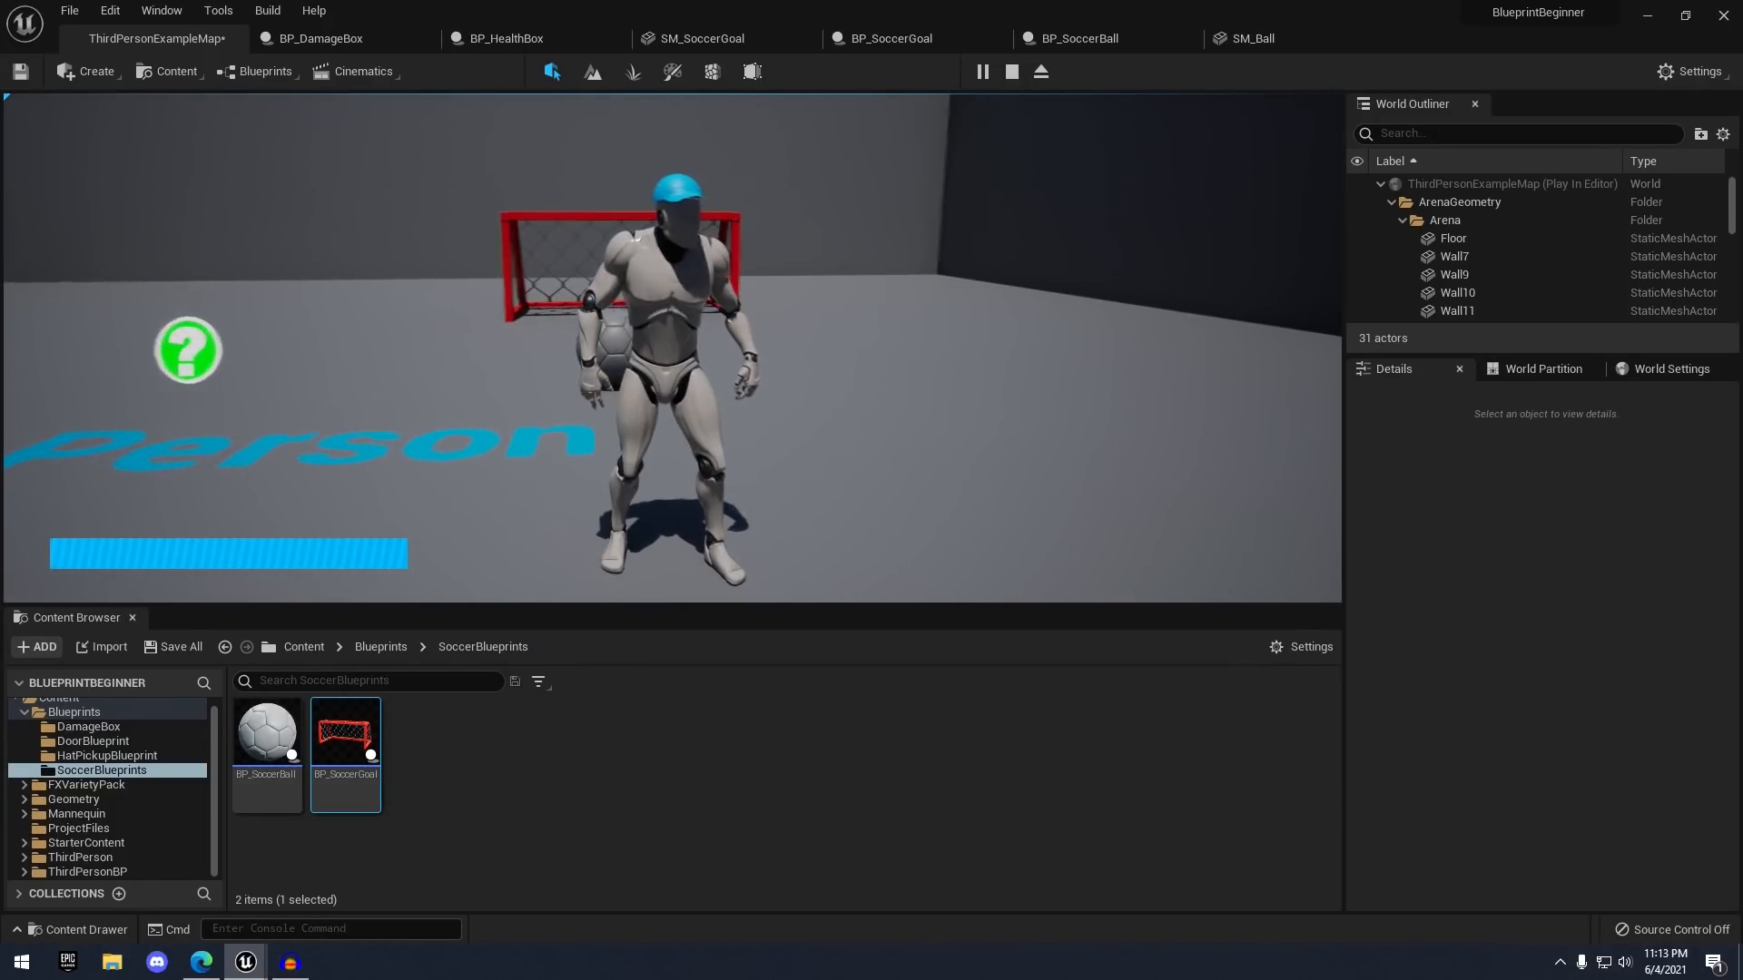
pyautogui.press('Escape')
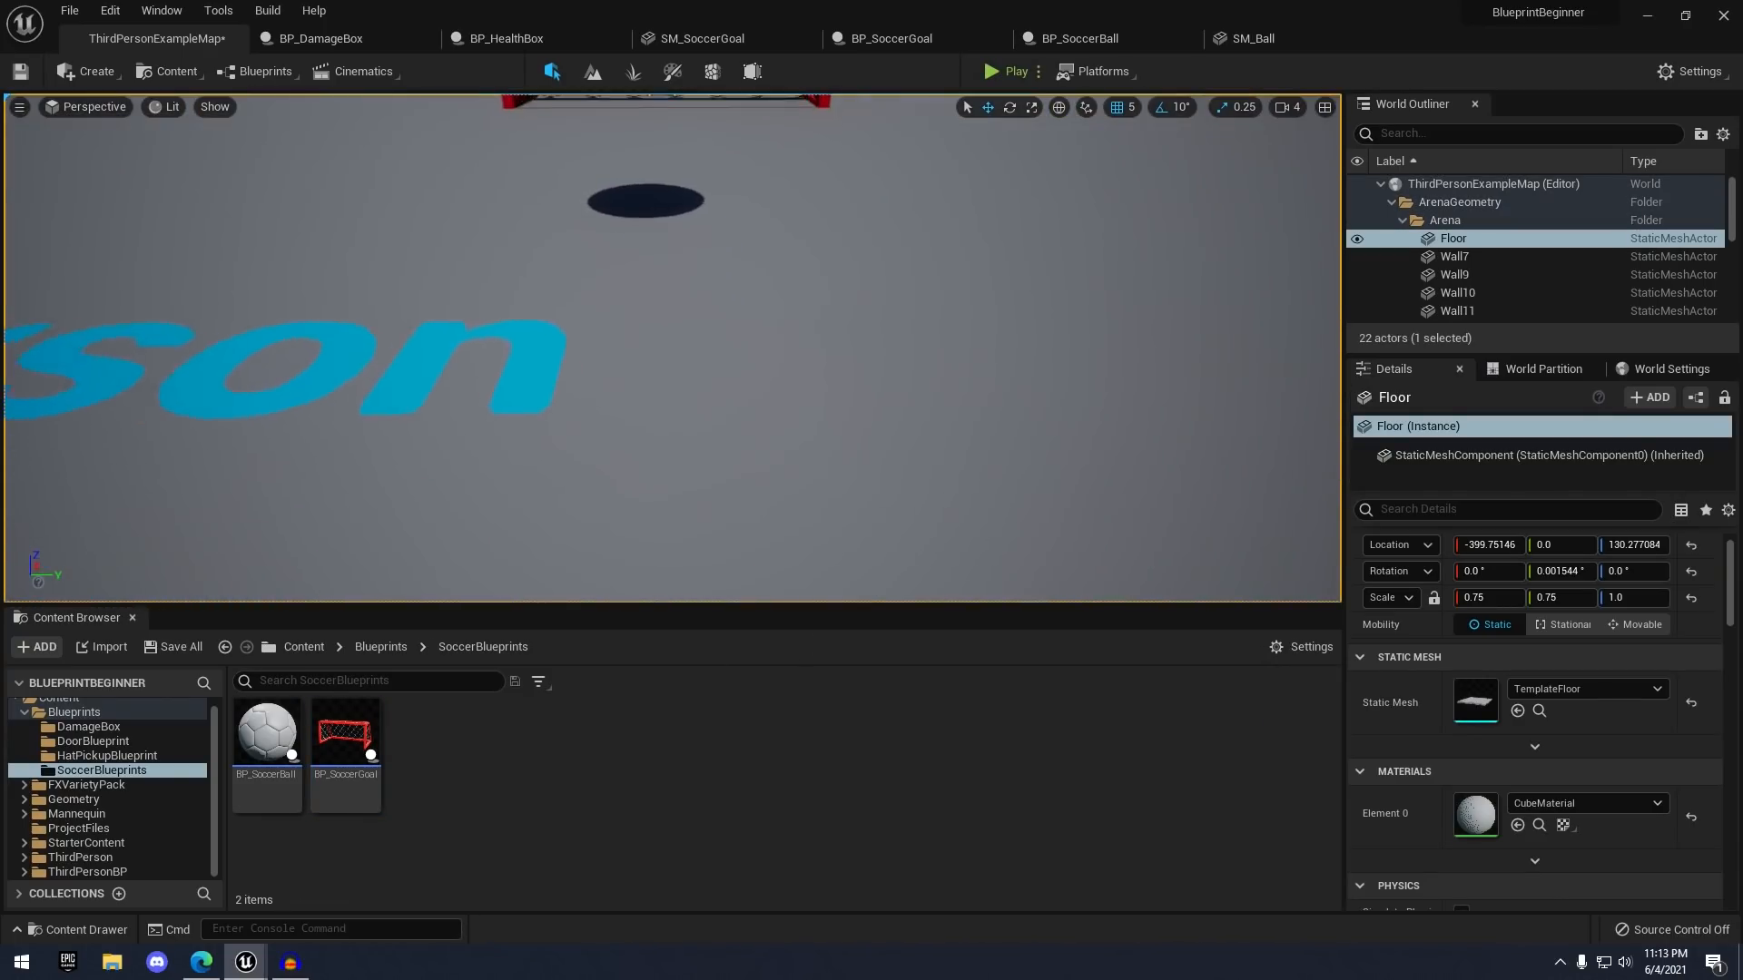
# - Close the BP_DamageBox, BP_HealthBox and soccer asset editor tabs
pyautogui.click(433, 36)
pyautogui.click(428, 37)
pyautogui.click(423, 38)
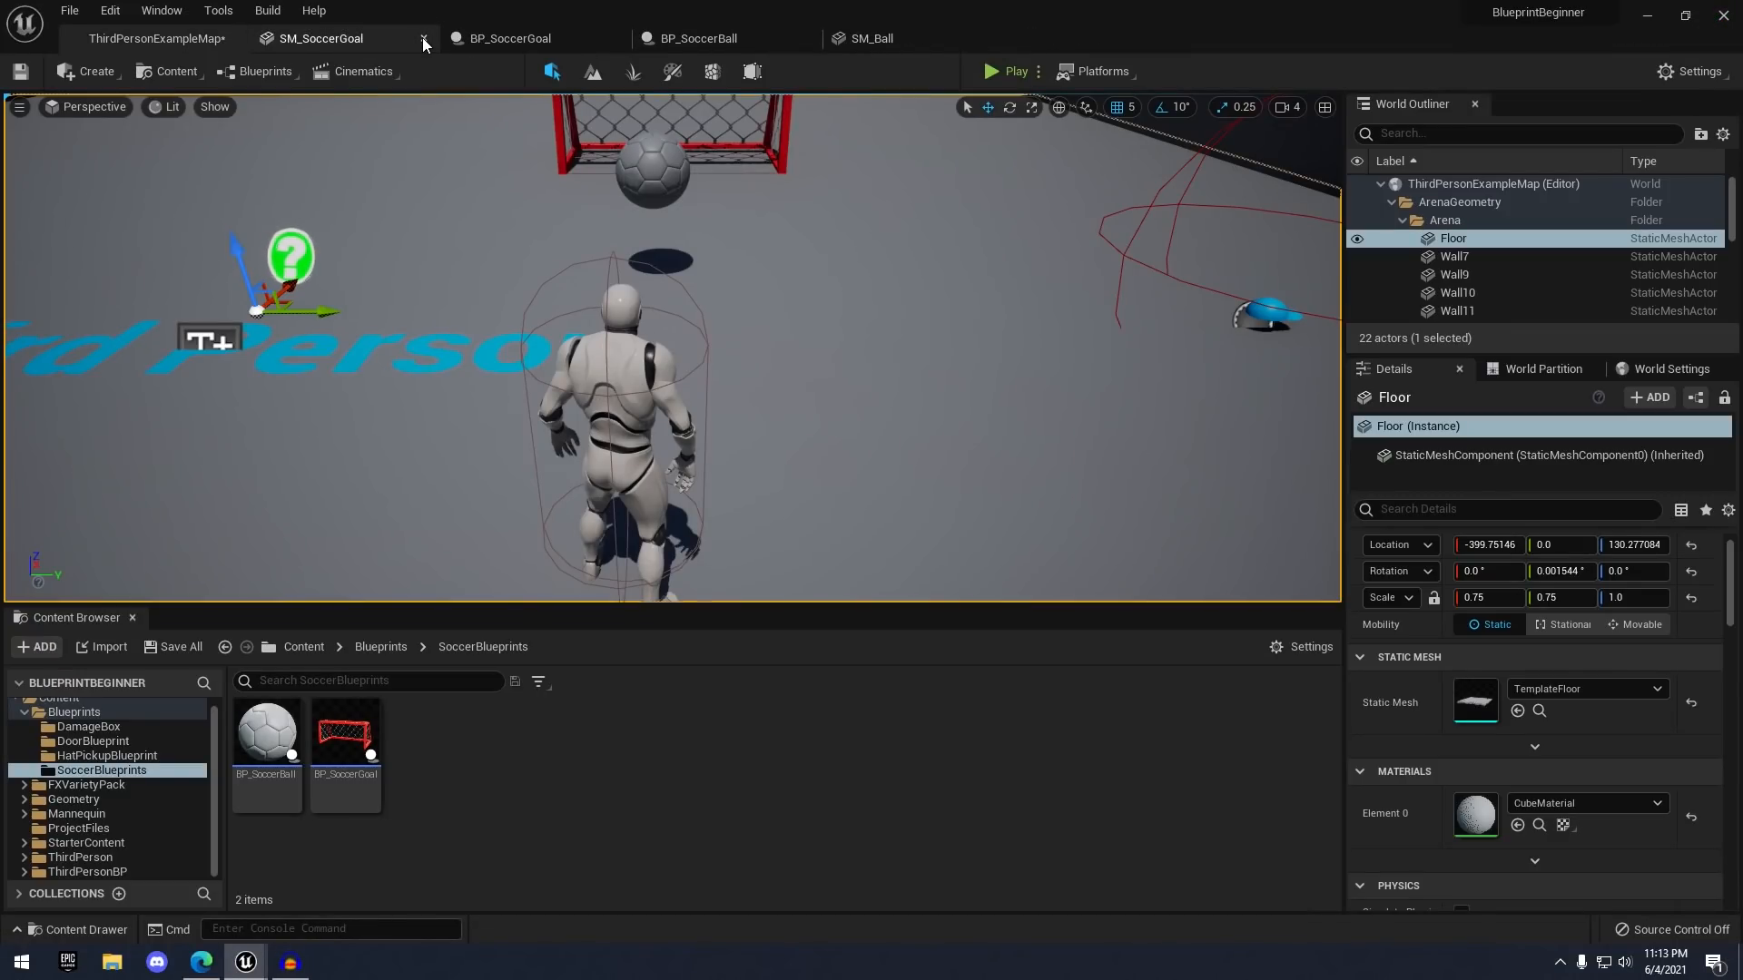
pyautogui.click(423, 38)
pyautogui.click(423, 38)
pyautogui.click(423, 38)
pyautogui.click(423, 38)
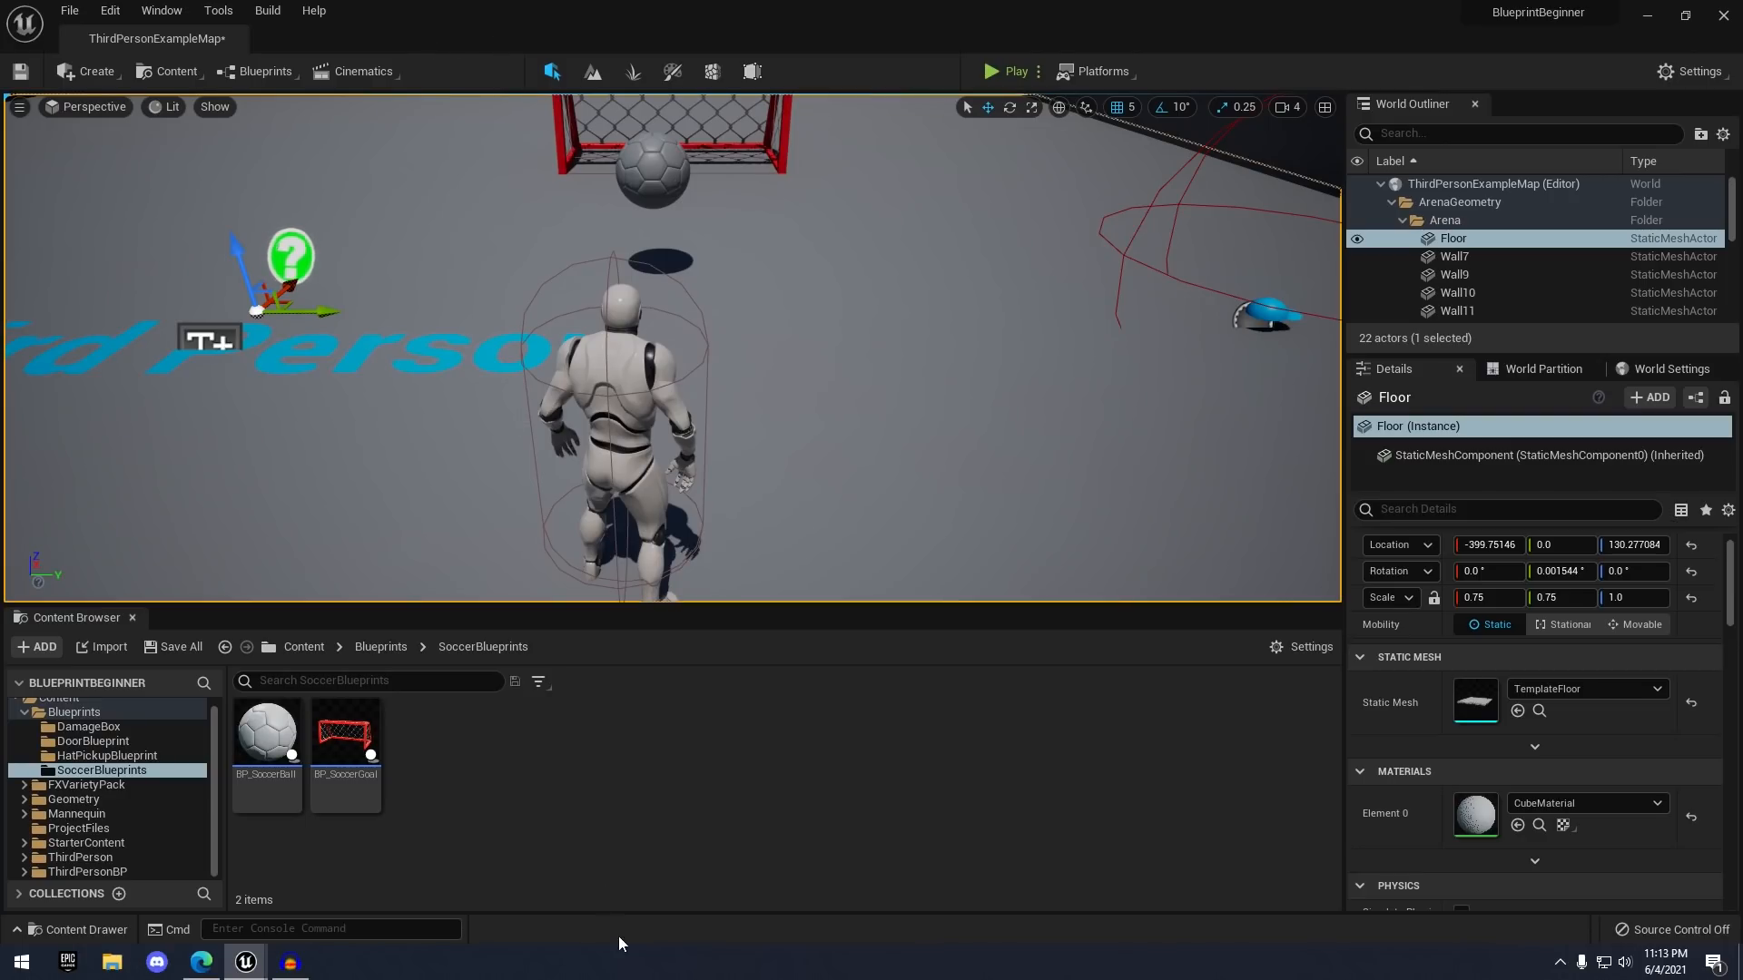
# - Create a 'HItActorBlueprint' folder inside Blueprints and open it
pyautogui.click(385, 647)
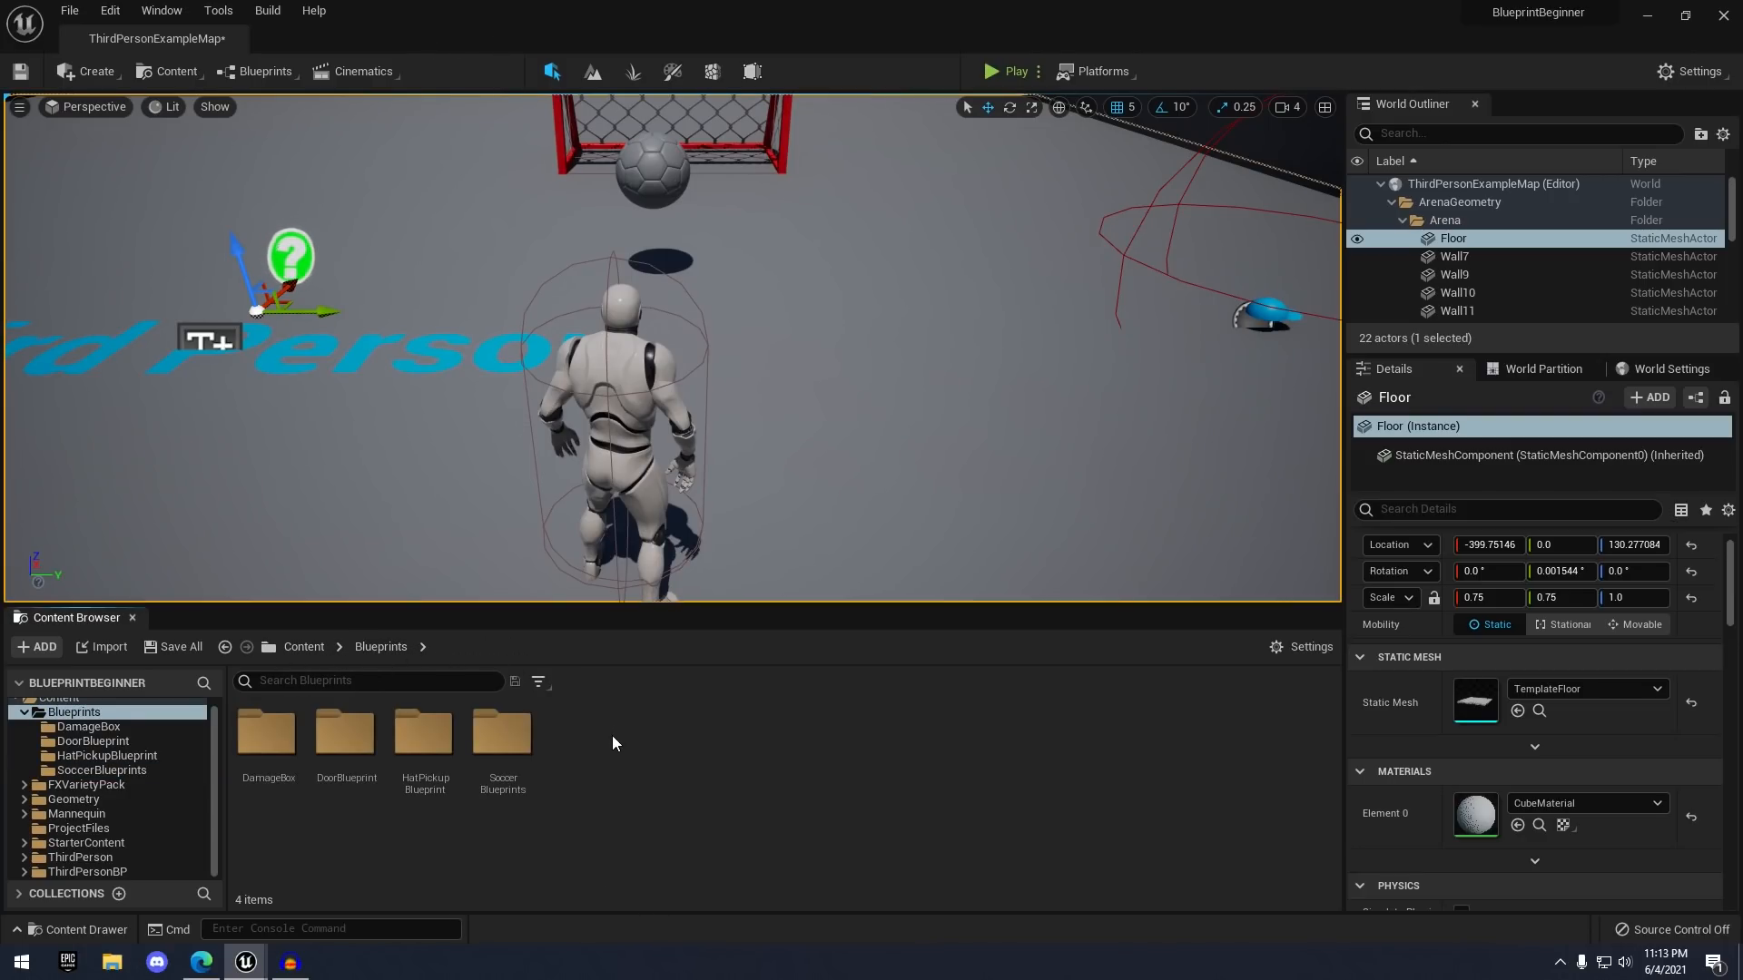
pyautogui.rightClick(586, 741)
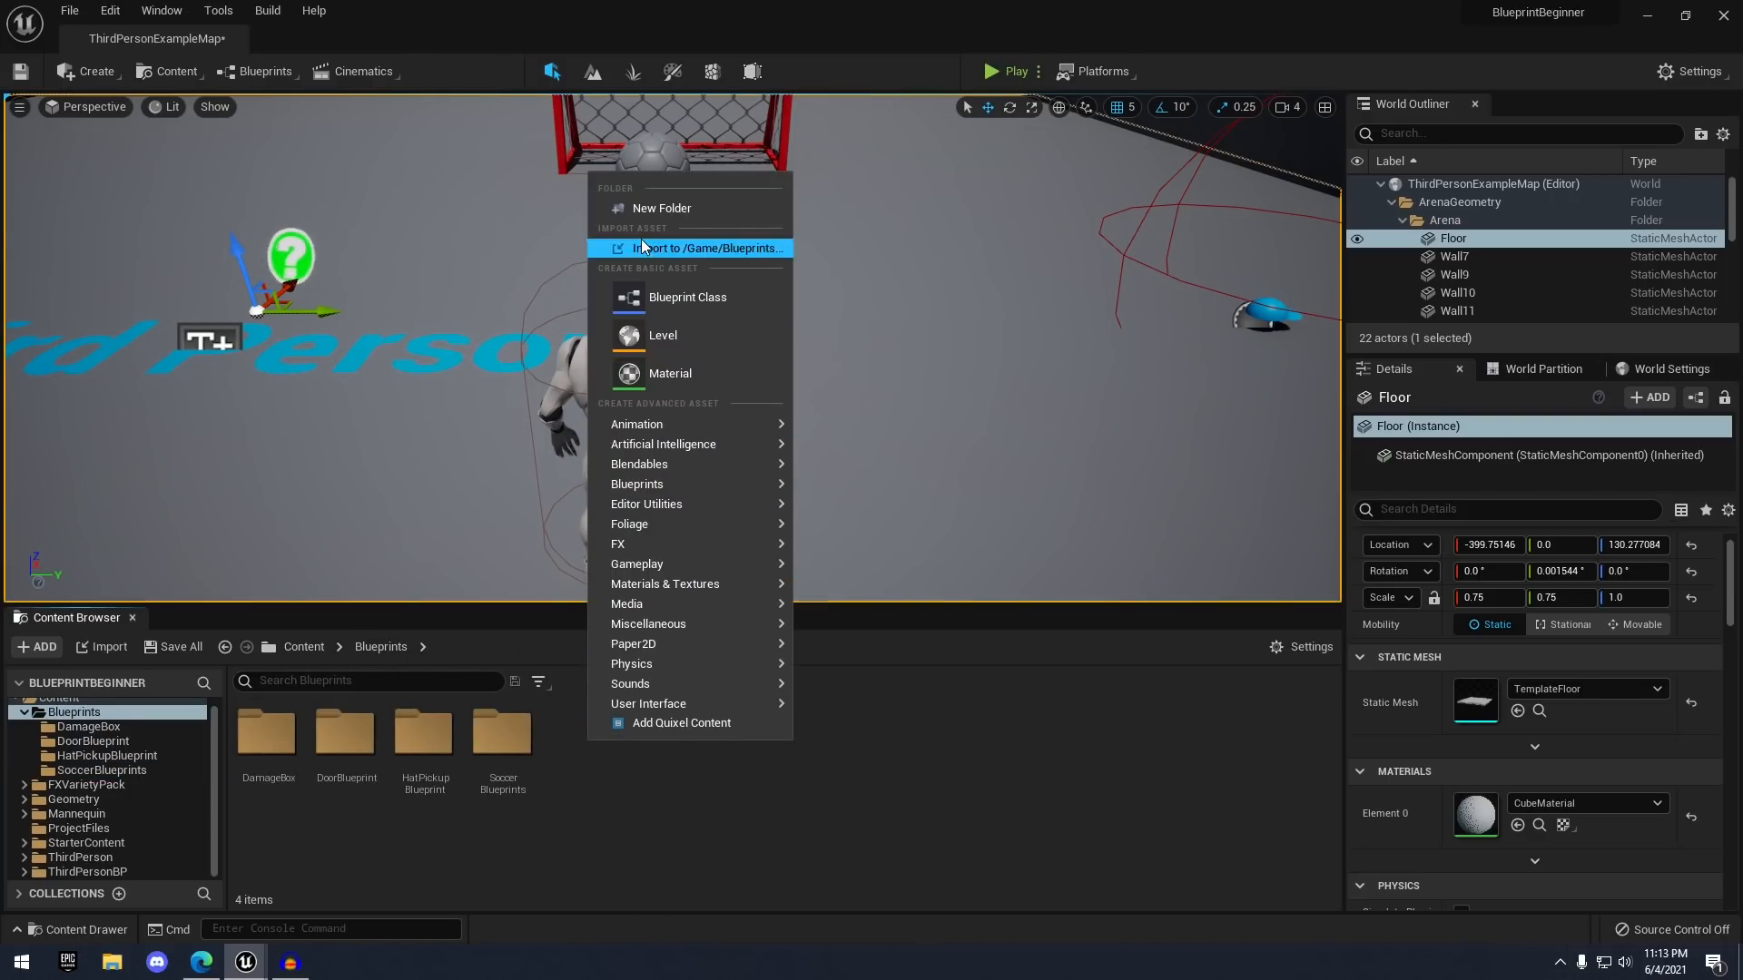
pyautogui.click(677, 209)
pyautogui.write('Het')
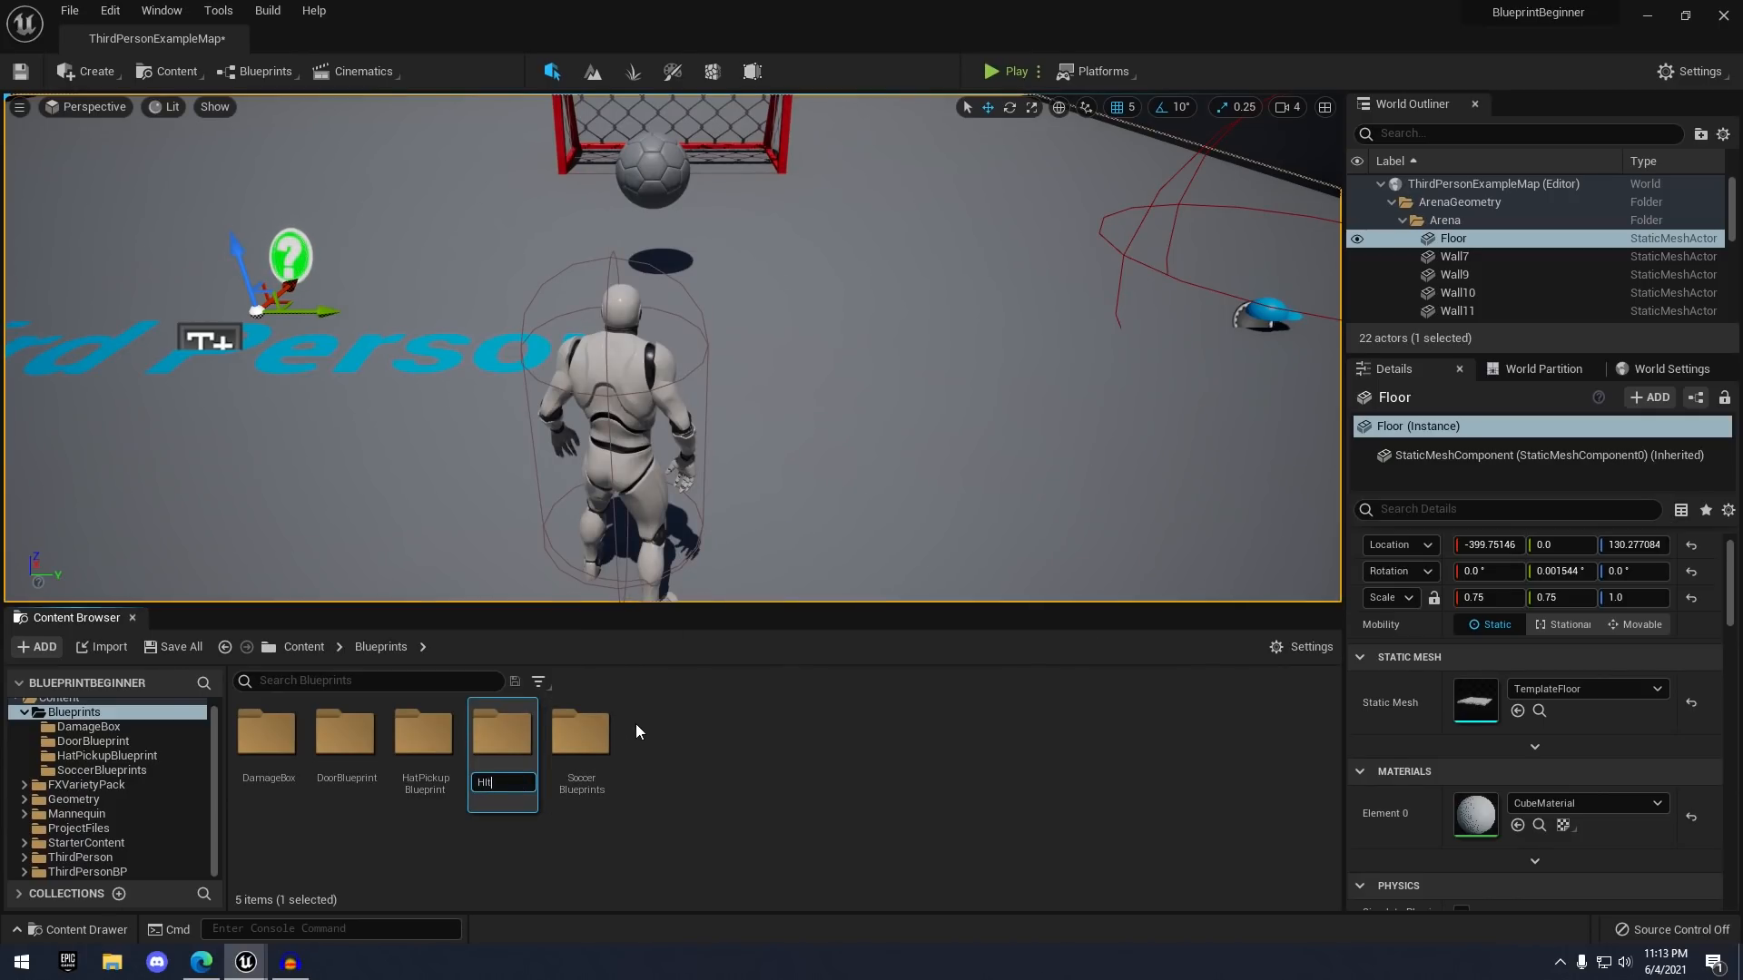
pyautogui.write('ActorBlueprint')
pyautogui.press('Return')
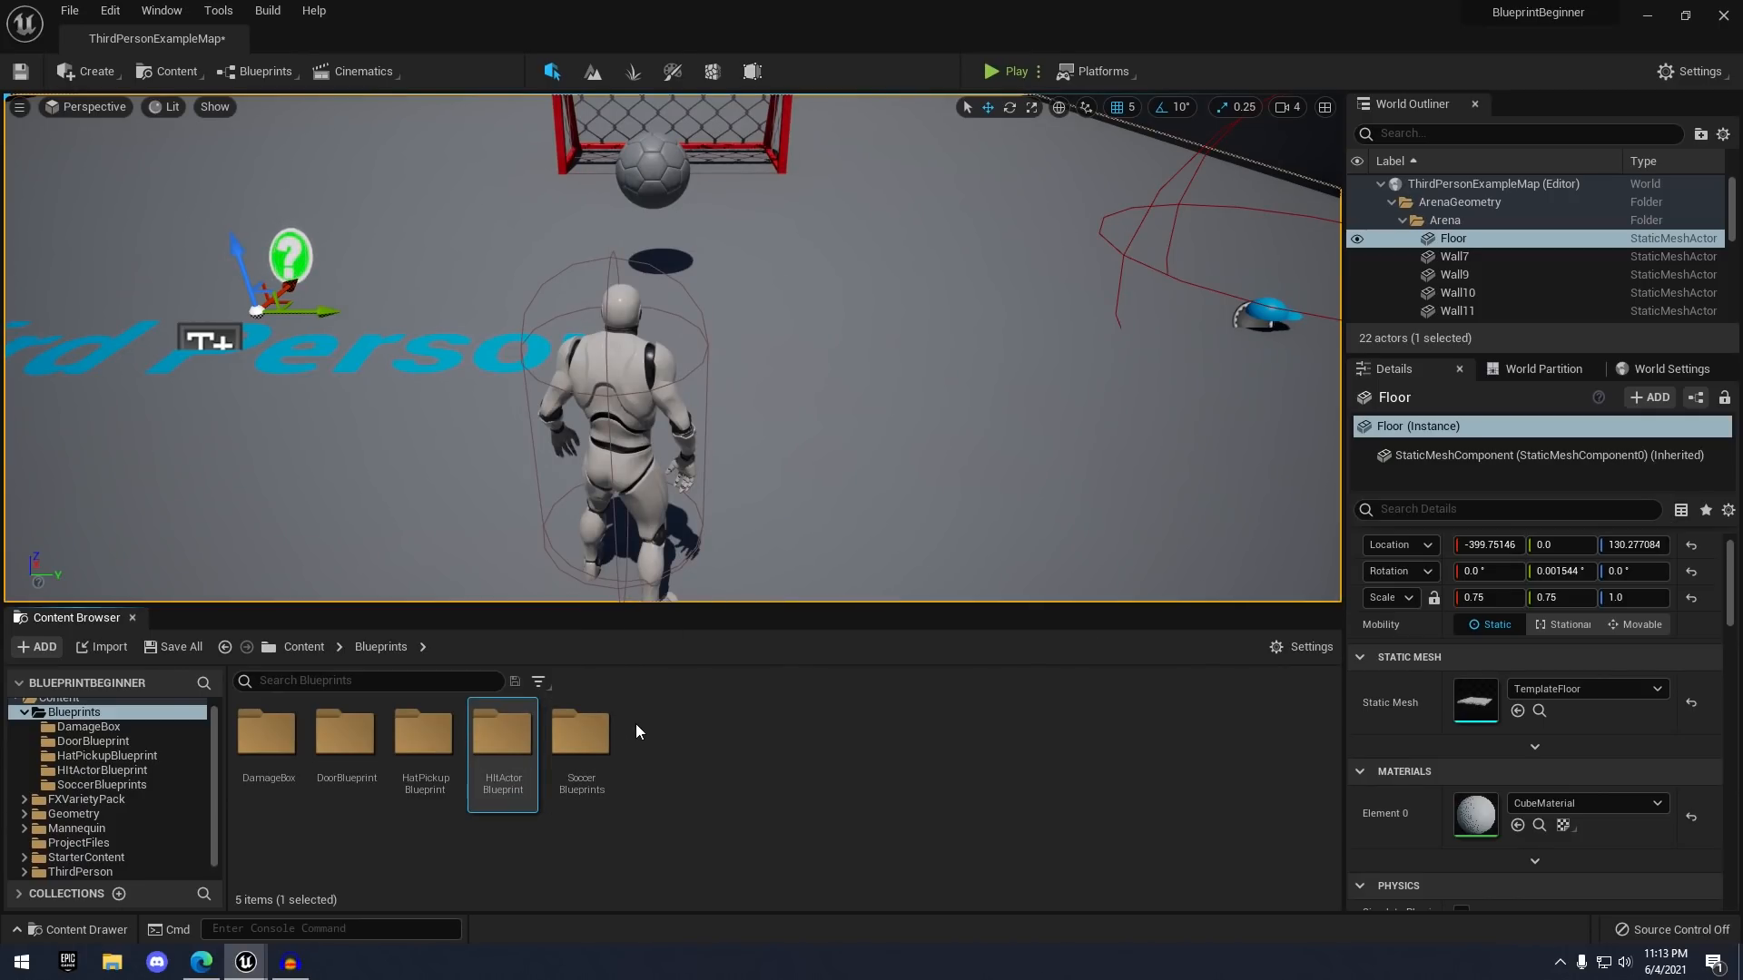
pyautogui.doubleClick(532, 739)
# - Create an Actor-based Blueprint class named BP_HitActor there and open it
pyautogui.rightClick(572, 748)
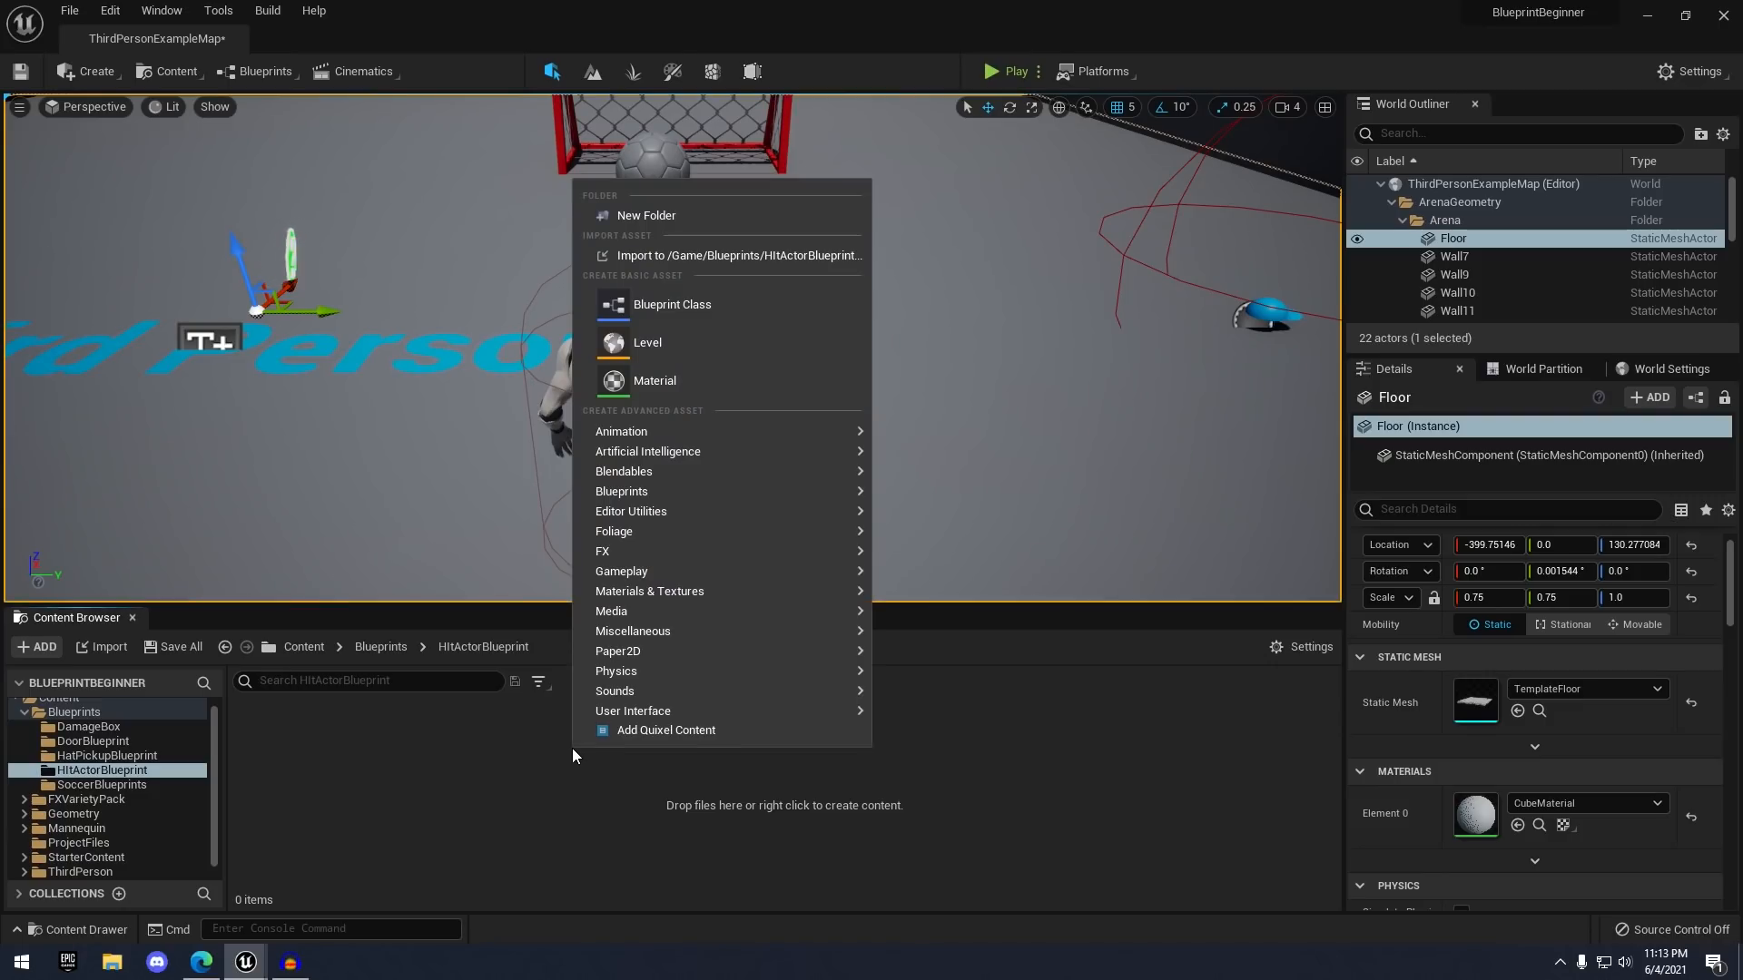
pyautogui.click(741, 305)
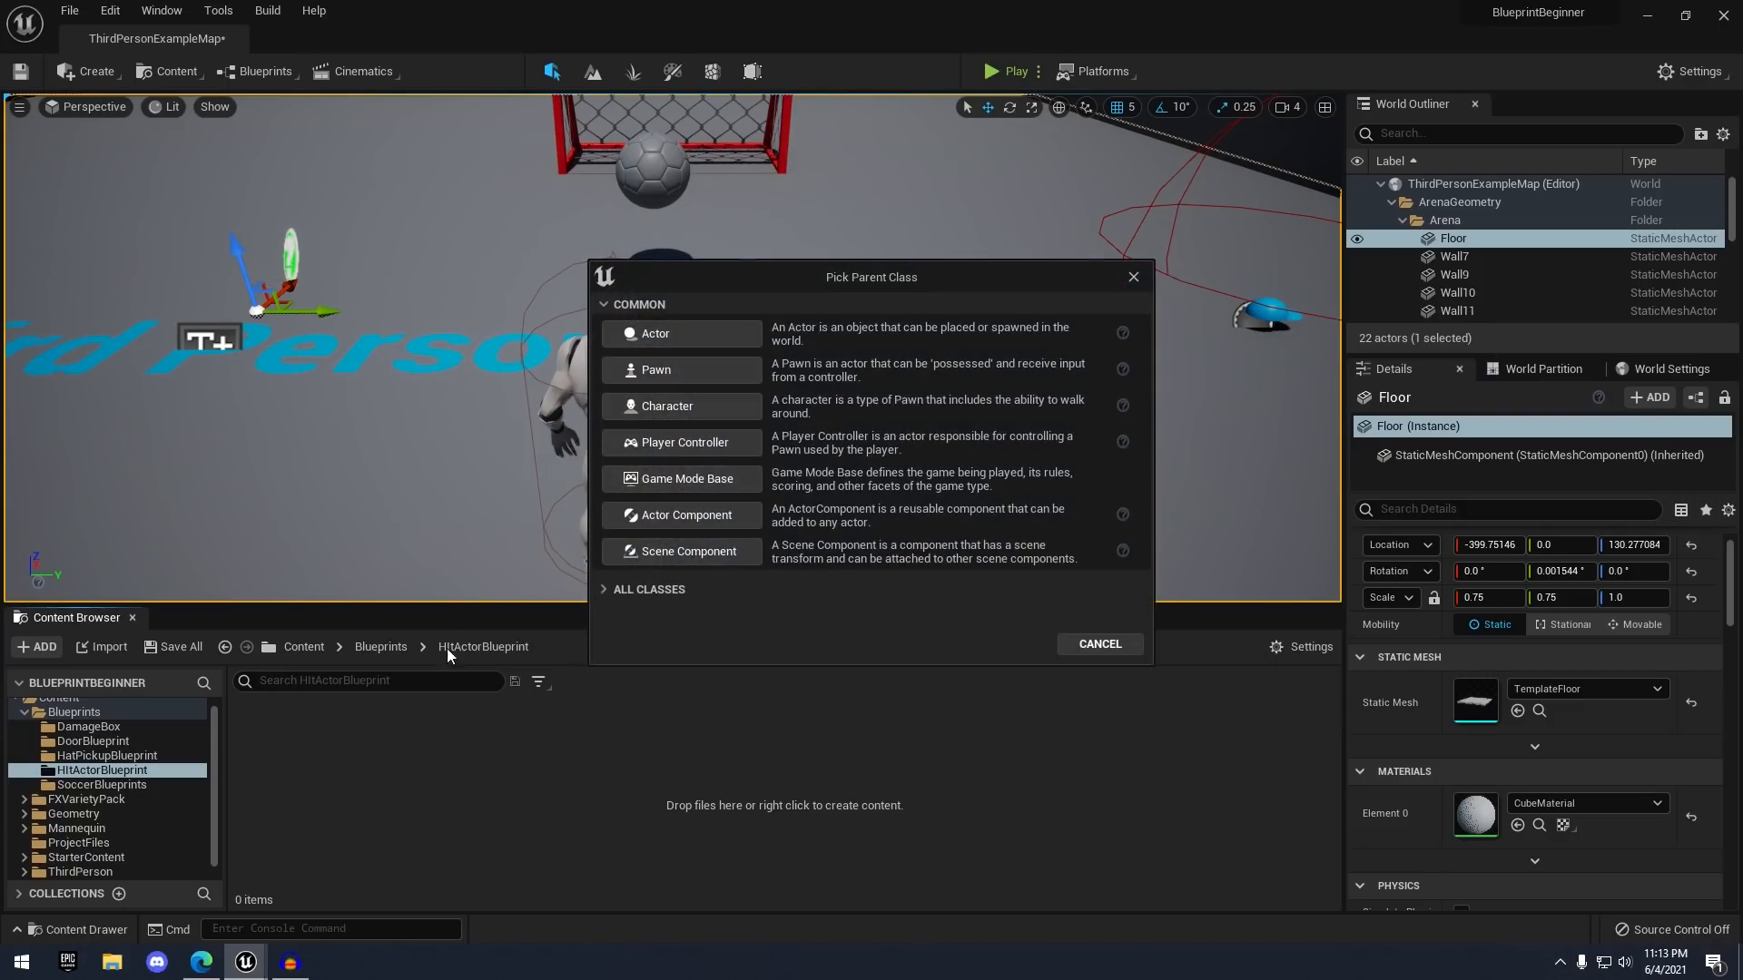
pyautogui.click(663, 332)
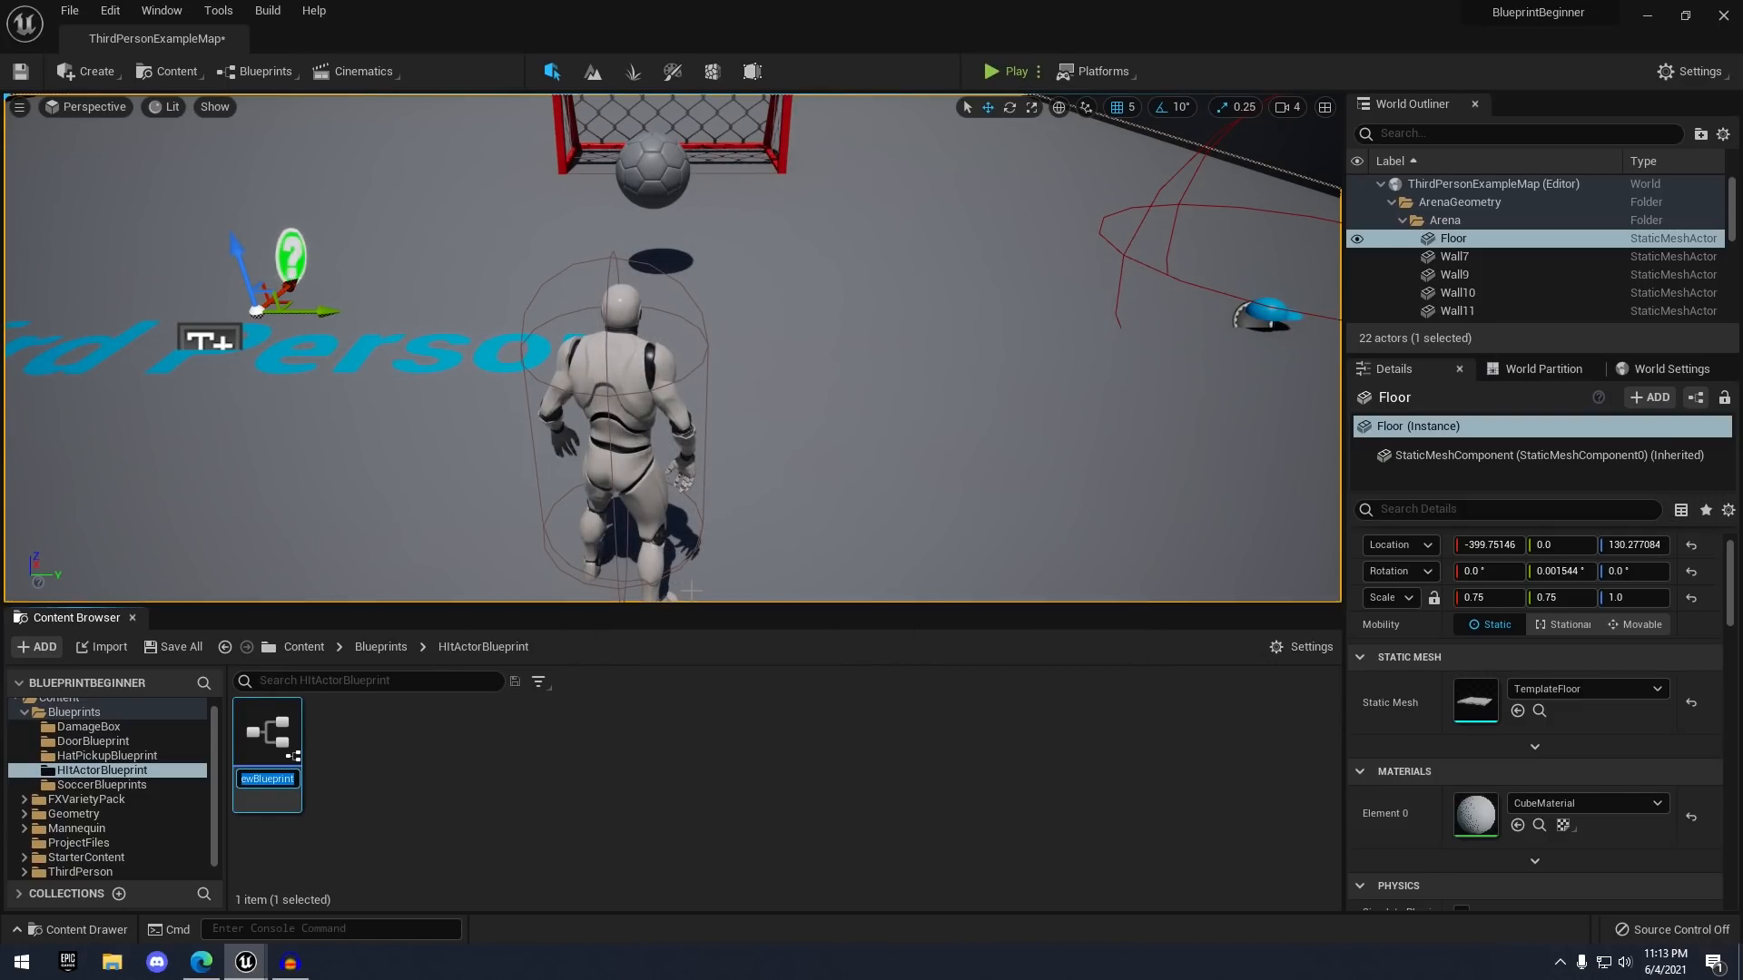
pyautogui.write('BP_HitActor')
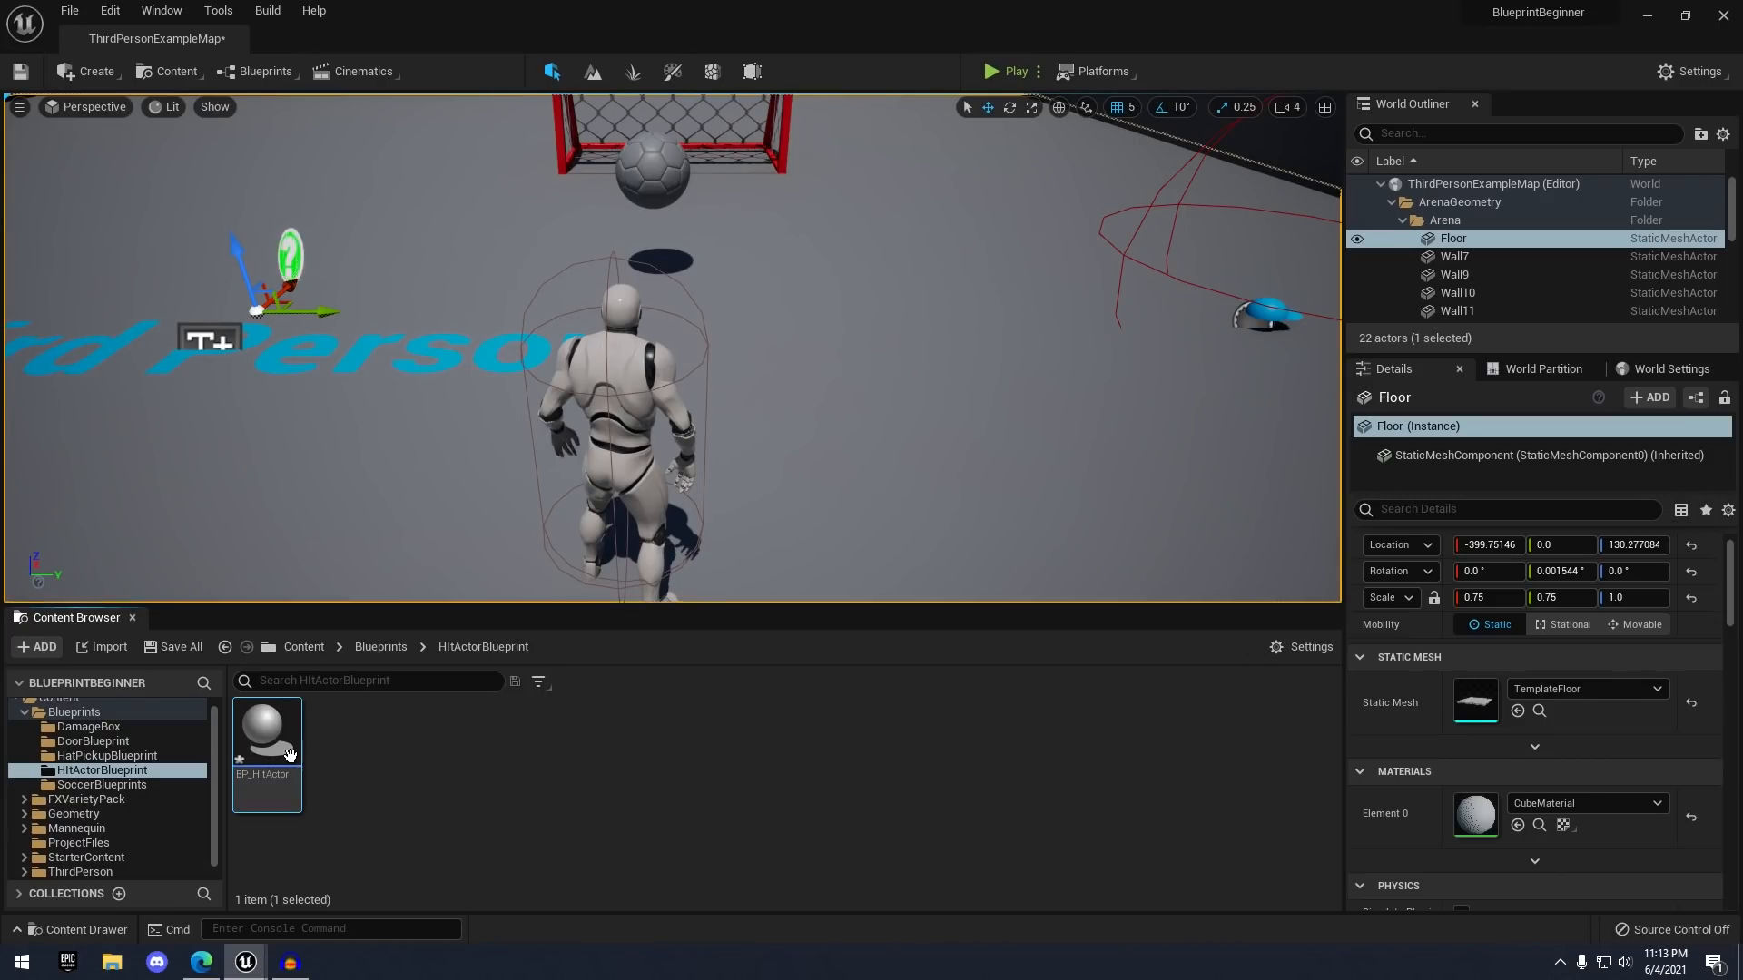
pyautogui.doubleClick(289, 755)
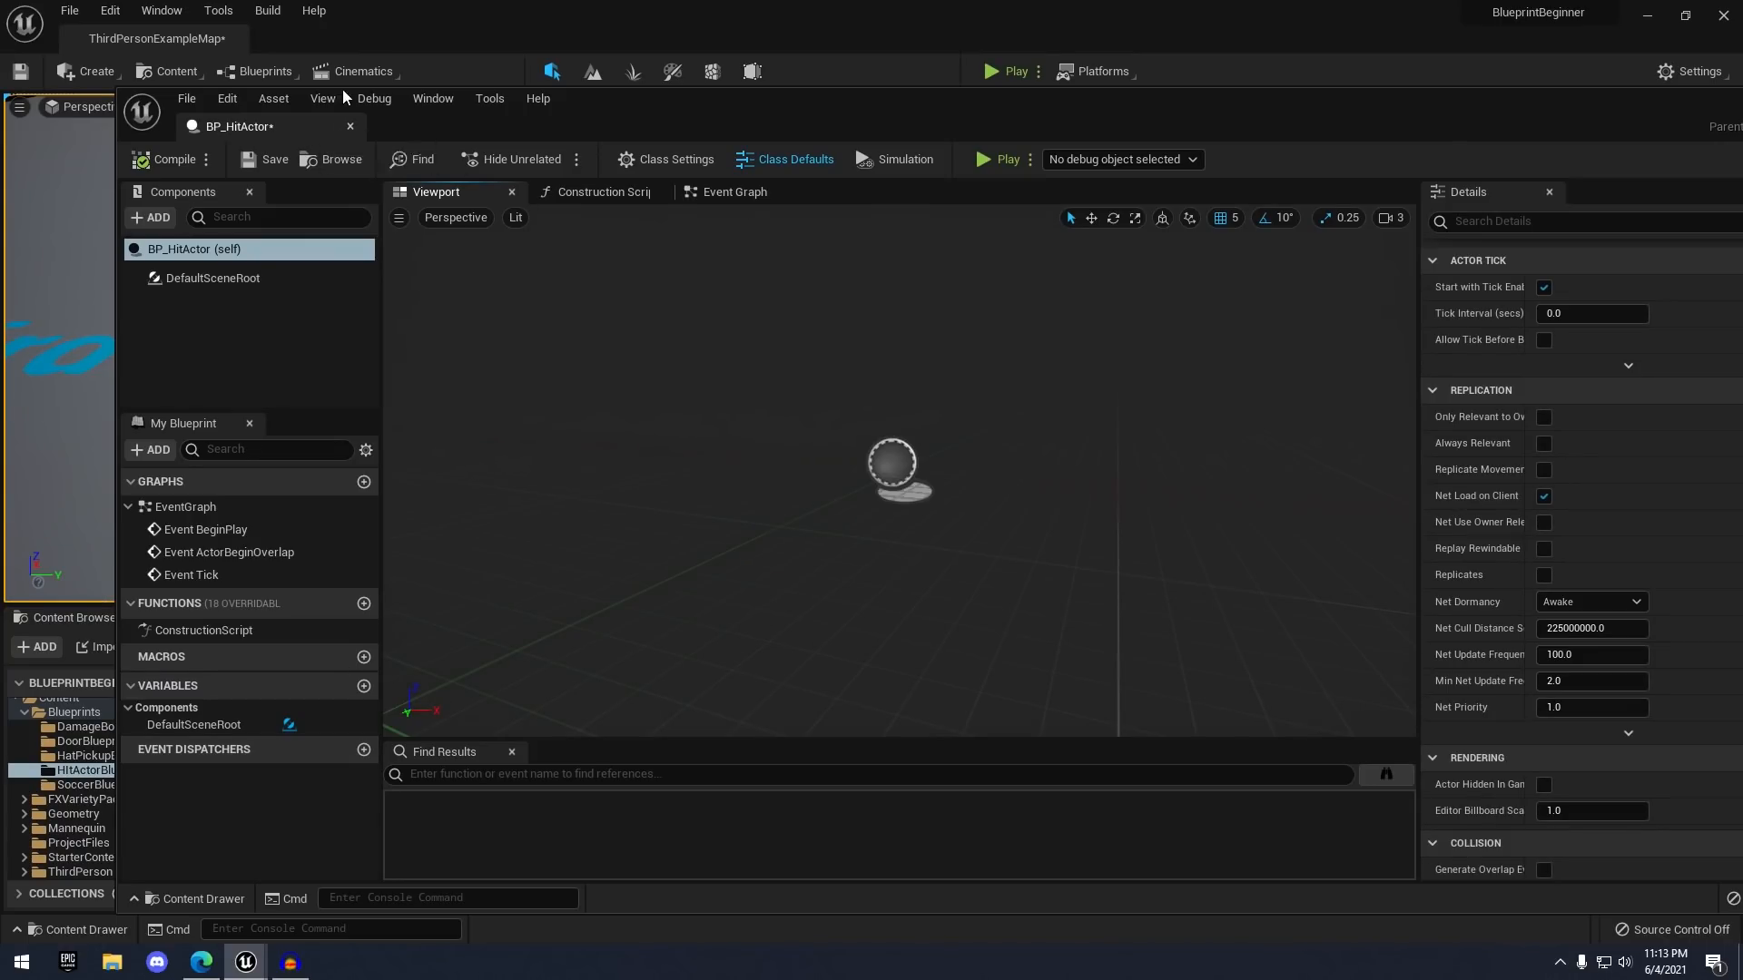
# - Dock the Blueprint editor and add a Static Mesh component named HitActorMesh
pyautogui.moveTo(342, 90); pyautogui.dragTo(376, 32)
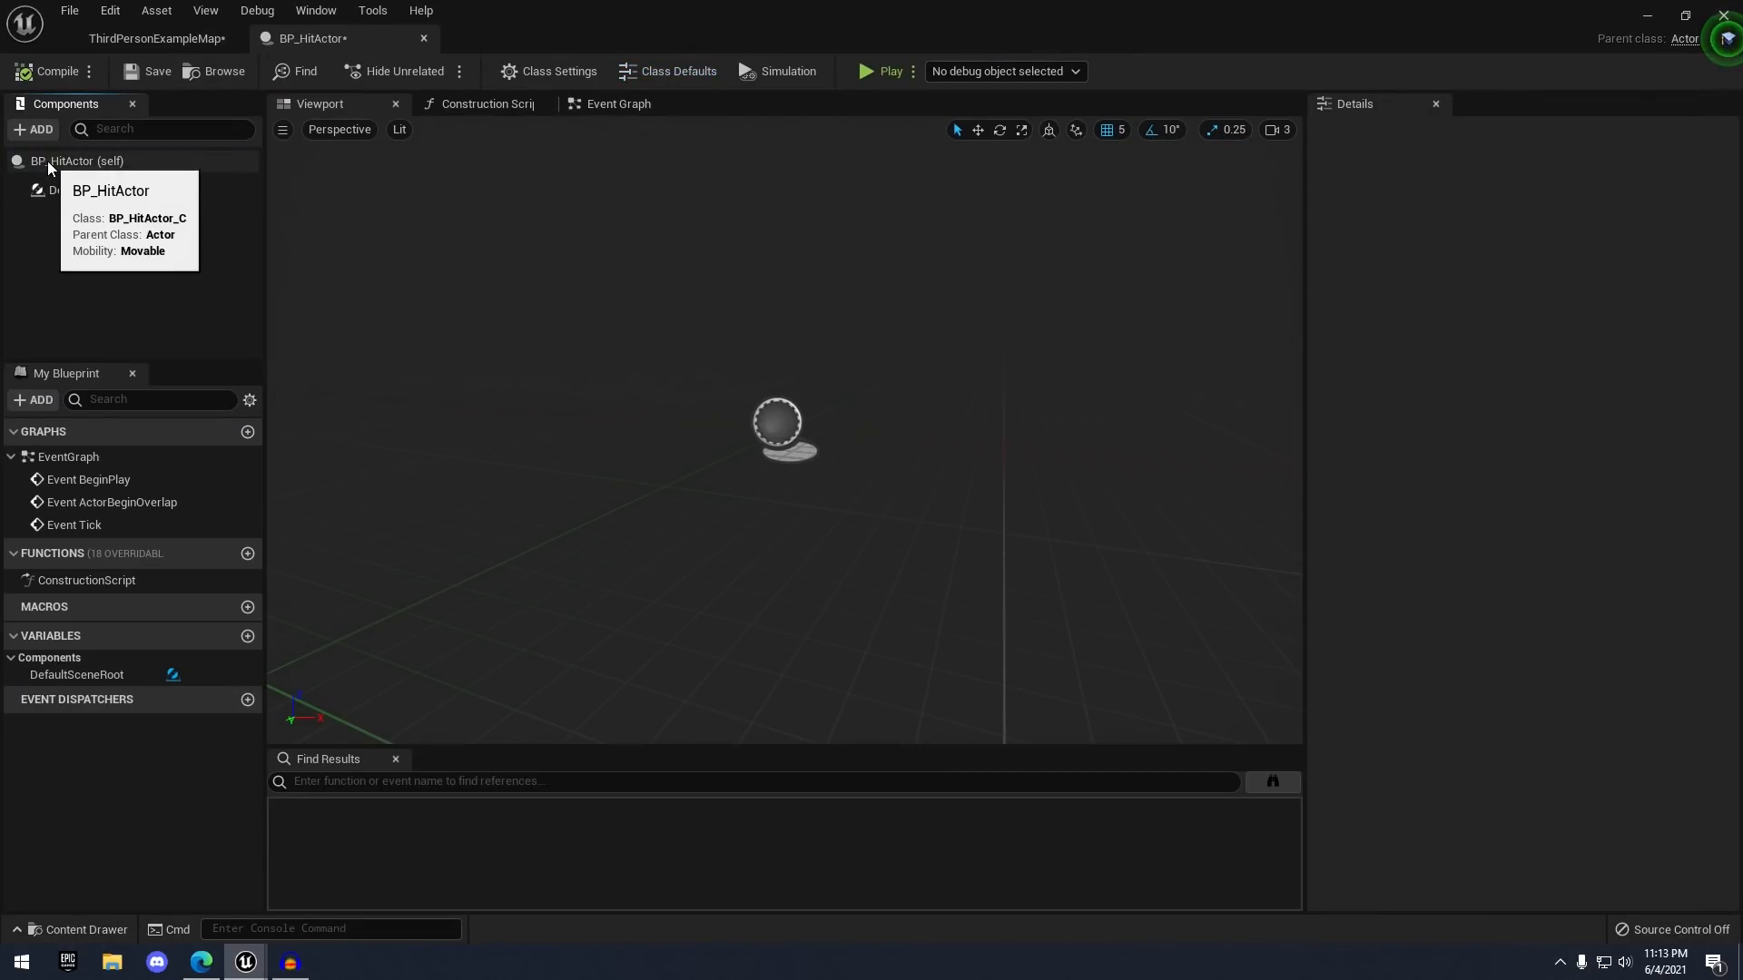
pyautogui.click(34, 132)
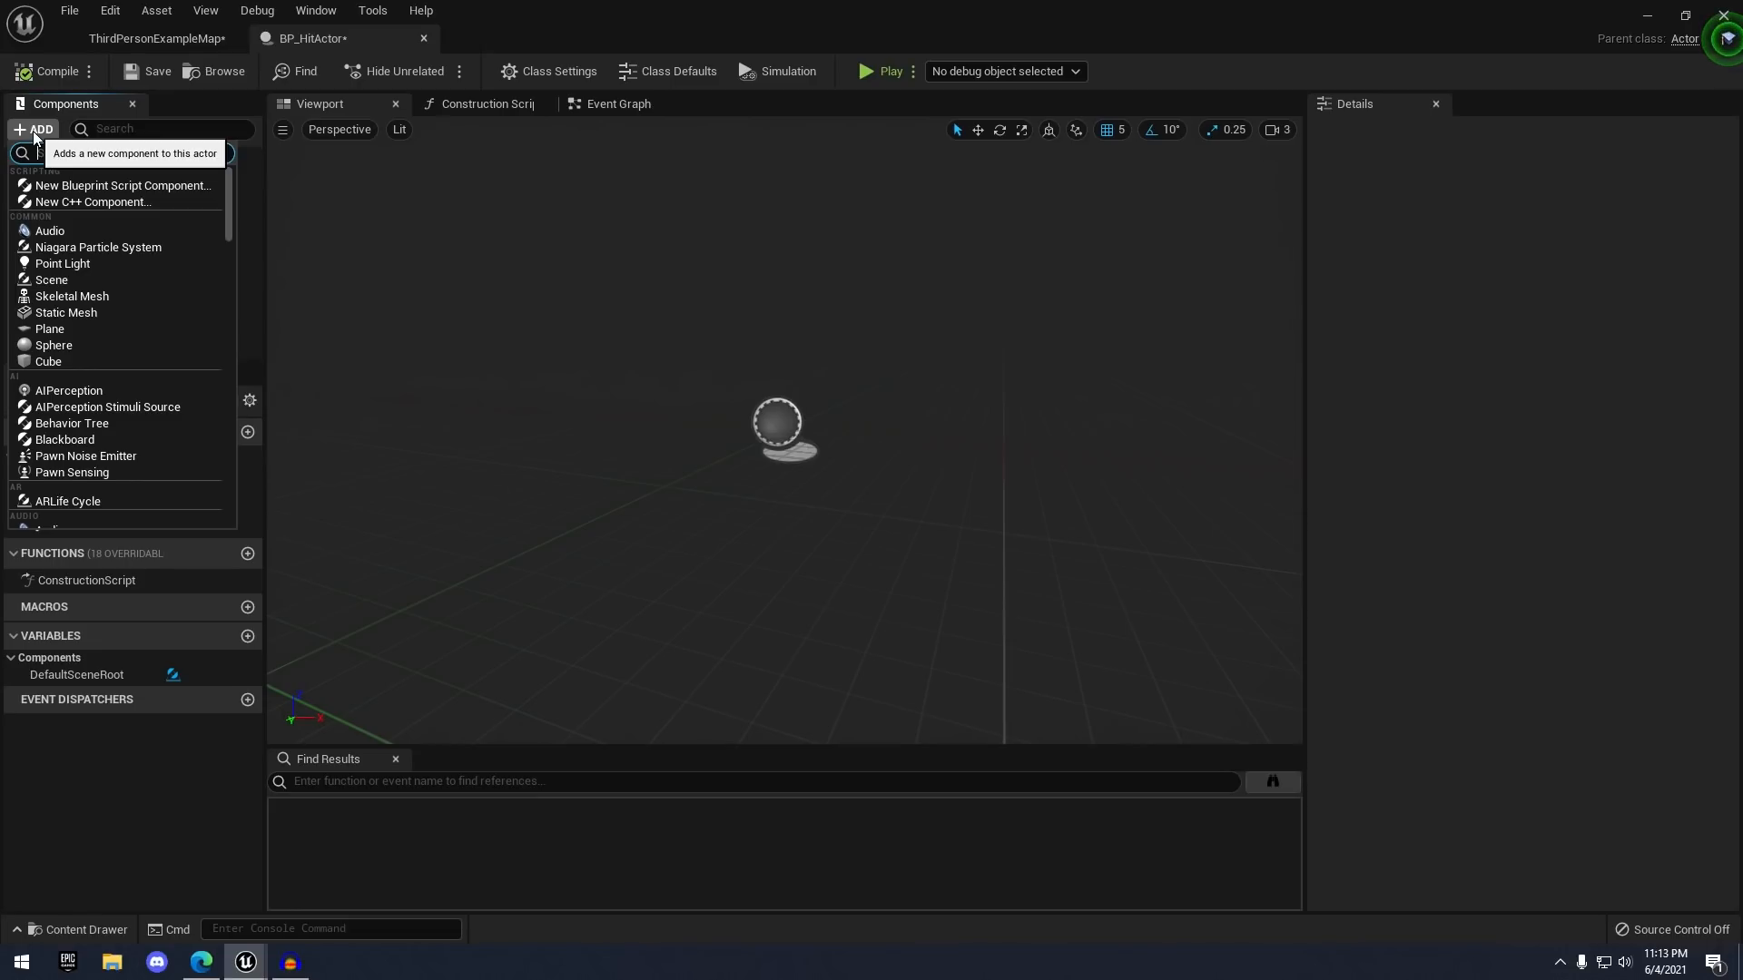
pyautogui.write('stat')
pyautogui.press('Down')
pyautogui.press('Down')
pyautogui.press('Down')
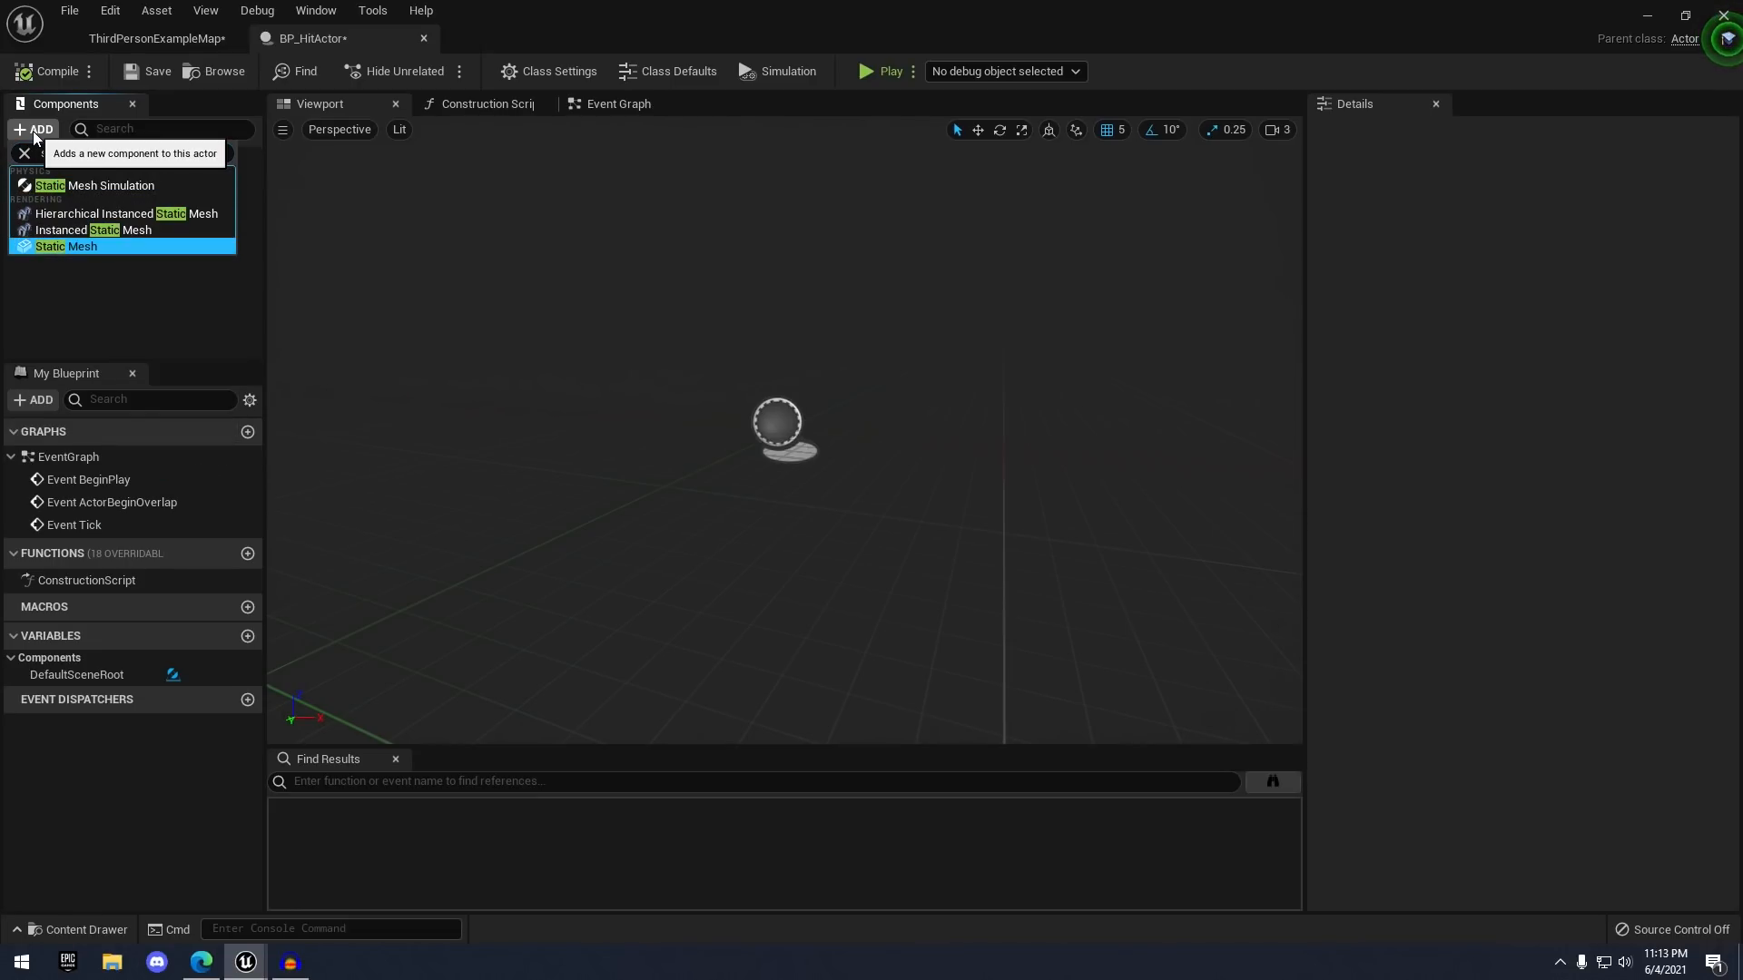
pyautogui.press('Return')
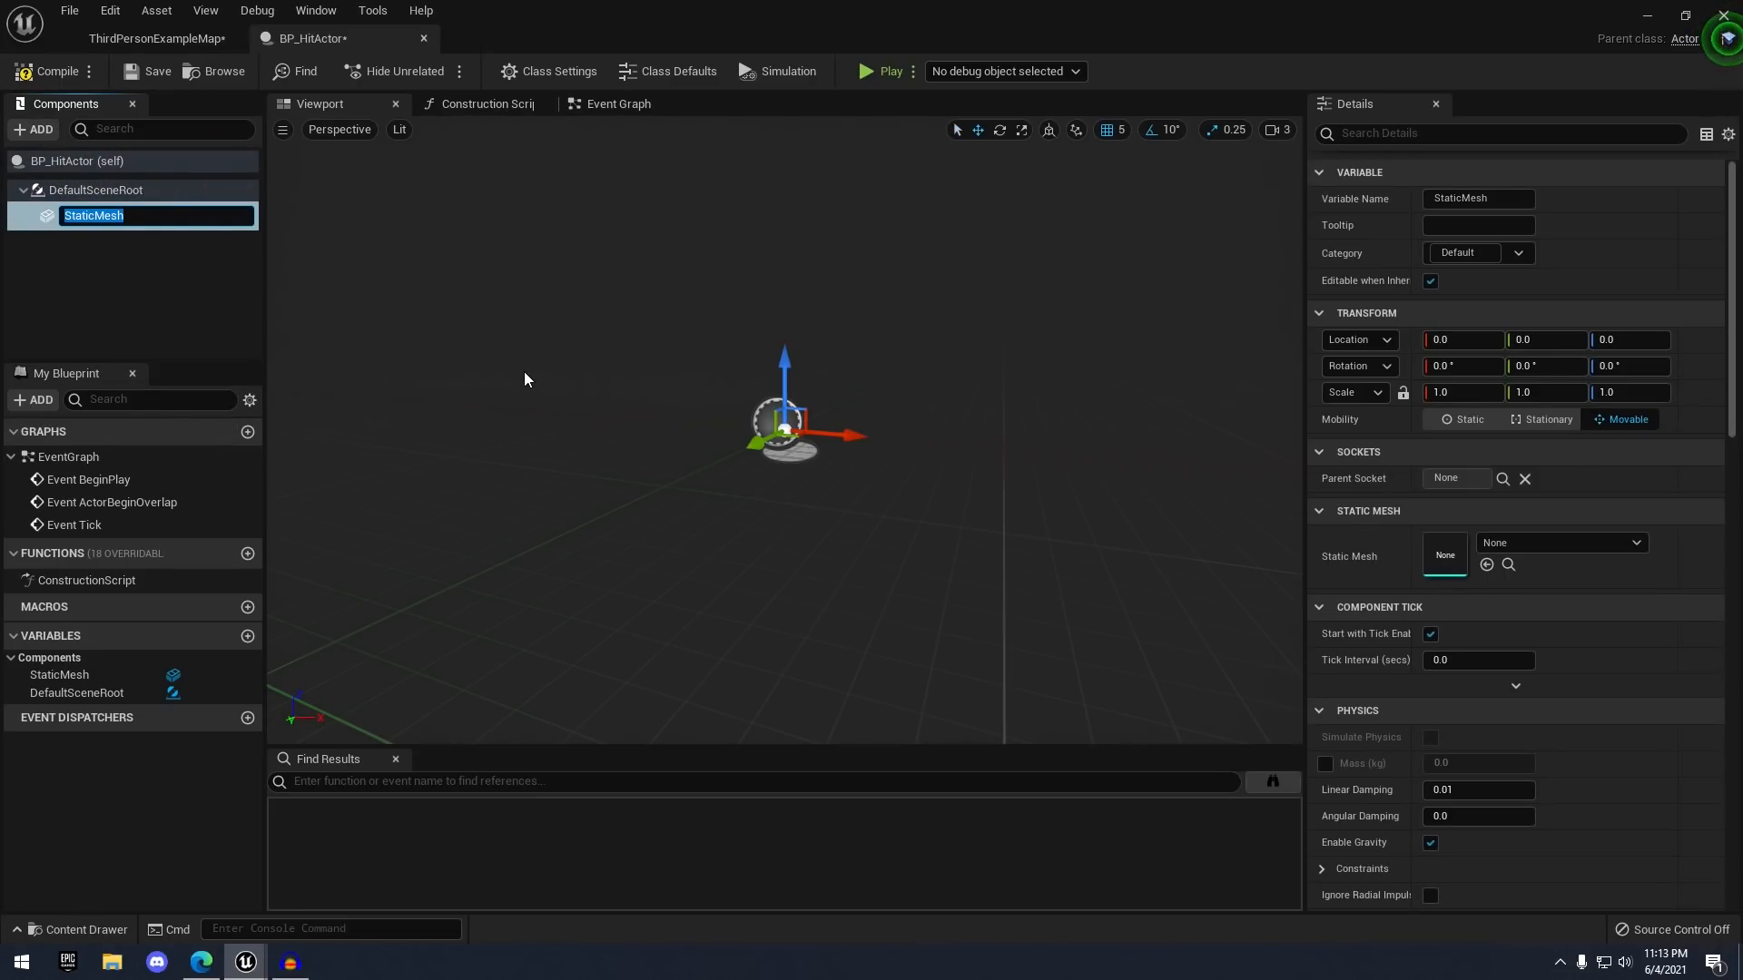
pyautogui.write('HitActorMesh')
pyautogui.press('Return')
# - Assign the SM_HitActor mesh from ProjectFiles to the HitActorMesh component
pyautogui.click(186, 41)
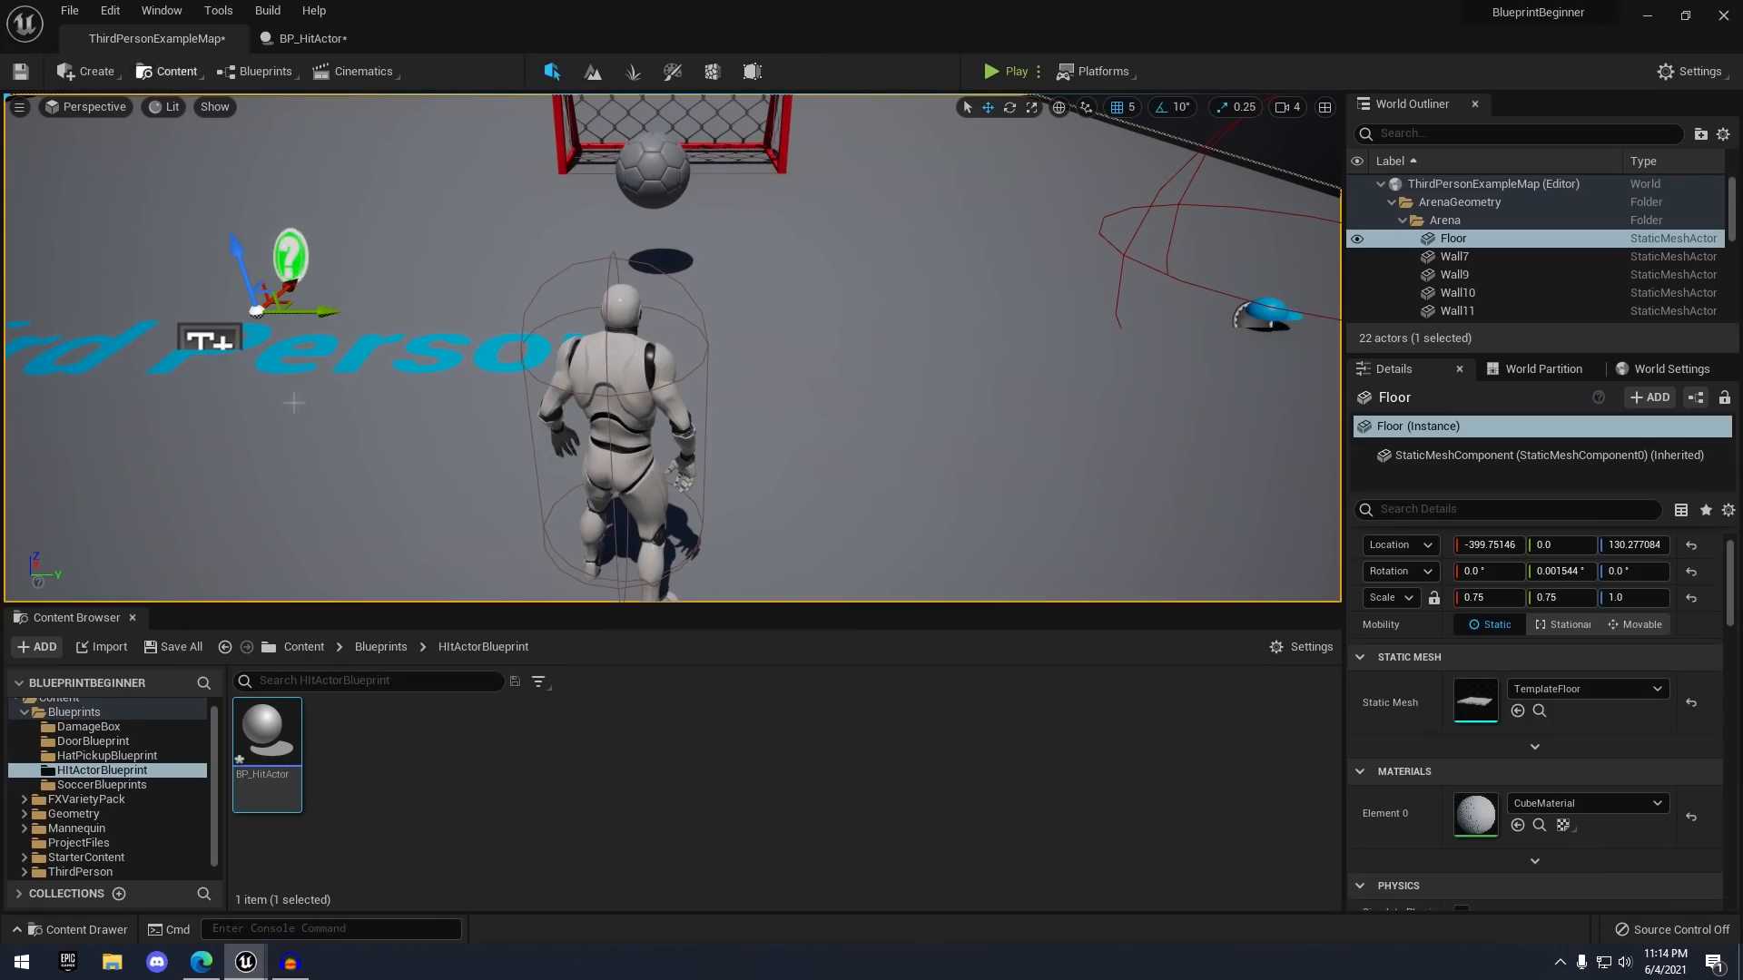
pyautogui.scroll(-1, 107, 818)
pyautogui.click(100, 831)
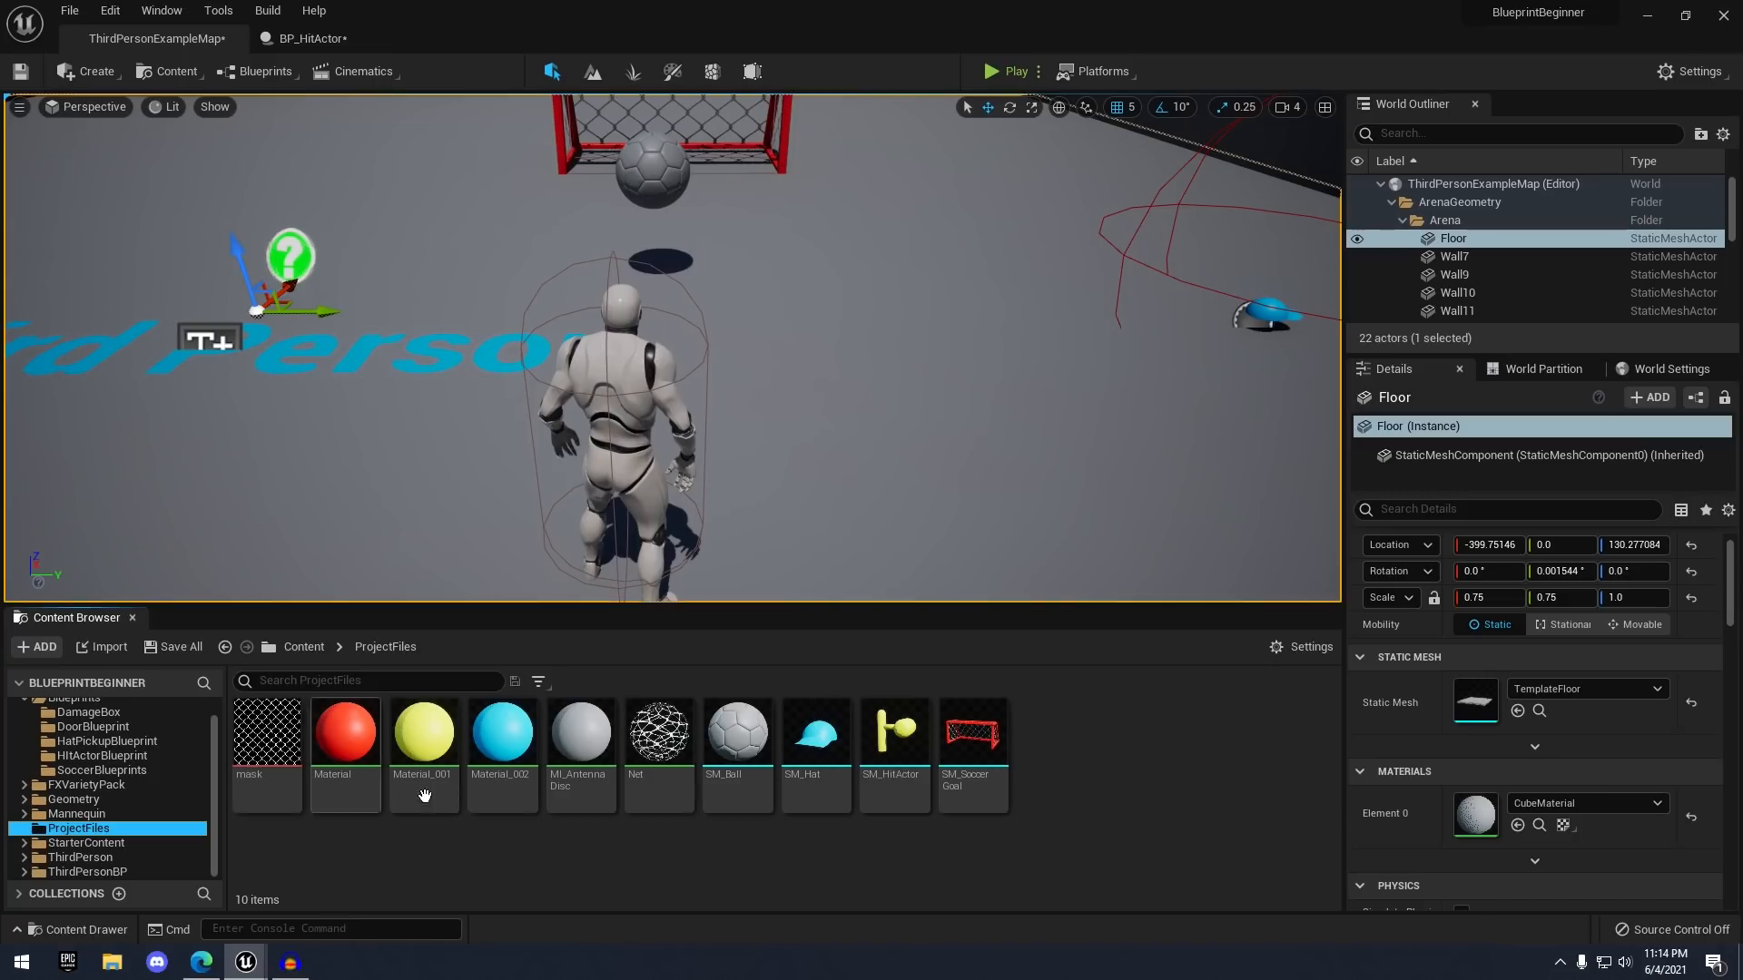
pyautogui.click(908, 771)
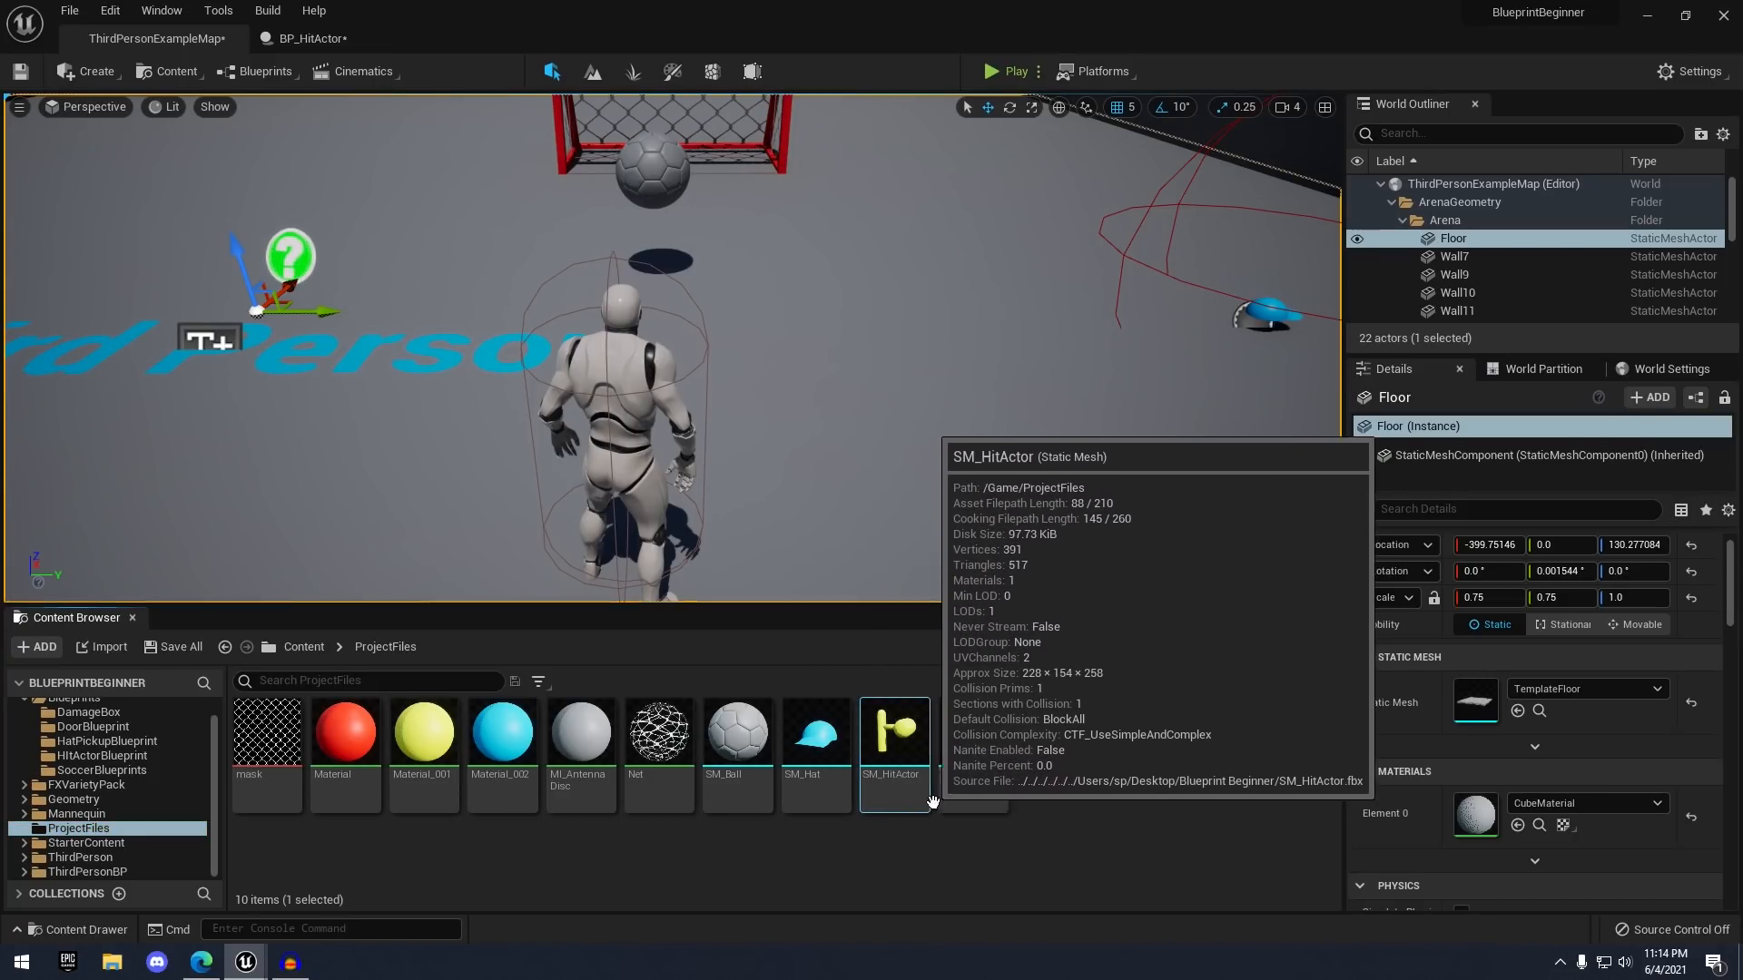
pyautogui.click(341, 40)
pyautogui.click(1514, 545)
pyautogui.write('s')
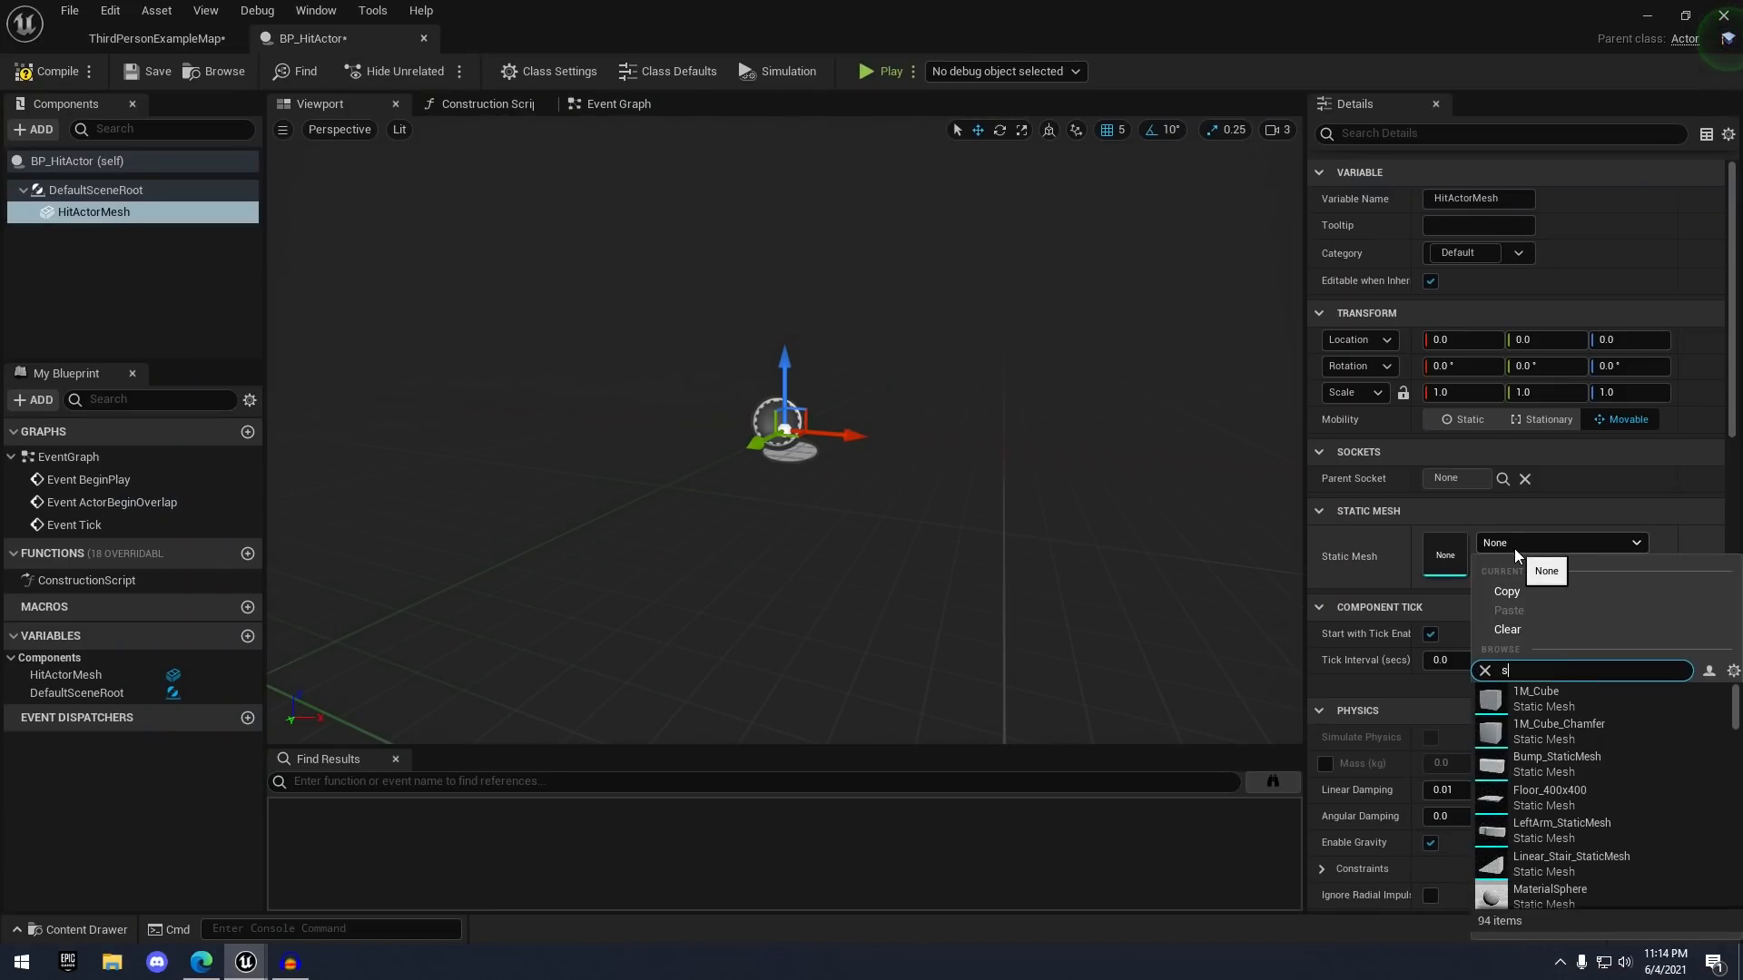
pyautogui.write('m hit')
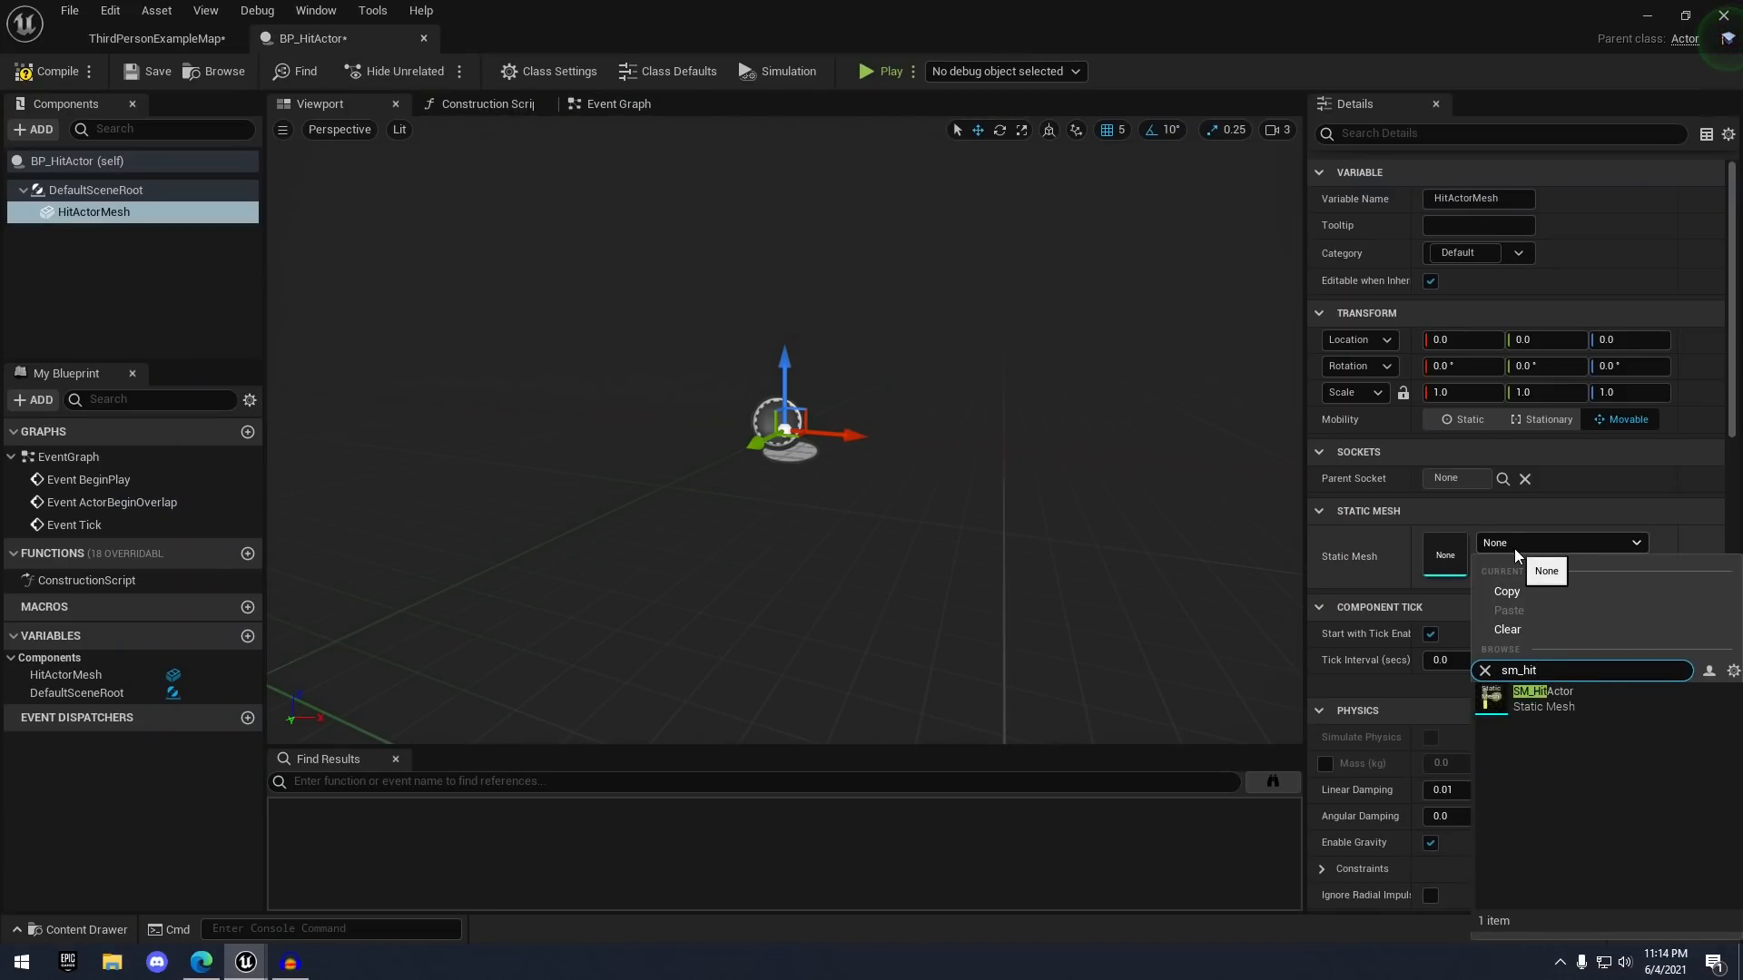
pyautogui.press('Return')
# - Test-rotate the yellow mesh in the viewport, then undo the rotation
pyautogui.scroll(-6, 1044, 339)
pyautogui.moveTo(988, 330); pyautogui.dragTo(1026, 300, button='right')
pyautogui.press('w')
pyautogui.moveTo(782, 501); pyautogui.dragTo(752, 474, button='right')
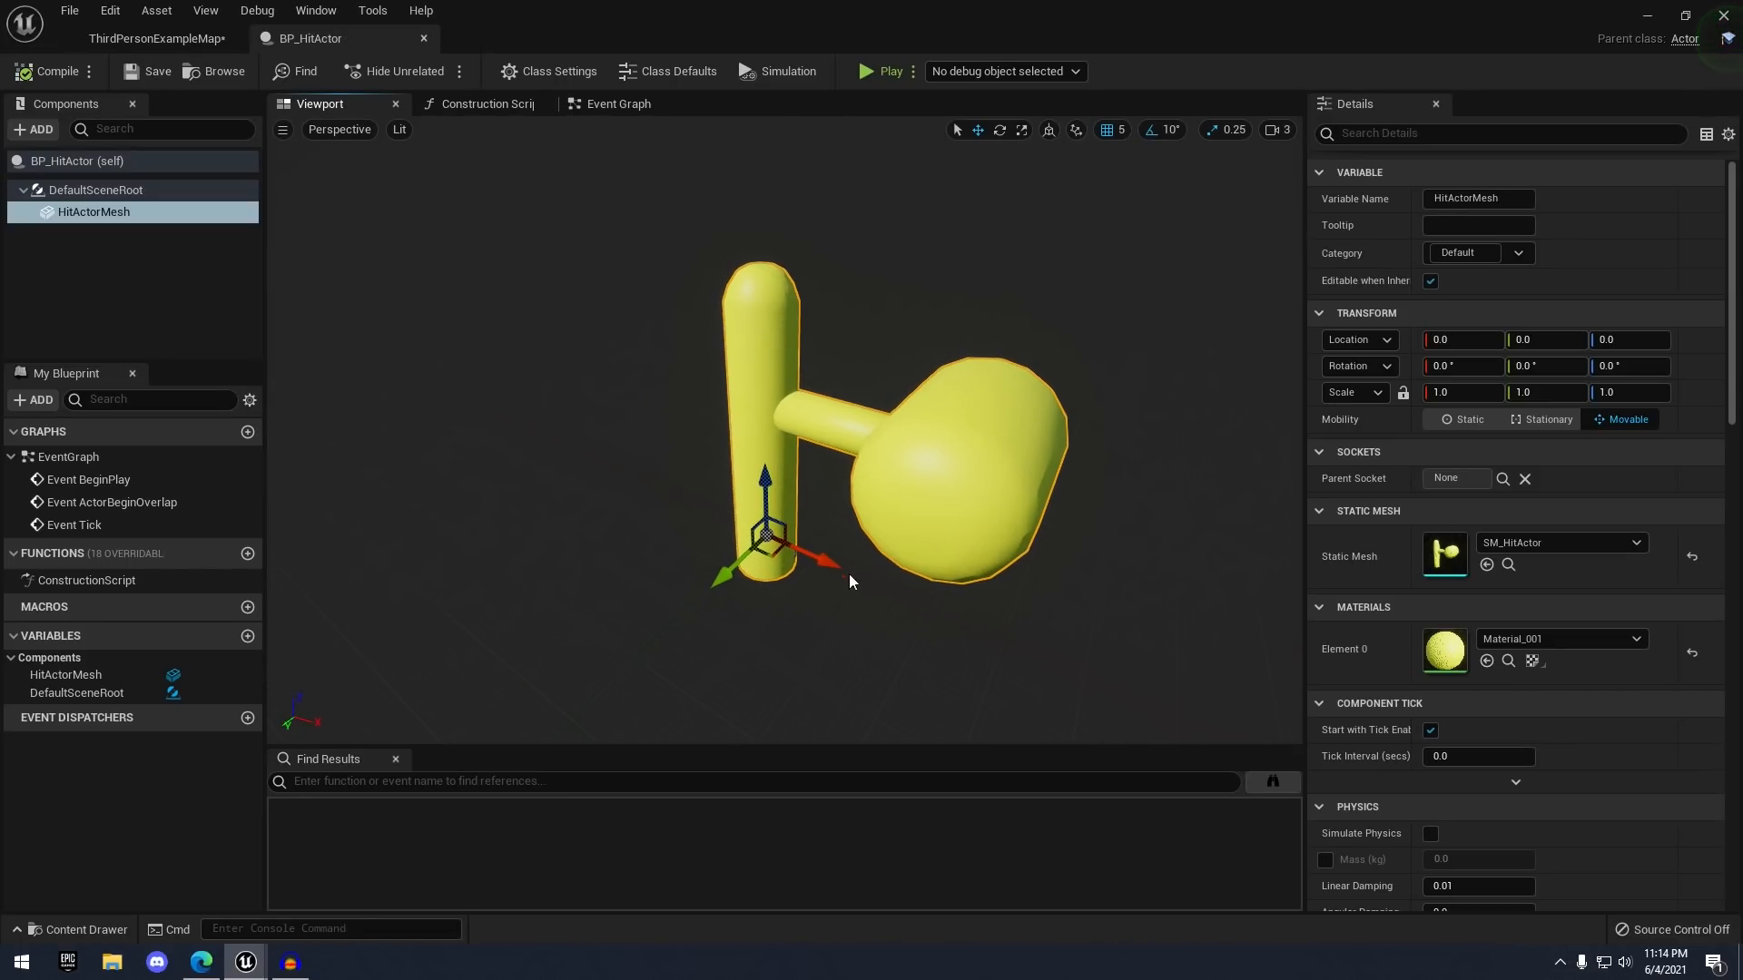
pyautogui.press('e')
pyautogui.moveTo(808, 609); pyautogui.dragTo(640, 581)
pyautogui.moveTo(687, 499); pyautogui.dragTo(803, 609)
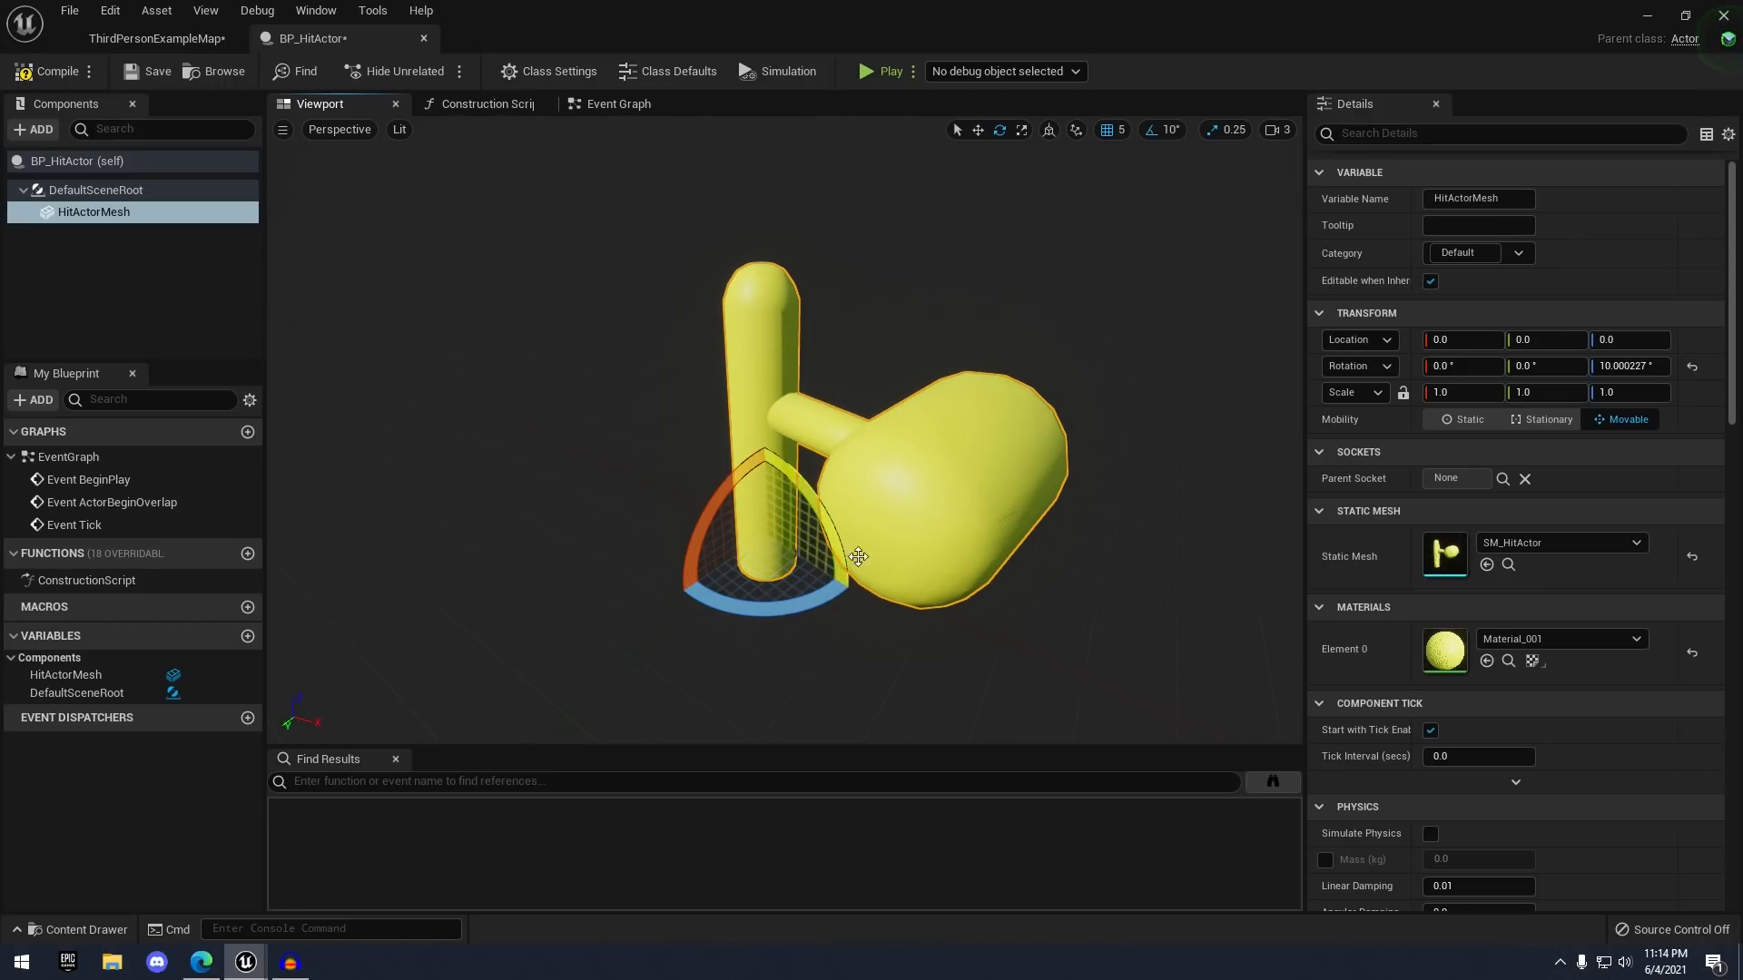
pyautogui.hotkey('ctrl', 'z')
pyautogui.hotkey('ctrl', 'z')
pyautogui.hotkey('ctrl', 'z')
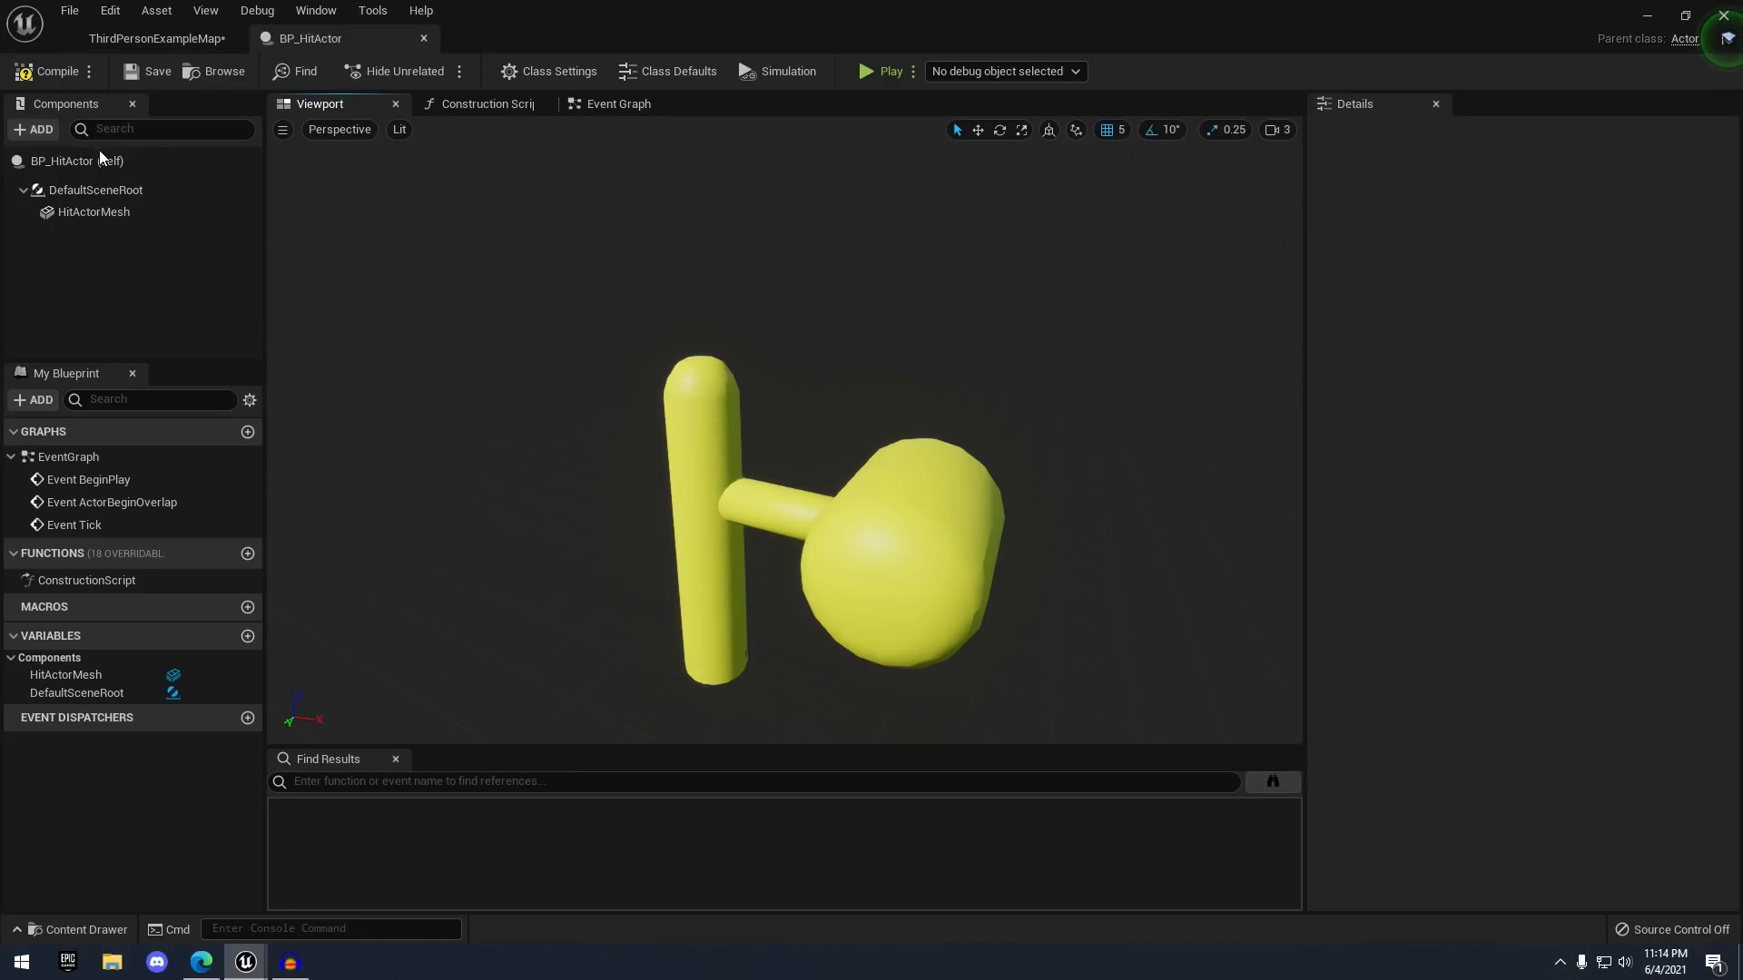
pyautogui.moveTo(581, 381); pyautogui.dragTo(613, 431, button='right')
pyautogui.click(40, 130)
# - Add a Capsule component and move it forward over the hammer head
pyautogui.write('cap')
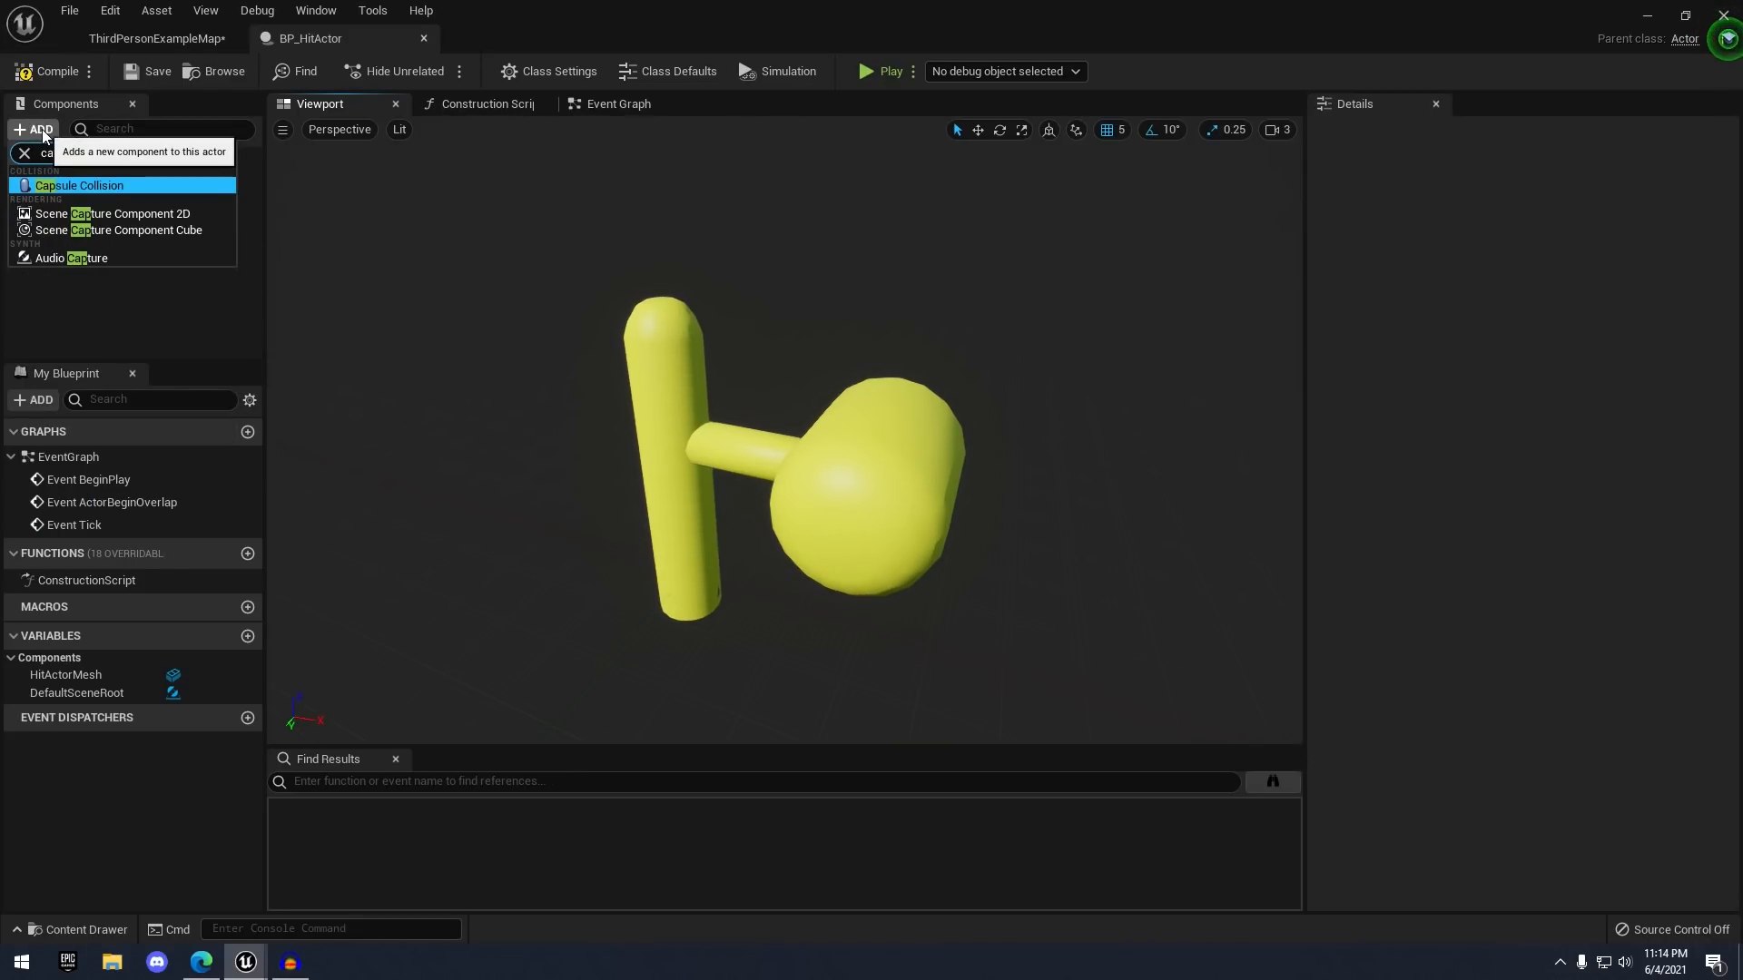
pyautogui.press('Return')
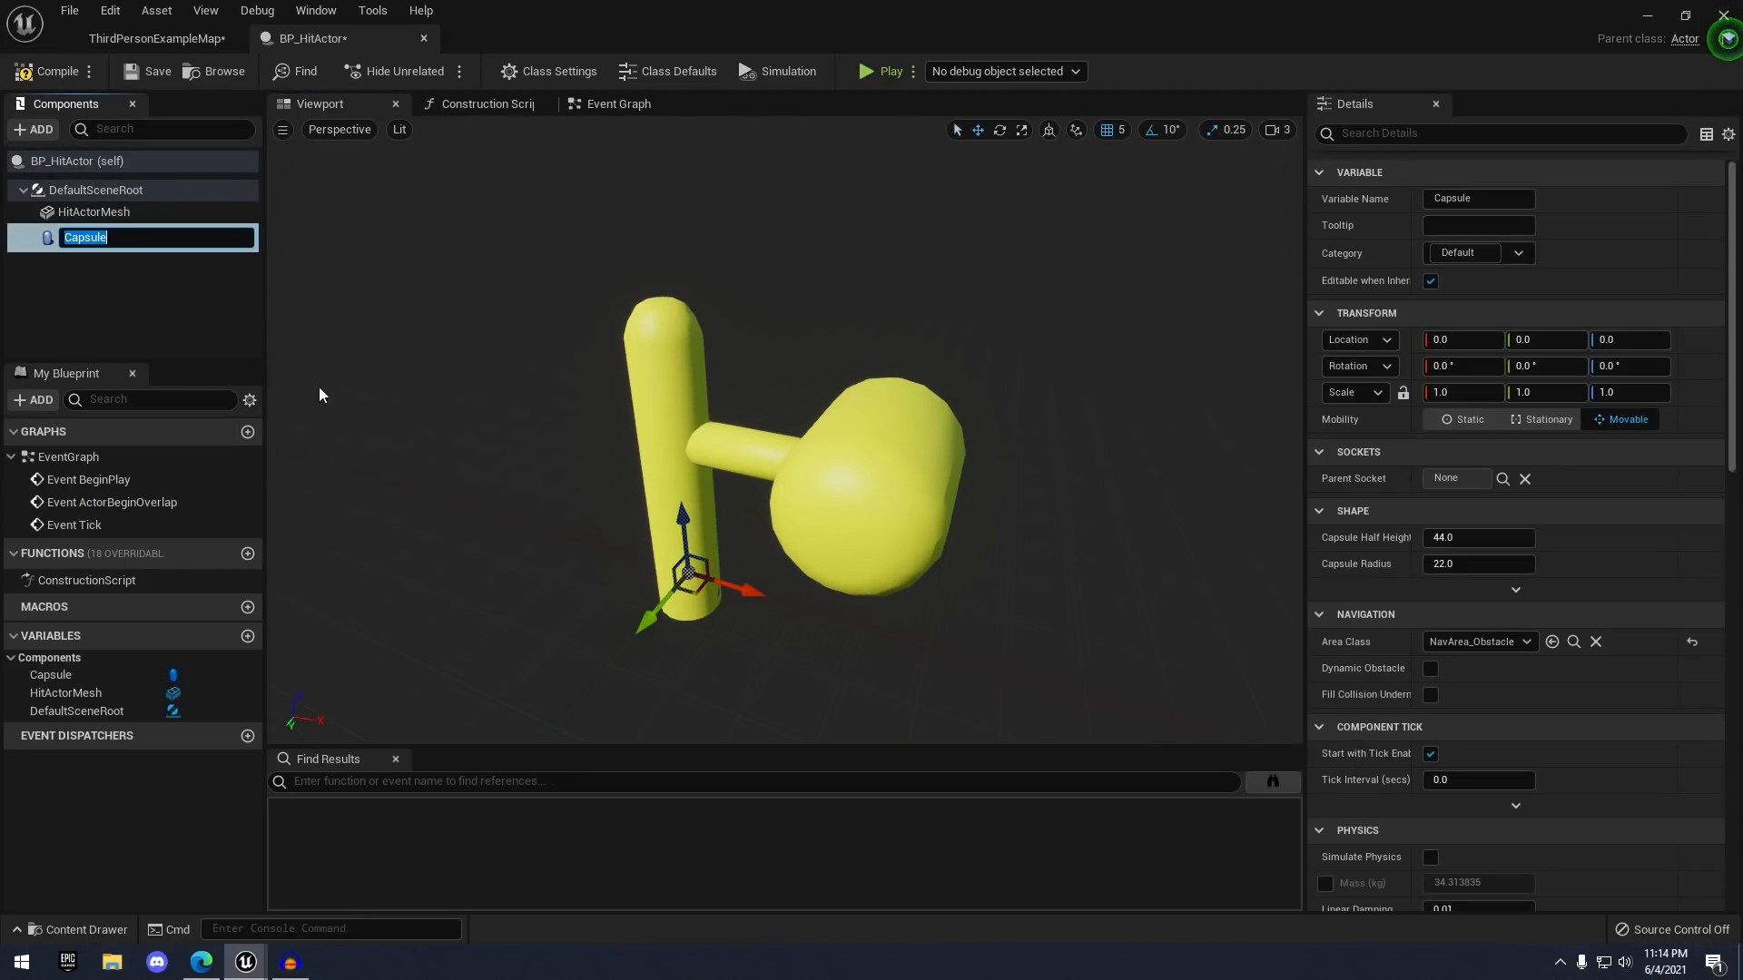
pyautogui.moveTo(716, 565); pyautogui.dragTo(886, 471)
pyautogui.press('w')
pyautogui.moveTo(886, 471)
pyautogui.mouseDown(button='right')
pyautogui.moveTo(851, 477)
pyautogui.moveTo(880, 478)
pyautogui.mouseUp(button='right')
pyautogui.press('s')
pyautogui.moveTo(884, 445); pyautogui.dragTo(902, 451)
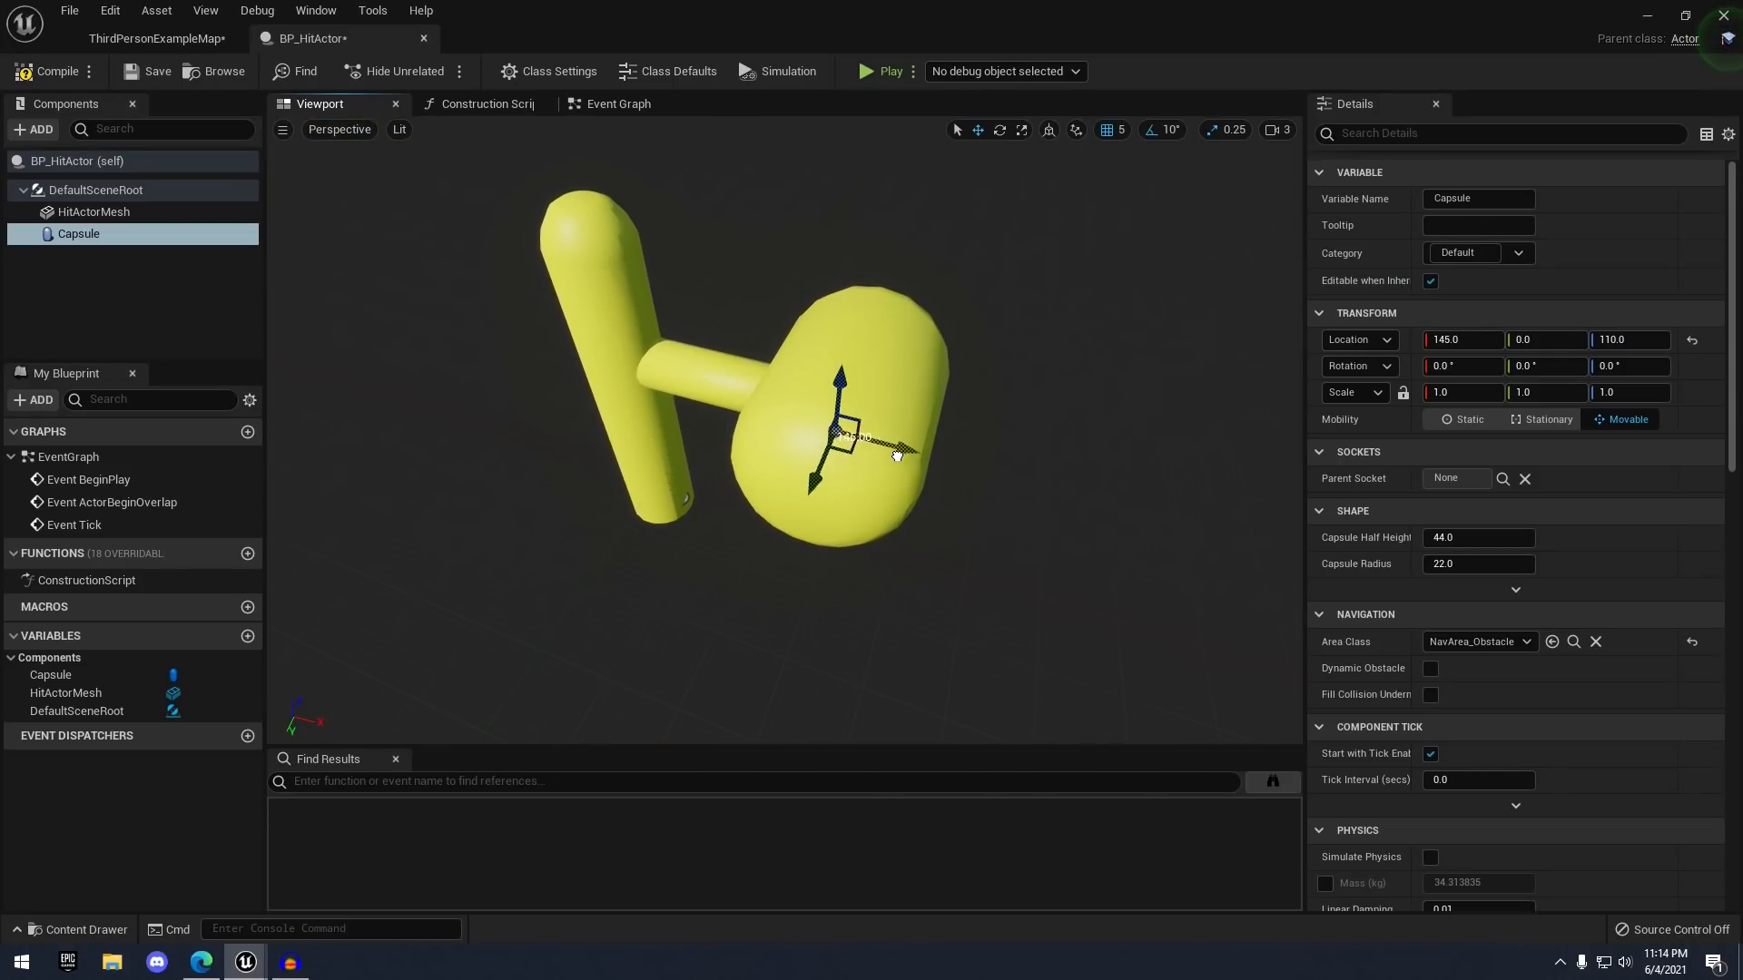
pyautogui.moveTo(910, 444); pyautogui.dragTo(867, 459, button='right')
pyautogui.press('d')
# - Roll the capsule 90° onto its side and scale it uniformly to 2.25
pyautogui.press('e')
pyautogui.moveTo(649, 374); pyautogui.dragTo(620, 363)
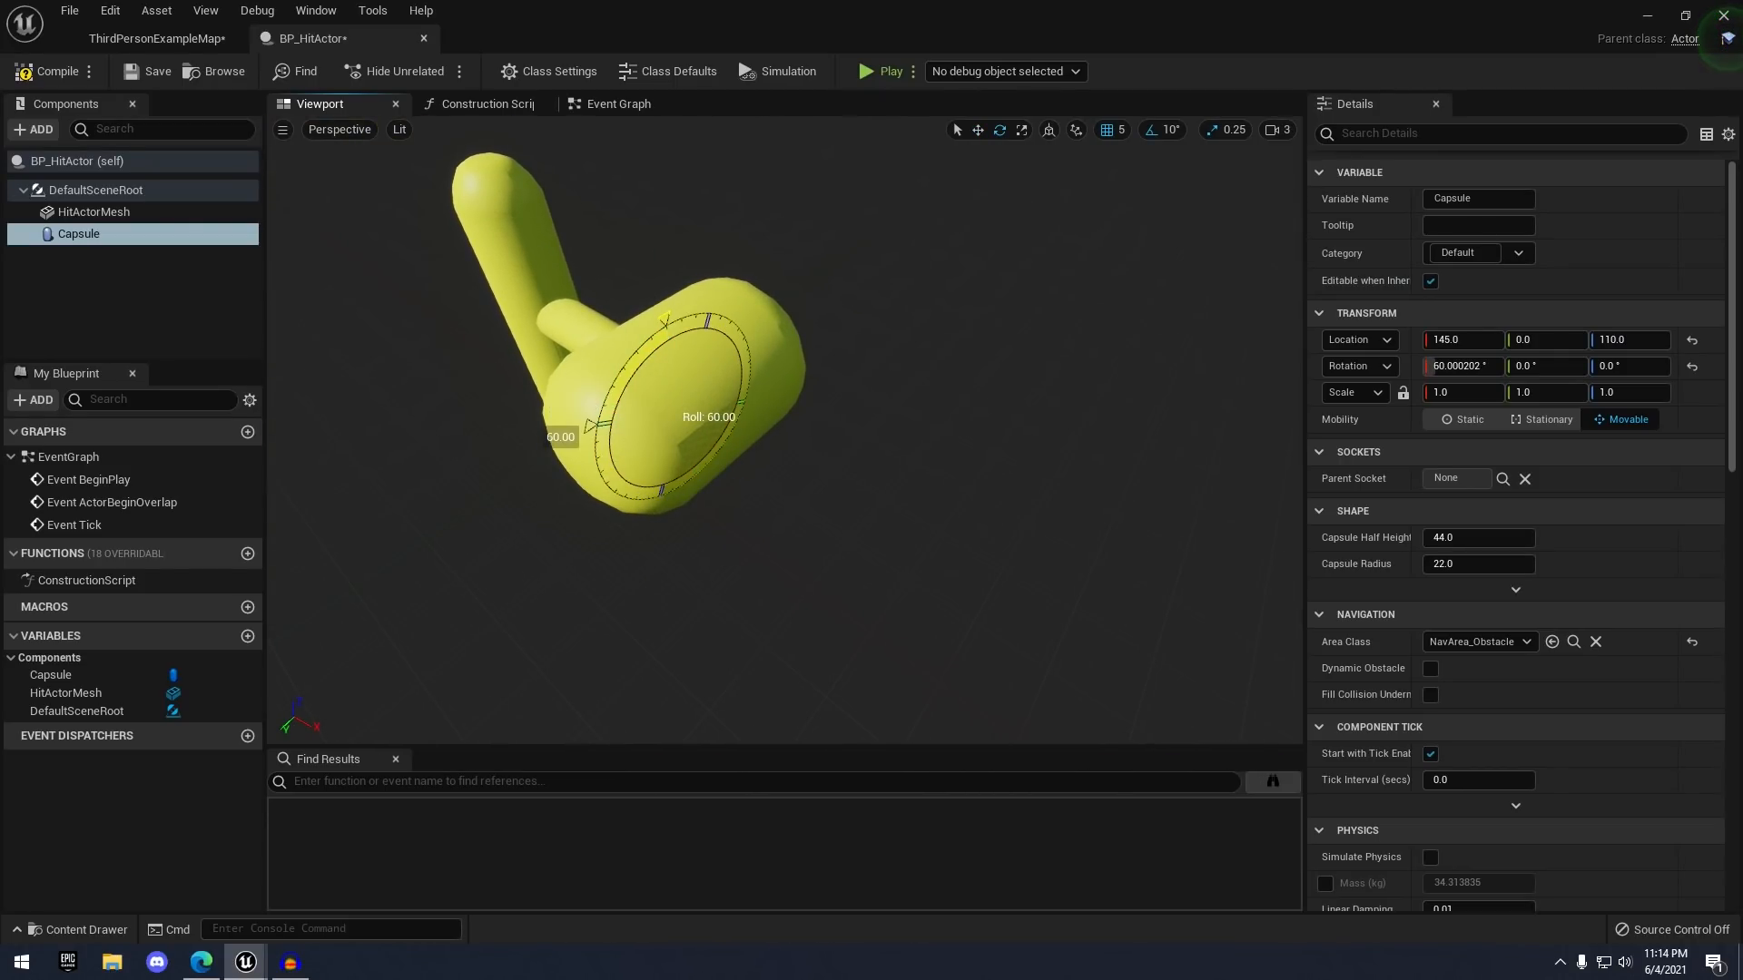
pyautogui.press('a')
pyautogui.moveTo(728, 402); pyautogui.dragTo(780, 402, button='right')
pyautogui.press('w')
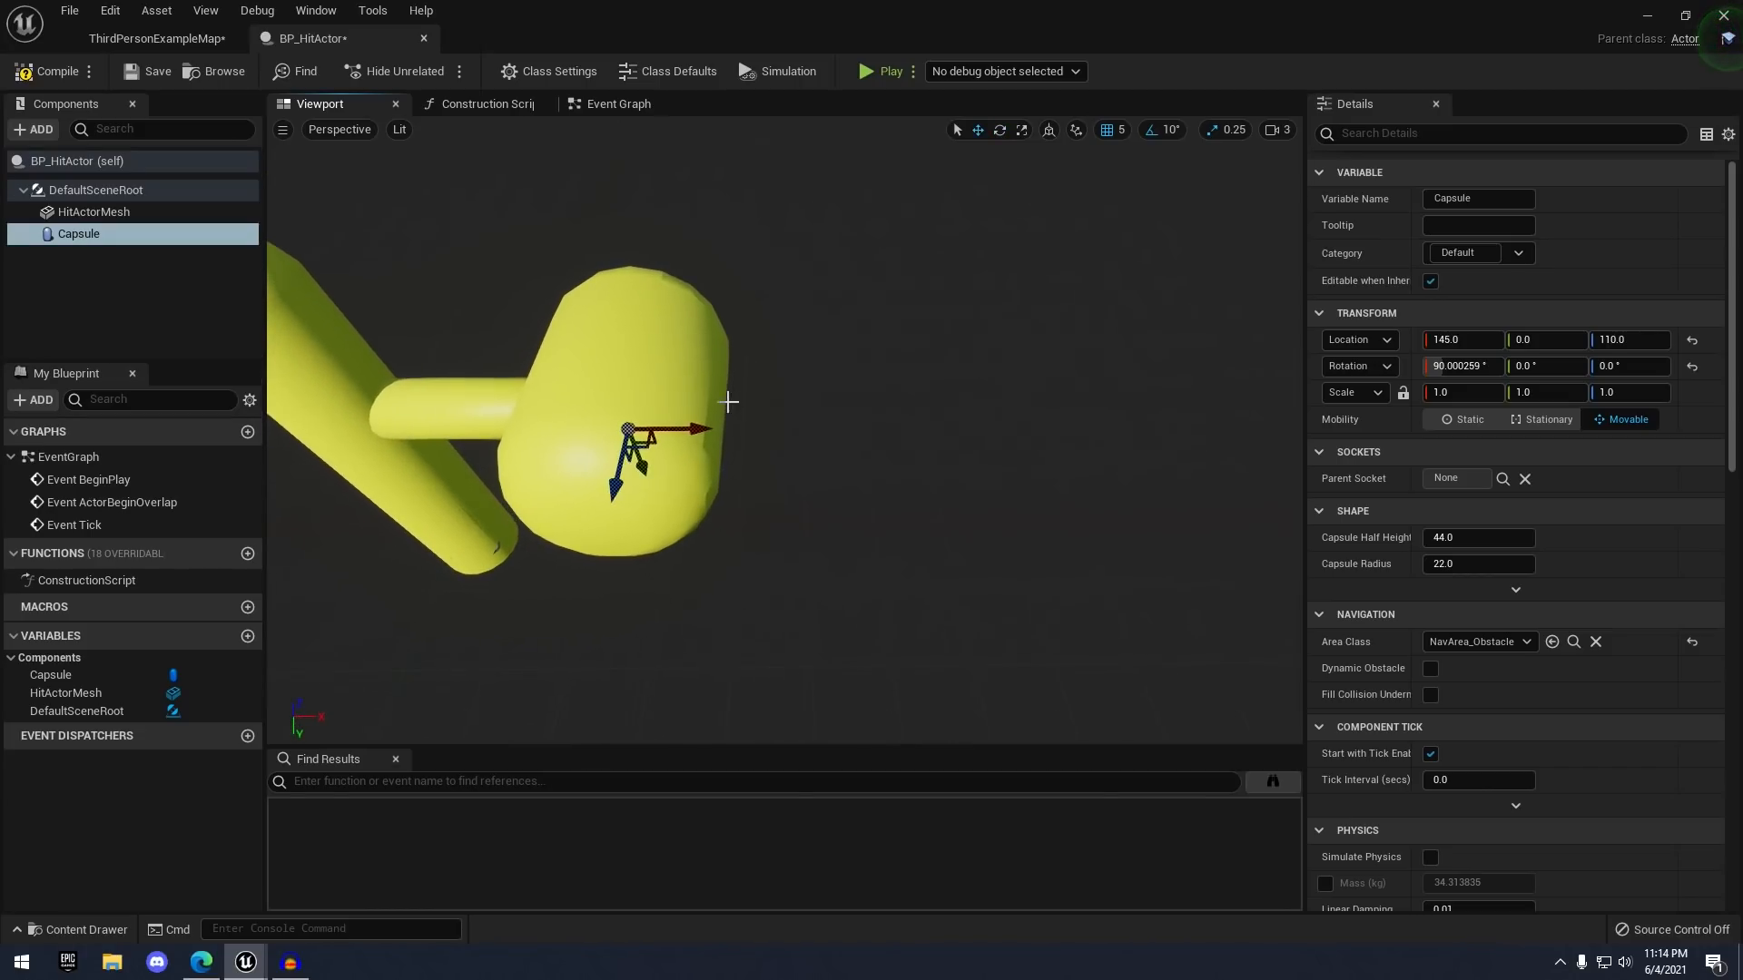
pyautogui.press('d')
pyautogui.moveTo(869, 443); pyautogui.dragTo(846, 432, button='right')
pyautogui.press('a')
pyautogui.press('r')
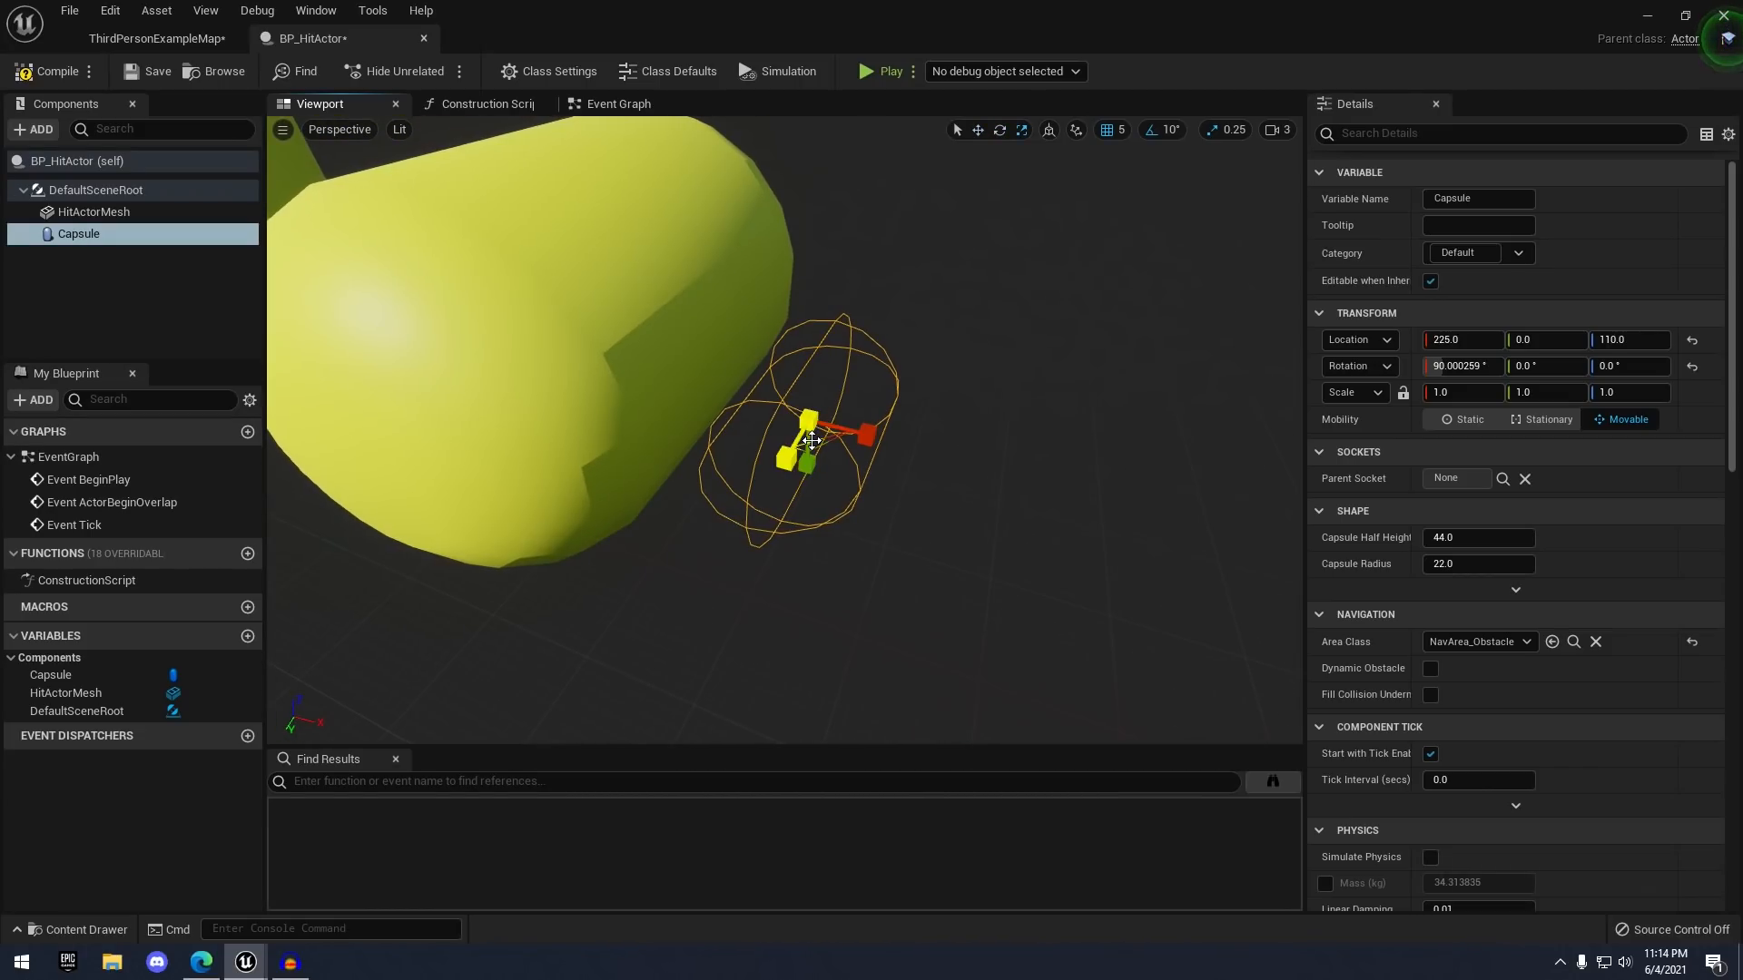
pyautogui.moveTo(823, 432); pyautogui.dragTo(694, 429)
pyautogui.scroll(-5, 894, 448)
pyautogui.press('w')
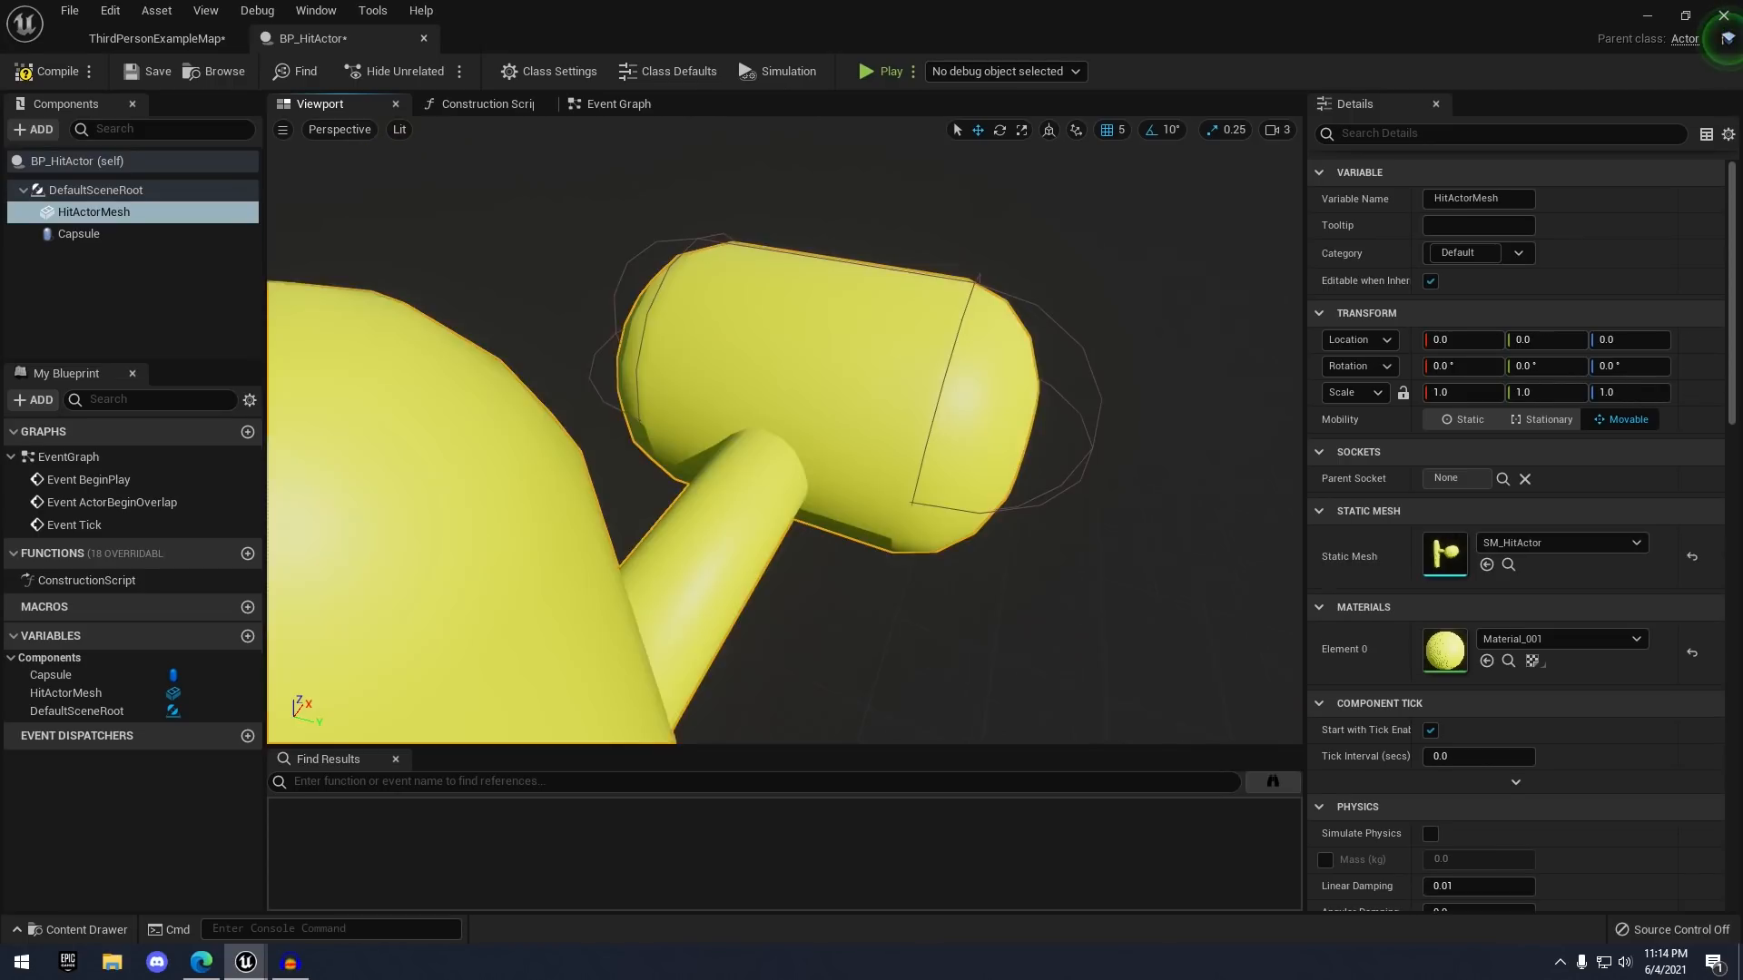
# - Lower the capsule onto the head and adjust its height scale to wrap it
pyautogui.moveTo(980, 413); pyautogui.dragTo(962, 413, button='right')
pyautogui.click(1157, 413)
pyautogui.press('d')
pyautogui.moveTo(1171, 413); pyautogui.dragTo(1098, 391, button='right')
pyautogui.press('w')
pyautogui.press('r')
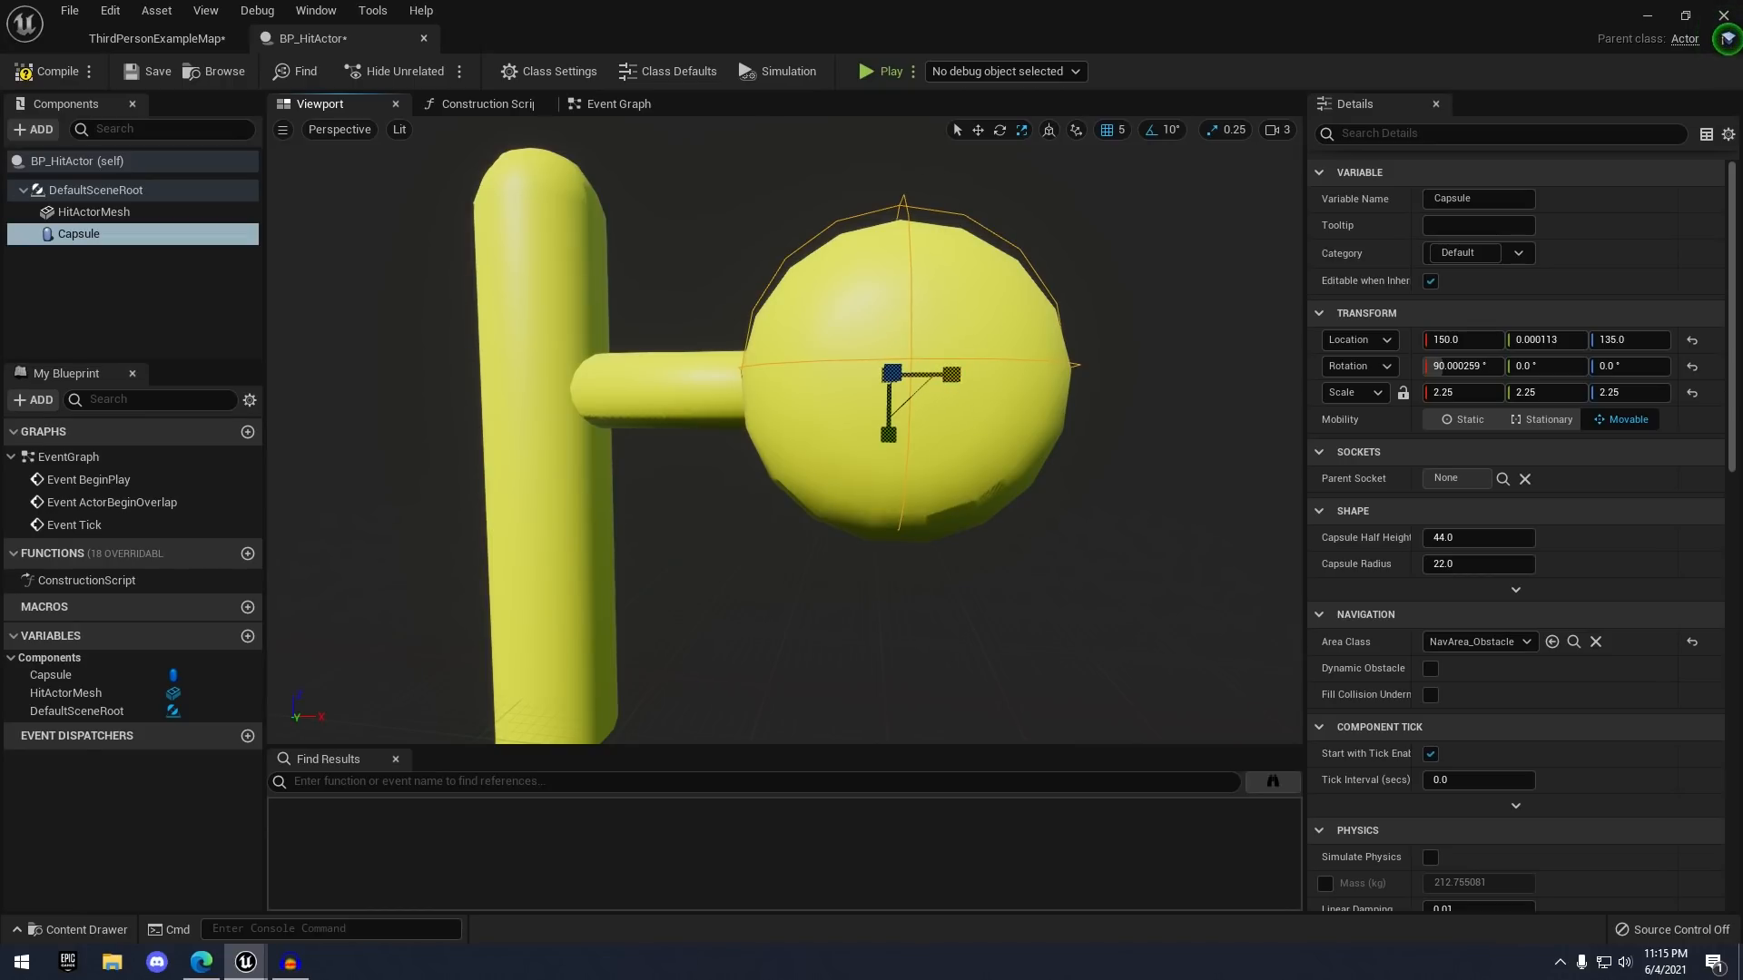
pyautogui.moveTo(896, 432); pyautogui.dragTo(890, 442)
pyautogui.press('a')
pyautogui.moveTo(891, 442); pyautogui.dragTo(1171, 481, button='right')
pyautogui.press('r')
pyautogui.moveTo(788, 442); pyautogui.dragTo(767, 443)
pyautogui.press('w')
pyautogui.press('d')
pyautogui.moveTo(804, 452); pyautogui.dragTo(635, 440, button='right')
pyautogui.press('s')
pyautogui.moveTo(972, 432); pyautogui.dragTo(872, 363, button='right')
pyautogui.click(802, 199)
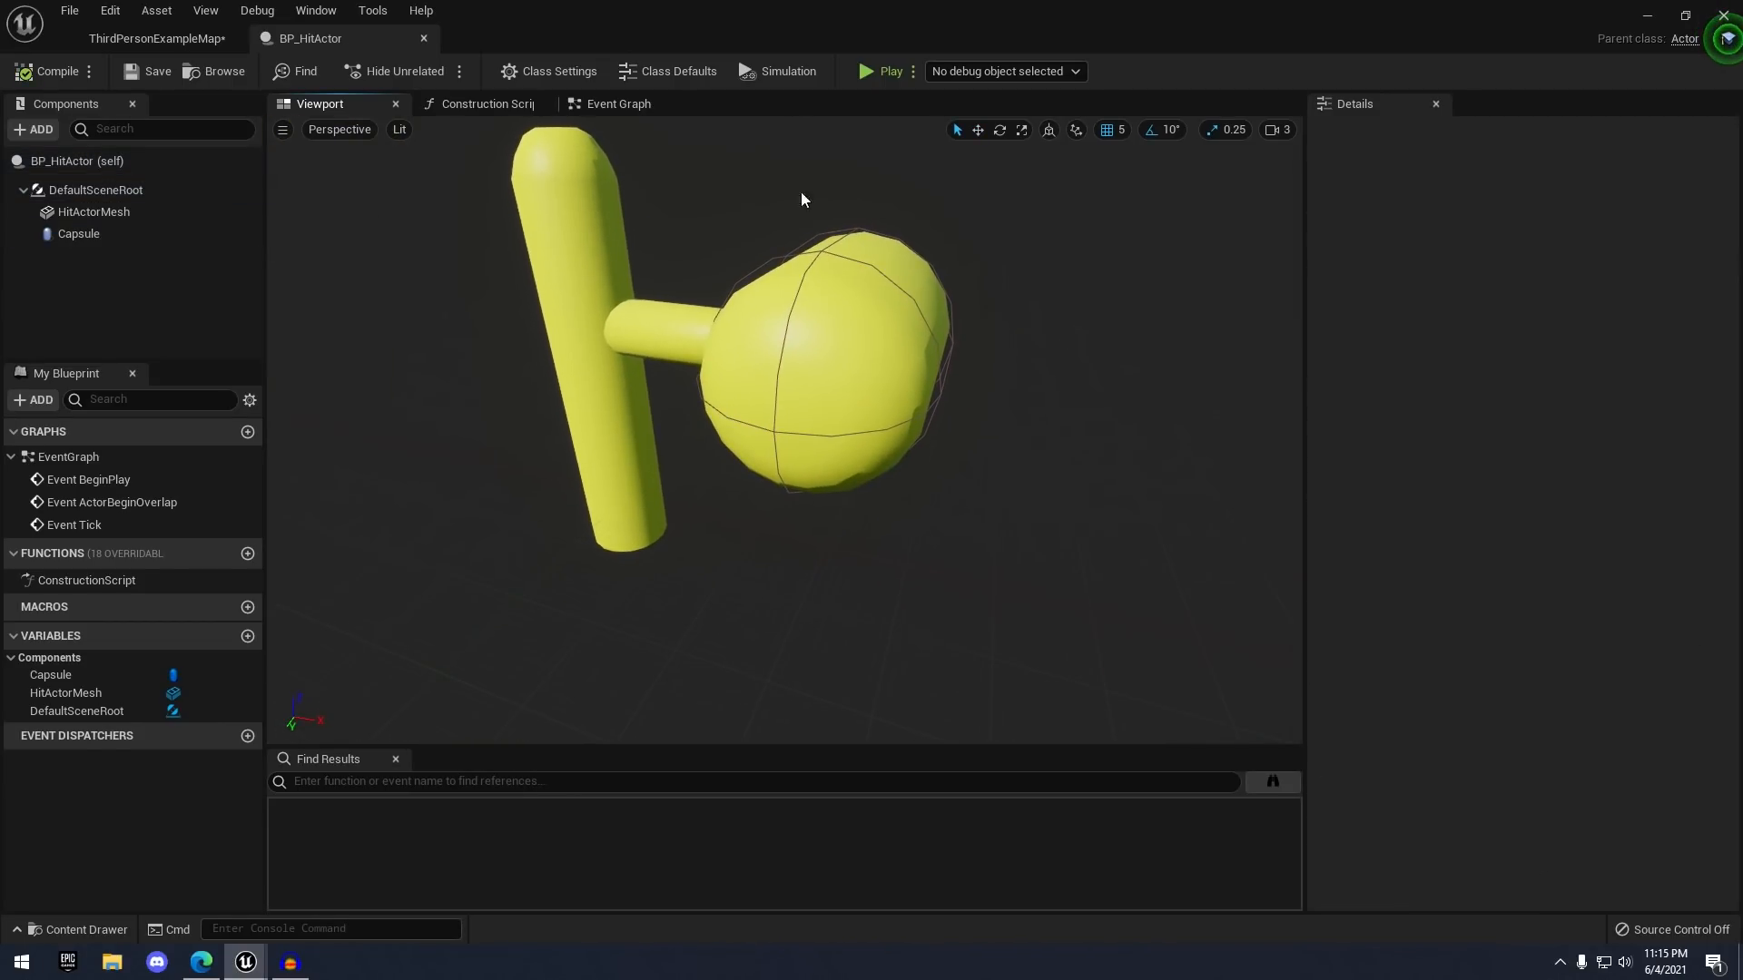
pyautogui.click(37, 128)
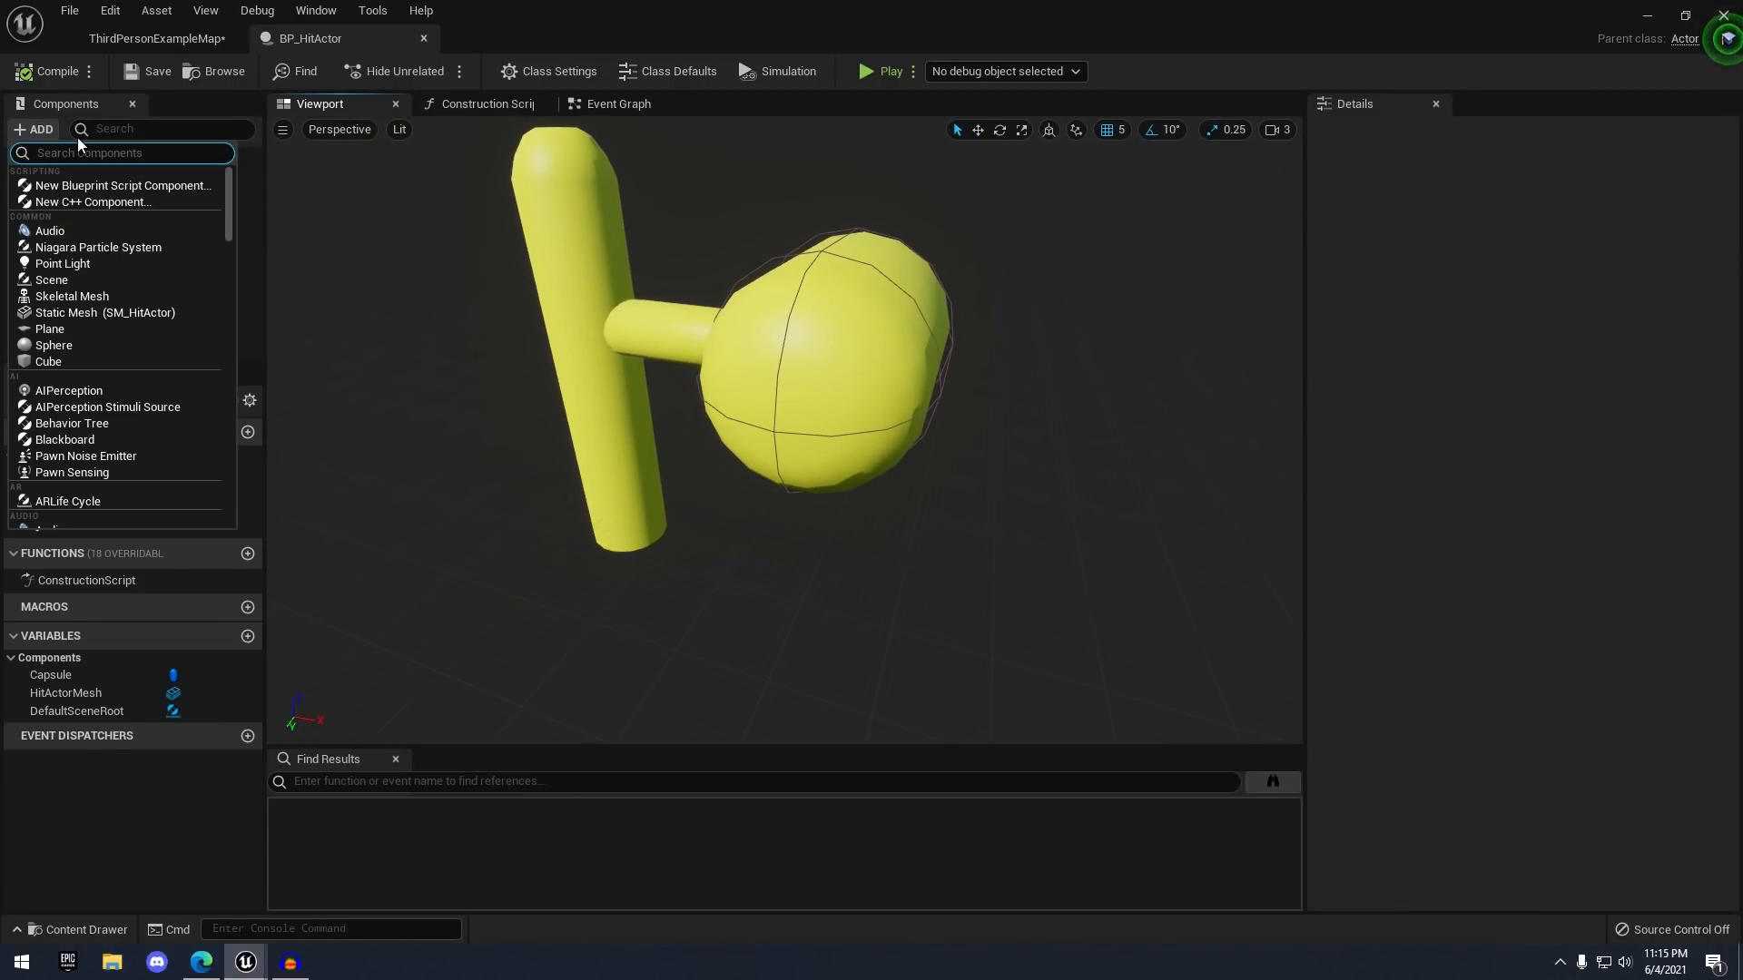
# - Add an Arrow component, lift it to the hammer head and turn its yaw to 90°
pyautogui.write('arrow')
pyautogui.press('Return')
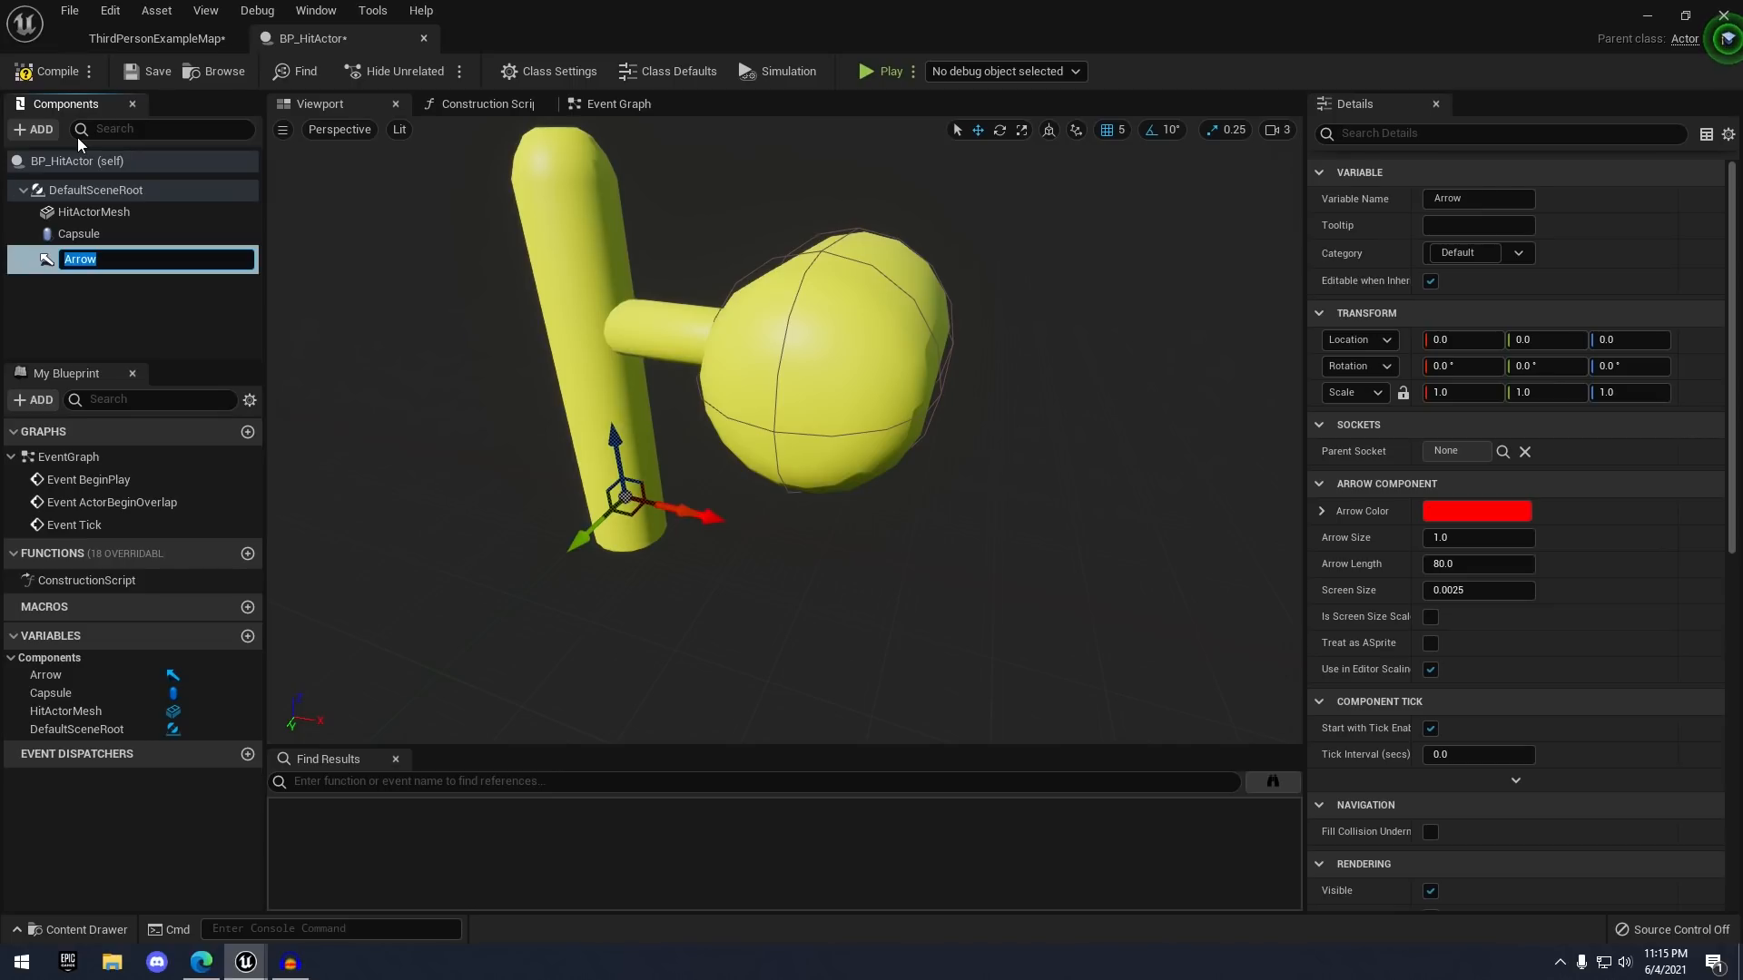
pyautogui.moveTo(626, 459); pyautogui.dragTo(606, 307)
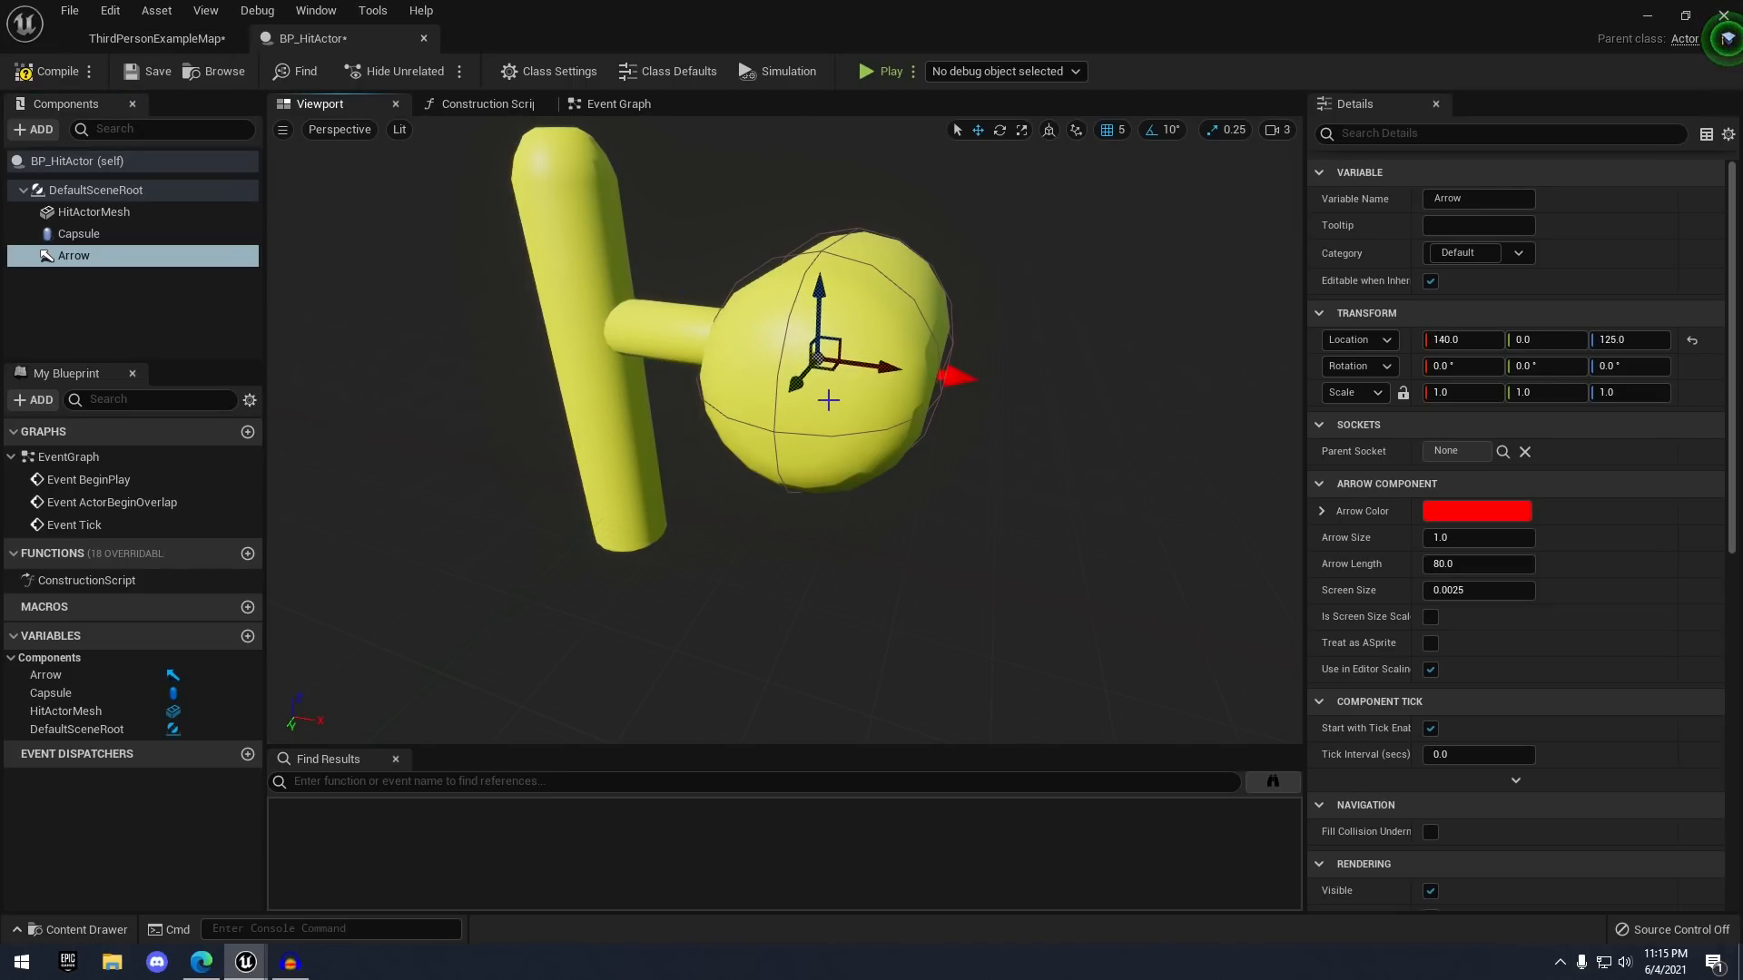
pyautogui.moveTo(780, 422); pyautogui.dragTo(672, 535)
pyautogui.press('e')
pyautogui.press('w')
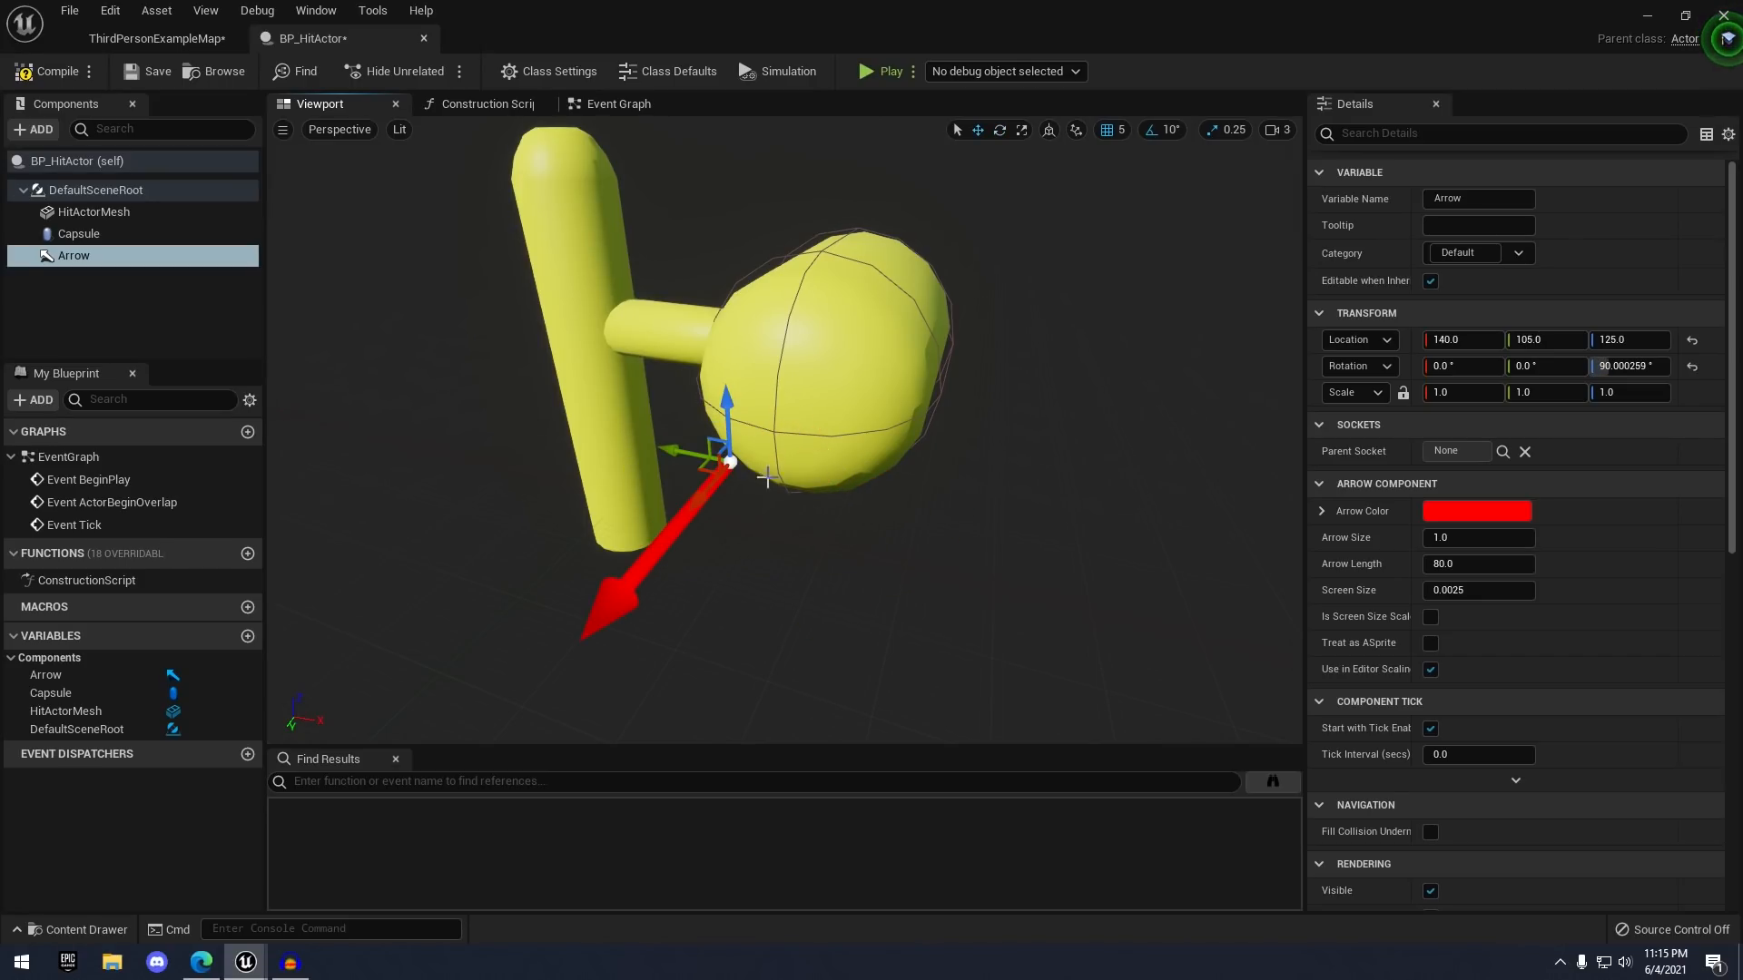
# - Position the arrow near 150, 65, 125 on the head and save the blueprint
pyautogui.moveTo(668, 449); pyautogui.dragTo(701, 455)
pyautogui.moveTo(744, 509); pyautogui.dragTo(793, 456)
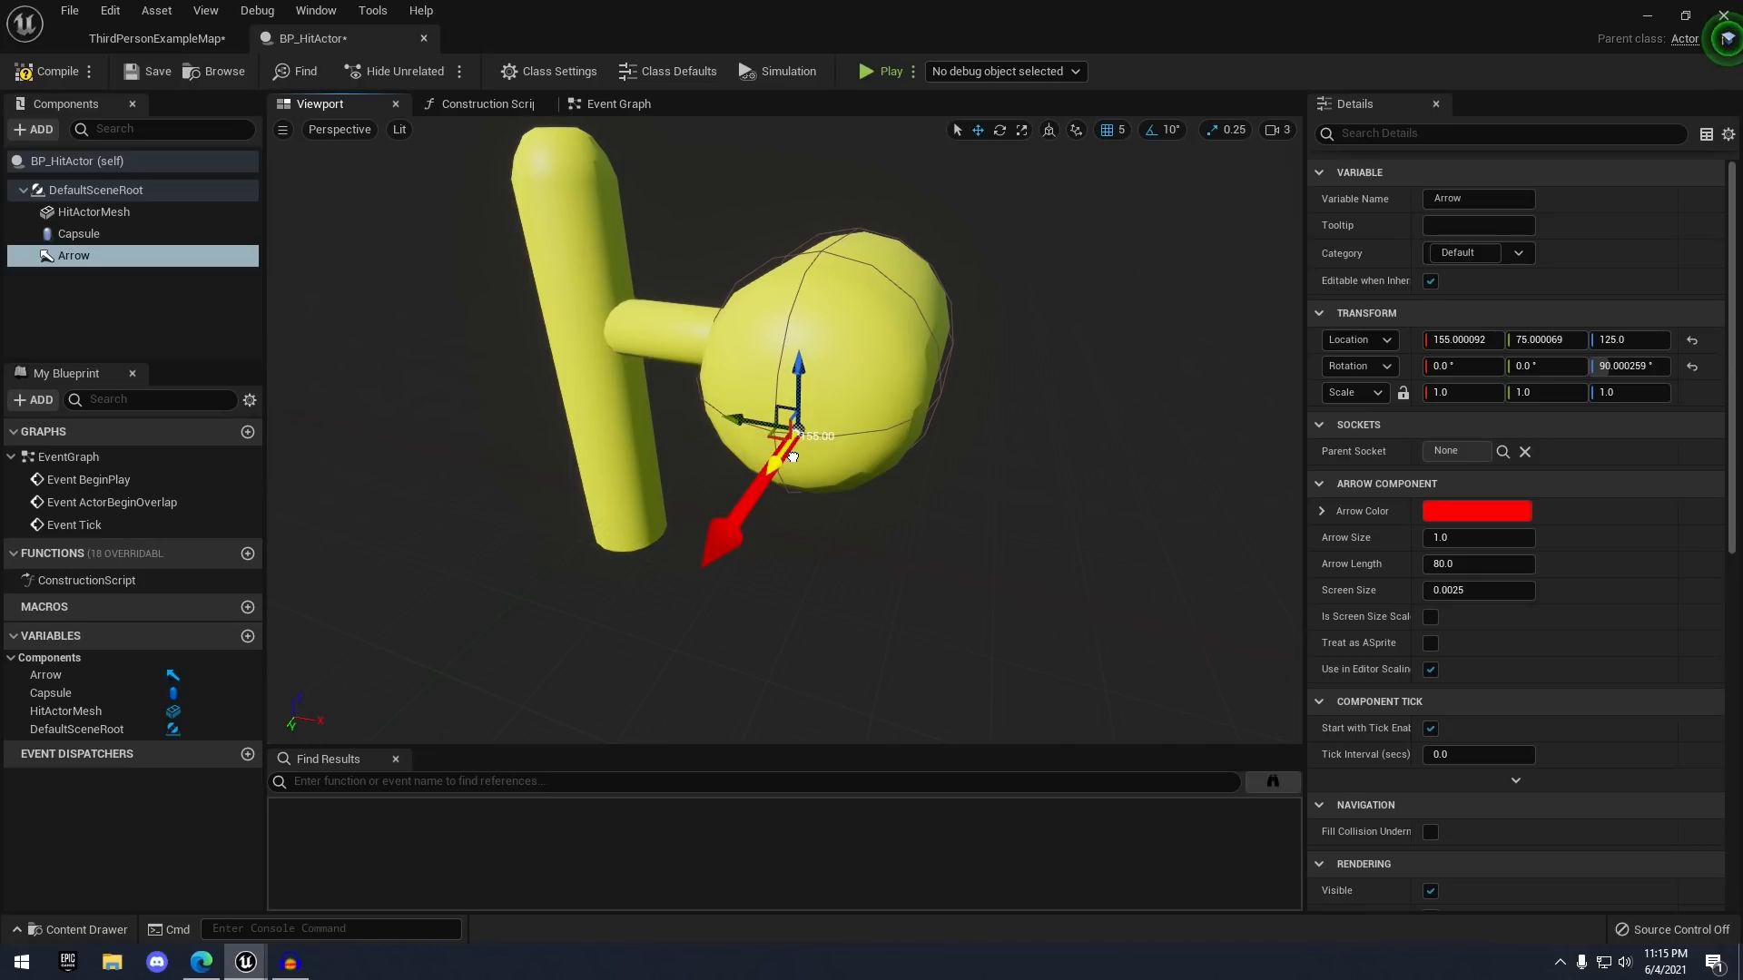
pyautogui.moveTo(769, 414); pyautogui.dragTo(749, 414, button='right')
pyautogui.moveTo(811, 421); pyautogui.dragTo(779, 412)
pyautogui.moveTo(957, 442); pyautogui.dragTo(989, 439, button='right')
pyautogui.press('s')
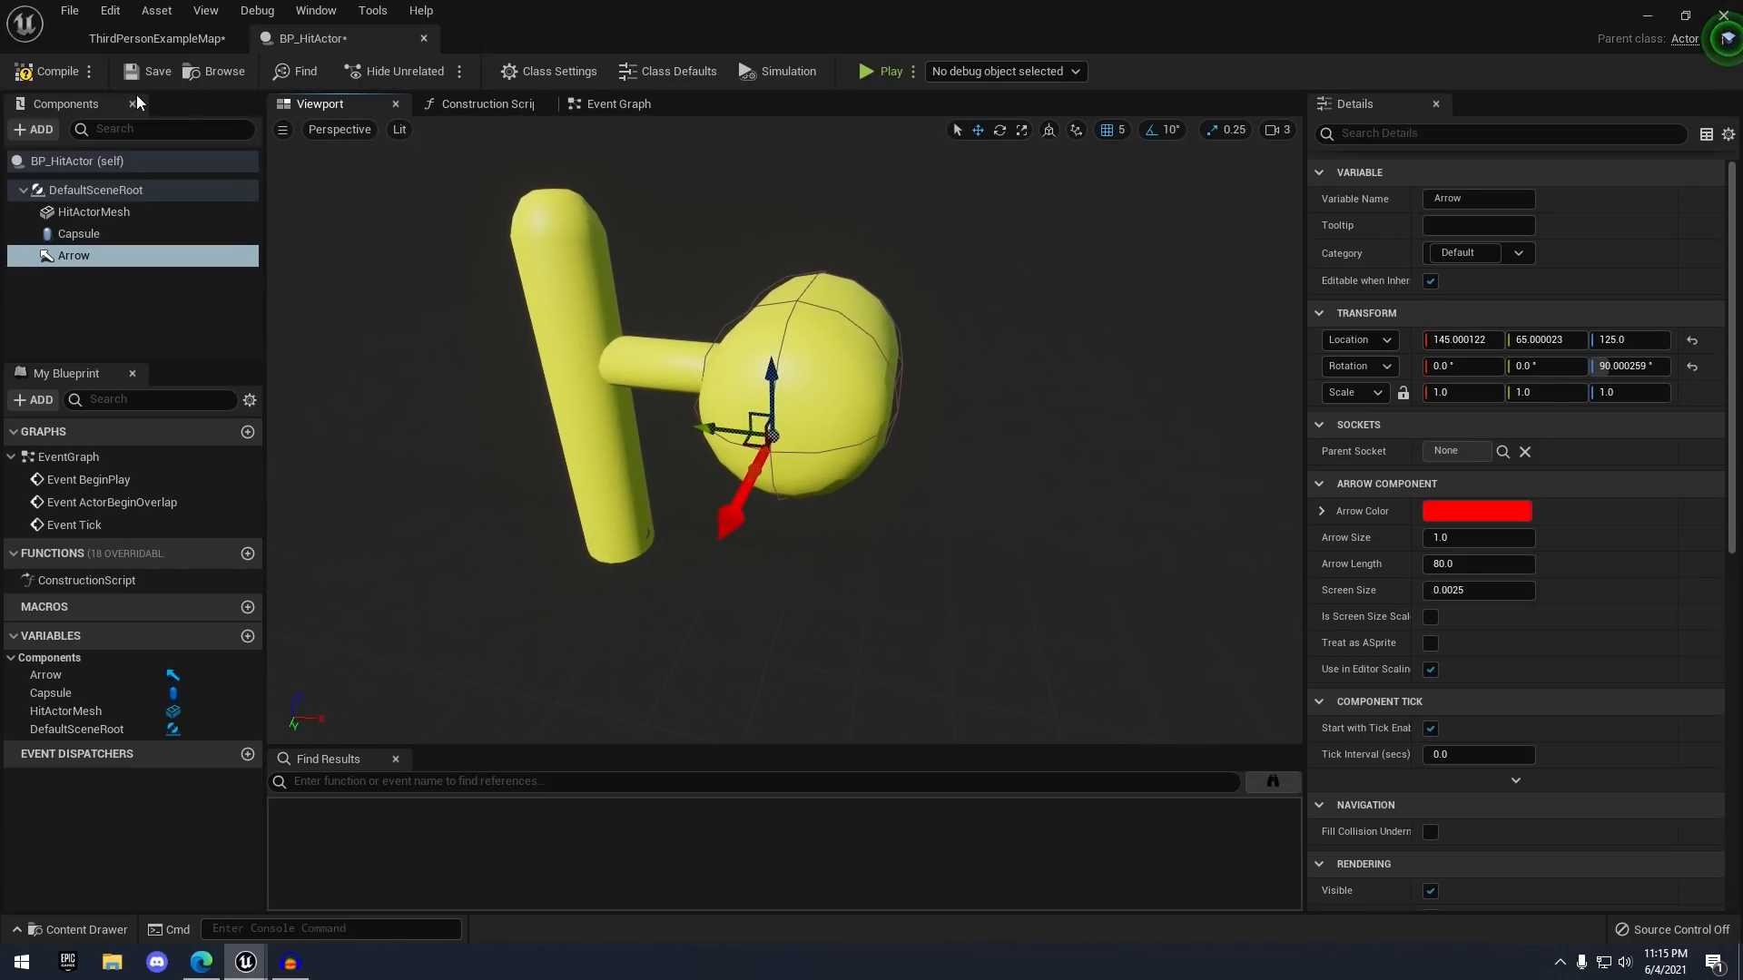
pyautogui.click(153, 72)
pyautogui.scroll(4, 798, 345)
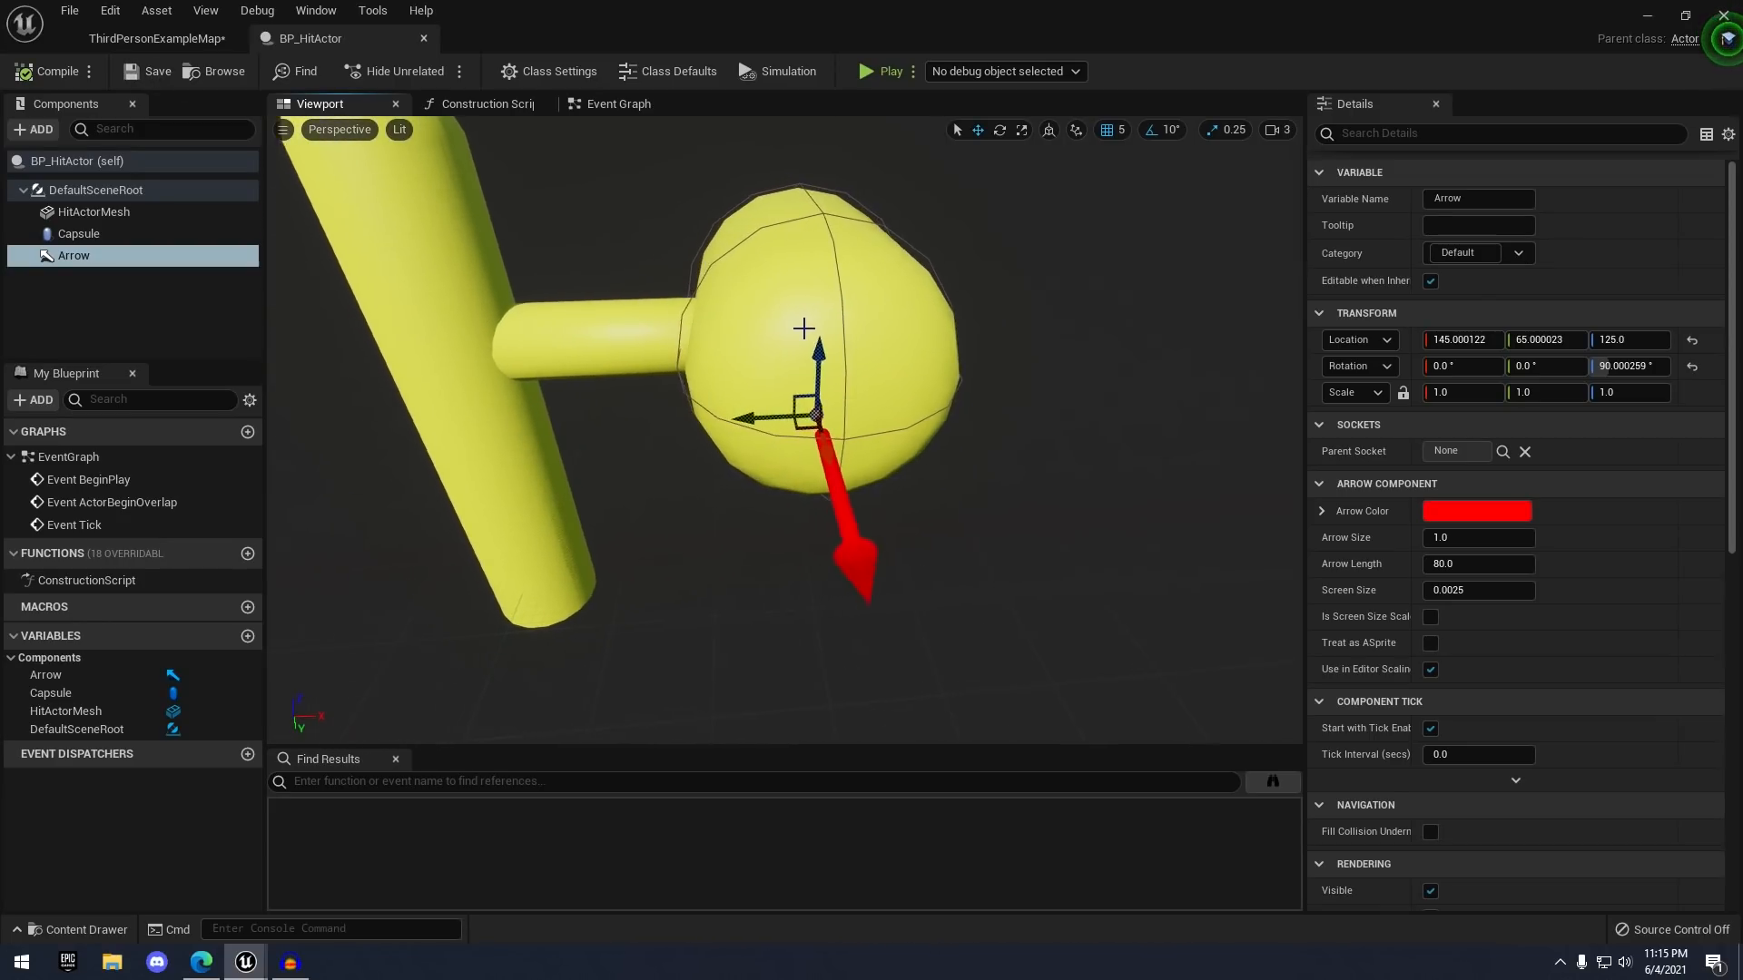
pyautogui.moveTo(682, 359); pyautogui.dragTo(650, 356)
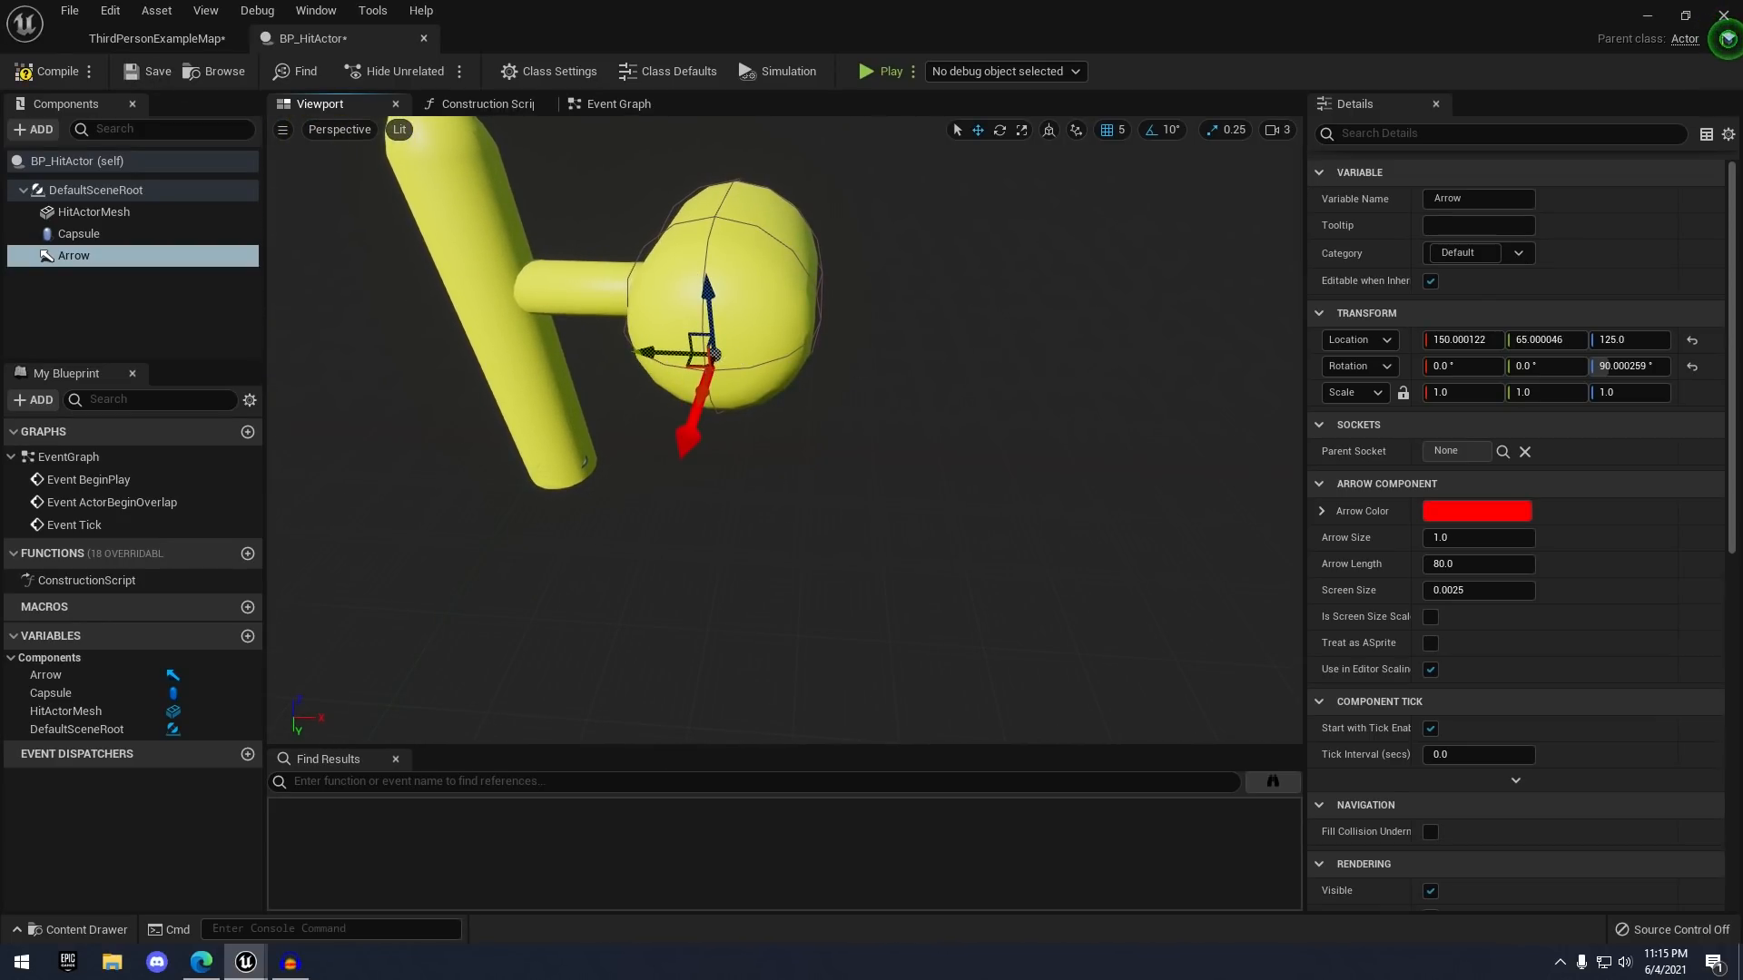
pyautogui.moveTo(996, 409); pyautogui.dragTo(989, 349, button='right')
pyautogui.scroll(3, 953, 471)
pyautogui.click(953, 471)
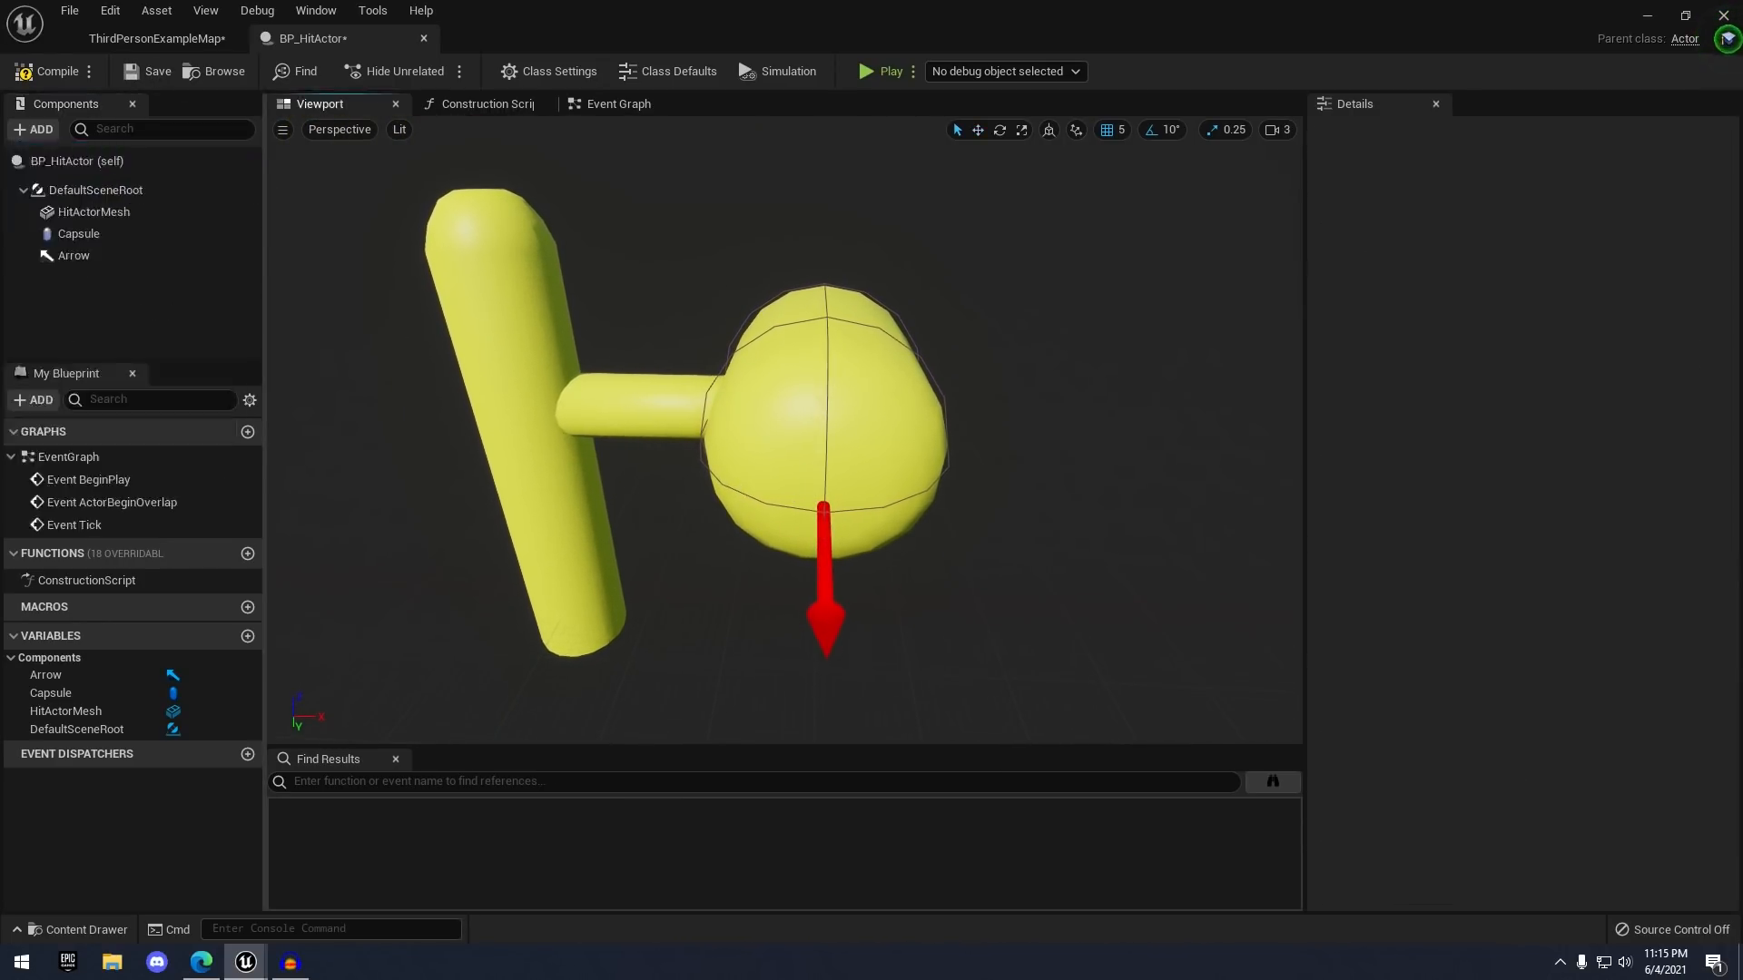
# - Add a RotatingMovement component with a 0, 0, 180 rotation rate
pyautogui.click(36, 129)
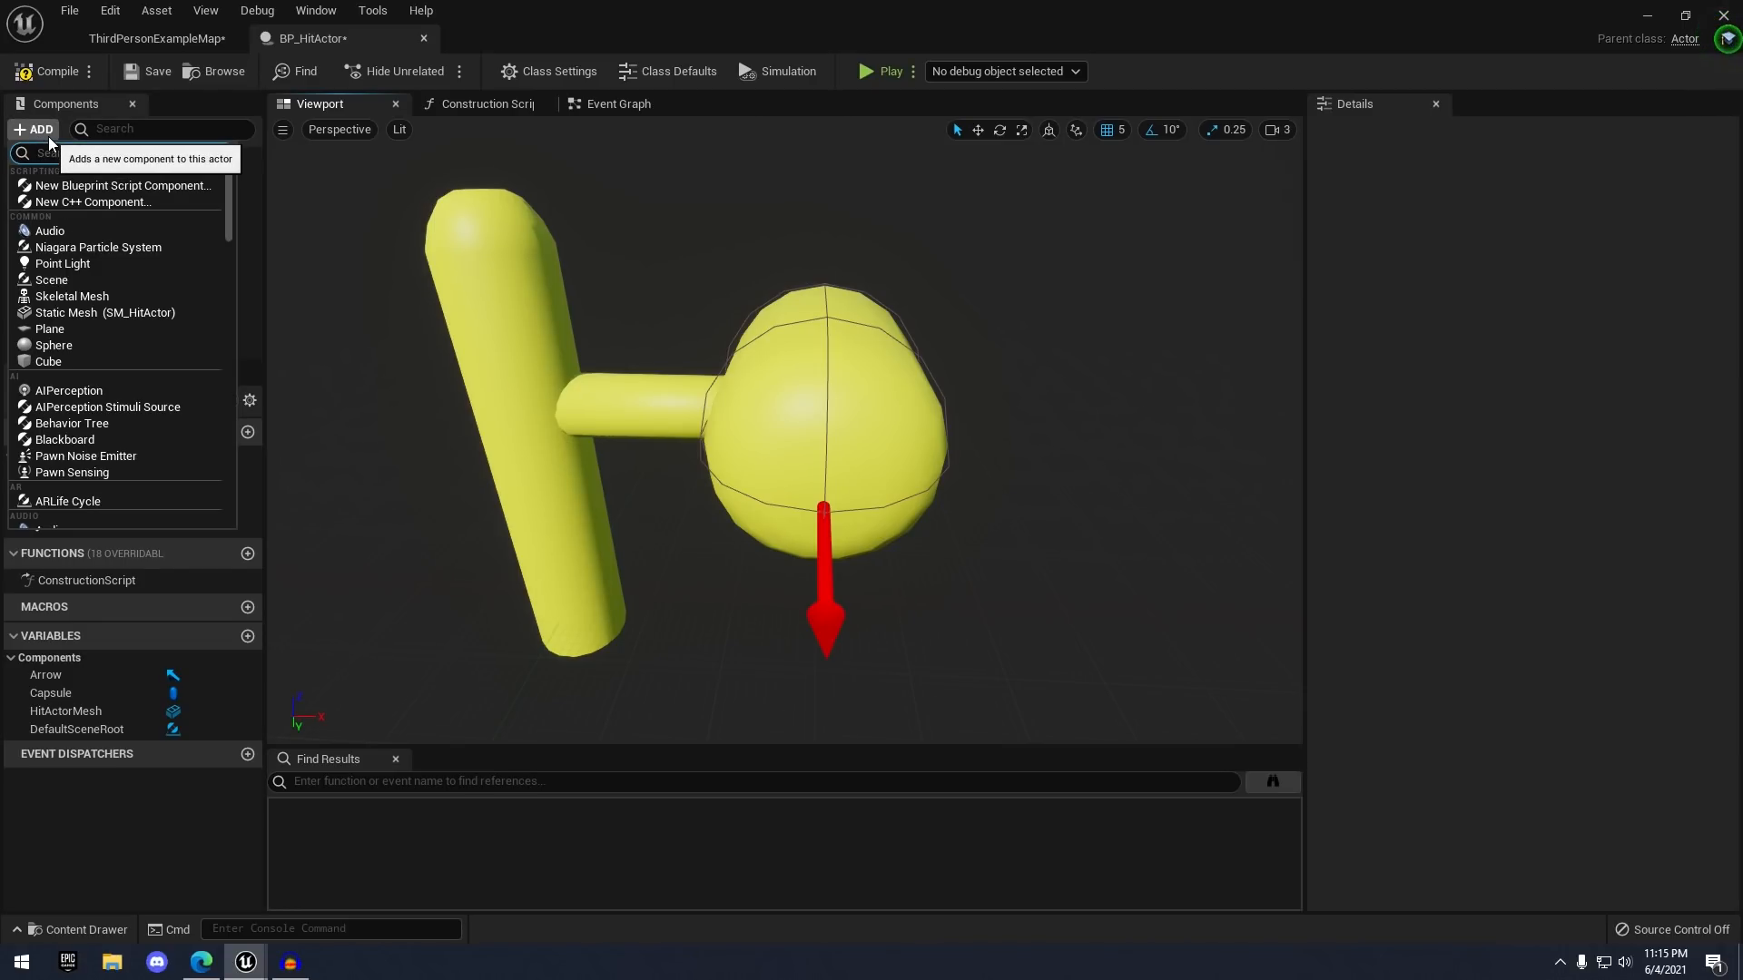
pyautogui.write('rotati')
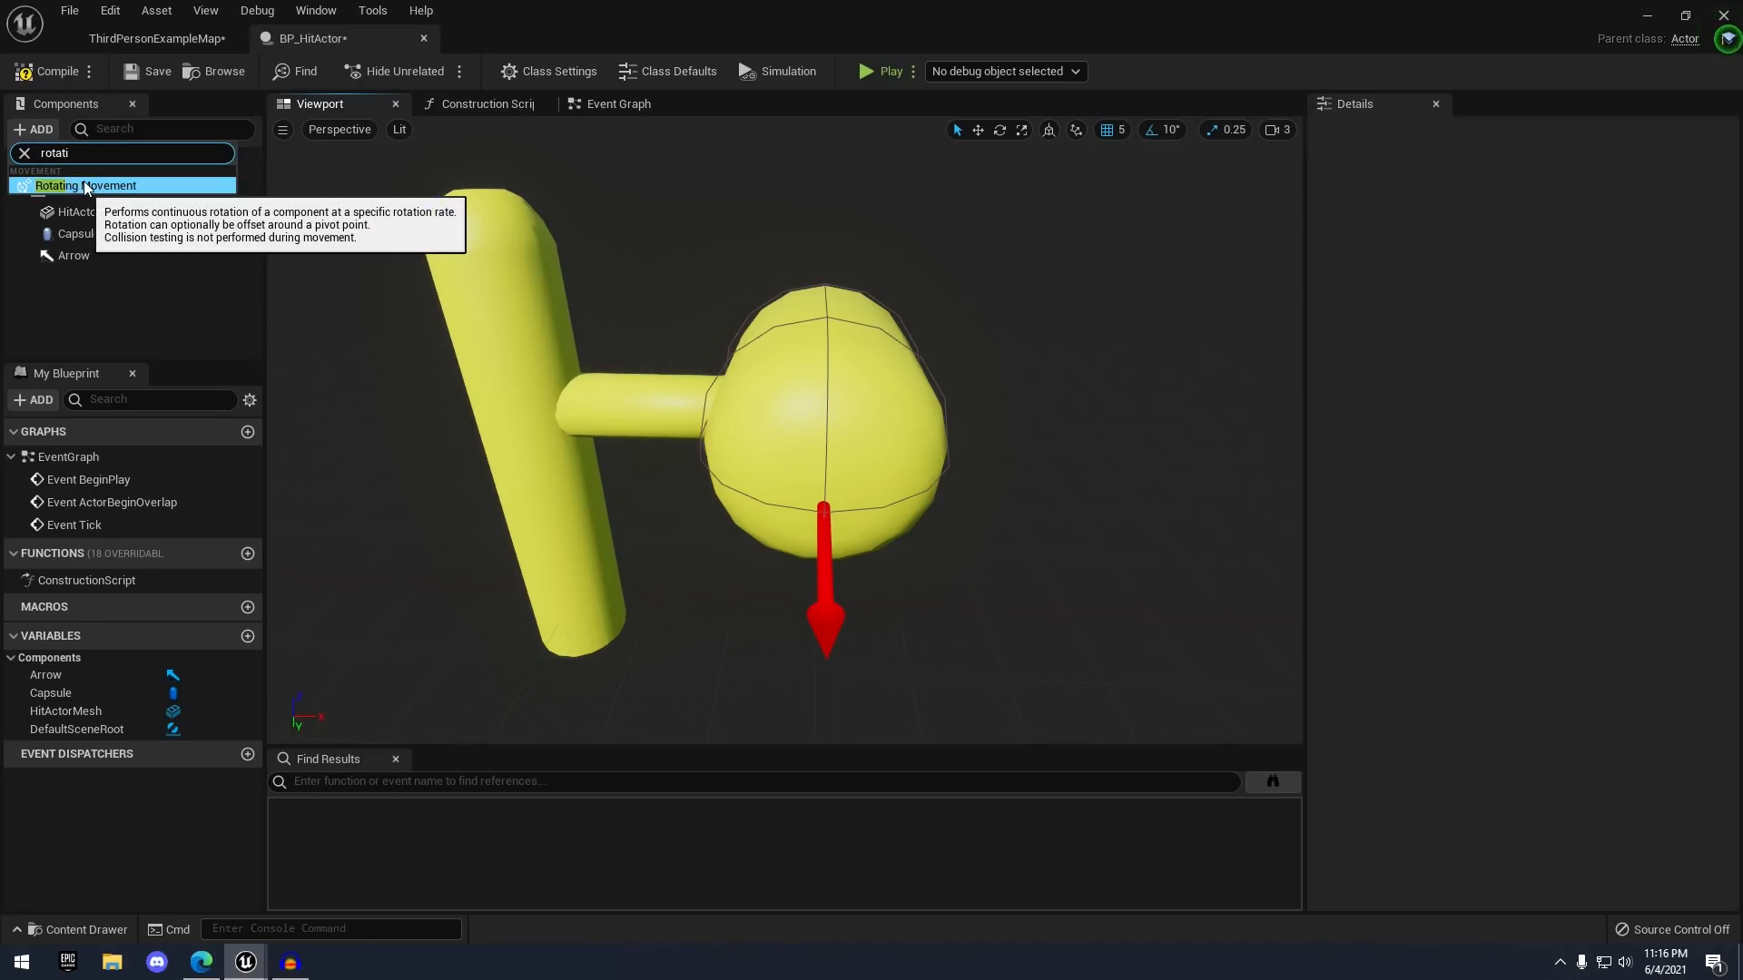
pyautogui.click(86, 185)
pyautogui.click(125, 324)
pyautogui.click(95, 288)
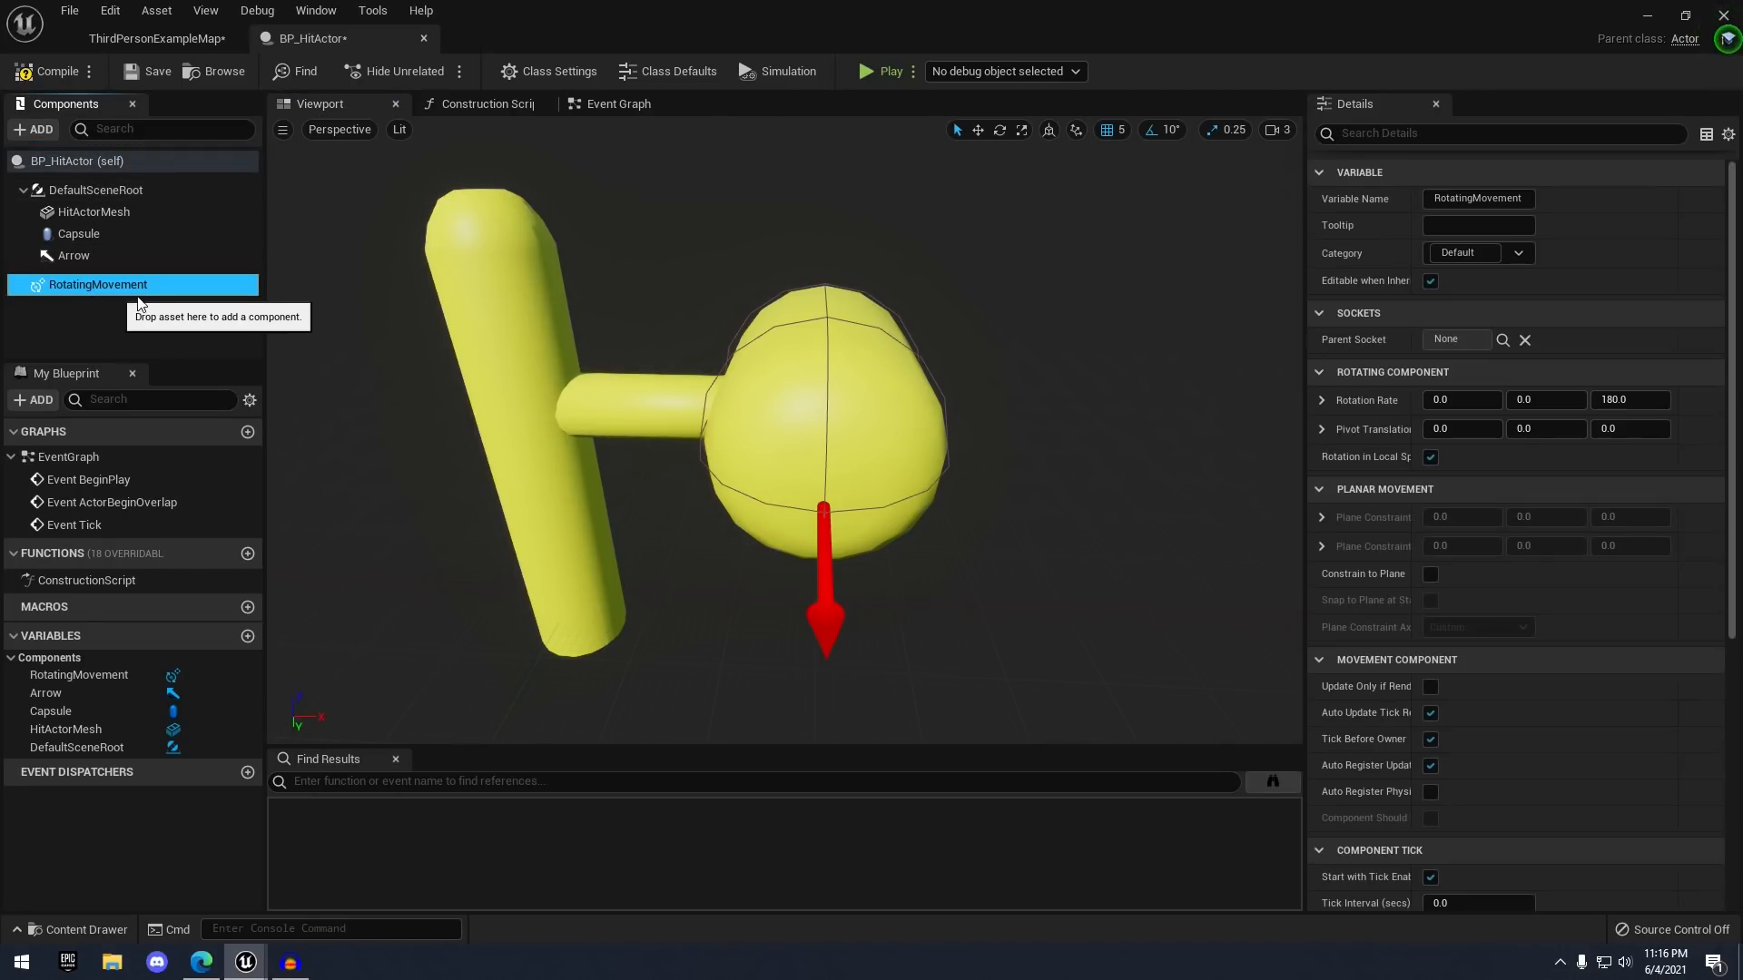
# - Save BP_HitActor and place an instance of it in ThirdPersonExampleMap
pyautogui.moveTo(636, 418); pyautogui.dragTo(626, 425, button='right')
pyautogui.press('s')
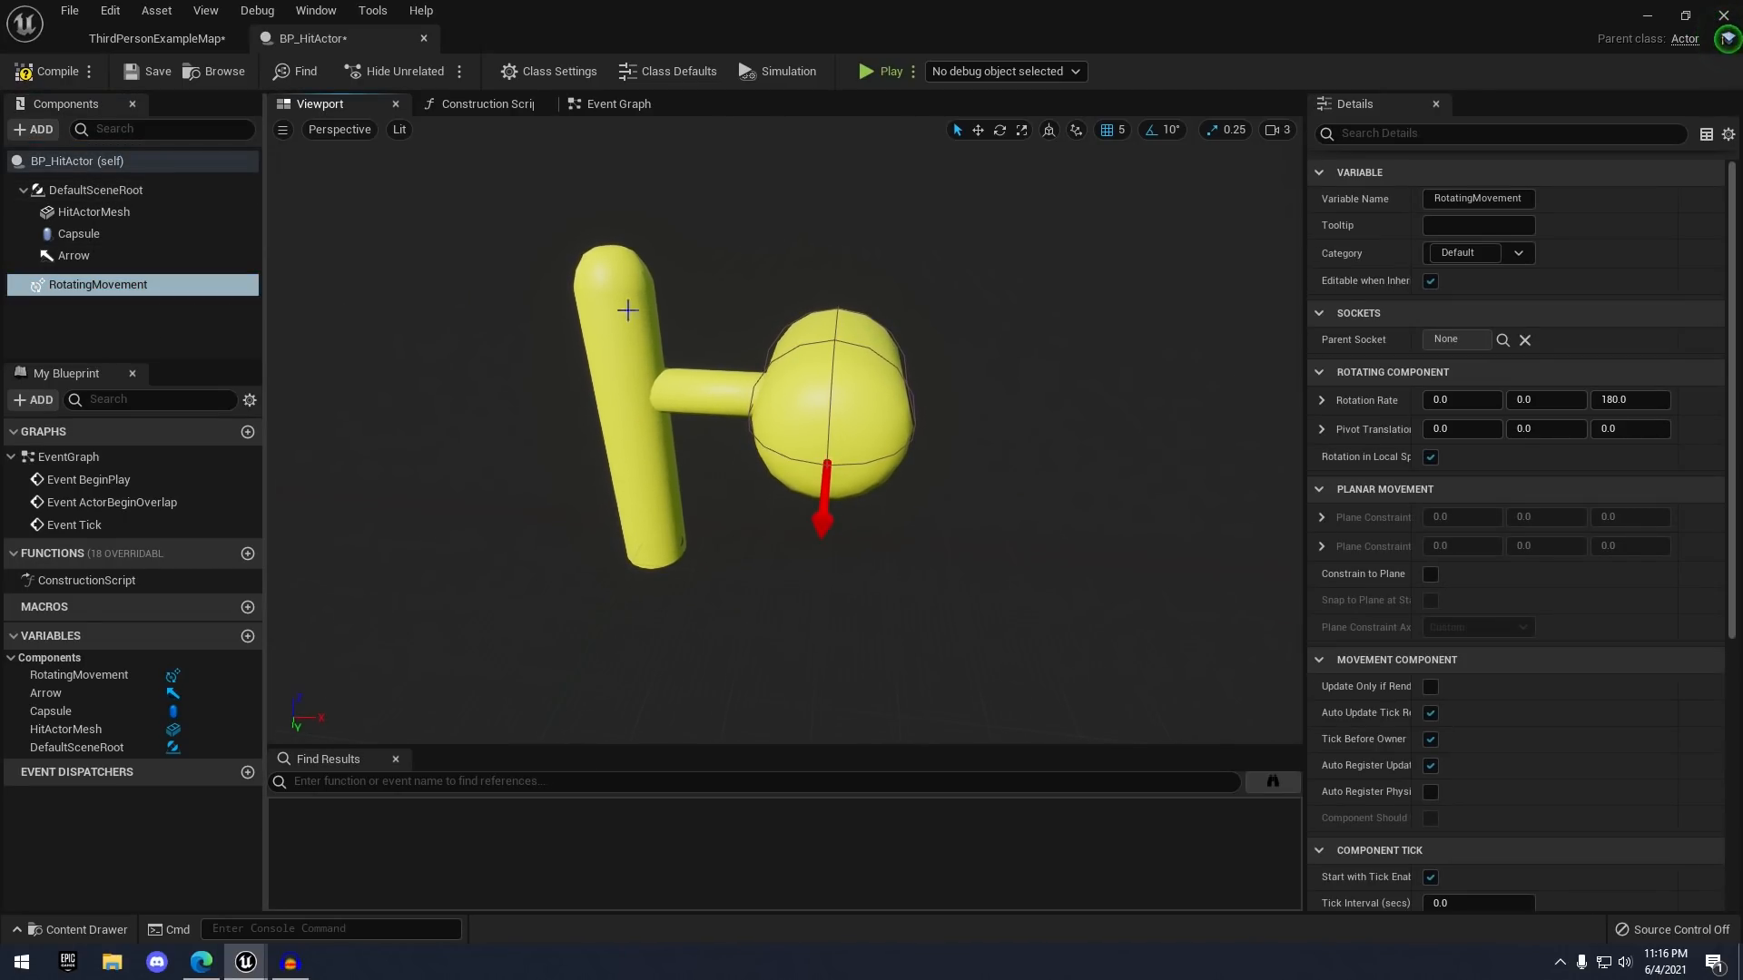
pyautogui.moveTo(860, 395); pyautogui.dragTo(813, 320, button='right')
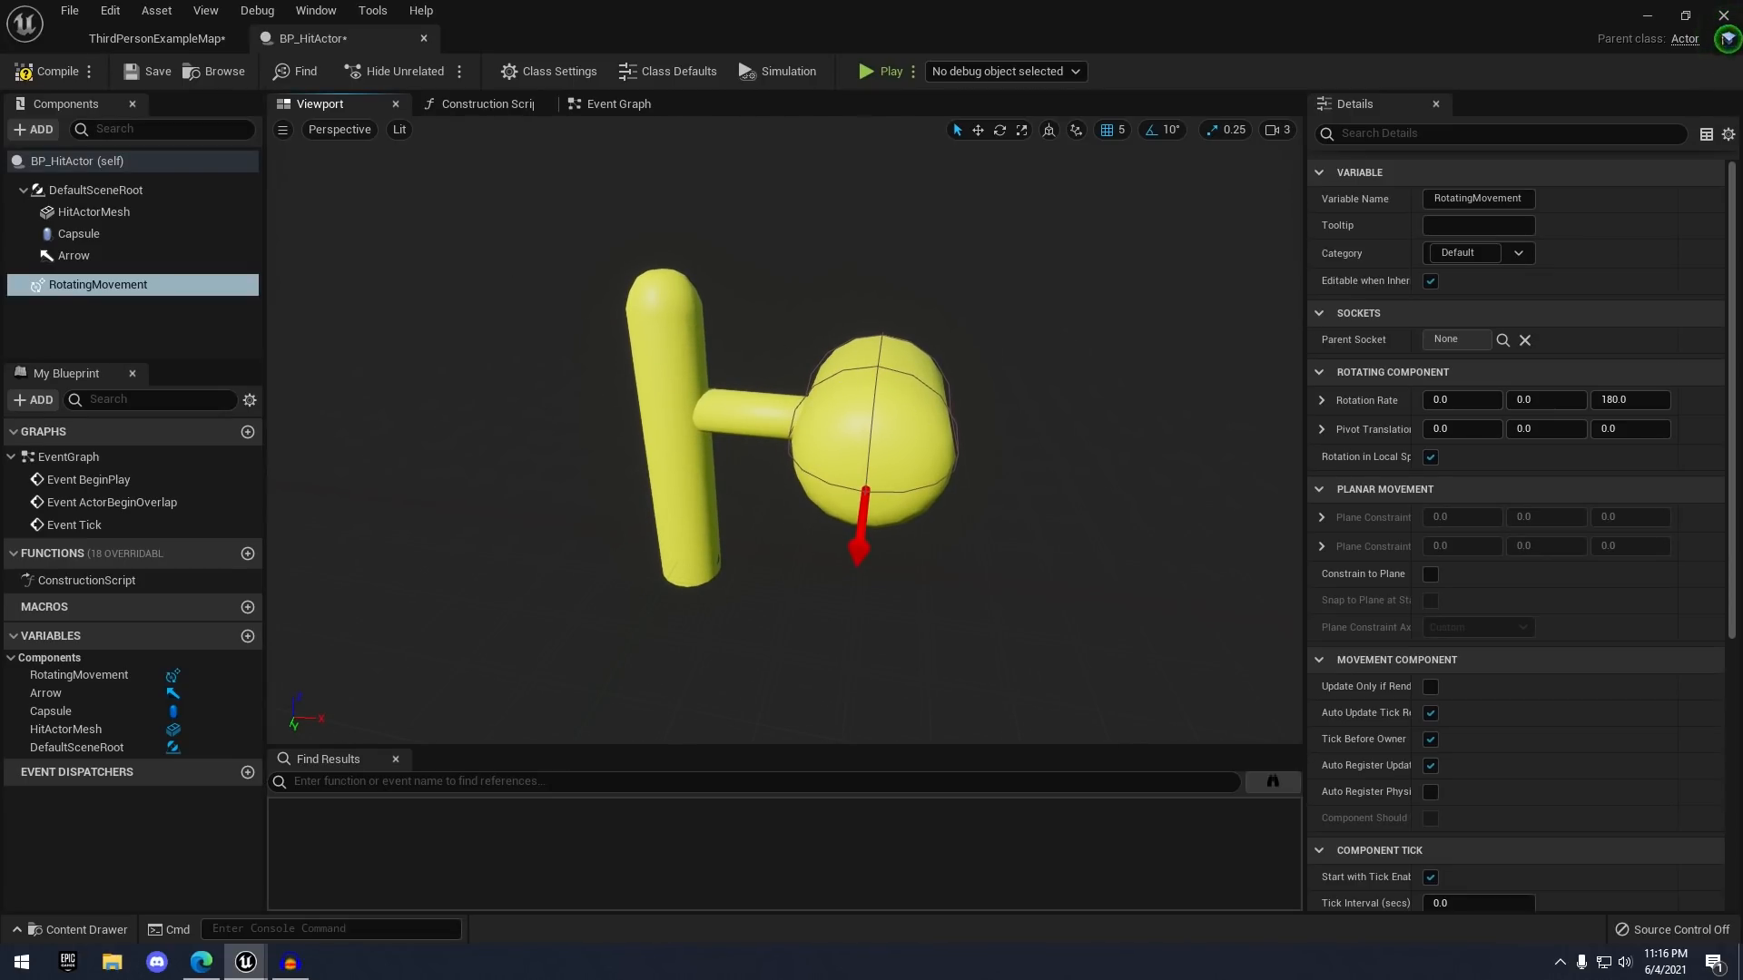
pyautogui.click(154, 75)
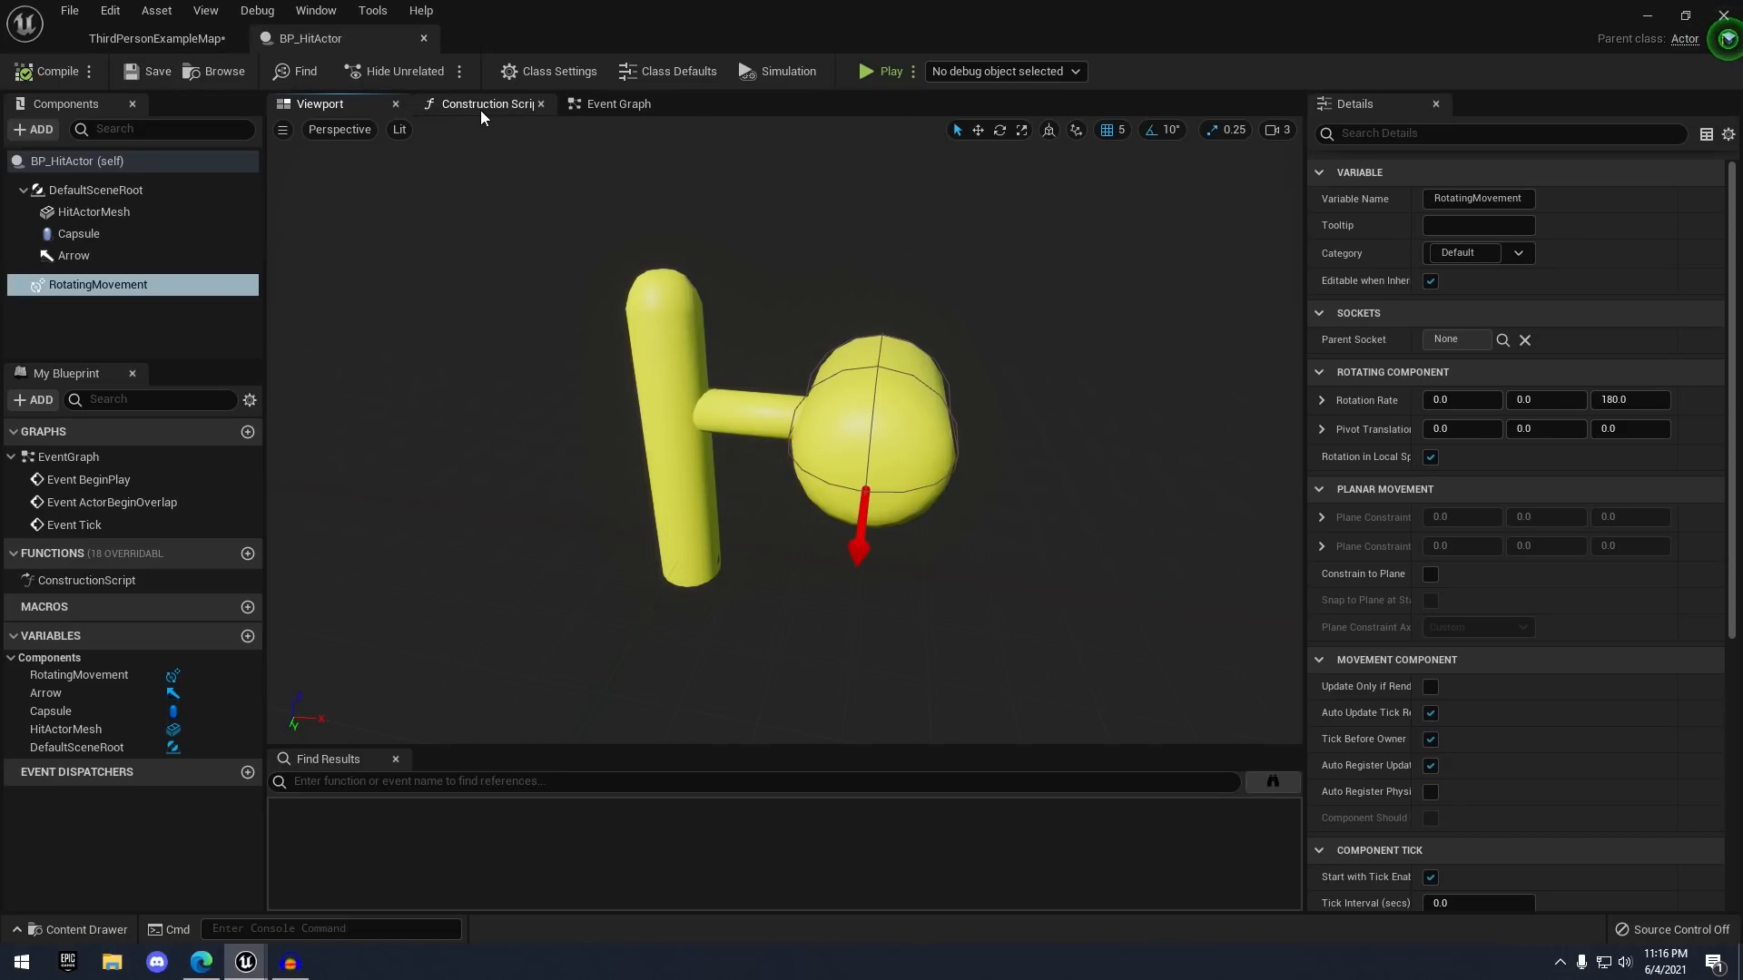
pyautogui.click(215, 78)
pyautogui.moveTo(304, 737); pyautogui.dragTo(1022, 272)
# - Frame the placed hammer and play-test, running the mannequin back and forth to it
pyautogui.press('f')
pyautogui.click(1010, 72)
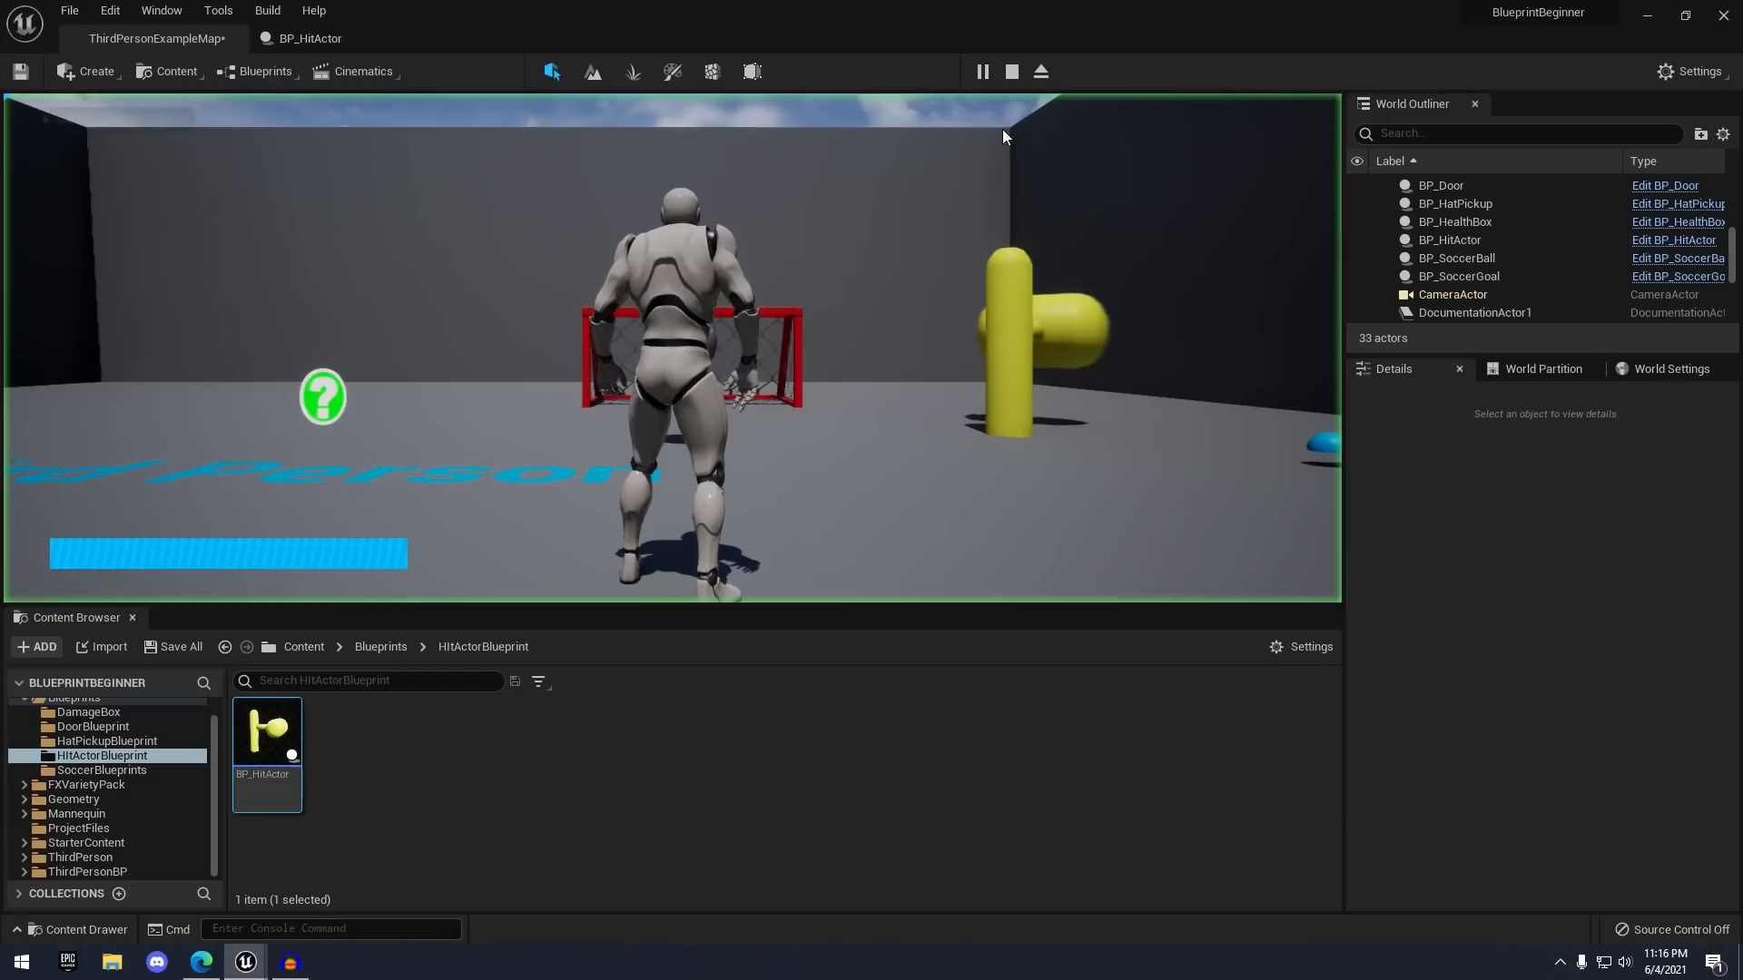
pyautogui.press('w')
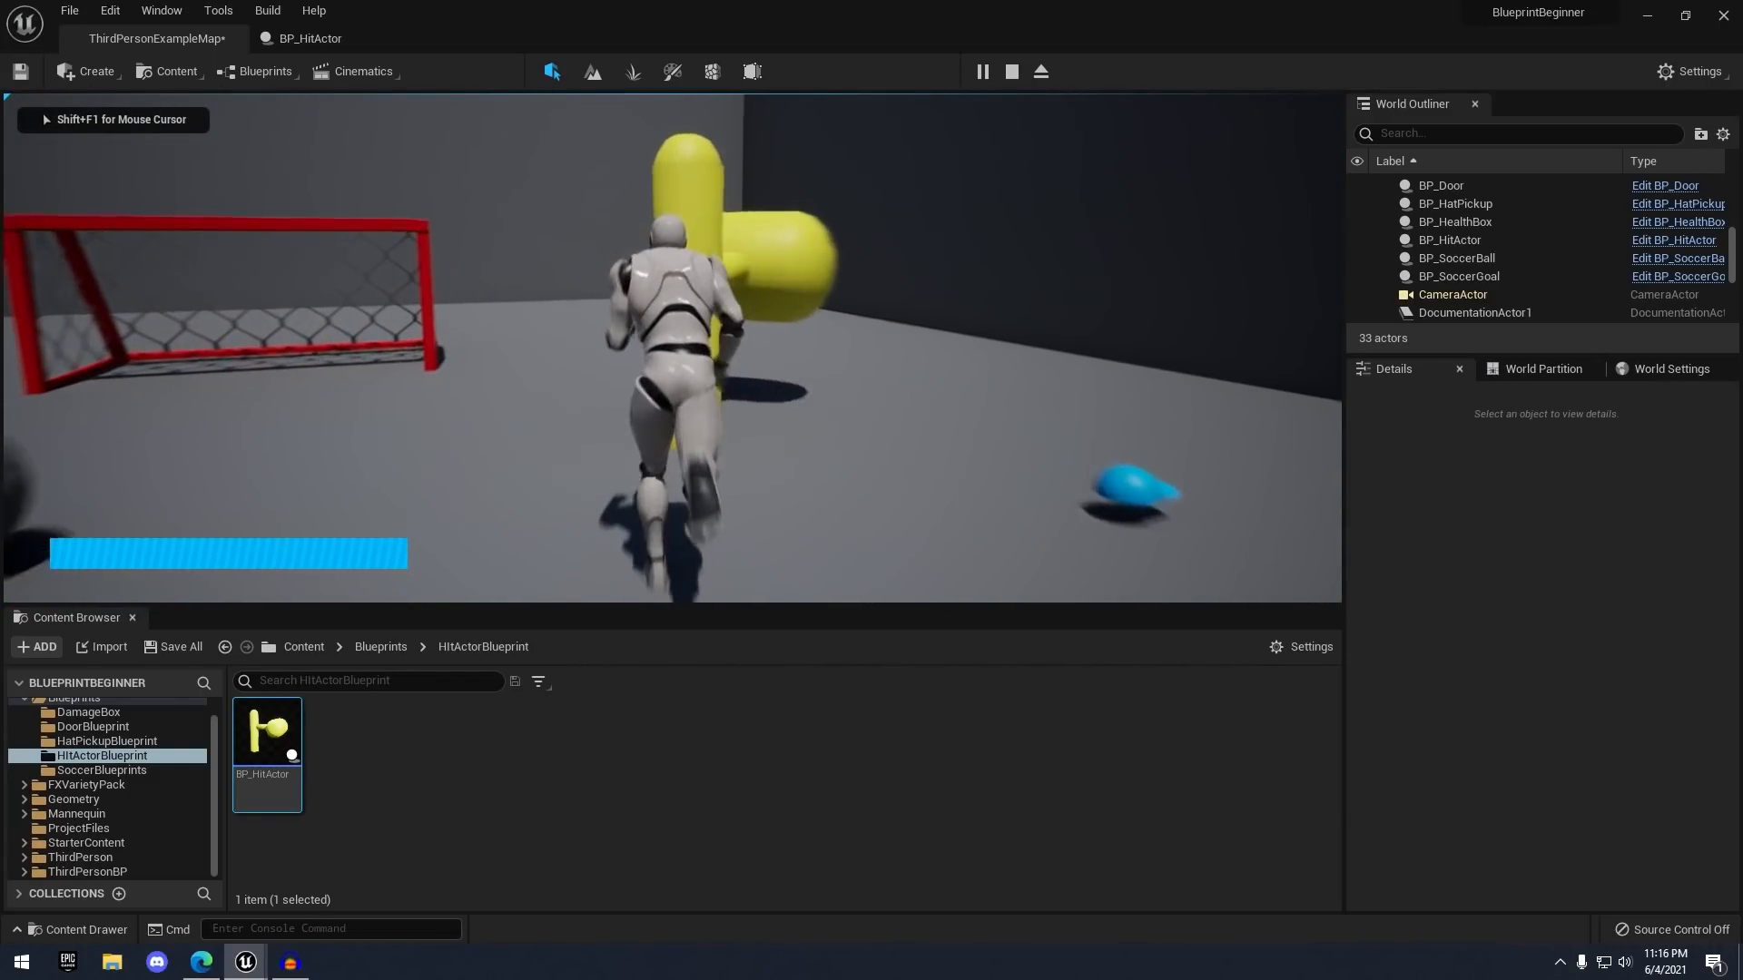
pyautogui.press('s')
pyautogui.press('w')
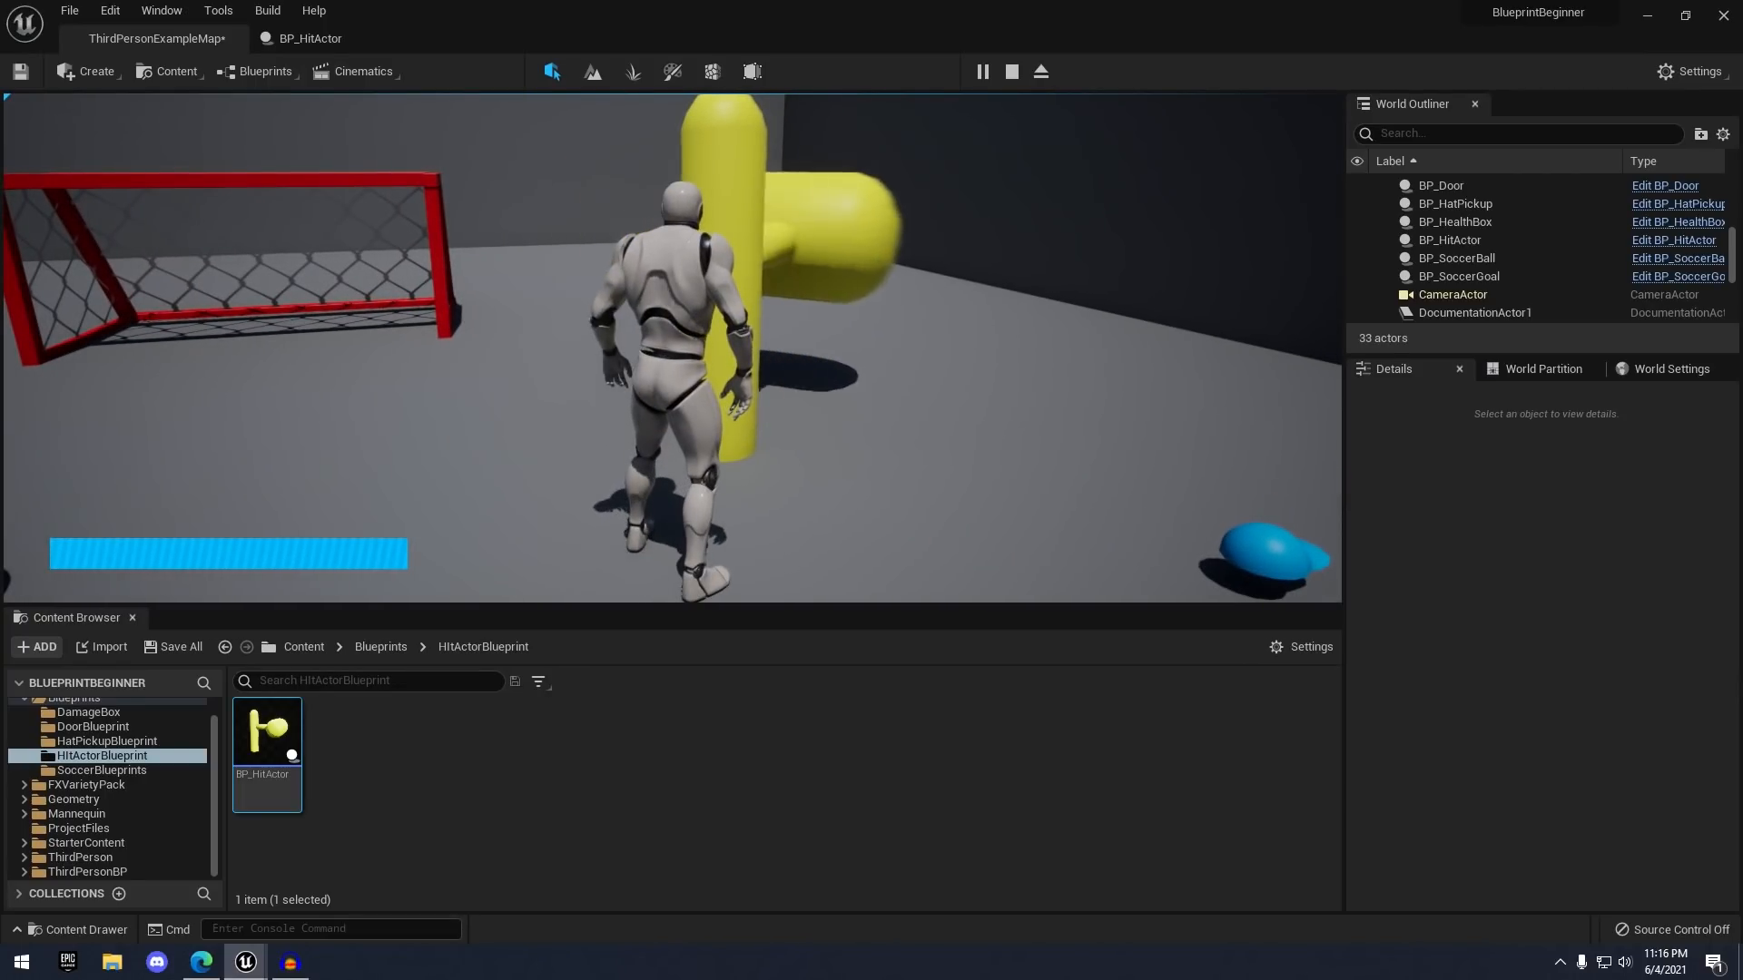
pyautogui.press('s')
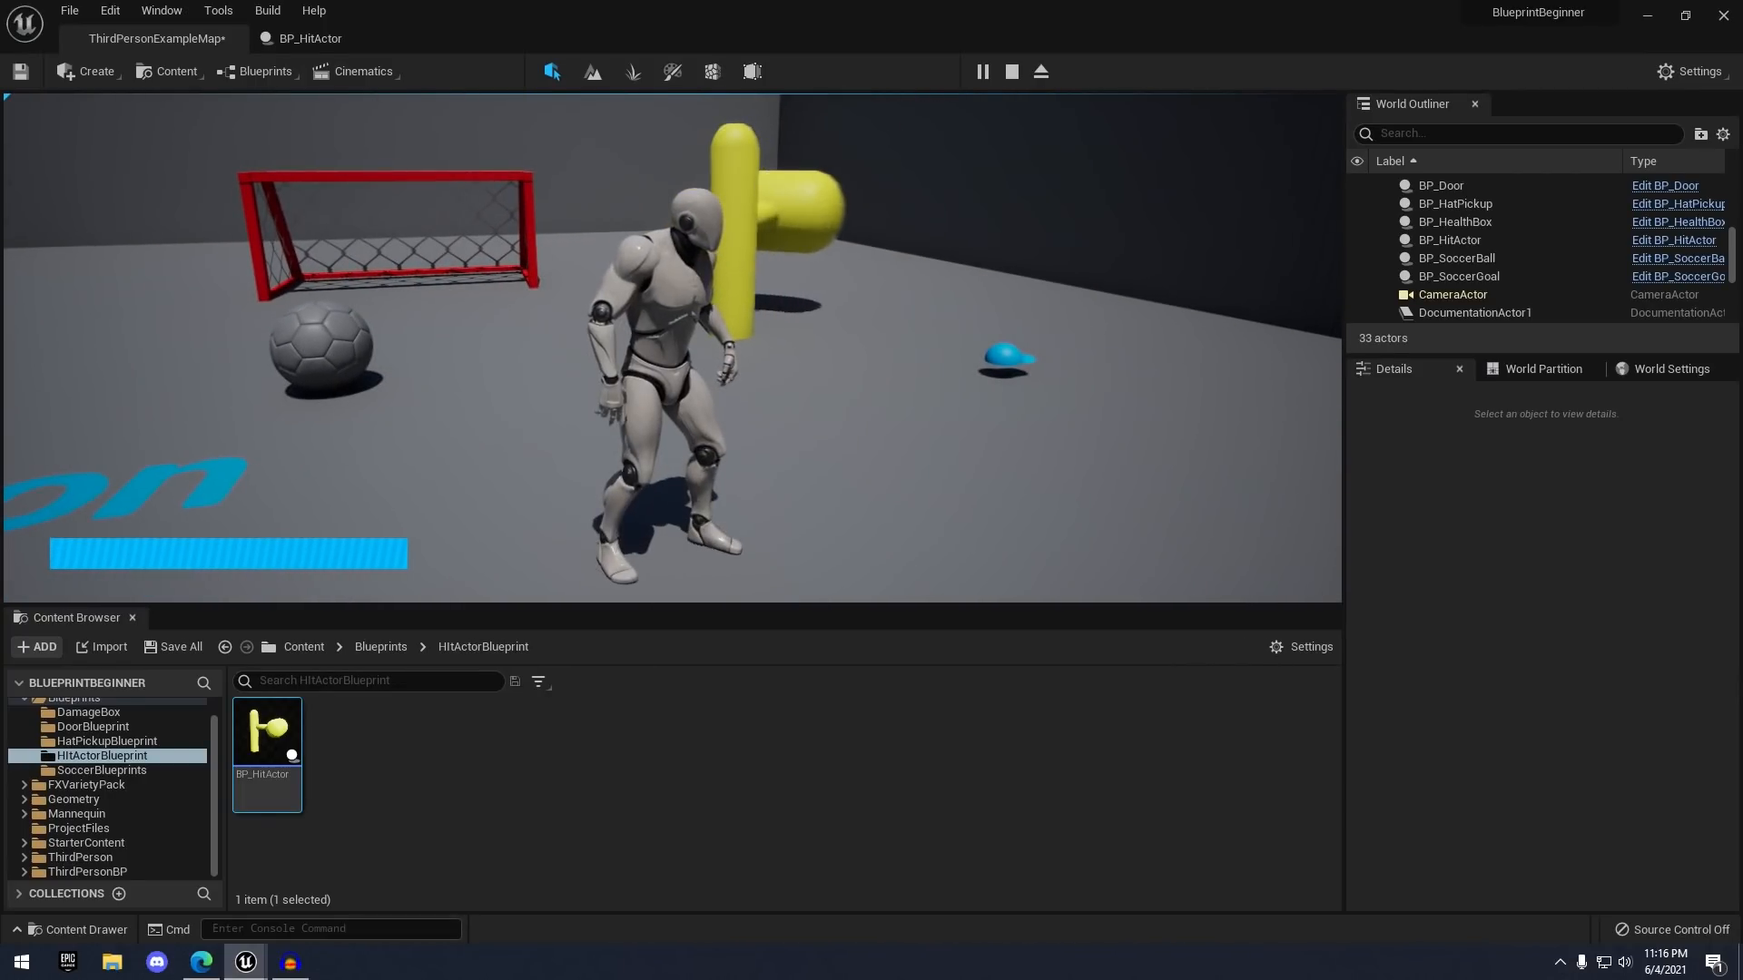
pyautogui.press('w')
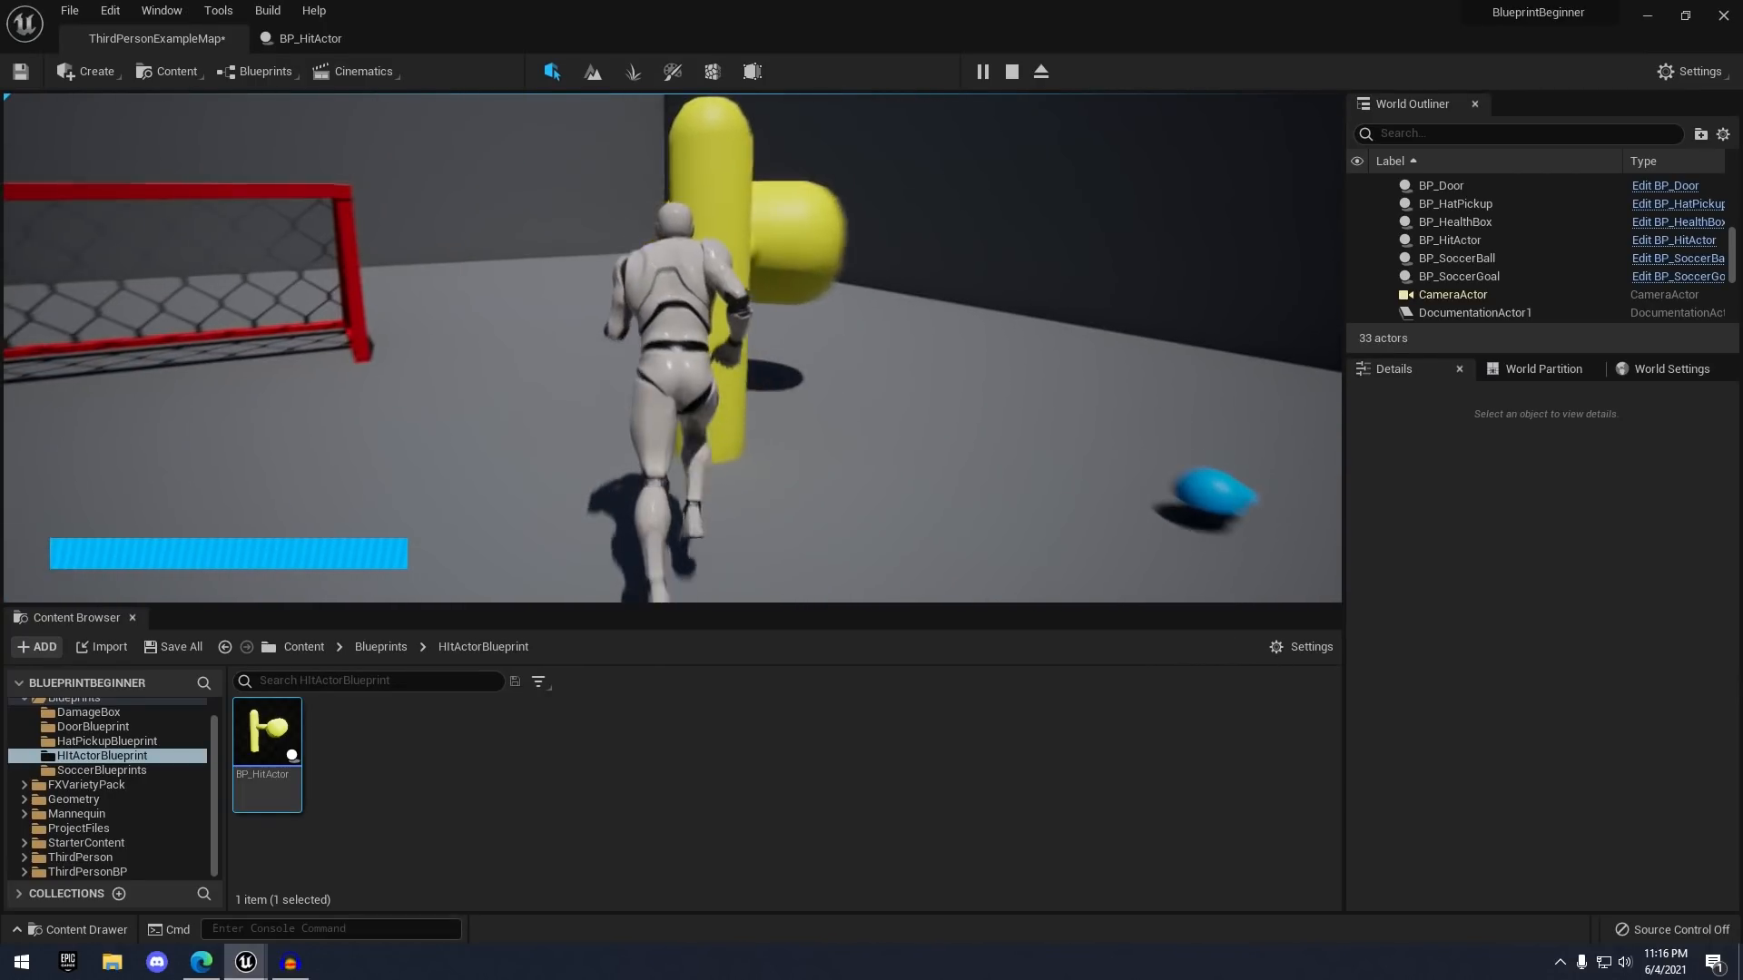
pyautogui.press('s')
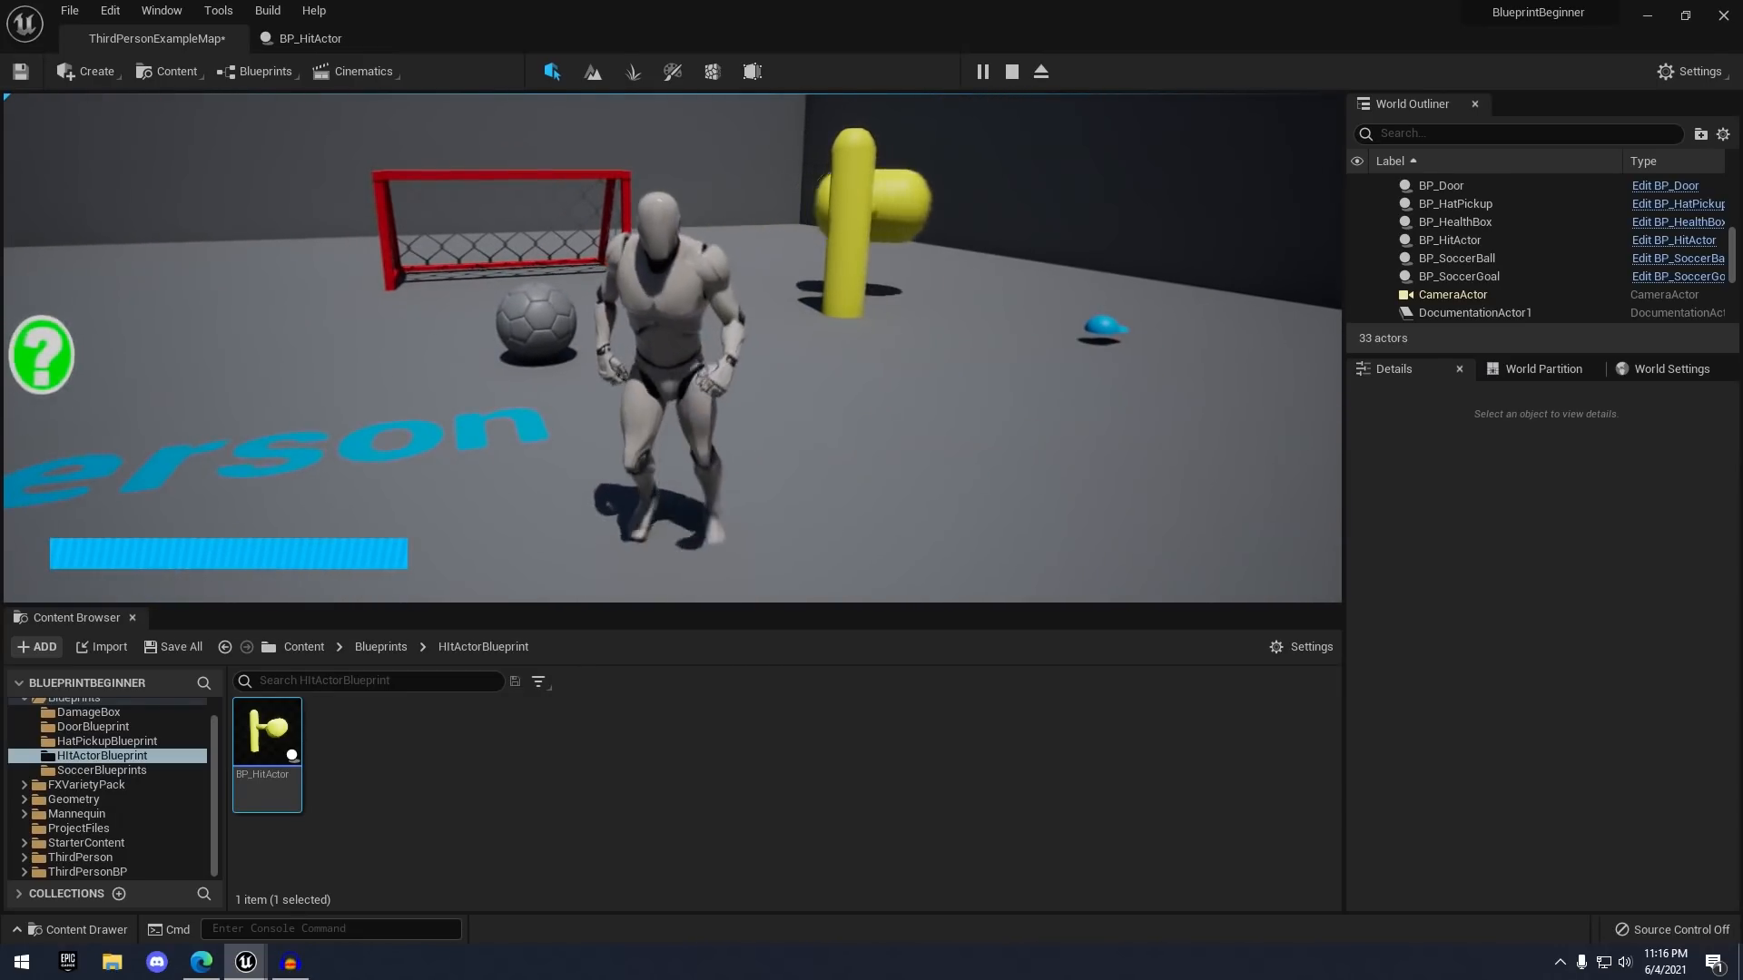
pyautogui.press('w')
pyautogui.press('s')
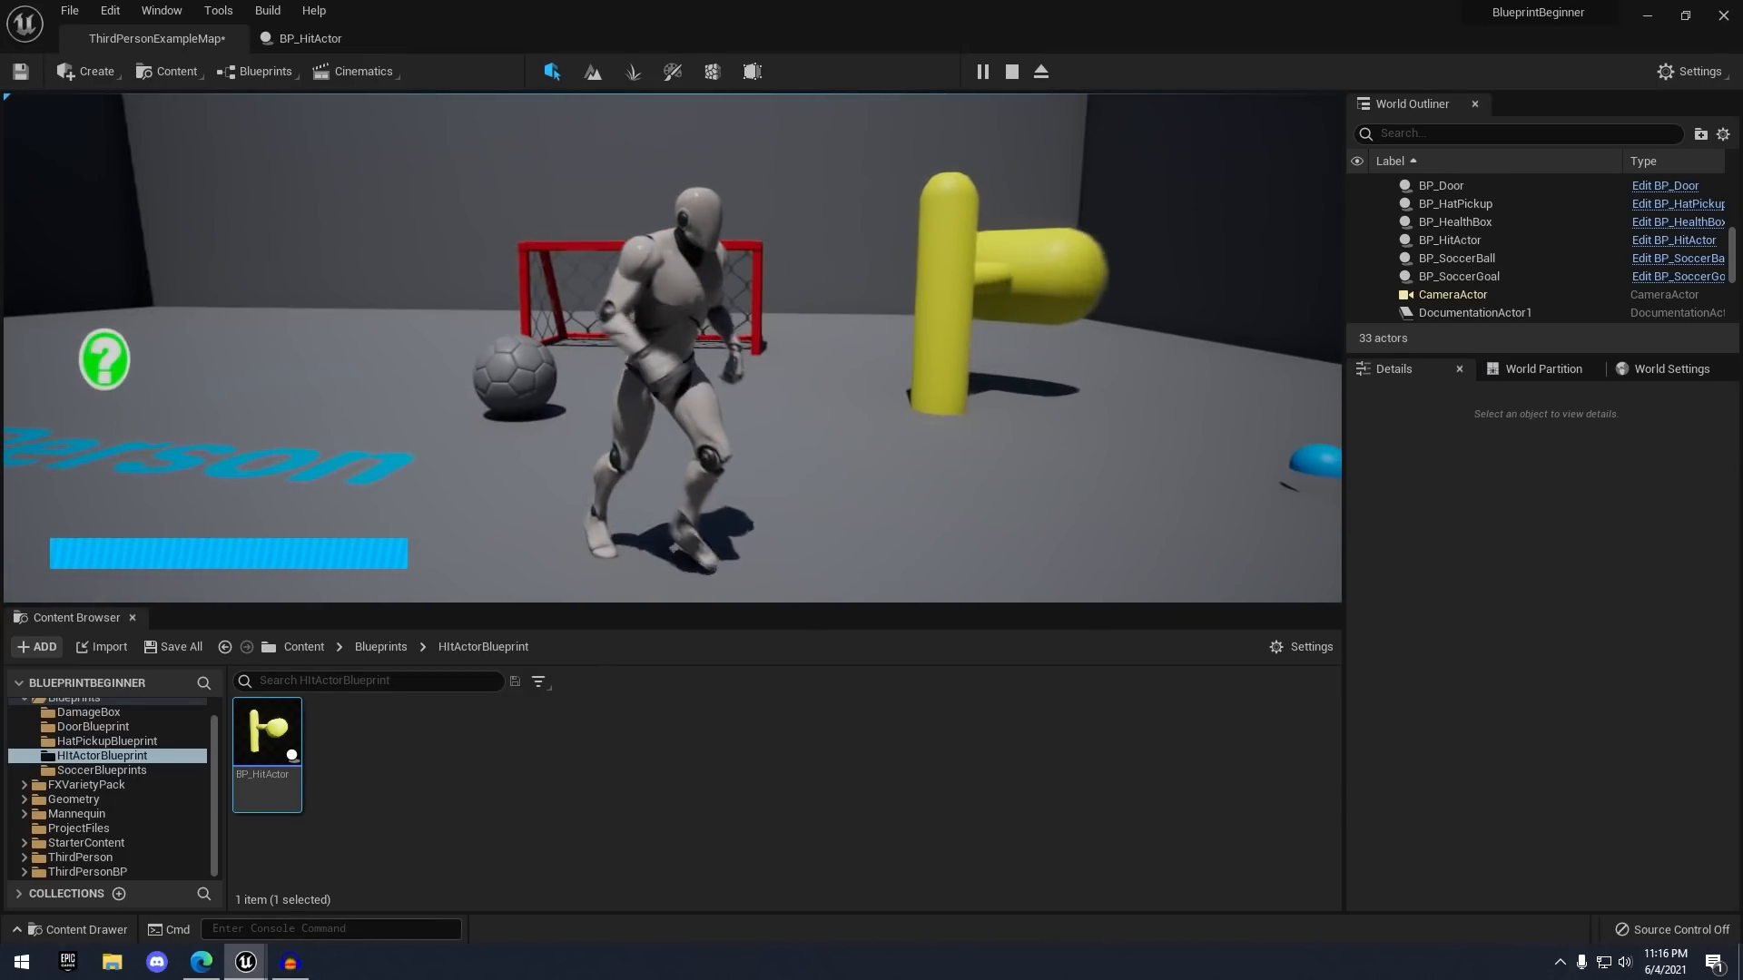
# - Stop the play session and return to the BP_HitActor blueprint
pyautogui.hotkey('shift', 'F1')
pyautogui.press('Escape')
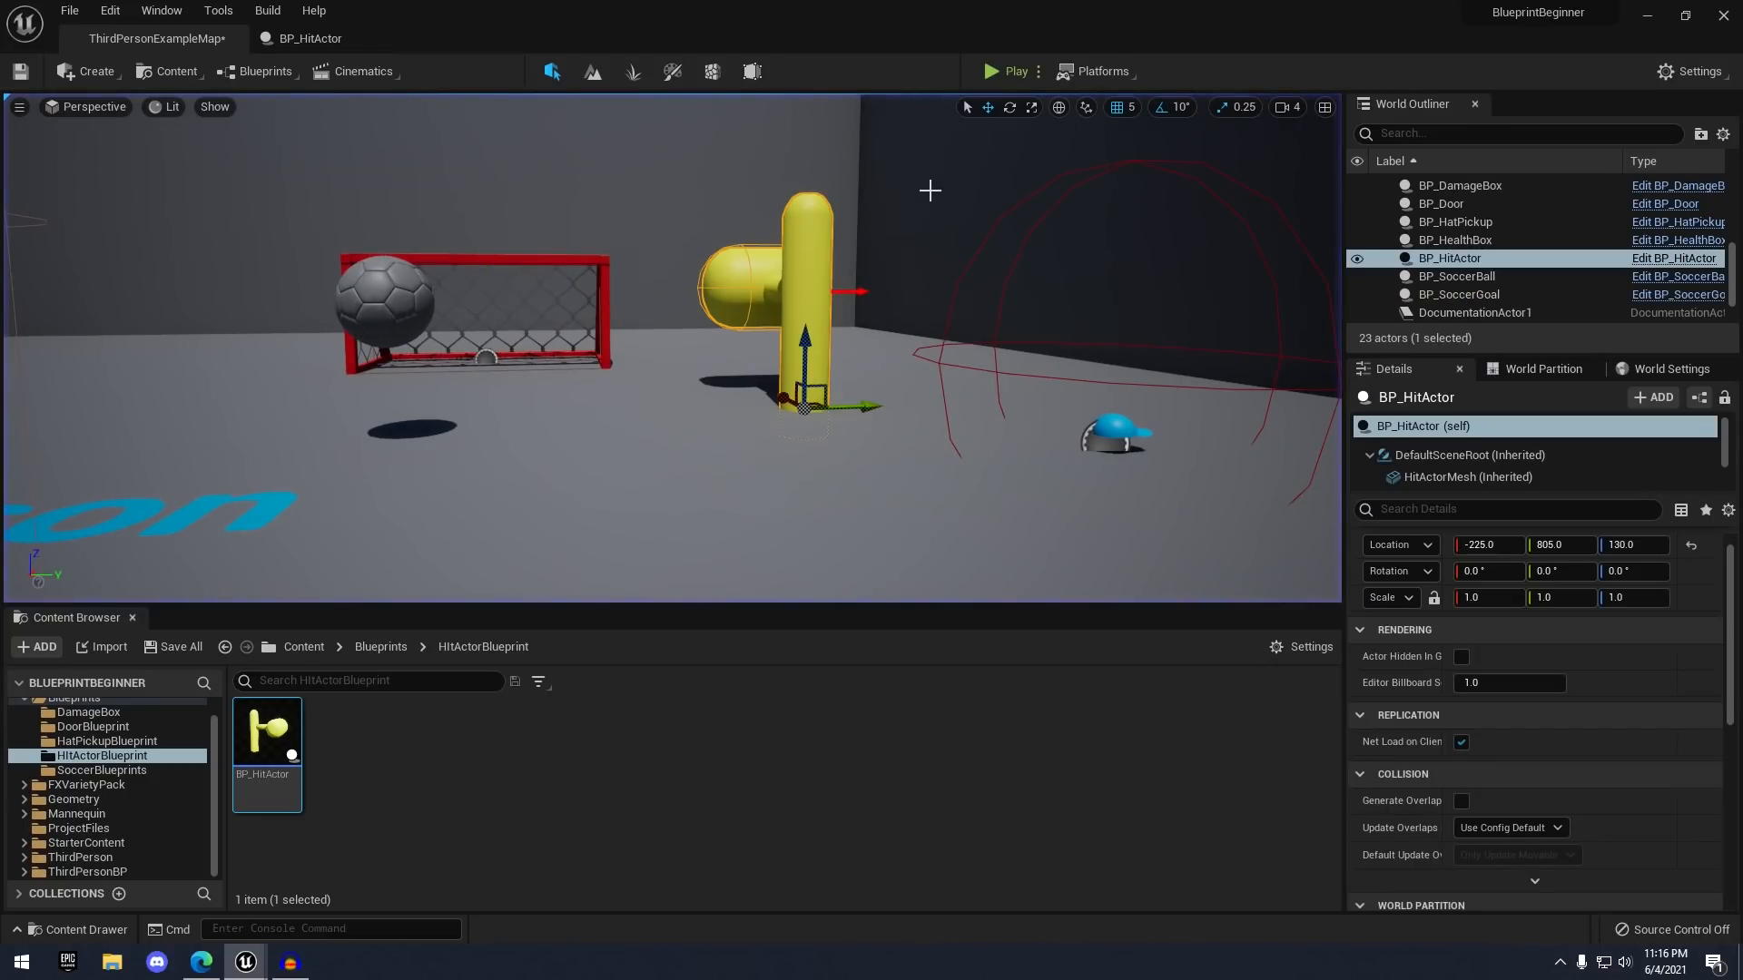
pyautogui.press('w')
pyautogui.moveTo(930, 189); pyautogui.dragTo(944, 299, button='right')
pyautogui.click(378, 37)
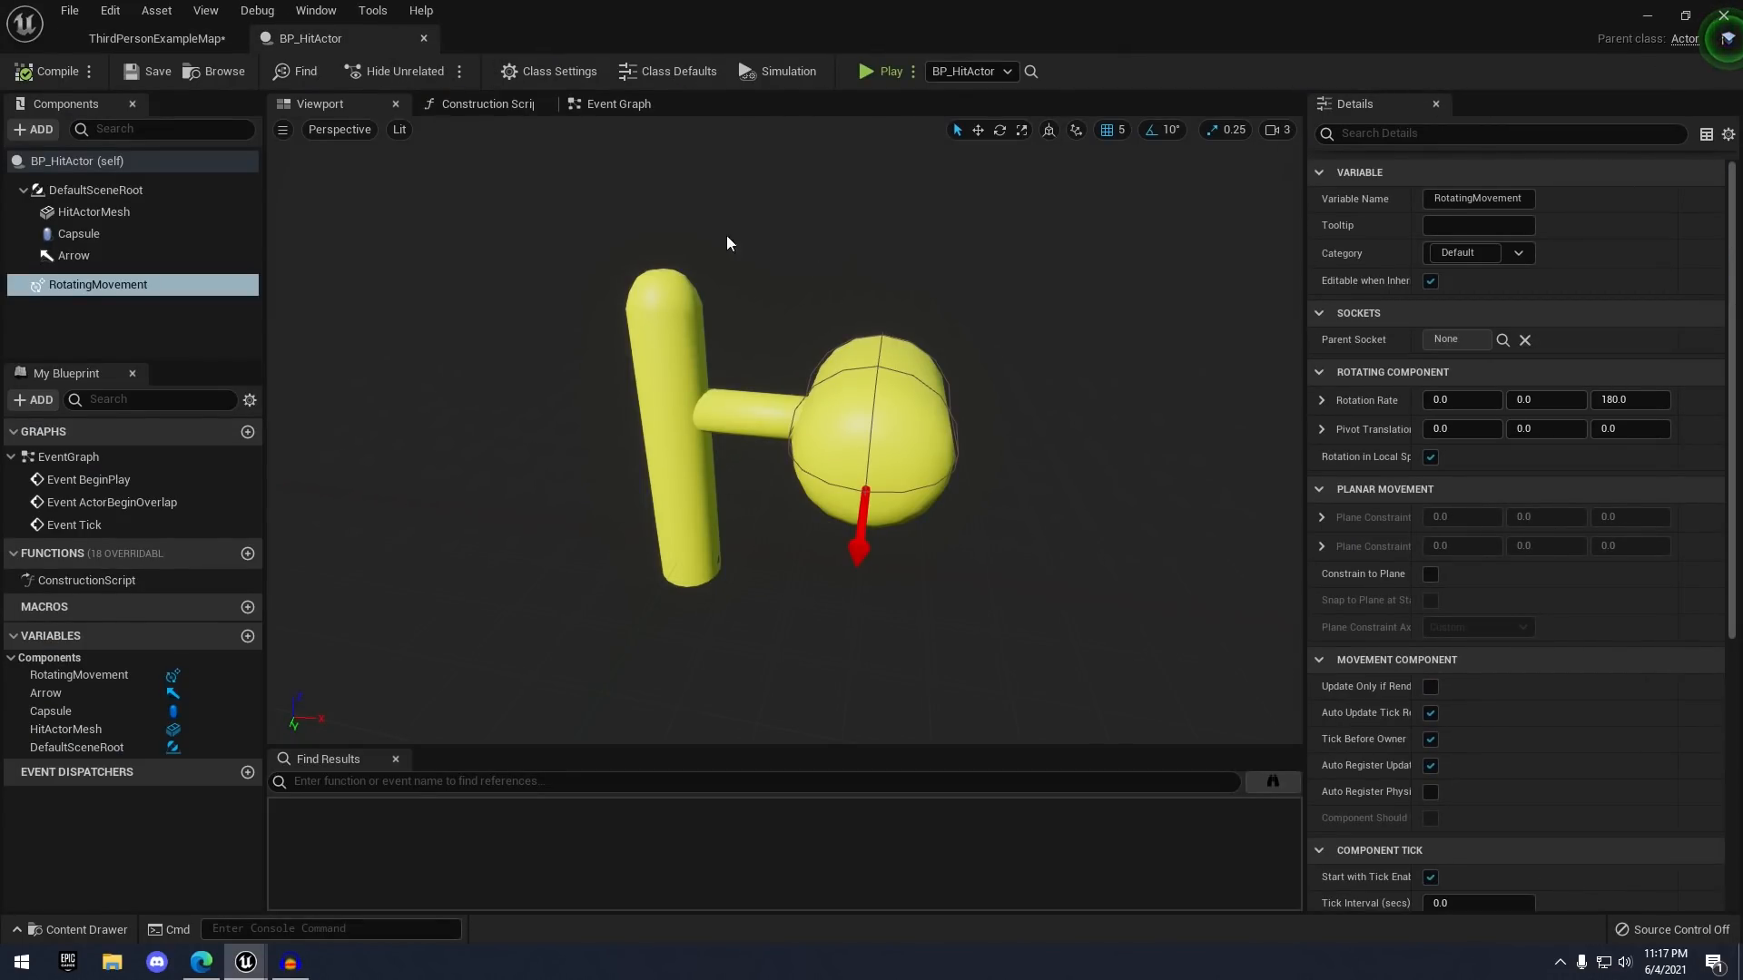
# - Open BP_HitActor's event graph and delete the three unused event nodes
pyautogui.click(619, 103)
pyautogui.scroll(-2, 949, 412)
pyautogui.moveTo(949, 412); pyautogui.dragTo(720, 405, button='right')
pyautogui.moveTo(533, 234); pyautogui.dragTo(712, 577)
pyautogui.press('Delete')
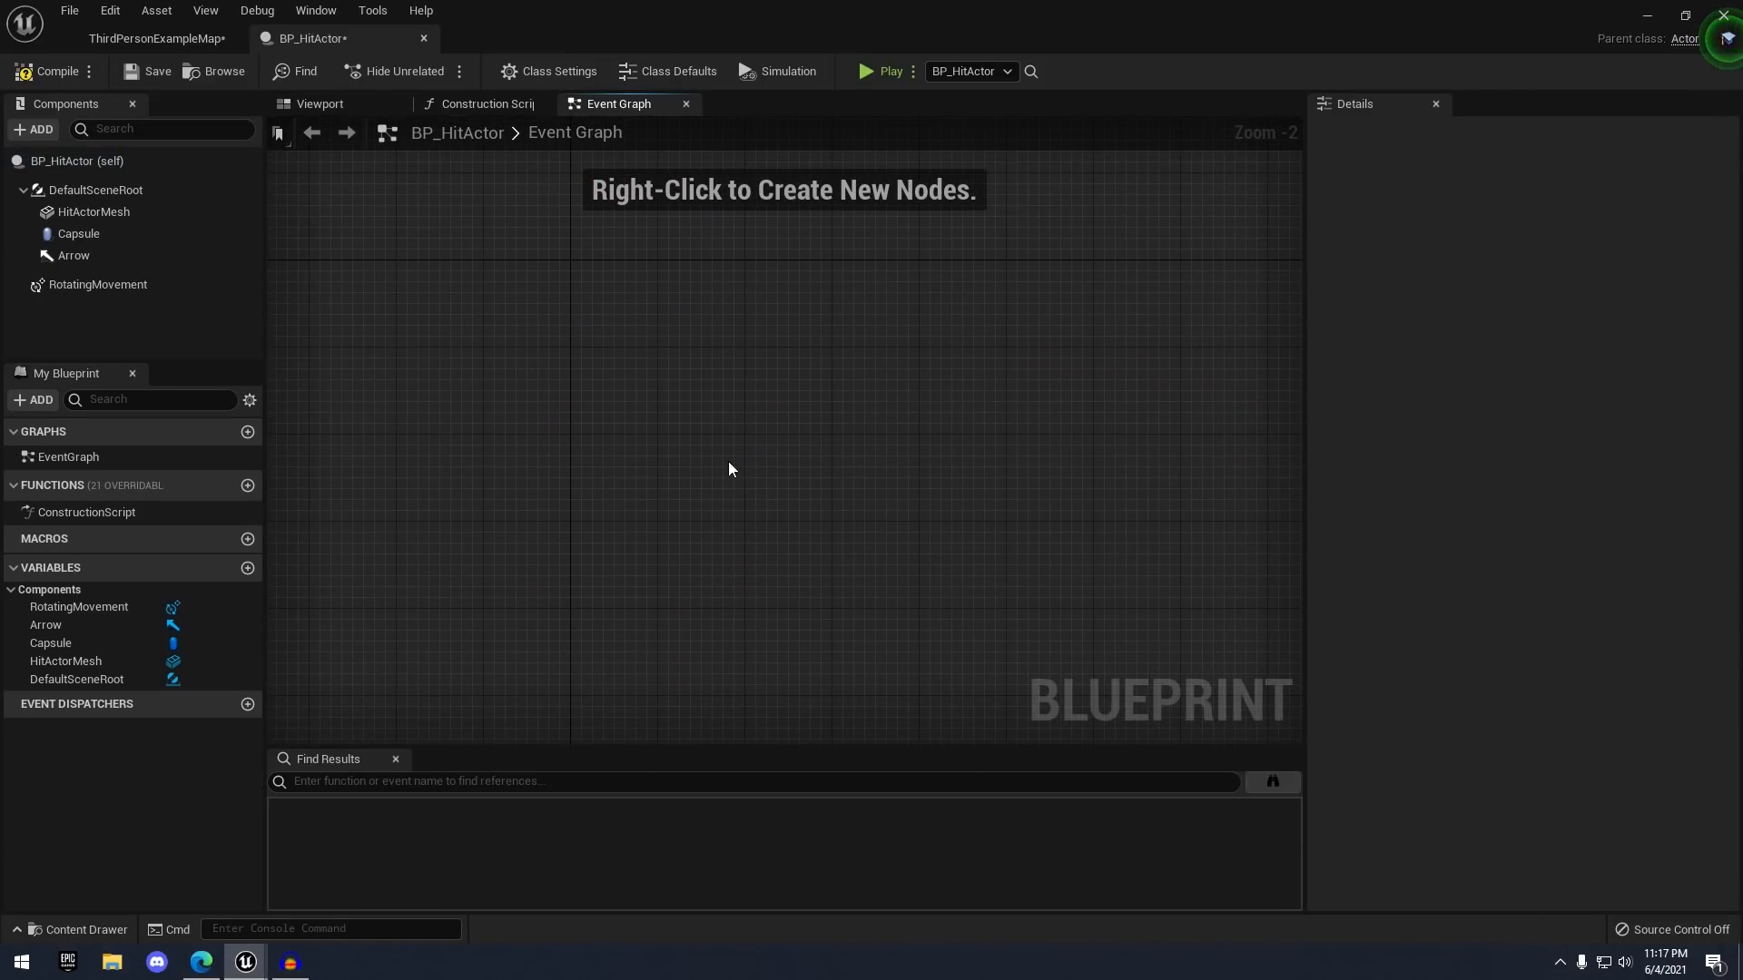
# - Add an On Component Begin Overlap event for the Capsule
pyautogui.click(127, 235)
pyautogui.scroll(-15, 1416, 526)
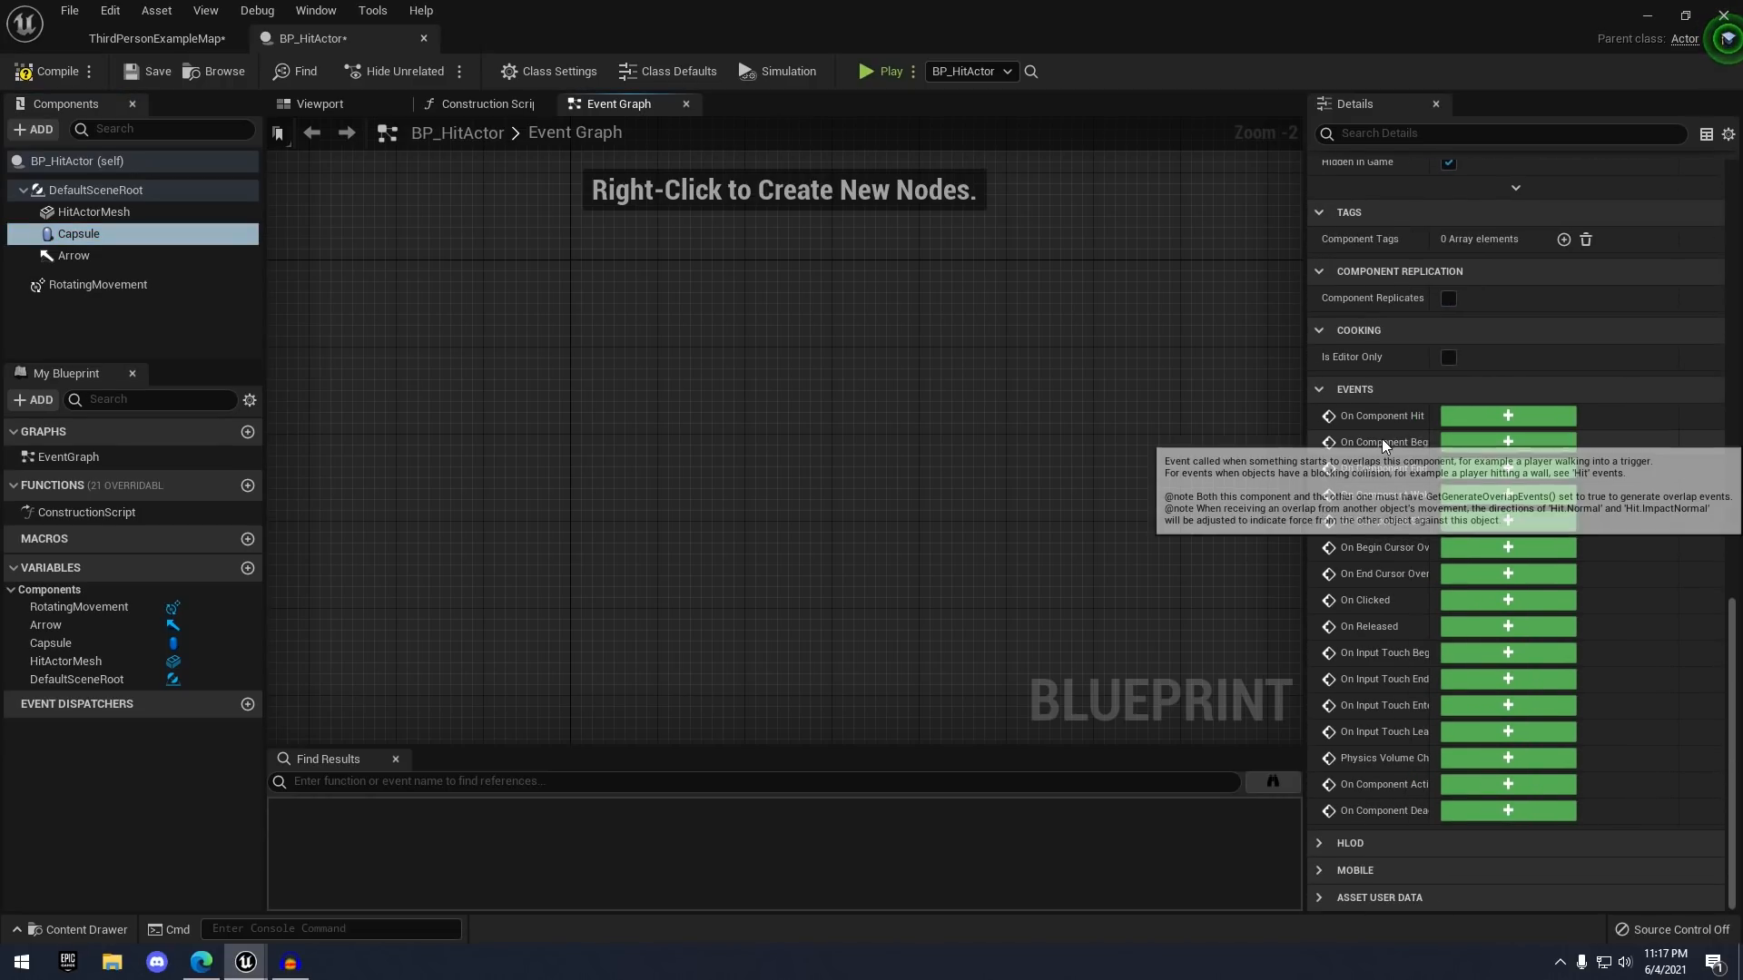
pyautogui.click(1456, 442)
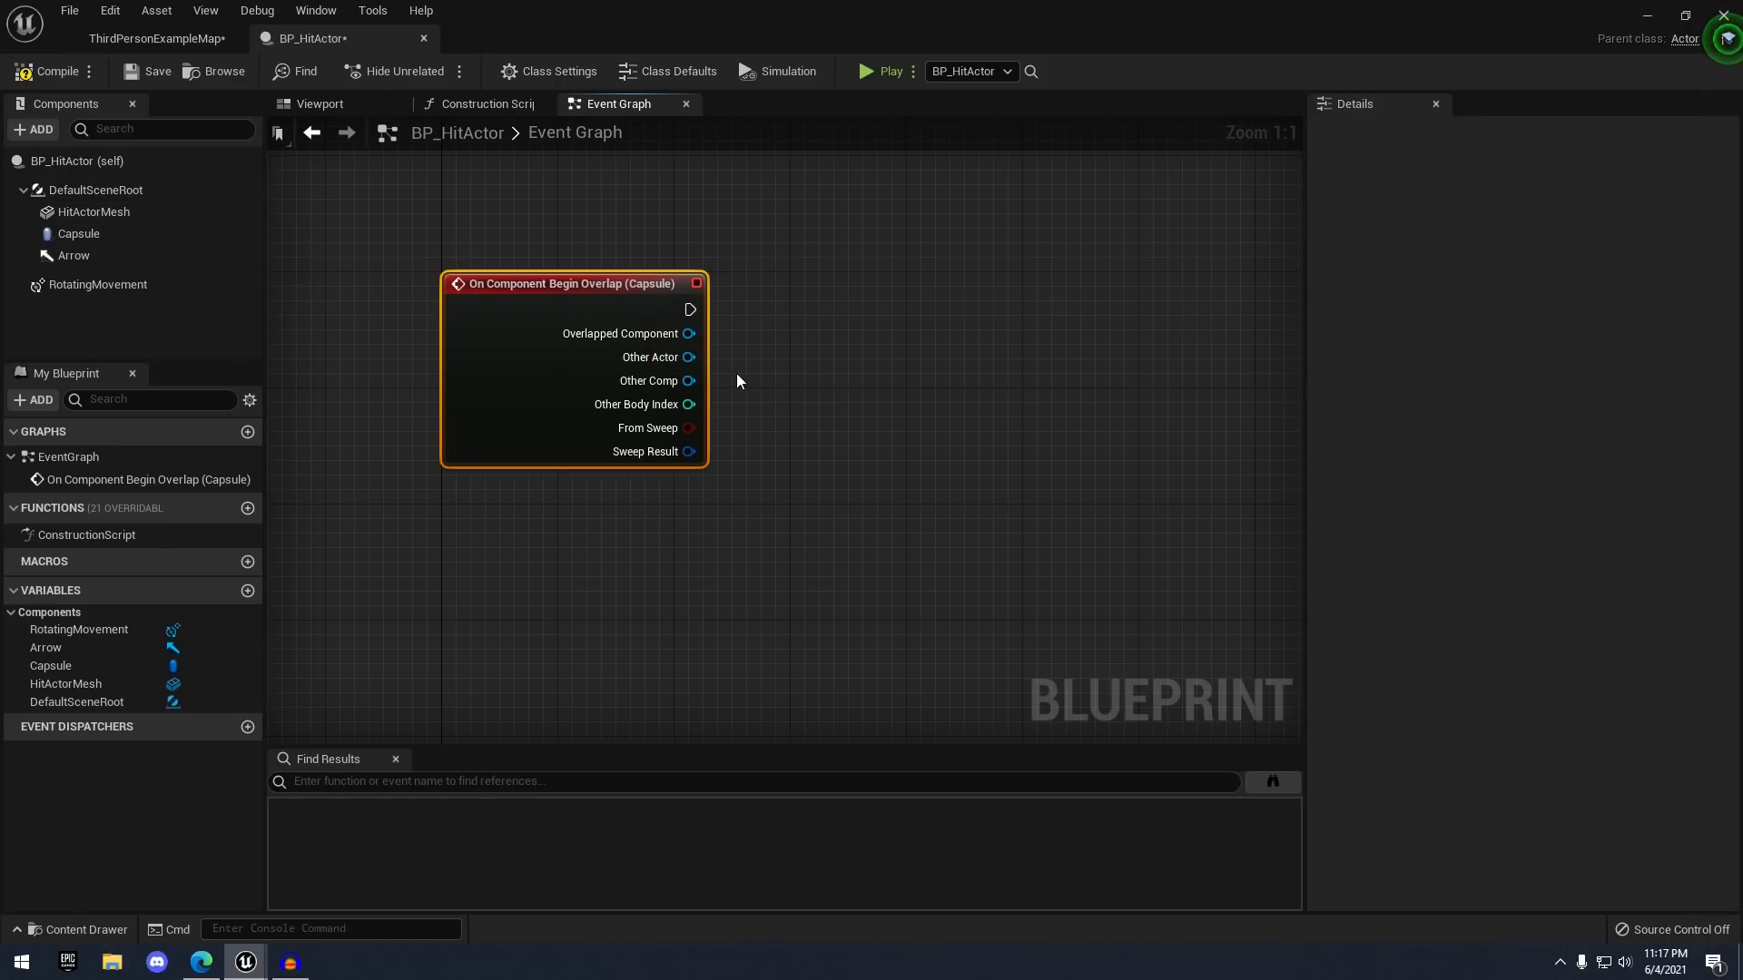
# - Connect a Cast To ThirdPersonCharacter node to the event's Other Actor pin
pyautogui.moveTo(688, 357); pyautogui.dragTo(857, 281)
pyautogui.write('cast')
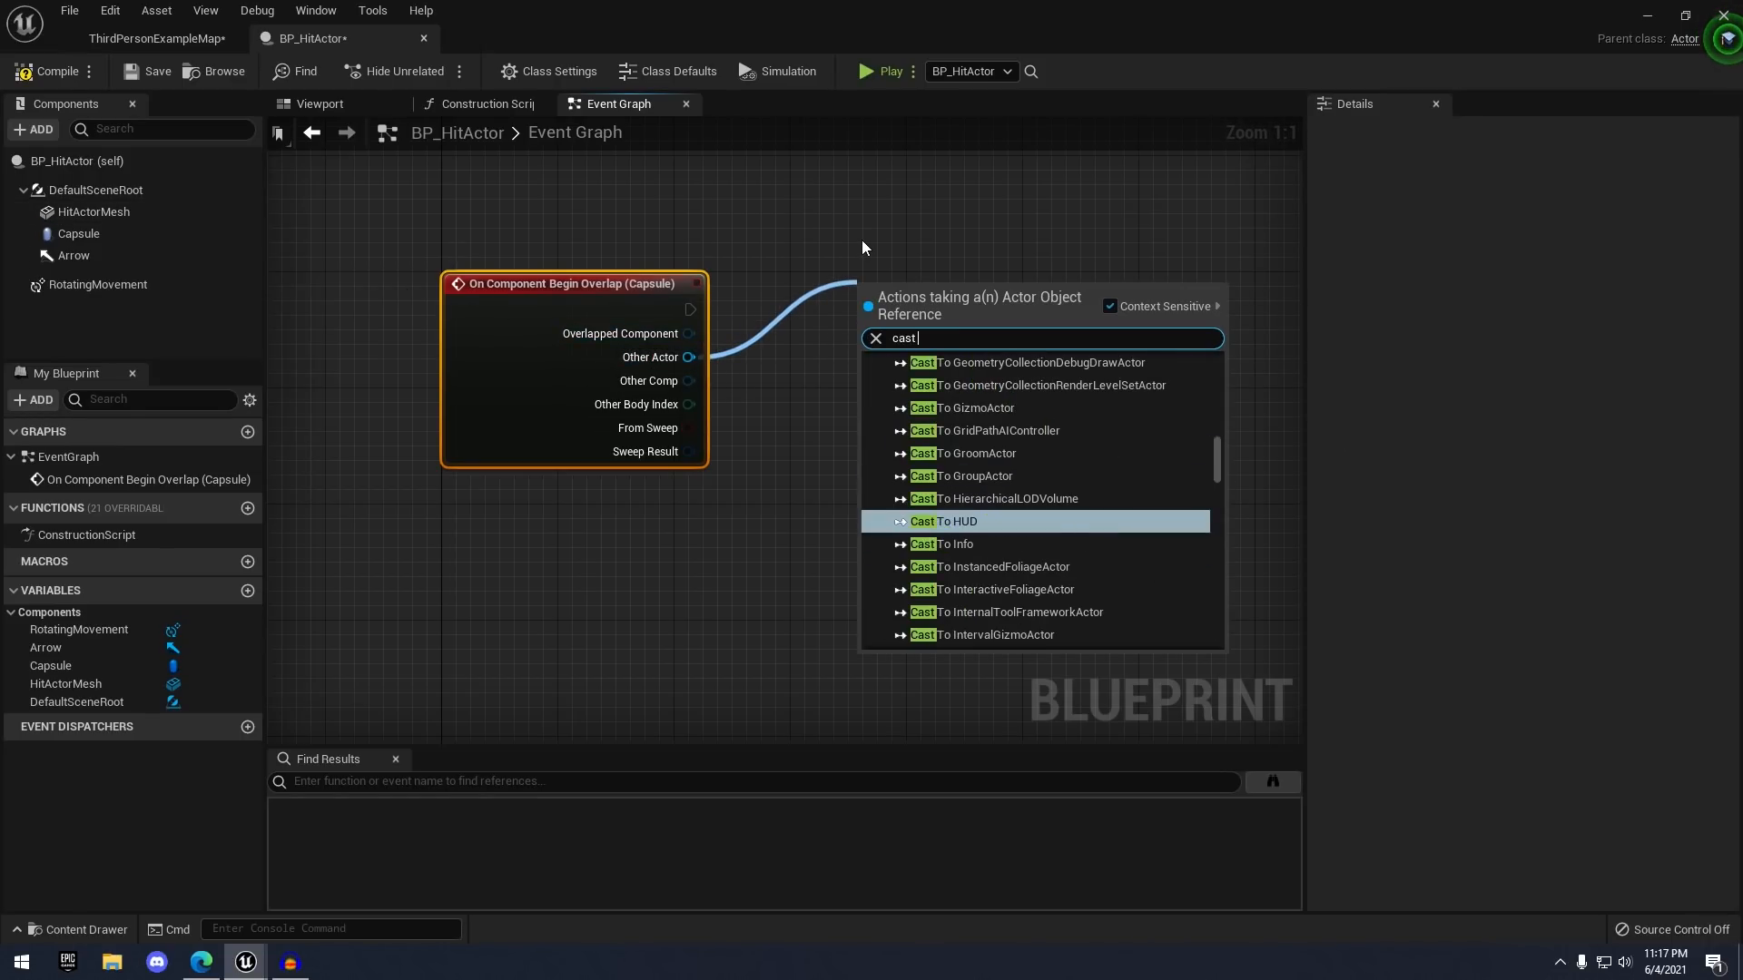
pyautogui.write(' to third')
pyautogui.press('Return')
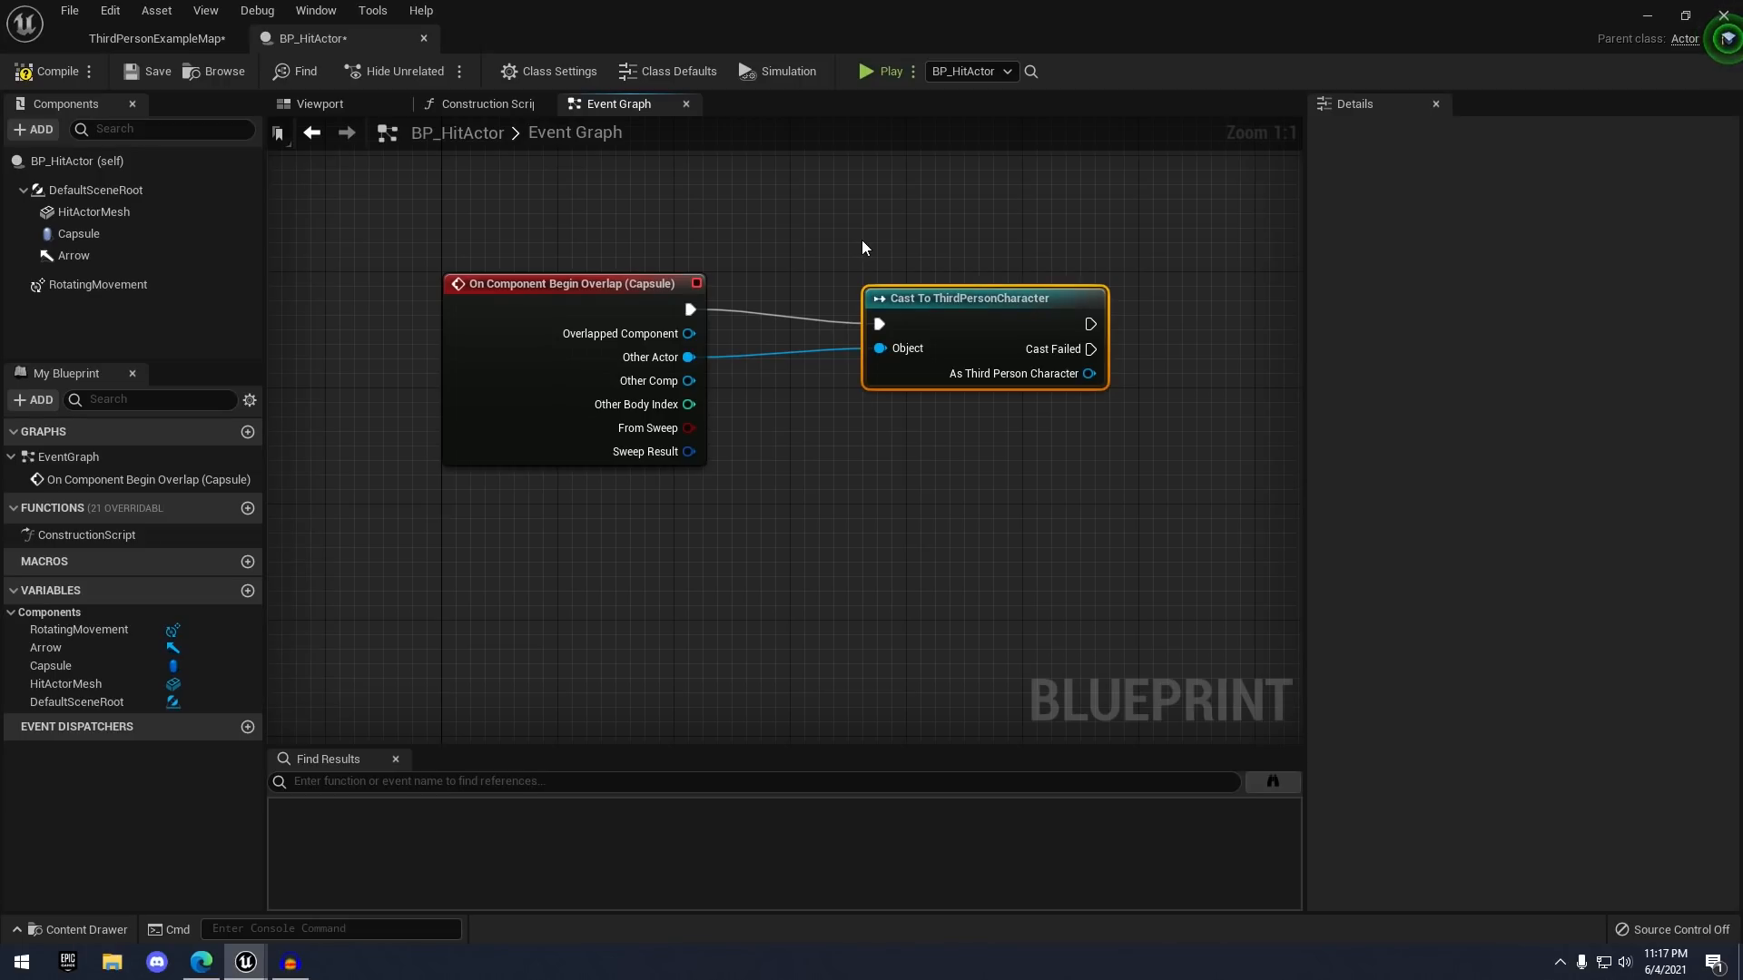
pyautogui.moveTo(862, 239); pyautogui.dragTo(634, 219, button='right')
pyautogui.moveTo(786, 284); pyautogui.dragTo(758, 286)
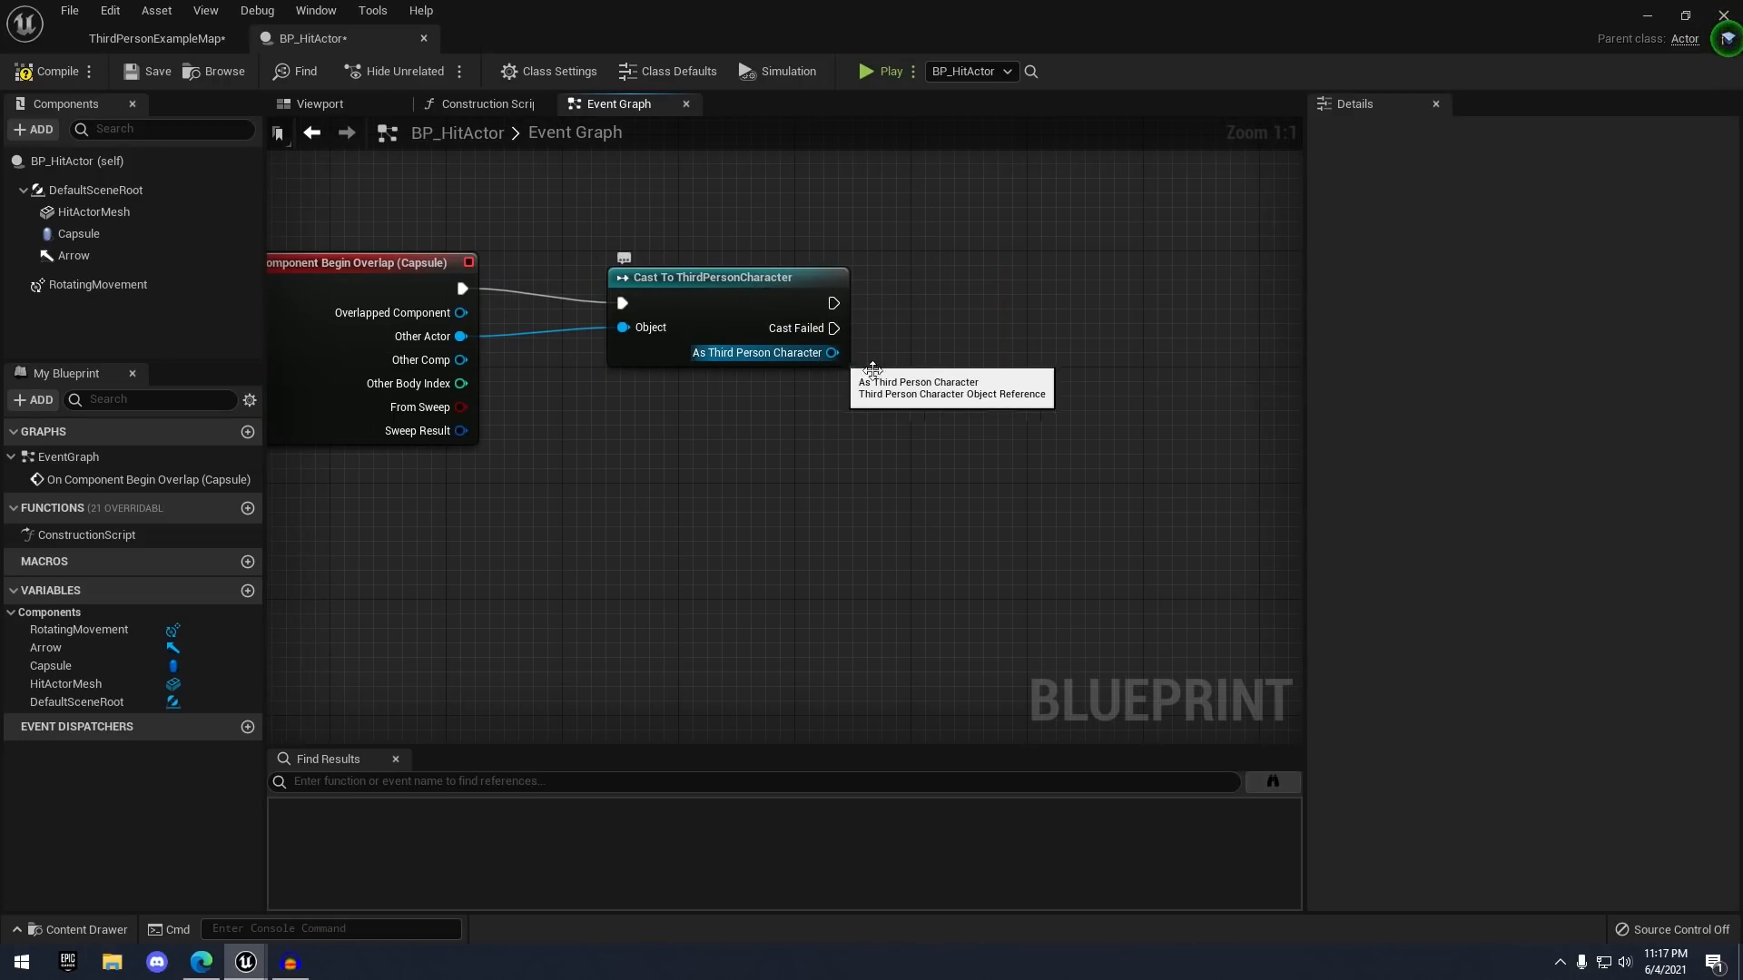
pyautogui.moveTo(974, 405); pyautogui.dragTo(1074, 407, button='right')
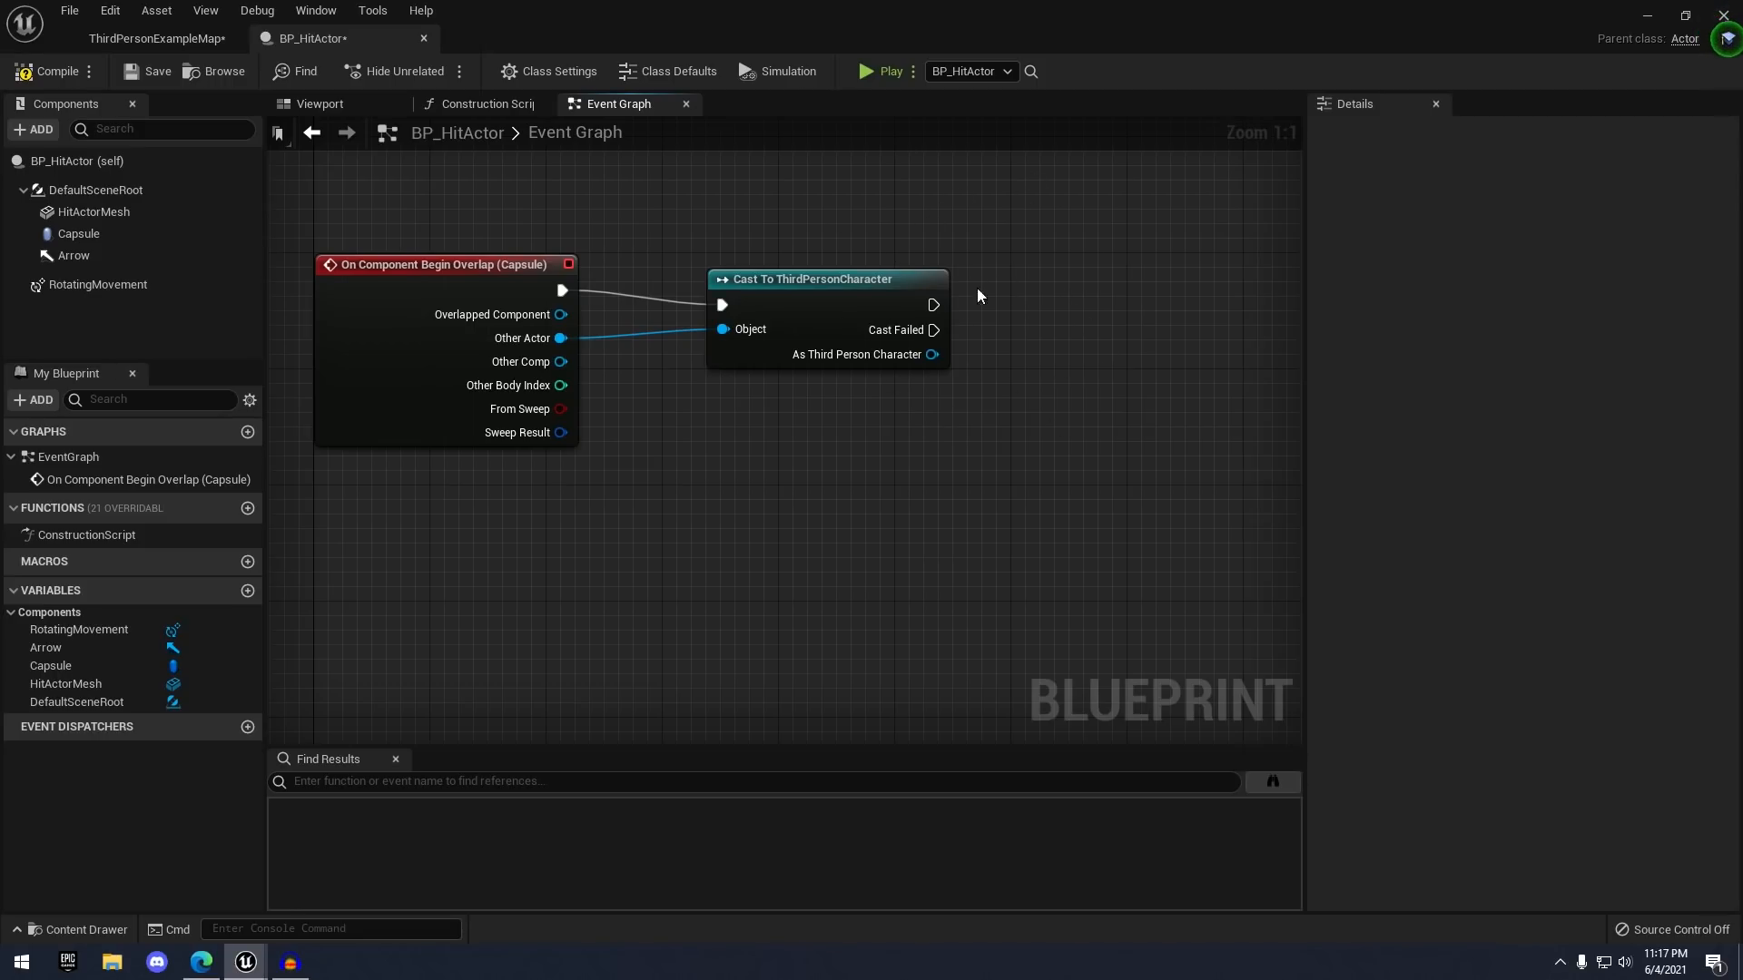
pyautogui.click(204, 37)
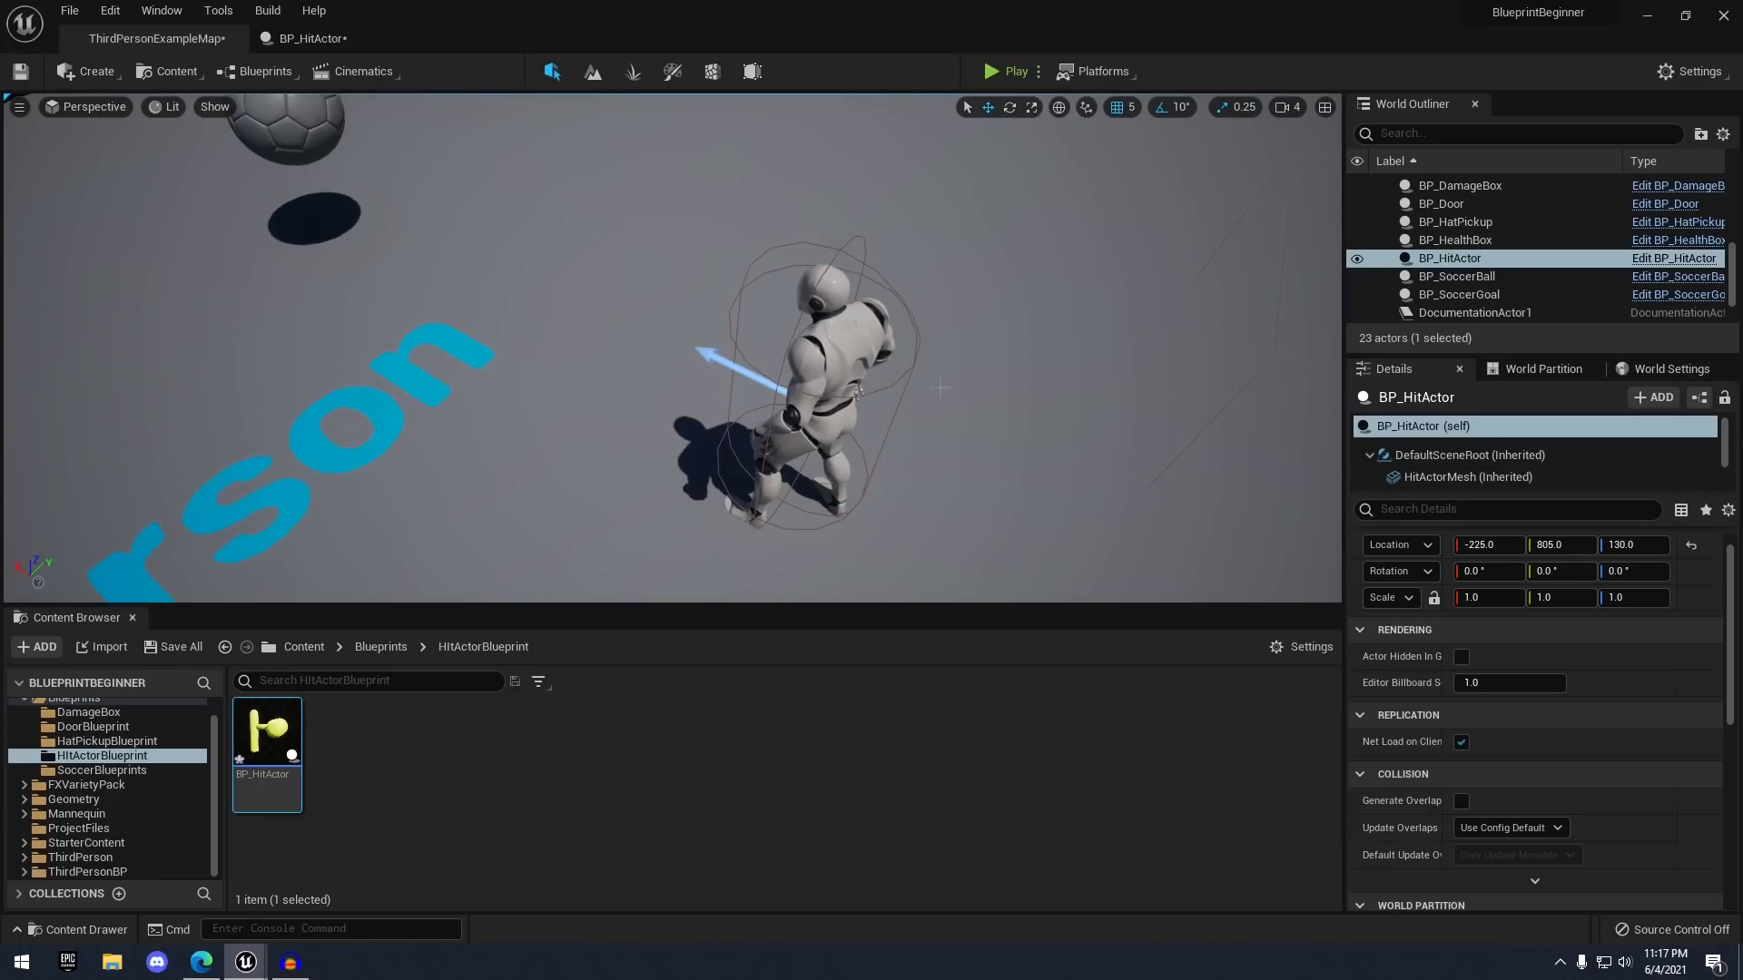
# - Open the ThirdPersonCharacter blueprint and add a custom event named HitbyHitActor
pyautogui.click(863, 359)
pyautogui.rightClick(863, 360)
pyautogui.click(950, 297)
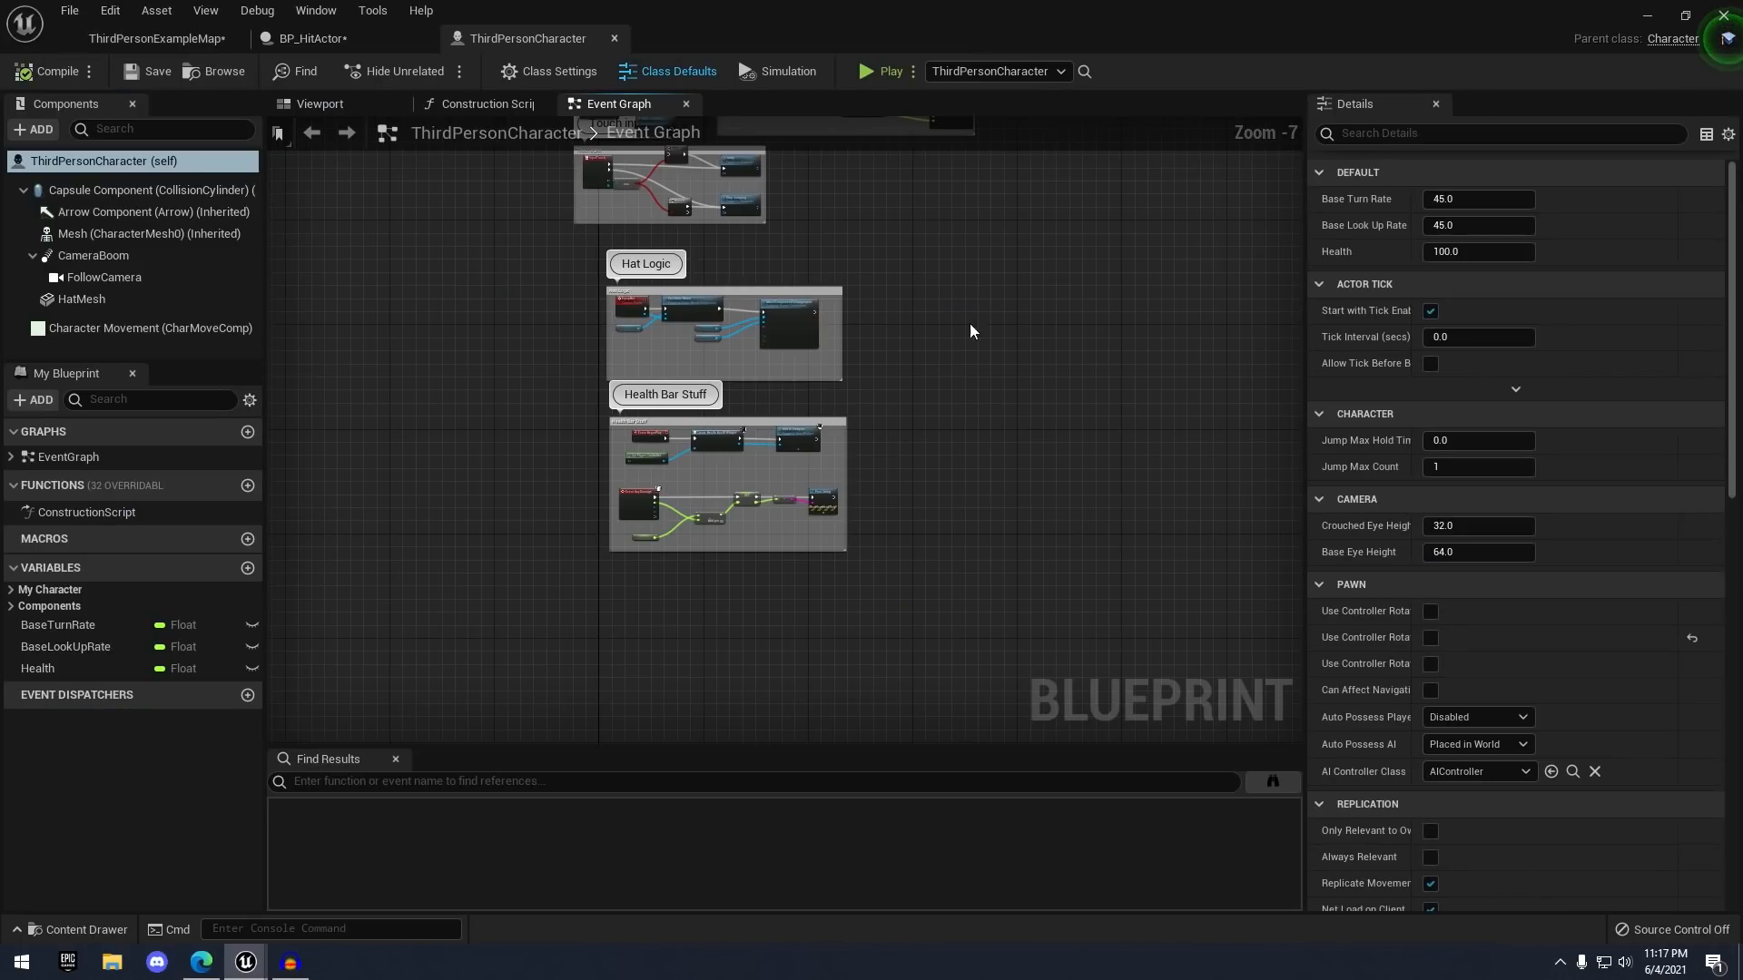
pyautogui.moveTo(1007, 397); pyautogui.dragTo(895, 374, button='right')
pyautogui.scroll(3, 848, 392)
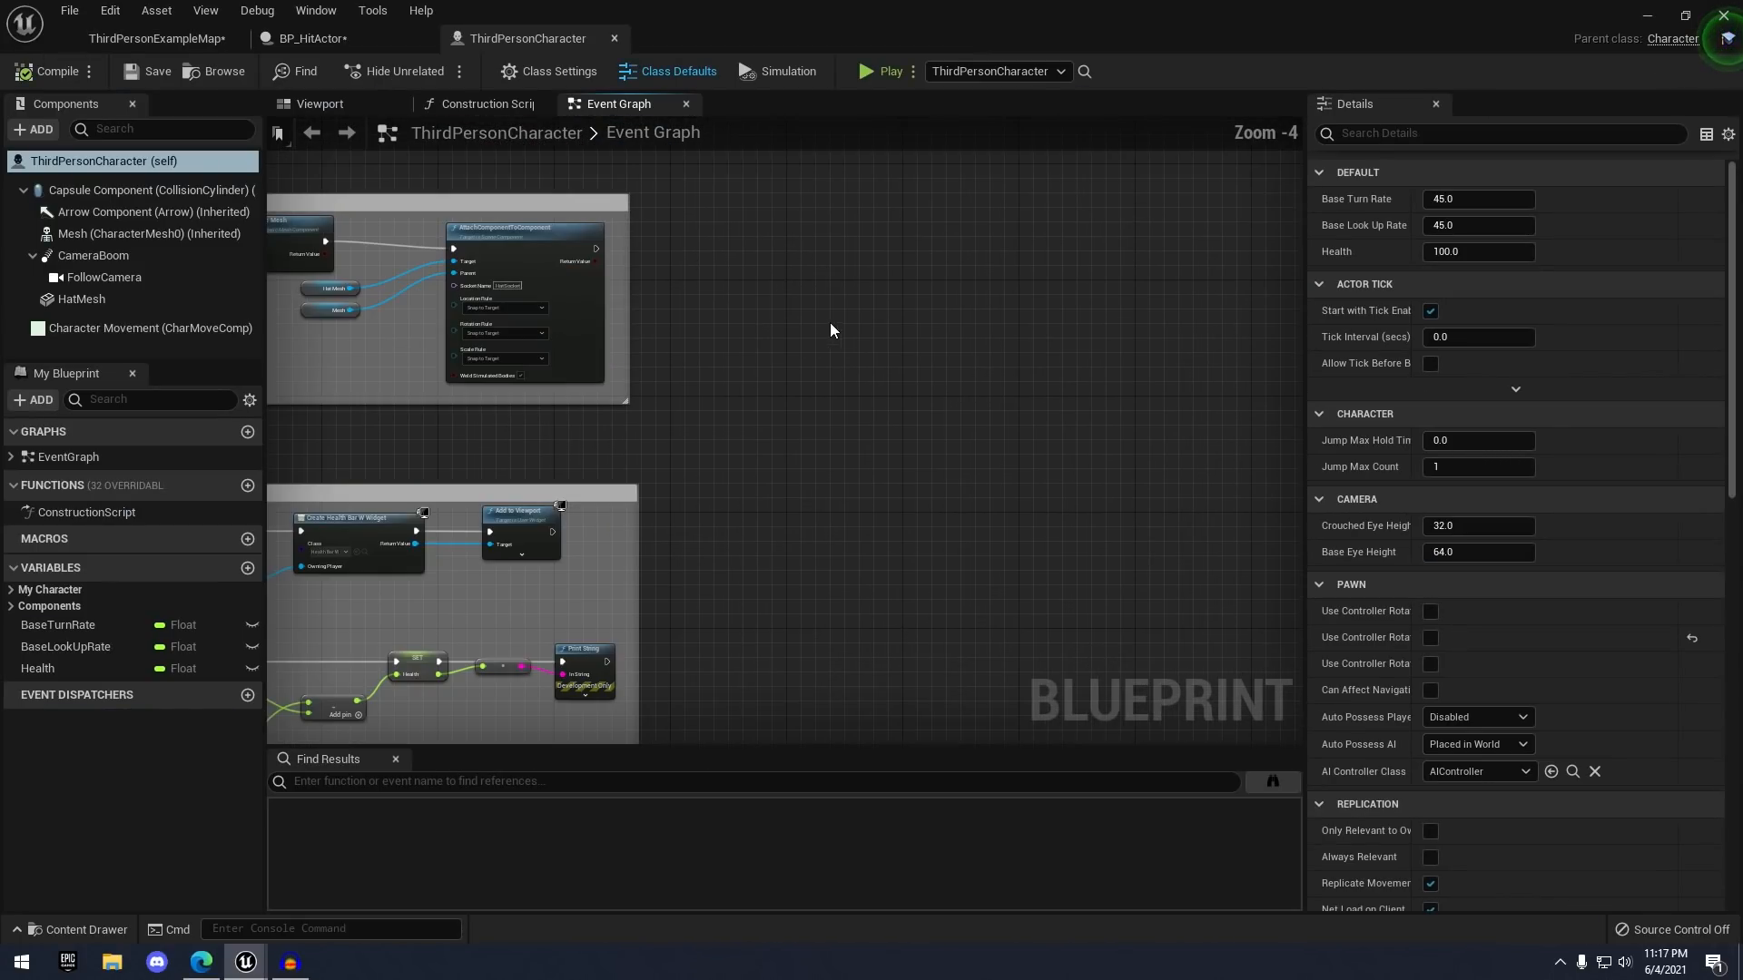
pyautogui.rightClick(818, 261)
pyautogui.write('add custom')
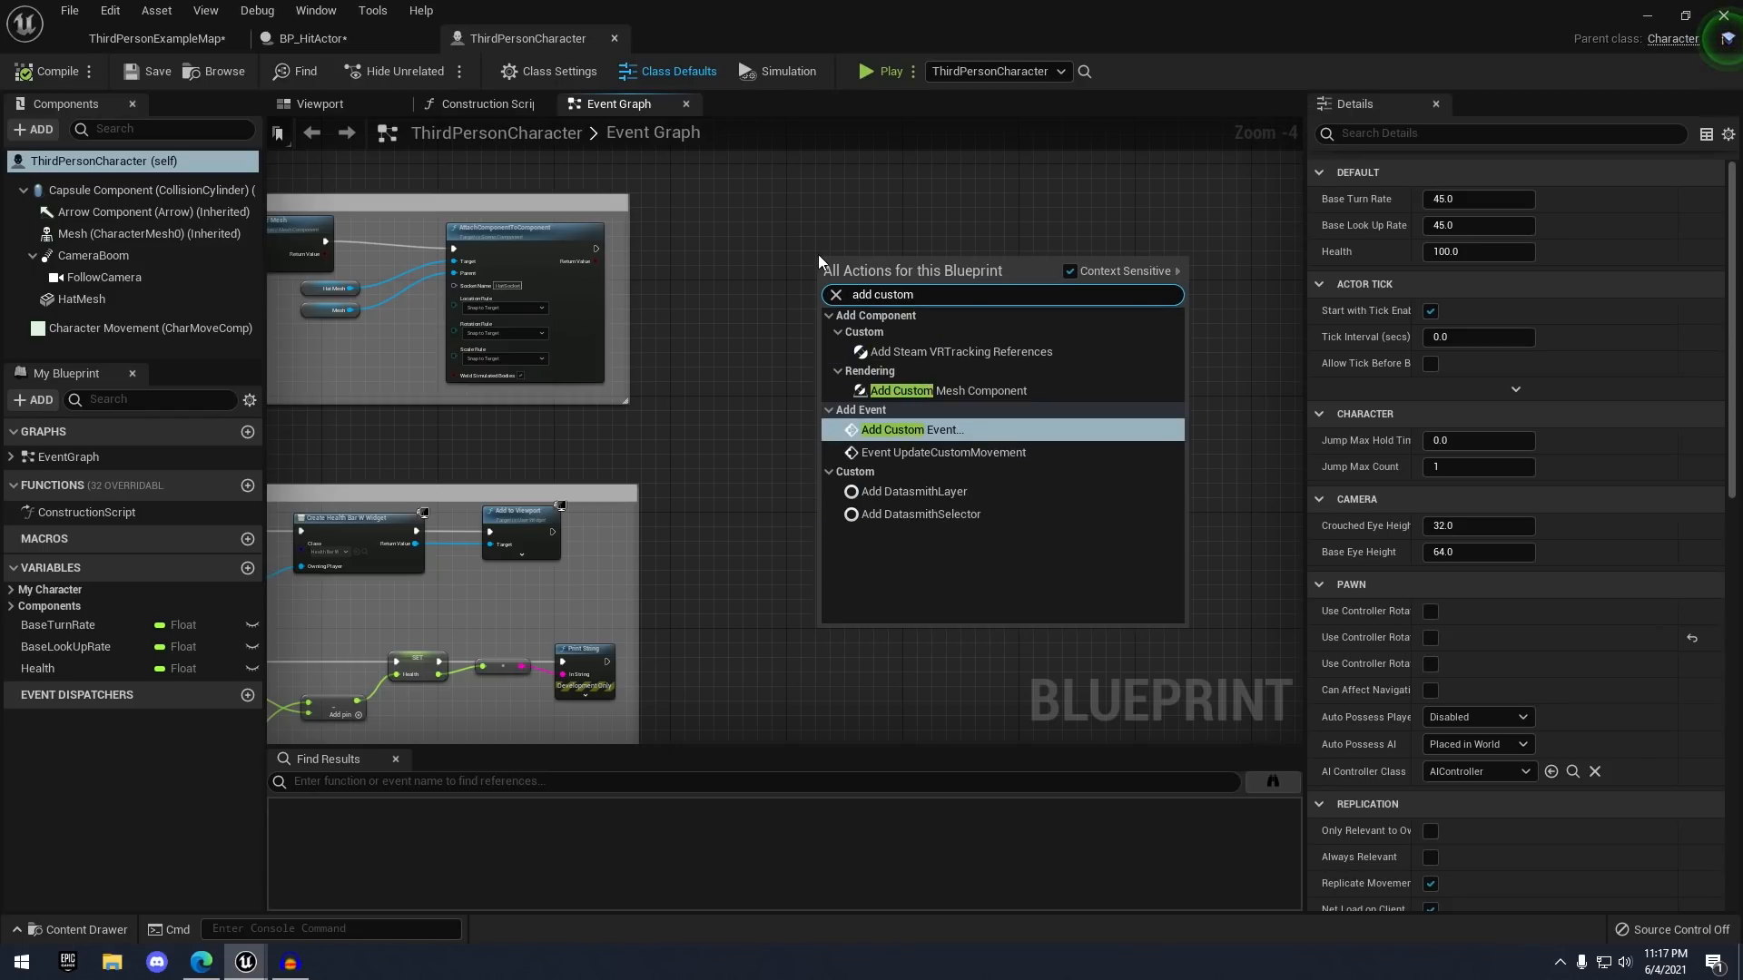
pyautogui.press('Return')
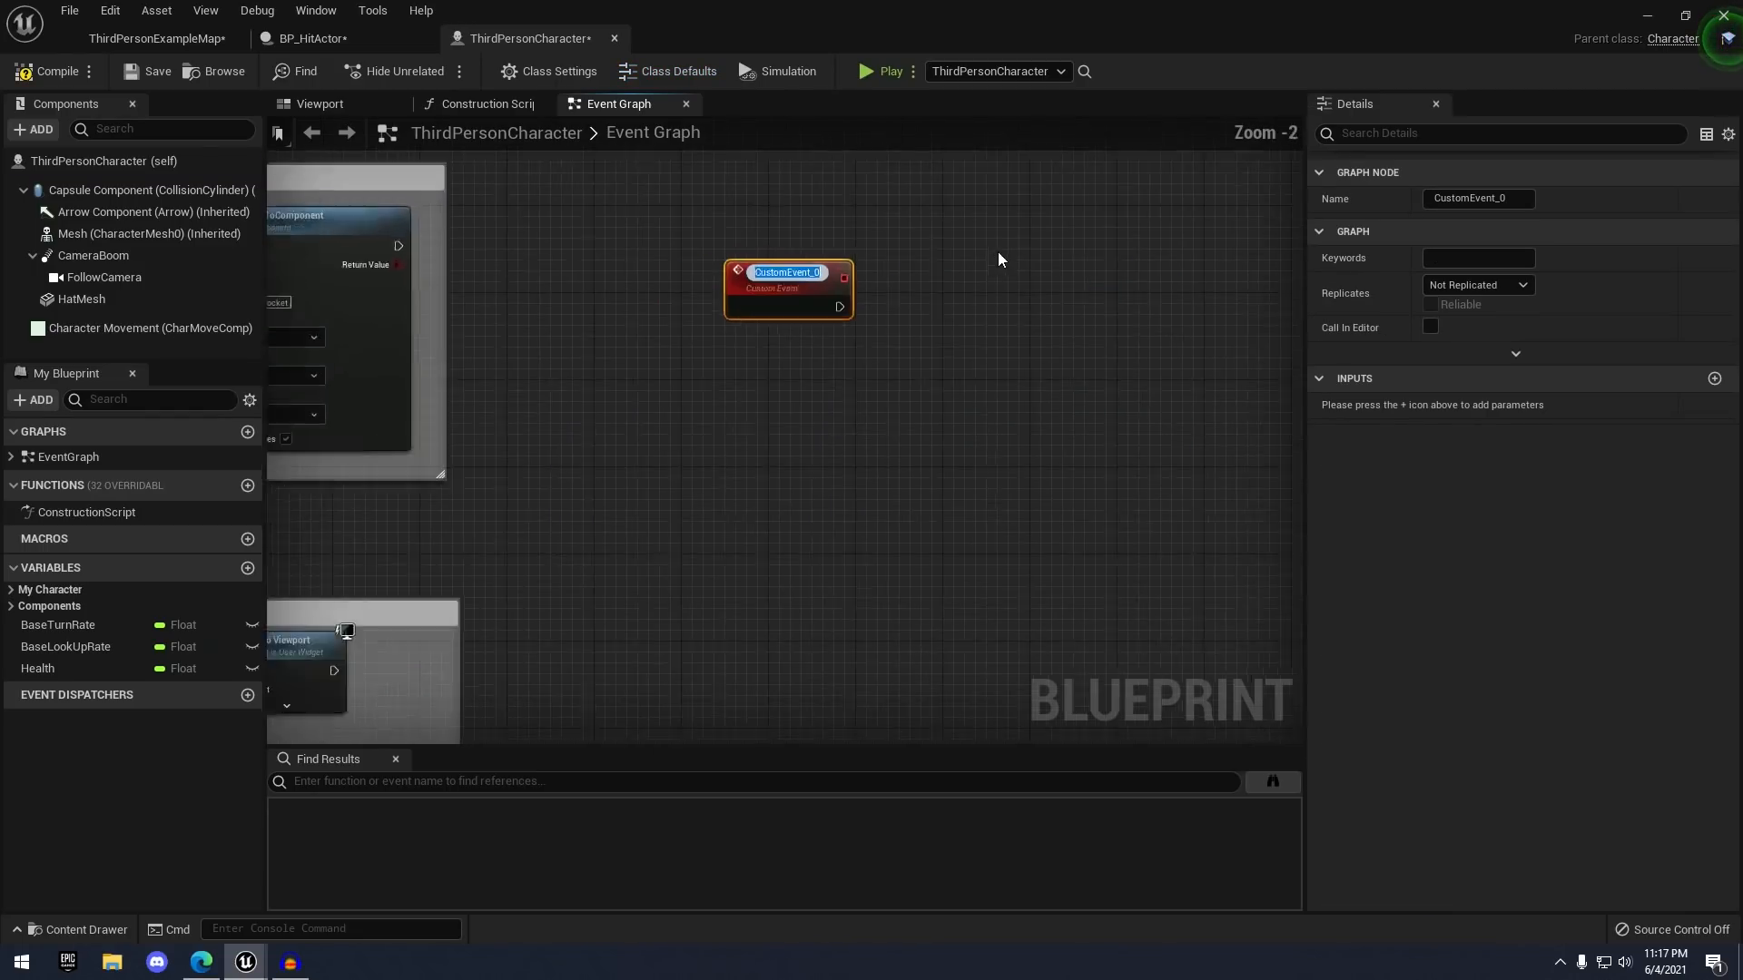
pyautogui.write('Hit')
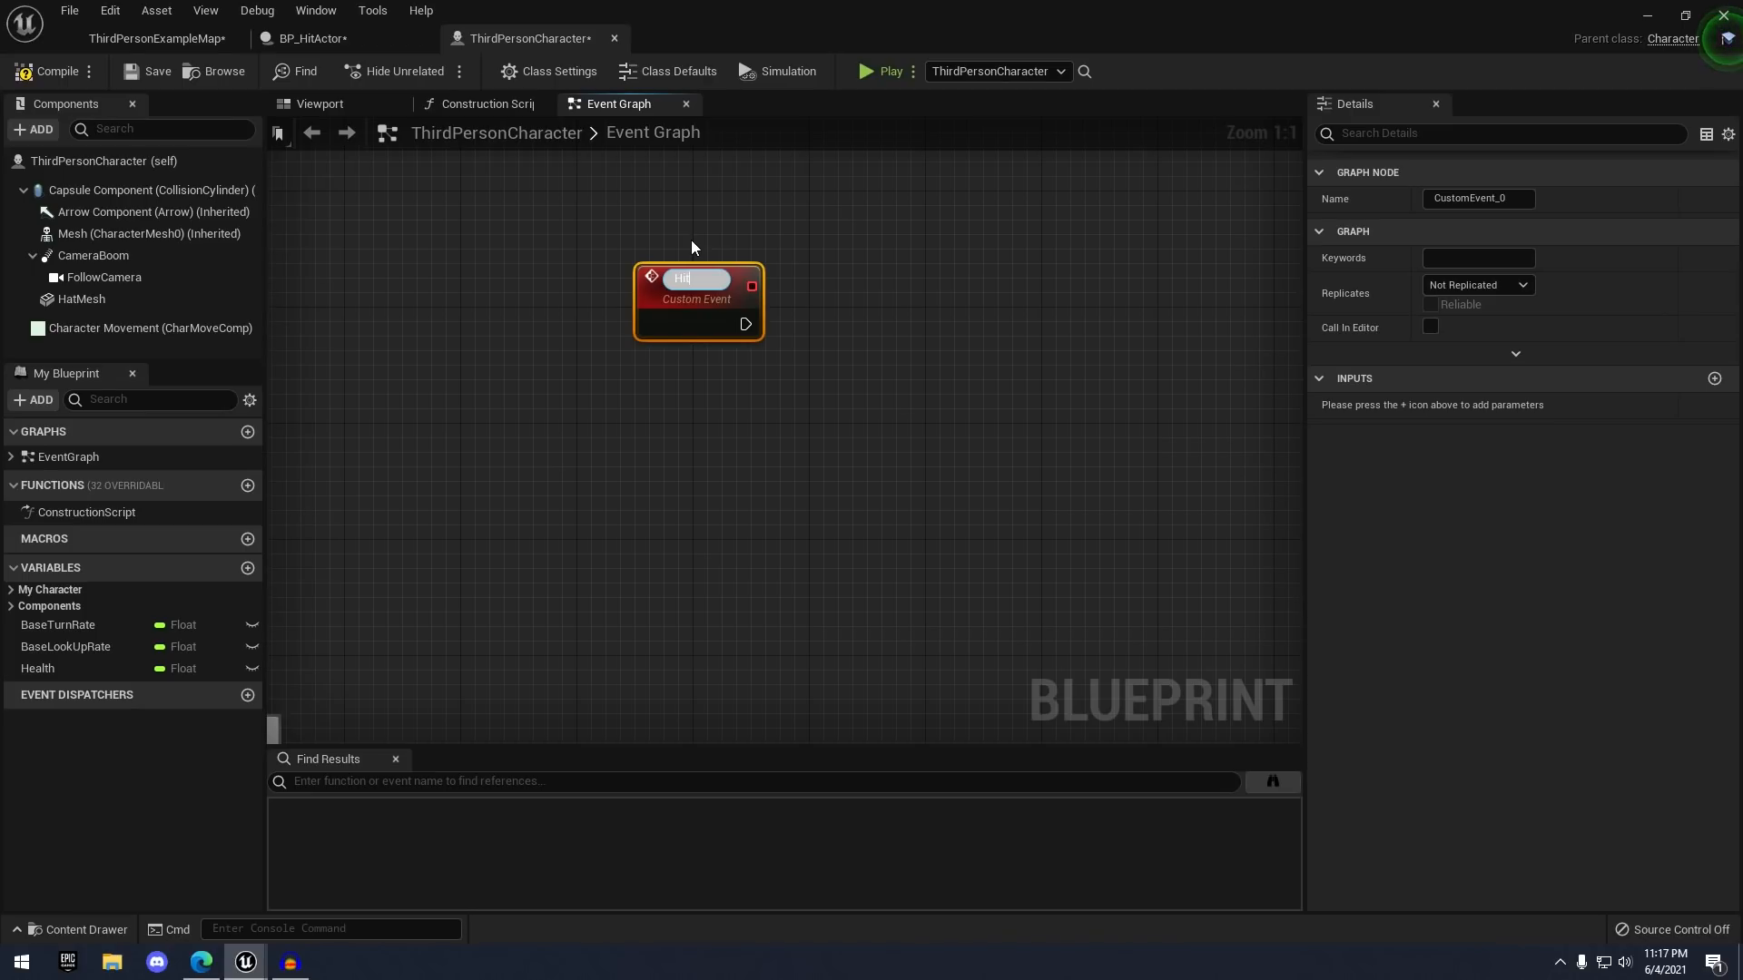
pyautogui.write('byHitACtor')
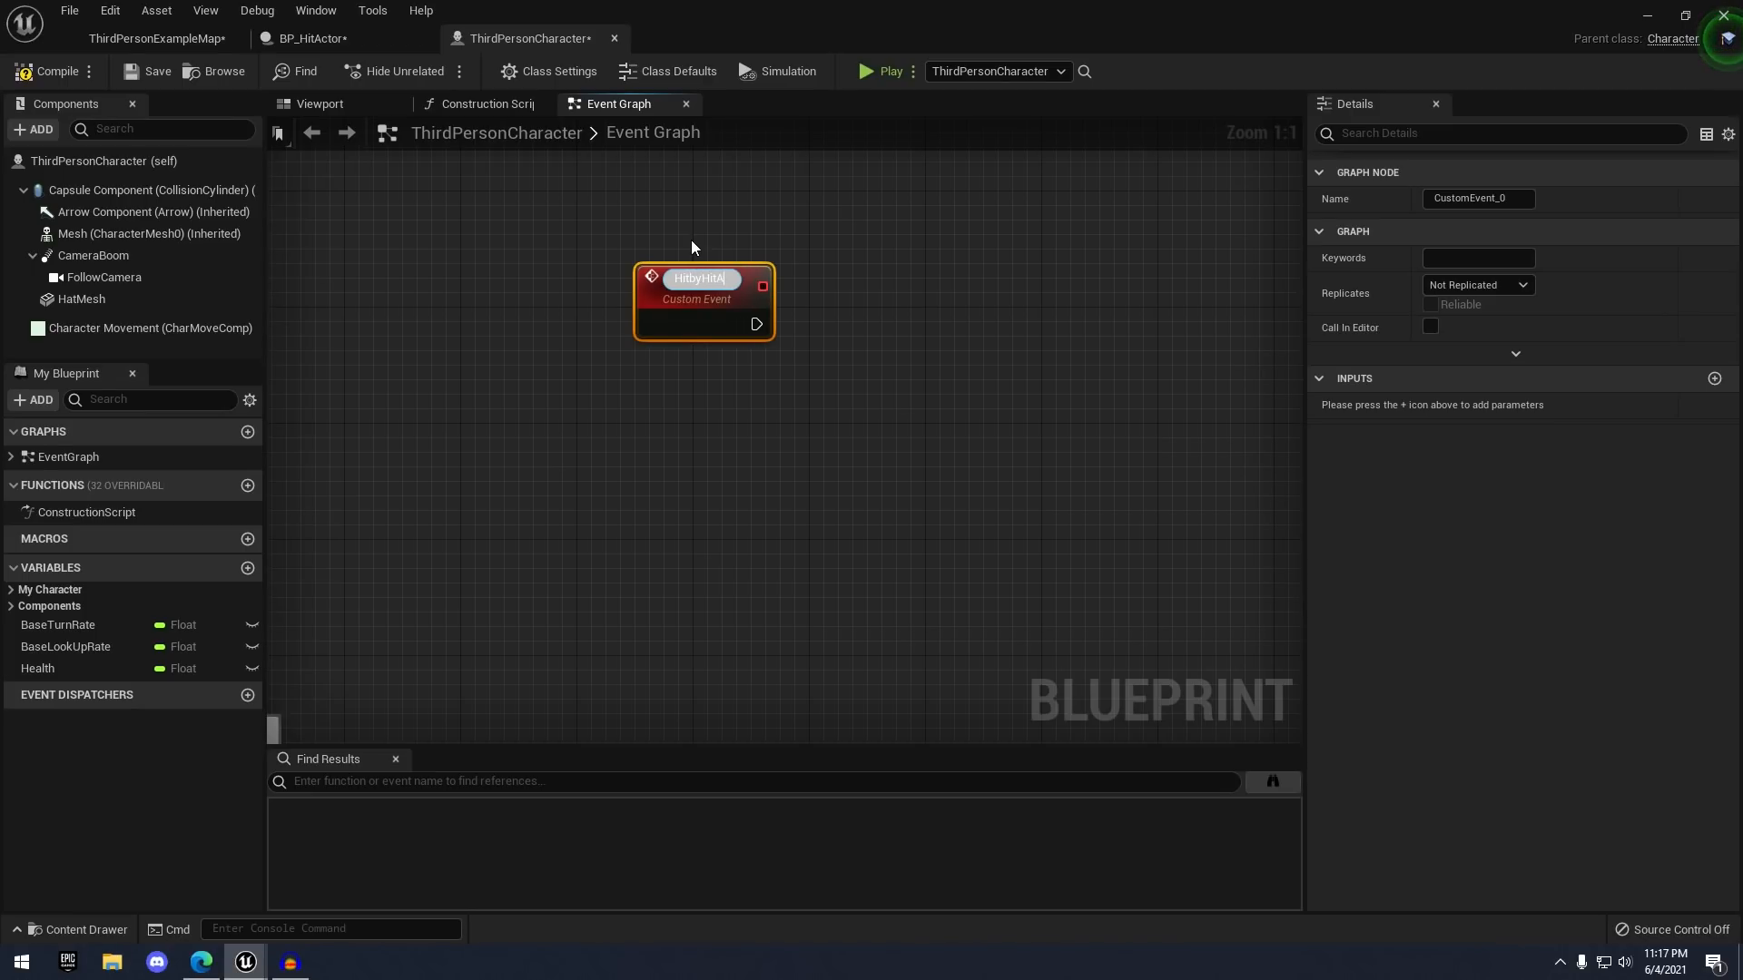
pyautogui.press('Return')
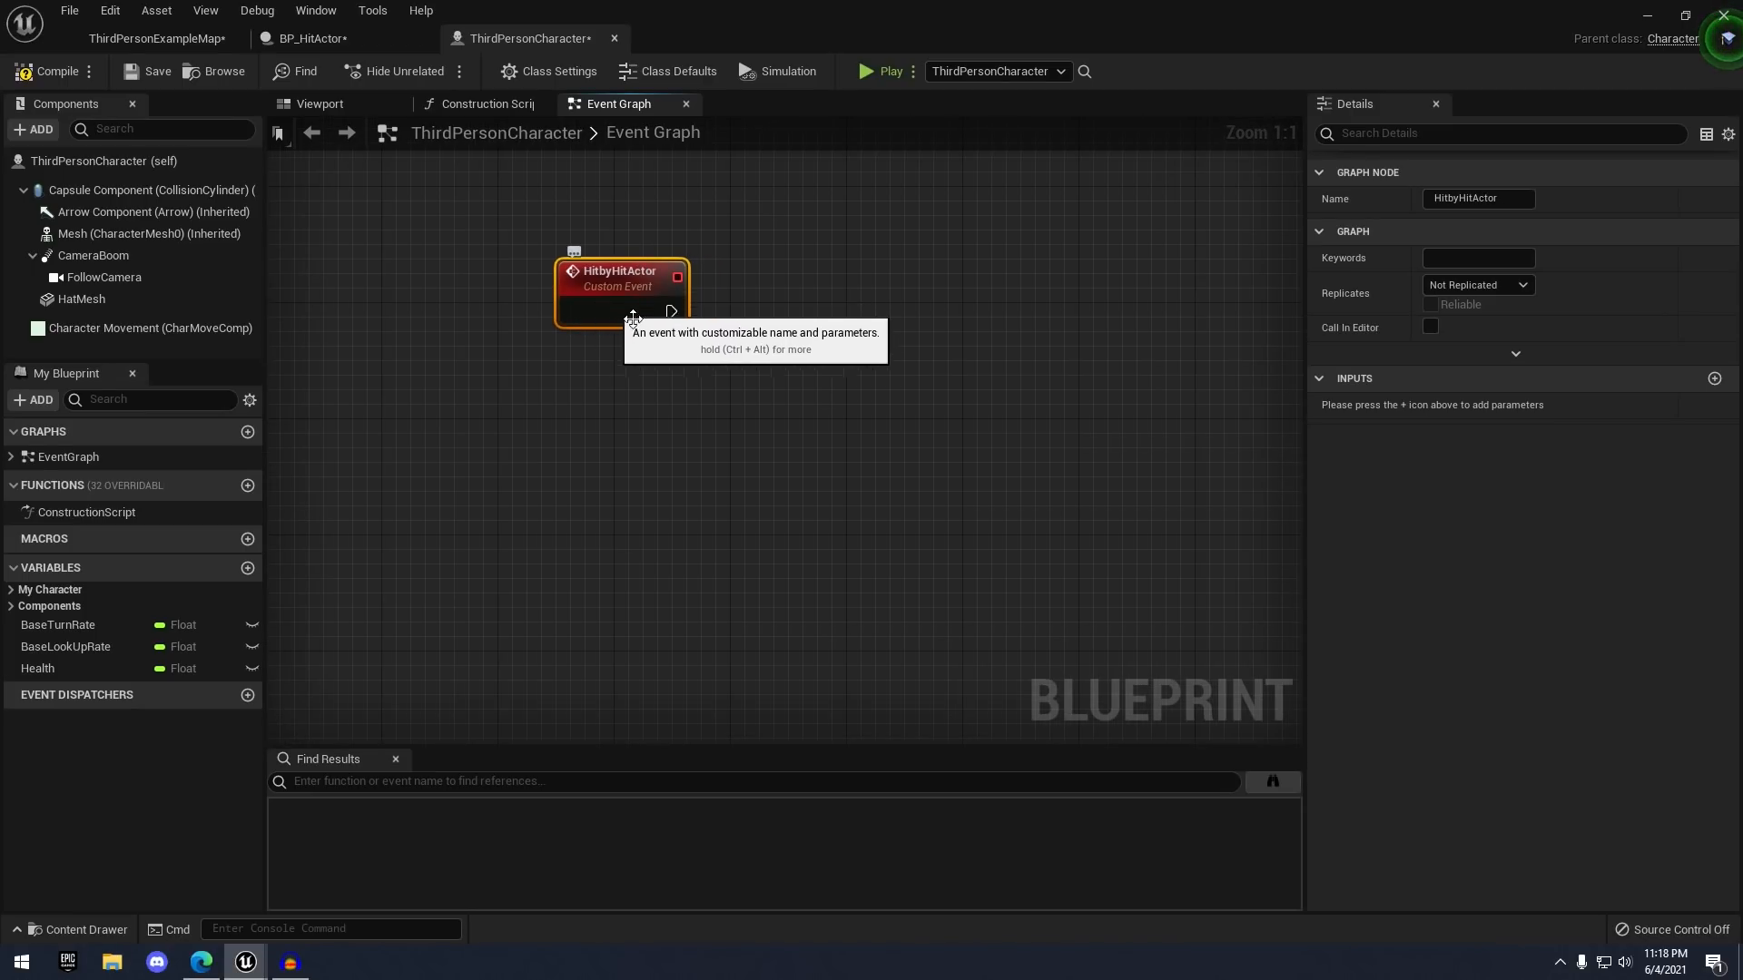
# - Give the HitbyHitActor event a Vector input named Hit Location
pyautogui.click(1717, 381)
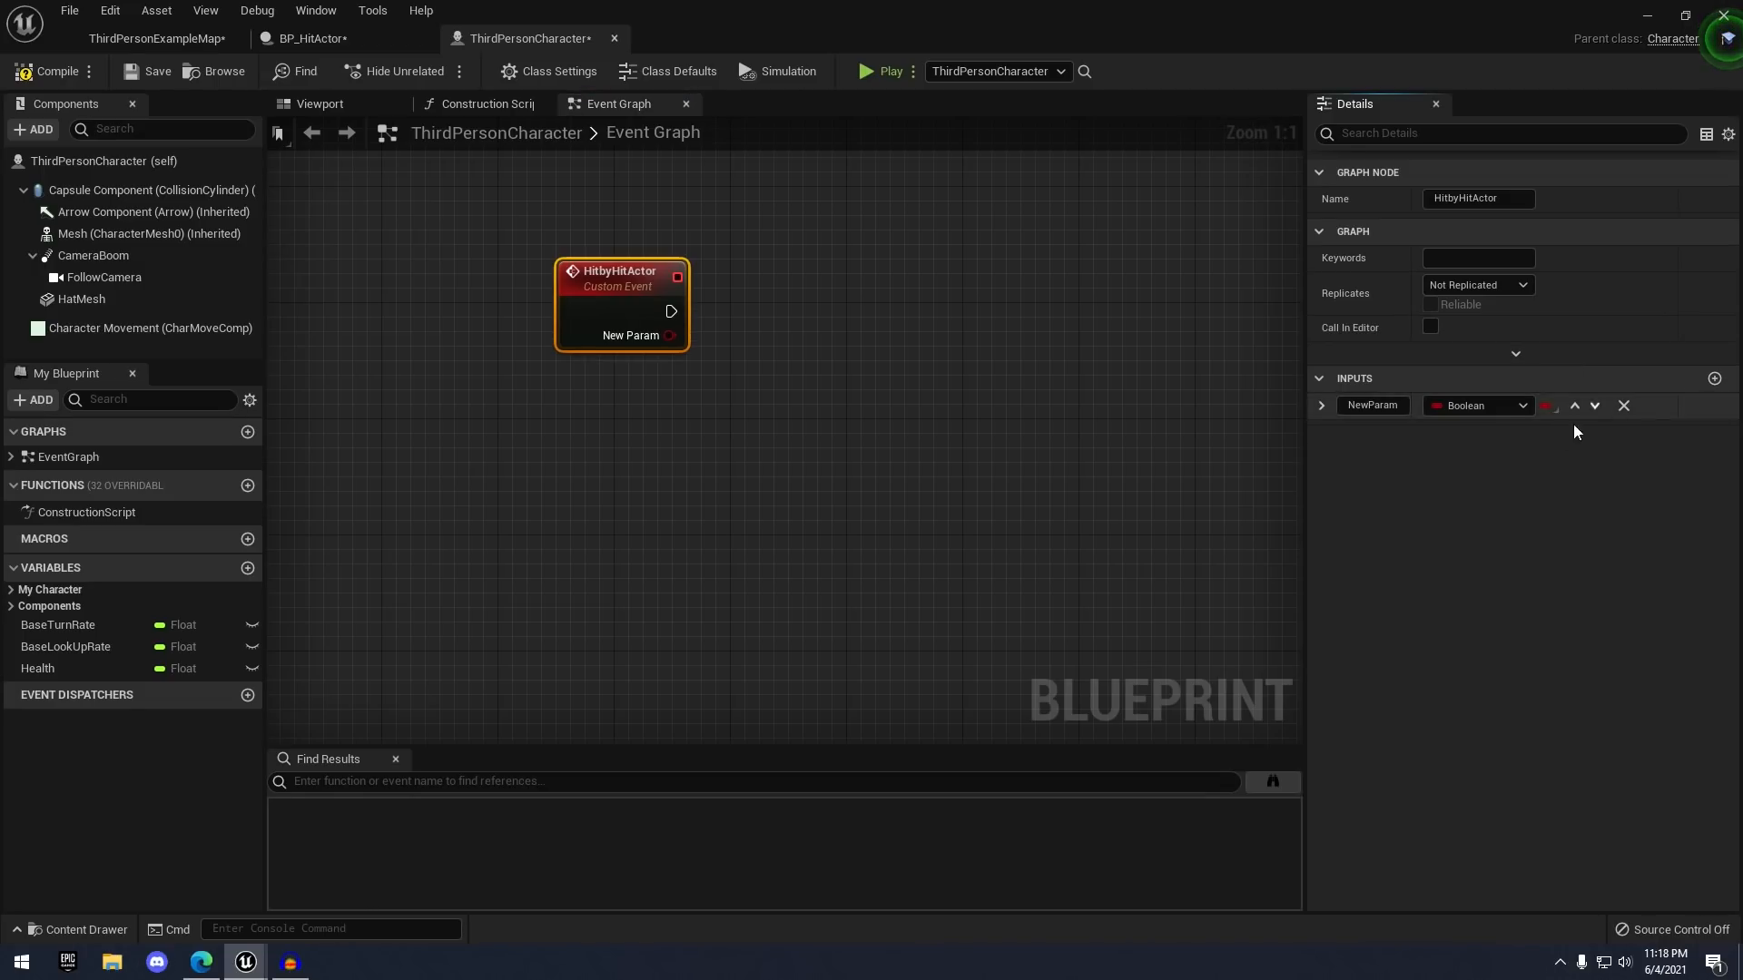
pyautogui.click(1443, 406)
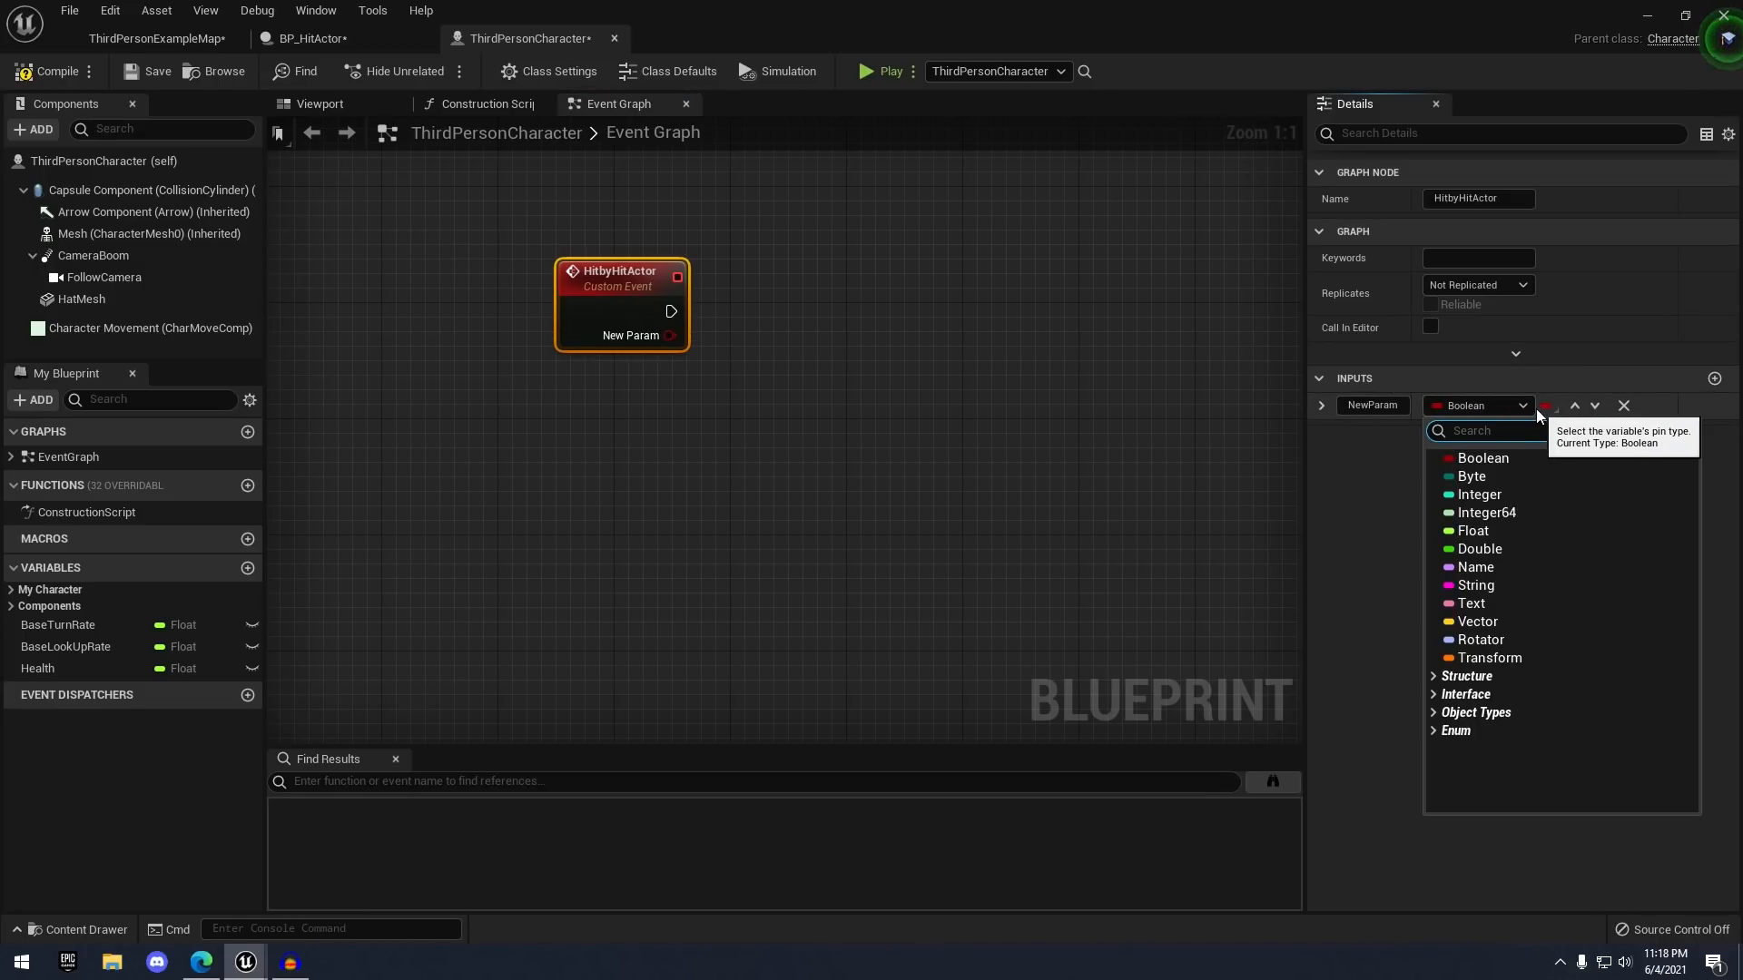
pyautogui.click(1478, 622)
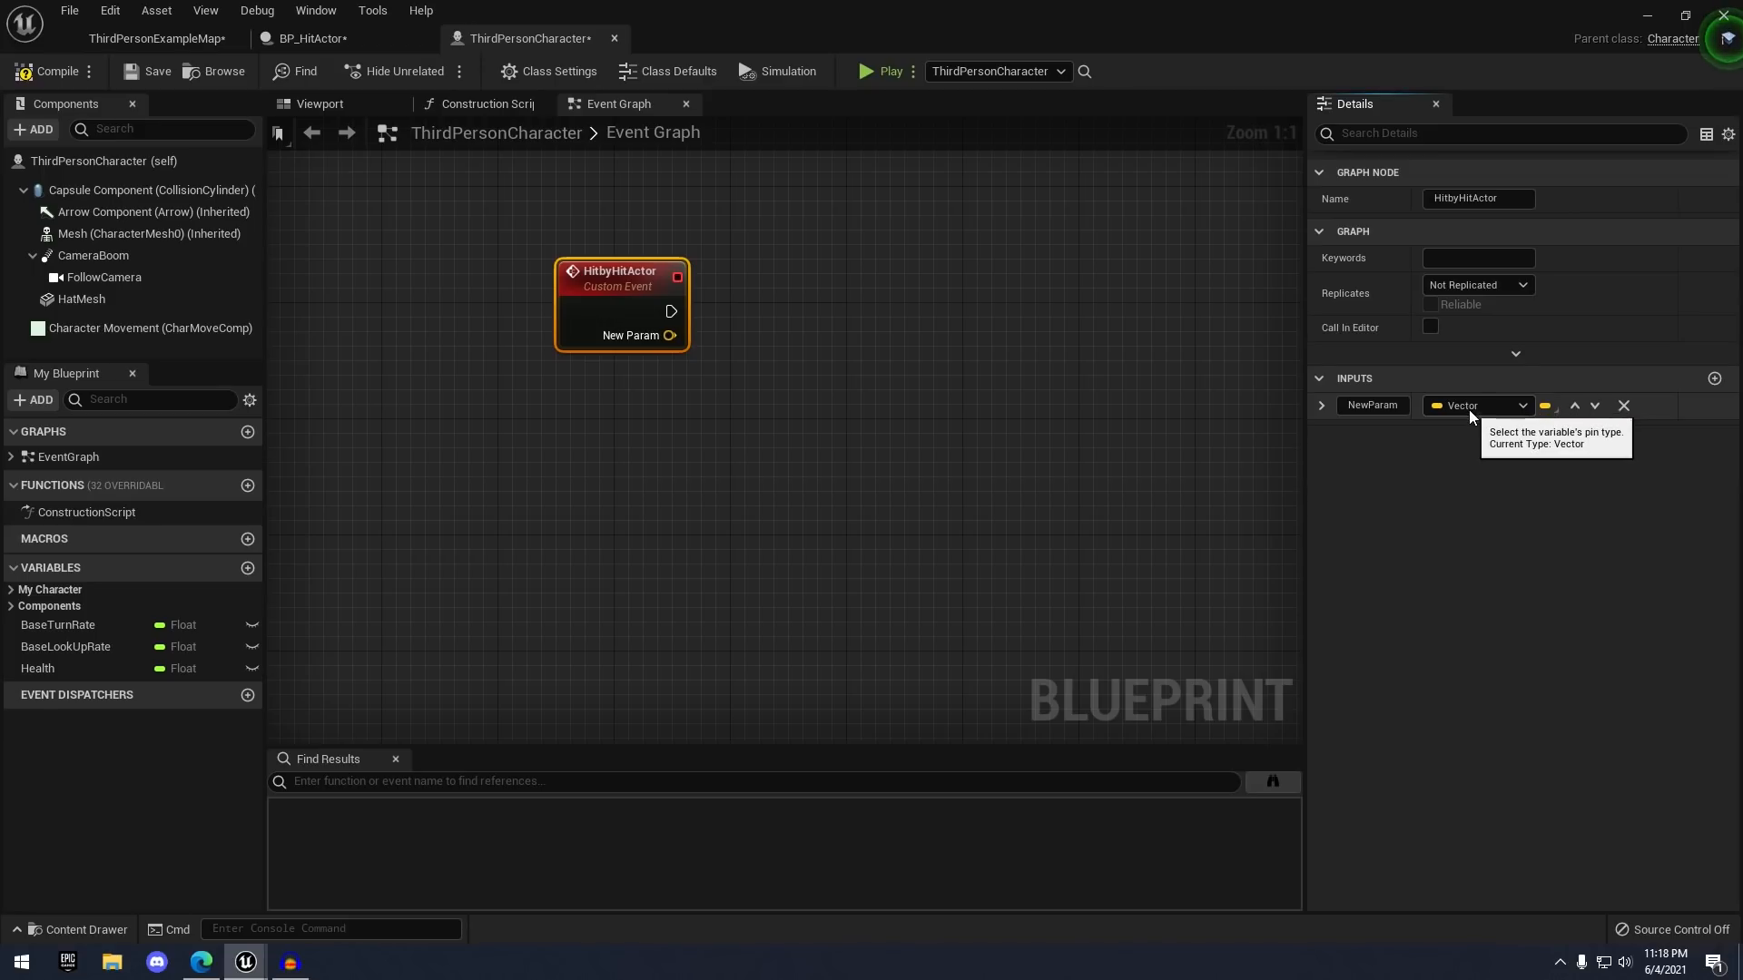
pyautogui.click(1401, 411)
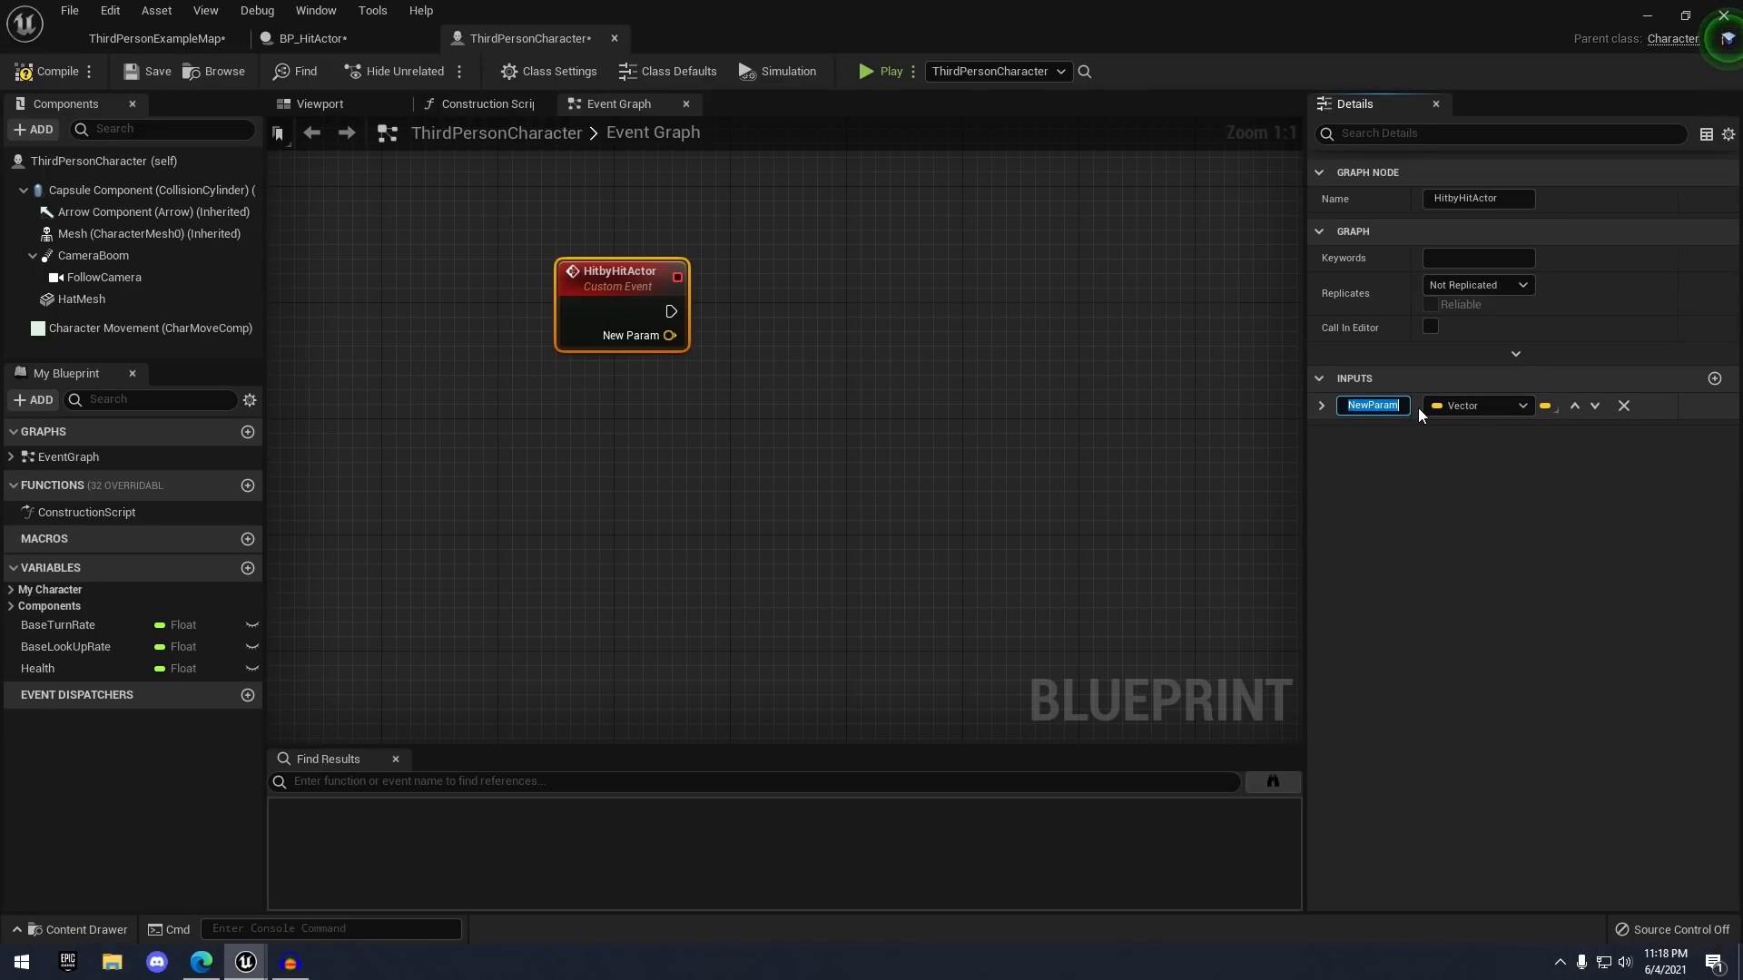
pyautogui.write('Hit ')
pyautogui.write('Locat')
pyautogui.write('ion')
pyautogui.press('Return')
pyautogui.click(570, 154)
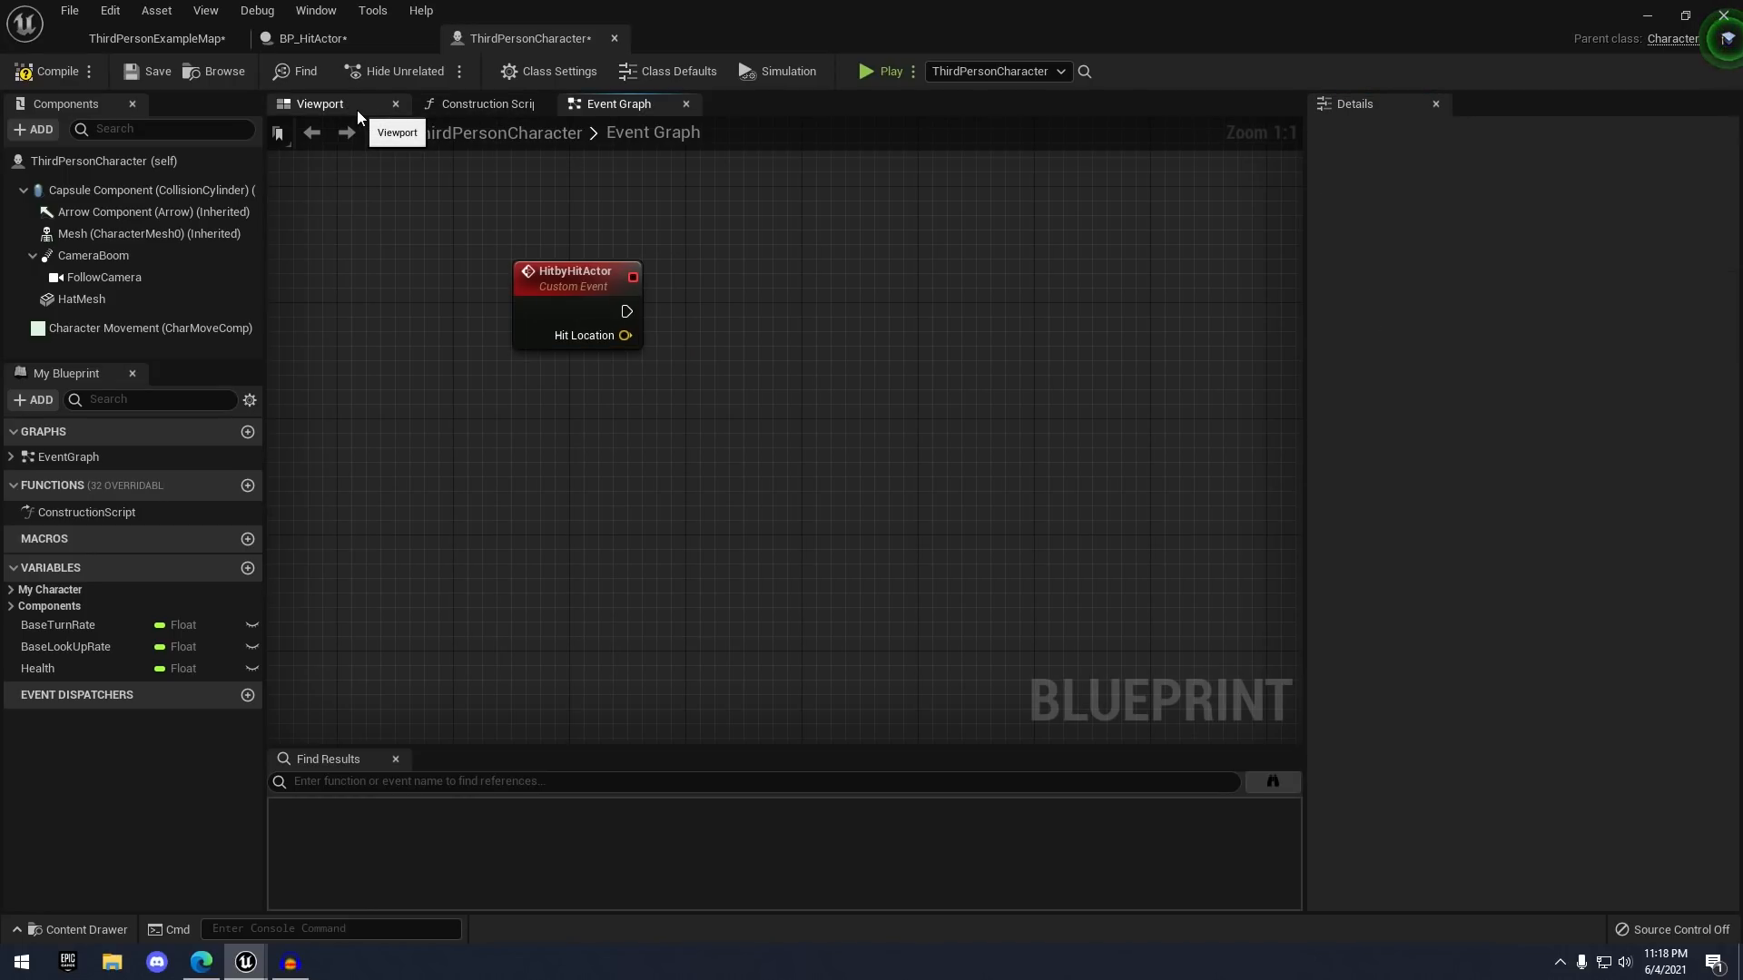
# - In BP_HitActor, call Hitby Hit Actor from the cast and add Arrow's Get Forward Vector, then compile
pyautogui.click(344, 41)
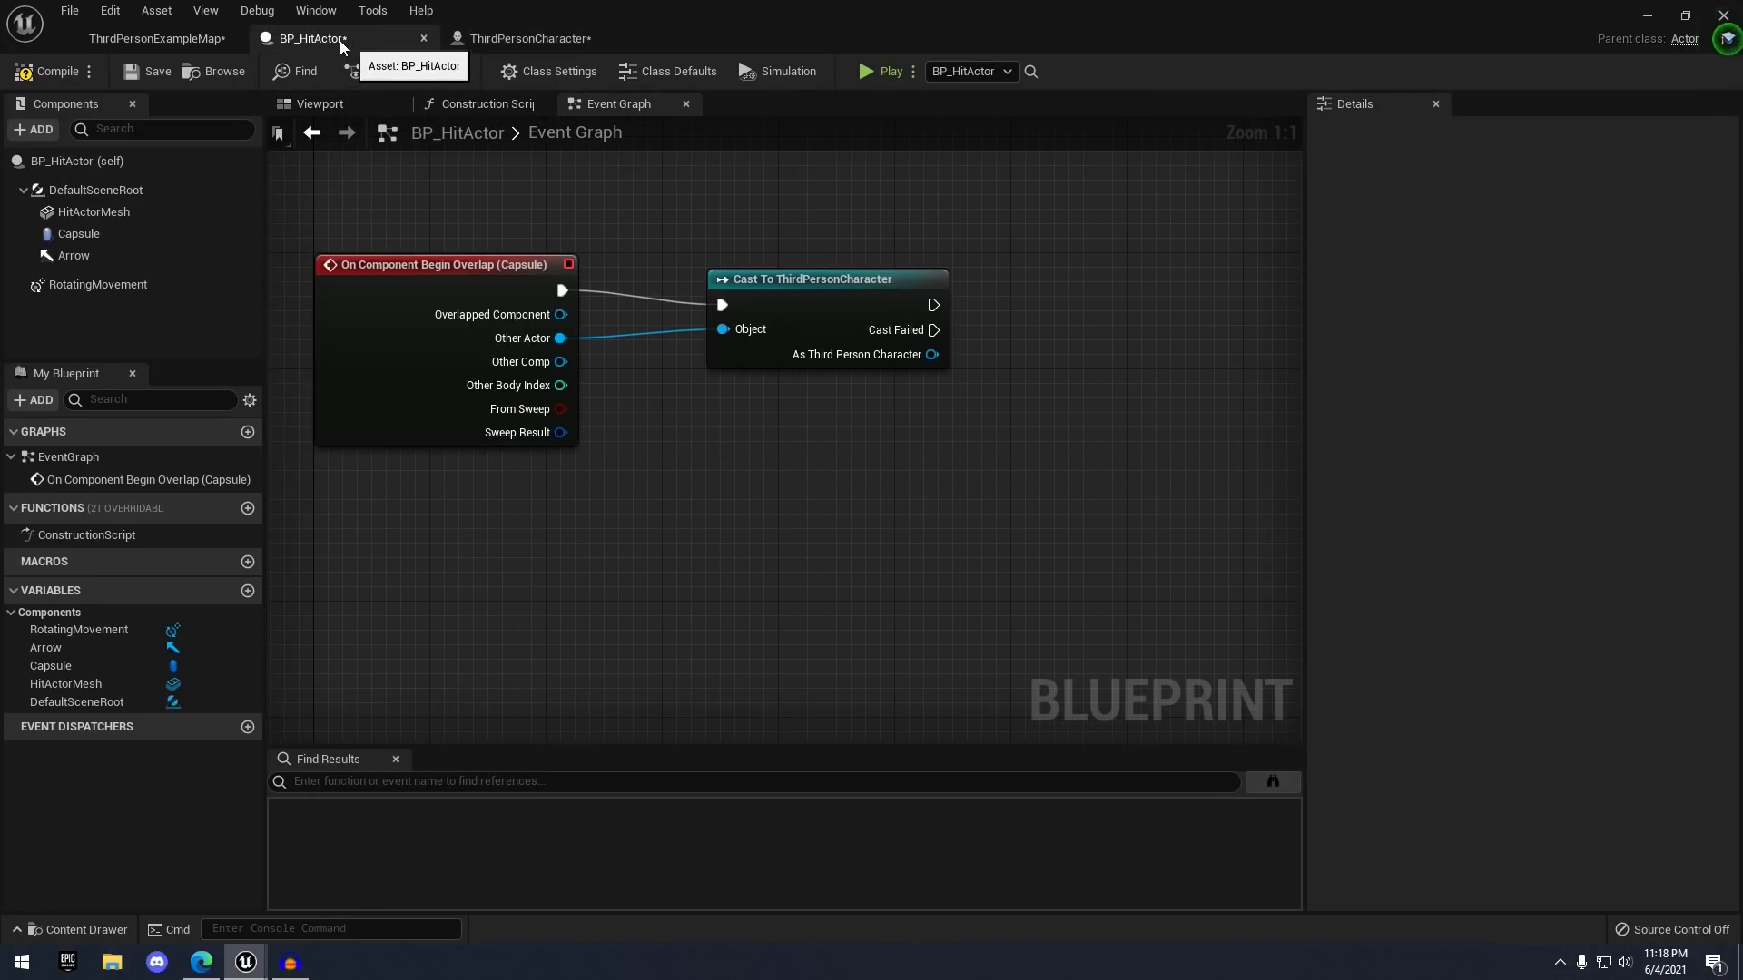
pyautogui.moveTo(932, 354); pyautogui.dragTo(1098, 297)
pyautogui.write('hit')
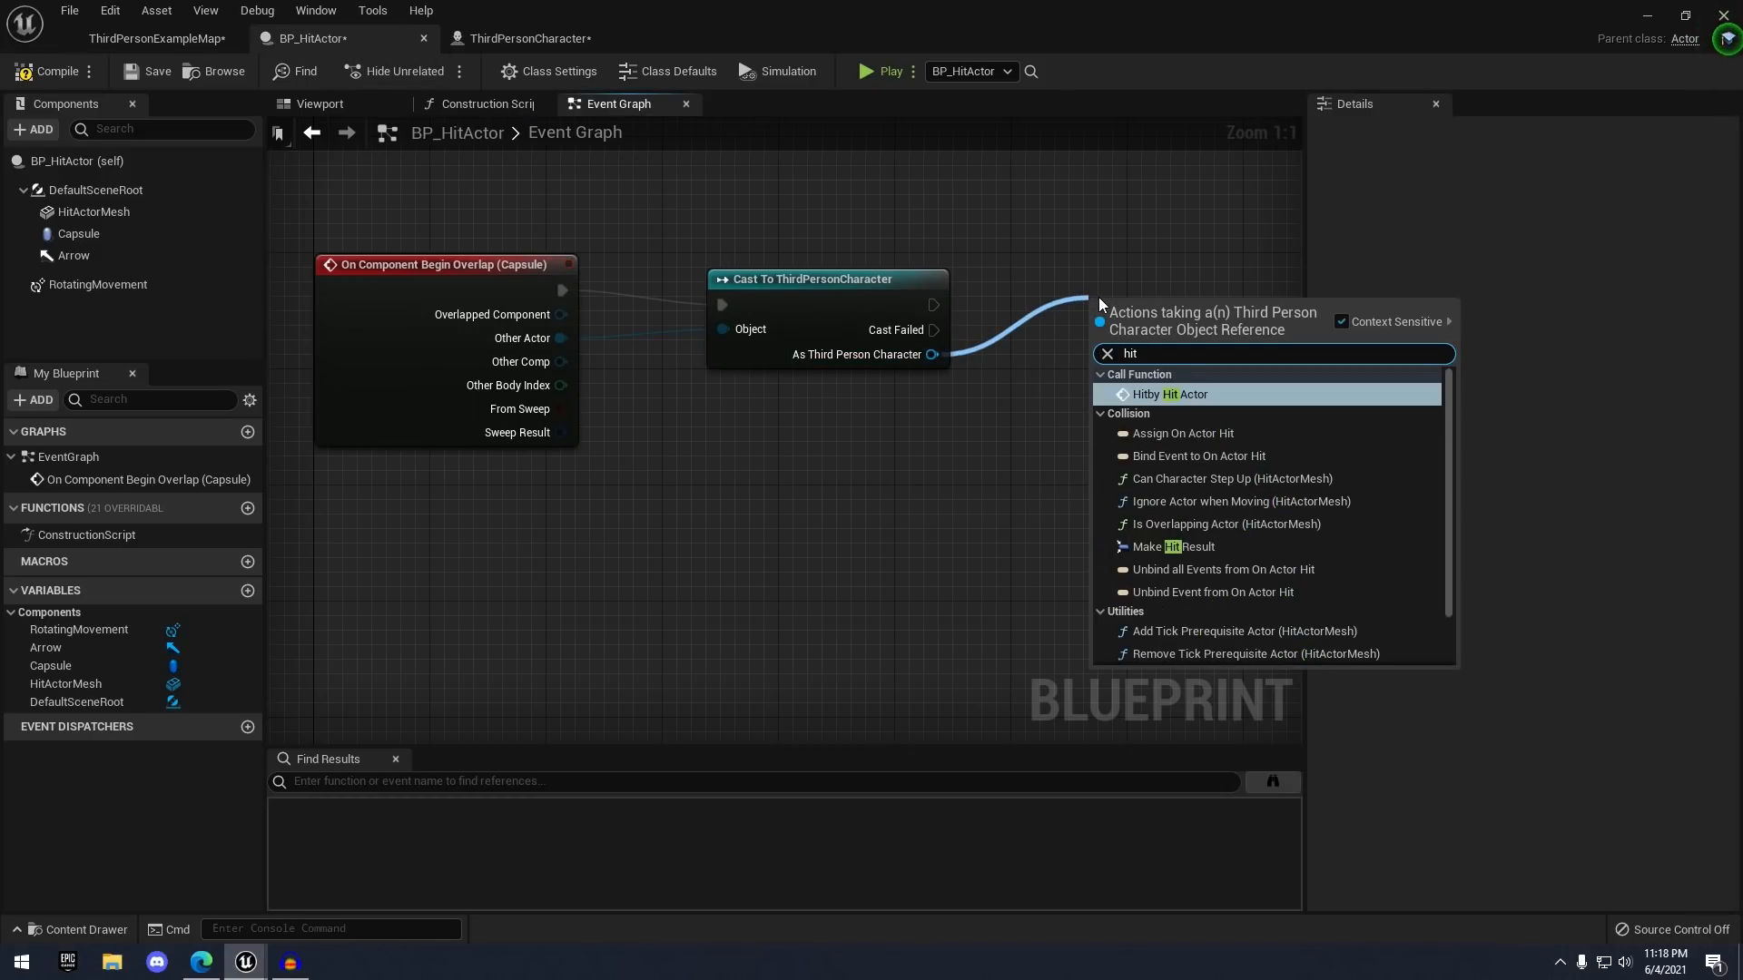
pyautogui.press('Return')
pyautogui.moveTo(1182, 340); pyautogui.dragTo(1181, 295)
pyautogui.moveTo(739, 502); pyautogui.dragTo(794, 479, button='right')
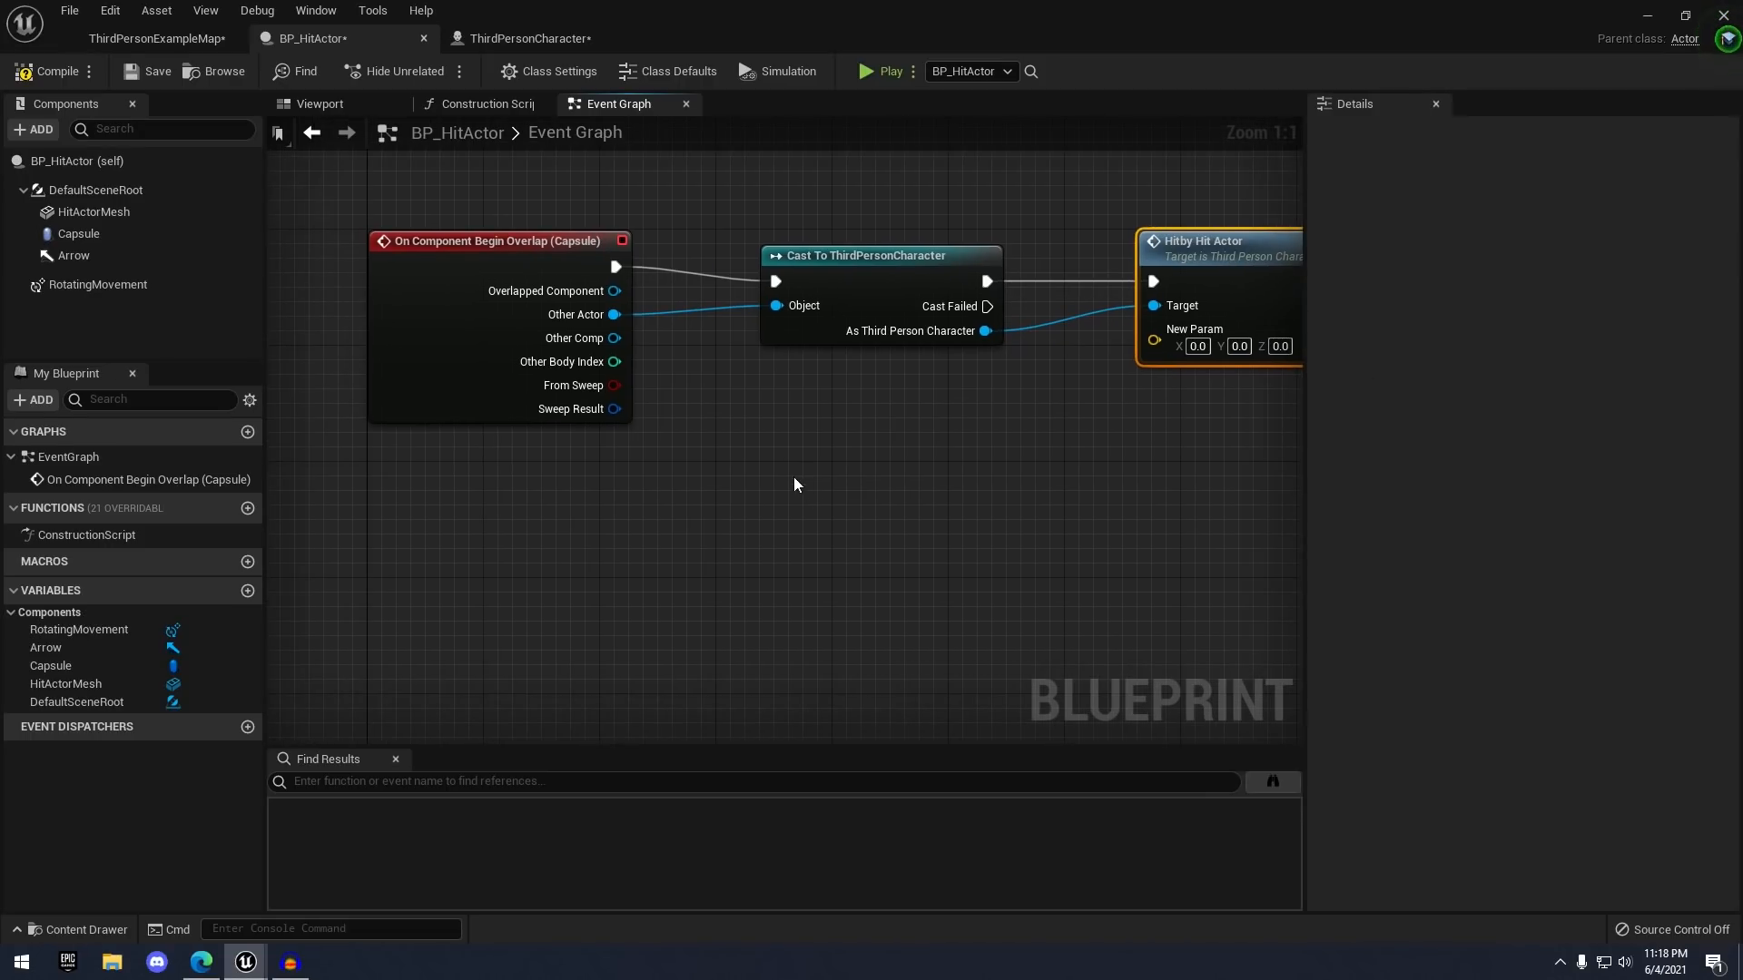
pyautogui.moveTo(77, 259); pyautogui.dragTo(902, 414)
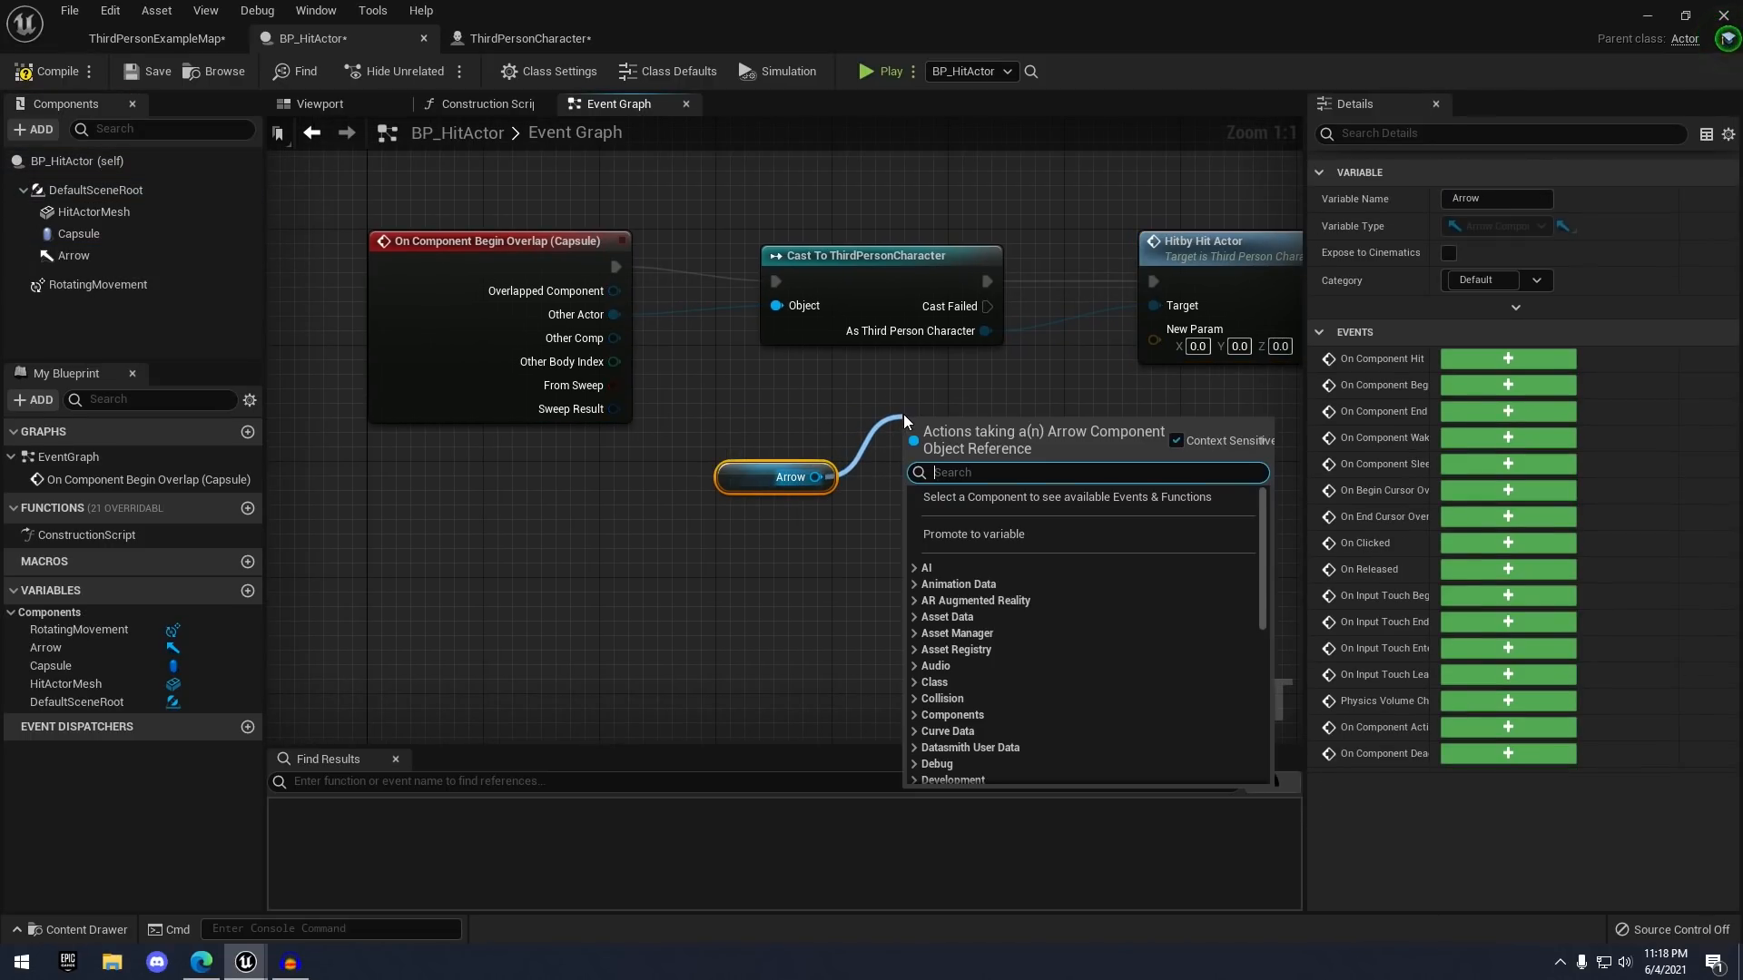
pyautogui.write('get forward')
pyautogui.press('Return')
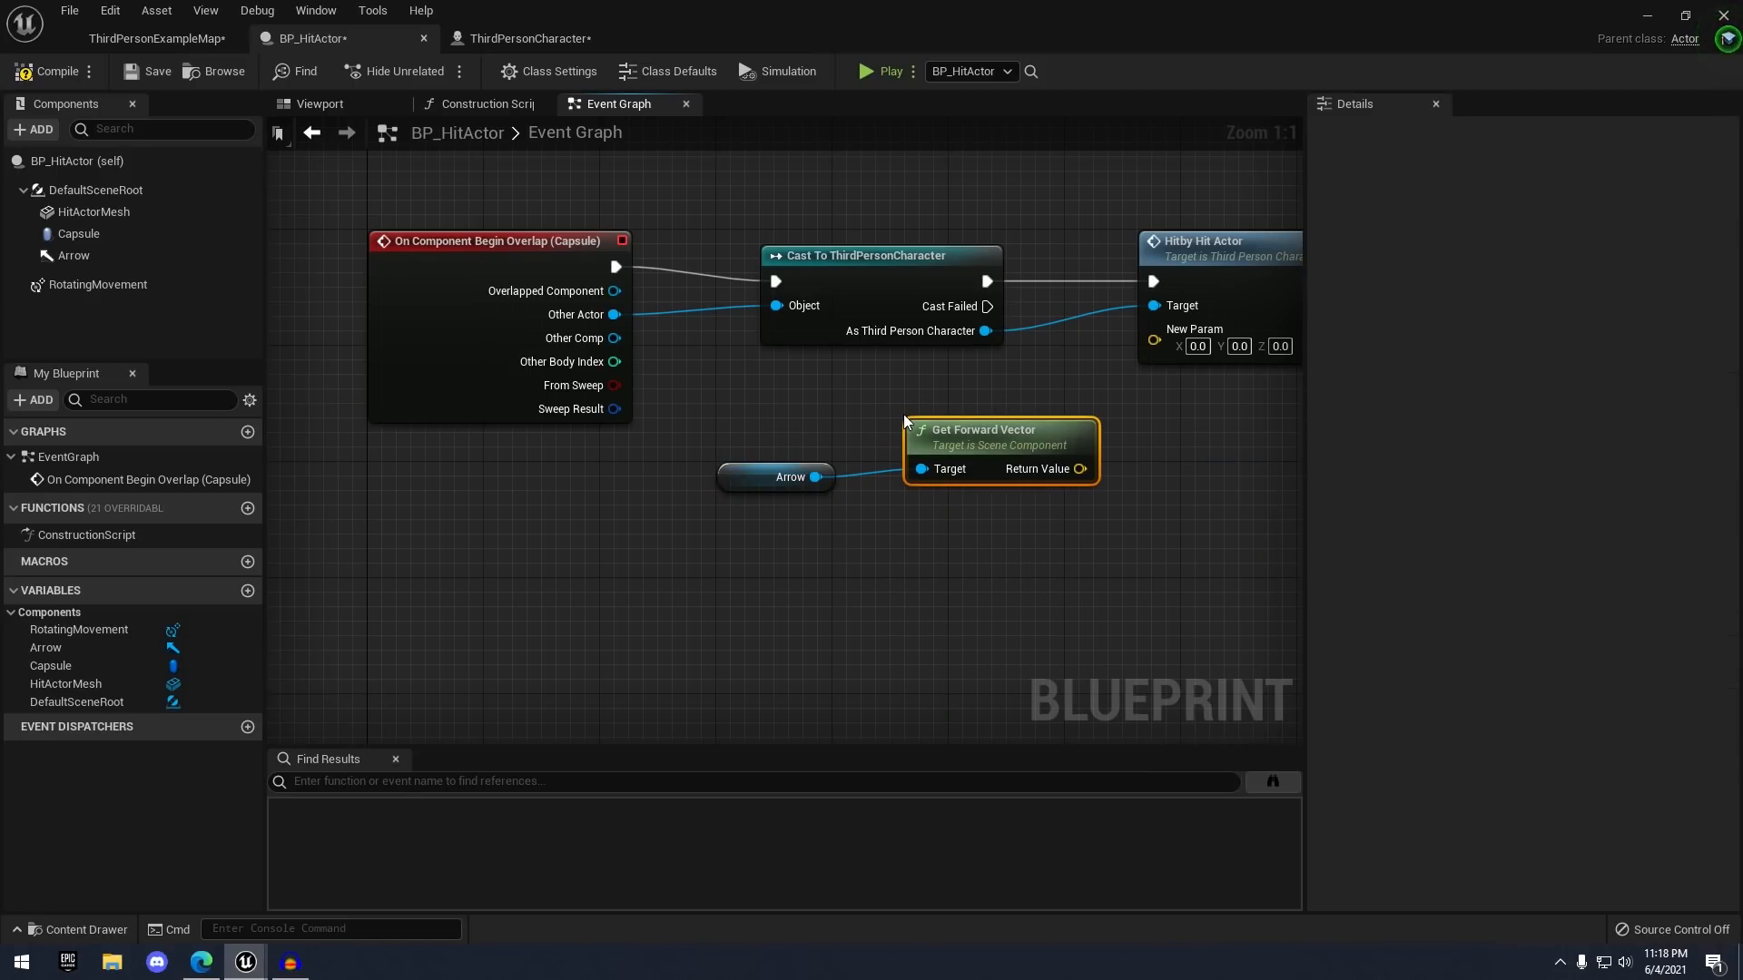
pyautogui.moveTo(1080, 469); pyautogui.dragTo(1154, 342)
pyautogui.moveTo(1219, 259); pyautogui.dragTo(924, 289, button='right')
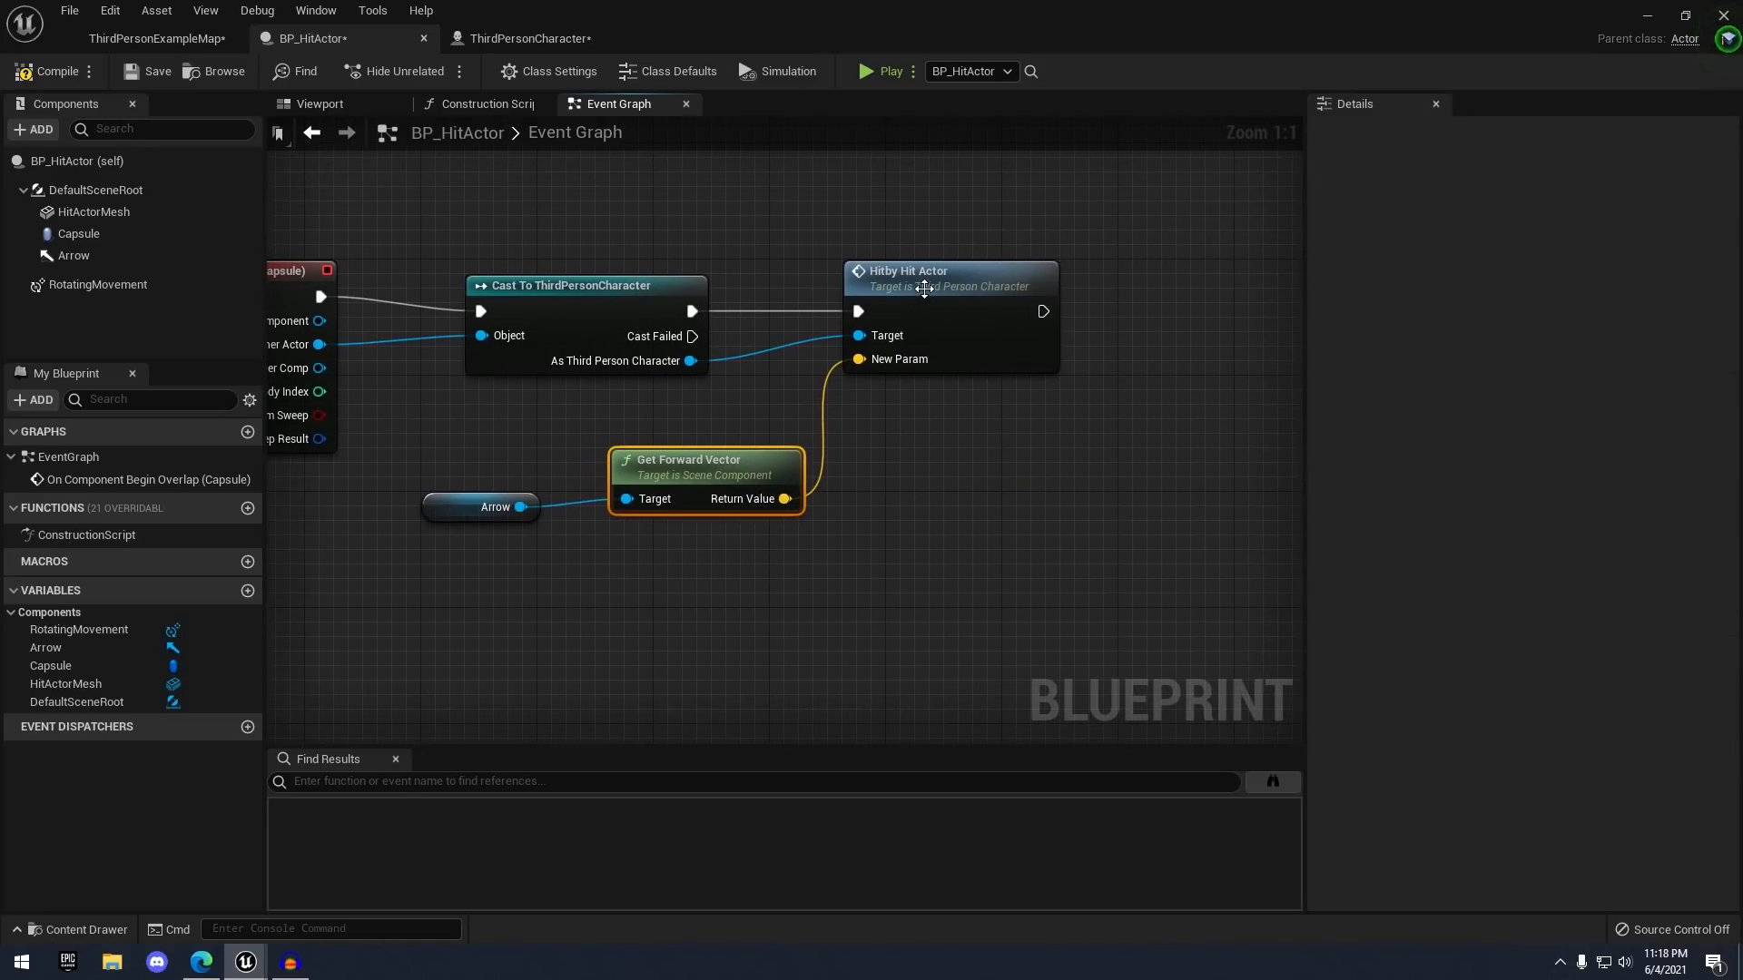
pyautogui.moveTo(919, 382); pyautogui.dragTo(981, 374, button='right')
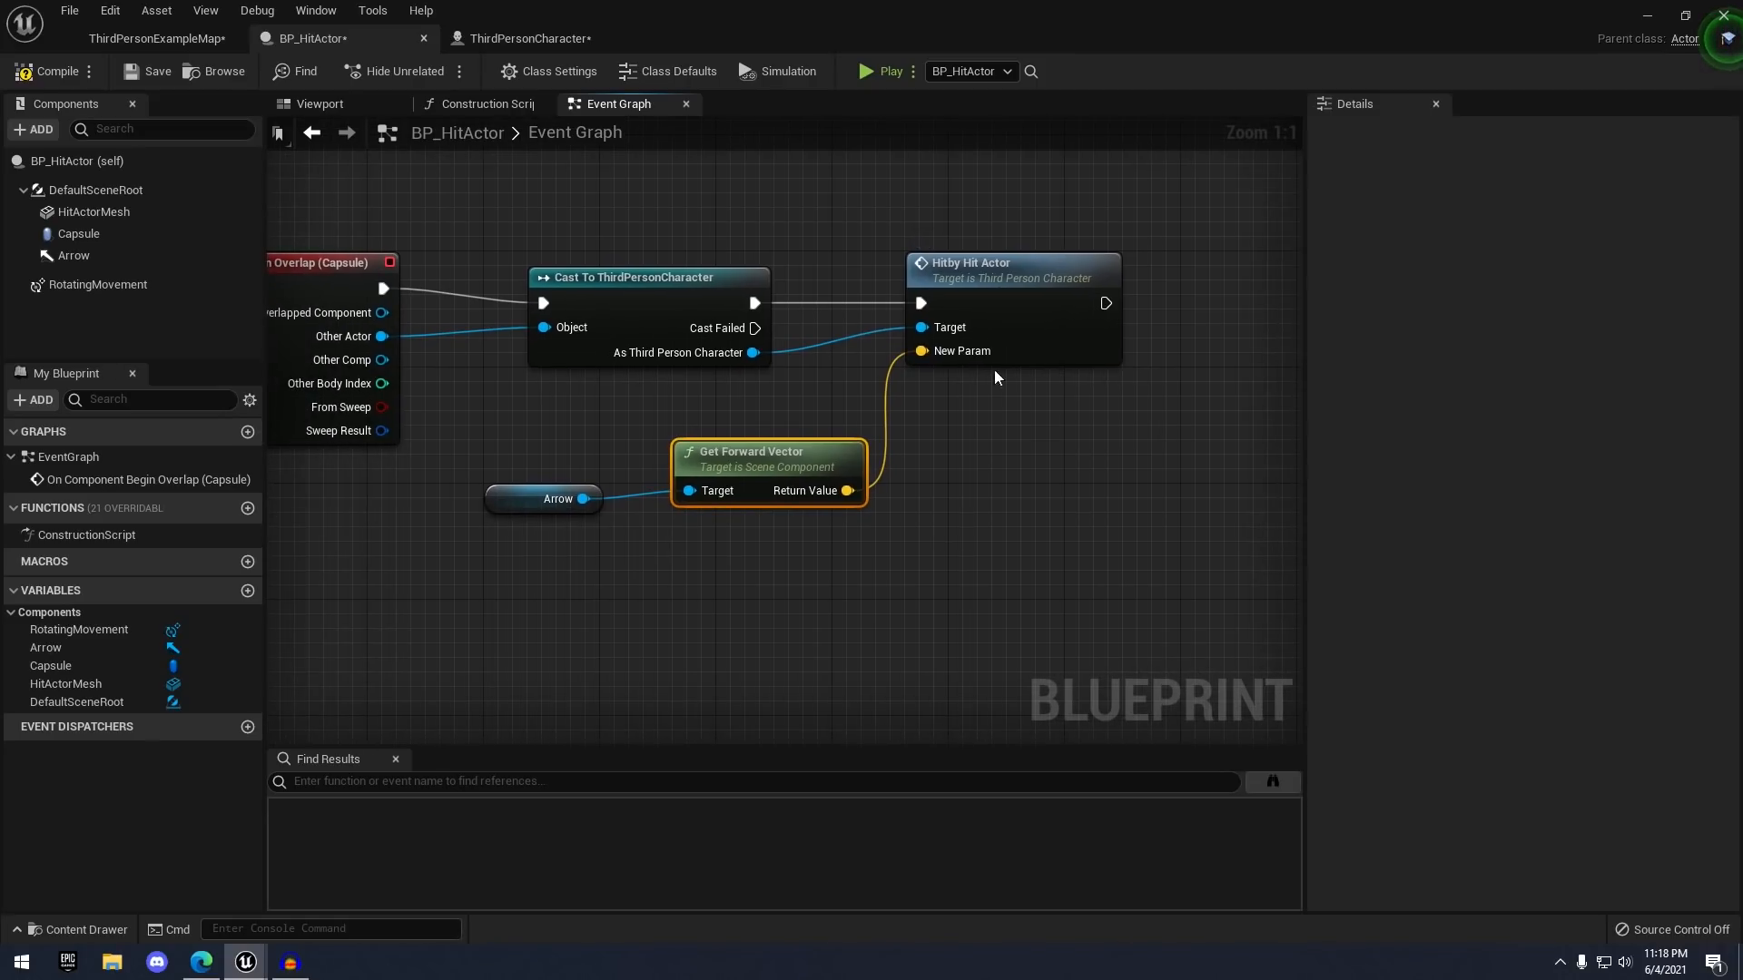
pyautogui.click(47, 71)
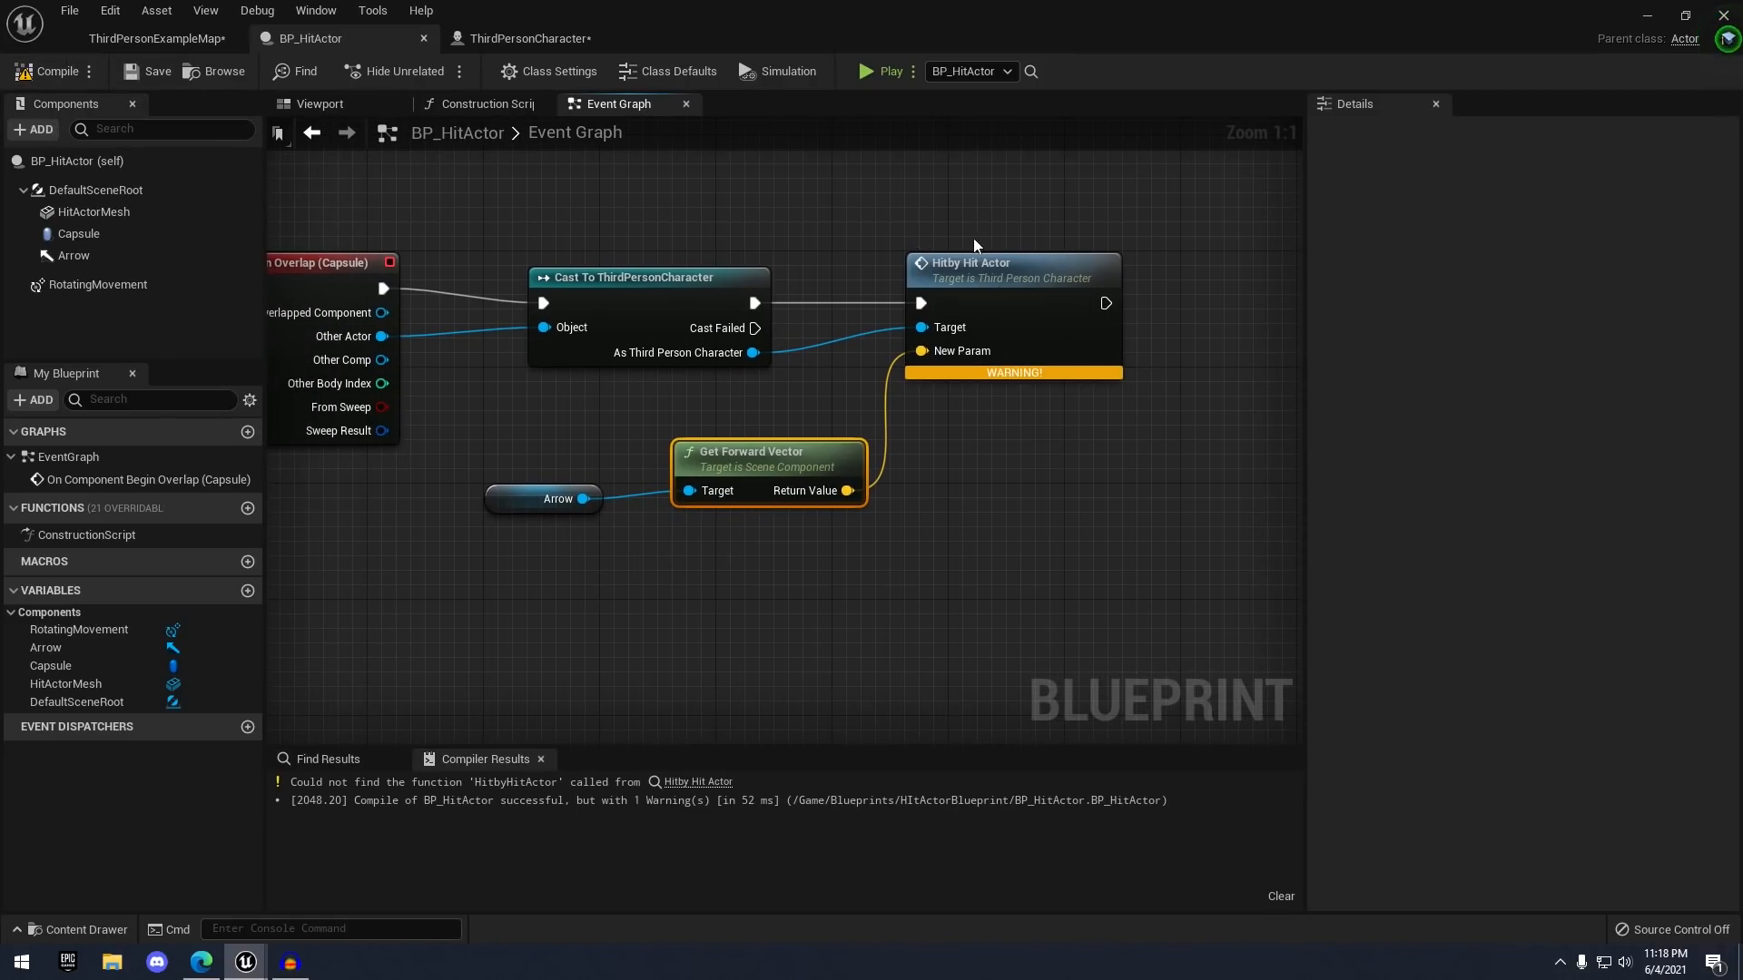
# - Compile ThirdPersonCharacter, re-add the Hitby Hit Actor call with forward vector into Hit Location, and compile
pyautogui.click(526, 38)
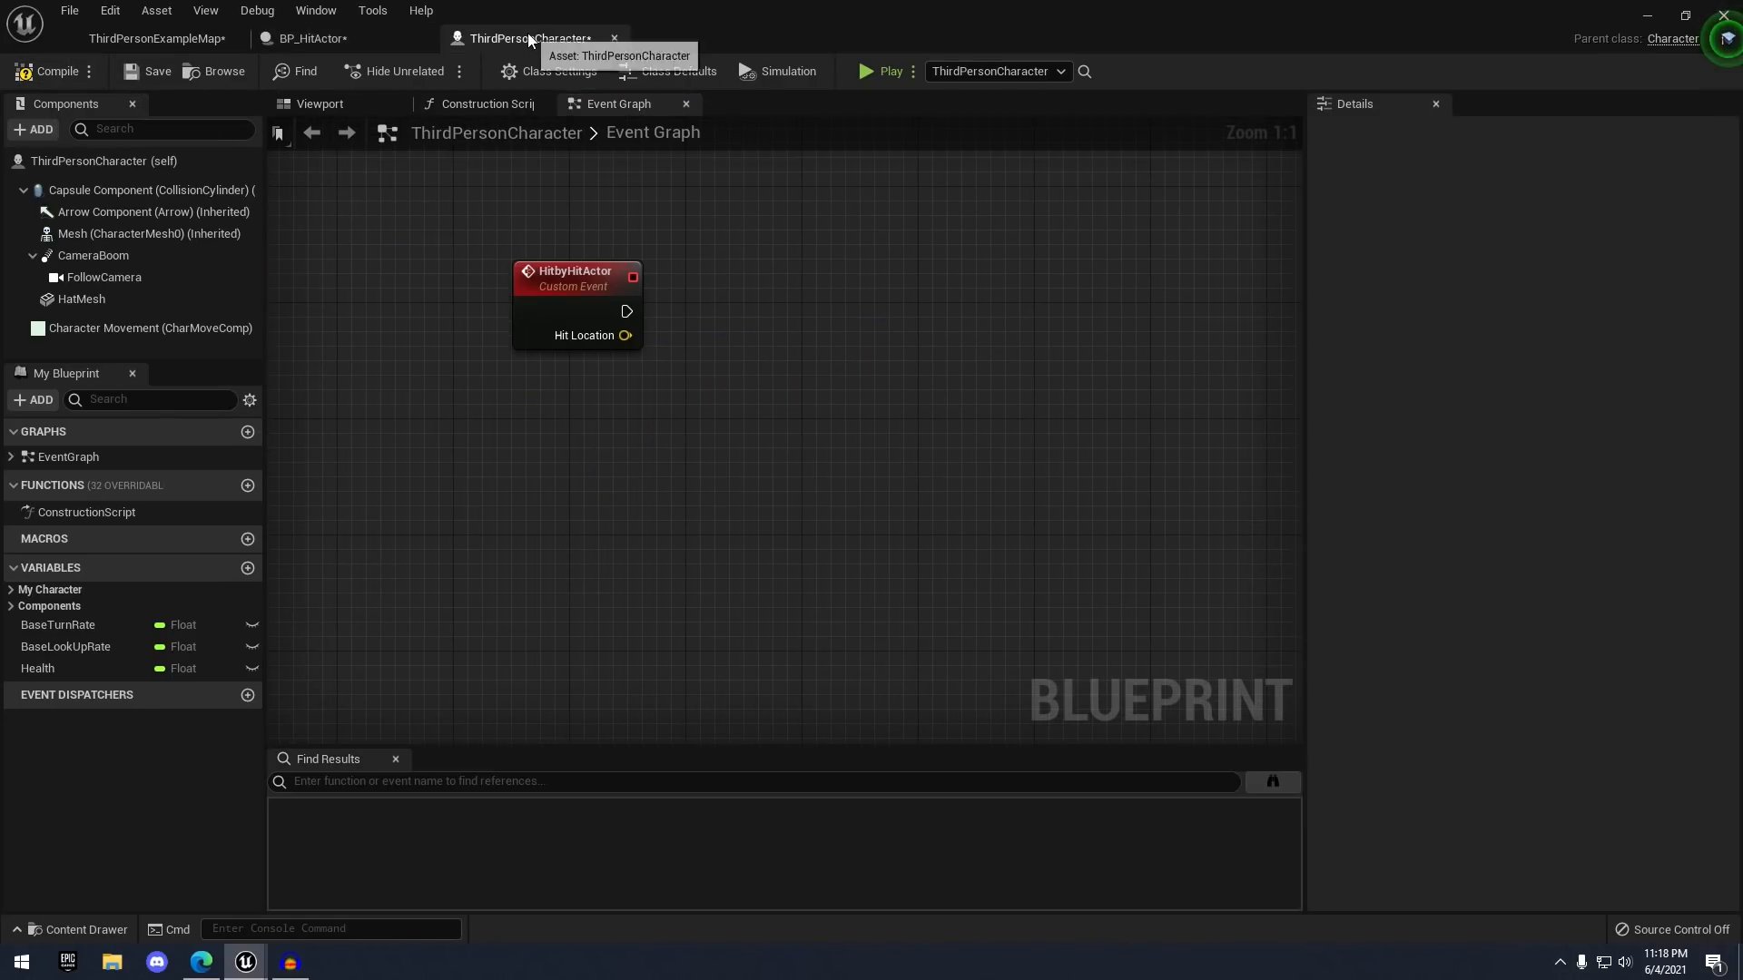
pyautogui.click(47, 71)
pyautogui.click(145, 71)
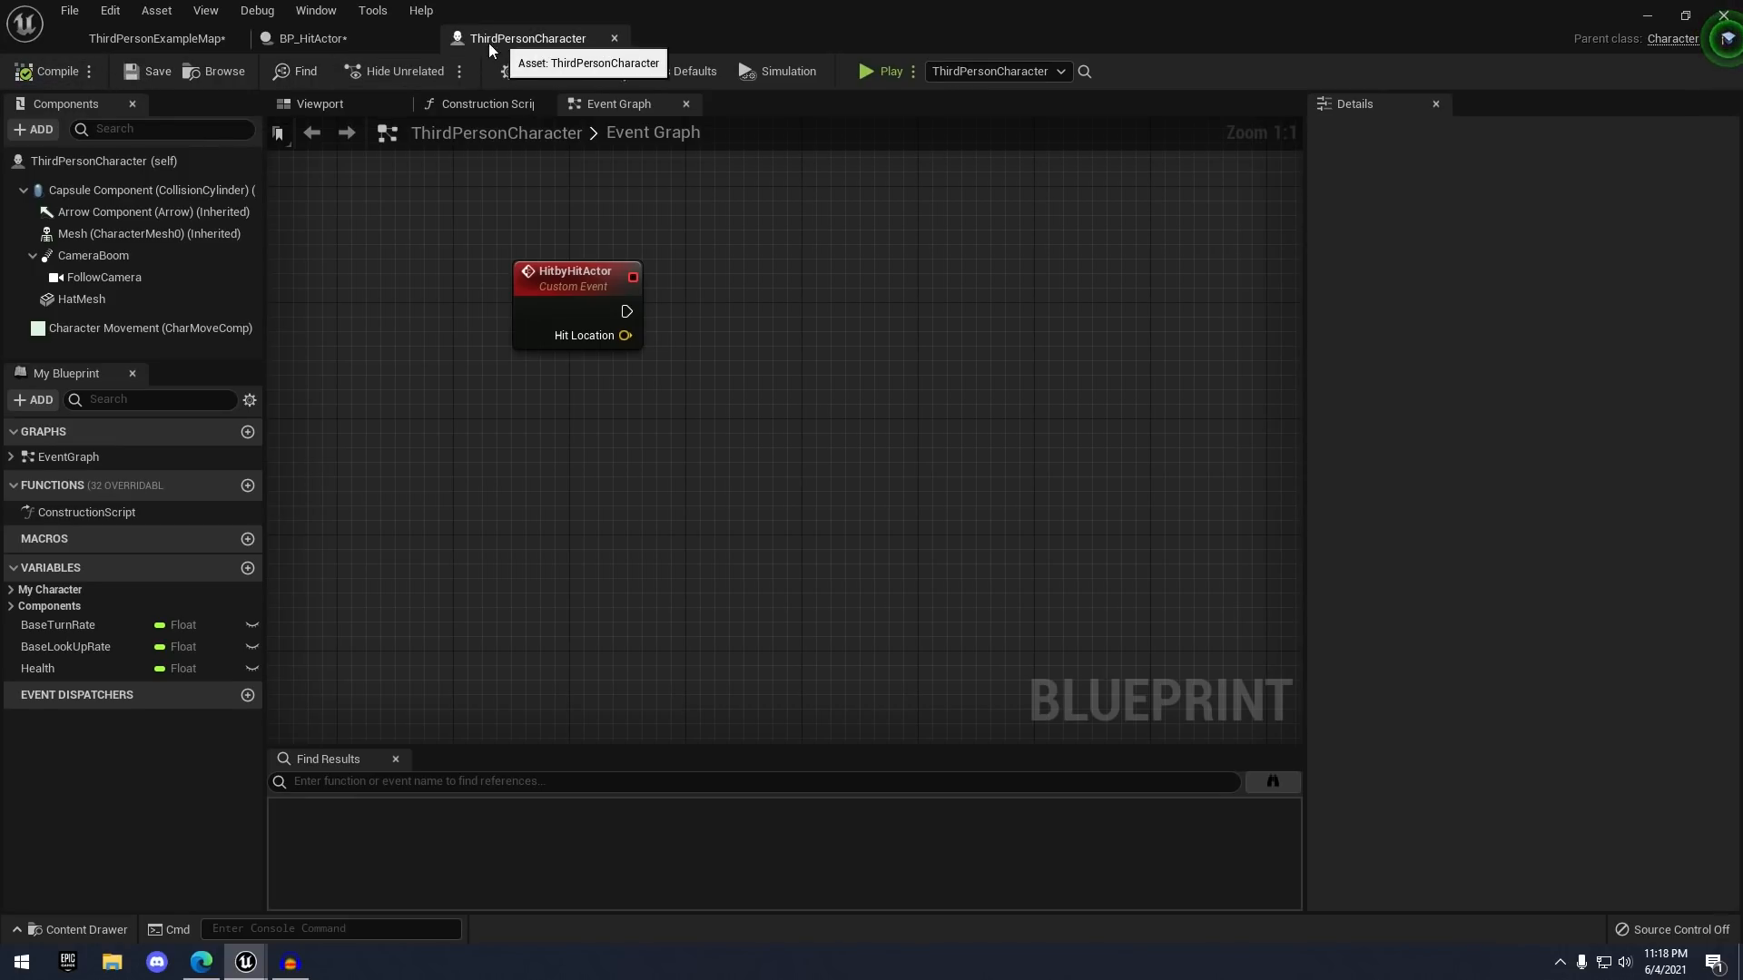
pyautogui.click(367, 46)
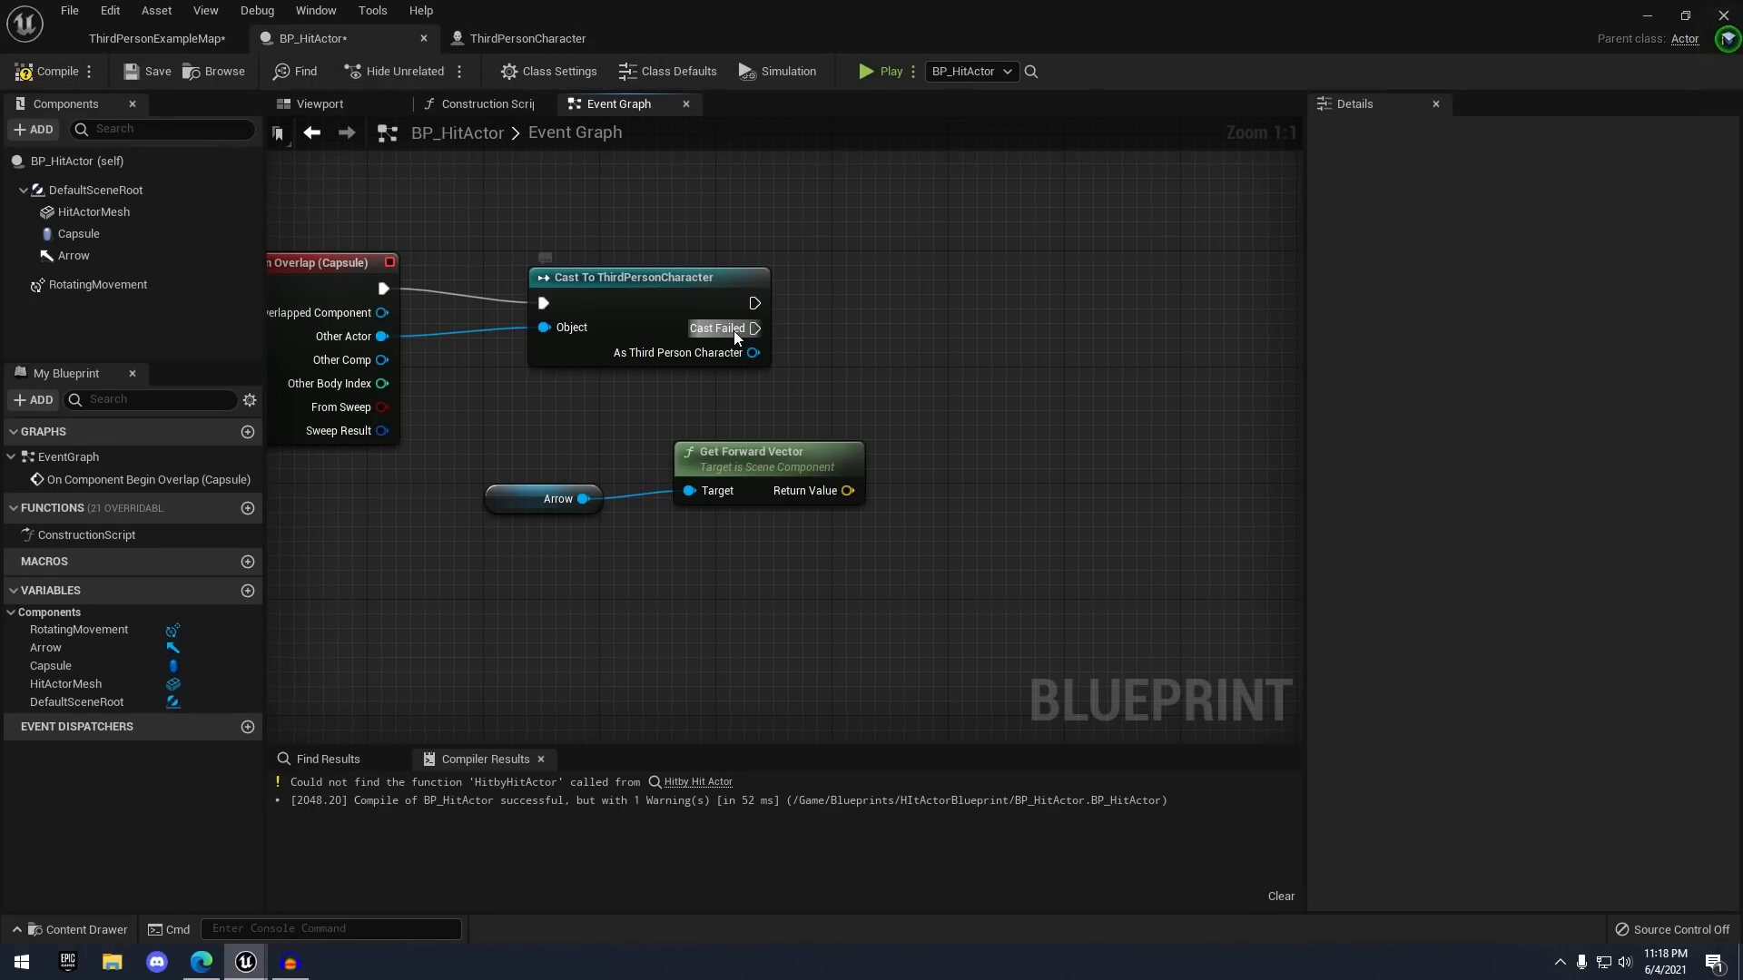
pyautogui.moveTo(752, 353); pyautogui.dragTo(903, 325)
pyautogui.write('hit')
pyautogui.press('Return')
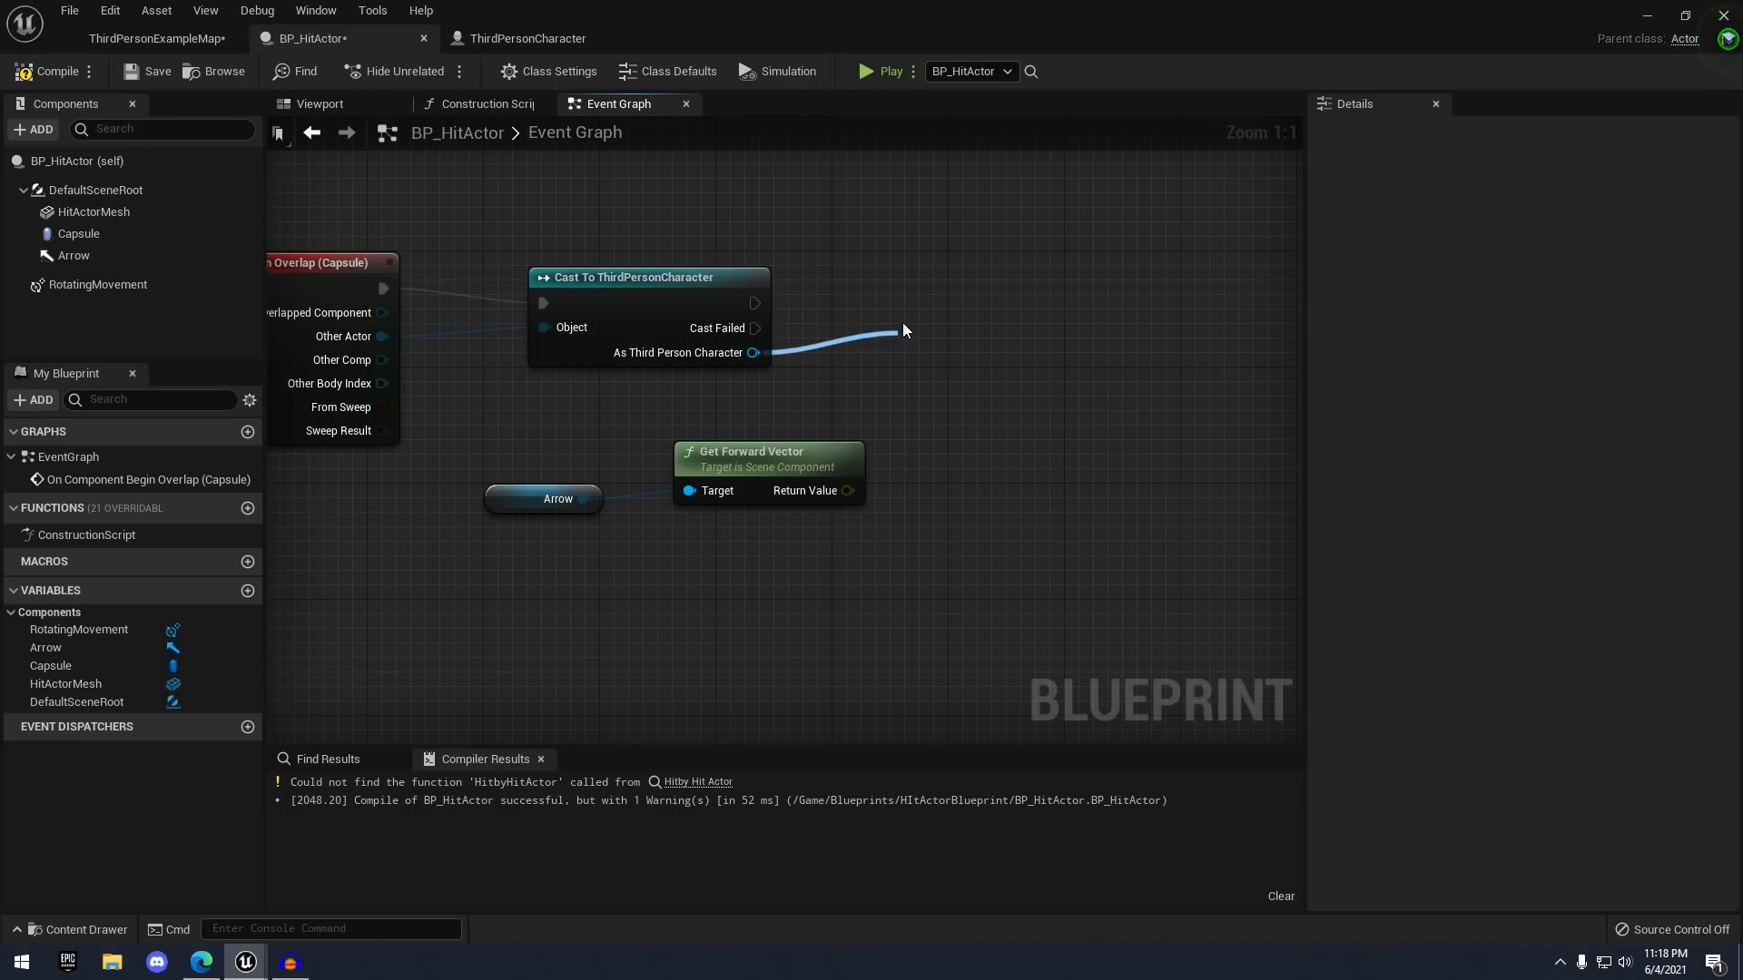
pyautogui.moveTo(1080, 402); pyautogui.dragTo(1139, 357)
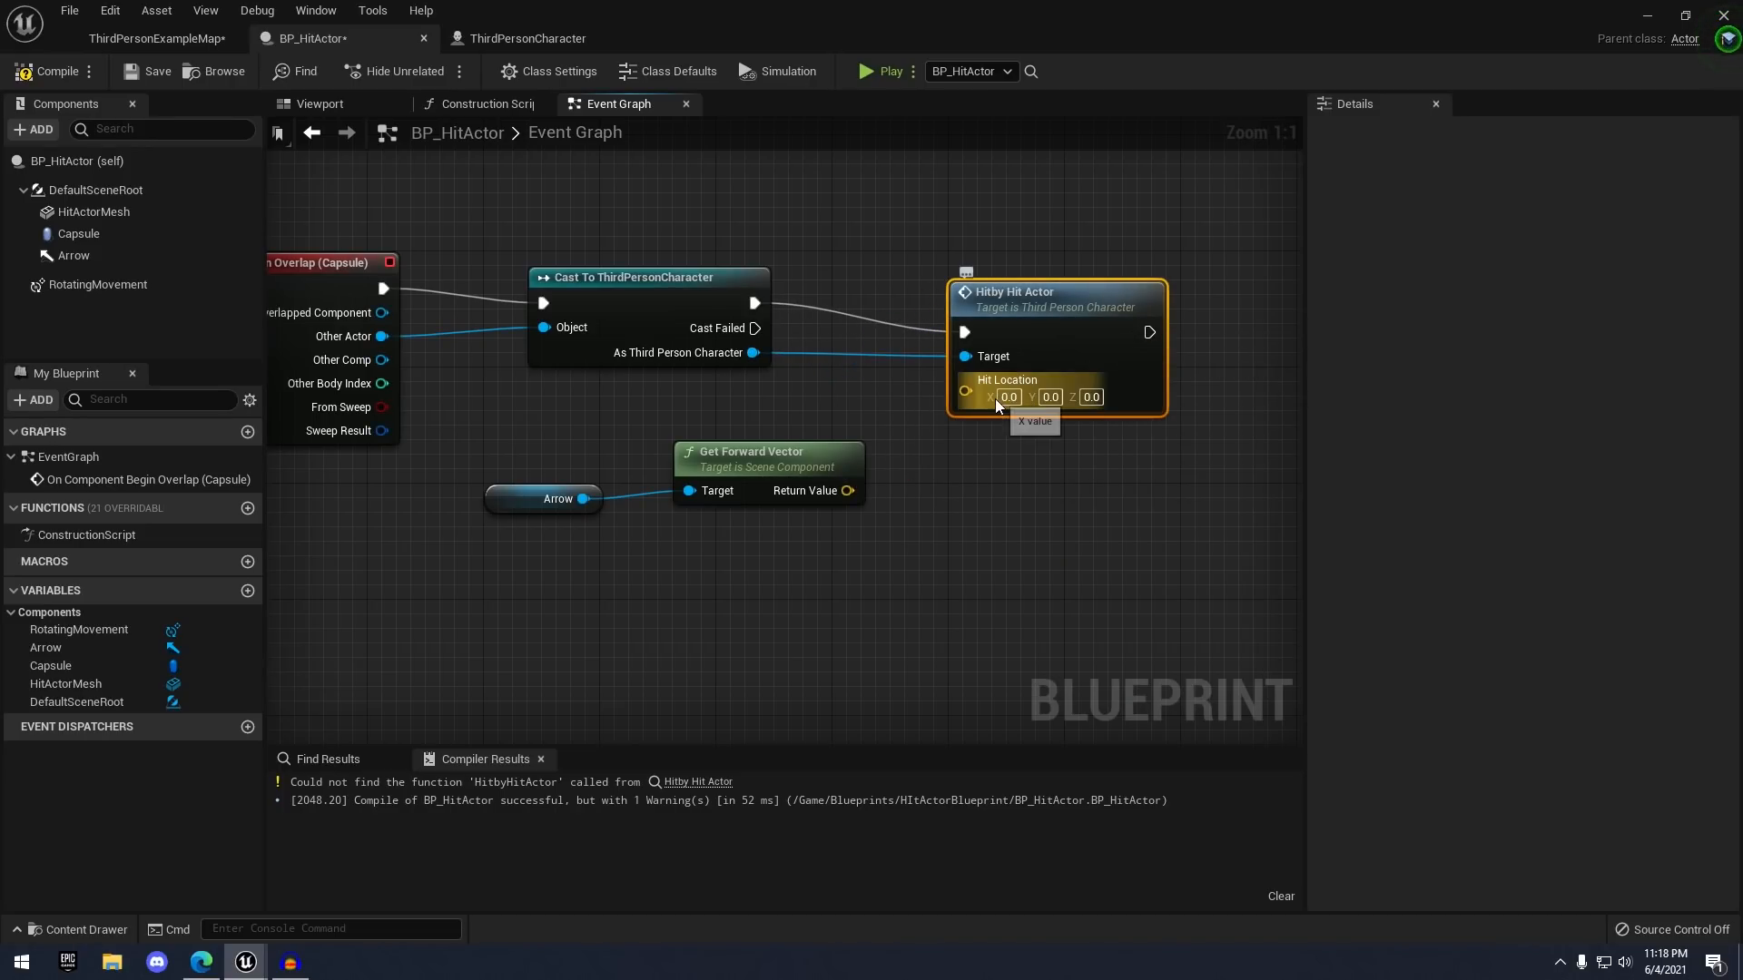
pyautogui.moveTo(847, 490); pyautogui.dragTo(968, 390)
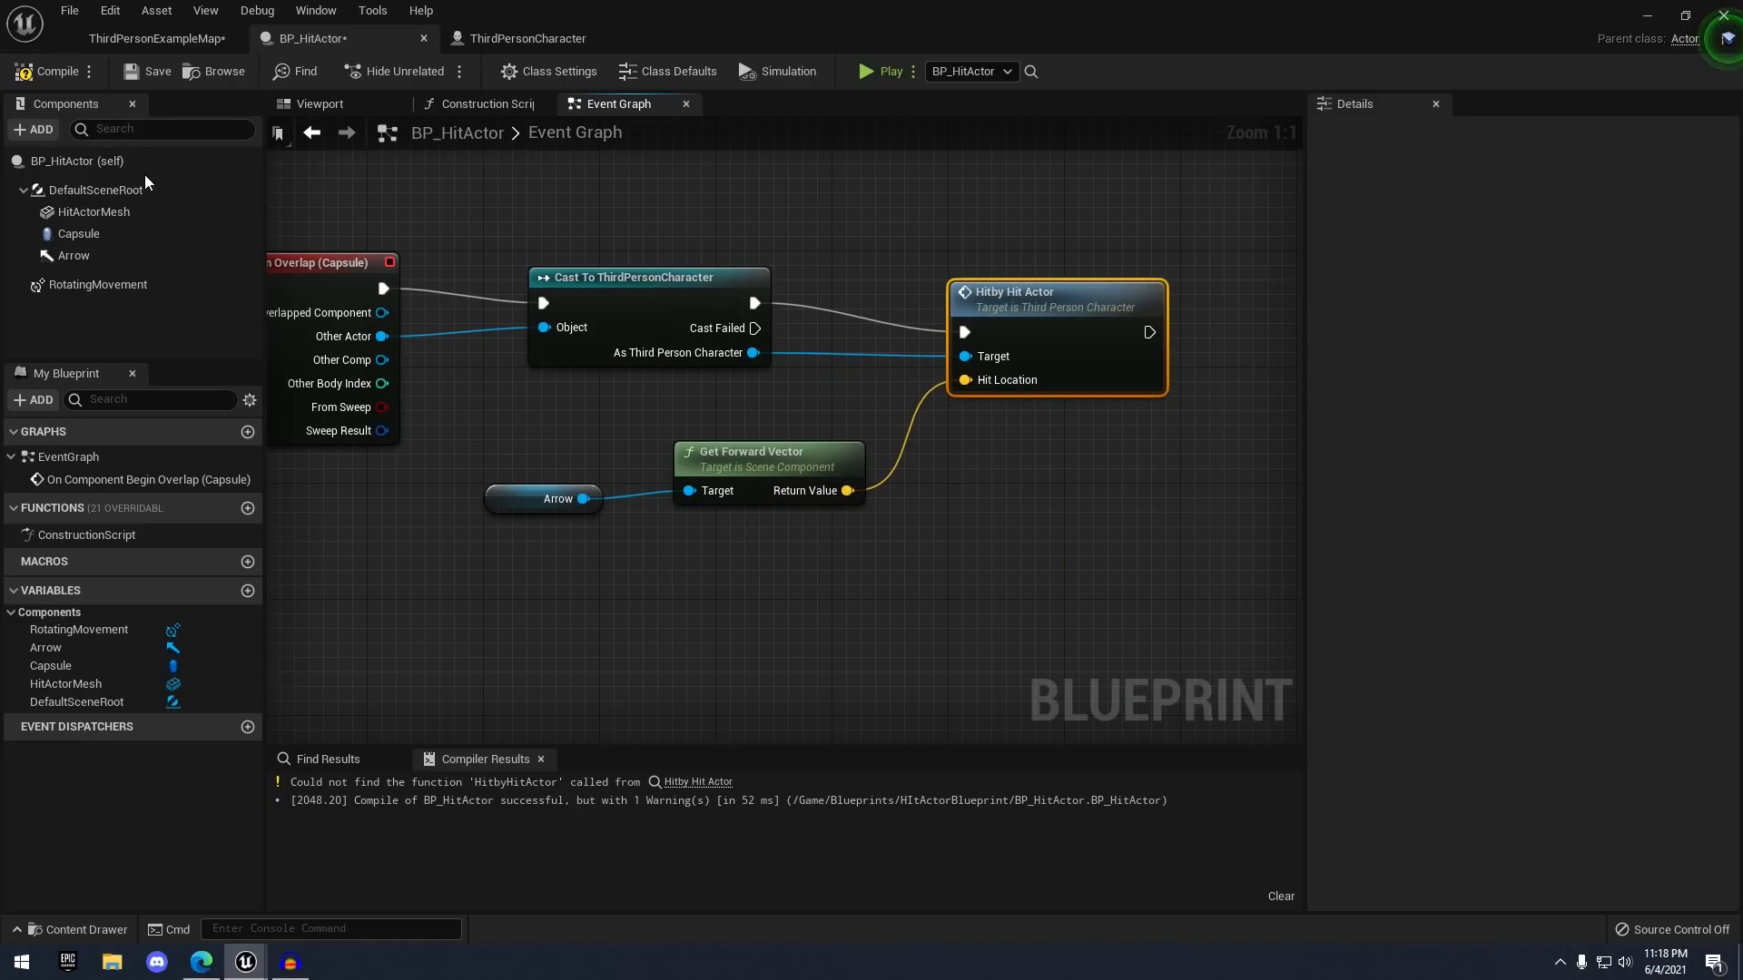
pyautogui.click(52, 73)
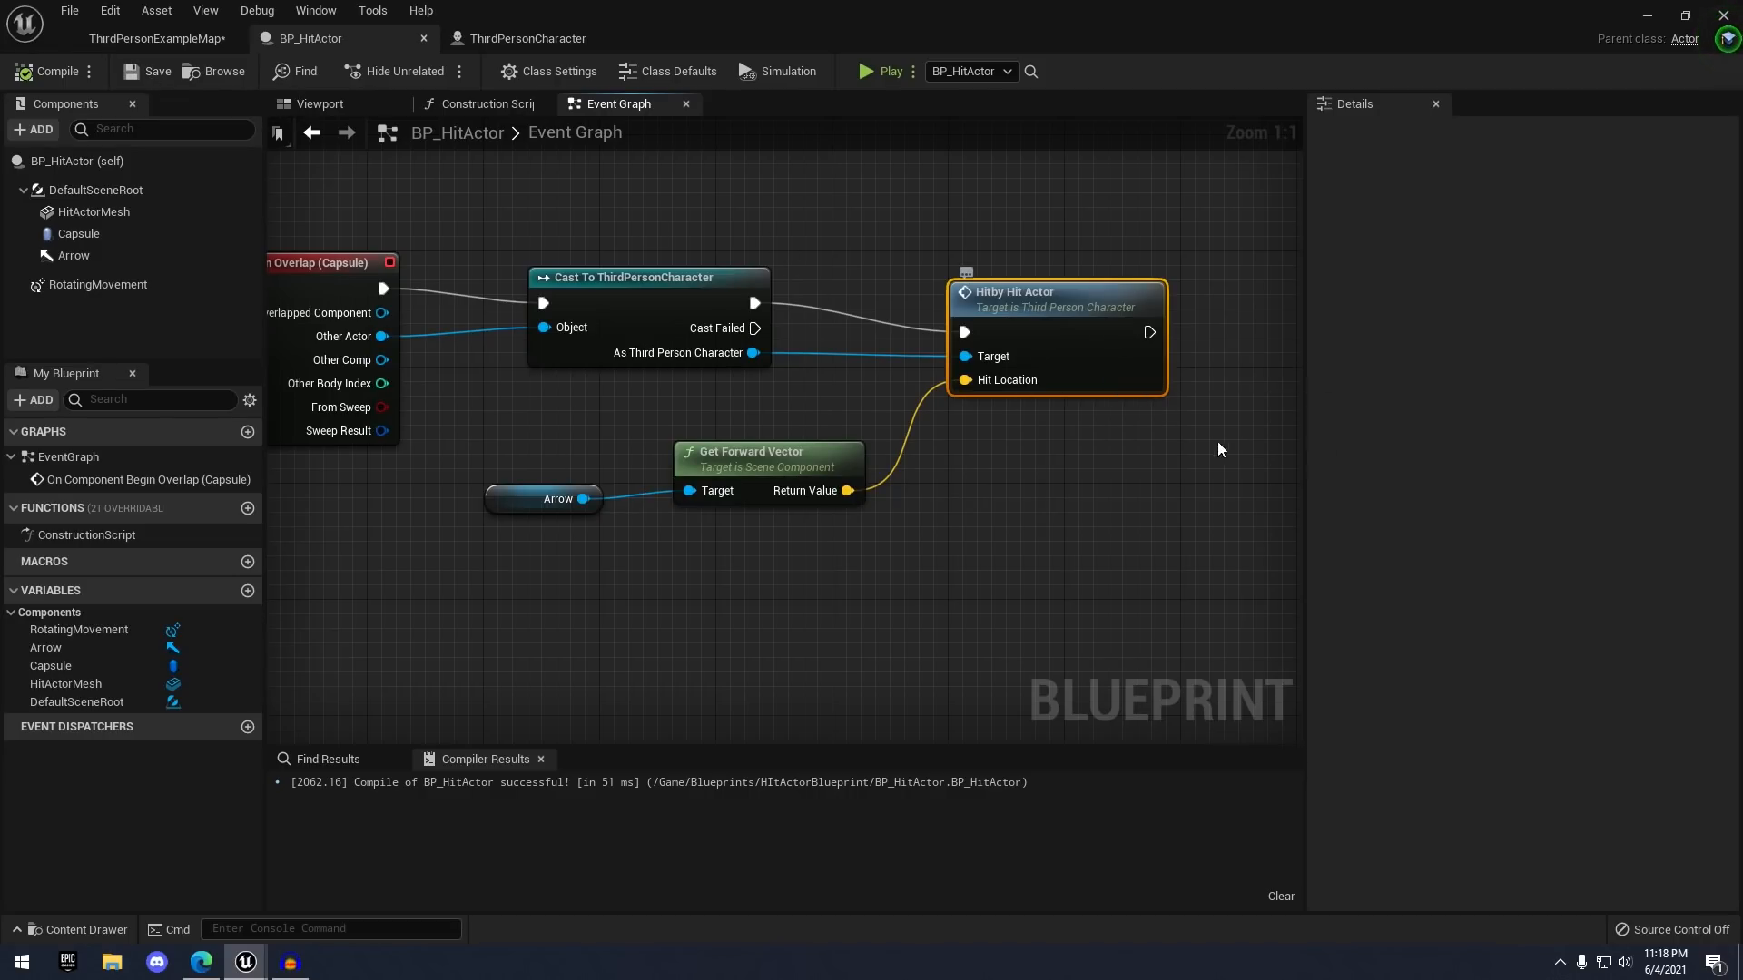
pyautogui.moveTo(1056, 471); pyautogui.dragTo(1138, 547, button='right')
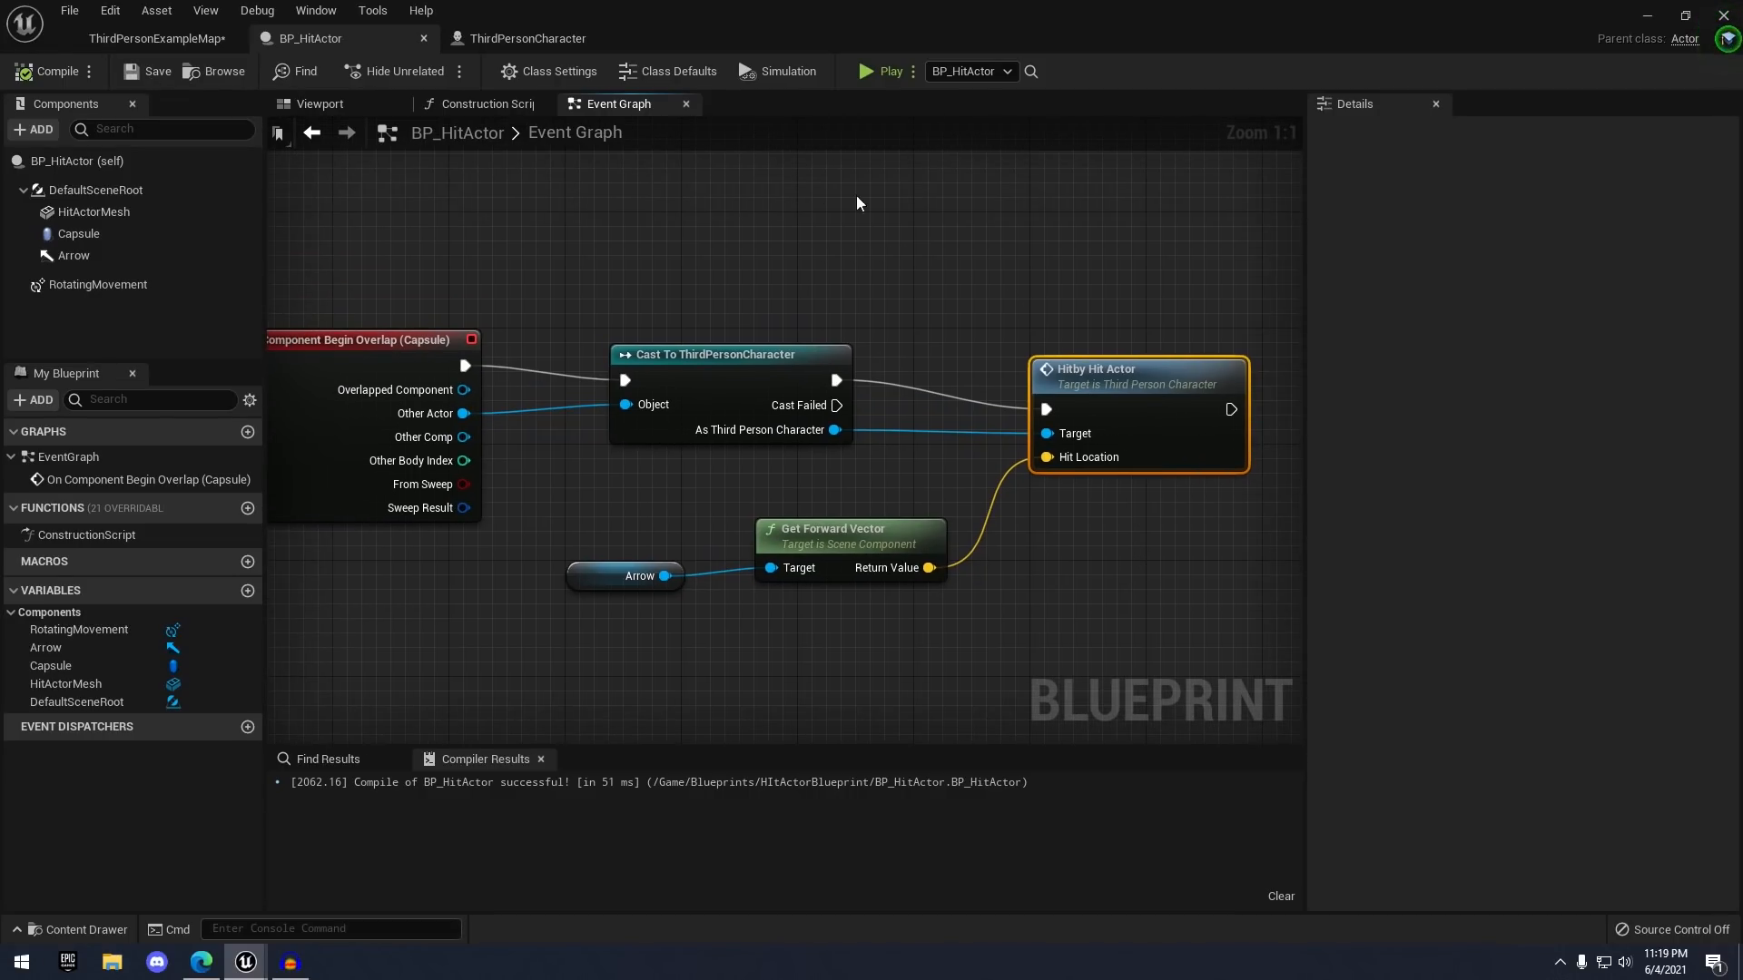
# - After the HitbyHitActor event, add Set Simulate Physics on Mesh with Simulate checked, and save
pyautogui.doubleClick(1139, 389)
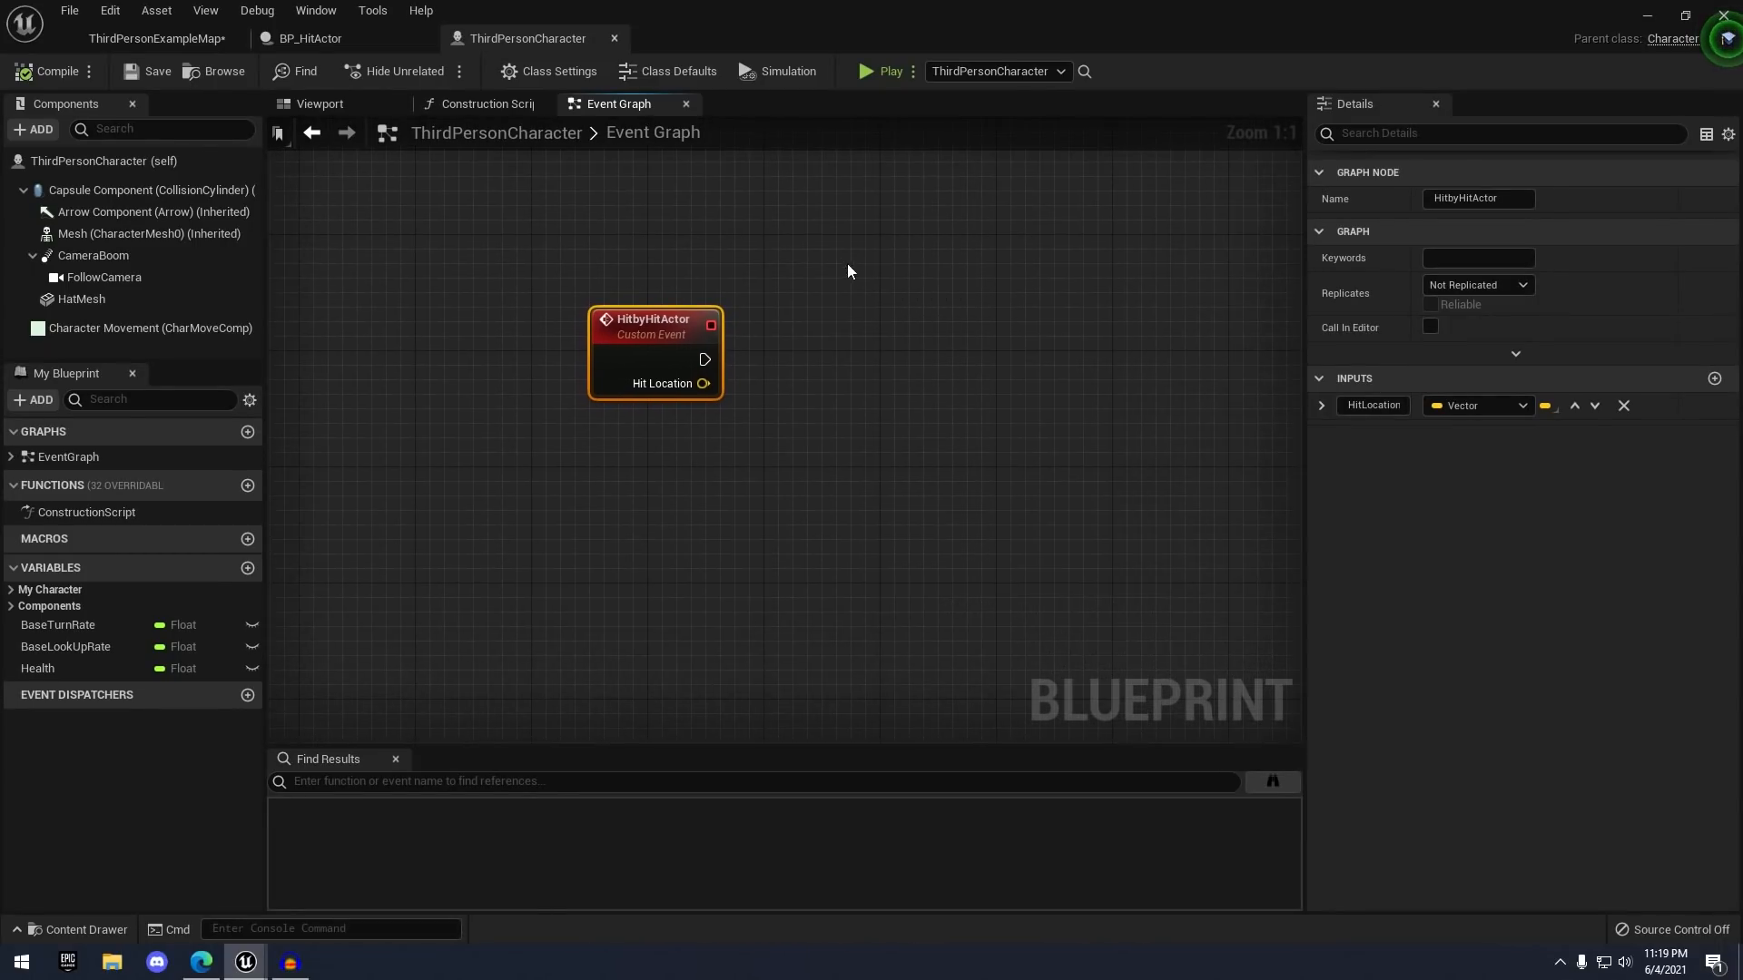
pyautogui.scroll(-2, 699, 308)
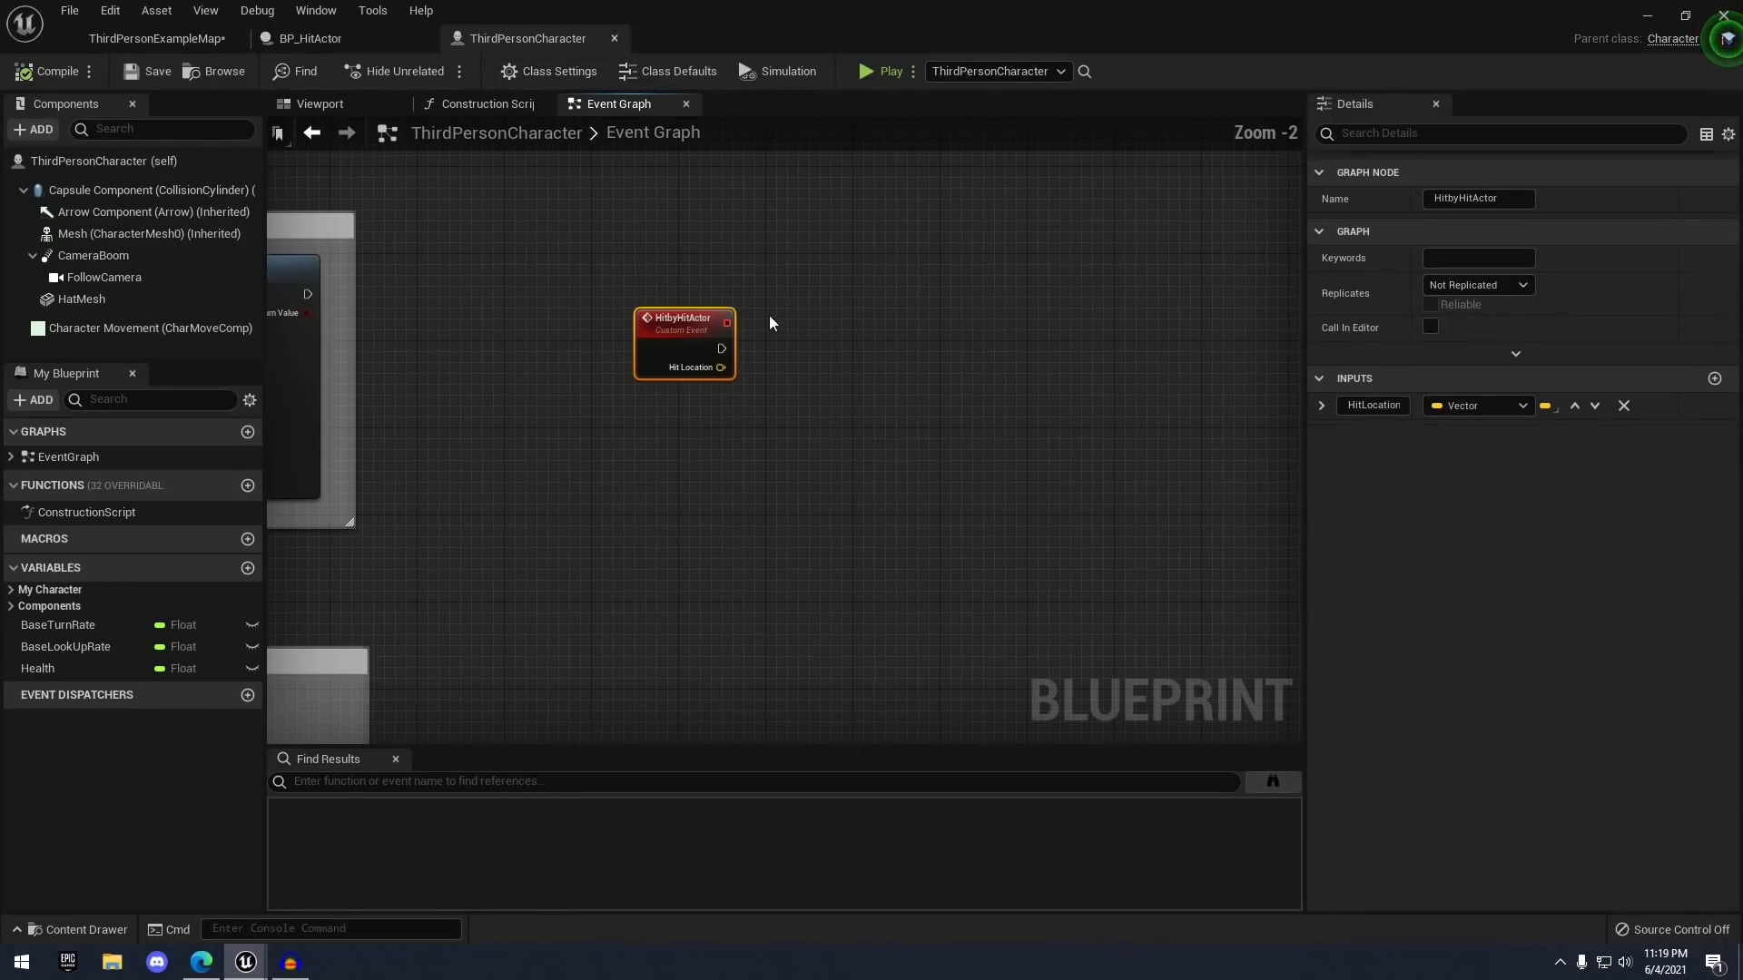
pyautogui.scroll(2, 726, 354)
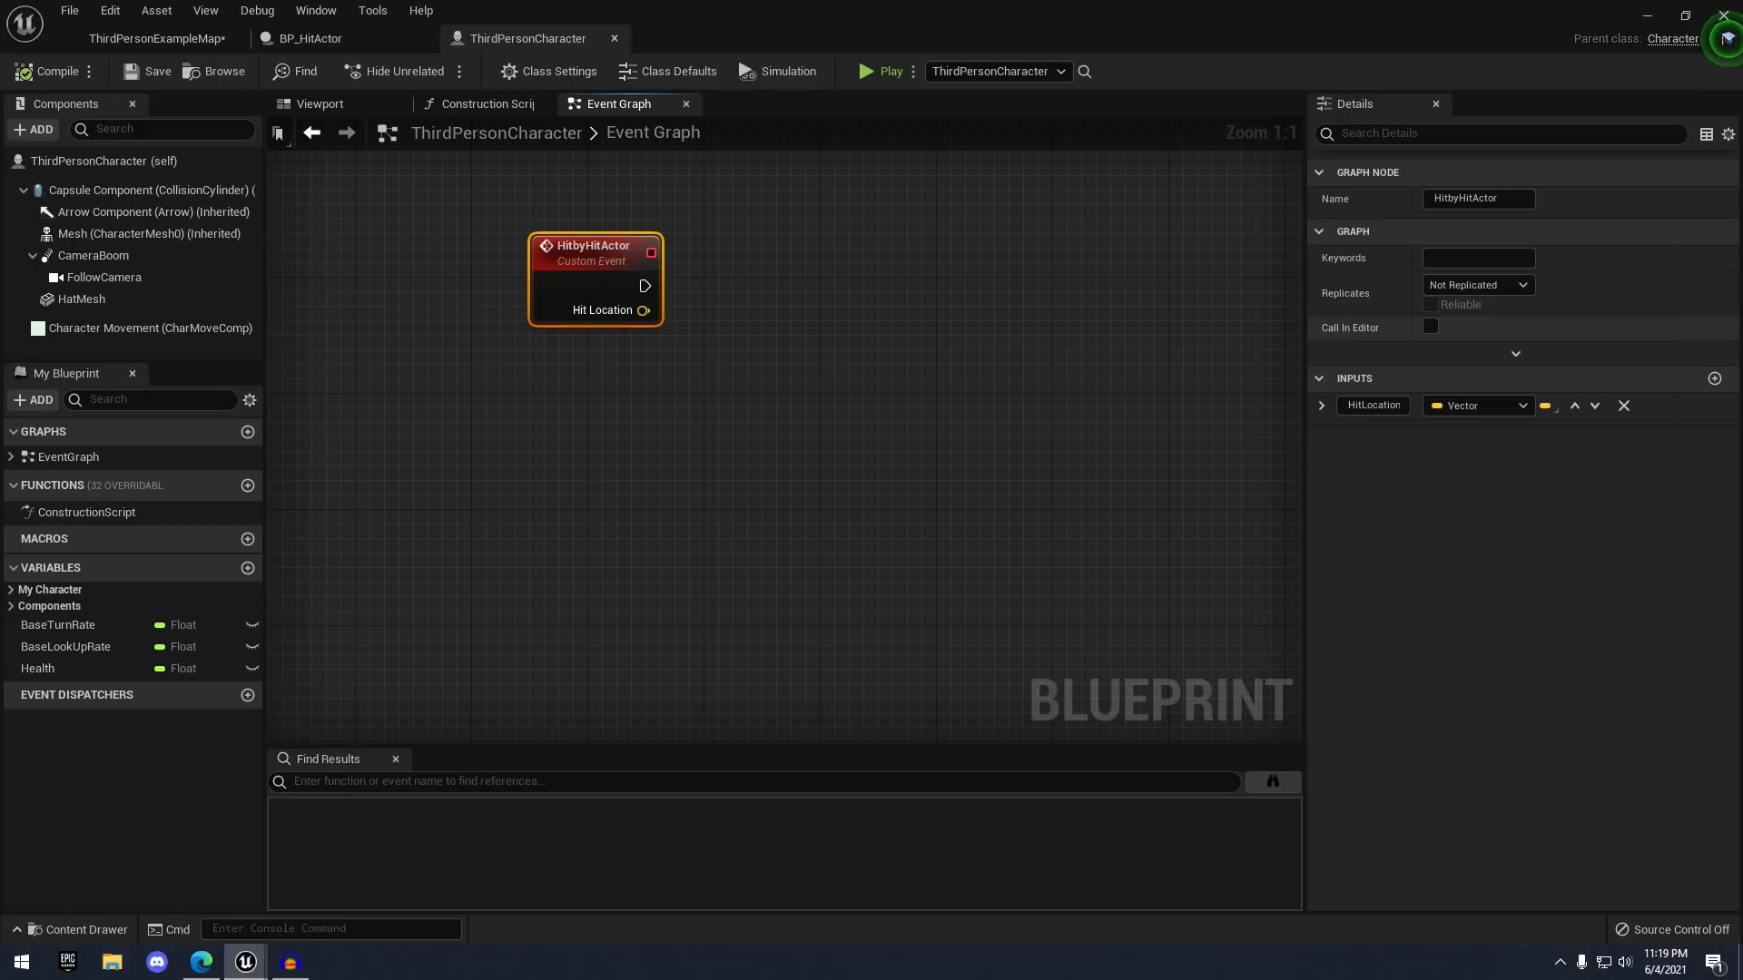
pyautogui.moveTo(654, 287); pyautogui.dragTo(577, 319, button='right')
pyautogui.moveTo(769, 323); pyautogui.dragTo(917, 304, button='right')
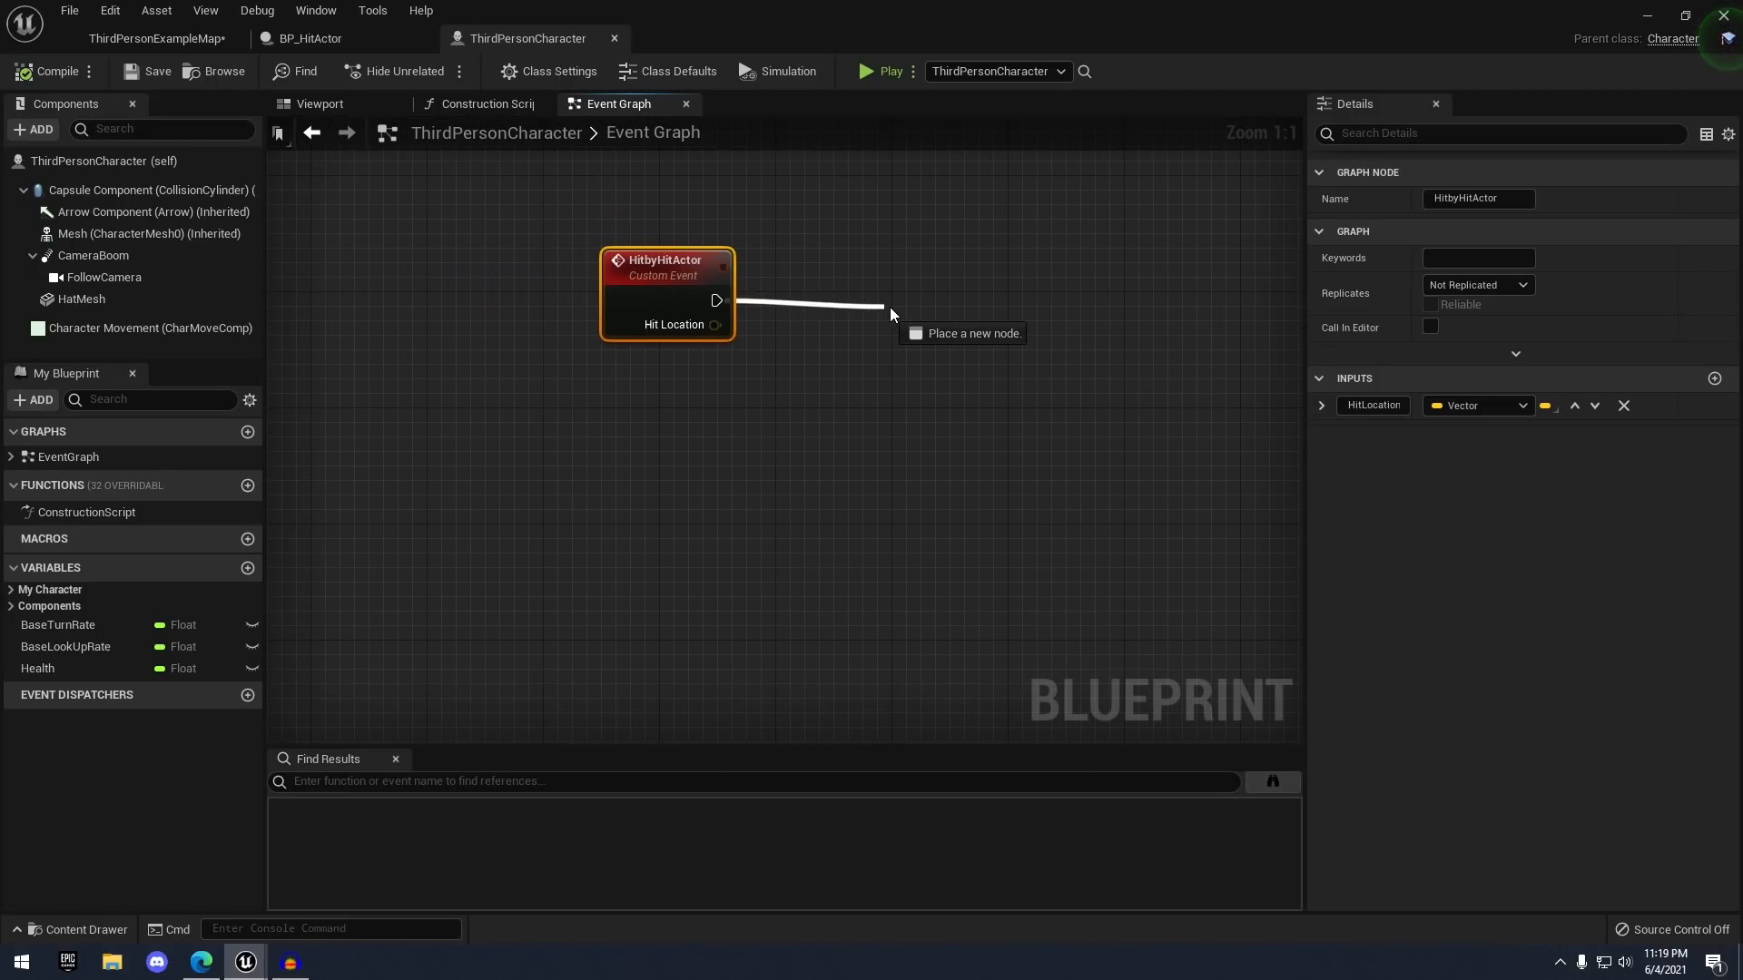
pyautogui.moveTo(890, 309); pyautogui.dragTo(892, 310)
pyautogui.write('set simu')
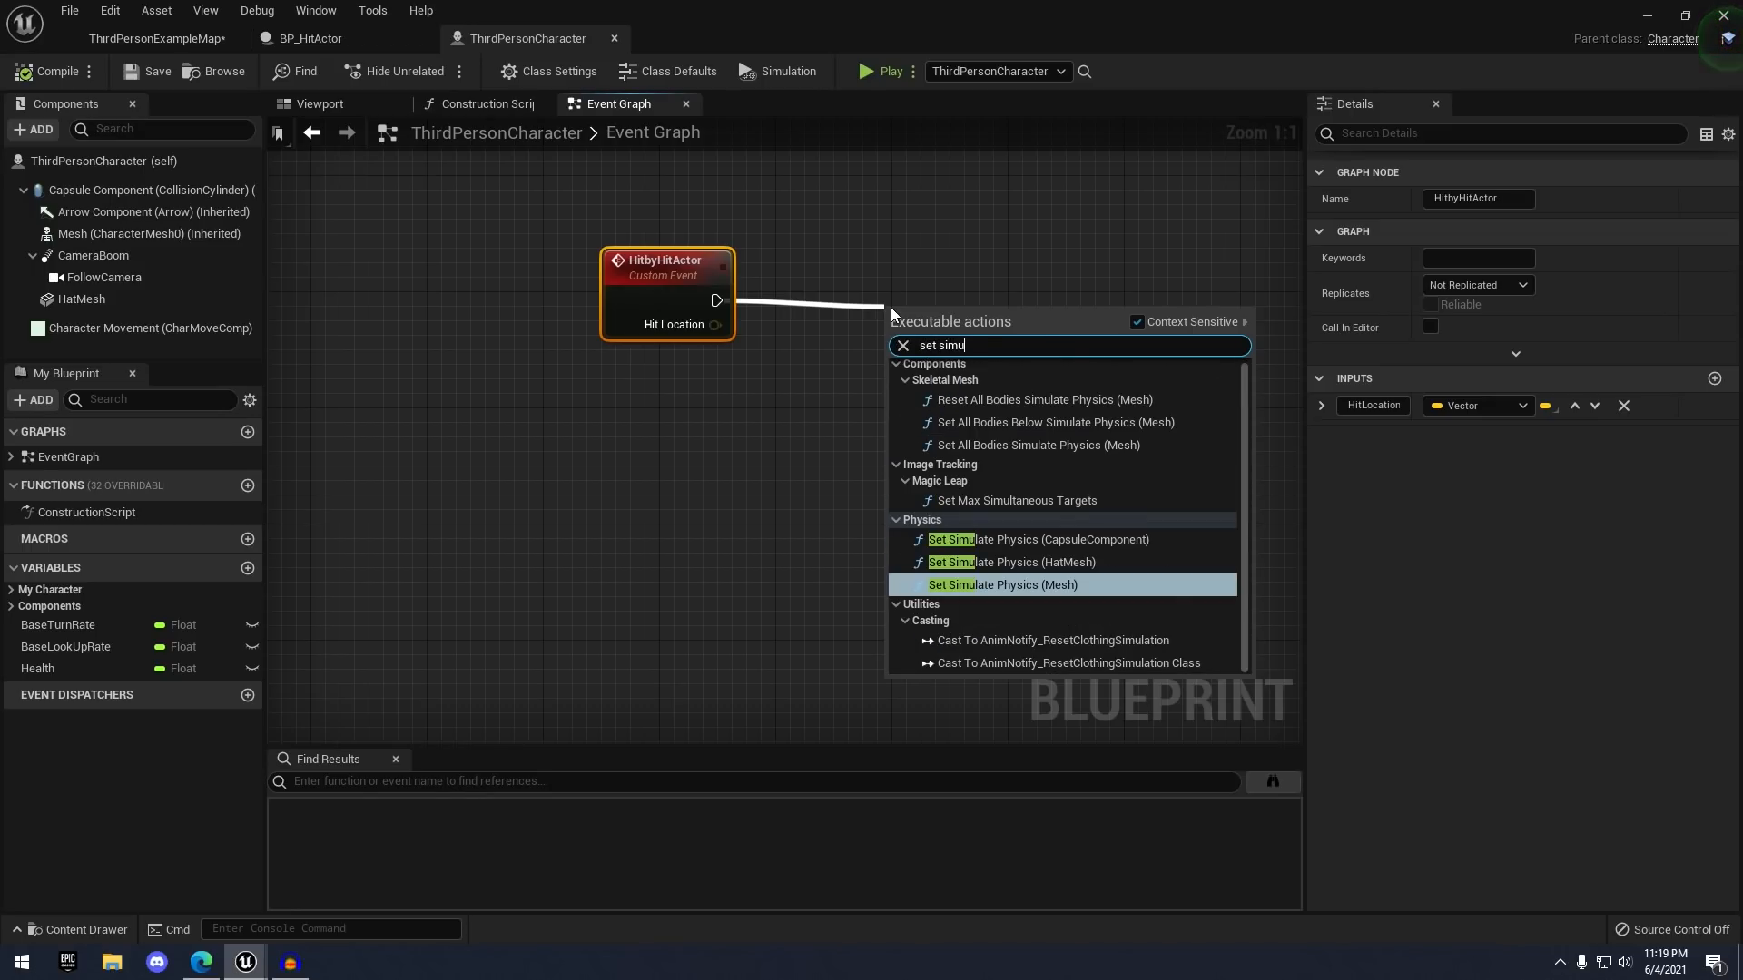
pyautogui.press('Return')
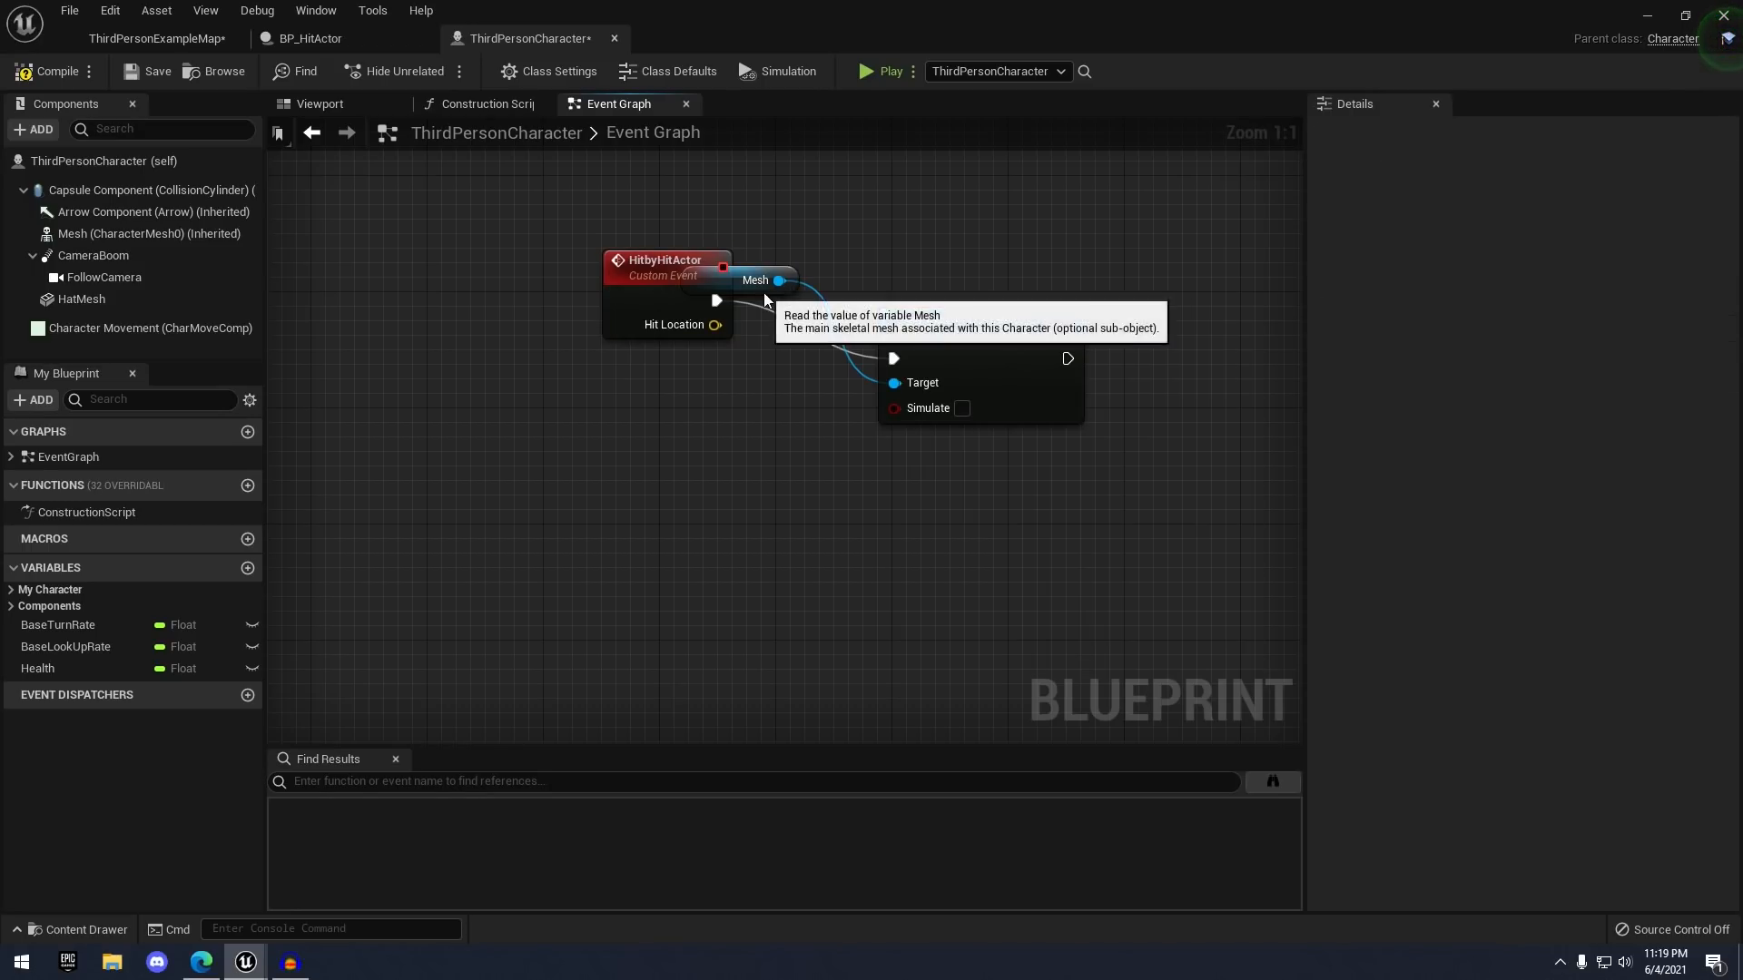
pyautogui.moveTo(764, 289); pyautogui.dragTo(788, 432)
pyautogui.moveTo(973, 350); pyautogui.dragTo(1032, 293)
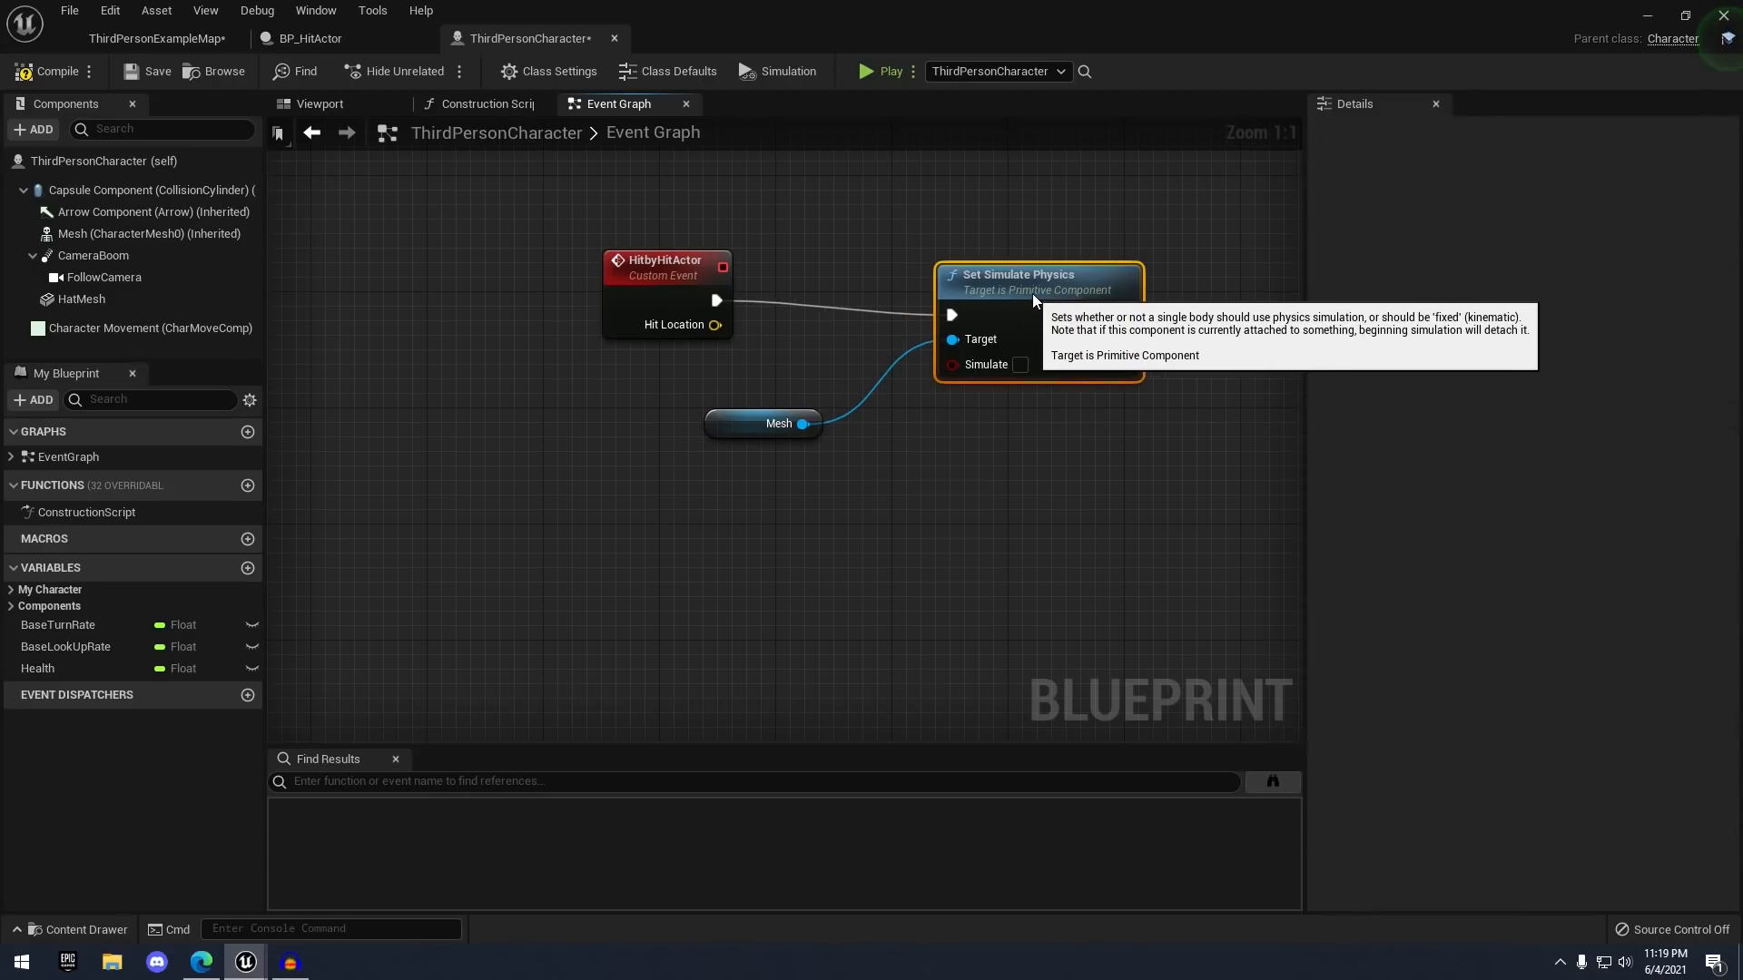
pyautogui.click(1021, 354)
pyautogui.moveTo(762, 425); pyautogui.dragTo(791, 410)
pyautogui.moveTo(988, 438); pyautogui.dragTo(874, 461, button='right')
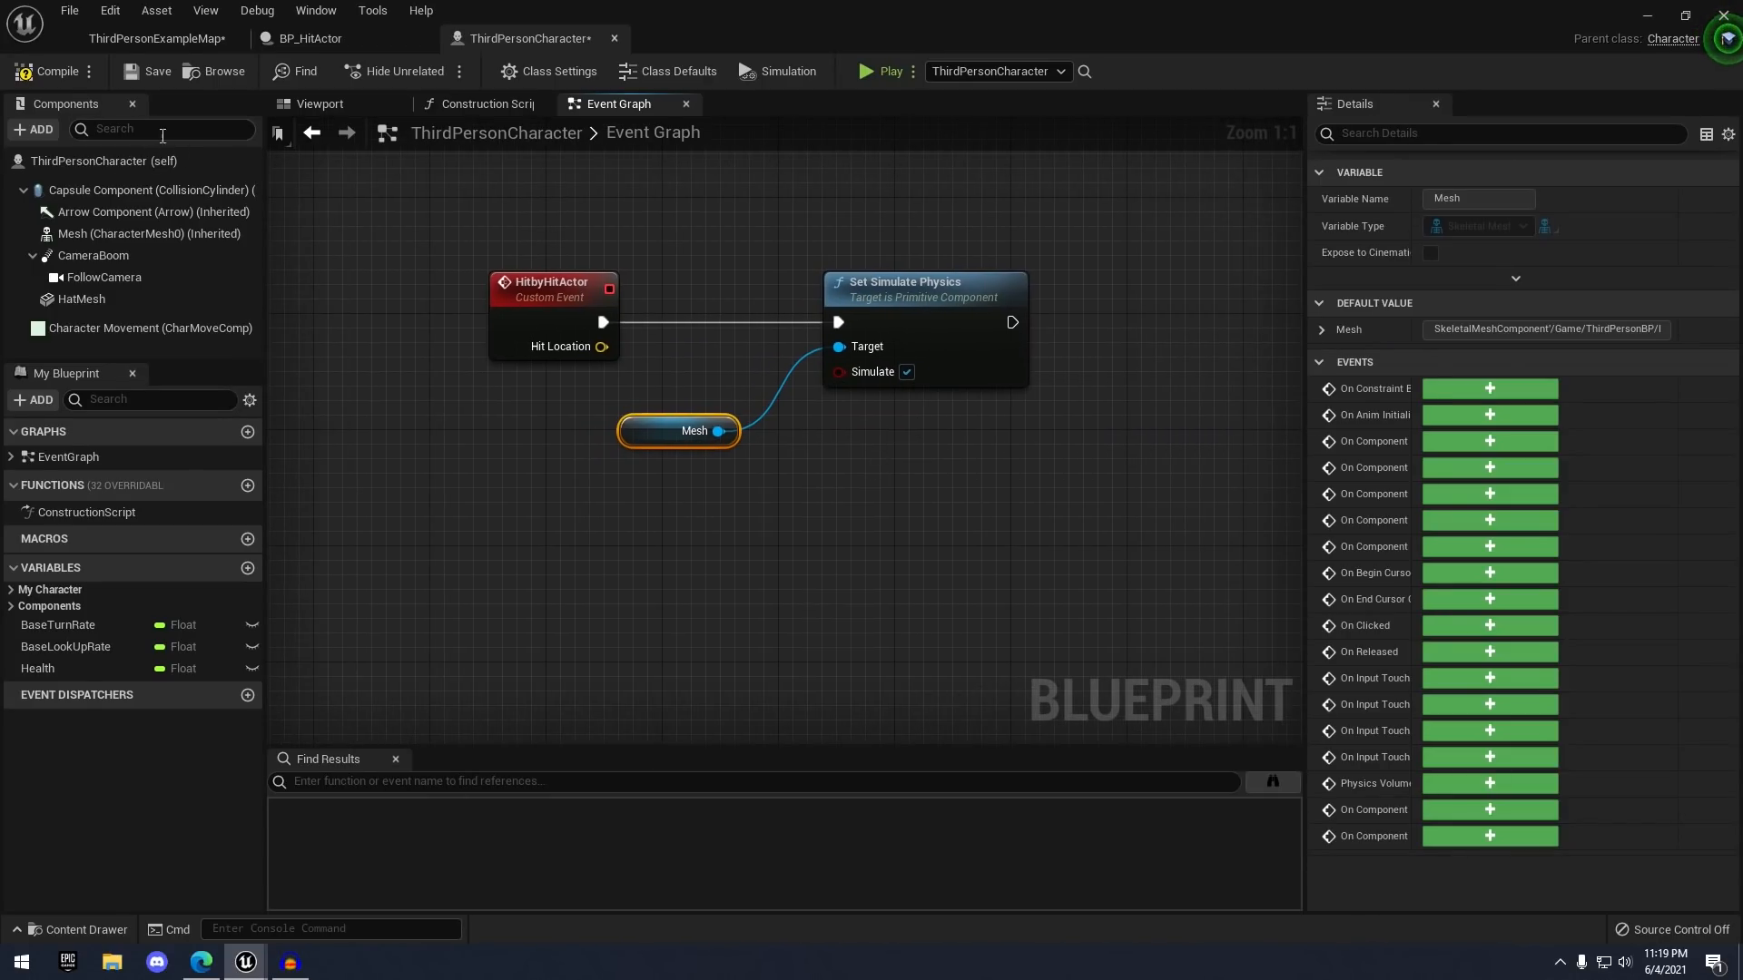
pyautogui.click(132, 73)
# - Add an Add Impulse node after Set Simulate Physics, targeting the Mesh
pyautogui.moveTo(845, 201); pyautogui.dragTo(709, 221, button='right')
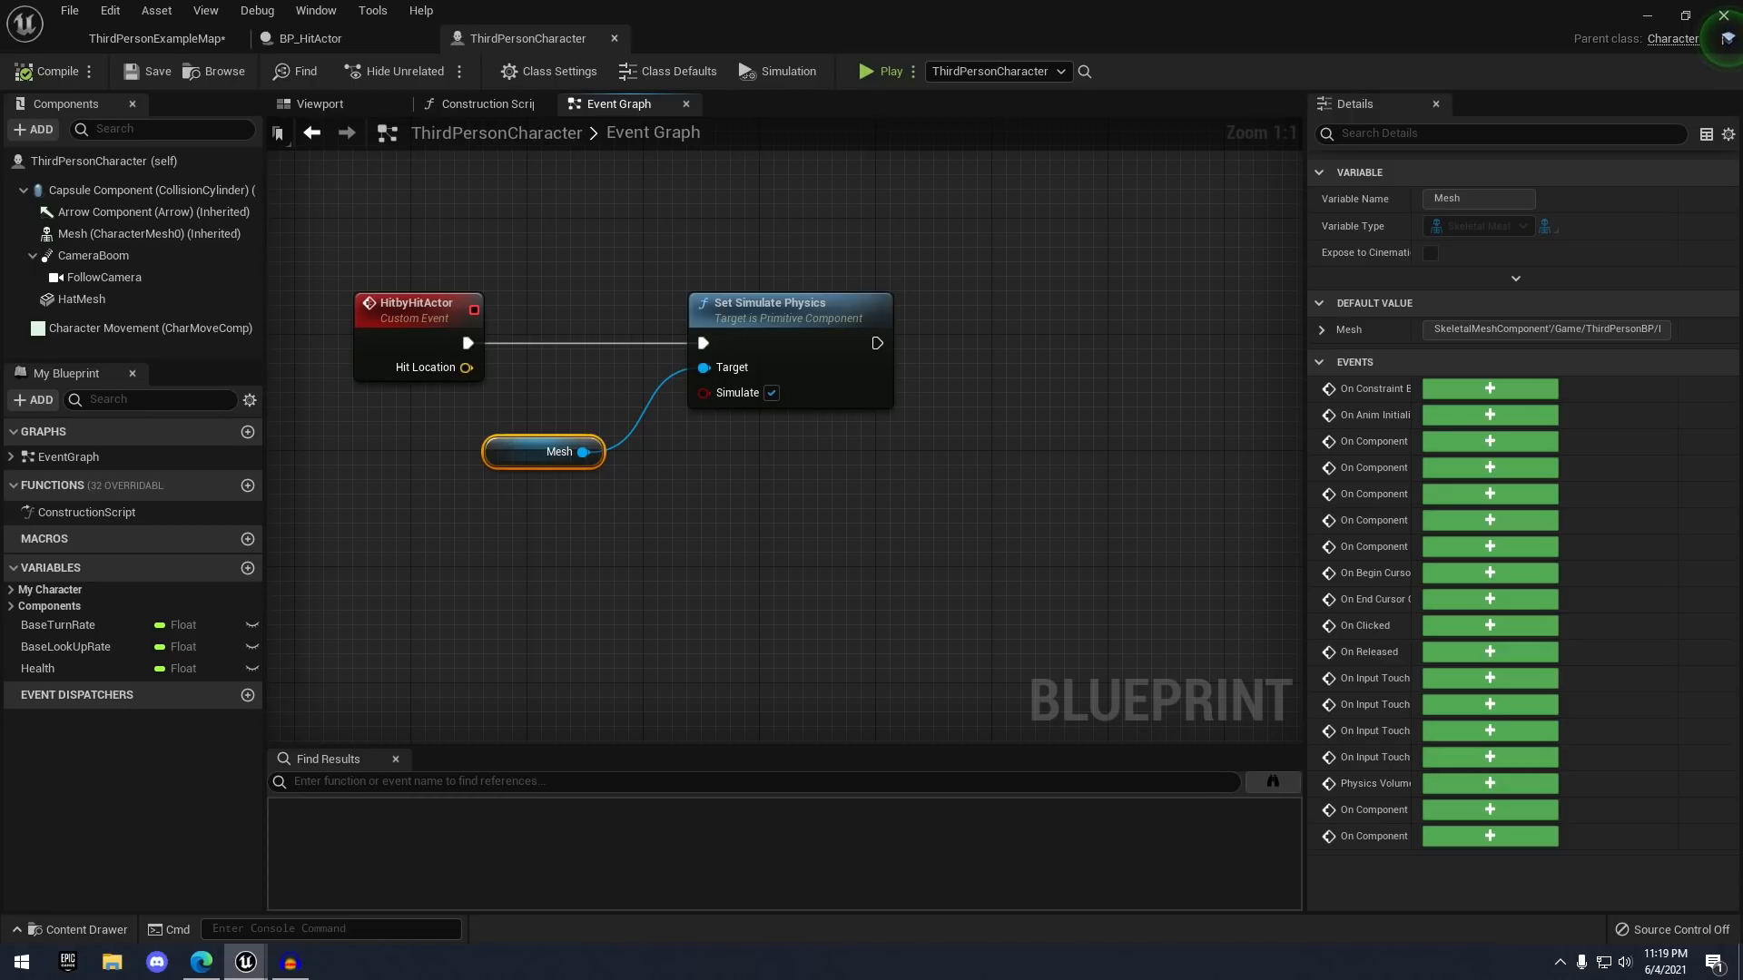
pyautogui.moveTo(916, 338); pyautogui.dragTo(898, 308, button='right')
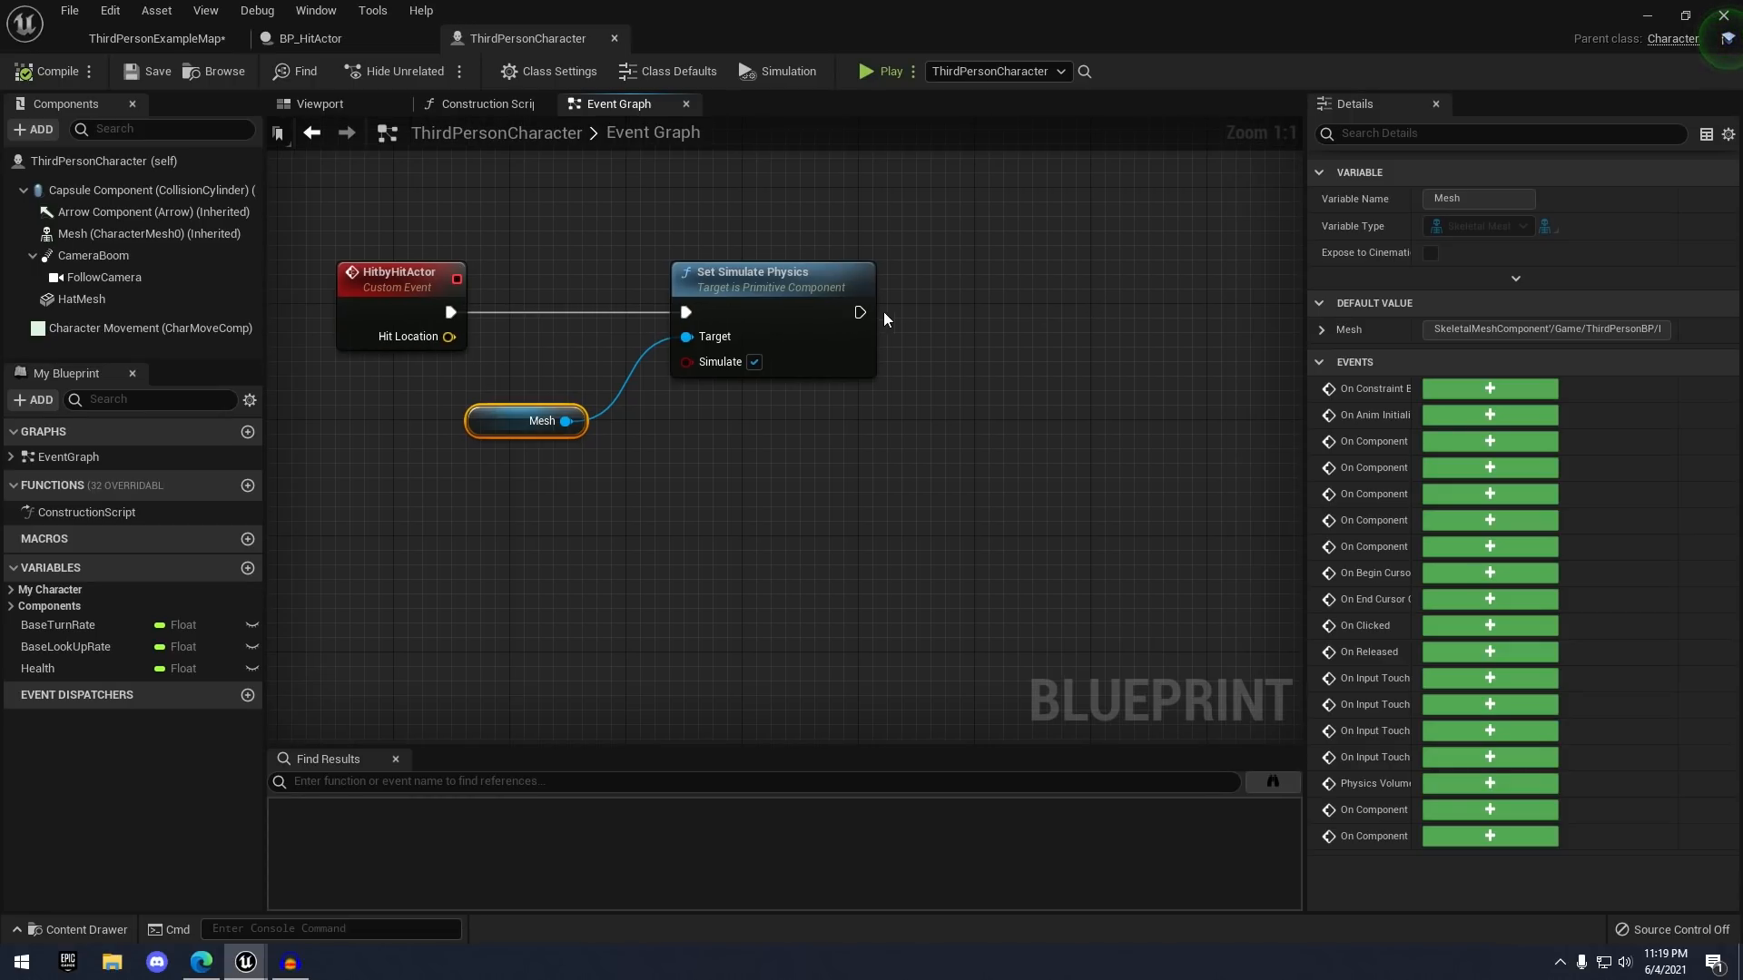
pyautogui.moveTo(868, 325); pyautogui.dragTo(1066, 314)
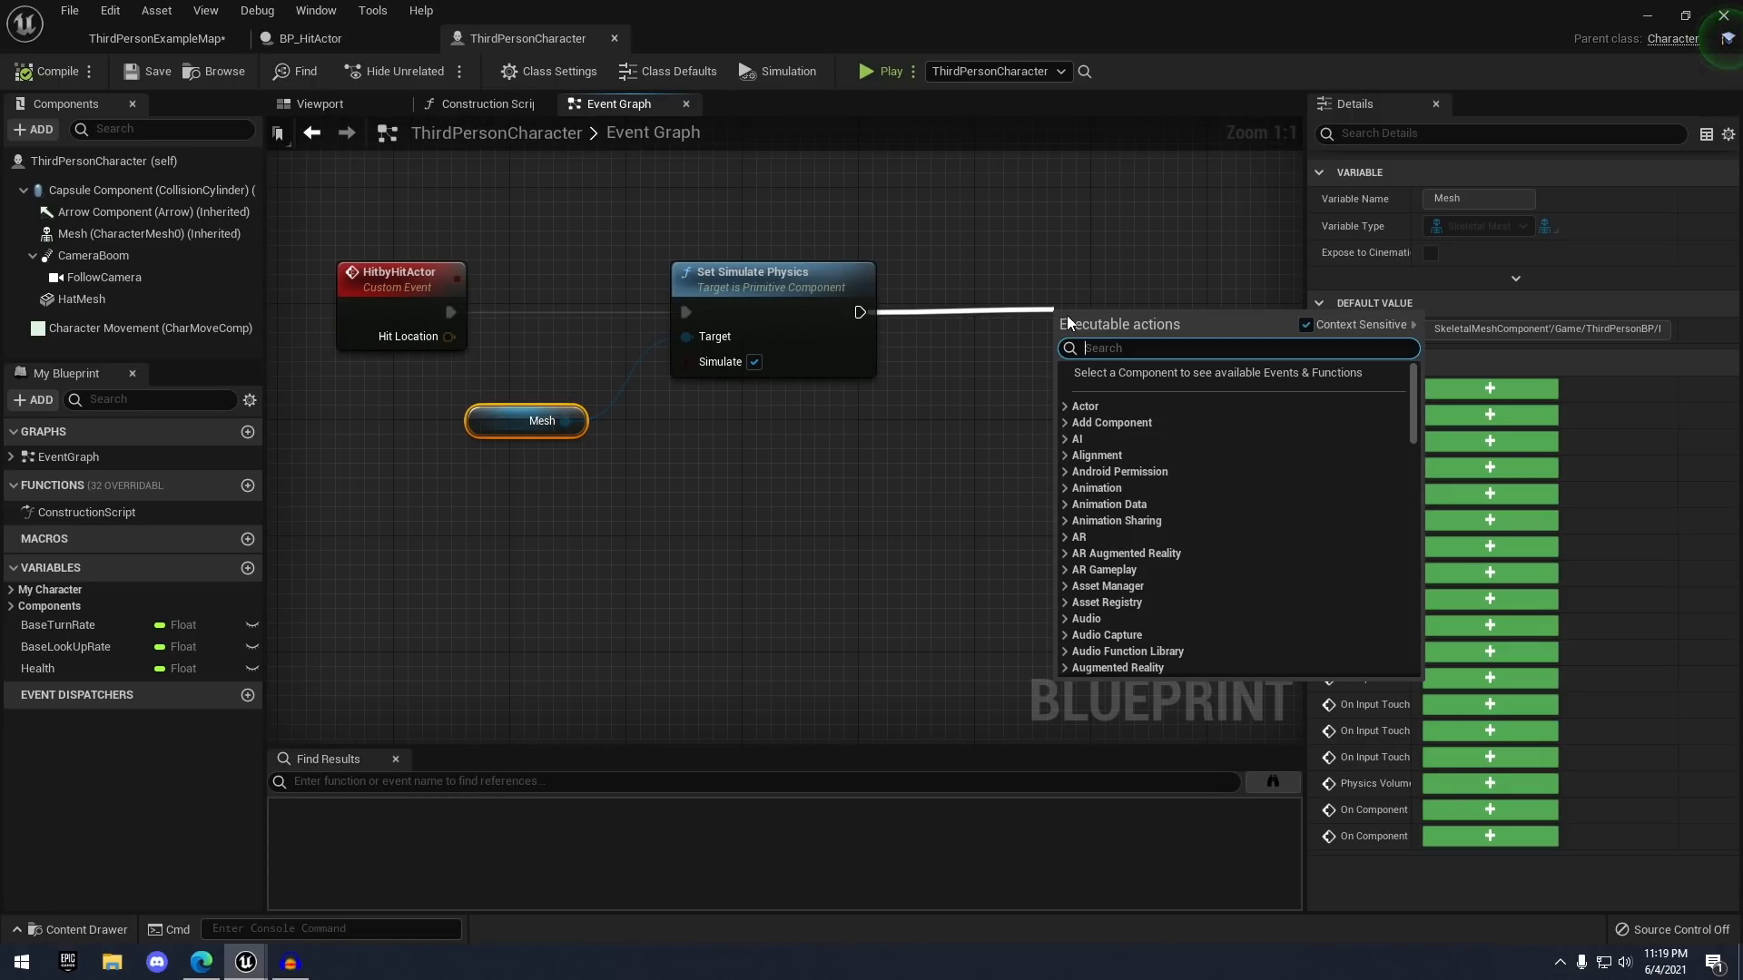
pyautogui.write('add impulse')
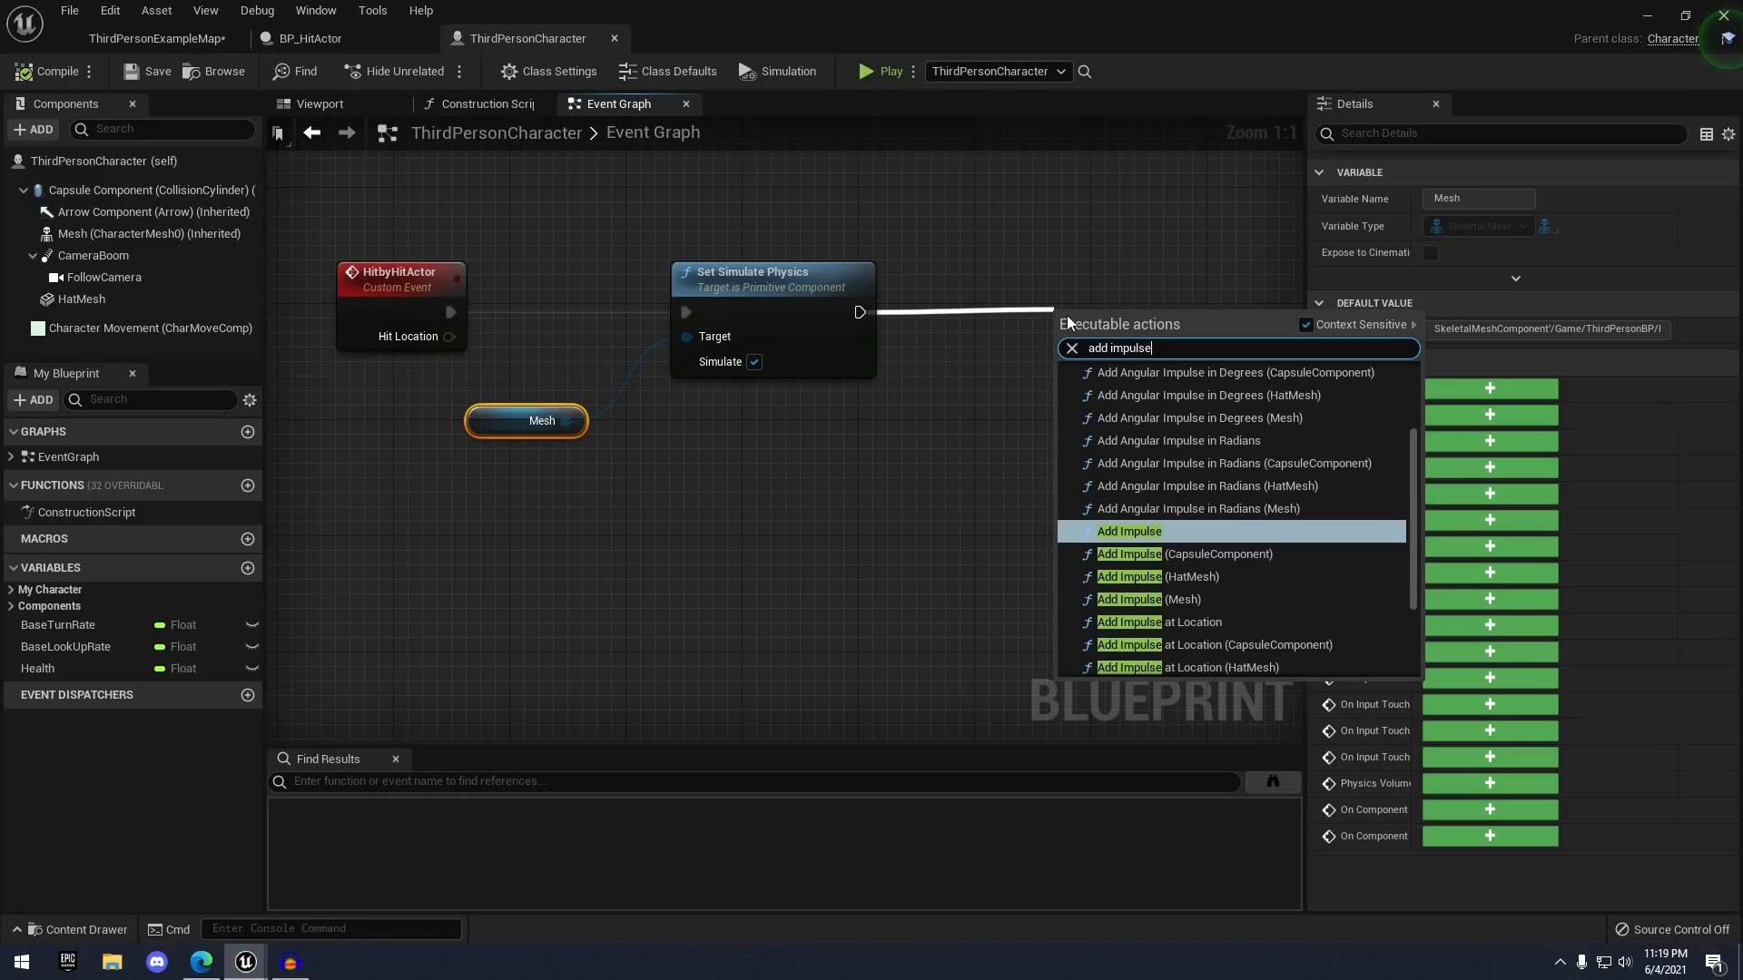
pyautogui.press('Return')
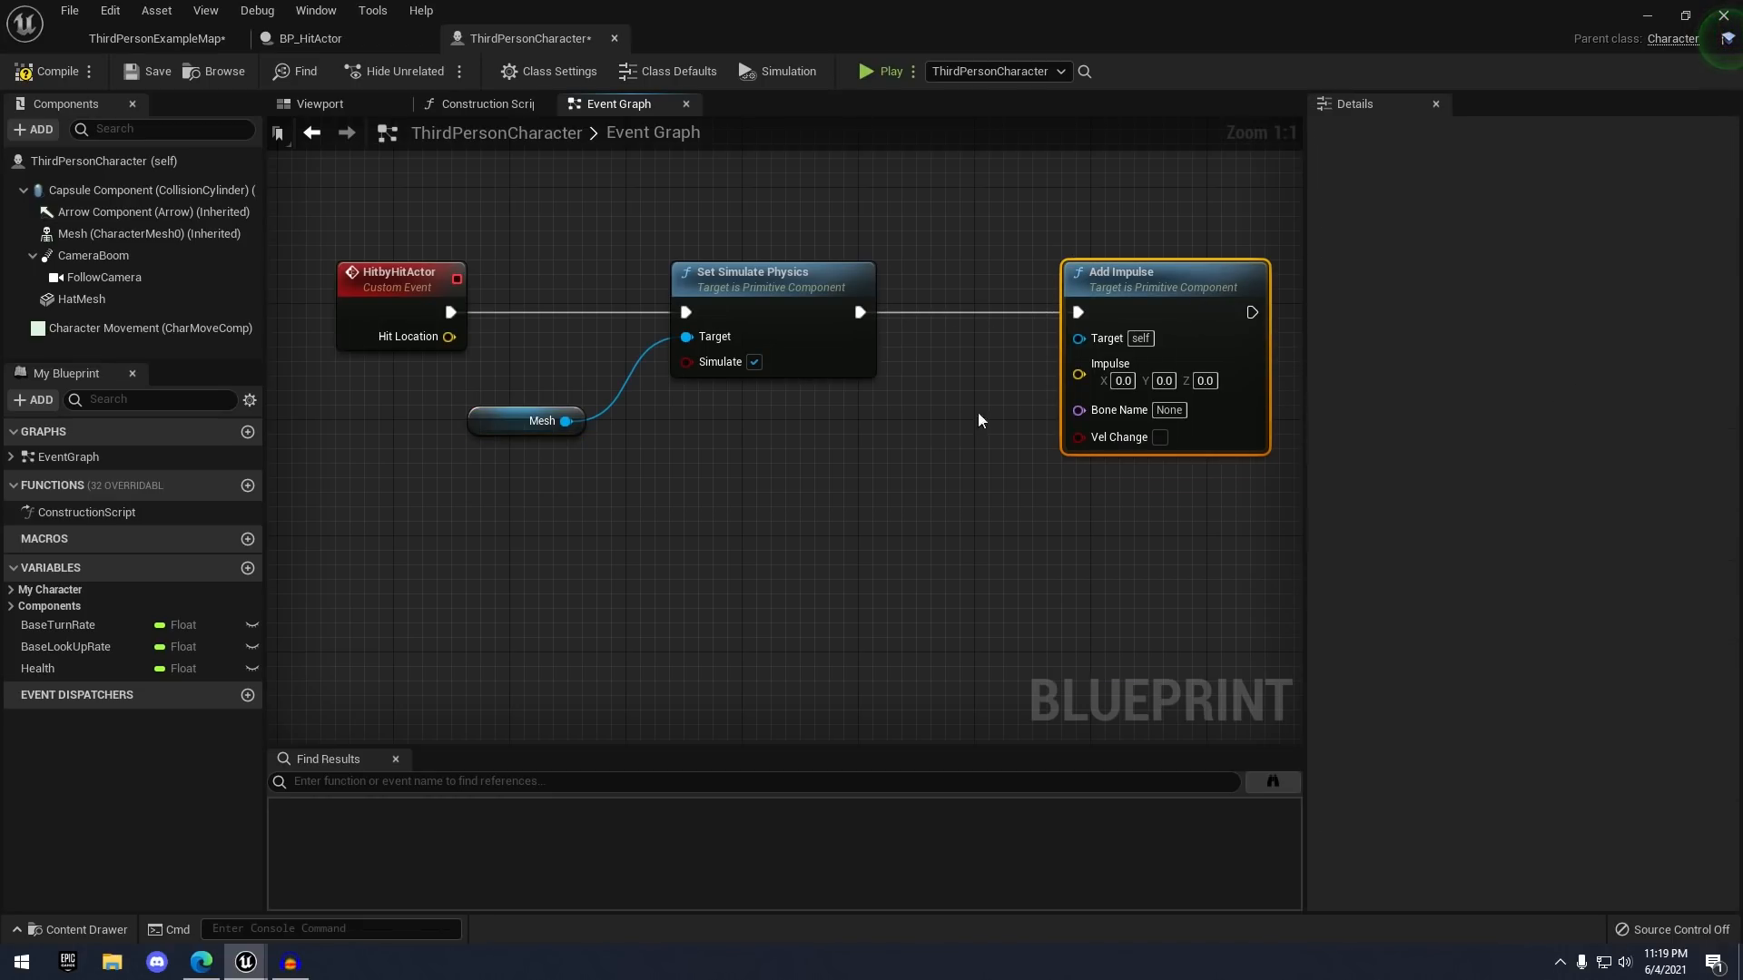
pyautogui.click(978, 420)
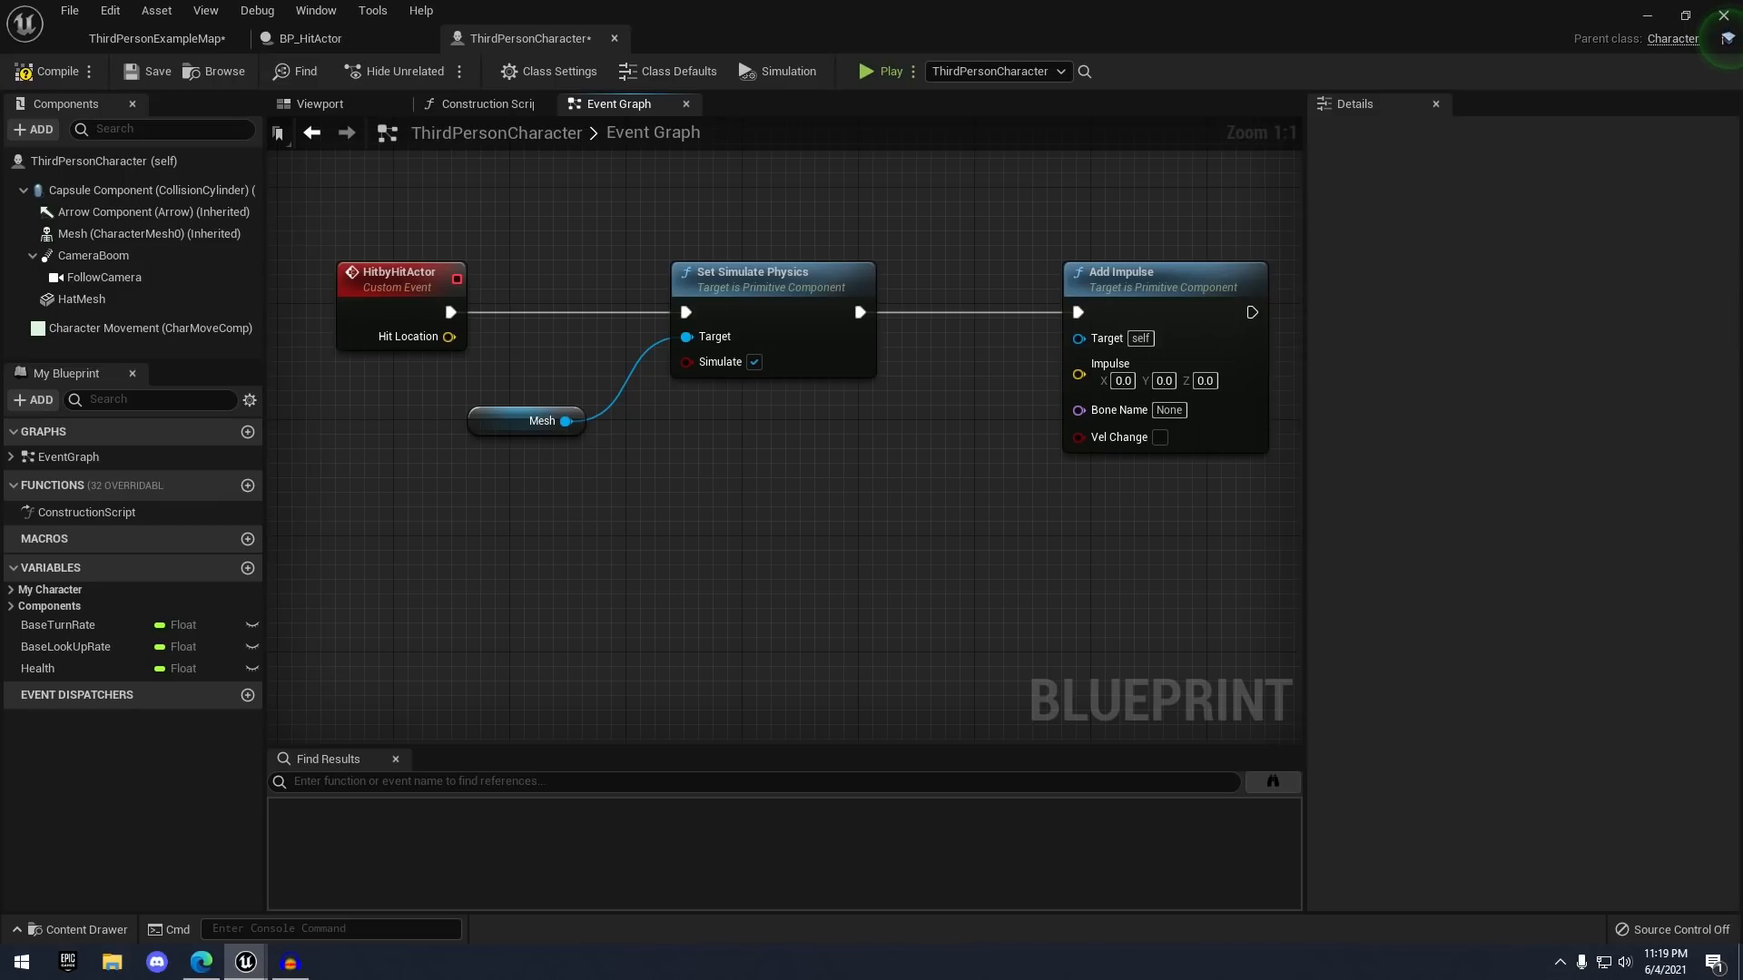
pyautogui.moveTo(136, 233); pyautogui.dragTo(910, 413)
pyautogui.click(950, 469)
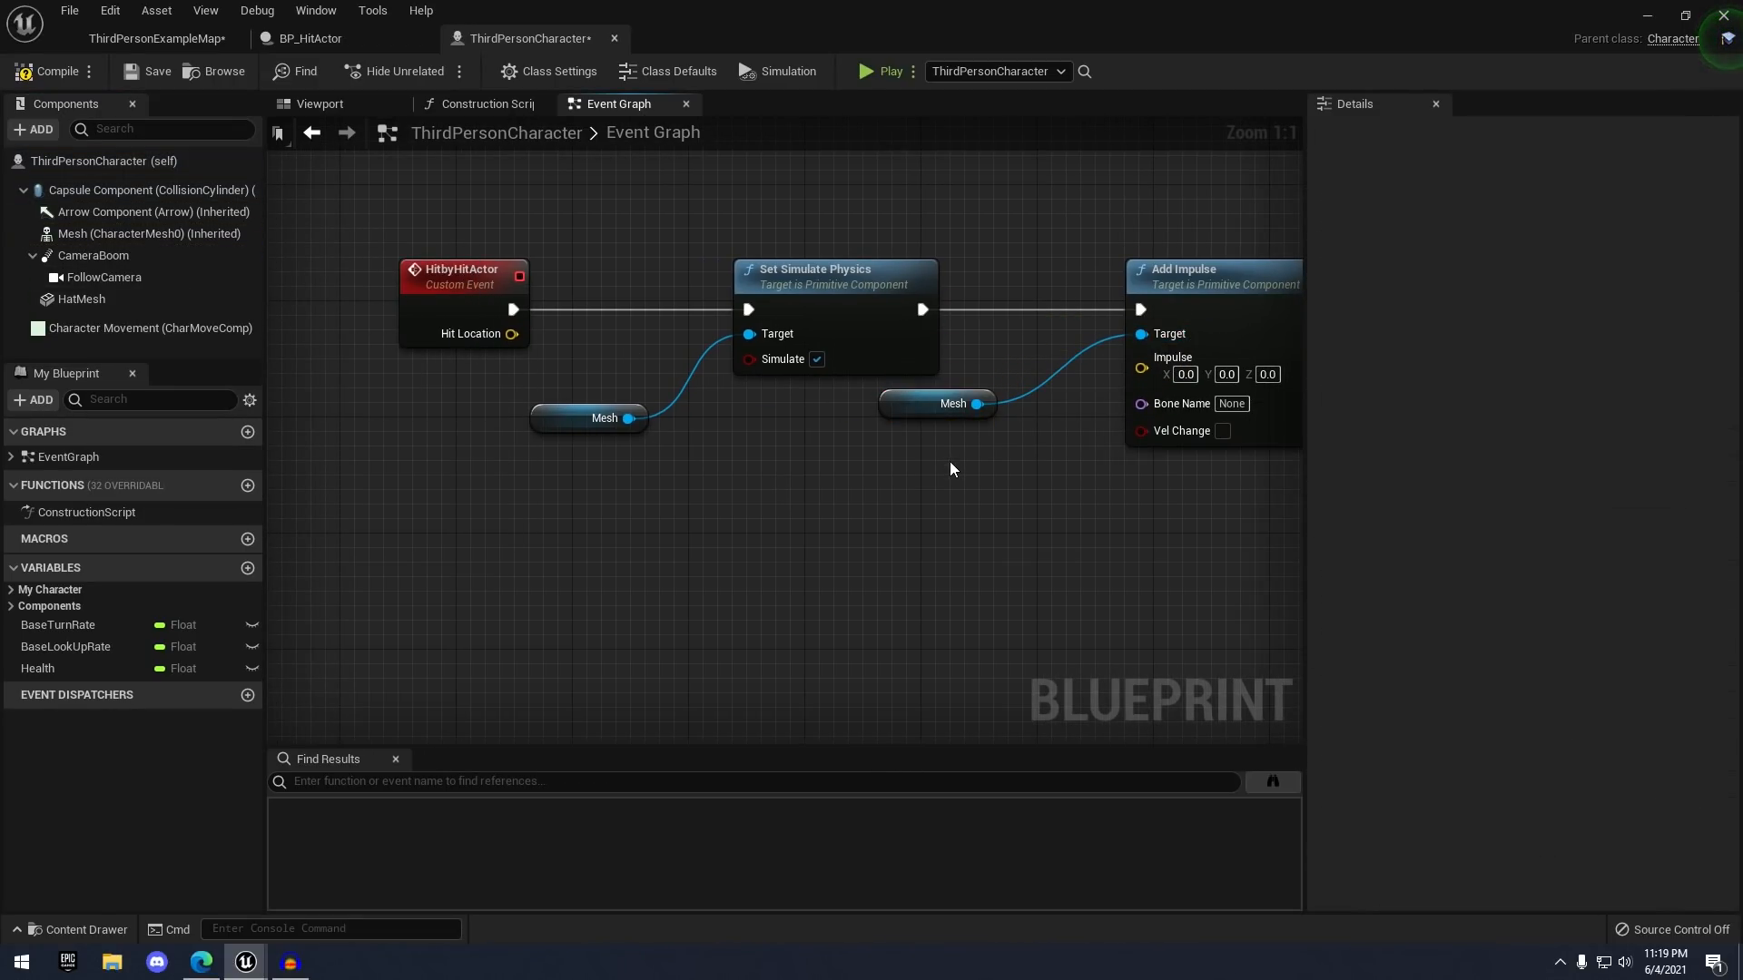
pyautogui.moveTo(950, 469); pyautogui.dragTo(880, 471, button='right')
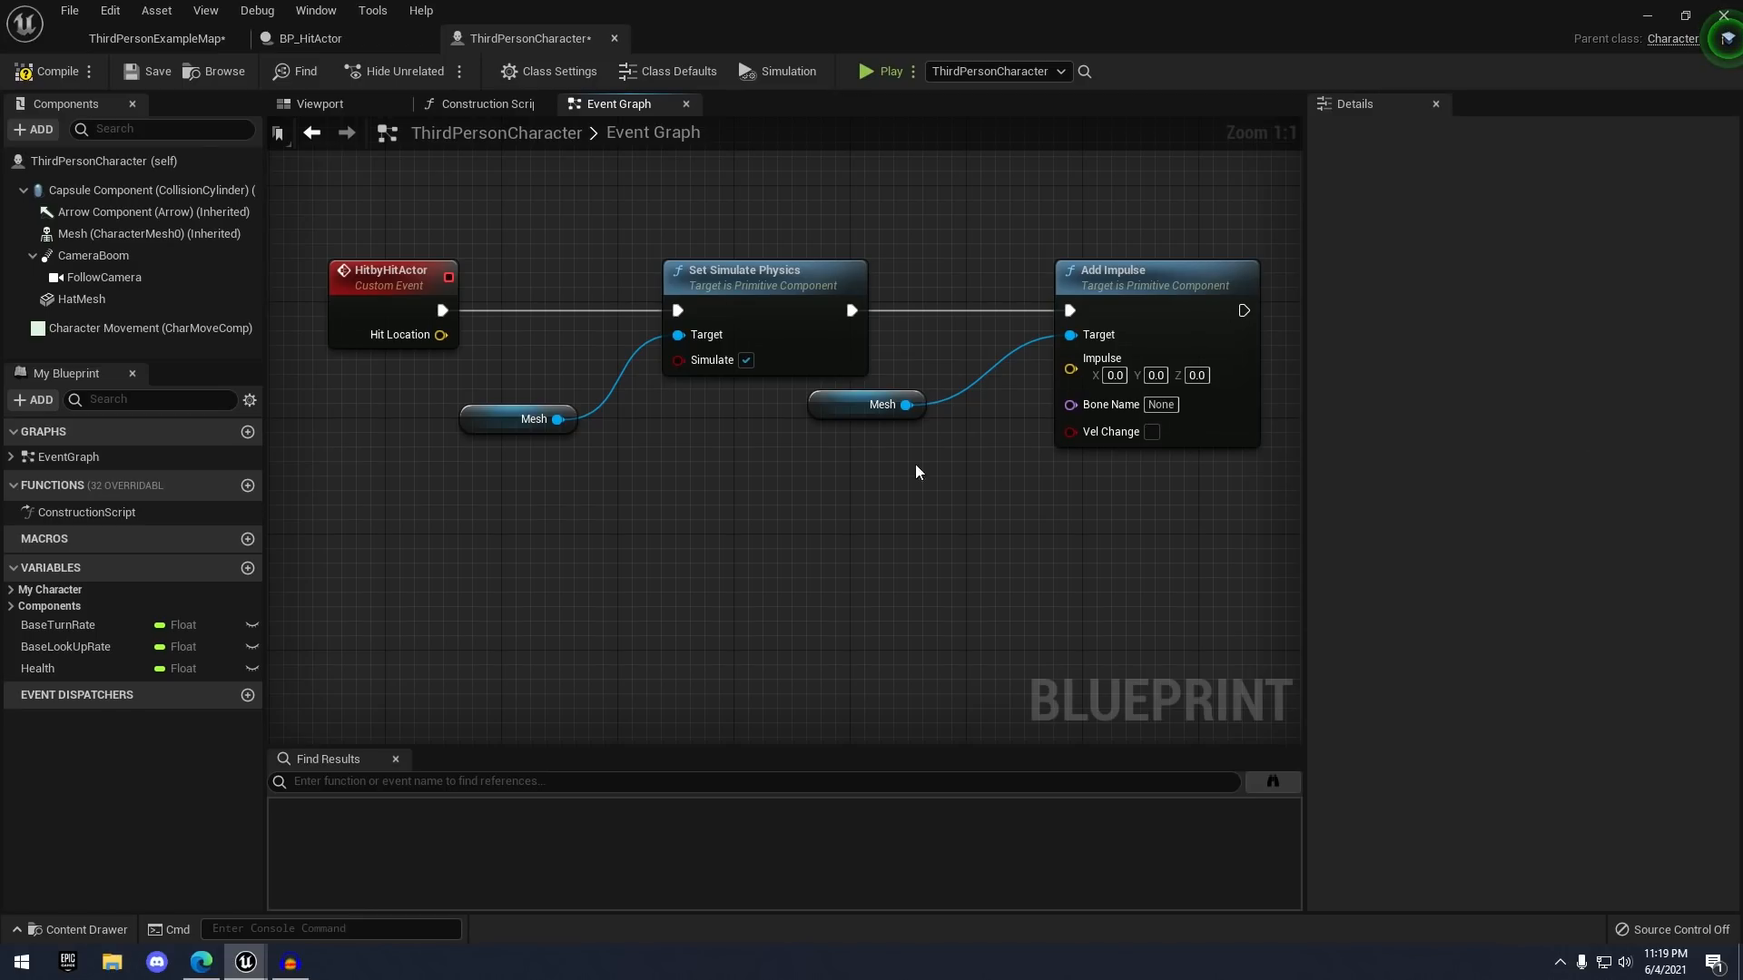
pyautogui.click(867, 404)
pyautogui.moveTo(993, 456); pyautogui.dragTo(1051, 435, button='right')
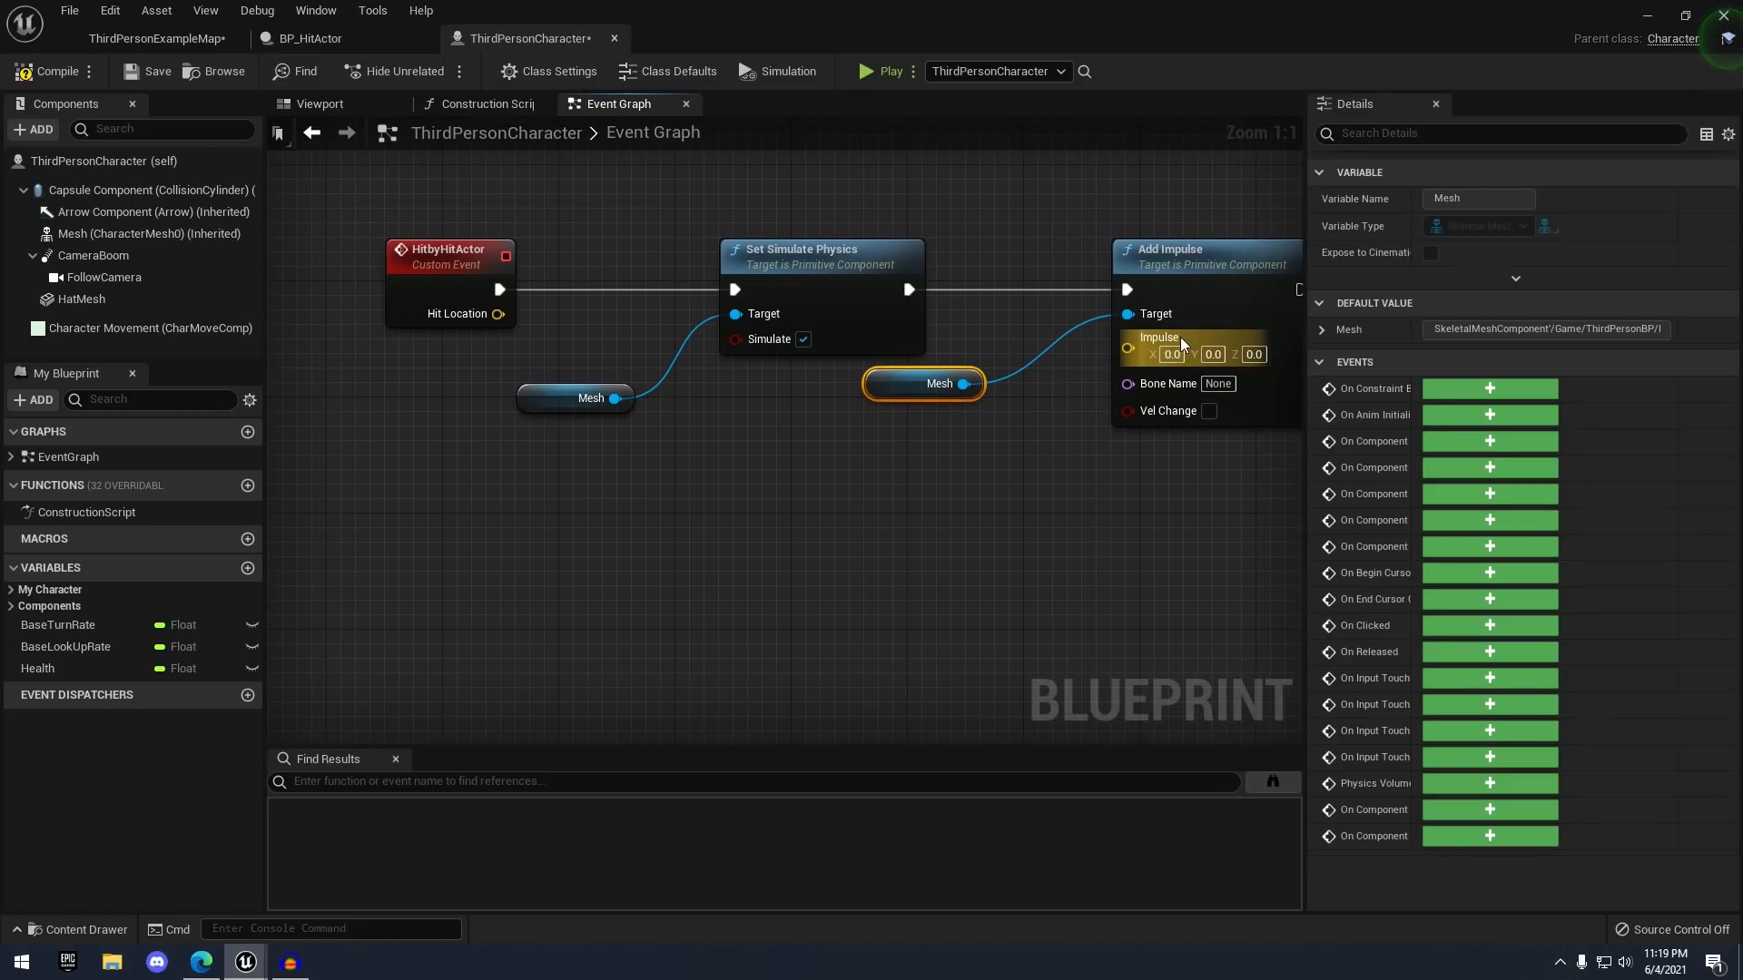
pyautogui.moveTo(1128, 348); pyautogui.dragTo(1005, 509)
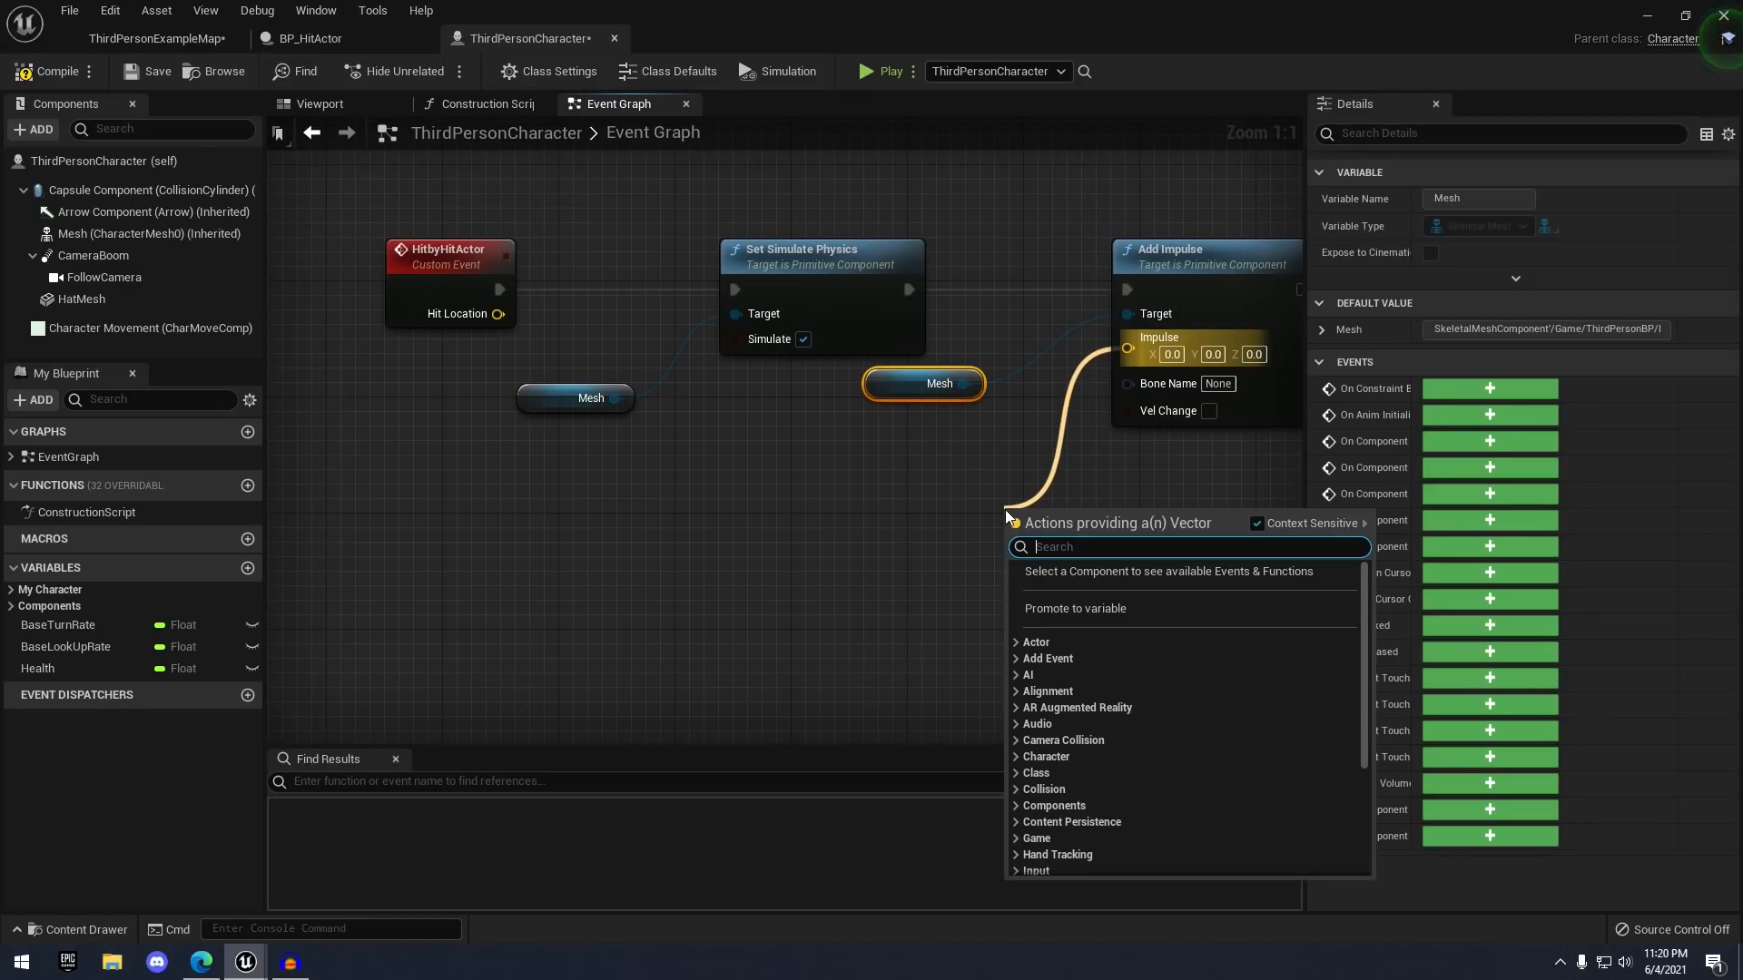
# - Feed Impulse a Make Vector using Hit Location's Break Vector X and Y, with Z 50000
pyautogui.write('make vector')
pyautogui.press('Return')
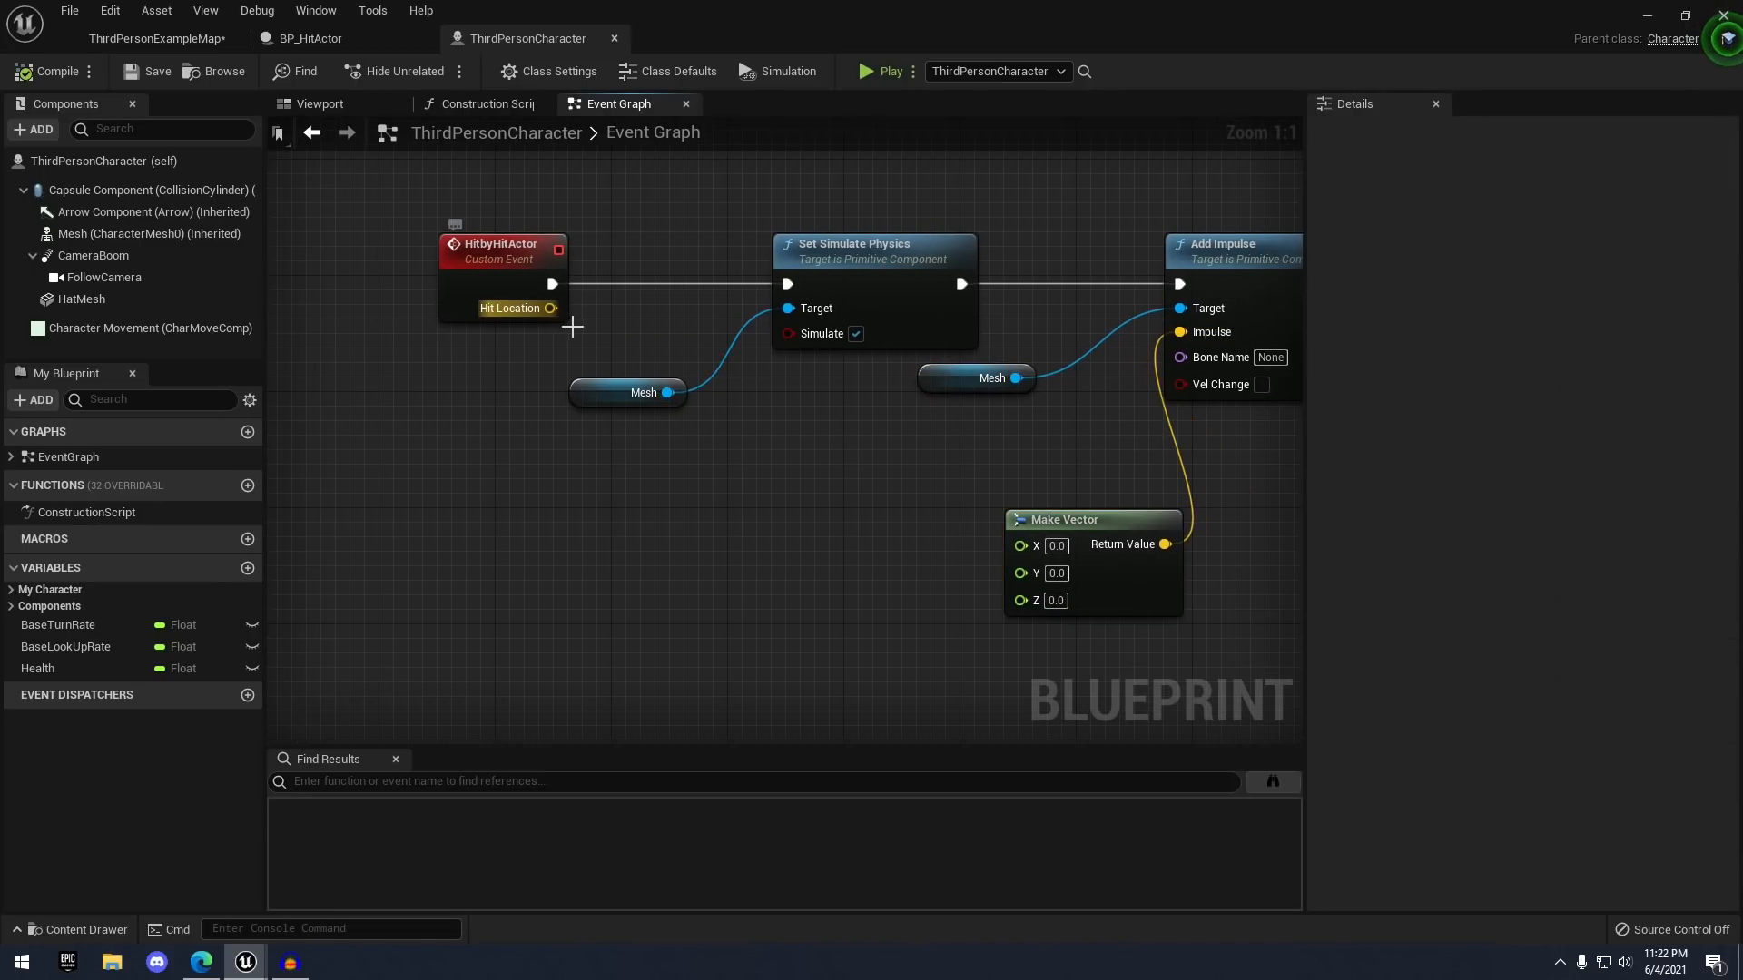
pyautogui.moveTo(551, 307); pyautogui.dragTo(731, 497)
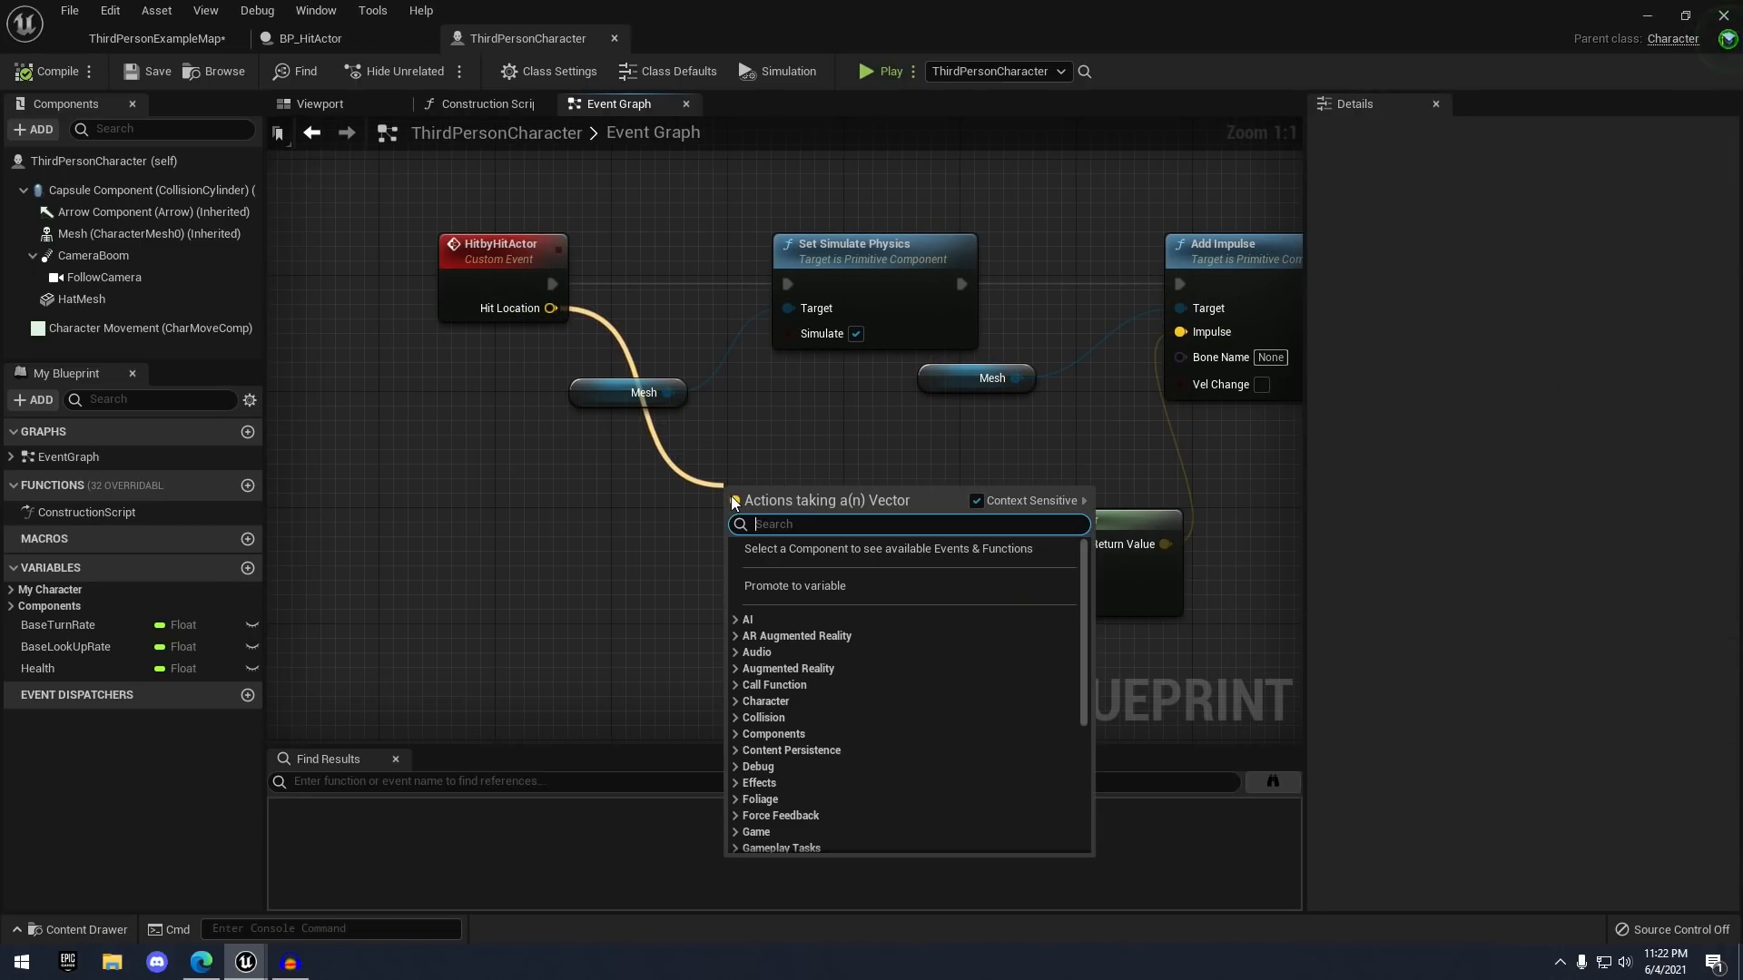
pyautogui.write('break vector')
pyautogui.press('Return')
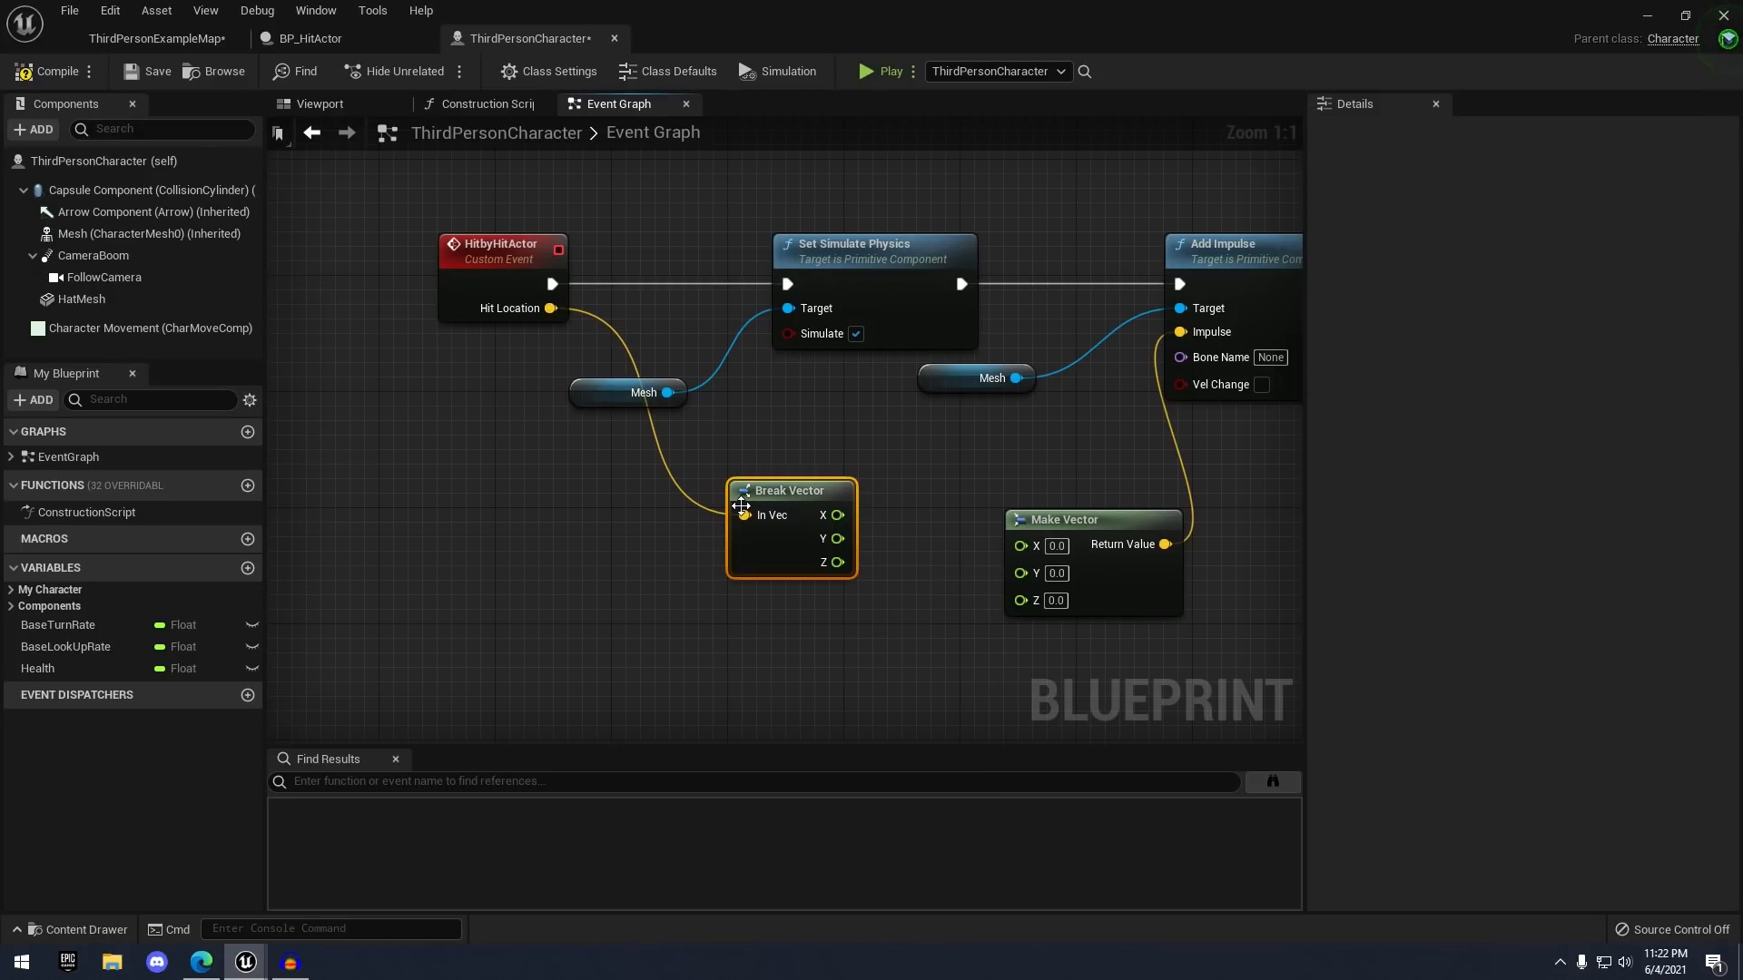
pyautogui.moveTo(868, 510); pyautogui.dragTo(831, 413, button='right')
pyautogui.moveTo(774, 438); pyautogui.dragTo(999, 448)
pyautogui.moveTo(845, 470); pyautogui.dragTo(1015, 472)
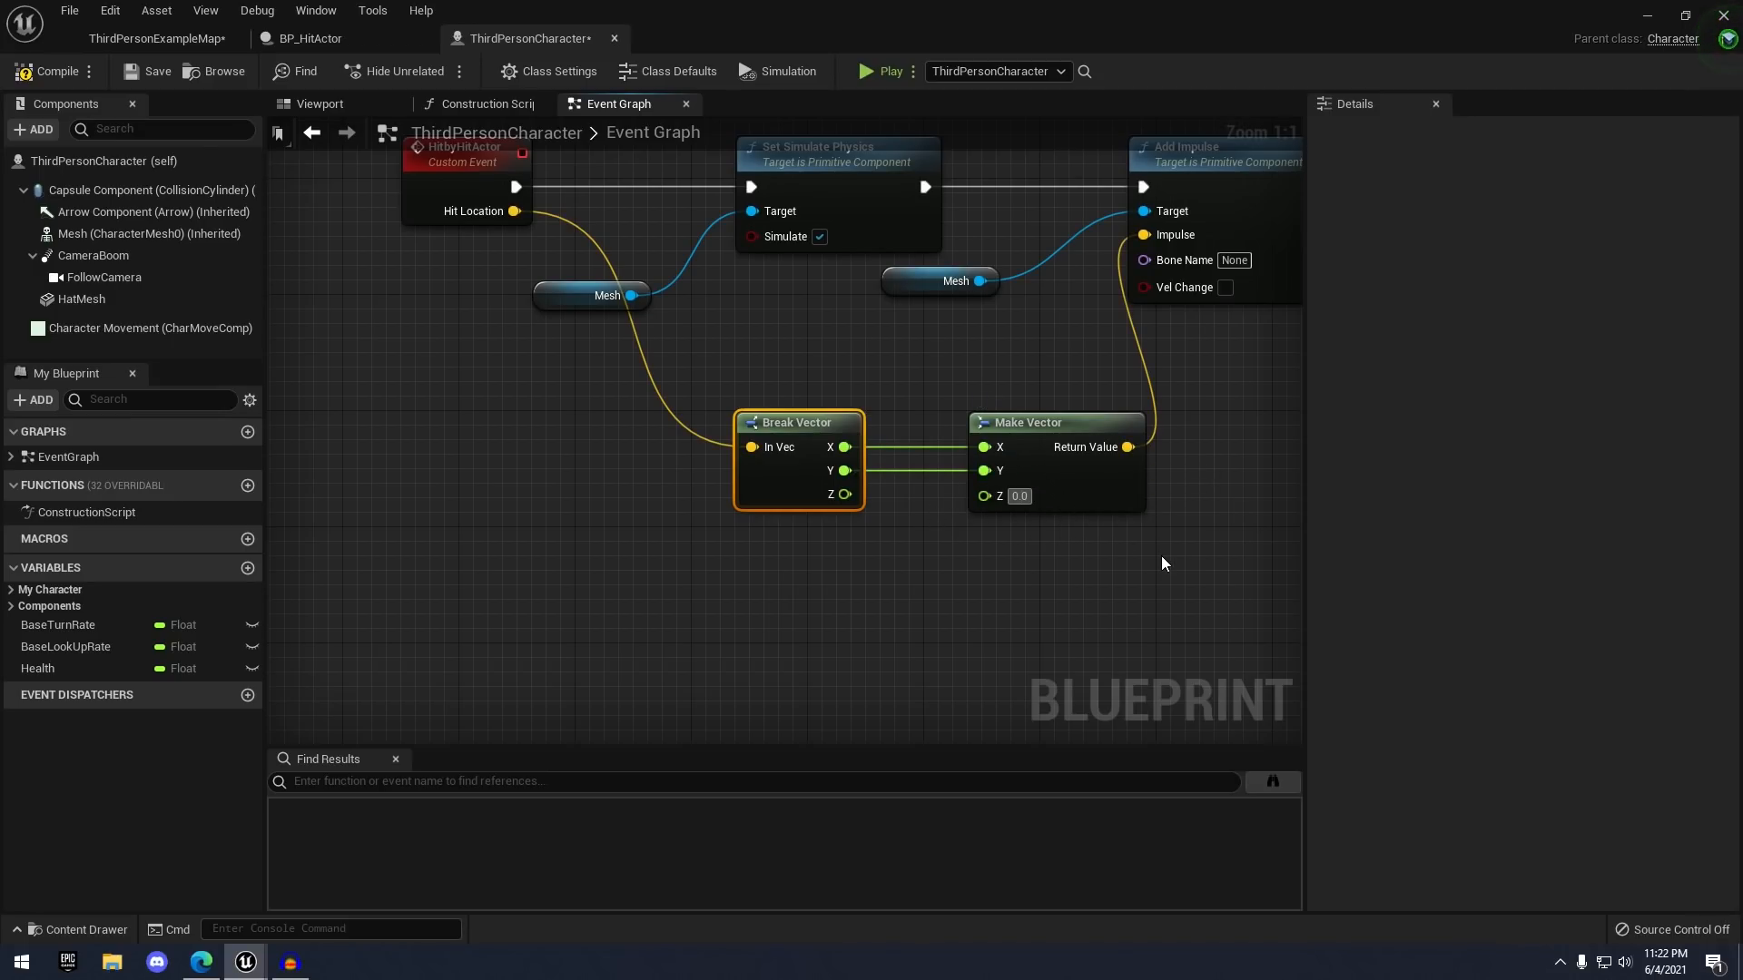
pyautogui.write('50')
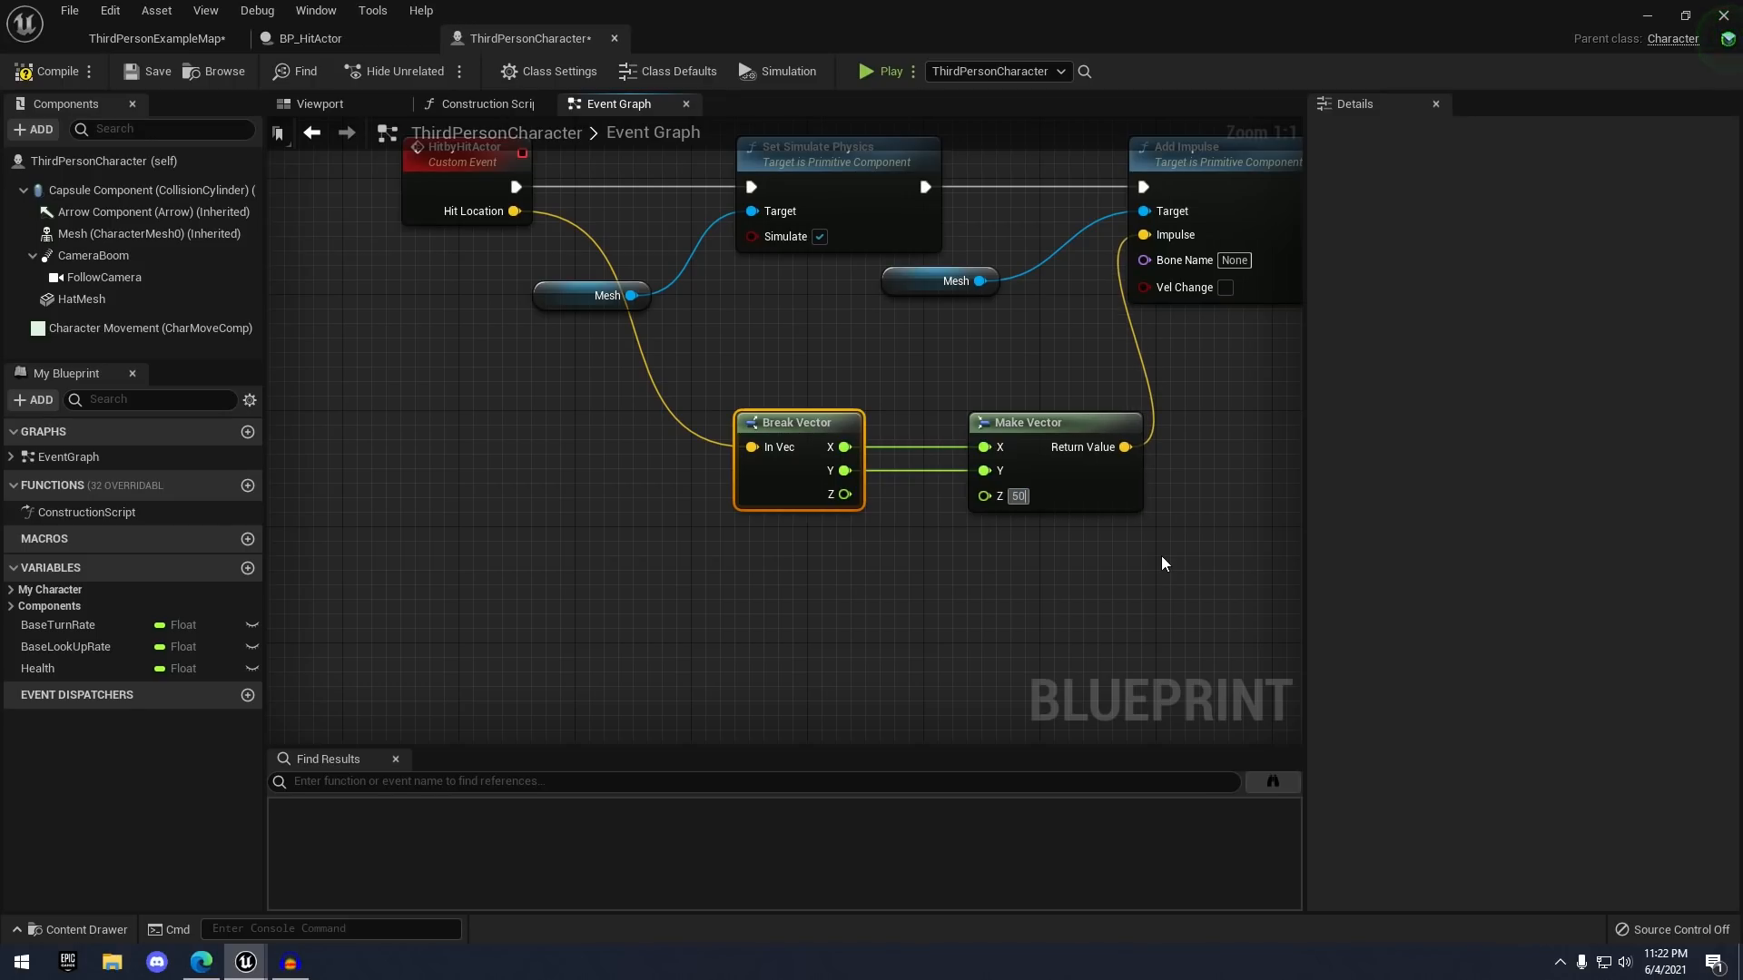
pyautogui.write('000')
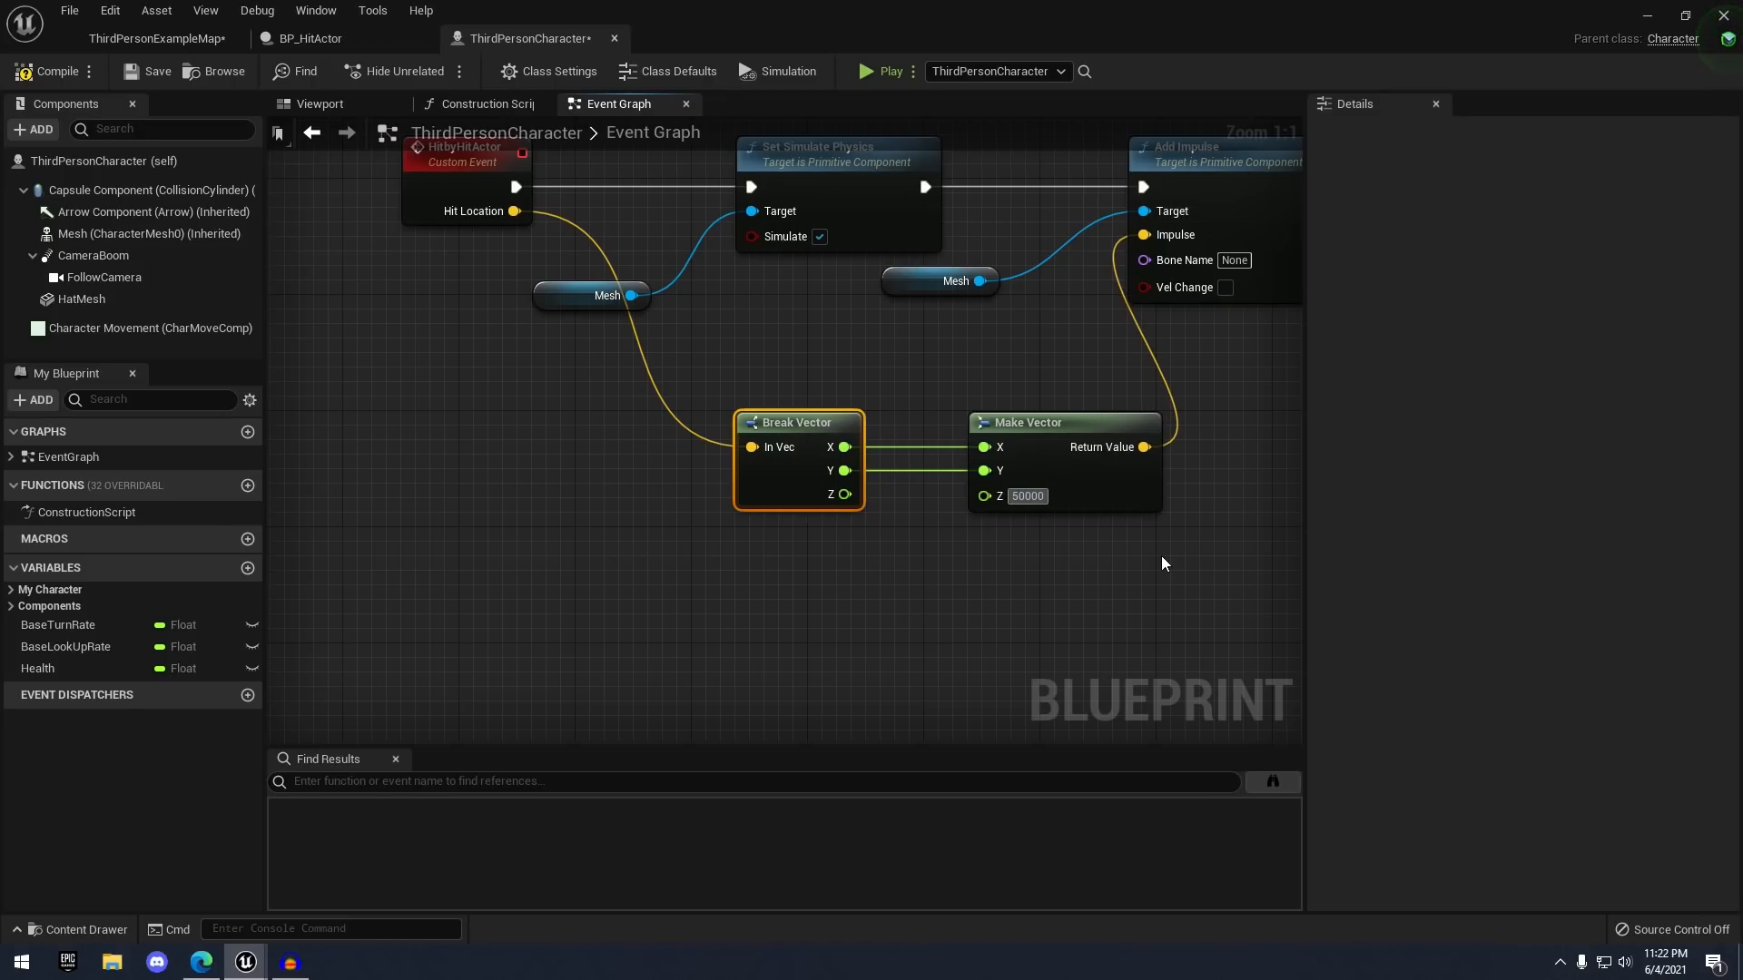
pyautogui.press('Return')
# - Insert a Multiply node between Hit Location and Break Vector's In Vec
pyautogui.moveTo(930, 599); pyautogui.dragTo(1160, 648, button='right')
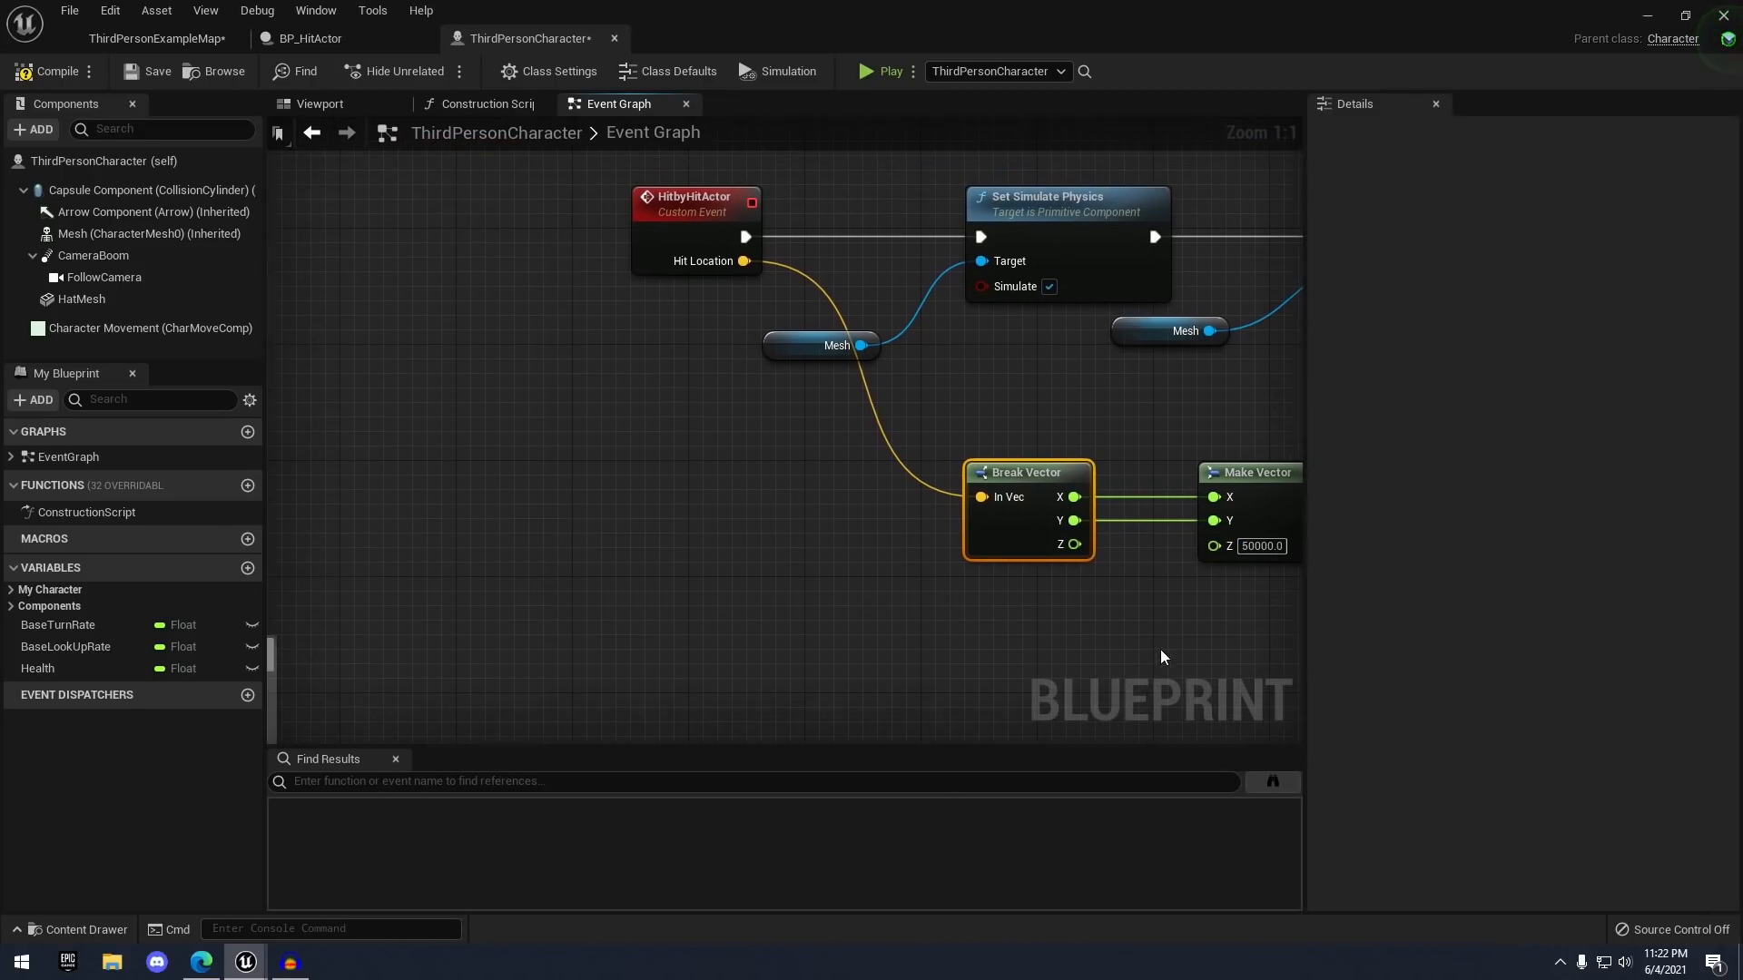
pyautogui.click(1028, 616)
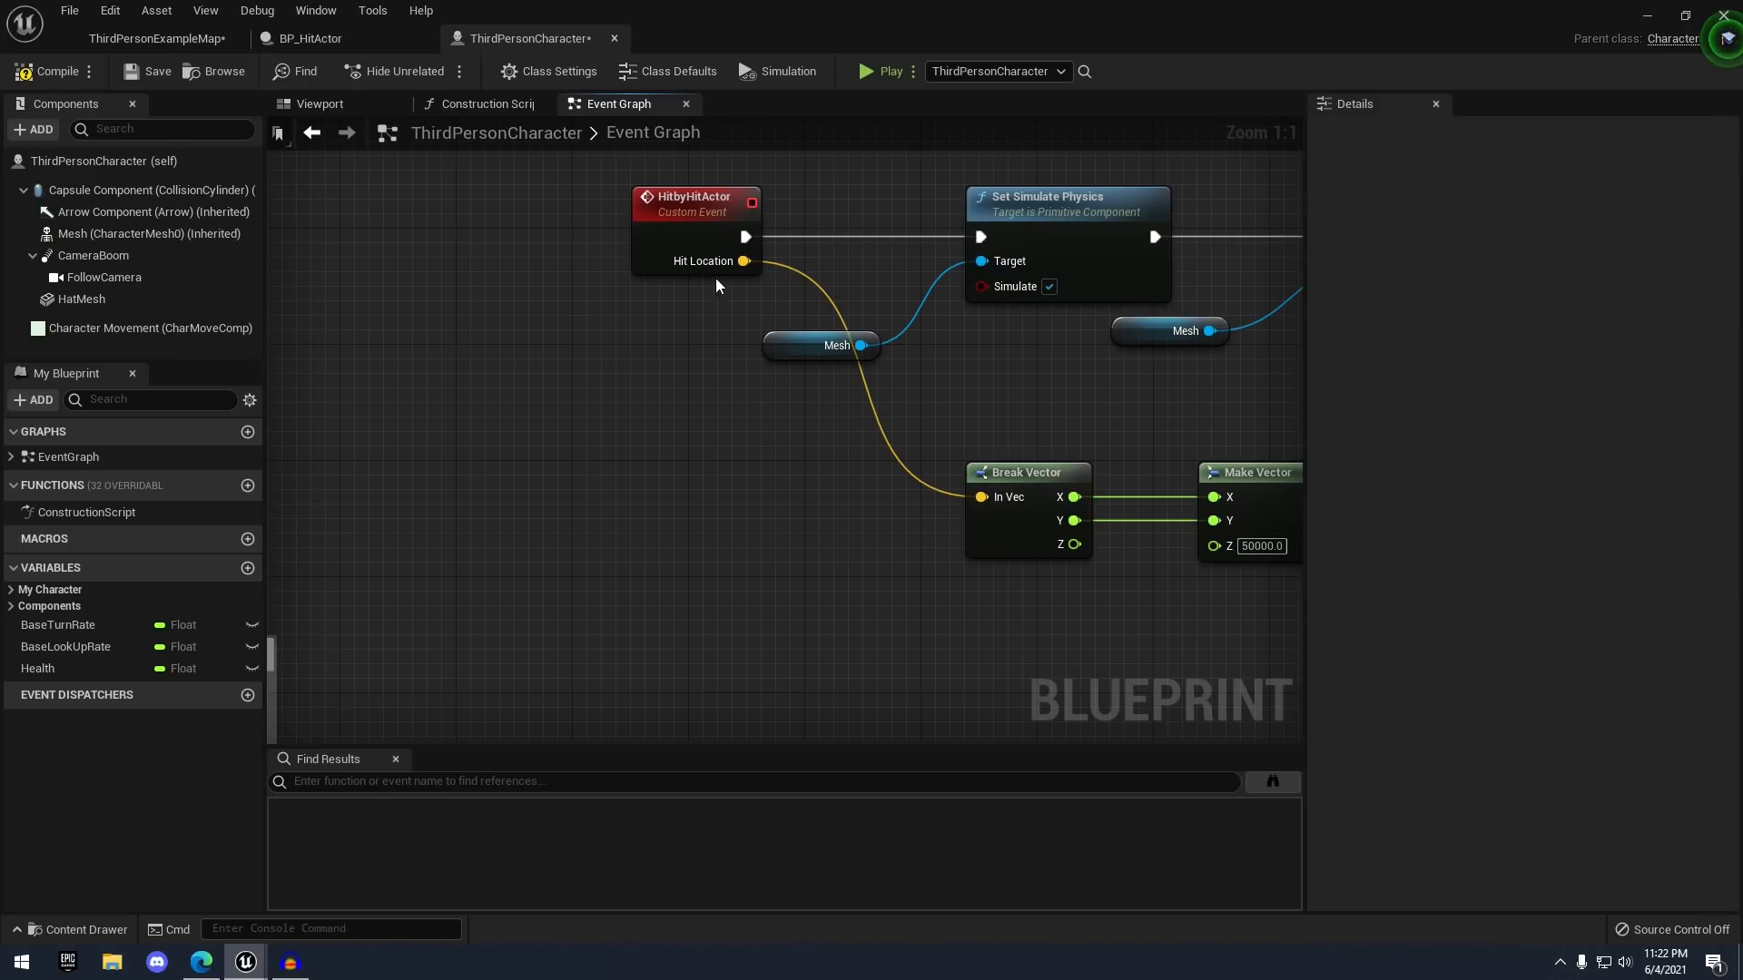
pyautogui.keyDown('alt'); pyautogui.click(983, 497); pyautogui.keyUp('alt')
pyautogui.moveTo(983, 498); pyautogui.dragTo(893, 498)
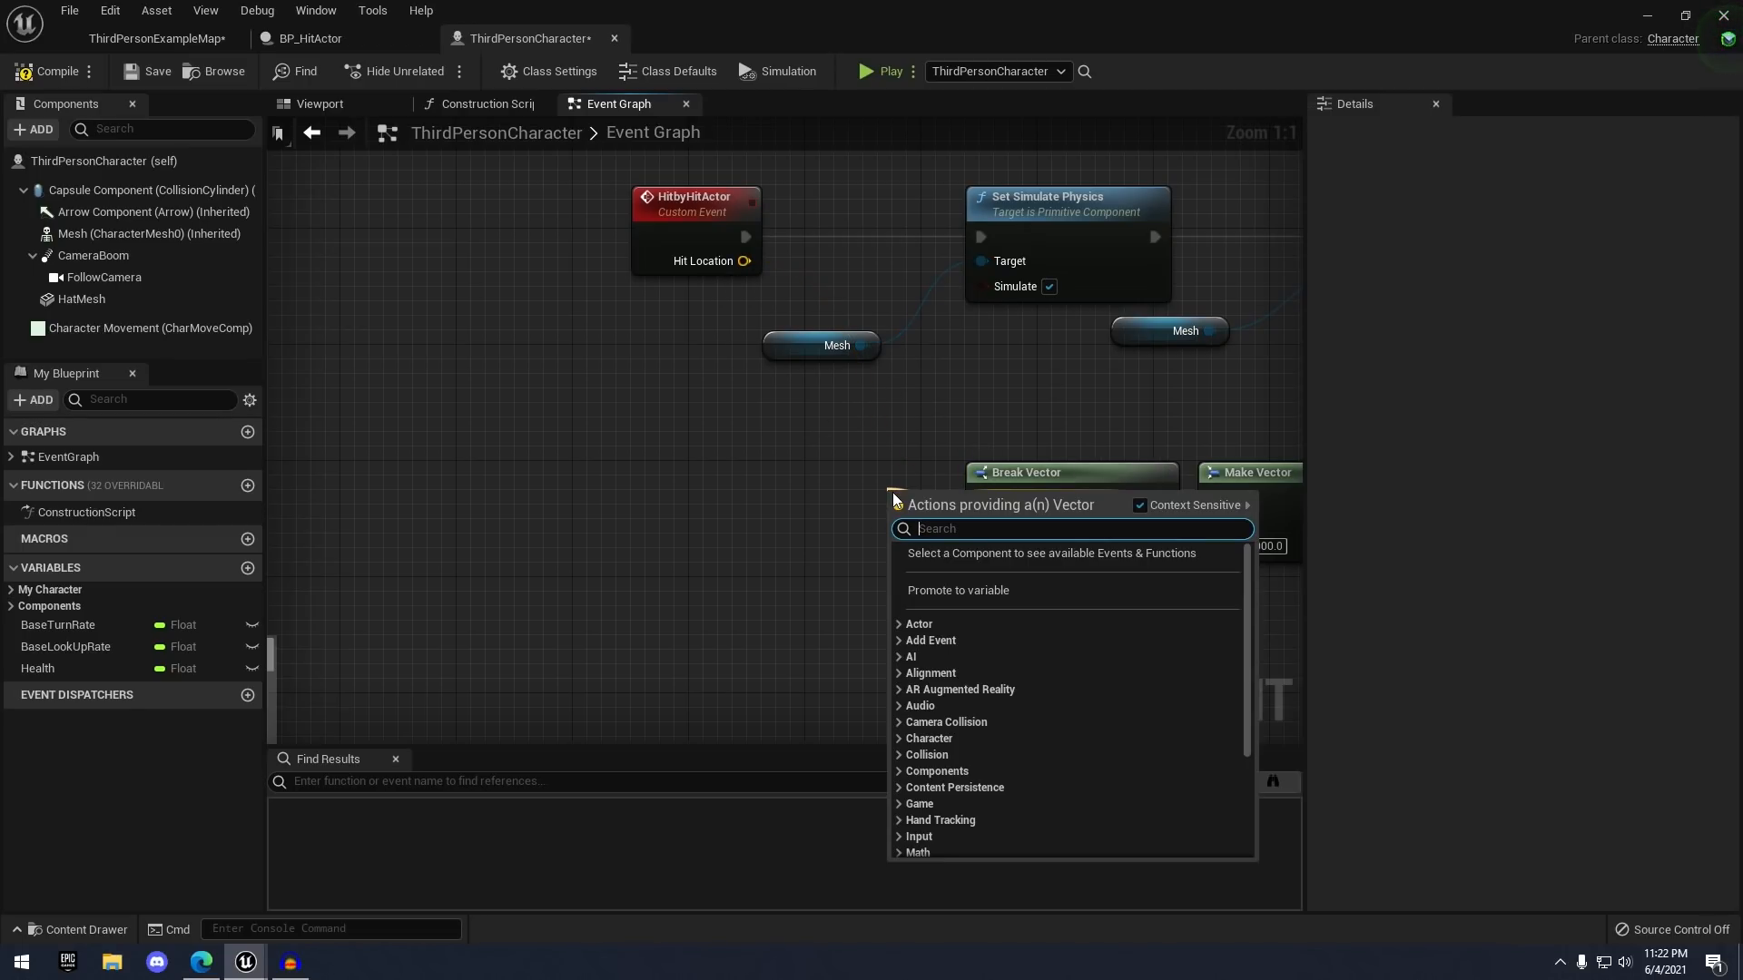
pyautogui.write('mul')
pyautogui.press('Return')
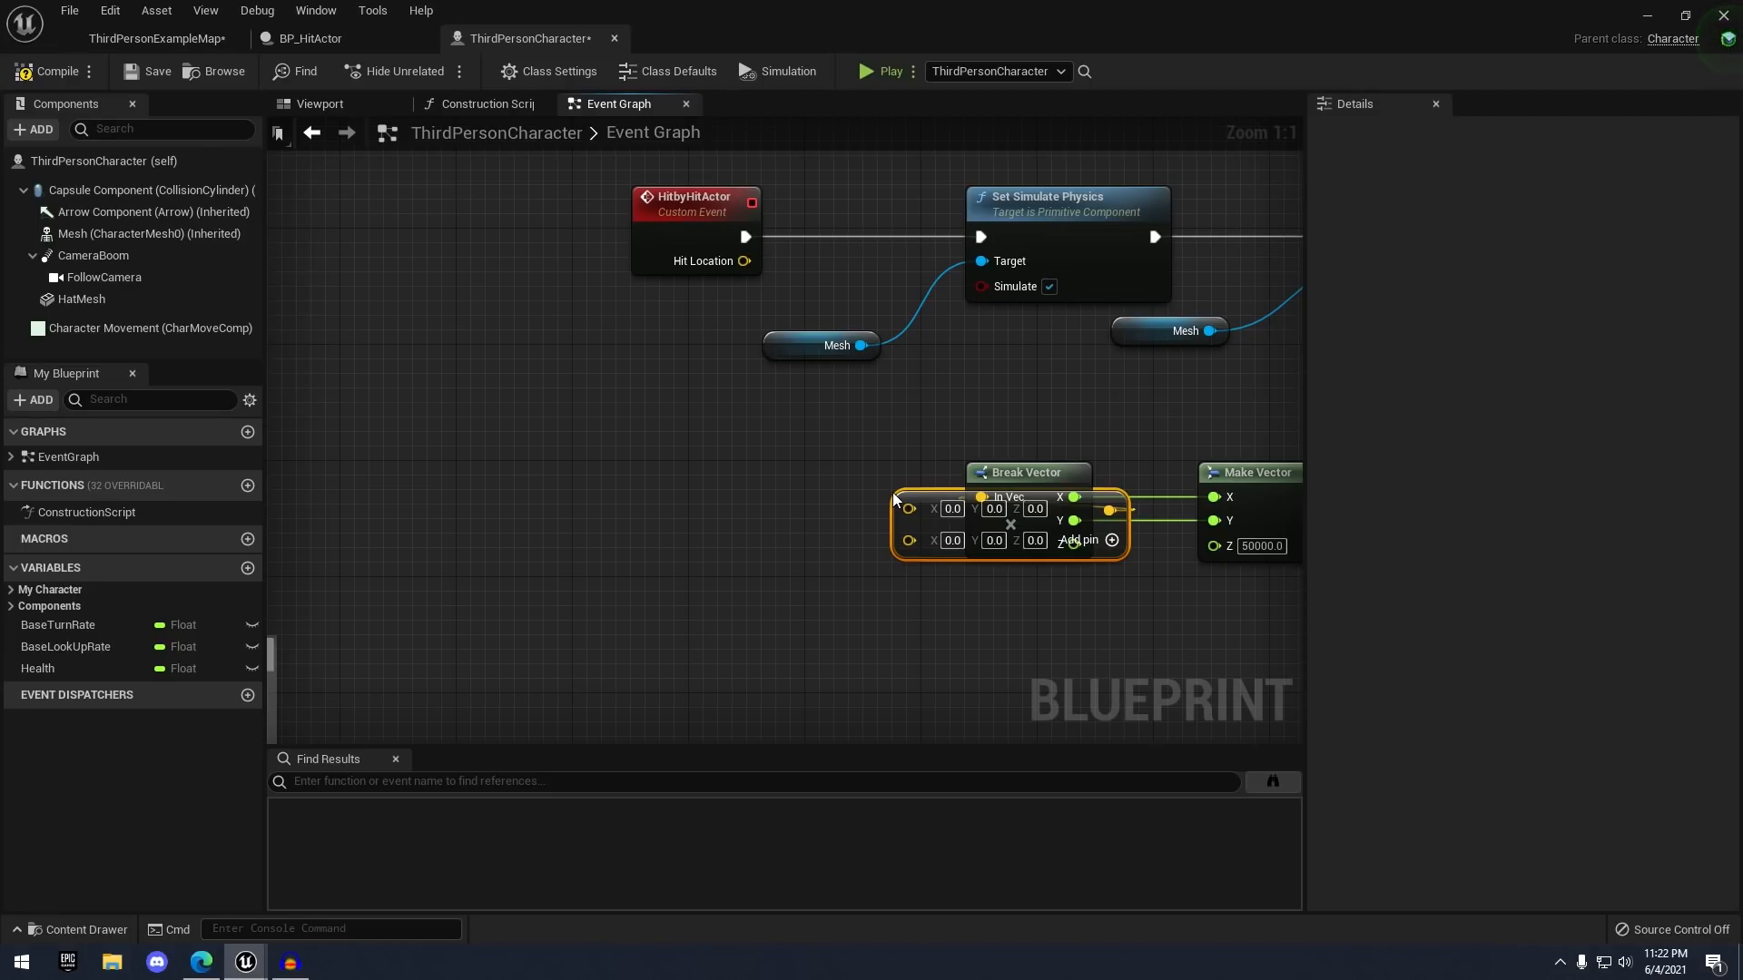
pyautogui.moveTo(1010, 525); pyautogui.dragTo(822, 467)
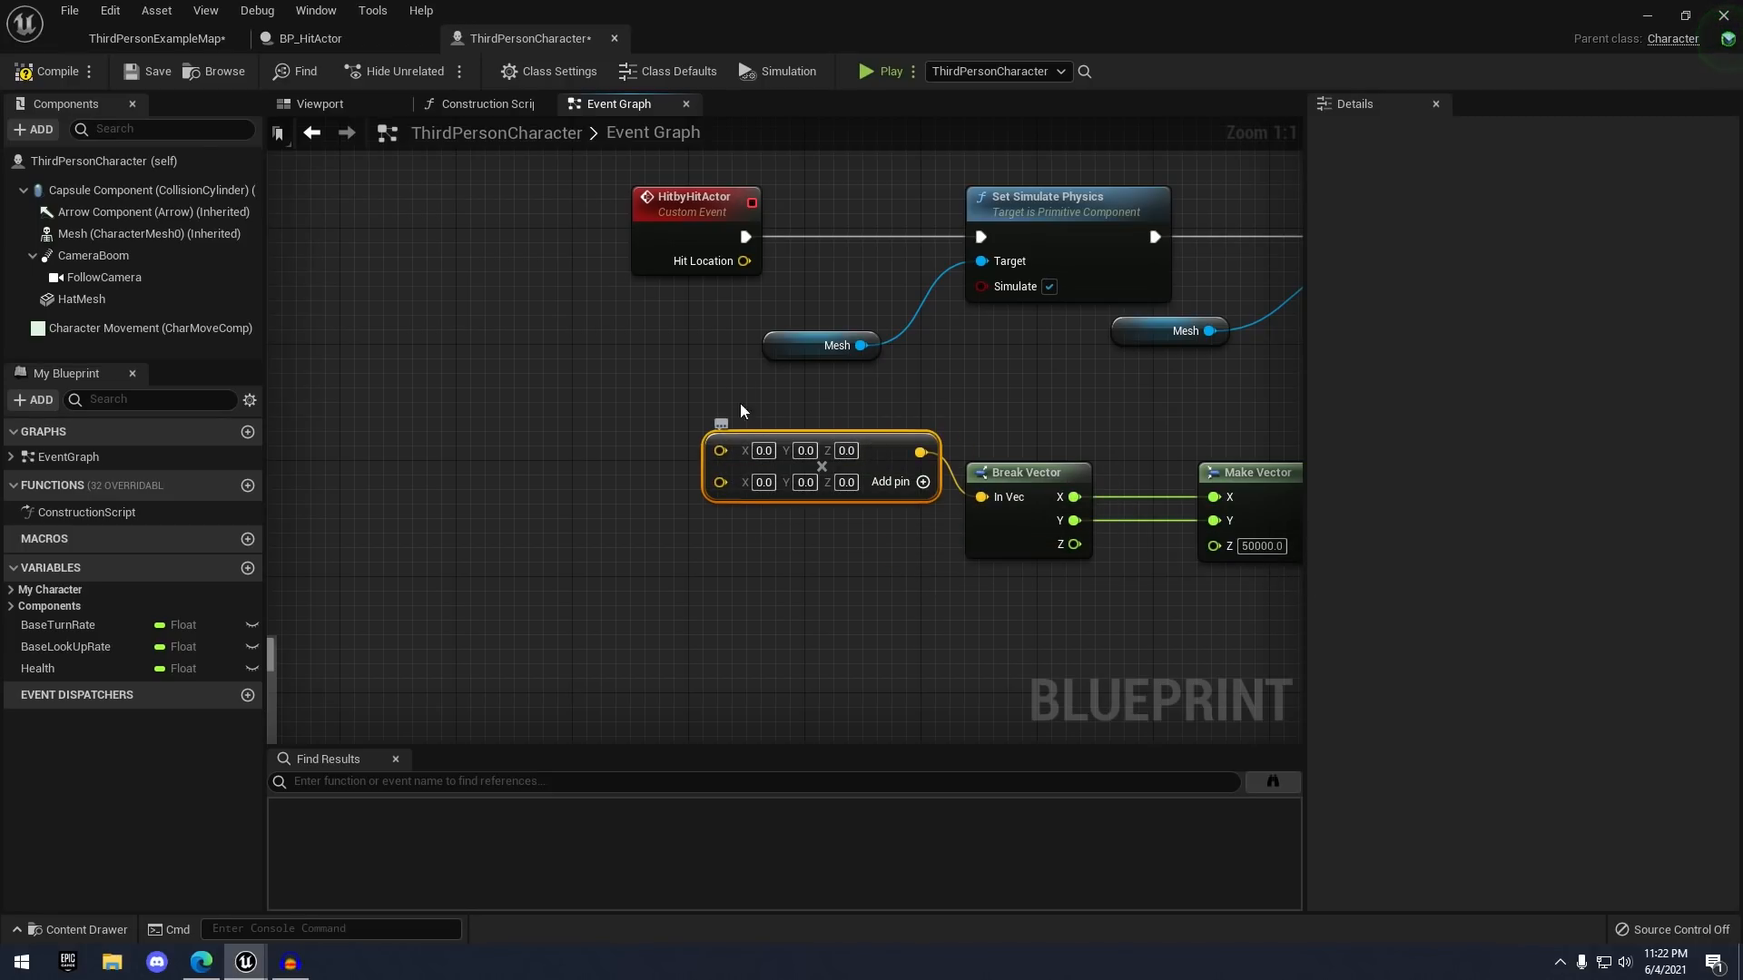
pyautogui.moveTo(732, 264); pyautogui.dragTo(719, 451)
pyautogui.moveTo(665, 513); pyautogui.dragTo(609, 518, button='right')
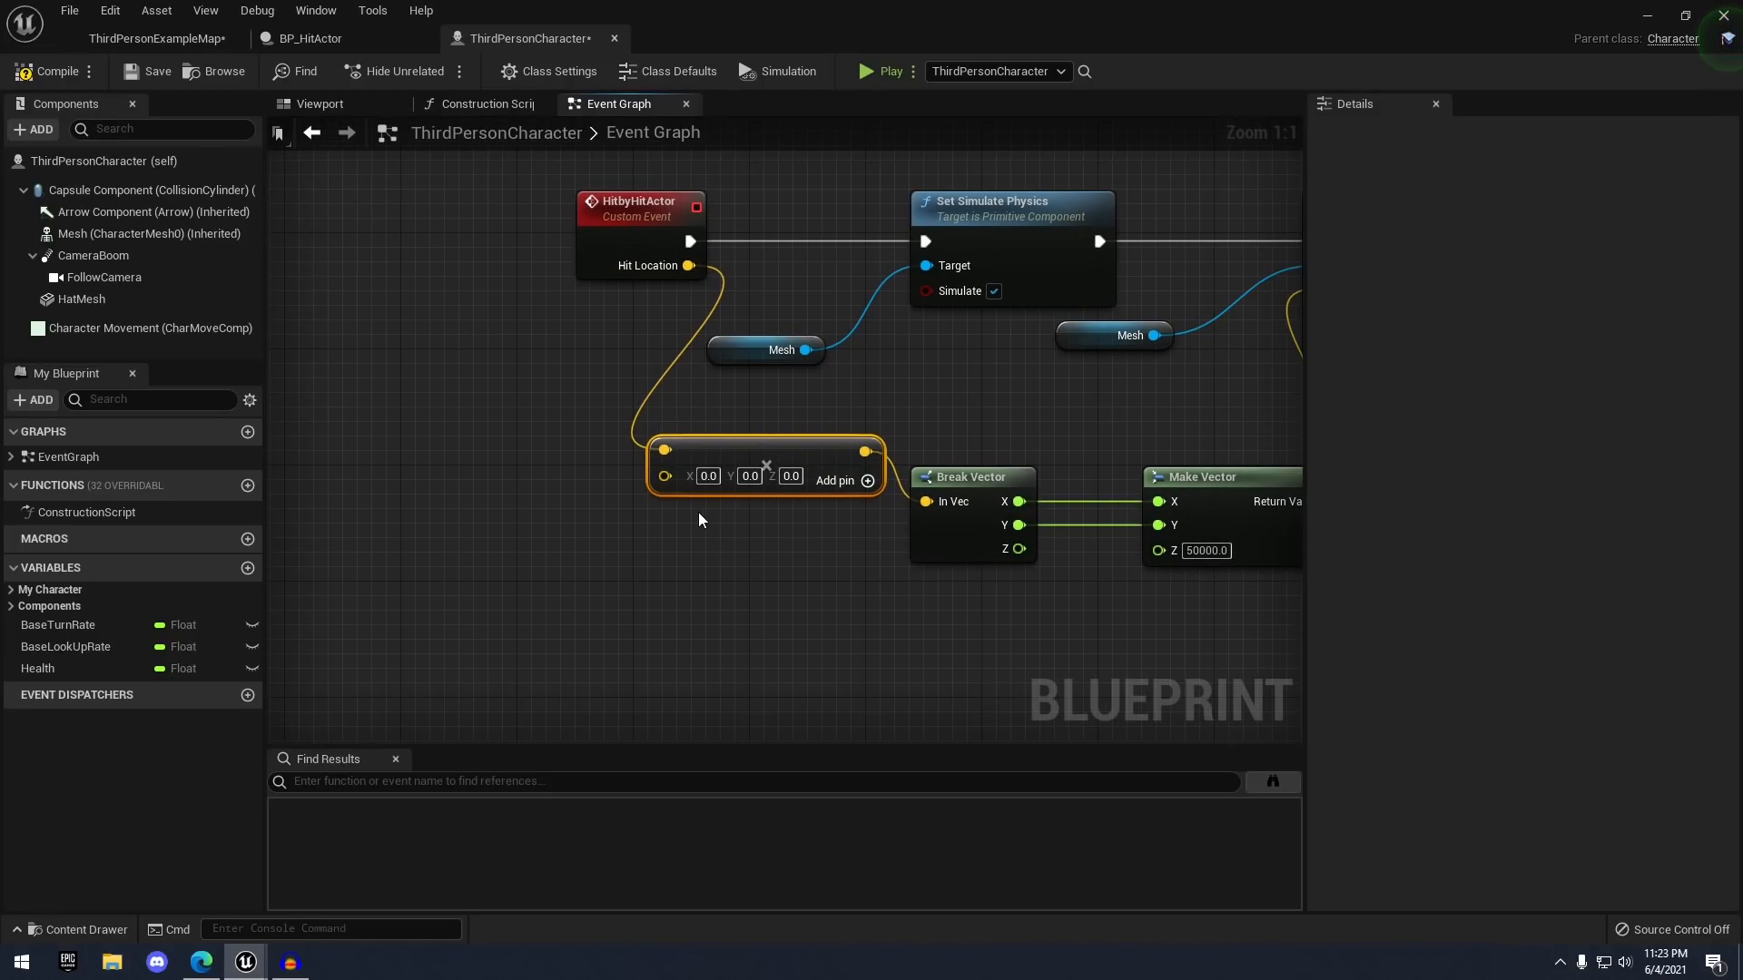
# - Convert the Multiply node's lower pin to a float and set it to 5000
pyautogui.rightClick(662, 475)
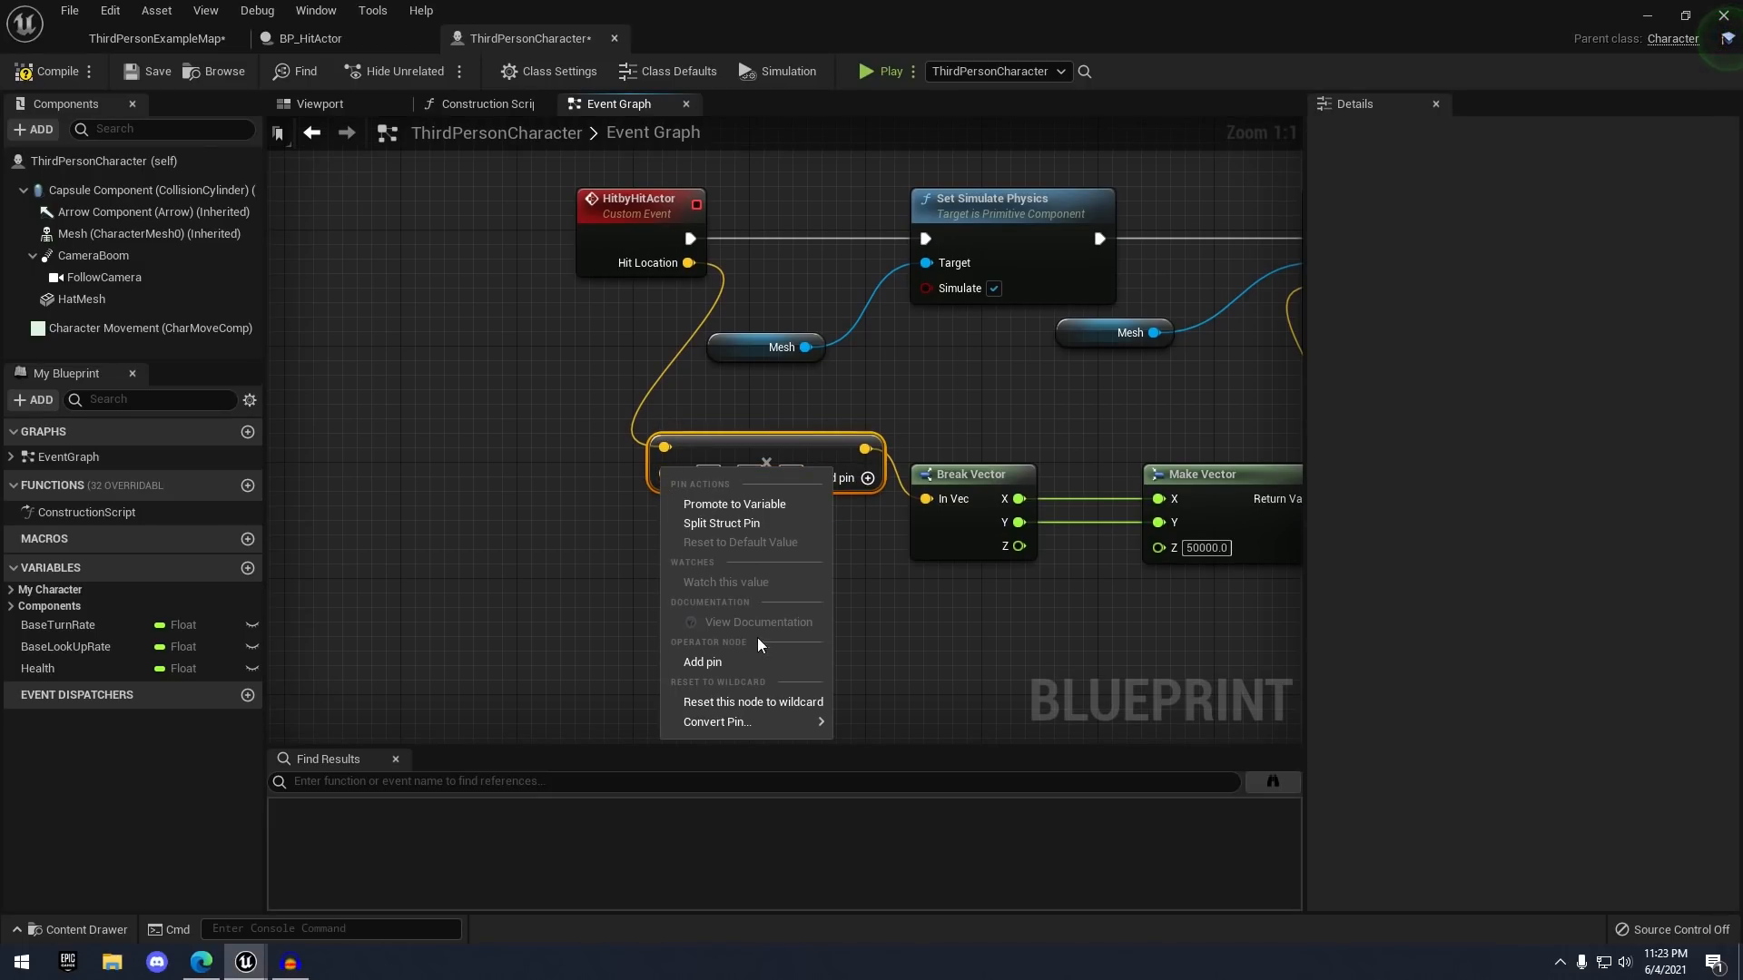
pyautogui.moveTo(726, 721)
pyautogui.click(883, 752)
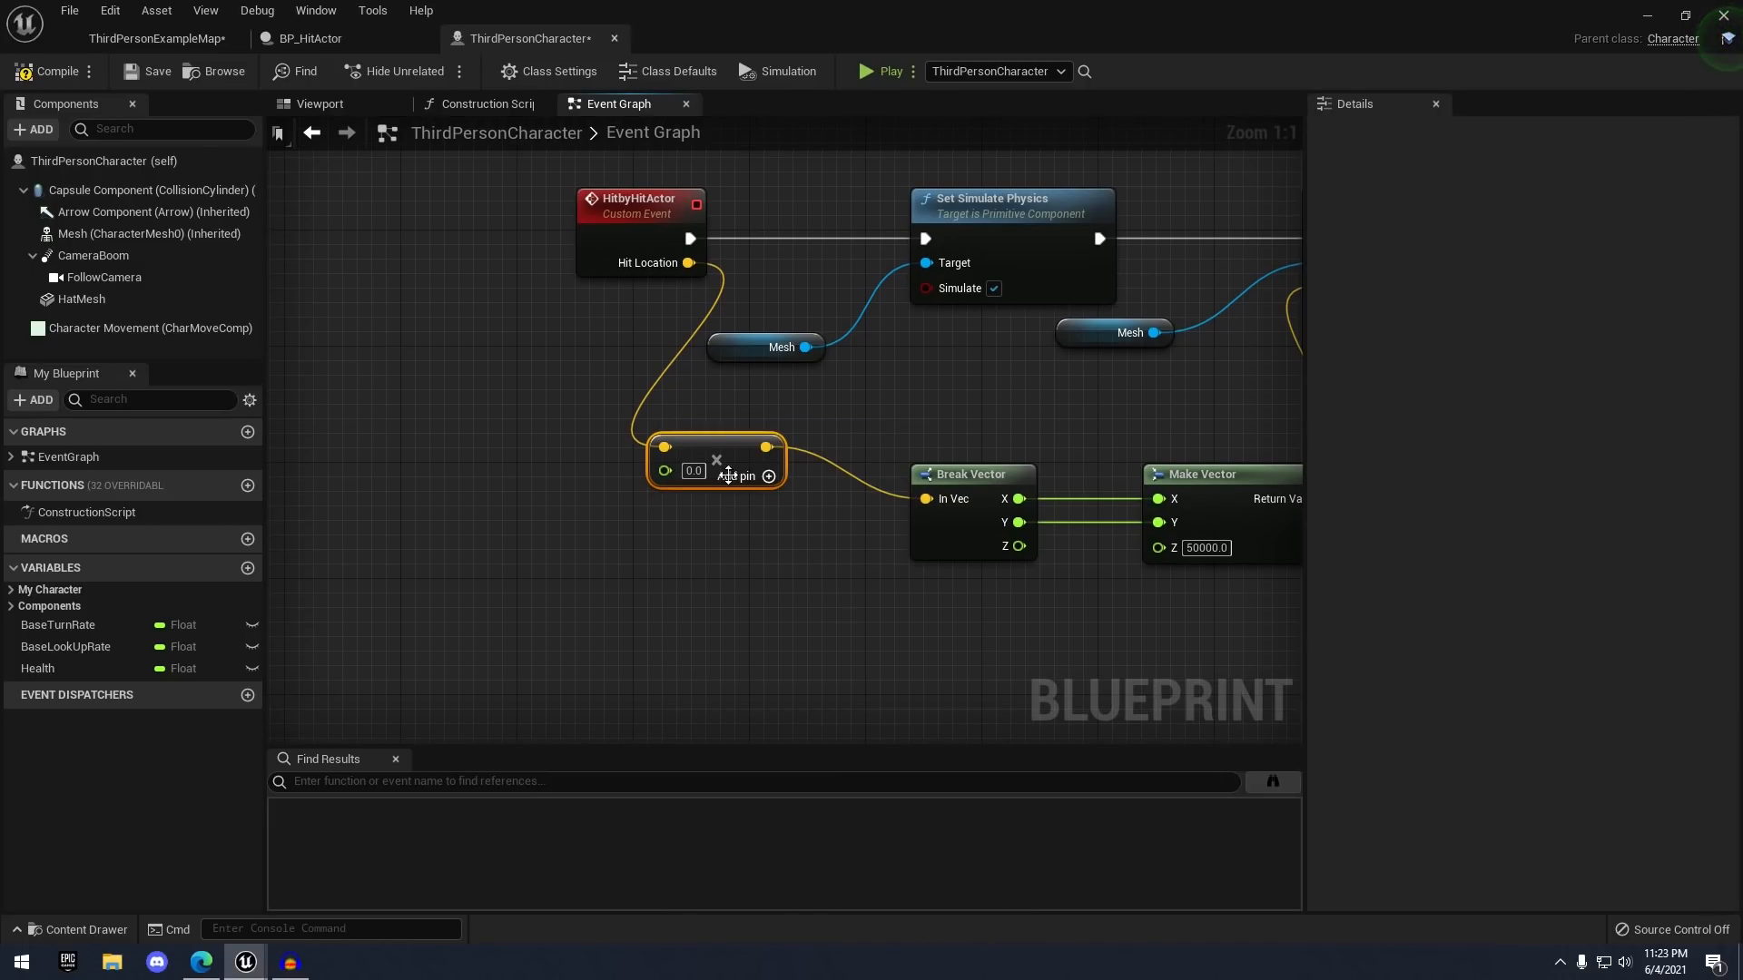
pyautogui.moveTo(728, 476); pyautogui.dragTo(815, 490)
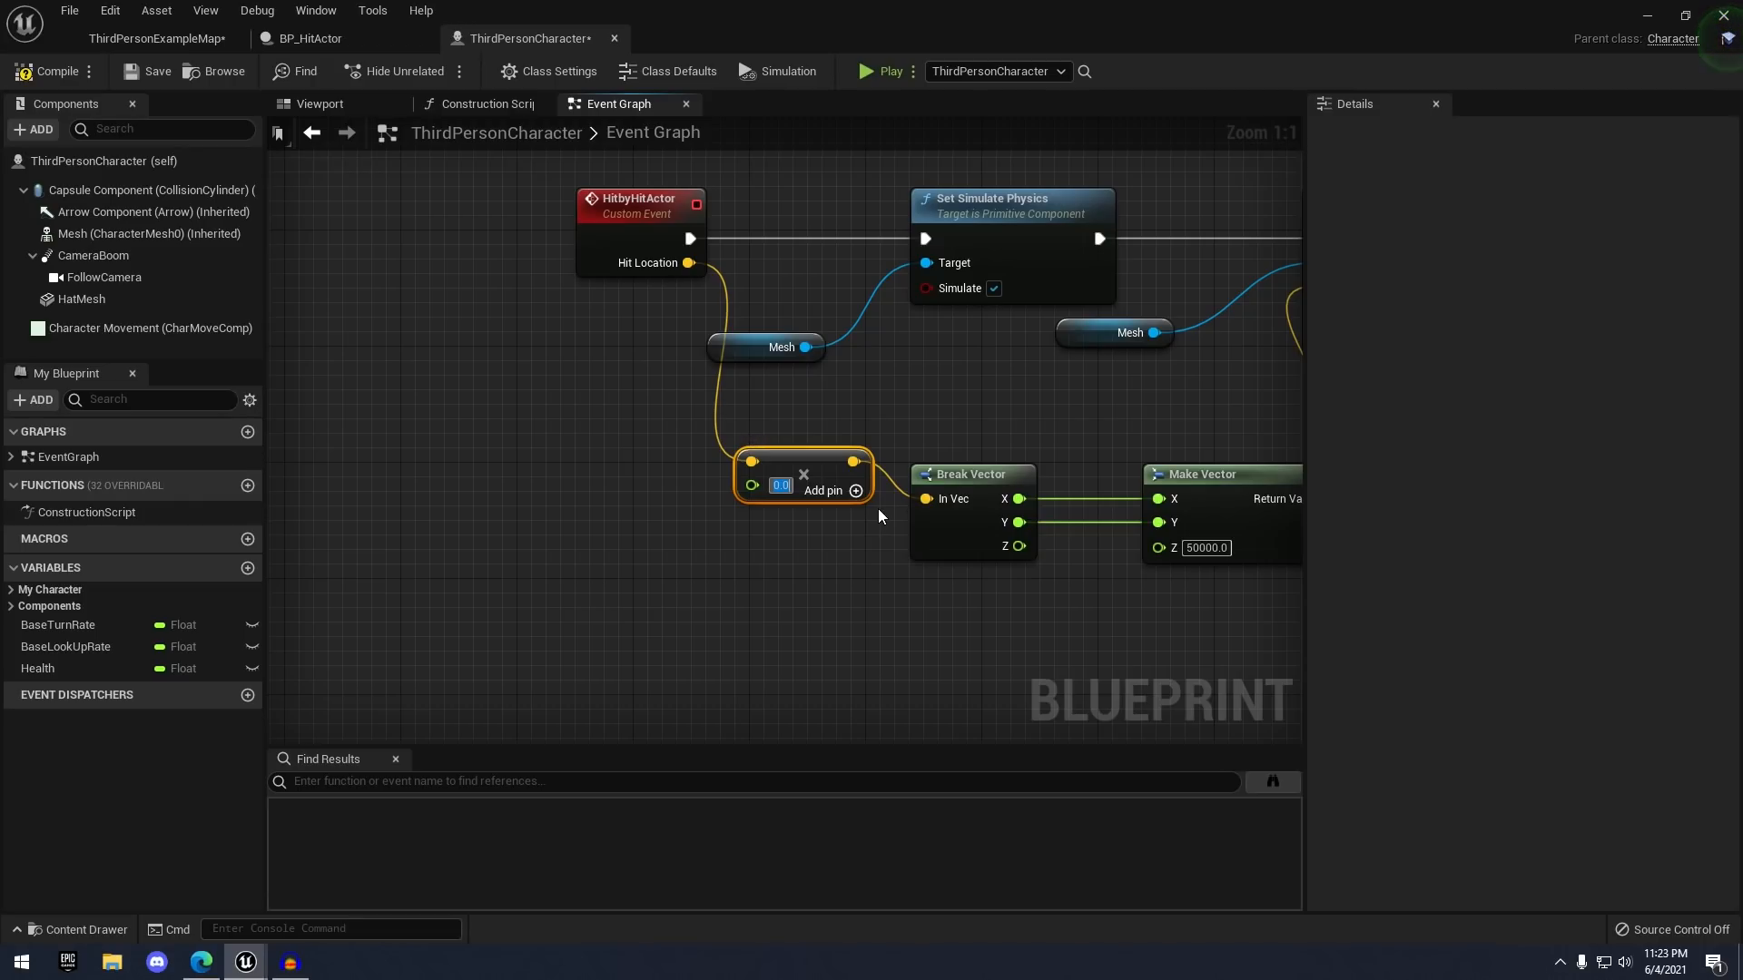
pyautogui.write('5000')
pyautogui.press('Return')
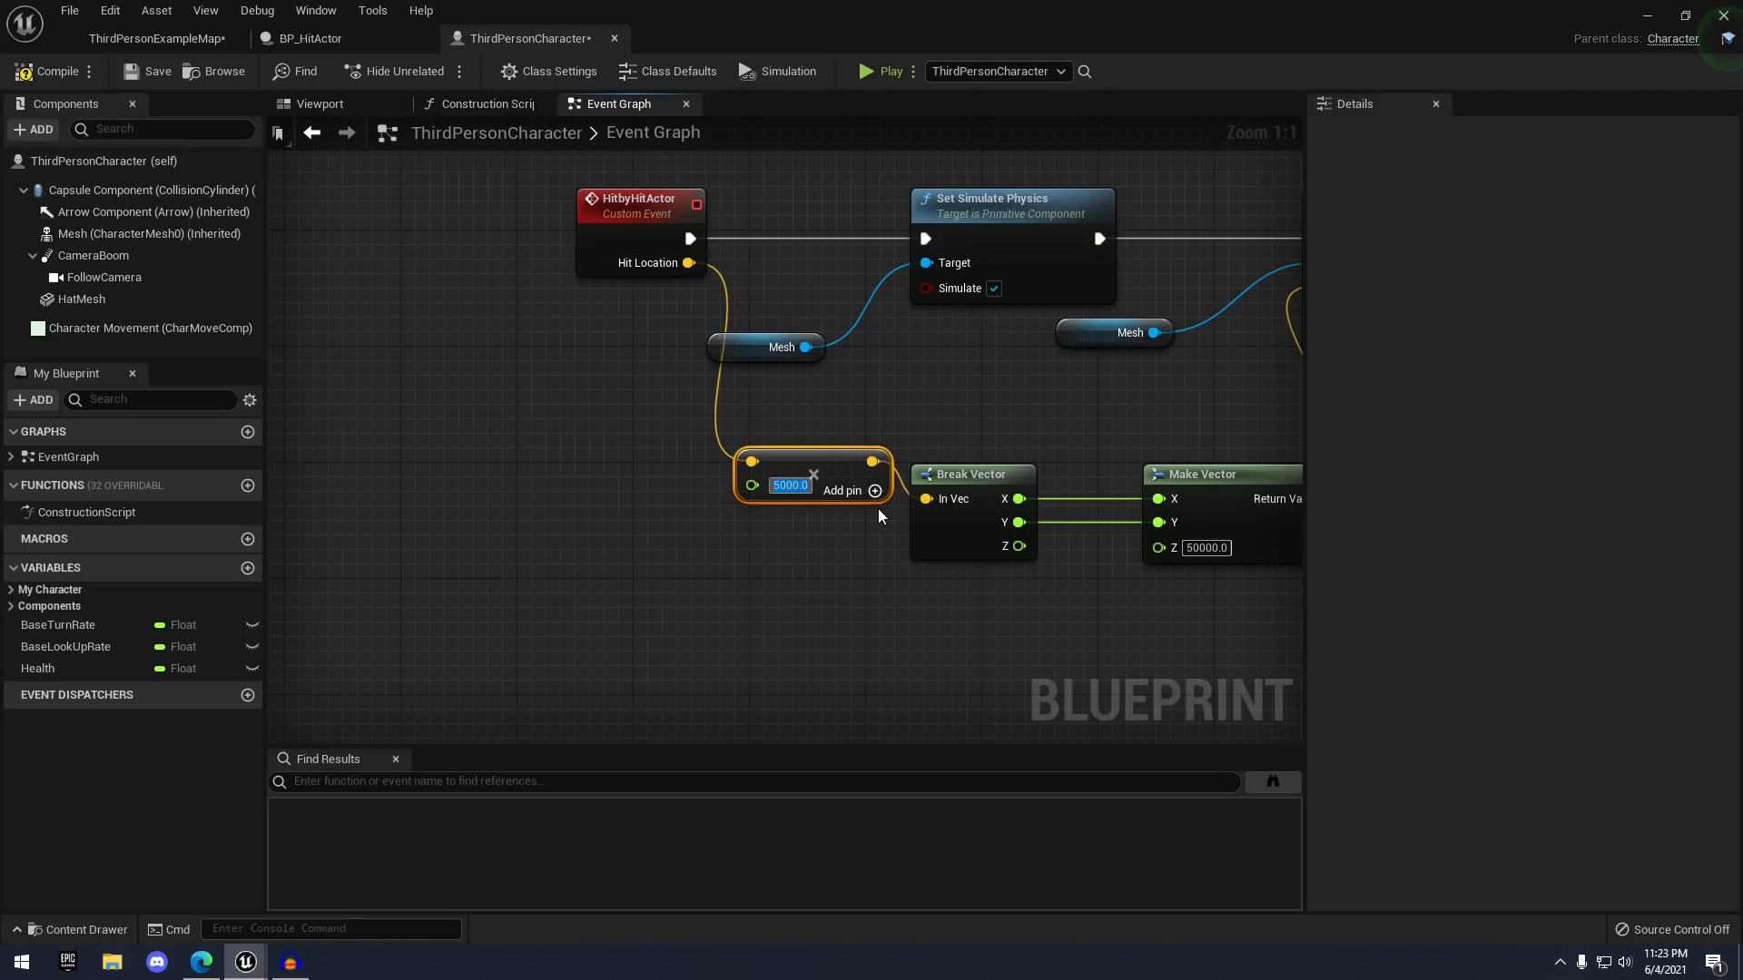
pyautogui.scroll(-3, 681, 389)
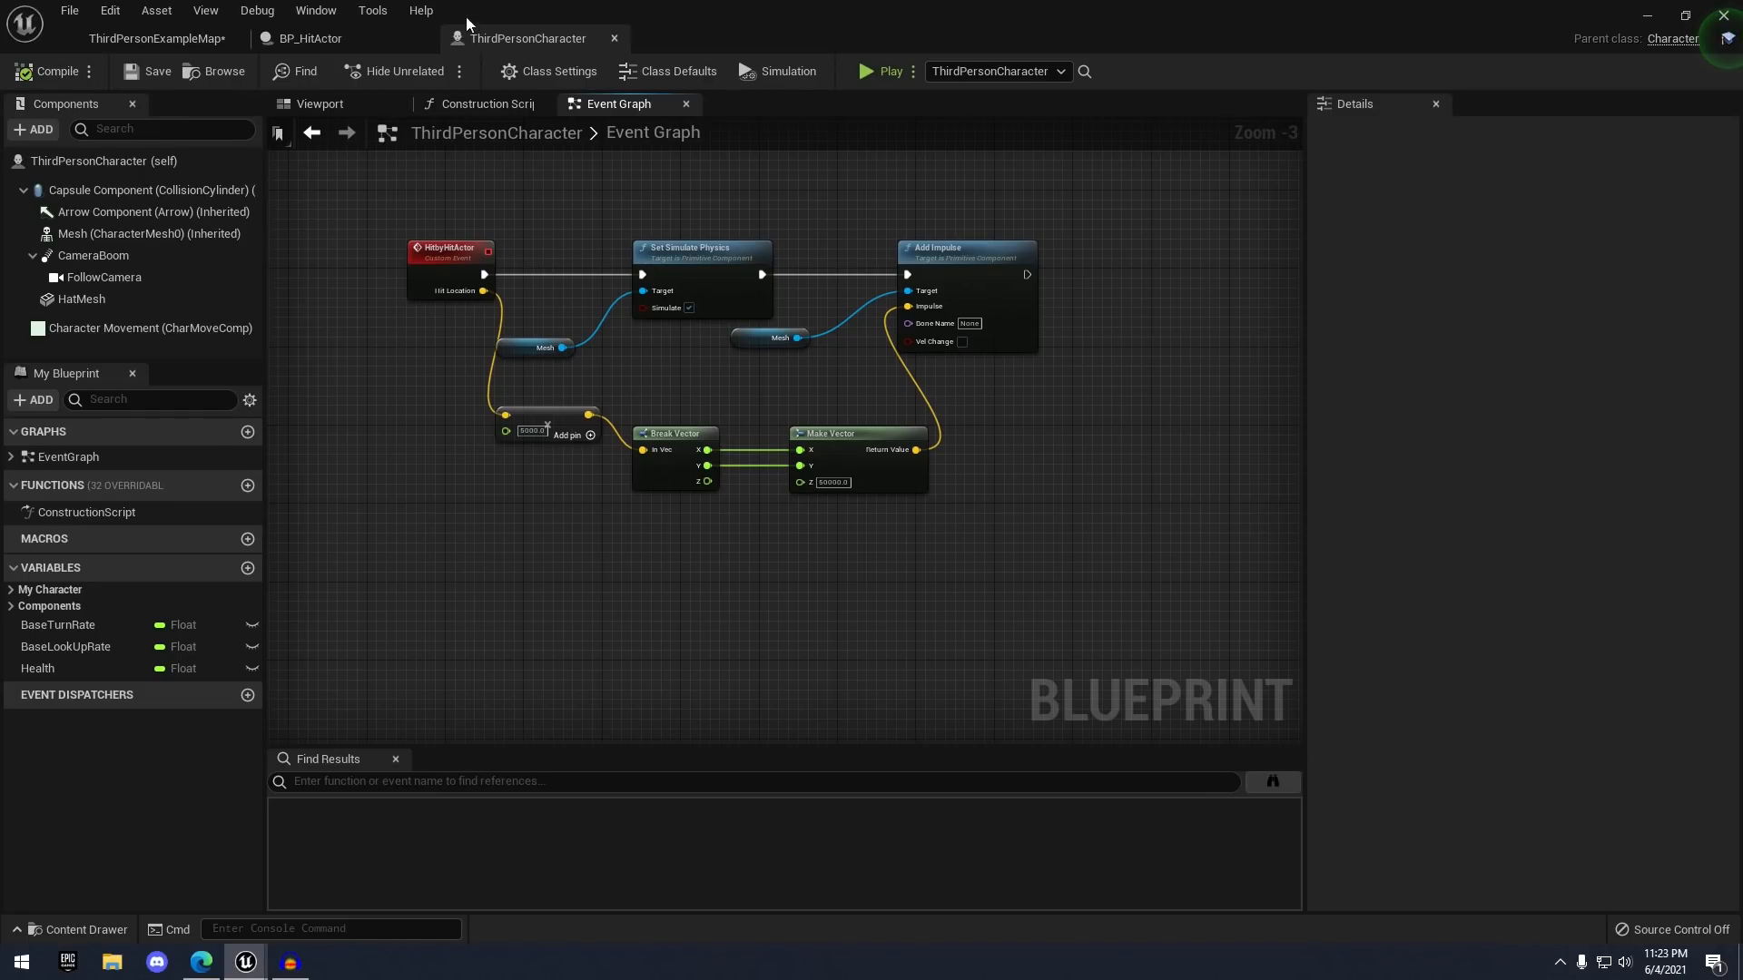
pyautogui.click(150, 40)
pyautogui.click(992, 71)
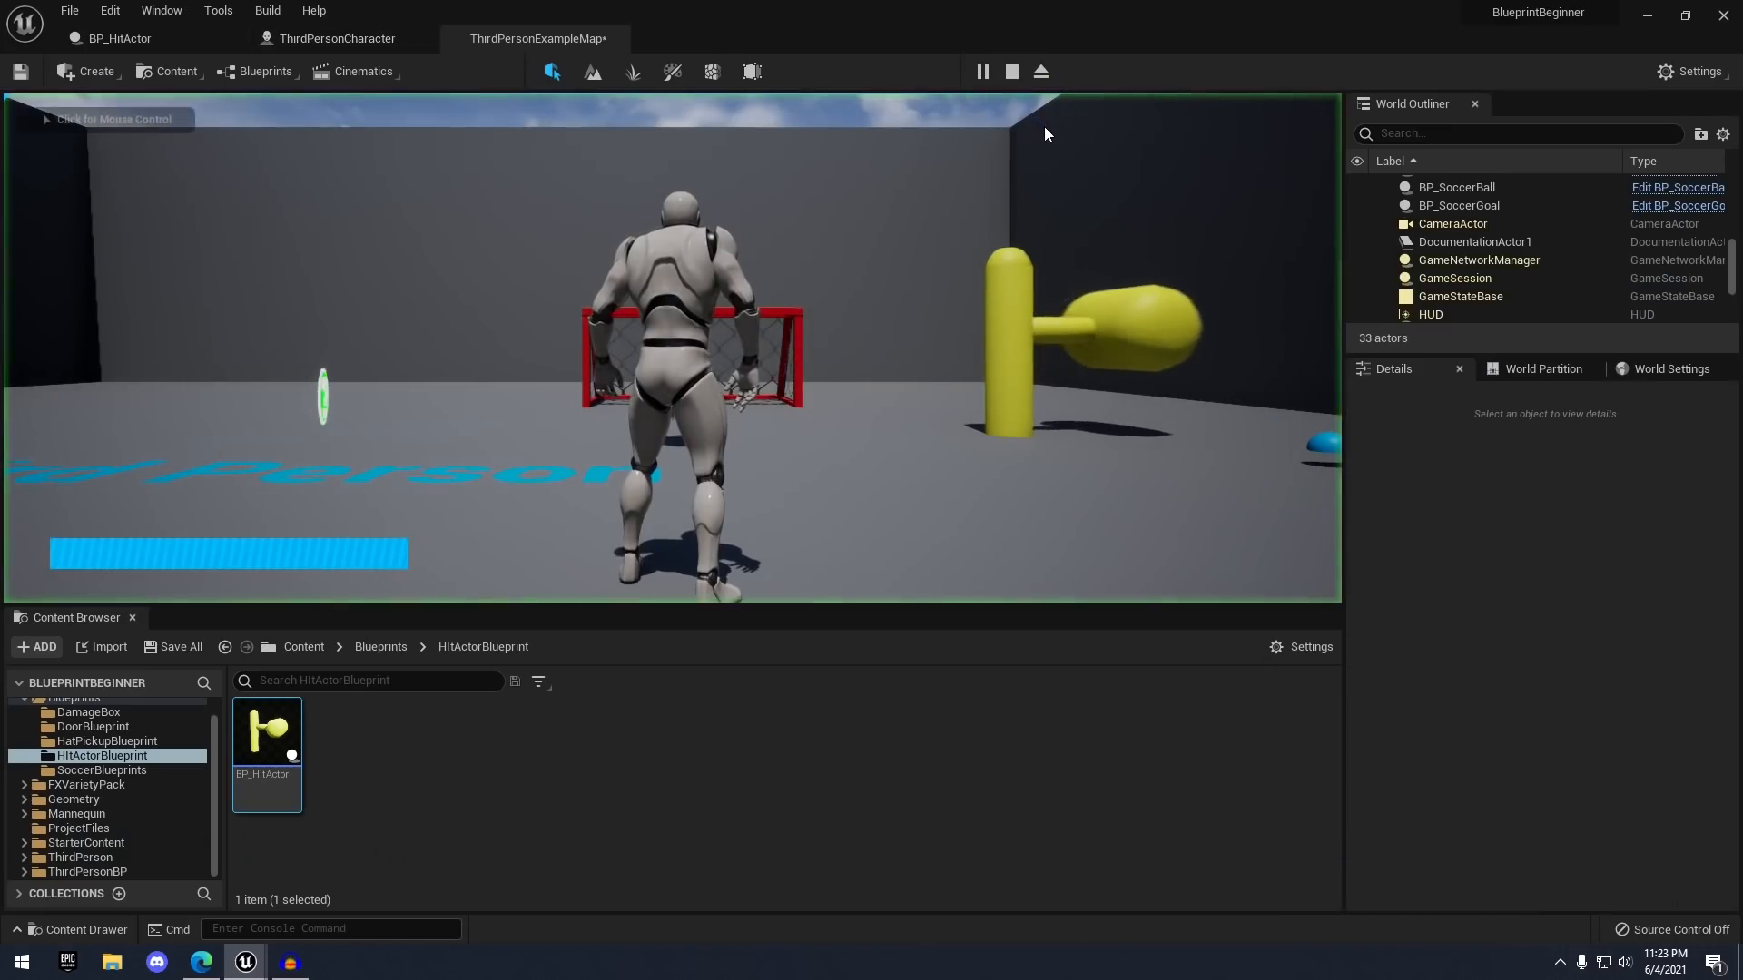
pyautogui.press('w')
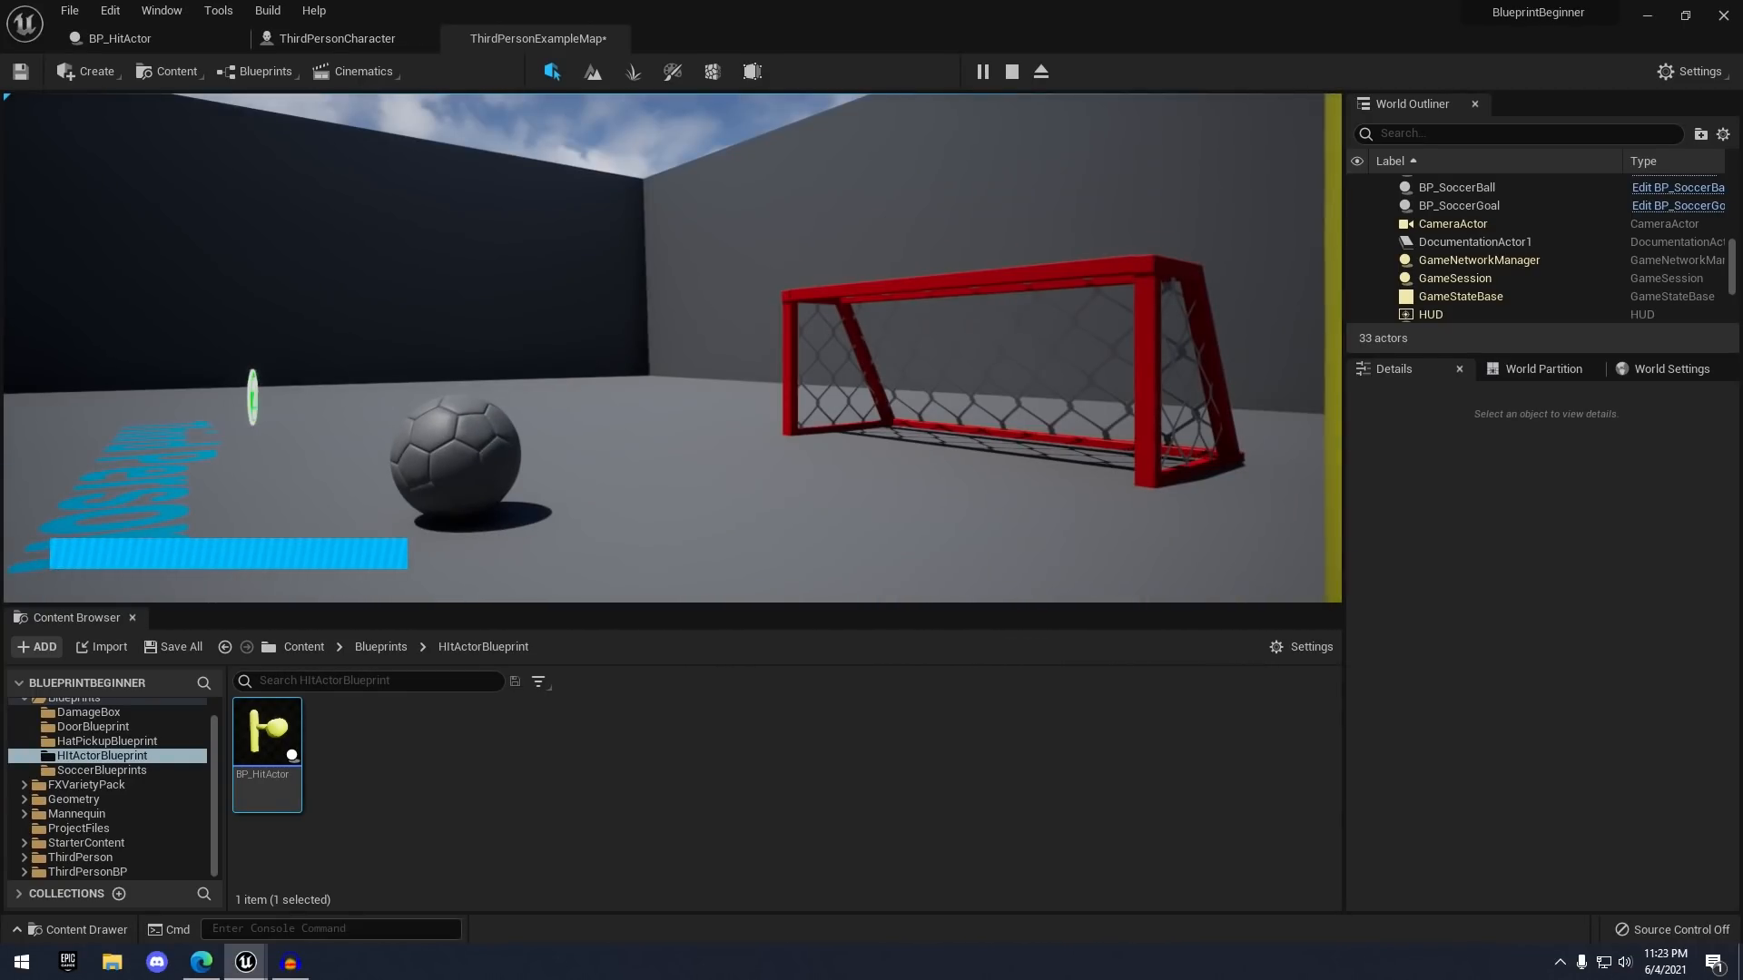
pyautogui.press('Escape')
pyautogui.moveTo(793, 214); pyautogui.dragTo(958, 264, button='right')
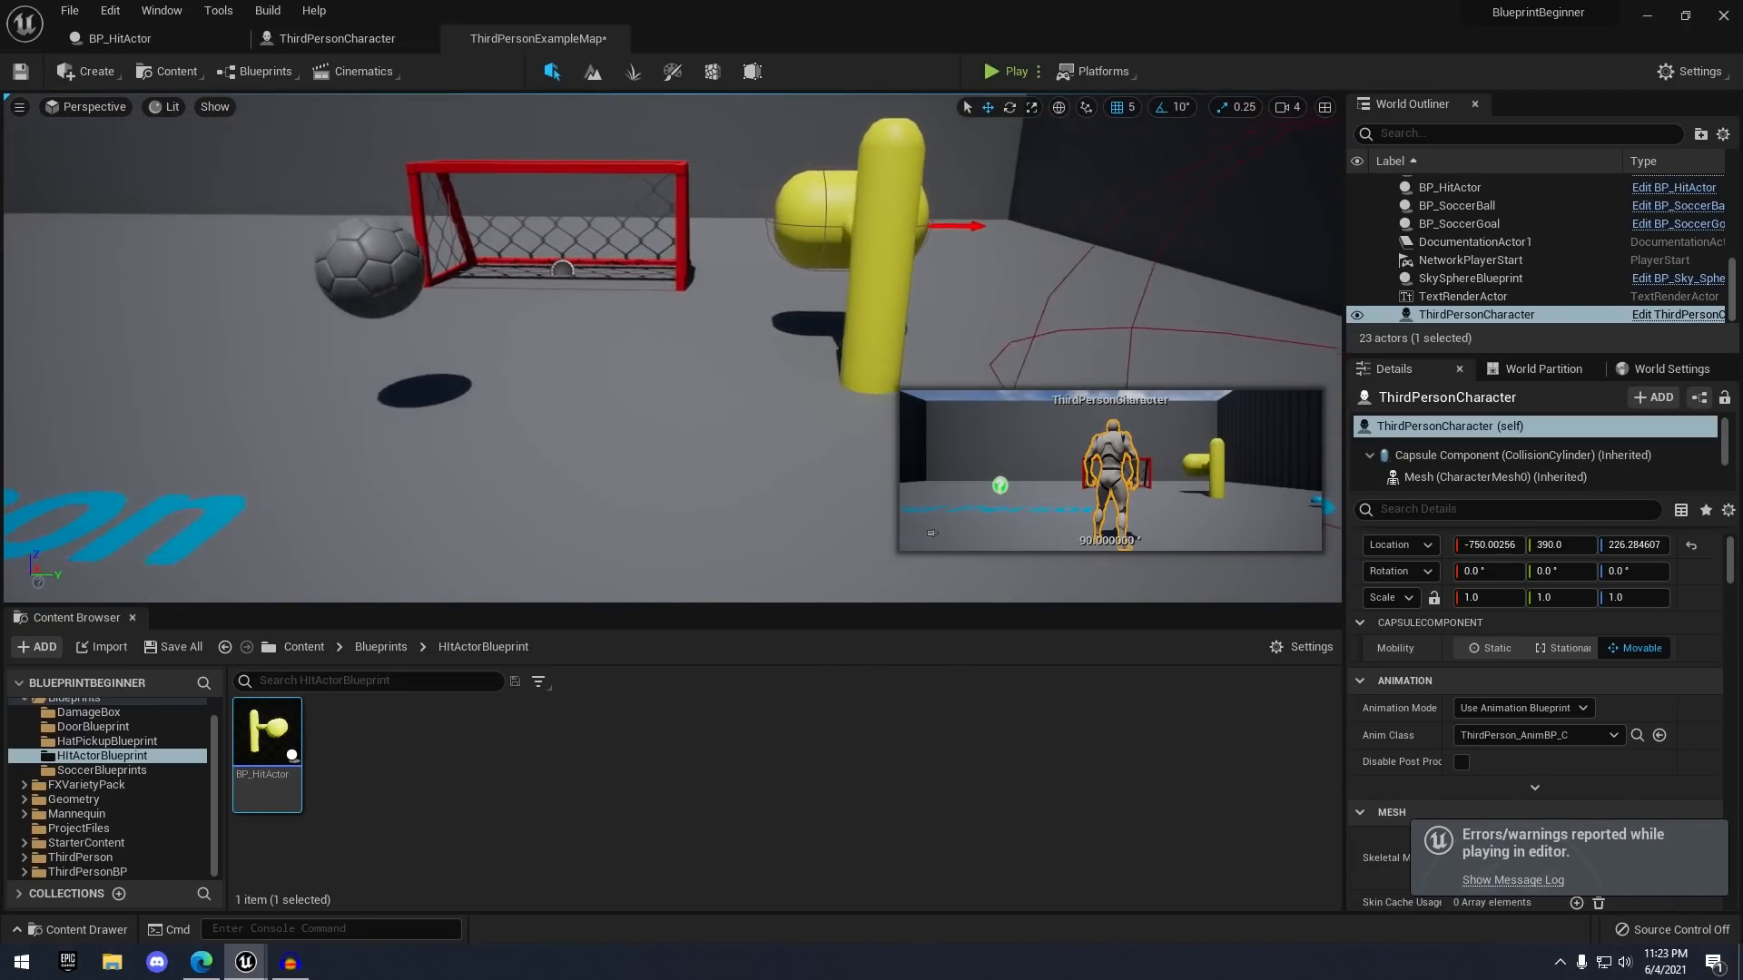
pyautogui.click(366, 39)
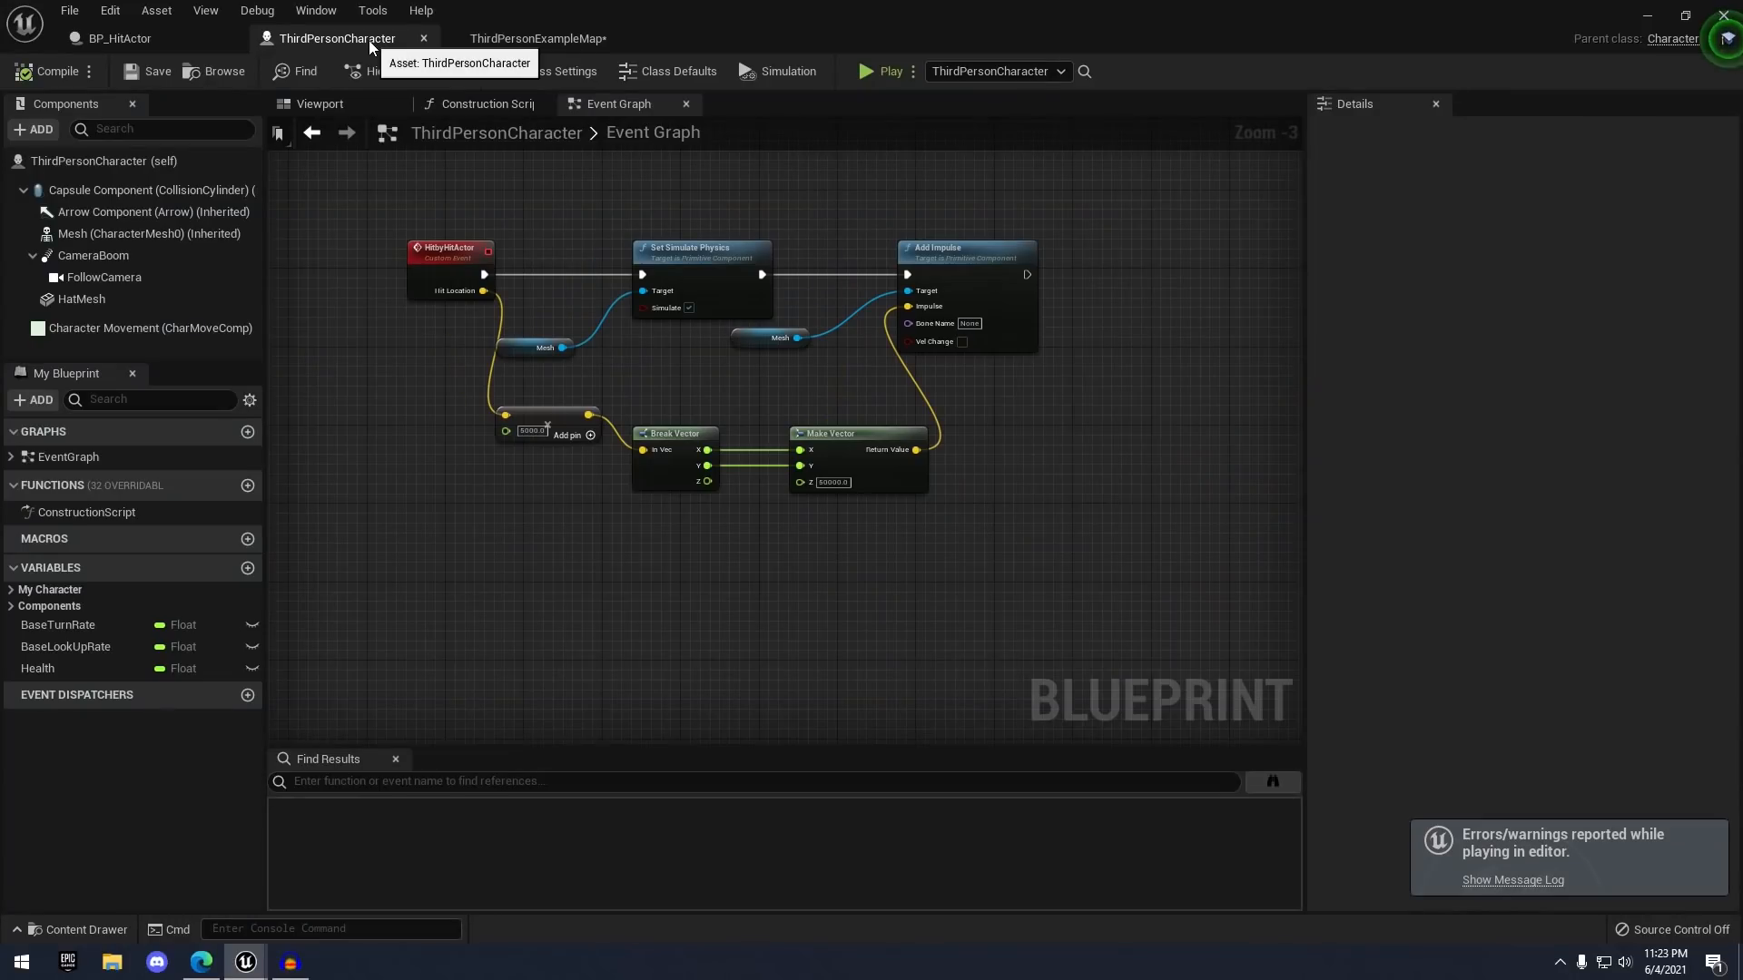
# - Set the character Mesh's collision preset to Ragdoll and compile ThirdPersonCharacter
pyautogui.click(104, 234)
pyautogui.scroll(-15, 1439, 404)
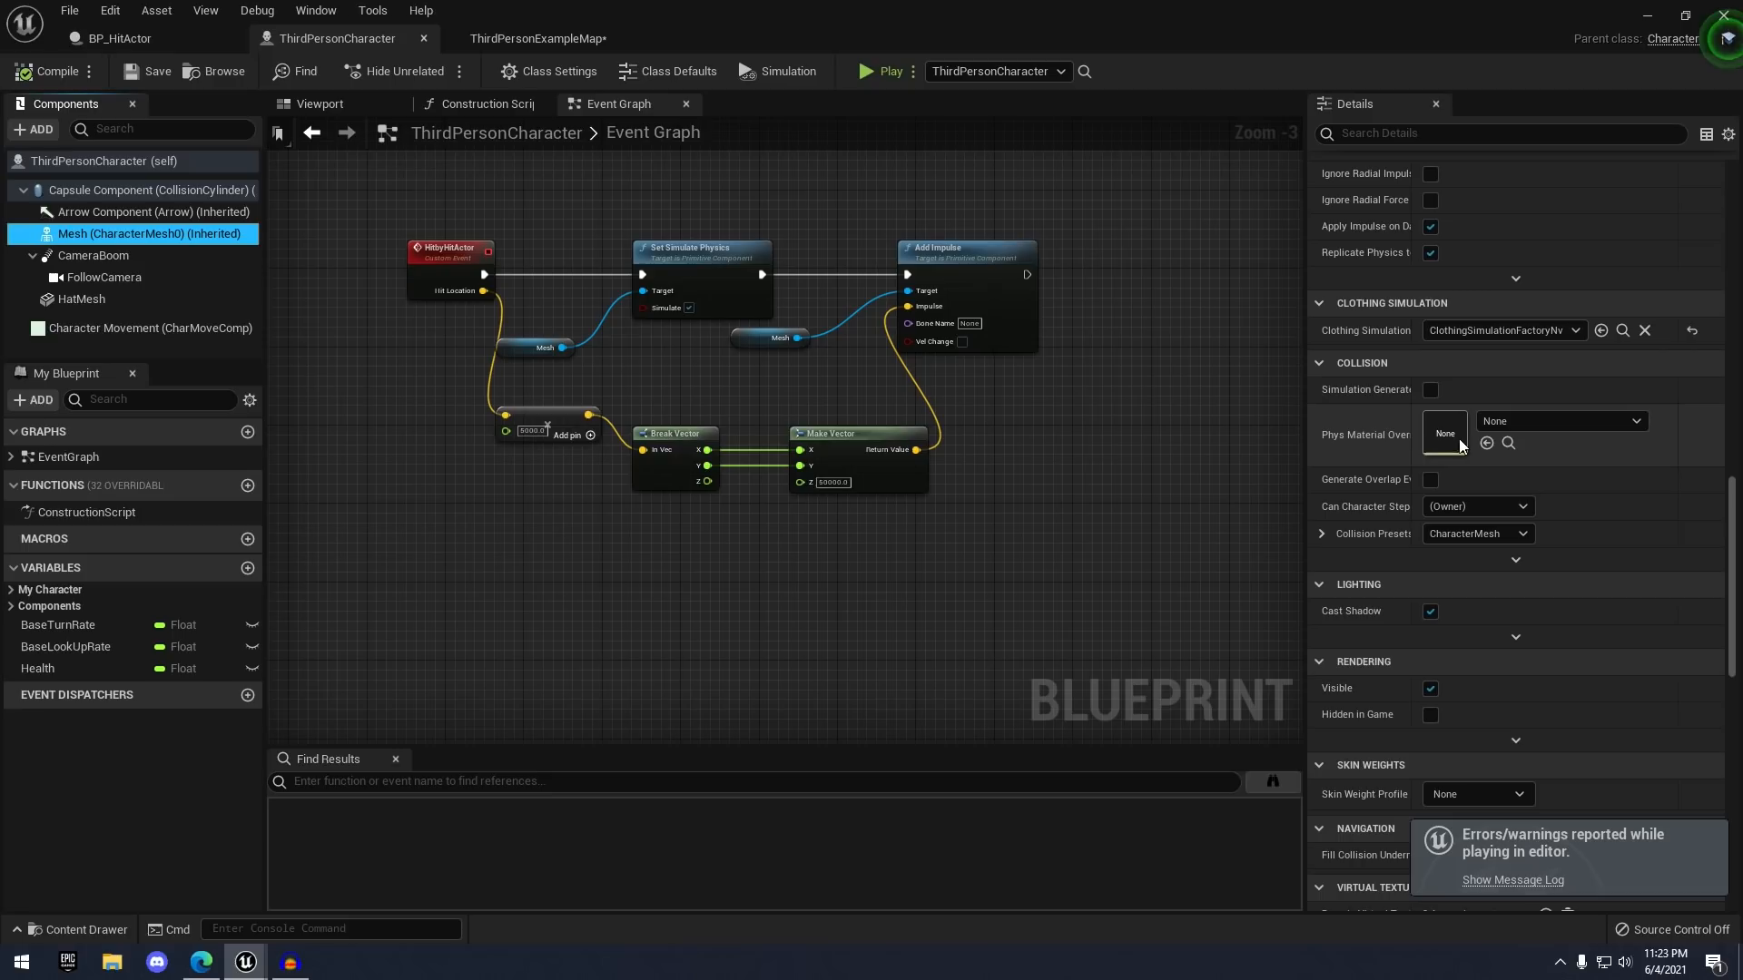
pyautogui.click(1465, 533)
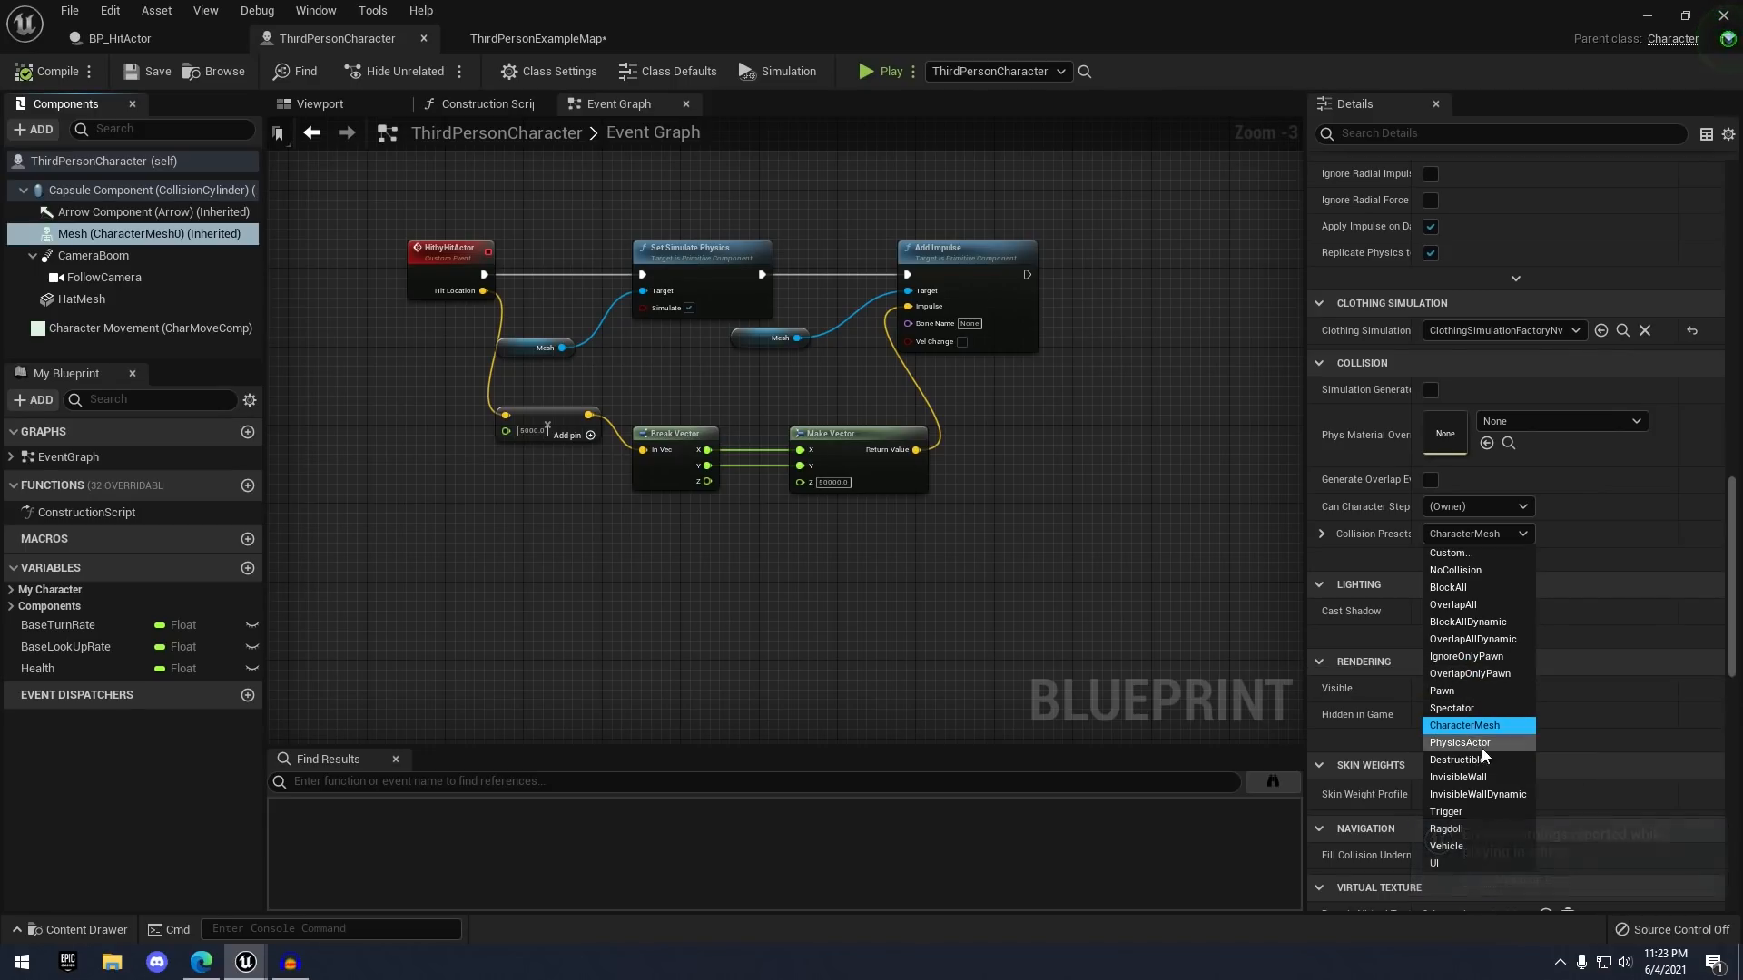
pyautogui.click(1452, 823)
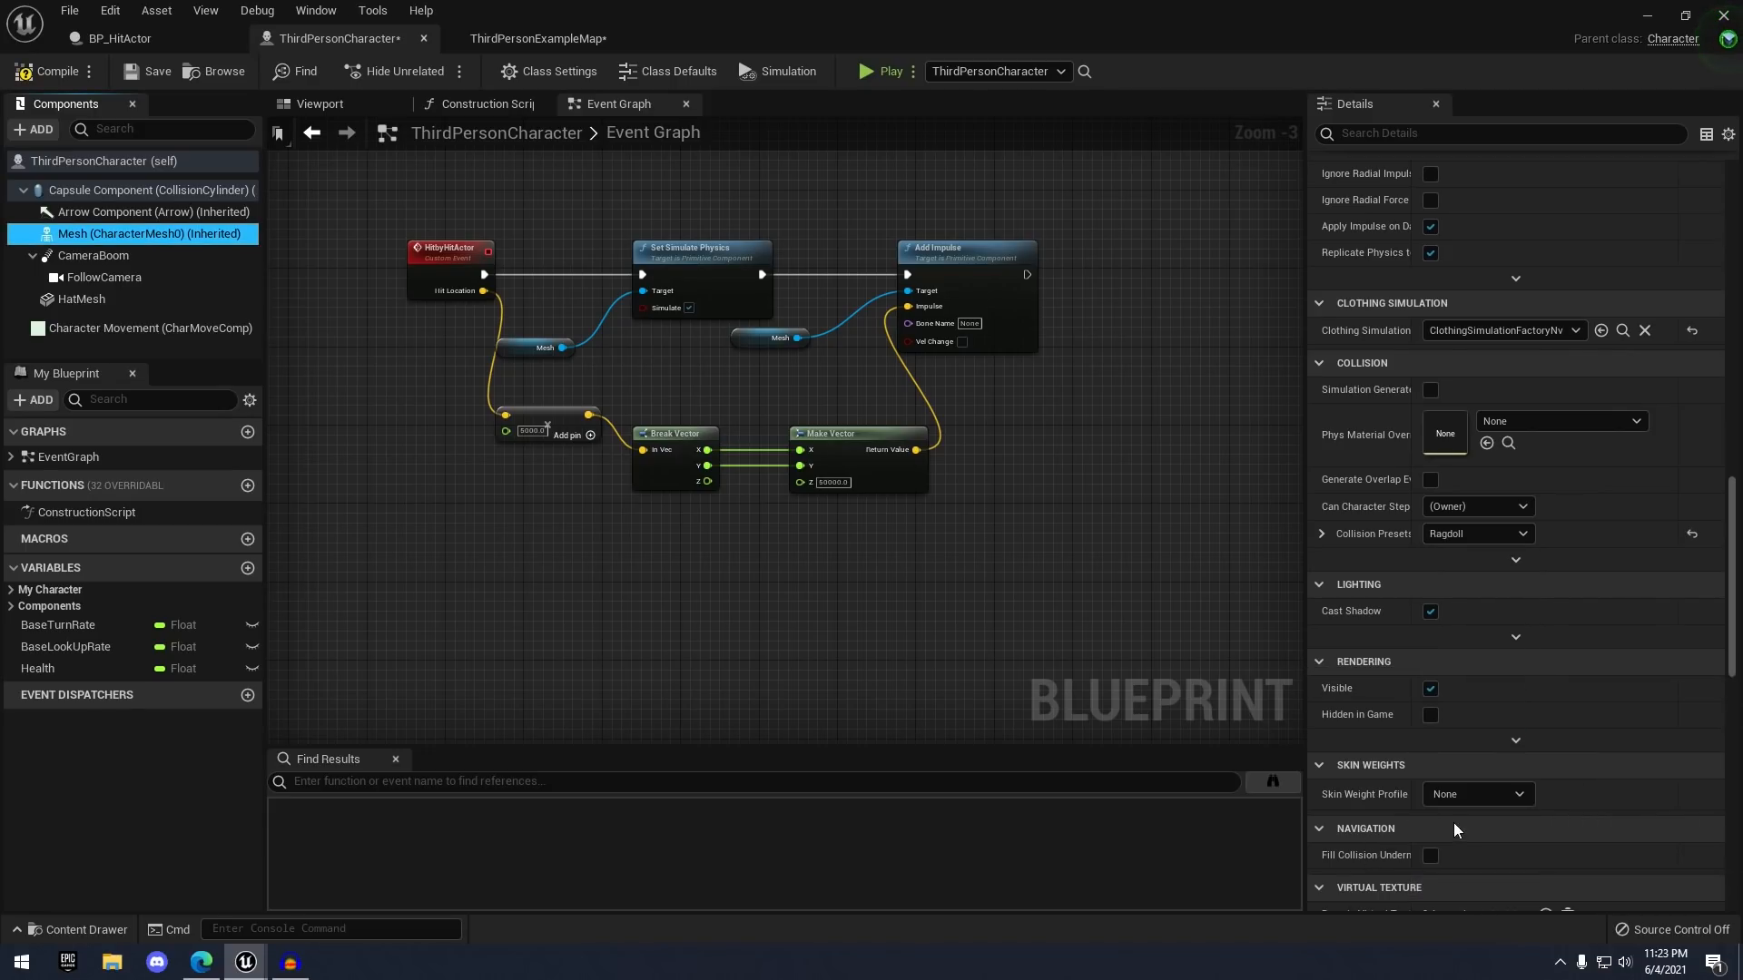
pyautogui.click(68, 79)
pyautogui.click(146, 40)
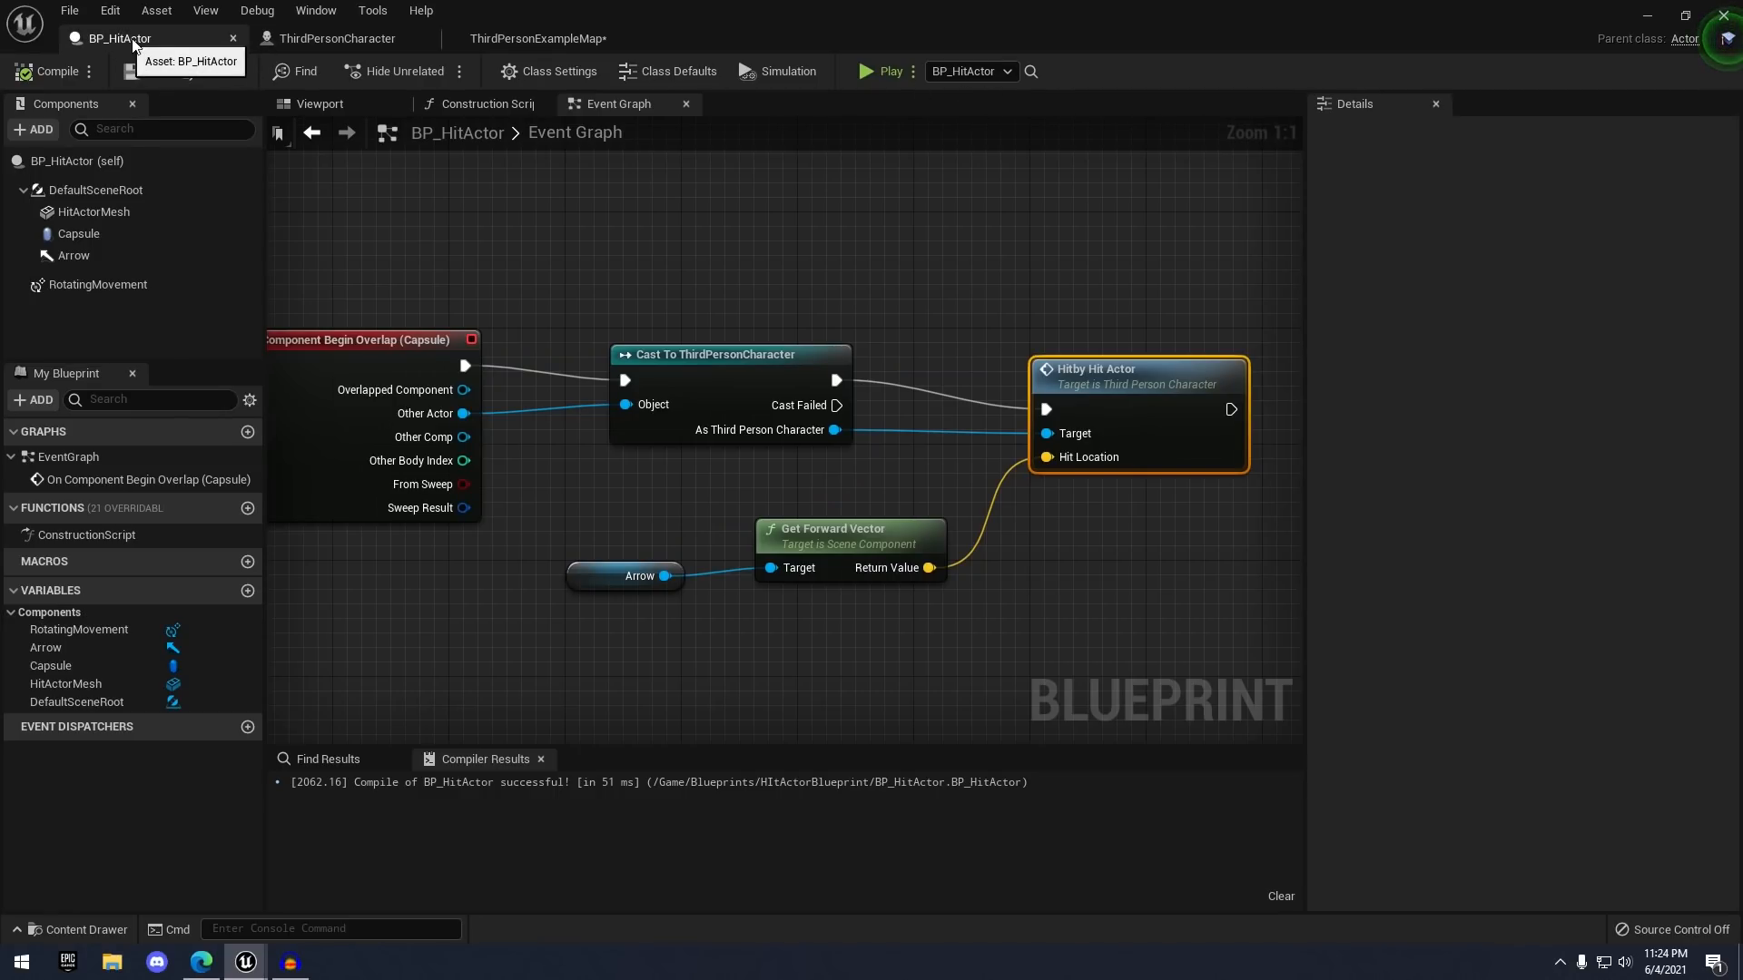
# - Play ThirdPersonExampleMap, run into the swinging hammer to trigger the ragdoll, then stop
pyautogui.click(539, 38)
pyautogui.click(1002, 73)
pyautogui.press('w')
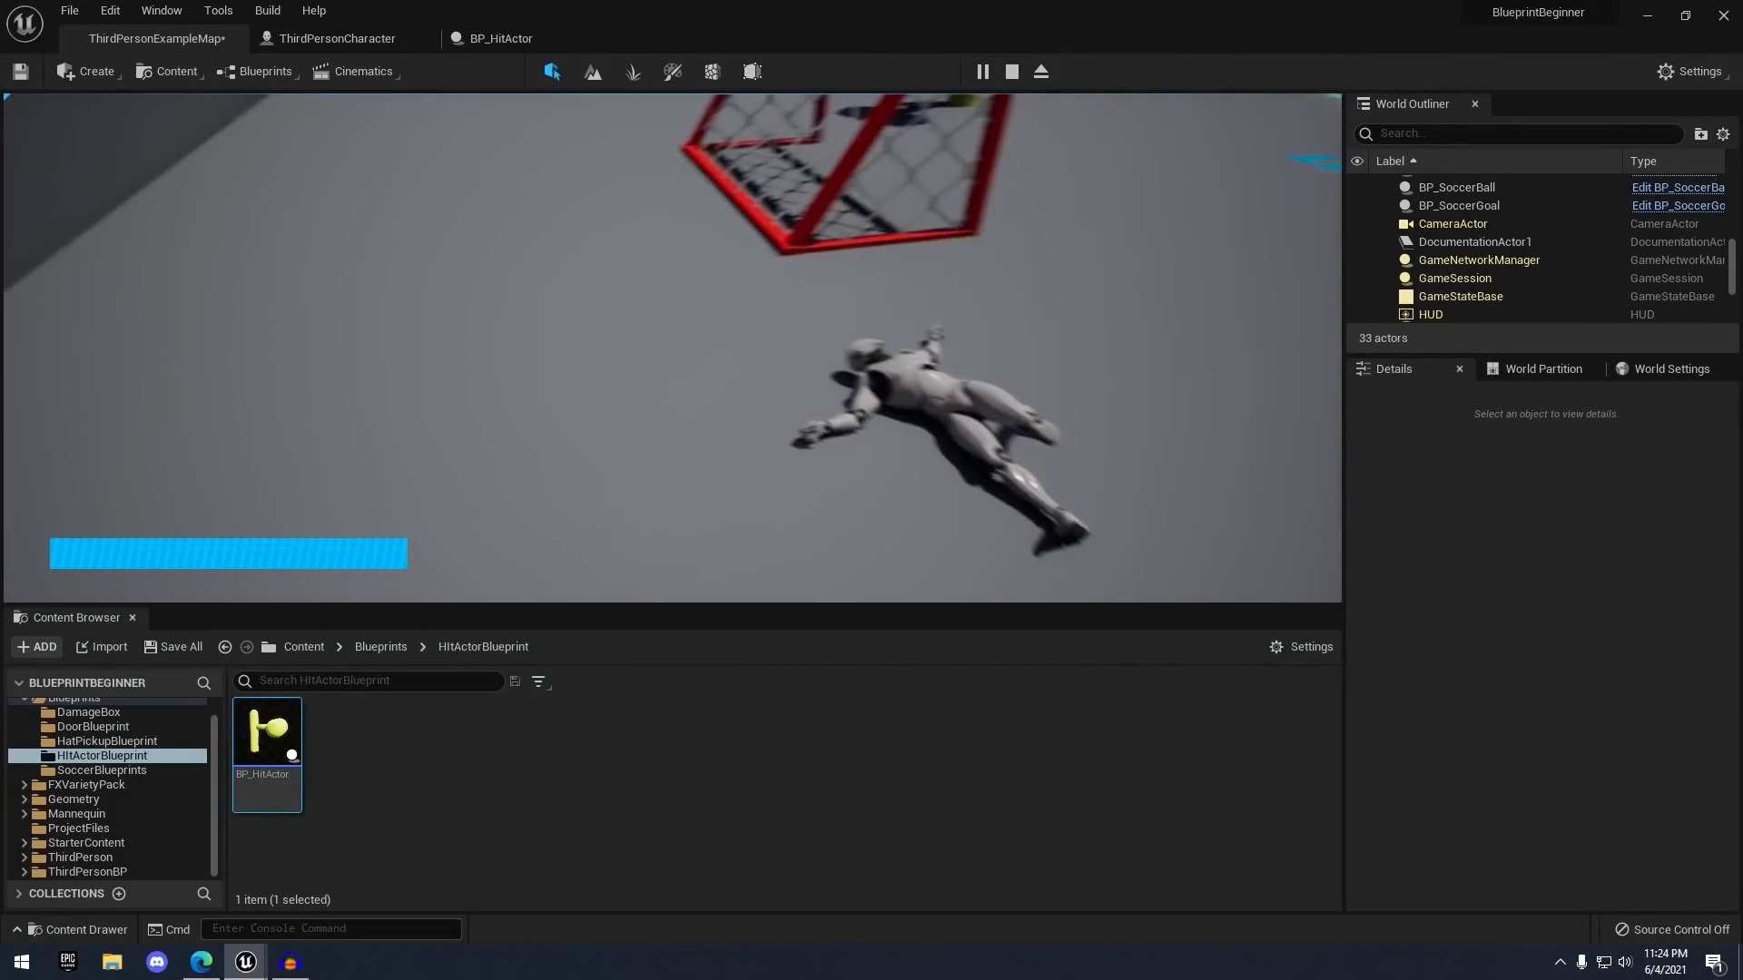
pyautogui.press('Escape')
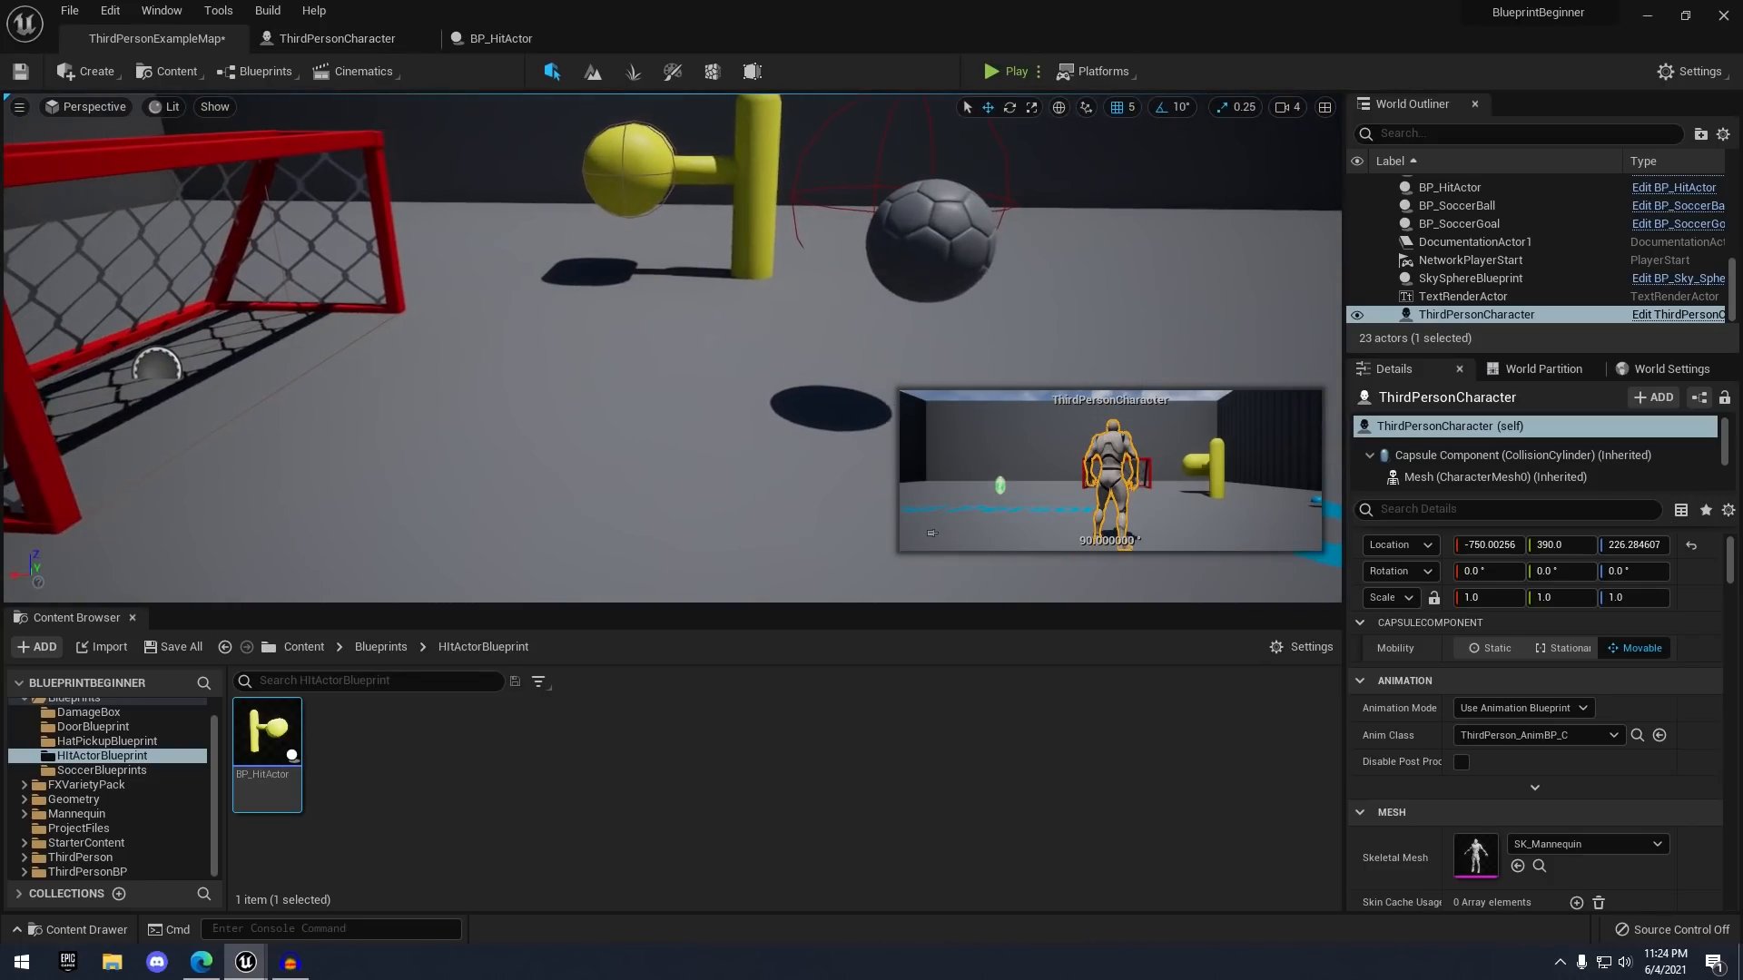
# - Run Disable Movement on Character Movement right after Add Impulse
pyautogui.click(673, 349)
pyautogui.click(337, 40)
pyautogui.scroll(2, 1018, 229)
pyautogui.moveTo(944, 220); pyautogui.dragTo(846, 196, button='right')
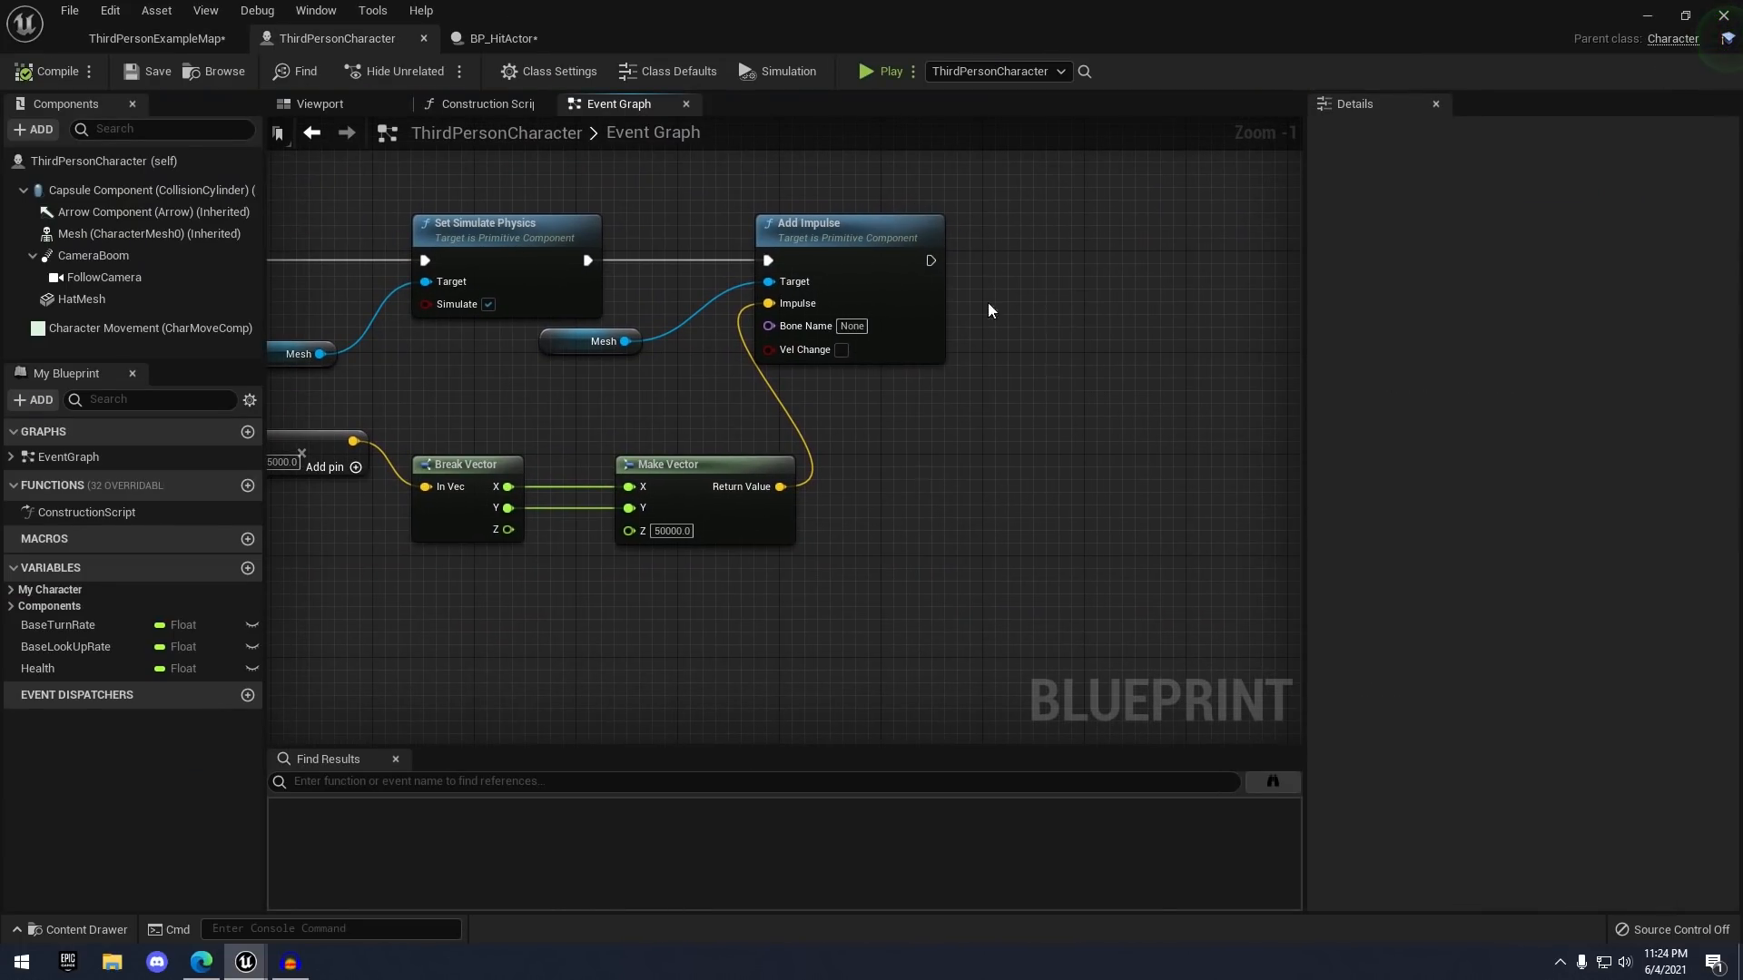
pyautogui.moveTo(1044, 281); pyautogui.dragTo(935, 291, button='right')
pyautogui.scroll(-1, 901, 302)
pyautogui.scroll(2, 900, 301)
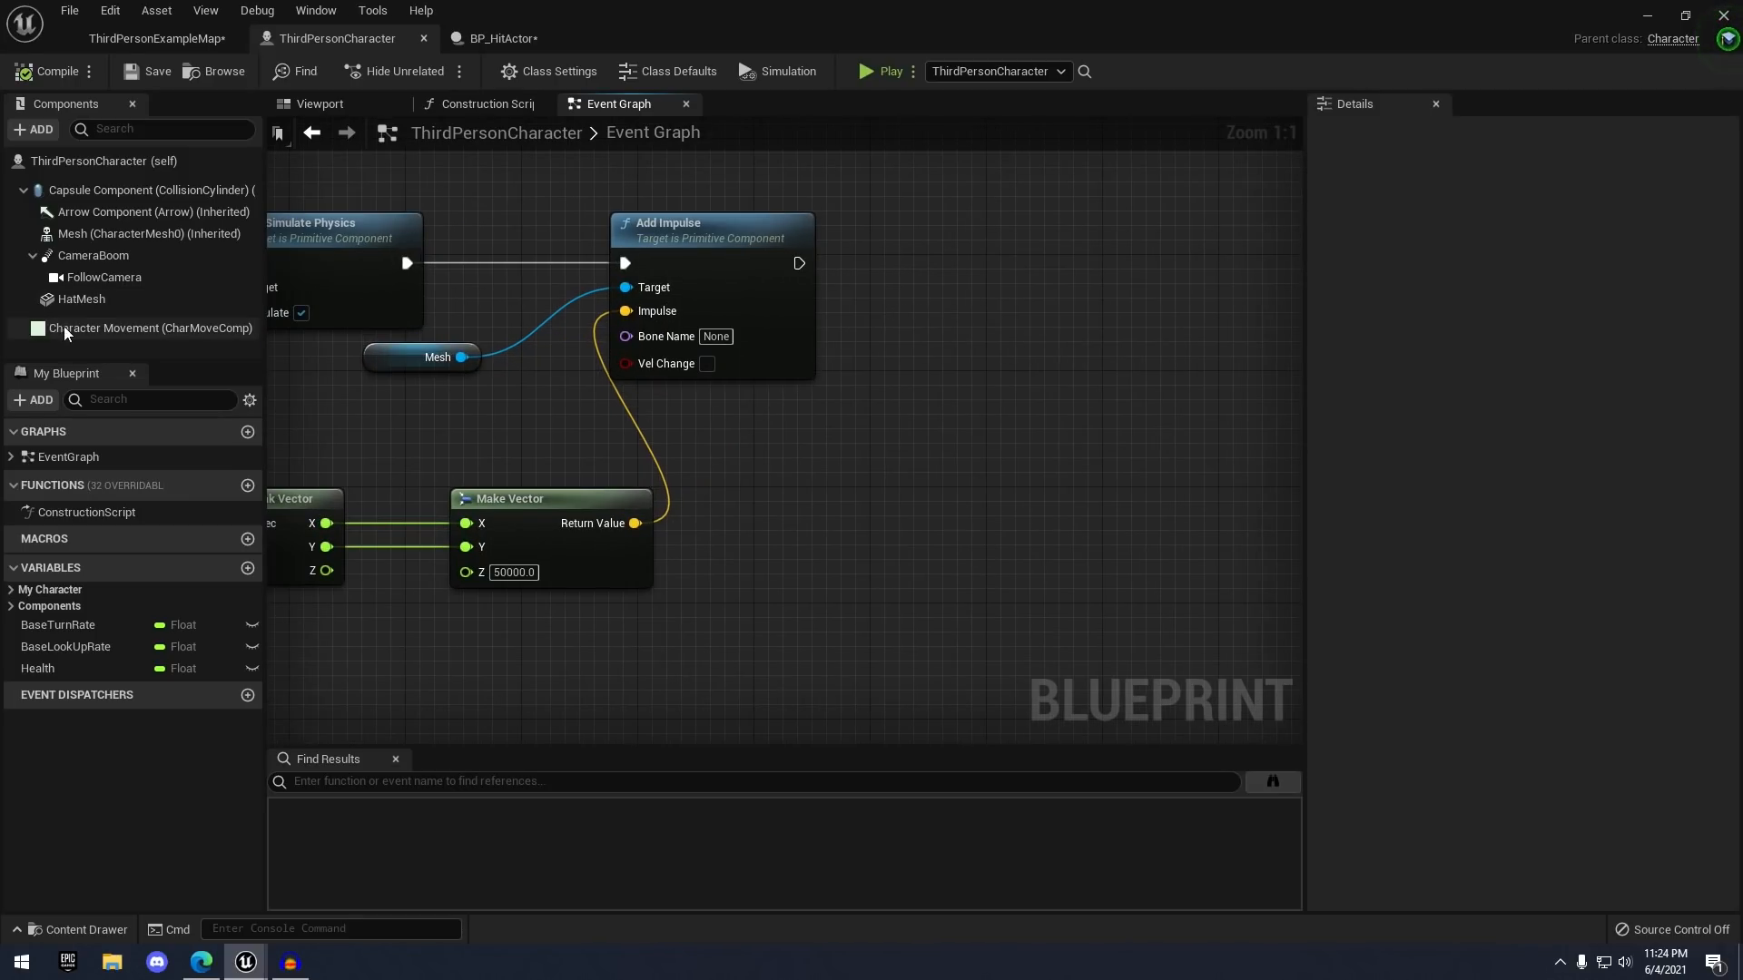
pyautogui.moveTo(64, 333); pyautogui.dragTo(762, 437)
pyautogui.moveTo(895, 444); pyautogui.dragTo(1001, 324)
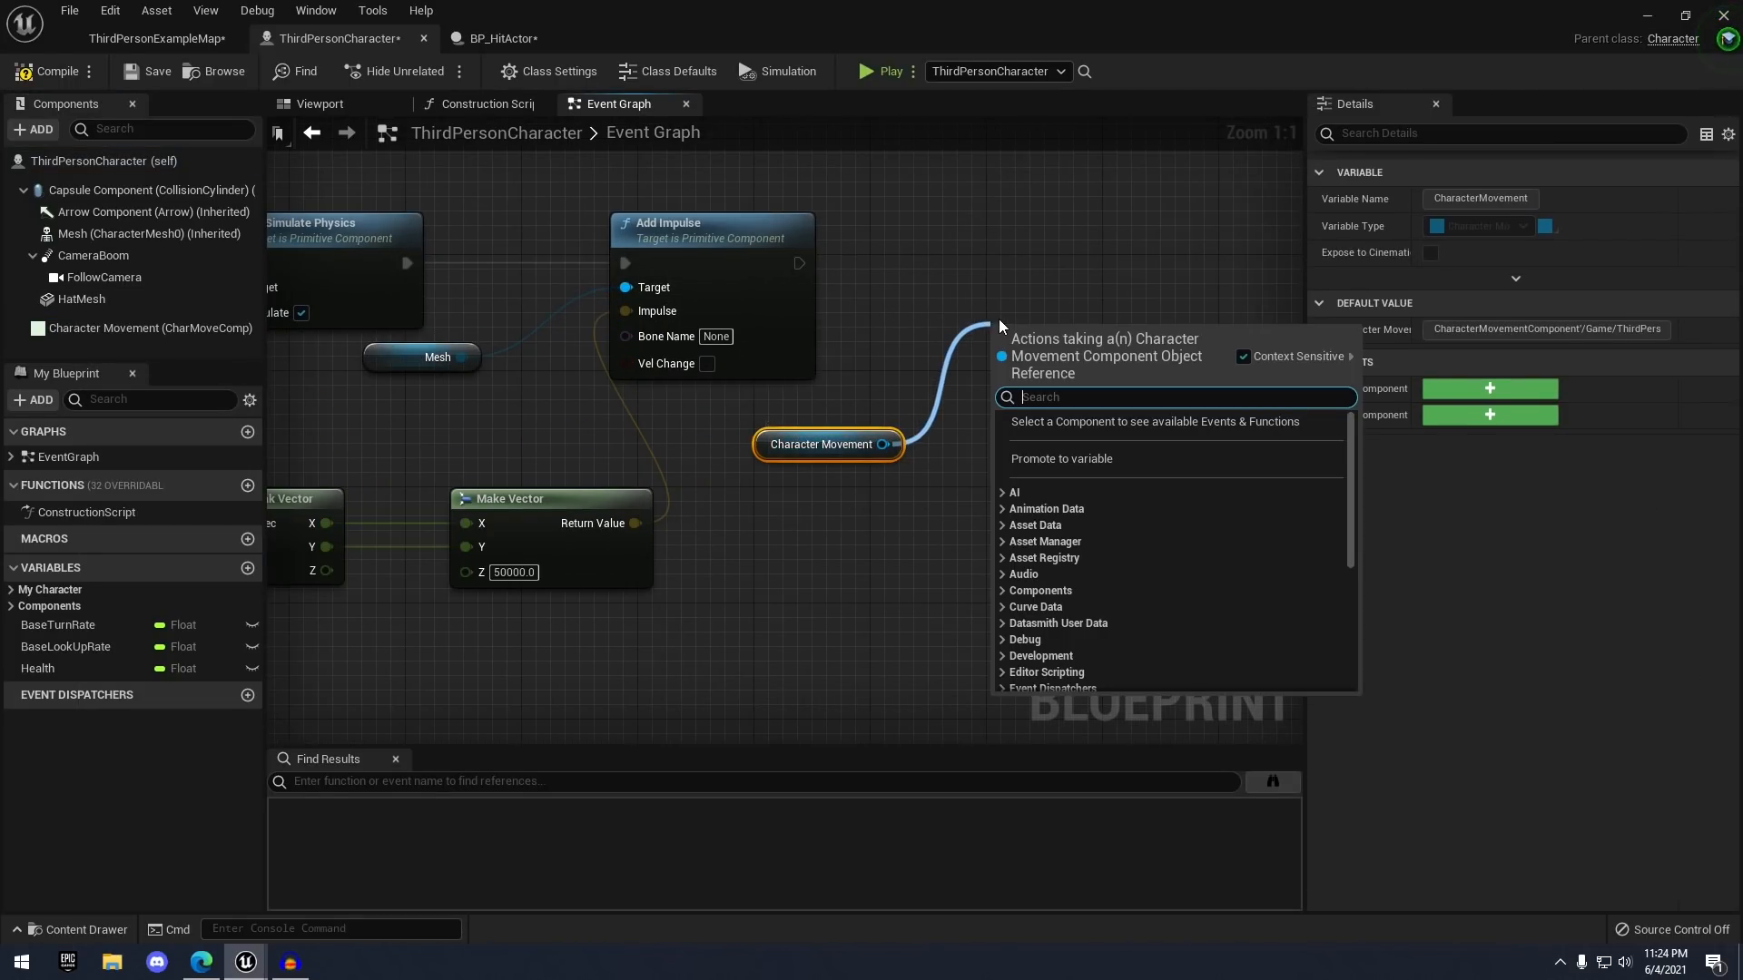
pyautogui.write('disable')
pyautogui.press('Return')
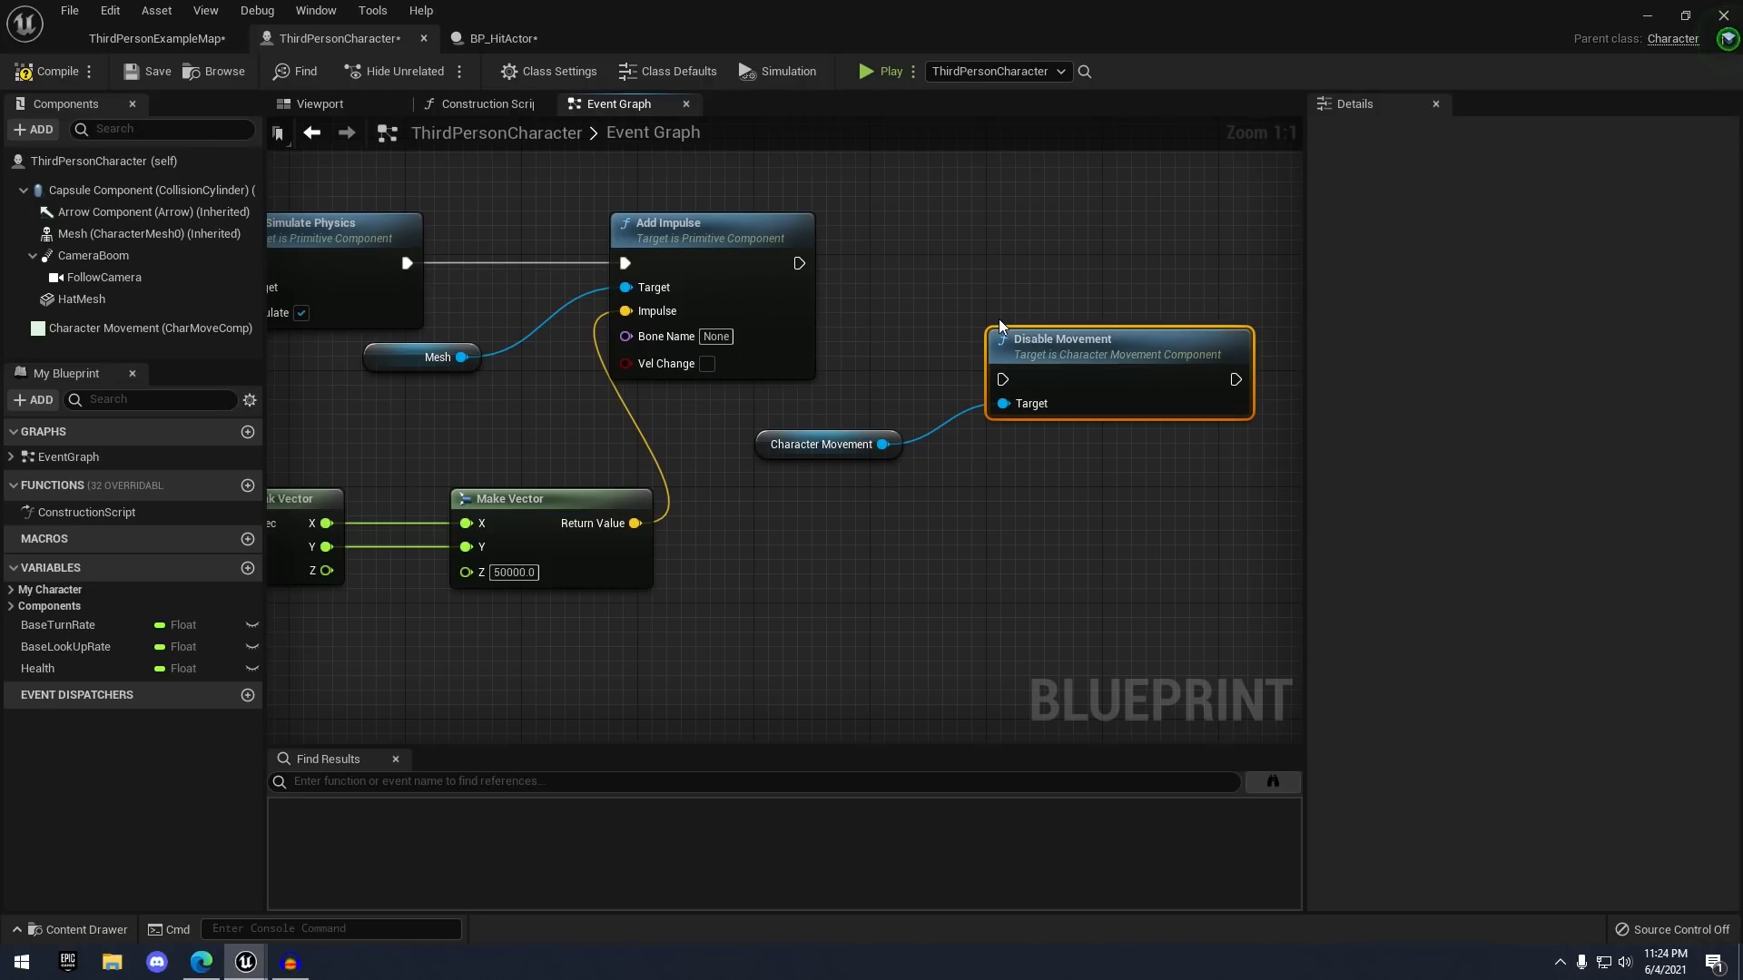
pyautogui.moveTo(1037, 330); pyautogui.dragTo(1007, 247)
pyautogui.moveTo(804, 265); pyautogui.dragTo(1060, 242)
pyautogui.click(1072, 337)
pyautogui.moveTo(1072, 337); pyautogui.dragTo(868, 342, button='right')
# - Add a 5.0-second Delay after Disable Movement
pyautogui.moveTo(1018, 276); pyautogui.dragTo(1152, 247)
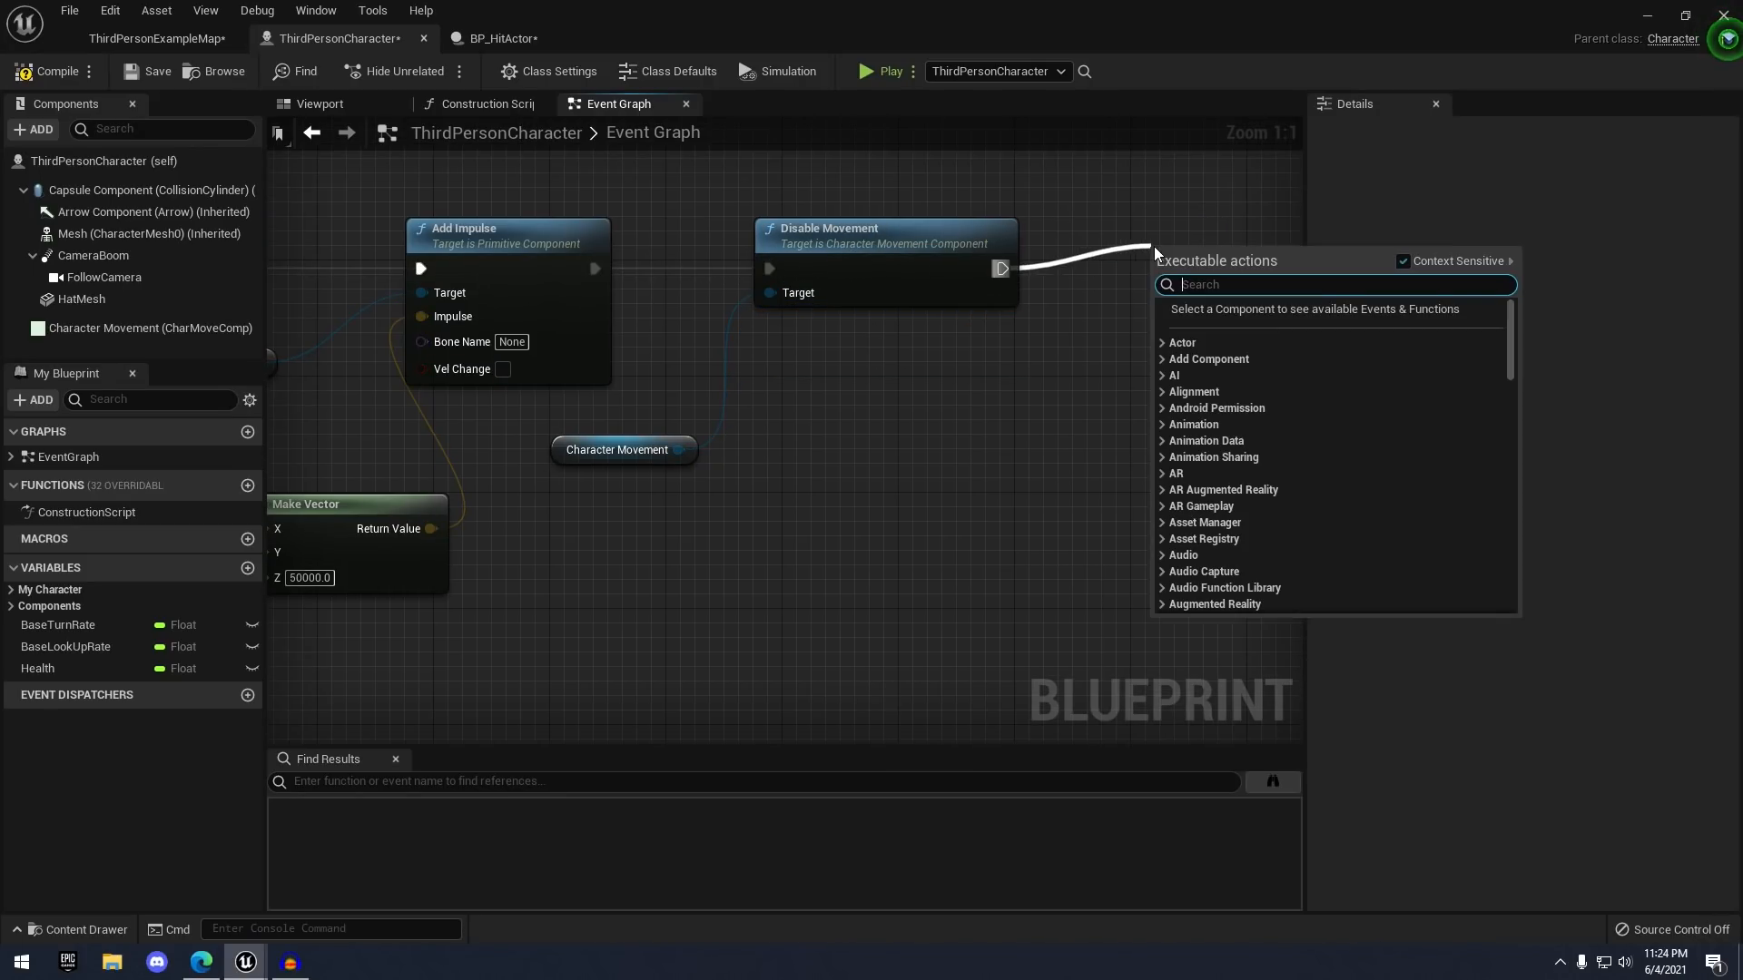
pyautogui.write('delay')
pyautogui.press('Return')
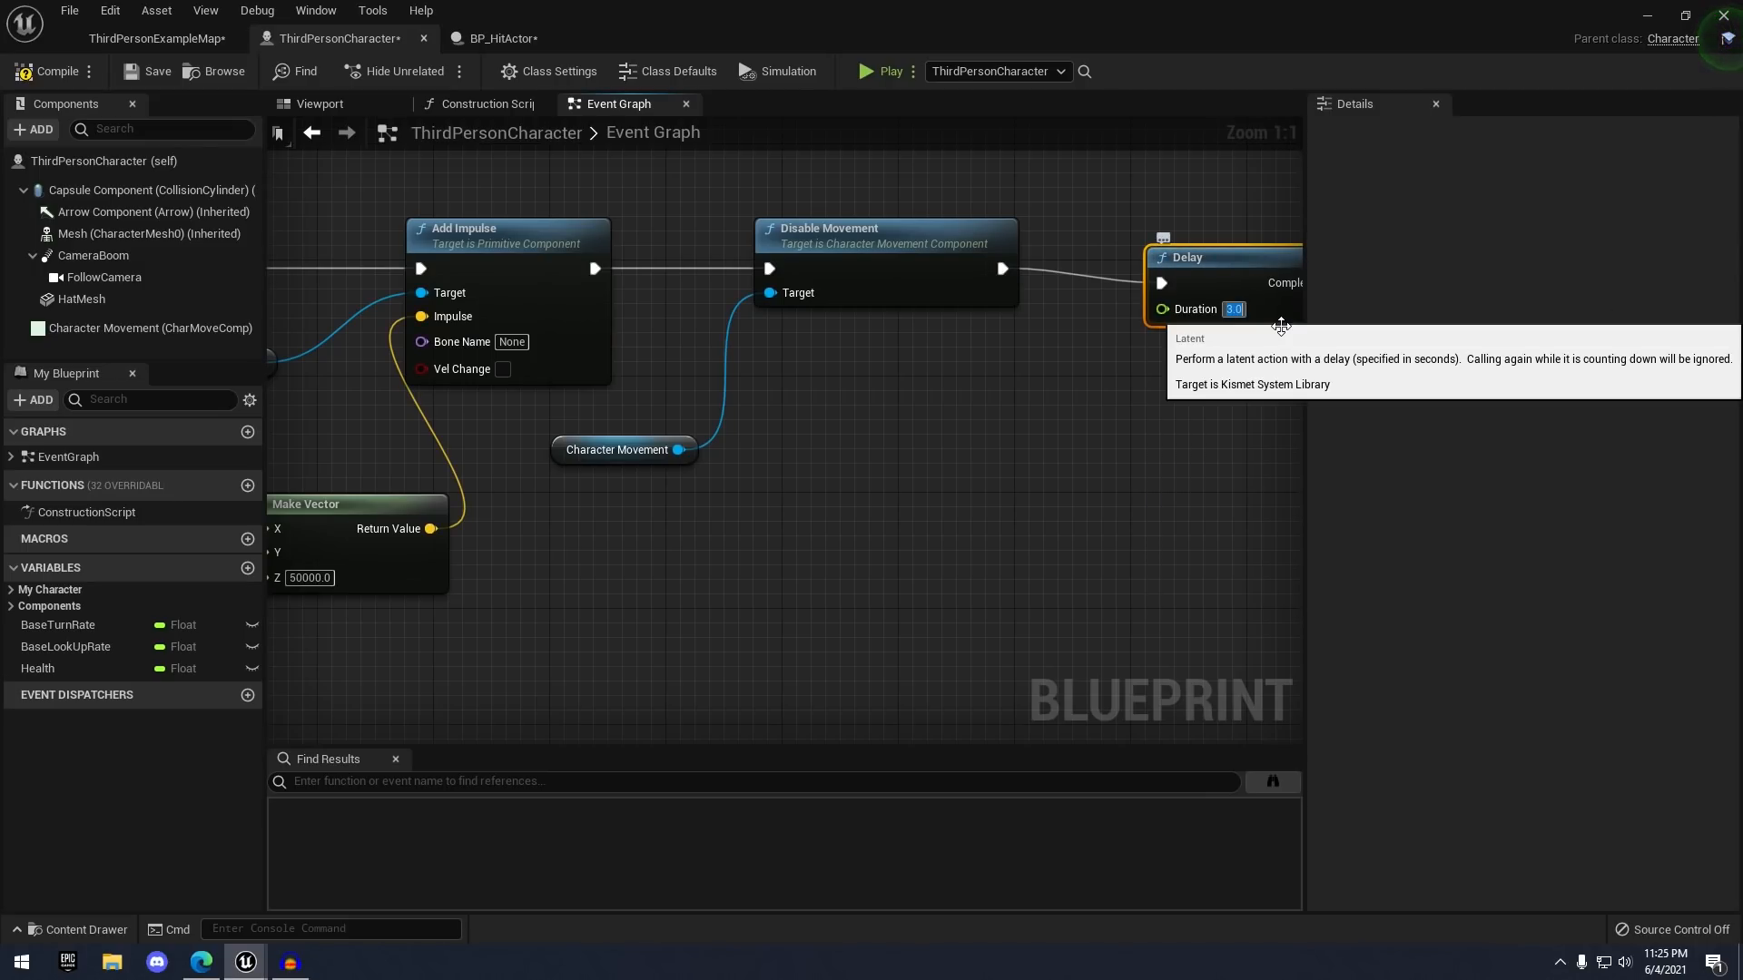
pyautogui.press('Return')
pyautogui.moveTo(1191, 392); pyautogui.dragTo(1032, 399, button='right')
pyautogui.moveTo(1073, 276); pyautogui.dragTo(1029, 255)
pyautogui.scroll(-4, 976, 409)
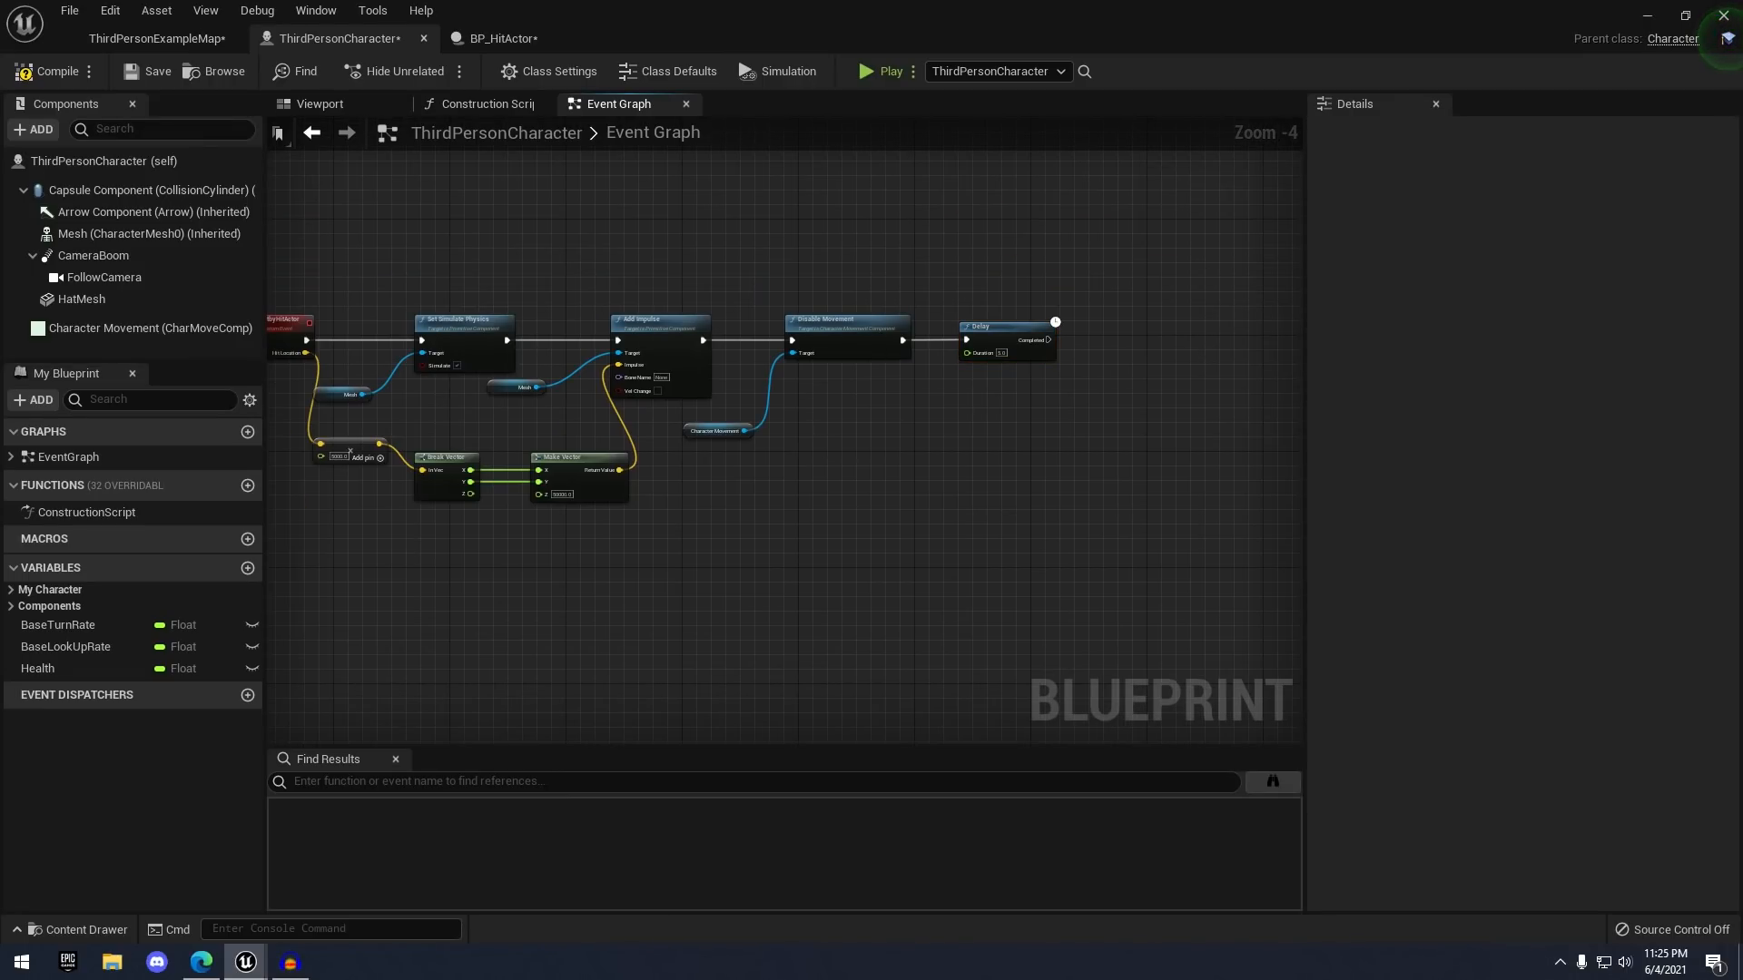
# - From the Delay's Completed output, add a Set Simulate Physics node for Mesh with Simulate unchecked
pyautogui.scroll(2, 1160, 332)
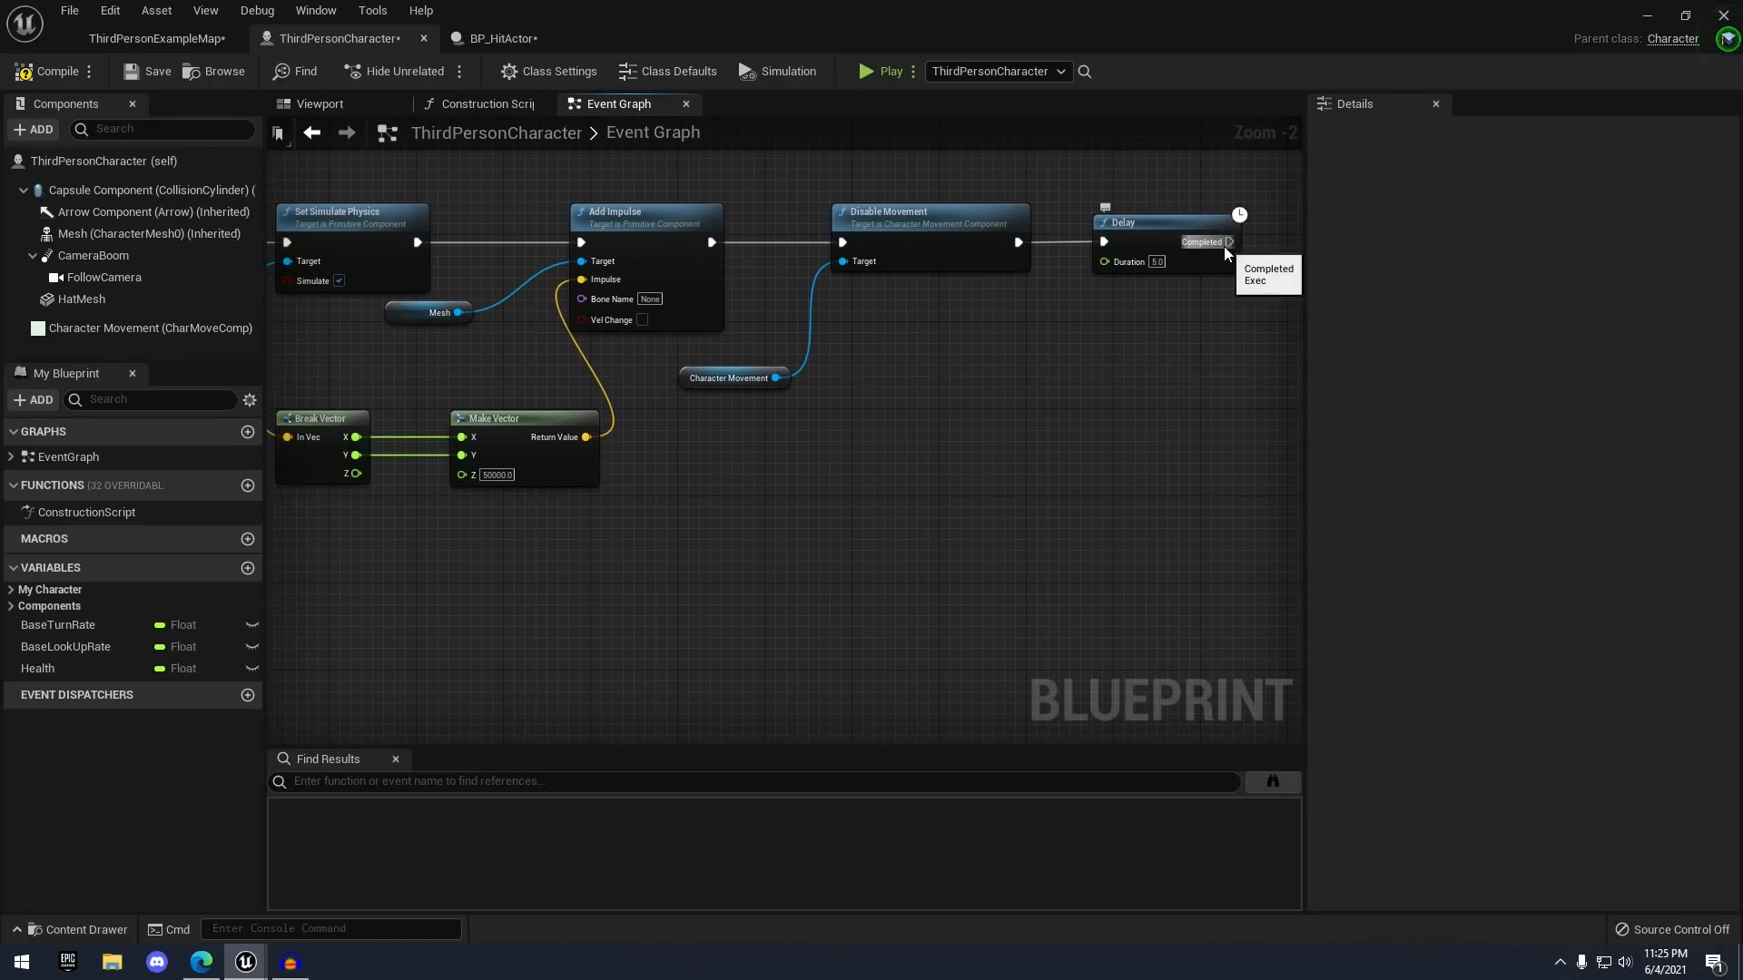
pyautogui.moveTo(1229, 243); pyautogui.dragTo(751, 574)
pyautogui.write('set')
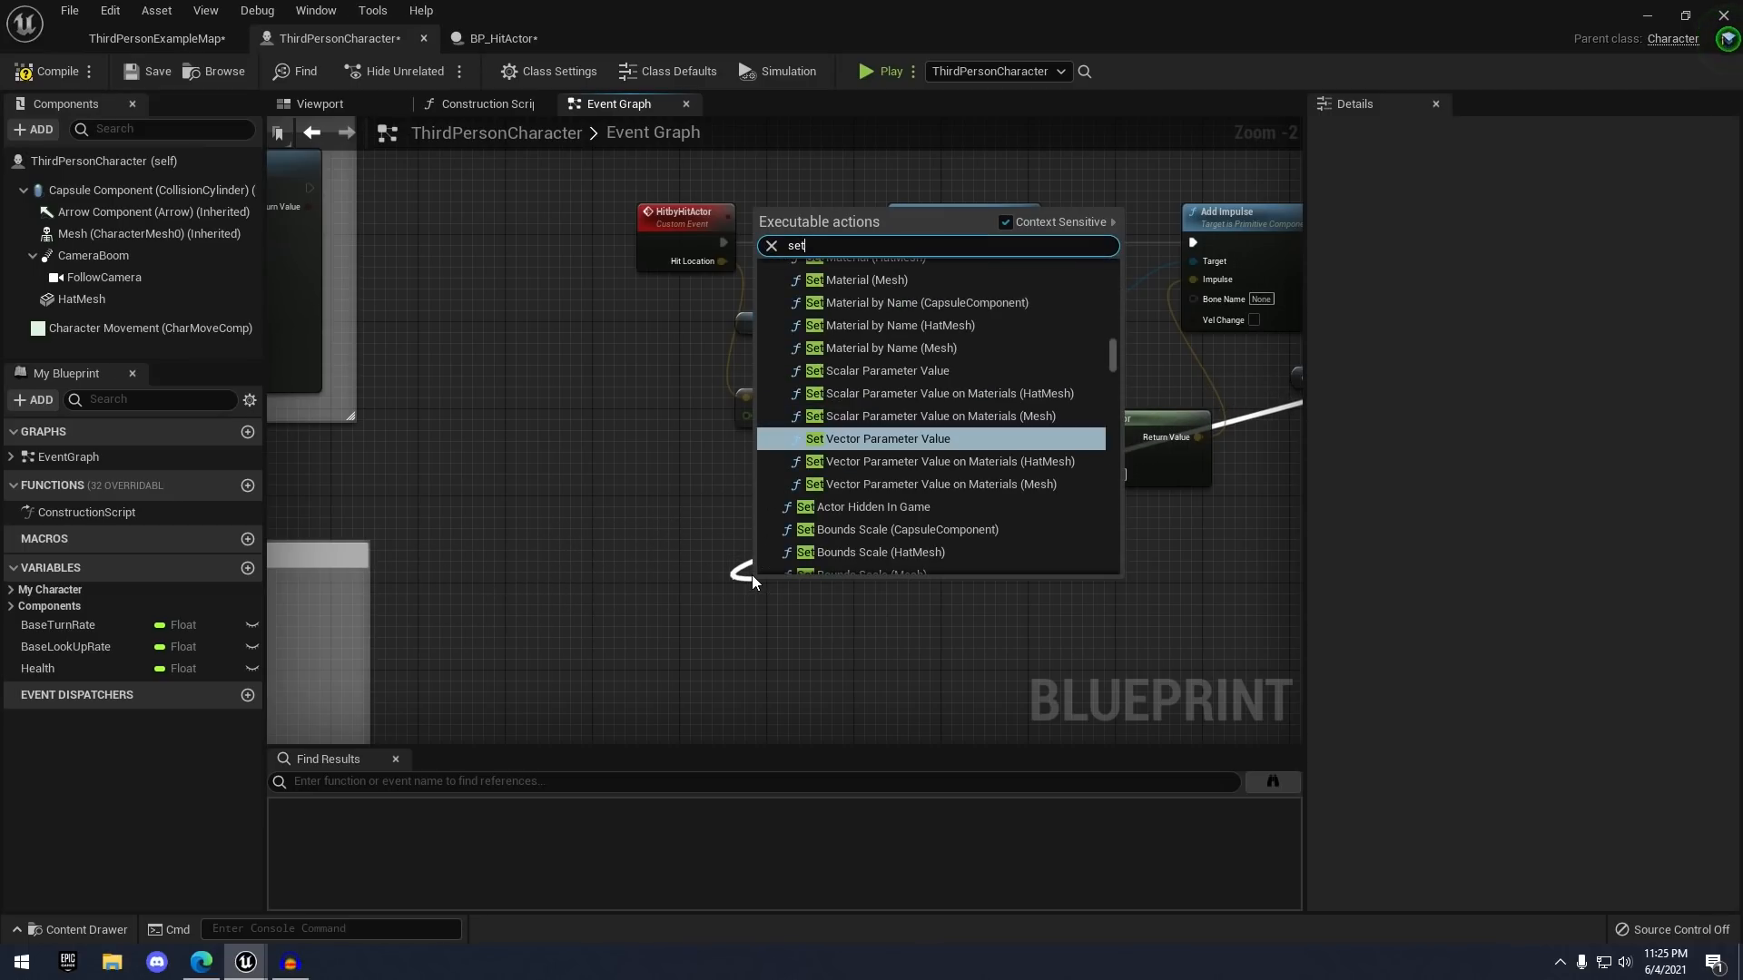
pyautogui.write(' simualte')
pyautogui.press('BackSpace')
pyautogui.press('BackSpace')
pyautogui.press('BackSpace')
pyautogui.press('BackSpace')
pyautogui.write('late')
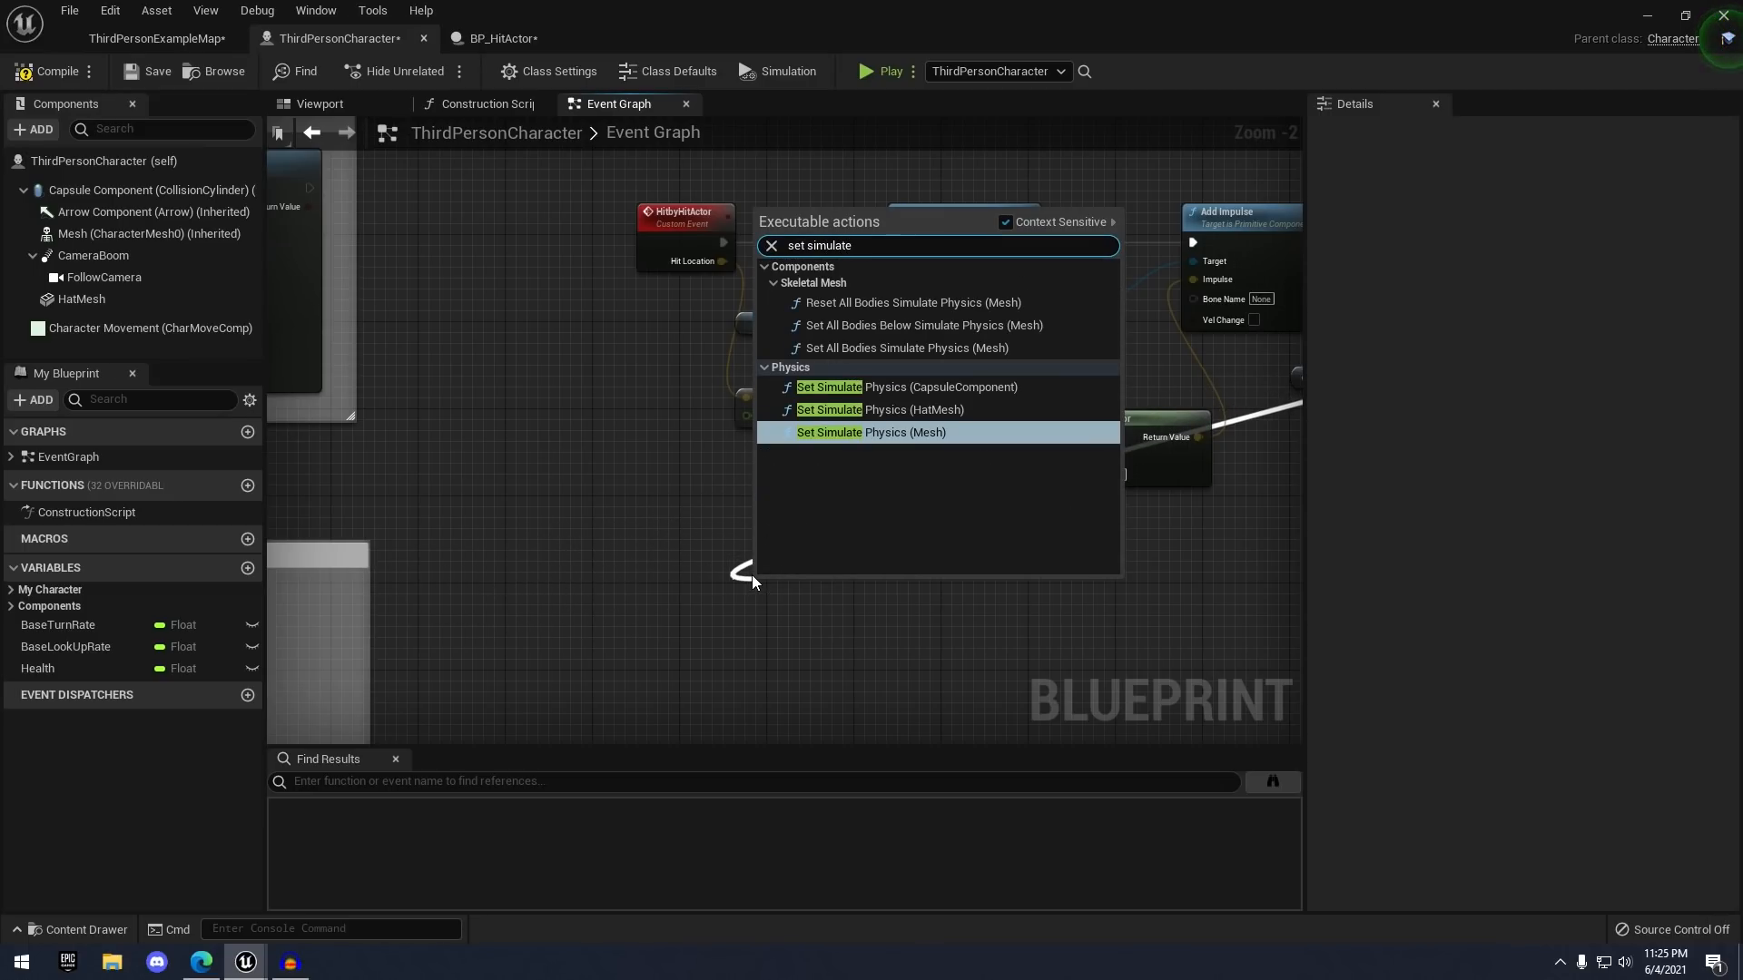
pyautogui.press('Return')
pyautogui.moveTo(752, 574); pyautogui.dragTo(634, 431, button='right')
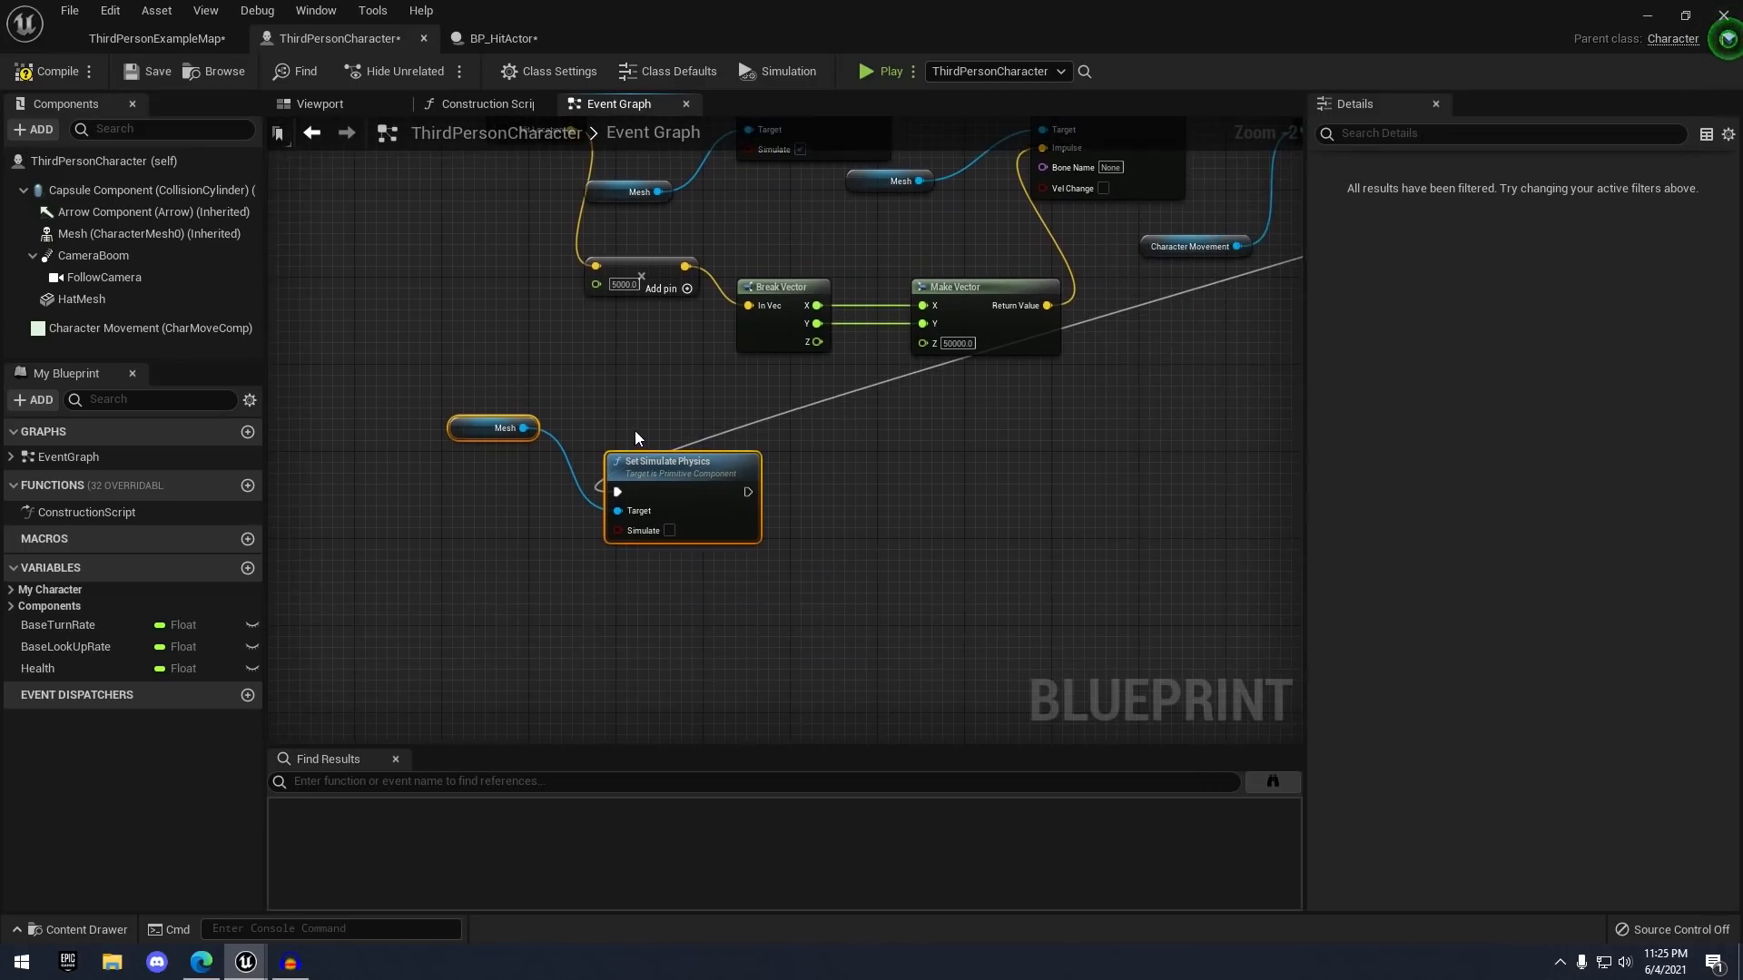
pyautogui.click(669, 530)
pyautogui.scroll(2, 768, 490)
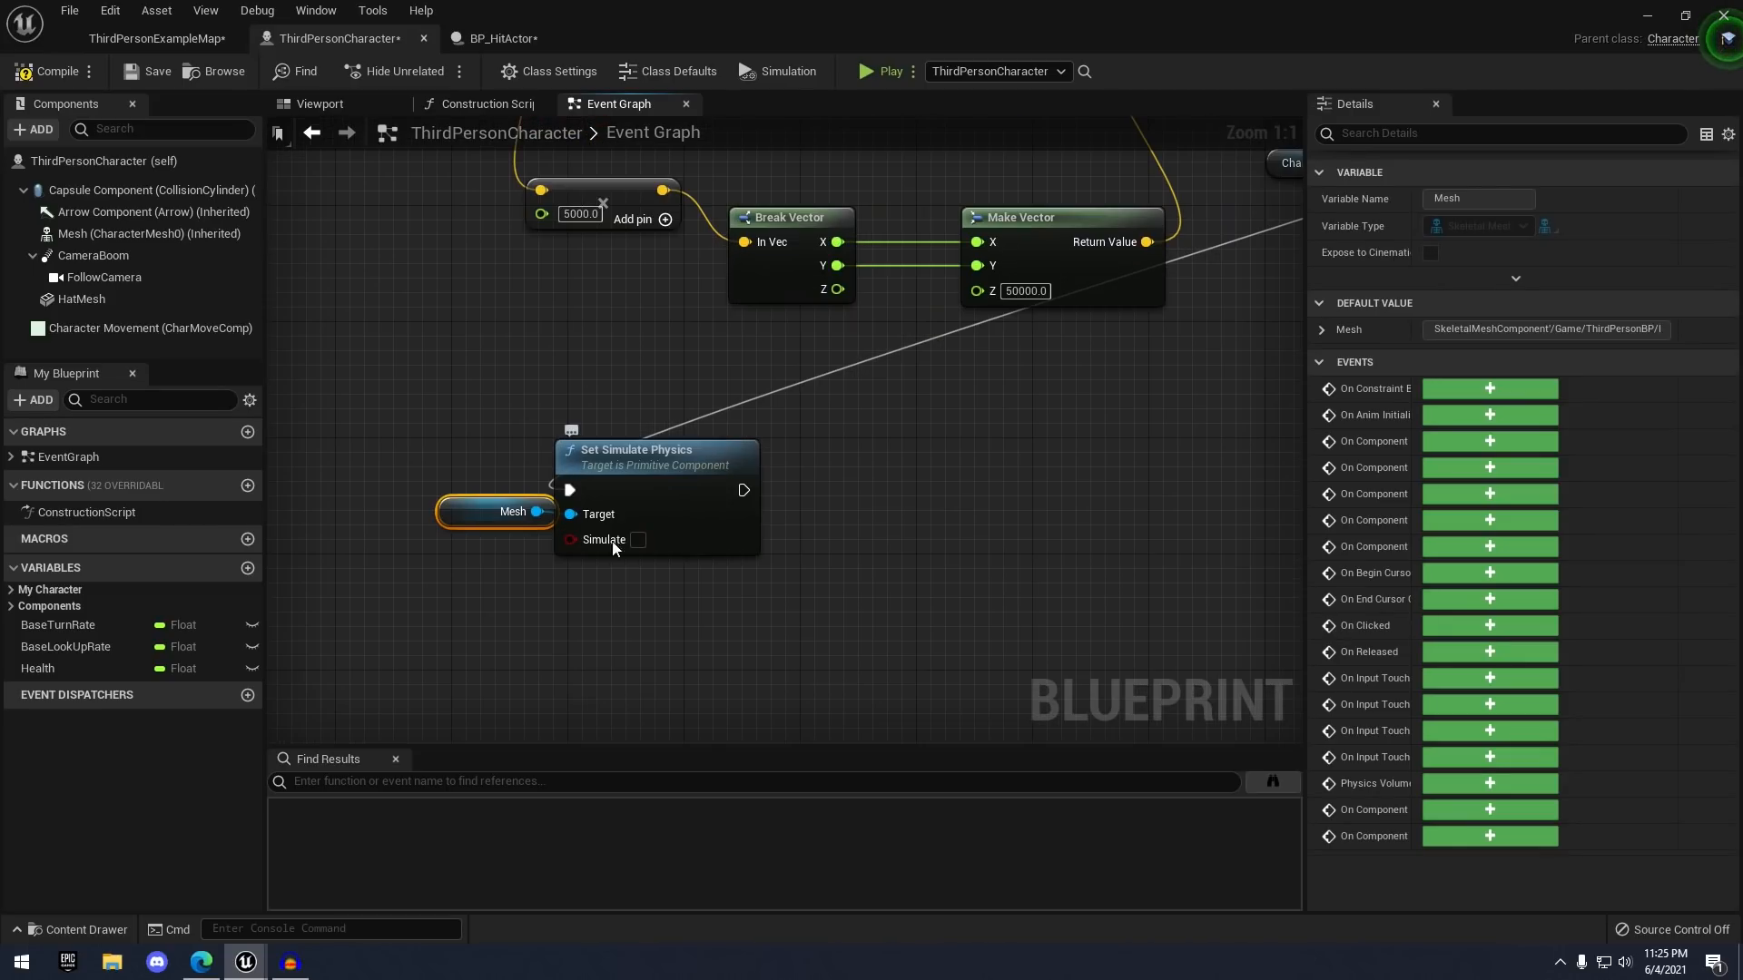
pyautogui.click(633, 542)
# - Add two reroute points to the Delay wire and route it down around the other nodes
pyautogui.scroll(-2, 863, 471)
pyautogui.moveTo(1121, 418); pyautogui.dragTo(841, 450, button='right')
pyautogui.scroll(-2, 841, 450)
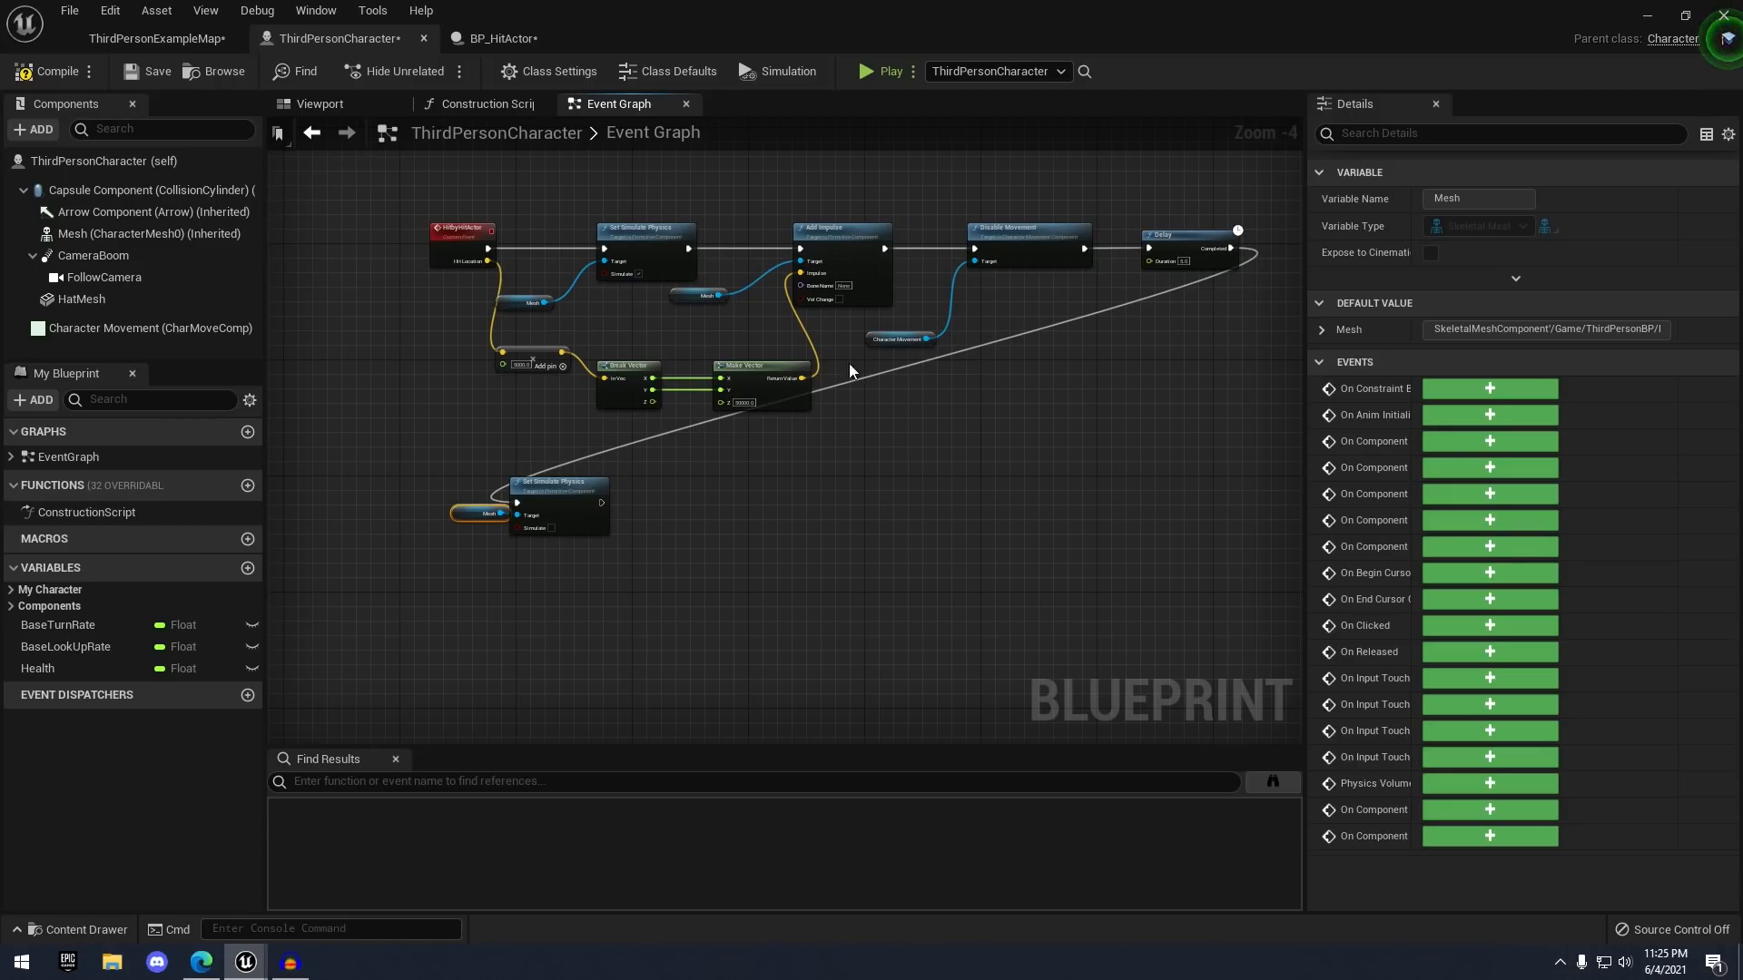
pyautogui.scroll(1, 644, 427)
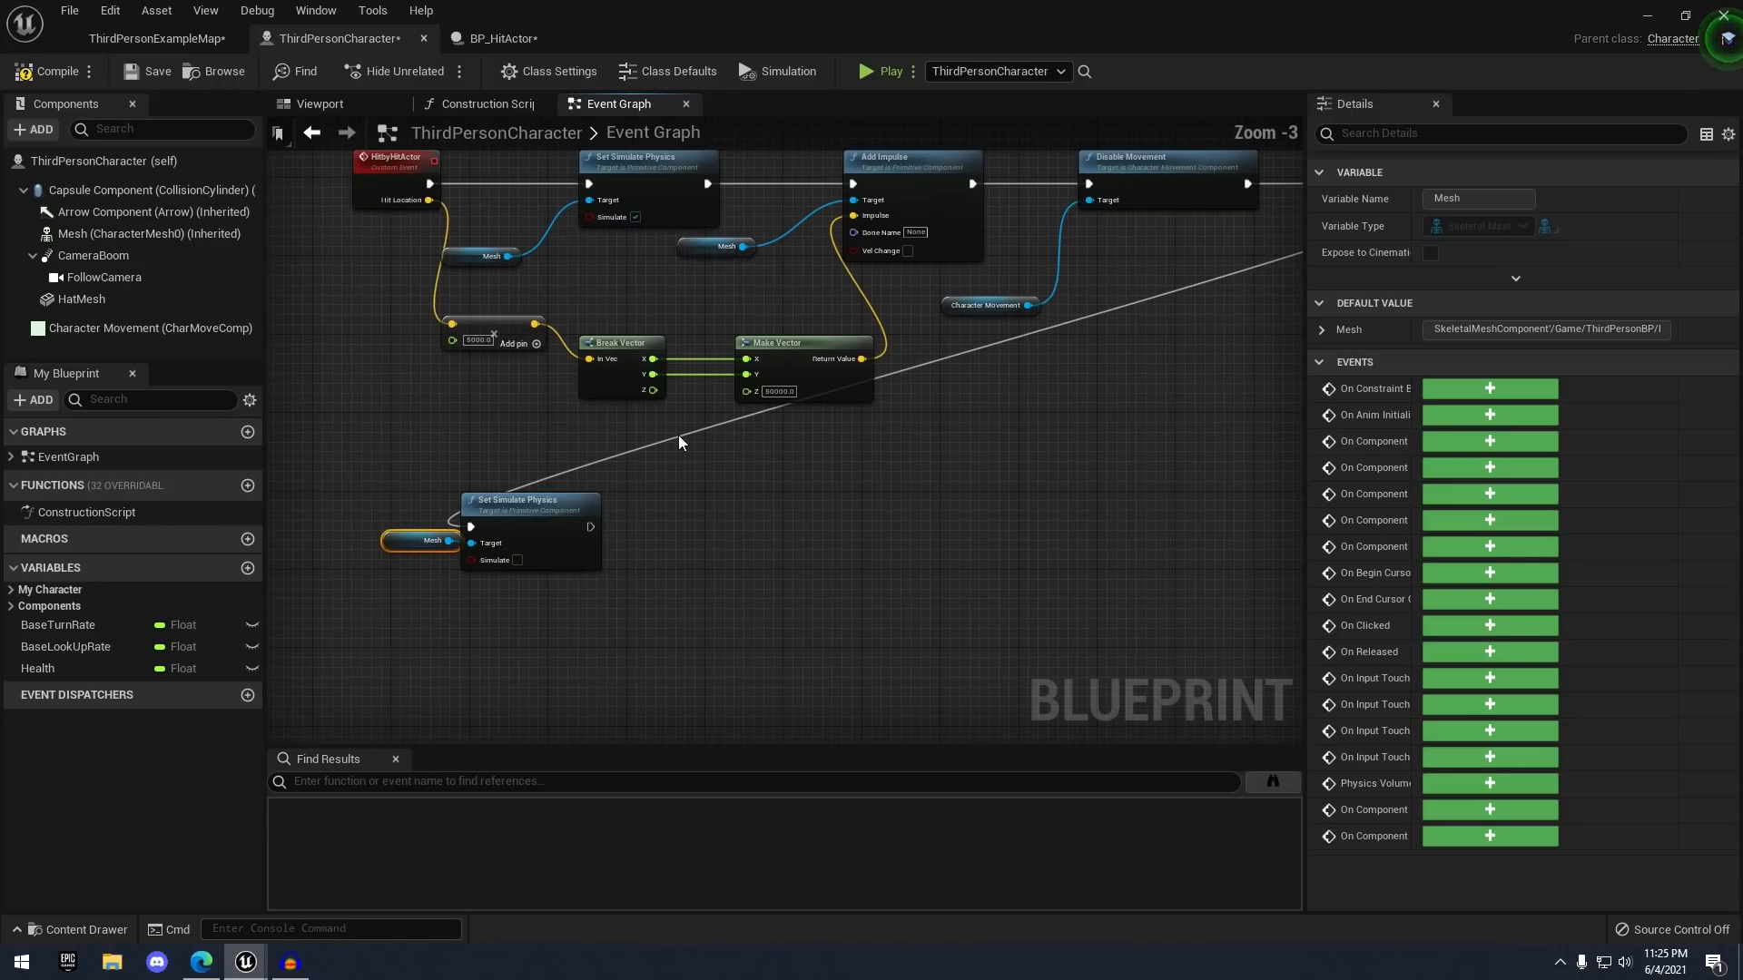
pyautogui.moveTo(976, 402); pyautogui.dragTo(731, 386, button='right')
pyautogui.scroll(-1, 829, 418)
pyautogui.moveTo(848, 409); pyautogui.dragTo(949, 404, button='right')
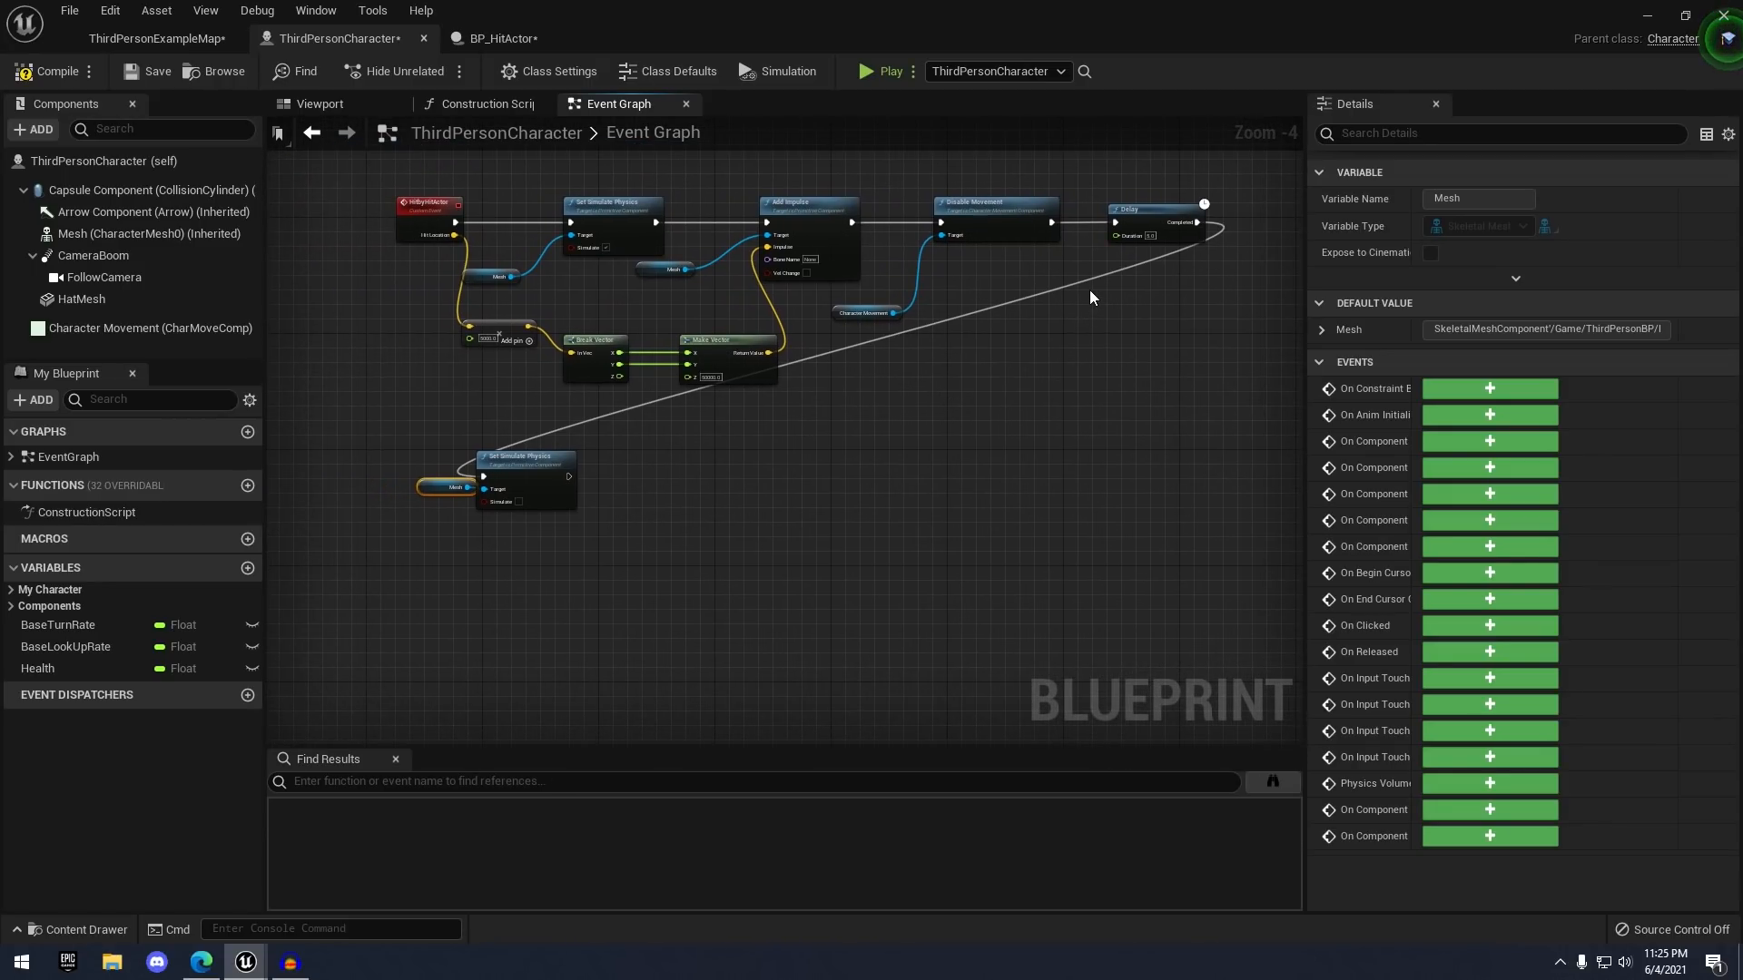
pyautogui.doubleClick(1093, 275)
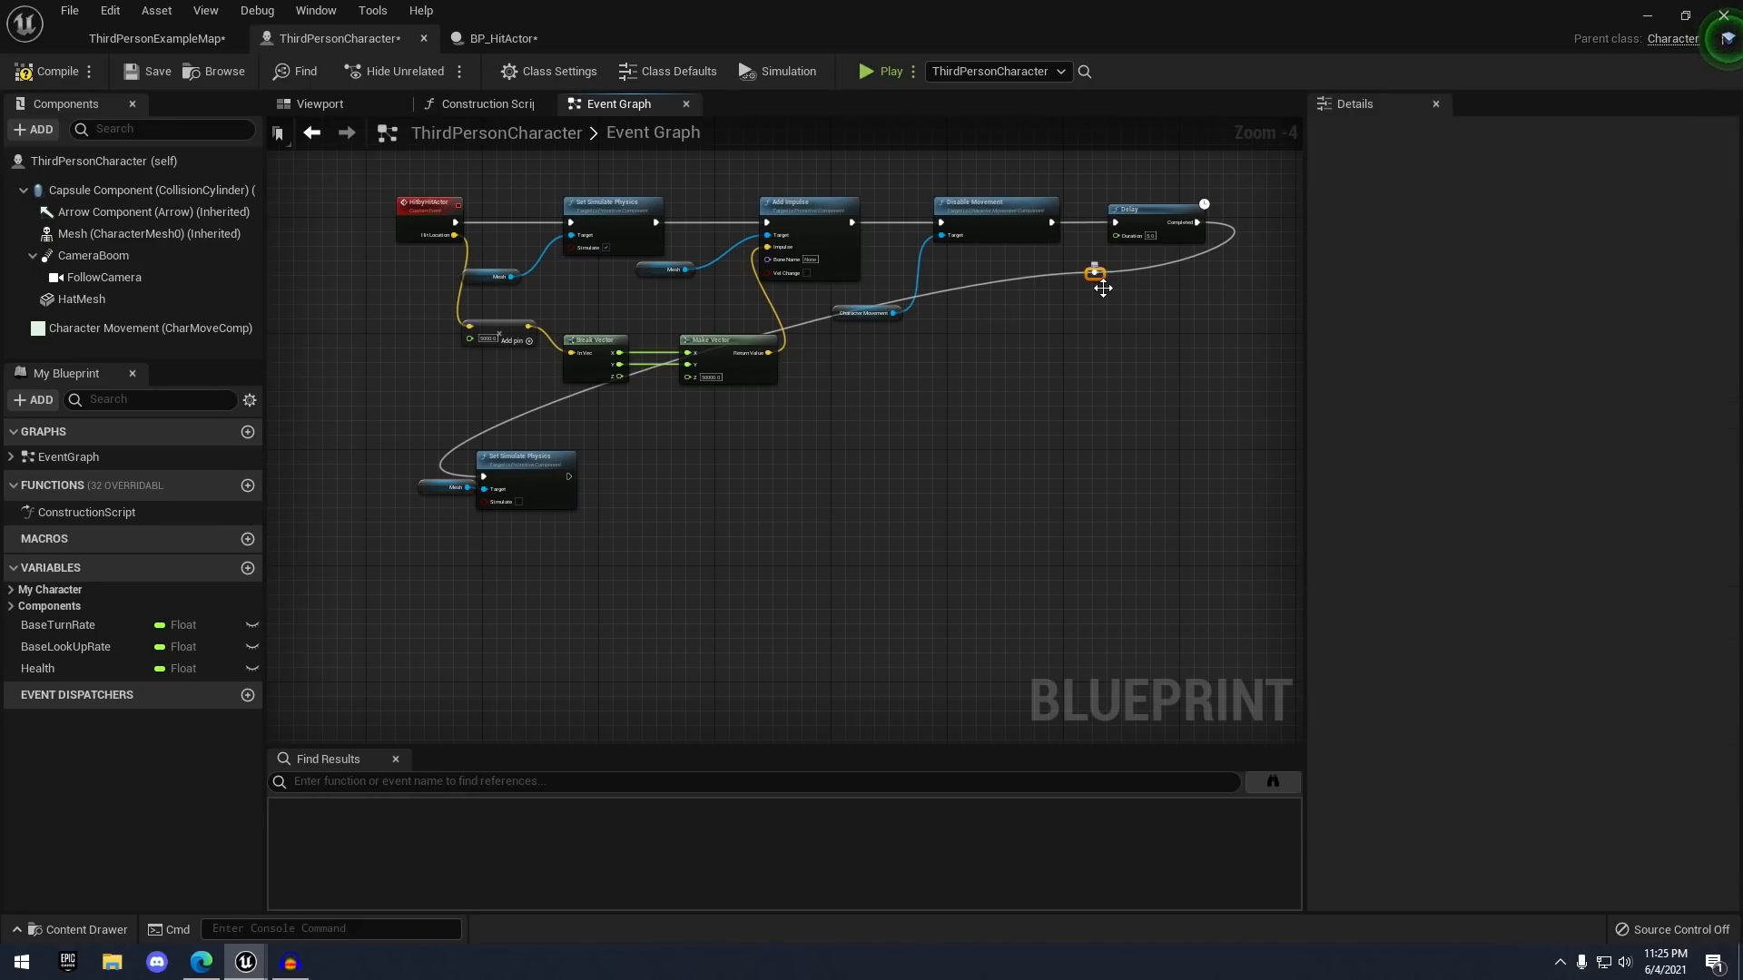
pyautogui.moveTo(1110, 327); pyautogui.dragTo(1117, 406)
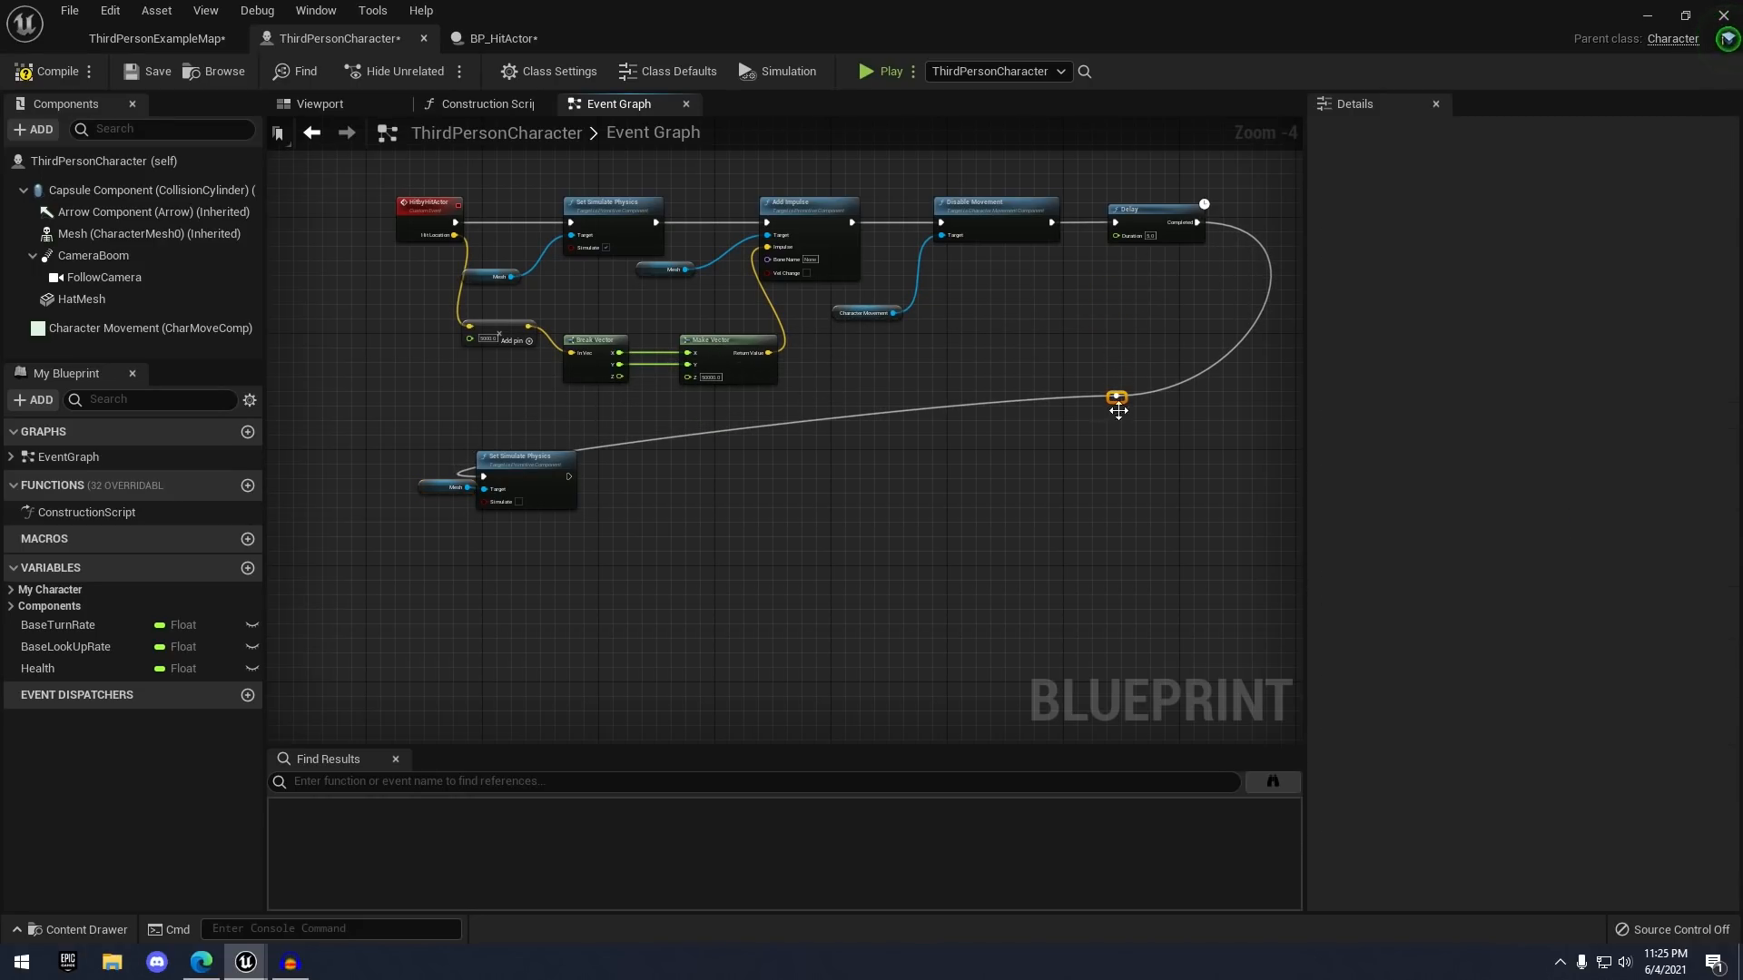
pyautogui.doubleClick(662, 440)
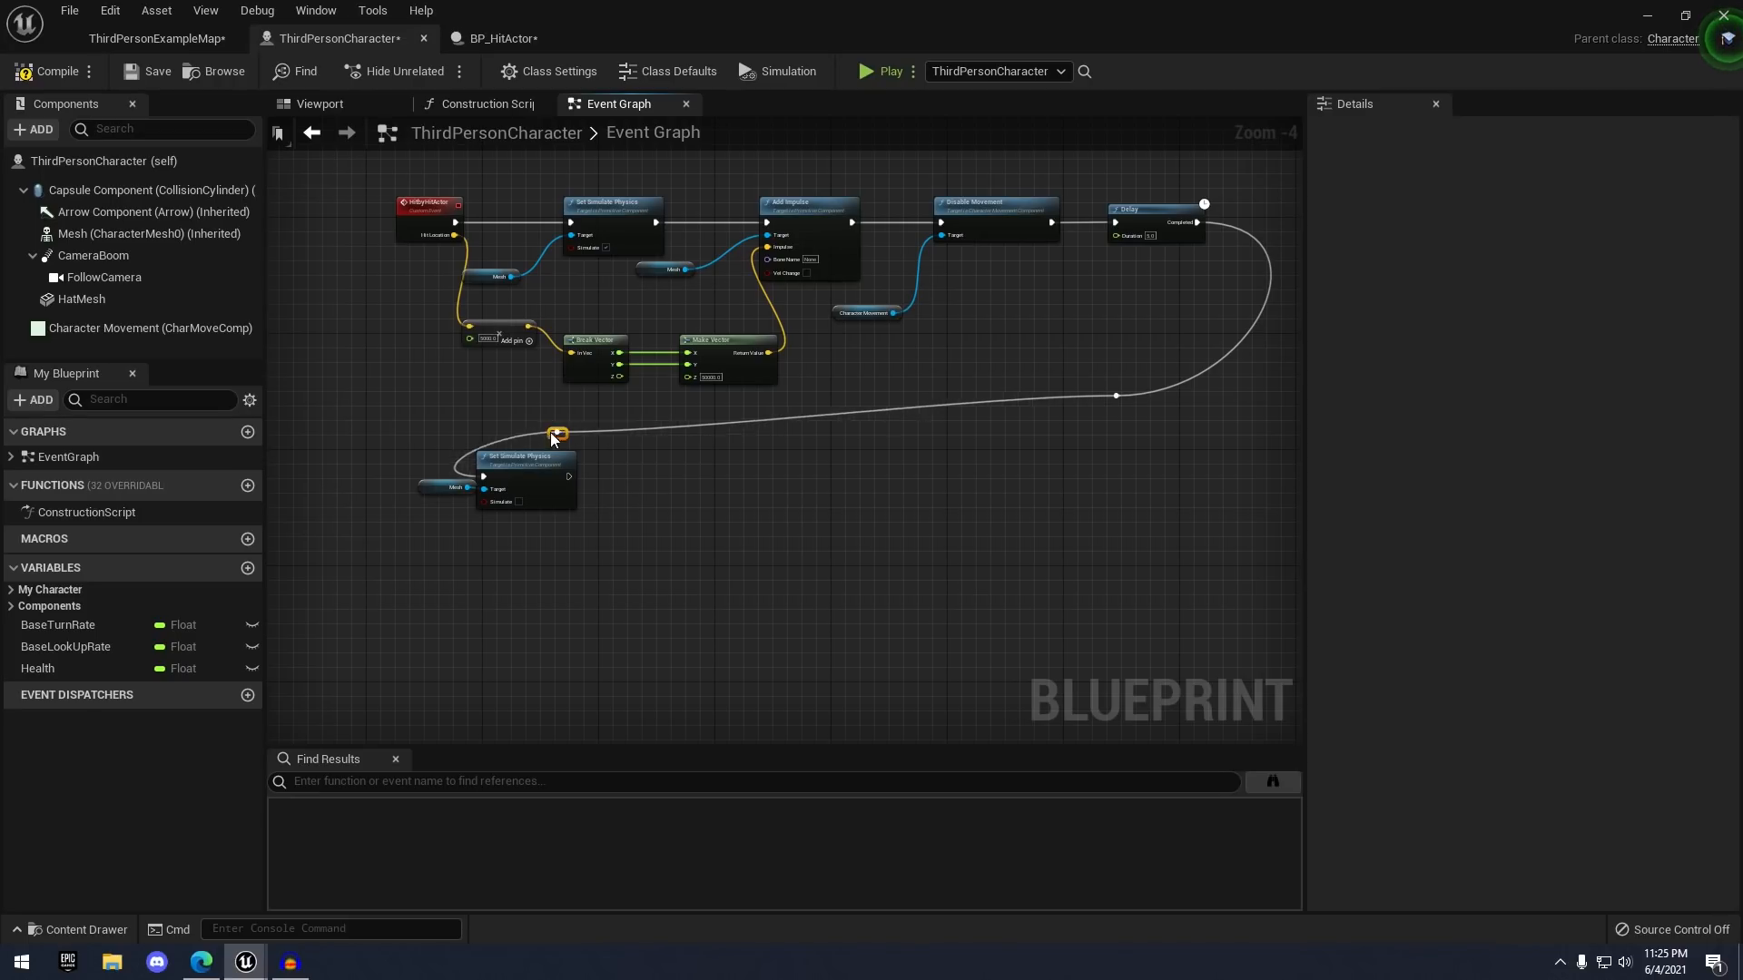
pyautogui.moveTo(489, 414); pyautogui.dragTo(483, 407)
pyautogui.click(726, 441)
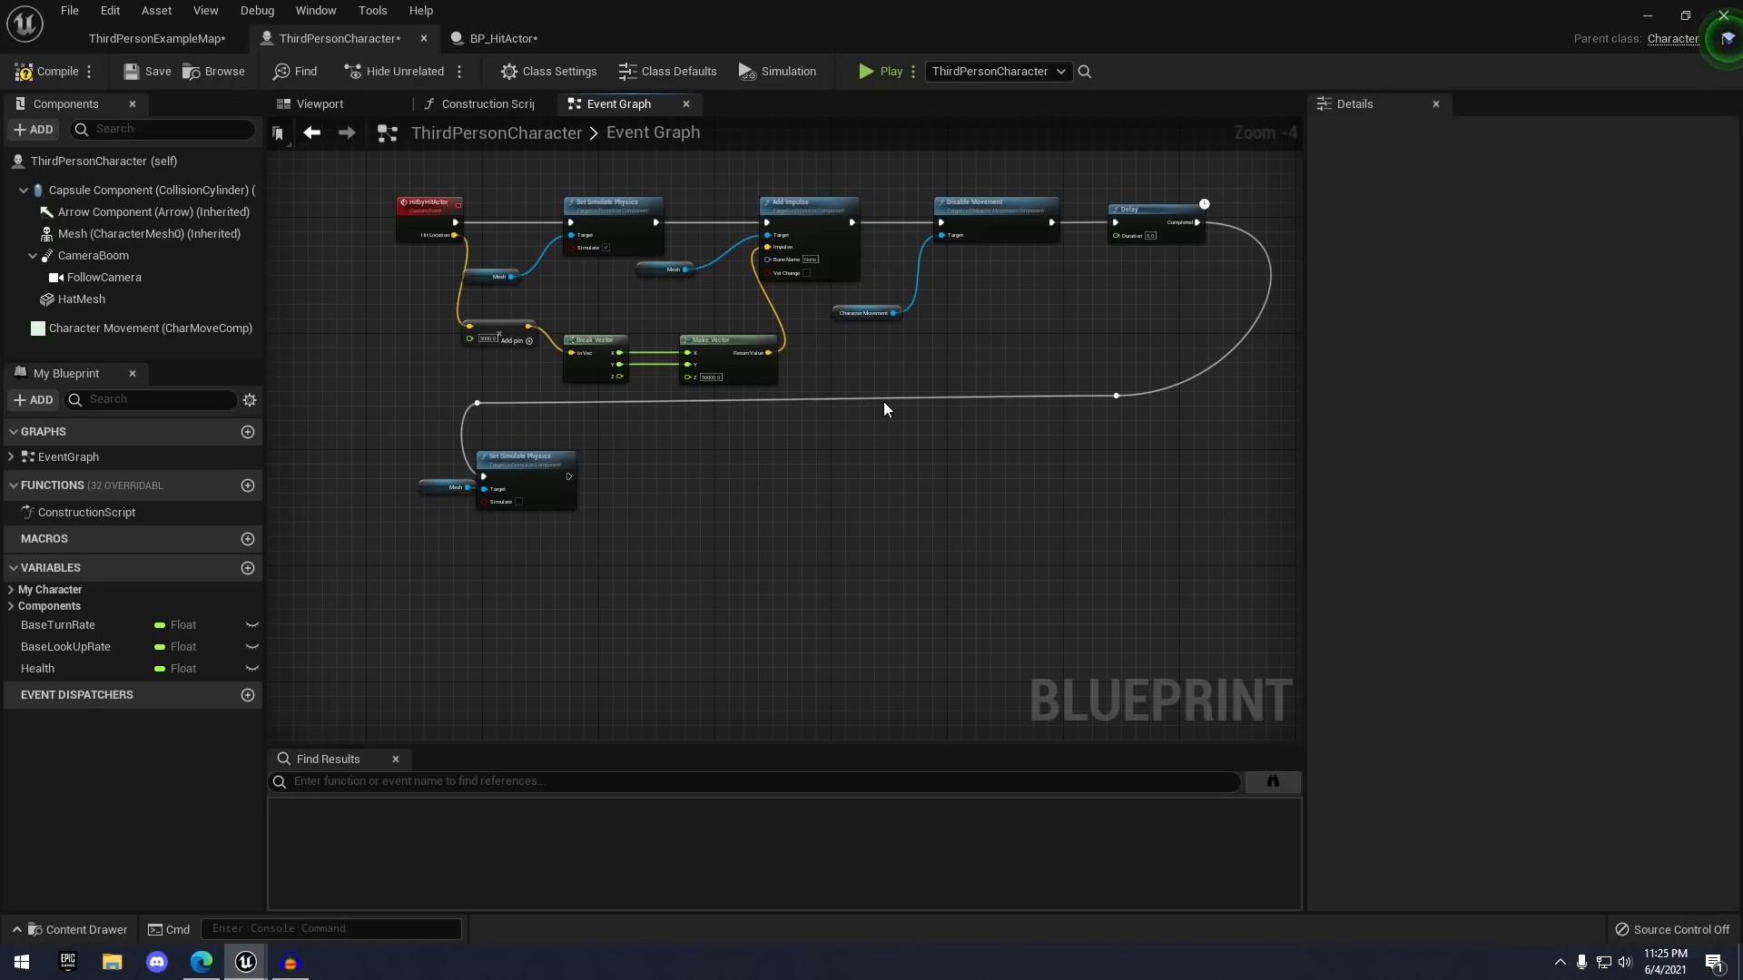
pyautogui.scroll(4, 884, 402)
# - Add an AttachComponentToComponent node after Set Simulate Physics and line it up
pyautogui.click(491, 503)
pyautogui.moveTo(772, 481); pyautogui.dragTo(924, 482)
pyautogui.write('attach compo')
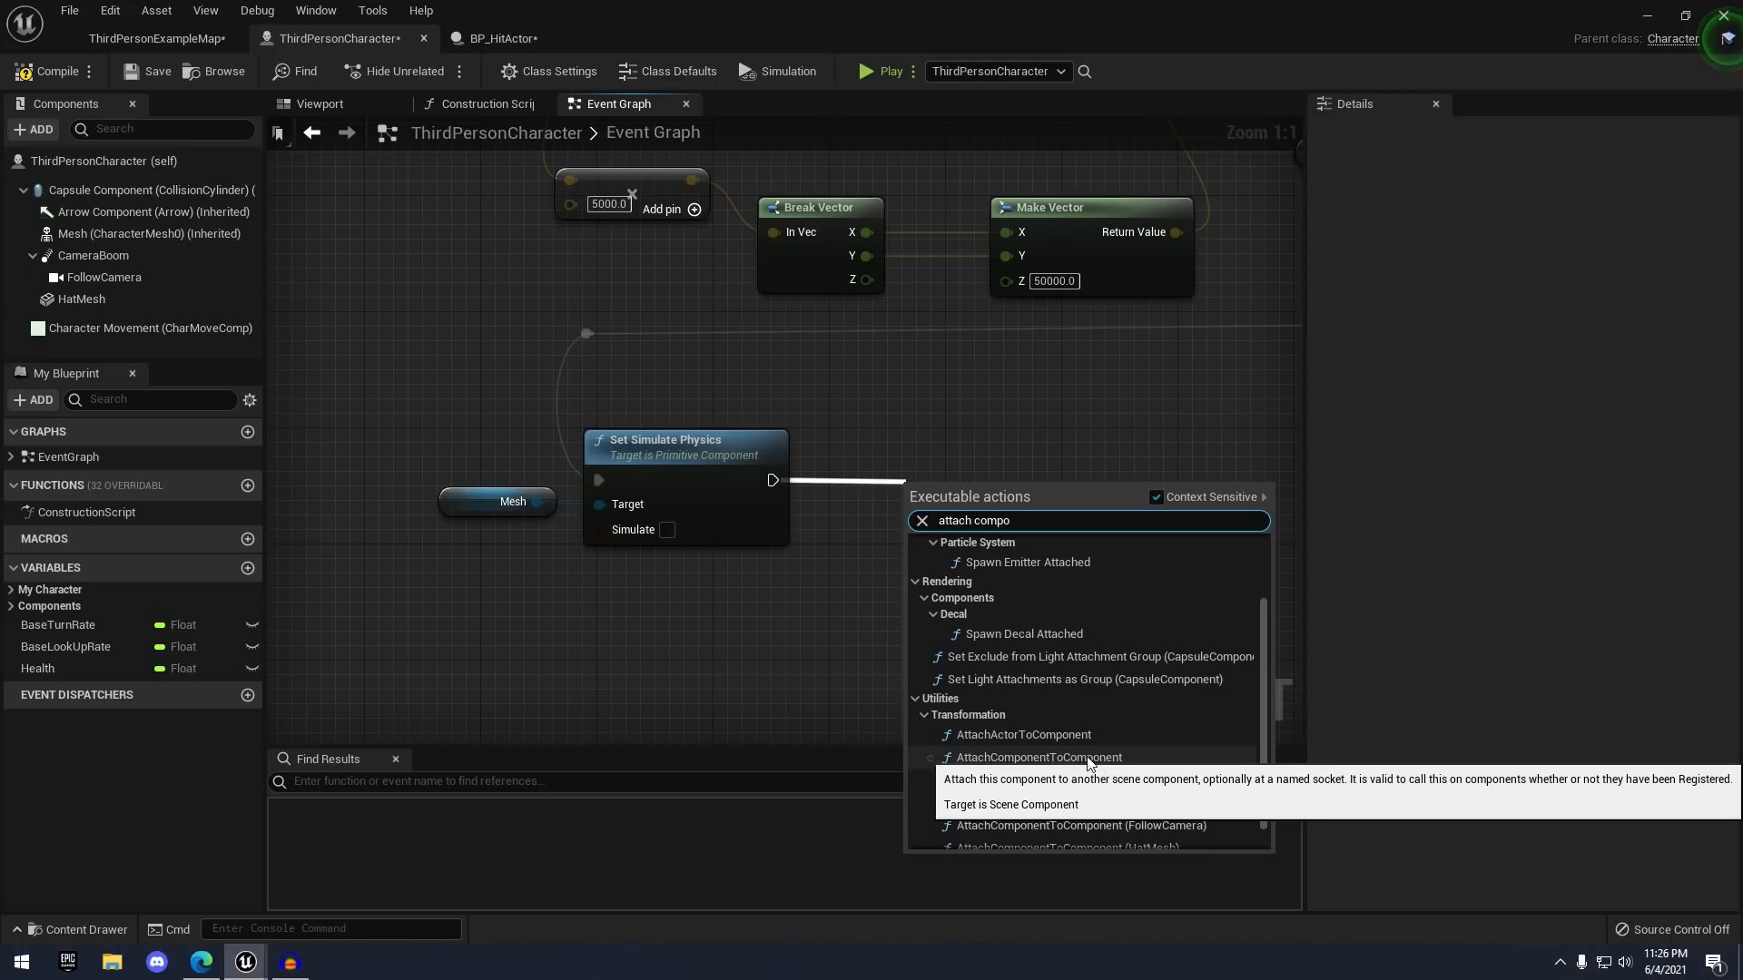
pyautogui.click(1088, 759)
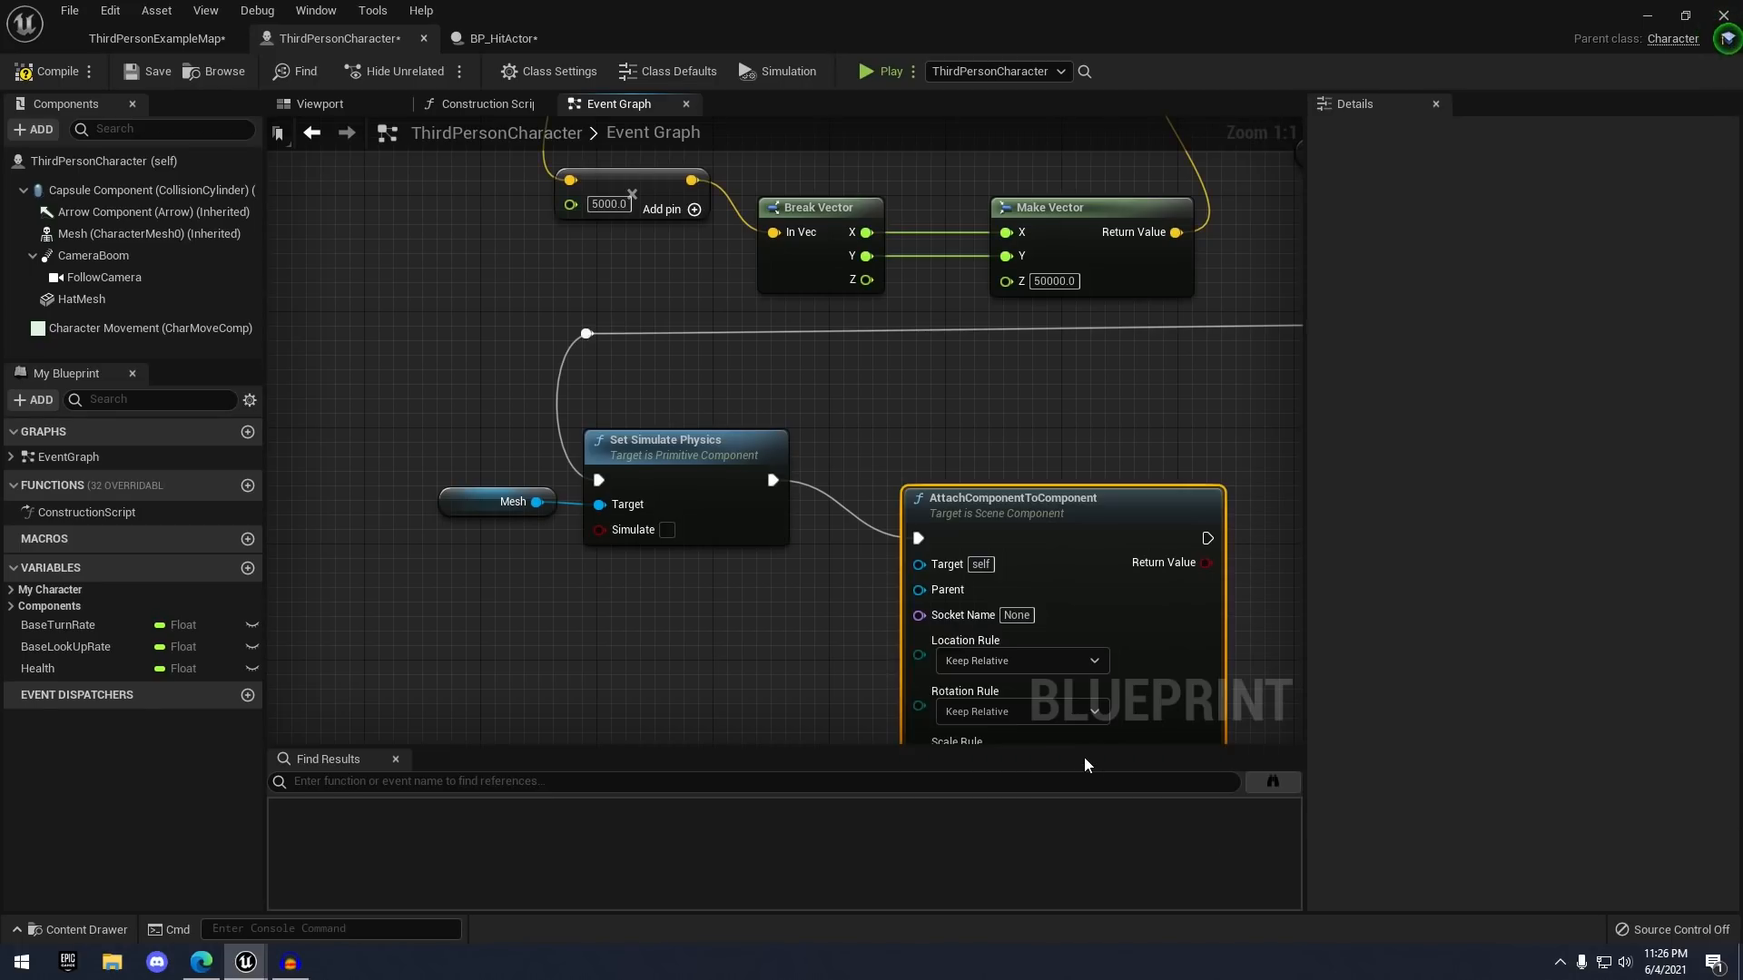
pyautogui.click(814, 642)
pyautogui.moveTo(815, 636); pyautogui.dragTo(887, 529, button='right')
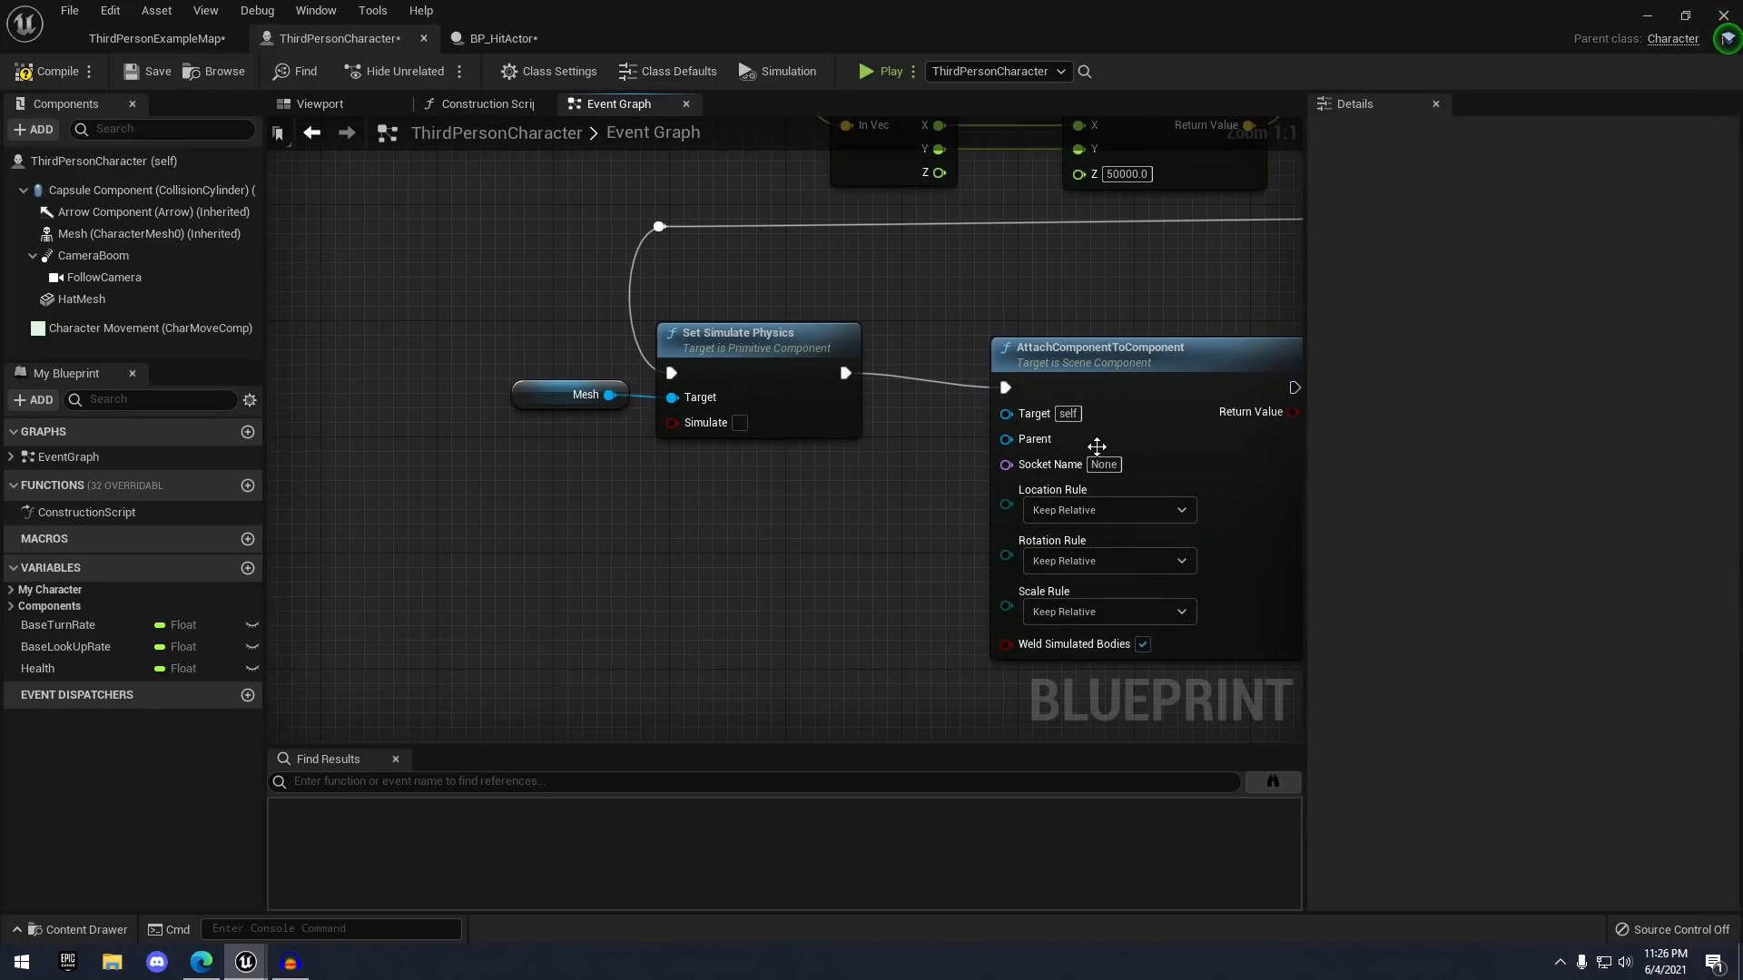
pyautogui.moveTo(1093, 442); pyautogui.dragTo(1121, 427)
pyautogui.click(767, 542)
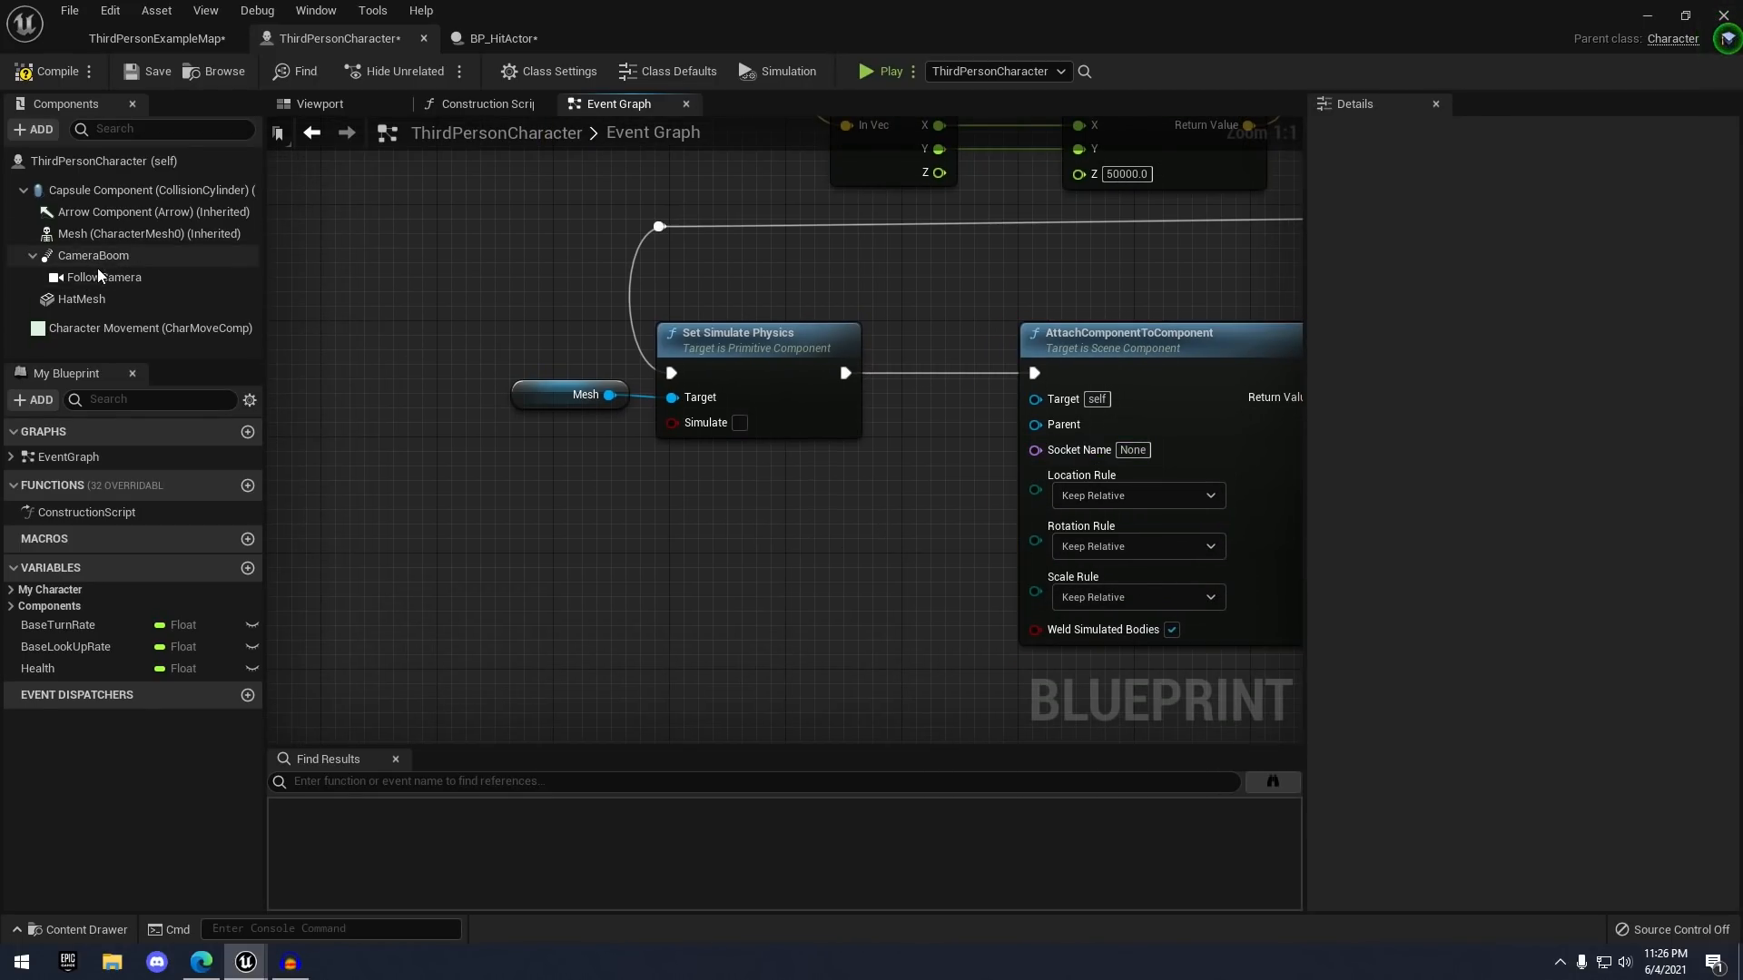
# - Connect Mesh as the attach Target and Capsule Component as the Parent
pyautogui.moveTo(92, 238); pyautogui.dragTo(800, 392)
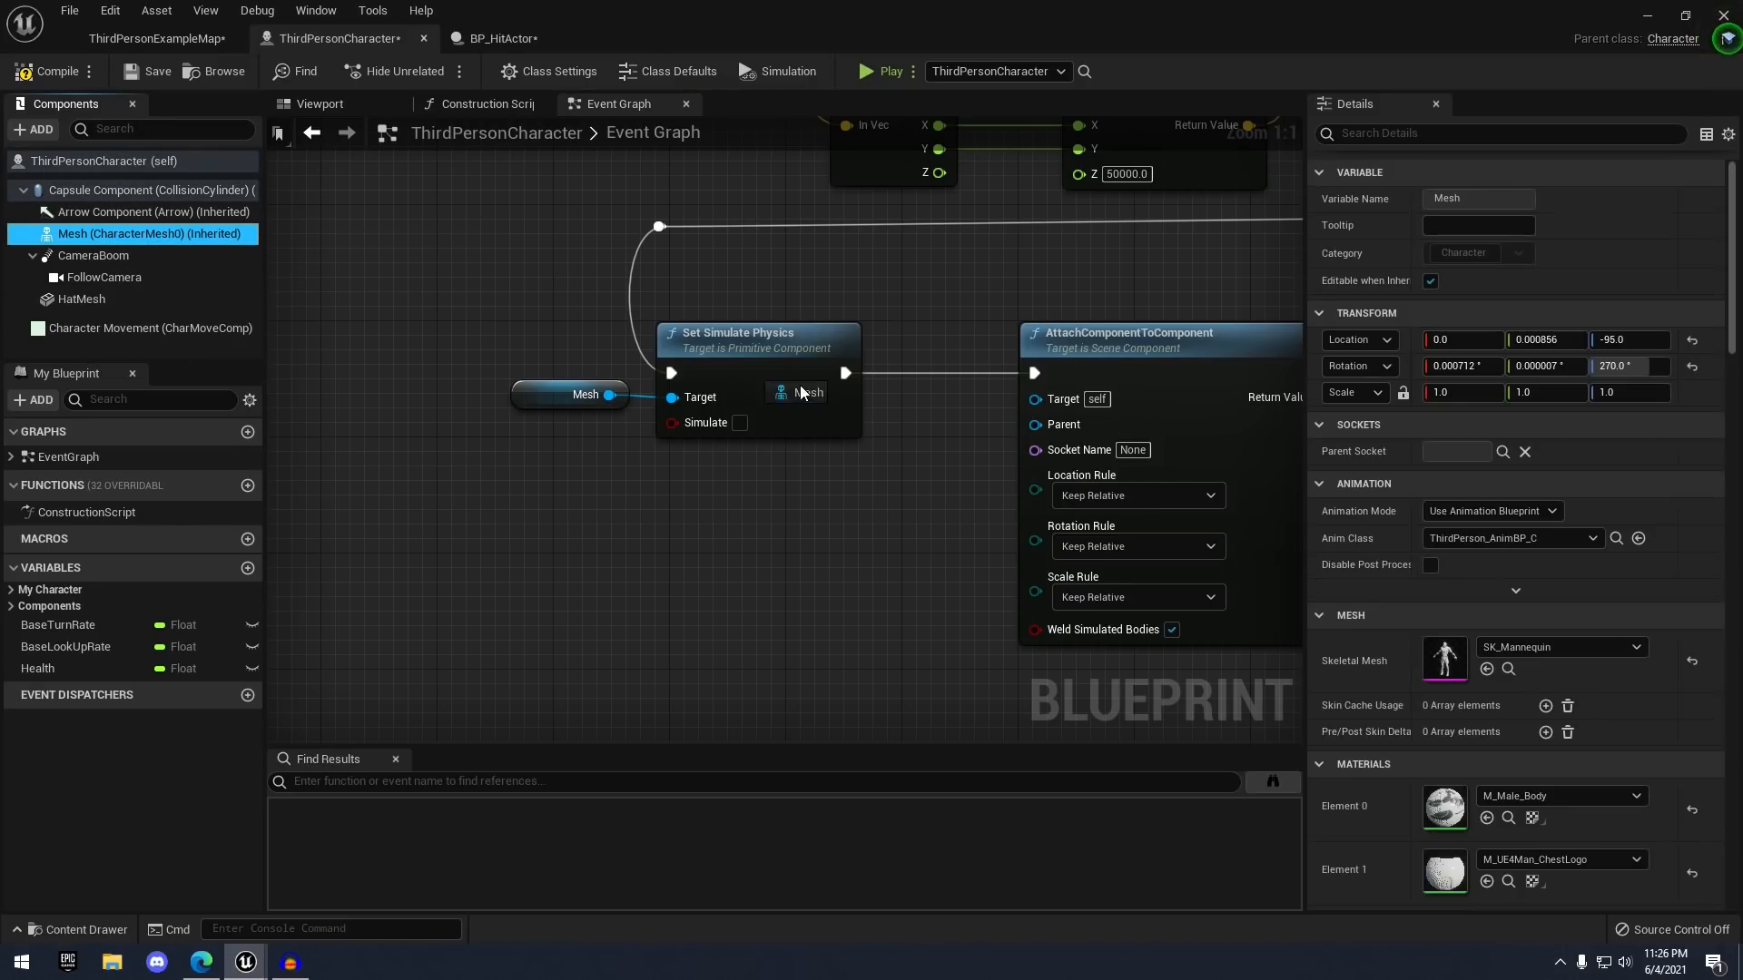
pyautogui.moveTo(1050, 411); pyautogui.dragTo(1048, 405)
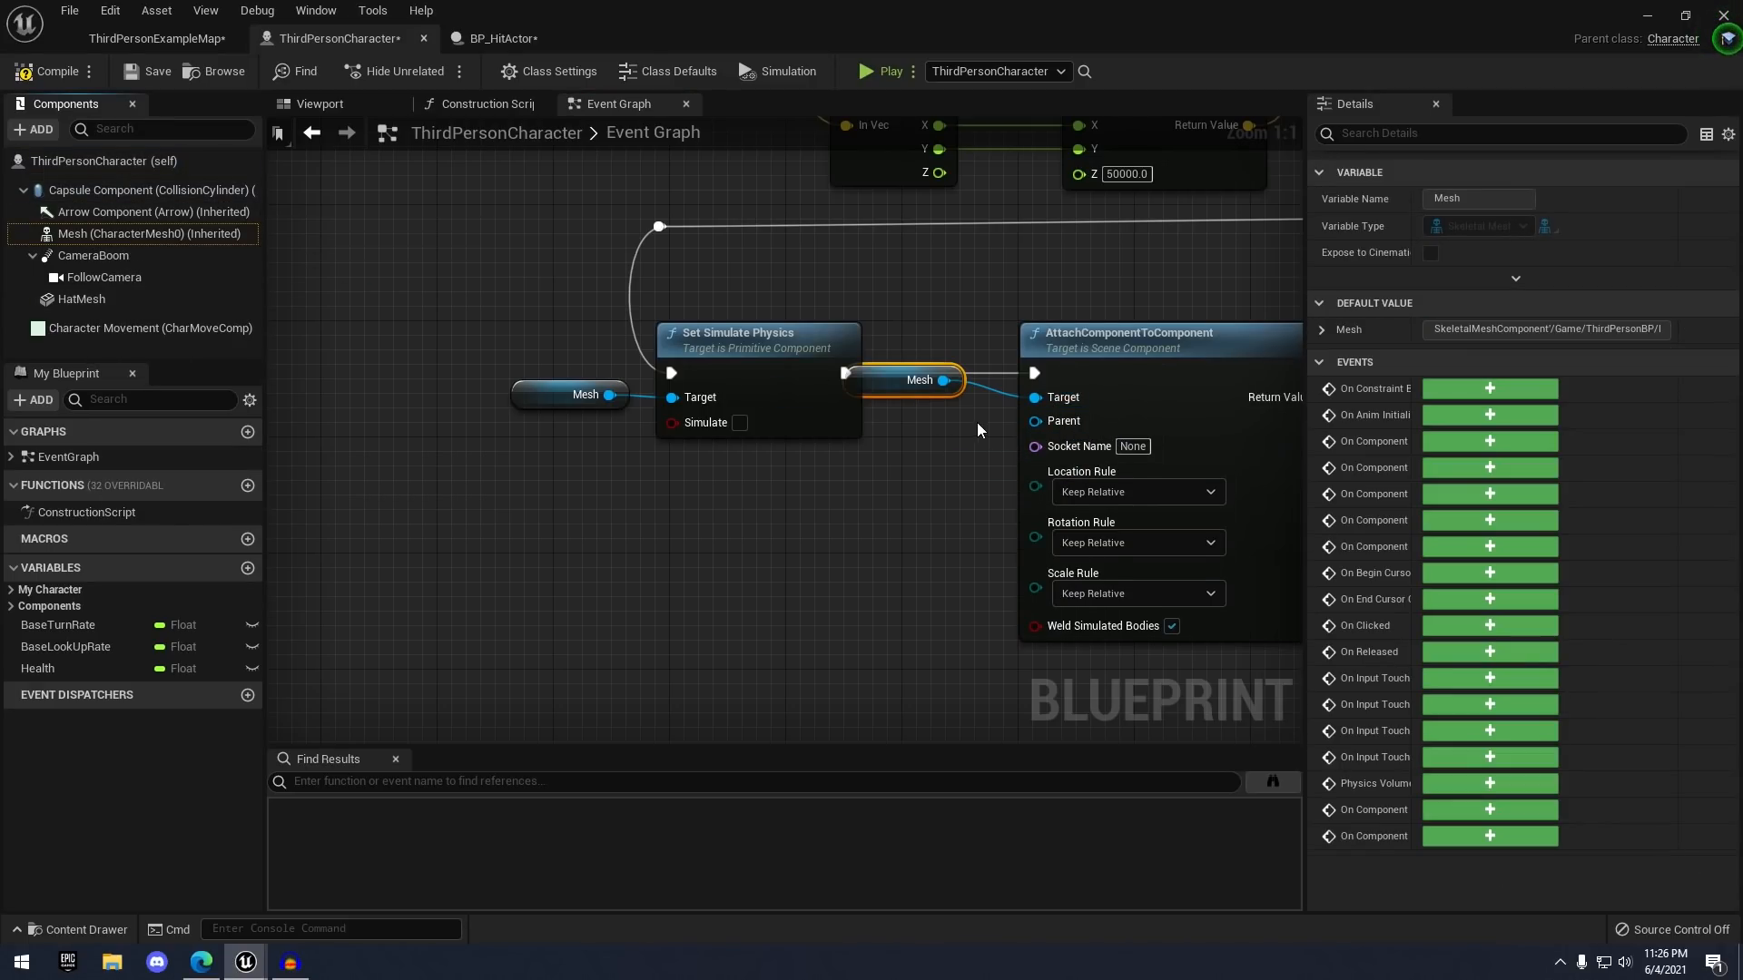
pyautogui.moveTo(136, 190); pyautogui.dragTo(1035, 421)
pyautogui.moveTo(919, 420); pyautogui.dragTo(818, 491)
pyautogui.click(859, 526)
pyautogui.moveTo(859, 528); pyautogui.dragTo(703, 480, button='right')
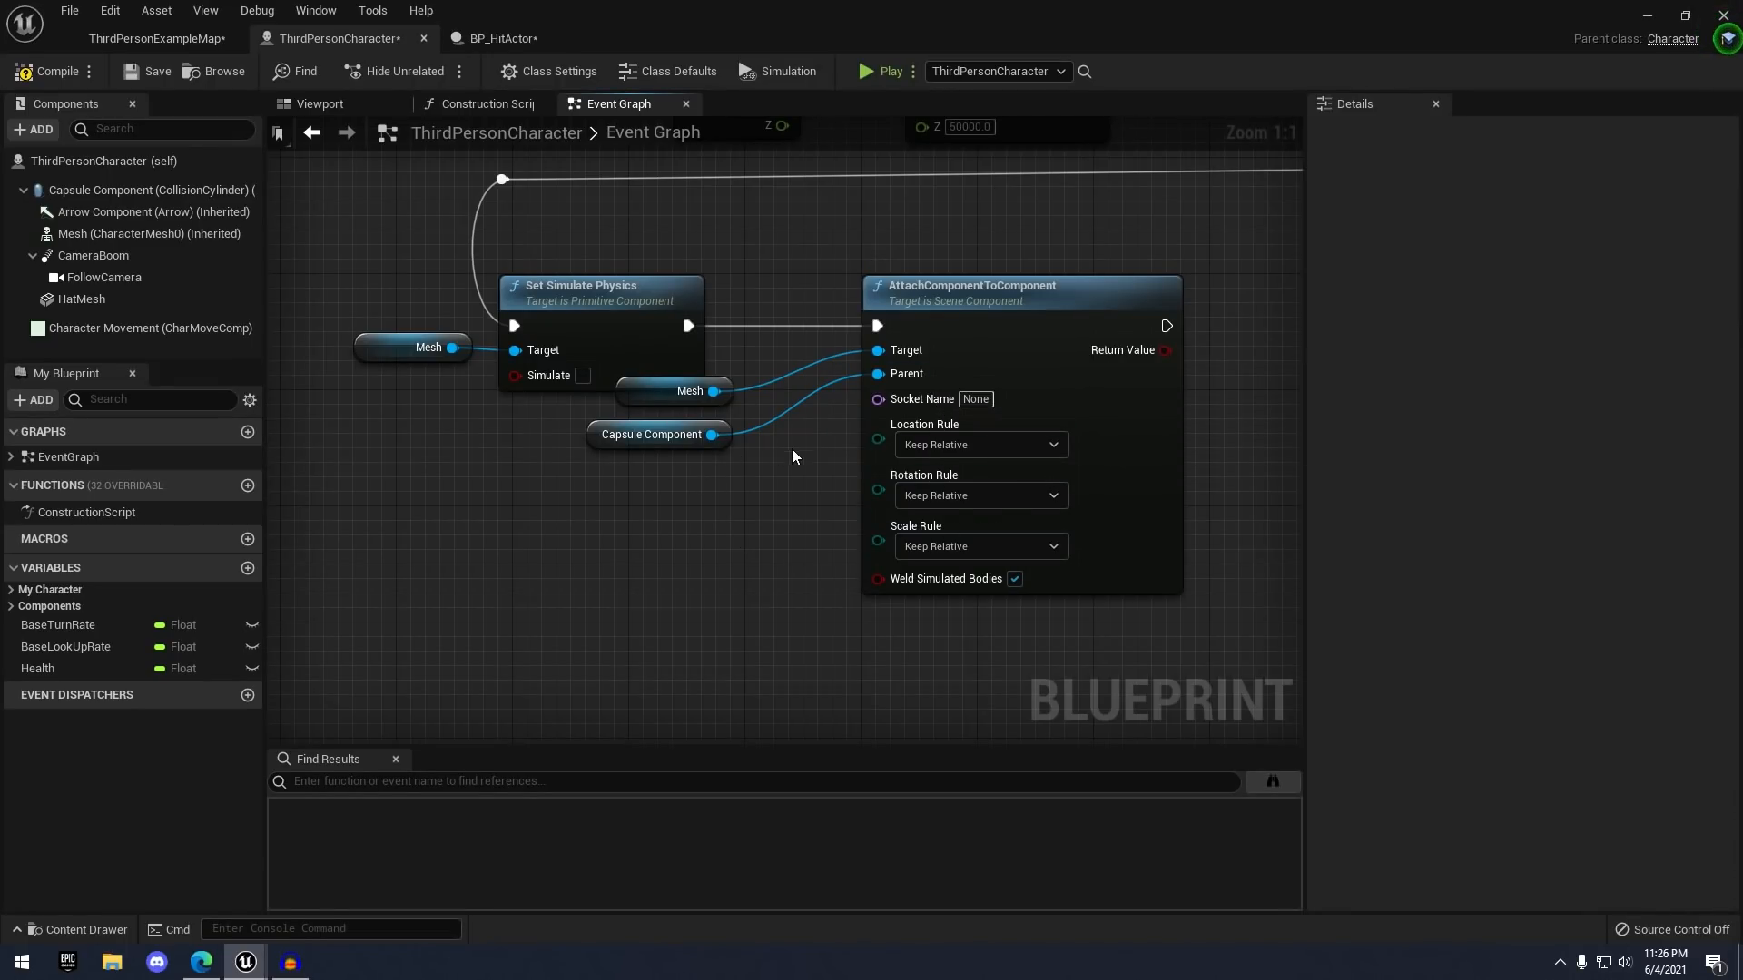
pyautogui.moveTo(792, 456); pyautogui.dragTo(690, 445, button='right')
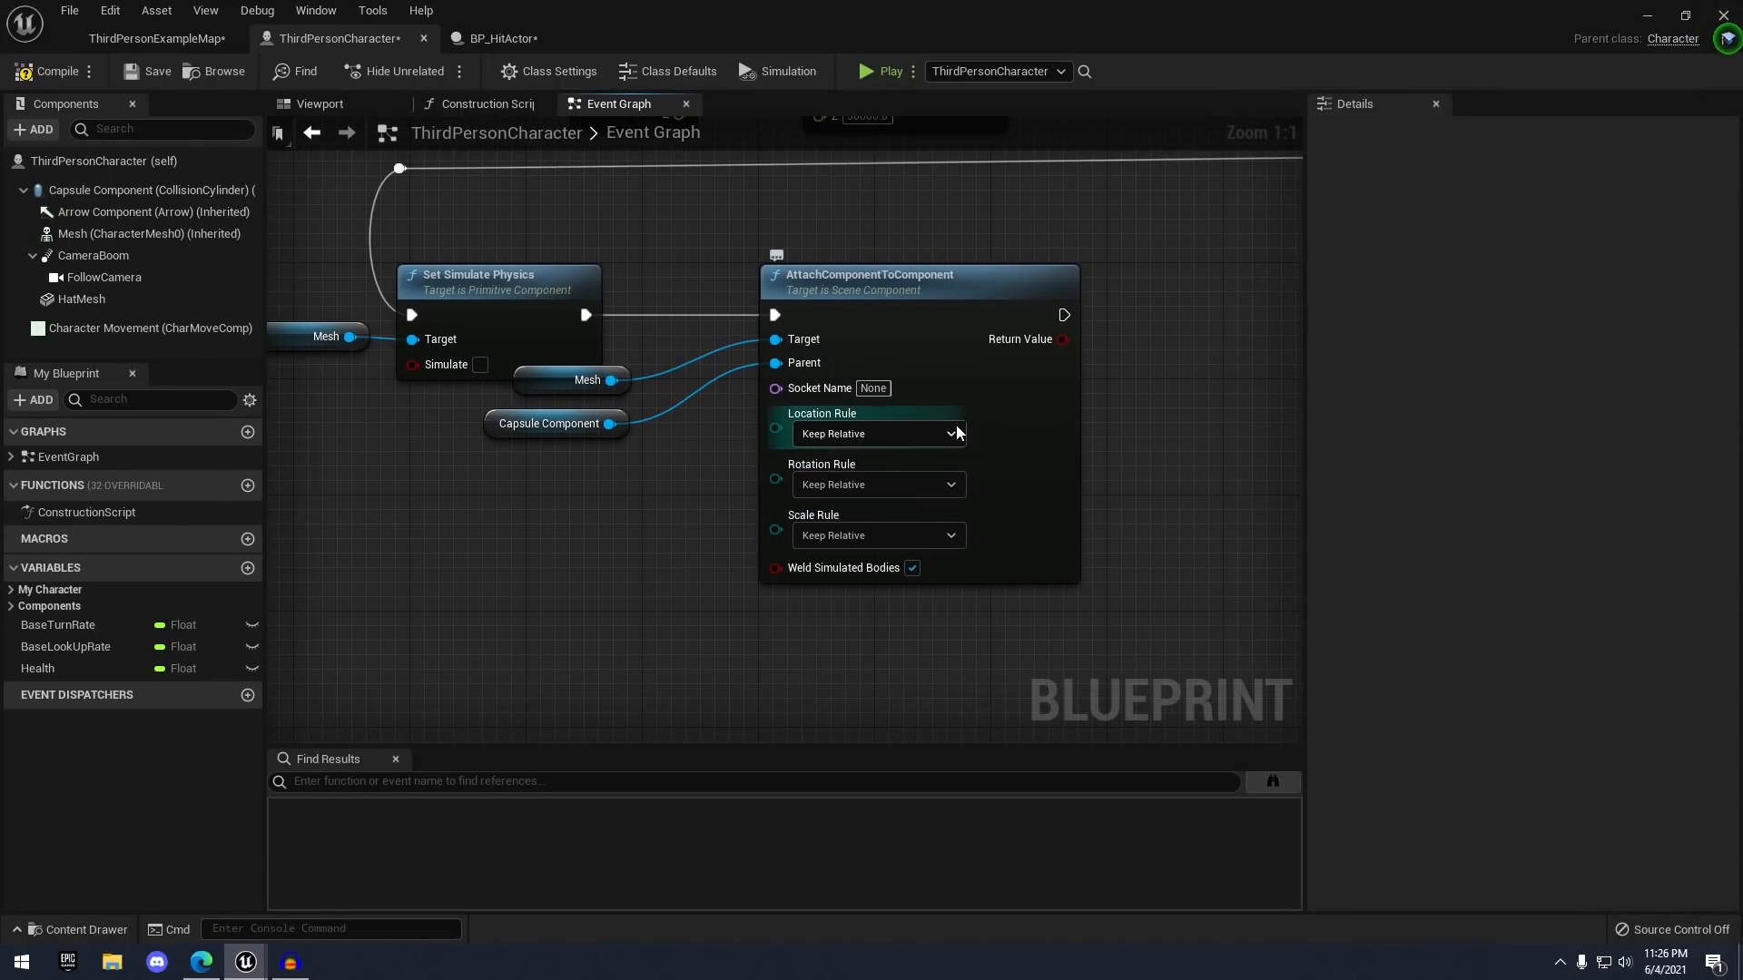
# - Set both Location Rule and Rotation Rule on the attach node to Snap to Target
pyautogui.click(890, 437)
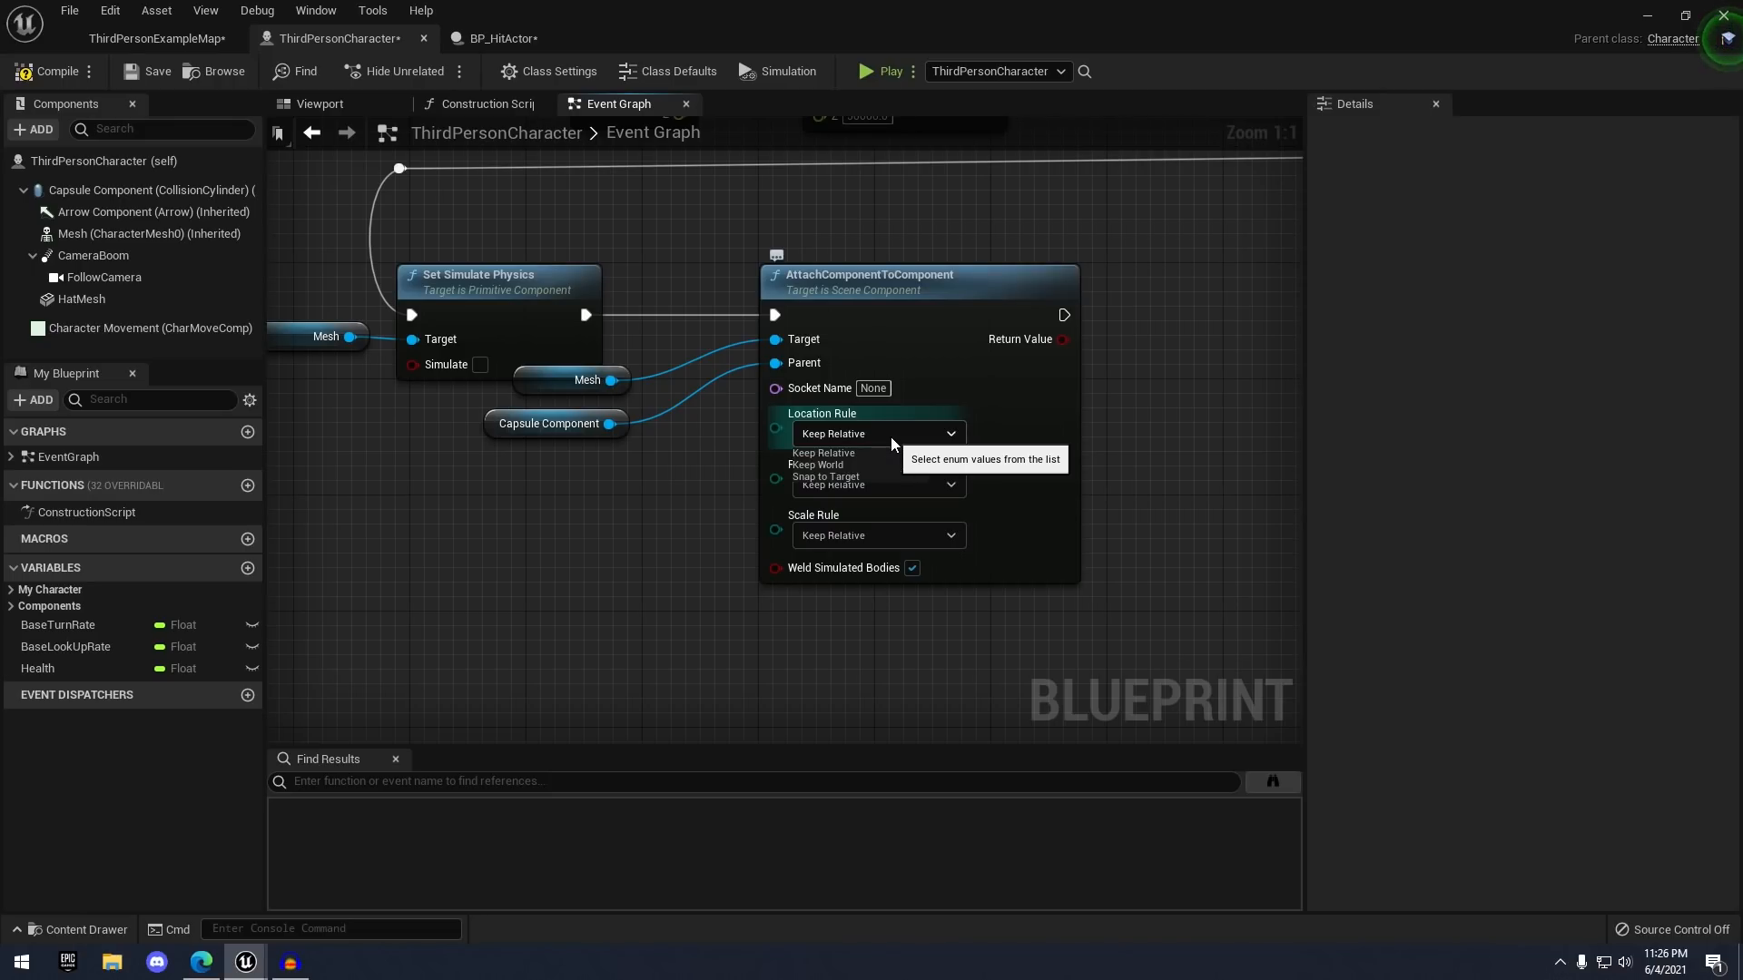
pyautogui.click(829, 473)
pyautogui.click(842, 483)
pyautogui.click(842, 528)
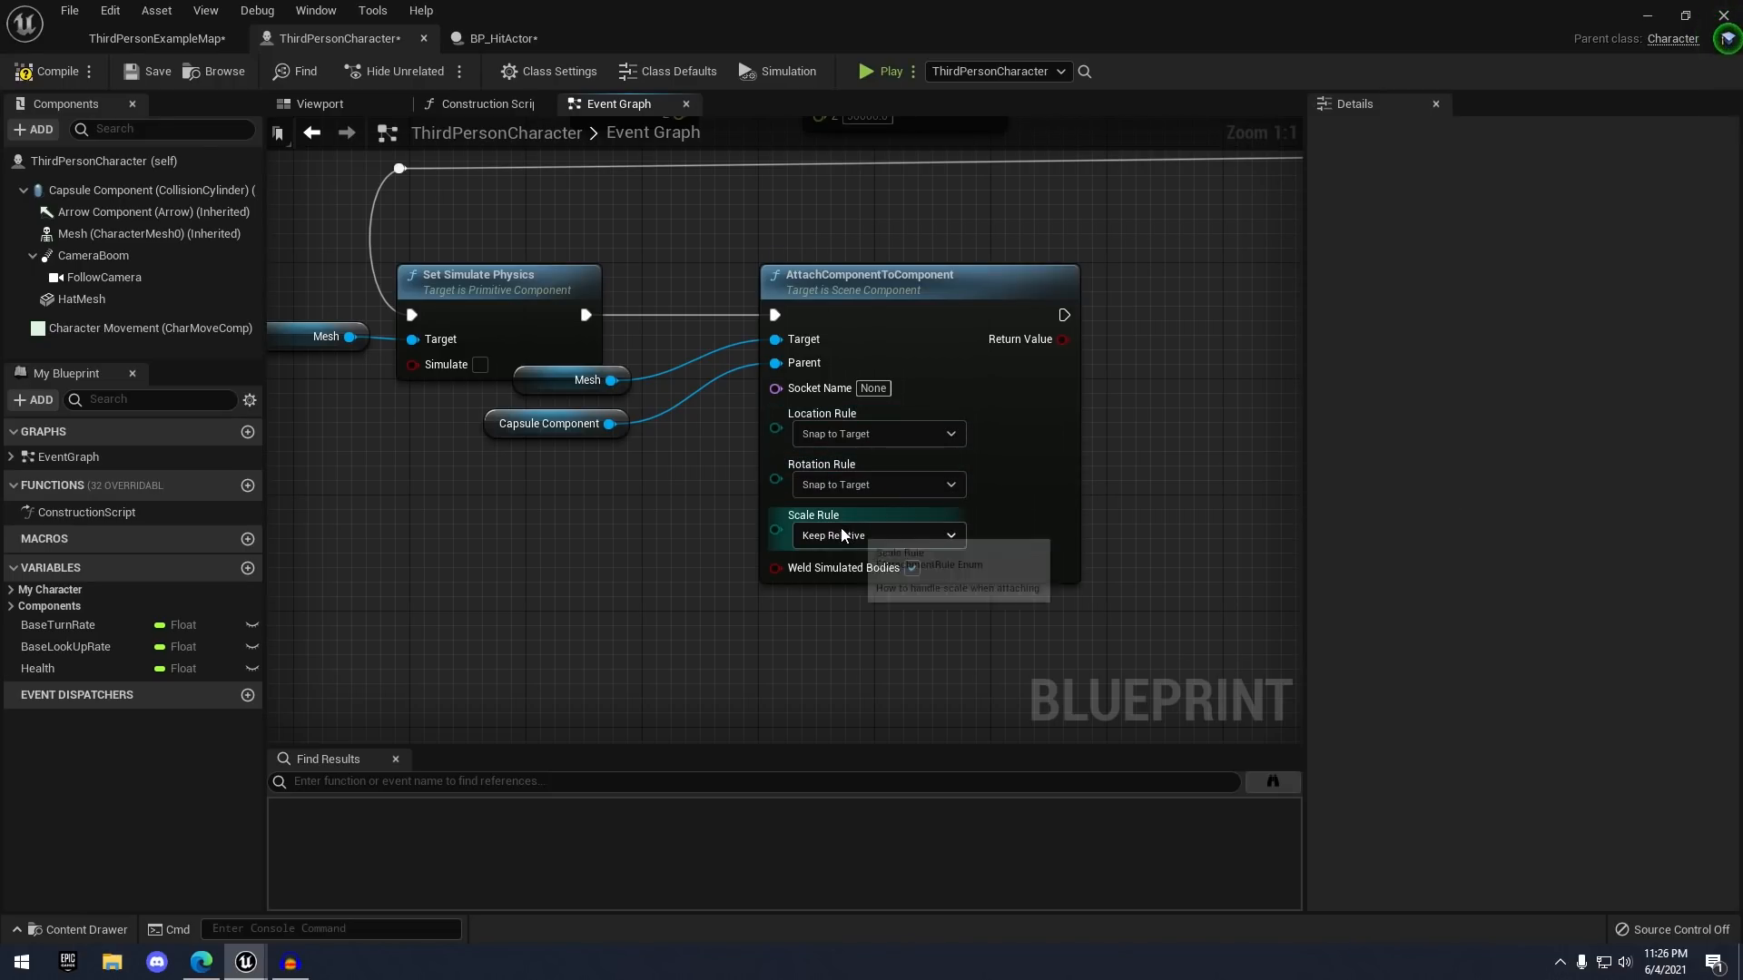
pyautogui.moveTo(1128, 498); pyautogui.dragTo(1045, 482, button='right')
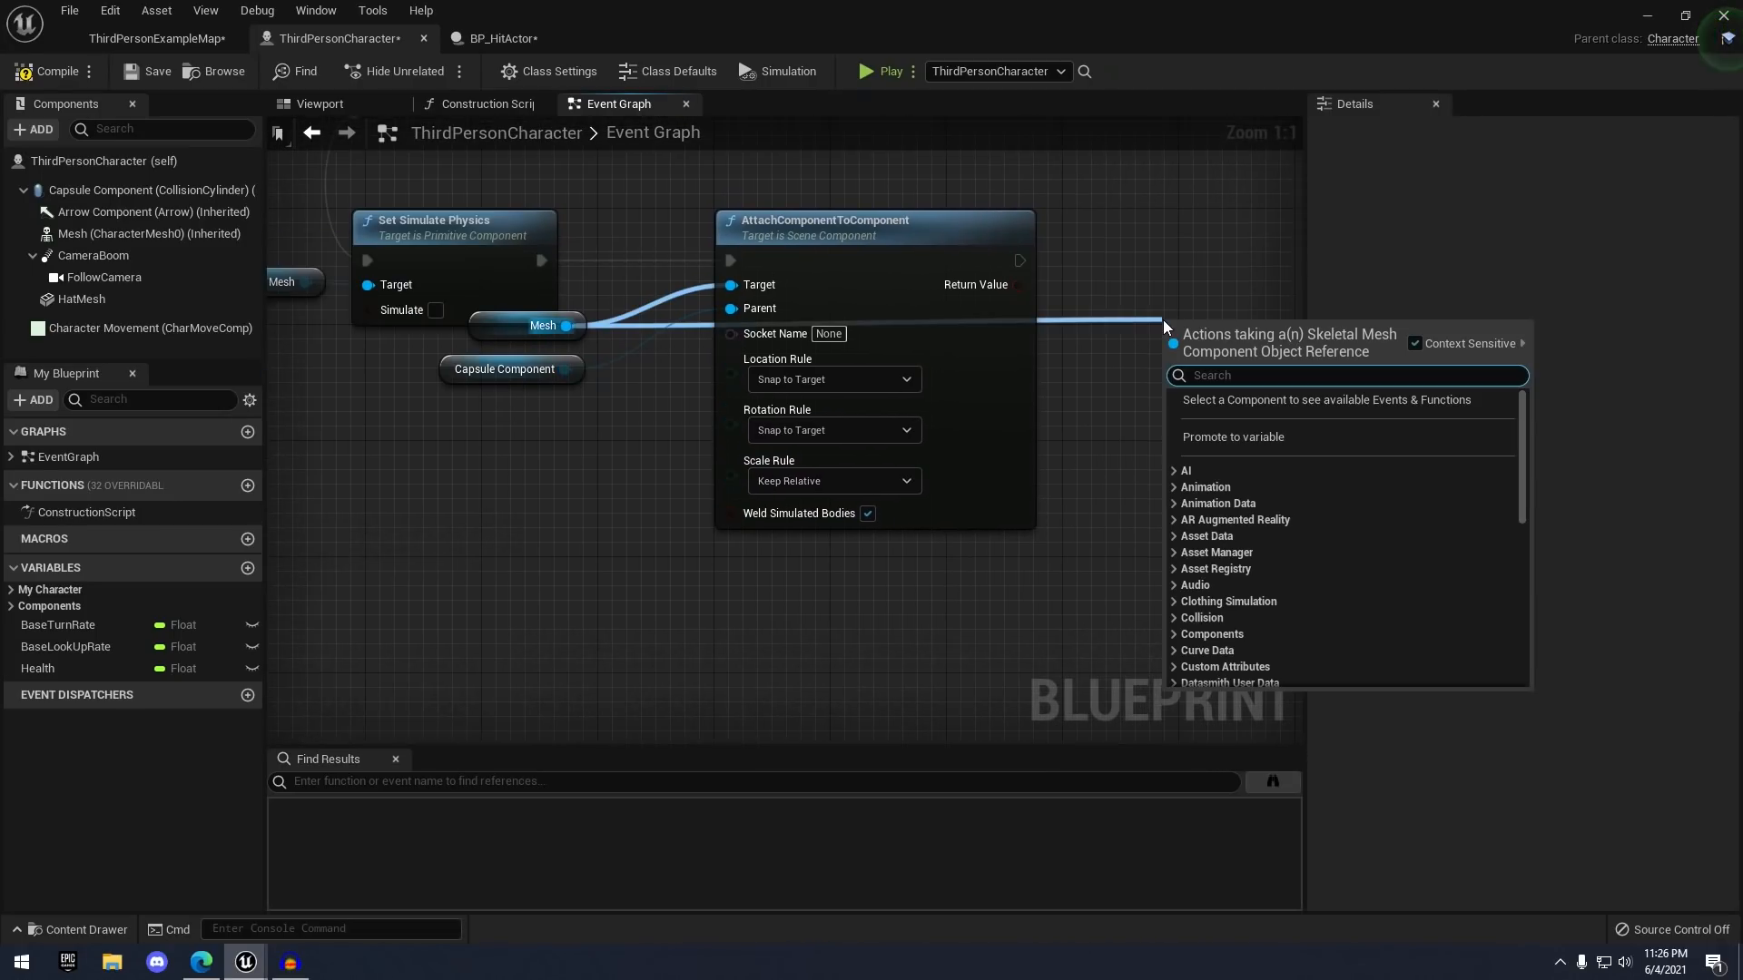
pyautogui.click(806, 327)
pyautogui.moveTo(567, 326); pyautogui.dragTo(1085, 354)
# - Chain a SetRelativeLocation node for Mesh after the attach node, with New Location Z -95
pyautogui.write('set relative')
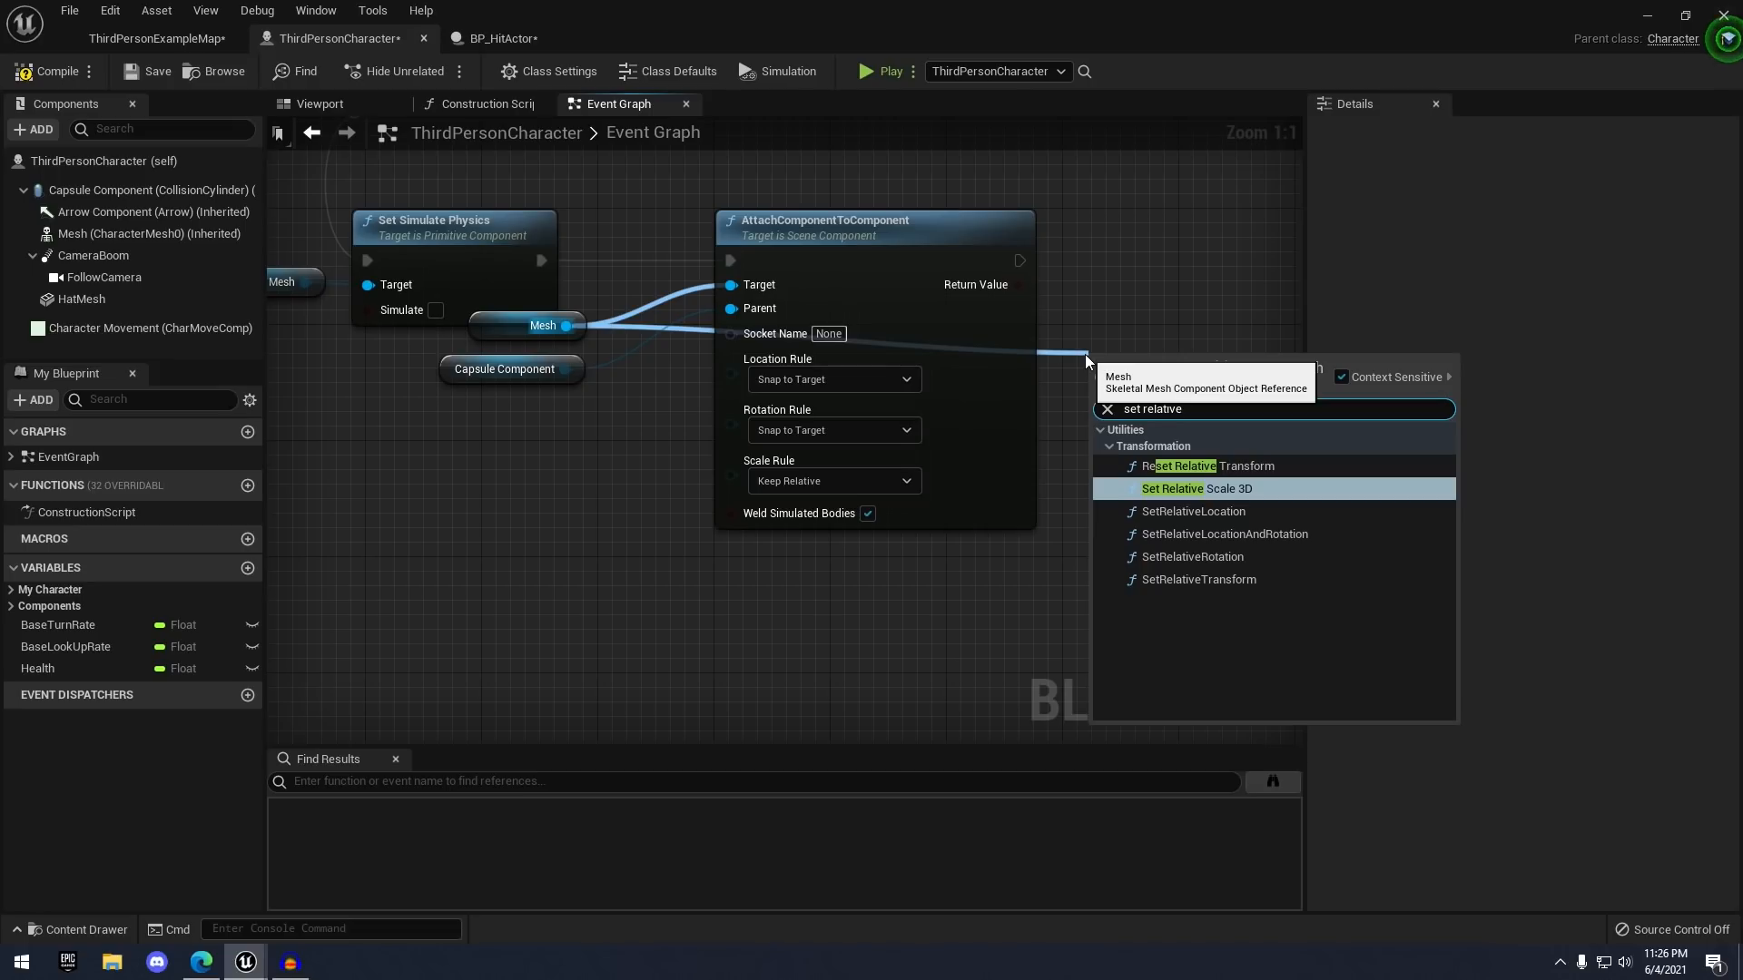
pyautogui.press('Down')
pyautogui.press('Return')
pyautogui.moveTo(1086, 339); pyautogui.dragTo(831, 334, button='right')
pyautogui.moveTo(822, 408); pyautogui.dragTo(849, 276)
pyautogui.moveTo(672, 300); pyautogui.dragTo(789, 315)
pyautogui.moveTo(911, 280); pyautogui.dragTo(897, 251)
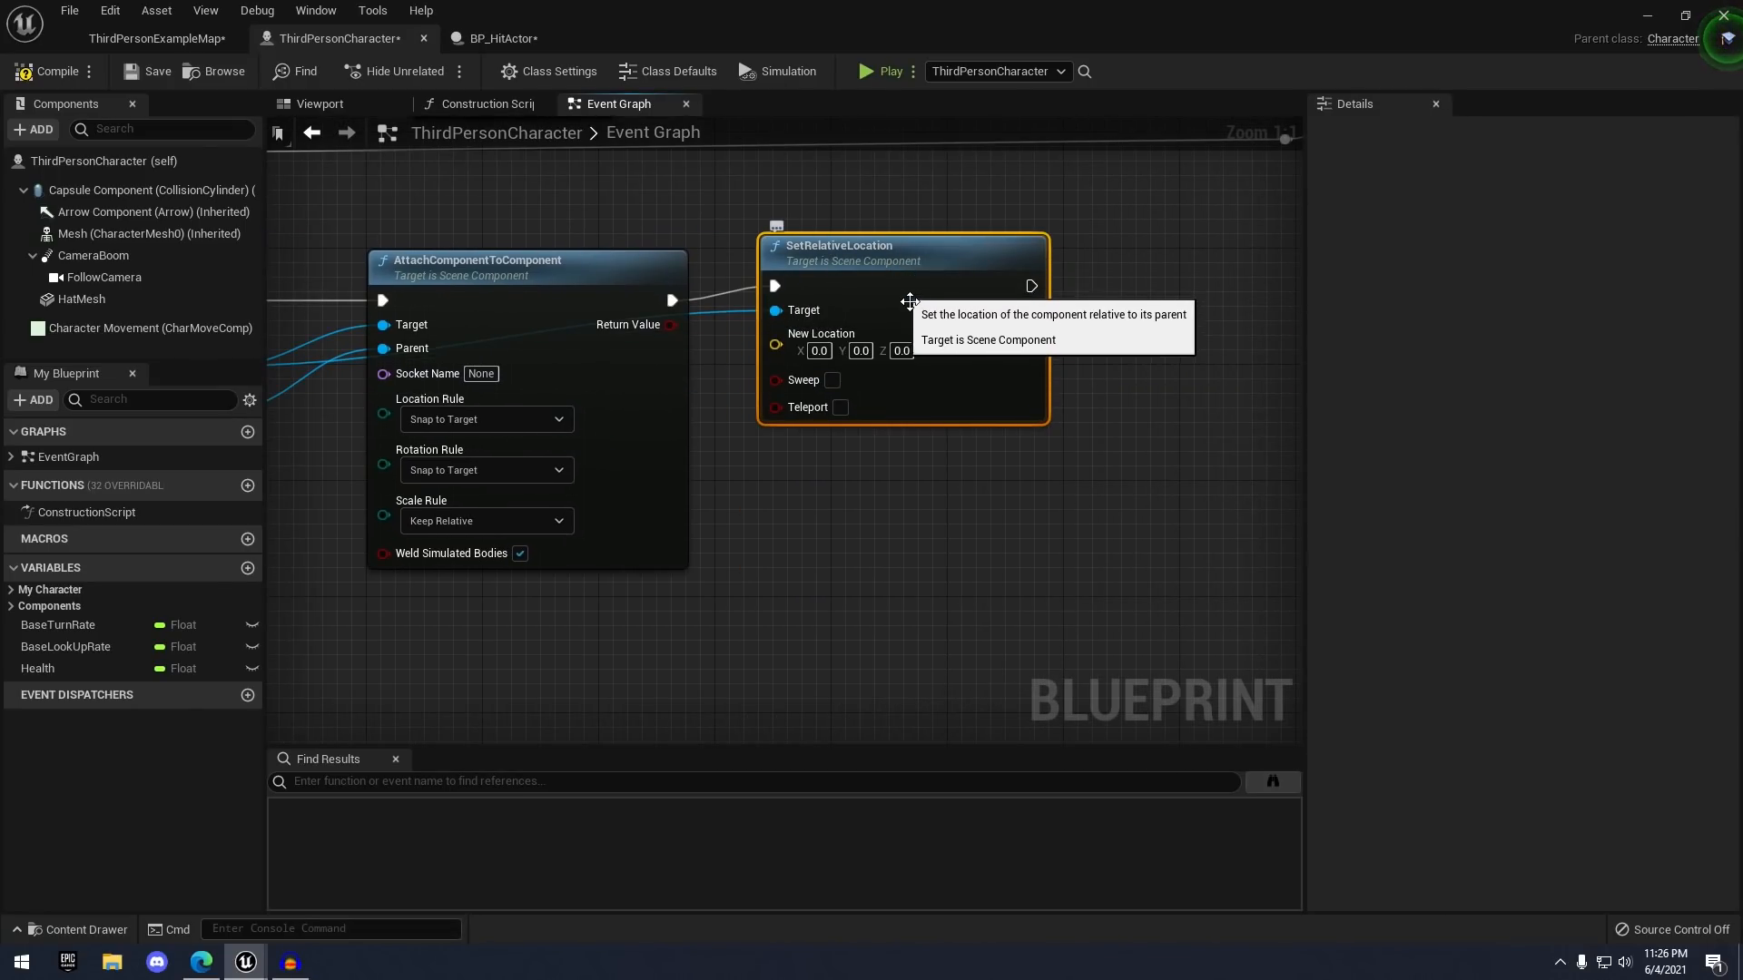
pyautogui.click(902, 351)
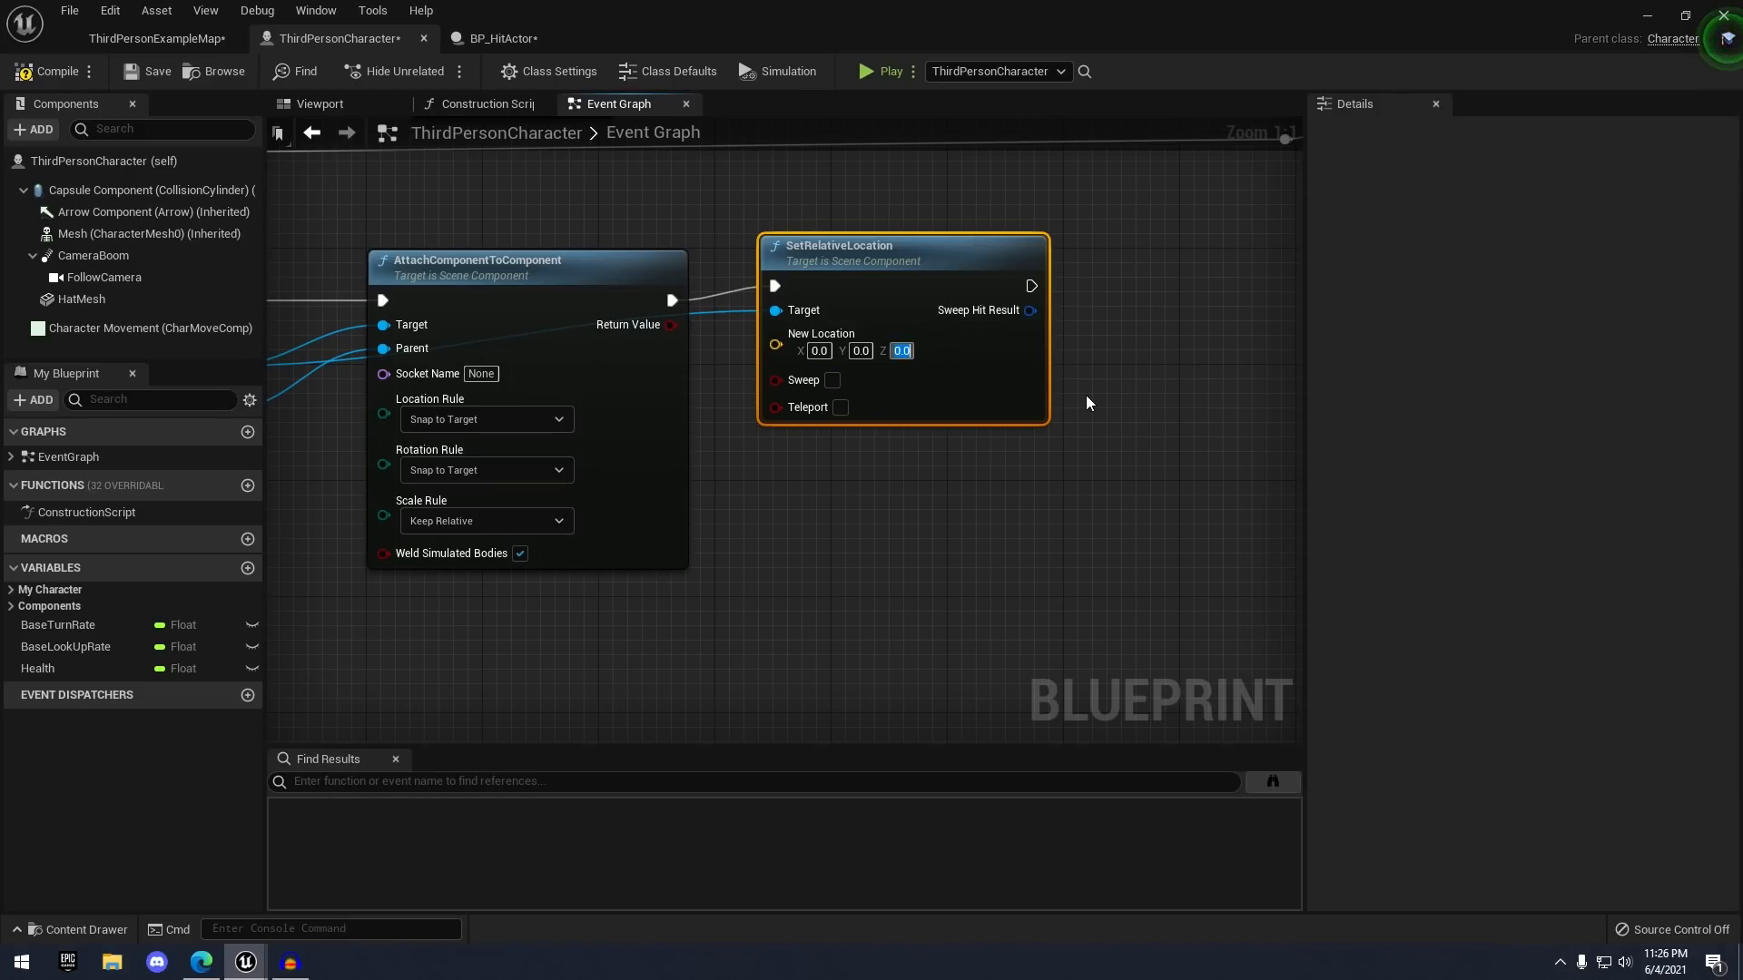
pyautogui.write('-')
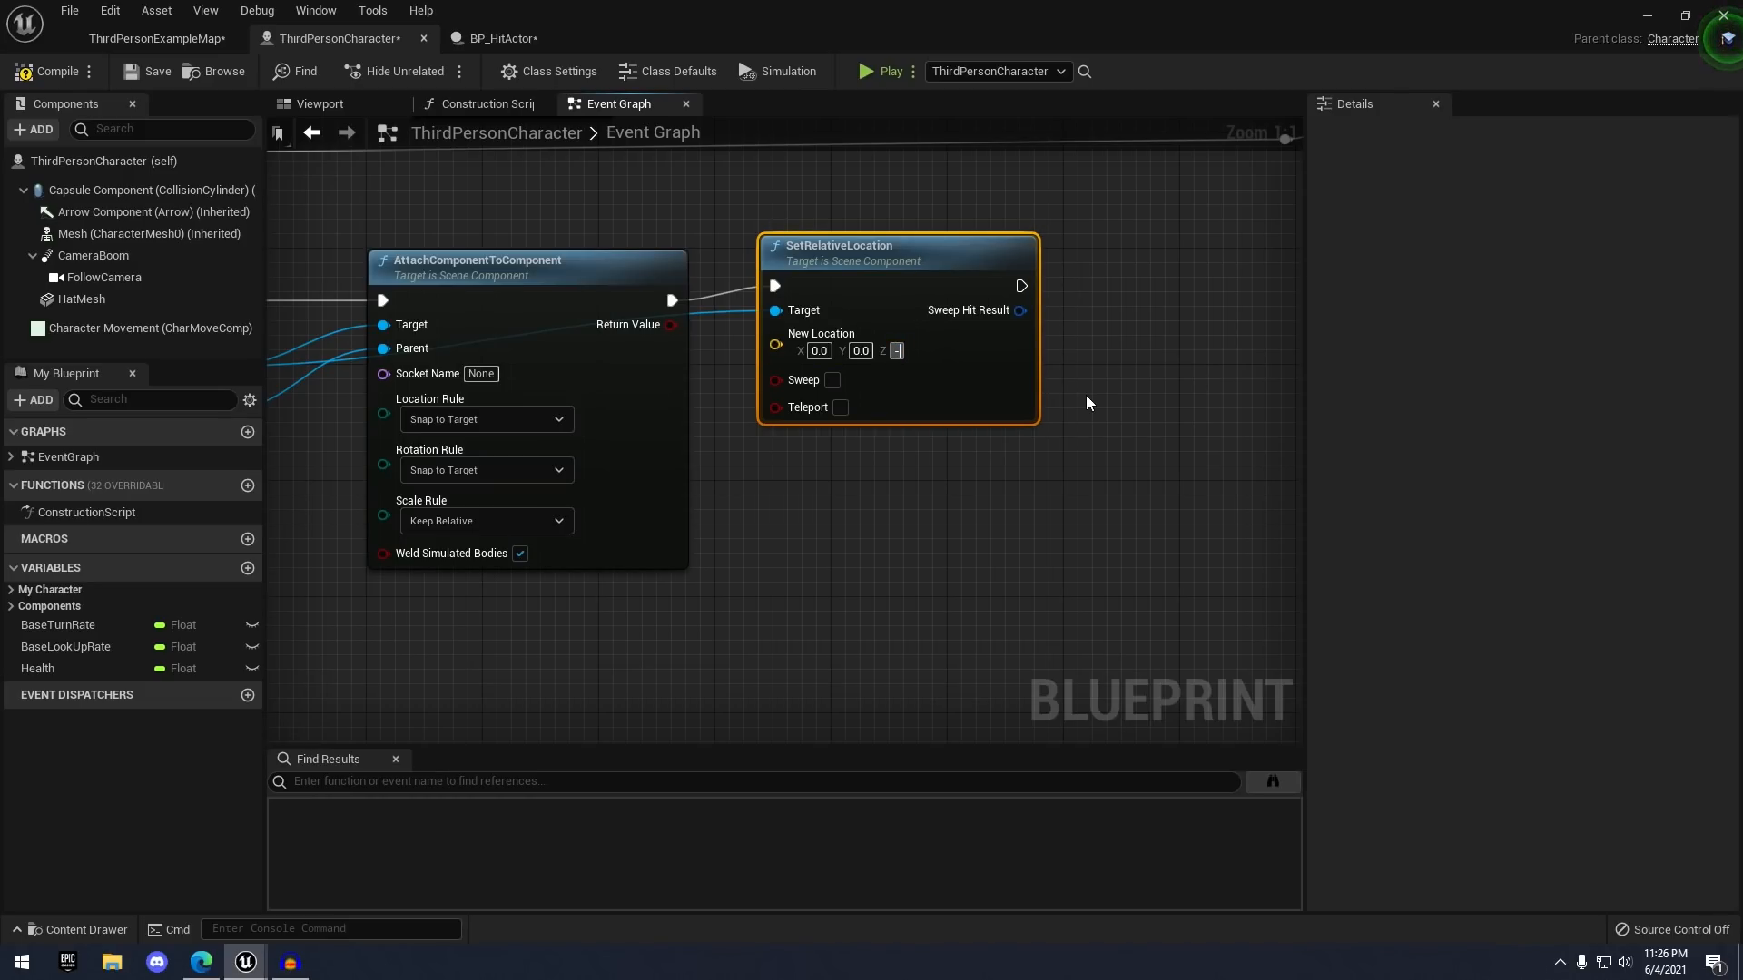
pyautogui.write('95')
pyautogui.click(1086, 394)
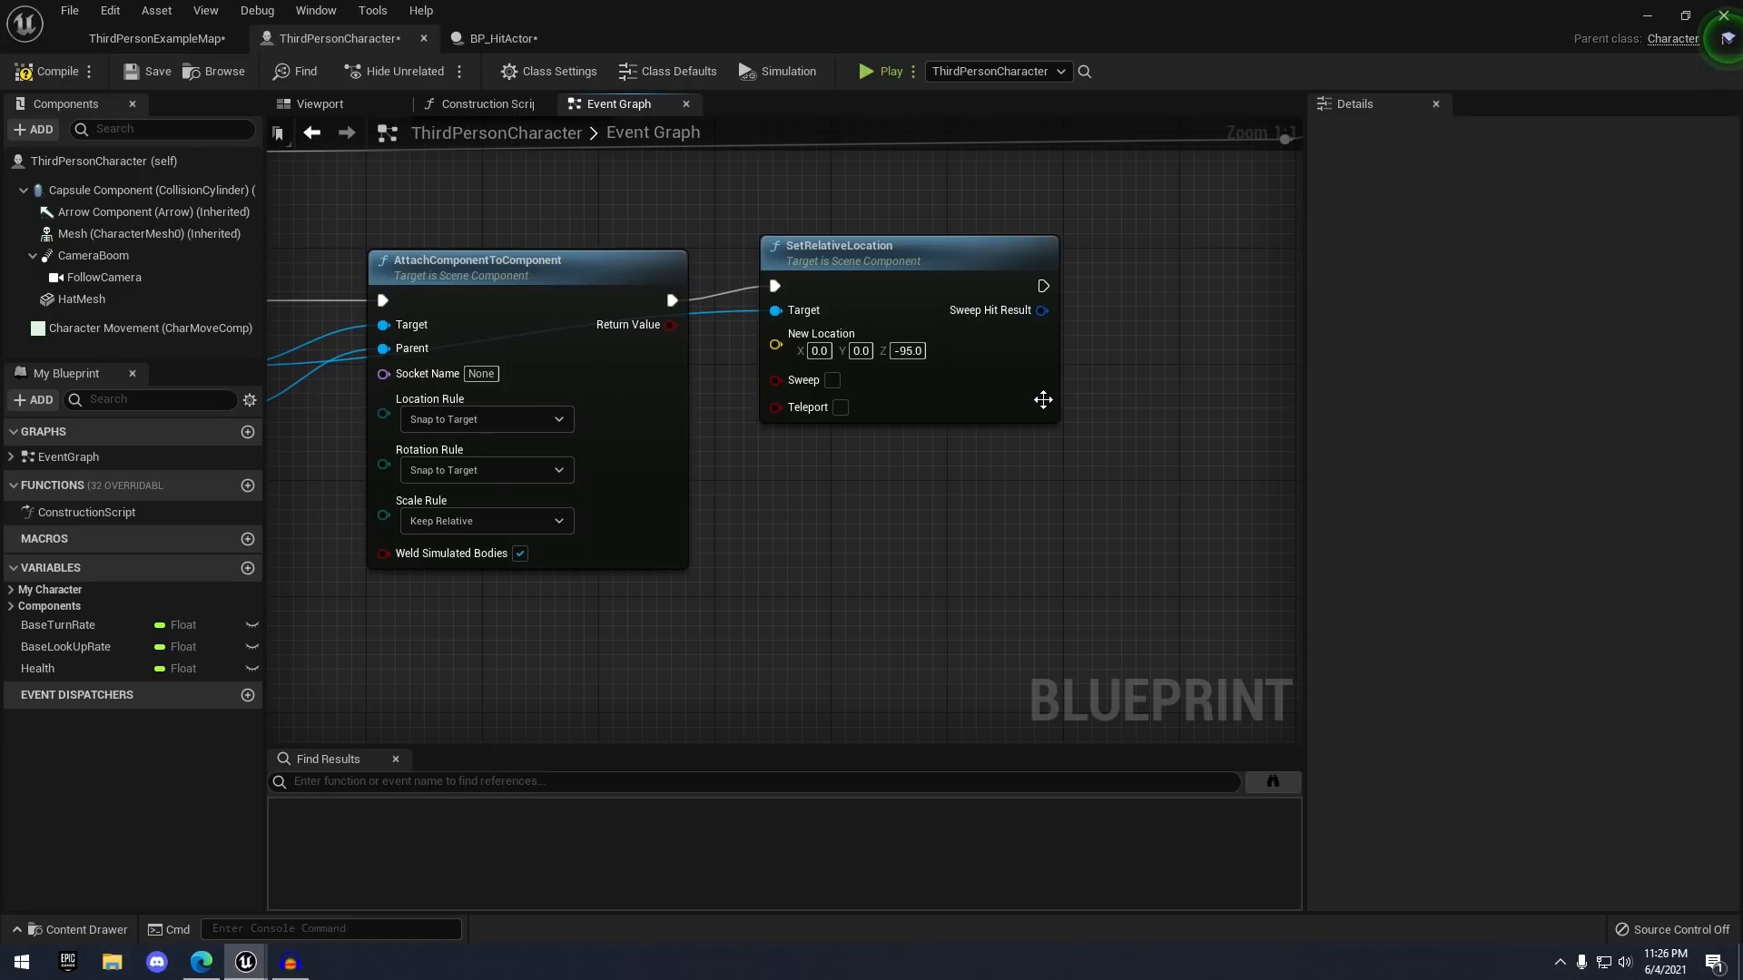
pyautogui.moveTo(1026, 390); pyautogui.dragTo(1024, 405)
pyautogui.click(998, 463)
# - Check the Mesh's default location in the Viewport, then compile the ThirdPersonCharacter blueprint
pyautogui.scroll(-4, 1004, 513)
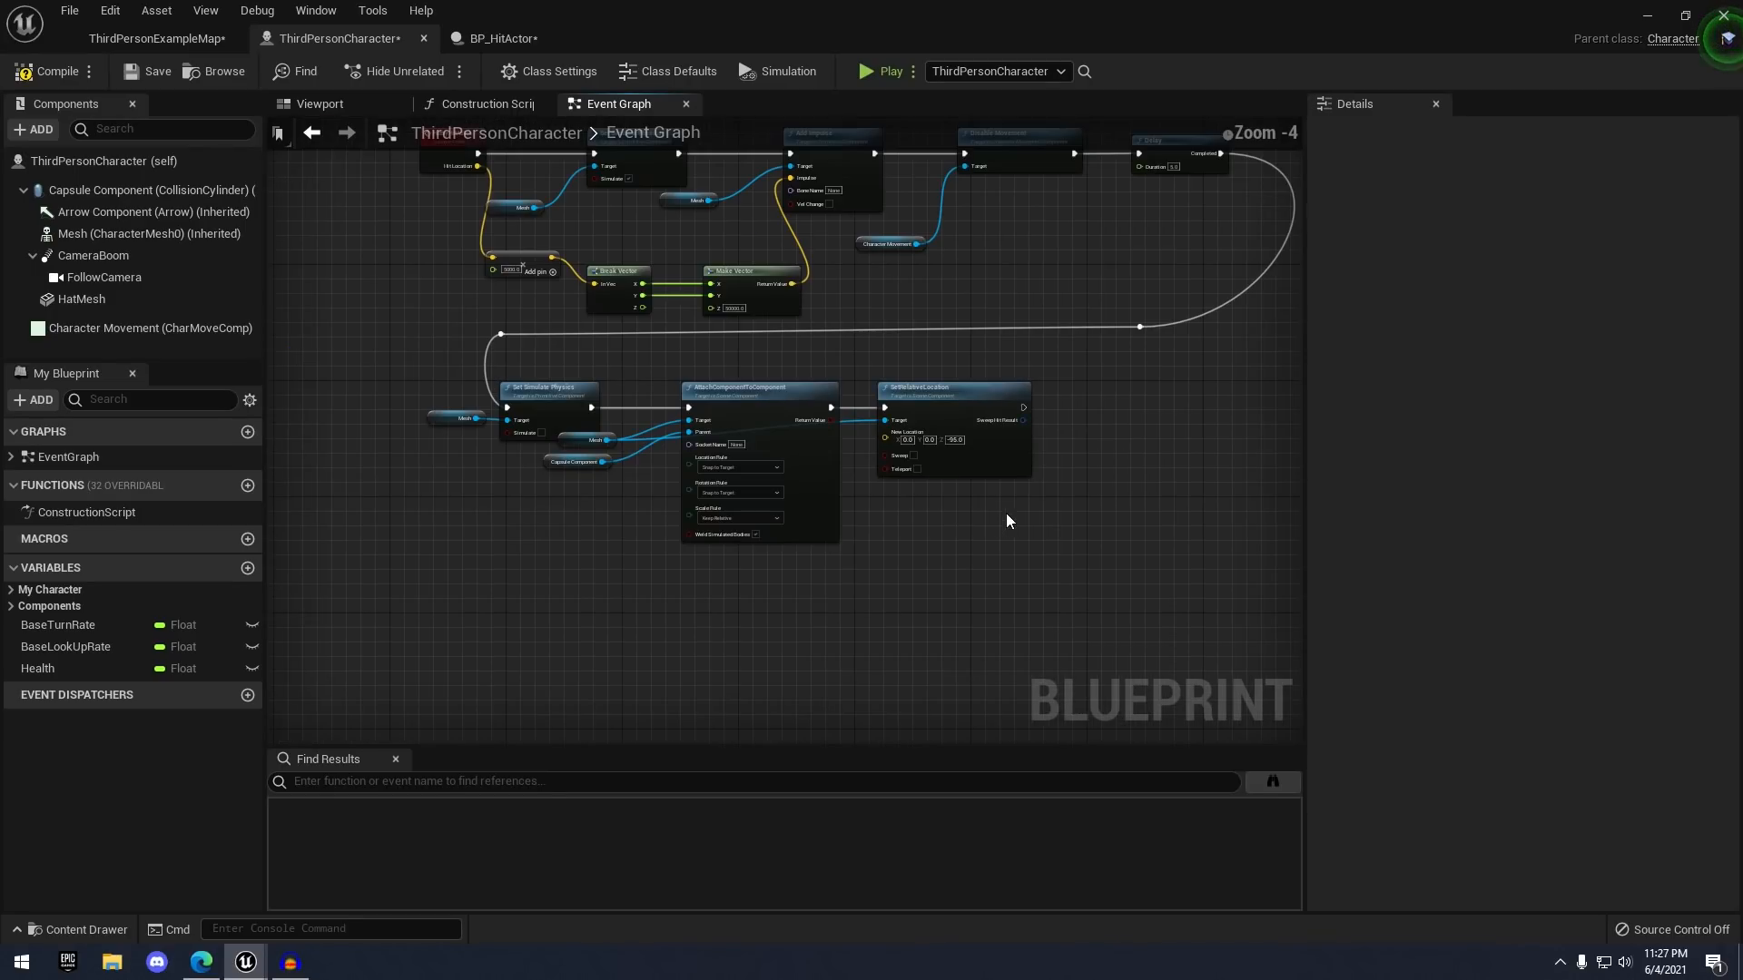
pyautogui.moveTo(1006, 513); pyautogui.dragTo(1047, 497, button='right')
pyautogui.scroll(2, 1034, 495)
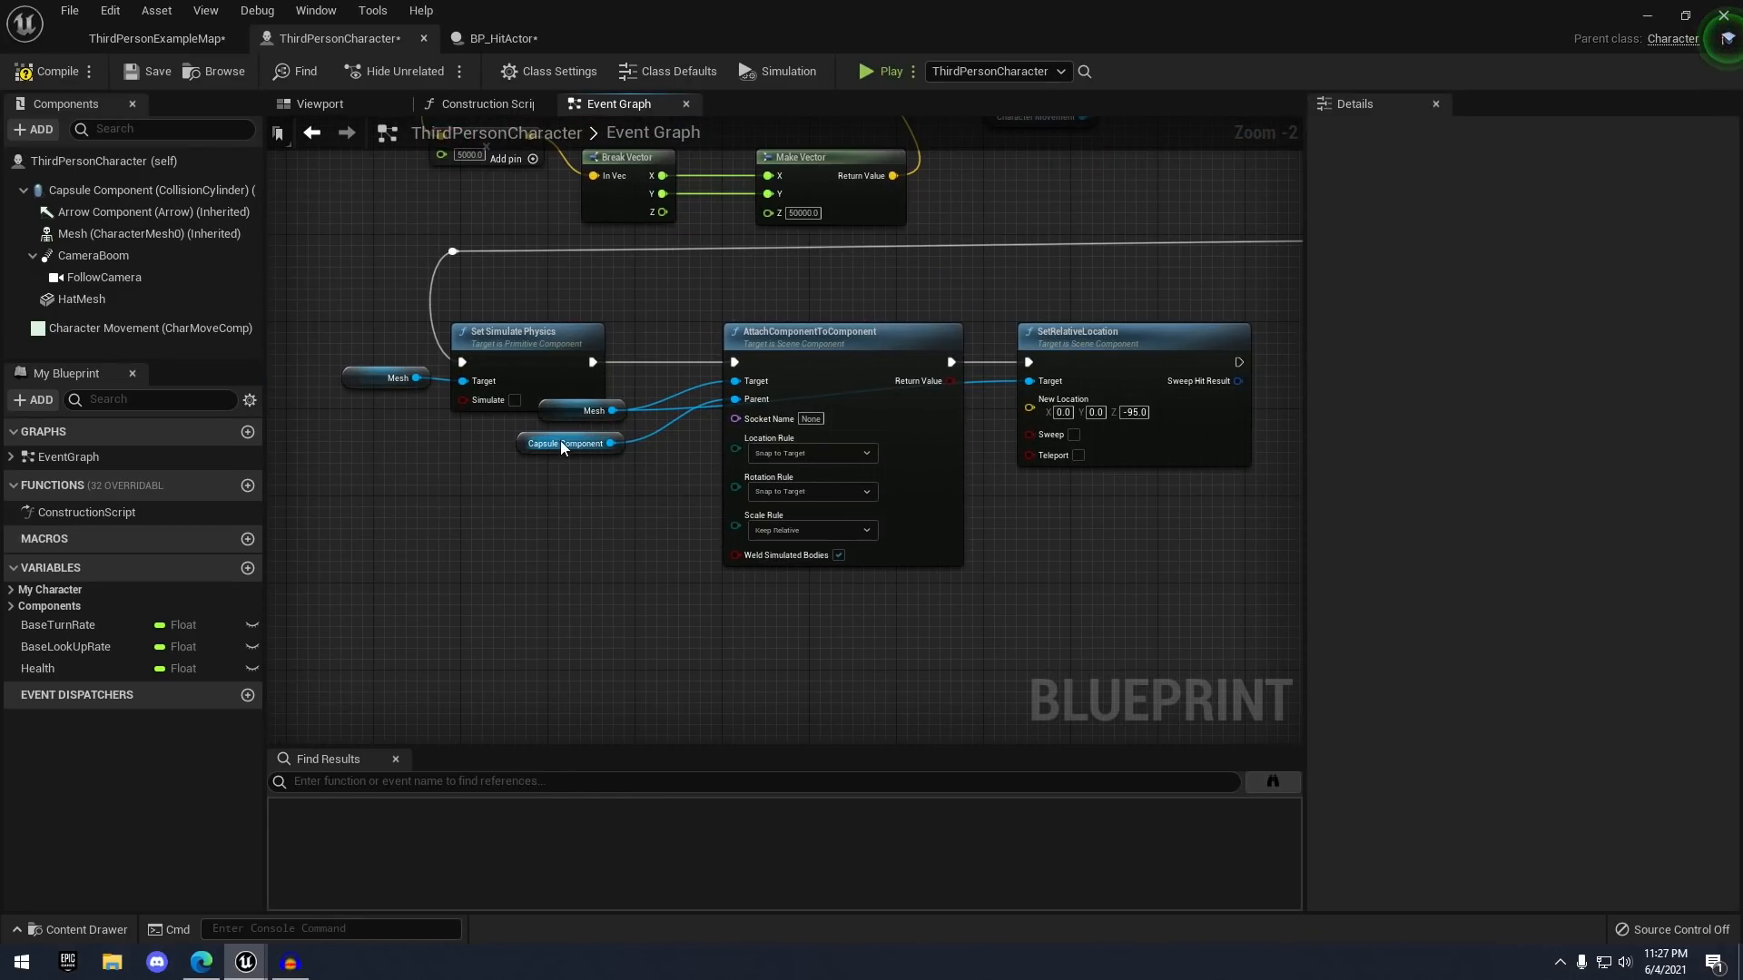
pyautogui.scroll(2, 562, 447)
pyautogui.scroll(-2, 590, 470)
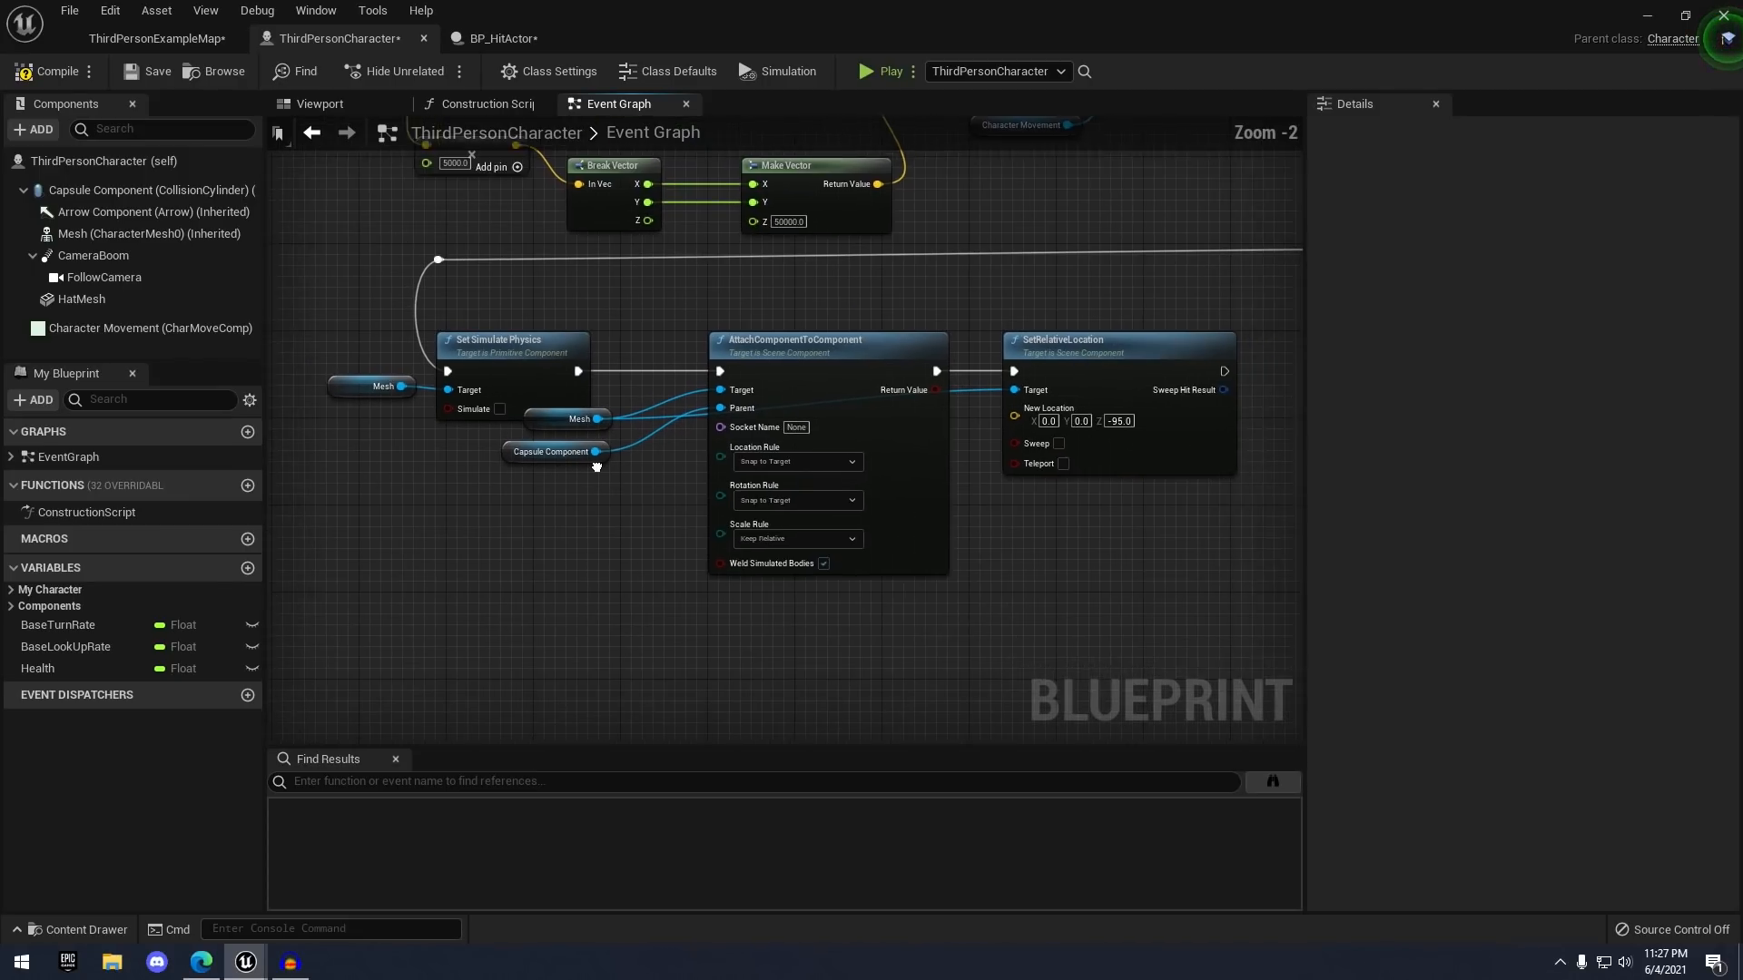
pyautogui.moveTo(596, 467); pyautogui.dragTo(436, 419, button='right')
pyautogui.scroll(2, 601, 398)
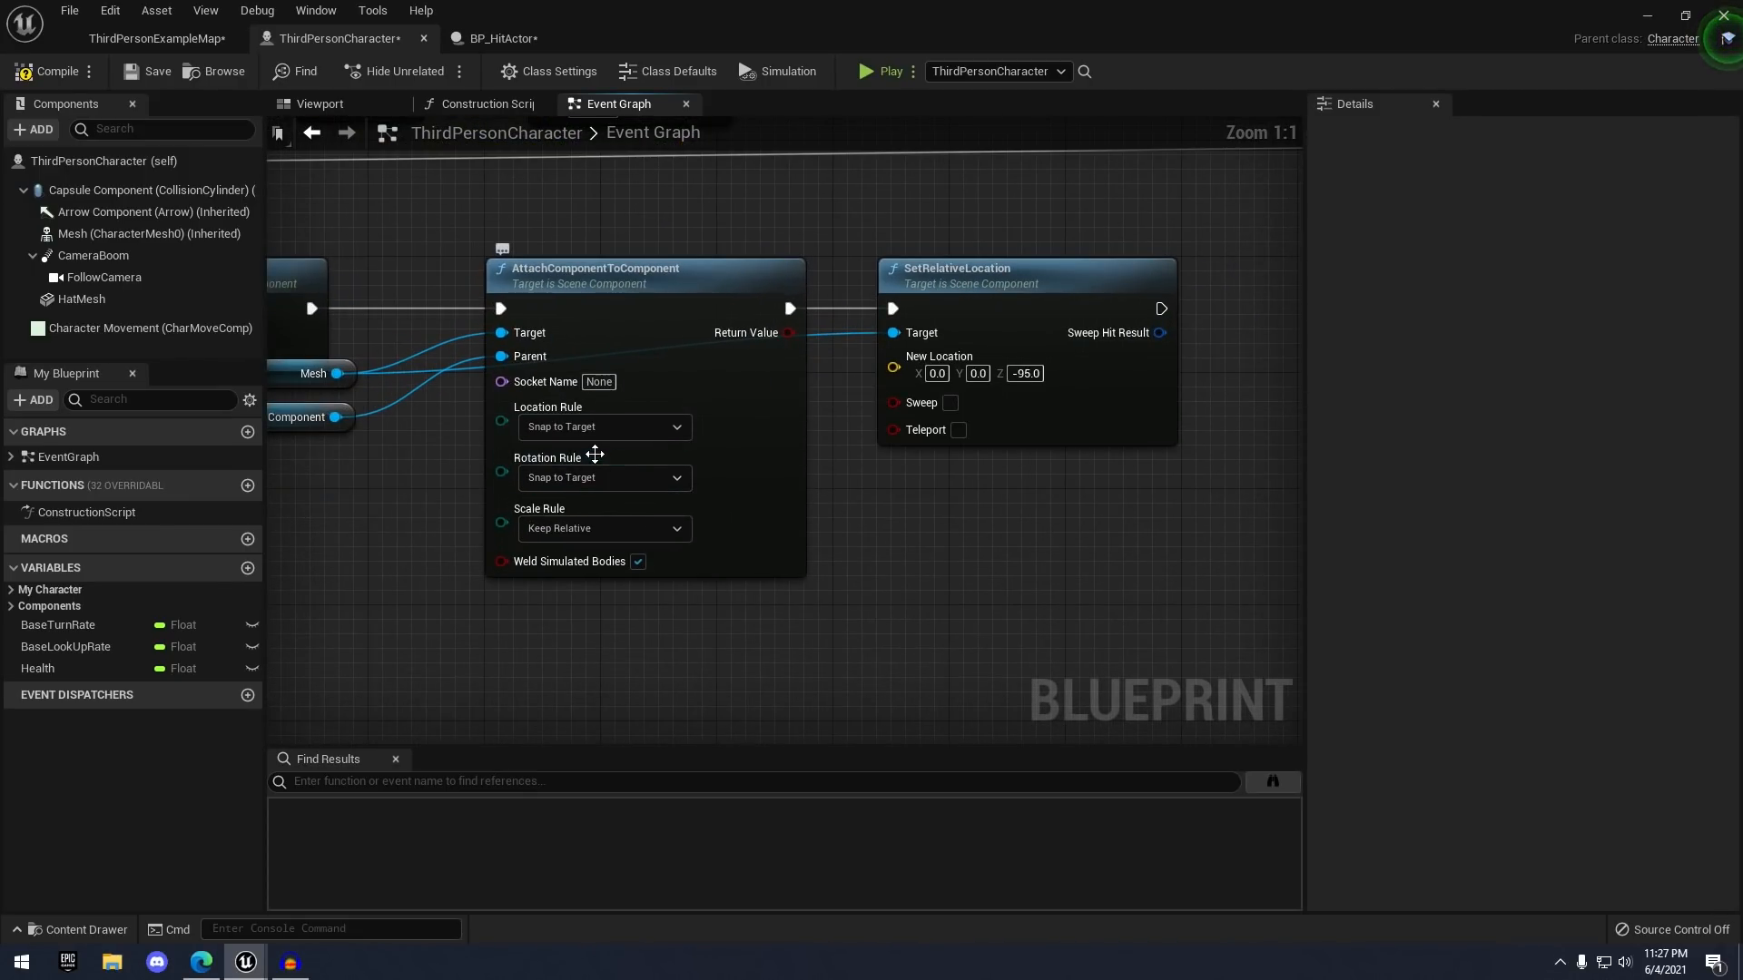
pyautogui.moveTo(589, 375); pyautogui.dragTo(440, 338, button='right')
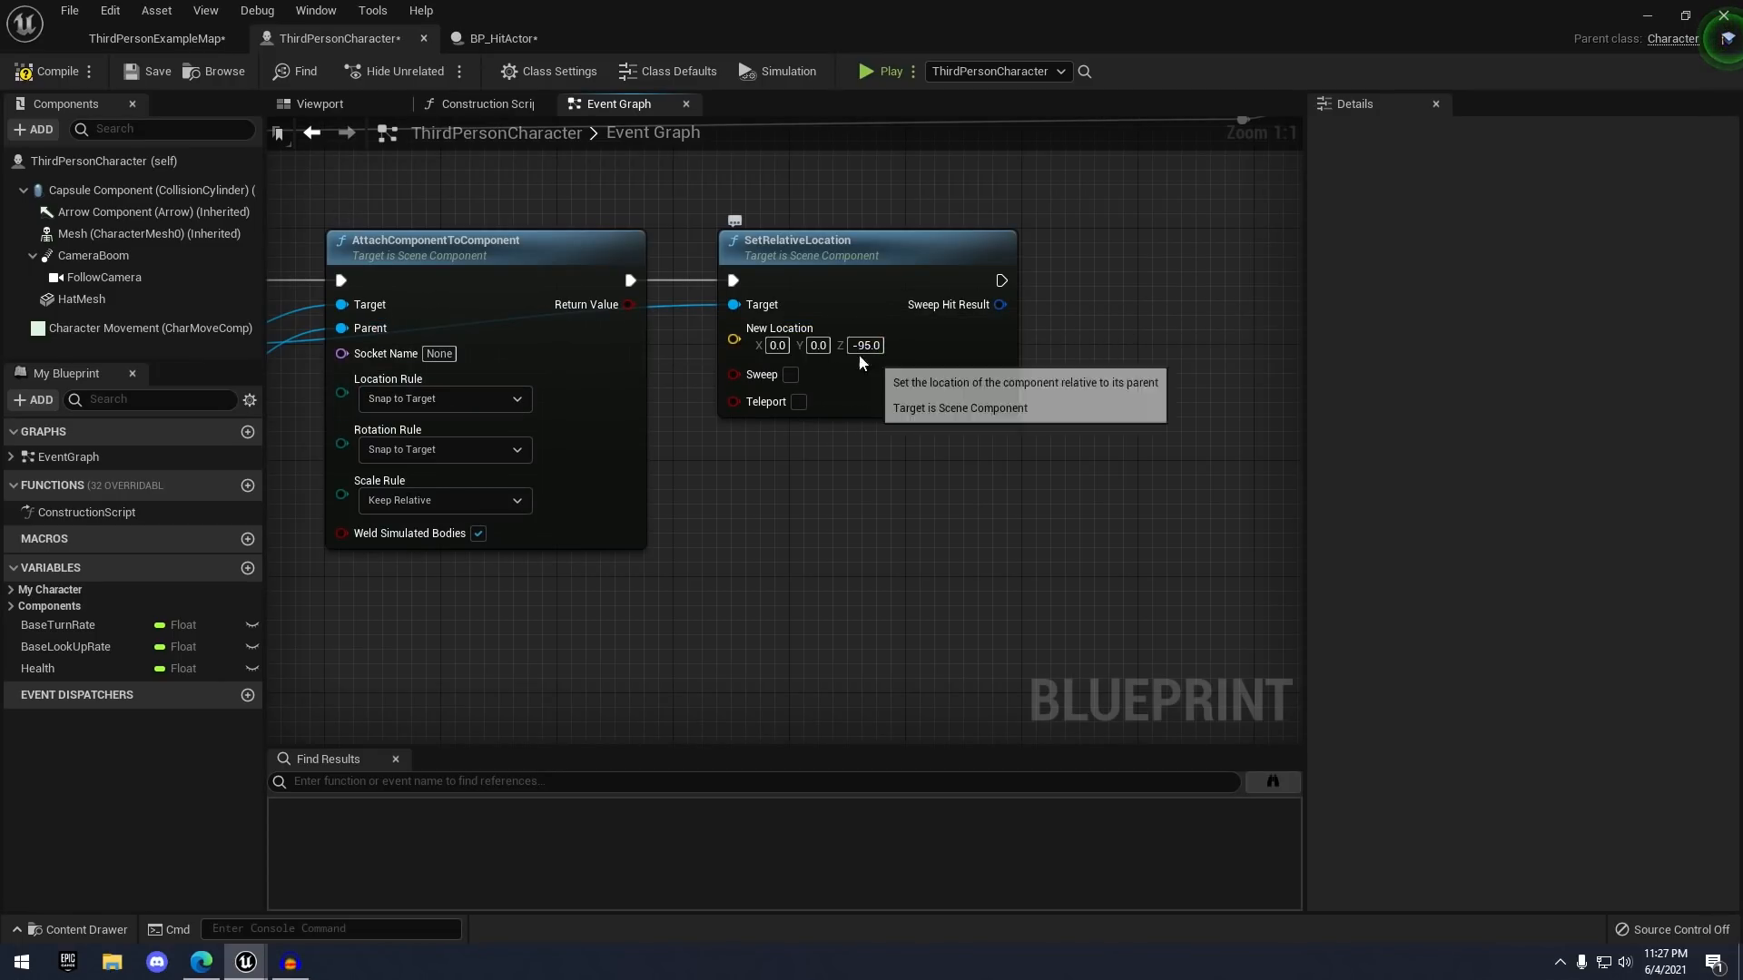
pyautogui.click(320, 103)
pyautogui.click(783, 407)
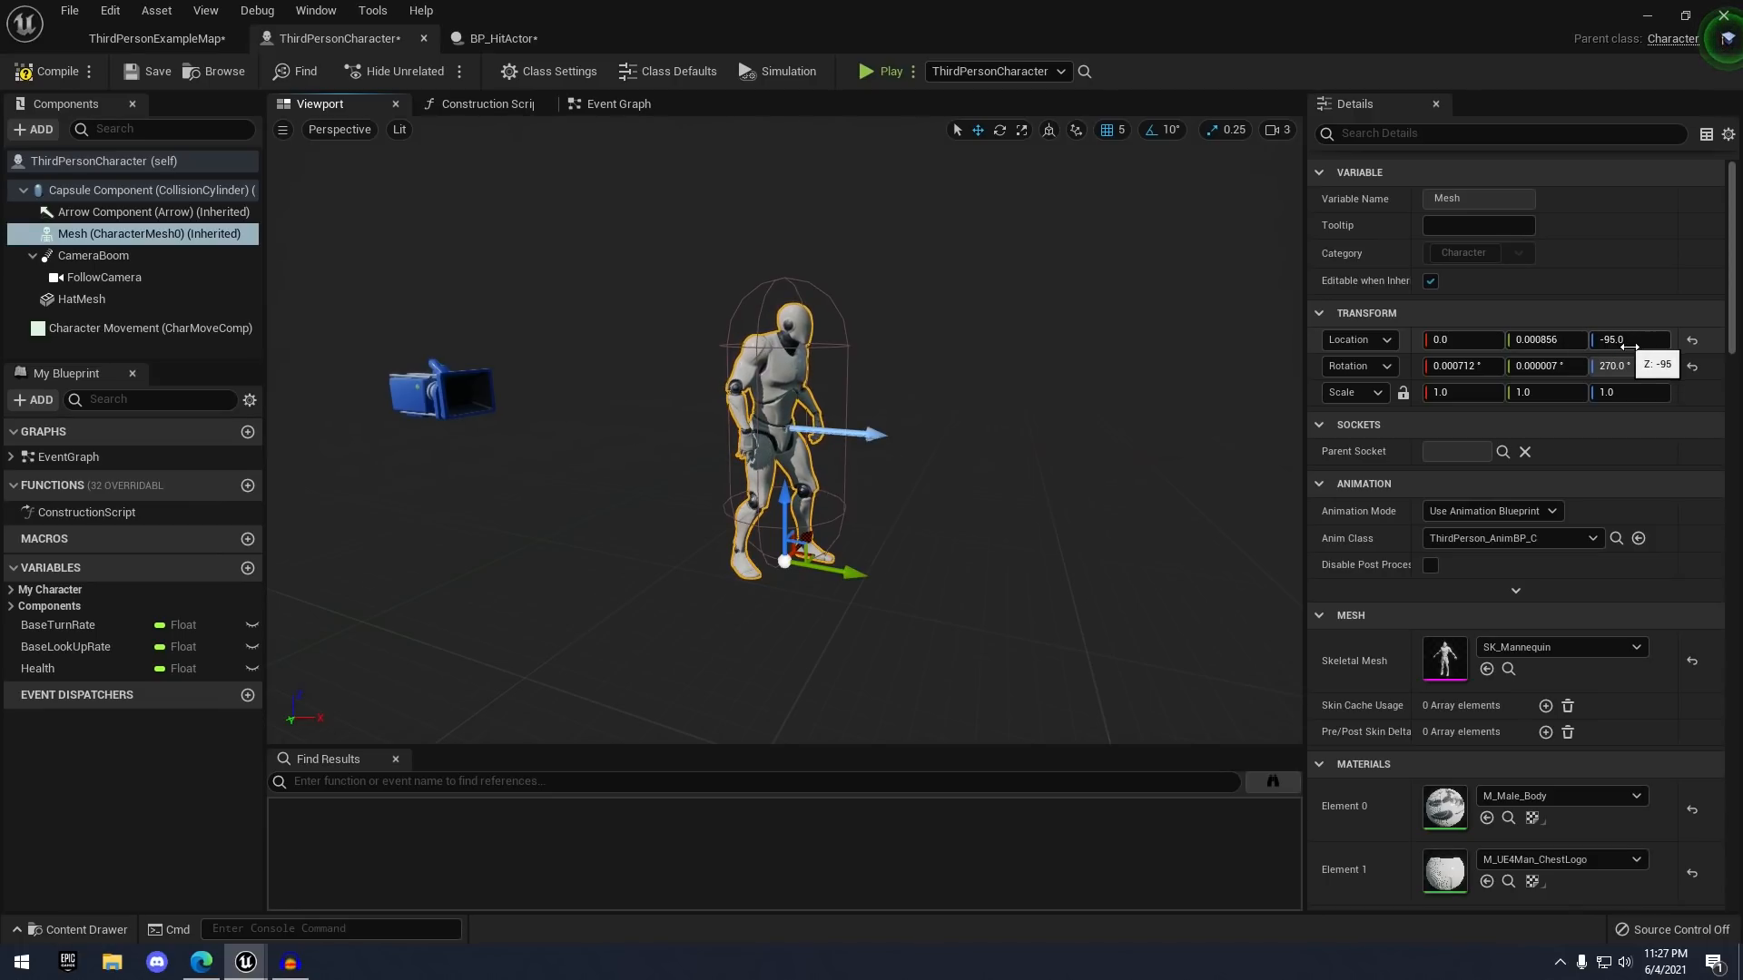
pyautogui.click(618, 103)
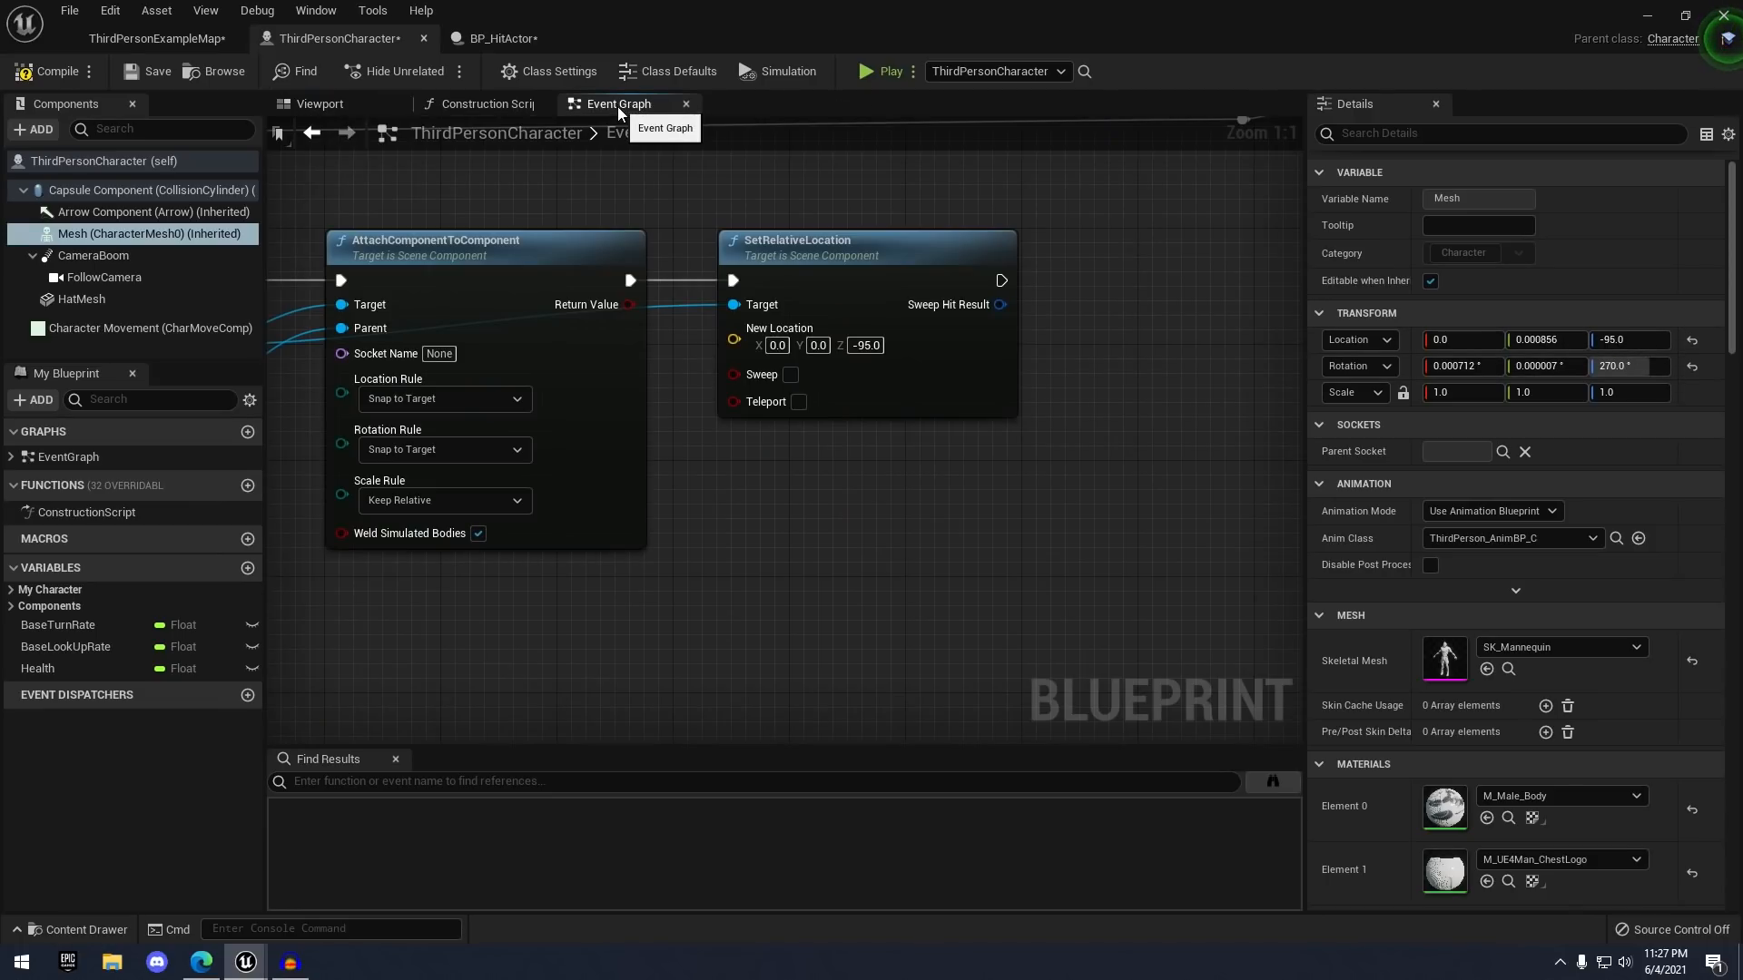
pyautogui.click(86, 80)
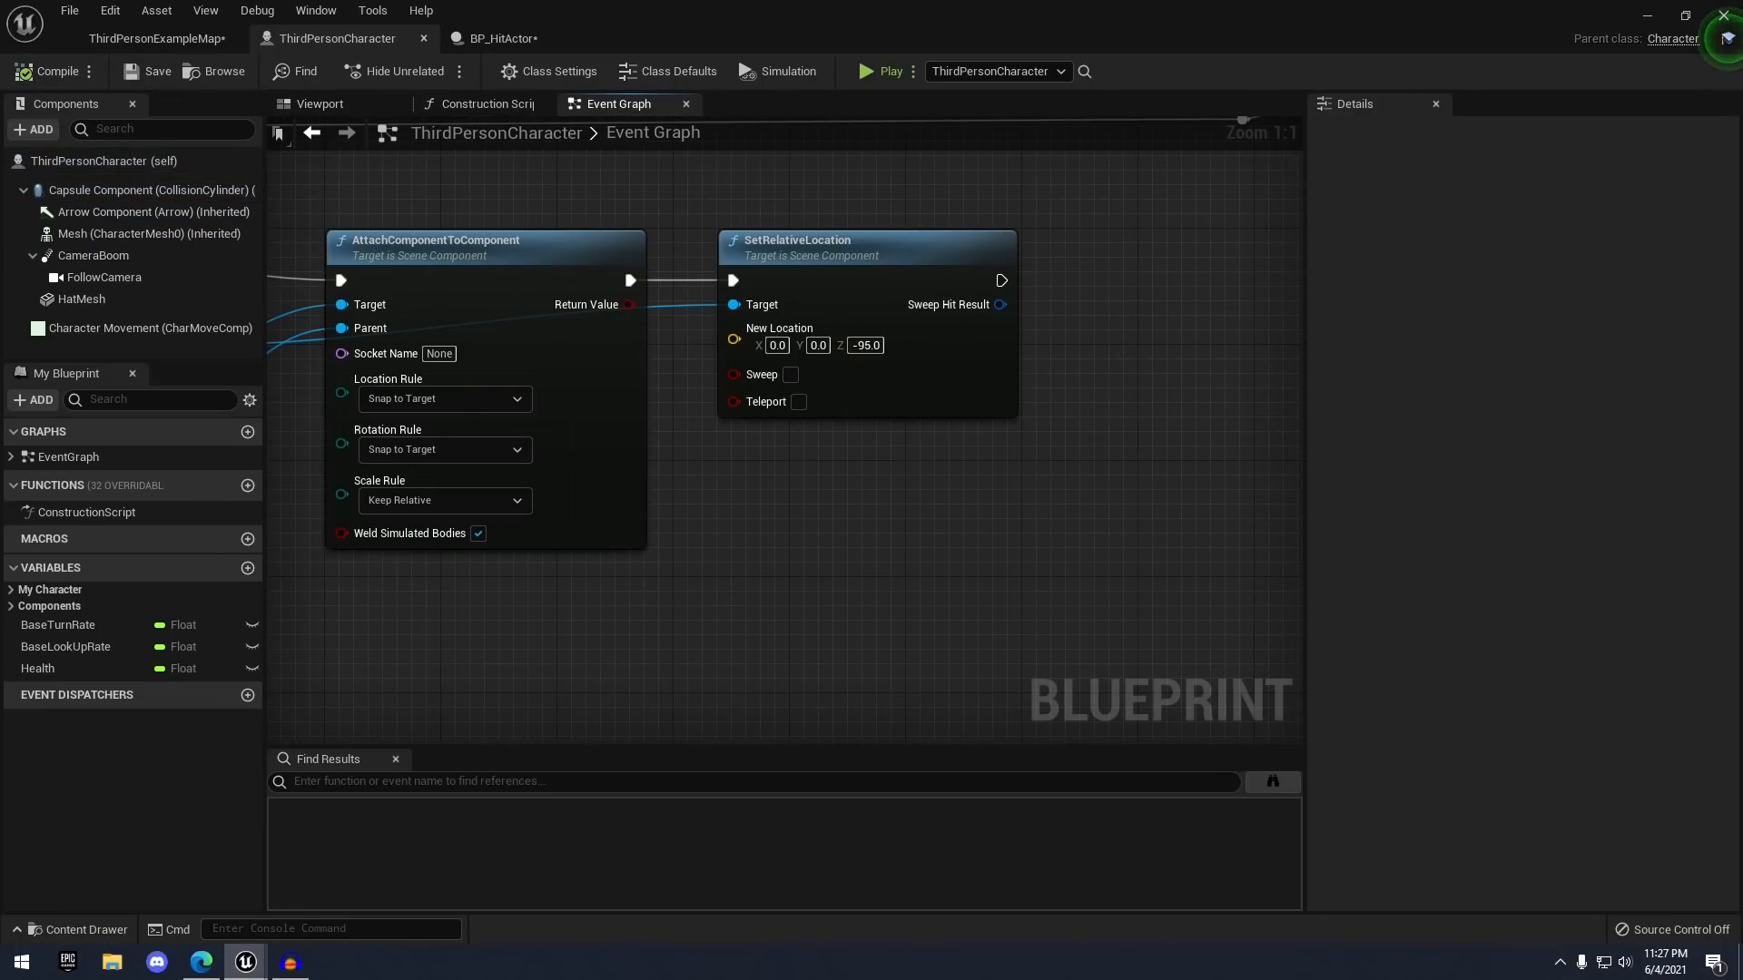
# - Chain a SetRelativeRotation node for Mesh after SetRelativeLocation, with New Rotation Z -90
pyautogui.moveTo(508, 617); pyautogui.dragTo(765, 573, button='right')
pyautogui.moveTo(416, 306); pyautogui.dragTo(716, 300)
pyautogui.write('set re')
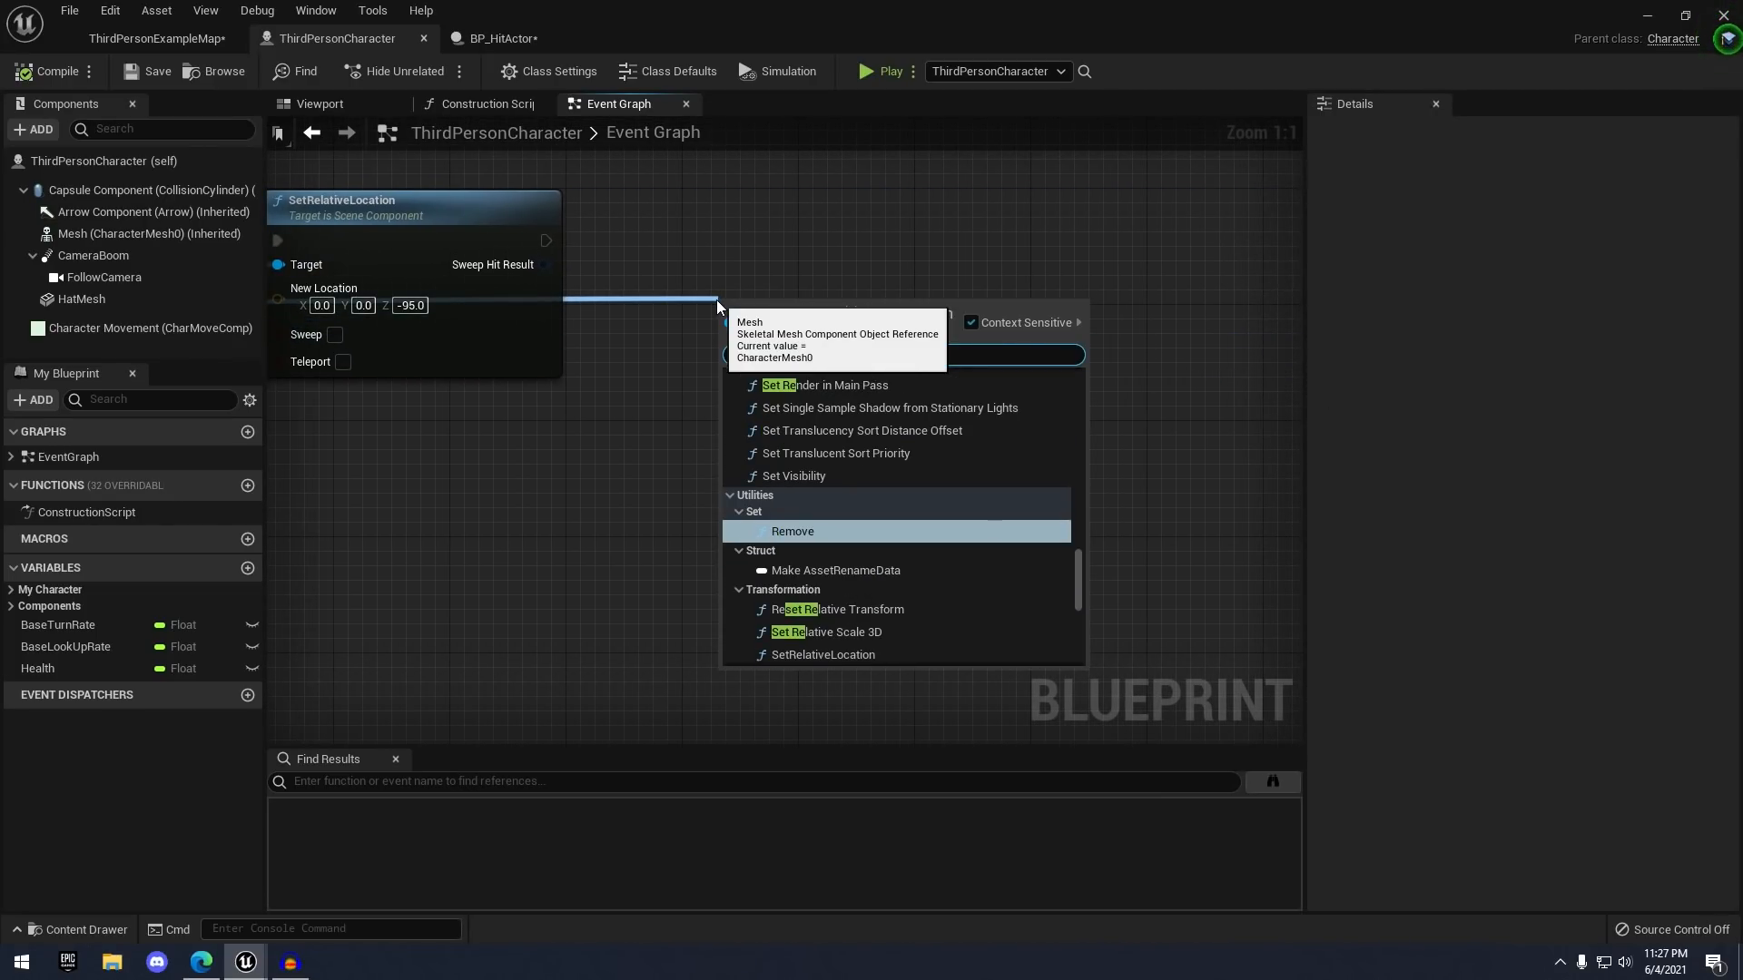
pyautogui.write('a')
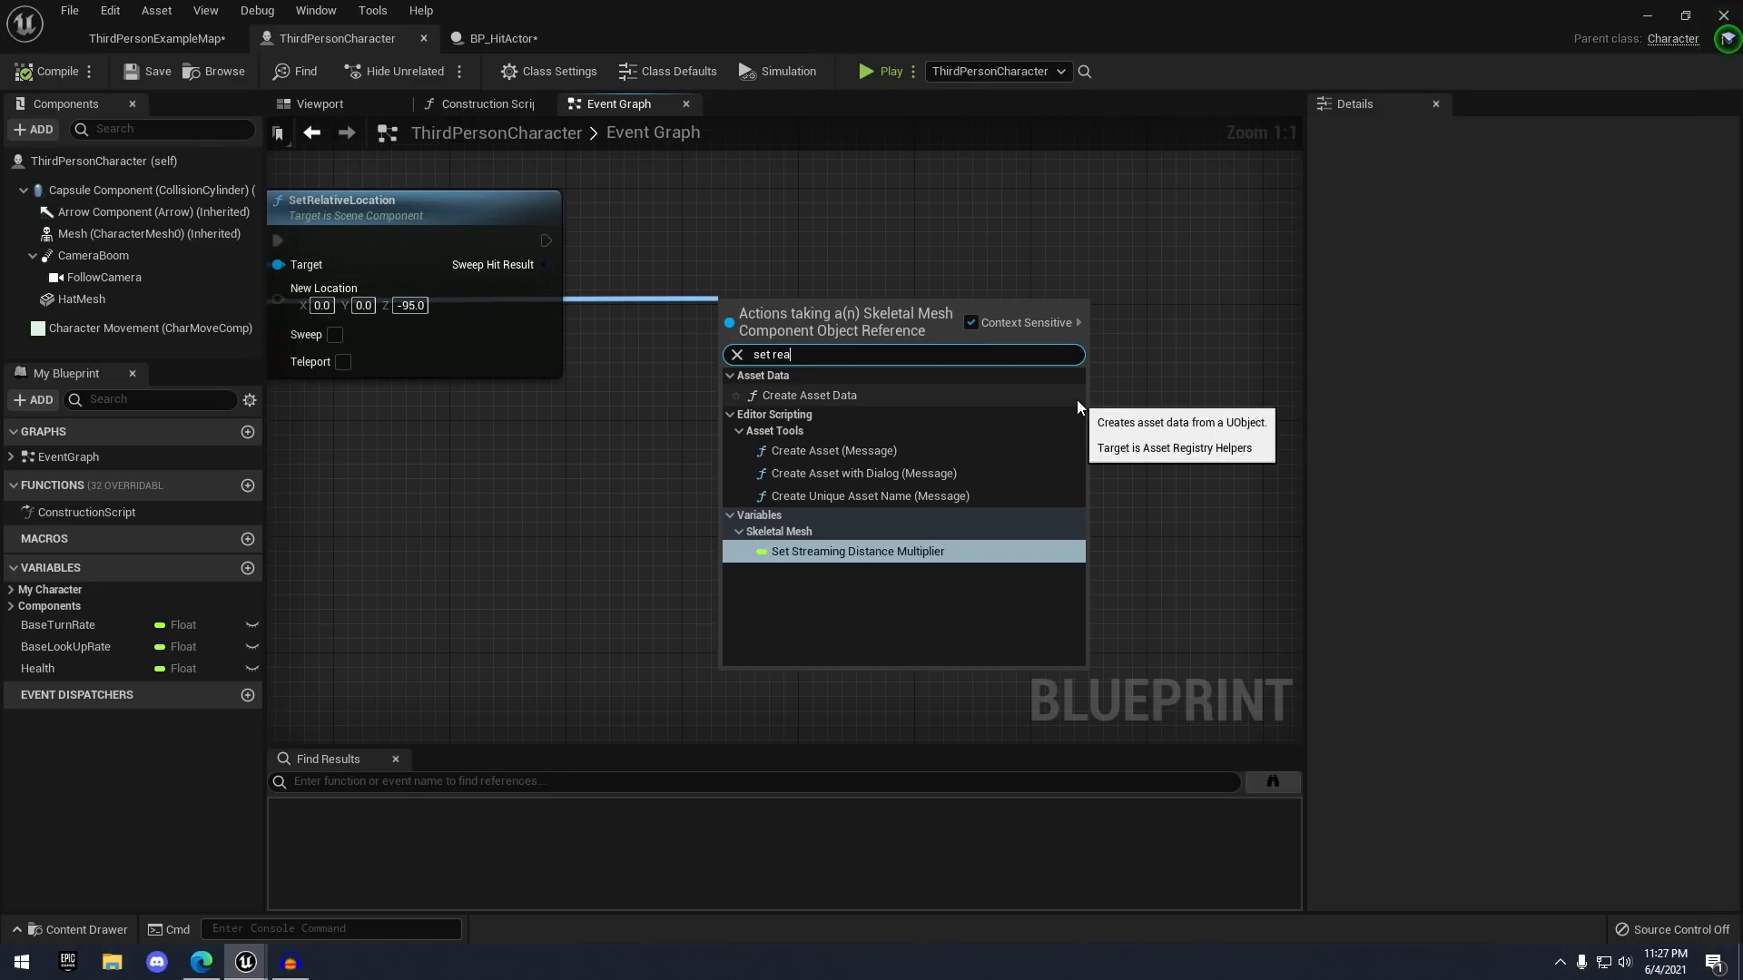
pyautogui.press('BackSpace')
pyautogui.write('lativ')
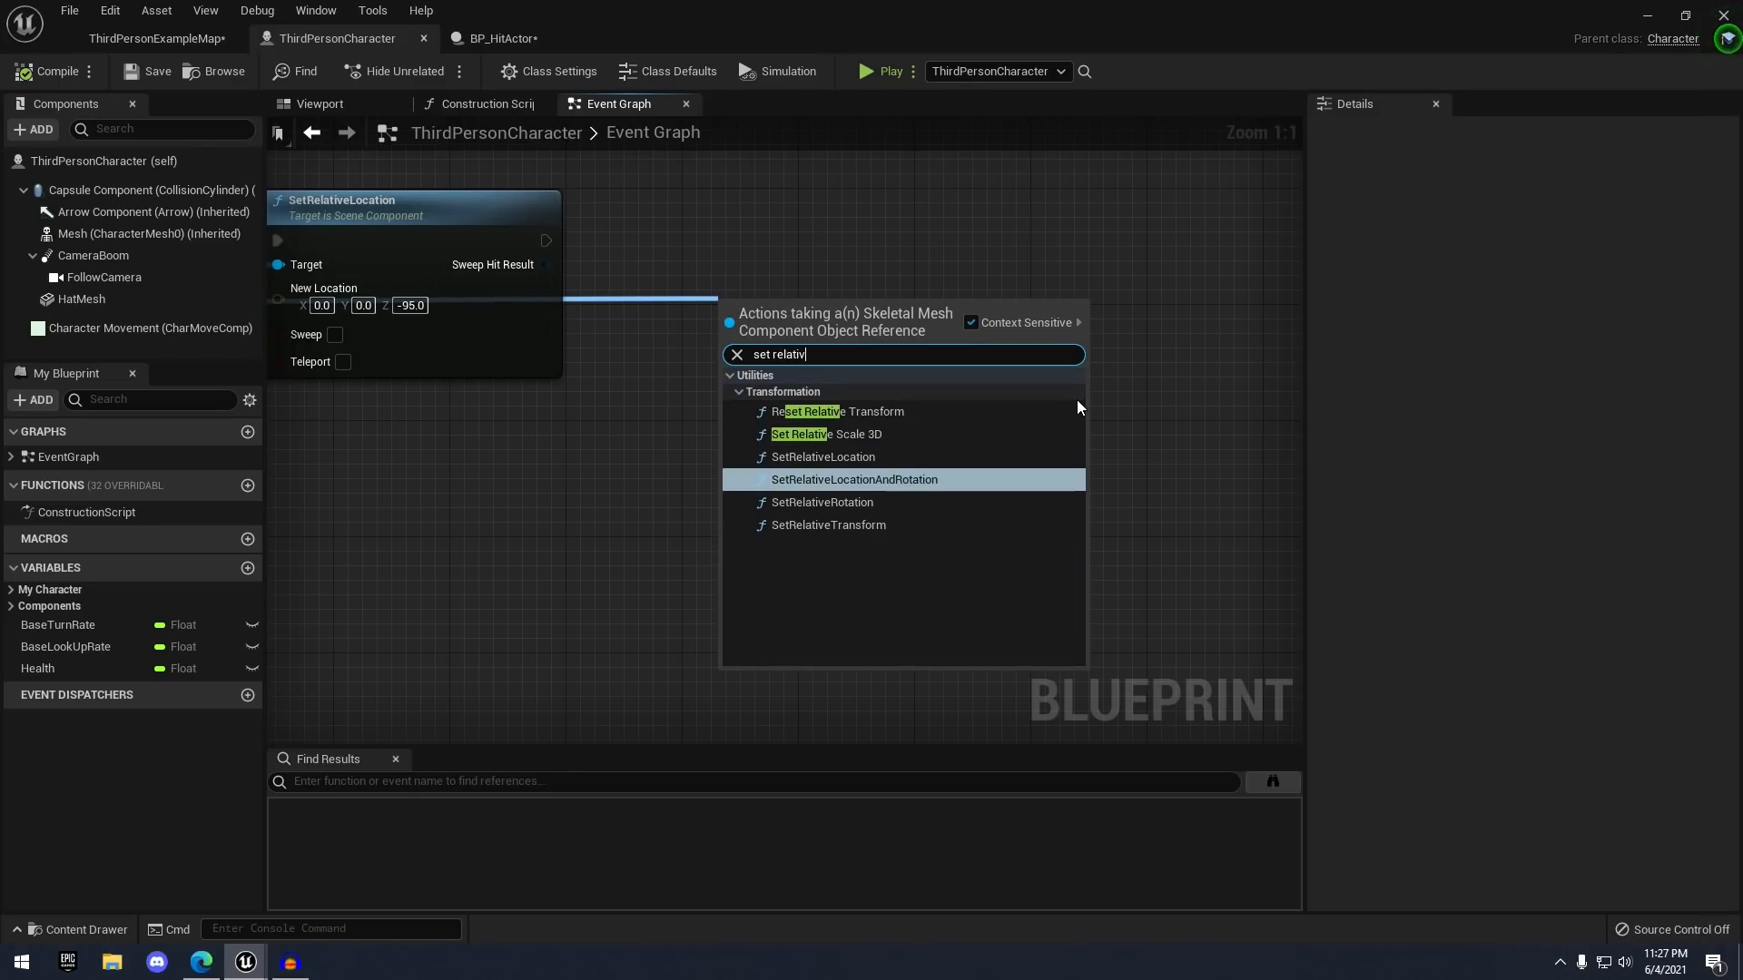
pyautogui.press('Down')
pyautogui.press('Return')
pyautogui.moveTo(682, 260); pyautogui.dragTo(879, 329, button='right')
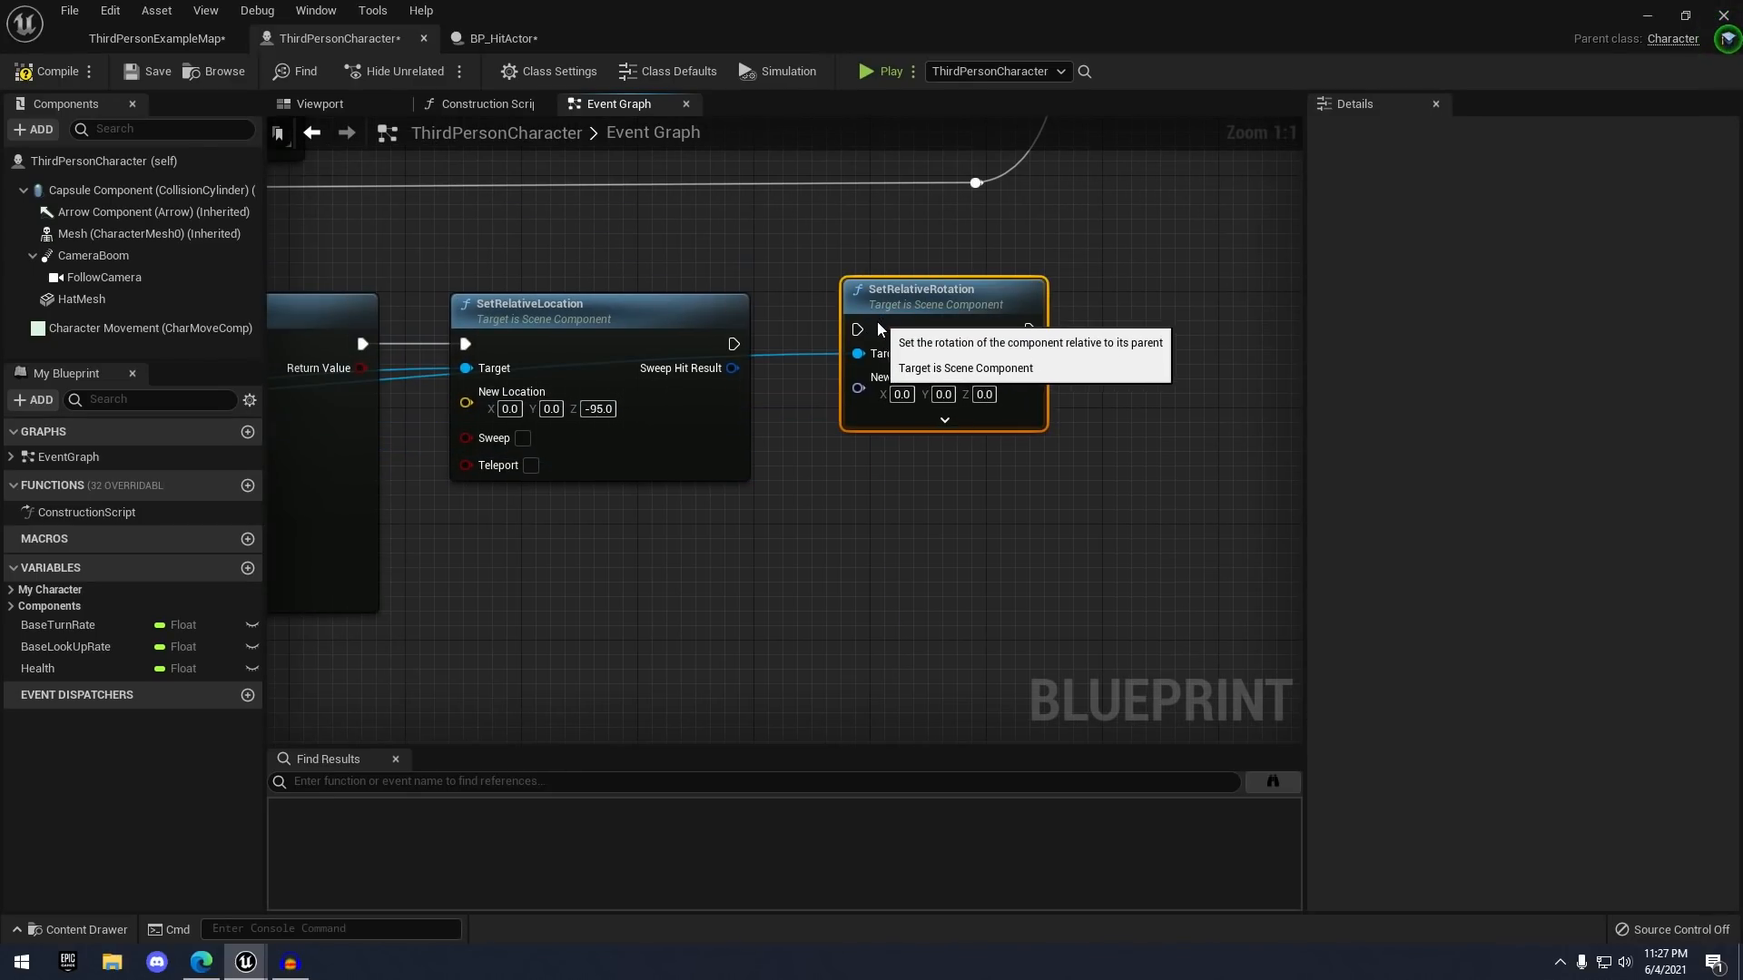
pyautogui.moveTo(724, 359); pyautogui.dragTo(753, 360)
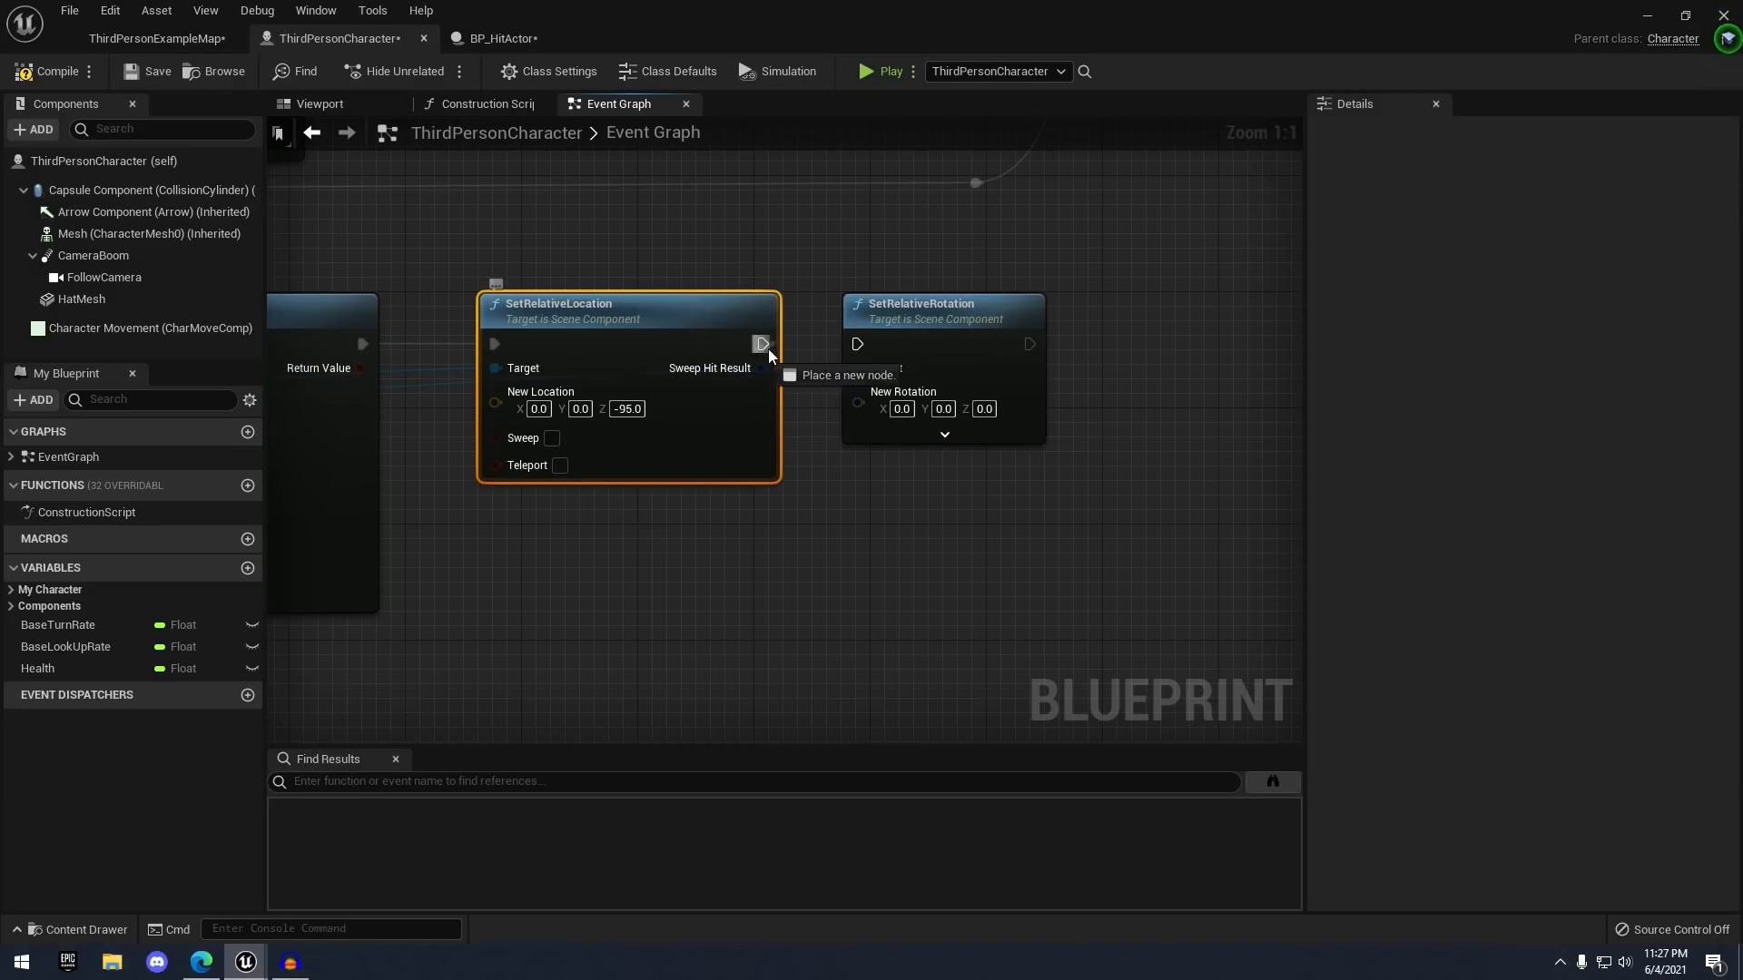
pyautogui.moveTo(859, 345); pyautogui.dragTo(859, 347)
pyautogui.click(985, 410)
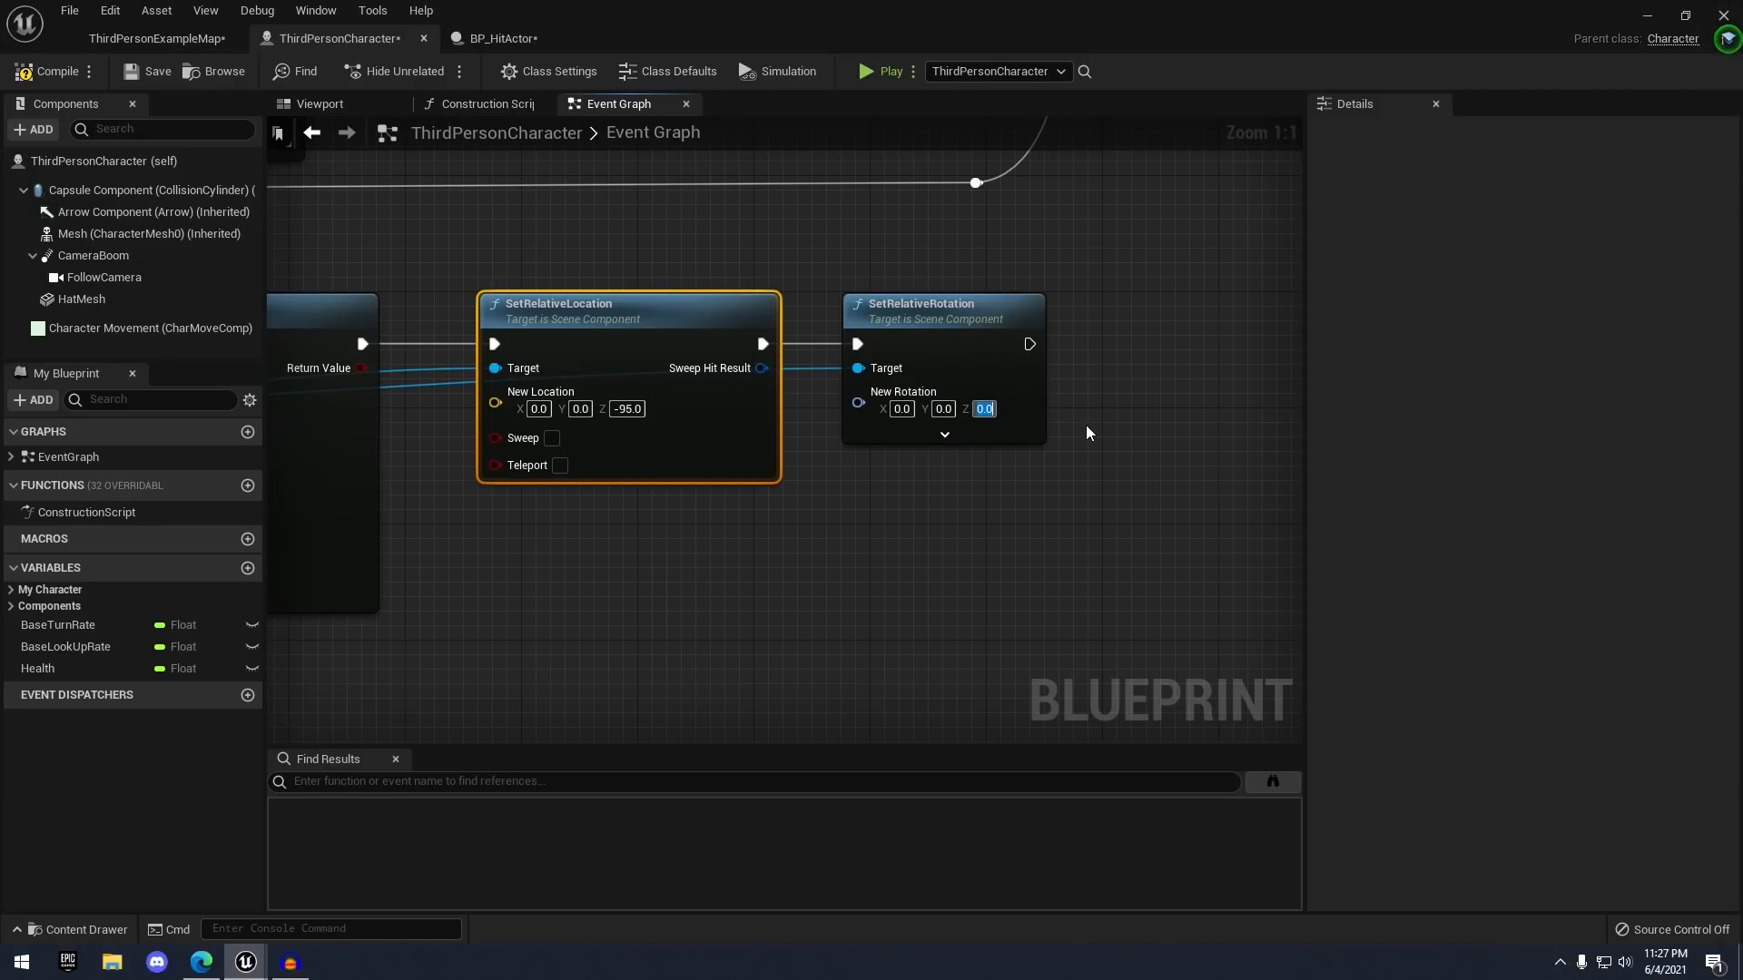
pyautogui.write('-90')
pyautogui.press('Return')
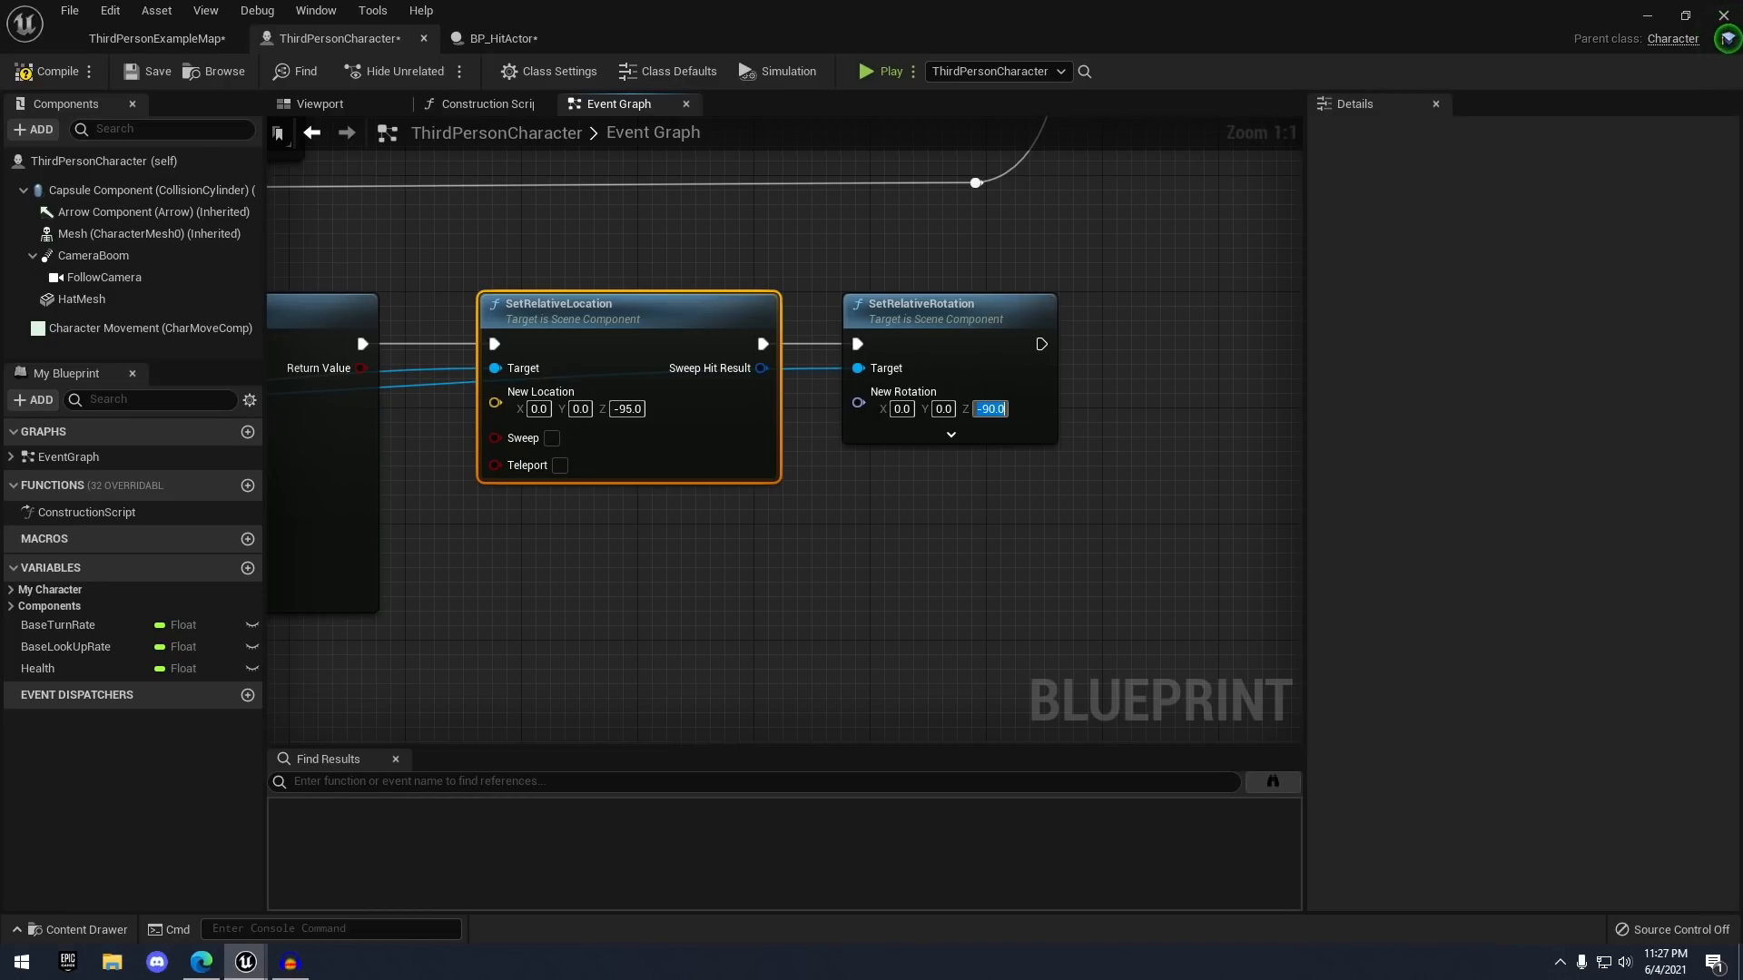
# - Add a Character Movement component reference to the event graph
pyautogui.moveTo(1005, 450); pyautogui.dragTo(860, 436, button='right')
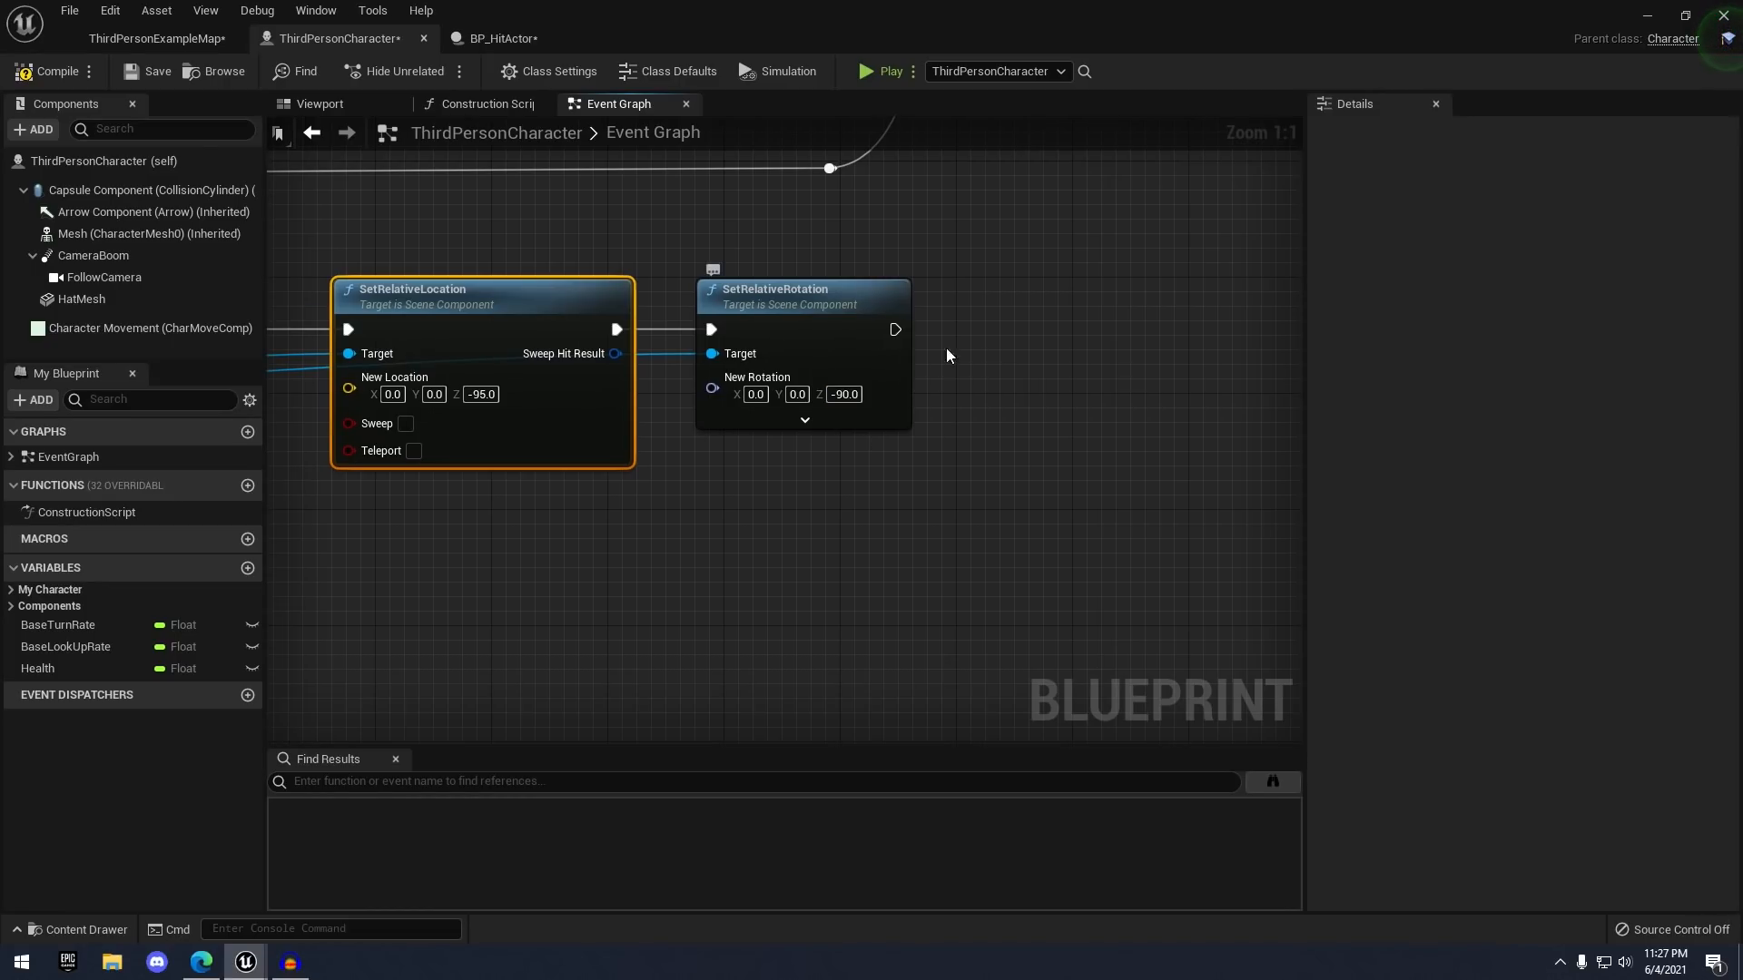
pyautogui.scroll(-1, 946, 354)
pyautogui.moveTo(879, 361); pyautogui.dragTo(1031, 362)
pyautogui.click(902, 317)
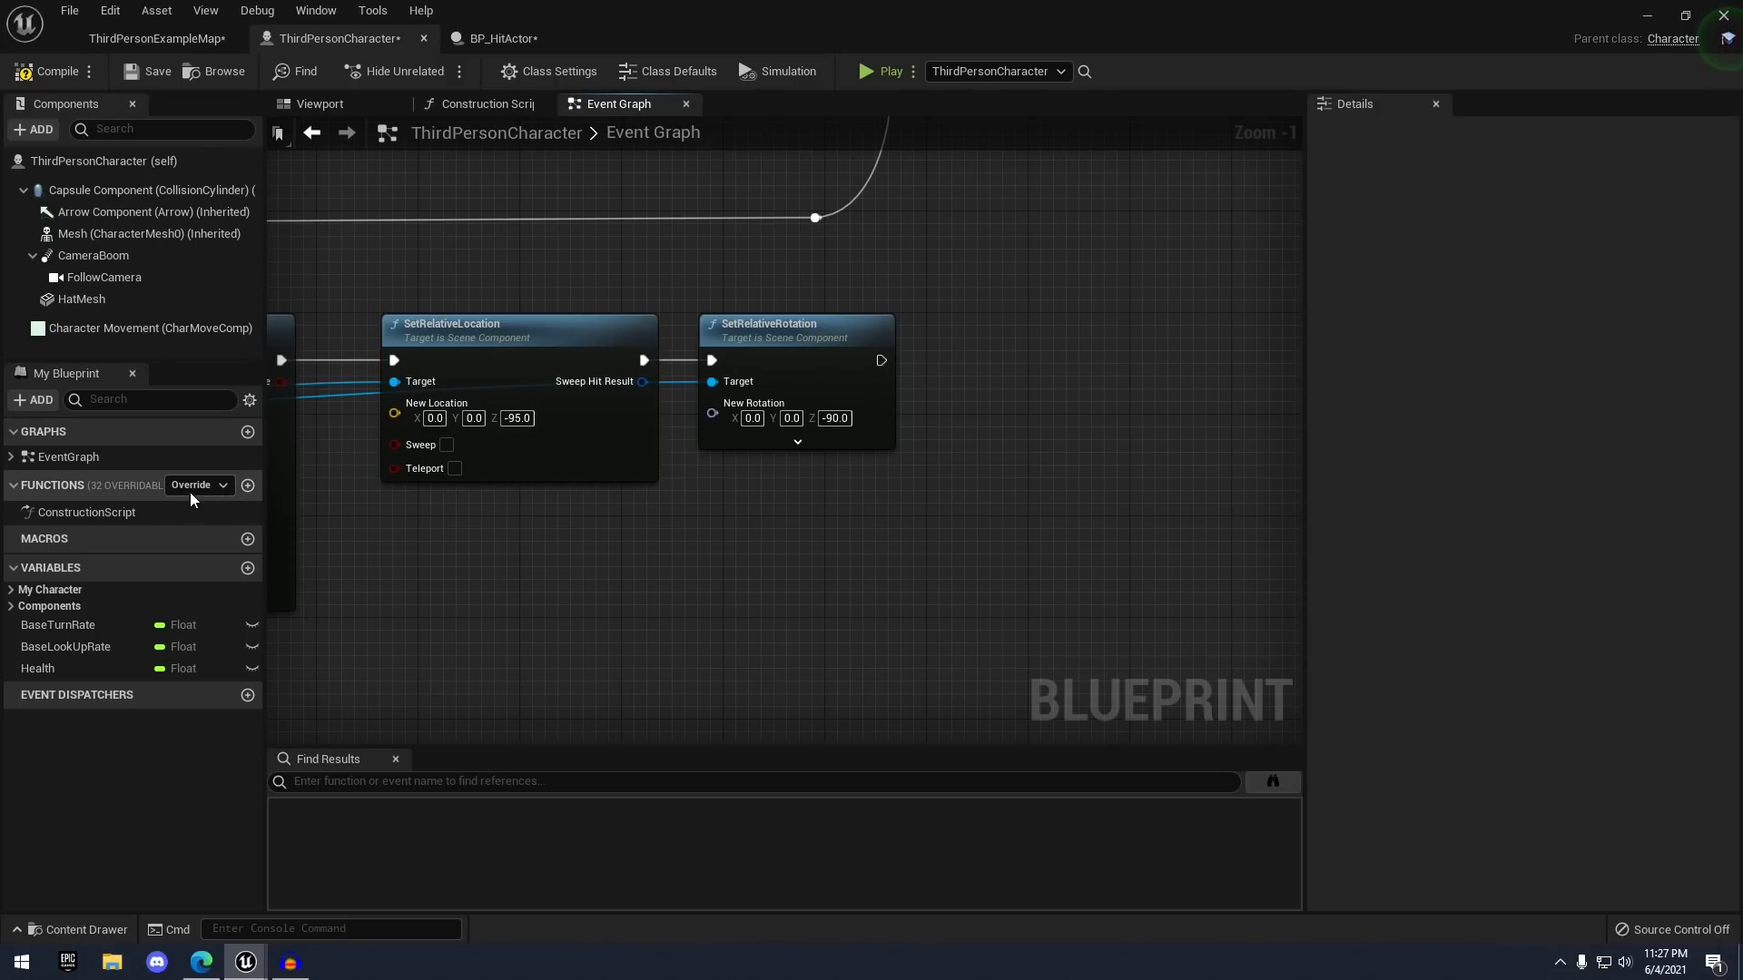
pyautogui.moveTo(137, 328); pyautogui.dragTo(1029, 334)
# - Add a Set Movement Mode node set to Walking, chained after SetRelativeRotation
pyautogui.write('set movem')
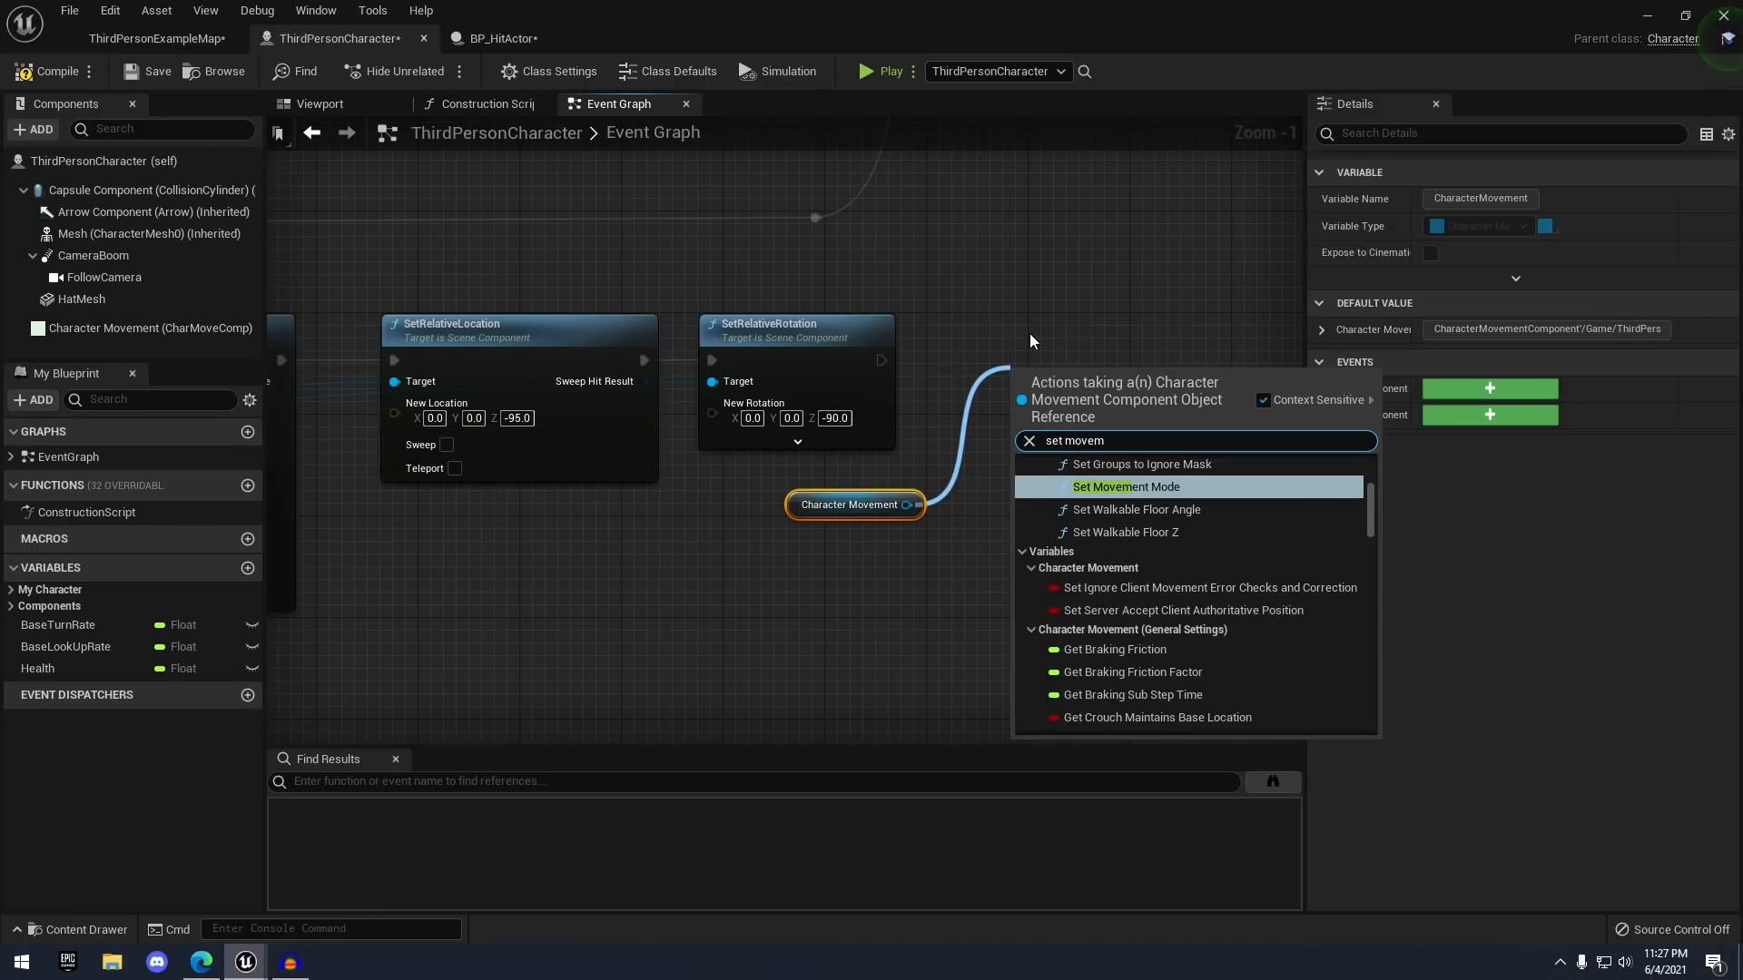
pyautogui.press('Return')
pyautogui.click(1121, 471)
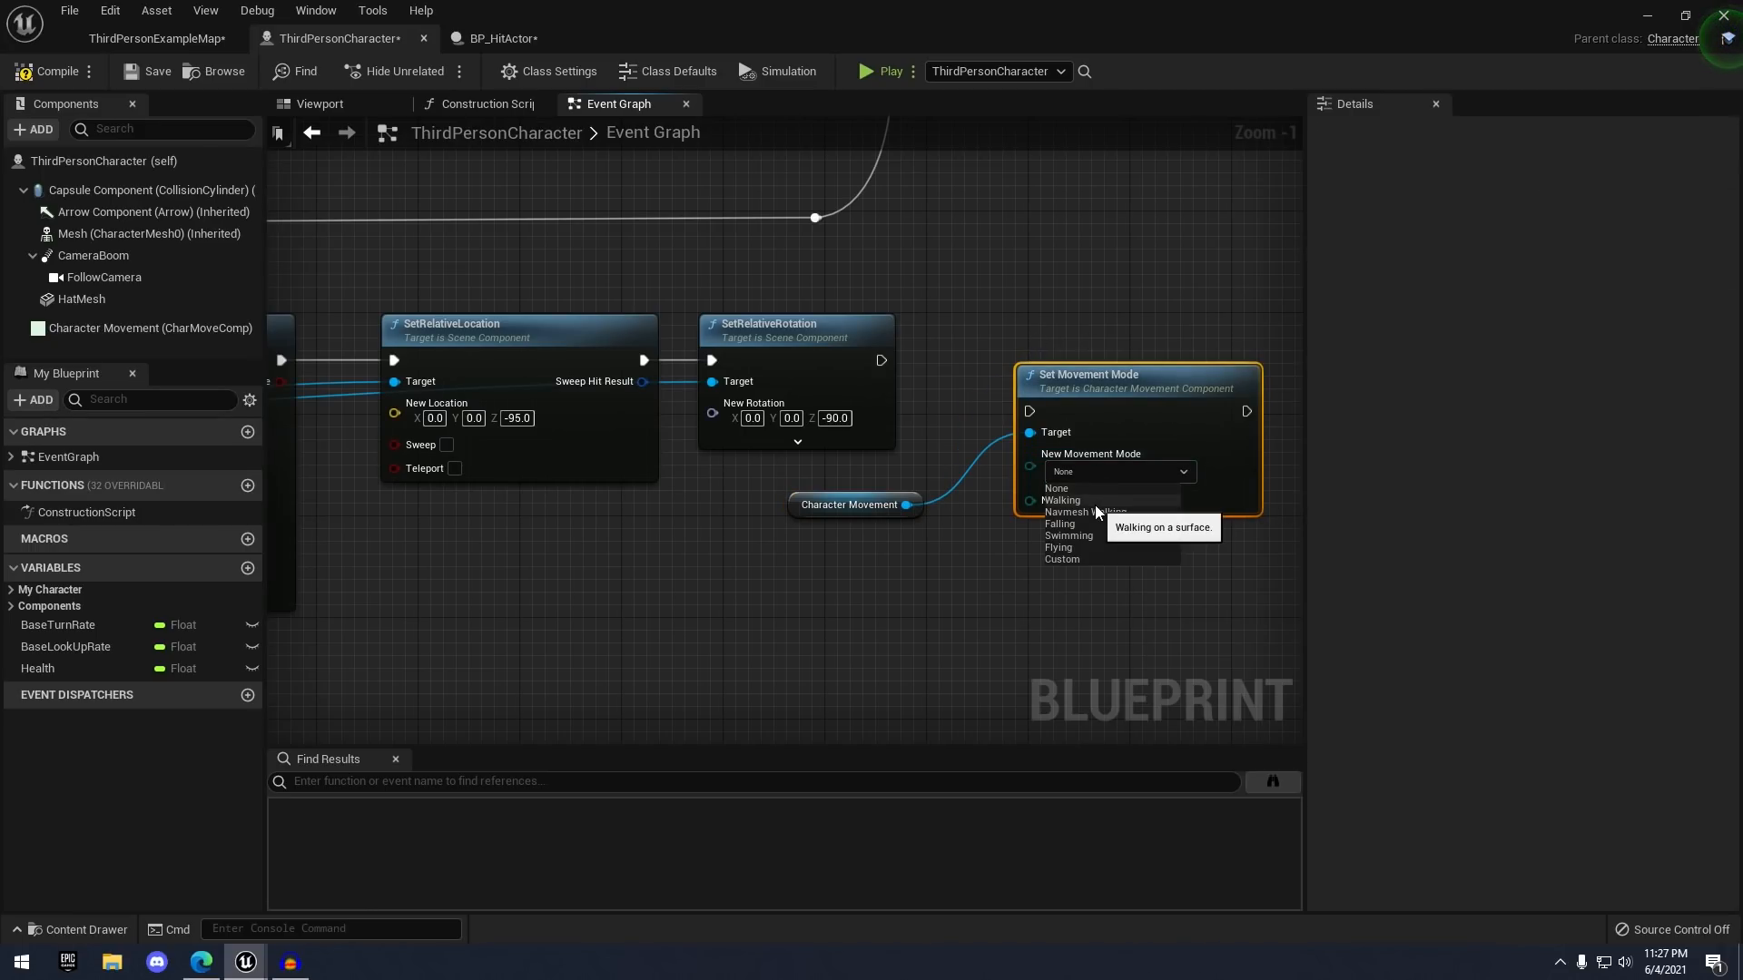
pyautogui.click(1062, 500)
pyautogui.moveTo(1125, 451); pyautogui.dragTo(1112, 425)
pyautogui.moveTo(881, 360); pyautogui.dragTo(1062, 343)
pyautogui.press('q')
pyautogui.click(1050, 236)
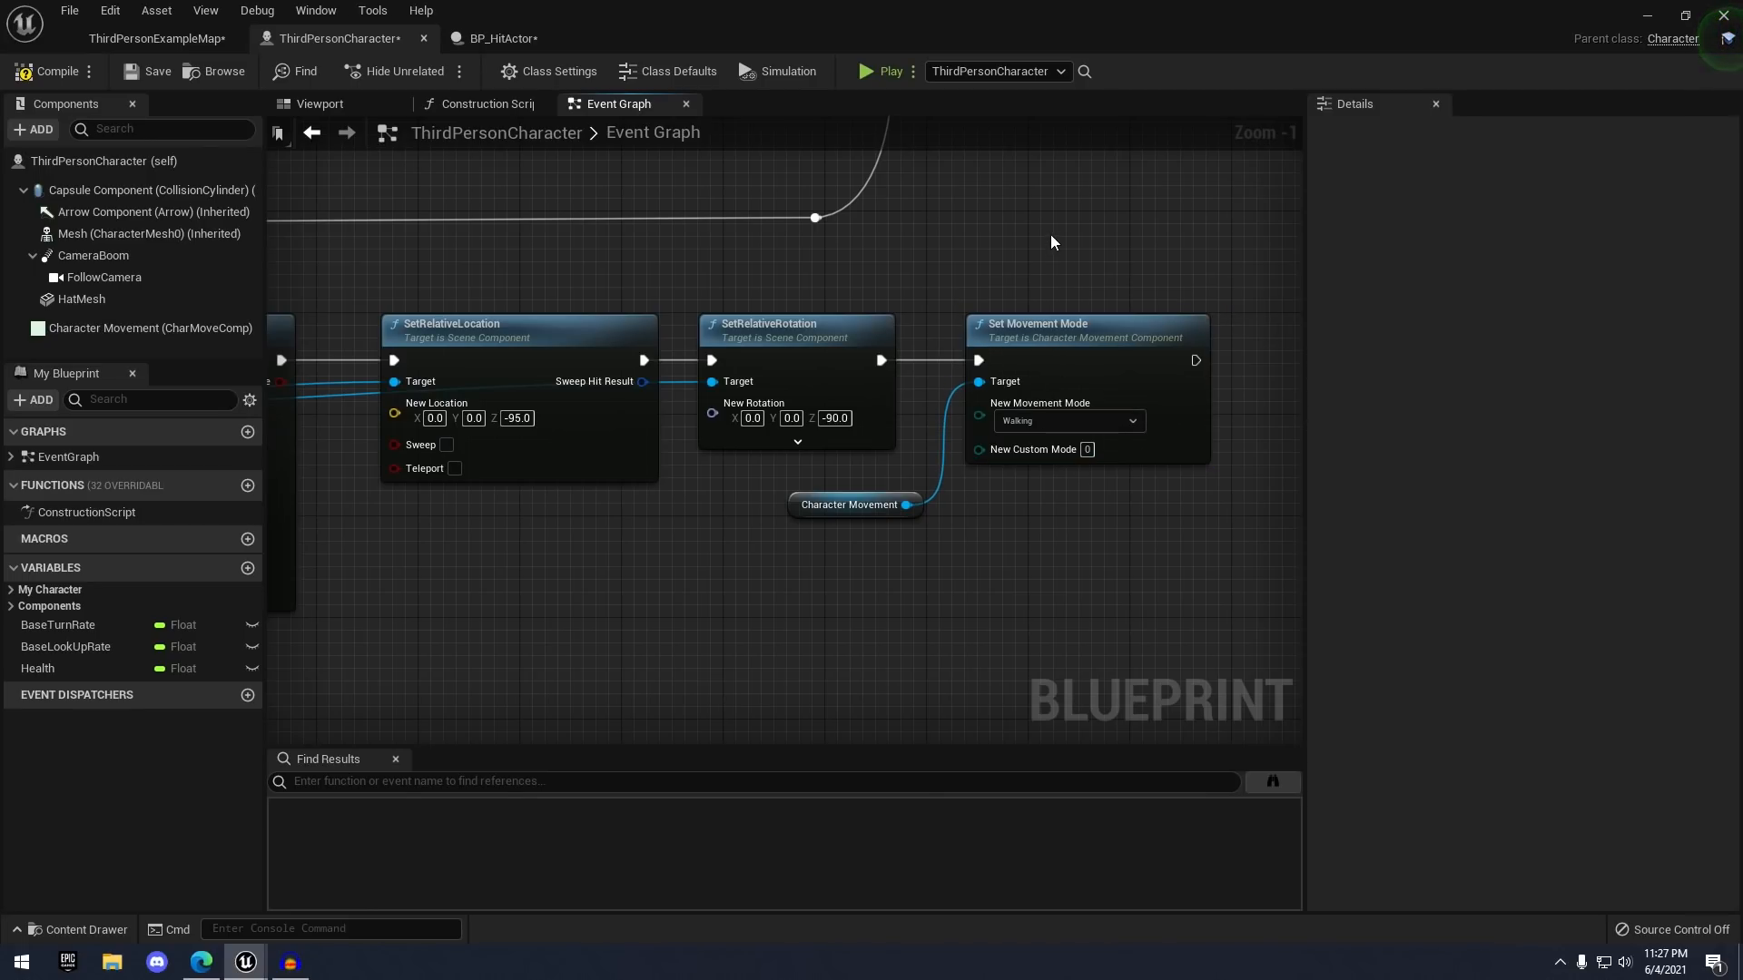
# - Pan and zoom across the graph to review the full hit-reaction and reattach chain
pyautogui.scroll(-3, 1012, 238)
pyautogui.moveTo(981, 240); pyautogui.dragTo(1099, 408, button='right')
pyautogui.scroll(-2, 1099, 407)
pyautogui.scroll(2, 1005, 344)
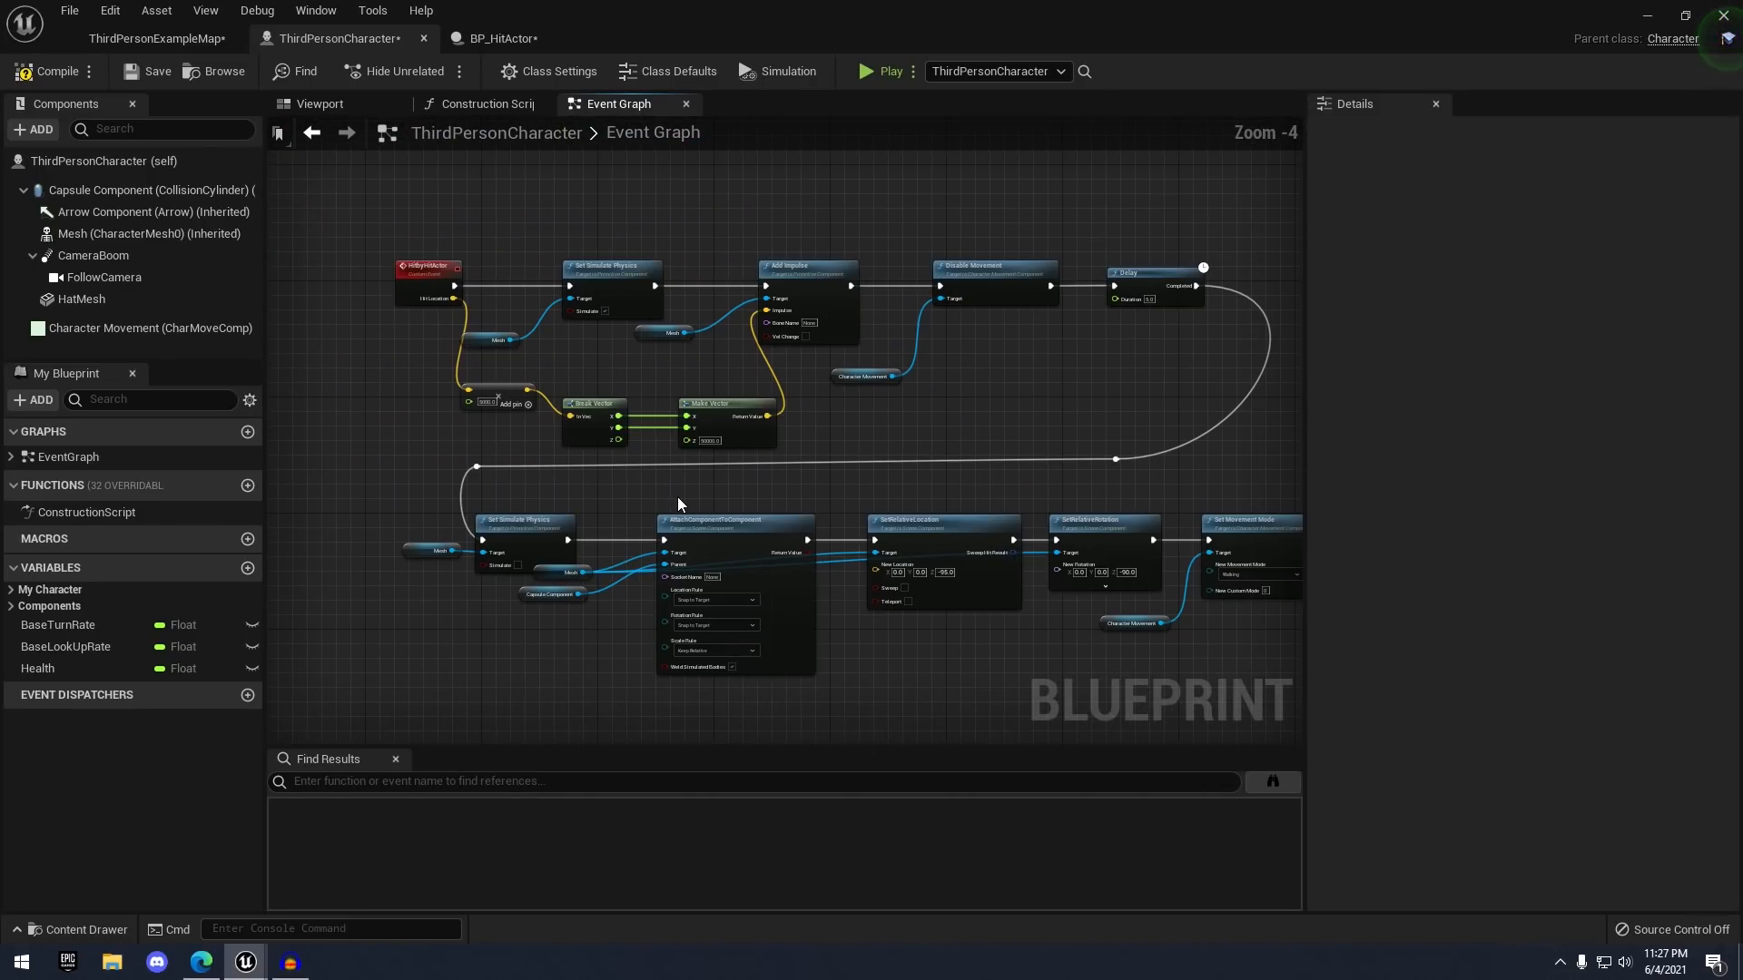
pyautogui.scroll(2, 526, 305)
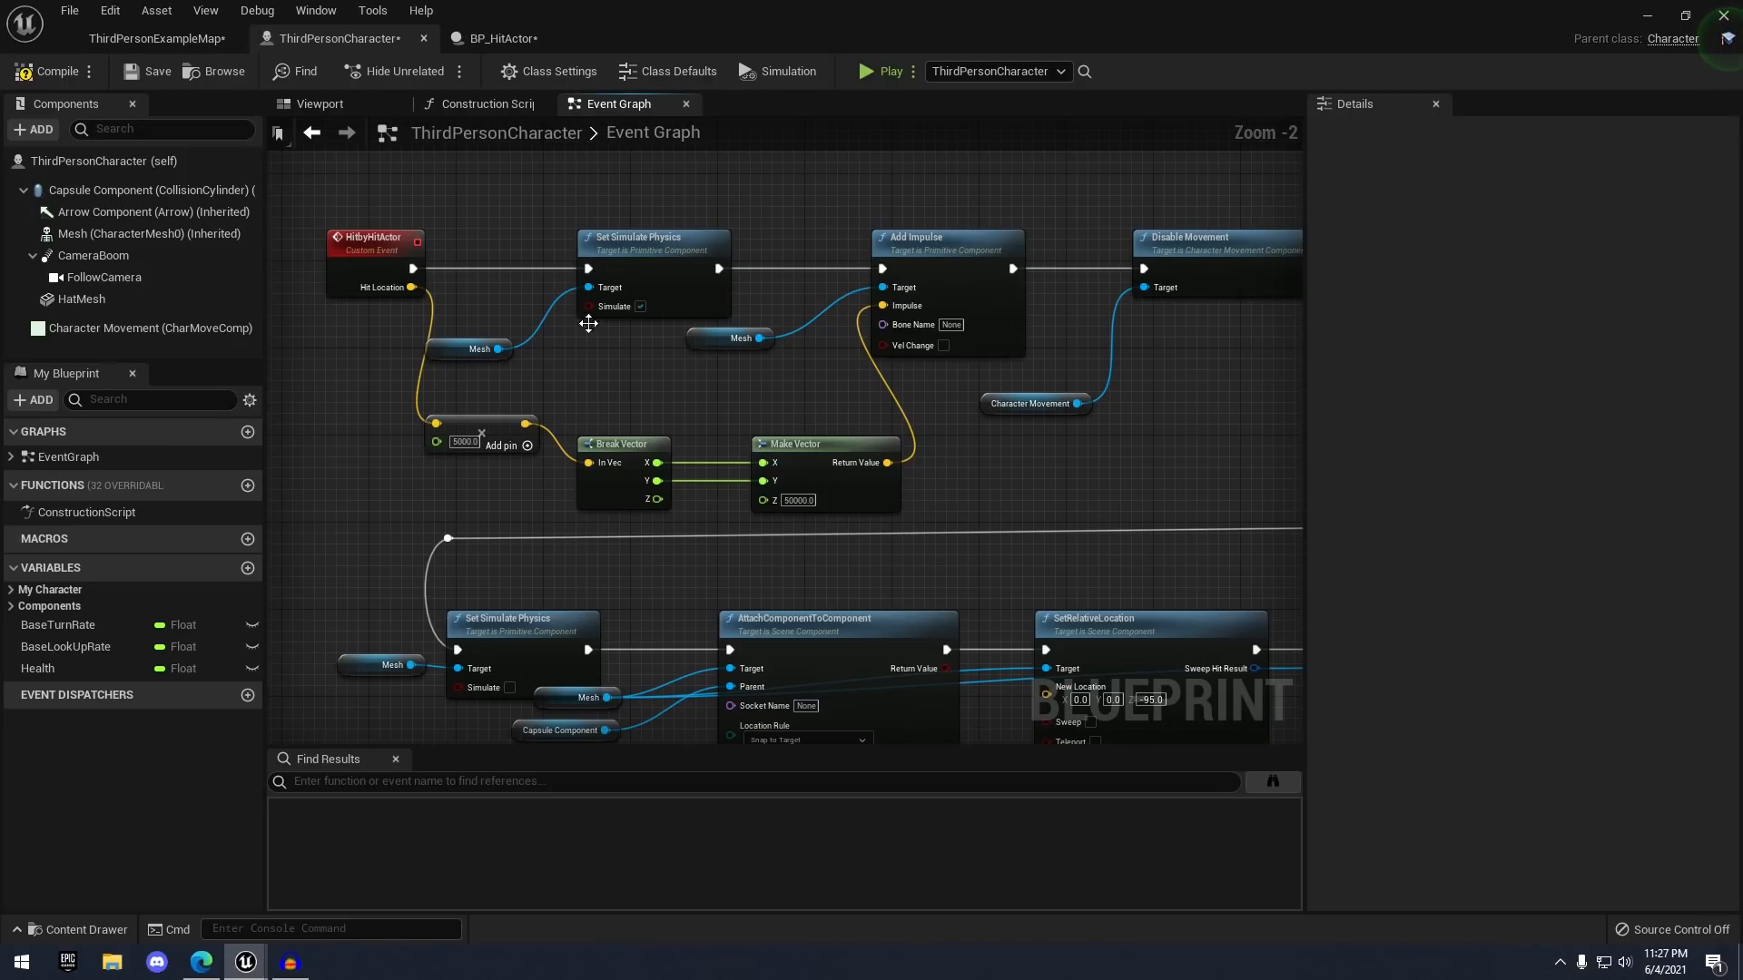
pyautogui.scroll(-1, 588, 324)
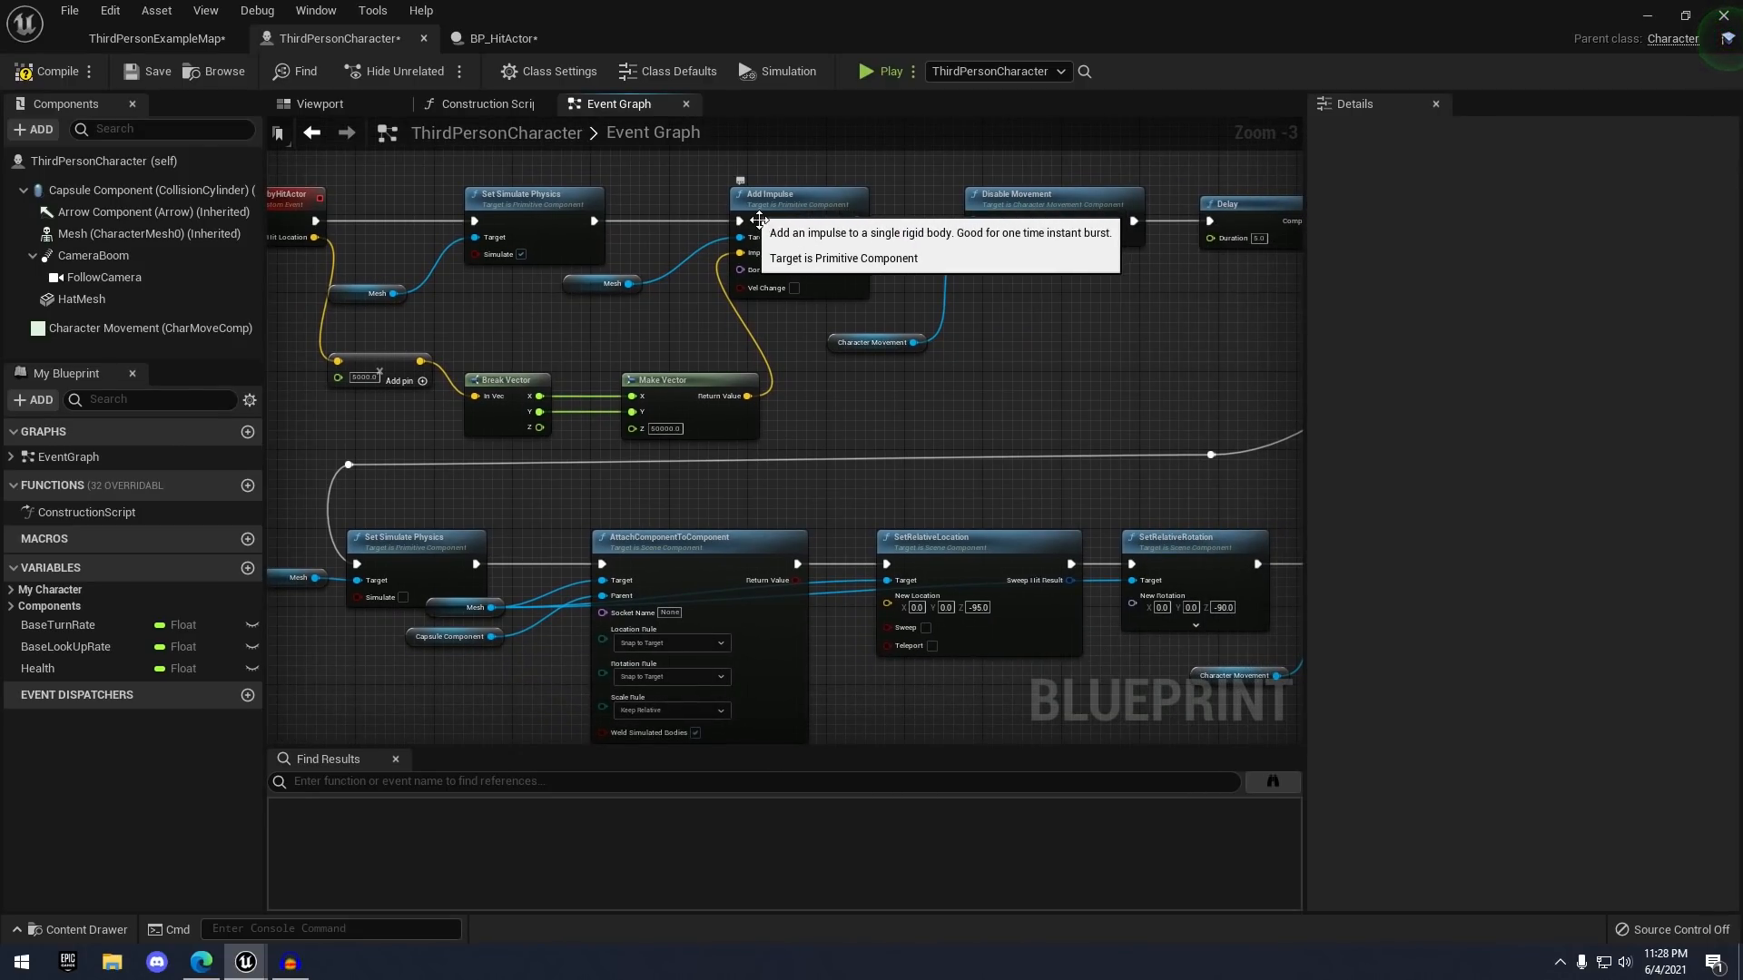
pyautogui.scroll(-1, 779, 219)
pyautogui.scroll(1, 938, 219)
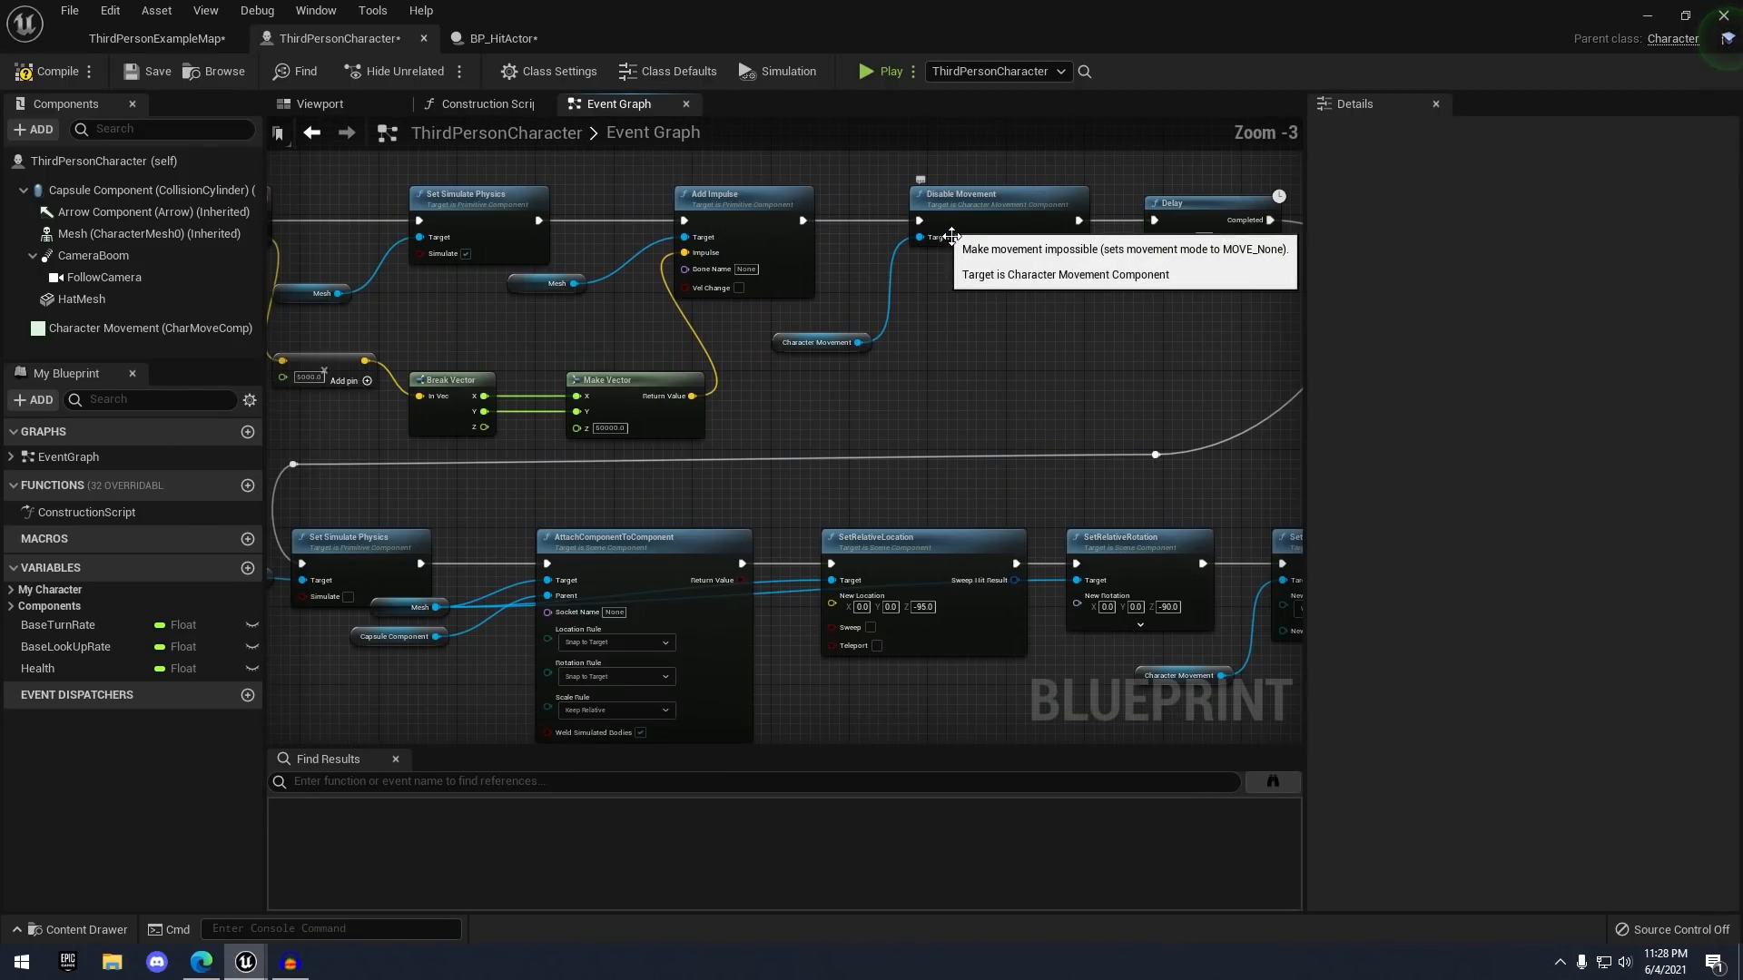
pyautogui.scroll(1, 1244, 220)
pyautogui.moveTo(906, 338); pyautogui.dragTo(998, 245, button='right')
pyautogui.scroll(-1, 1011, 195)
pyautogui.moveTo(533, 436); pyautogui.dragTo(811, 404, button='right')
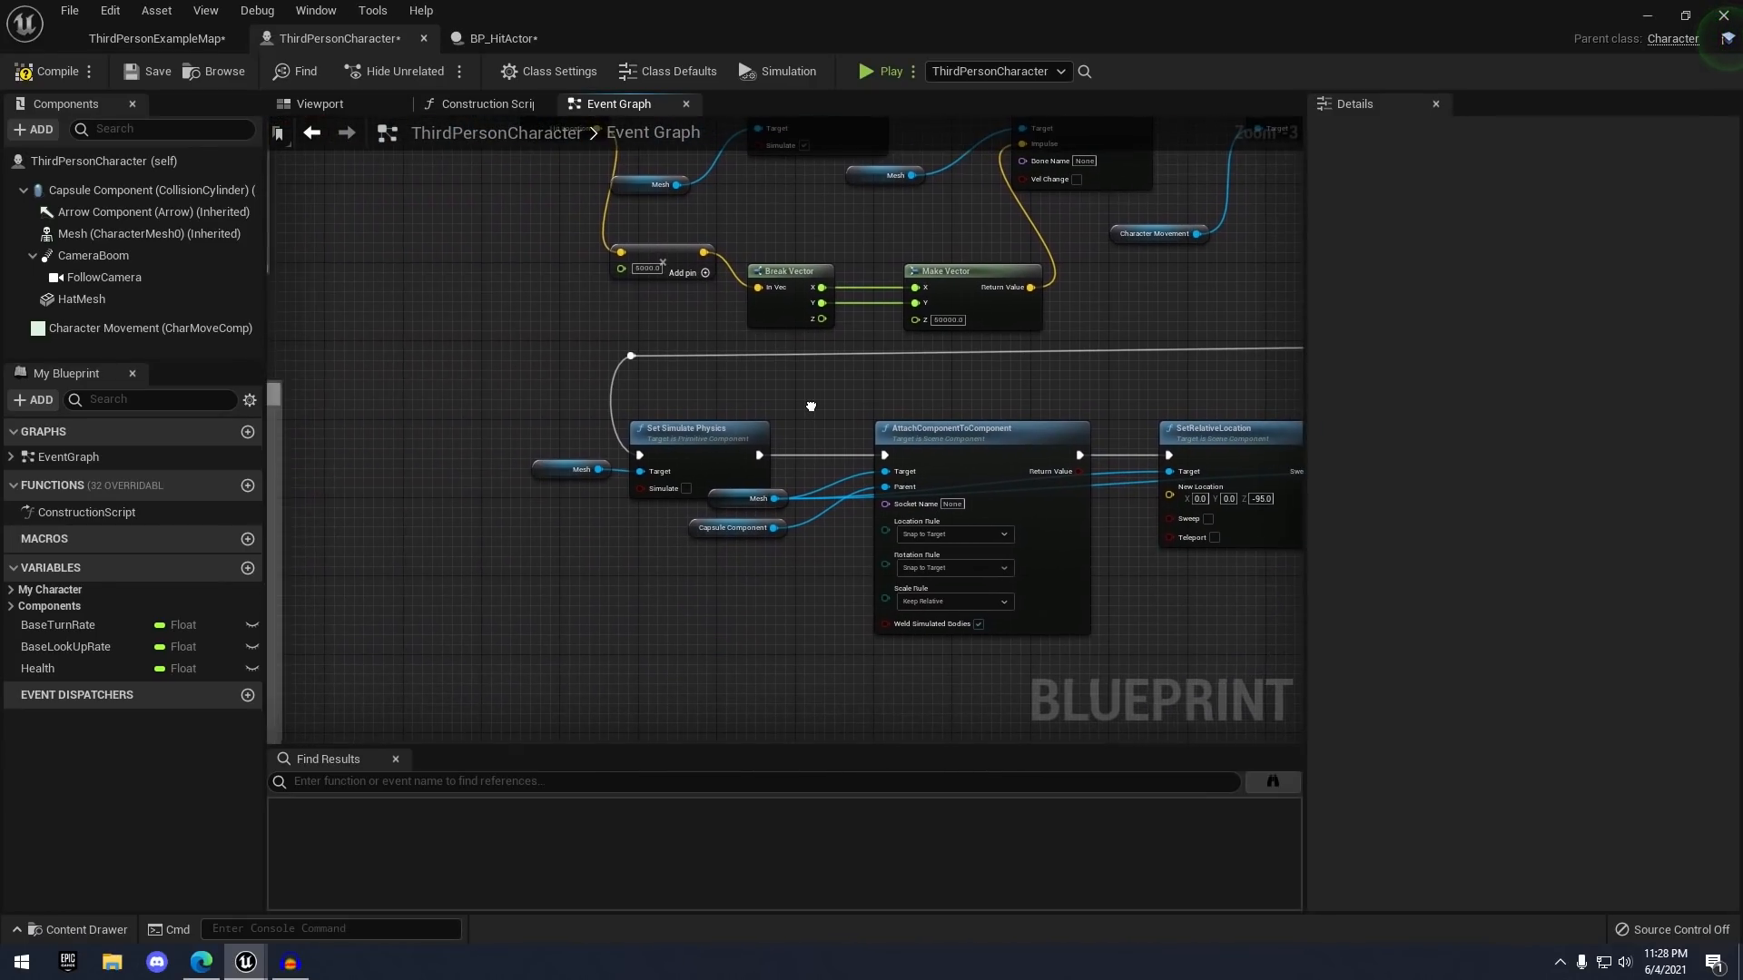
pyautogui.scroll(1, 799, 402)
pyautogui.scroll(2, 709, 489)
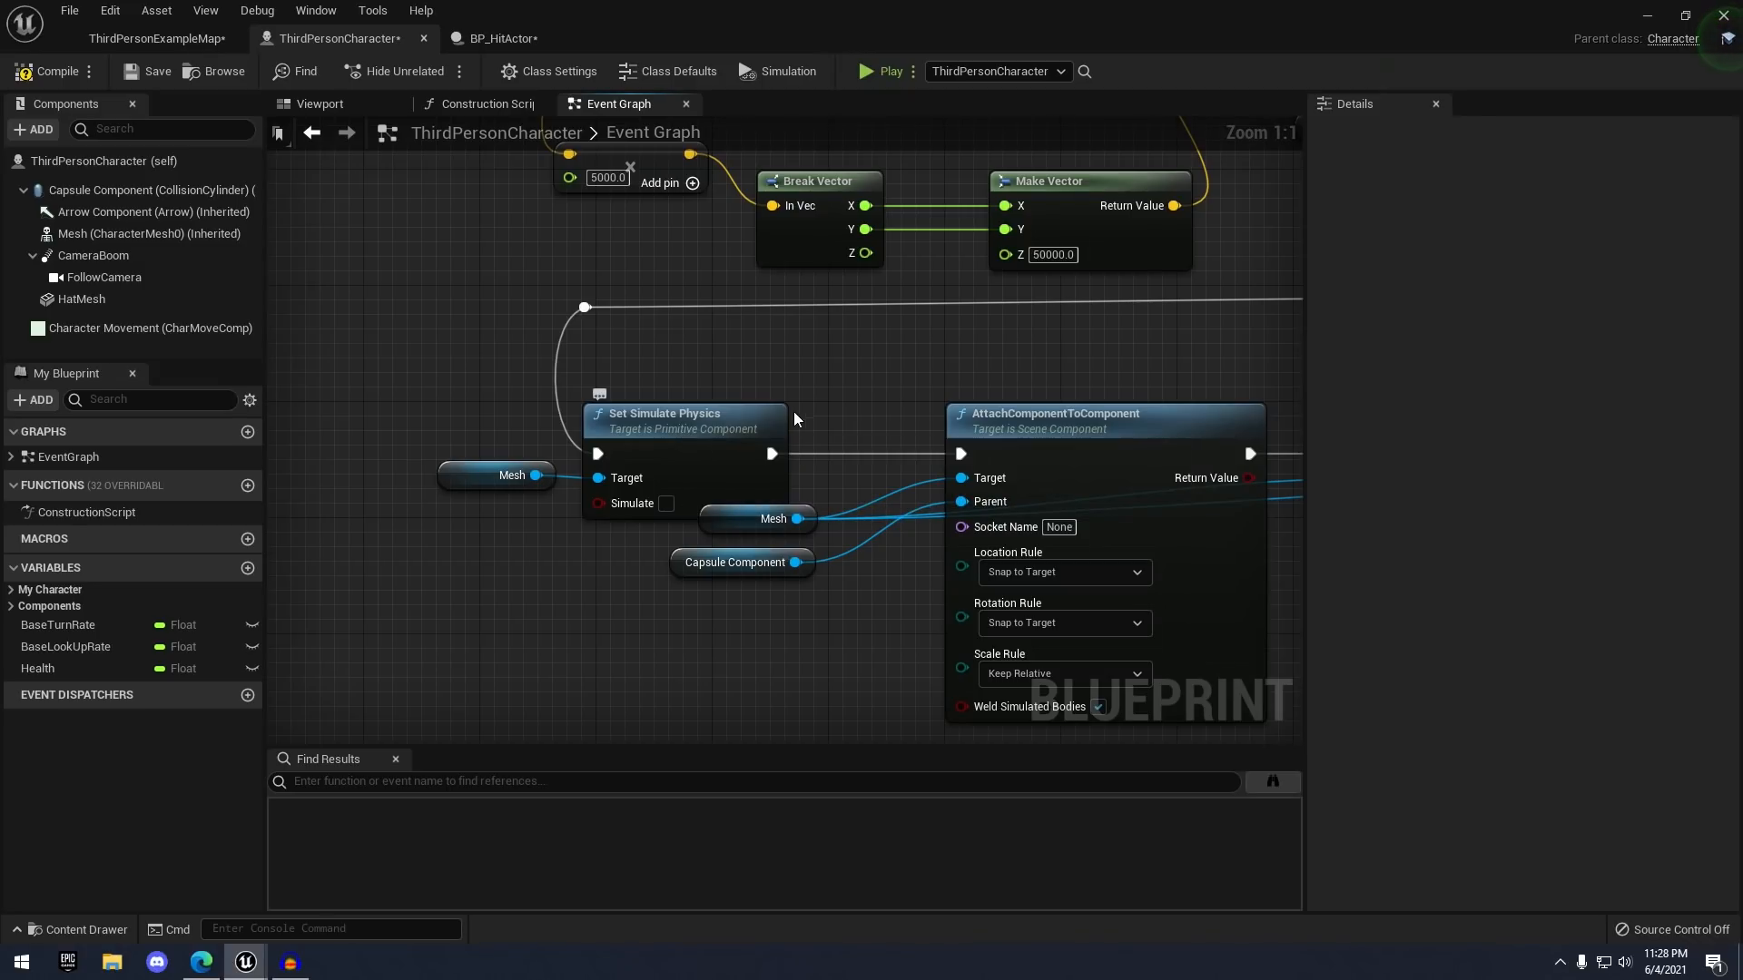
pyautogui.moveTo(960, 374); pyautogui.dragTo(554, 259, button='right')
pyautogui.scroll(-2, 556, 258)
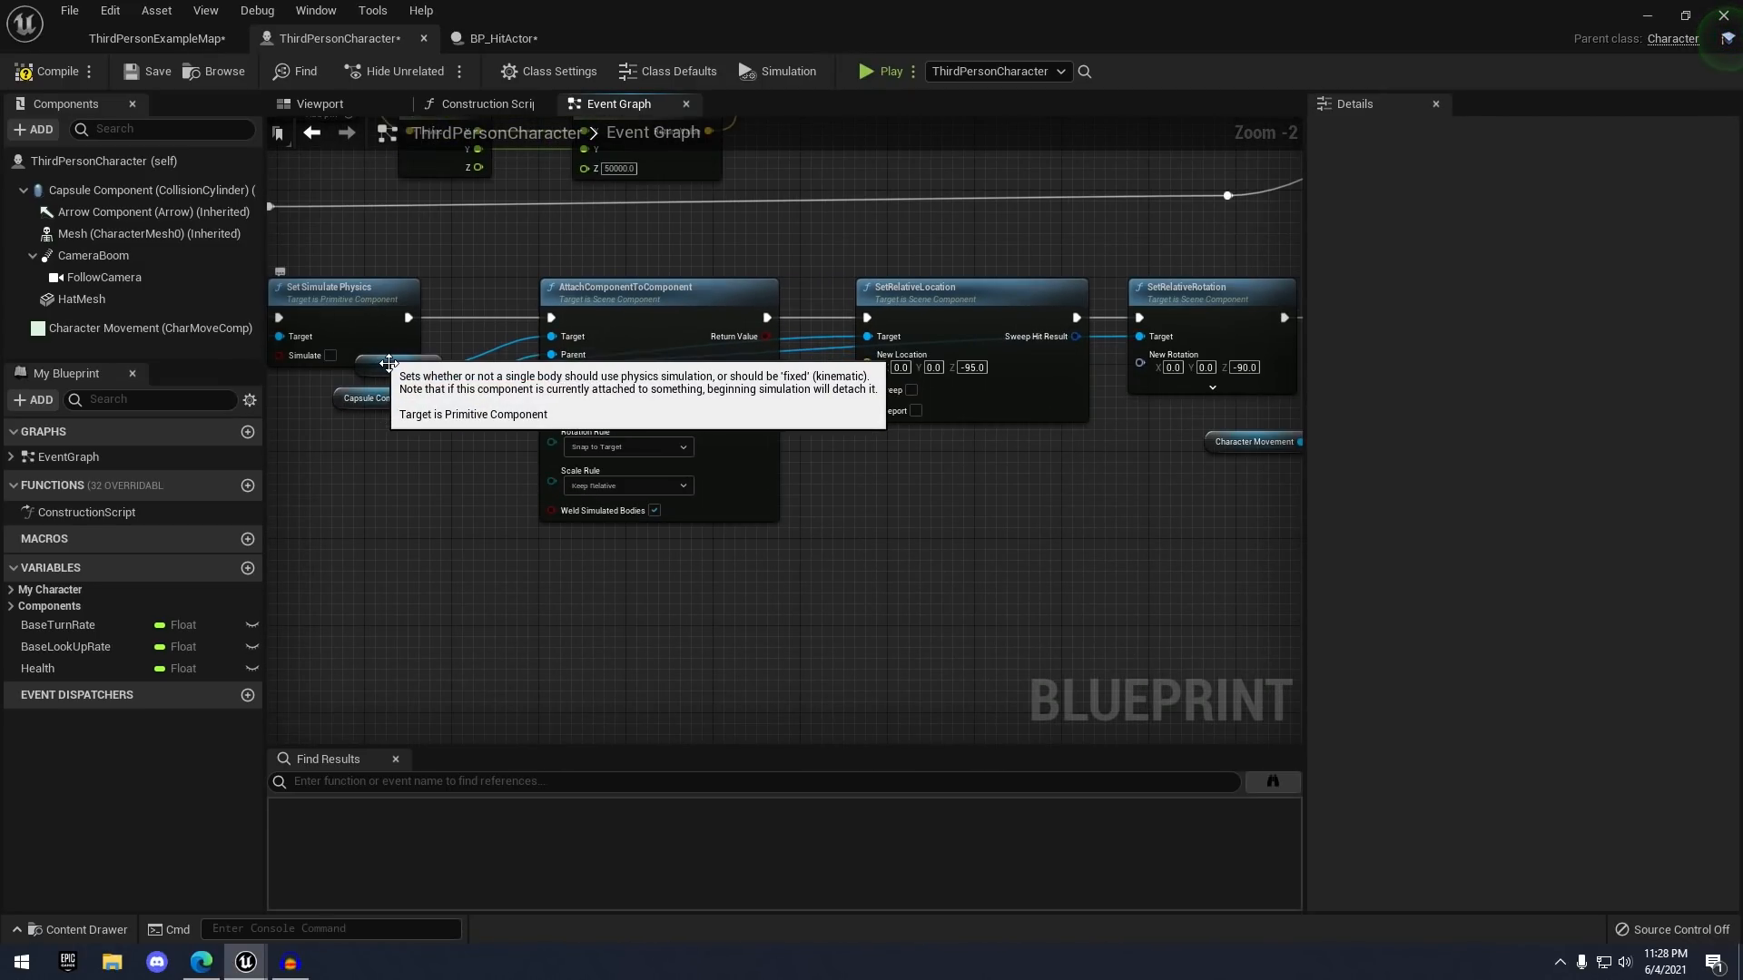
pyautogui.moveTo(844, 269); pyautogui.dragTo(703, 371, button='right')
pyautogui.scroll(-1, 676, 302)
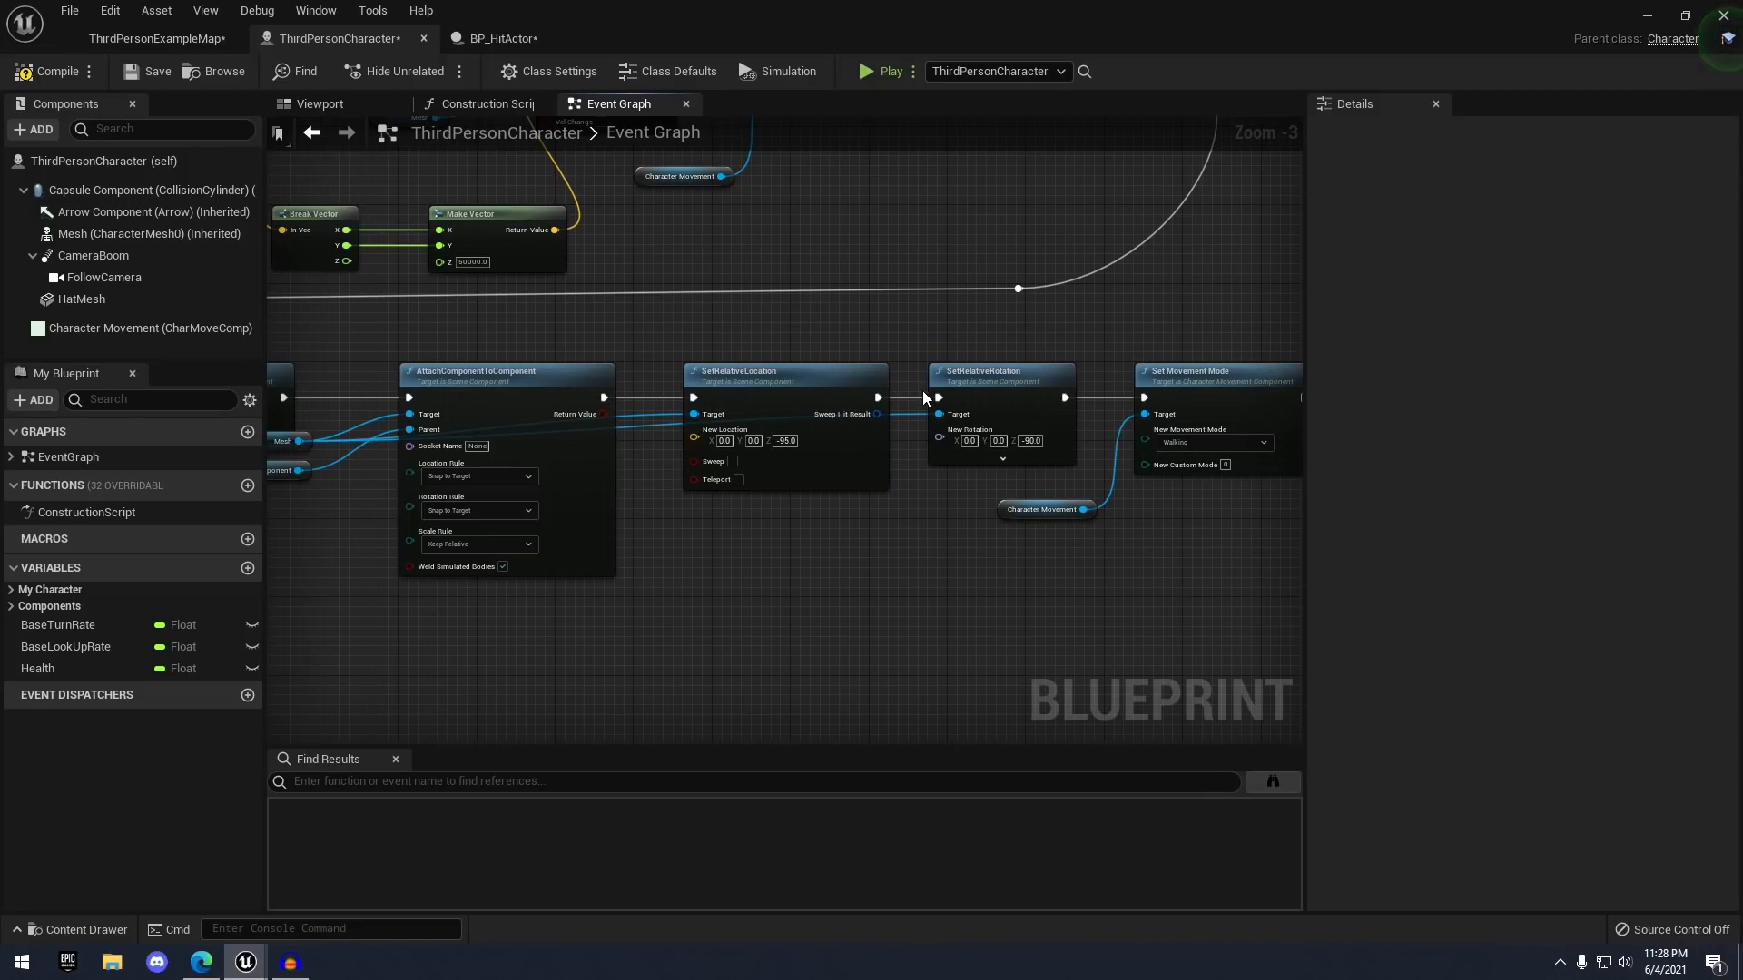
pyautogui.moveTo(980, 388); pyautogui.dragTo(699, 377, button='right')
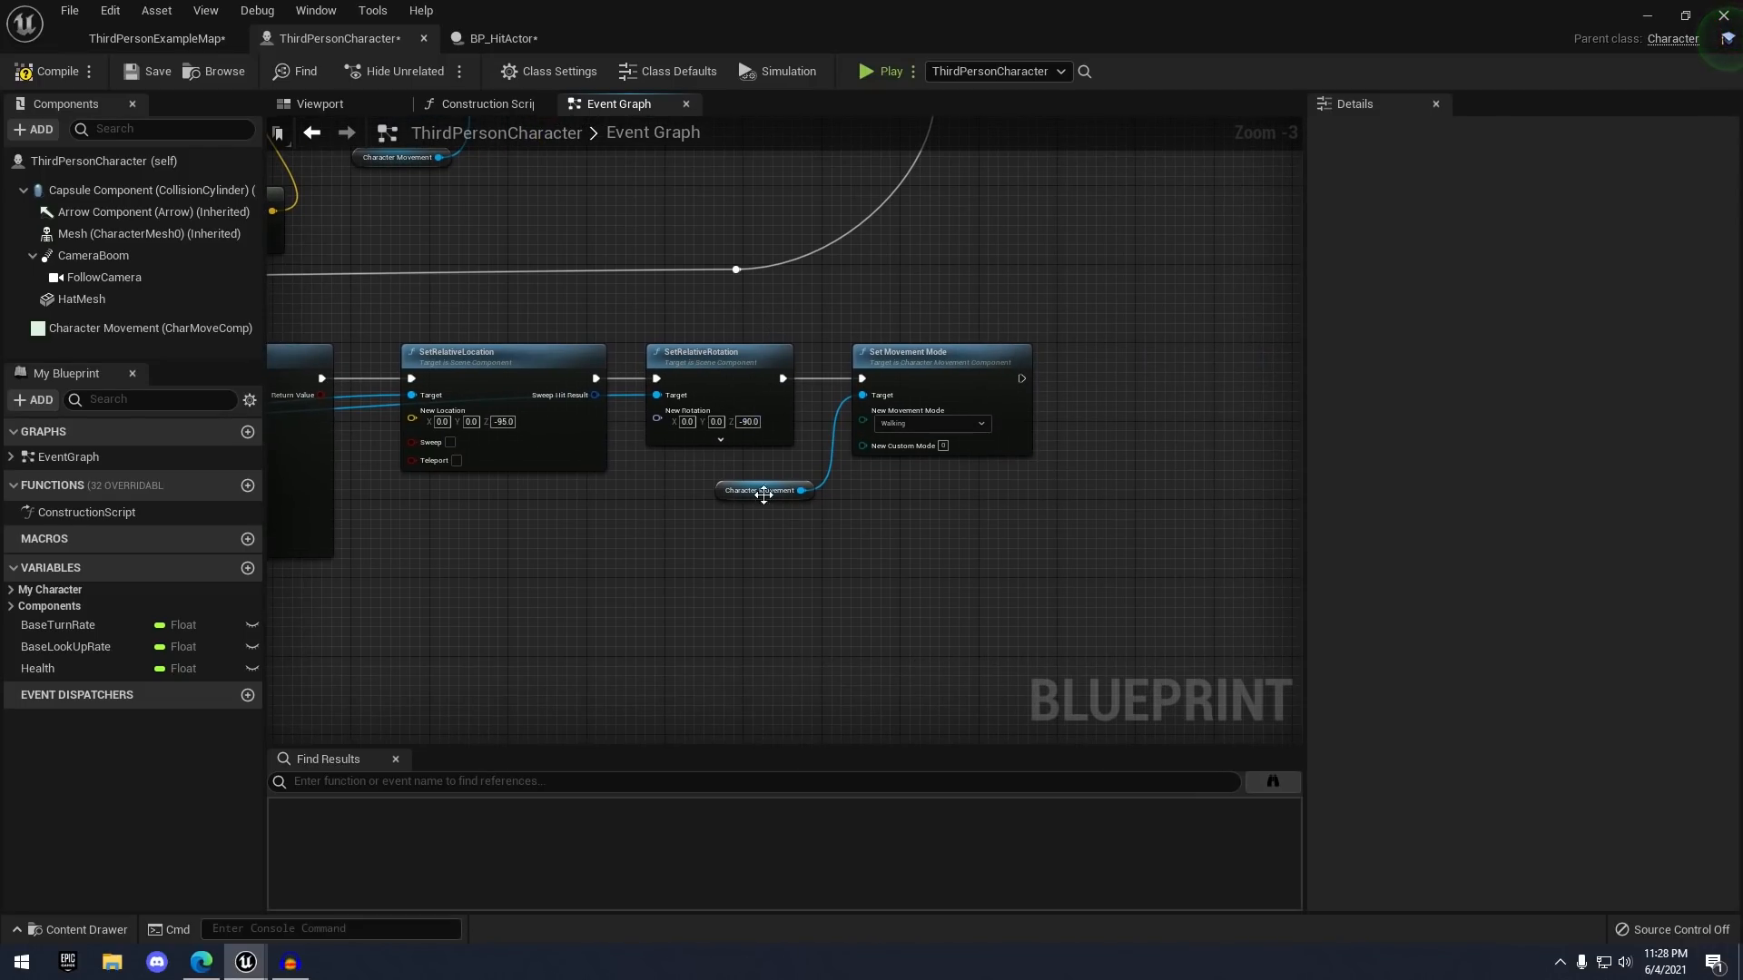
pyautogui.scroll(2, 763, 481)
pyautogui.scroll(-2, 733, 354)
pyautogui.moveTo(619, 302); pyautogui.dragTo(1015, 409, button='right')
pyautogui.scroll(-1, 1014, 408)
pyautogui.scroll(-1, 1015, 409)
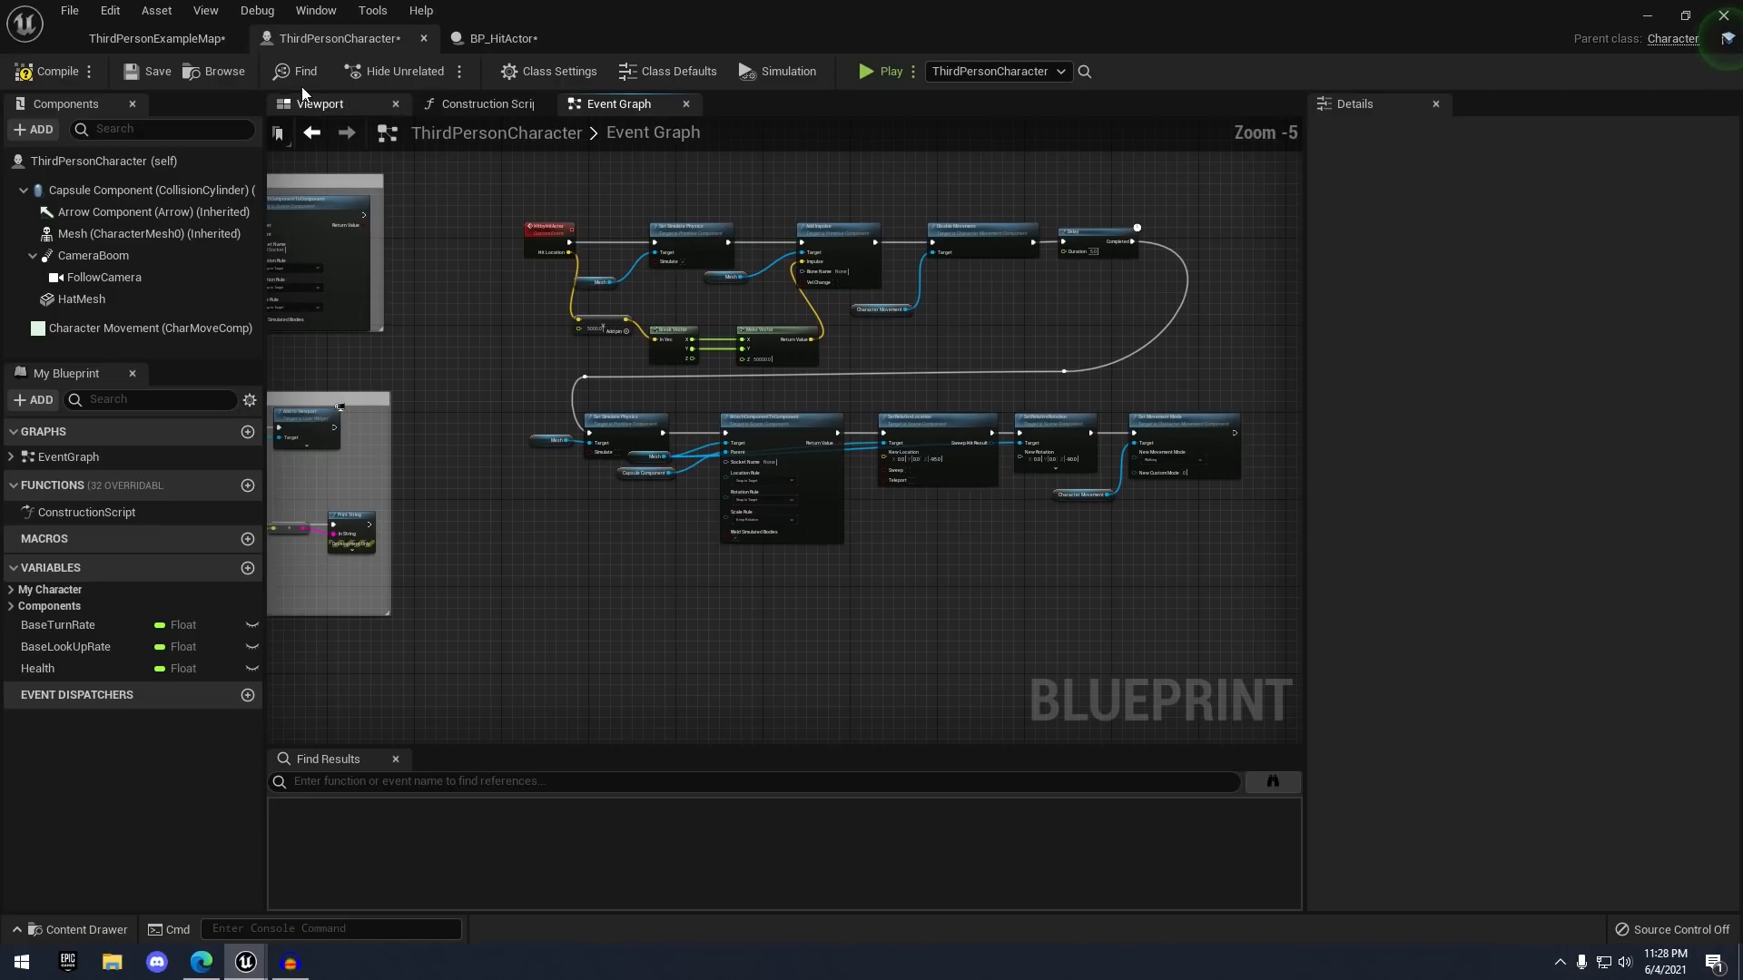
# - Save the ThirdPersonCharacter blueprint and return to the ThirdPersonExampleMap level
pyautogui.click(170, 75)
pyautogui.click(171, 41)
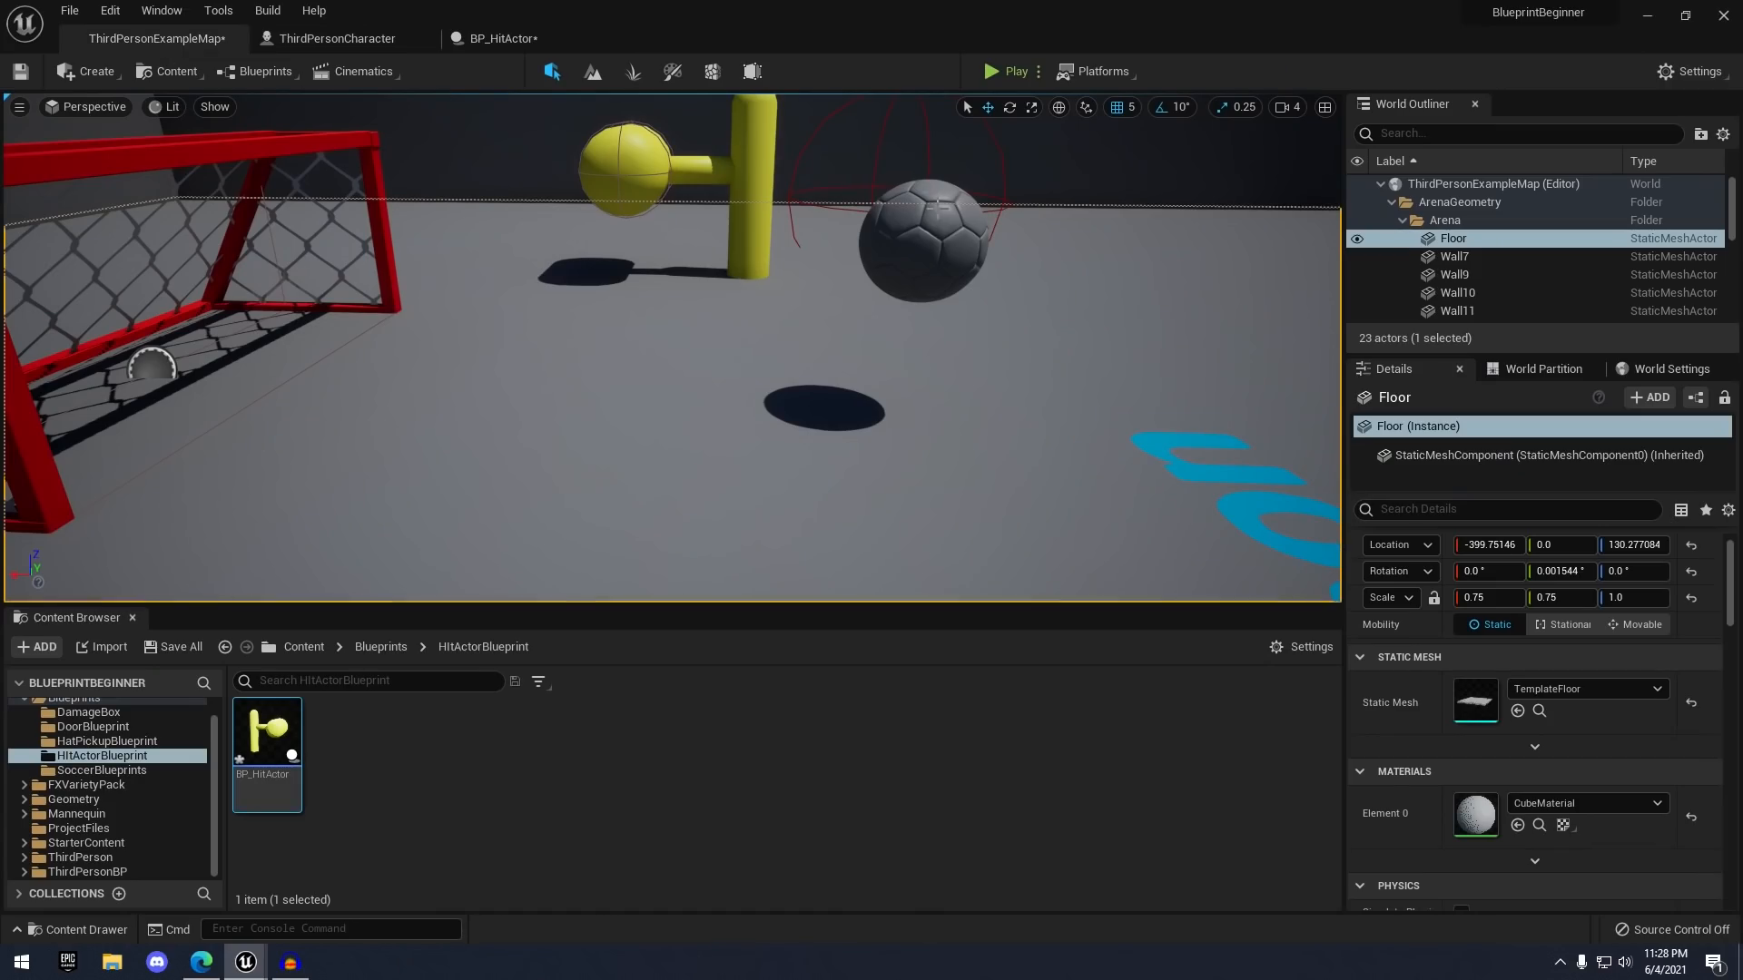
pyautogui.press('s')
pyautogui.moveTo(508, 309); pyautogui.dragTo(381, 337, button='right')
# - Move the soccer goal, ball and yellow BP_HitActor to the left in the level
pyautogui.click(809, 275)
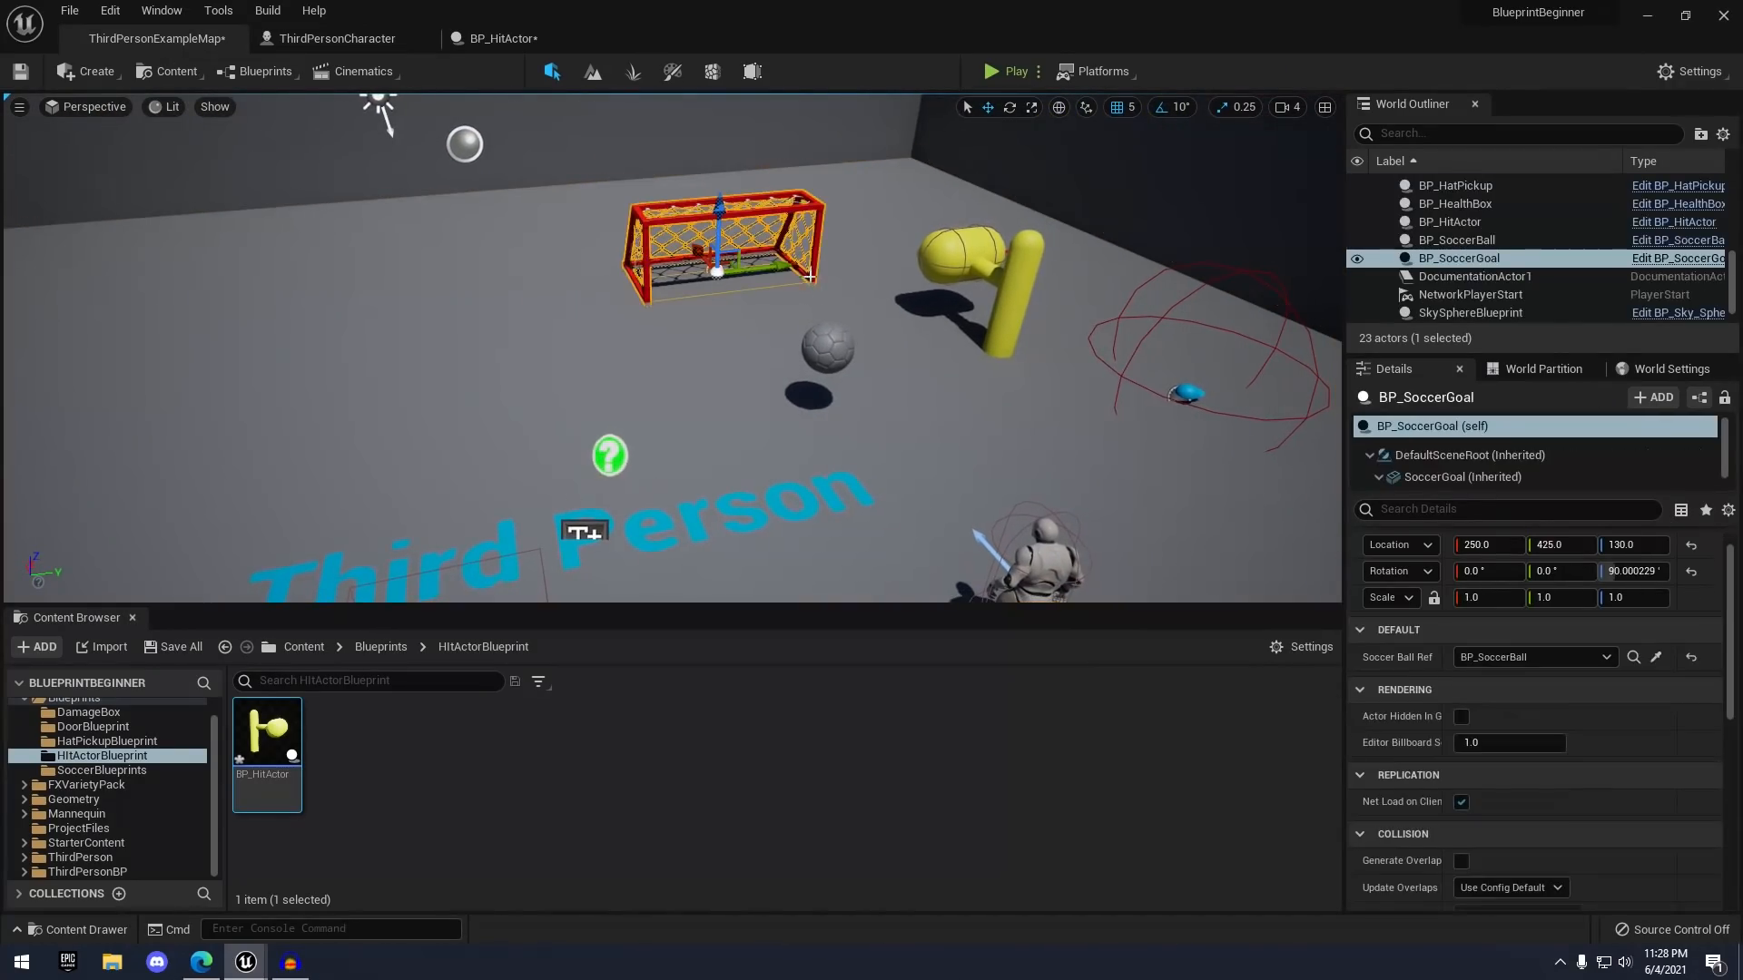
pyautogui.keyDown('ctrl'); pyautogui.click(821, 350); pyautogui.keyUp('ctrl')
pyautogui.moveTo(881, 342); pyautogui.dragTo(274, 405)
pyautogui.click(1009, 207)
pyautogui.click(1027, 325)
pyautogui.moveTo(1071, 352); pyautogui.dragTo(784, 325)
# - Play-test the level, running the character toward the yellow hammer
pyautogui.click(1039, 186)
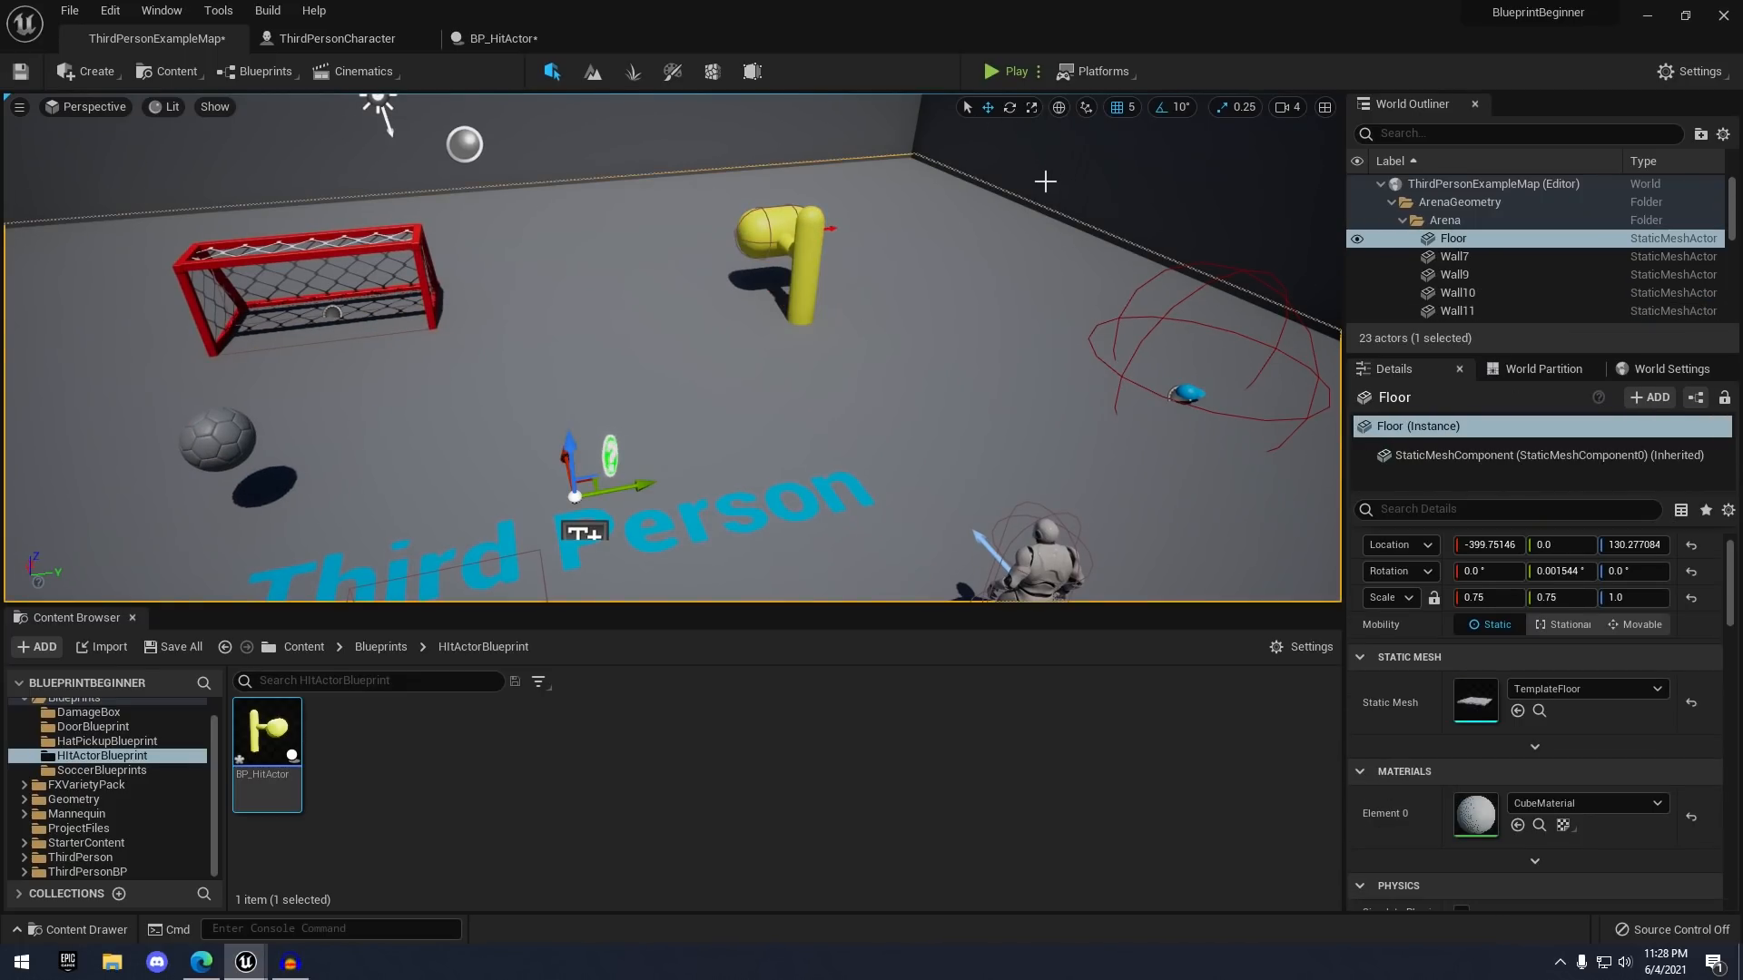
pyautogui.click(1013, 72)
pyautogui.press('w')
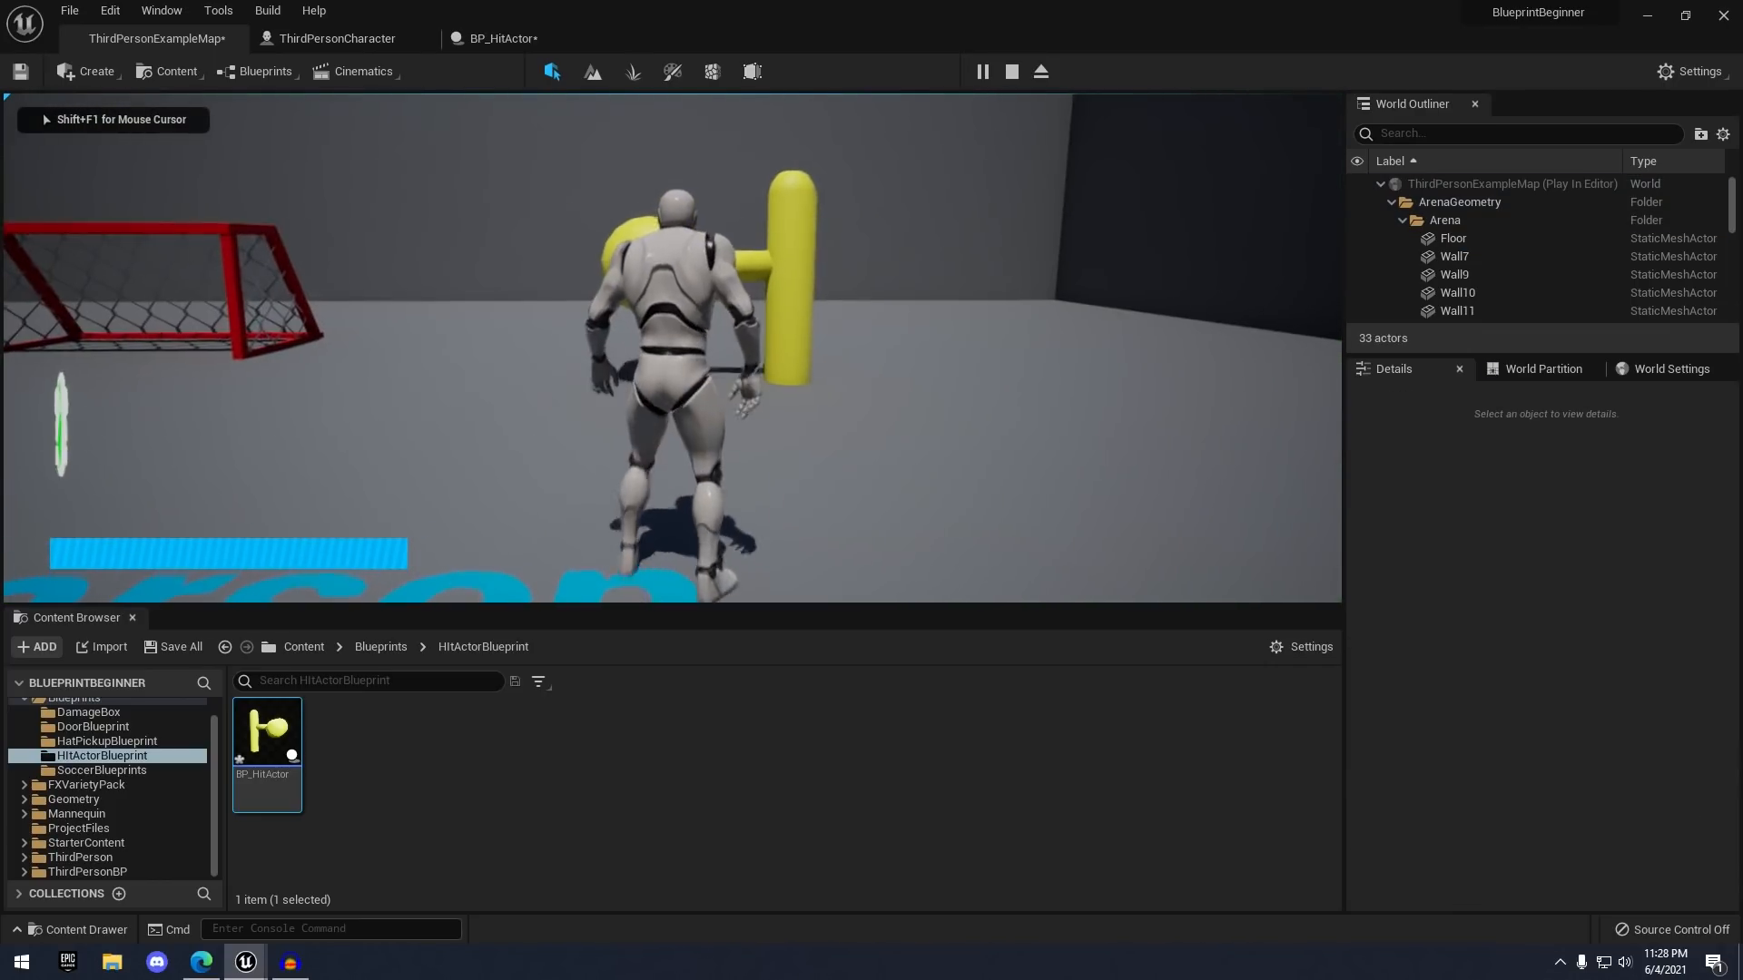
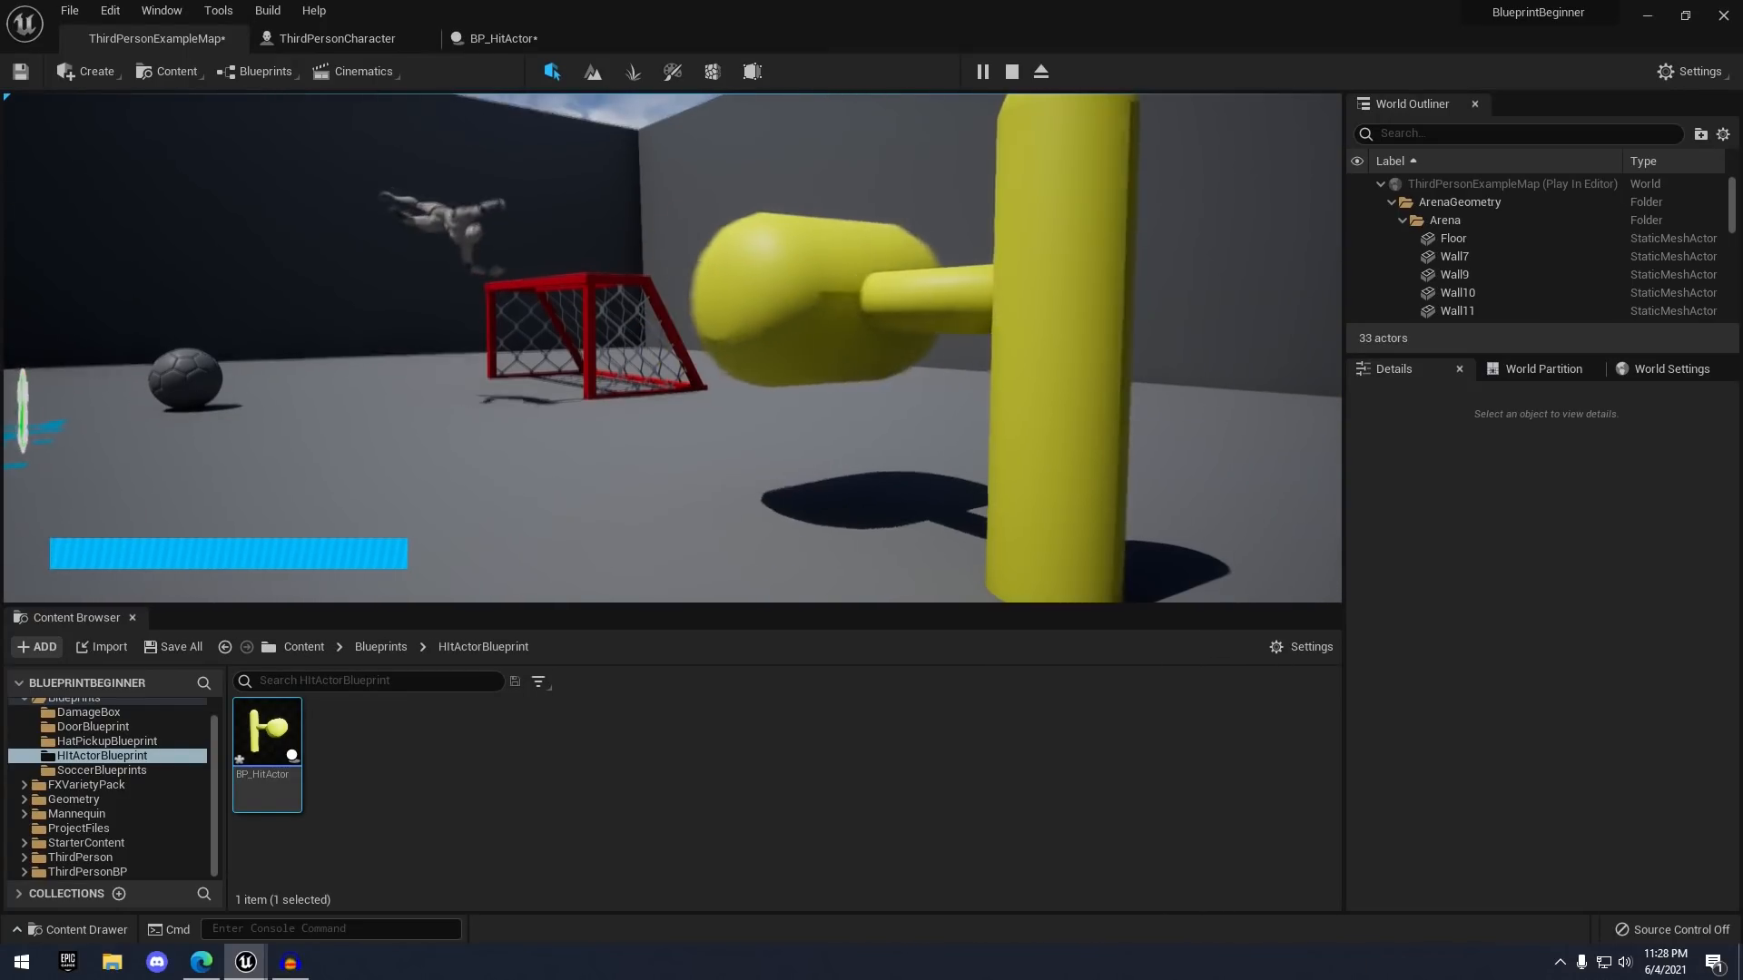
# - Run the character into the yellow hammer, stop playing, and fly the view around the arena
pyautogui.press('s')
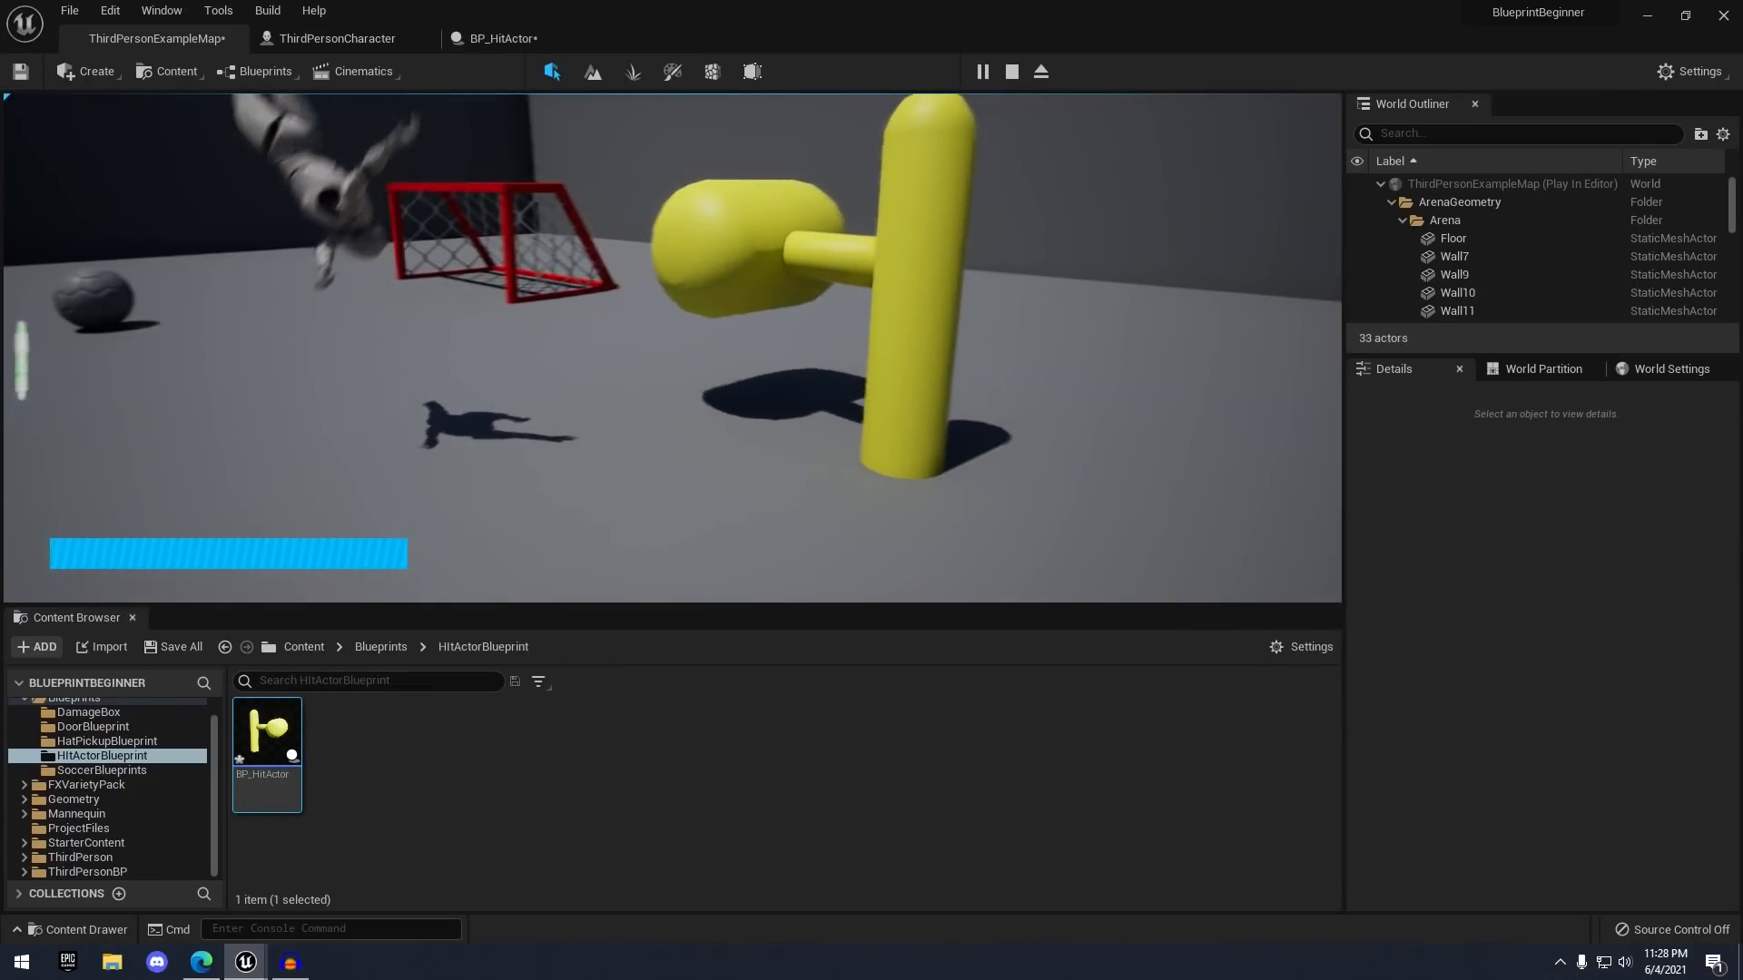
pyautogui.press('Escape')
pyautogui.moveTo(909, 245); pyautogui.dragTo(891, 276, button='right')
pyautogui.press('w')
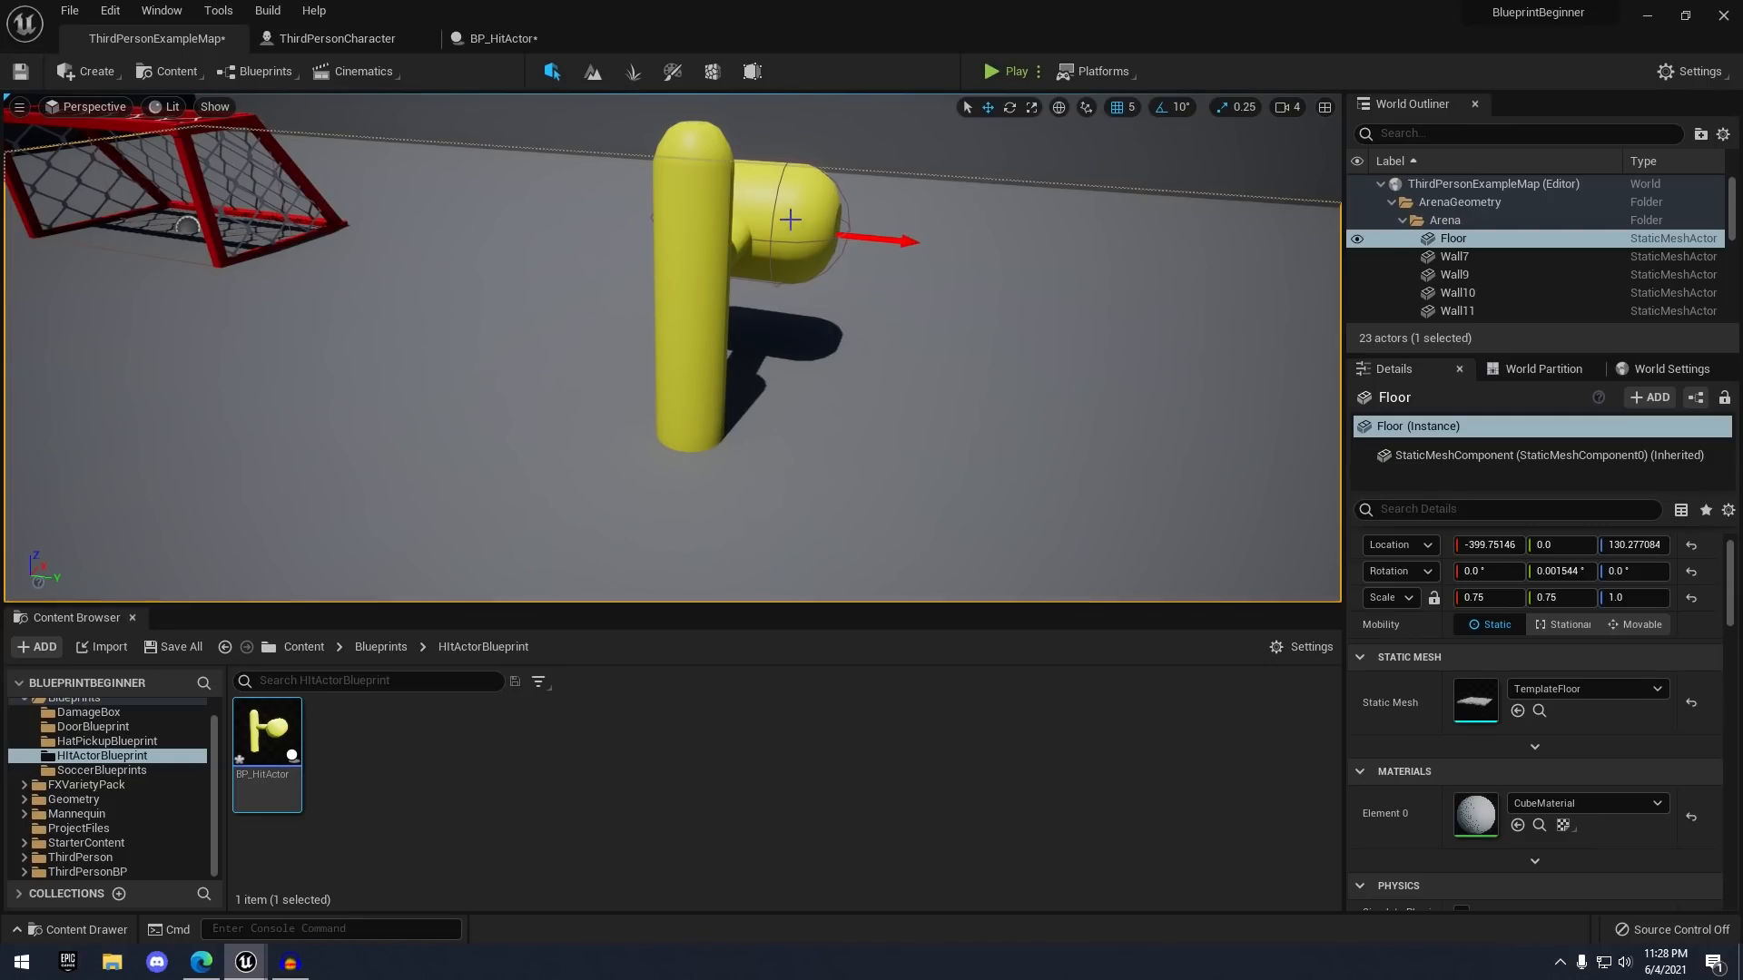
pyautogui.moveTo(892, 276); pyautogui.dragTo(799, 256, button='right')
pyautogui.press('s')
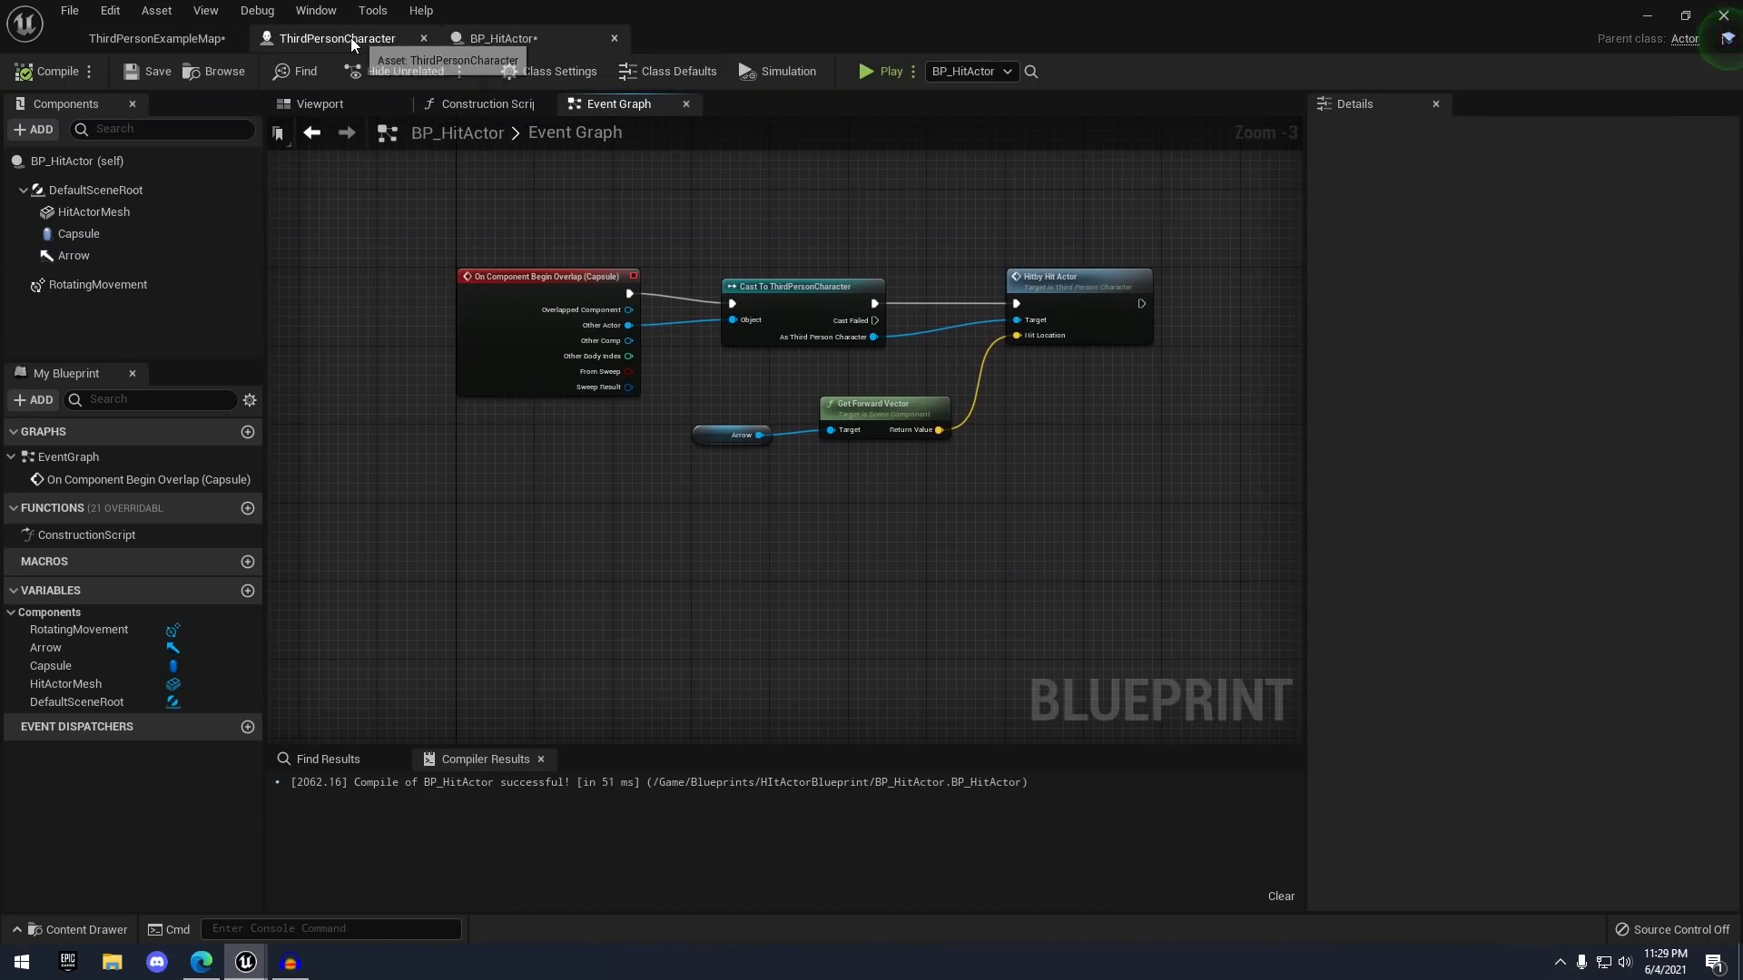
# - Add a Boolean variable named isKnockedOut? to ThirdPersonCharacter and compile
pyautogui.click(350, 37)
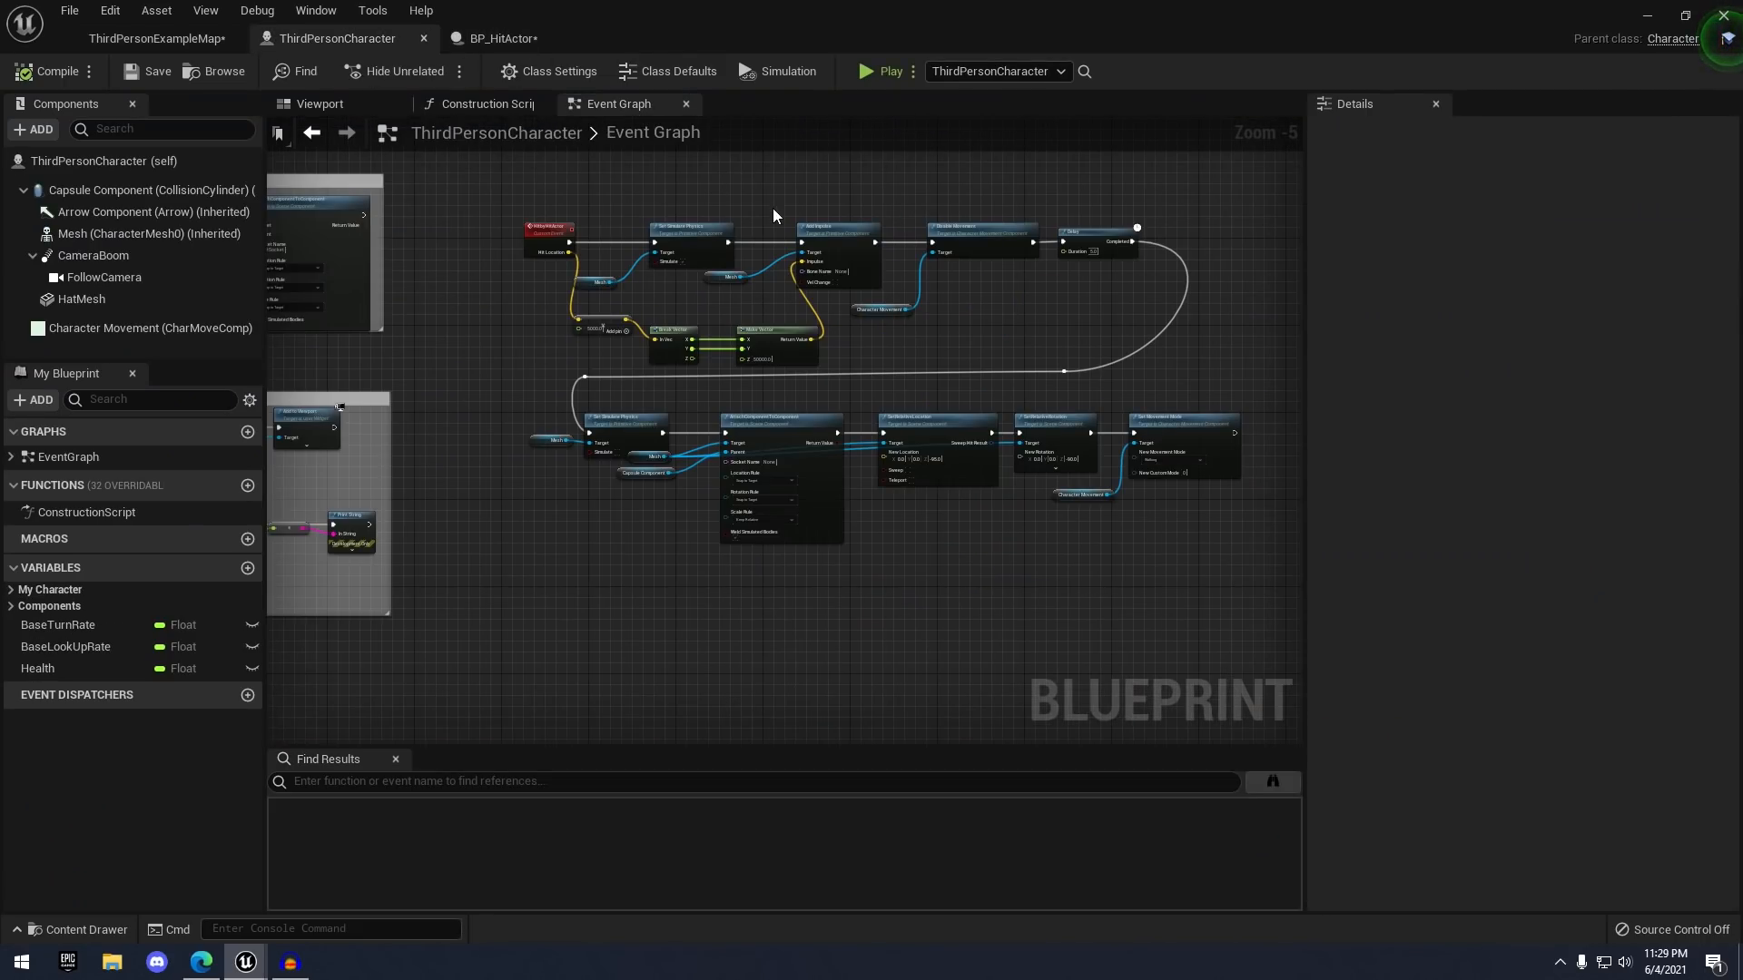
pyautogui.scroll(2, 726, 213)
pyautogui.scroll(2, 645, 271)
pyautogui.click(247, 568)
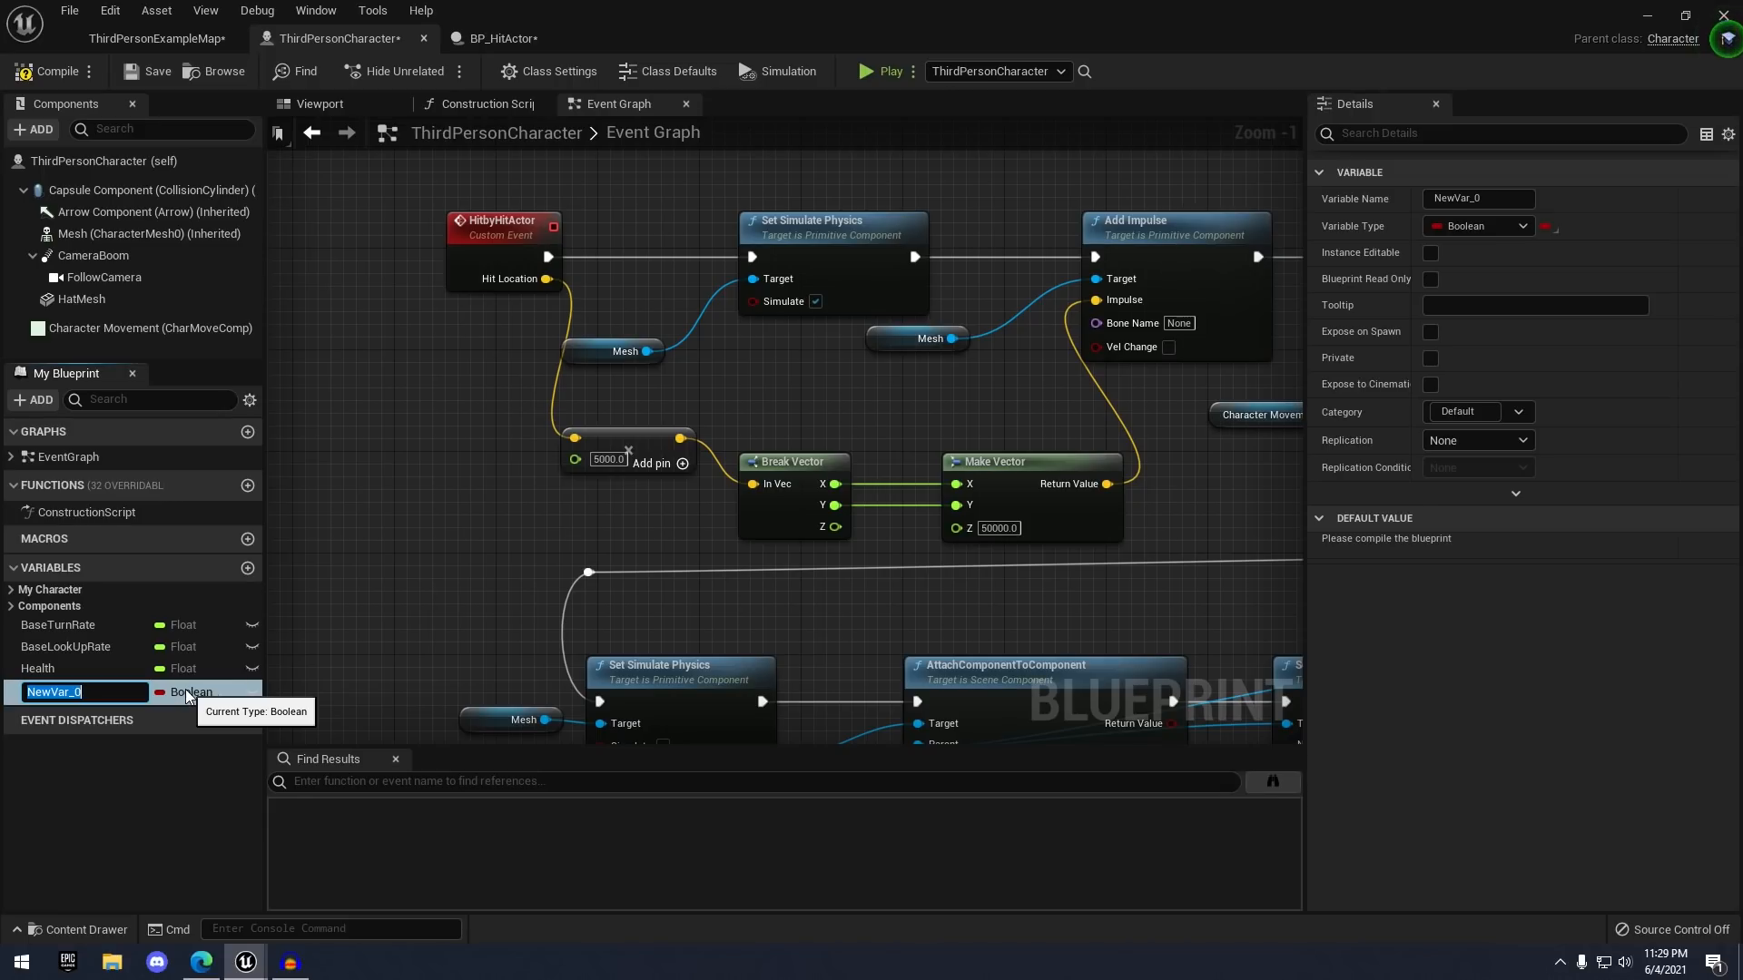
pyautogui.write('isKnockedOut?')
pyautogui.press('Return')
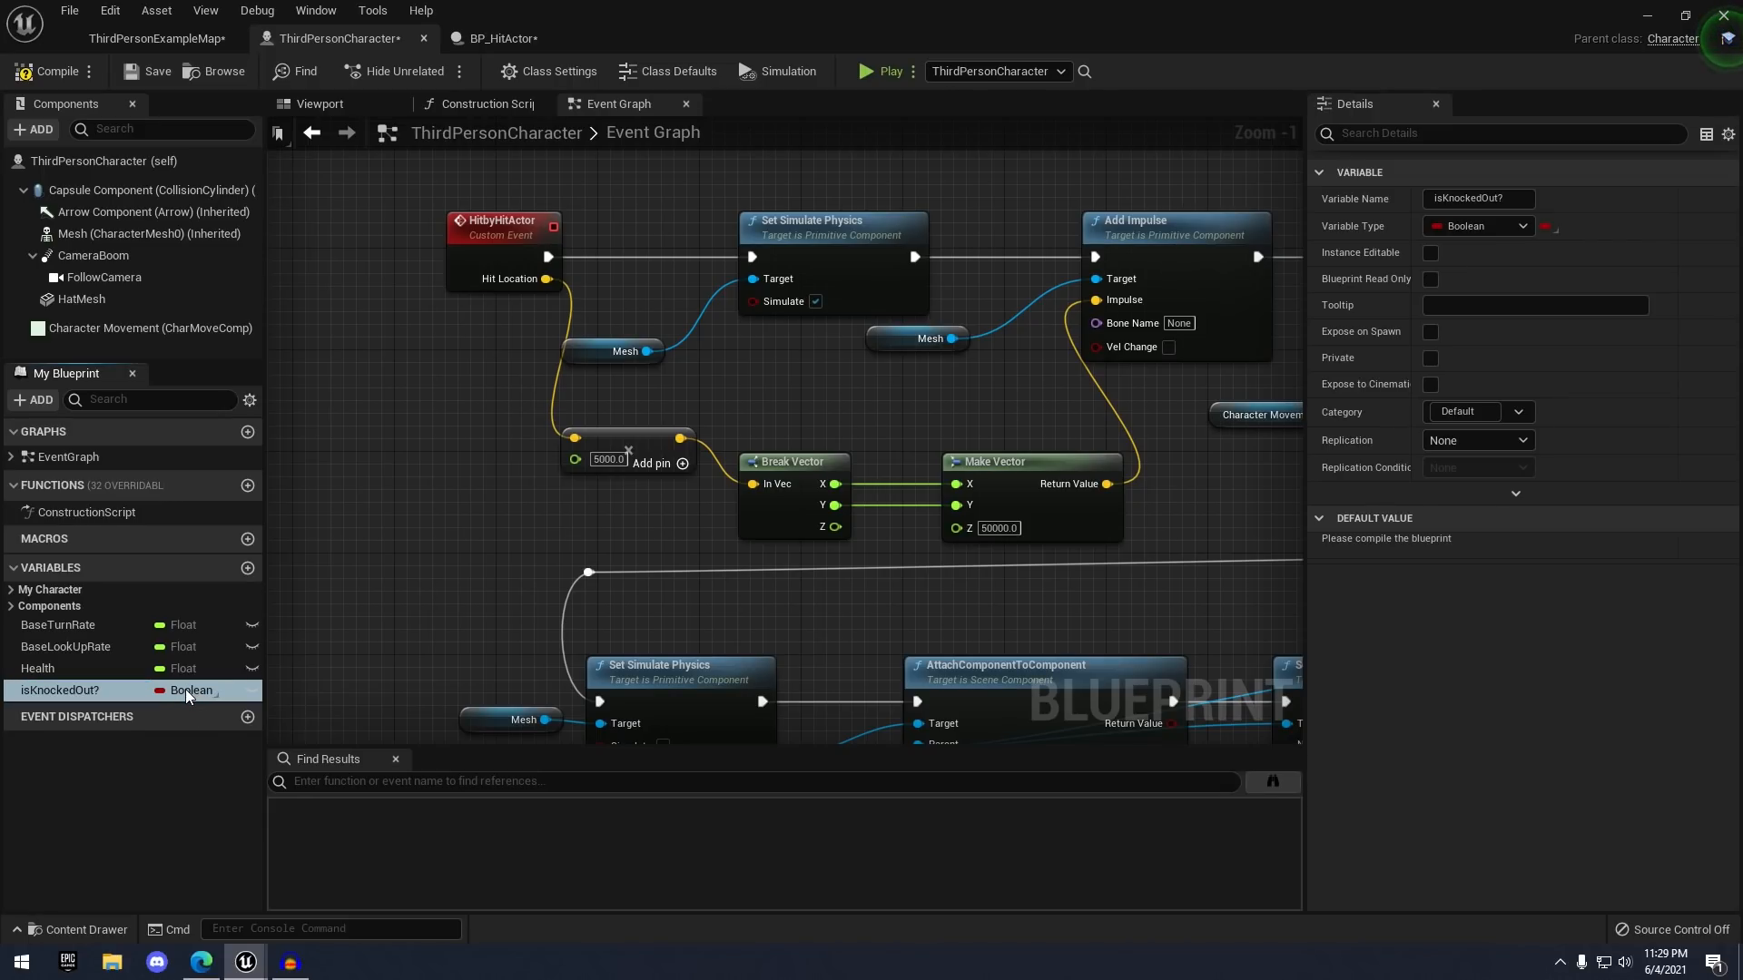
pyautogui.click(50, 72)
# - Make room in the graph by moving the node network right and HitbyHitActor left
pyautogui.scroll(-5, 602, 209)
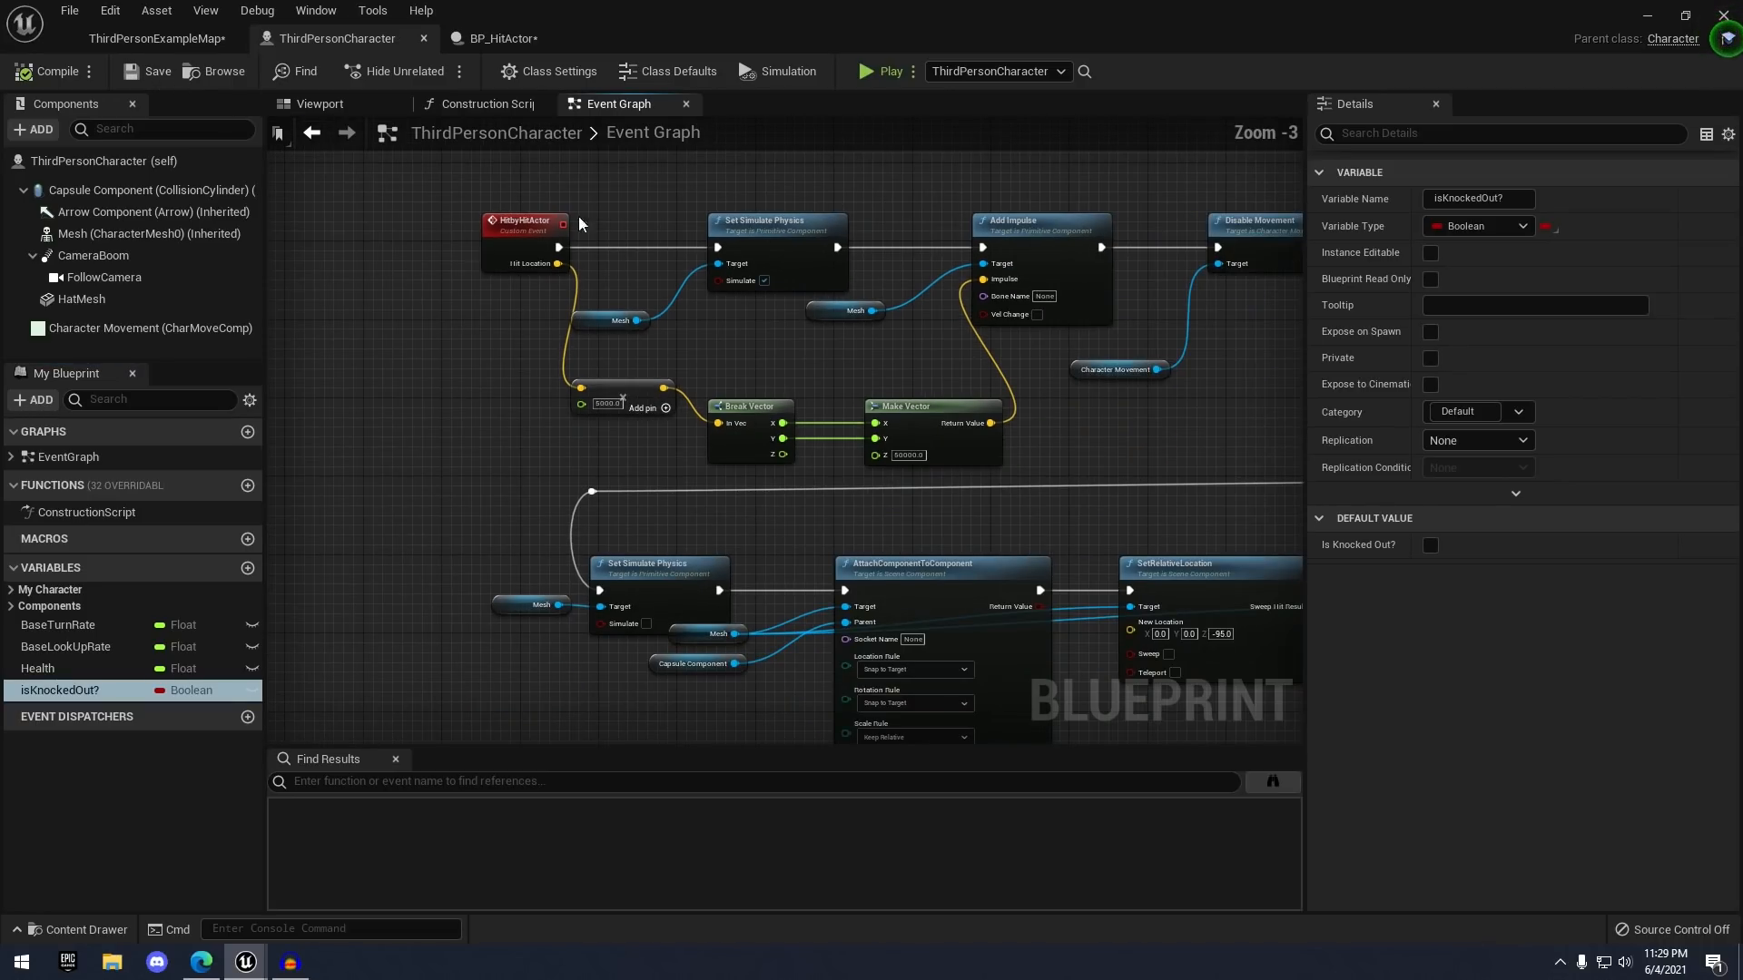
pyautogui.moveTo(1150, 537); pyautogui.dragTo(1151, 538)
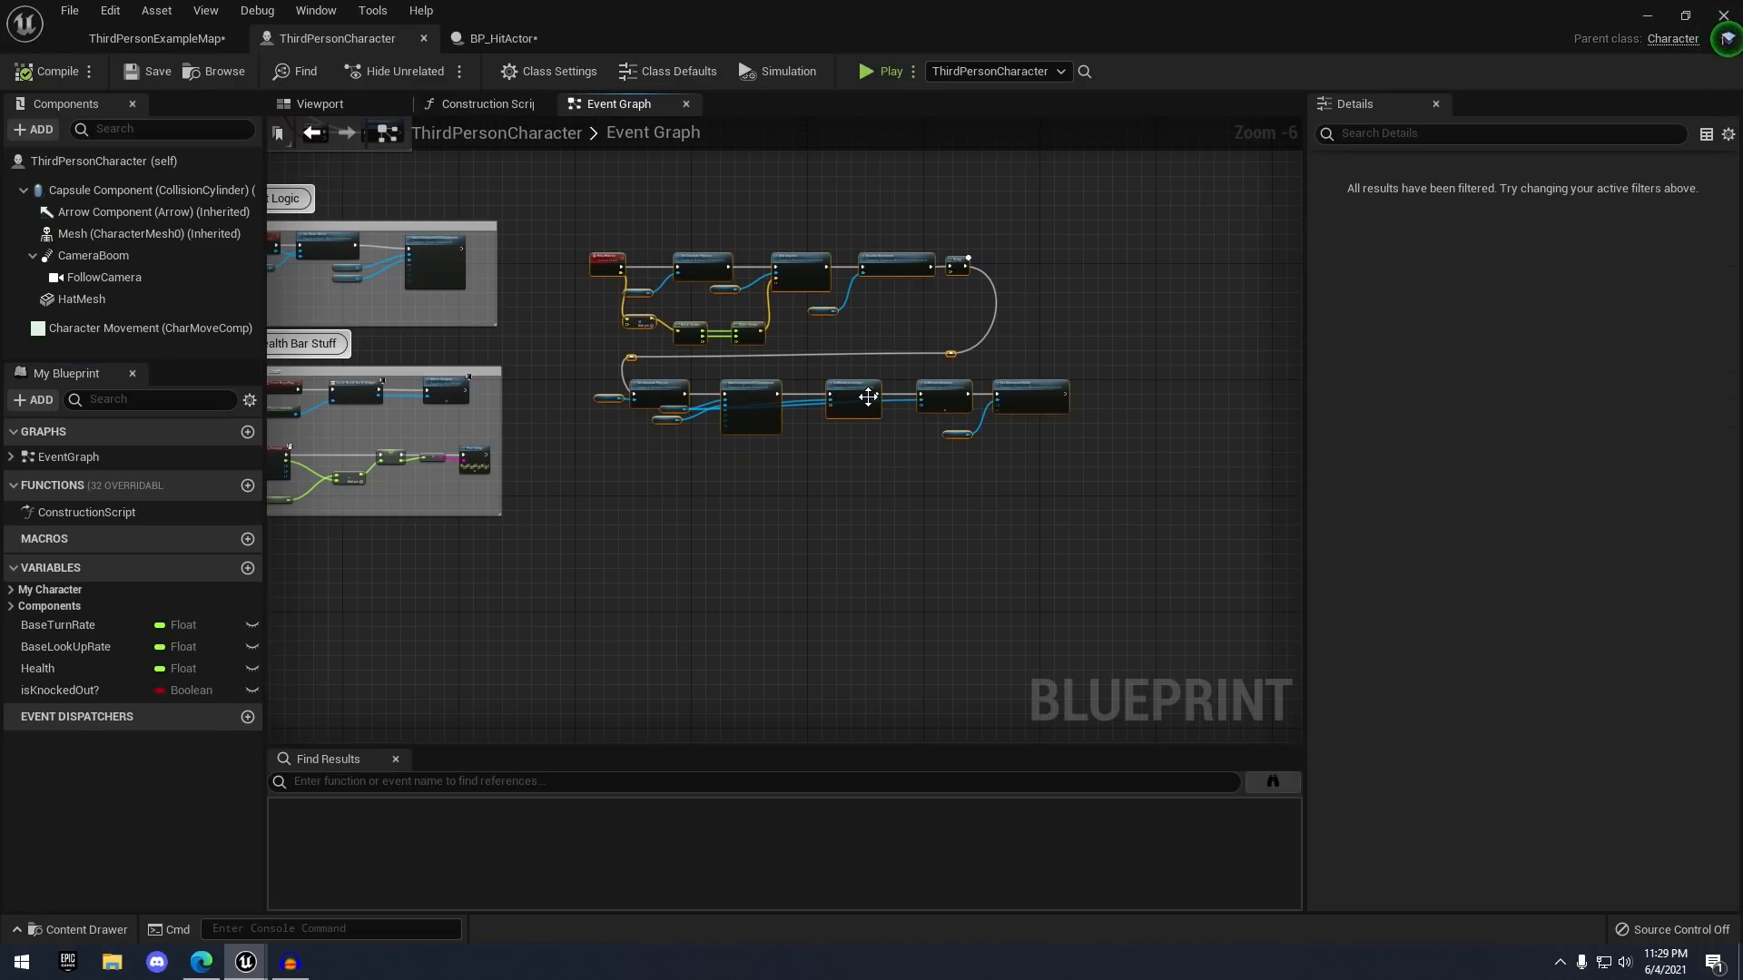
pyautogui.moveTo(866, 396); pyautogui.dragTo(964, 393)
pyautogui.click(706, 293)
pyautogui.scroll(7, 706, 293)
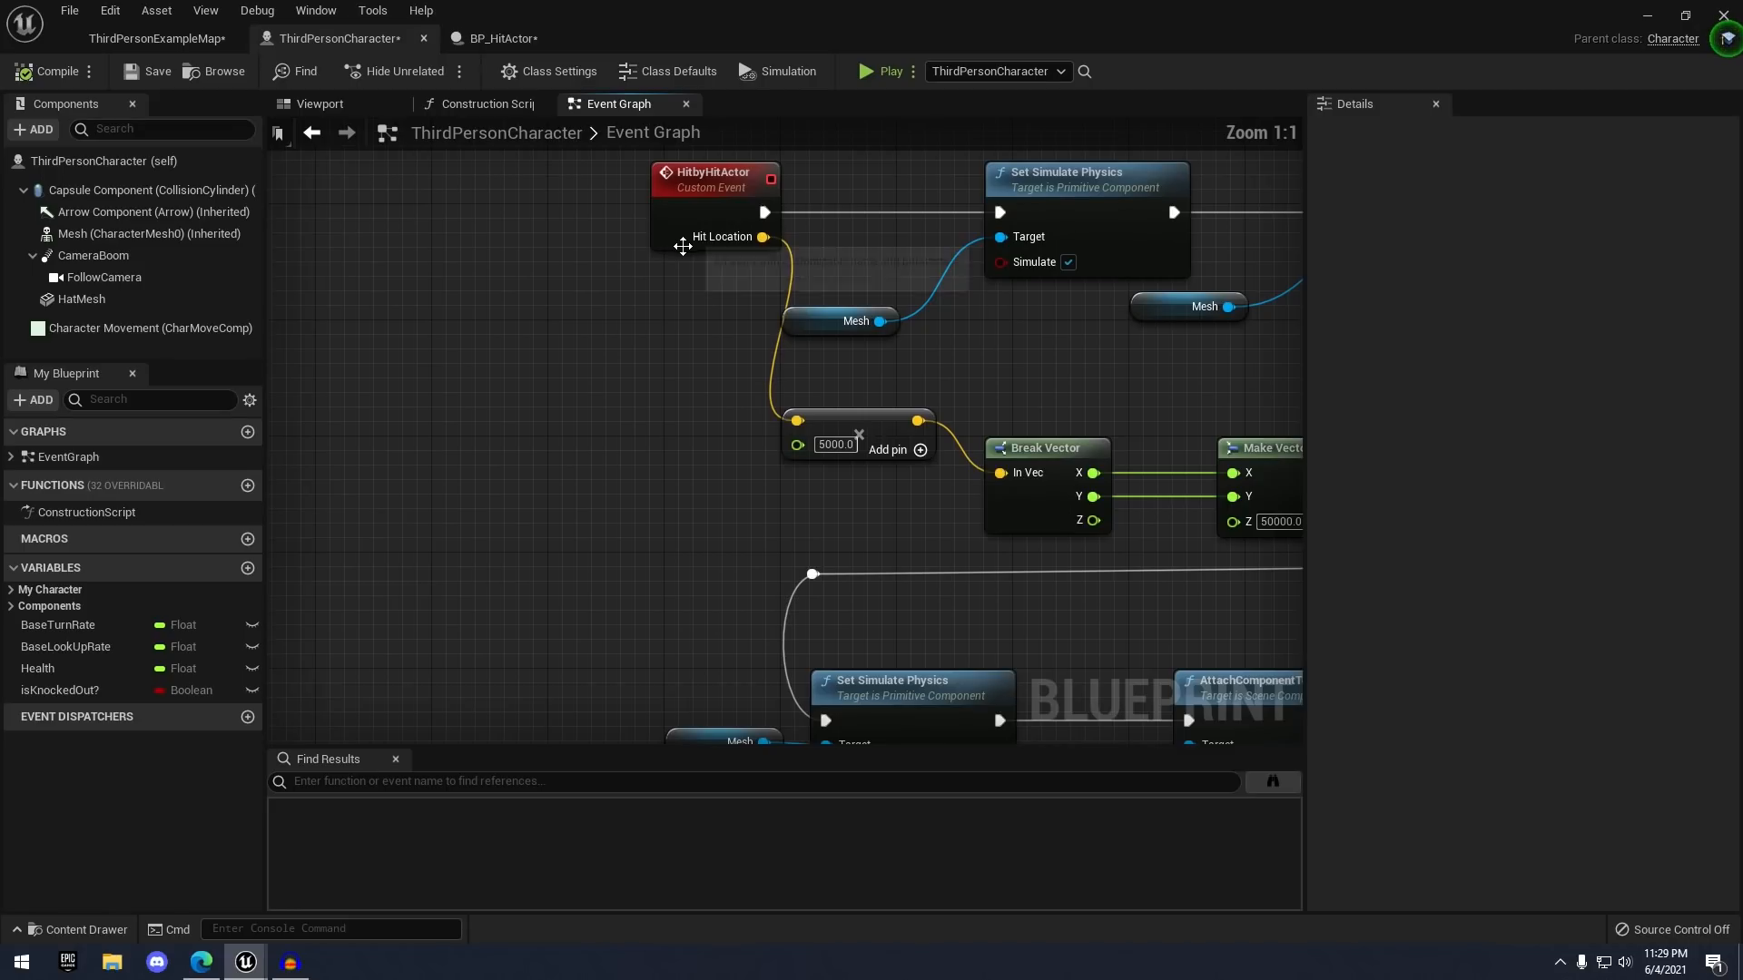
pyautogui.moveTo(790, 291); pyautogui.dragTo(595, 280)
pyautogui.click(328, 634)
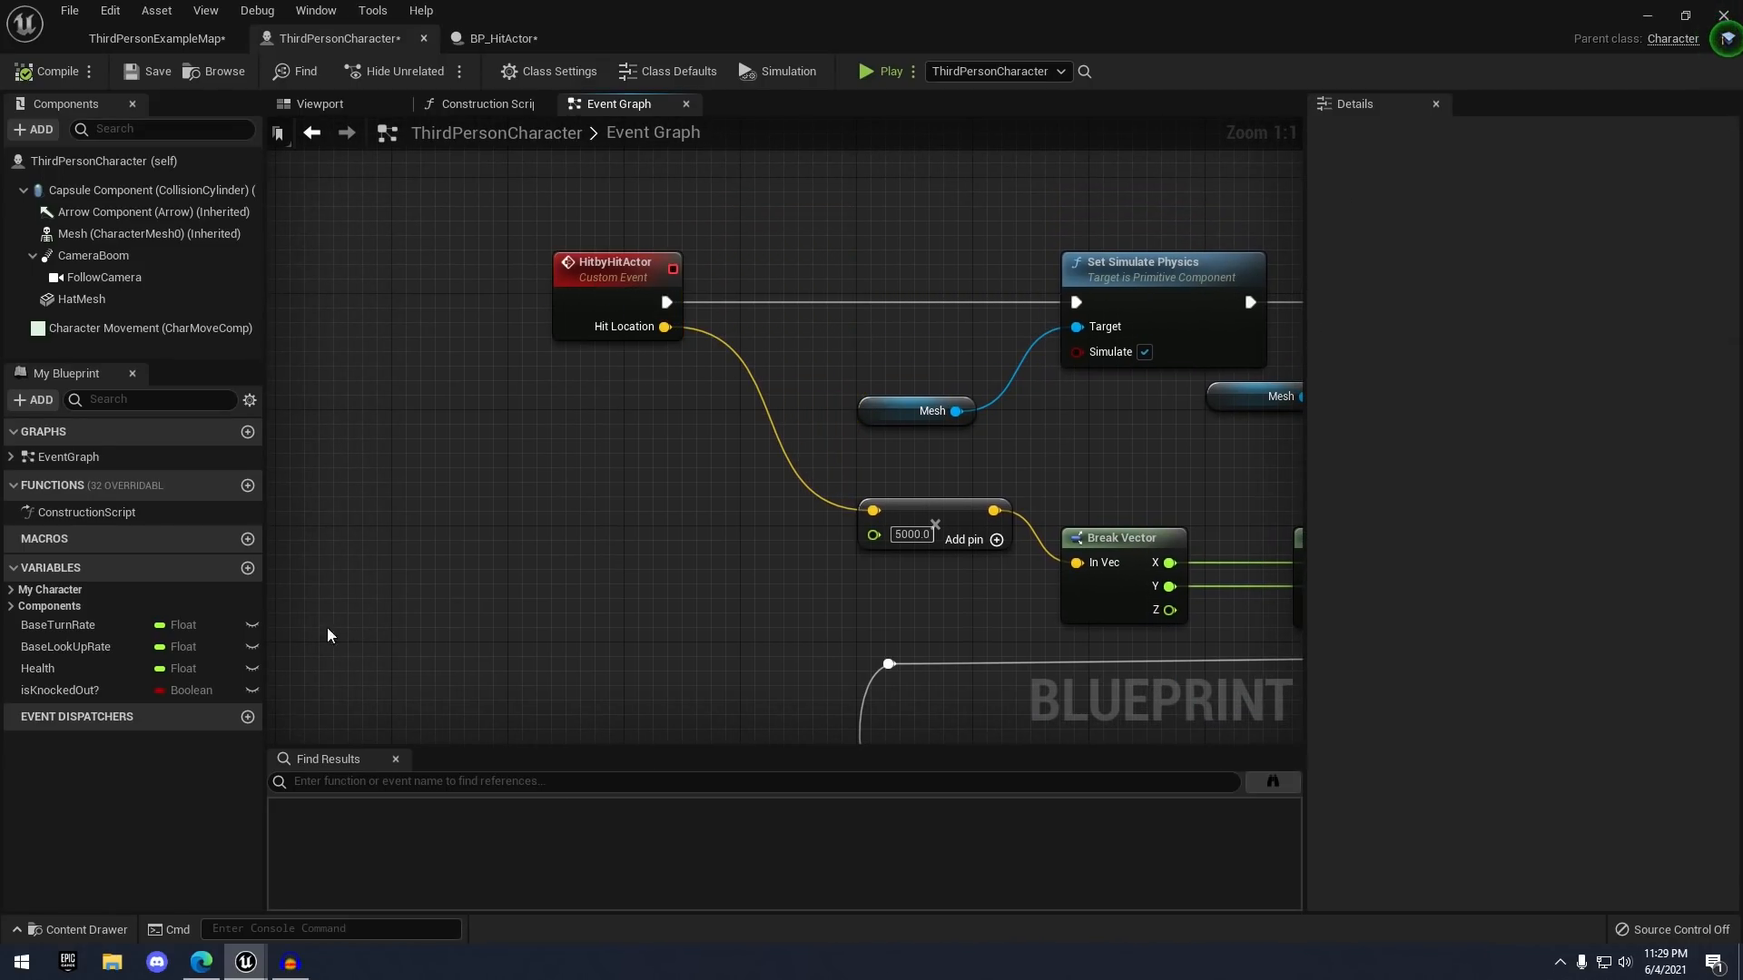
# - Place an isKnockedOut? getter and wire it into a new Branch node
pyautogui.moveTo(133, 686); pyautogui.dragTo(114, 683)
pyautogui.moveTo(470, 391); pyautogui.dragTo(470, 393)
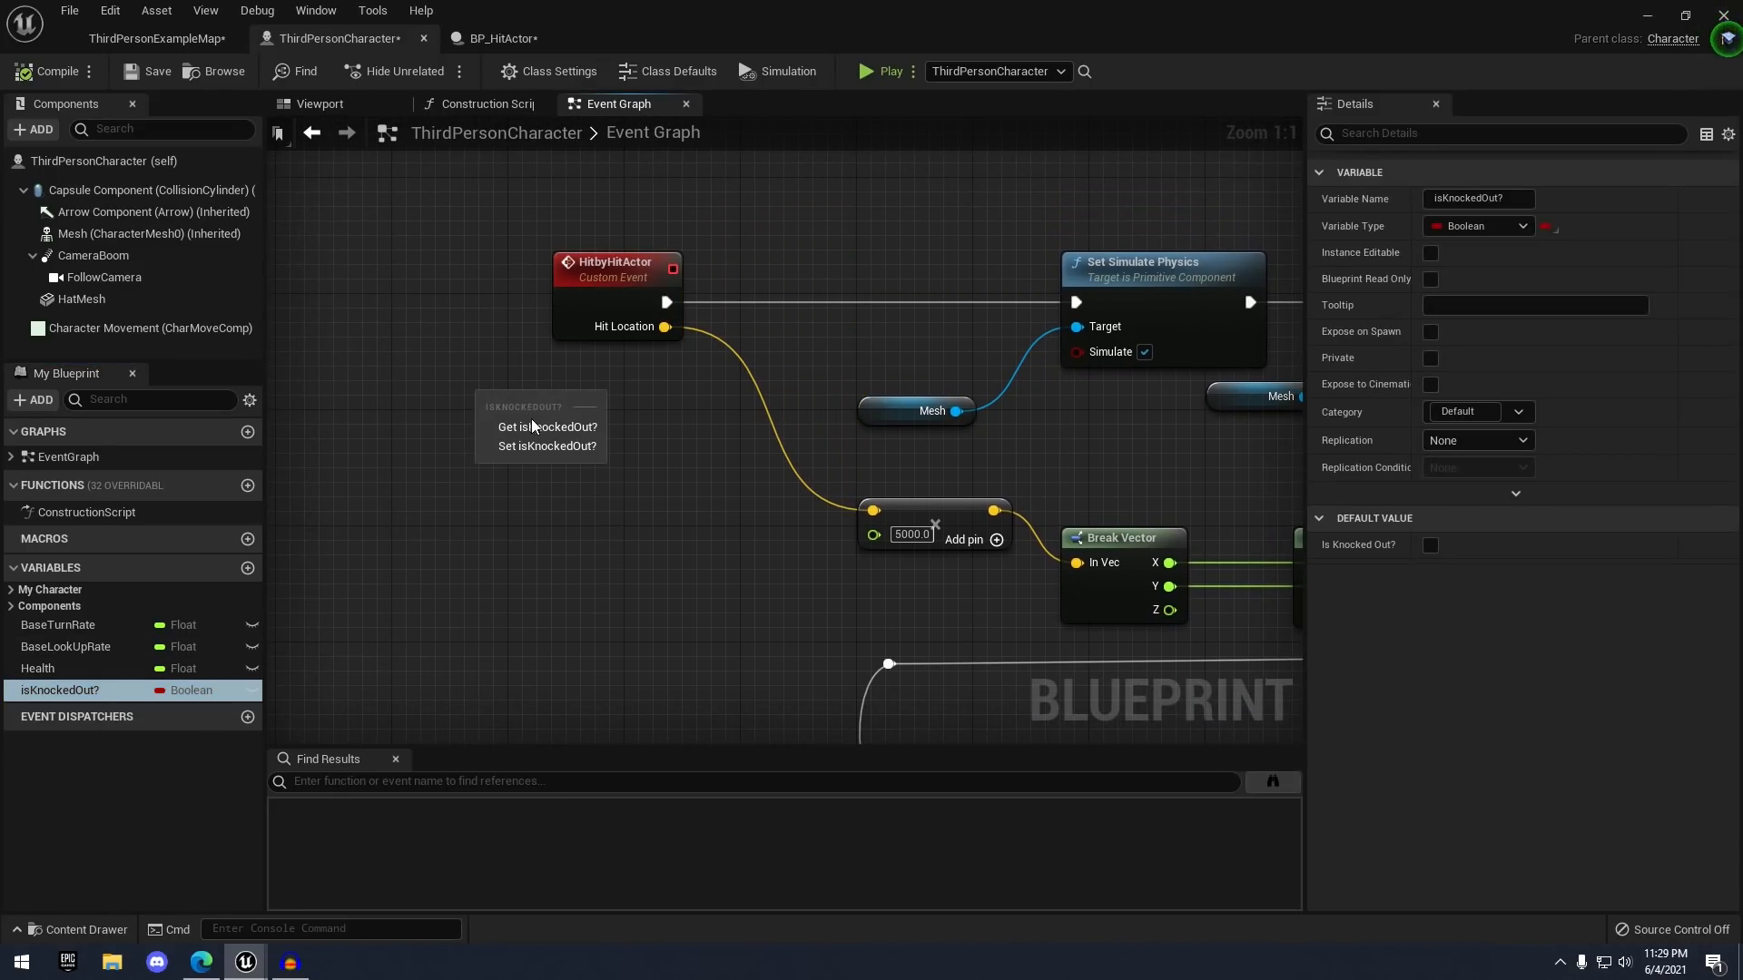
pyautogui.moveTo(584, 411); pyautogui.dragTo(751, 334)
pyautogui.write('branc')
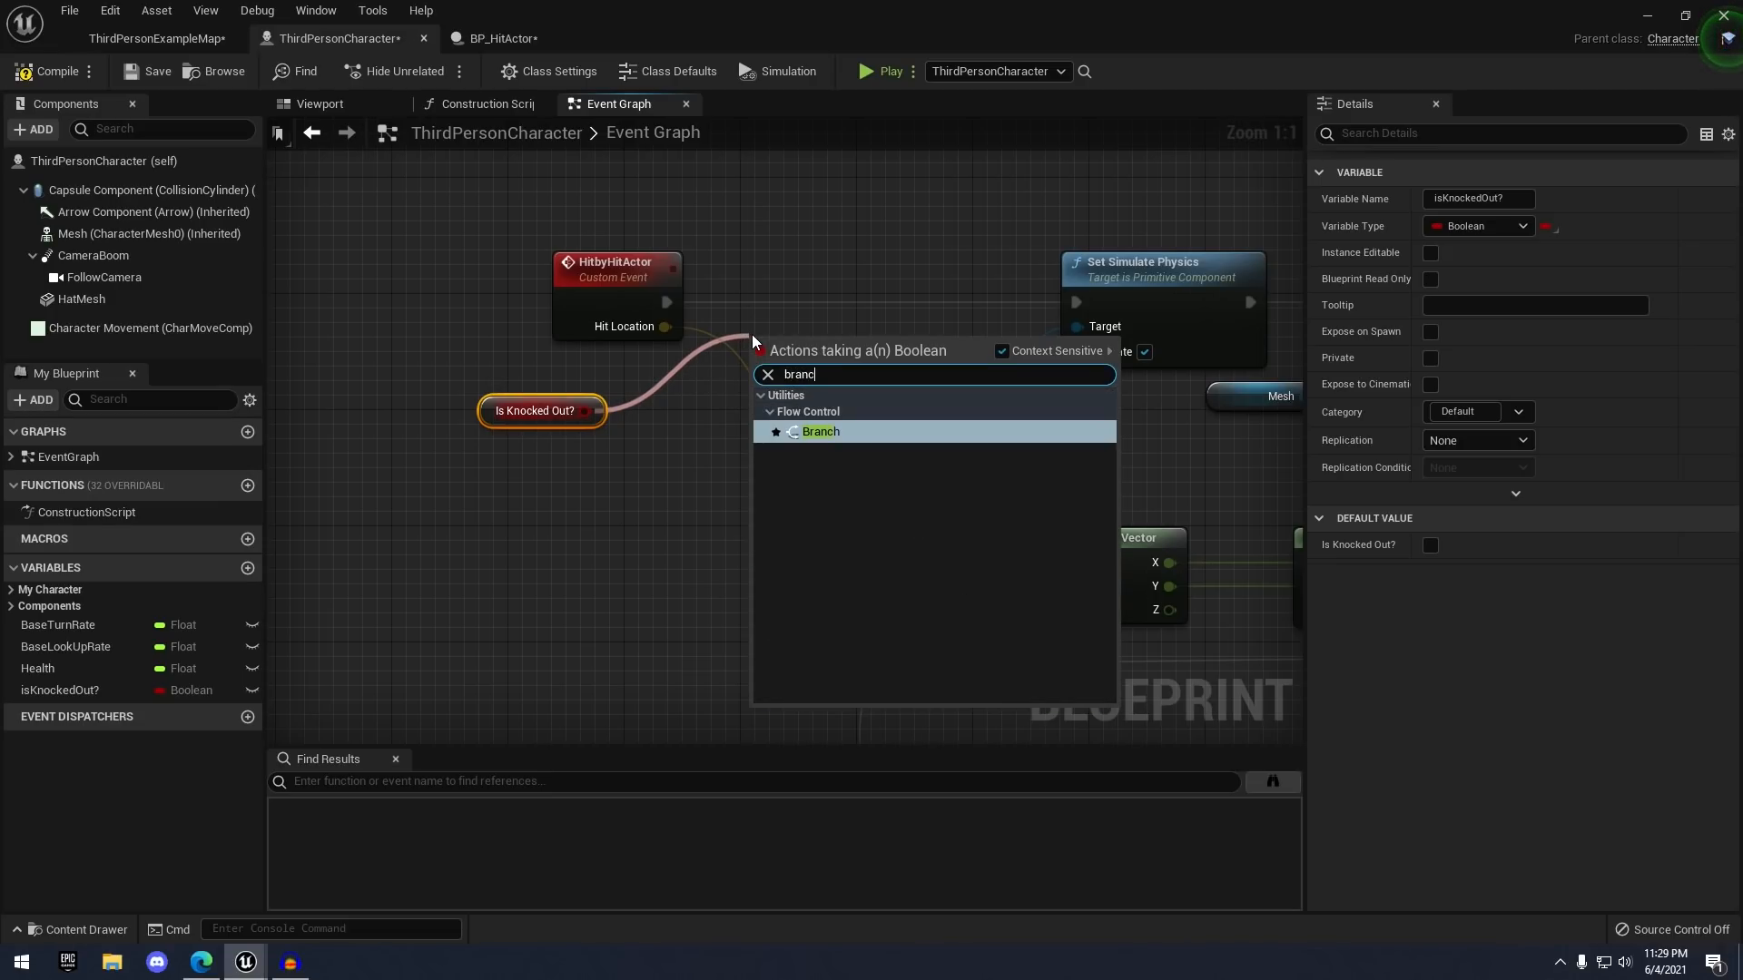
pyautogui.press('Return')
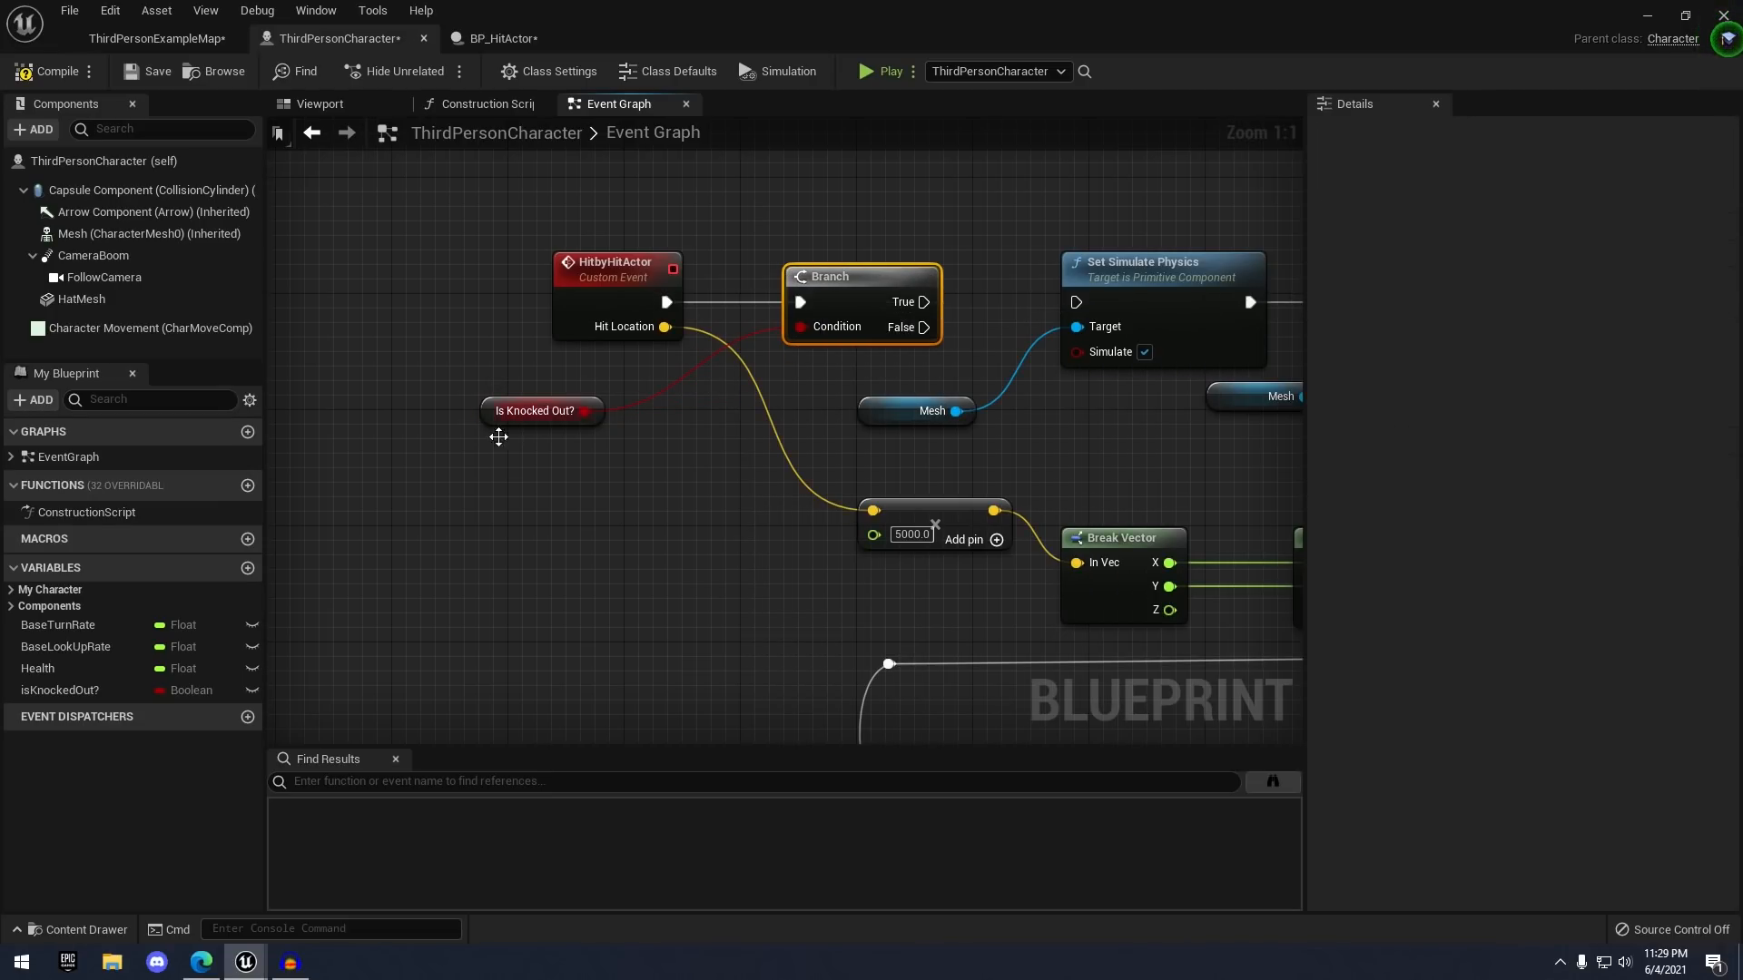
pyautogui.moveTo(522, 414); pyautogui.dragTo(608, 419)
pyautogui.click(712, 429)
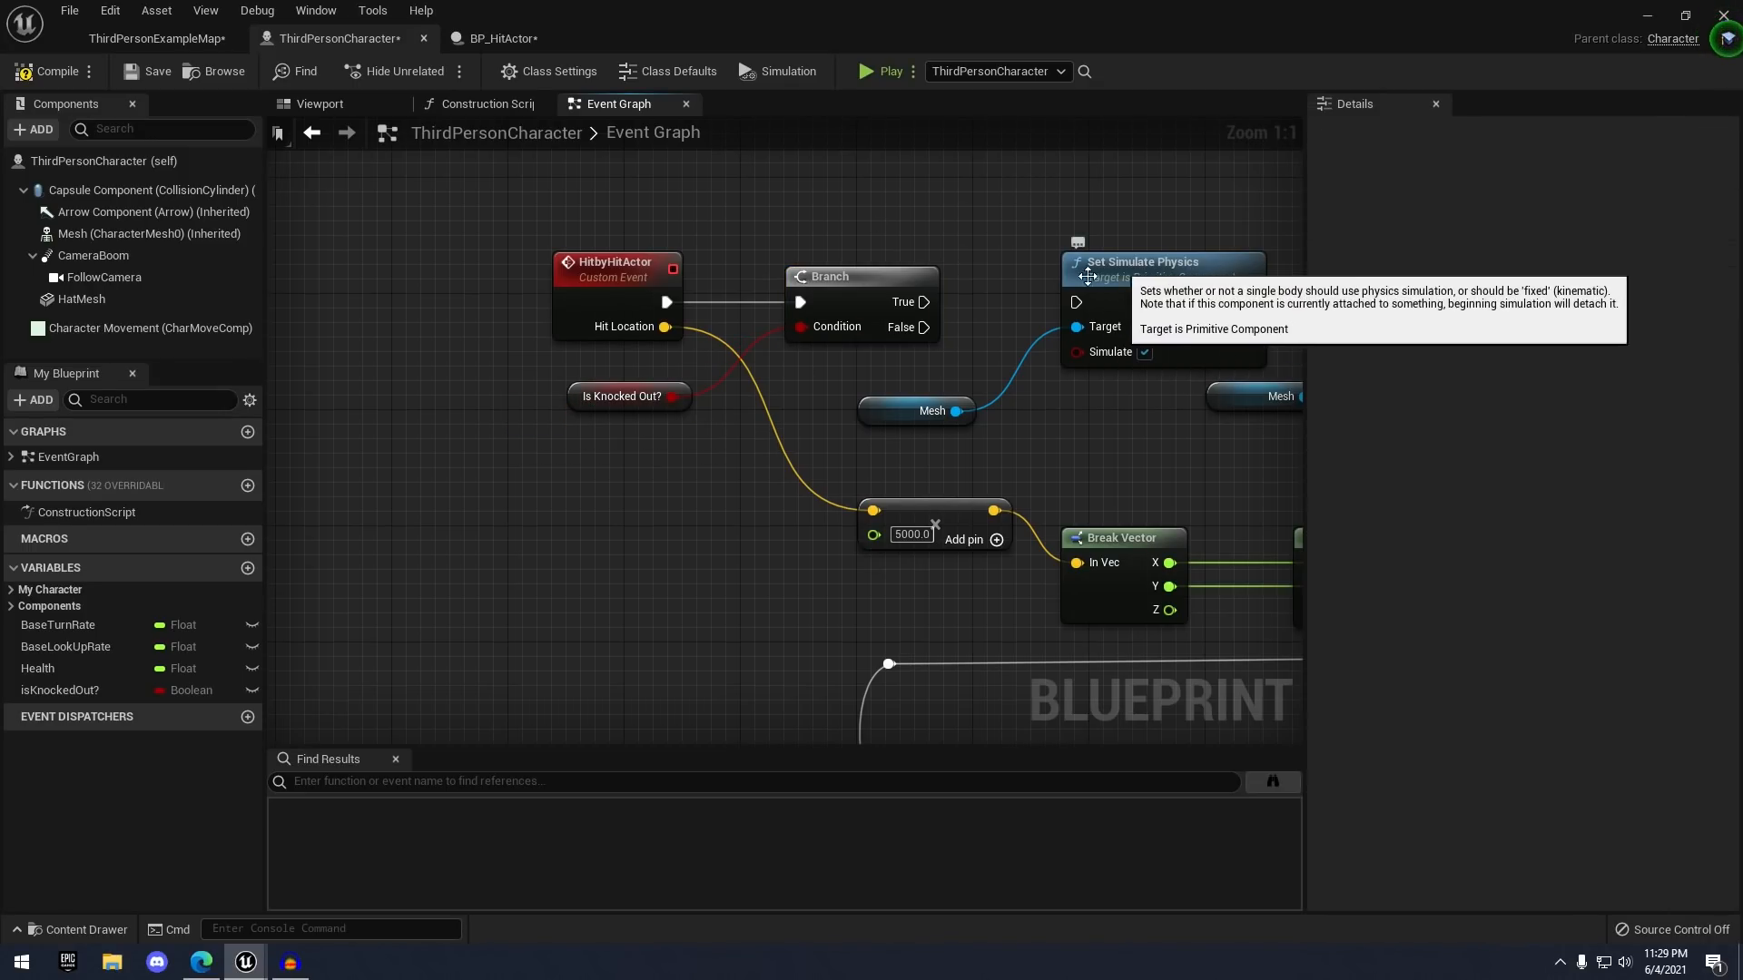
# - Shift the event, Branch and getter left, then wire Branch False into an isKnockedOut? SET node
pyautogui.moveTo(810, 476); pyautogui.dragTo(810, 474)
pyautogui.moveTo(862, 289); pyautogui.dragTo(717, 275)
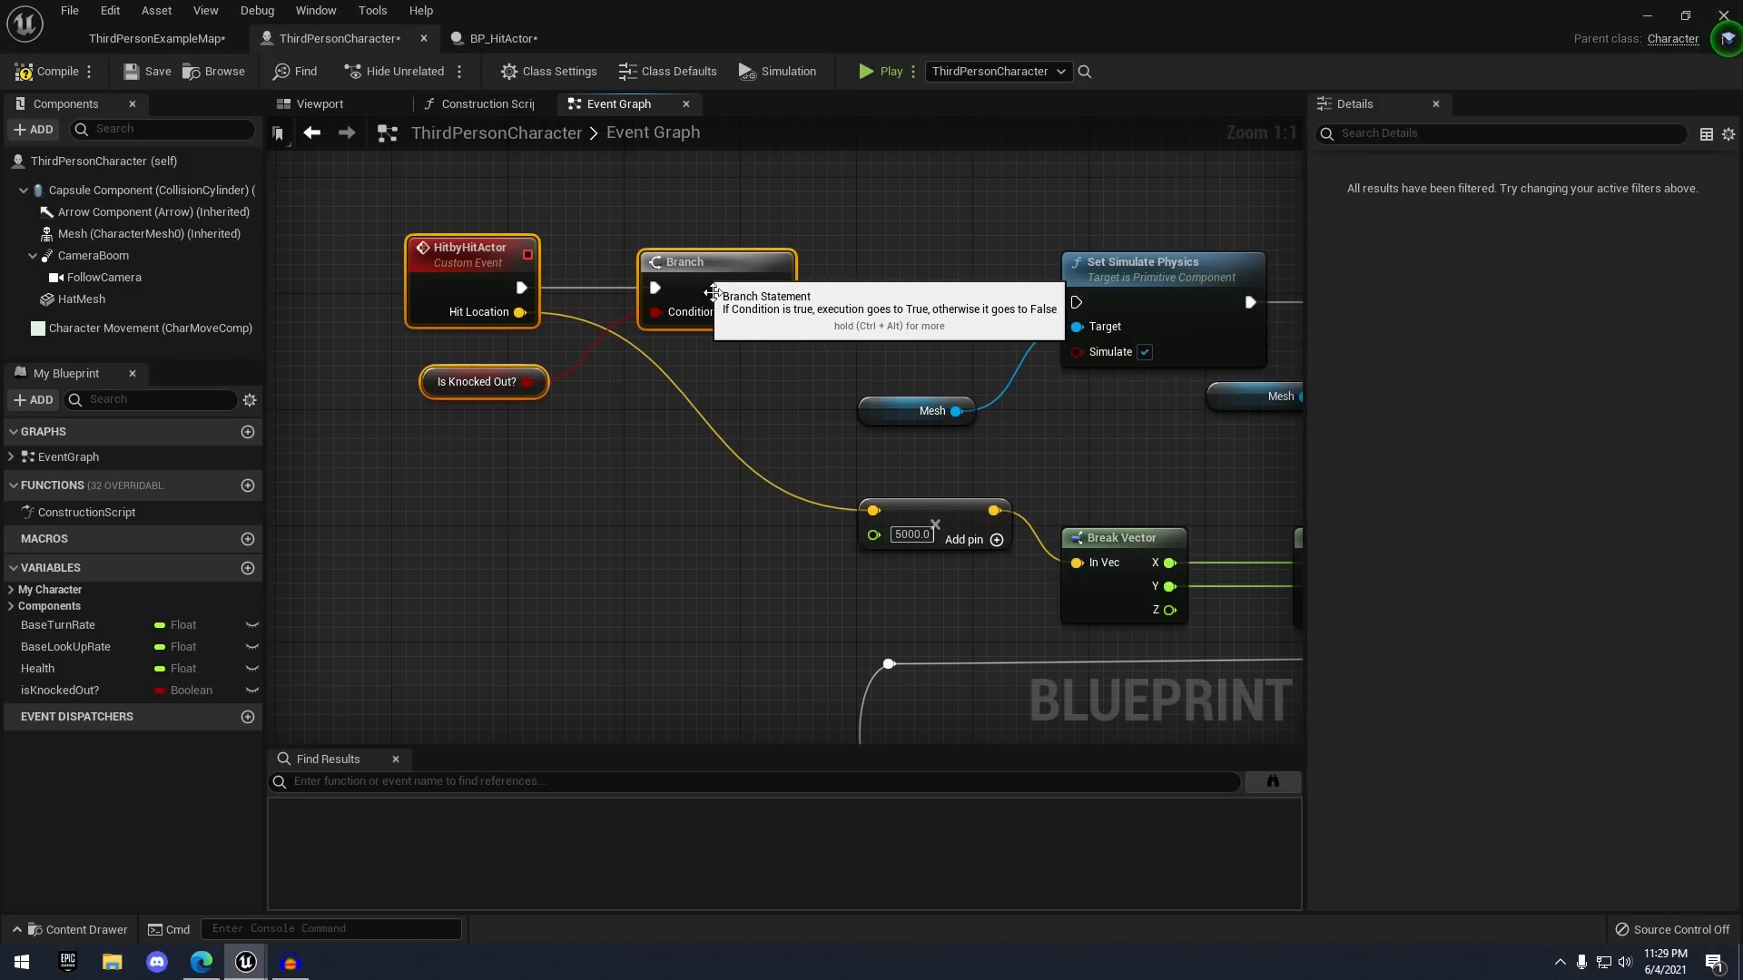
pyautogui.click(586, 423)
pyautogui.moveTo(623, 404); pyautogui.dragTo(618, 448, button='right')
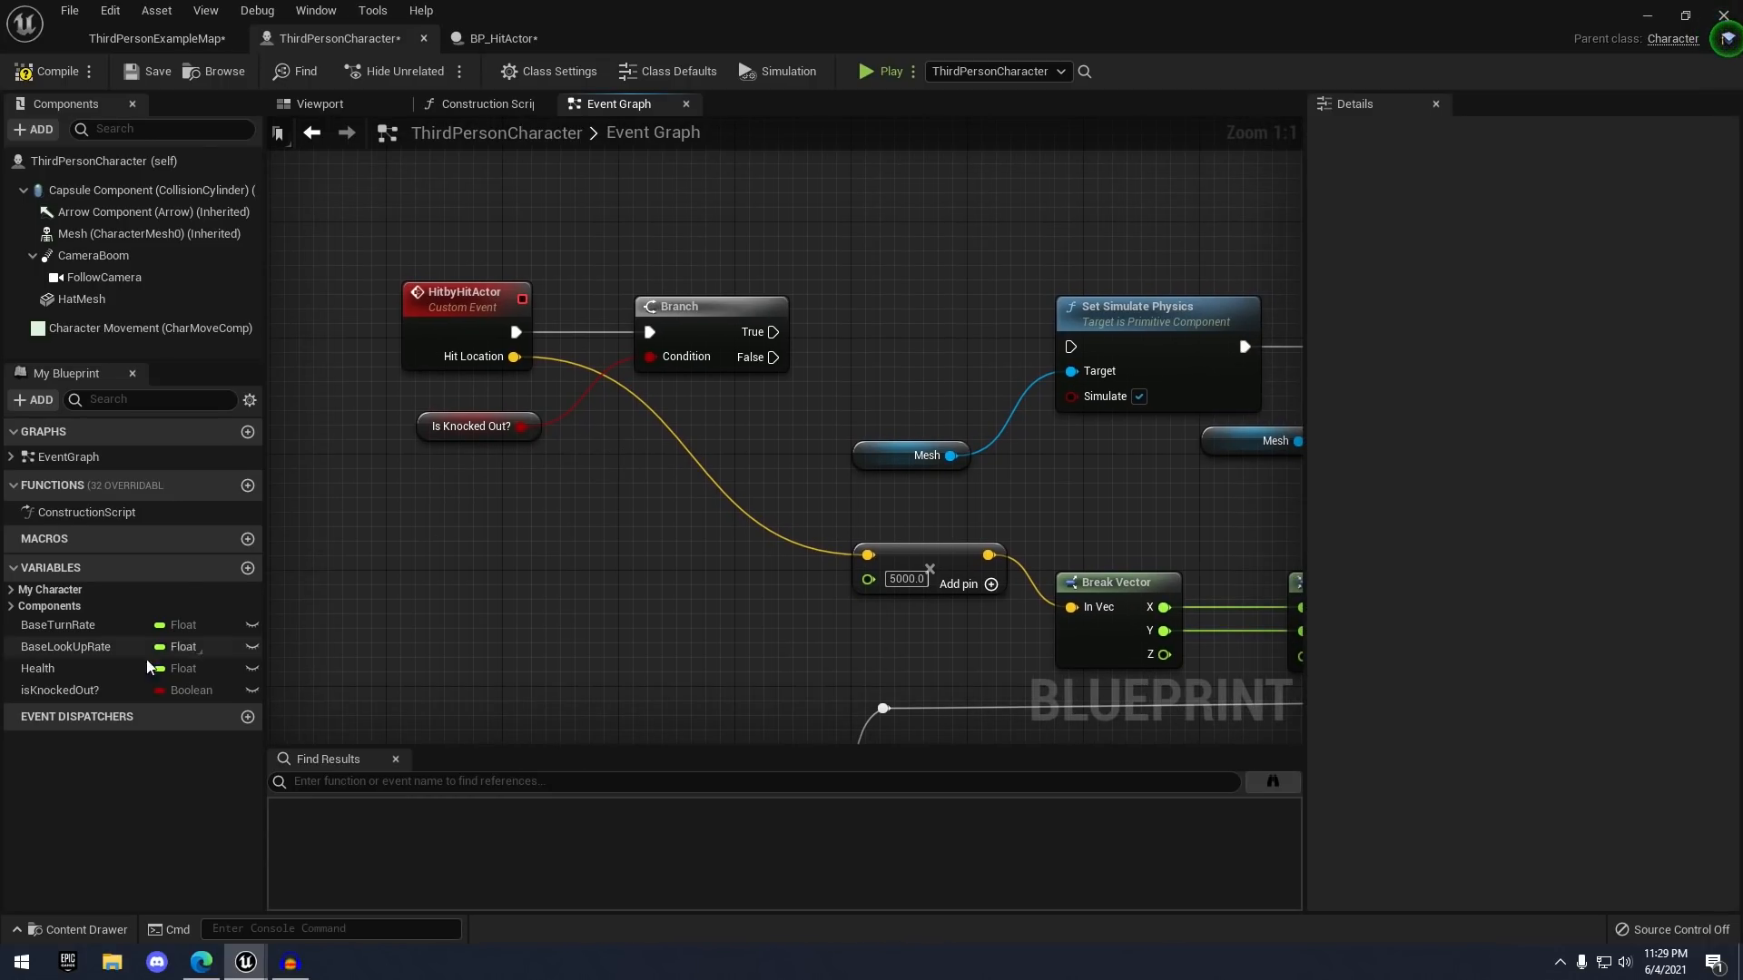
pyautogui.moveTo(91, 690); pyautogui.dragTo(772, 357)
pyautogui.click(916, 372)
pyautogui.moveTo(962, 392); pyautogui.dragTo(1067, 354)
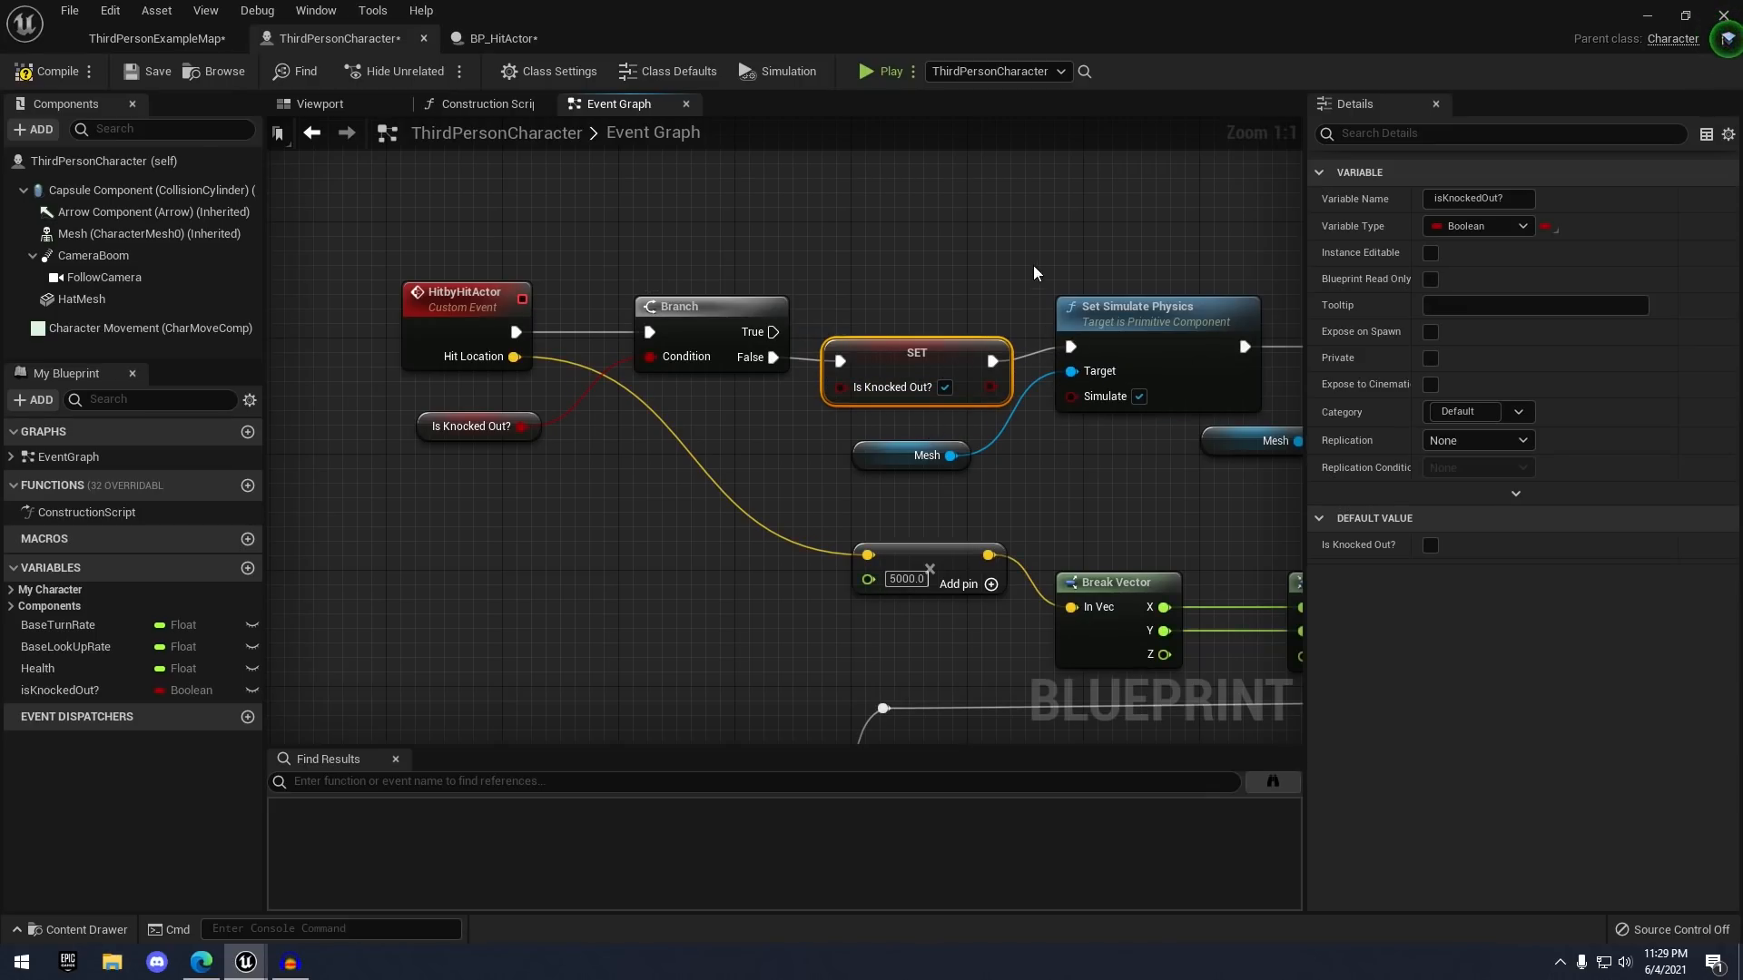
pyautogui.click(1034, 273)
# - Add a second isKnockedOut? SET node after Set Movement Mode
pyautogui.scroll(-7, 1035, 273)
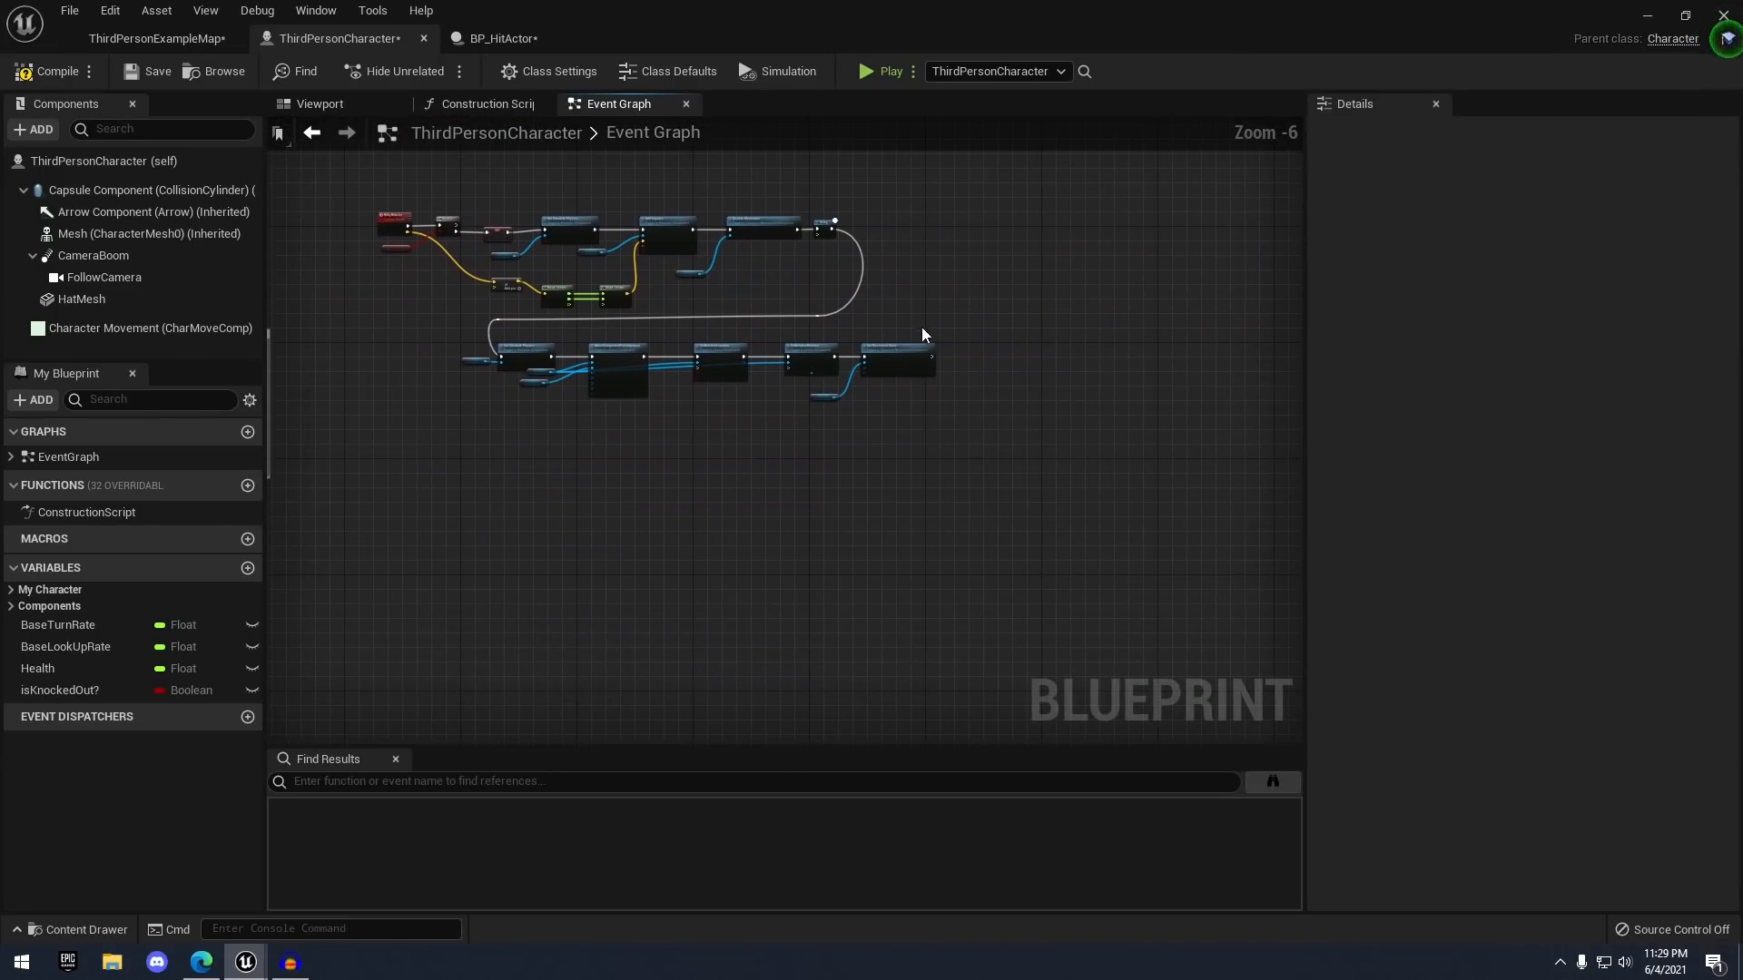
pyautogui.scroll(4, 922, 334)
pyautogui.moveTo(79, 689); pyautogui.dragTo(879, 385)
pyautogui.click(880, 412)
pyautogui.scroll(2, 907, 413)
# - Move the new isKnockedOut? SET node into position in the ThirdPersonCharacter graph
pyautogui.click(845, 434)
pyautogui.scroll(-3, 816, 439)
pyautogui.moveTo(777, 439); pyautogui.dragTo(968, 435, button='right')
pyautogui.scroll(-3, 835, 441)
pyautogui.moveTo(969, 436); pyautogui.dragTo(988, 436, button='right')
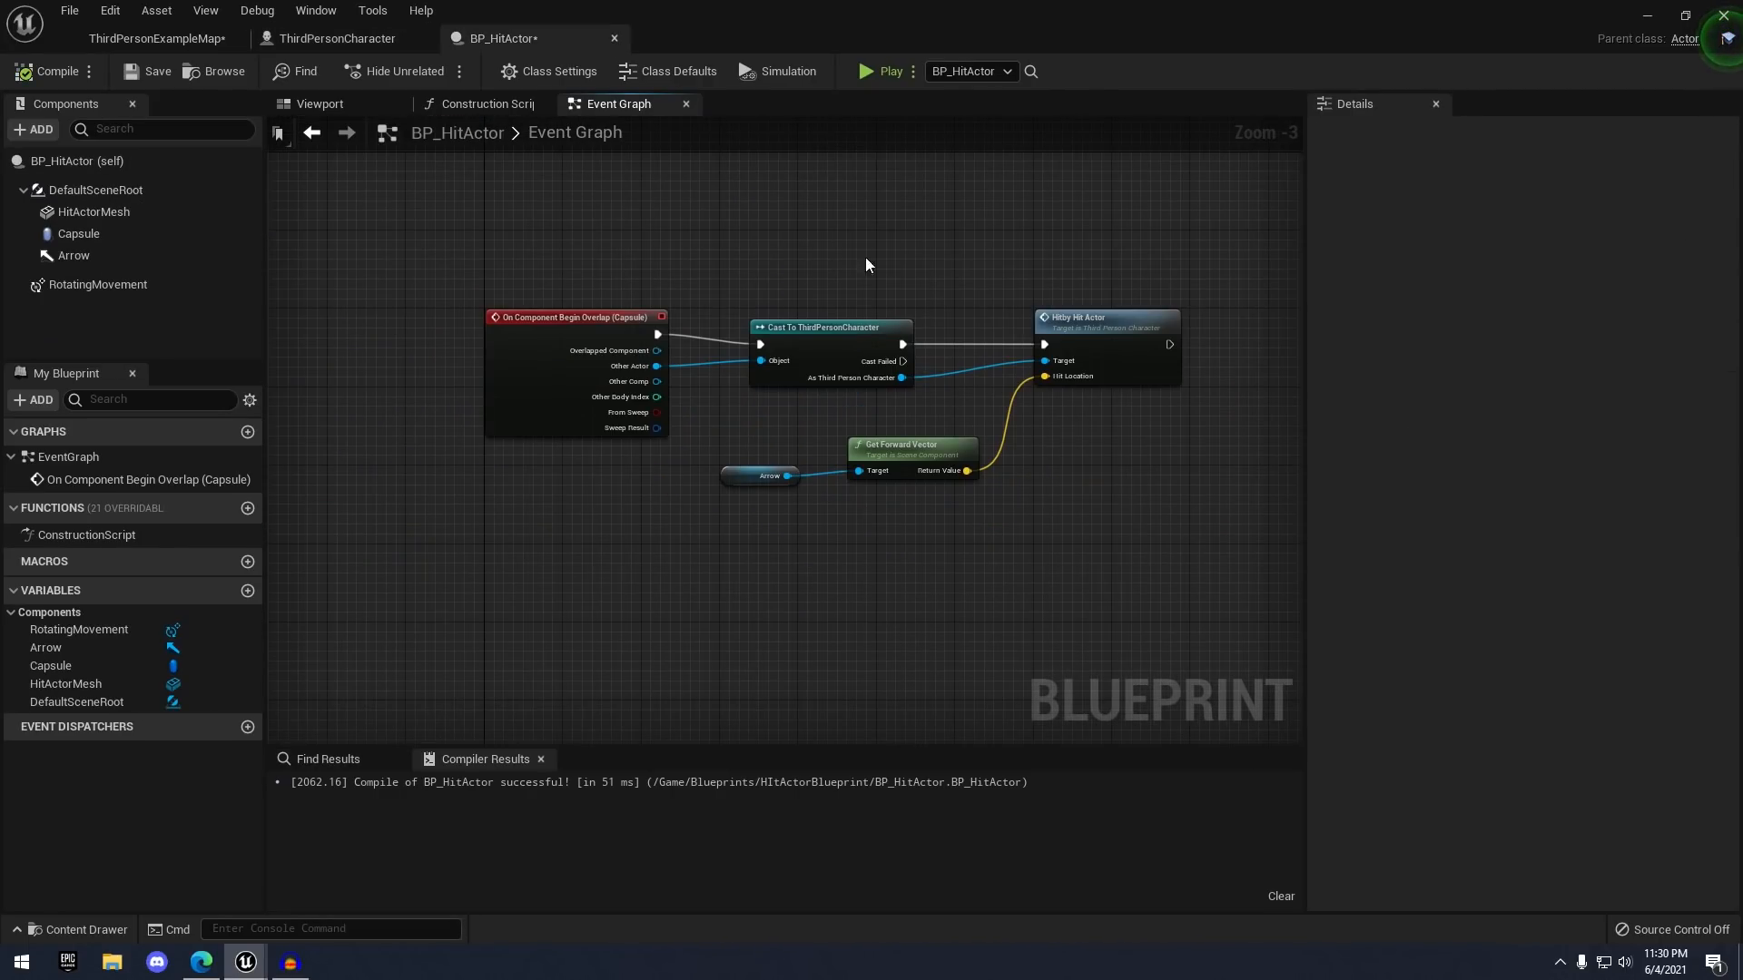
pyautogui.click(362, 45)
pyautogui.scroll(-3, 905, 416)
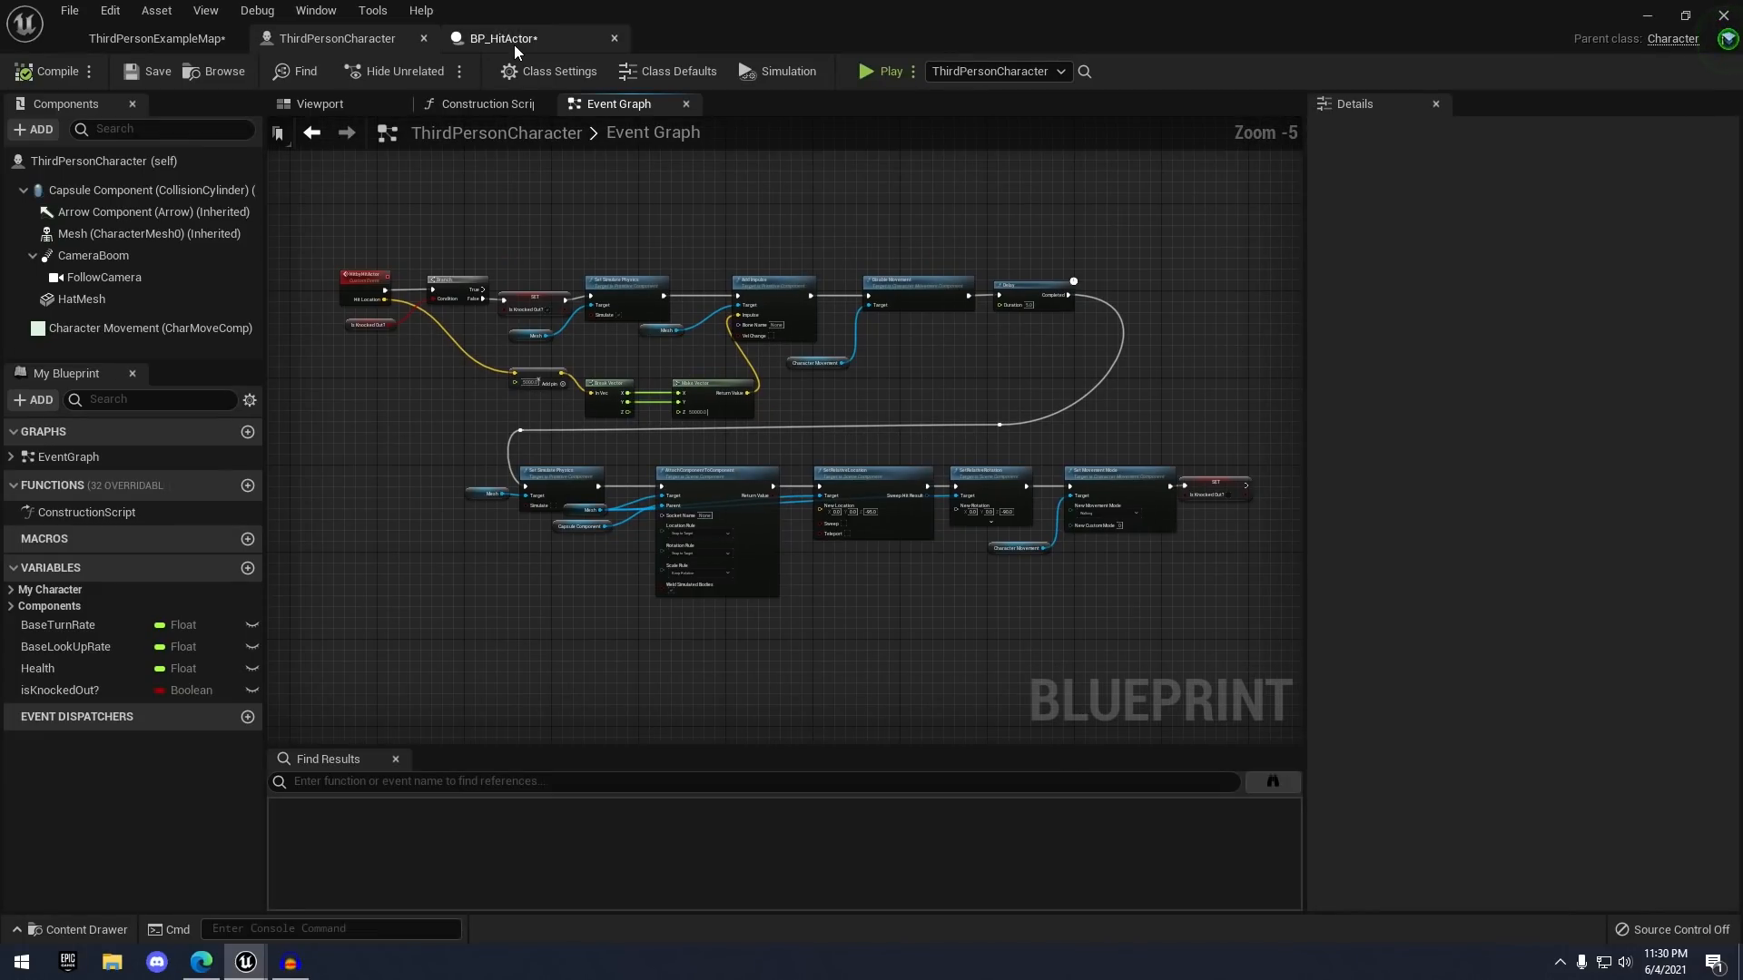
# - Select BP_HitActor's HitActorMesh component and review its Details
pyautogui.click(514, 40)
pyautogui.click(95, 213)
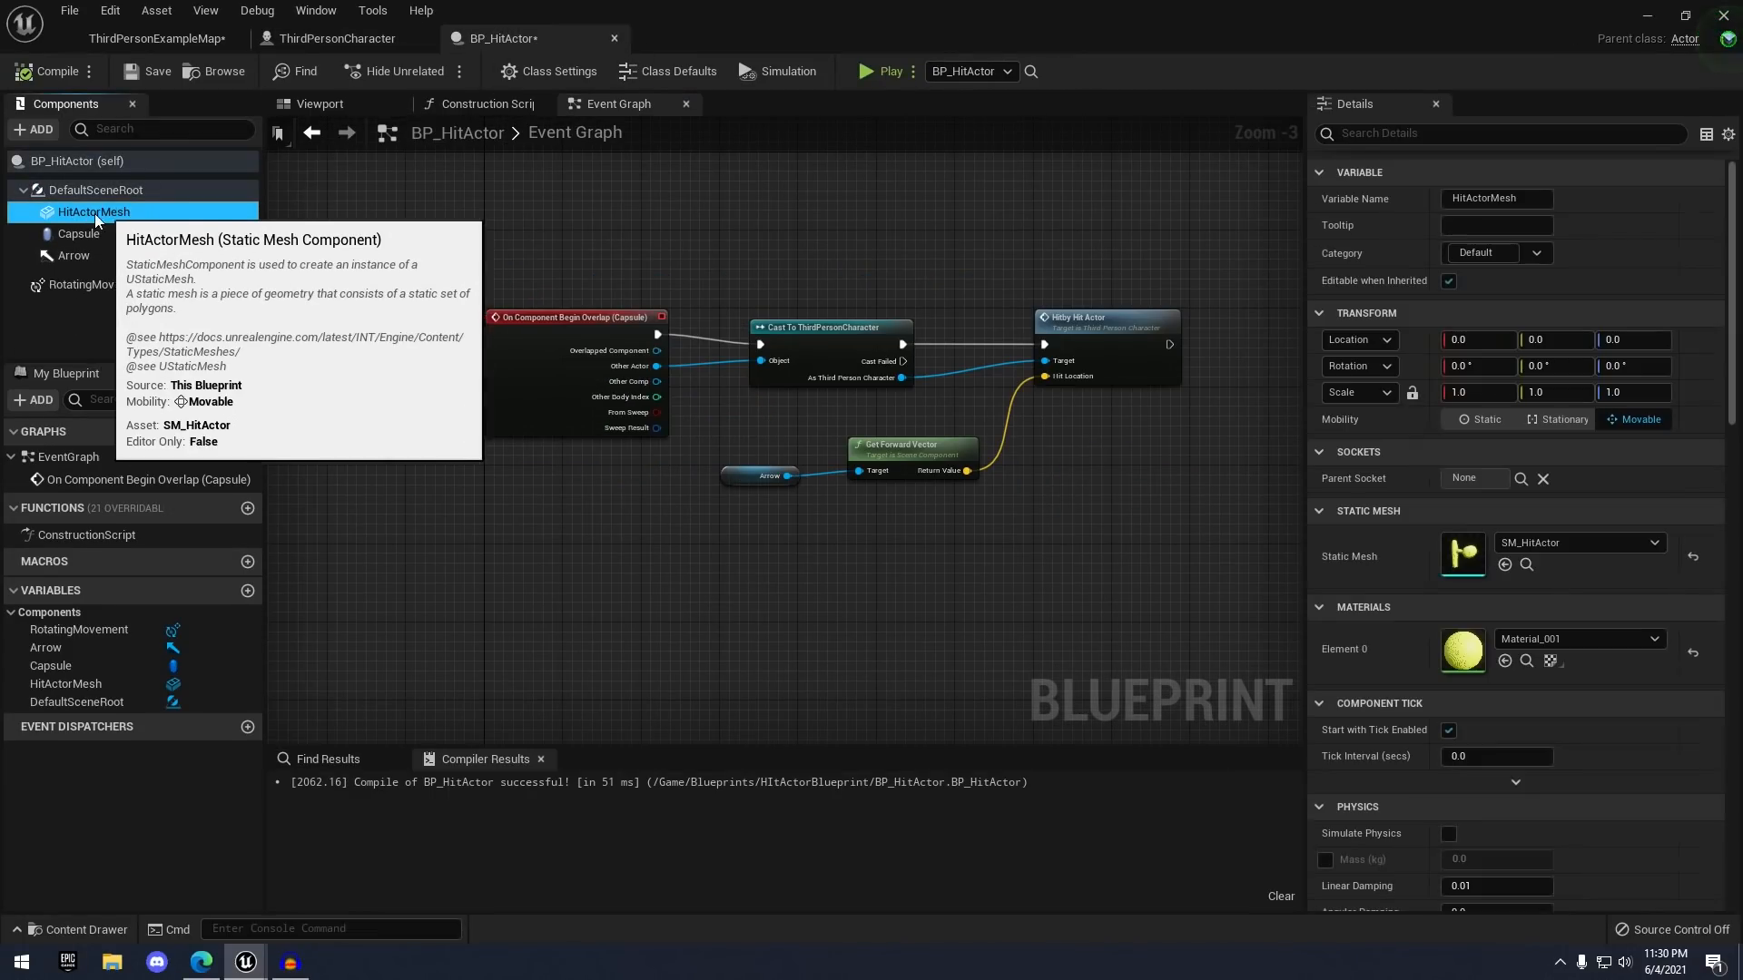
pyautogui.scroll(-5, 1422, 490)
pyautogui.scroll(-10, 1434, 485)
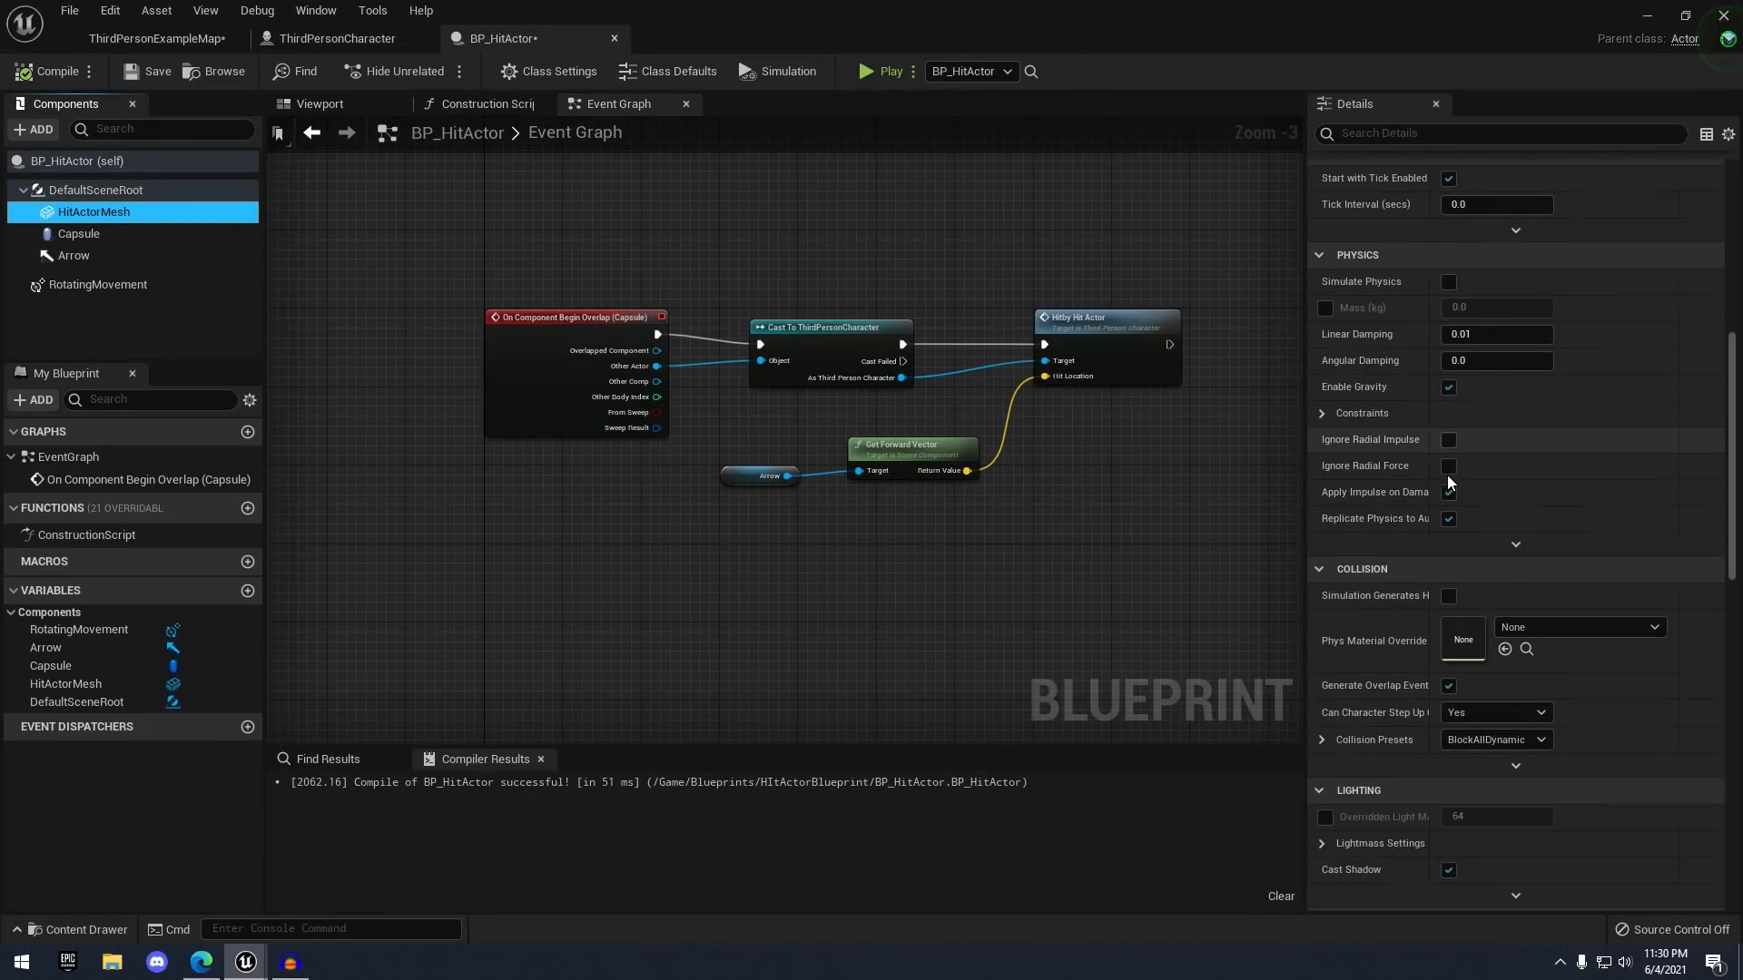
pyautogui.scroll(-8, 1449, 490)
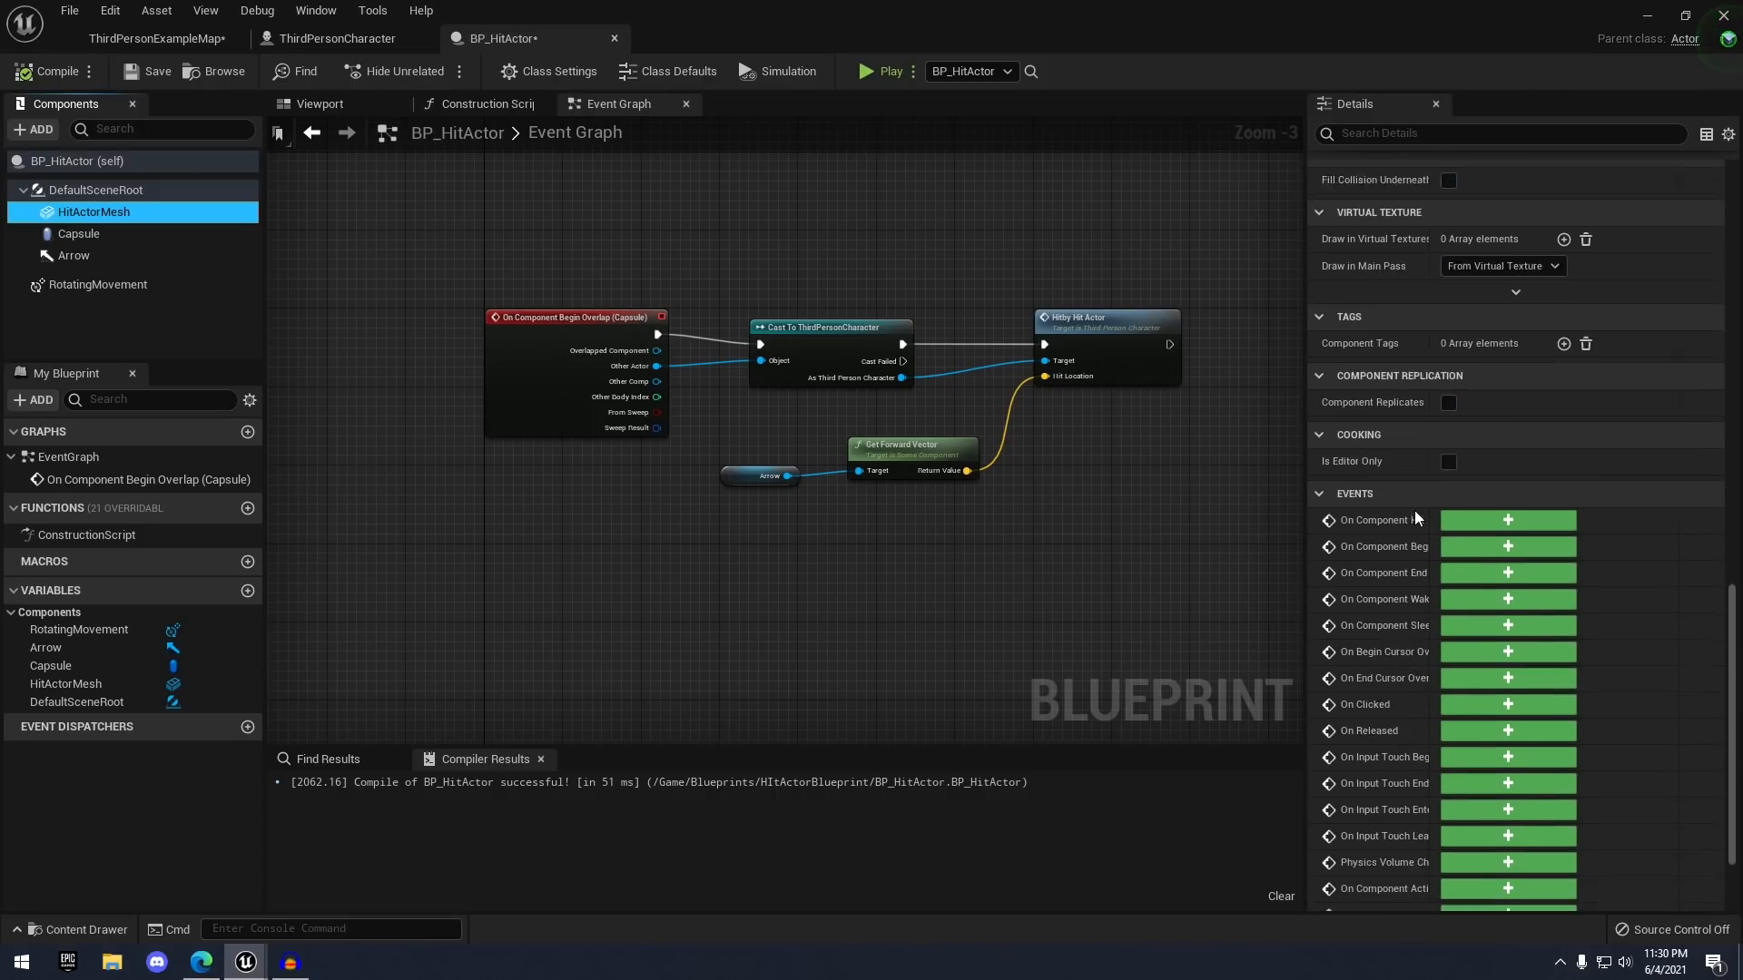
pyautogui.scroll(14, 1417, 473)
pyautogui.scroll(2, 1431, 465)
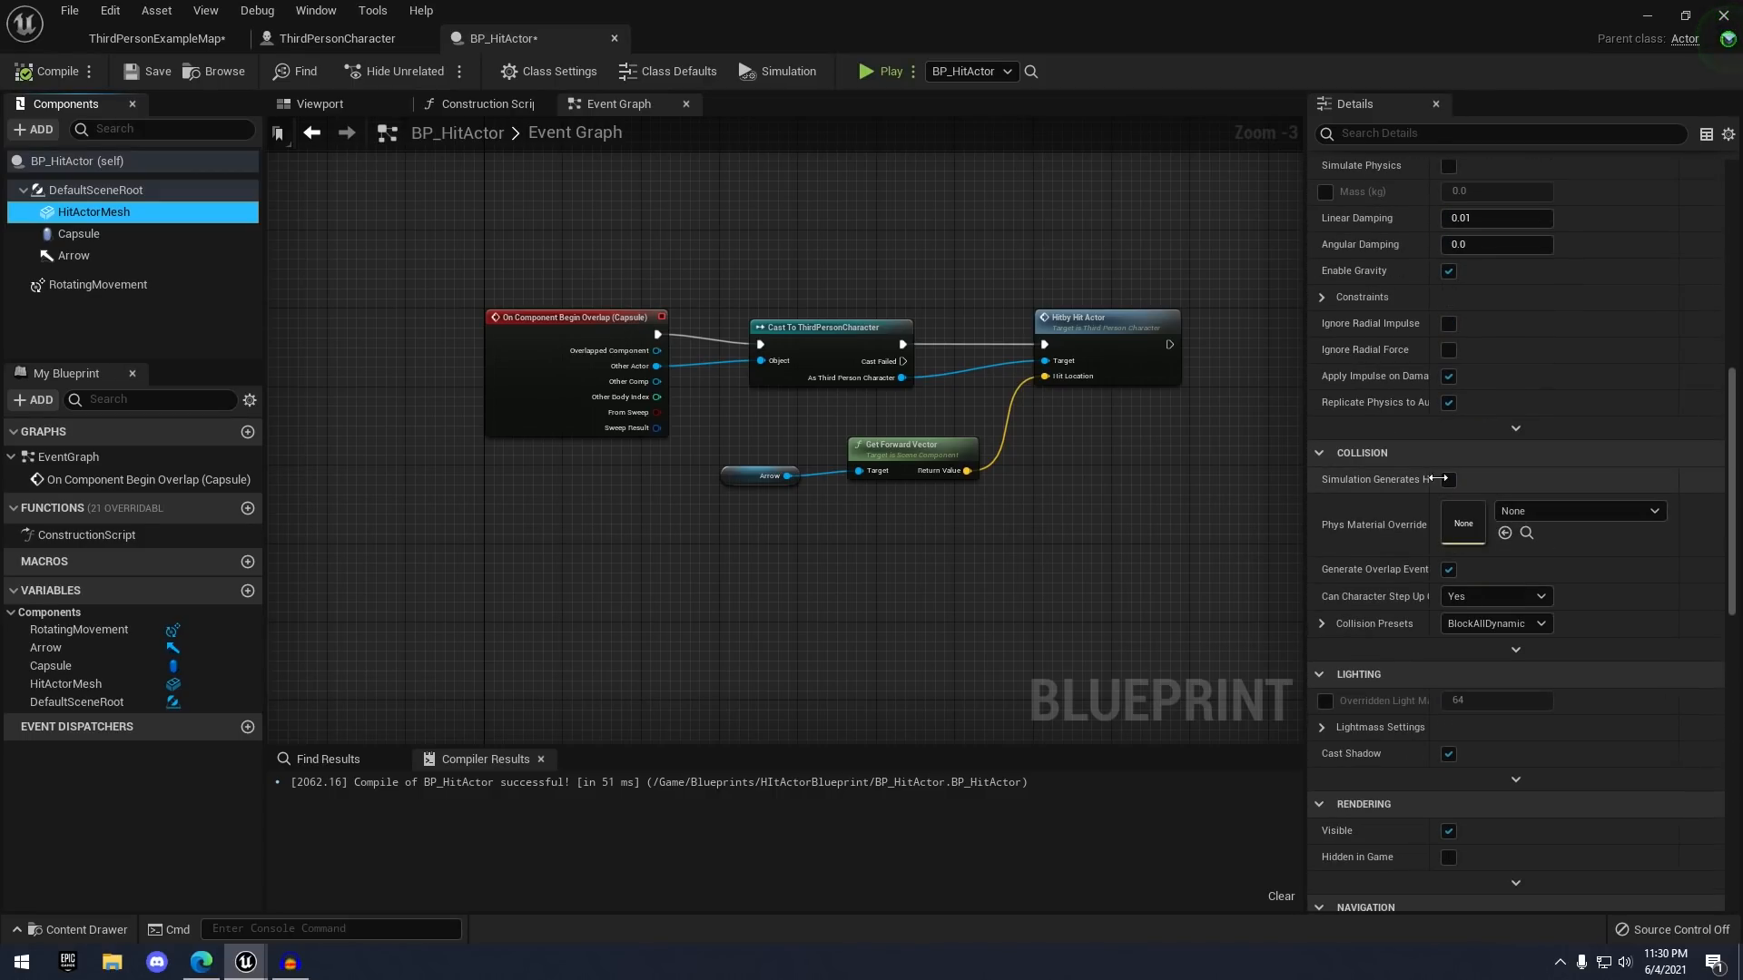
# - Set HitActorMesh collision to a Custom preset ignoring Camera, then show the Viewport and recompile
pyautogui.click(1470, 622)
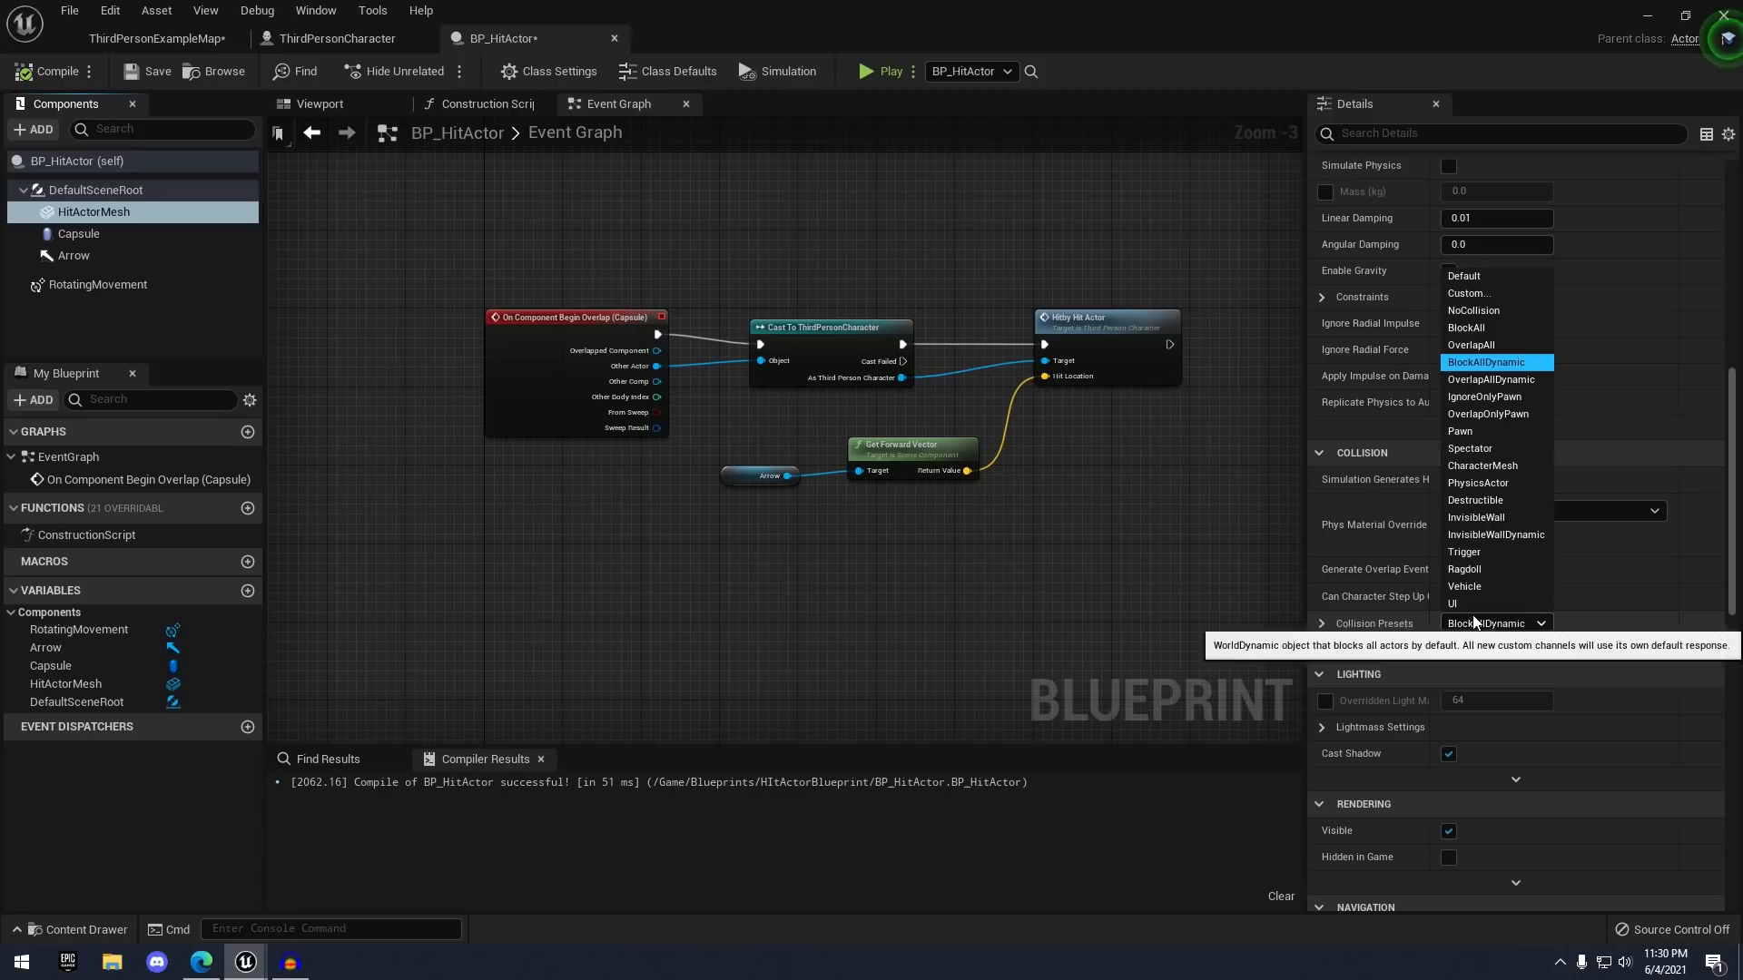
pyautogui.click(1488, 294)
pyautogui.scroll(-6, 1455, 586)
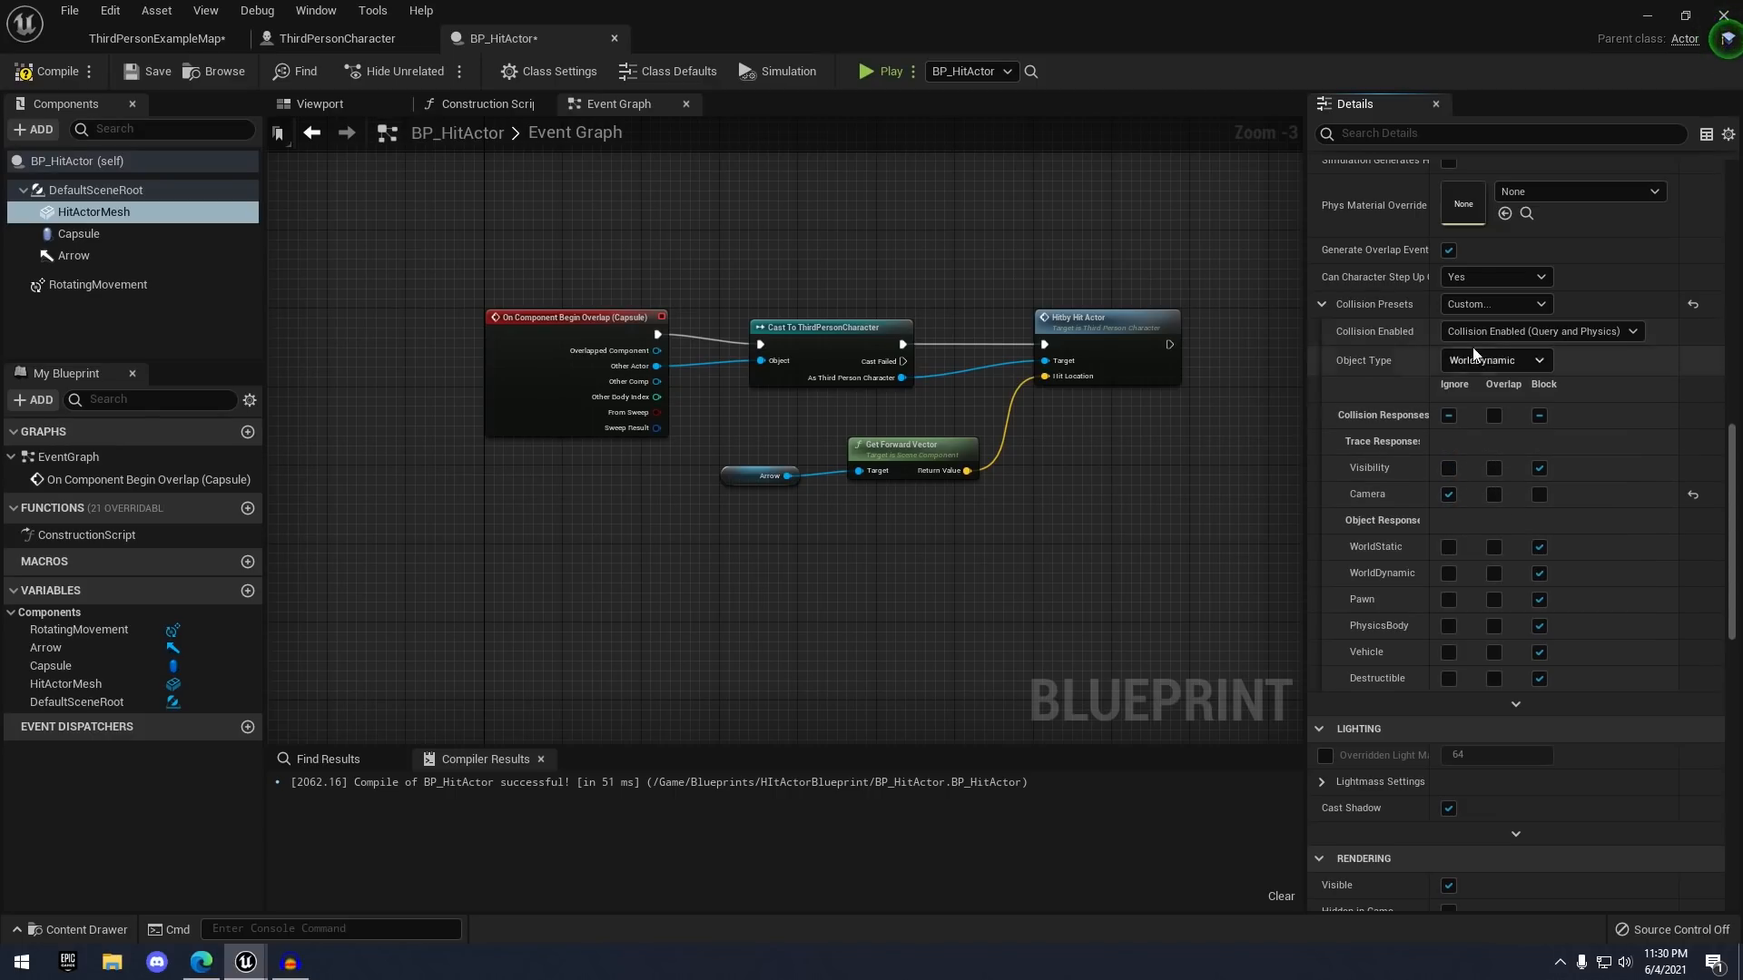
pyautogui.scroll(3, 1472, 347)
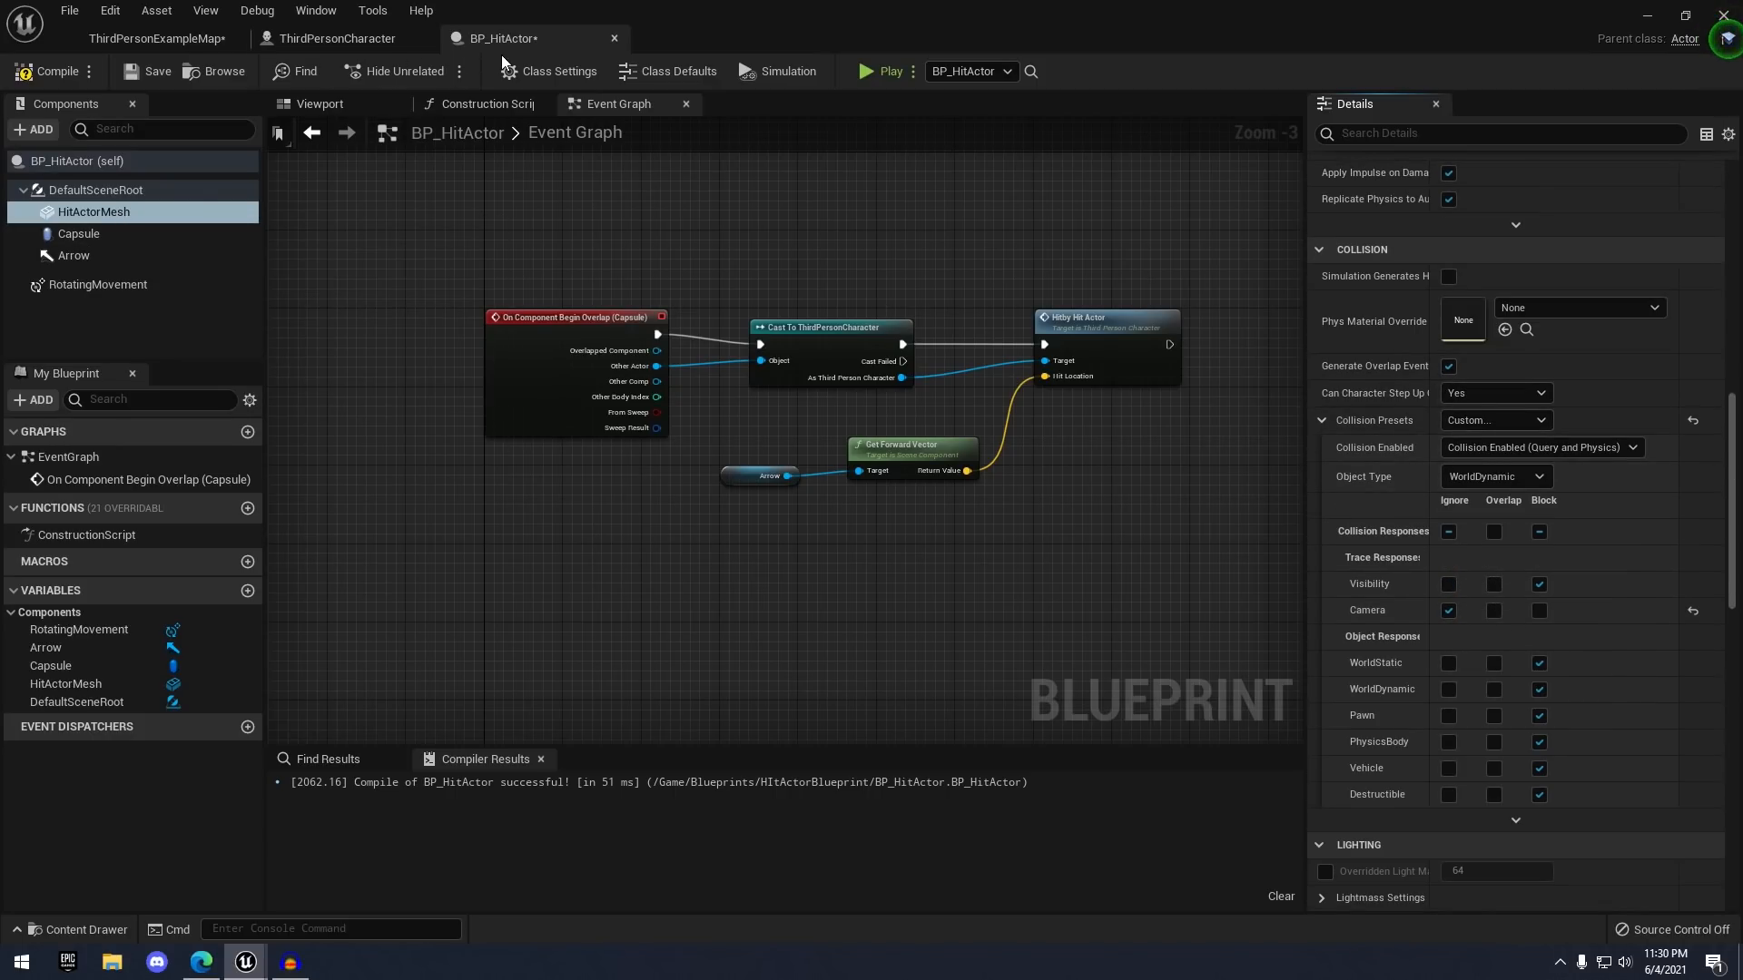
pyautogui.click(319, 103)
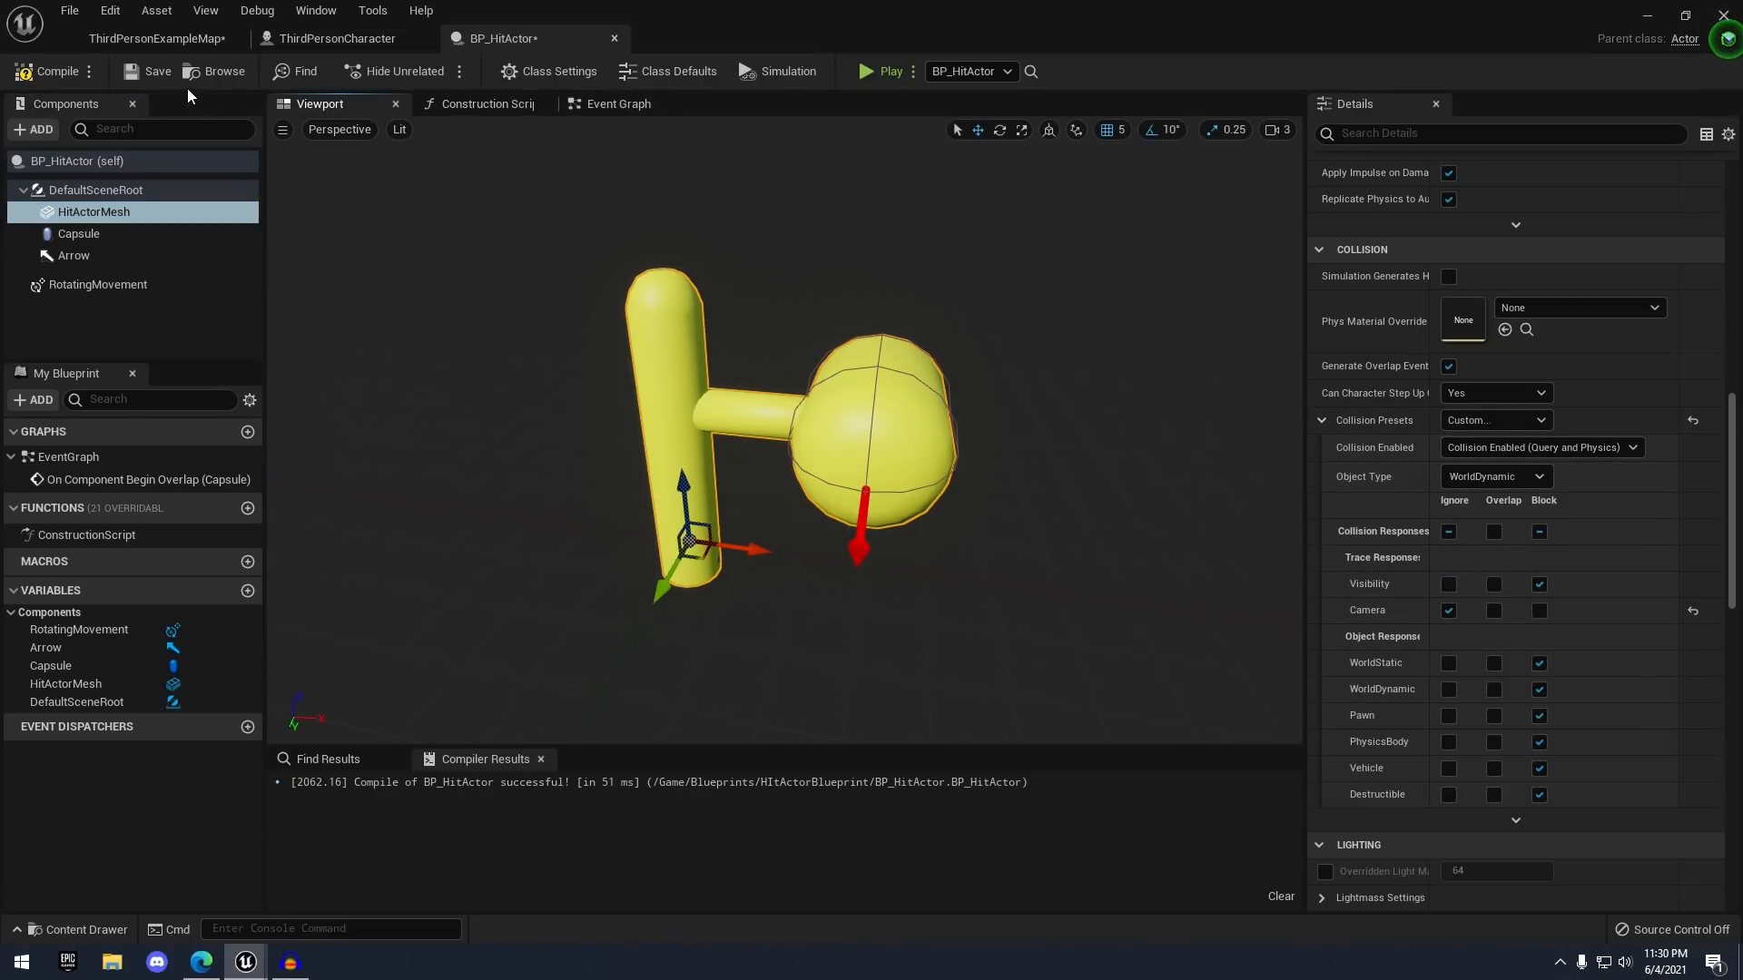
pyautogui.click(50, 71)
# - Save BP_HitActor and play-test the level, running the character into the hammer
pyautogui.click(144, 78)
pyautogui.click(227, 39)
pyautogui.click(1004, 71)
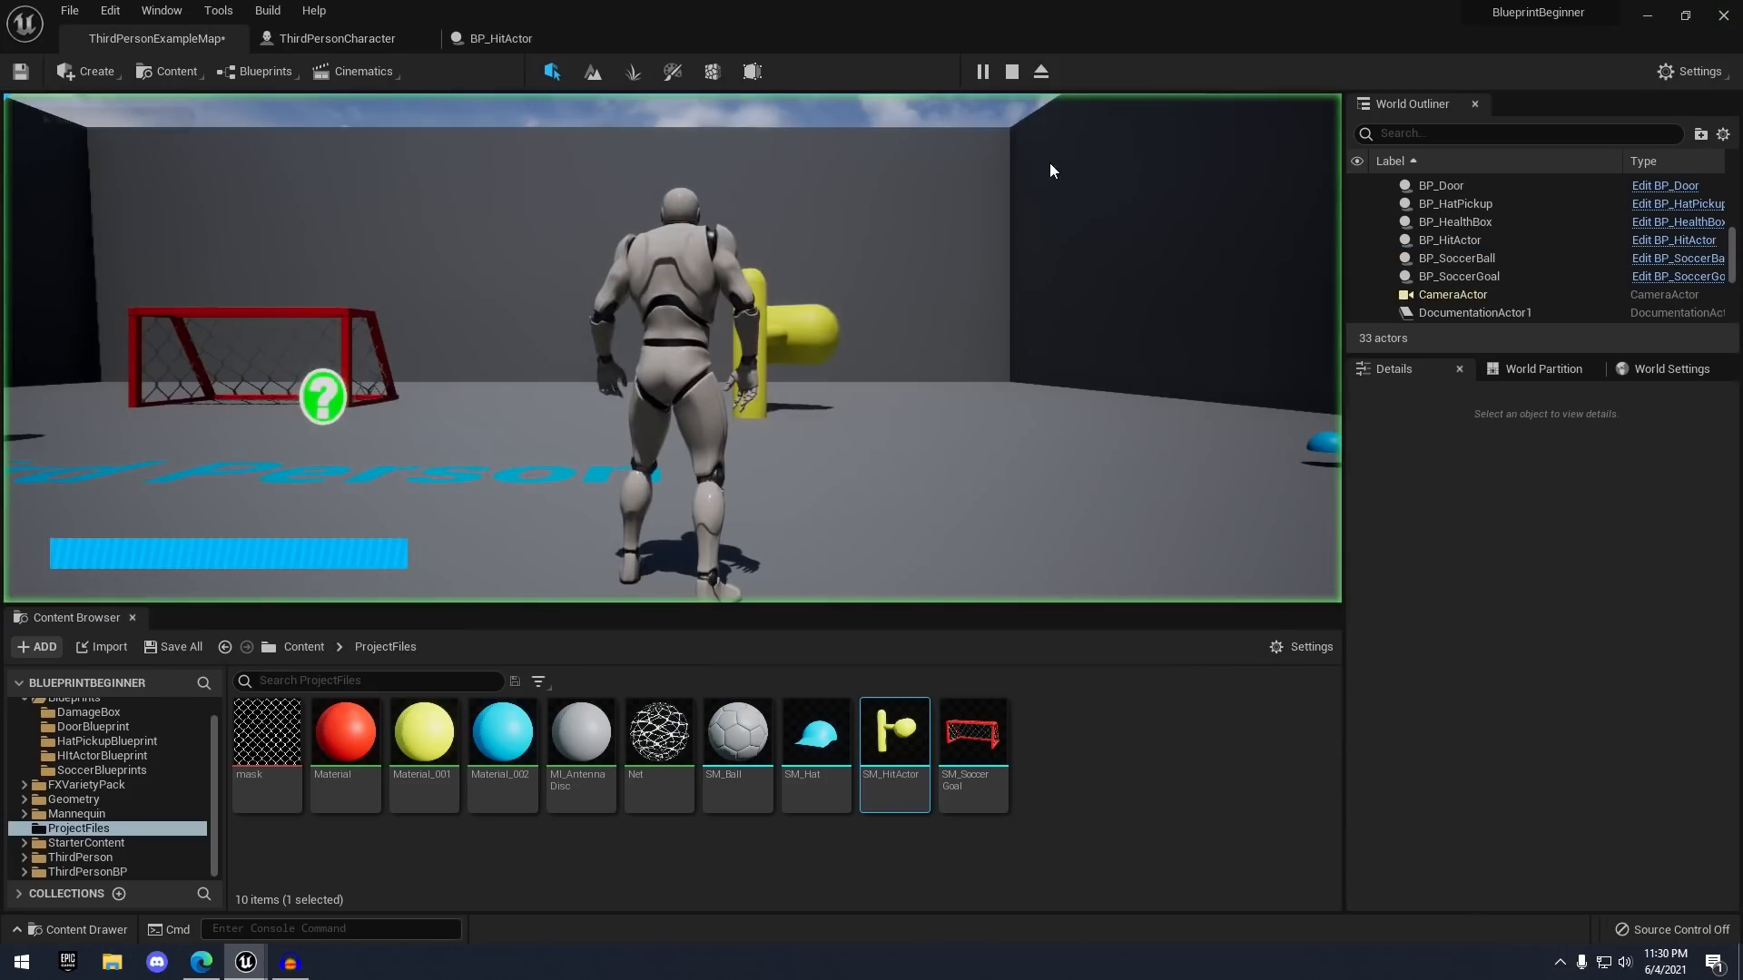
pyautogui.press('w')
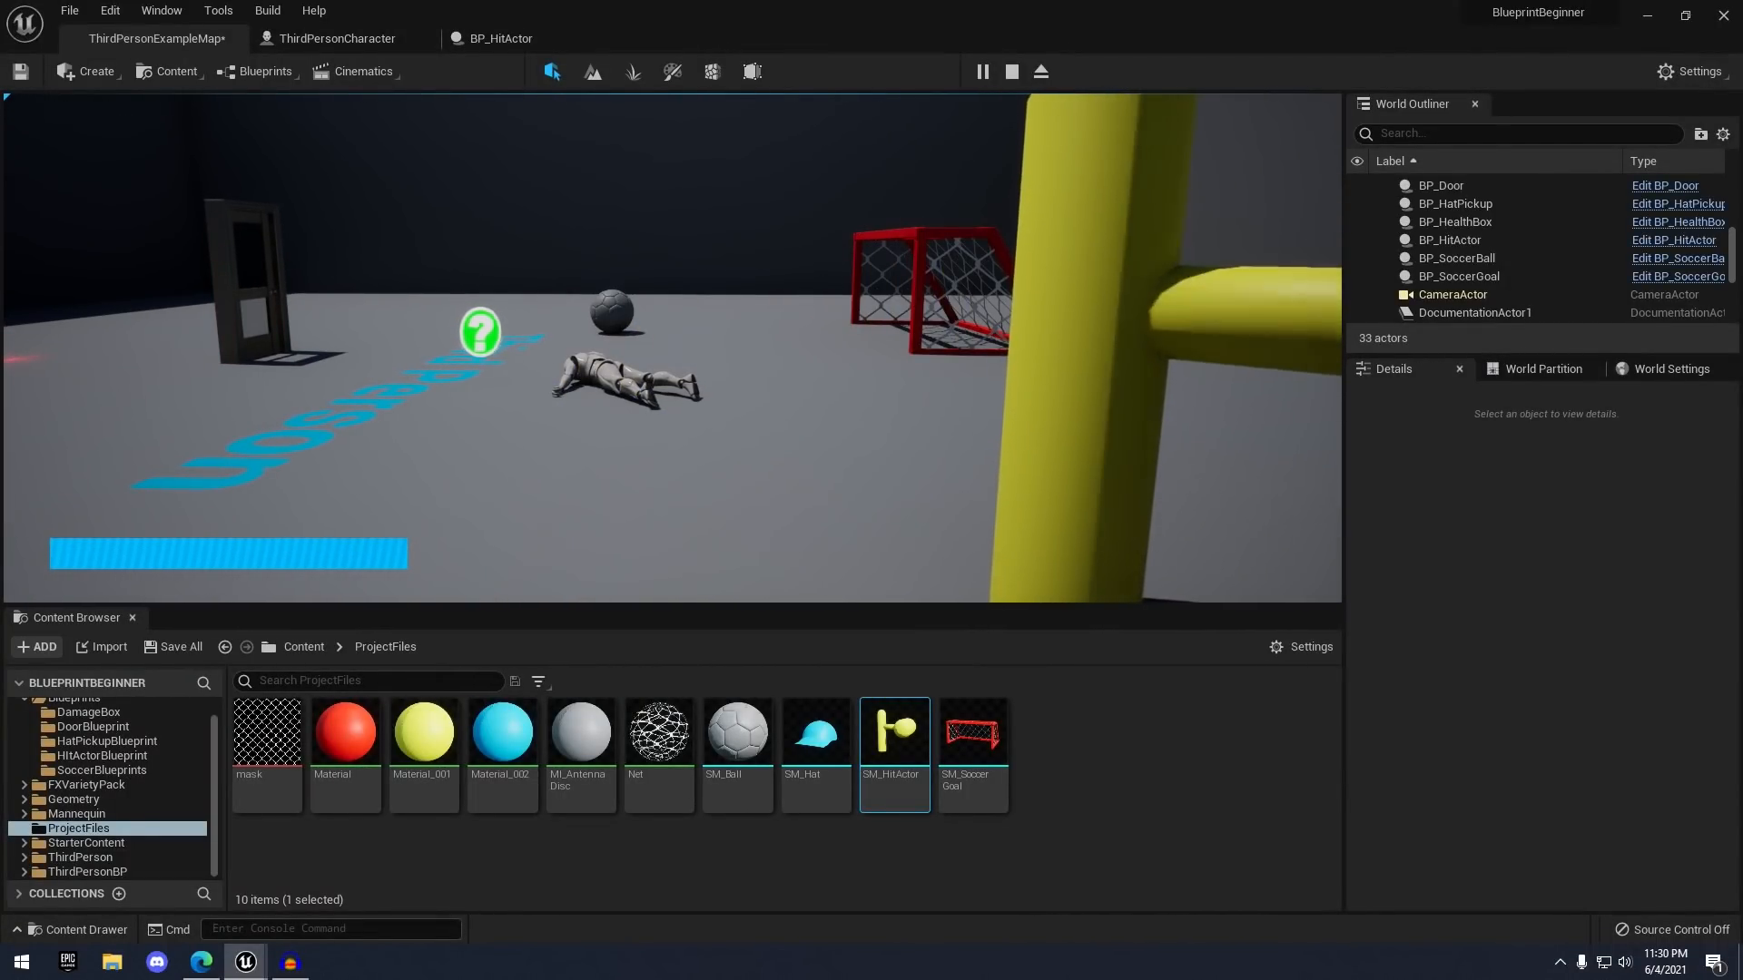
pyautogui.press('w')
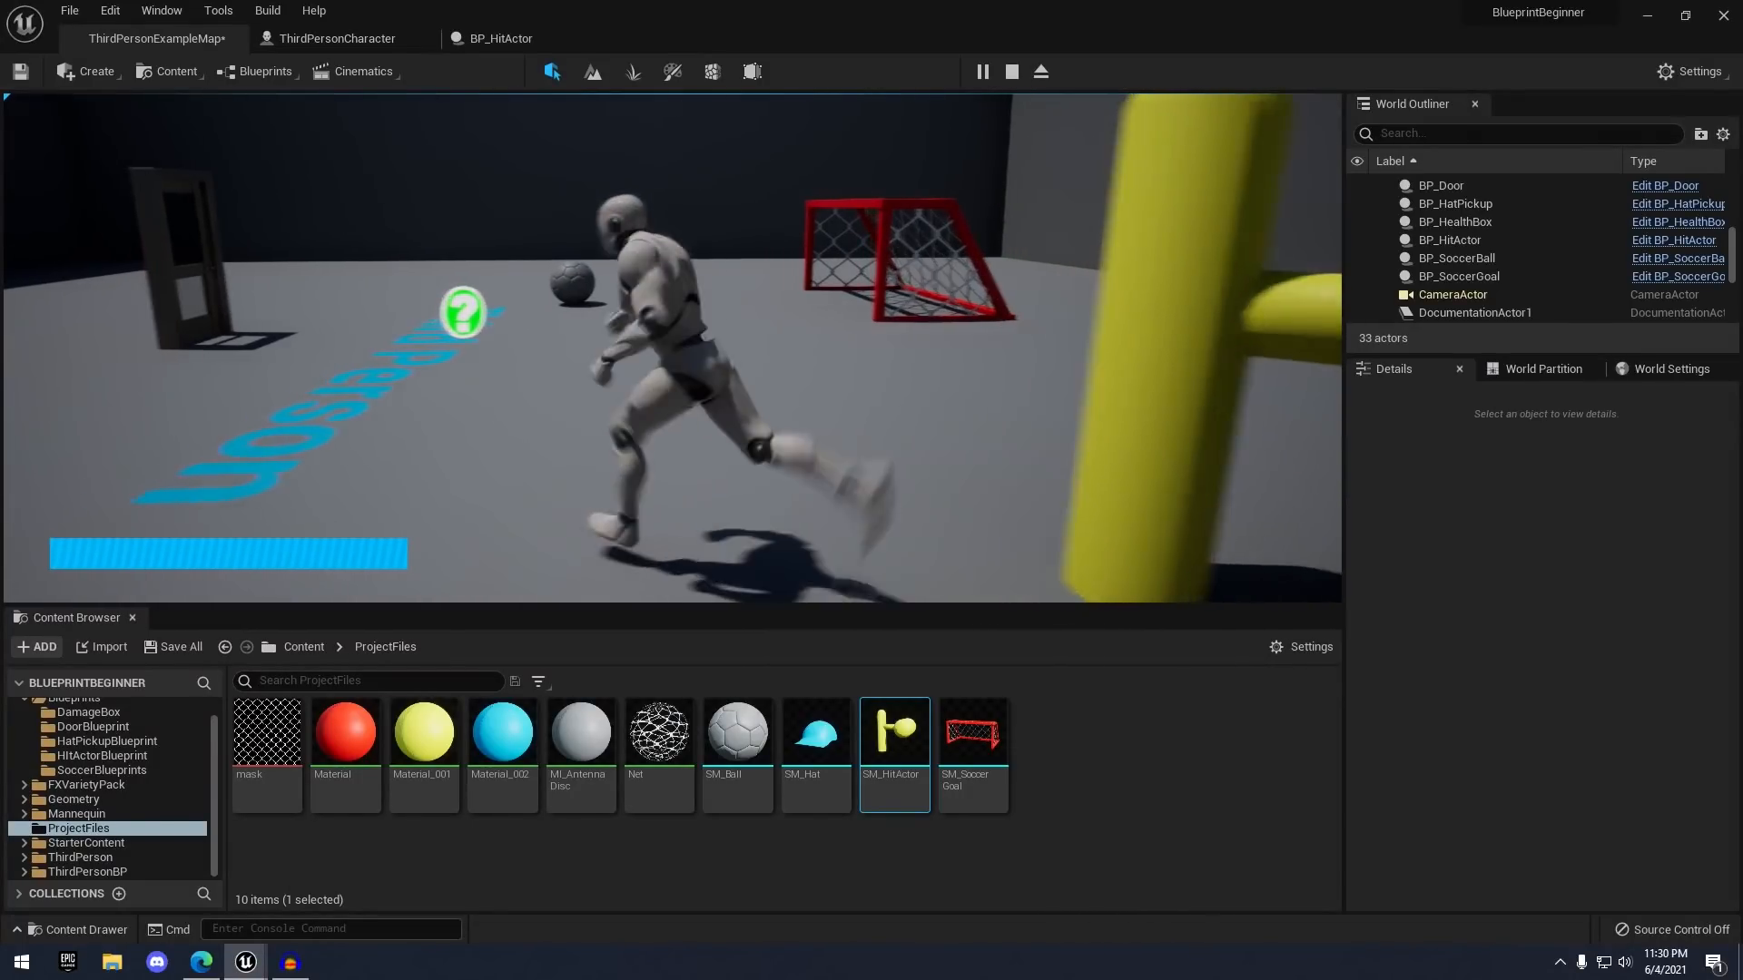
pyautogui.press('w')
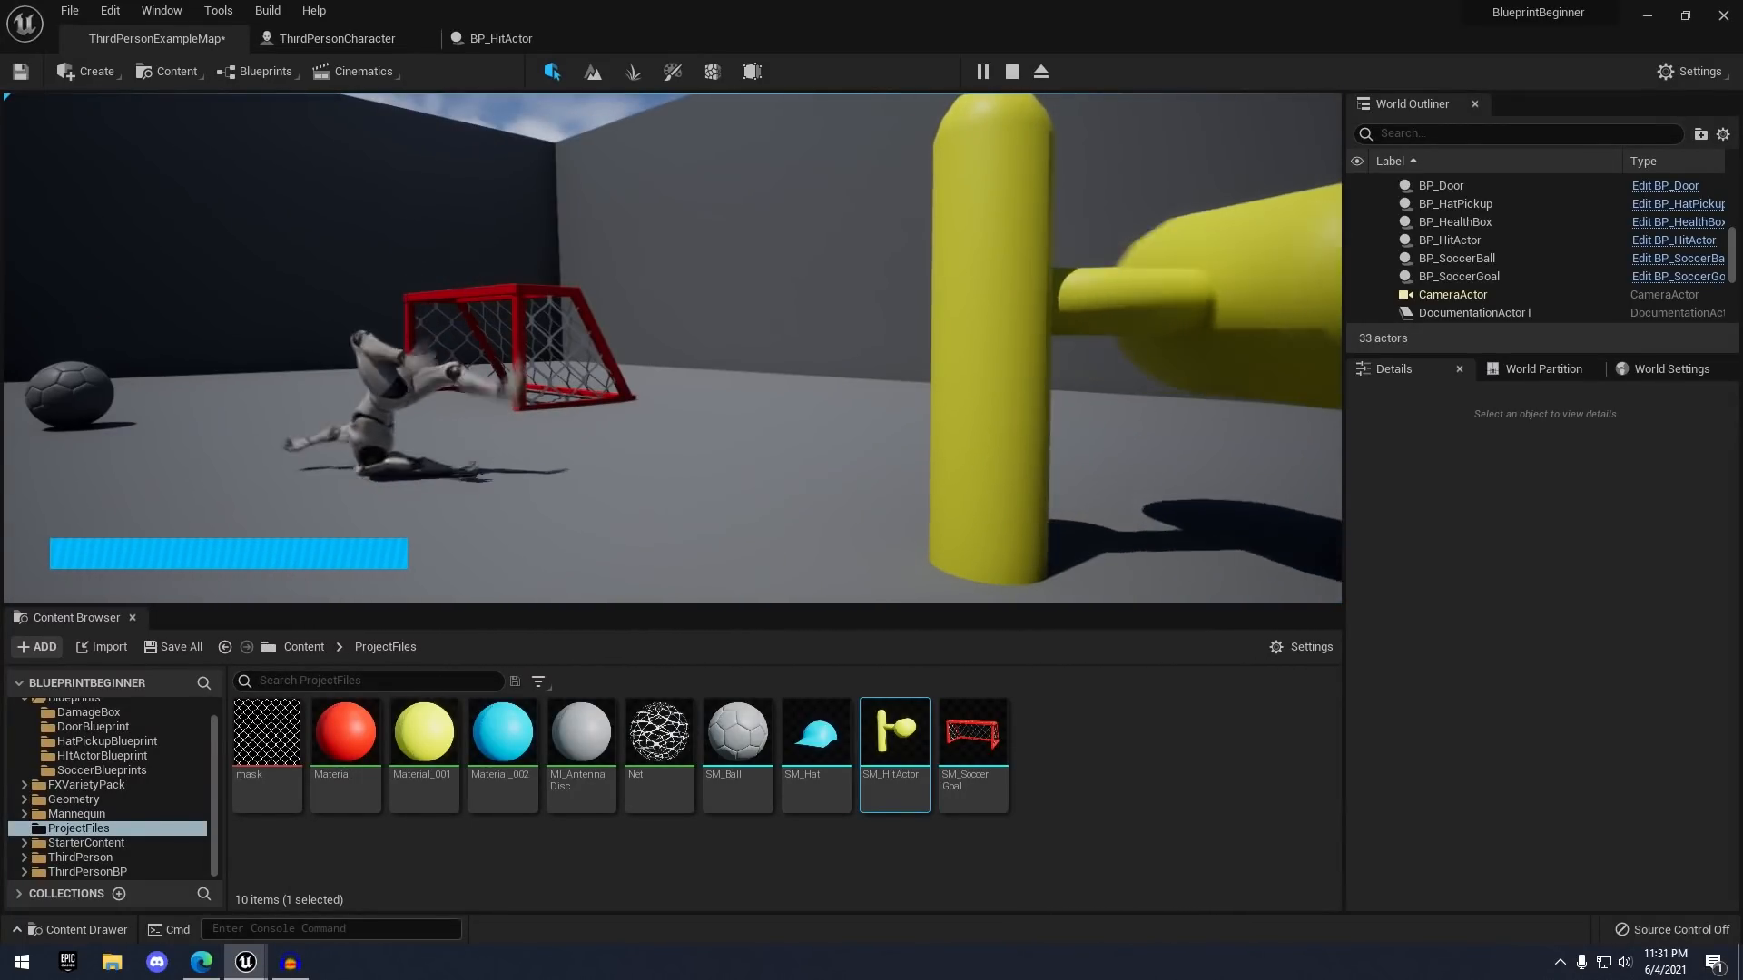
# - Stop the play-test and fly the level view closer to the hammer
pyautogui.press('Escape')
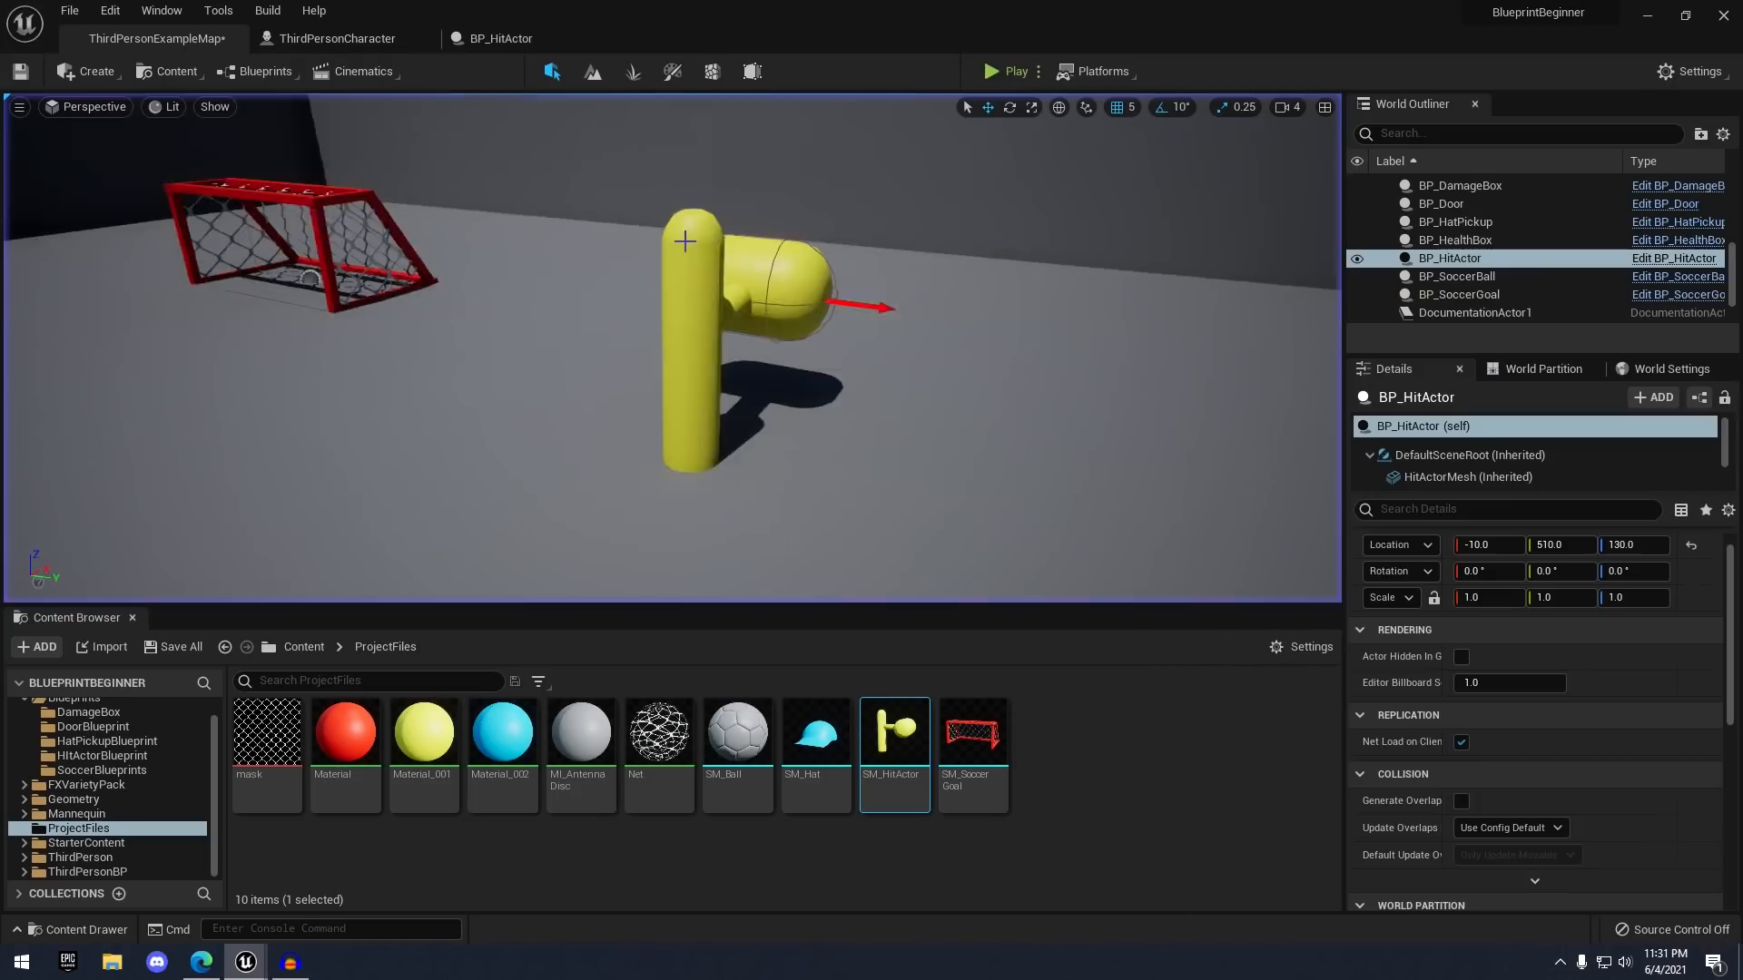
pyautogui.press('s')
pyautogui.moveTo(701, 251); pyautogui.dragTo(776, 223, button='right')
pyautogui.press('w')
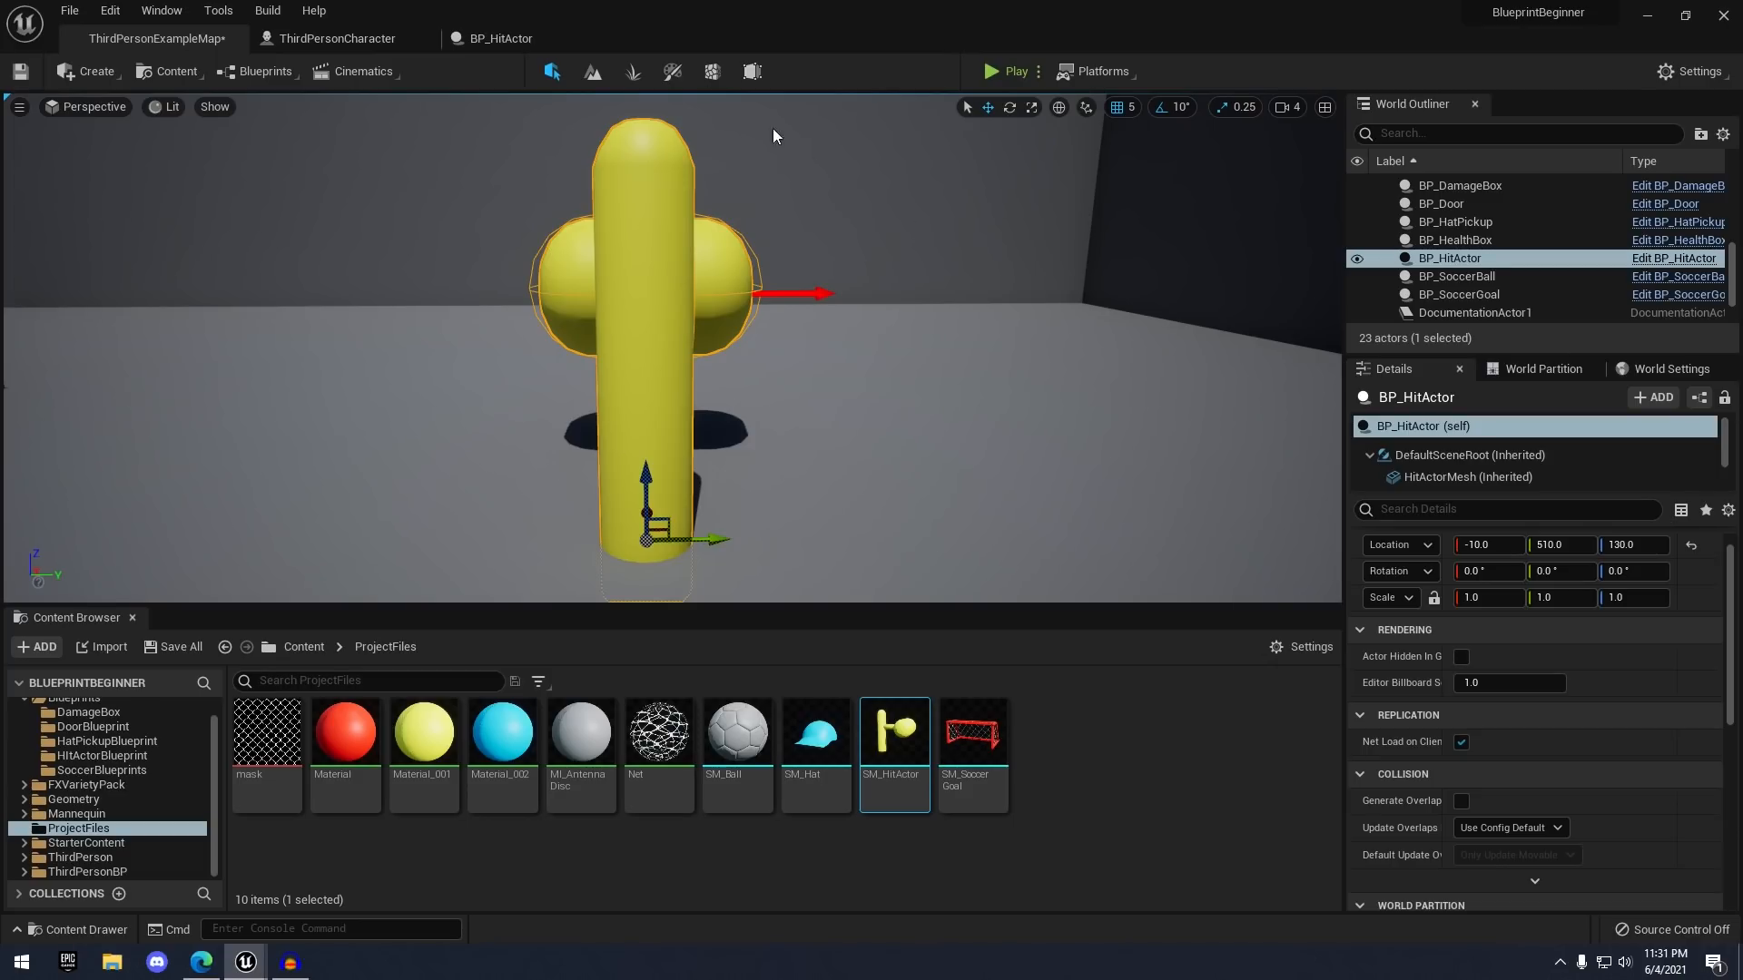
pyautogui.click(490, 38)
# - Change the multiply node from 5000.0 to 50000.0 in ThirdPersonCharacter and recompile
pyautogui.click(336, 38)
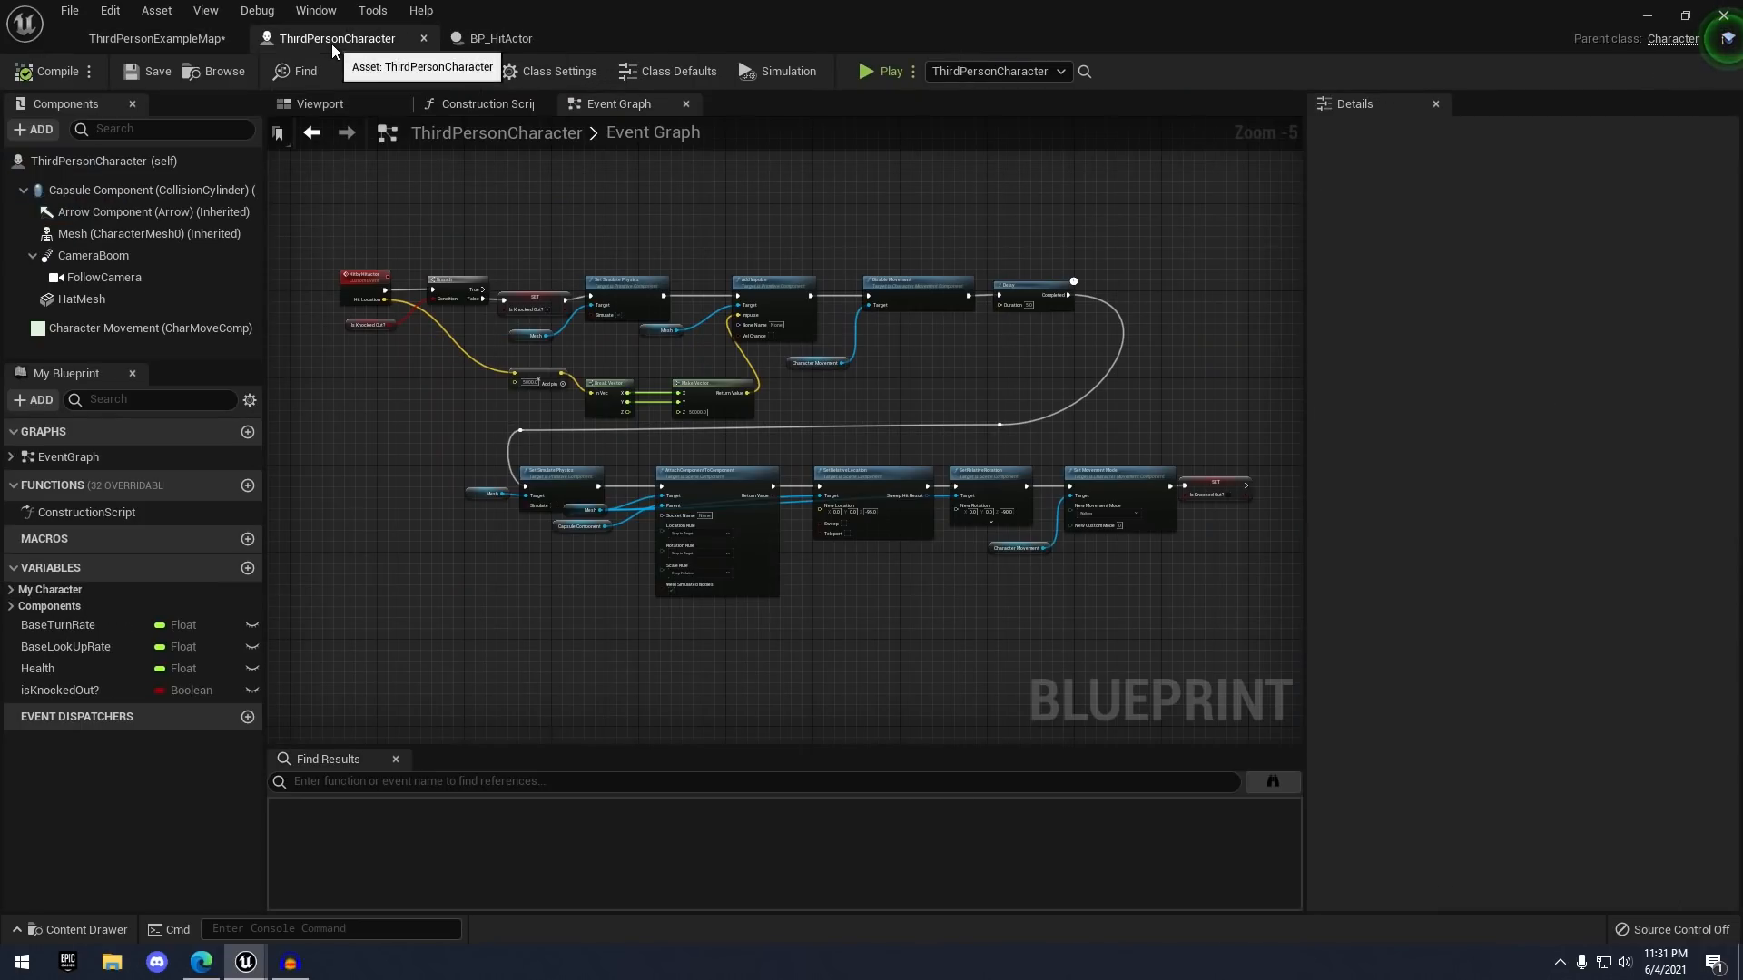
pyautogui.scroll(6, 606, 309)
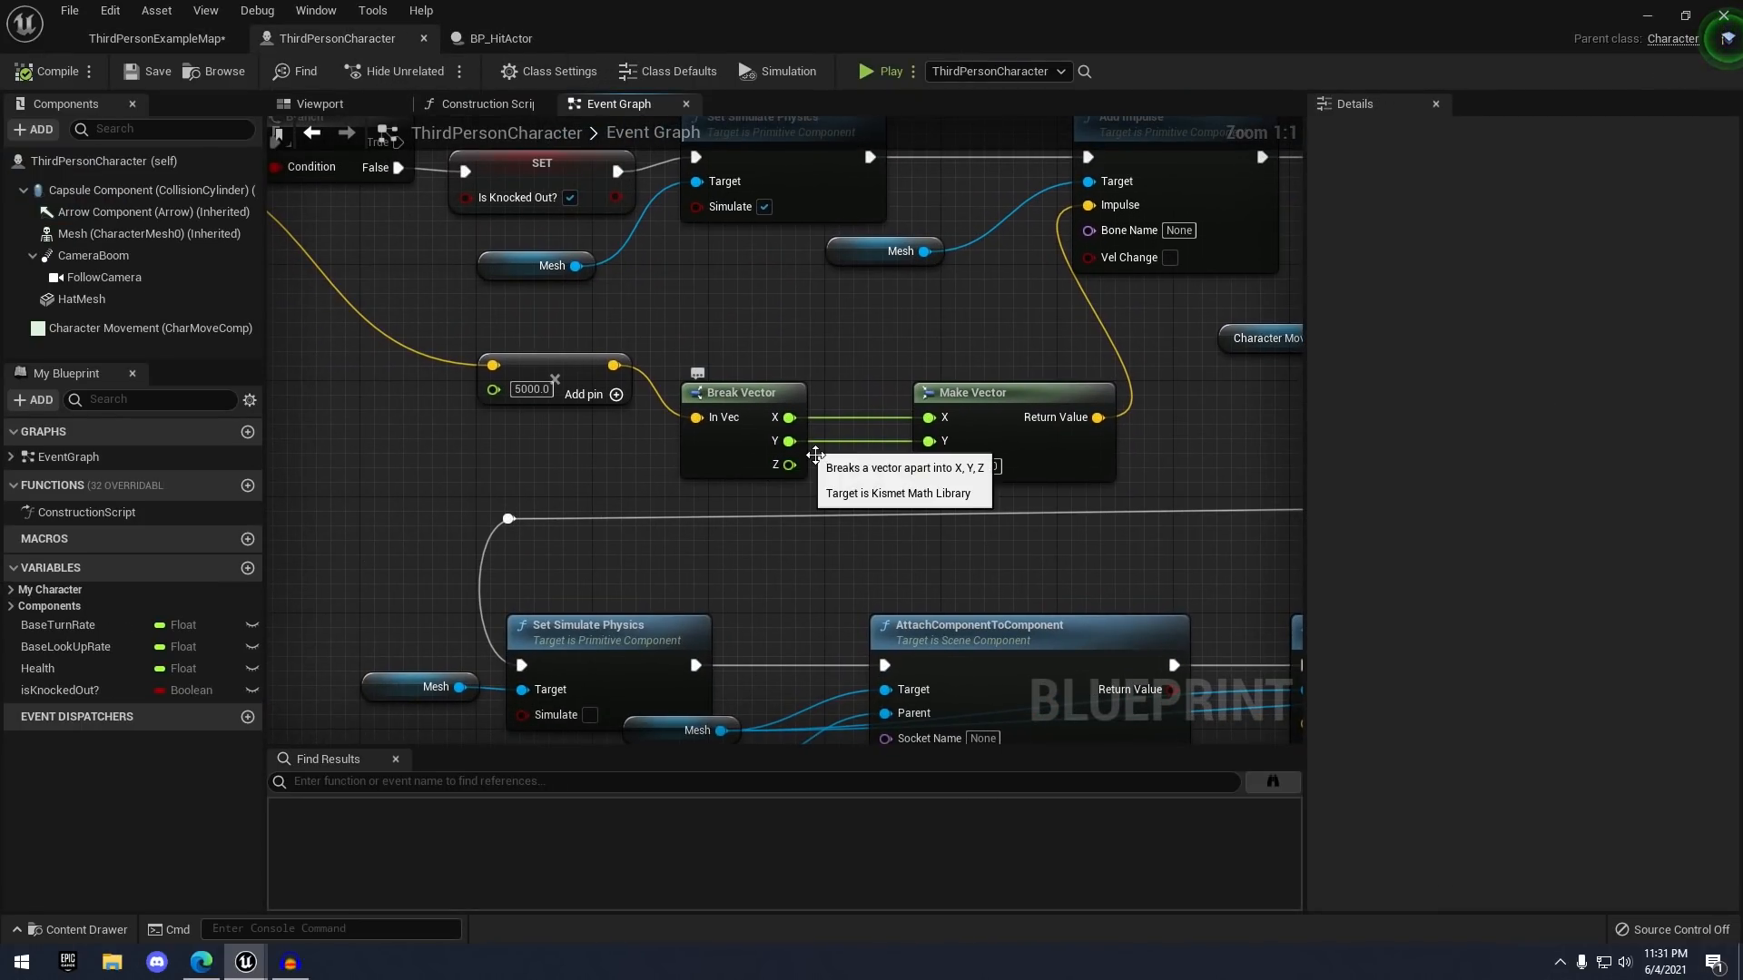
pyautogui.moveTo(685, 547); pyautogui.dragTo(826, 530, button='right')
pyautogui.moveTo(773, 406); pyautogui.dragTo(814, 409, button='right')
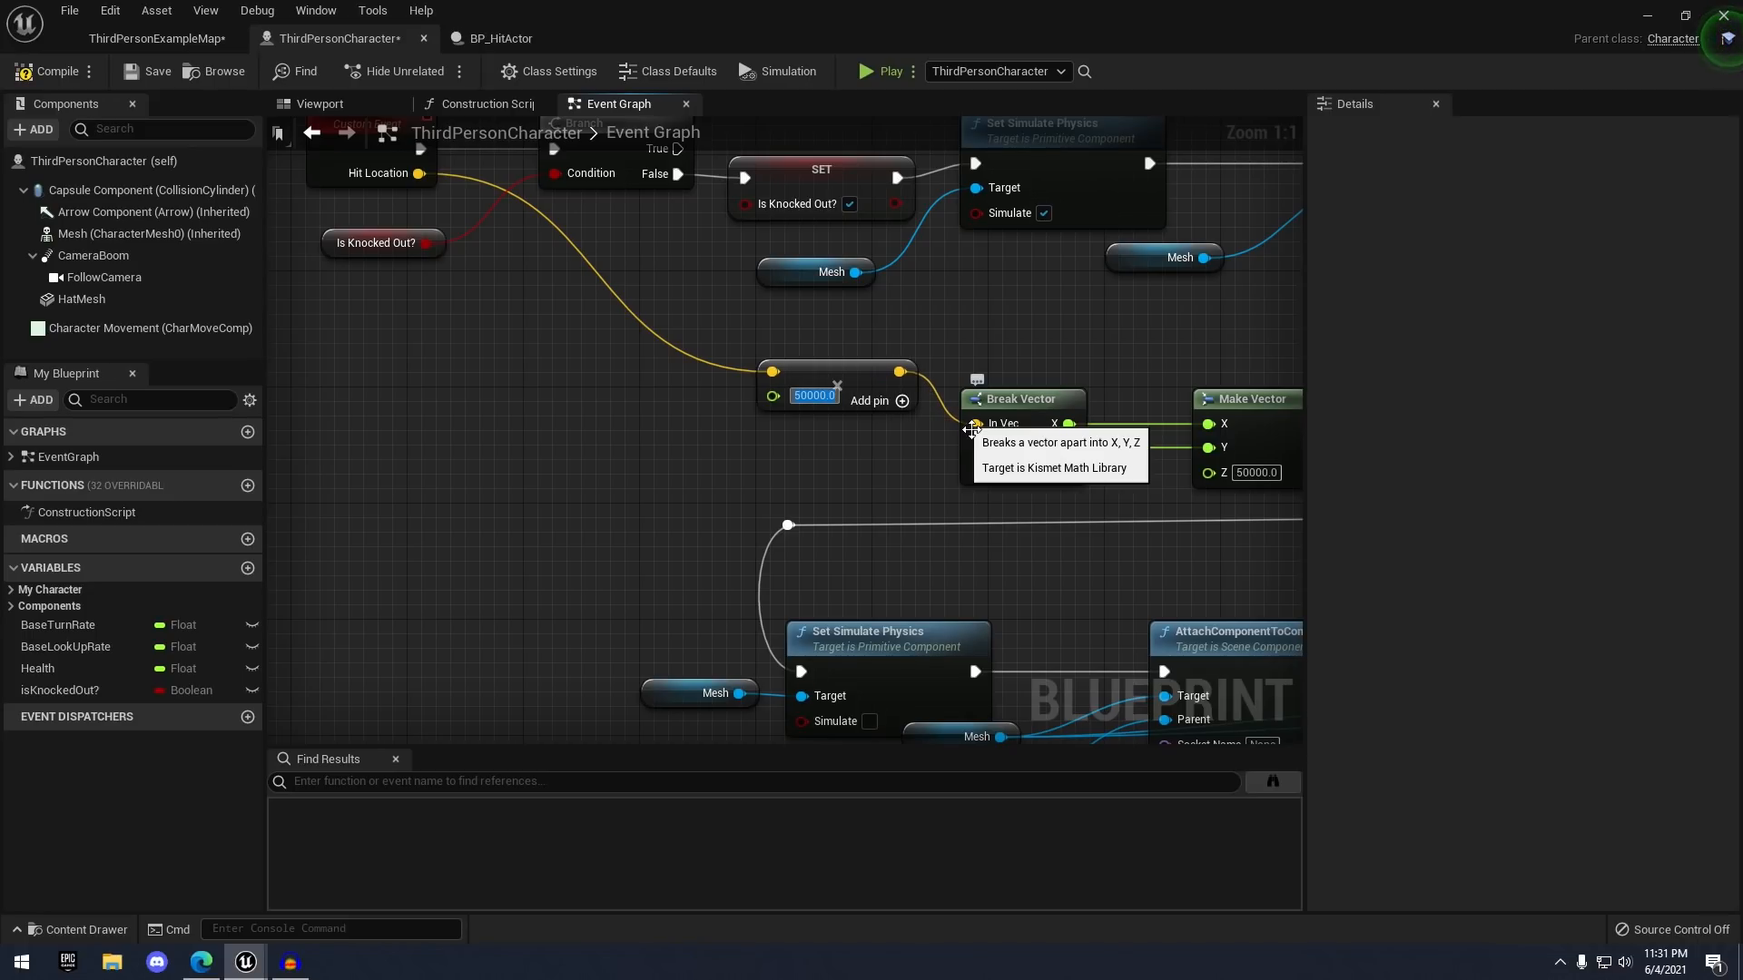
pyautogui.scroll(-5, 902, 313)
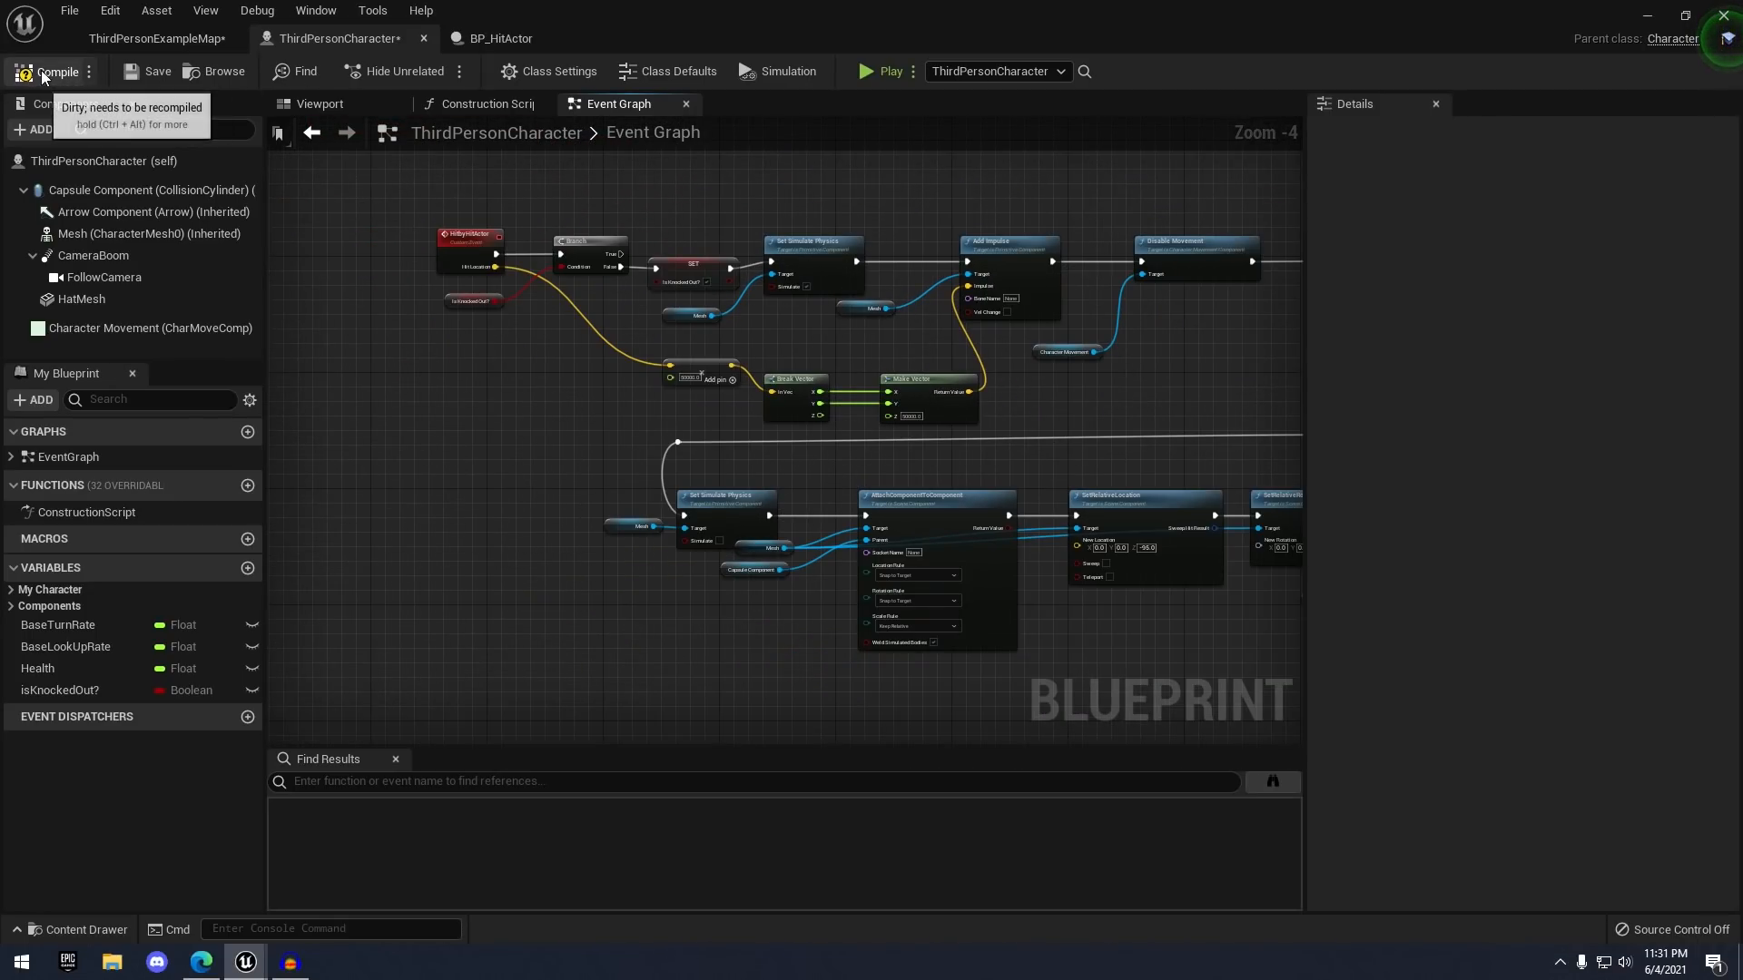
pyautogui.click(41, 71)
pyautogui.moveTo(651, 205); pyautogui.dragTo(541, 165, button='right')
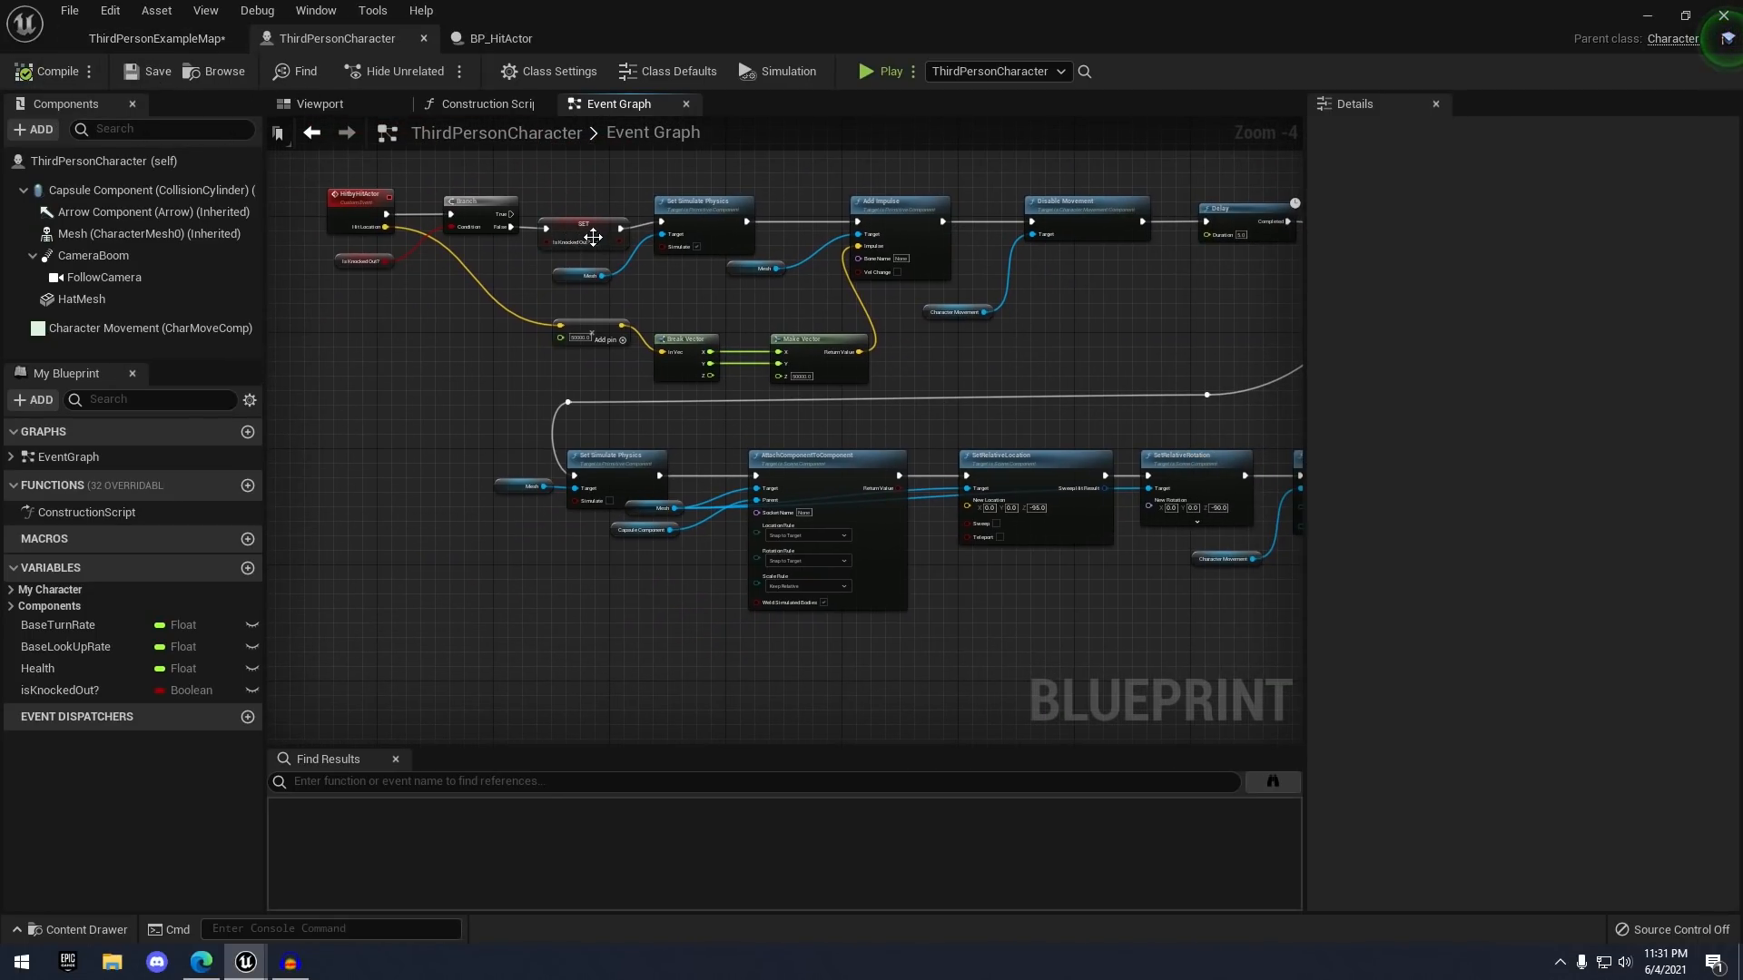
pyautogui.scroll(3, 593, 237)
pyautogui.click(157, 38)
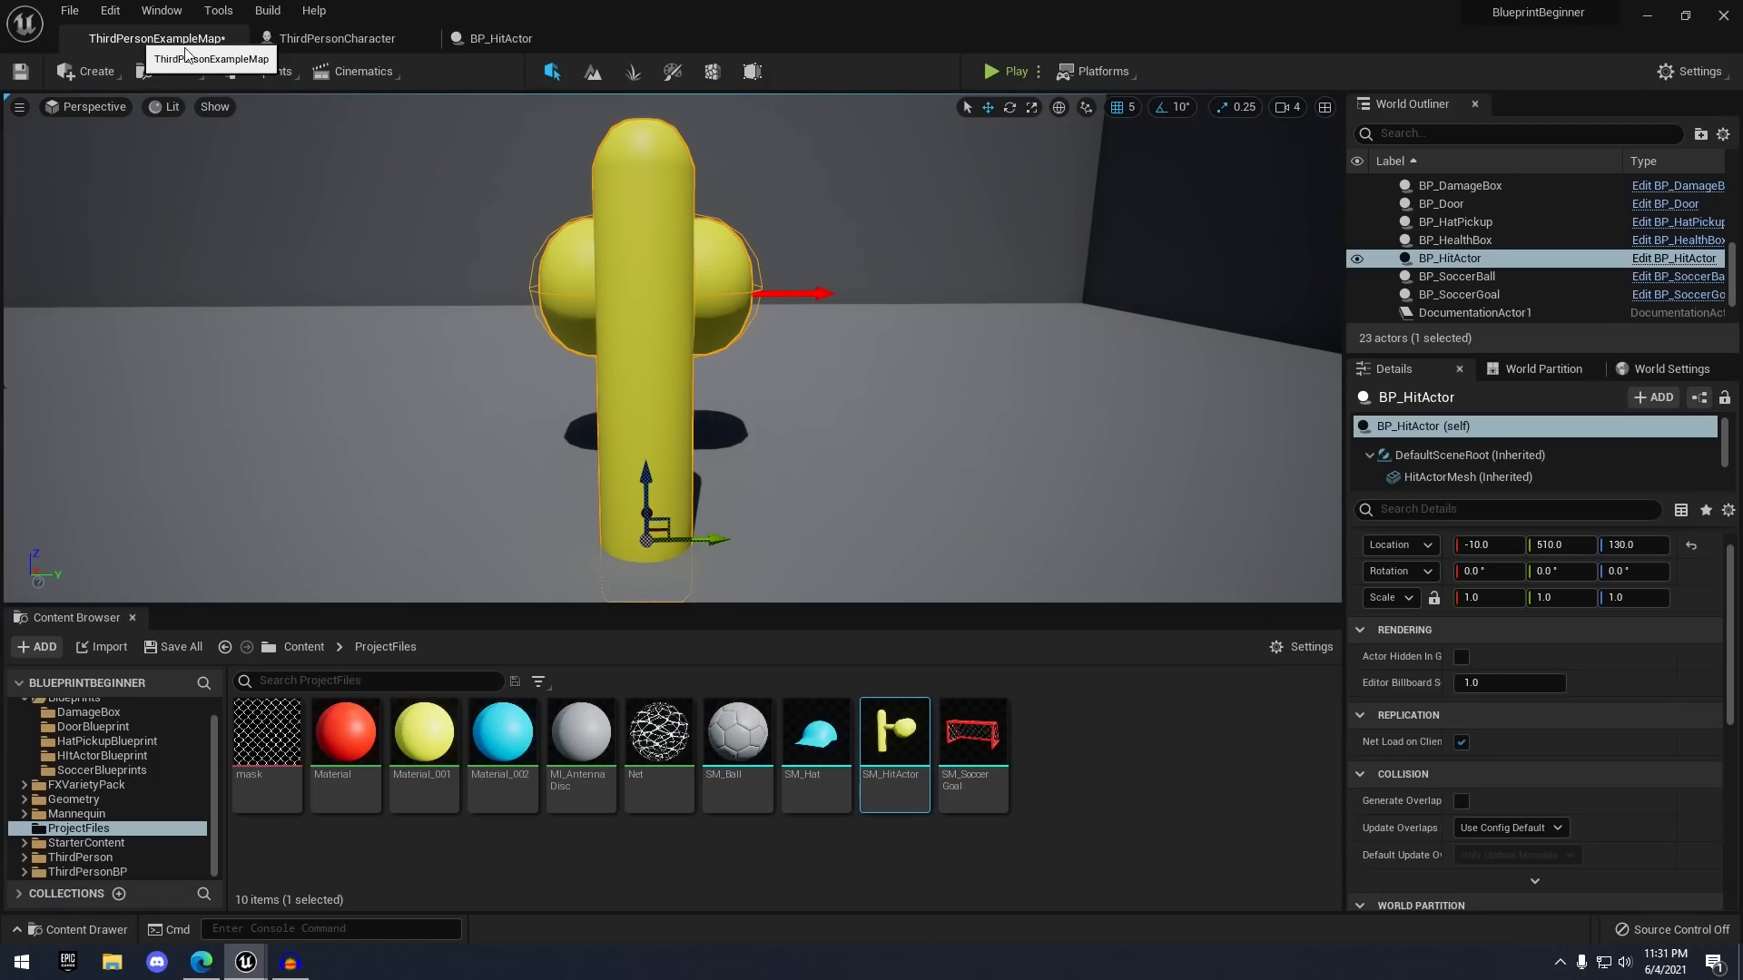
# - Play-test again, running the character into the hammer and steering around with WASD
pyautogui.click(989, 71)
pyautogui.press('w')
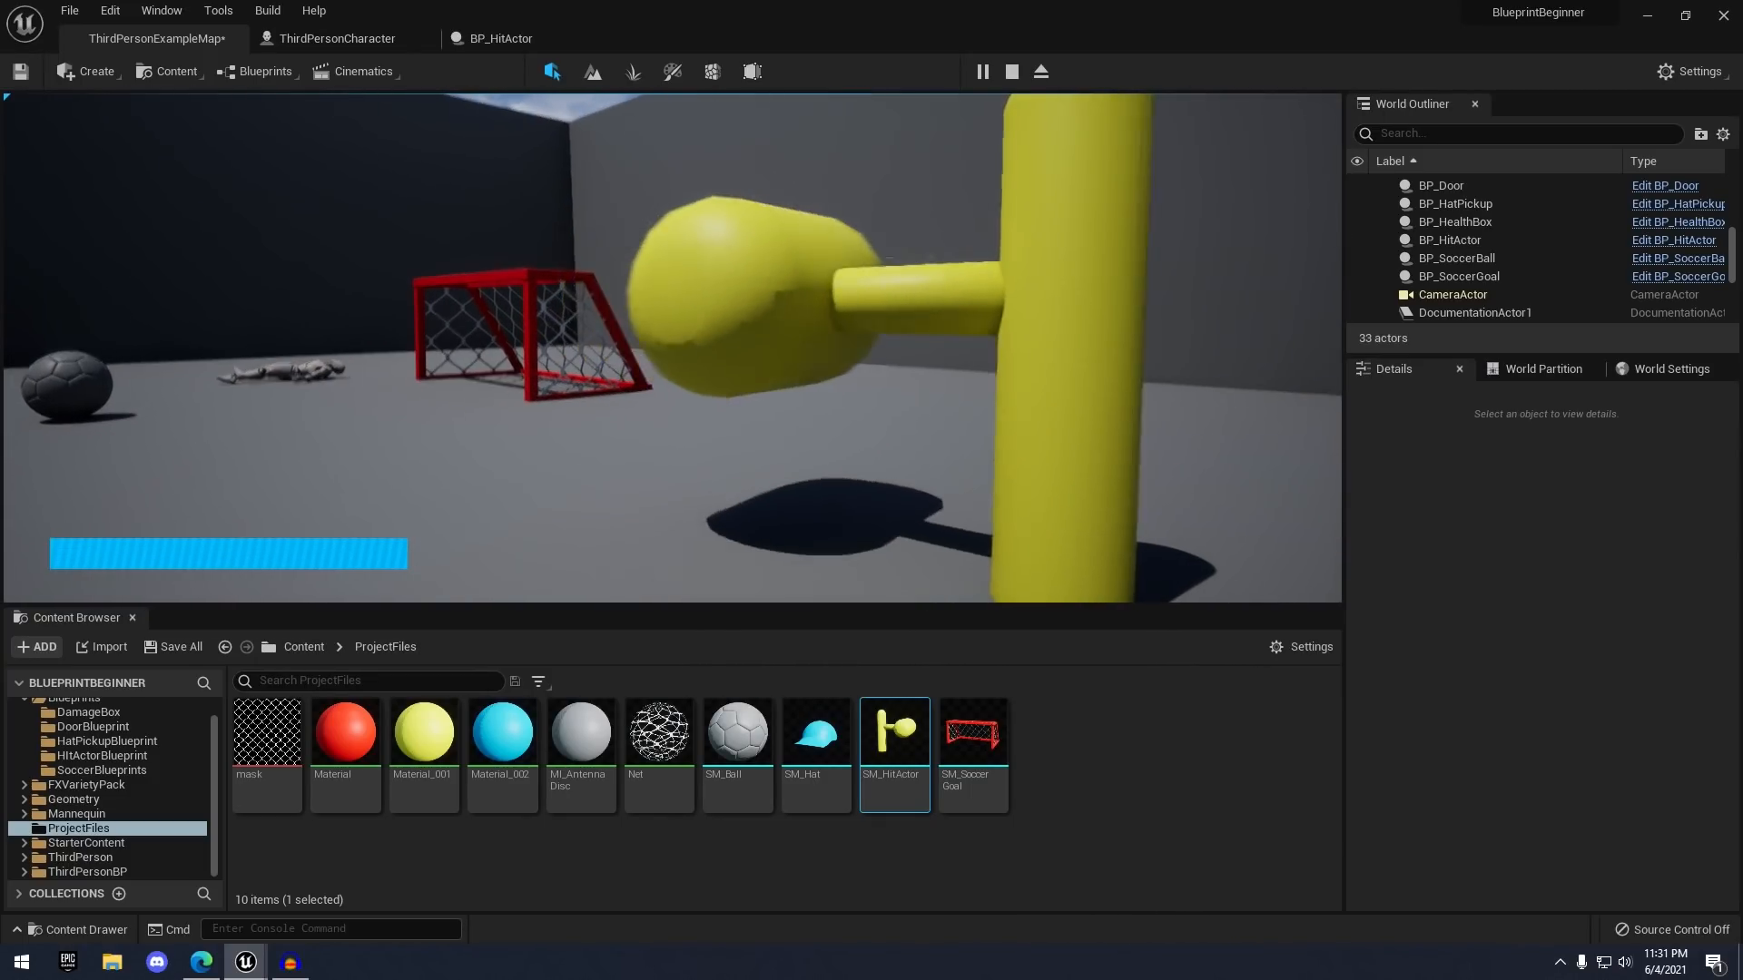
pyautogui.press('a')
pyautogui.press('d')
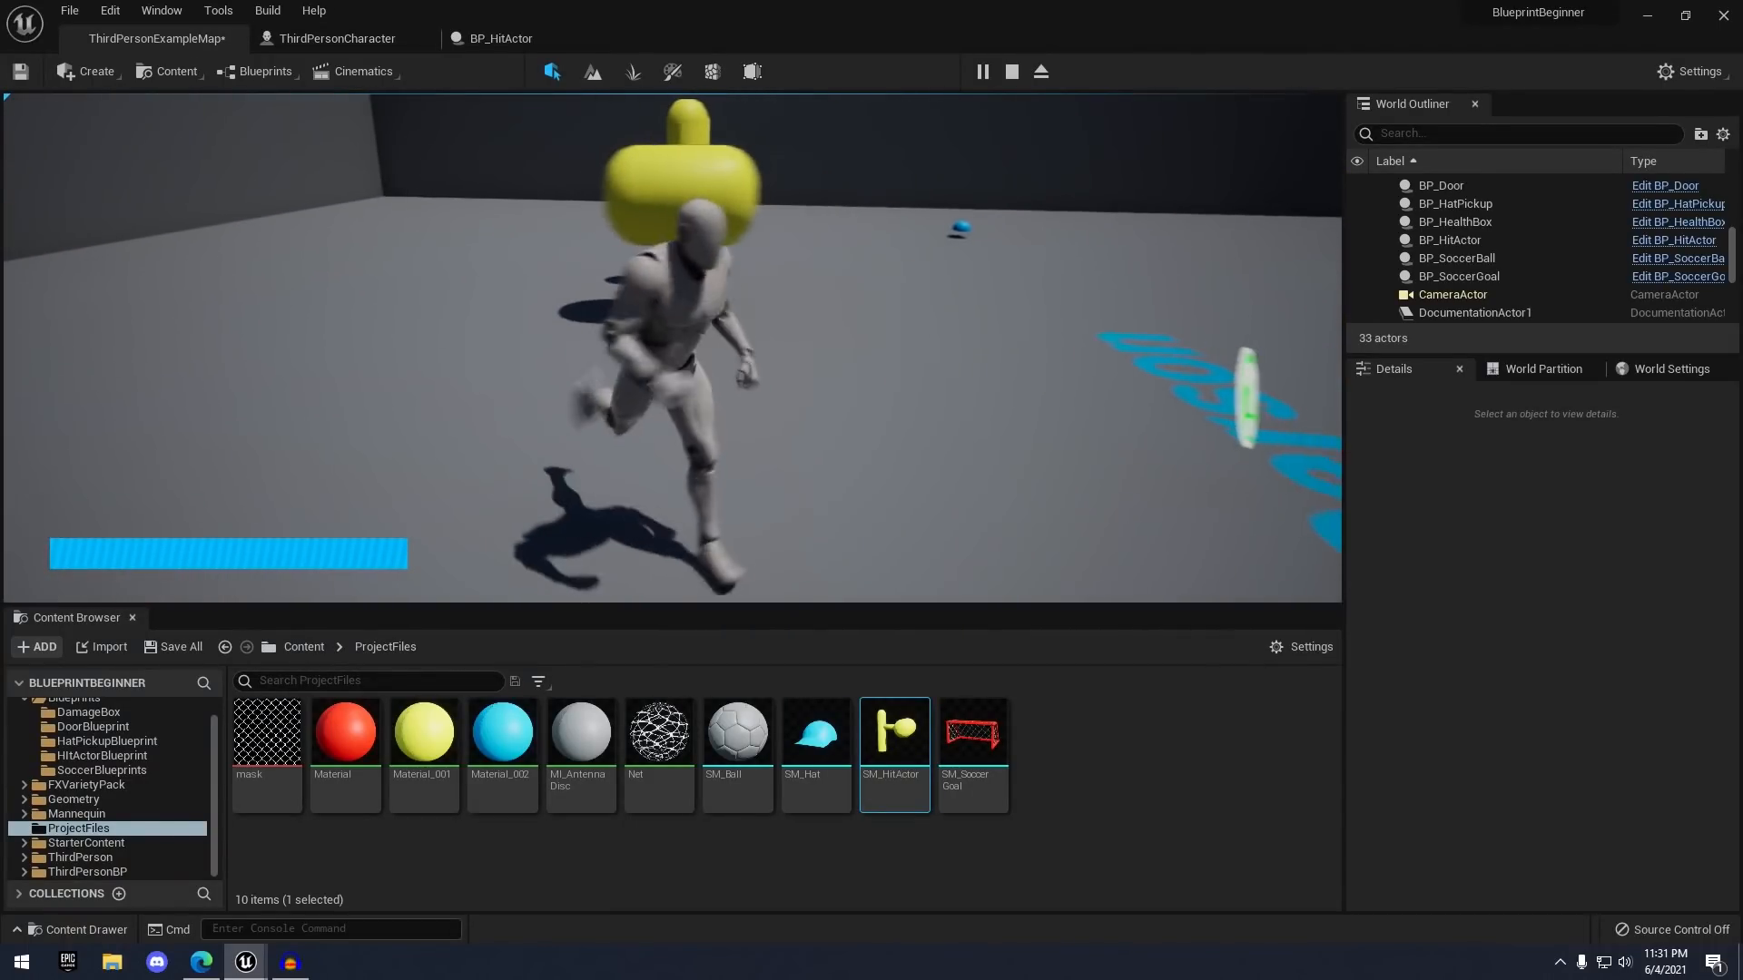
pyautogui.press('w')
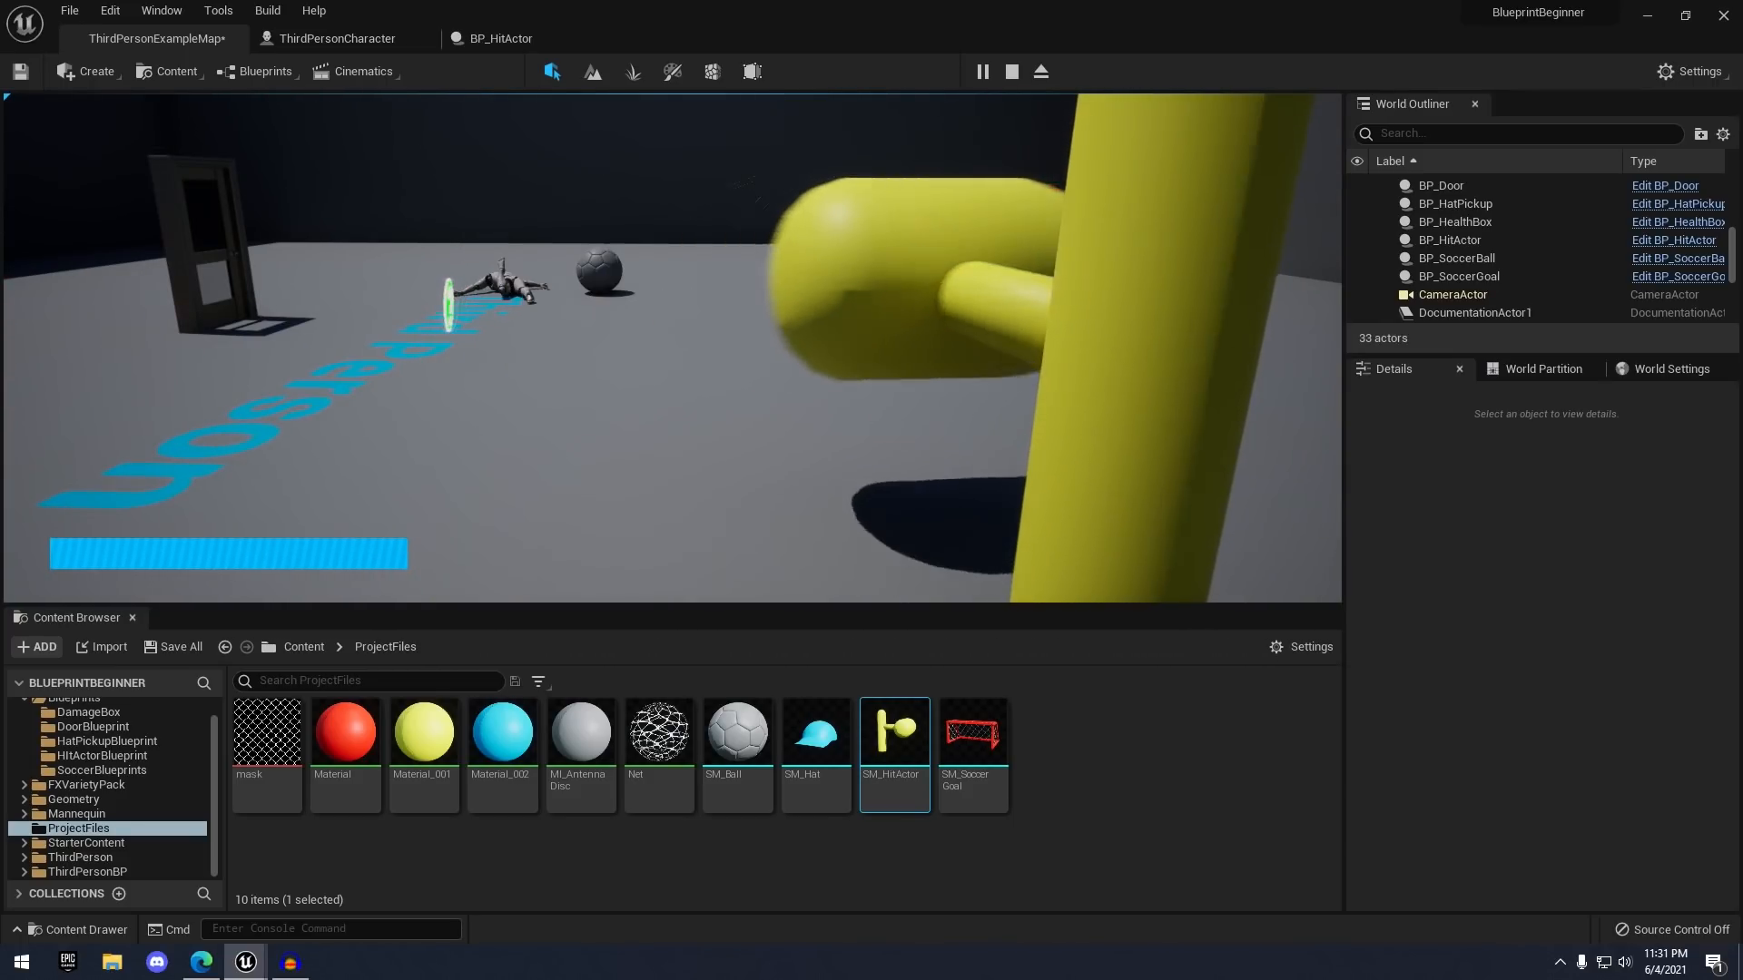
# - Run the character around the arena, then stop the play-test
pyautogui.press('a')
pyautogui.press('s')
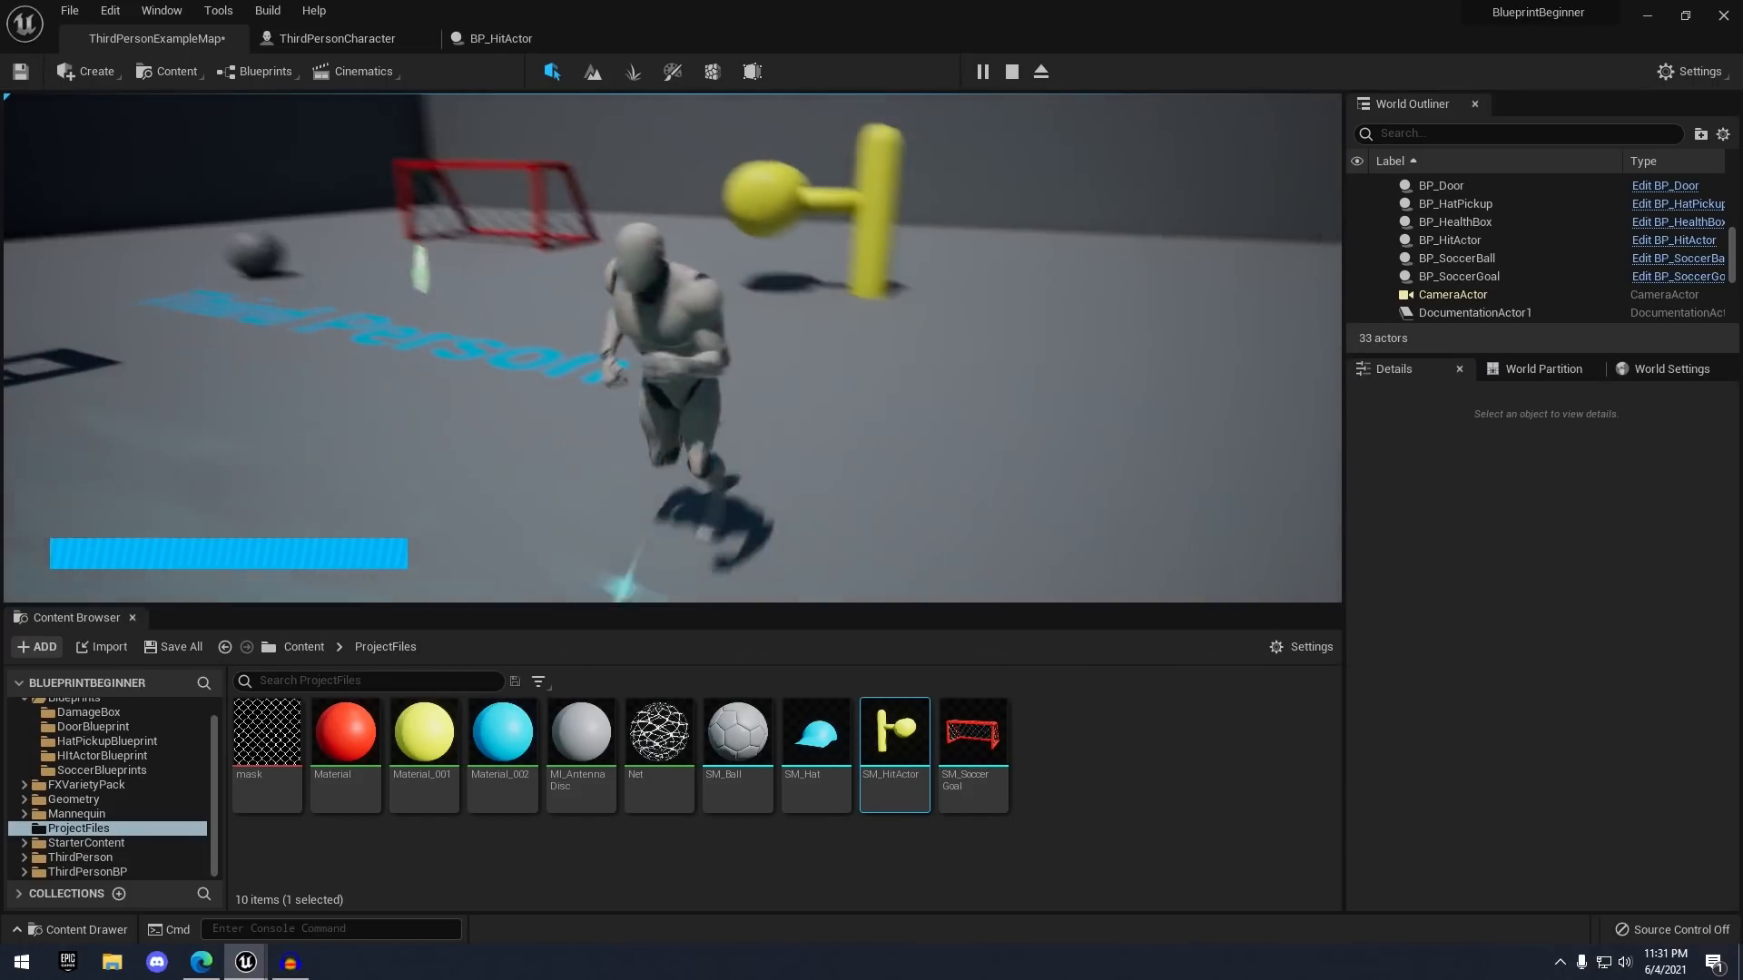
pyautogui.press('d')
pyautogui.press('w')
pyautogui.press('Escape')
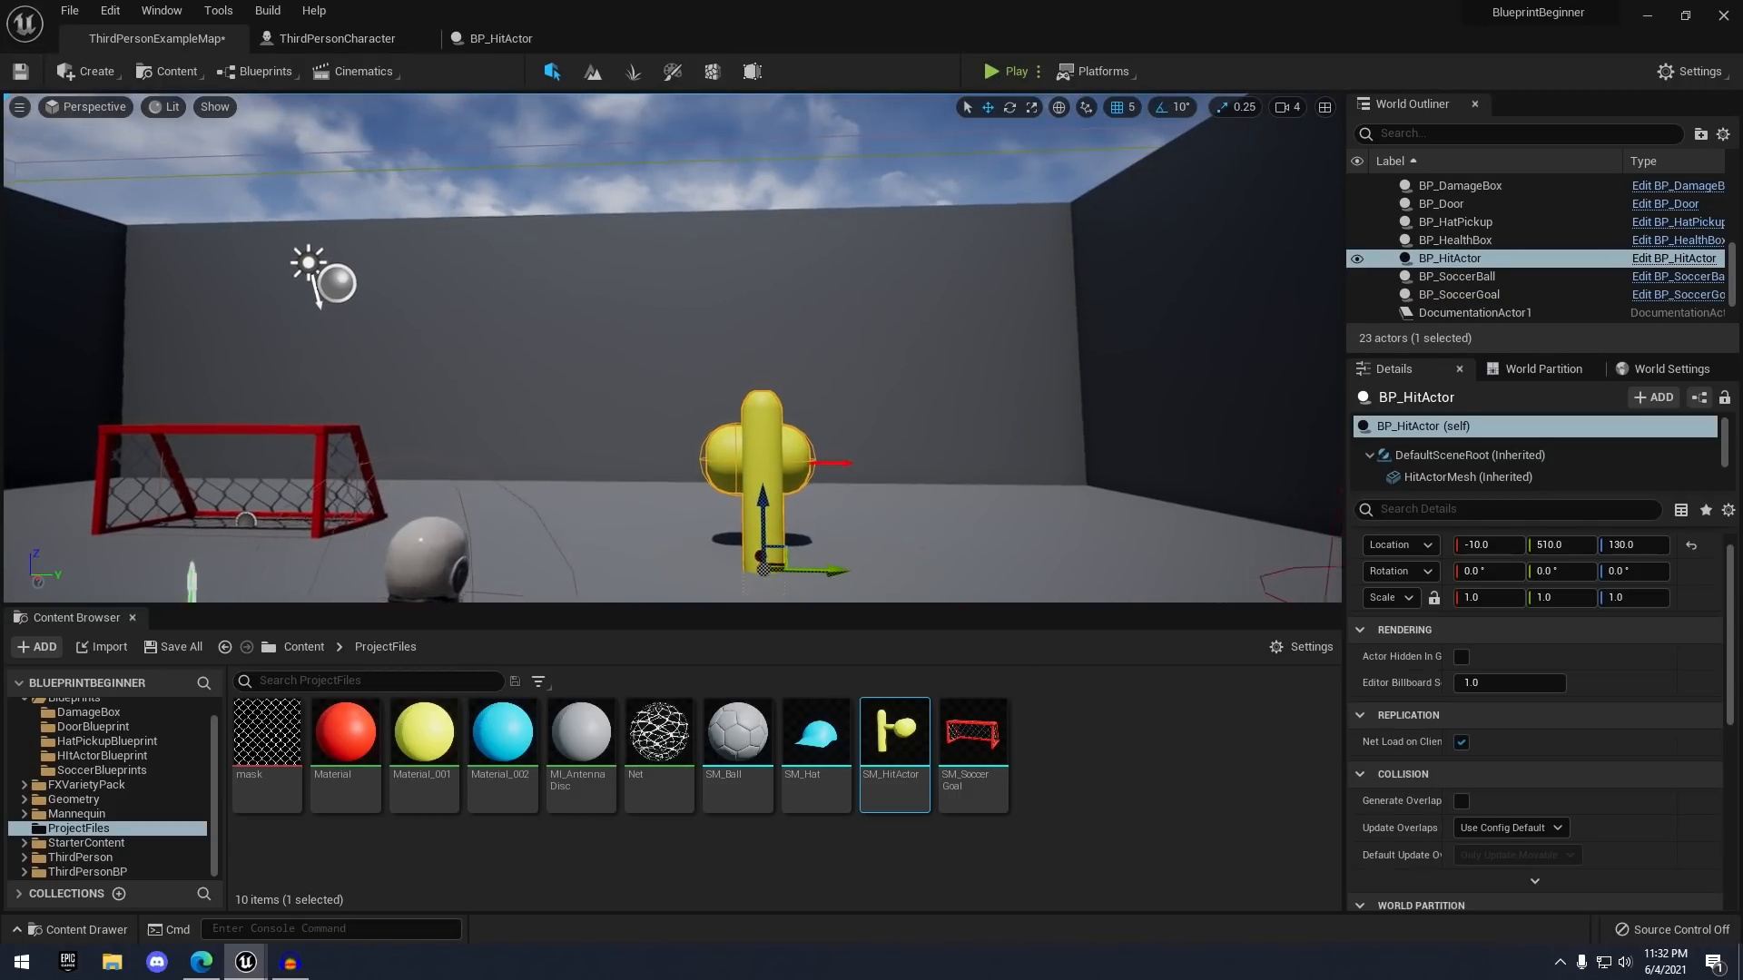
# - Alt-drag the hammer to create copies BP_HitActor2 through BP_HitActor4 around the arena
pyautogui.press('f')
pyautogui.press('s')
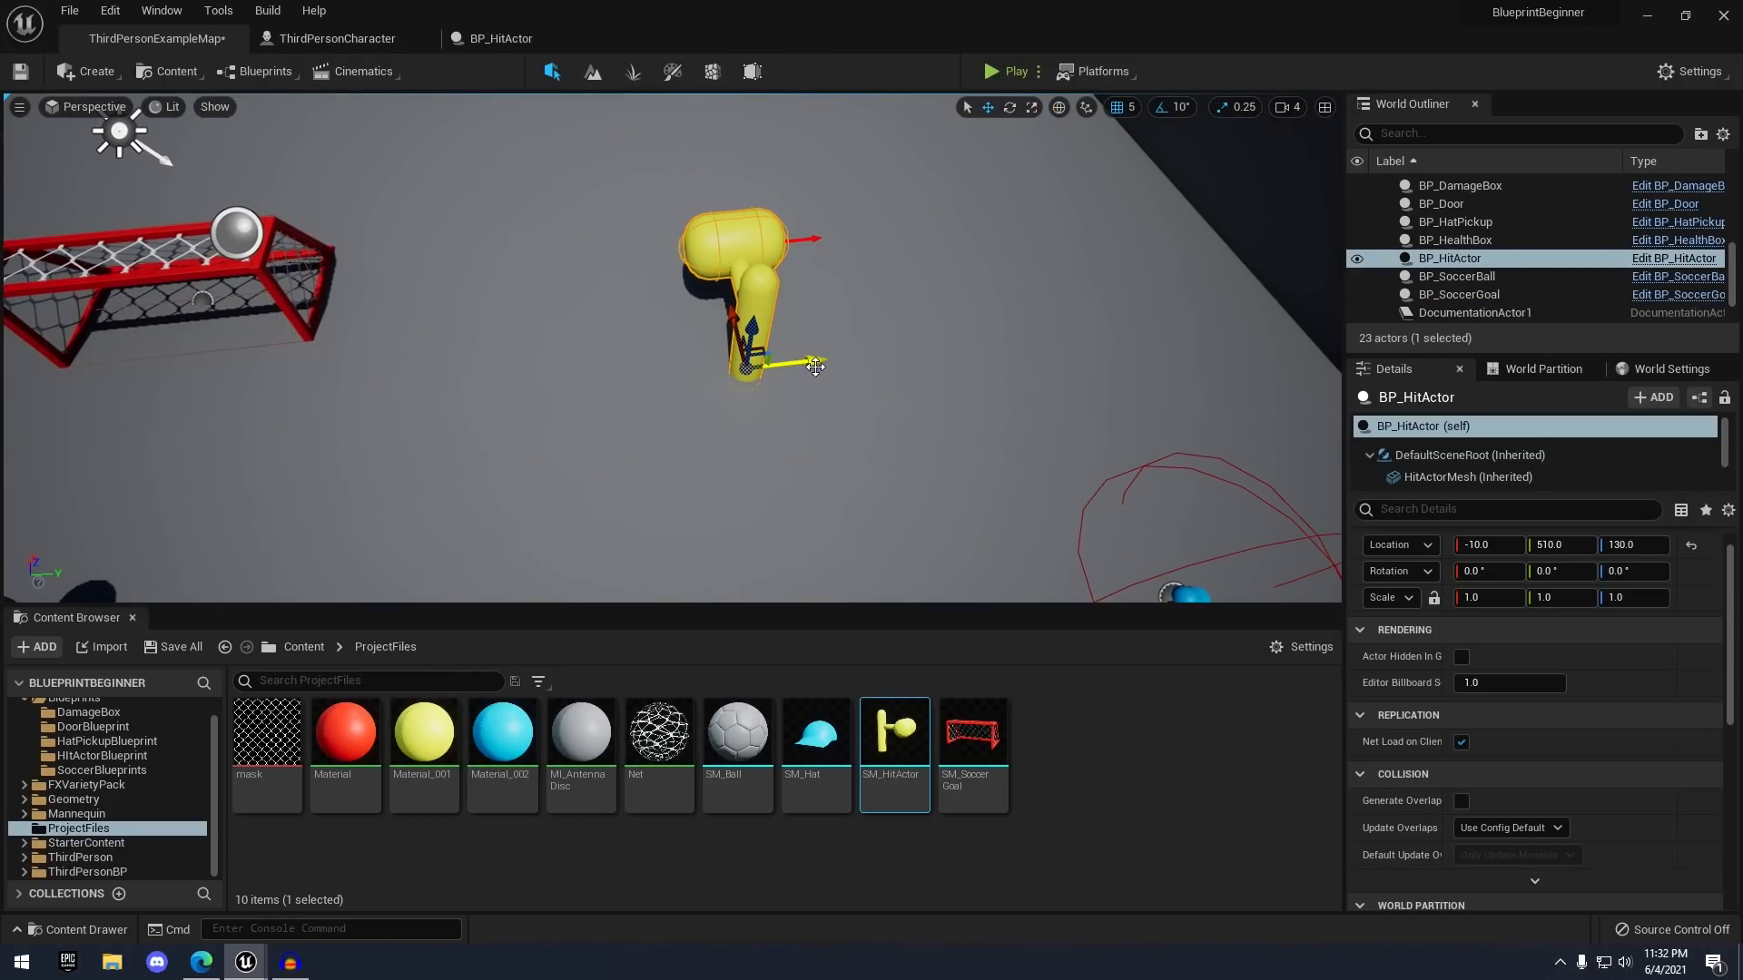
pyautogui.keyDown('alt'); pyautogui.moveTo(804, 354); pyautogui.dragTo(893, 117); pyautogui.keyUp('alt')
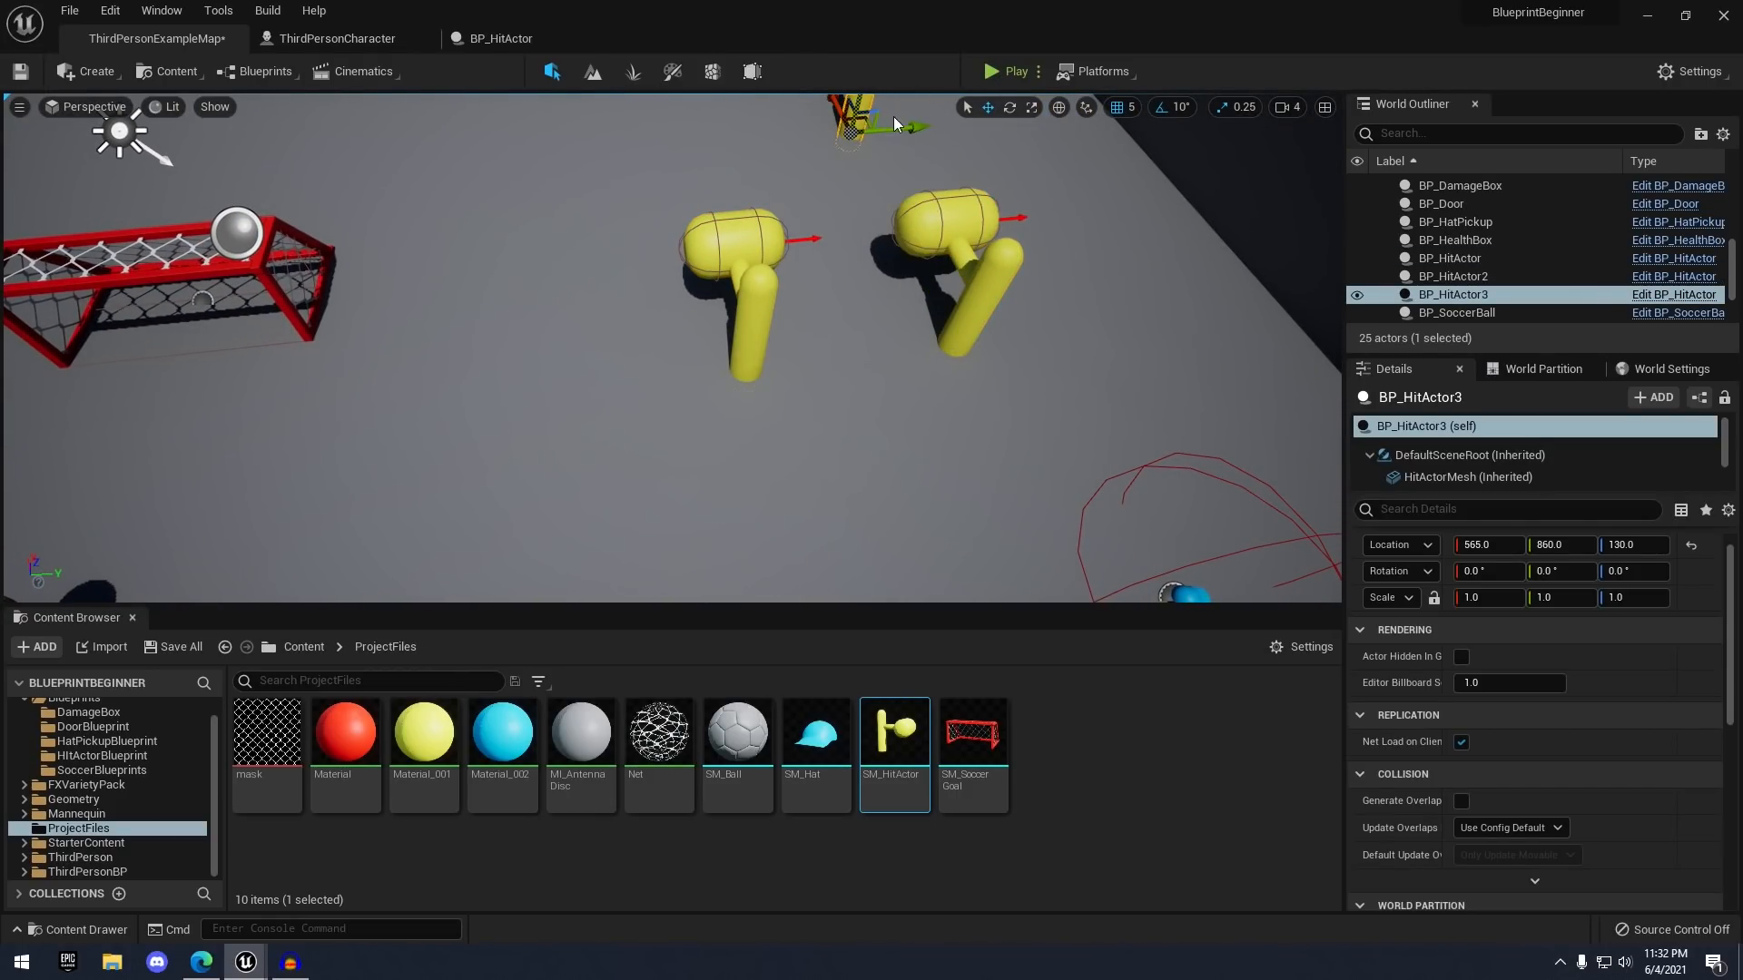
pyautogui.moveTo(873, 133); pyautogui.dragTo(873, 84, button='right')
pyautogui.click(759, 439)
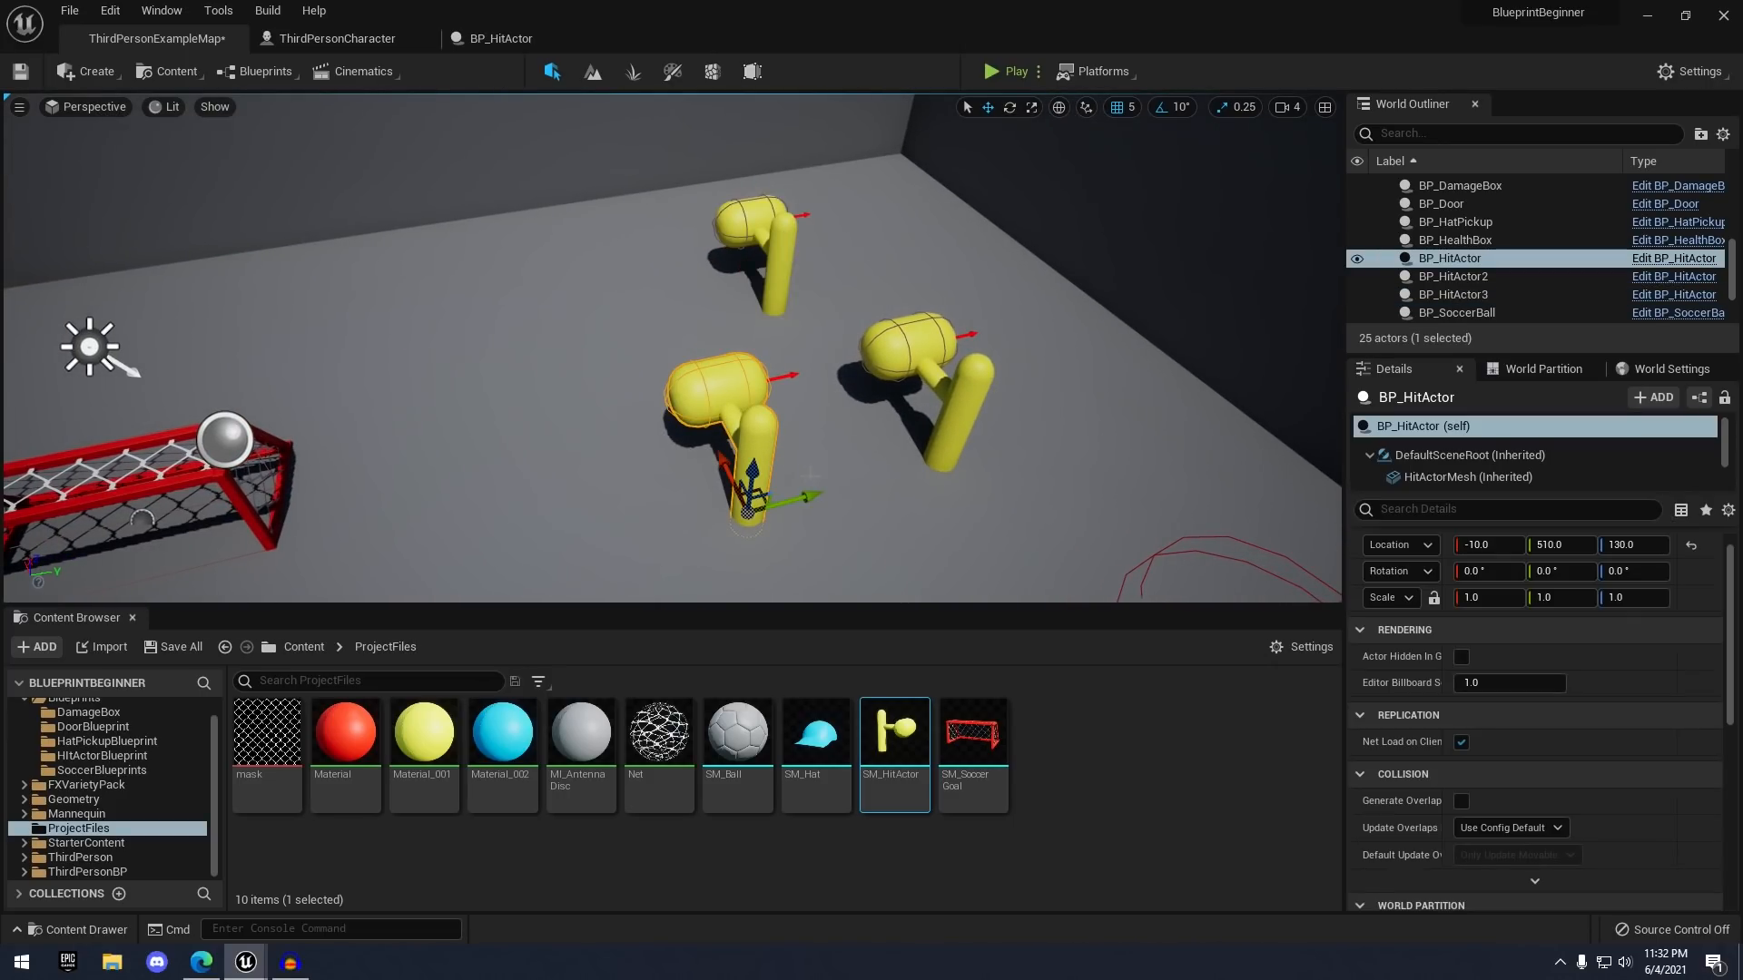
pyautogui.keyDown('alt'); pyautogui.moveTo(809, 496); pyautogui.dragTo(781, 501); pyautogui.keyUp('alt')
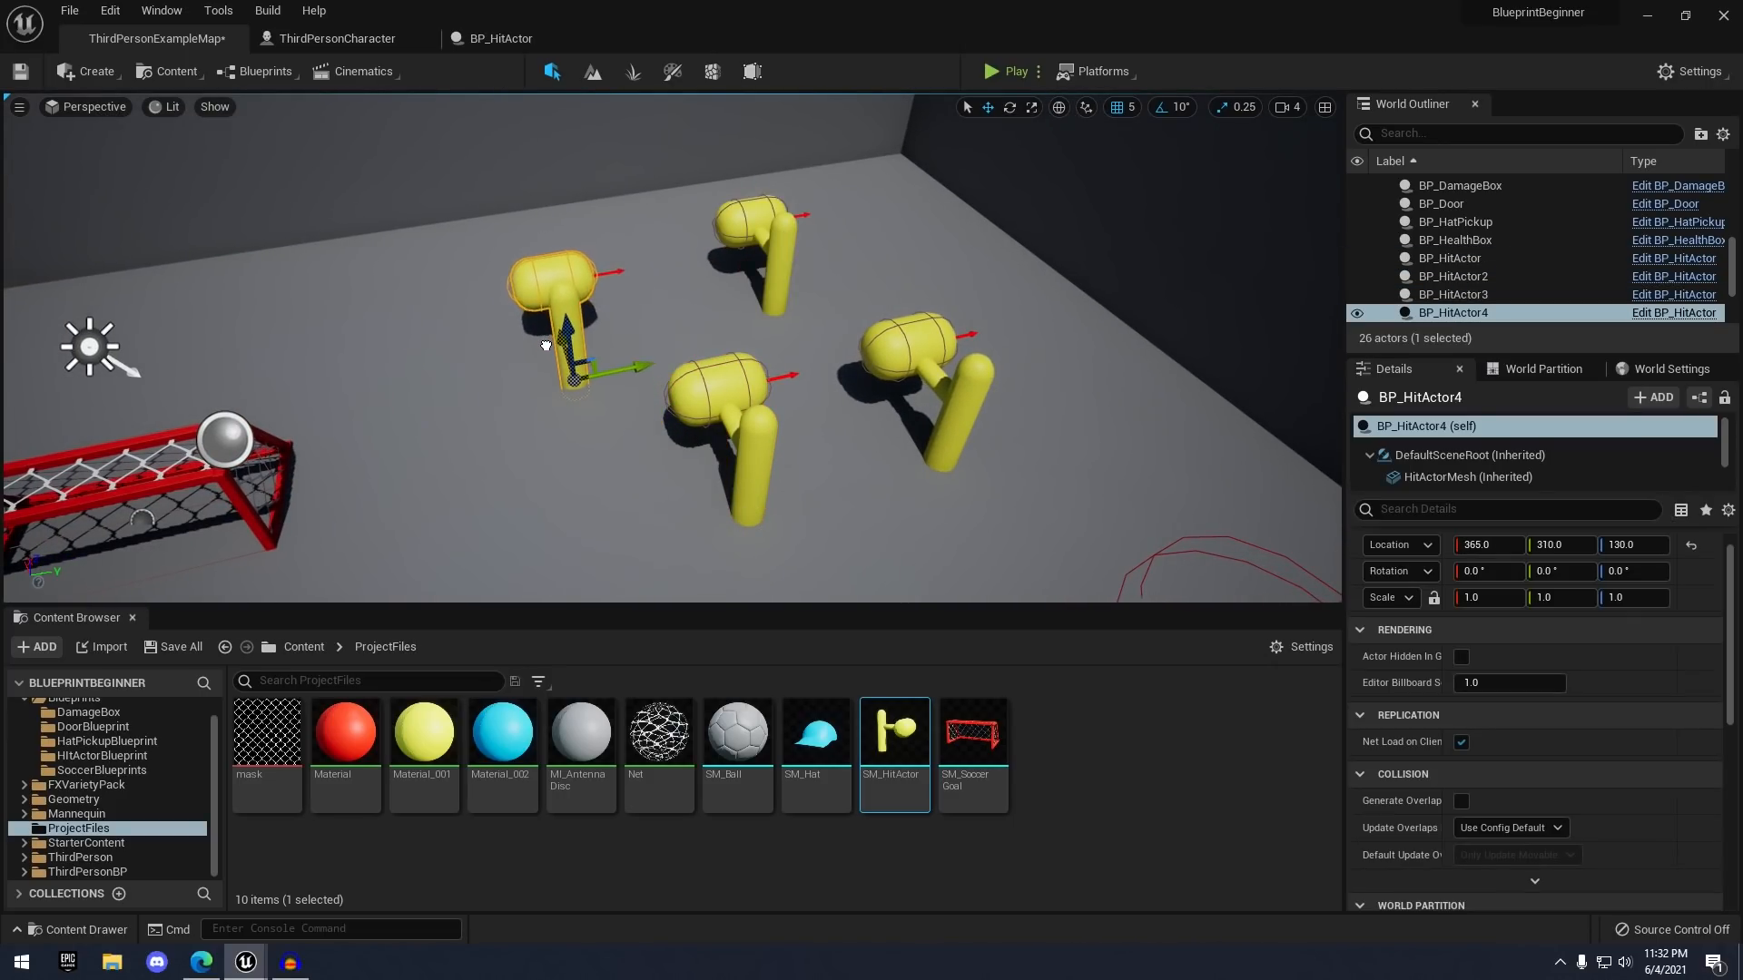
# - Play-test among all four hammers, then frame them in the level view
pyautogui.click(992, 71)
pyautogui.press('w')
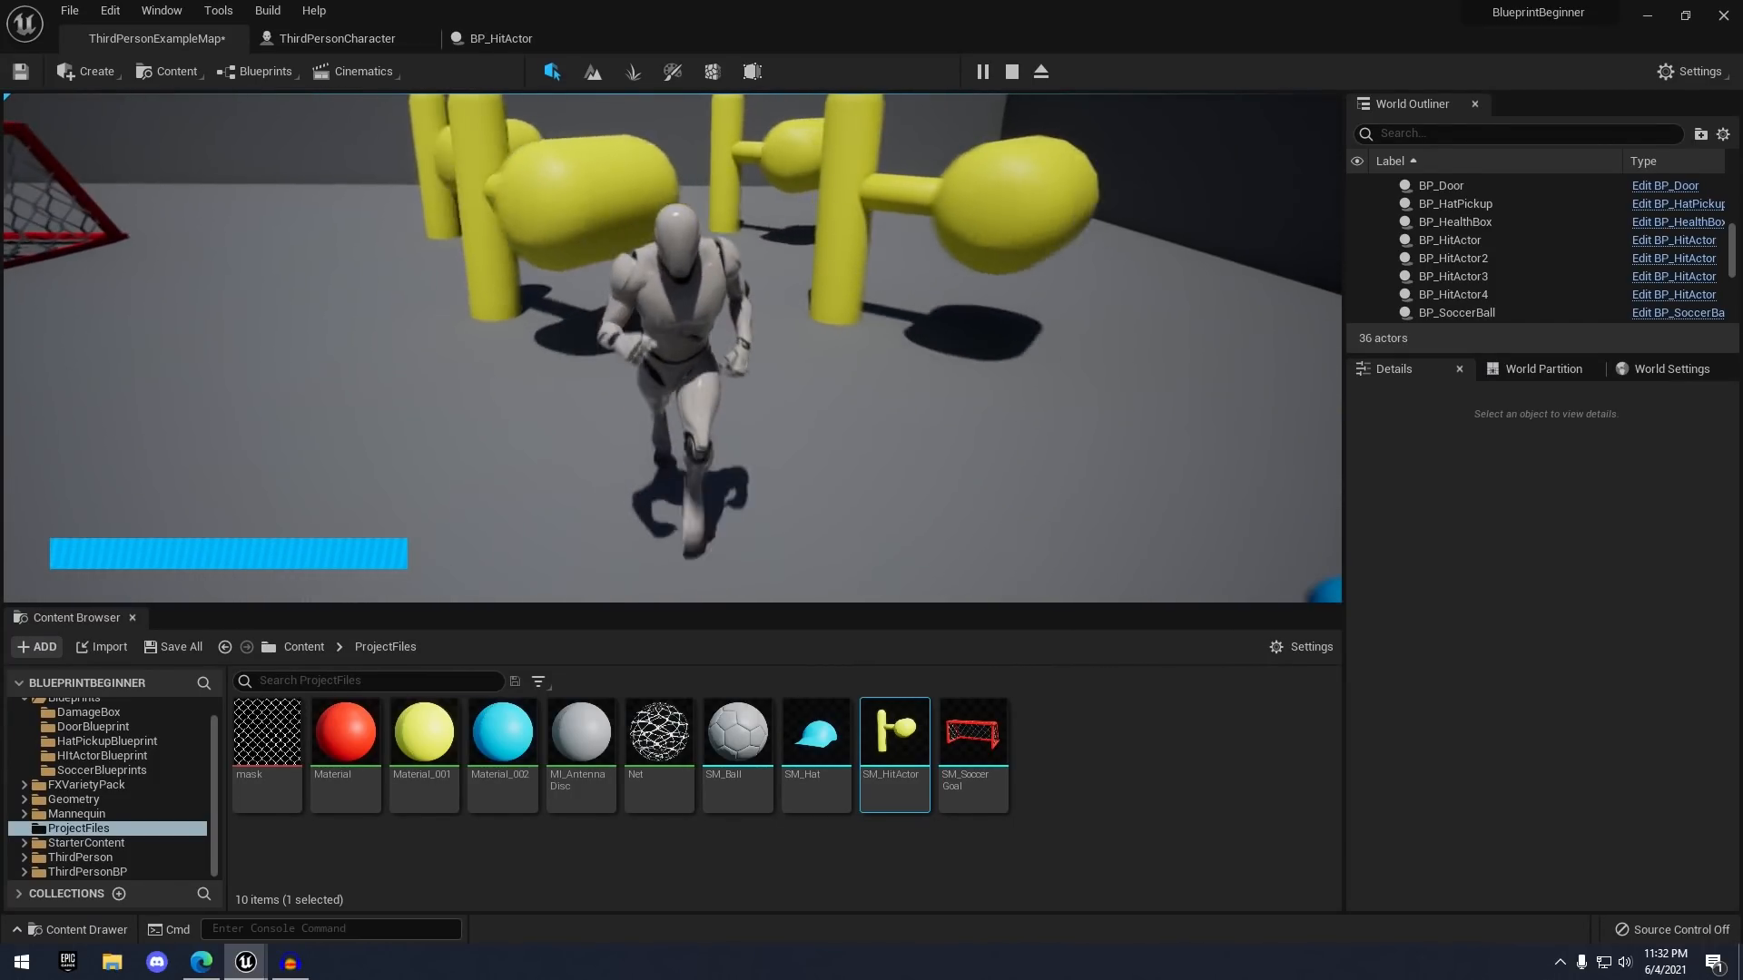
pyautogui.press('Escape')
pyautogui.press('w')
pyautogui.moveTo(910, 283); pyautogui.dragTo(944, 317, button='right')
pyautogui.press('s')
pyautogui.moveTo(994, 453); pyautogui.dragTo(1012, 422, button='right')
# - Briefly open the SM_HitActor mesh asset, then close its editor
pyautogui.press('s')
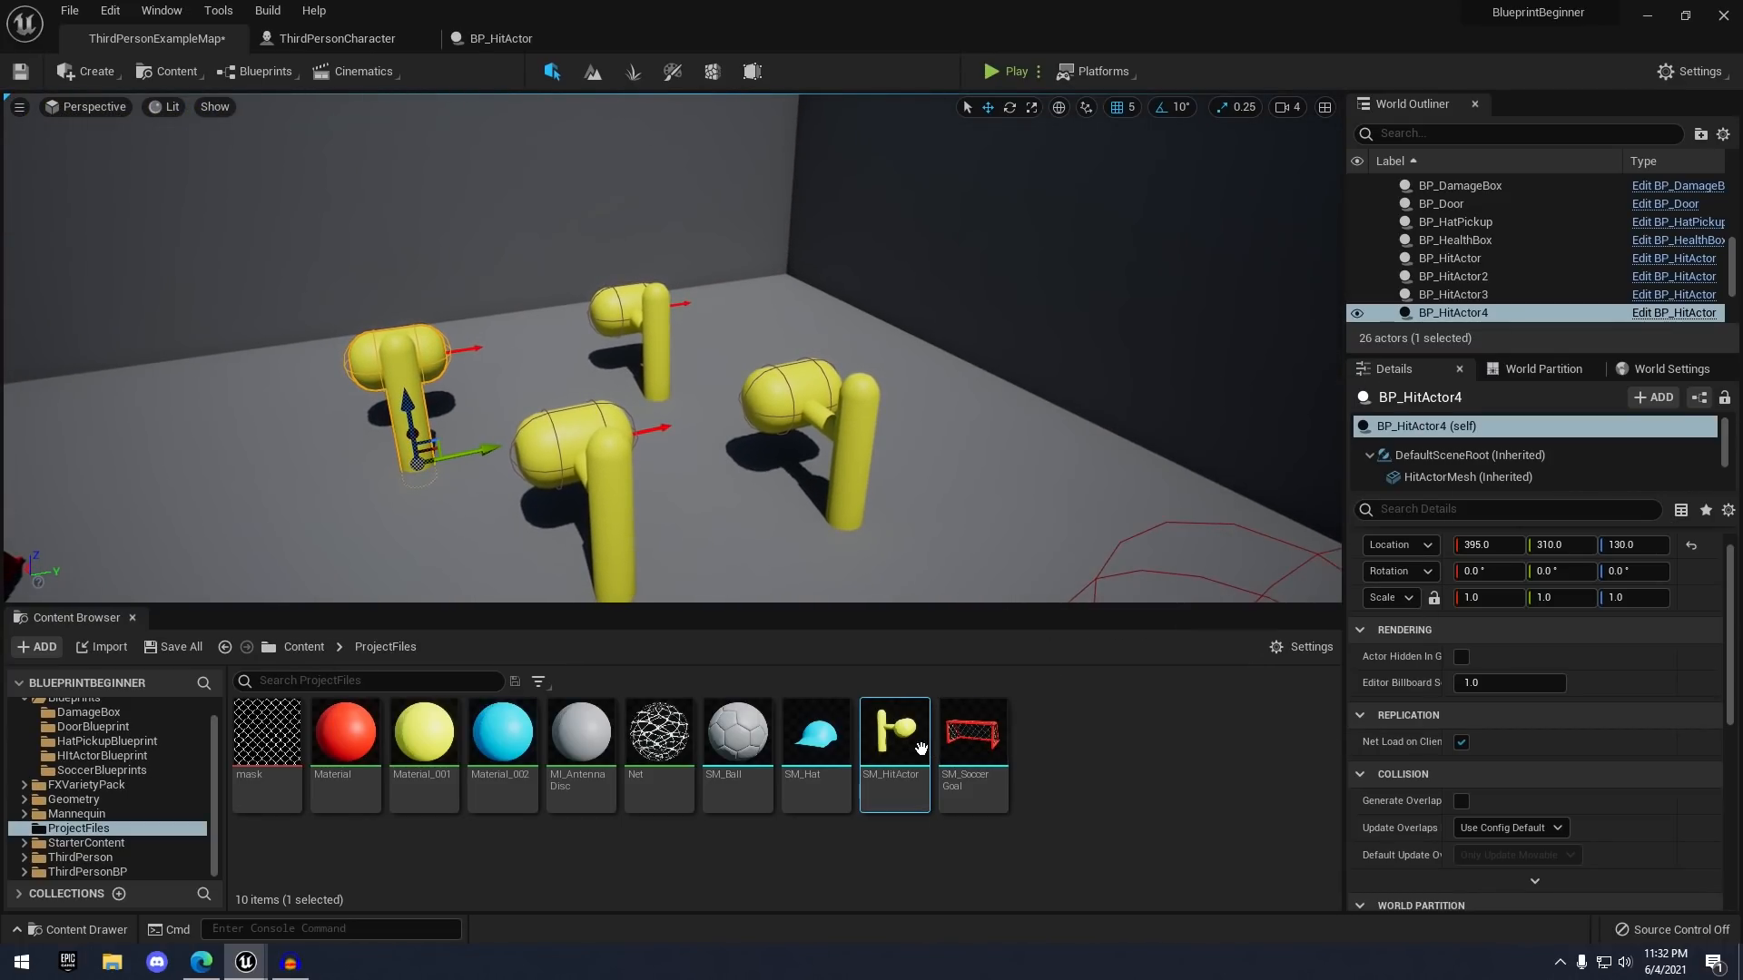
pyautogui.doubleClick(908, 746)
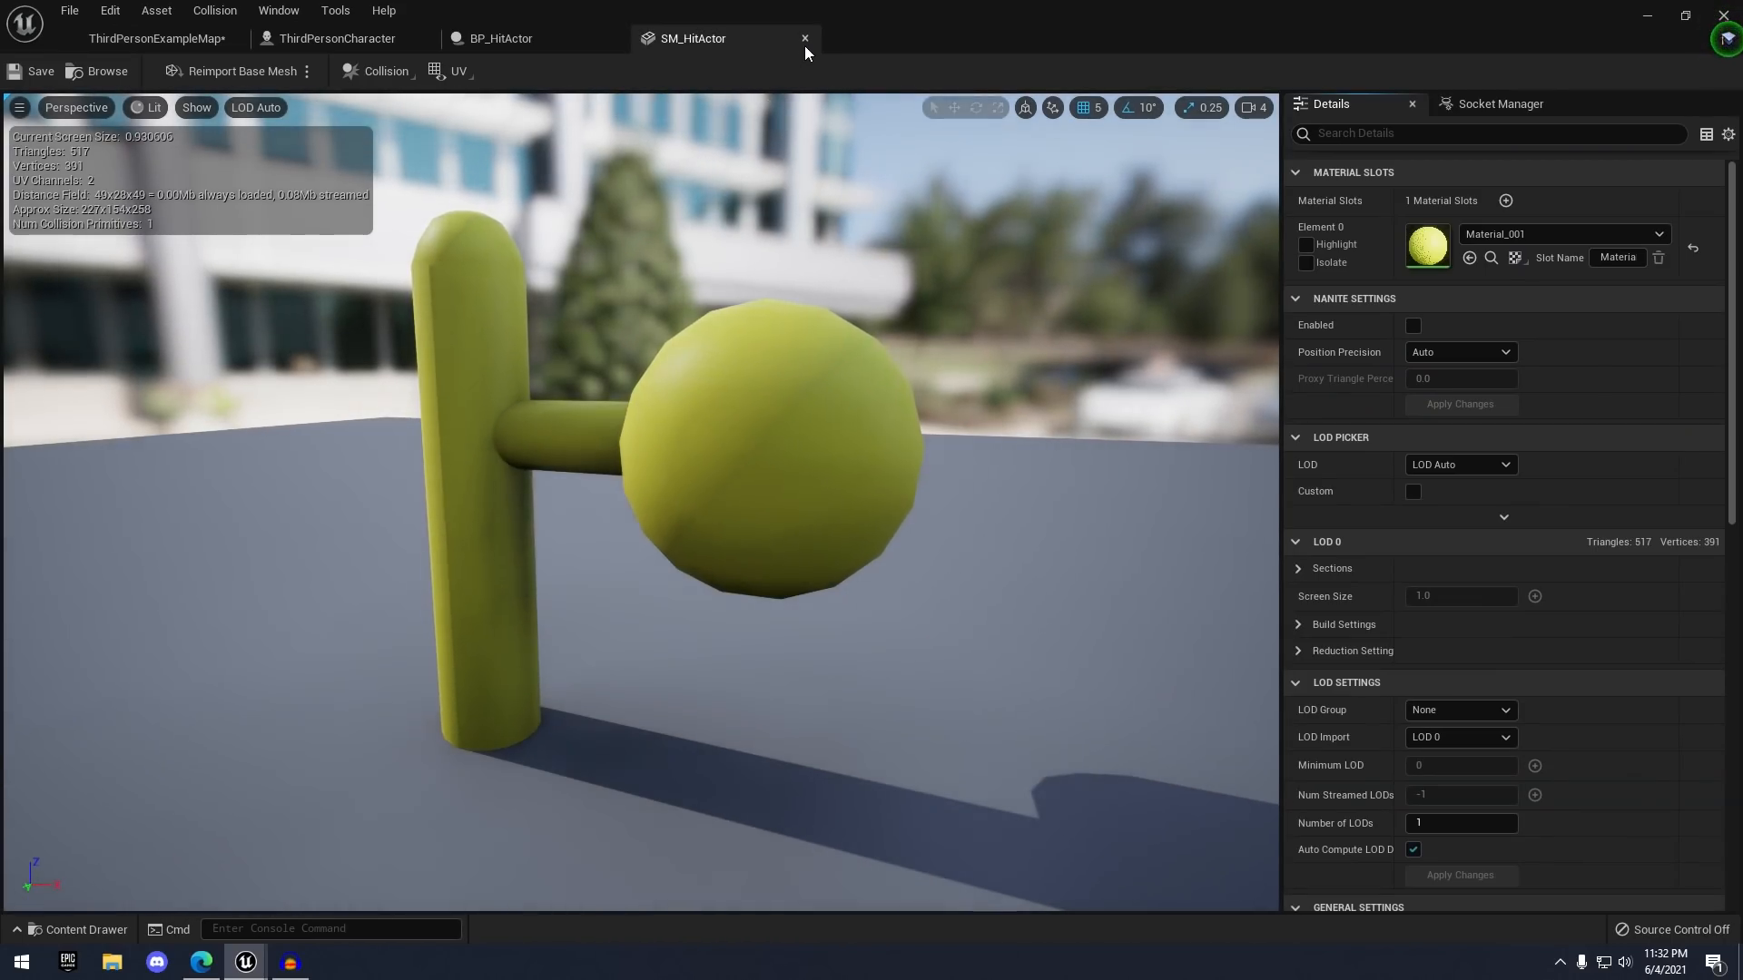
pyautogui.click(804, 40)
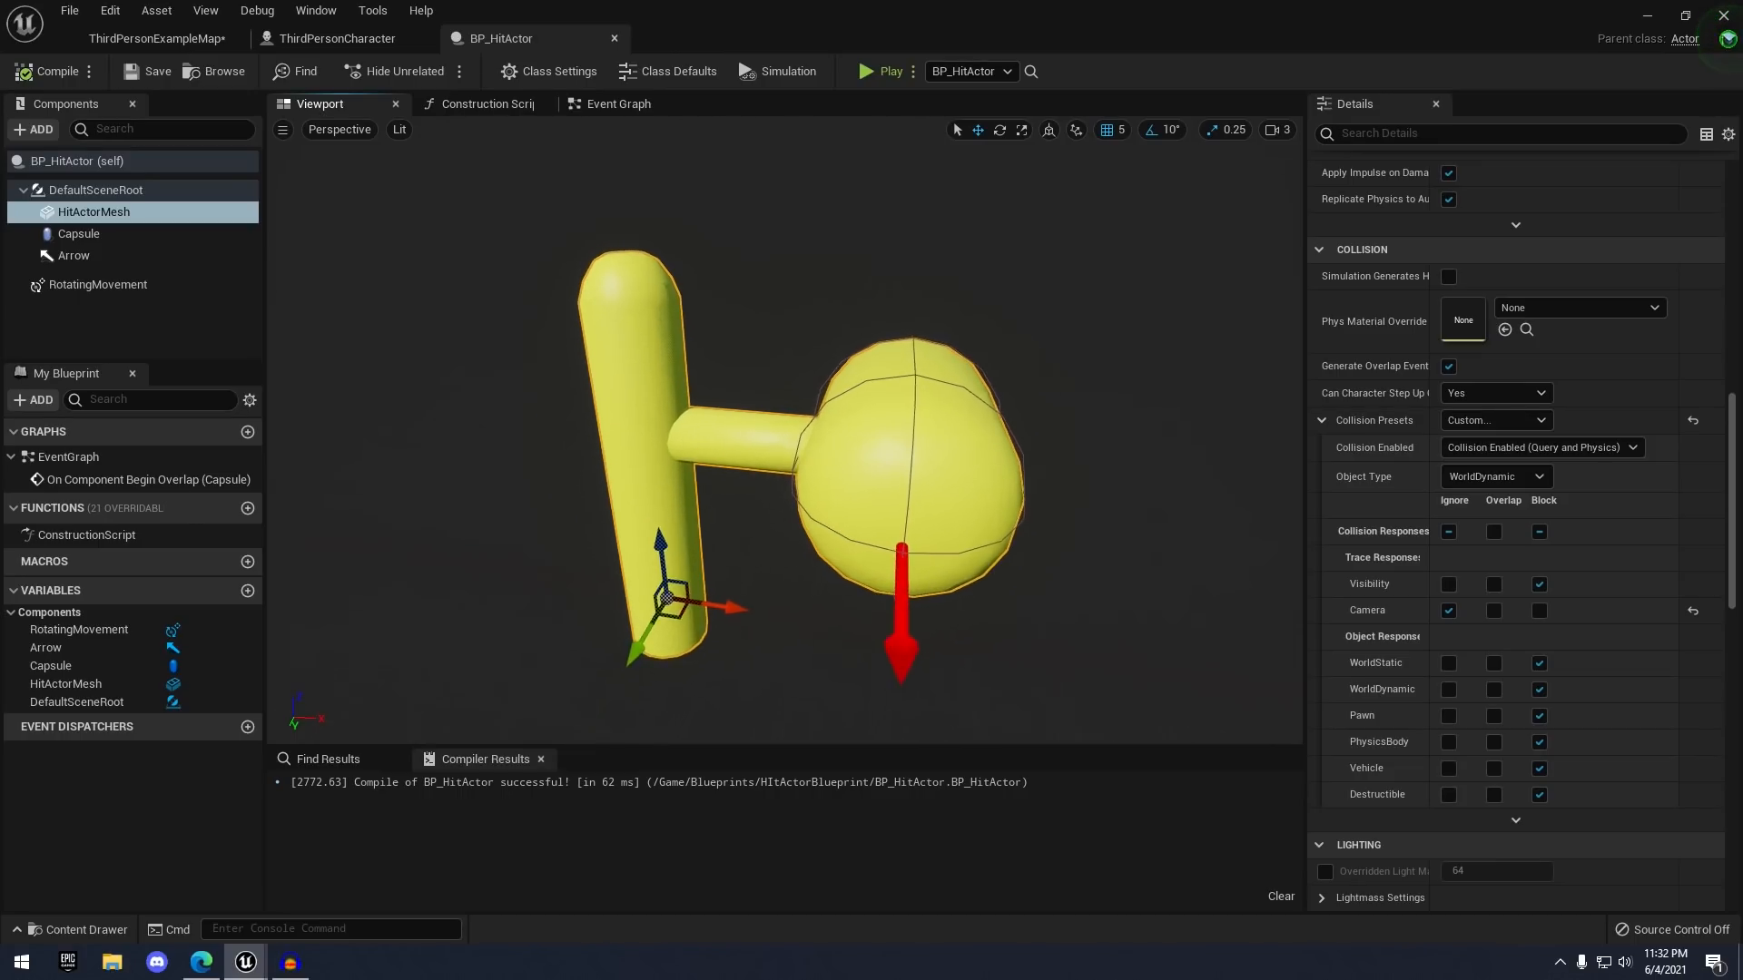
# - Check RotatingMovement's Rotation Rate of 0, 0, 180, then view the Event Graph
pyautogui.click(88, 285)
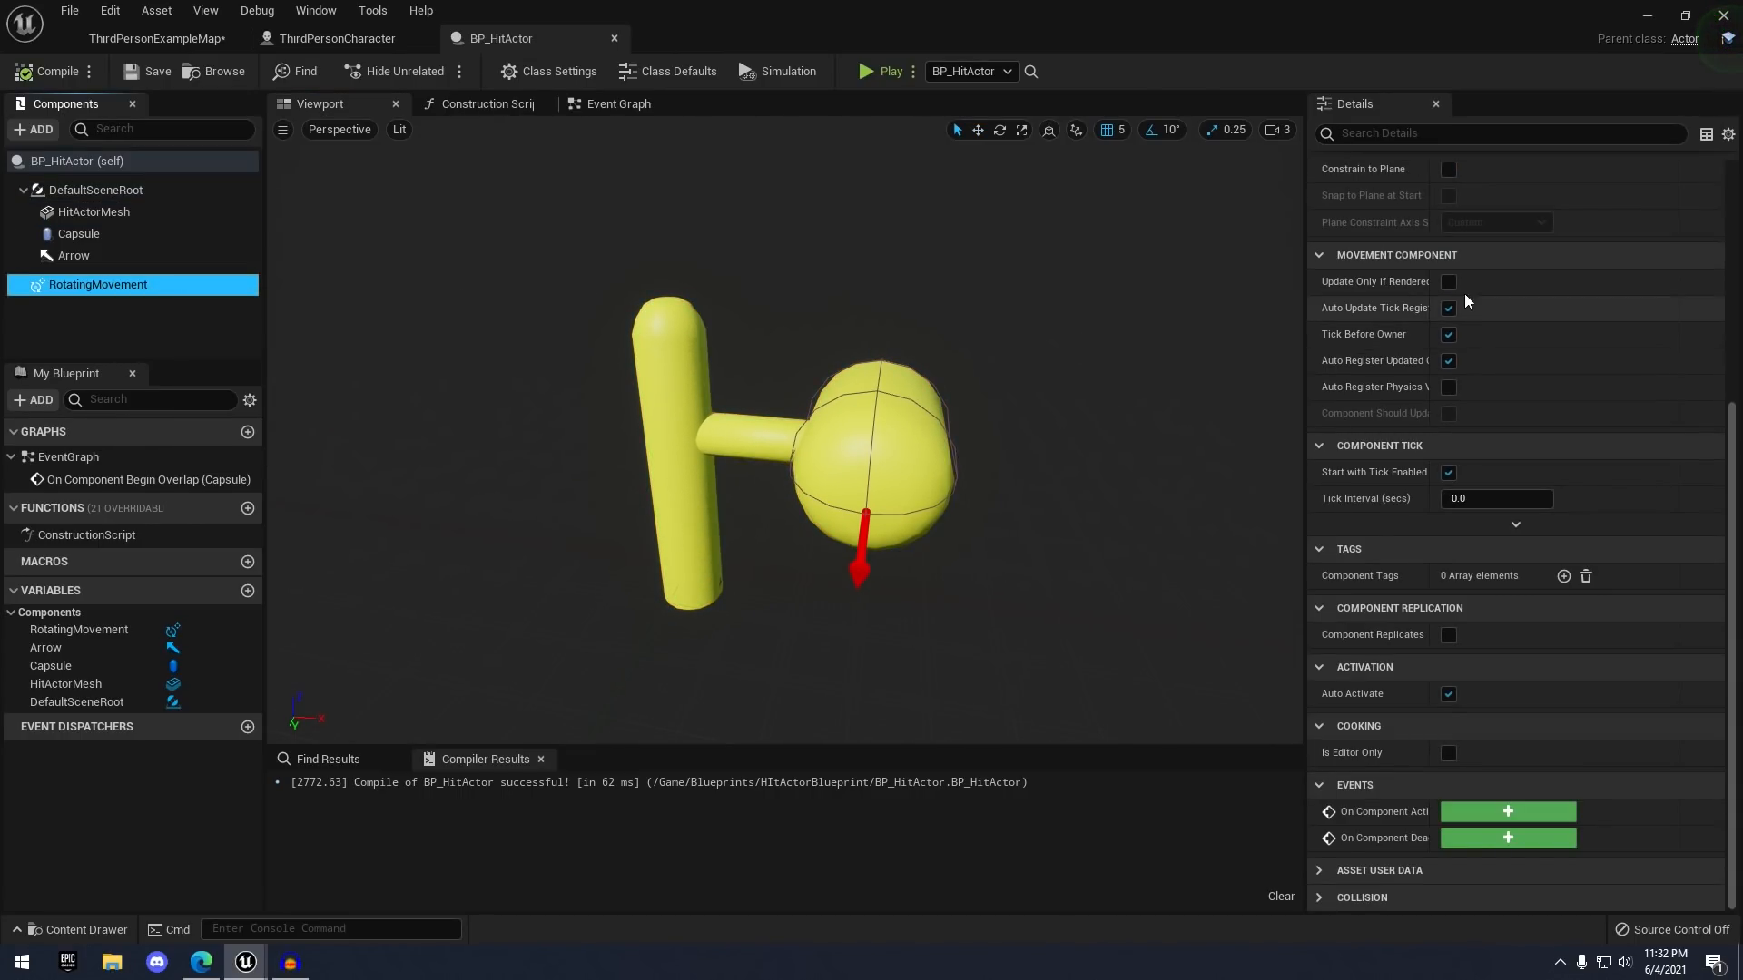
pyautogui.scroll(5, 1593, 442)
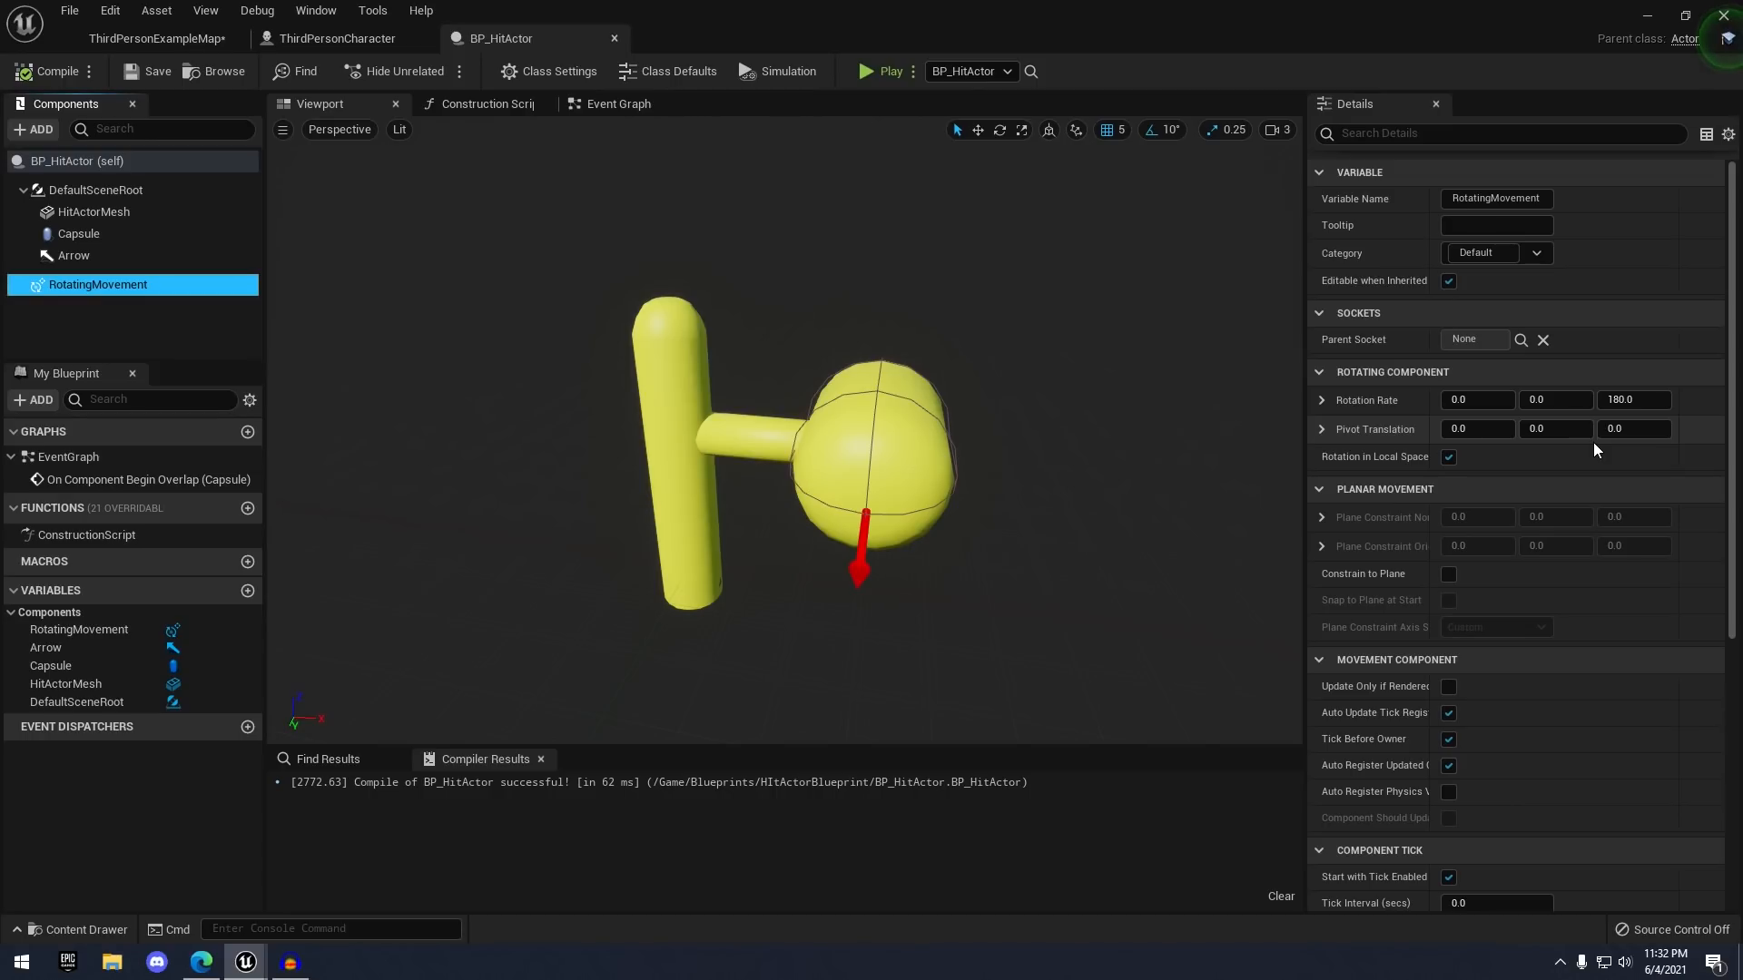
pyautogui.click(1321, 400)
pyautogui.click(1321, 400)
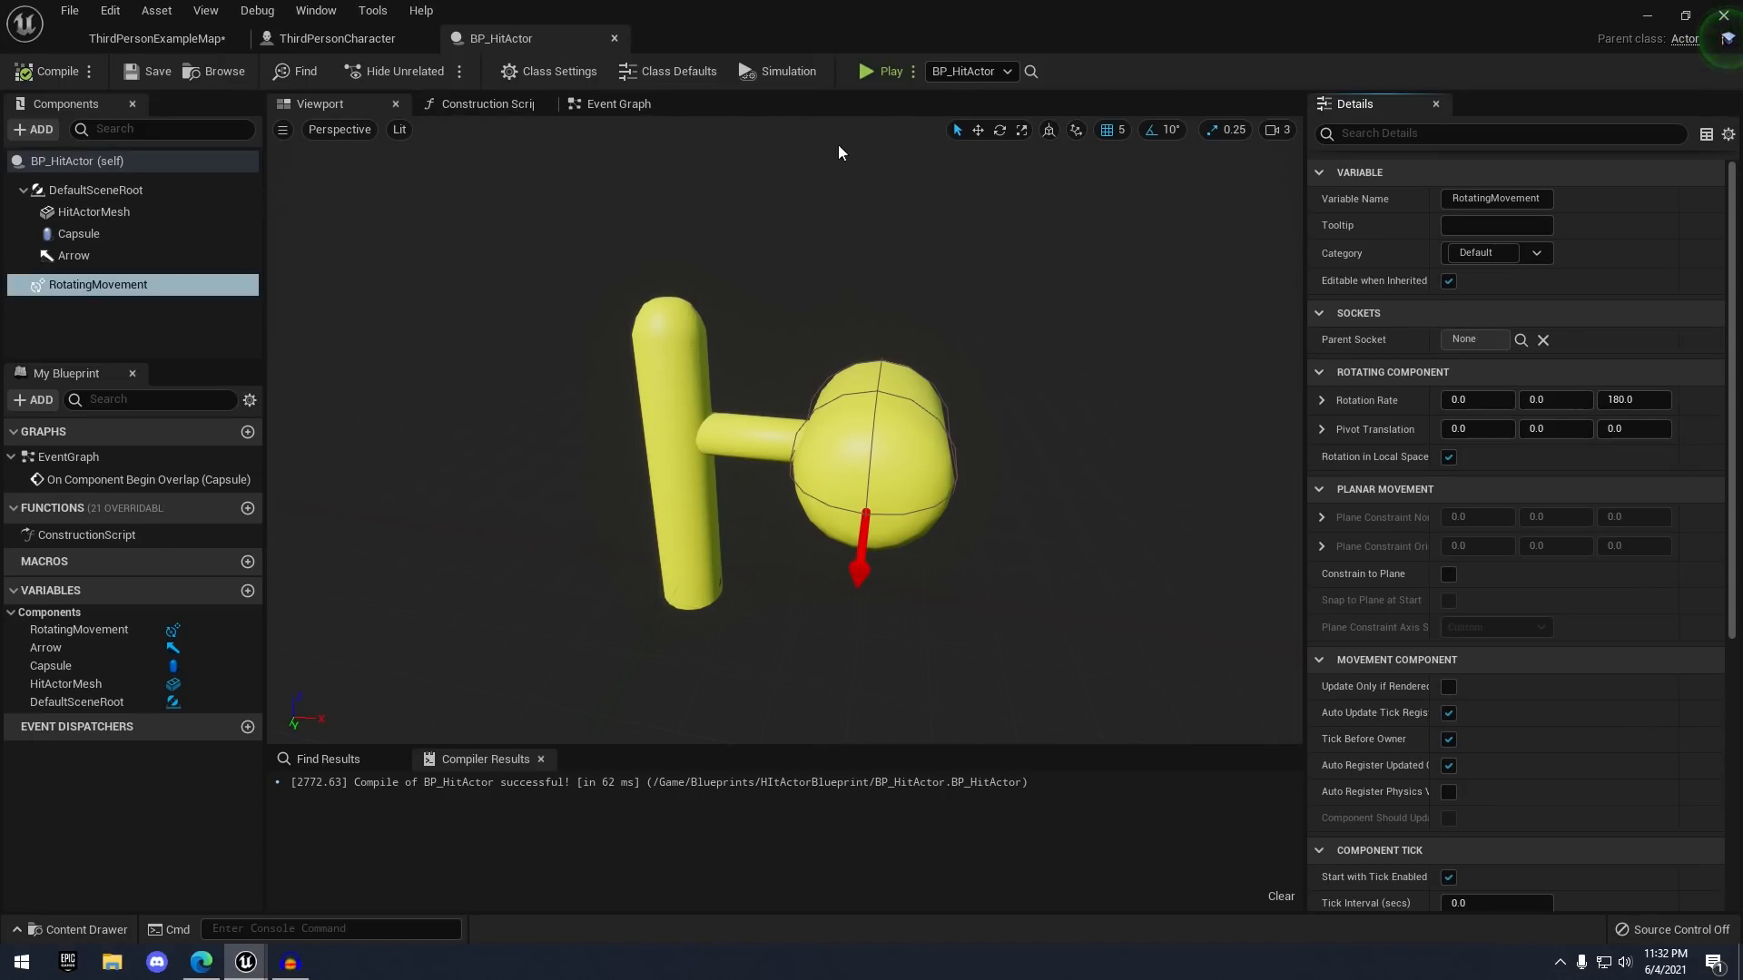
pyautogui.click(657, 105)
pyautogui.moveTo(748, 249); pyautogui.dragTo(745, 153, button='right')
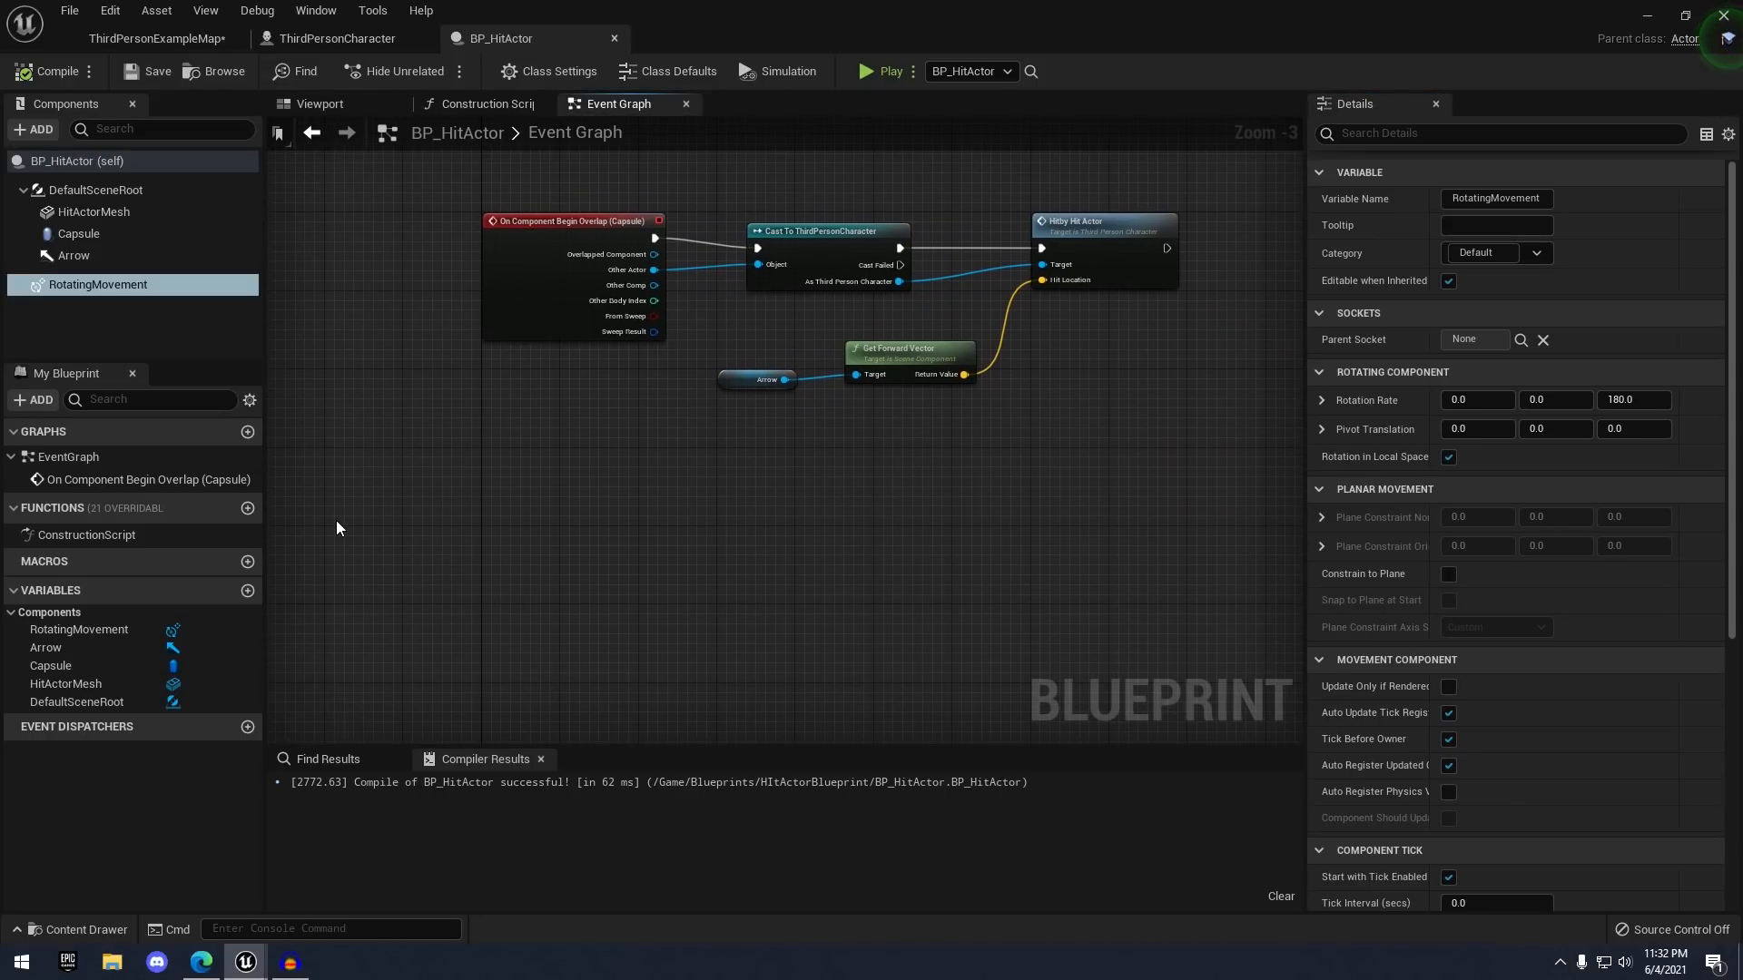
# - Create a Vector variable named RotationRate in BP_HitActor and compile
pyautogui.click(248, 591)
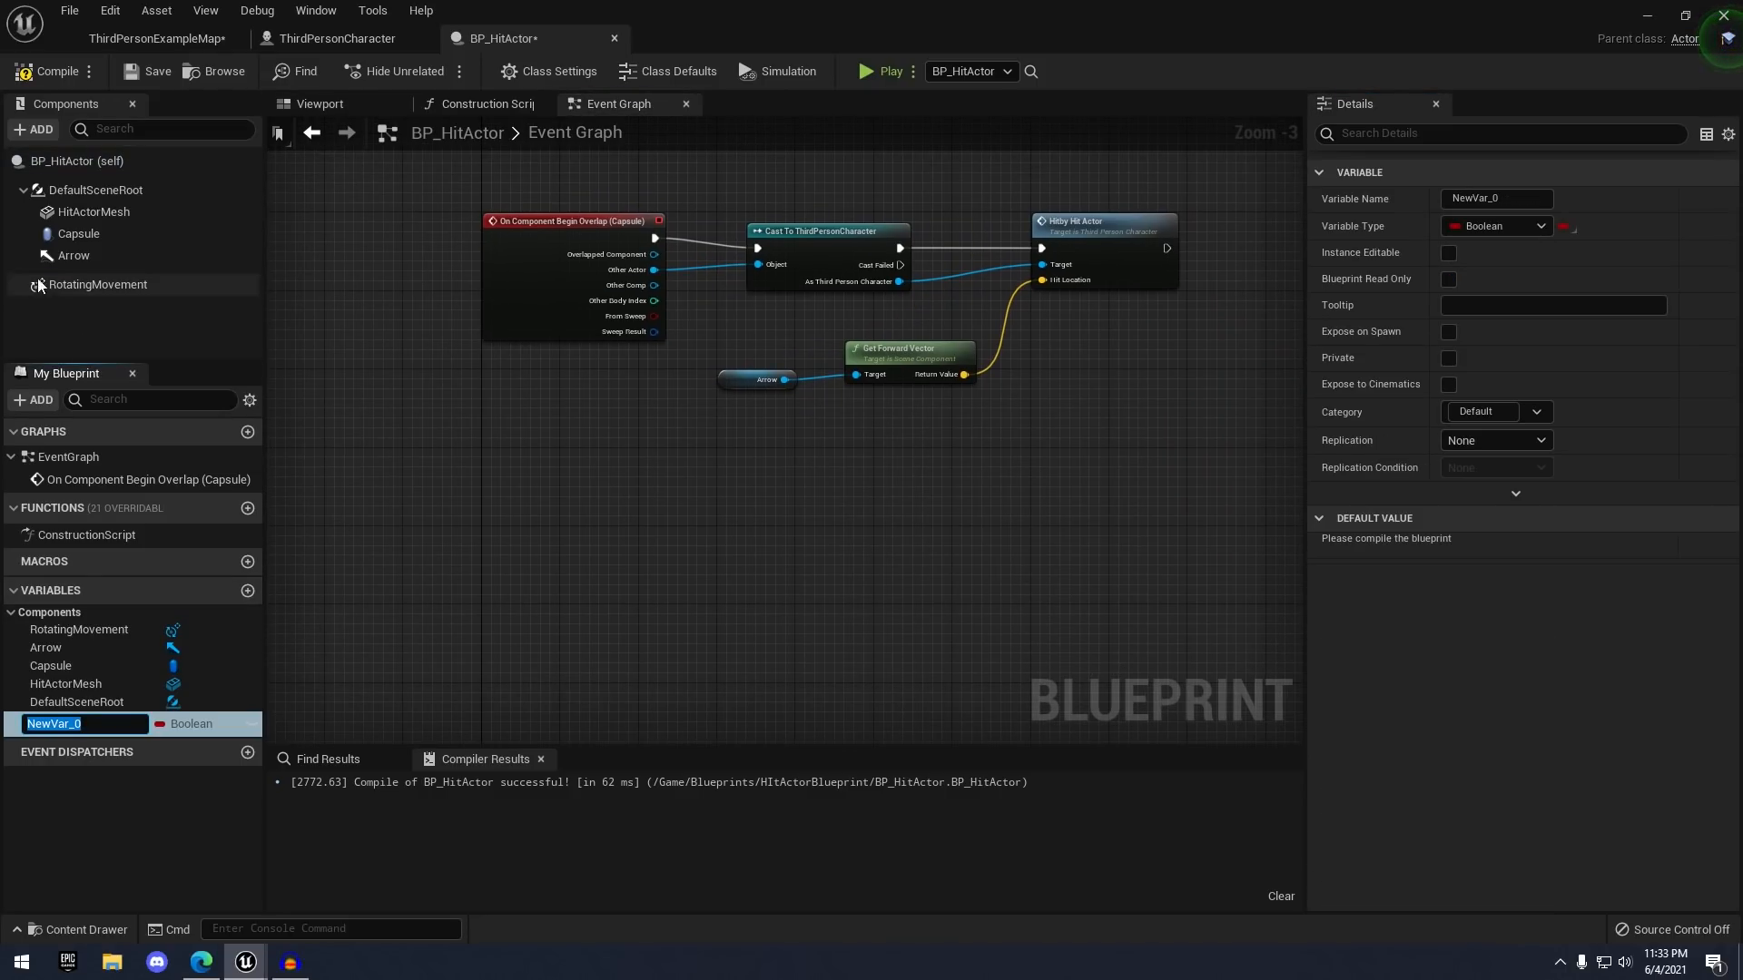
pyautogui.click(1491, 227)
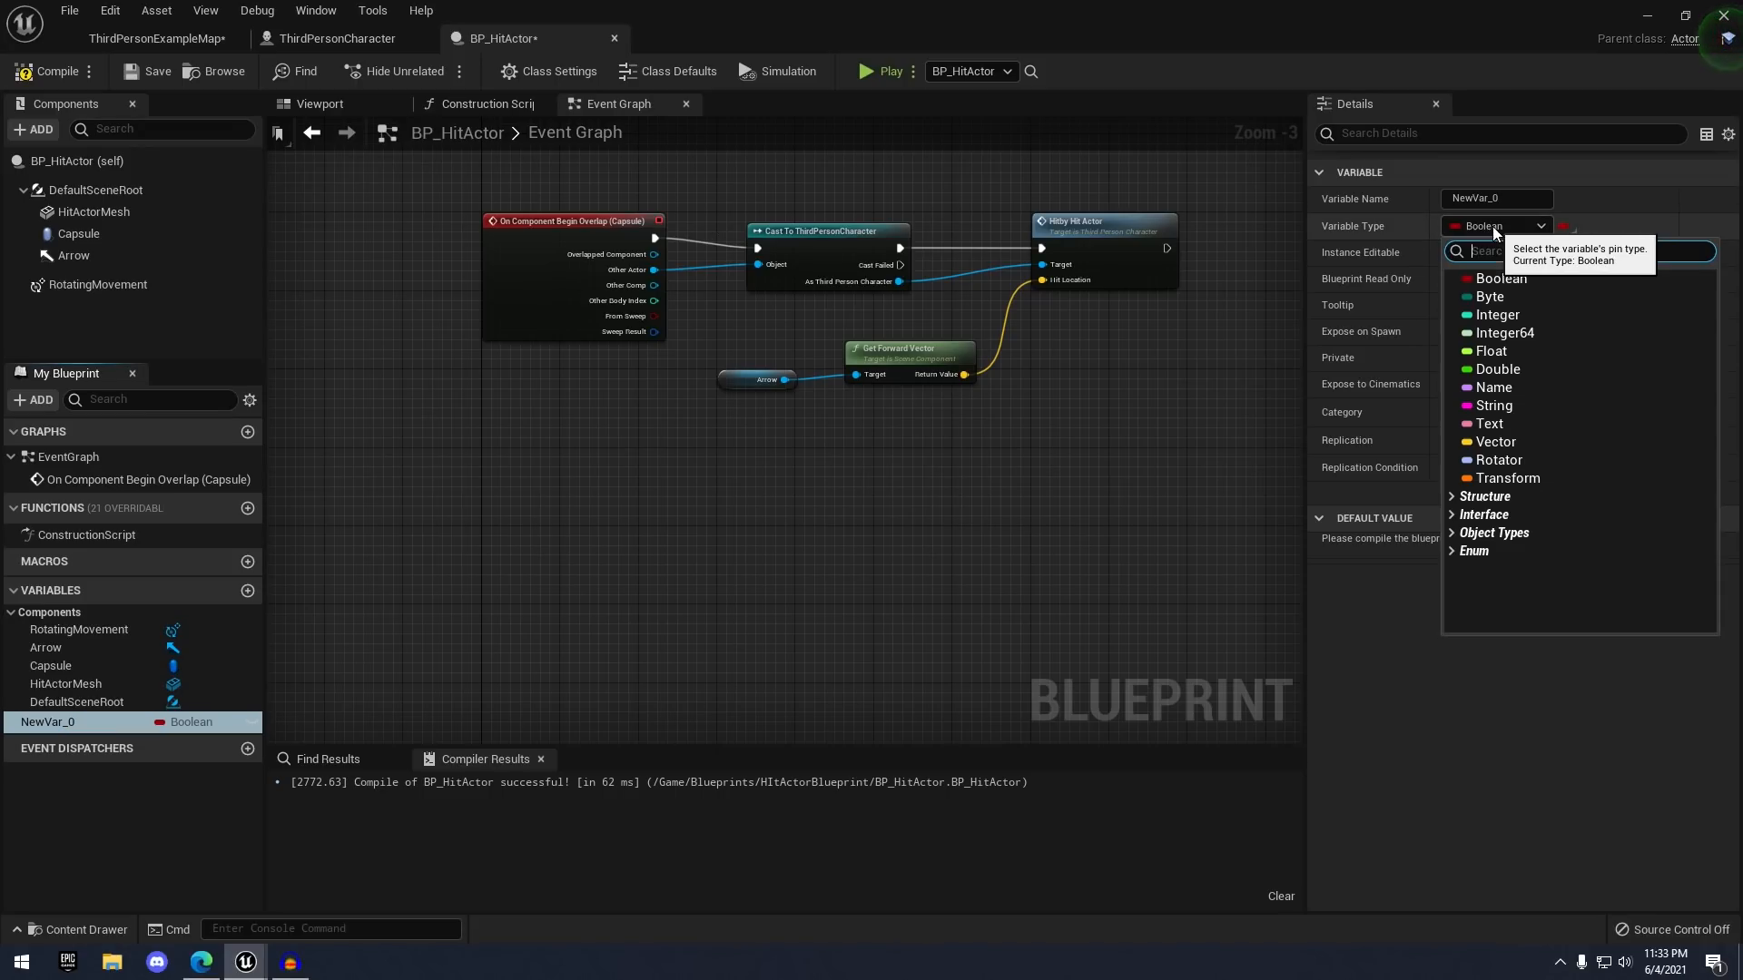
pyautogui.click(1496, 442)
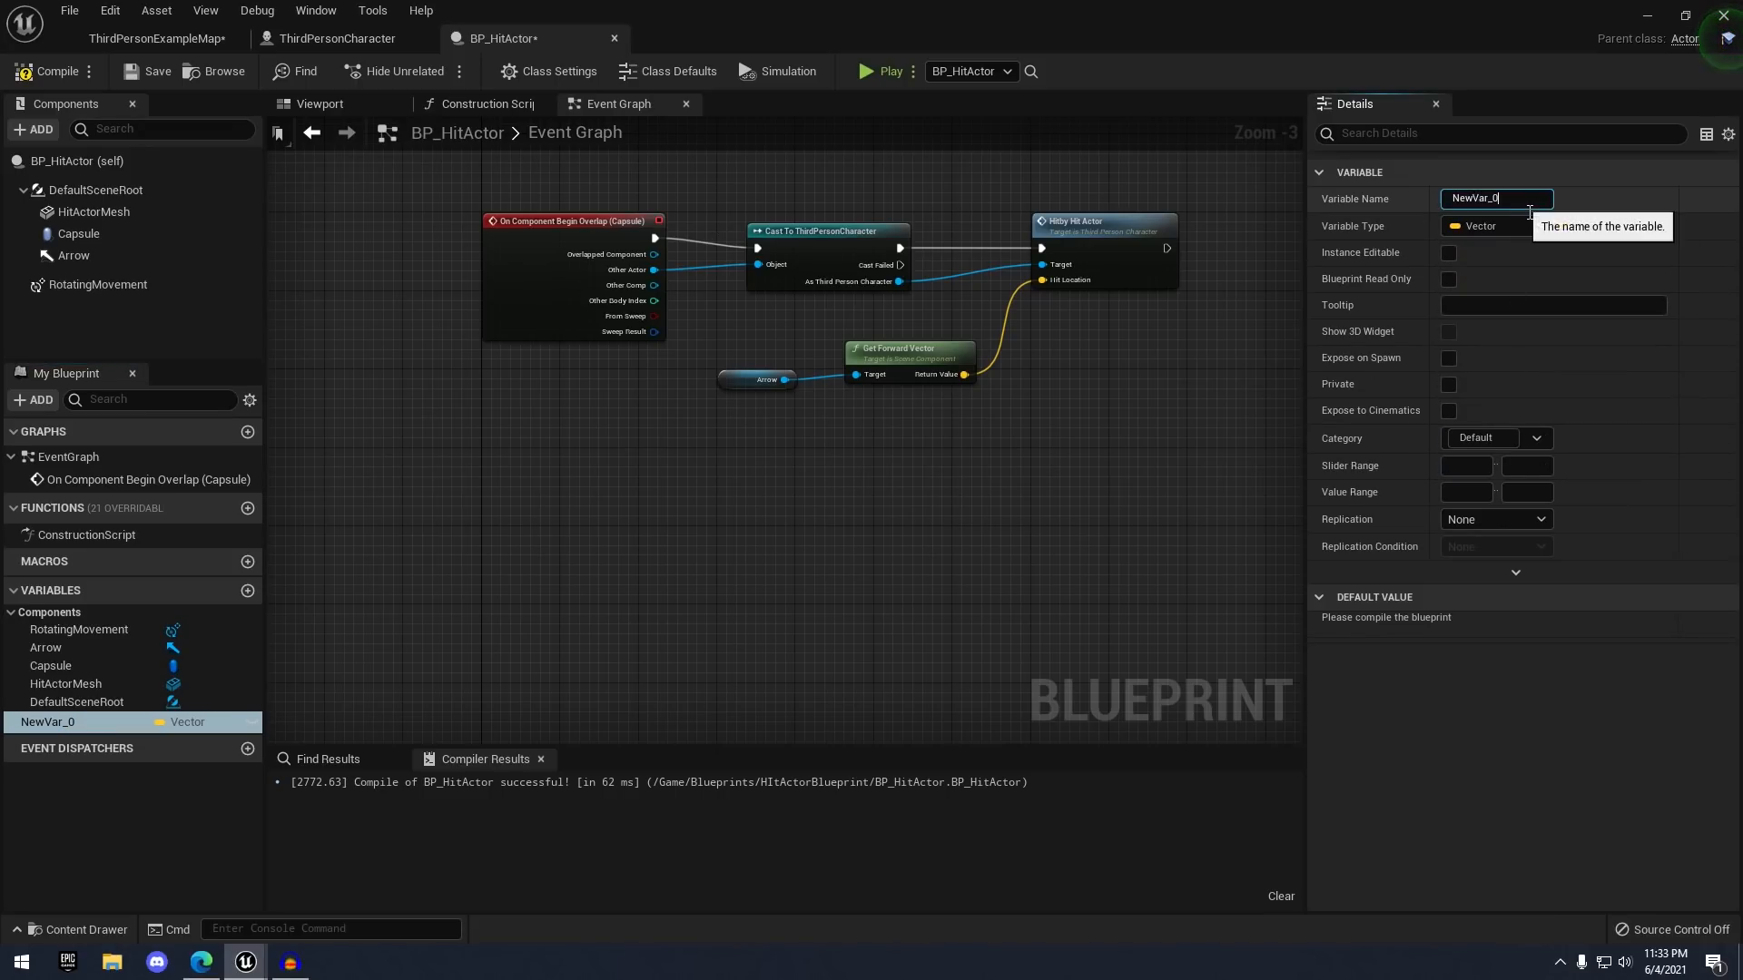
pyautogui.write('Rotation')
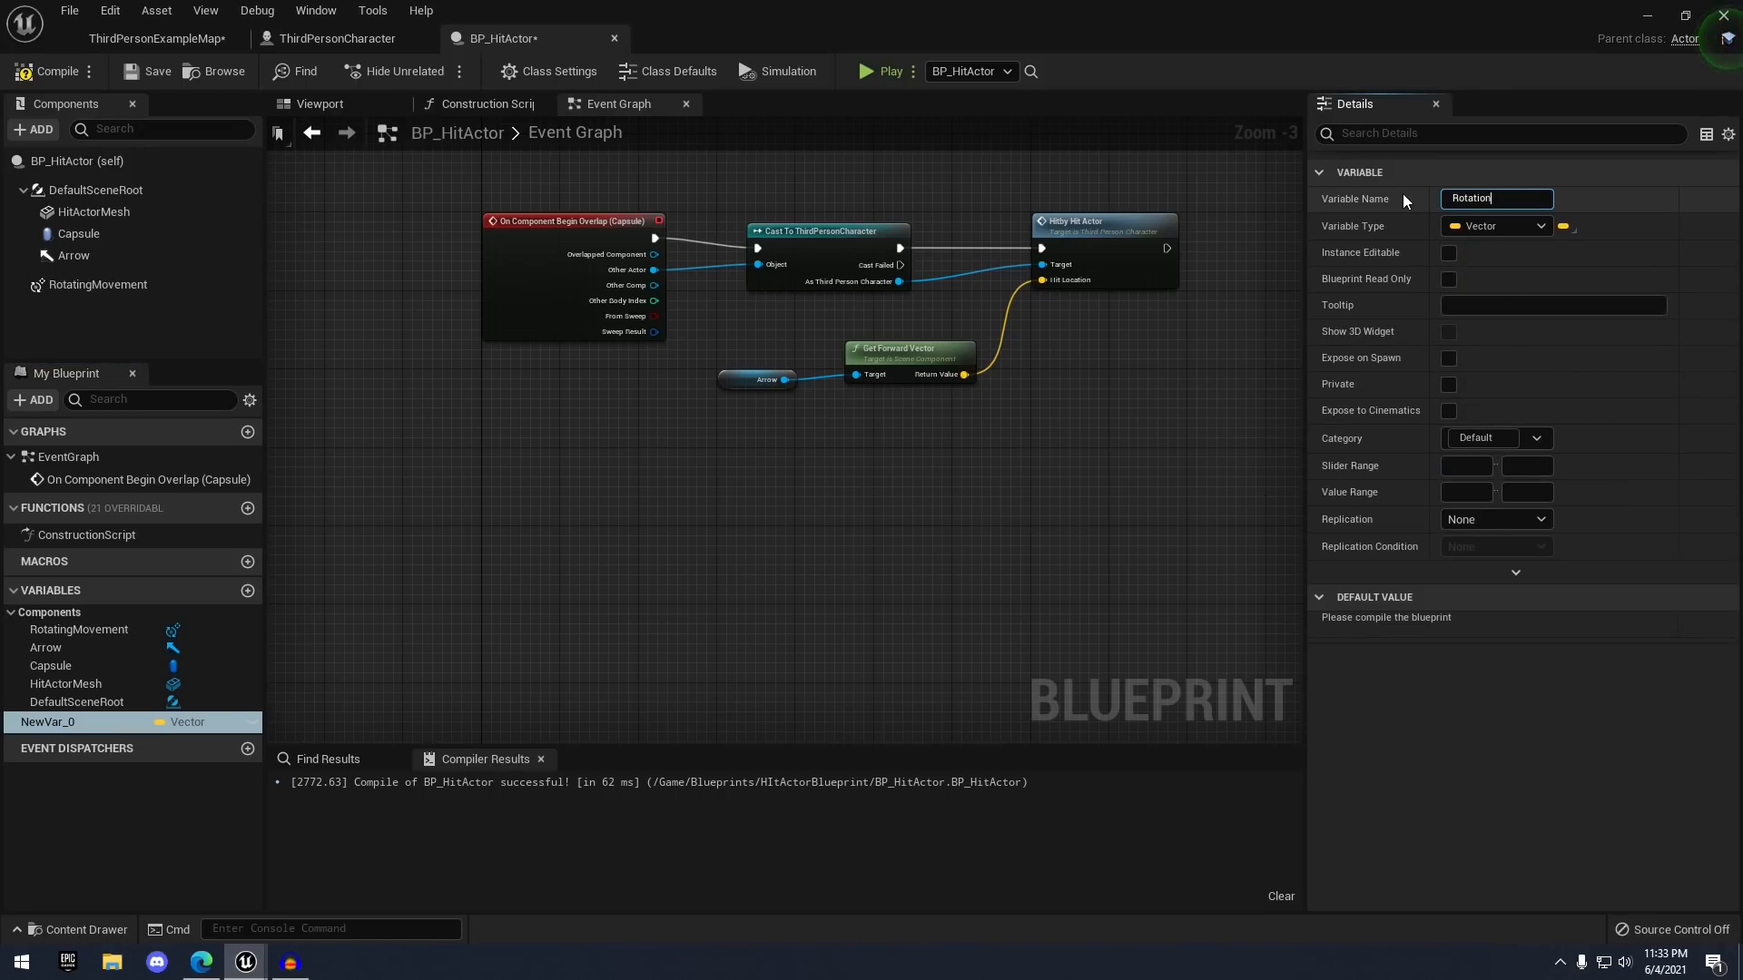
pyautogui.write('Rate')
pyautogui.press('Return')
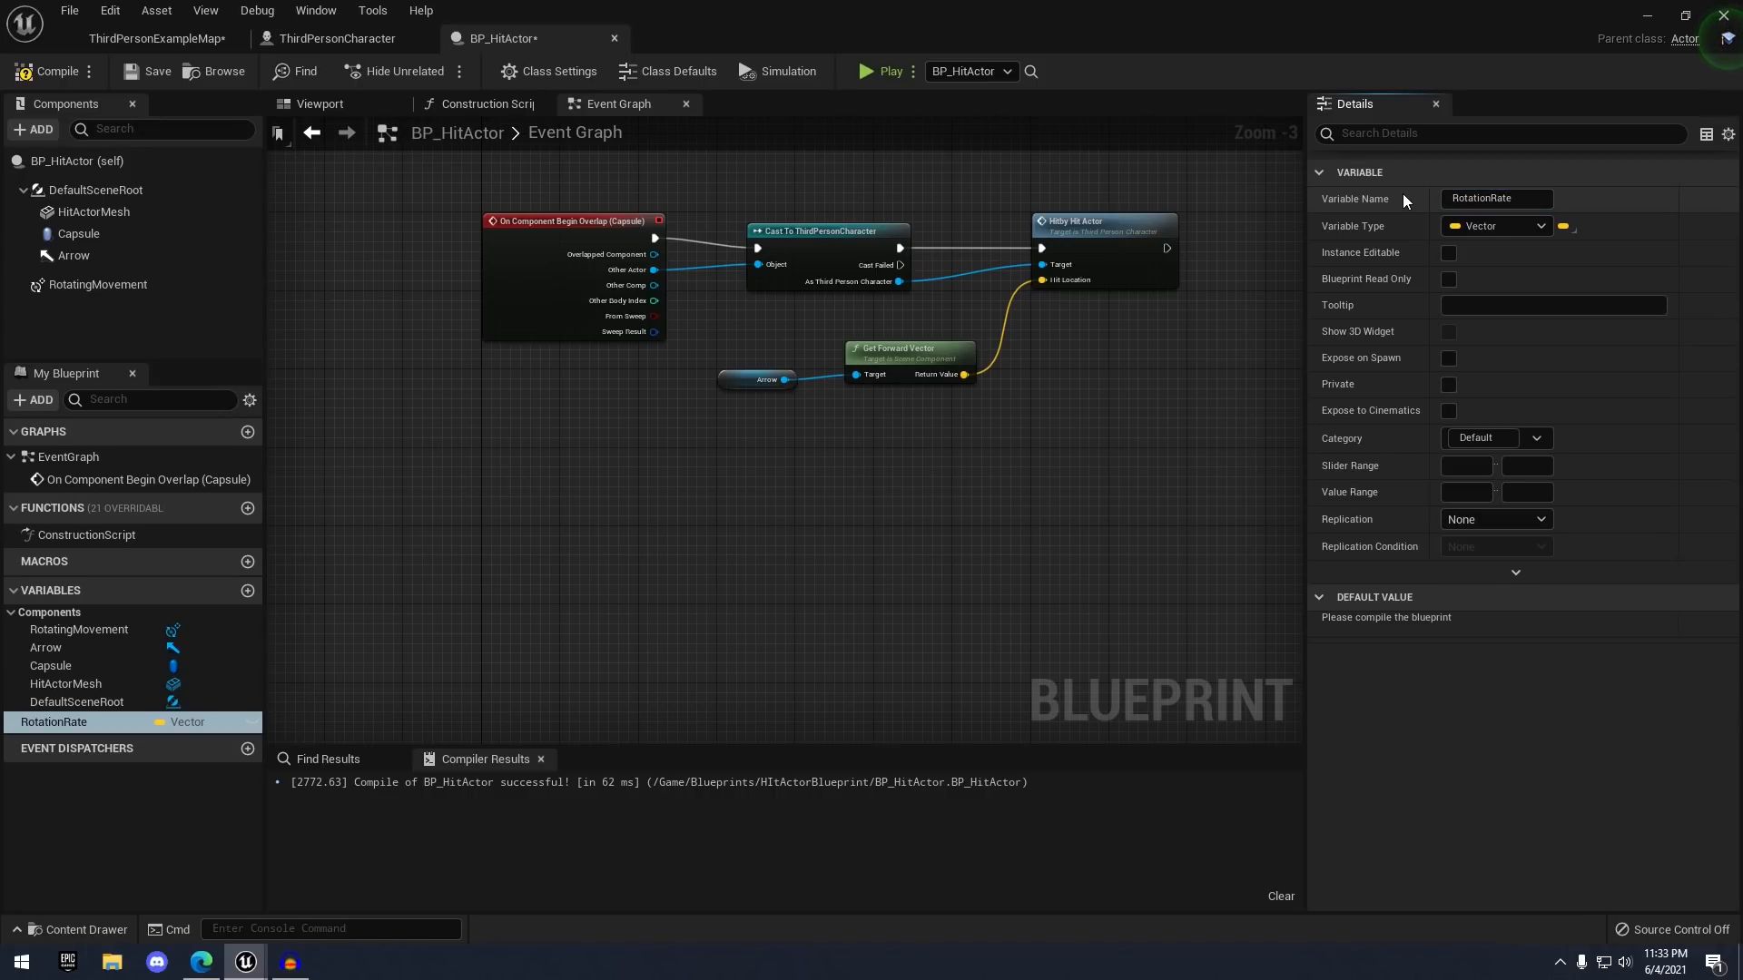
pyautogui.click(78, 69)
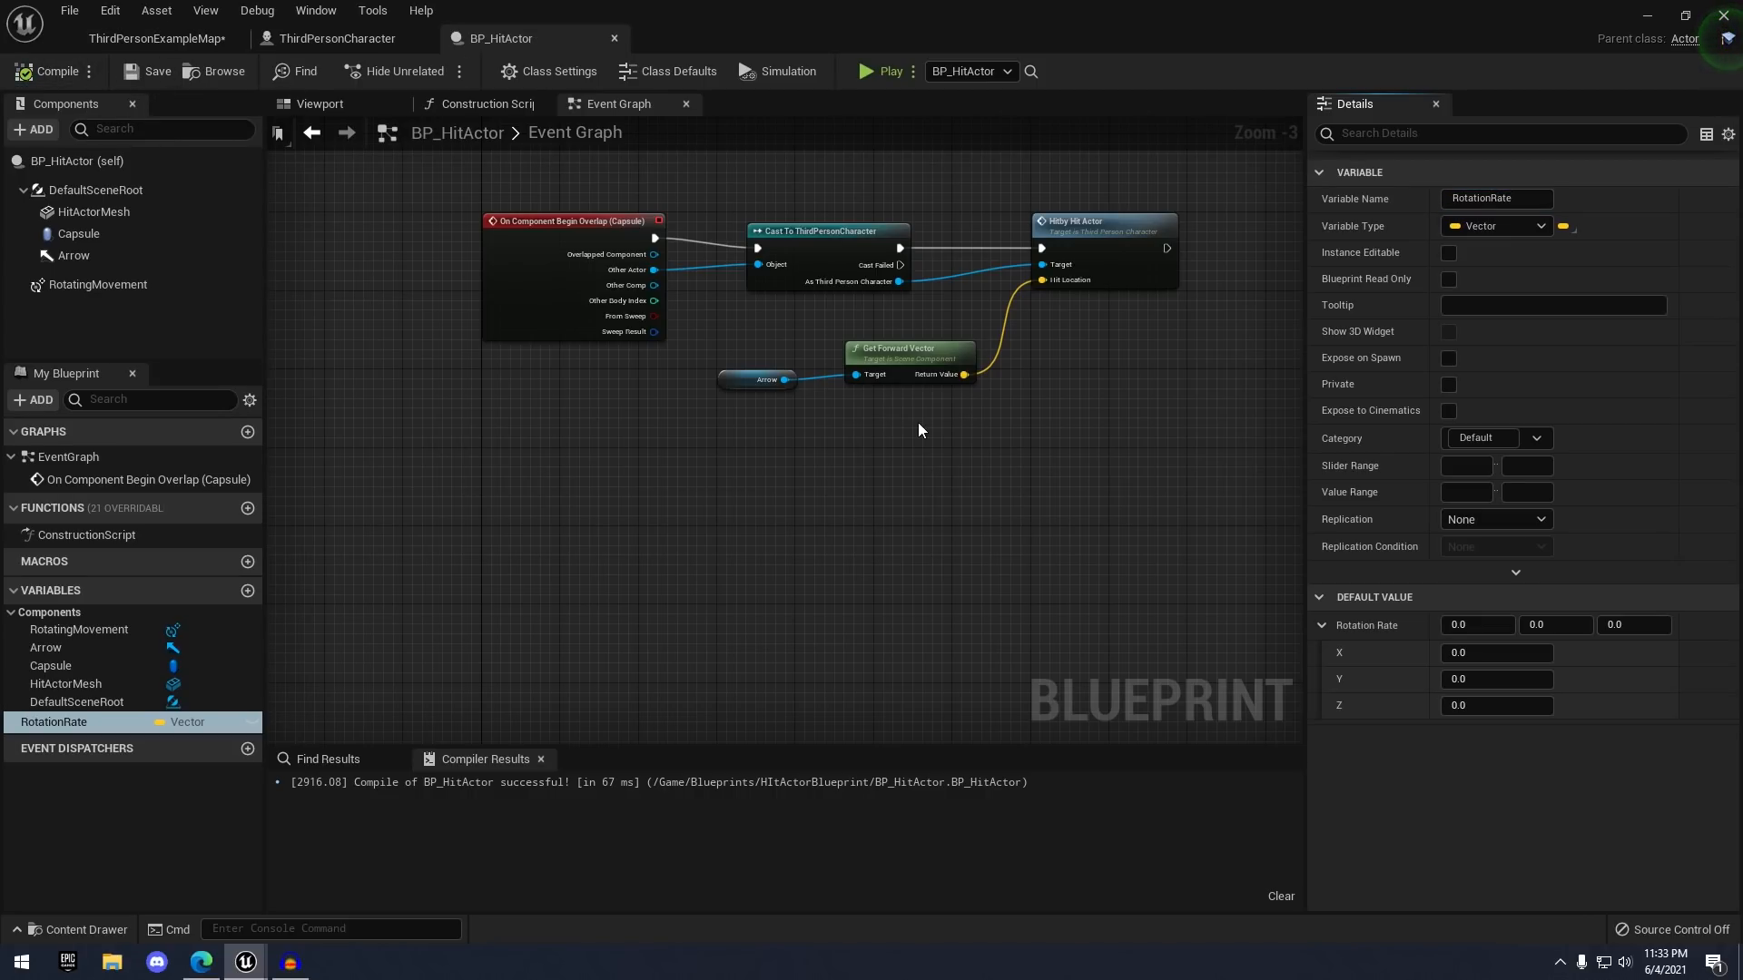
# - Make RotationRate Instance Editable and Expose on Spawn, then clear space in the event graph
pyautogui.click(1446, 253)
pyautogui.click(1449, 357)
pyautogui.moveTo(836, 633); pyautogui.dragTo(912, 528, button='right')
pyautogui.click(488, 103)
pyautogui.click(606, 102)
pyautogui.scroll(2, 662, 341)
pyautogui.moveTo(537, 472); pyautogui.dragTo(555, 354, button='right')
pyautogui.rightClick(557, 360)
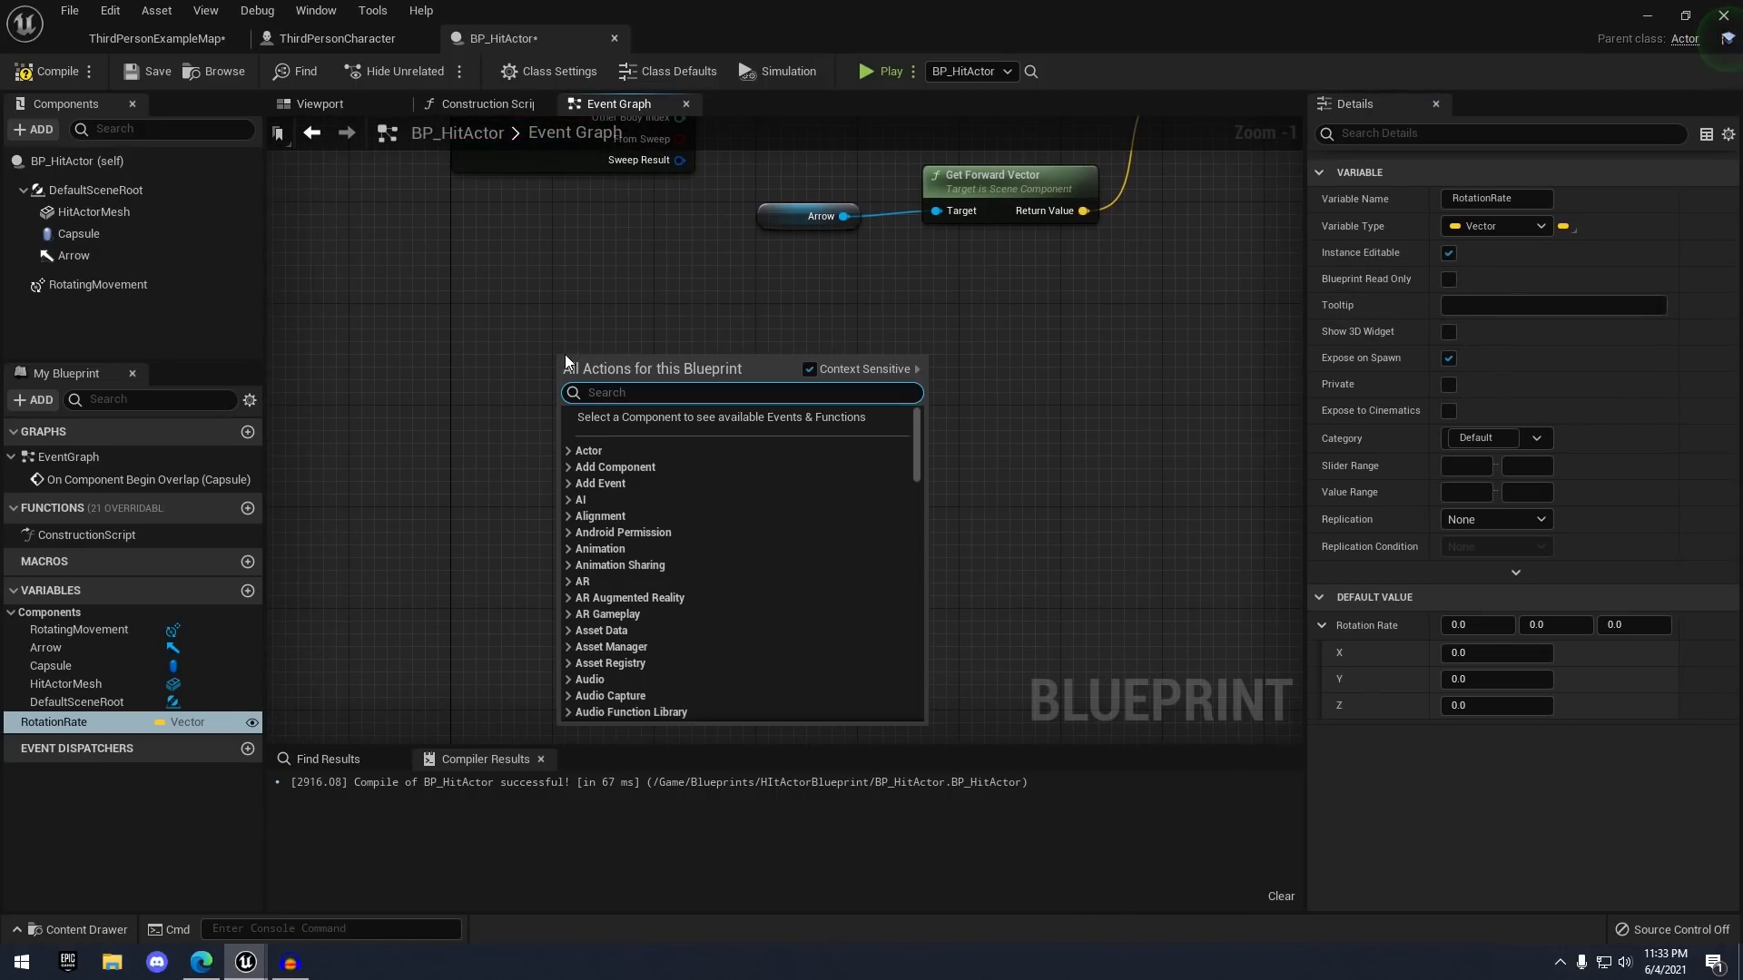
# - Add Event BeginPlay, the RotationRate variable, a Rotating Movement reference and a Set Rotation Rate node
pyautogui.rightClick(527, 464)
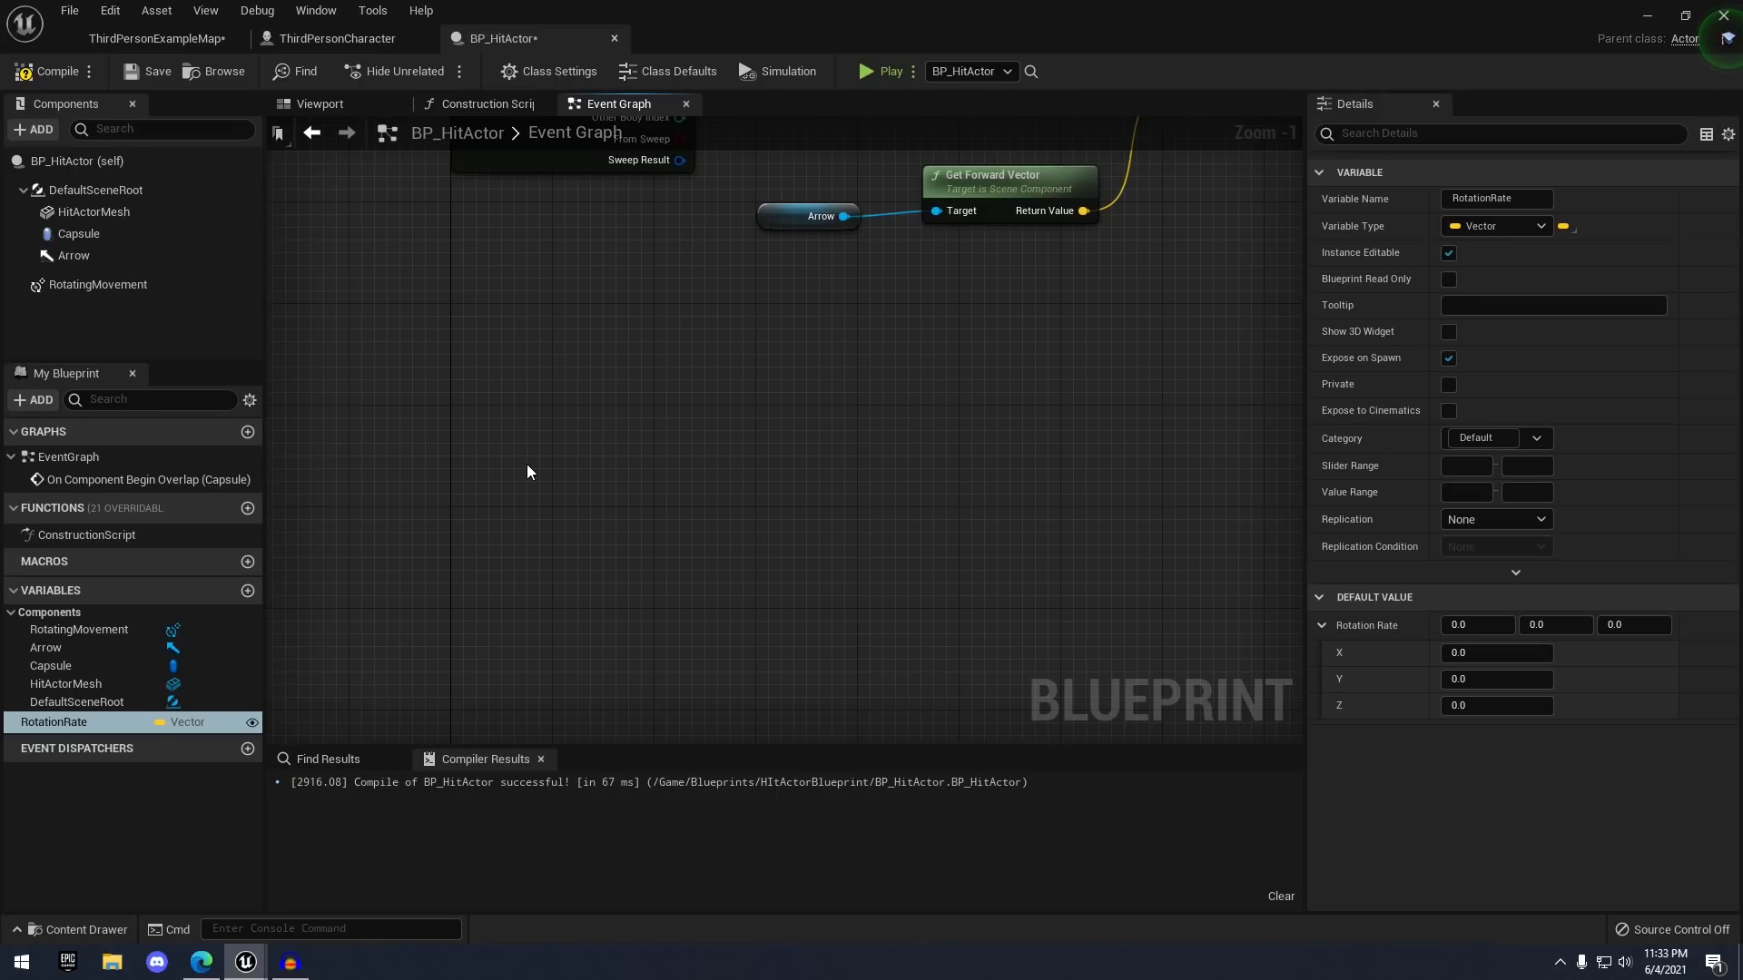
pyautogui.rightClick(527, 463)
pyautogui.write('event begi')
pyautogui.press('Return')
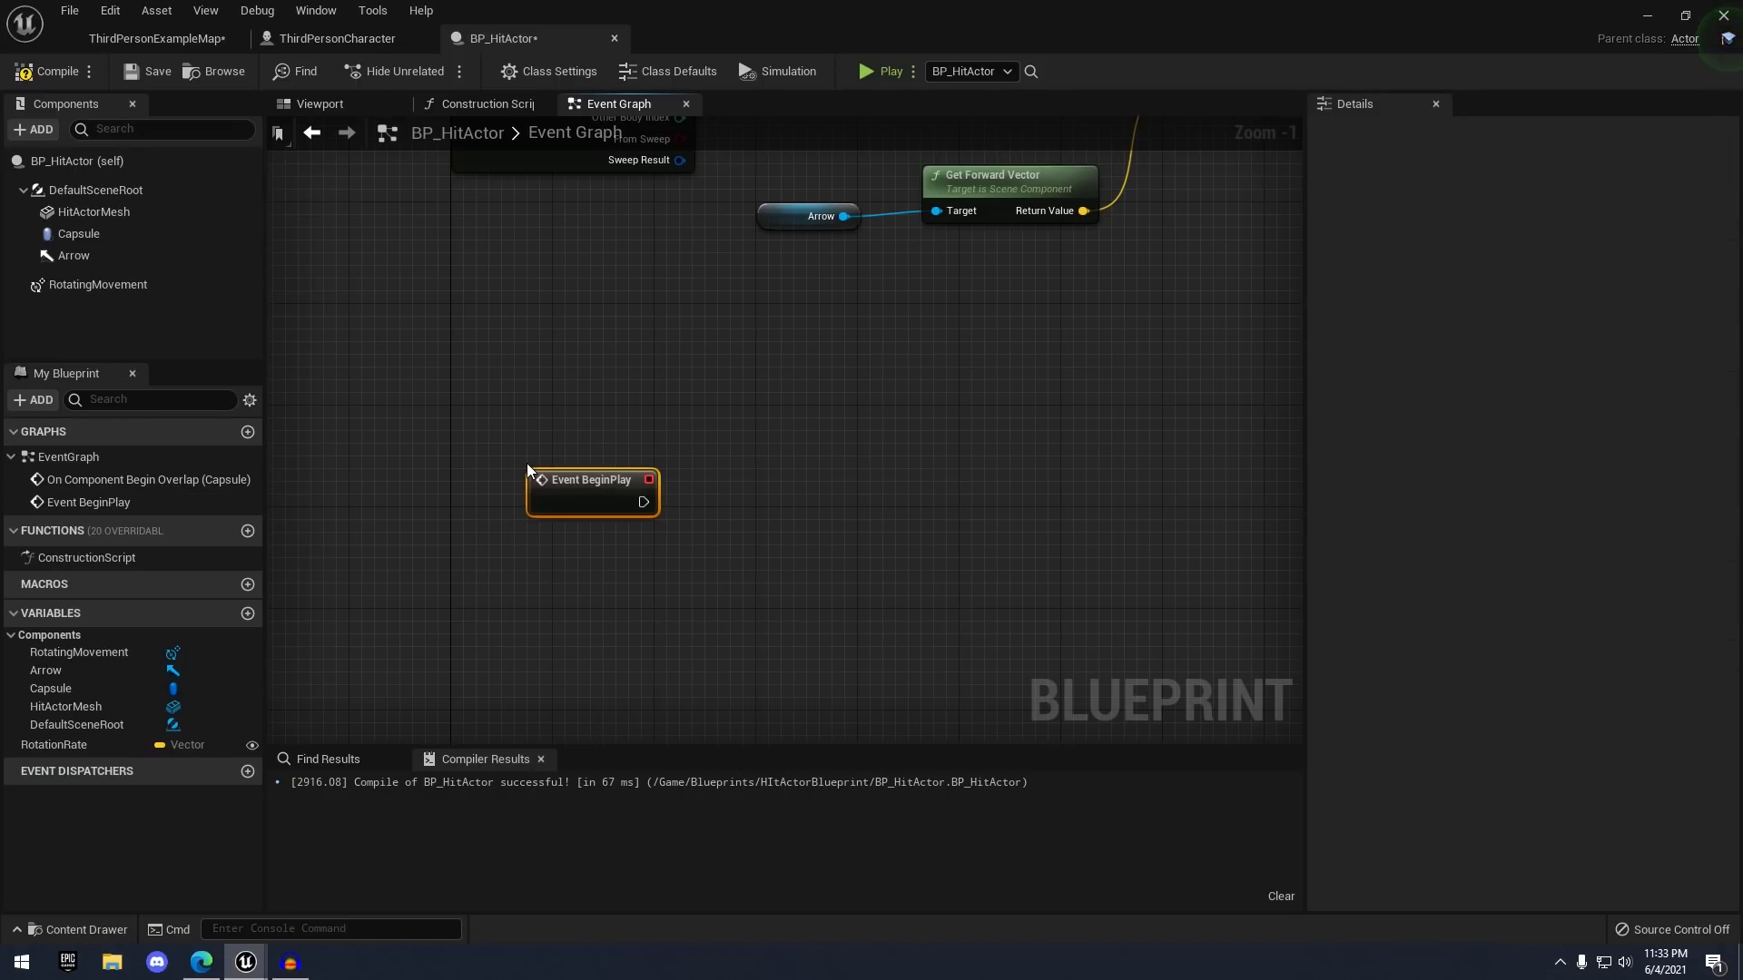
pyautogui.moveTo(54, 745); pyautogui.dragTo(530, 482)
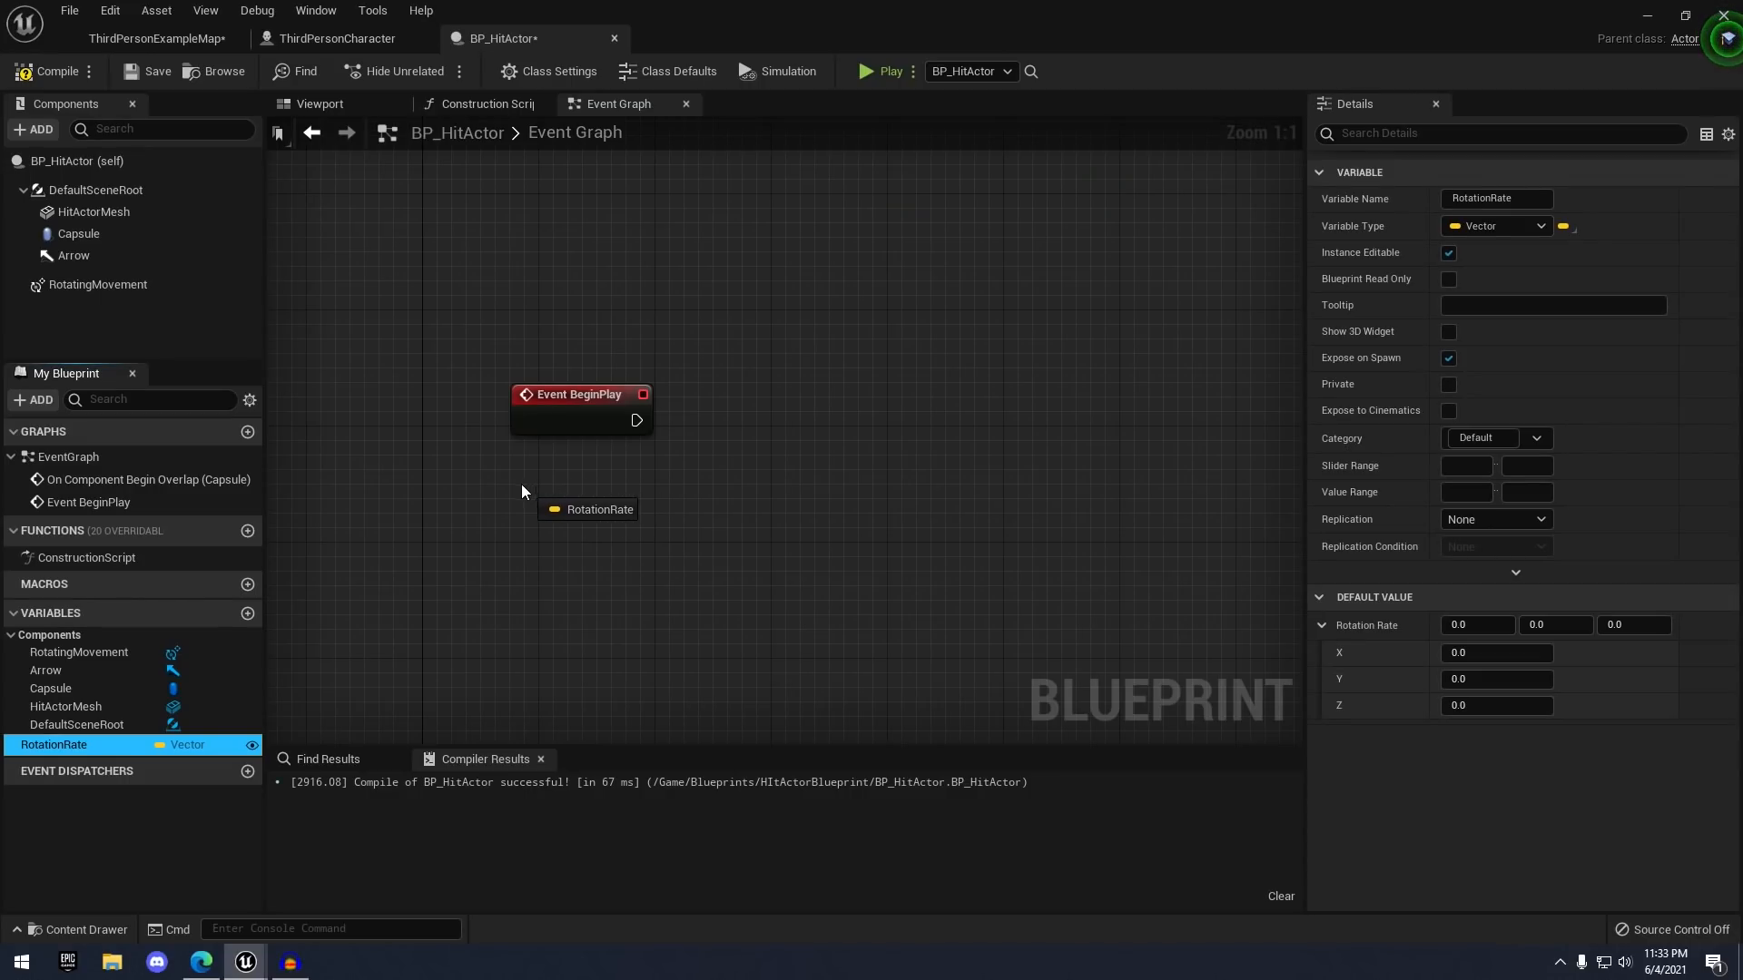
pyautogui.moveTo(74, 286); pyautogui.dragTo(905, 454)
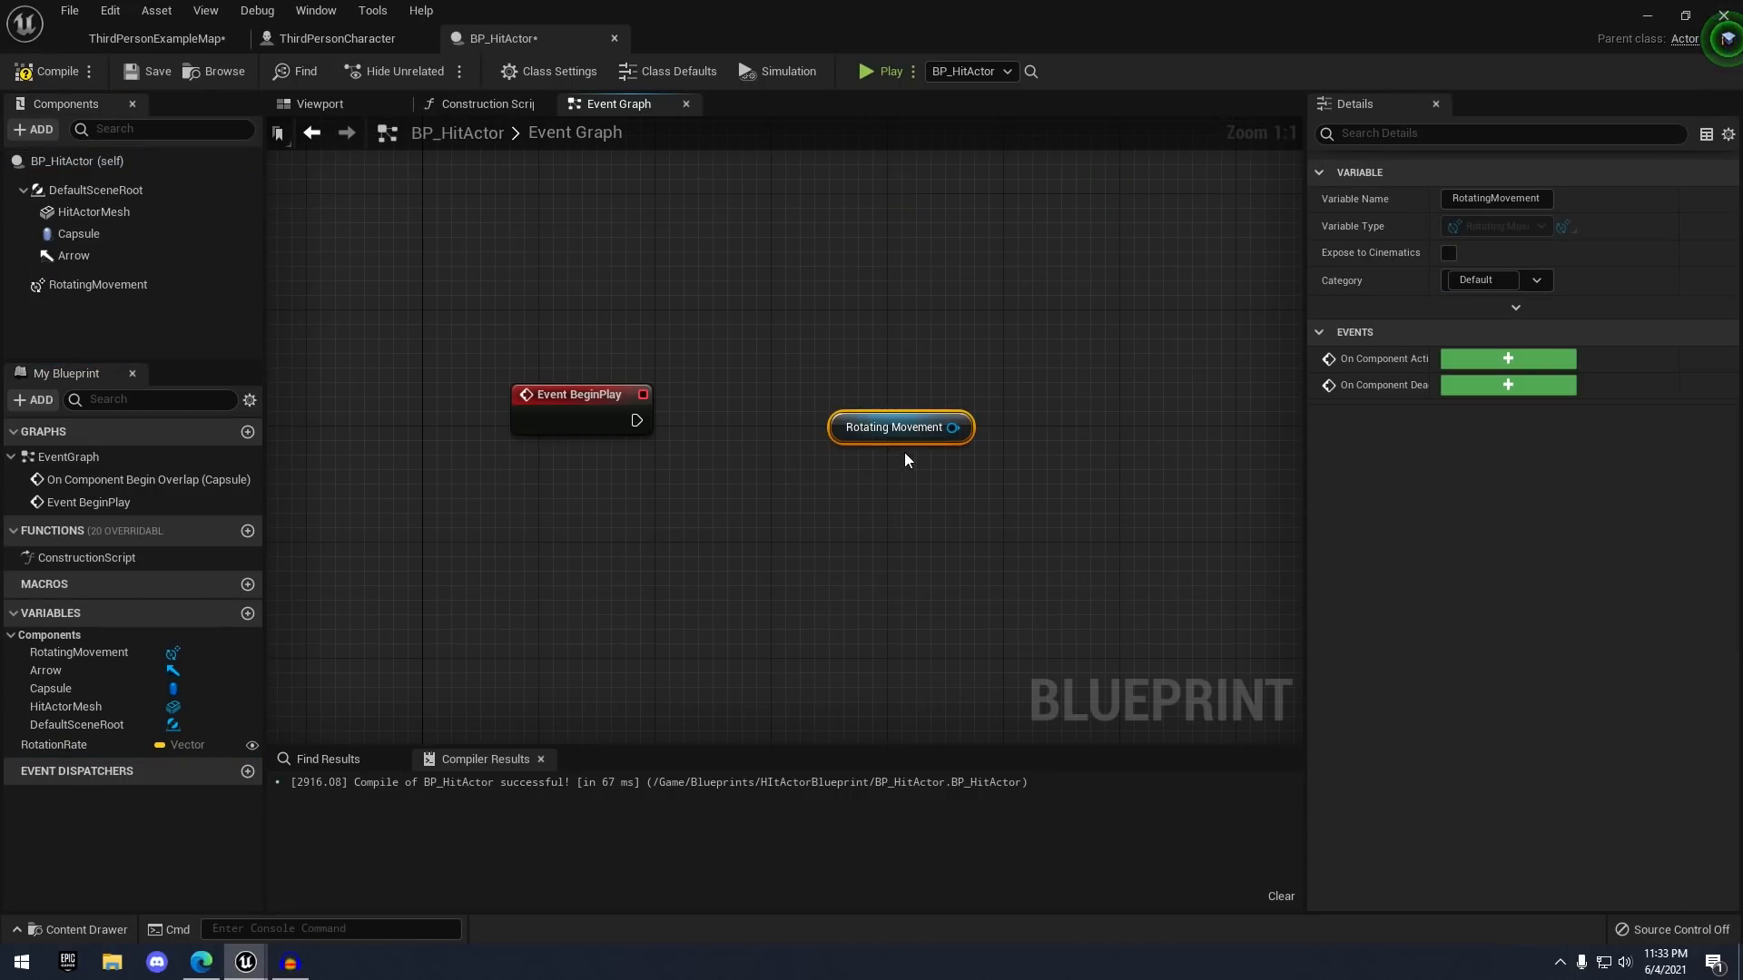
pyautogui.moveTo(633, 508); pyautogui.dragTo(789, 392)
pyautogui.write('set rotat')
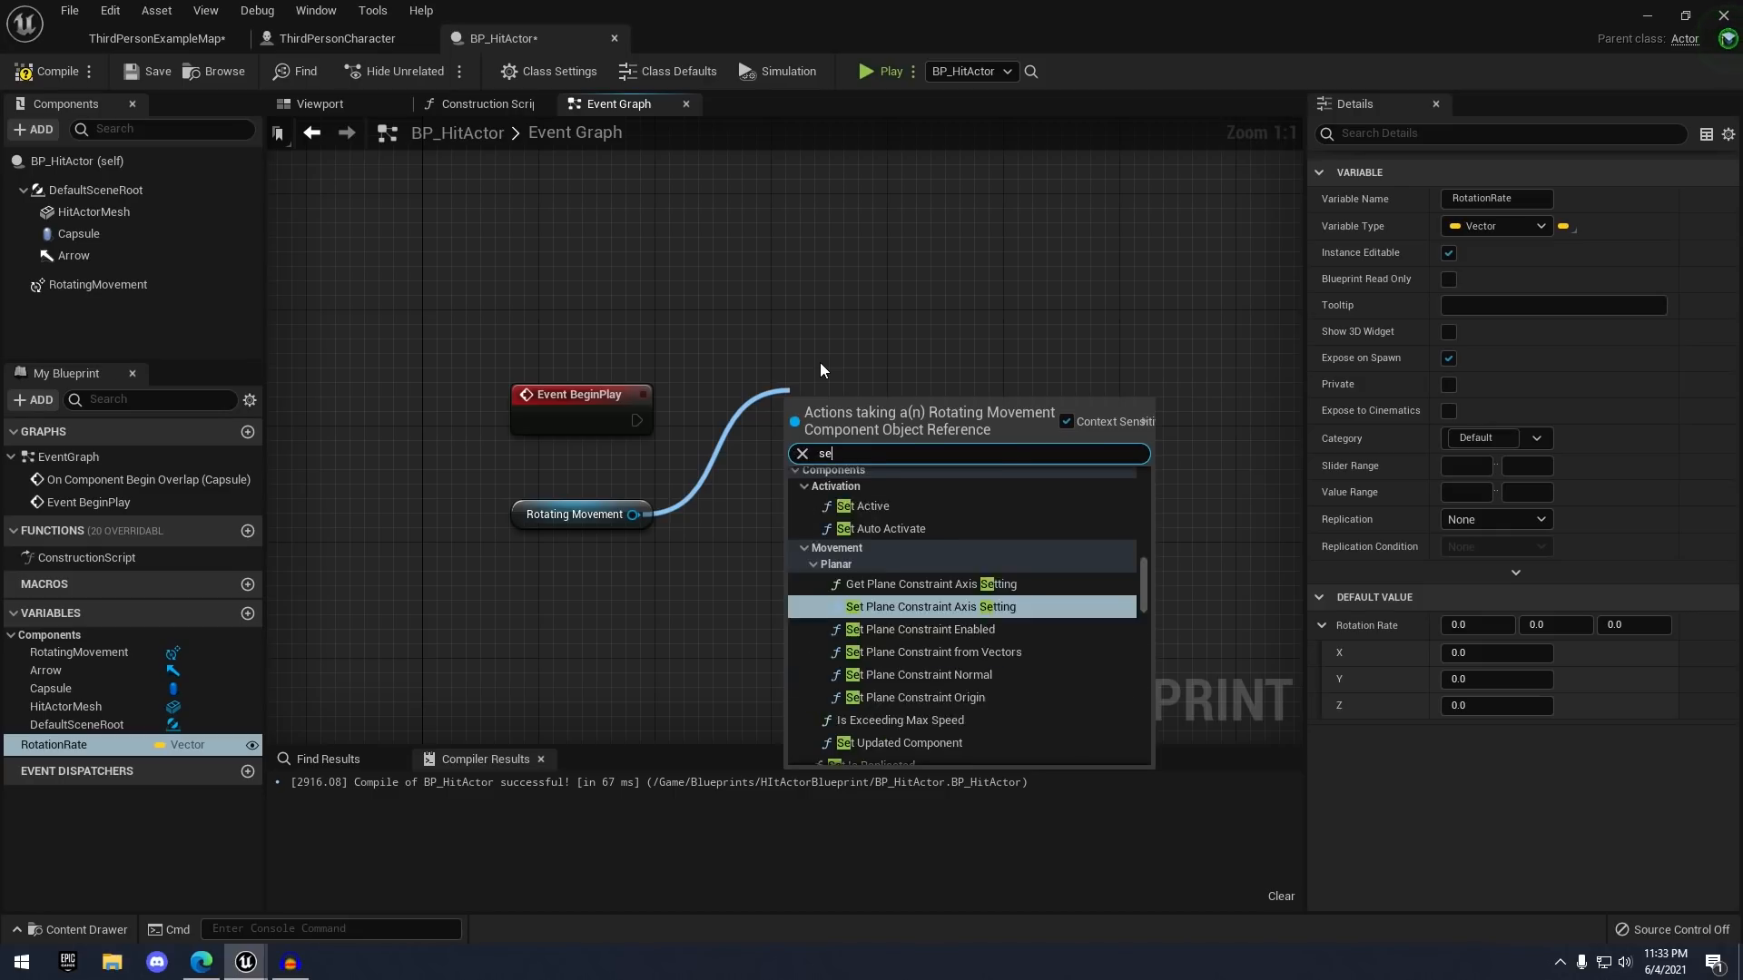
pyautogui.press('Down')
pyautogui.press('Down')
pyautogui.press('Down')
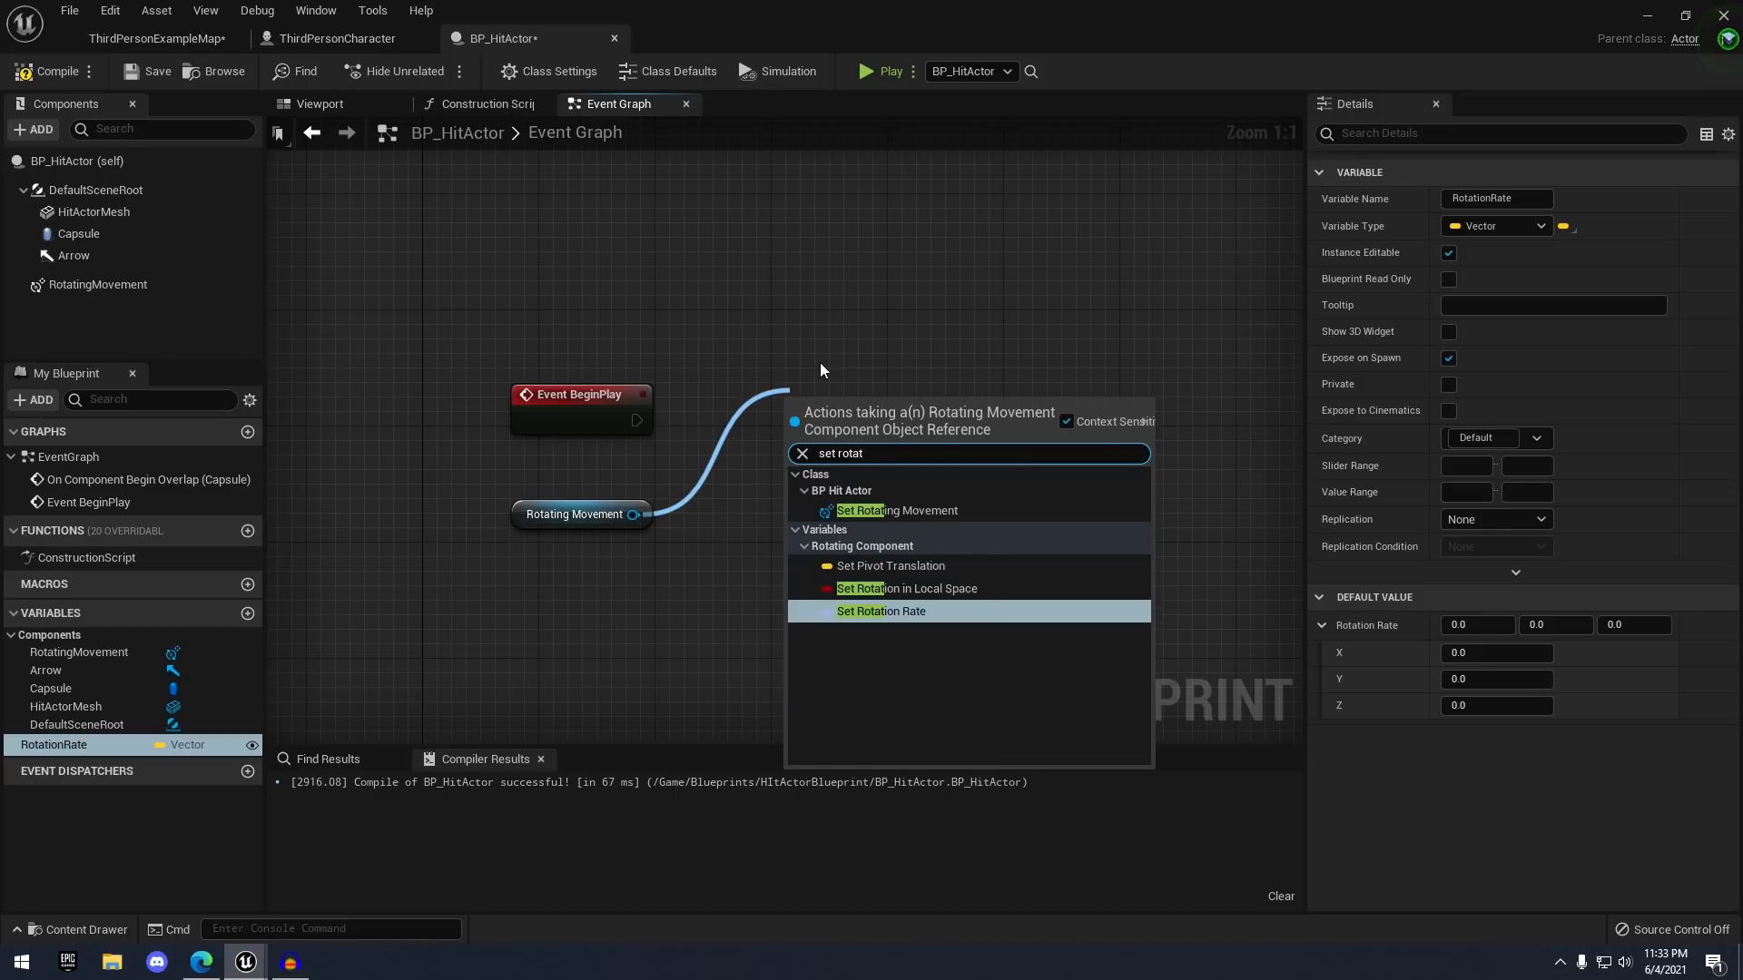
pyautogui.press('Return')
pyautogui.moveTo(885, 413); pyautogui.dragTo(1045, 384)
pyautogui.click(802, 569)
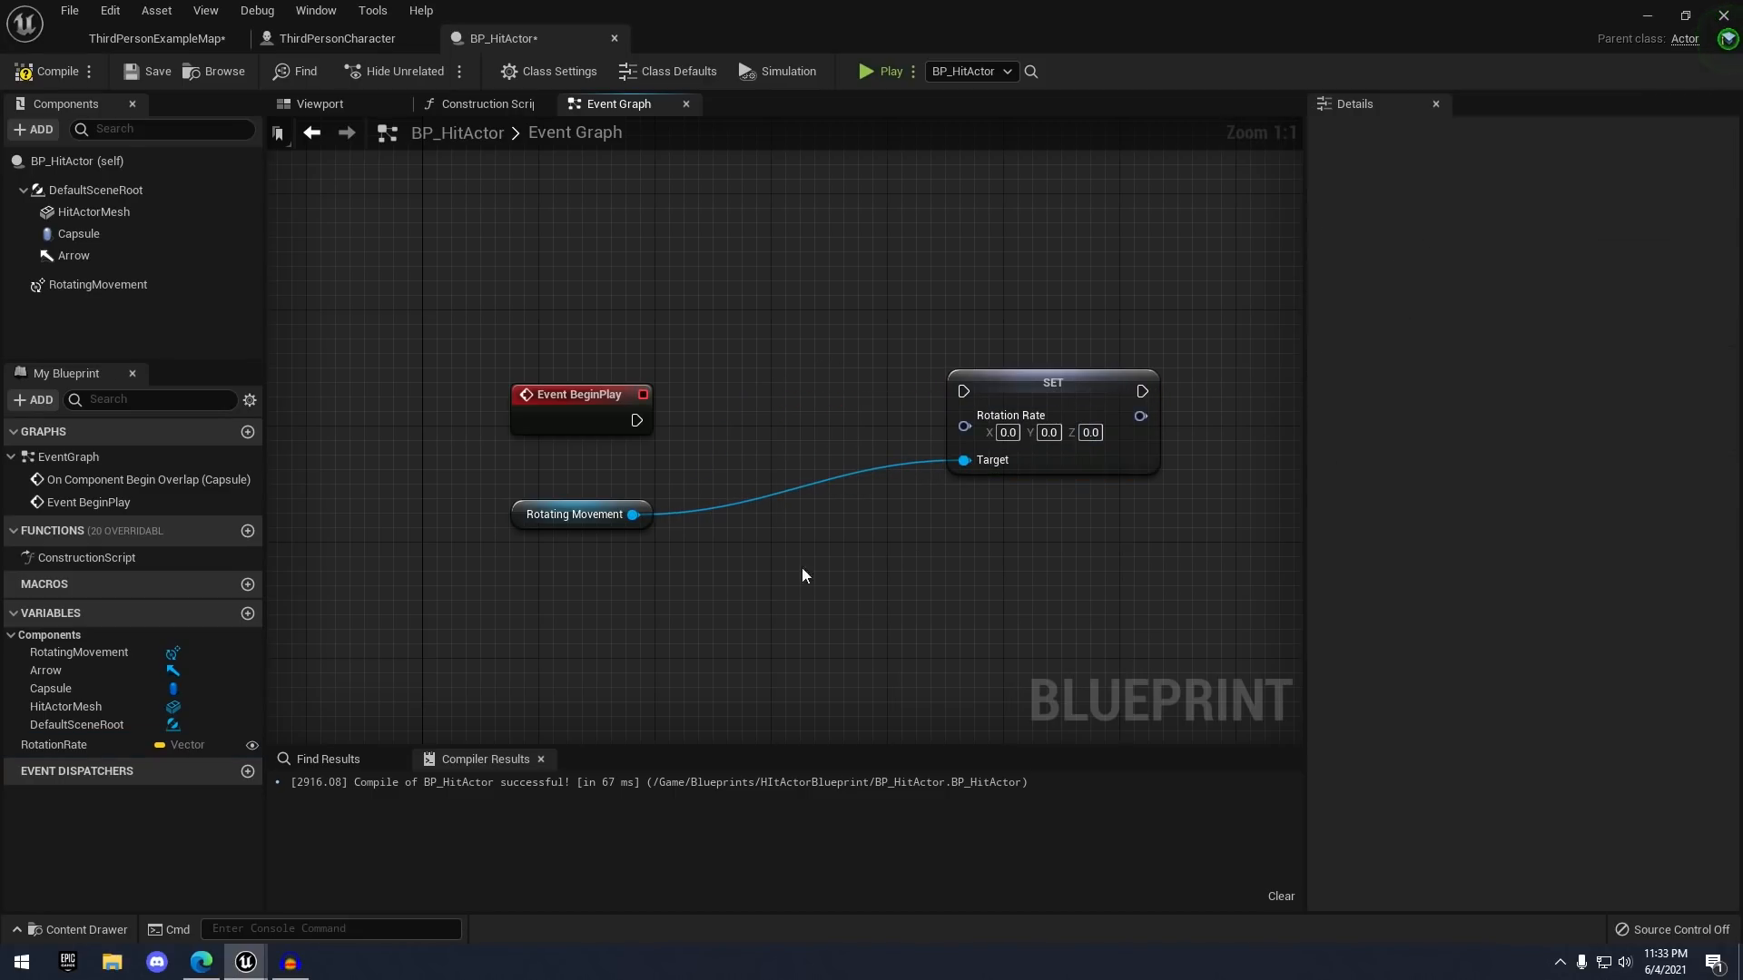
# - Change the RotationRate variable's type to Rotator and compile
pyautogui.click(45, 744)
pyautogui.click(1522, 225)
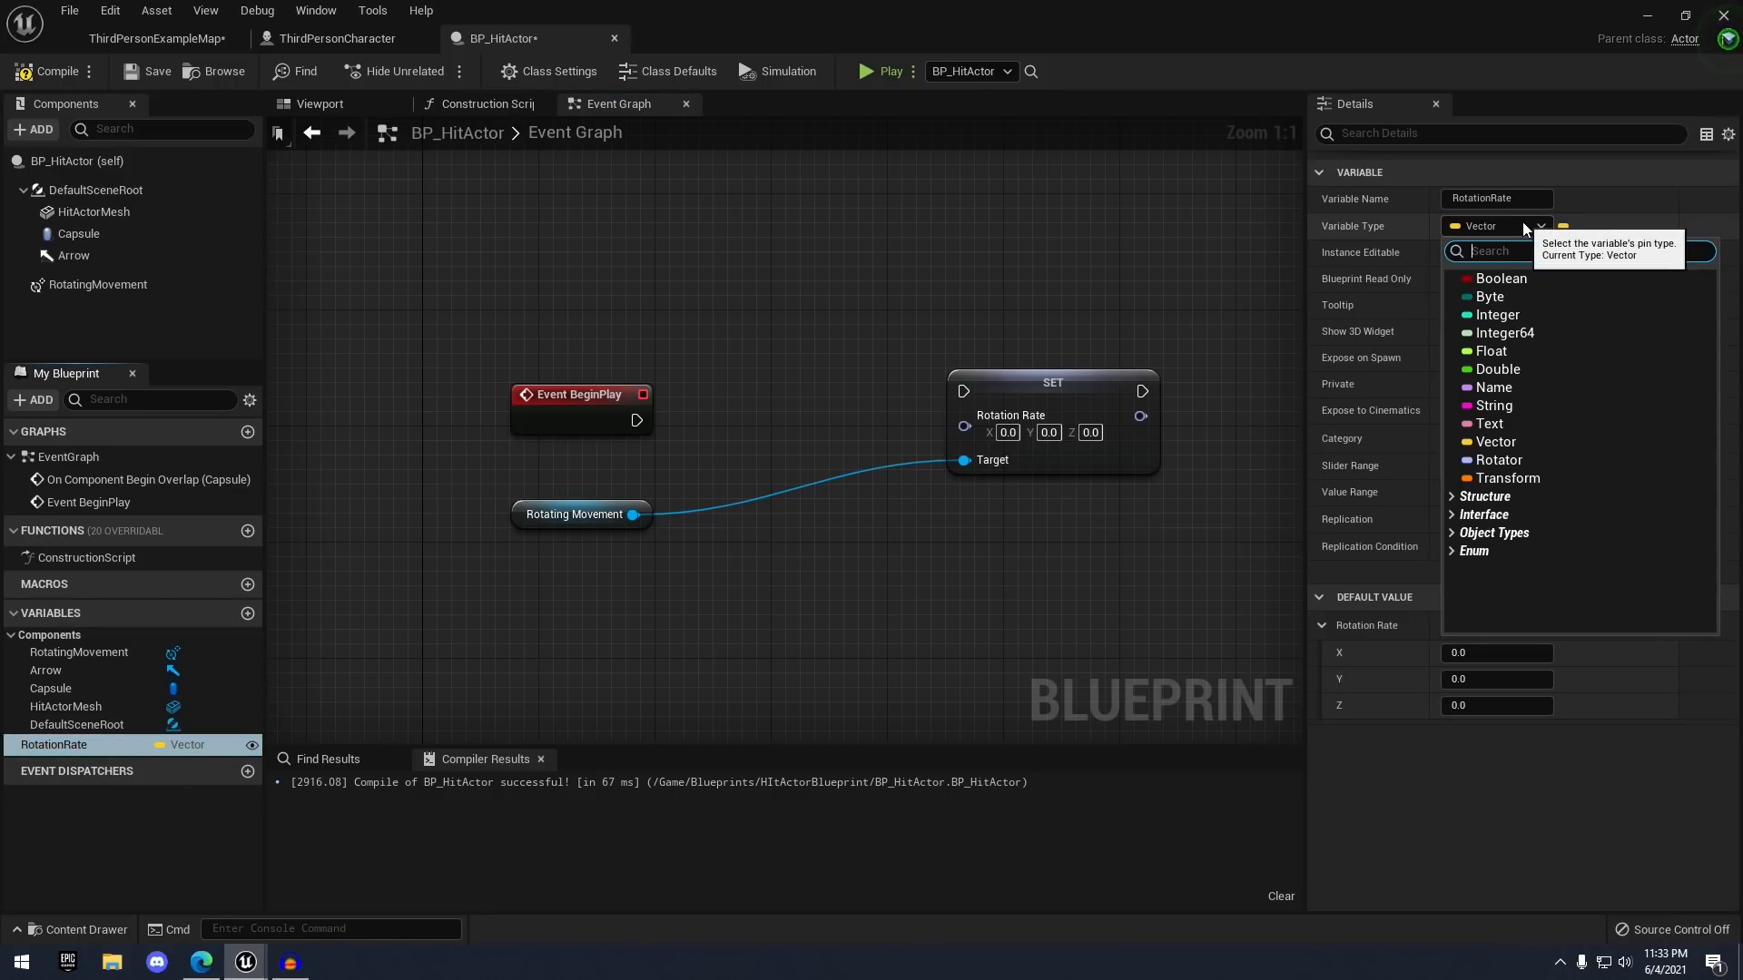
pyautogui.click(1522, 464)
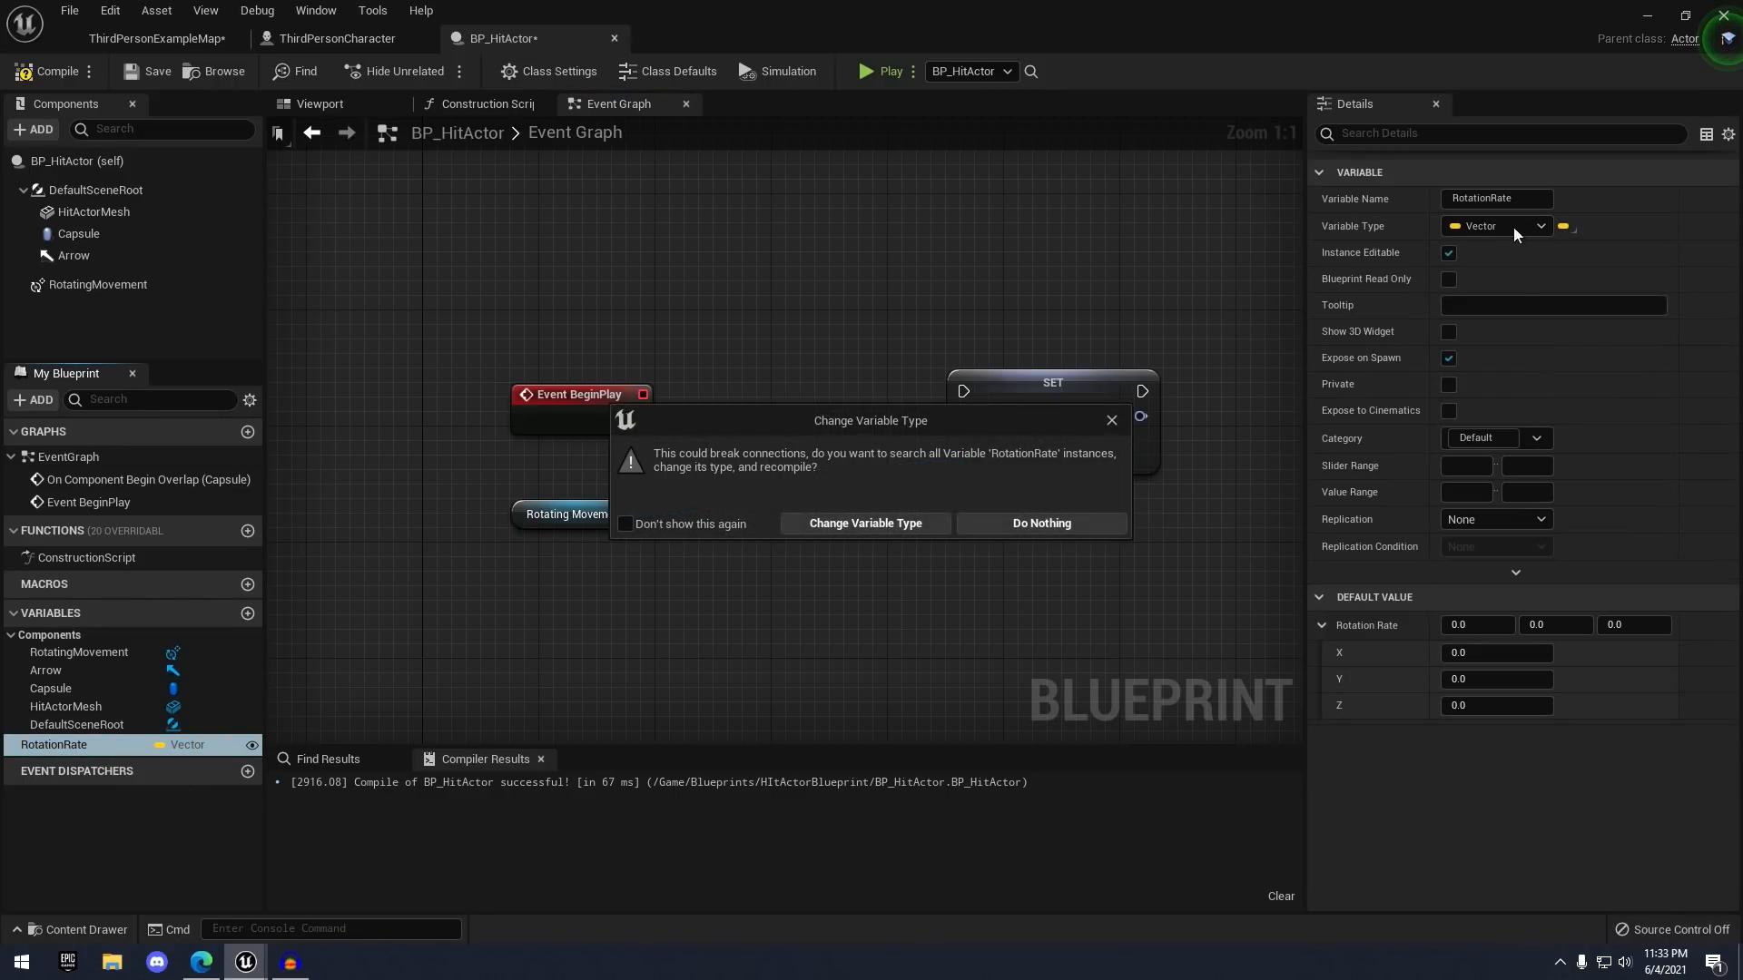
pyautogui.click(864, 524)
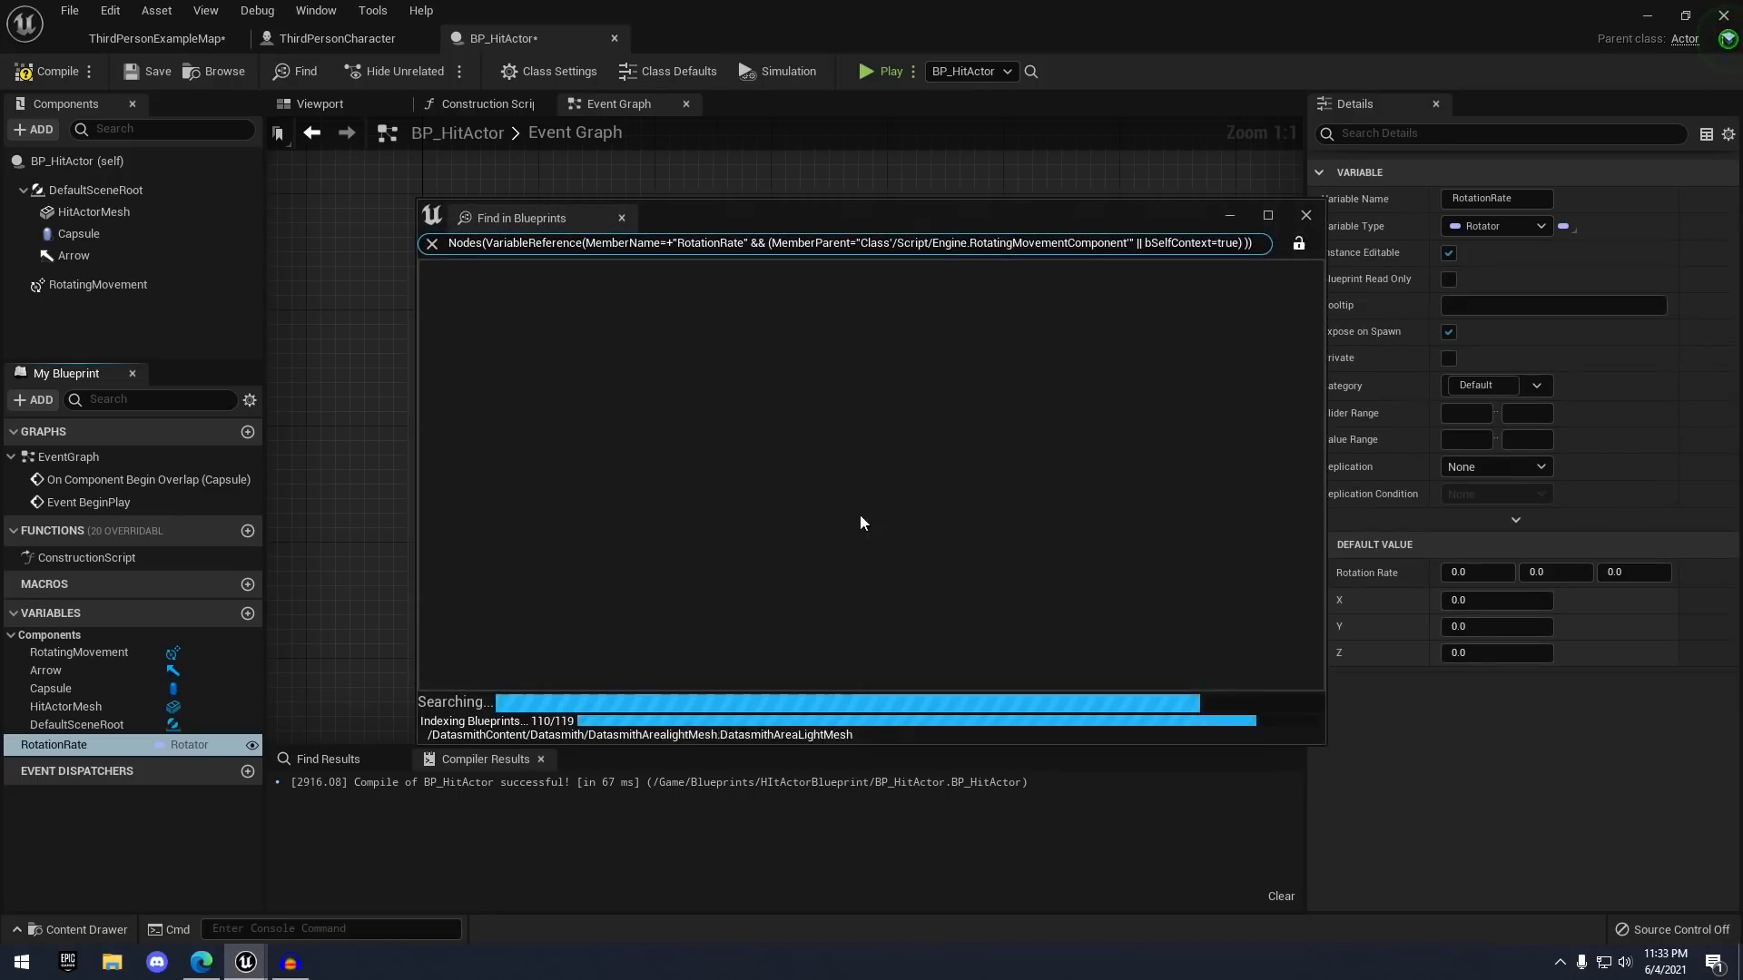
pyautogui.click(1306, 216)
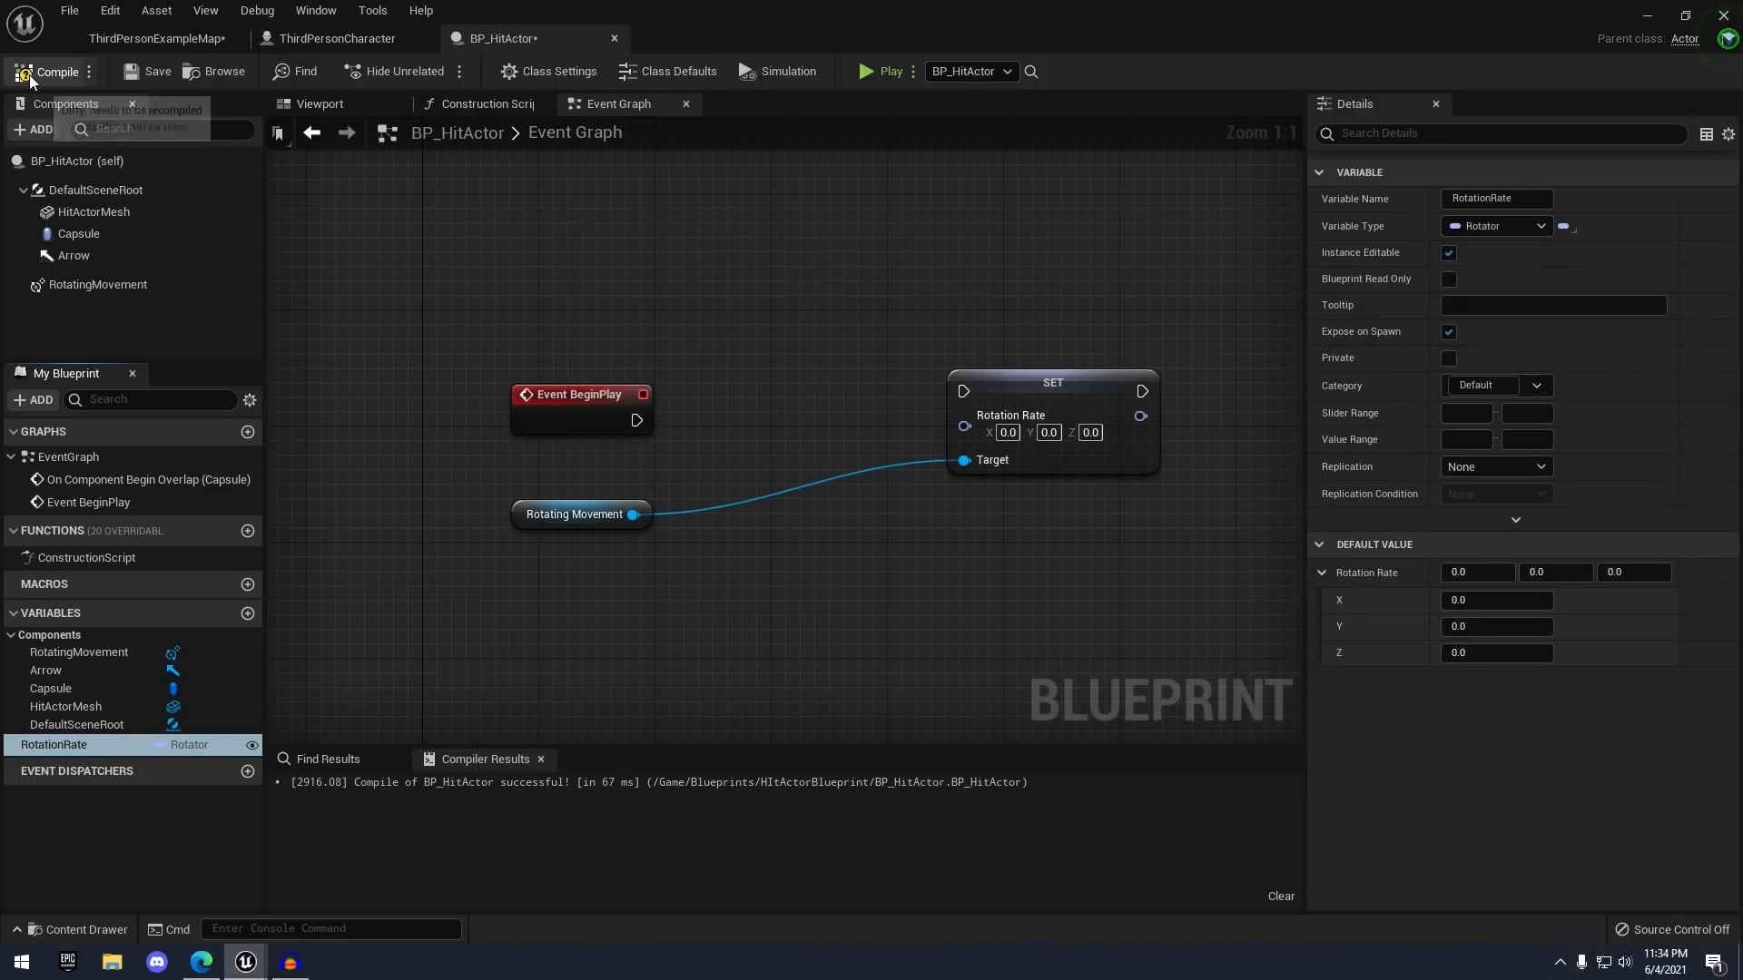
pyautogui.click(140, 72)
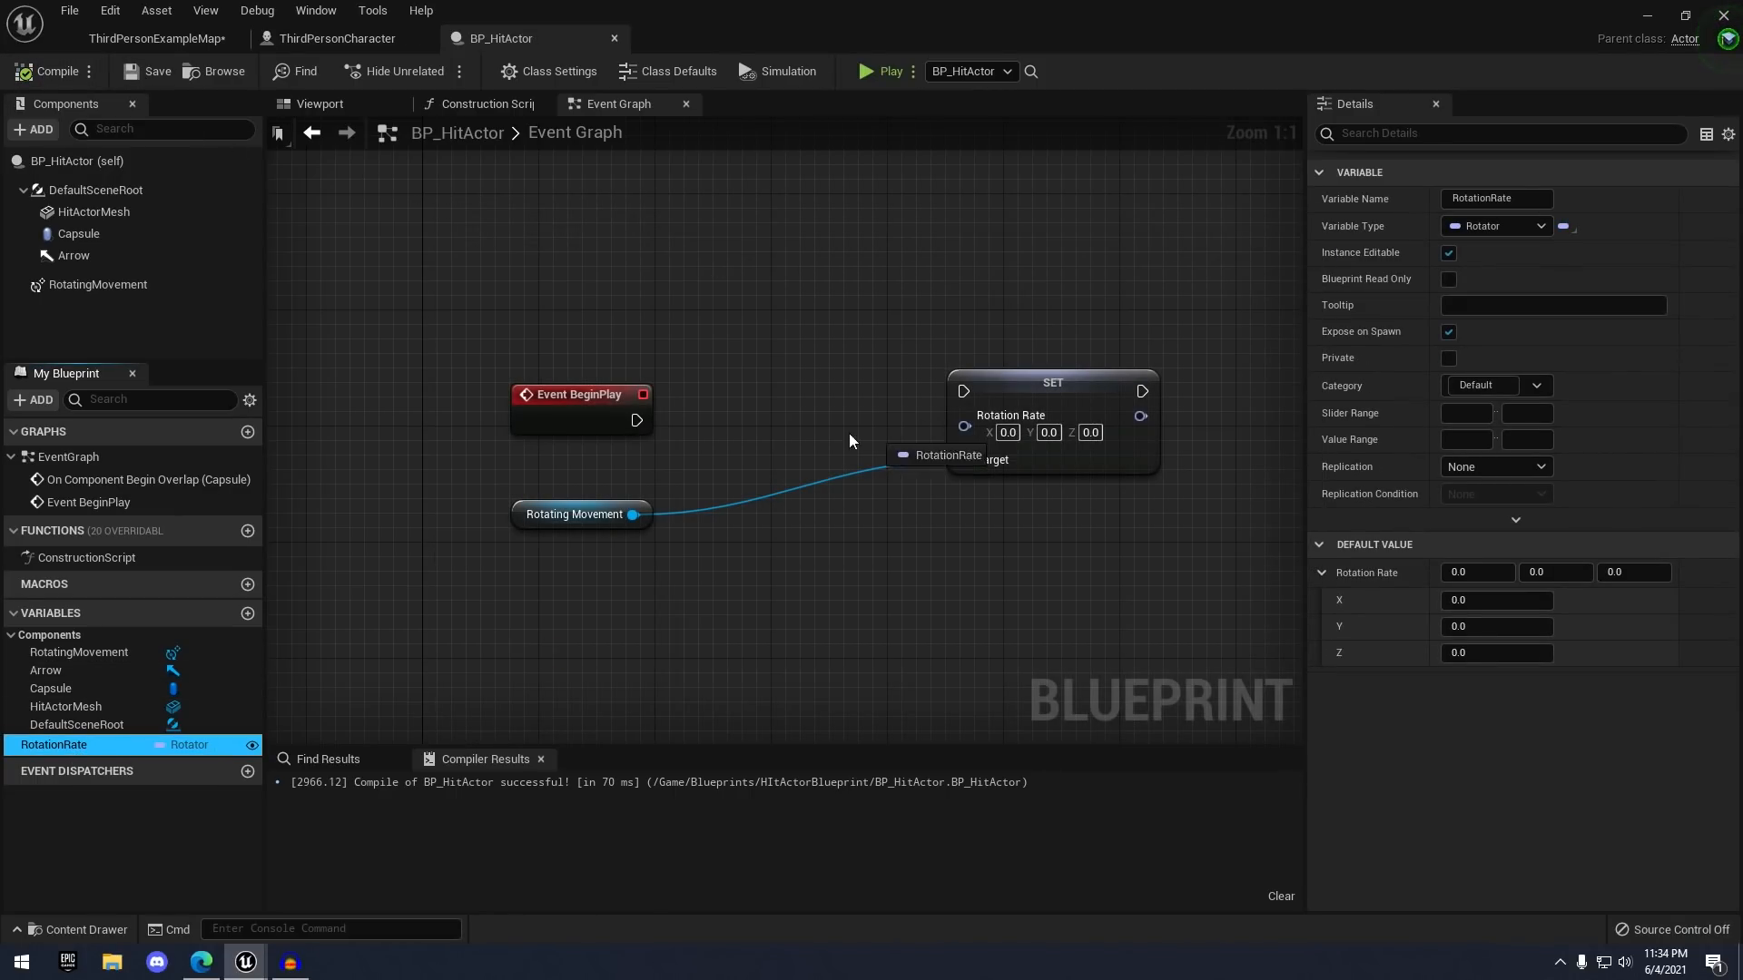
# - Feed a RotationRate getter into the SET node's rotation rate and tidy the nodes
pyautogui.click(717, 490)
pyautogui.moveTo(769, 470); pyautogui.dragTo(996, 421)
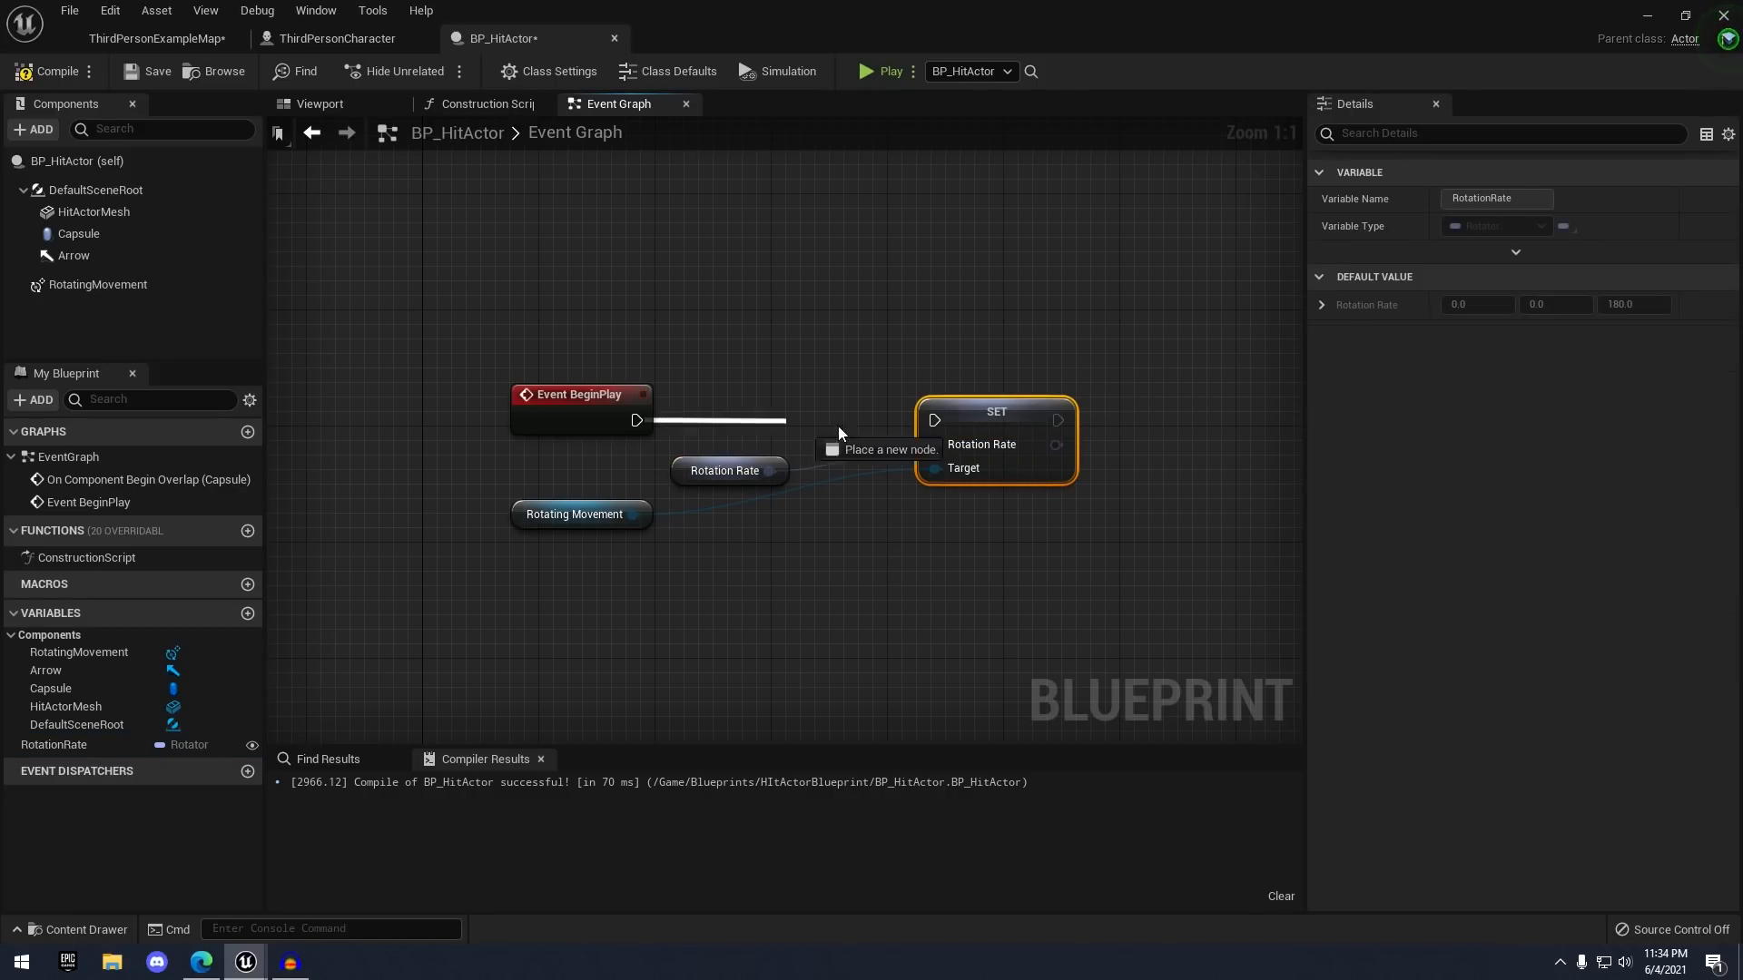
pyautogui.moveTo(582, 418); pyautogui.dragTo(685, 417)
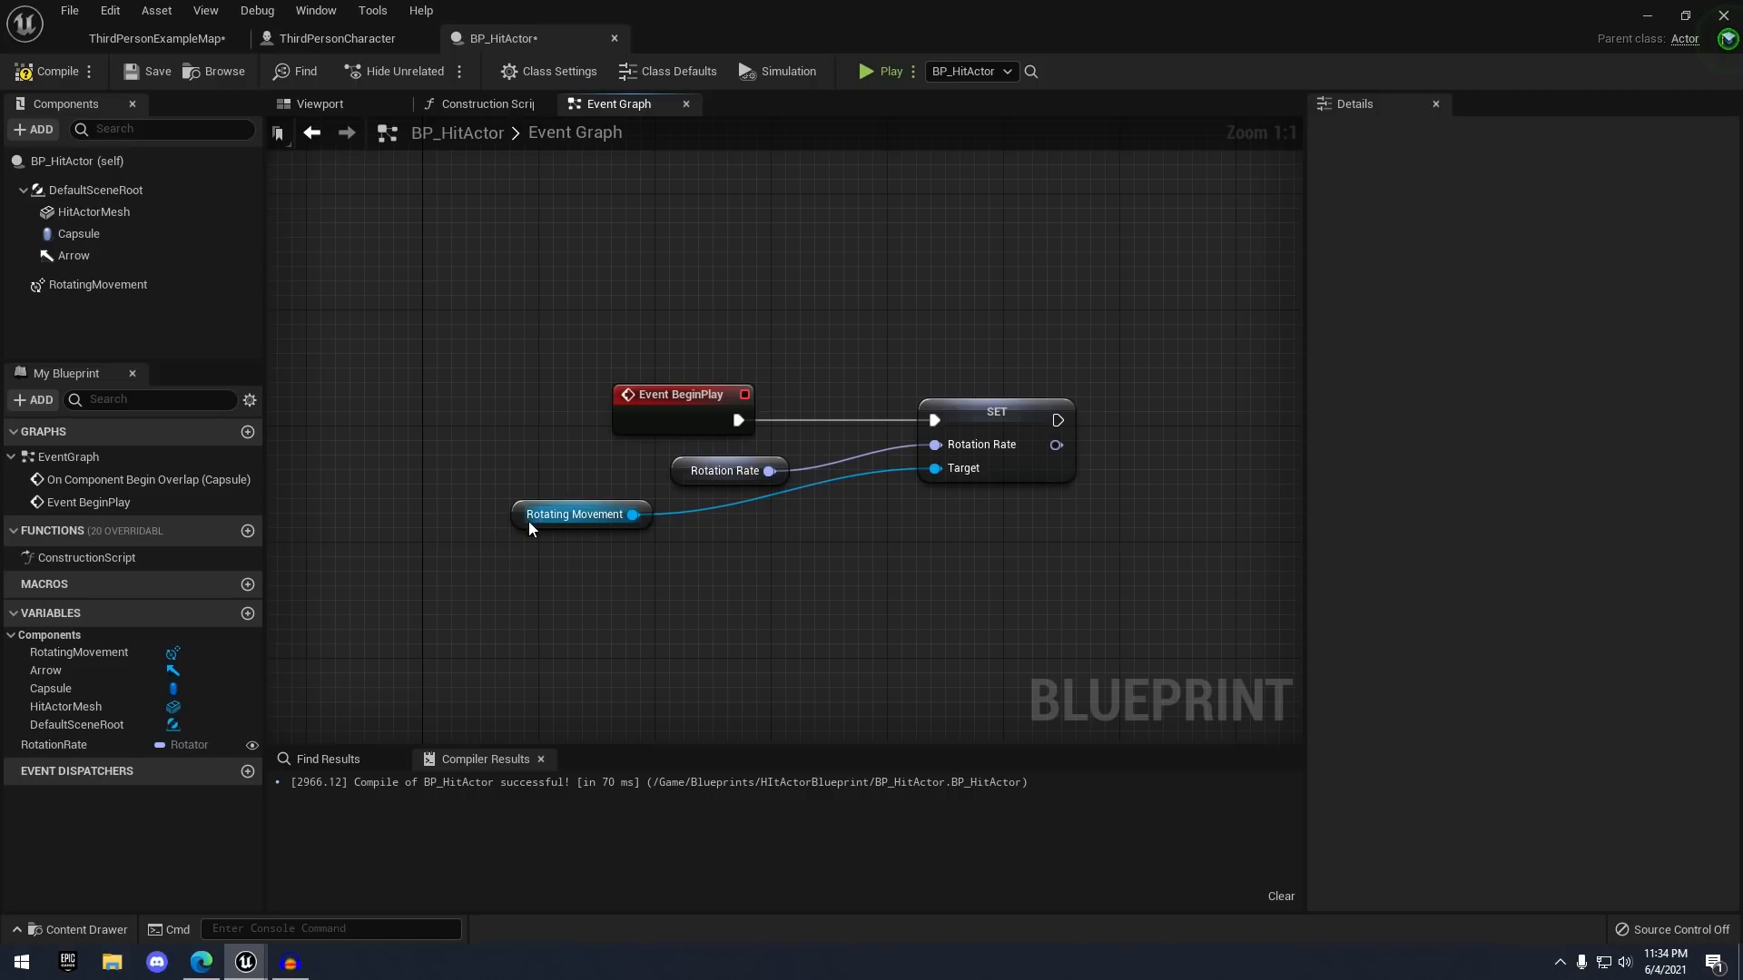
pyautogui.moveTo(528, 521); pyautogui.dragTo(672, 521)
pyautogui.click(564, 533)
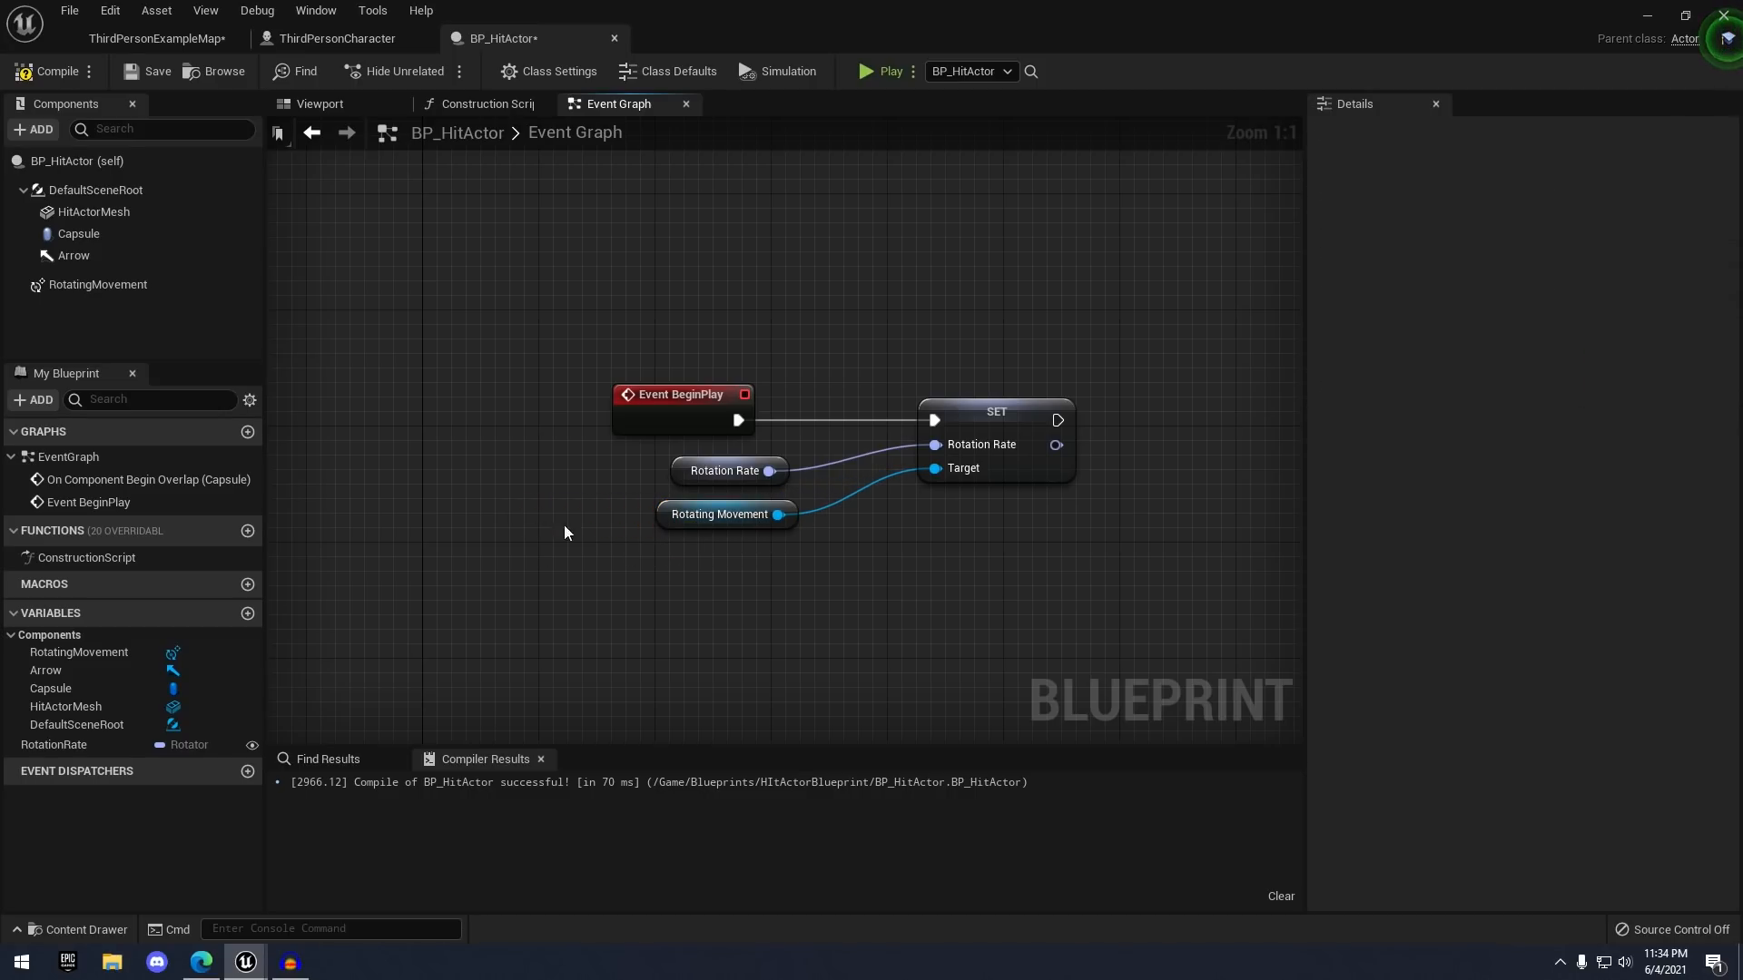
# - Give RotationRate a default Z of 180, compile, check RotatingMovement, and save BP_HitActor
pyautogui.click(98, 289)
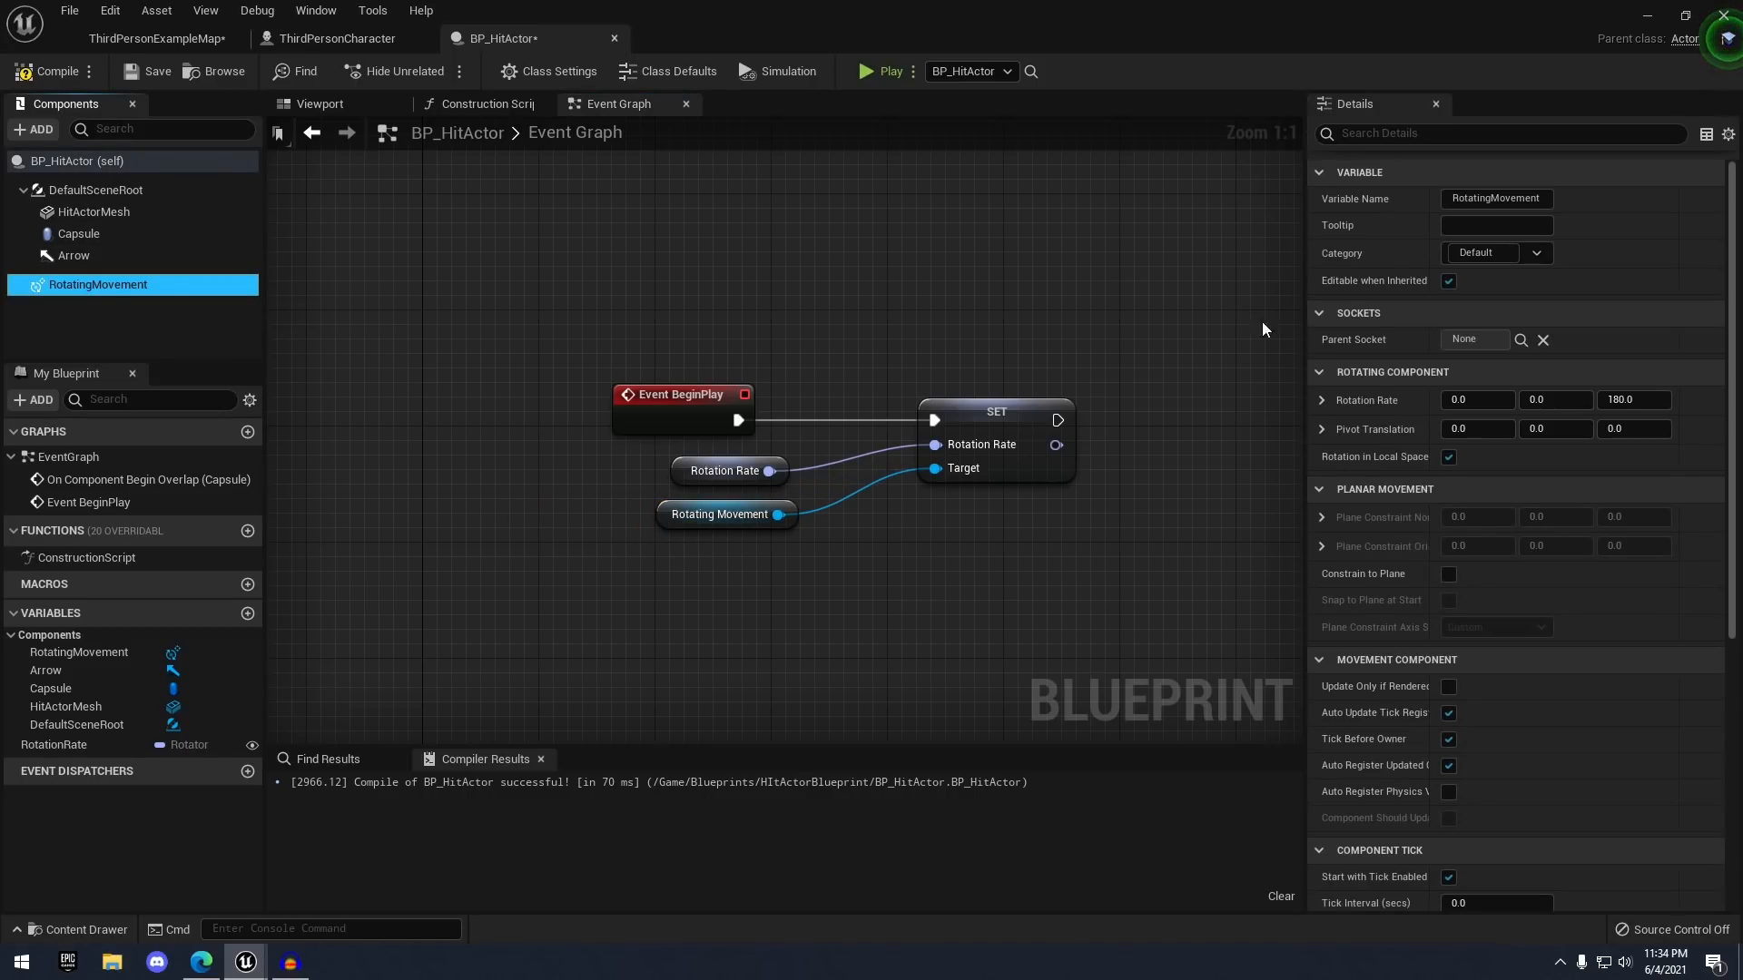
pyautogui.click(82, 746)
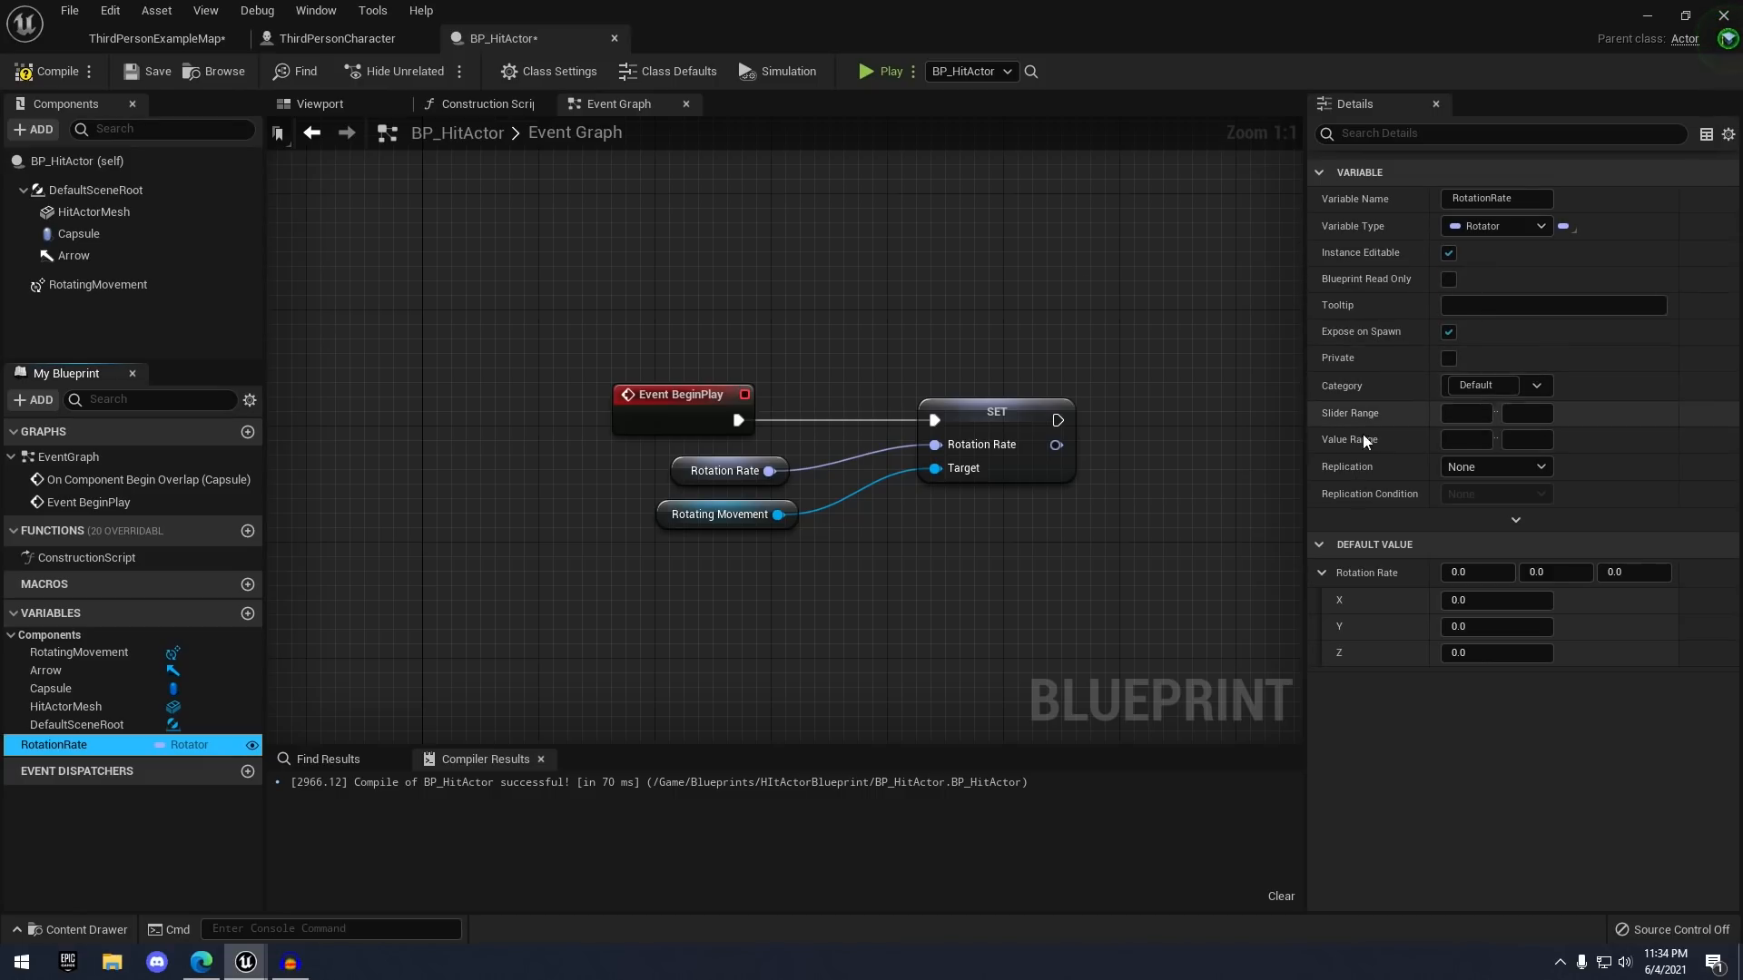
pyautogui.click(49, 74)
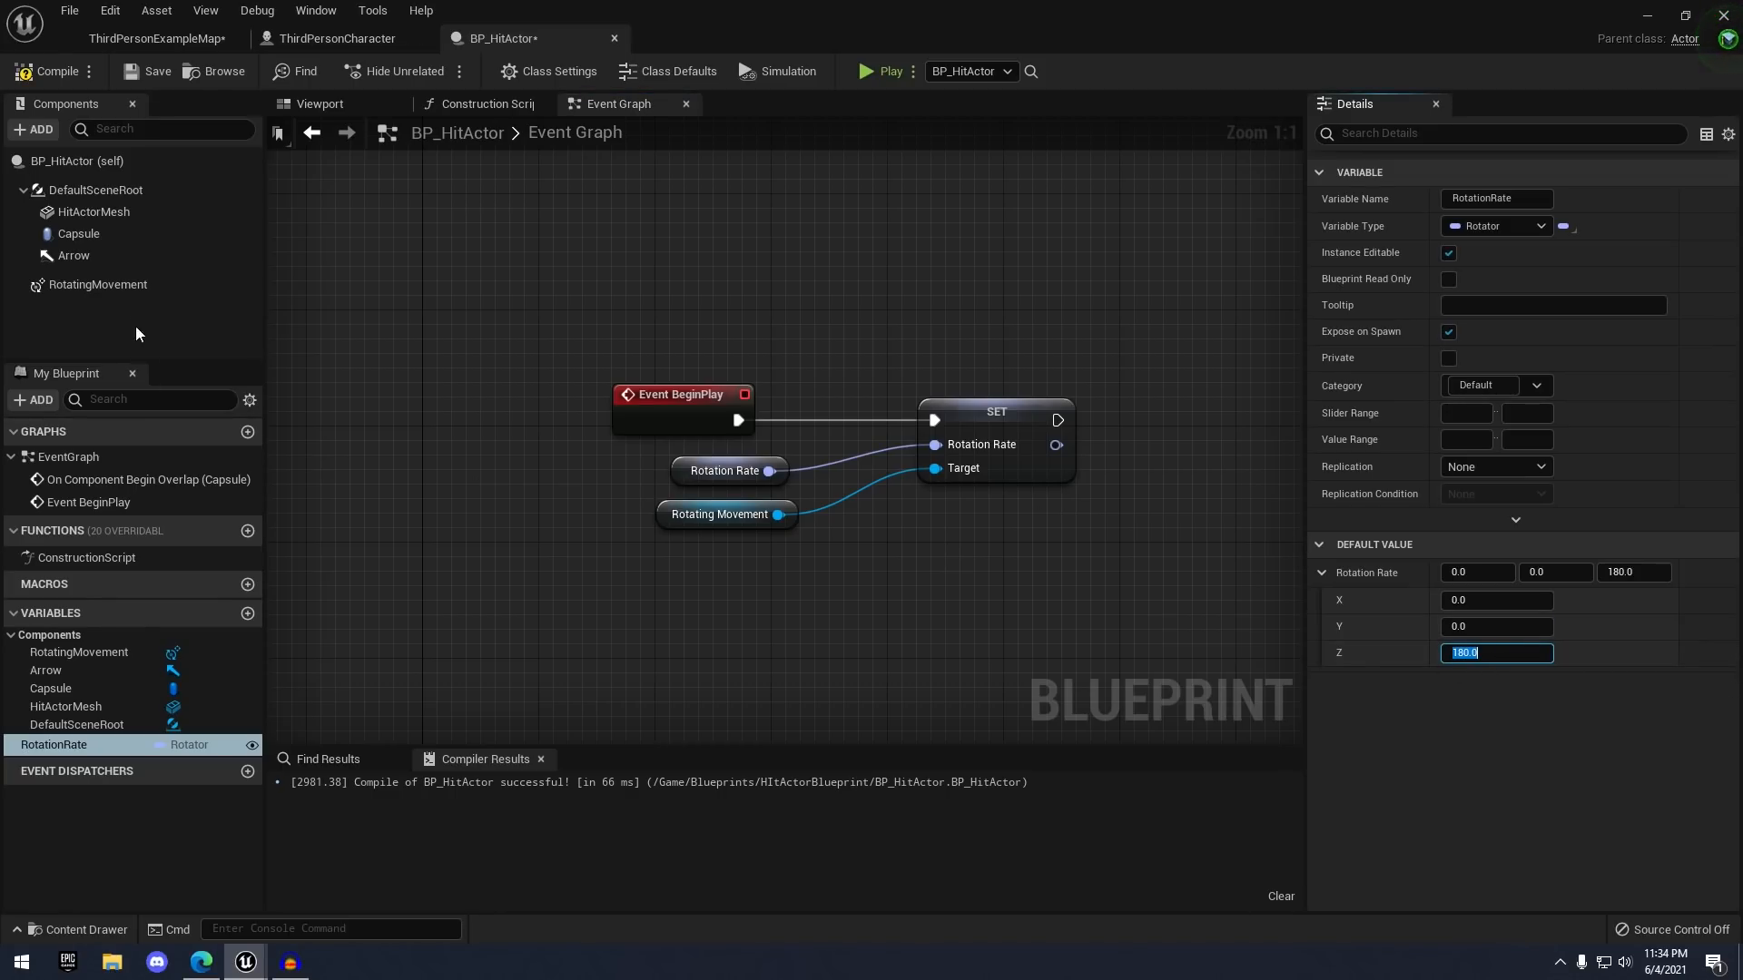
pyautogui.click(98, 285)
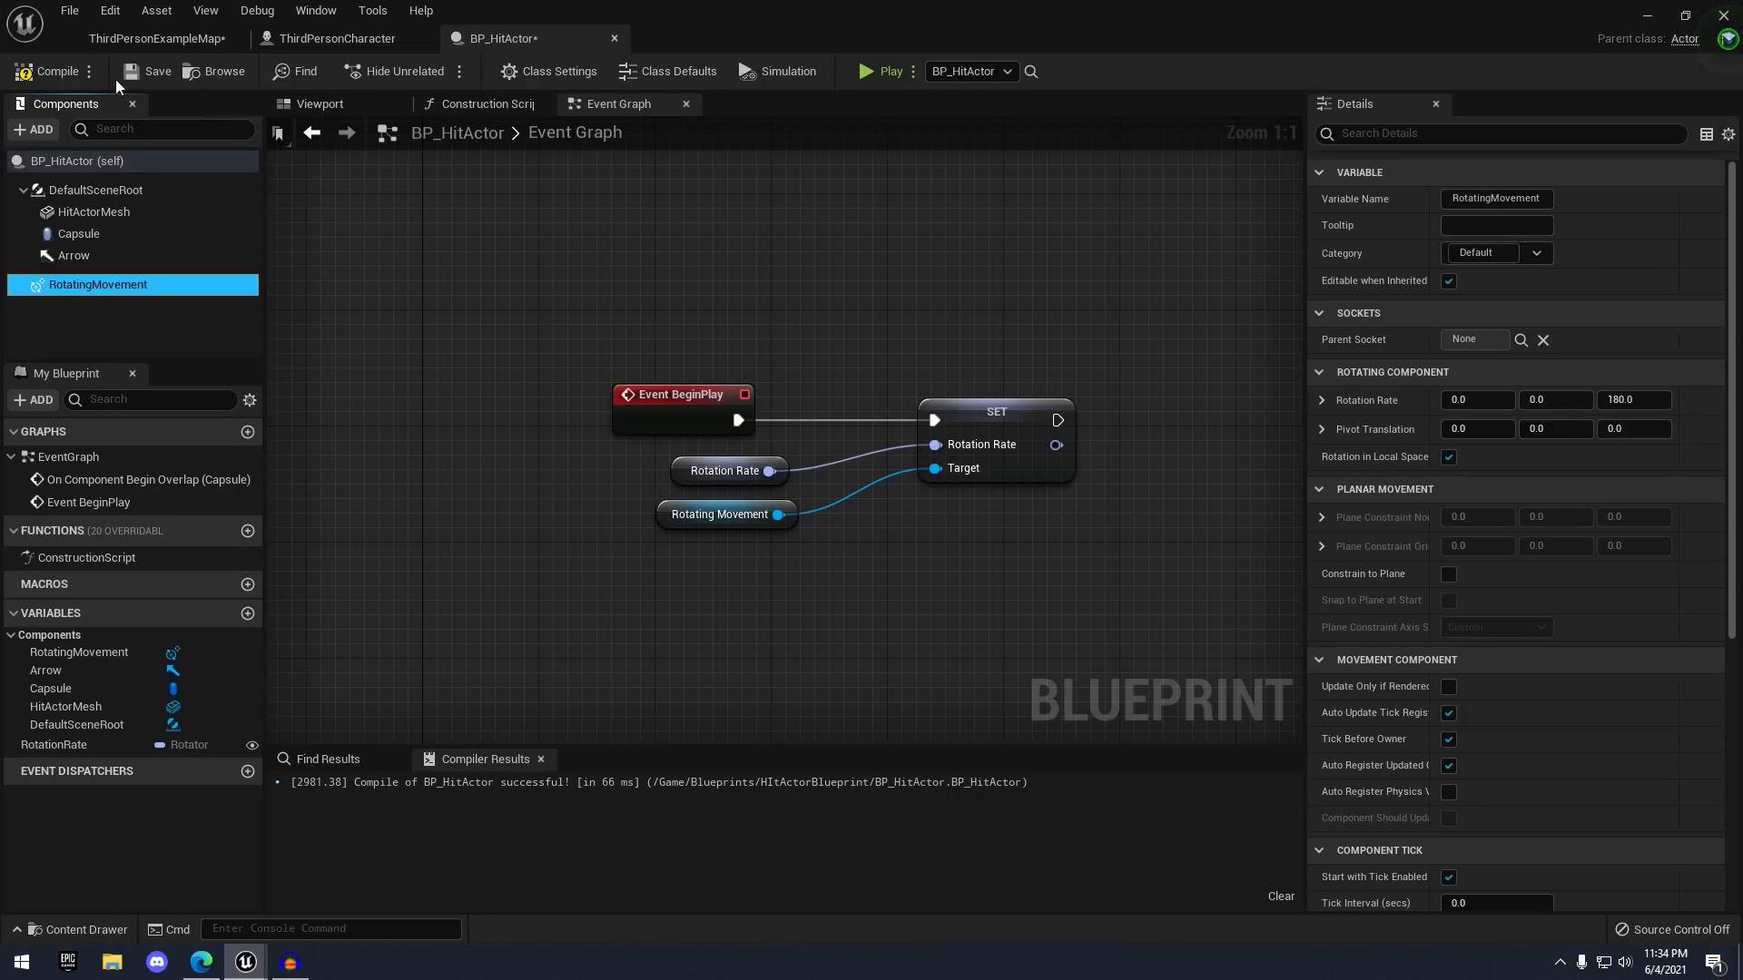
pyautogui.click(148, 72)
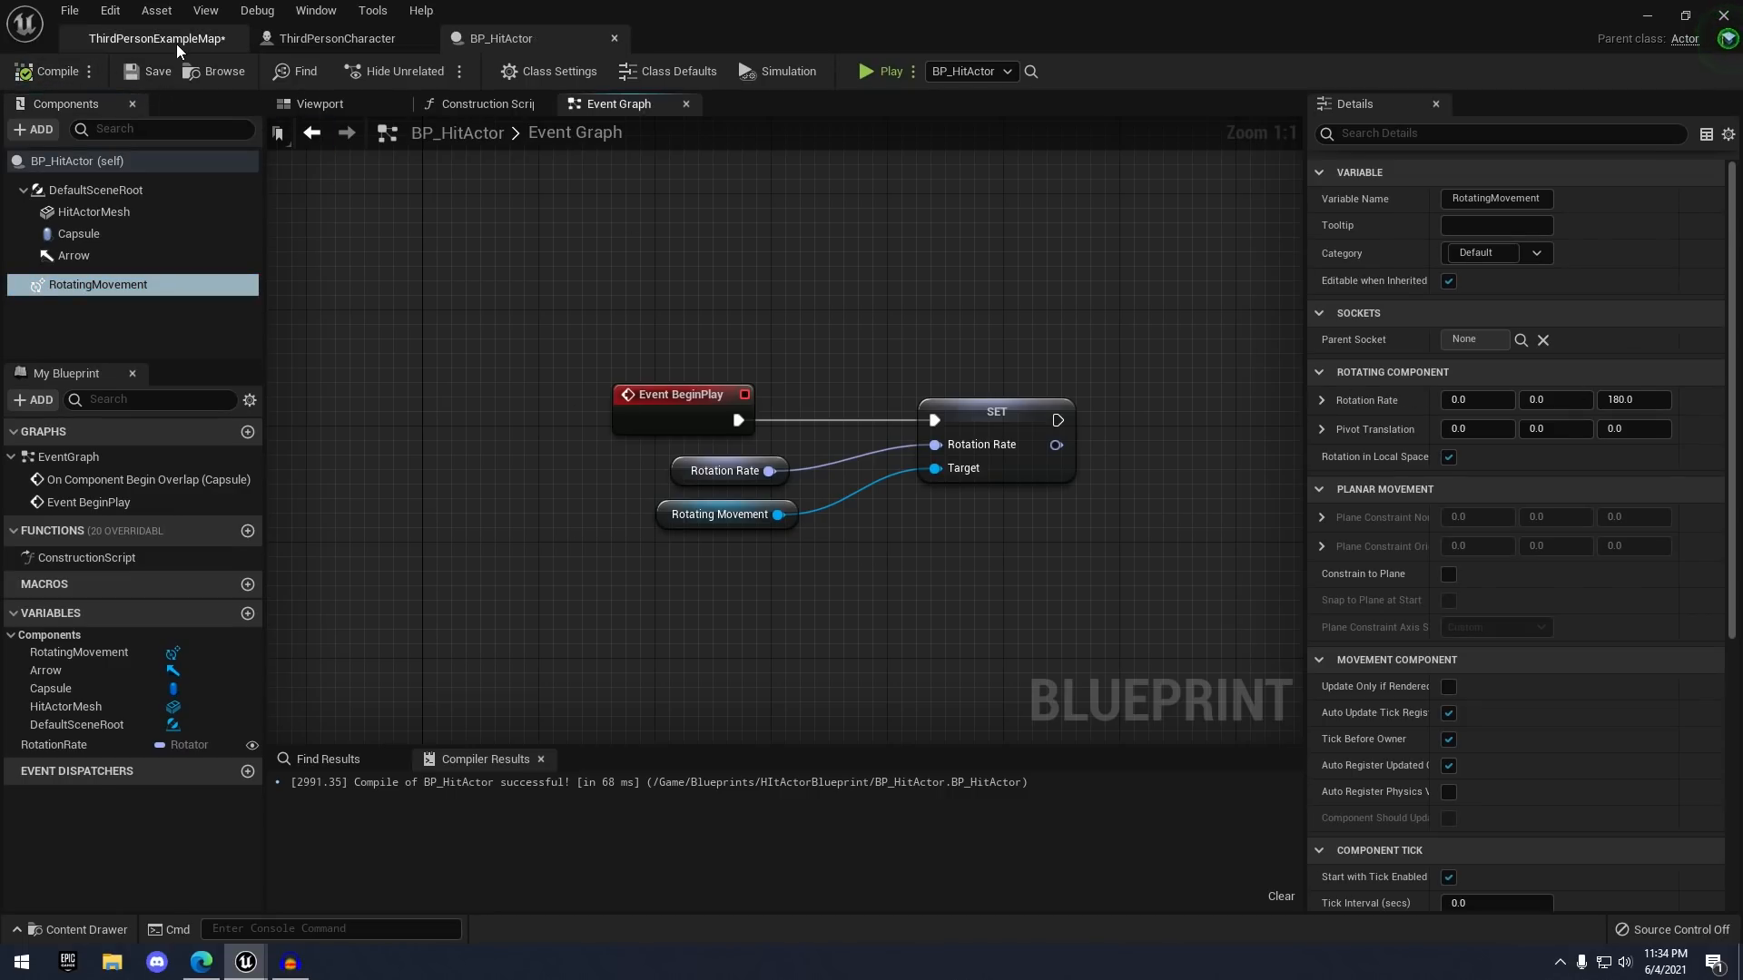
# - Back in the level, give the right-front hammer its own Rotation Rate Z value
pyautogui.click(176, 40)
pyautogui.click(742, 398)
pyautogui.moveTo(744, 397); pyautogui.dragTo(766, 393, button='right')
pyautogui.moveTo(552, 386); pyautogui.dragTo(508, 406, button='right')
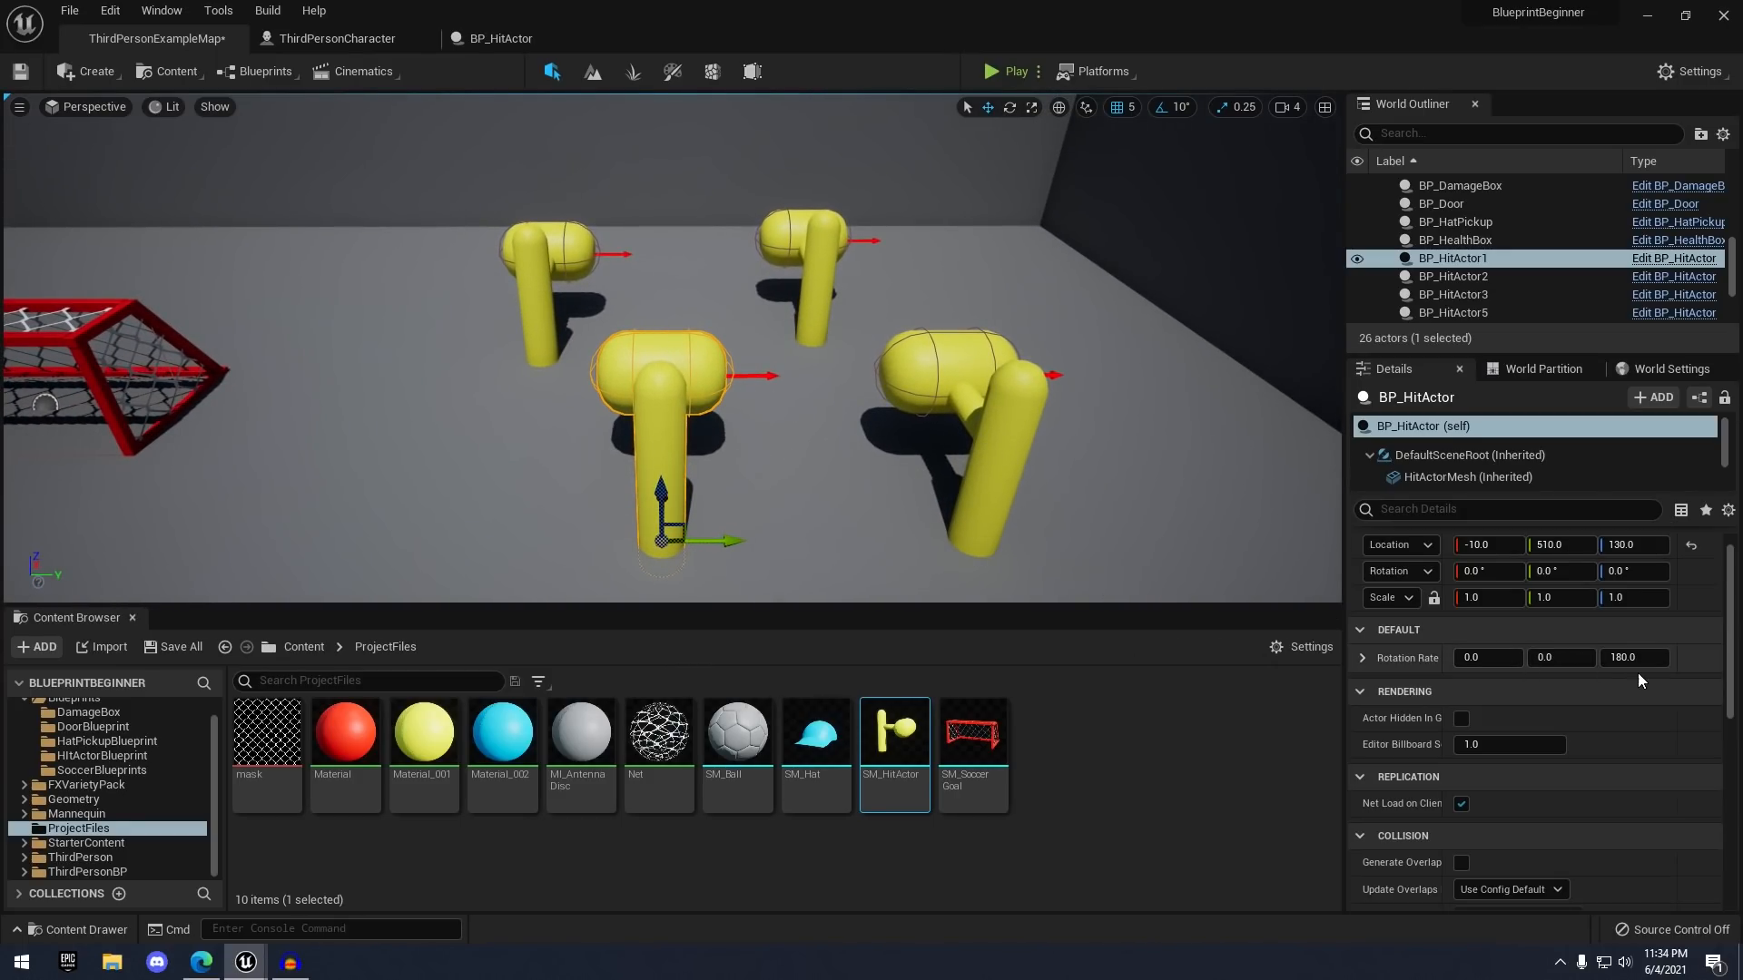
pyautogui.moveTo(781, 400); pyautogui.dragTo(739, 396, button='right')
pyautogui.click(772, 395)
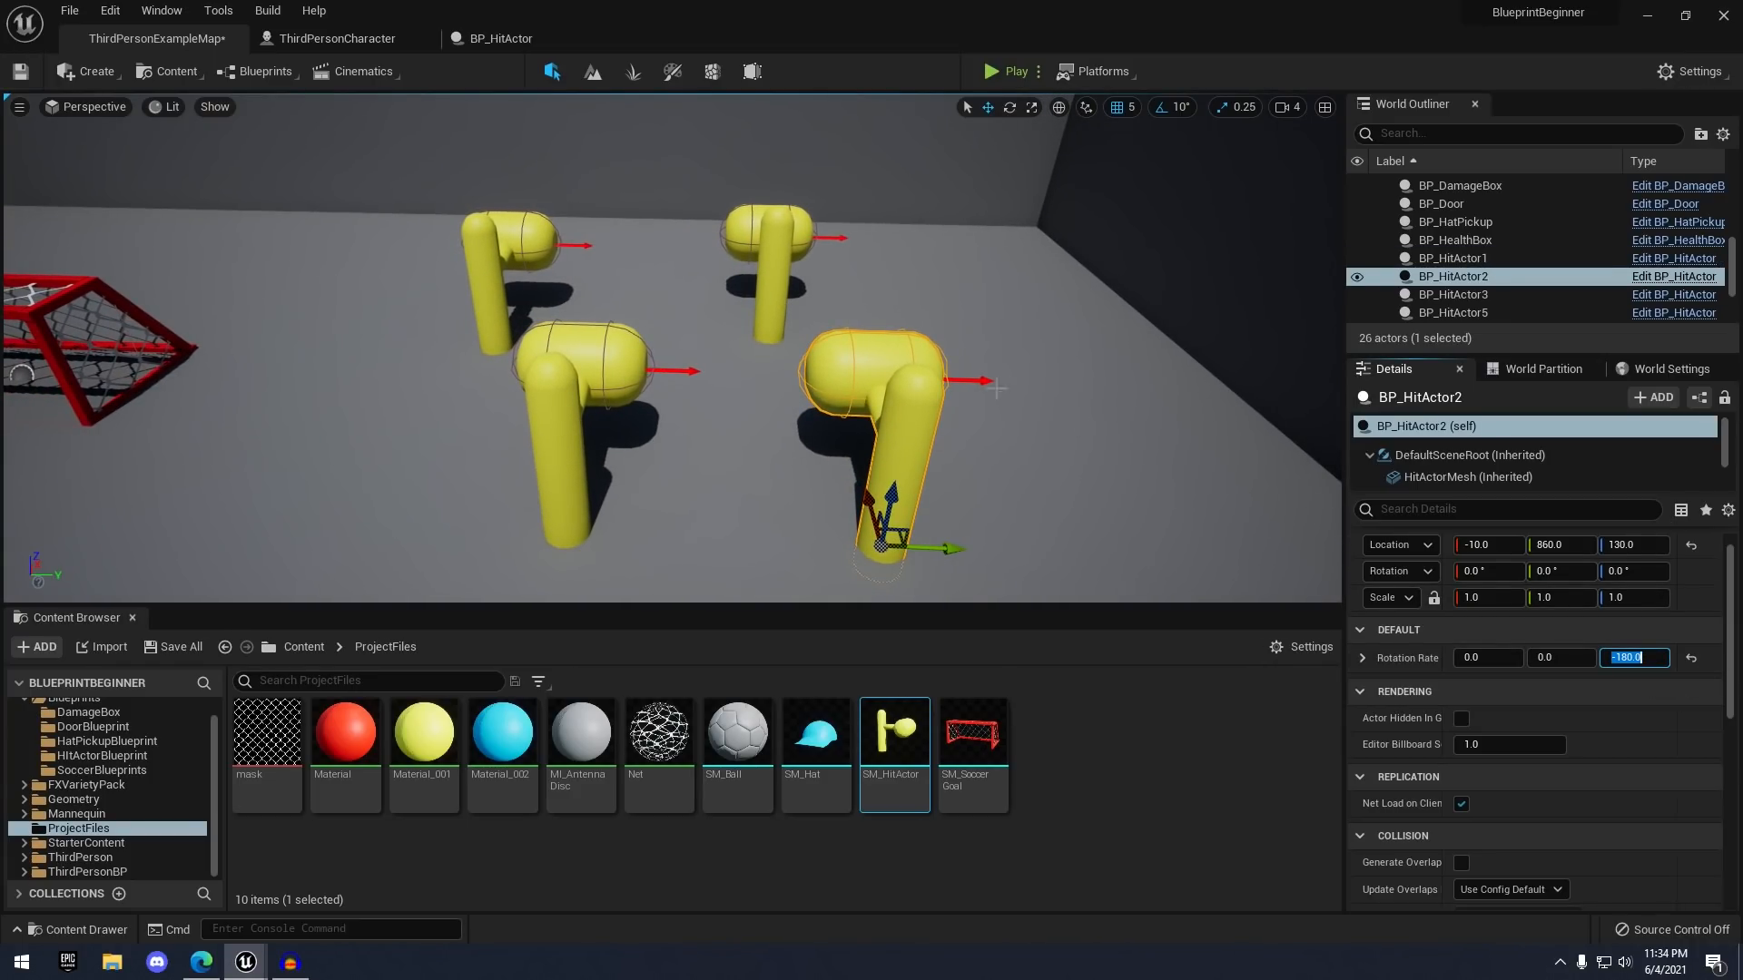
pyautogui.click(544, 290)
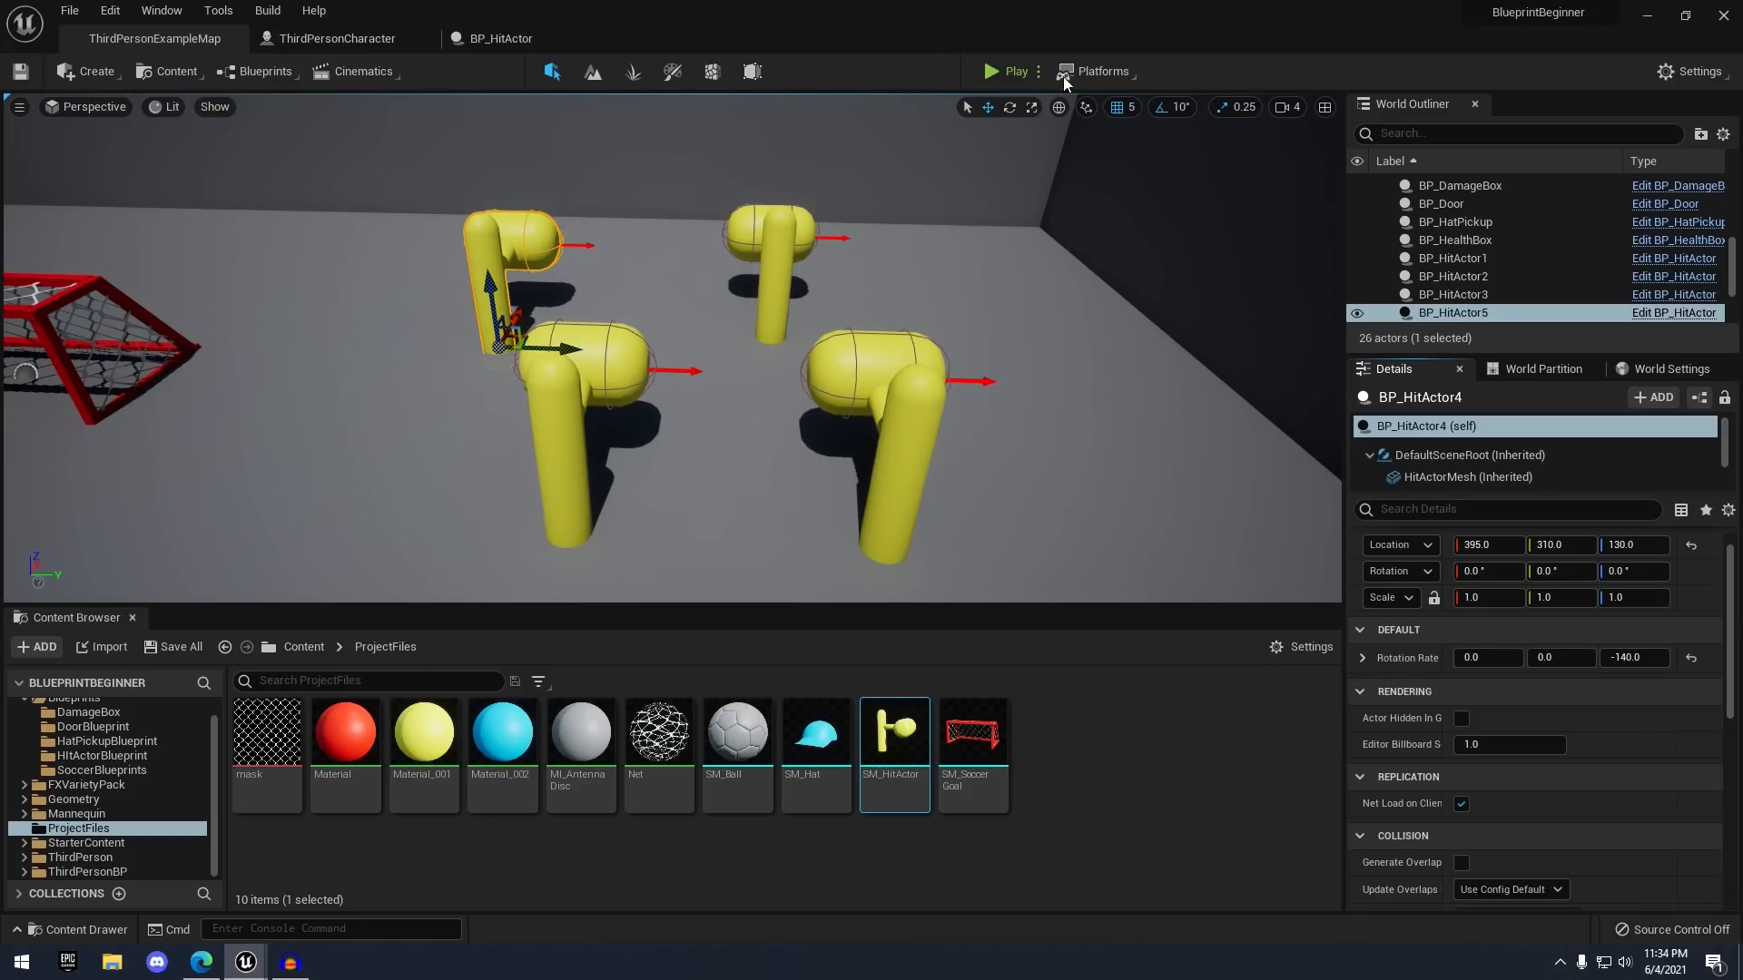
# - Play-test the level, running the character toward the hammers
pyautogui.click(1008, 70)
pyautogui.press('w')
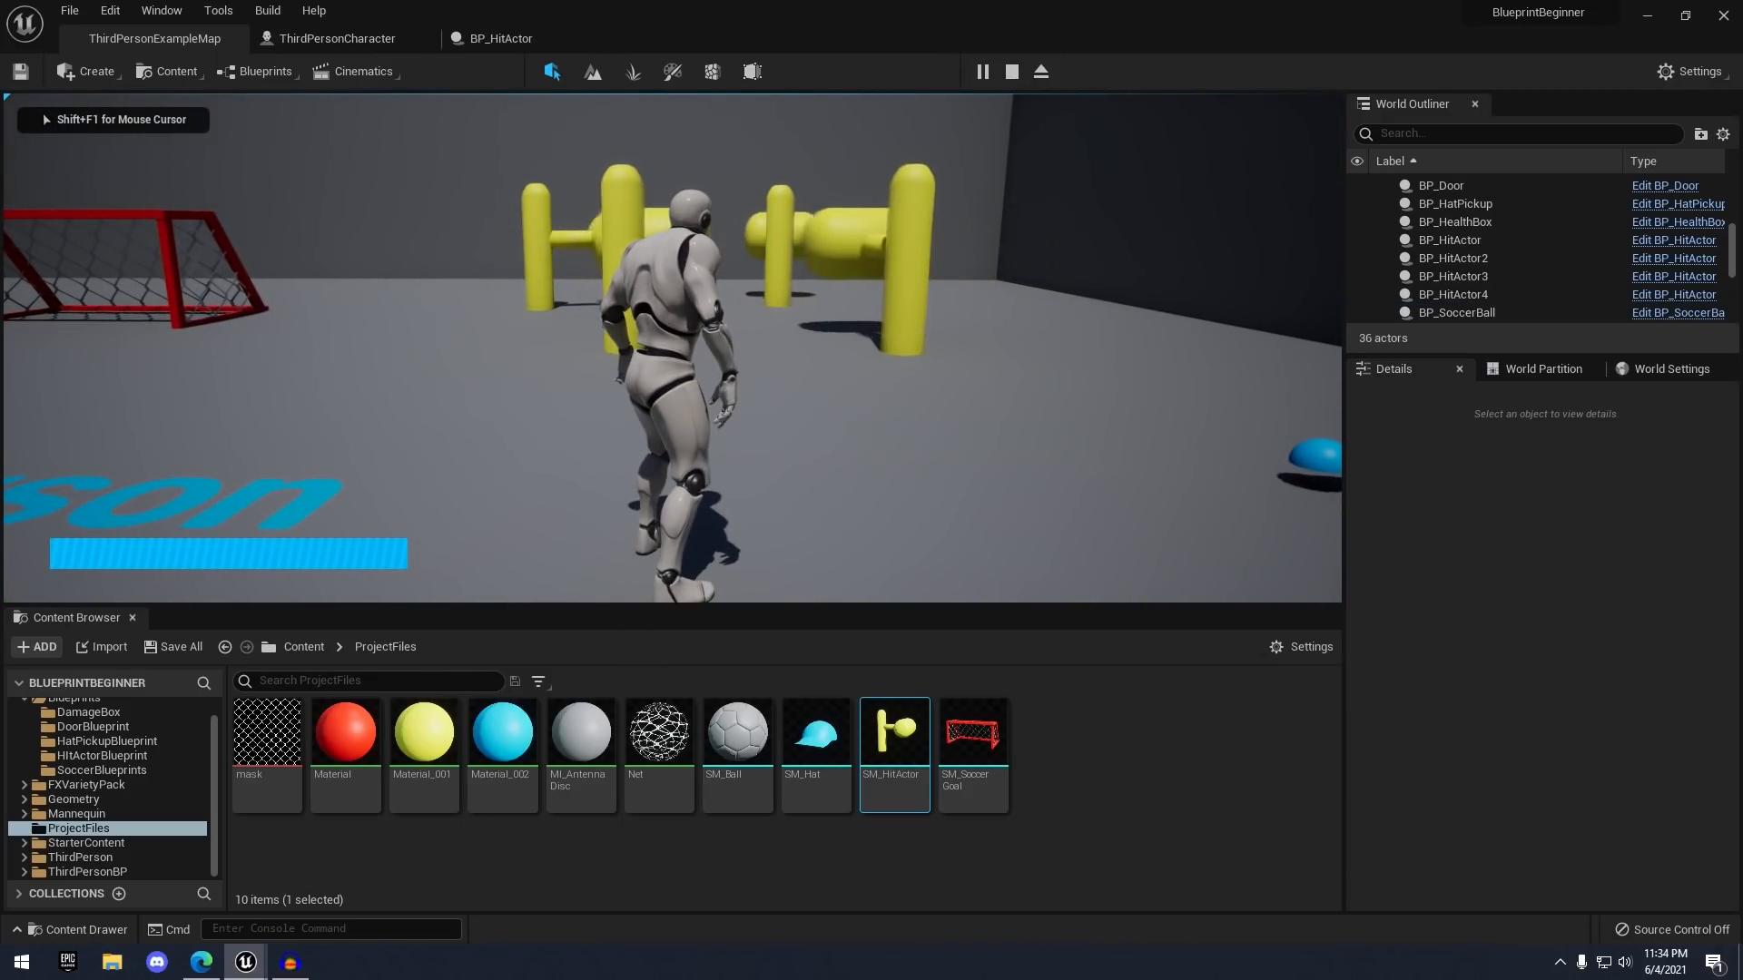
pyautogui.press('w')
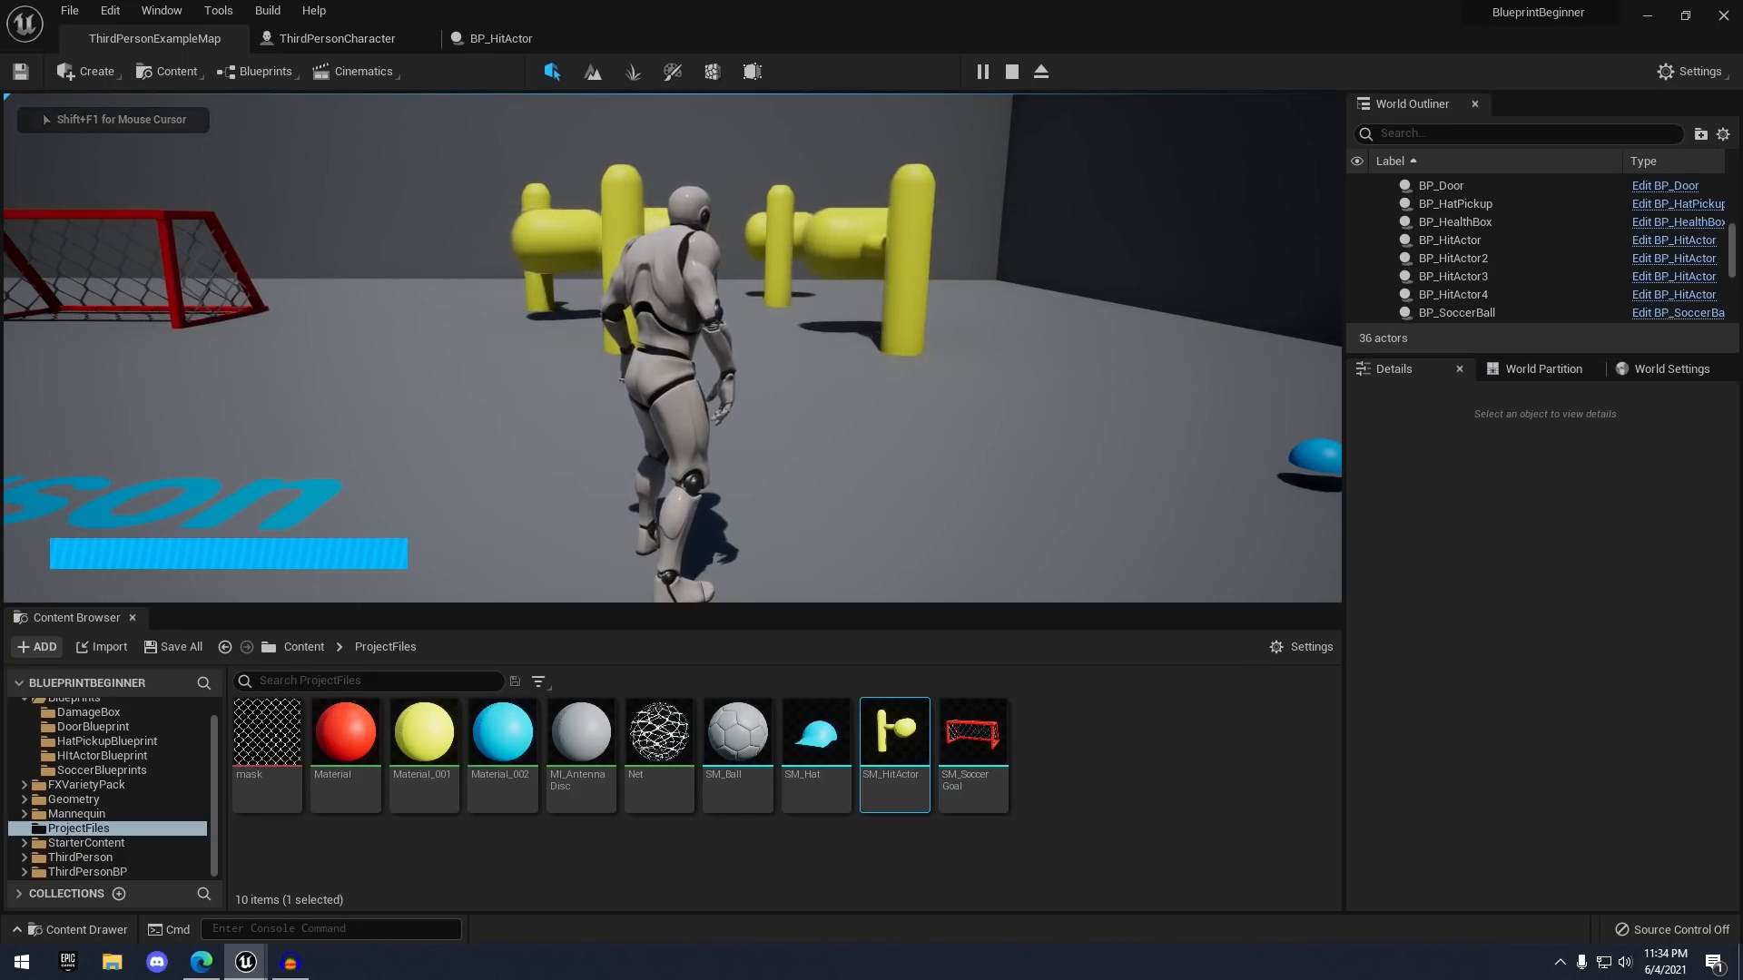
pyautogui.press('Escape')
# - Slide the front hammer along Y to 405, set its Z rate to 100, and save the map
pyautogui.moveTo(672, 348); pyautogui.dragTo(756, 507, button='right')
pyautogui.press('s')
pyautogui.click(628, 399)
pyautogui.moveTo(756, 506); pyautogui.dragTo(647, 508)
pyautogui.click(1650, 653)
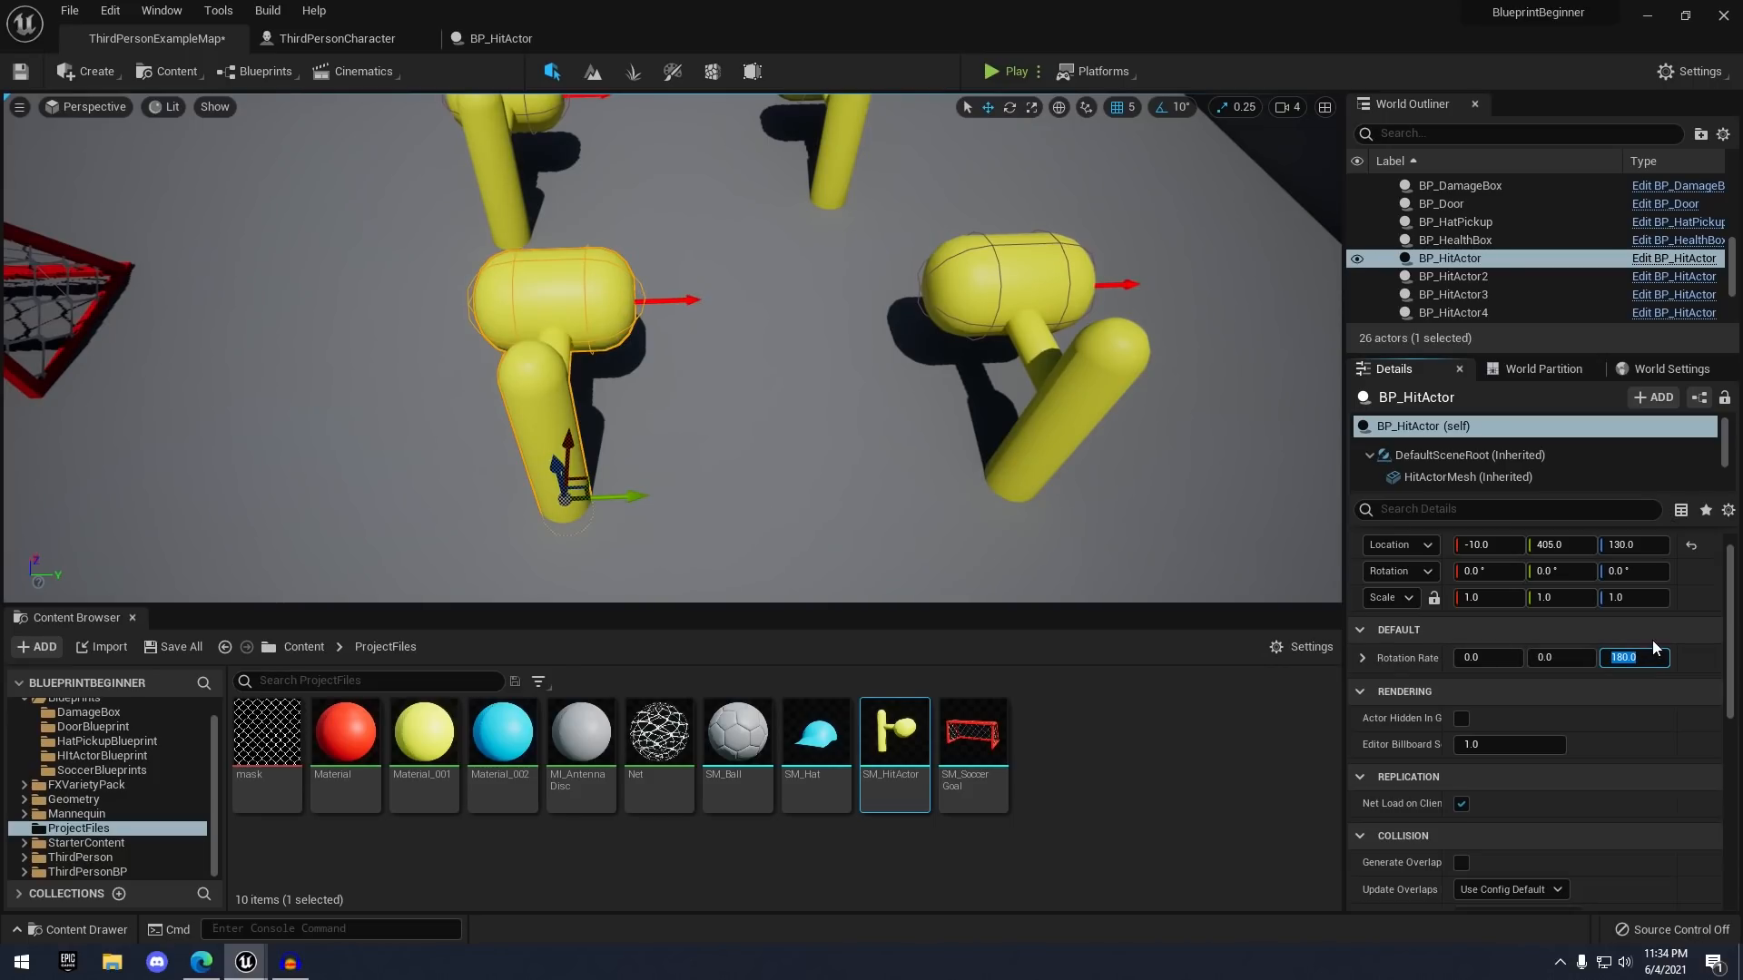
pyautogui.write('-50')
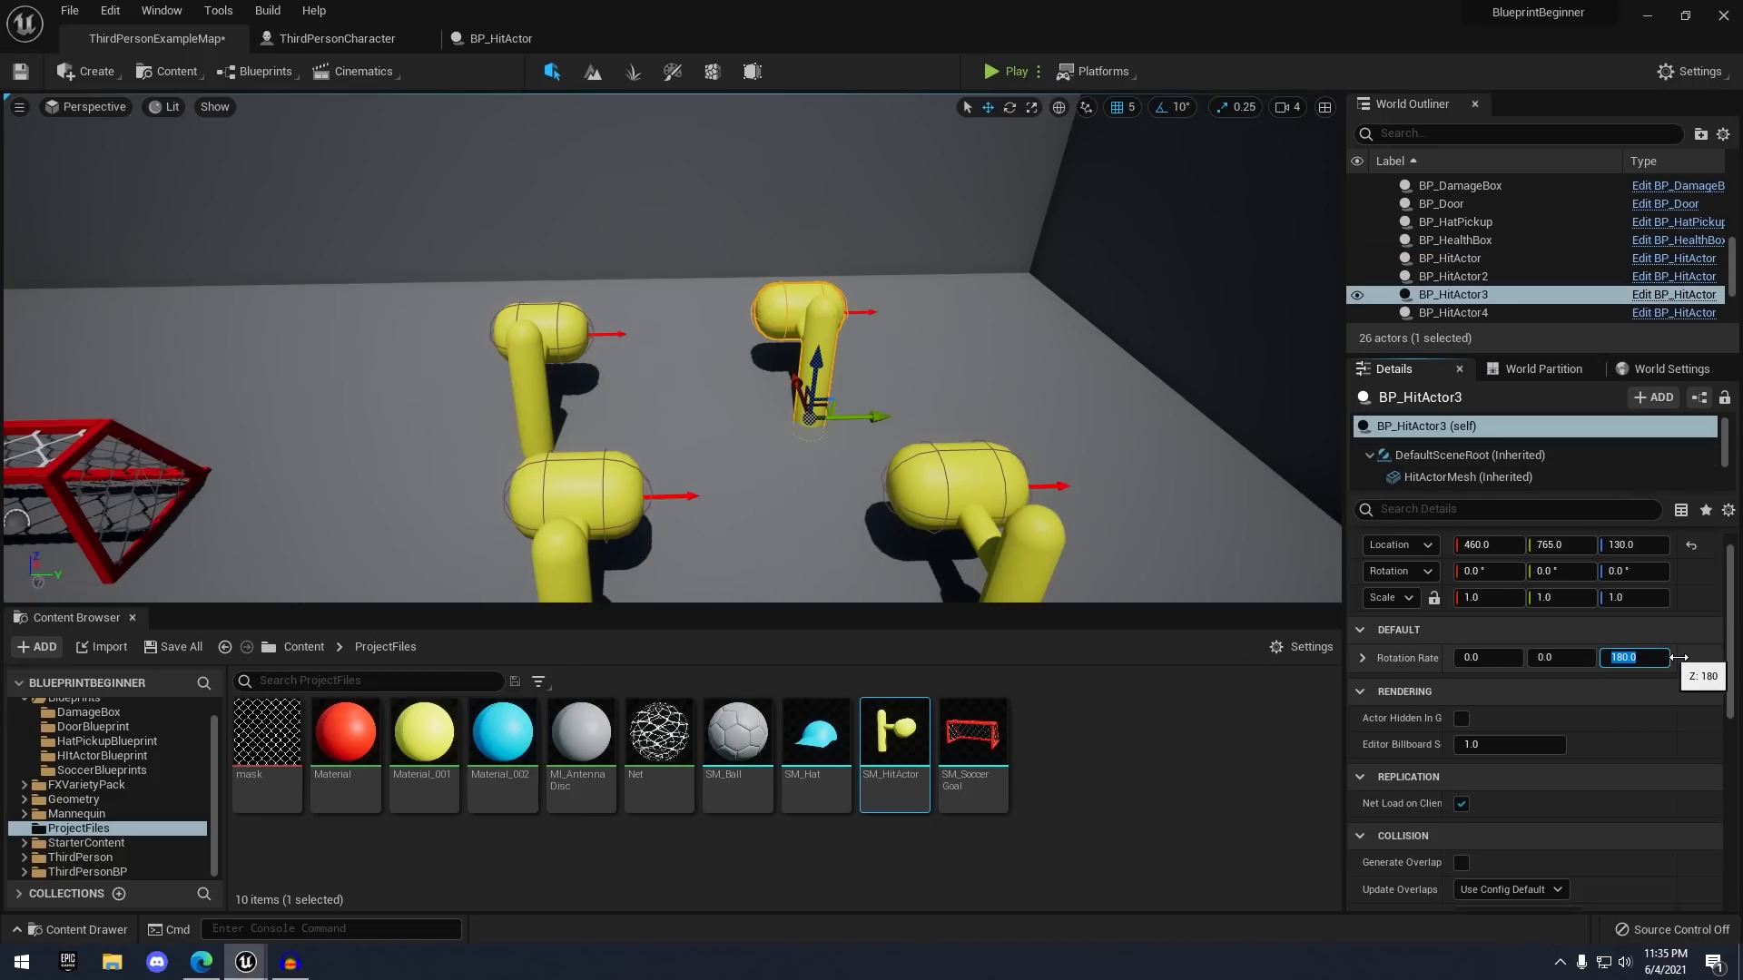
pyautogui.write('100')
pyautogui.click(22, 71)
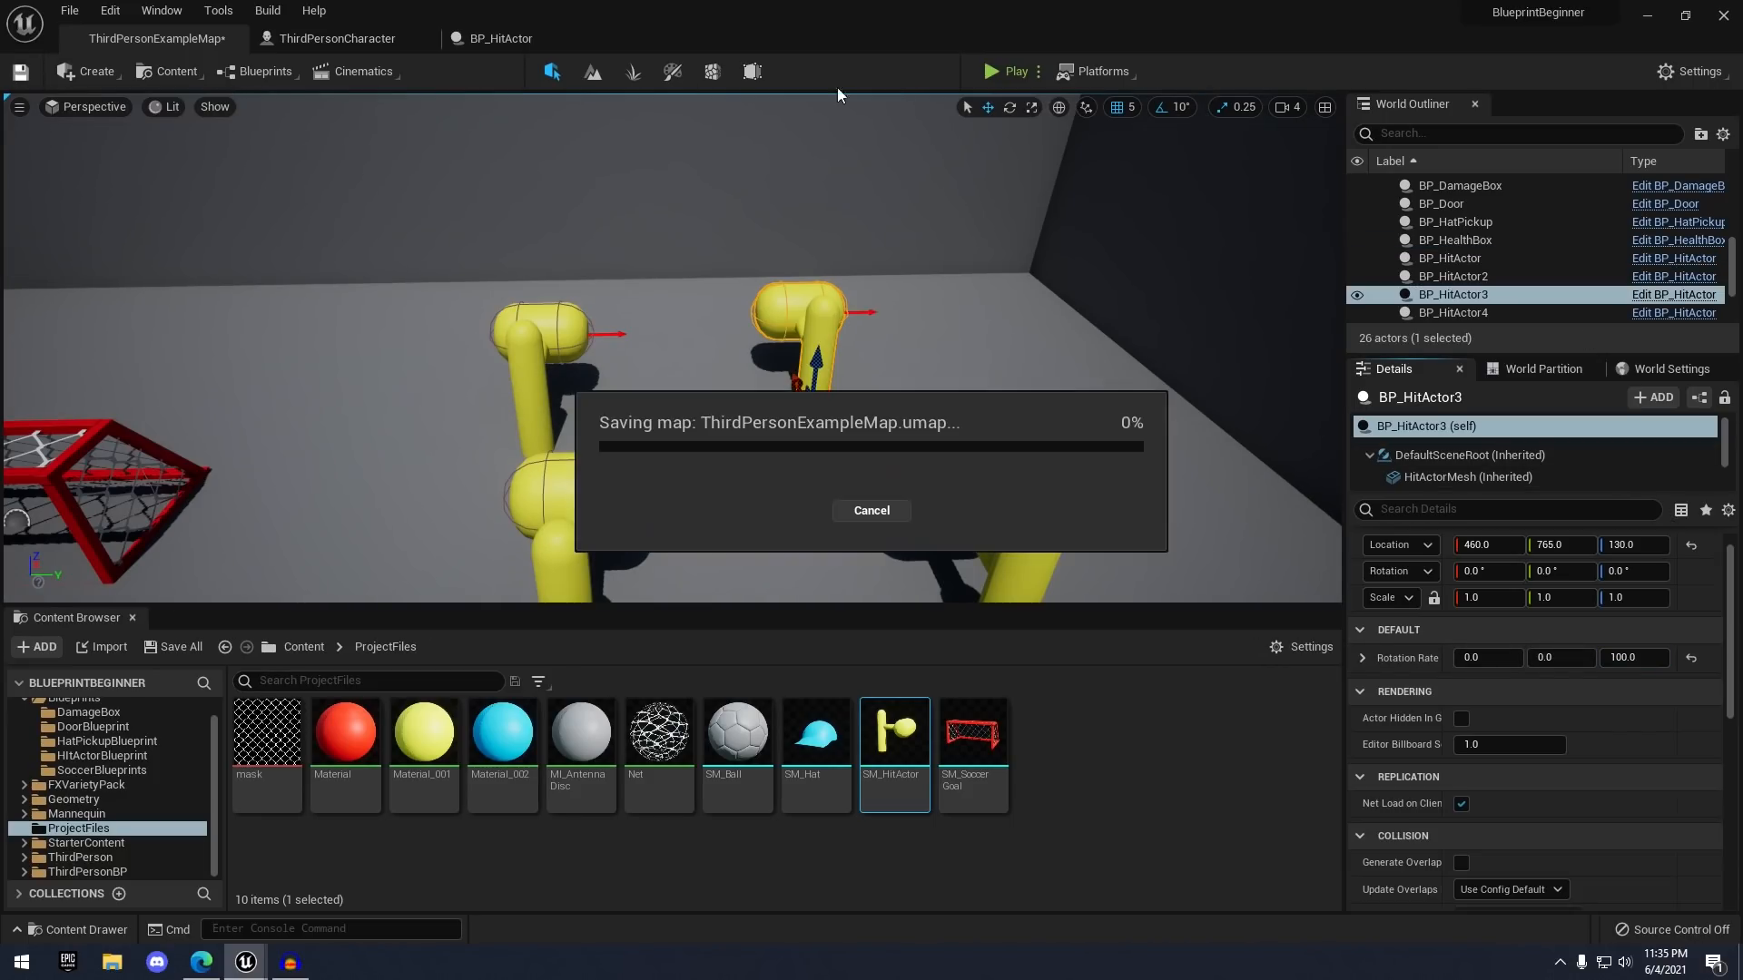
# - Play-test again to watch the hammers spin at their new rates
pyautogui.click(993, 70)
pyautogui.press('w')
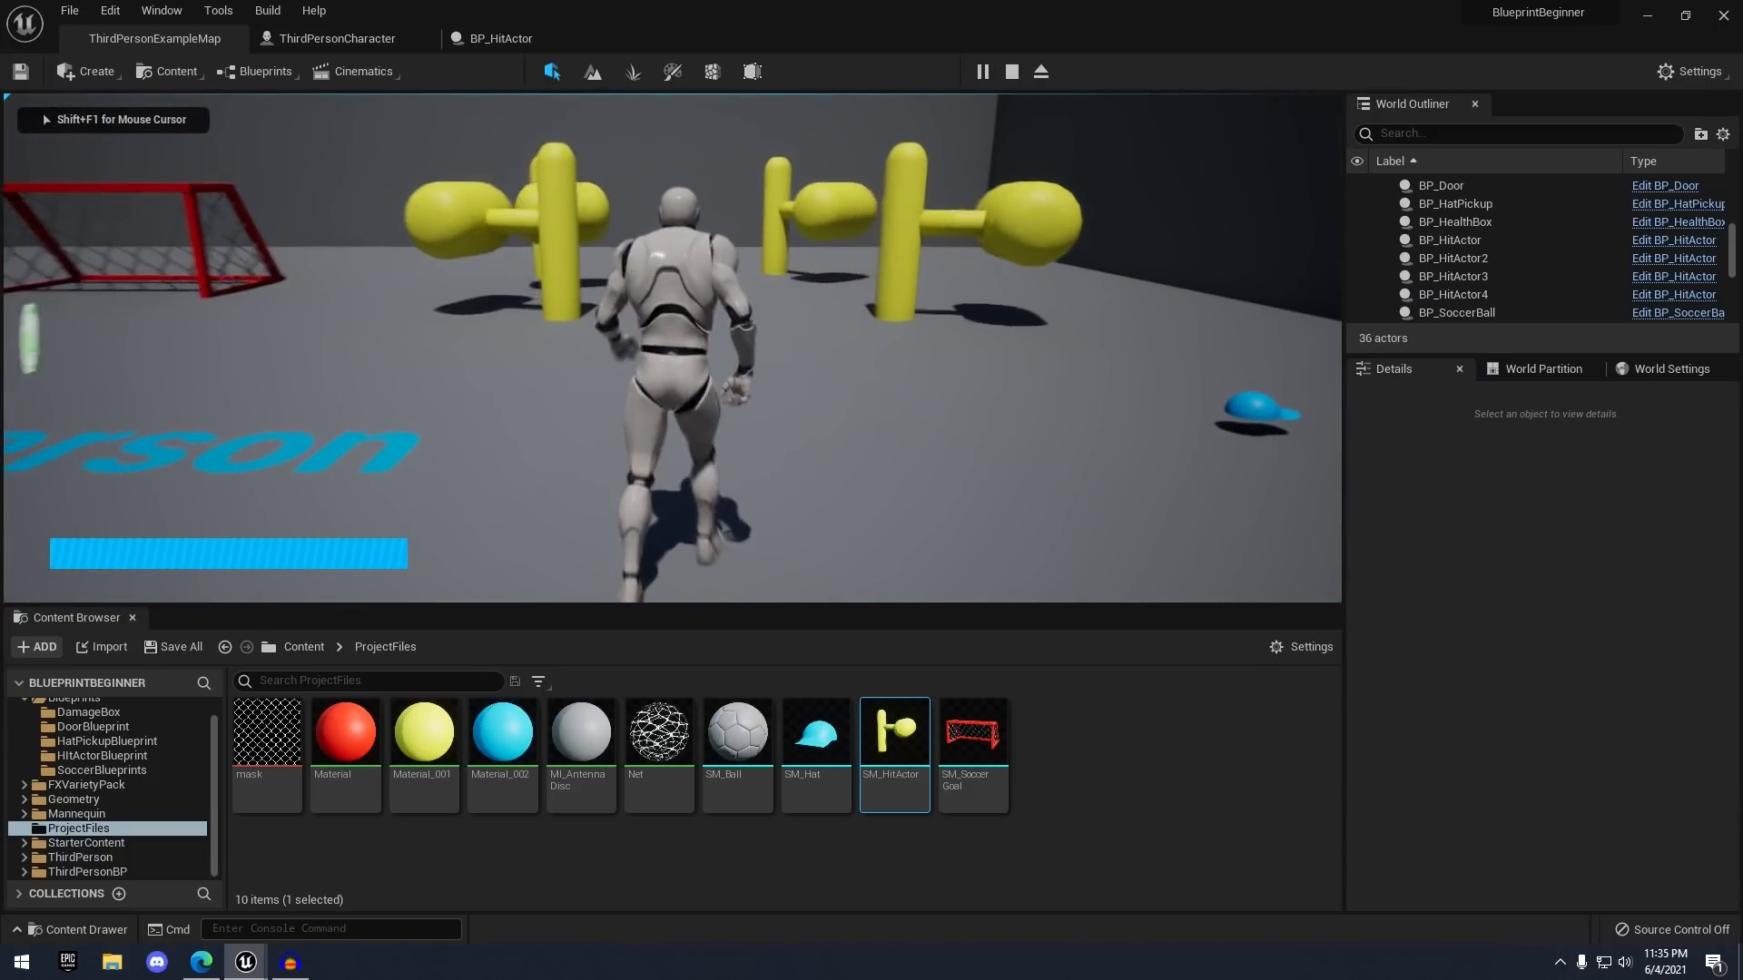
pyautogui.press('a')
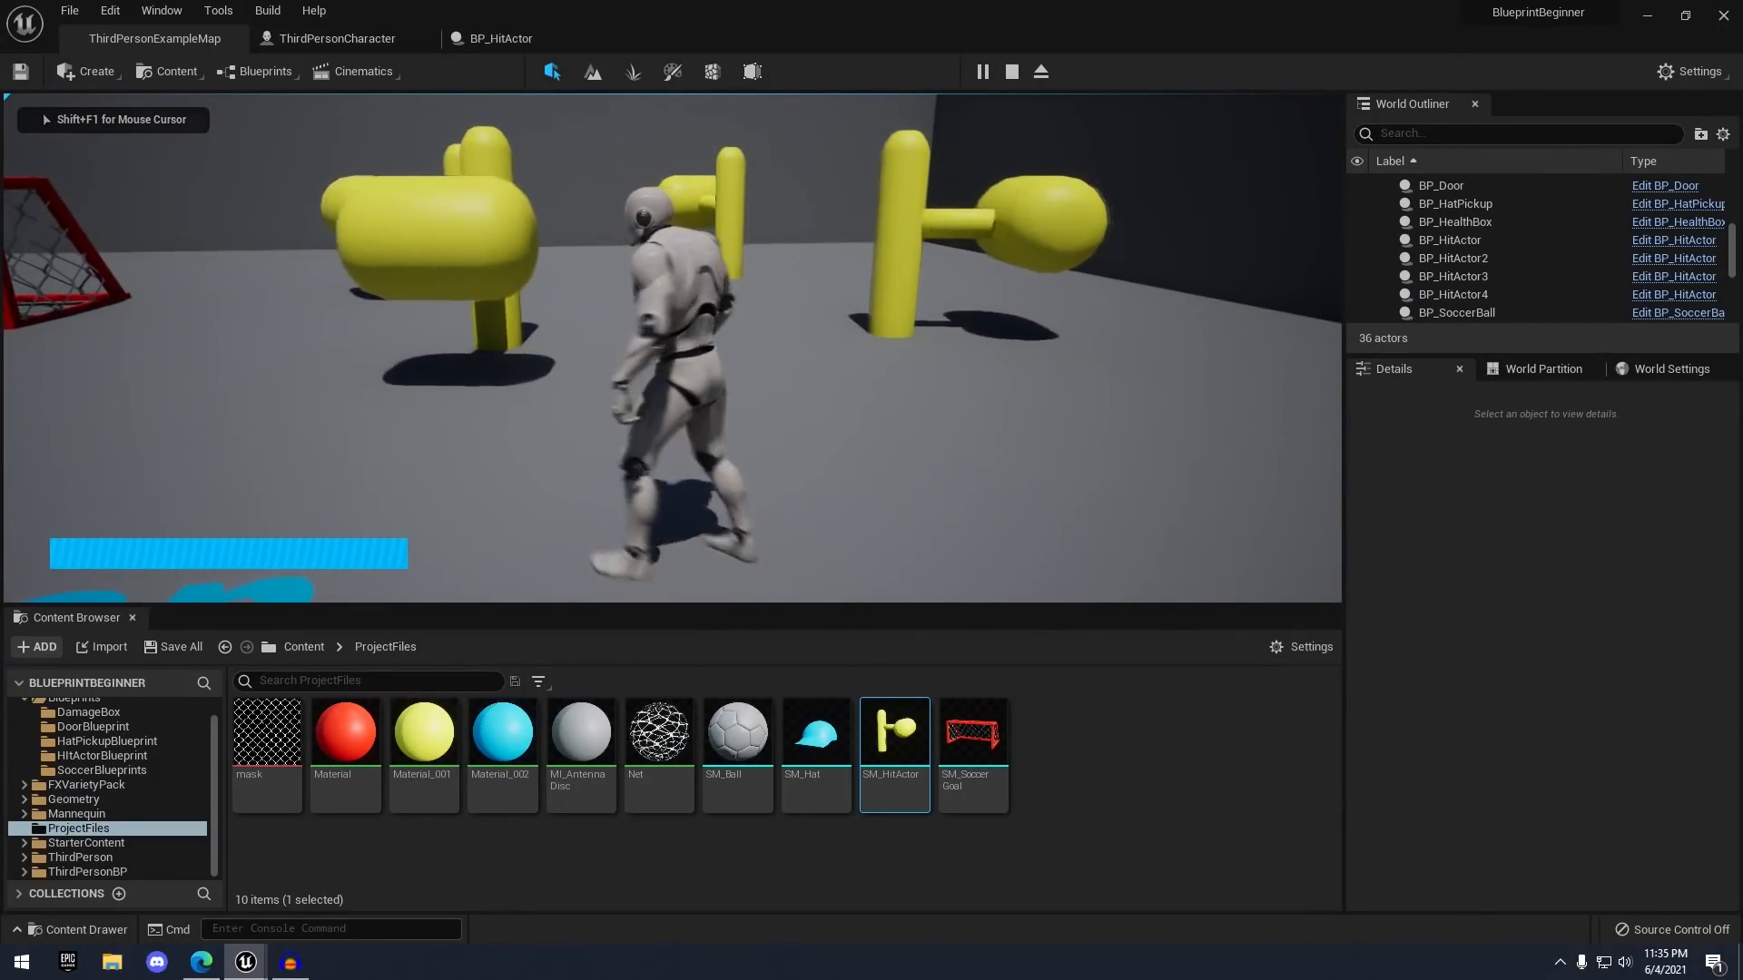
pyautogui.press('Escape')
# - Finish the right hammer's rate edit, then run among the spinning hammers in another play-test
pyautogui.doubleClick(1449, 258)
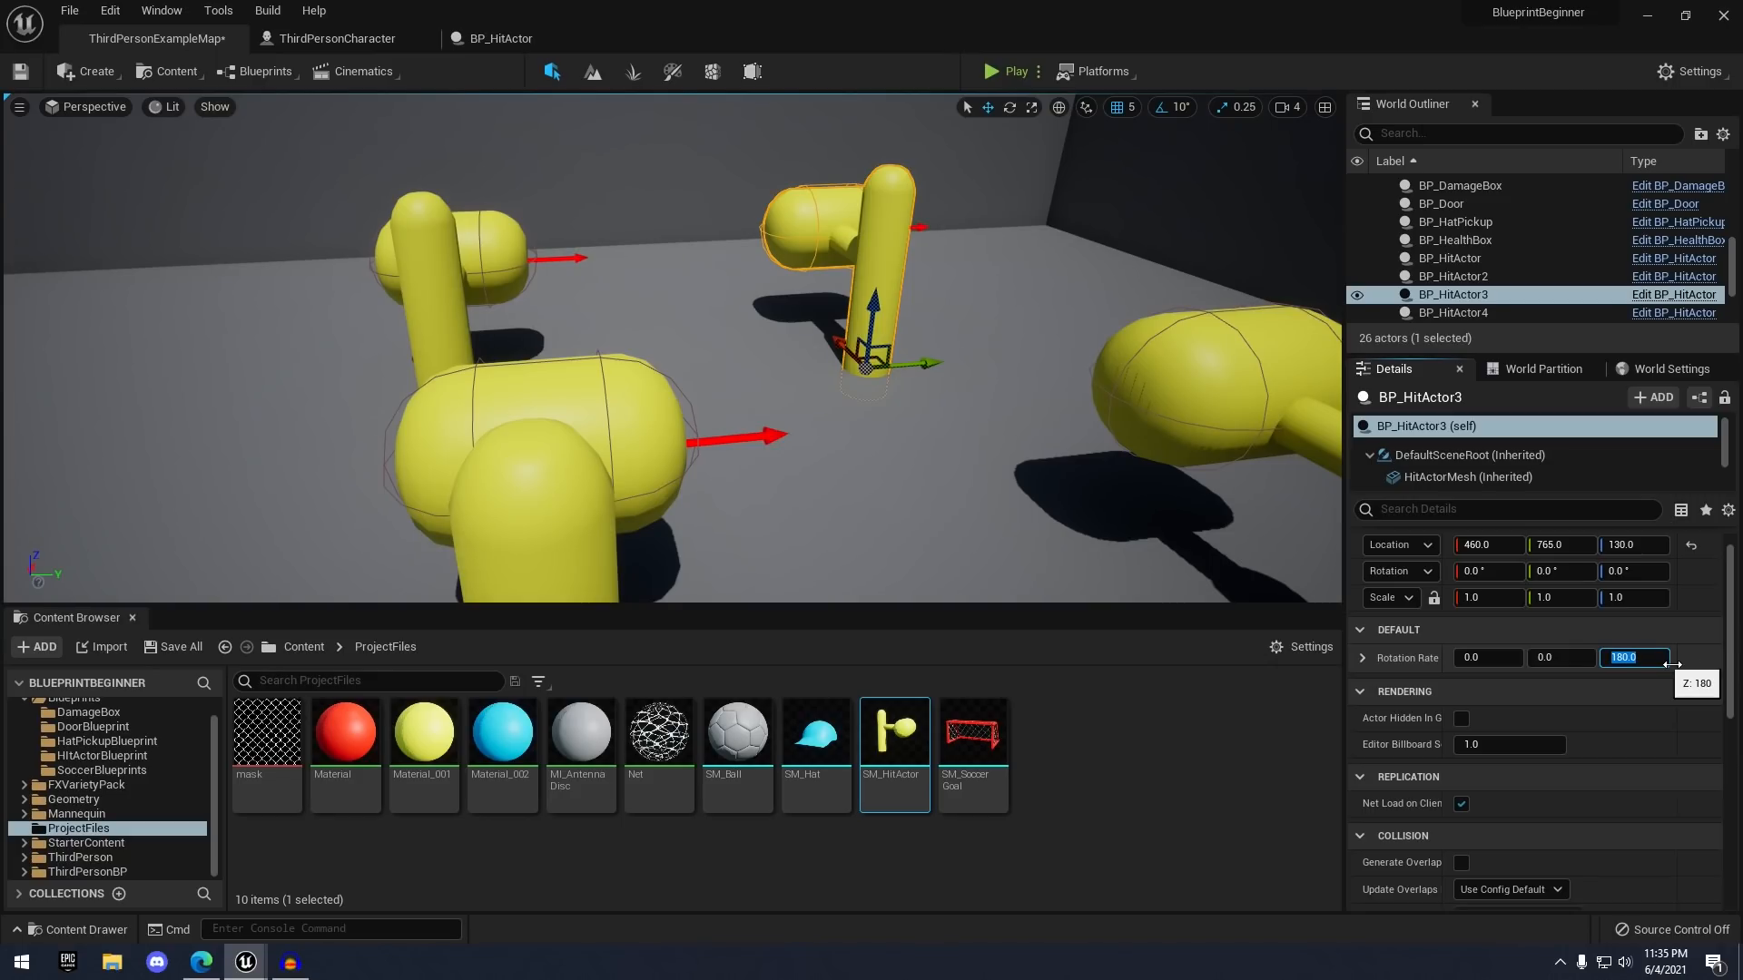
pyautogui.click(1178, 389)
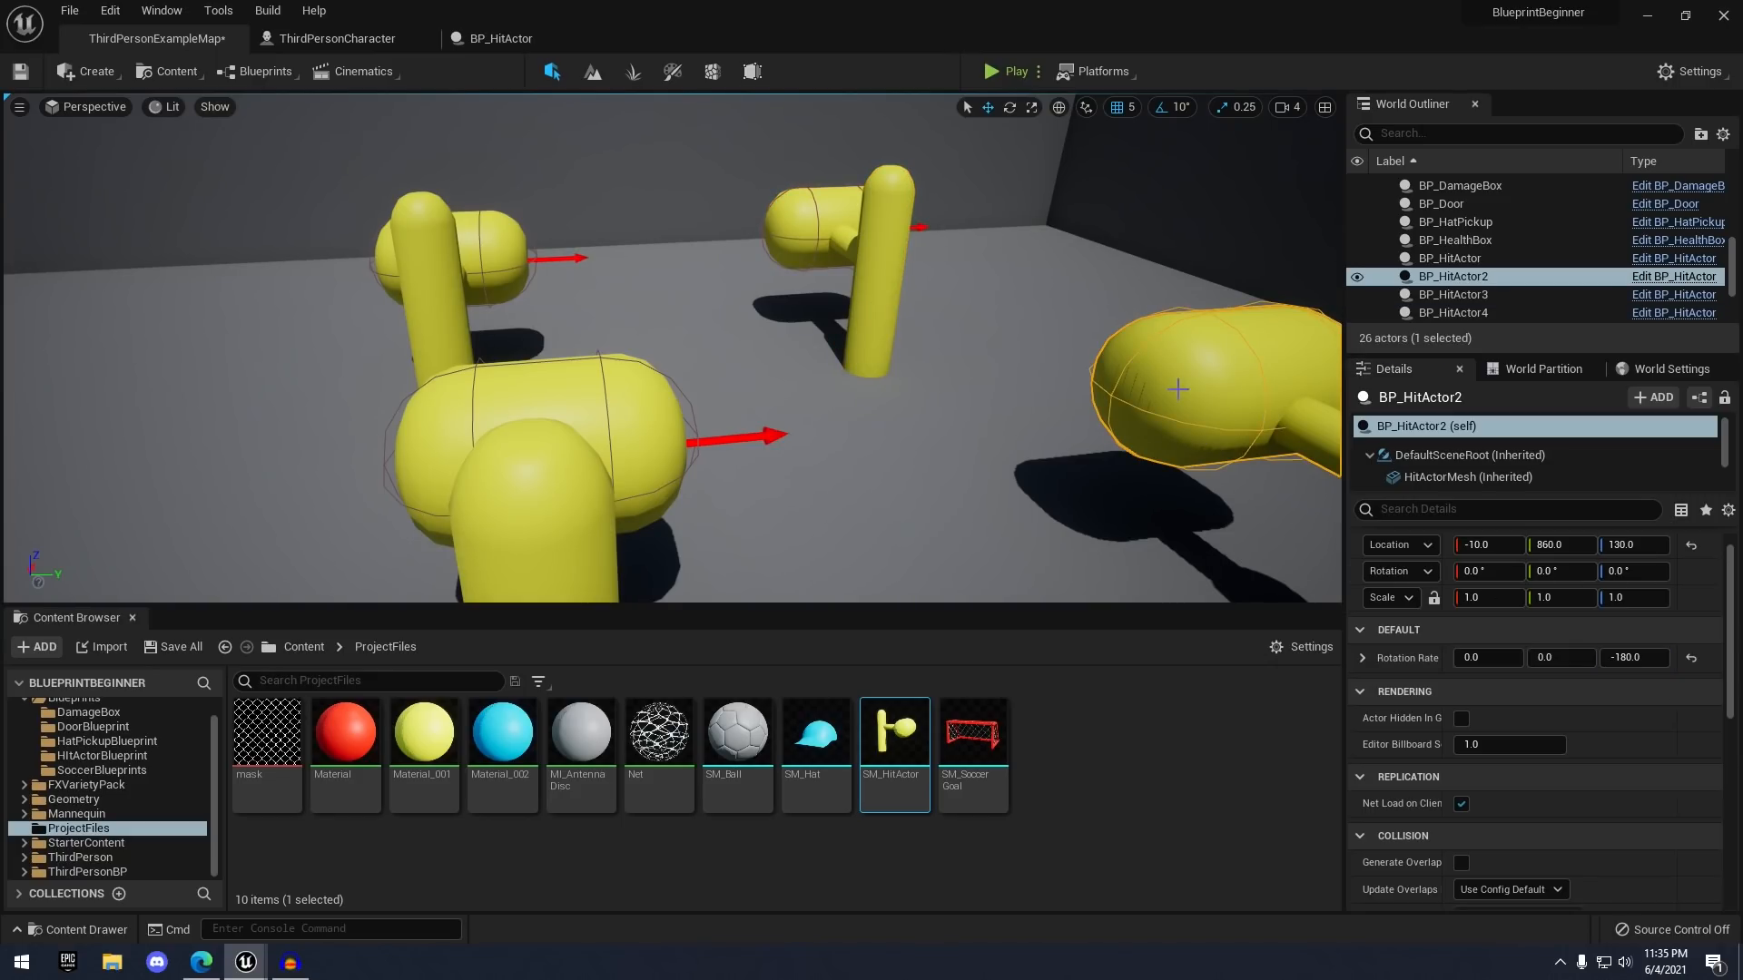
pyautogui.click(1024, 76)
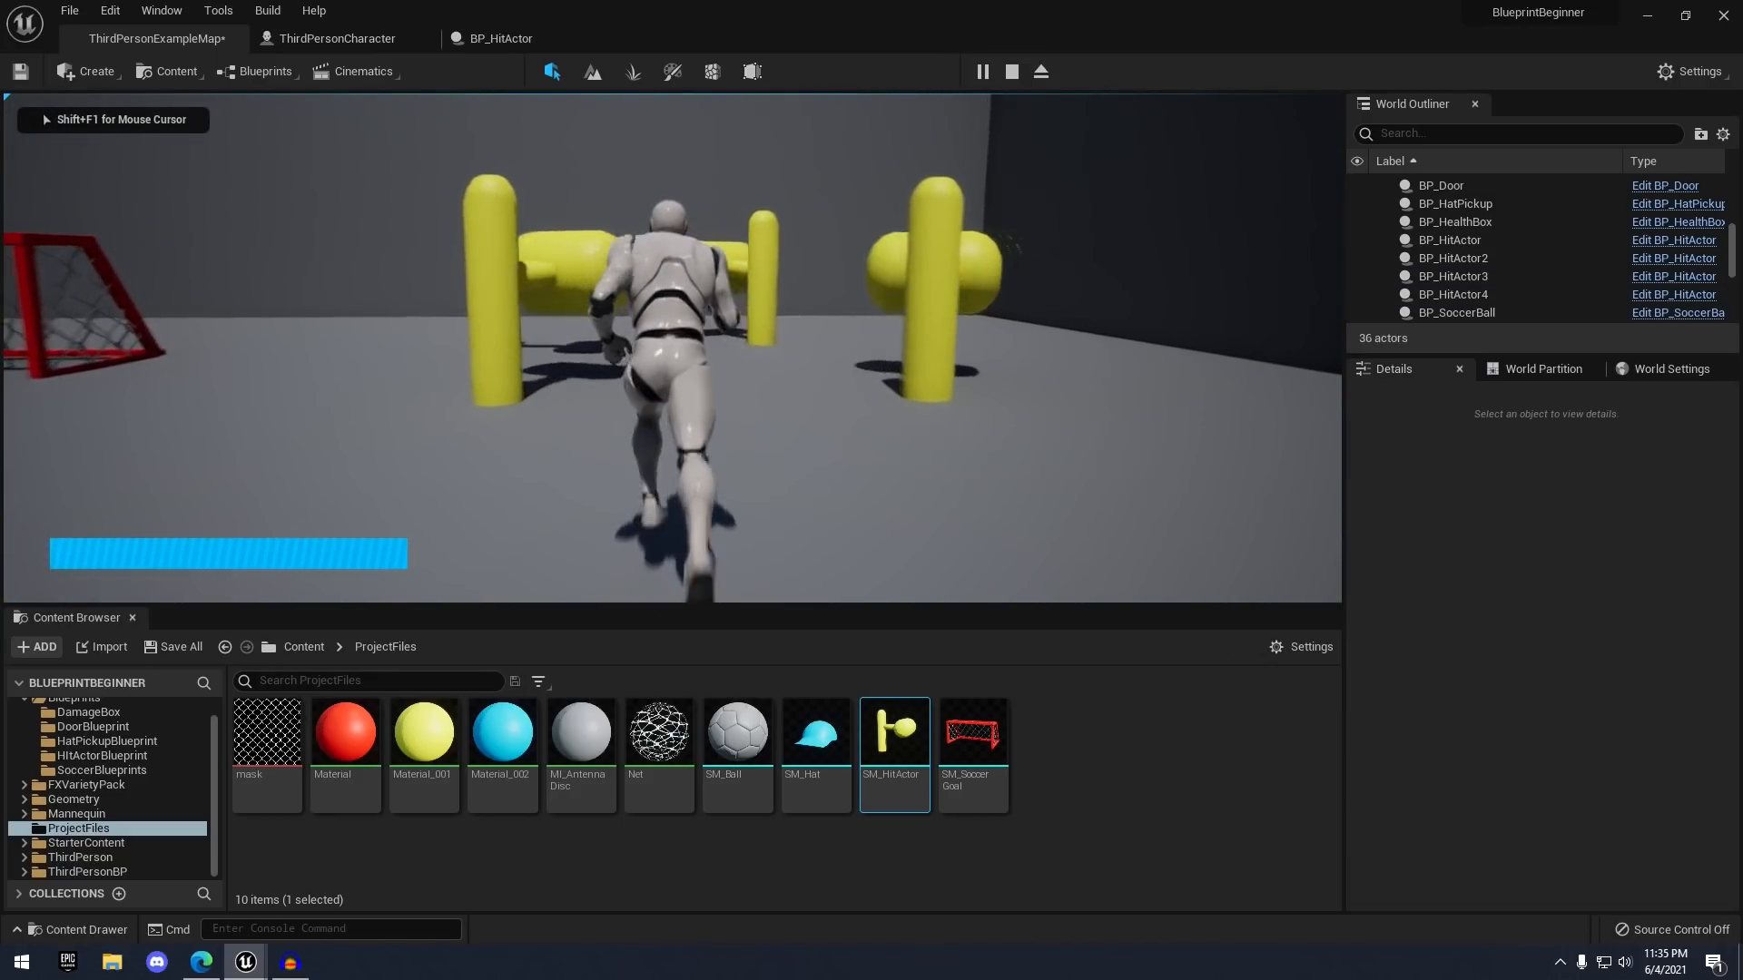
pyautogui.press('w')
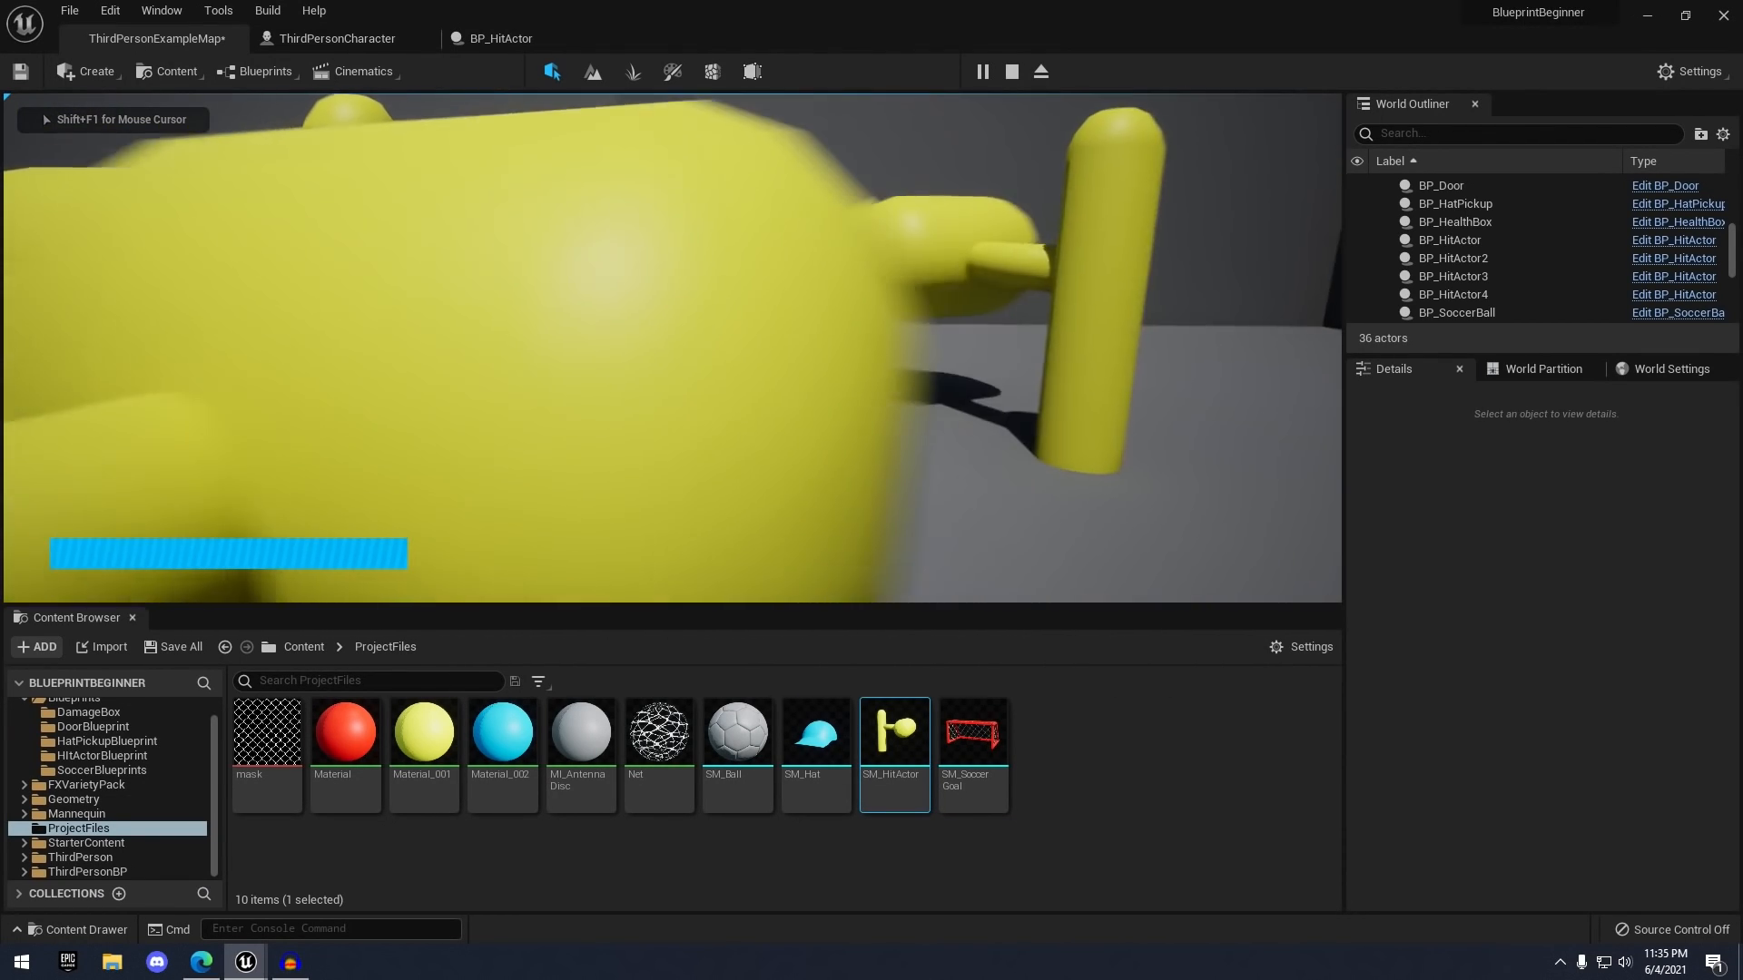
pyautogui.press('w')
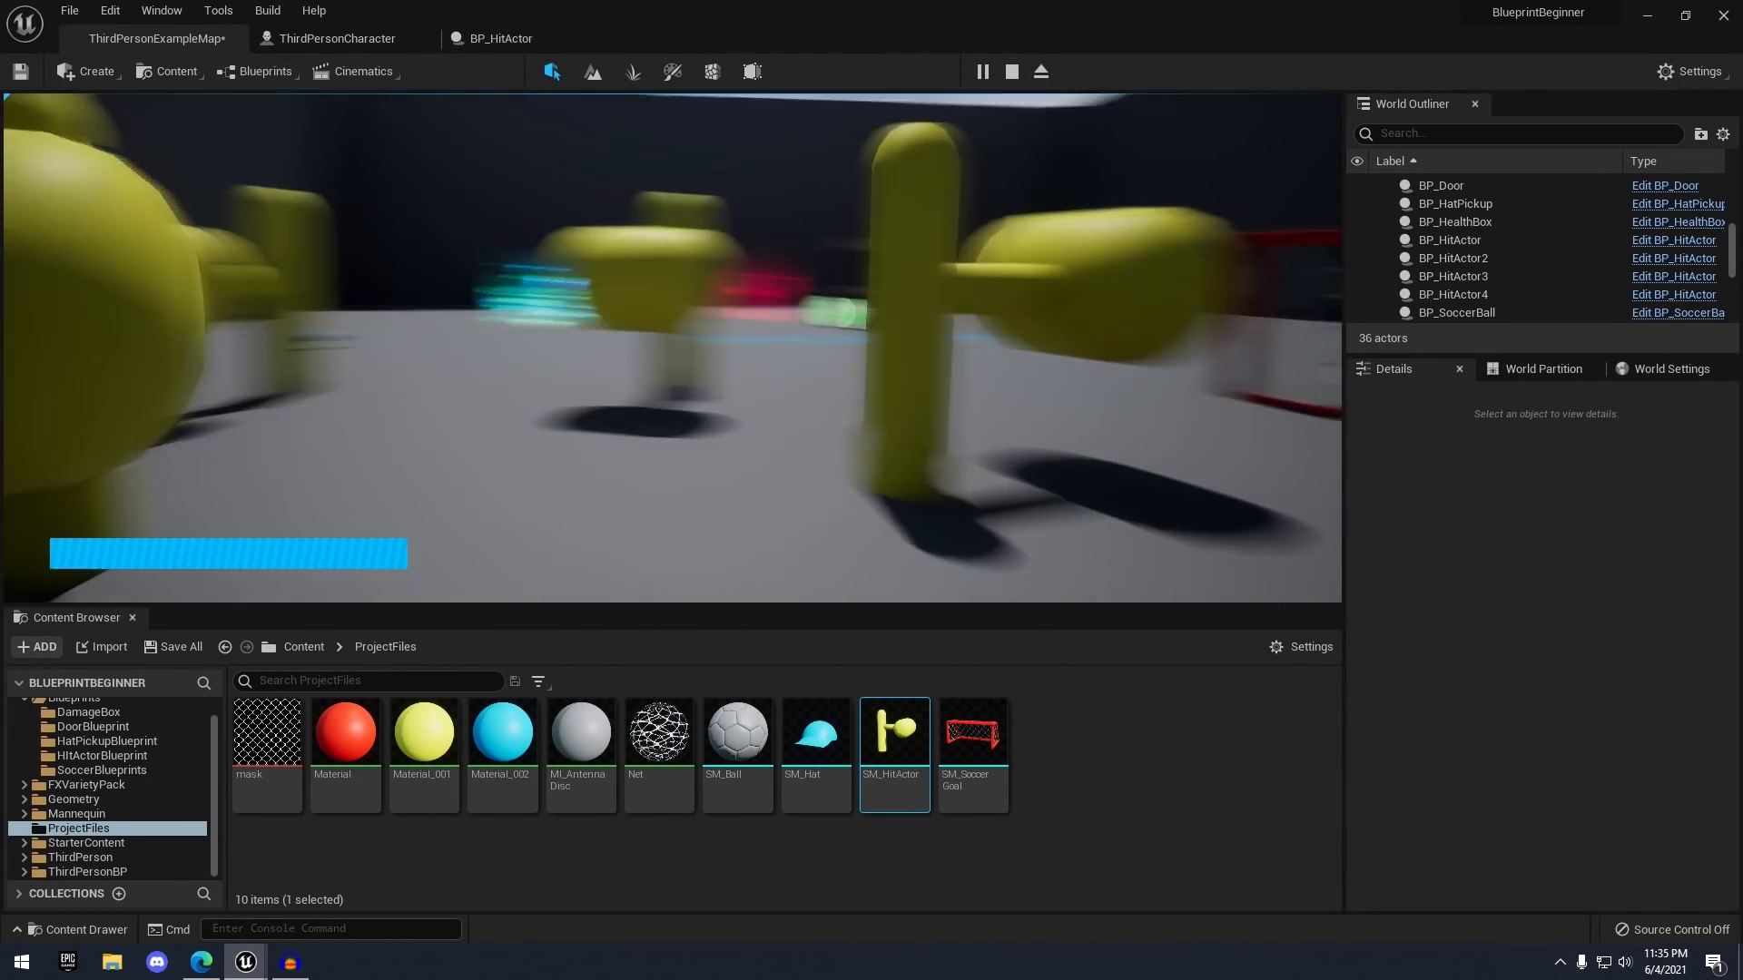
pyautogui.press('w')
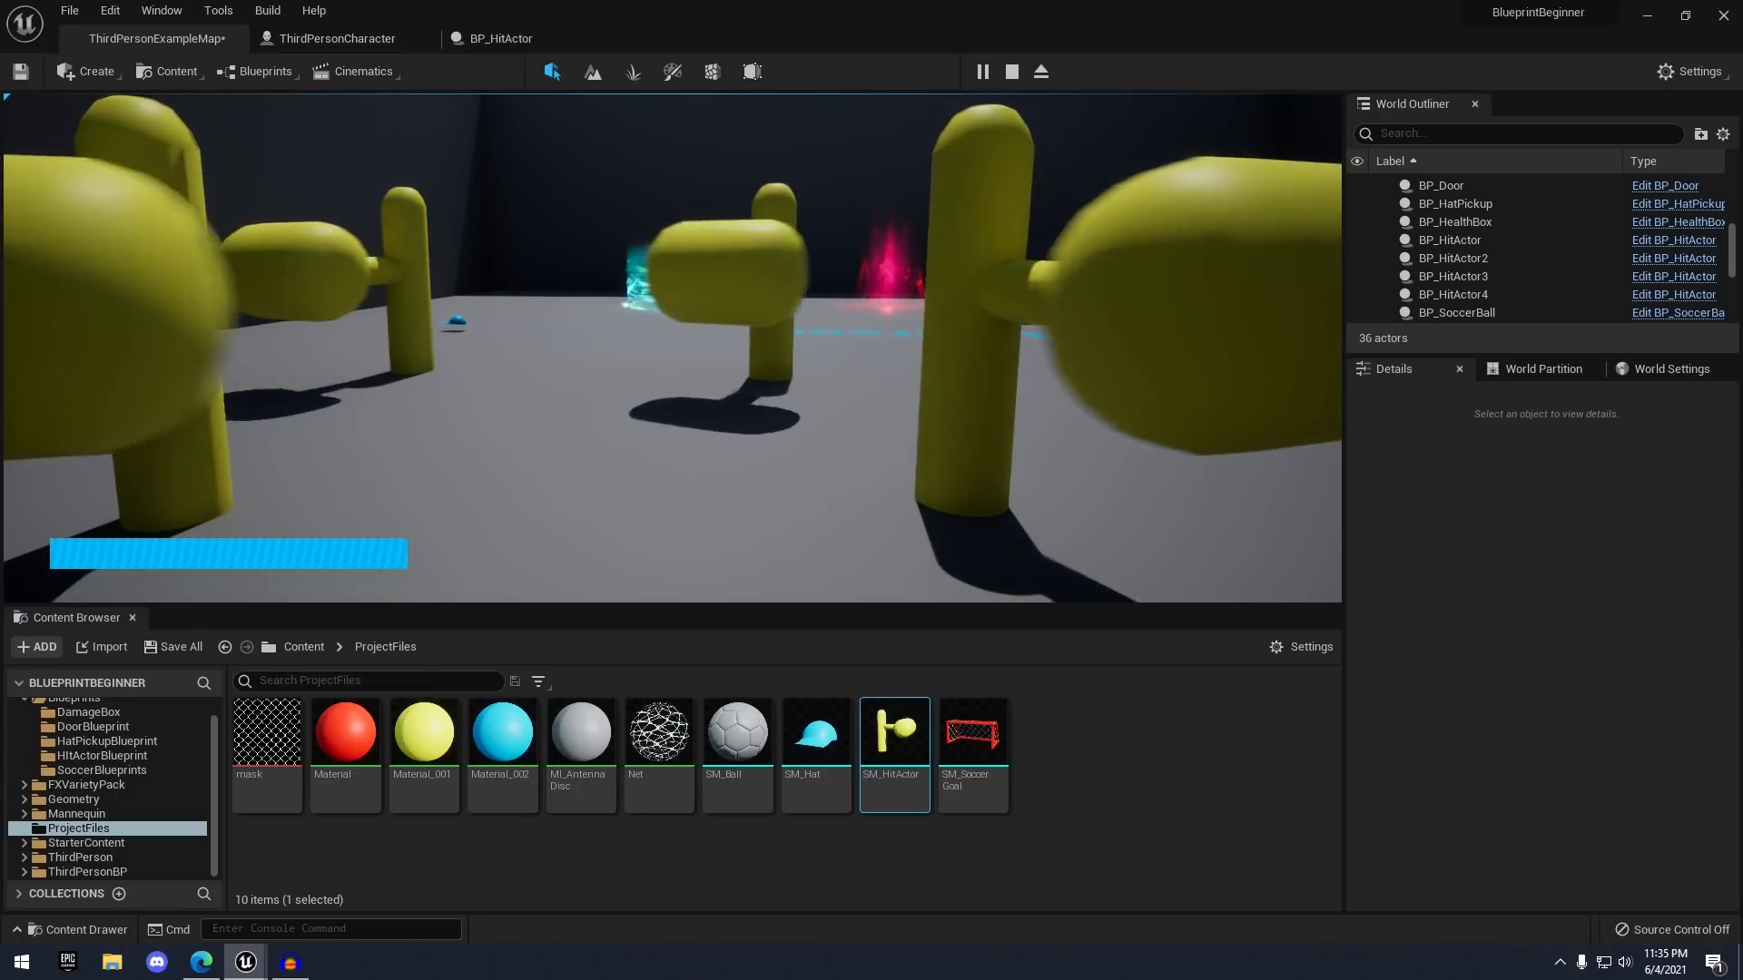
pyautogui.press('s')
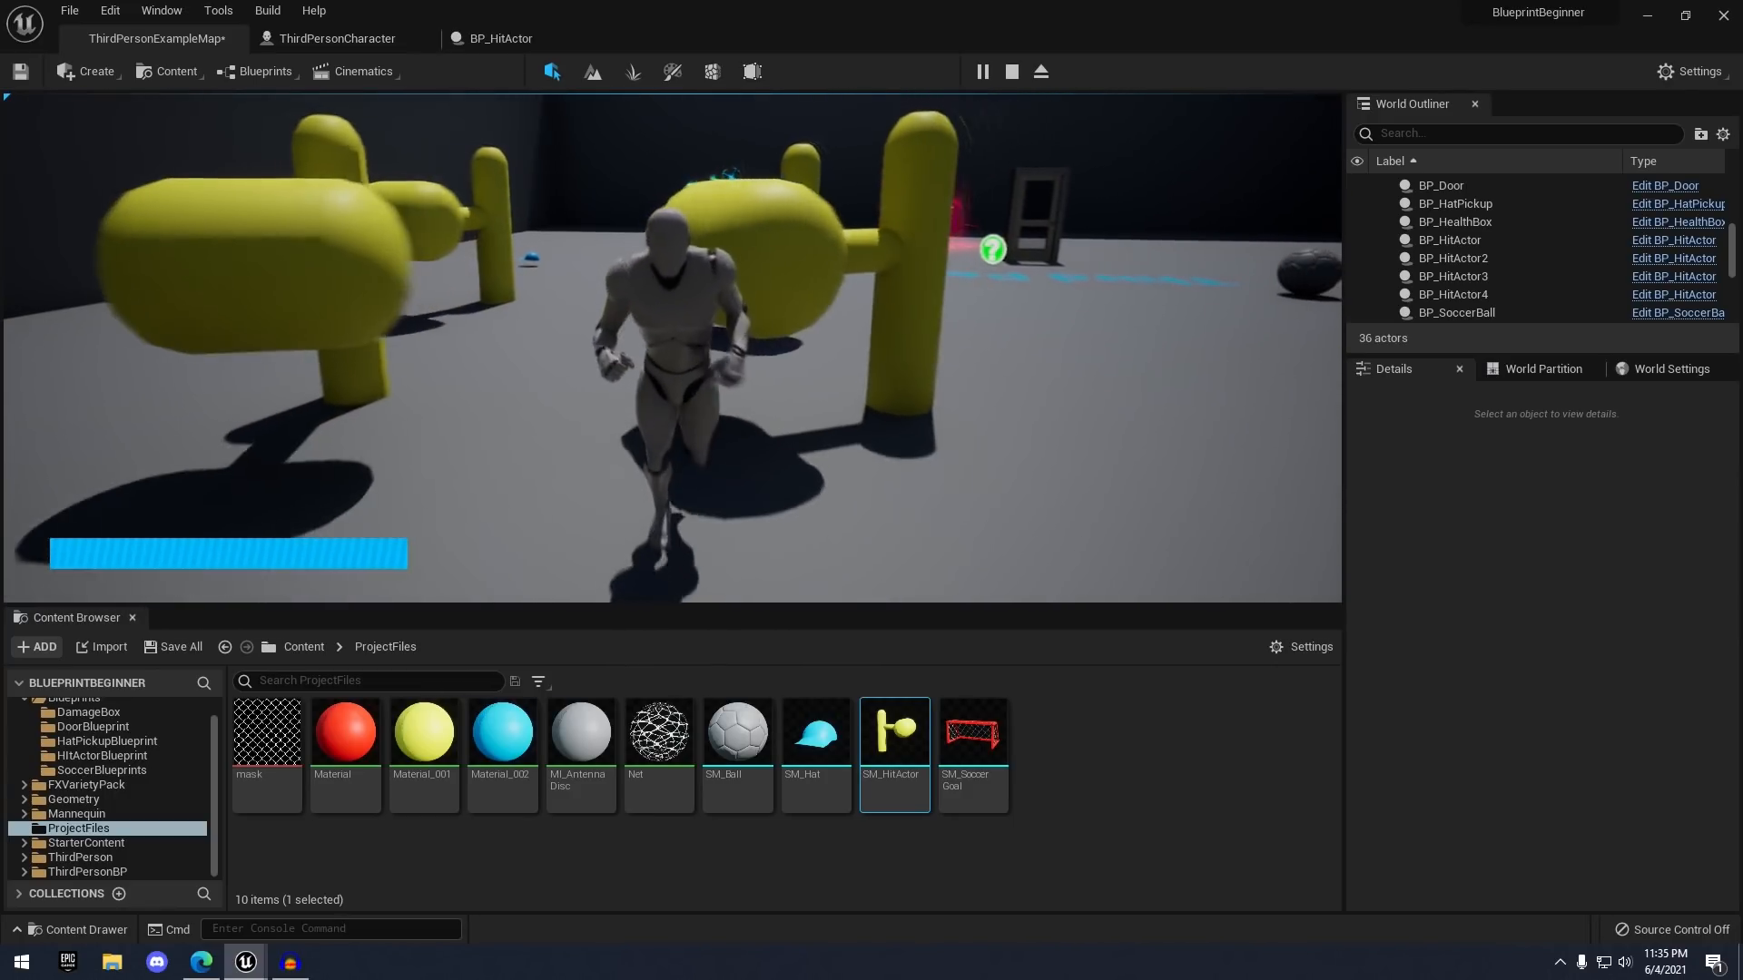
pyautogui.press('Escape')
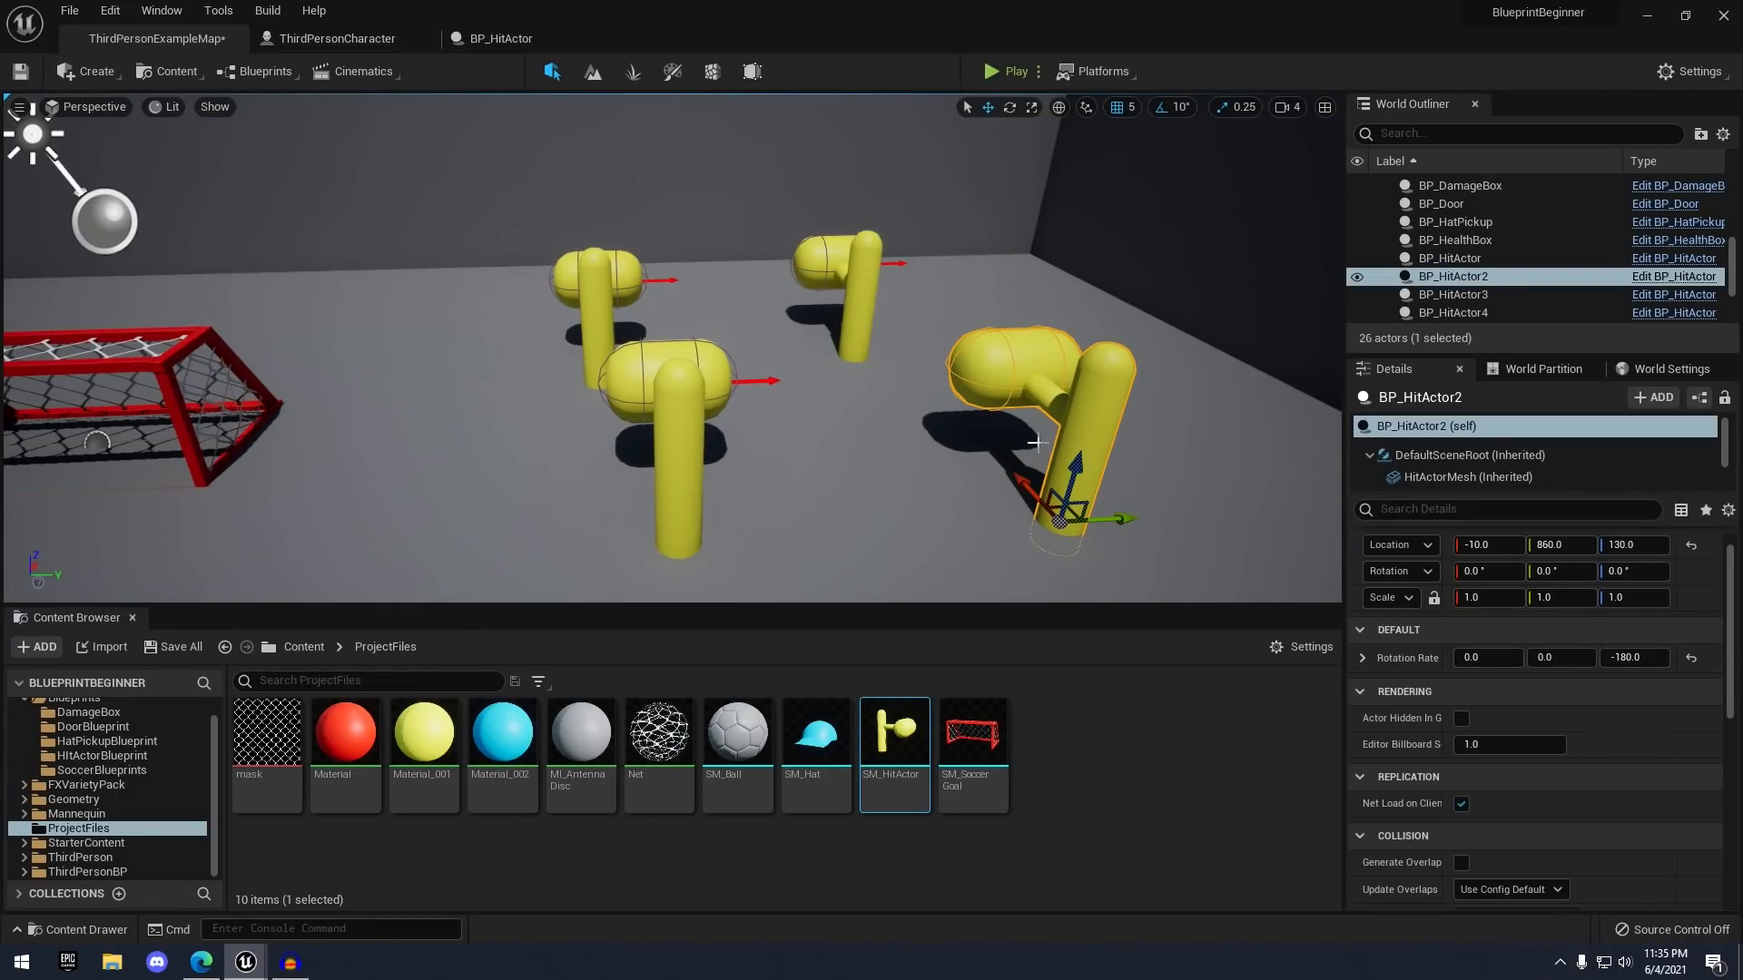
# - Locate the BP_HitActor asset in the HitActorBlueprint folder of the Content Browser
pyautogui.moveTo(1038, 442); pyautogui.dragTo(1021, 431, button='right')
pyautogui.press('d')
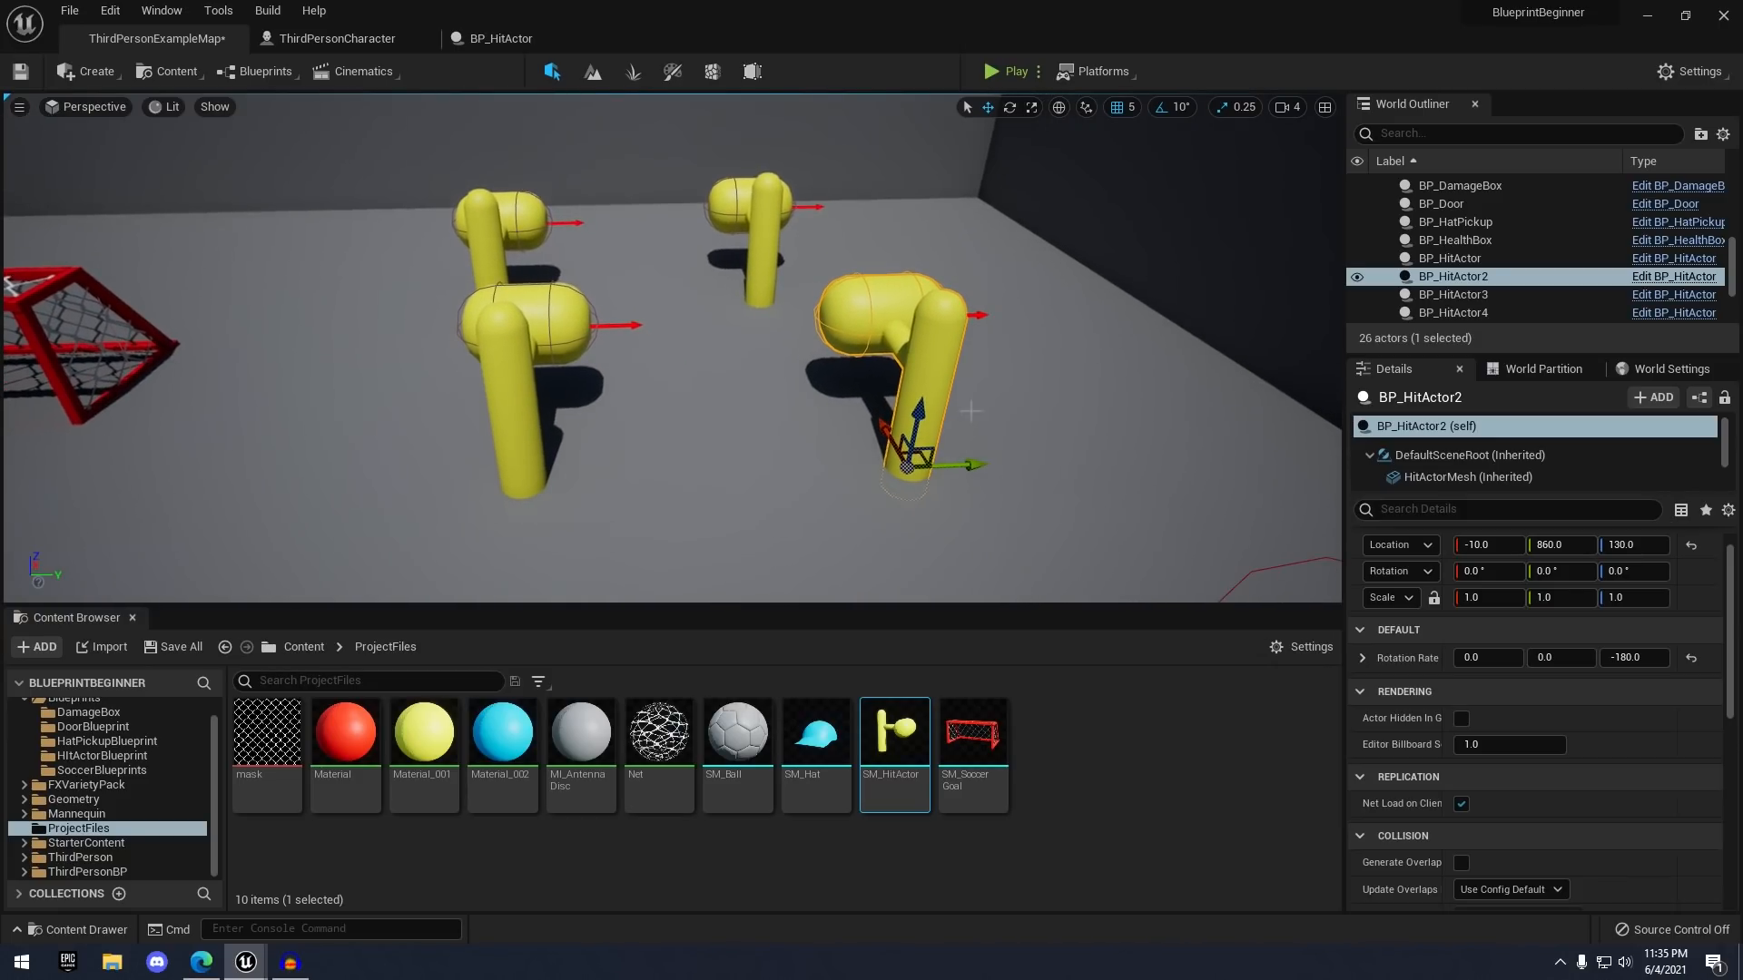
pyautogui.click(102, 755)
pyautogui.rightClick(267, 730)
pyautogui.moveTo(376, 449)
pyautogui.click(428, 750)
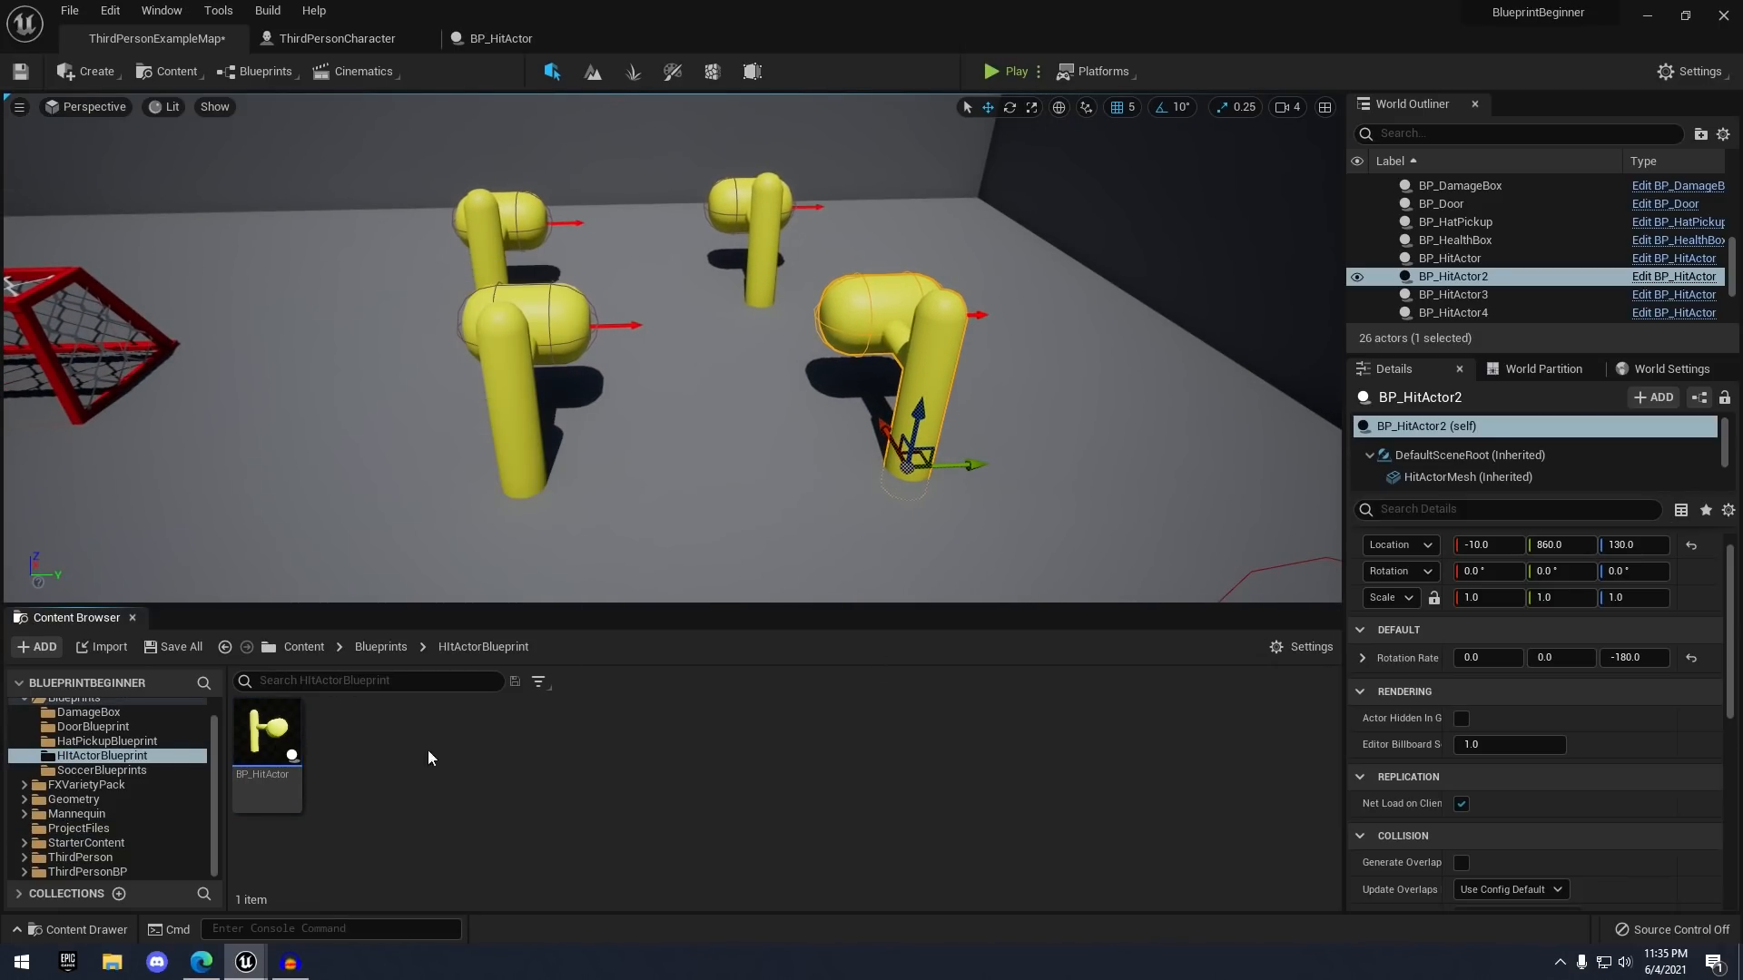
# - Frame the arena and check the front, back-left and back-right hammers in turn
pyautogui.moveTo(1108, 545)
pyautogui.mouseDown(button='right')
pyautogui.moveTo(1108, 501)
pyautogui.moveTo(1108, 544)
pyautogui.mouseUp(button='right')
pyautogui.press('s')
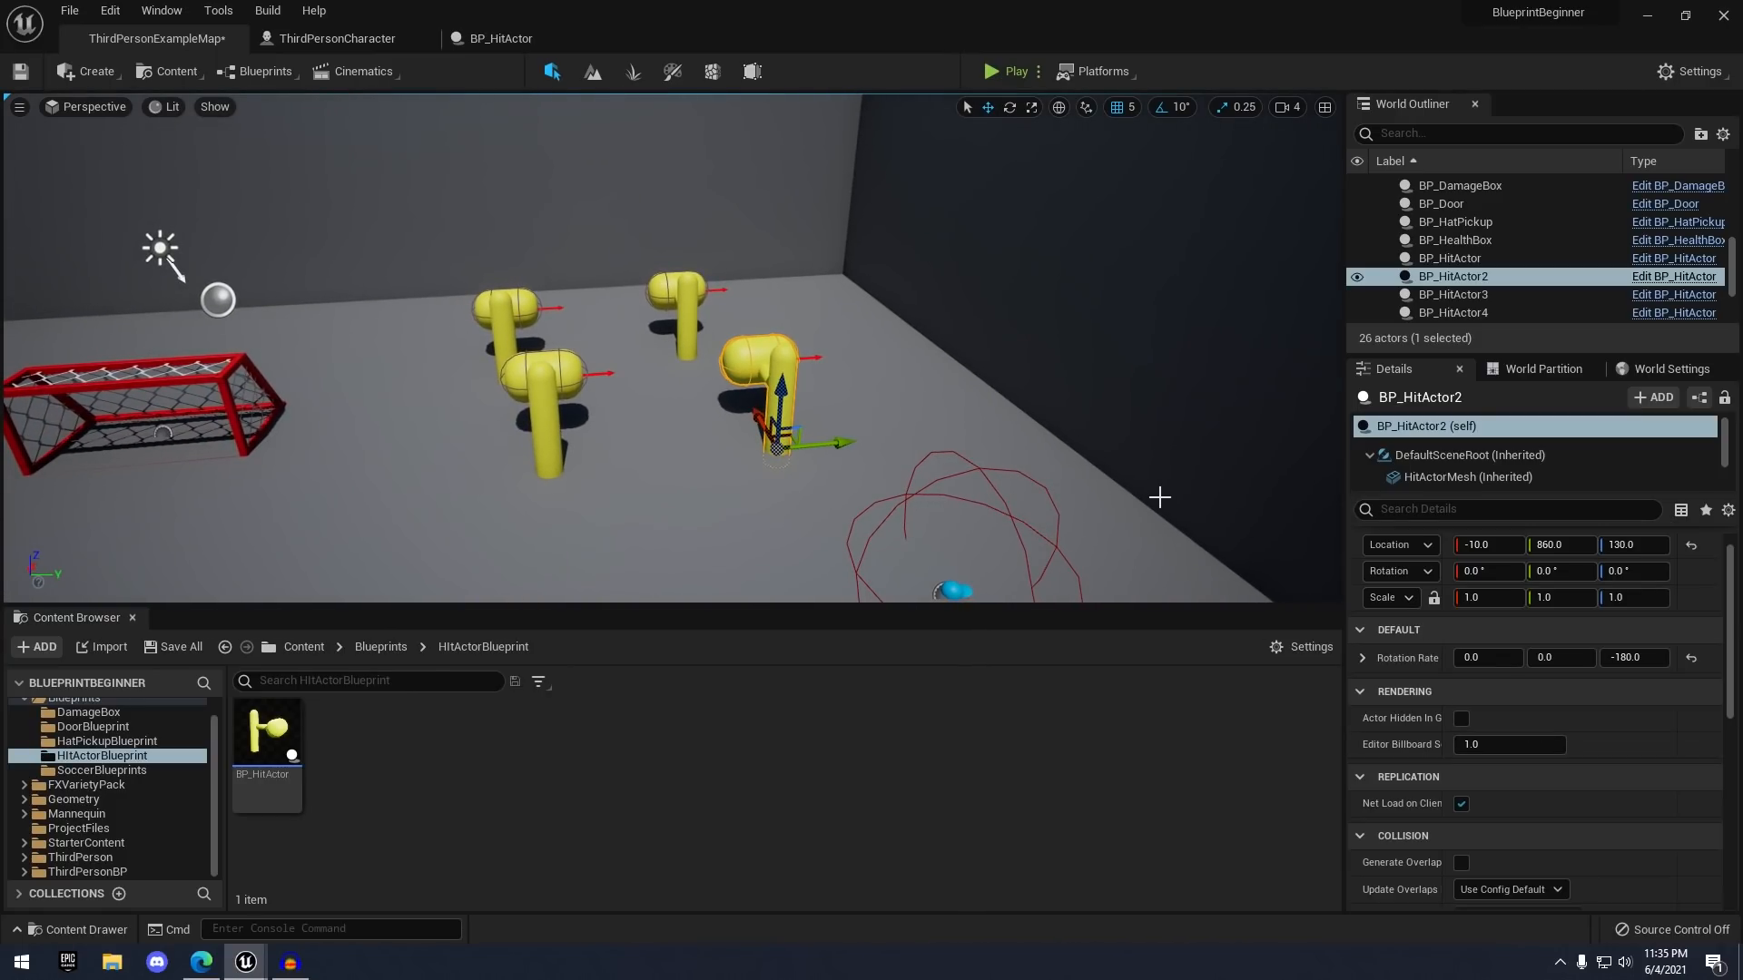
pyautogui.moveTo(1160, 497); pyautogui.dragTo(1160, 430)
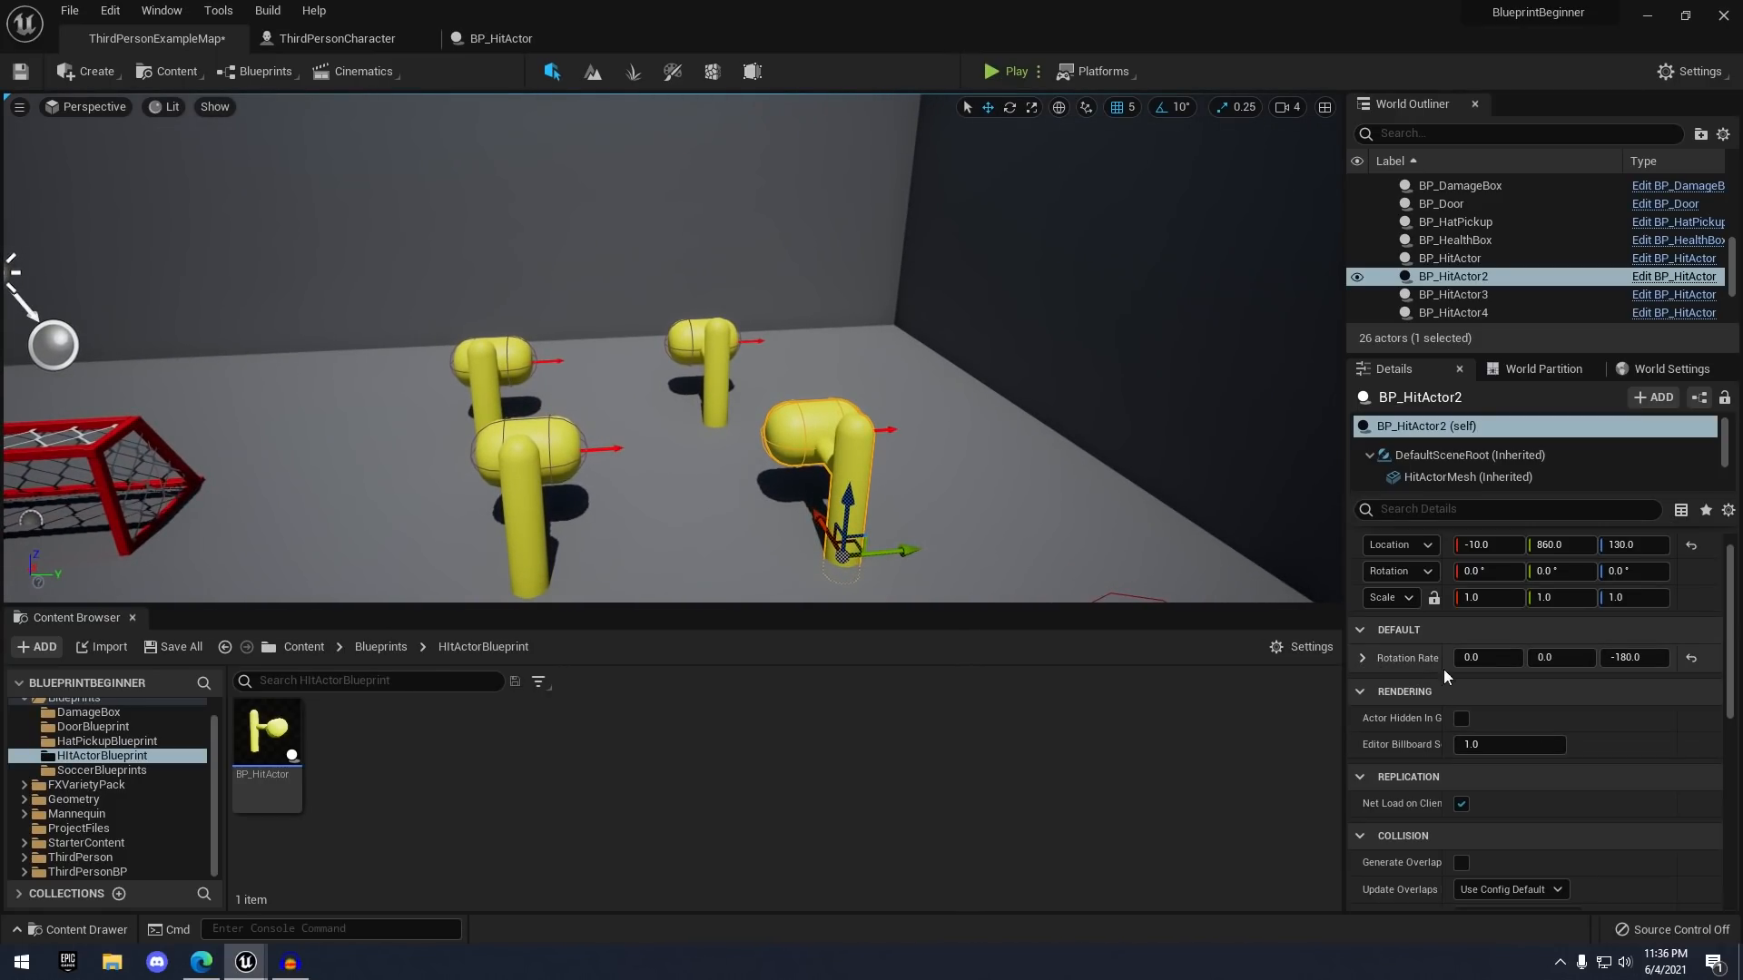
pyautogui.moveTo(1104, 539); pyautogui.dragTo(1105, 575, button='right')
pyautogui.press('w')
pyautogui.click(543, 408)
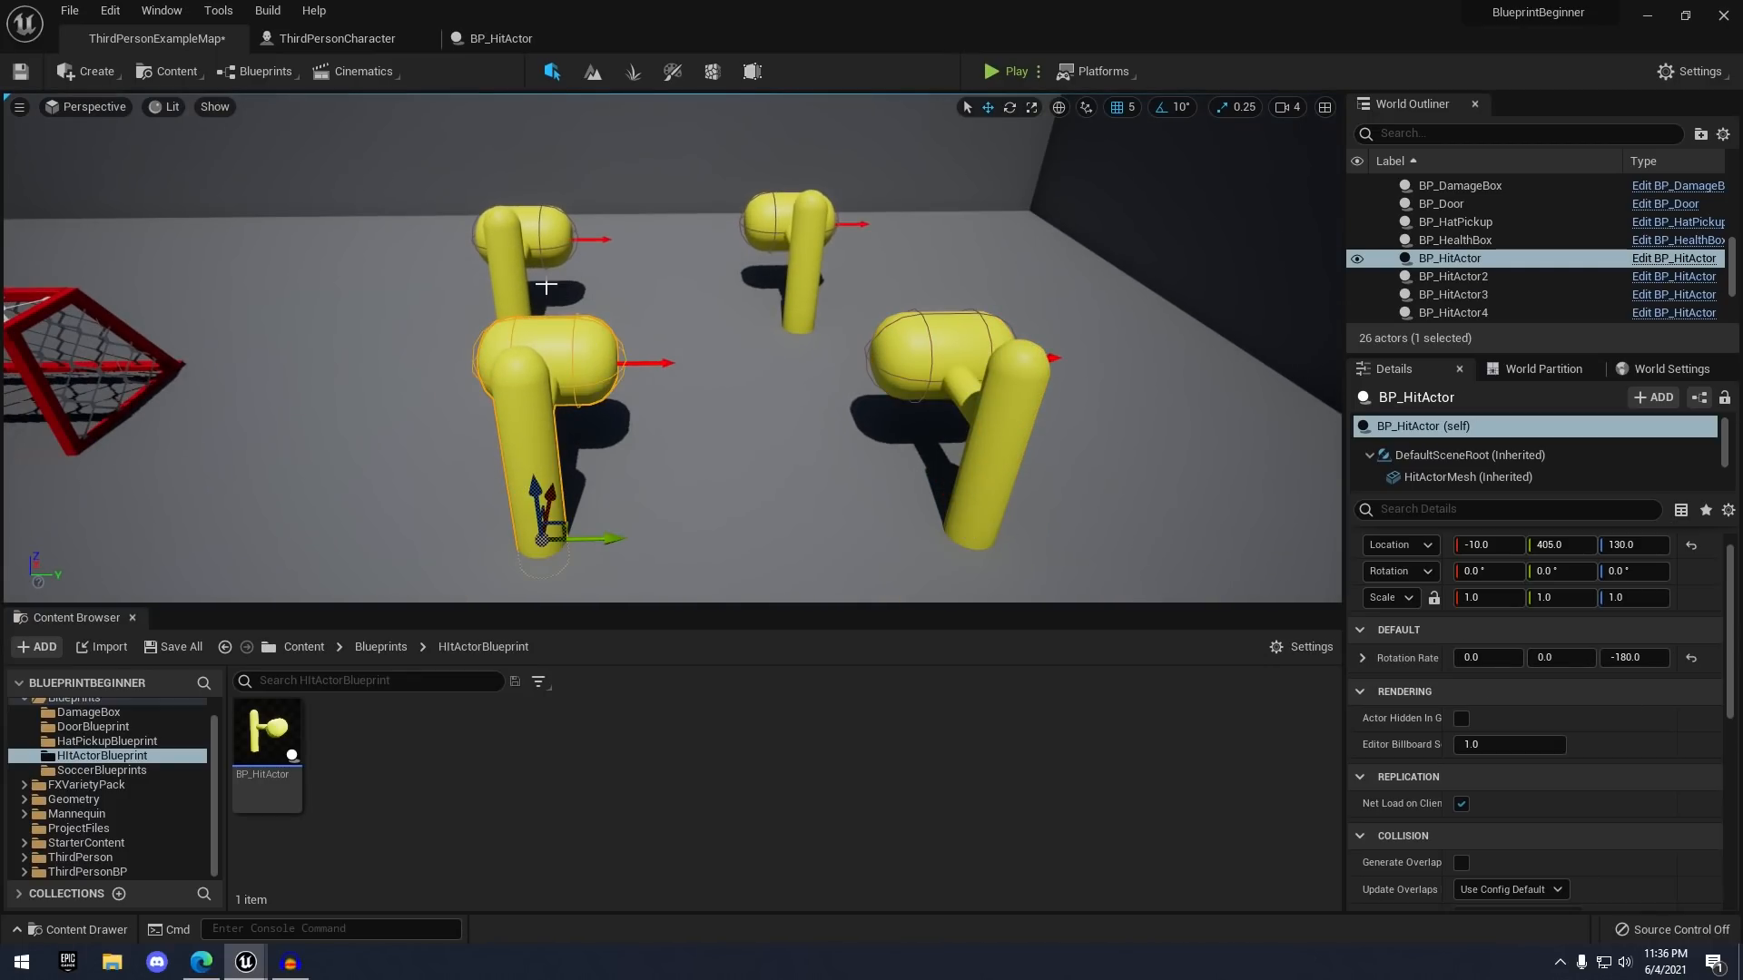
pyautogui.click(503, 268)
pyautogui.click(803, 272)
pyautogui.press('s')
pyautogui.moveTo(857, 300); pyautogui.dragTo(857, 264, button='right')
pyautogui.click(857, 301)
# - Start a play-test with Alt+P, run over the hat pickup, then stop
pyautogui.hotkey('alt', 'p')
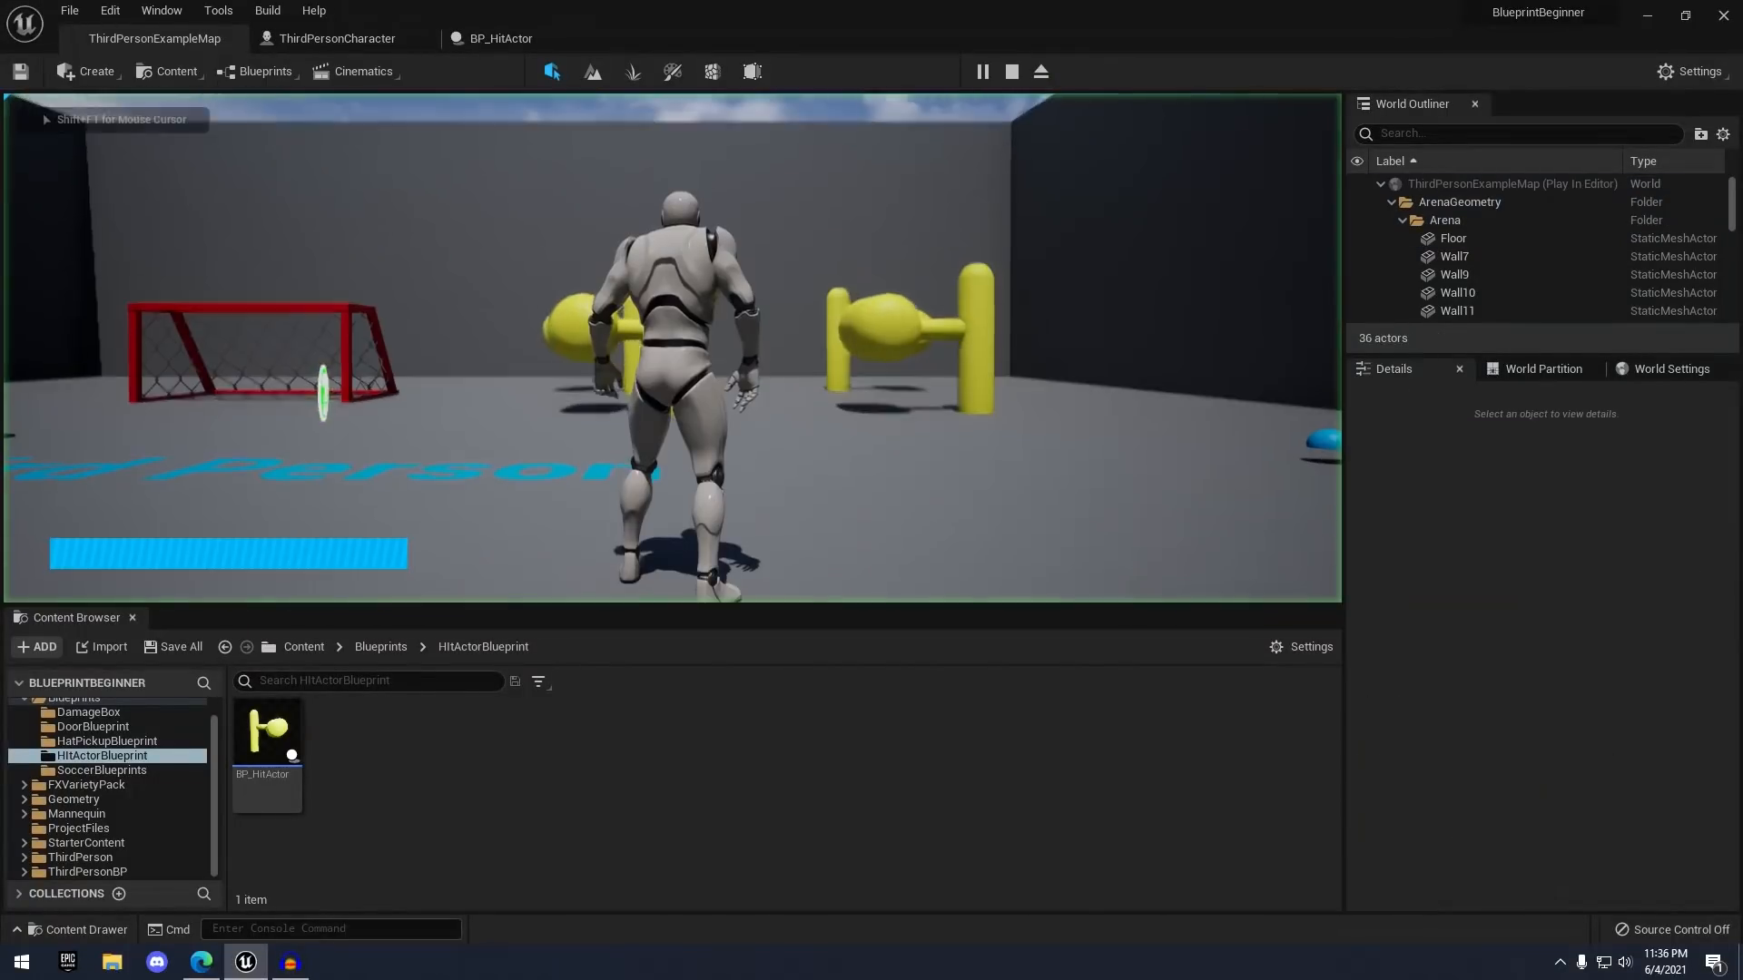
pyautogui.press('w')
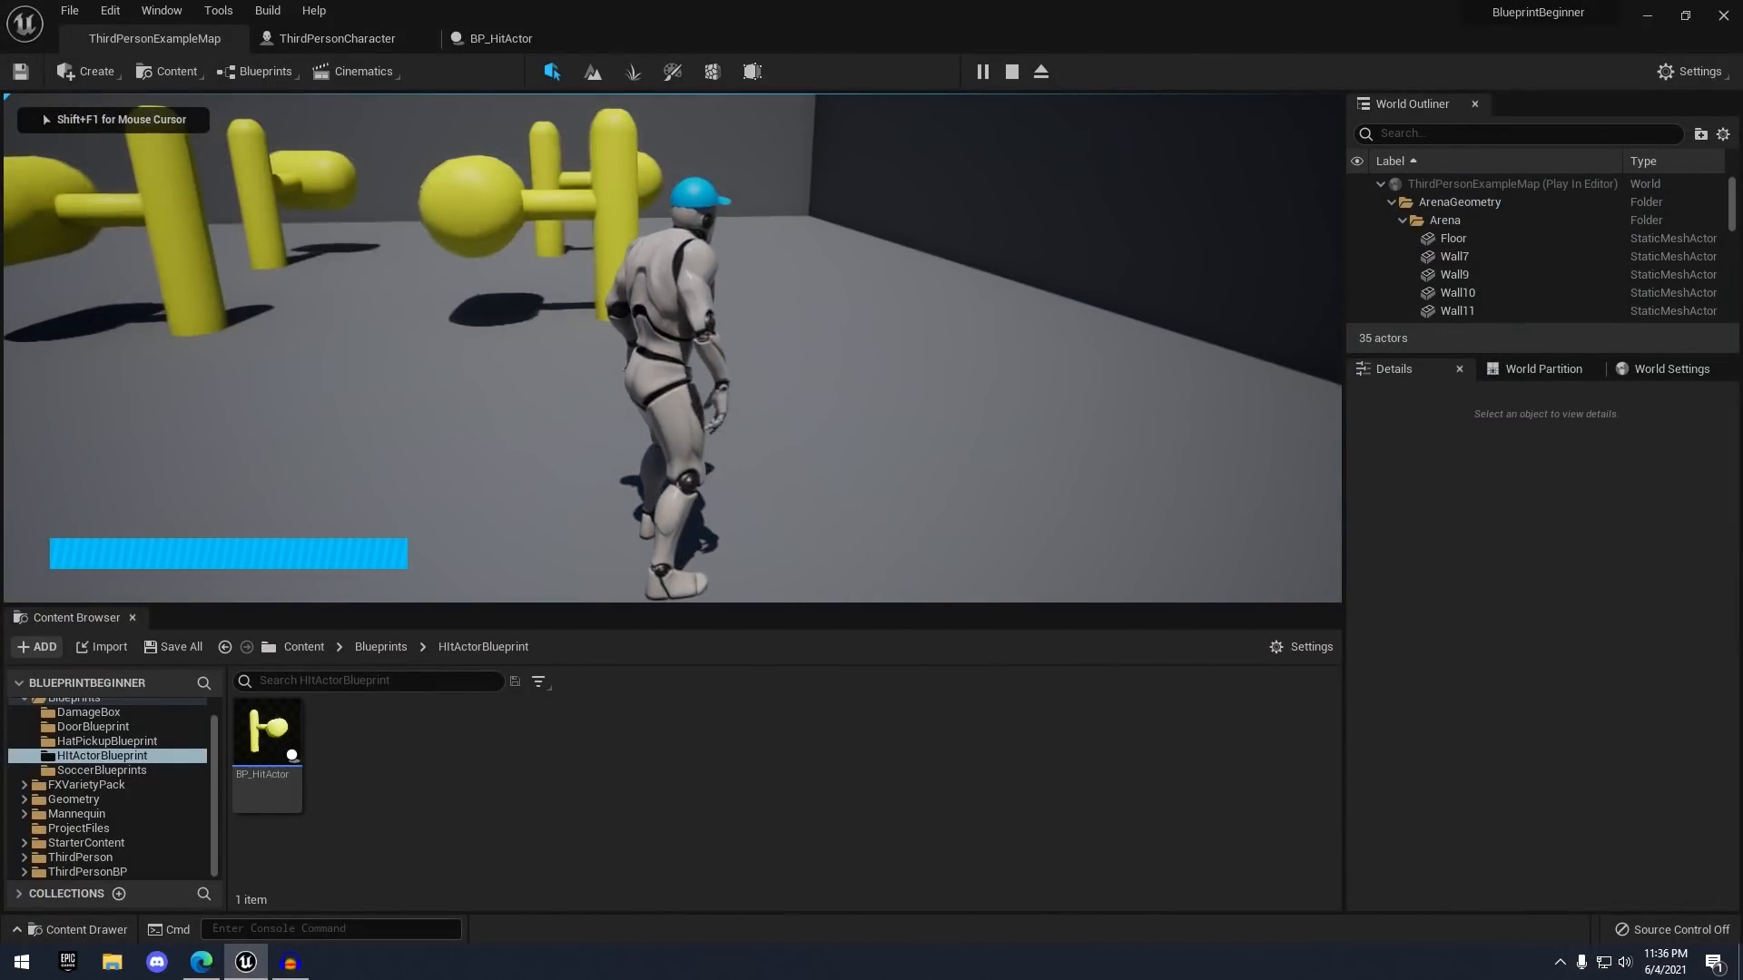
pyautogui.press('w')
pyautogui.press('w')
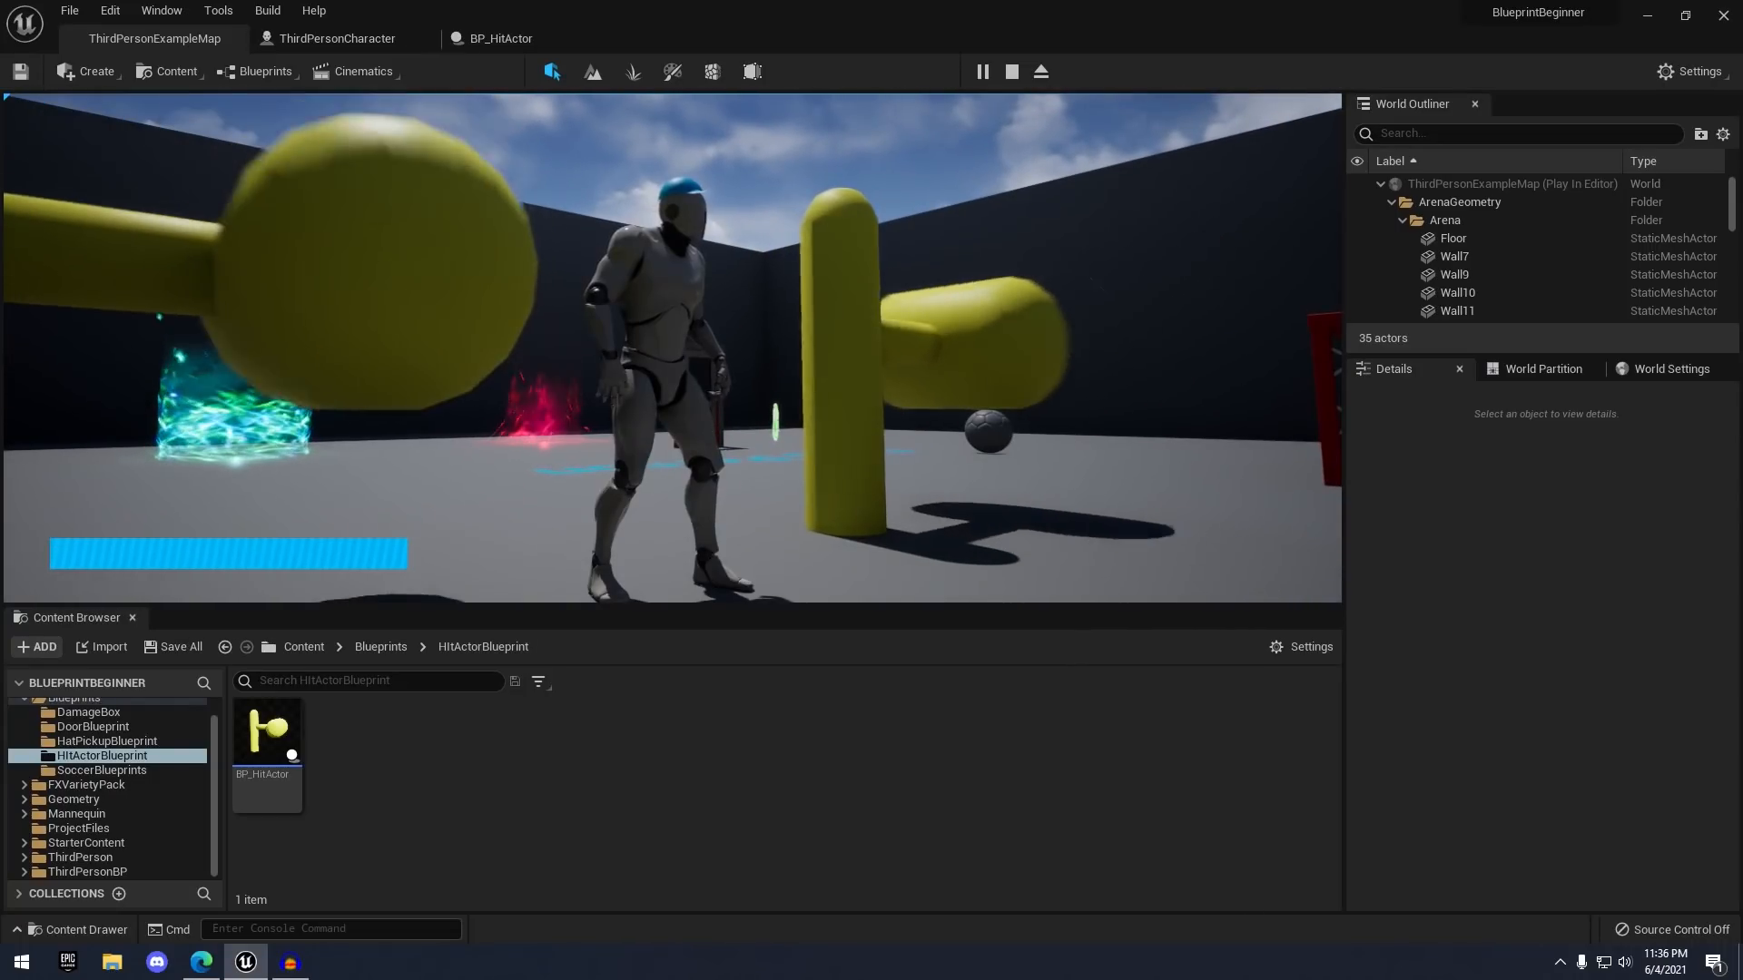
pyautogui.press('Escape')
# - Set ThirdPersonCharacter's HatMesh Collision Presets to NoCollision, compile, and return to ThirdPersonExampleMap
pyautogui.moveTo(672, 348); pyautogui.dragTo(980, 454, button='right')
pyautogui.click(708, 400)
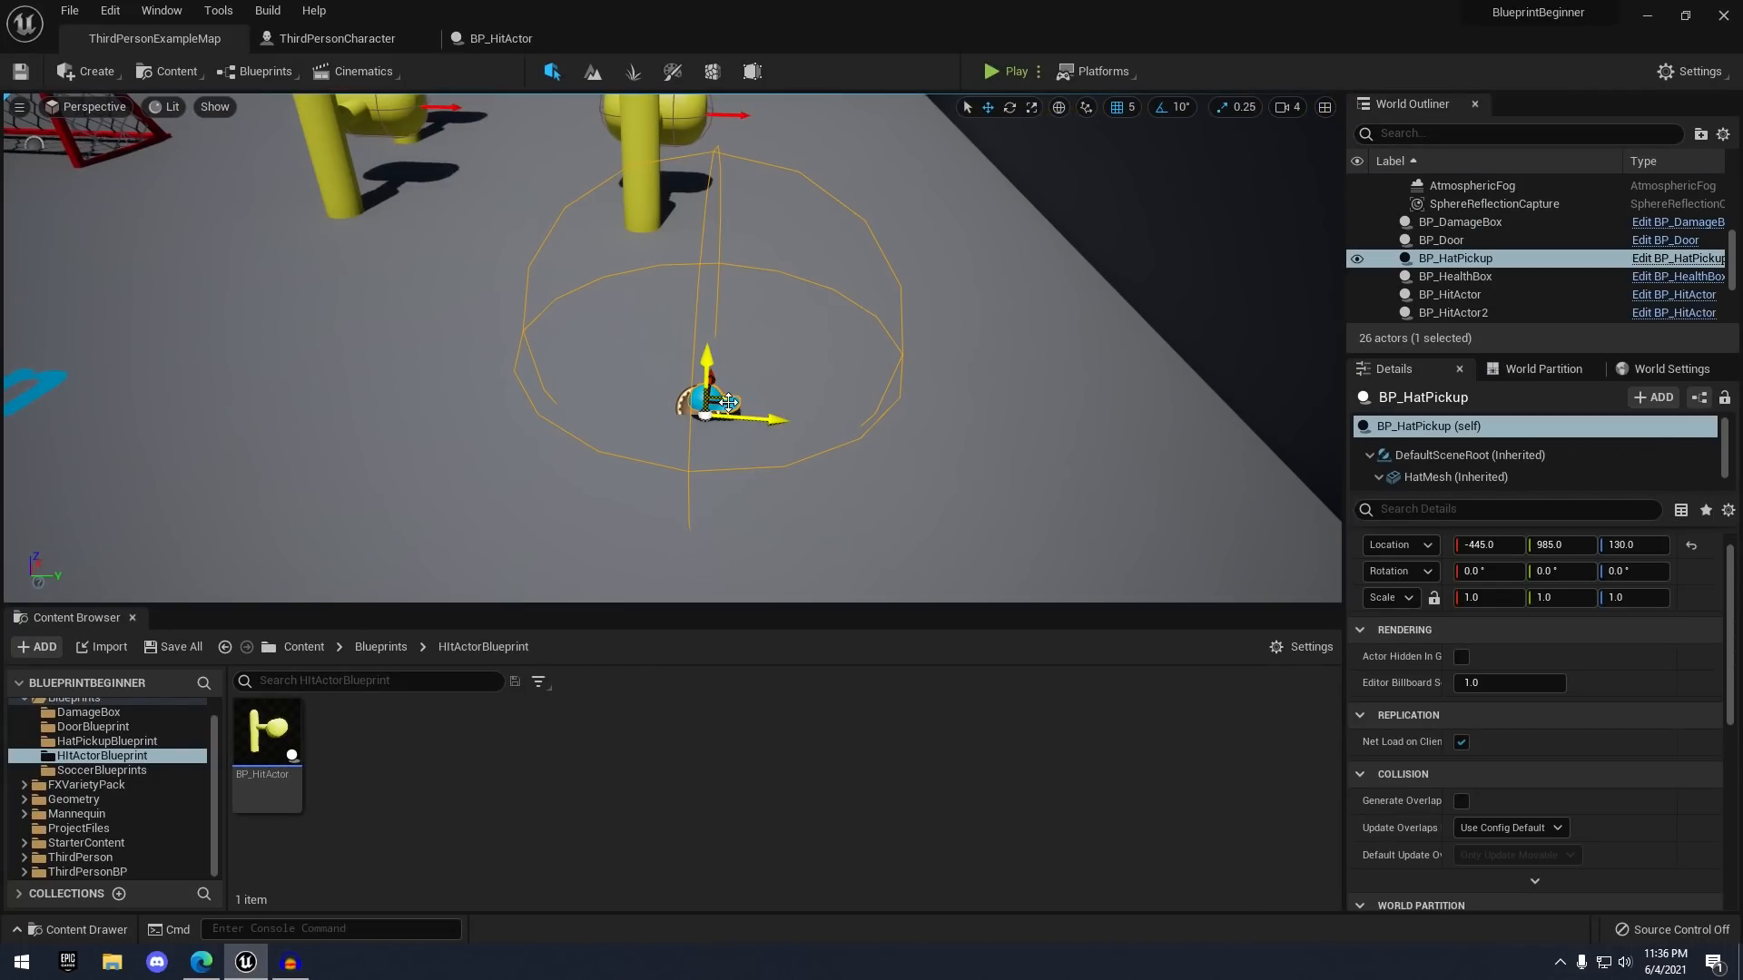
pyautogui.moveTo(708, 400)
pyautogui.mouseDown(button='right')
pyautogui.moveTo(789, 401)
pyautogui.moveTo(708, 417)
pyautogui.mouseUp(button='right')
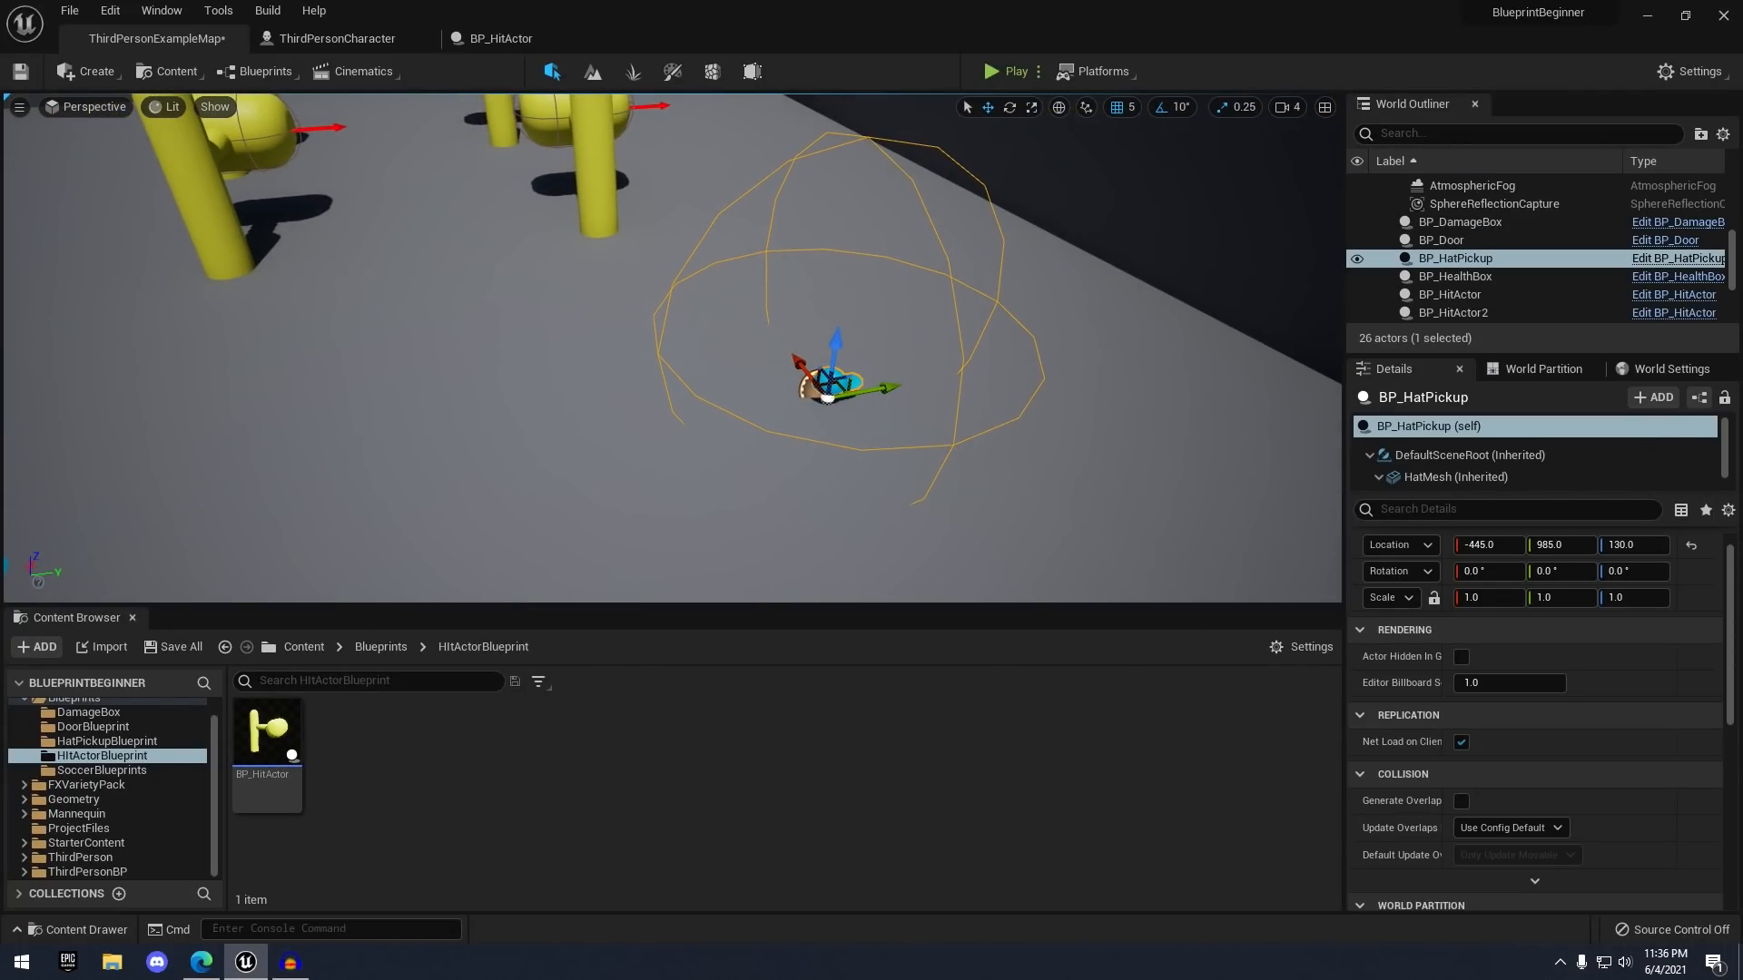
pyautogui.click(334, 40)
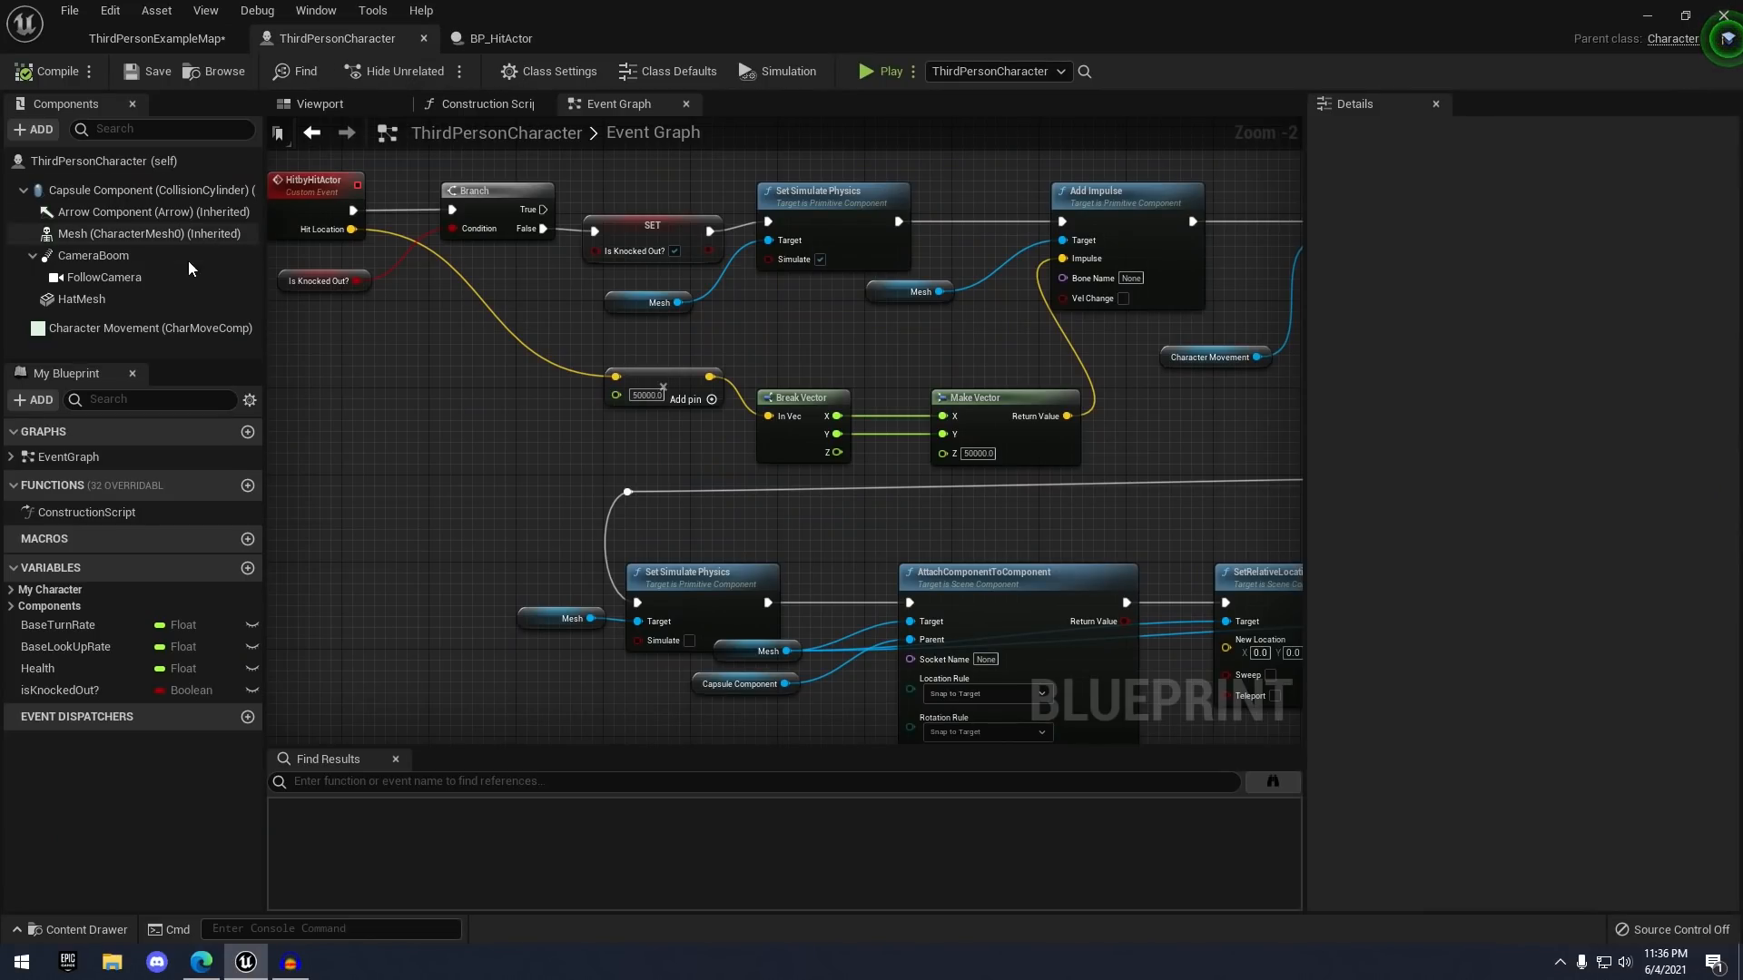
pyautogui.click(118, 303)
pyautogui.scroll(-10, 1428, 419)
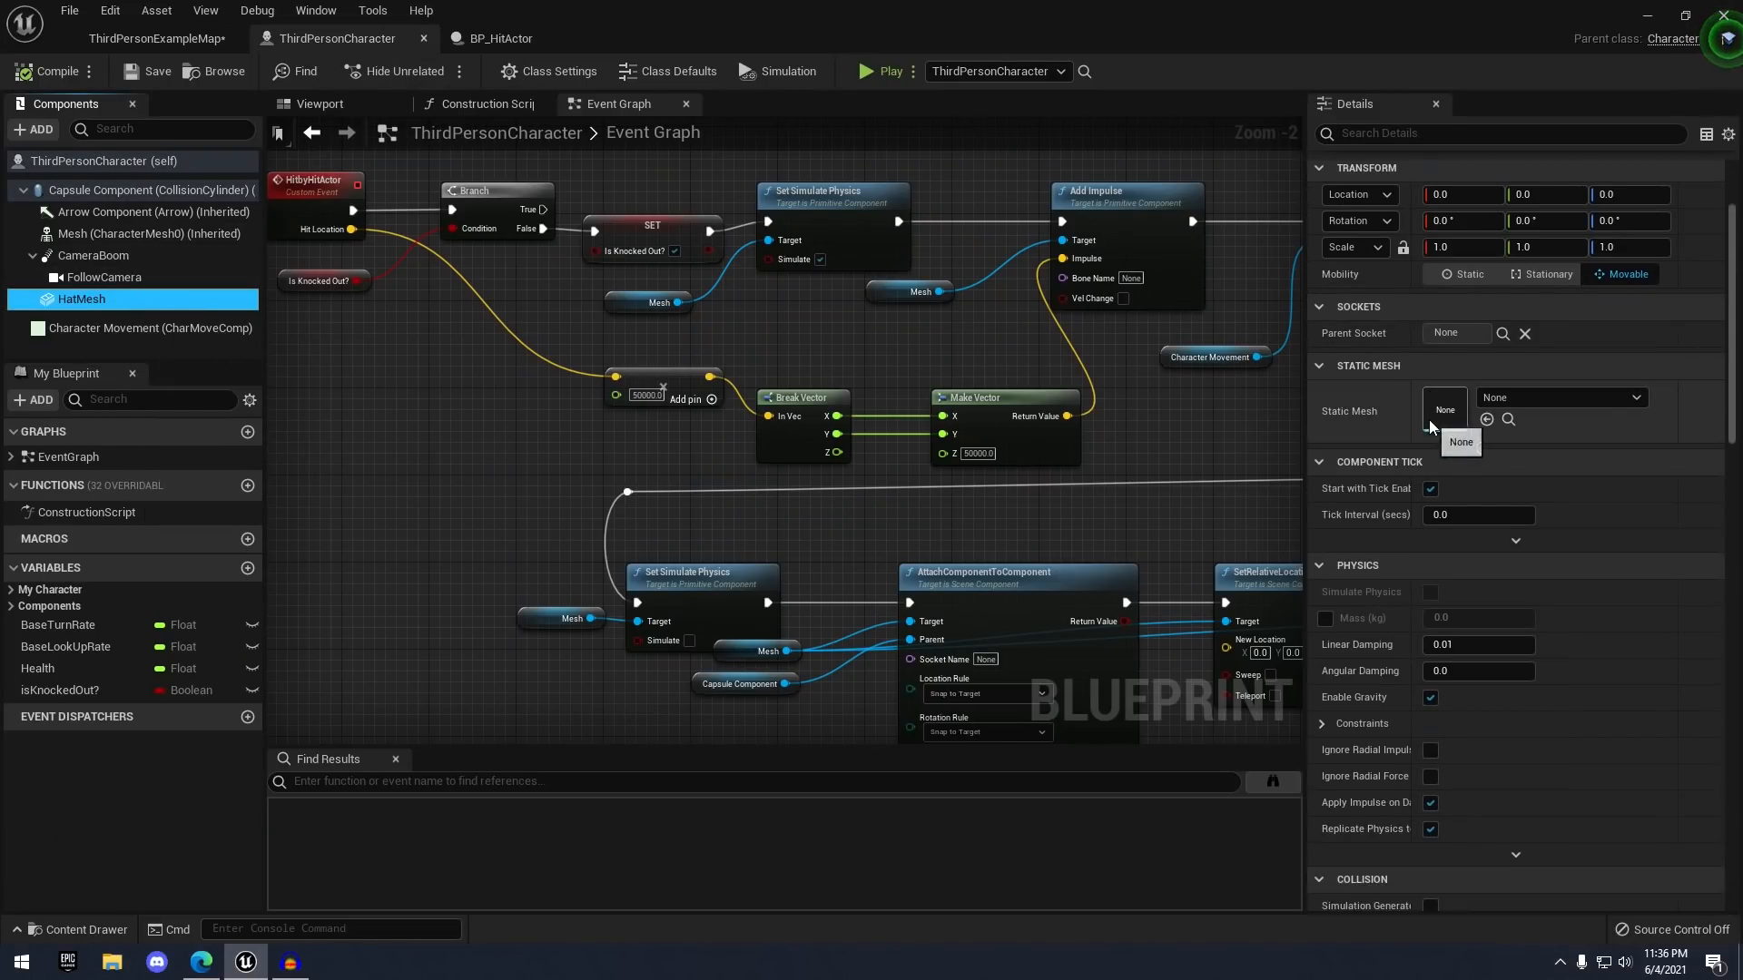
pyautogui.click(1452, 441)
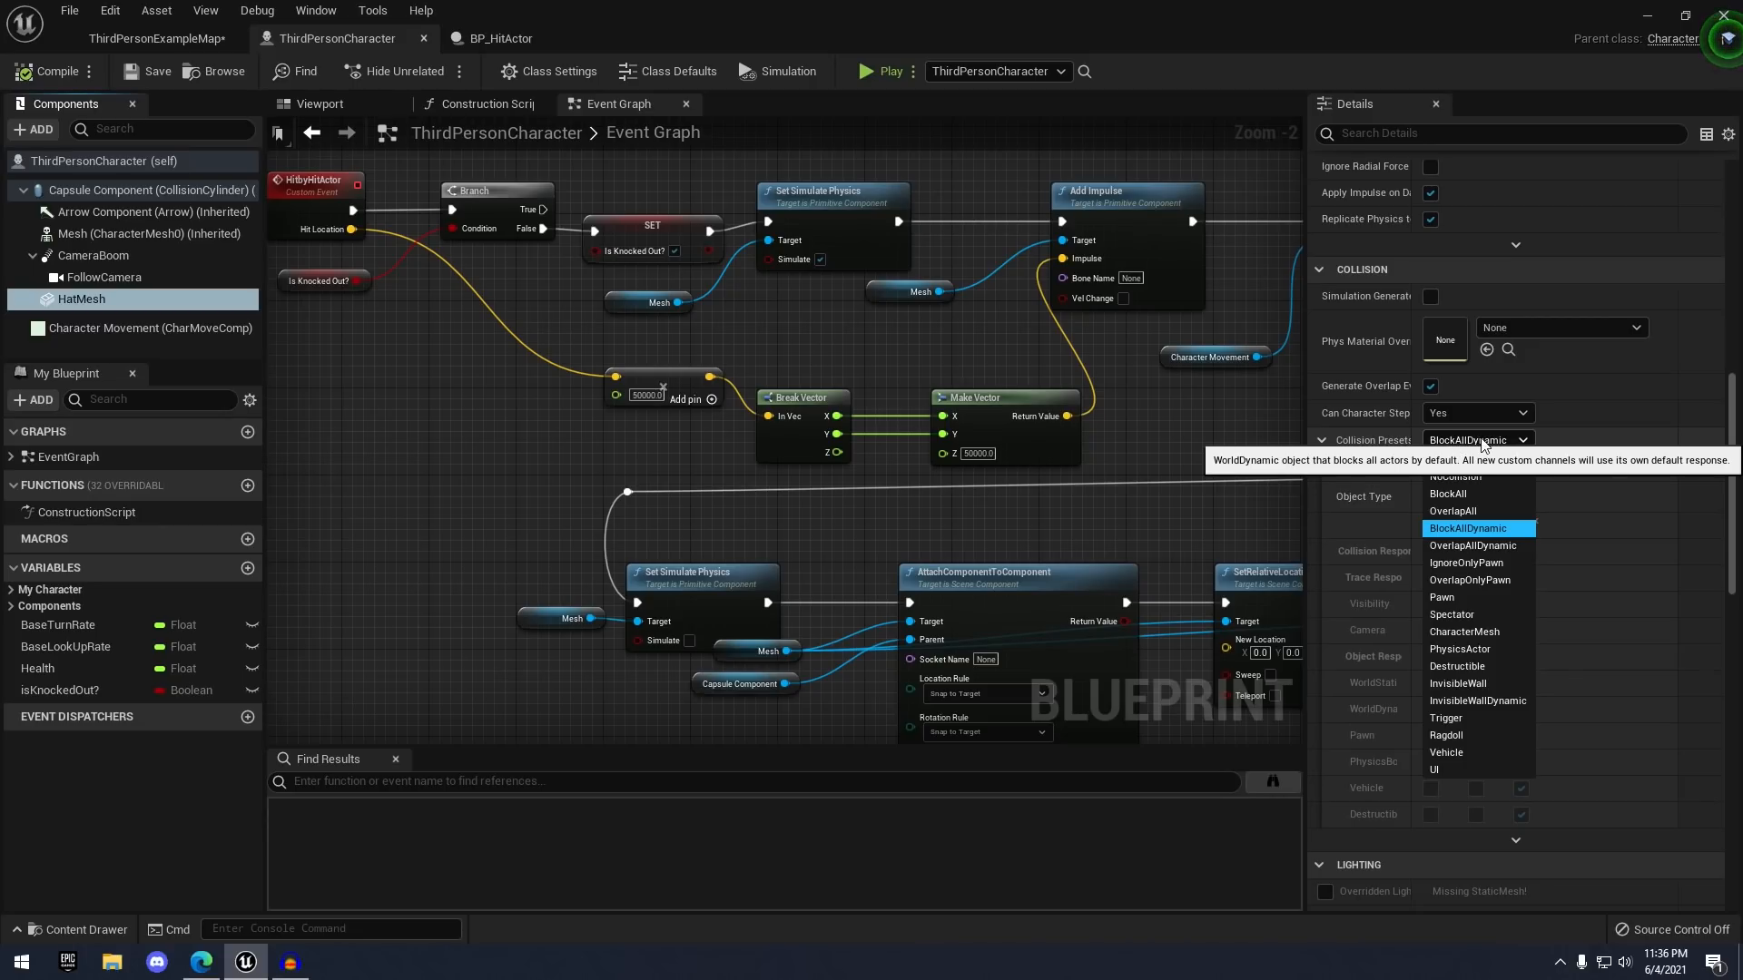
pyautogui.click(1451, 476)
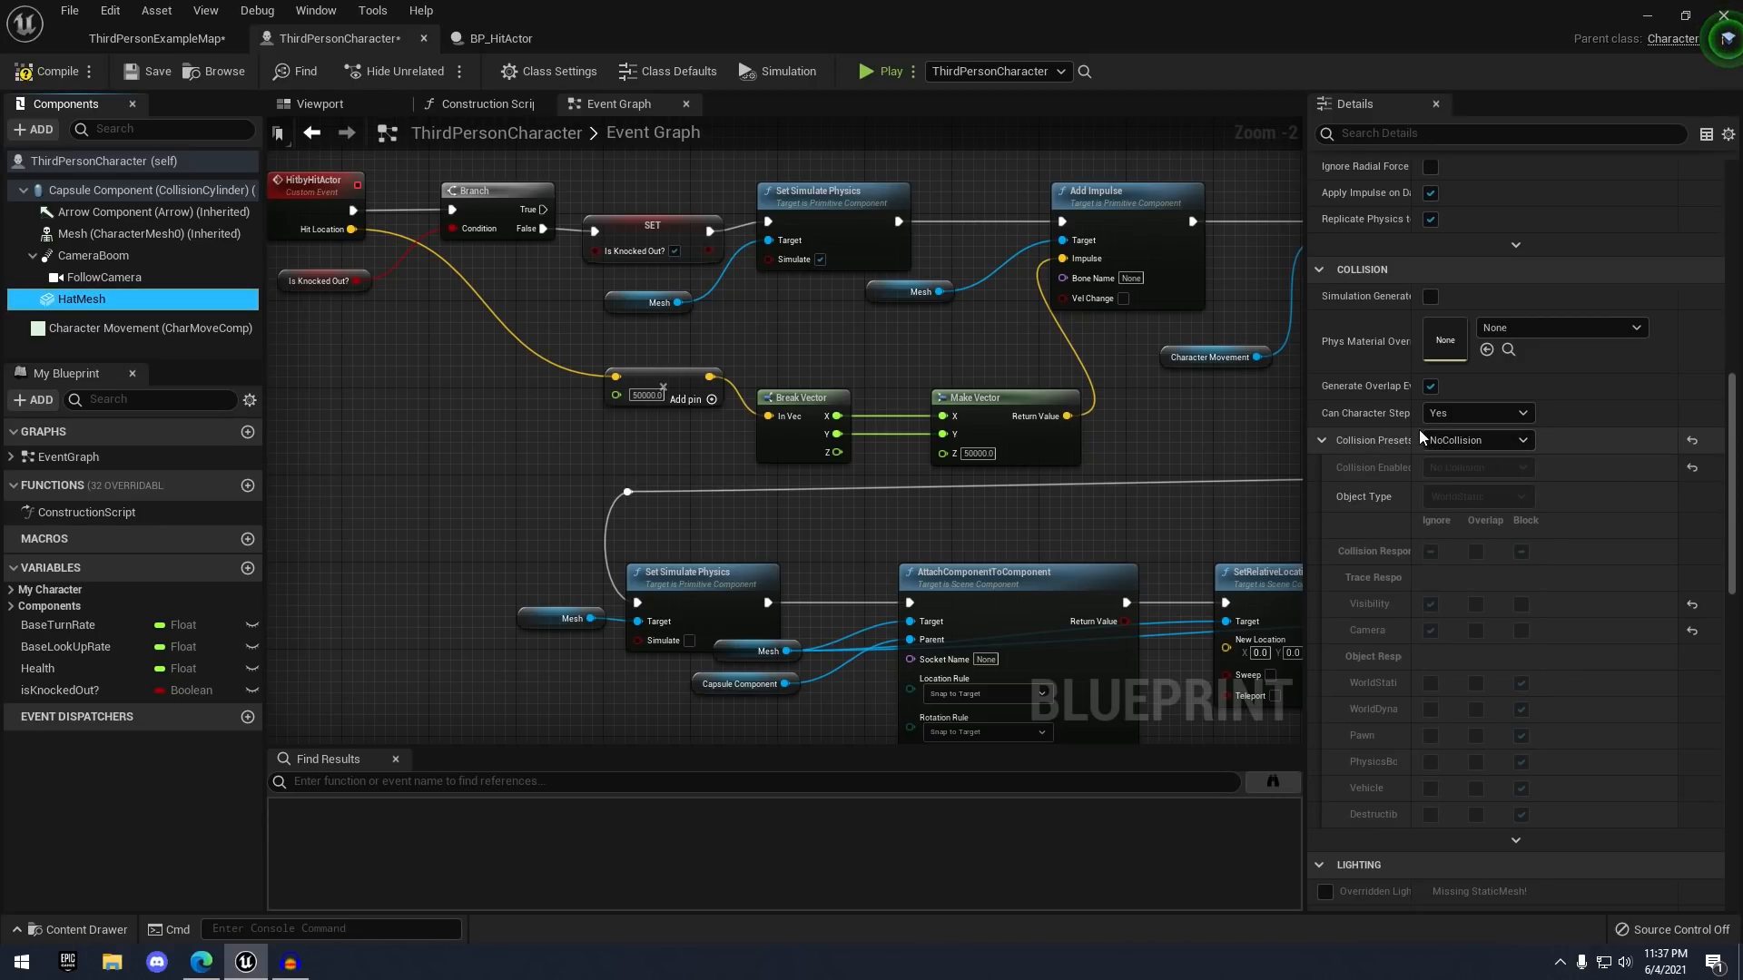
pyautogui.click(85, 72)
pyautogui.click(156, 38)
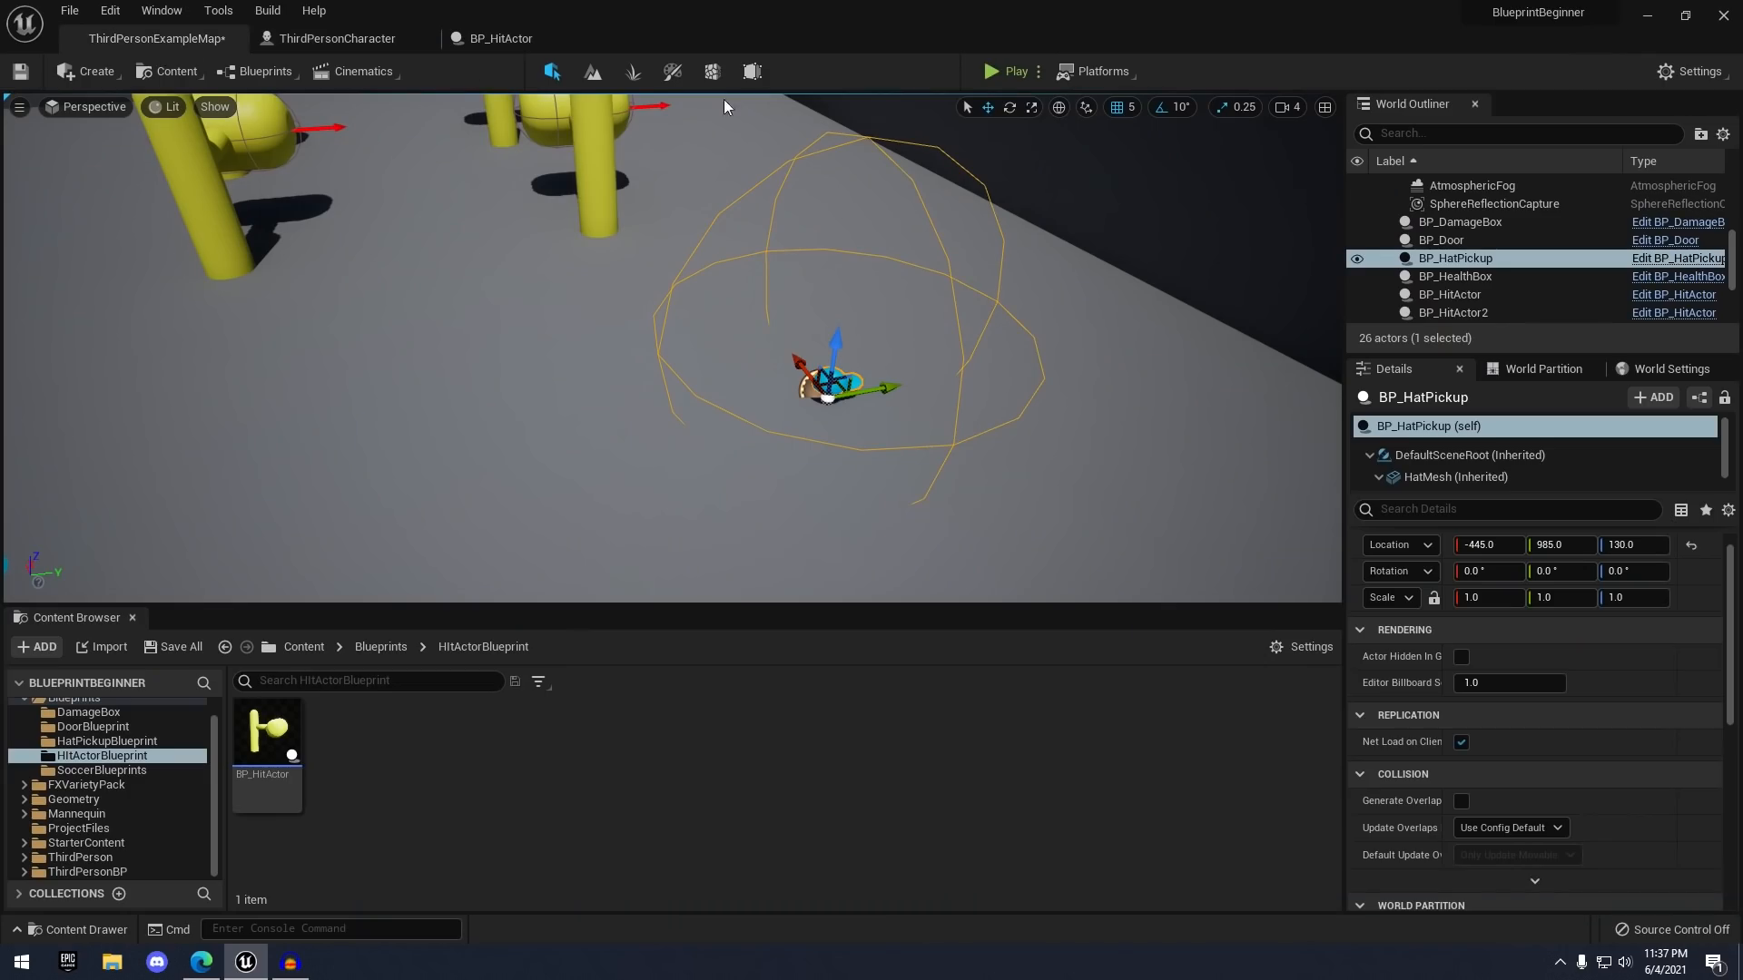
# - Play the level, get knocked by the hammers, then run through the door onto the hat pickup
pyautogui.click(1003, 73)
pyautogui.press('w')
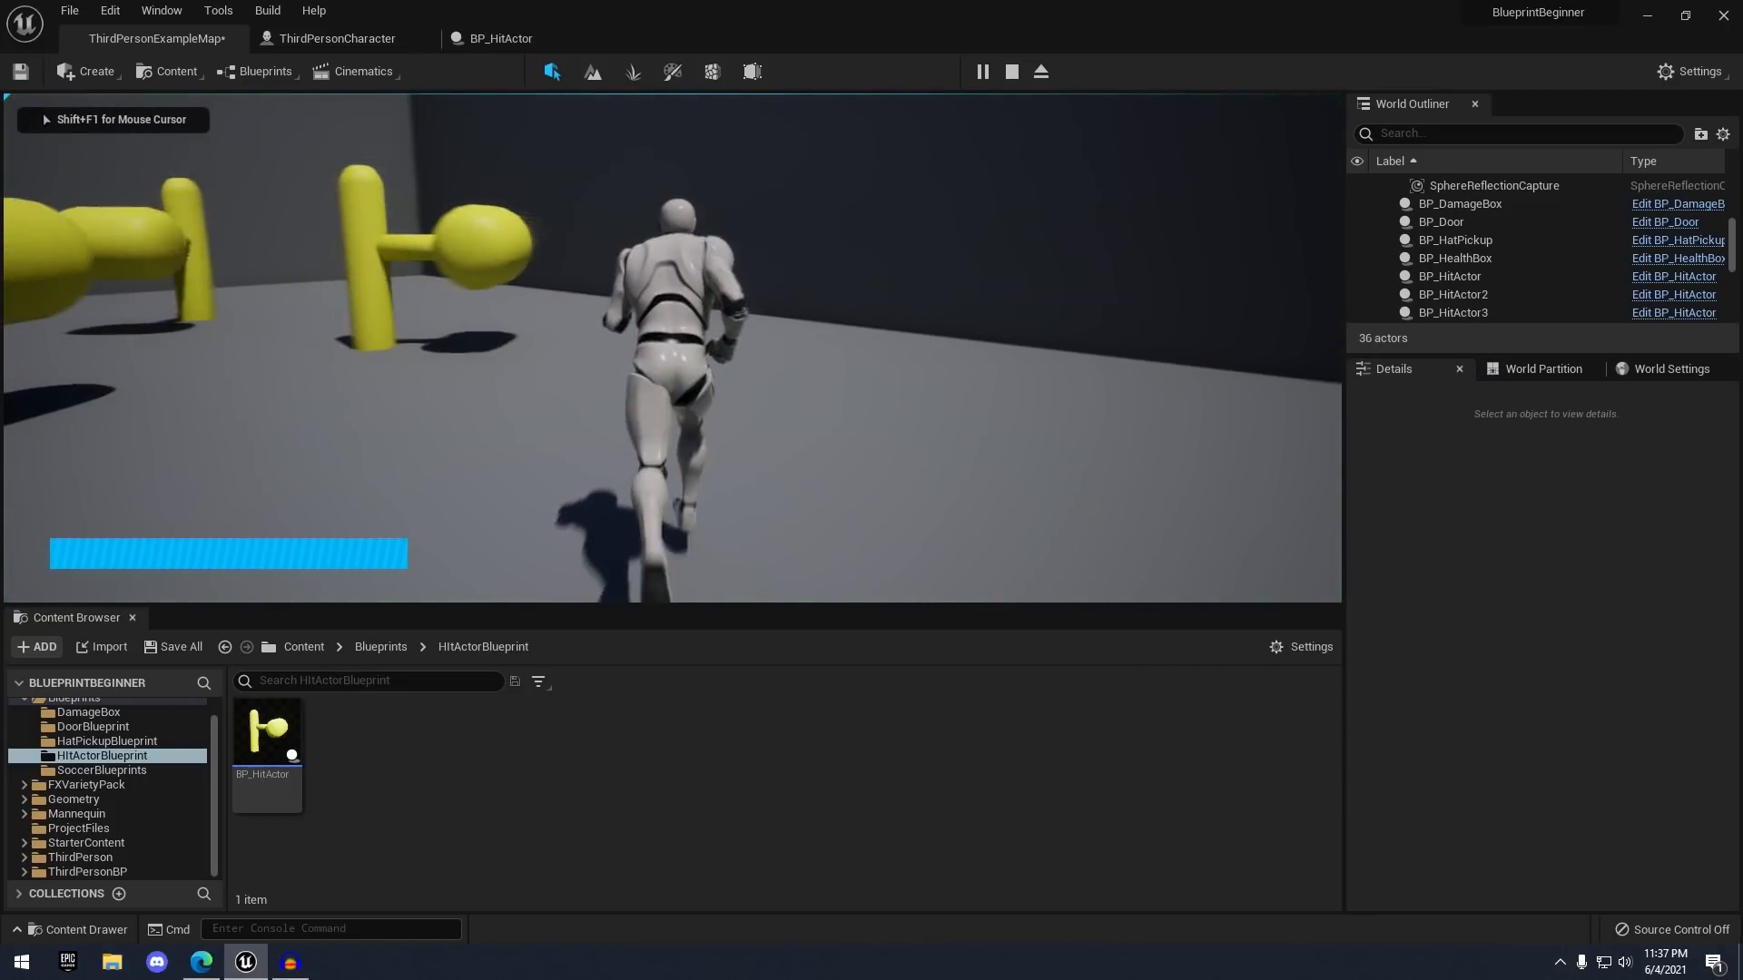
pyautogui.press('w')
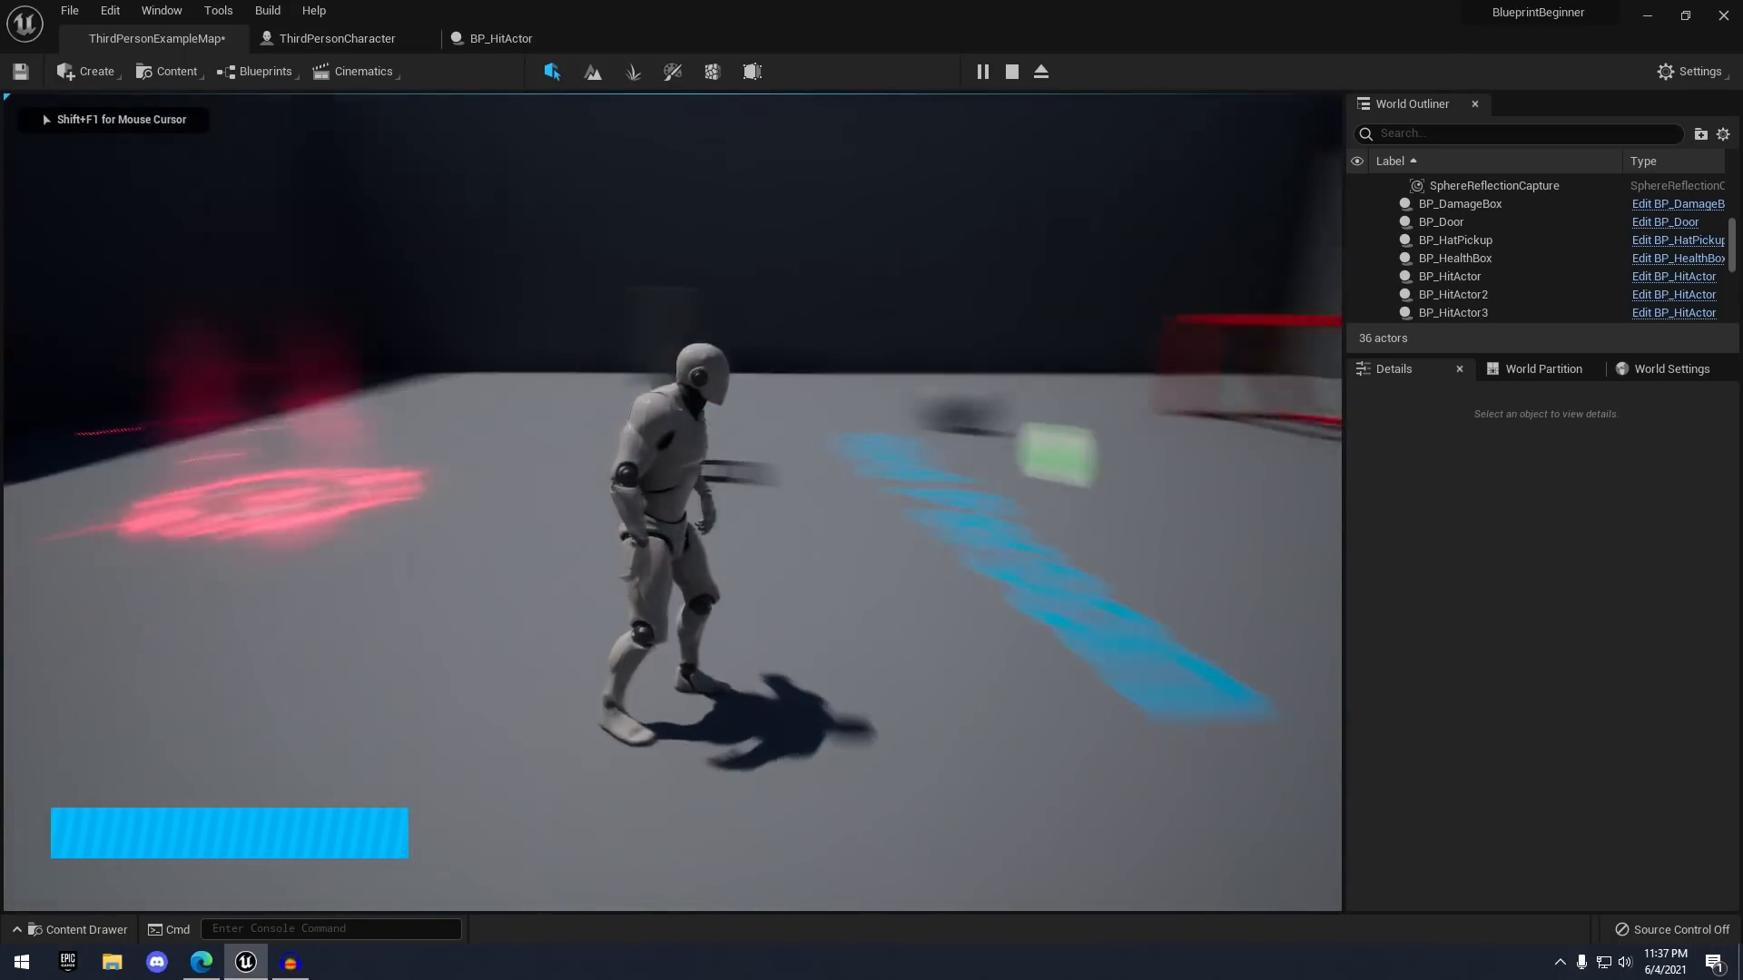
pyautogui.press('w')
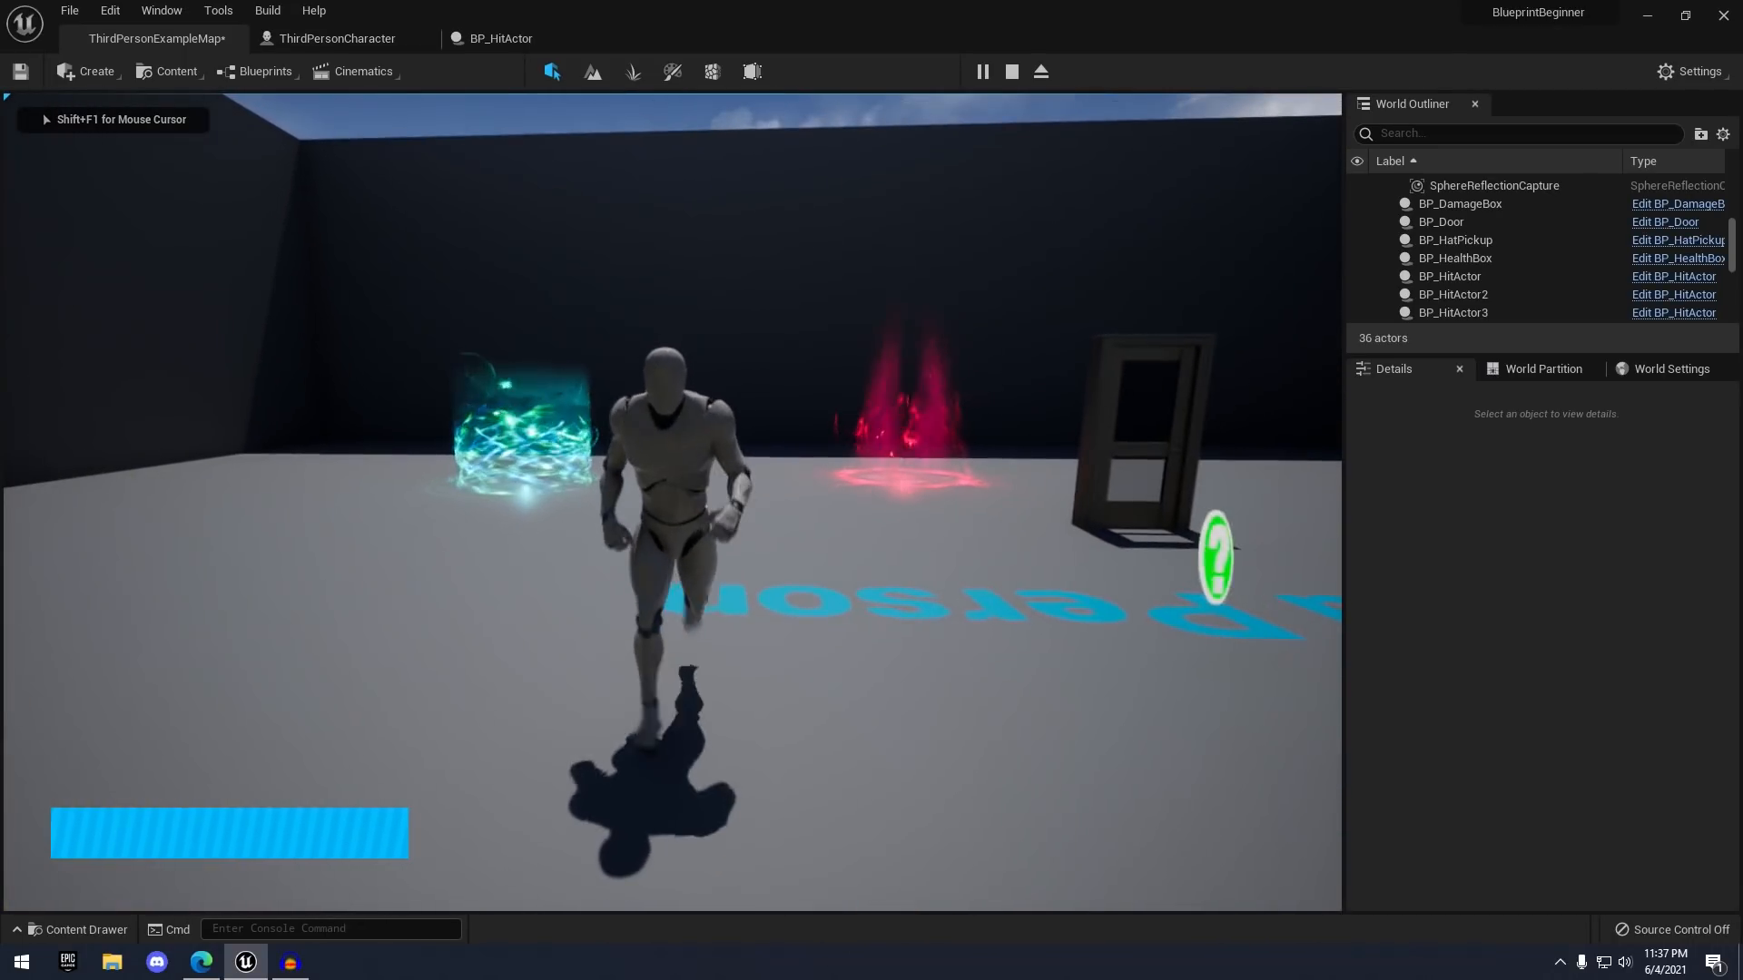
pyautogui.press('w')
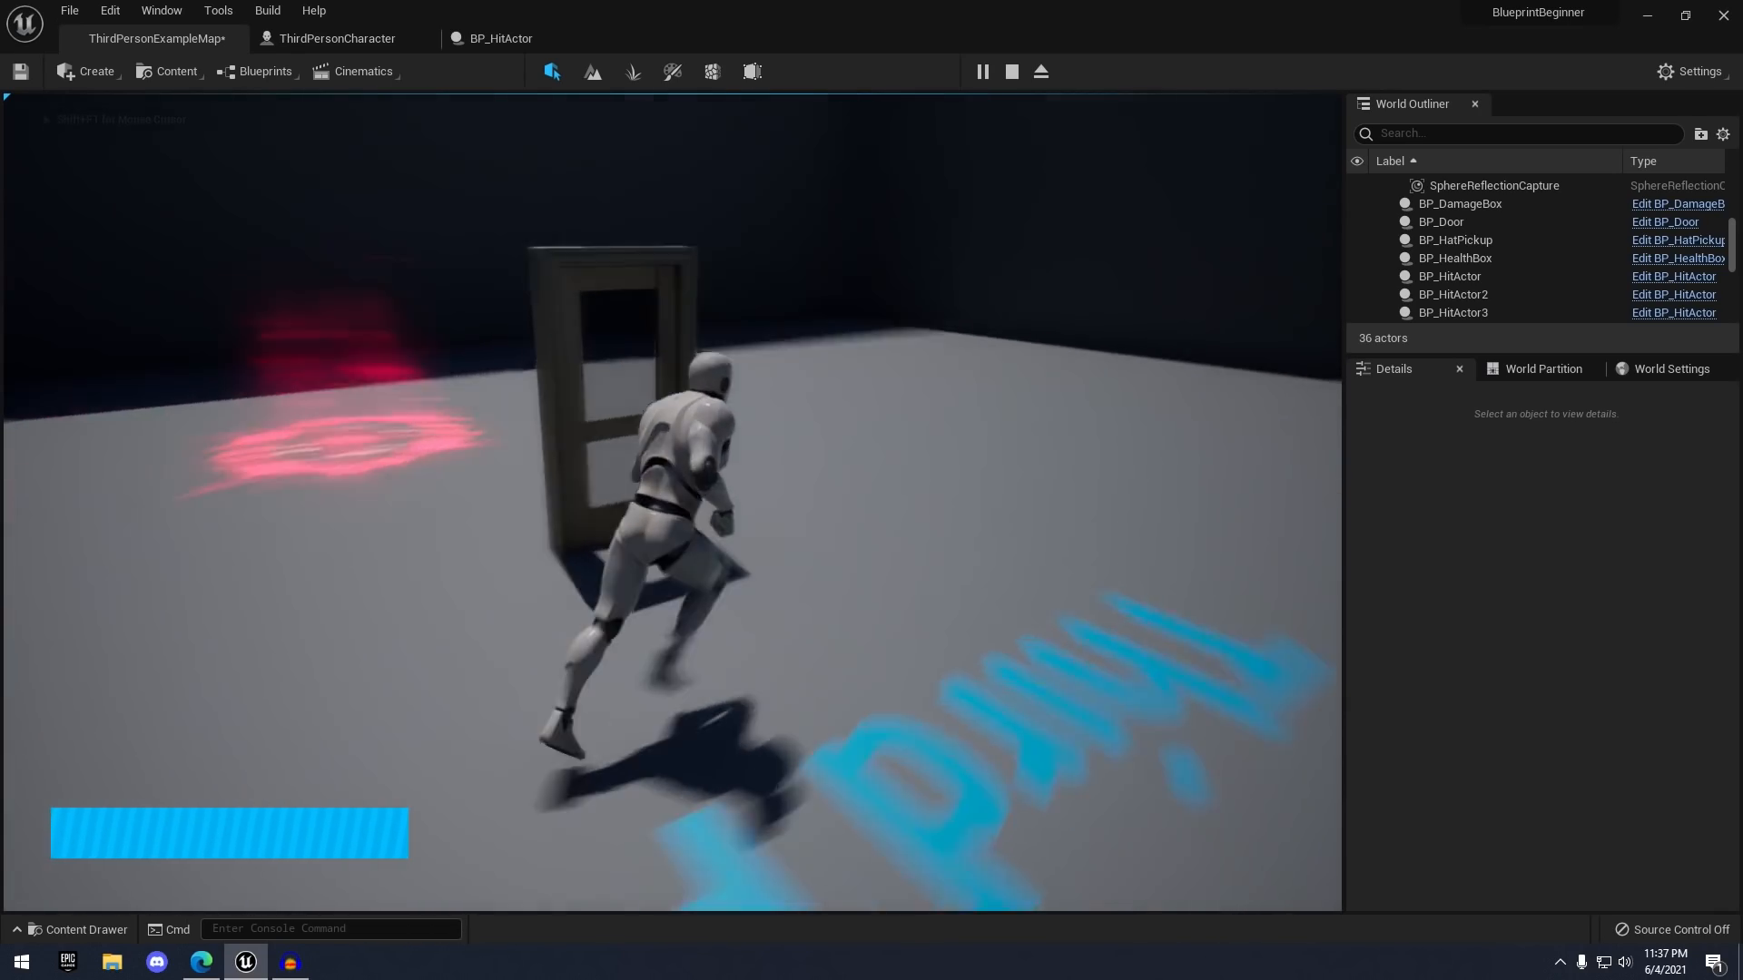
pyautogui.press('w')
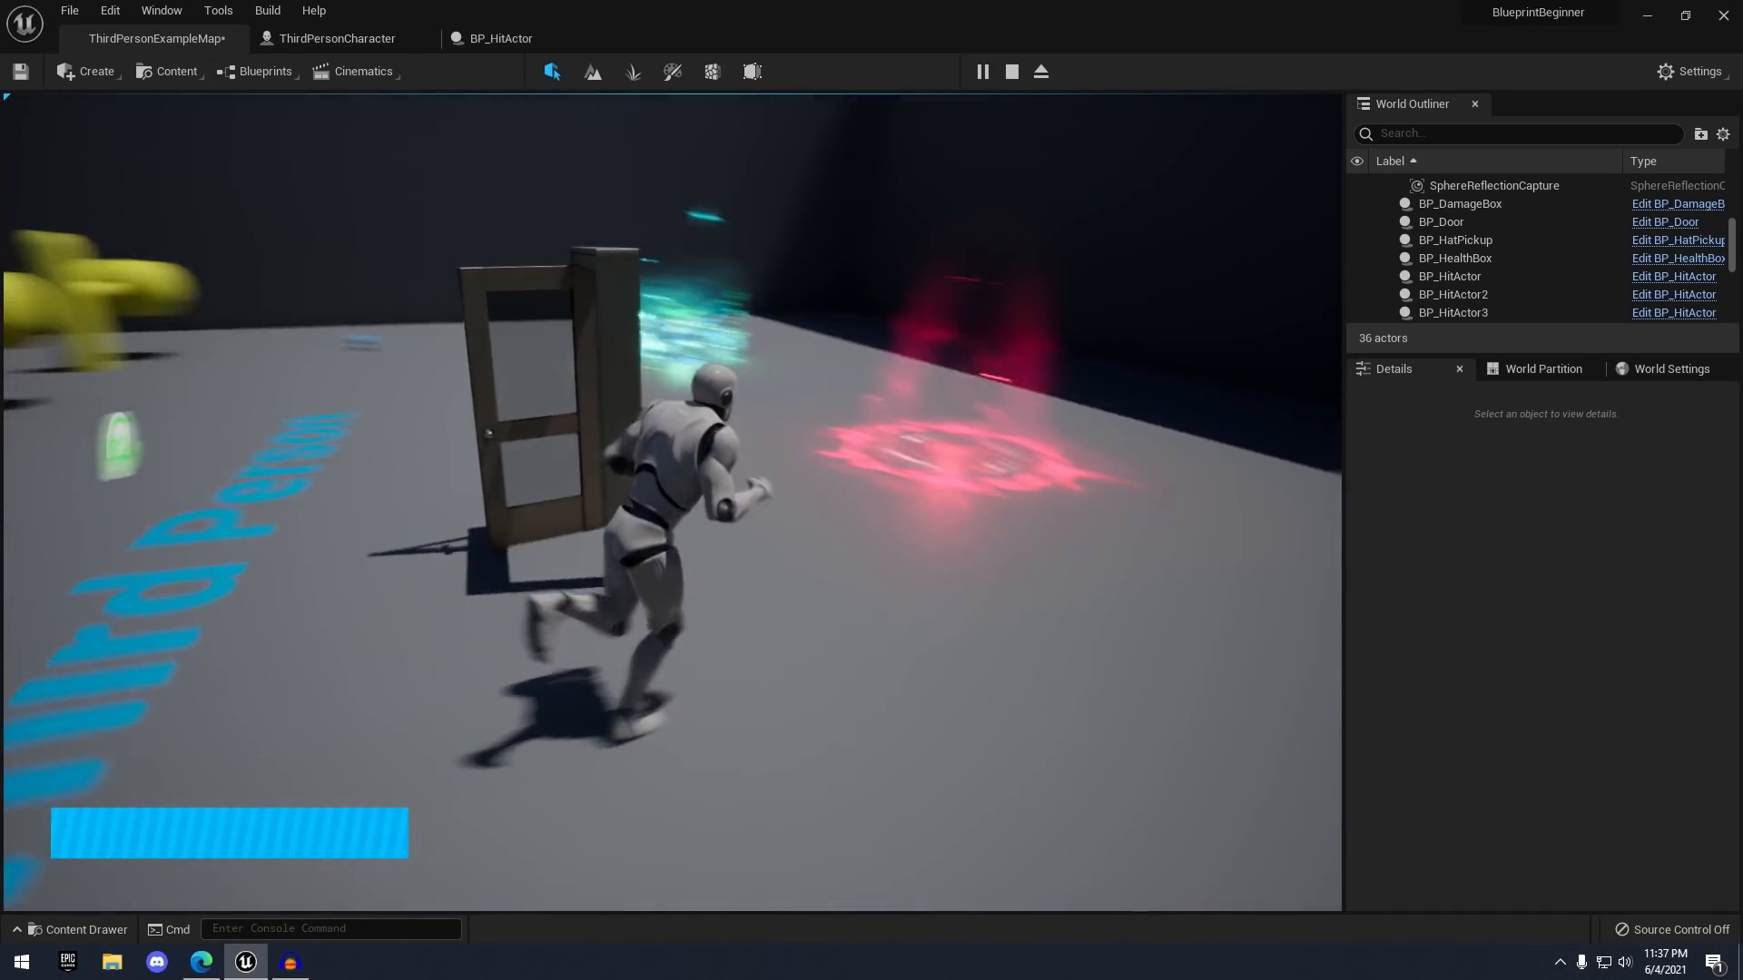
pyautogui.press('w')
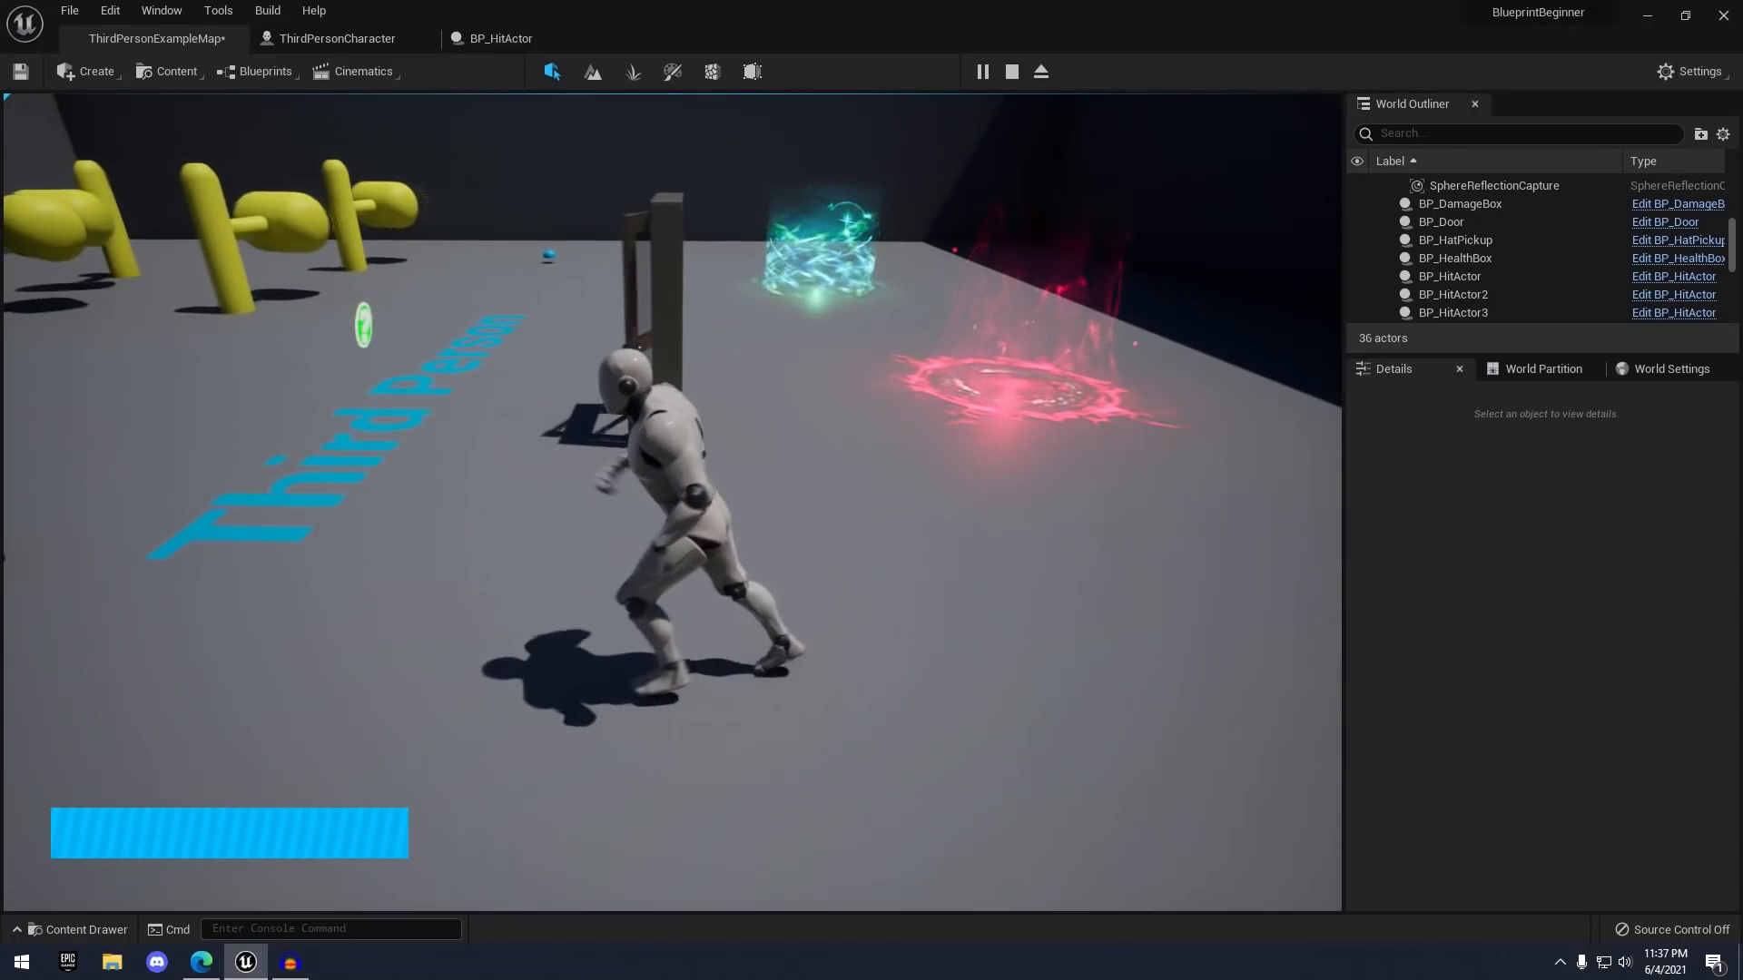
pyautogui.press('w')
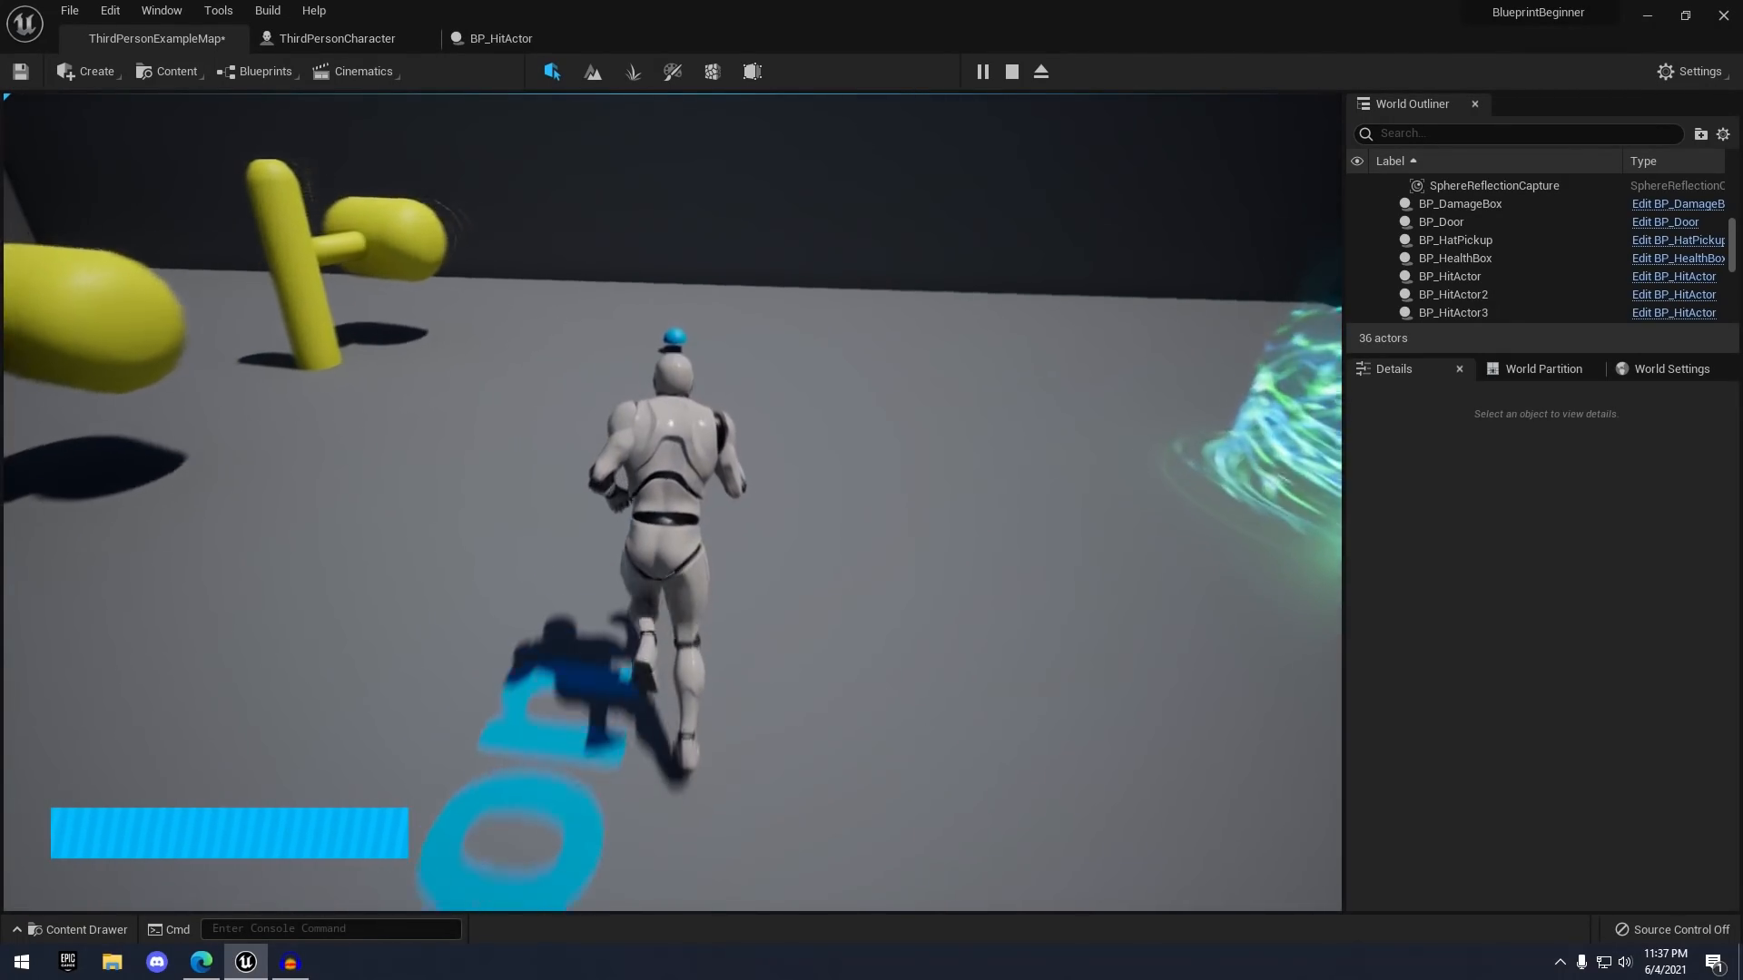
# - Cross the red damage and green healing zones, then push the ball into the red goal
pyautogui.press('w')
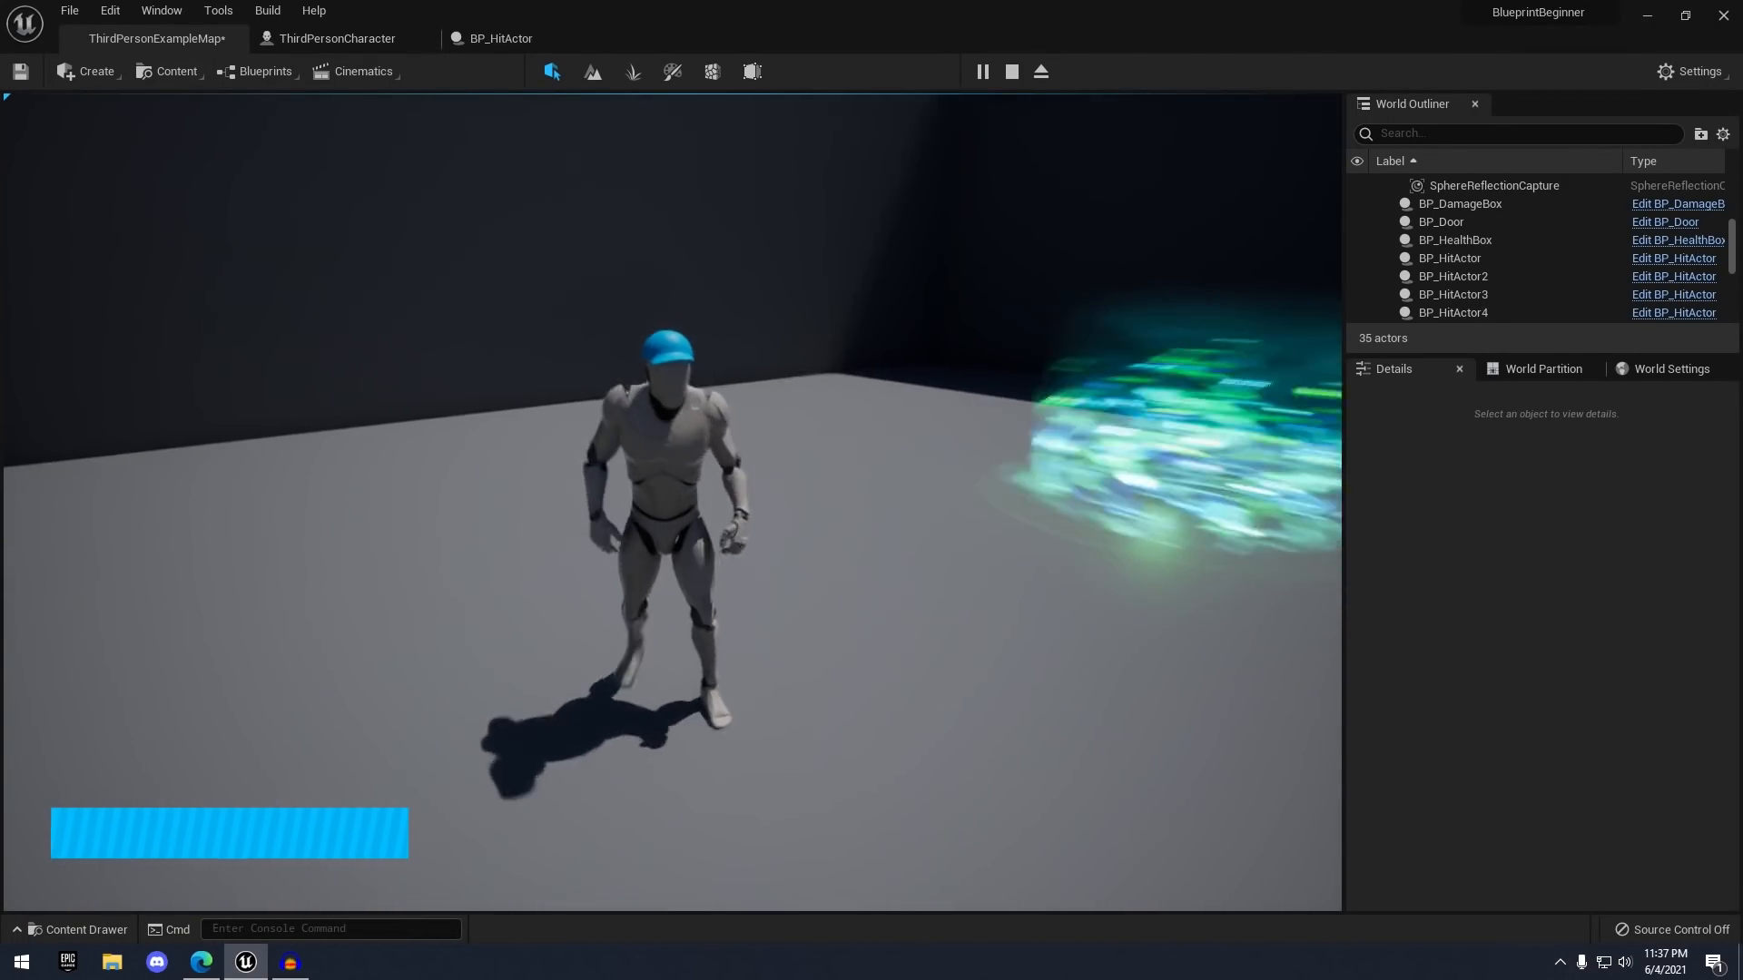
pyautogui.press('d')
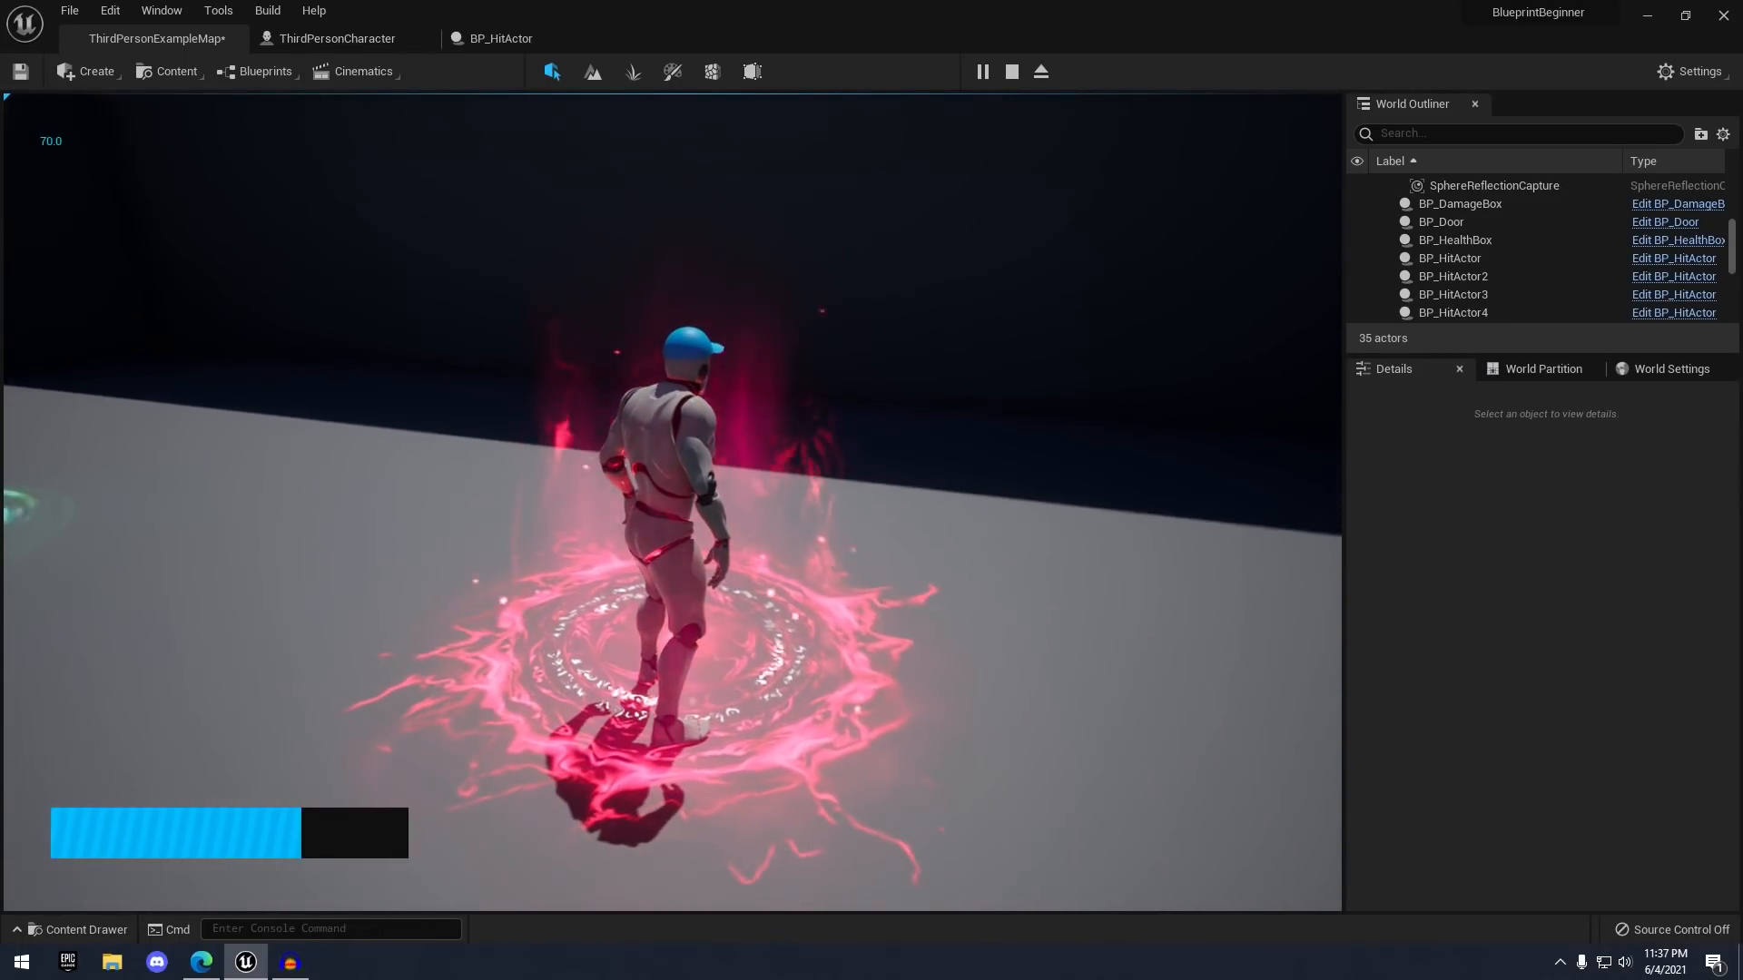
pyautogui.press('a')
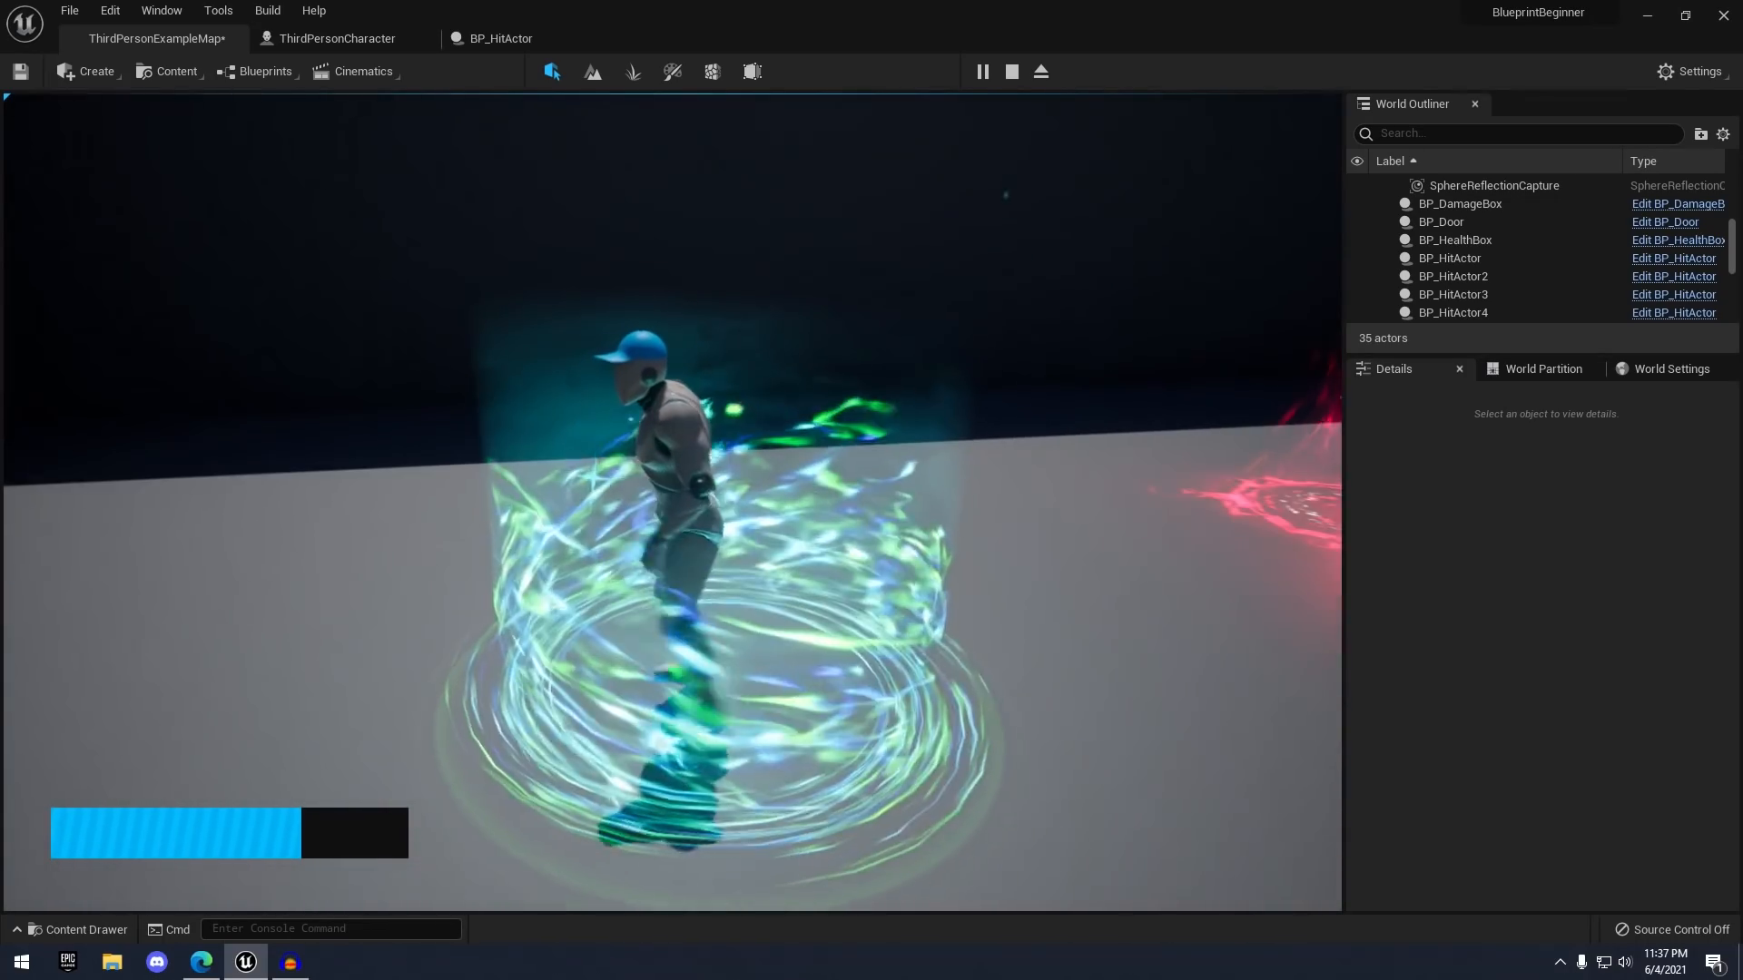
pyautogui.press('w')
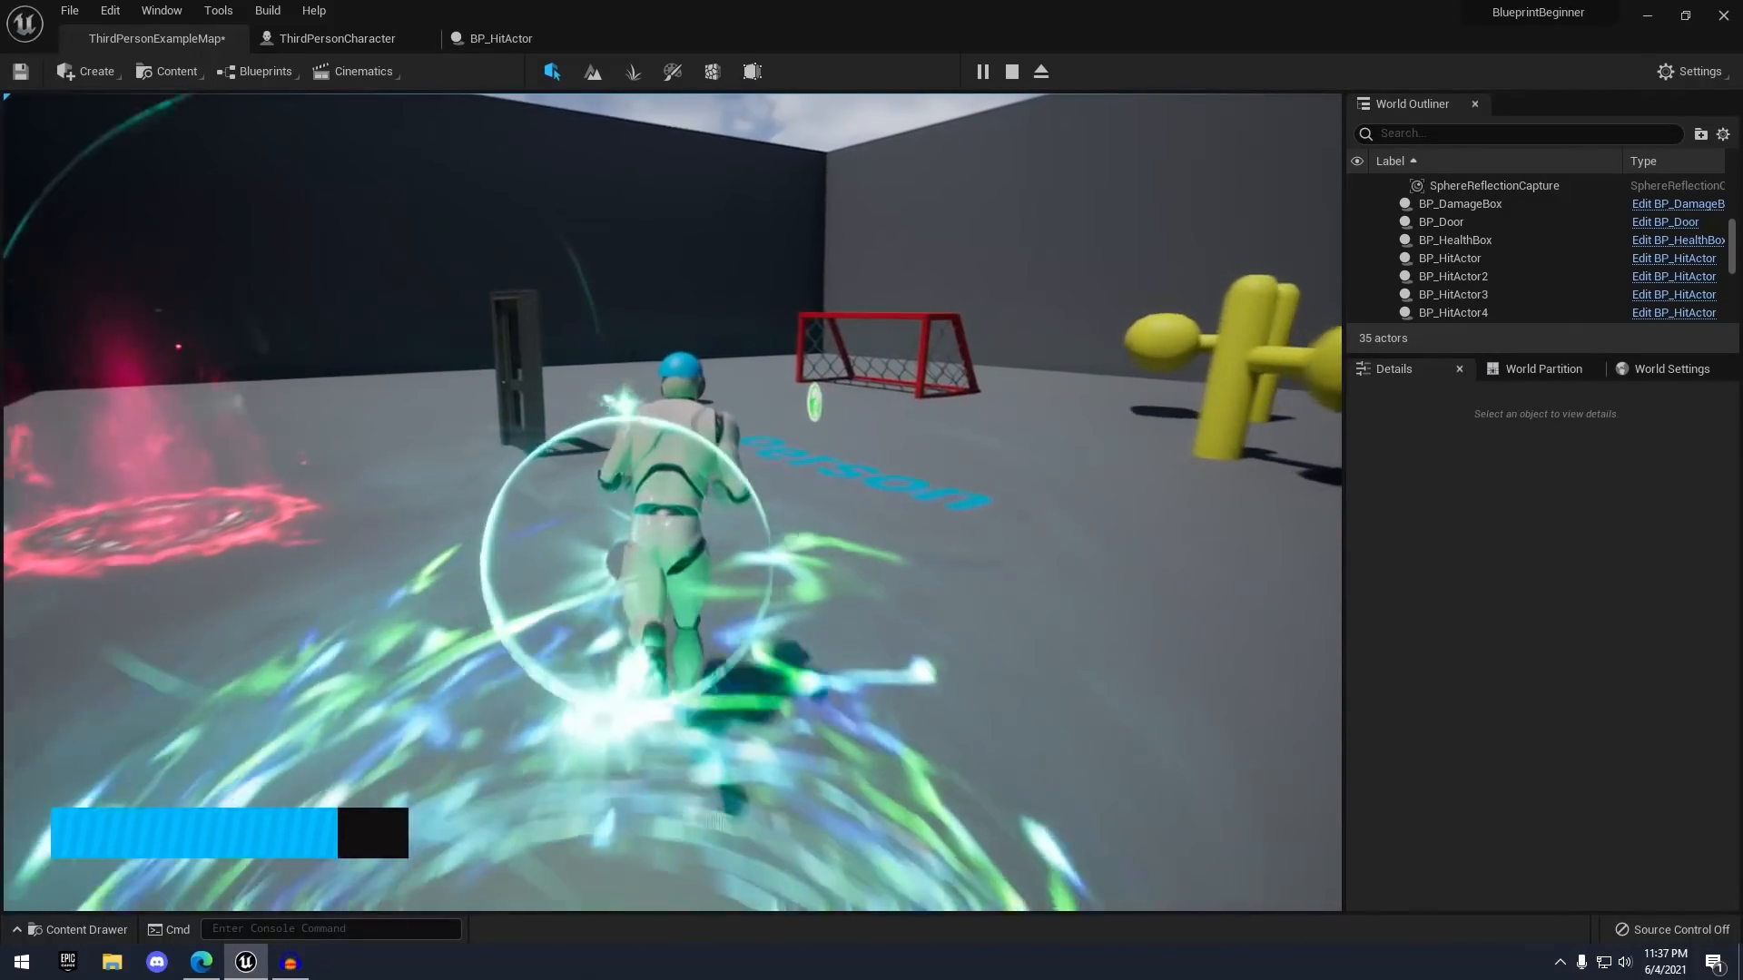
pyautogui.press('w')
pyautogui.press('a')
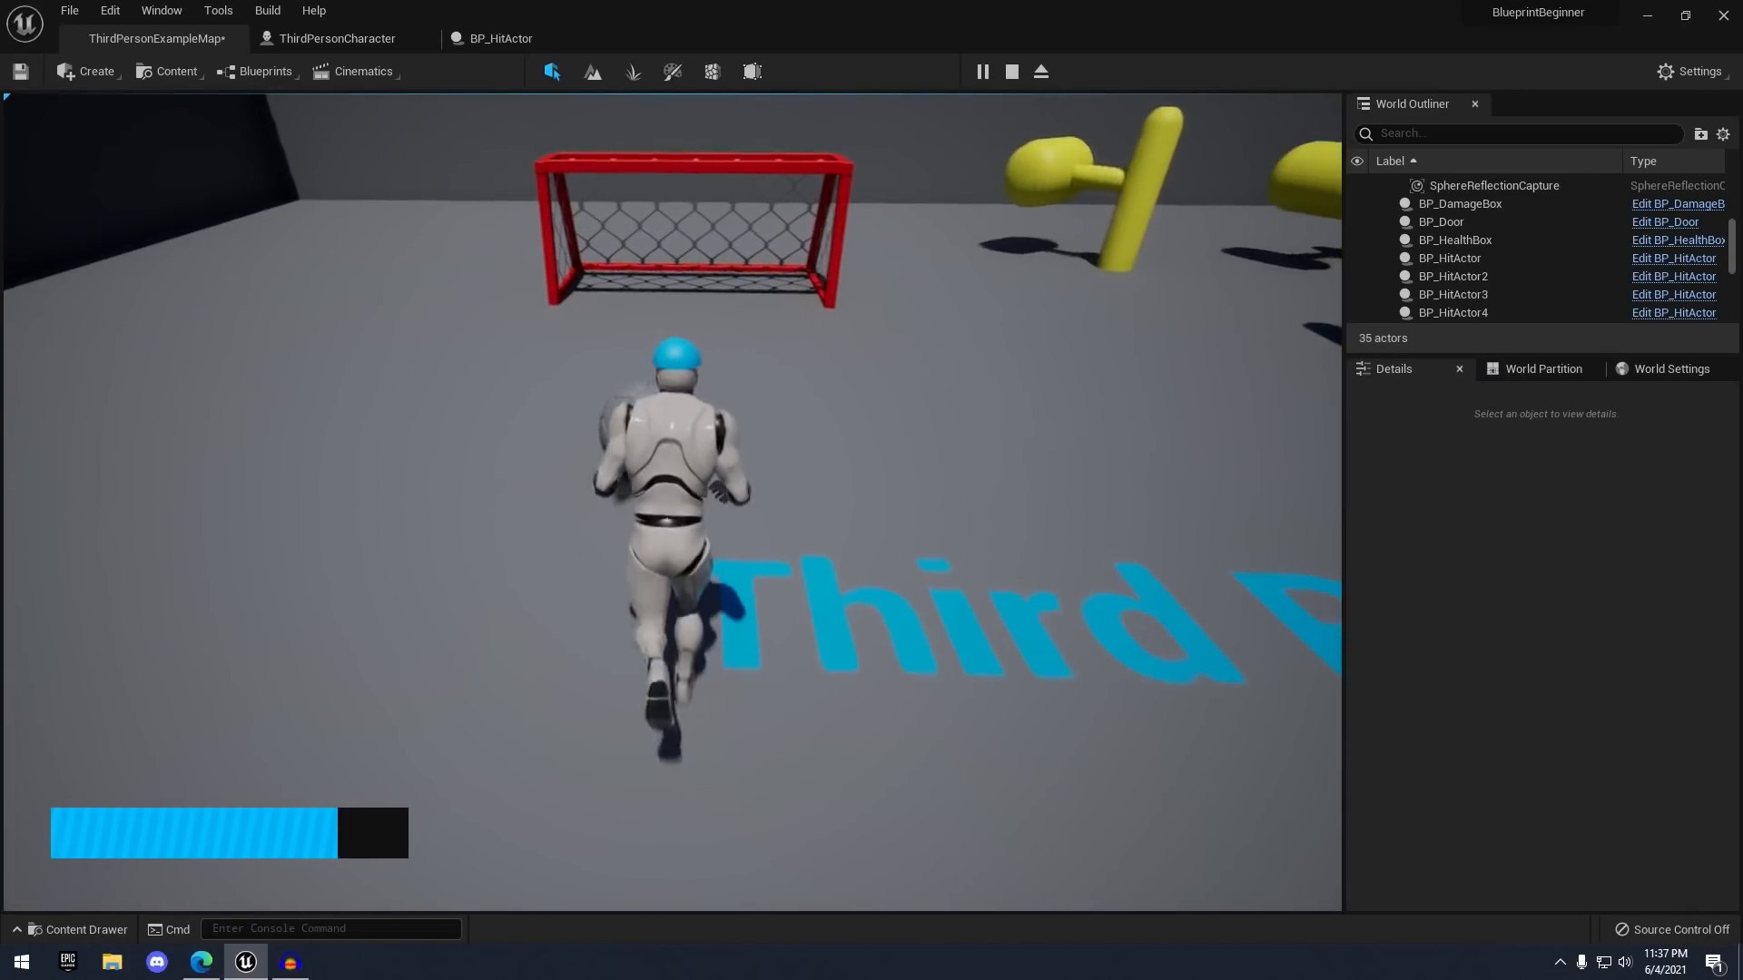
pyautogui.press('w')
# - Run back past the Third Person text and between the yellow hammers
pyautogui.press('s')
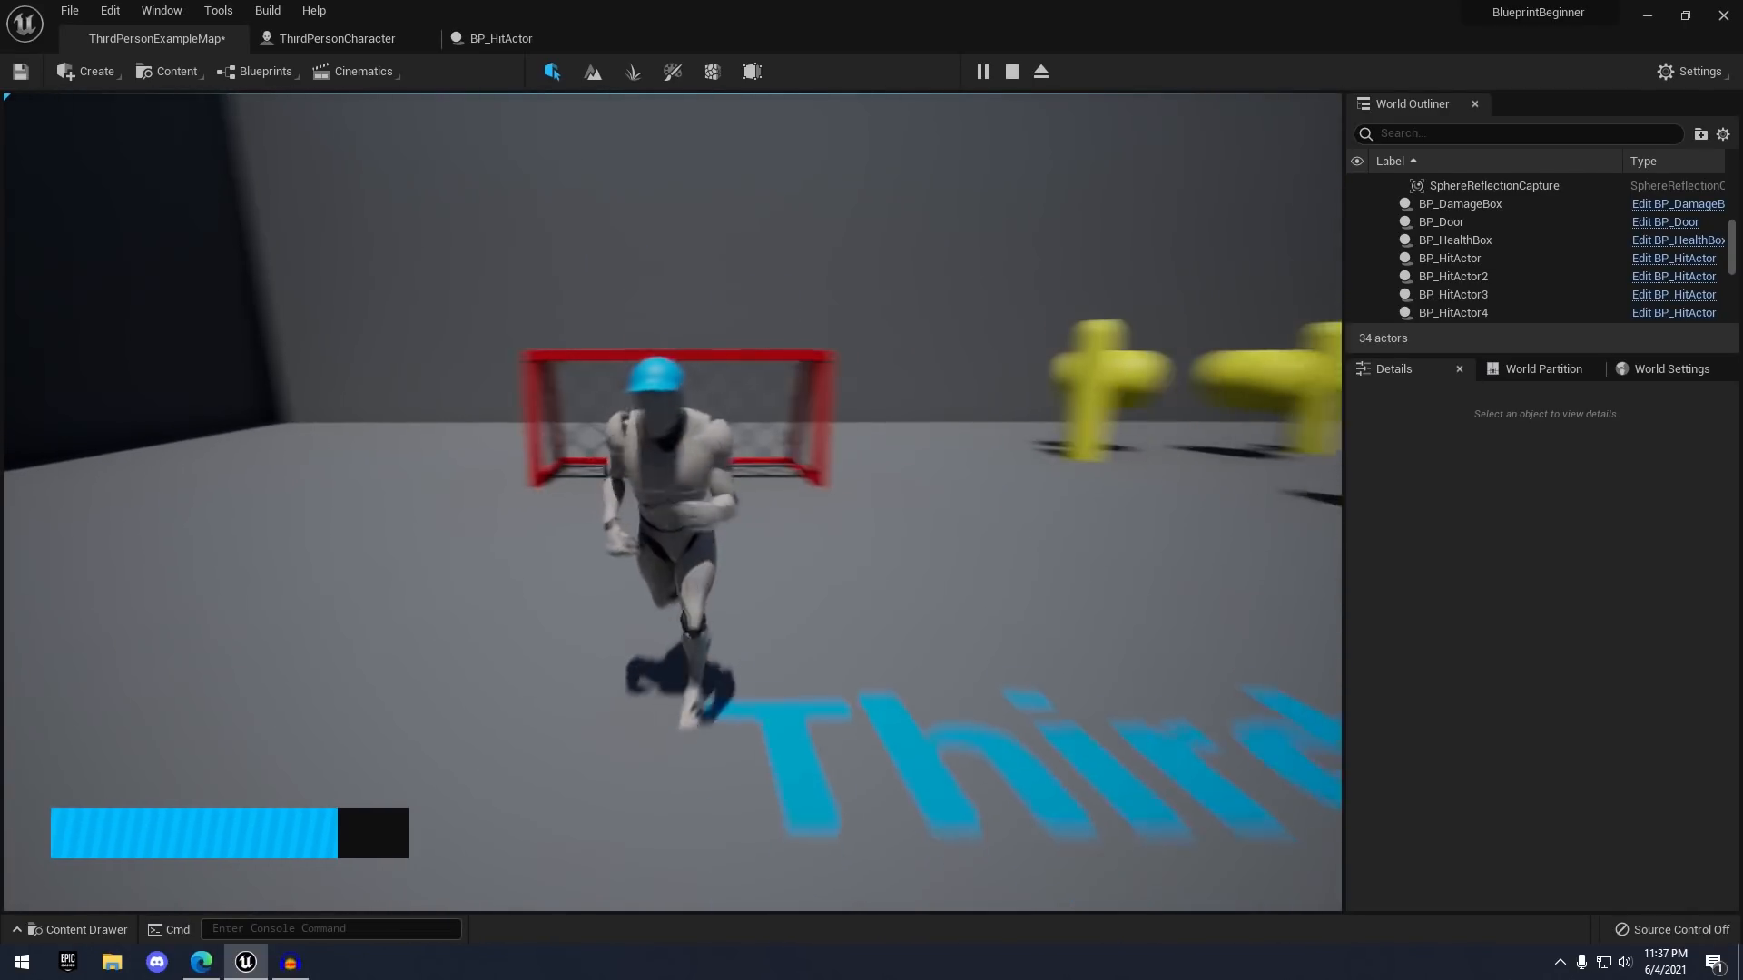
pyautogui.press('a')
pyautogui.press('w')
pyautogui.press('d')
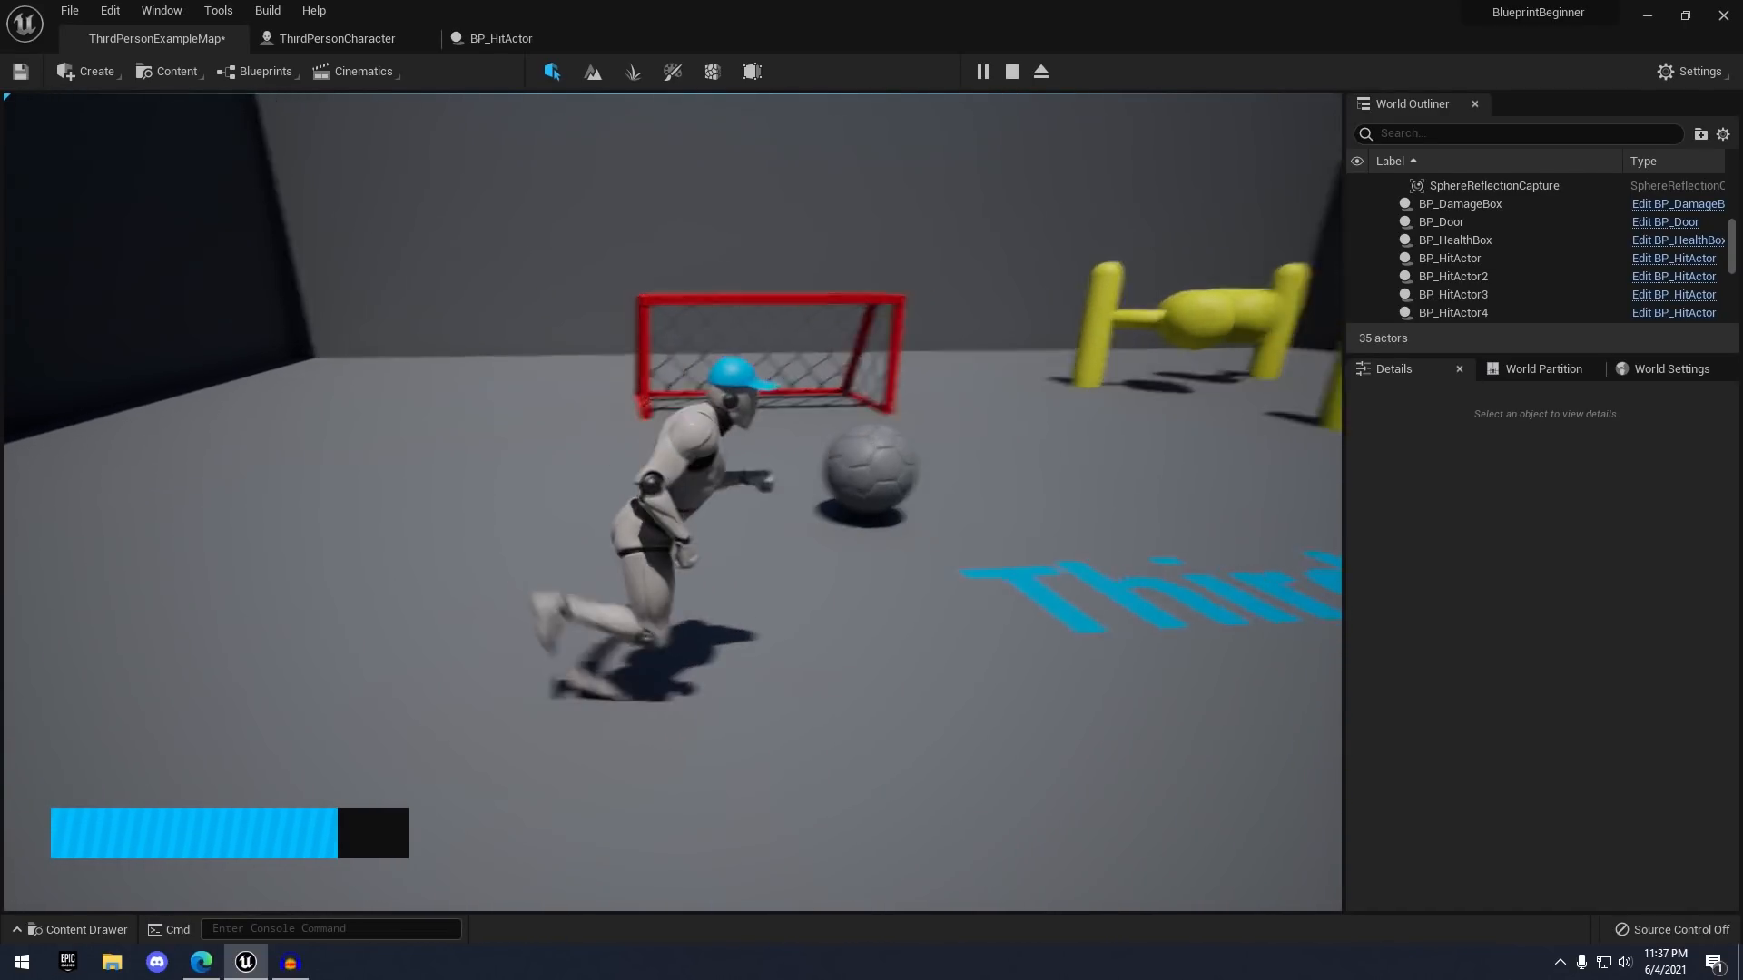
pyautogui.press('w')
pyautogui.press('w')
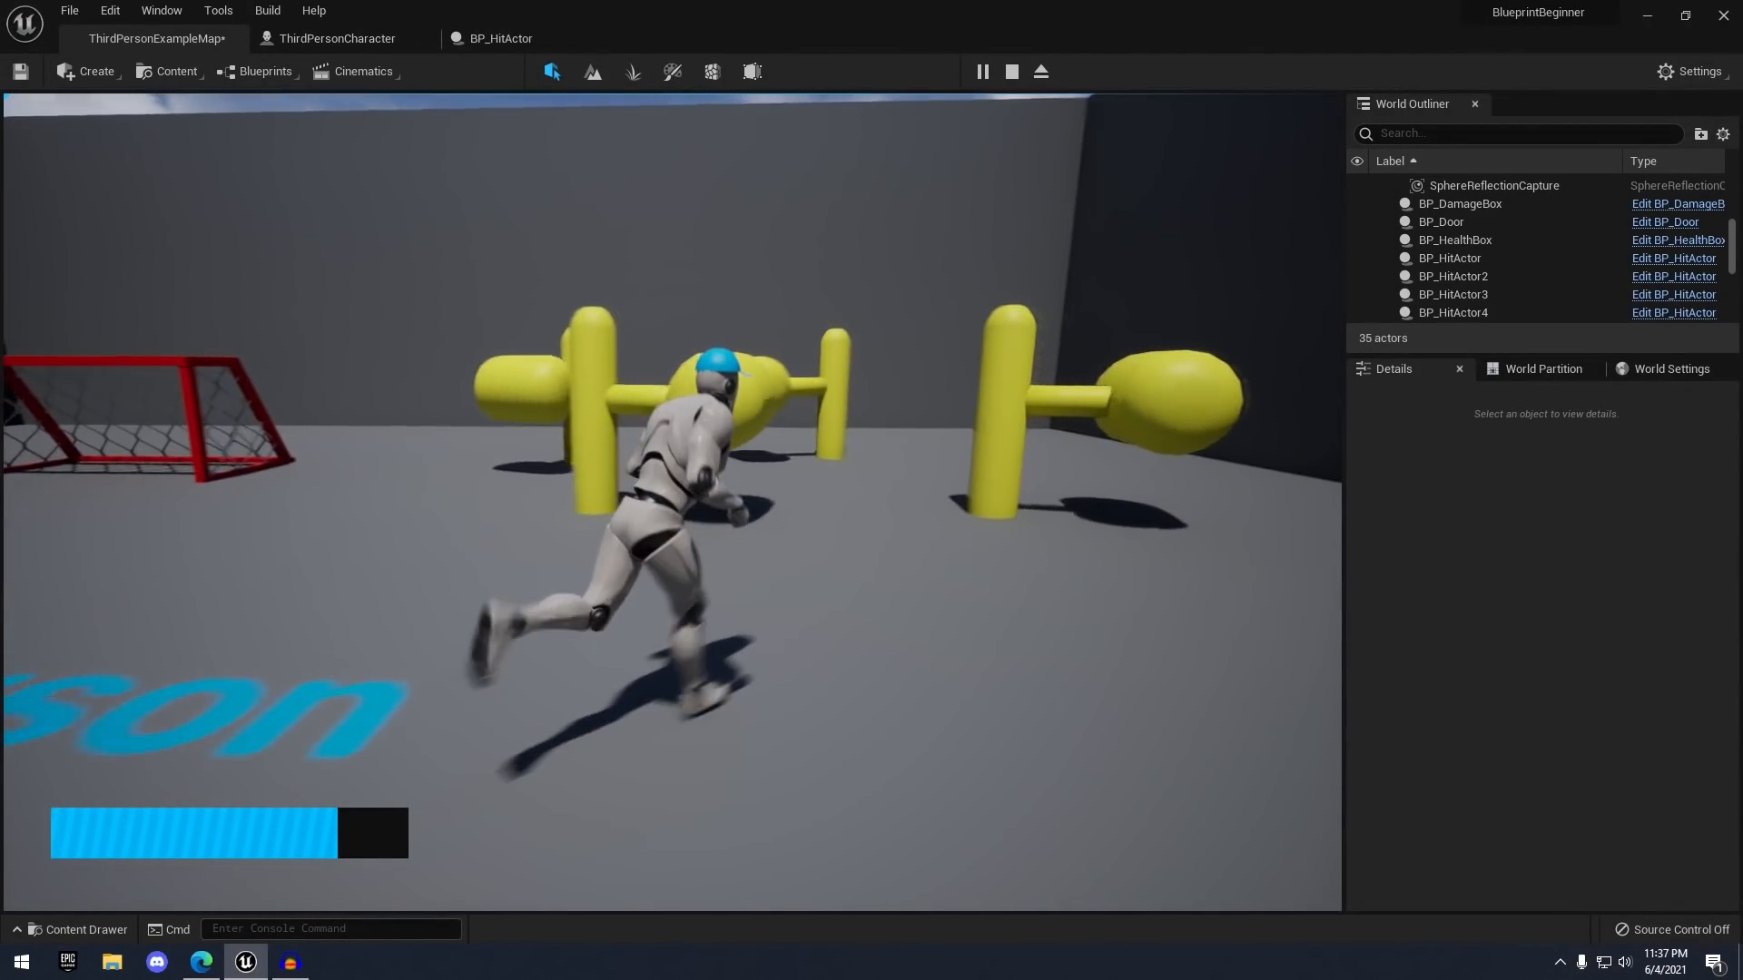
pyautogui.press('w')
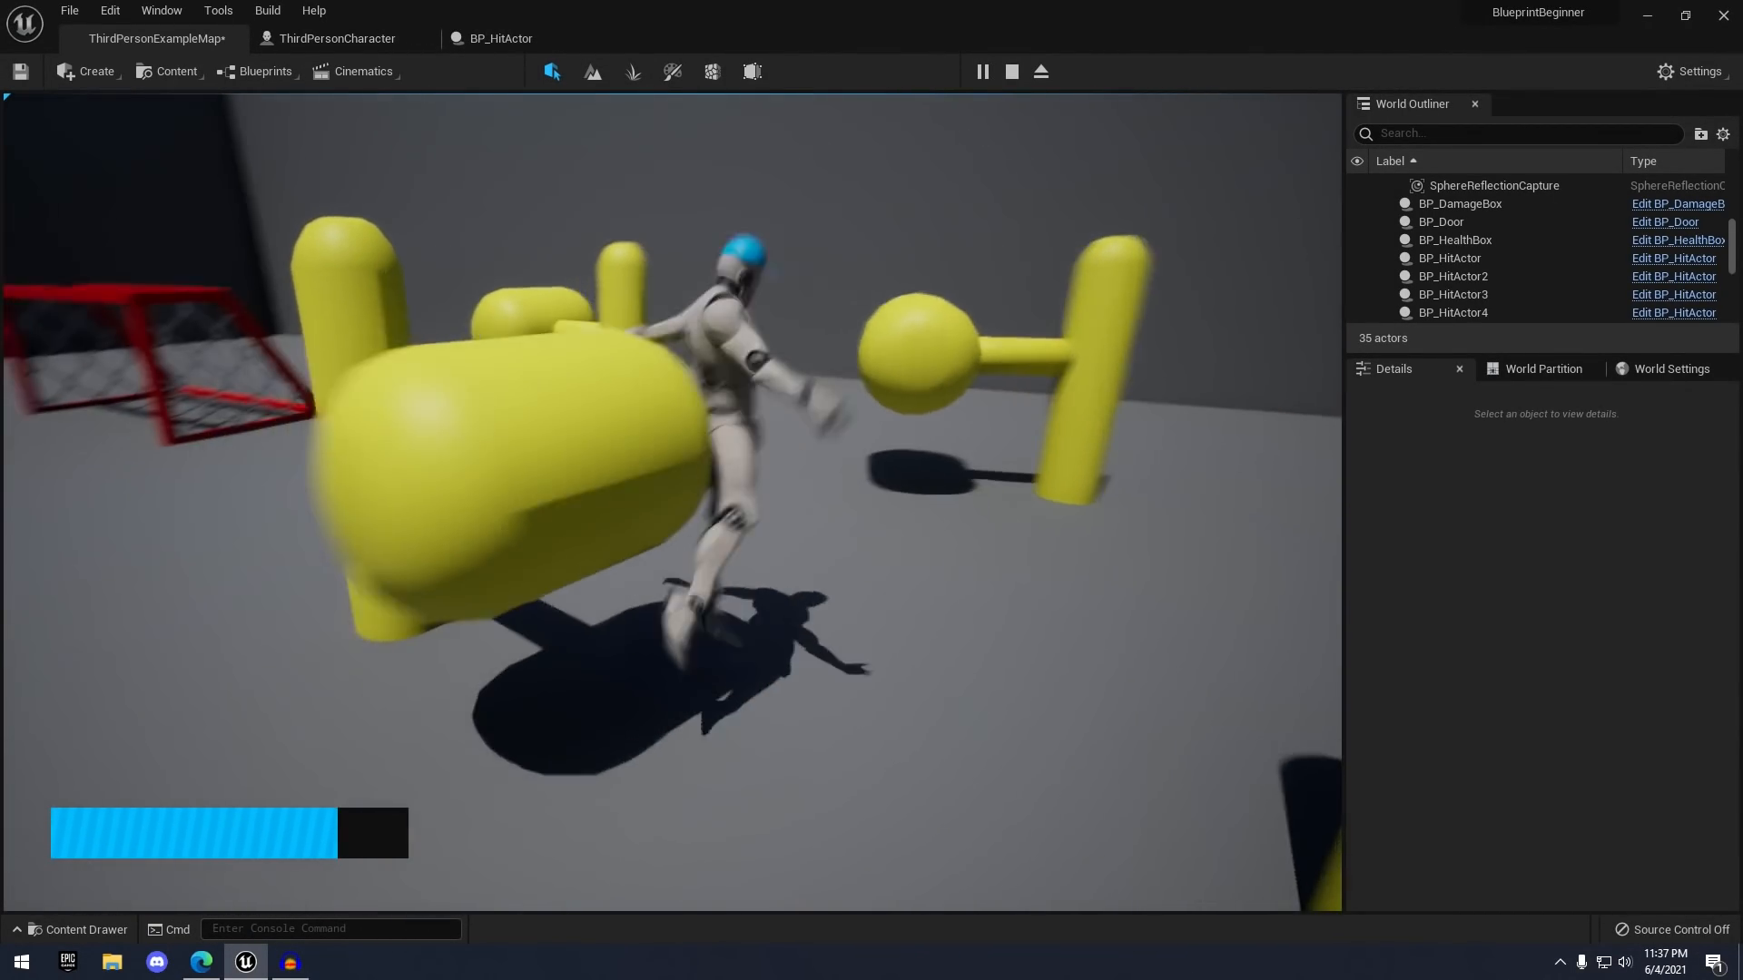